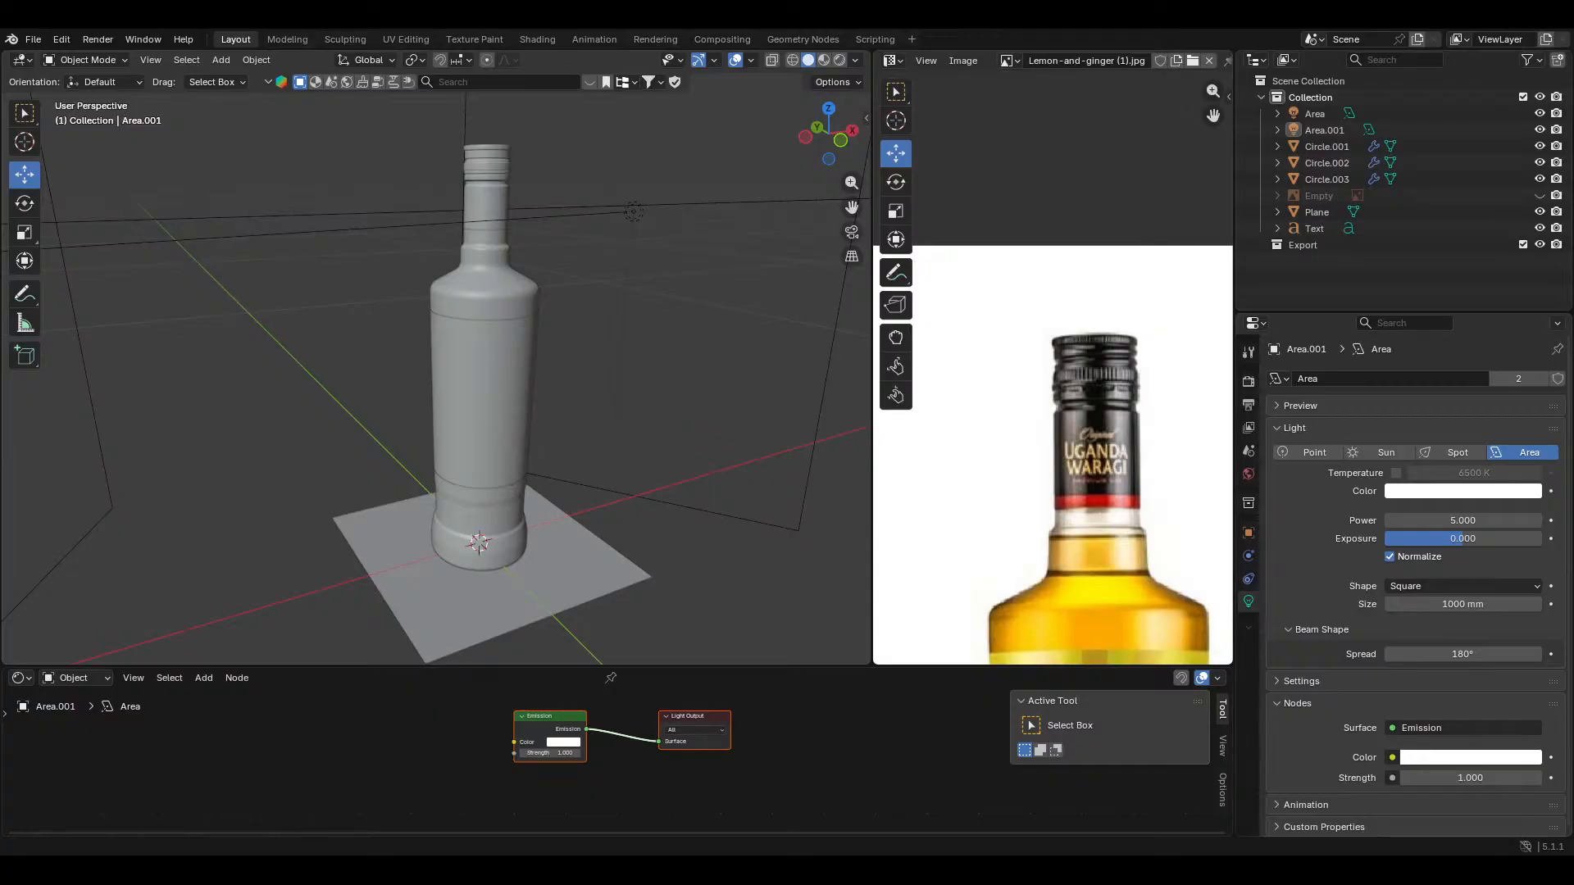
Step: Widen the Outliner and Properties area slightly and switch the 3D viewport to Material Preview shading
middle_click_drag(560, 343, 510, 396)
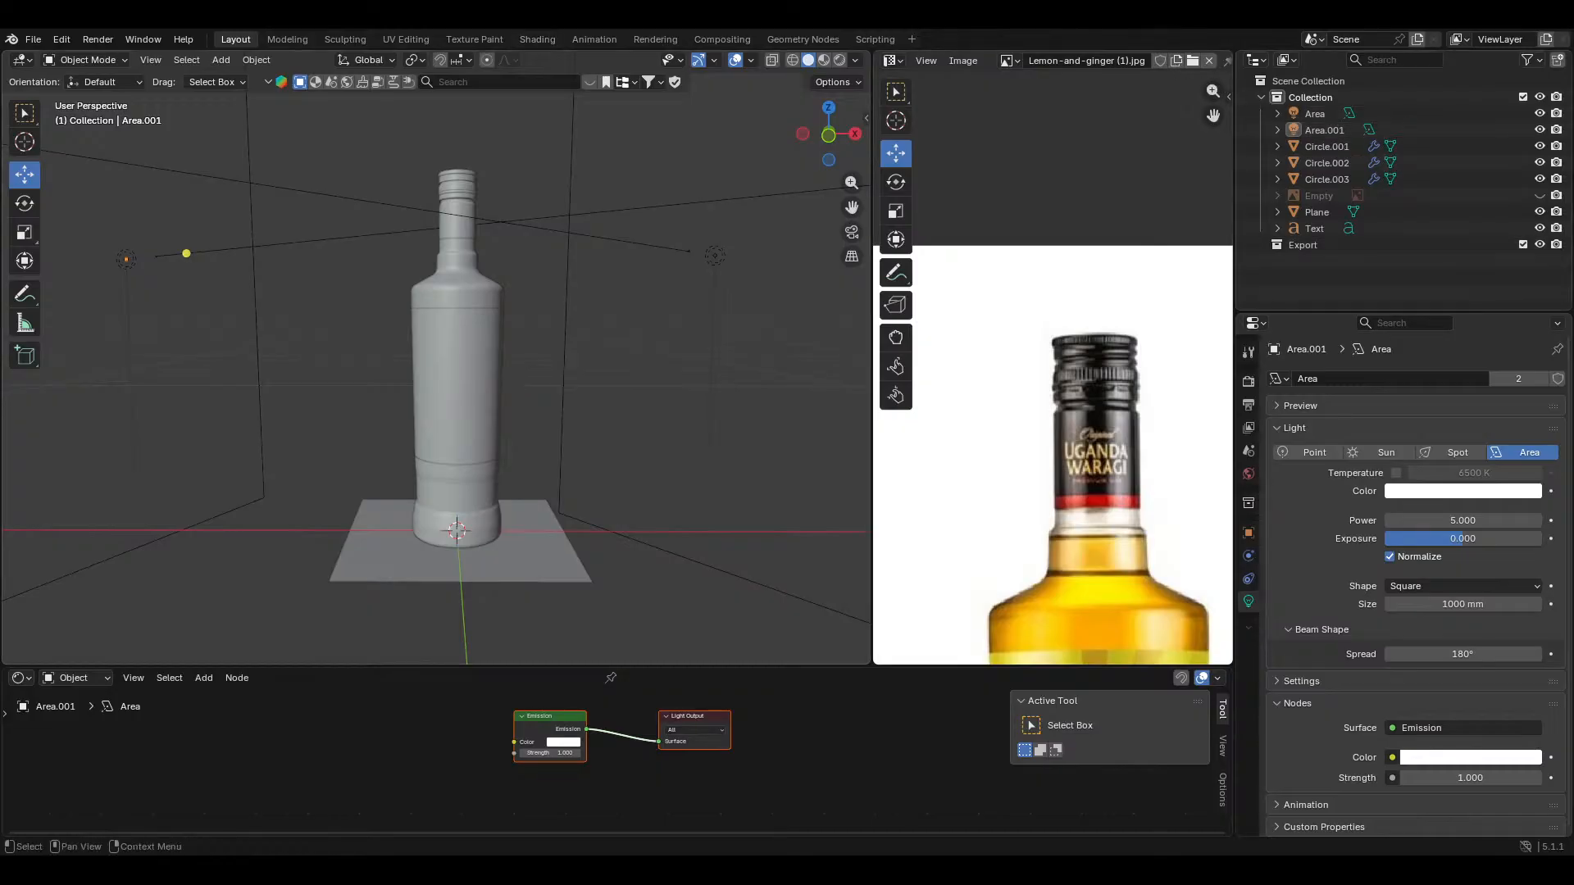
left_click_drag(1235, 311, 1285, 314)
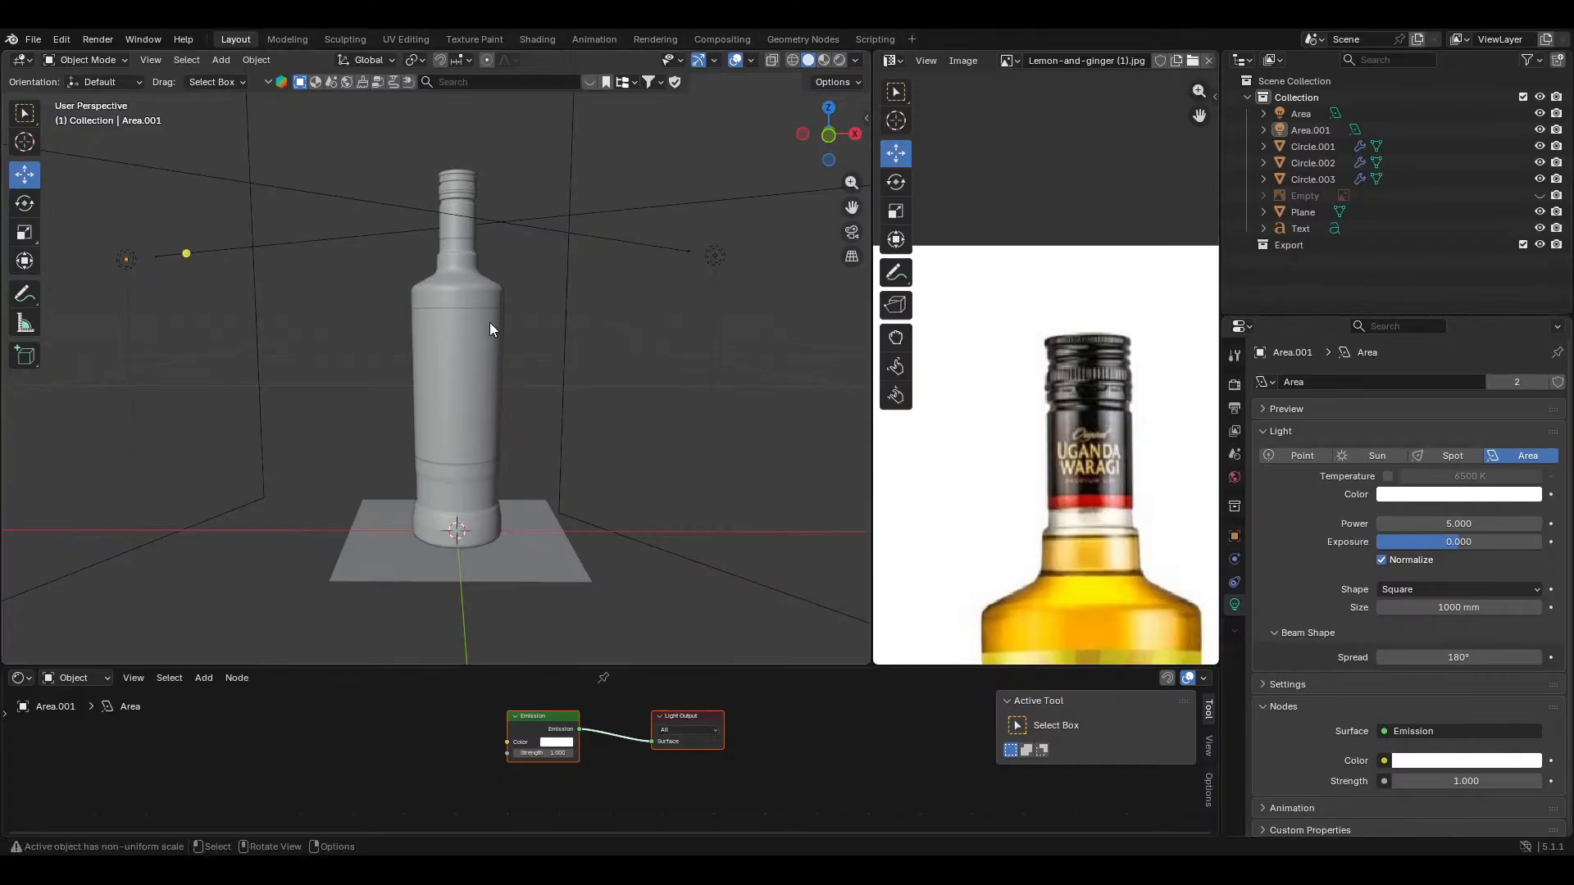
middle_click_drag(488, 324, 508, 321)
key("z")
left_click(577, 370)
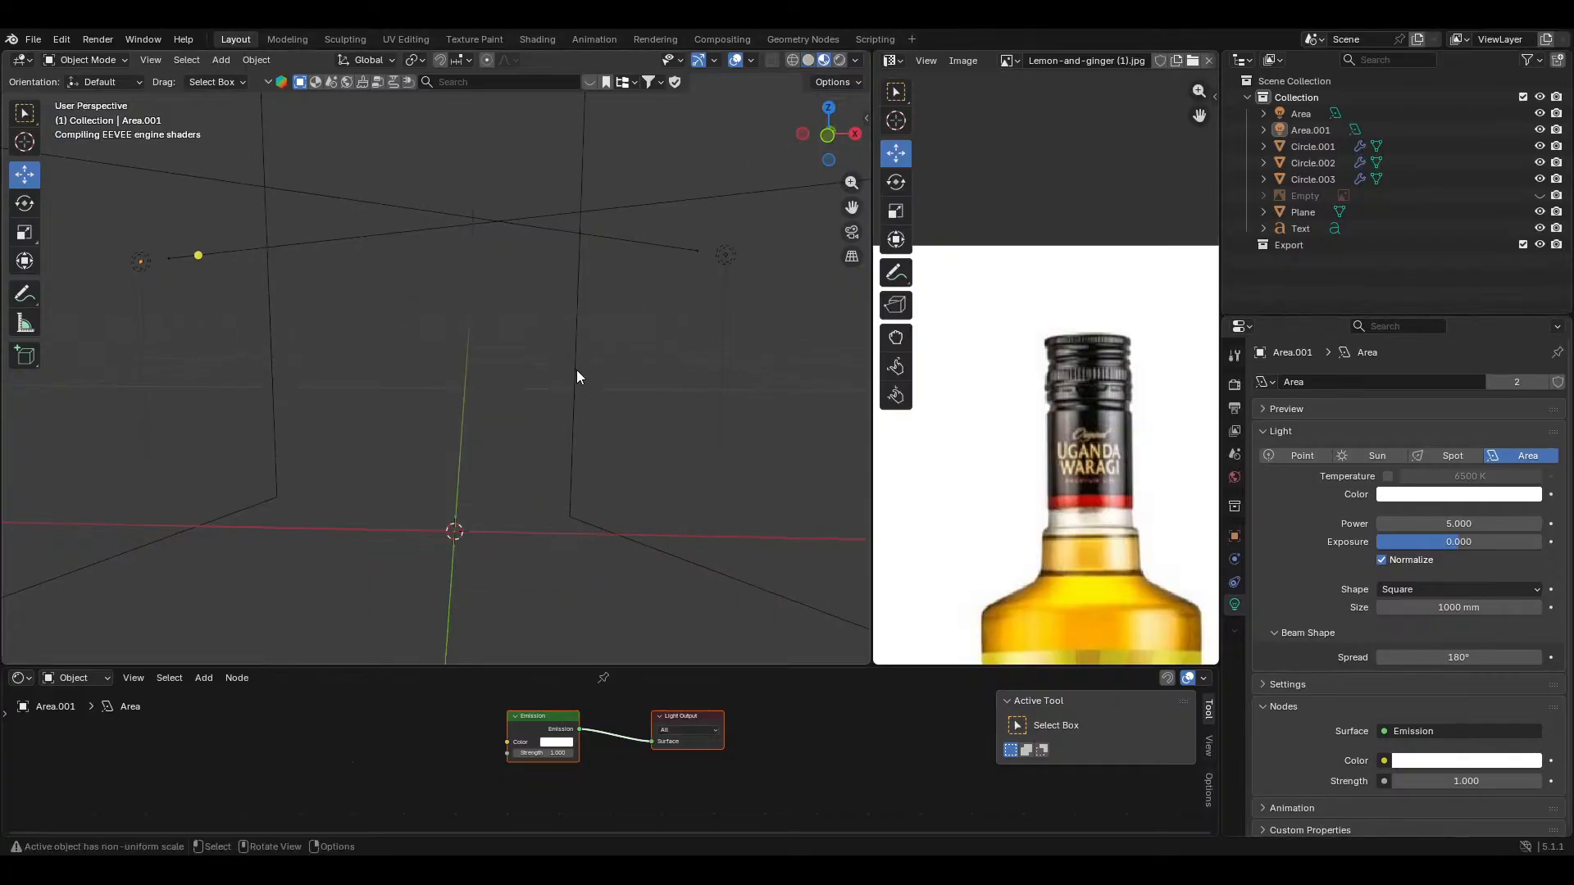
middle_click_drag(572, 371, 591, 372)
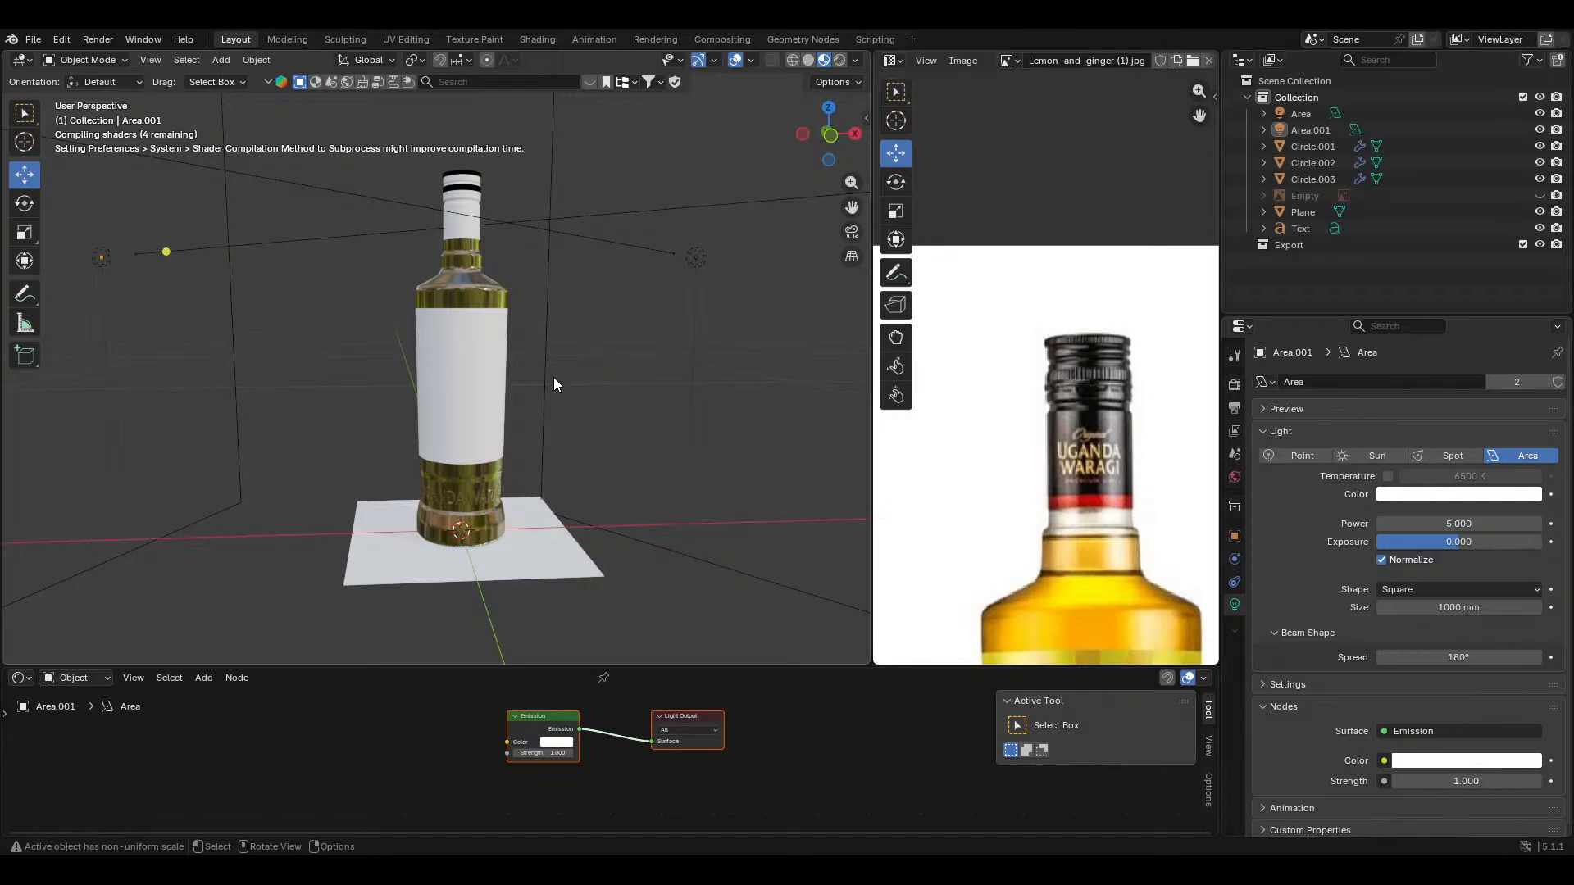
Step: Hide the ground plane so the underside of the bottle can be inspected
middle_click_drag(421, 513, 539, 441)
scroll(461, 448, "up", 5)
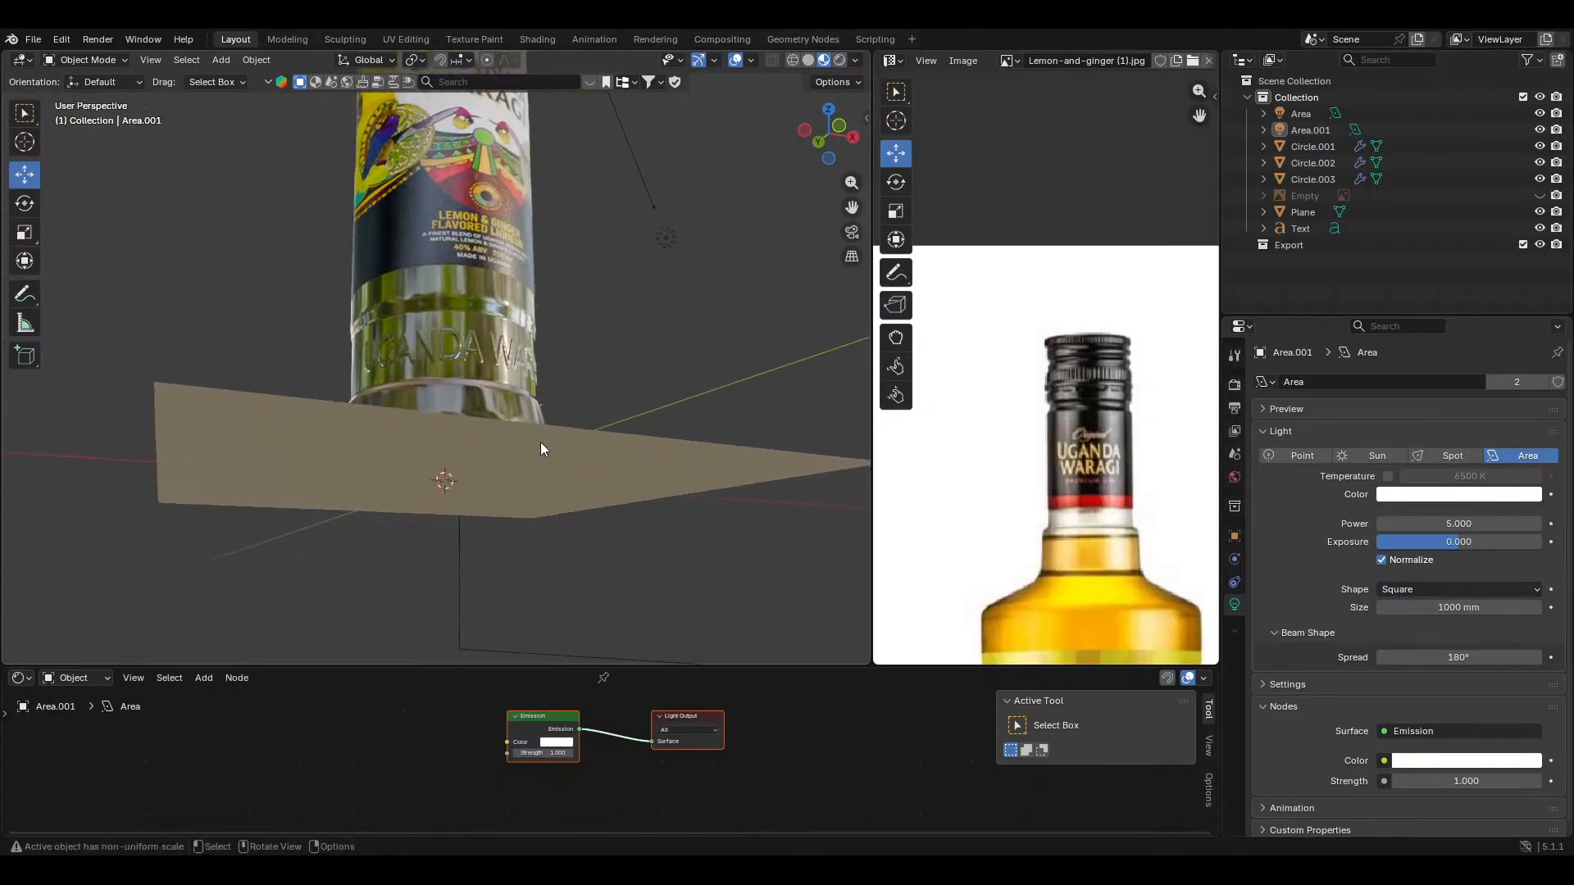
left_click(543, 465)
key("h")
scroll(533, 459, "up", 4)
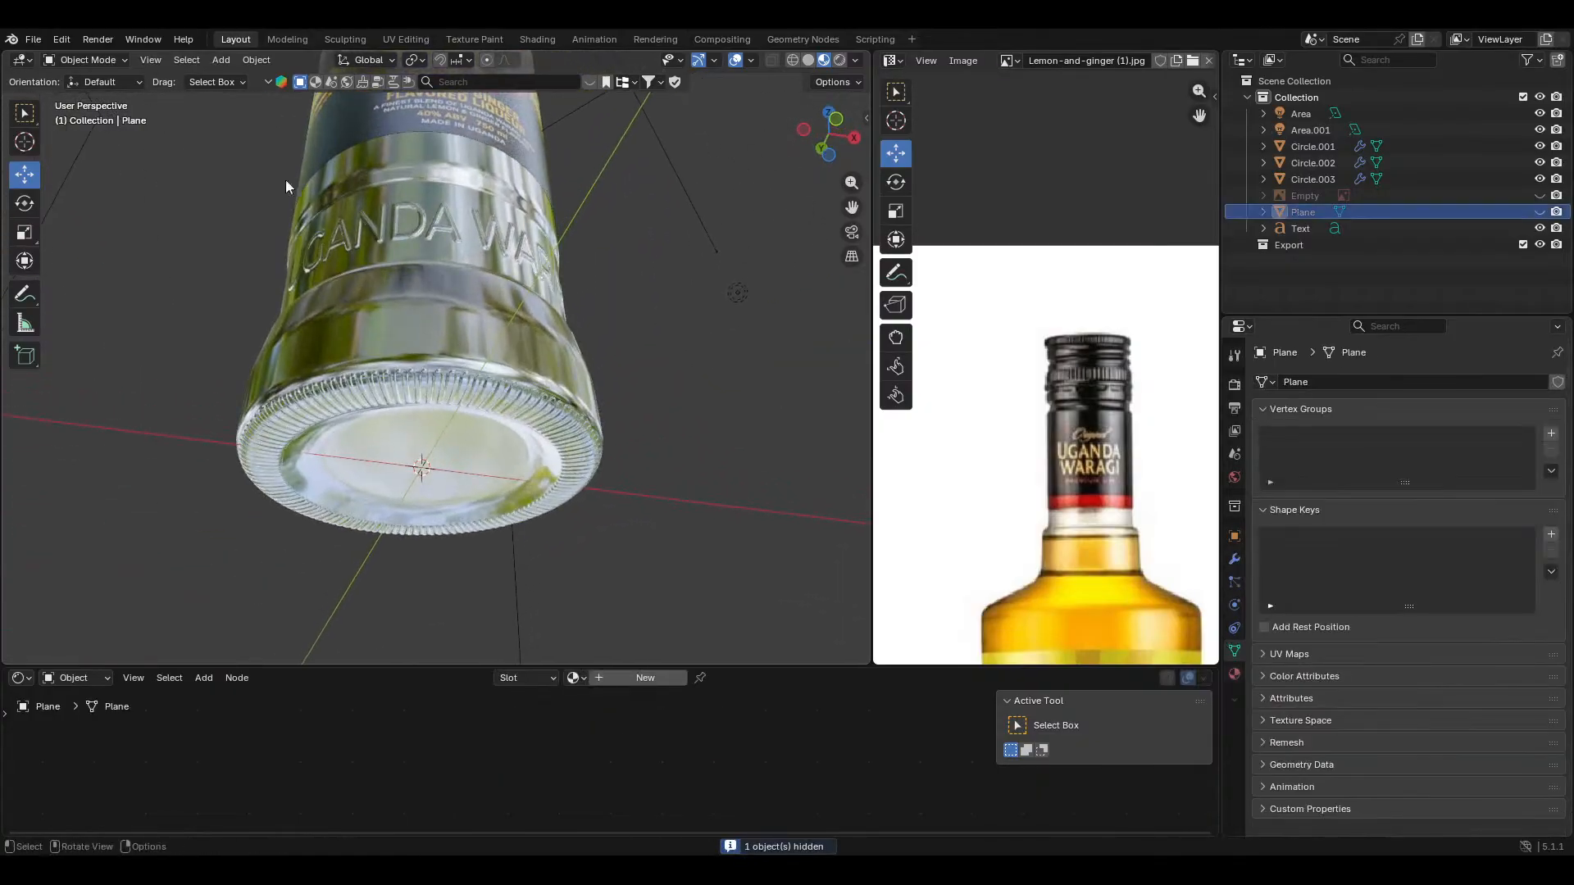
Step: Examine the bottle's ribbed base and embossed lettering, and compare the whole model with the reference photo
middle_click_drag(286, 179, 571, 492)
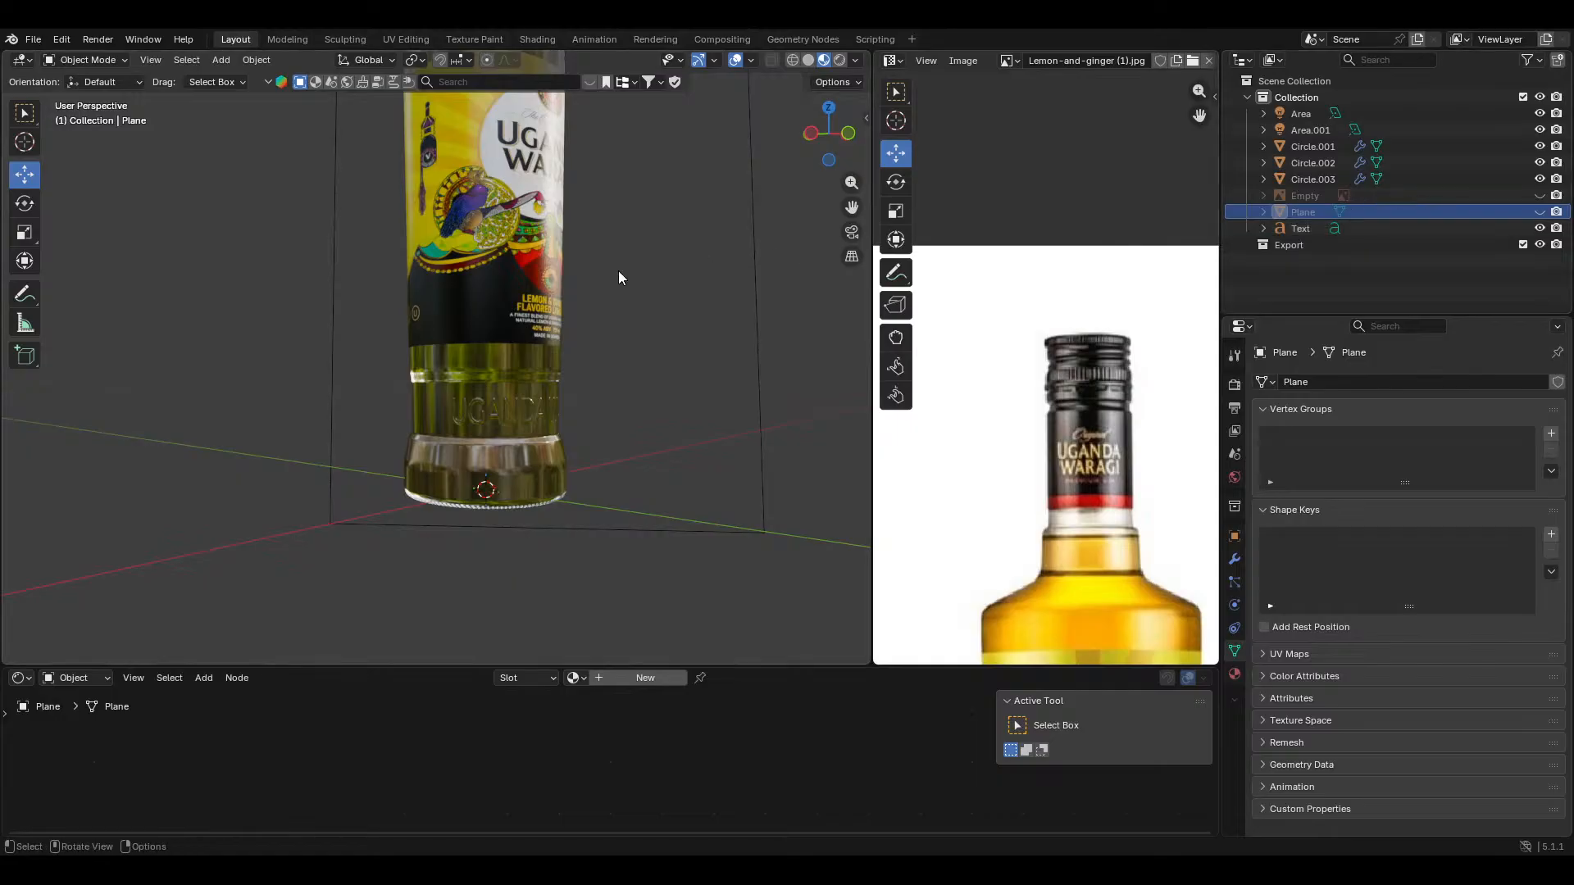
middle_click_drag(574, 470, 530, 492)
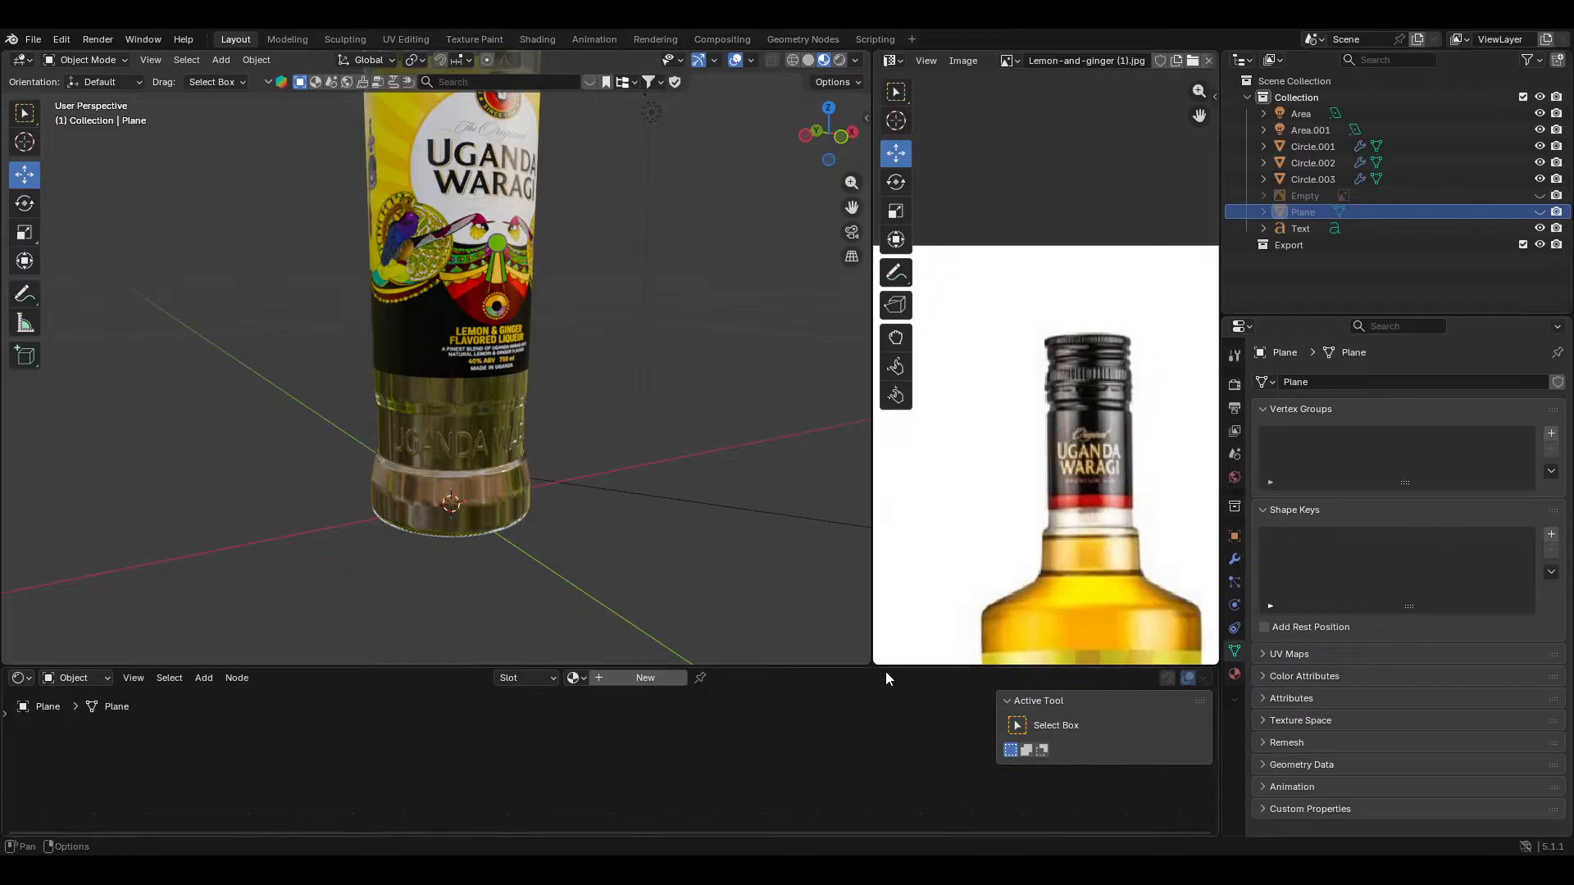
middle_click_drag(385, 328, 716, 430)
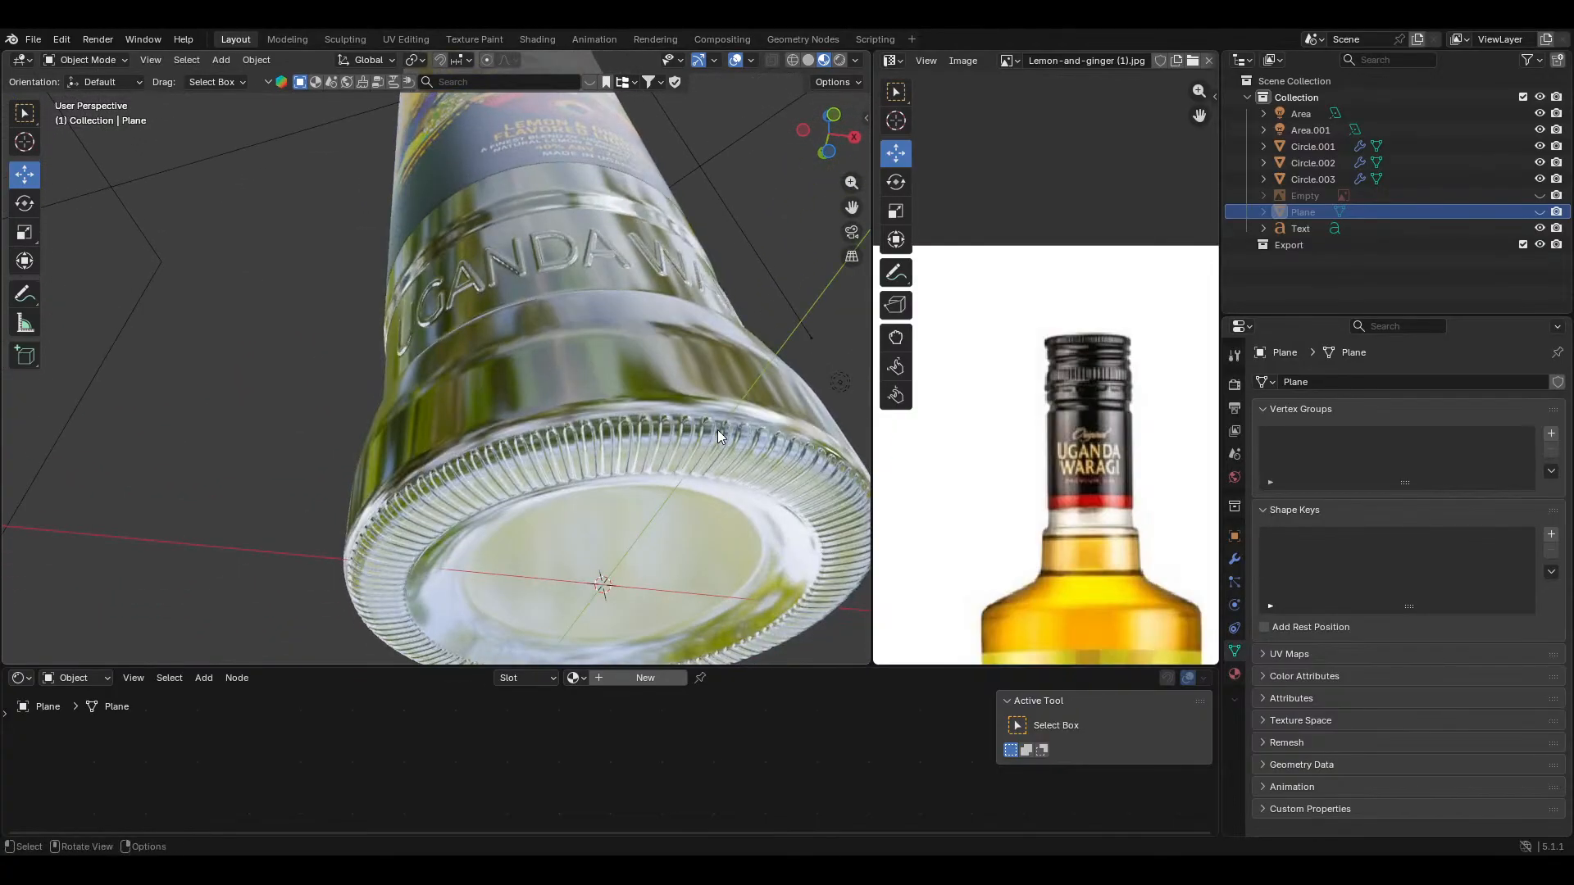
middle_click_drag(645, 245, 562, 438)
middle_click_drag(1138, 500, 1105, 101)
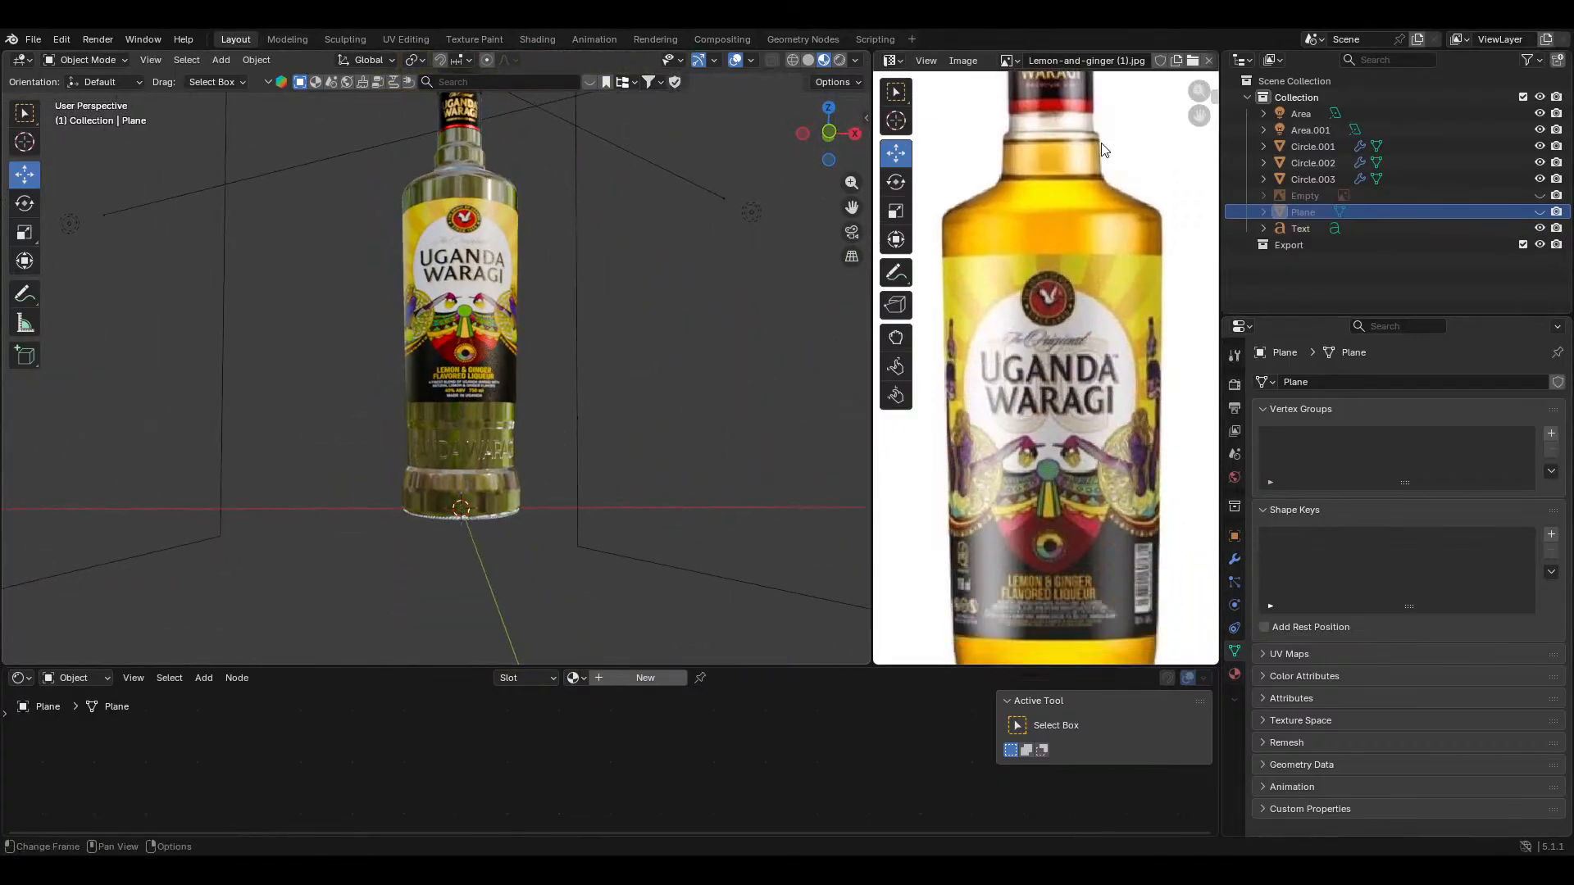
middle_click_drag(1105, 155, 1113, 352, "ctrl")
middle_click_drag(475, 464, 516, 554)
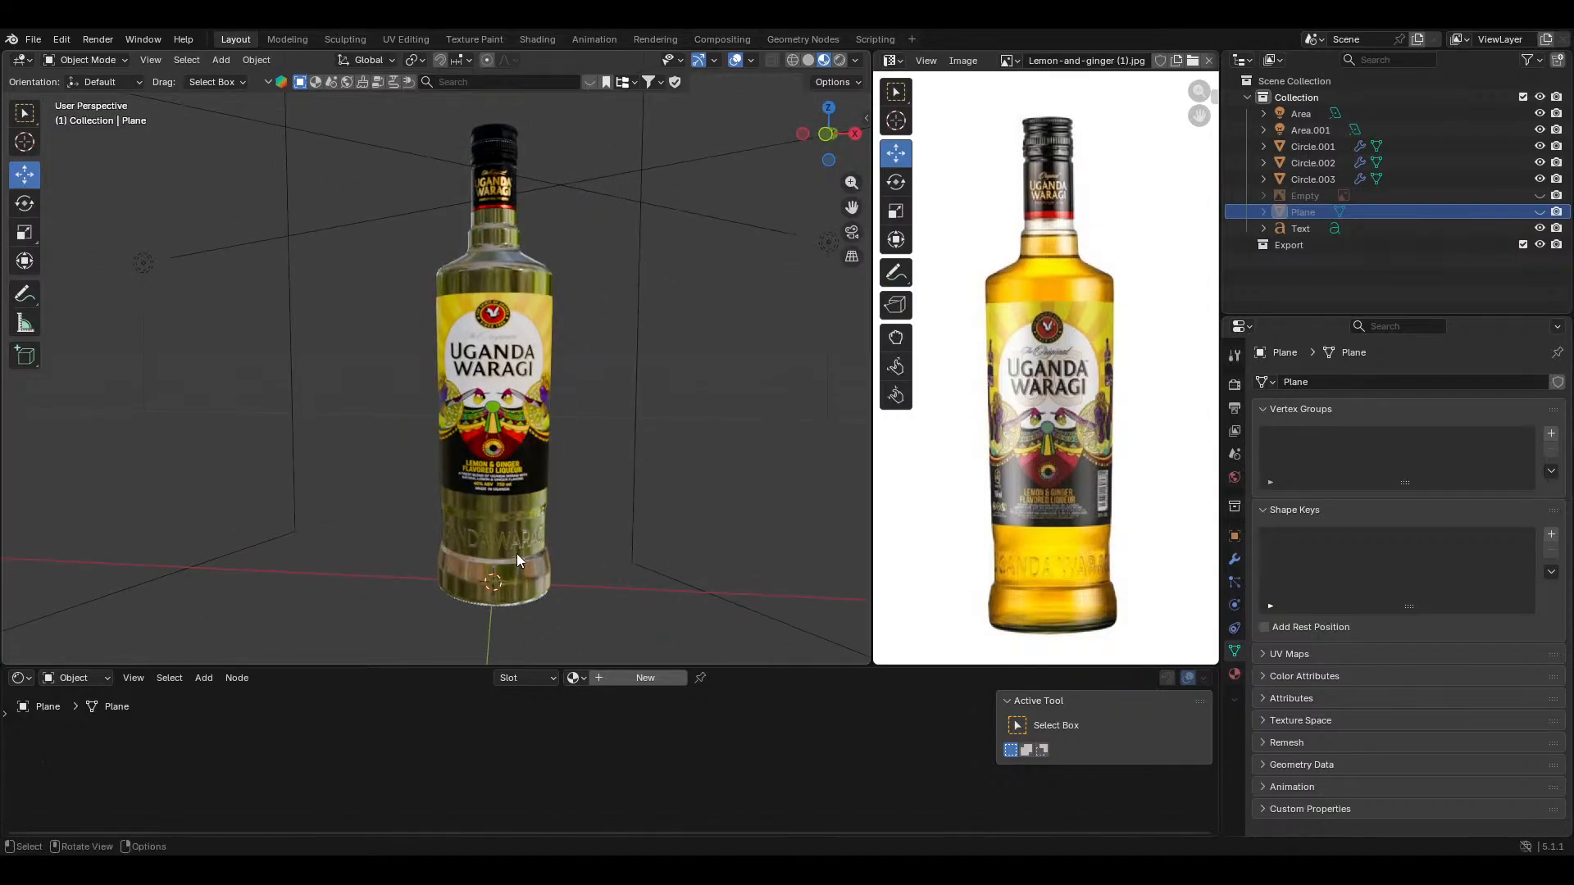
left_click(248, 62)
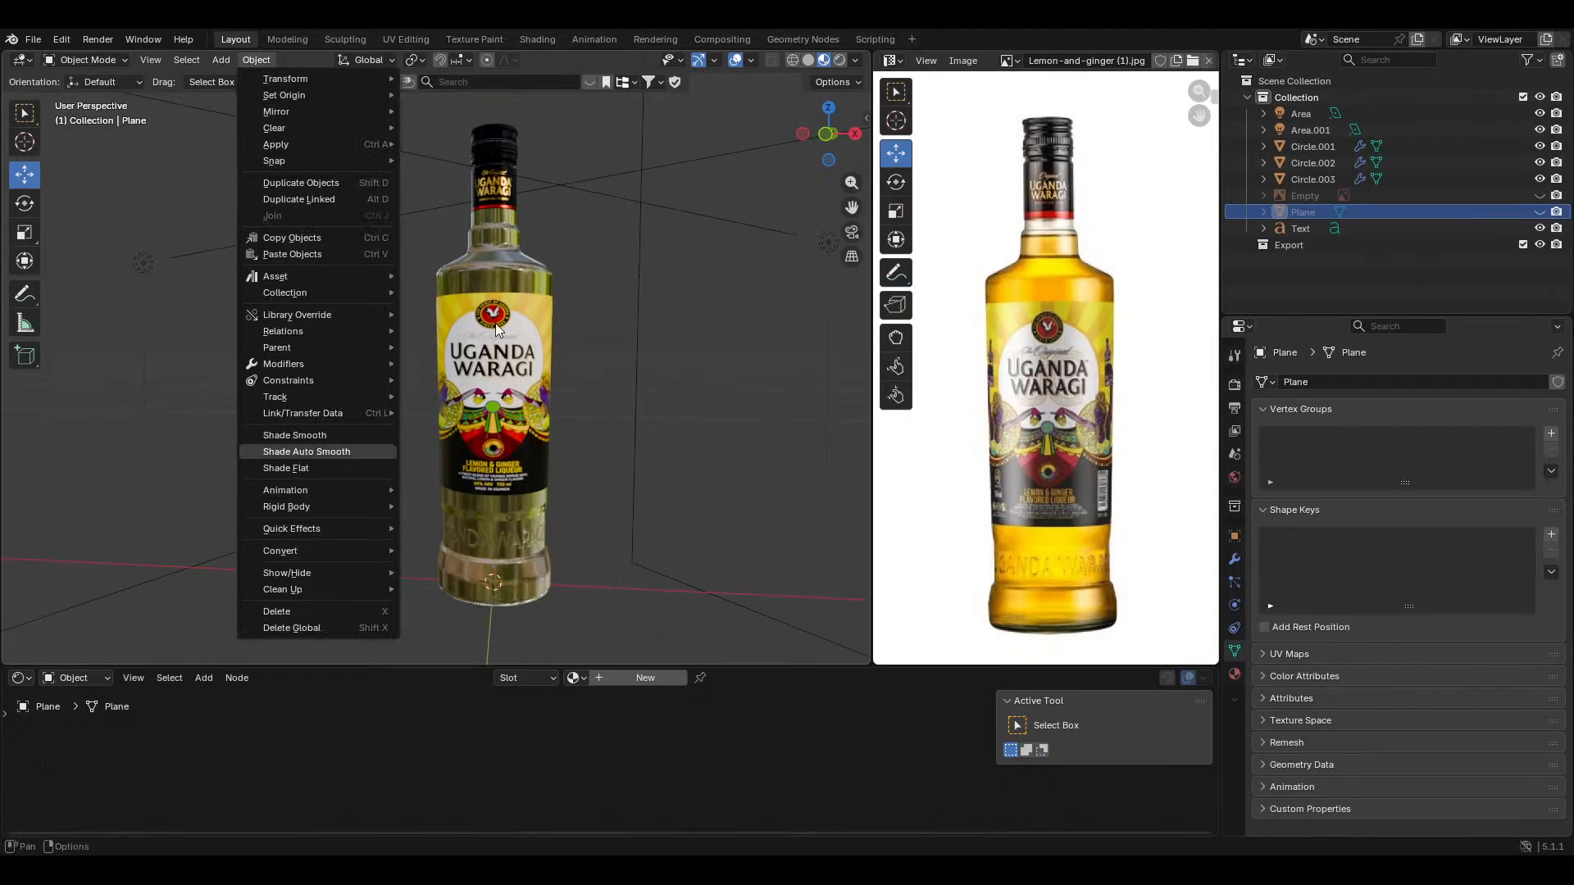
middle_click_drag(512, 325, 549, 305)
middle_click_drag(591, 488, 572, 474)
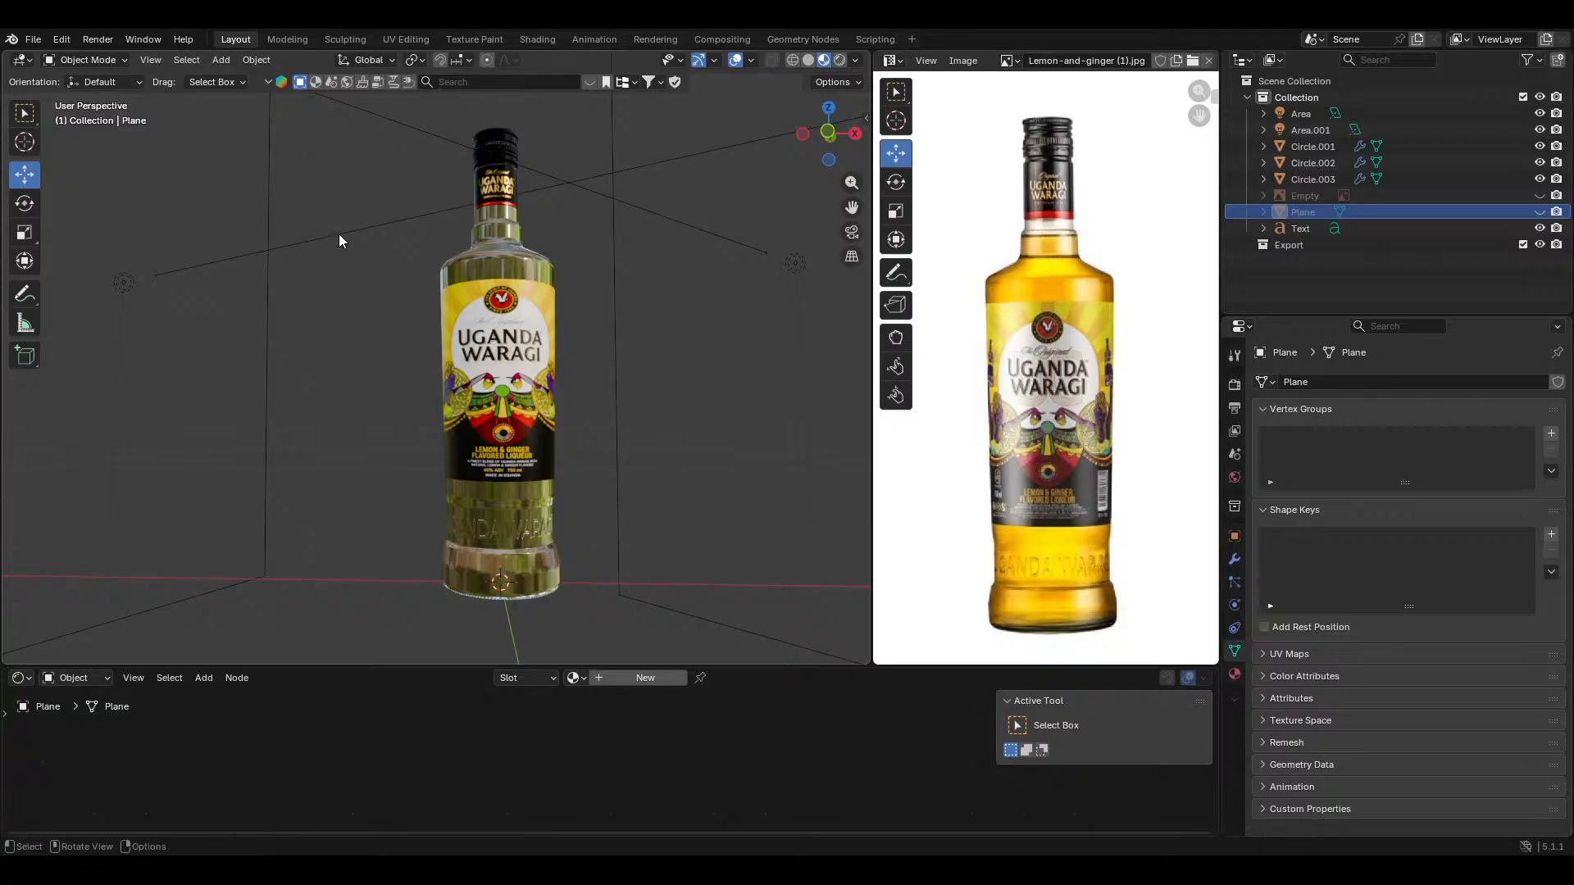
Step: Show all hidden objects and hide only the reference image Empty again
left_click(253, 61)
mouse_move(369, 576)
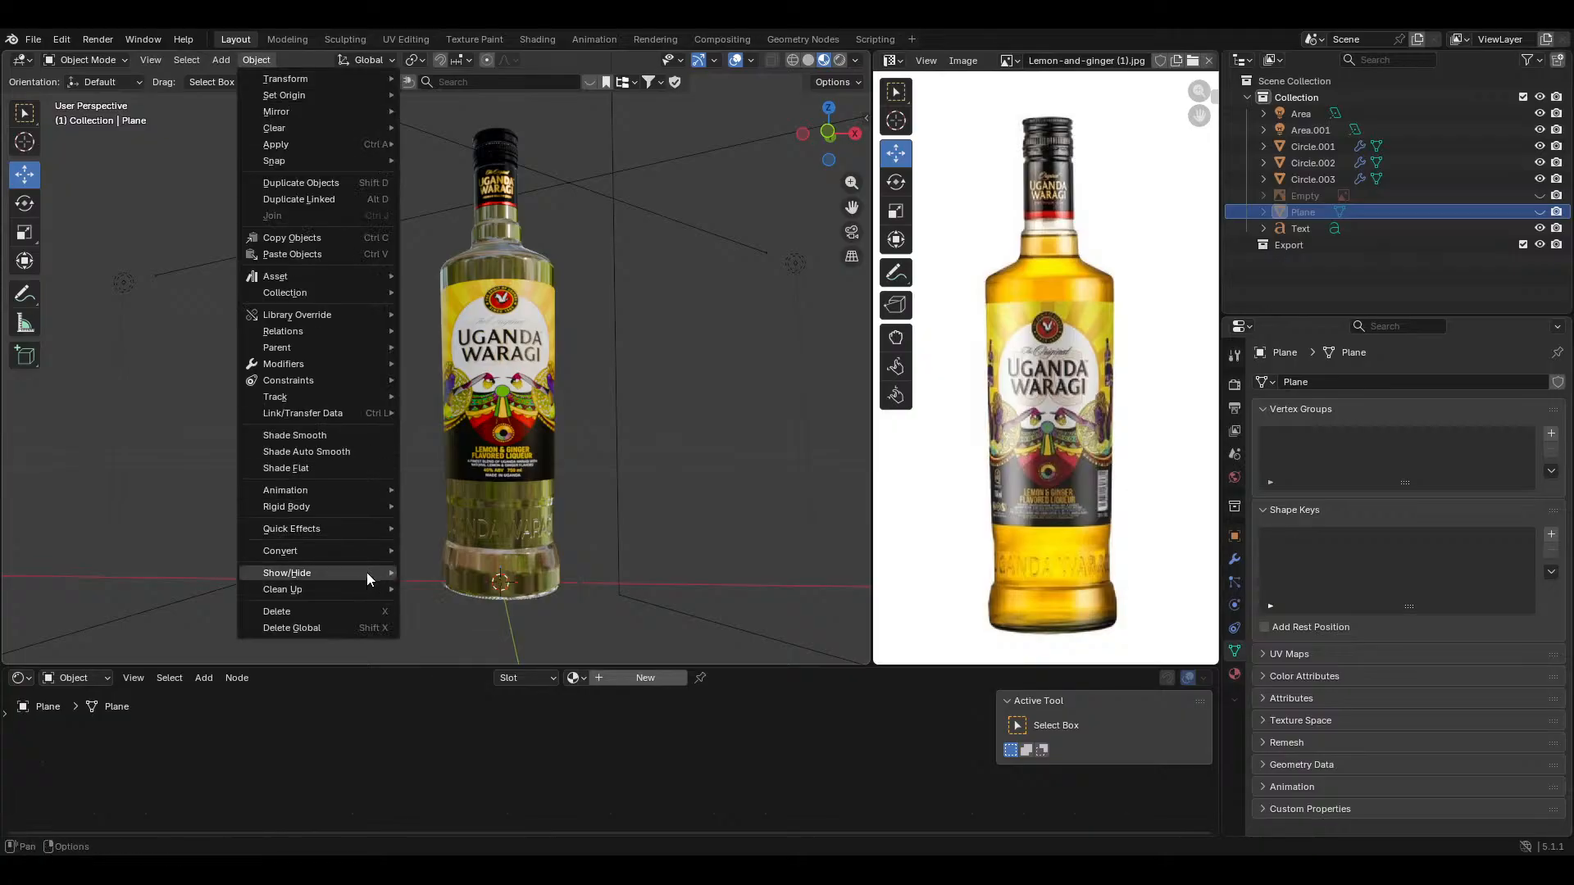
left_click(482, 576)
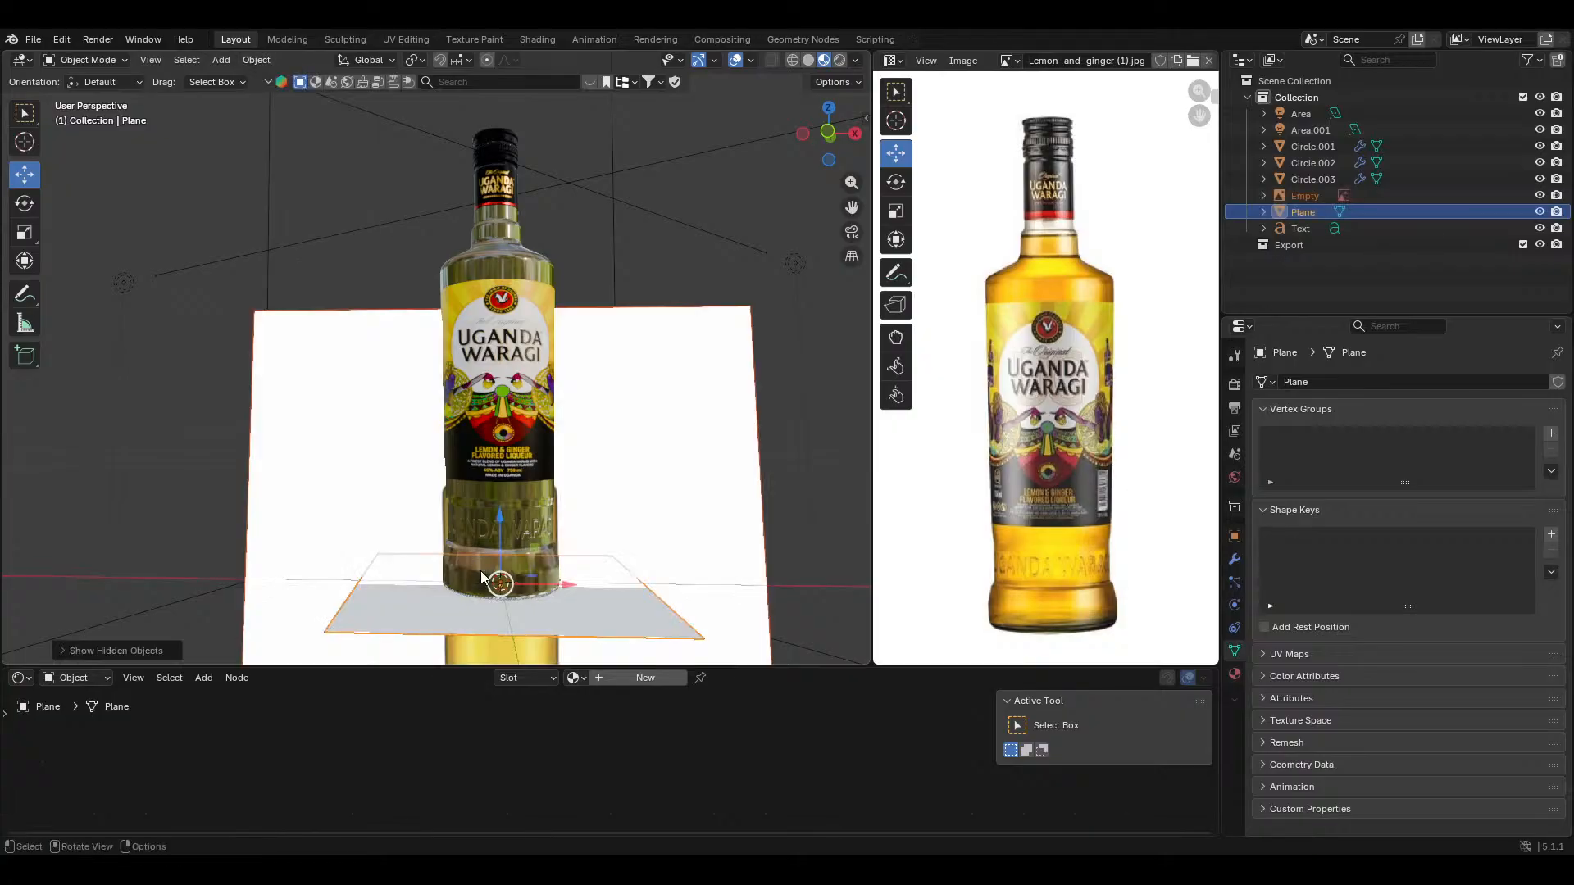
middle_click_drag(539, 480, 598, 562)
left_click(634, 473)
key("h")
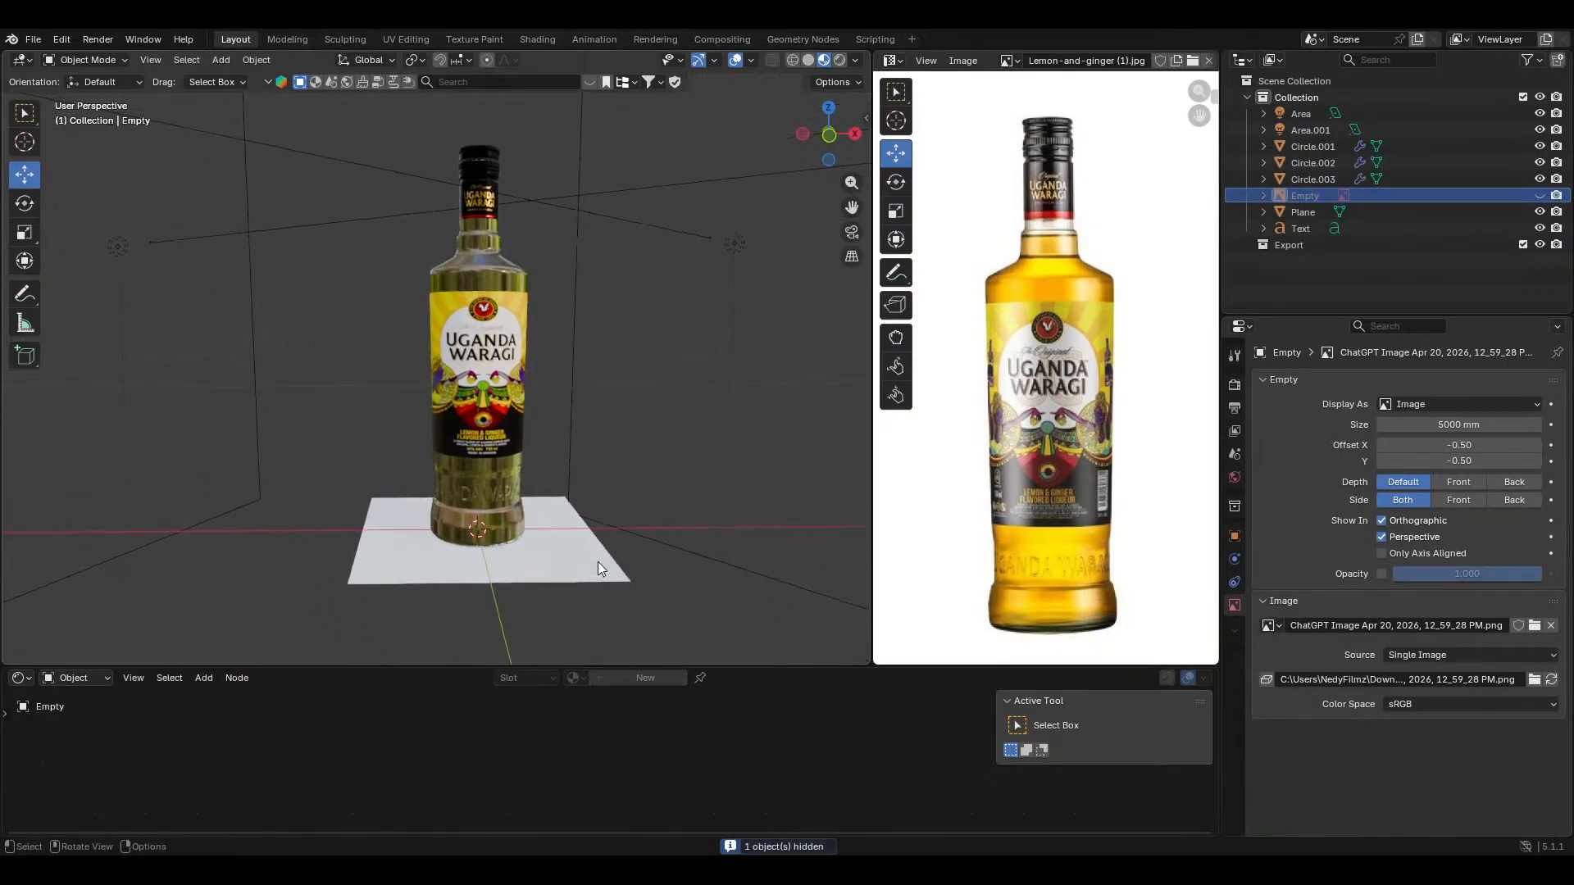
Step: Enlarge the 3D viewport slightly and examine the glass and label in Rendered shading
left_click_drag(781, 666, 783, 683)
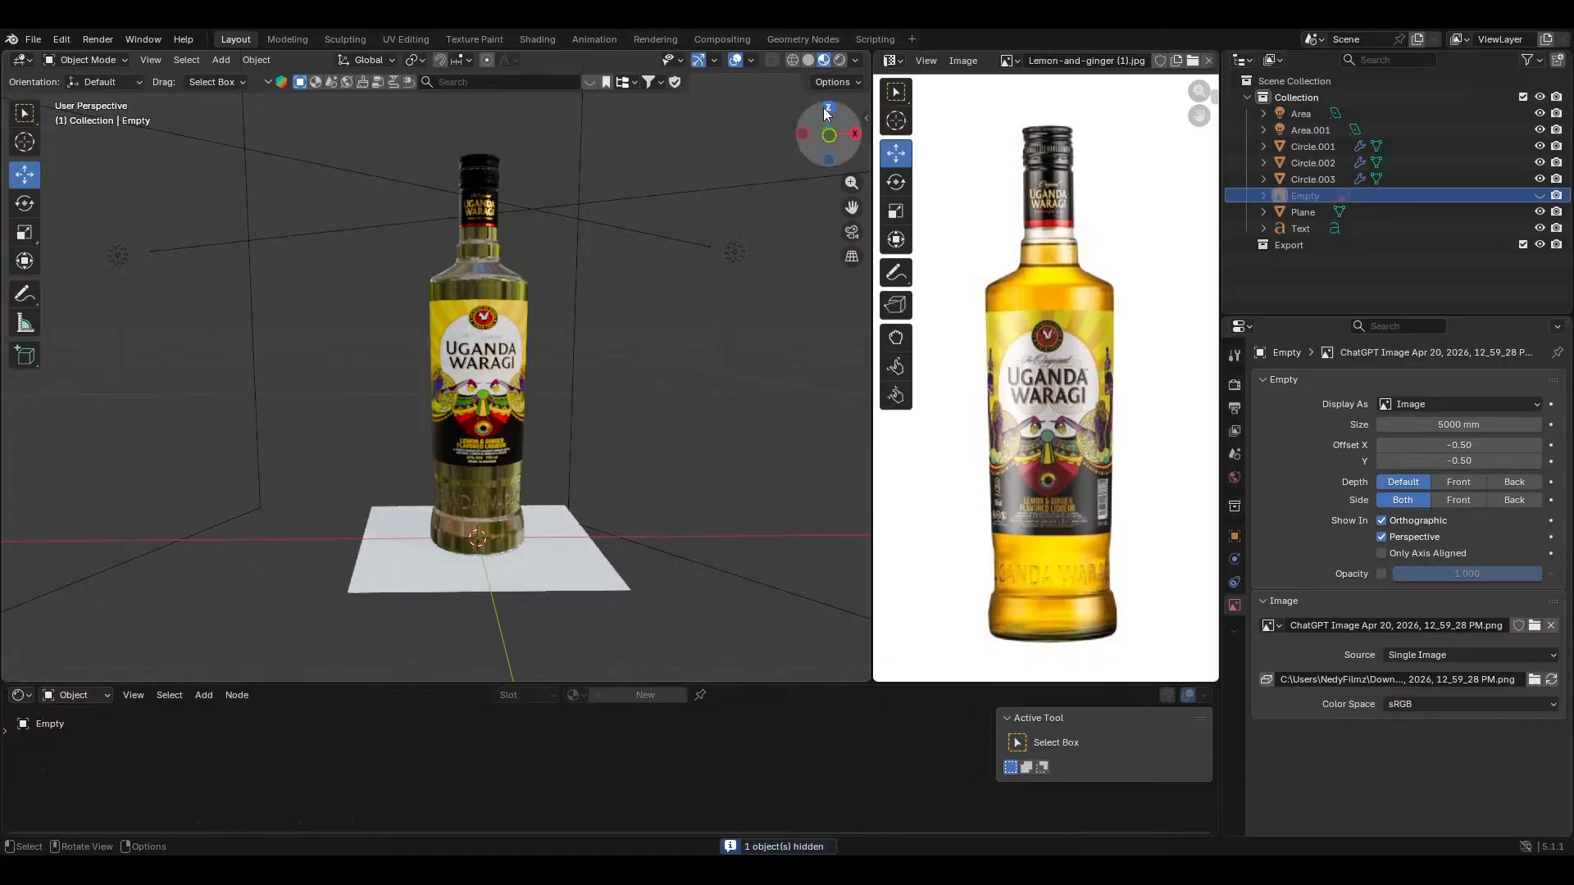
left_click(835, 62)
mouse_move(597, 461)
middle_mouse_down()
mouse_move(583, 462)
mouse_move(585, 437)
mouse_move(613, 465)
mouse_move(639, 439)
mouse_move(583, 377)
mouse_move(544, 379)
mouse_move(385, 513)
middle_mouse_up()
middle_click_drag(489, 473, 421, 382)
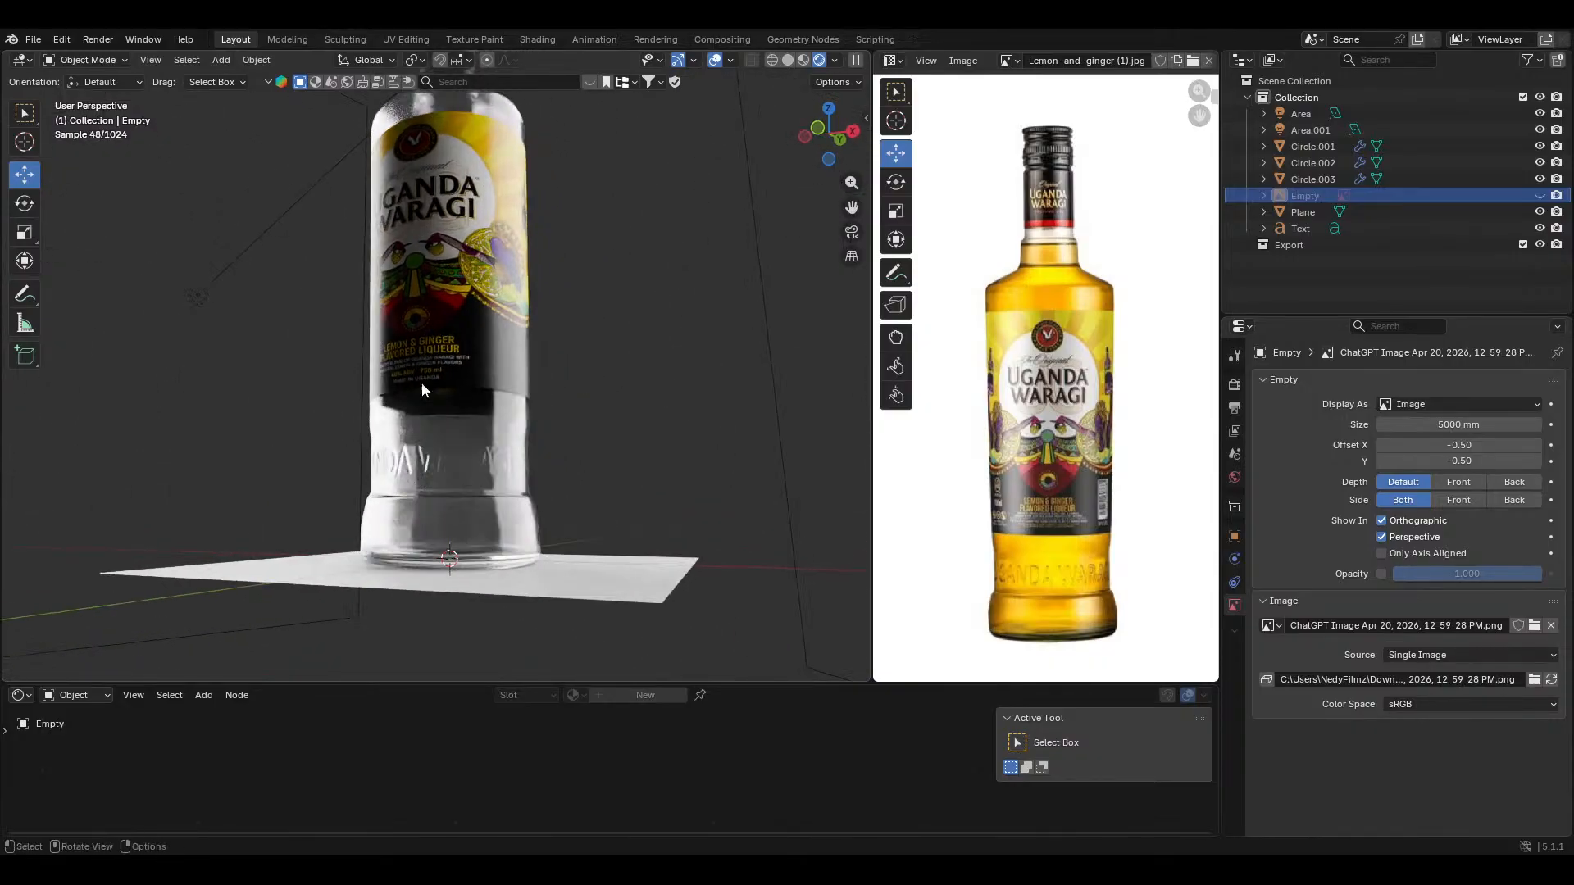
middle_click_drag(440, 441, 537, 454)
middle_click_drag(450, 380, 509, 406)
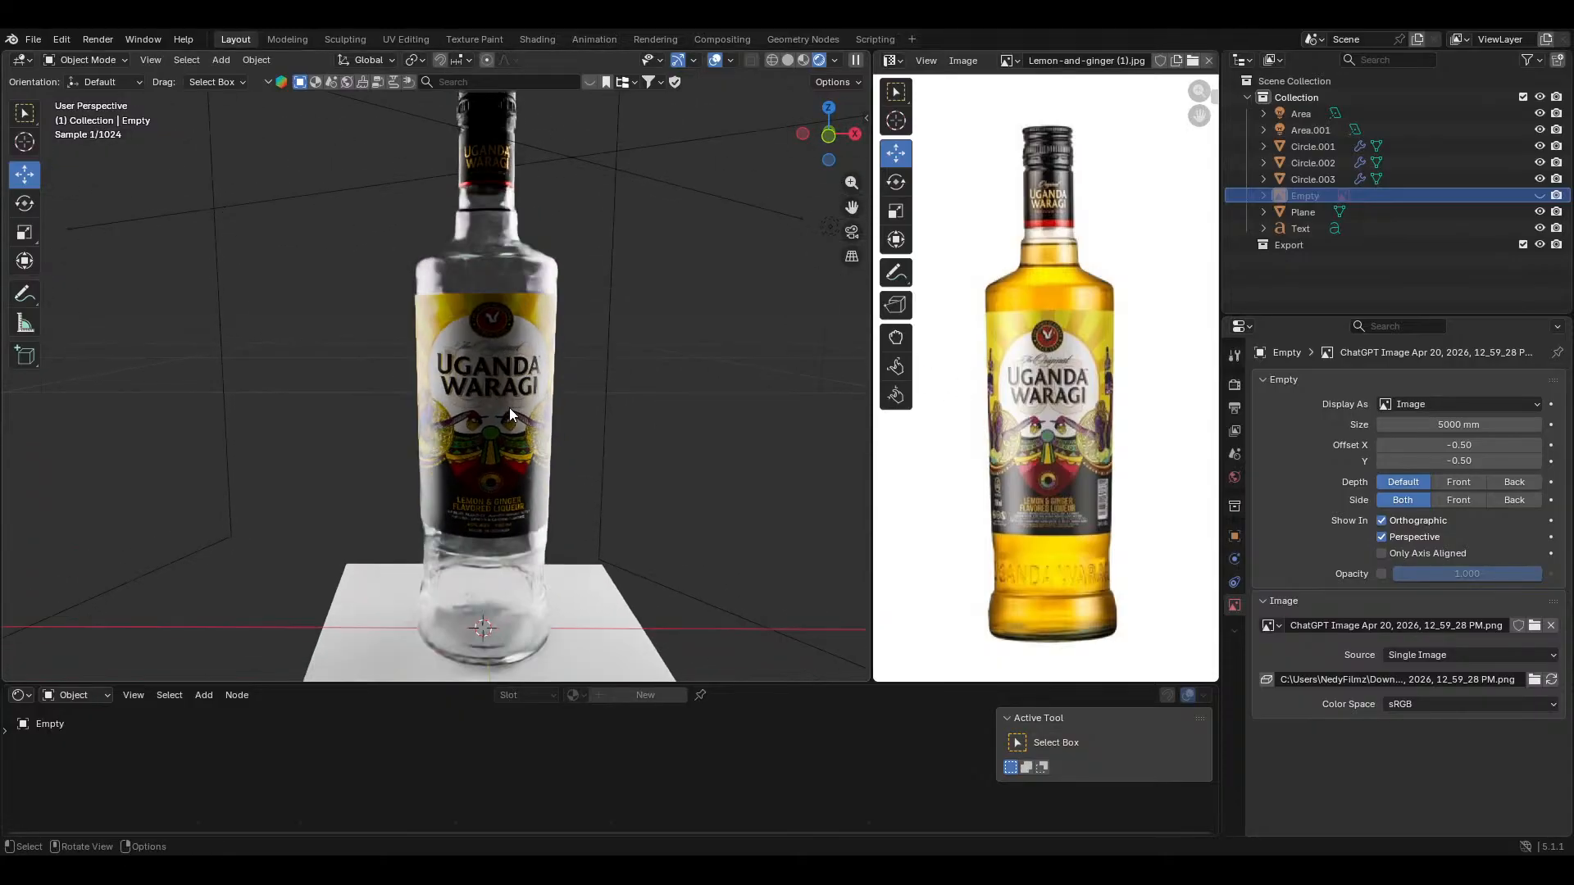
Step: Return the 3D viewport to Solid shading and turn on the Screencast Keys display
left_click(787, 60)
key("n")
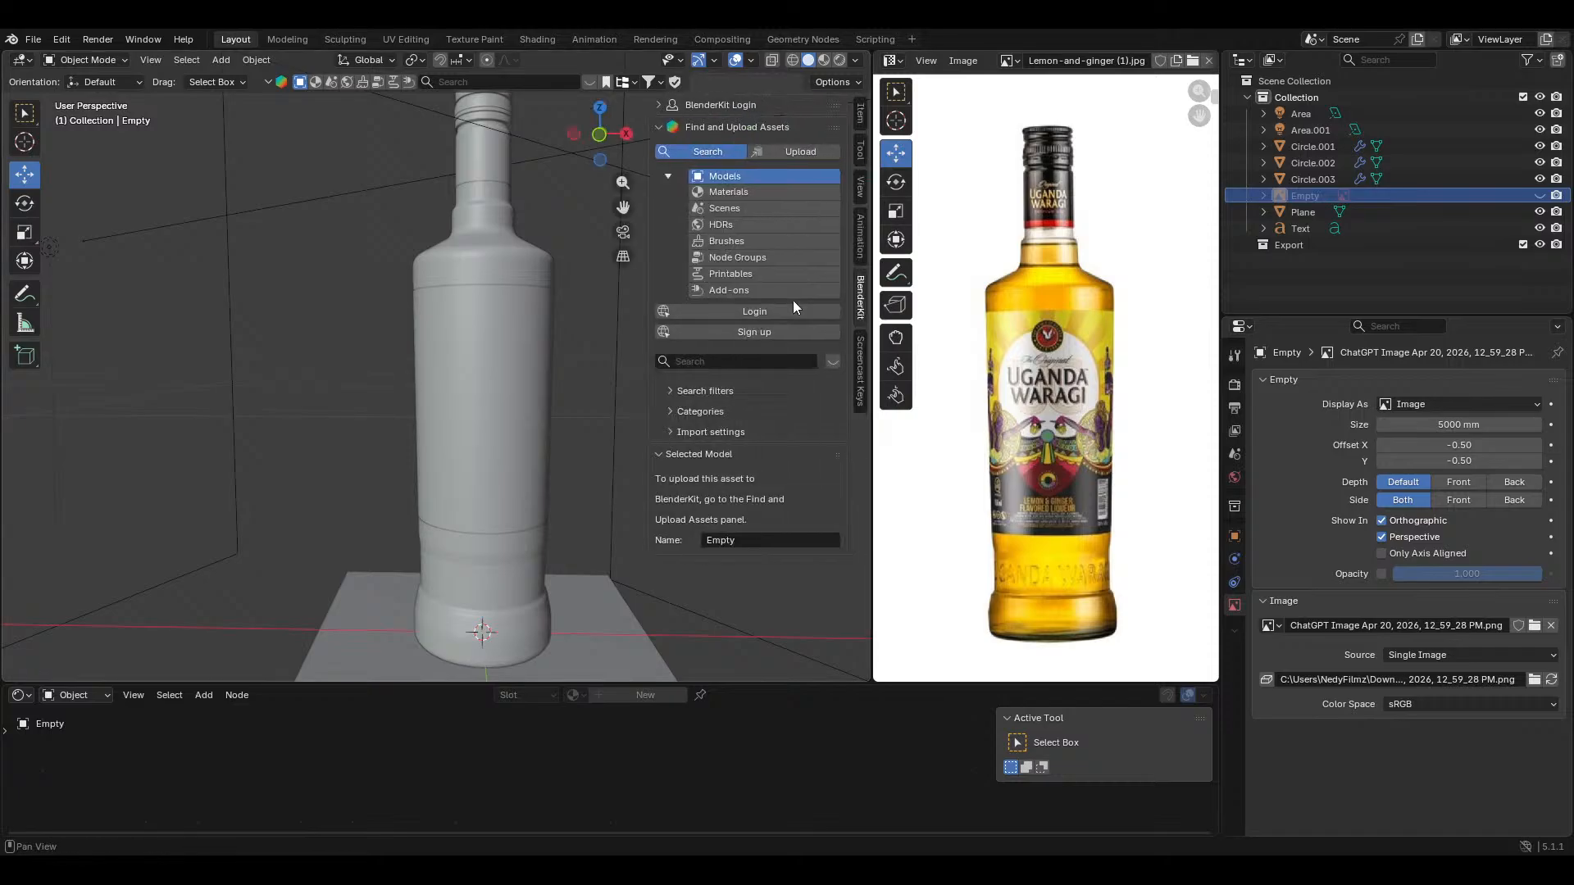
left_click(860, 369)
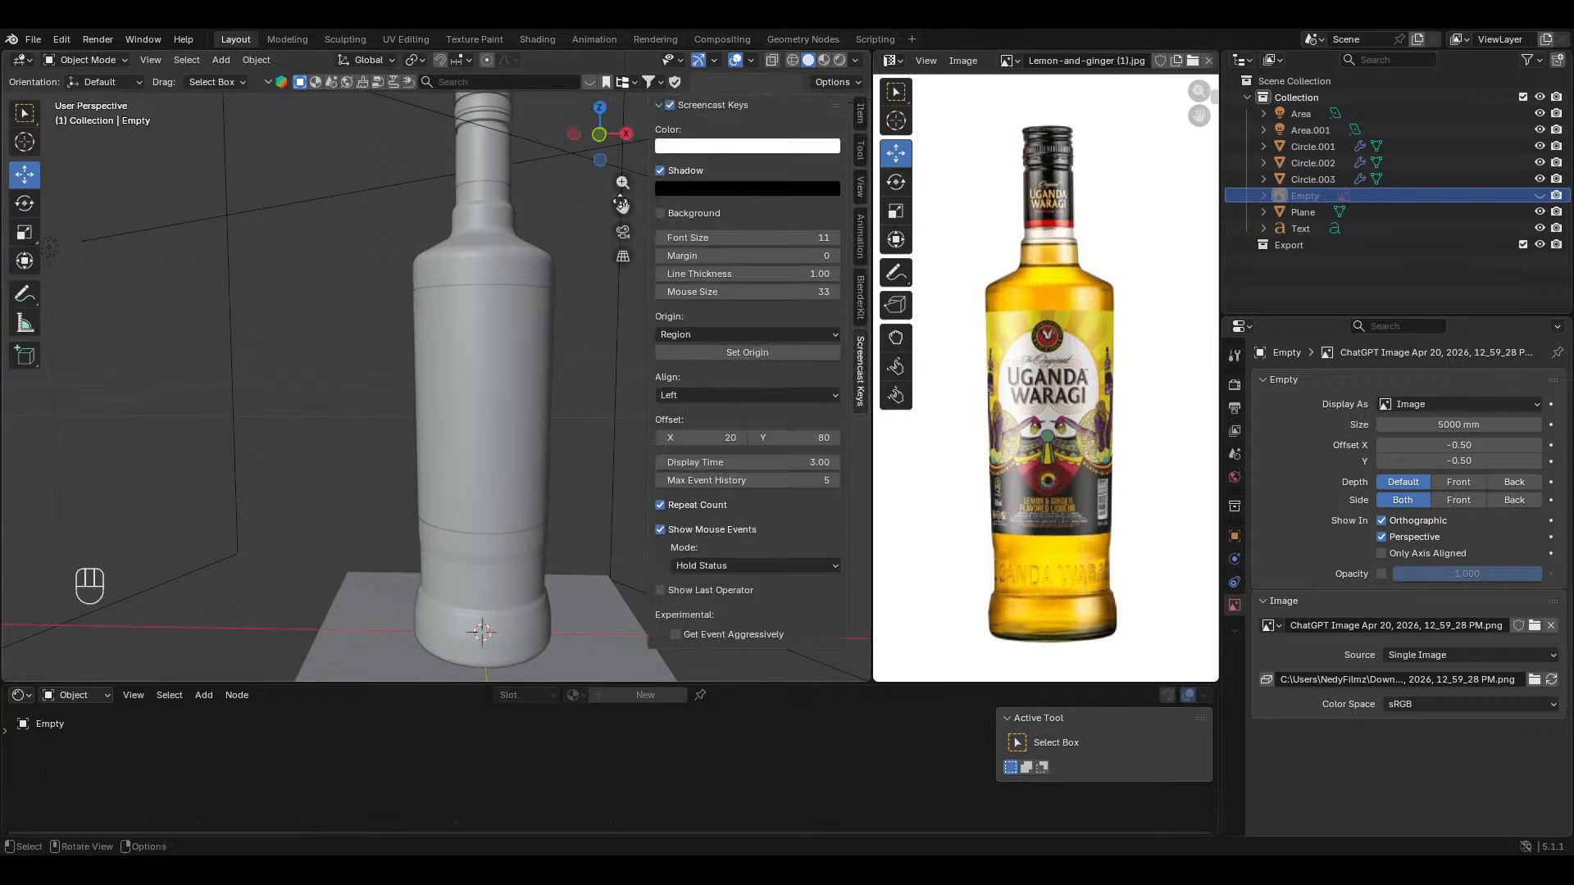
middle_click_drag(365, 500, 533, 484)
key("n")
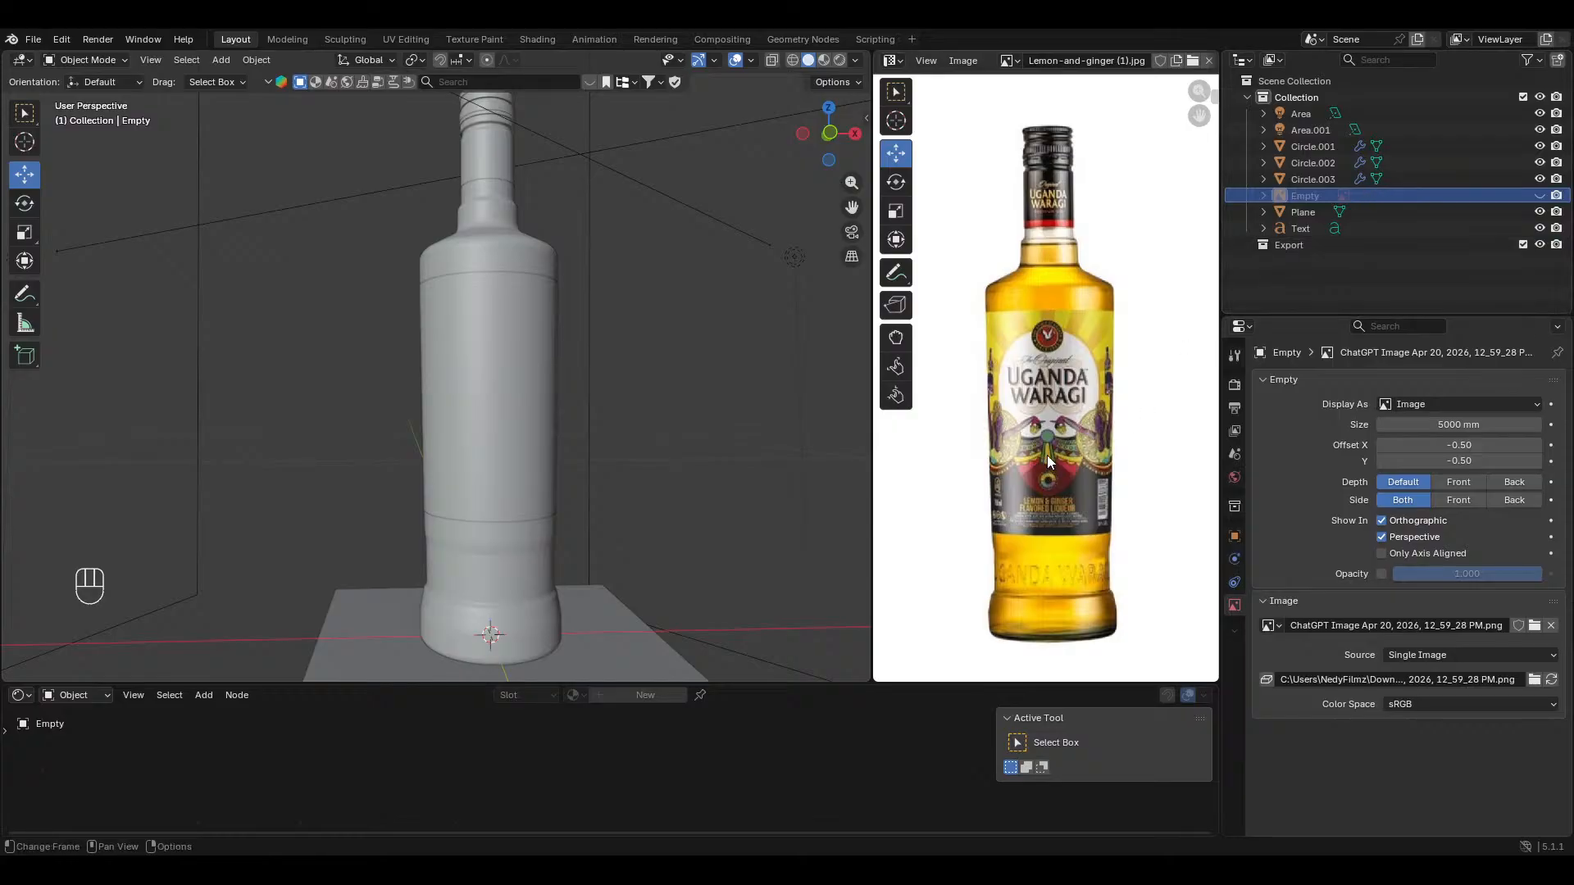
Step: Examine the reference photo's cap, neck and body alongside the solid-shaded bottle model
middle_click_drag(1046, 455, 1099, 597)
scroll(1070, 605, "up", 2)
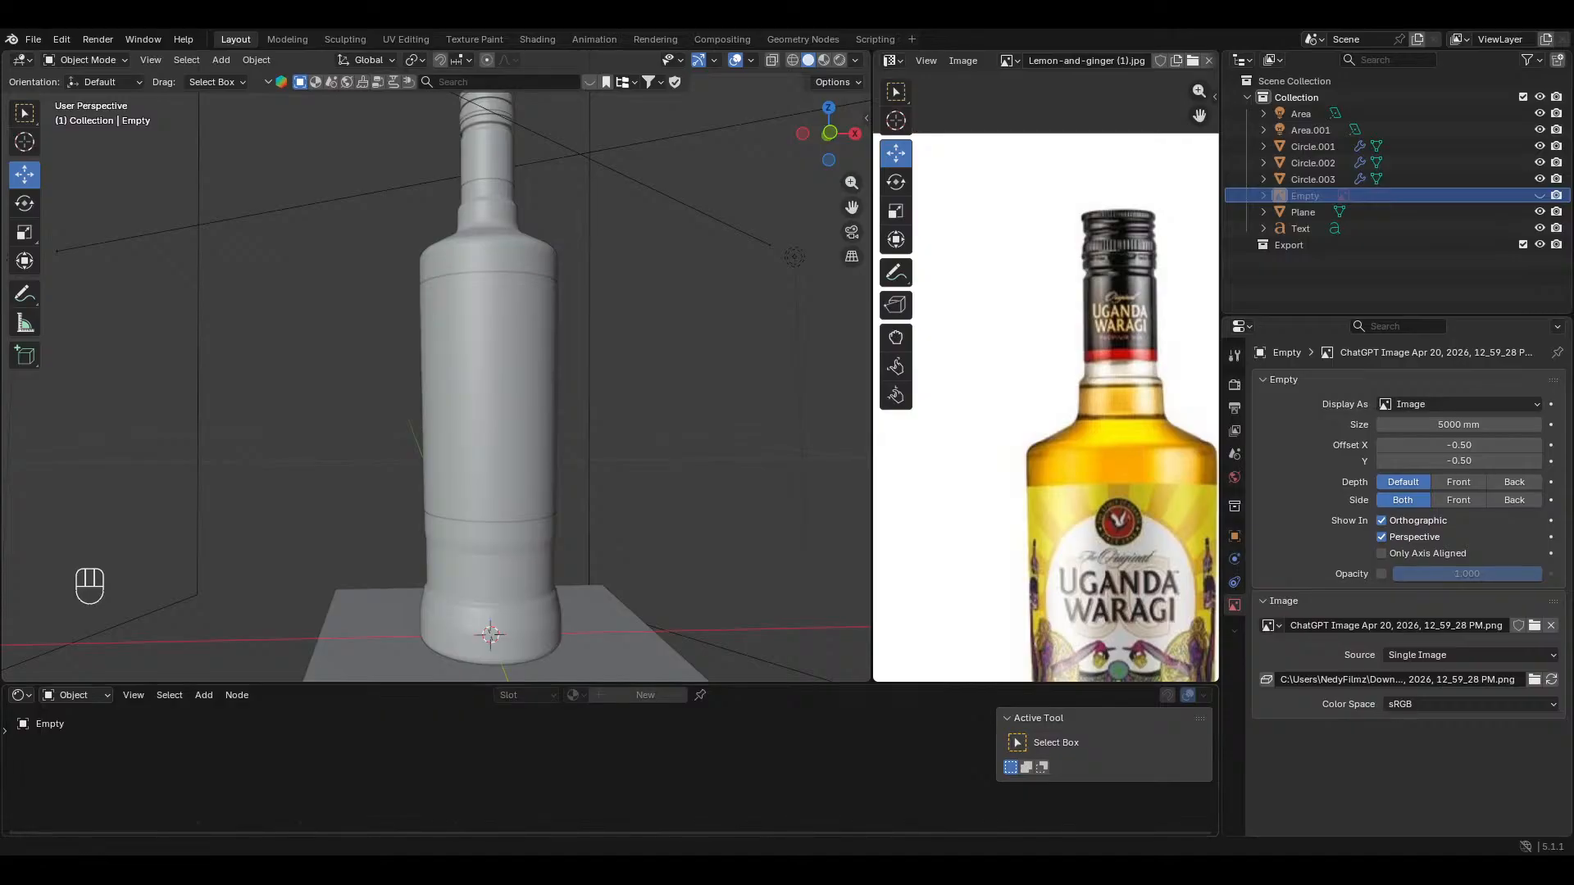
middle_click_drag(489, 459, 483, 453)
scroll(569, 513, "down", 1)
middle_click_drag(571, 518, 689, 424)
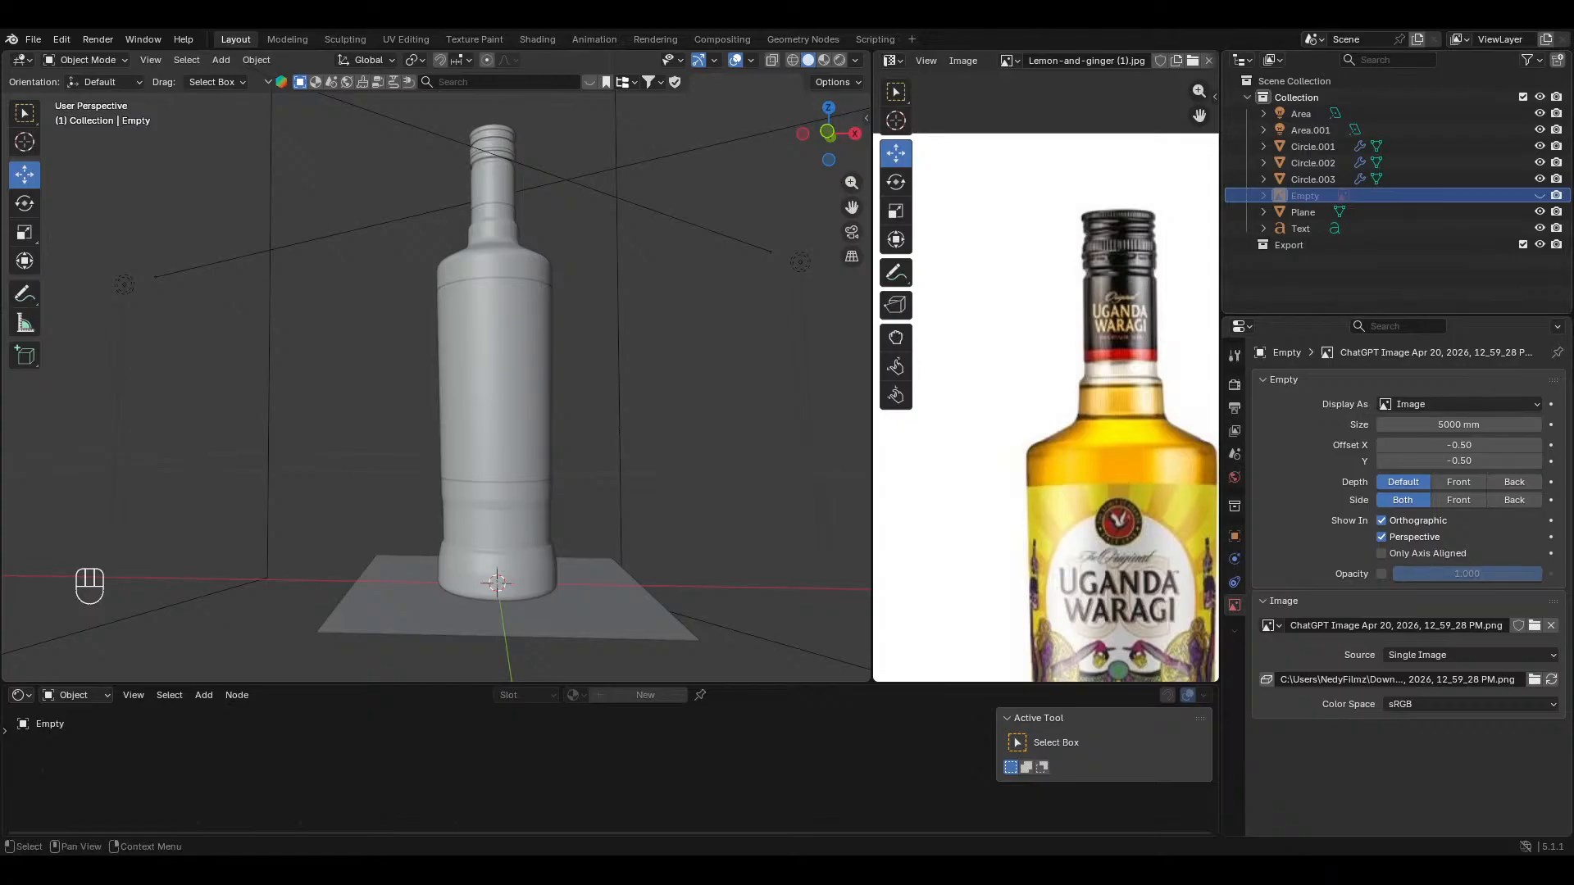
middle_click_drag(623, 393, 608, 401)
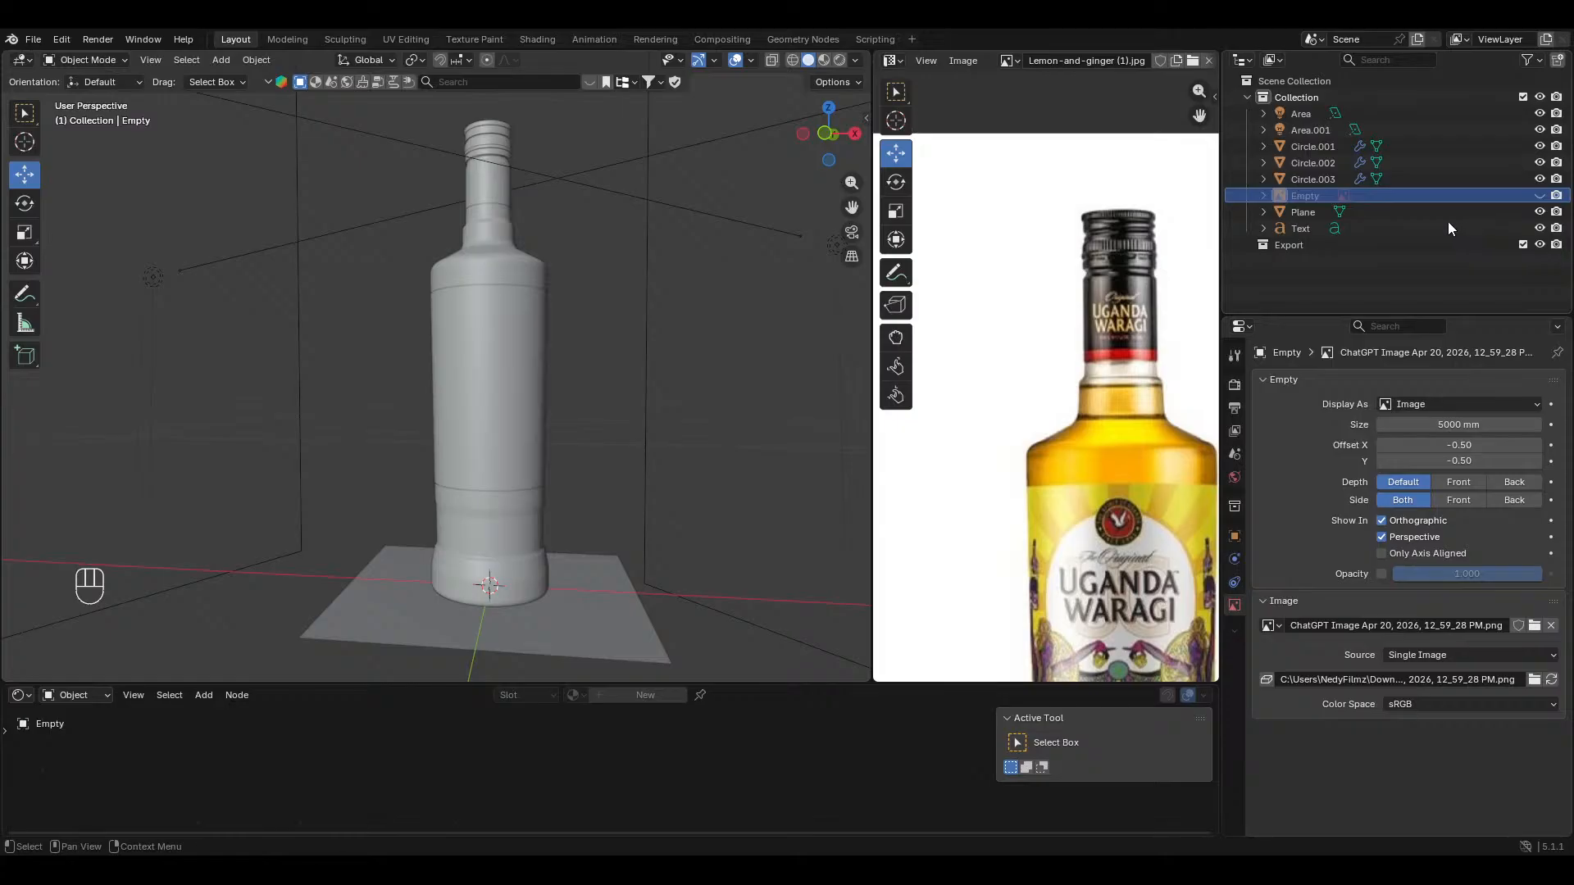
mouse_move(508, 553)
middle_mouse_down()
mouse_move(495, 559)
mouse_move(505, 540)
middle_mouse_up()
middle_click_drag(531, 548, 557, 522, "shift")
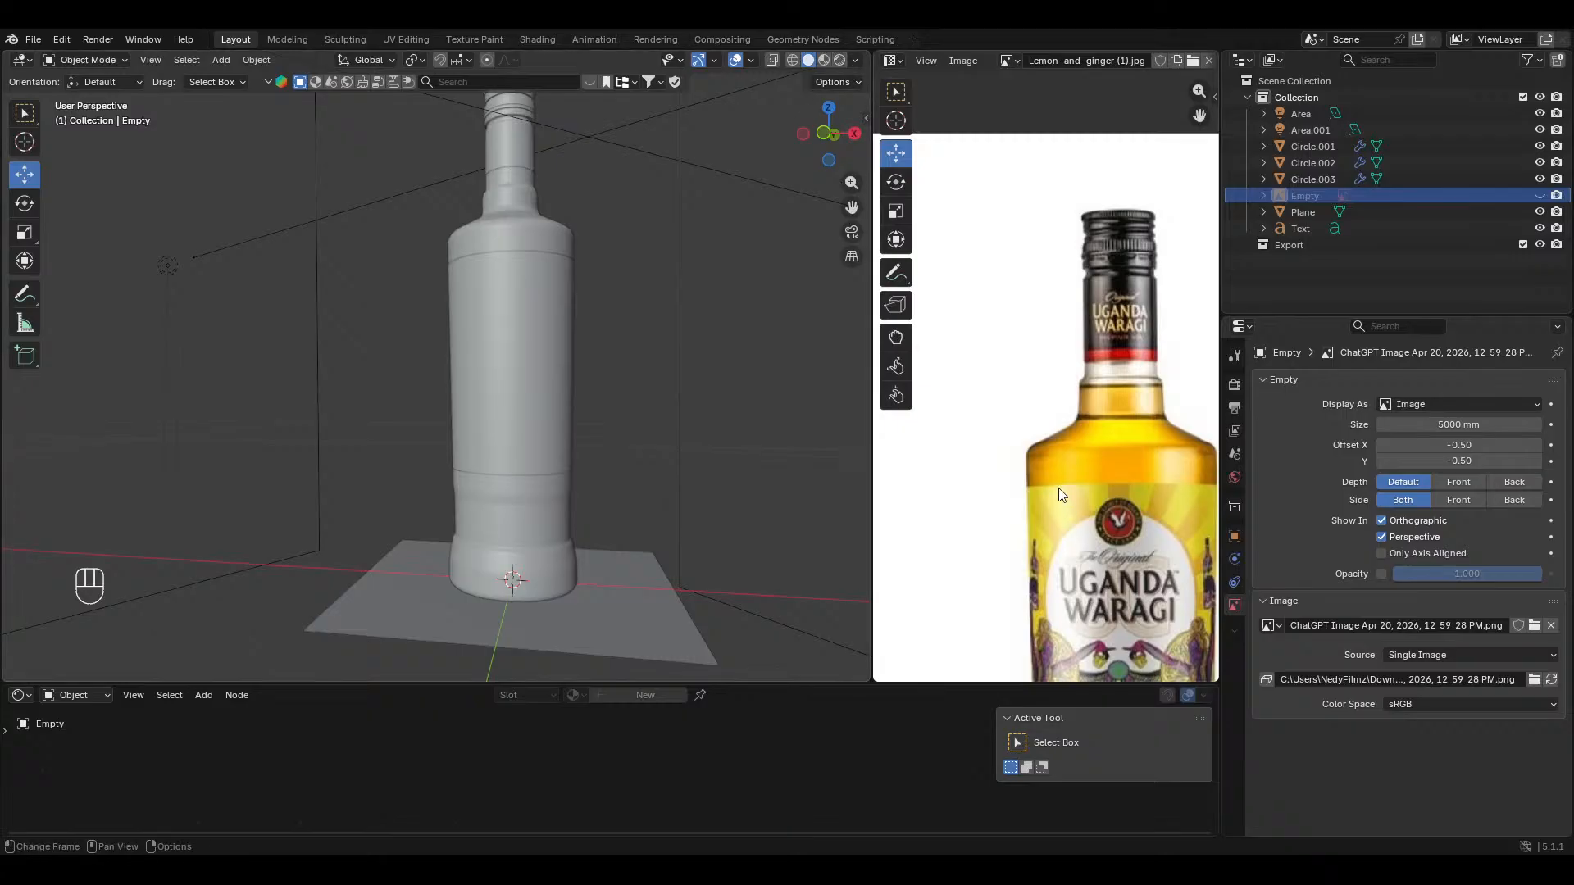
scroll(1059, 495, "down", 2)
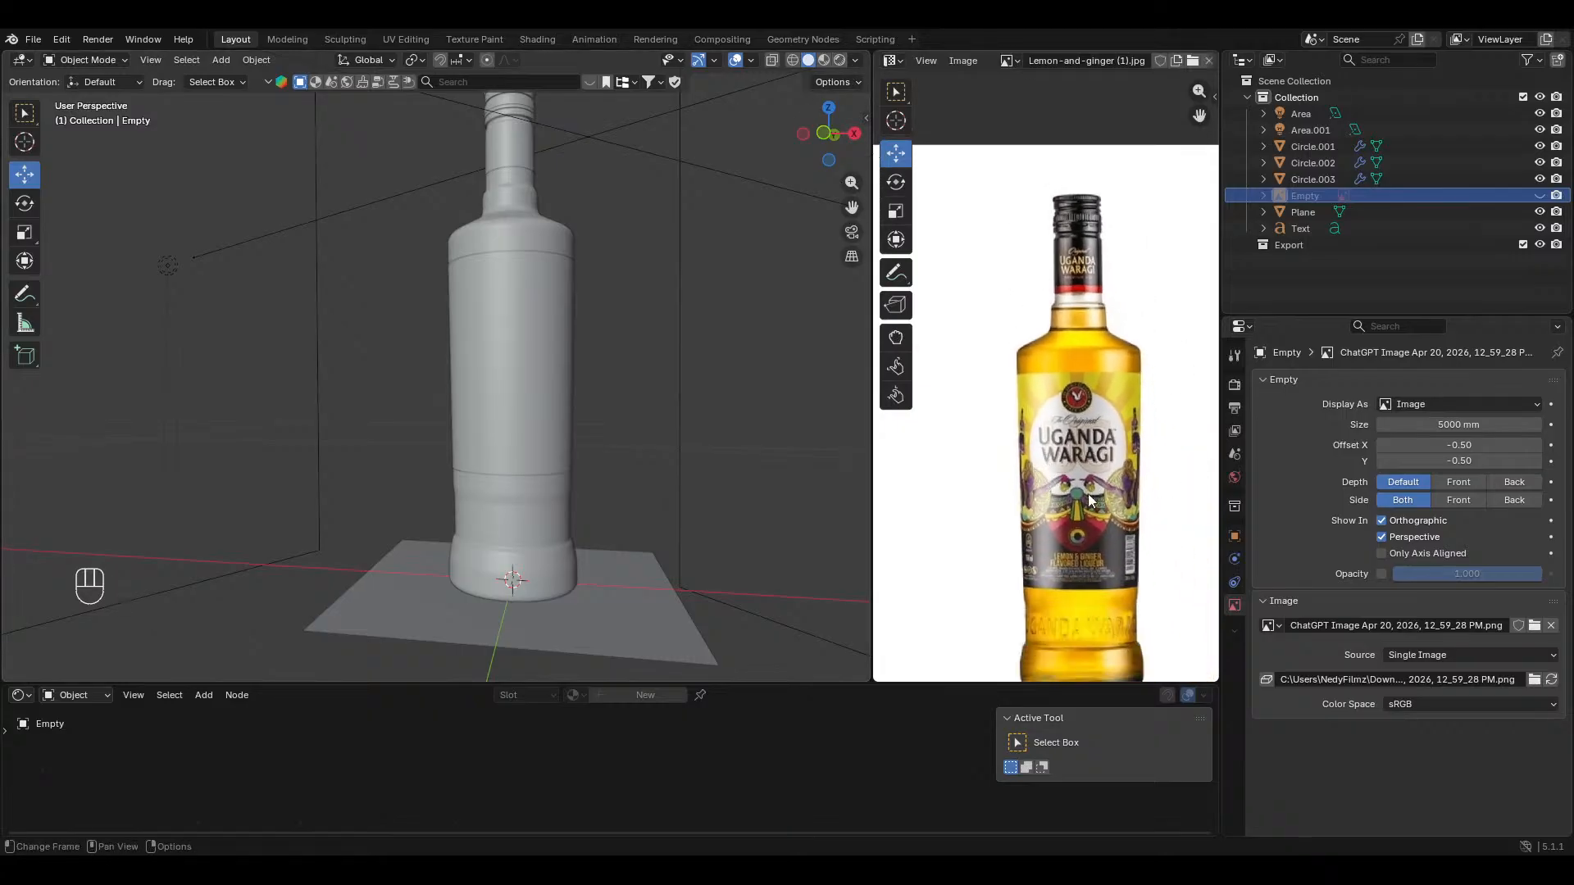
middle_click_drag(1089, 493, 1066, 459)
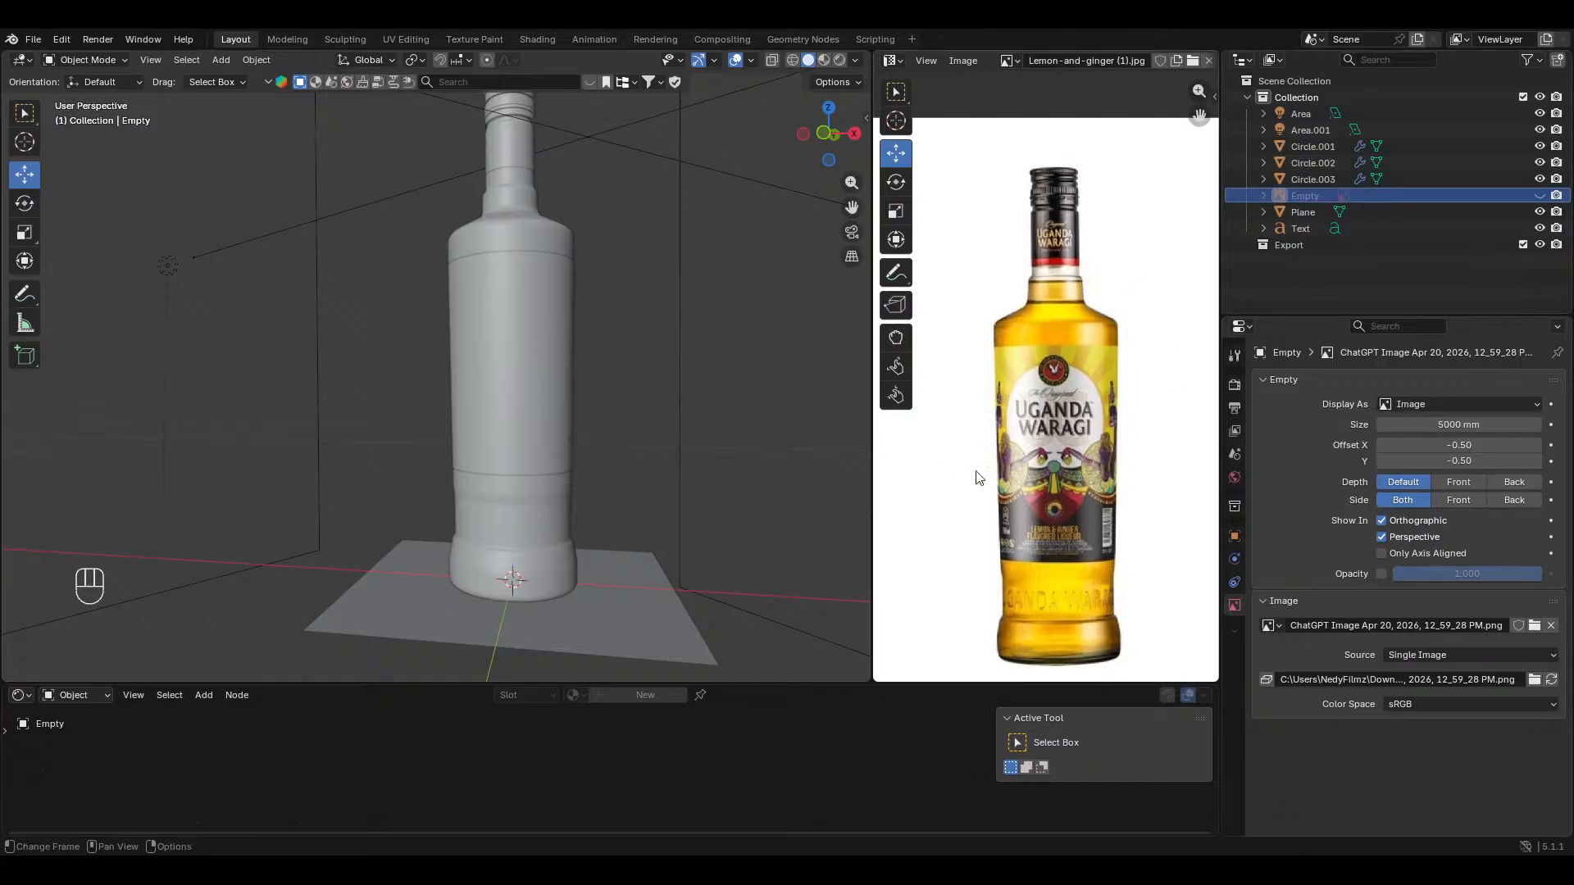
Step: Open the flat label artwork "ChatGPT Image Apr 20, 2026, 12_50_32 PM" in a widened image editor and examine its details
left_click_drag(871, 440, 862, 446)
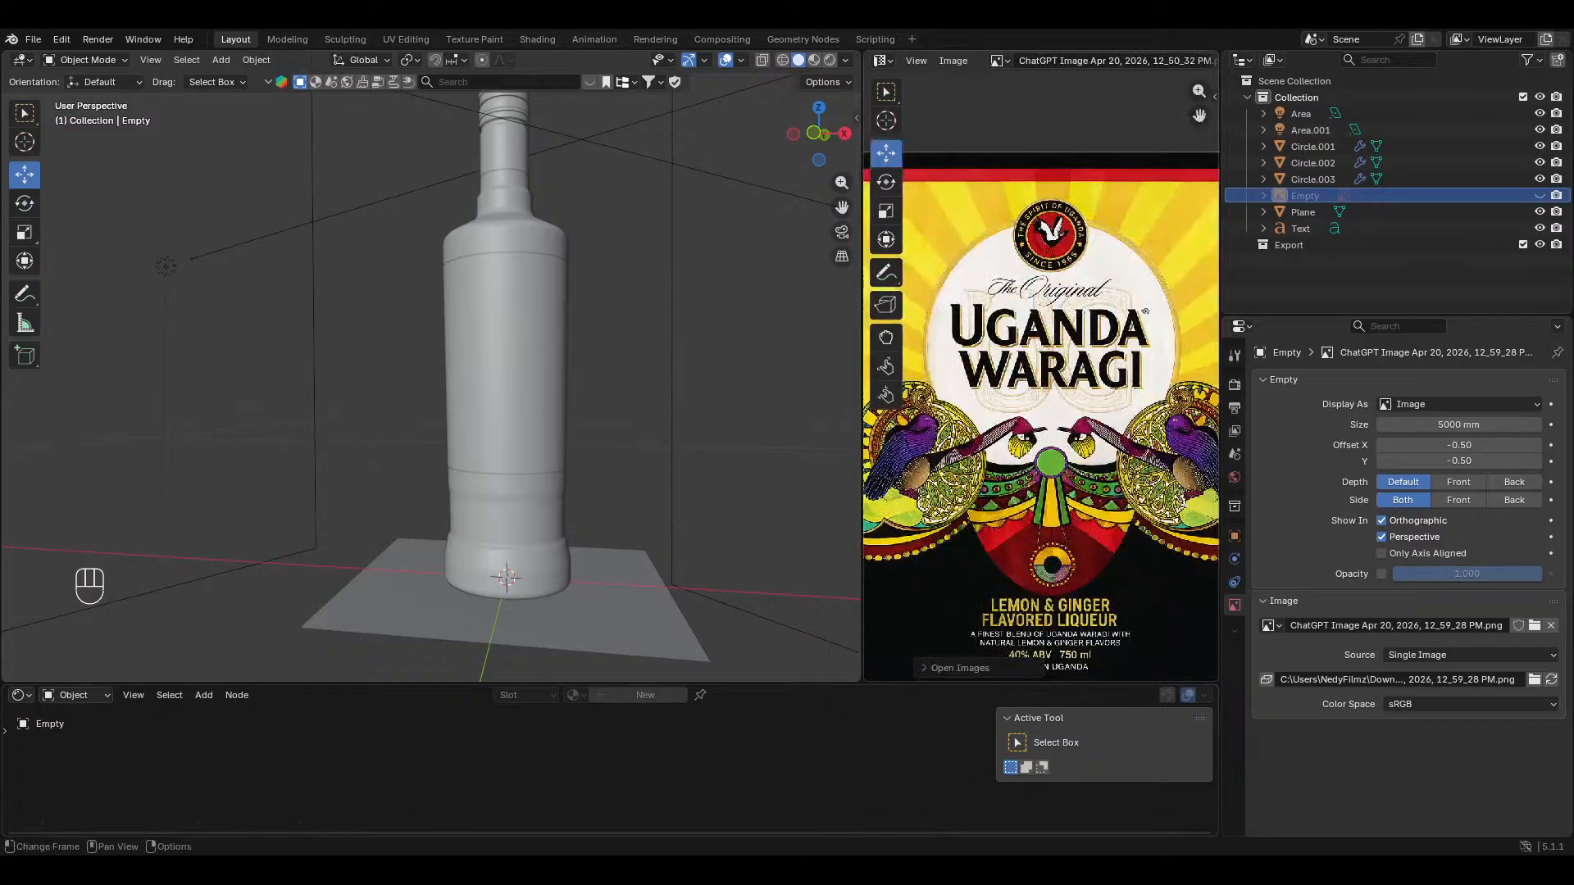
scroll(1144, 482, "down", 2)
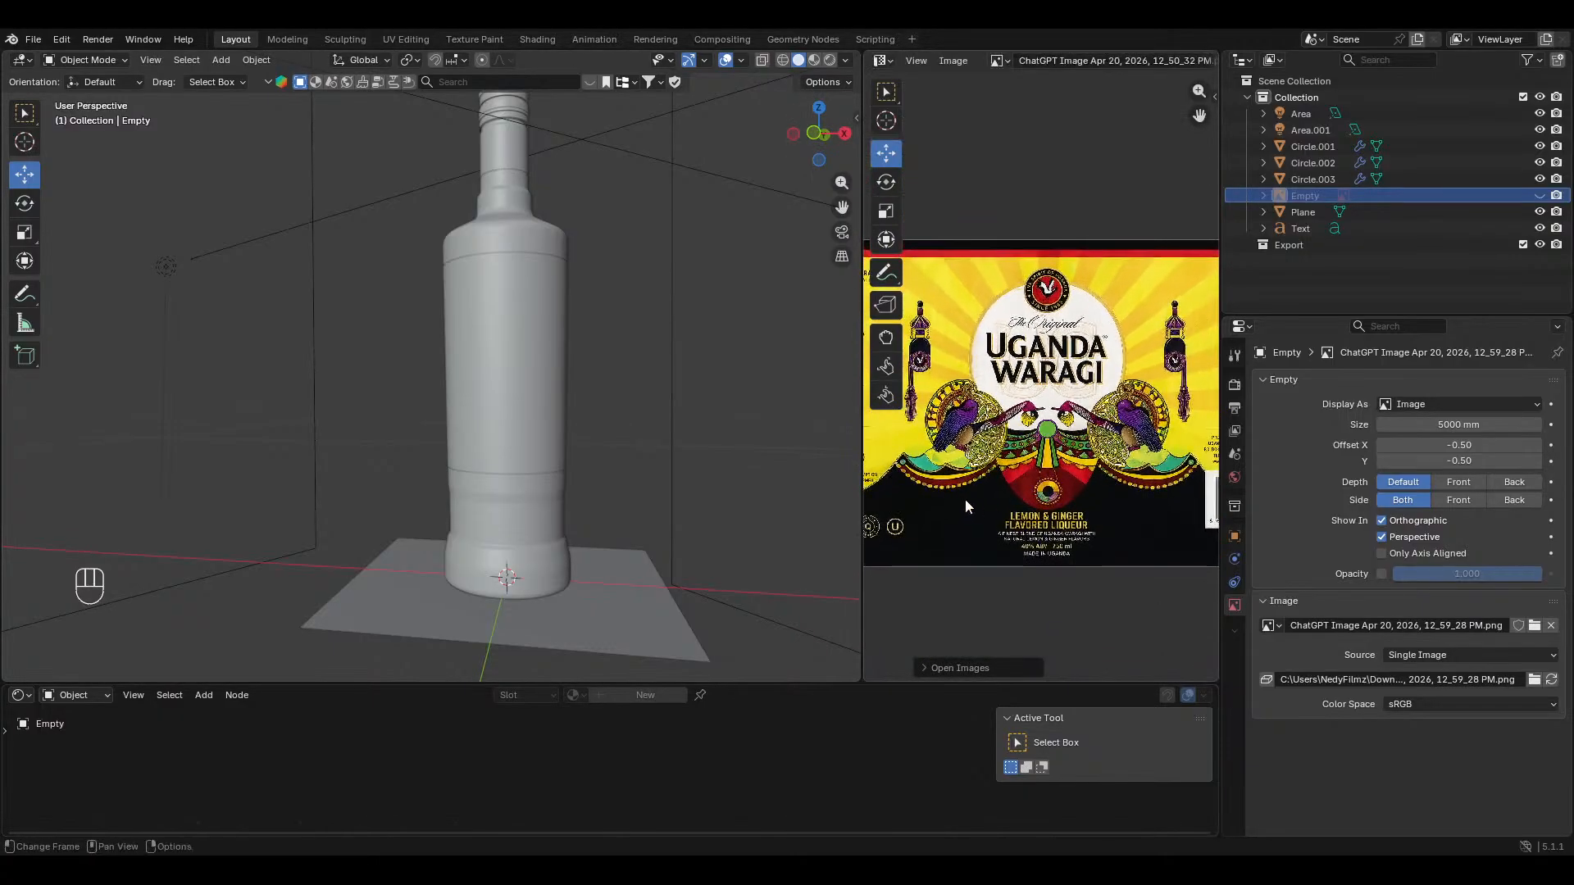
left_click_drag(862, 466, 771, 465)
scroll(1129, 295, "down", 1)
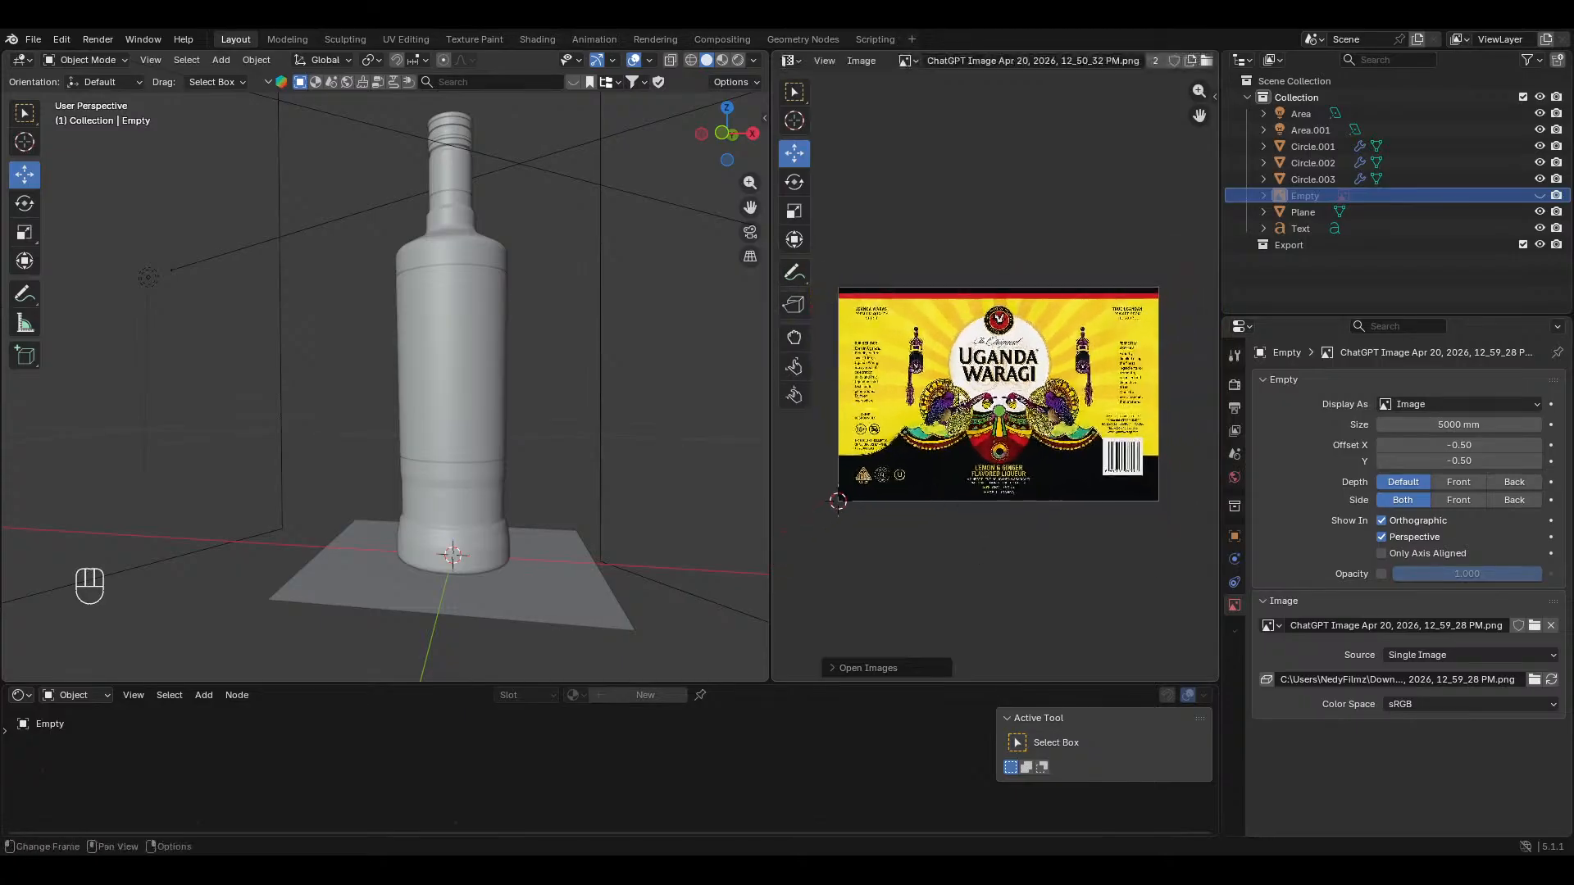
scroll(1128, 294, "up", 5)
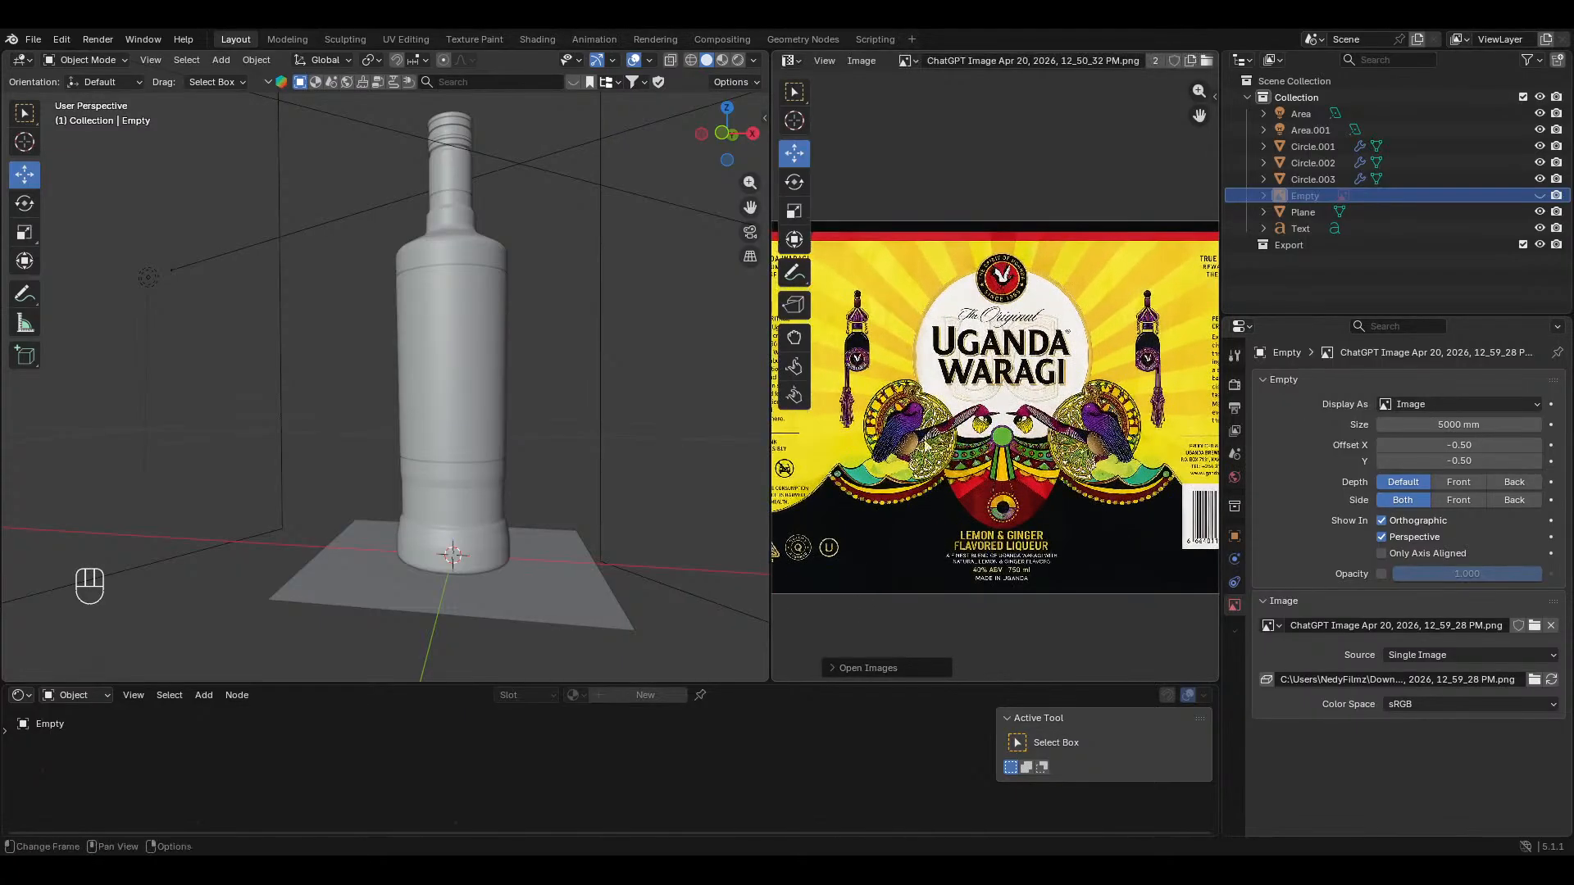
middle_click_drag(1124, 260, 1033, 440, "ctrl")
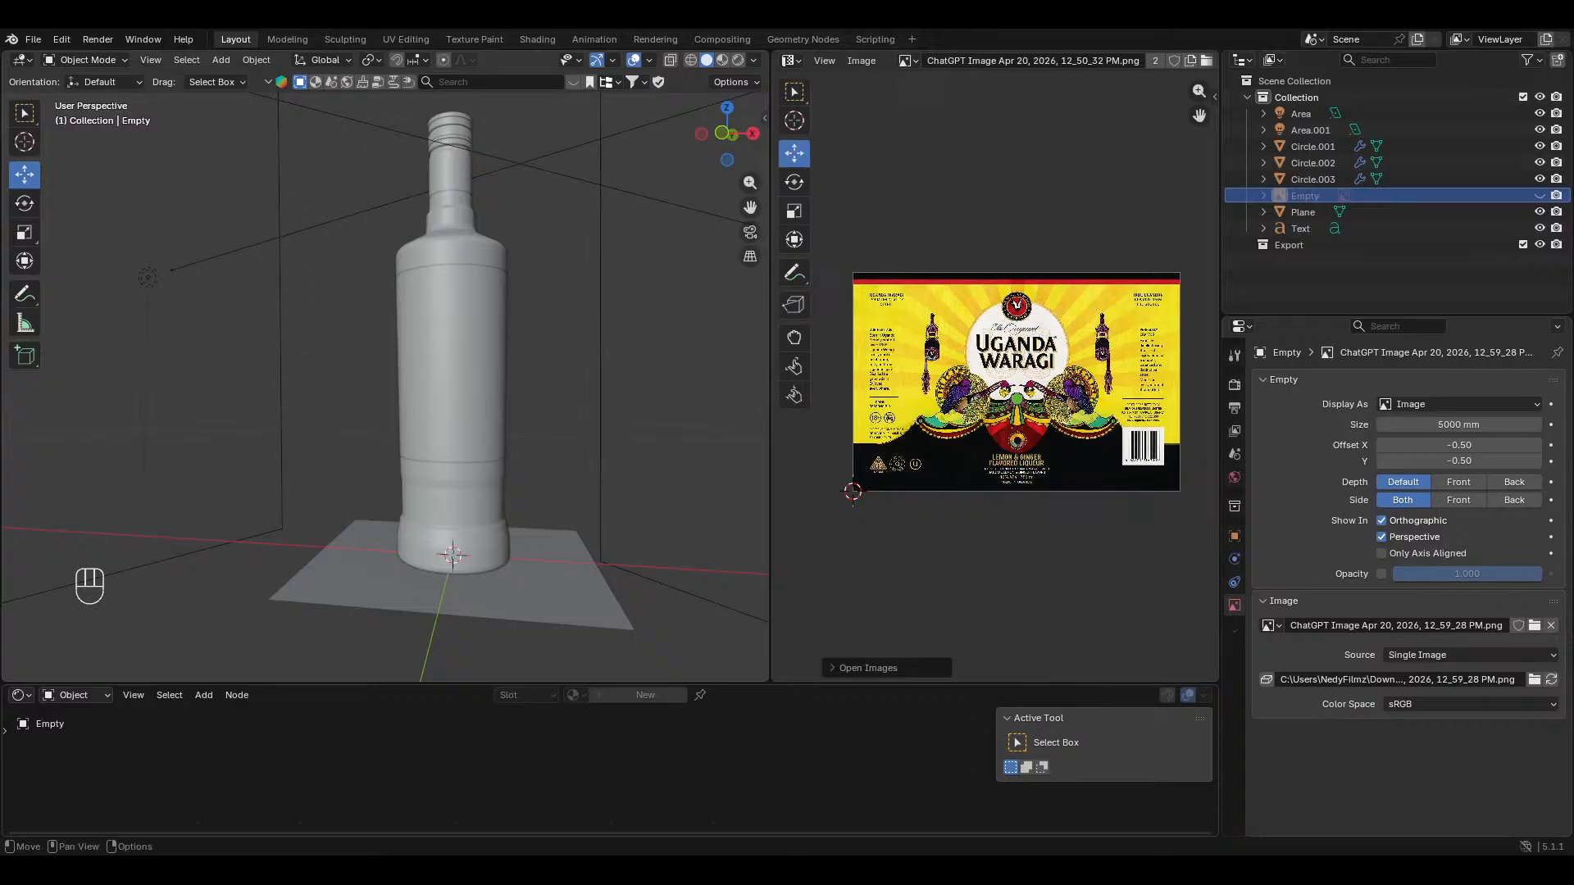
Step: Display the reference photo Lemon-and-ginger (1).jpg again and narrow the image editor to give the 3D viewport more room
scroll(977, 416, "up", 3)
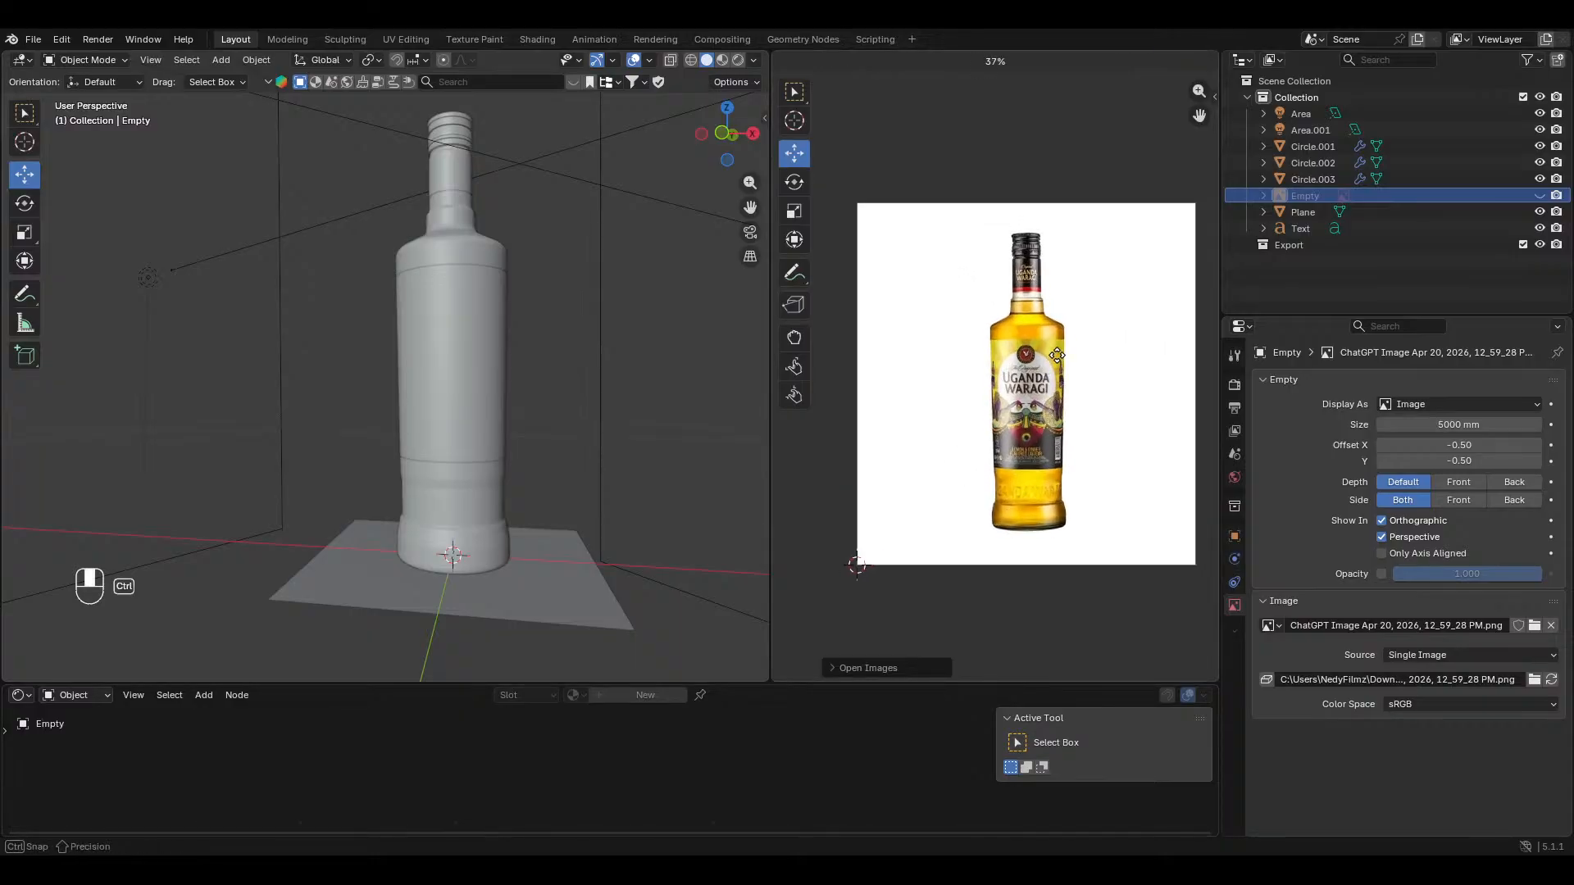
left_click_drag(775, 426, 871, 430)
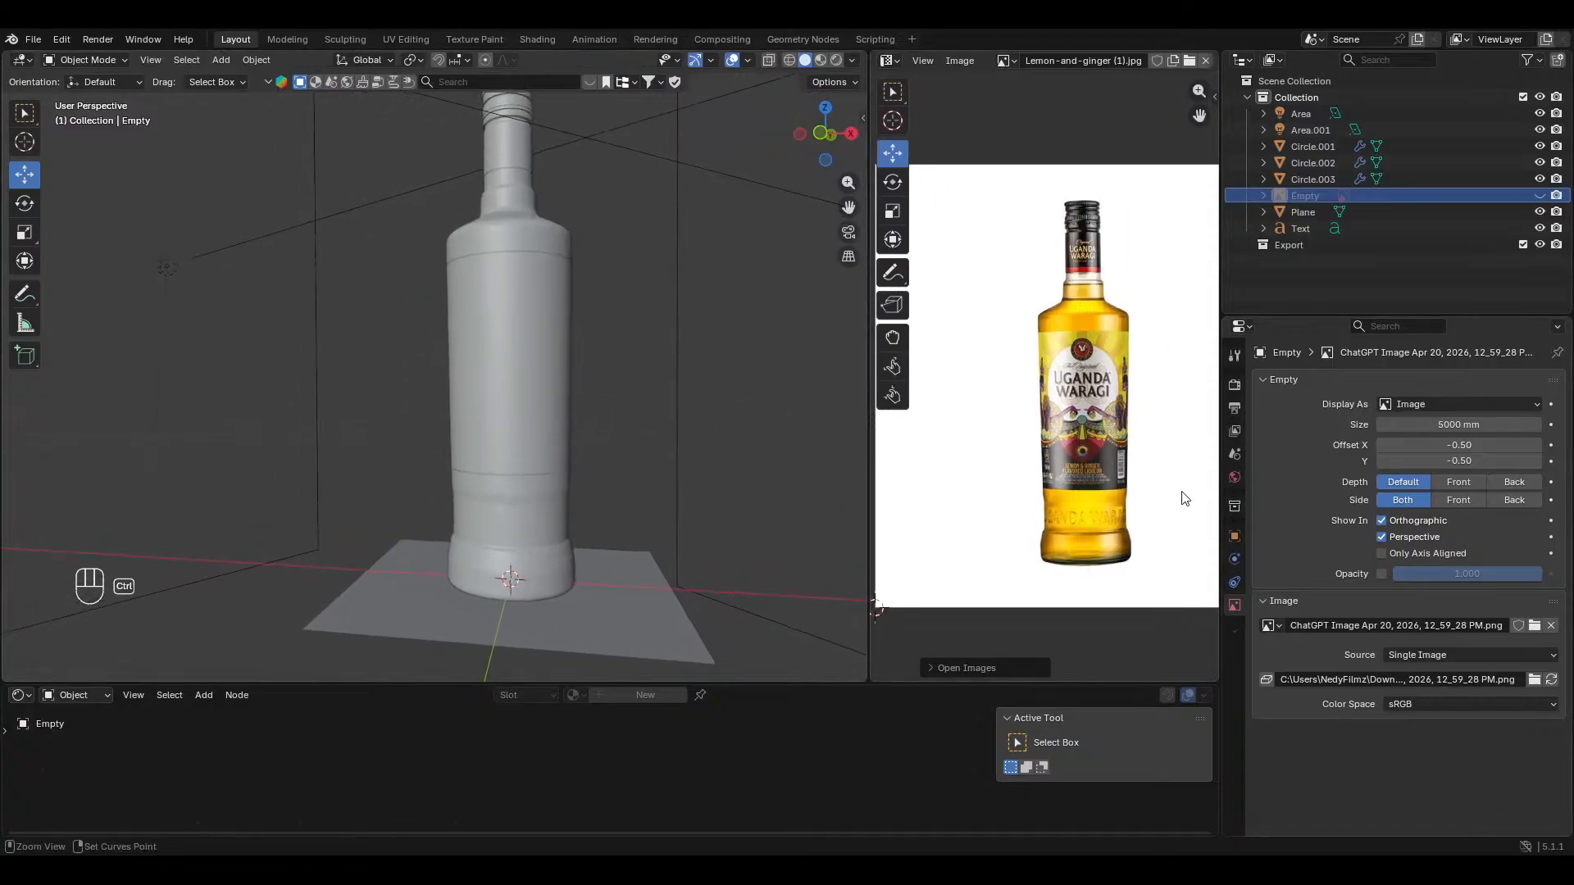
Step: Enlarge the reference photo in the image editor and switch the 3D viewport to Rendered shading
scroll(1180, 495, "up", 2)
middle_click_drag(916, 475, 903, 451)
middle_click_drag(565, 512, 664, 439)
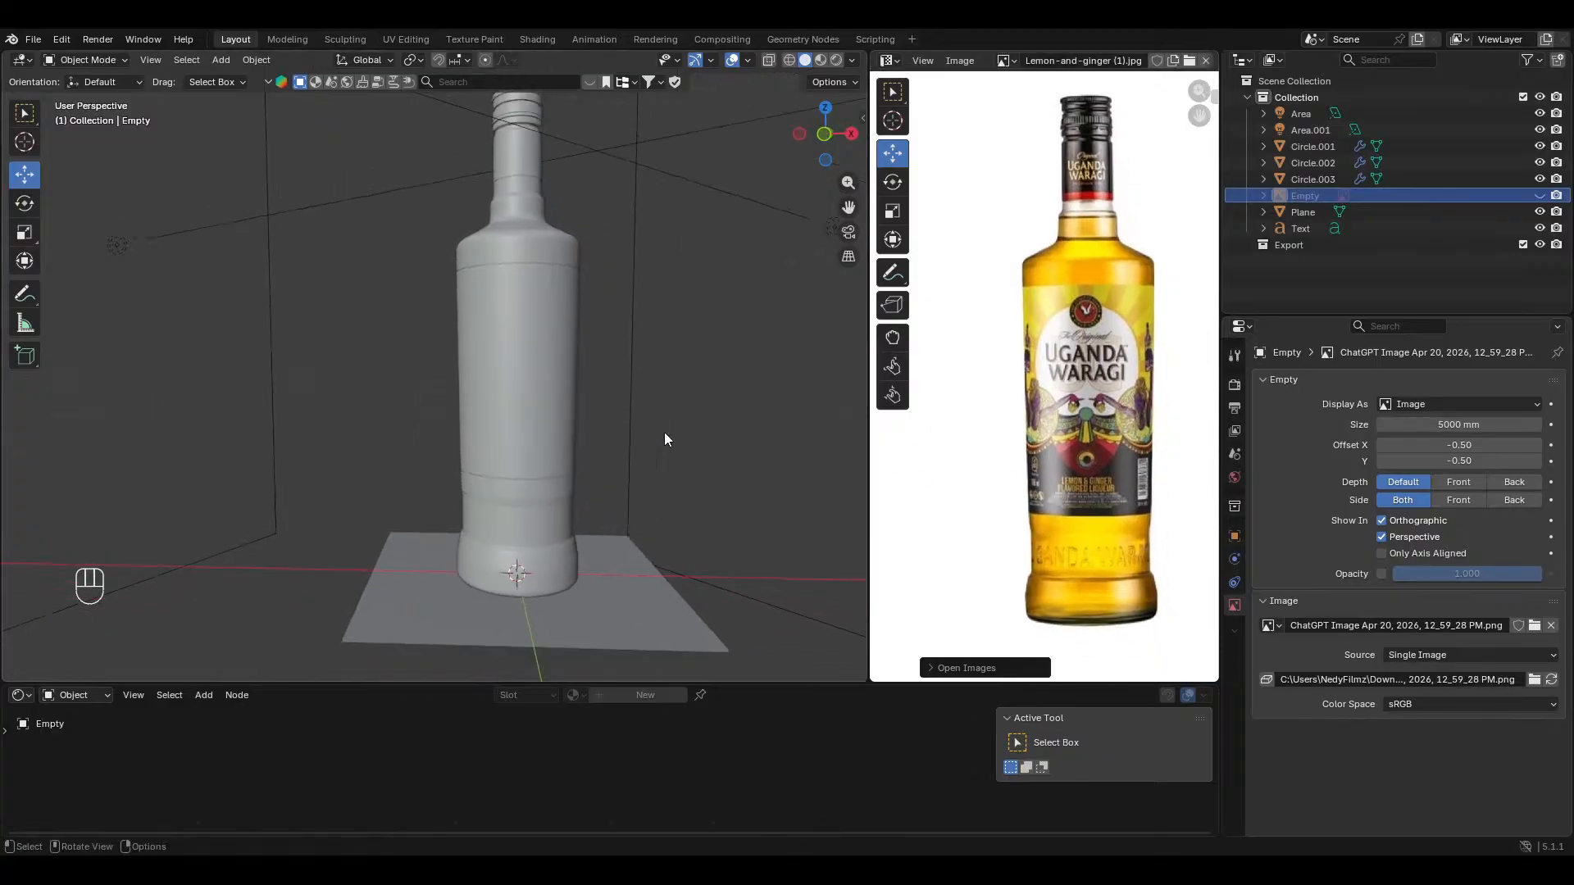
left_click(837, 59)
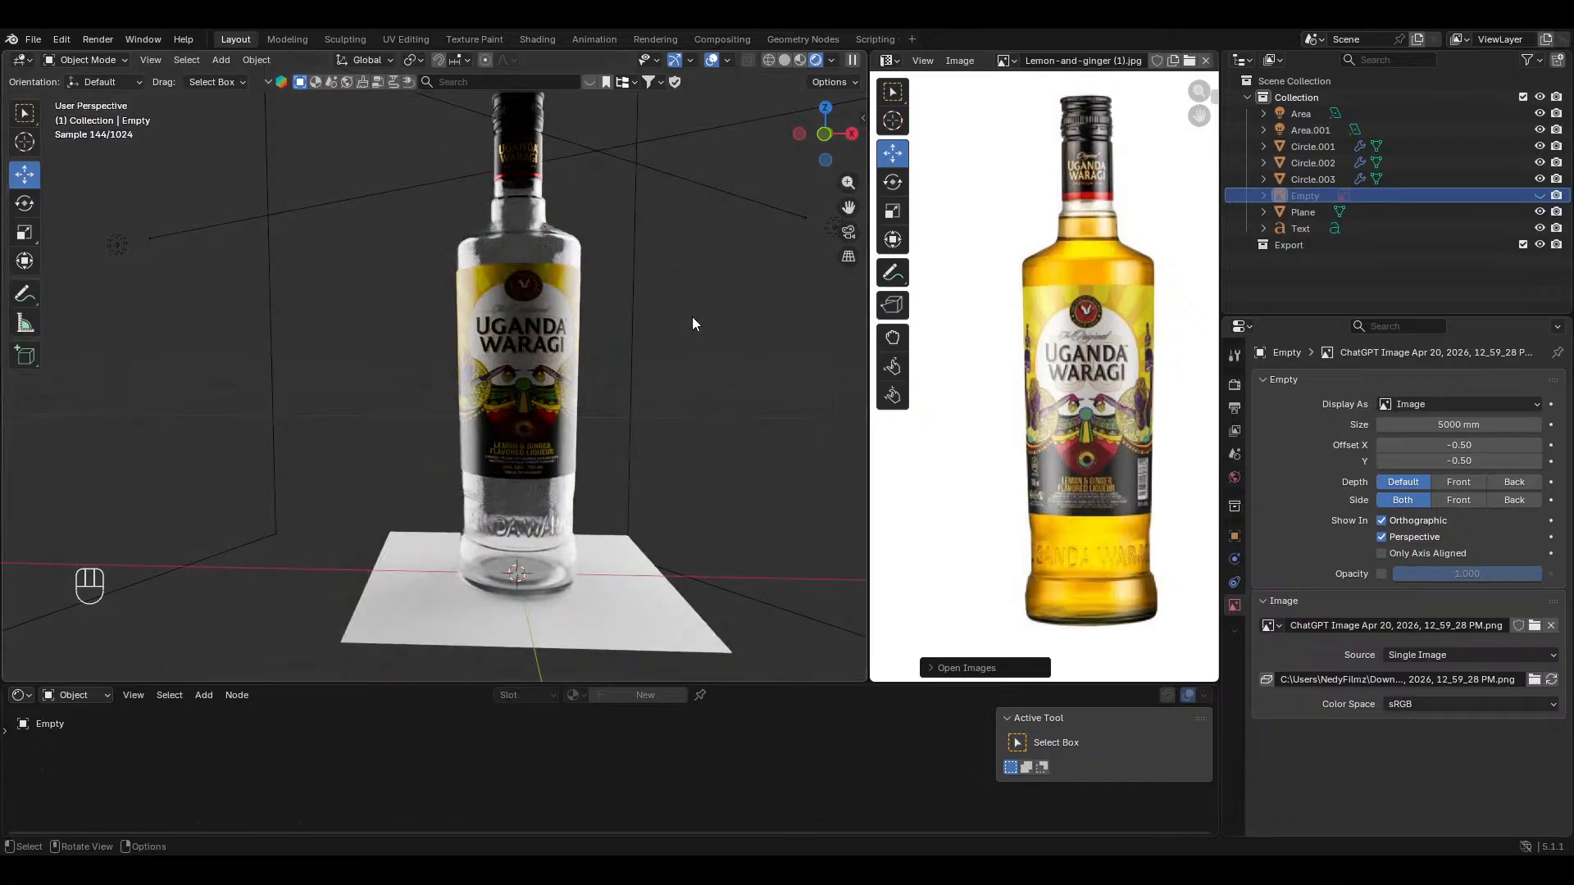
Step: Duplicate the area light Area.001 in top view, place the copy in front of the bottle and rotate it to face the bottle
scroll(532, 343, "down", 5)
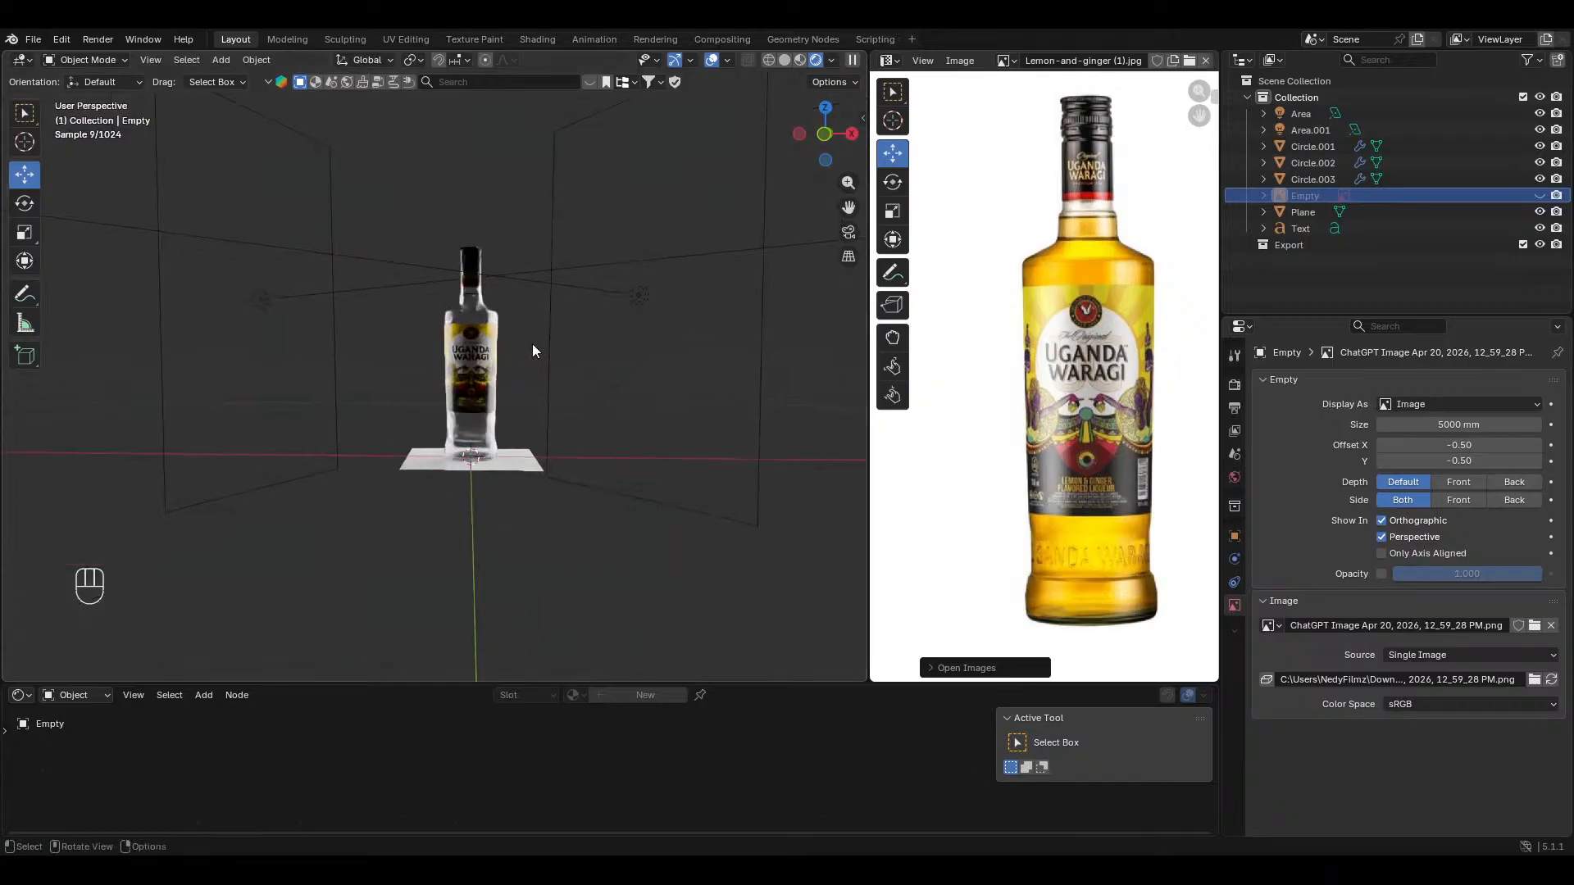
left_click(612, 292)
key("KP_7")
key("shift+d")
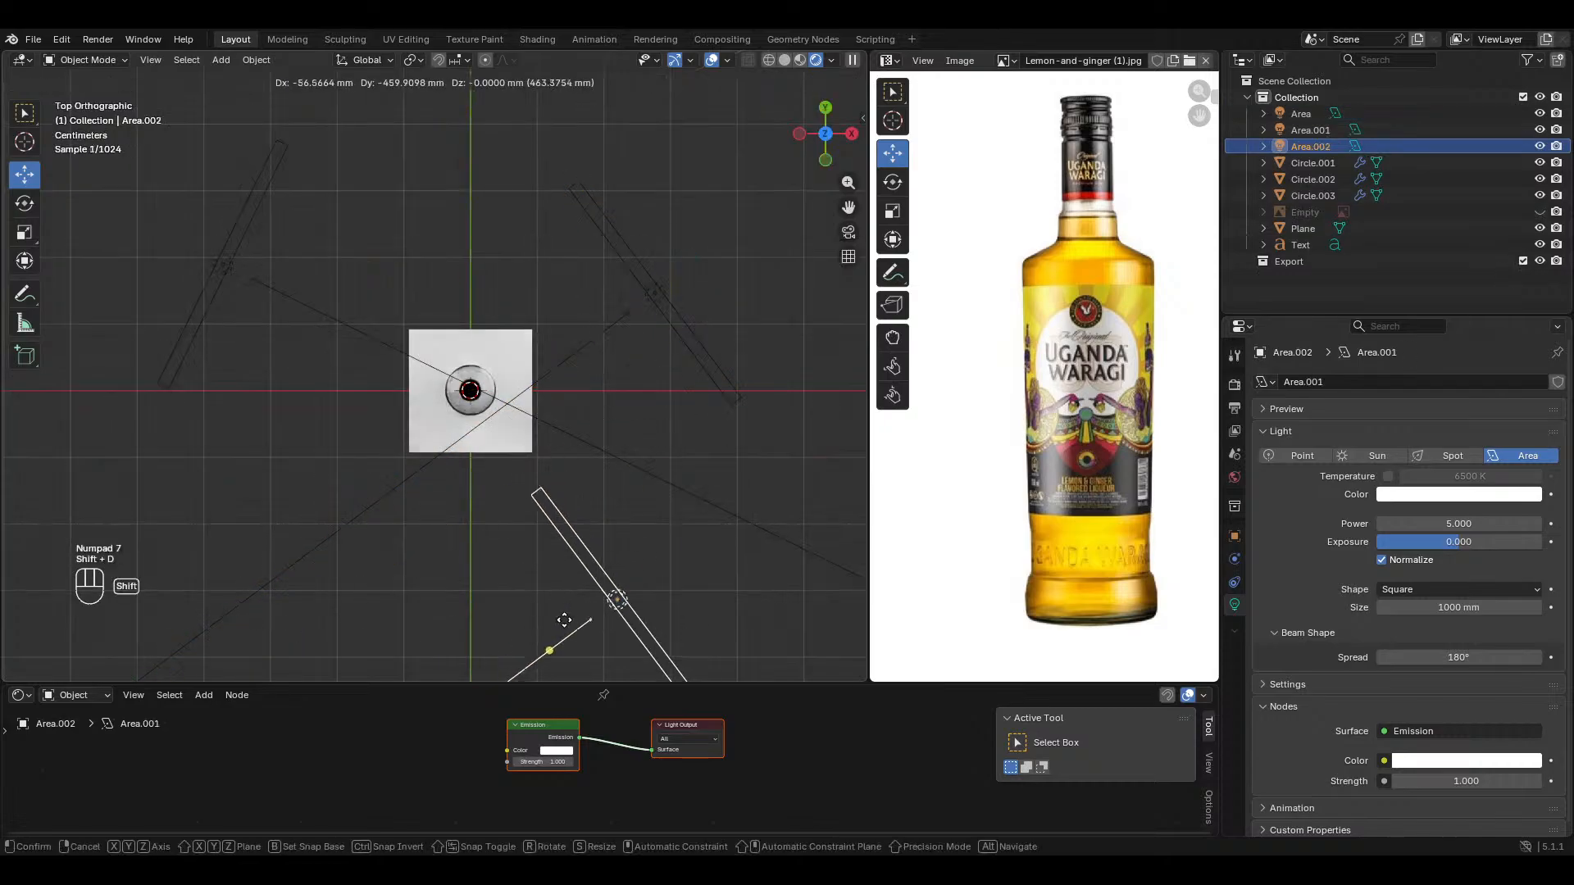
left_click(488, 635)
key("r")
left_click(584, 125)
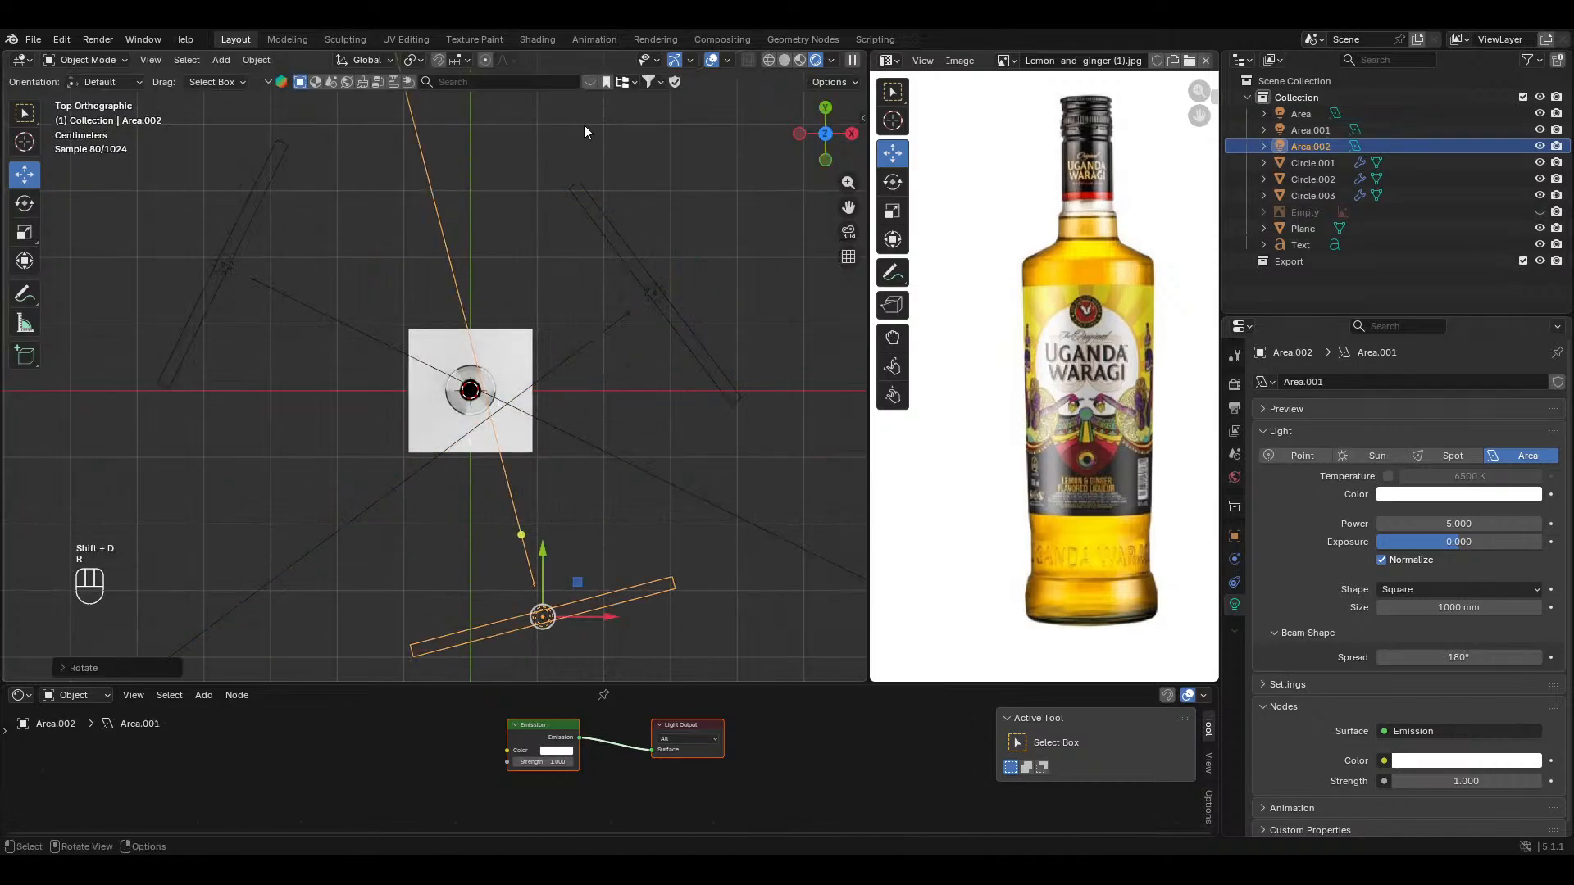
key("g")
left_click(537, 136)
Step: Set the power of the duplicated front area light to 2
middle_click_drag(537, 135, 532, 264)
scroll(537, 265, "up", 5)
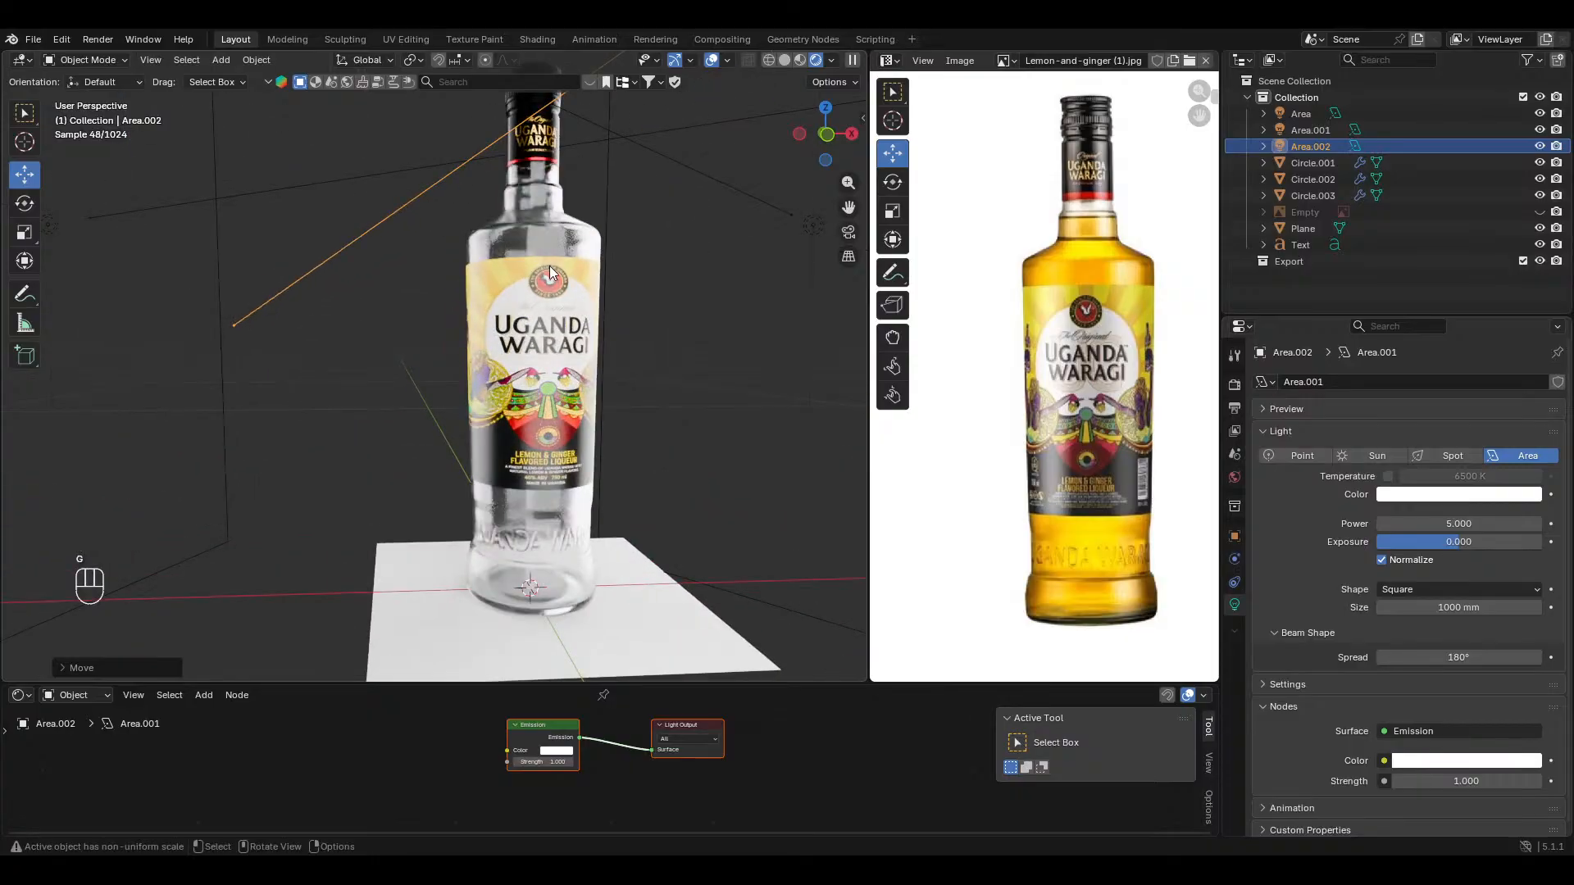
scroll(549, 266, "down", 5)
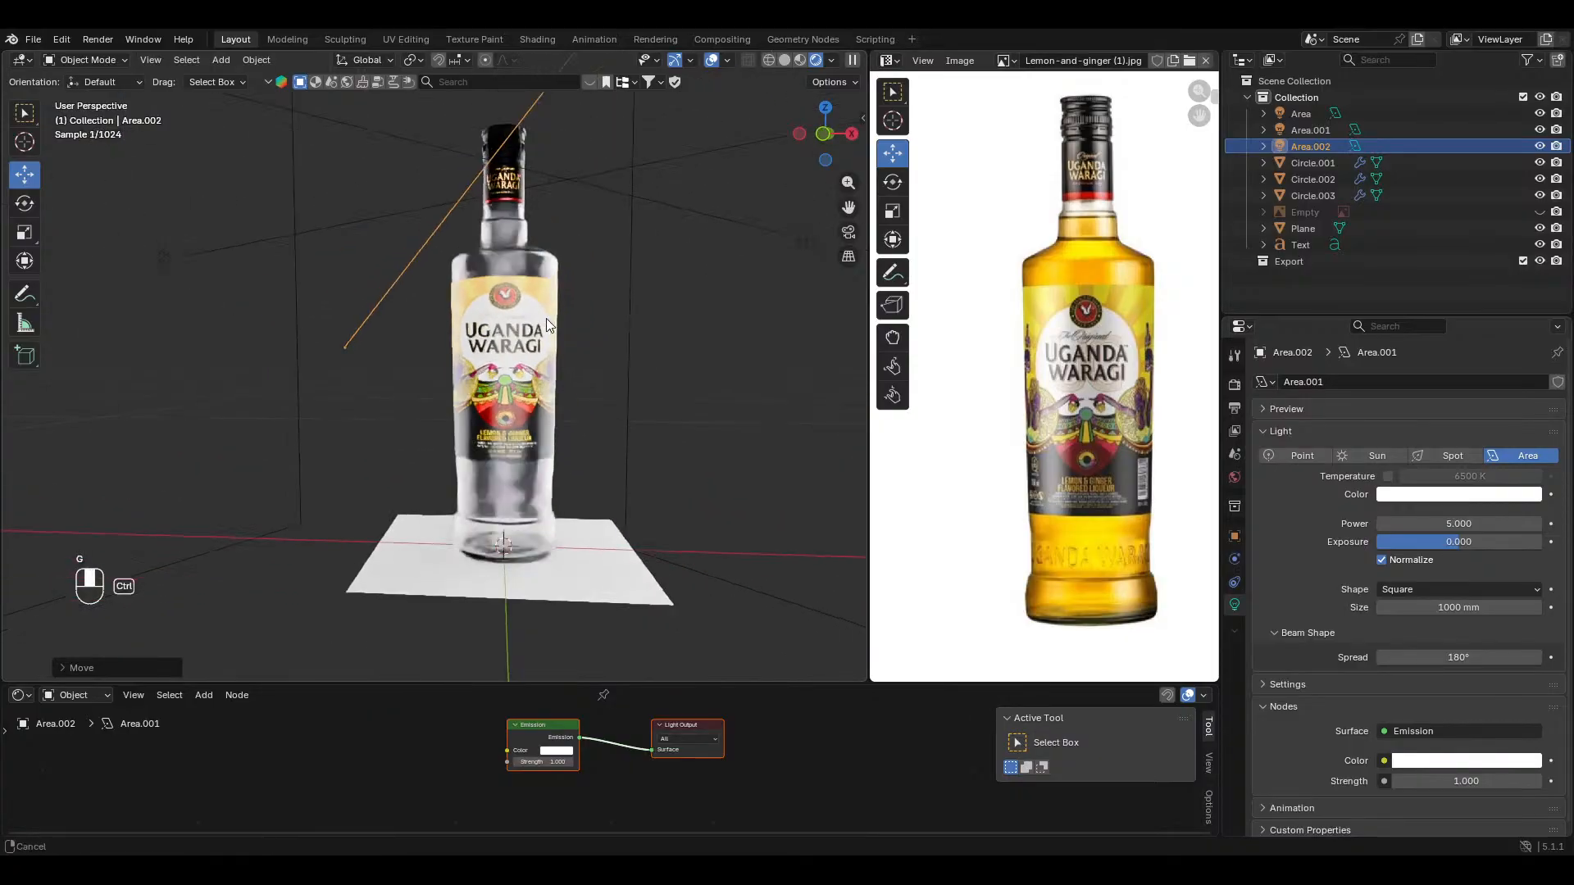
left_click(1429, 524)
key("Return")
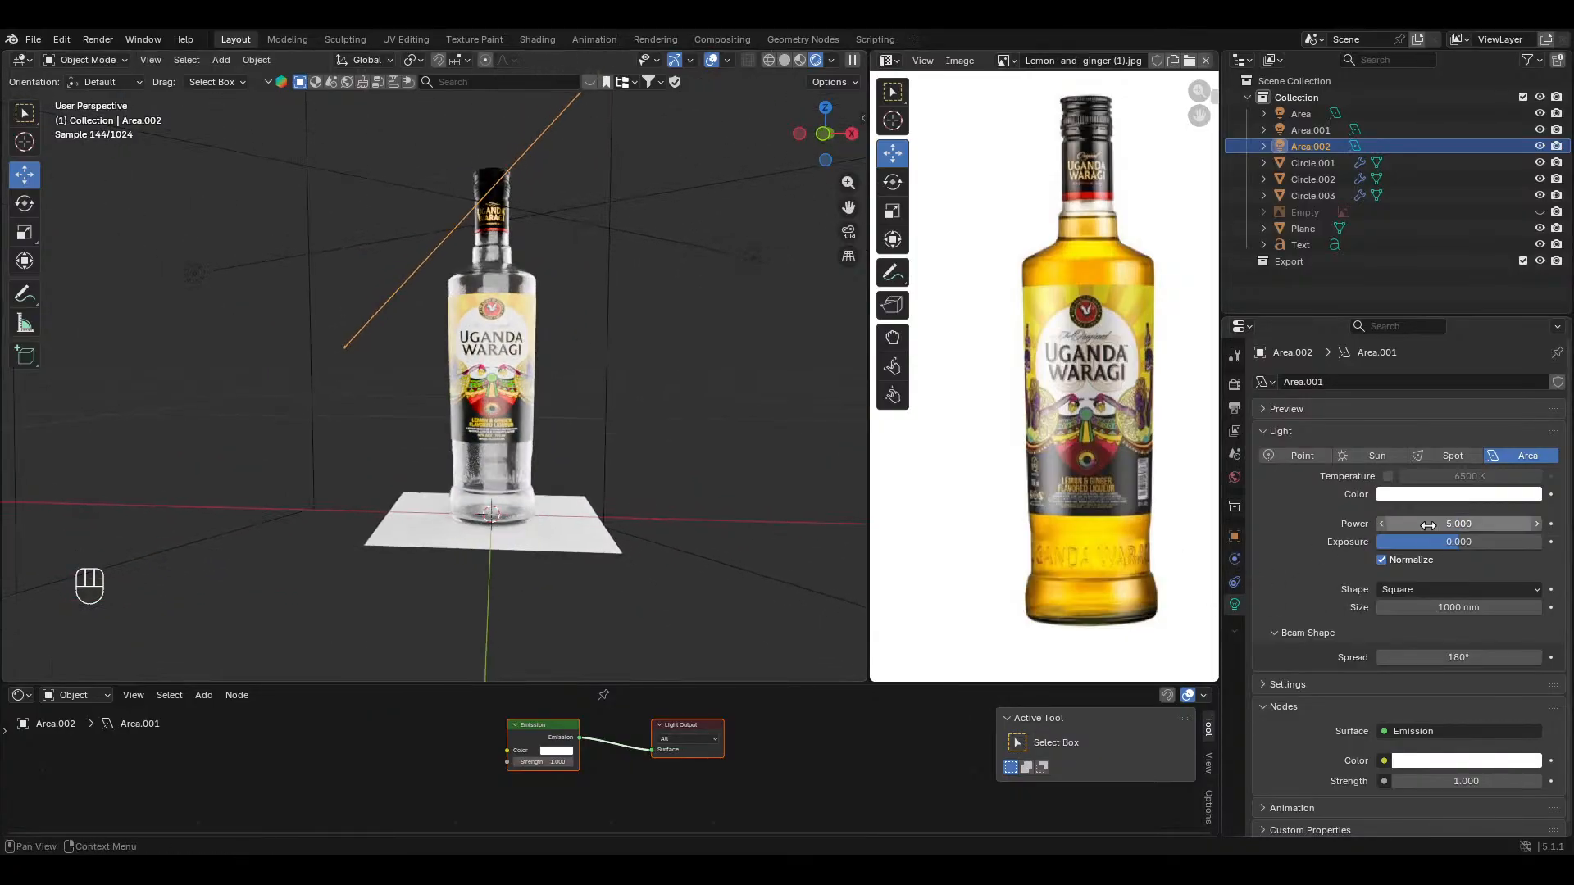
left_click(1429, 526)
type("2")
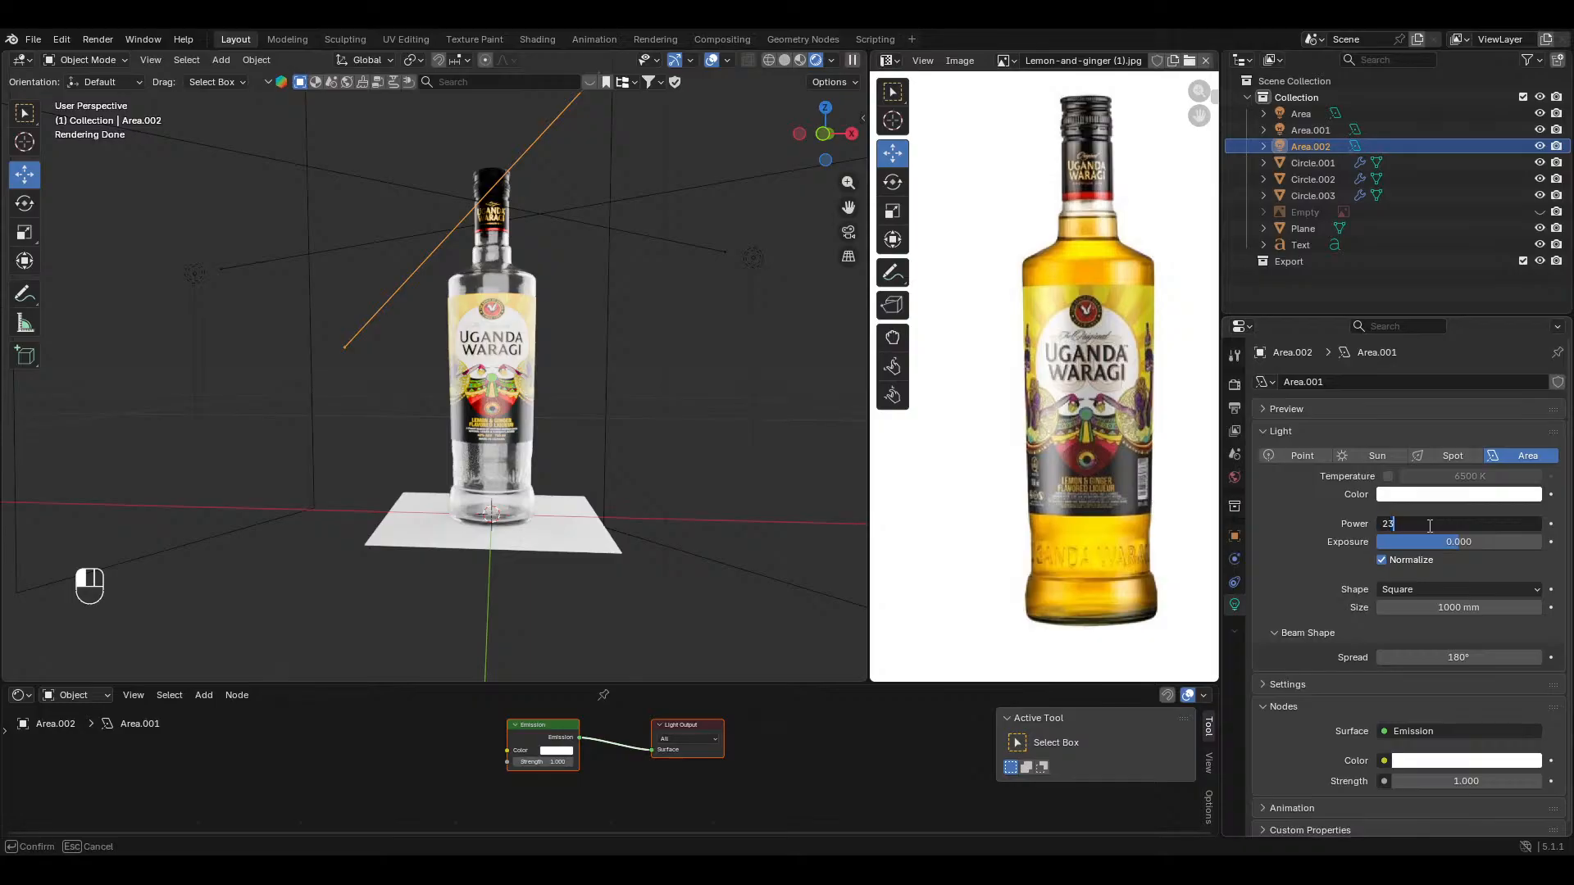
key("Return")
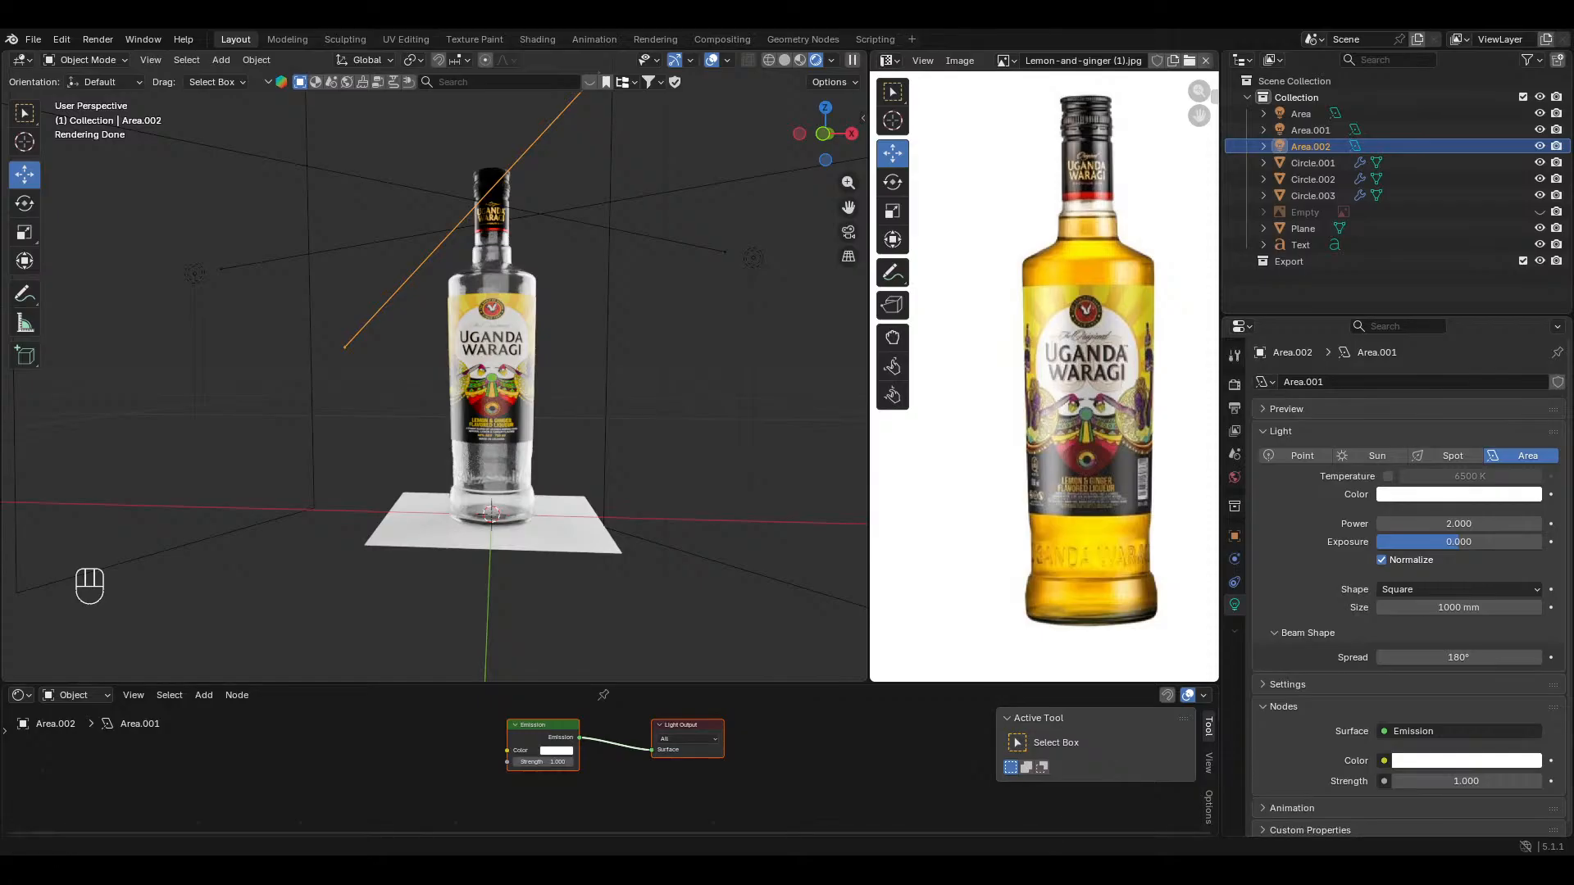
Step: Examine the rendered bottle's ribbed cap, neck lettering, label and glass base under the three area lights
scroll(616, 410, "up", 4)
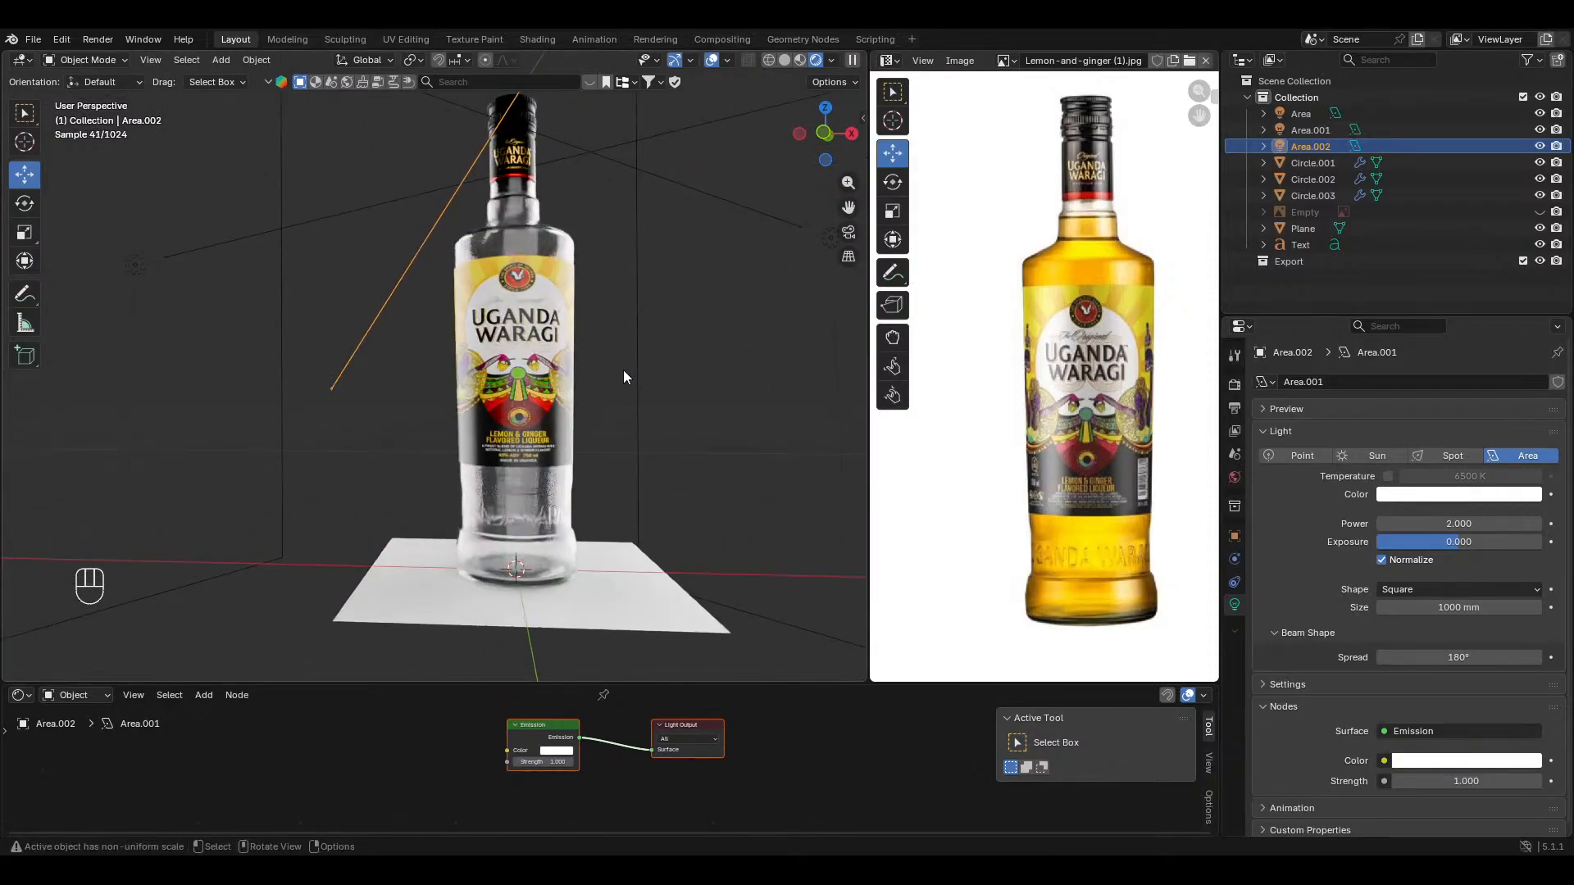
middle_click_drag(524, 357, 705, 368)
scroll(674, 311, "up", 4)
middle_click_drag(674, 311, 553, 499)
scroll(552, 499, "down", 2)
middle_click_drag(565, 205, 624, 304, "shift")
scroll(597, 384, "up", 6)
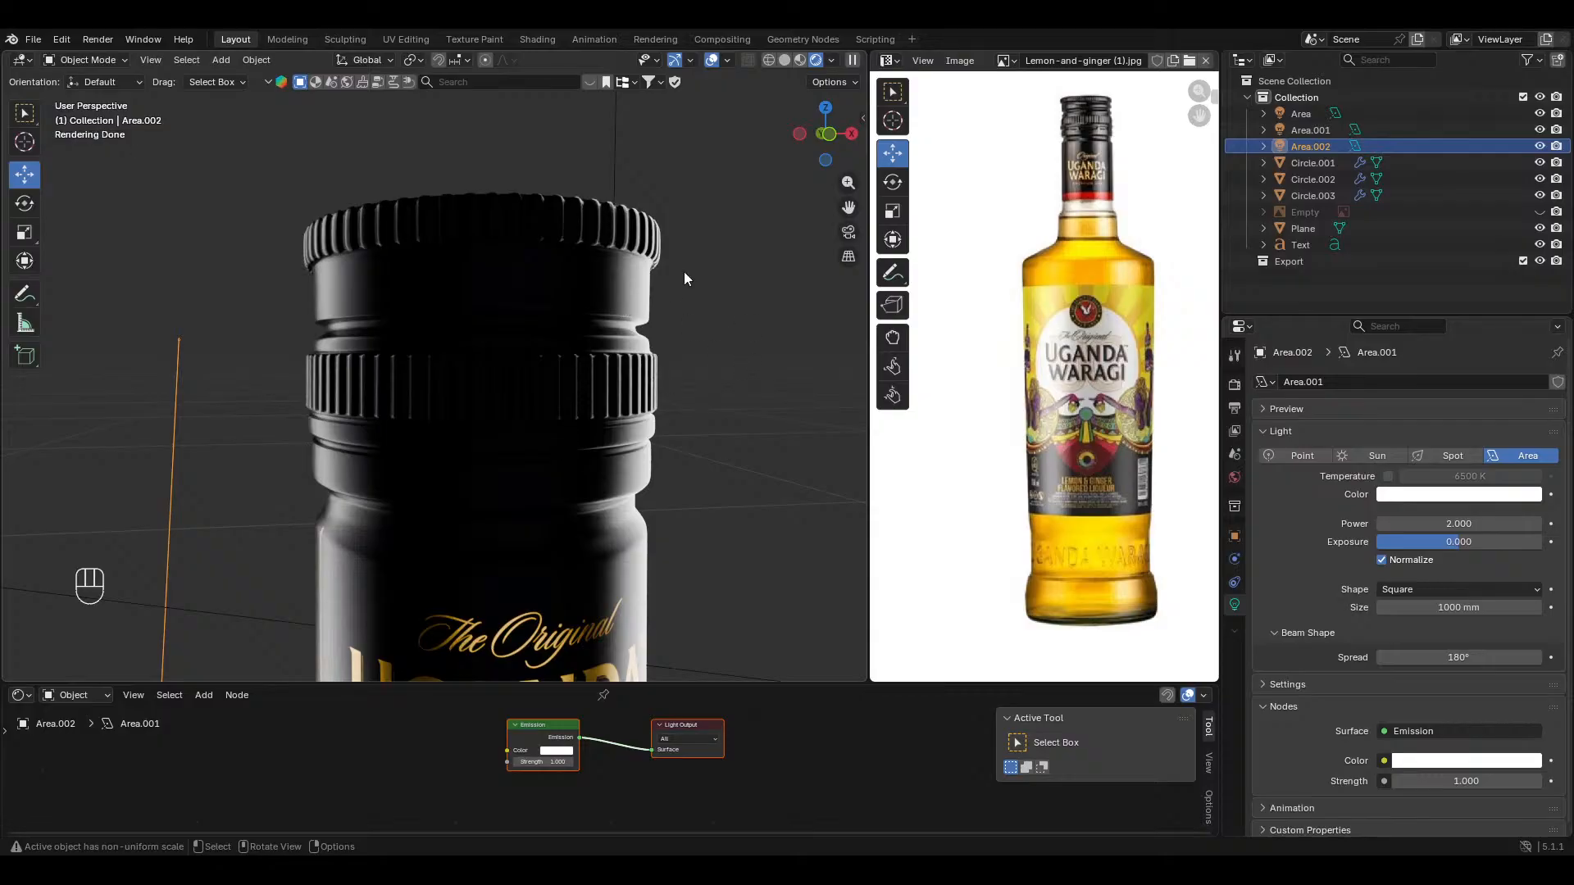
scroll(574, 344, "down", 4)
middle_click_drag(572, 351, 579, 164, "shift")
middle_click_drag(546, 500, 538, 305, "shift")
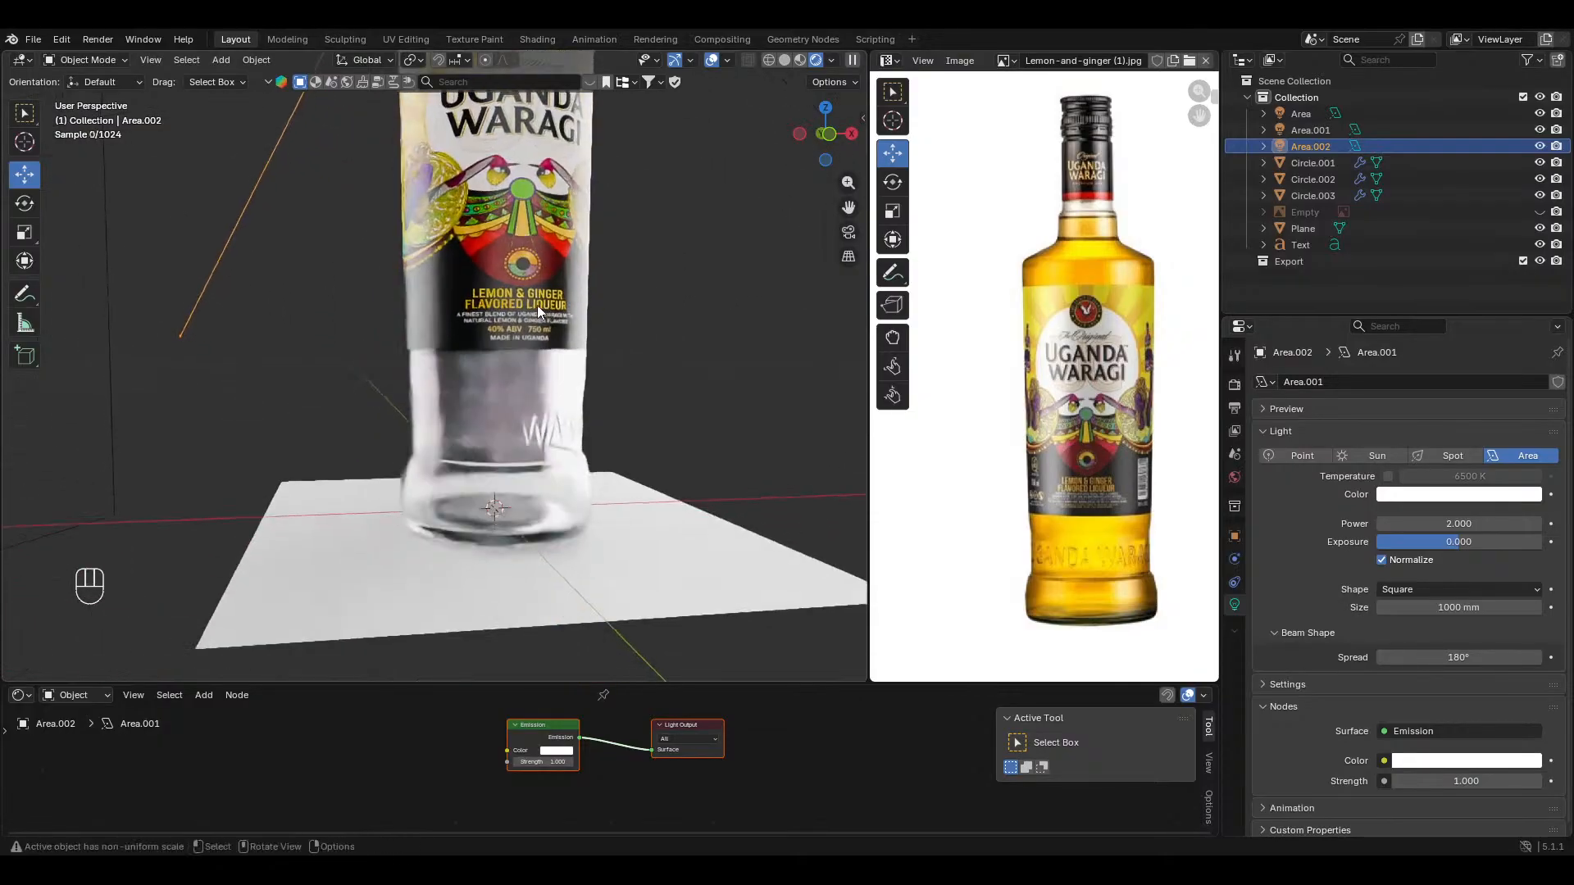
Step: Lower the ground plane along Z below the bottle's base and raise it back up against the base
scroll(537, 327, "up", 1)
middle_click_drag(515, 470, 489, 433)
middle_click_drag(558, 503, 566, 534, "ctrl")
left_click(597, 600)
key("g")
key("z")
left_click(591, 649)
middle_click_drag(591, 648, 598, 573)
middle_click_drag(597, 573, 631, 497, "ctrl")
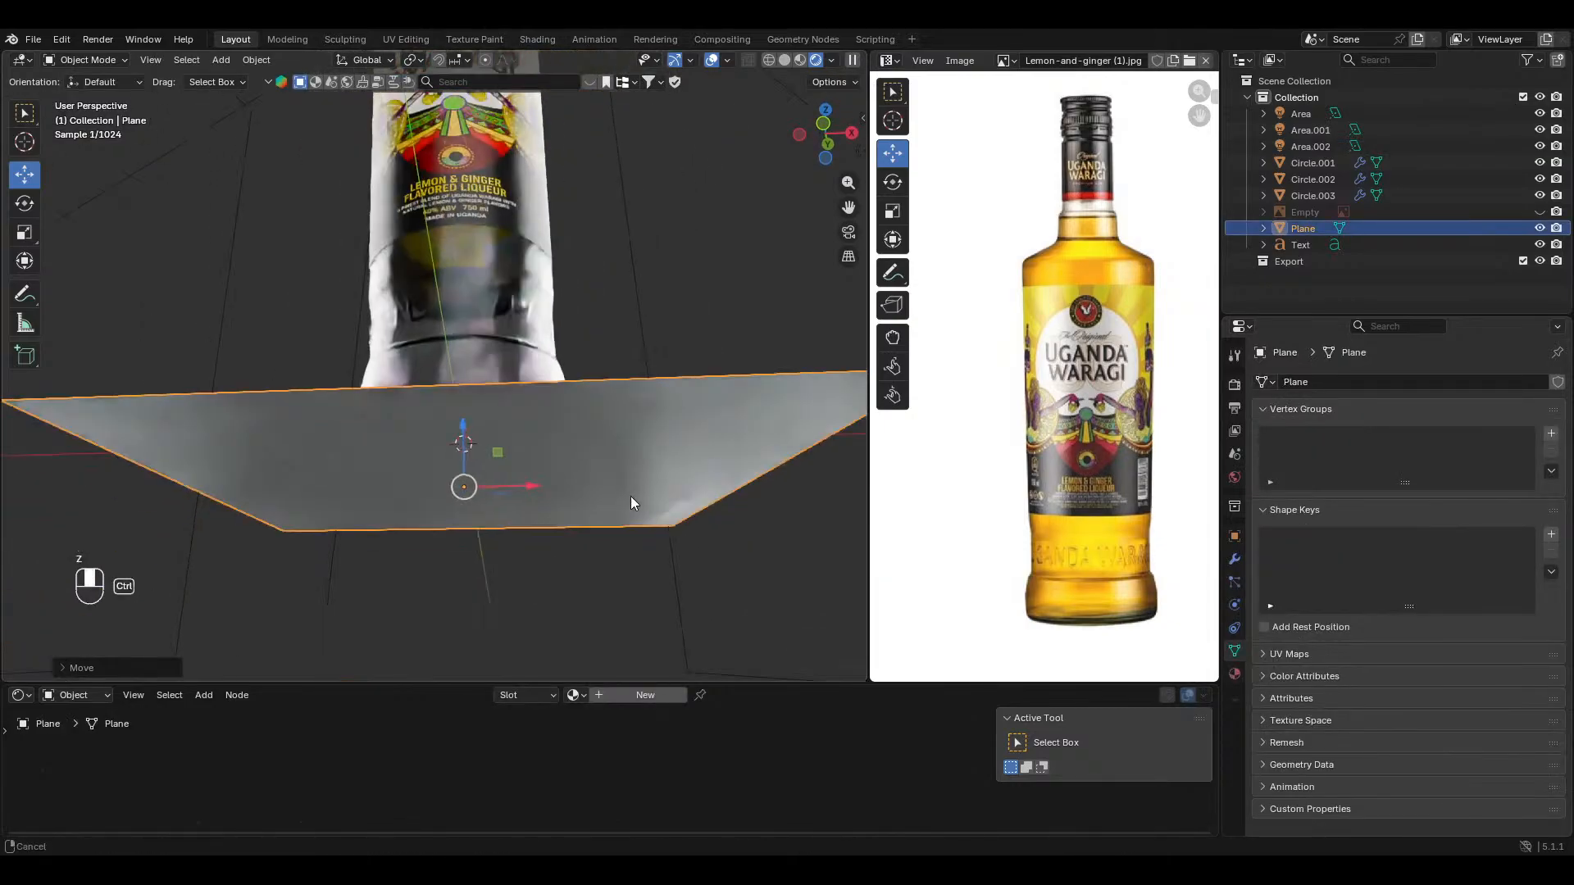
middle_click_drag(621, 418, 583, 525)
left_click_drag(465, 456, 466, 435)
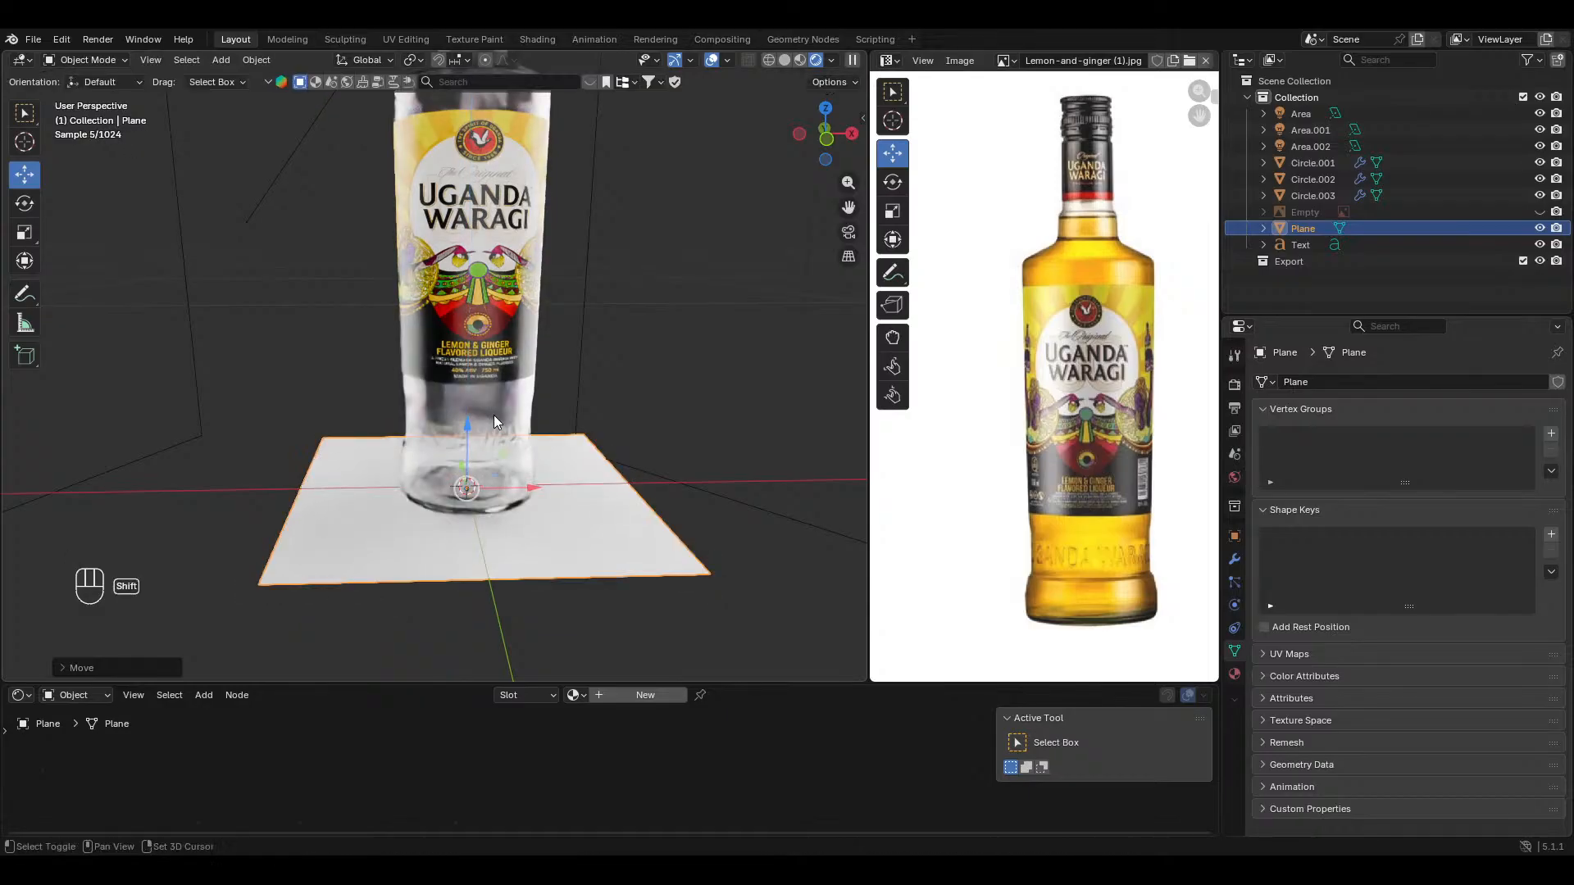
Step: Select the bottle body, inspect its mesh in Edit Mode under Material Preview shading, and return to Object Mode
middle_click_drag(494, 414, 533, 192)
left_click(505, 262)
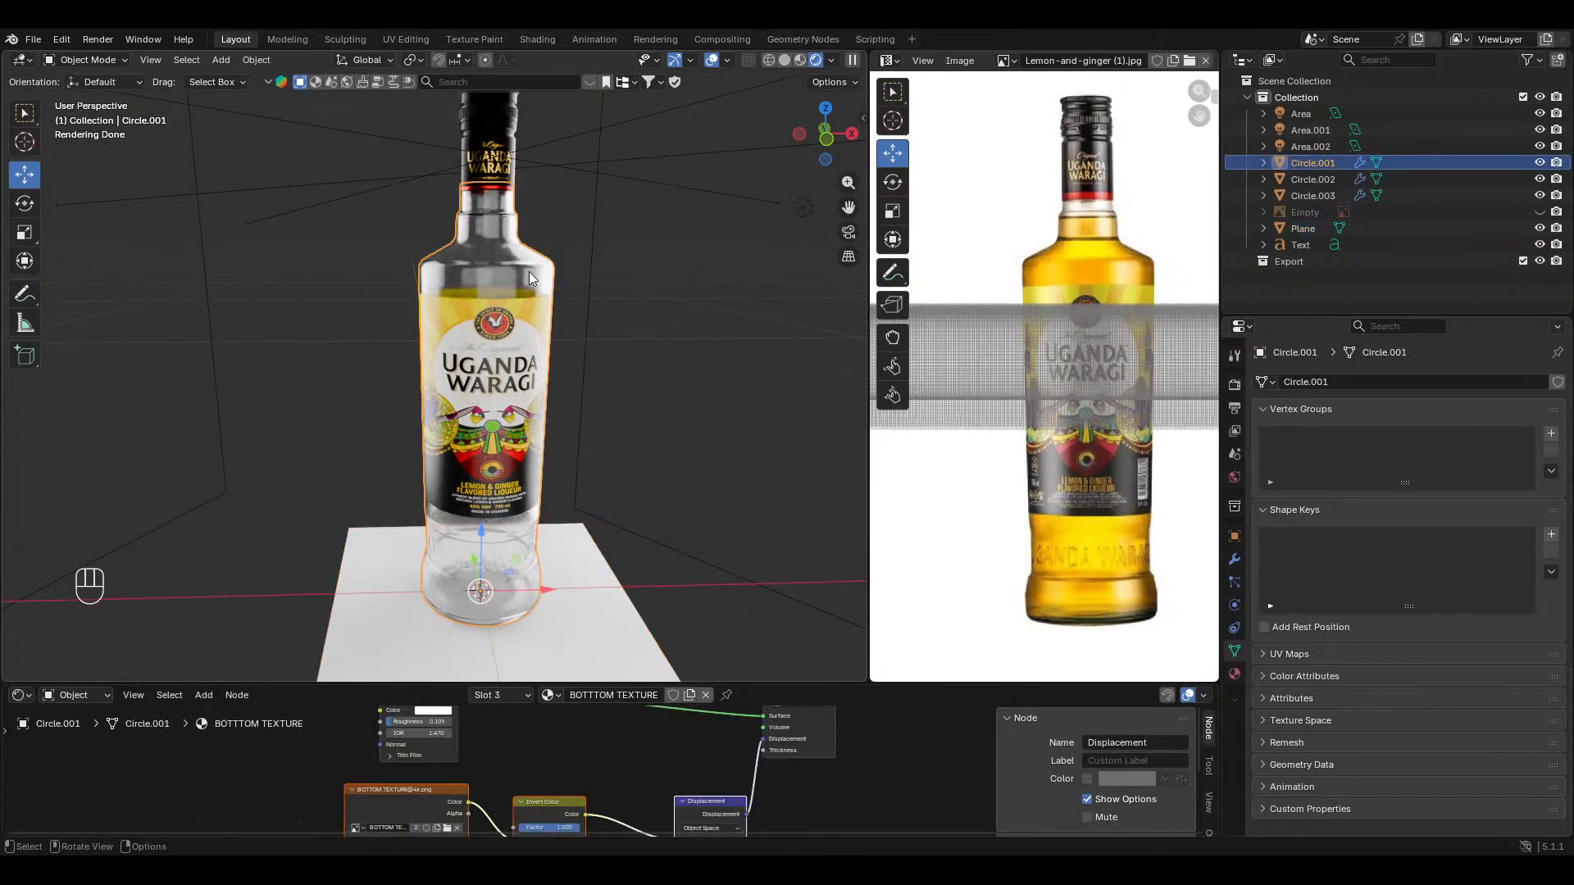
key("Tab")
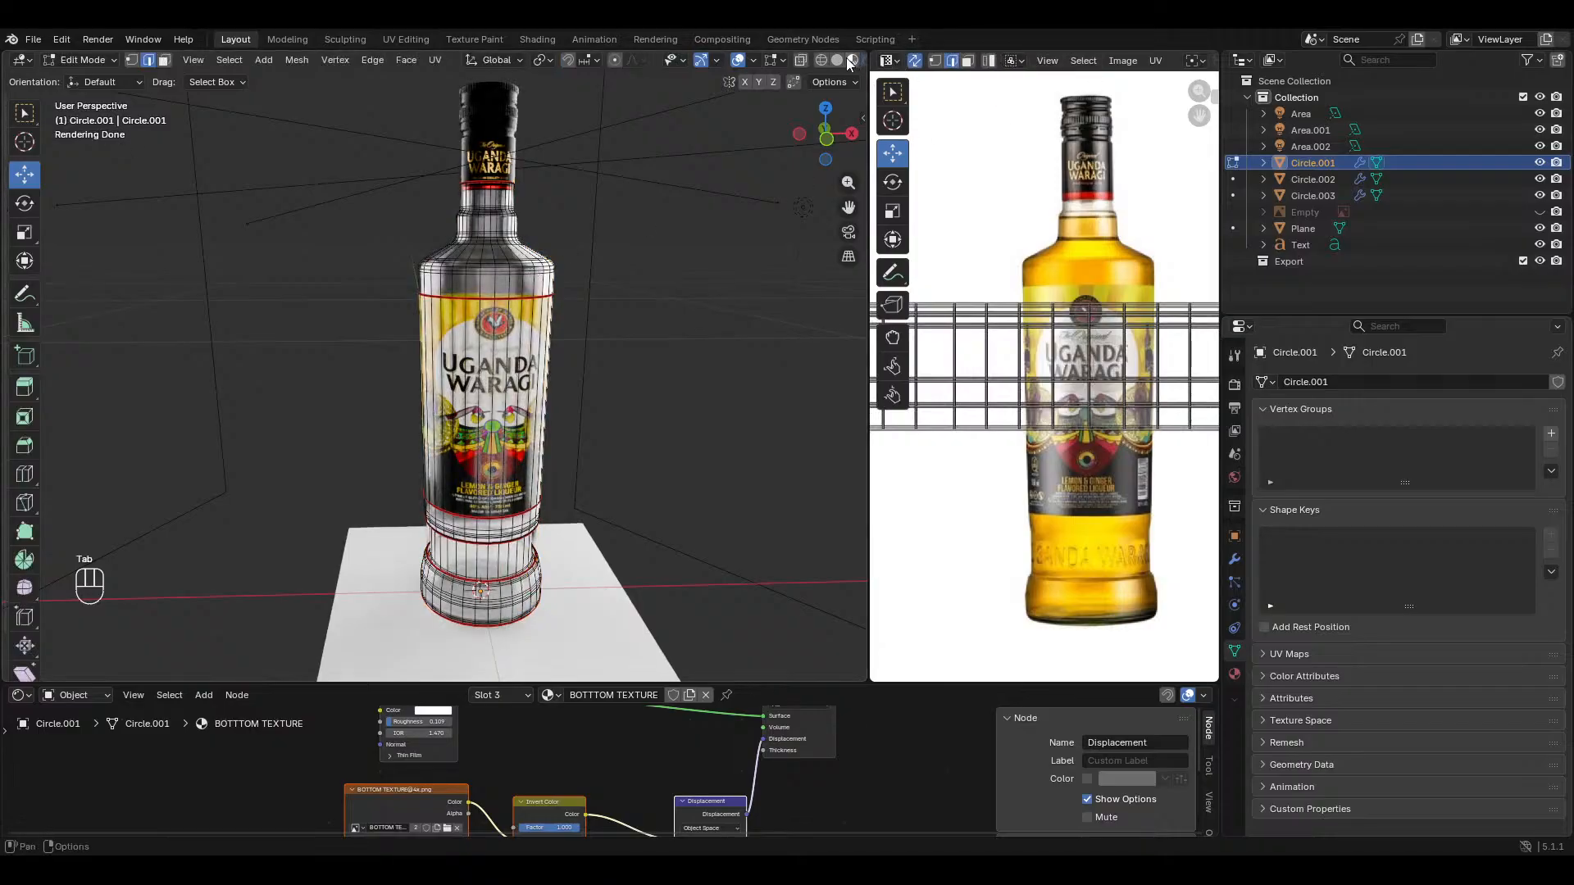
left_click(852, 60)
middle_click_drag(541, 328, 523, 351)
key("Tab")
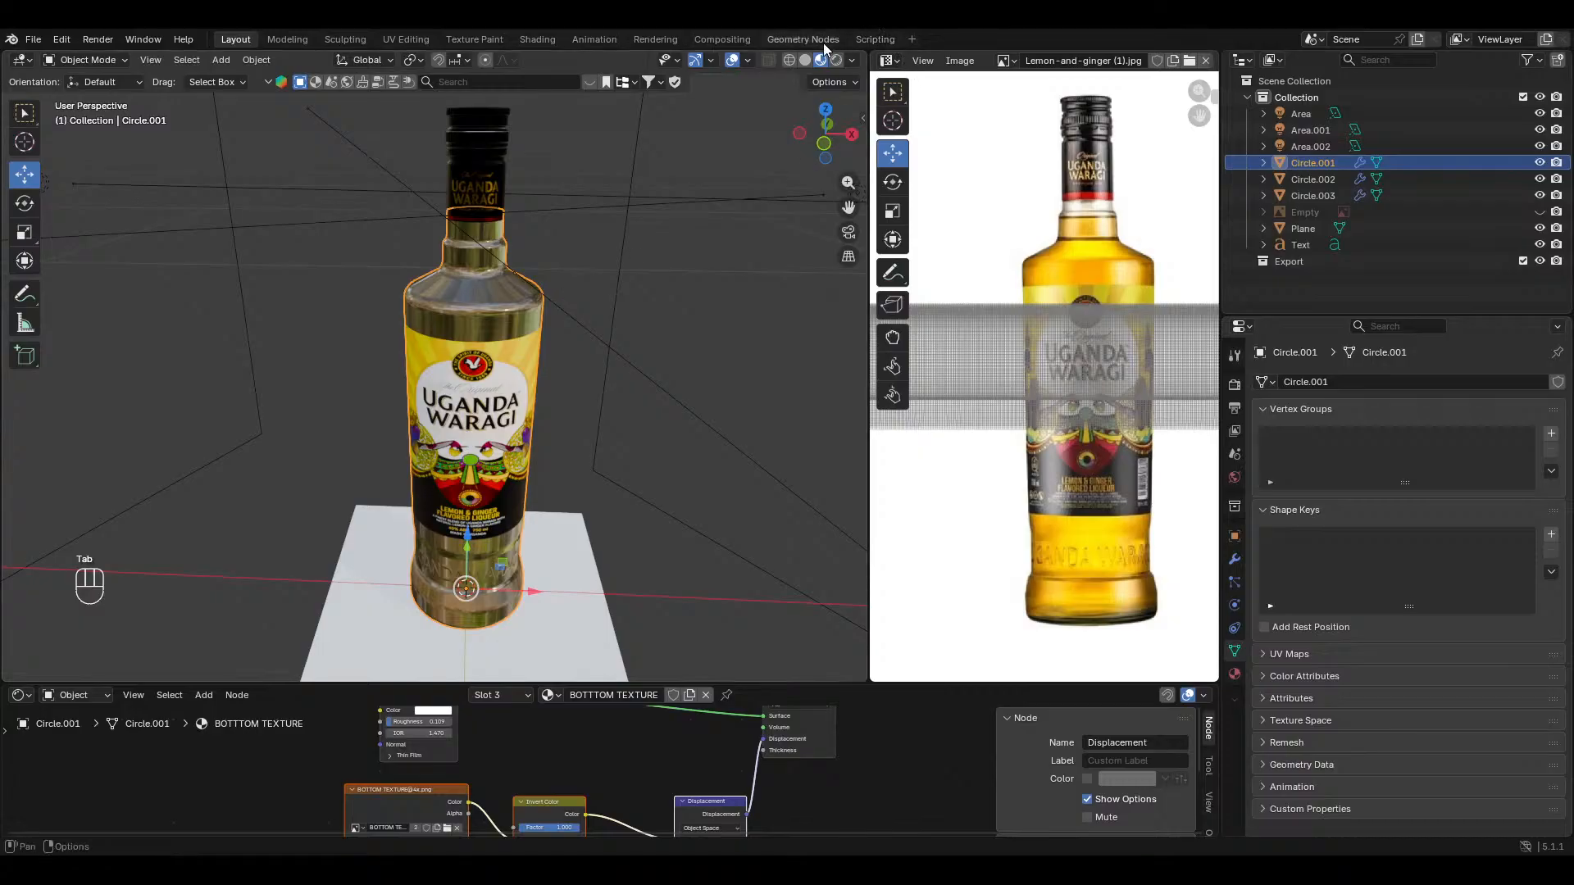
Step: Examine the bottle body's mesh in Edit Mode with Solid shading, selecting its linked seam-bounded section and clearing the selection
left_click(804, 60)
key("alt+z")
key("Tab")
middle_click_drag(601, 361, 526, 438, "ctrl")
key("alt+z")
key("alt+a")
middle_click_drag(500, 131, 492, 283, "shift")
key("l")
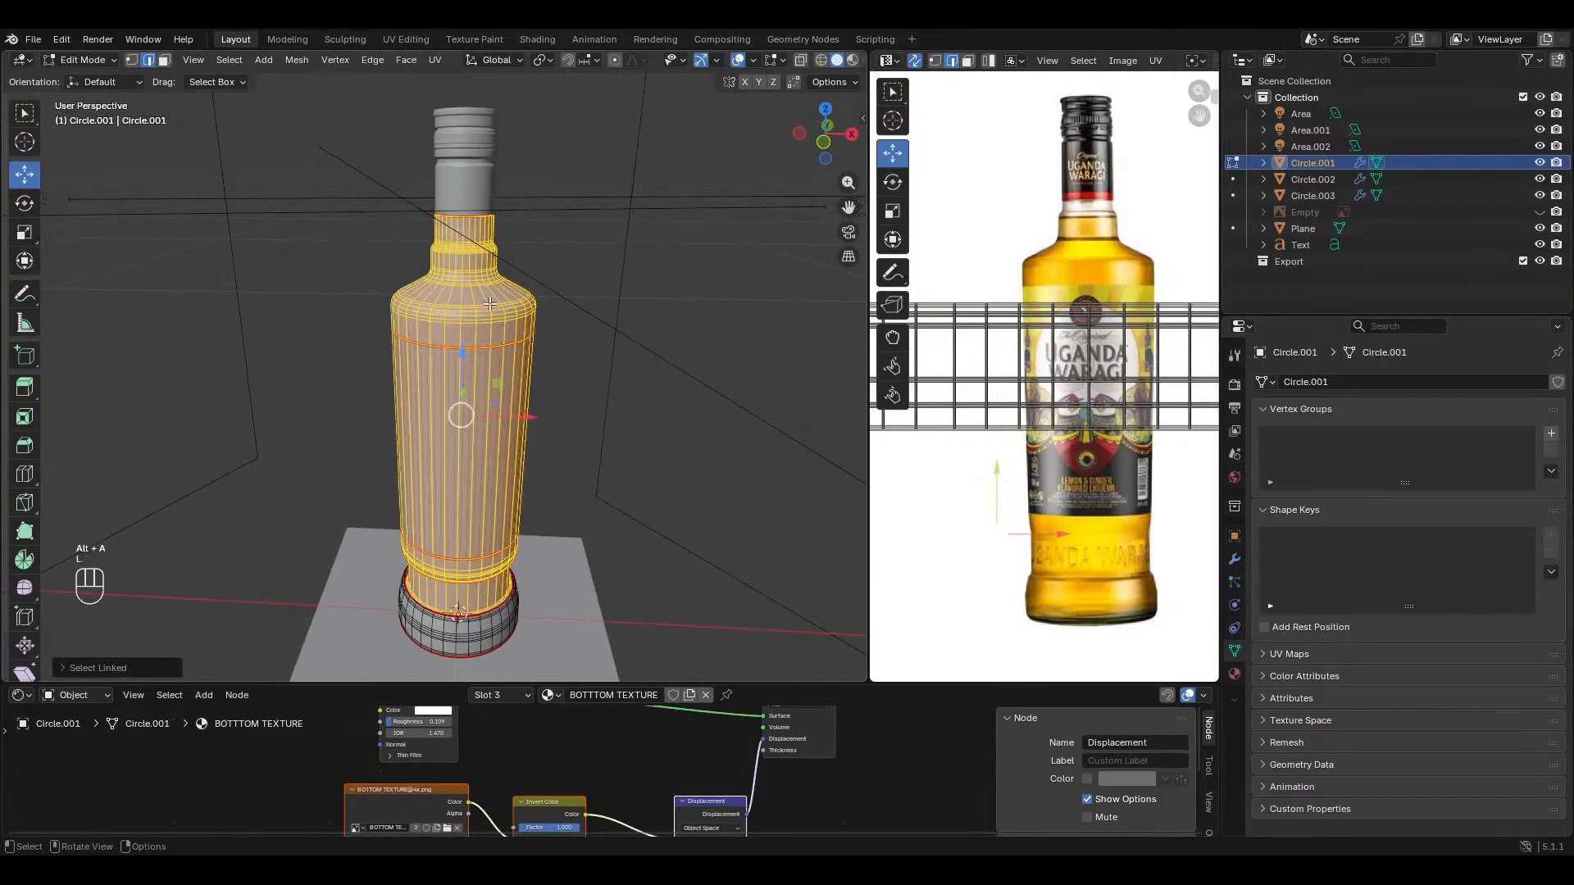
key("alt+a")
Step: Turn on X-ray and examine the bottle's wall thickness down to the base from the front view in Object Mode
key("2")
key("3")
key("alt+z")
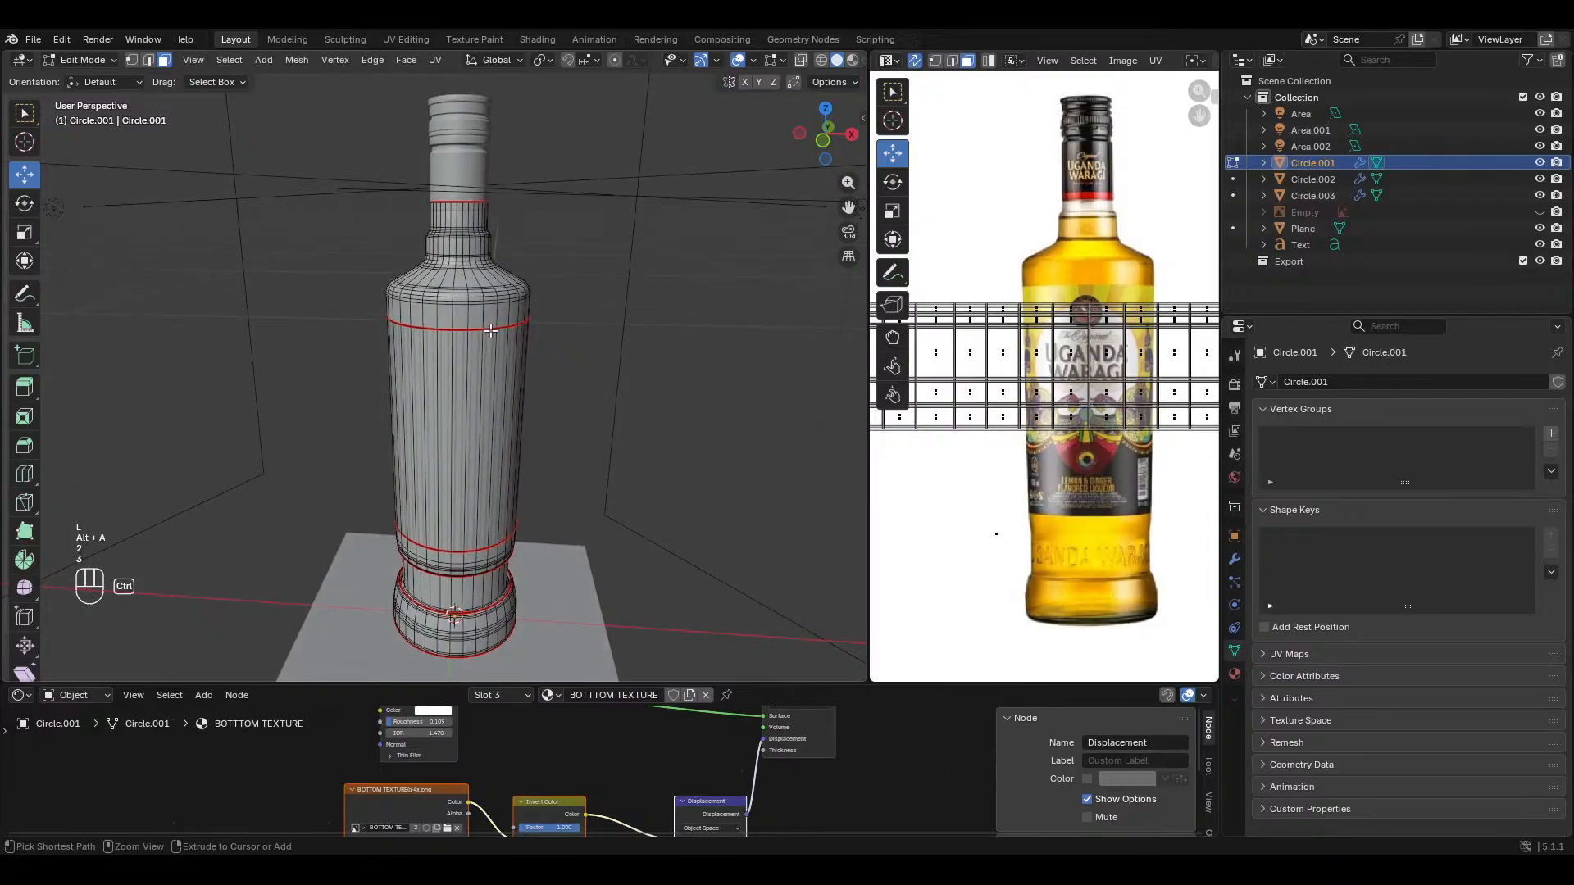
scroll(495, 292, "up", 3)
key("KP_1")
key("Tab")
scroll(502, 287, "up", 5)
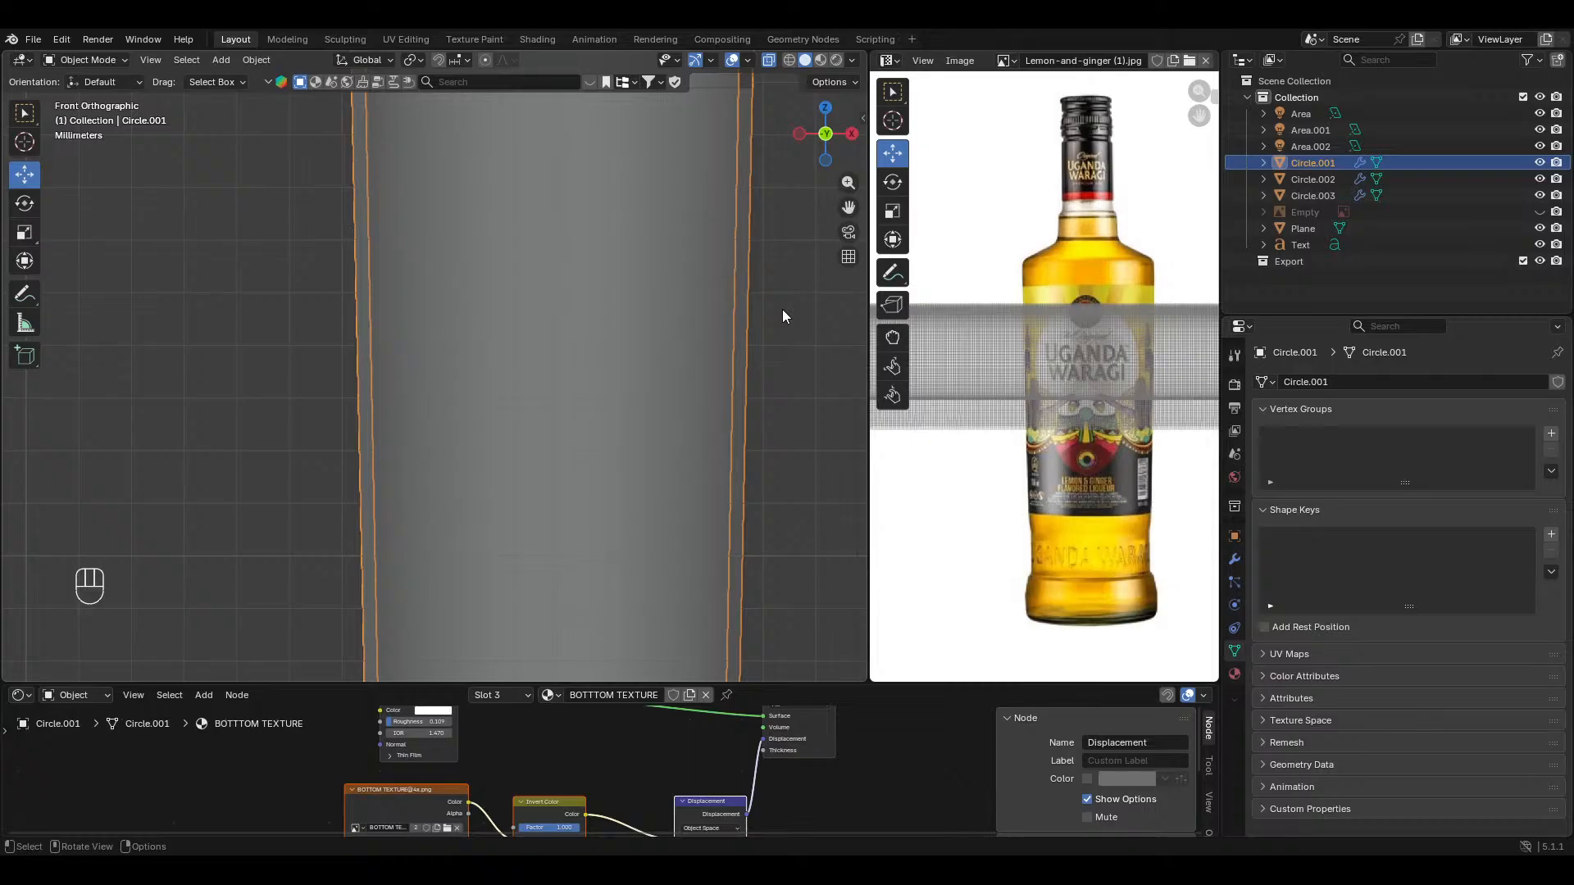
scroll(661, 325, "down", 2)
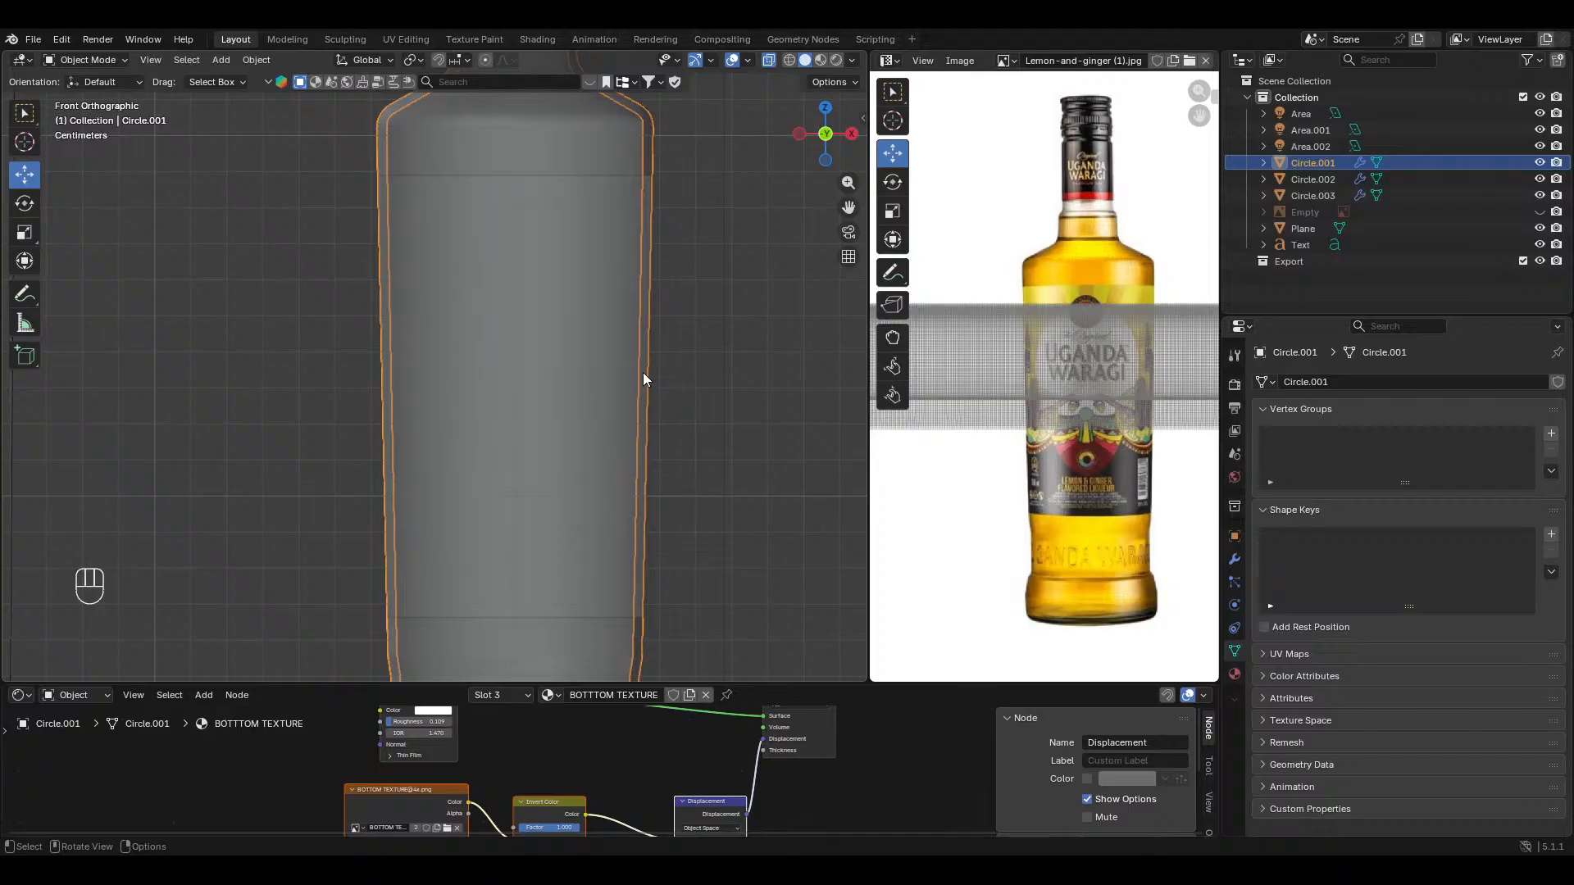
scroll(646, 385, "down", 1)
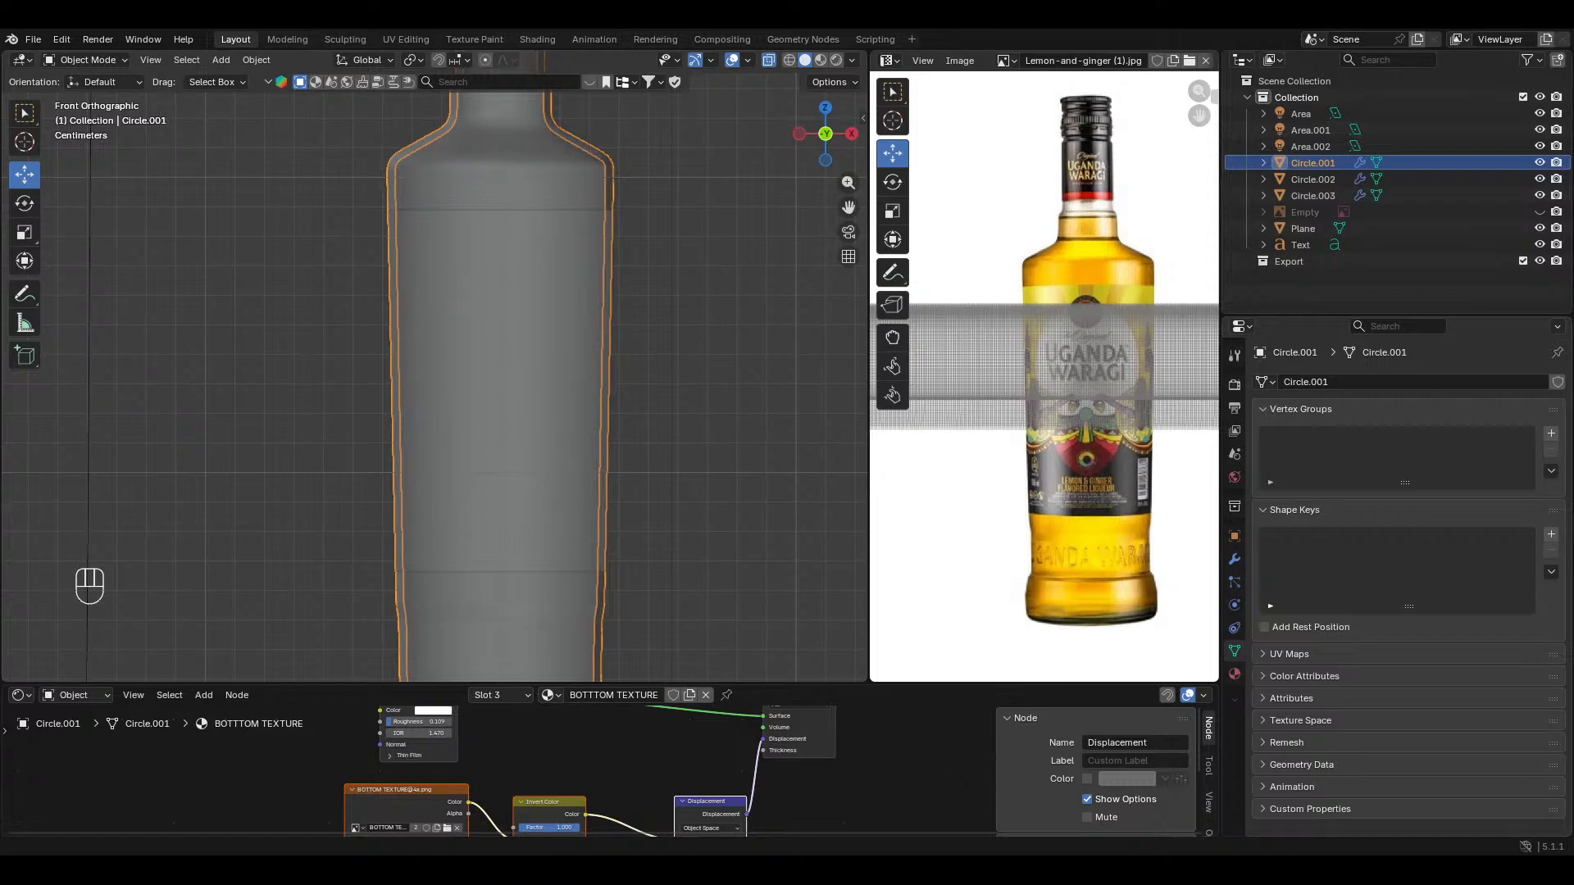
middle_click_drag(533, 421, 588, 274, "shift")
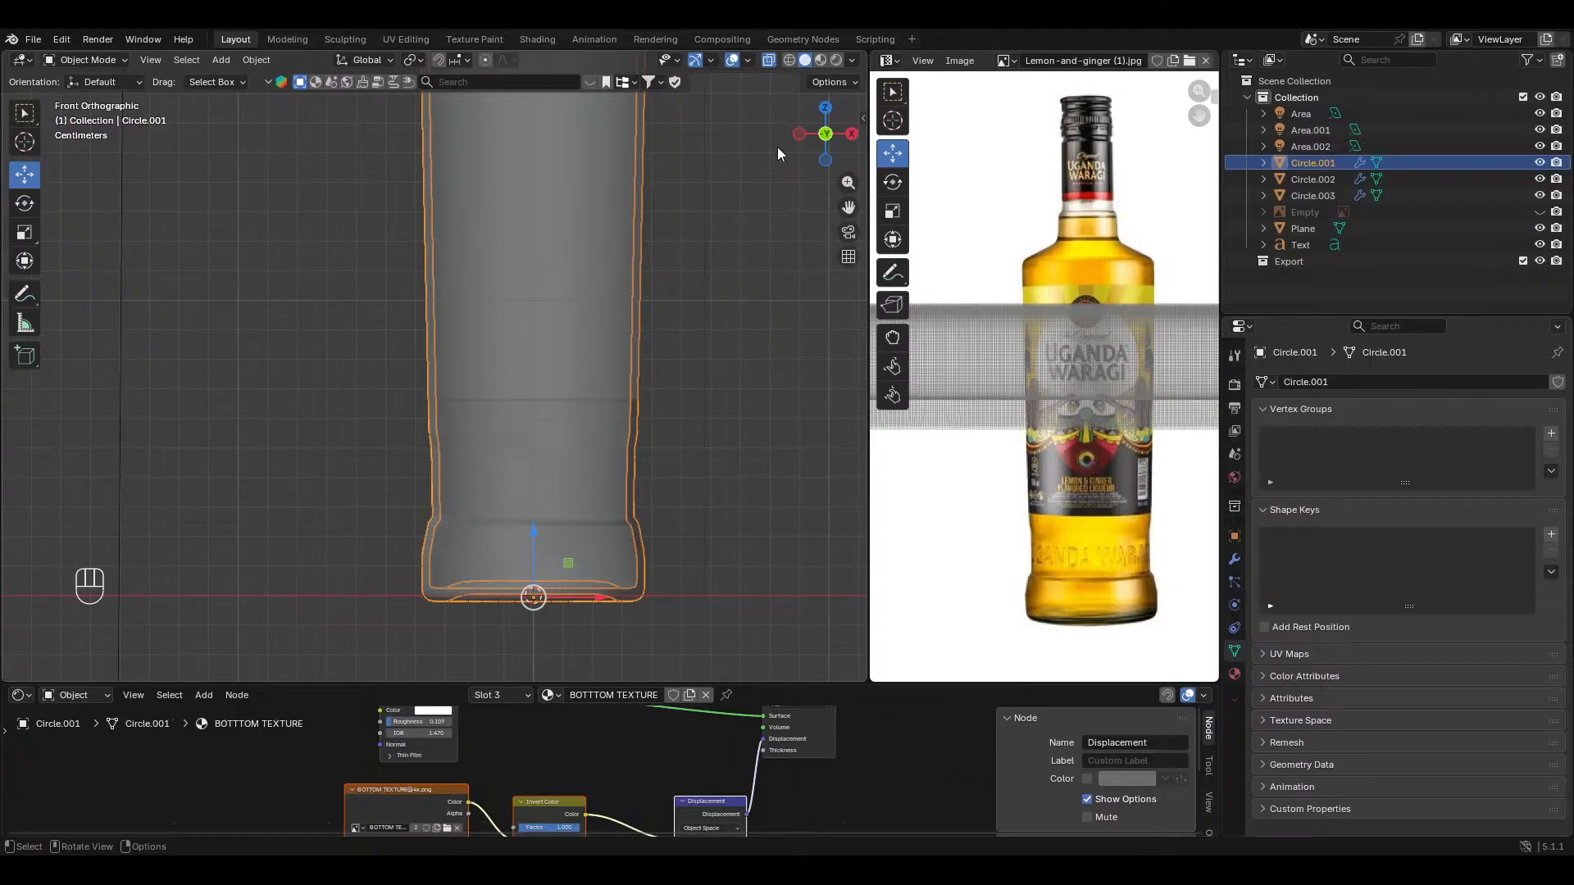
Step: Show the bottle in Material Preview shading and examine the label print and the embossed lettering near the base
left_click(820, 60)
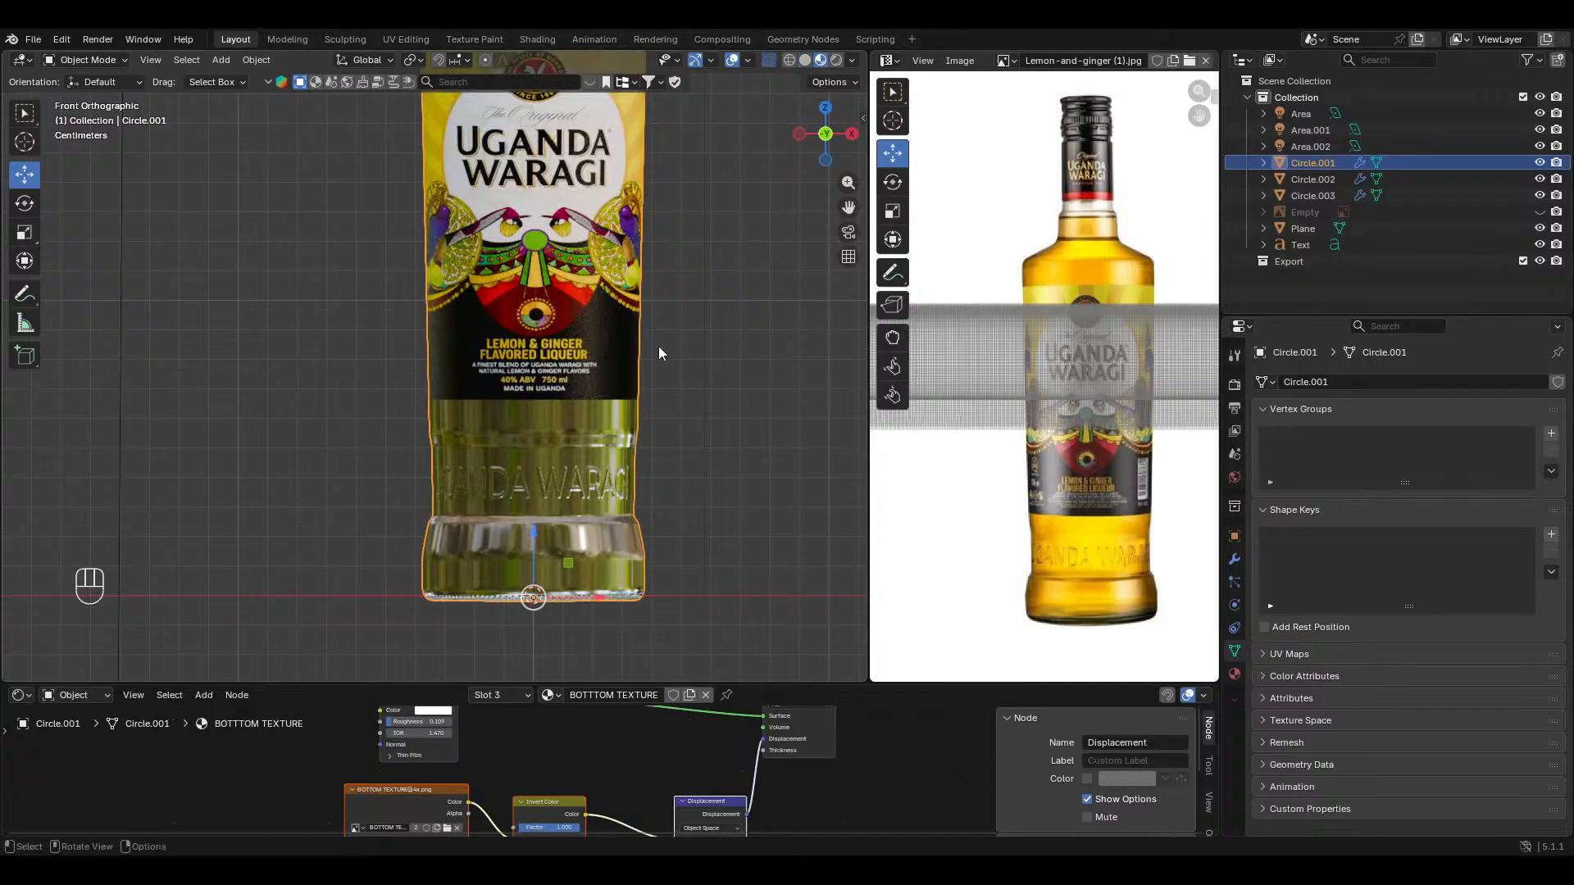
middle_click_drag(651, 376, 653, 387)
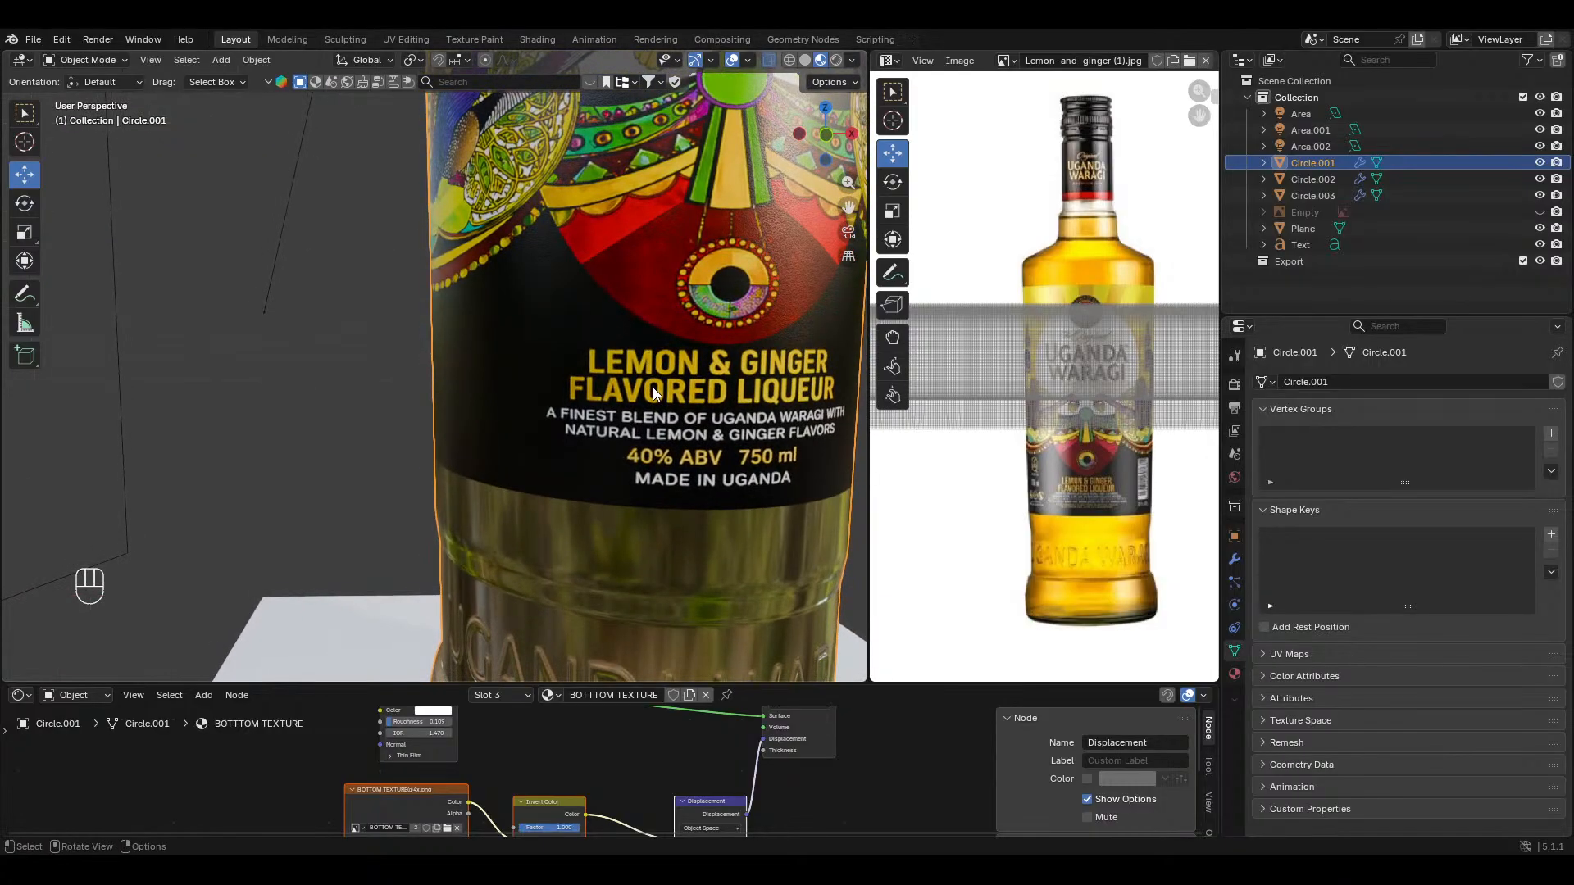
middle_click_drag(652, 387, 803, 213)
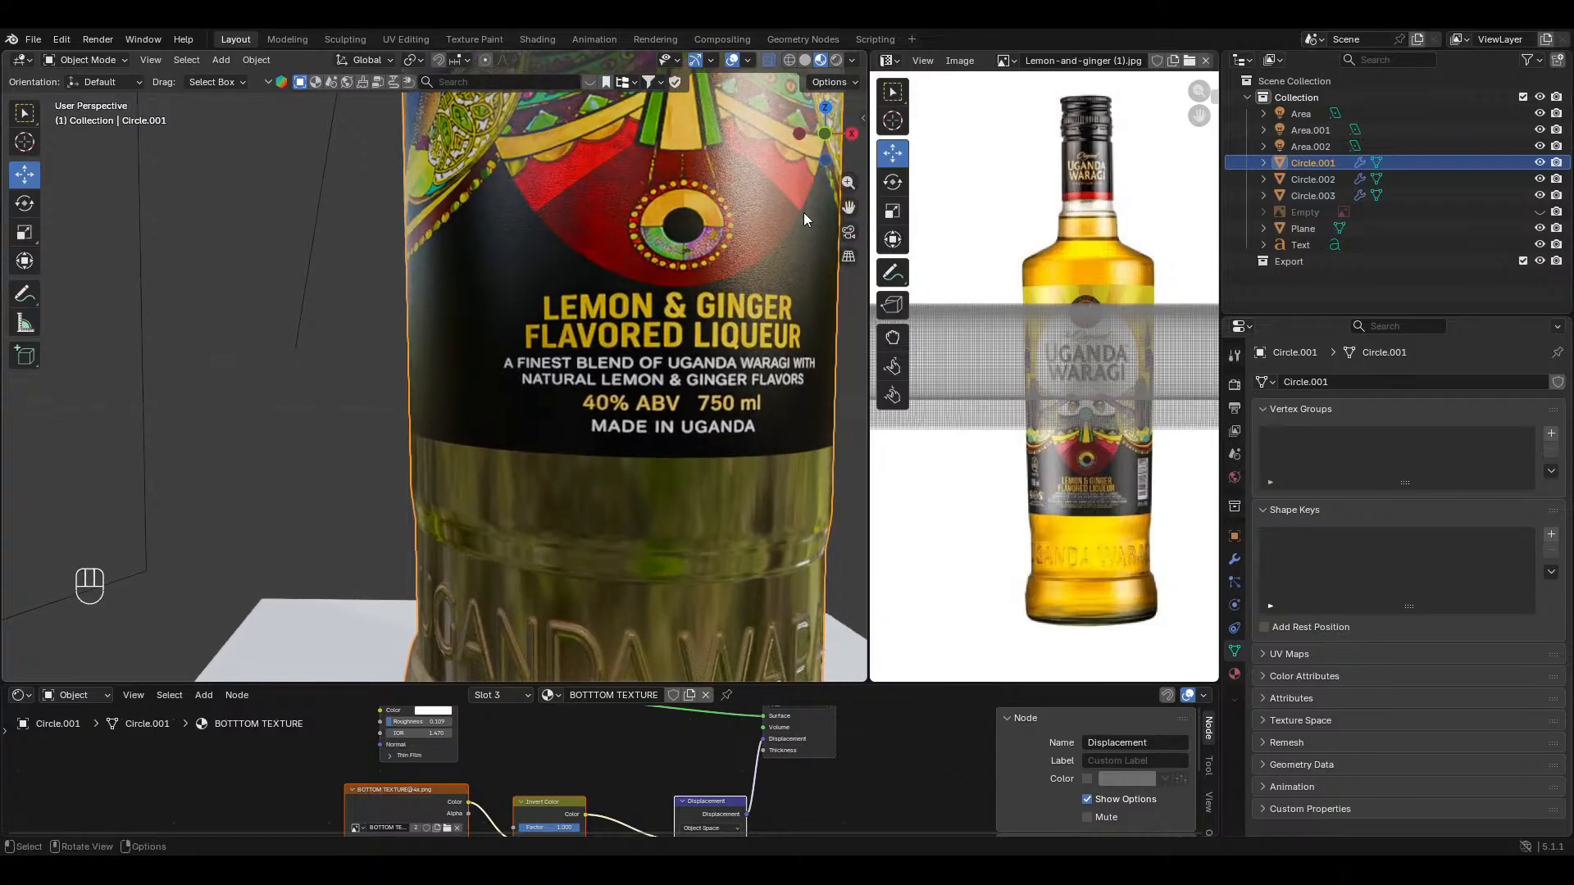
left_click_drag(849, 187, 847, 282)
middle_click_drag(627, 311, 618, 323)
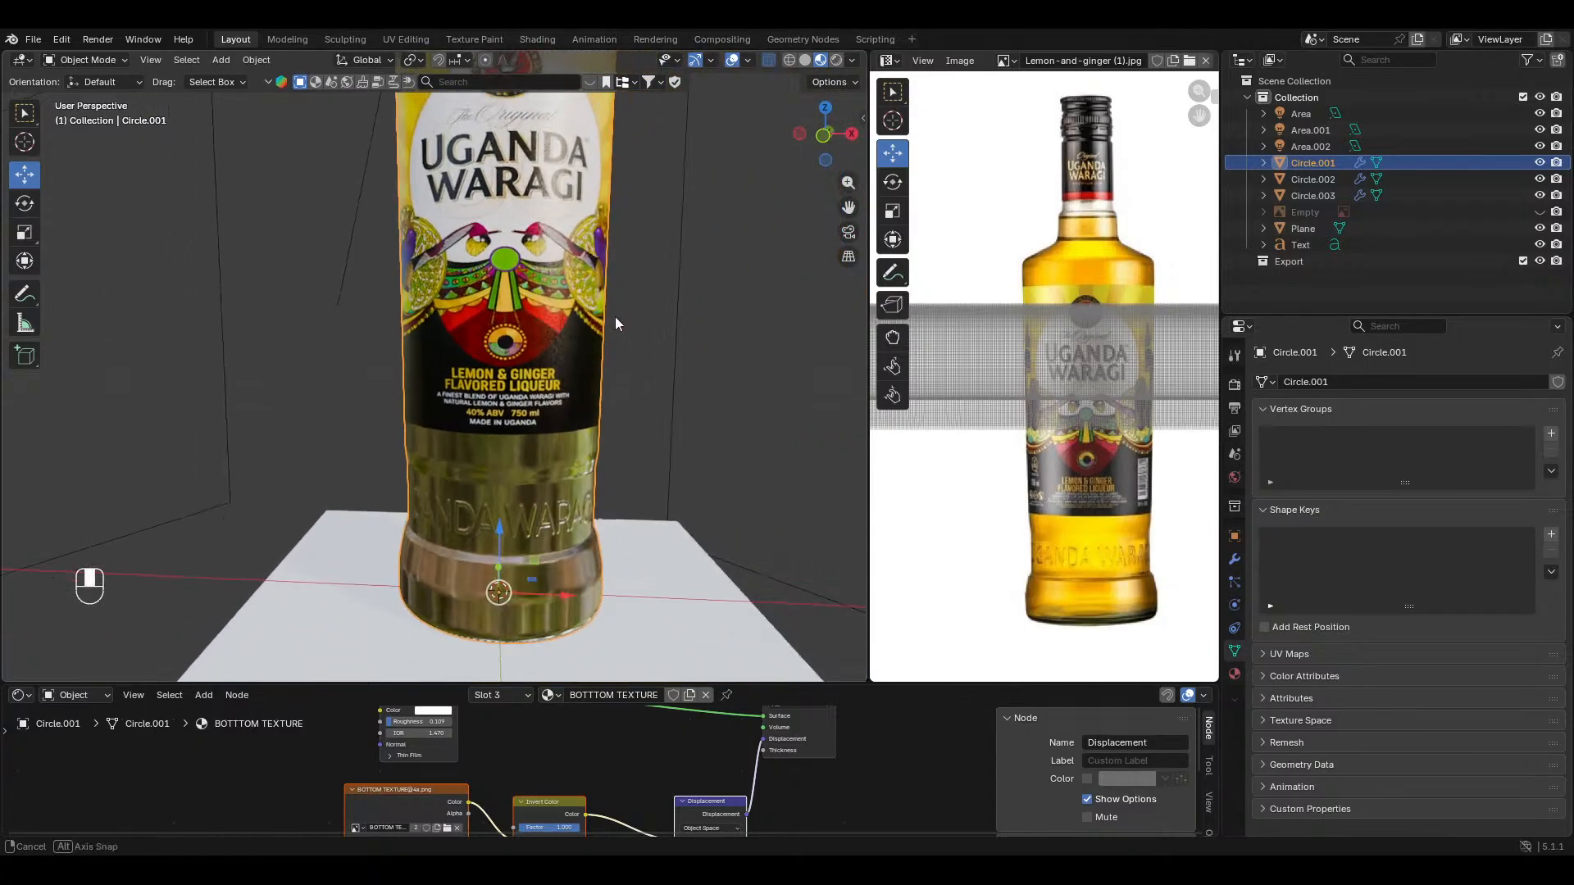
left_click_drag(848, 182, 872, 330)
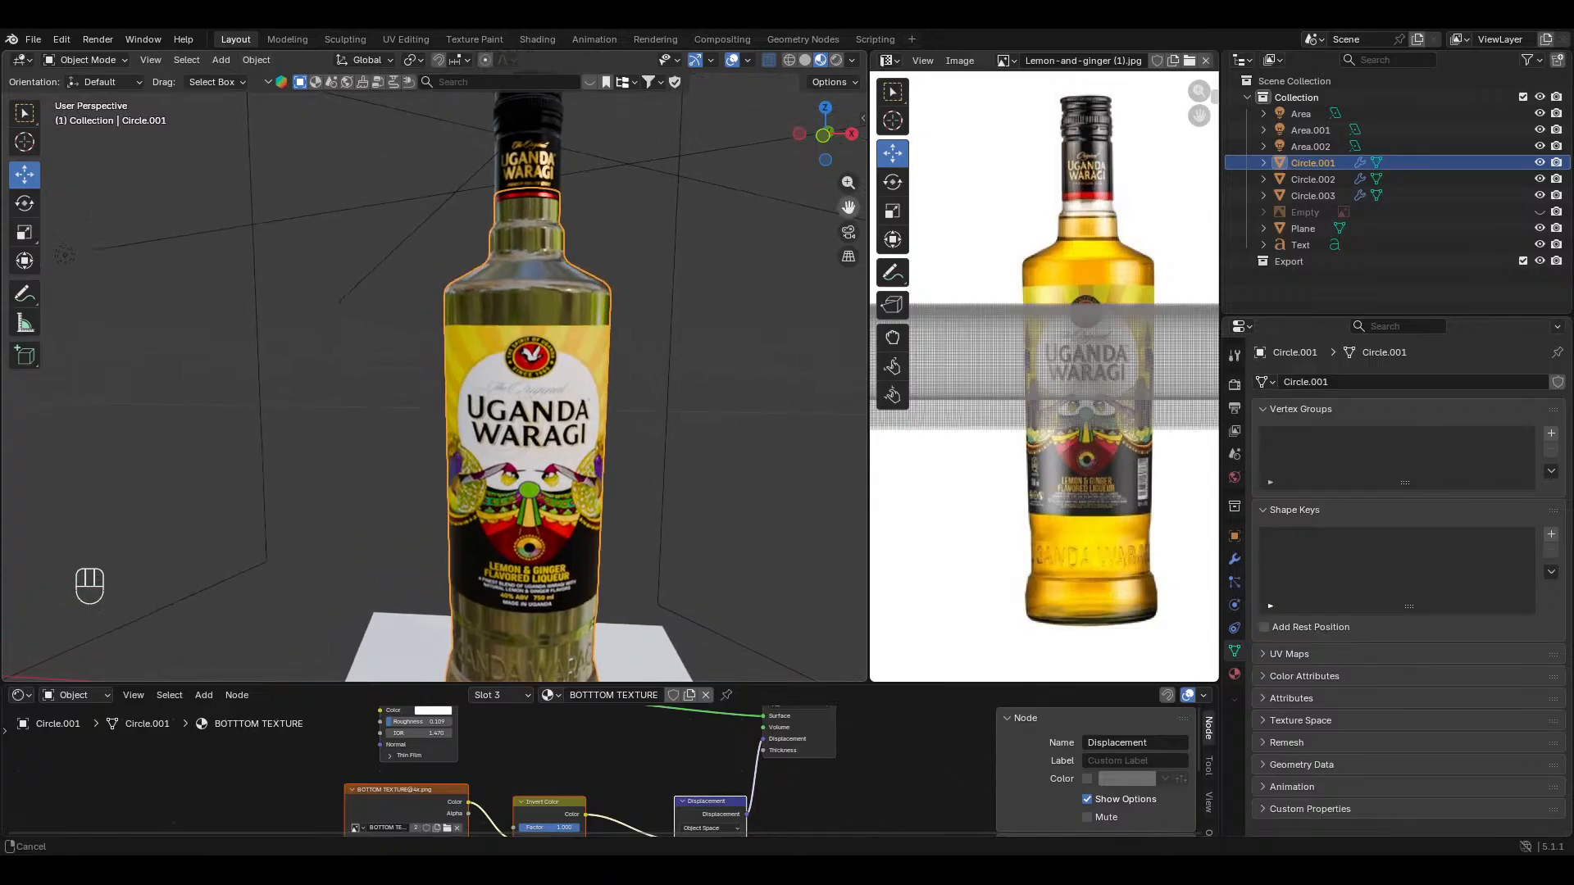
Step: View the bottle with the viewport overlays hidden, restore the overlays and frame the bottle with its surrounding lights
left_click(732, 59)
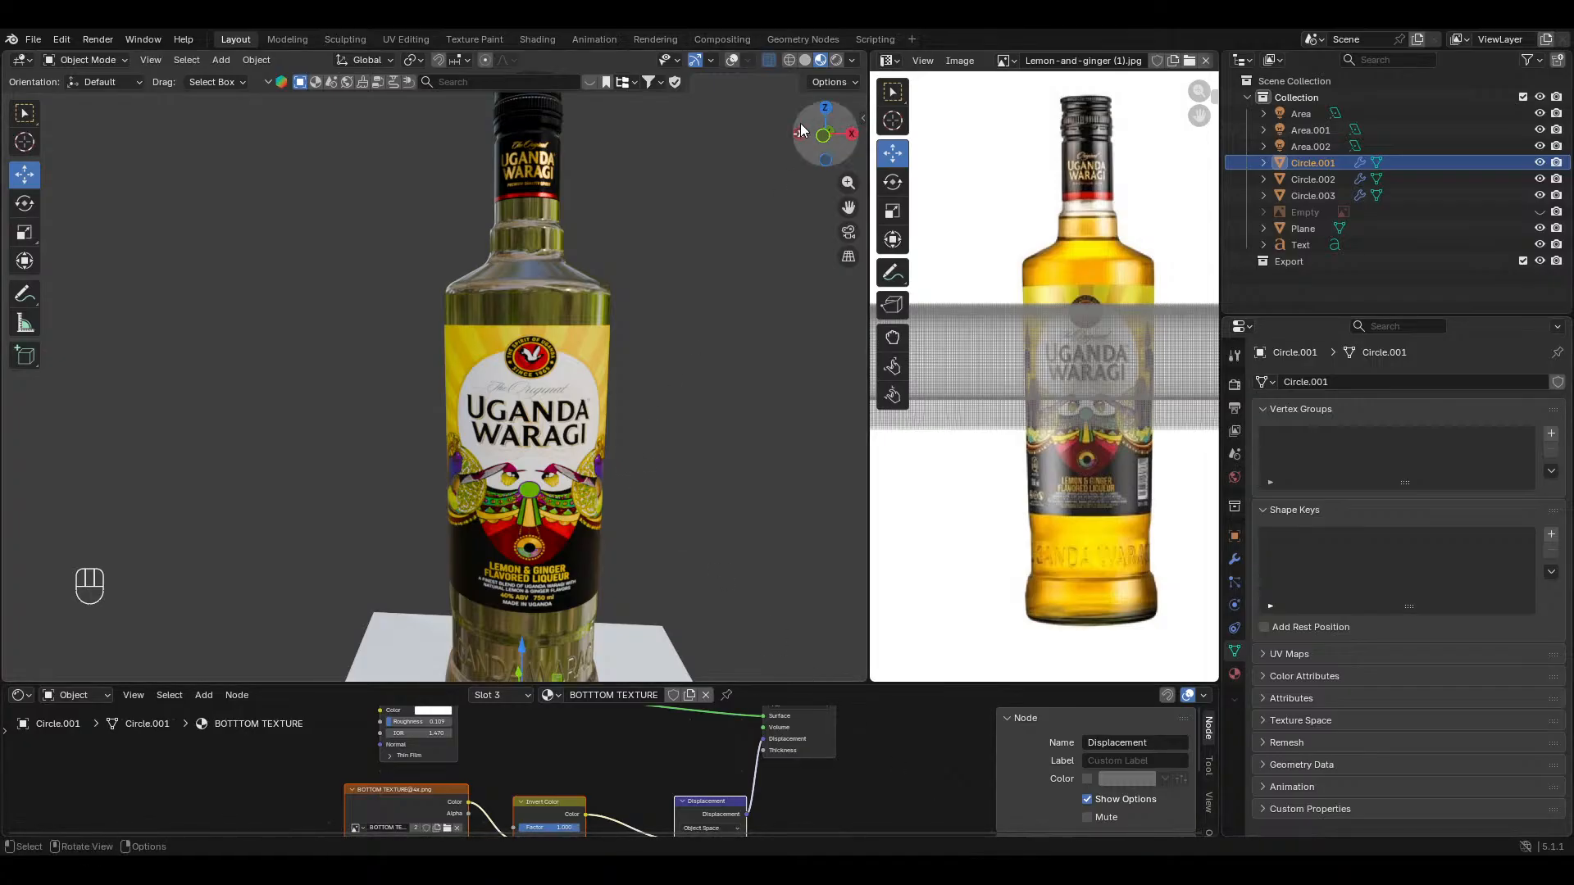
scroll(850, 203, "down", 6)
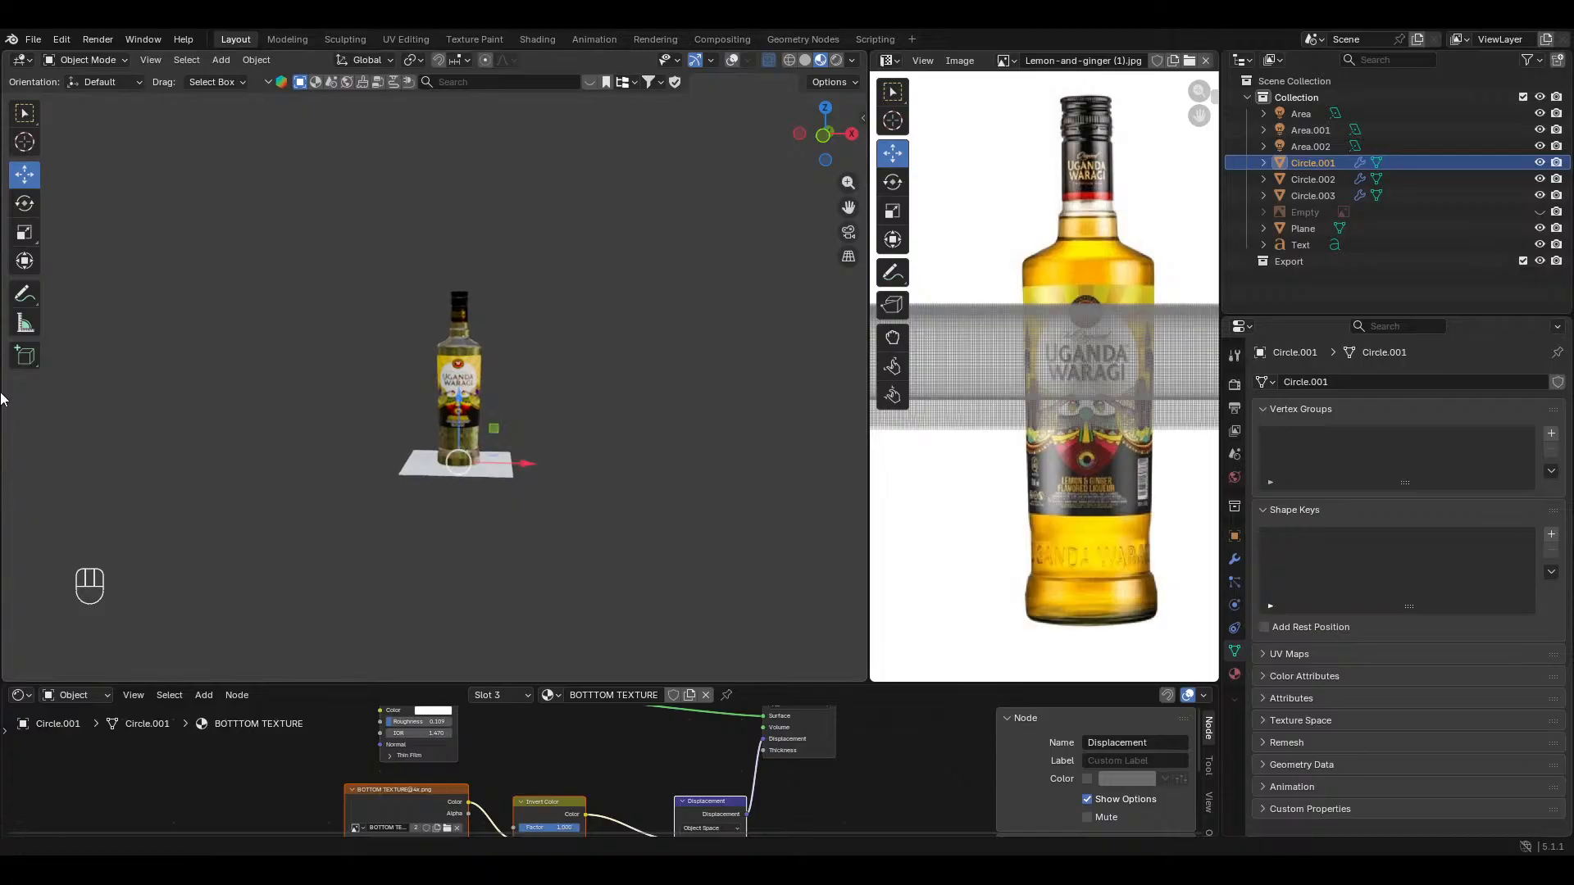
left_click(731, 60)
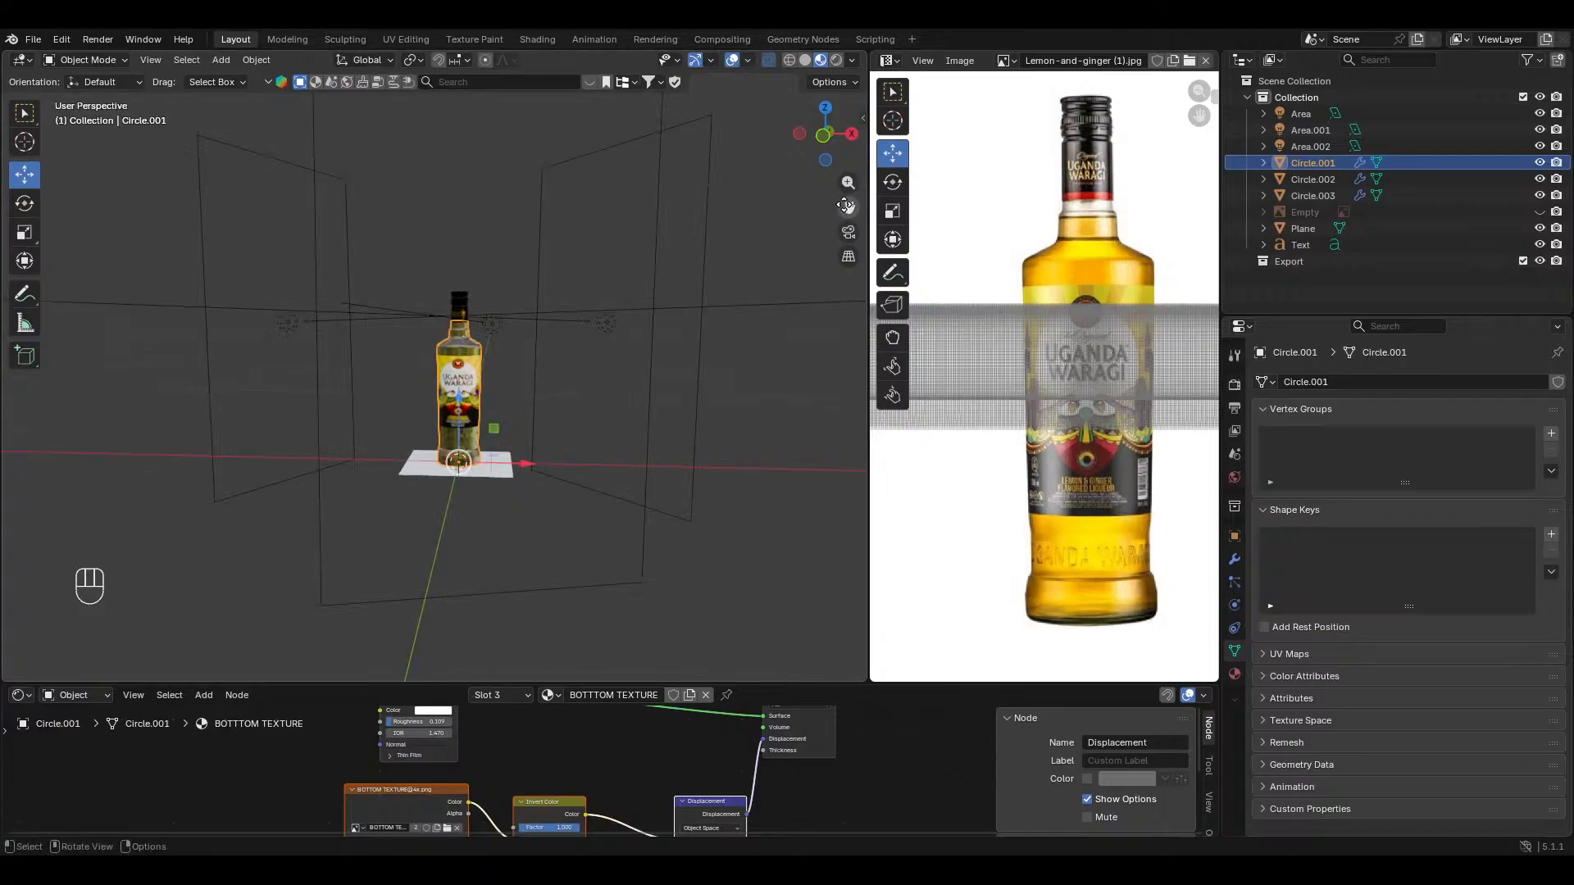
left_click_drag(845, 205, 914, 221)
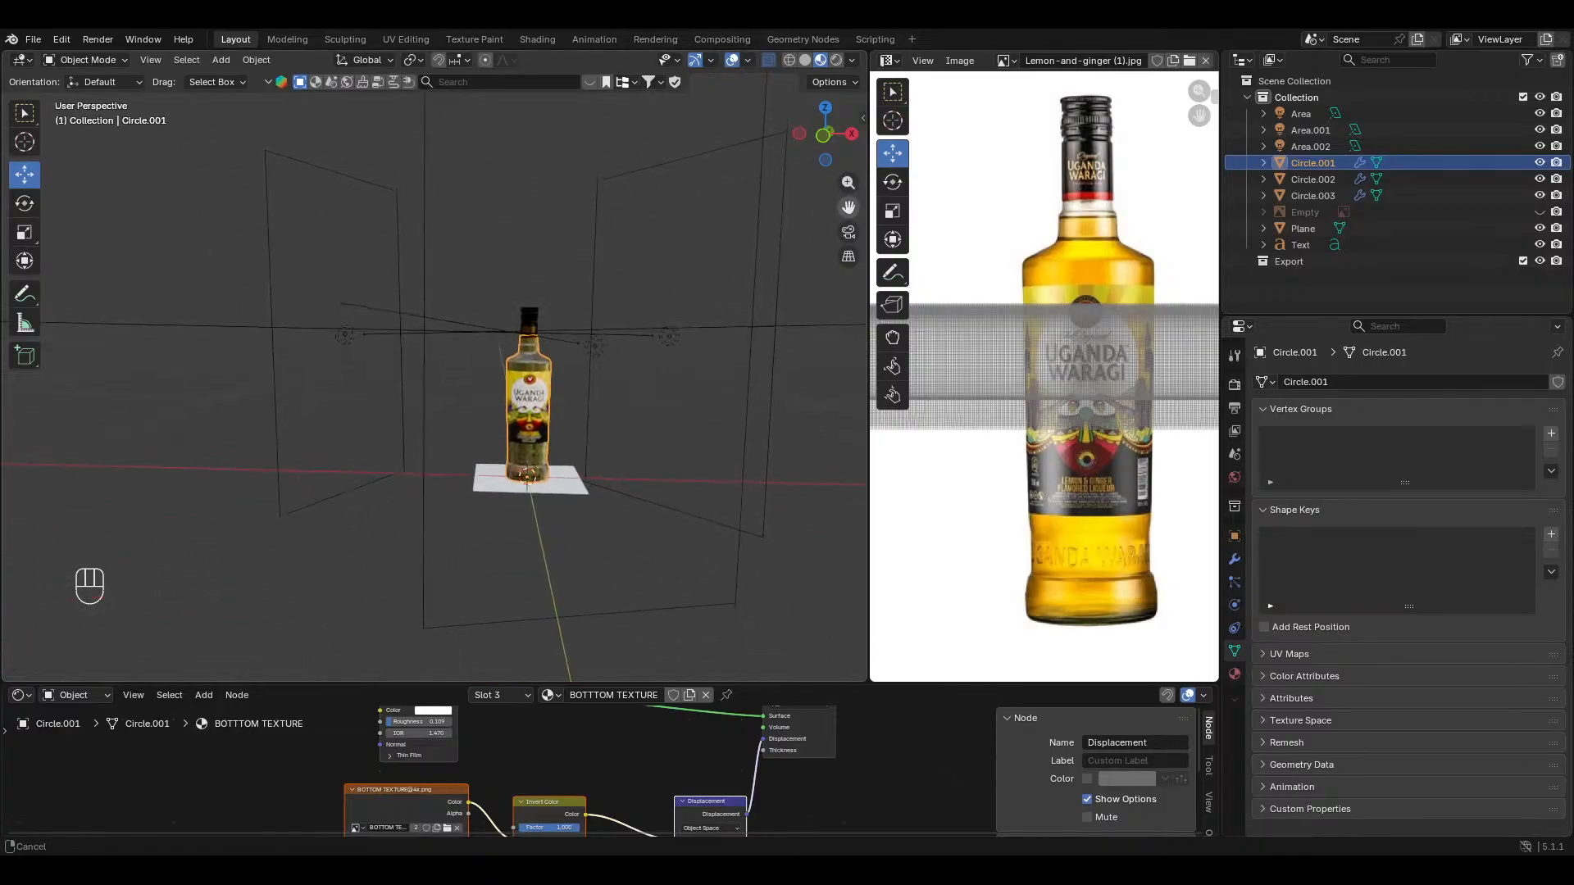
middle_click_drag(591, 387, 597, 376)
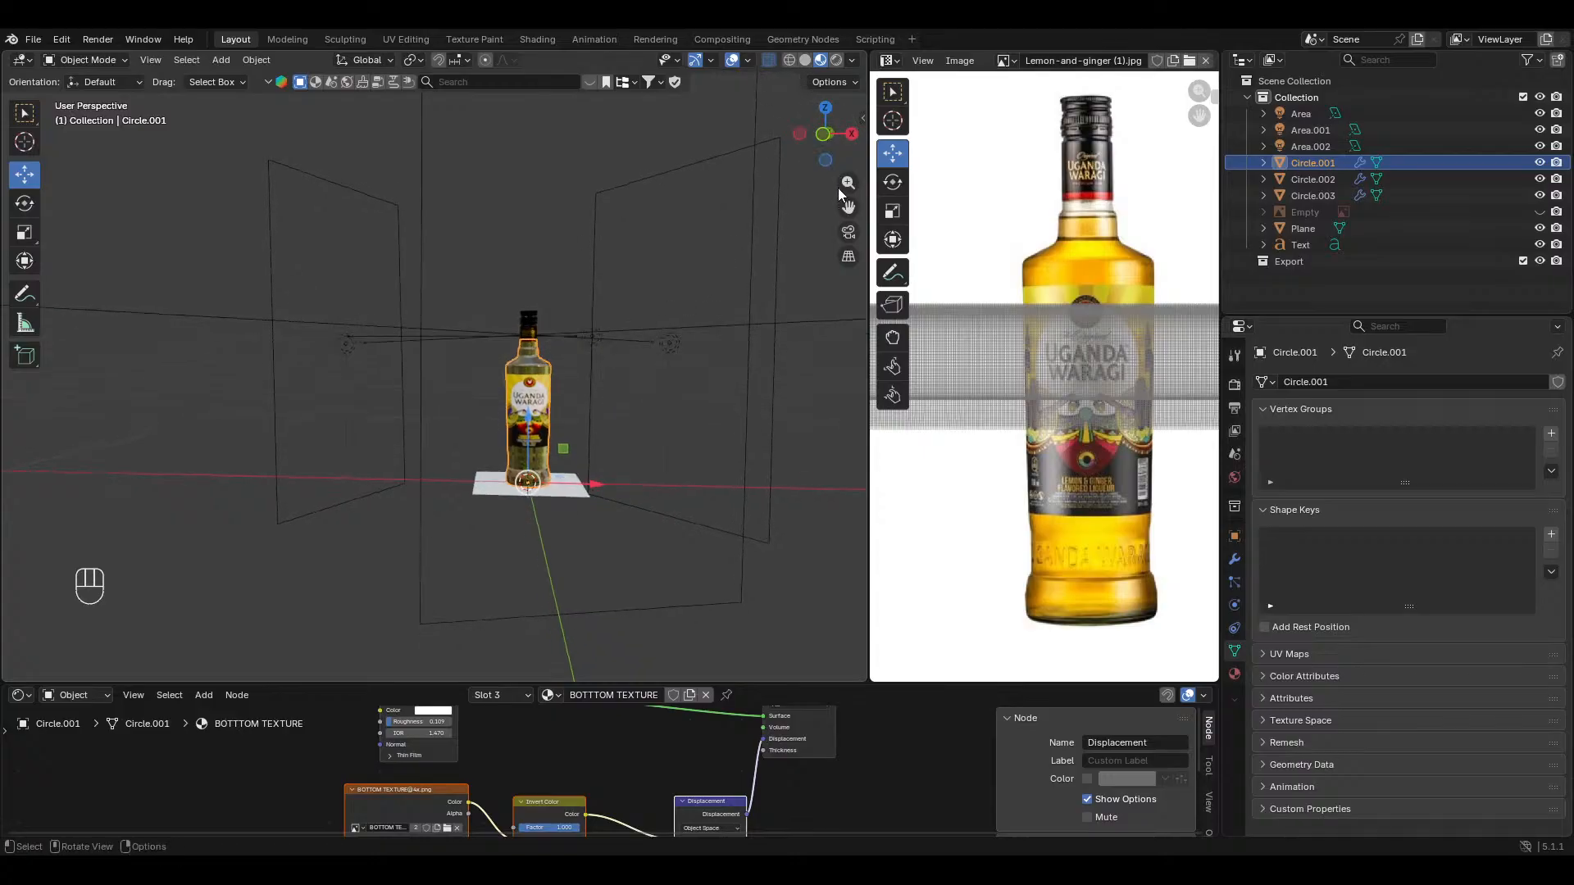
left_click_drag(847, 183, 765, 153)
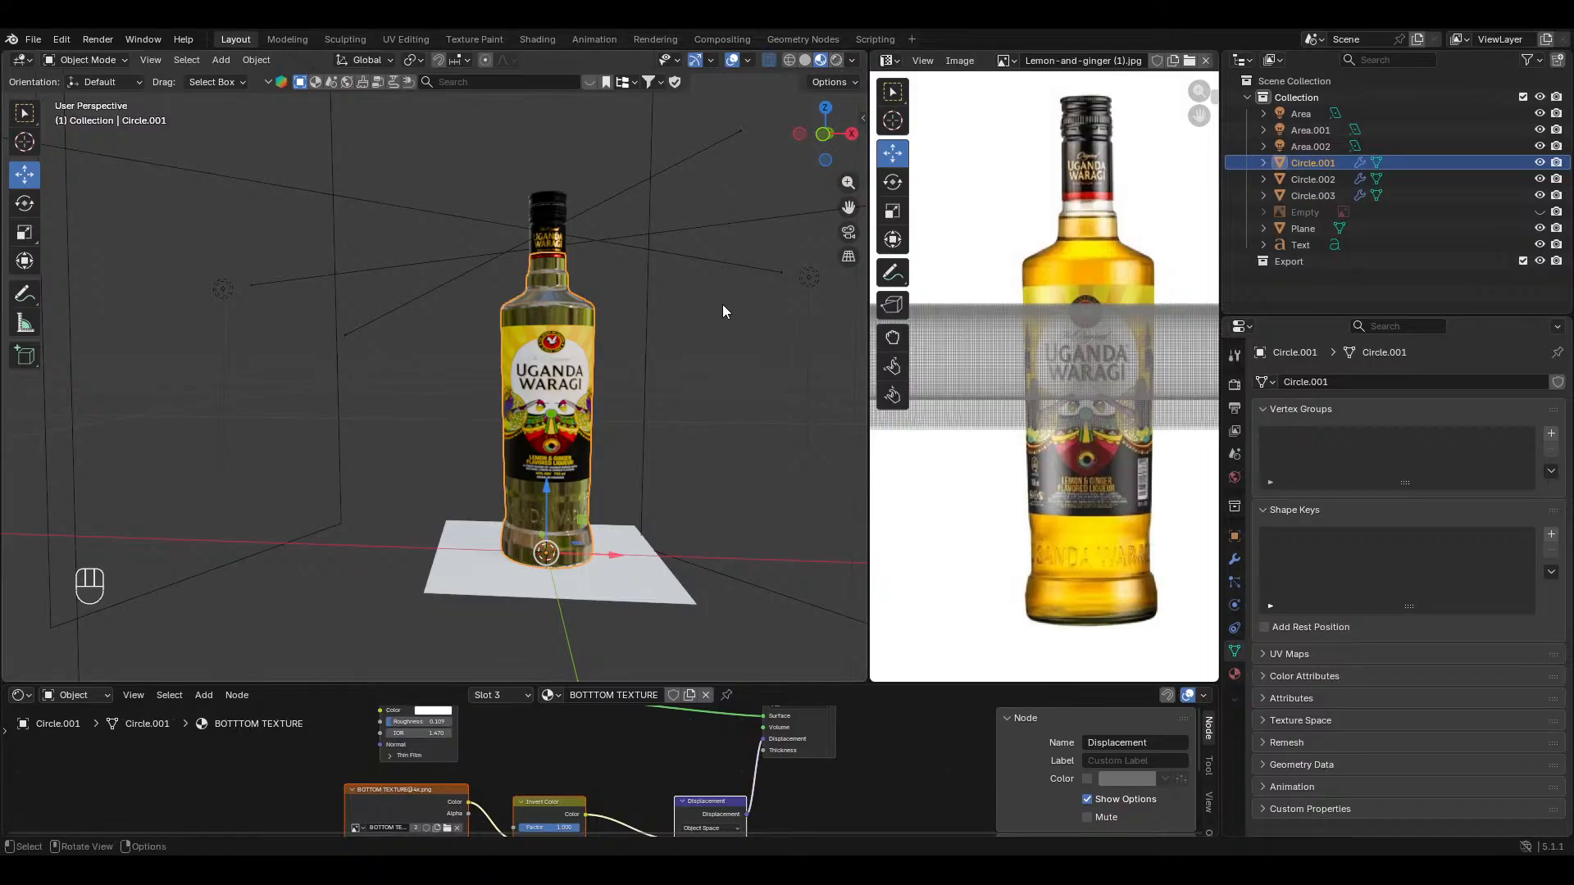
Step: Show the bottle in Rendered shading with the viewport overlays hidden and examine the glass, label and embossed lettering up close
left_click(836, 60)
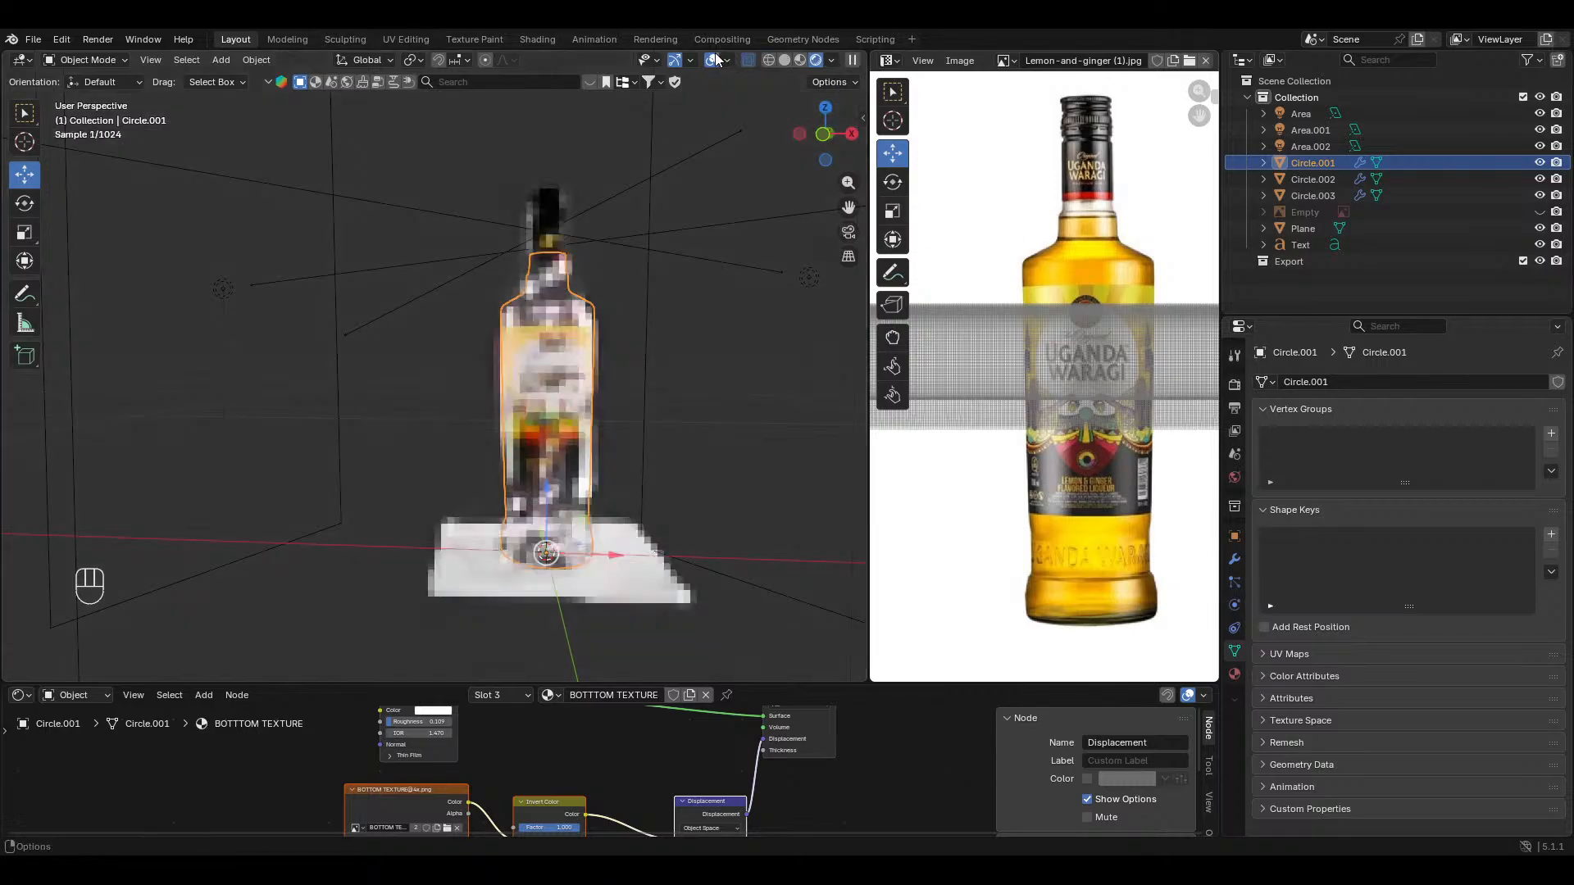
left_click(712, 60)
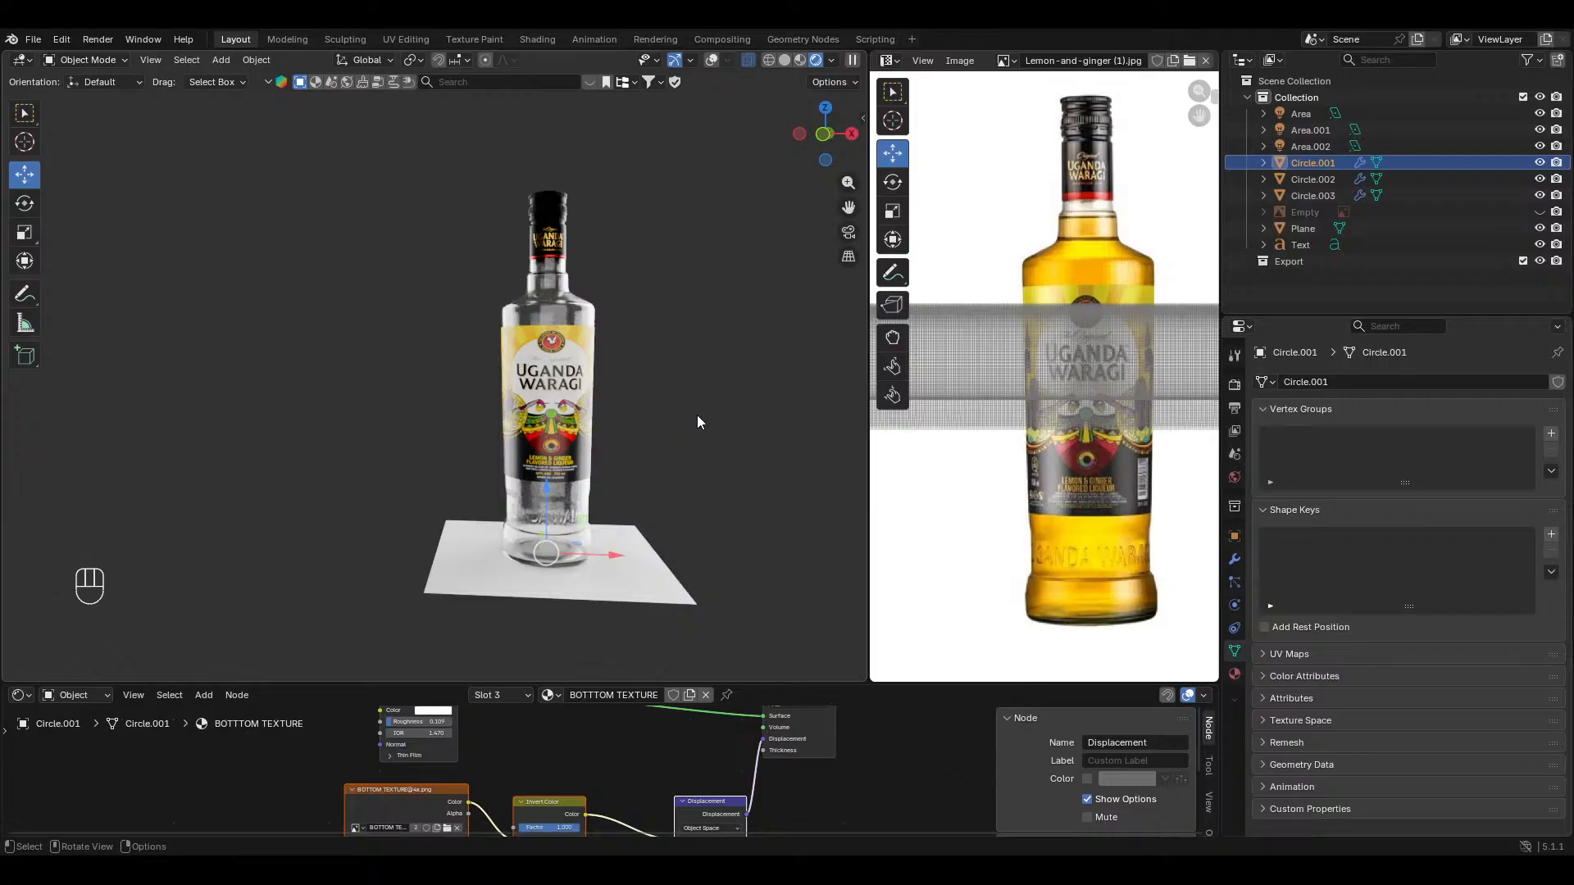
mouse_move(696, 418)
middle_mouse_down()
mouse_move(761, 457)
mouse_move(760, 427)
mouse_move(691, 410)
middle_mouse_up()
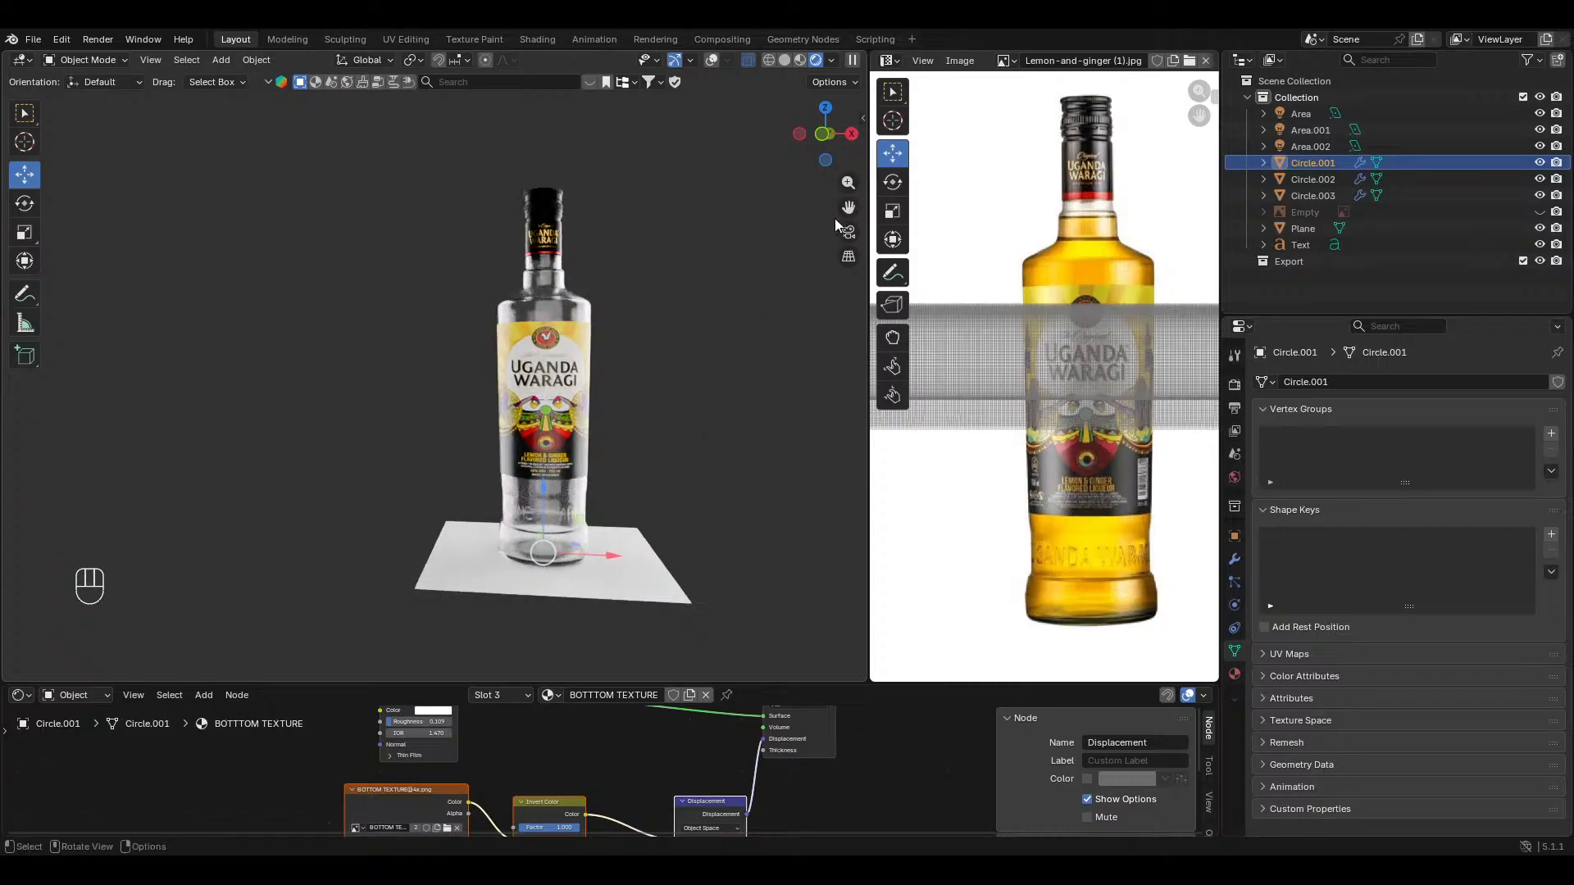
left_click_drag(848, 182, 848, 137)
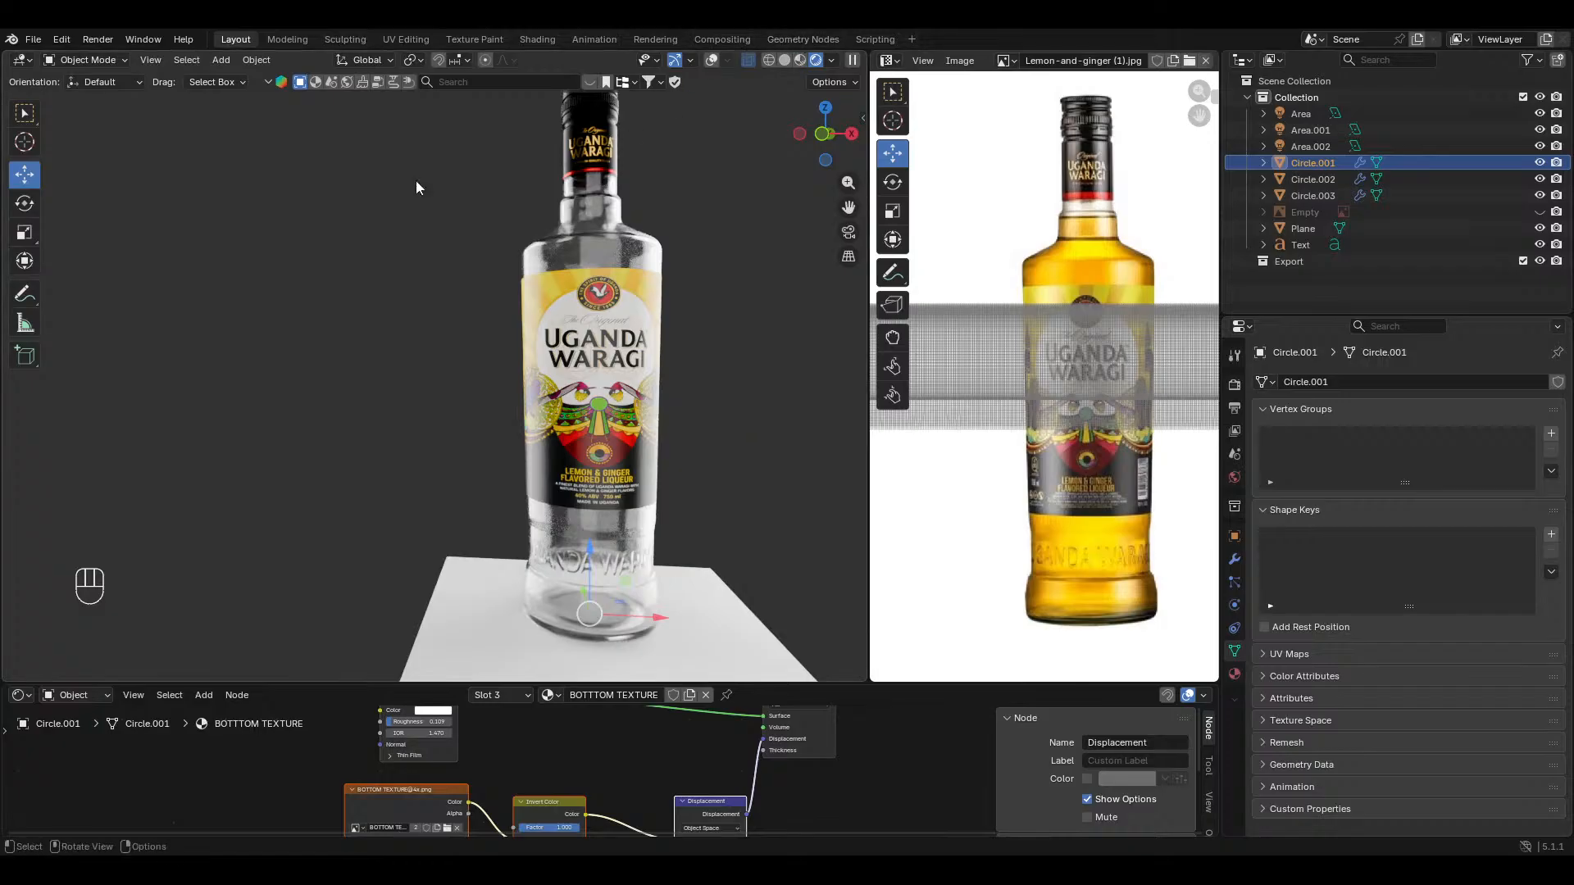
Step: Restore the overlays, try handwriting the annotation "In a few" beside the bottle, and return to the Move tool
left_click(22, 294)
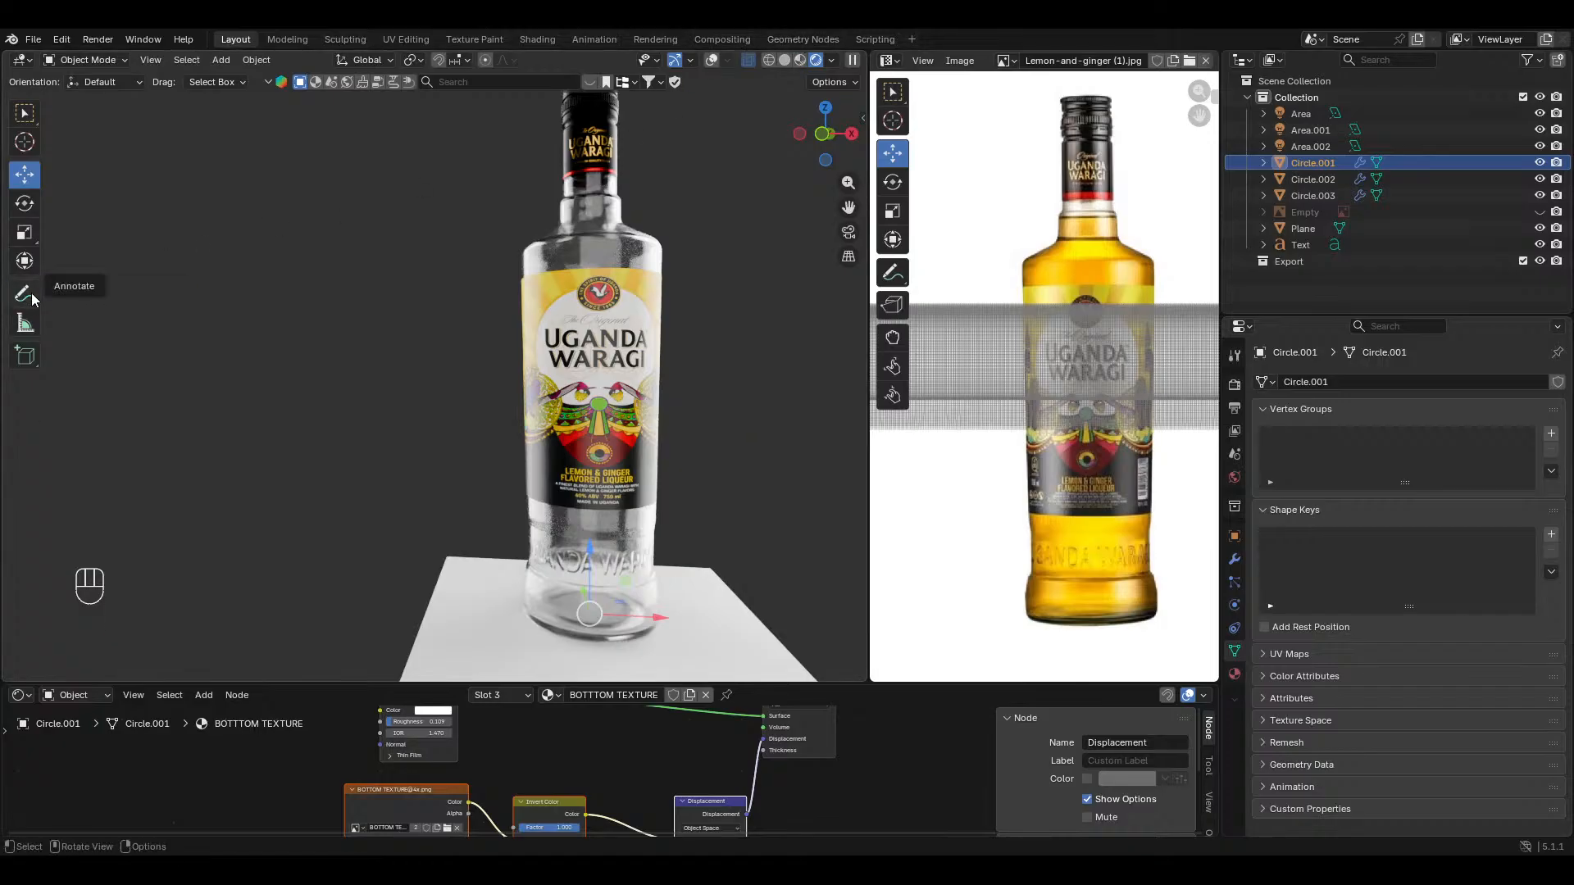
left_click(33, 291)
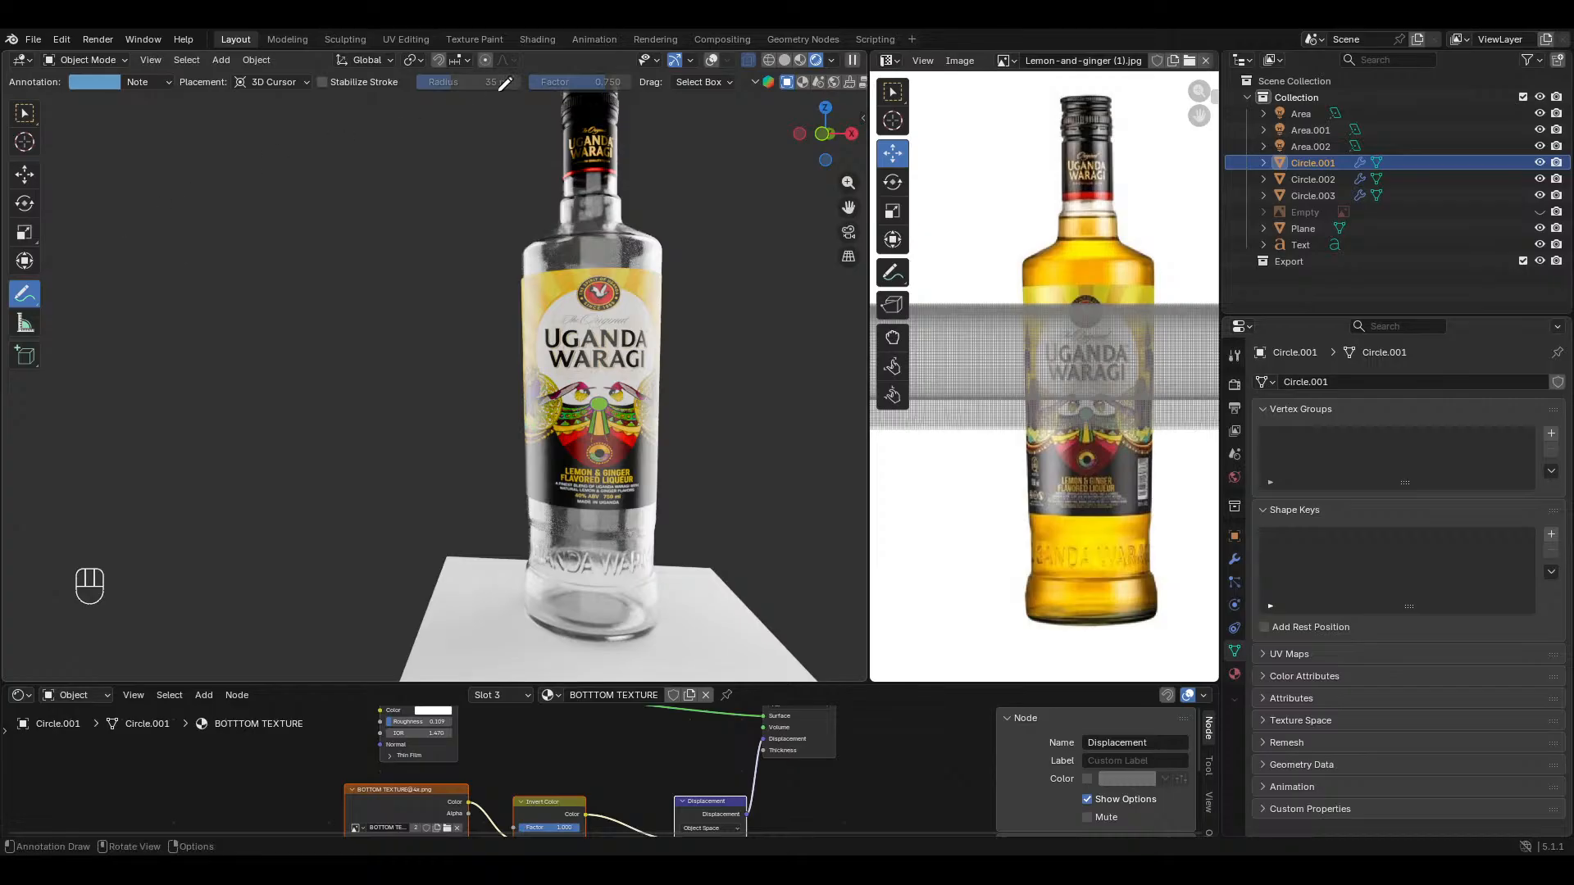
left_click(711, 59)
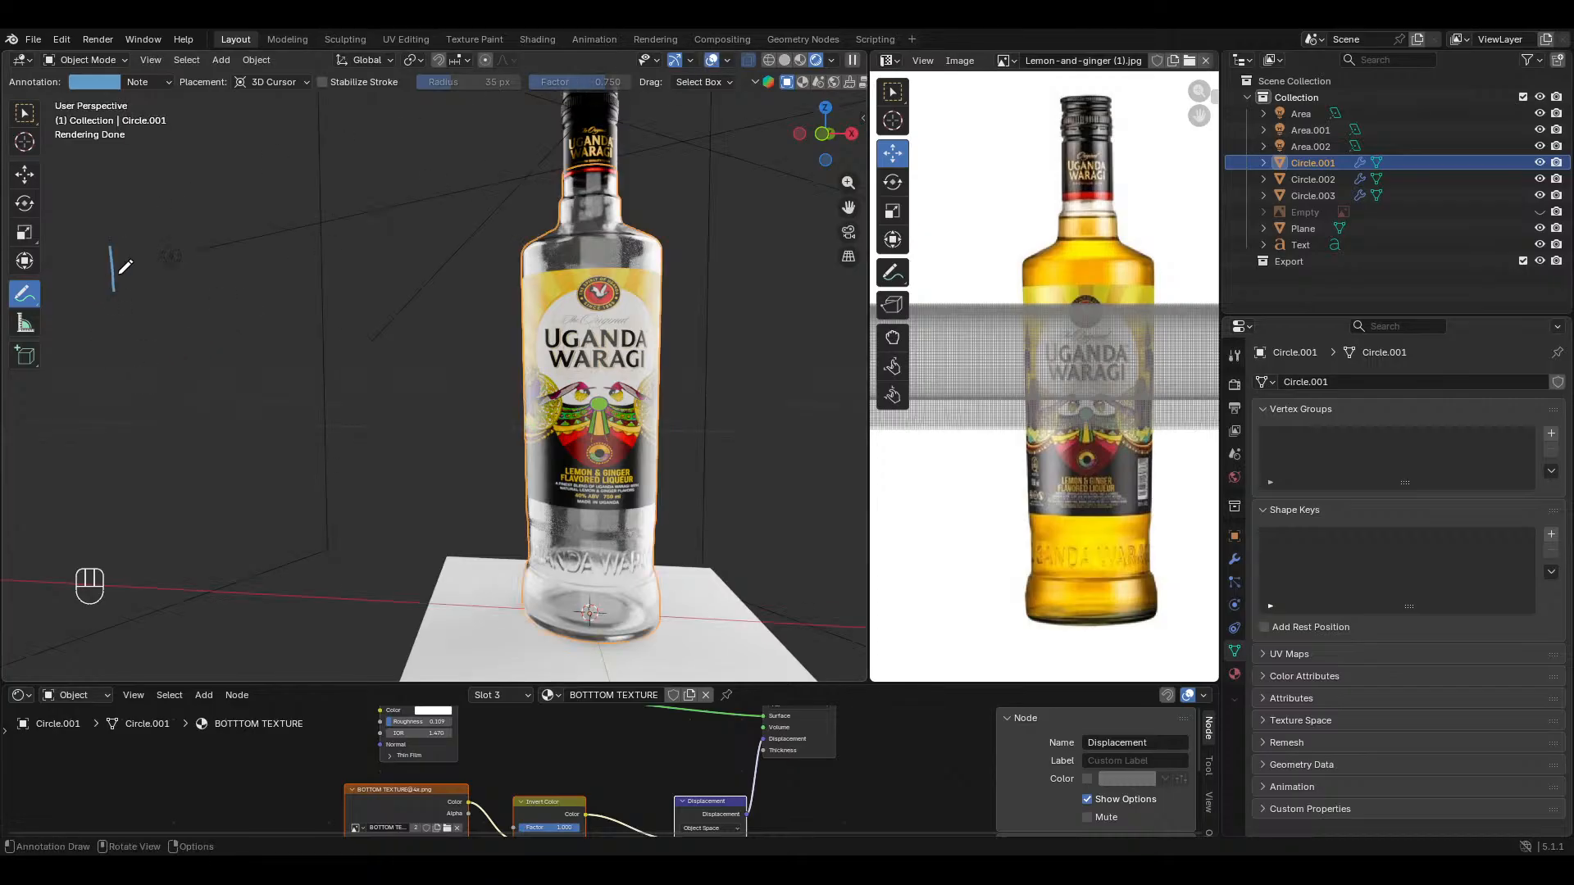
left_click_drag(110, 246, 113, 290)
mouse_move(126, 278)
left_mouse_down()
mouse_move(138, 247)
mouse_move(156, 283)
left_mouse_up()
left_click_drag(289, 263, 293, 287)
mouse_move(355, 225)
left_mouse_down()
mouse_move(332, 287)
mouse_move(411, 297)
mouse_move(497, 246)
left_mouse_up()
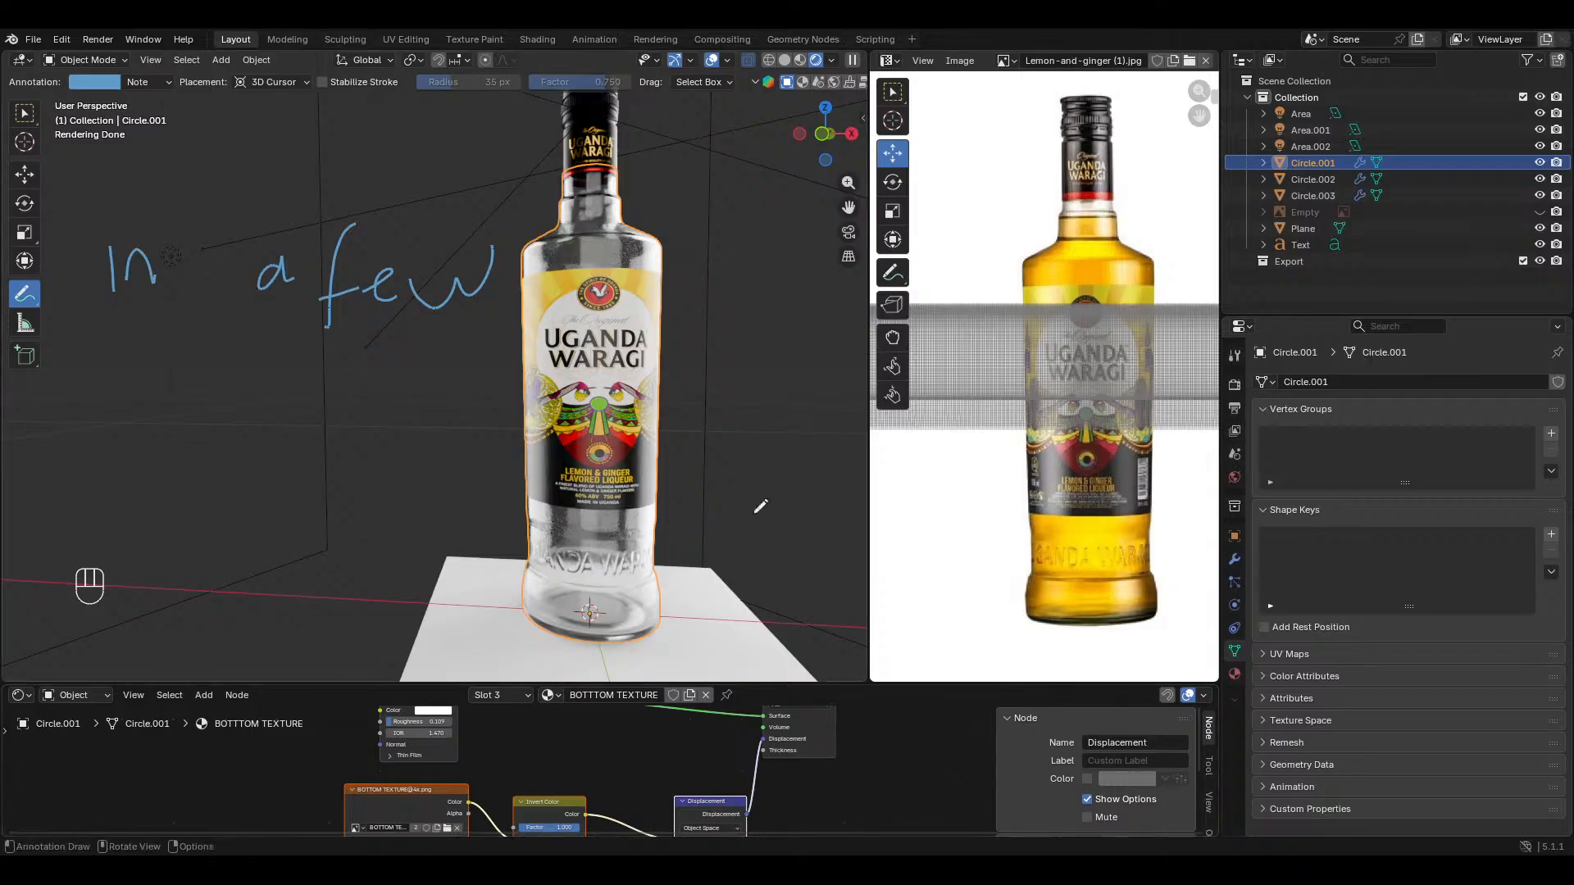
left_click_drag(27, 290, 96, 400)
mouse_move(491, 301)
left_mouse_down()
mouse_move(83, 299)
mouse_move(390, 241)
mouse_move(311, 221)
mouse_move(256, 298)
mouse_move(238, 291)
left_mouse_up()
left_click(18, 174)
Step: Show the scene in Solid shading with X-ray off and view the bottle from the front
scroll(436, 393, "up", 1)
middle_click_drag(437, 392, 395, 365, "shift")
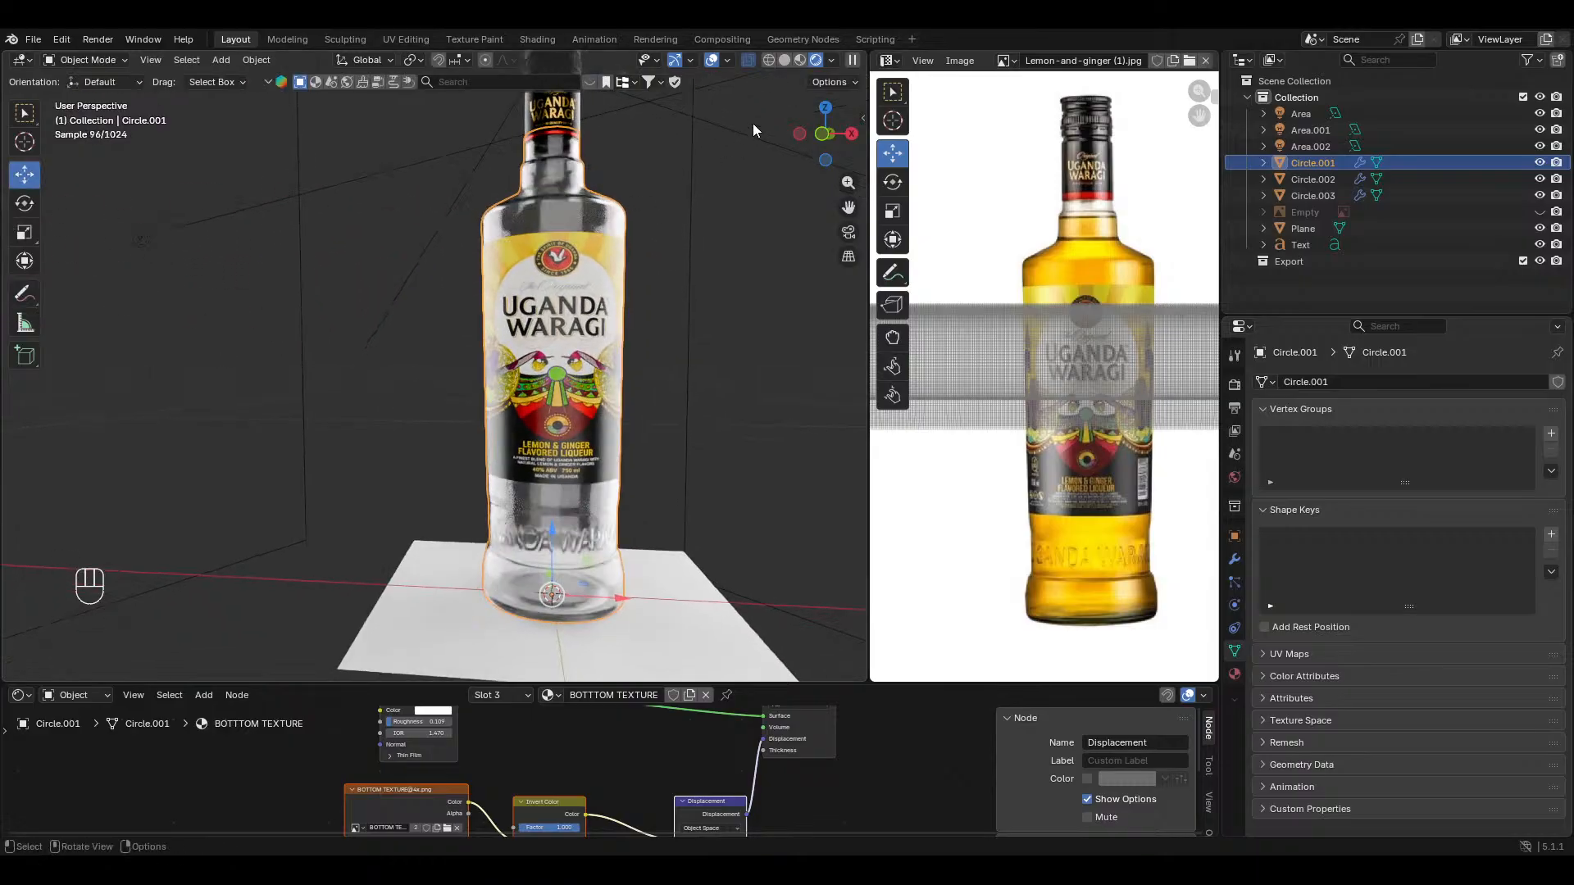
left_click(785, 60)
key("alt+z")
mouse_move(582, 424)
middle_mouse_down()
mouse_move(523, 379)
mouse_move(569, 420)
middle_mouse_up()
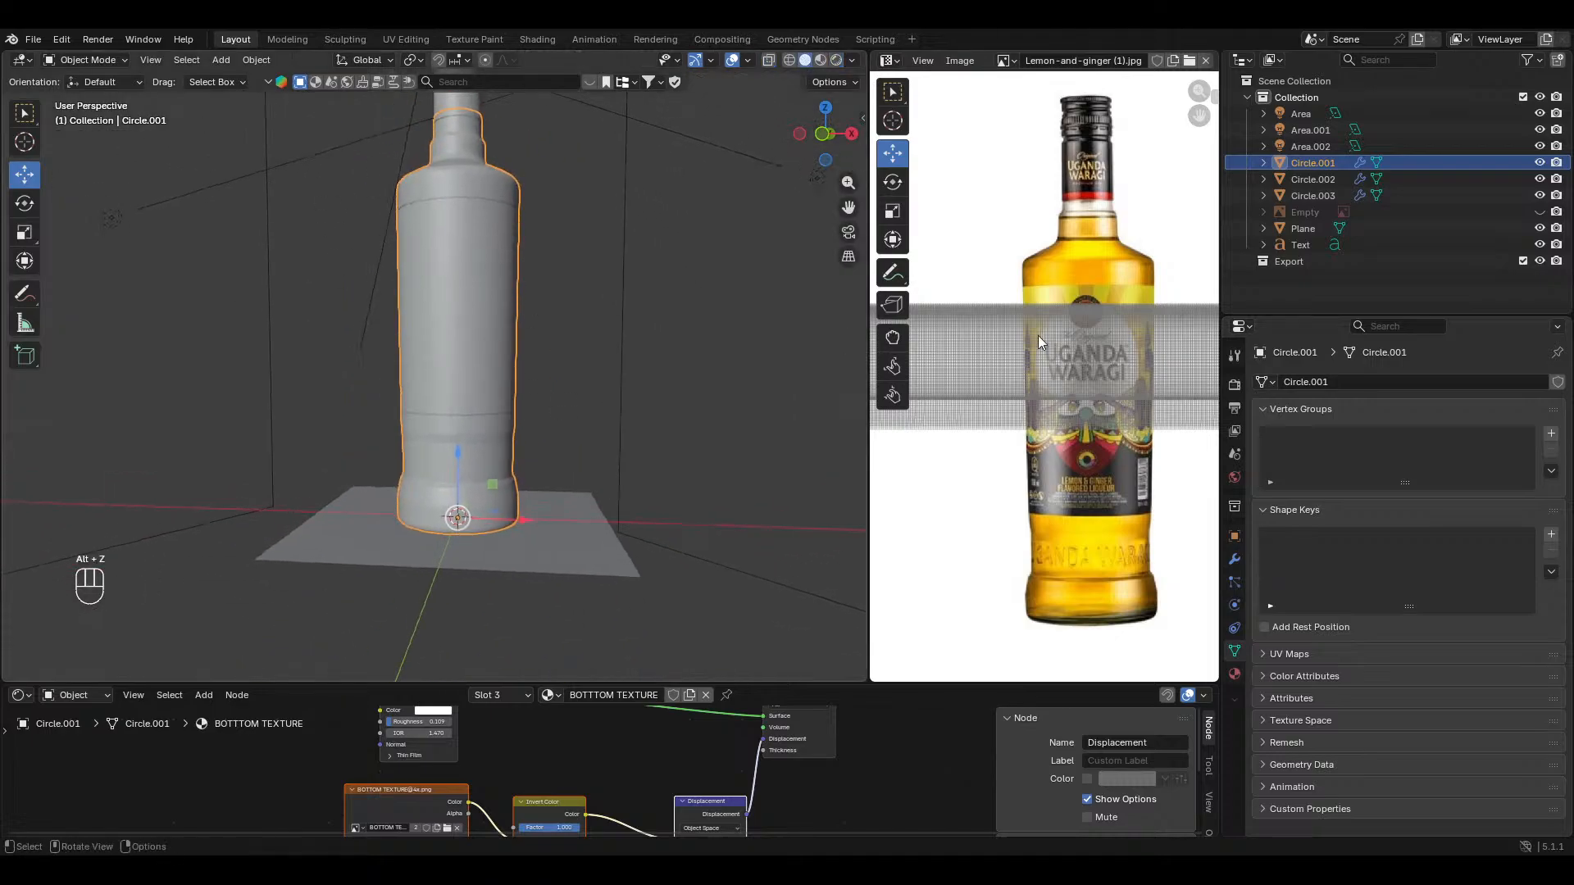
middle_click_drag(393, 409, 430, 450)
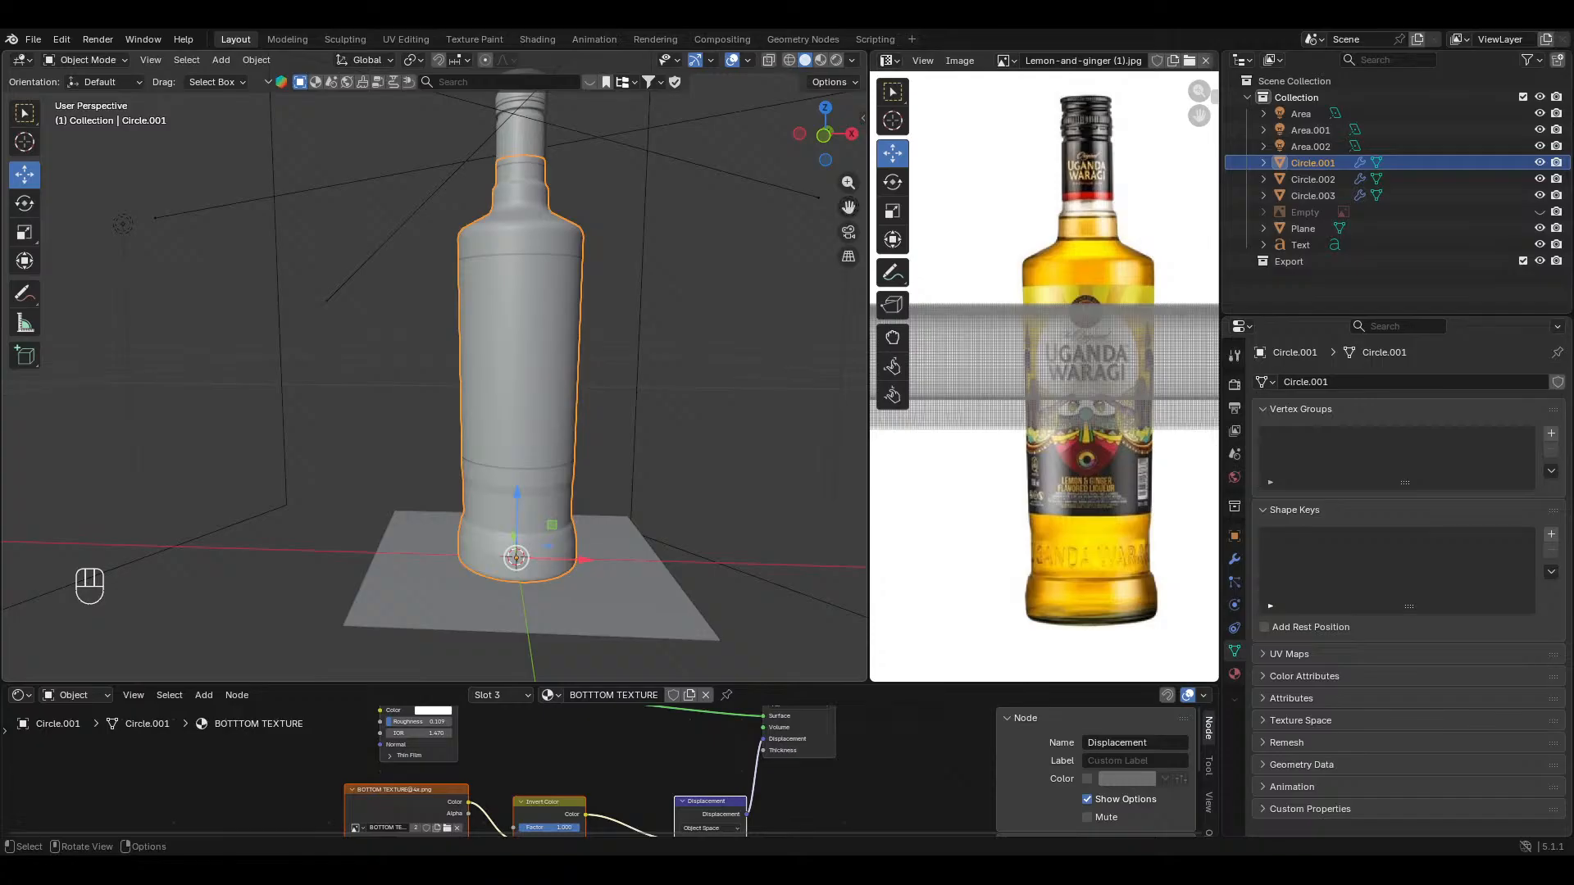
key("KP_1")
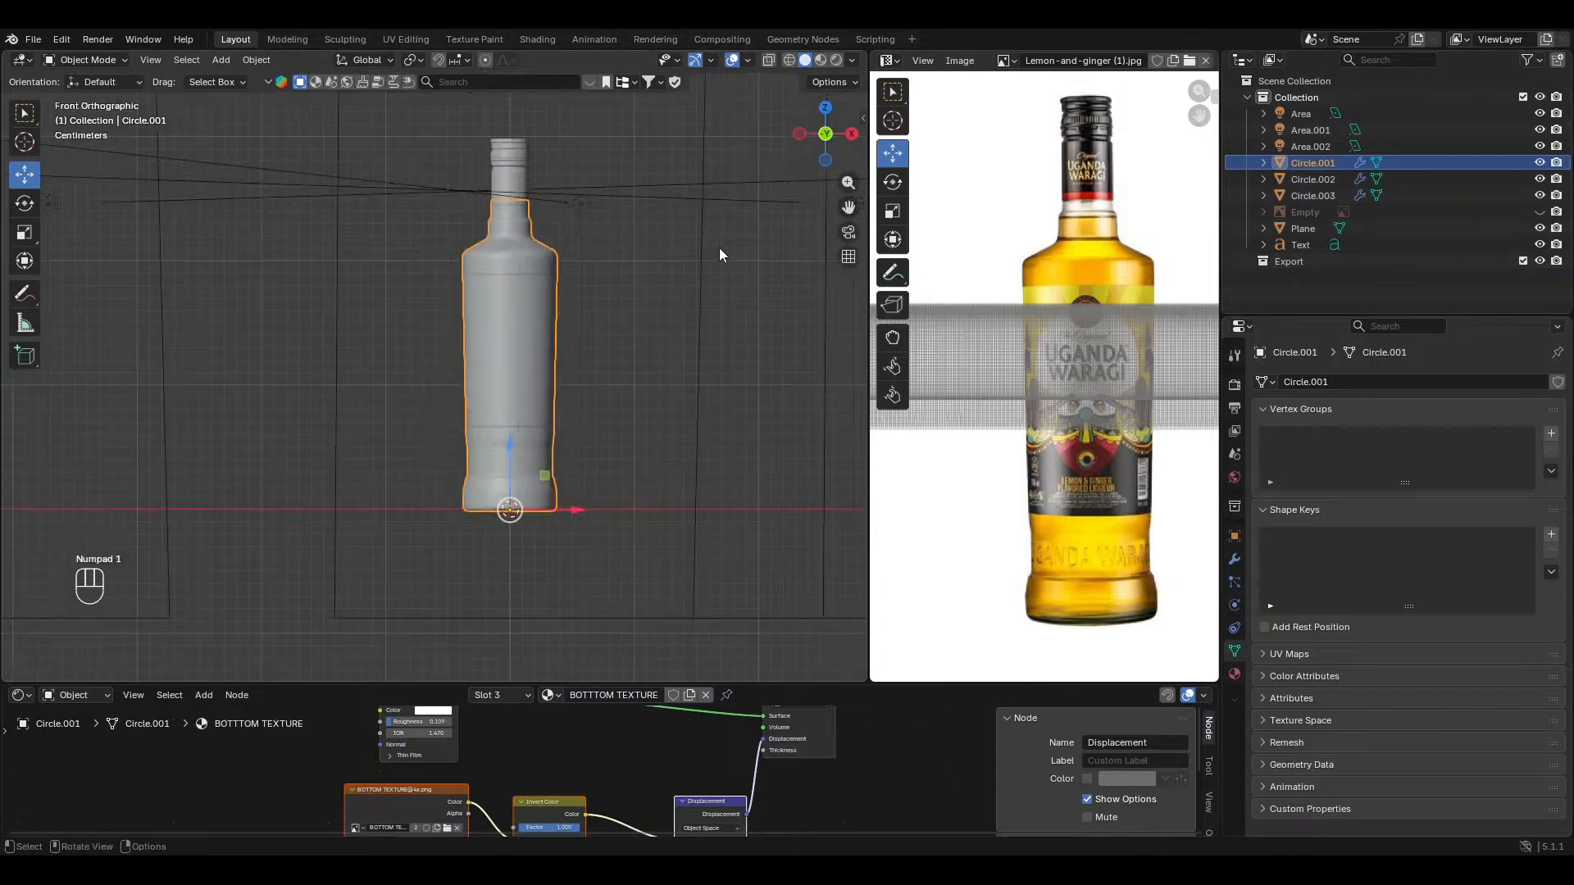
Step: Enter Edit Mode on the bottle body and examine its wireframe with X-ray on, then with it off
scroll(719, 247, "up", 2)
key("Tab")
key("alt+z")
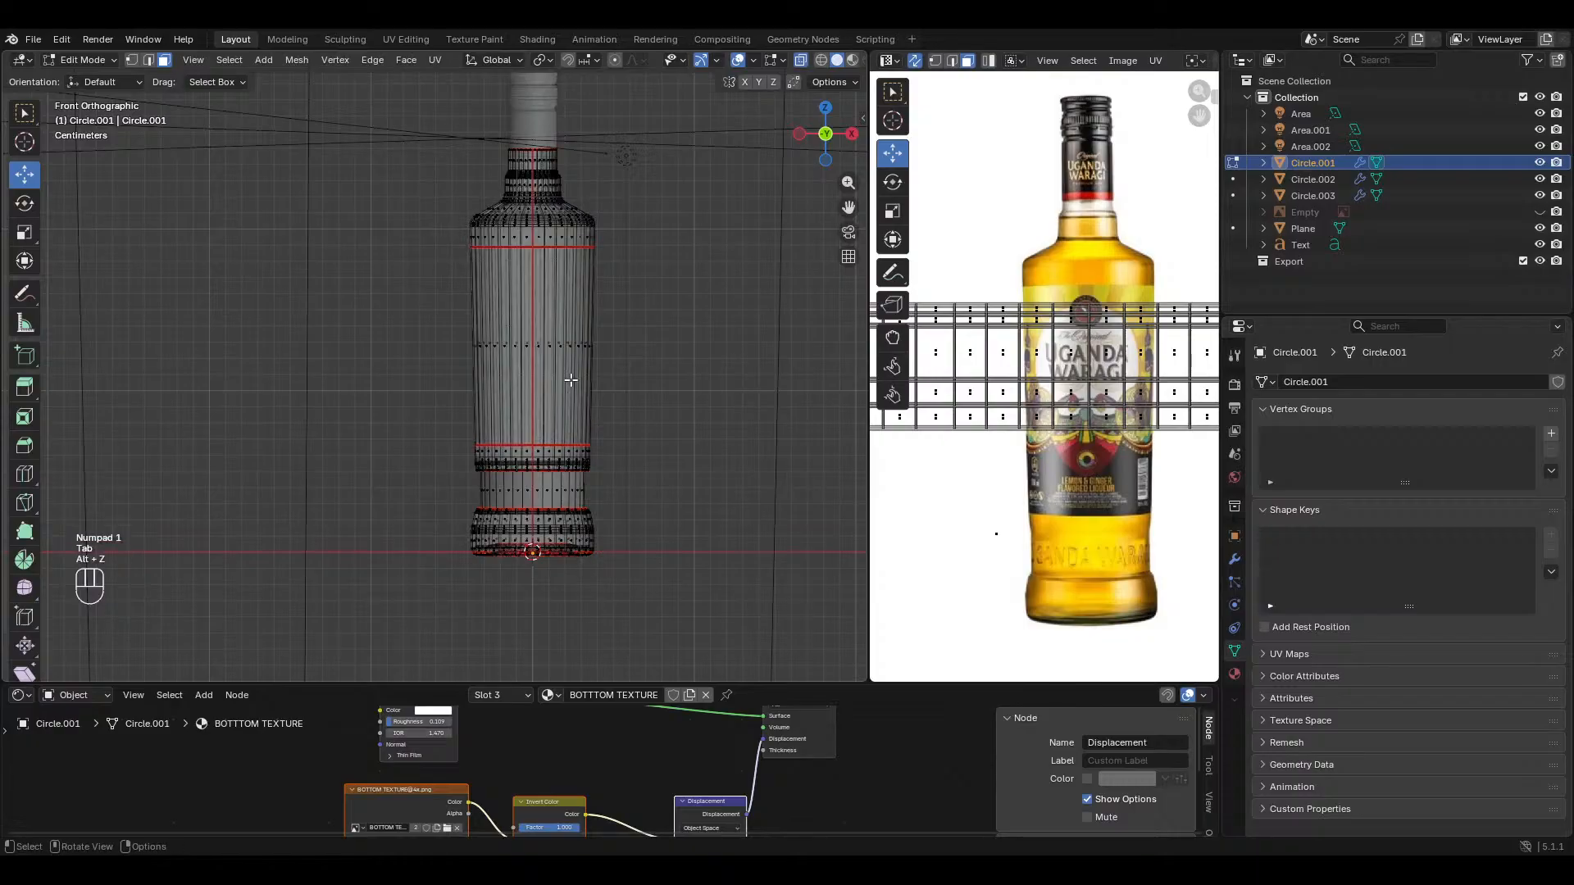
middle_click_drag(570, 379, 567, 430)
key("alt+z")
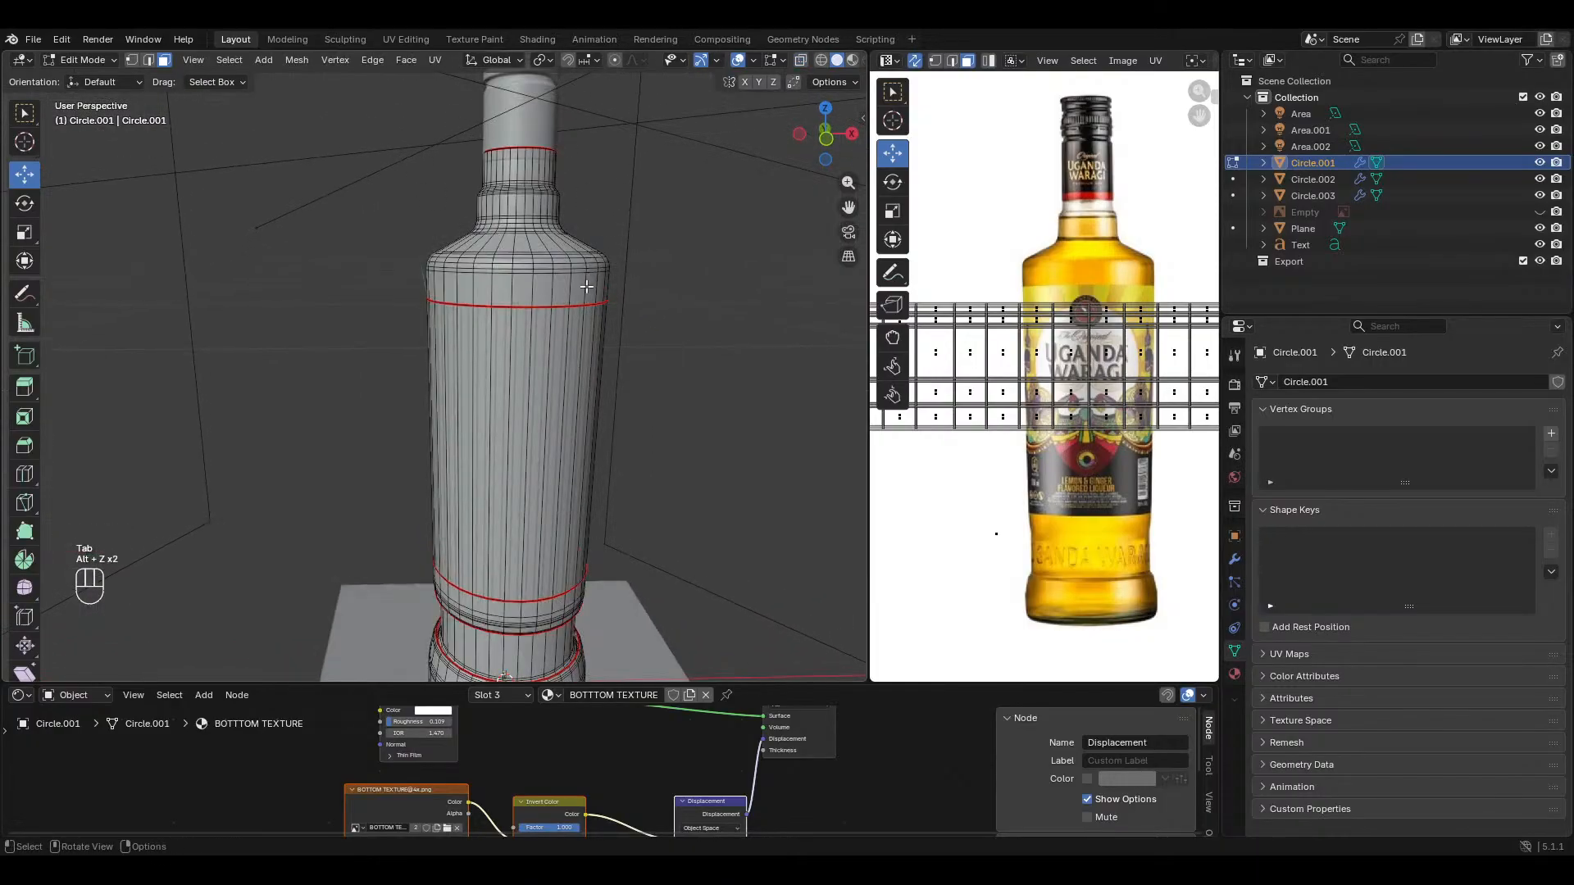
Step: In face mode, select the linked seam-bounded sections of the bottle's outer surface from the neck down to the base
key("alt+a")
key("3")
key("l")
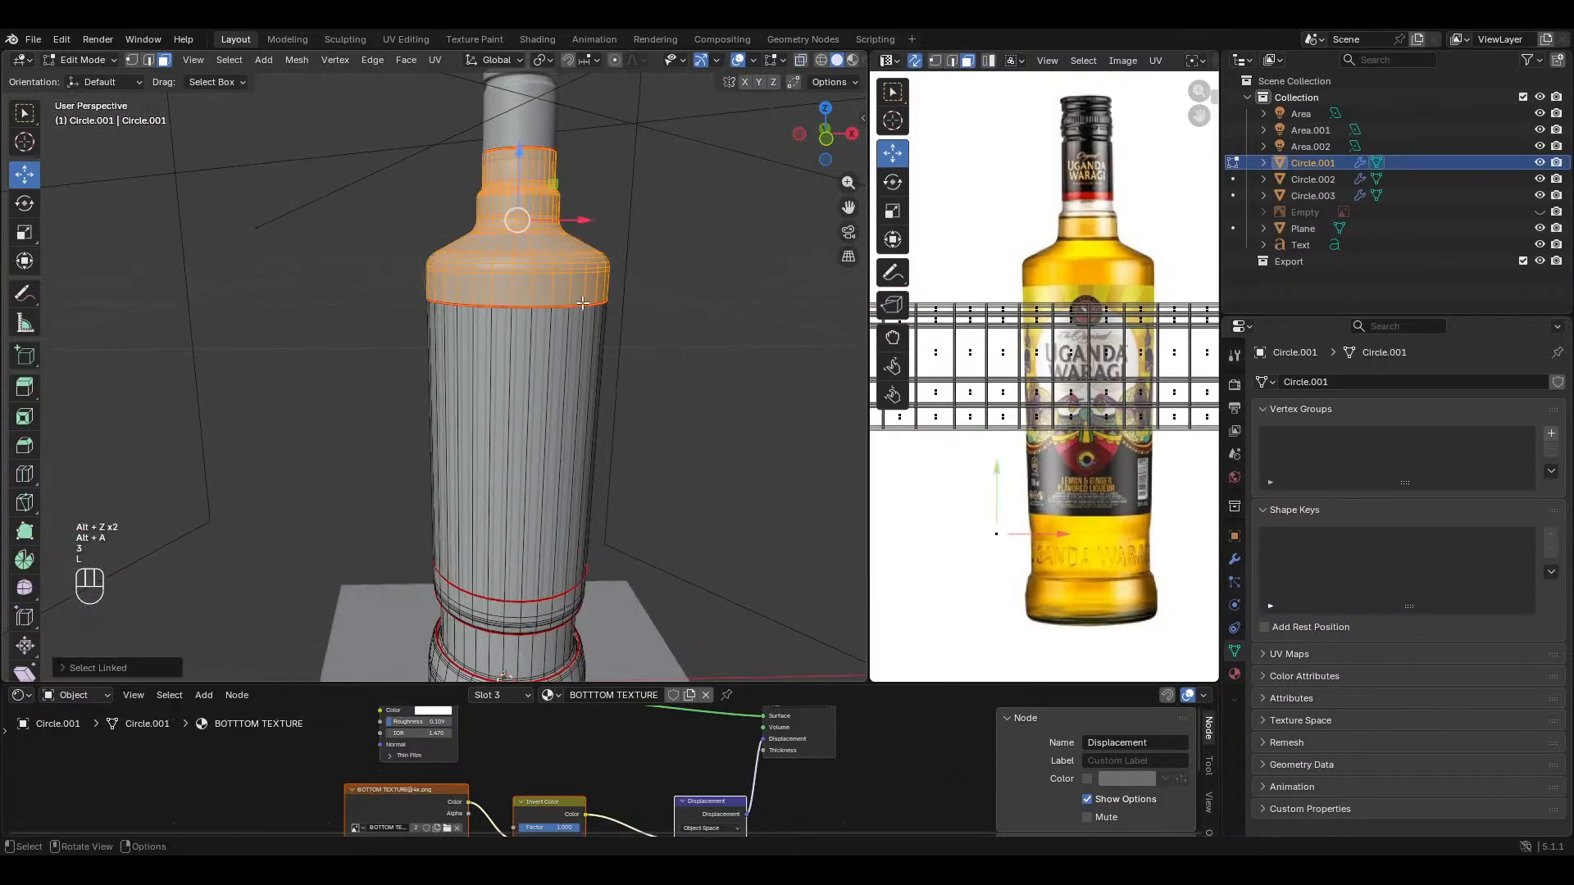
key("l")
middle_click_drag(572, 351, 505, 481)
key("l")
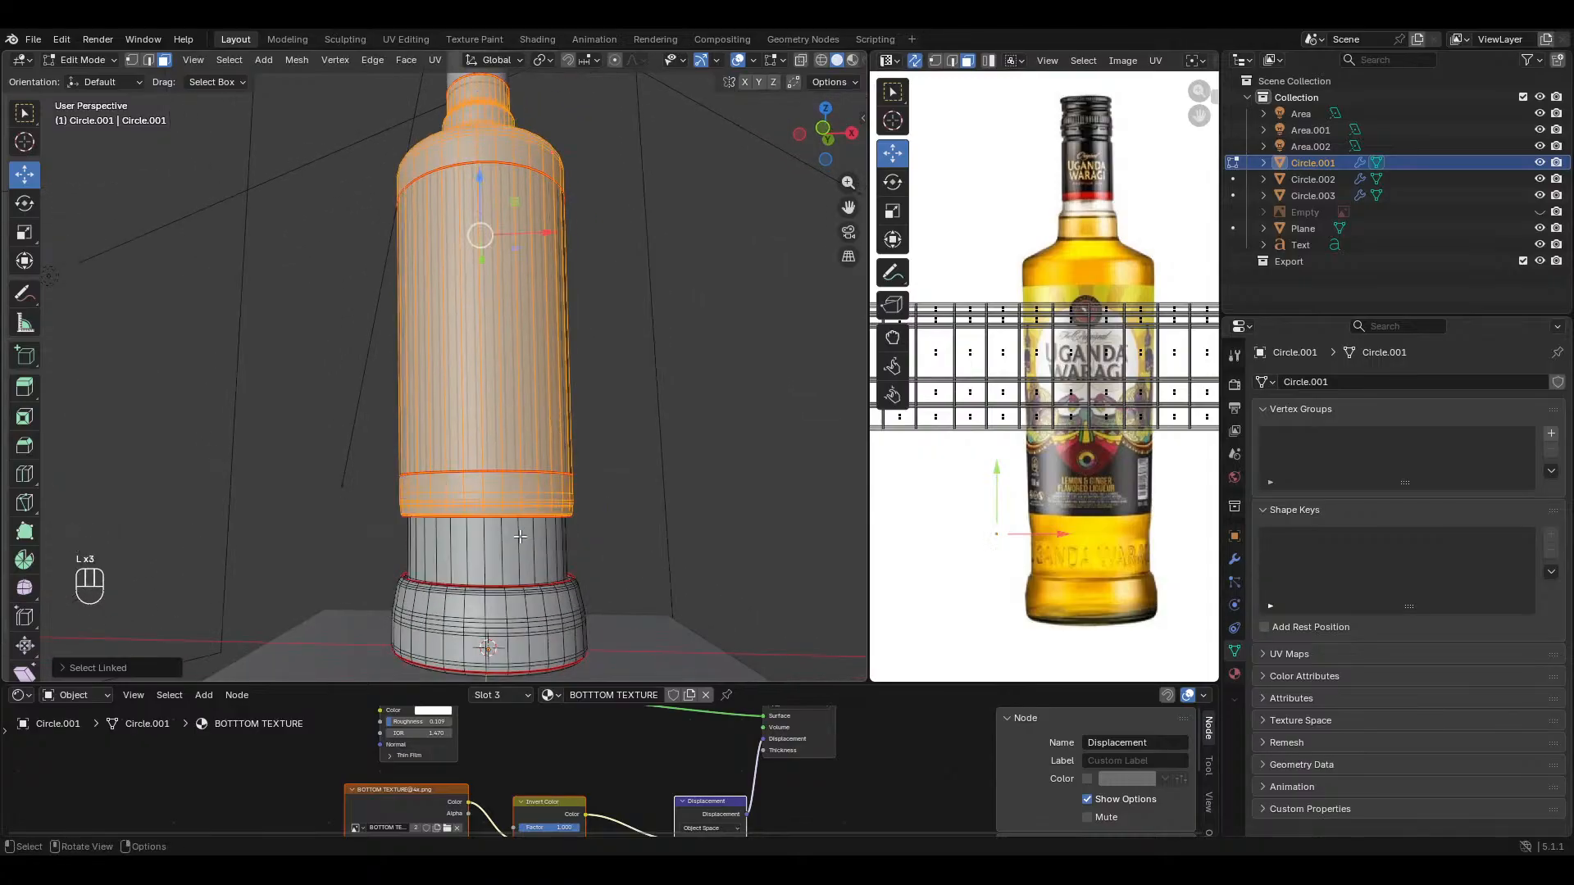
key("l")
middle_click_drag(510, 549, 398, 537)
middle_click_drag(398, 537, 464, 425, "shift")
scroll(496, 408, "up", 2)
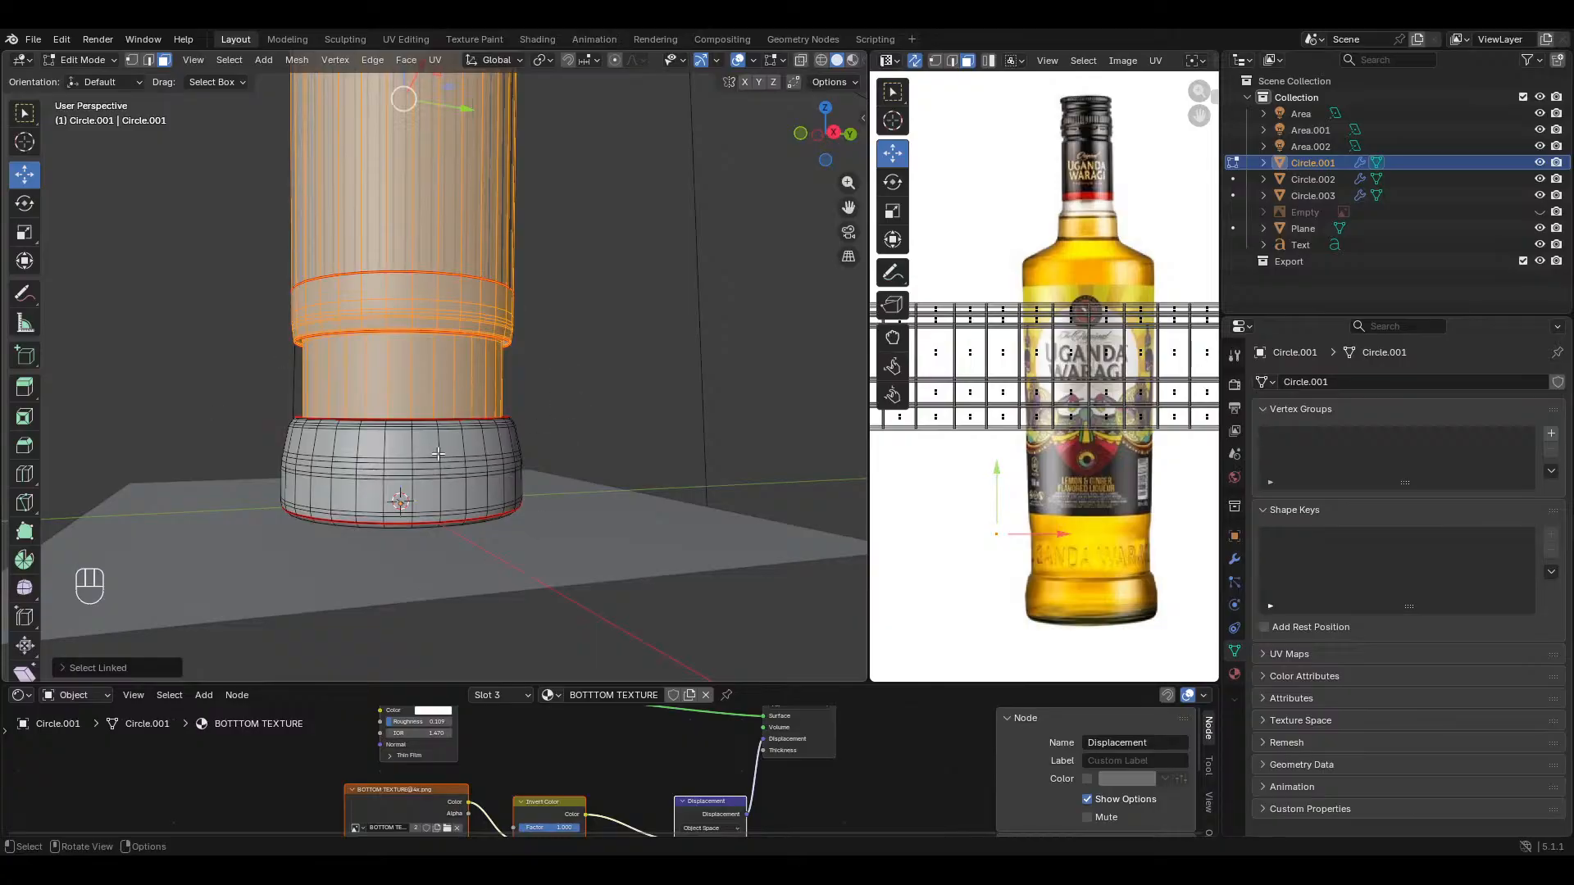
key("l")
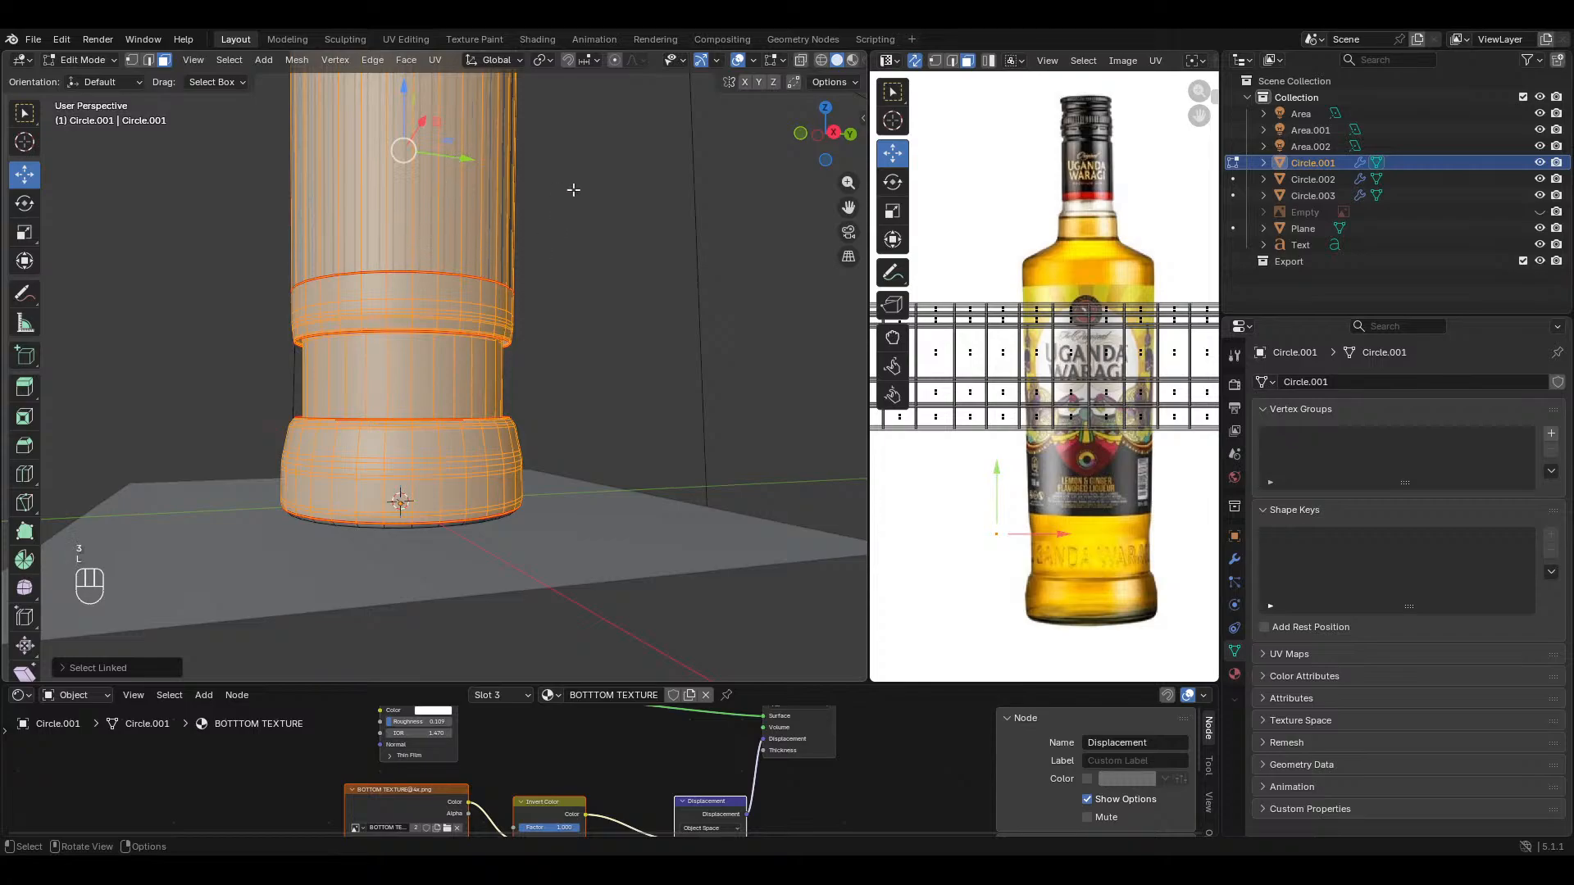
Step: Hide the ground plane beneath the bottle and re-enter Edit Mode on the bottle body
middle_click_drag(328, 274, 293, 284)
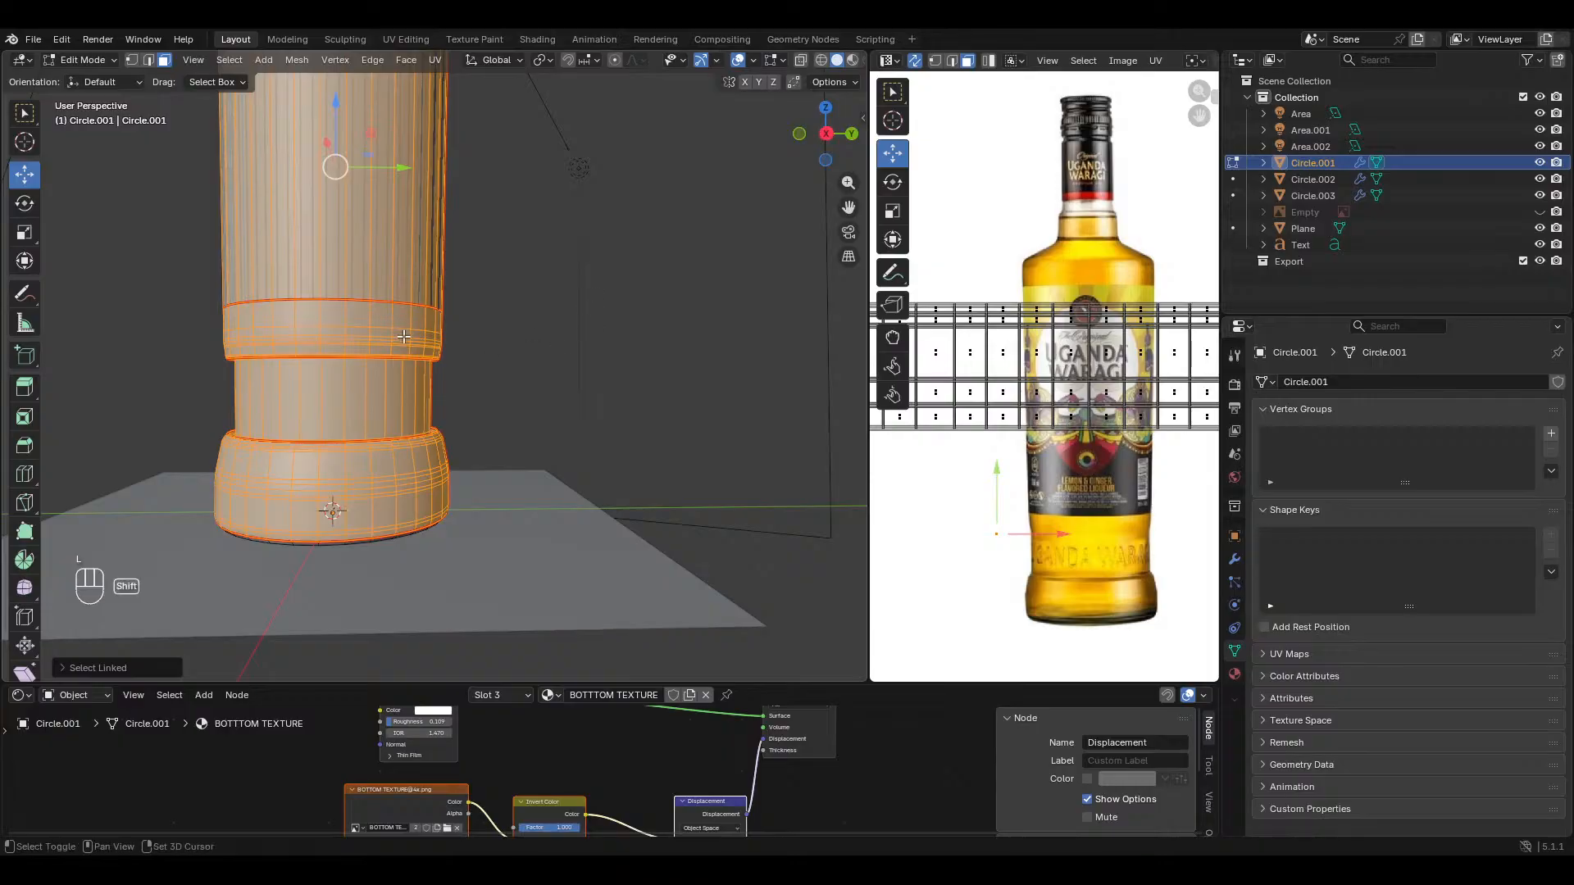
middle_click_drag(391, 322, 590, 415, "shift")
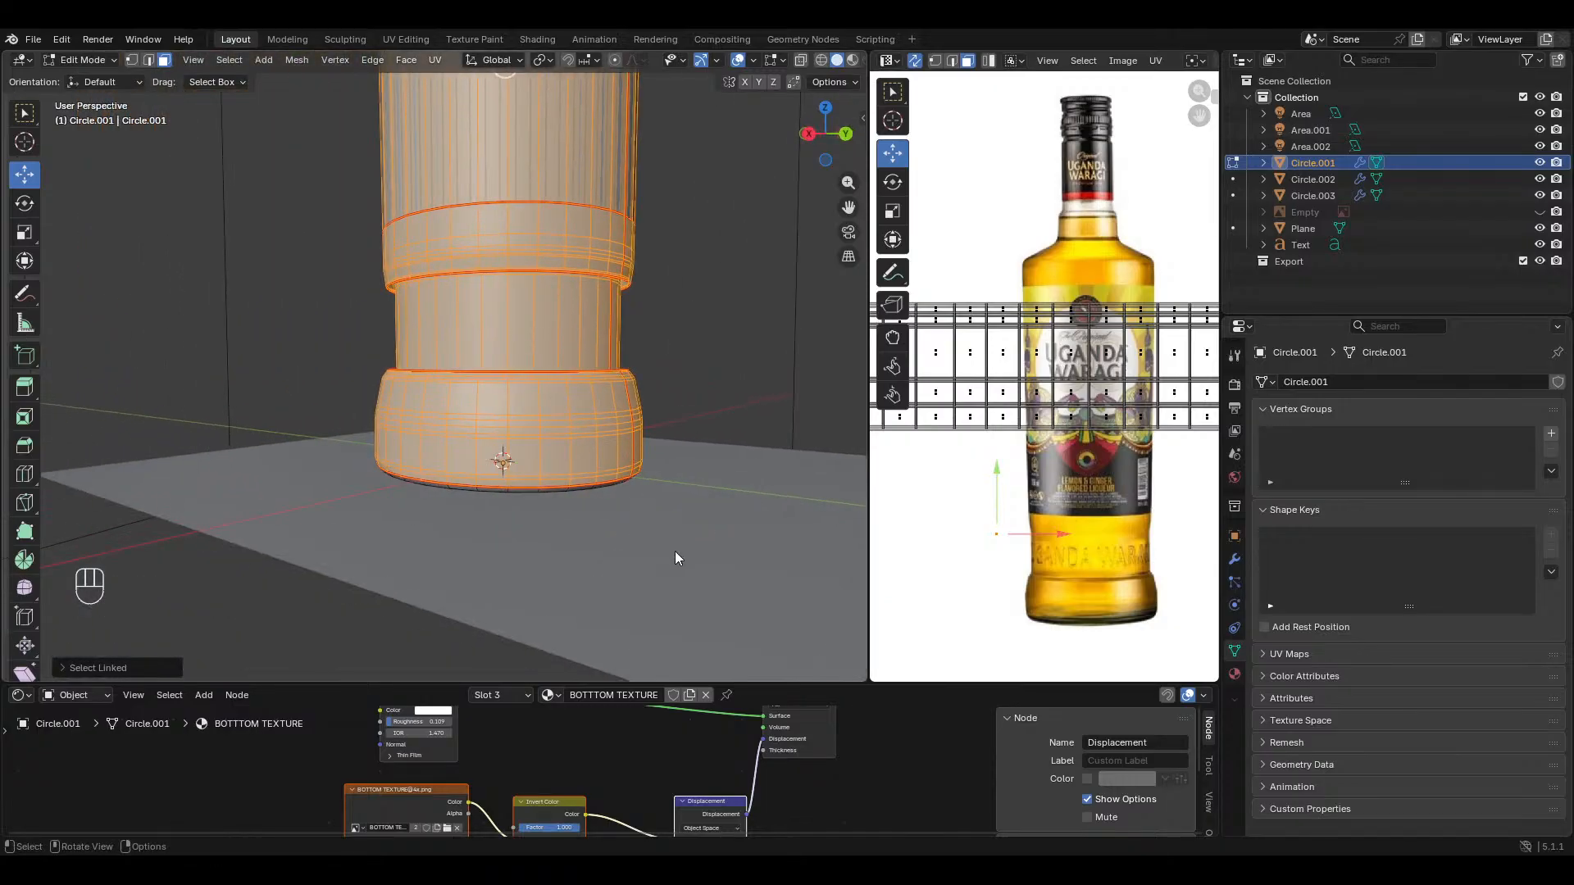
key("Tab")
left_click(669, 508)
key("j")
key("h")
left_click(596, 426)
key("Tab")
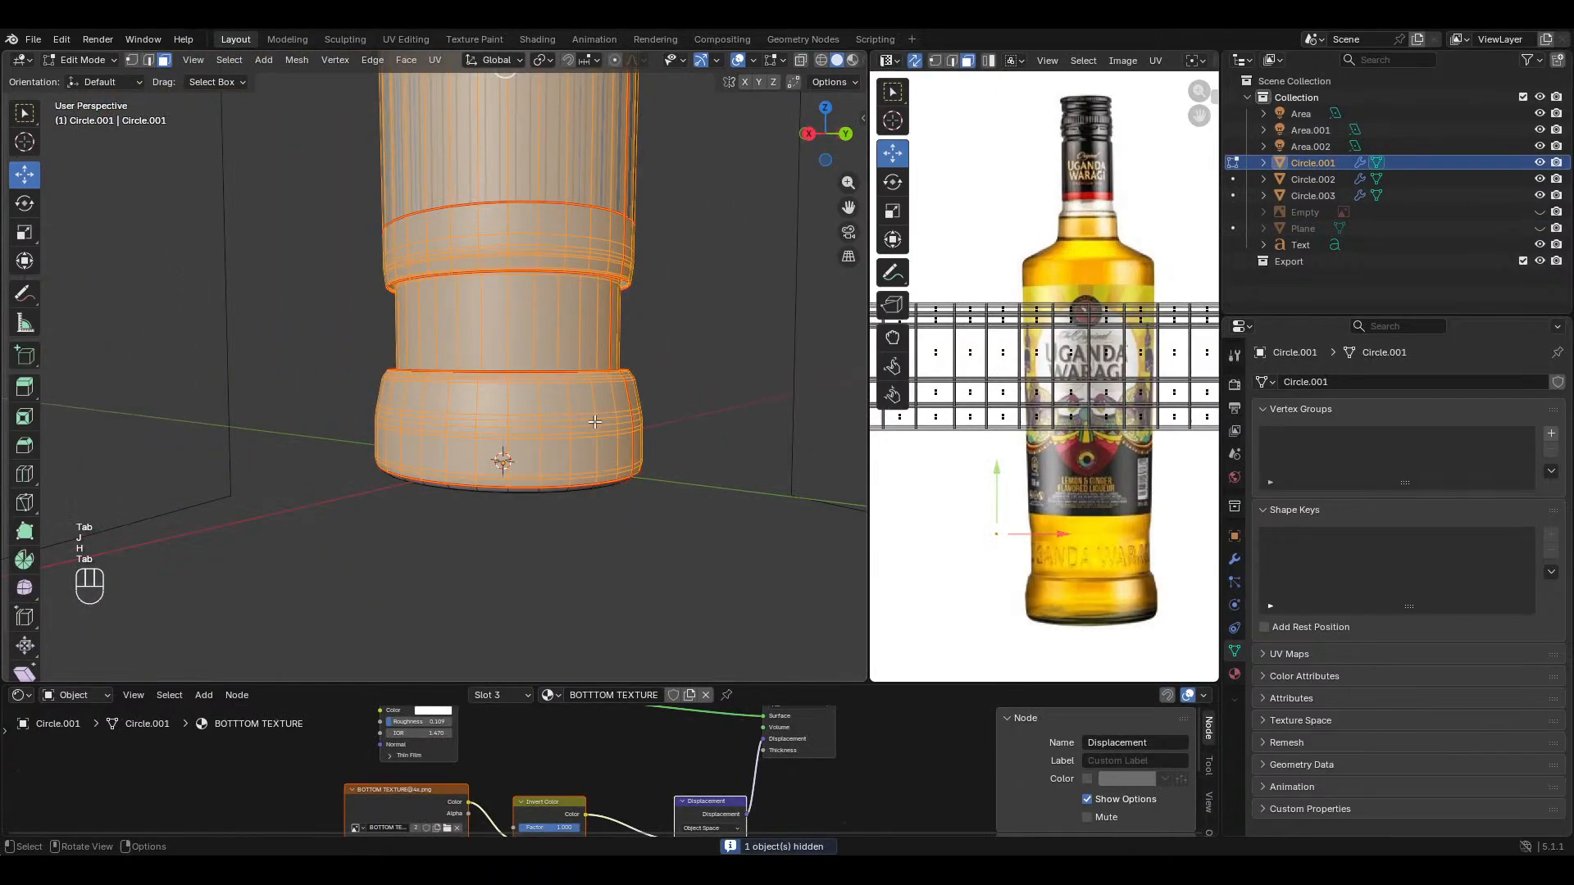
Step: Add the linked sections on the underside of the bottle's base to the face selection
mouse_move(595, 421)
middle_mouse_down()
mouse_move(582, 397)
mouse_move(604, 397)
middle_mouse_up()
key("l")
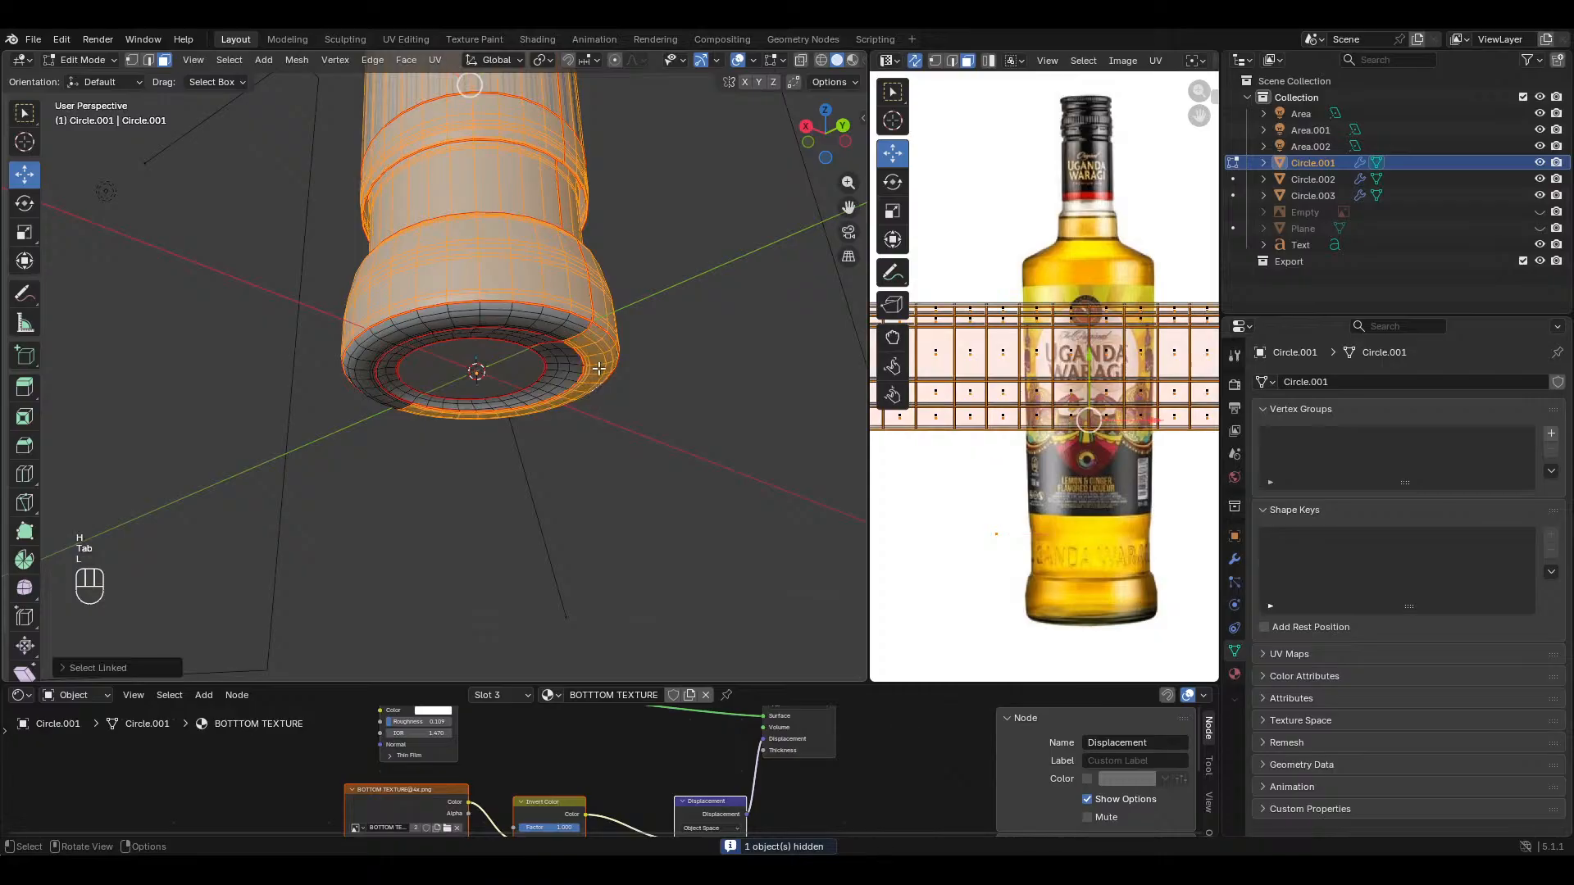
key("l")
key("l")
middle_click_drag(541, 357, 520, 274)
key("l")
Step: Try hiding the selected bottle faces with X-ray on, and undo the hiding
key("alt+z")
key("h")
middle_click_drag(538, 327, 503, 323)
key("ctrl+z")
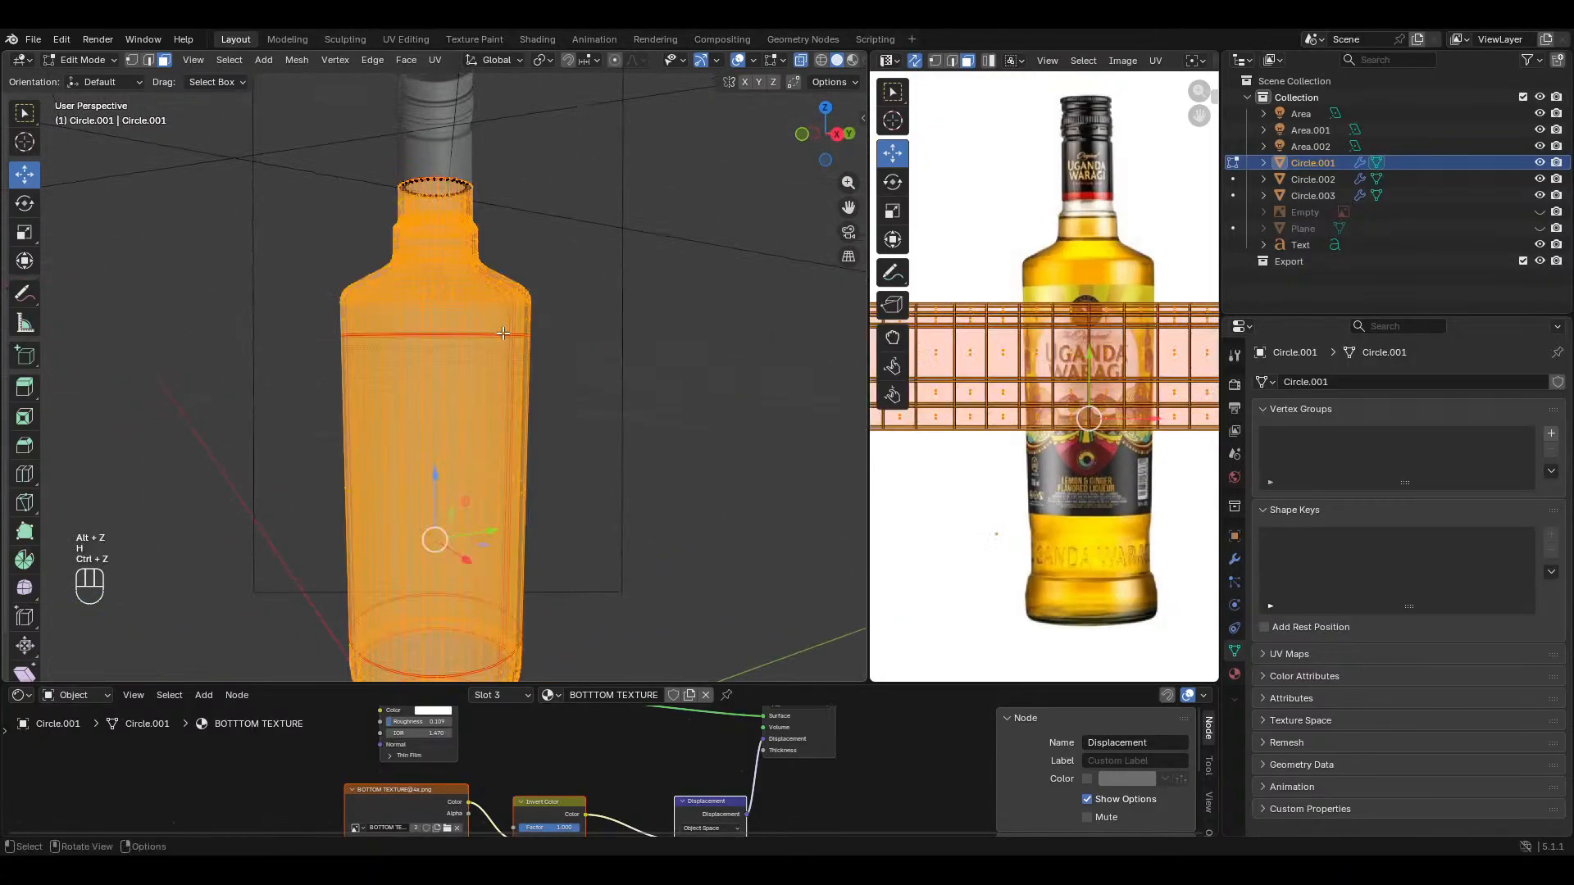
Step: Turn off X-ray, look inside the bottle toward the neck and clear the face selection
key("alt+z")
middle_click_drag(517, 385, 541, 360)
scroll(543, 359, "up", 5)
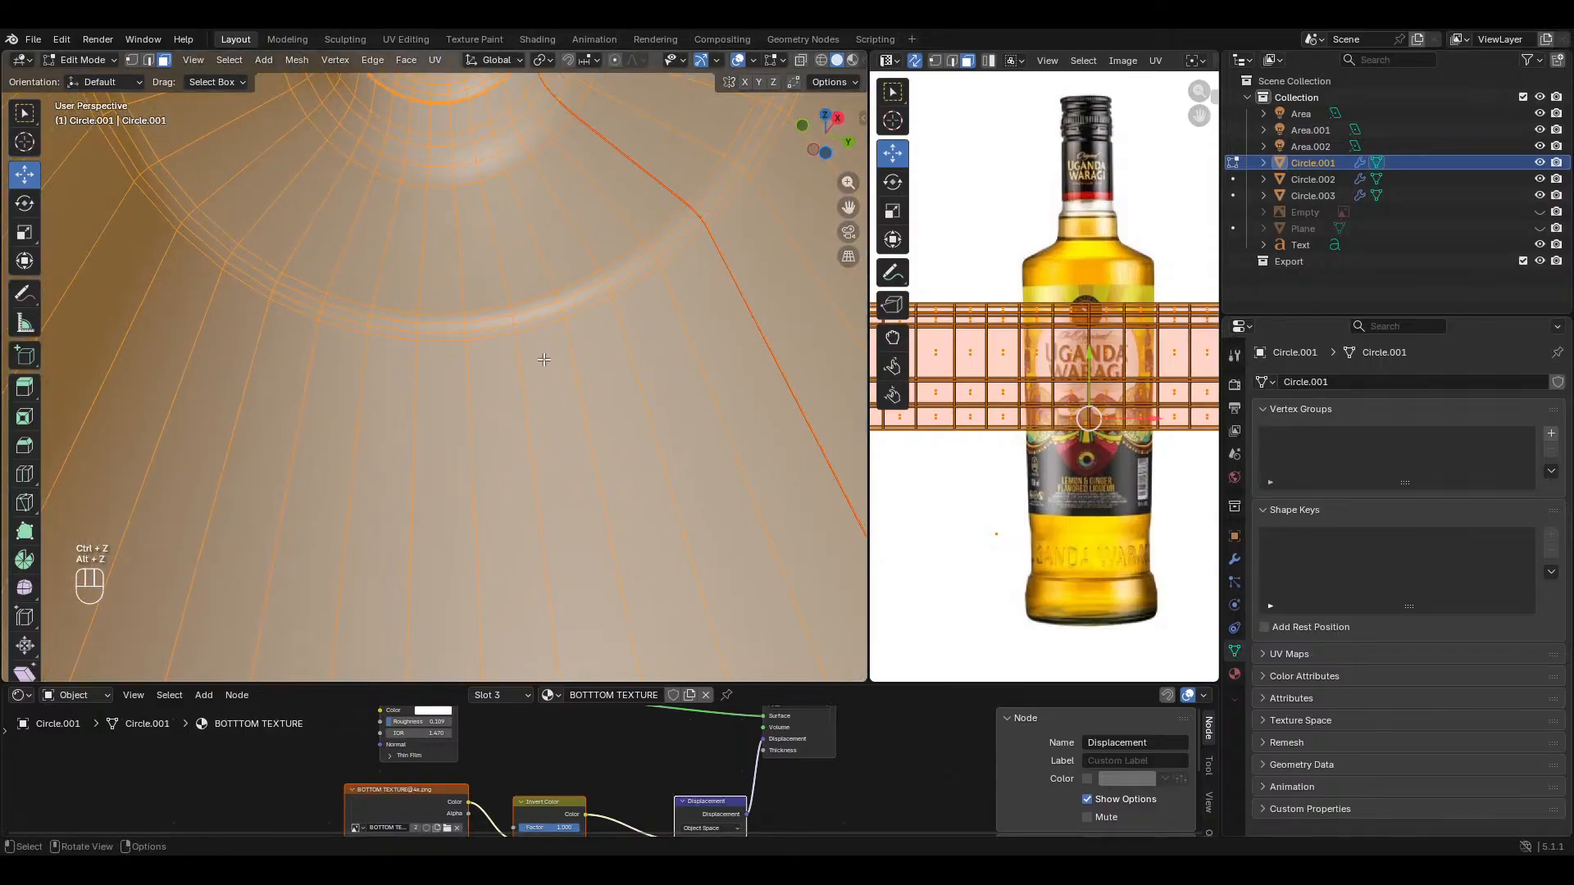
key("alt+z")
key("alt+z")
key("alt+a")
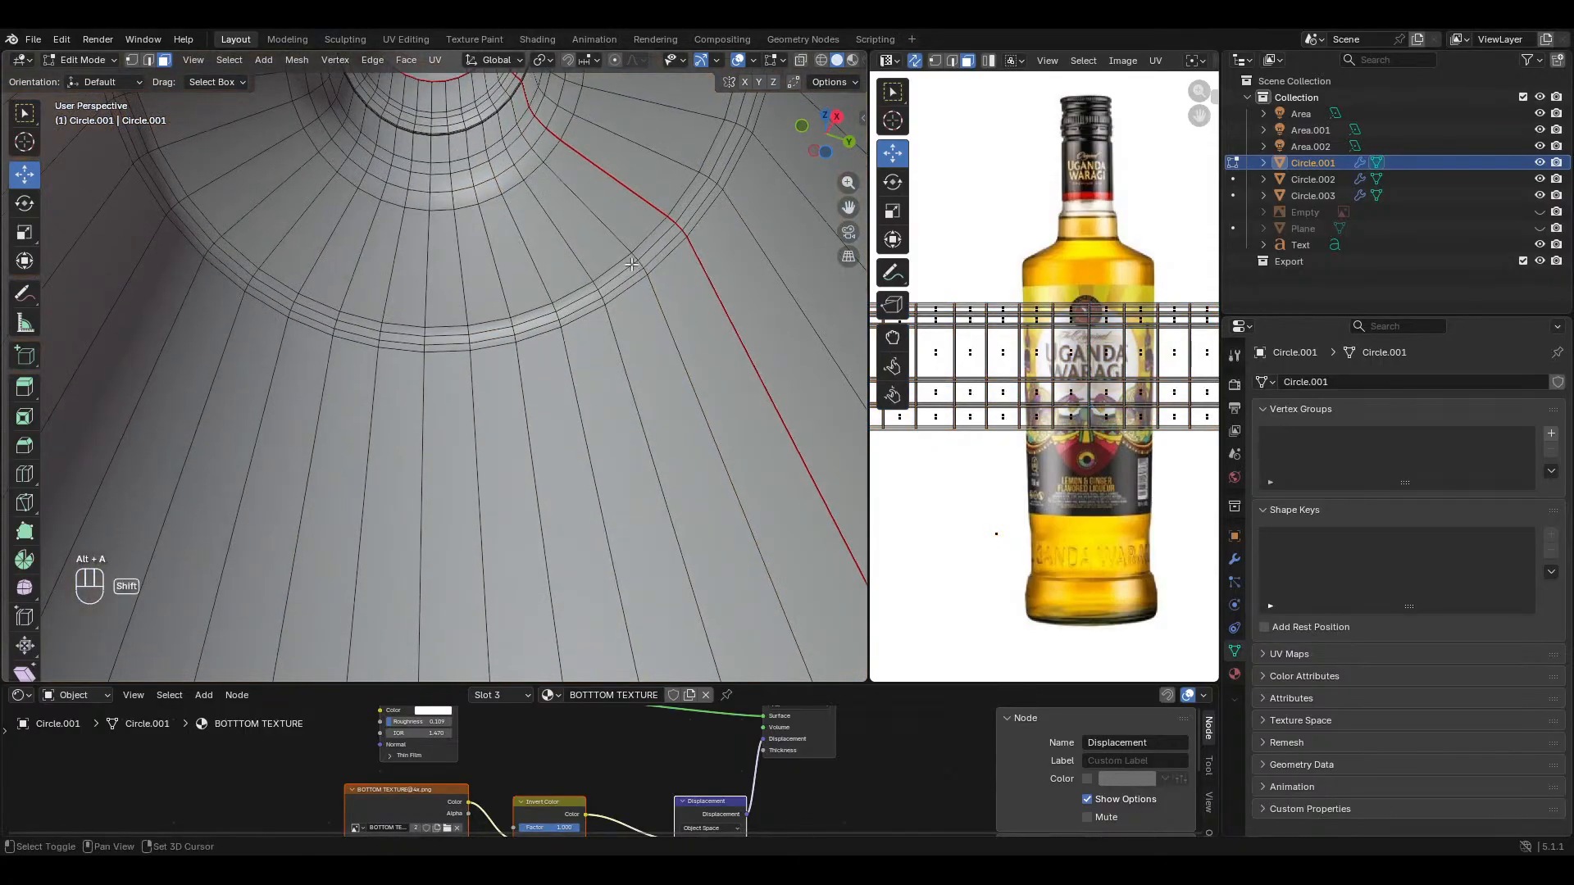
Step: Select the linked inner wall of the bottle from inside and check the selection with X-ray on
scroll(639, 320, "down", 3)
key("l")
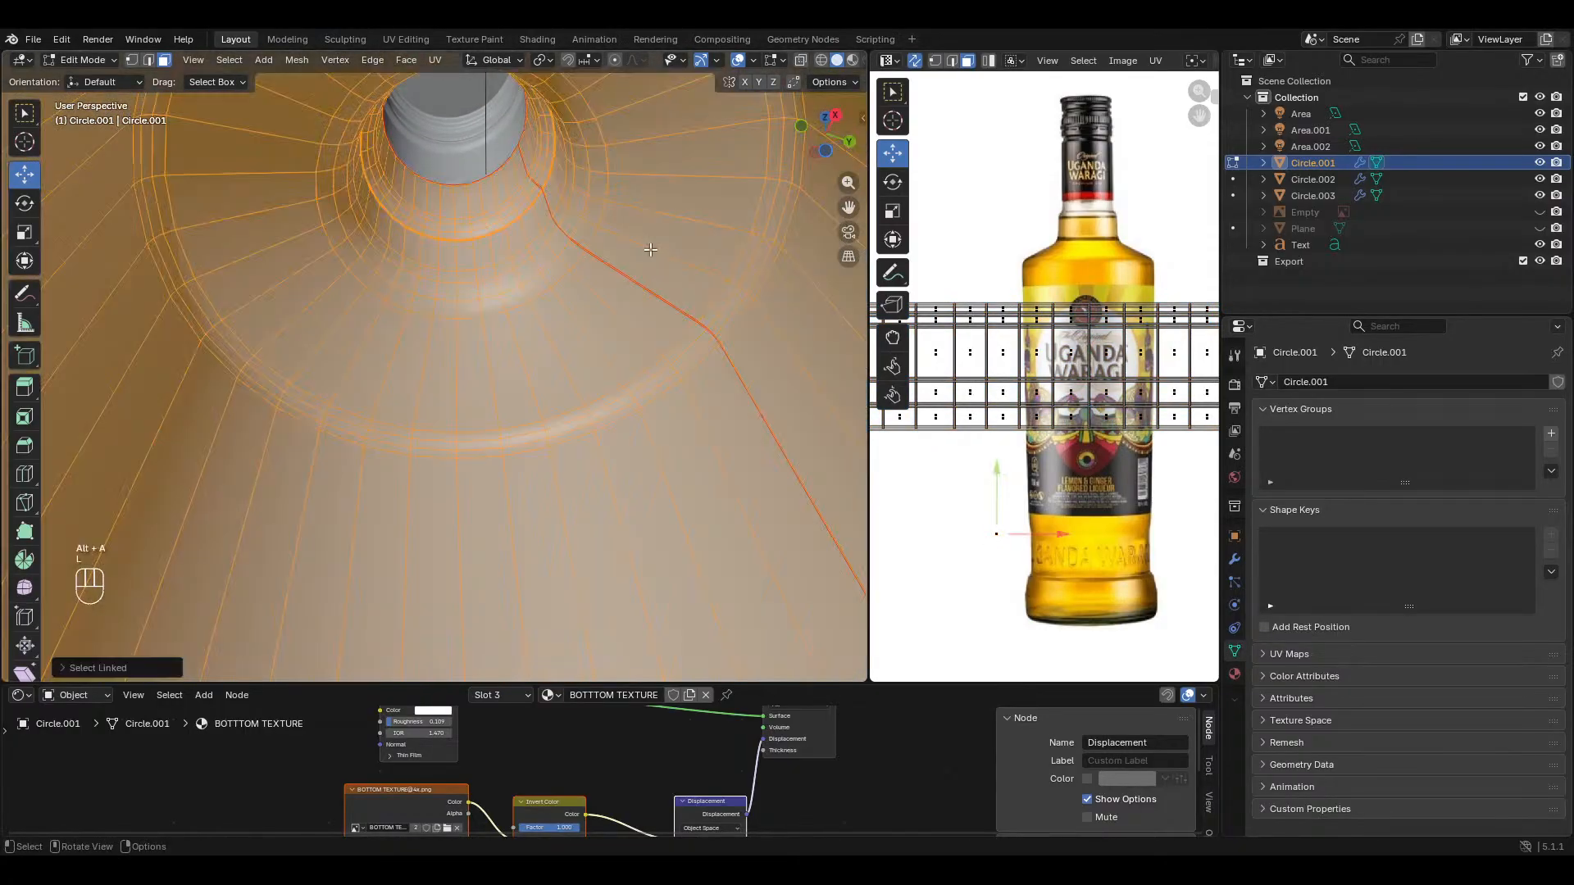
middle_click_drag(638, 315, 507, 426)
key("shift+l")
key("l")
key("alt+z")
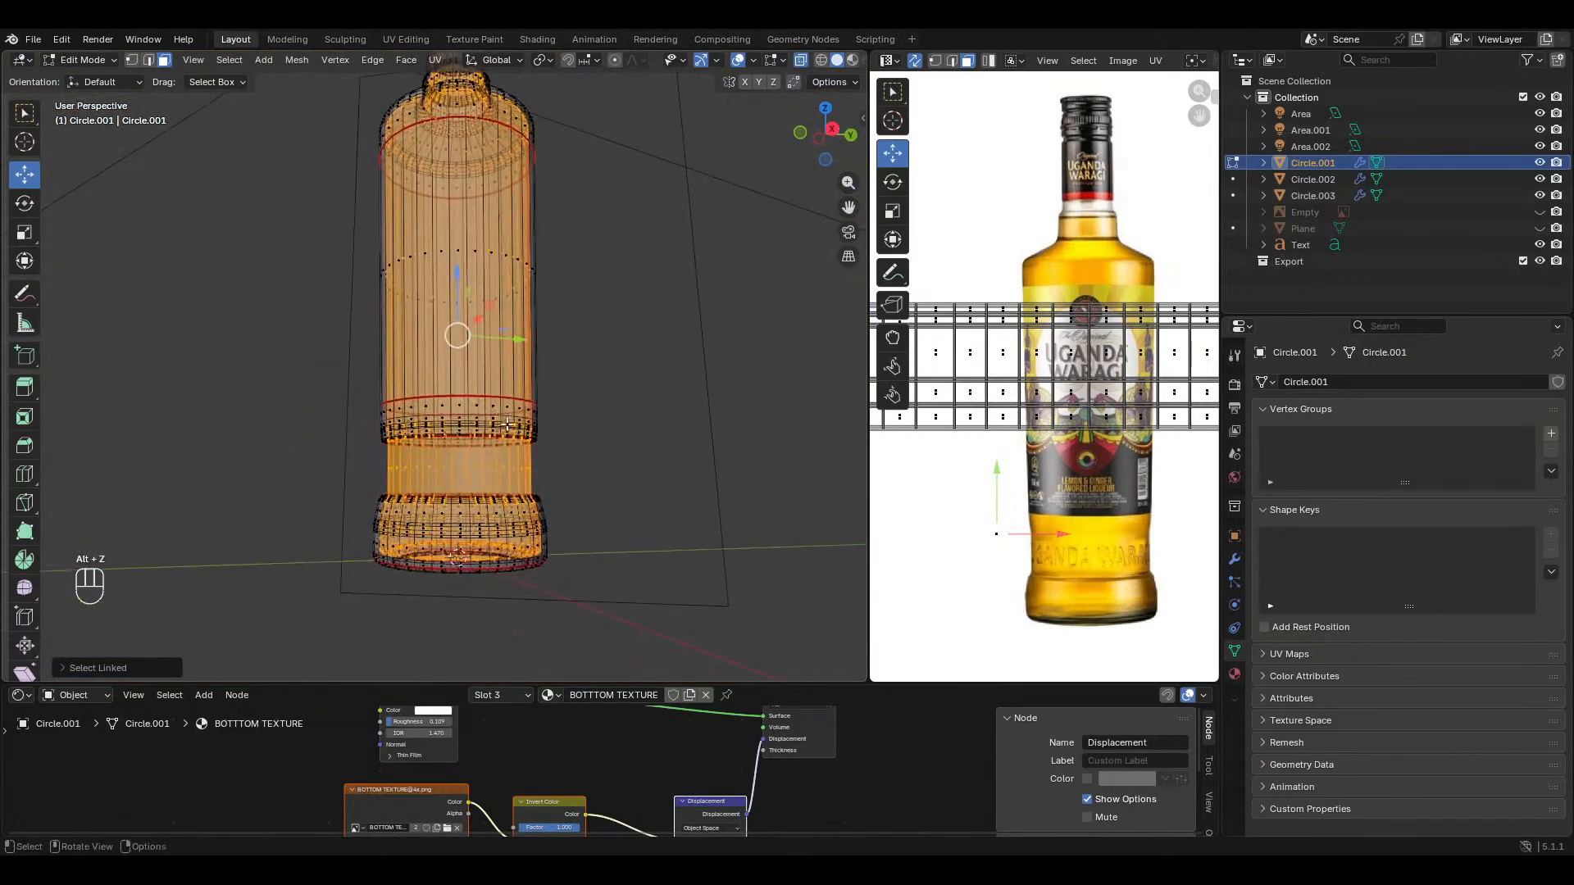
Step: Duplicate the selected inner wall in place and separate the copy into its own object
middle_click_drag(476, 326, 553, 410)
key("shift+d")
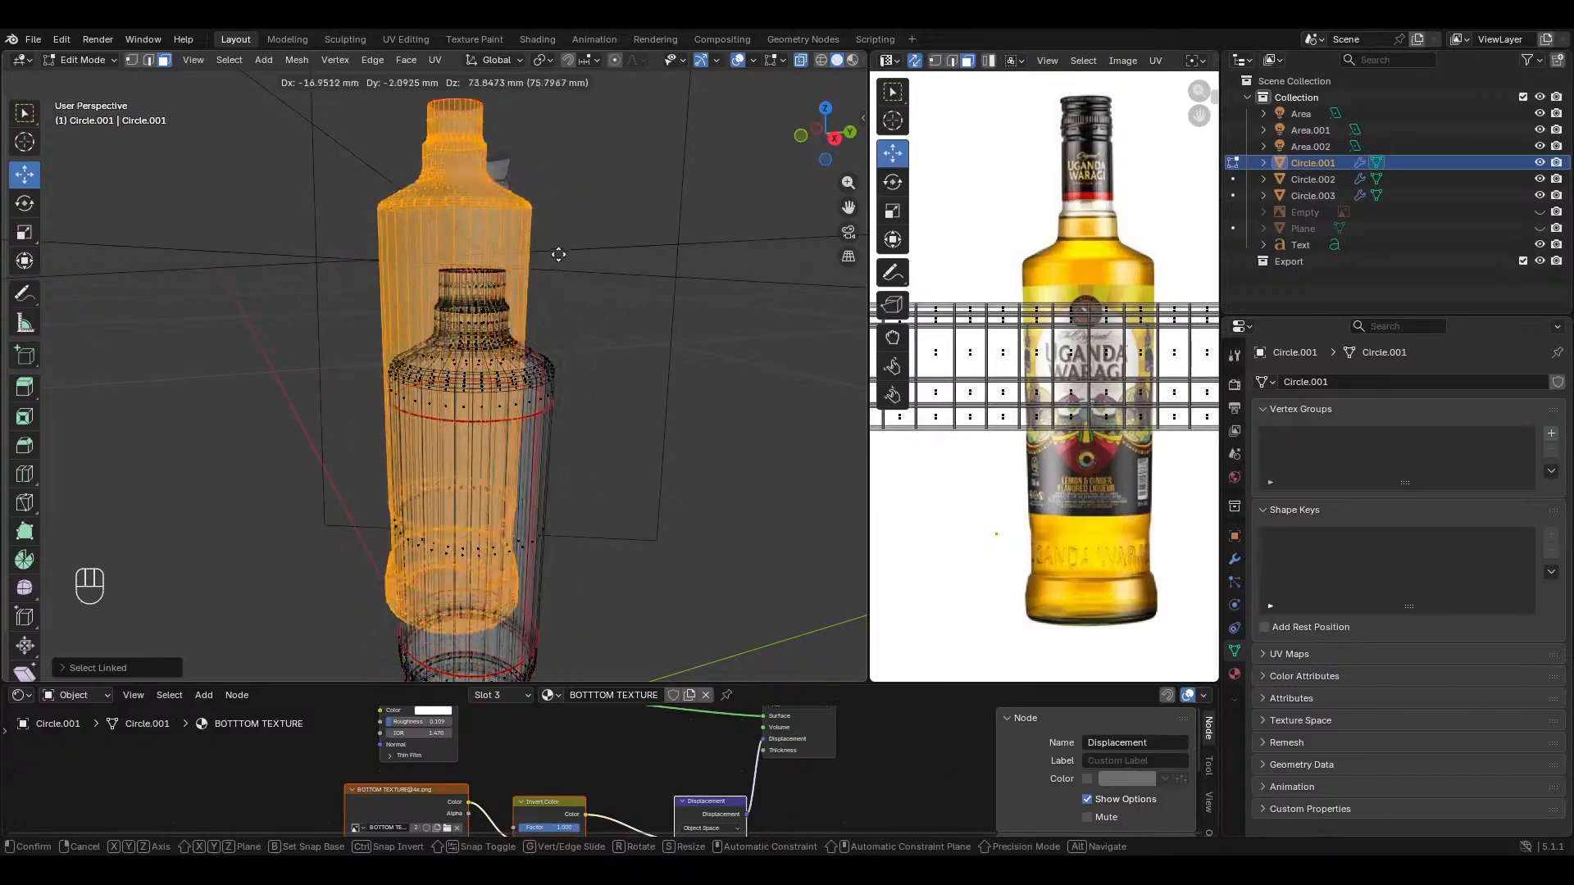
right_click(713, 231)
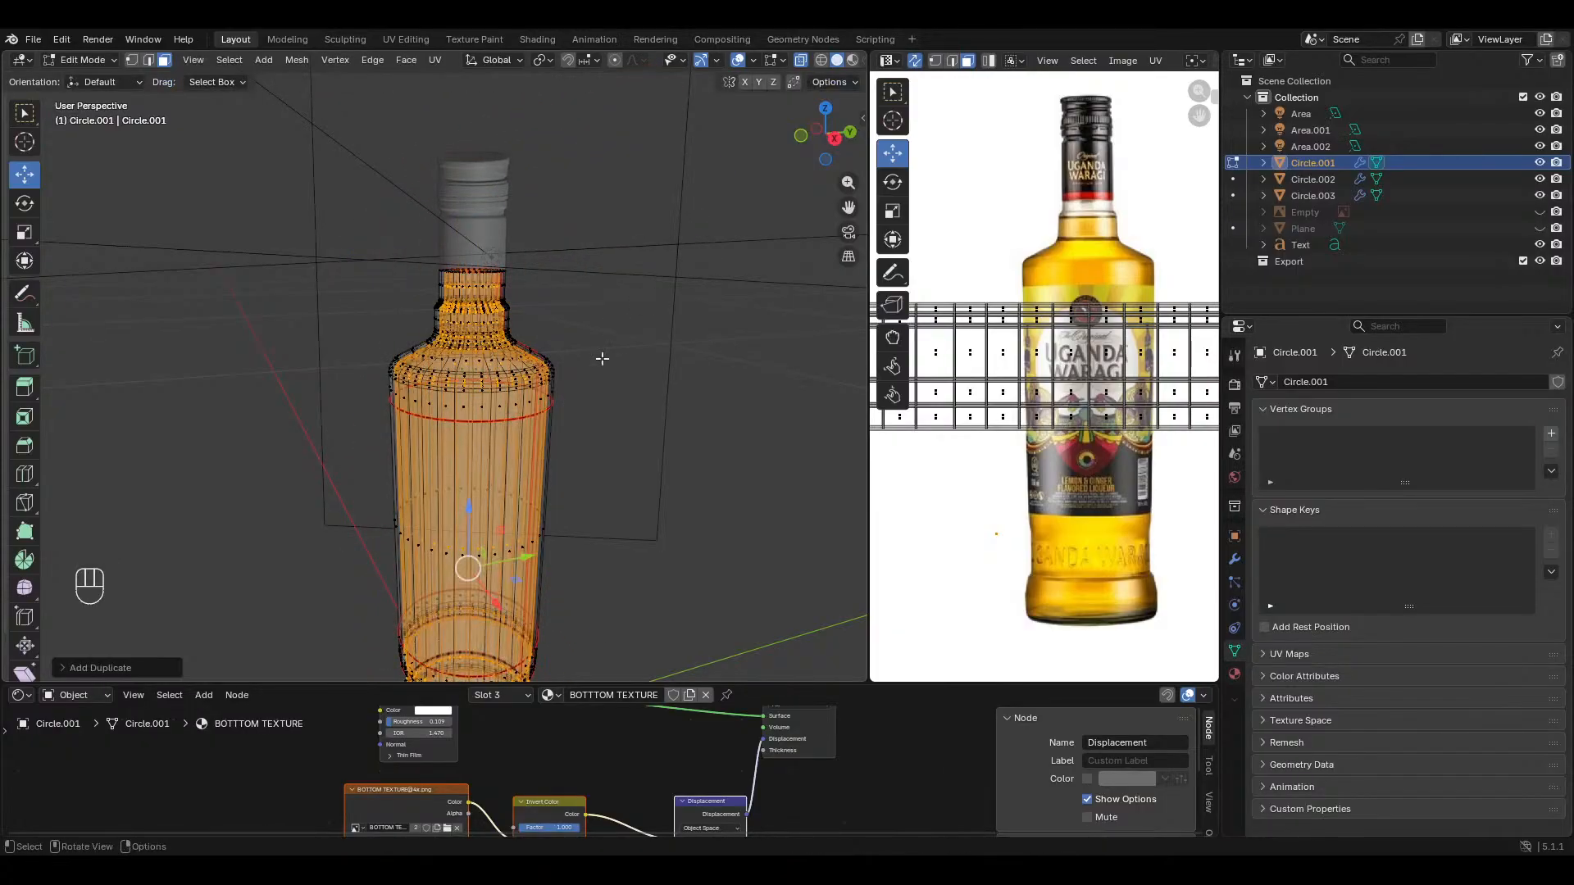
middle_click_drag(602, 359, 549, 305, "shift")
key("p")
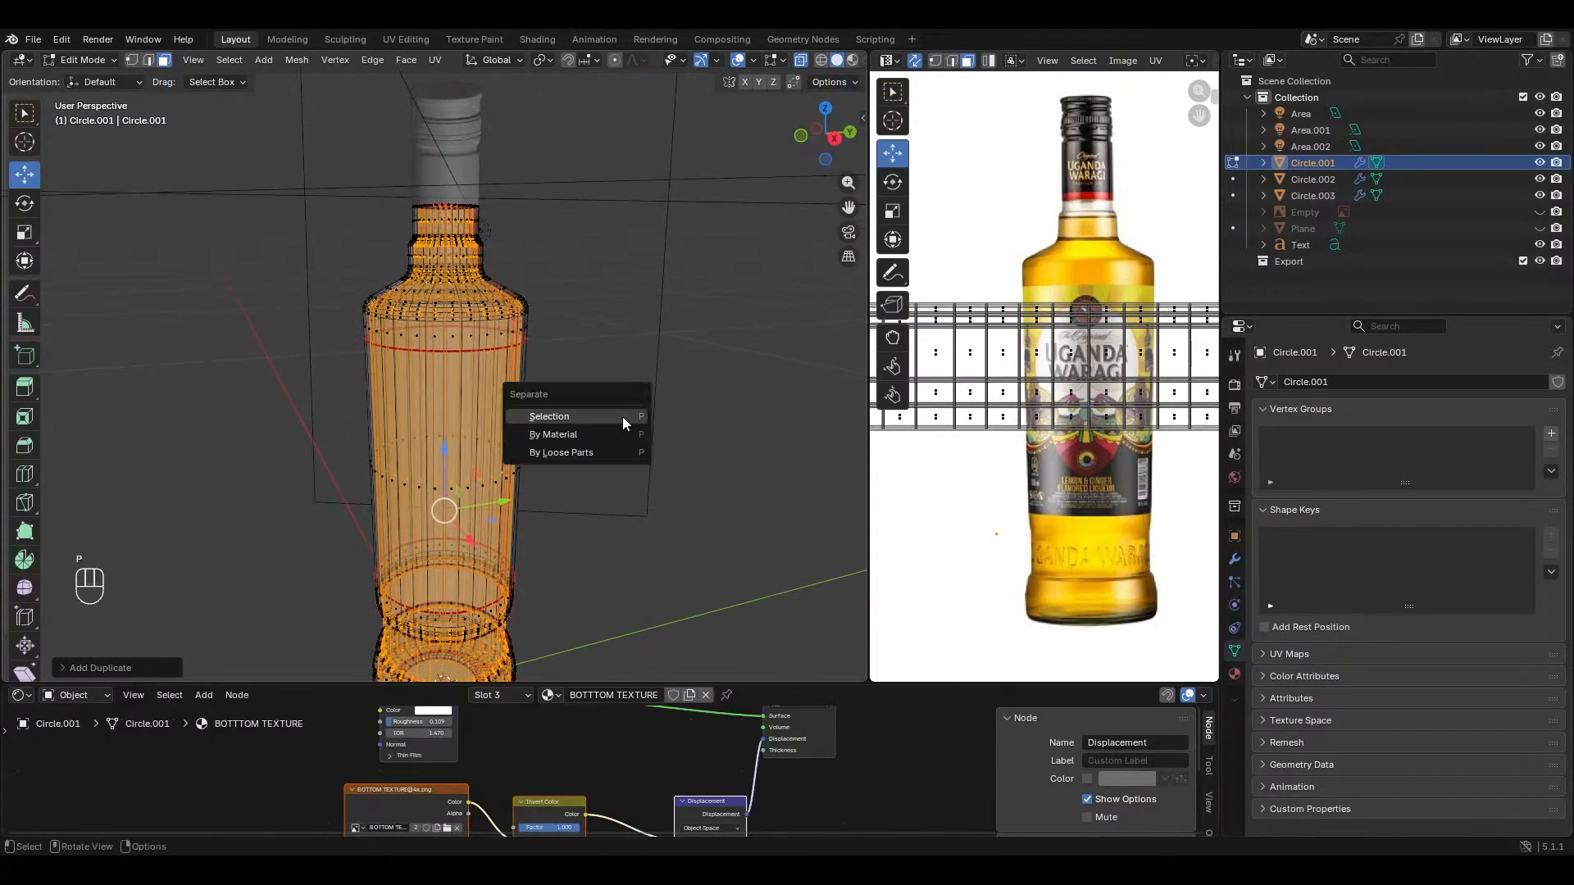
left_click(618, 416)
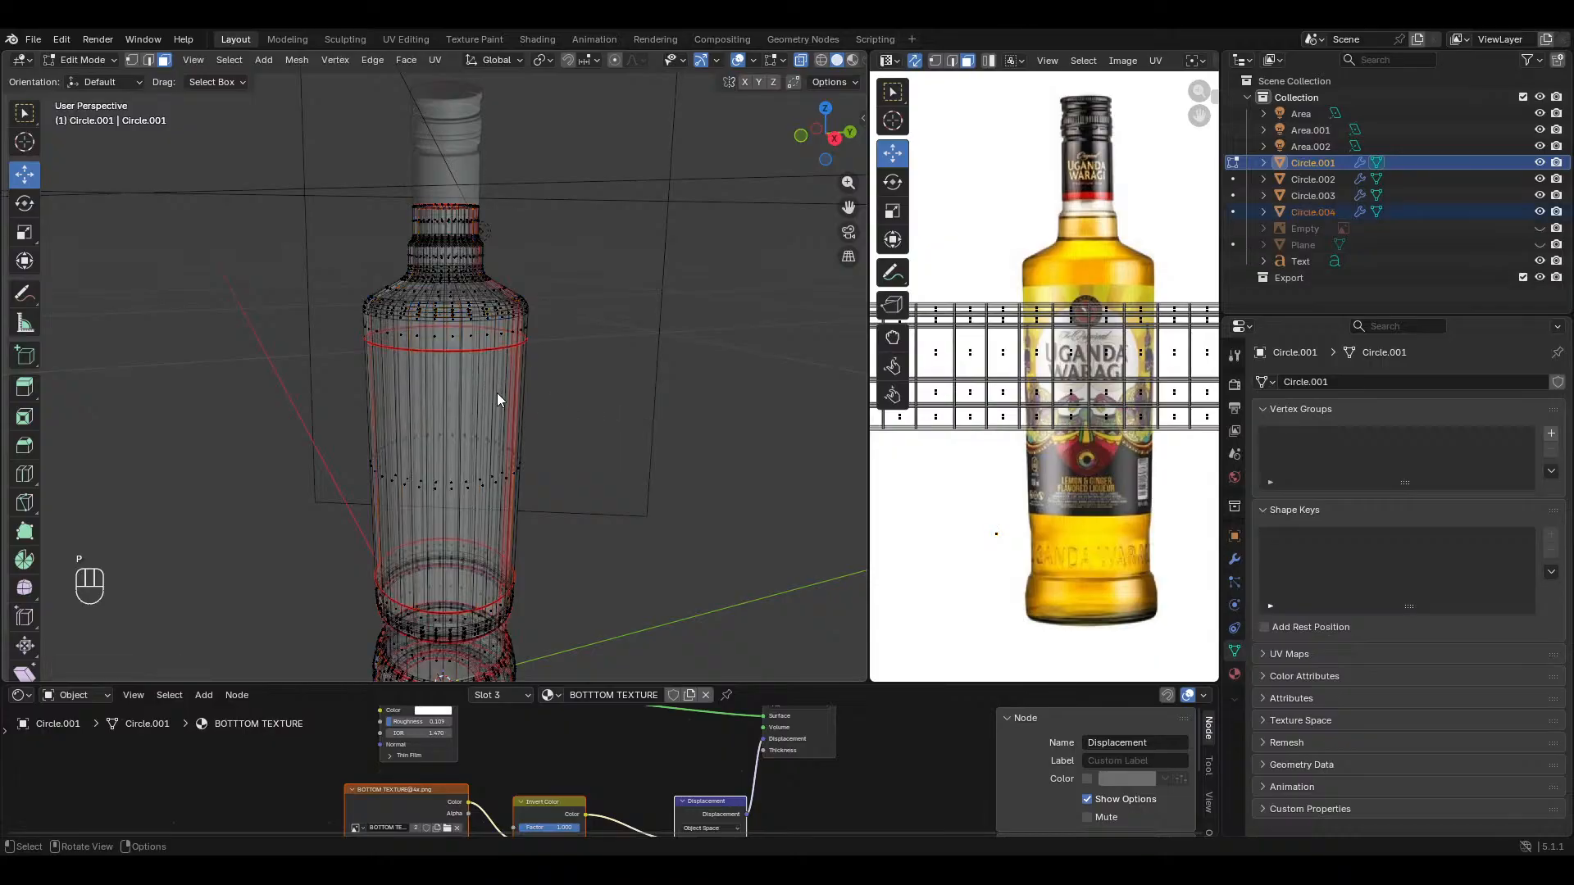
Step: Return to Object Mode, select the separated inner-wall copy and view it in the bottle with X-ray off
key("Tab")
left_click(516, 365)
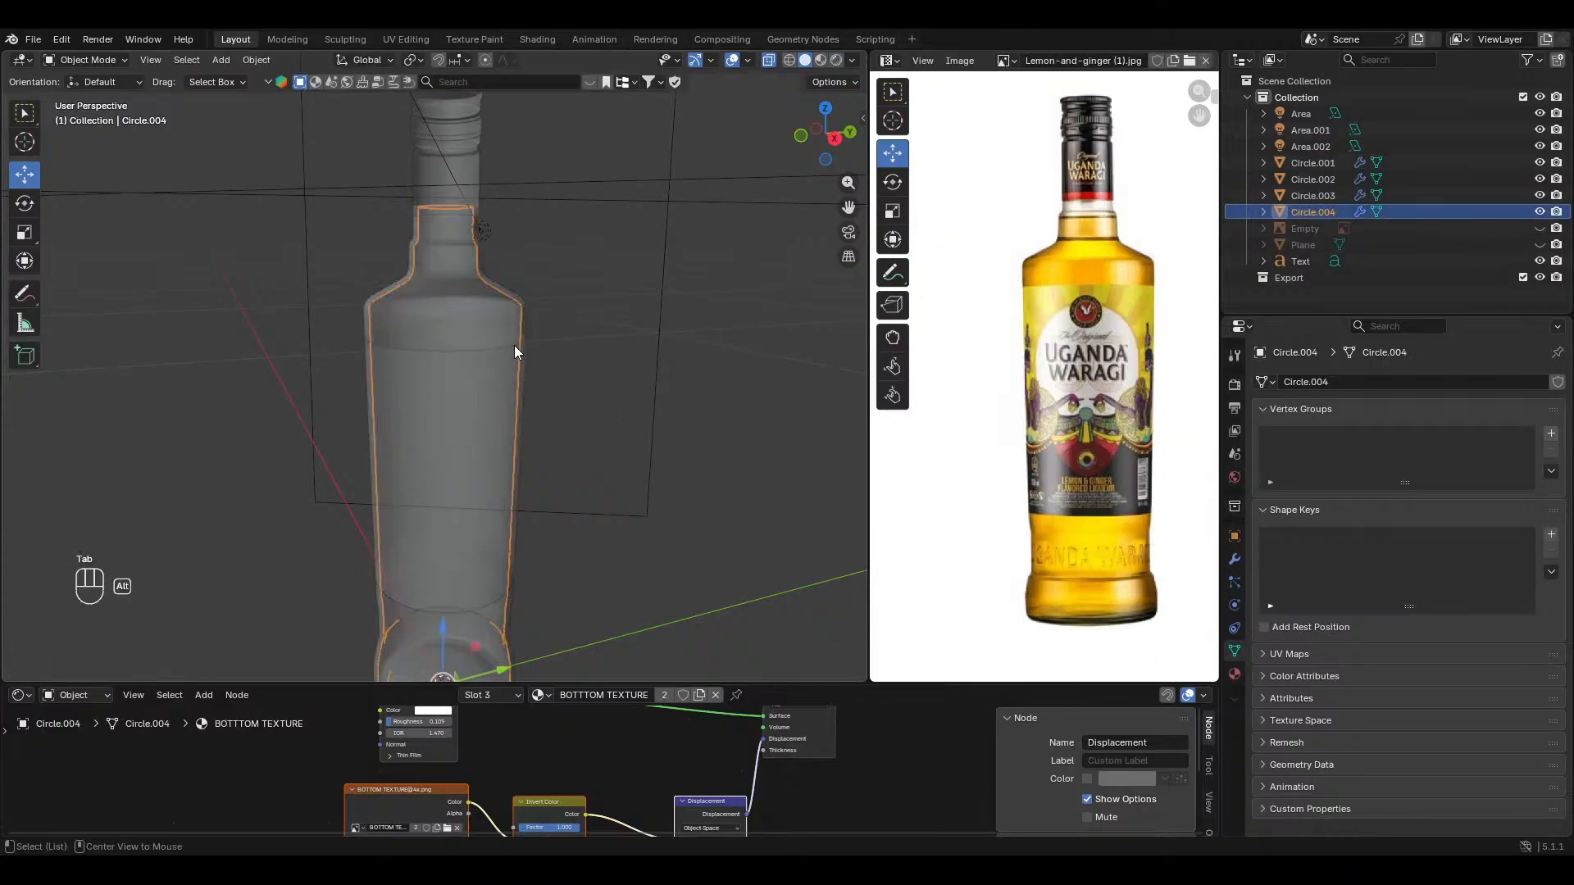
key("alt+z")
scroll(492, 328, "down", 4)
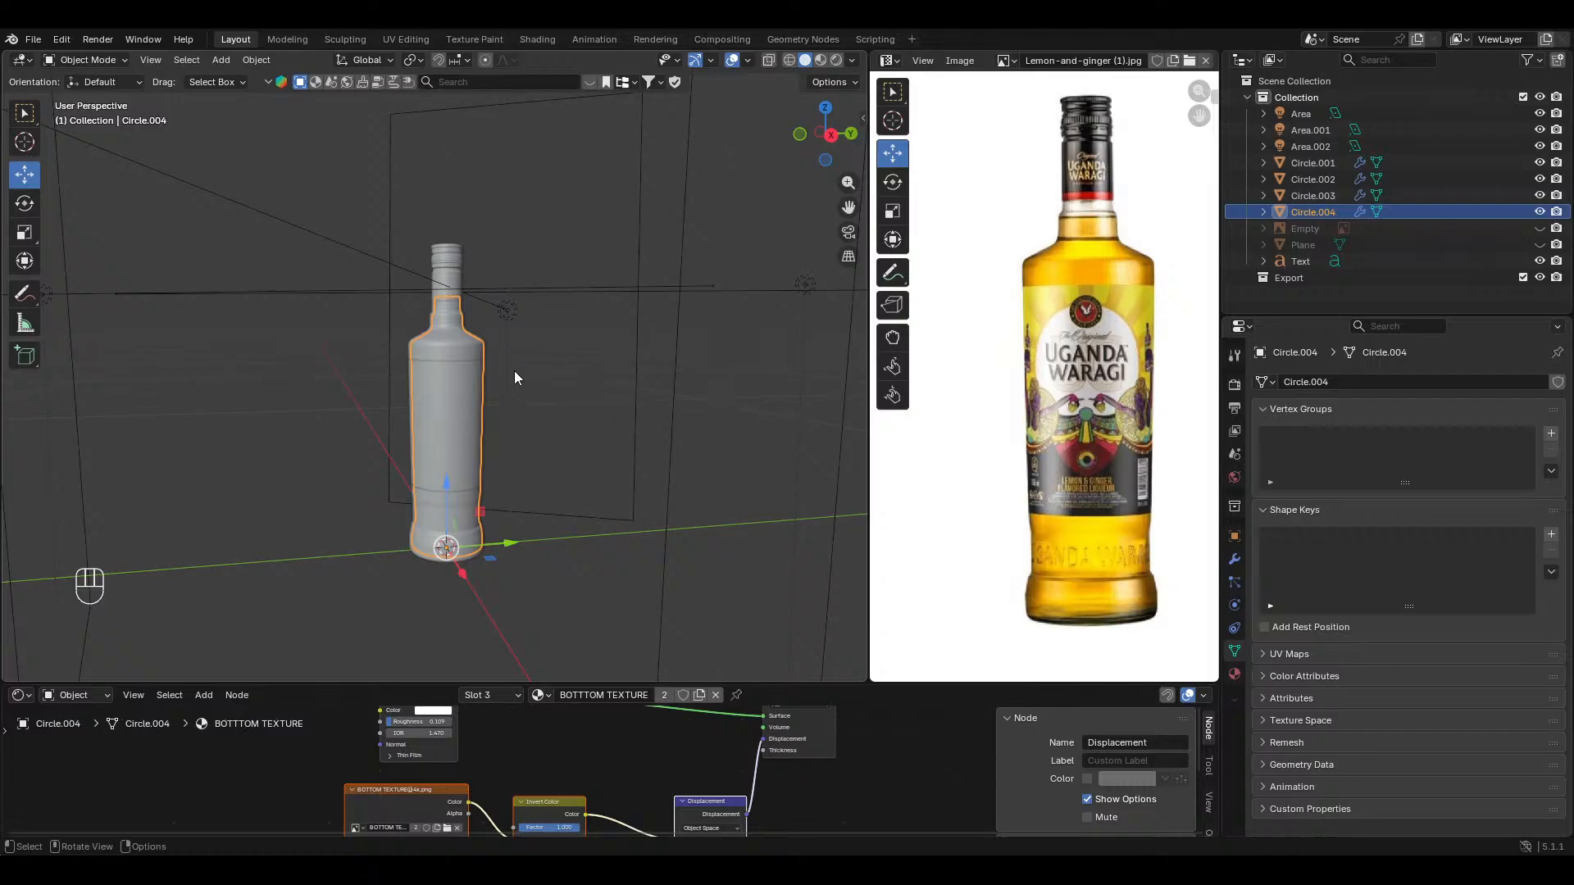
middle_click_drag(503, 377, 453, 366)
middle_click_drag(391, 312, 402, 340)
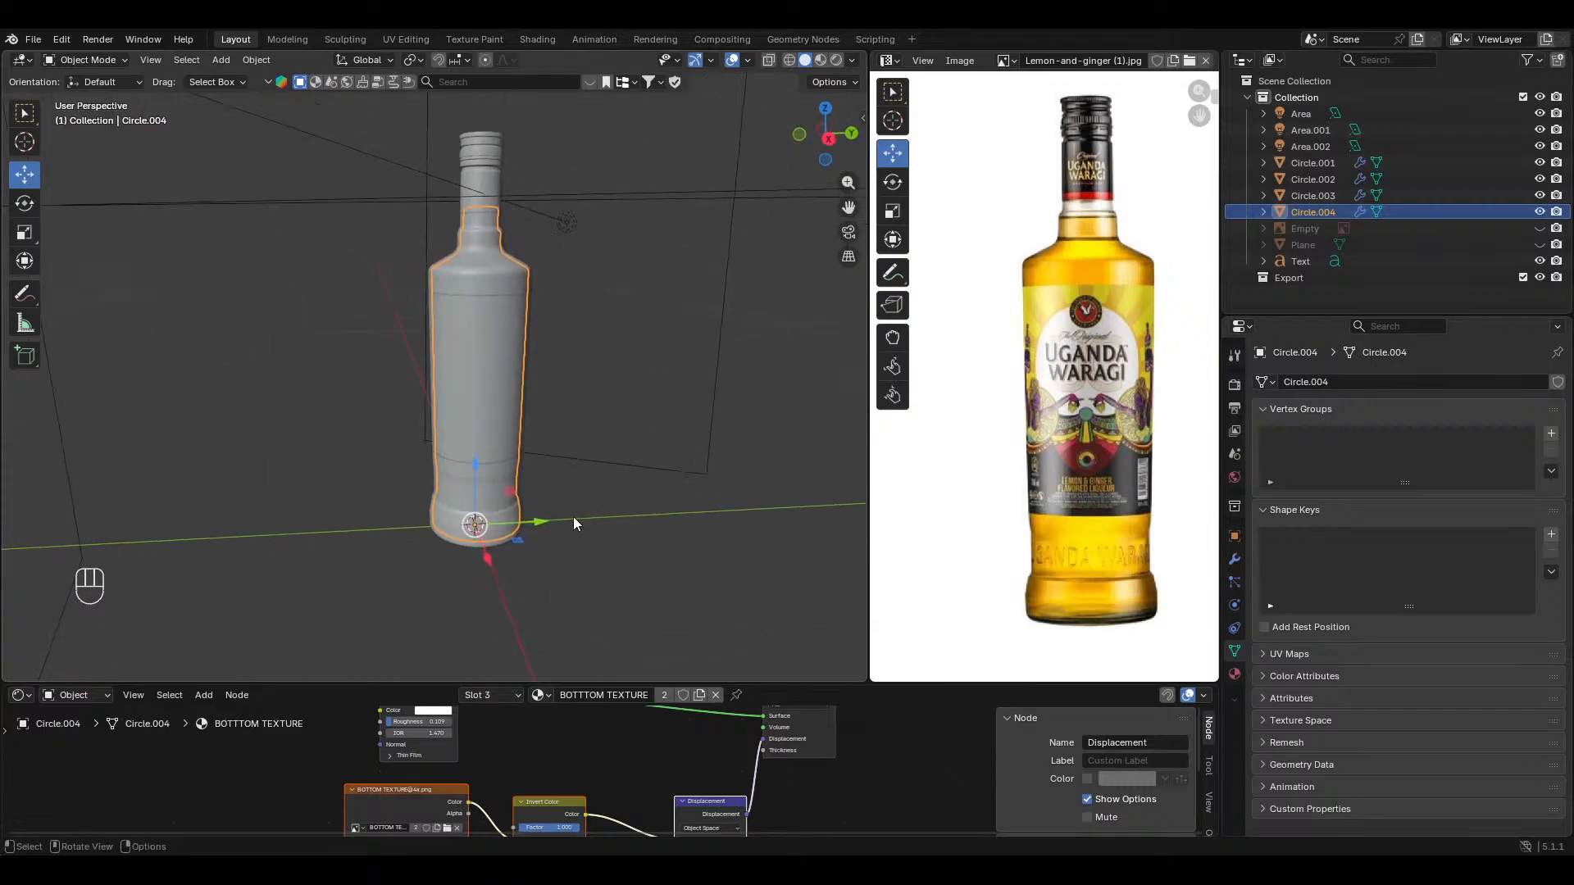
middle_click_drag(573, 516, 538, 410)
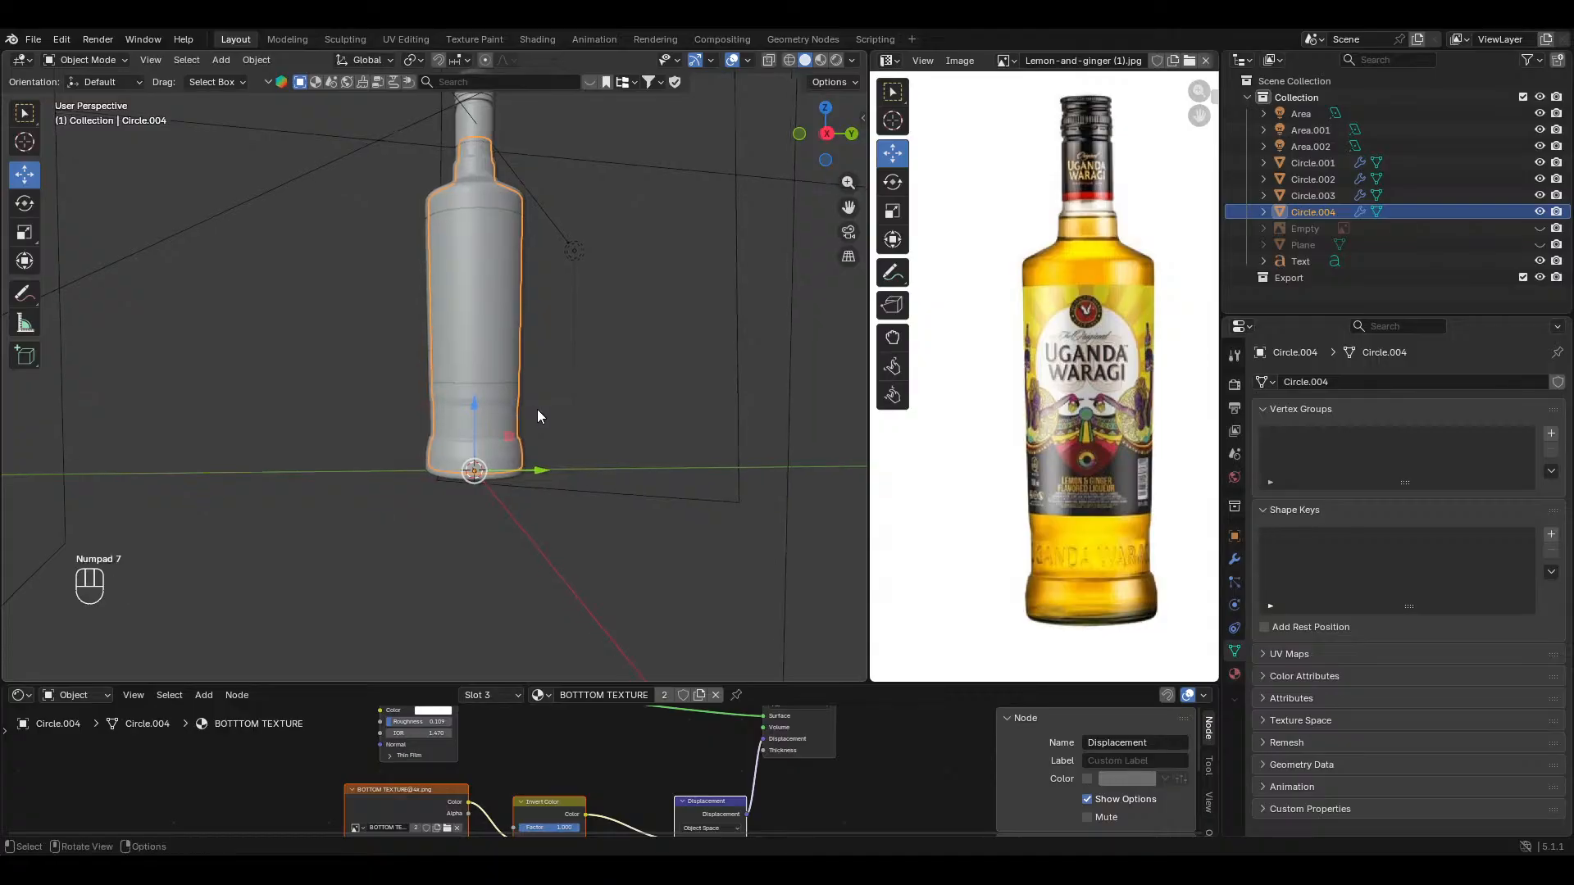
Step: From the top view, scale the inner-wall copy to about 0.997, keeping its Z size unchanged
key("KP_7")
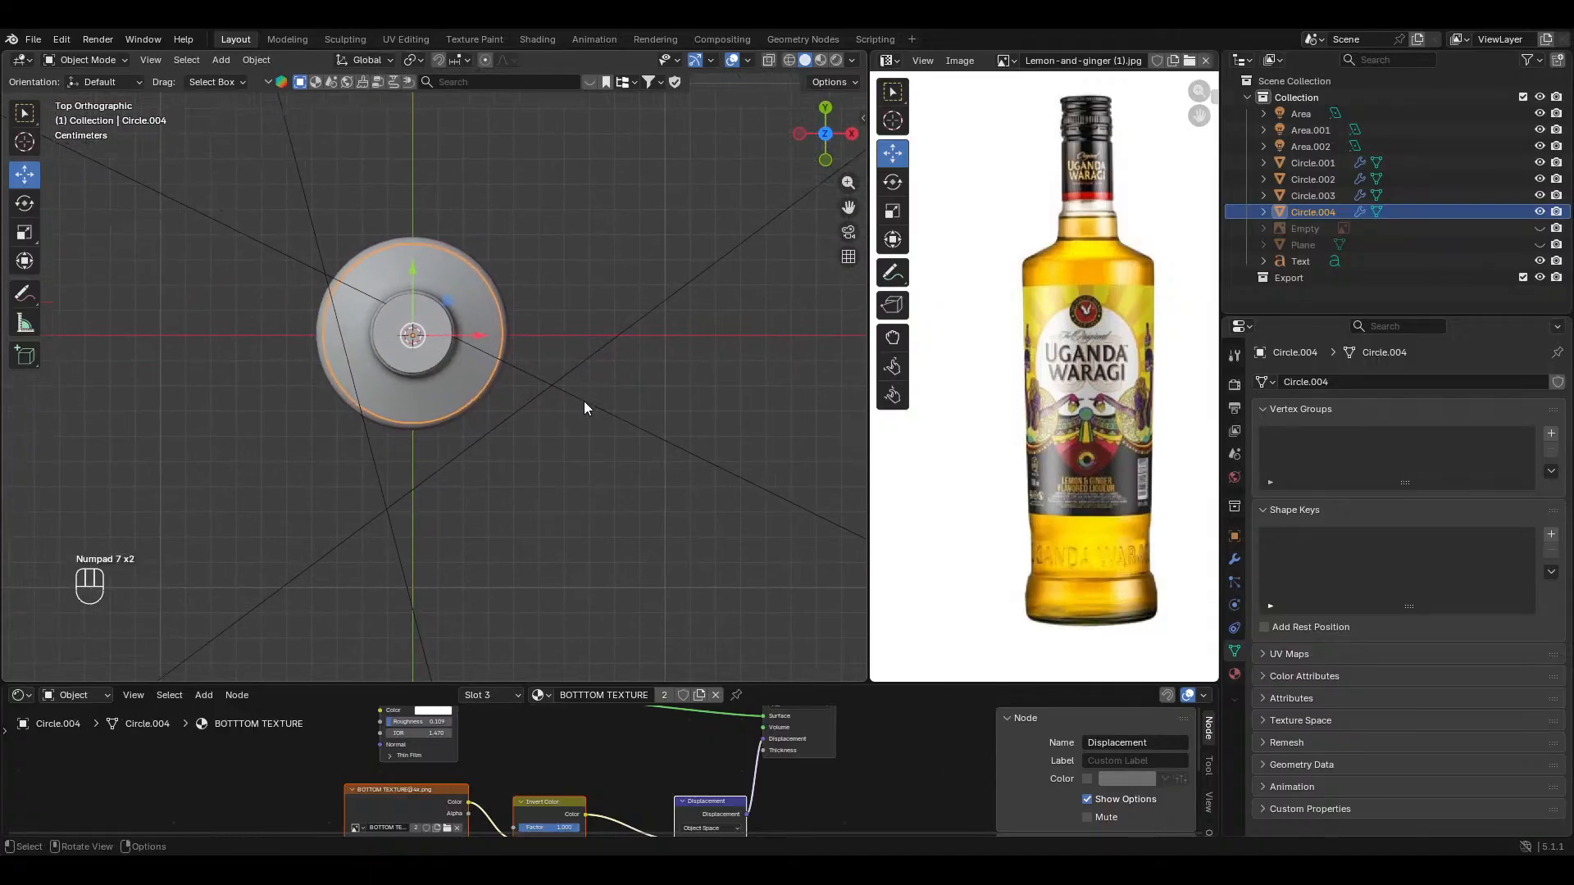
scroll(583, 407, "up", 3)
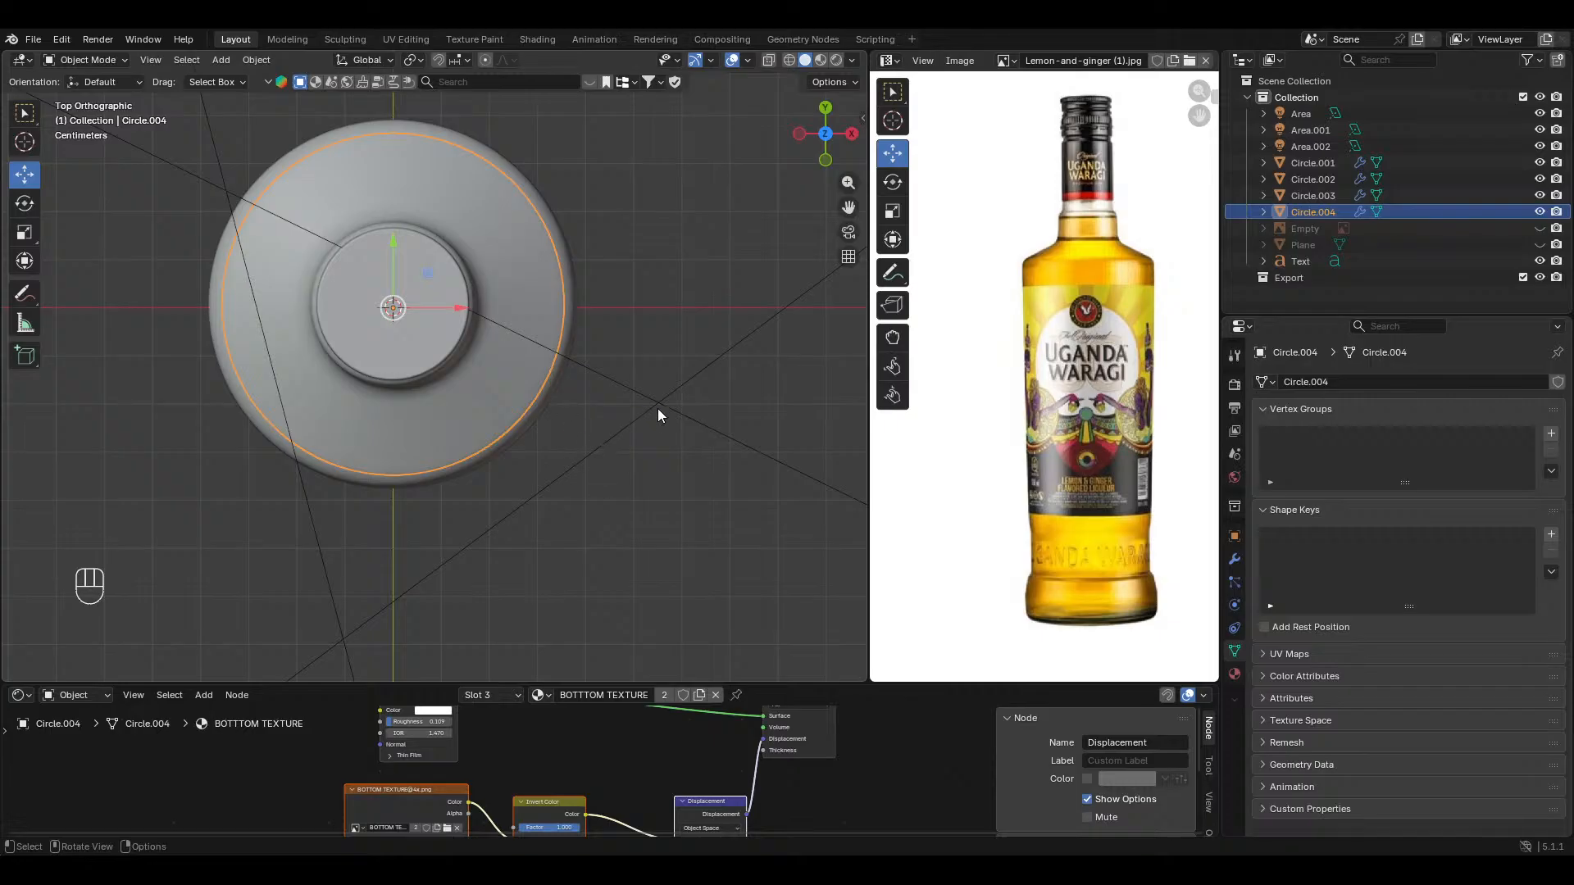
key("s")
key("shift+z")
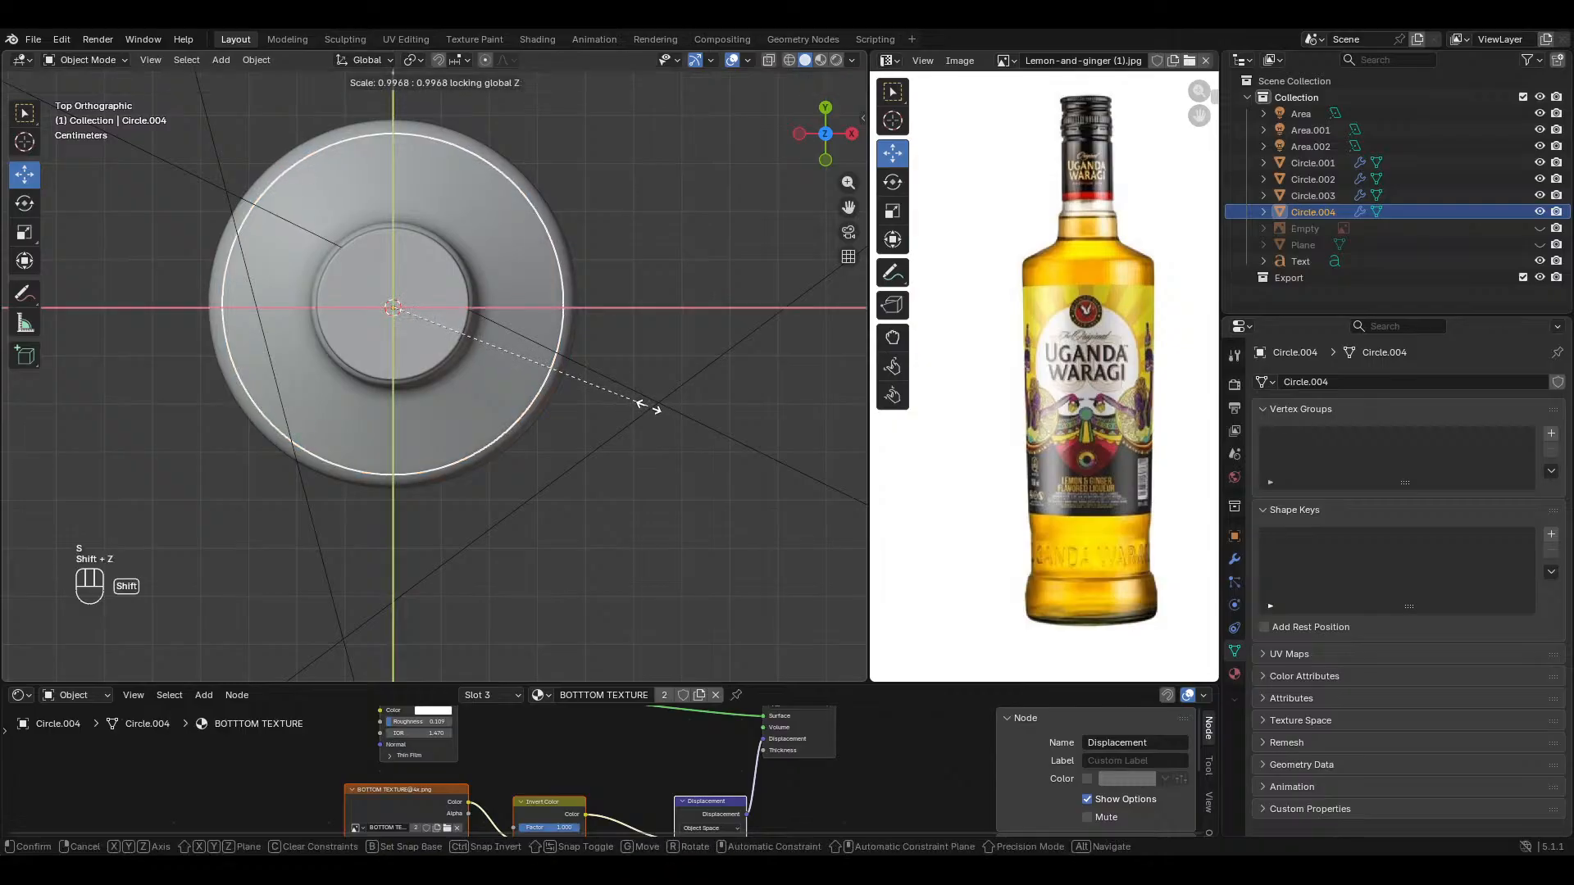
left_click(648, 408)
Step: In front view with X-ray on, raise the inner-wall copy's bottom vertices about 0.04 mm along Z and return to Object Mode
middle_click_drag(586, 434, 481, 466)
key("Up")
key("KP_1")
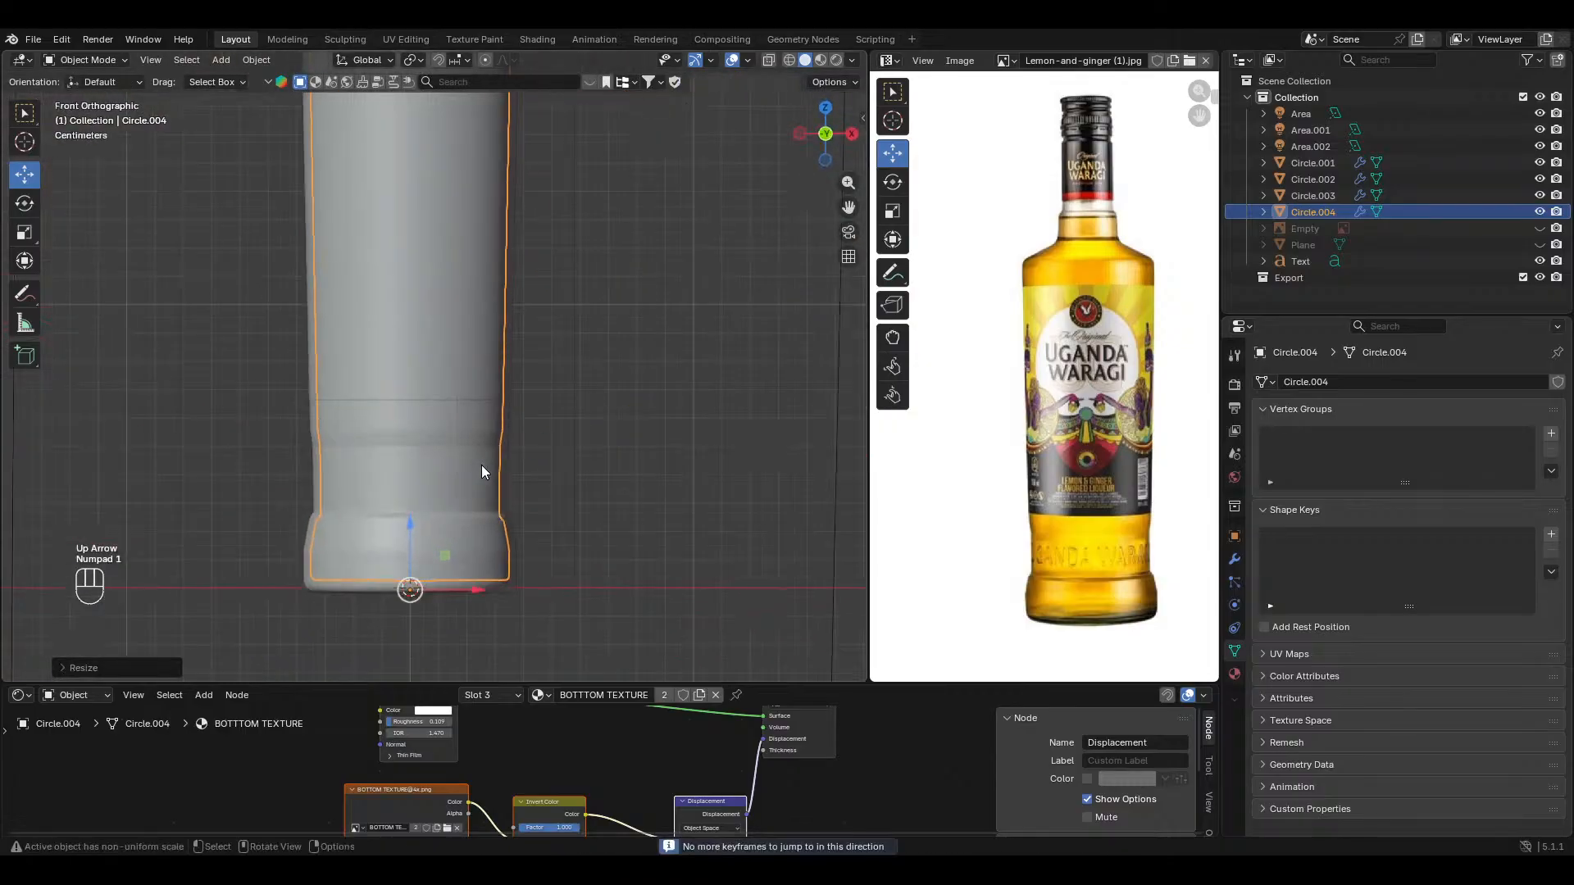
key("Tab")
scroll(544, 418, "up", 4)
key("alt+z")
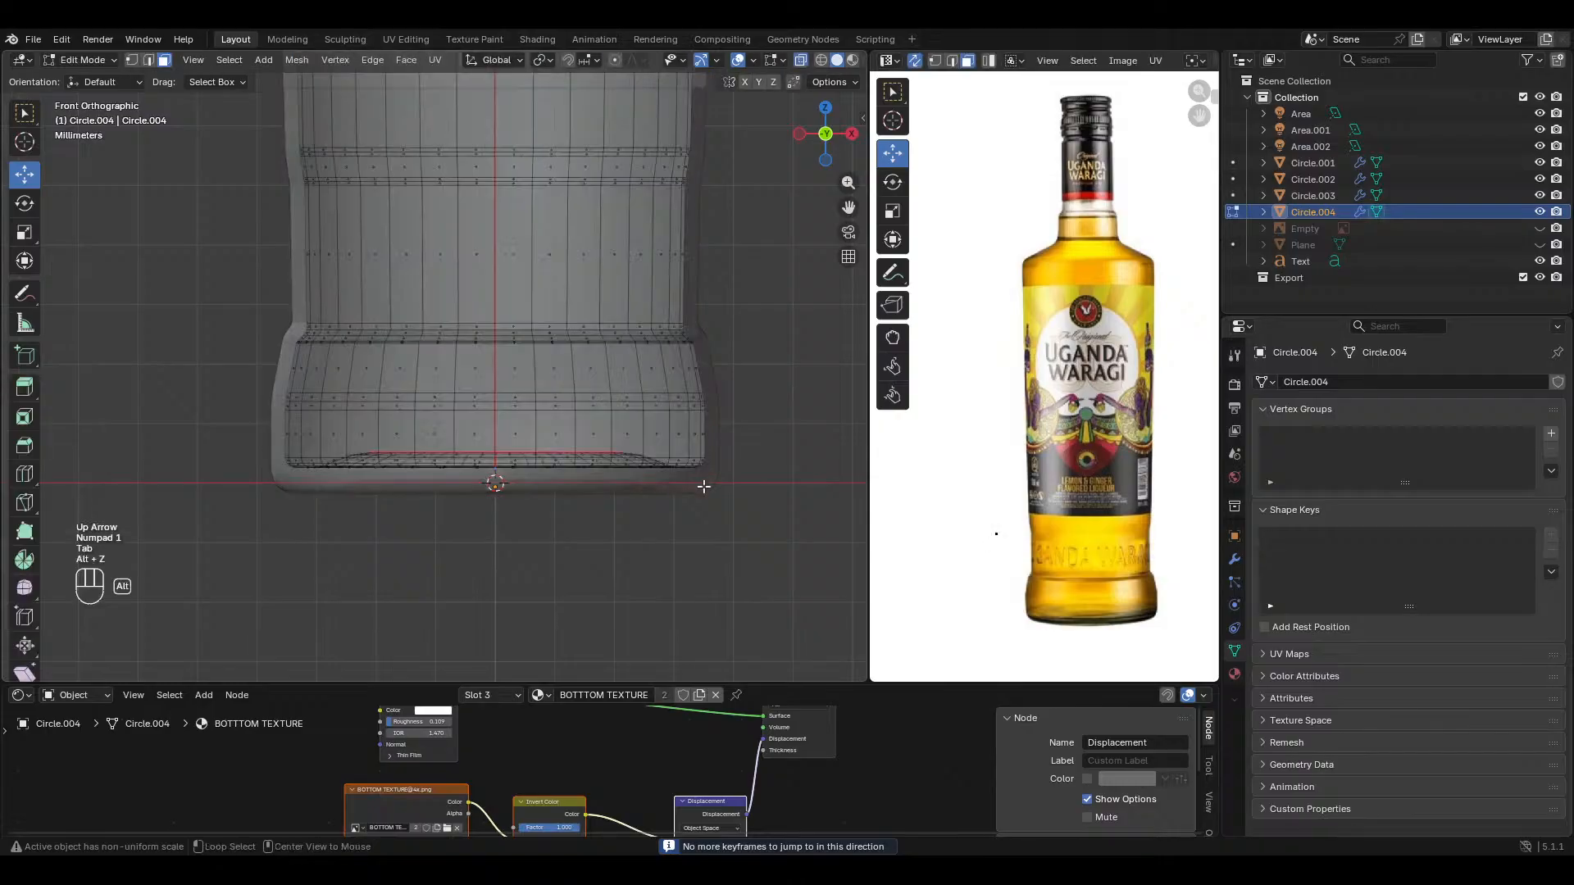
key("1")
left_click_drag(743, 533, 231, 425)
middle_click_drag(495, 518, 515, 474, "ctrl")
key("g")
key("z")
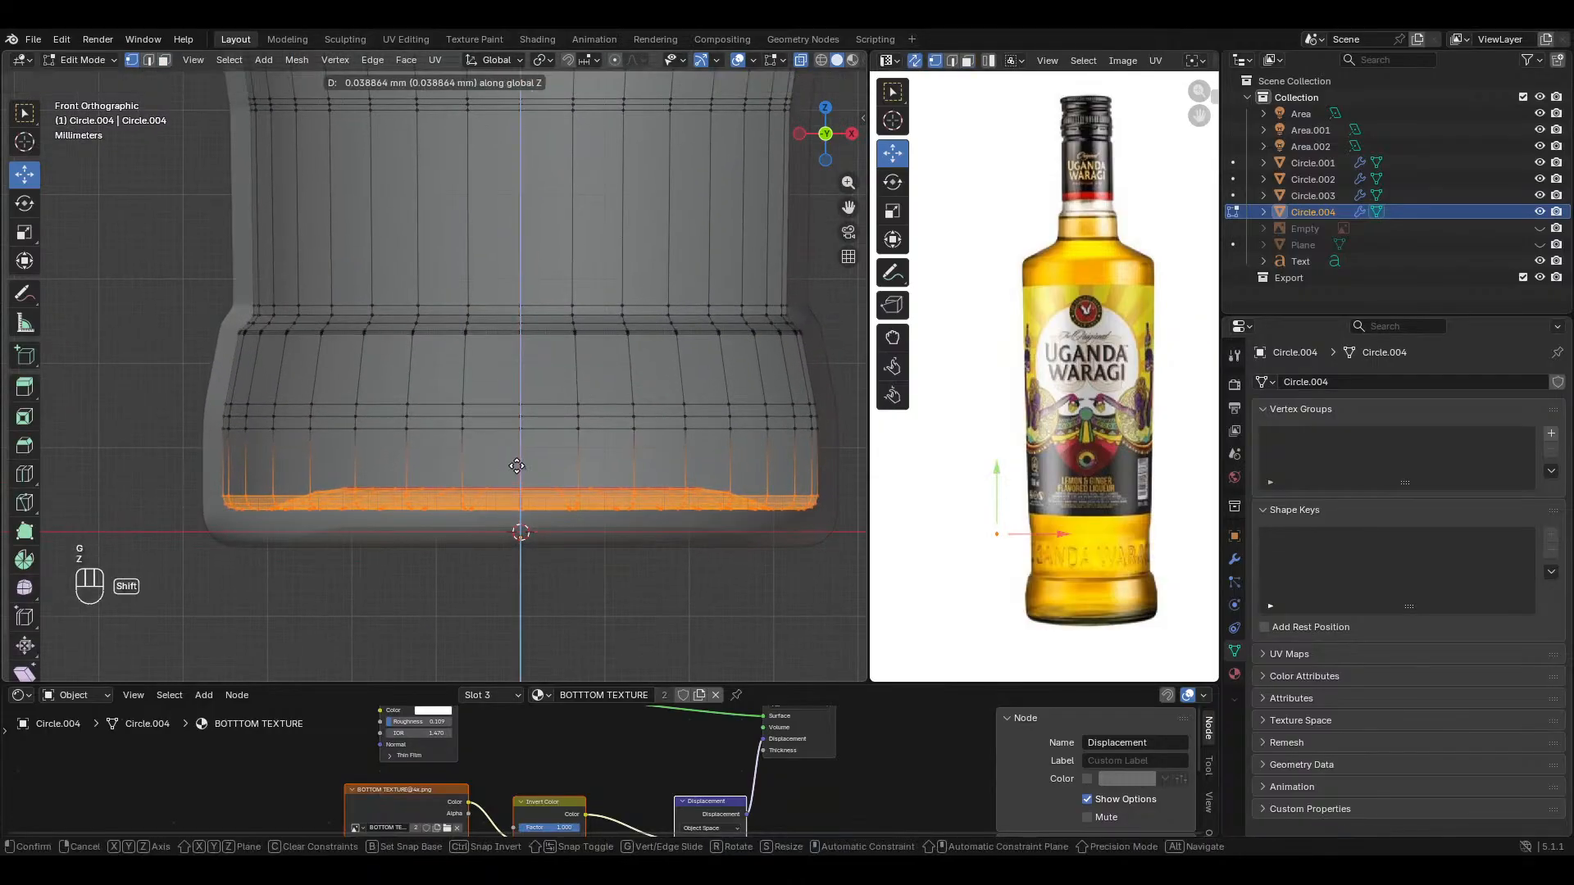
left_click(516, 465)
key("Tab")
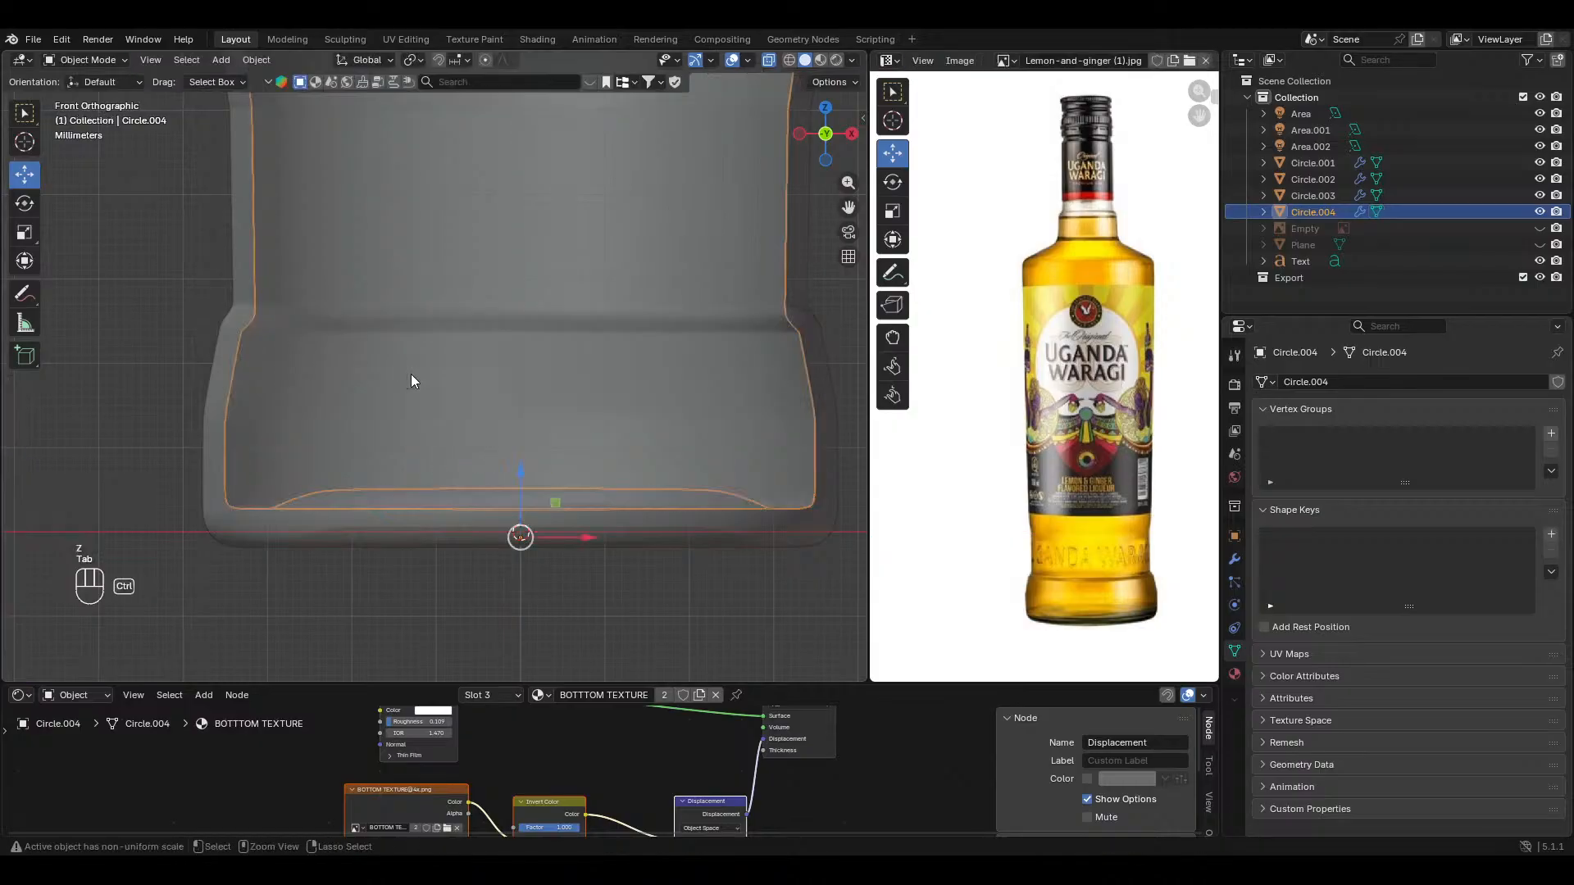
Step: Delete the upper neck vertices of the inner-wall copy down to the ledge at the base of the neck
scroll(496, 320, "down", 6)
scroll(500, 356, "up", 3)
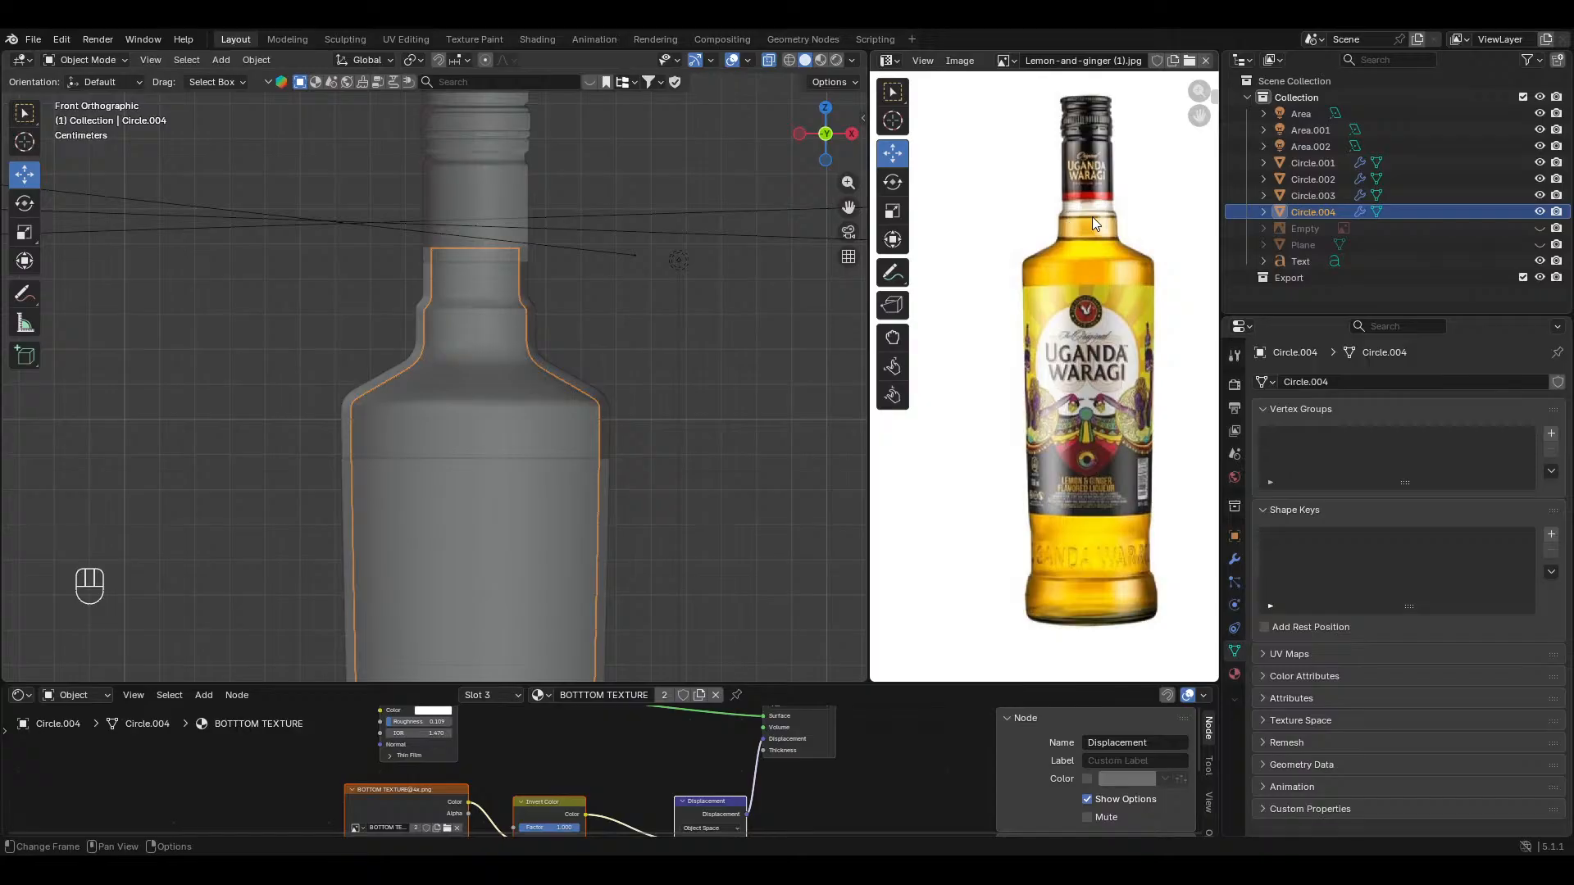
scroll(469, 323, "up", 3)
key("Tab")
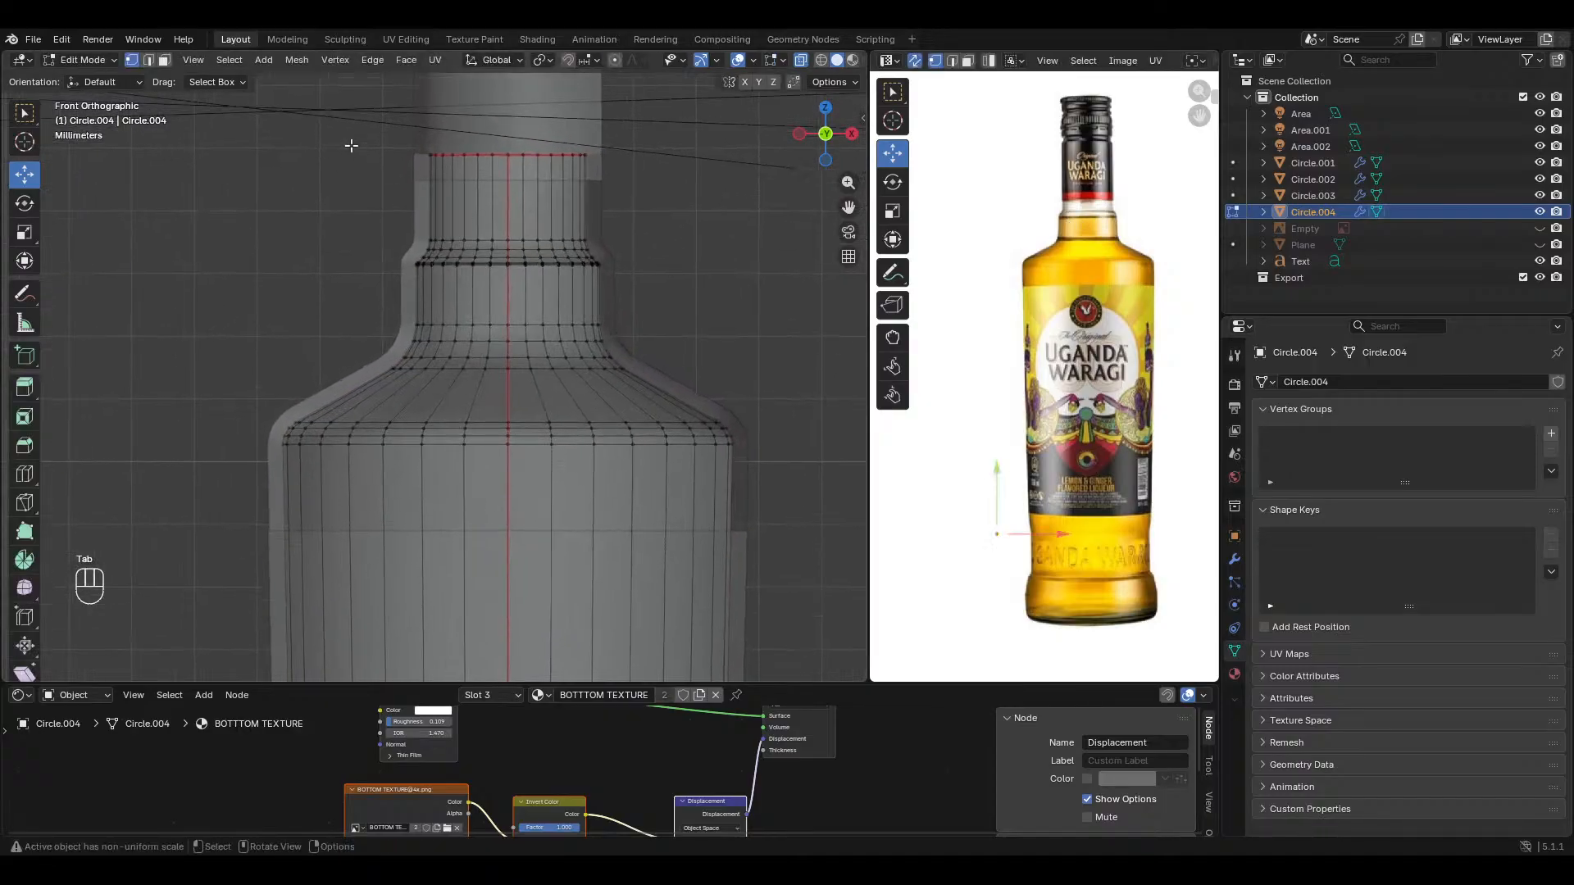
left_click_drag(342, 118, 682, 193)
key("ctrl+KP_Add")
key("ctrl+KP_Add")
key("ctrl+KP_Add")
key("ctrl+KP_Add")
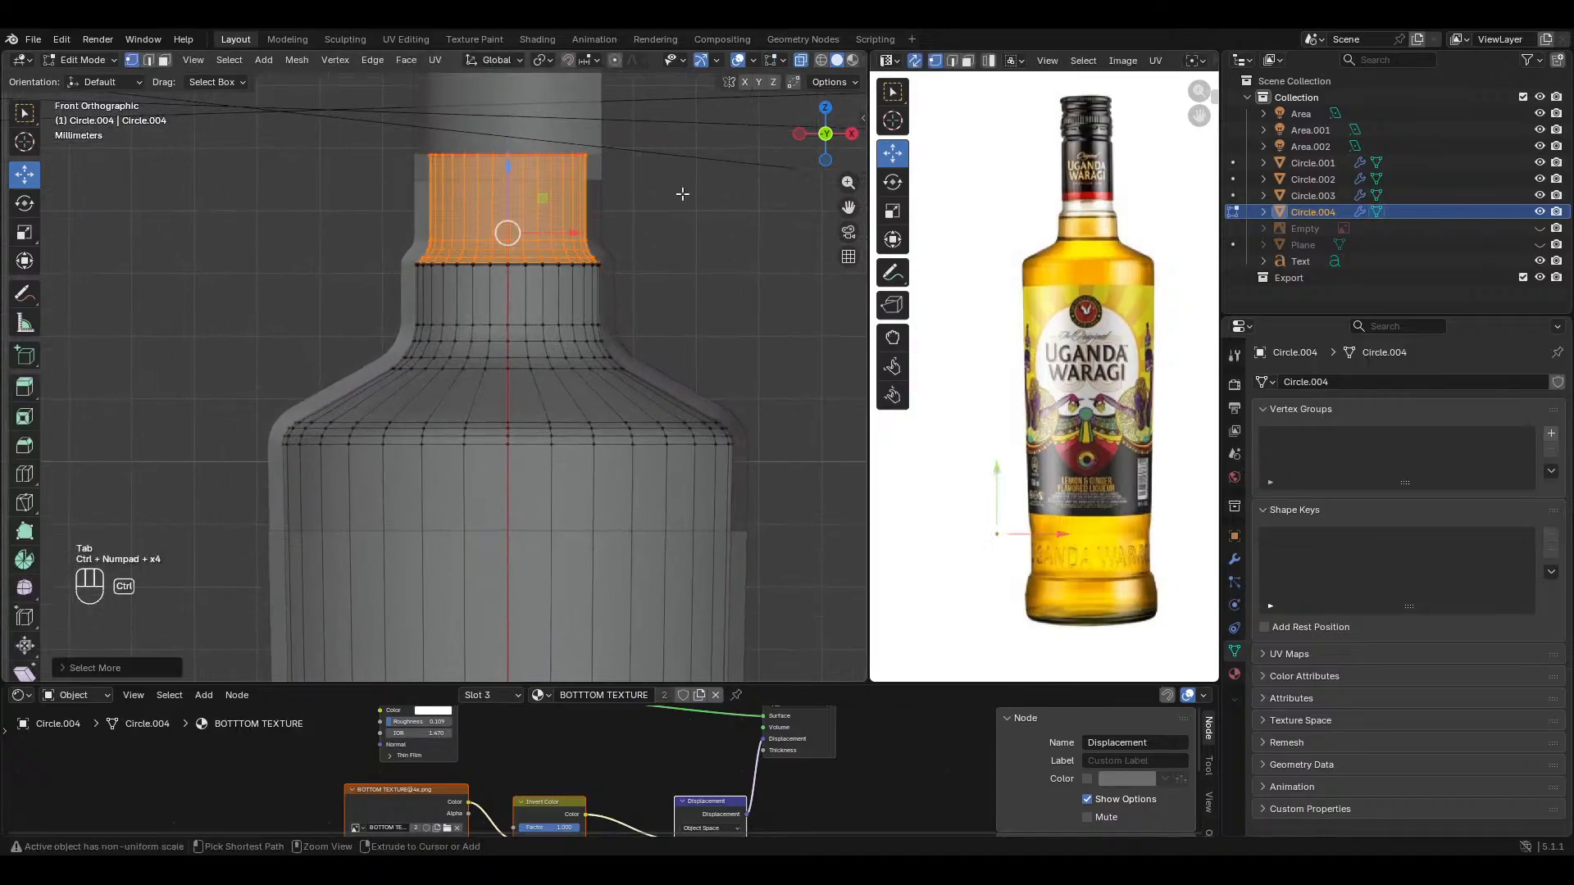
key("ctrl+KP_Add")
key("ctrl+KP_Add")
key("x")
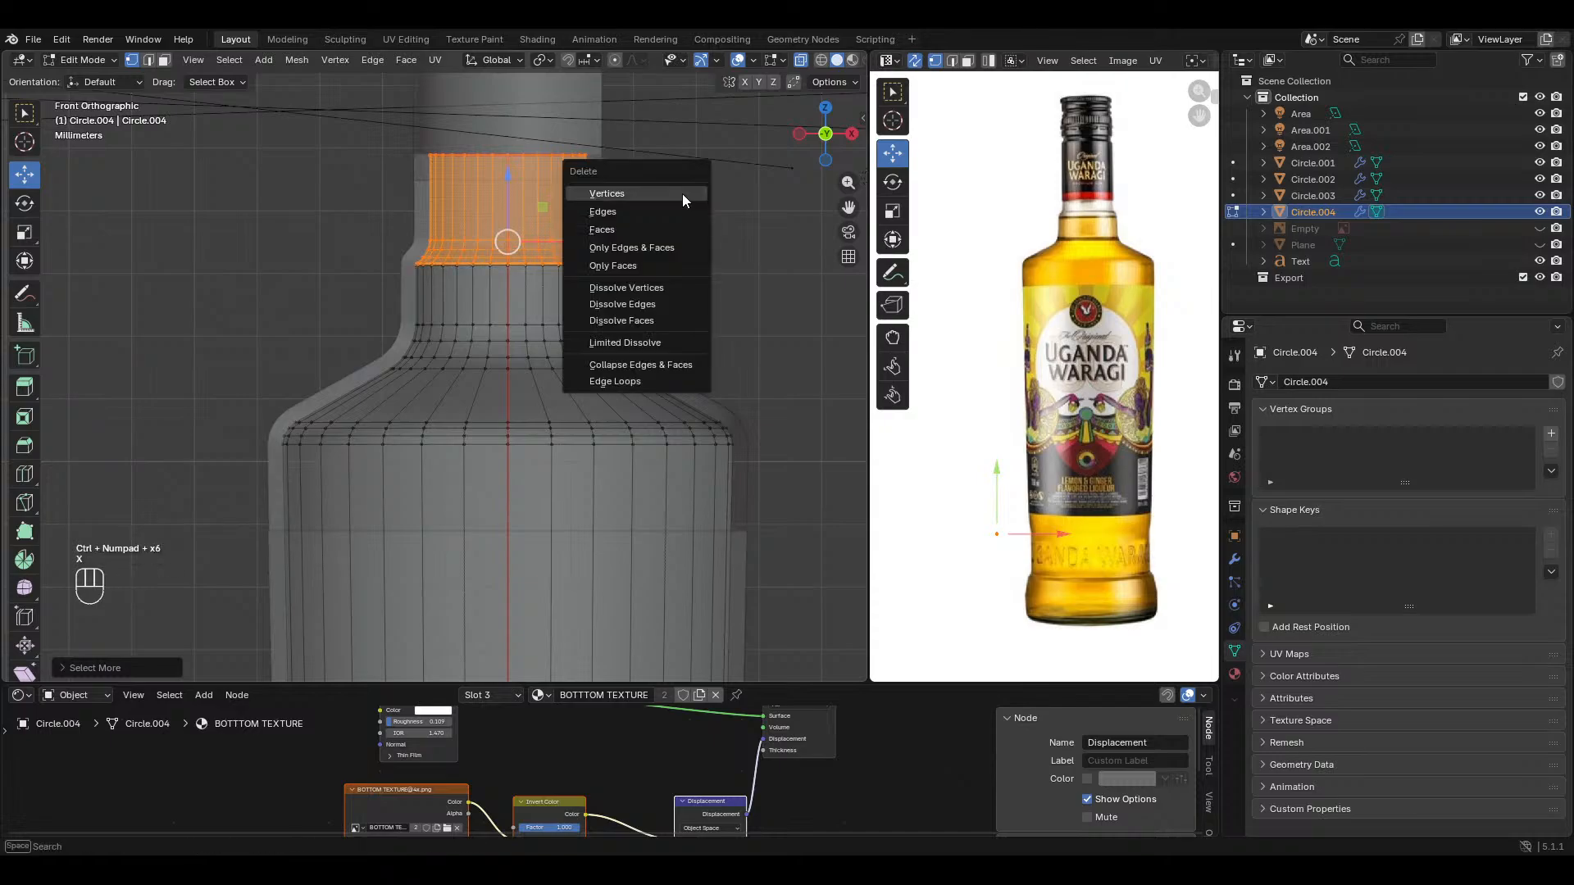
left_click(682, 193)
Step: Lower the copy's open top vertex ring slightly along Z to set the liquid level in the neck
scroll(346, 154, "up", 2)
left_click_drag(346, 154, 799, 218)
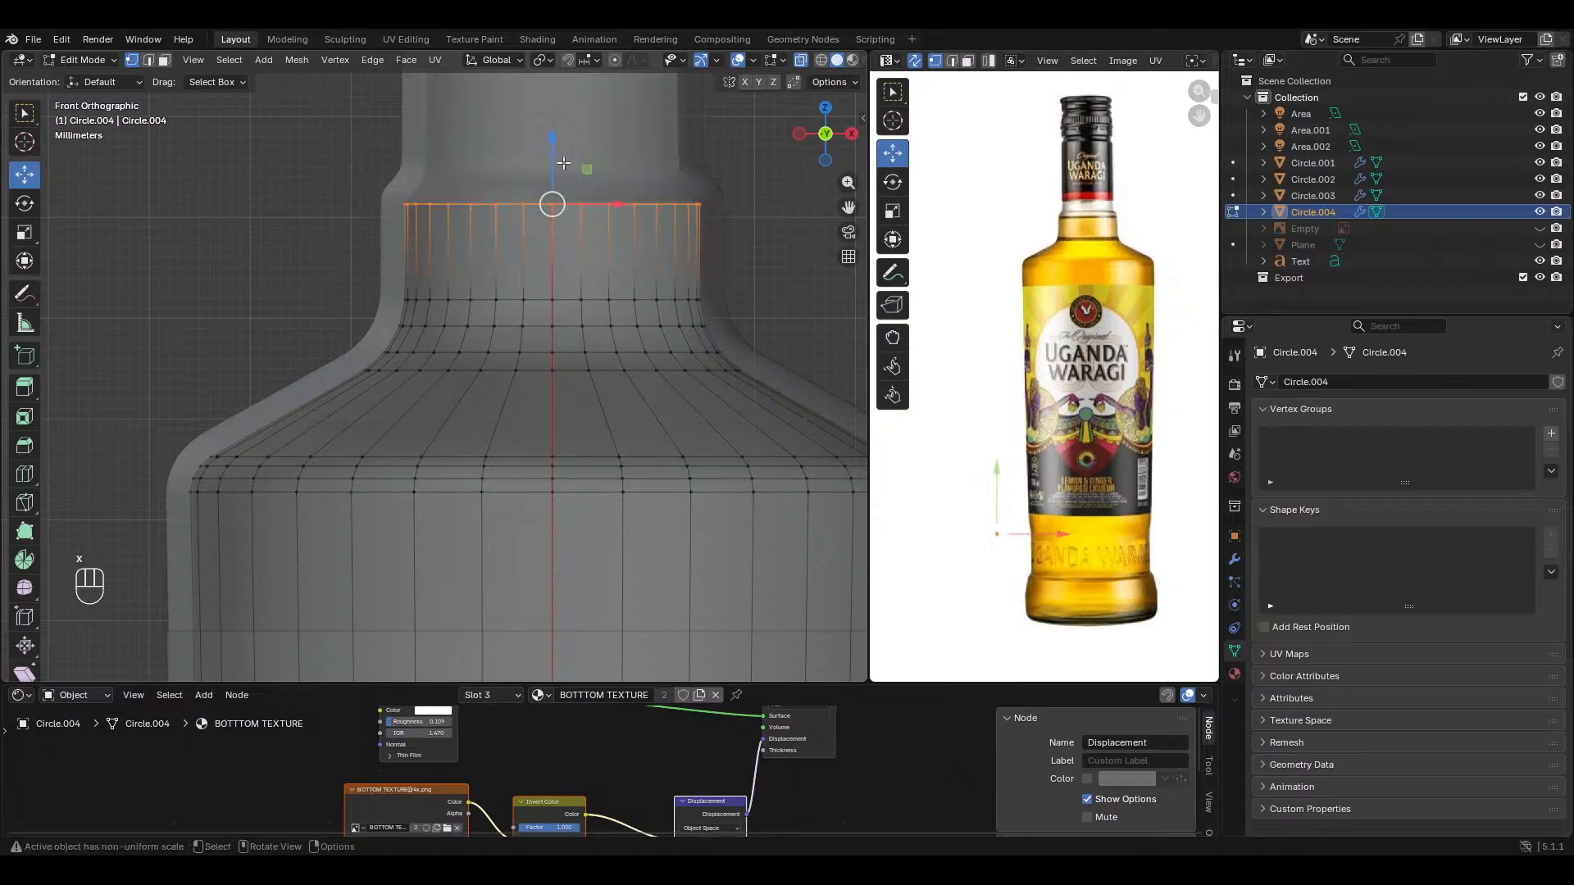
left_click_drag(551, 124, 543, 145)
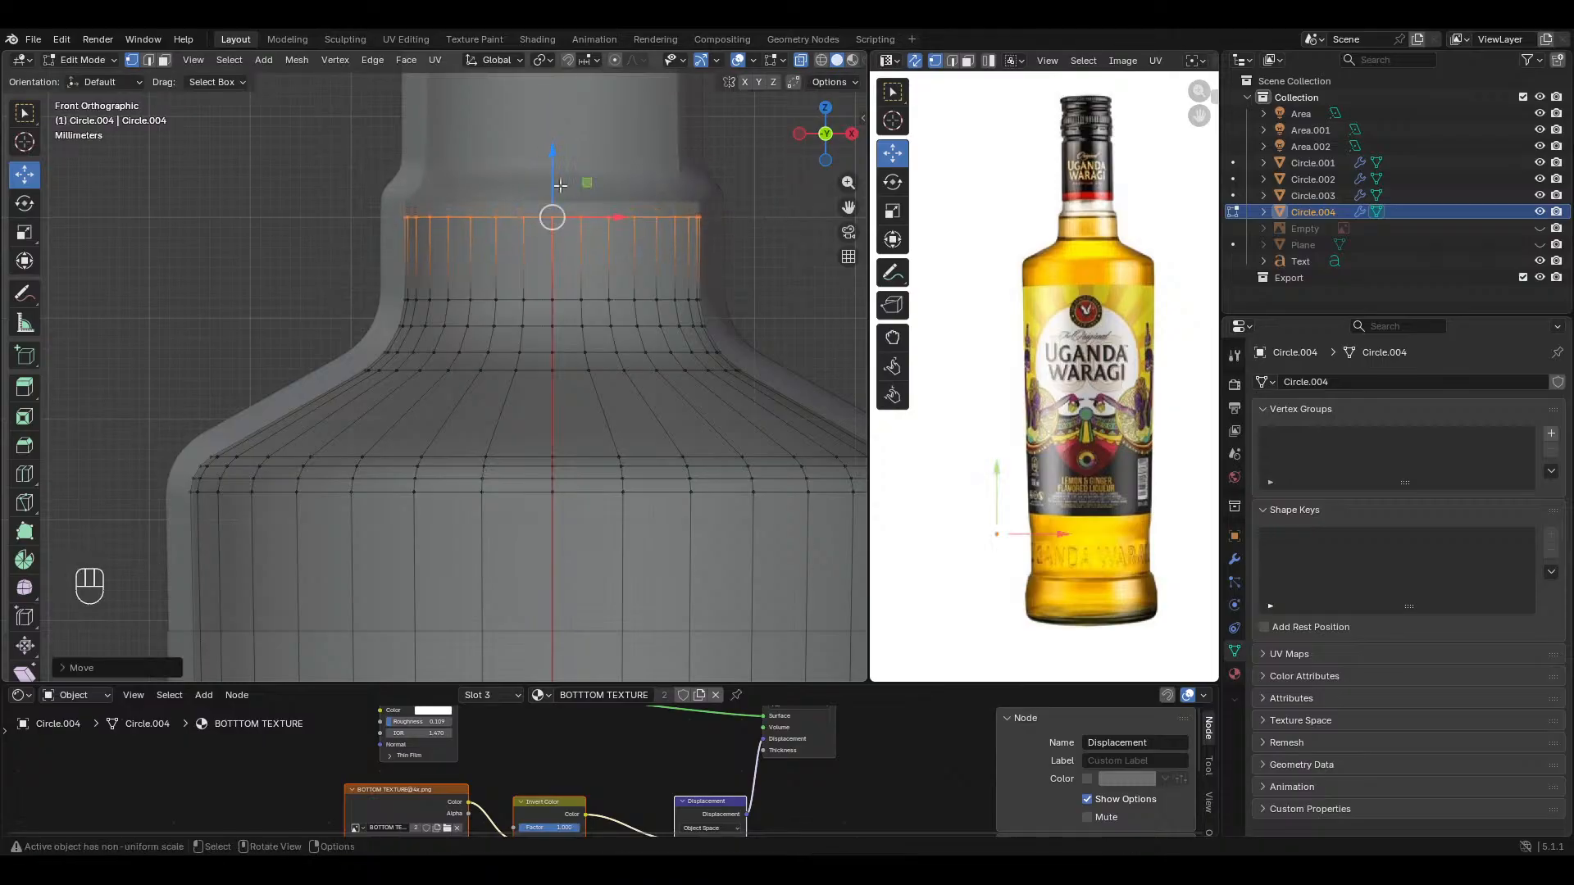
Step: Fill the open top of the copy with a face and inset it by about 0.25 mm
middle_click_drag(566, 246, 686, 329)
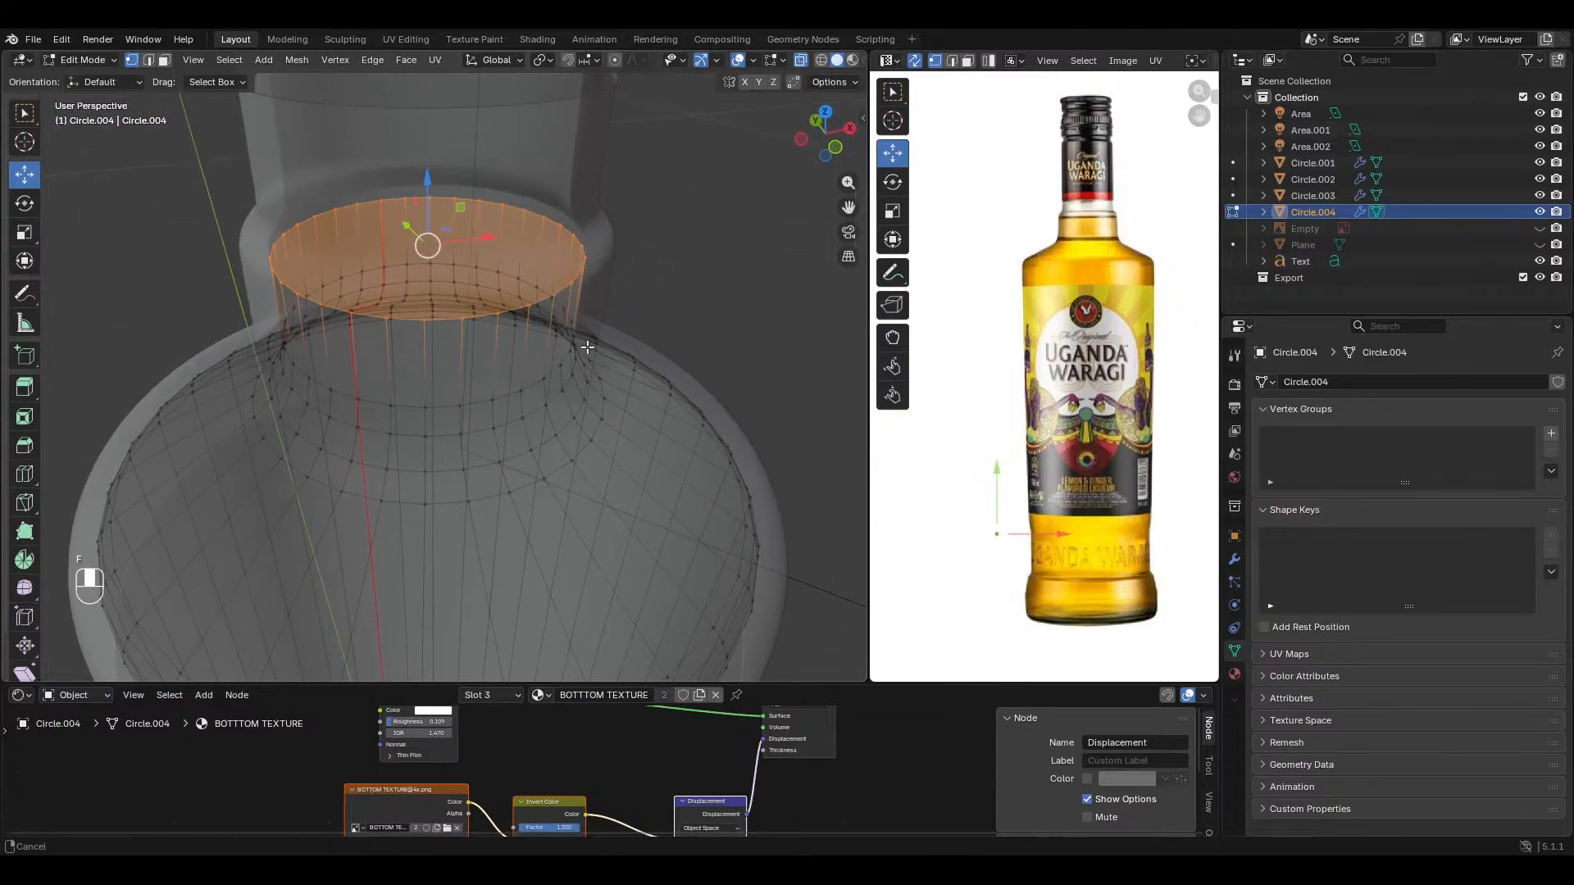
key("i")
key("shift")
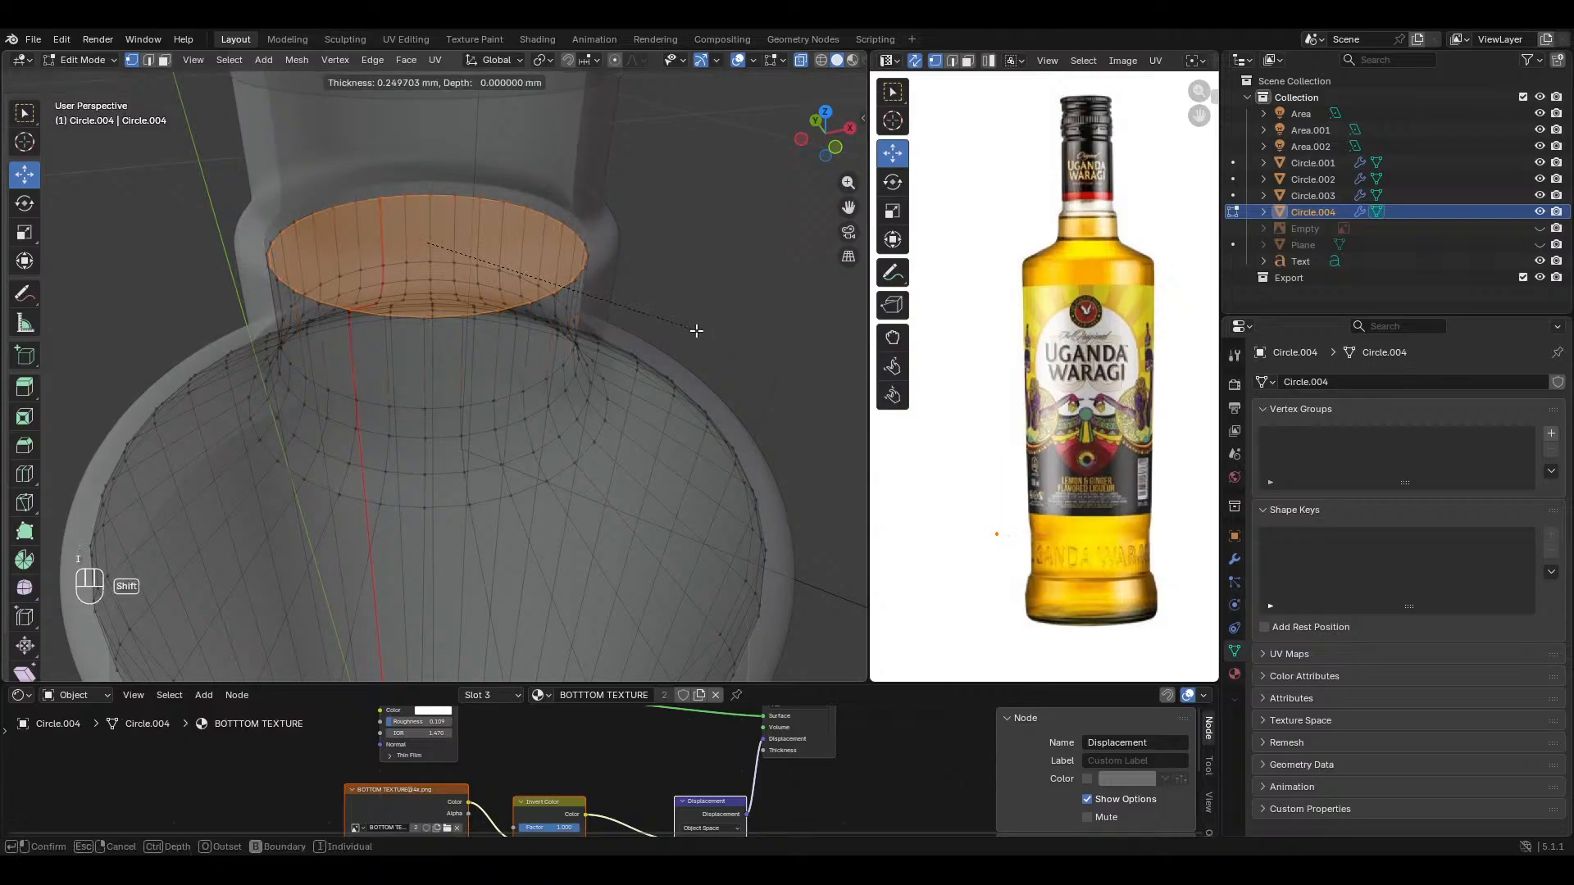
left_click(701, 340)
Step: Return to Object Mode, turn off X-ray, view the whole bottle and save the file
key("Tab")
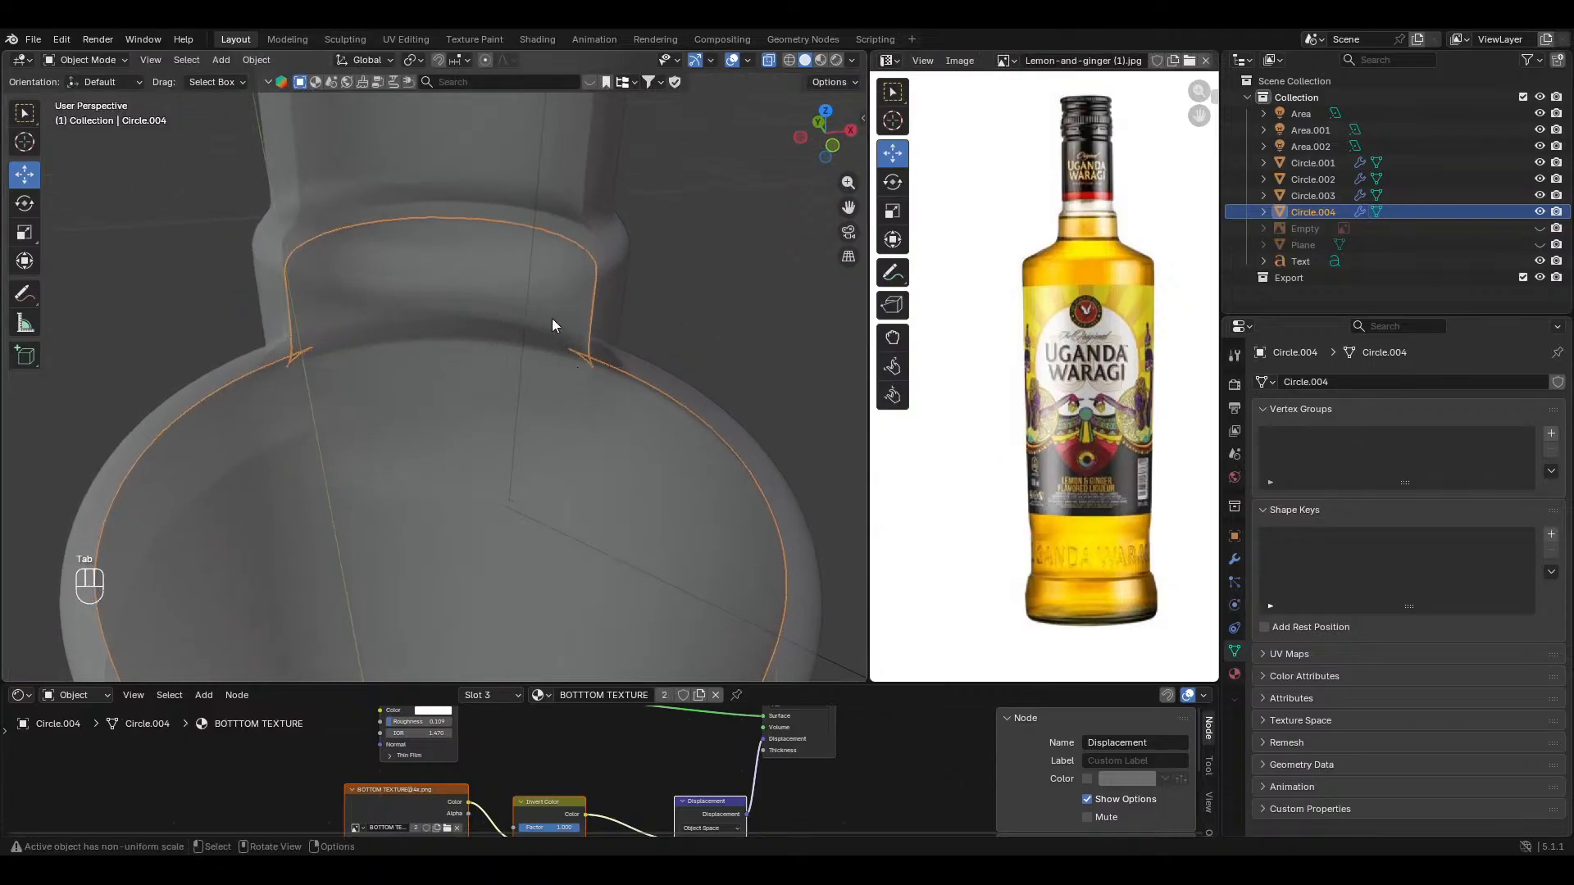
key("alt+z")
scroll(533, 328, "down", 7)
middle_click_drag(531, 509, 490, 209)
scroll(519, 441, "down", 5)
key("ctrl+s")
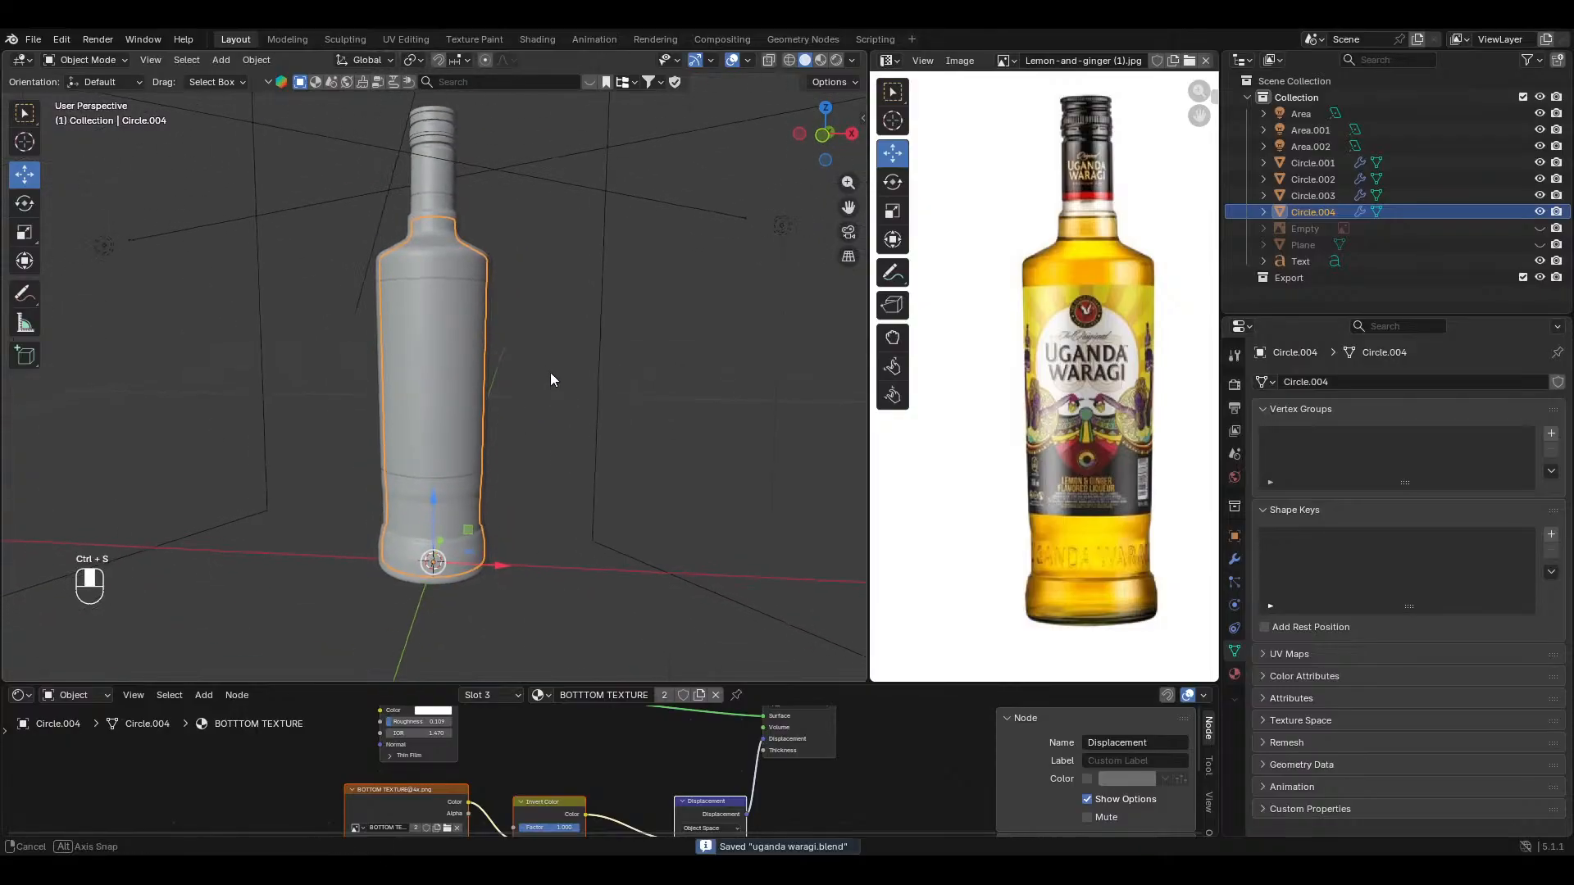
Step: Switch the viewport to rendered shading and try moving the inner-wall copy away from the bottle
left_click(836, 60)
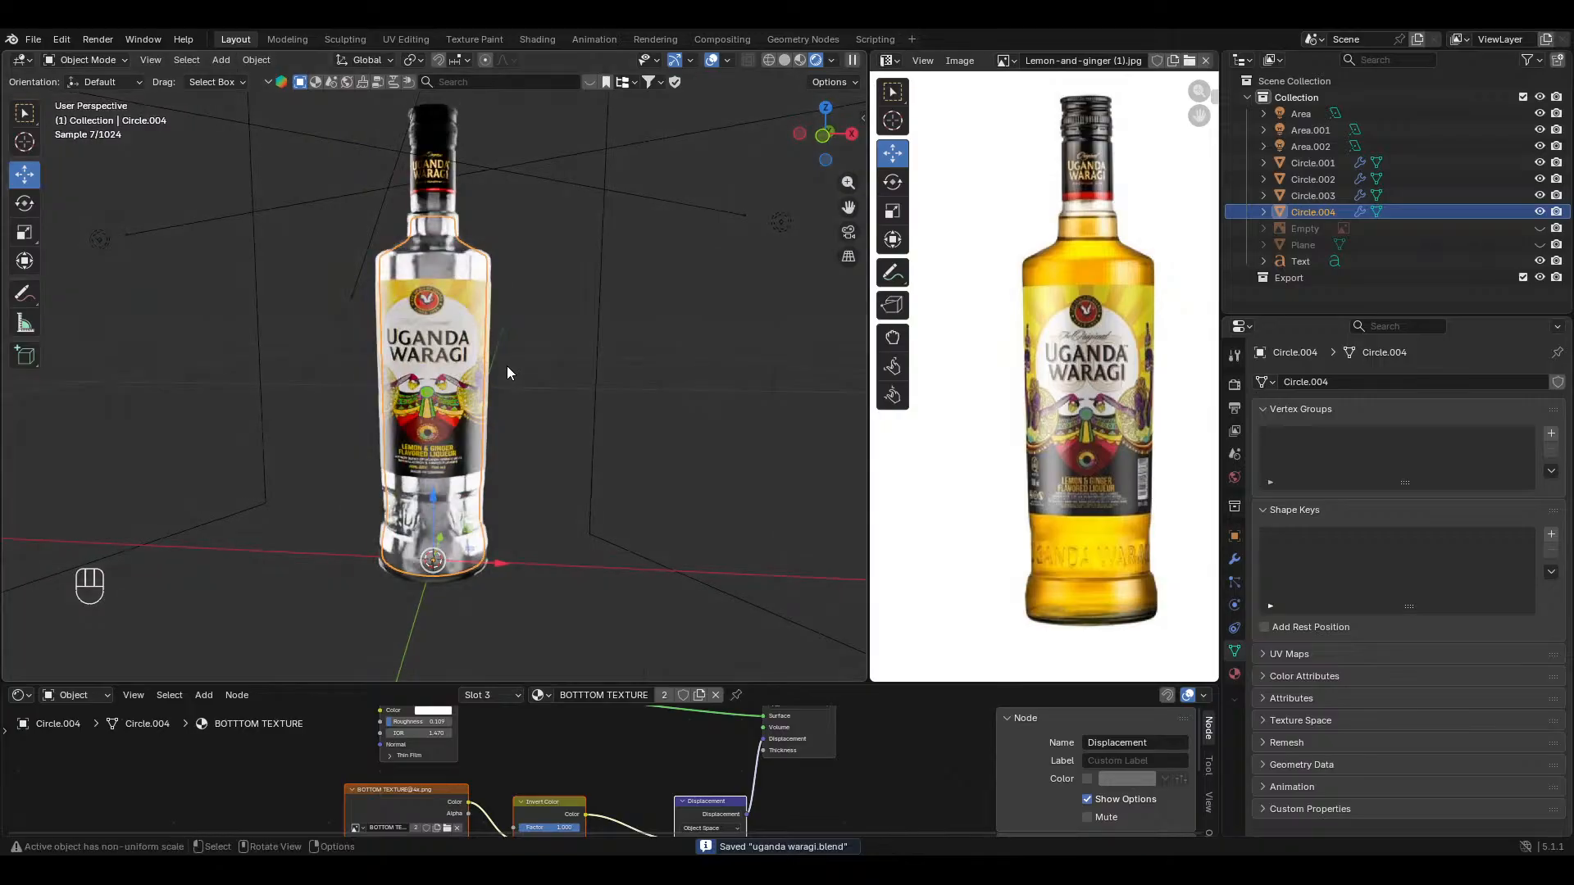
key("g")
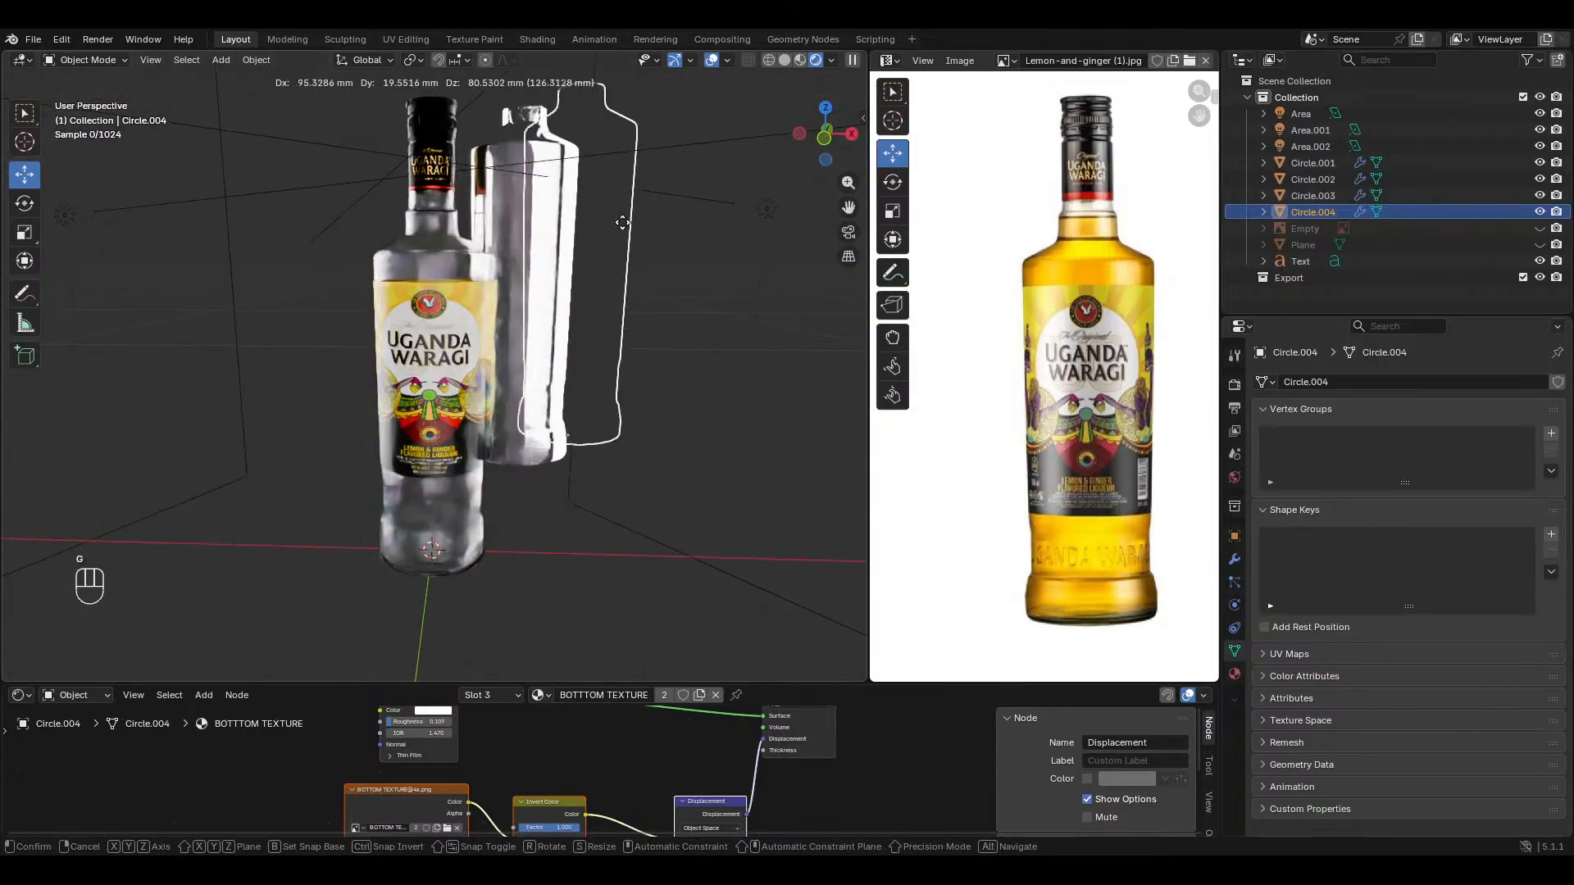
right_click(554, 354)
middle_click_drag(561, 393, 554, 367)
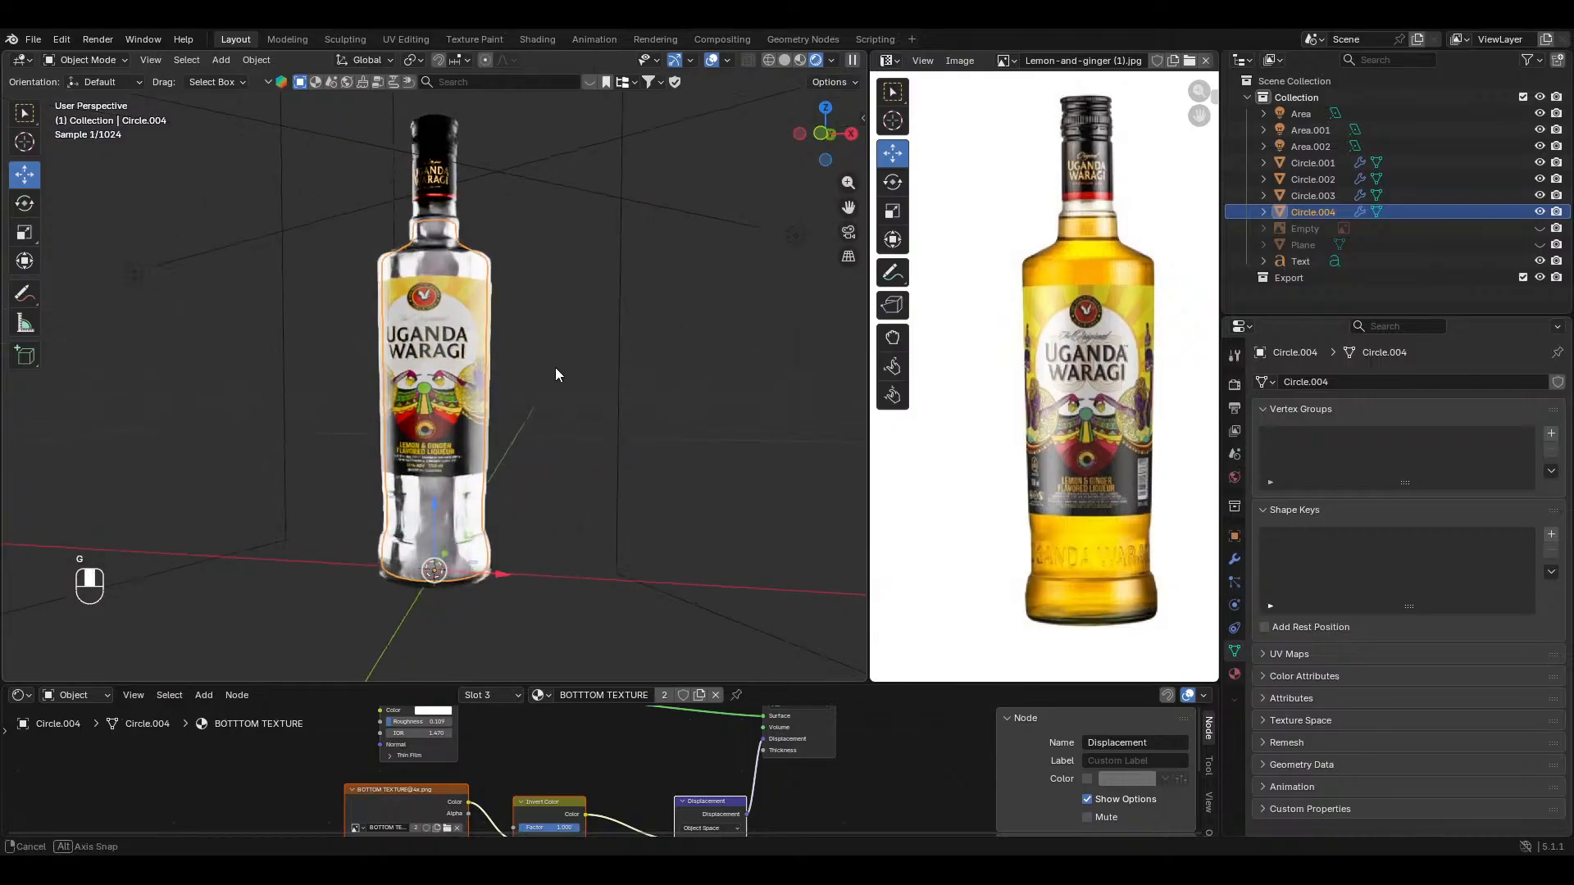
middle_click_drag(508, 230, 502, 239)
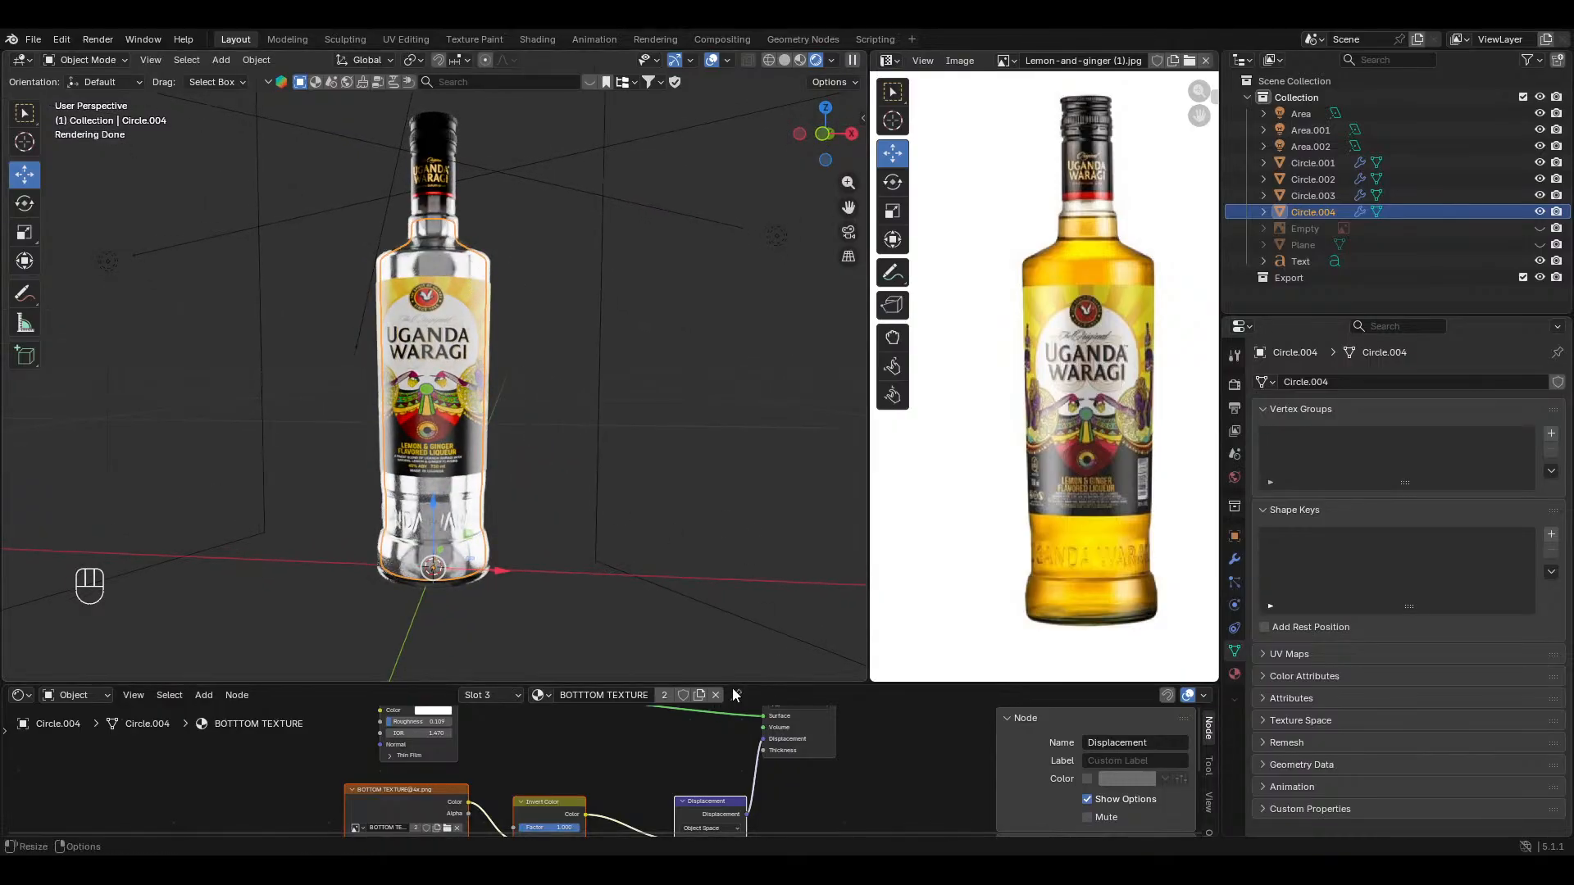
Step: Enlarge the node editor and remove all three material slots from the inner-wall copy
left_click_drag(732, 683, 732, 586)
middle_click_drag(564, 351, 573, 344)
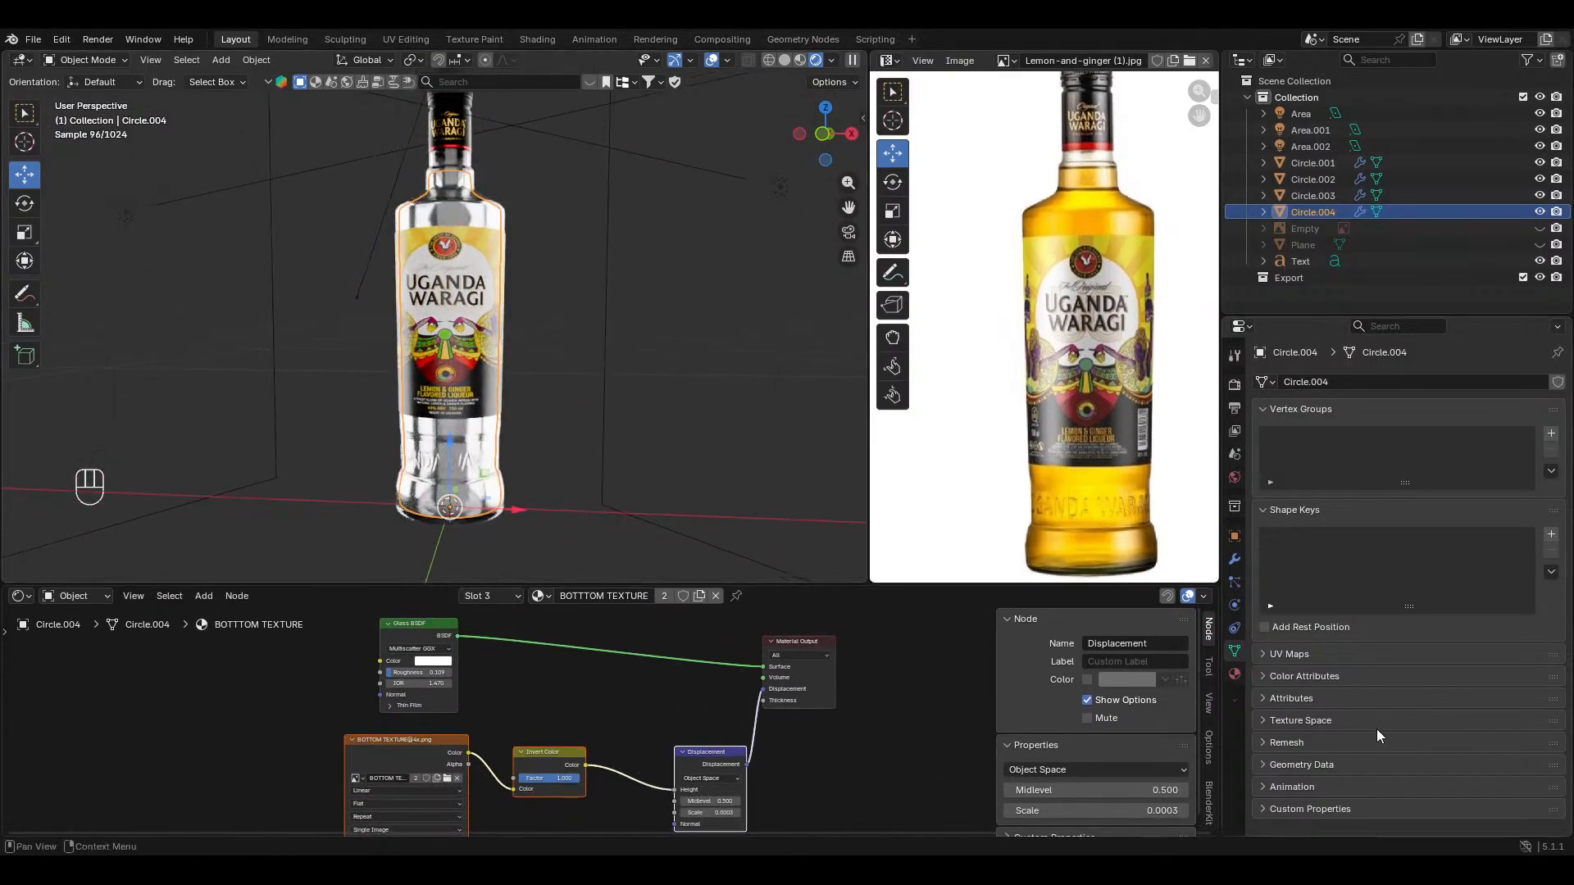
left_click(1233, 672)
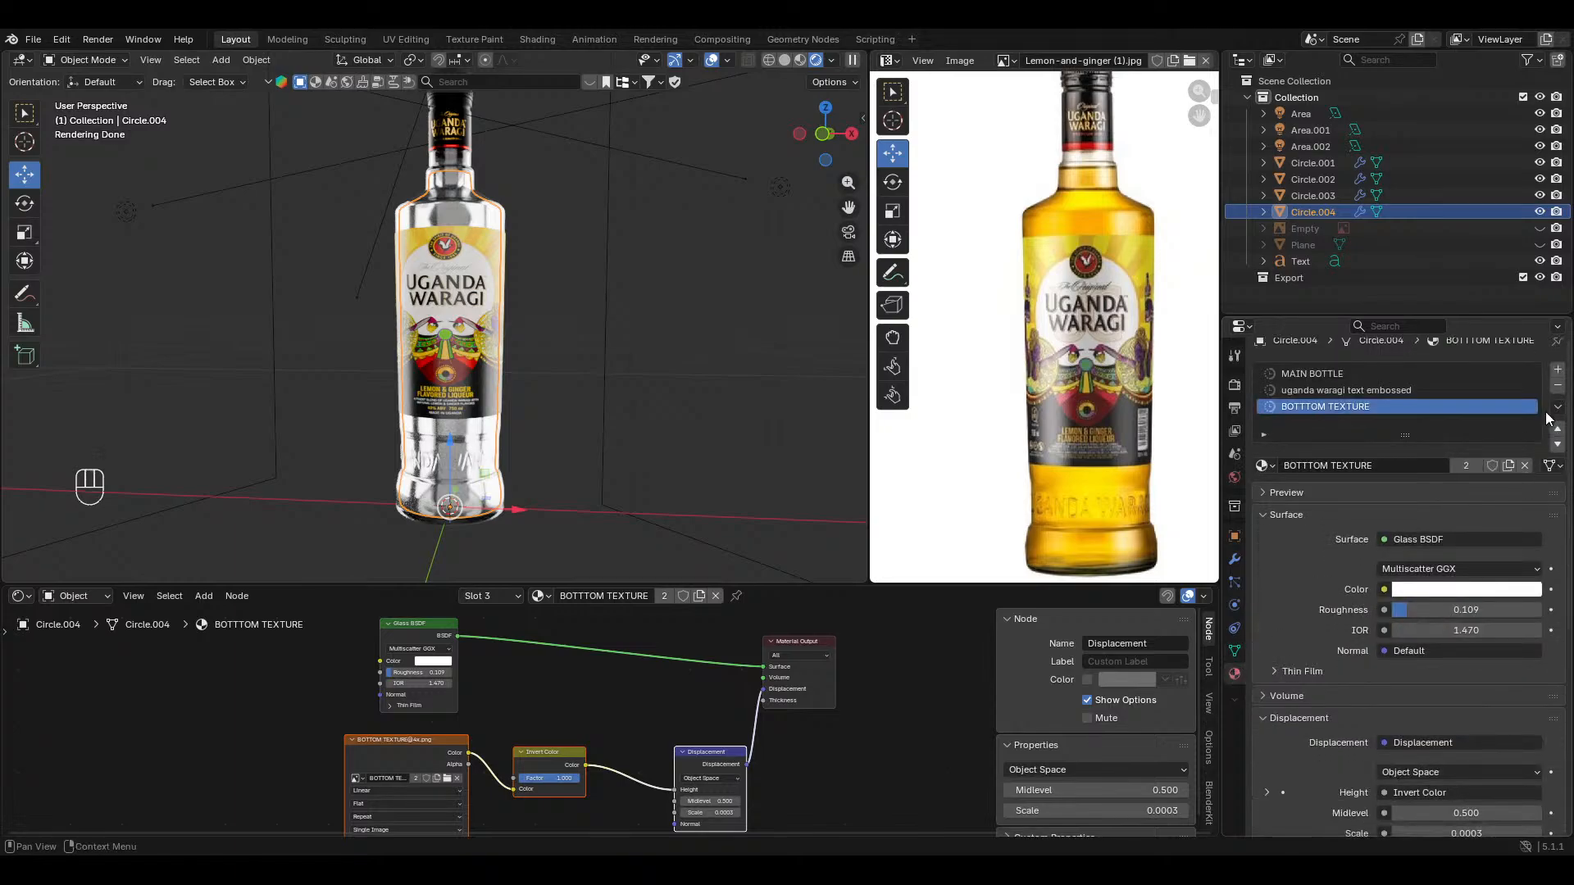
left_click(1557, 397)
left_click(1557, 387)
left_click(1556, 387)
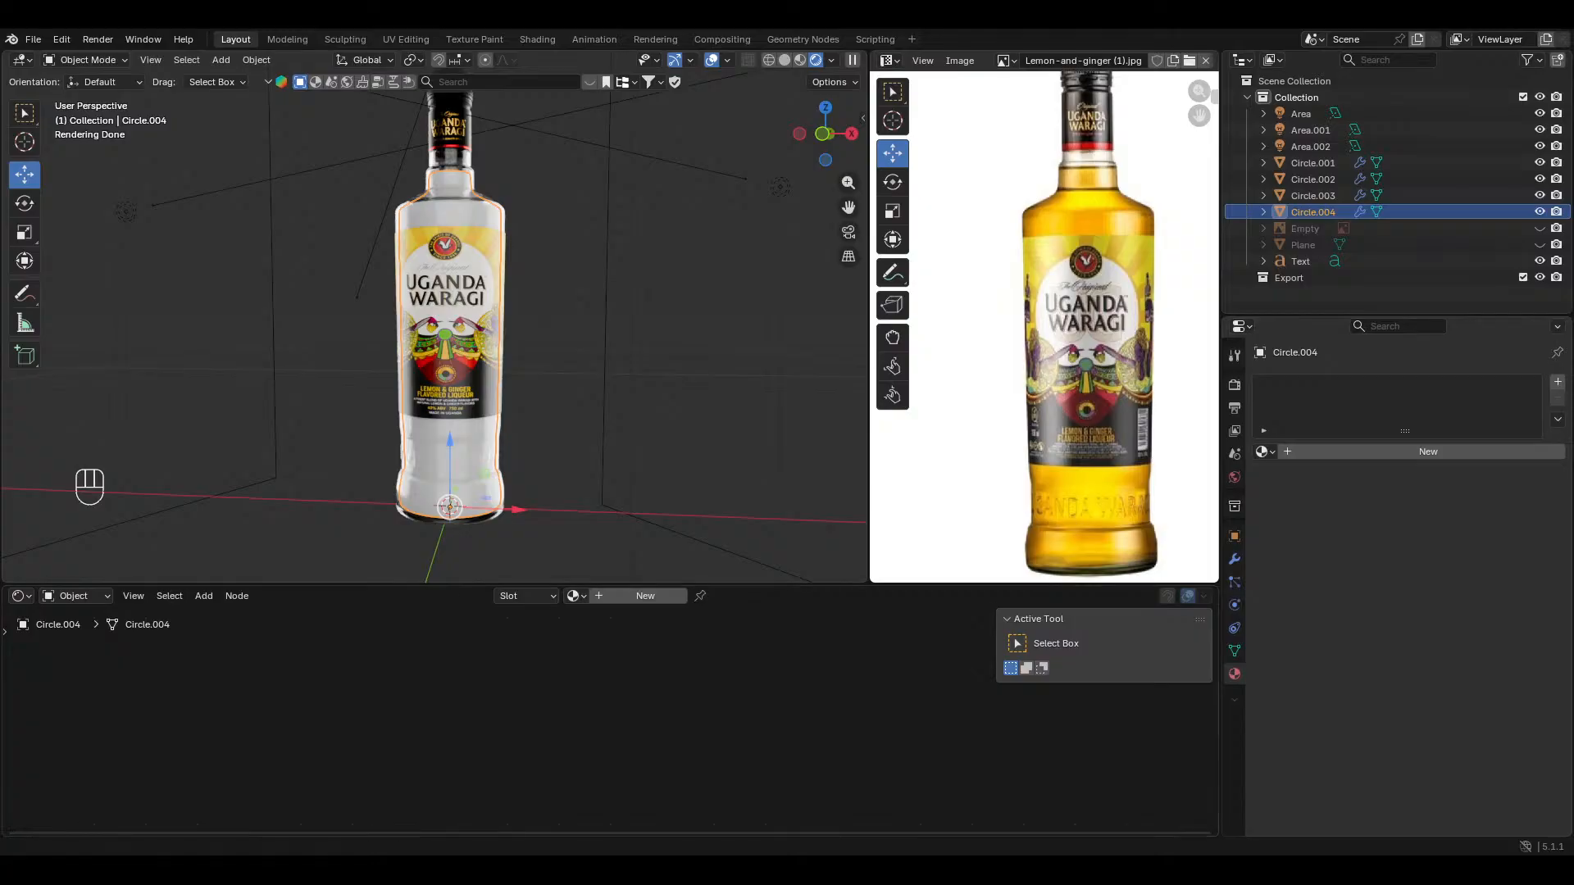
Step: Hide the main label object and inspect the unlabelled bottle in the rendered view
left_click(440, 304)
key("h")
left_click_drag(1199, 116, 1206, 150)
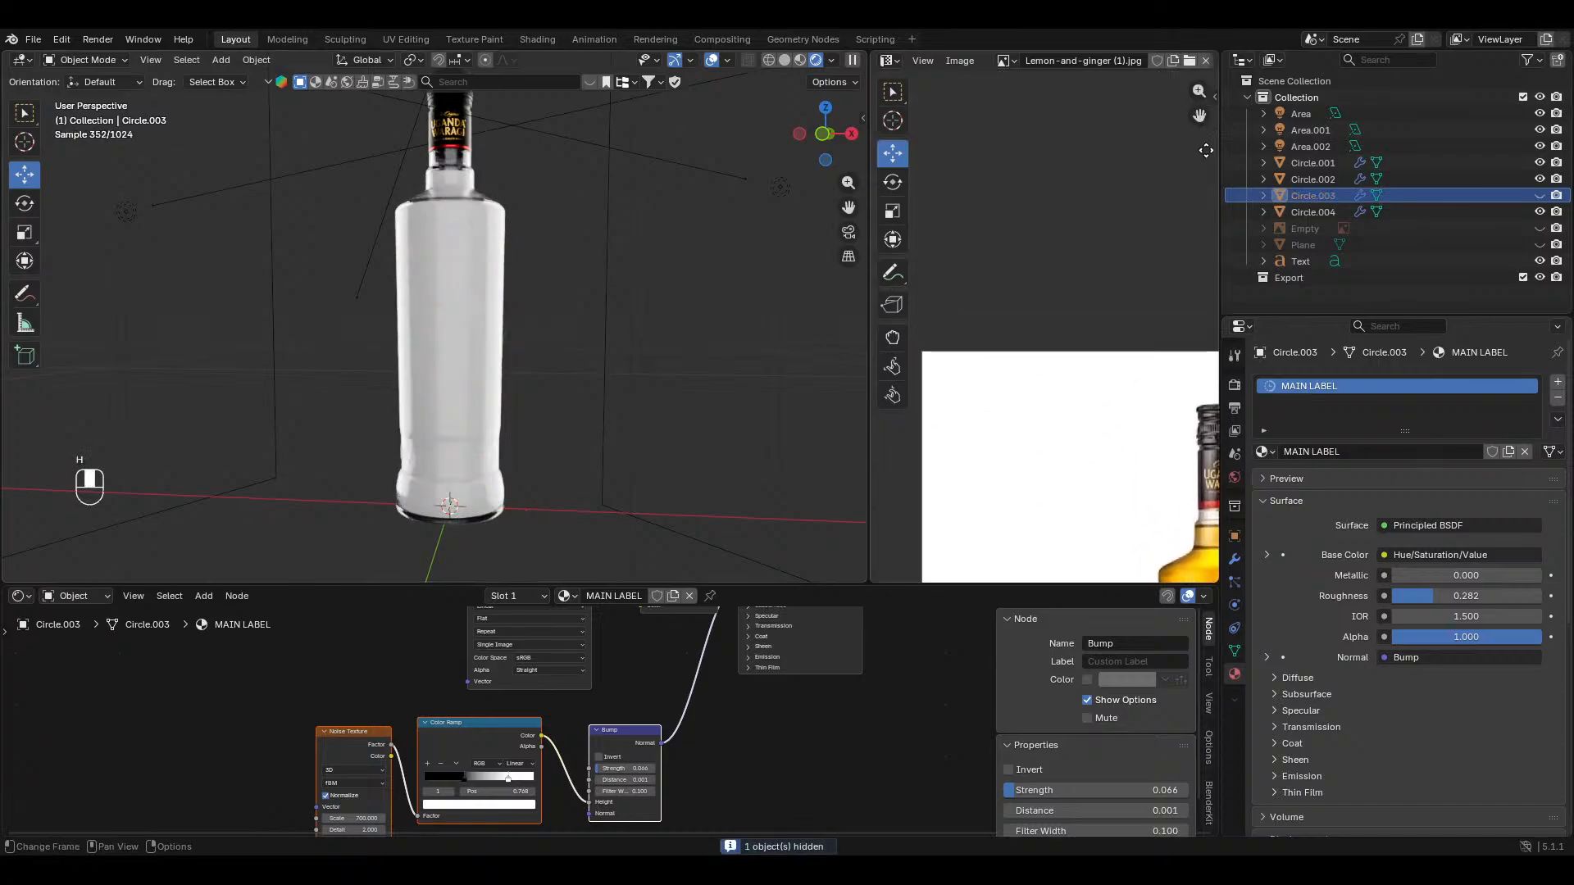
middle_click_drag(1205, 150, 939, 114)
scroll(513, 306, "up", 1)
middle_click_drag(543, 262, 571, 241, "shift")
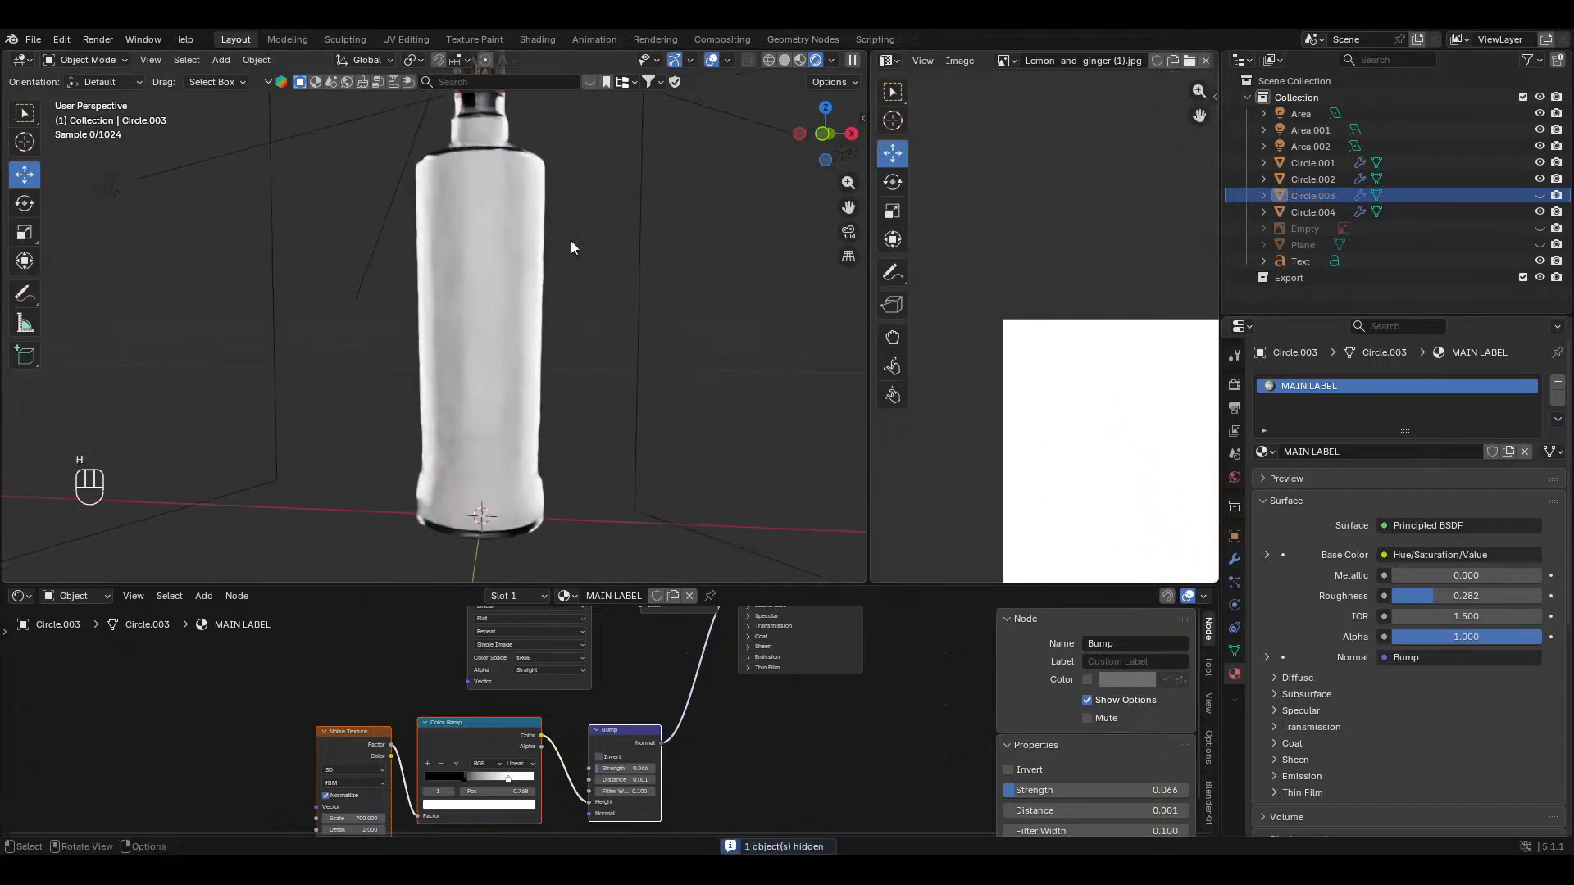
middle_click_drag(560, 185, 593, 265, "shift")
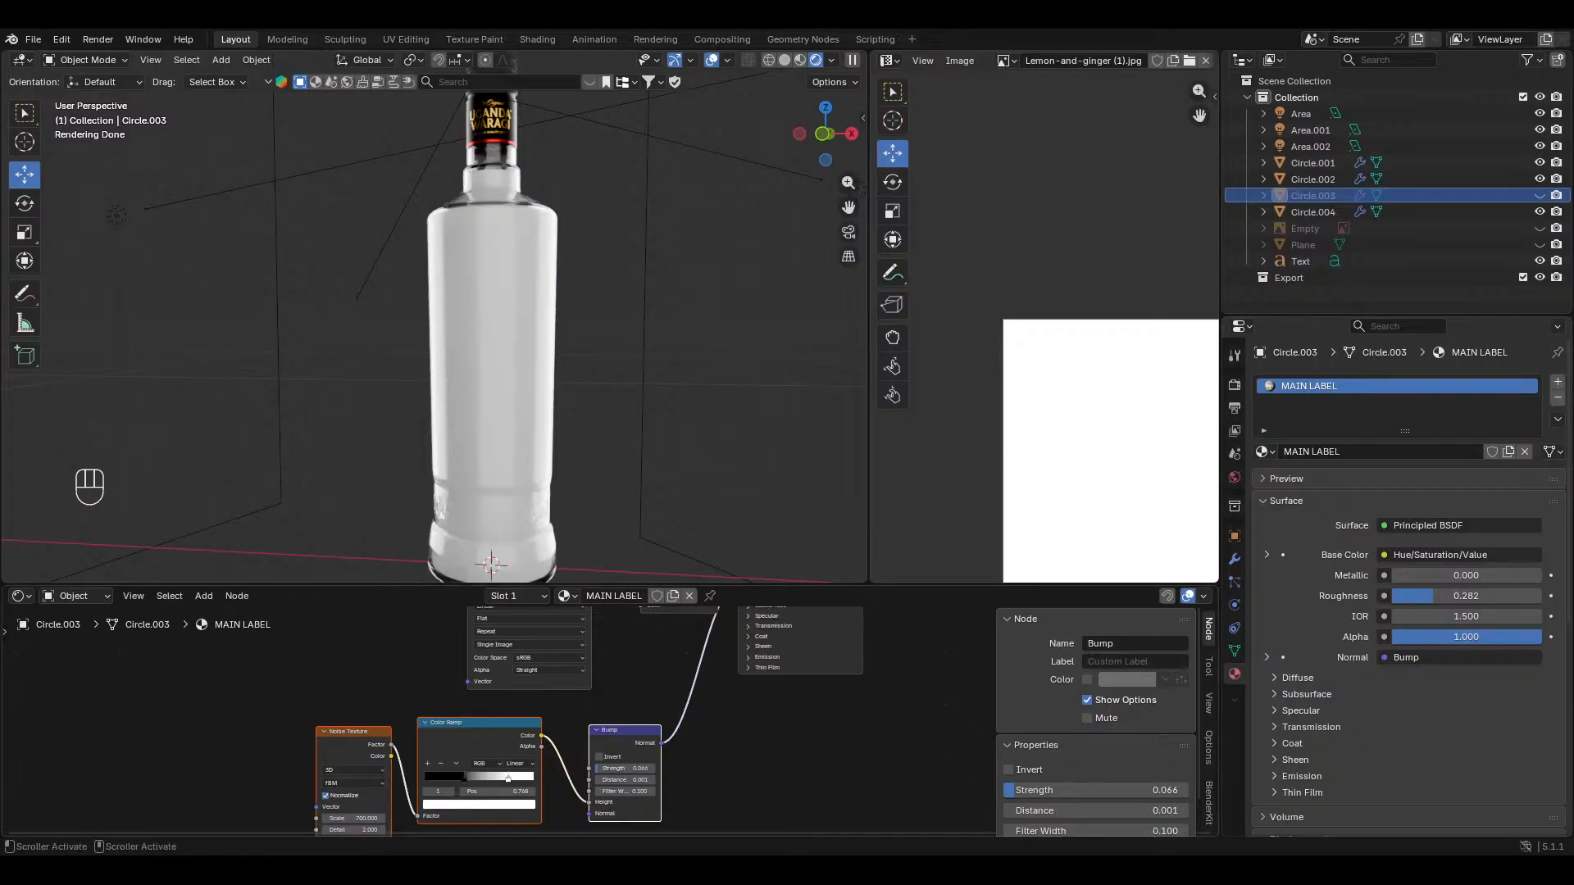
scroll(564, 421, "down", 2)
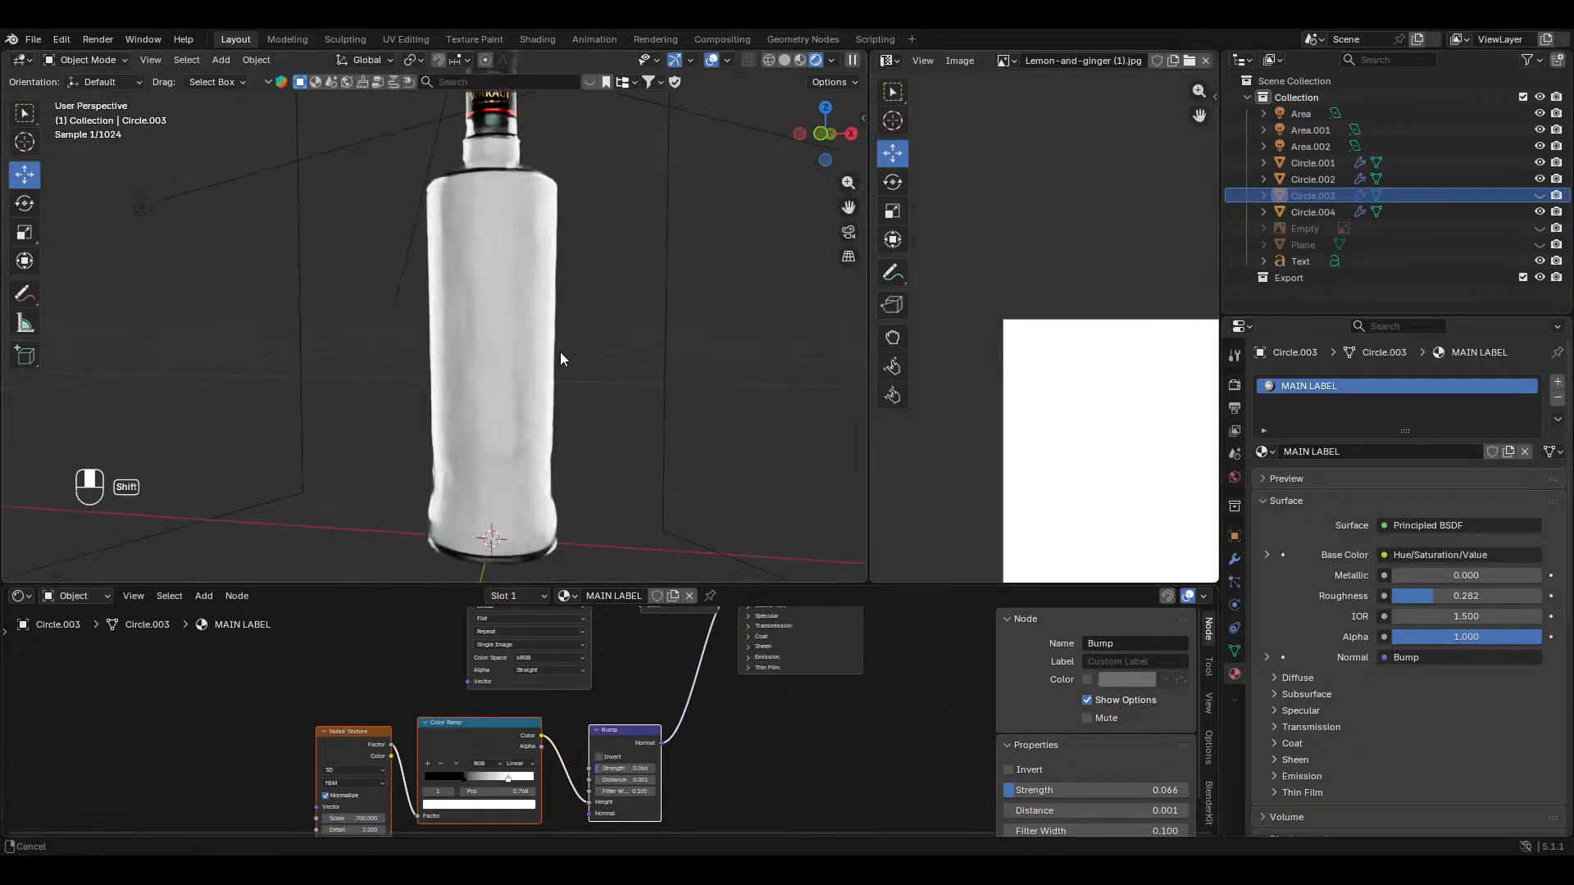
scroll(566, 421, "up", 2)
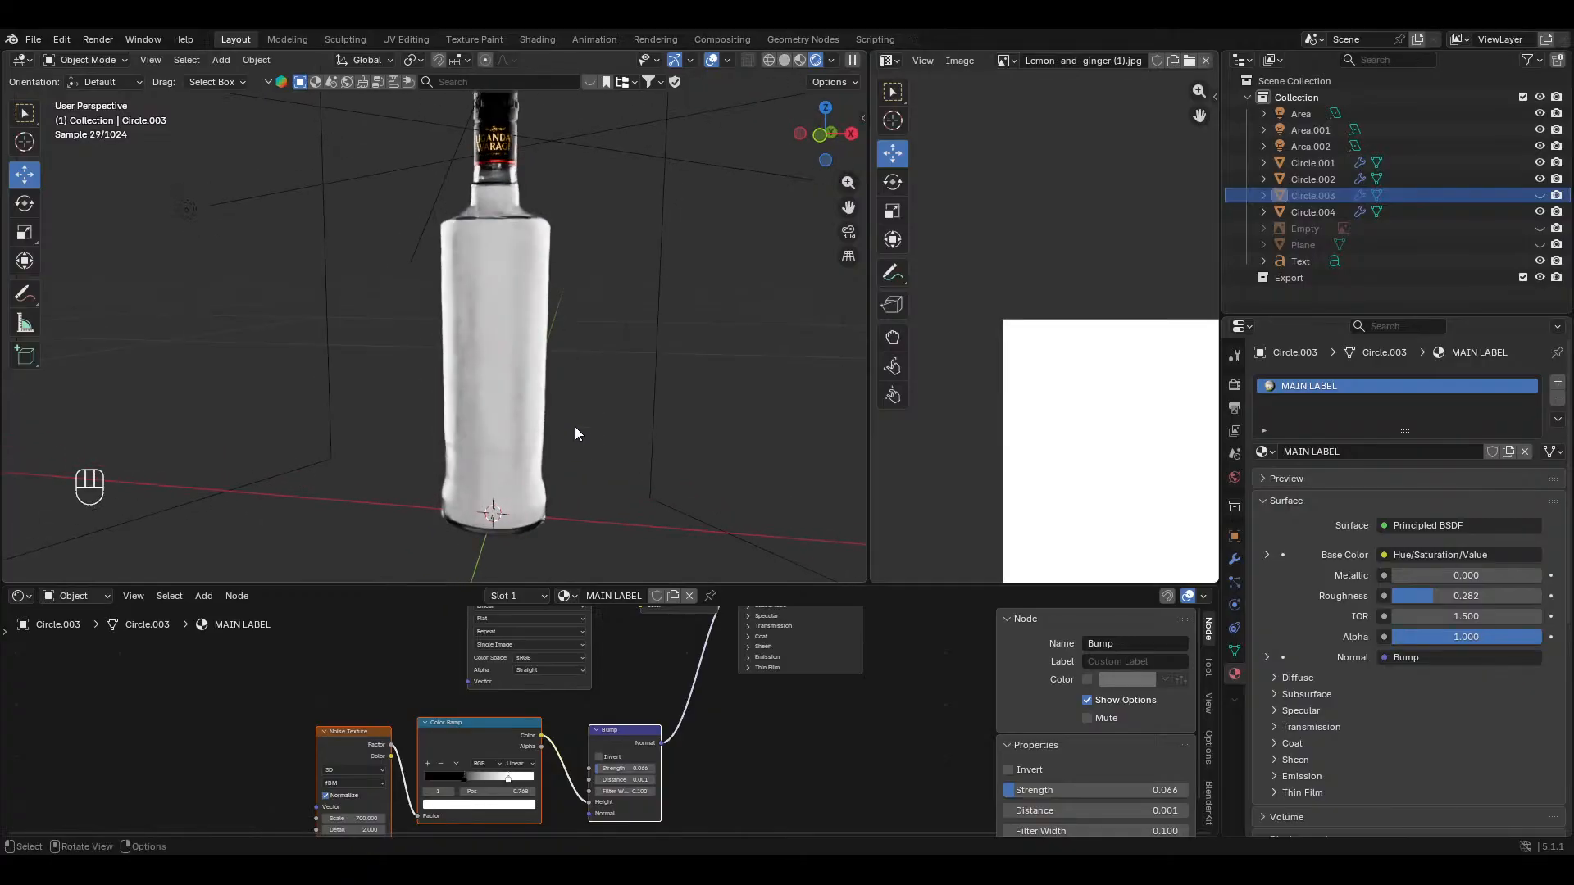
Step: Select the inner-wall copy, give it a new material and set the surface shader to Glass BSDF
left_click(473, 211)
left_click(477, 214)
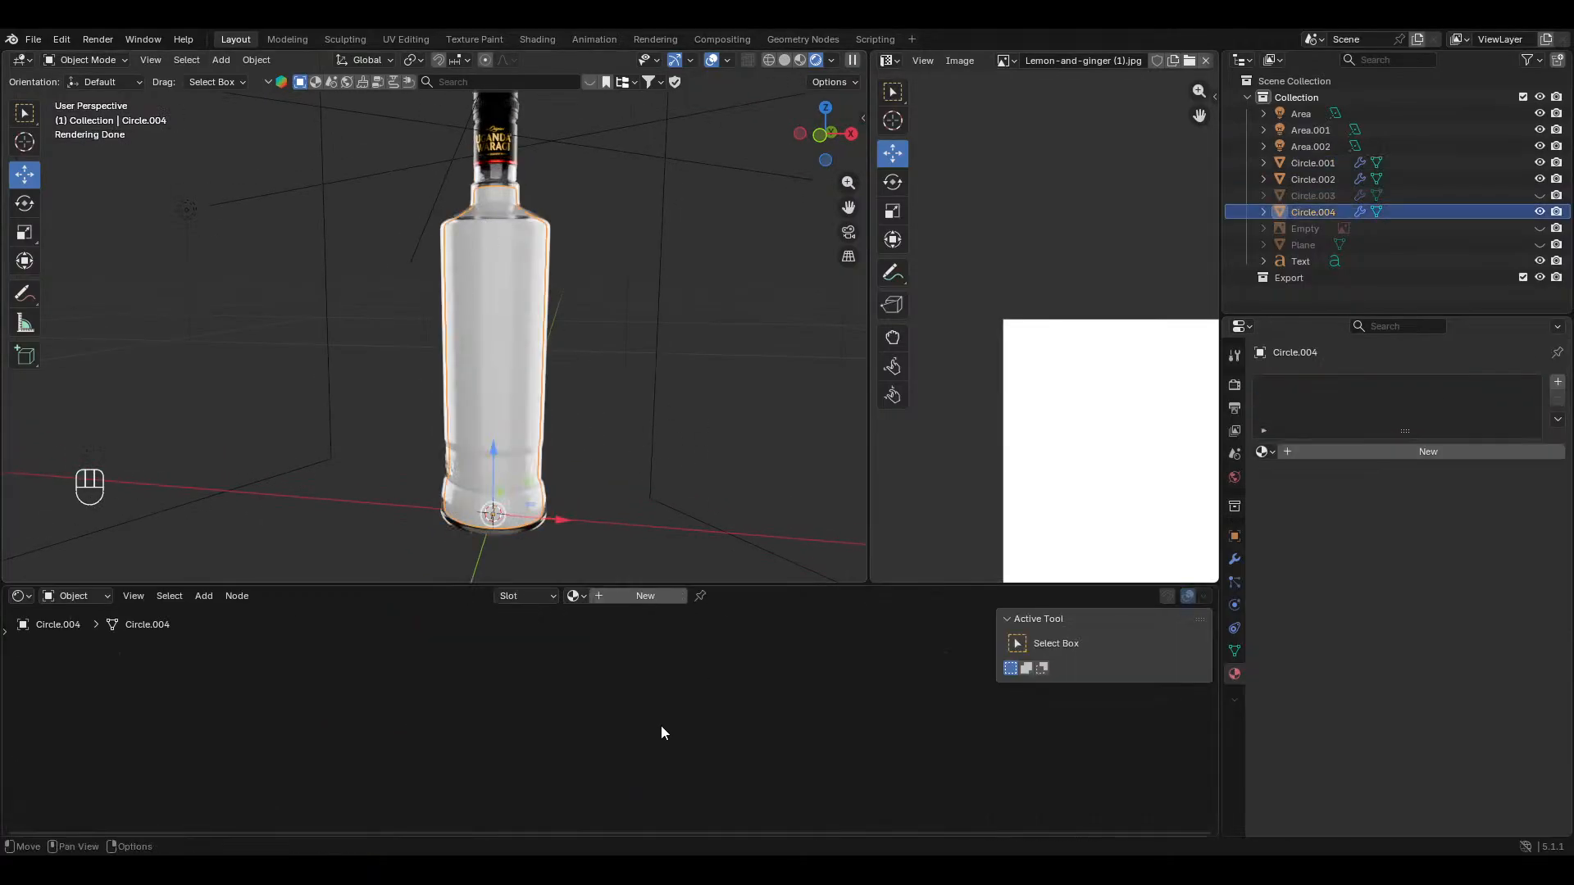
left_click(645, 597)
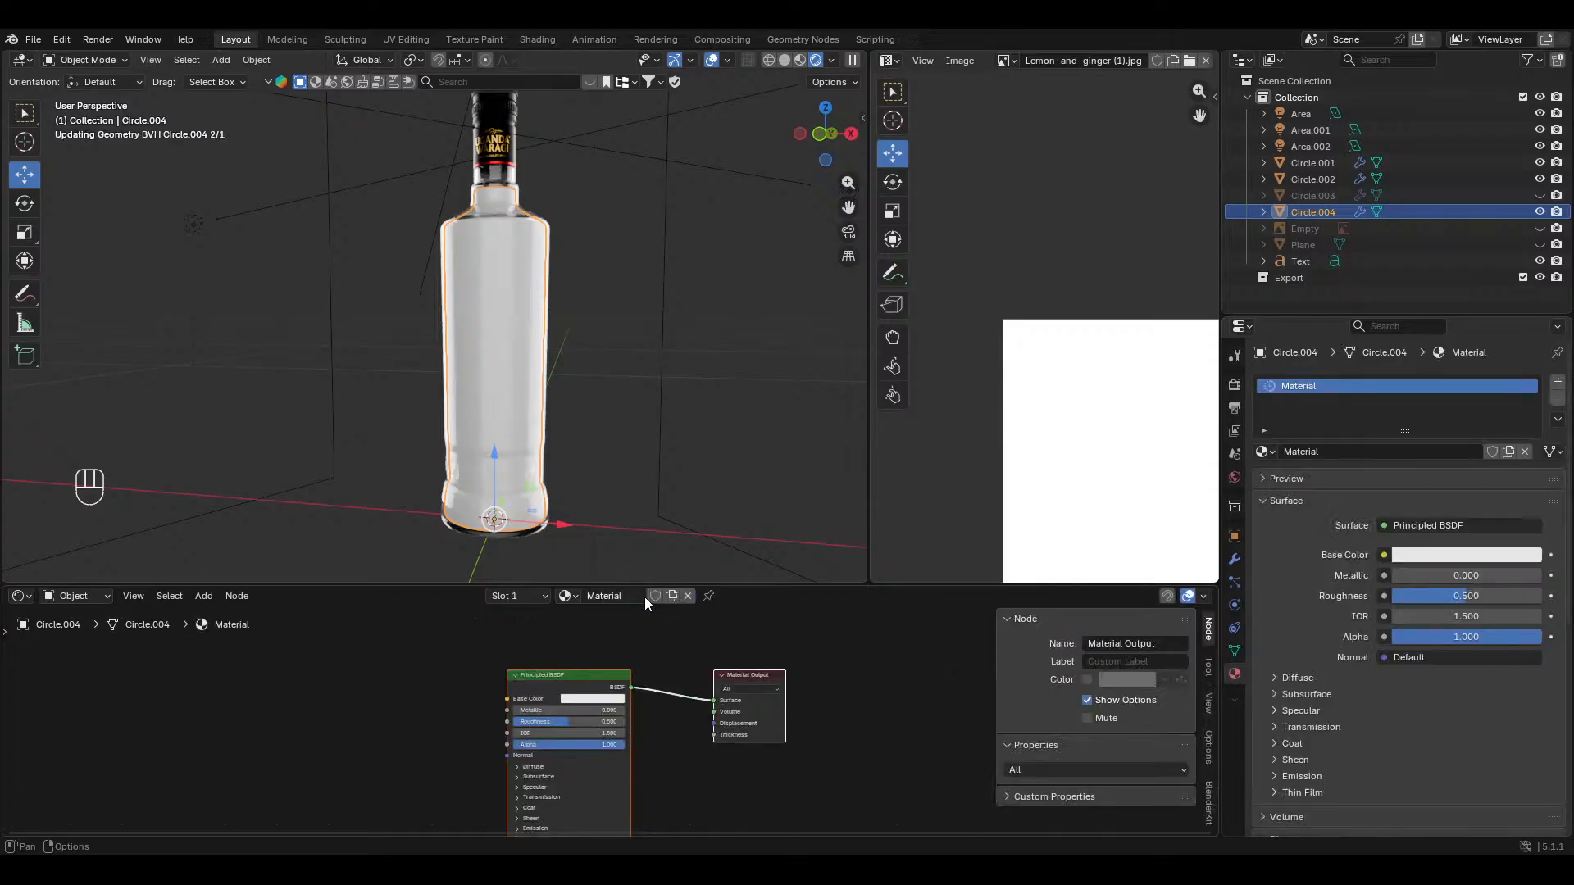
left_click(1412, 525)
key("l")
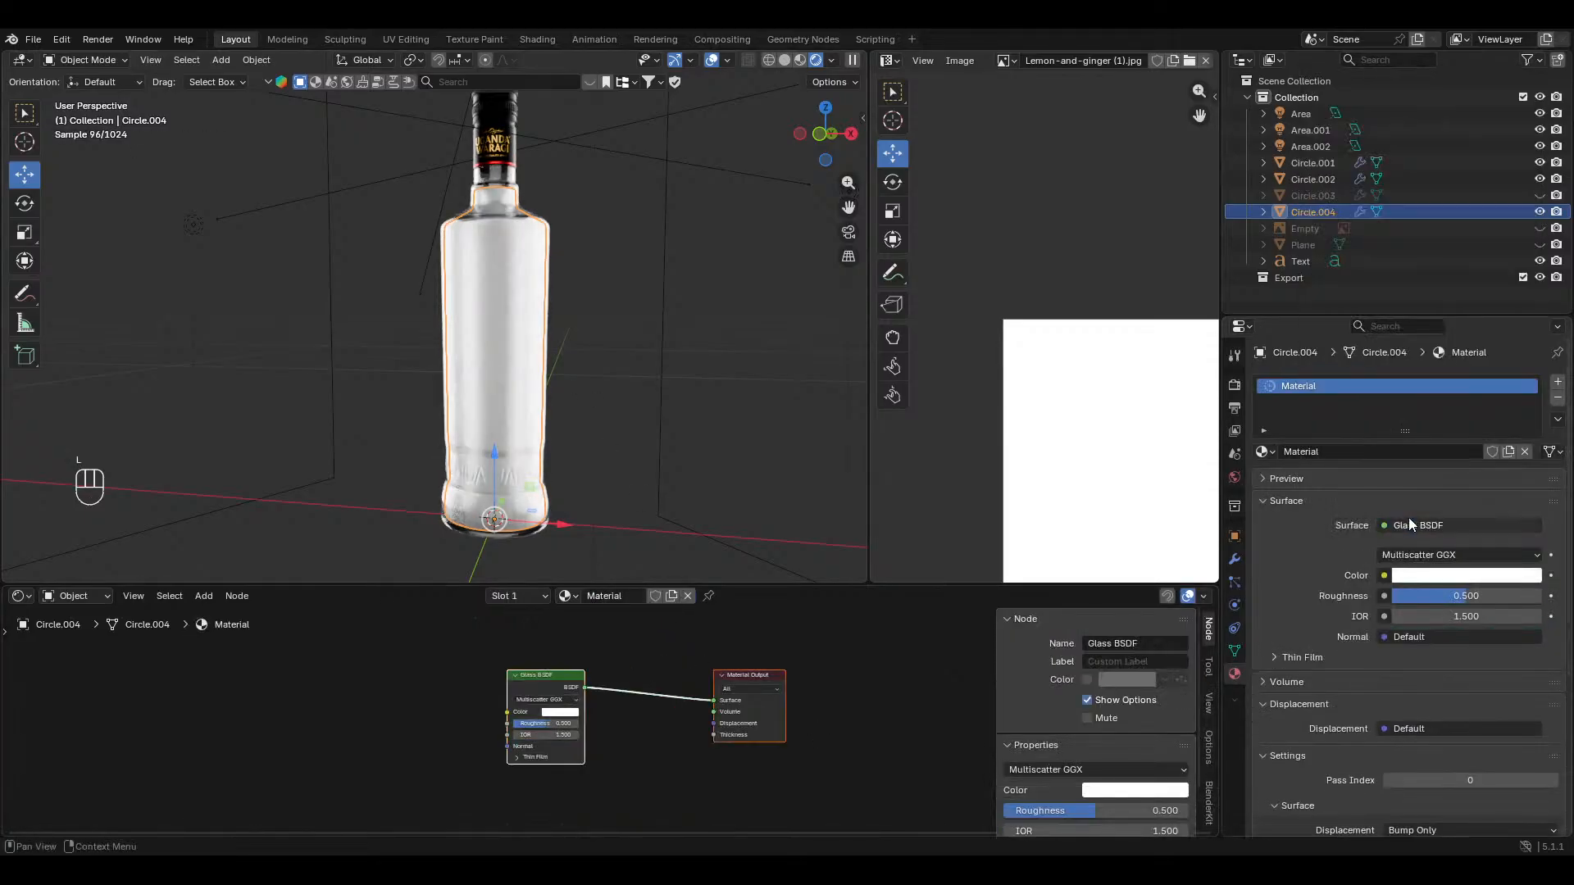
Step: Set the roughness of the inner-wall copy's Glass BSDF to 0
scroll(661, 745, "up", 3)
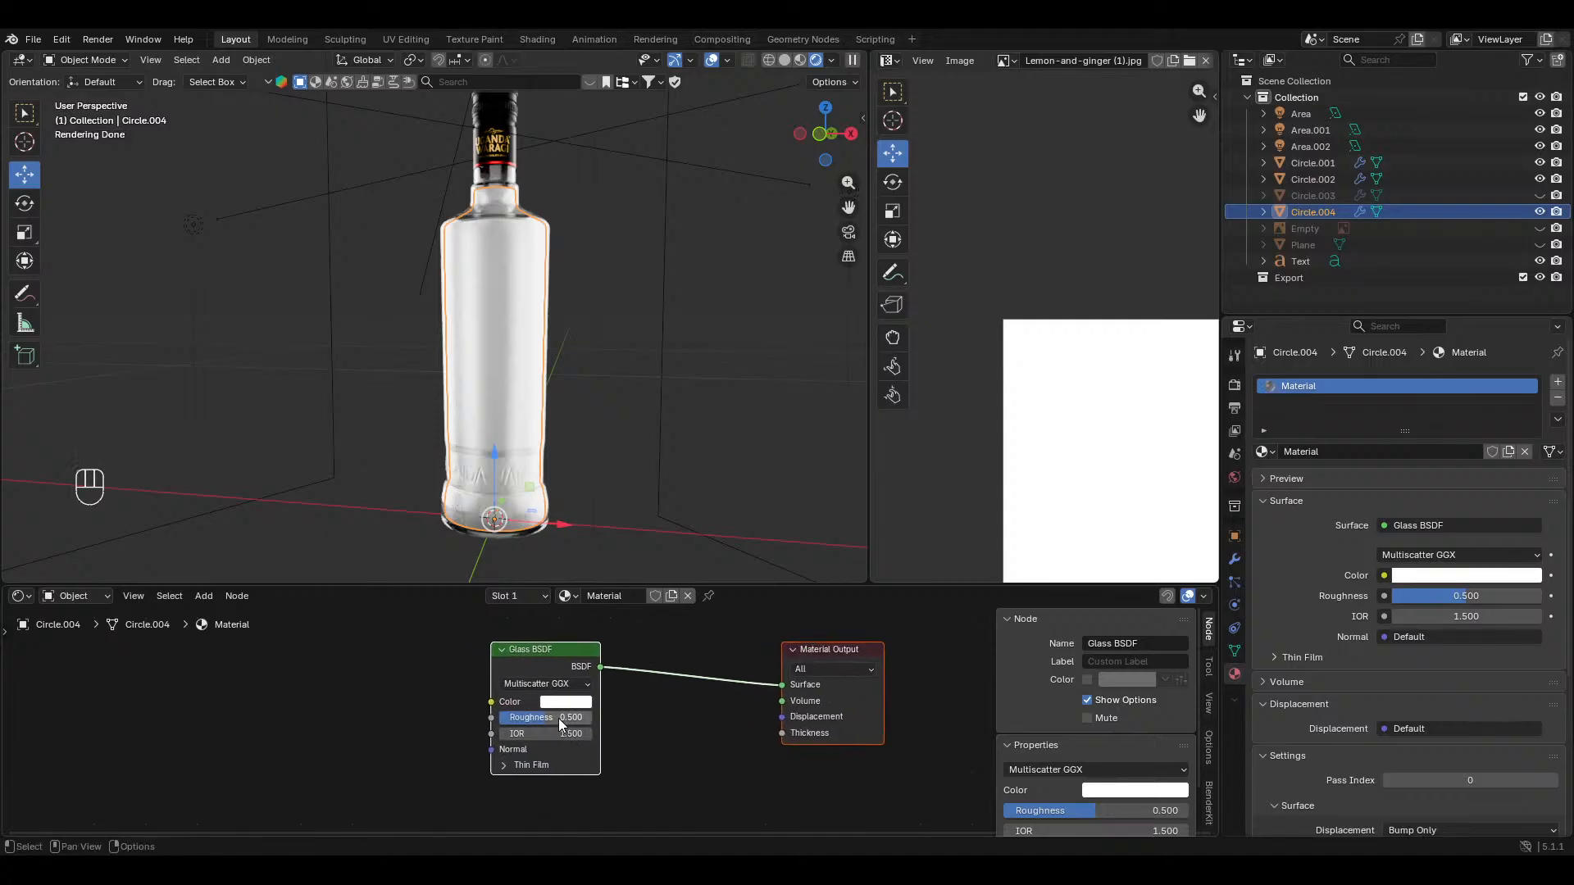
left_click_drag(558, 718, 513, 718)
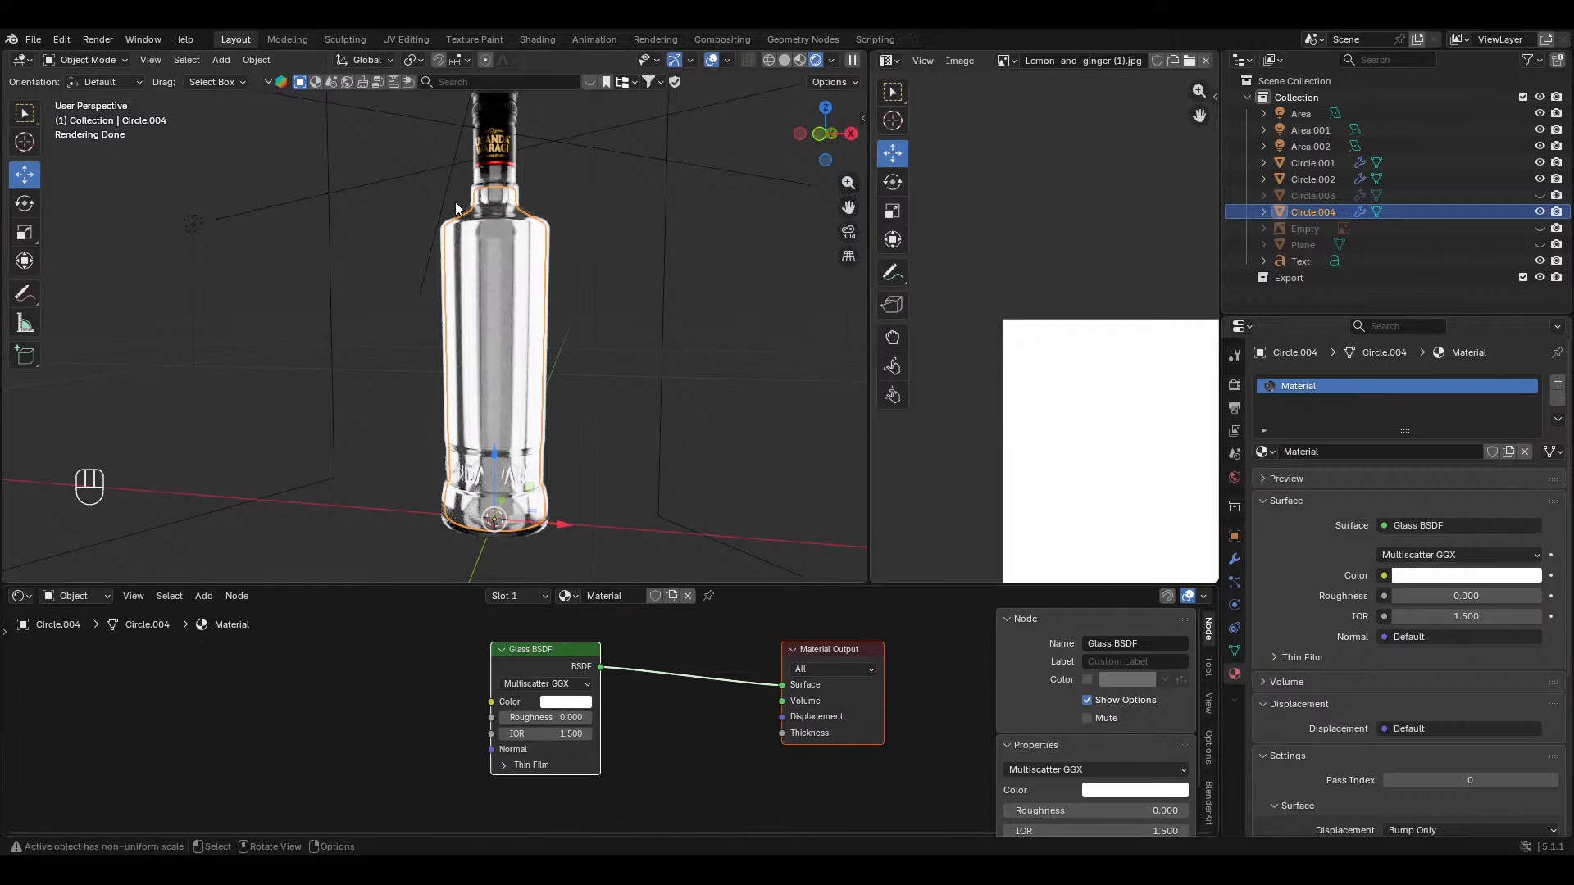
left_click(514, 82)
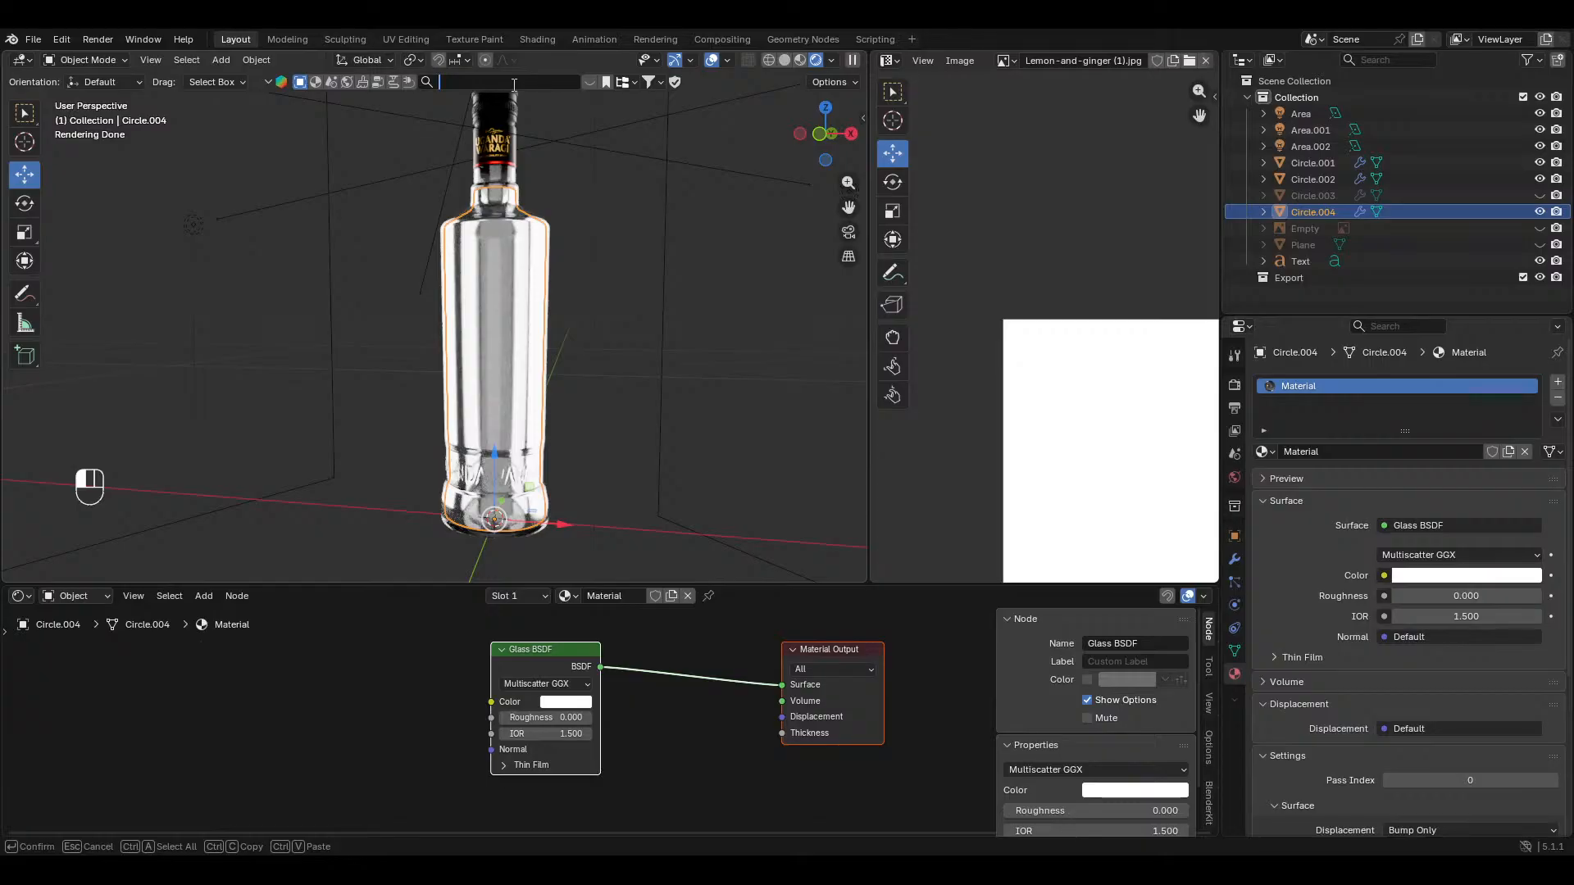
Step: Search the BlenderKit models for "whiskey" and switch the search to materials
type("whiskey")
key("Return")
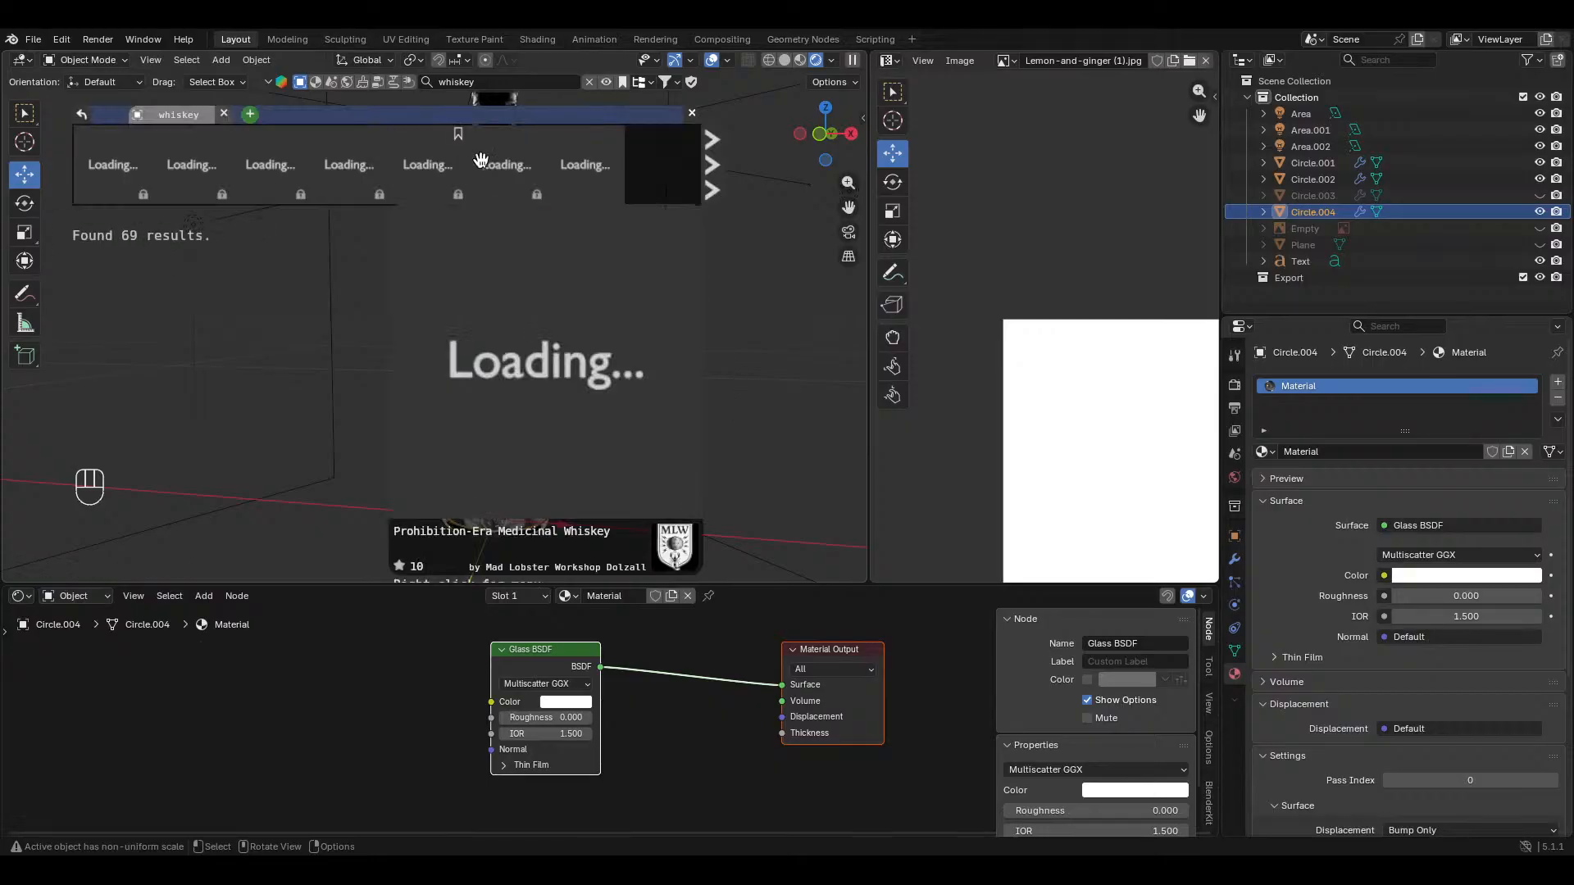
key("n")
left_click(824, 343)
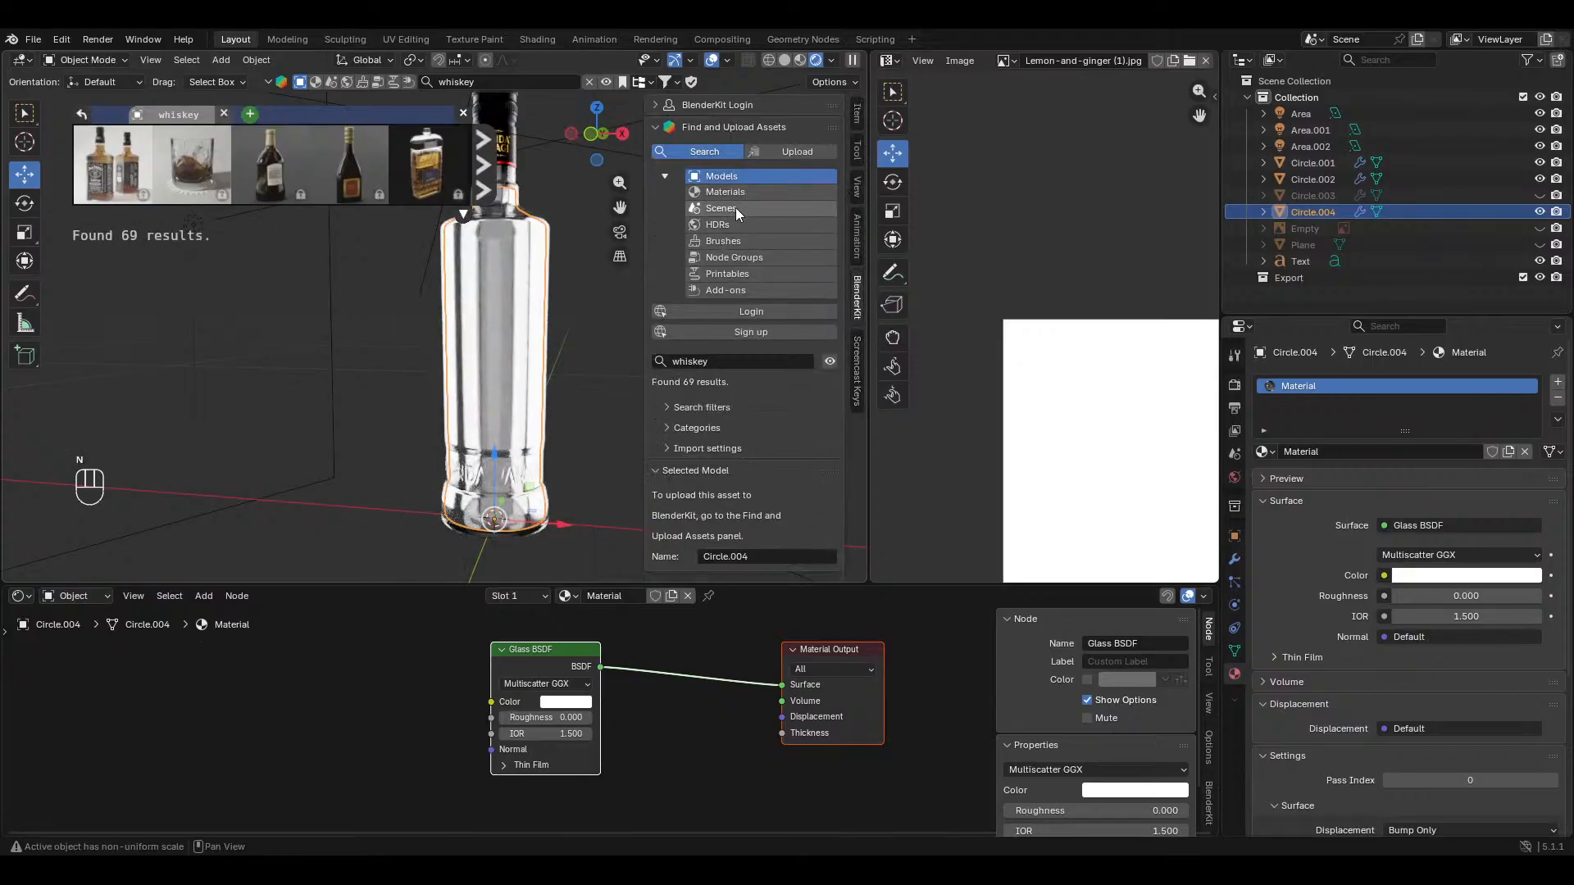
key("n")
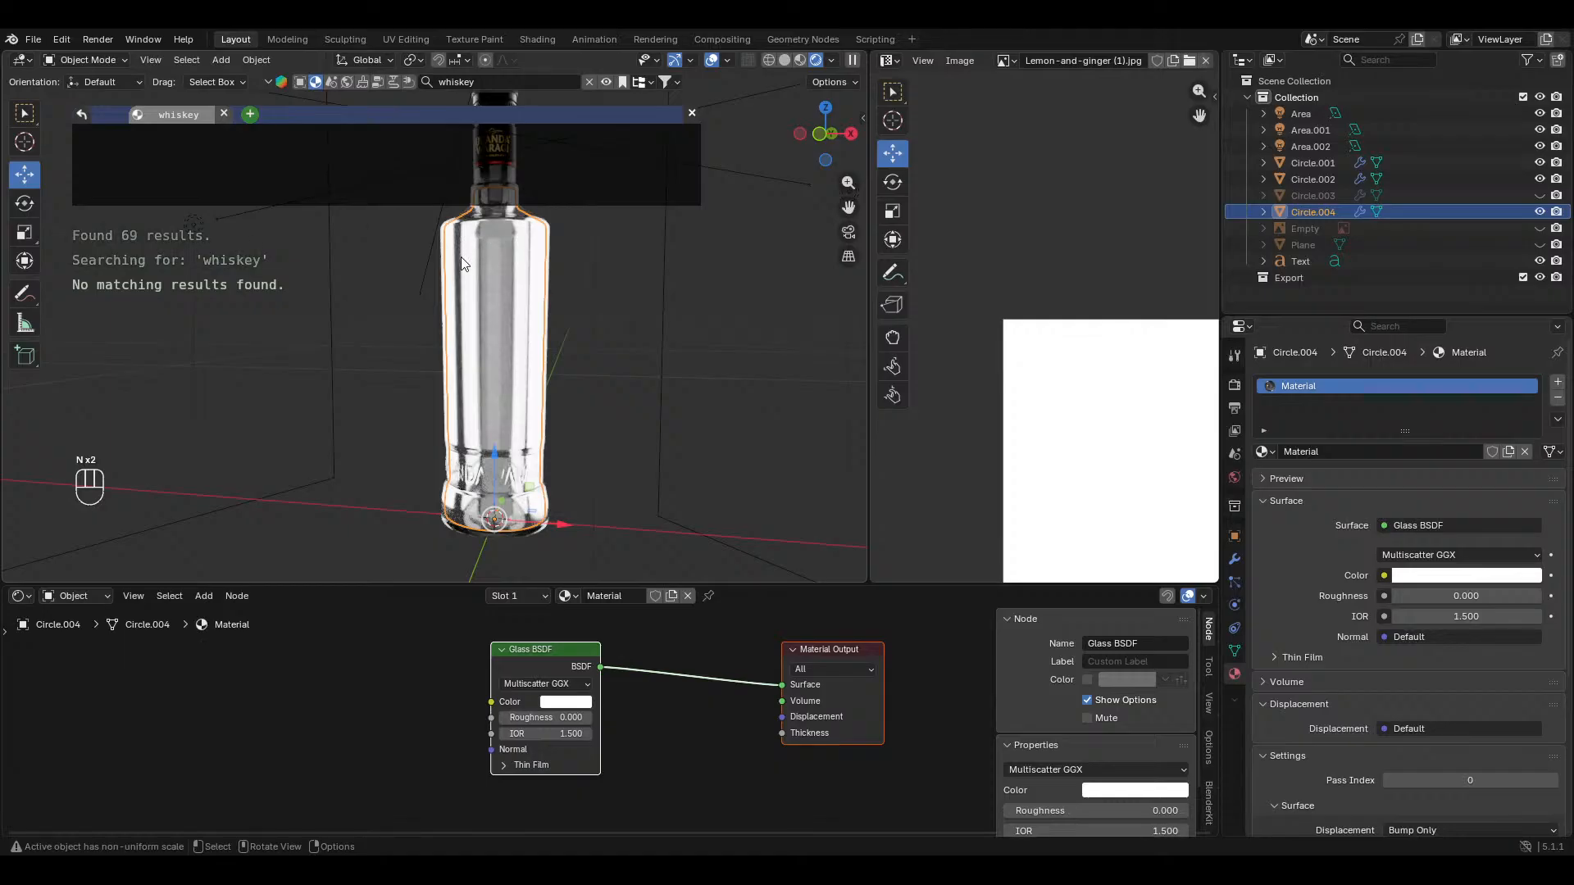
Step: Load the ChatGPT reference image of the yellow liquor bottle into the image editor and frame the bottle
middle_click_drag(1160, 345, 1008, 260)
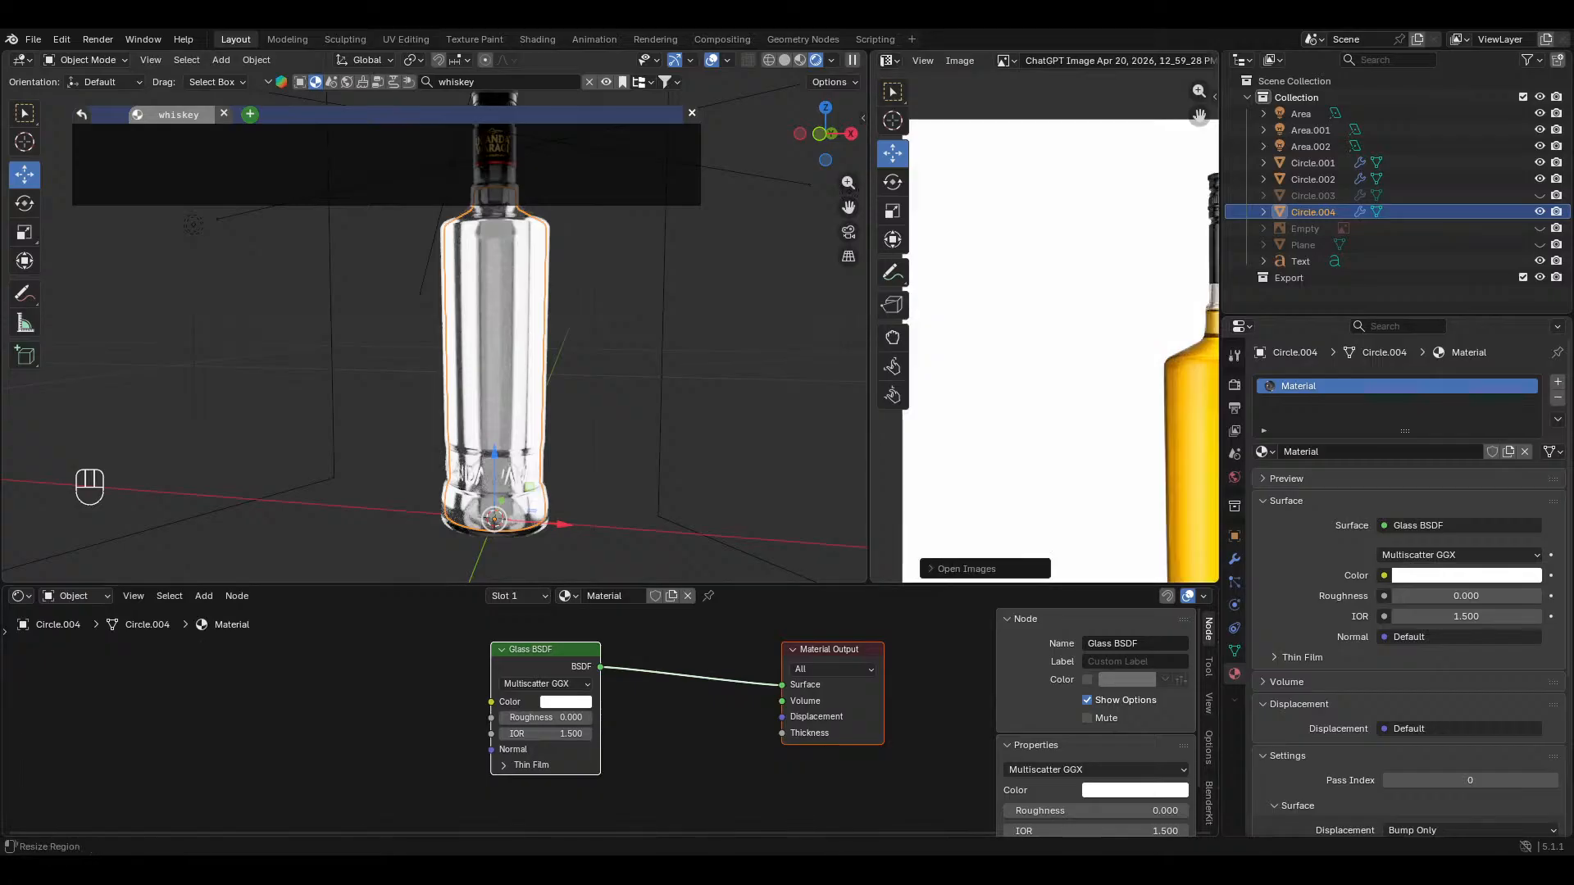
left_click_drag(1199, 116, 1158, 57)
middle_click_drag(332, 352, 336, 365)
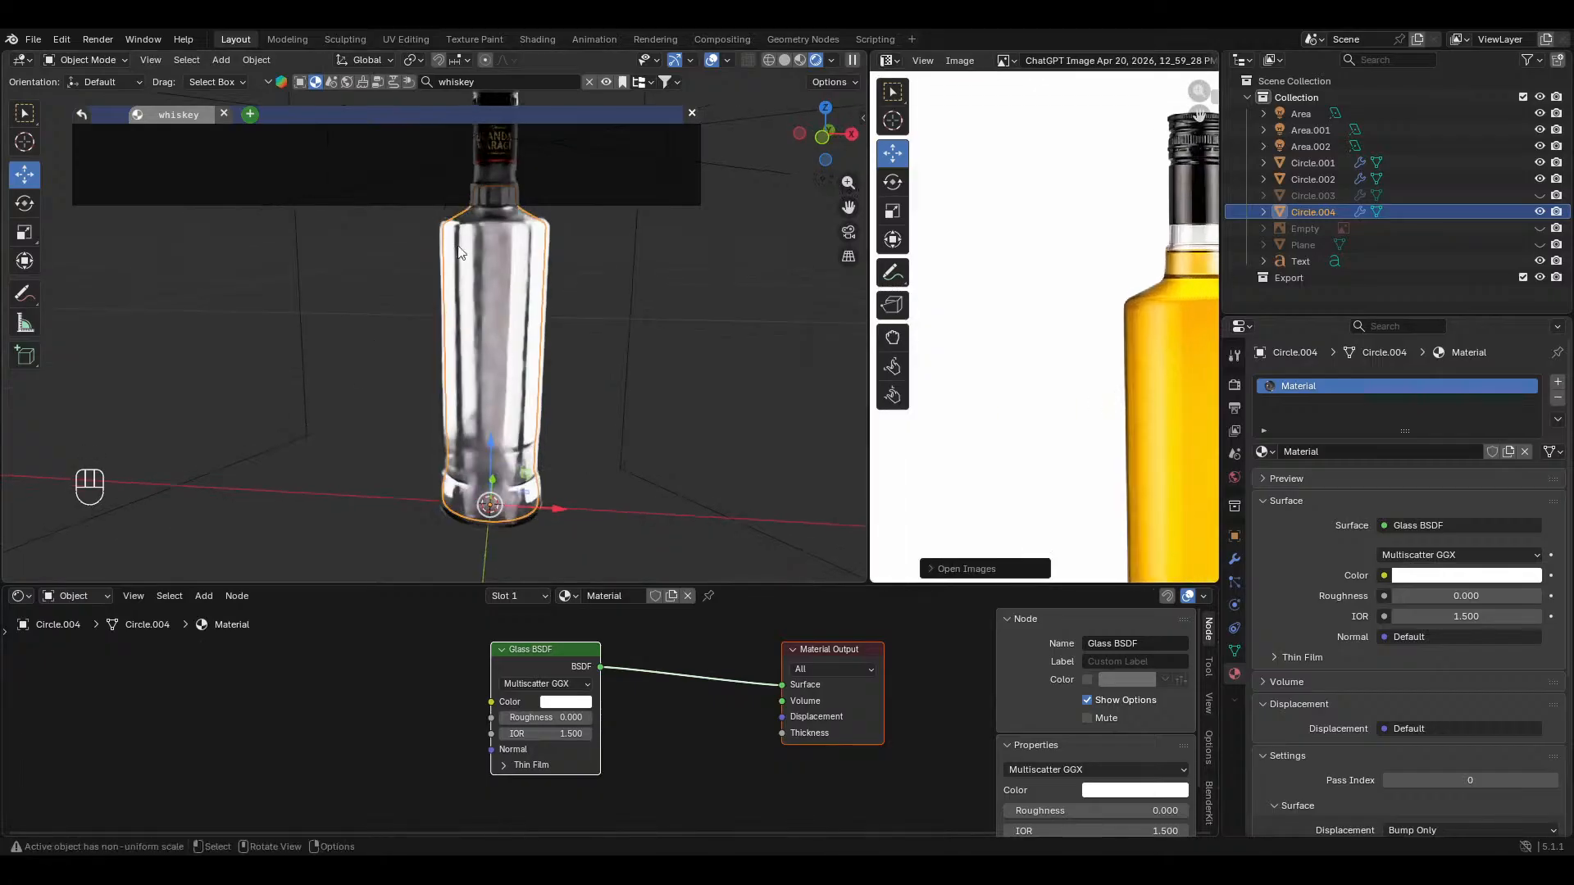
Step: Change the BlenderKit material search term to "whisky" and run the search
left_click(603, 83)
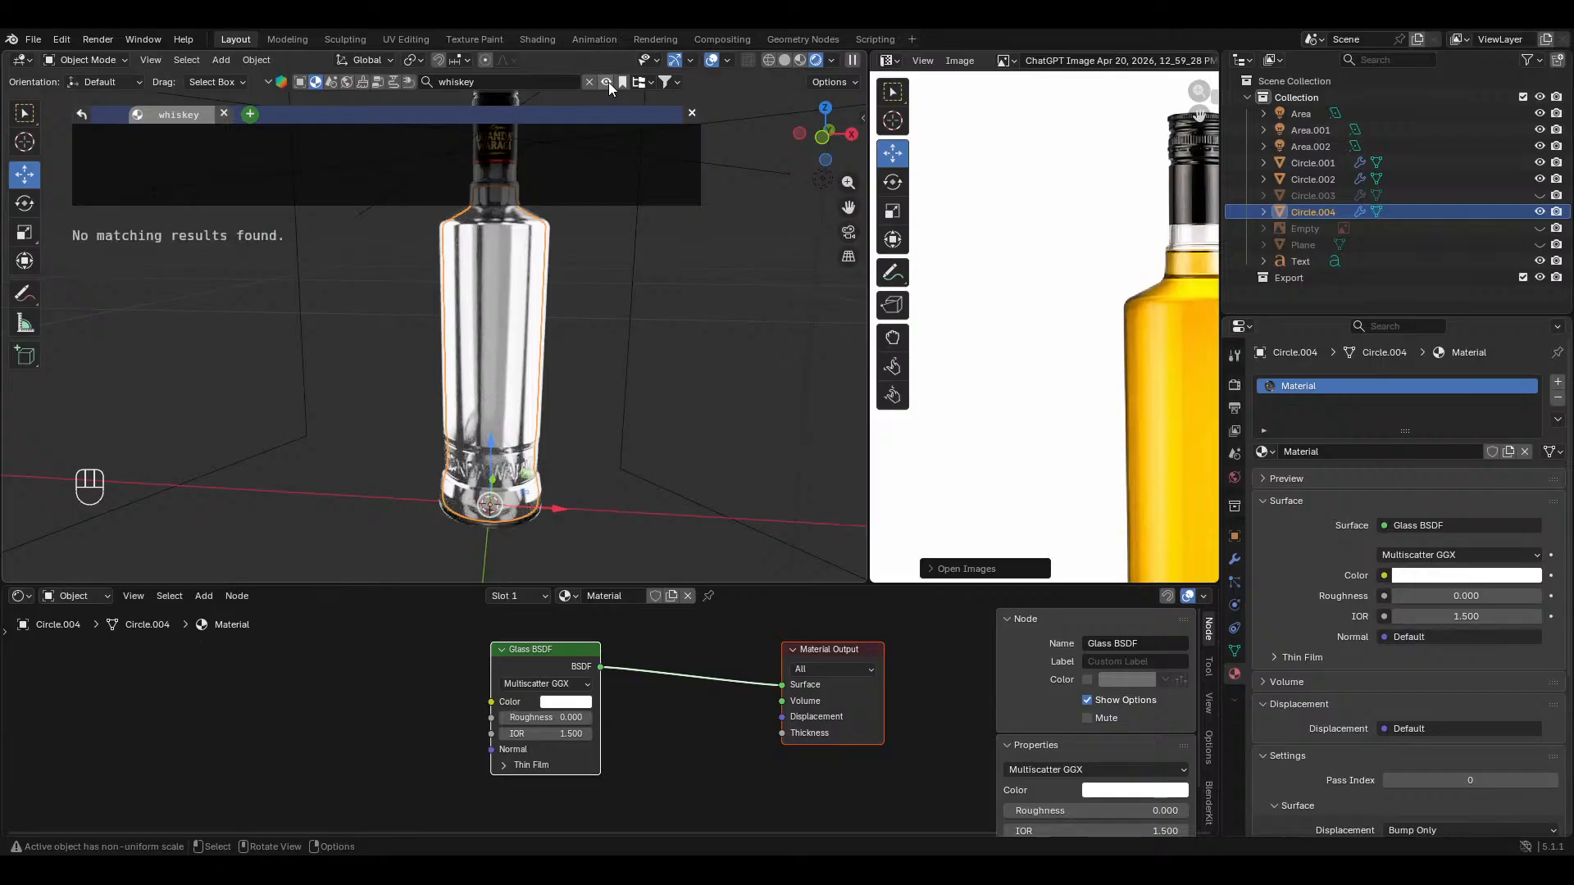
left_click(503, 82)
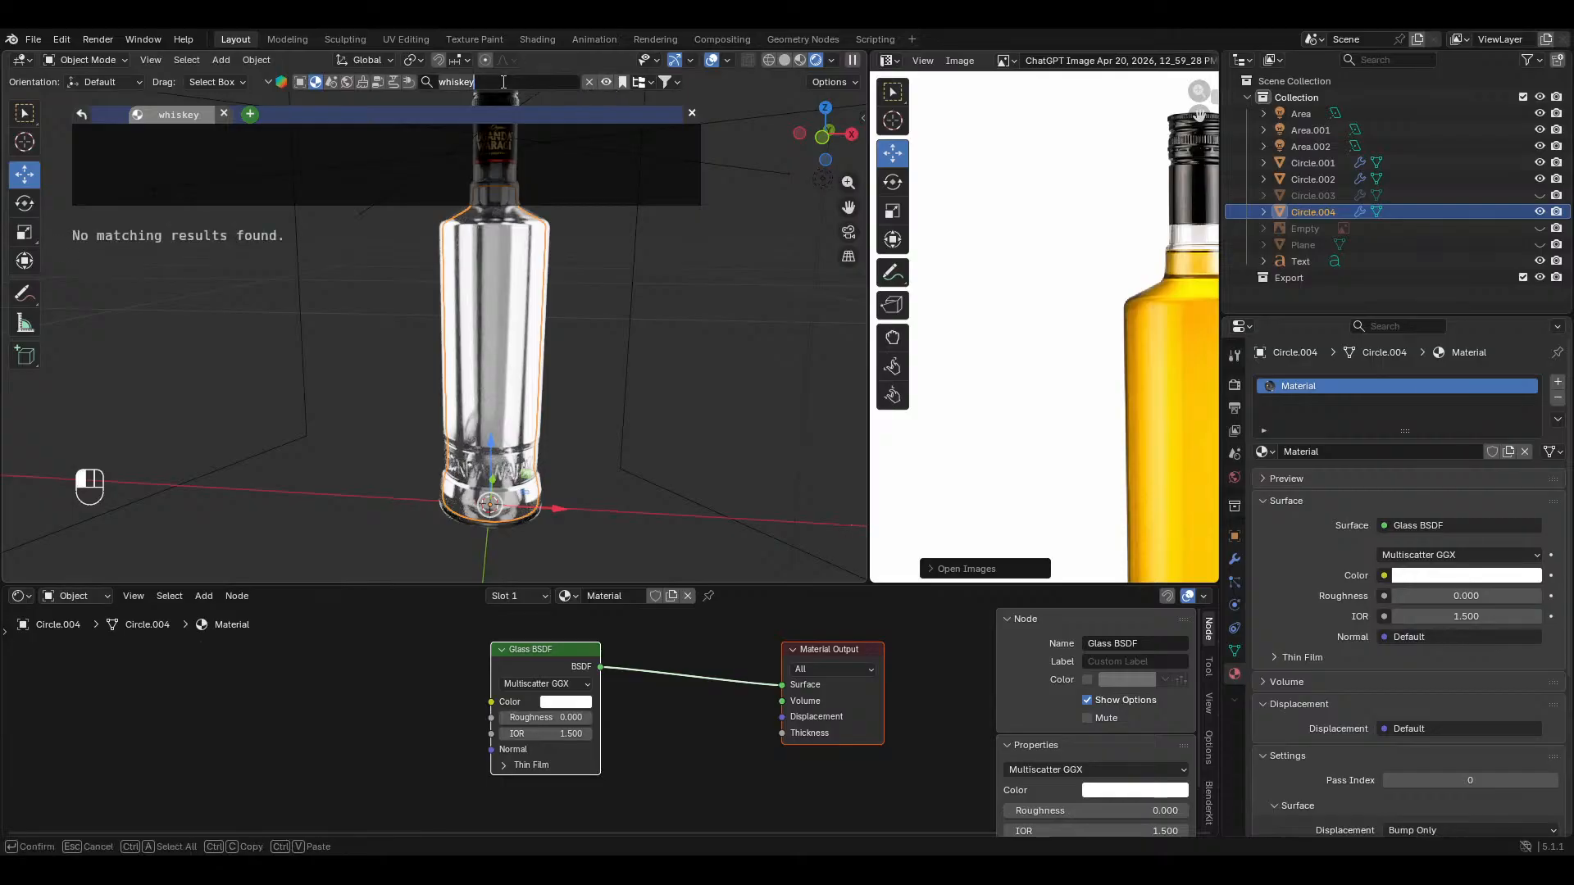
key("BackSpace")
key("BackSpace")
type("y")
key("Return")
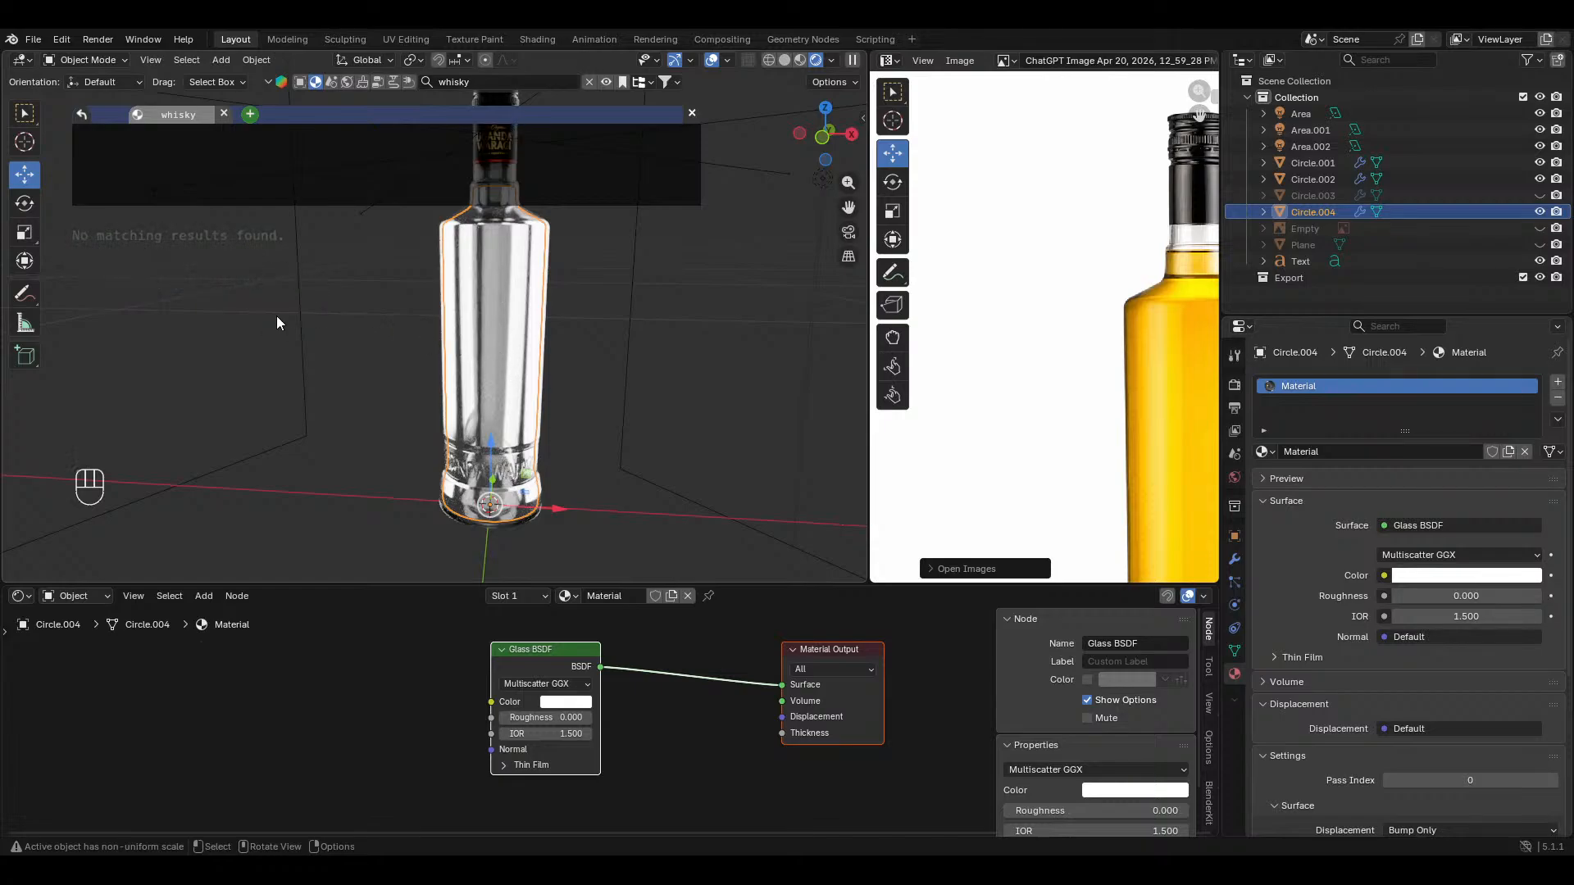
left_click(607, 80)
left_click(607, 79)
left_click(607, 79)
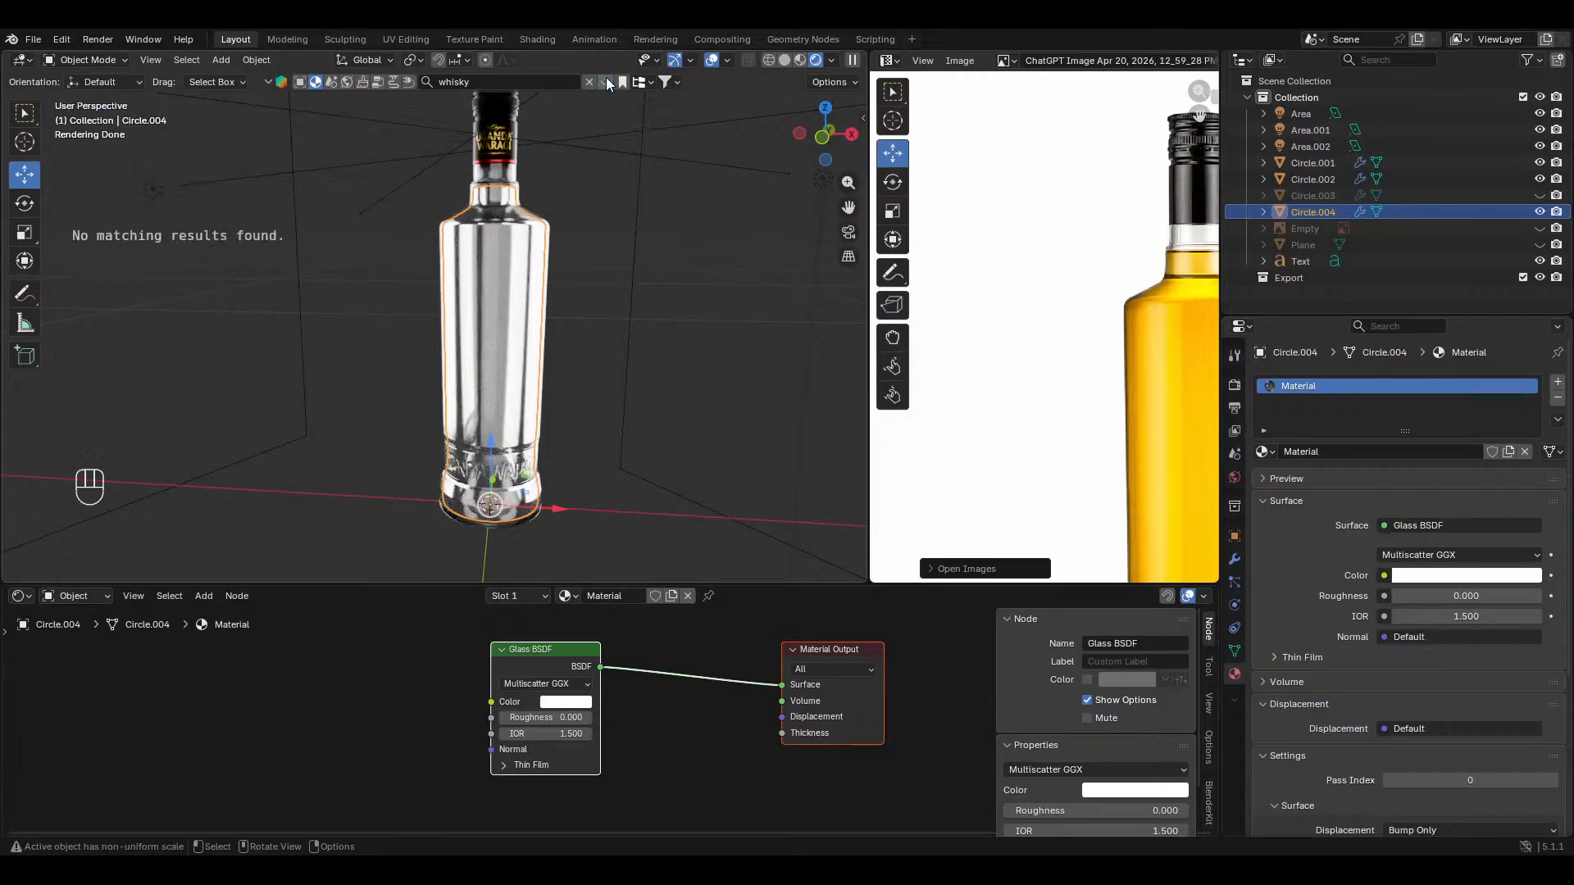
left_click(606, 80)
left_click(606, 79)
left_click(607, 79)
left_click(606, 79)
left_click(606, 81)
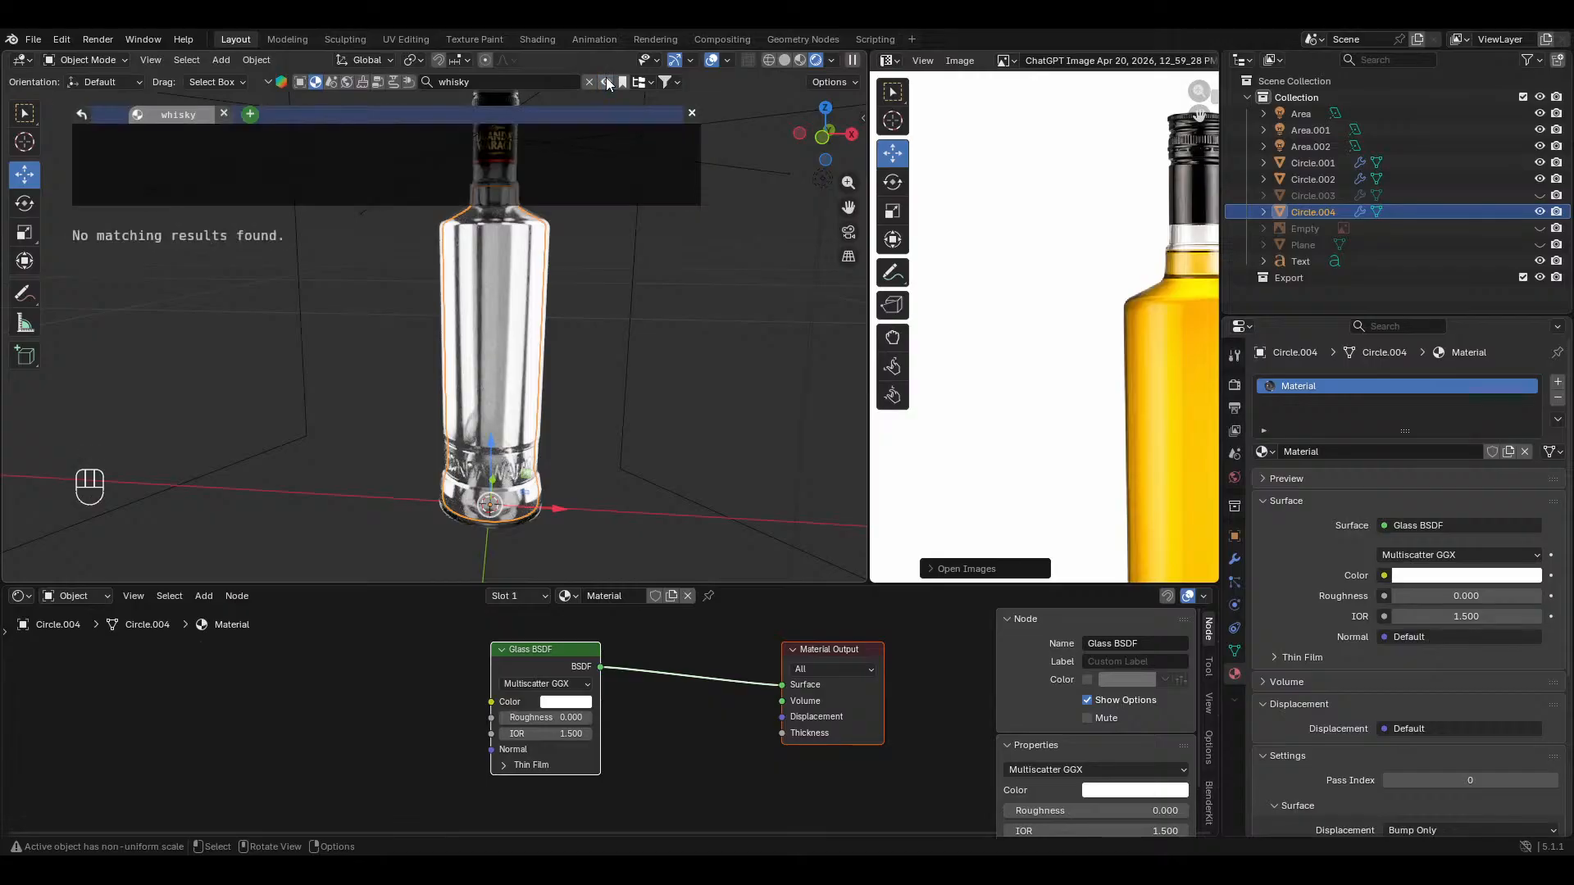
Step: Search the BlenderKit materials for "wine" and apply the Red wine material to the inner-wall copy of the bottle
left_click(488, 82)
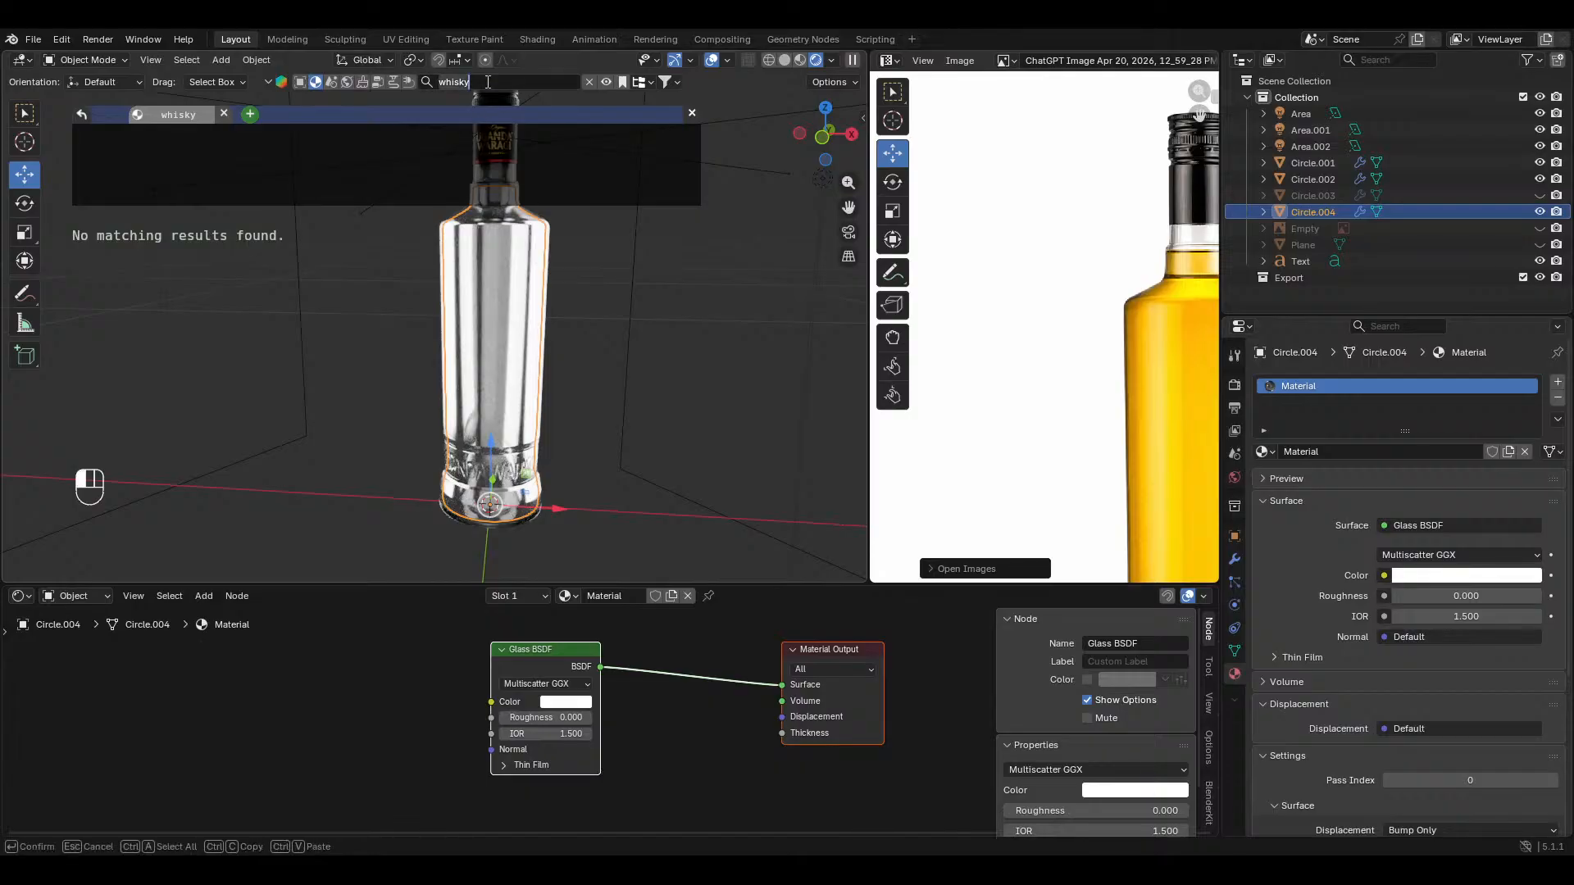
type("wine")
key("Return")
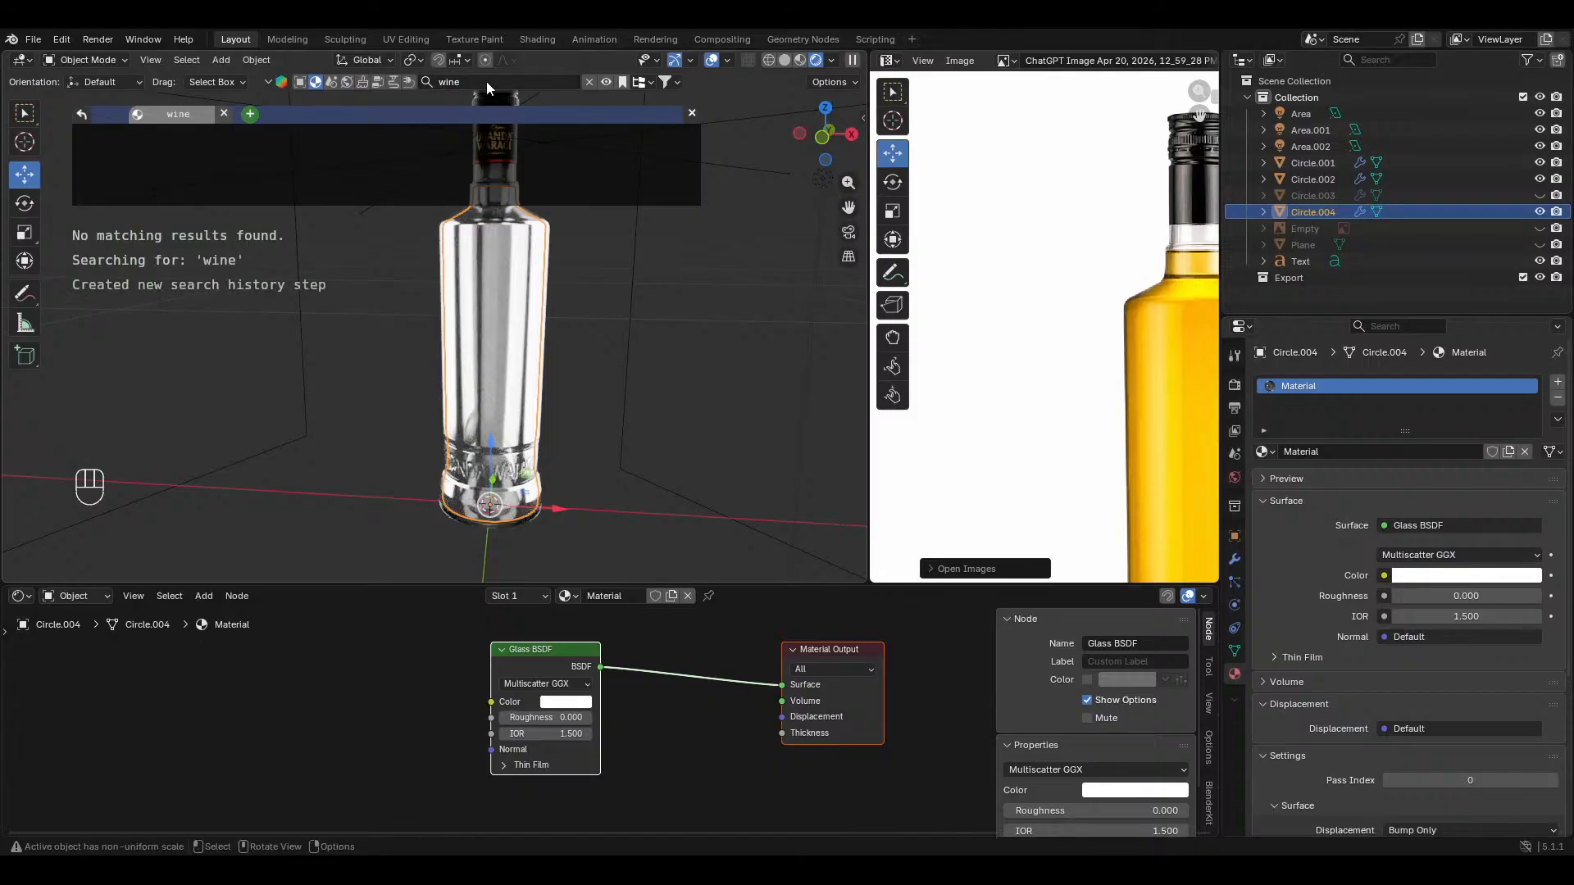
mouse_move(202, 172)
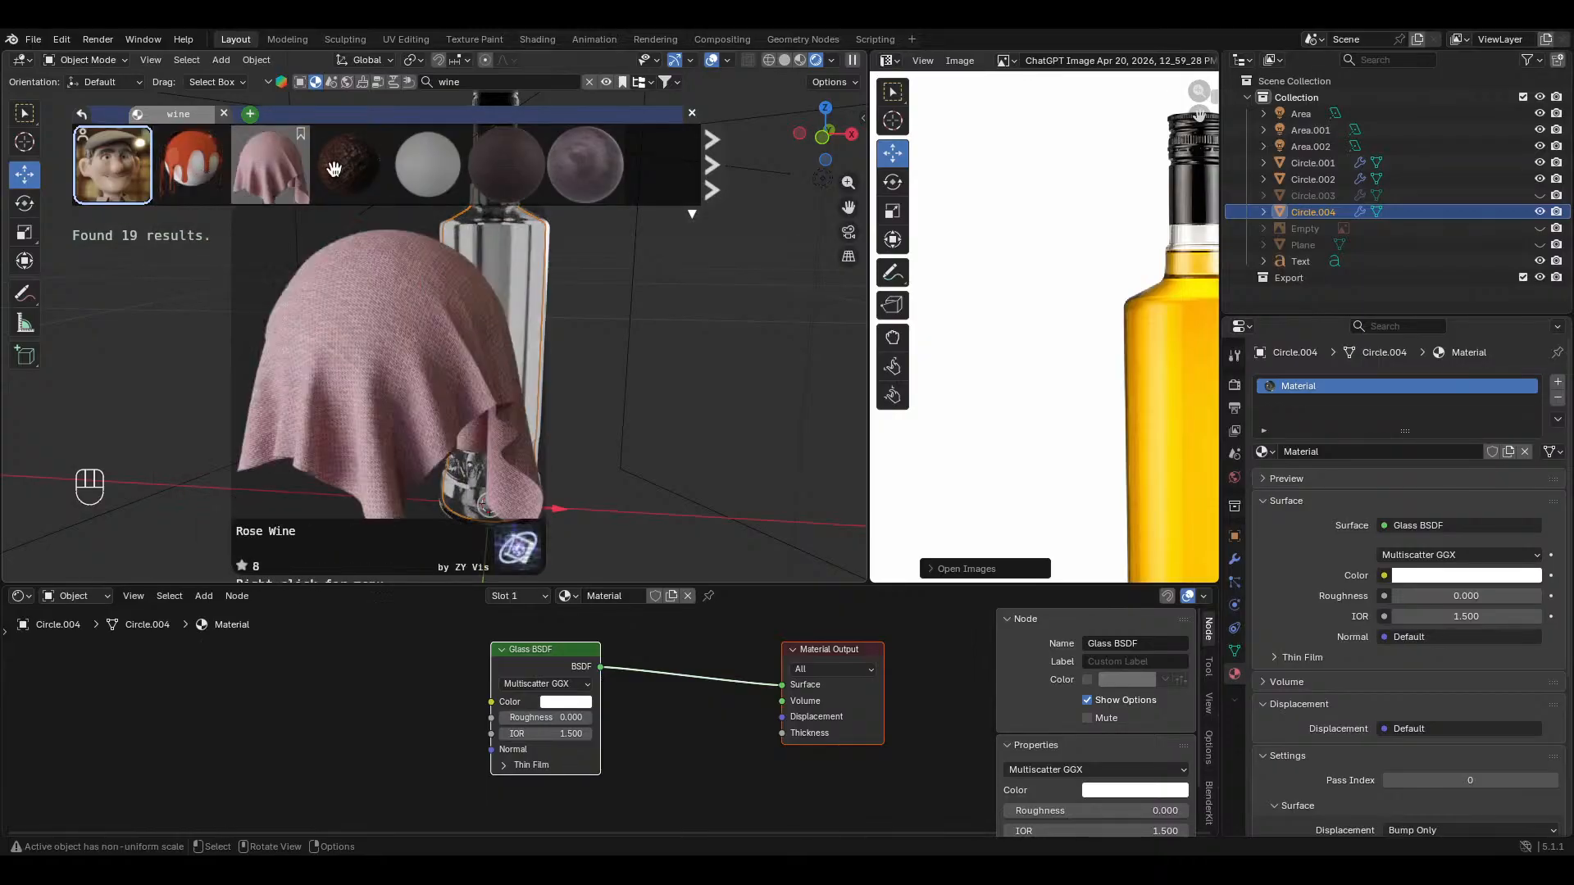
left_click(707, 166)
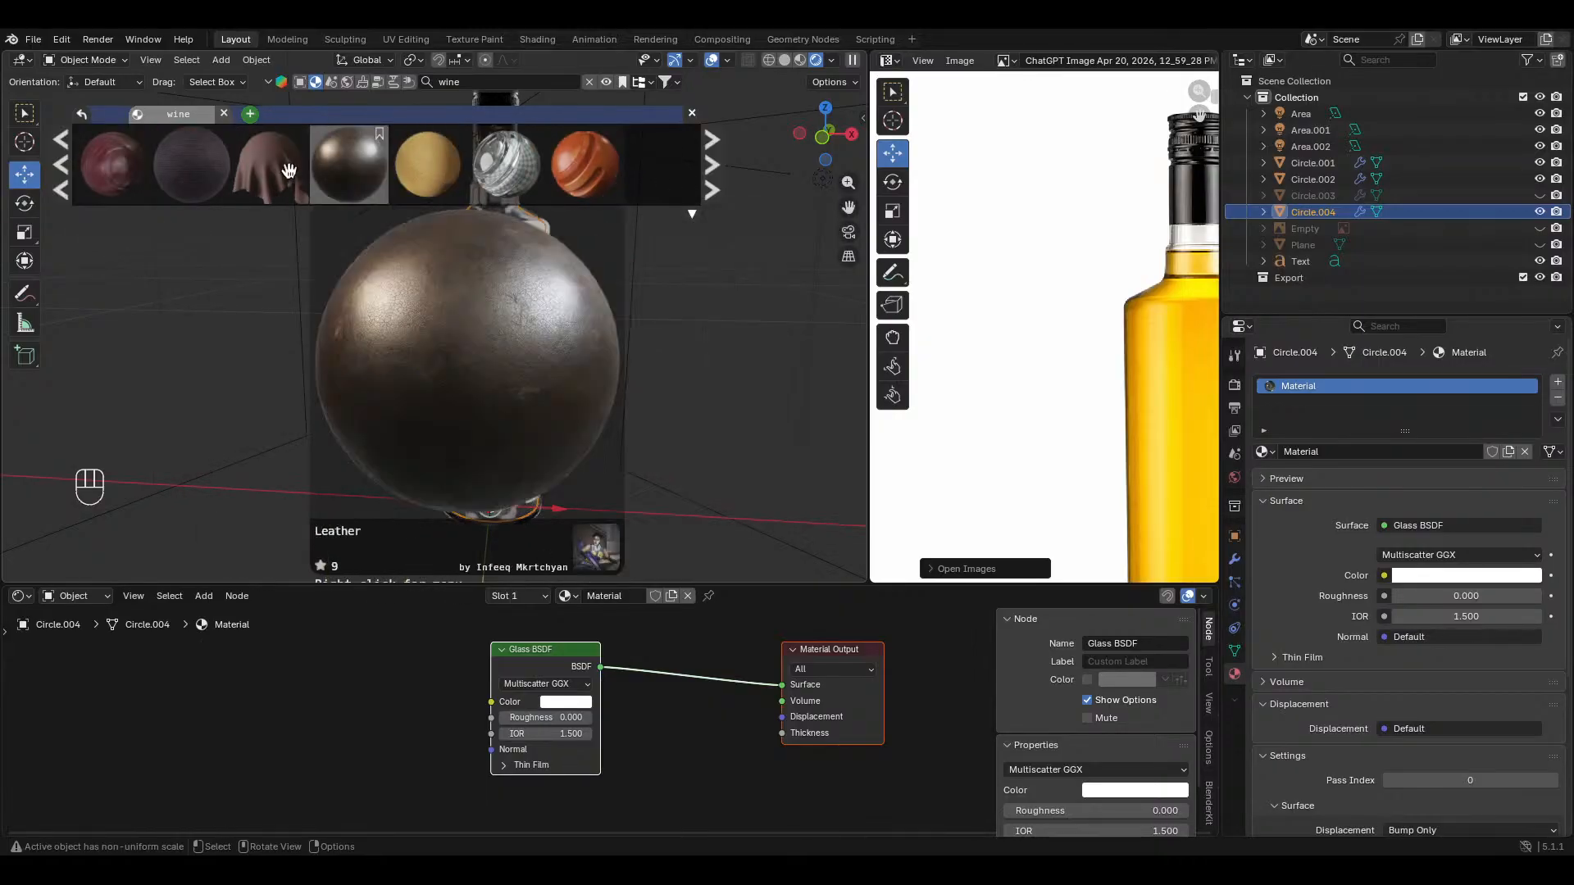
left_click(61, 165)
mouse_move(241, 167)
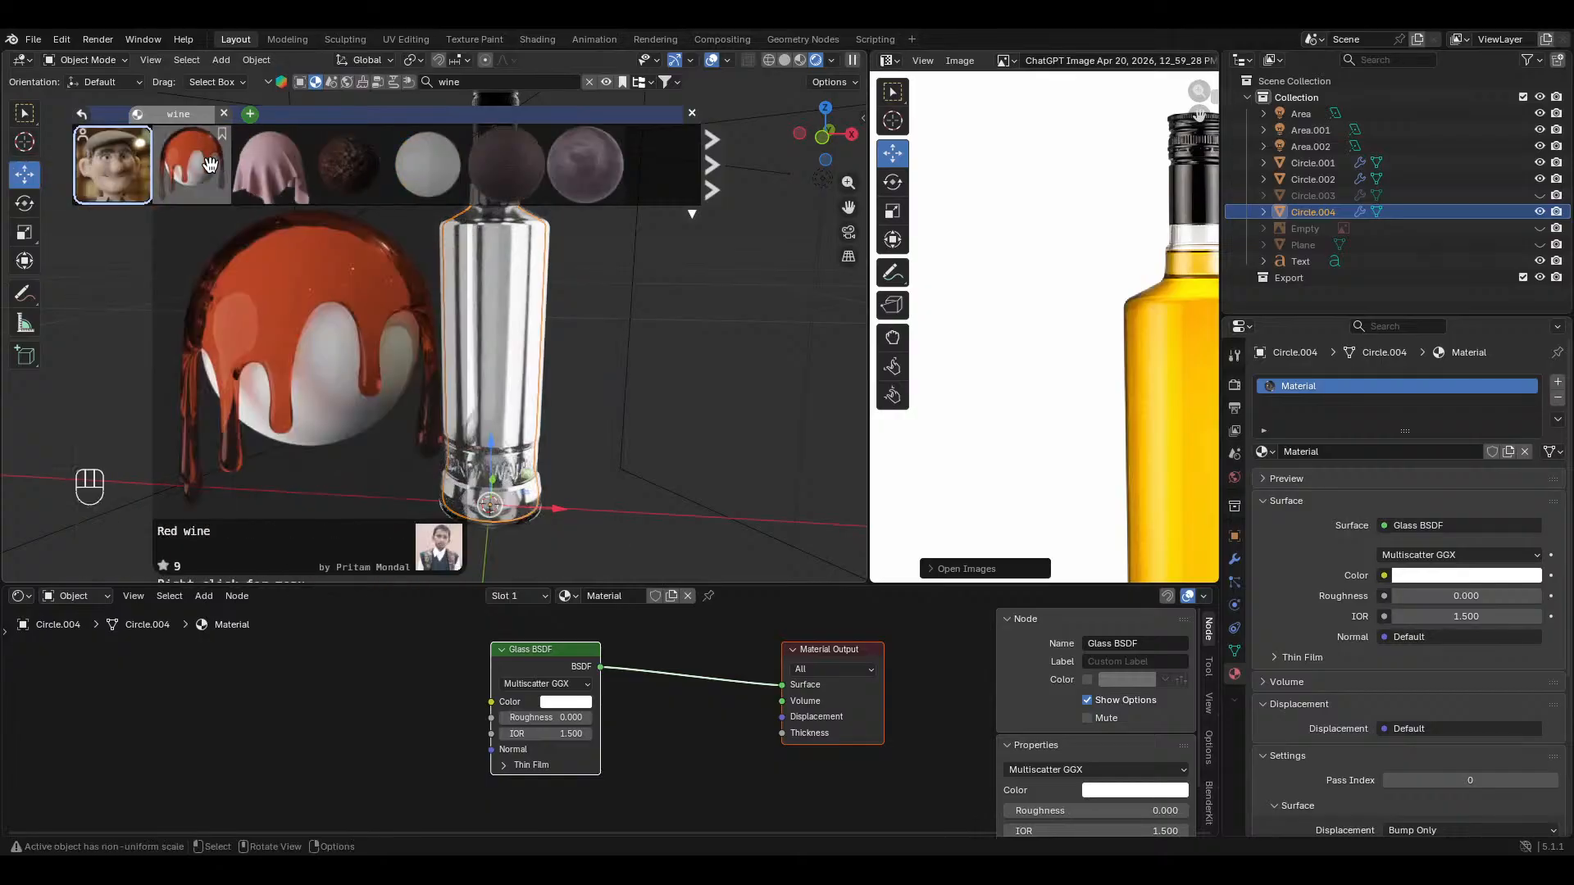
left_click_drag(210, 165, 711, 444)
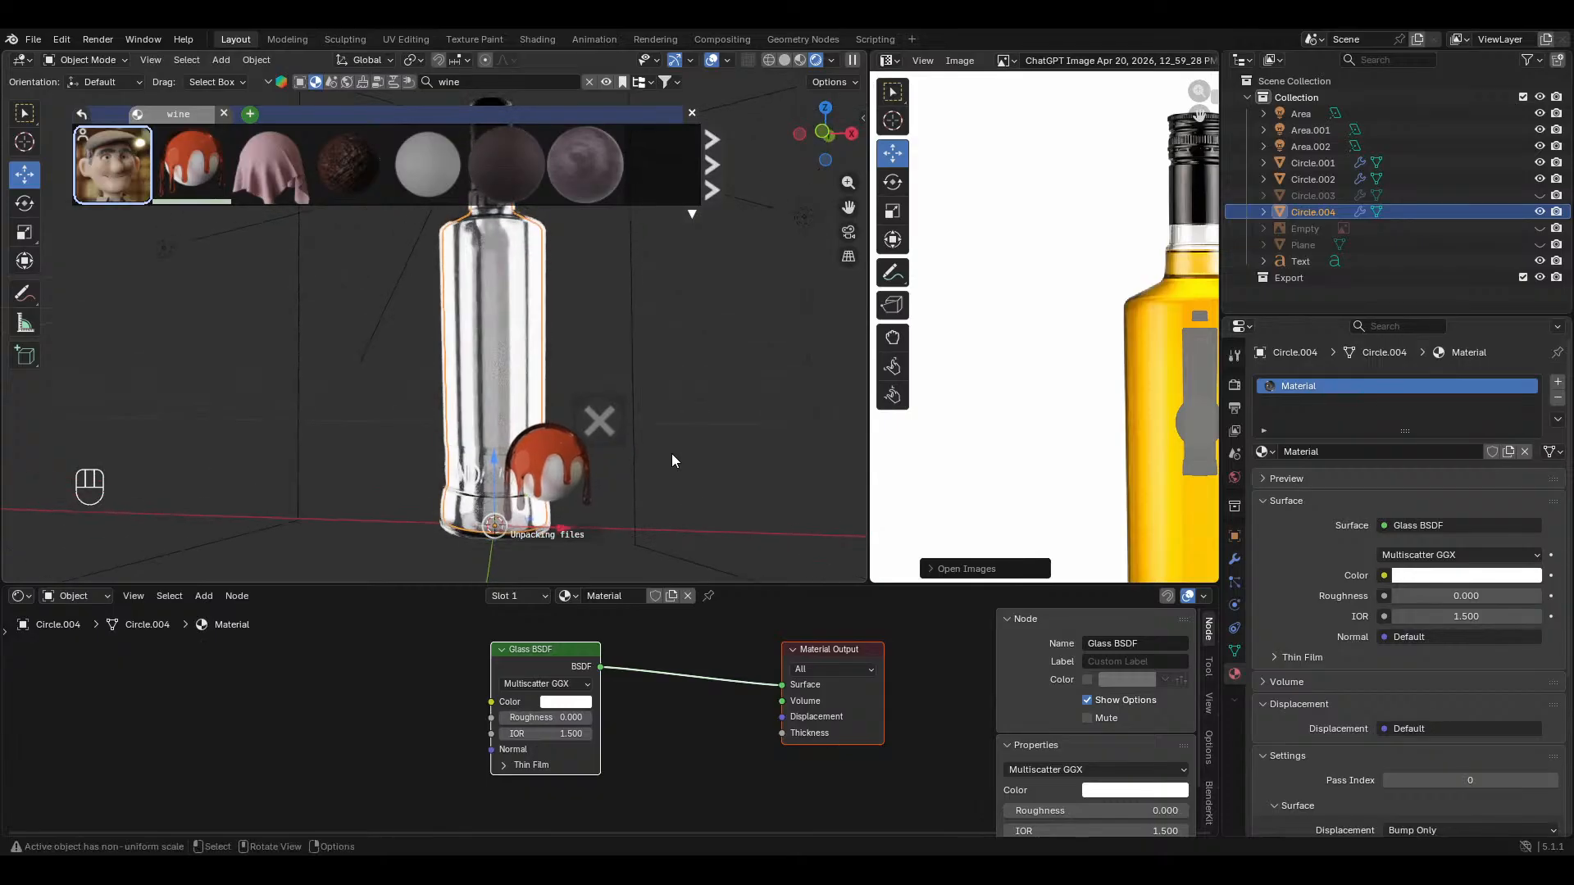
Step: Select the inner liquid volume and check its new material by moving it out of the bottle and cancelling the move
middle_click_drag(667, 469, 535, 376)
key("alt+a")
left_click(505, 332)
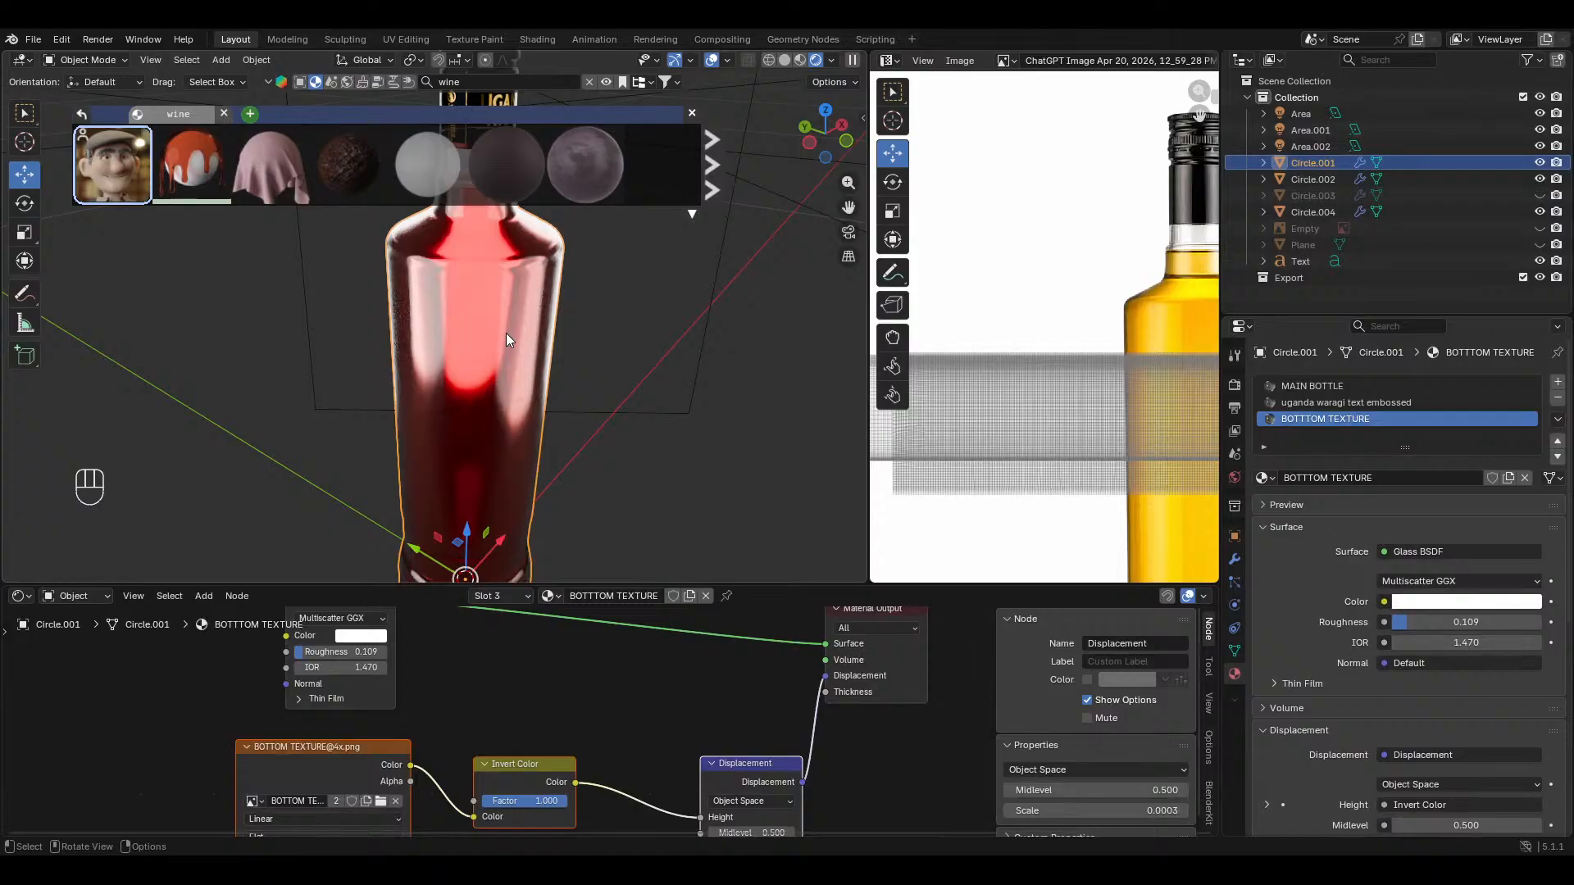
left_click(505, 332)
key("g")
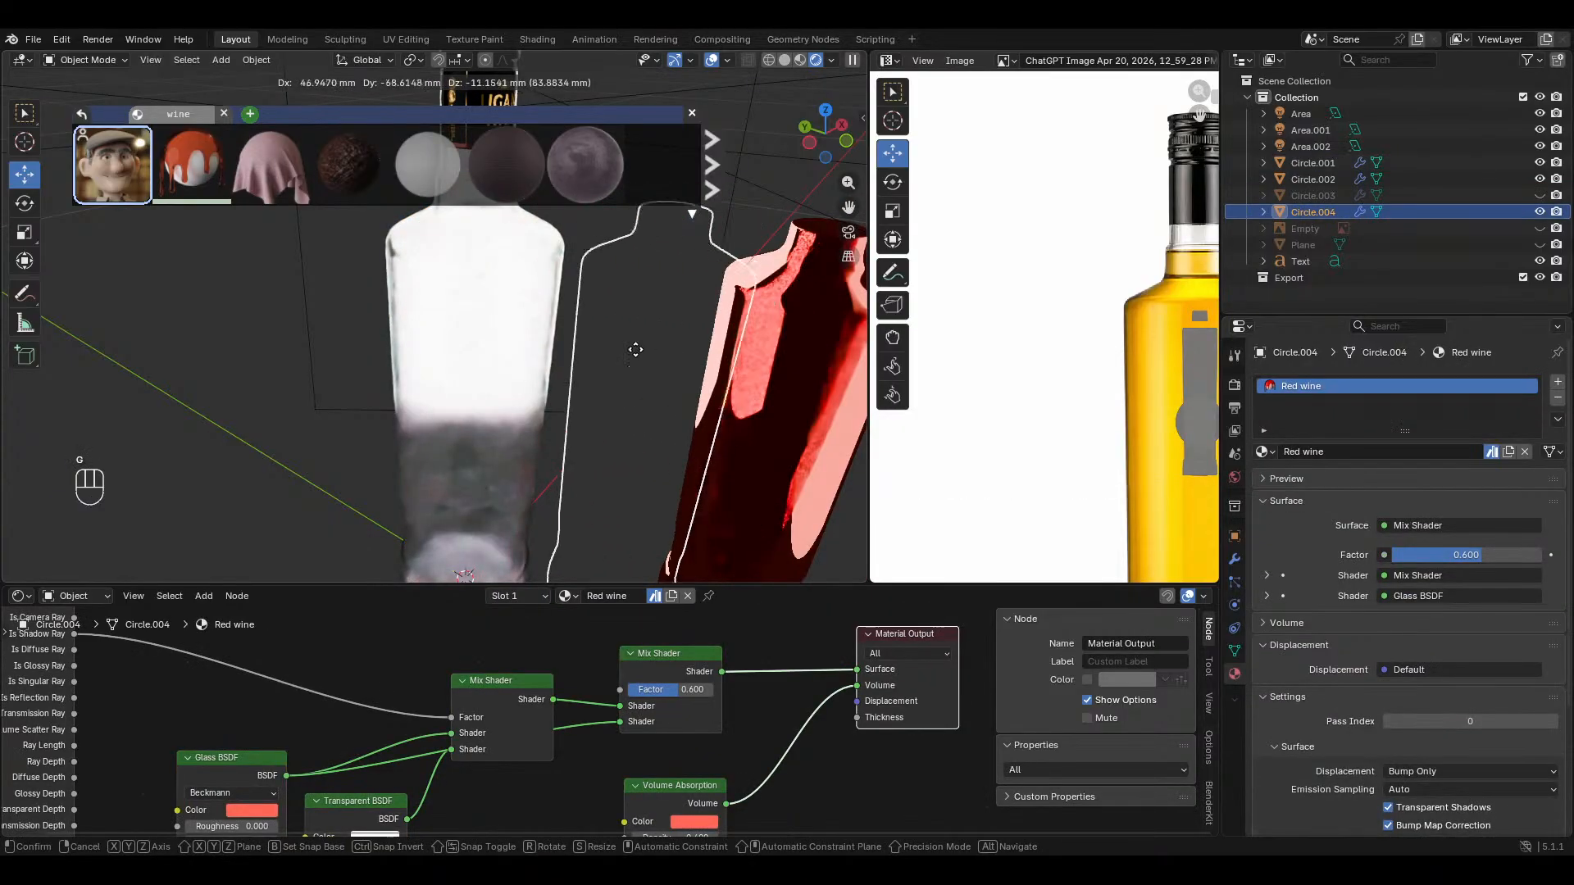
right_click(636, 354)
middle_click_drag(642, 391, 618, 462)
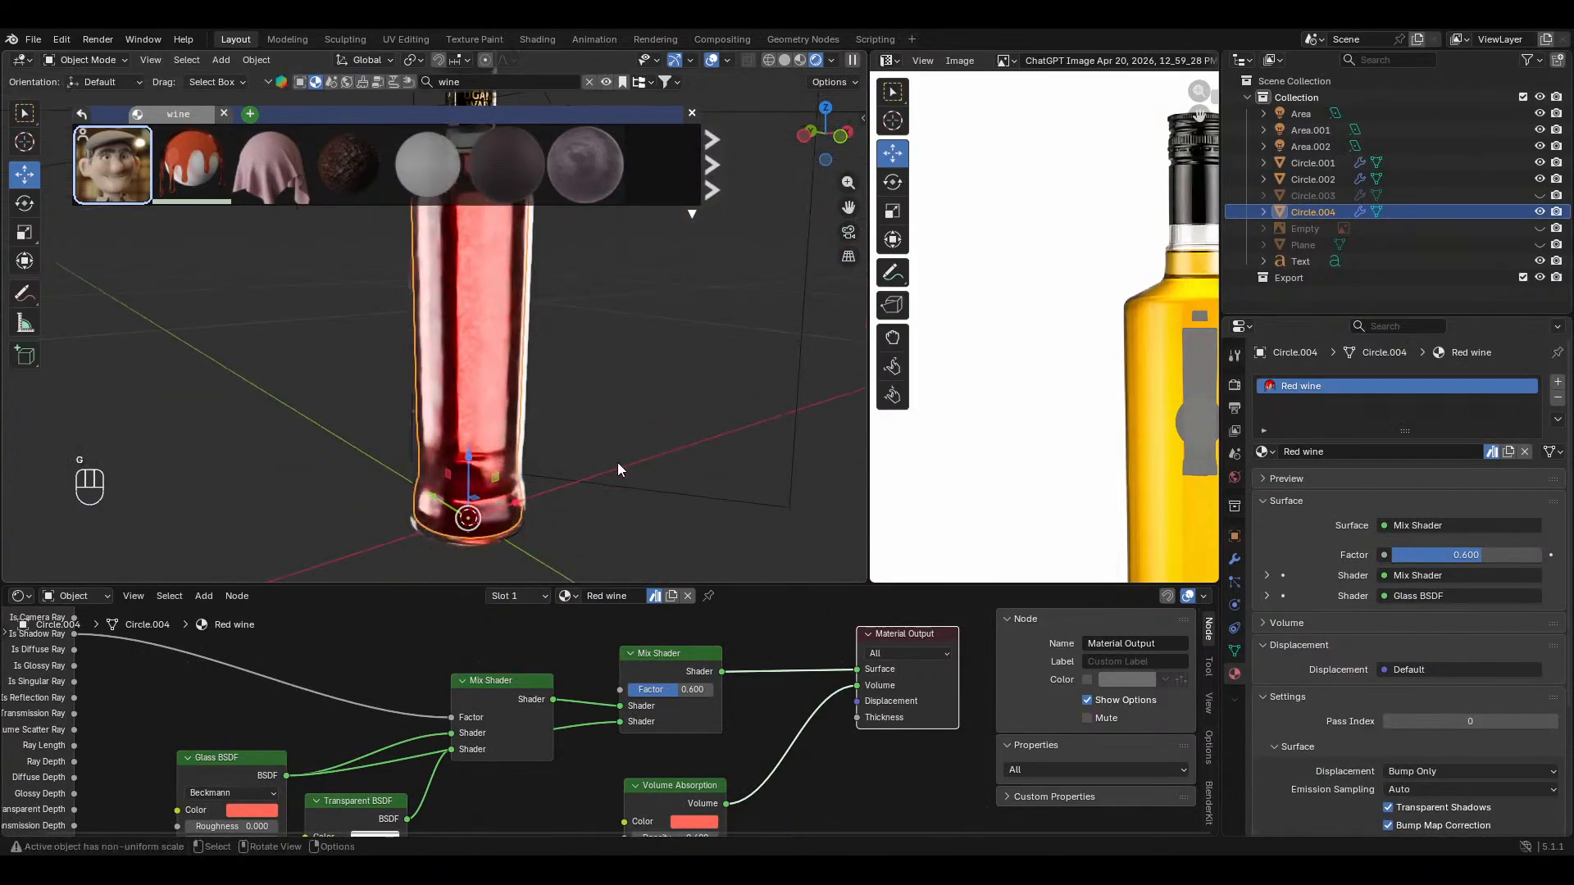
Step: Set the Glass BSDF colour of the Red wine material to the yellow sampled from the reference bottle
mouse_move(741, 639)
middle_mouse_down()
mouse_move(763, 693)
mouse_move(767, 664)
middle_mouse_up()
middle_click_drag(362, 774, 494, 756)
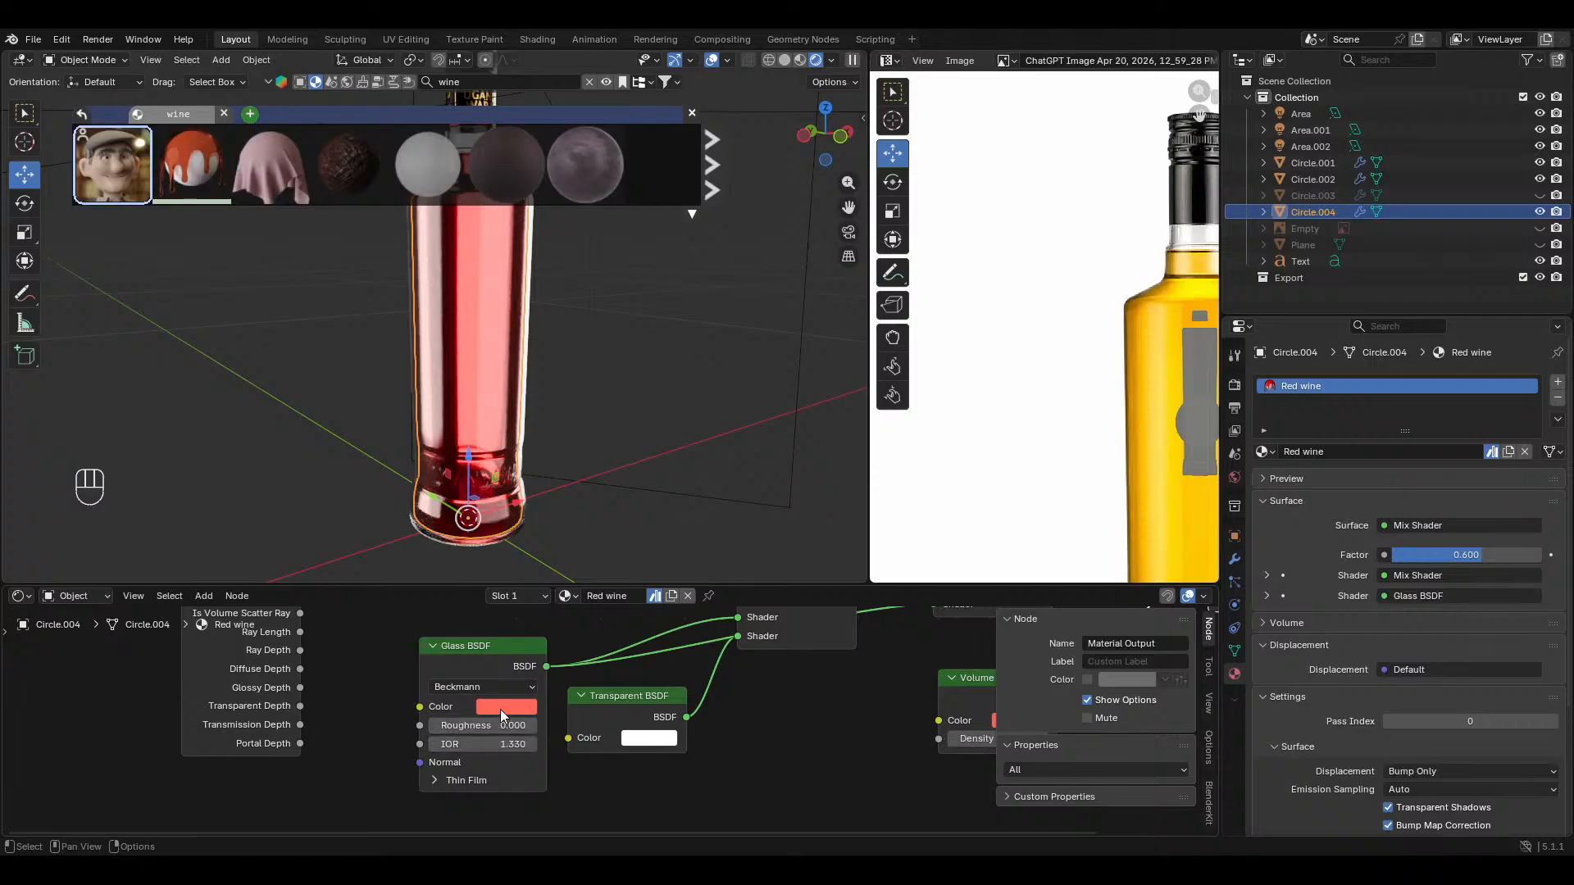
middle_click_drag(1076, 401, 1006, 365)
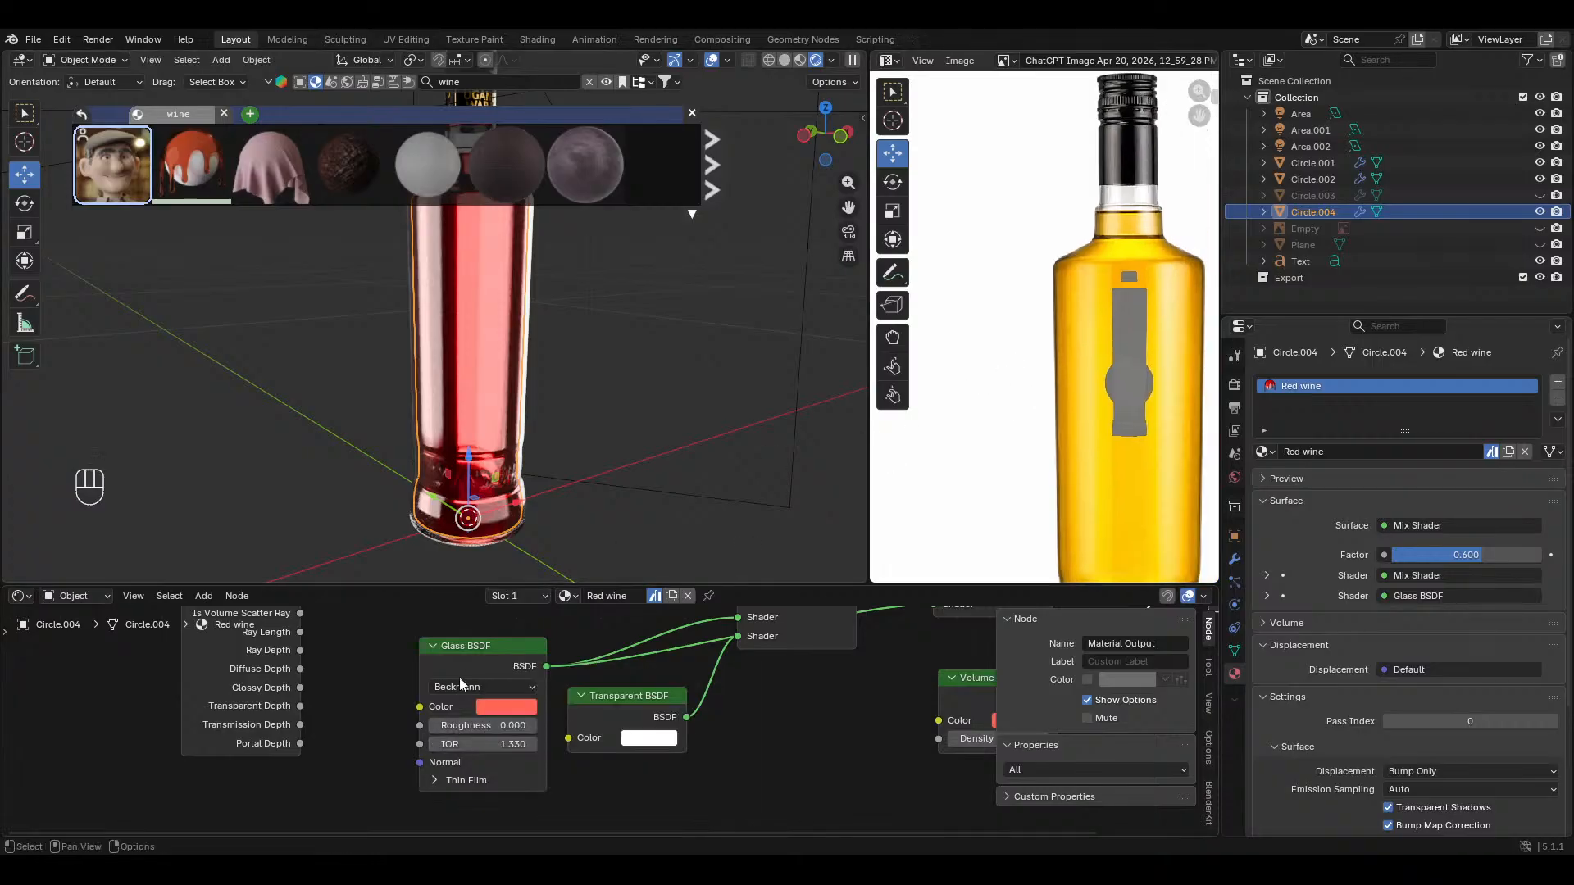
left_click(523, 706)
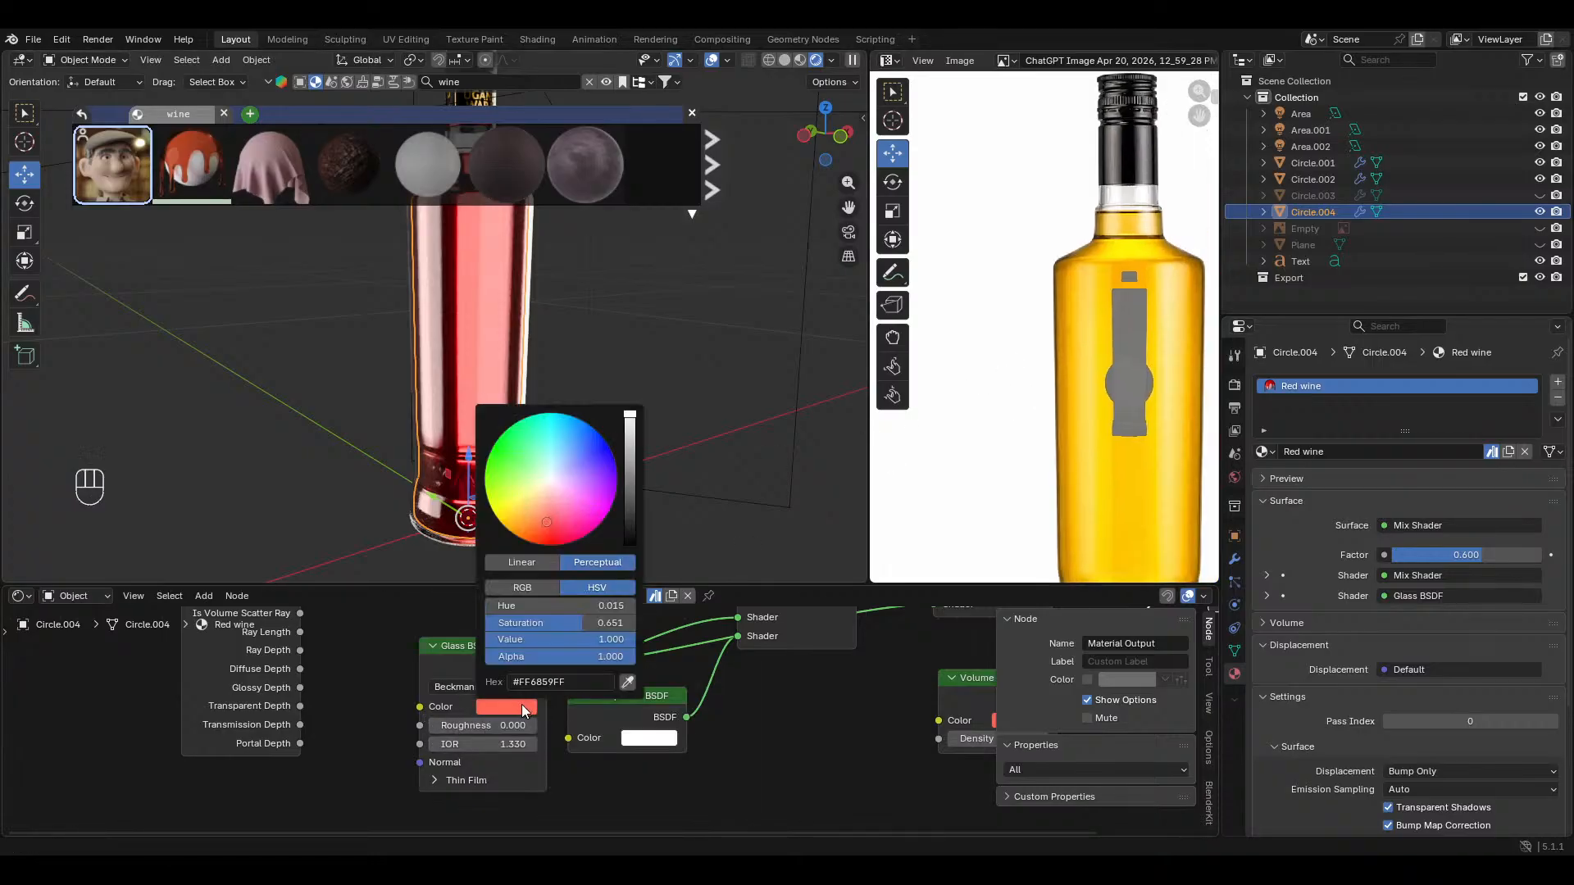
left_click(625, 686)
left_click(1091, 329)
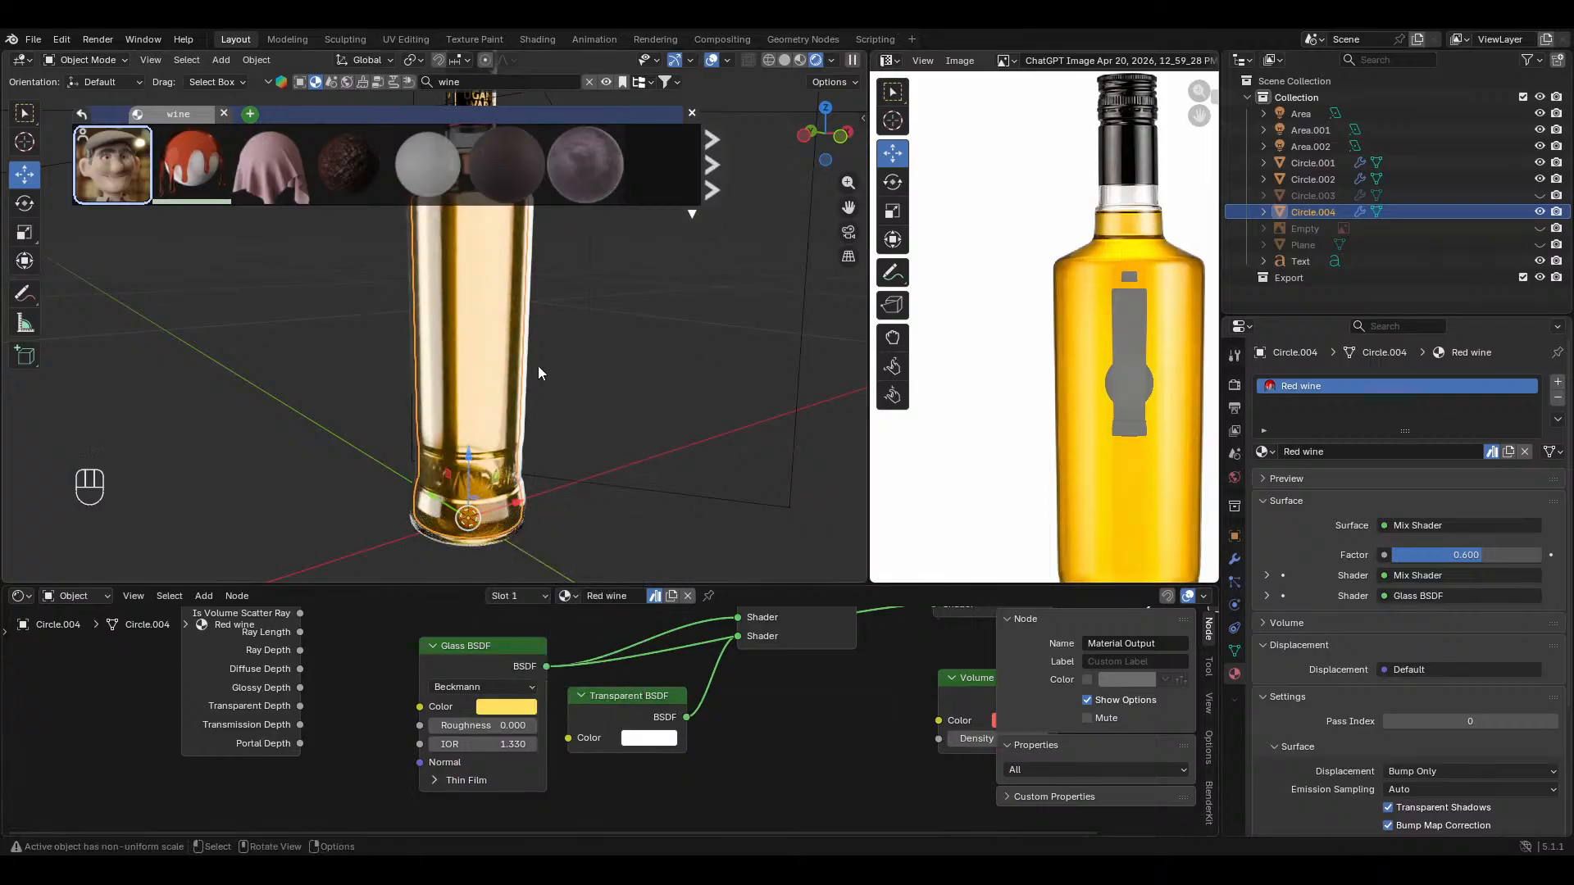
Step: Preview the Mix Shader driven by Is Shadow Ray on the material output and reposition it and the Glass BSDF node
middle_click_drag(564, 469, 536, 455)
middle_click_drag(656, 739, 592, 799)
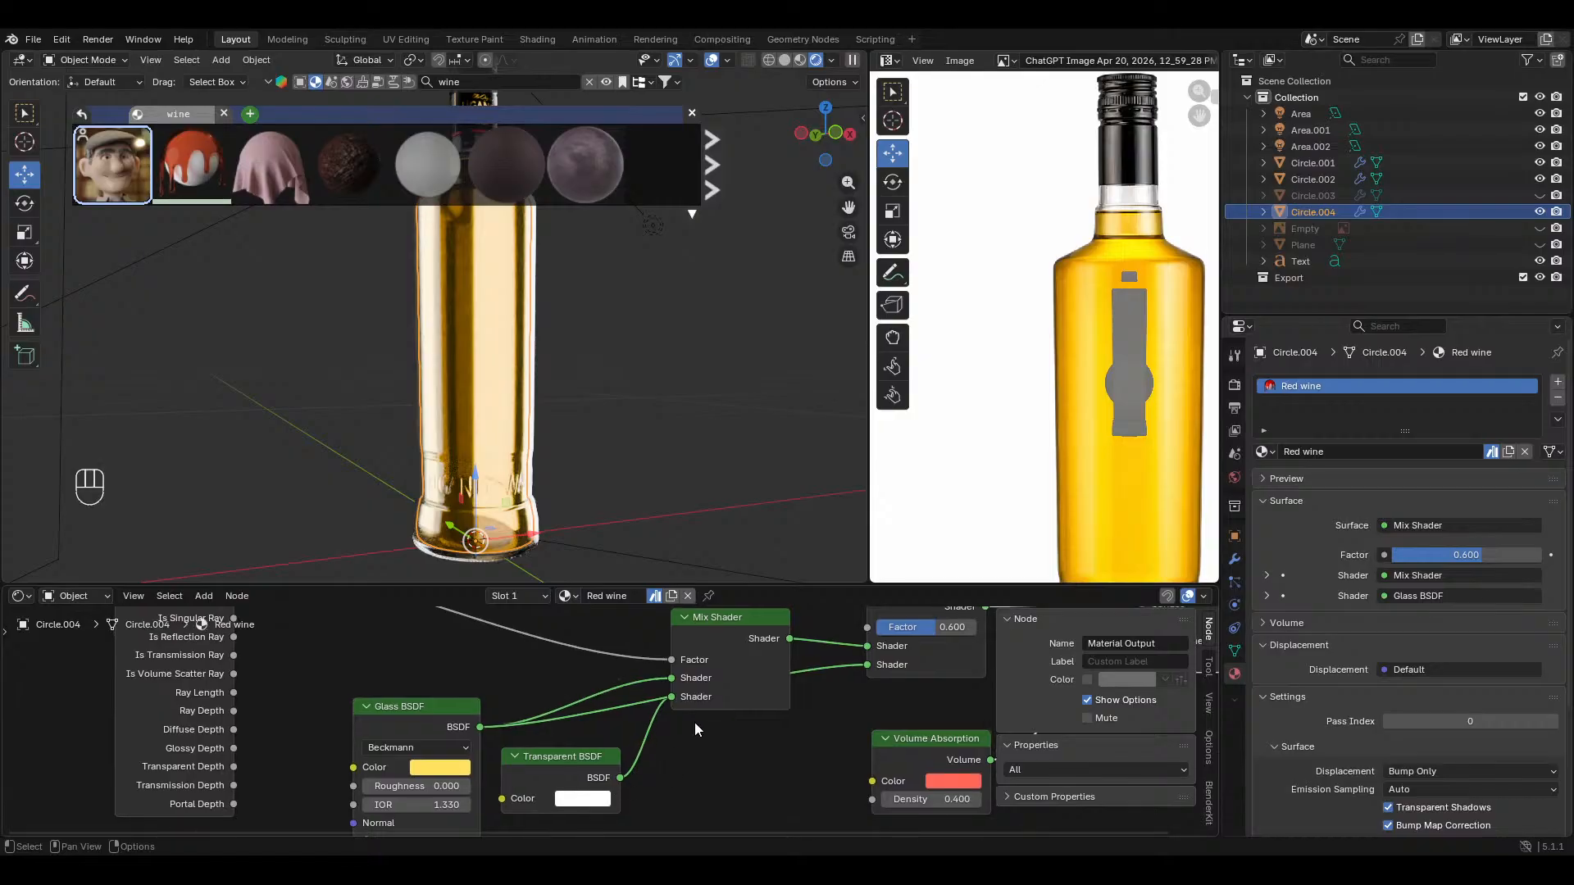
middle_click_drag(736, 721, 741, 768, "ctrl")
middle_click_drag(806, 722, 702, 735)
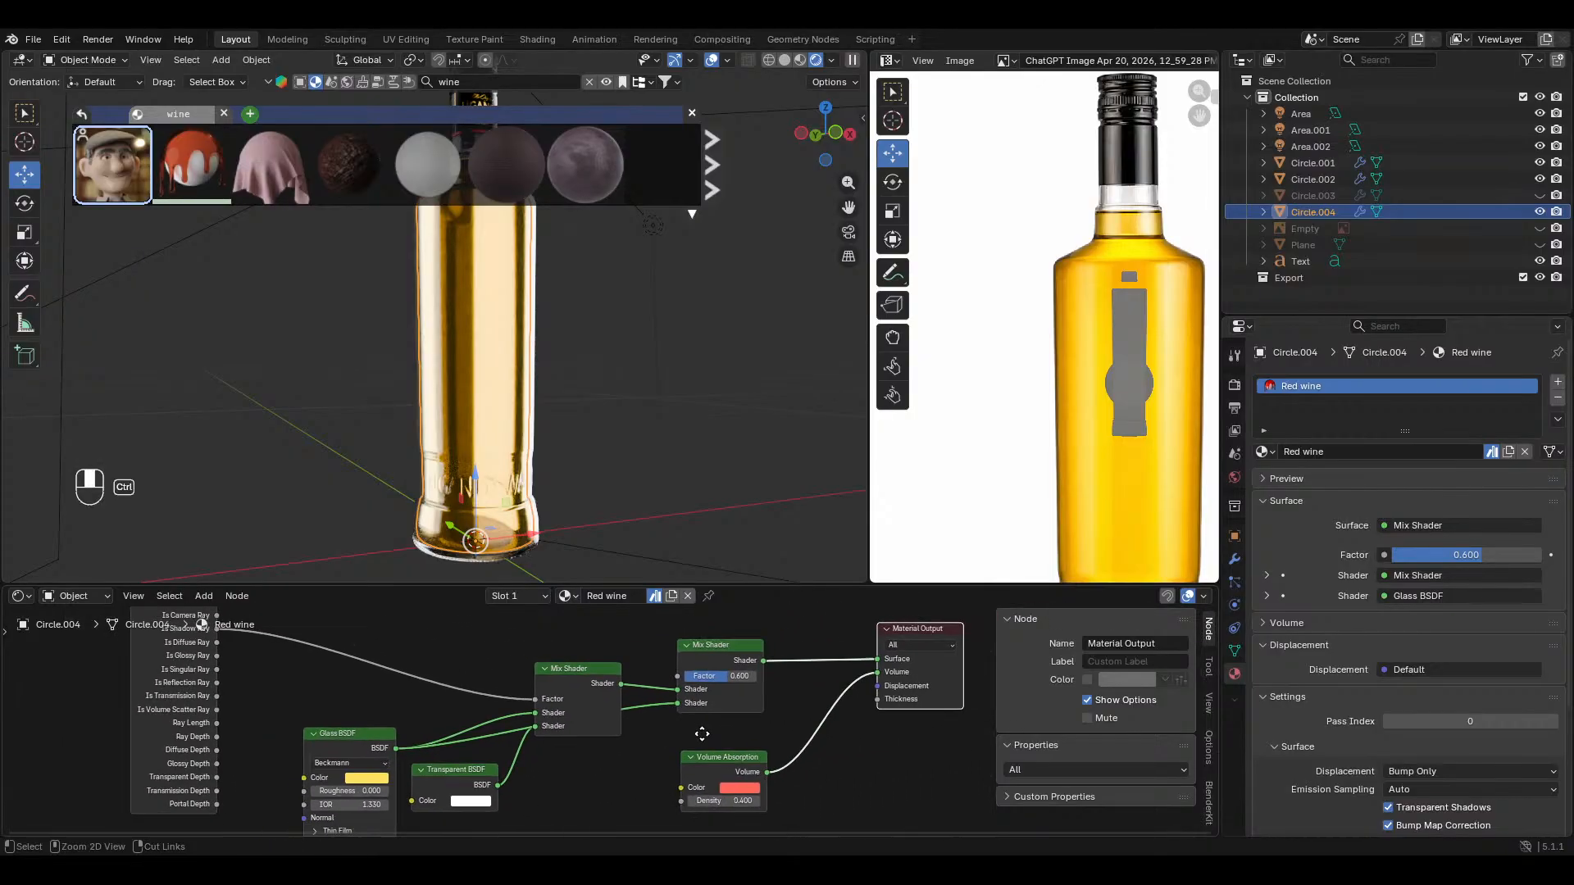
middle_click_drag(595, 714, 652, 762)
middle_click_drag(766, 763, 746, 721)
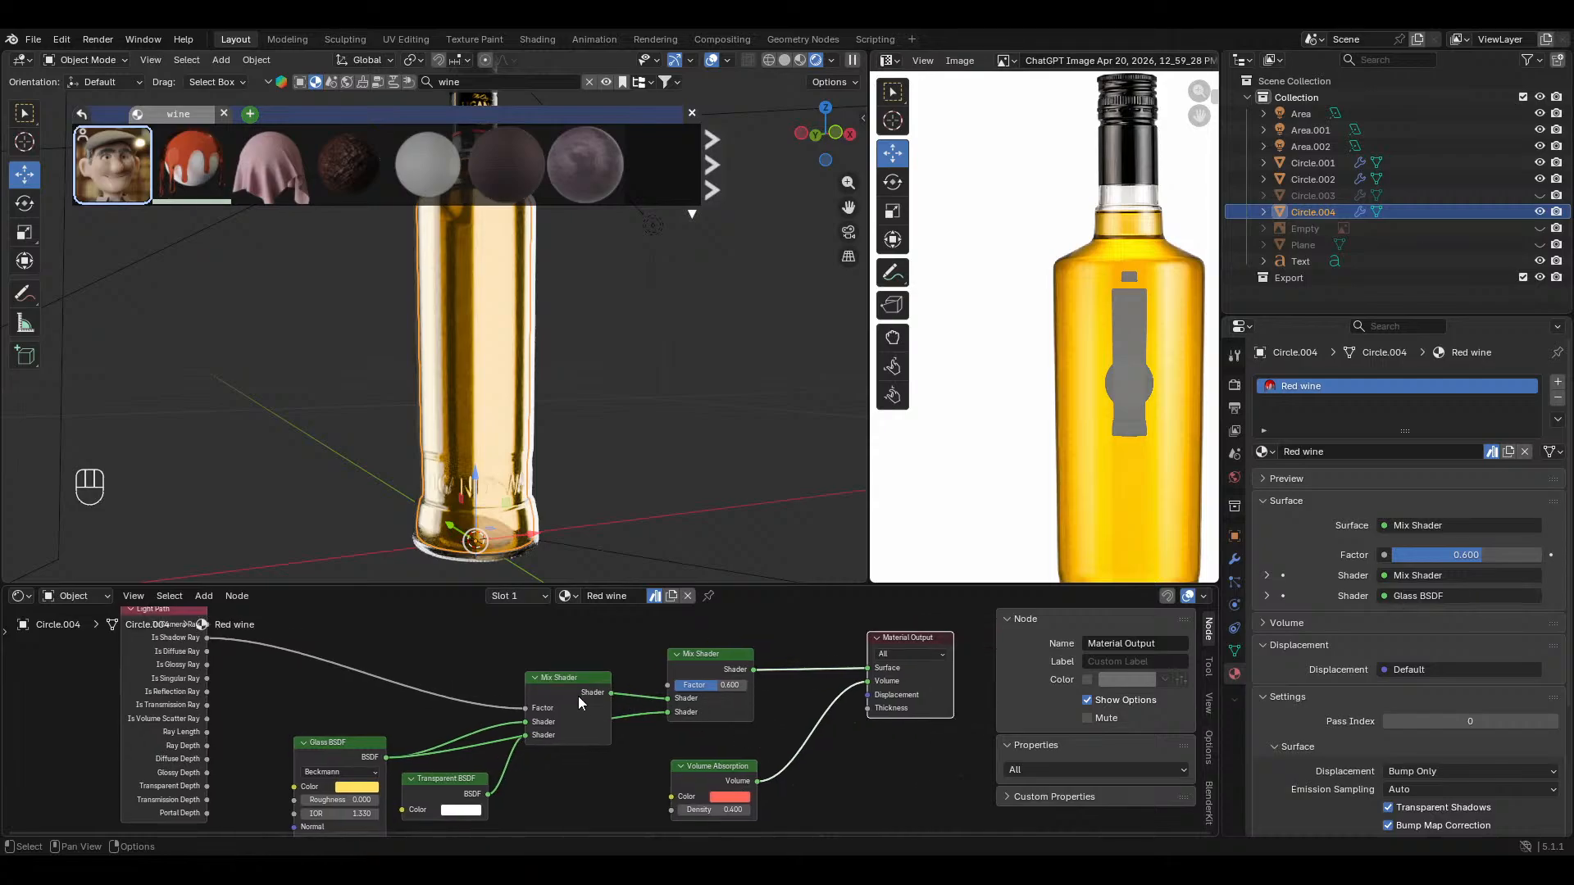
mouse_move(578, 696)
left_mouse_down()
mouse_move(545, 623)
mouse_move(549, 705)
left_mouse_up()
left_click(546, 676, "ctrl+shift")
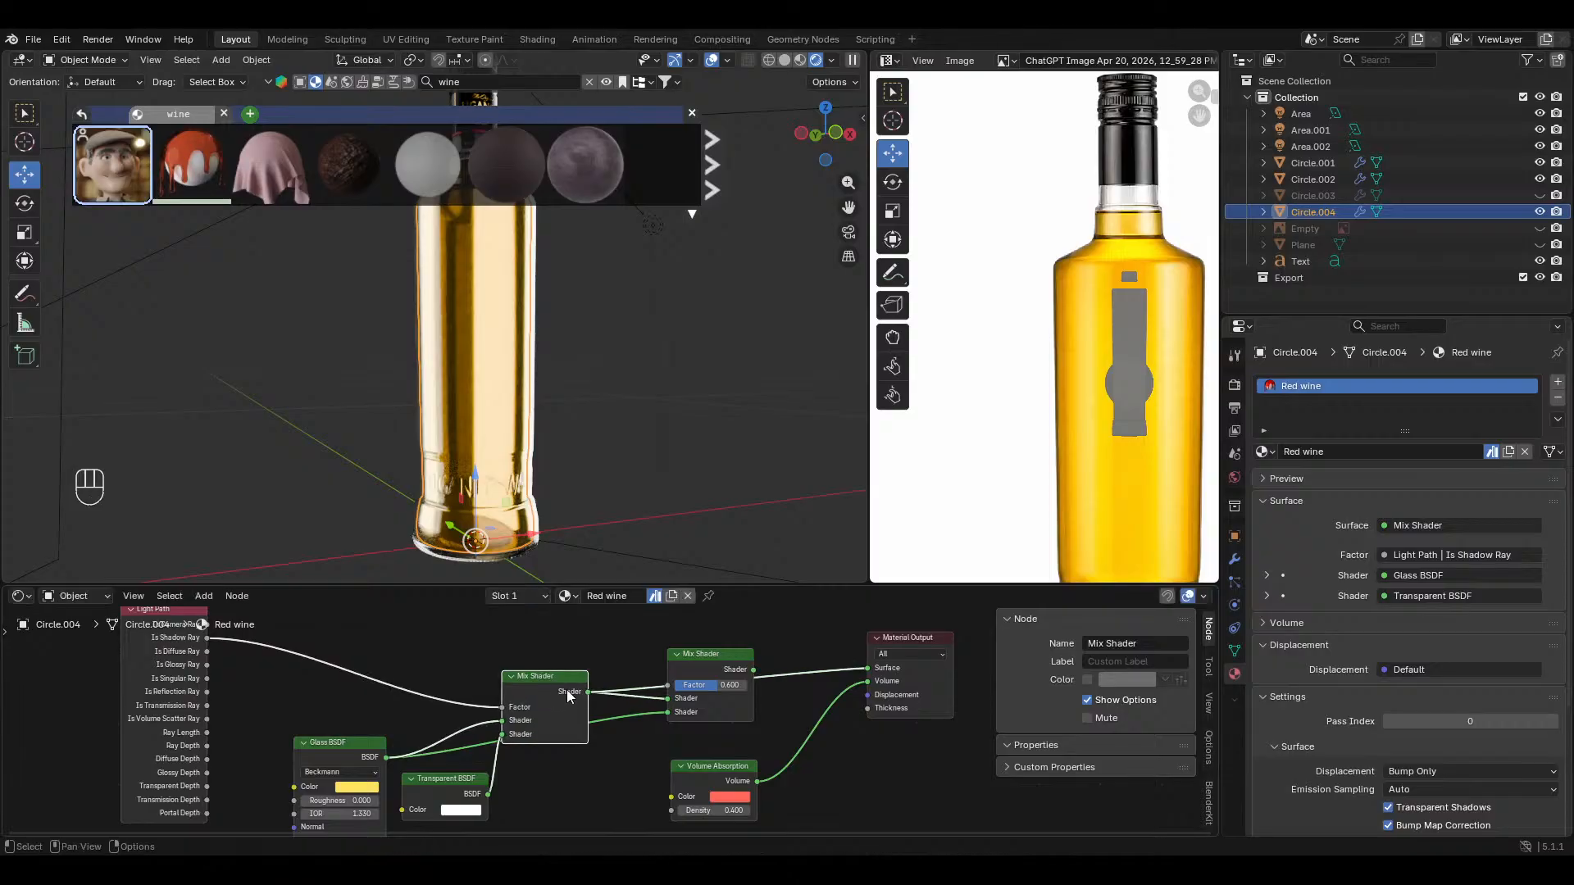
middle_click_drag(527, 721, 531, 693)
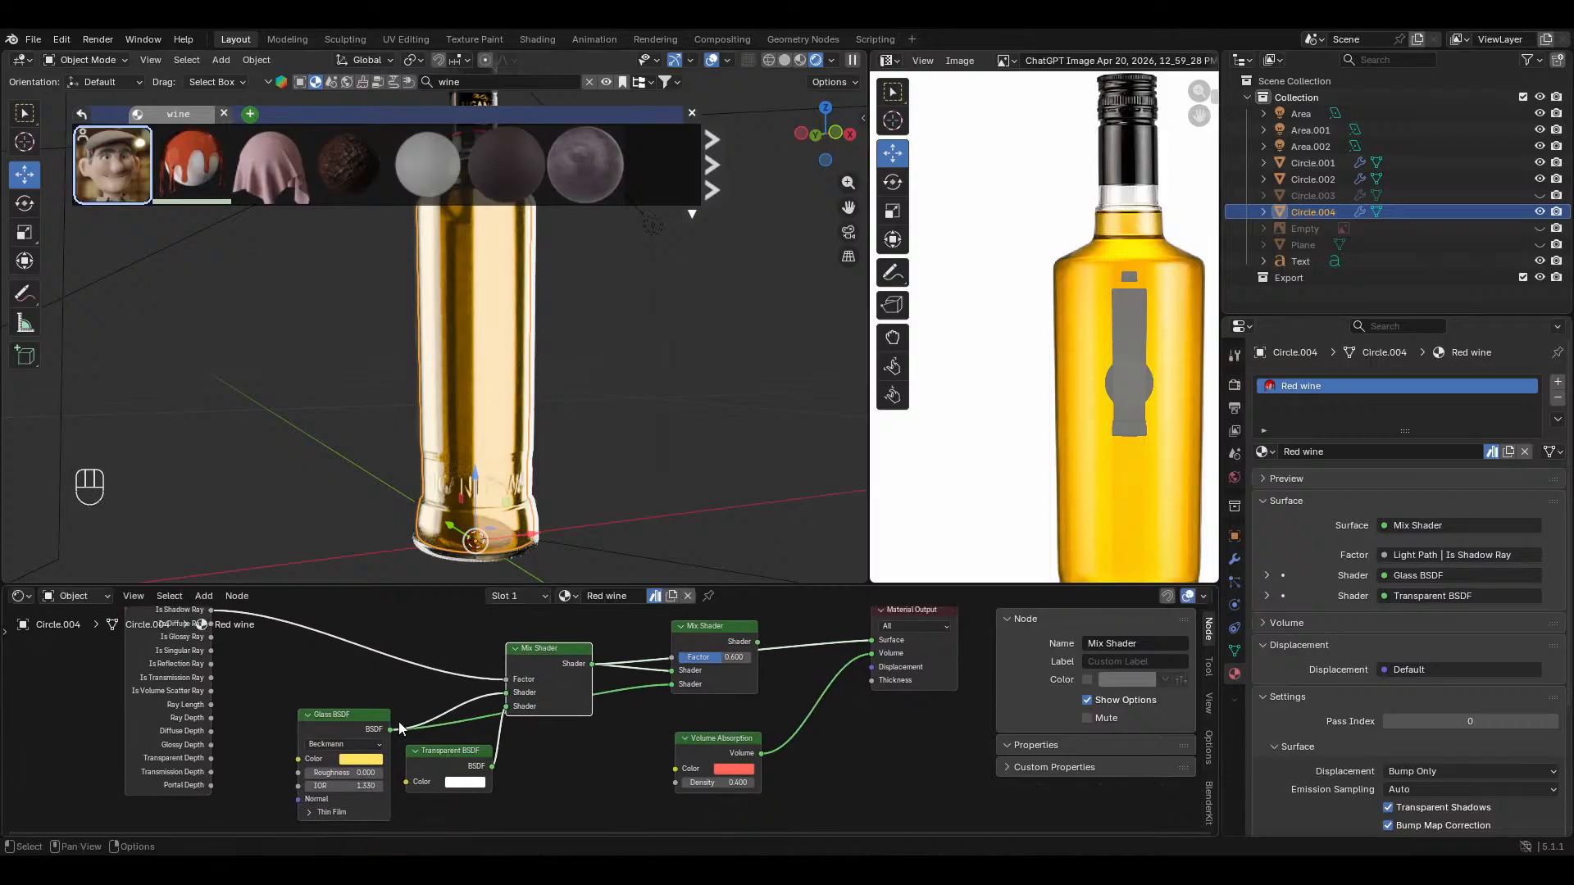
left_click_drag(335, 730, 371, 694)
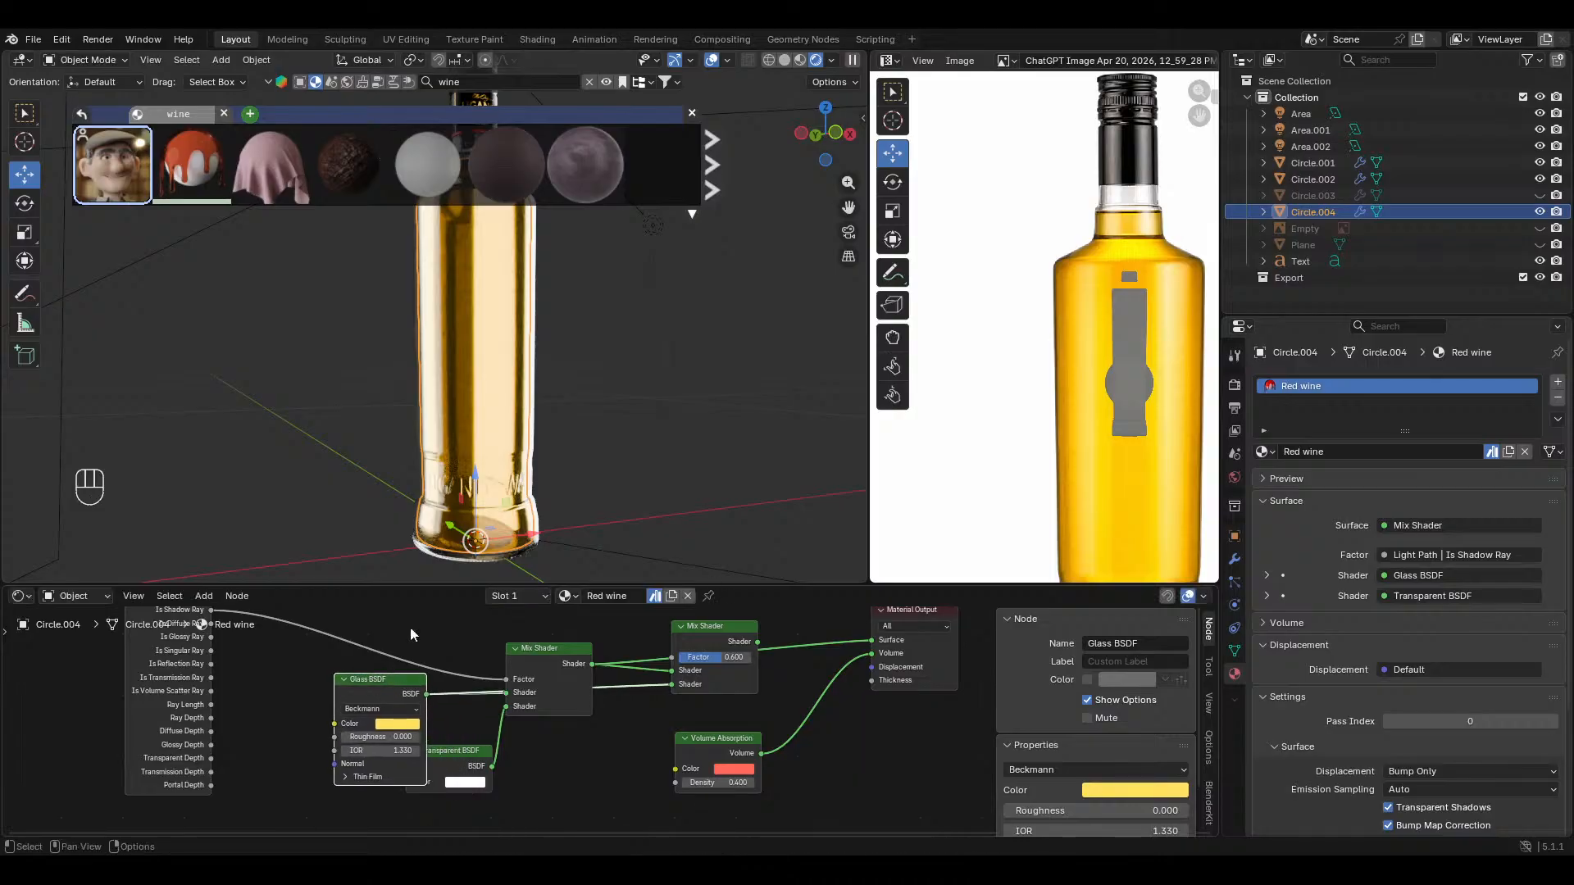
Step: Set the Volume Absorption colour to the yellow sampled from the Glass BSDF and check the bottle in the rendered view
left_click(730, 761)
left_click(732, 770)
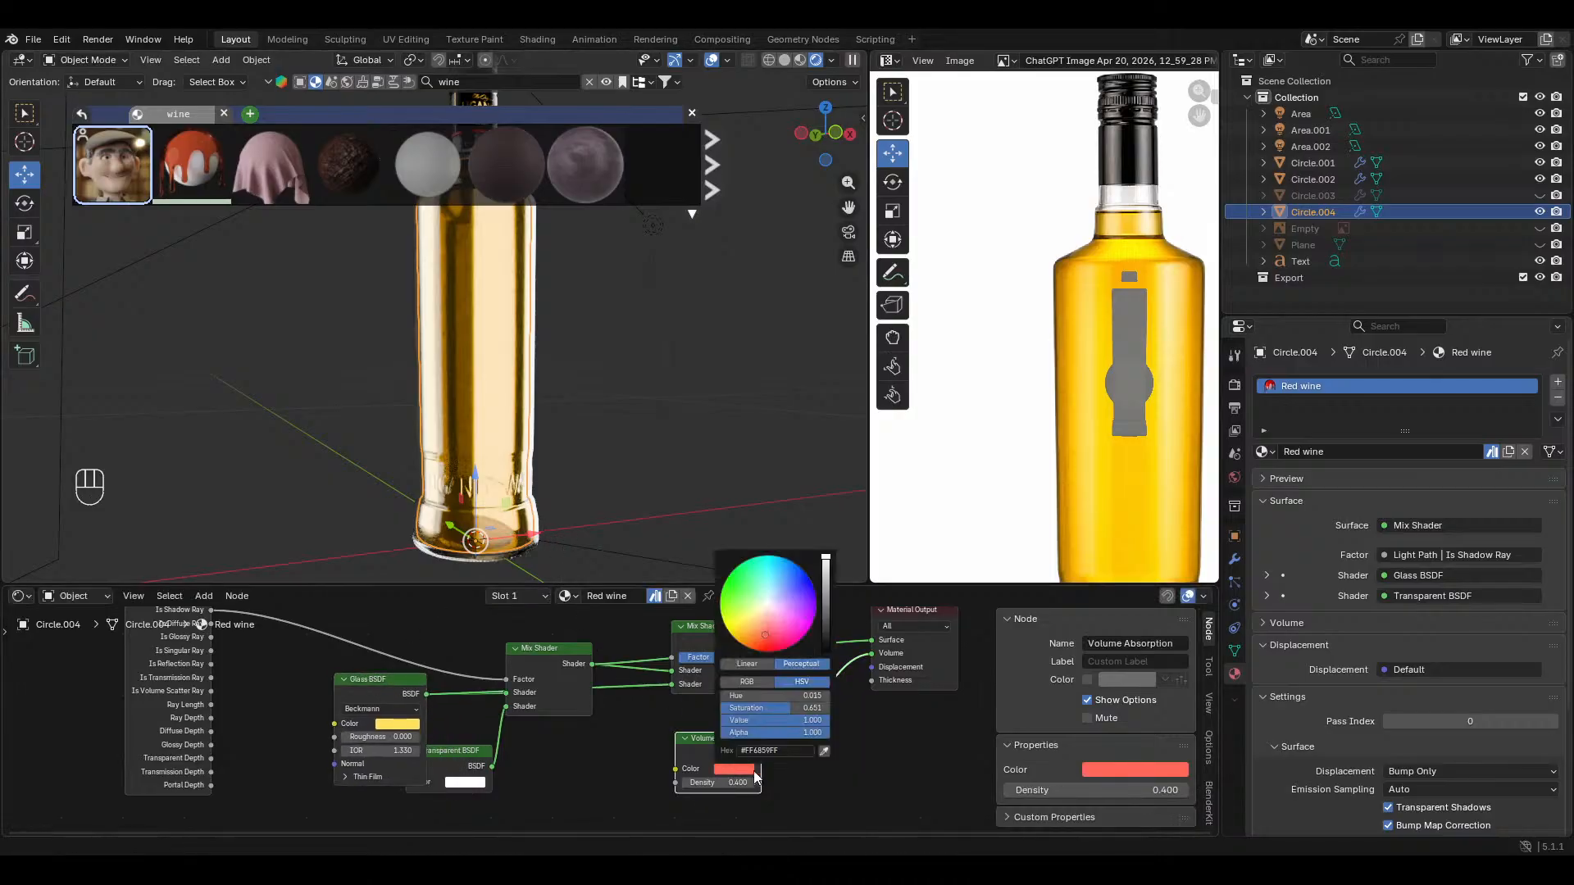
left_click(824, 750)
left_click(397, 724)
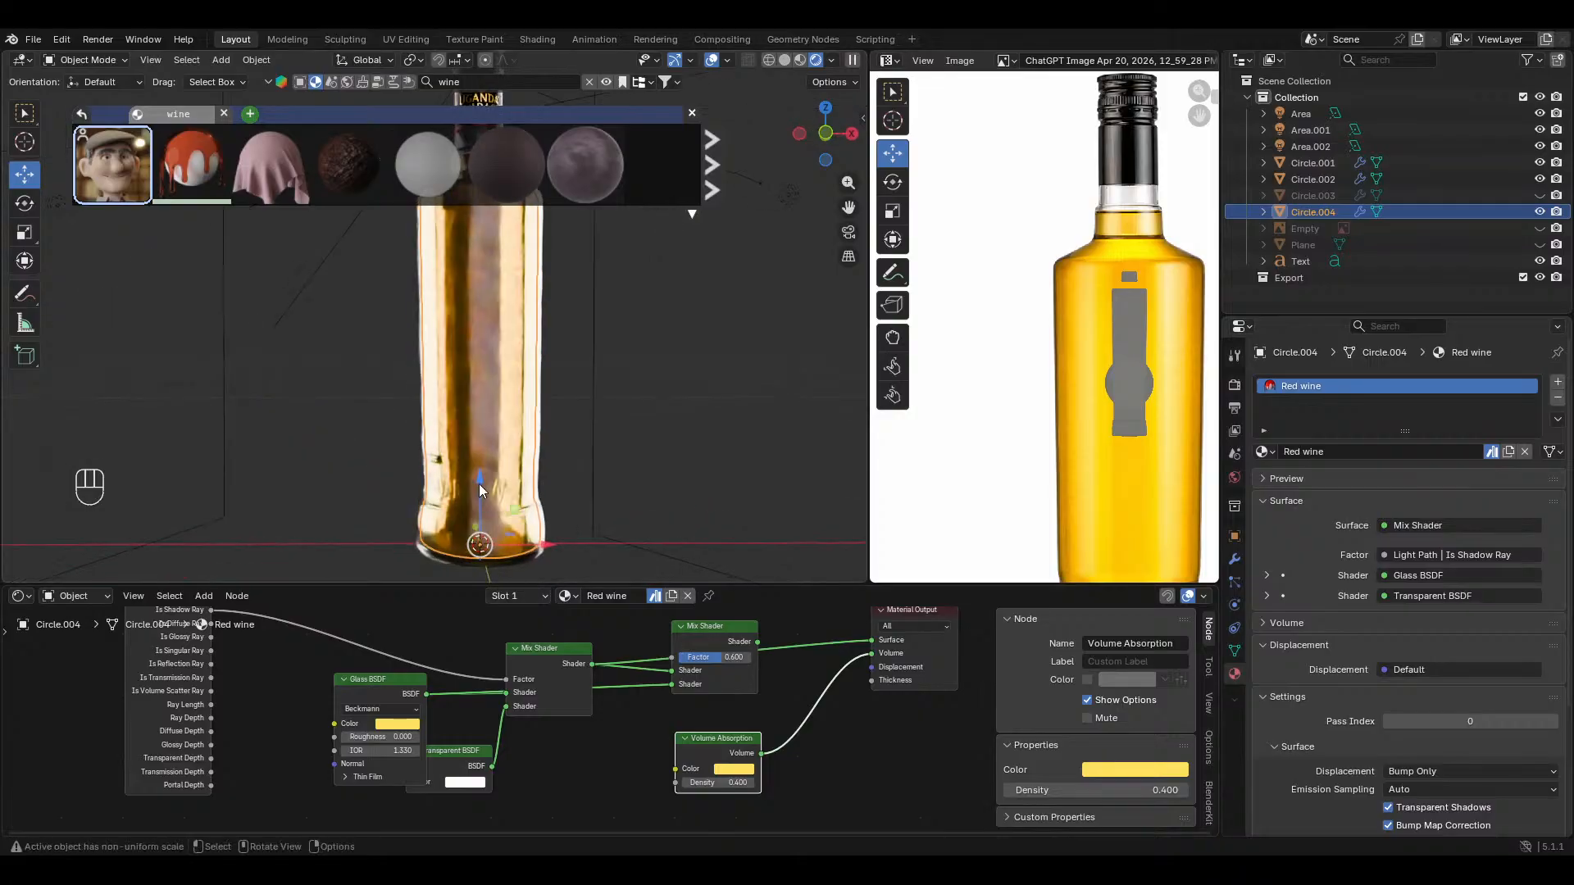
scroll(478, 483, "up", 2)
scroll(577, 254, "down", 4)
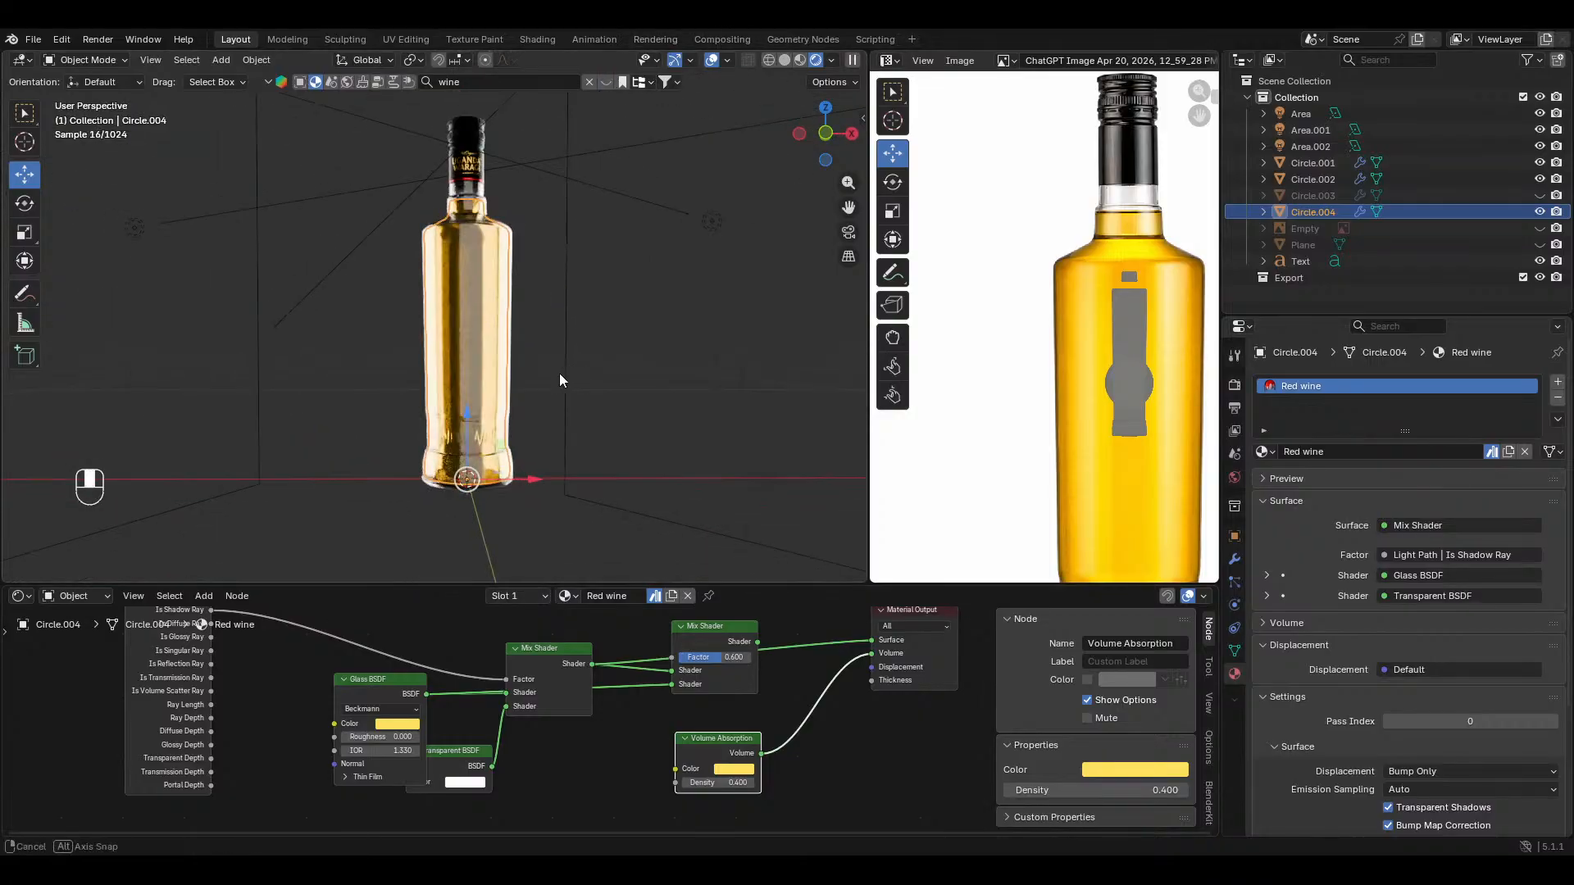
key("alt+a")
middle_click_drag(553, 373, 539, 381)
Step: Reselect the liquid volume, reconnect the final Mix Shader with factor 0.600 to the surface output and clear the object selection
left_click(477, 246)
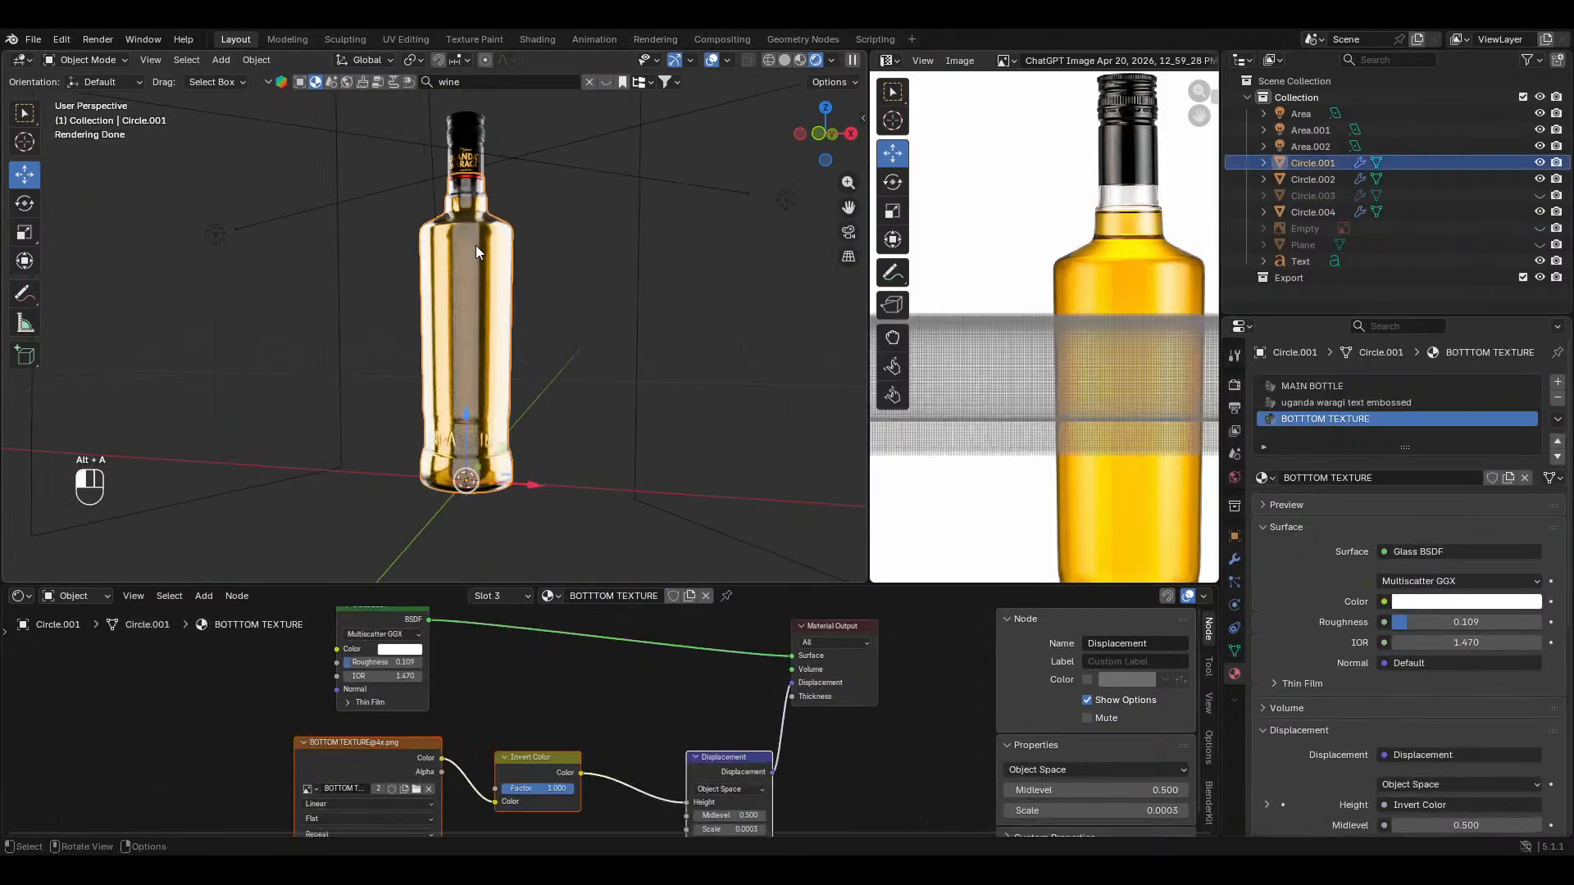
left_click(476, 246)
left_click_drag(529, 691, 518, 676)
left_click(705, 631, "ctrl+shift")
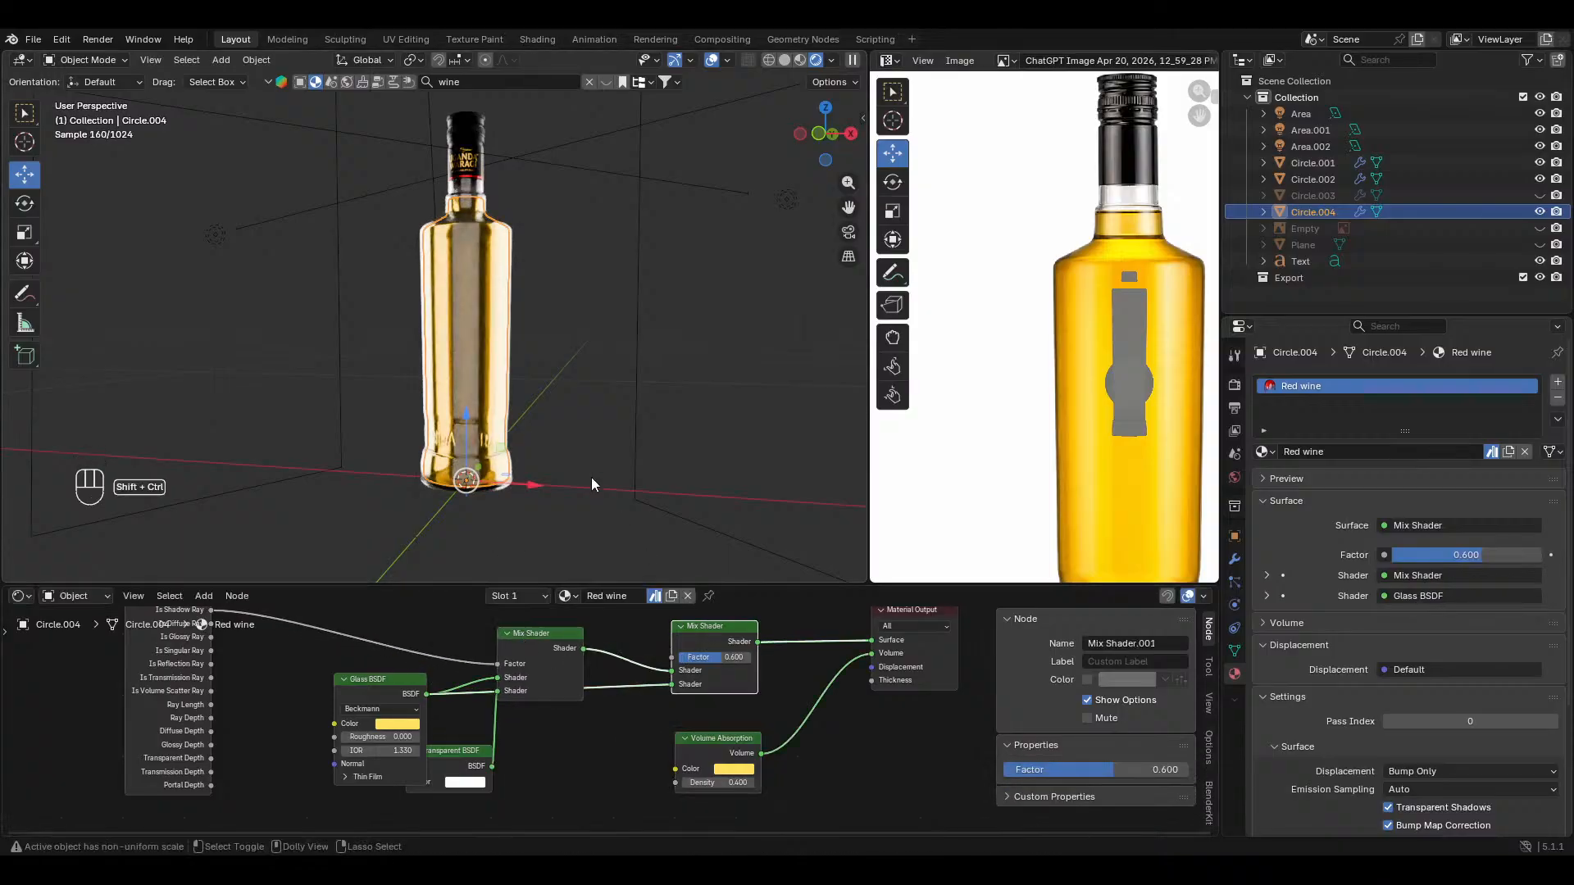
middle_click_drag(592, 478, 558, 429)
key("alt+a")
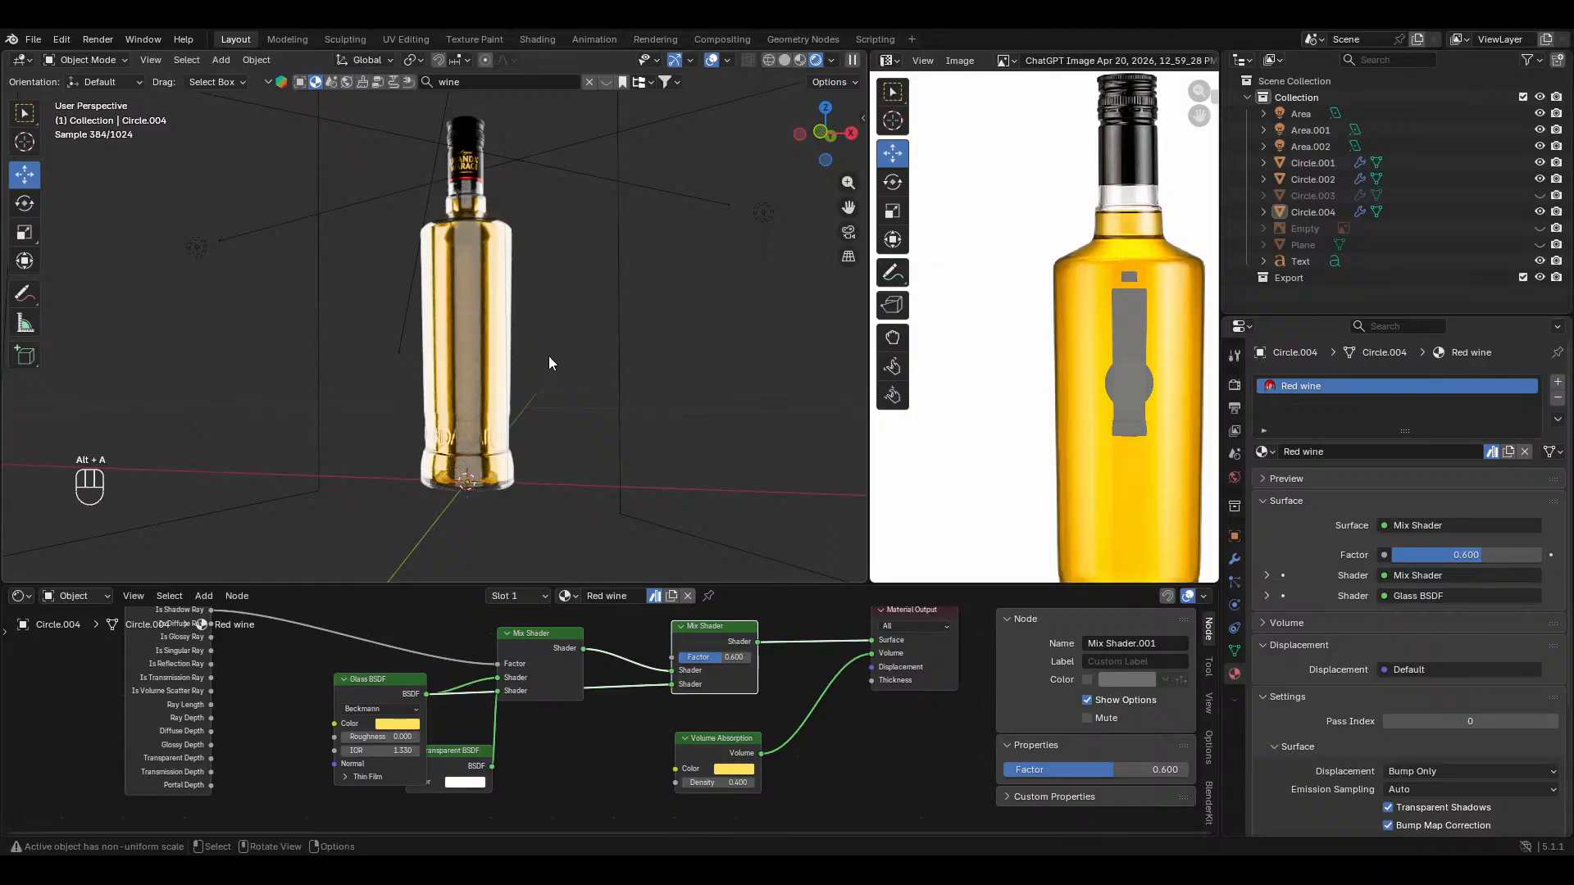
Step: Replace the Red wine material on the liquid volume with a new material that uses a Glass BSDF surface
left_click(451, 254)
left_click(450, 254)
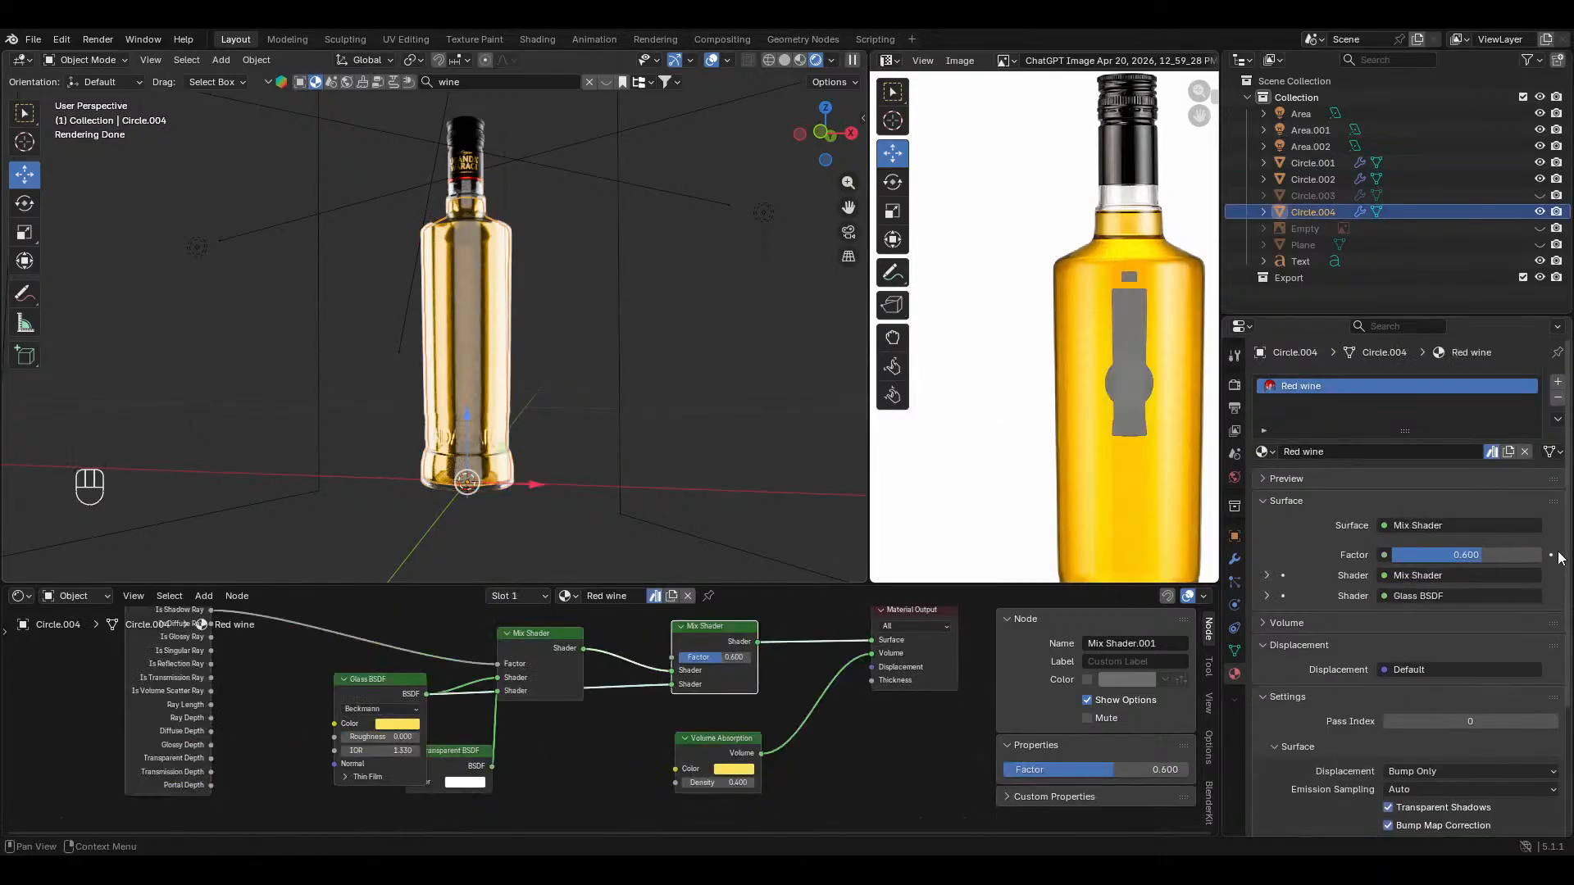
left_click(1557, 400)
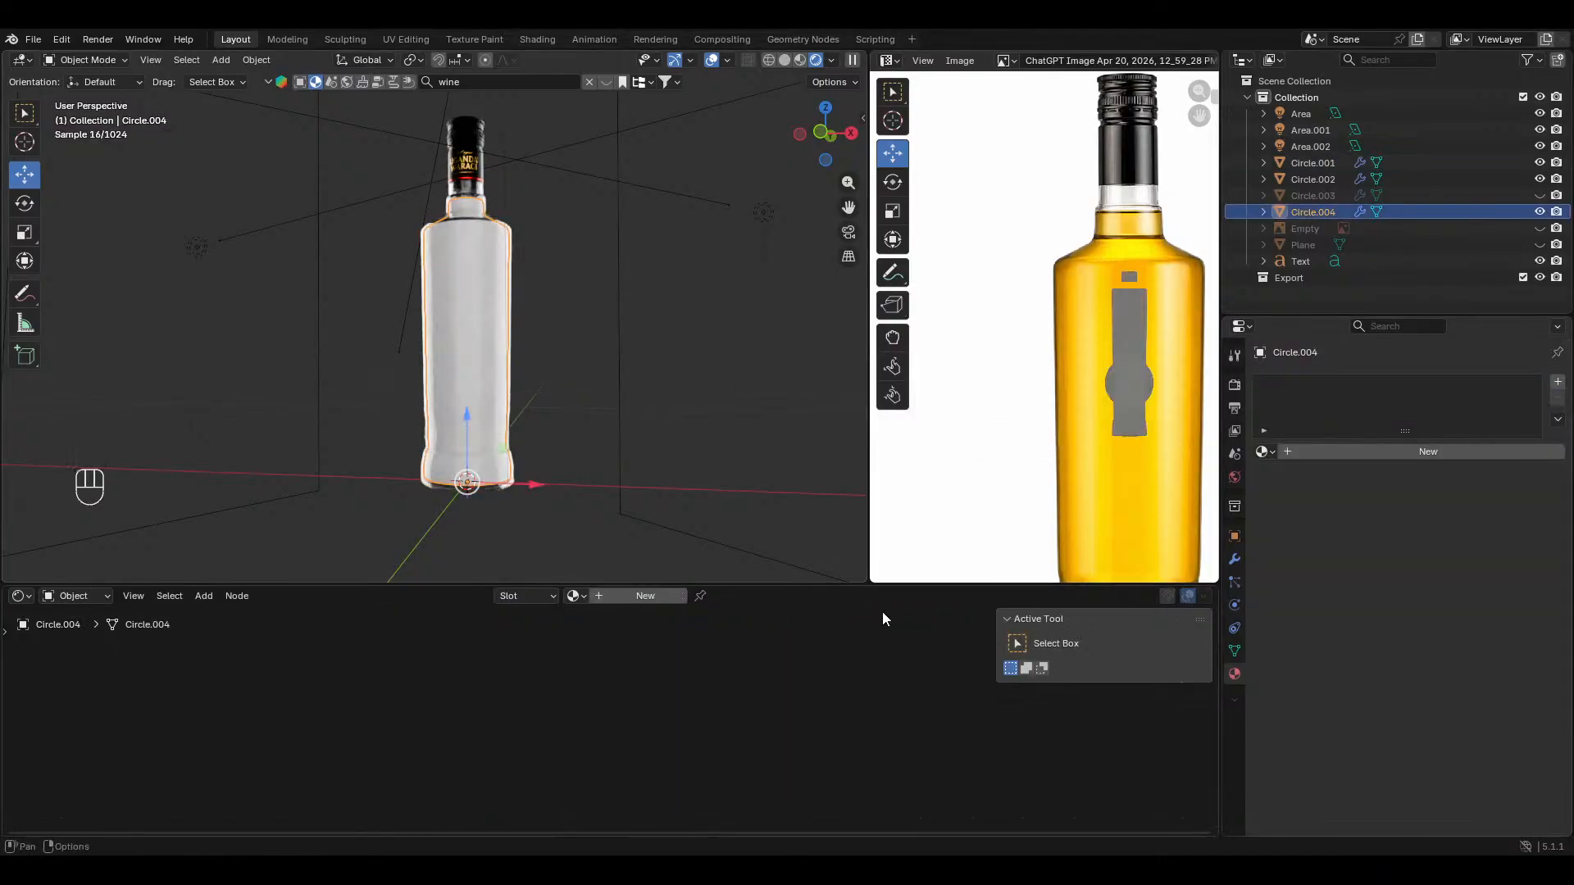
left_click(642, 596)
left_click(1424, 525)
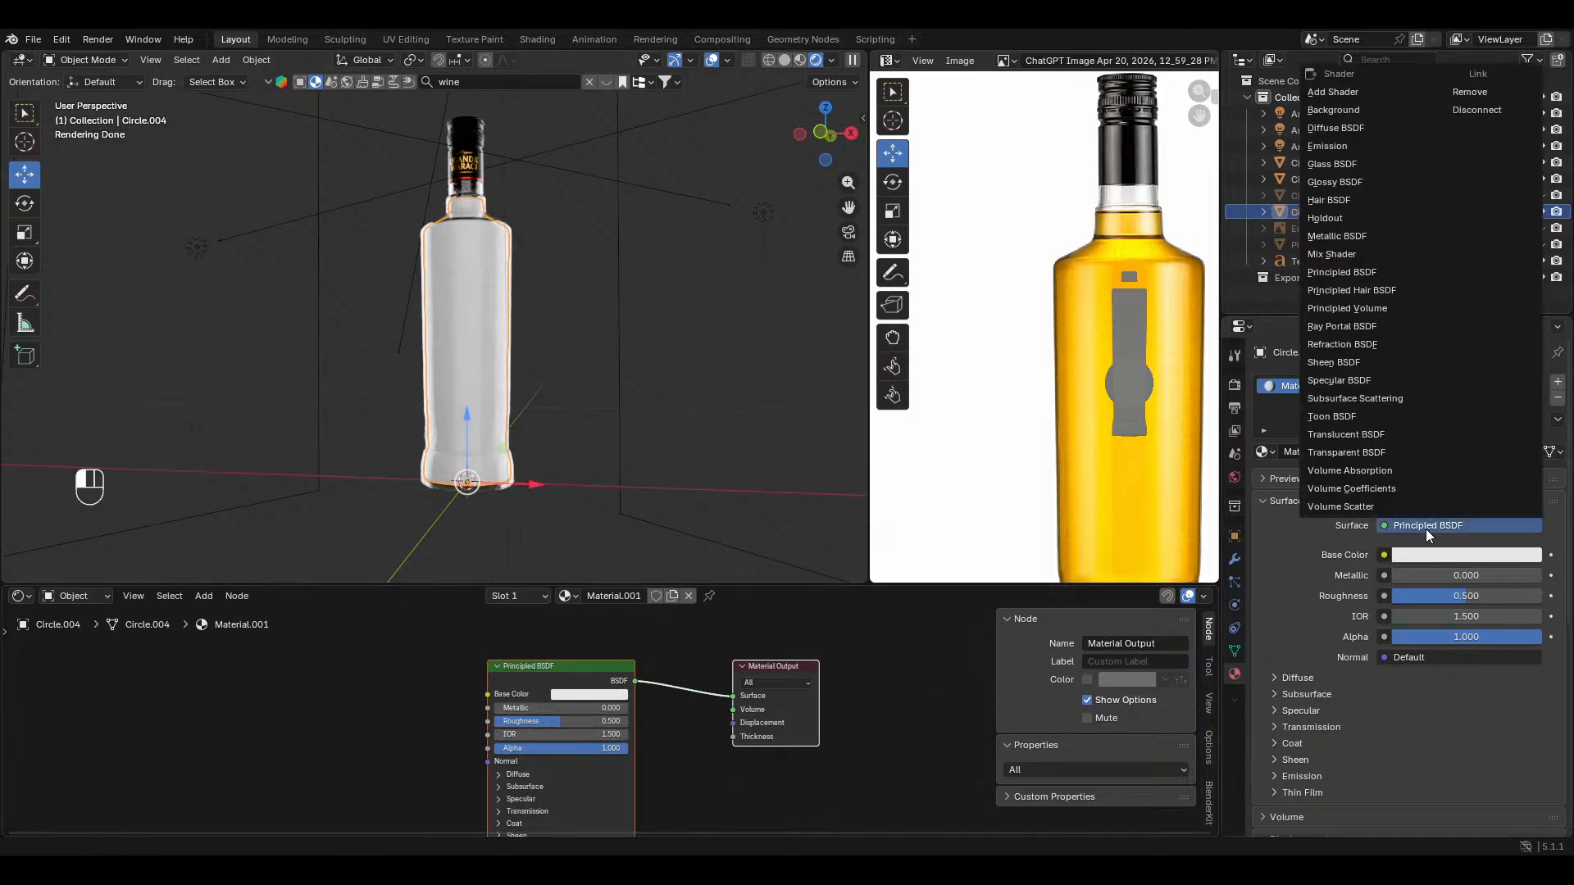
left_click(1425, 528)
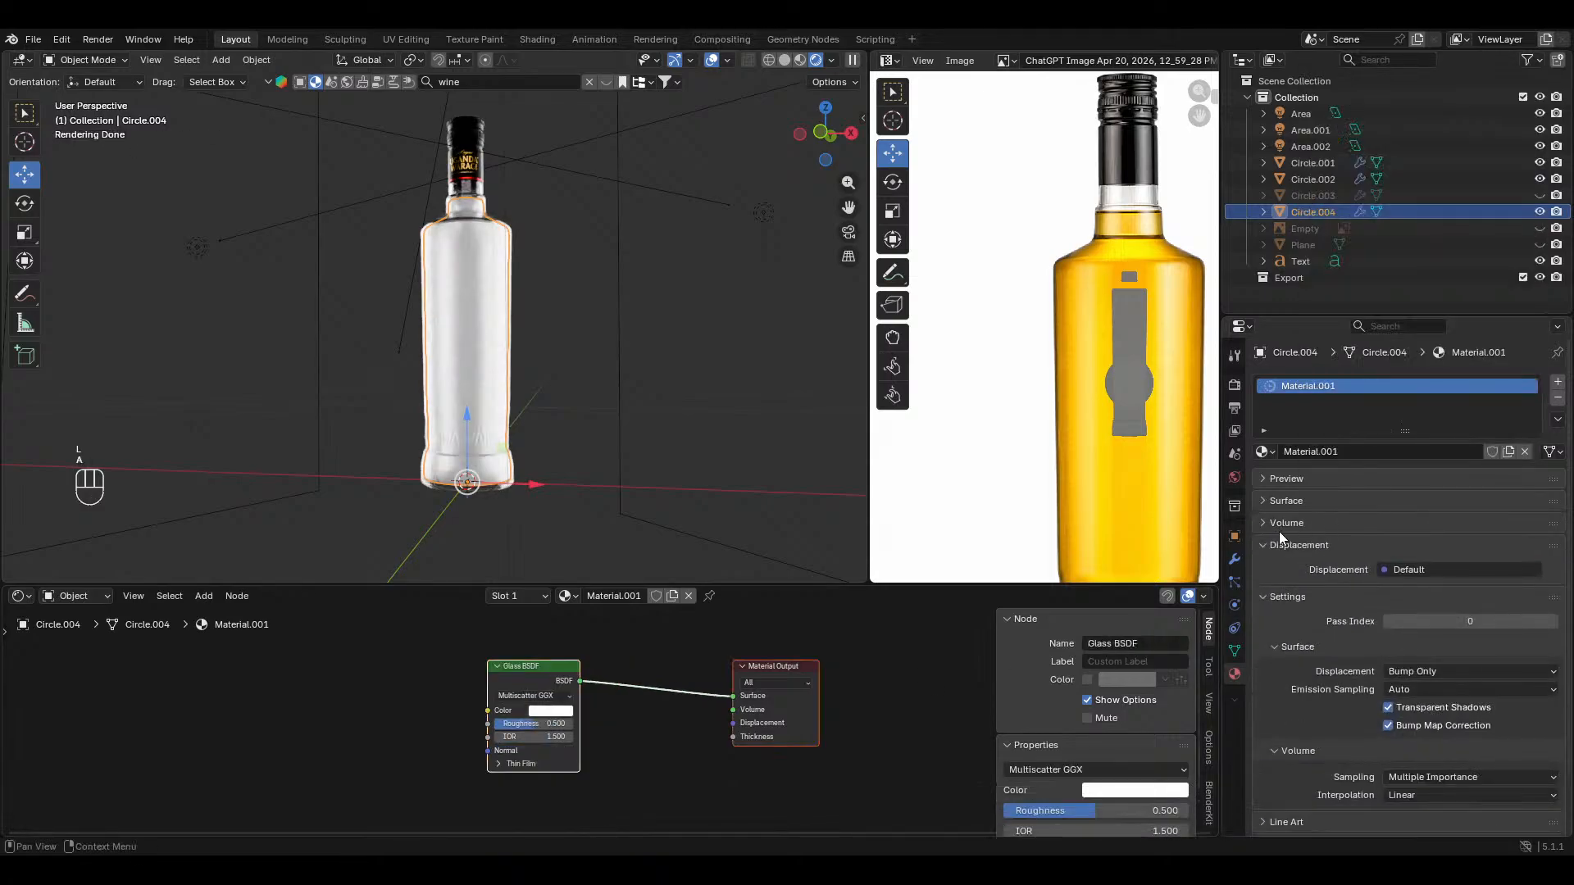
left_click(1263, 500)
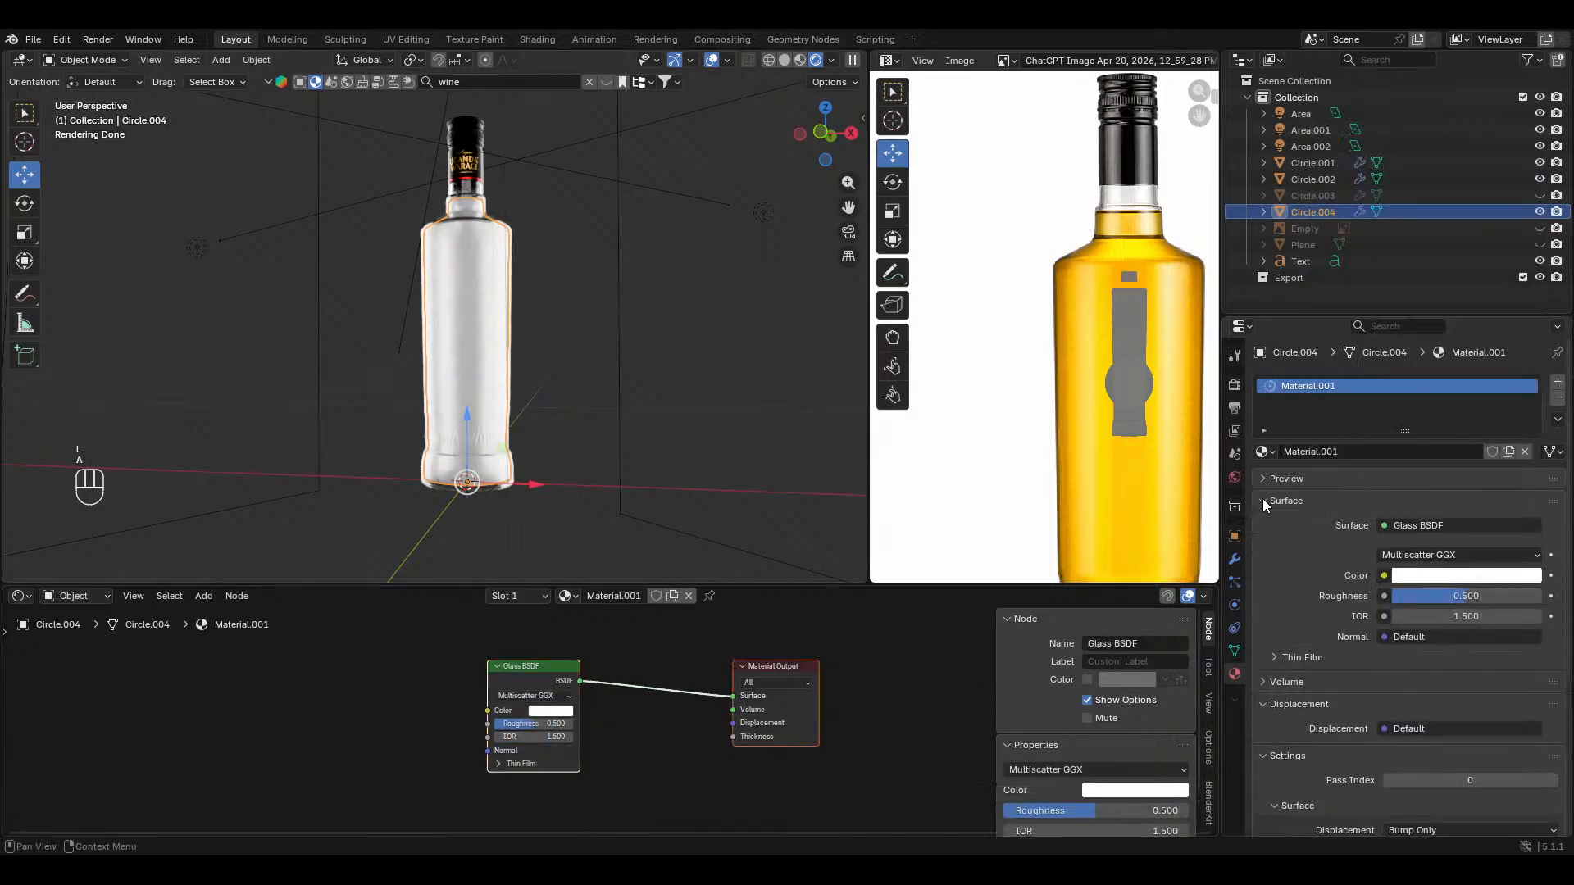
Step: Set the new Glass BSDF's colour to the yellow sampled from the reference bottle and inspect the rendered liquid
left_click(1446, 577)
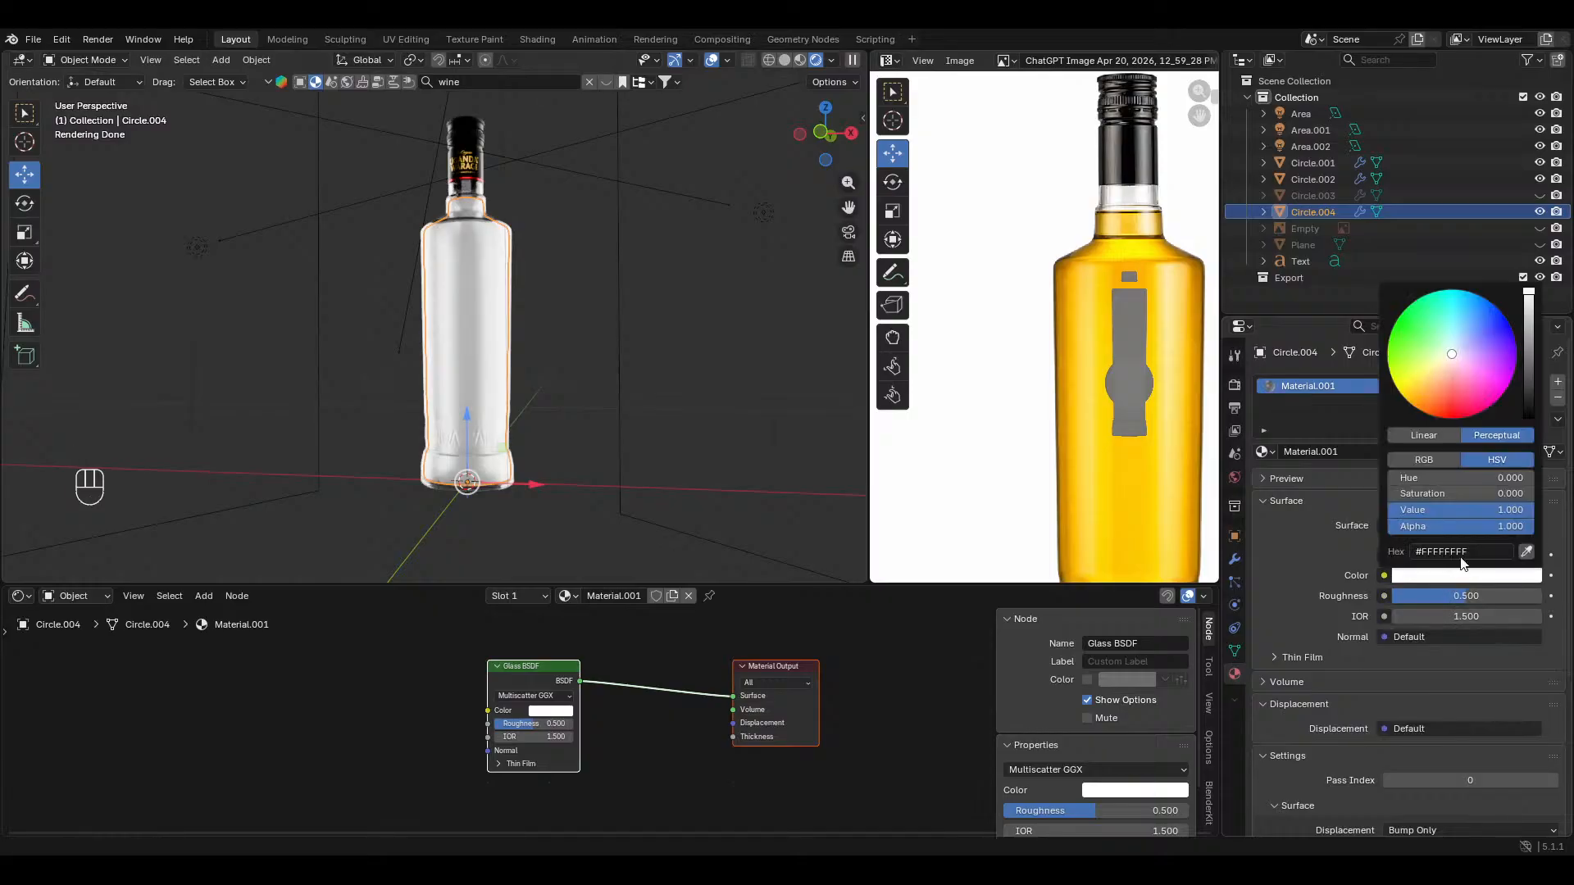
left_click(1526, 552)
left_click(1102, 338)
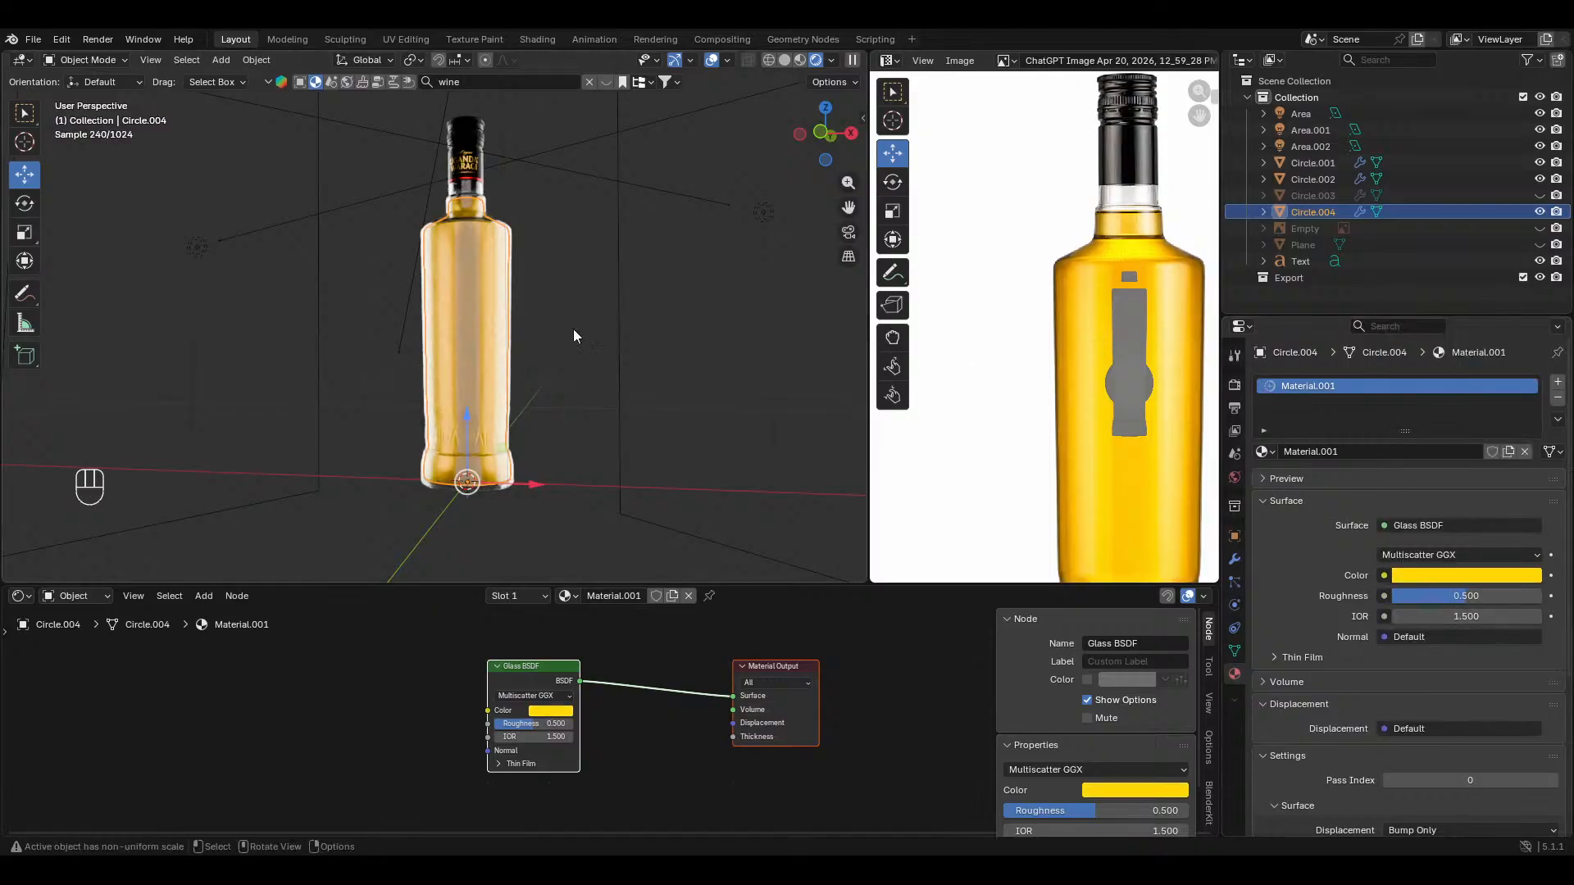
middle_click_drag(492, 372, 447, 376)
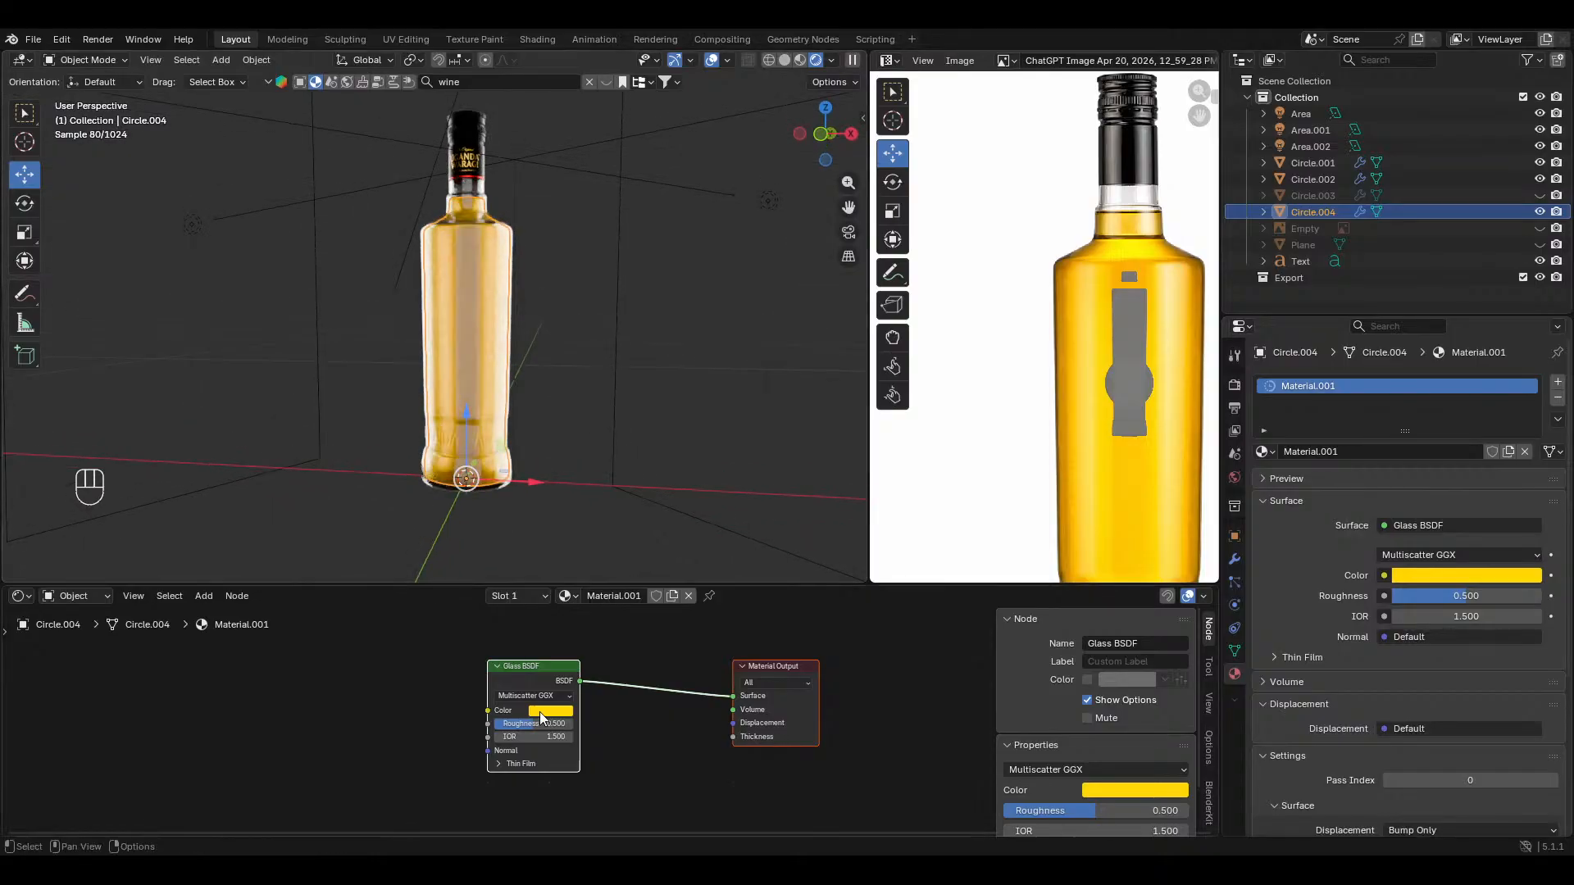
Step: Set the liquid's Glass BSDF roughness to 0.000 and IOR to 1.330, and clear the object selection
left_click_drag(536, 723, 492, 723)
scroll(513, 303, "up", 3)
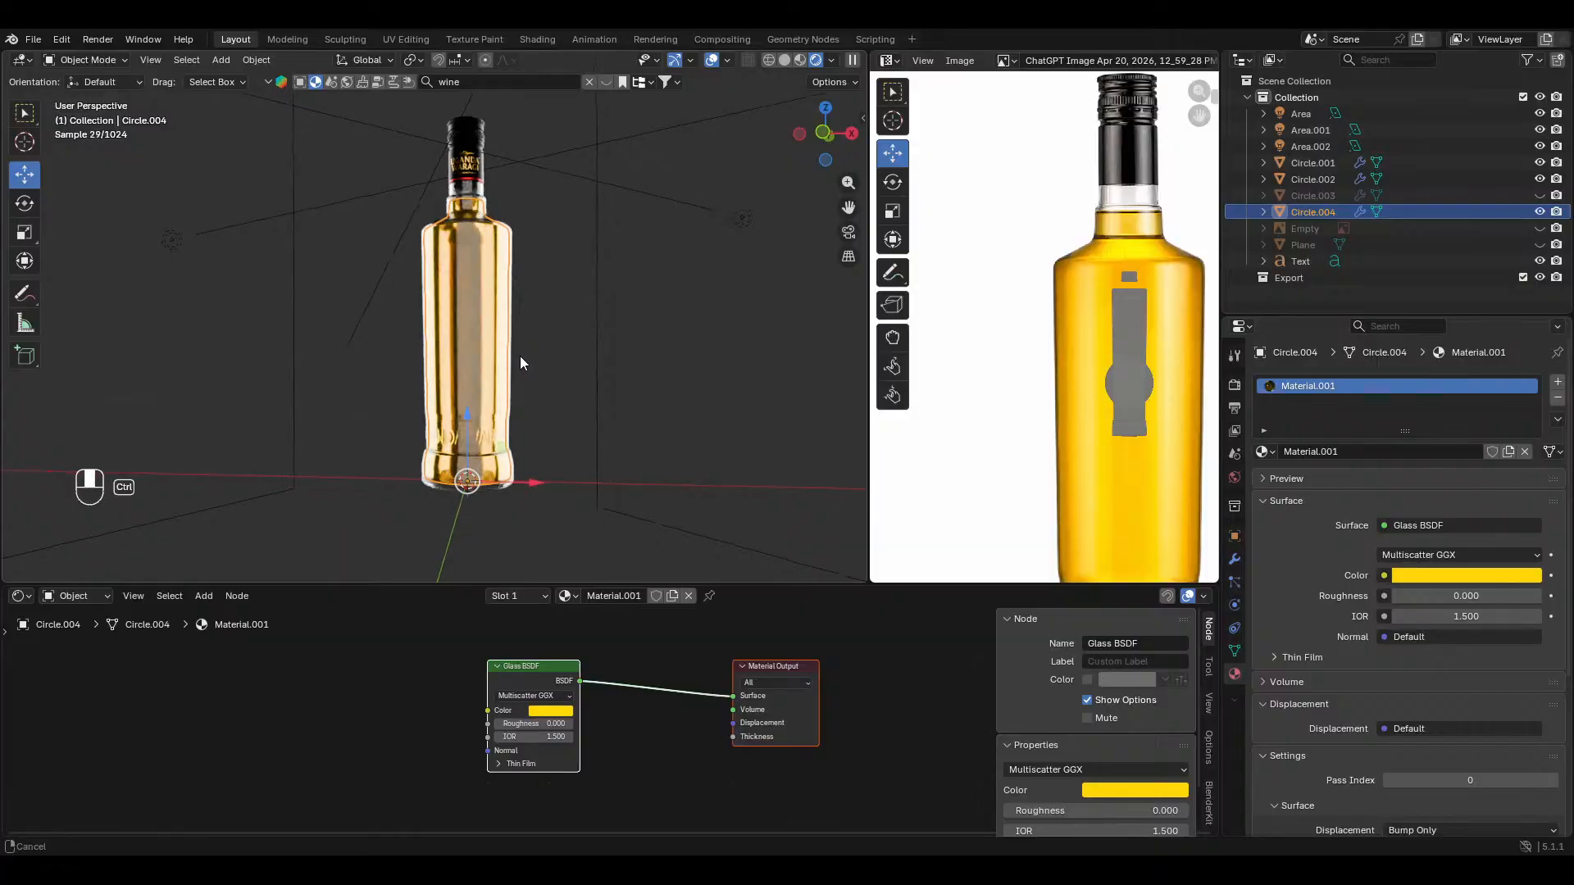
key("s")
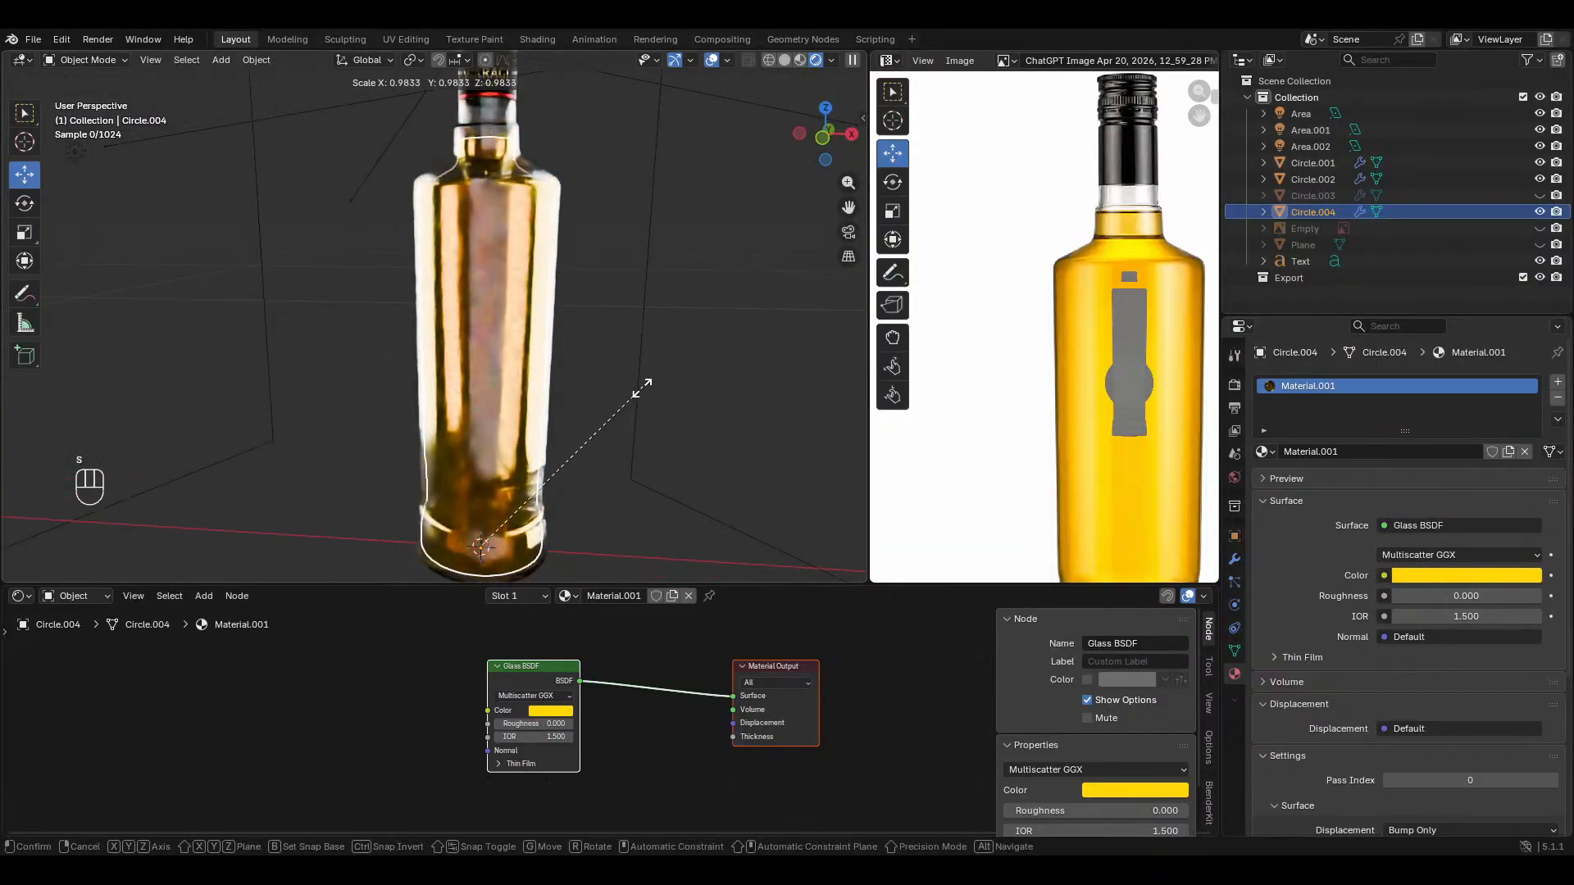
right_click(627, 396)
middle_click_drag(584, 459, 551, 410)
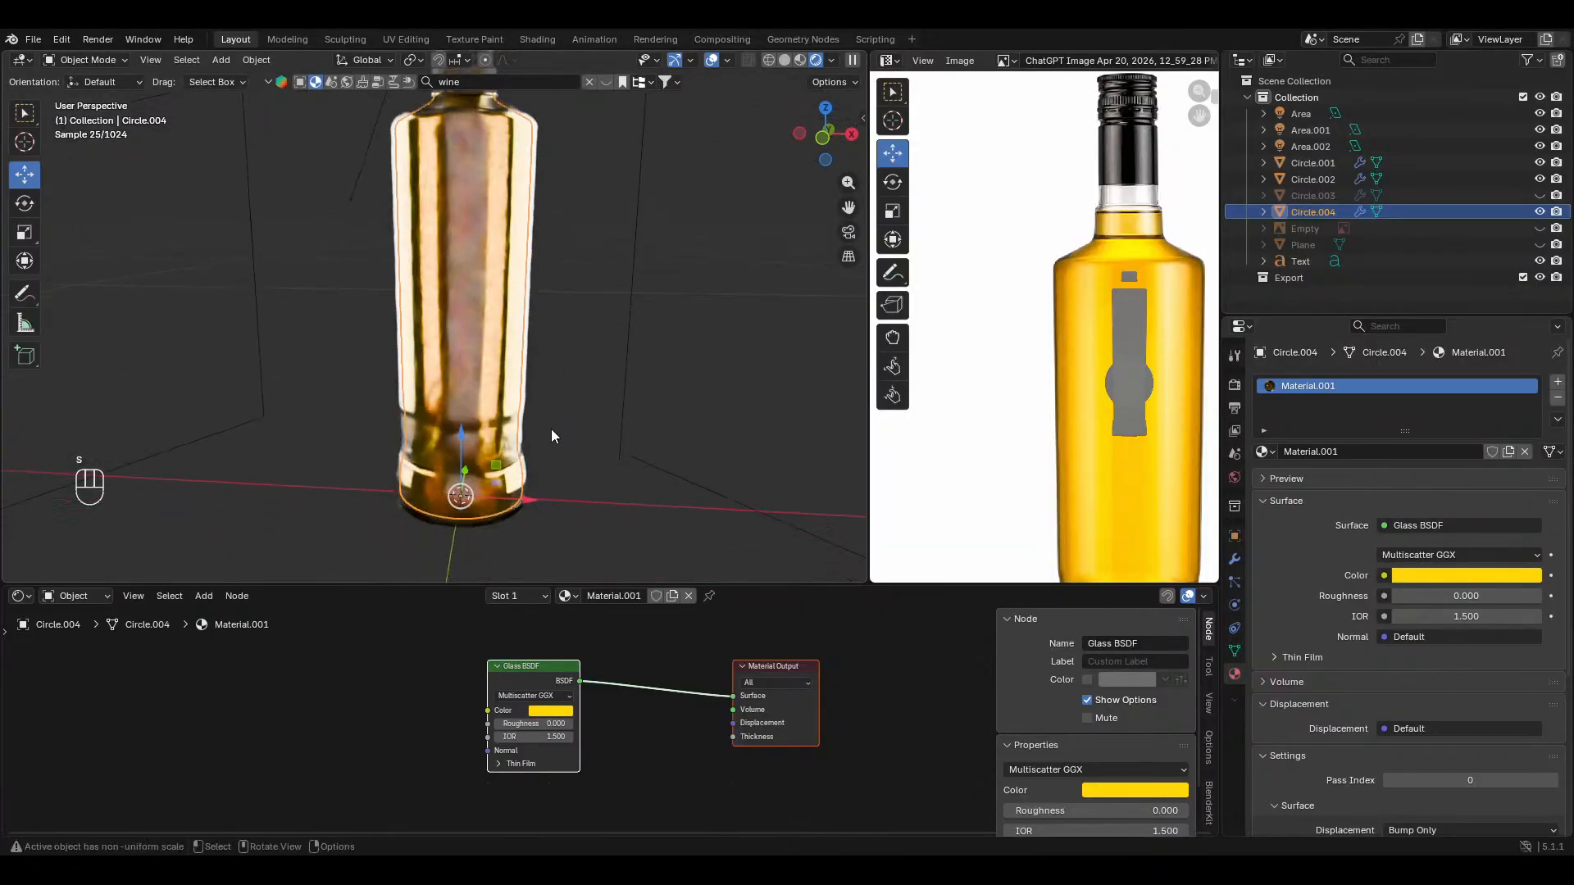
middle_click_drag(540, 768, 556, 753)
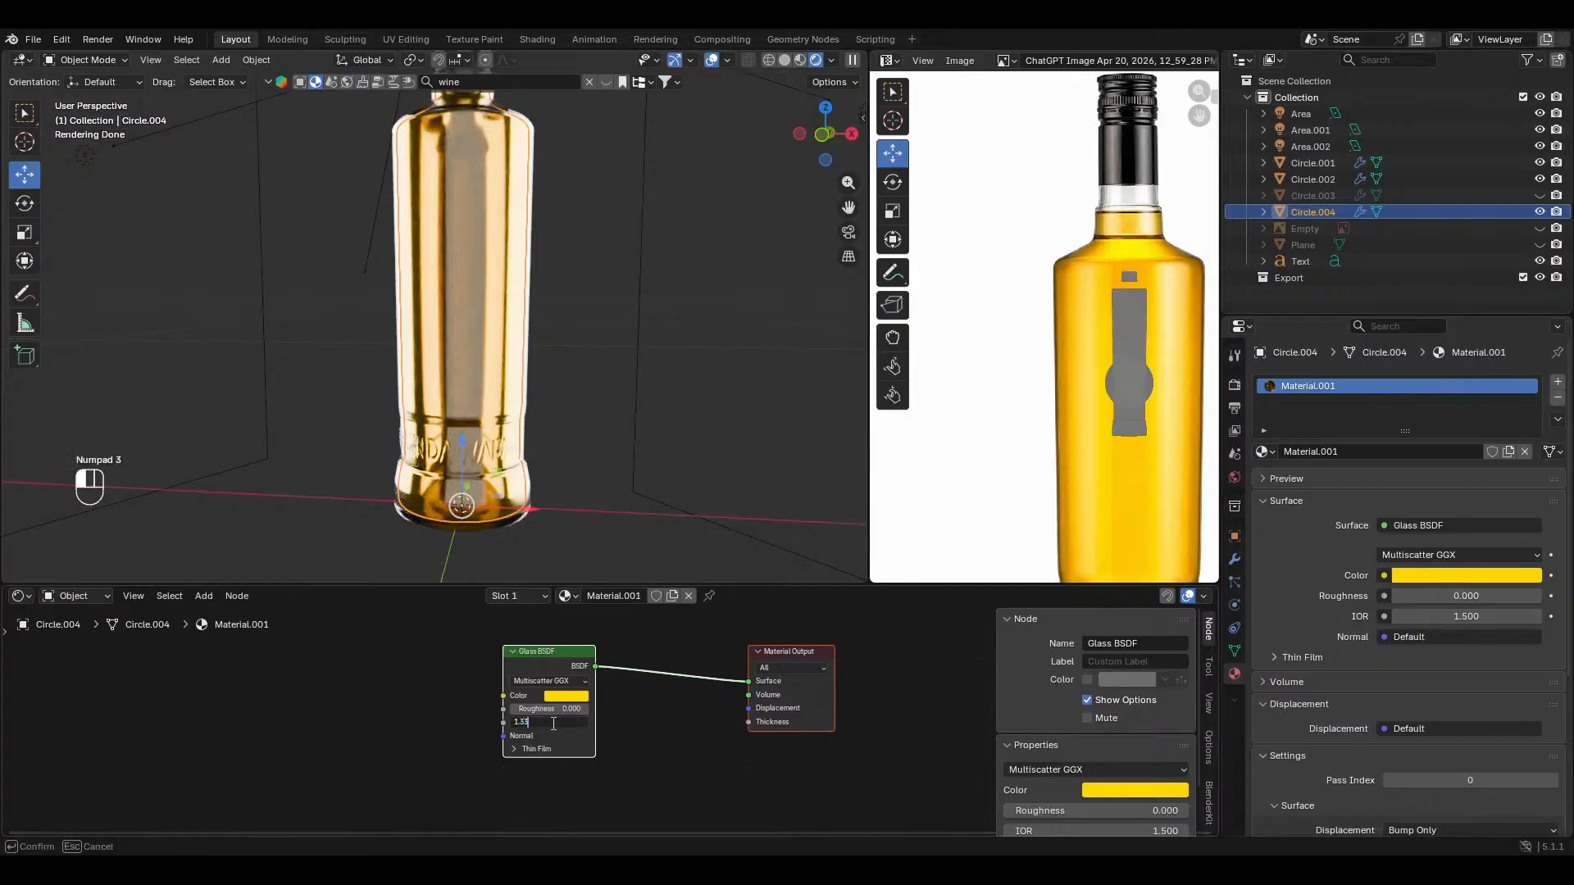
key("Return")
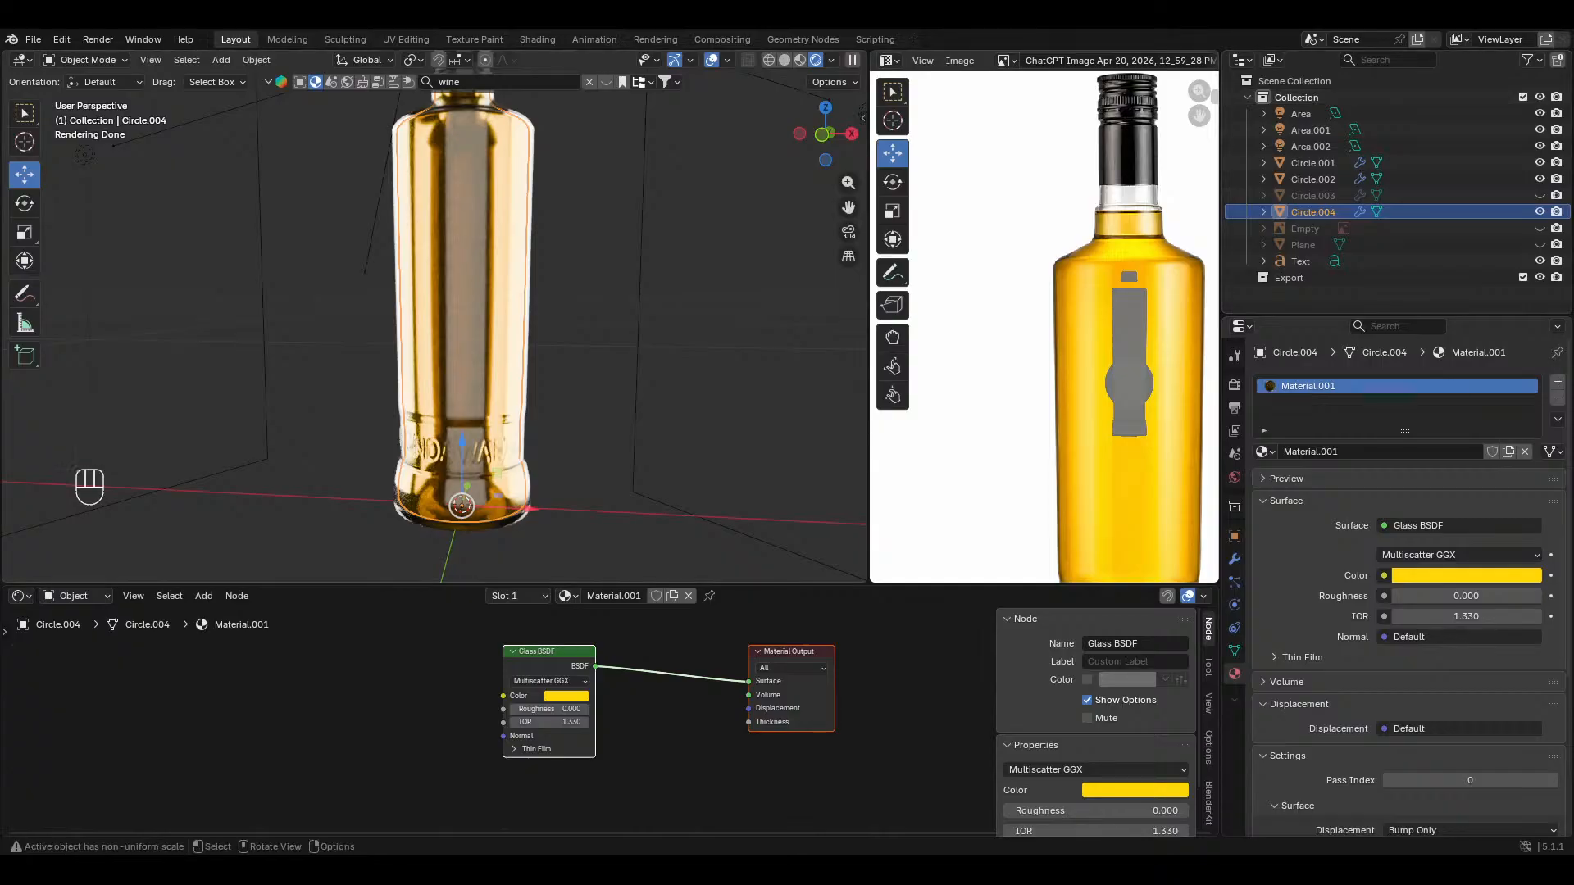
middle_click_drag(490, 524, 519, 483)
key("alt+a")
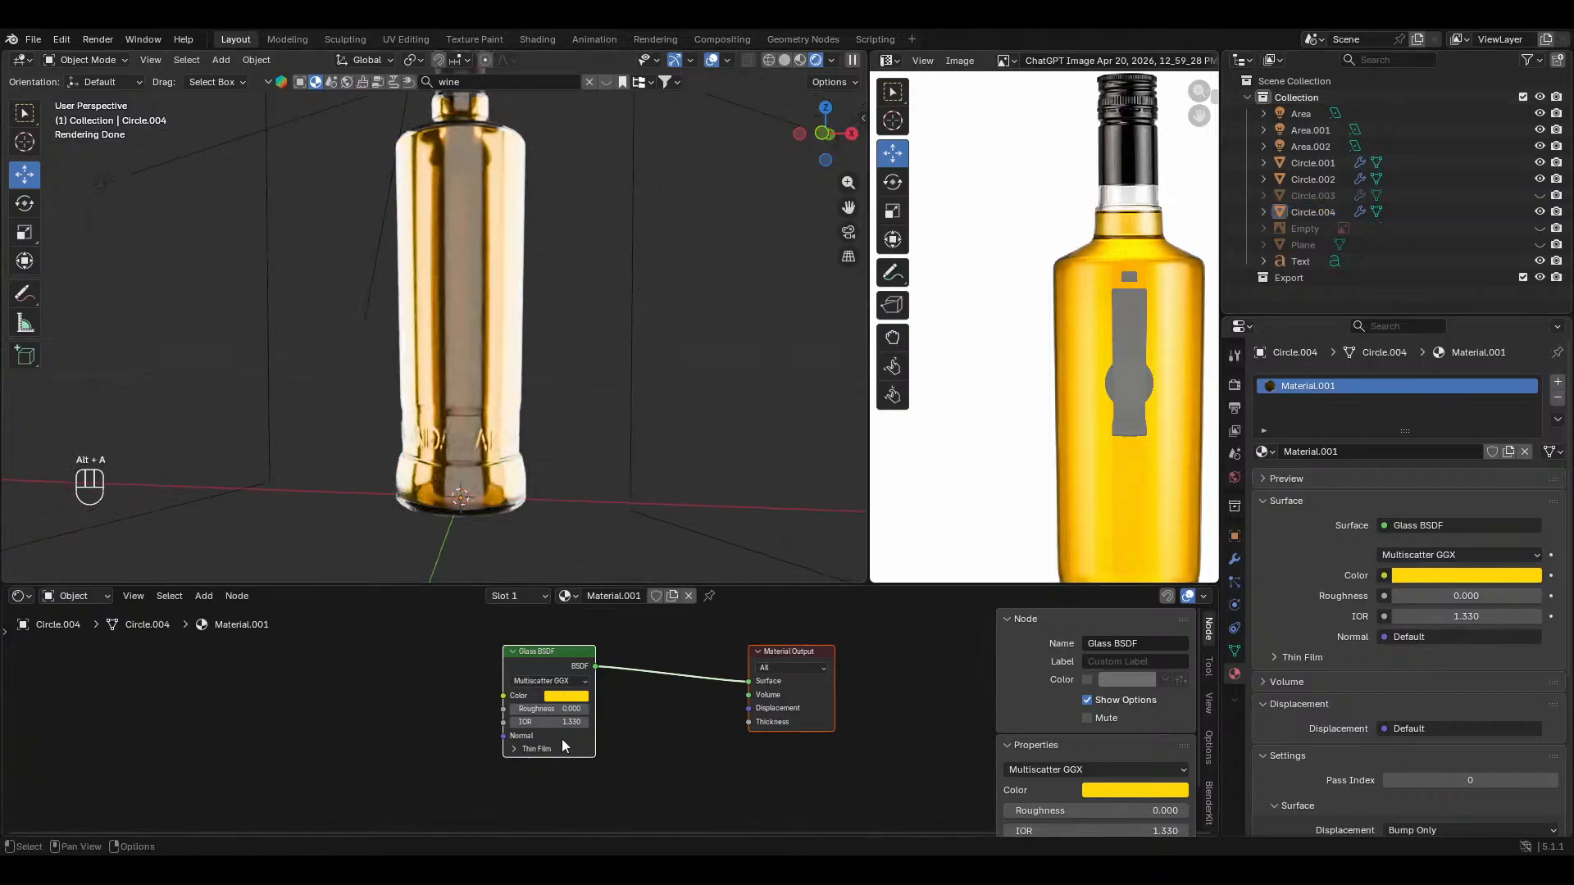
Step: Move the Glass BSDF node away from the output and insert a Mix Shader between it and the Material Output
left_click_drag(508, 669, 367, 678)
left_click(536, 640)
key("shift+a")
type("mix")
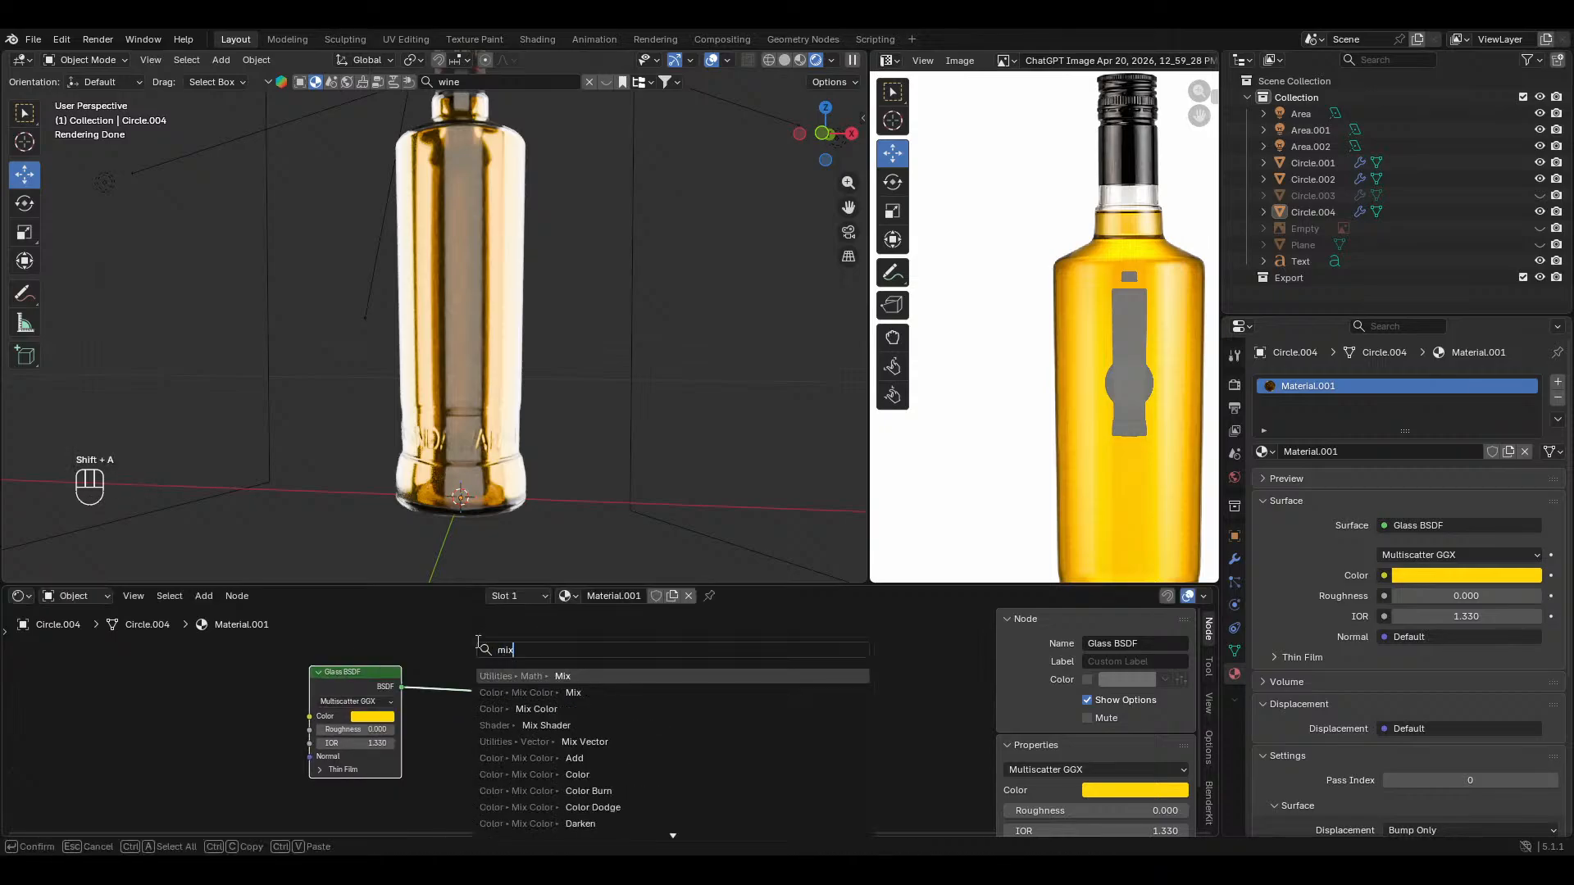
key("Down")
key("Down")
key("Down")
key("Return")
left_click(529, 688)
Step: Add a Transparent BSDF as the Mix Shader's second shader and set the mix factor to 0.733
key("shift+a")
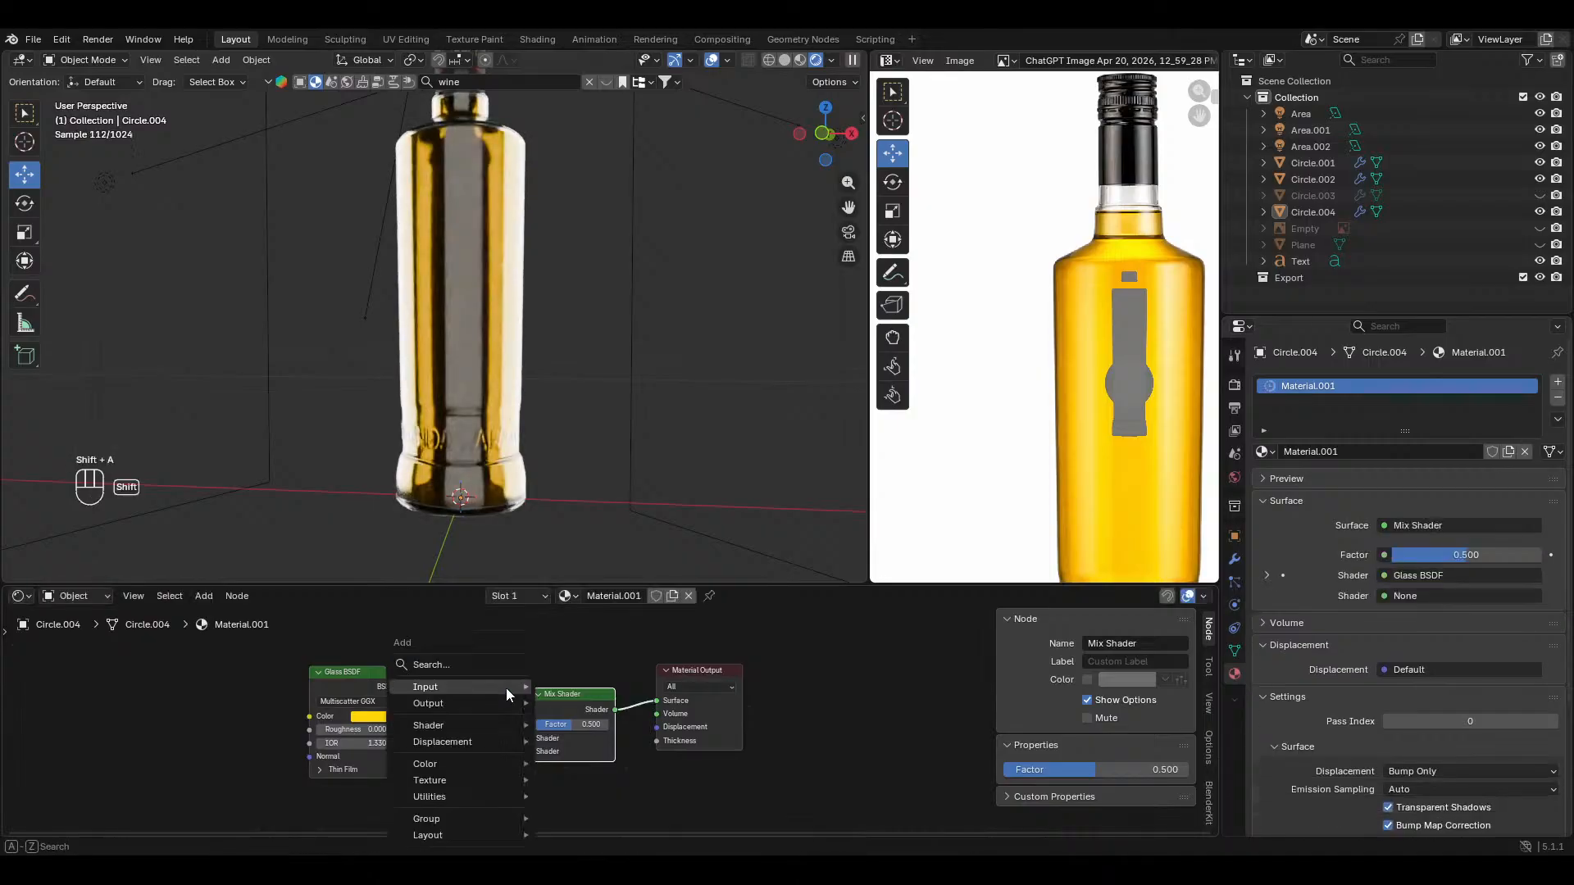
type("tras")
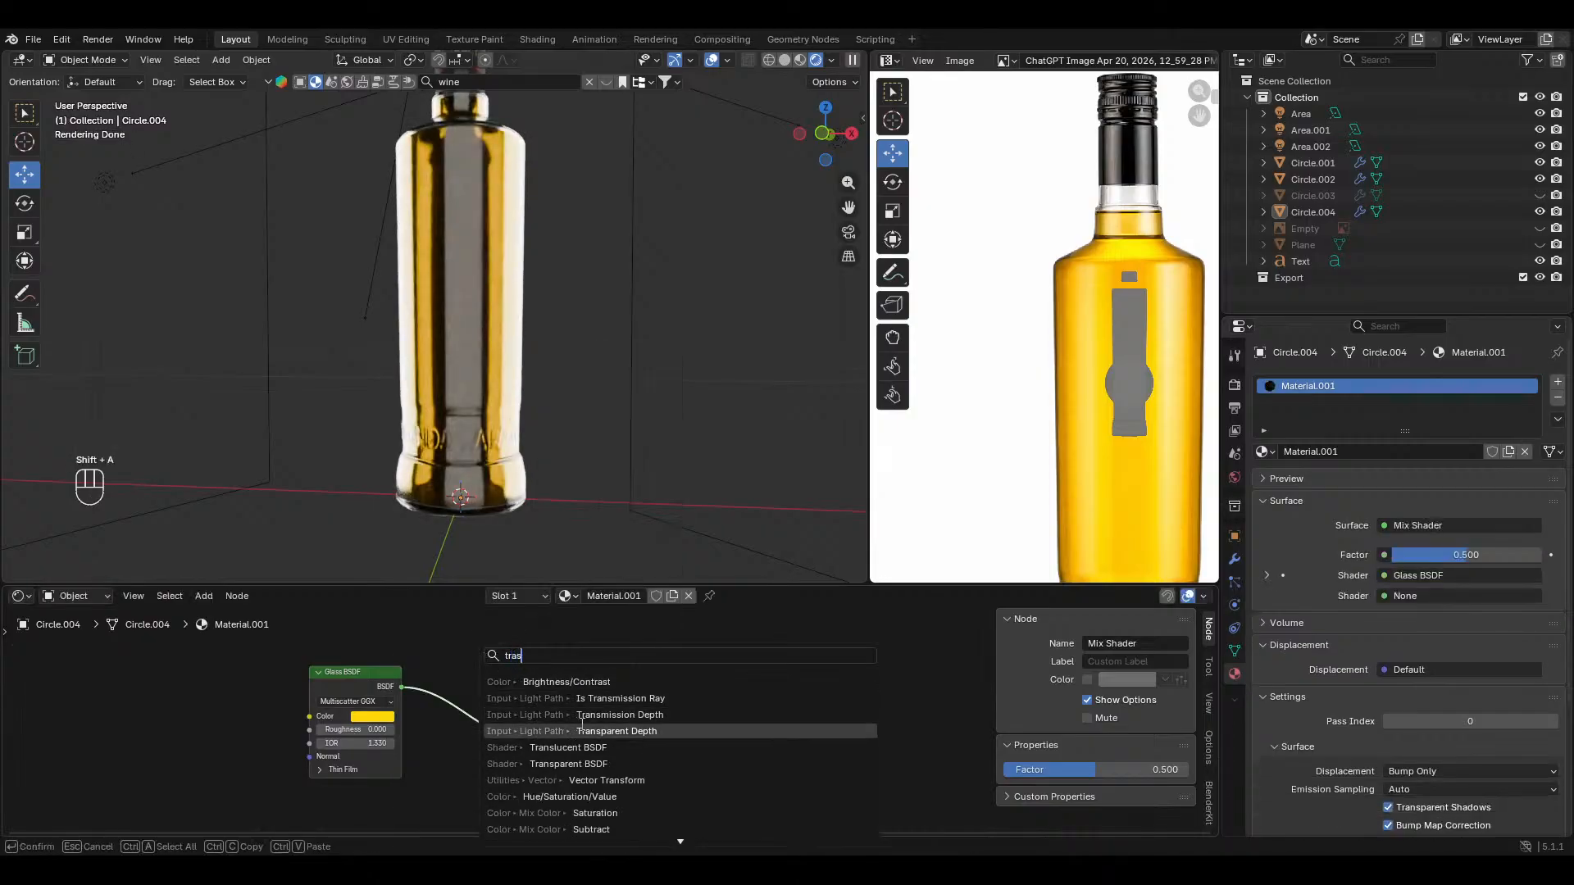
left_click(579, 763)
left_click(487, 789)
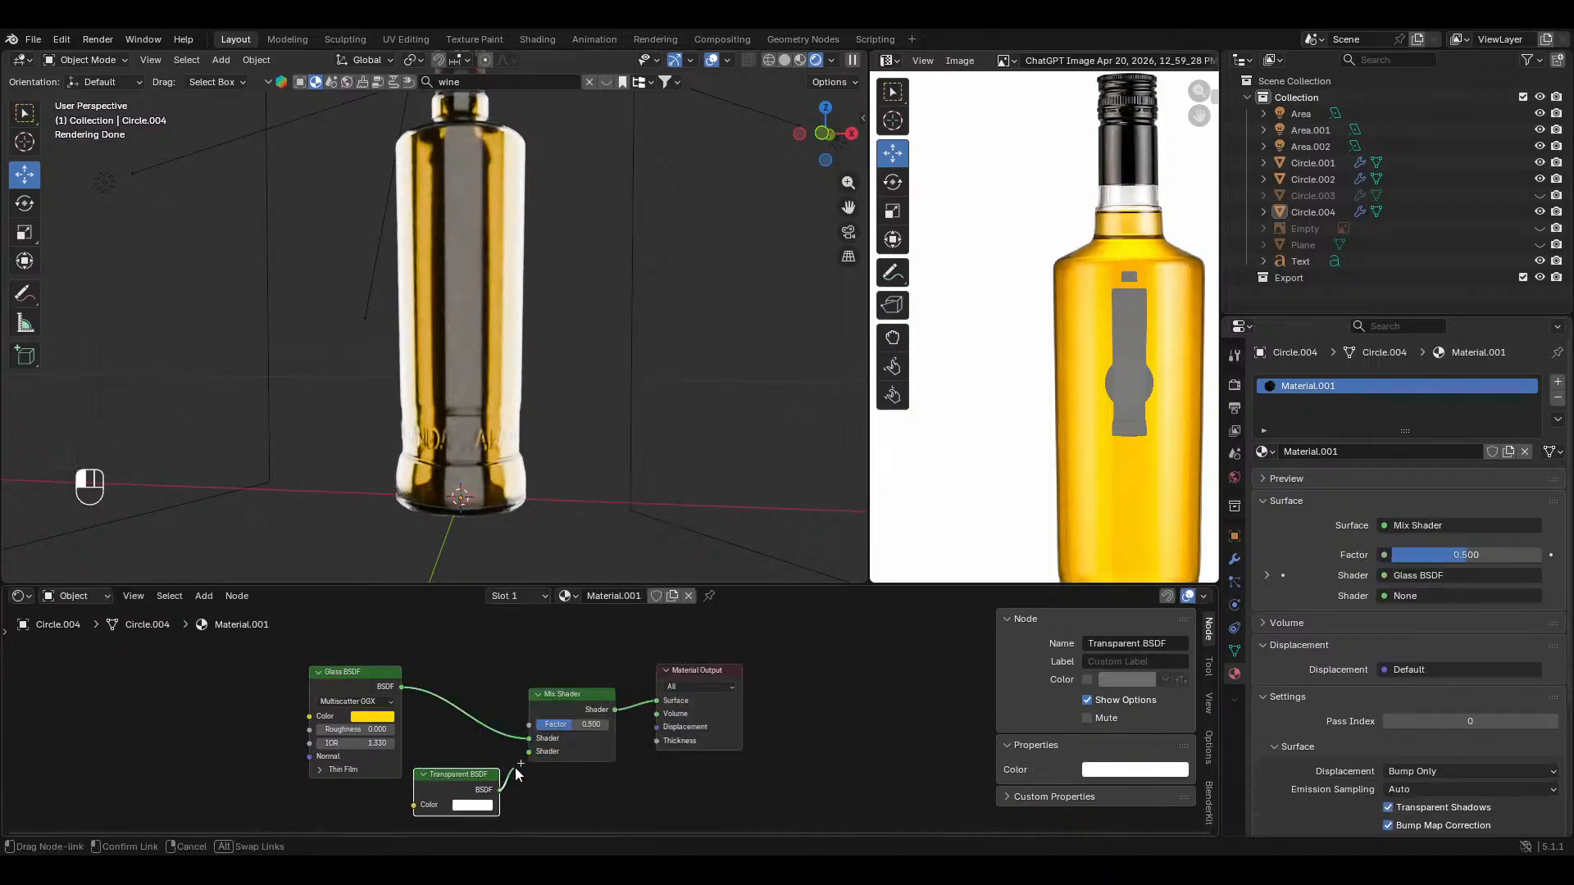
left_click_drag(515, 768, 583, 718)
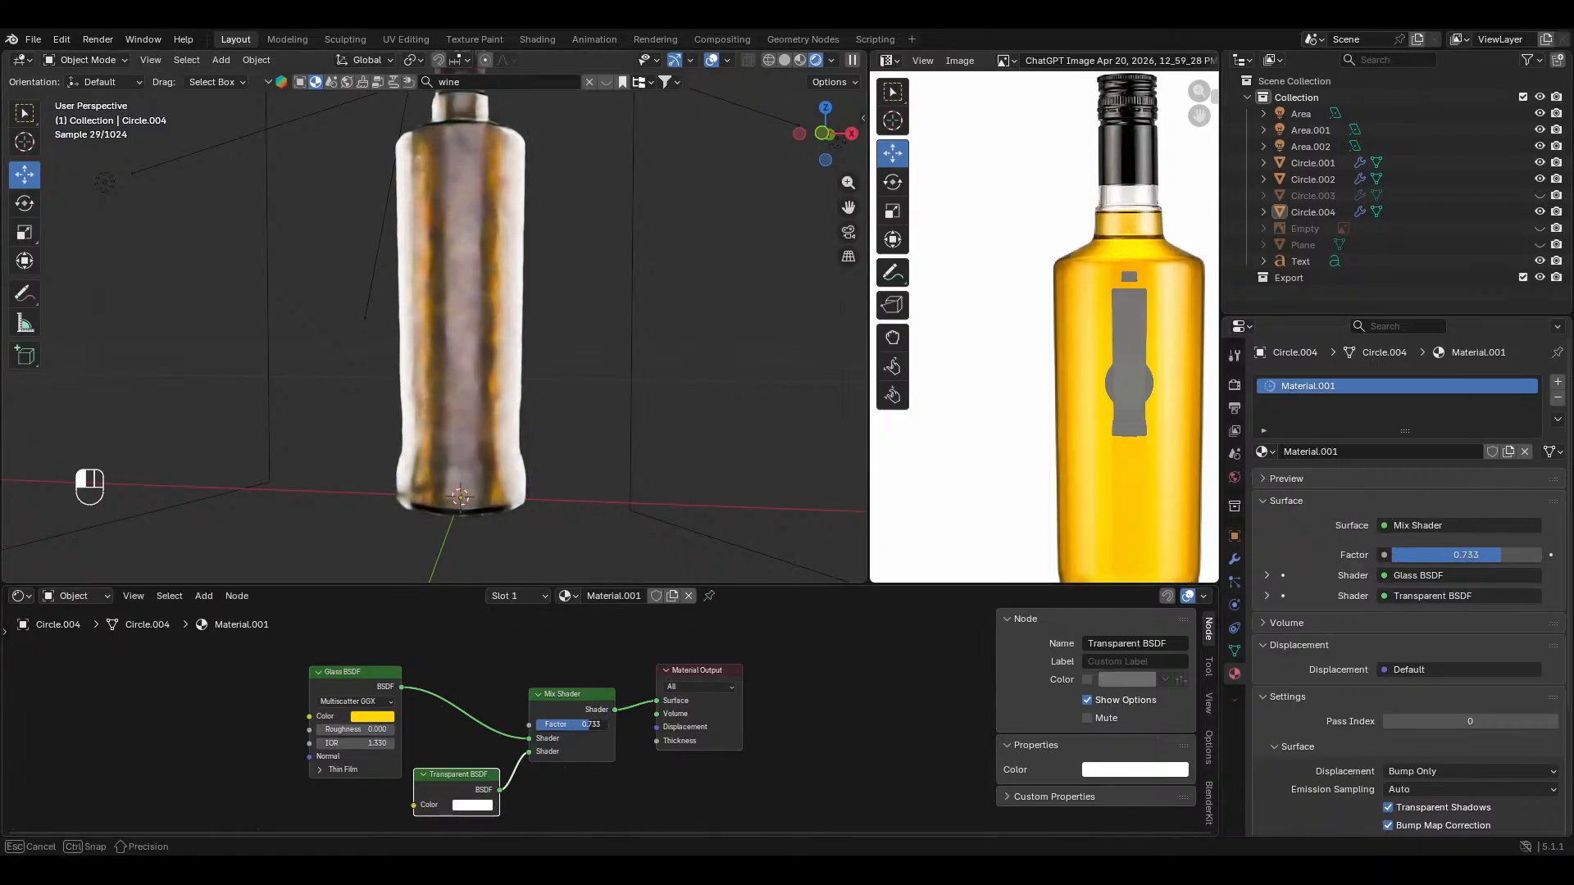
Step: Select the outer bottle, try IOR values of 0.560 and 2.830 on its BOTTTOM TEXTURE glass, and undo the change
middle_click_drag(532, 344, 584, 394)
middle_click_drag(575, 294, 519, 234)
left_click(519, 233)
left_click(526, 262)
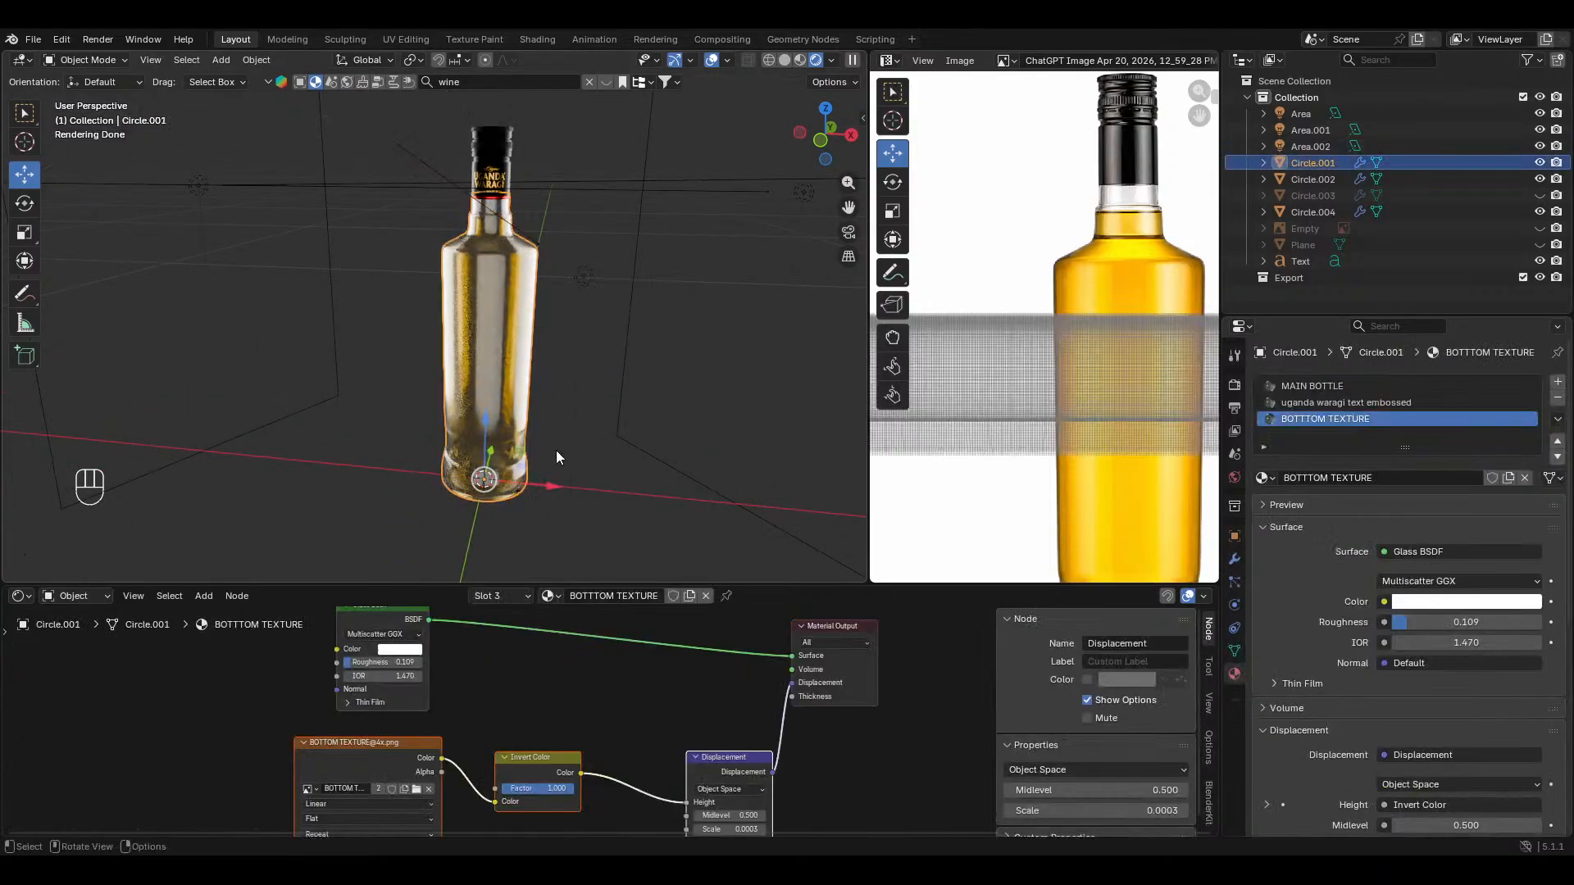
middle_click_drag(584, 684, 608, 742)
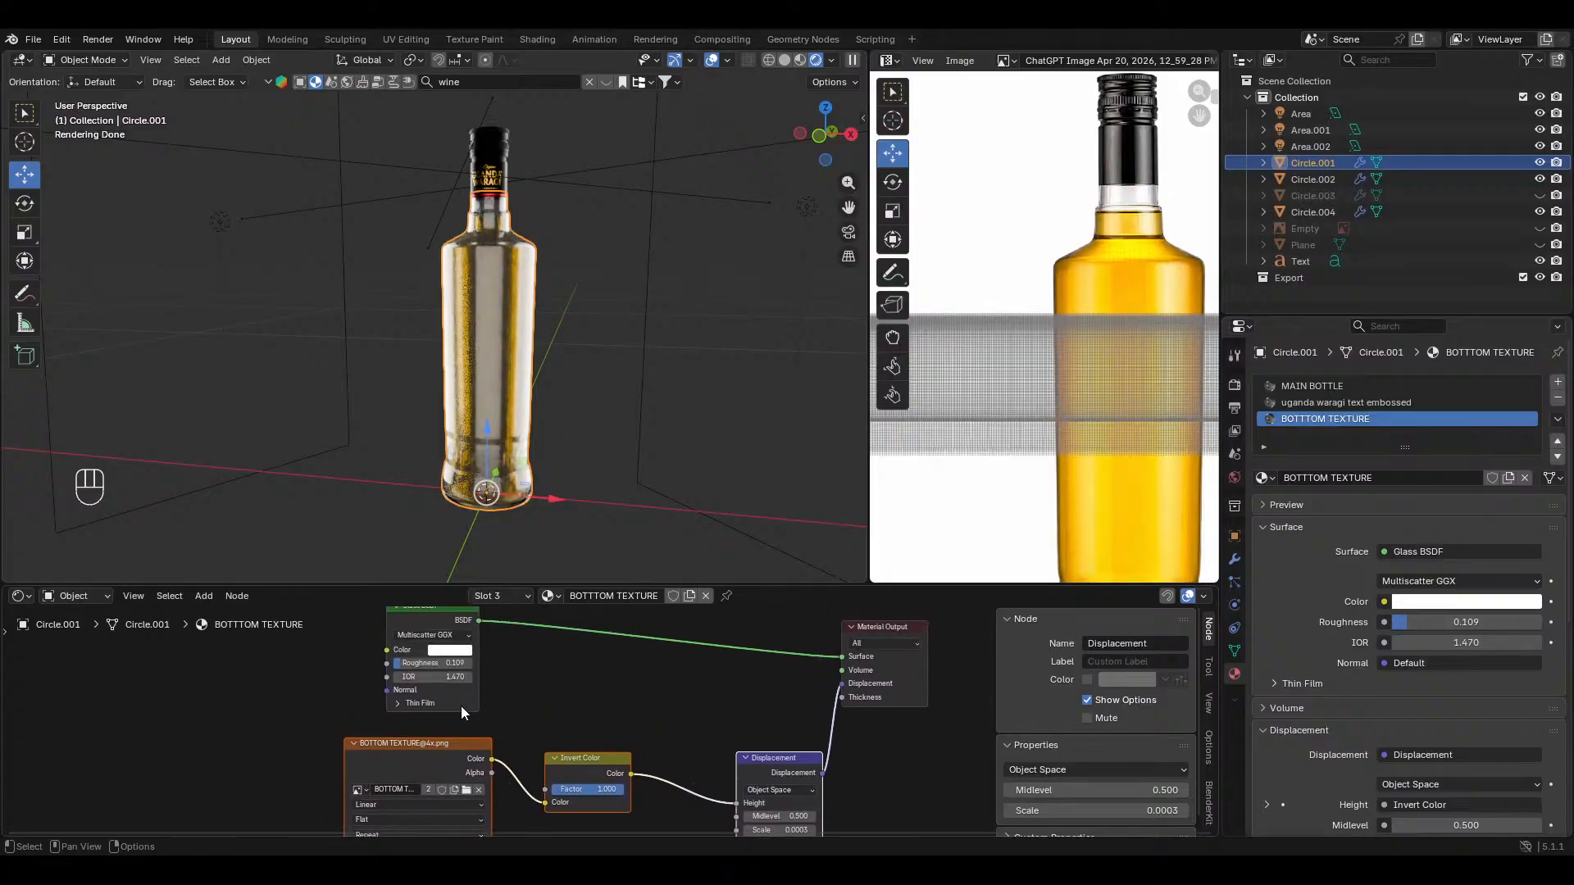
key("shift")
left_click_drag(449, 681, 410, 682, "shift")
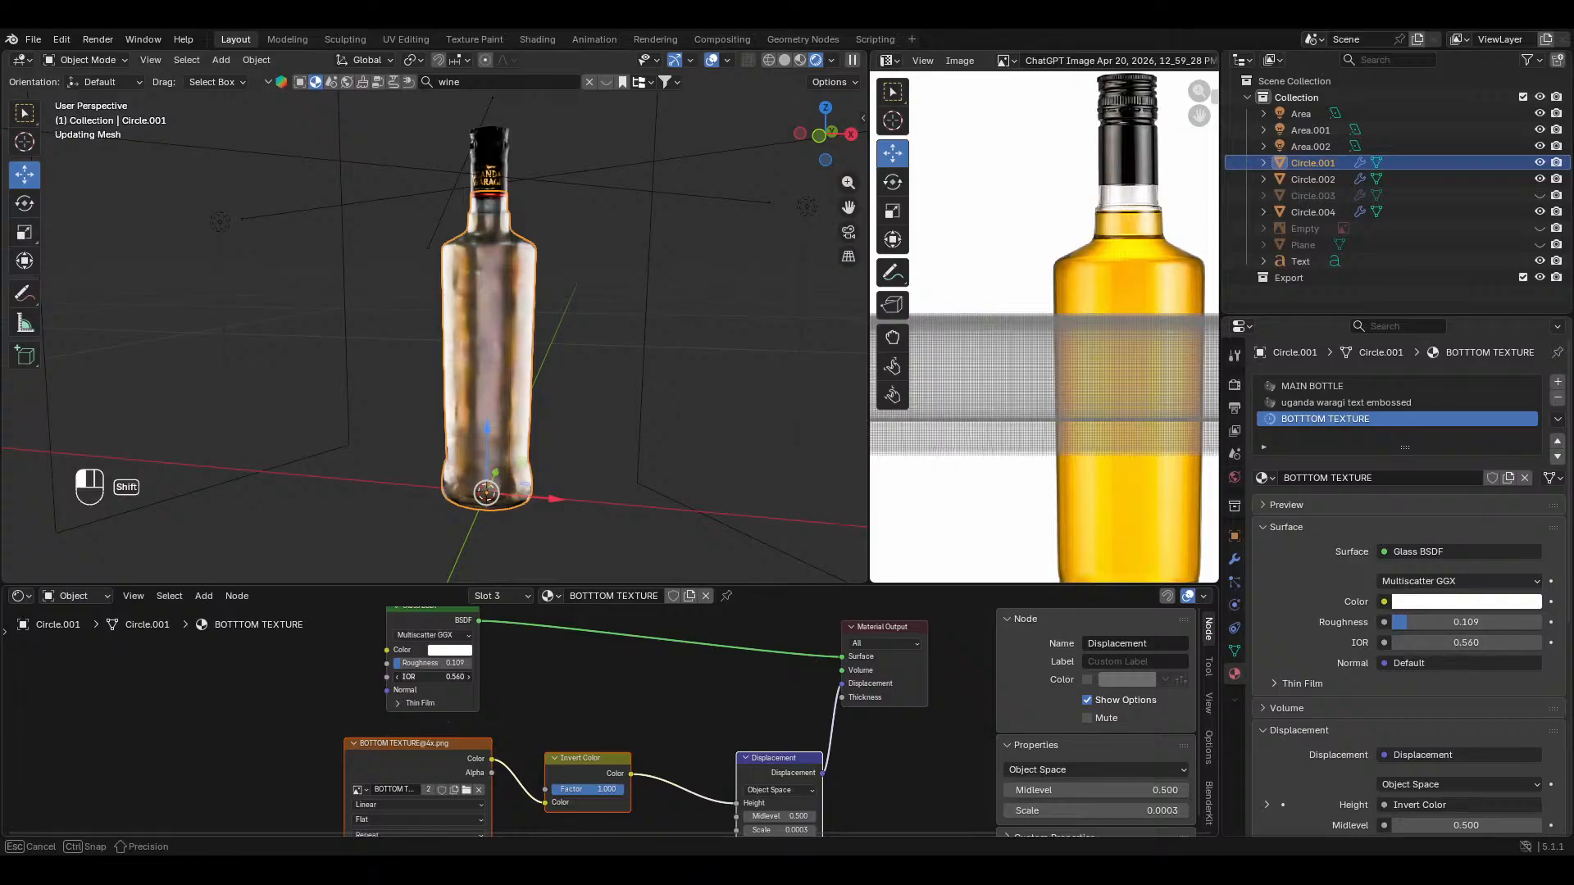
left_click_drag(432, 677, 534, 671, "shift")
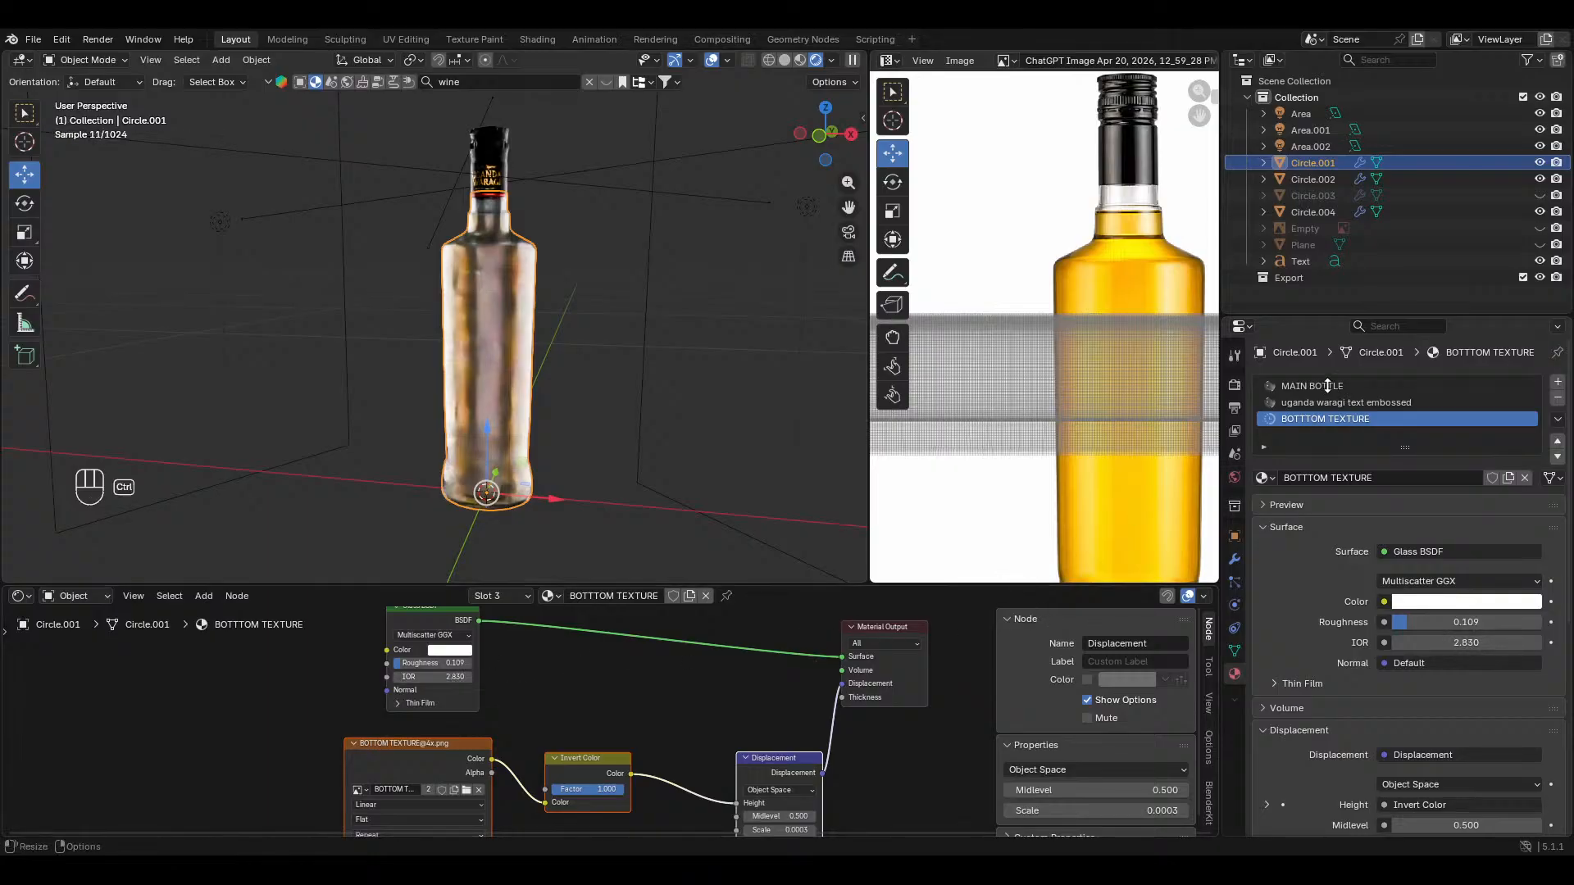
key("ctrl+z")
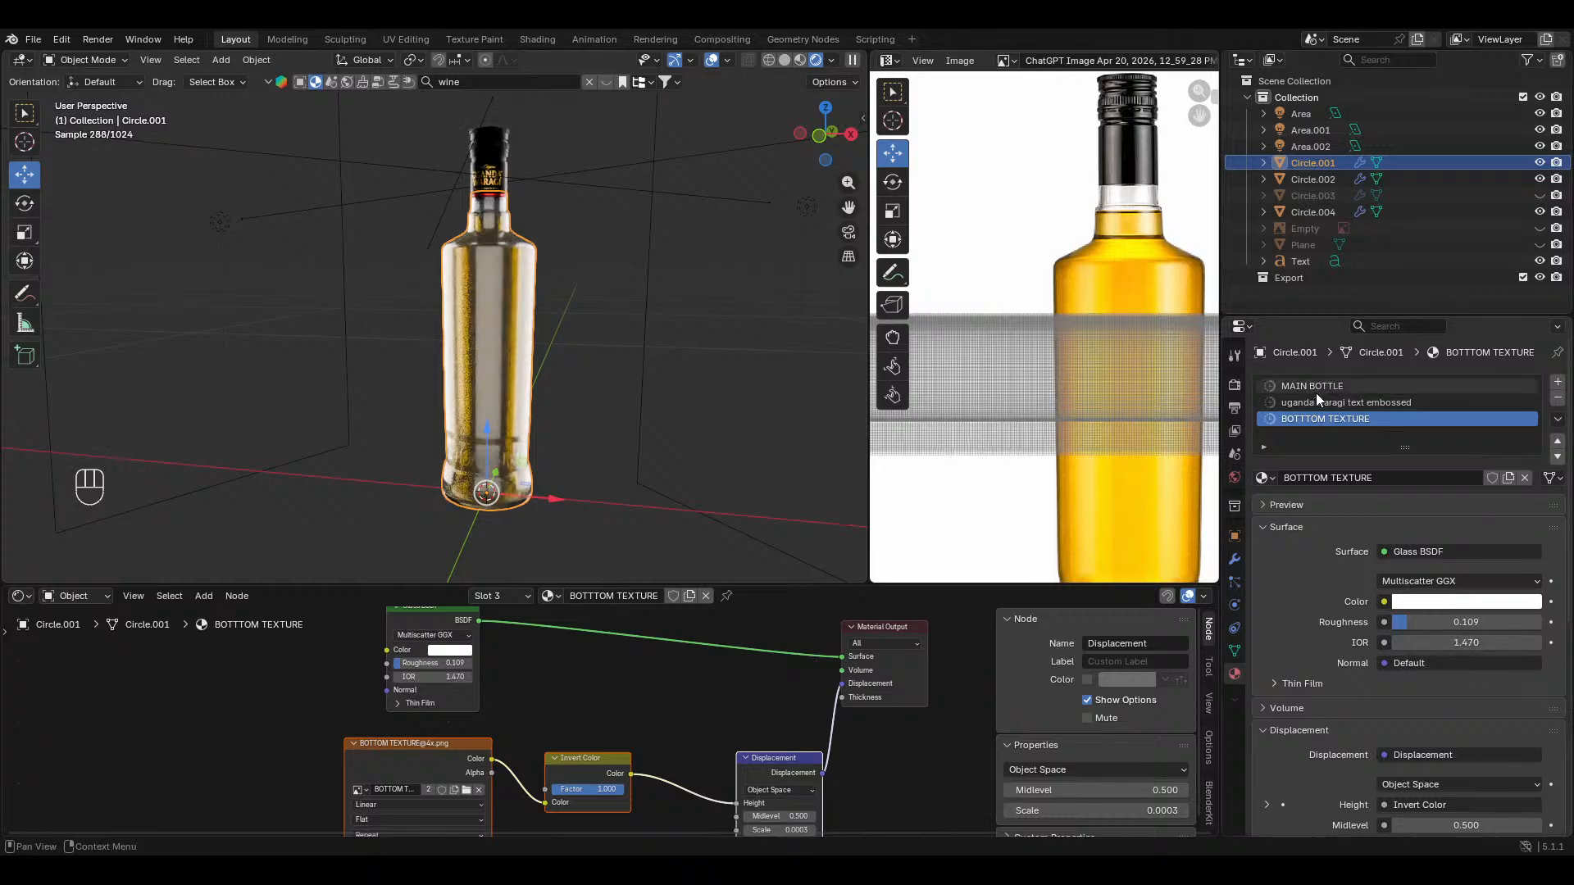
Step: Set the Glass BSDF IOR of the MAIN BOTTLE material to 0.960 and inspect the deselected bottle from the front and up close
left_click(1306, 386)
scroll(508, 758, "up", 7)
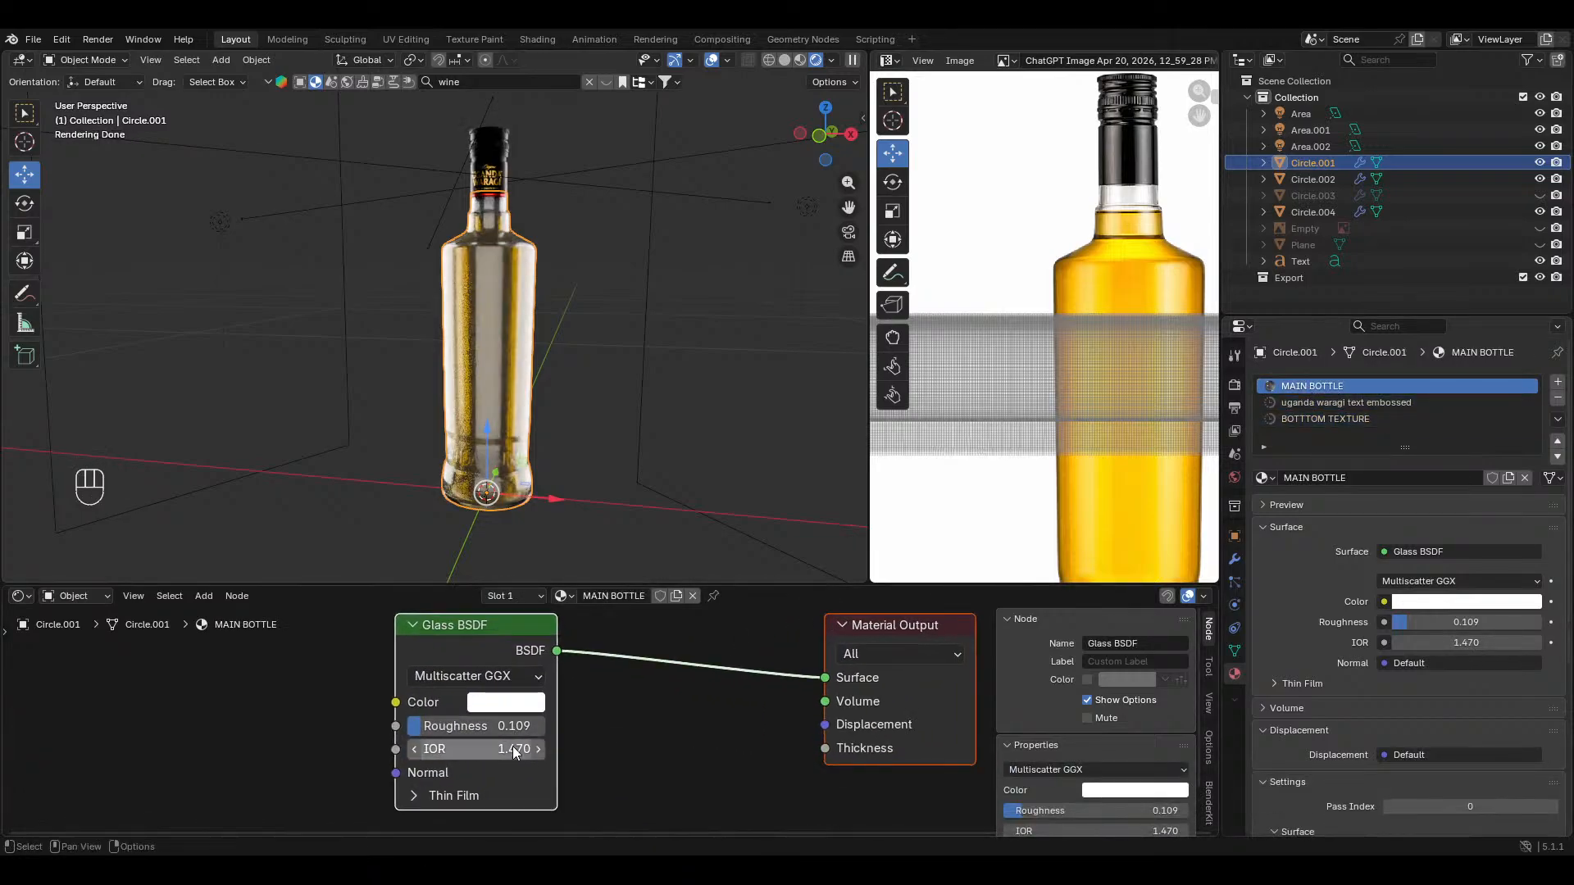
left_click_drag(516, 748, 479, 748, "shift")
key("alt+a")
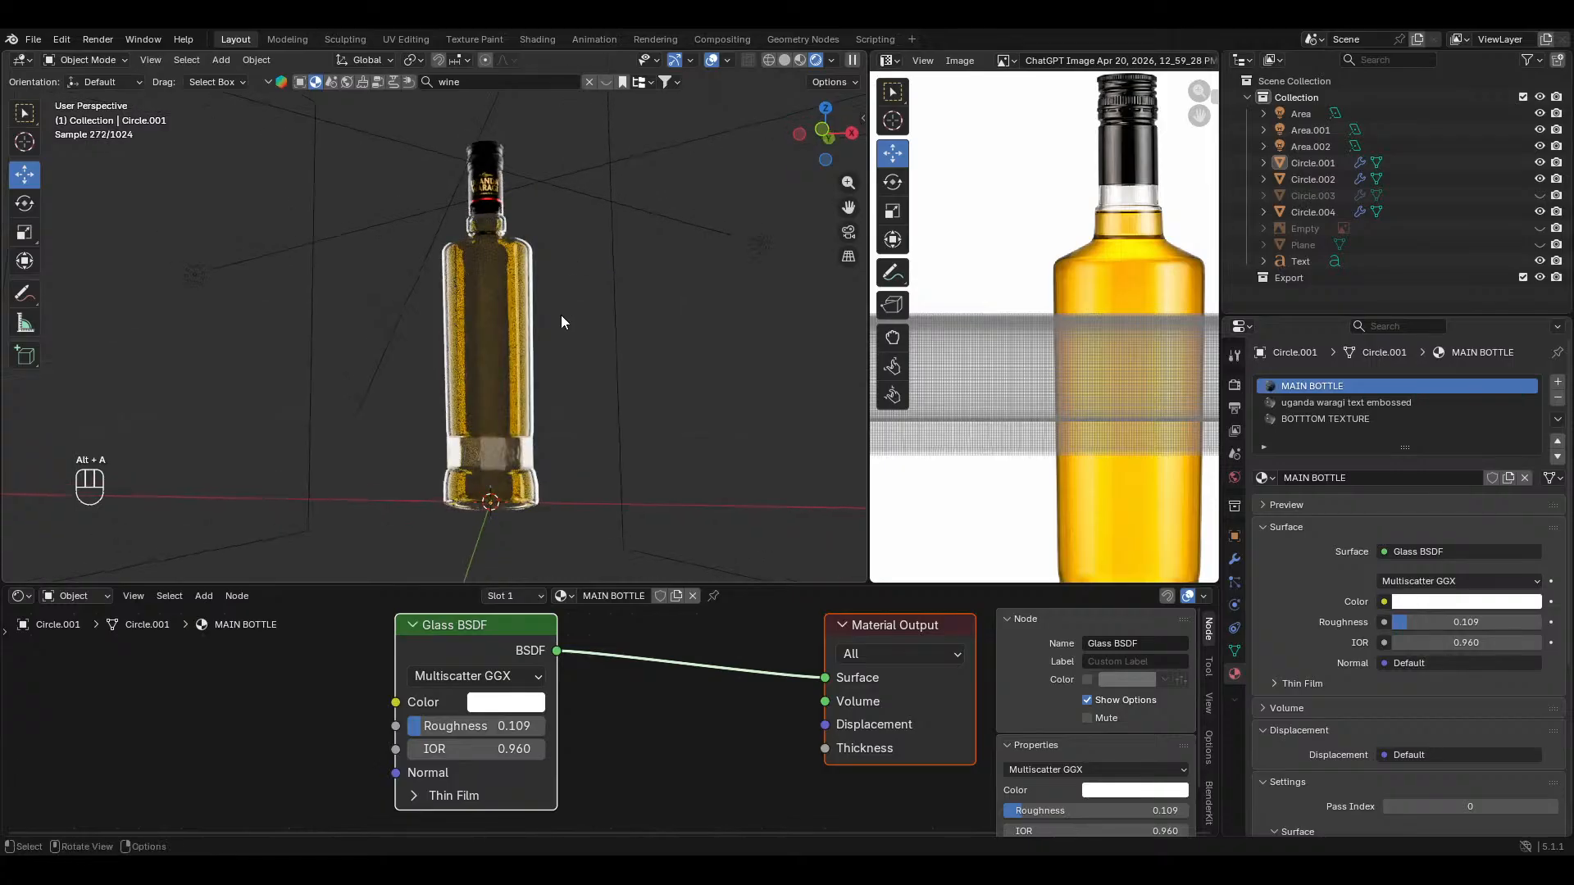
key("KP_1")
scroll(533, 443, "up", 5)
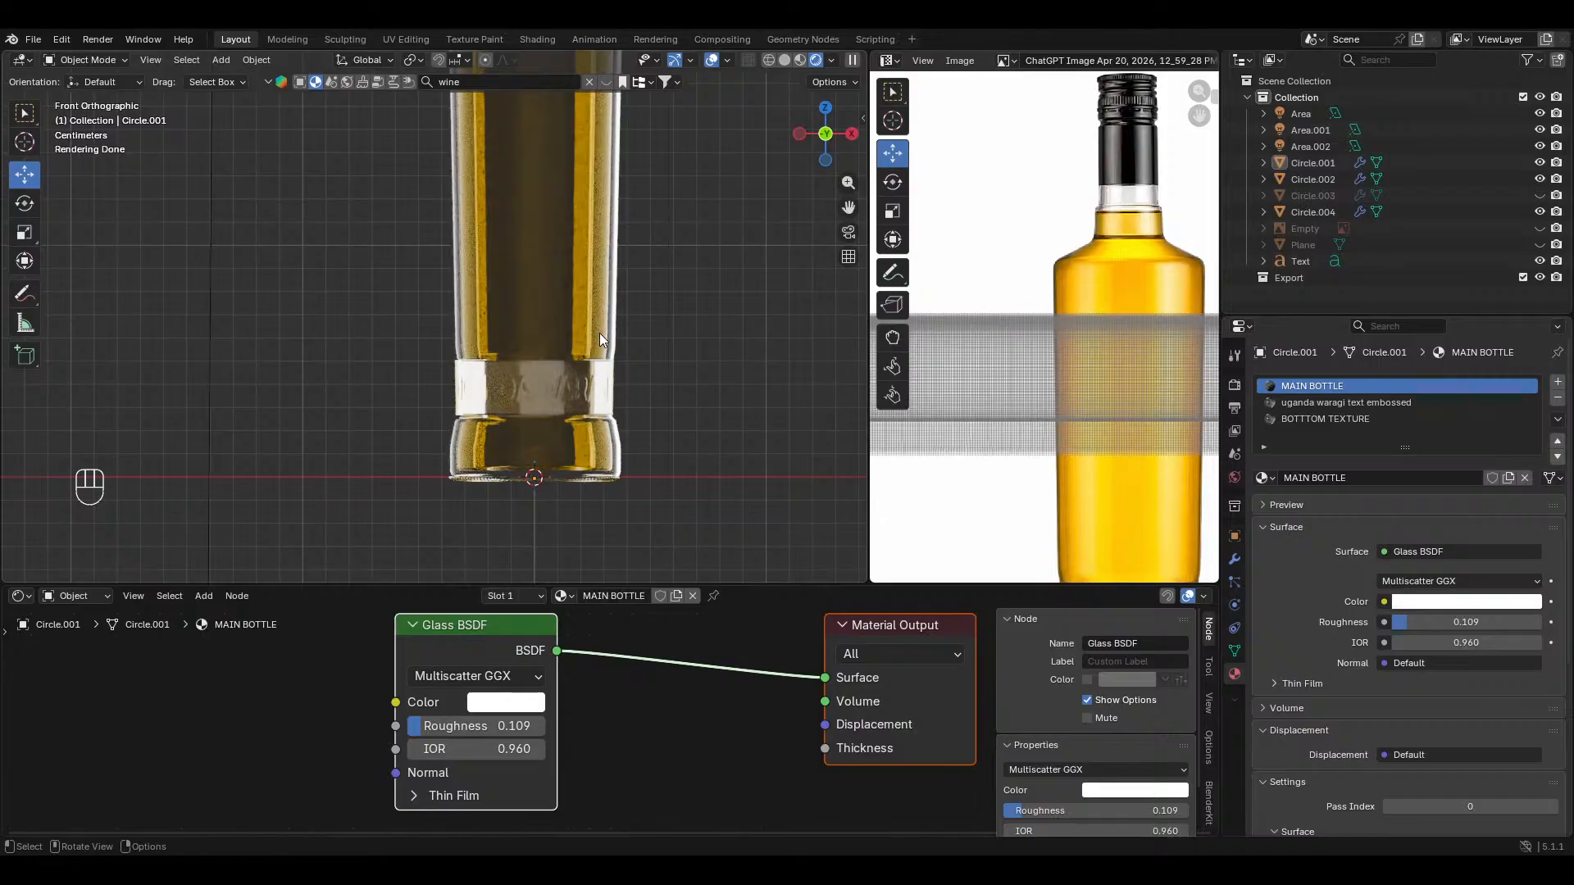
middle_click_drag(598, 335, 554, 229)
Step: Hide the liquid volume inside the bottle
left_click(554, 229)
left_click(554, 229)
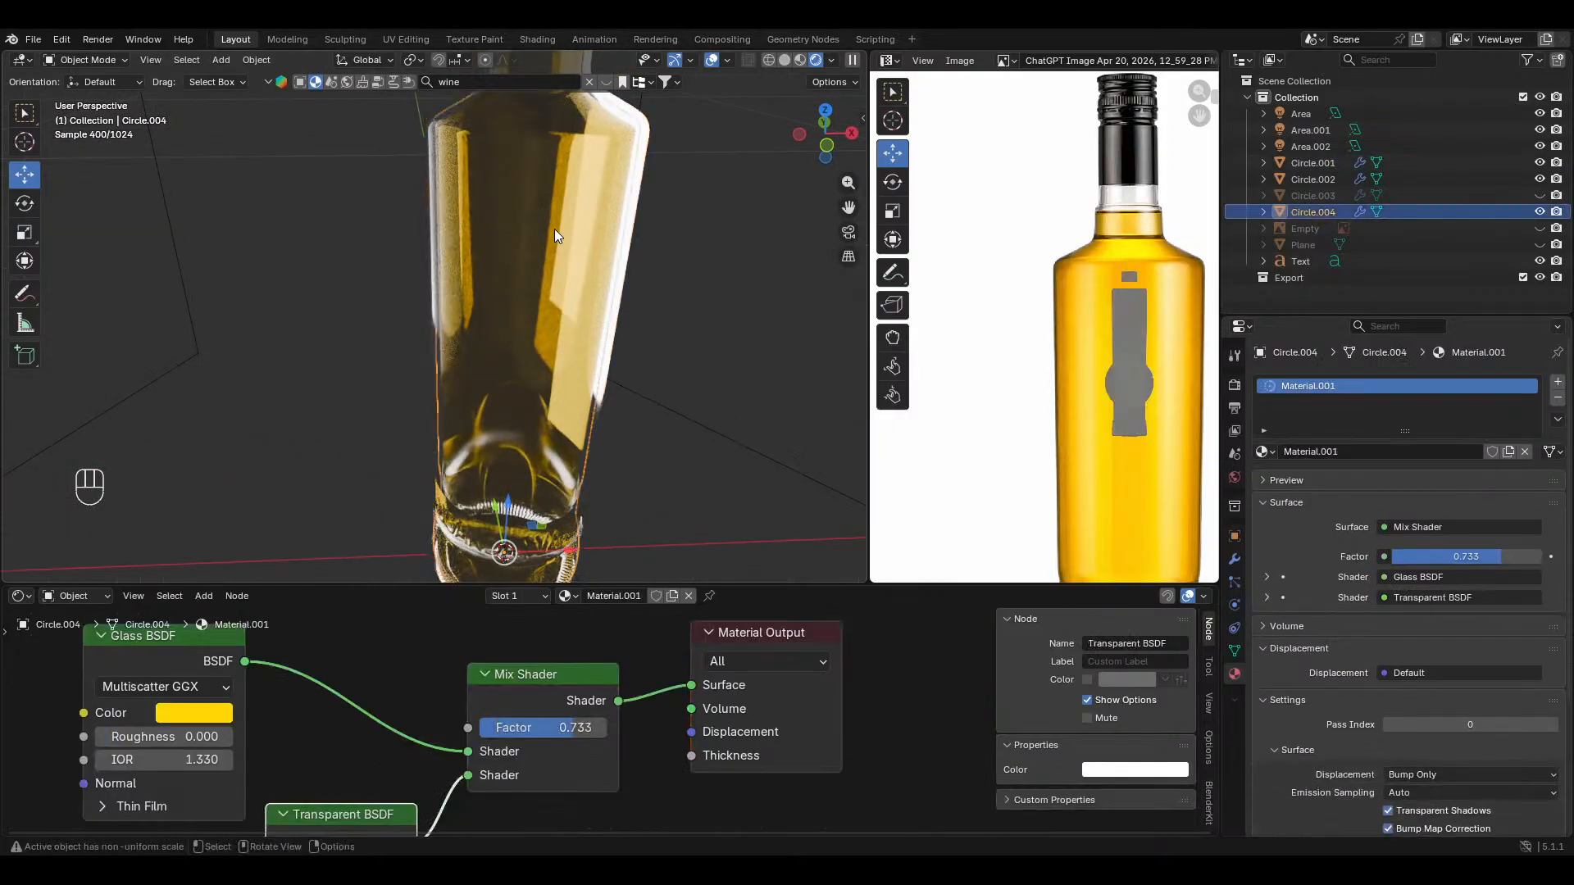
scroll(578, 392, "down", 4)
key("h")
mouse_move(554, 395)
middle_mouse_down()
mouse_move(546, 367)
mouse_move(543, 385)
middle_mouse_up()
Step: Select the outer bottle and set its MAIN BOTTLE Glass BSDF IOR first to 1.3, then refine it to 1.33
left_click(475, 282)
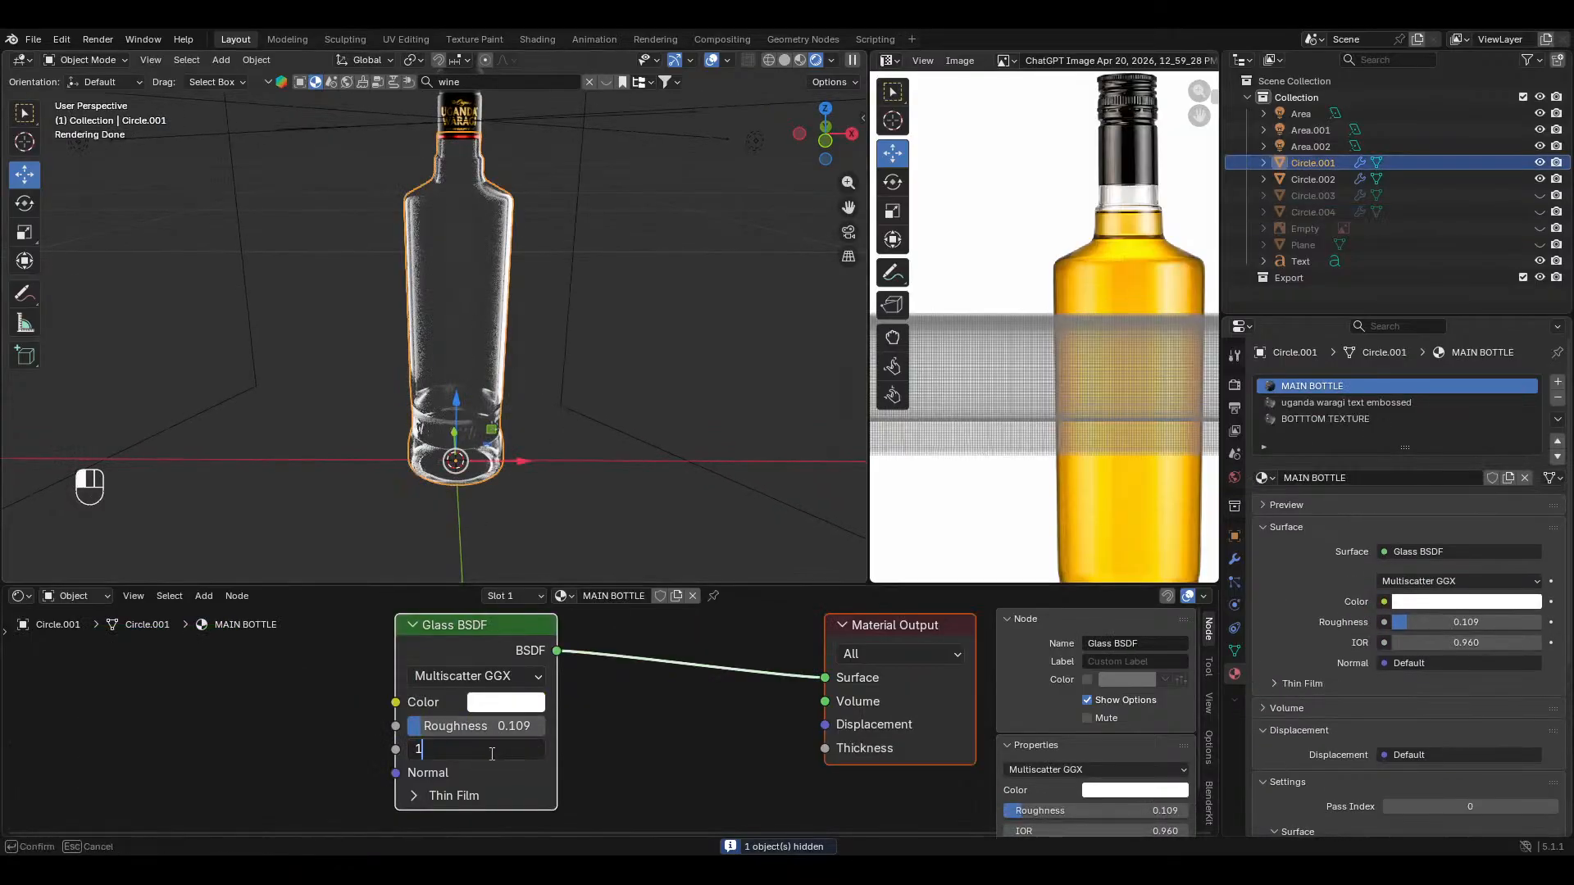
left_click(492, 753)
type("1.3")
key("Return")
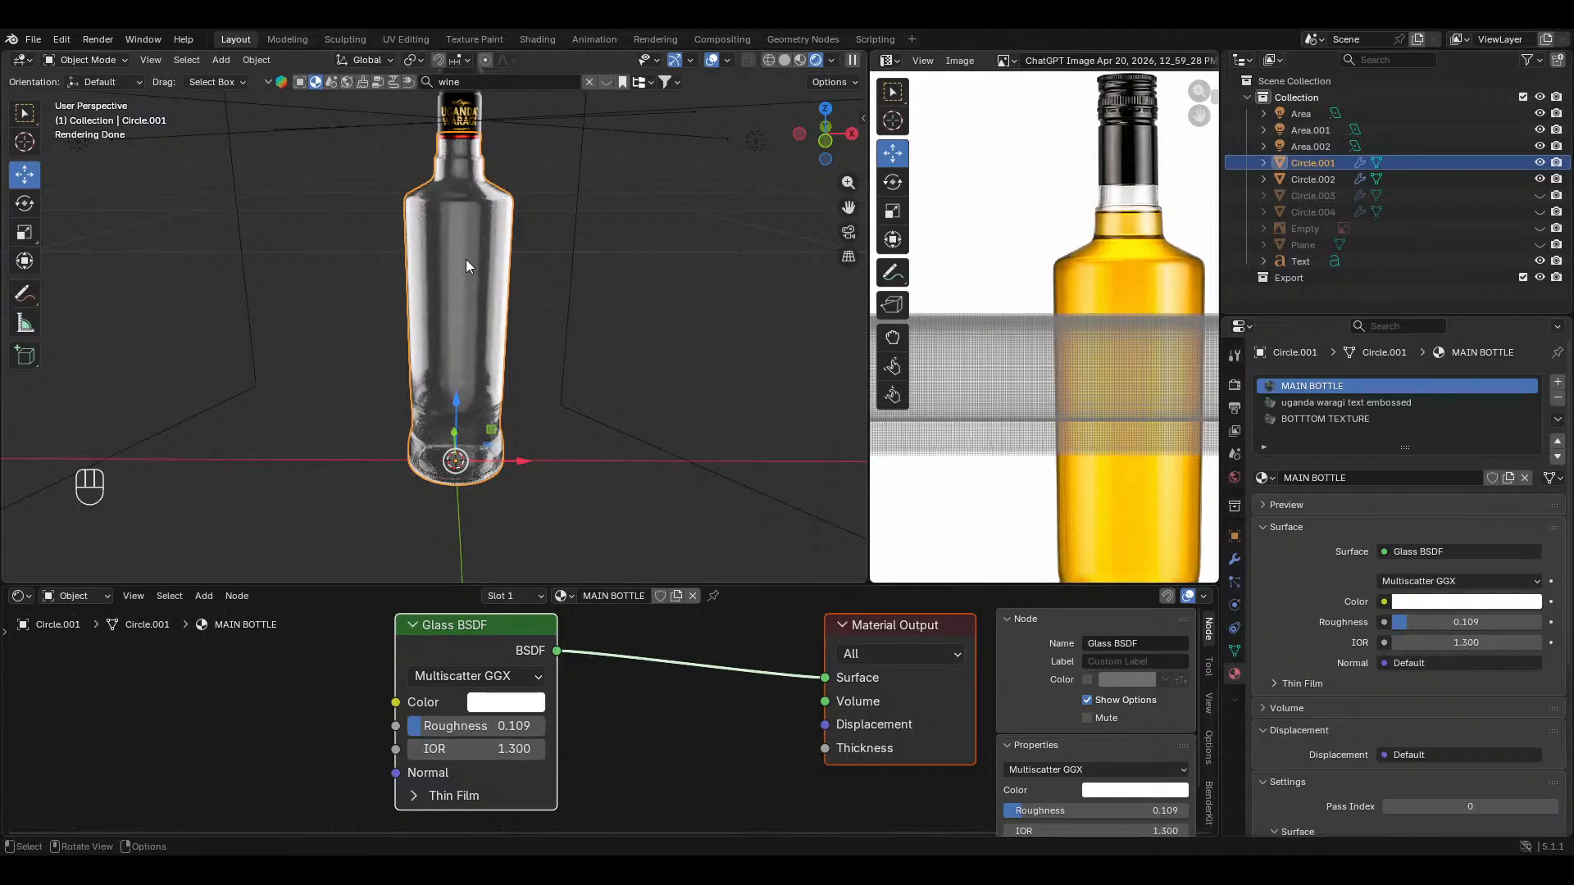
middle_click_drag(466, 266, 457, 263)
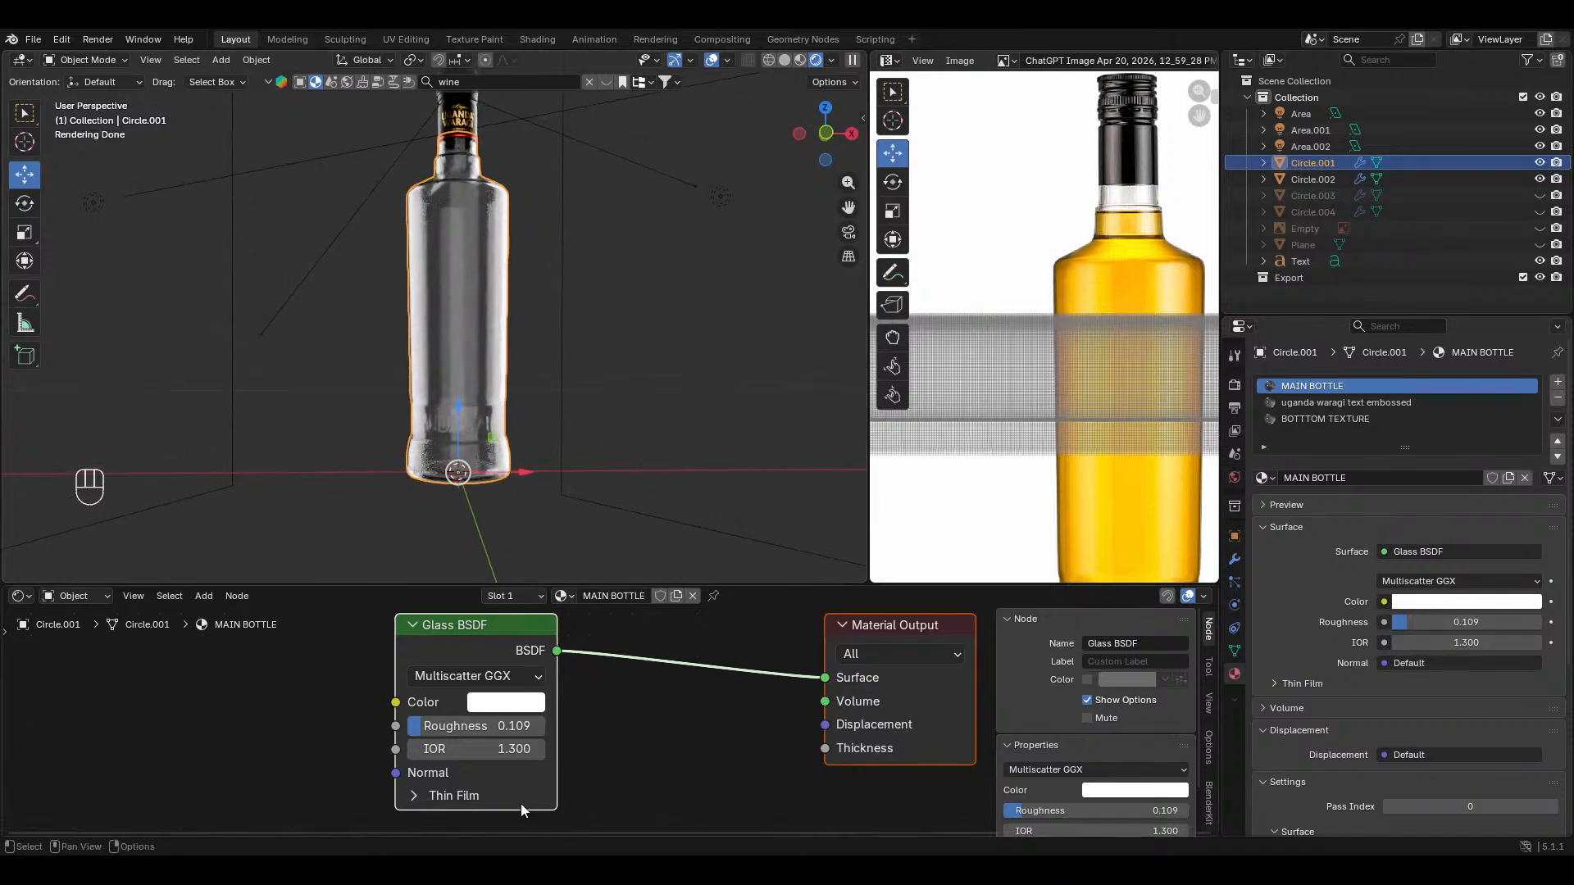
left_click(515, 750)
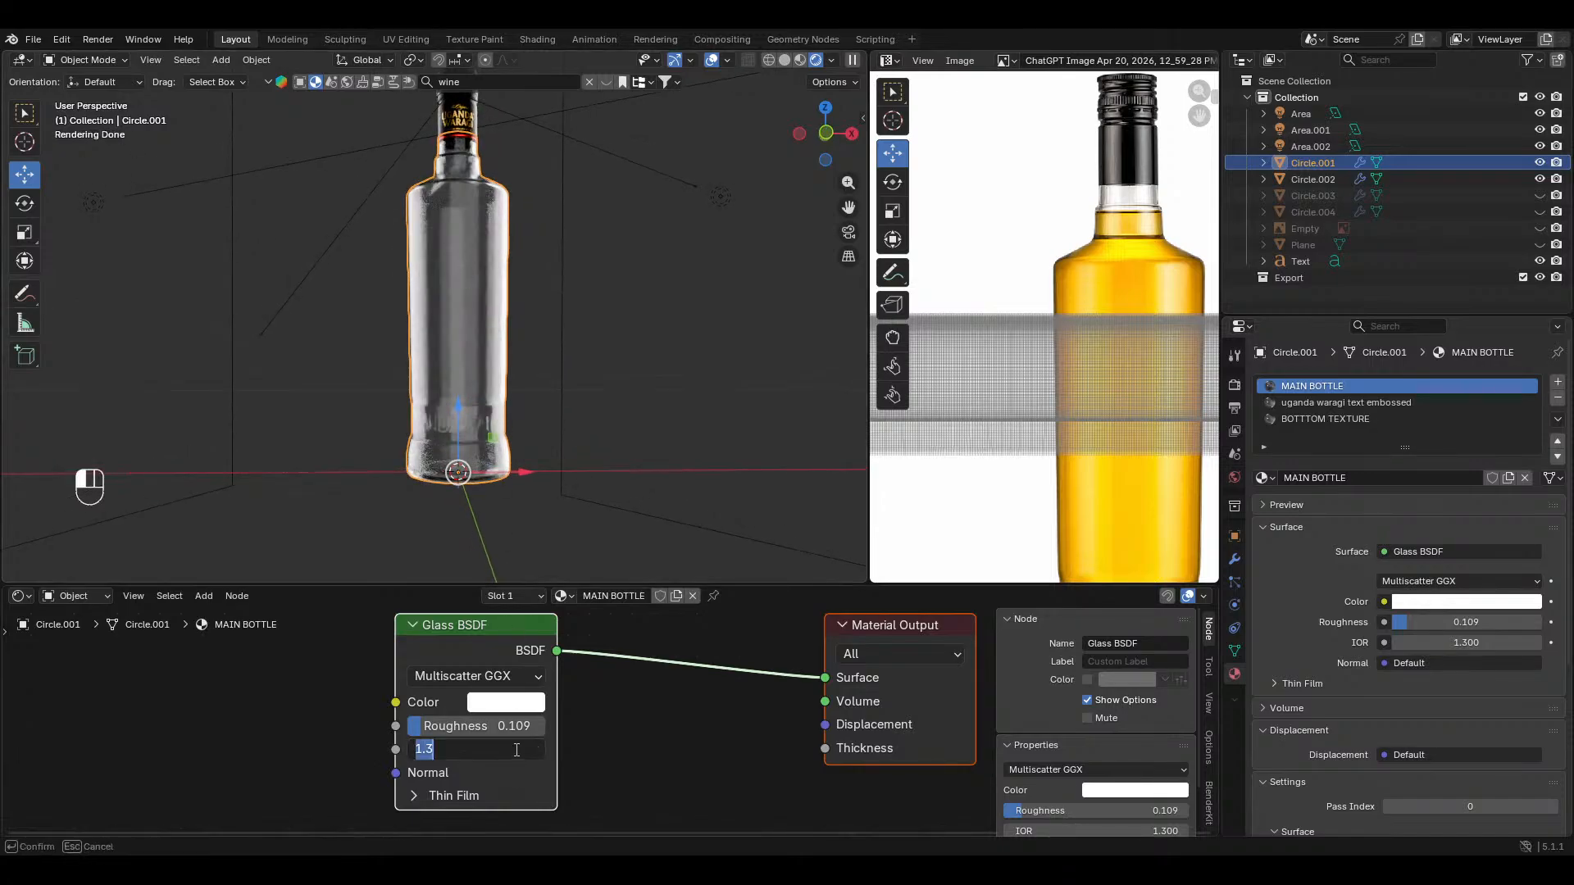
type("1.33")
key("Return")
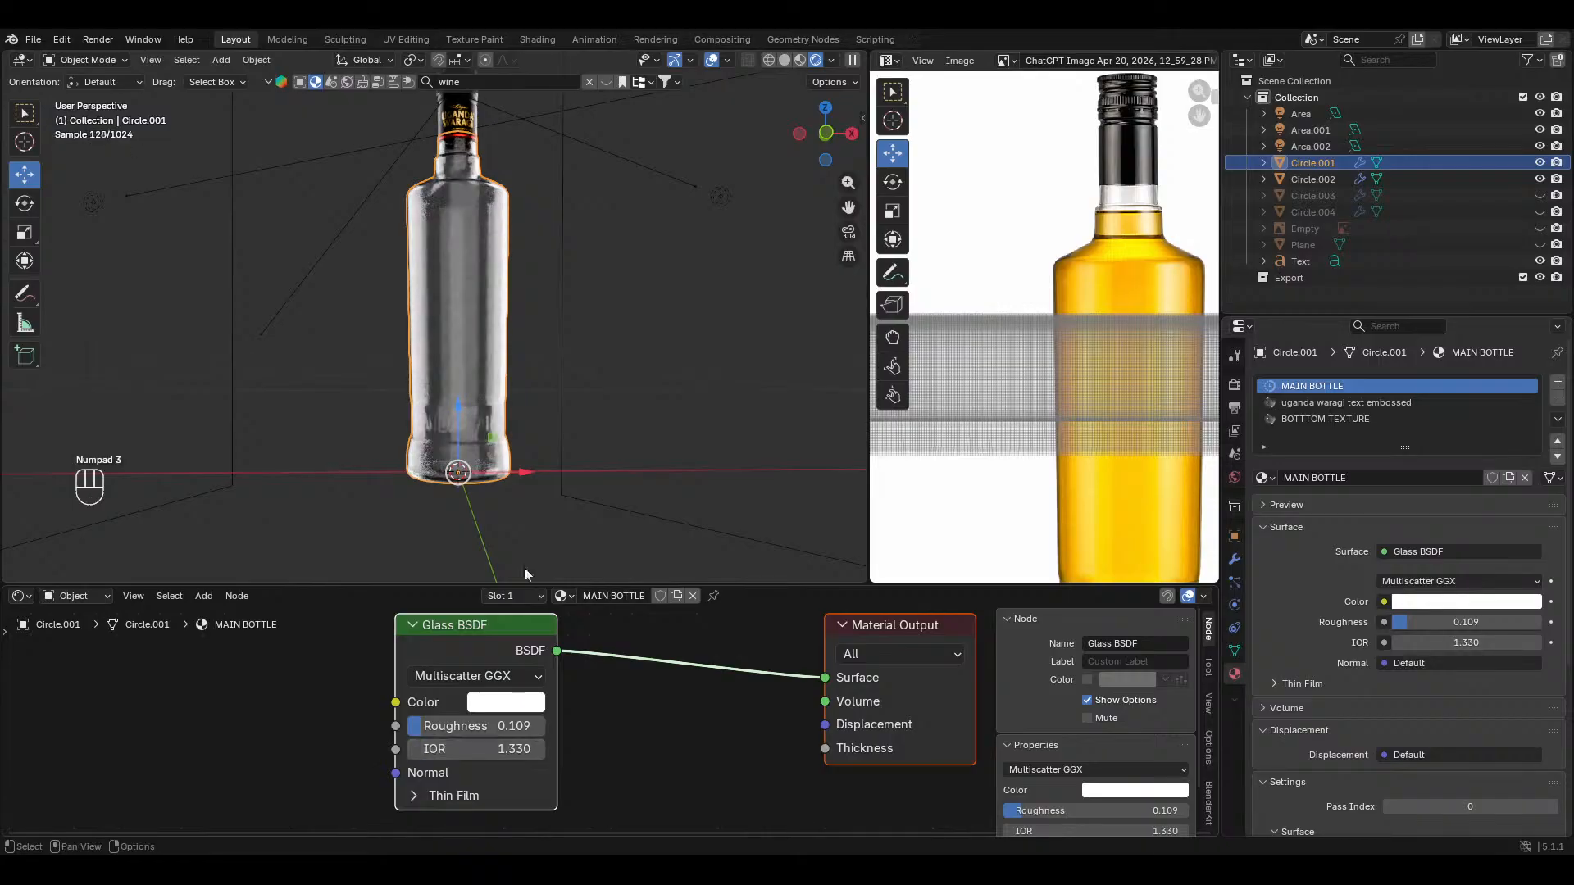
Step: Edit the Glass BSDF IOR of the outer bottle's uganda waragi text embossed material
left_click(1303, 403)
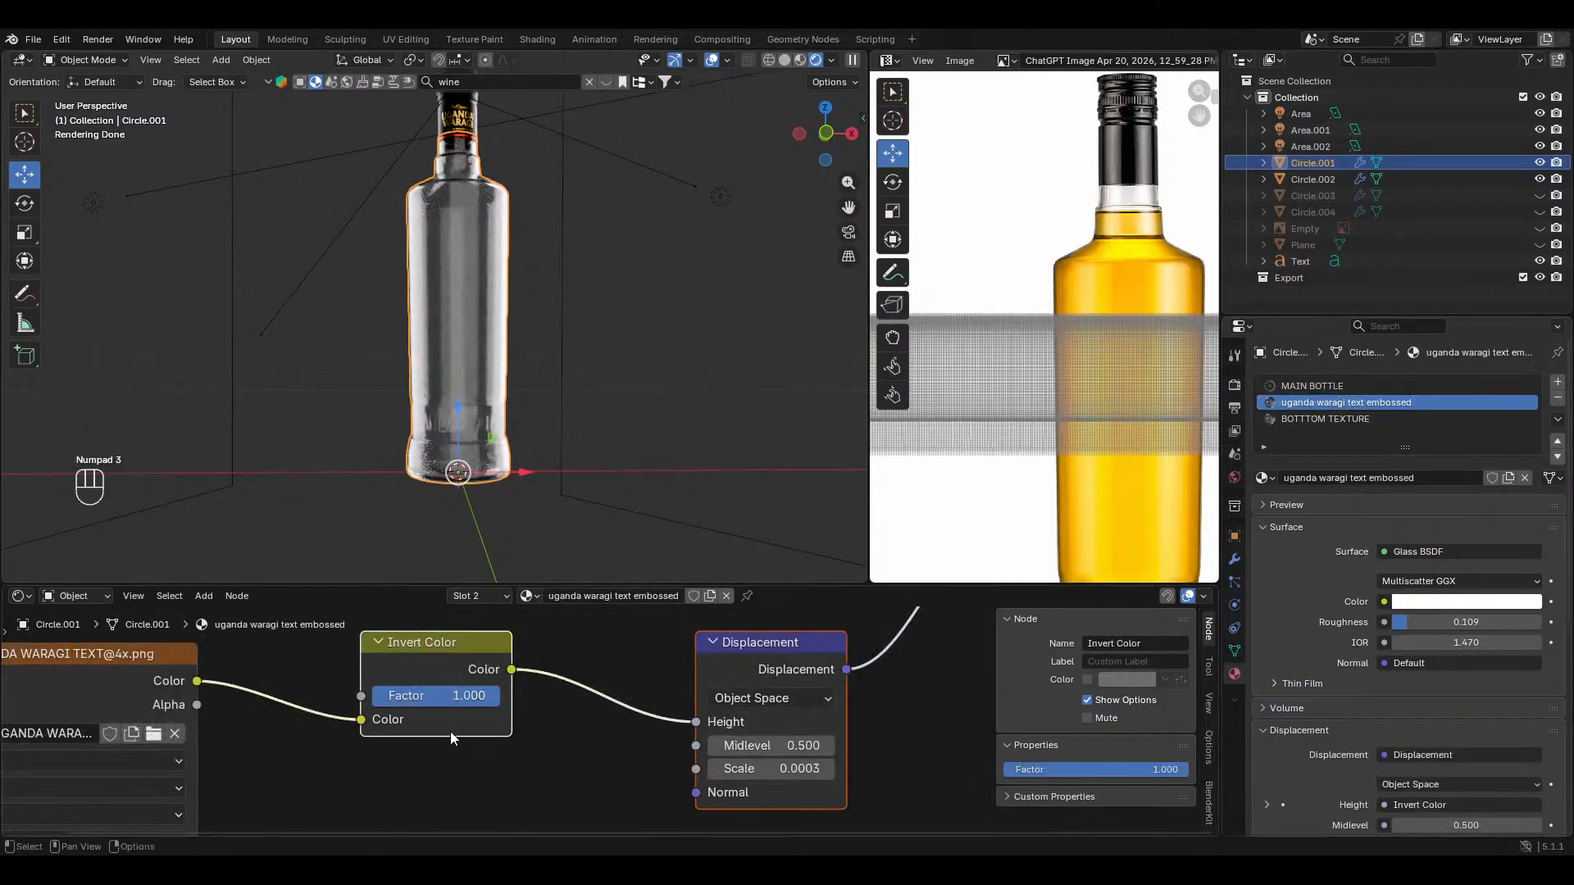
middle_click_drag(442, 733, 360, 765)
middle_click_drag(650, 670, 577, 831)
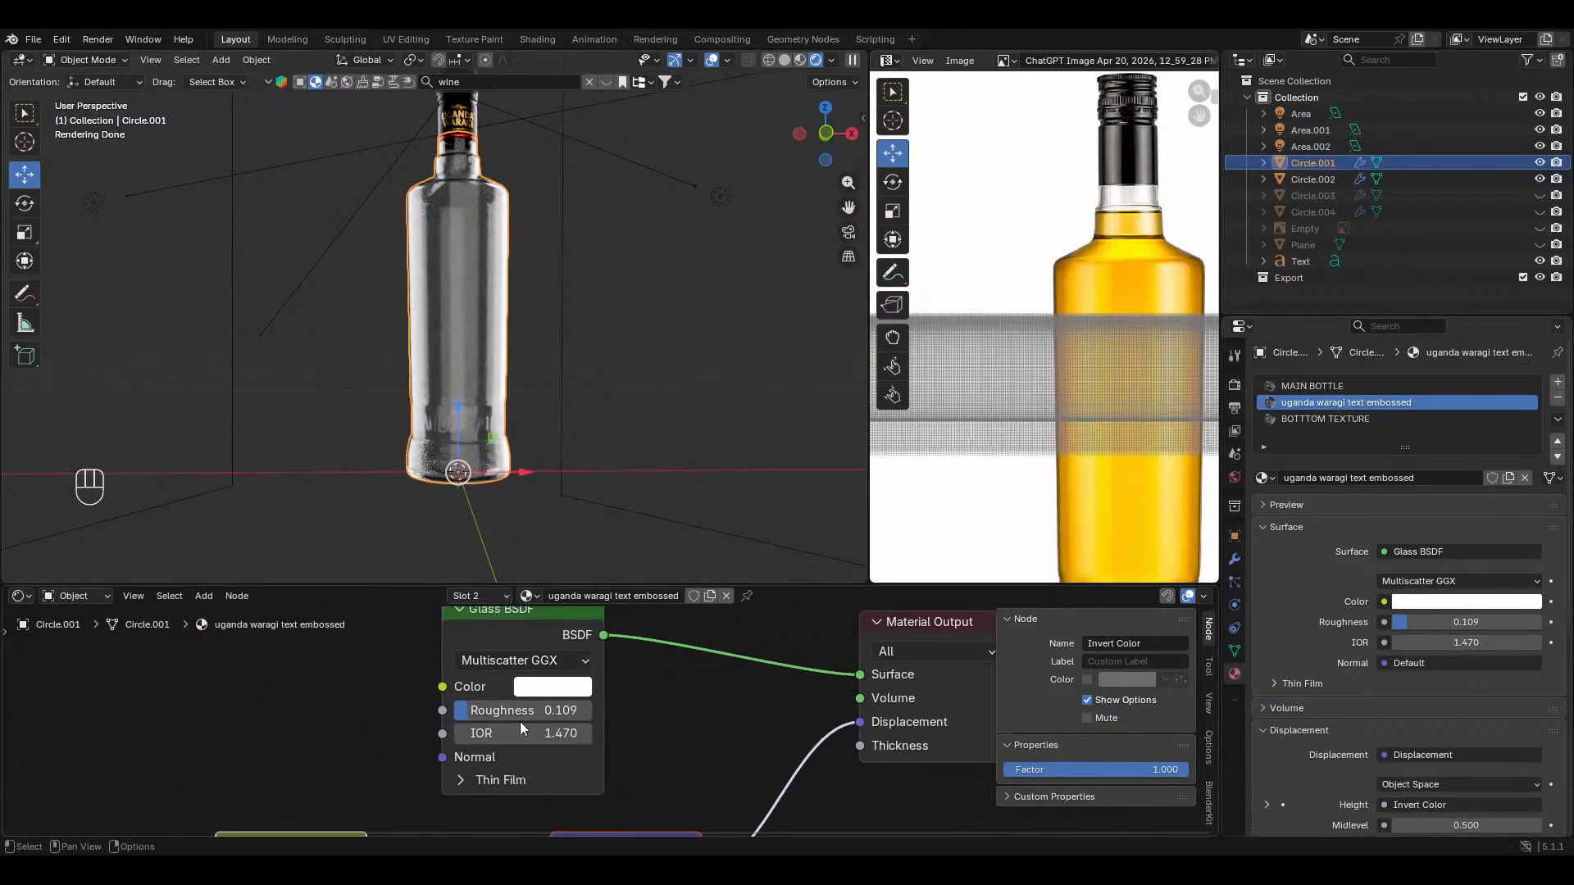
key("Return")
Step: Set the Glass BSDF IOR of the BOTTTOM TEXTURE material to 1.33 and deselect the bottle
left_click(1305, 419)
middle_click_drag(639, 775, 631, 646)
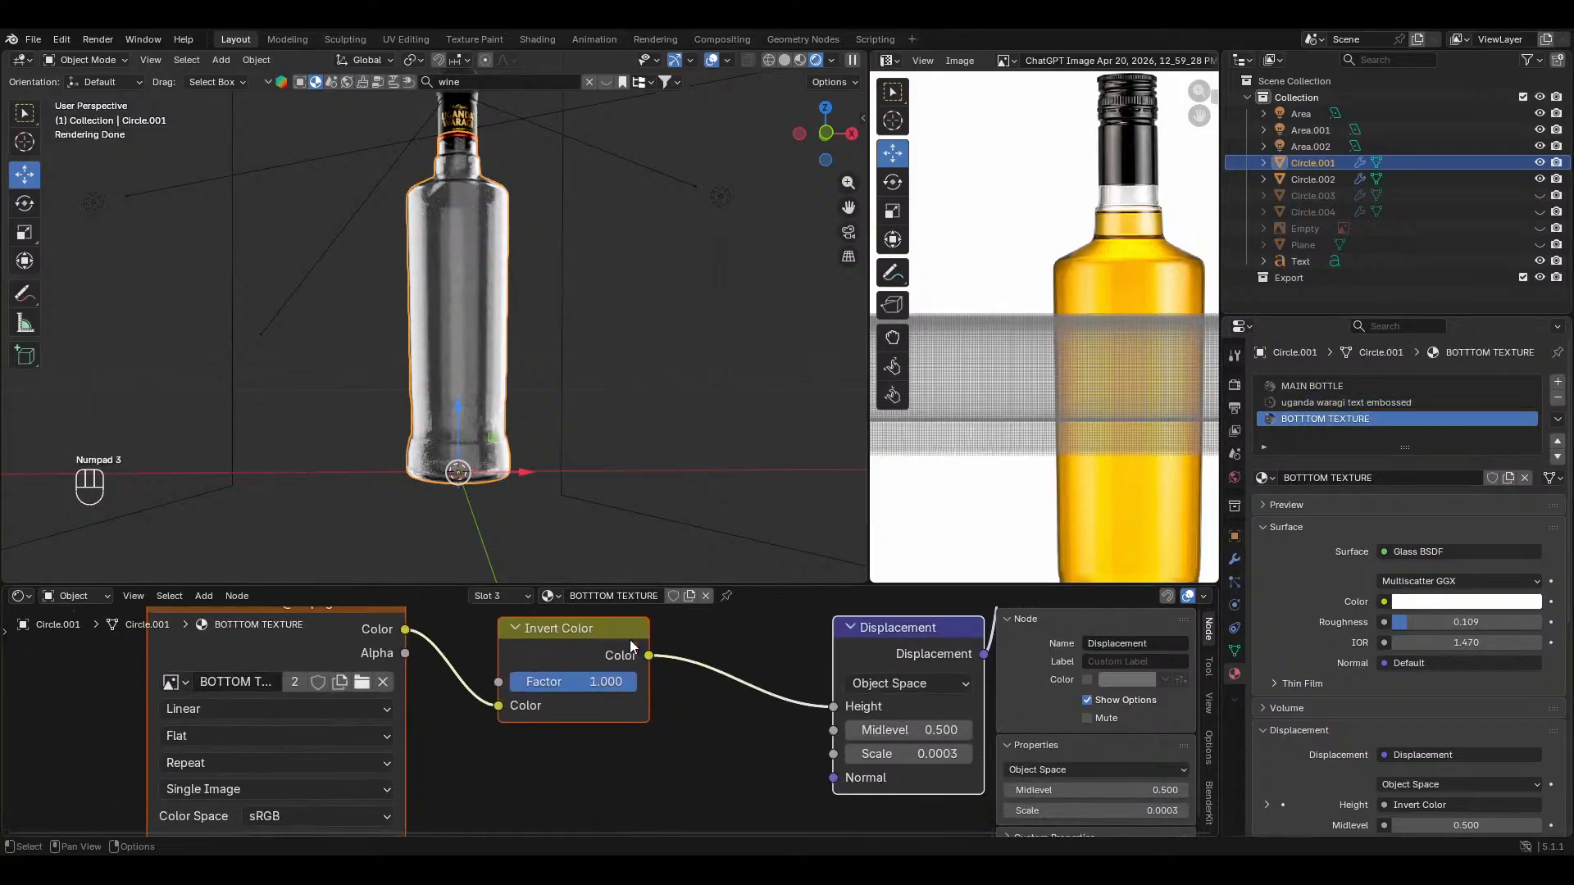
middle_click_drag(199, 703, 253, 743)
middle_click_drag(640, 703, 541, 657)
left_click(259, 710)
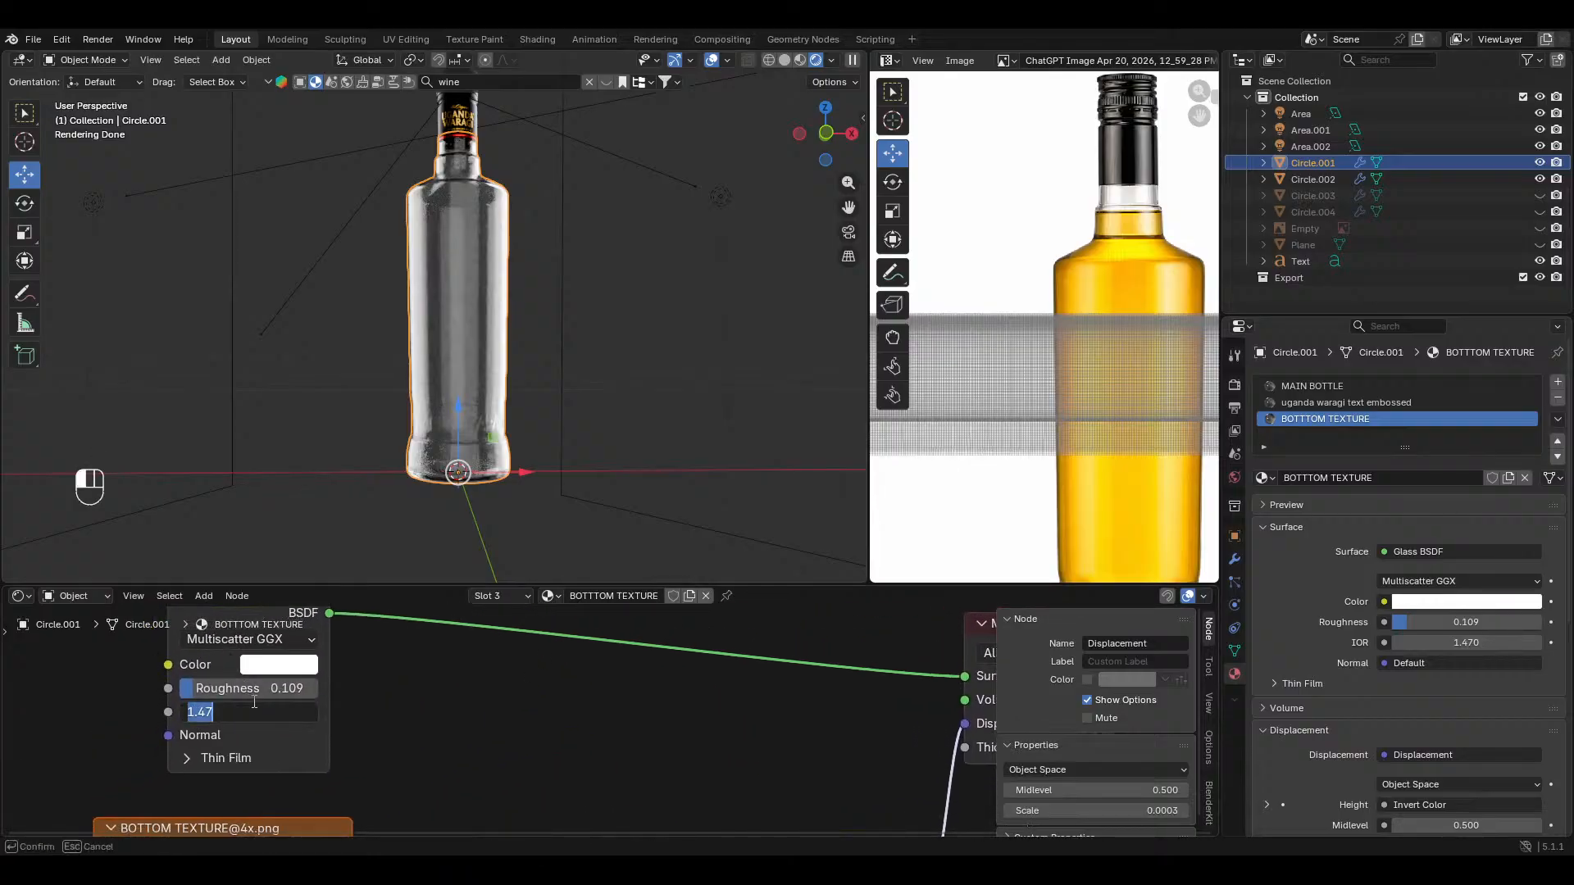
type("1.33")
key("Return")
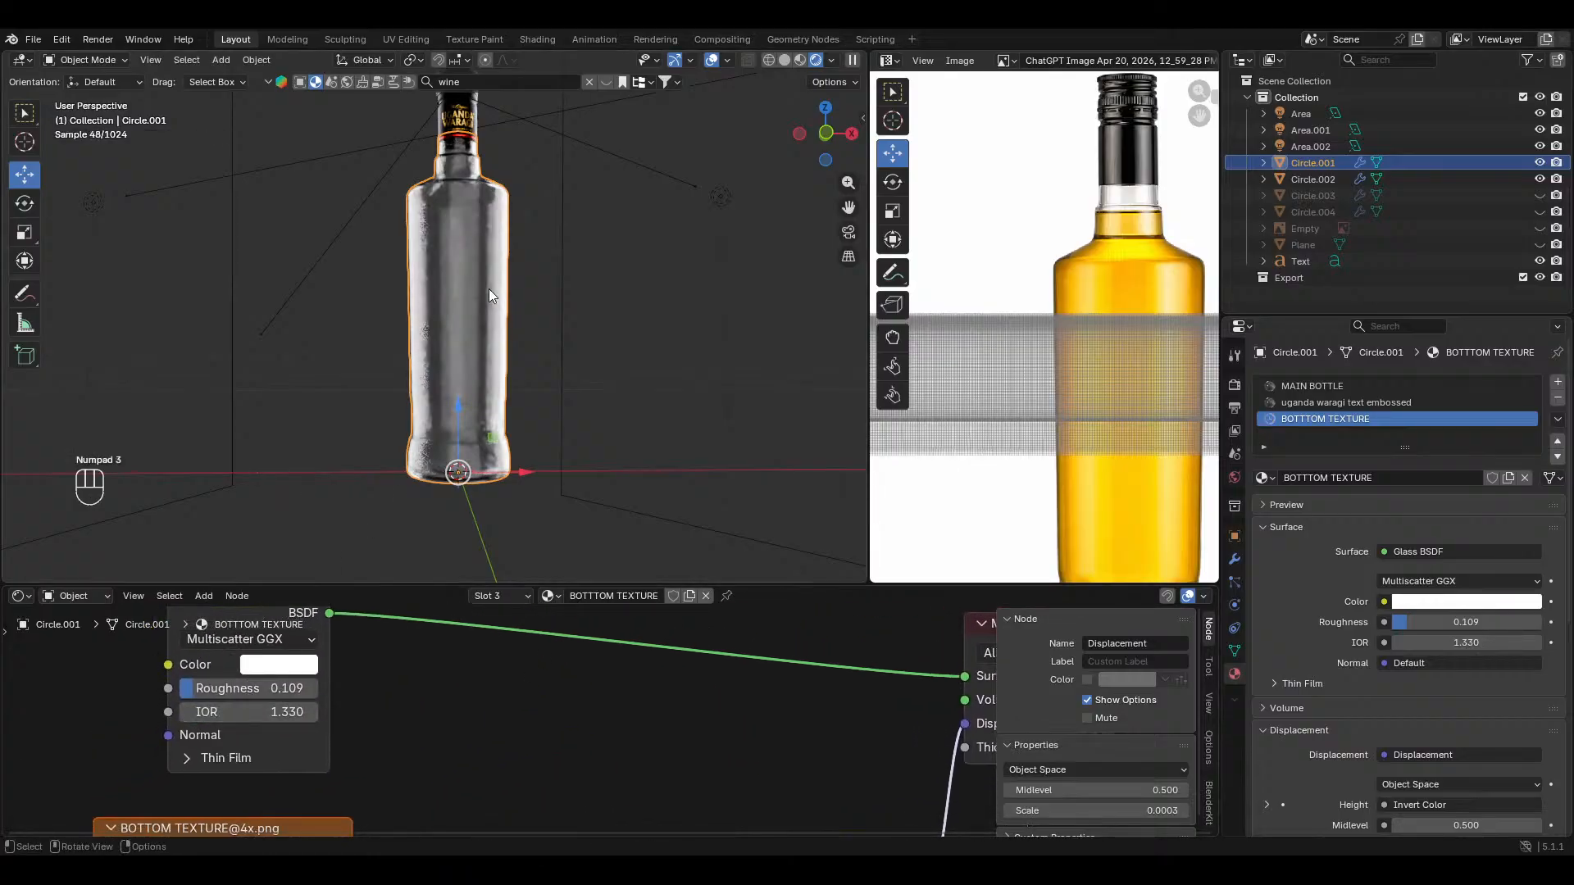
middle_click_drag(489, 289, 496, 361)
key("alt+a")
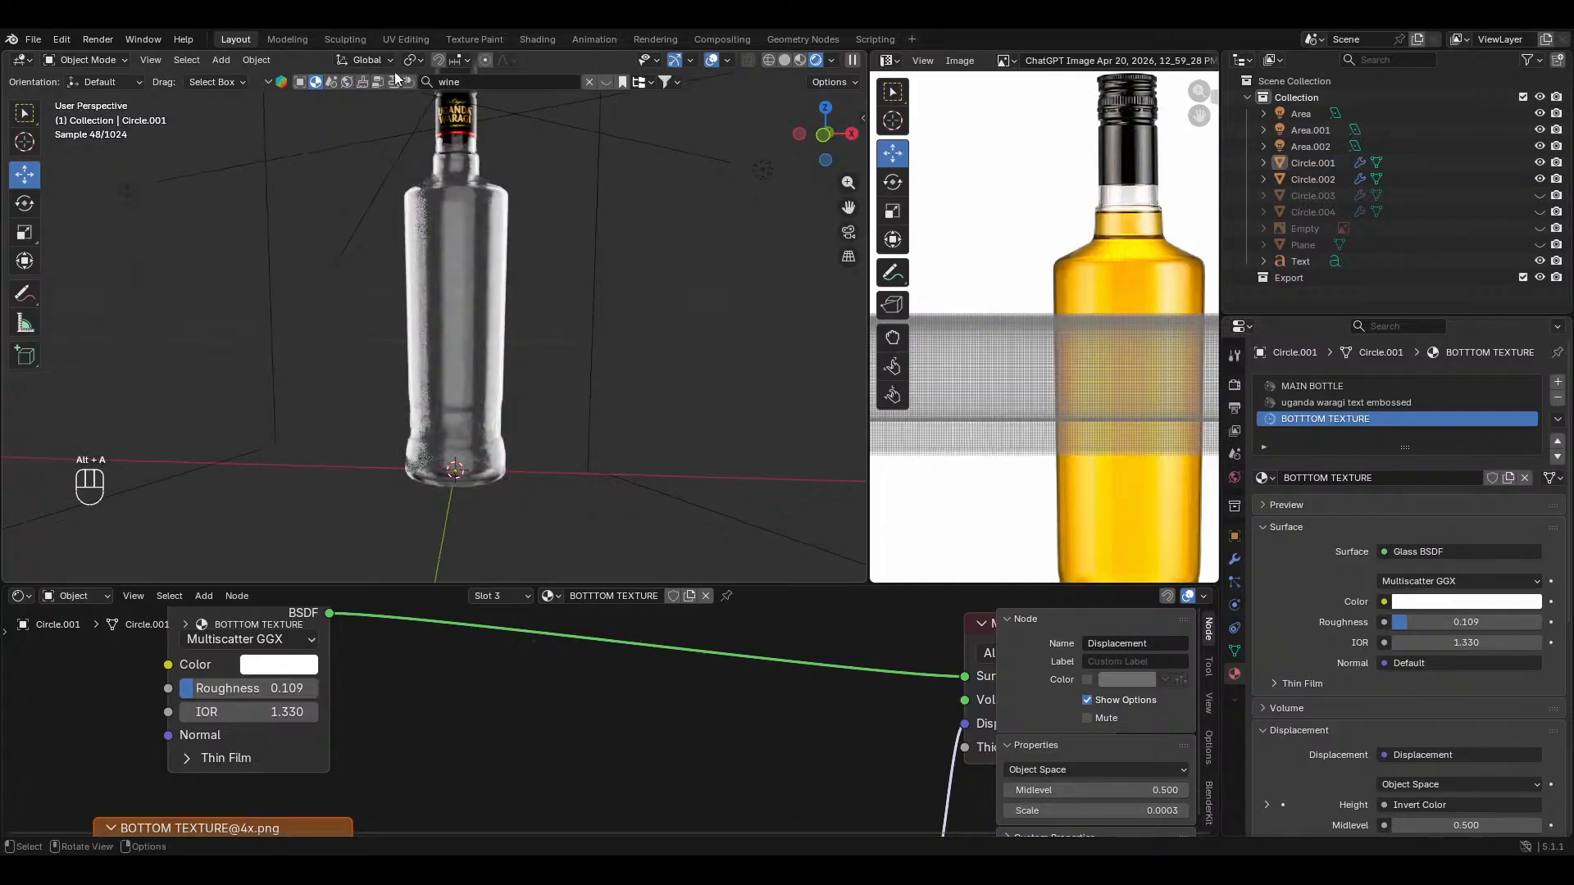
Step: Unhide all hidden objects, and hide only the reference image empty and the bottle's main label again
left_click(247, 57)
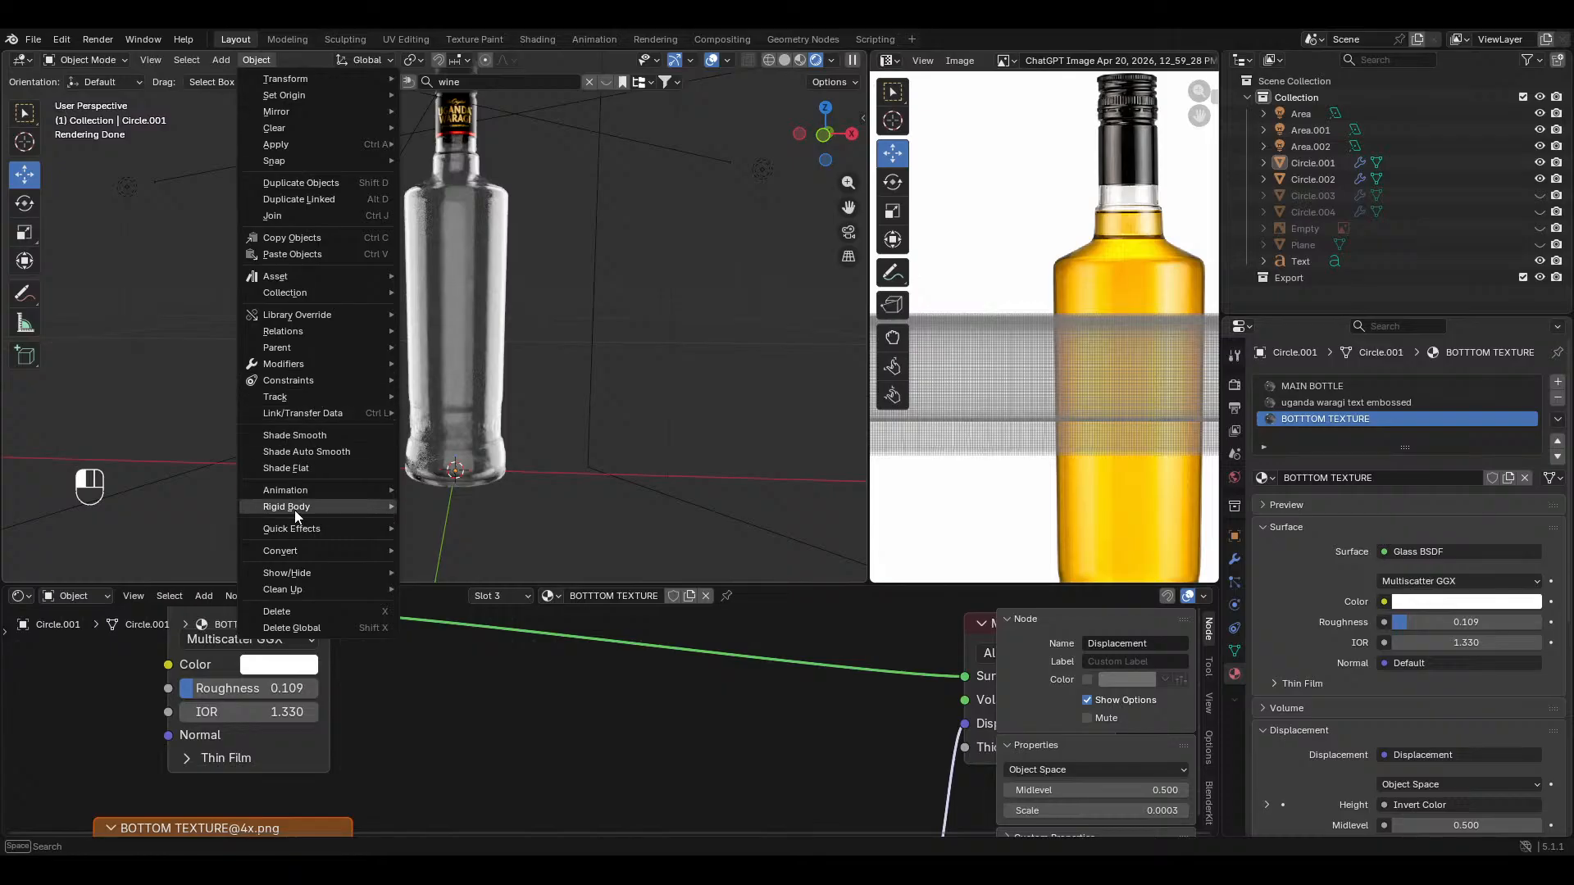
mouse_move(304, 567)
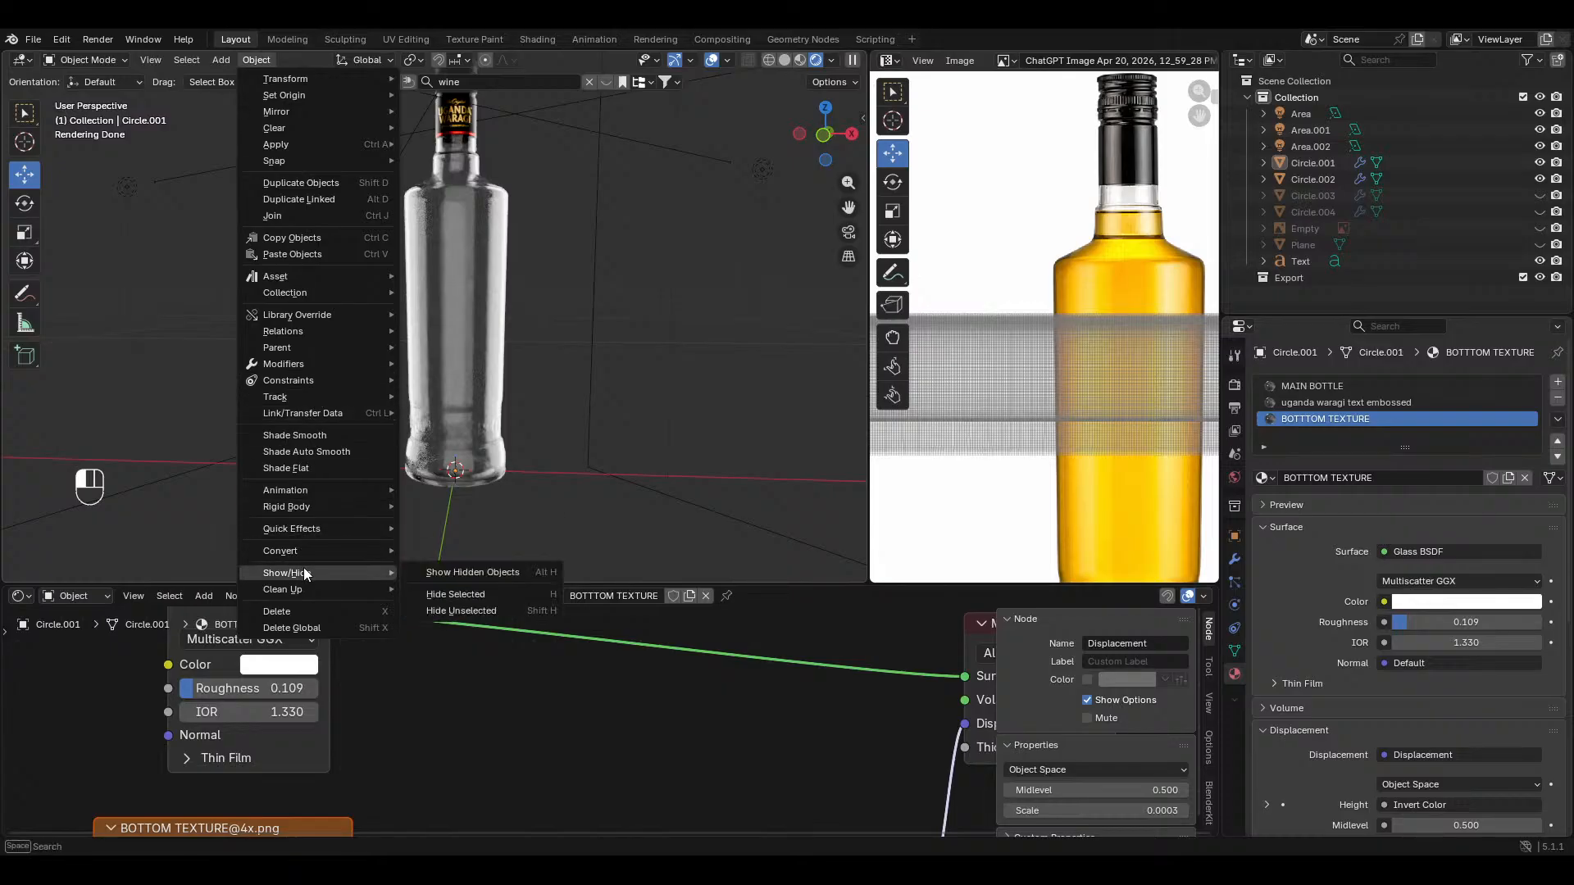
left_click(460, 573)
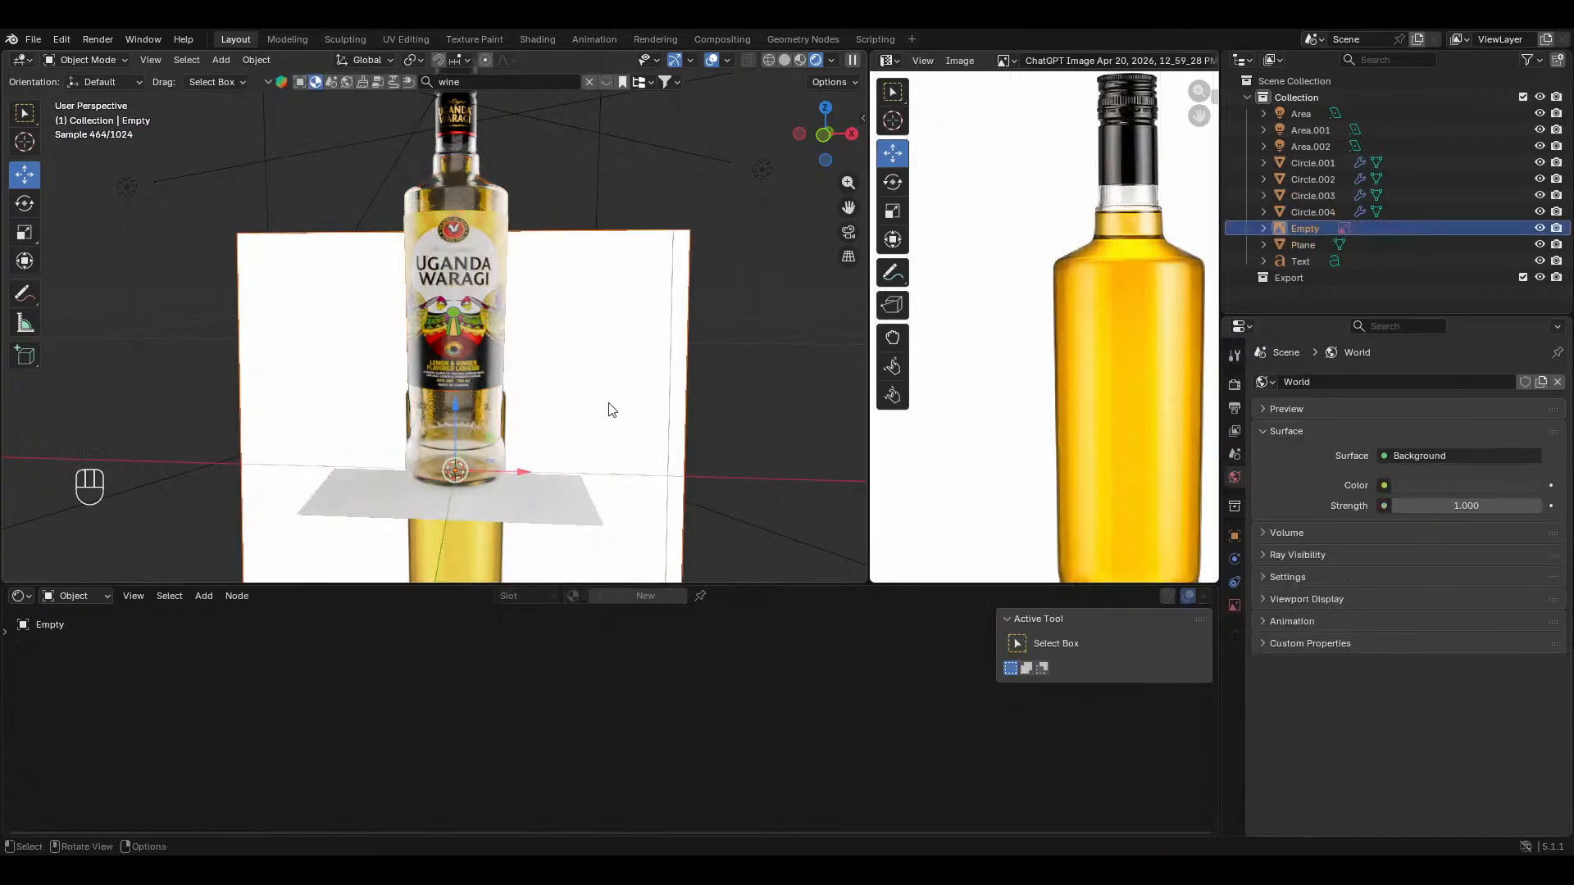
key("h")
middle_click_drag(562, 417, 562, 403)
left_click(483, 336)
key("h")
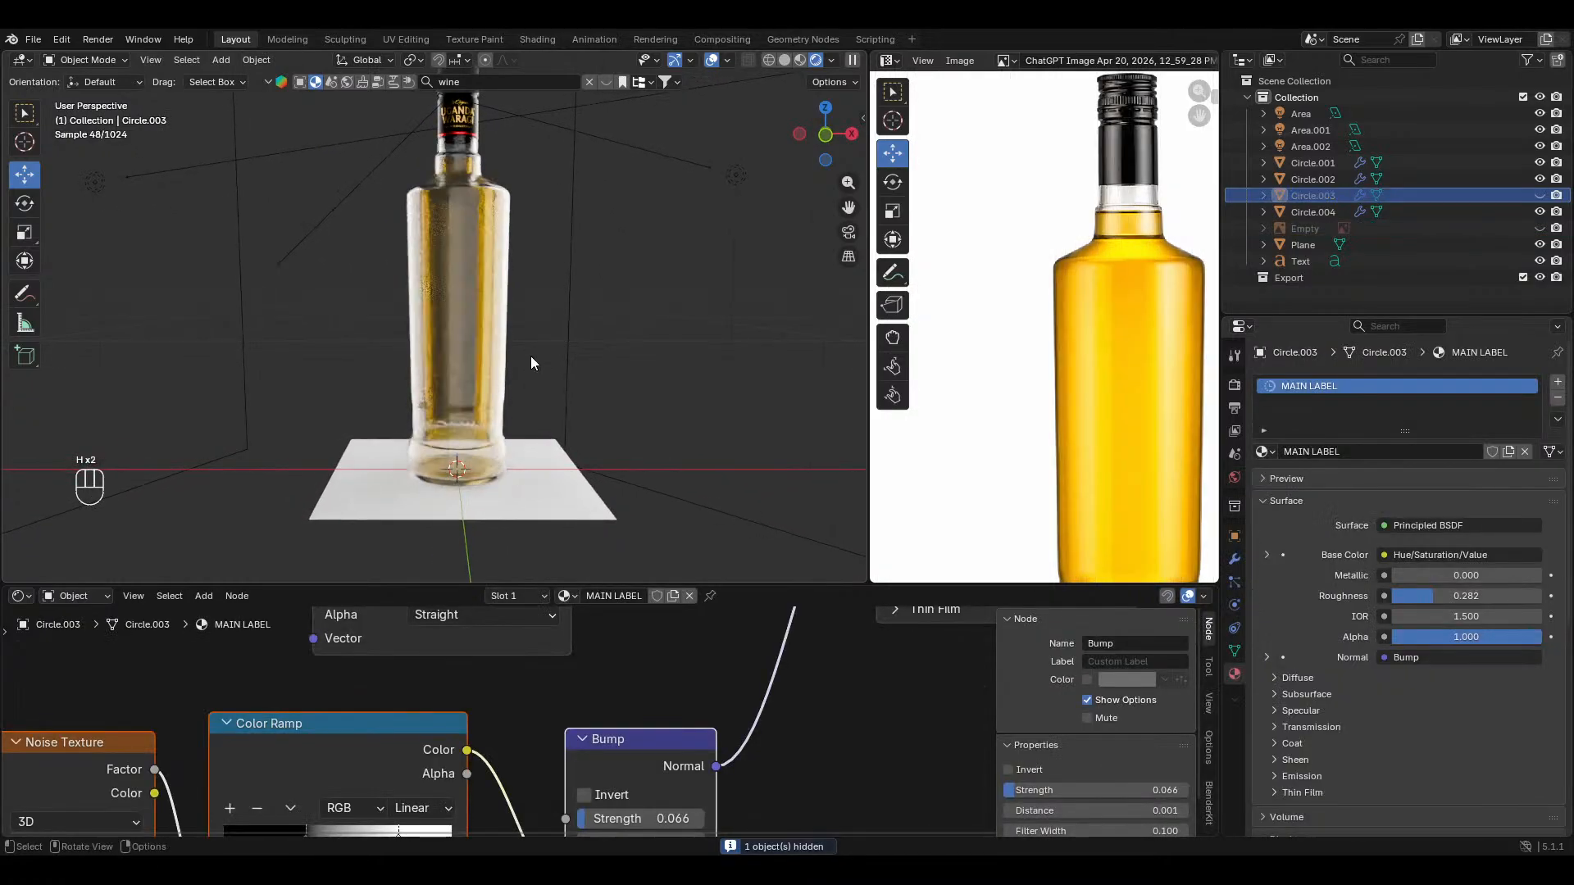
Step: Set the liquid material's Mix Shader factor to 0.533 and its Glass BSDF IOR to 1.430
left_click(491, 305)
left_click(491, 304)
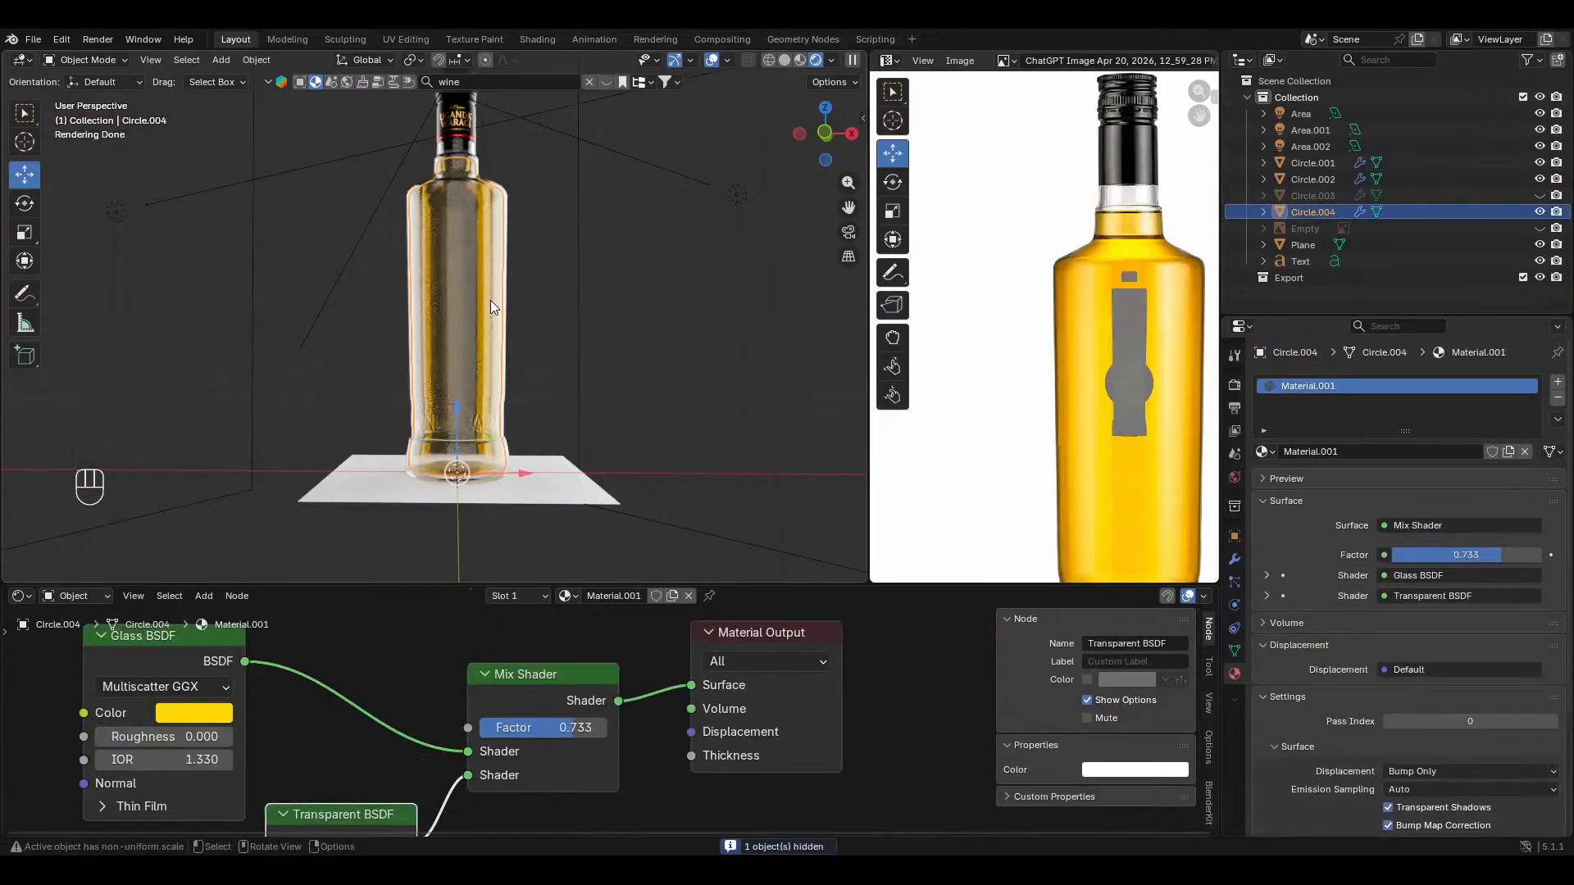
left_click_drag(574, 727, 549, 727)
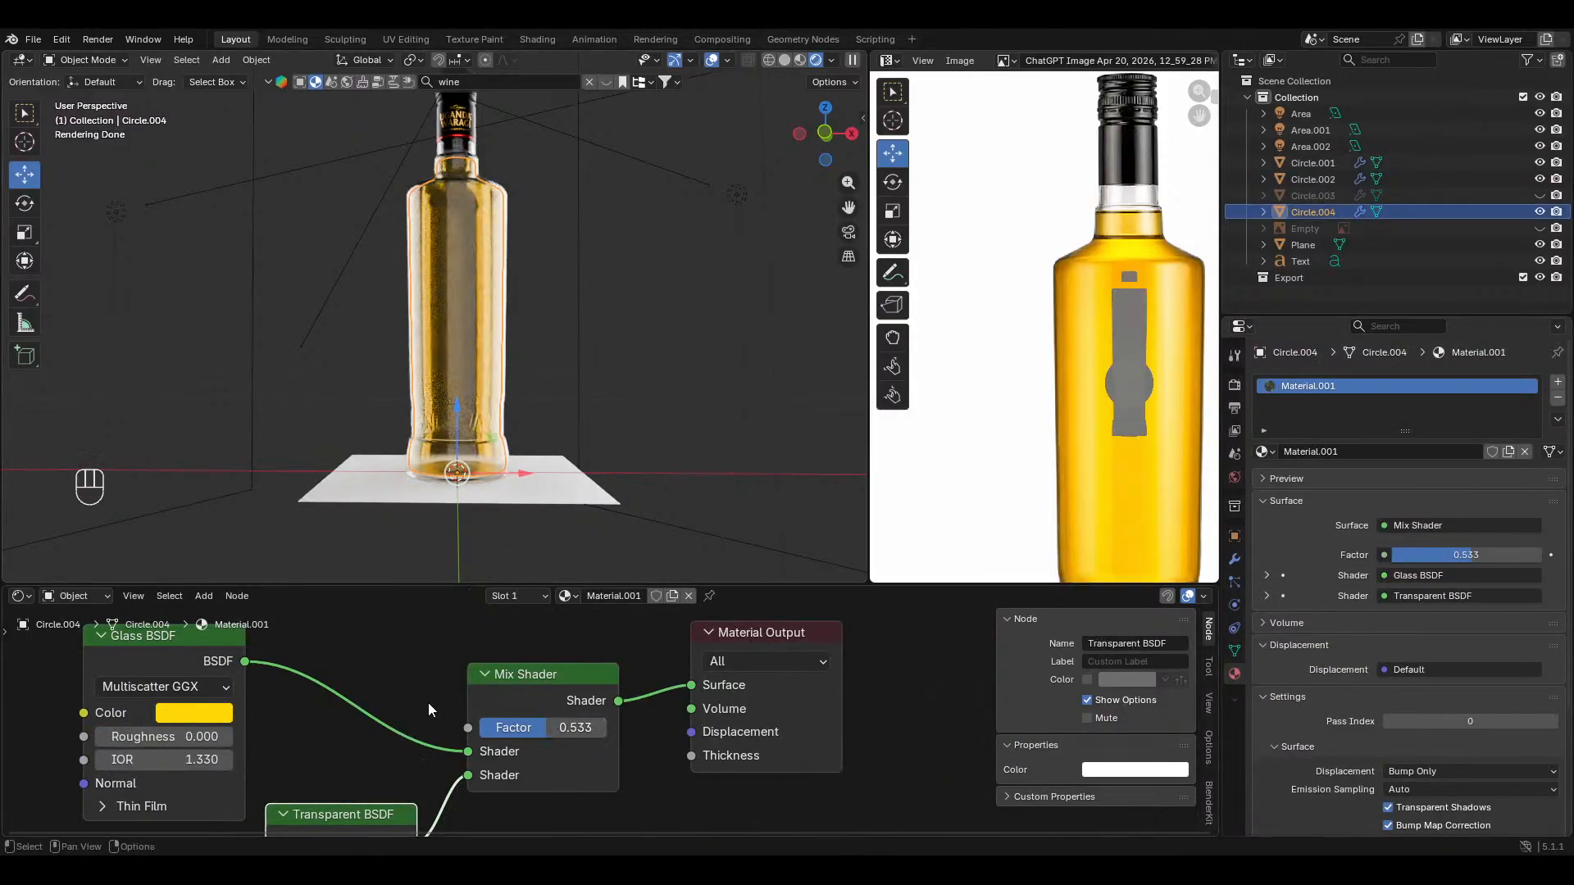
middle_click_drag(360, 731, 569, 705)
mouse_move(382, 729)
left_mouse_down()
mouse_move(344, 729)
mouse_move(393, 729)
left_mouse_up()
middle_click_drag(513, 200, 554, 272)
key("alt+a")
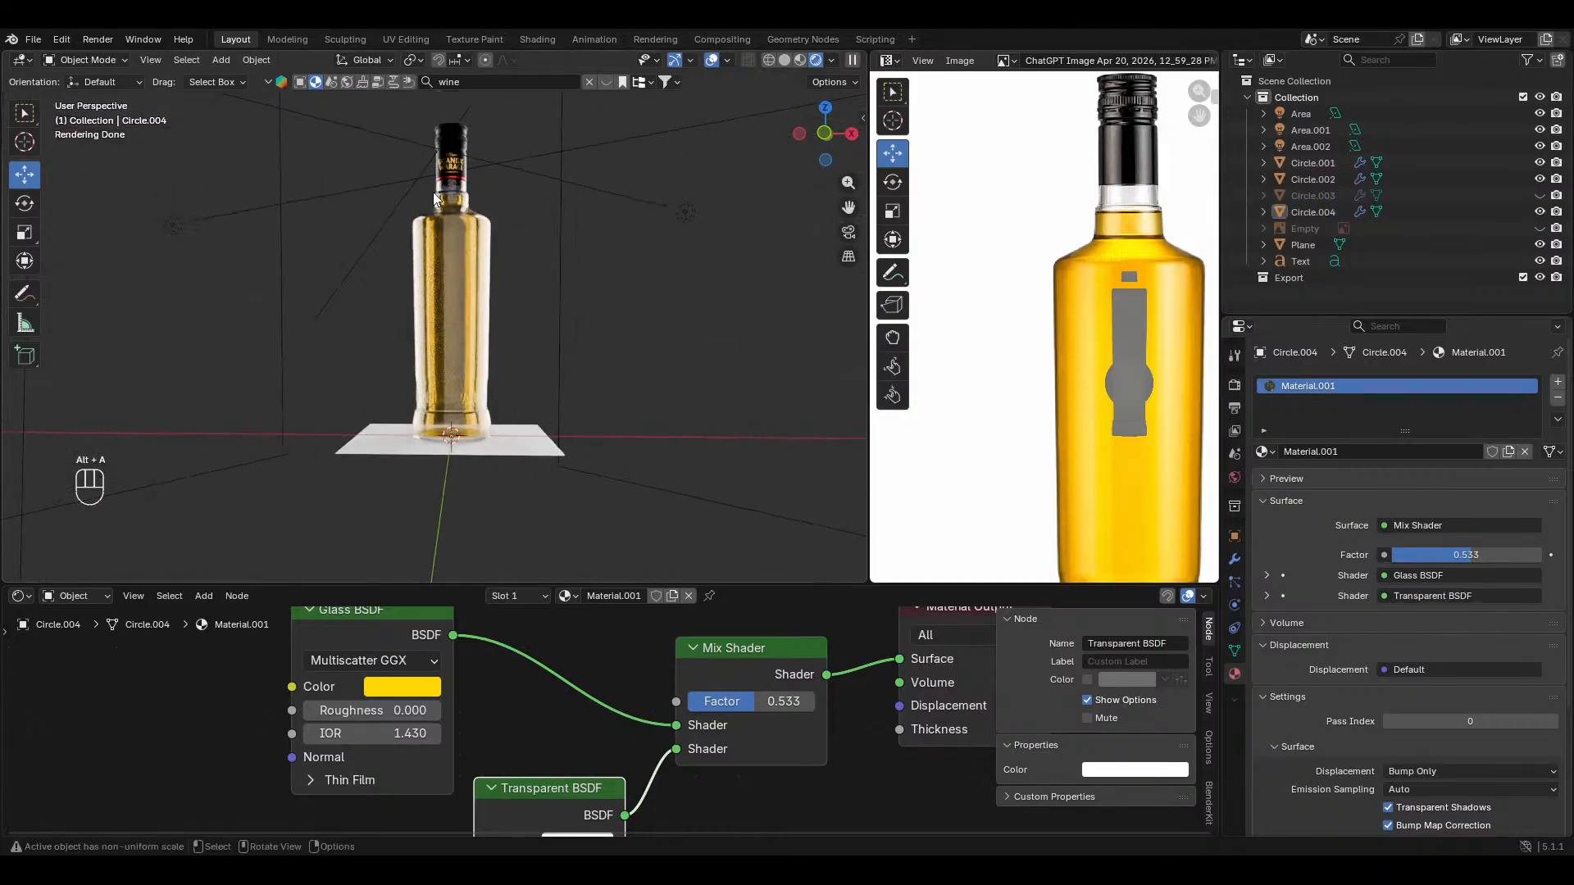
Step: Reposition the Area light beside the bottle and inspect the reflections on the glass
middle_click_drag(415, 351, 607, 322)
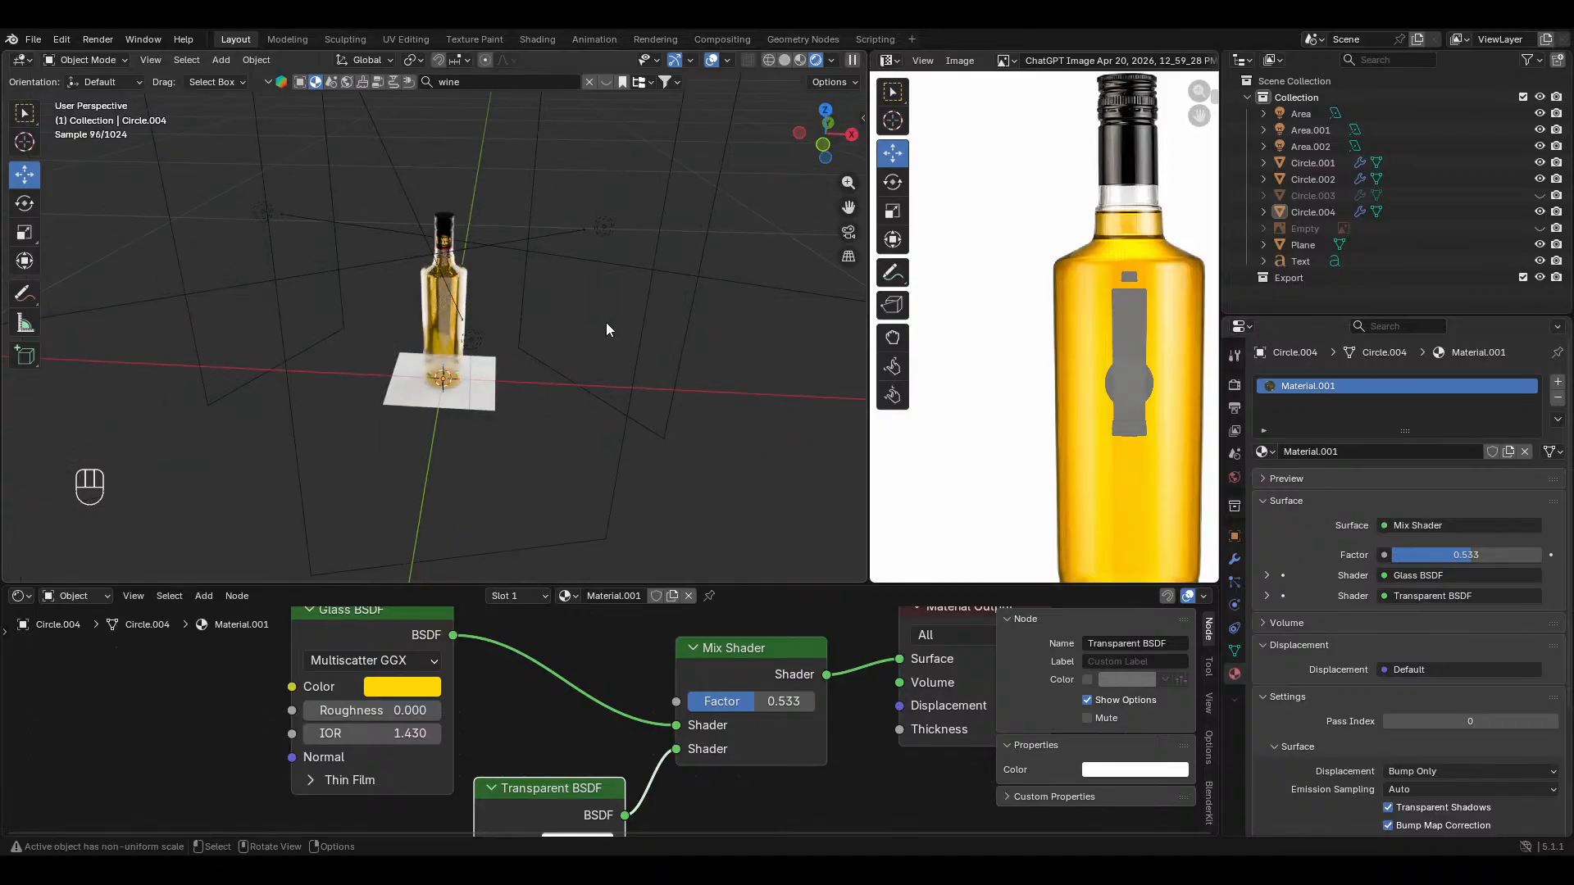
left_click(608, 225)
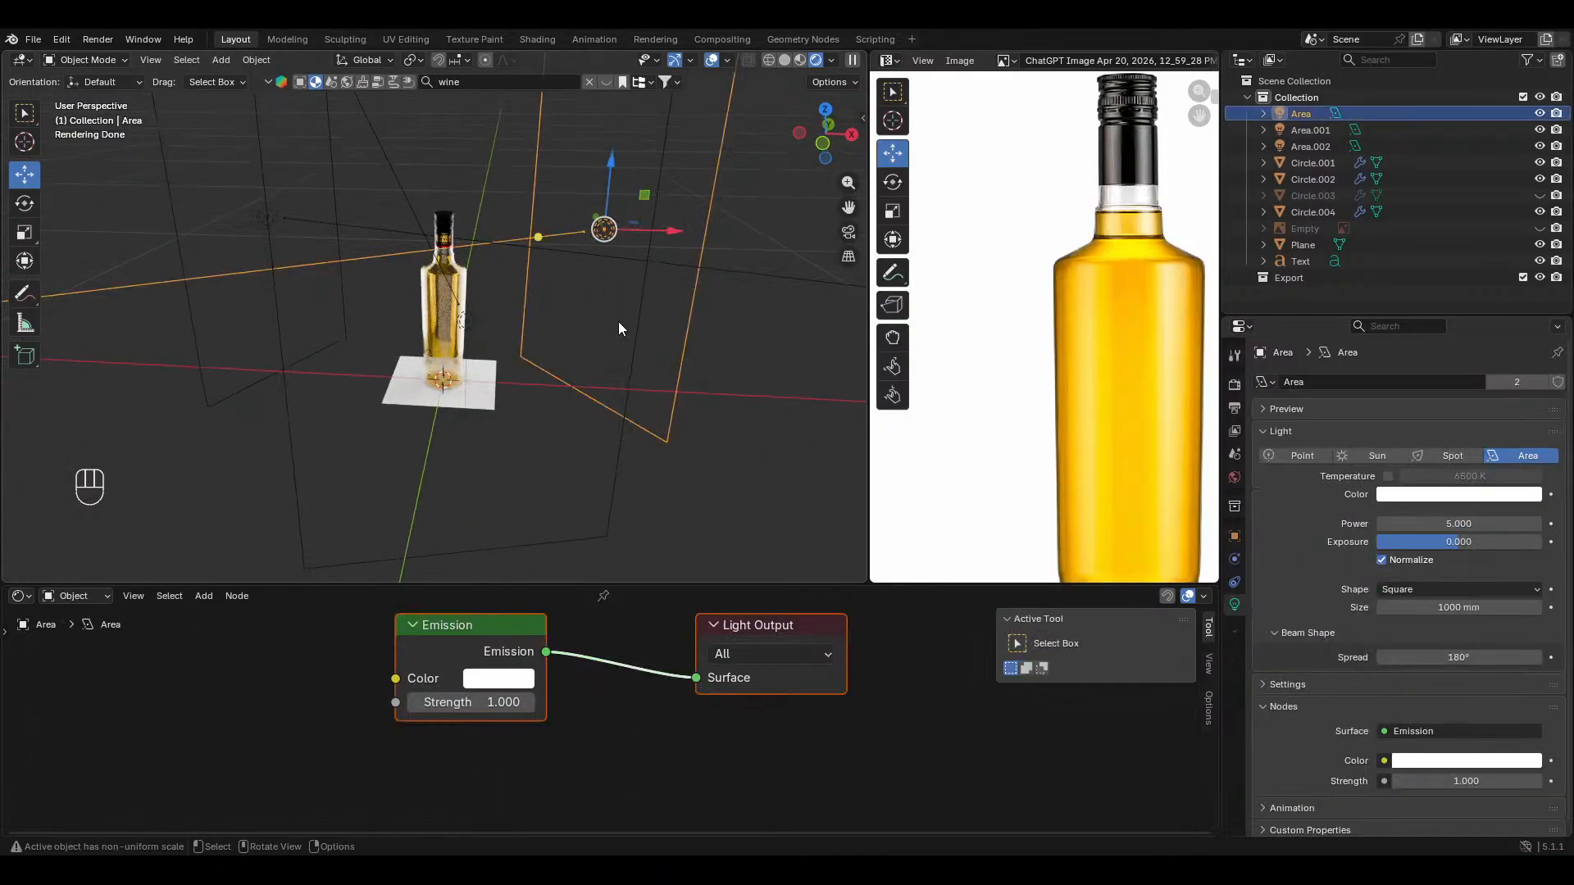
middle_click_drag(618, 329, 590, 311)
key("g")
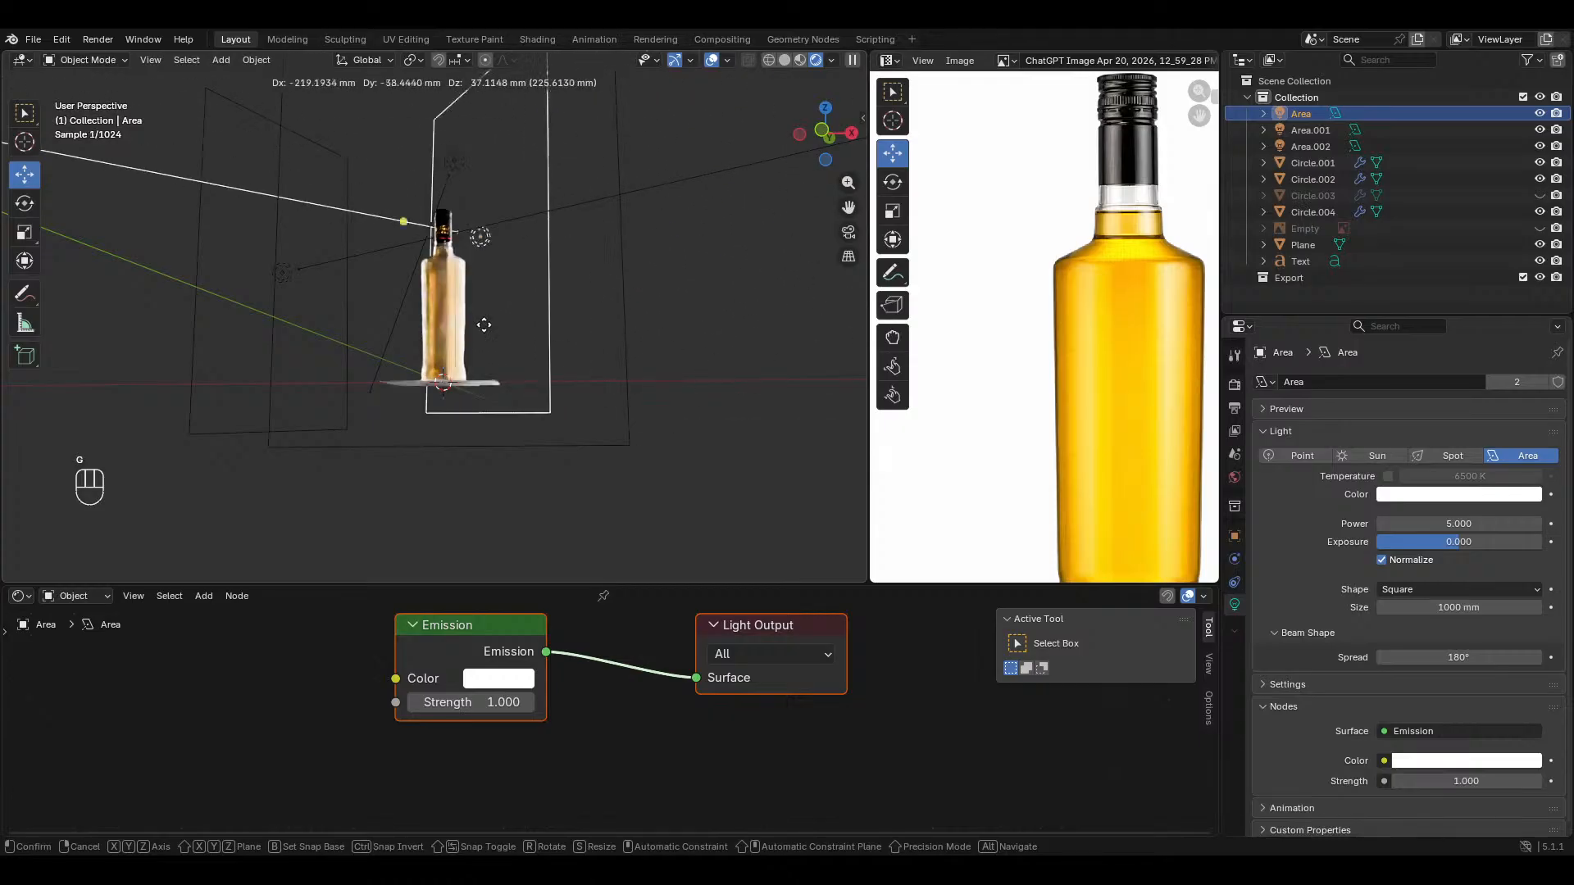
left_click(574, 278)
middle_click_drag(574, 279, 548, 318, "ctrl")
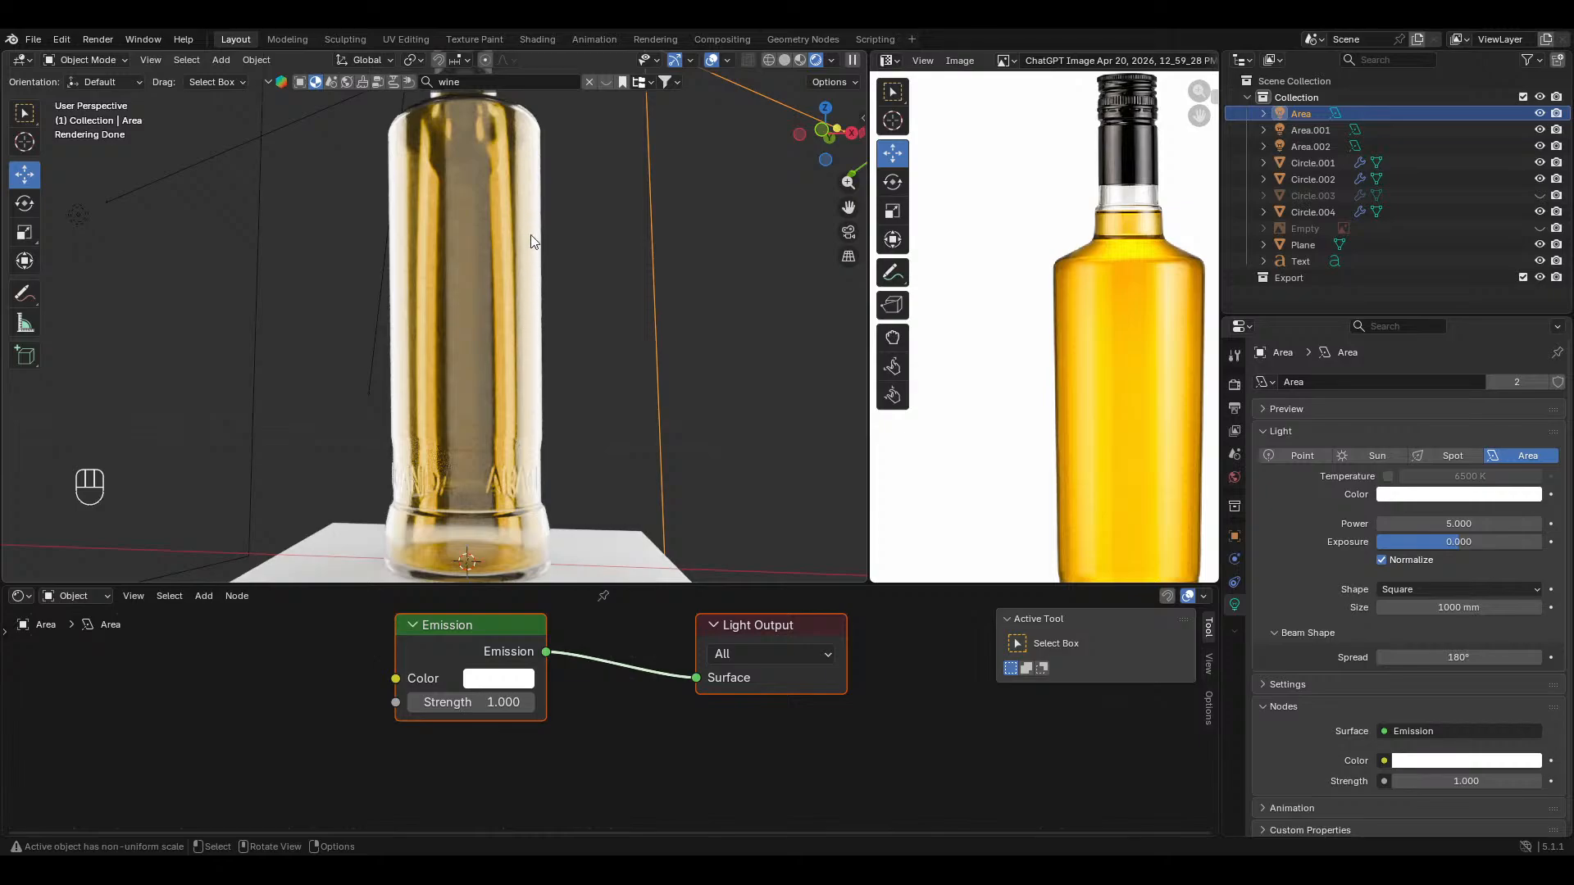
middle_click_drag(487, 223, 490, 336, "ctrl")
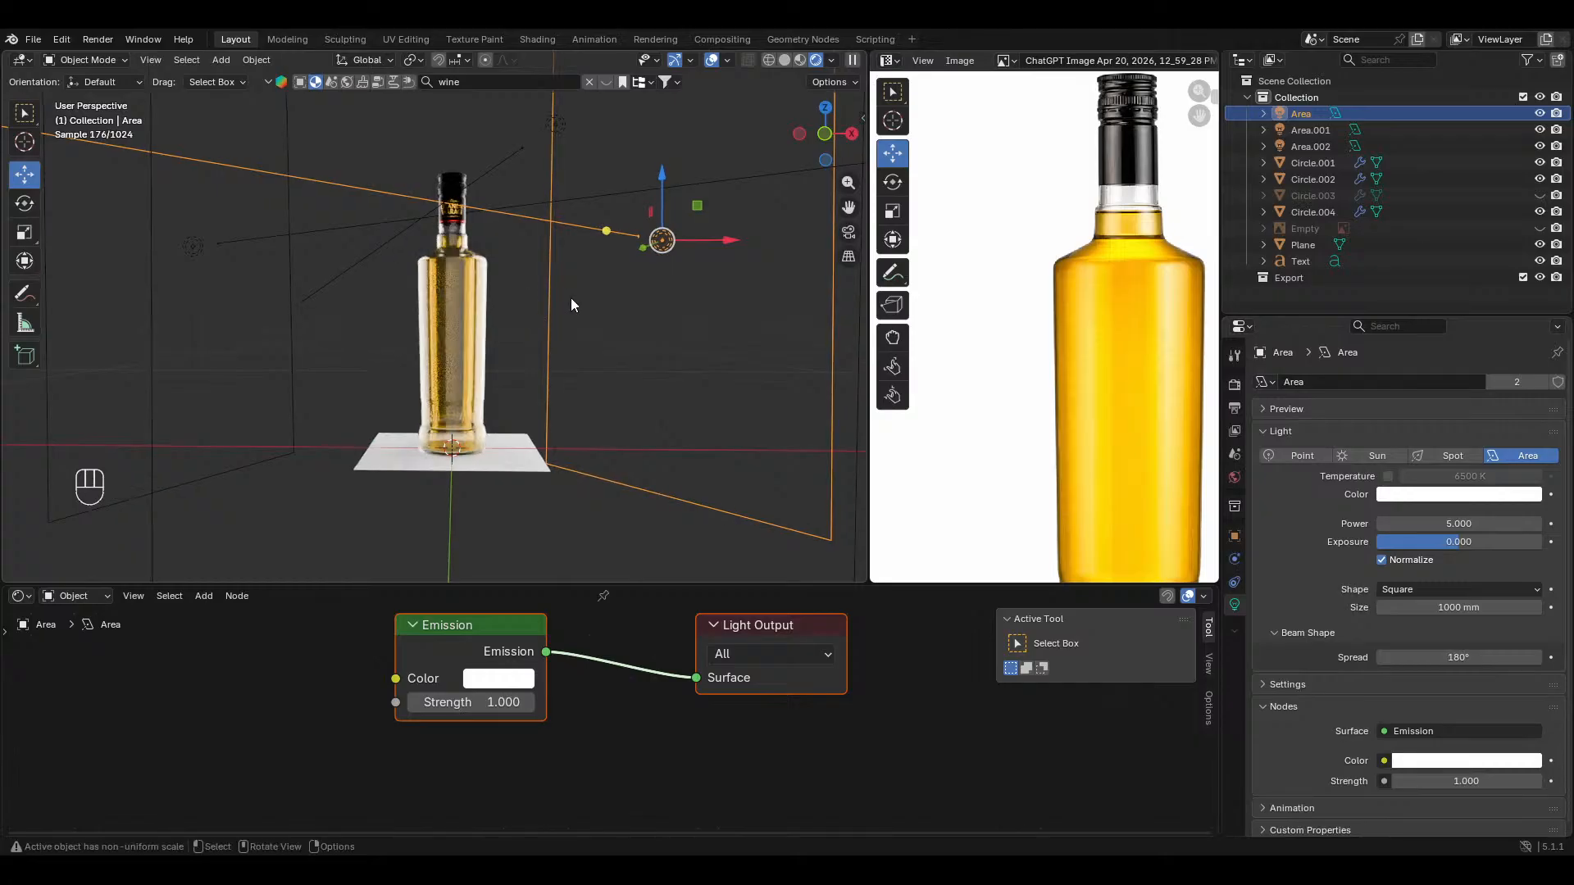
Step: Delete all three area lights around the bottle
key("x")
key("x")
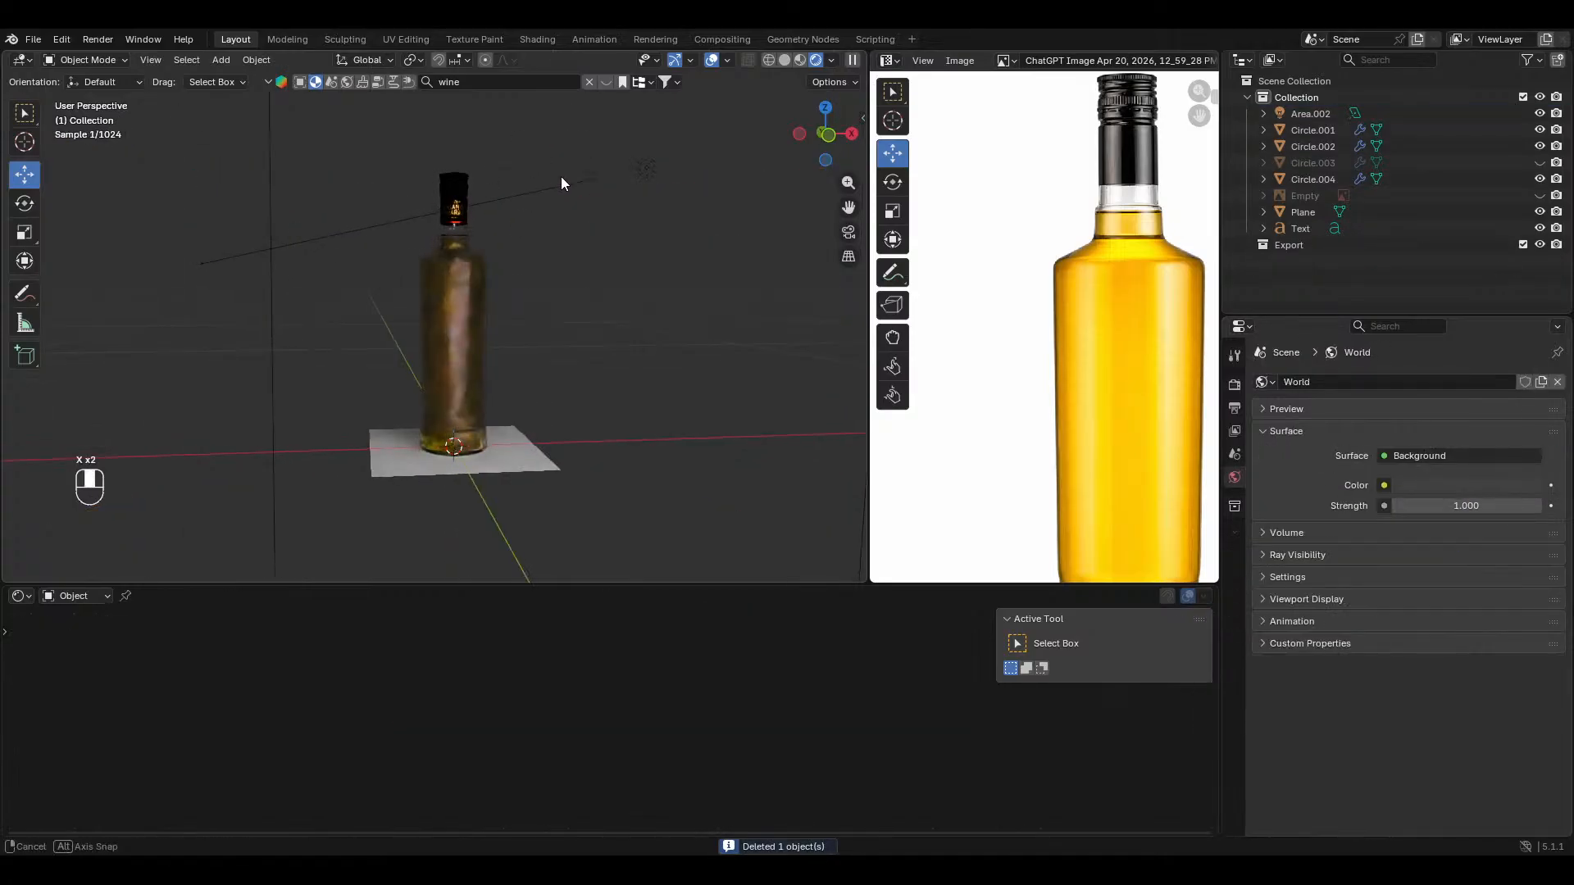
middle_click_drag(543, 280, 610, 396, "ctrl")
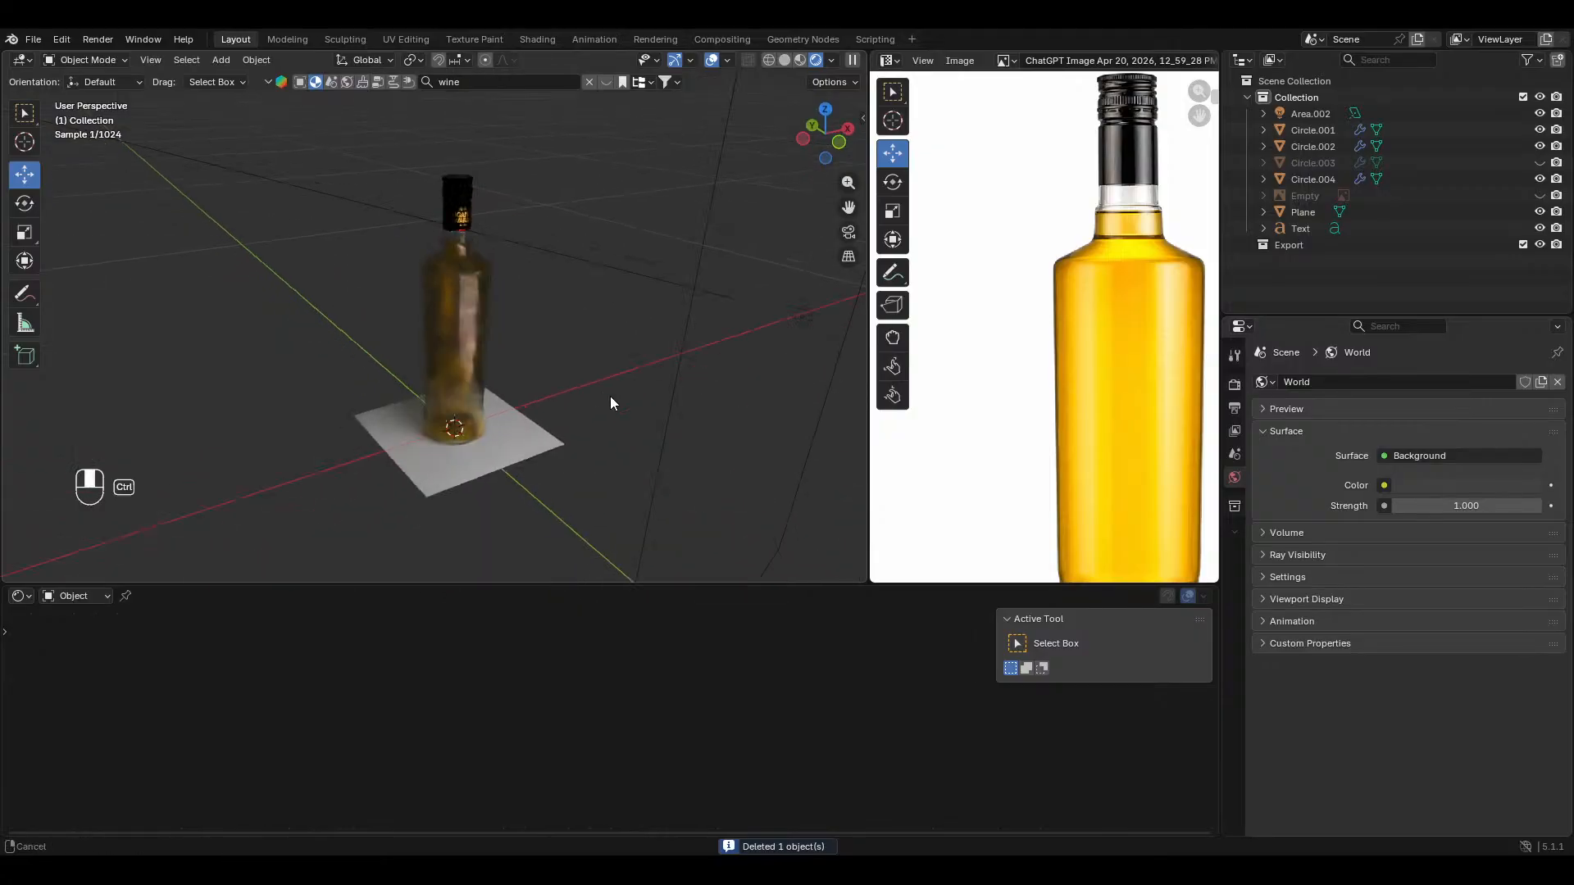
left_click(651, 266)
key("x")
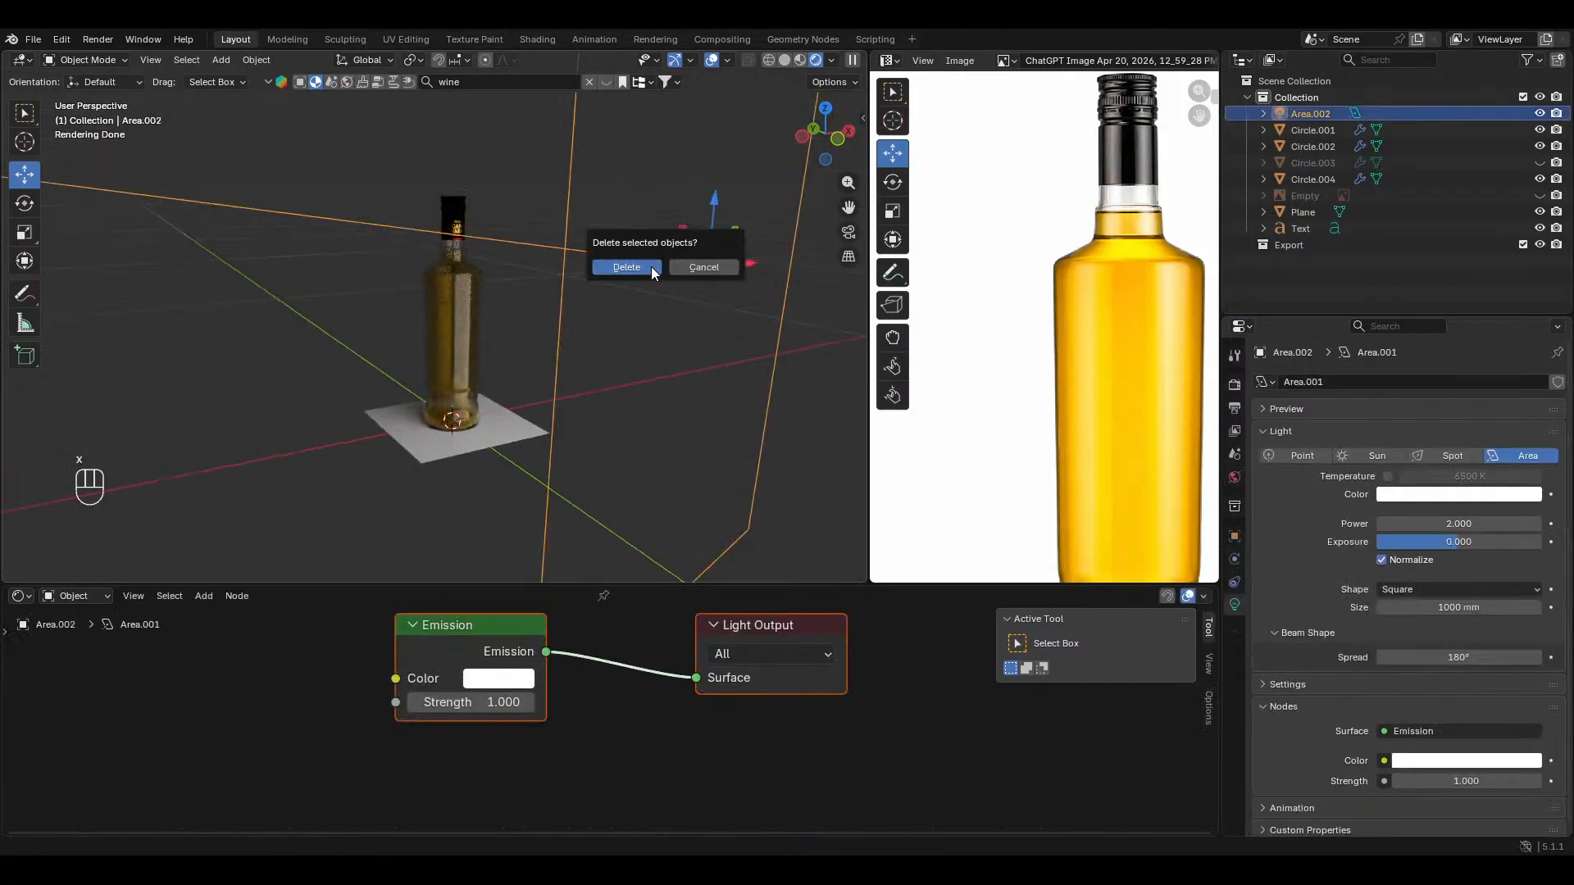
key("x")
Step: Add a mesh plane at the base of the bottle and scale it up well beyond the floor plane
key("shift+a")
mouse_move(358, 344)
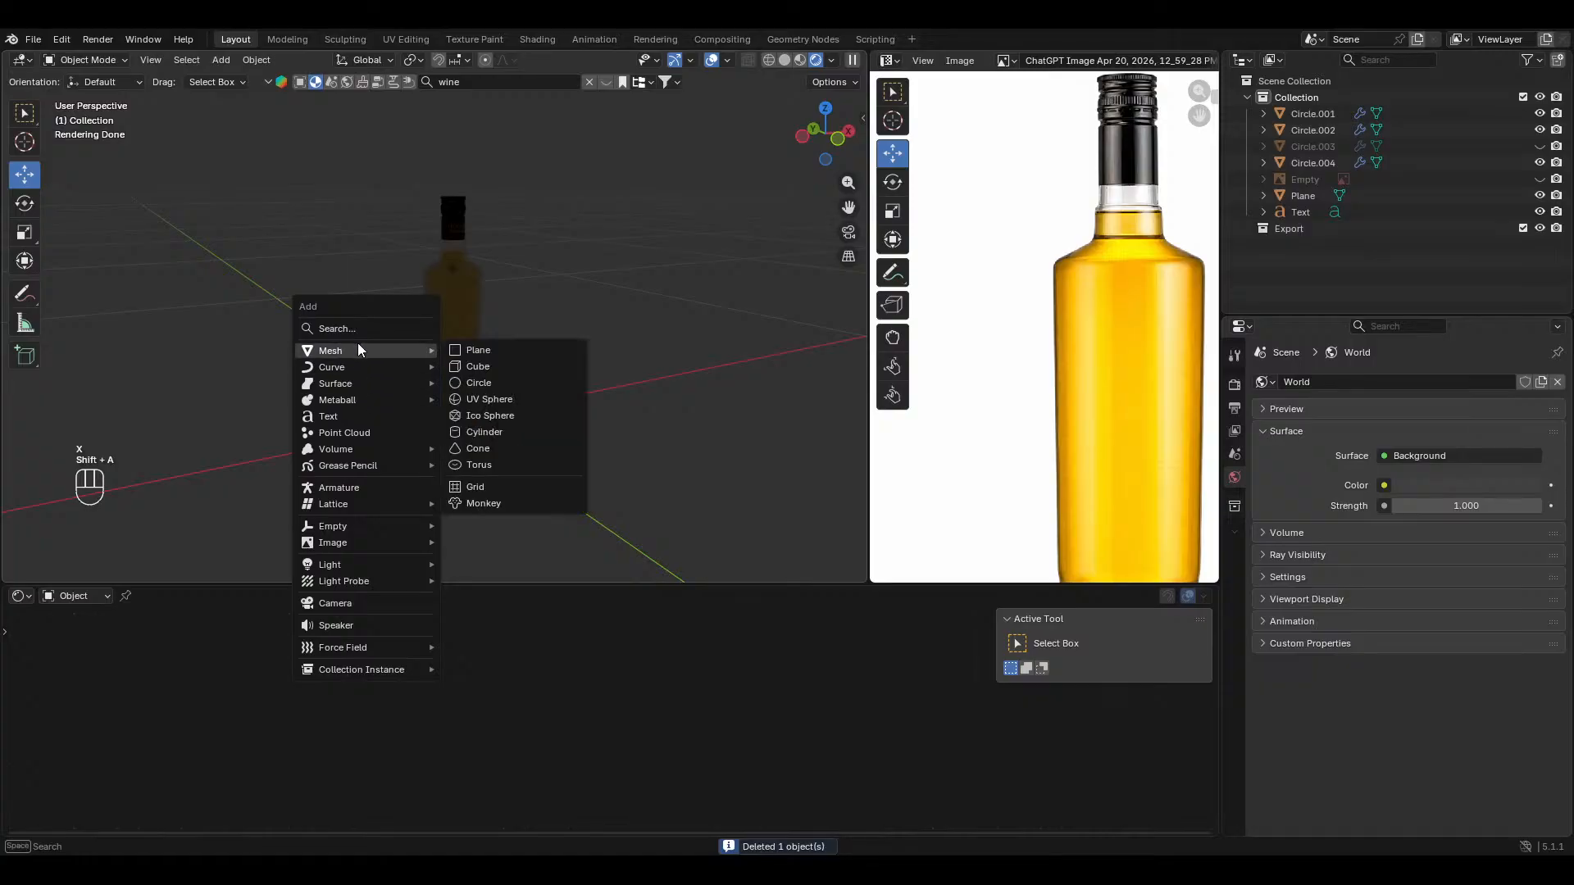
left_click(504, 346)
key("s")
left_click(502, 414)
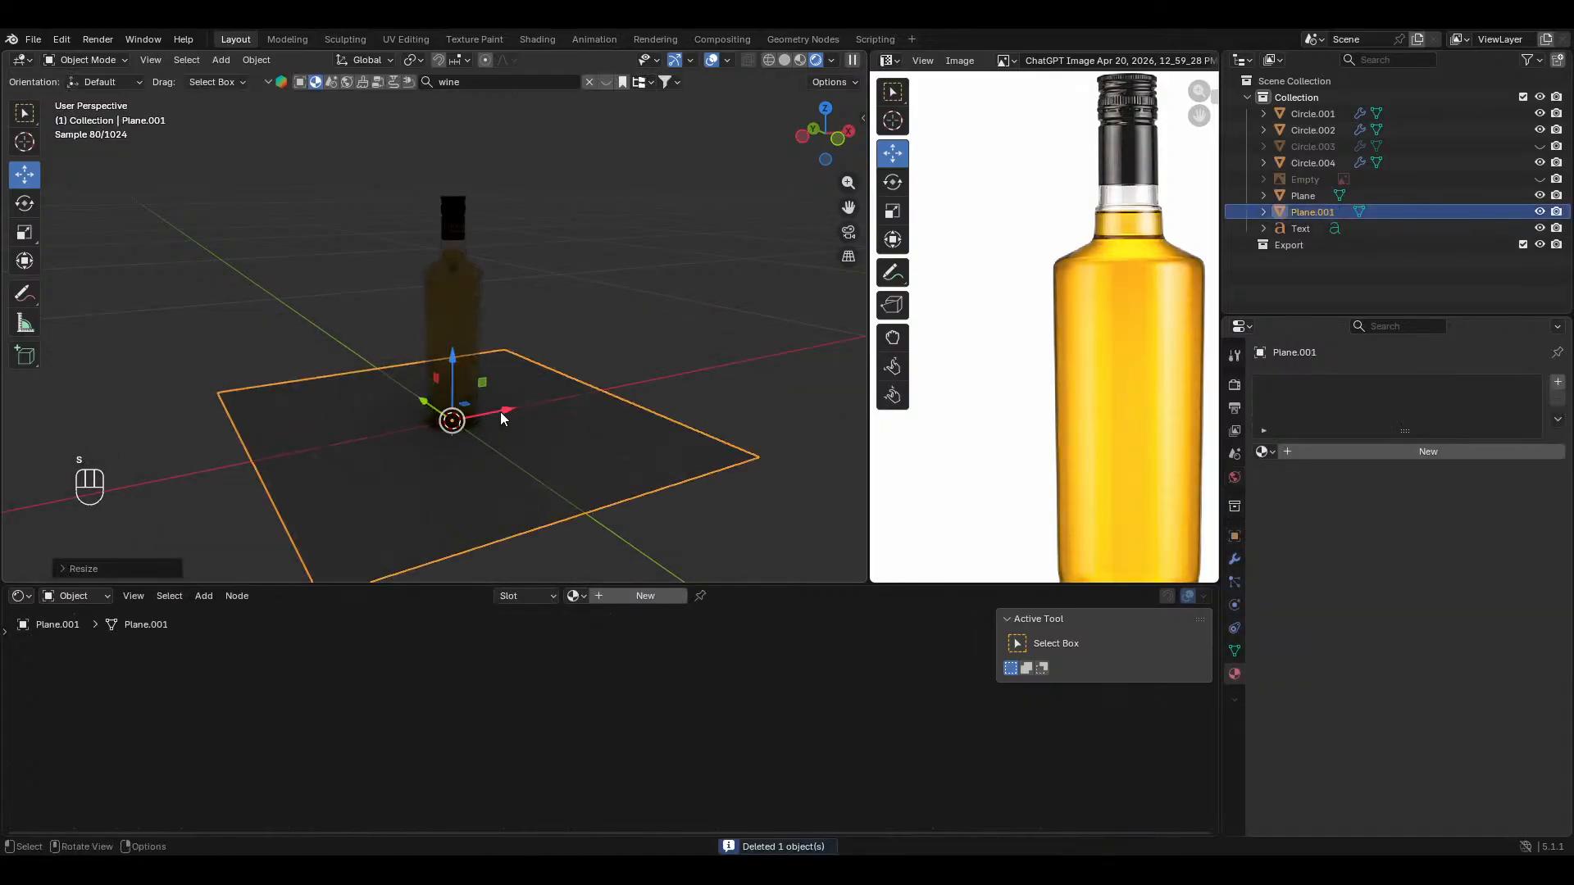
Step: Stand the new plane upright with a 90° rotation about X, move it beside the bottle along X and raise it
key("r")
key("x")
key("9")
key("0")
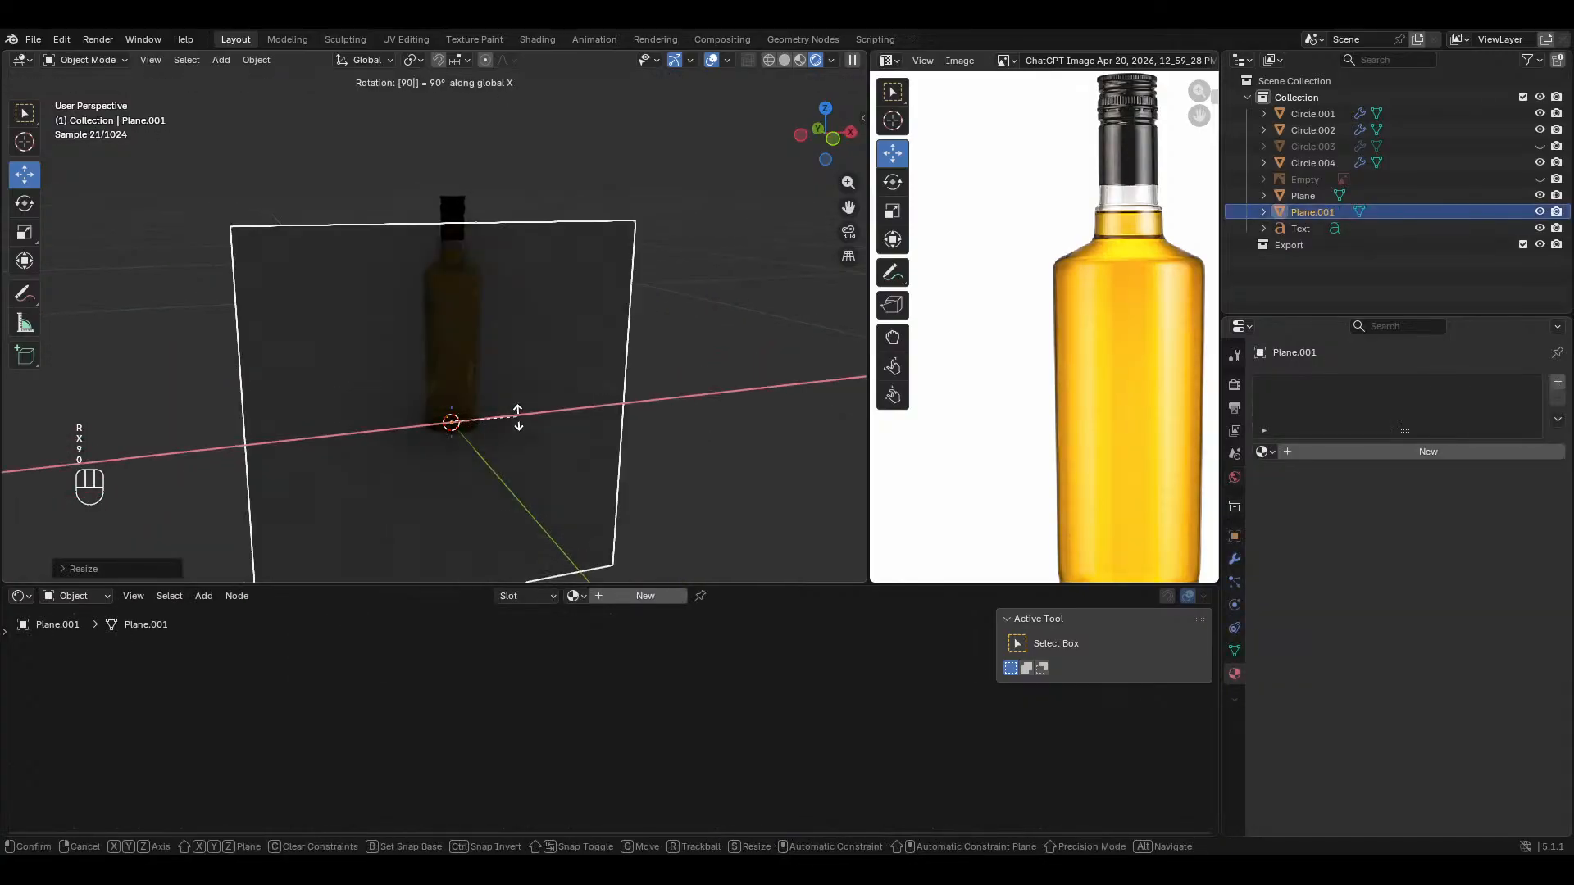
left_click(518, 416)
left_click_drag(496, 418, 672, 392)
left_click_drag(630, 339, 636, 248)
Step: Rotate the plane 990° about Z so it faces the bottle, and shift it slightly farther away along X
key("r")
key("z")
key("9")
key("9")
key("0")
left_click(724, 334)
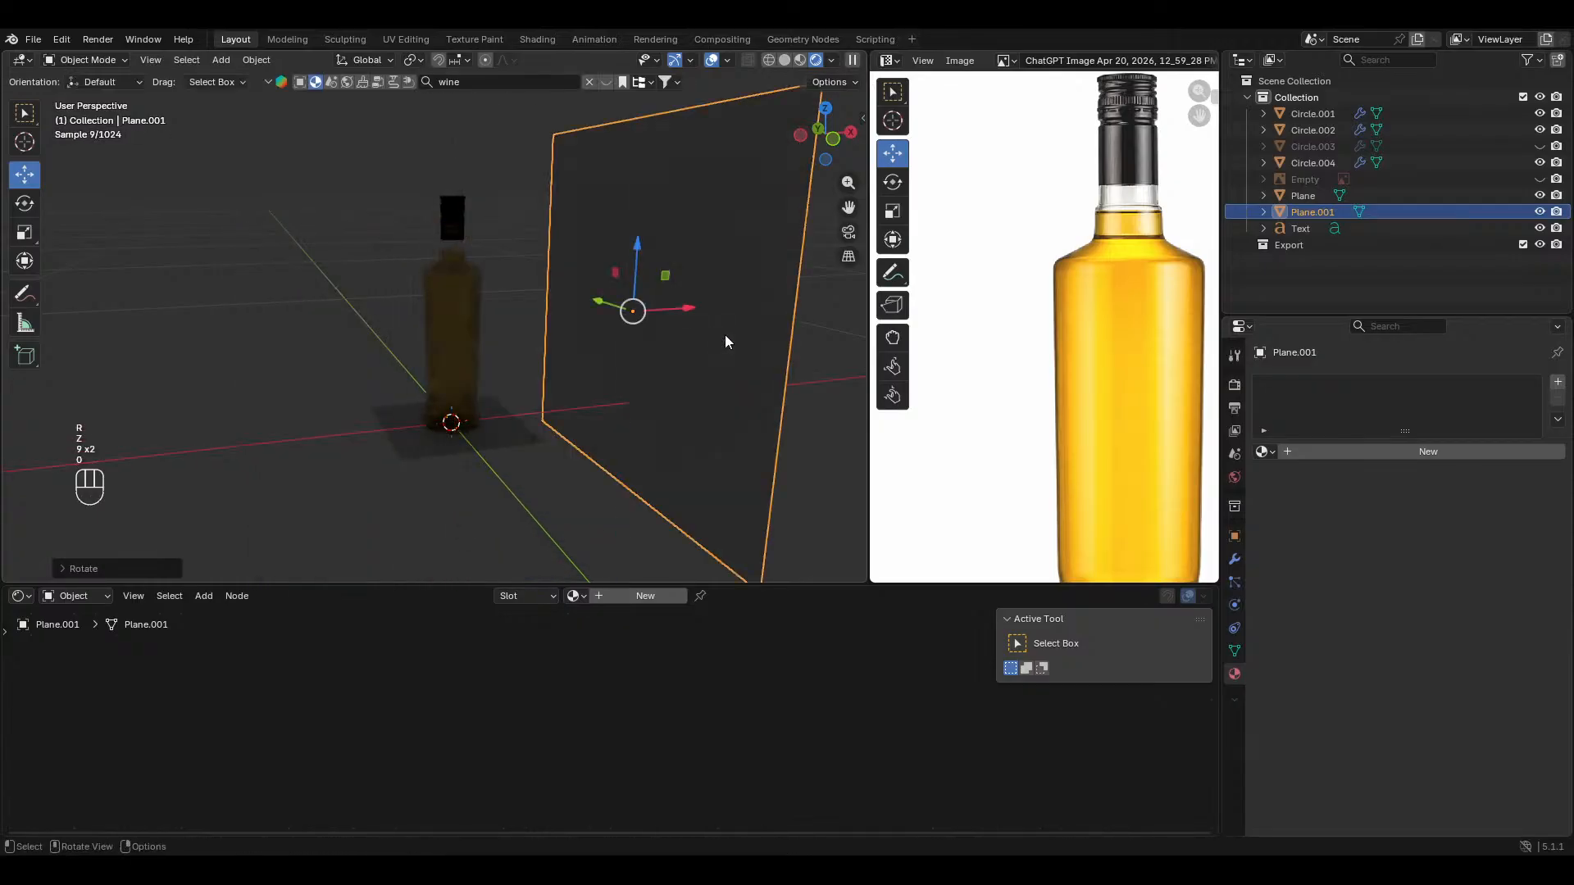
left_click_drag(690, 326, 715, 326)
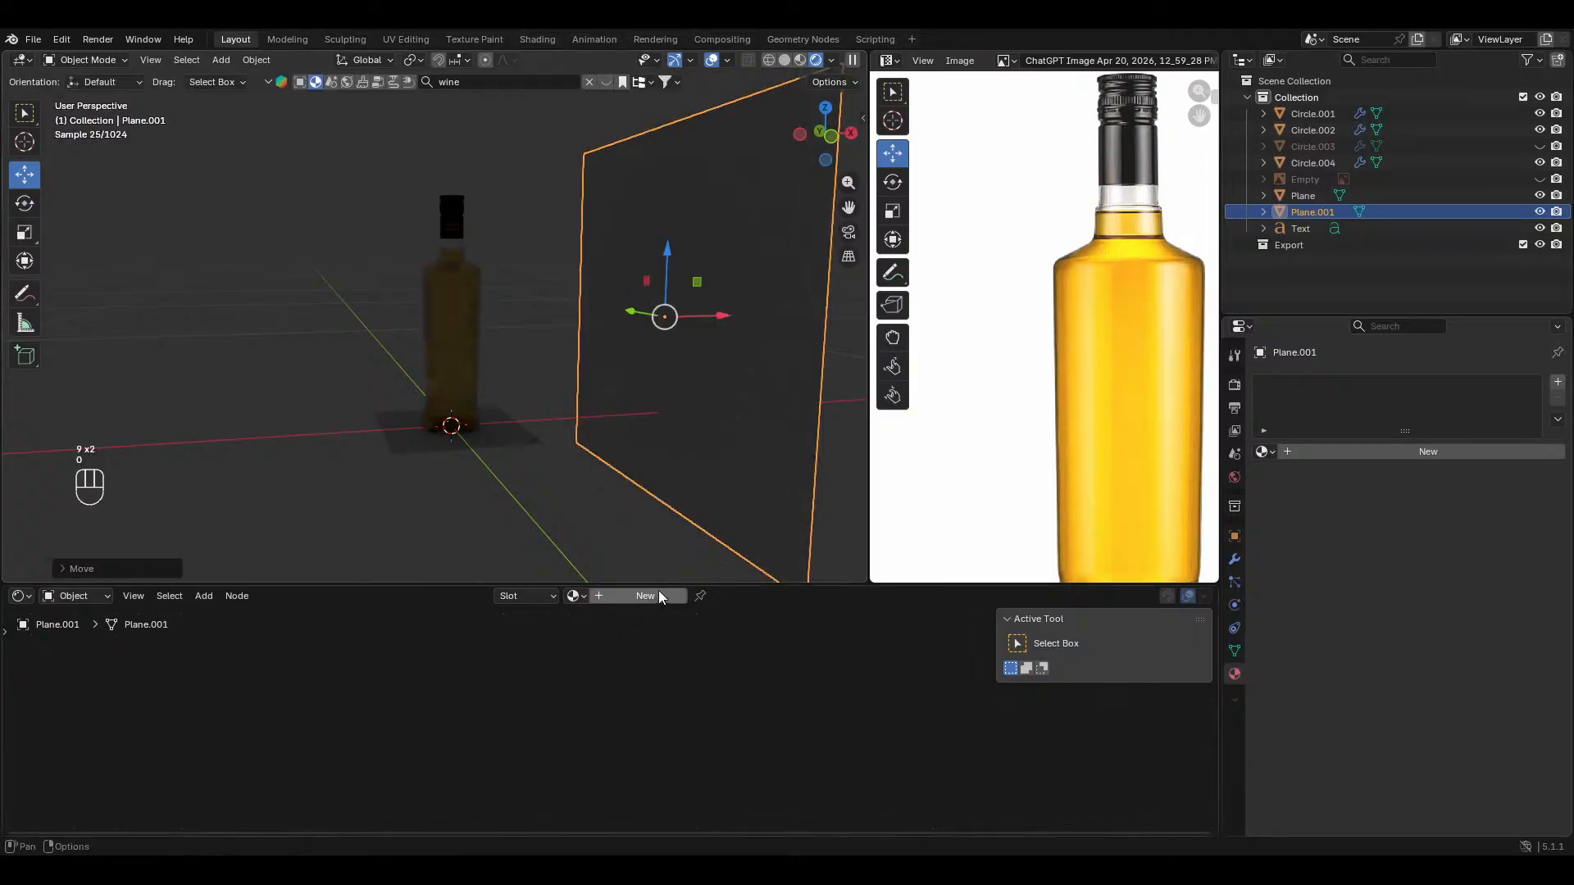
Step: Give the plane a new material whose surface uses an Emission shader, and remove the Principled BSDF
left_click(637, 596)
scroll(498, 721, "down", 3)
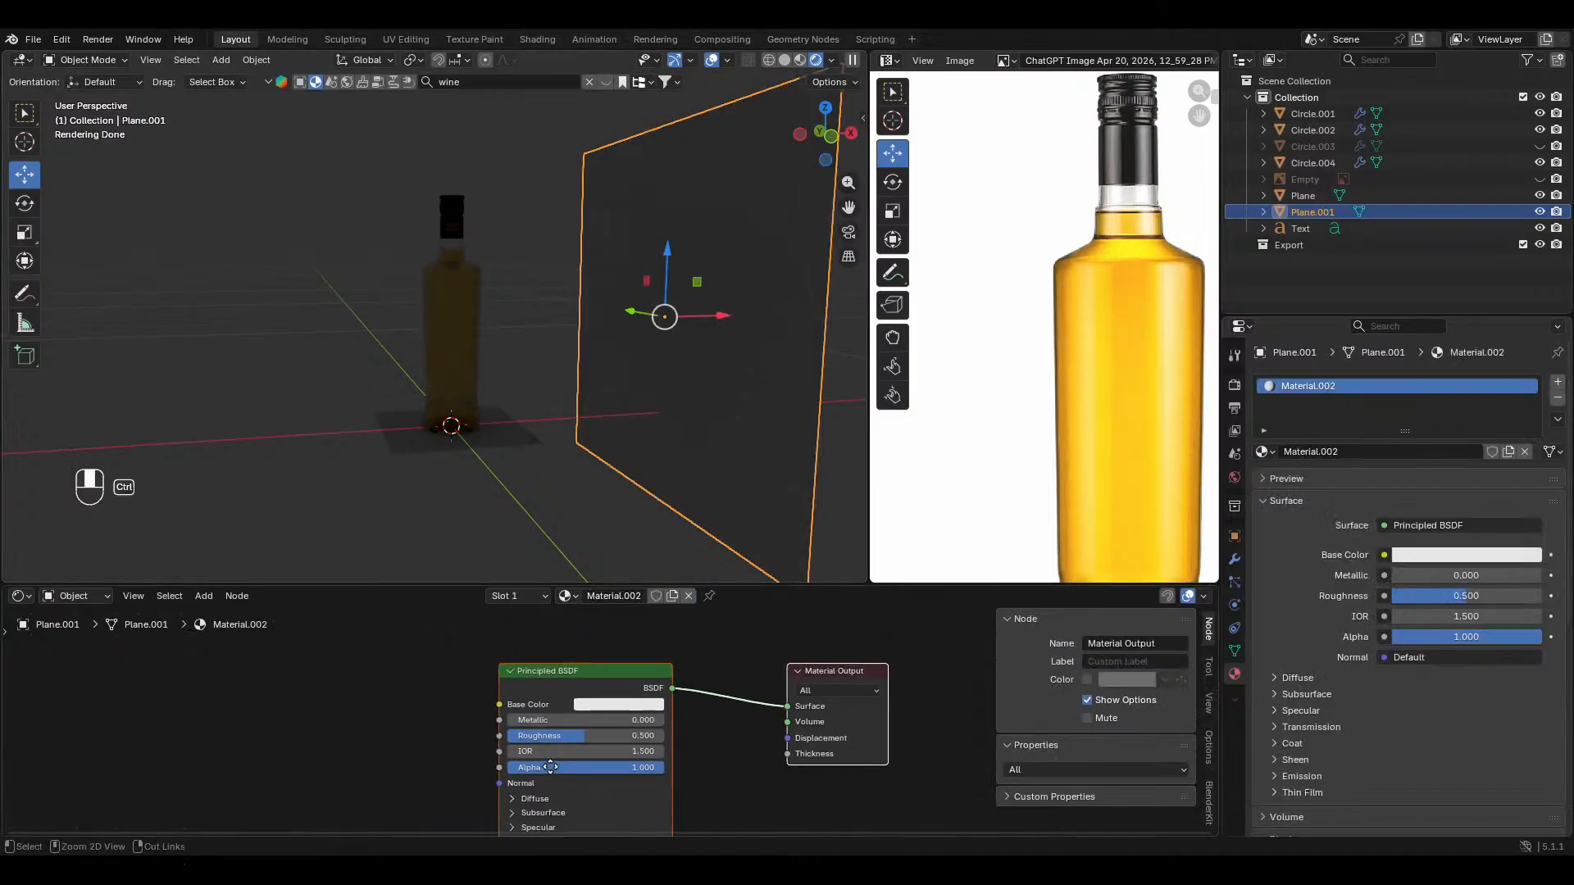
key("shift+a")
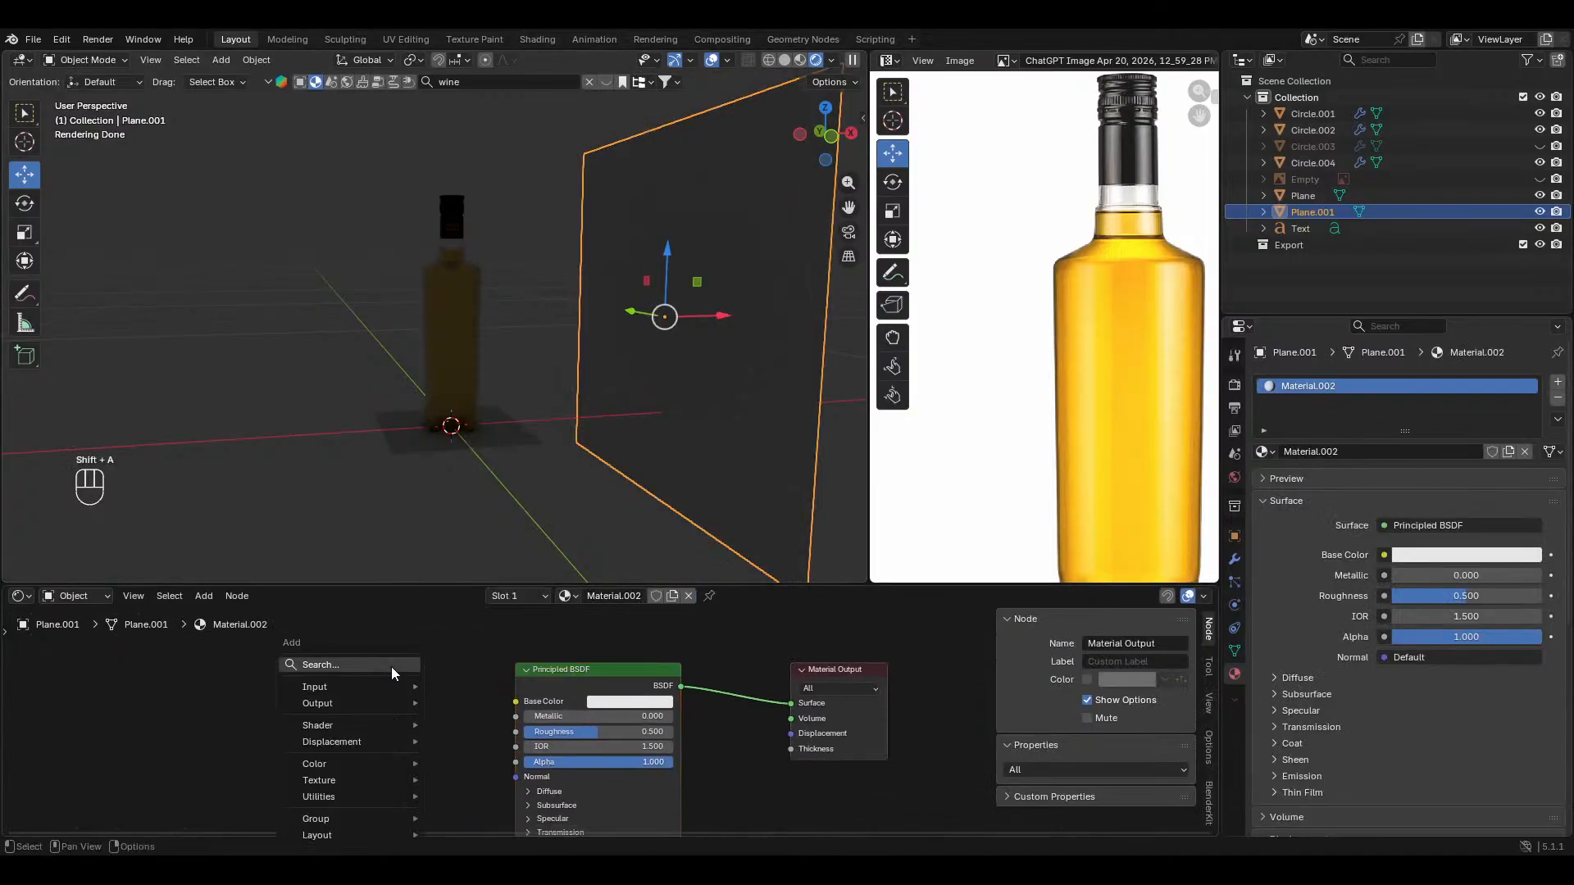
type("emi9")
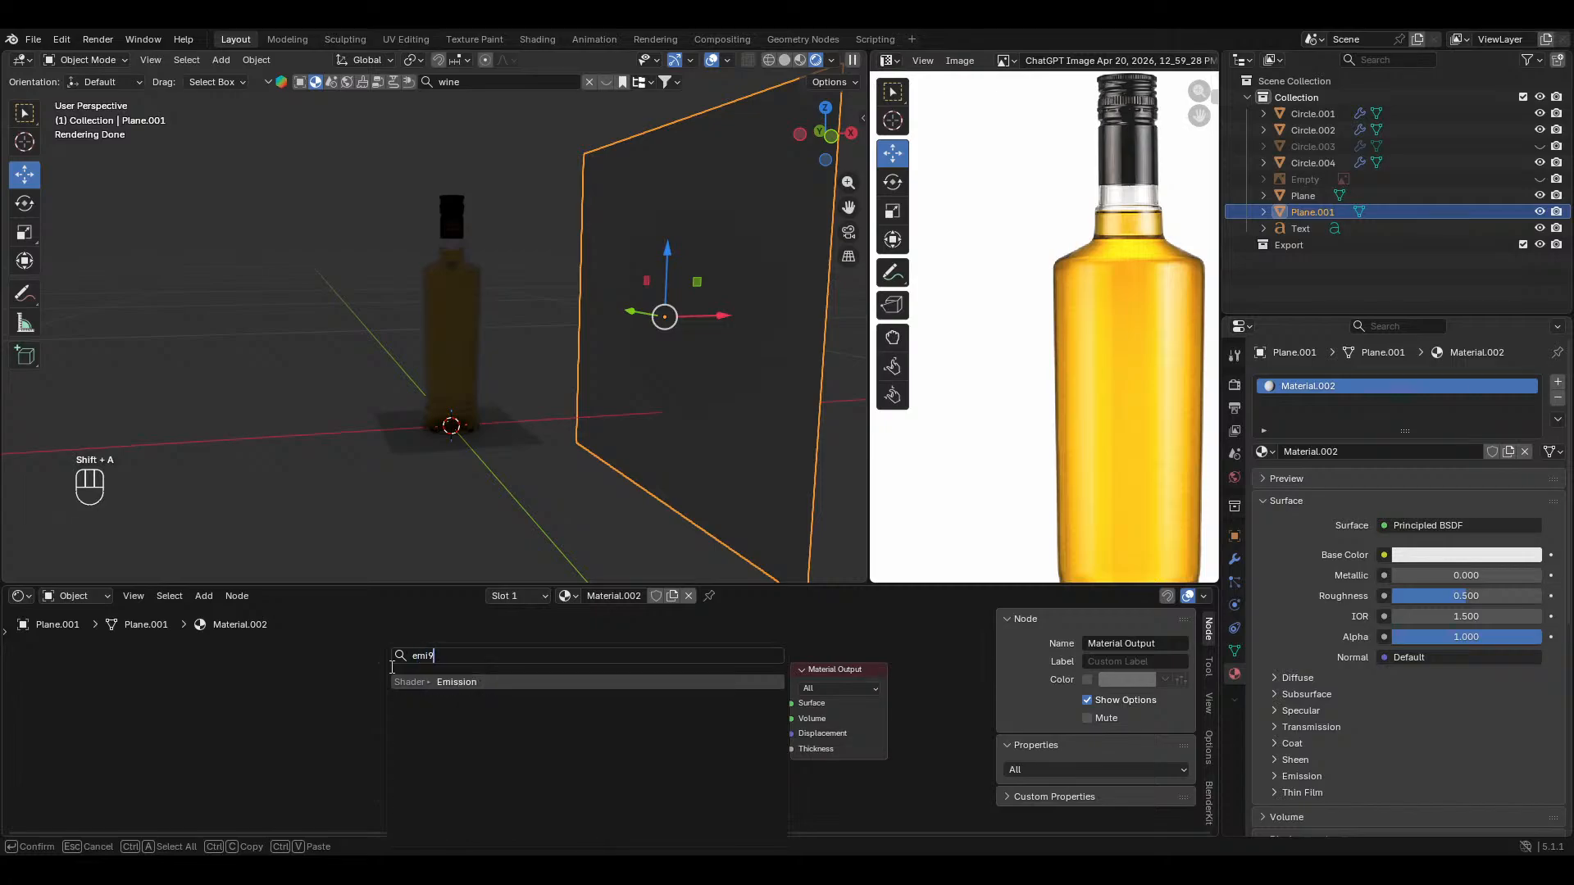
key("Return")
left_click(482, 696)
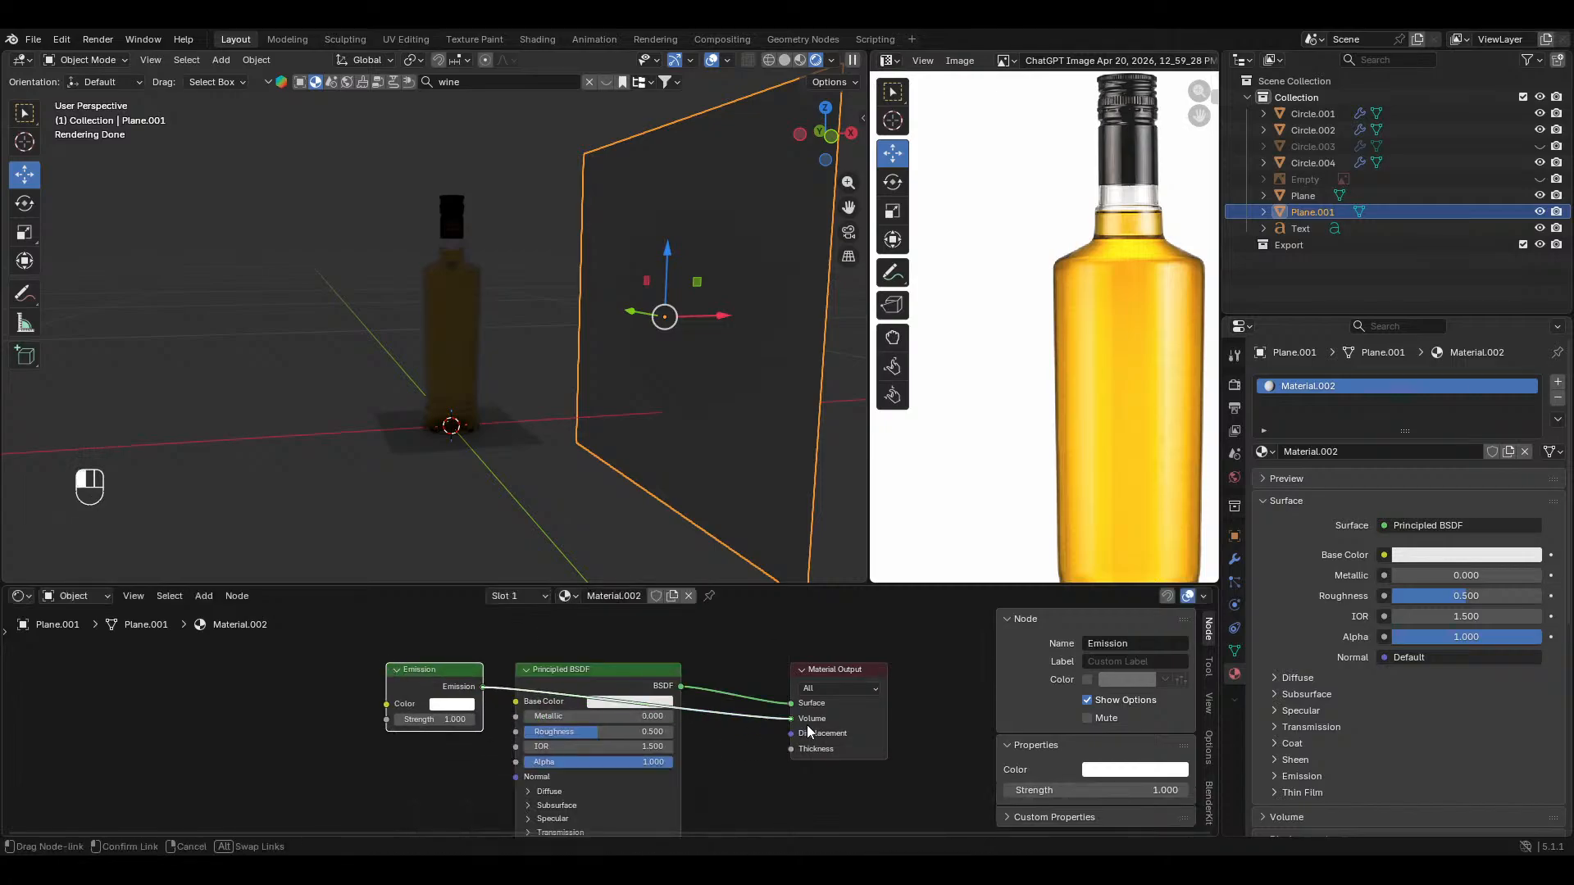
left_click_drag(808, 731, 794, 703)
left_click(595, 728)
key("Delete")
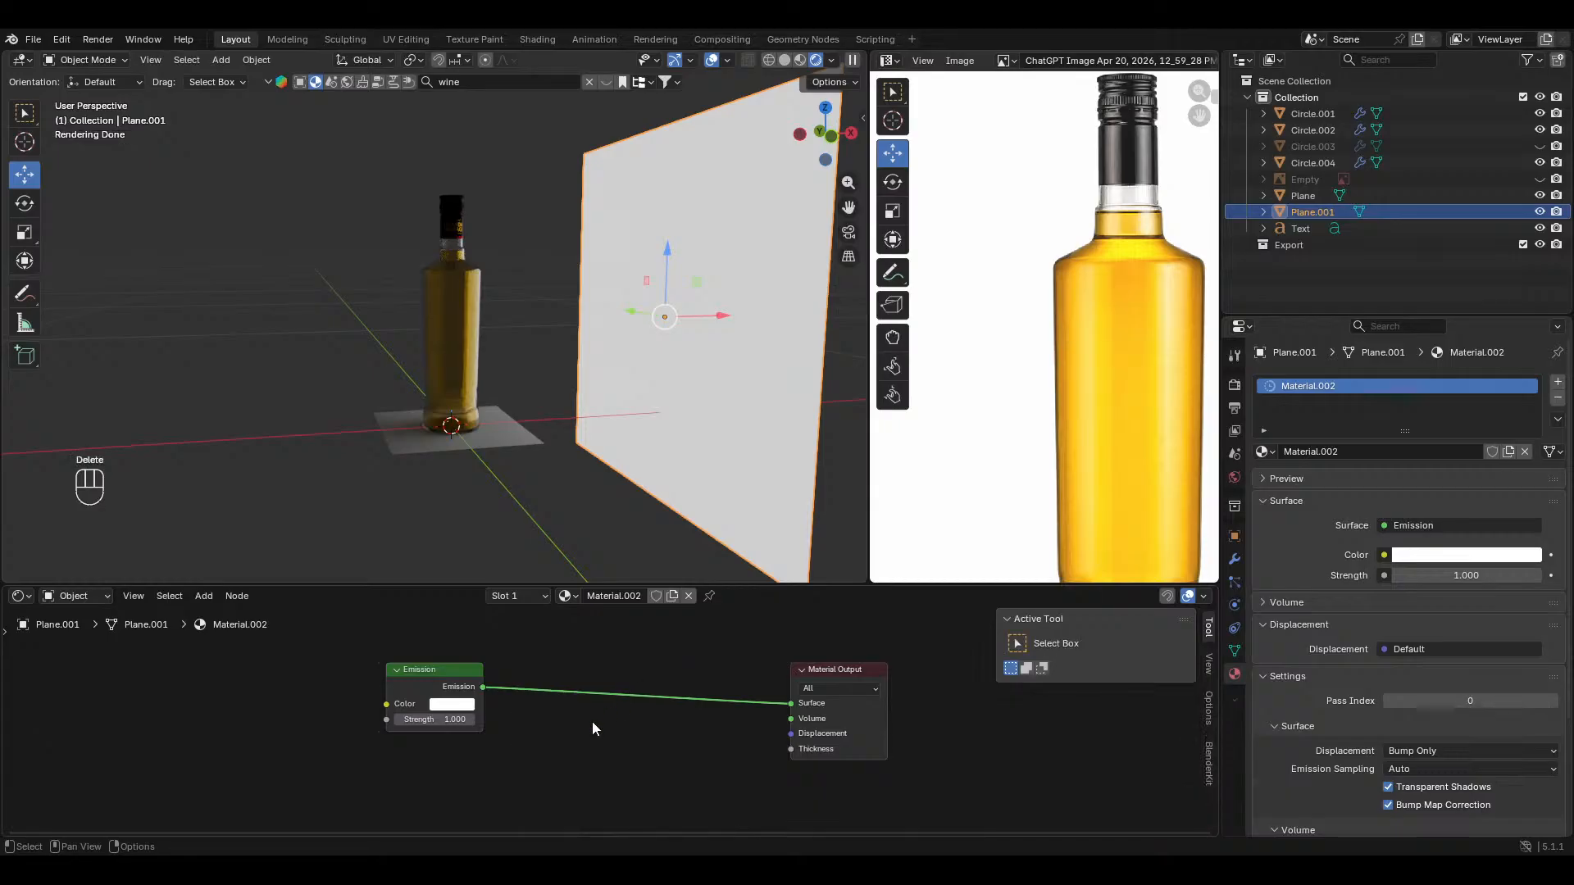
Step: Add a Gradient Texture node and place it before the Emission shader with room between them
middle_click_drag(525, 736, 710, 717)
left_click_drag(610, 656, 643, 673)
key("shift+a")
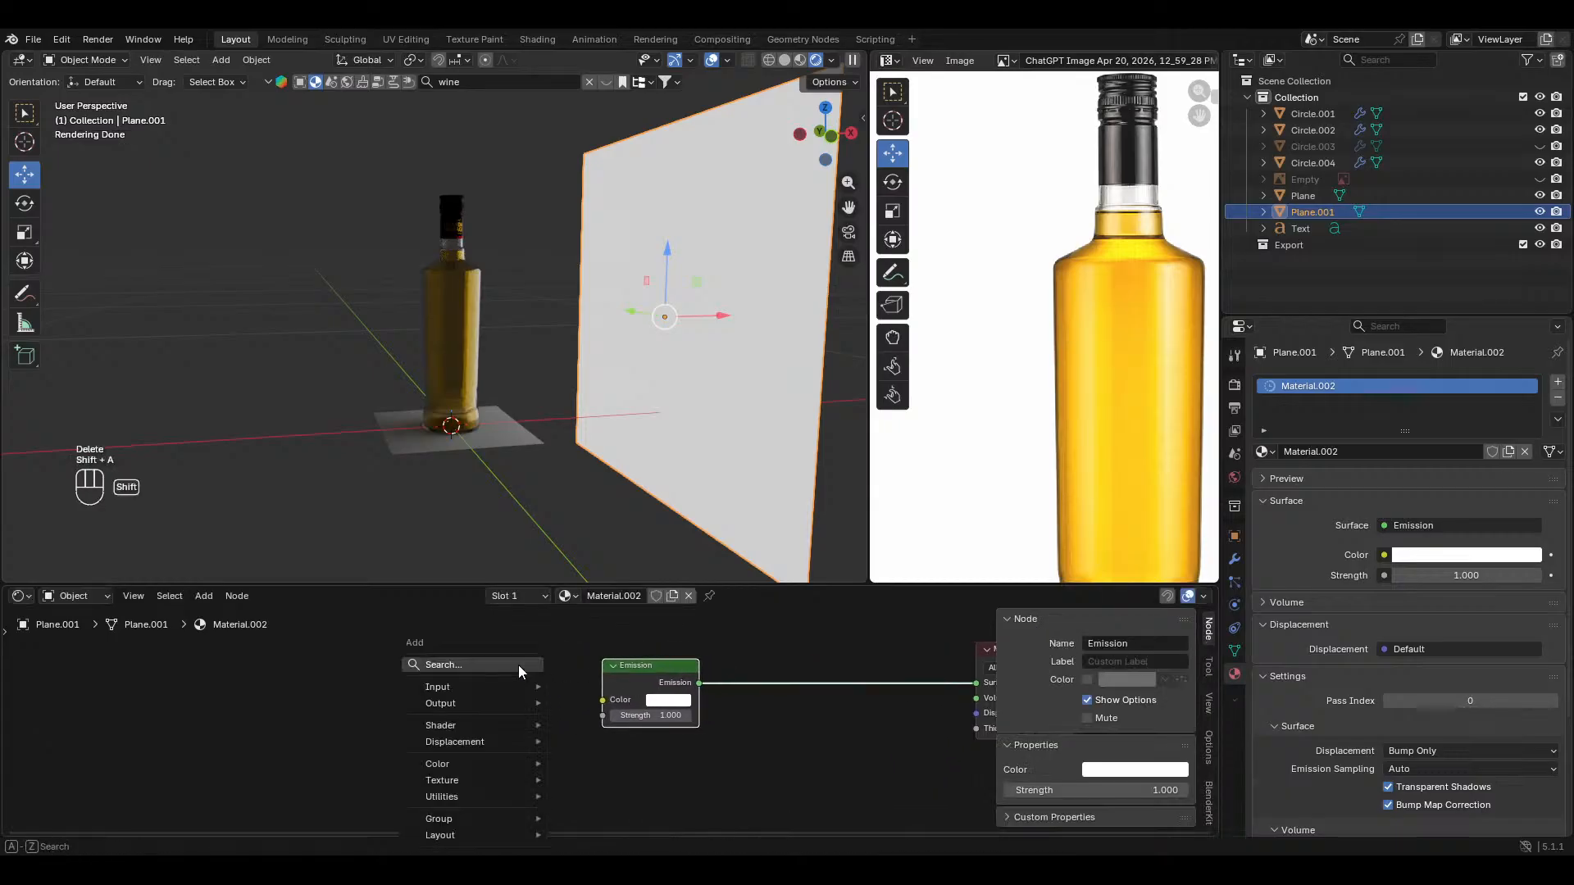
left_click(521, 670)
type("gra")
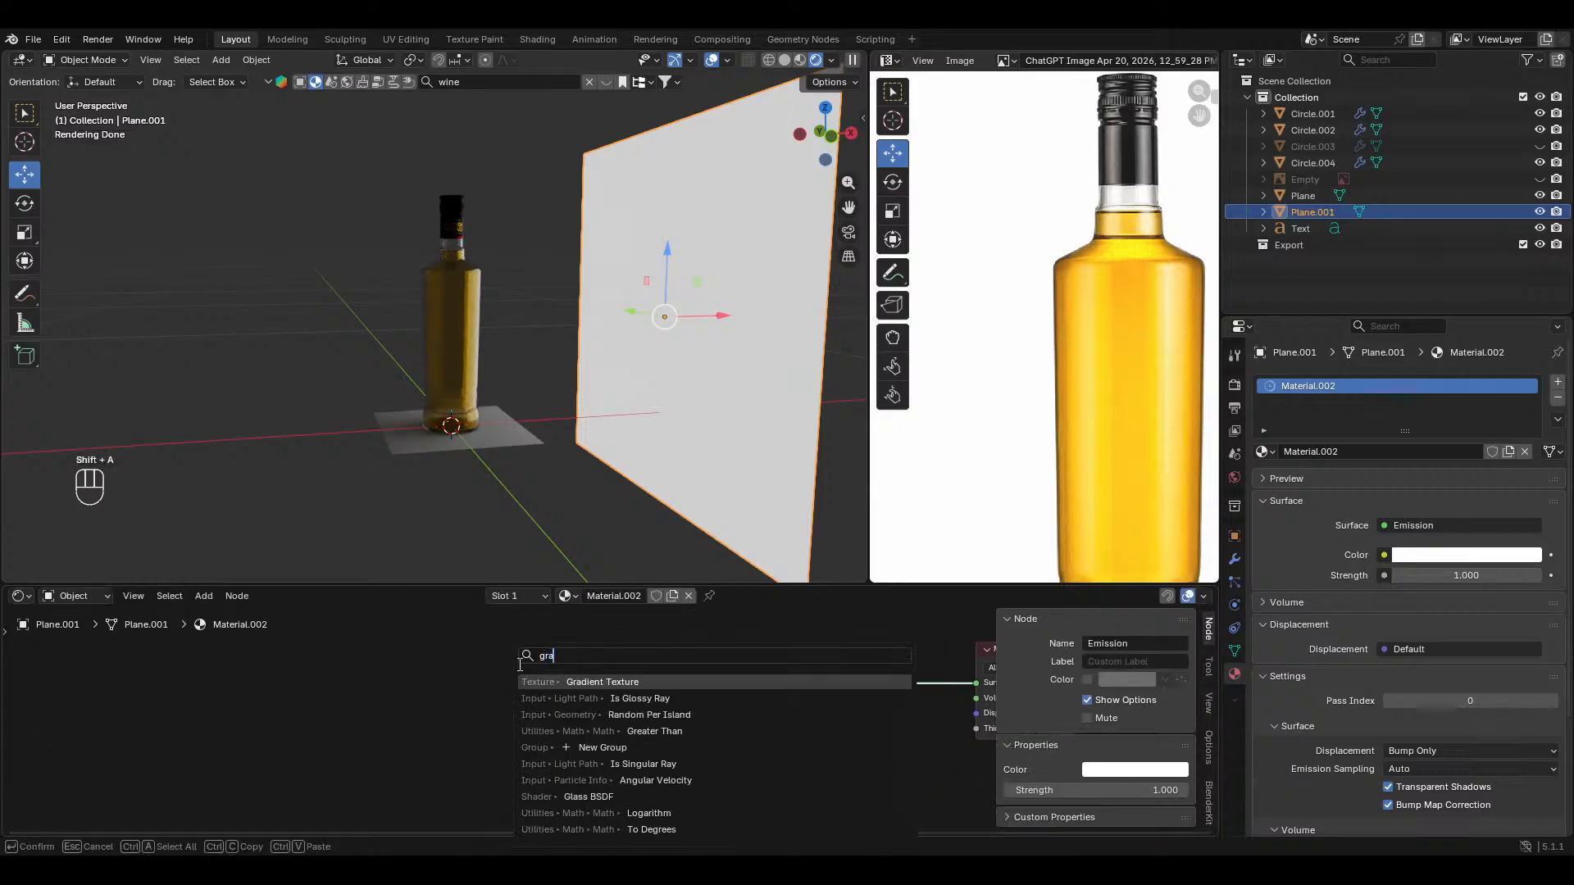
left_click(579, 681)
left_click(497, 710)
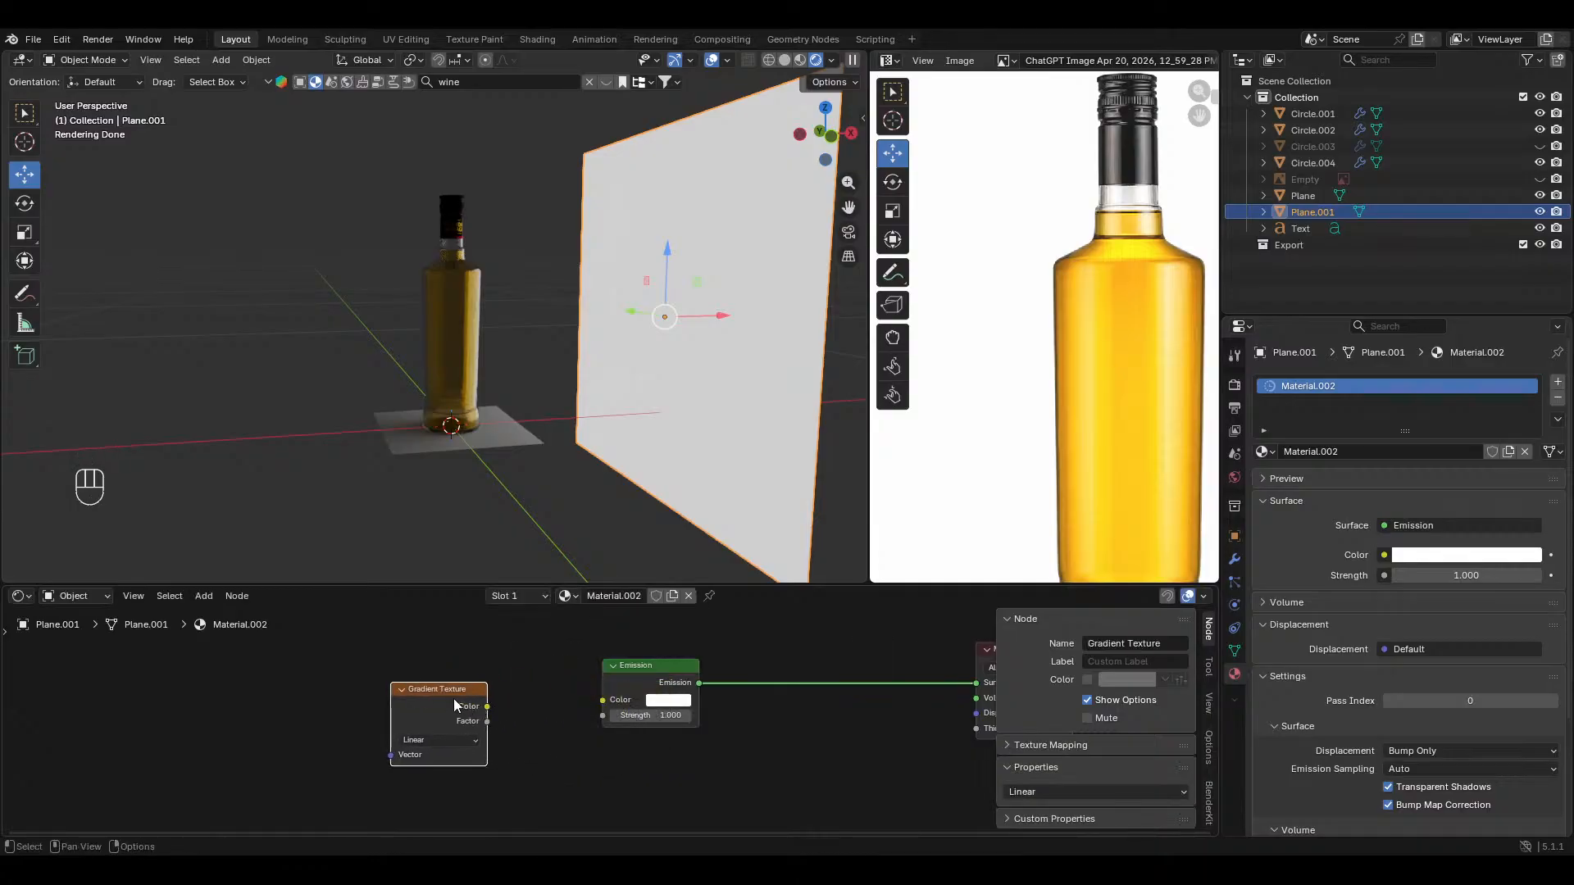
left_click_drag(456, 706, 380, 700)
Step: Add a Color Ramp node between the Gradient Texture and the Emission shader, linking gradient color to its factor and its color to Emission
key("shift+a")
left_click(348, 662)
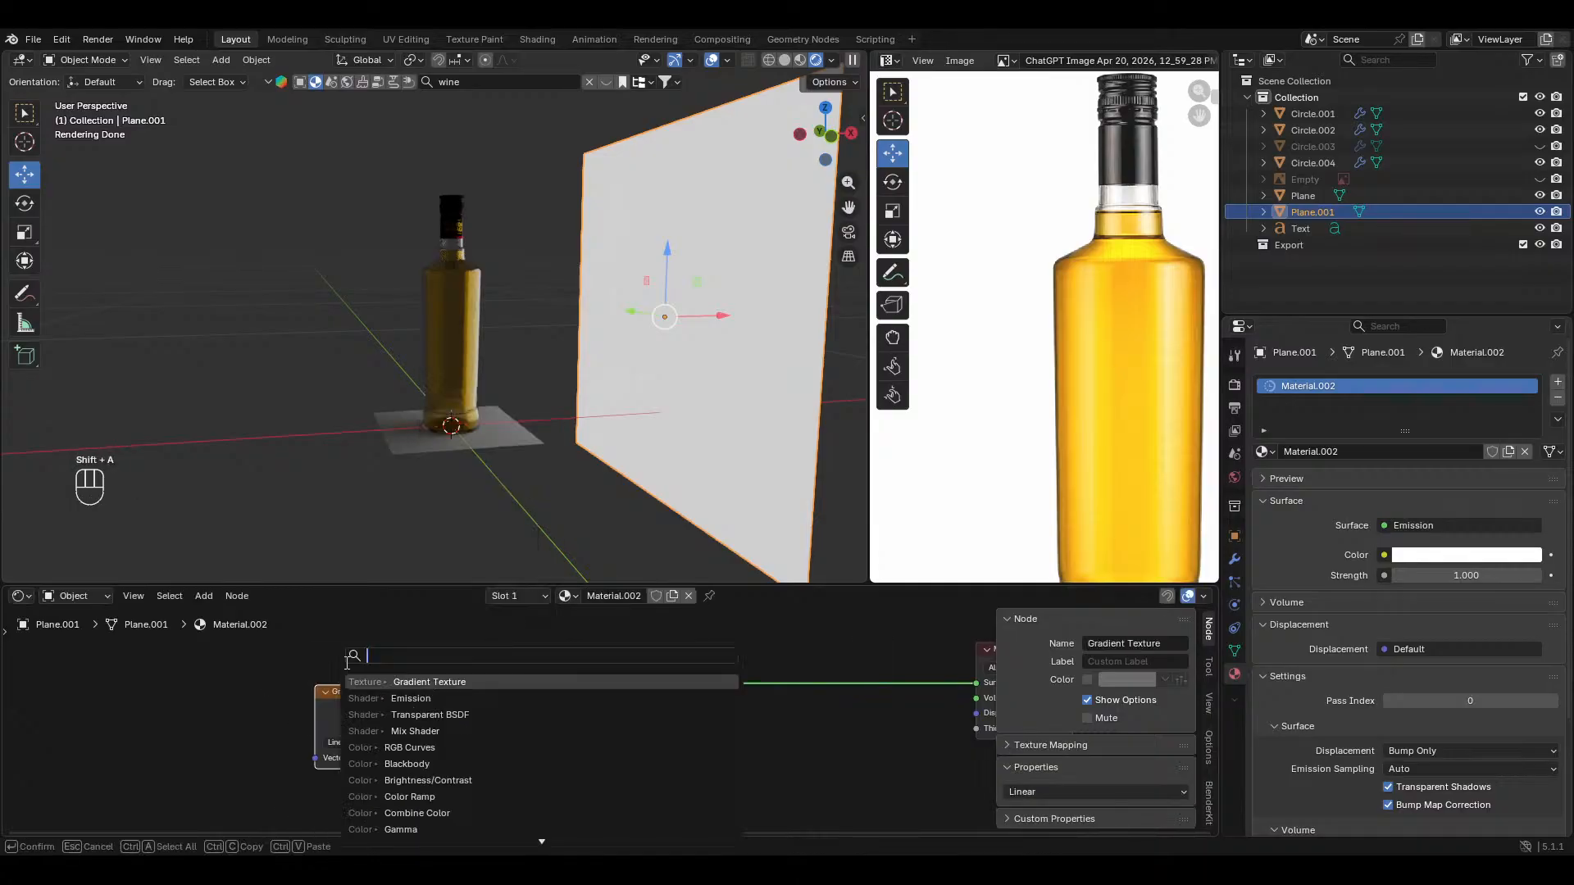
type("color")
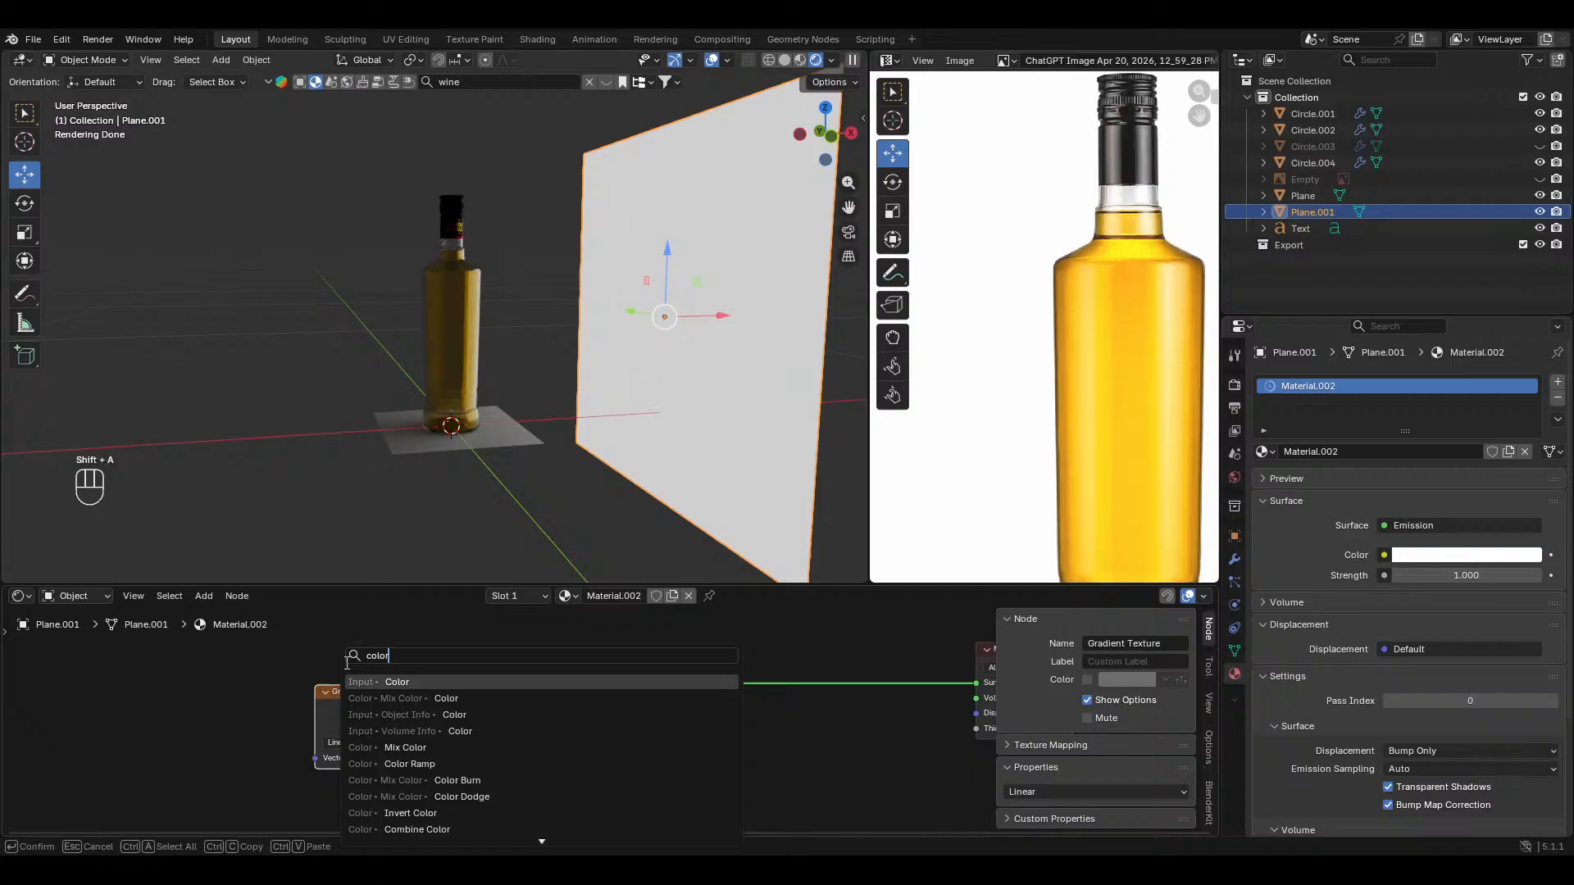
left_click(394, 763)
left_click_drag(286, 699, 288, 698)
left_click_drag(478, 713, 378, 814)
key("Escape")
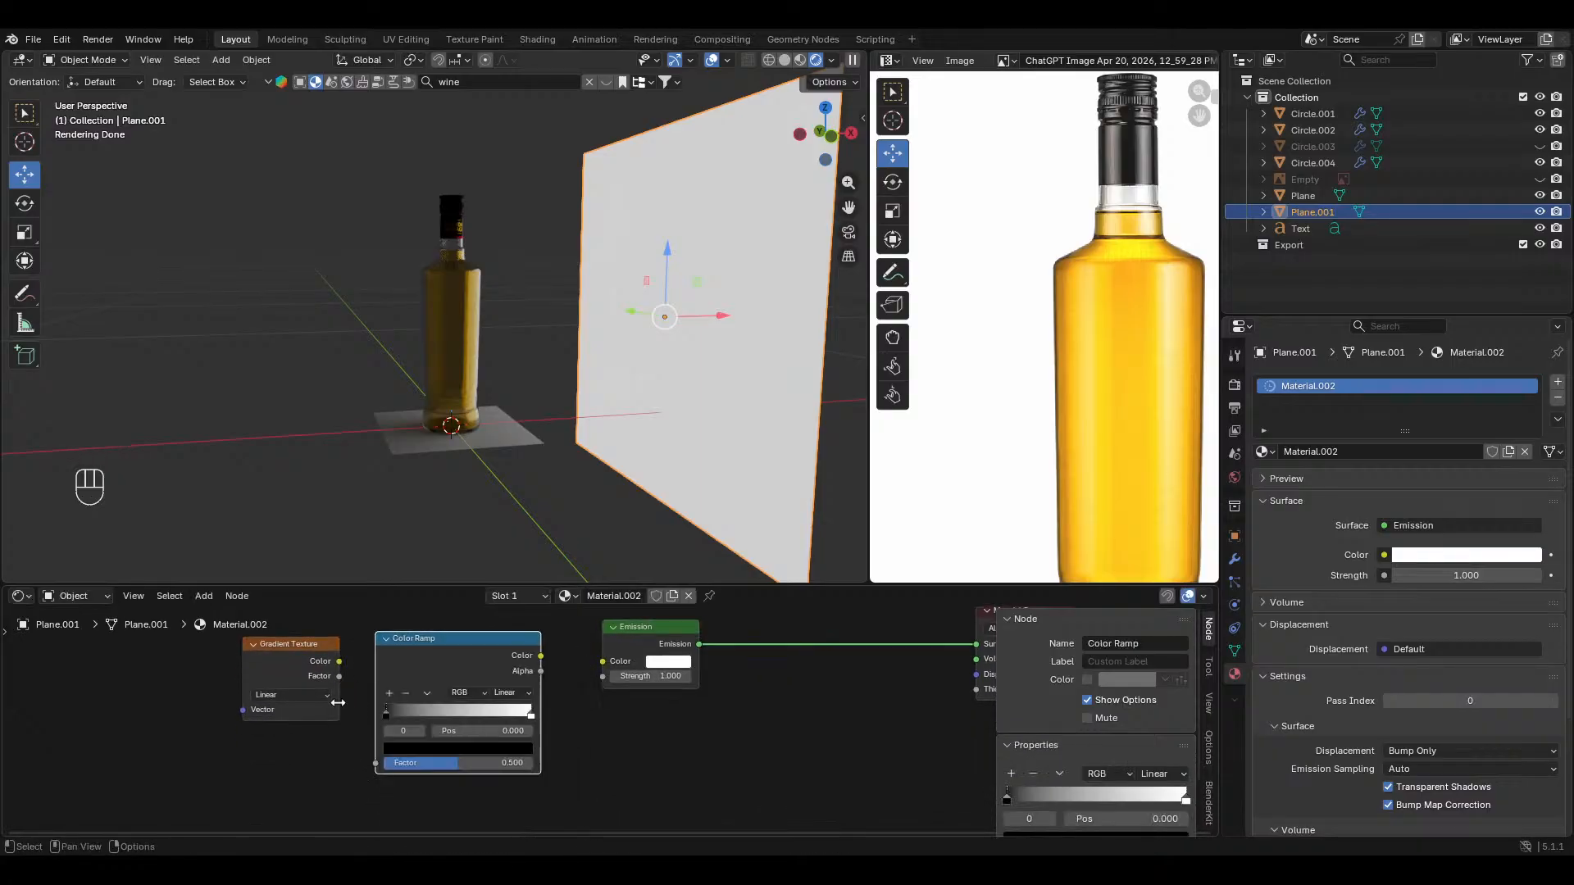
left_click_drag(338, 660, 375, 763)
left_click_drag(541, 656, 603, 662)
Step: Shift the Color Ramp's black stop to position 0.359 to widen the dark part of the plane's gradient
middle_click_drag(558, 362, 671, 324)
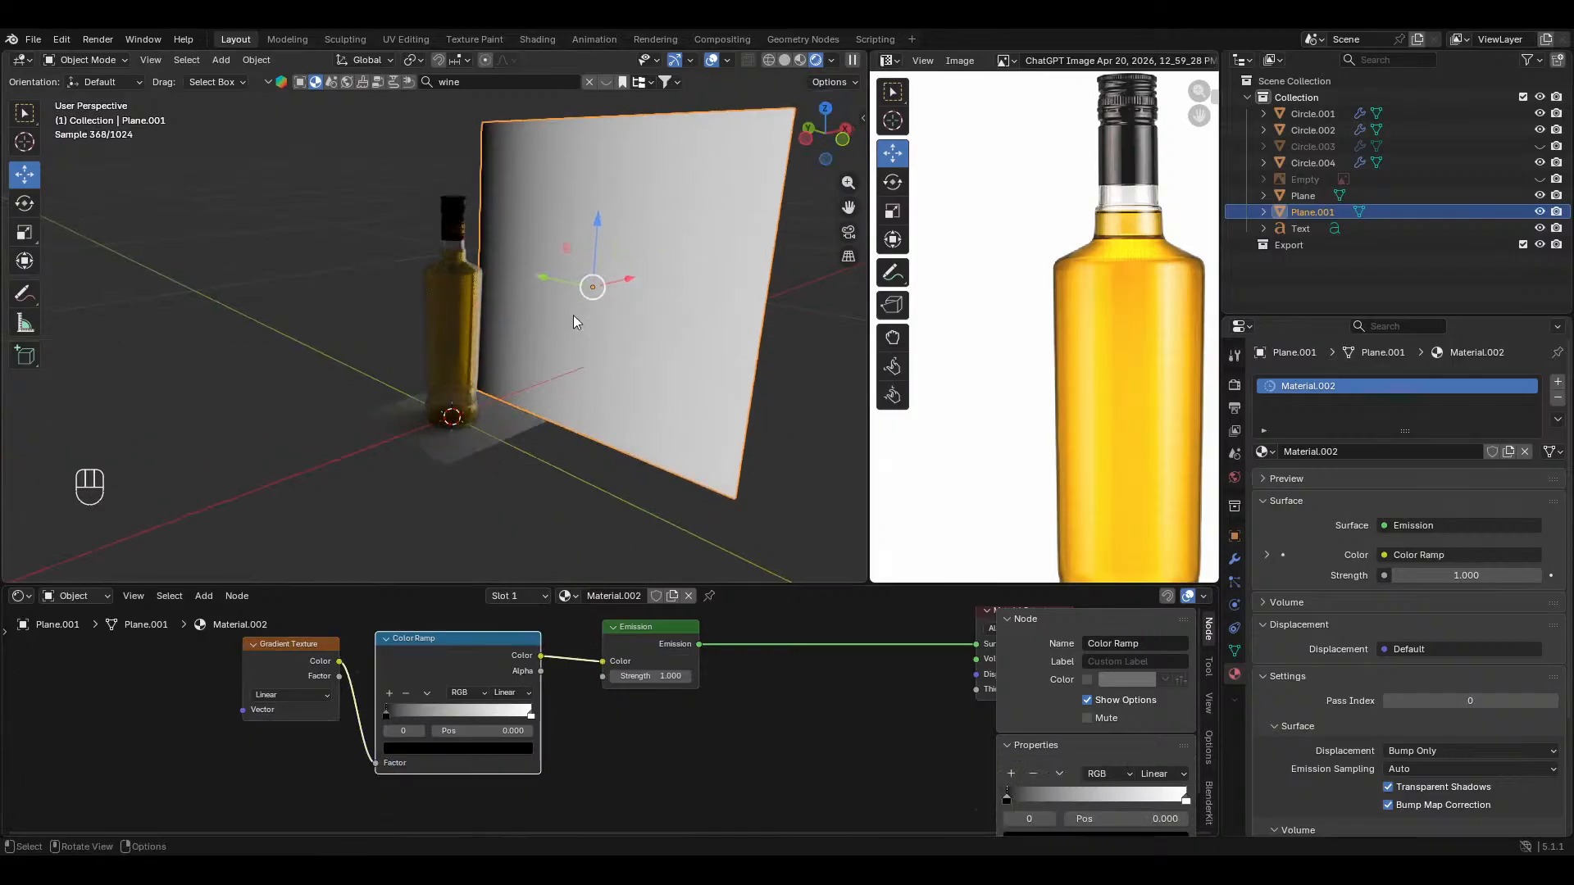
left_click_drag(397, 713, 432, 710)
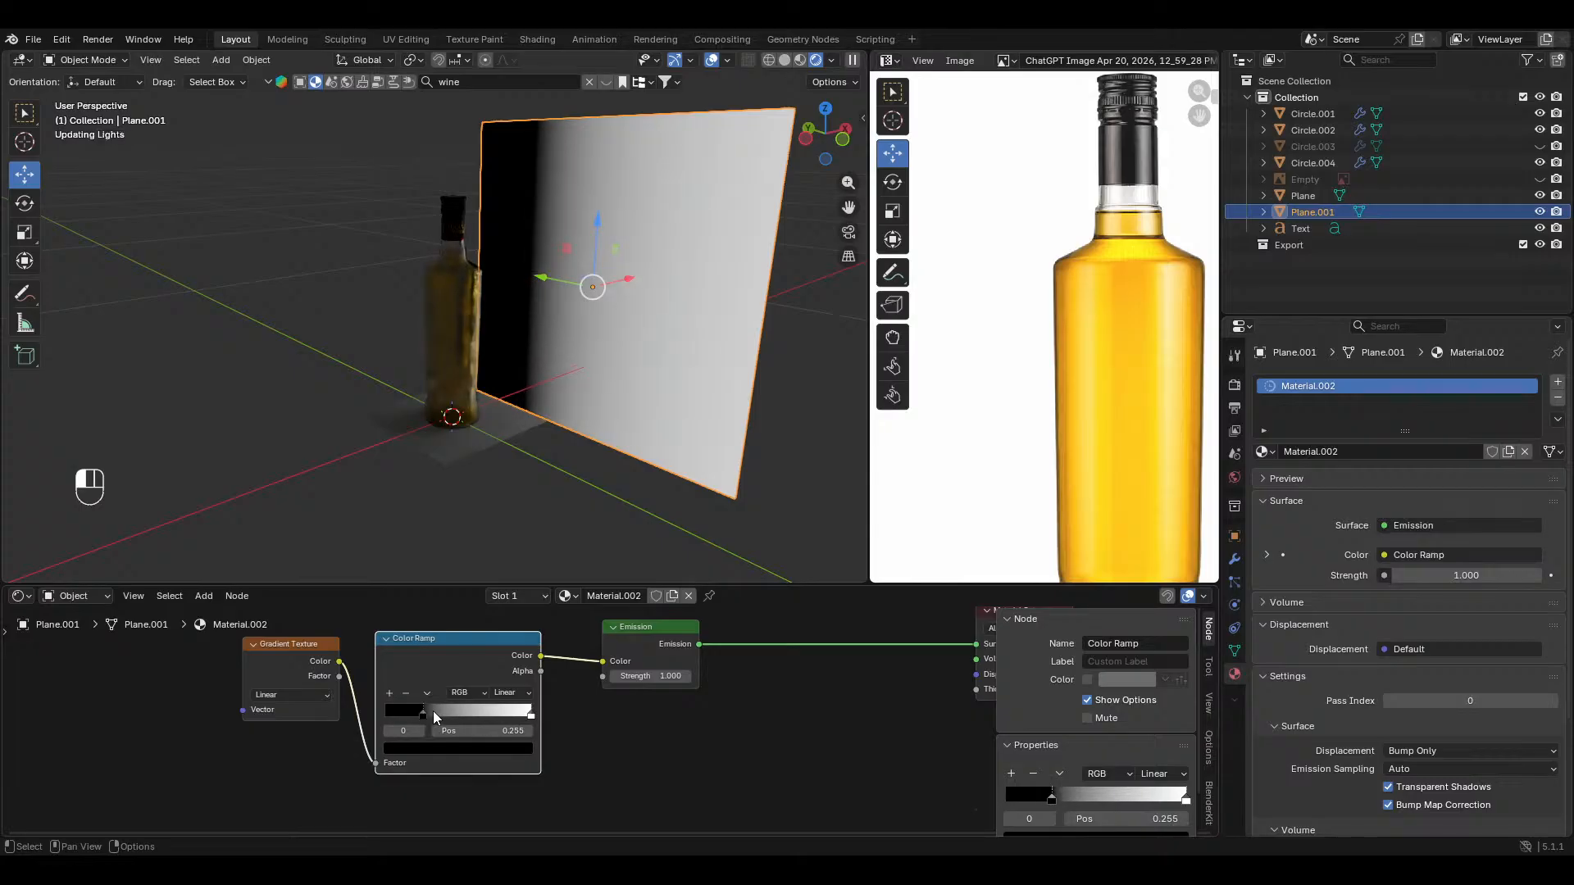
middle_click_drag(589, 379, 461, 370)
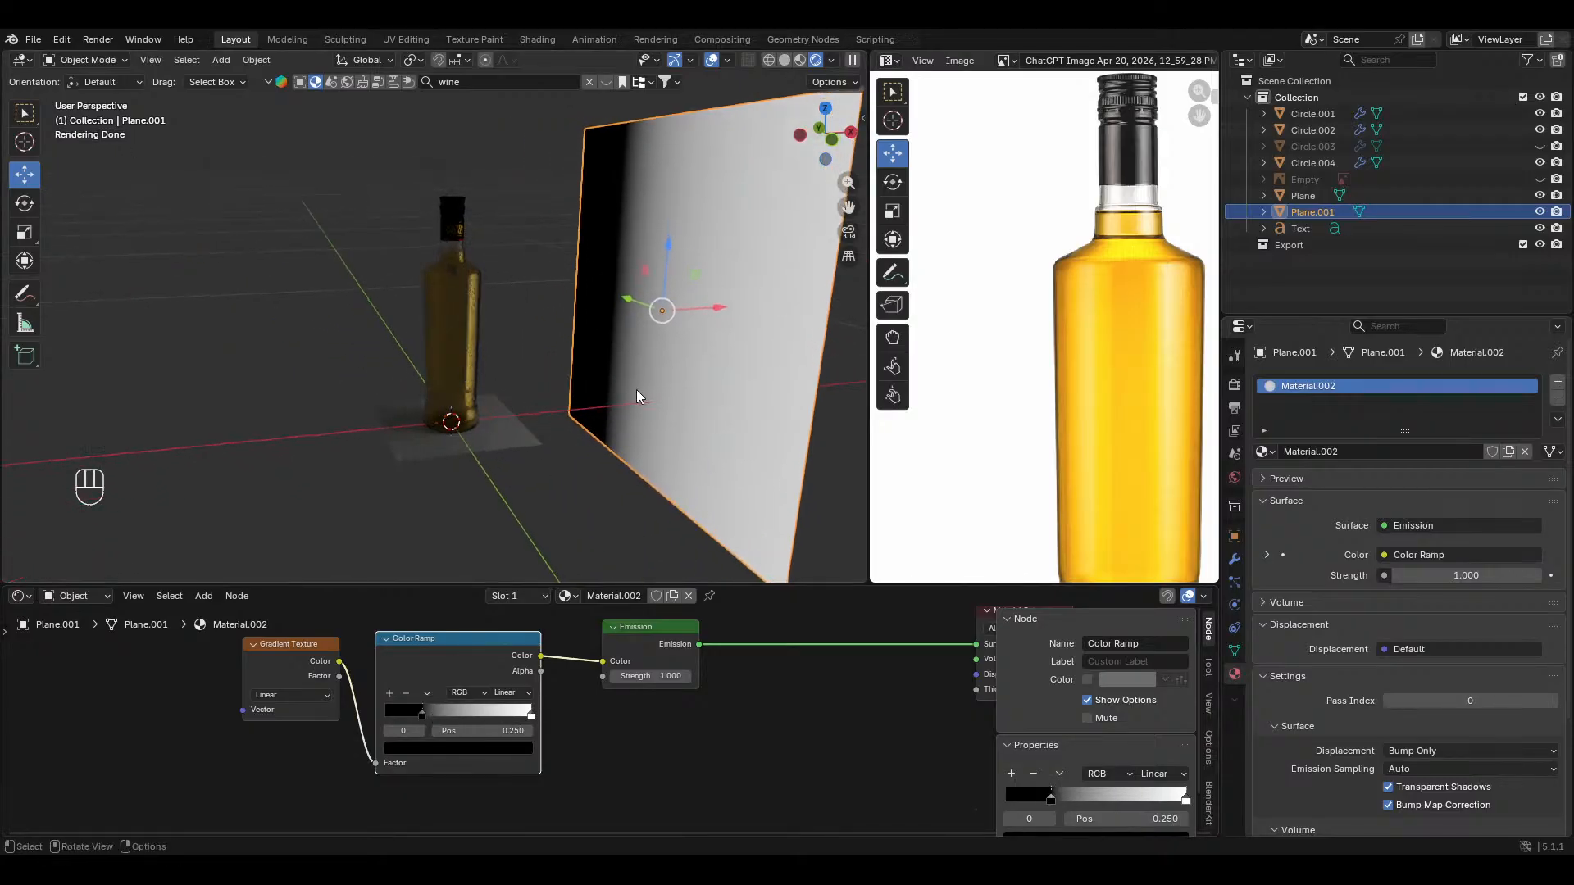
left_click_drag(425, 717, 438, 716)
Step: Rotate the emissive plane 180° about Z to swap its dark and bright sides
type("rz1")
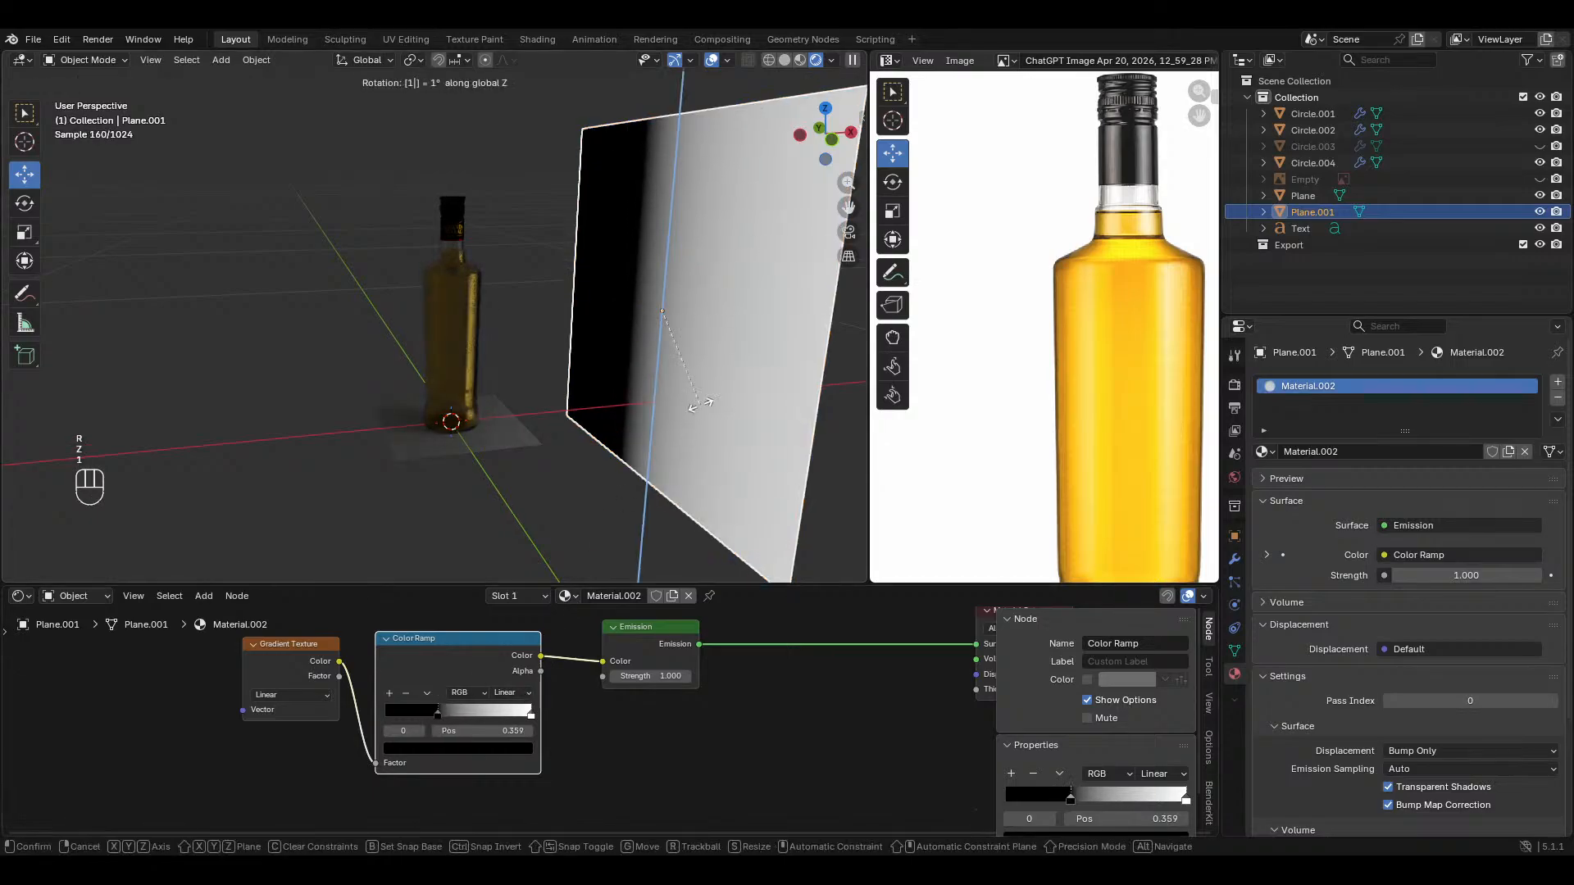
type("80")
left_click(698, 401)
middle_click_drag(646, 393, 605, 464)
mouse_move(652, 406)
middle_mouse_down()
mouse_move(563, 343)
mouse_move(655, 387)
middle_mouse_up()
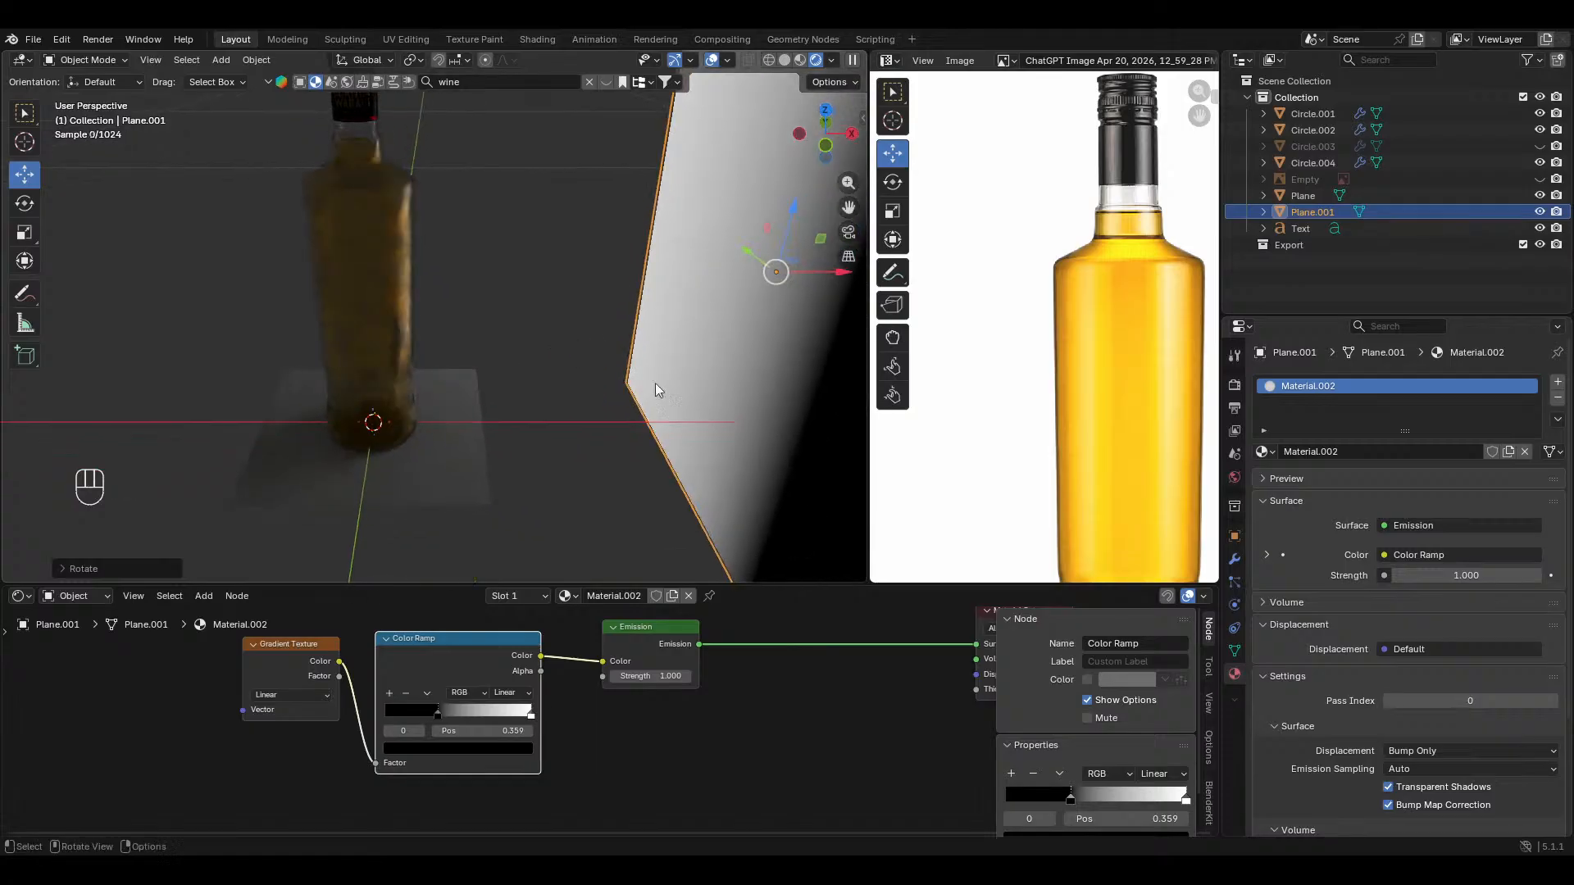
Step: Raise the plane's Emission strength to 9.400 and check its reflection on the bottle
left_click_drag(670, 677, 793, 676)
middle_click_drag(530, 351, 586, 271)
middle_click_drag(587, 270, 557, 366, "shift")
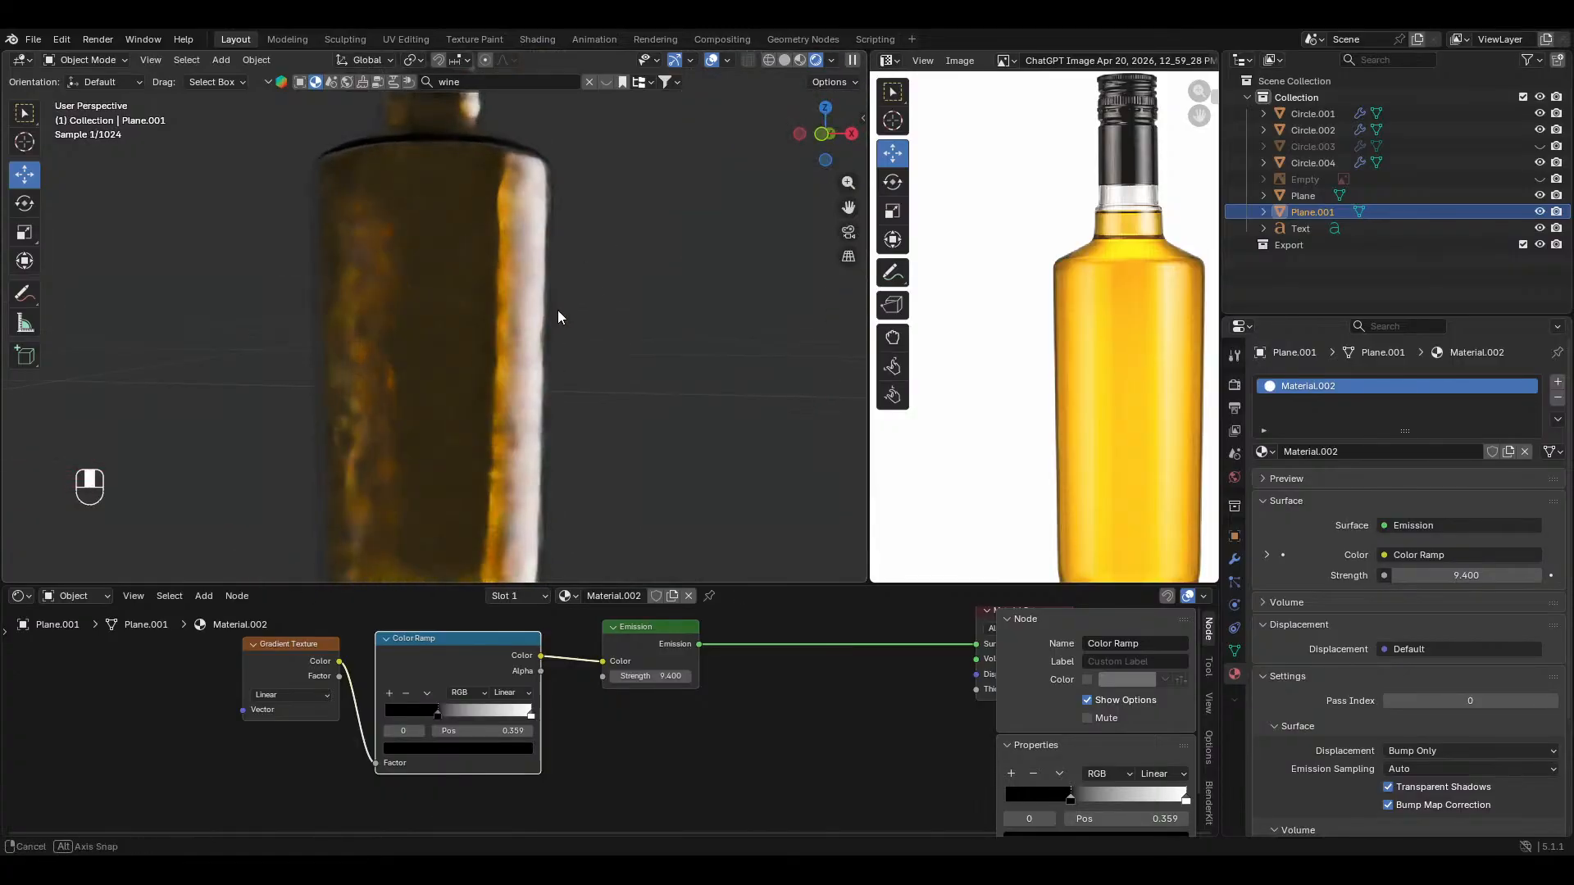
Step: Select the bottle's MAIN BOTTLE material slot and search the material library for glass
left_click(499, 151)
left_click(1309, 385)
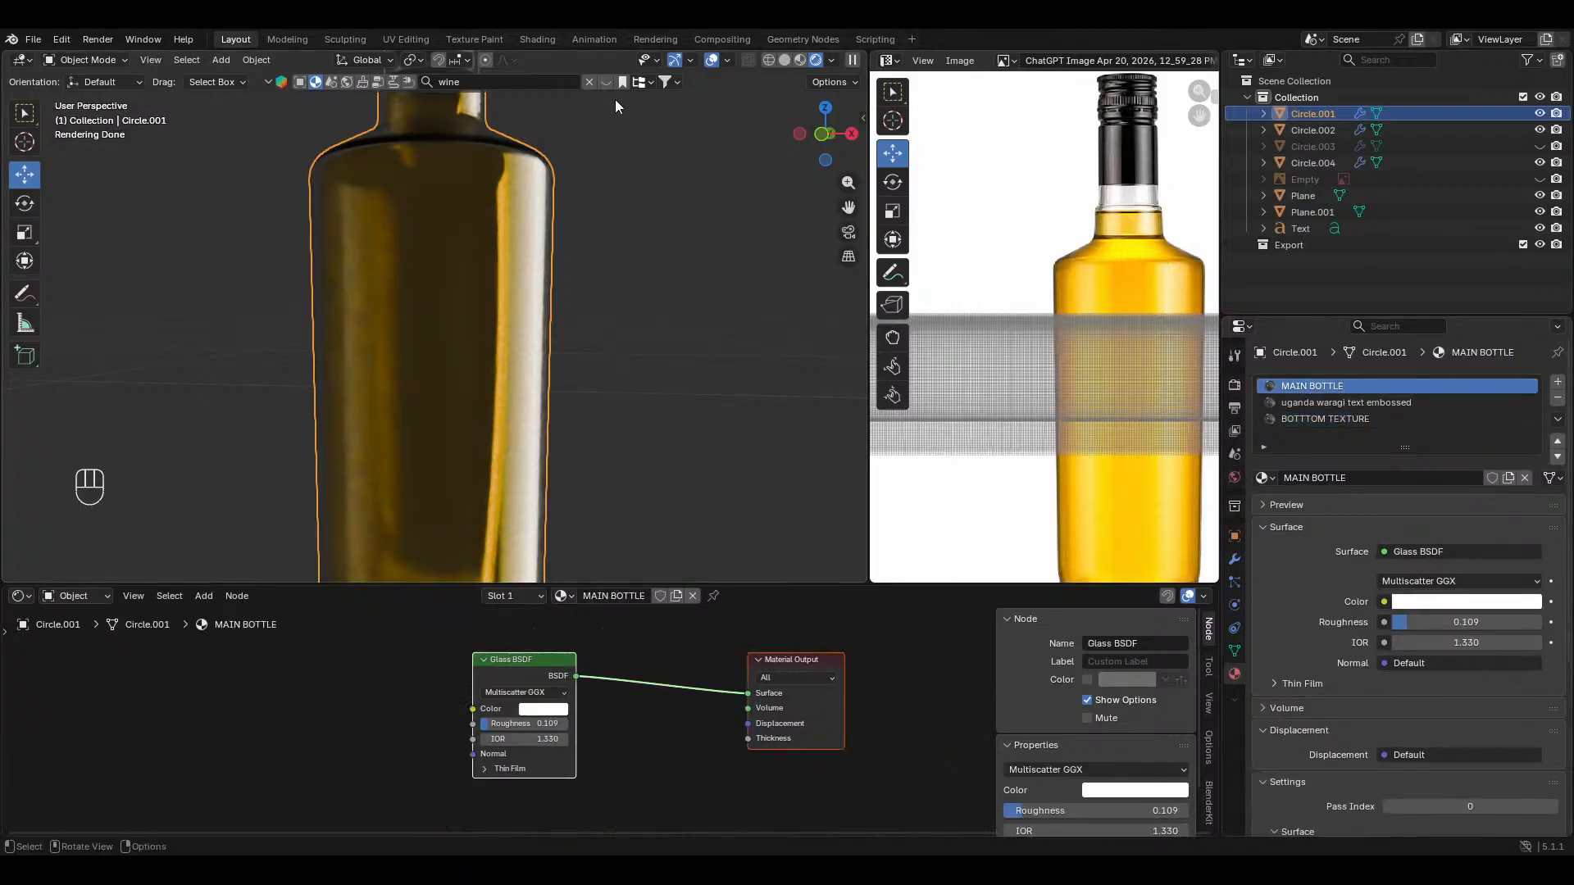
left_click(545, 83)
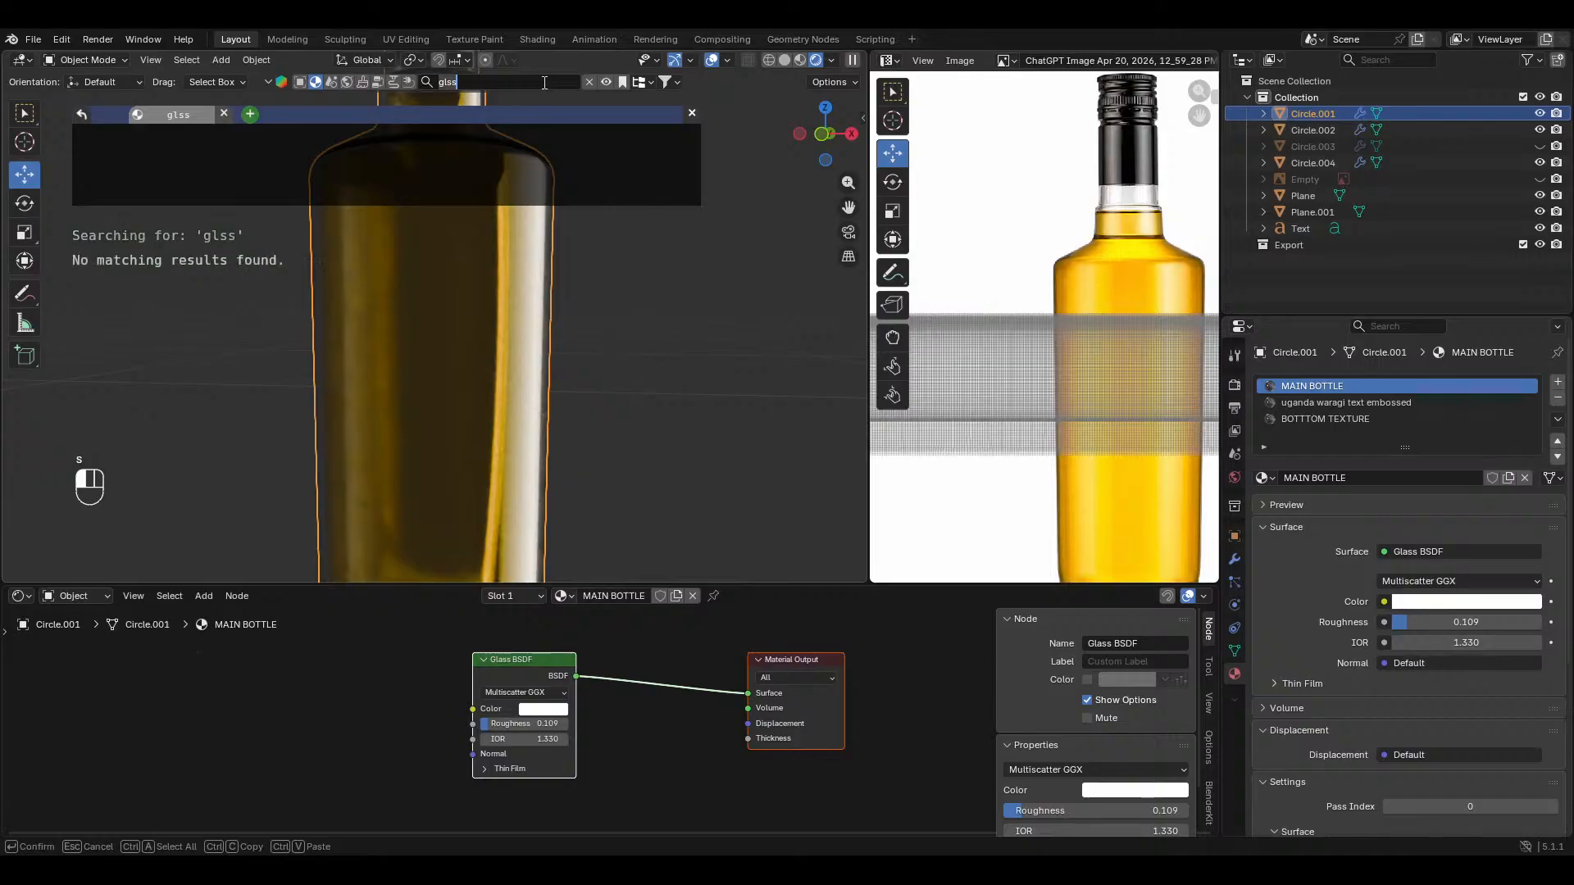
key("BackSpace")
key("BackSpace")
key("BackSpace")
type("al")
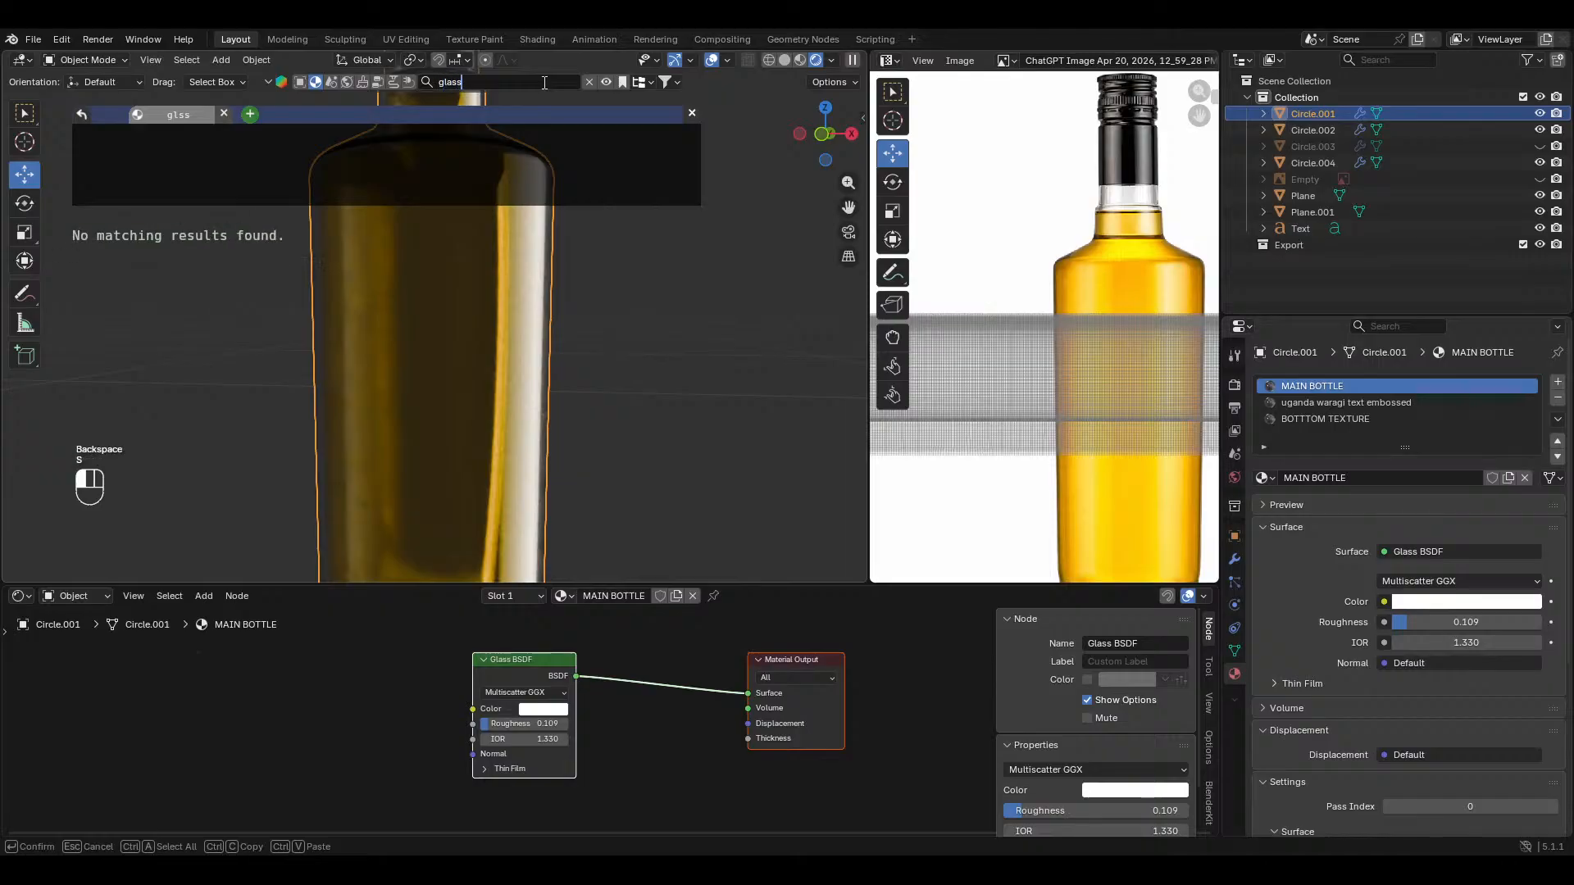
key("Return")
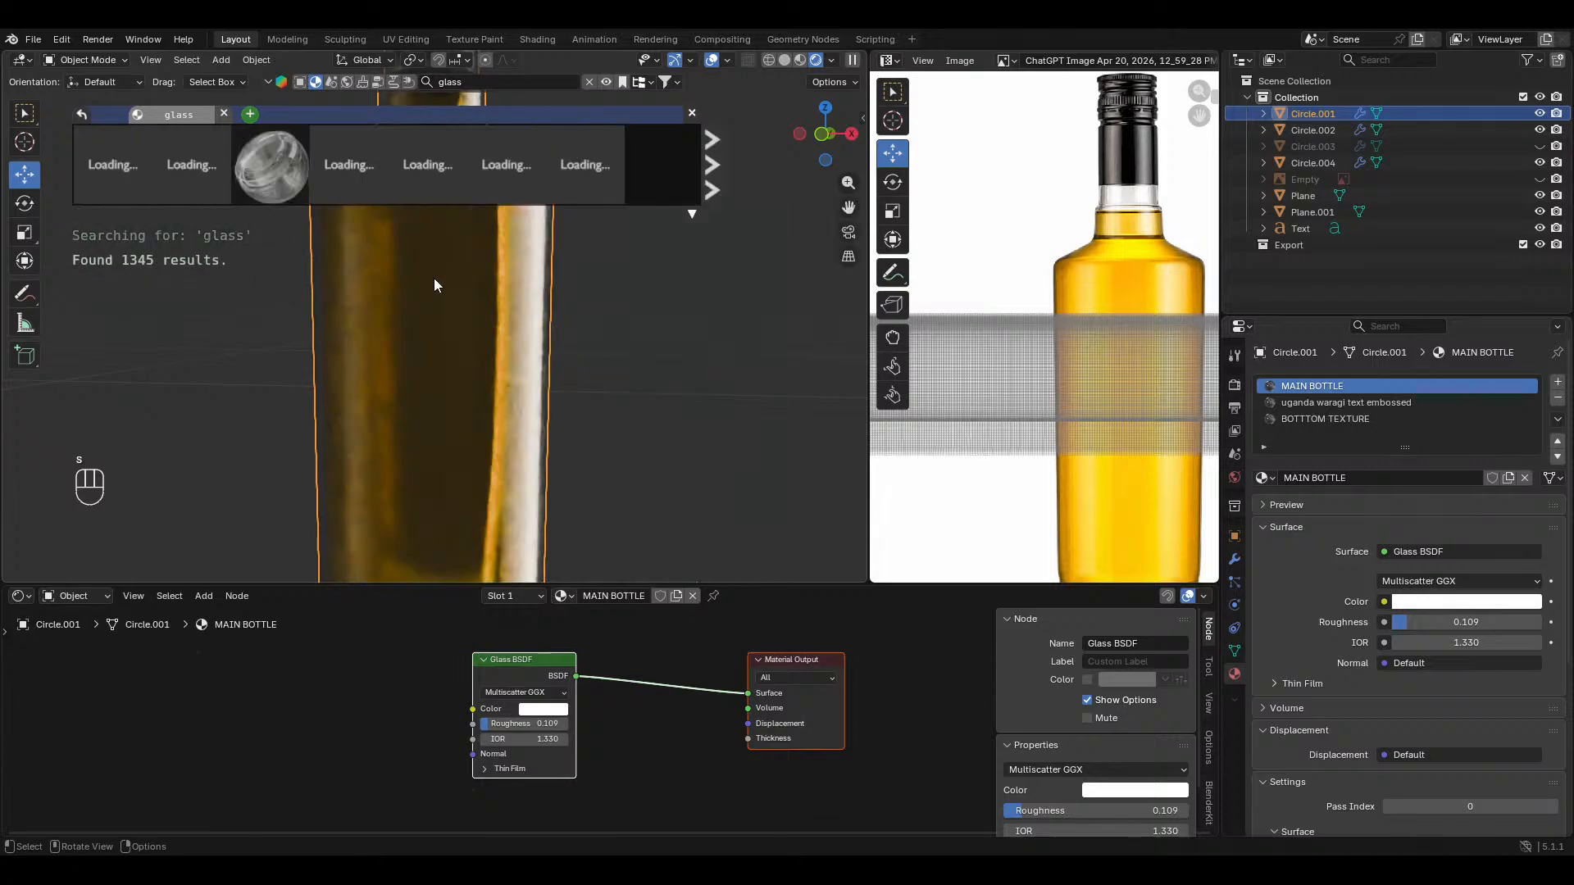
Step: Try the Clean Glass library material on the bottle's main slot, inspect the glass and its settings, and undo it
mouse_move(204, 179)
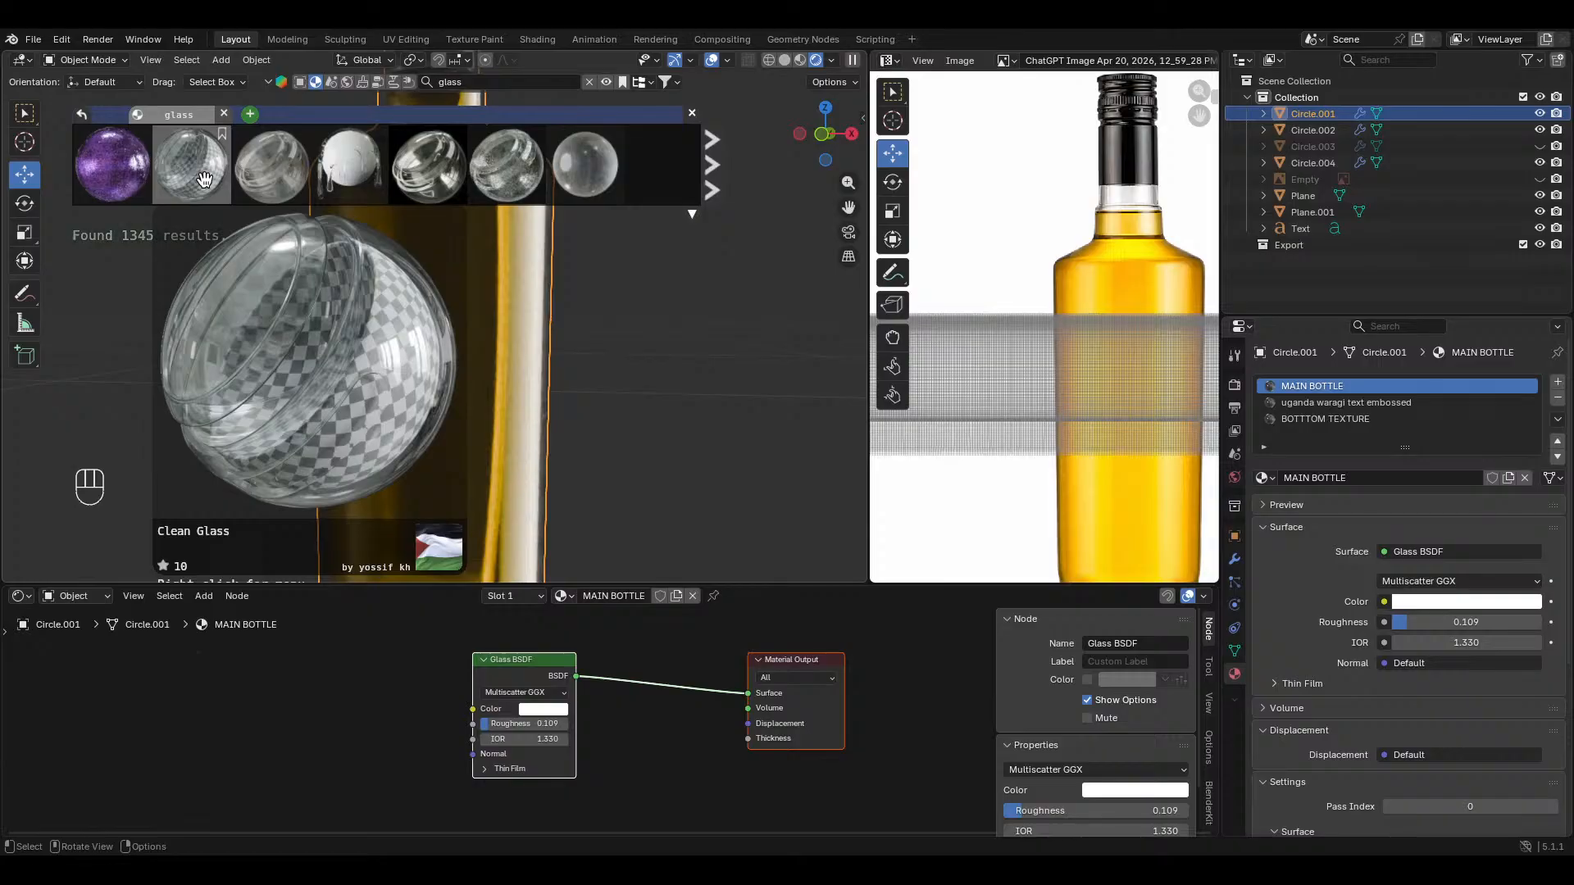
left_click(204, 178)
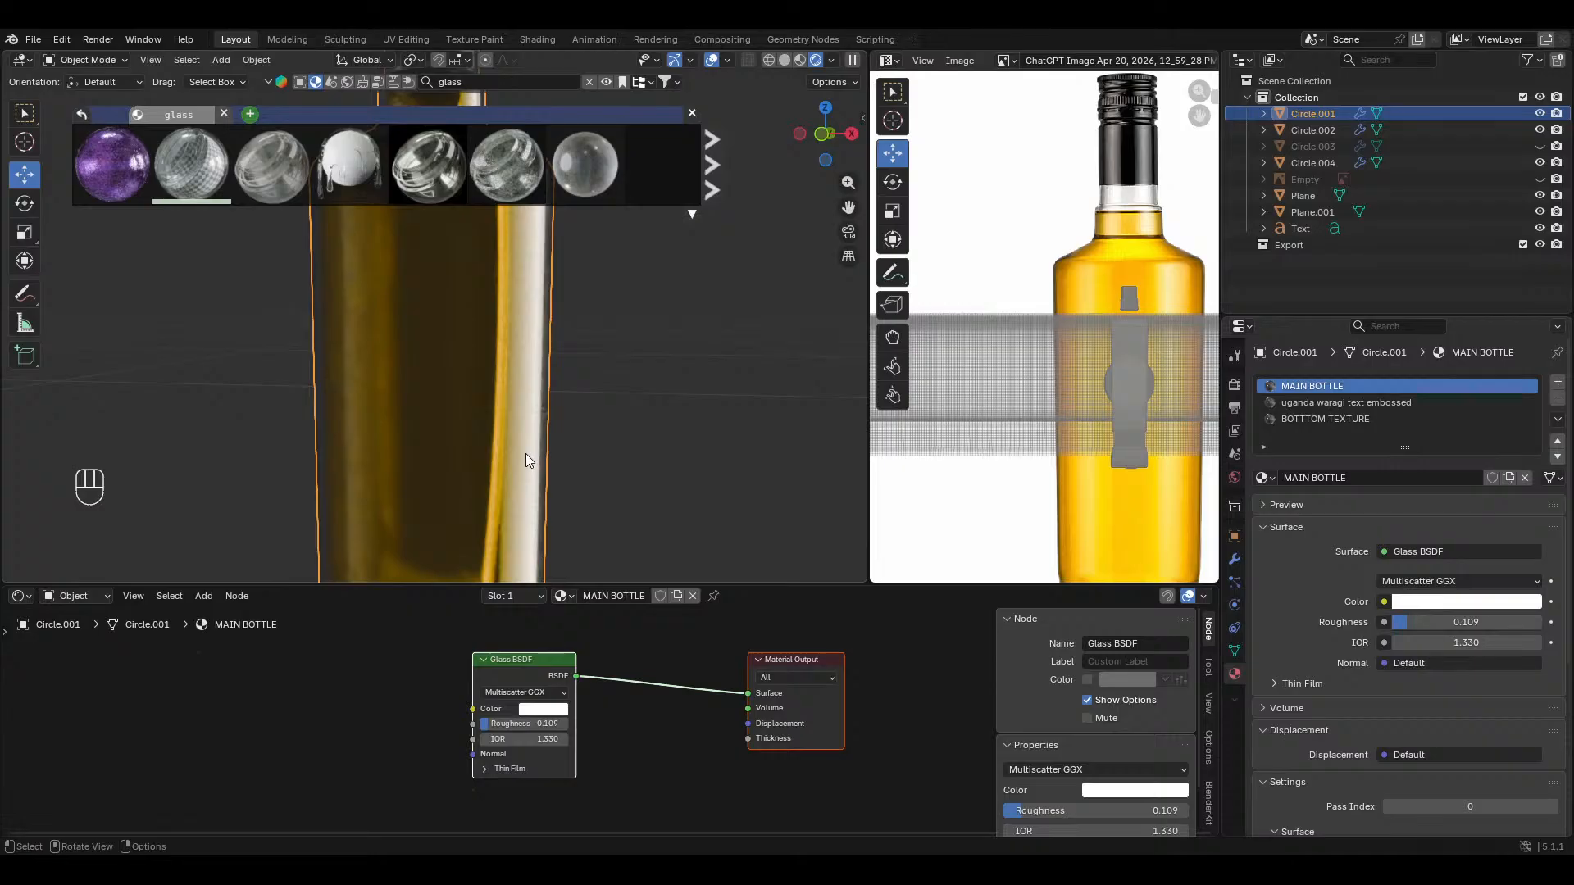
middle_click_drag(524, 456, 539, 395)
scroll(544, 418, "down", 4)
key("alt+a")
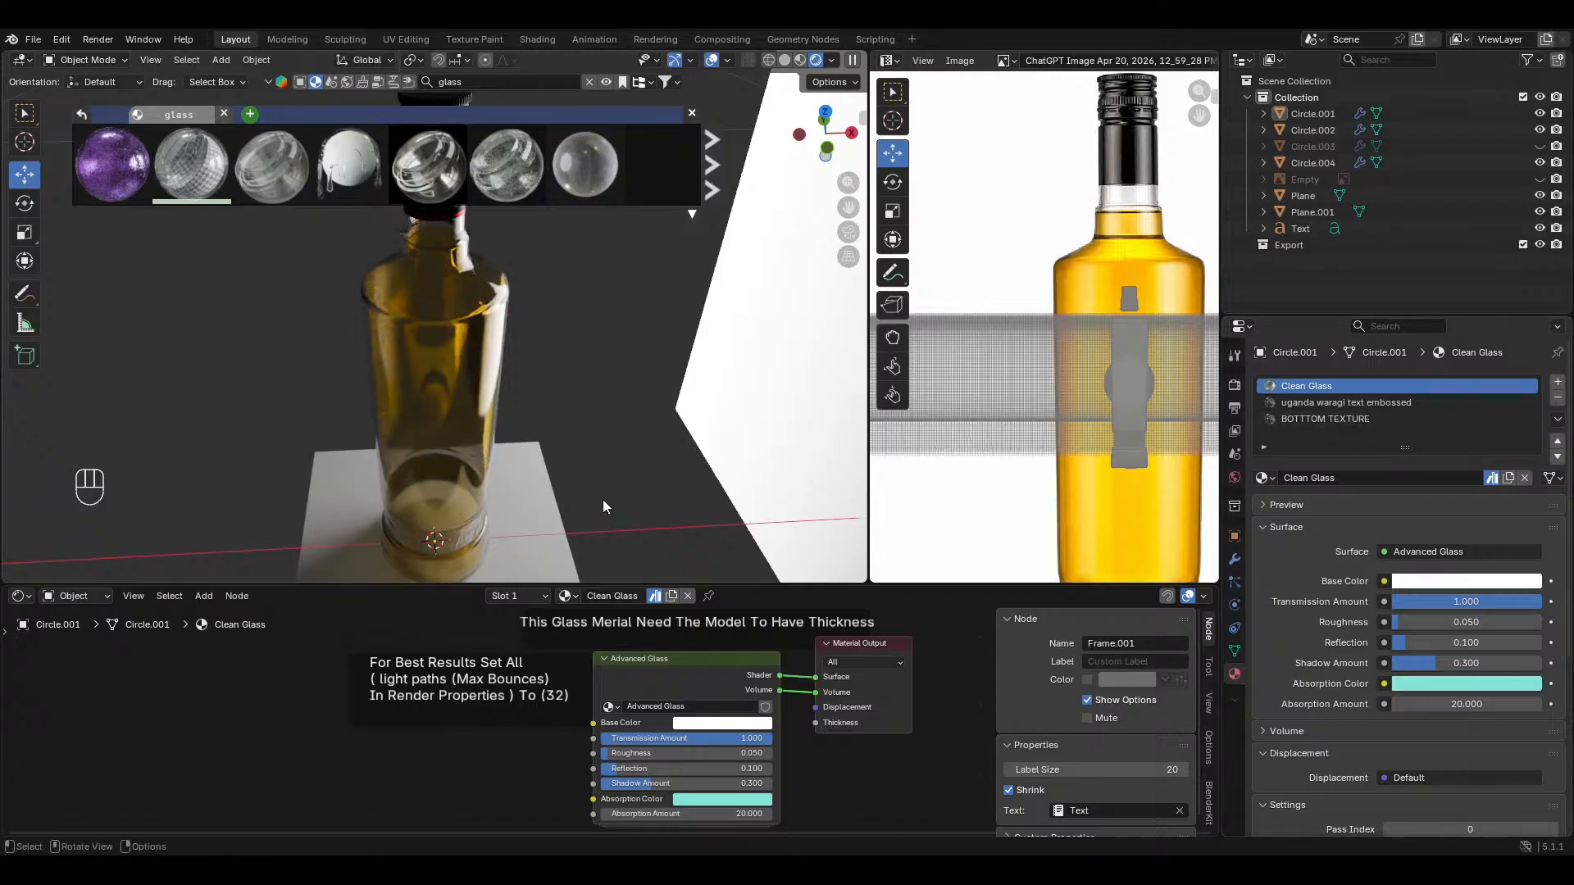
middle_click_drag(603, 505, 637, 467)
middle_click_drag(663, 777, 723, 660, "ctrl")
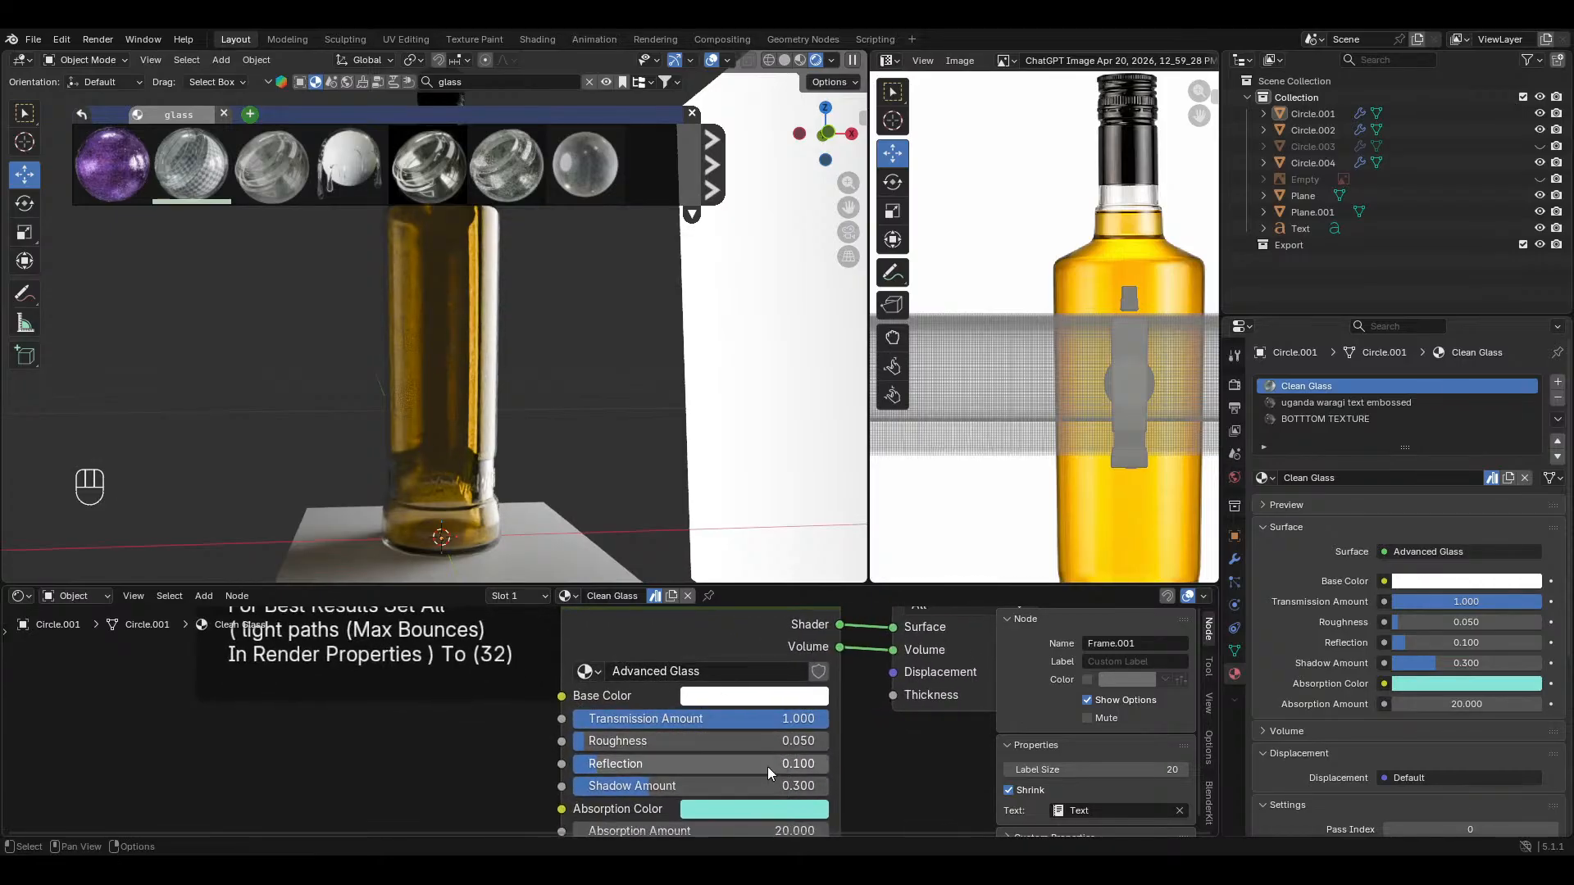
middle_click_drag(789, 815, 793, 775)
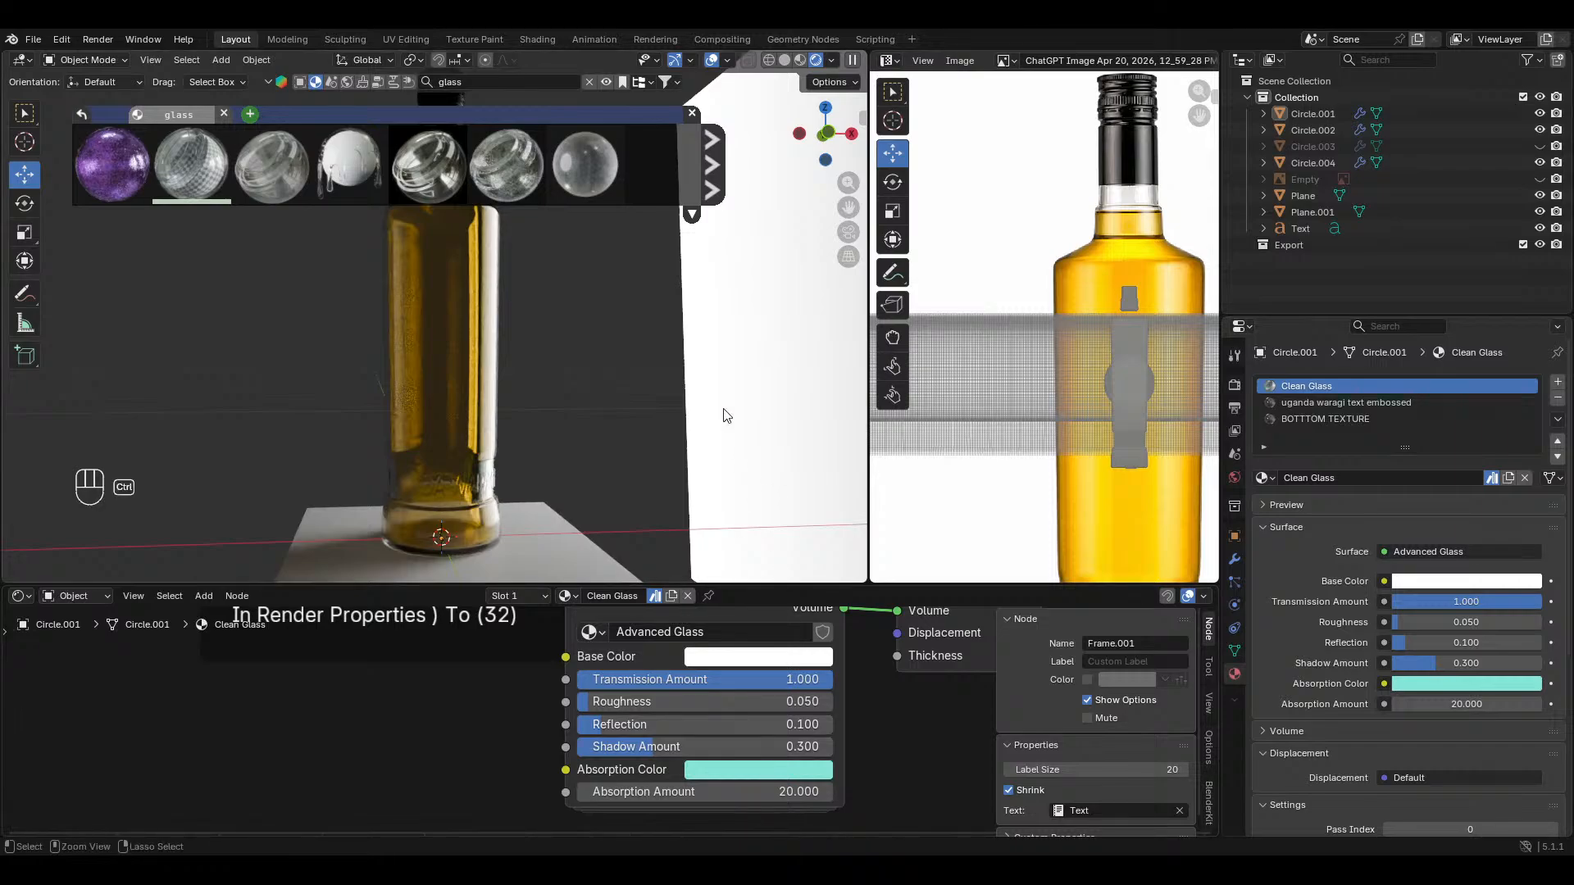
key("ctrl+z")
key("ctrl+z")
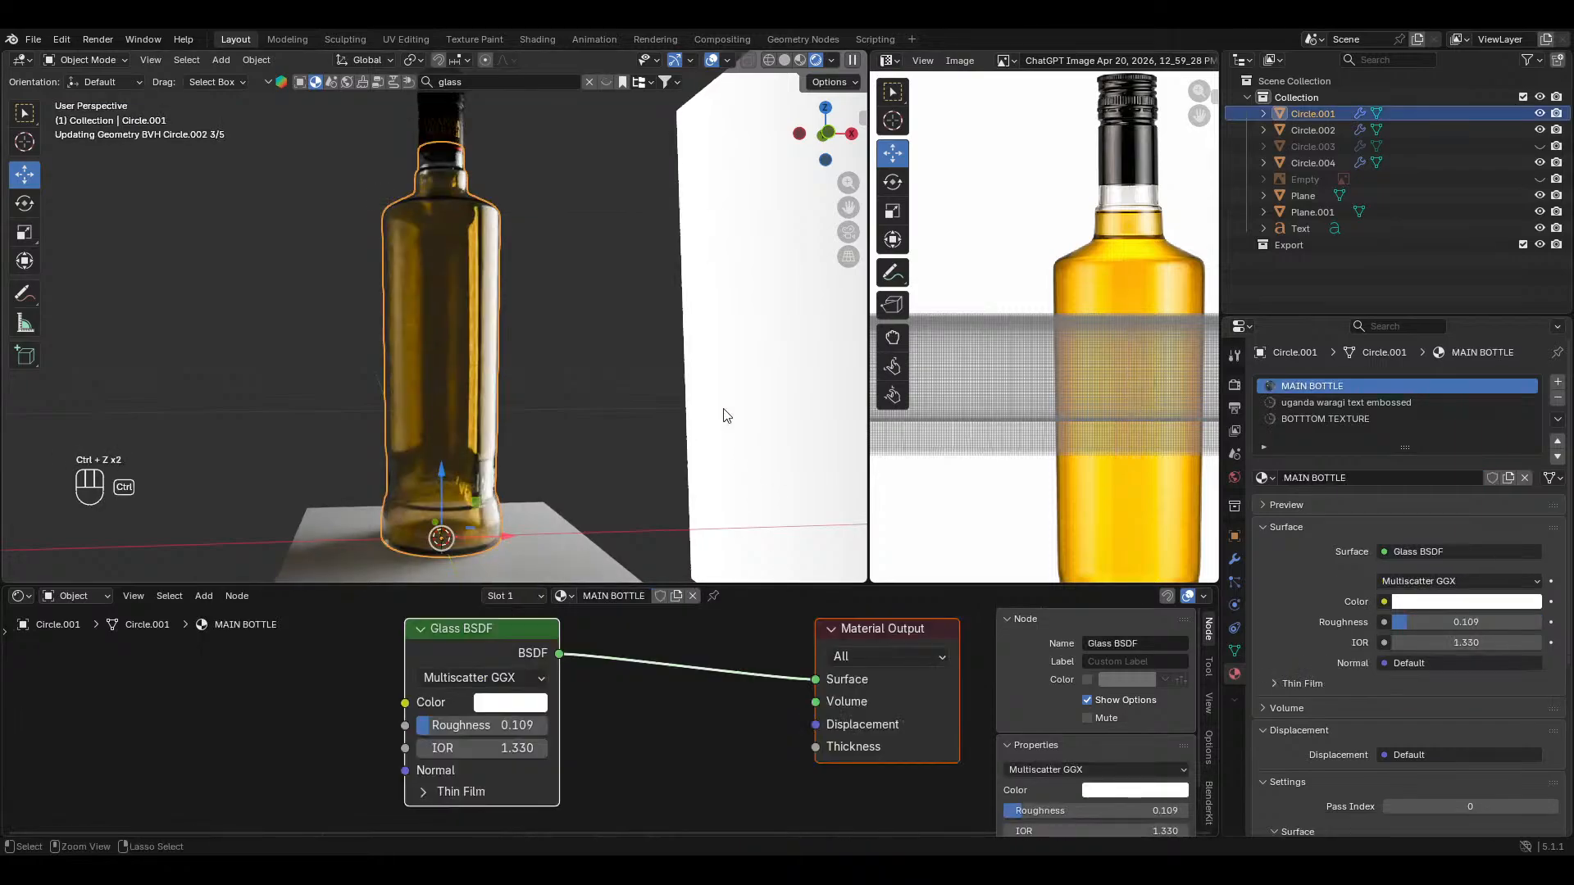
Step: From the top view, move the emissive plane diagonally in front of the bottle and rotate it to face the bottle at an angle
middle_click_drag(514, 317, 672, 344)
key("alt+a")
left_click(725, 316)
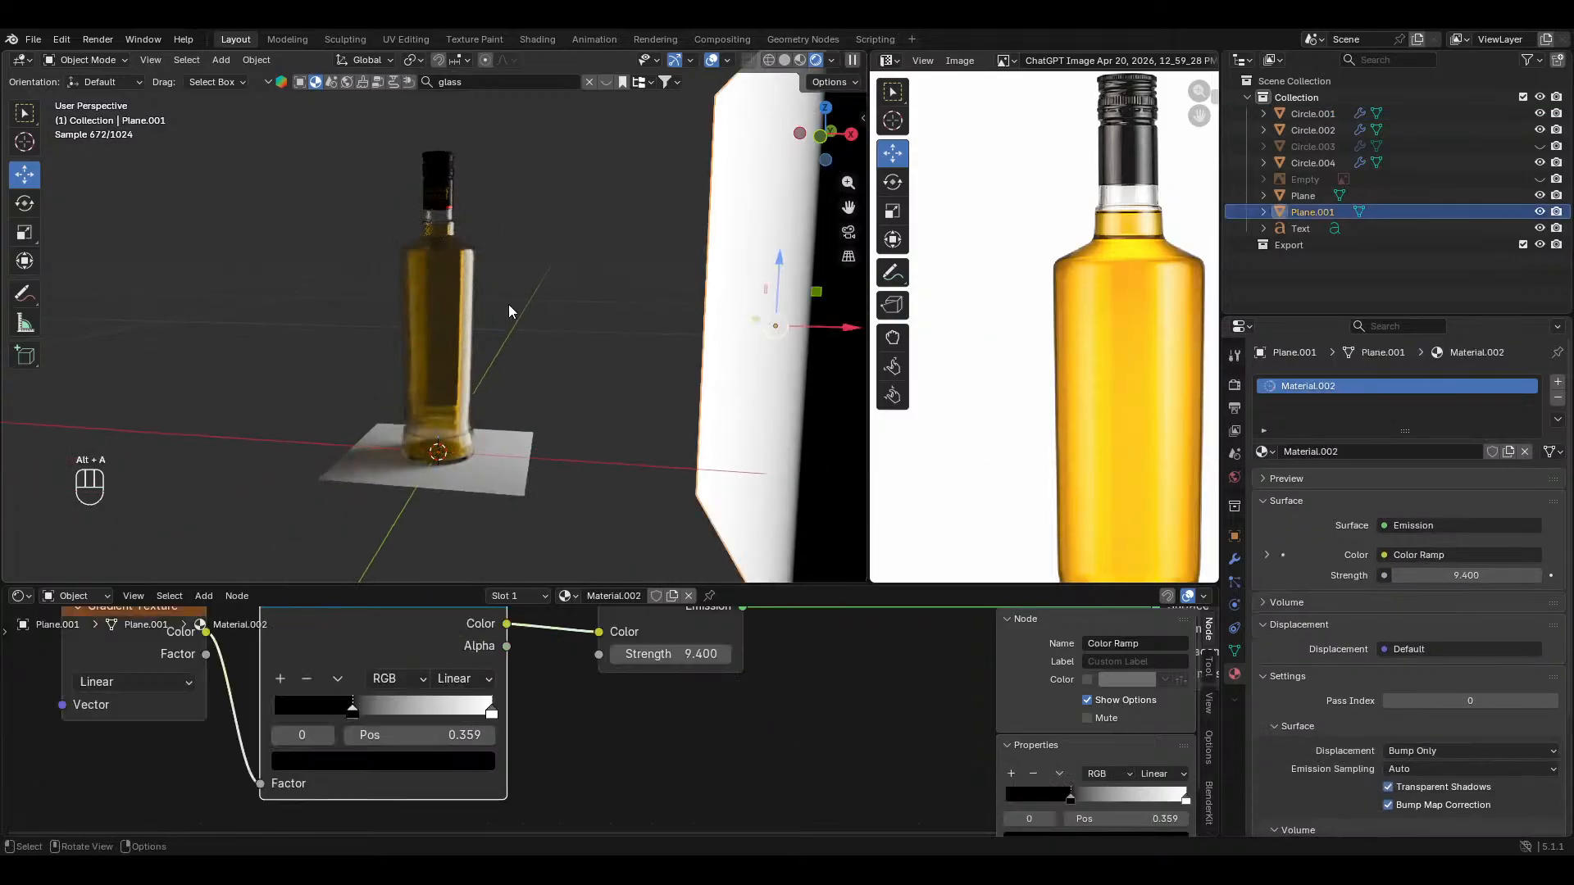
key("KP_7")
key("g")
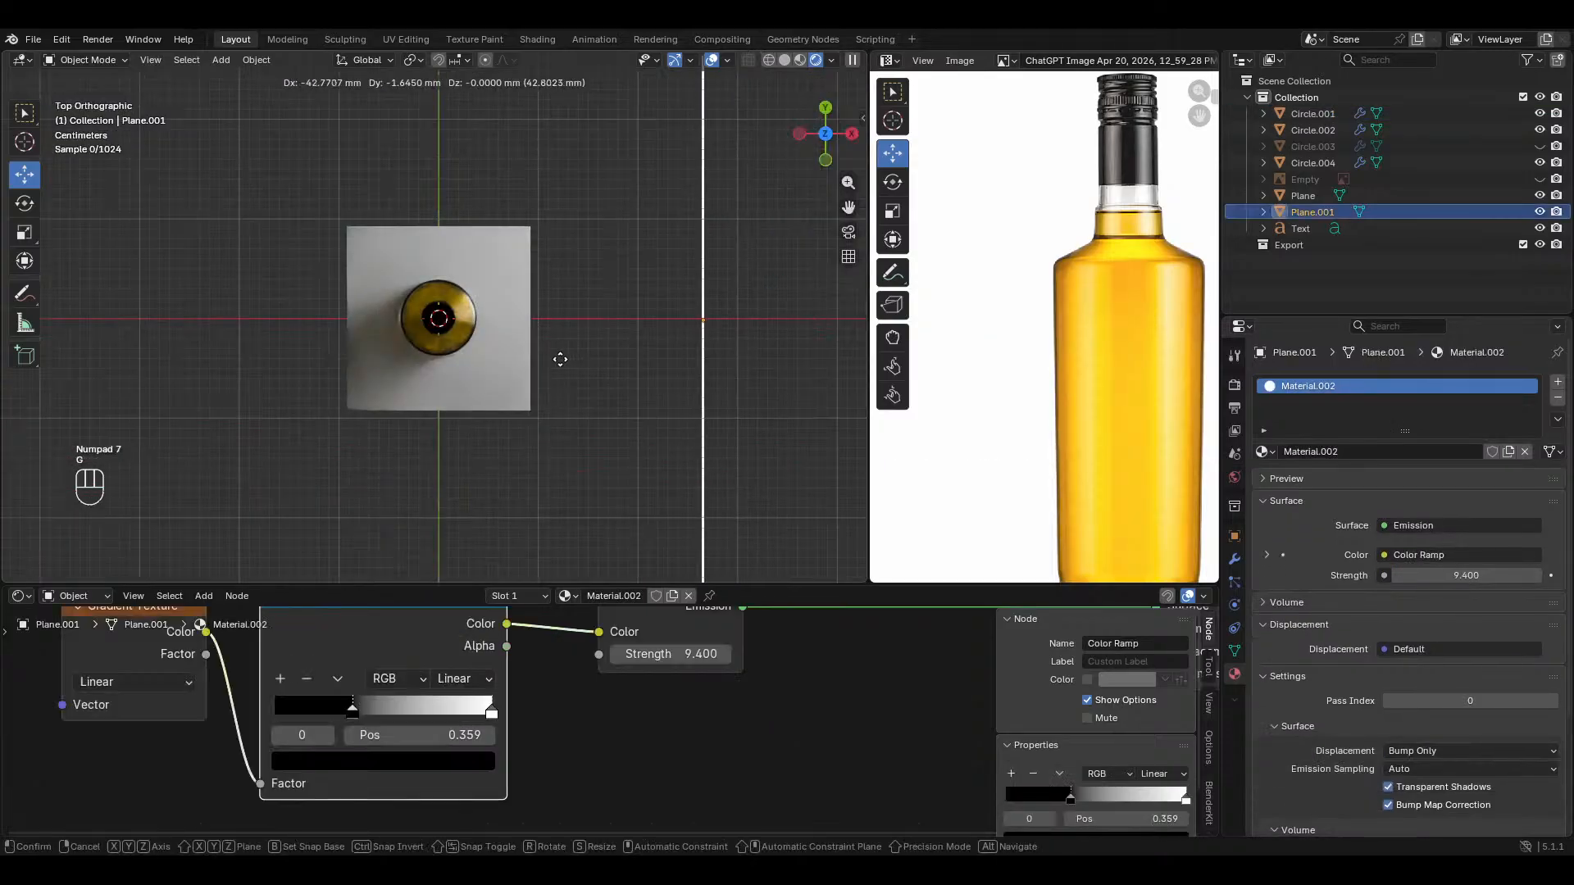
key("r")
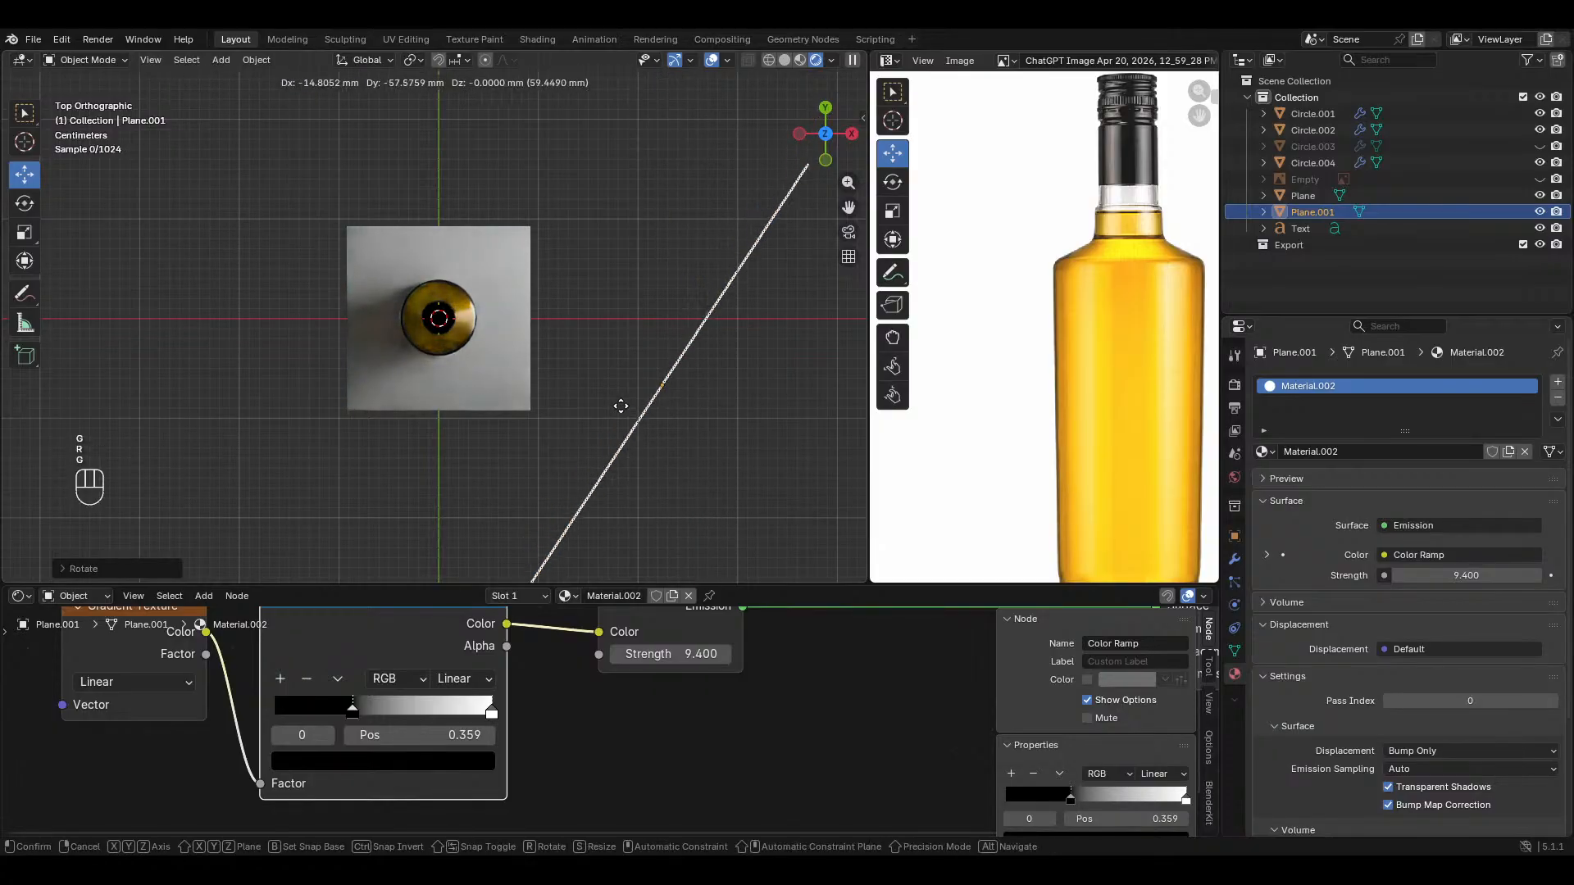
left_click(603, 451)
middle_click_drag(603, 451, 516, 230)
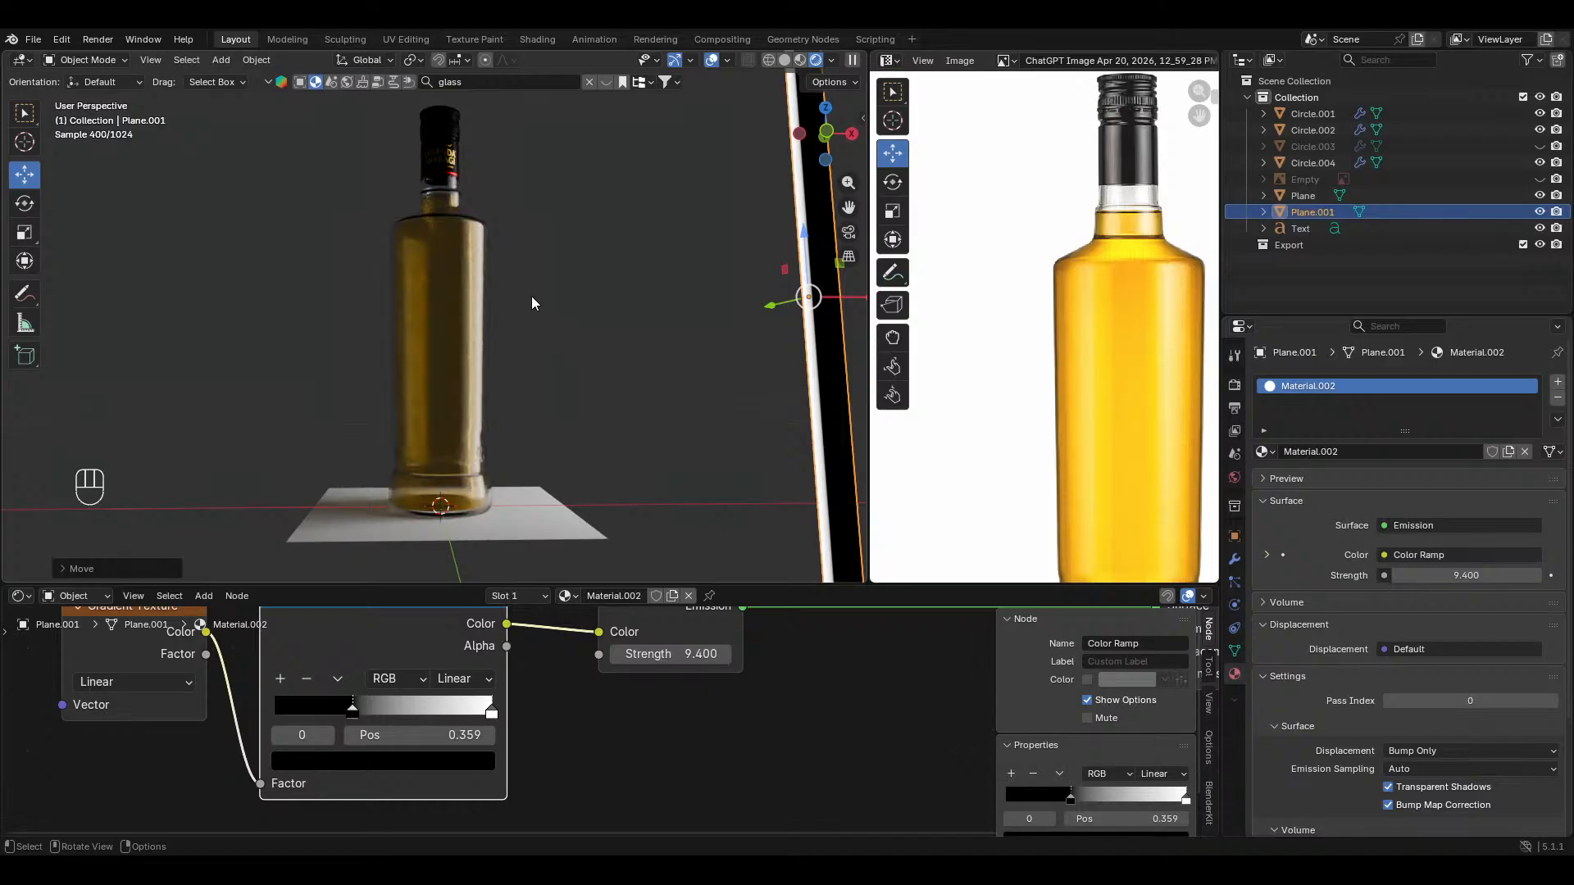
middle_click_drag(498, 347, 512, 282, "ctrl")
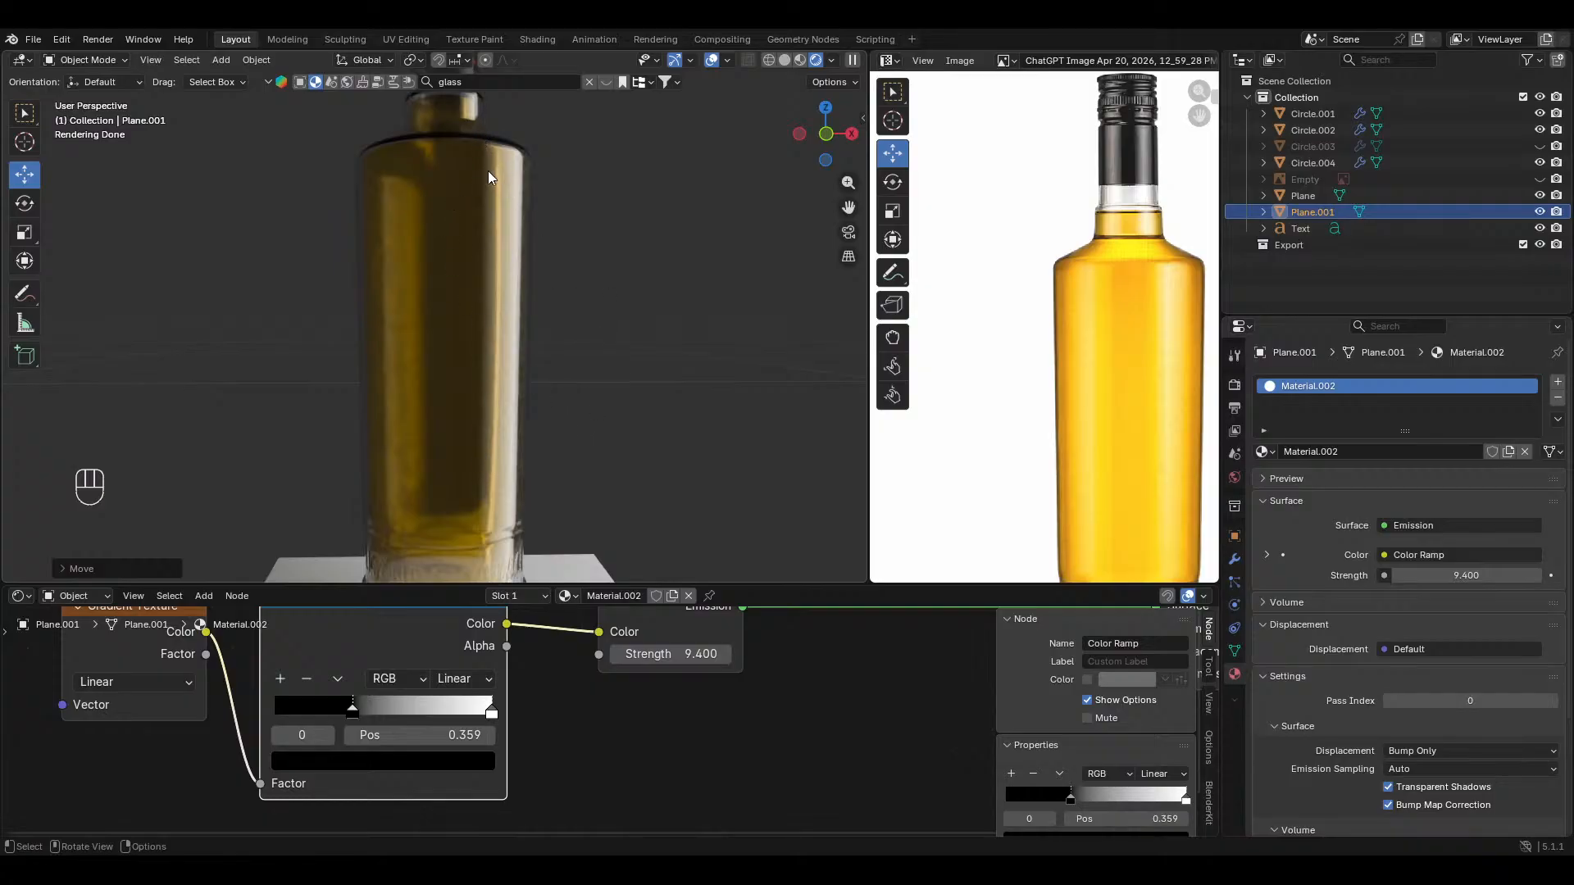
Step: Duplicate the emissive plane to the opposite side of the bottle and rotate the copy to angle toward the bottle
key("KP_7")
middle_click_drag(553, 269, 592, 340, "ctrl")
key("shift+d")
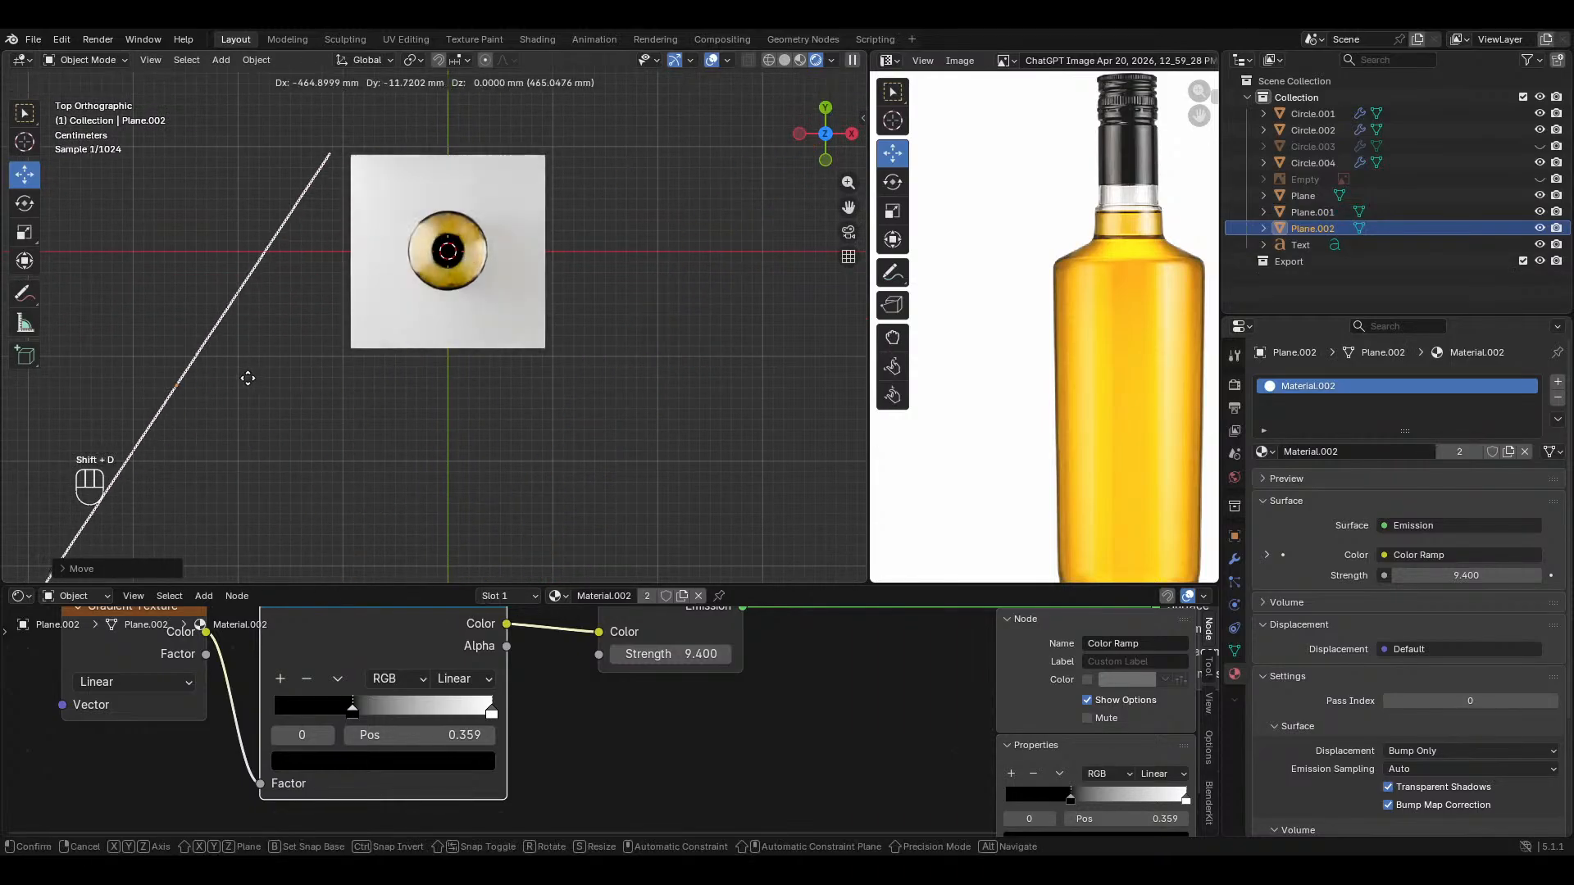
key("r")
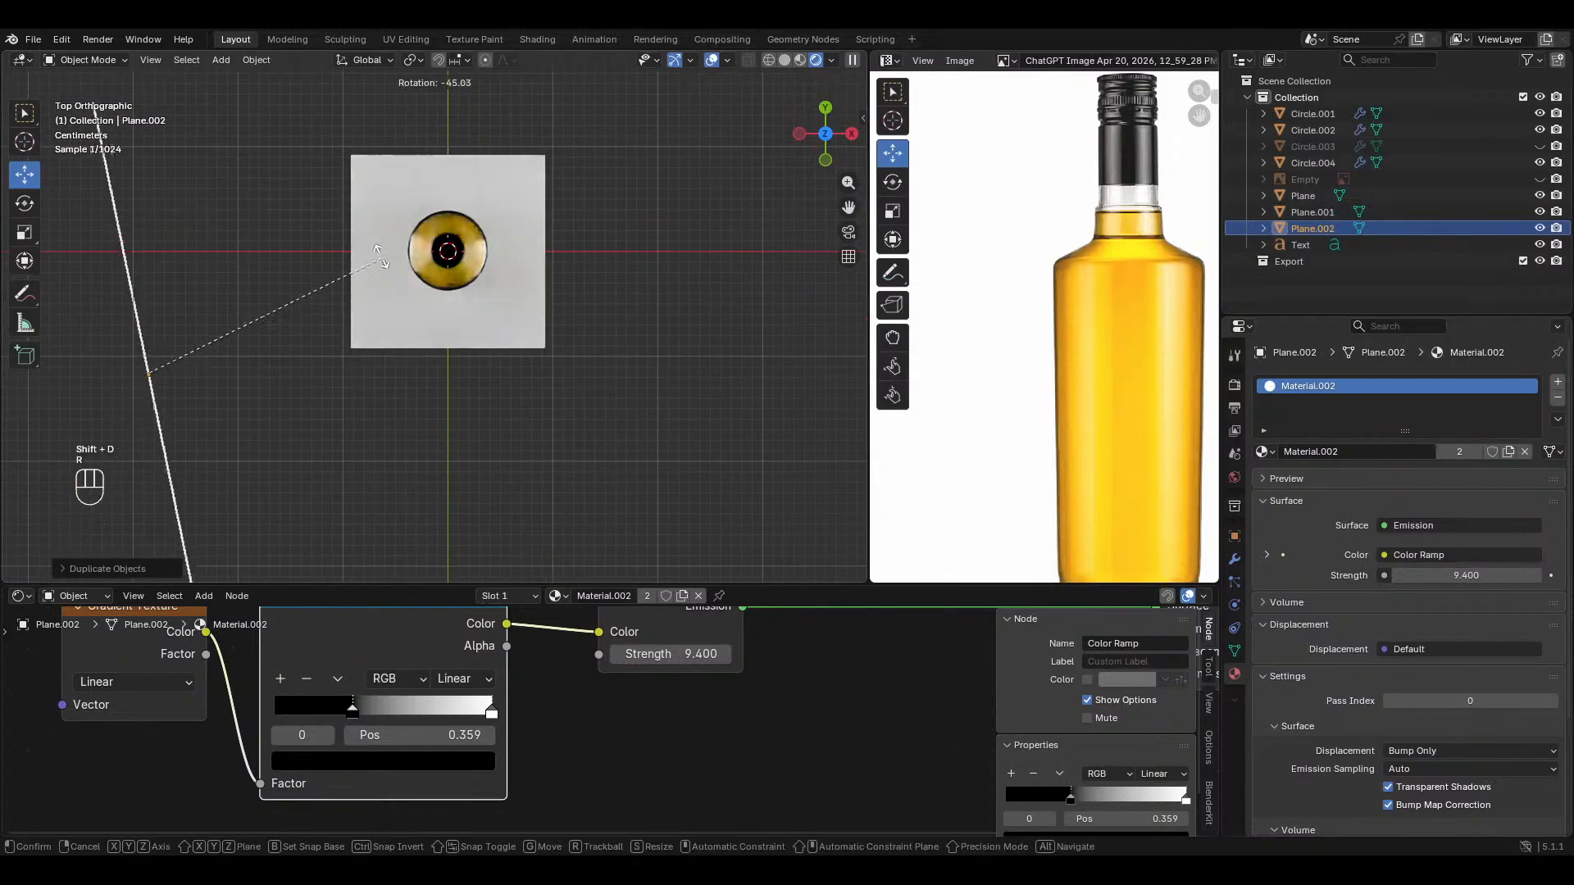
left_click(465, 336)
middle_click_drag(475, 373, 490, 252)
scroll(546, 401, "up", 3)
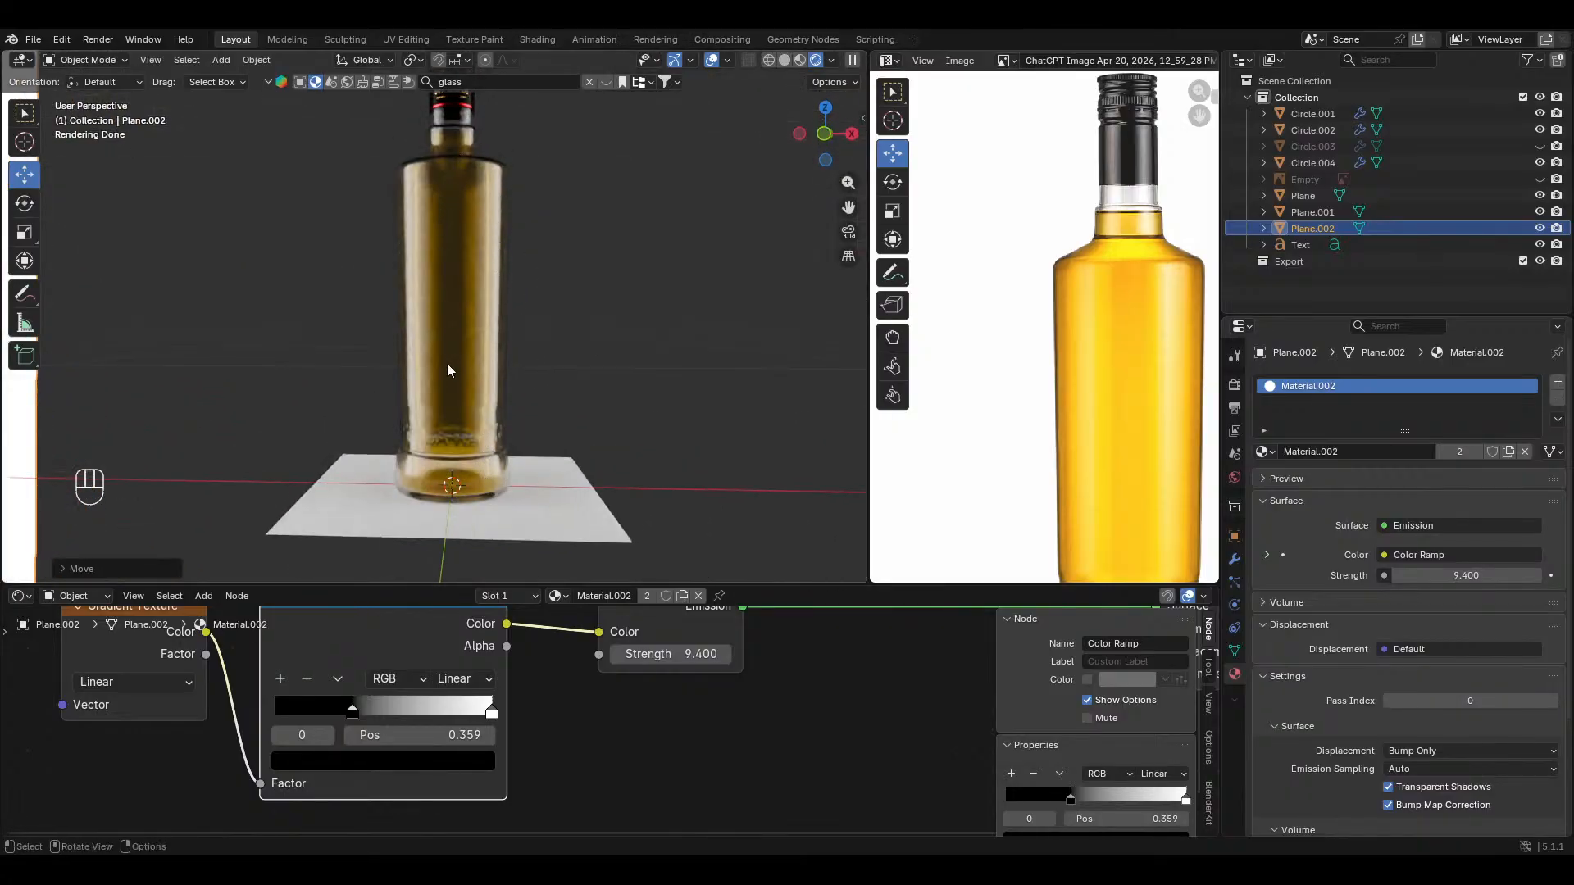
middle_click_drag(521, 390, 613, 318, "ctrl")
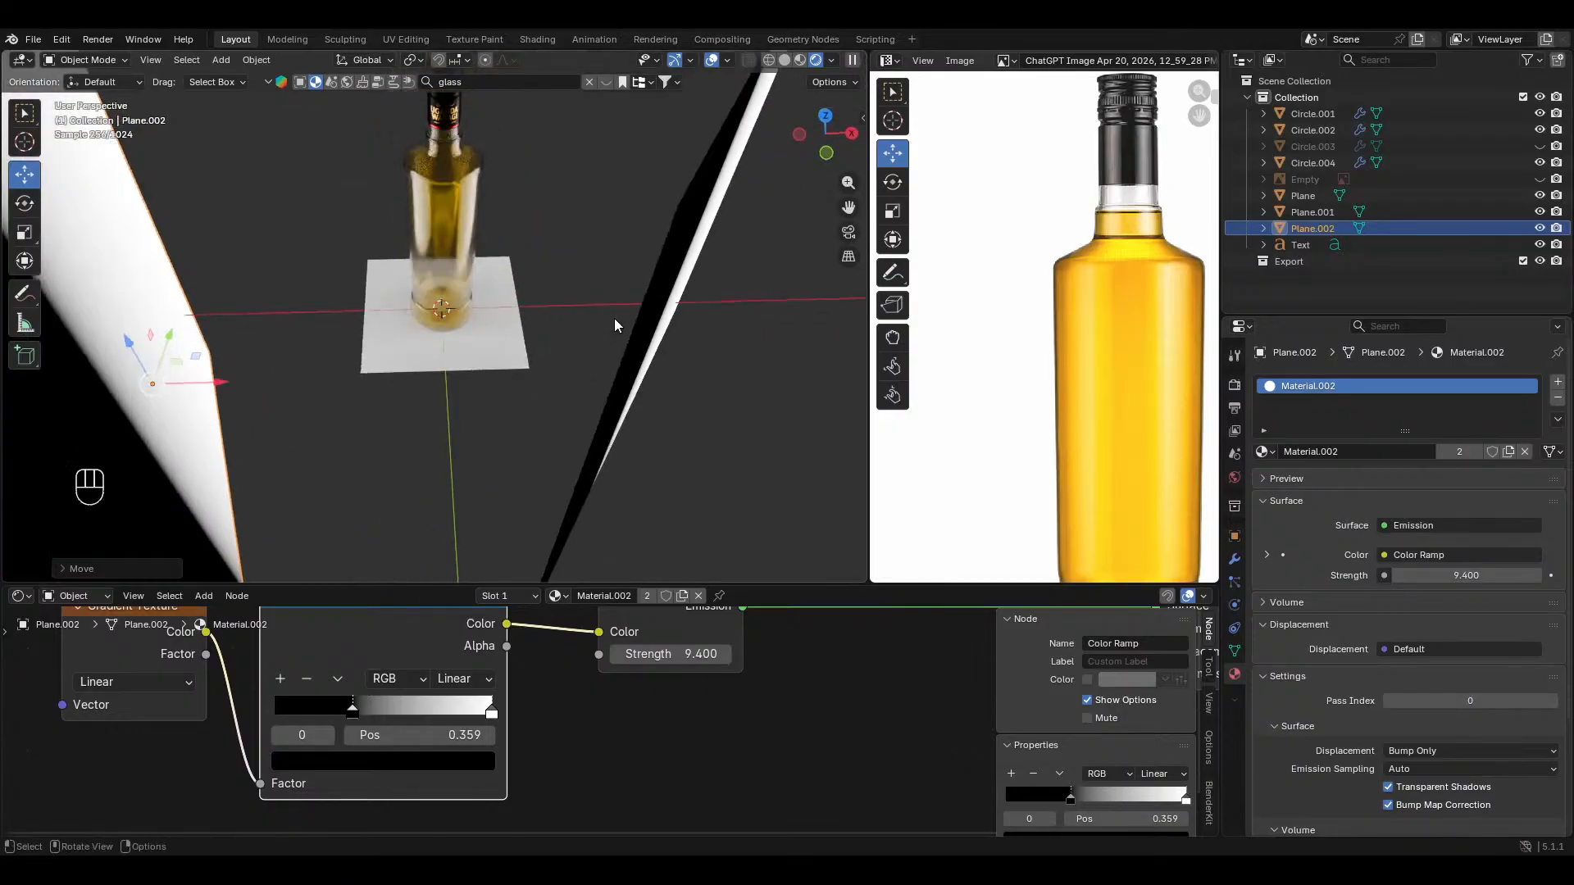
Step: Add an area light, raise it along Z above the bottle and scale it down
middle_click_drag(450, 259, 485, 371)
key("shift+a")
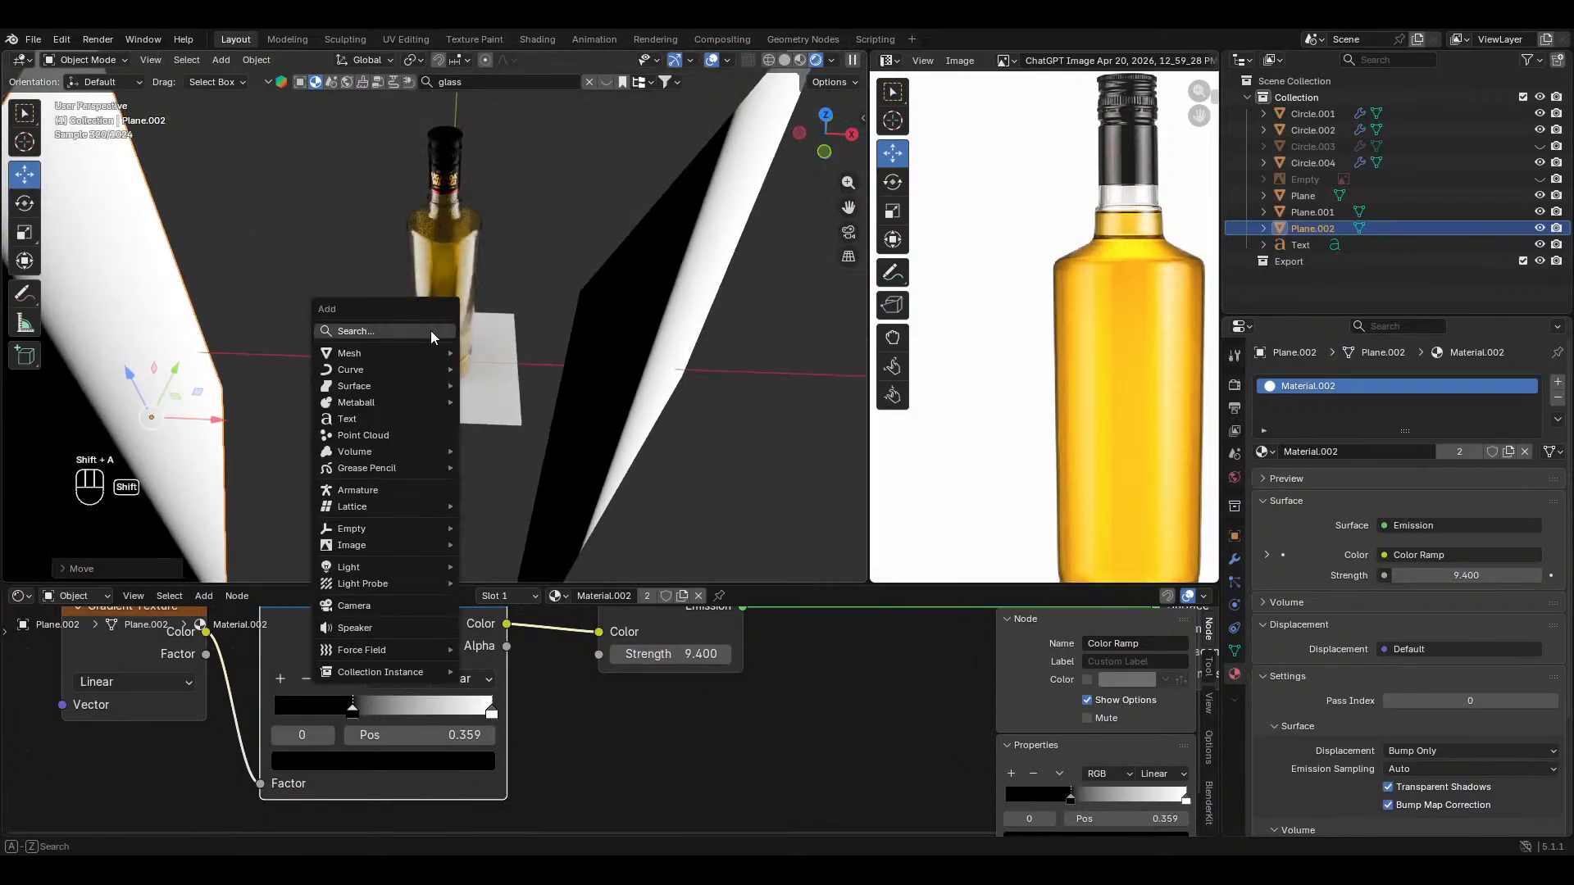
mouse_move(365, 565)
left_click(566, 621)
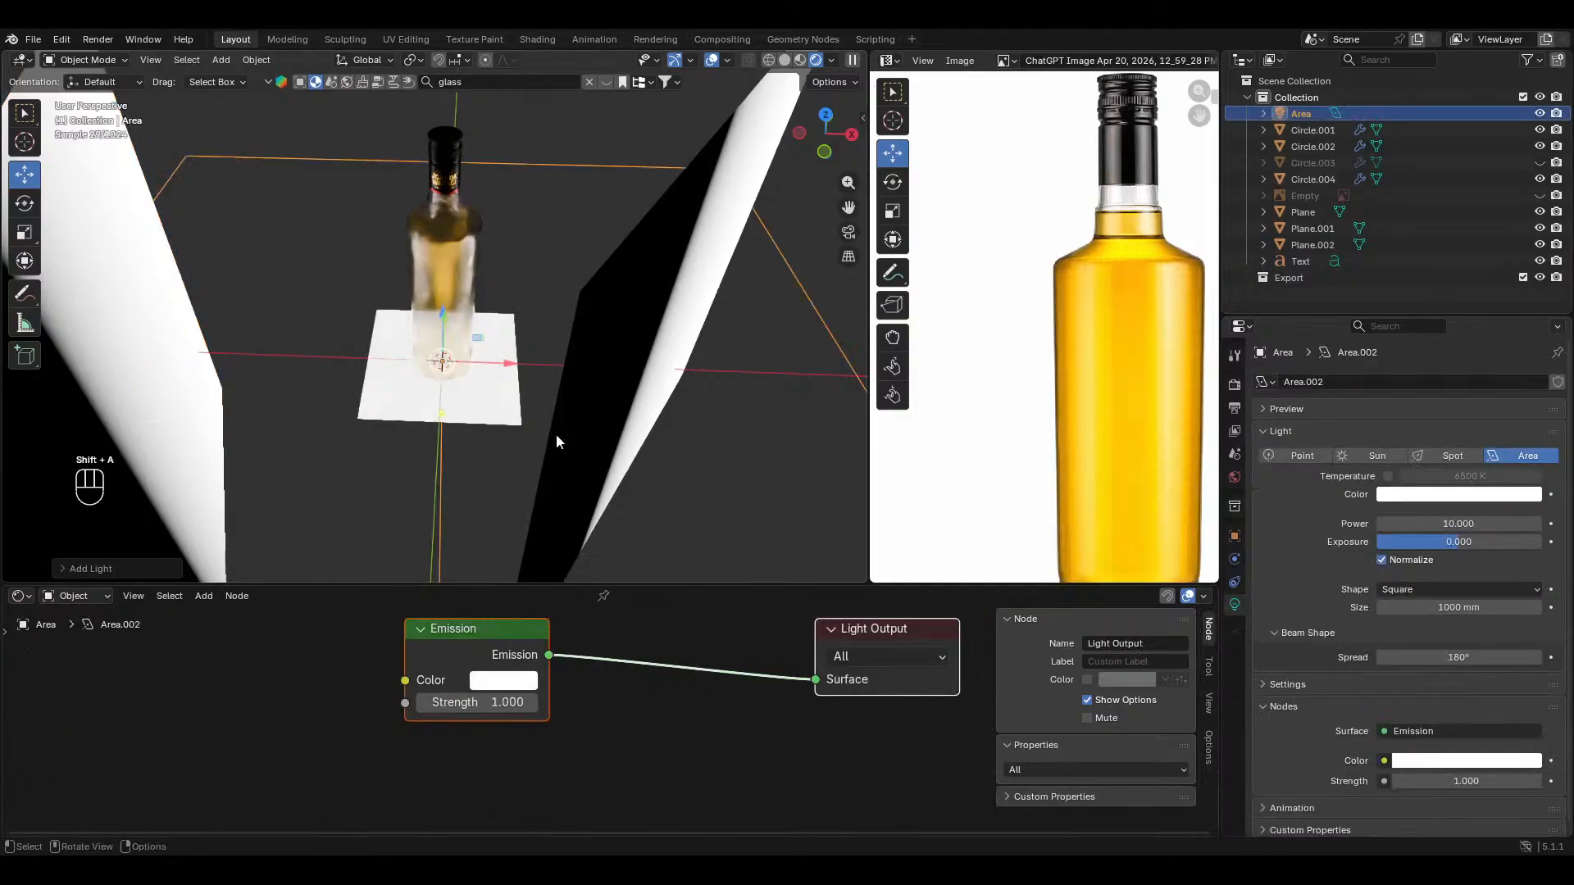
key("g")
key("z")
key("s")
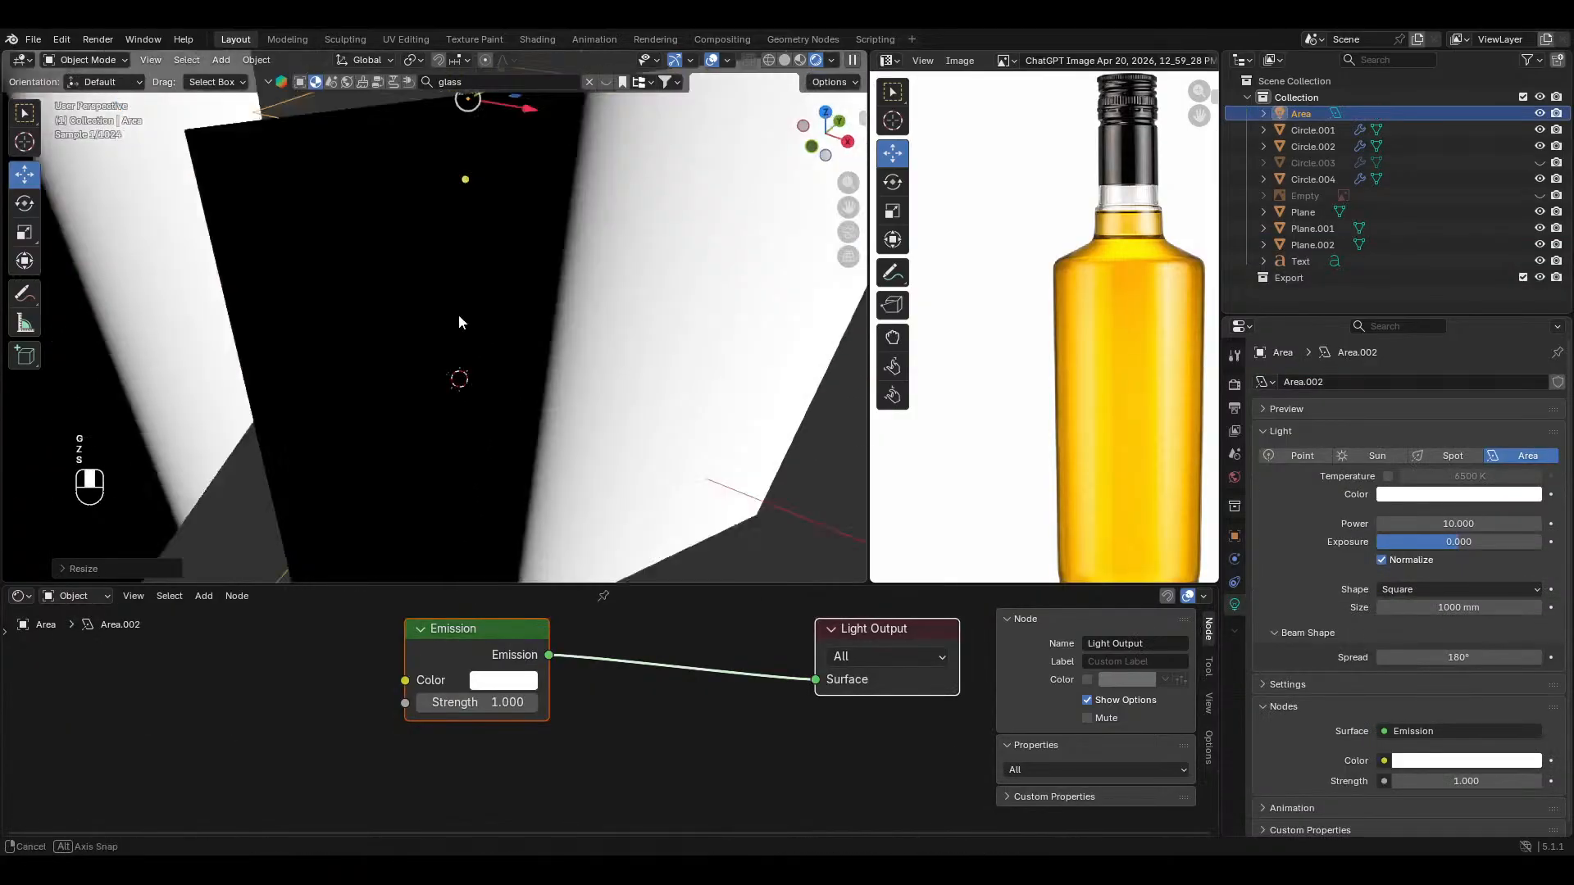
Step: Move the area light behind the bottle along Y and rotate it about X to aim at the bottle
middle_click_drag(459, 316, 375, 275)
scroll(374, 371, "down", 3)
middle_click_drag(463, 362, 296, 416, "shift")
middle_click_drag(459, 271, 418, 346)
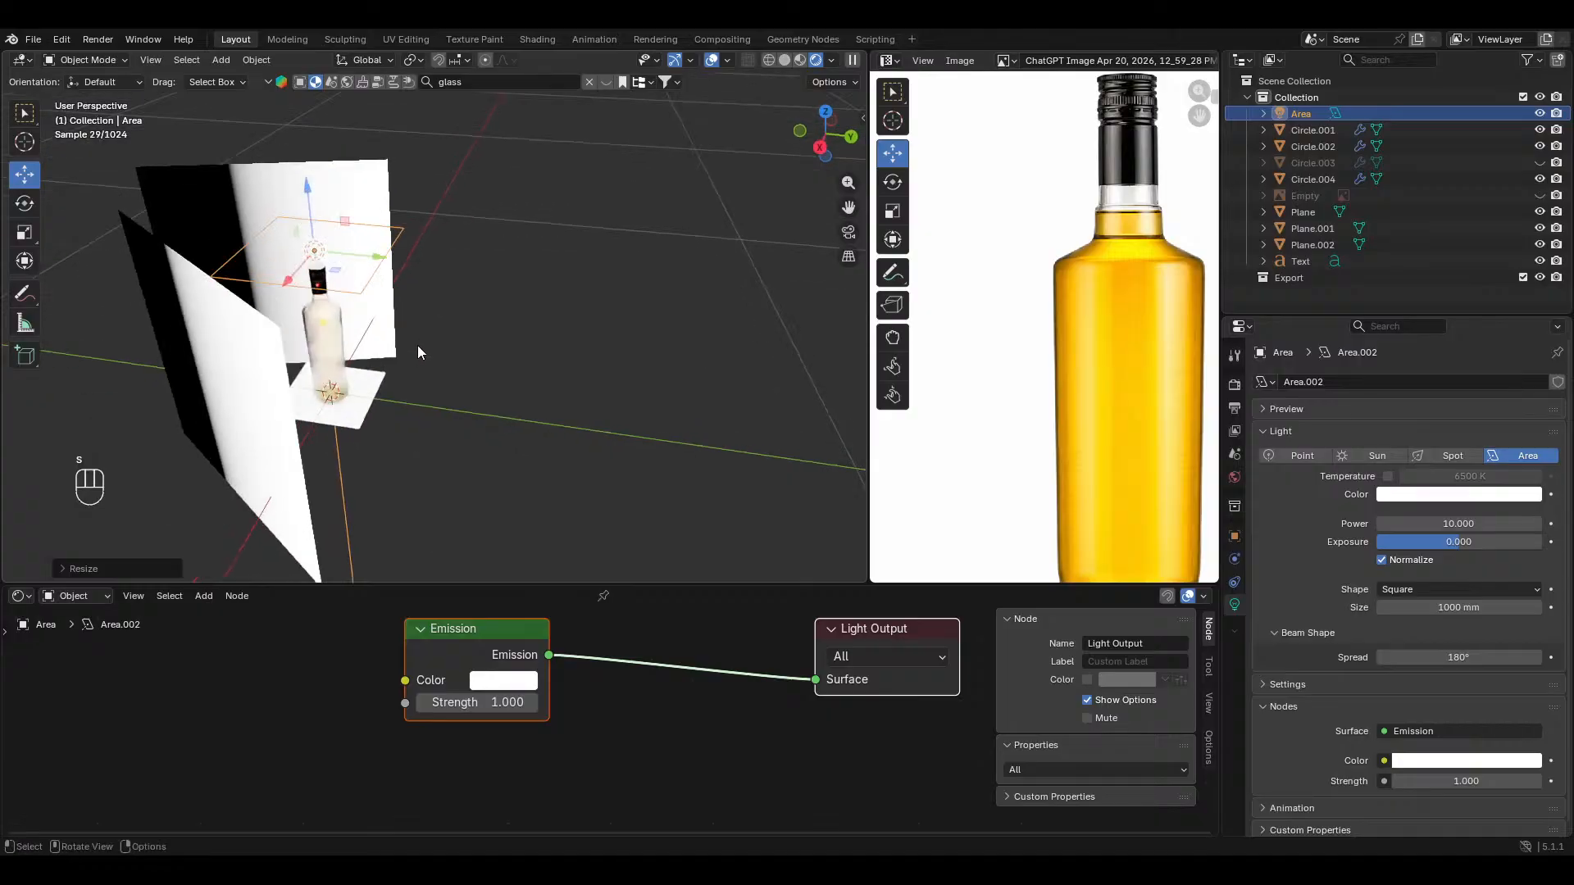
key("g")
key("y")
left_click(598, 338)
key("r")
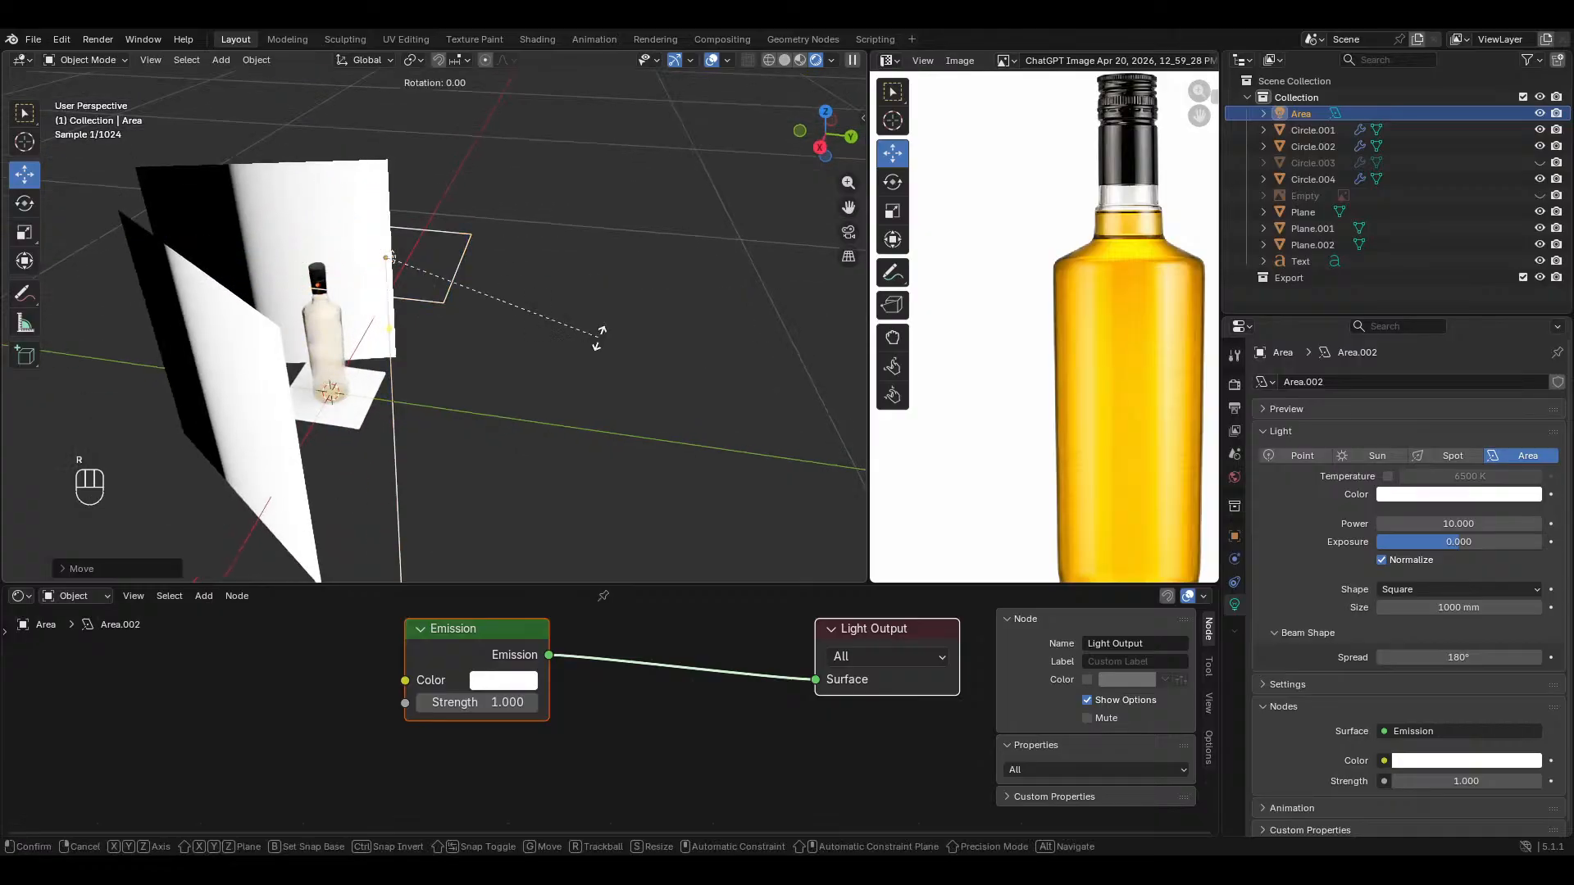
key("x")
left_click(397, 464)
middle_click_drag(396, 464, 531, 403)
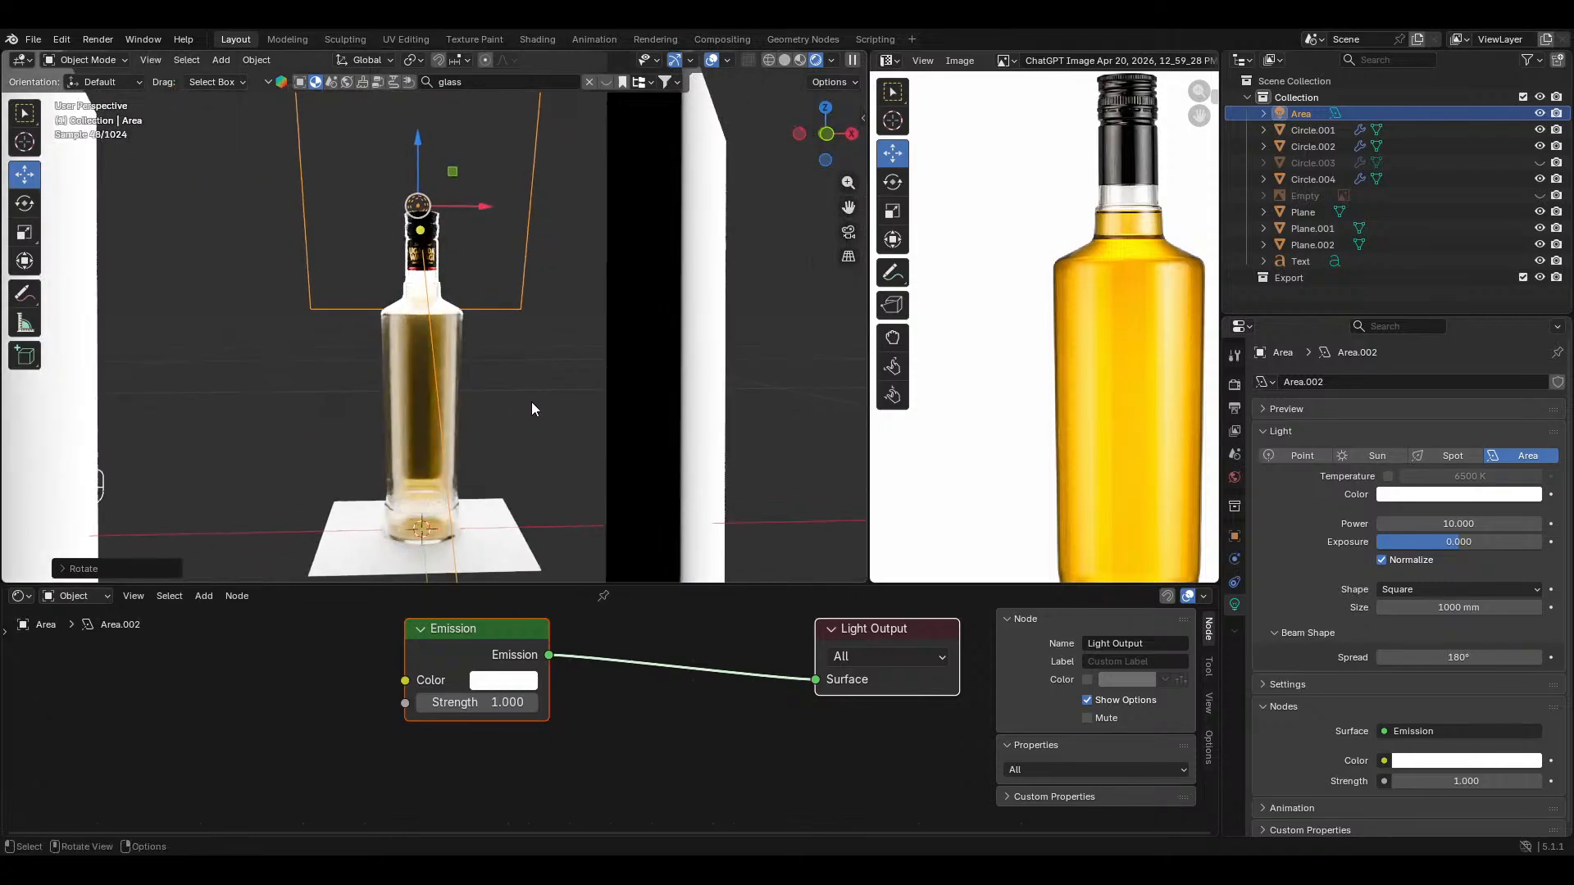
Step: Raise the area light about 137 mm along Z and rotate it about X to aim down at the bottle
key("g")
key("z")
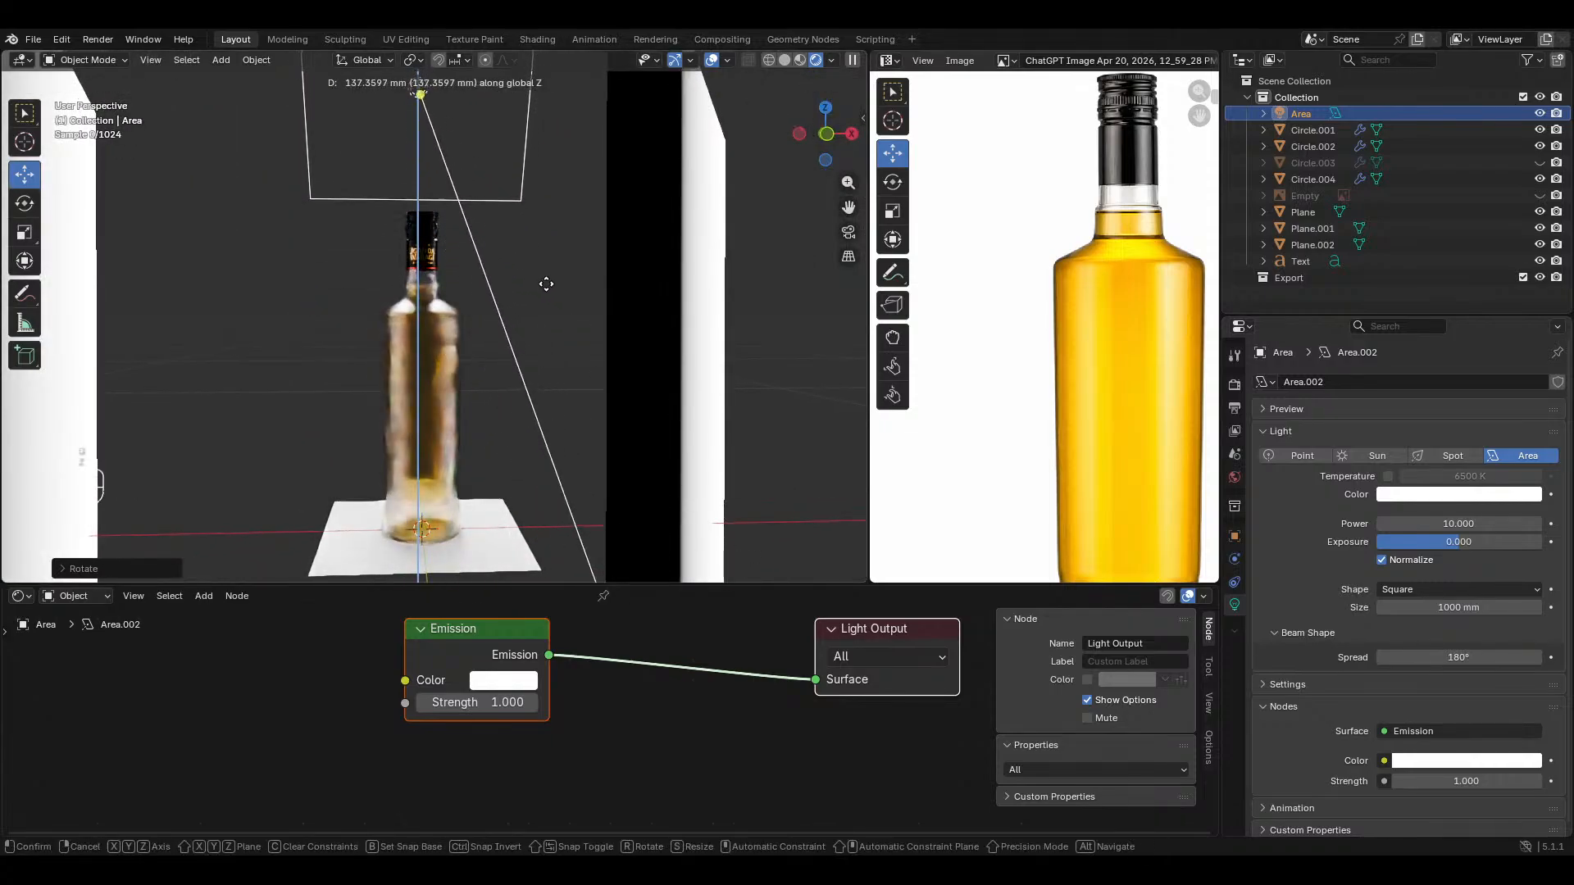
left_click(546, 285)
key("r")
key("z")
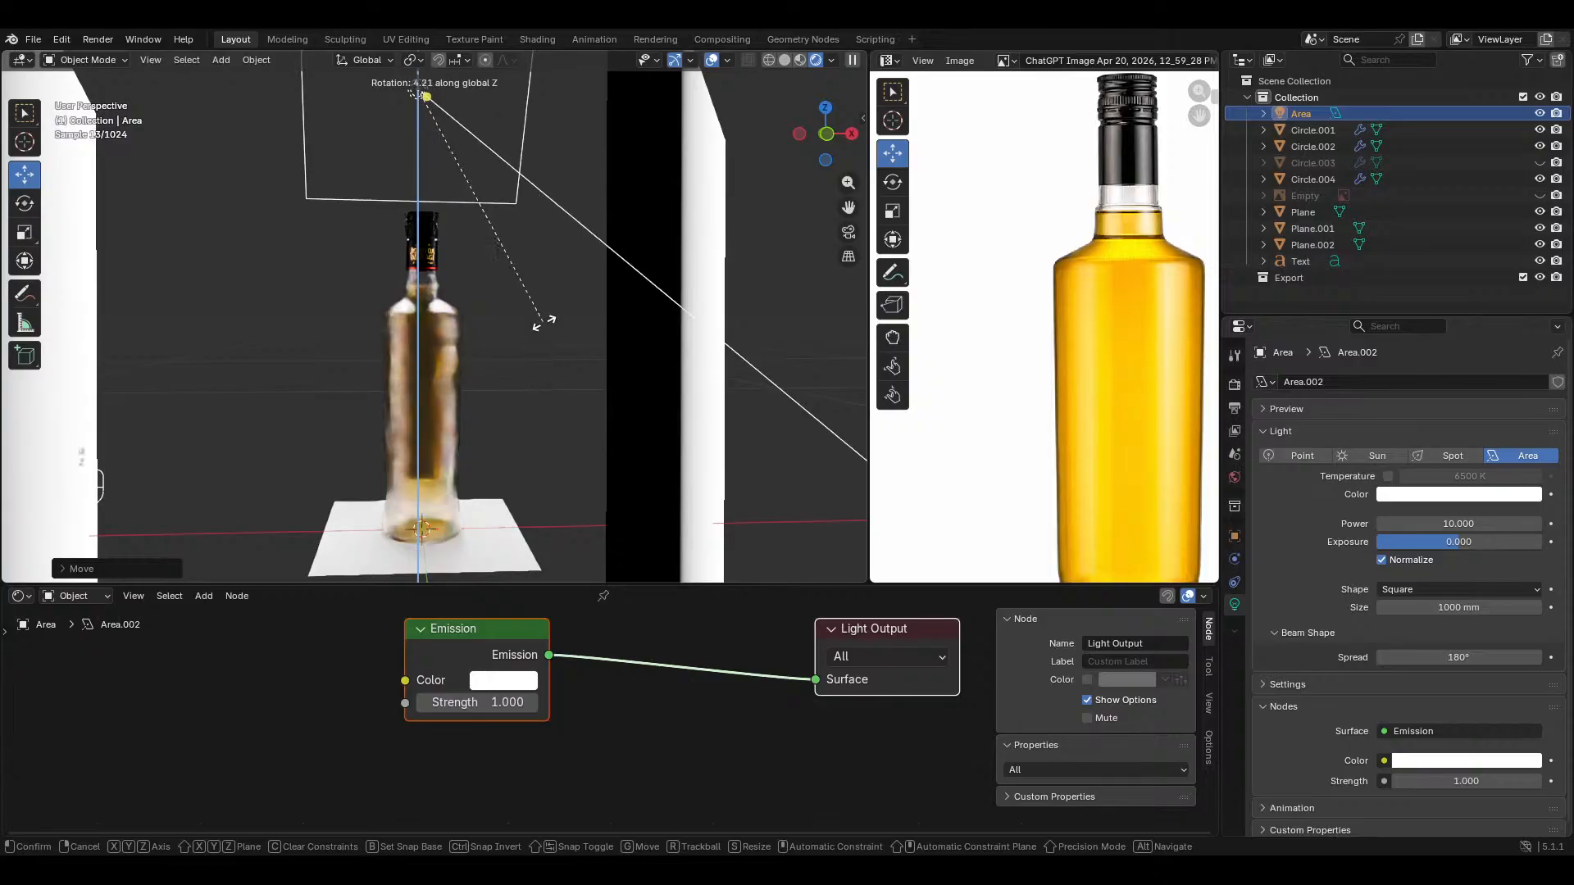
key("x")
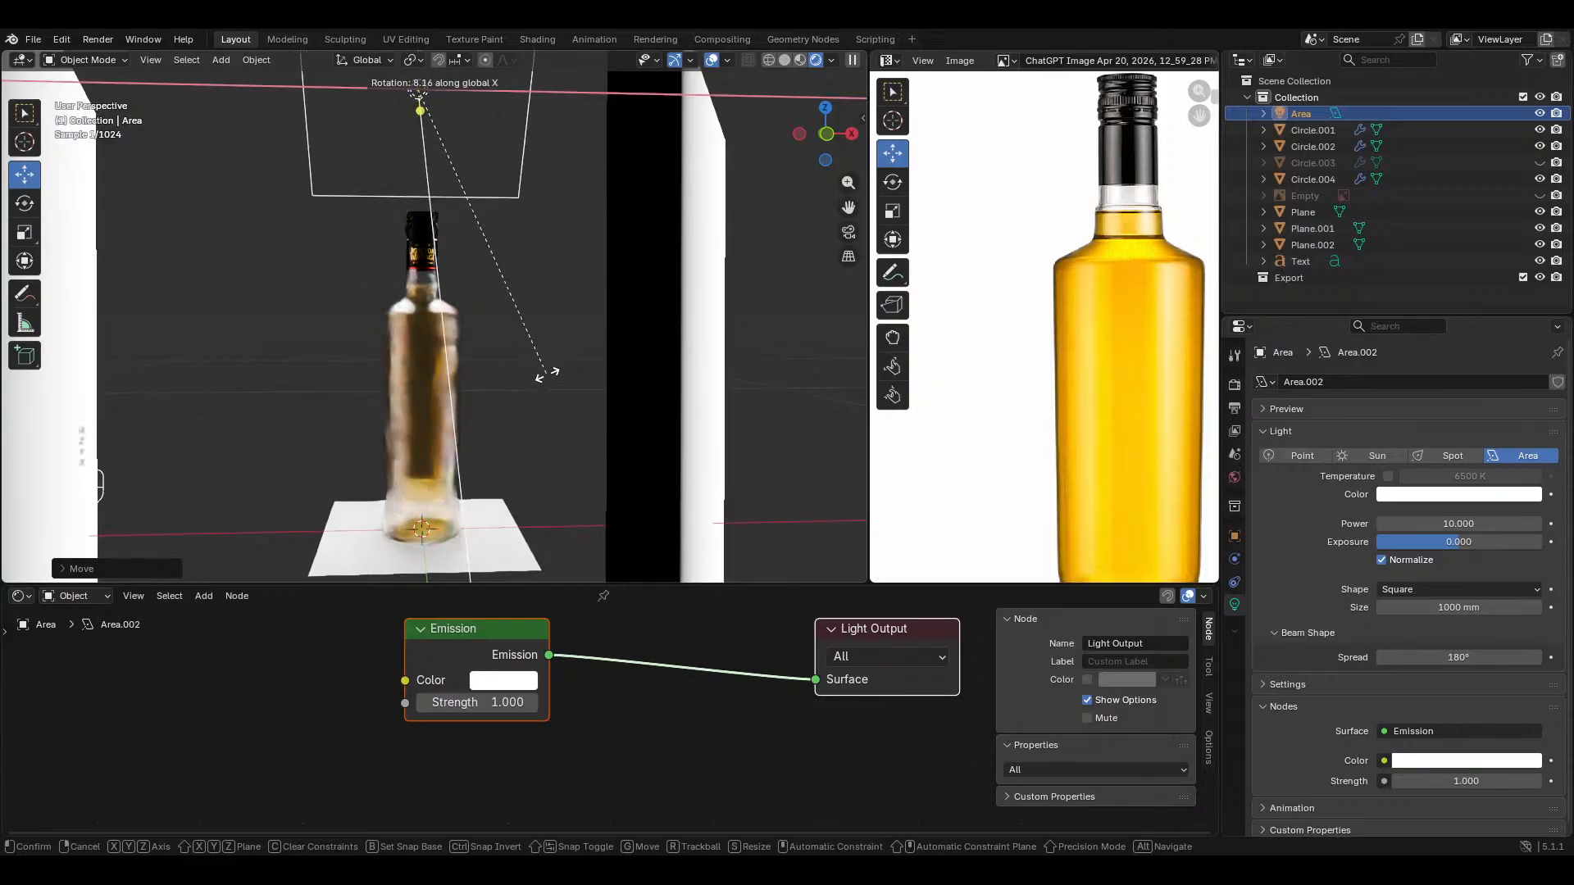
left_click(503, 527)
Step: Examine the glass and liquid with and without viewport overlays and compare them with the reference bottle down to its base
middle_click_drag(493, 531, 514, 387, "shift")
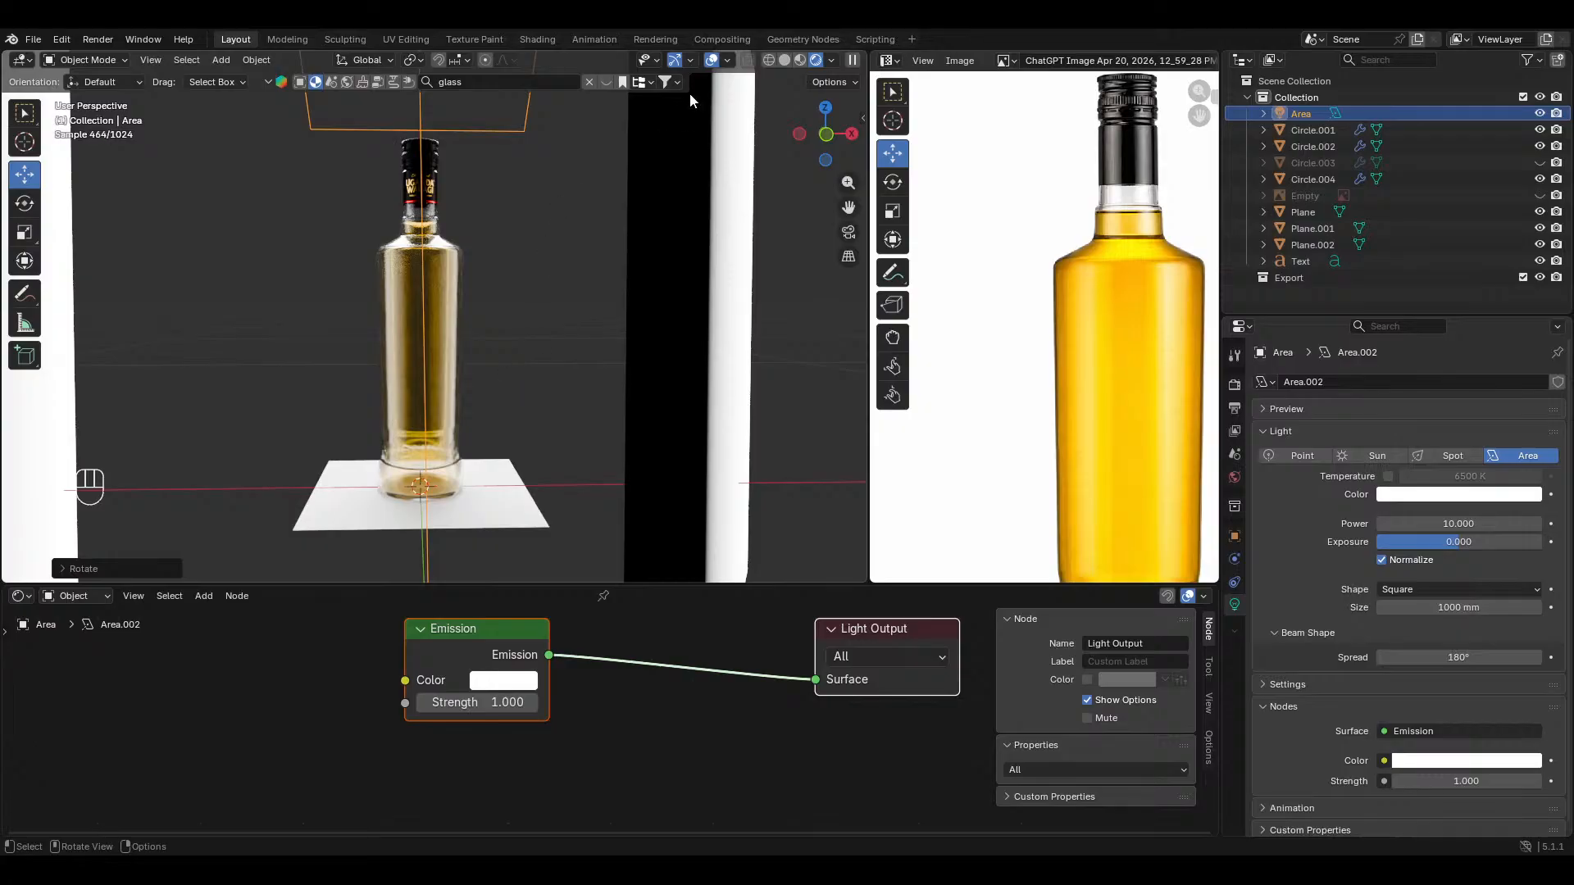
left_click(712, 61)
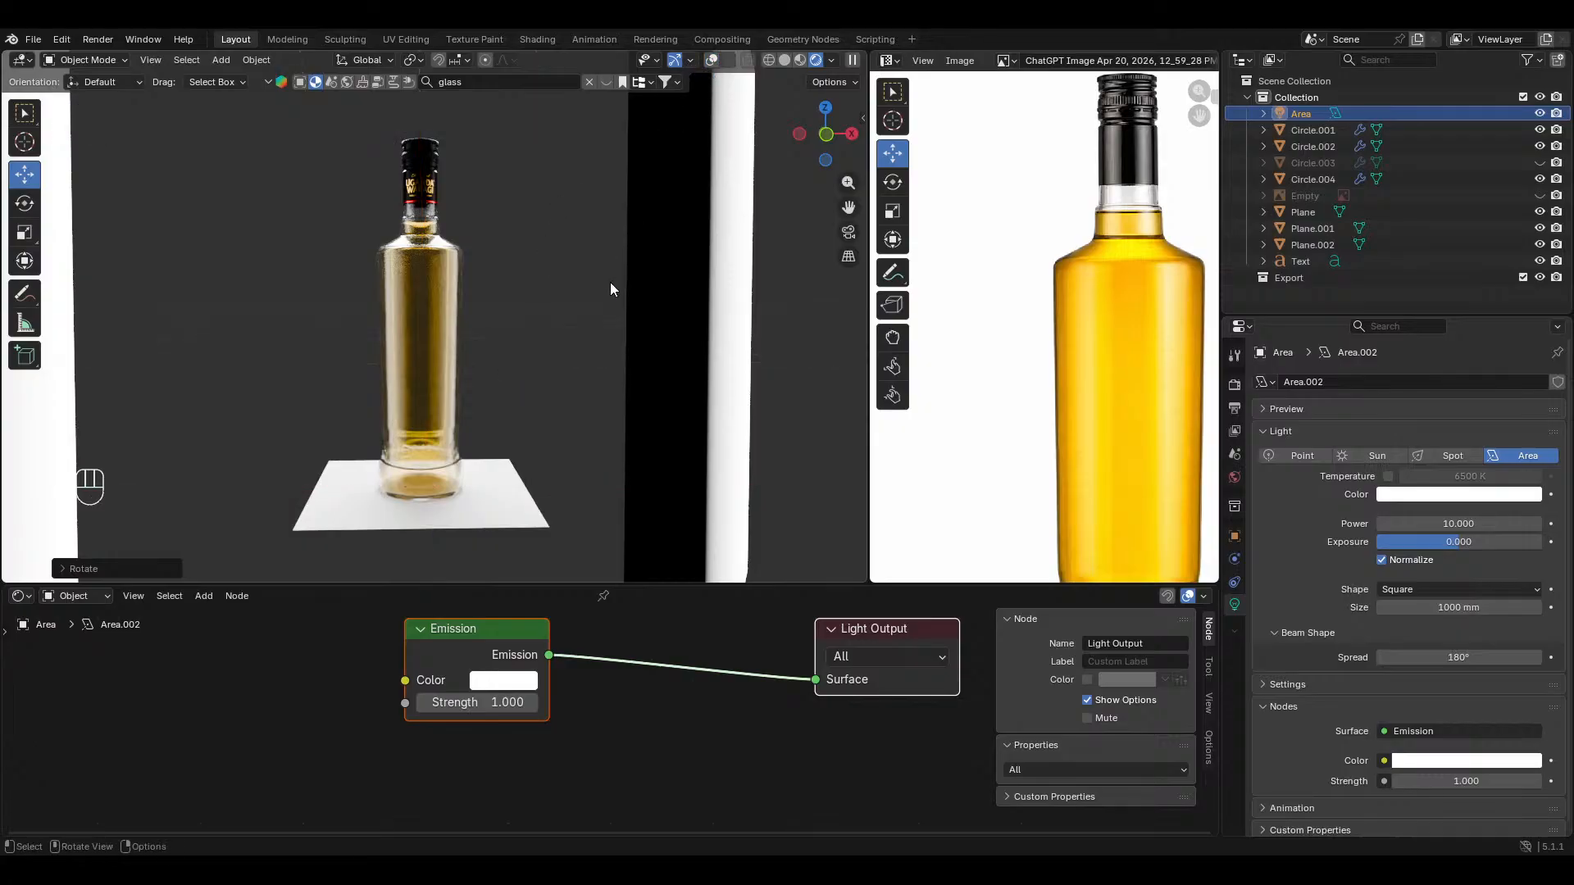
mouse_move(519, 346)
middle_mouse_down()
mouse_move(520, 333)
mouse_move(513, 361)
middle_mouse_up()
mouse_move(456, 308)
middle_mouse_down()
mouse_move(451, 322)
mouse_move(441, 303)
middle_mouse_up()
left_click(441, 304)
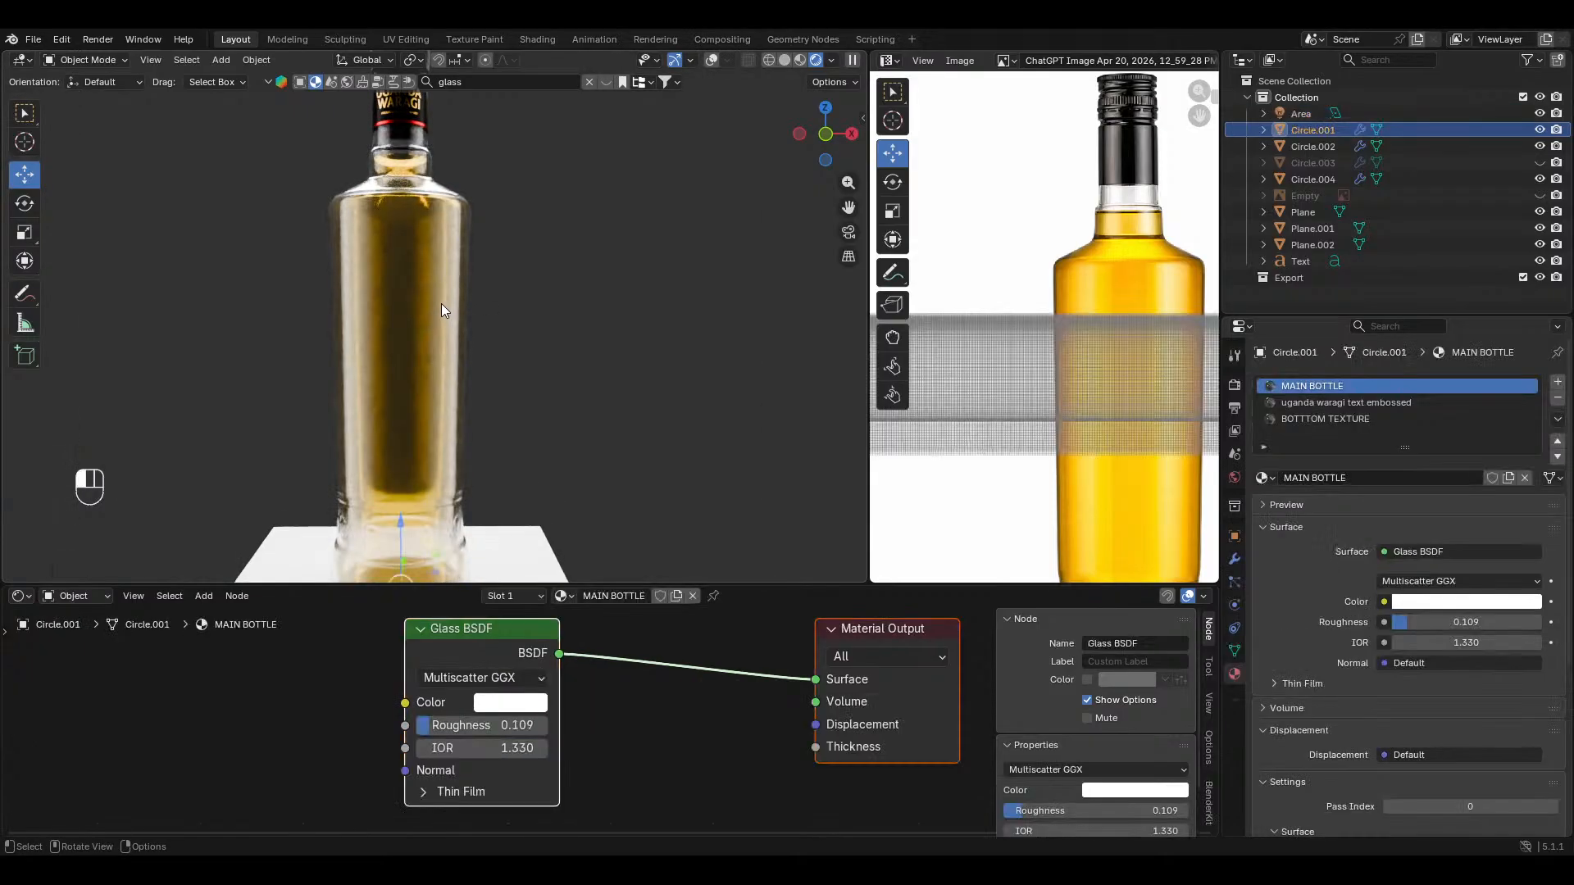
left_click(712, 61)
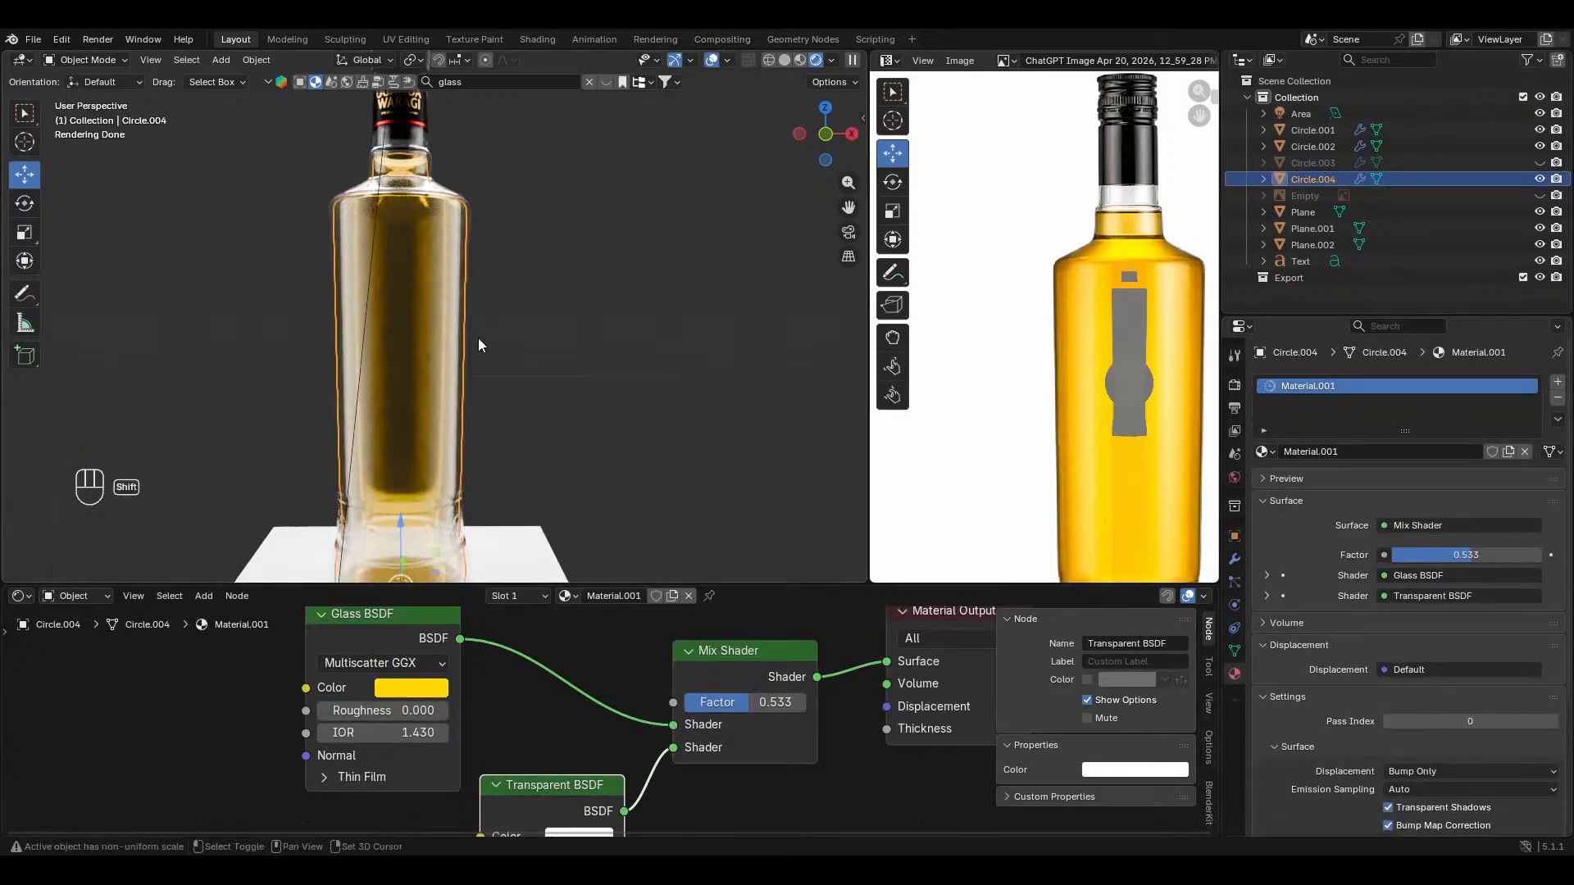
middle_click_drag(479, 338, 516, 340)
left_click(517, 340)
left_click(483, 233)
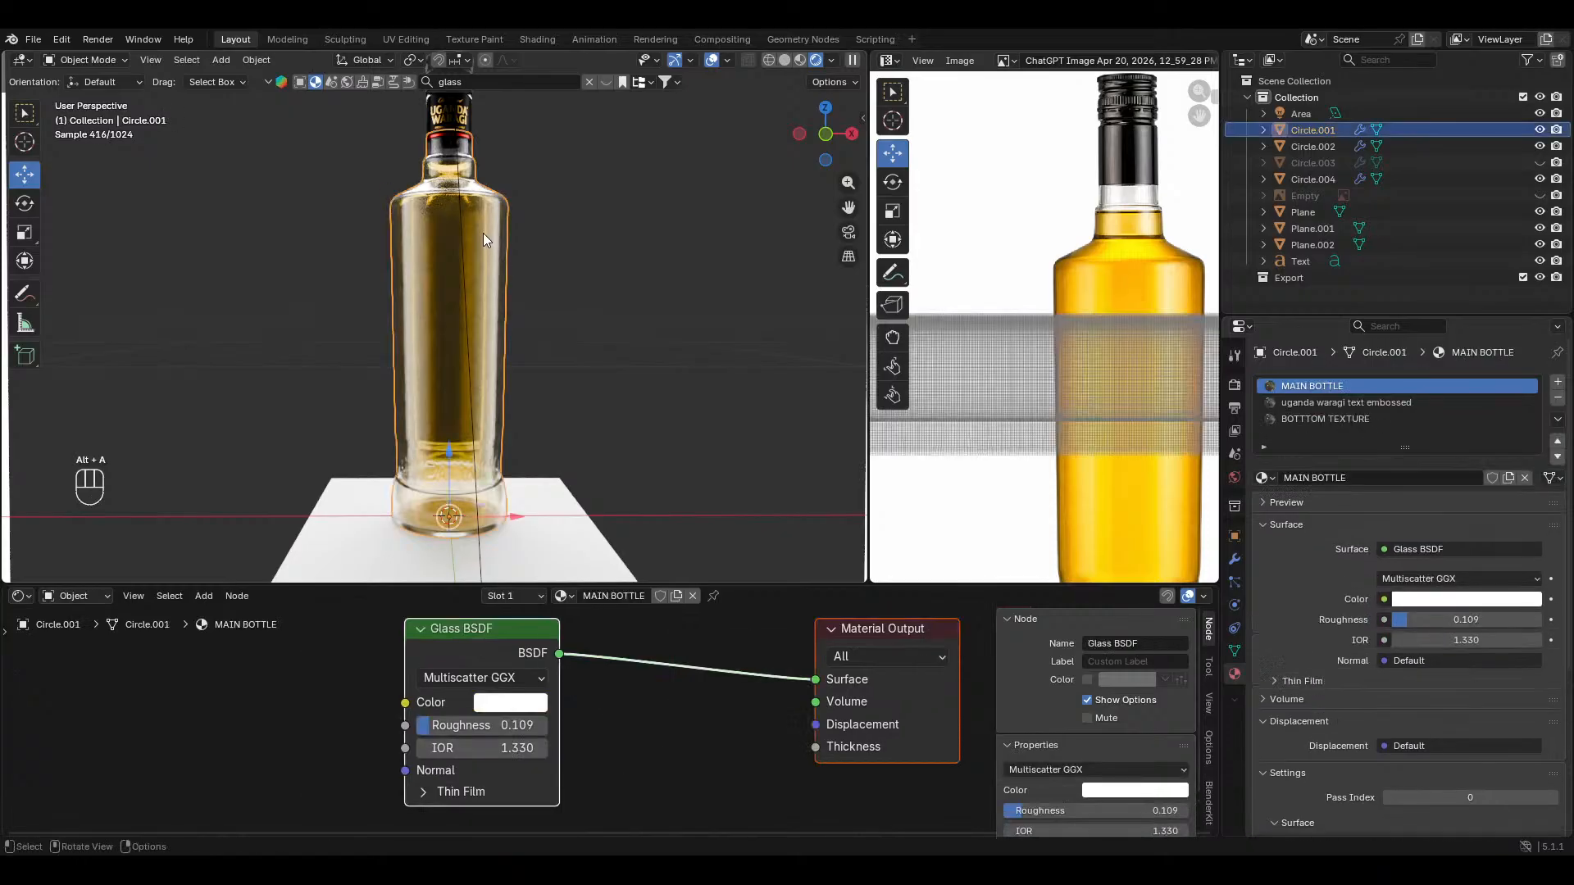
left_click(483, 232)
key("alt+a")
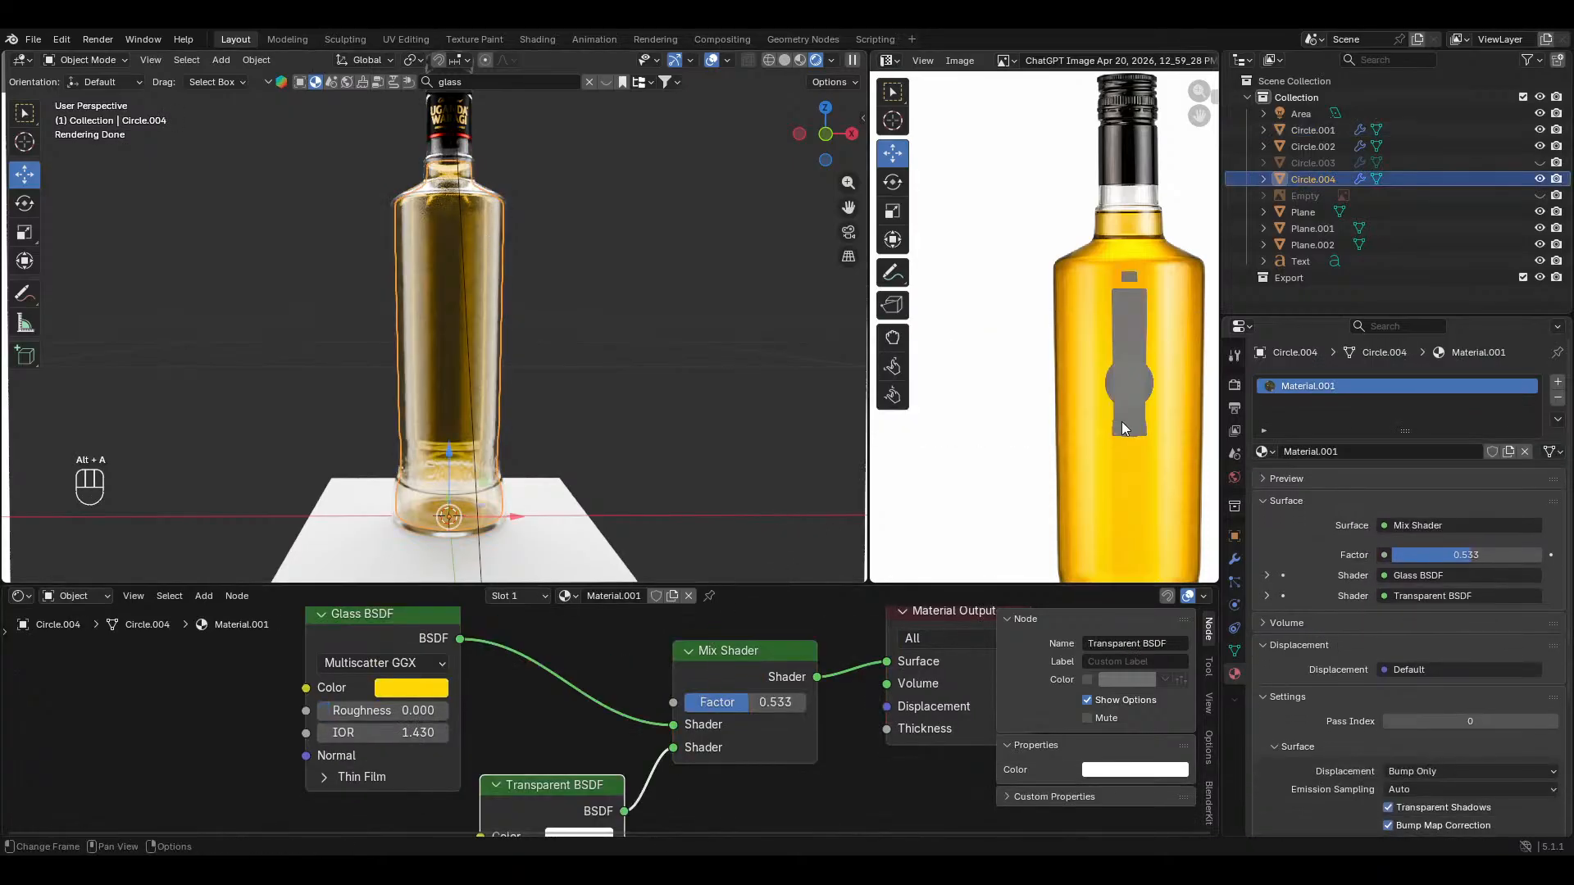
middle_click_drag(1121, 421, 1105, 289)
scroll(1133, 190, "down", 1)
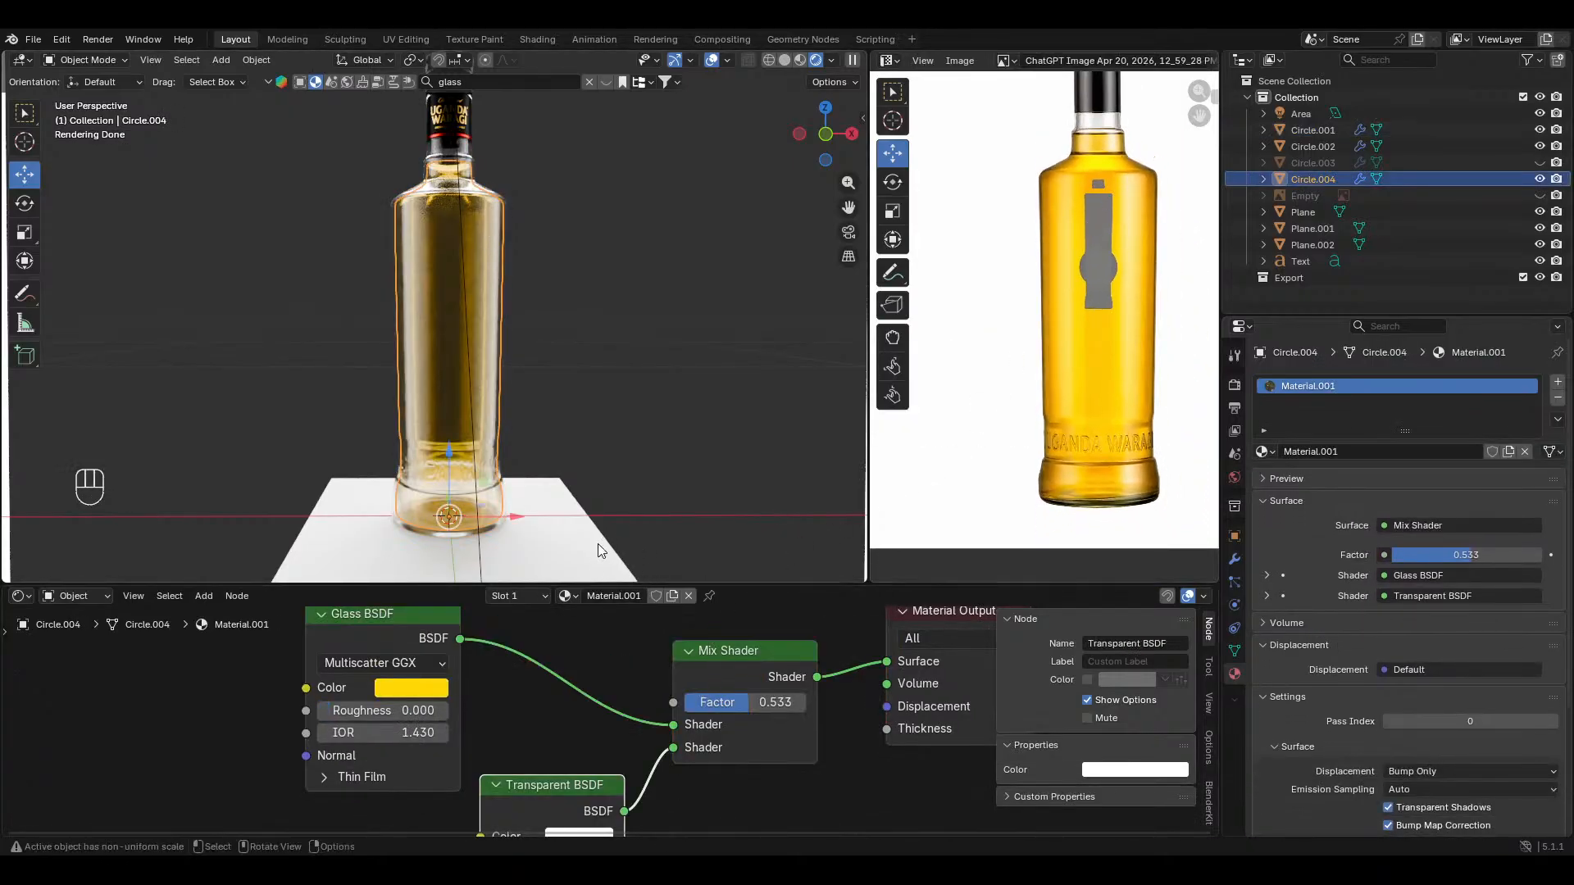
Step: Hide the outer glass bottle to isolate the liquid mesh
key("h")
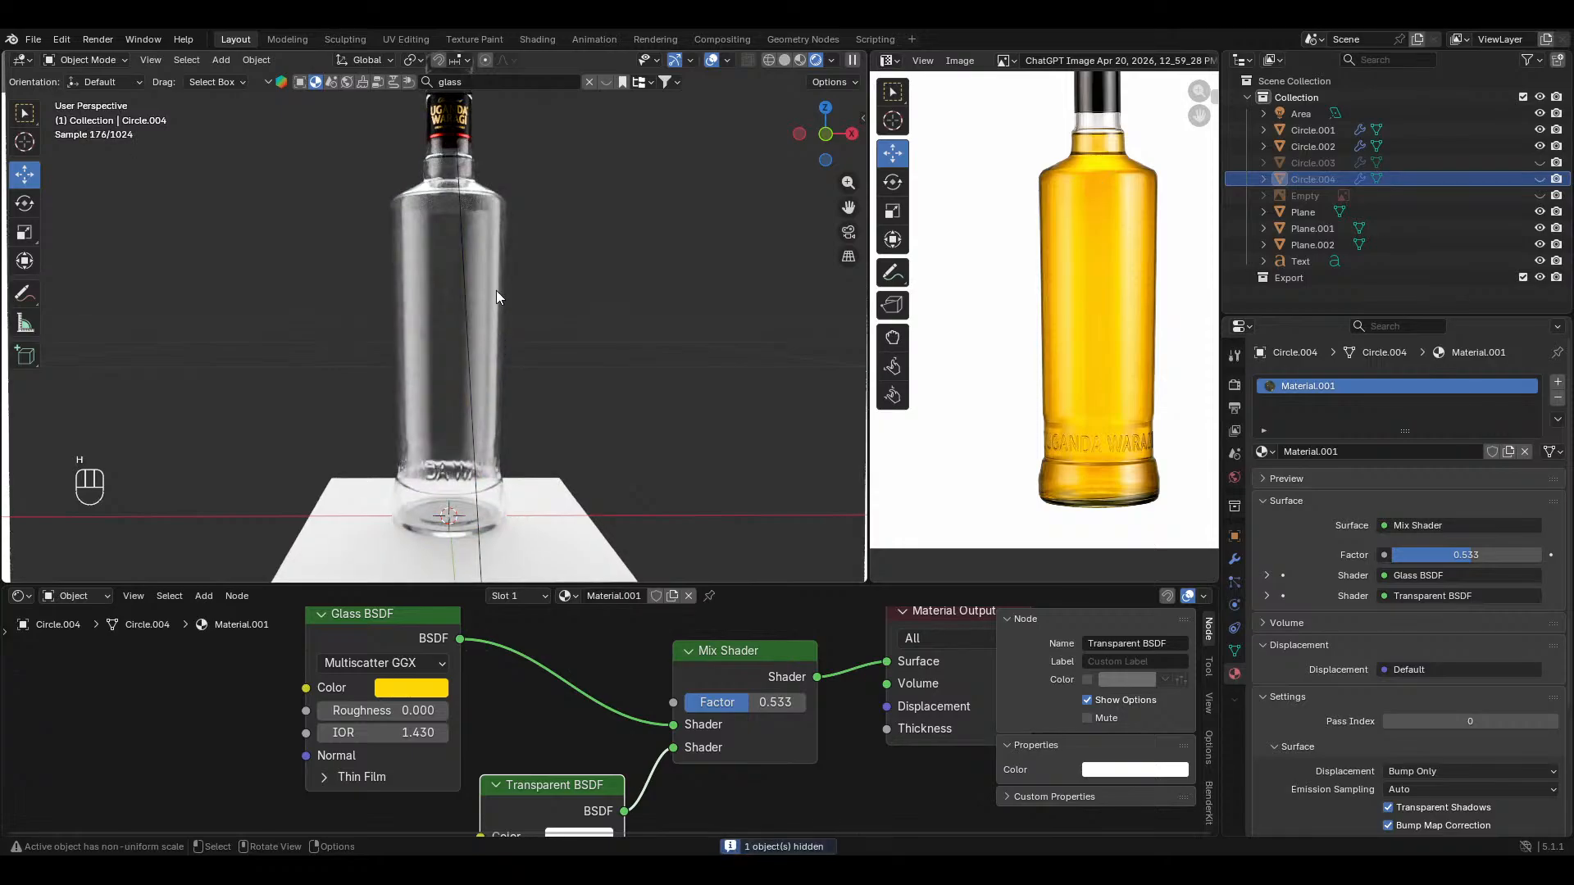
key("ctrl+z")
left_click(505, 198)
key("h")
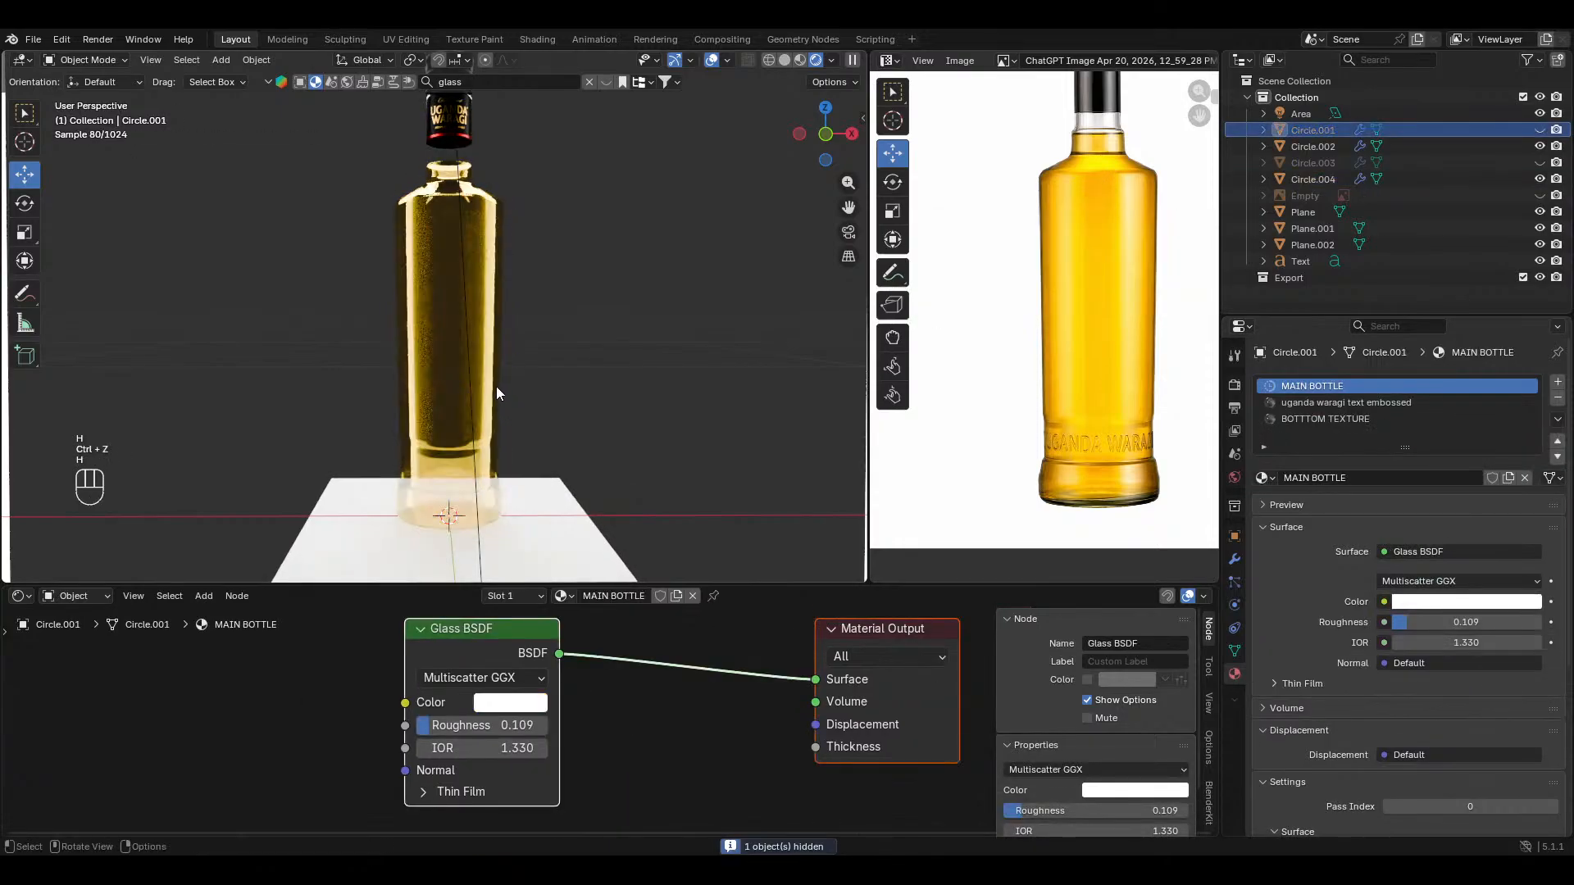
Step: Set the liquid material's Glass BSDF roughness to 0.208 and its IOR to 1.330
left_click(488, 268)
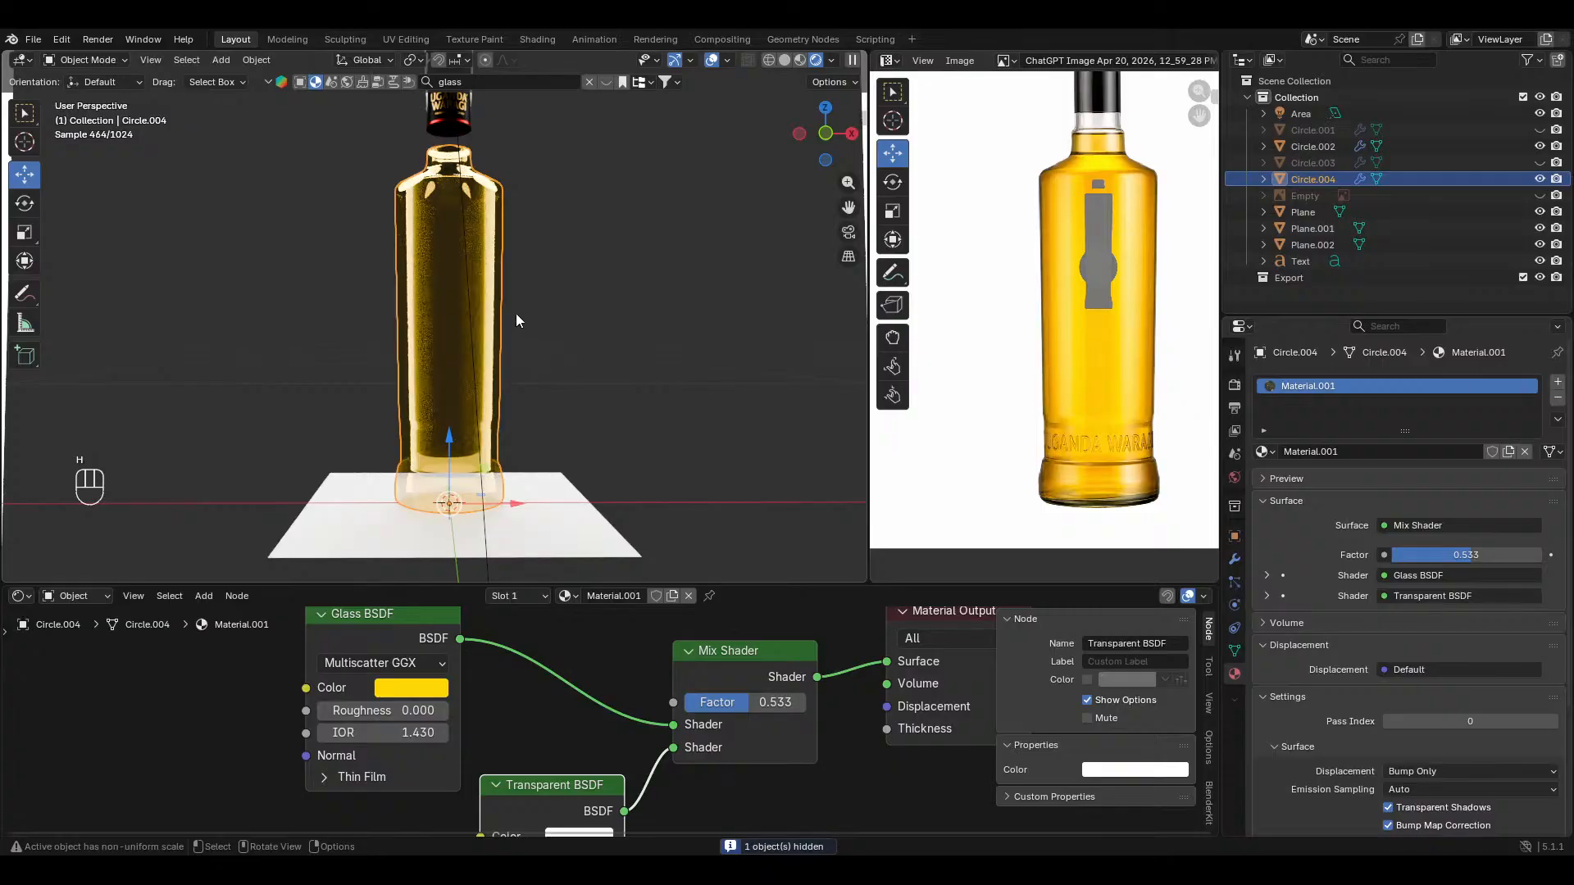
key("alt+a")
left_click(495, 205)
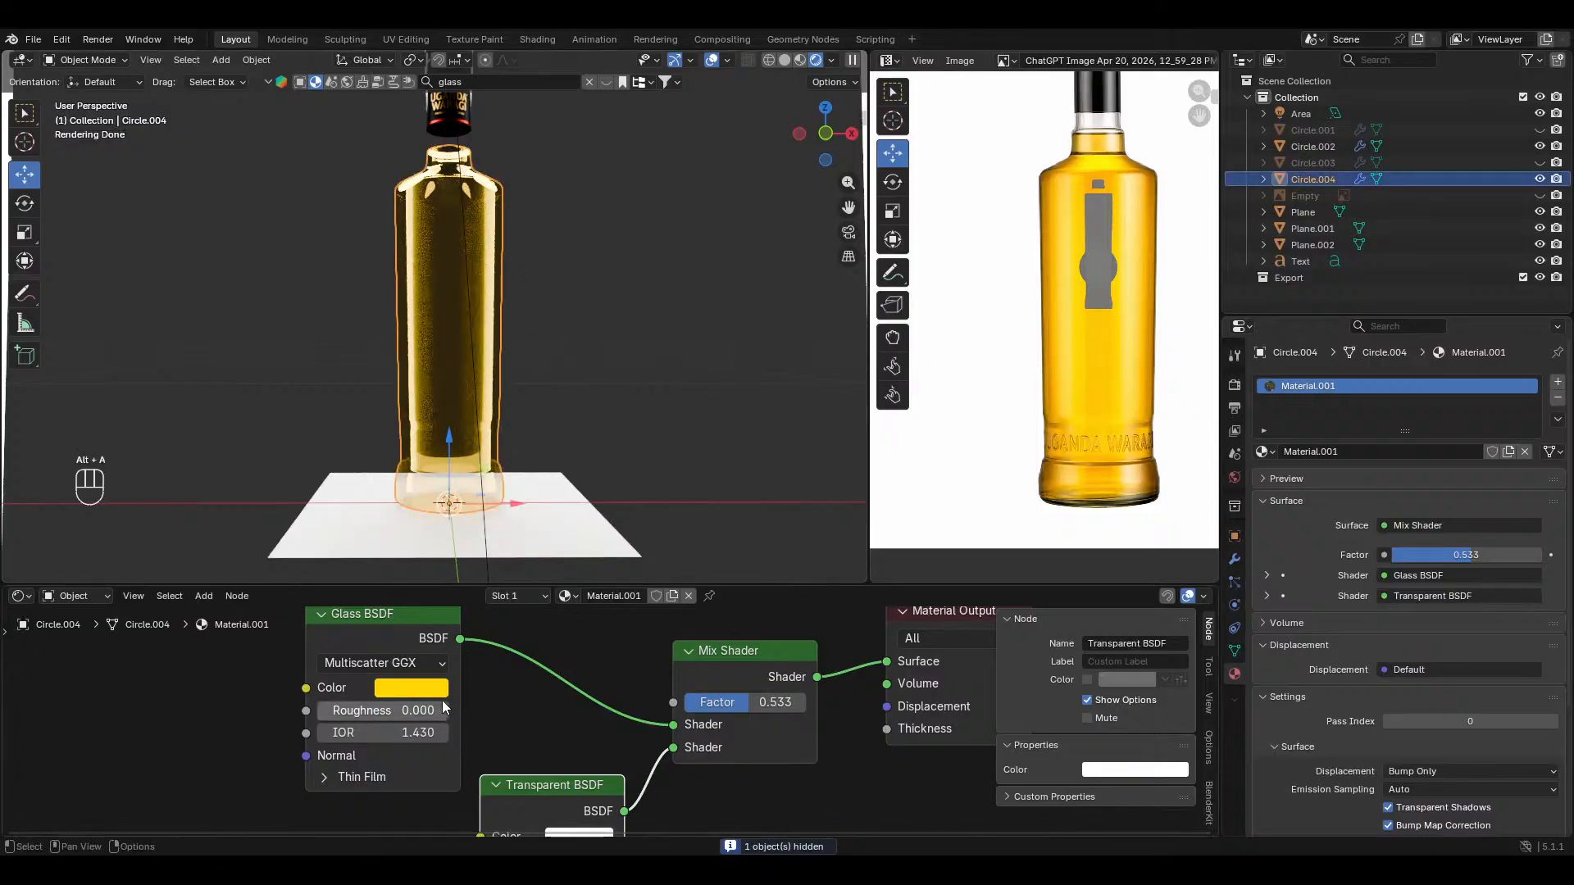
left_click_drag(353, 711, 381, 711)
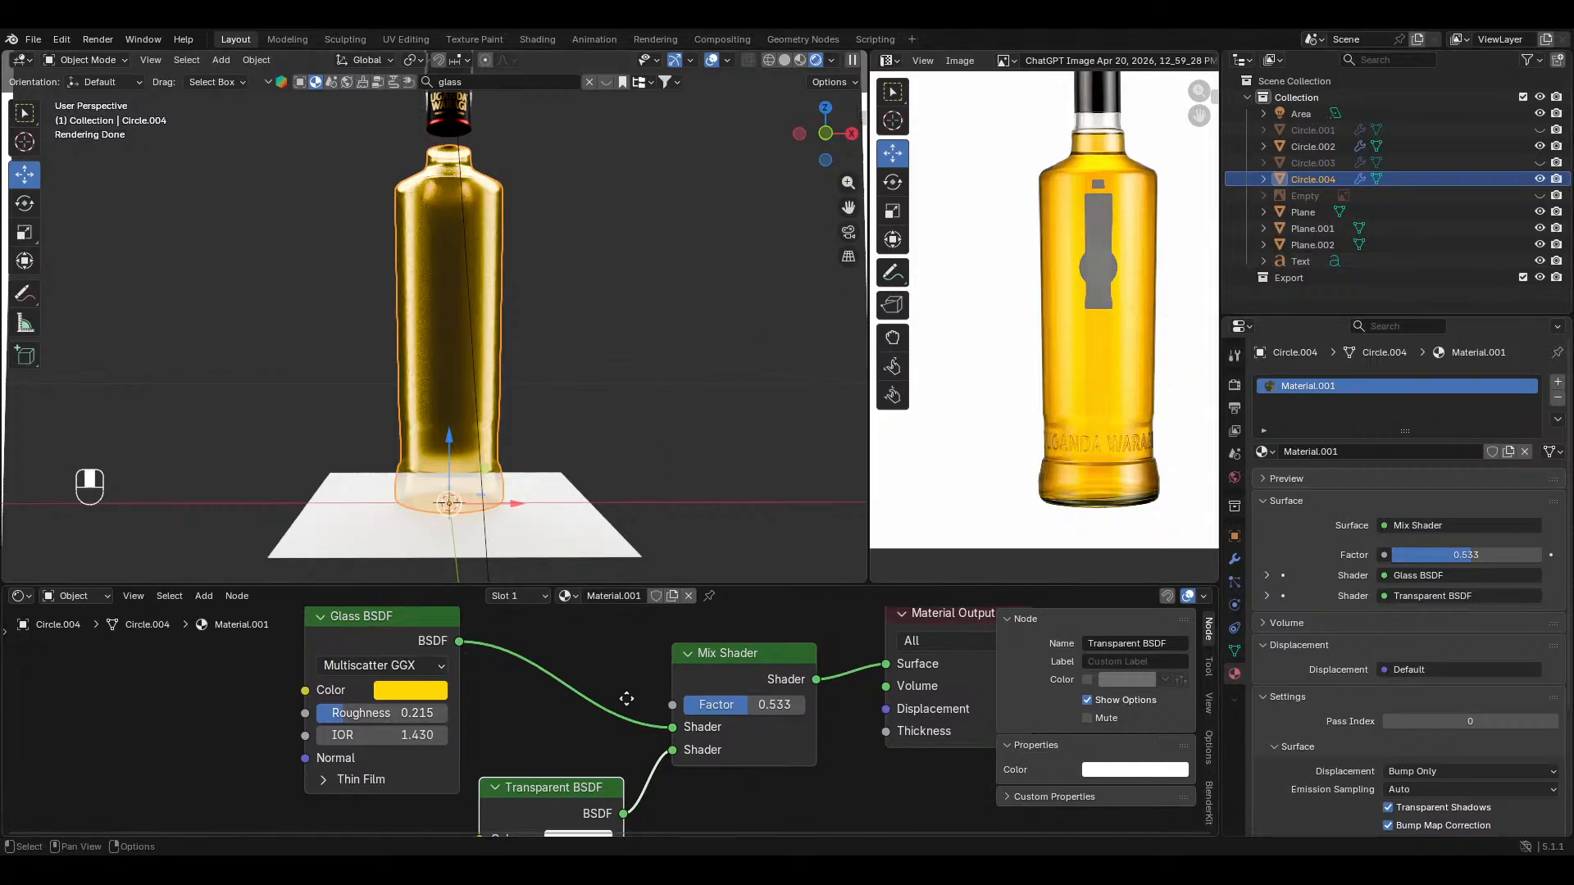
left_click(411, 635, "ctrl+shift")
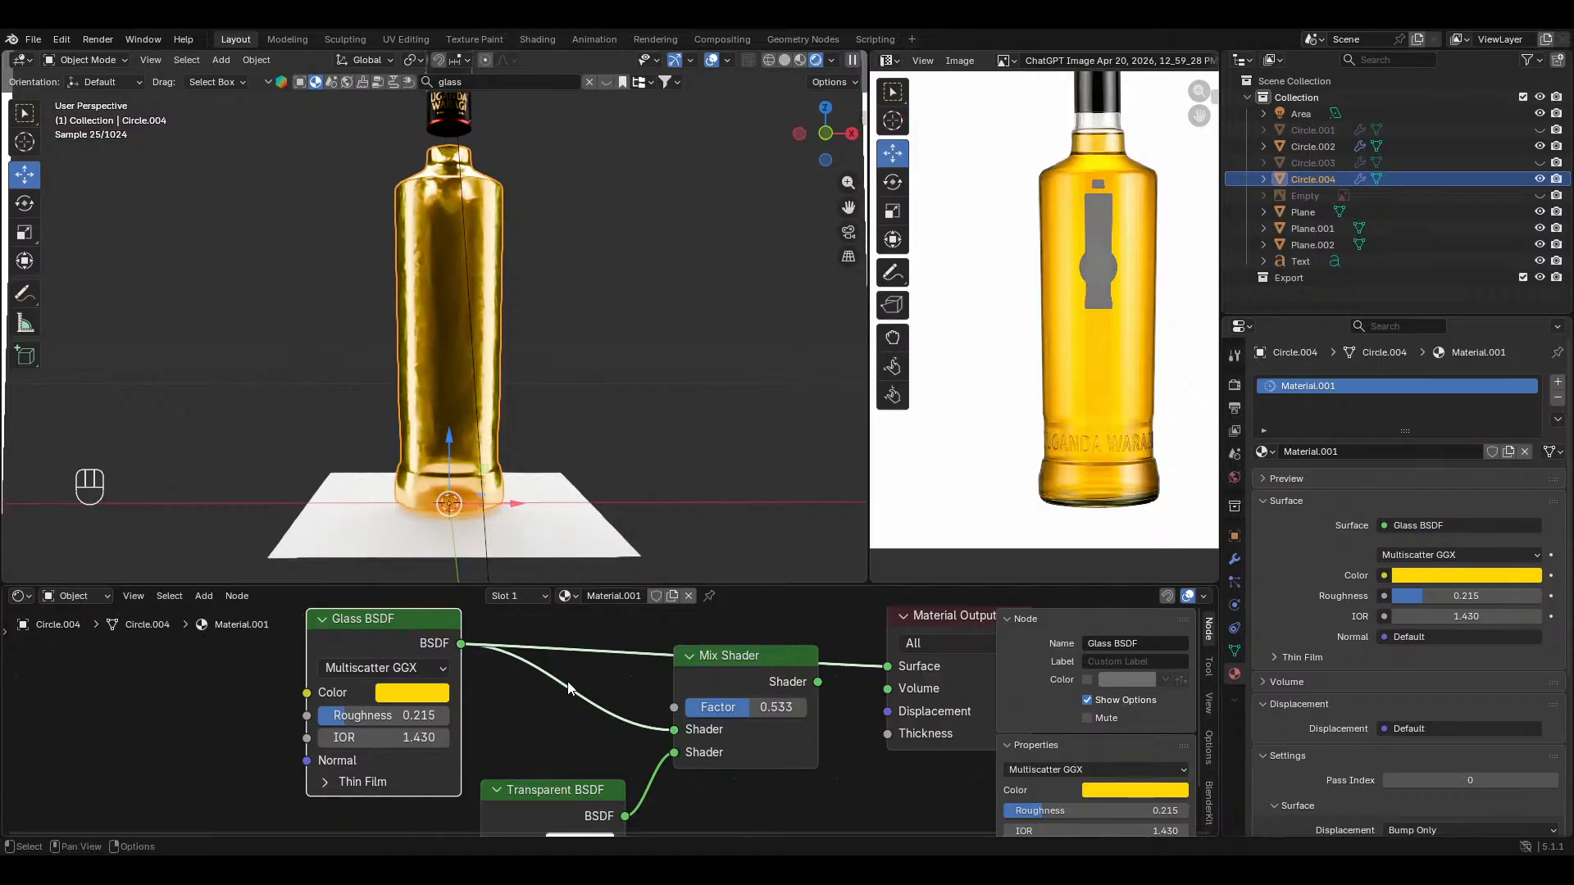
key("ctrl+z")
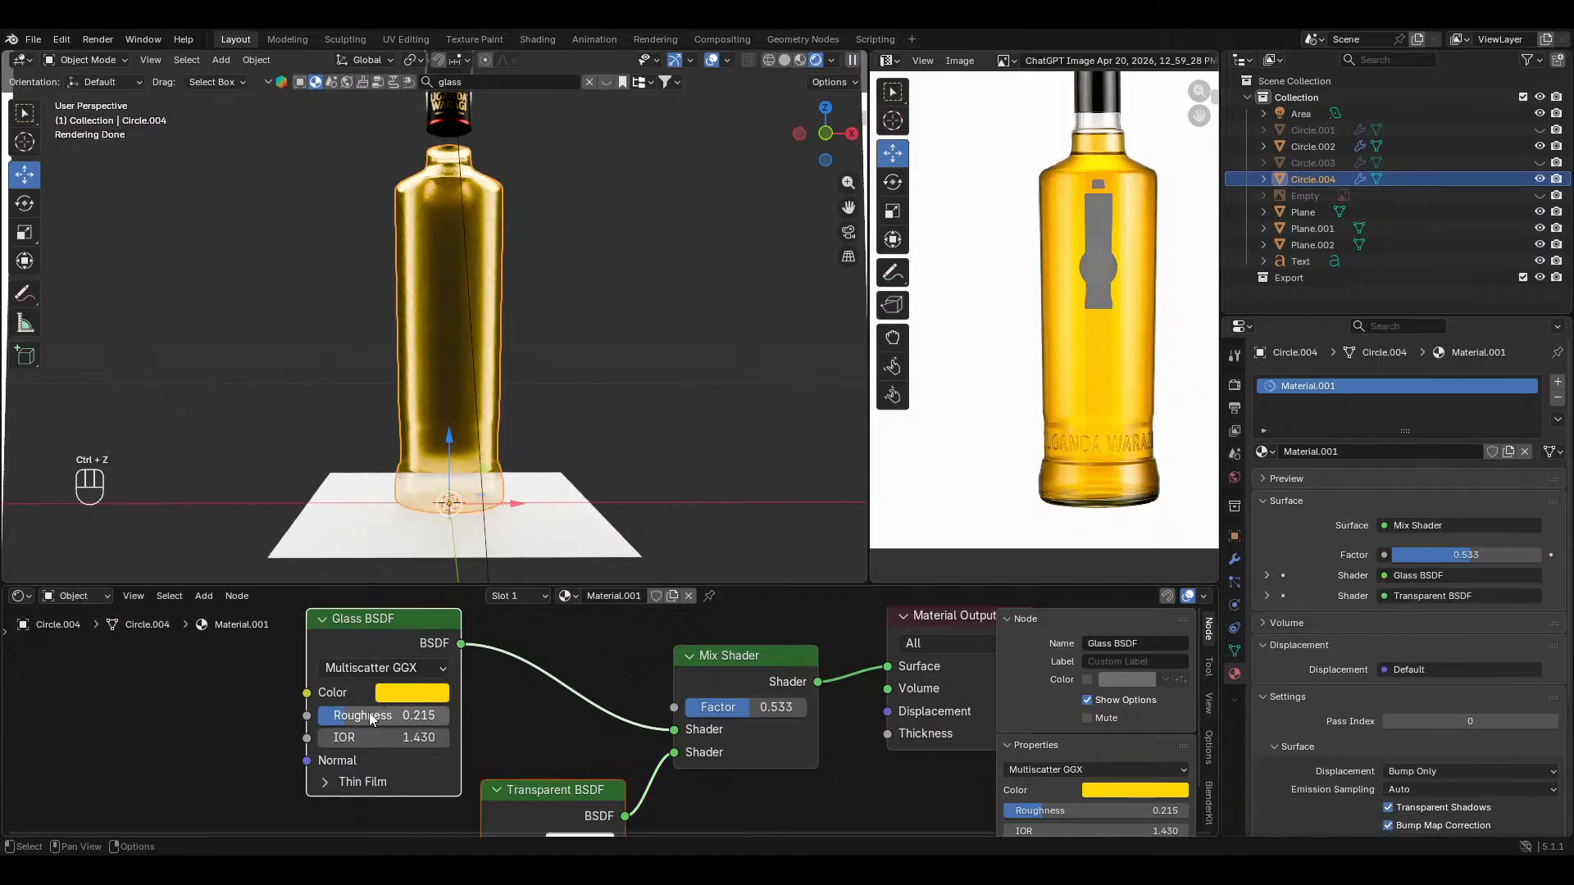
left_click_drag(370, 718, 363, 718)
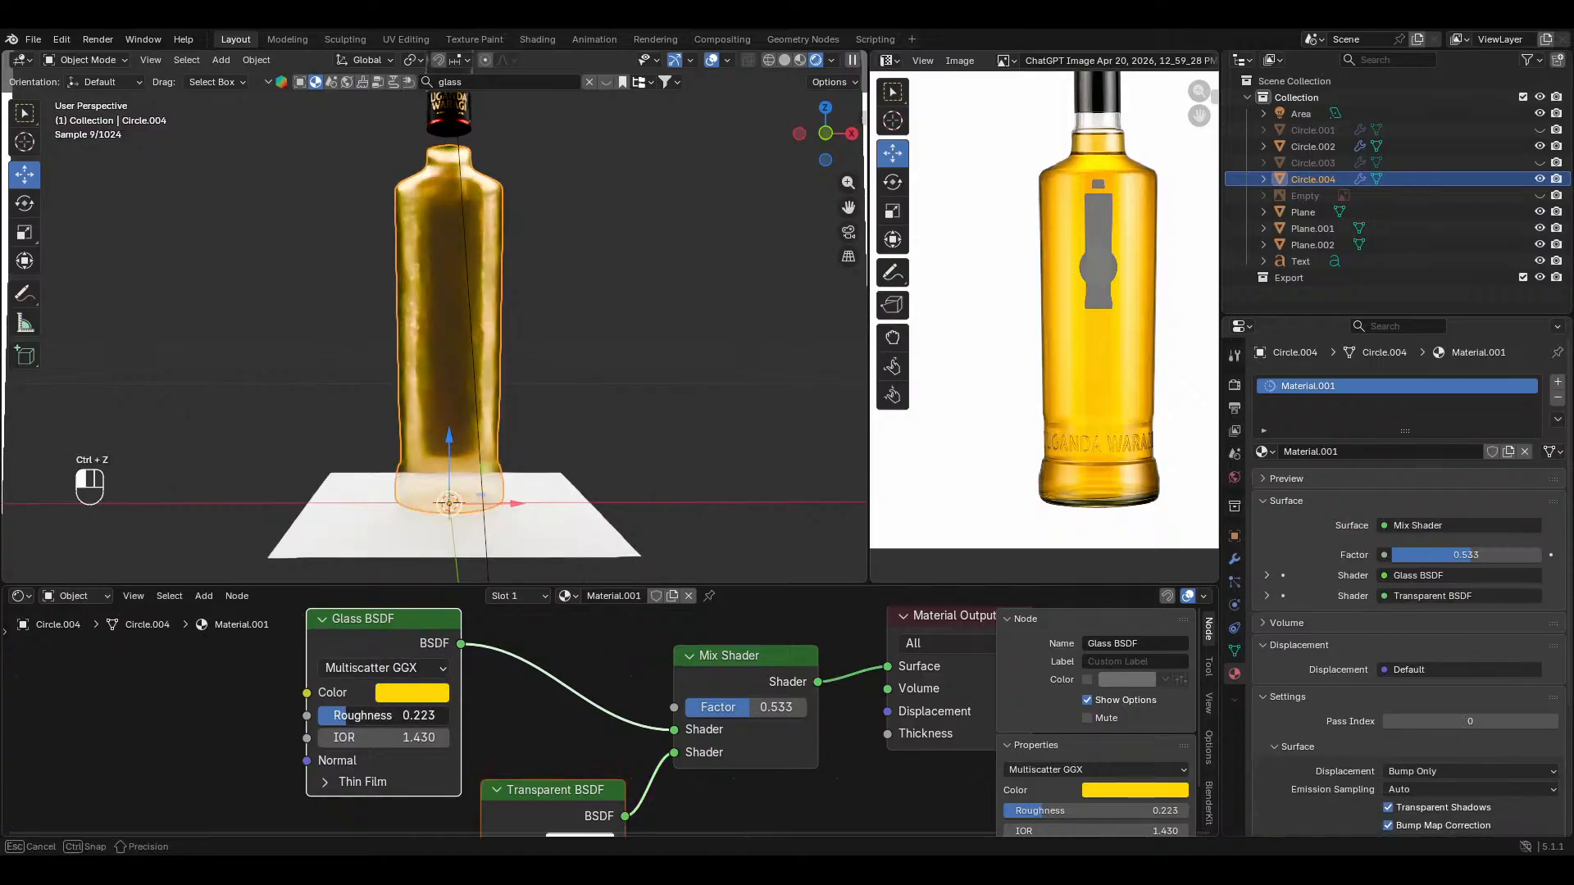
left_click(380, 737)
key("Return")
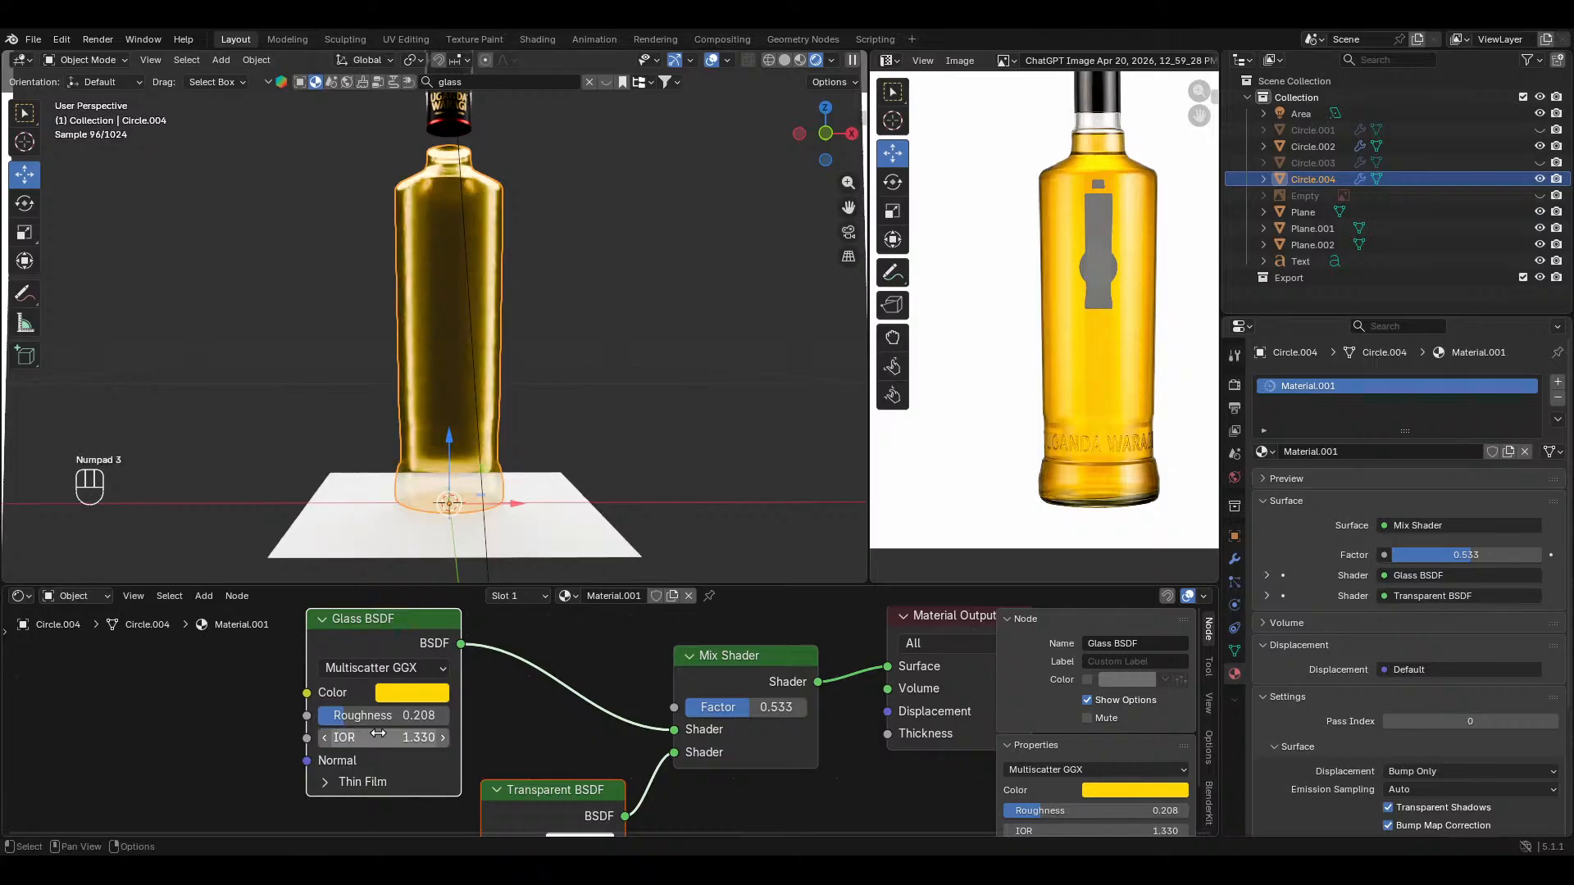
middle_click_drag(489, 372, 490, 370)
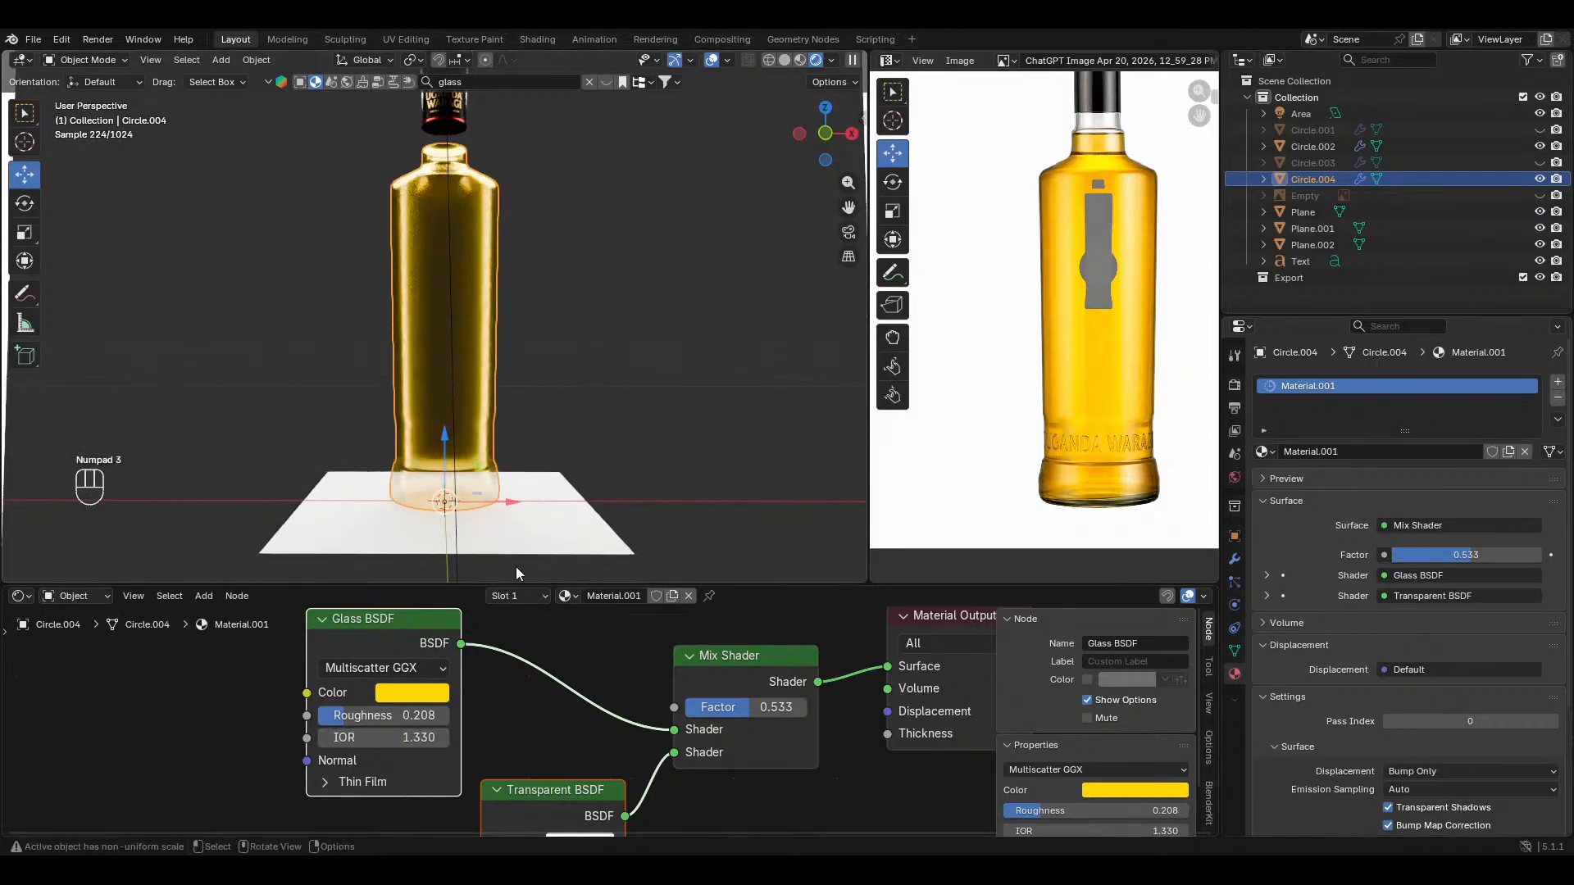
Step: Set the liquid's Mix Shader factor to 0.200 and shift the Glass BSDF color to a brighter, purer yellow
middle_click_drag(680, 706, 677, 715)
left_click_drag(749, 716, 703, 718)
left_click(388, 702)
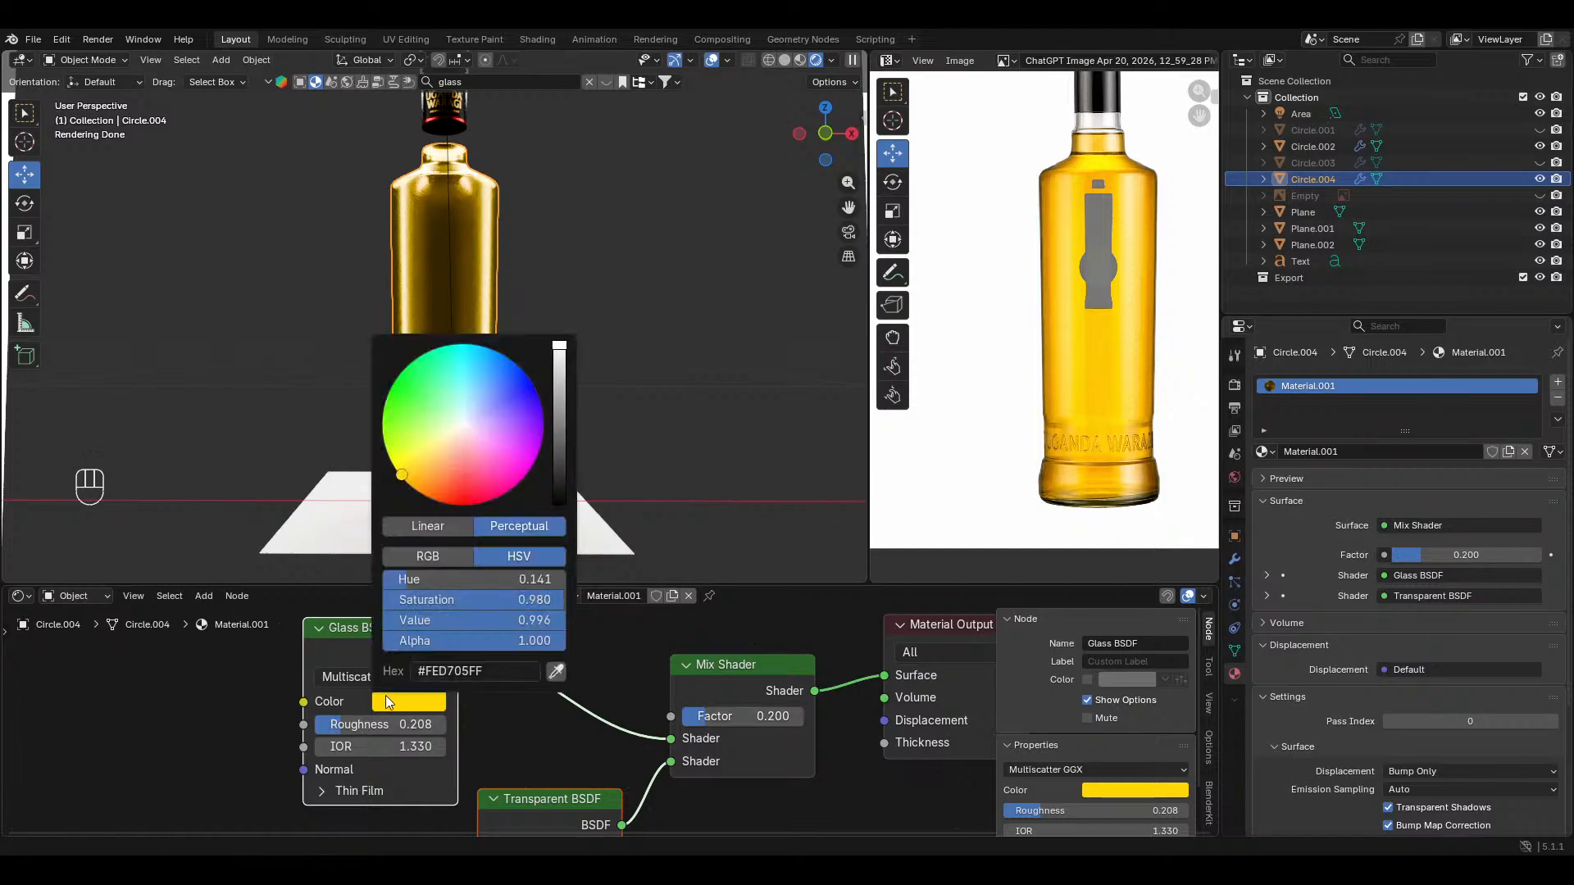
left_click_drag(426, 473, 399, 474)
left_click_drag(399, 474, 398, 473)
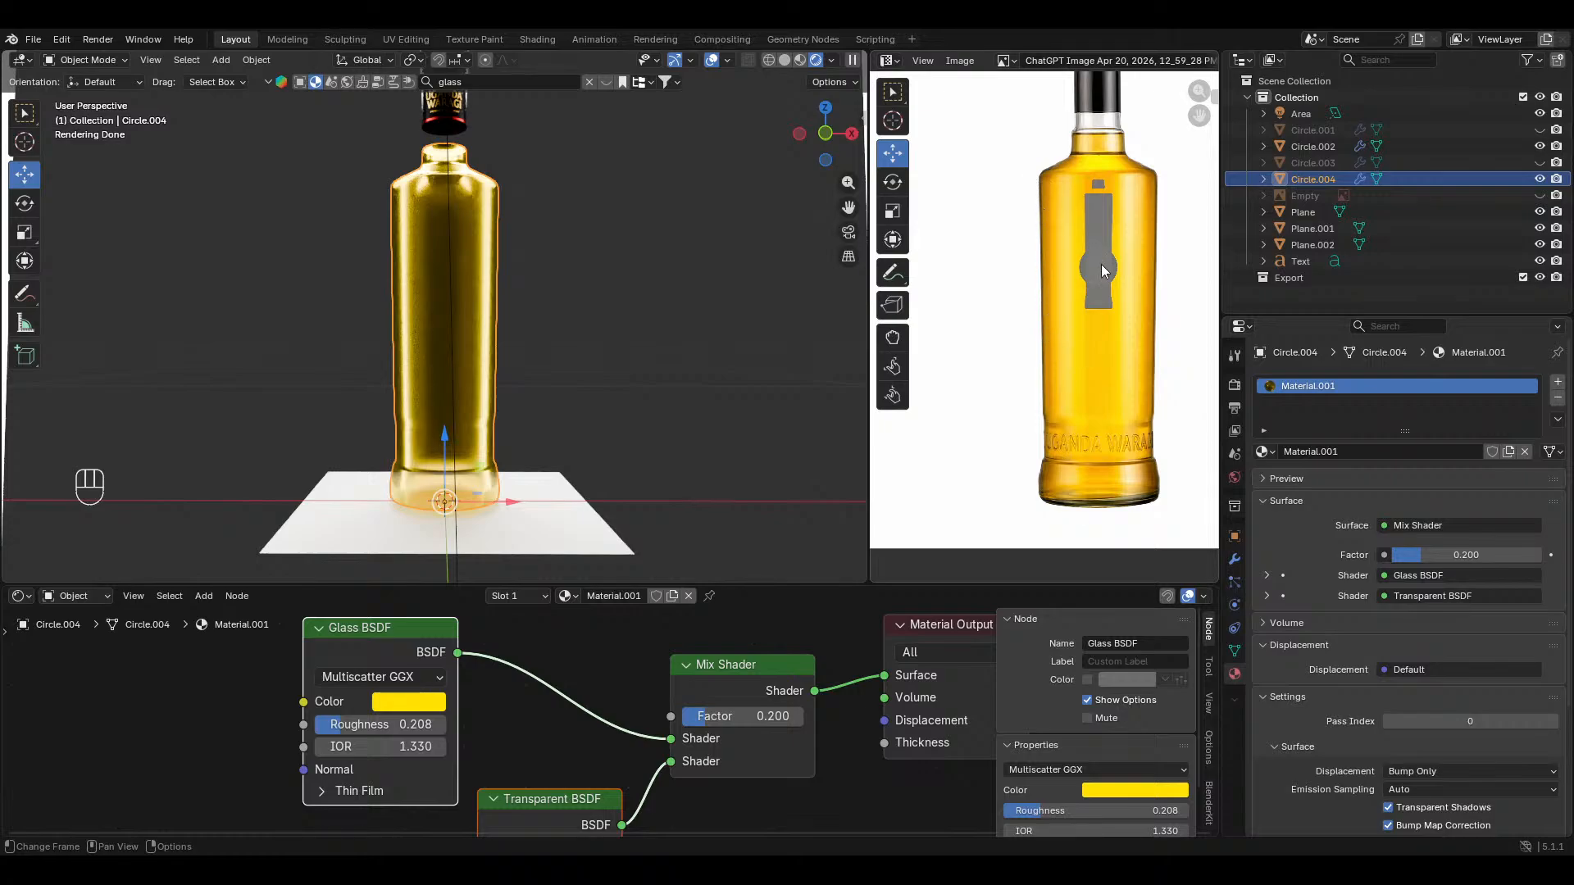
Step: Duplicate the liquid's Glass BSDF node and sample the copy's color from the amber edge of the reference bottle
middle_click_drag(441, 299, 434, 294)
middle_click_drag(567, 704, 585, 764)
middle_click_drag(584, 764, 603, 792, "ctrl")
middle_click_drag(602, 778, 587, 725)
left_click_drag(607, 768, 582, 798)
middle_click_drag(642, 808, 600, 762)
left_click(395, 632)
key("shift+d")
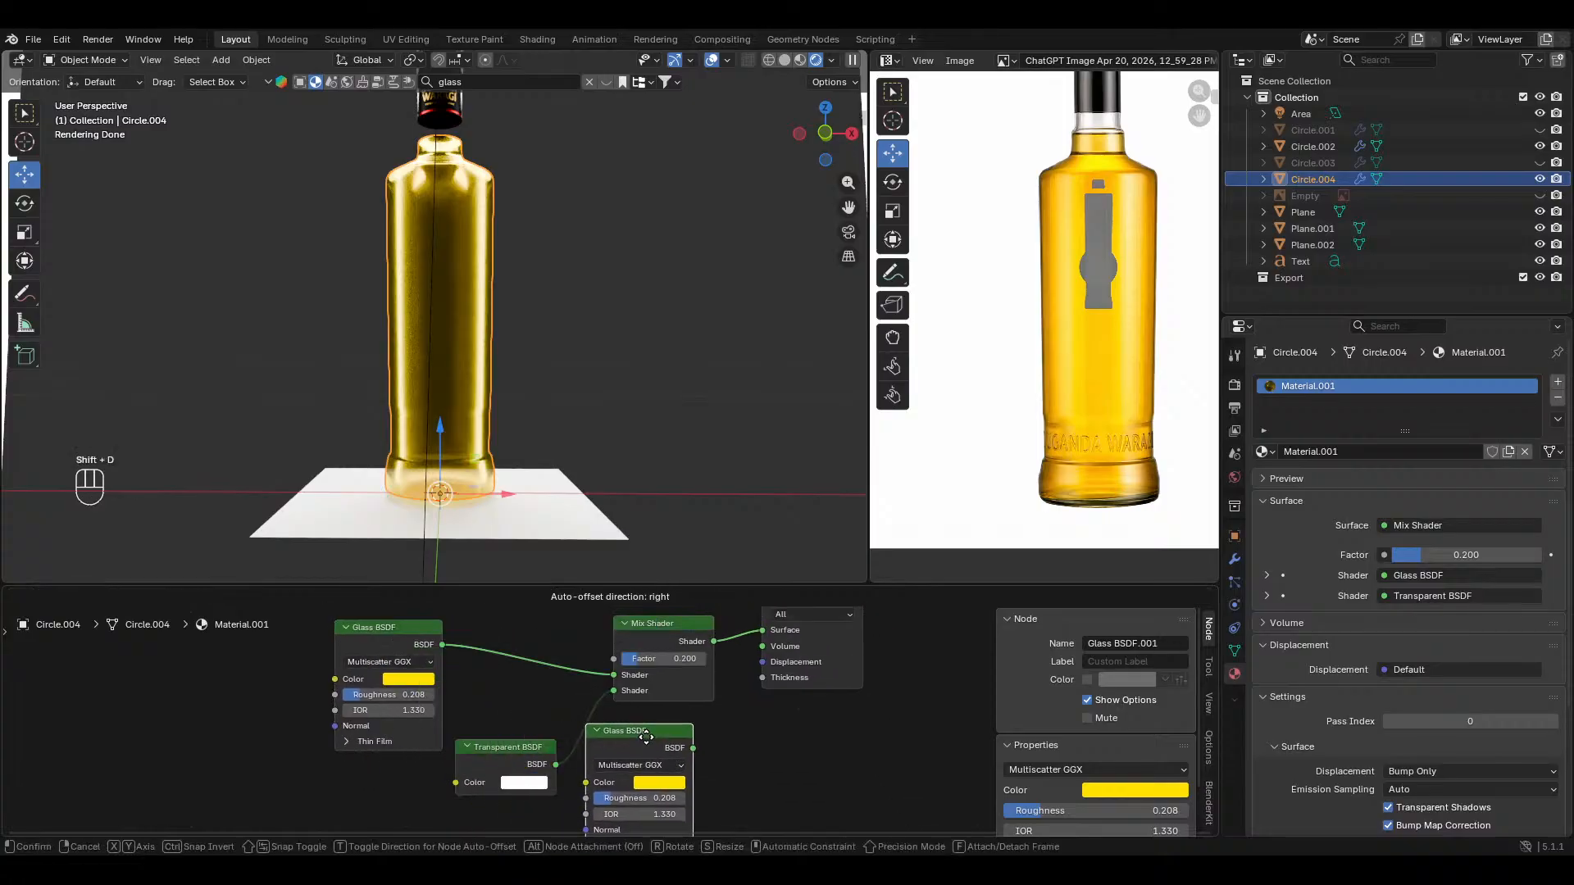
left_click(650, 736)
left_click(677, 782)
left_click(767, 761)
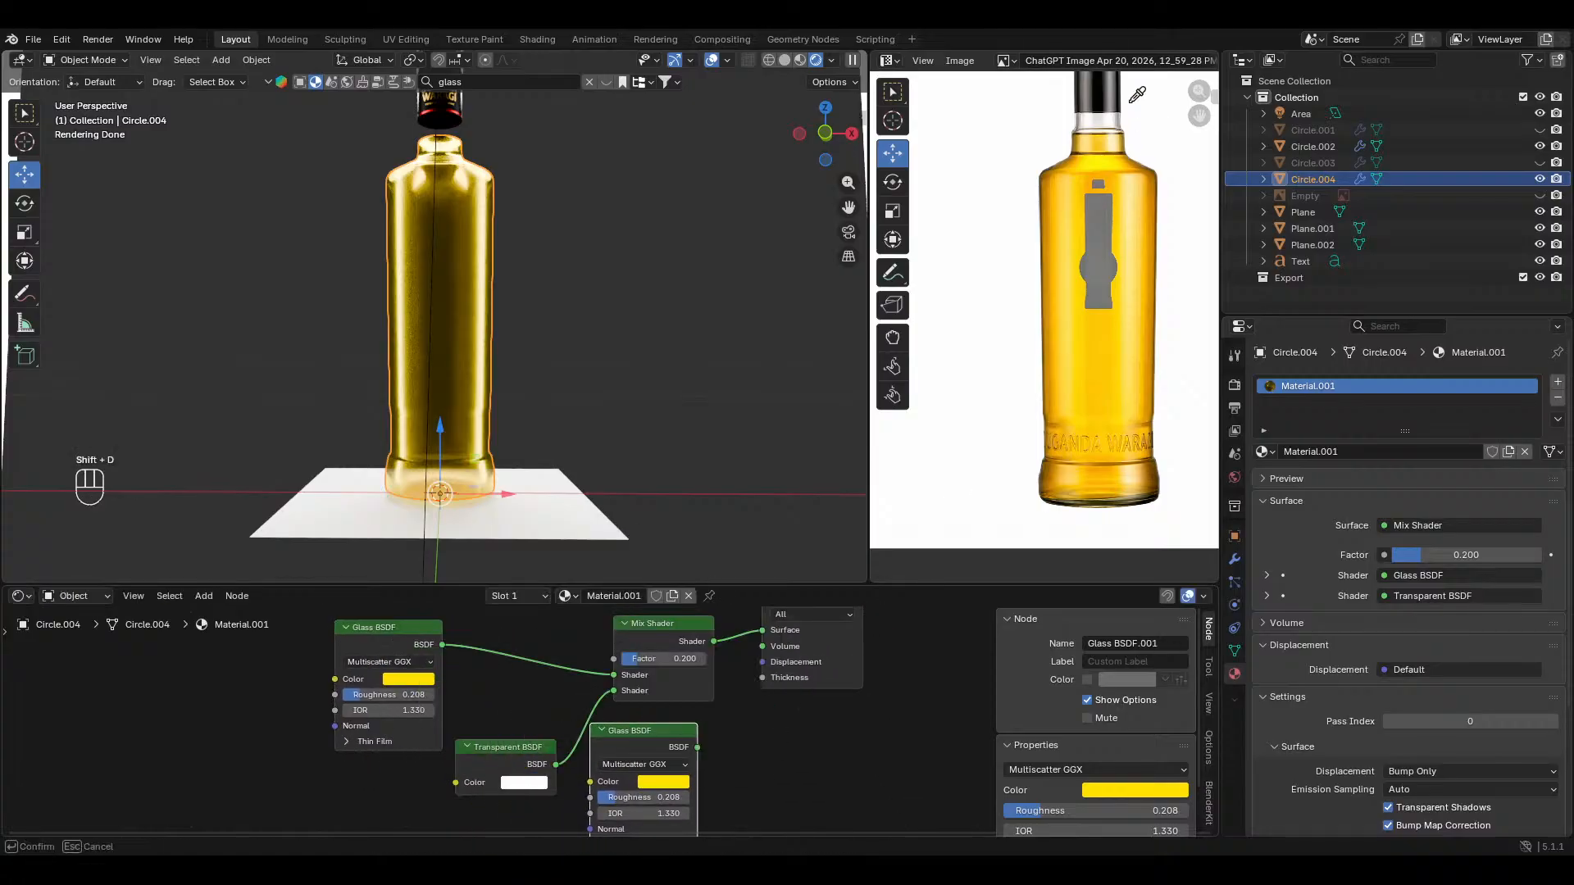
left_click(1056, 173)
middle_click_drag(594, 702, 601, 692)
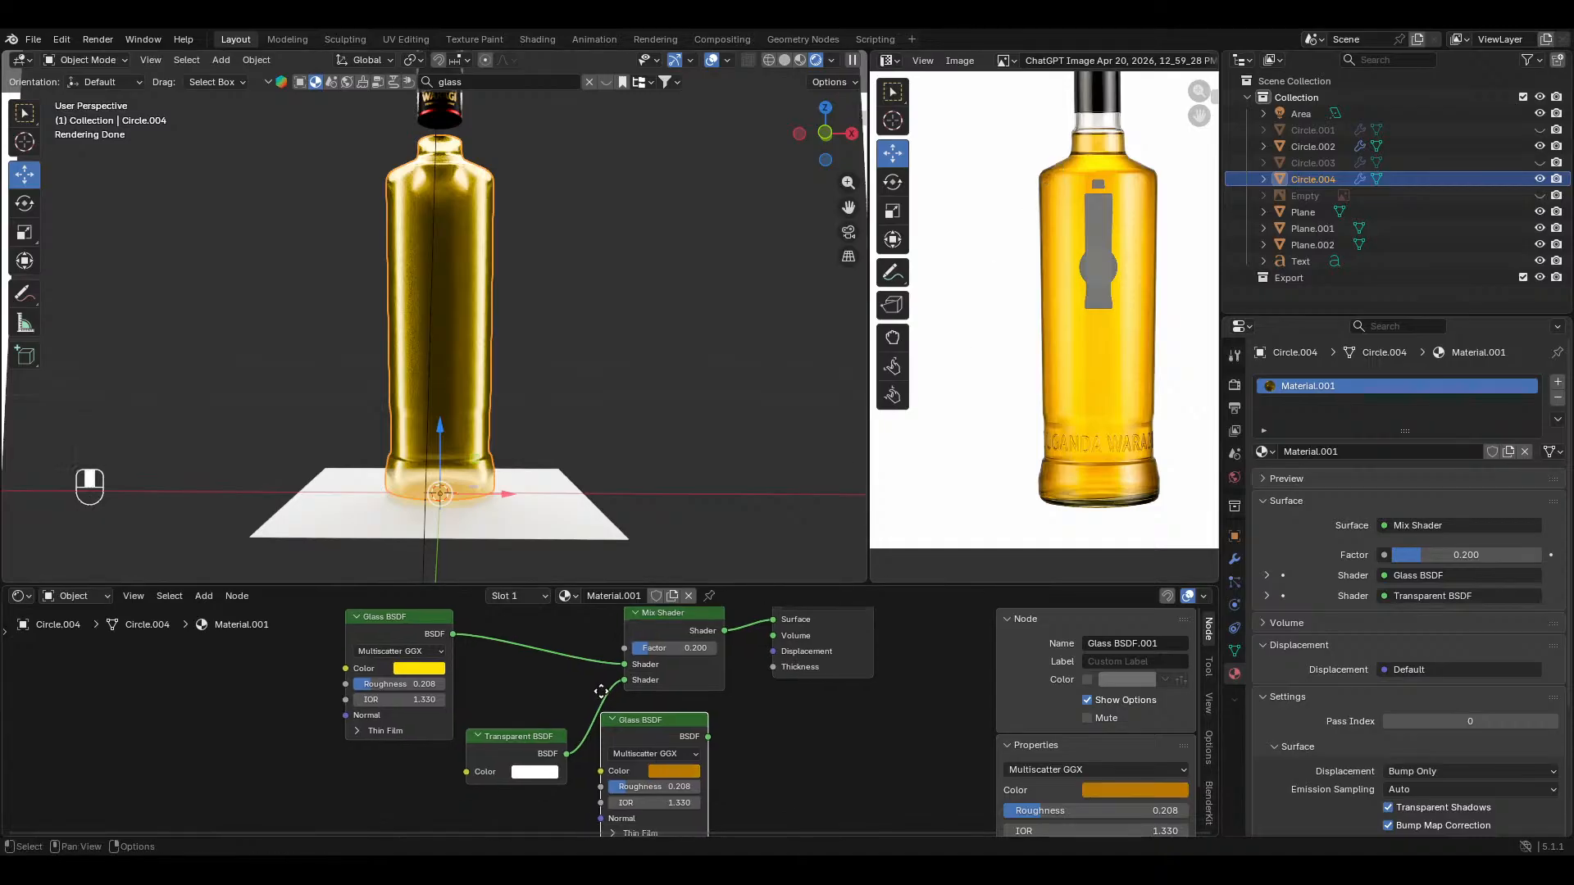
Step: Rearrange the shader nodes, stacking the amber Glass BSDF under the yellow one and moving the Transparent BSDF below both
left_click_drag(542, 761, 414, 832)
middle_click_drag(542, 781, 524, 847)
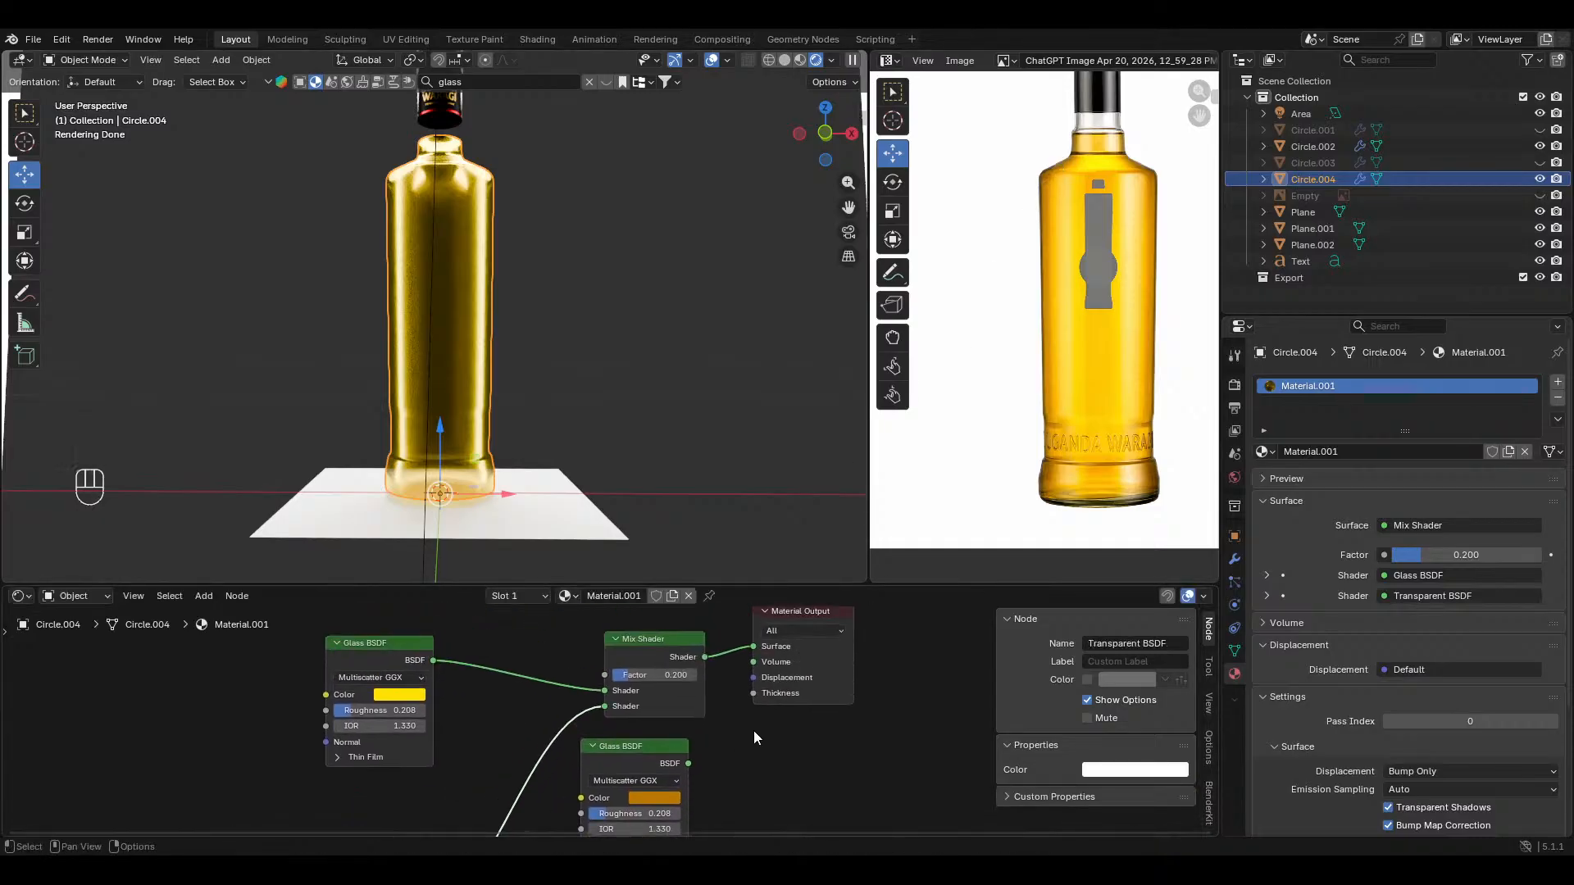
middle_click_drag(754, 730, 754, 762)
middle_click_drag(754, 762, 755, 809, "ctrl")
left_click_drag(376, 694, 324, 659)
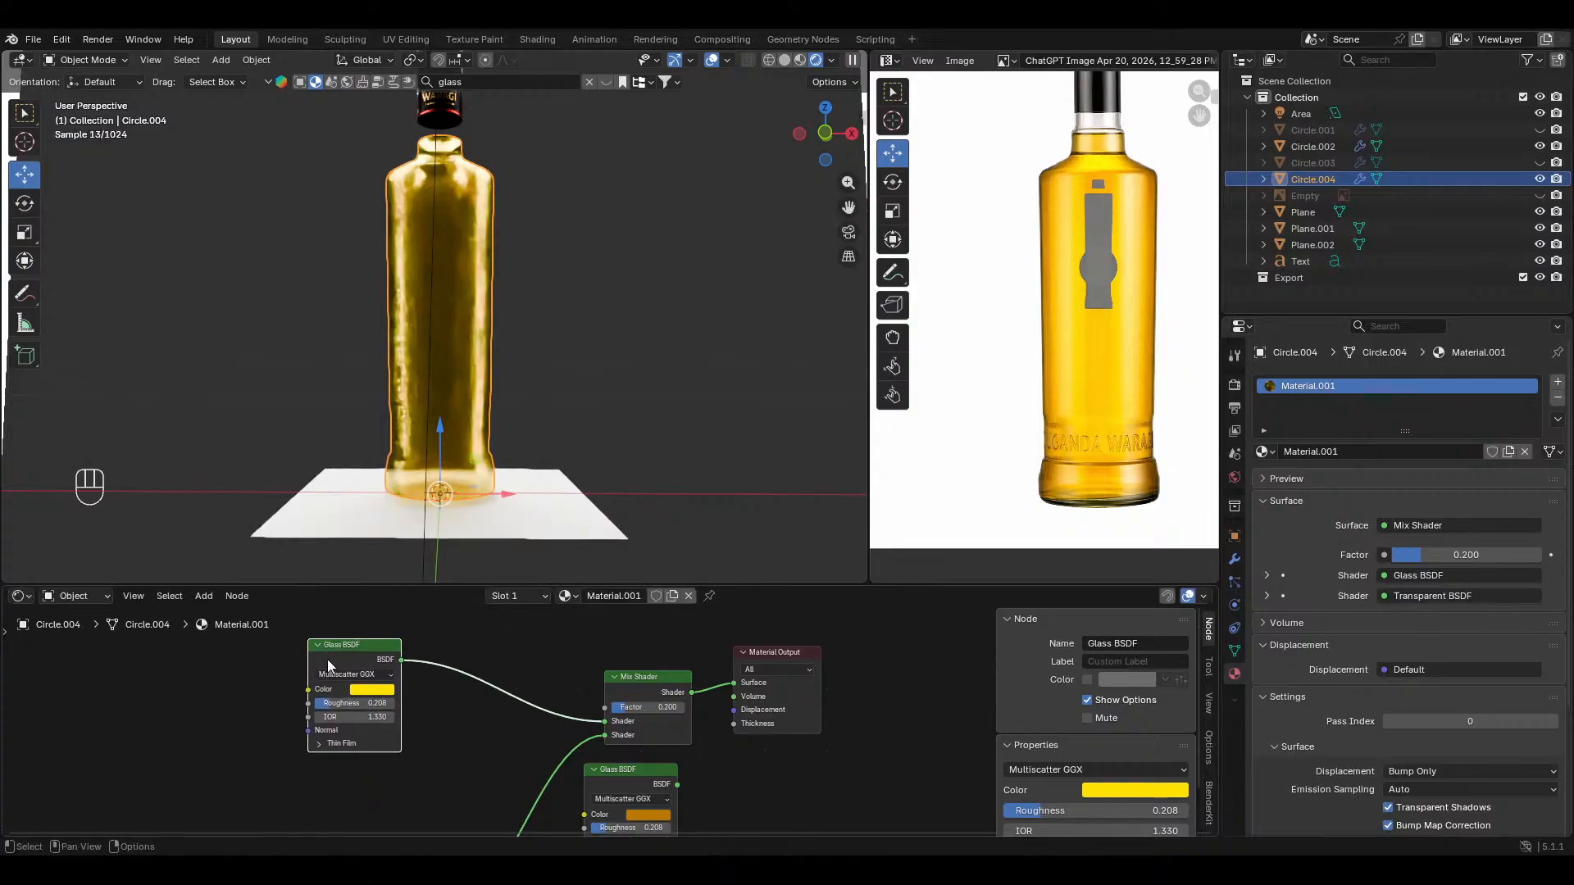
left_click_drag(616, 774, 326, 777)
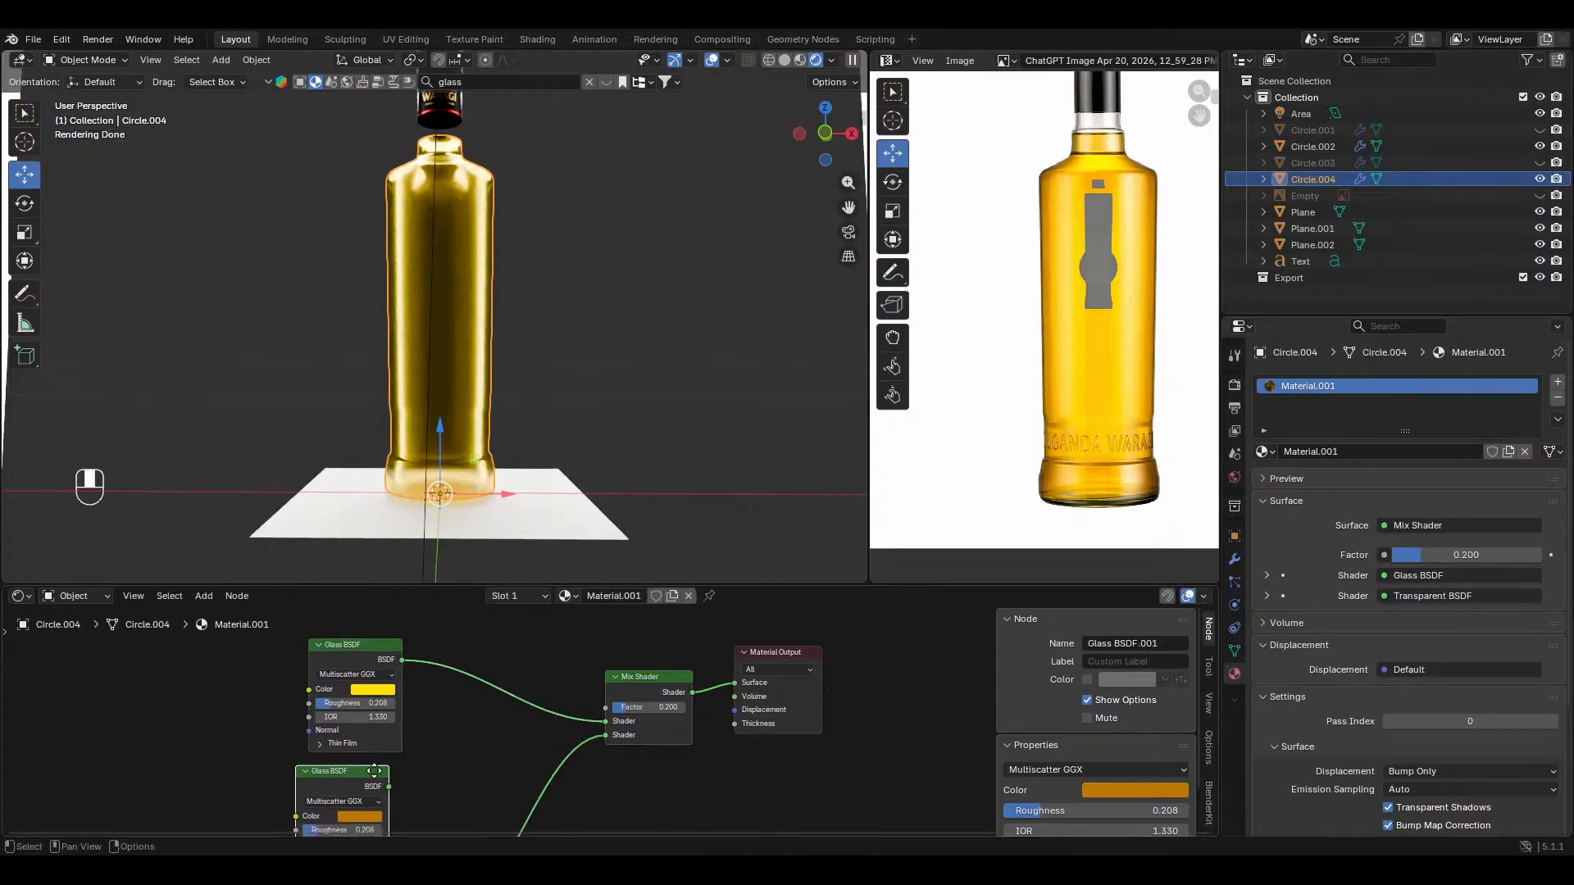
middle_click_drag(397, 775, 573, 758)
Step: Duplicate the Mix Shader and insert the copy between the yellow Glass BSDF and the existing Mix Shader, enlarging the node area
left_click(804, 674)
key("shift+d")
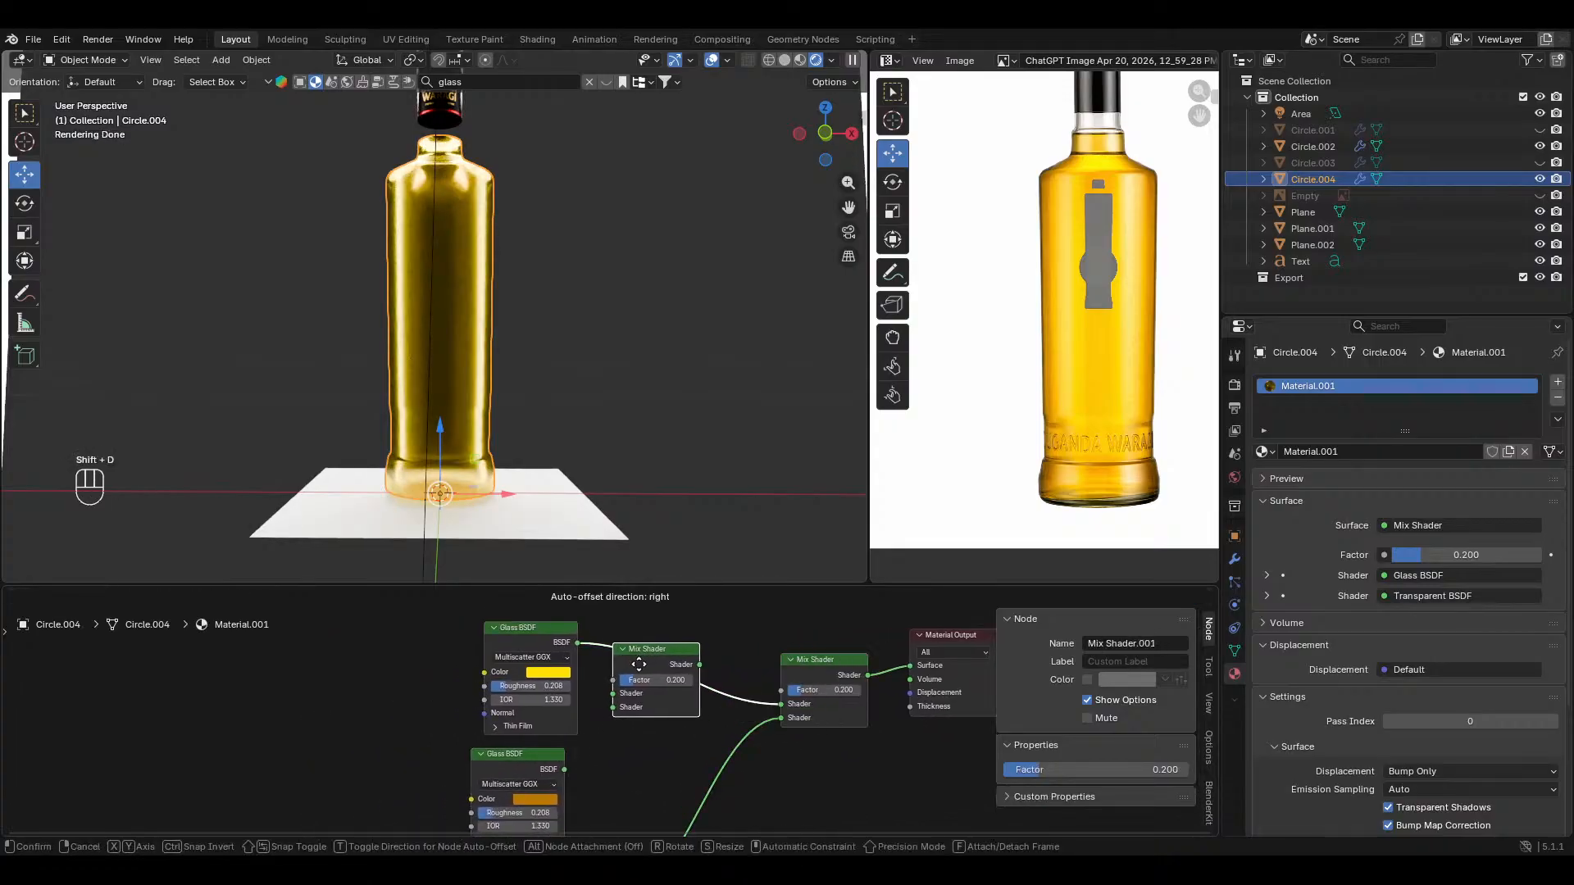
left_click_drag(739, 576, 739, 444)
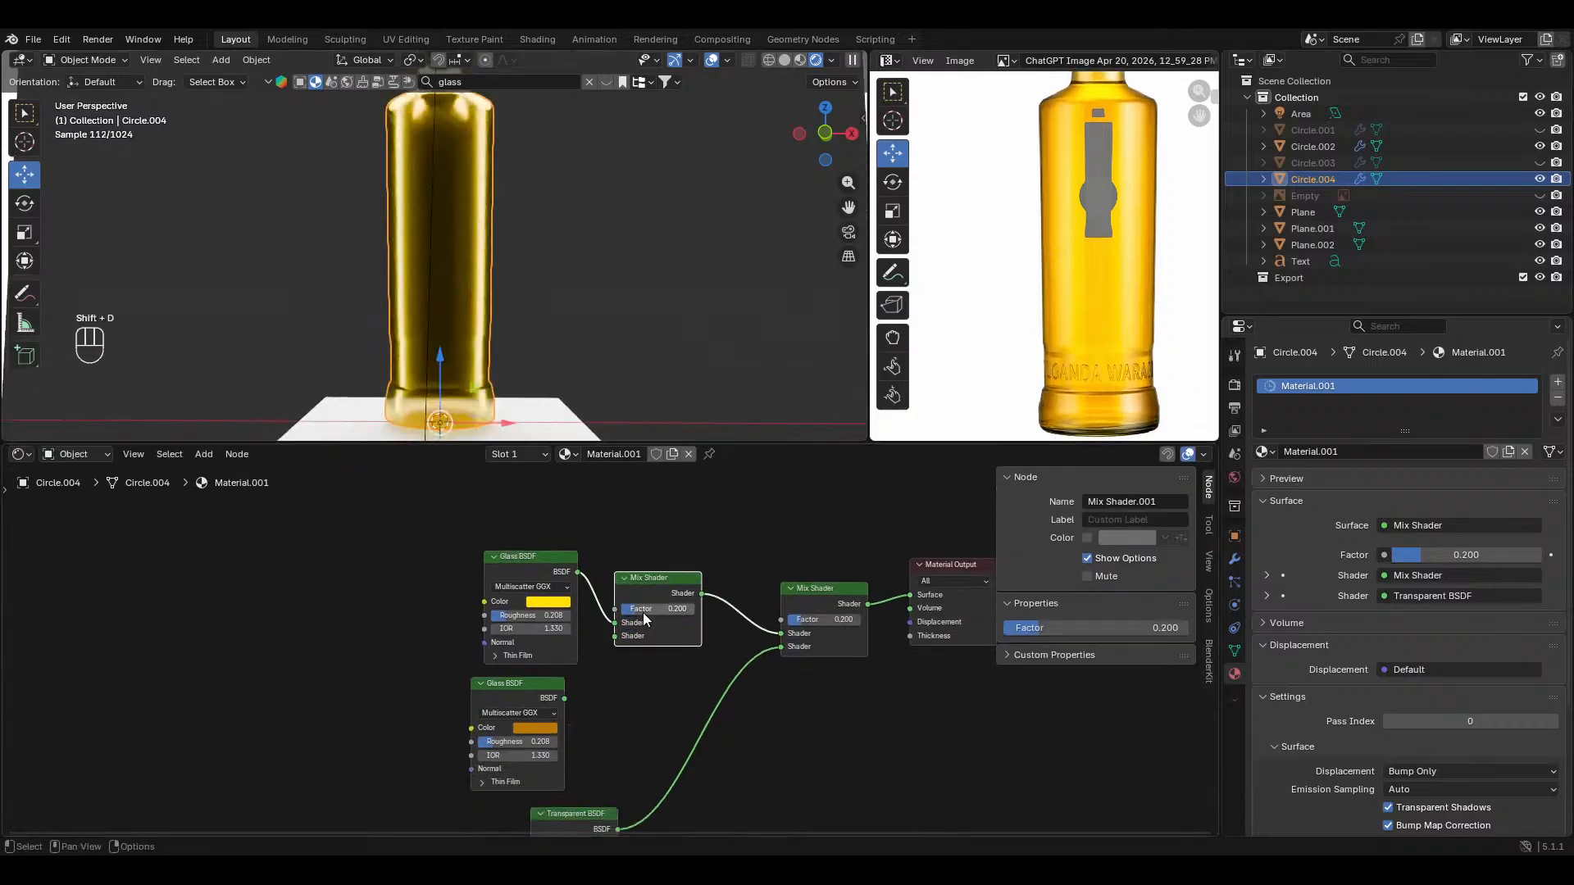
left_click_drag(523, 593, 497, 583)
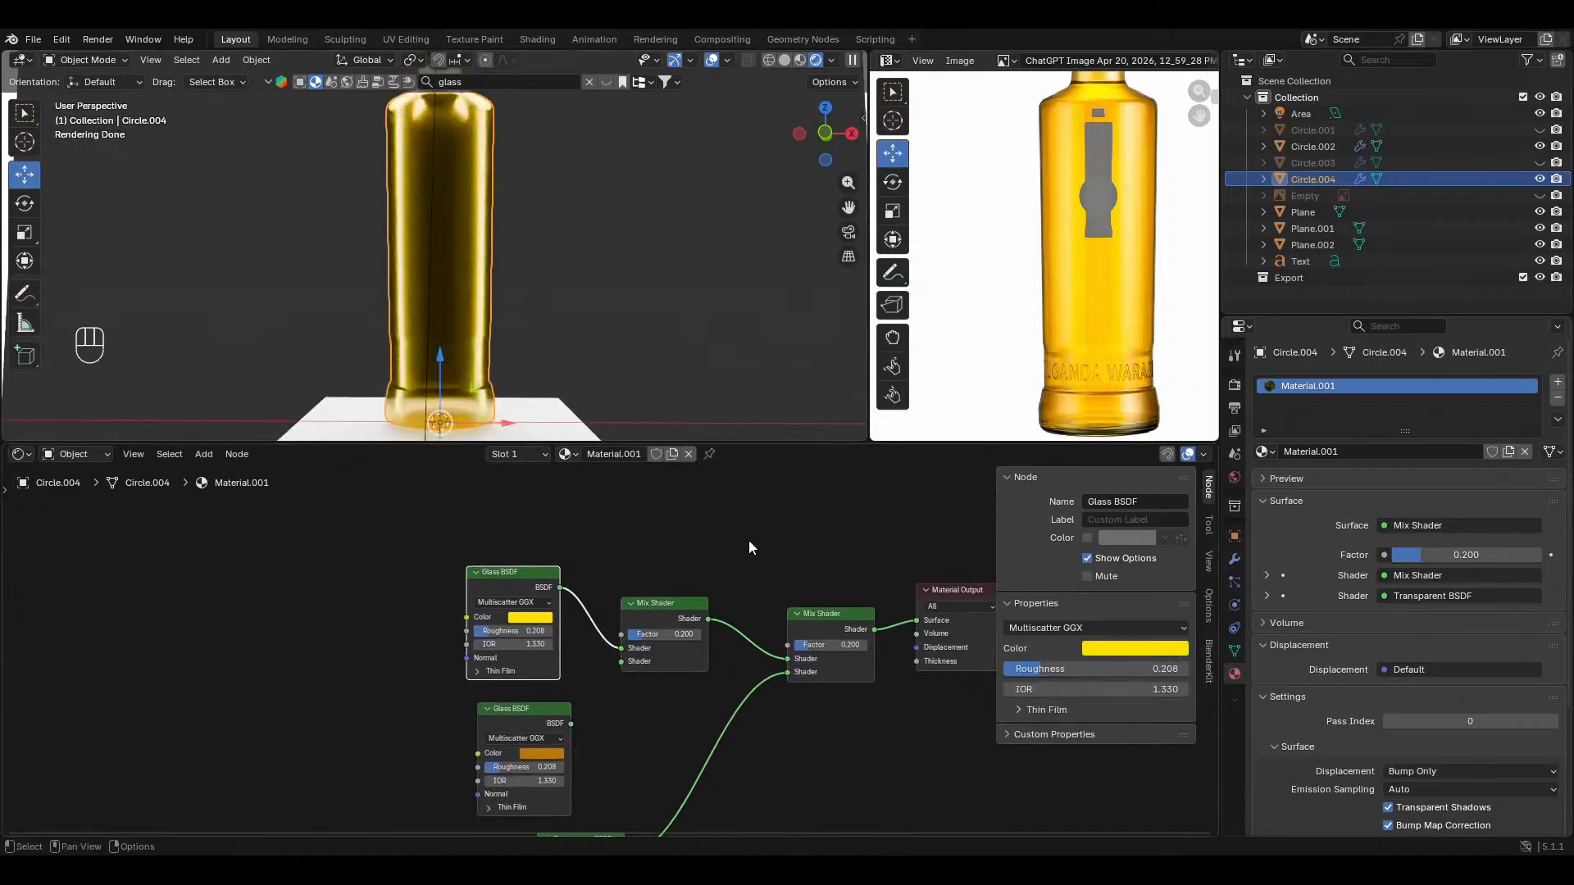
middle_click_drag(626, 608, 633, 636)
Step: Add a Layer Weight node and place it above the yellow Glass BSDF
key("shift+a")
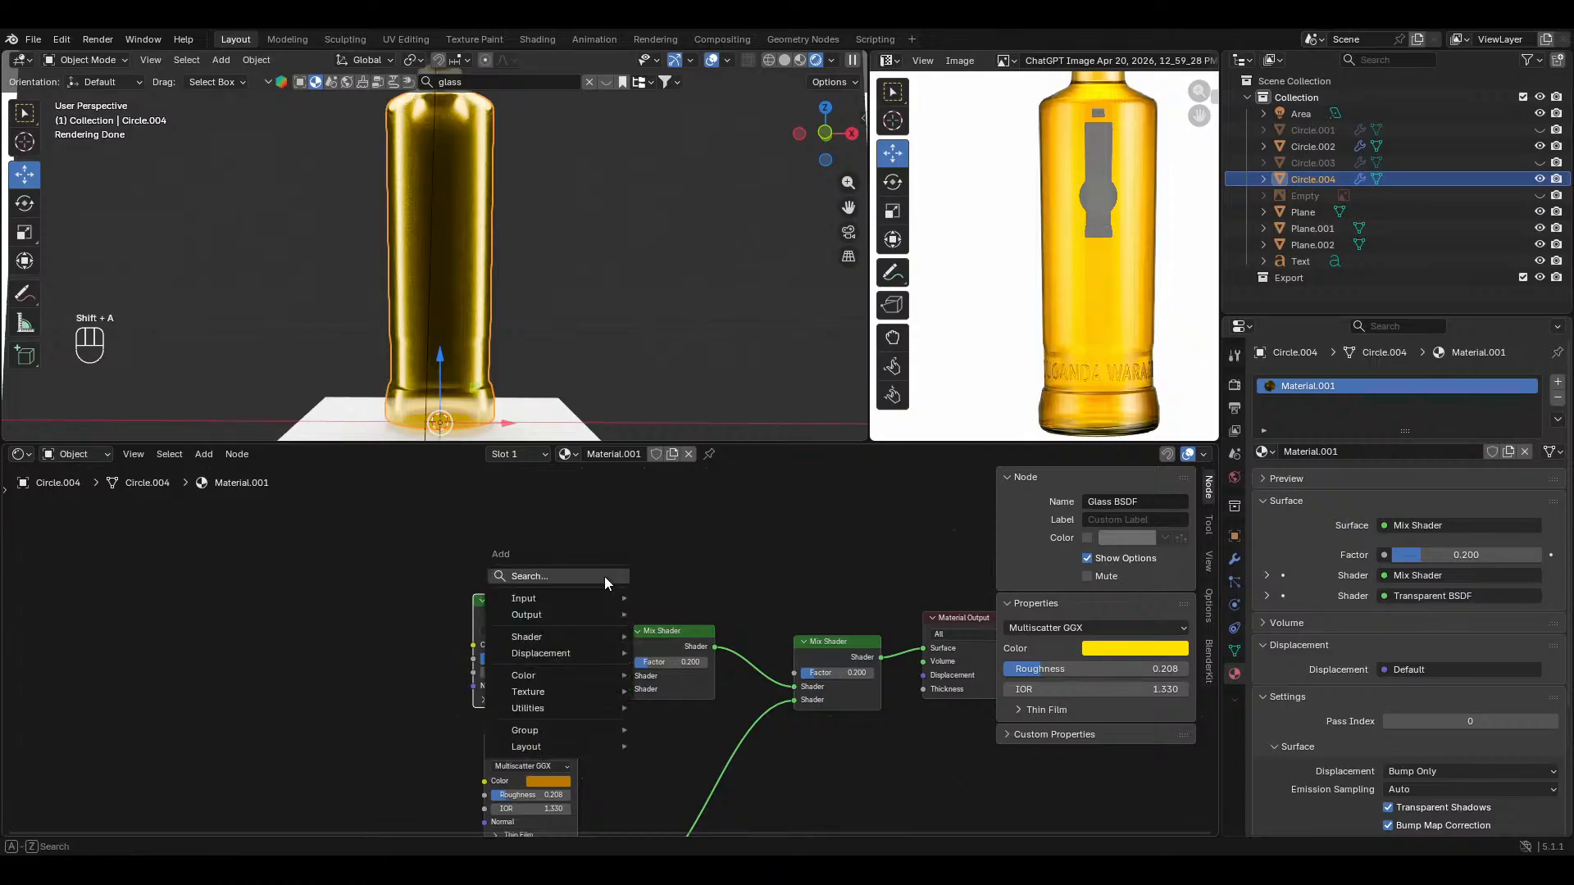
left_click(603, 577)
type("l")
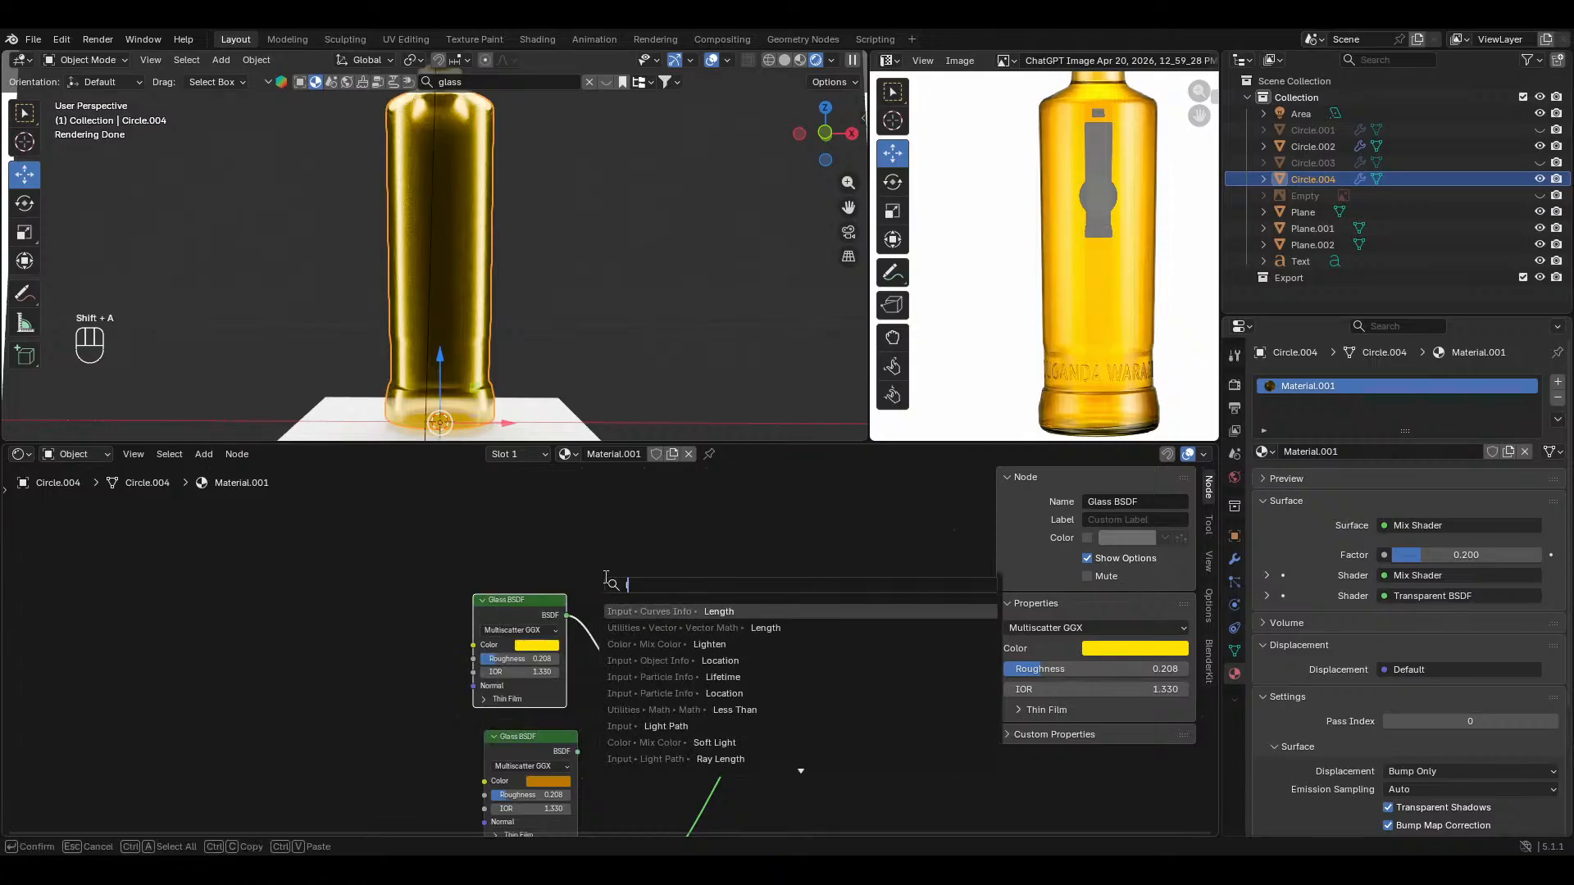
type("ay")
key("Return")
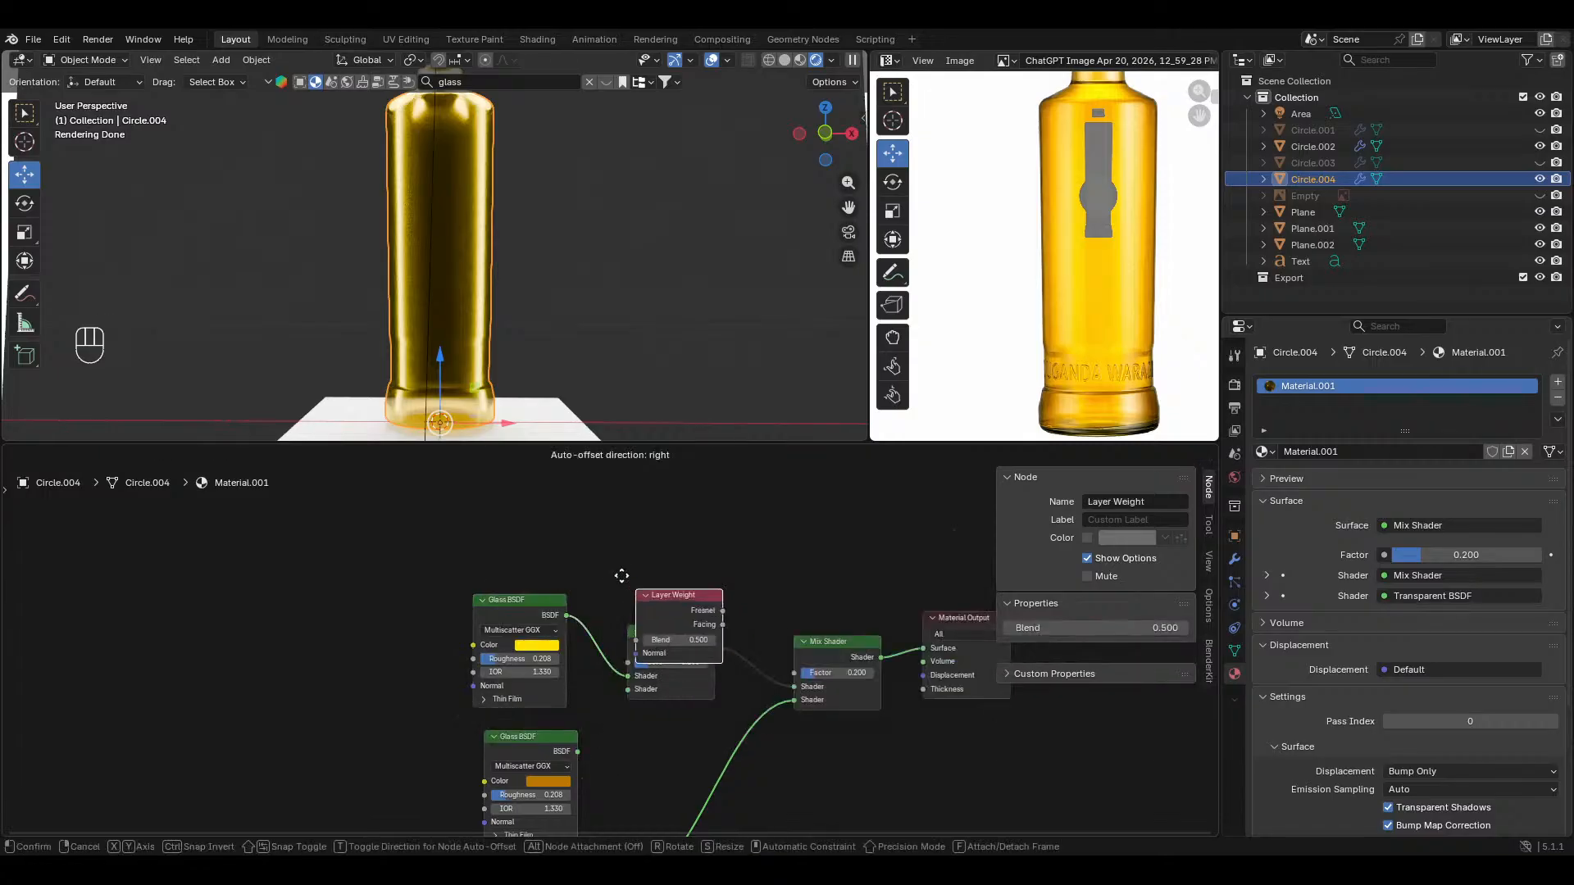
left_click(452, 509)
Step: Add a Color Ramp node and place it beside the Layer Weight node
key("shift+a")
left_click(719, 504)
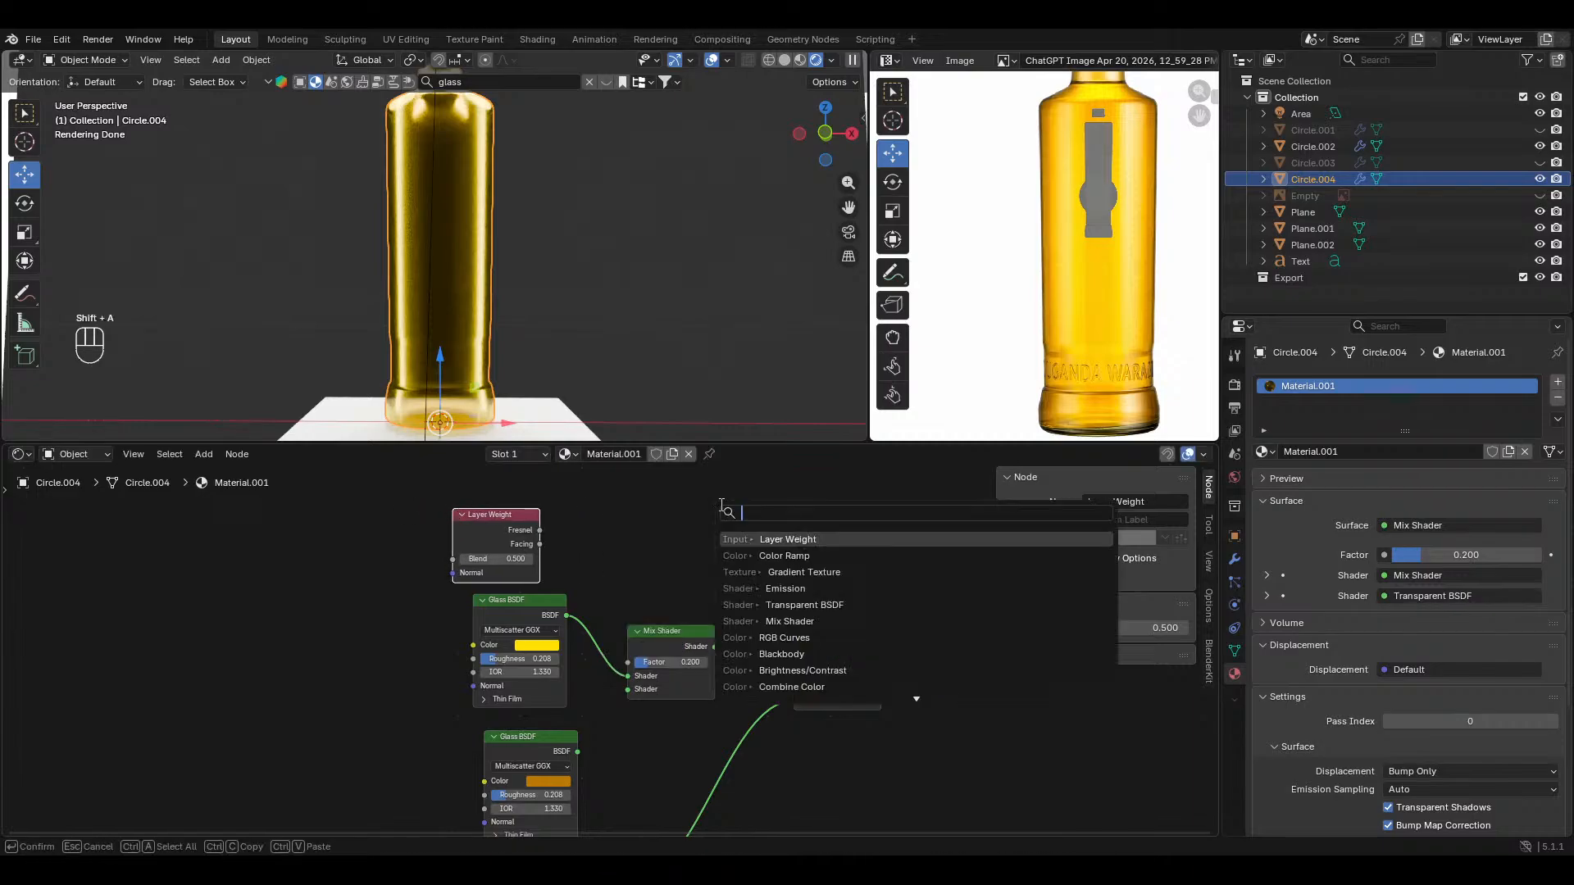
type("colo")
key("Down")
key("Down")
key("Down")
key("Down")
key("Down")
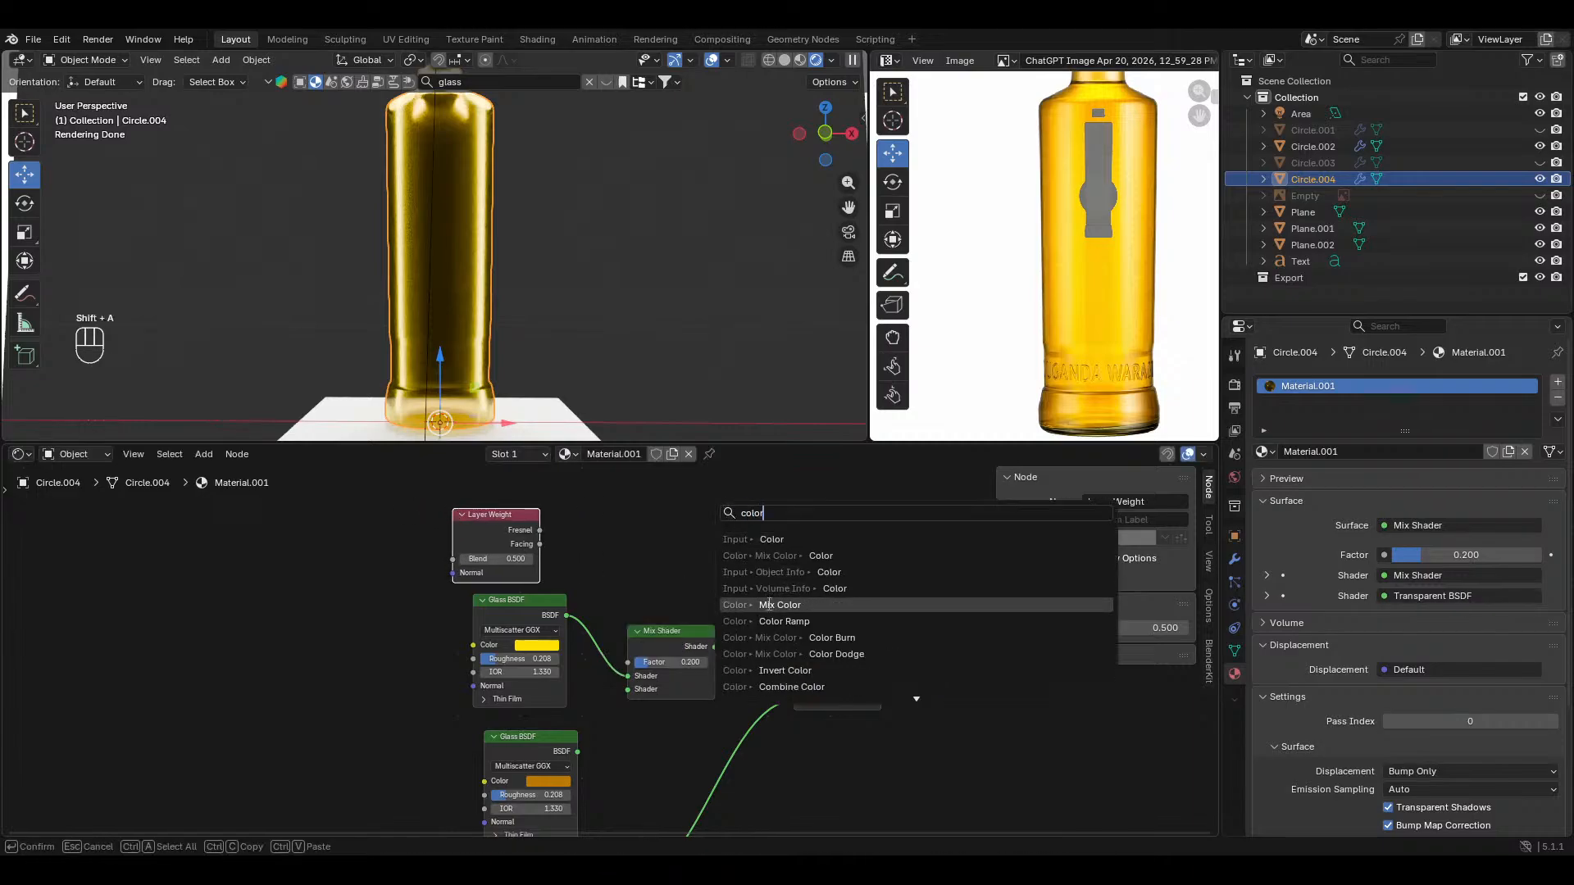
key("Return")
left_click(610, 526)
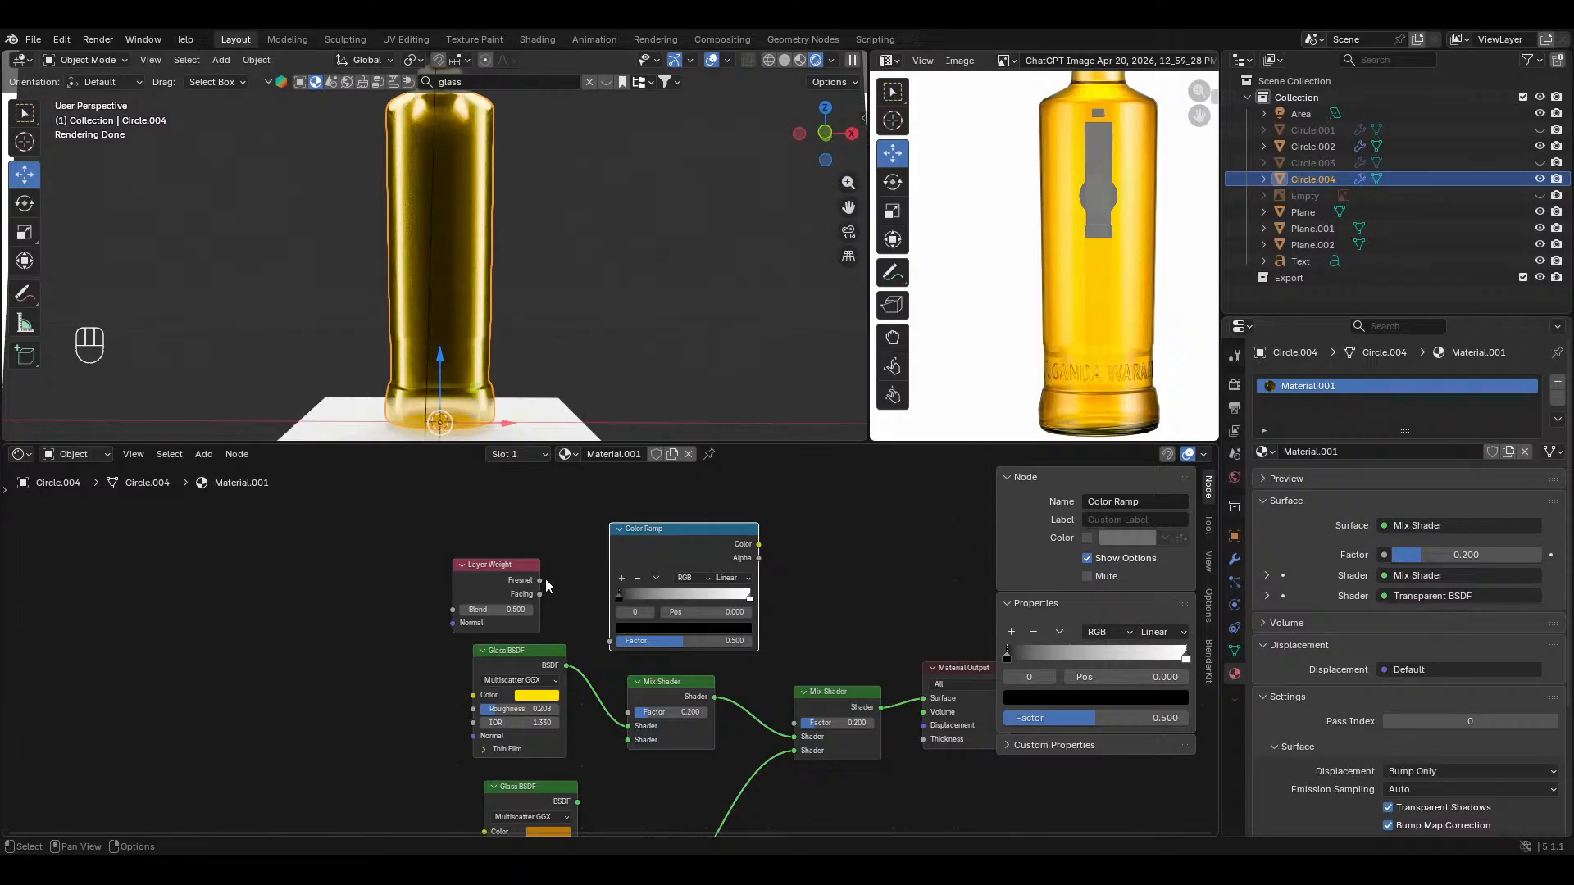
Step: Connect the Layer Weight's Fresnel output to the Color Ramp factor and preview the ramp on the bottle
left_click_drag(540, 579, 611, 641)
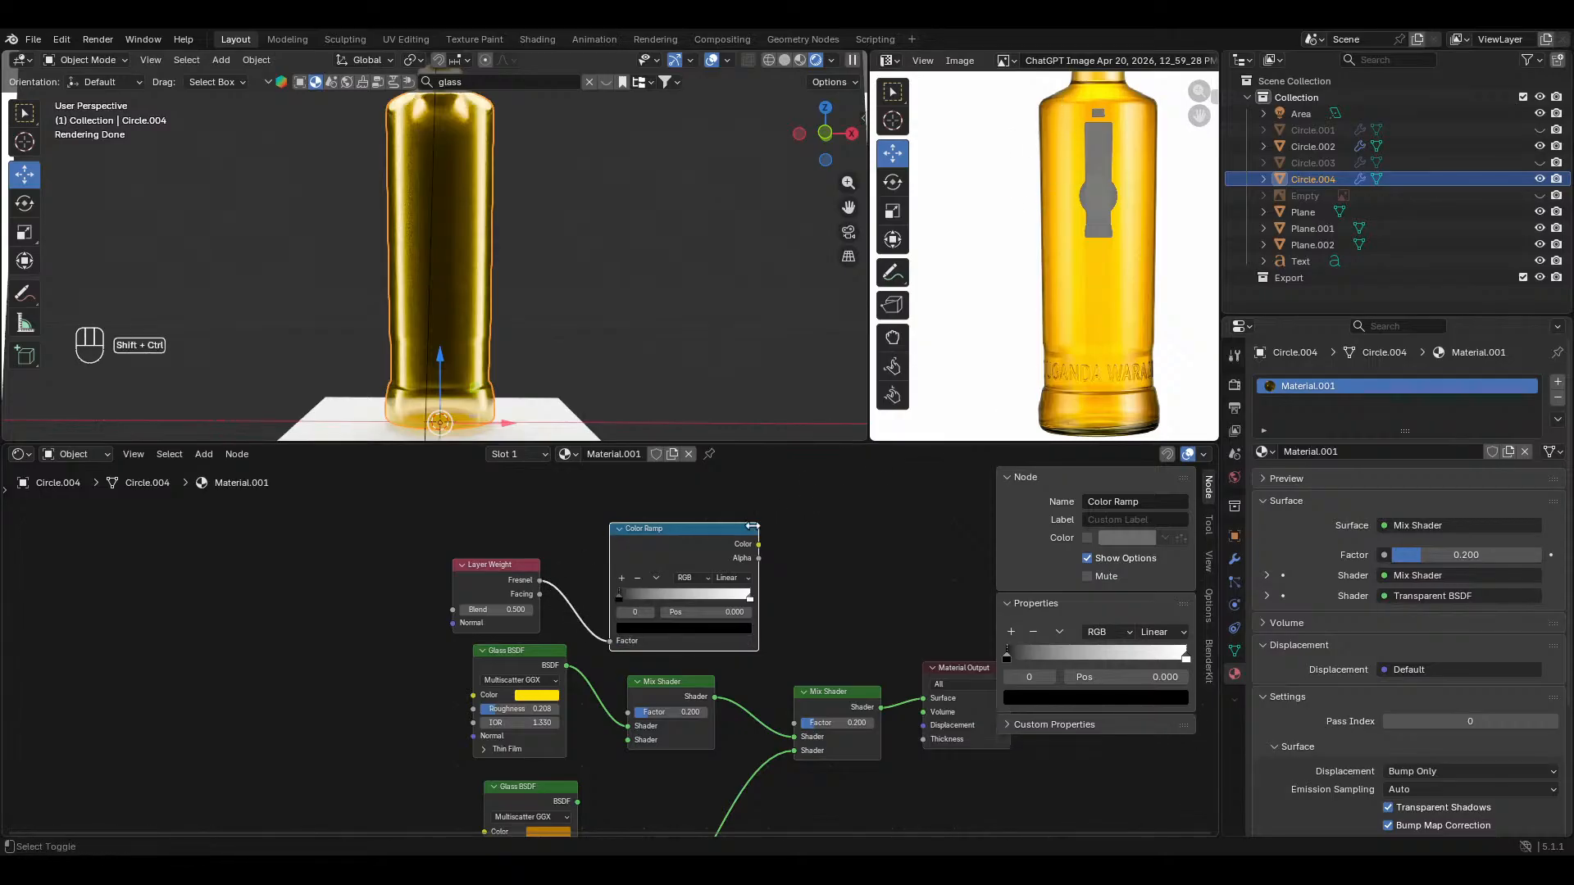
left_click(721, 554, "ctrl+shift")
middle_click_drag(454, 269, 487, 167, "ctrl")
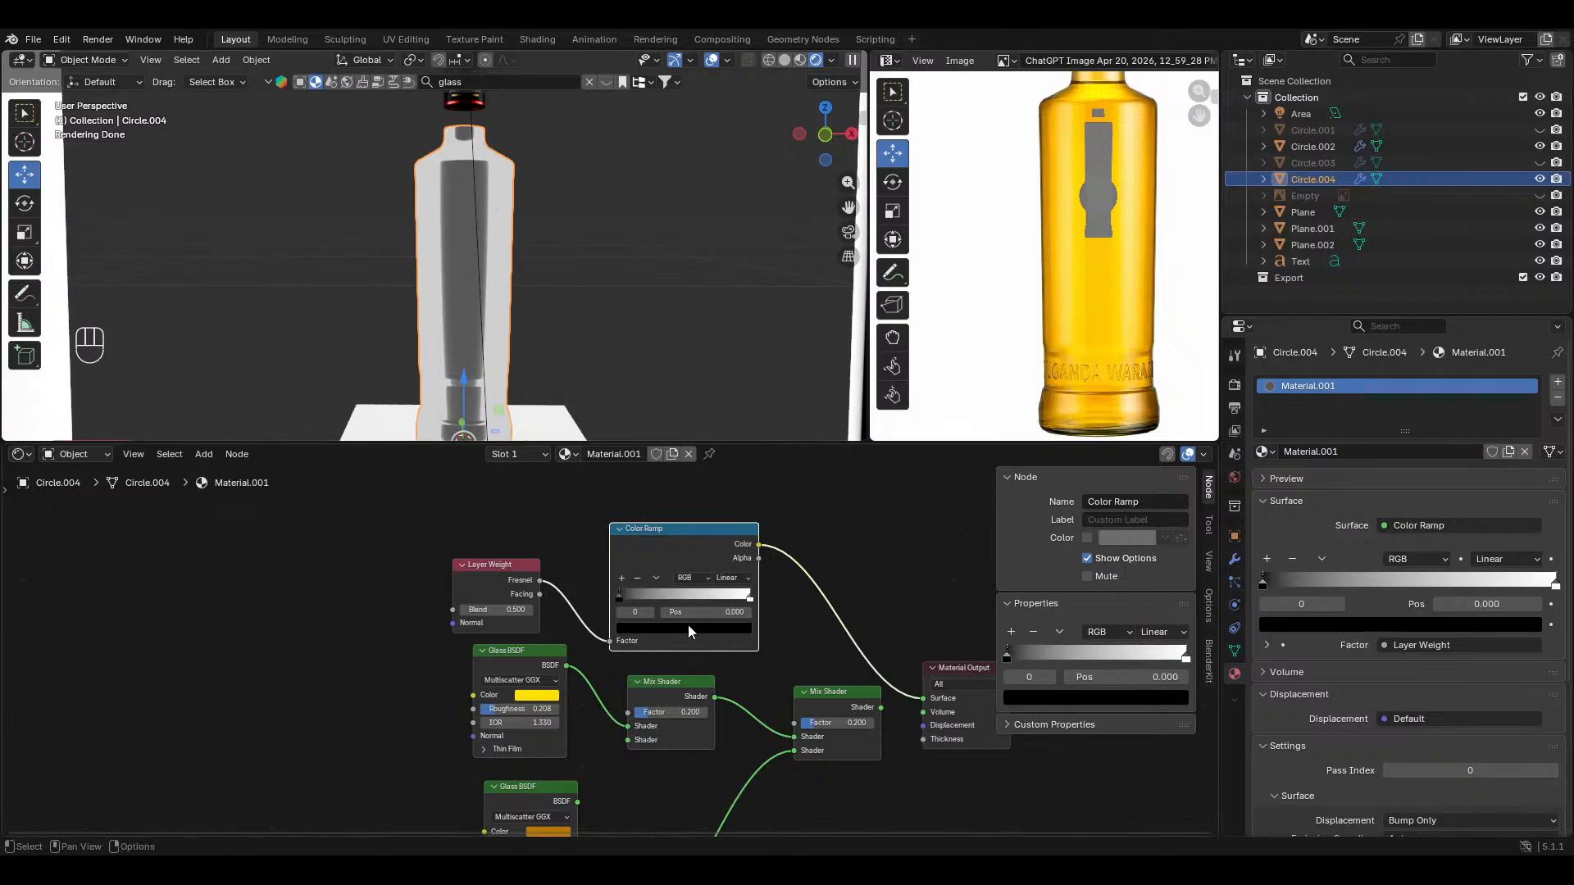
middle_click_drag(550, 803, 550, 753)
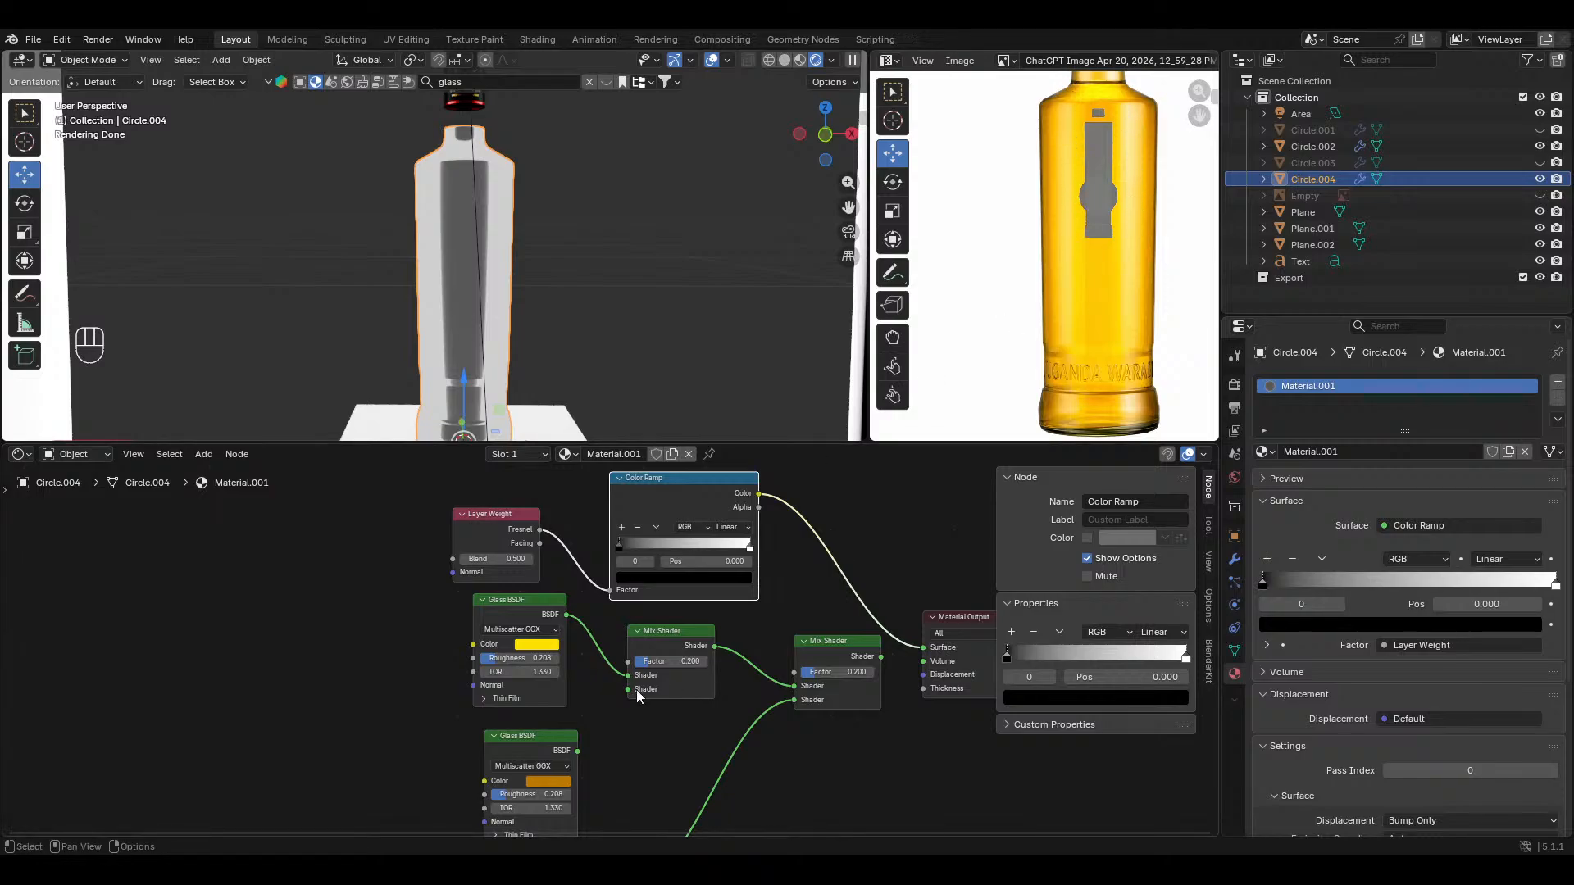
Step: Drive the Color Ramp from the Layer Weight's Facing output instead and move its black stop to 0.059
middle_click_drag(623, 533, 631, 617)
left_click_drag(631, 616, 611, 658)
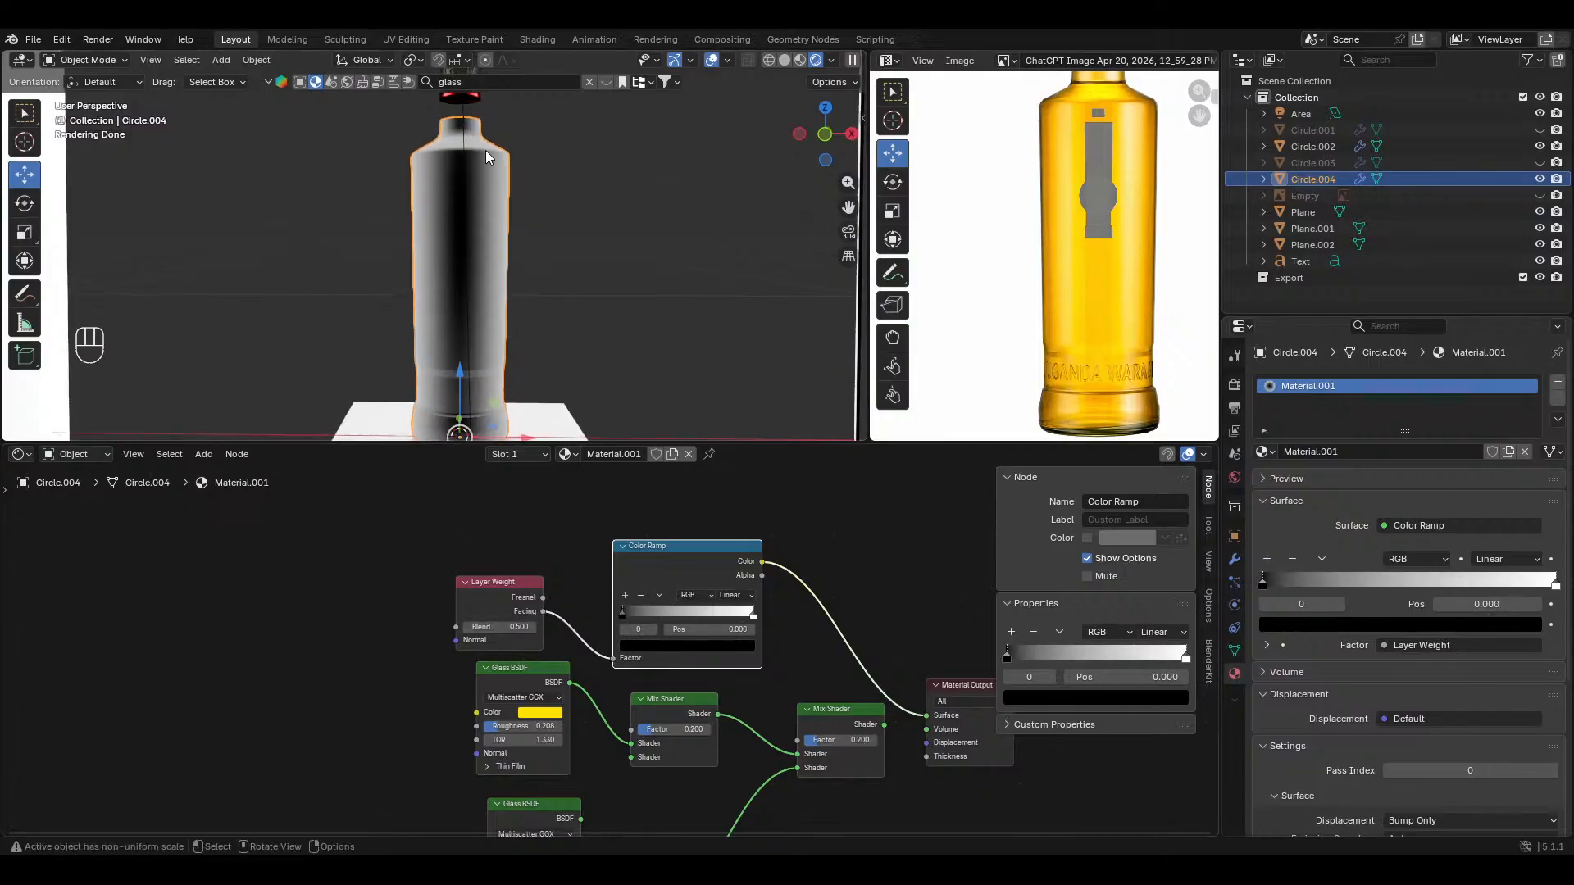
left_click_drag(627, 610, 623, 613)
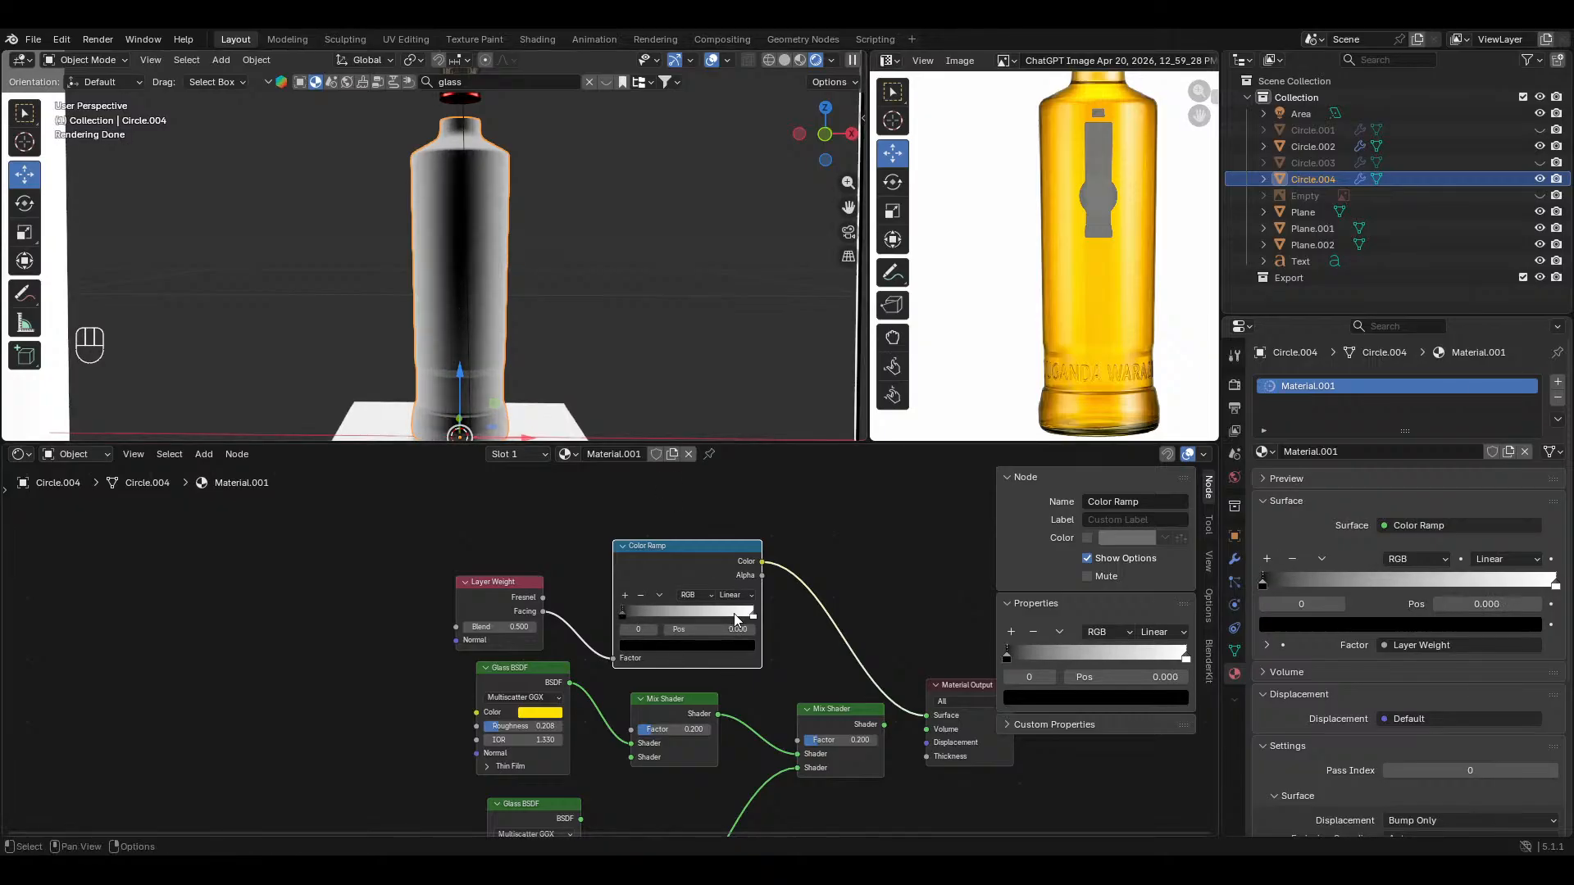
mouse_move(752, 615)
left_mouse_down()
mouse_move(668, 616)
mouse_move(753, 615)
left_mouse_up()
mouse_move(624, 611)
left_mouse_down()
mouse_move(660, 615)
mouse_move(628, 612)
left_mouse_up()
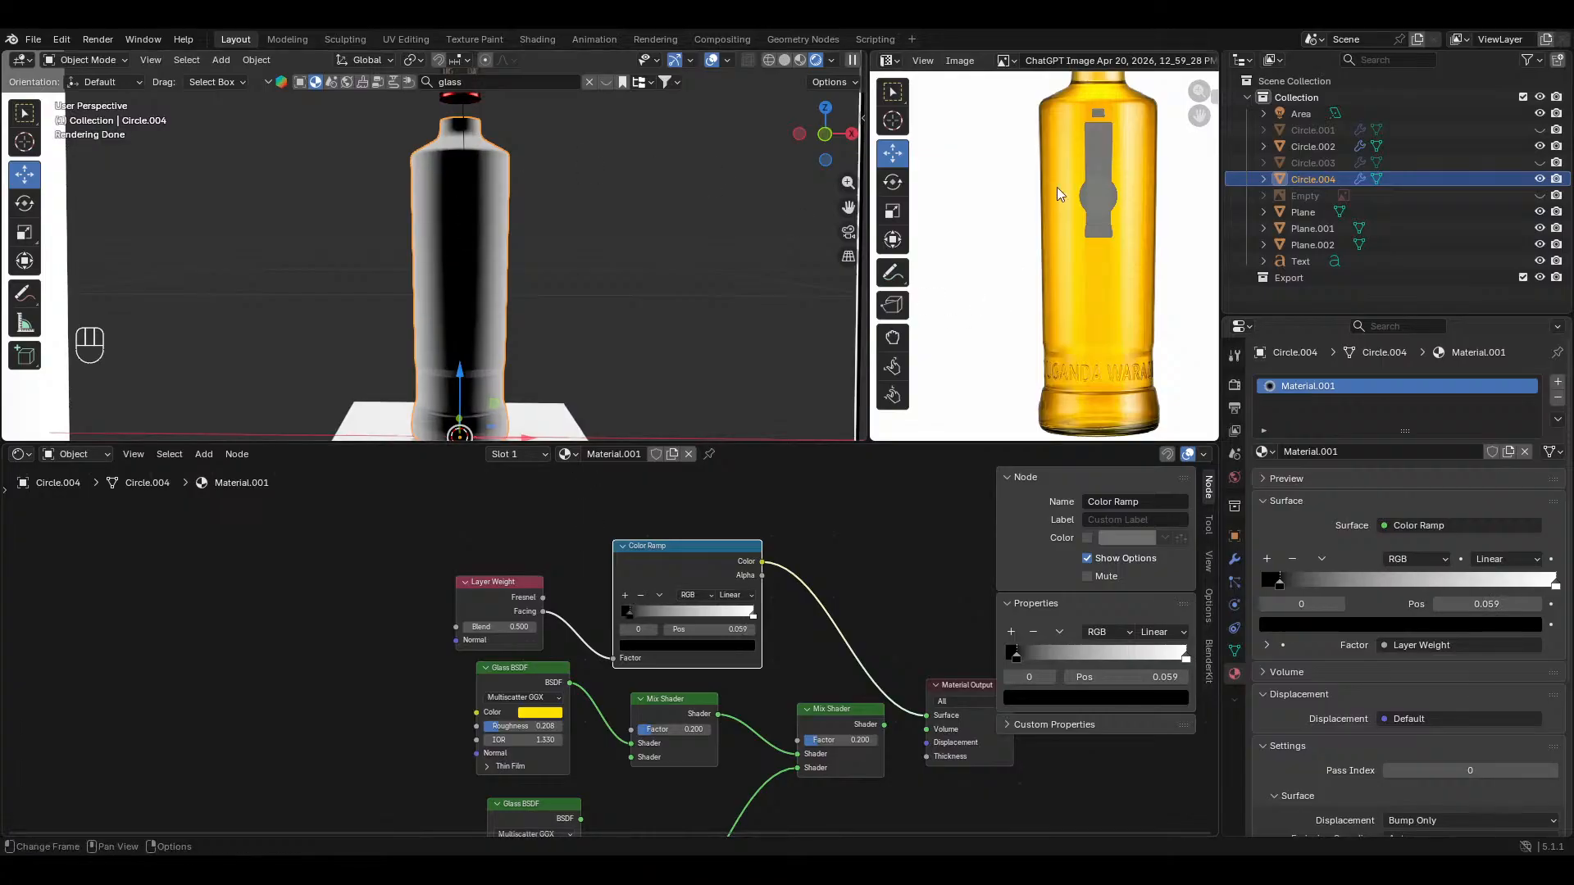
mouse_move(491, 279)
middle_mouse_down("ctrl")
mouse_move(494, 317)
mouse_move(493, 302)
middle_mouse_up("ctrl")
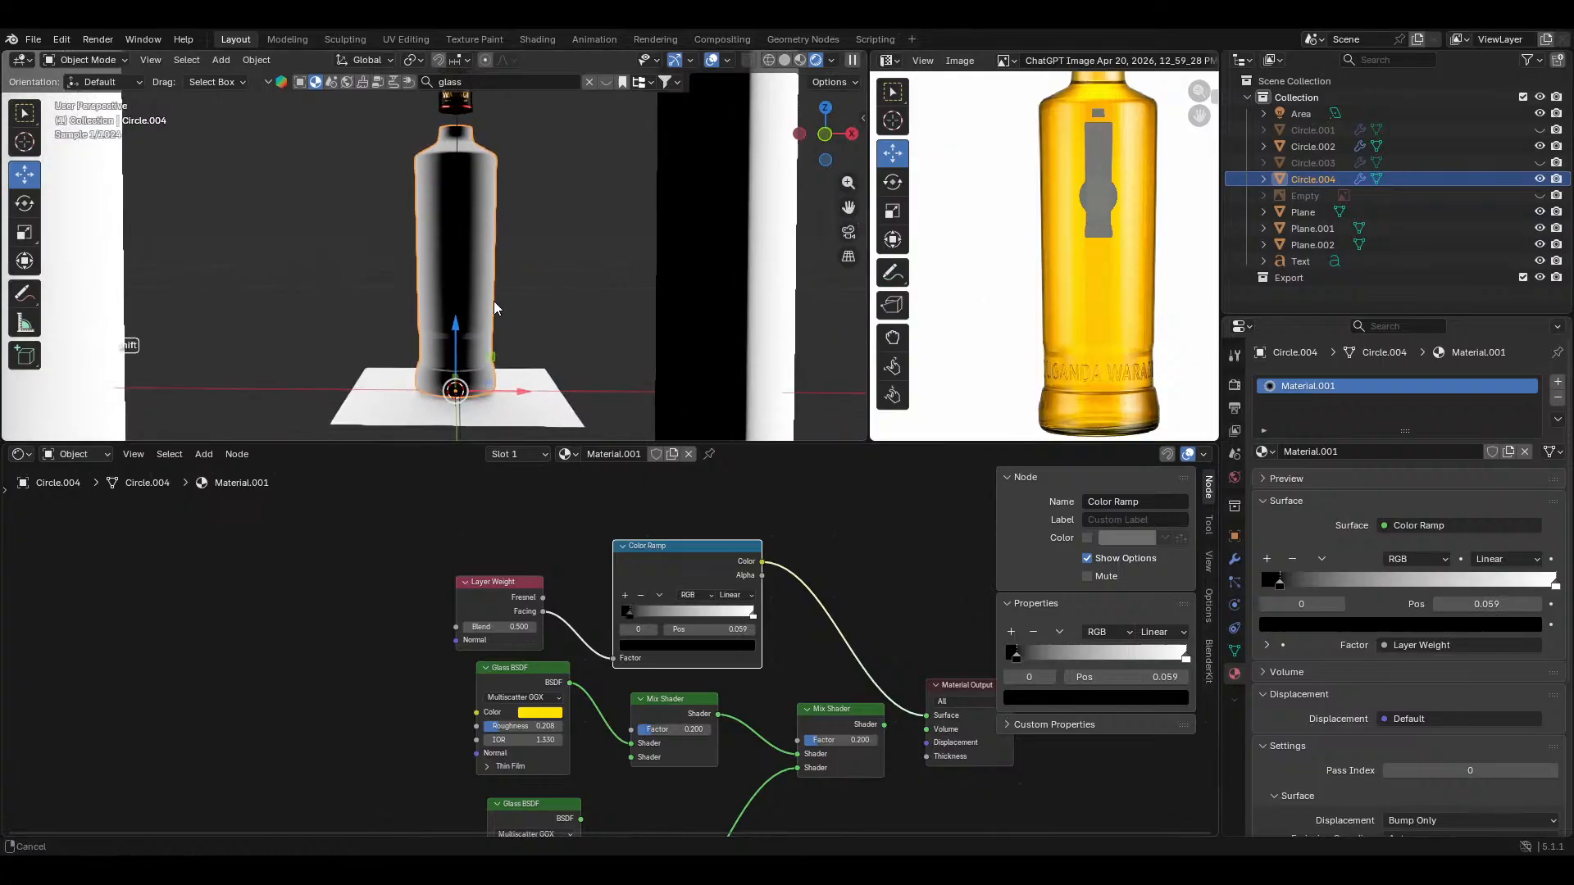
Step: Feed the Color Ramp into the first Mix Shader's factor and the amber Glass BSDF into its second shader input, then preview the mix
left_click_drag(762, 562, 637, 742)
middle_click_drag(603, 818, 614, 769)
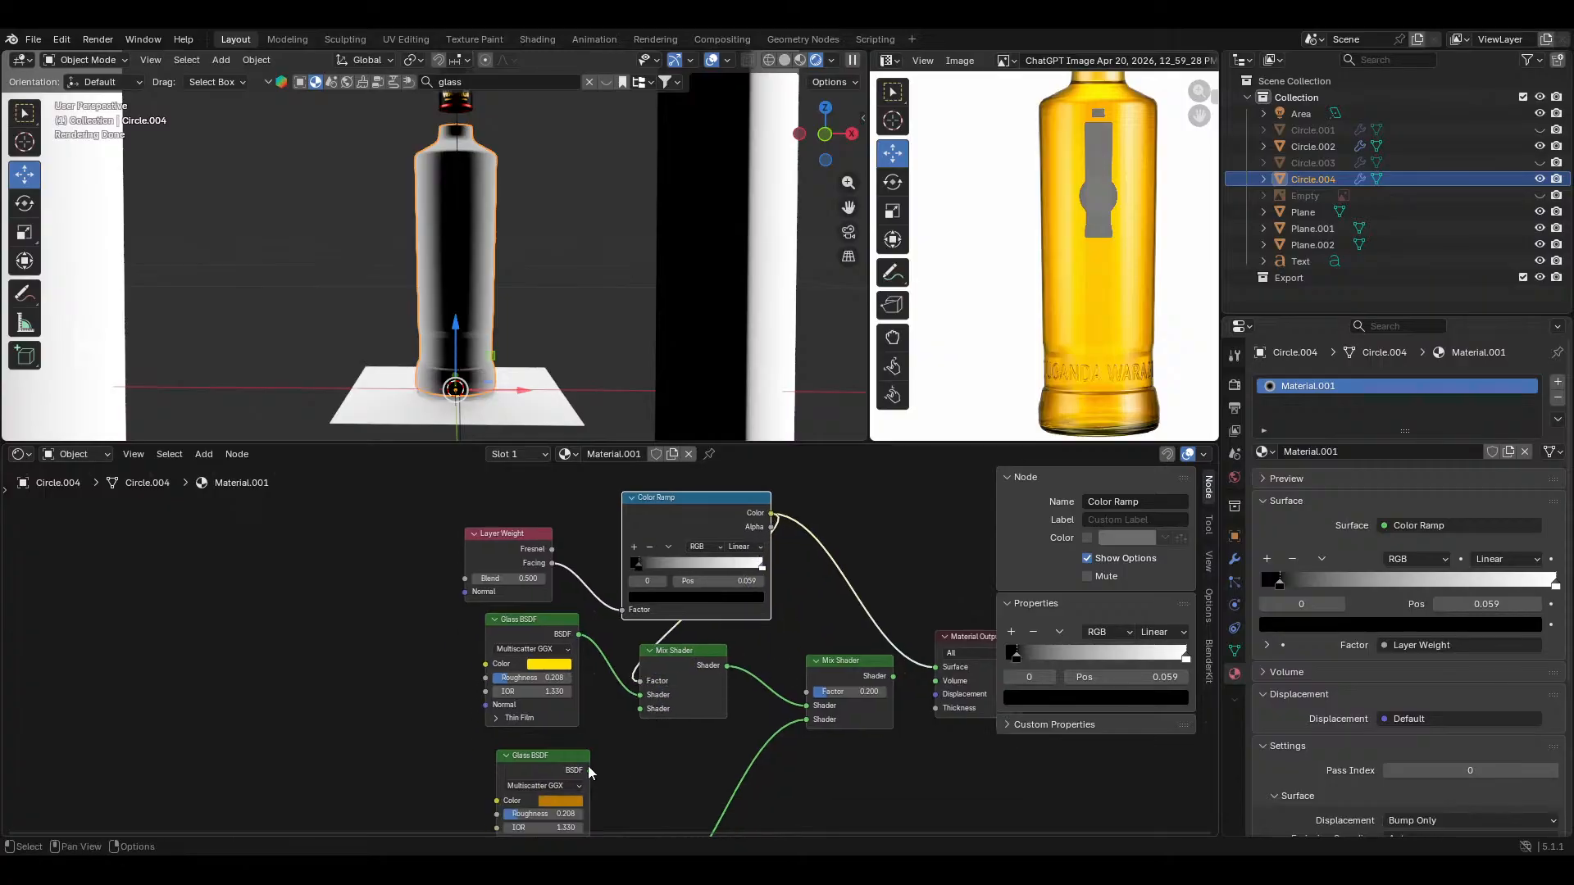
left_click_drag(589, 769, 641, 708)
left_click(692, 670, "ctrl+shift")
middle_click_drag(534, 326, 534, 290)
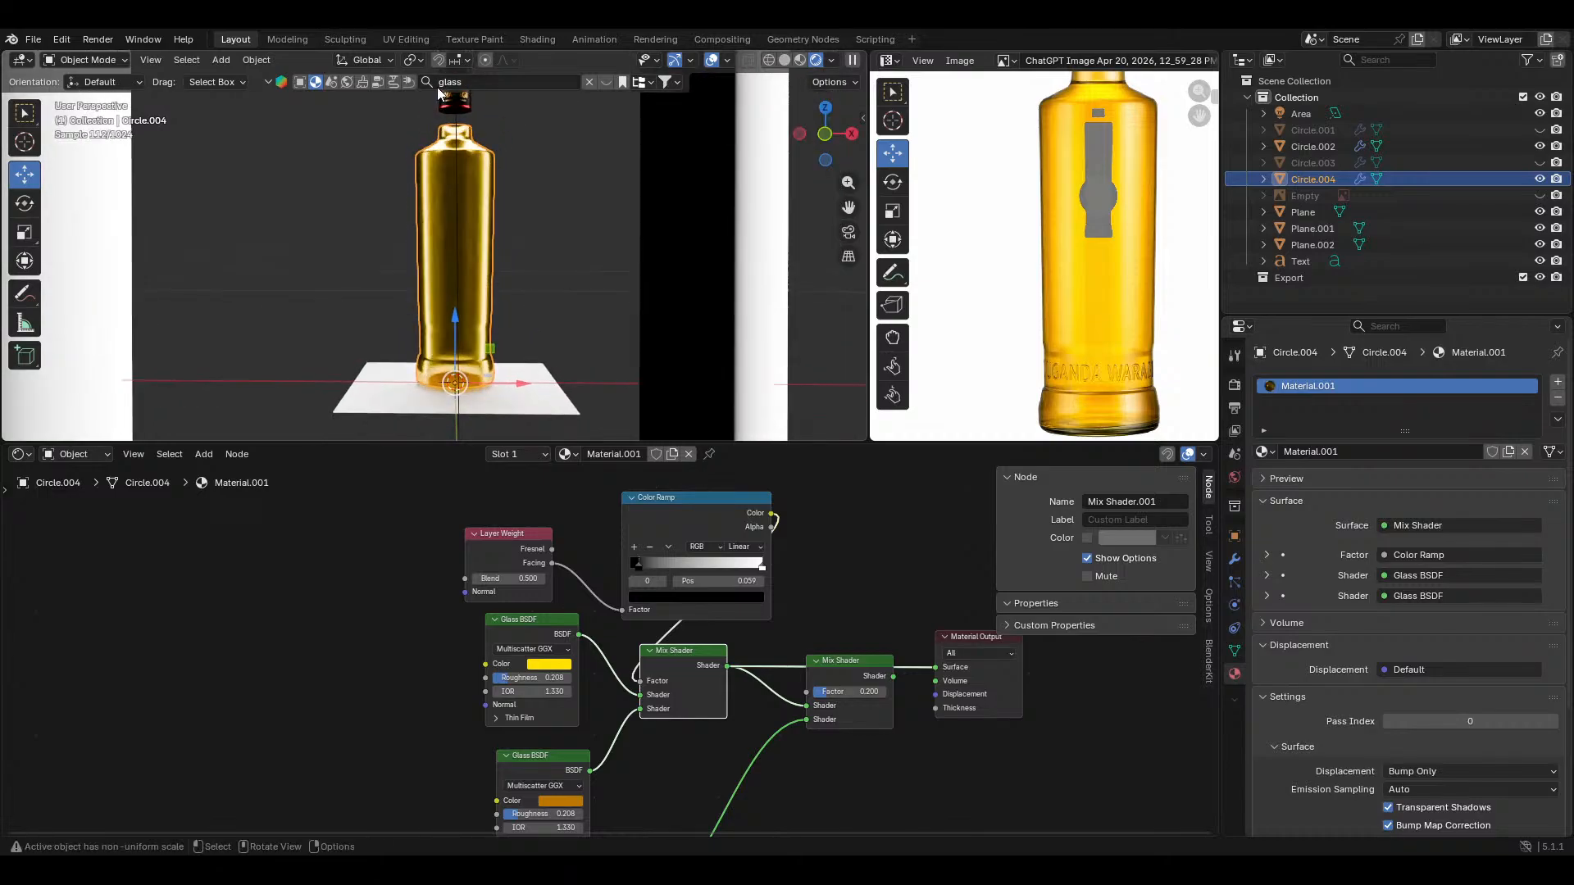
Step: Duplicate the white floor plane behind the bottle and rotate the copy 90° around the X axis
middle_click_drag(454, 247, 499, 155)
left_click(502, 416)
key("shift+d")
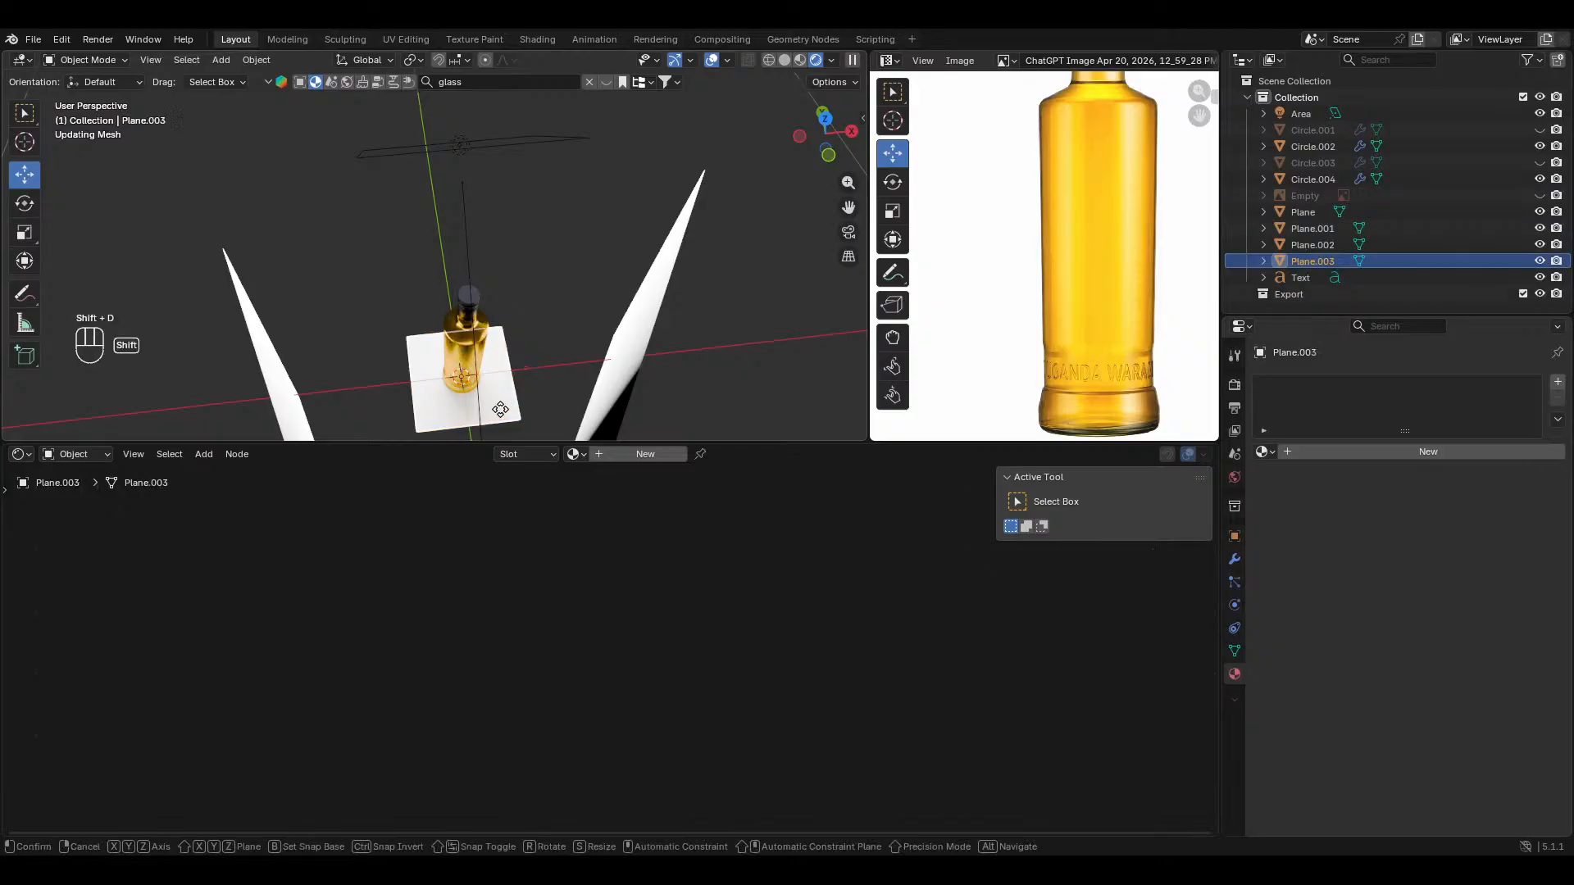
left_click(469, 254)
key("r")
key("x")
key("9")
key("0")
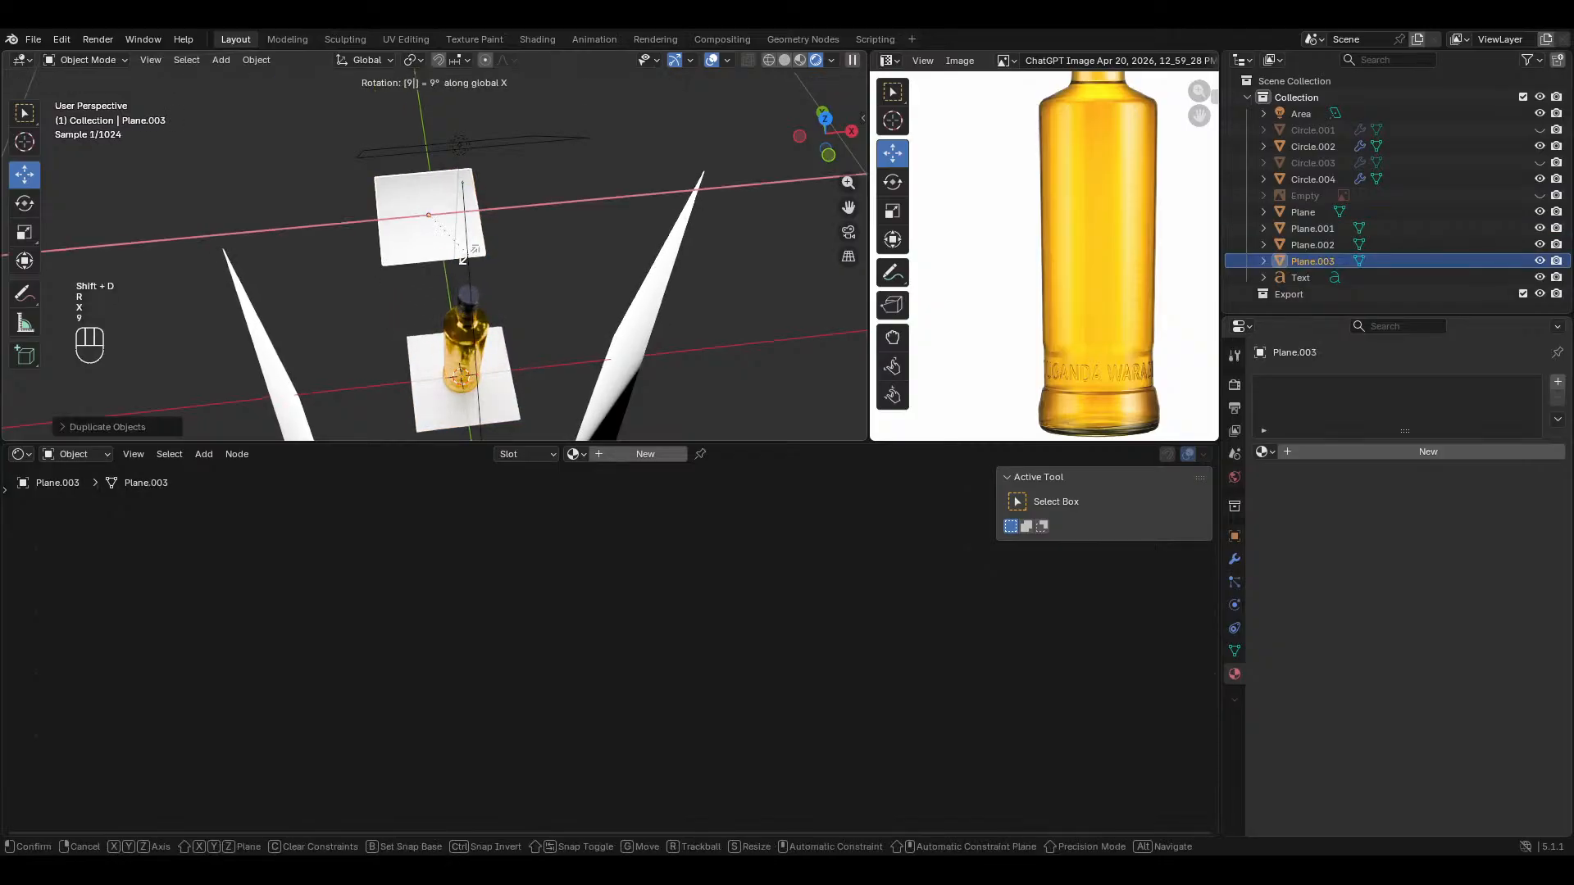
left_click(468, 254)
Step: Scale up the upright plane and move it farther back along Y as a backdrop behind the bottle
key("s")
left_click(656, 260)
middle_click_drag(614, 283, 488, 195)
left_click_drag(529, 237, 648, 255)
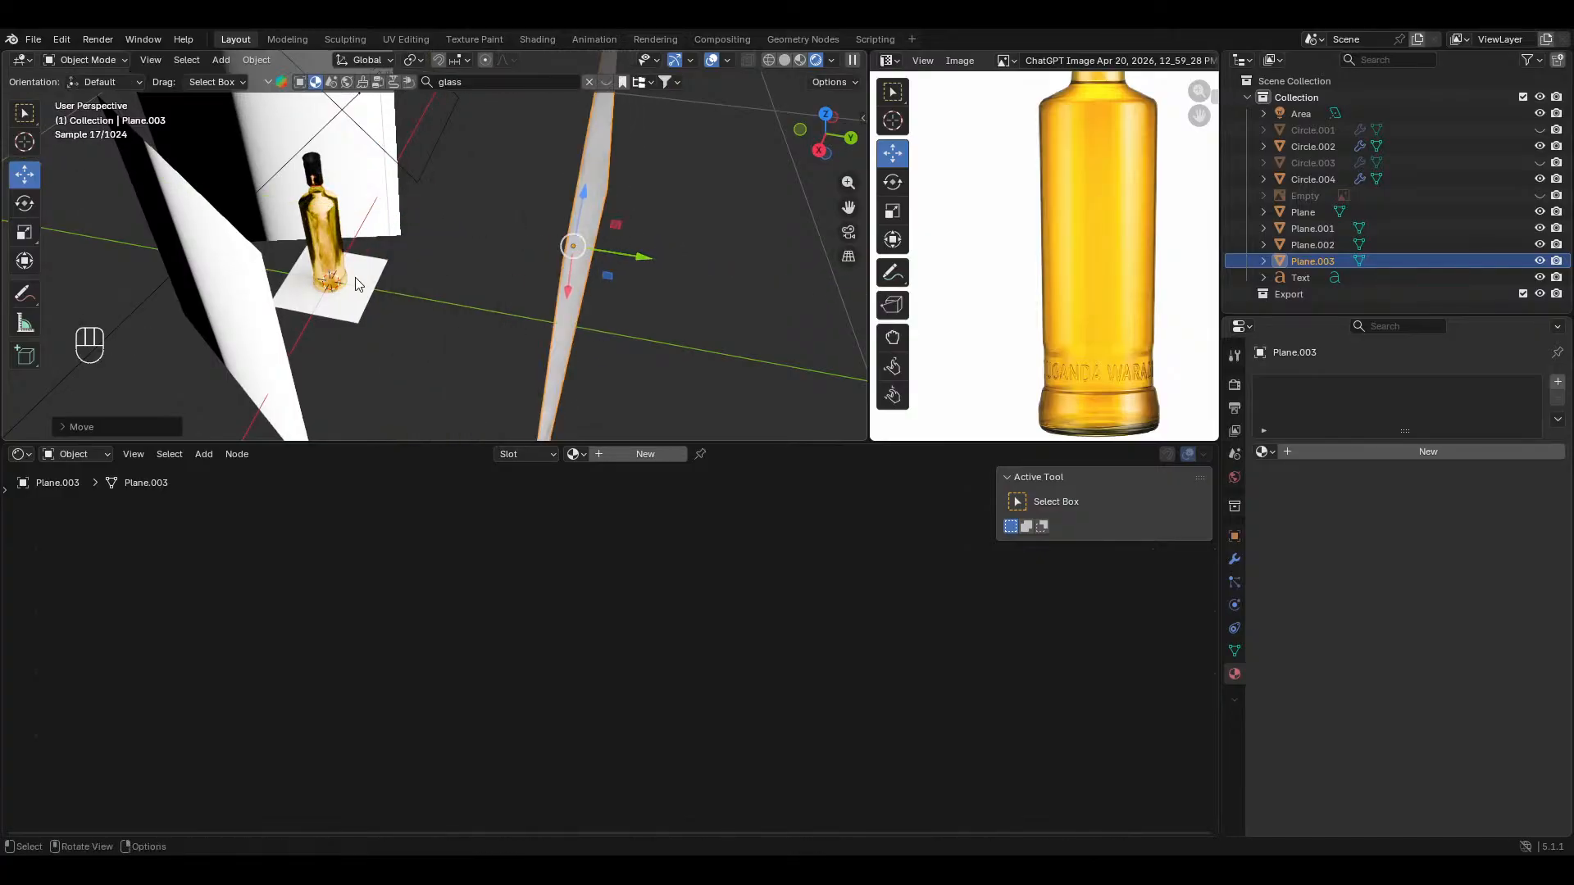
middle_click_drag(401, 250, 586, 291)
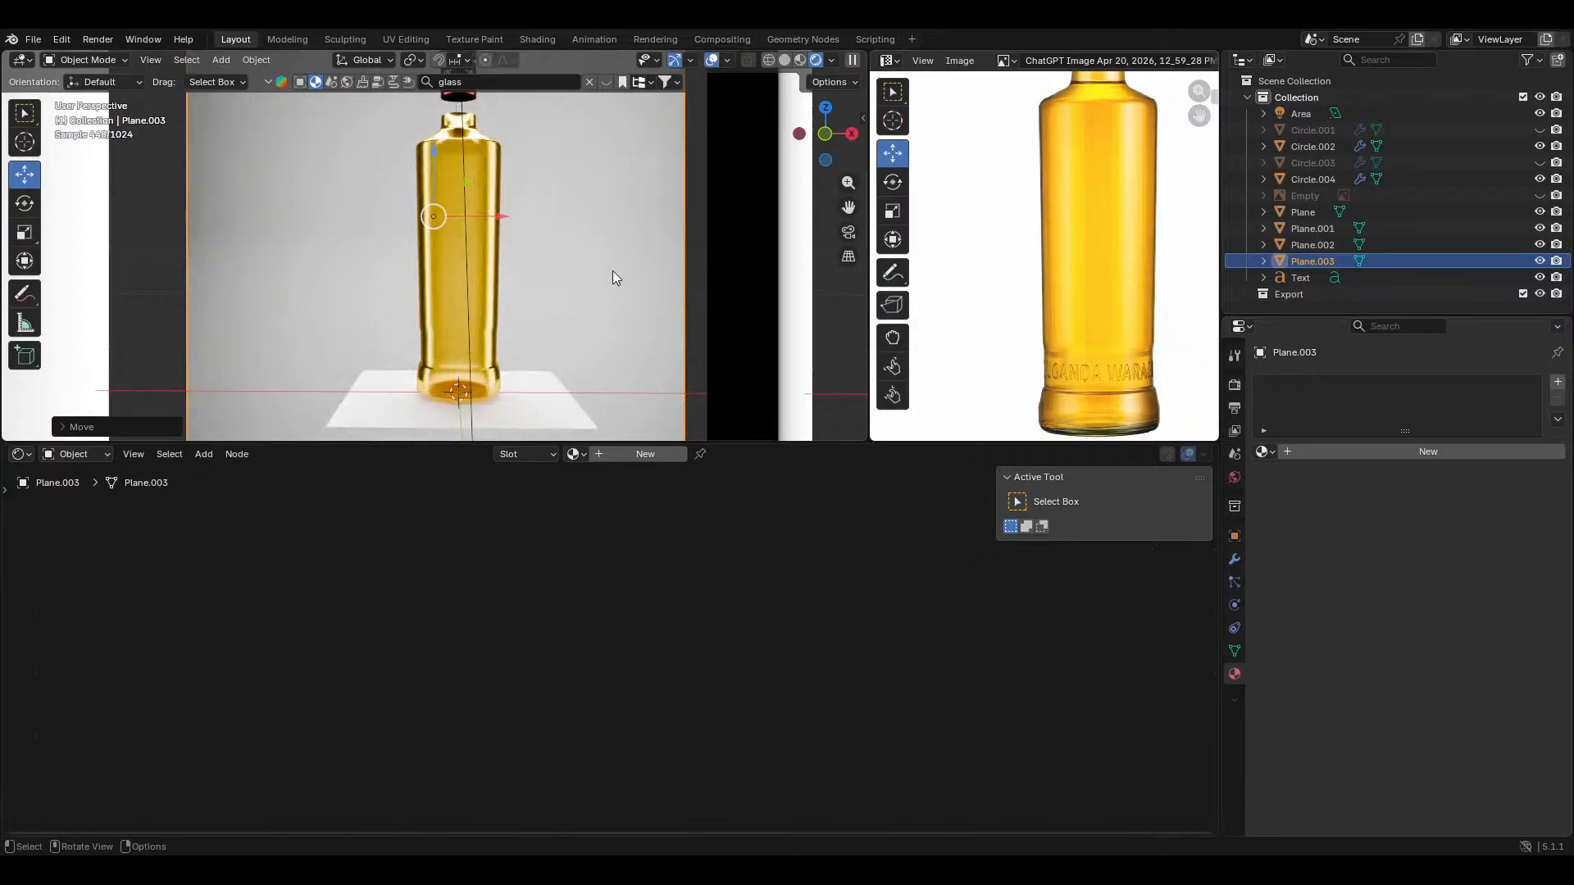
scroll(1049, 229, "down", 1)
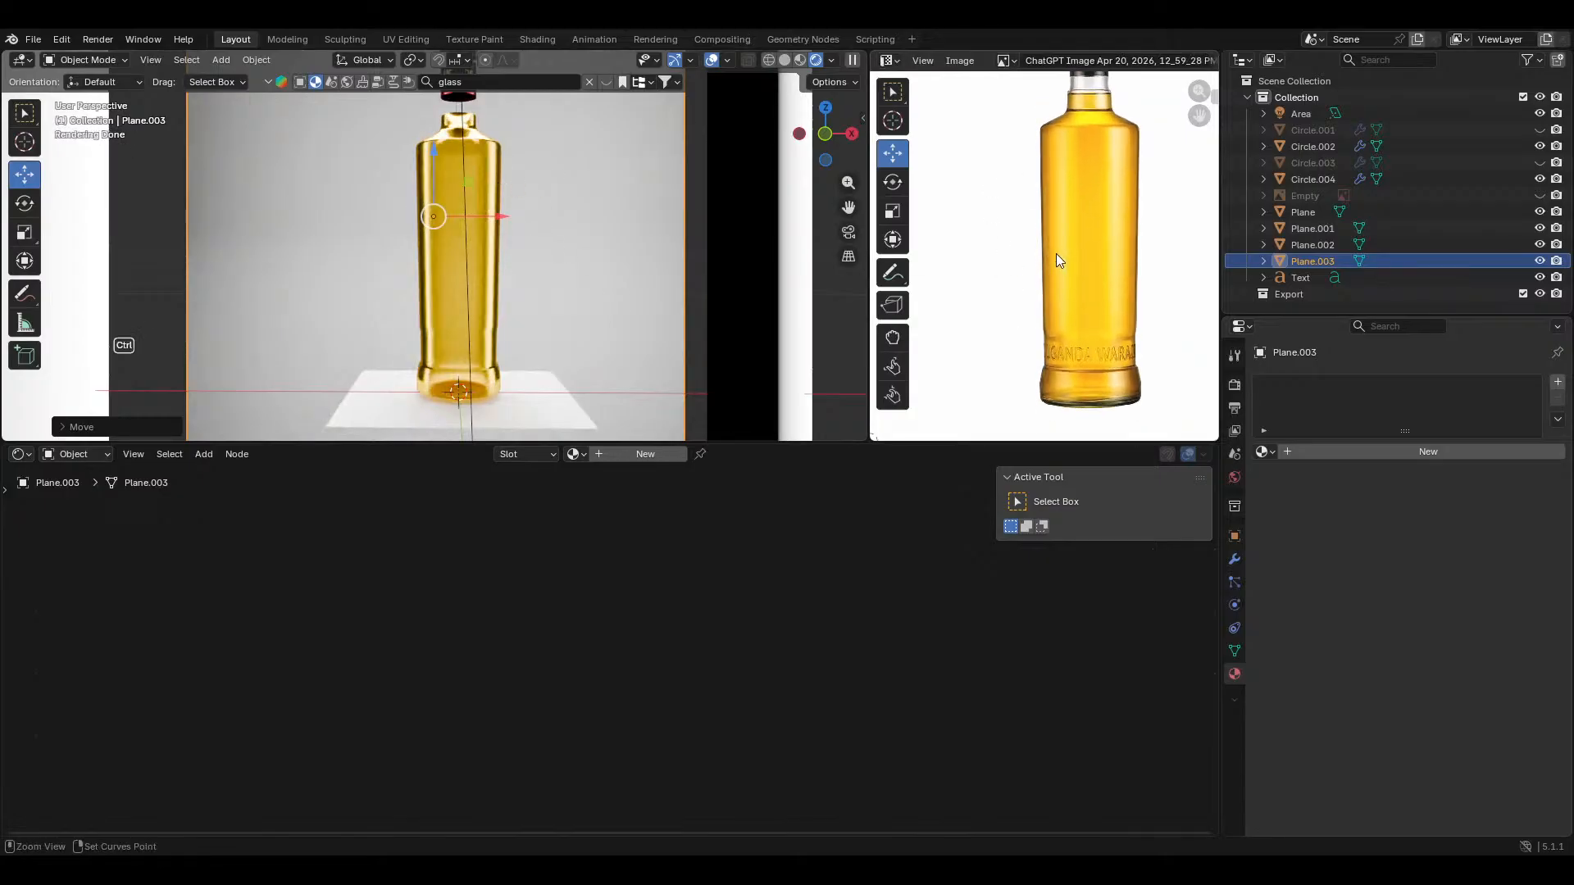
Step: Enlarge the 3D viewport, select the liquid, and set the yellow Glass BSDF's roughness to 0.492
middle_click_drag(494, 346, 498, 302)
middle_click_drag(502, 300, 510, 324, "shift")
left_click_drag(738, 443, 741, 583)
middle_click_drag(526, 370, 474, 322, "shift")
left_click(470, 323)
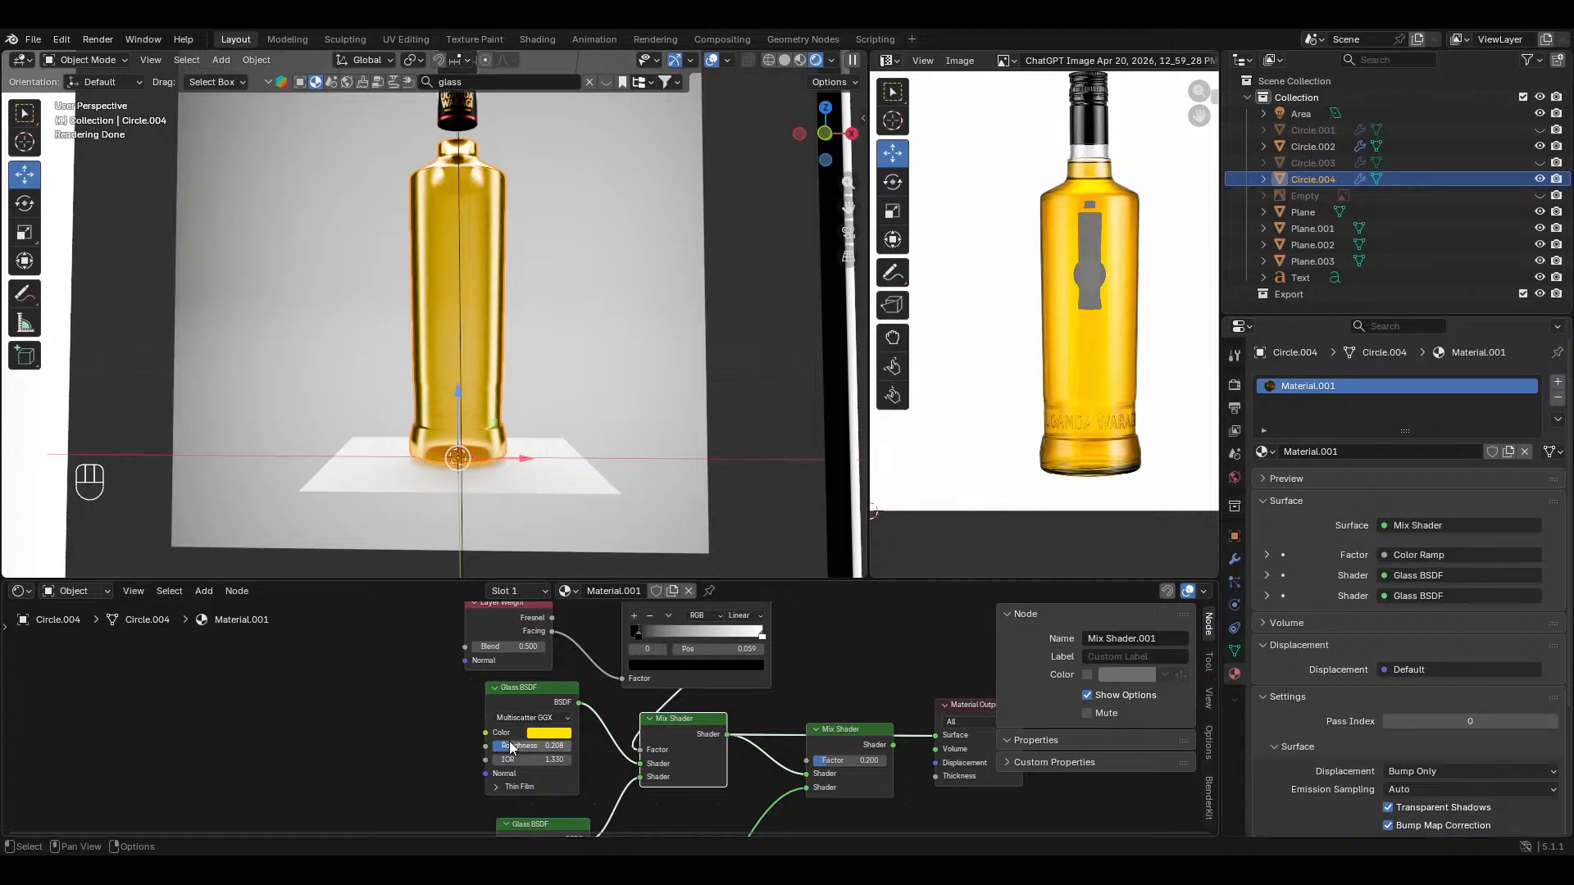
middle_click_drag(633, 769, 617, 721)
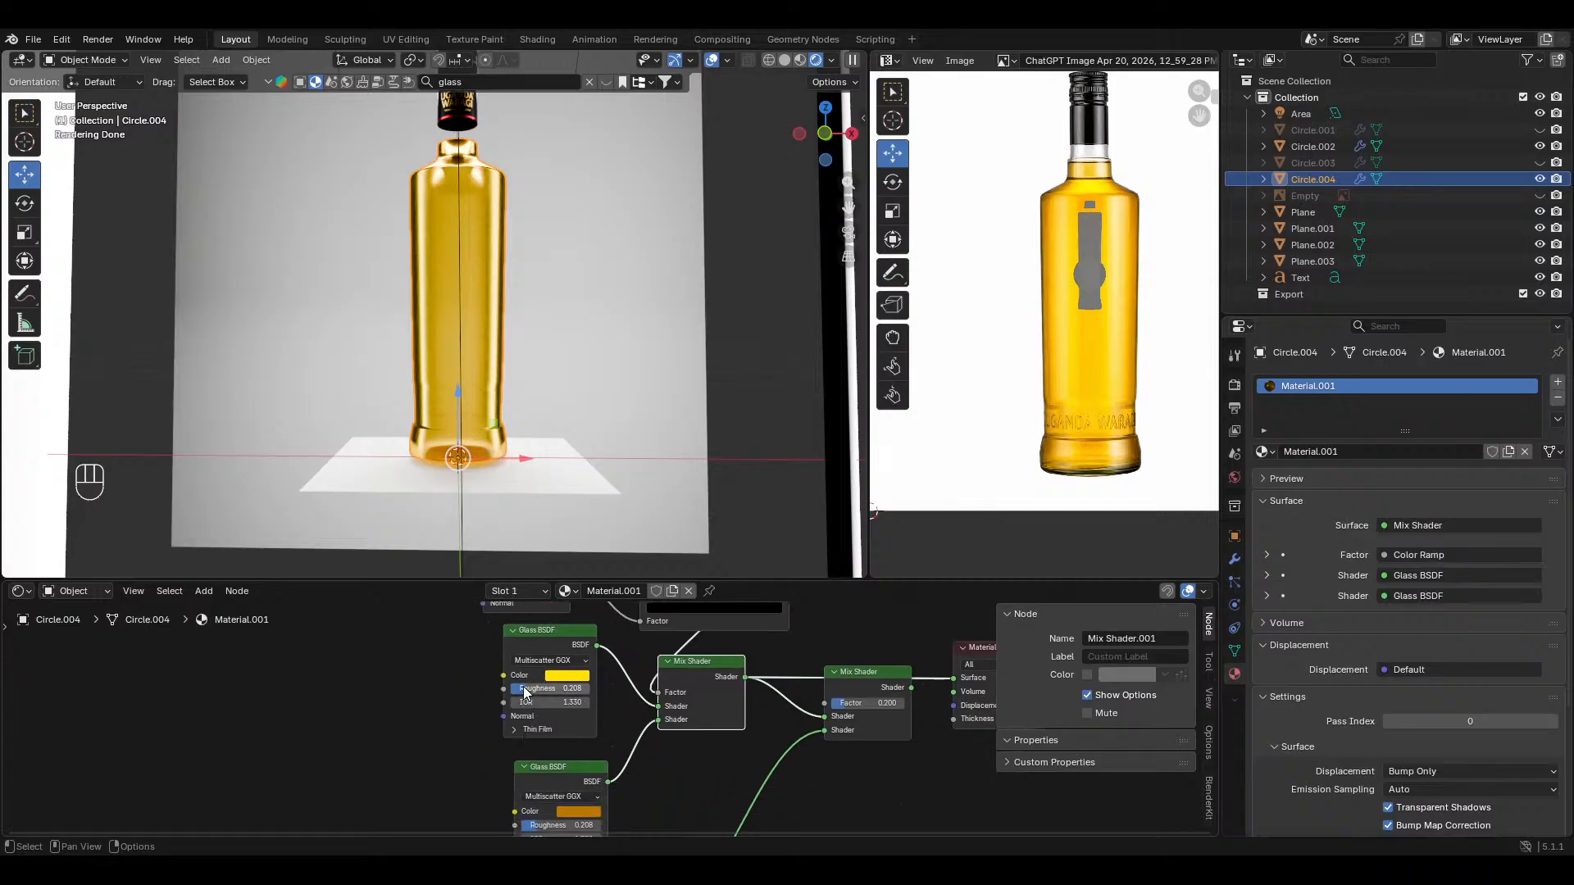
left_click_drag(584, 689, 619, 688)
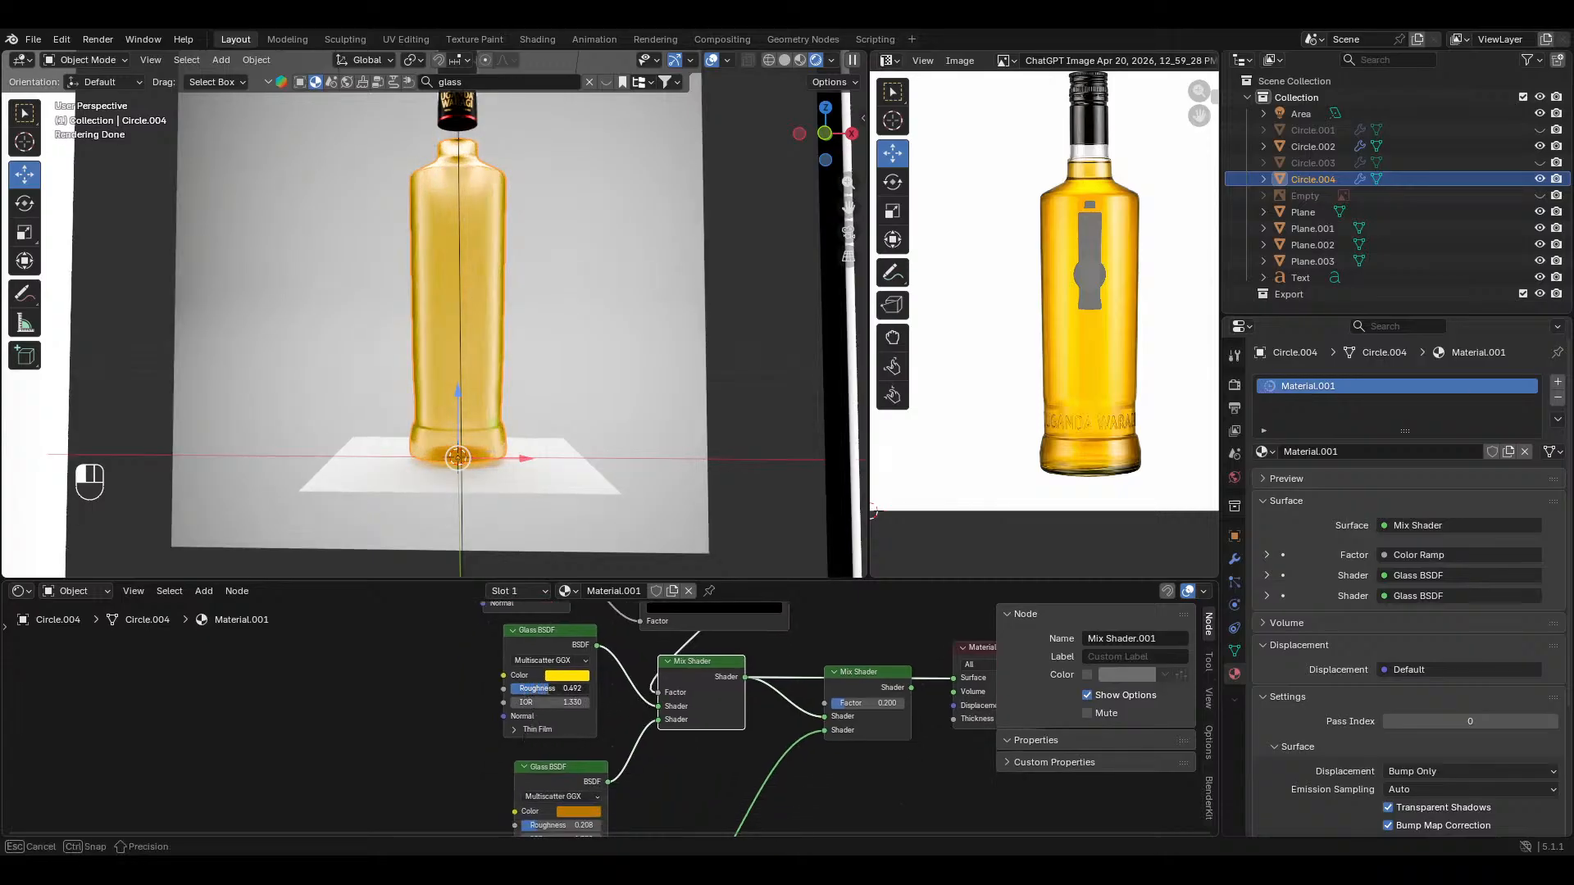
Step: Set the amber Glass BSDF's roughness to 0.492
middle_click_drag(555, 813, 552, 772)
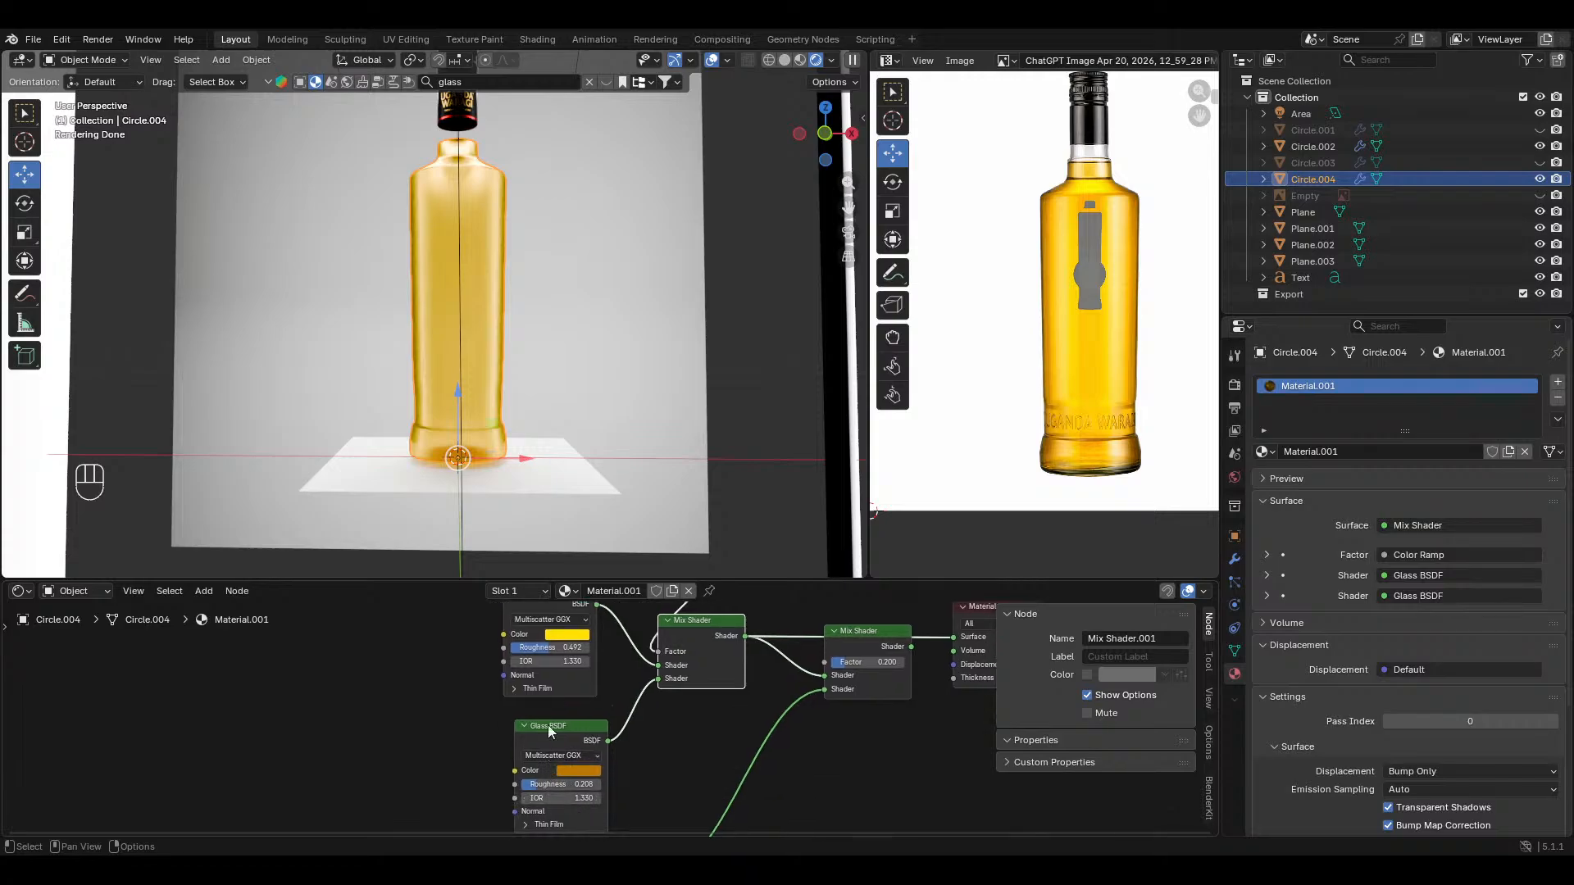
double_click(572, 785)
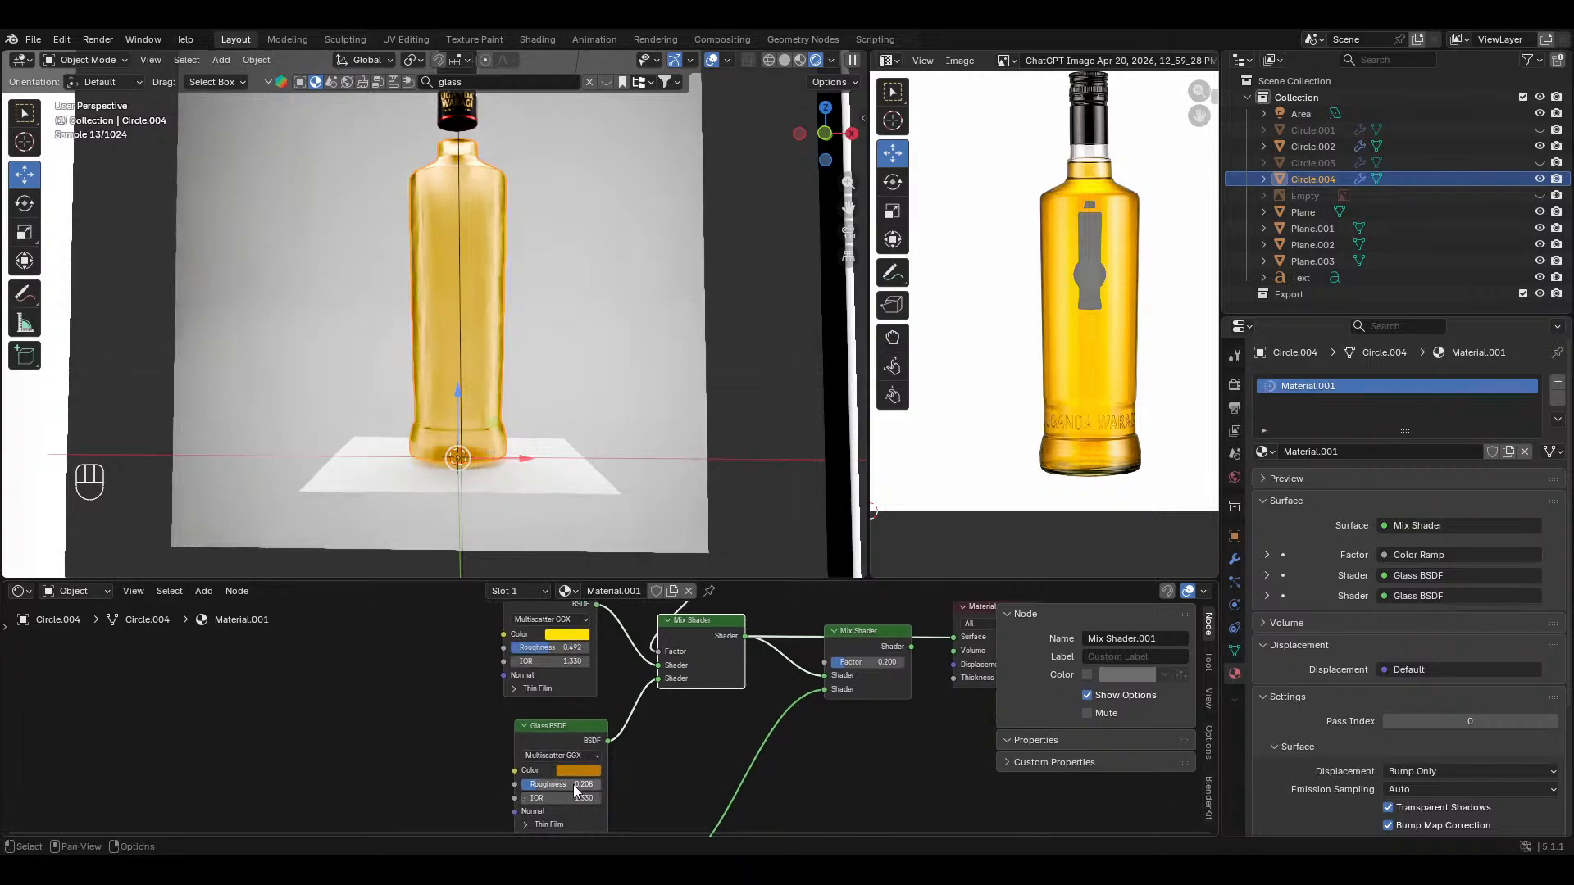
type("0.492")
key("Return")
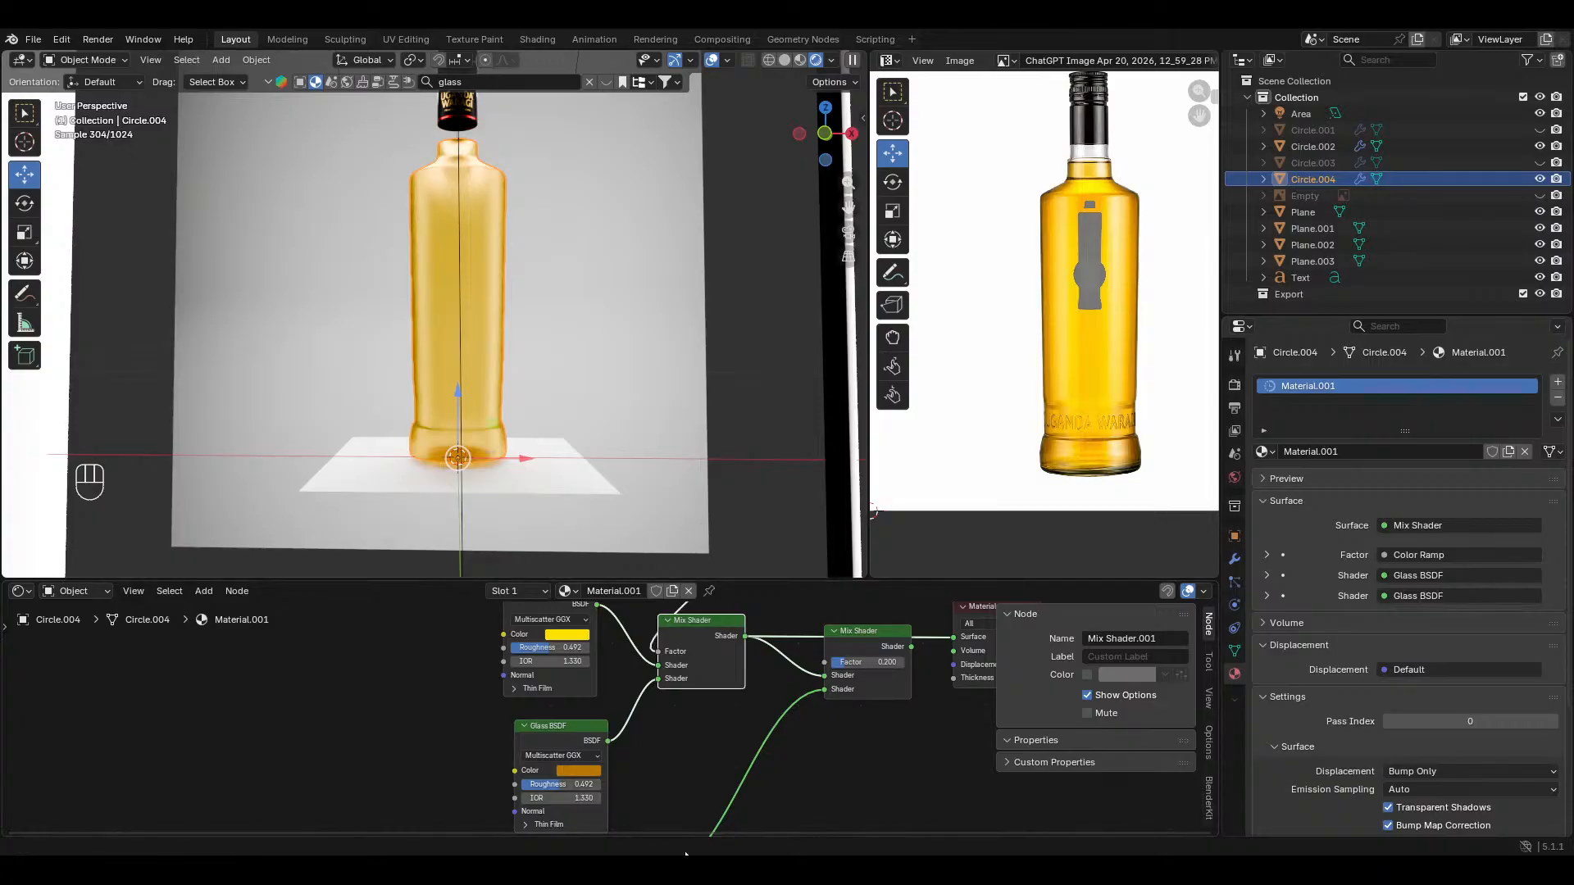
middle_click_drag(682, 768, 680, 790)
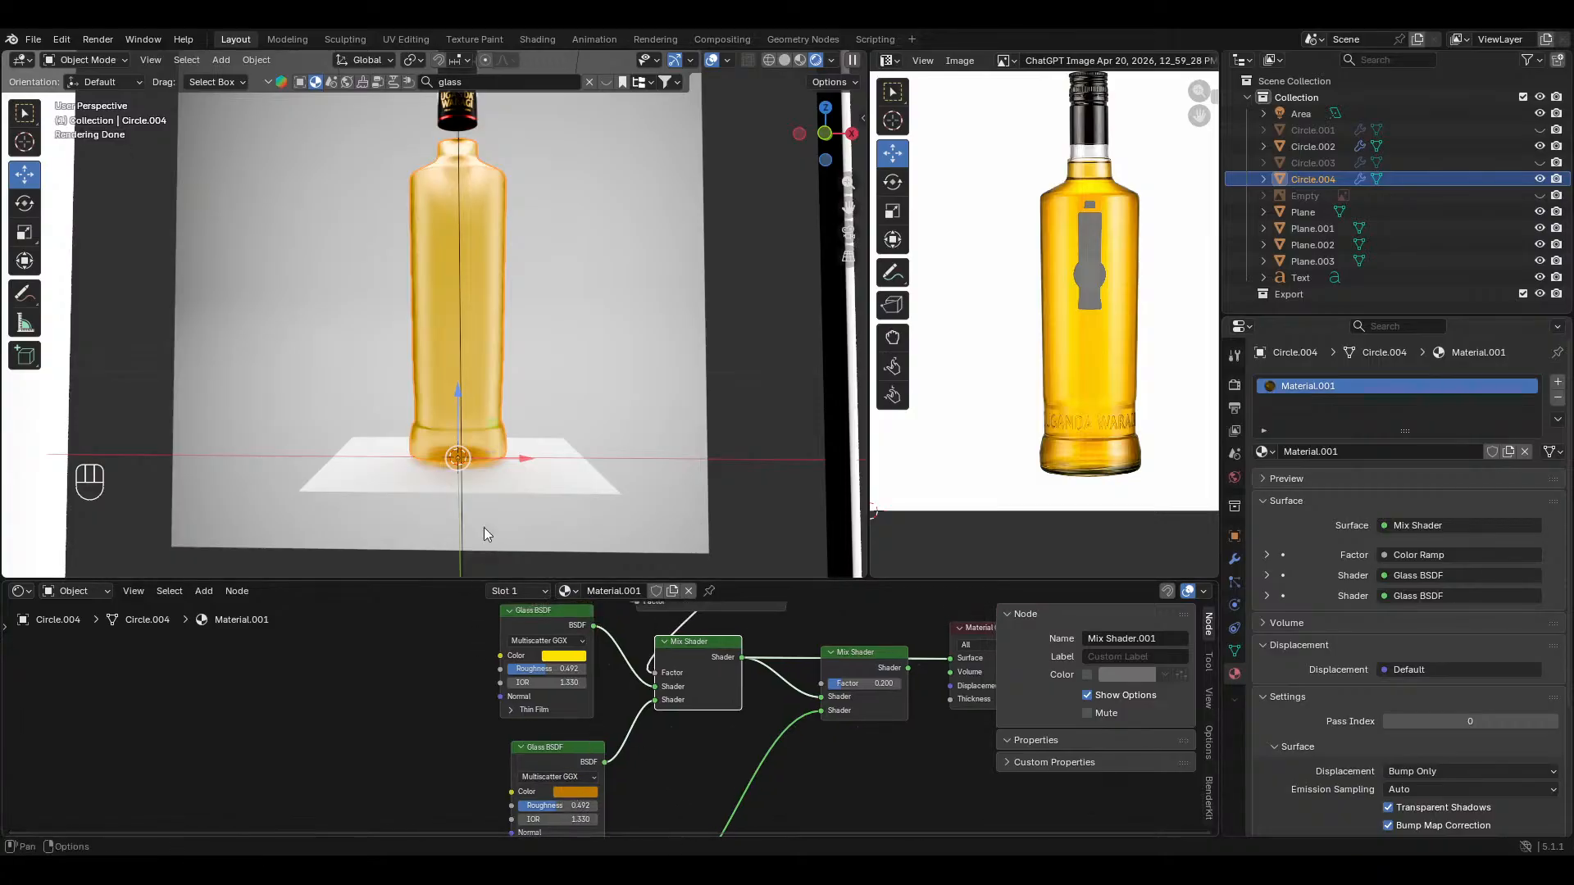
Step: Hide the viewport overlays, return to a front view of the bottle, and save the file
middle_click_drag(501, 295, 667, 96)
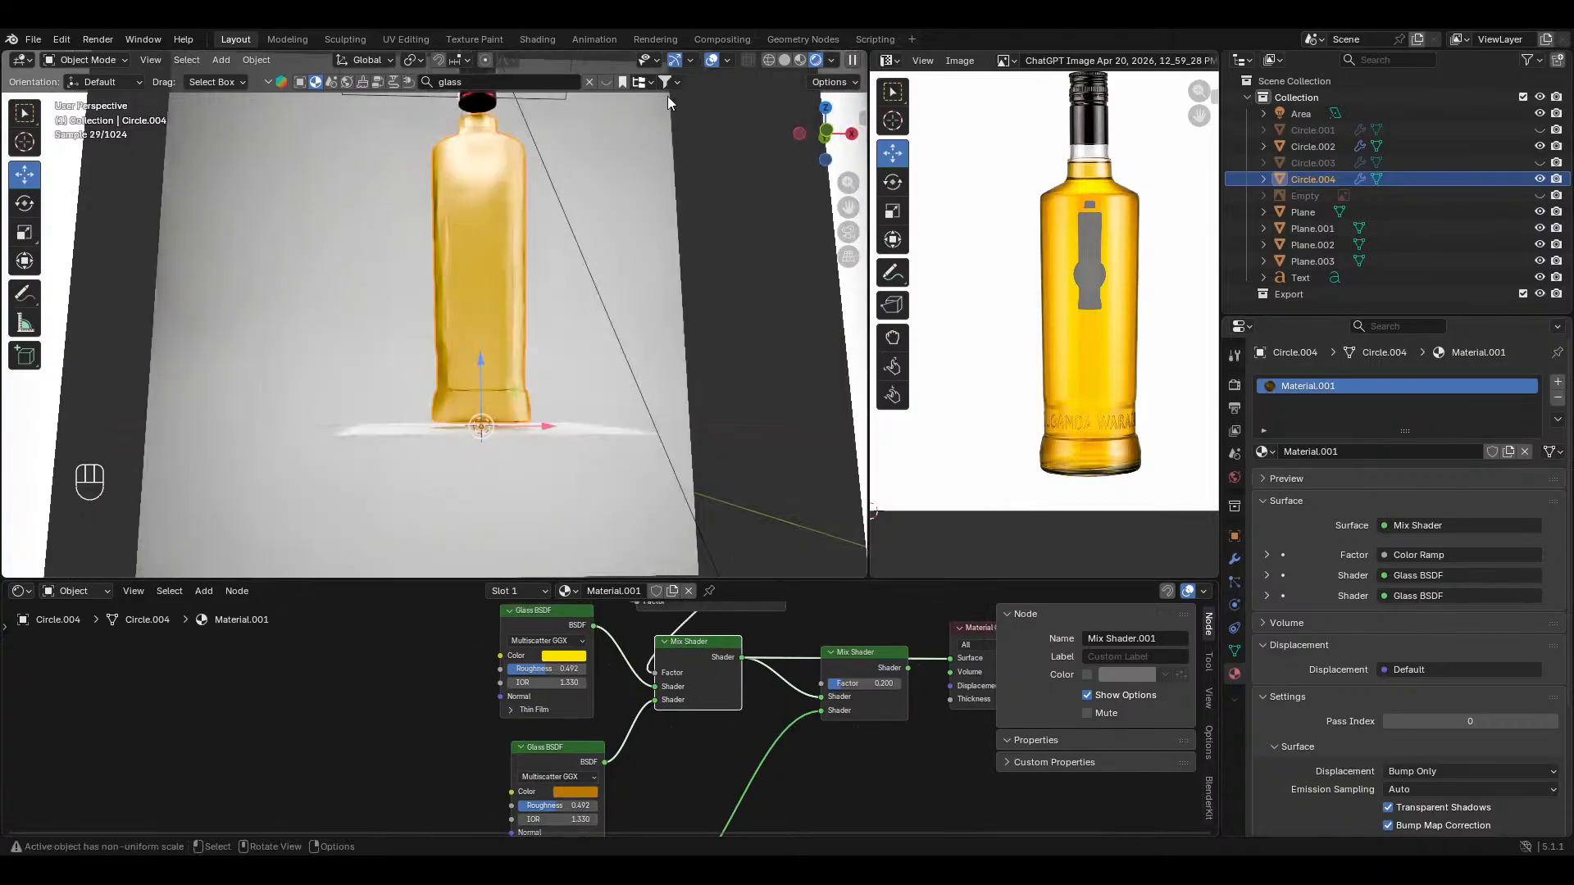
left_click(710, 61)
key("KP_0")
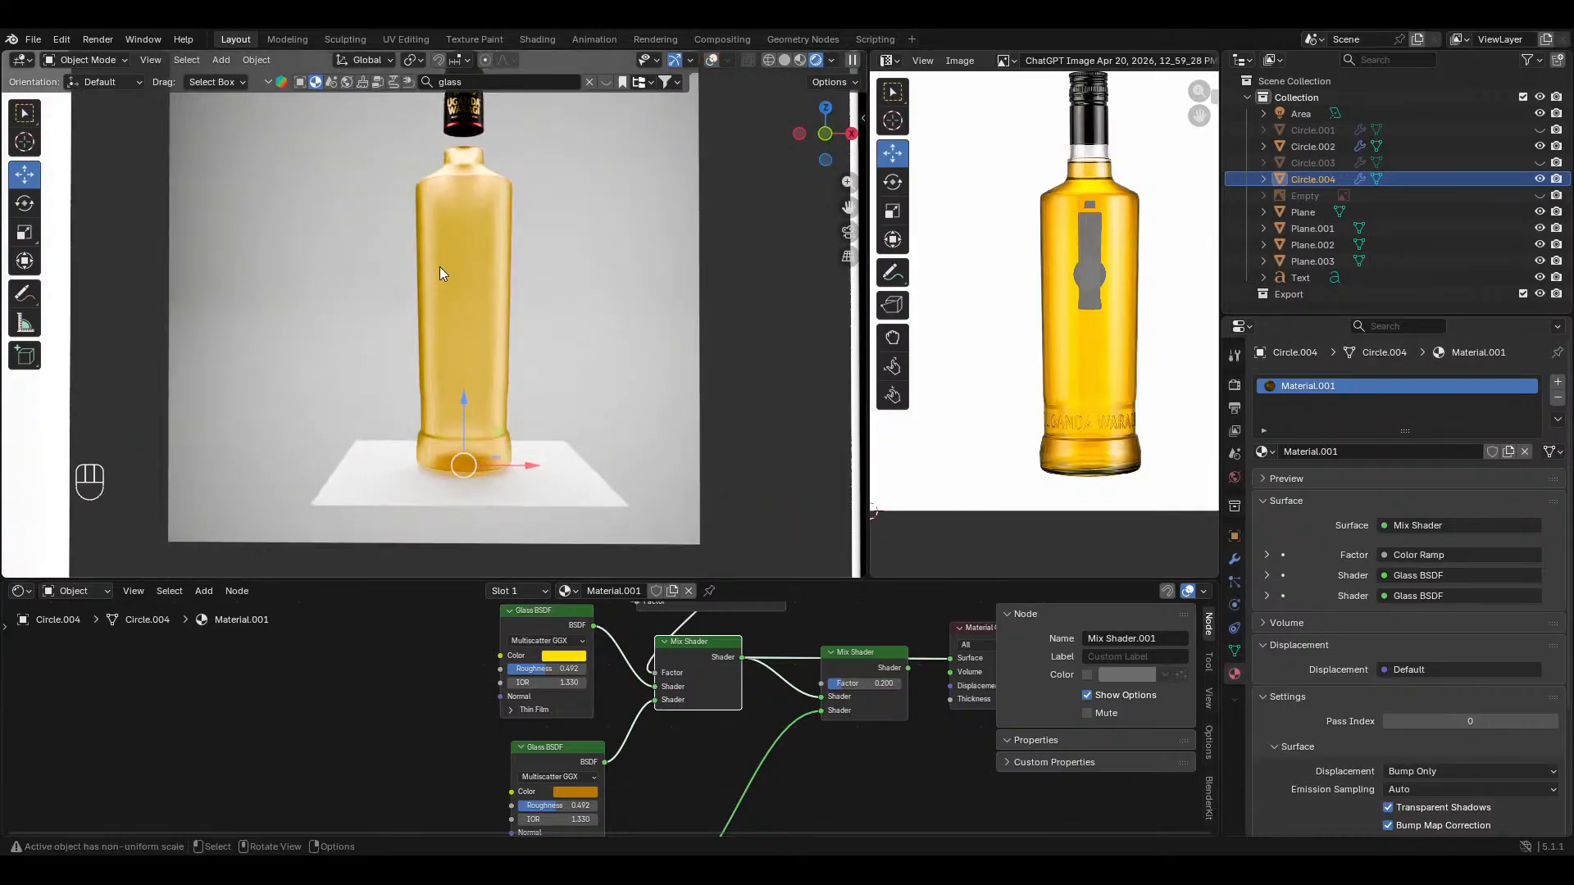
key("ctrl+s")
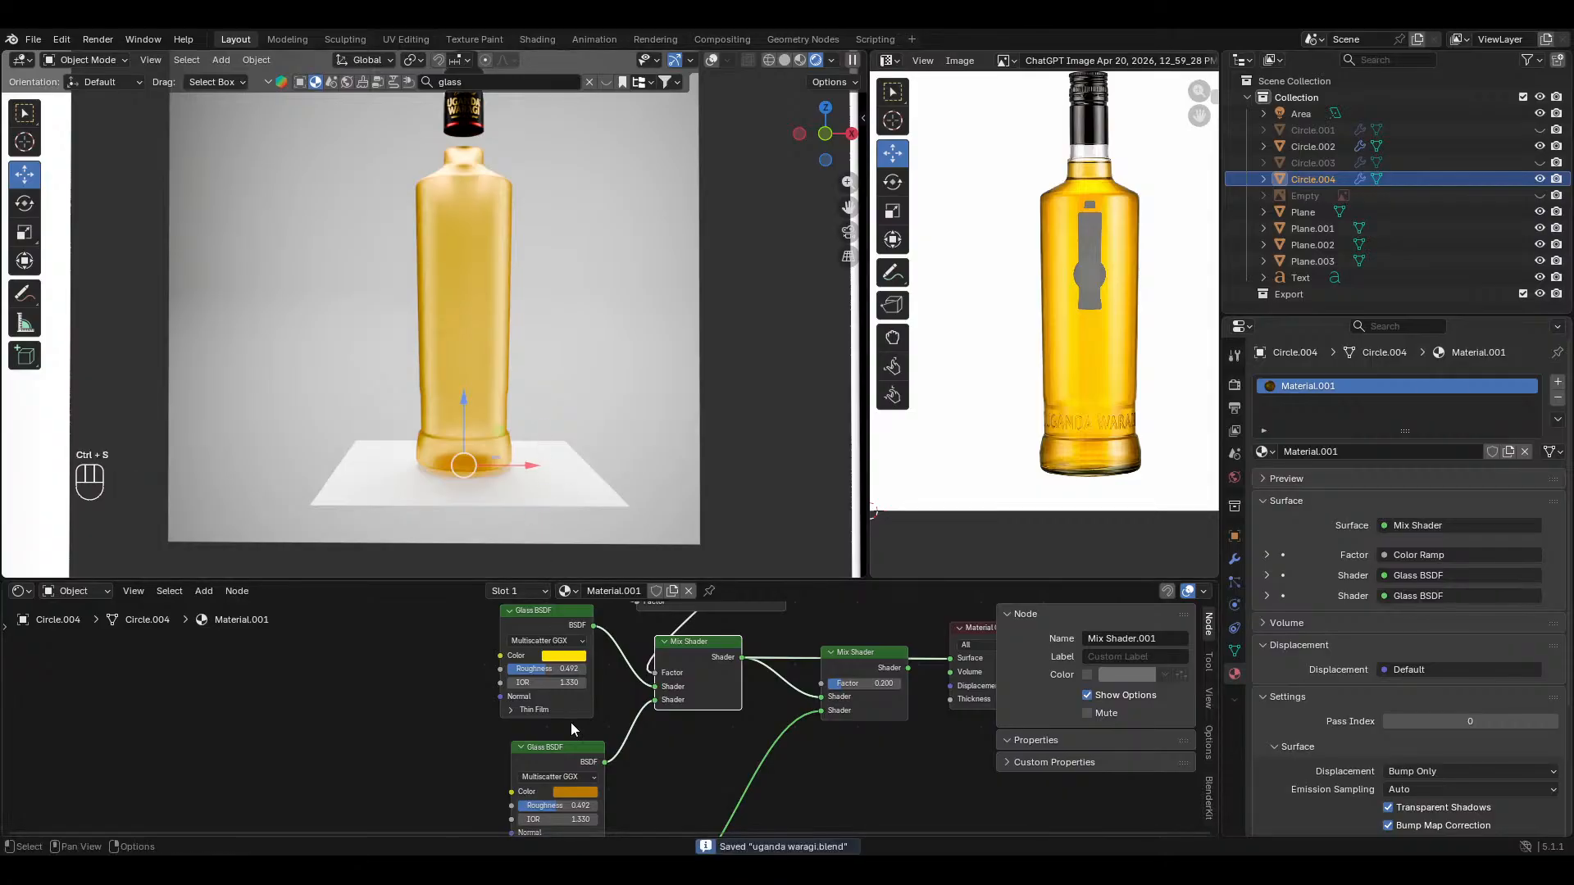
Step: Preview the Color Ramp, set its black stop to 0.005 and pull the white stop closer, then reconnect the final Mix Shader to the output
middle_click_drag(729, 628, 674, 738)
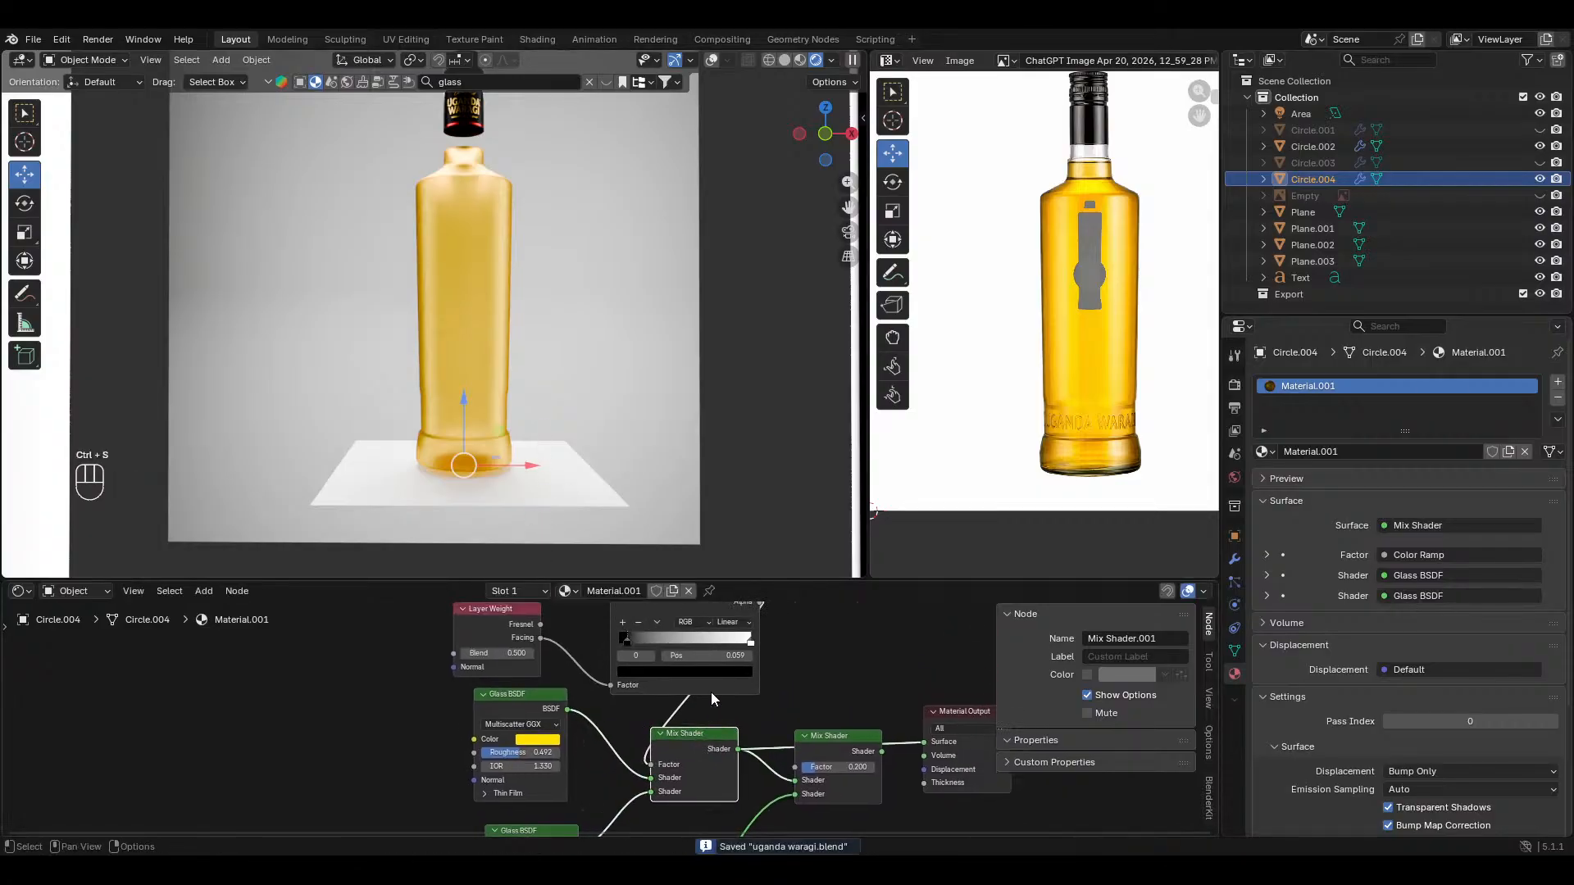
left_click(677, 617, "ctrl+shift")
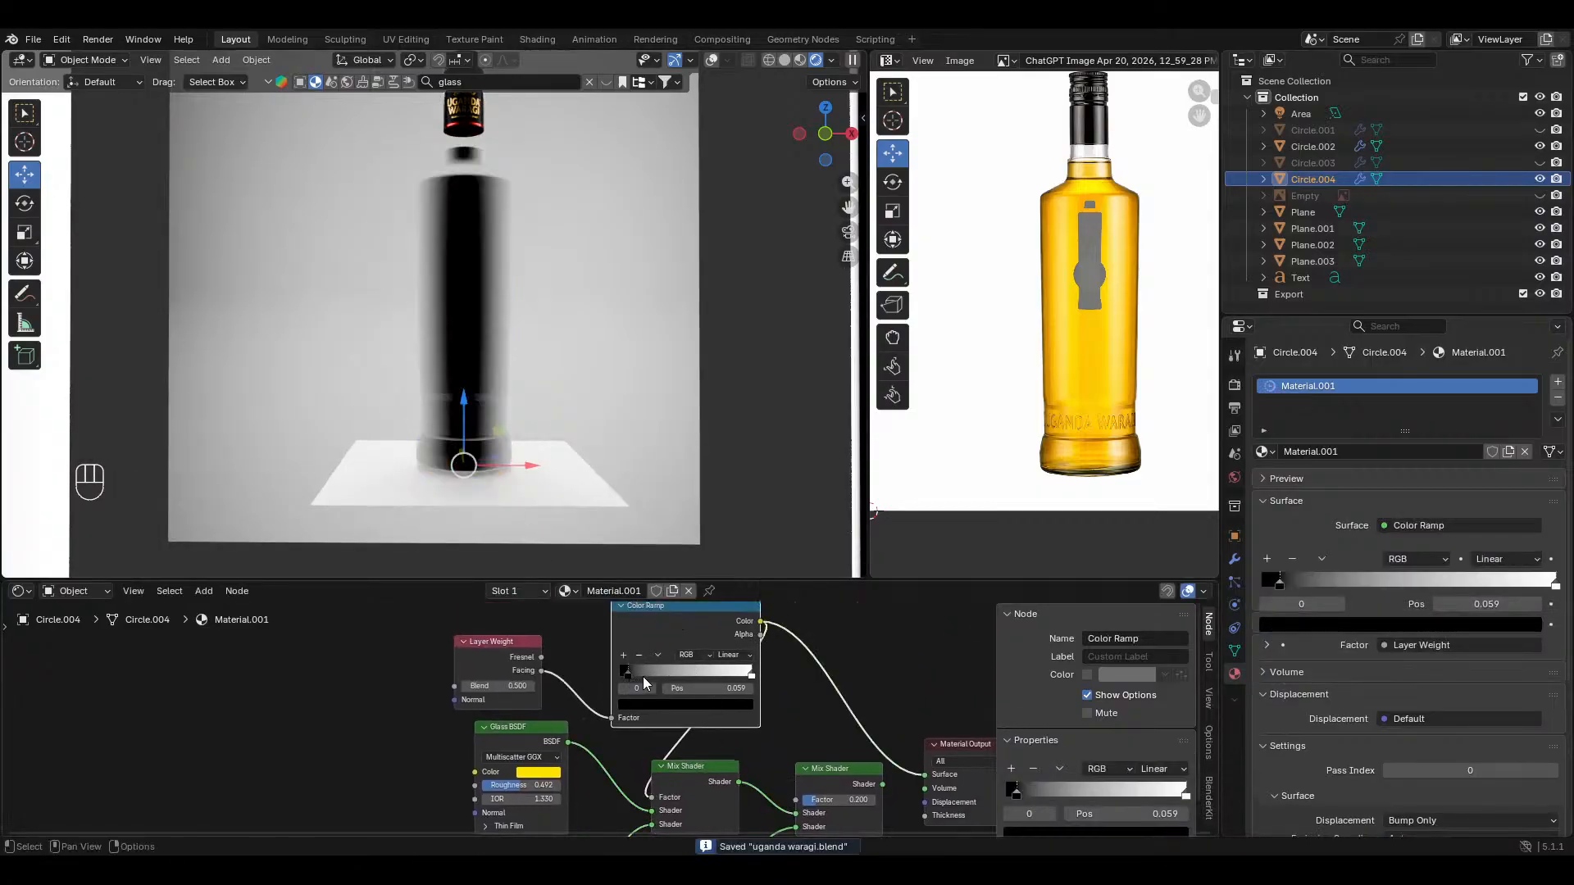
left_click_drag(630, 676, 651, 679)
left_click_drag(752, 674, 620, 674)
left_click(828, 775, "ctrl+shift")
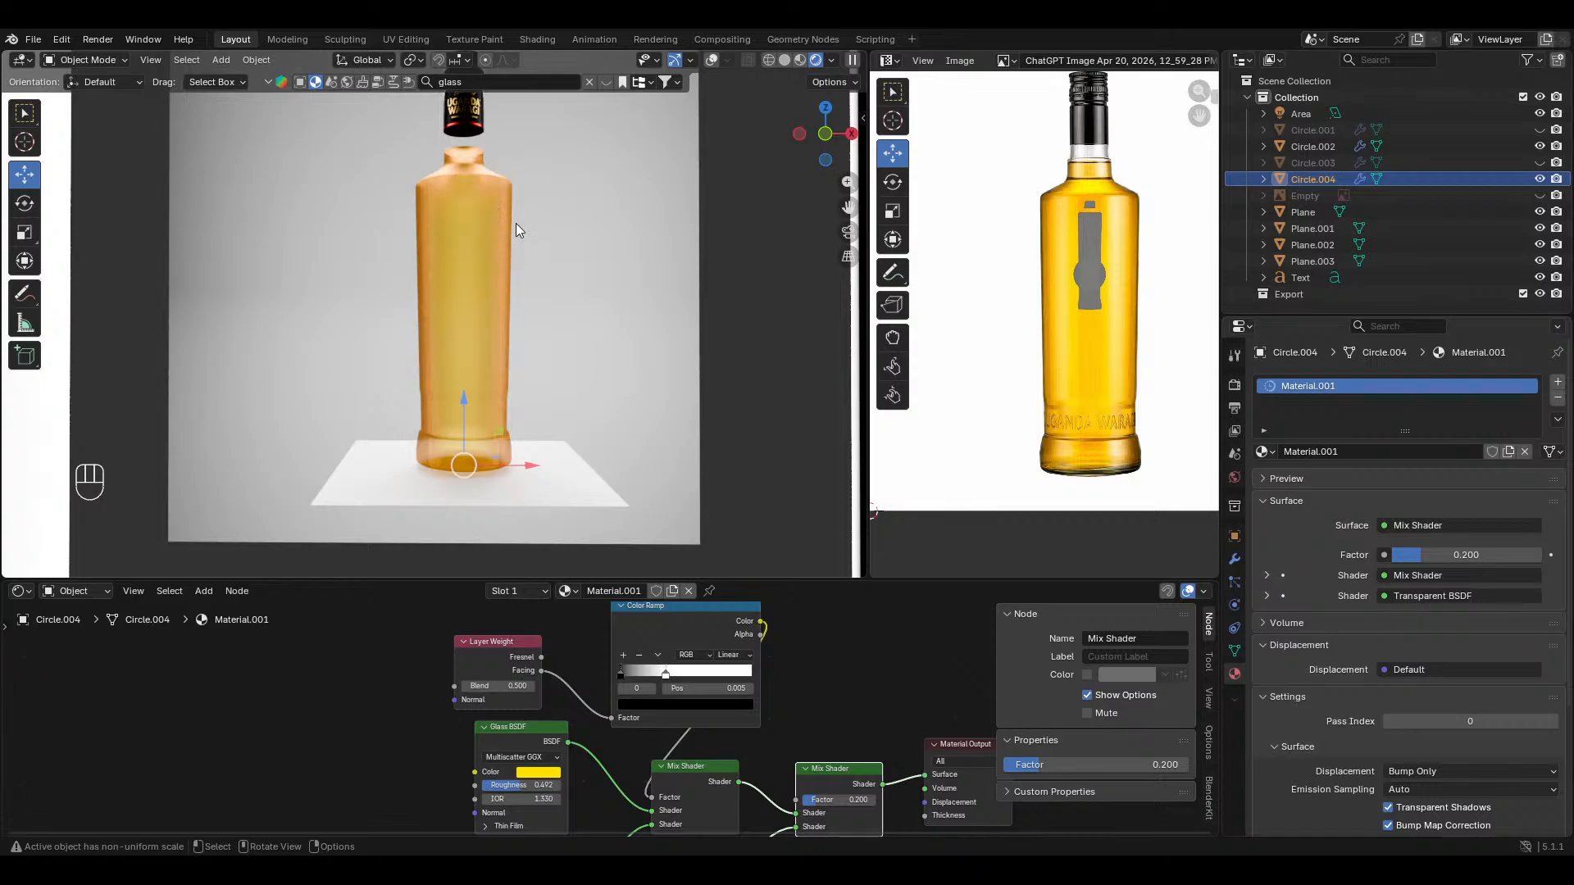
Step: Shift the amber Glass BSDF's color to a yellower, fully saturated hue and darken its value
middle_click_drag(578, 794, 601, 758)
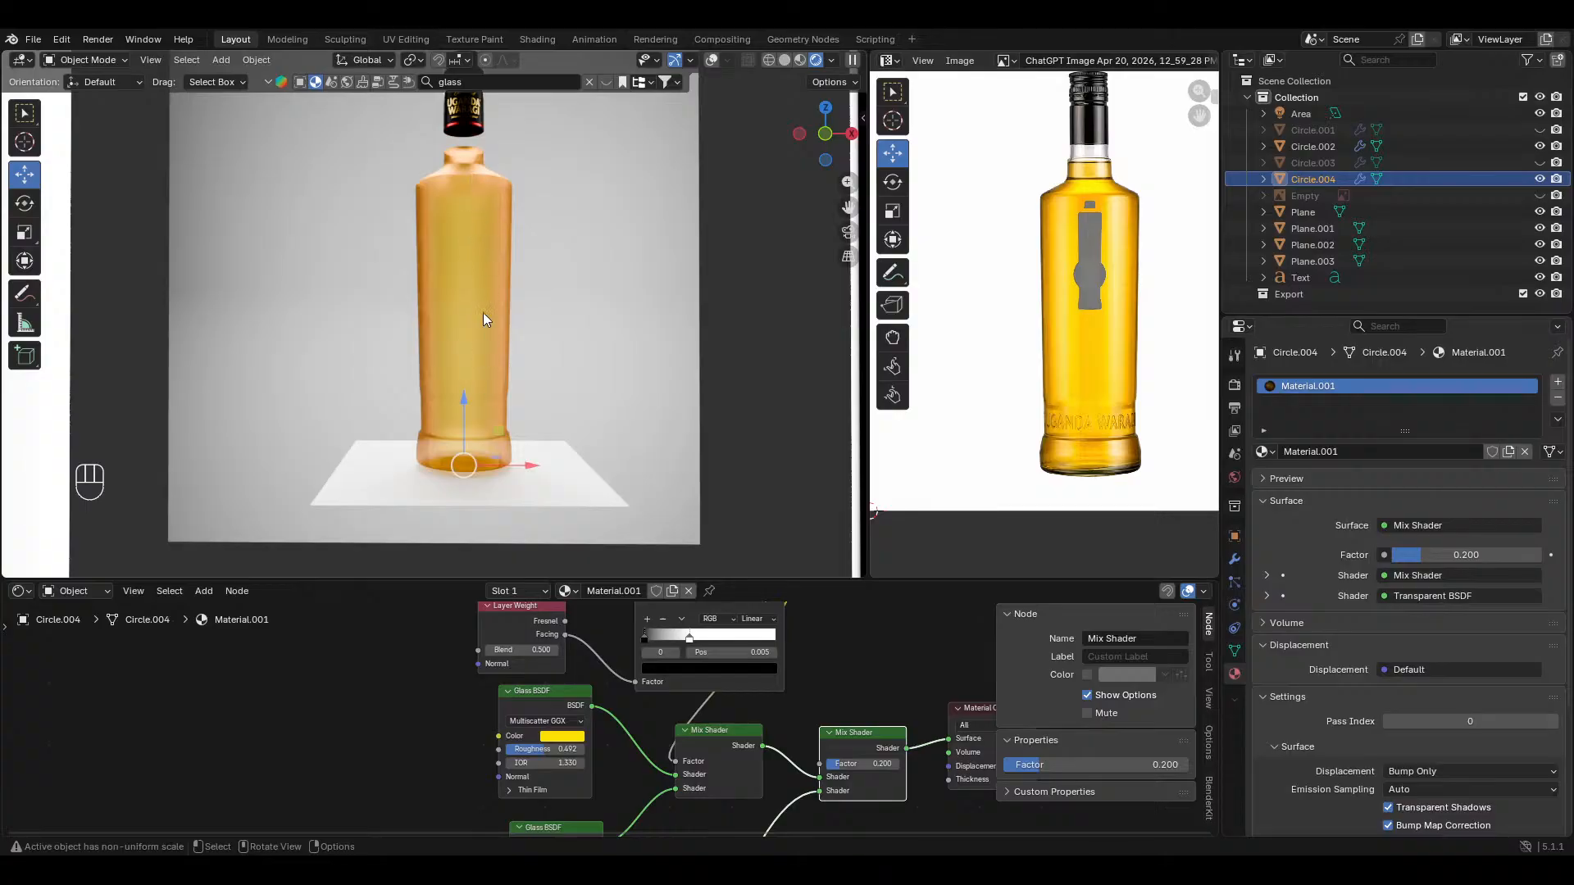
middle_click_drag(655, 827, 649, 722)
left_click(601, 795)
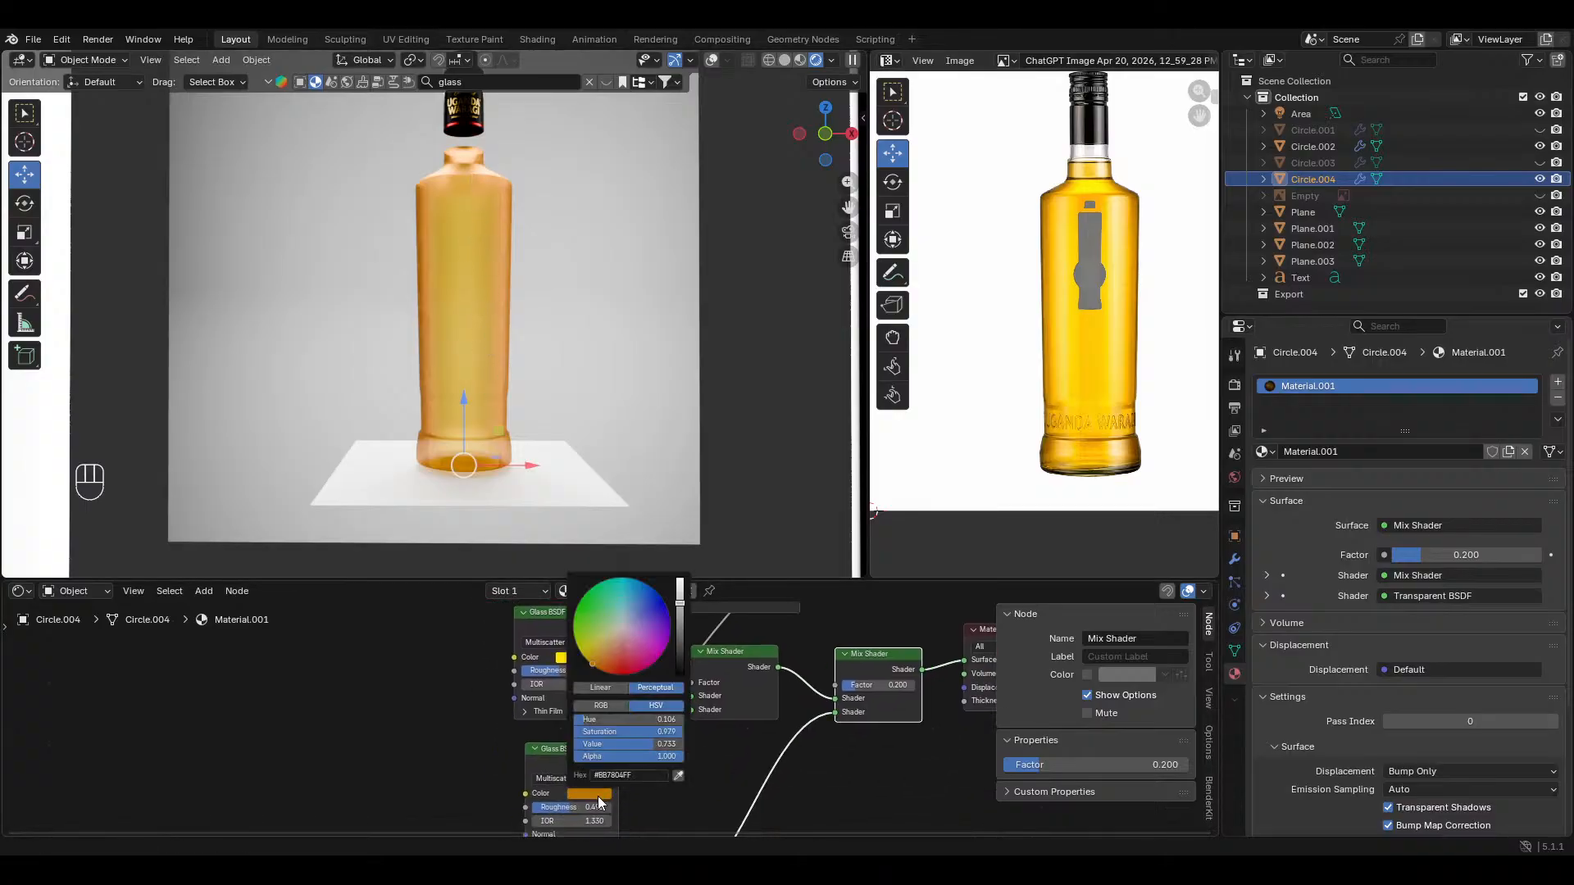
left_click(594, 660)
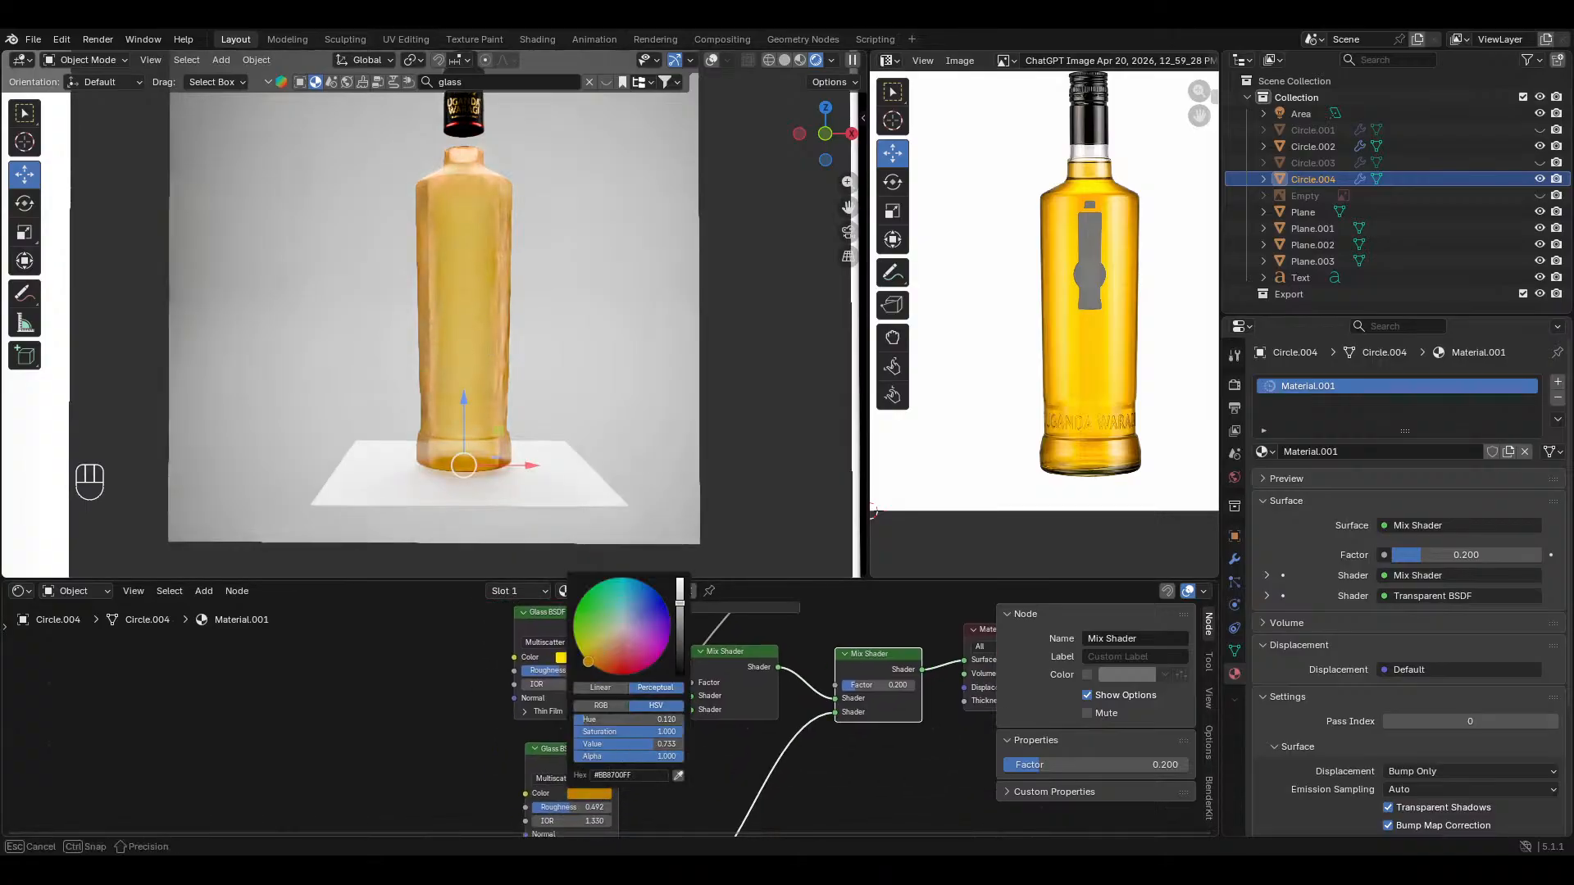
left_click_drag(680, 602, 679, 626)
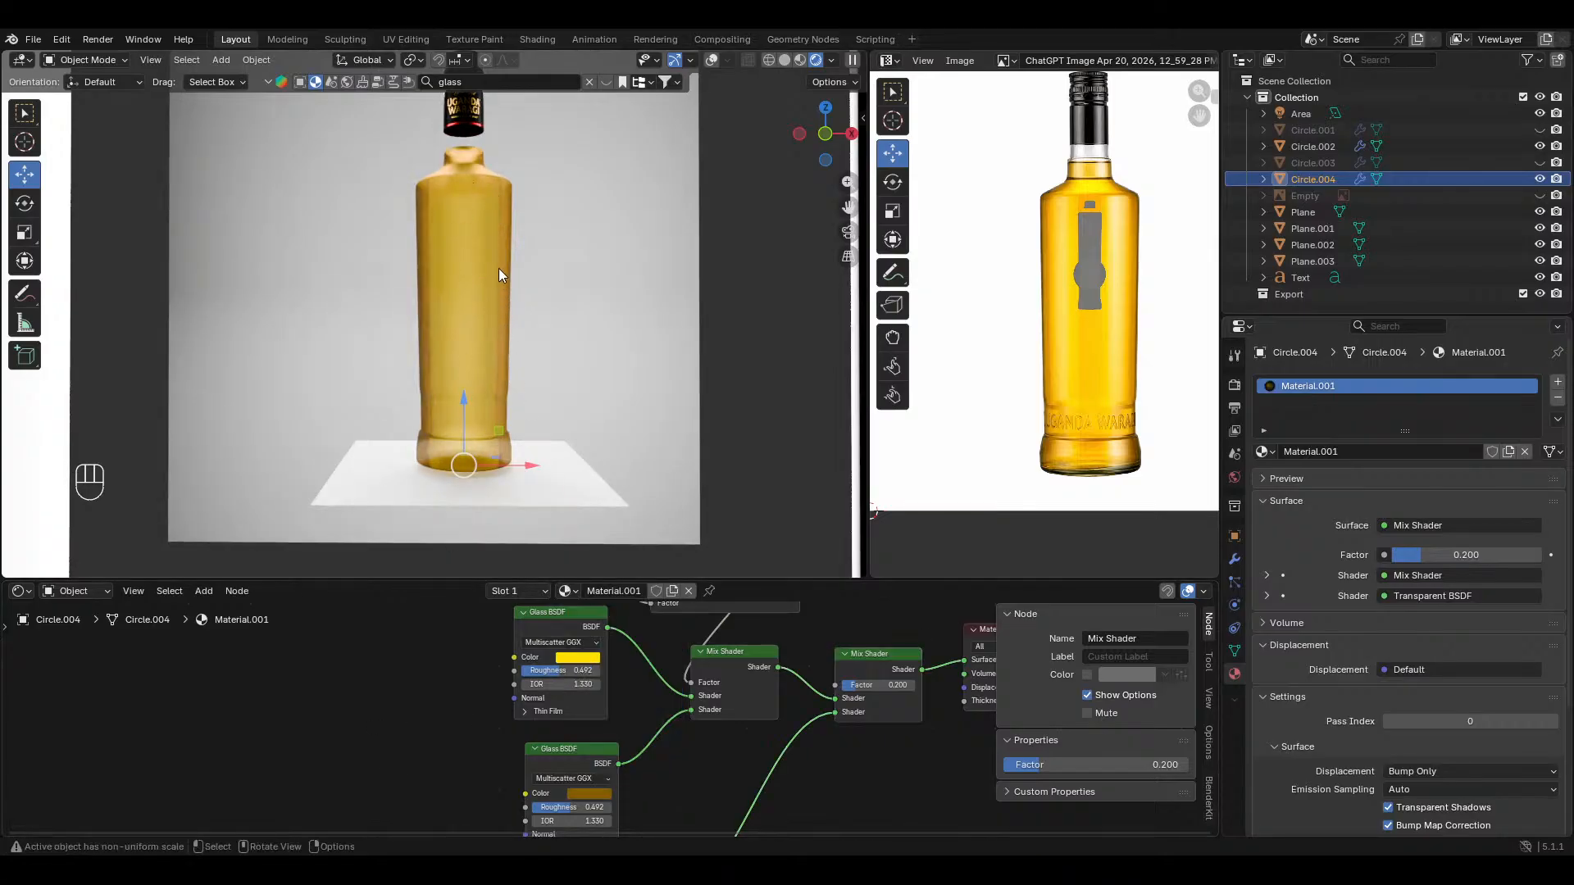
middle_click_drag(653, 664, 641, 750)
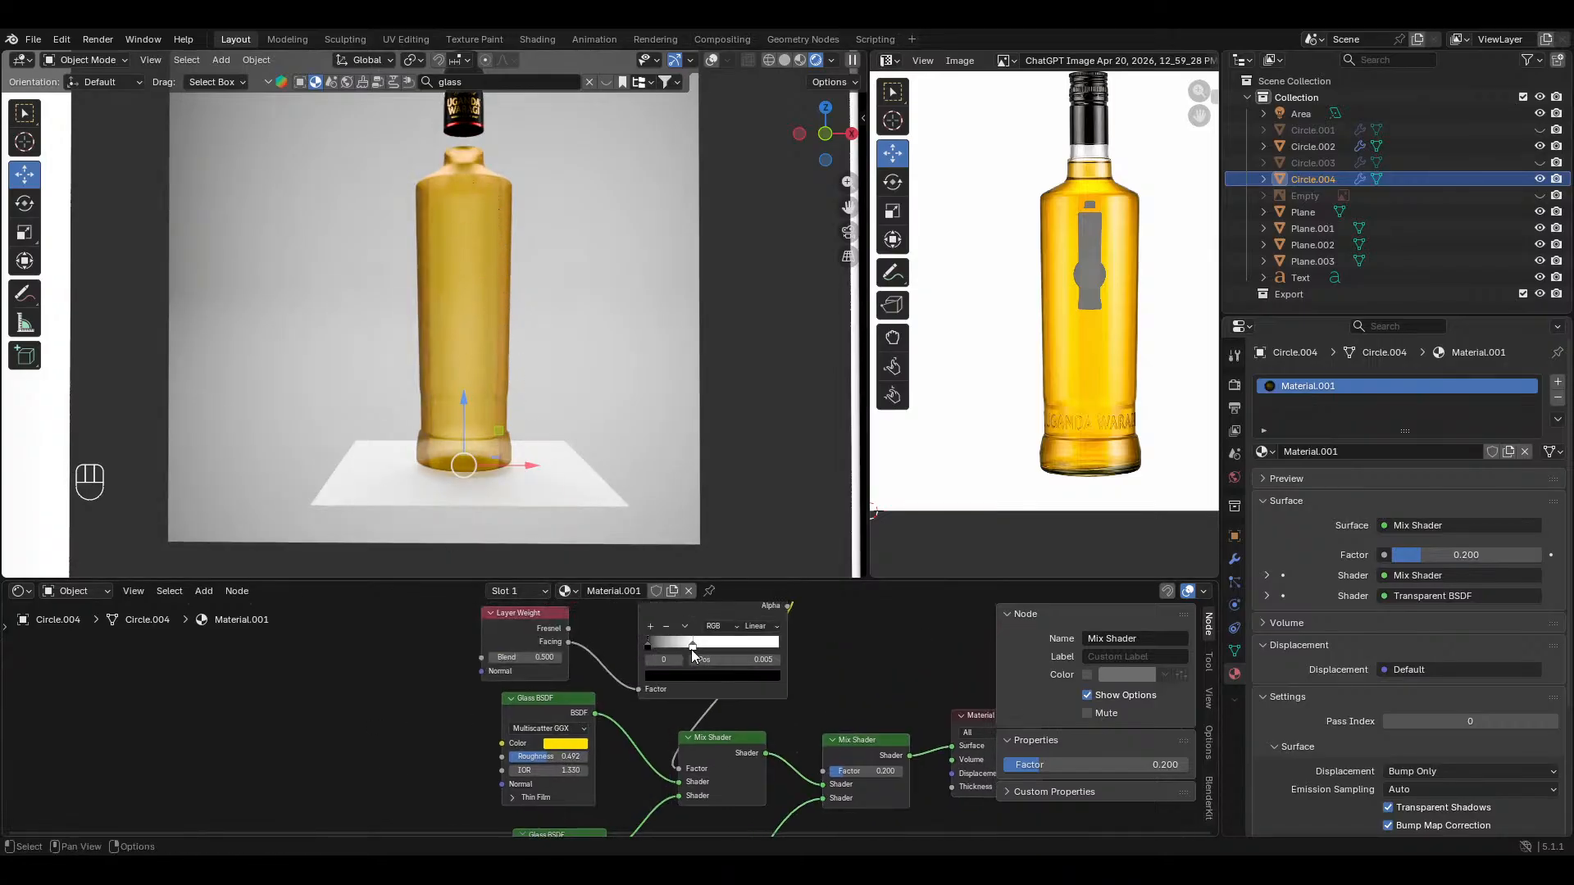
Step: Move the Color Ramp's white stop to position 0.559 to soften the blend between the two glass shaders
left_click(695, 646)
left_click_drag(694, 645, 722, 644)
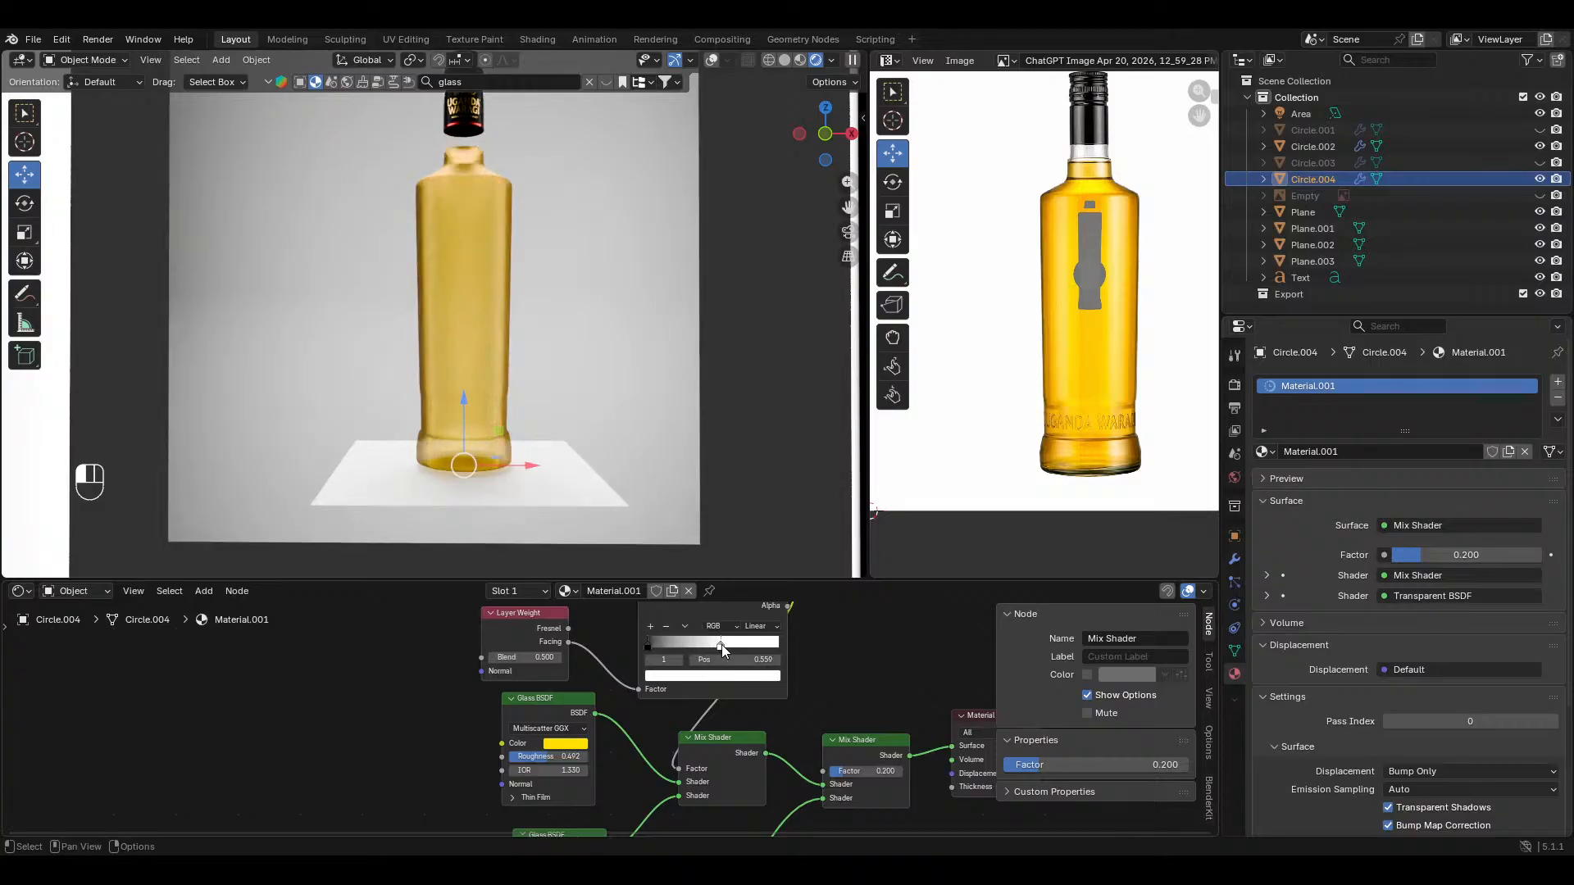
Step: Set the yellow Glass BSDF's color to hue 0.144 at full value and its roughness to 0.685
left_click(566, 744)
left_click_drag(562, 606, 558, 605)
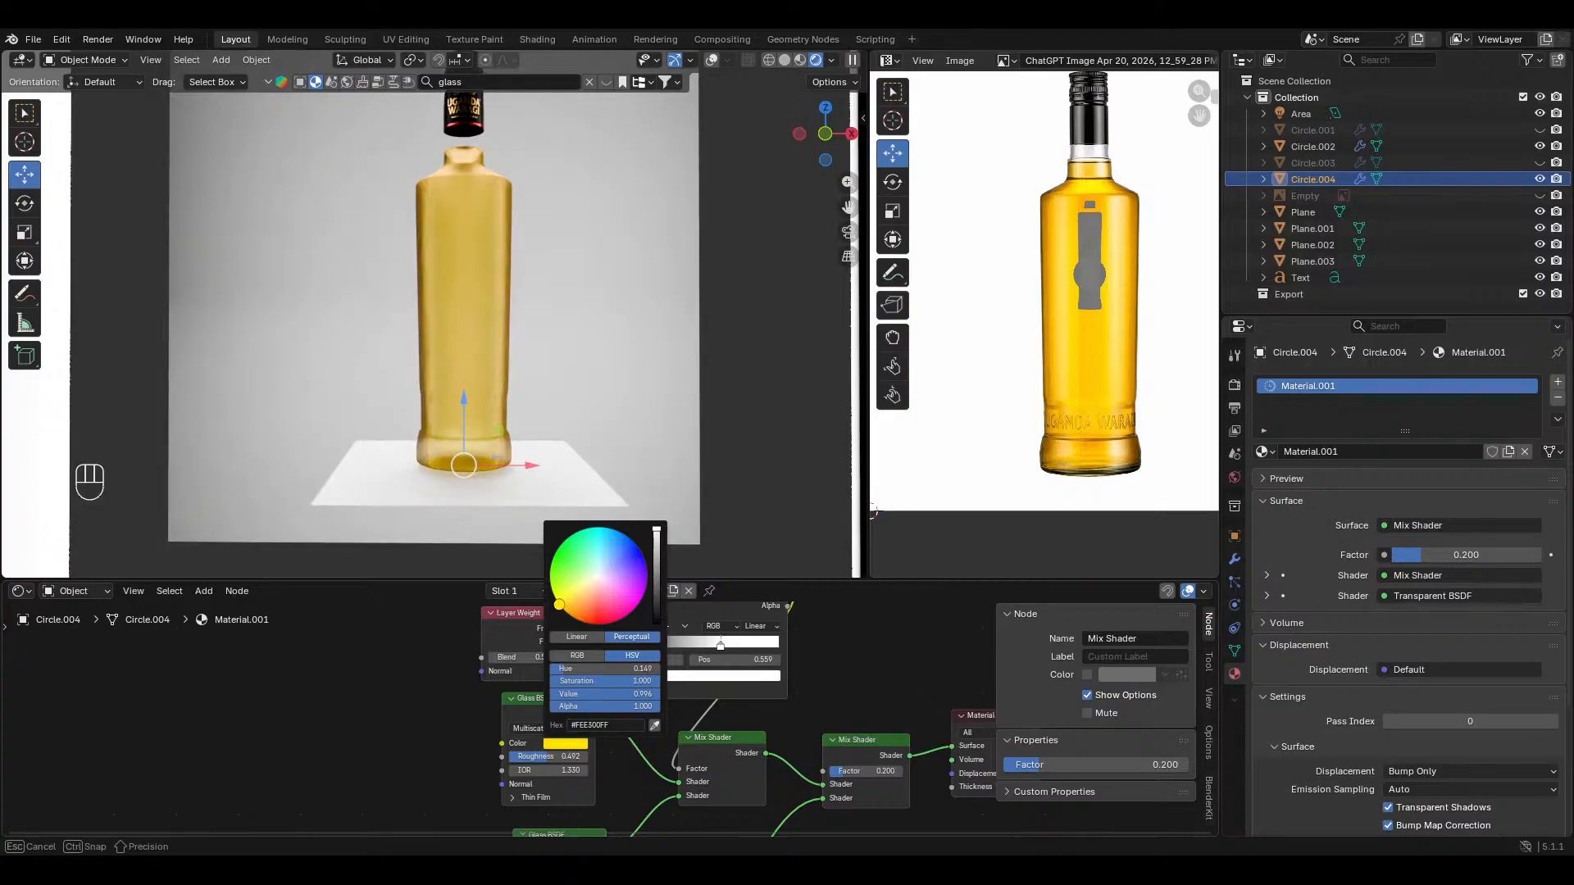
scroll(558, 604, "down", 3)
left_click_drag(656, 539, 656, 527)
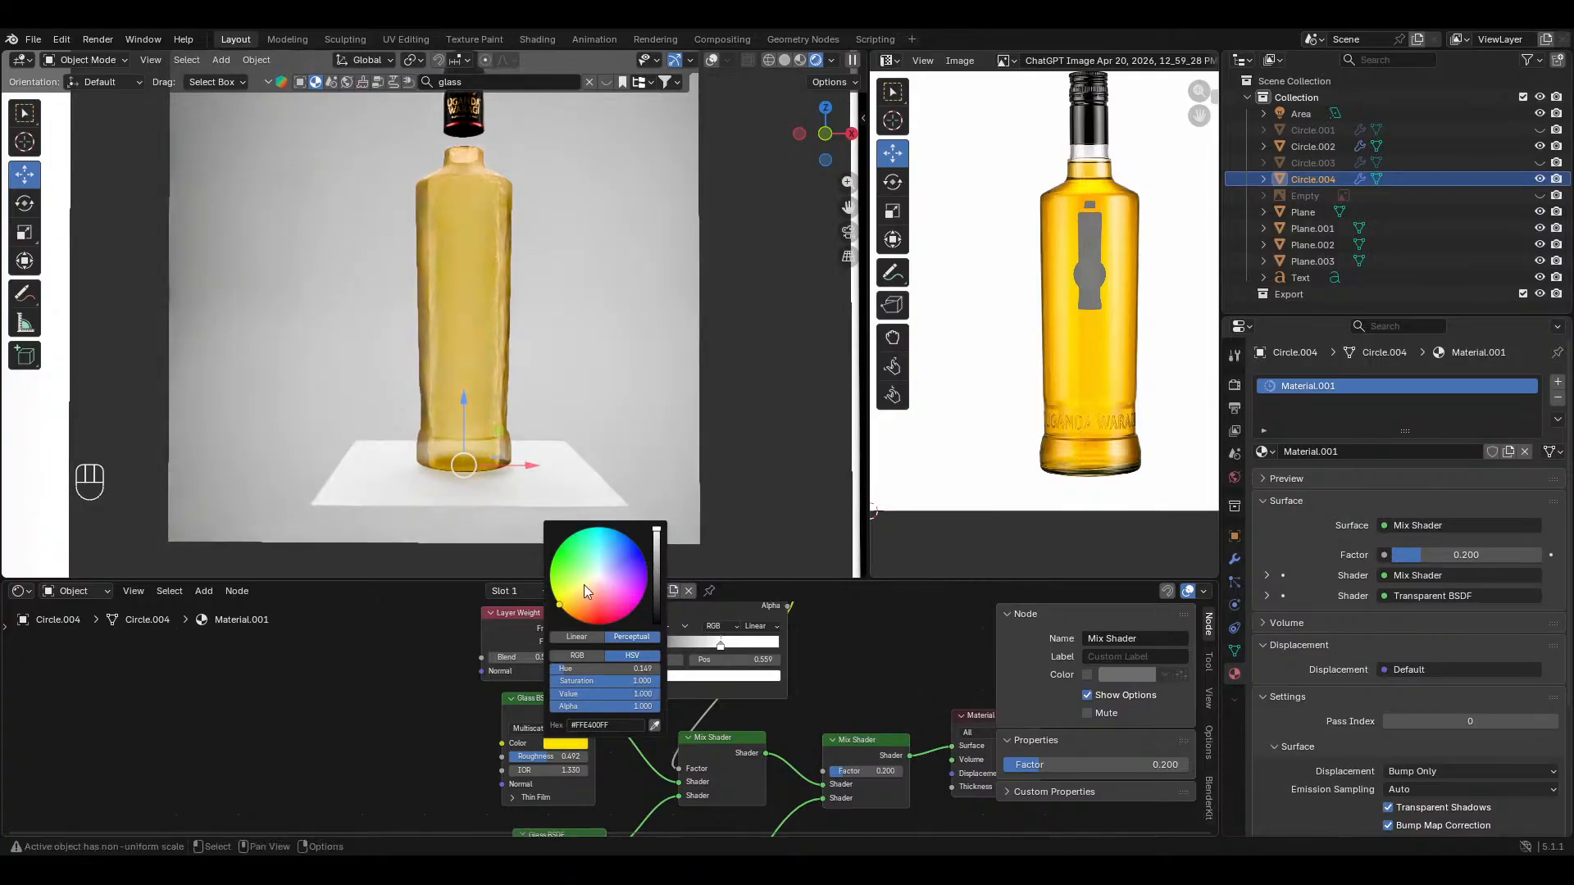
left_click_drag(562, 605, 561, 605)
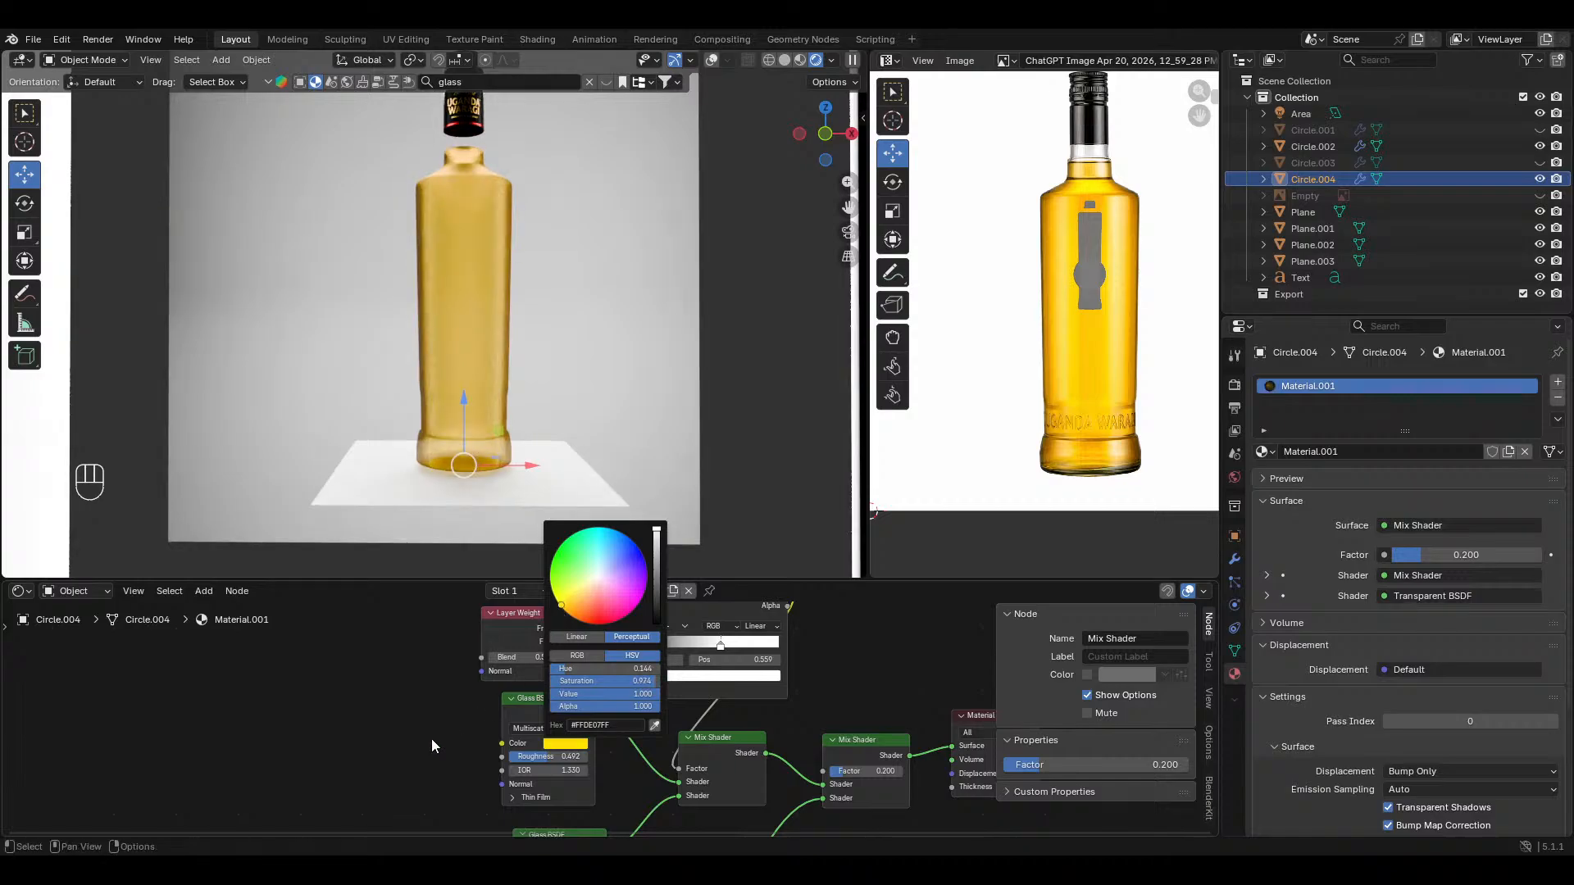
mouse_move(549, 756)
left_mouse_down()
mouse_move(568, 756)
mouse_move(549, 756)
left_mouse_up()
Step: Connect the Mix Shader of the two glass shaders directly to the Material Output and move the 0.200-factor Mix Shader below the link
middle_click_drag(743, 776, 706, 745)
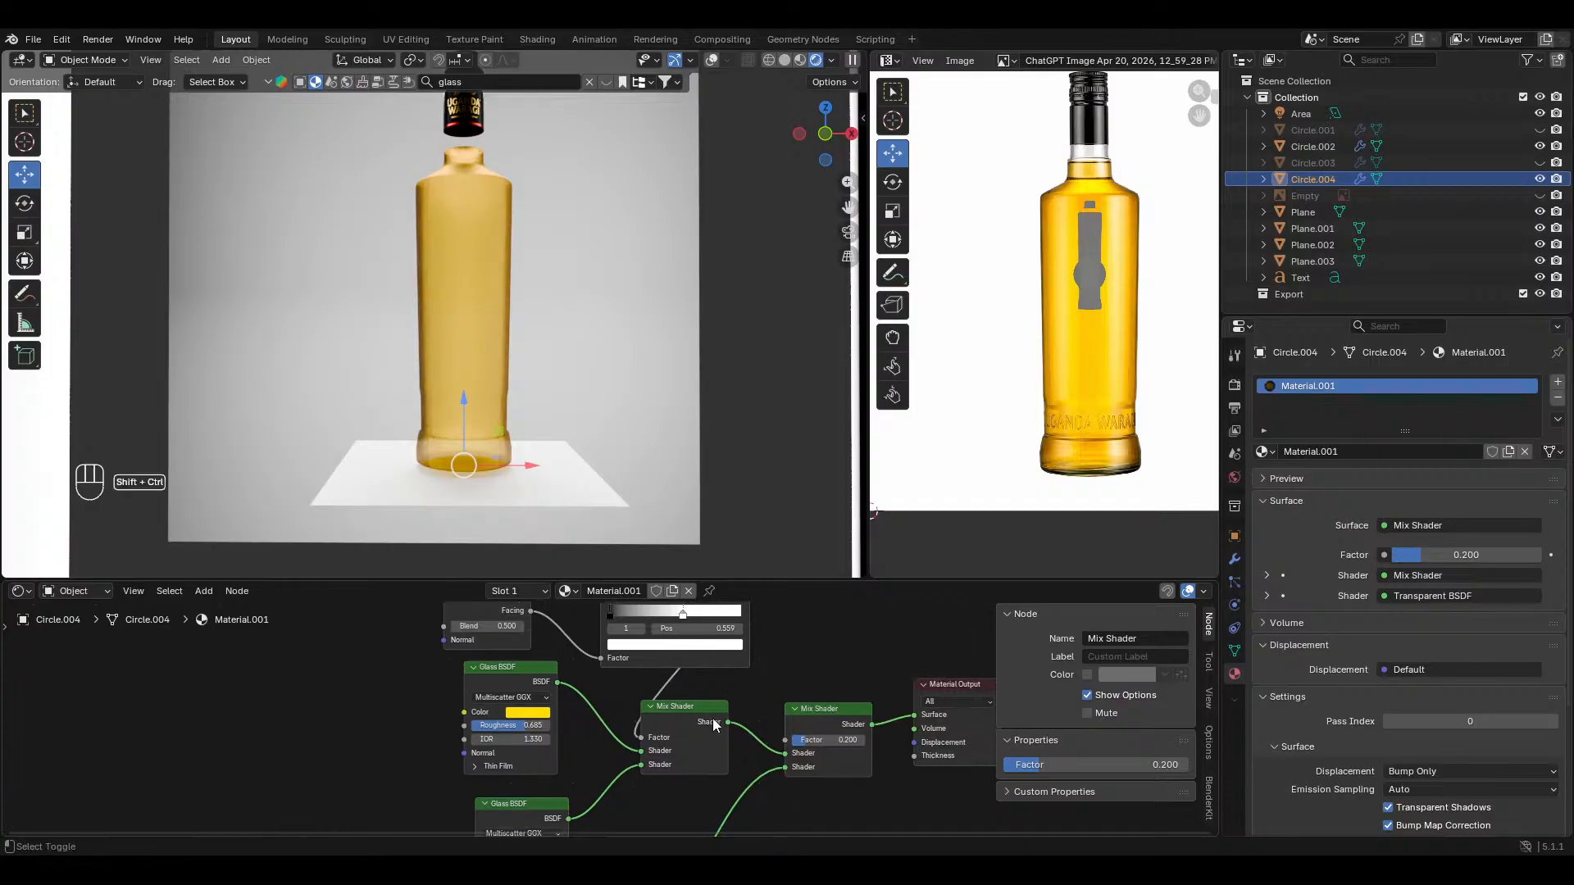
left_click(706, 743, "ctrl+shift")
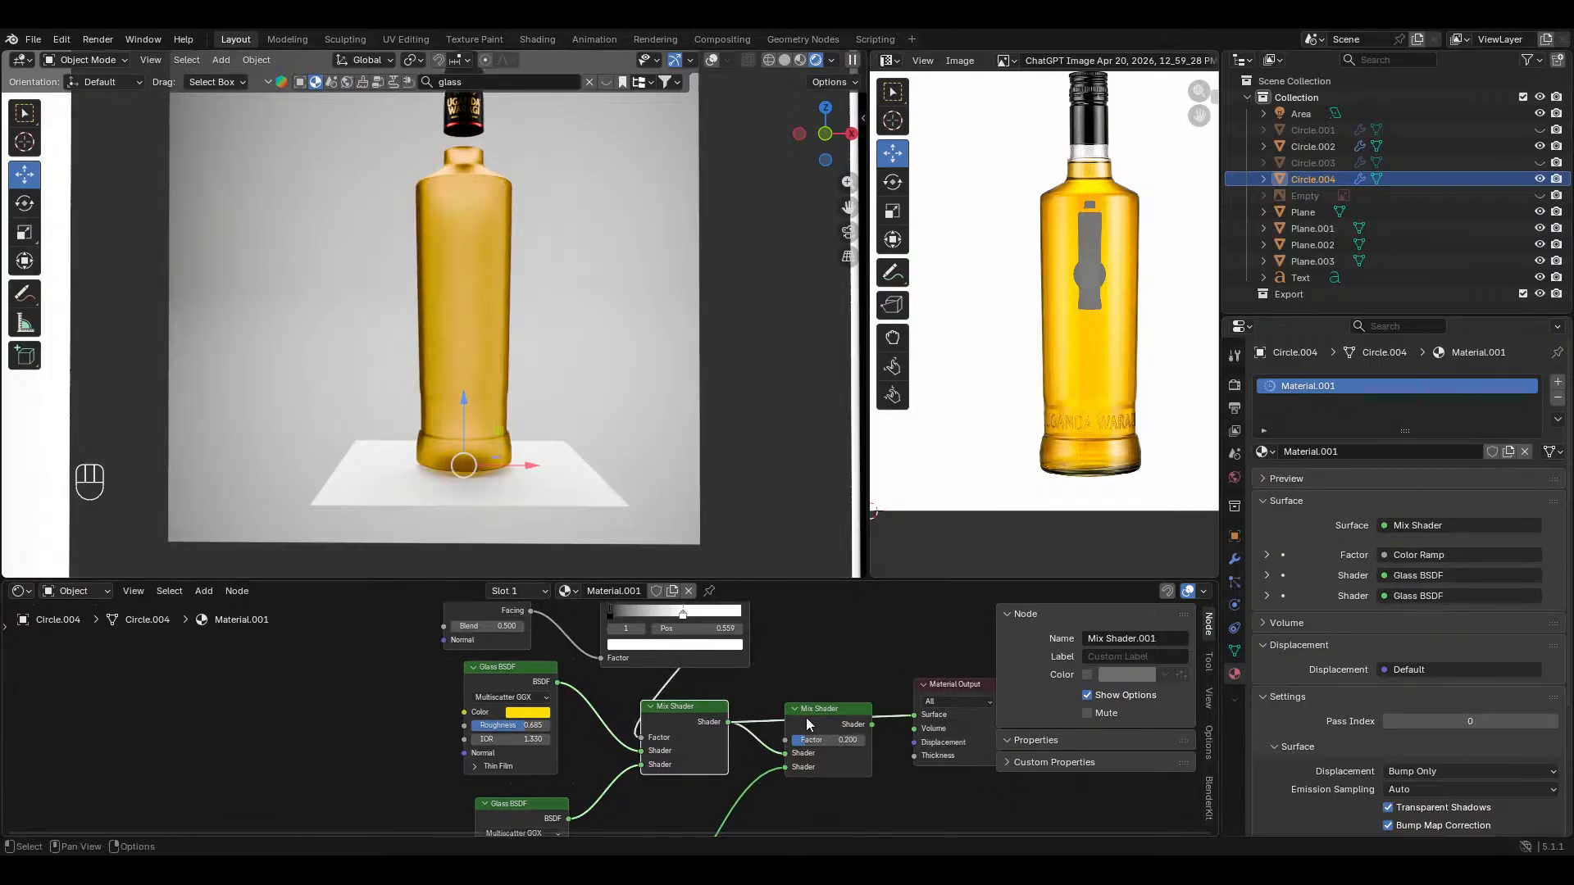
left_click_drag(807, 722, 818, 799)
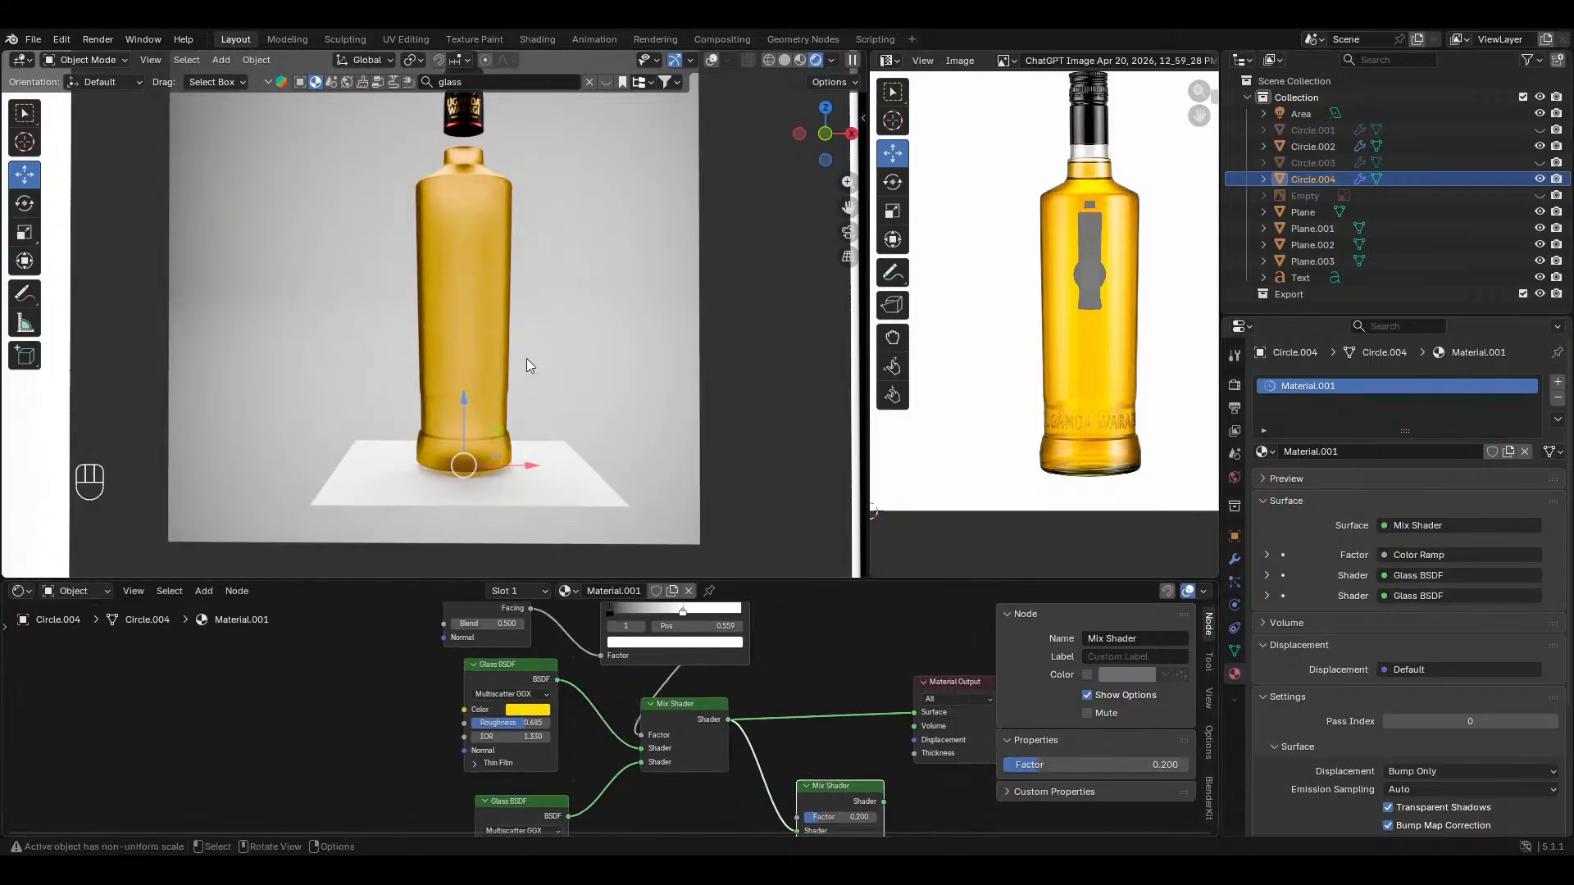
Step: Shift the yellow Glass BSDF's color to a purer yellow with hue about 0.158 and hex #FFF30A
left_click(543, 702)
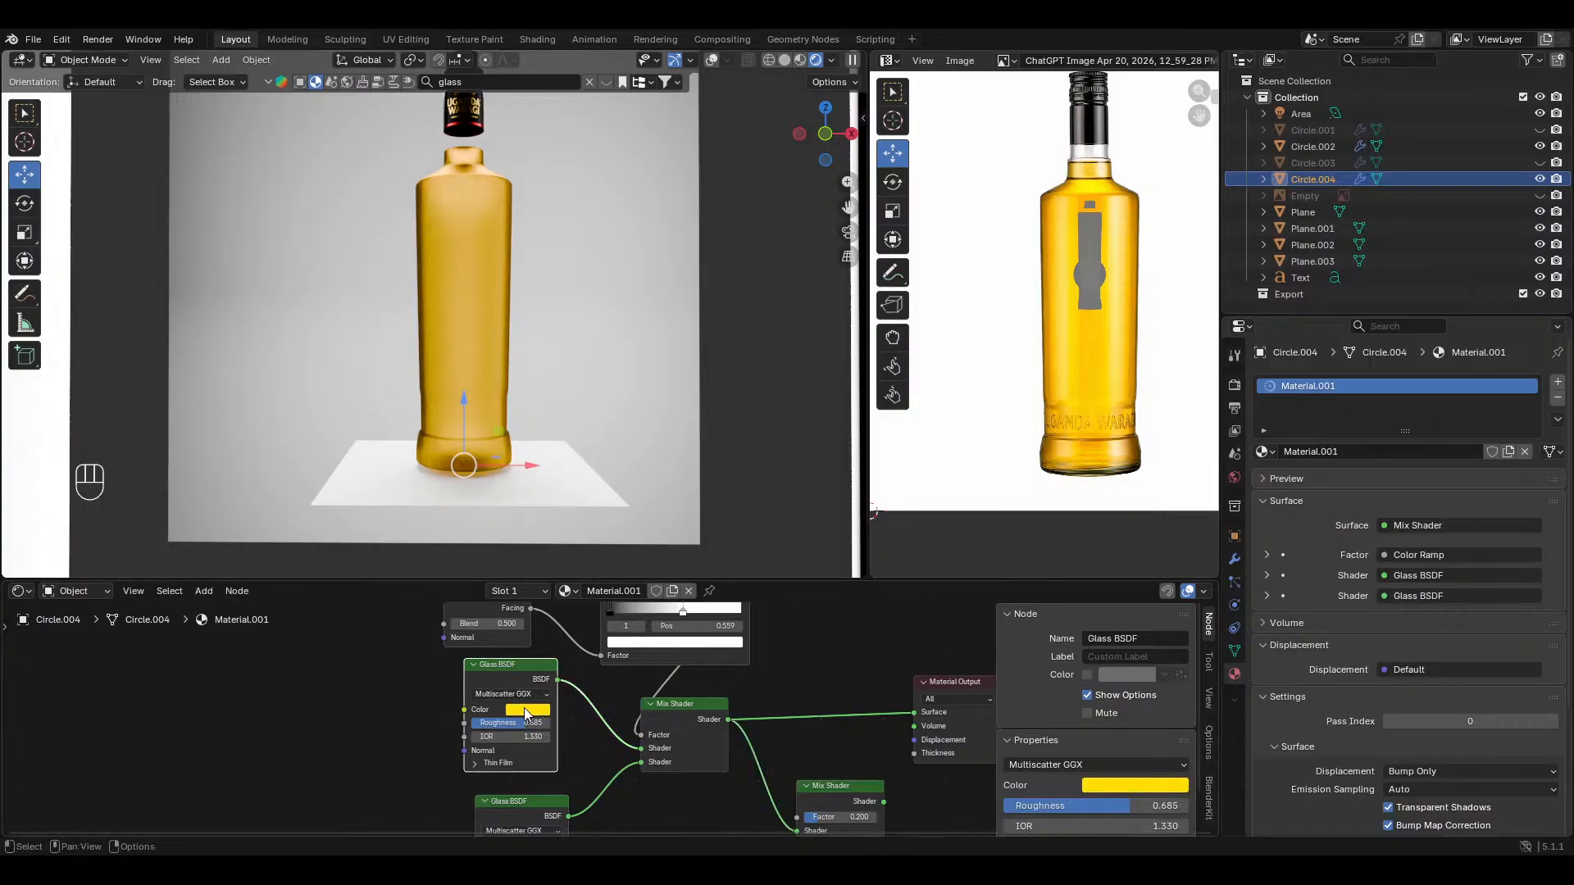
left_click(527, 711)
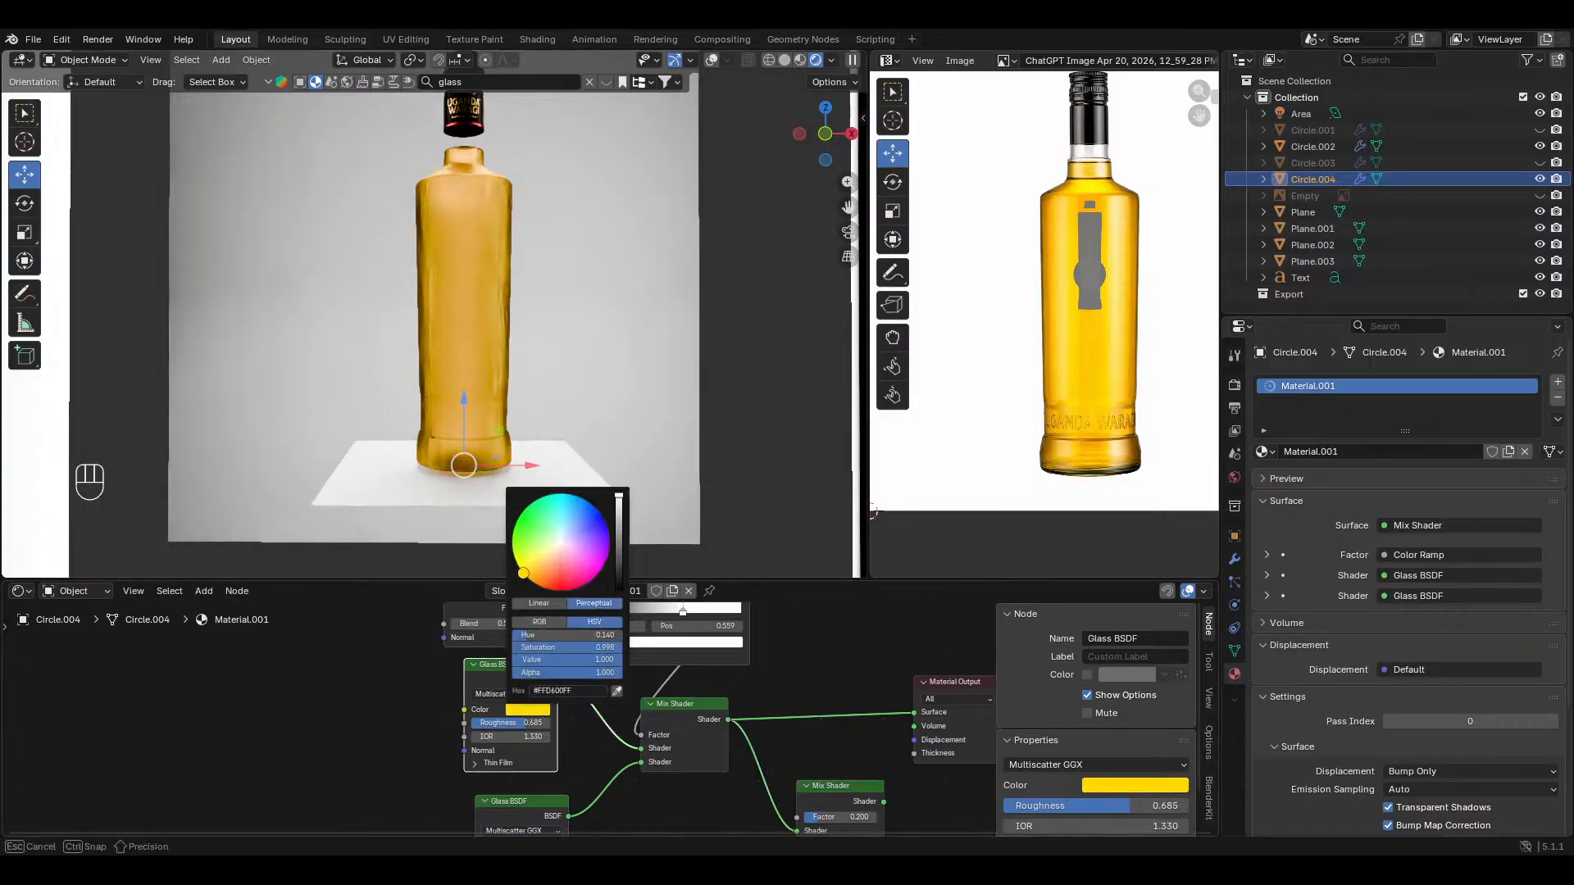
left_click_drag(522, 579, 520, 568)
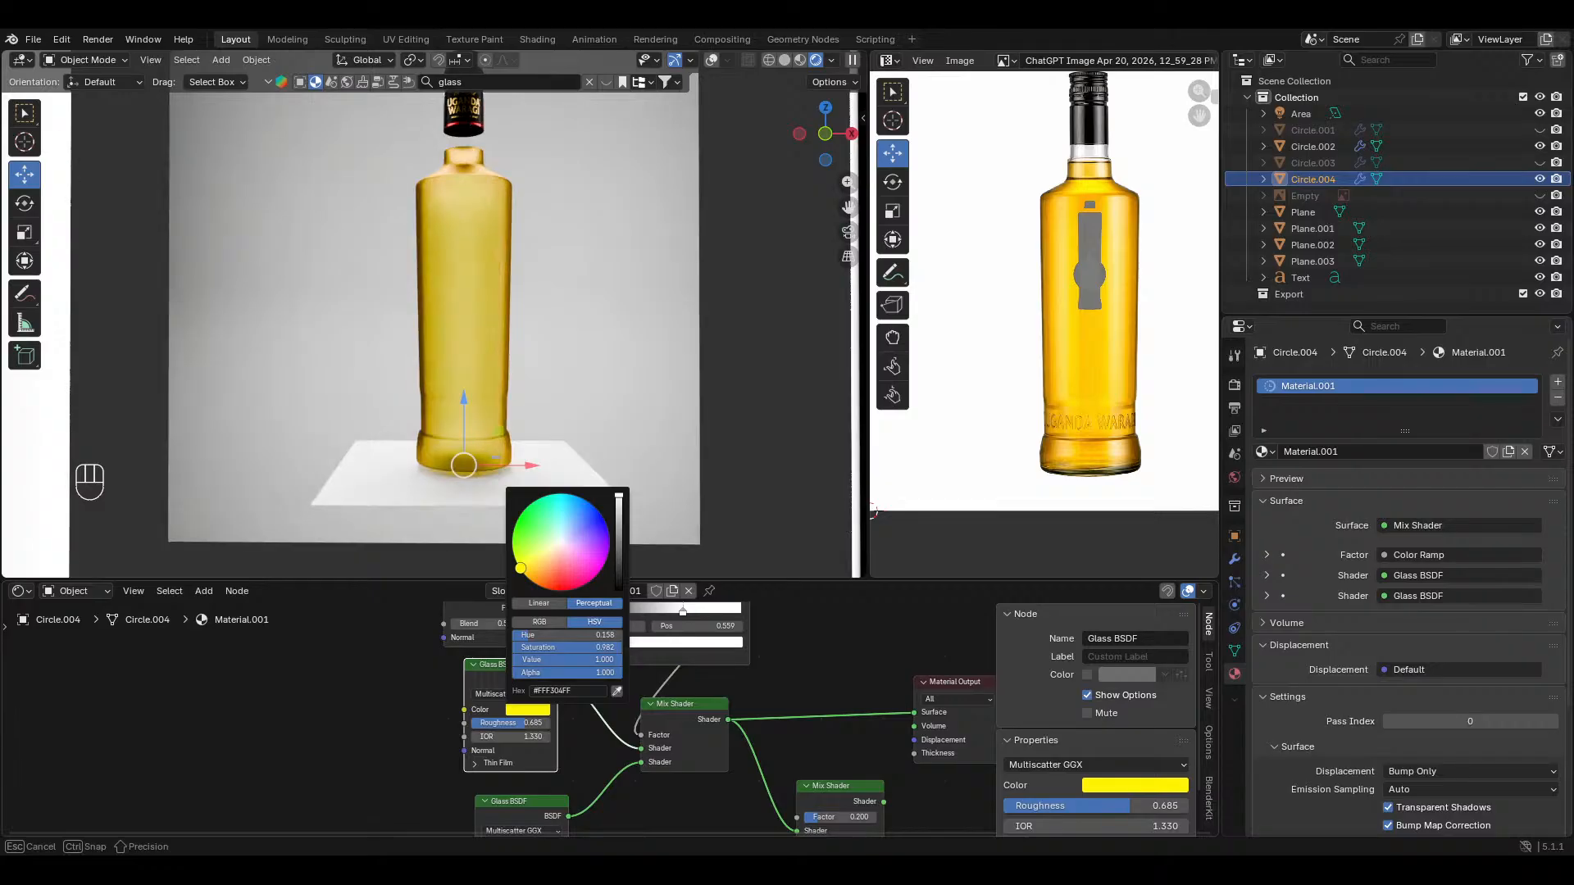
Step: Brighten the amber Glass BSDF's color by raising its value while keeping the hue
middle_click_drag(449, 732, 477, 662)
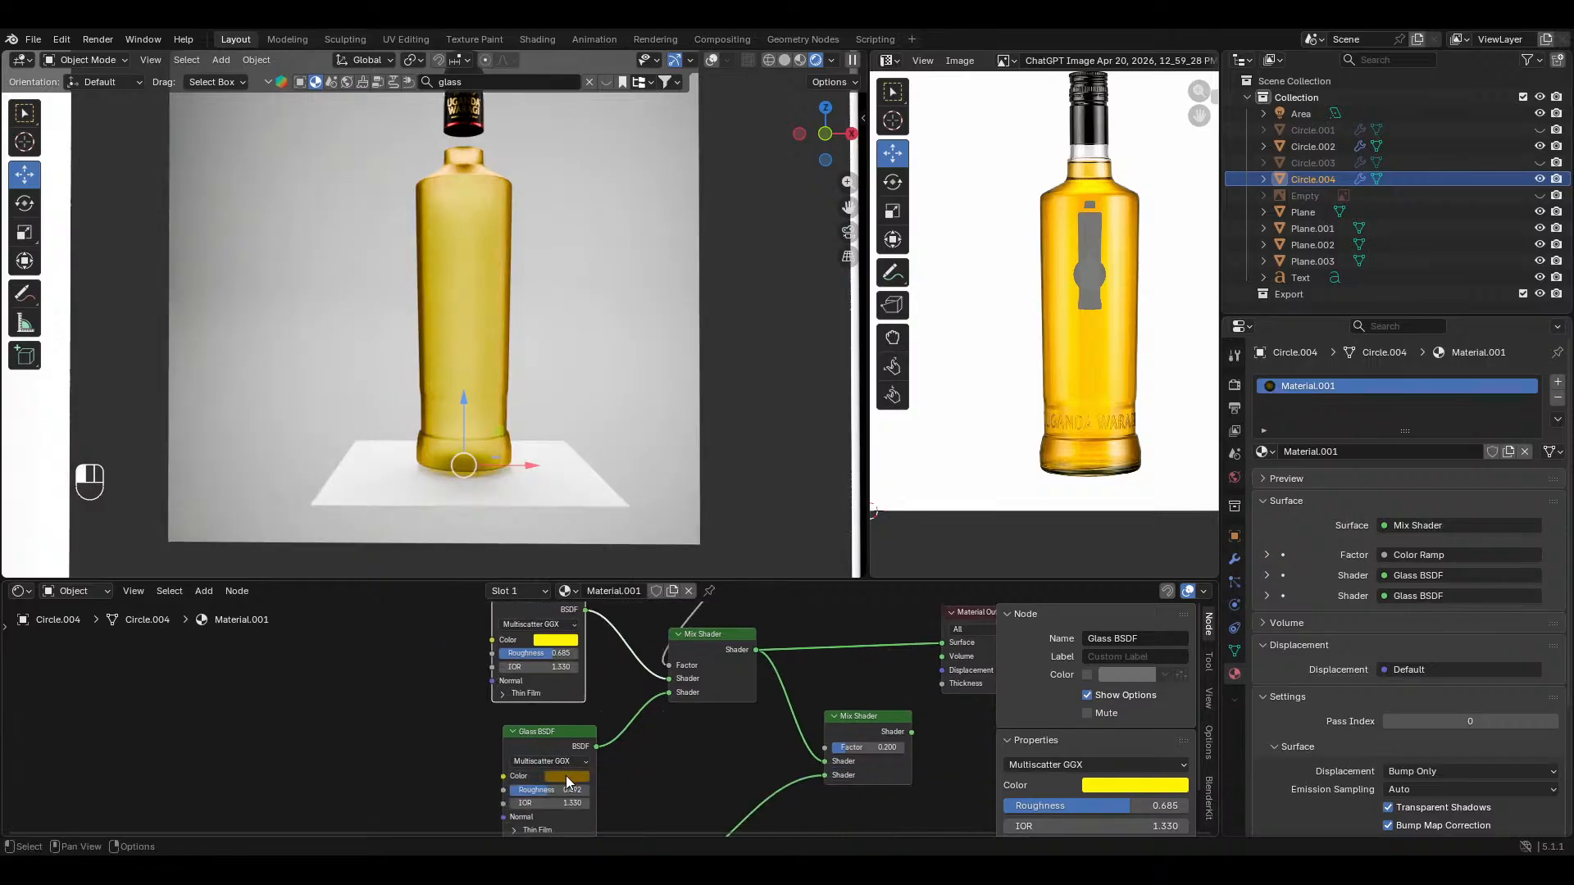
left_click(566, 777)
left_click_drag(658, 605, 658, 587)
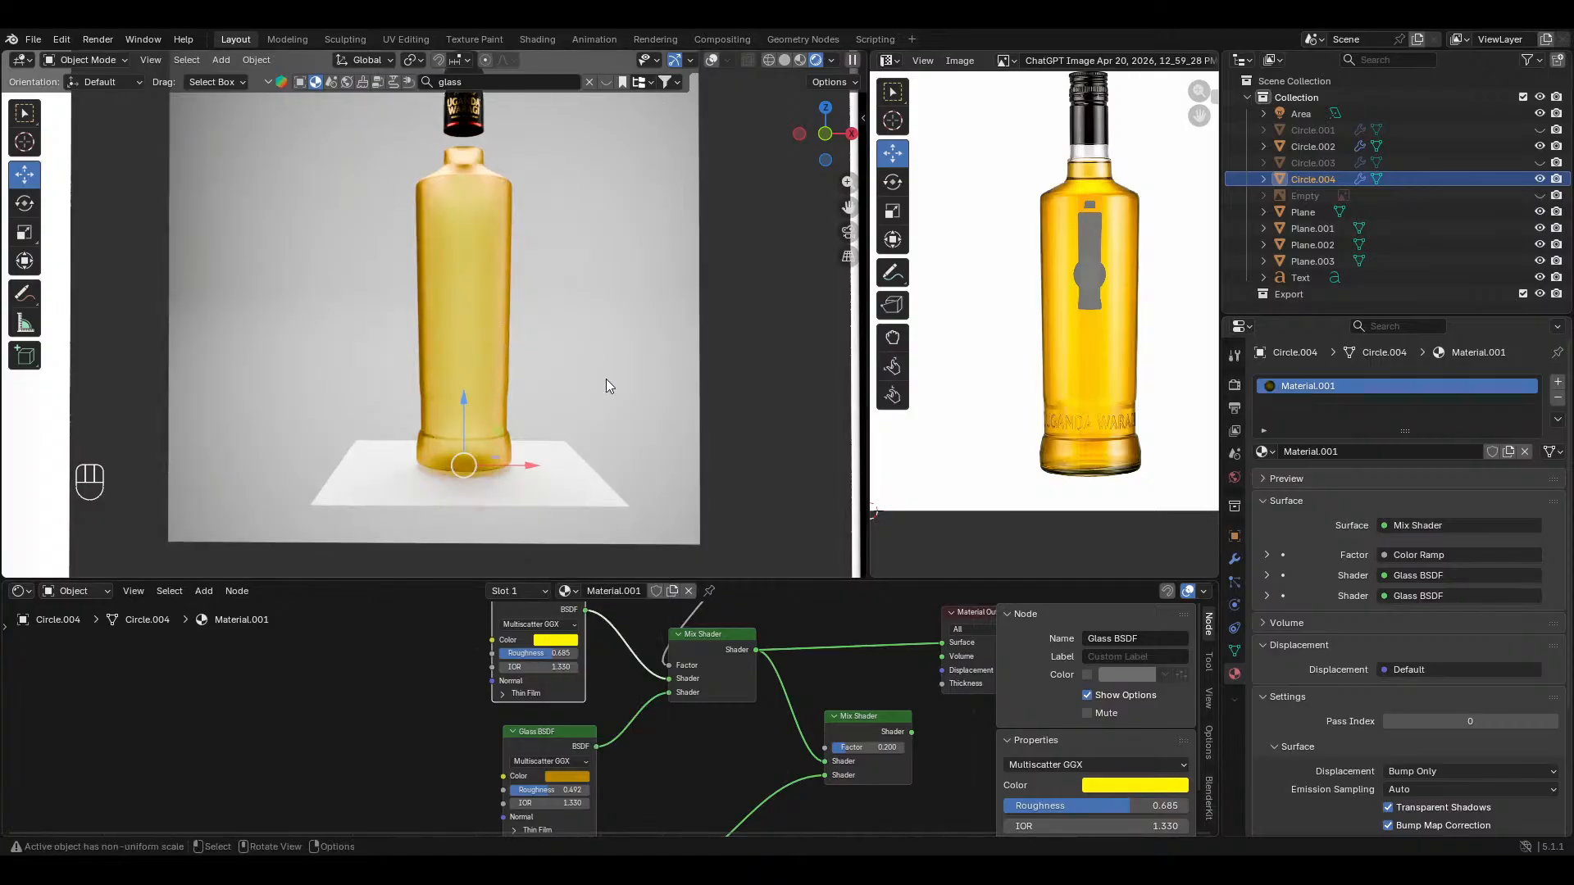
Step: Change the render's Color Management look to High Contrast
mouse_move(606, 379)
middle_mouse_down("ctrl")
mouse_move(602, 443)
mouse_move(608, 396)
mouse_move(593, 402)
middle_mouse_up("ctrl")
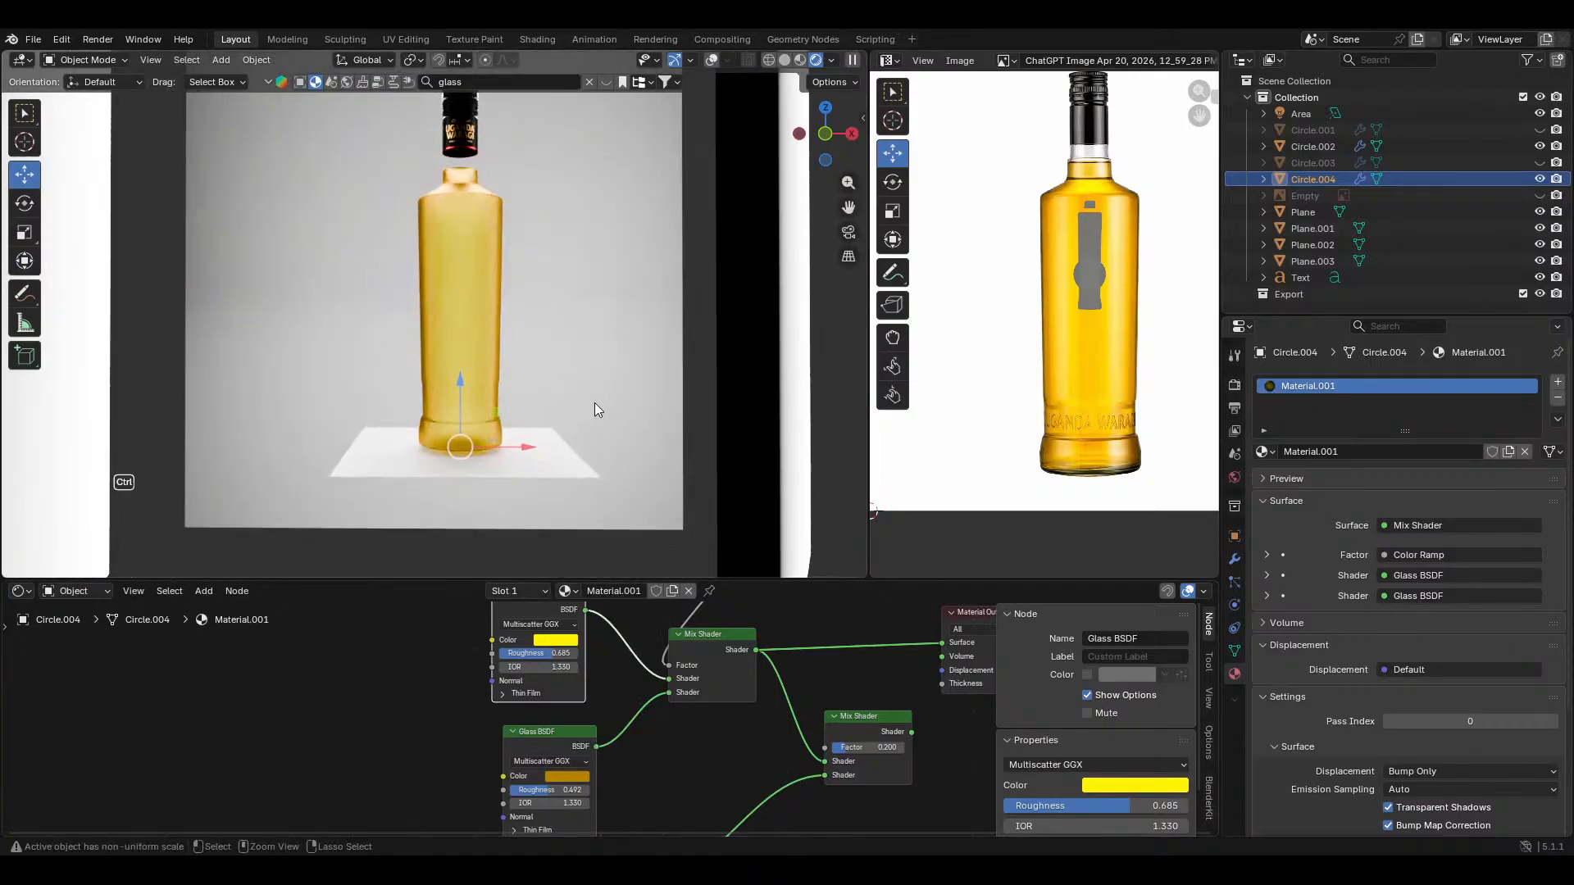
left_click(1234, 385)
scroll(1281, 544, "down", 8)
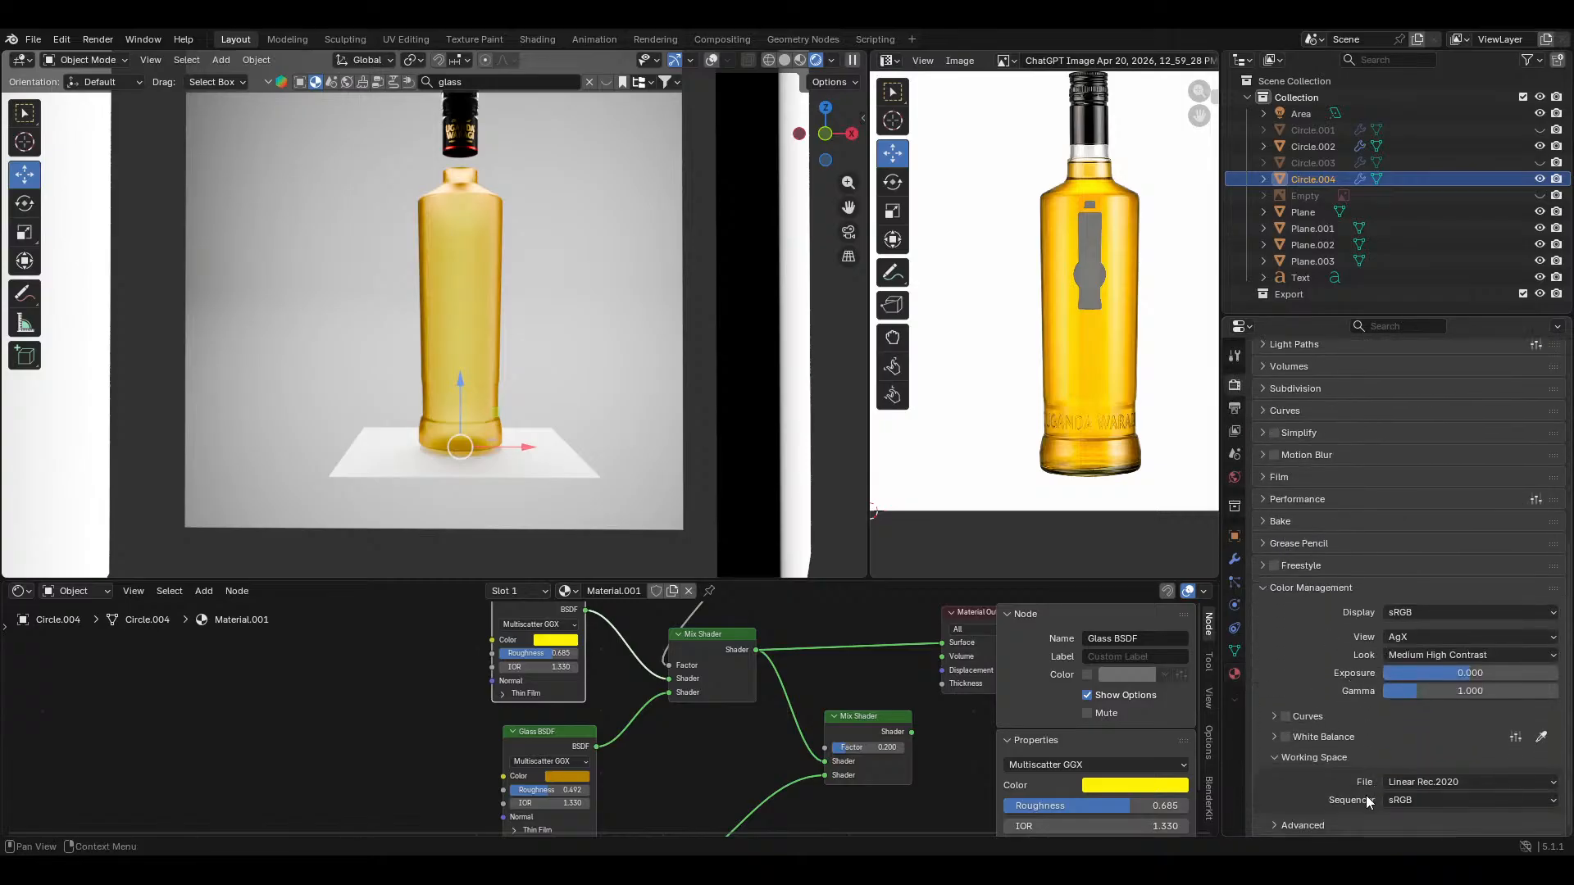
left_click(1415, 655)
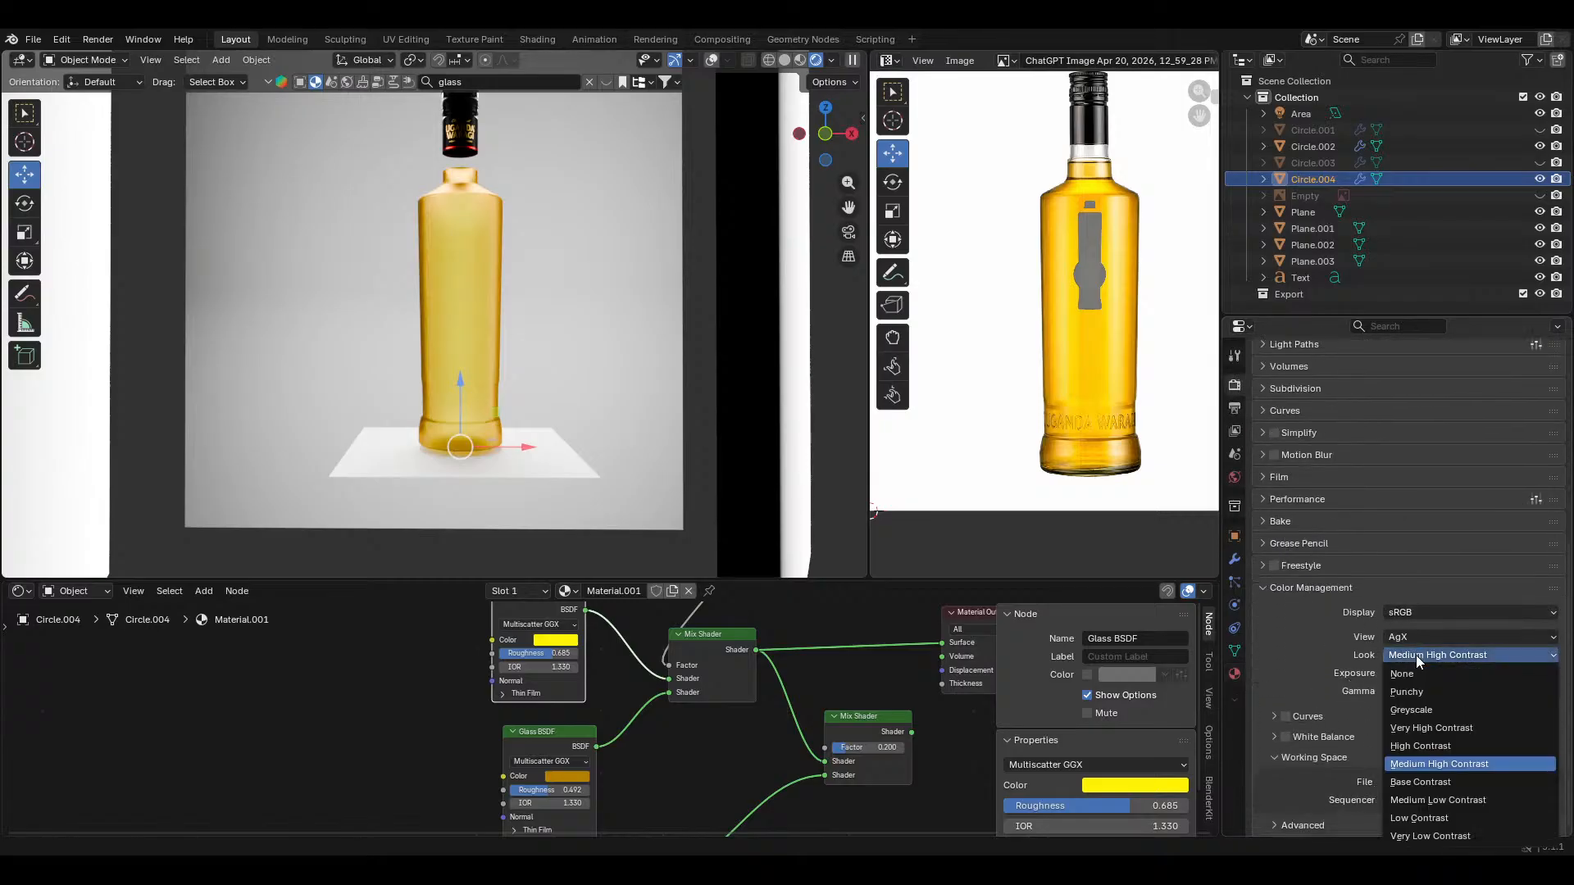
left_click(1413, 746)
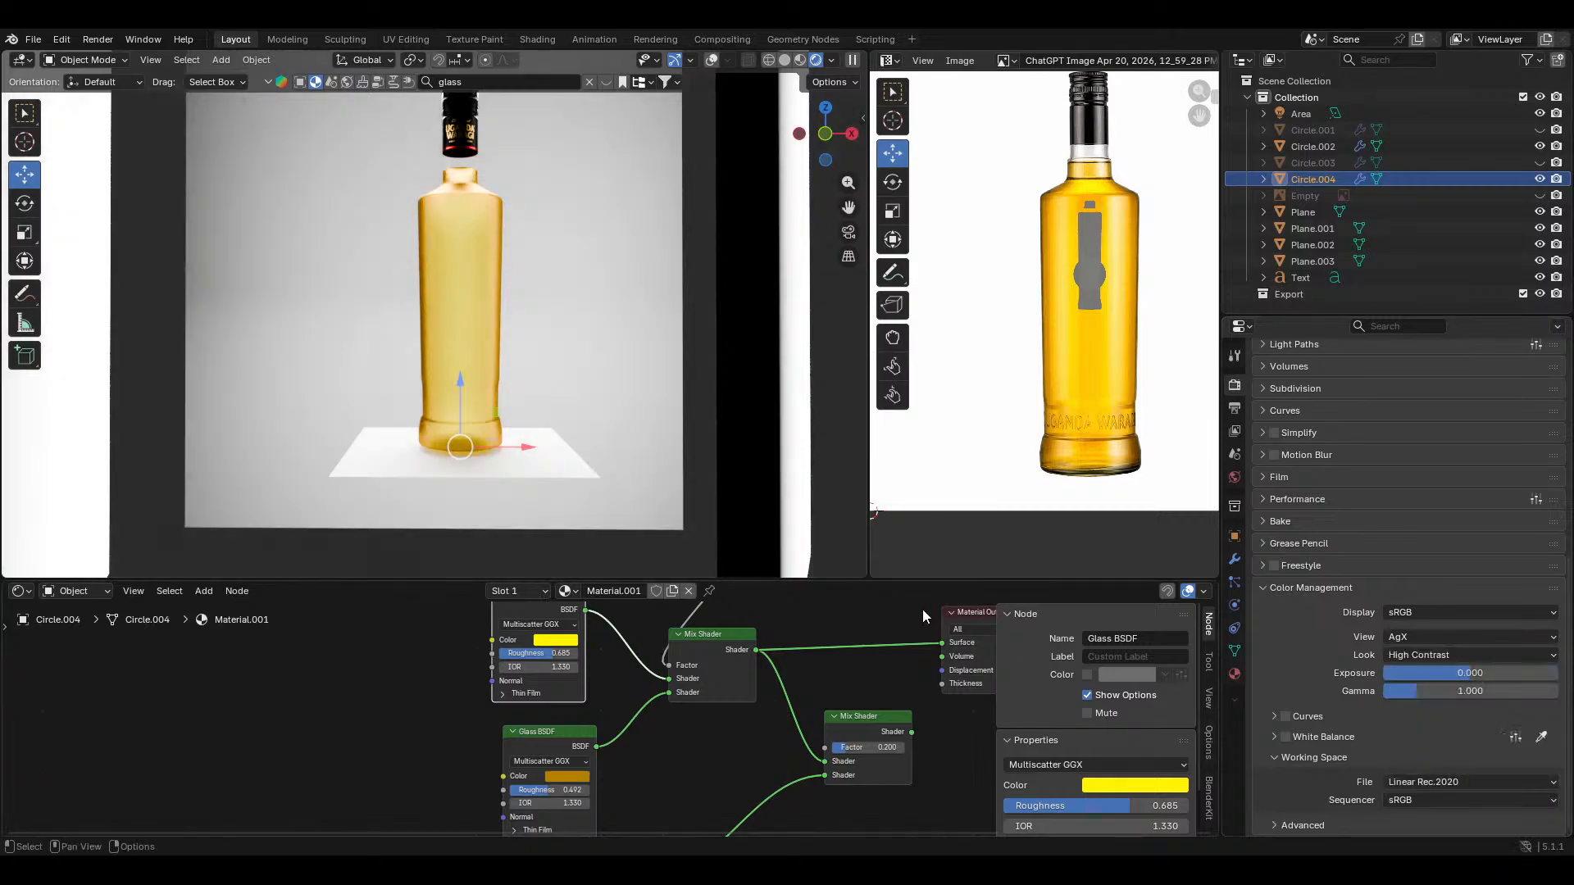
Step: Save the file and shift the upper Glass BSDF's colour from yellow to a warmer golden yellow
key("ctrl+s")
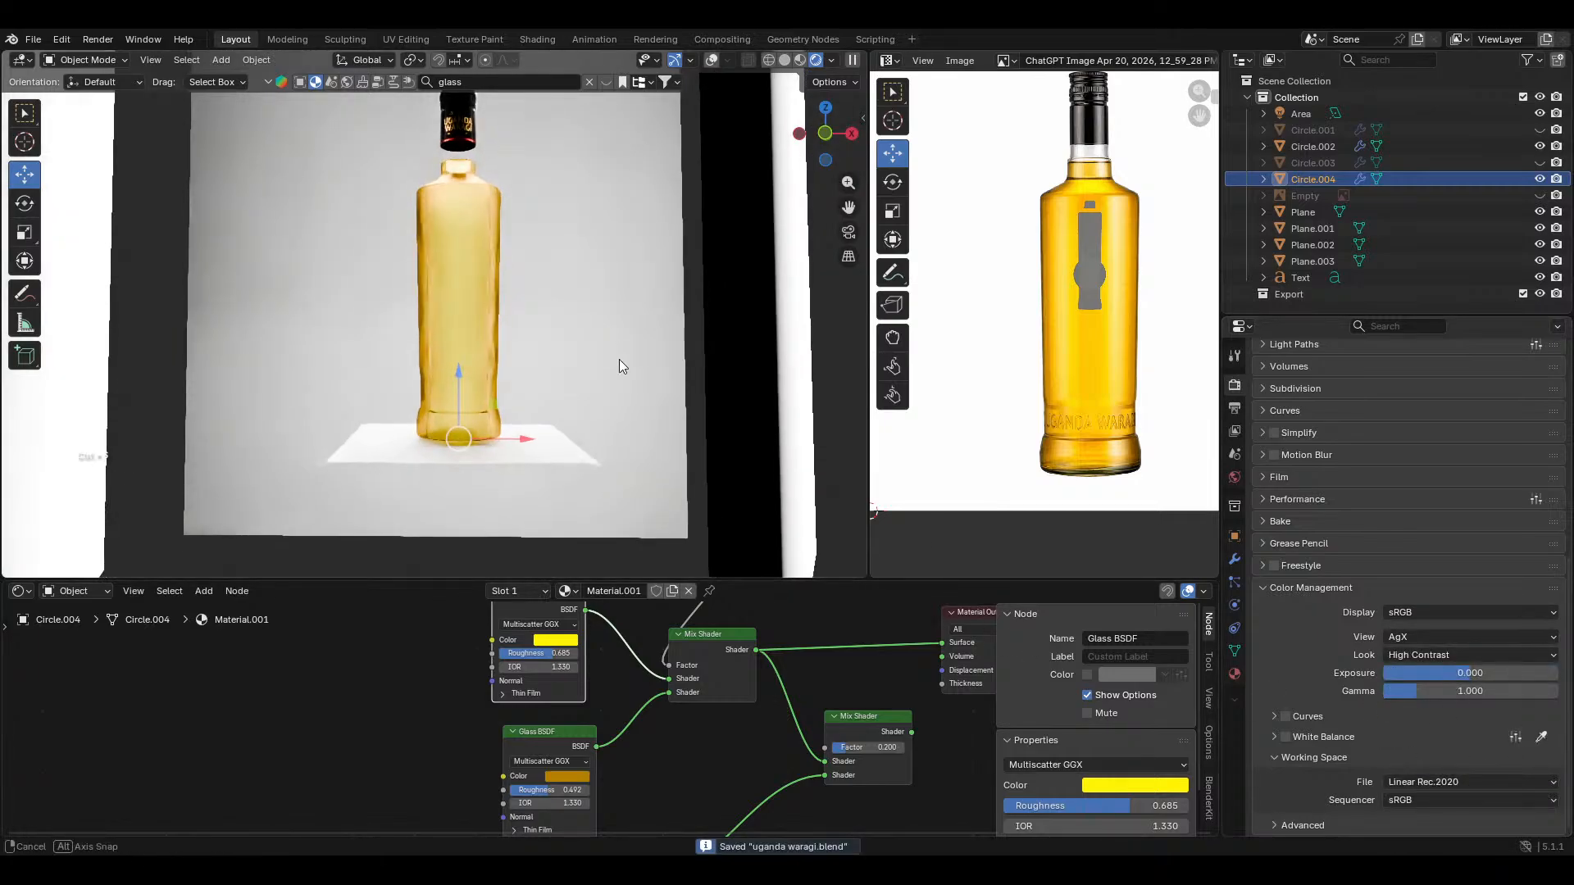
middle_click_drag(618, 359, 621, 397)
scroll(580, 676, "up", 3)
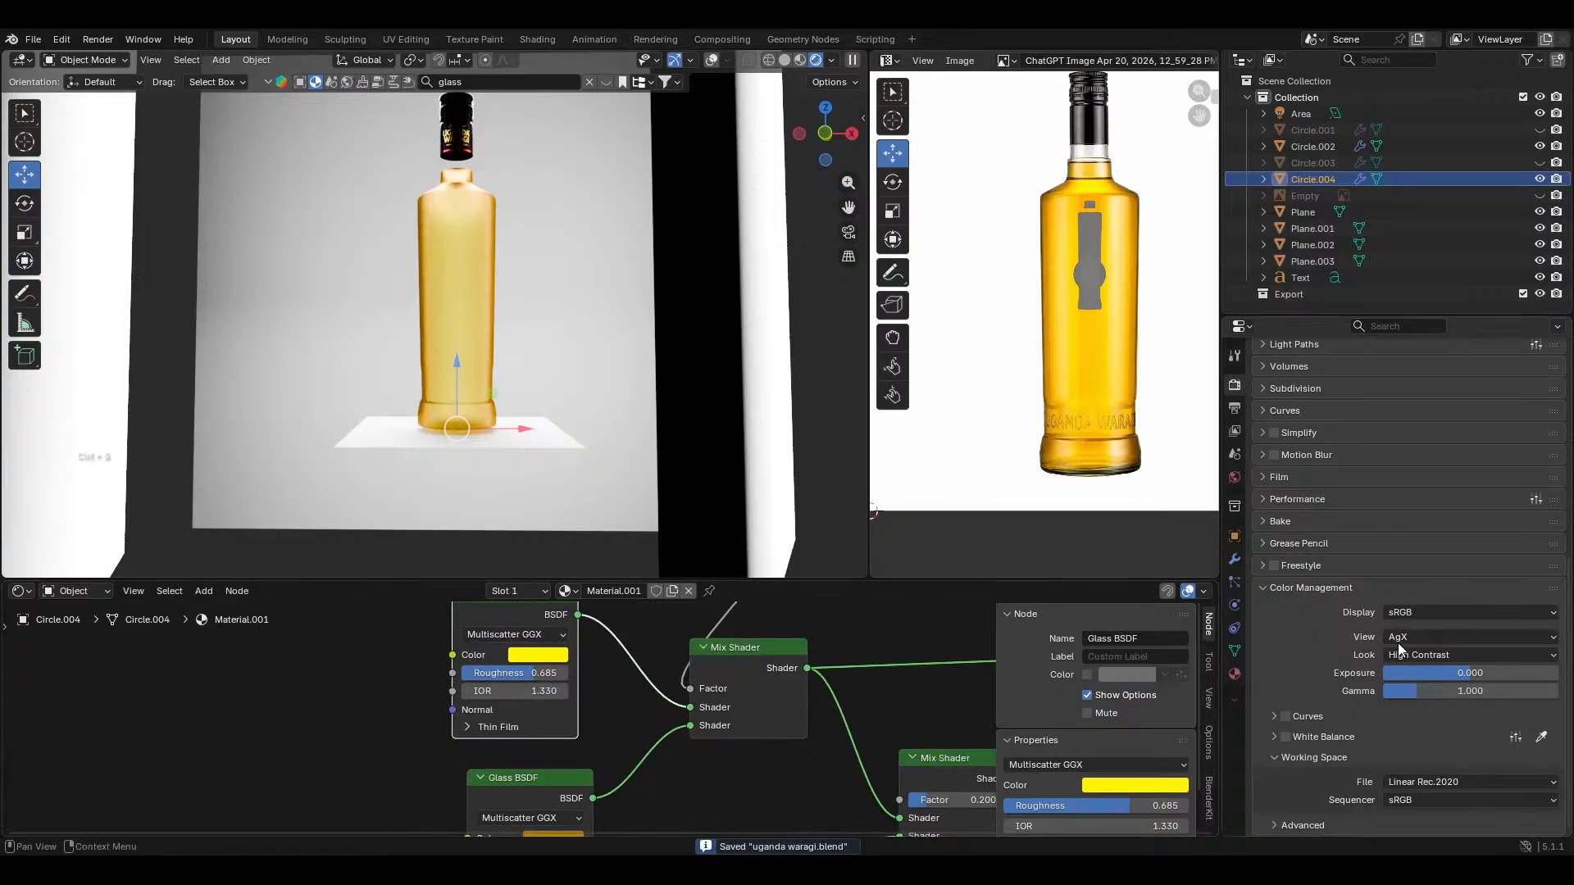
left_click(557, 654)
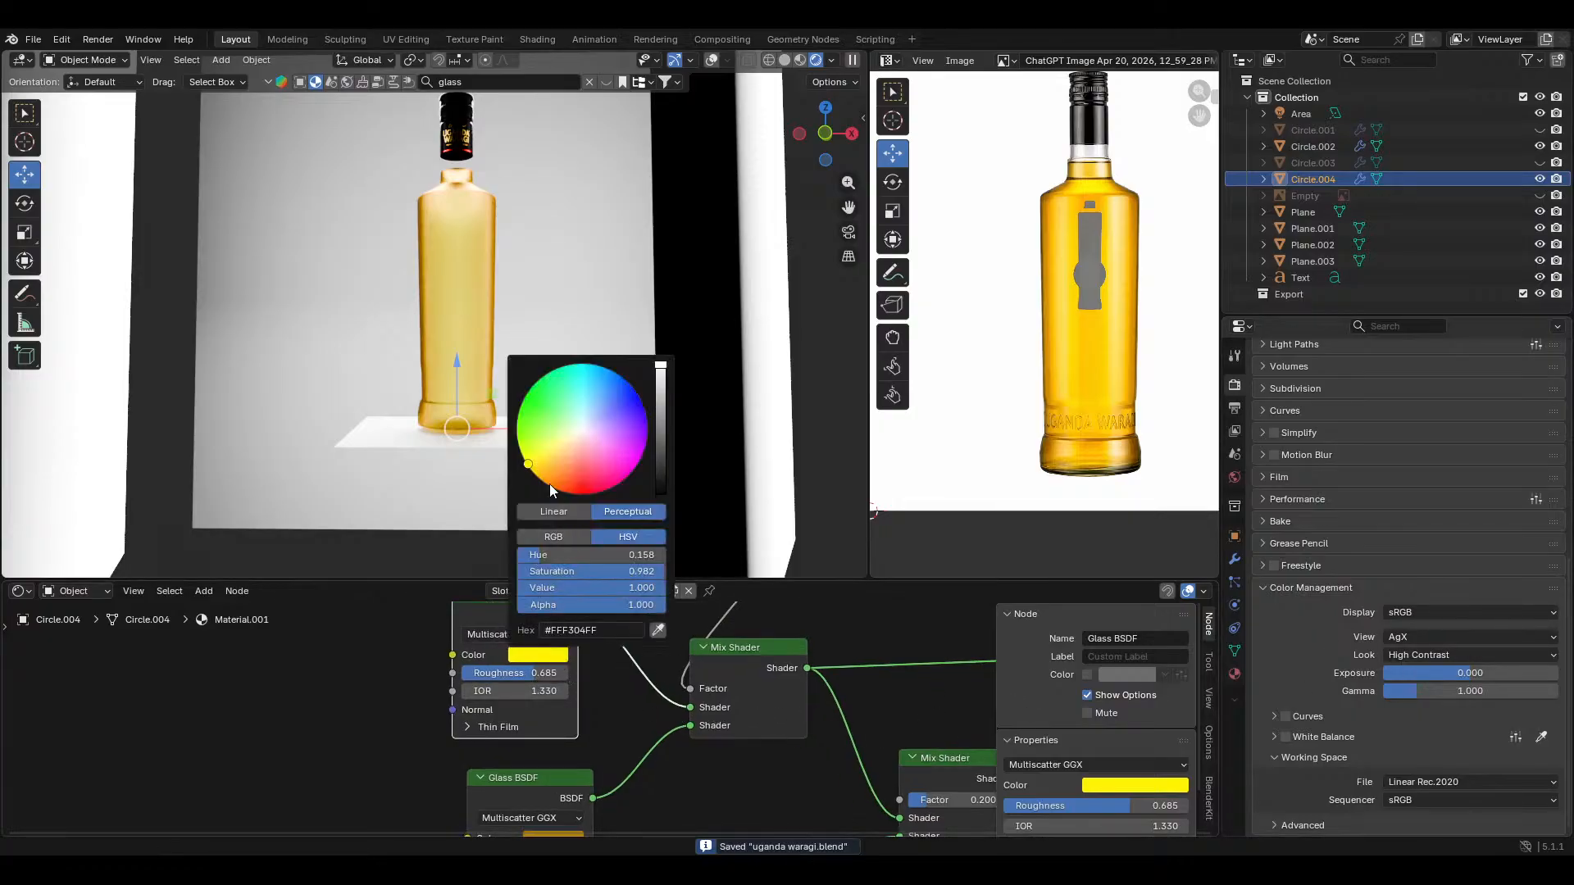
left_click_drag(528, 466, 532, 471)
Step: Preview the Color Ramp on the bottle, move its black stop to 0.059, and reconnect the first Mix Shader to the output surface
middle_click_drag(548, 731, 546, 818)
middle_click_drag(718, 733, 652, 808)
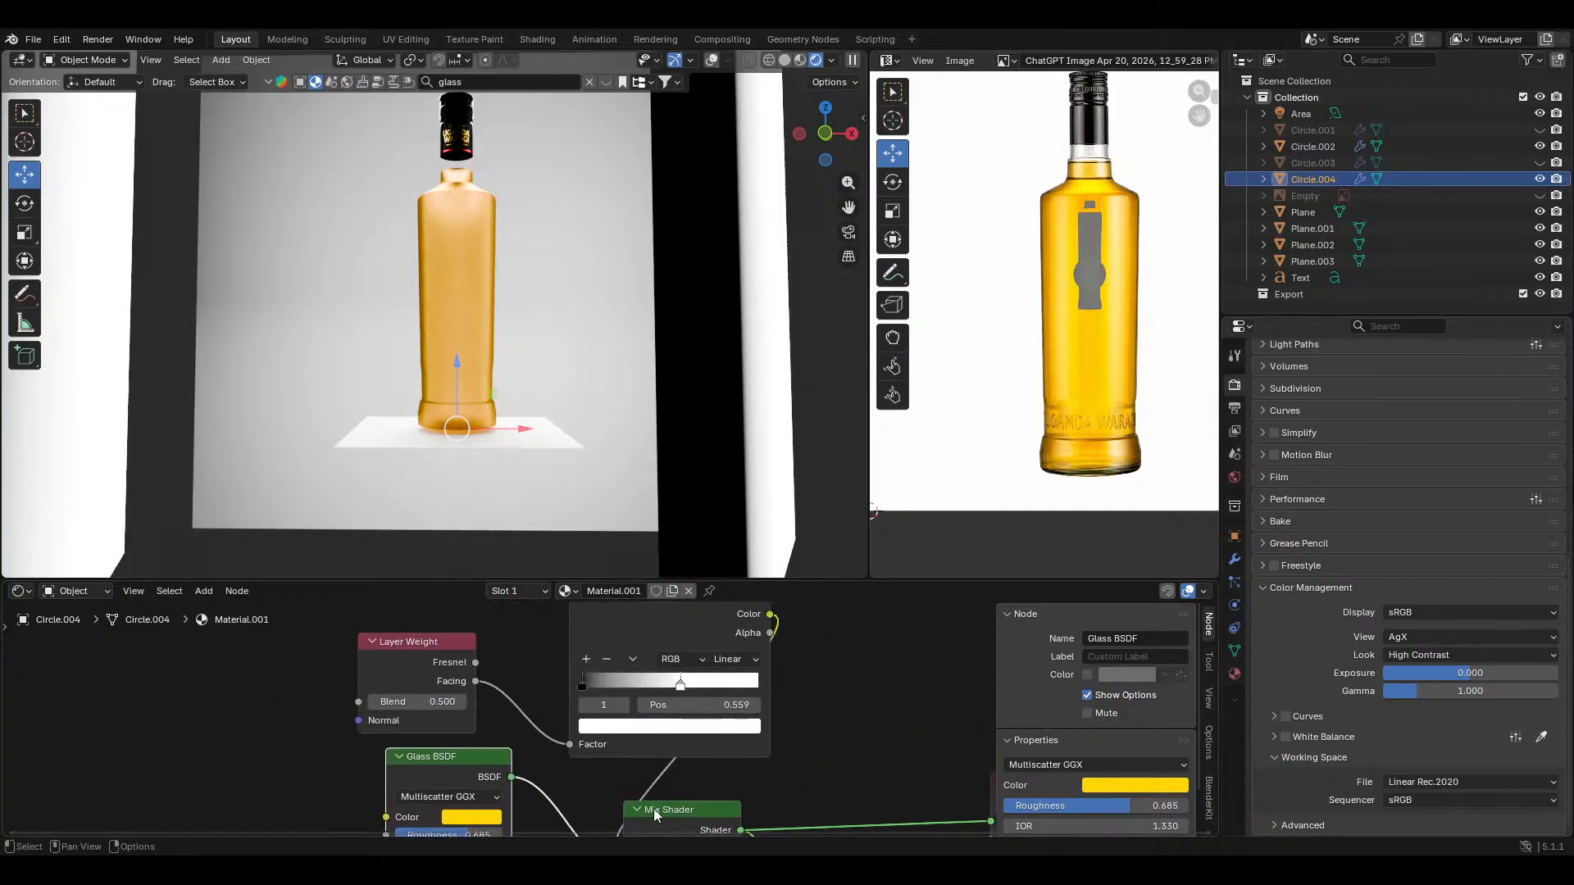
left_click(680, 625, "ctrl+shift")
left_click(583, 681)
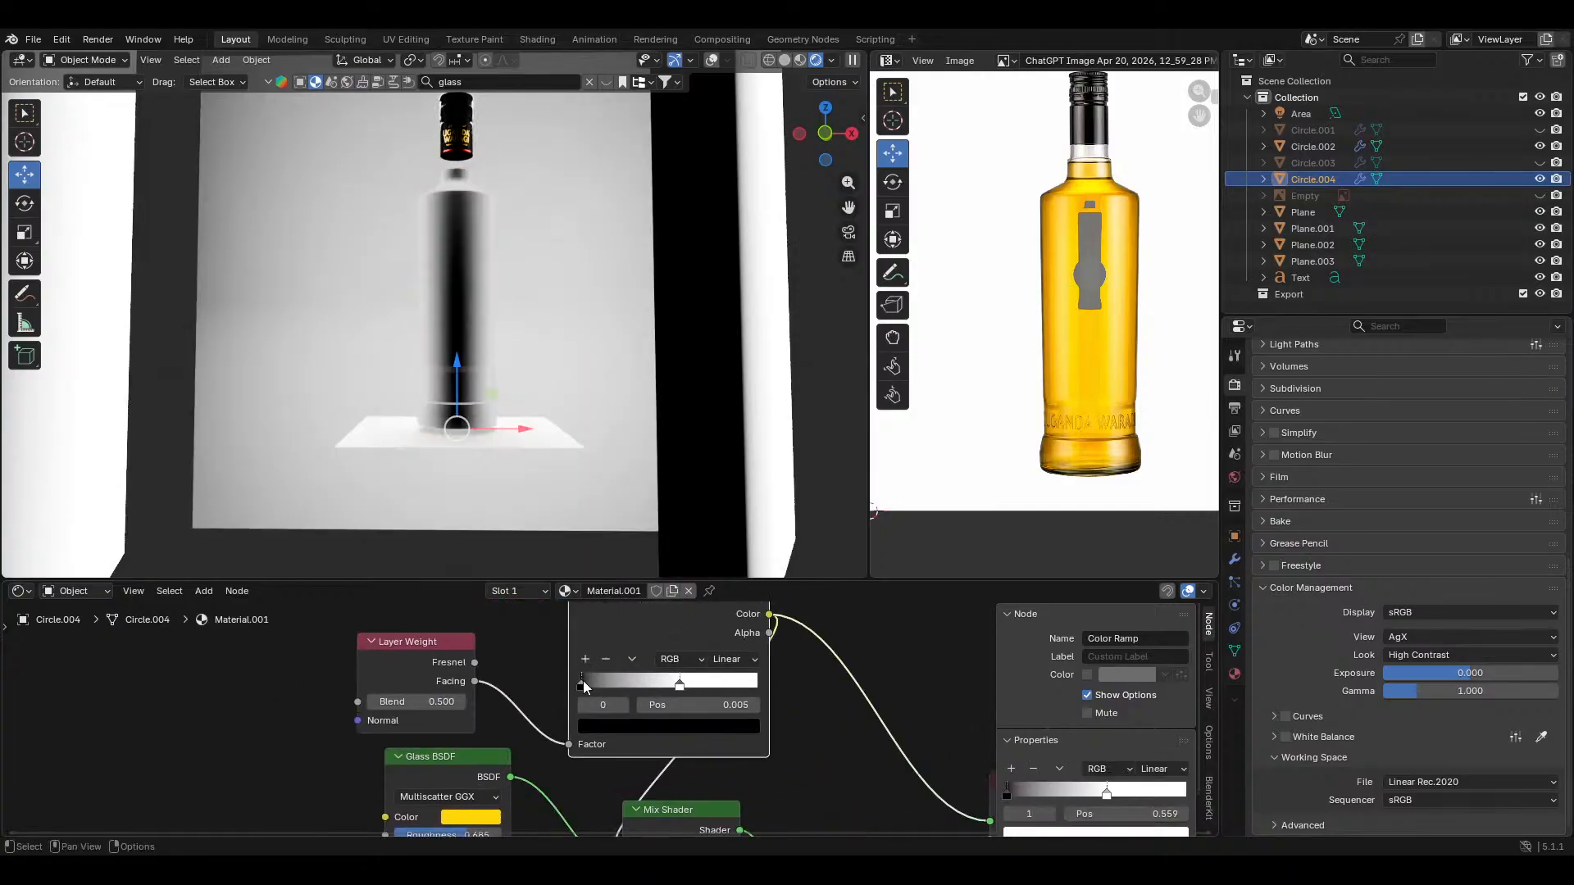
left_click_drag(584, 683, 592, 686)
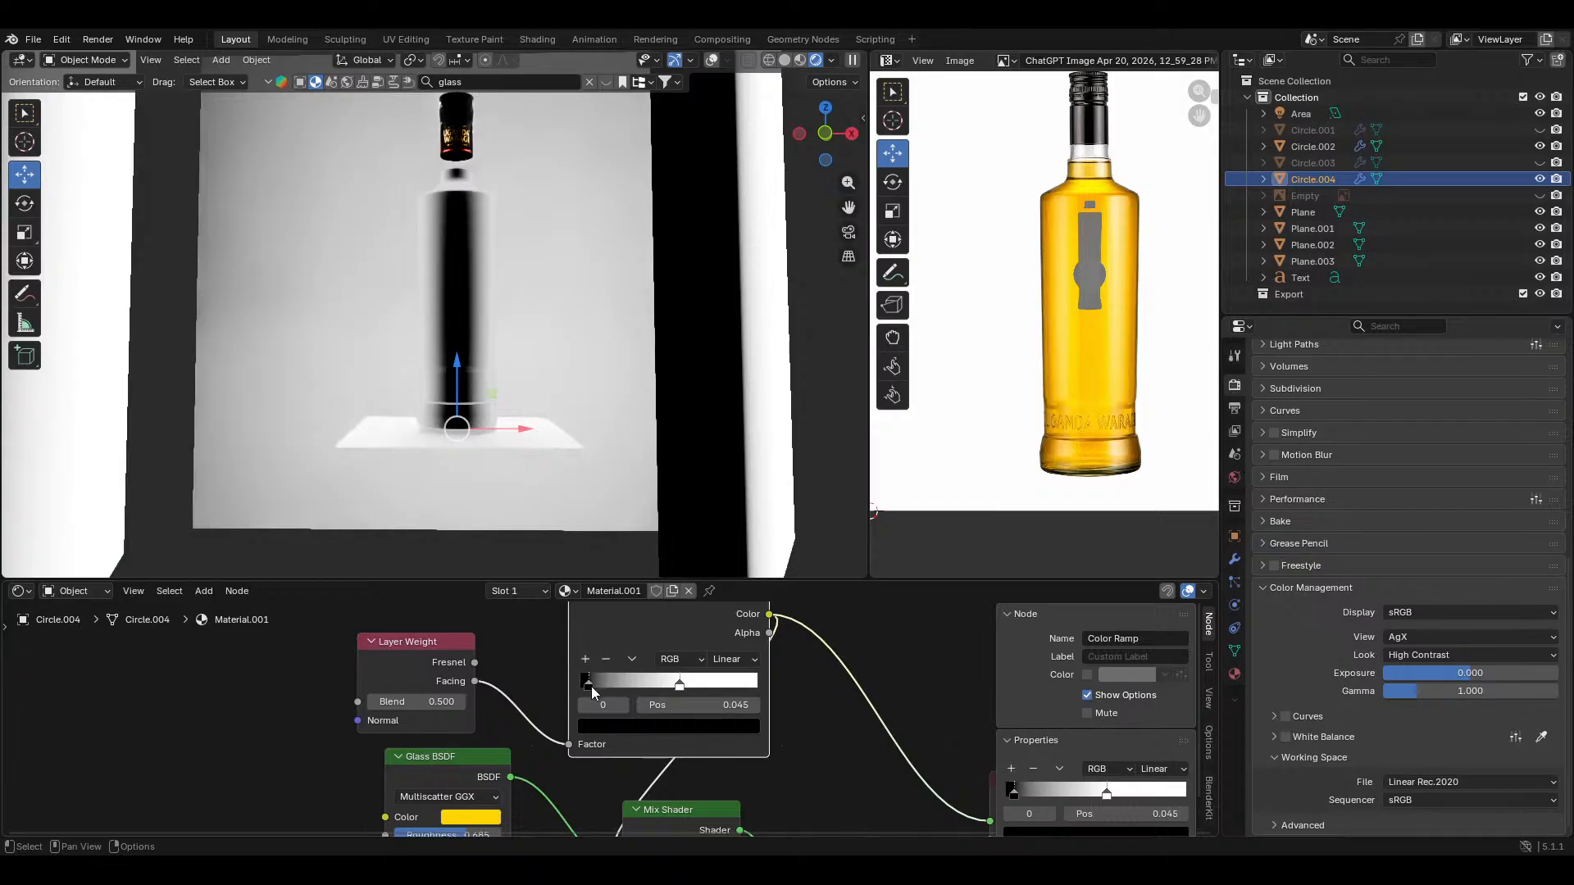
scroll(593, 687, "down", 4)
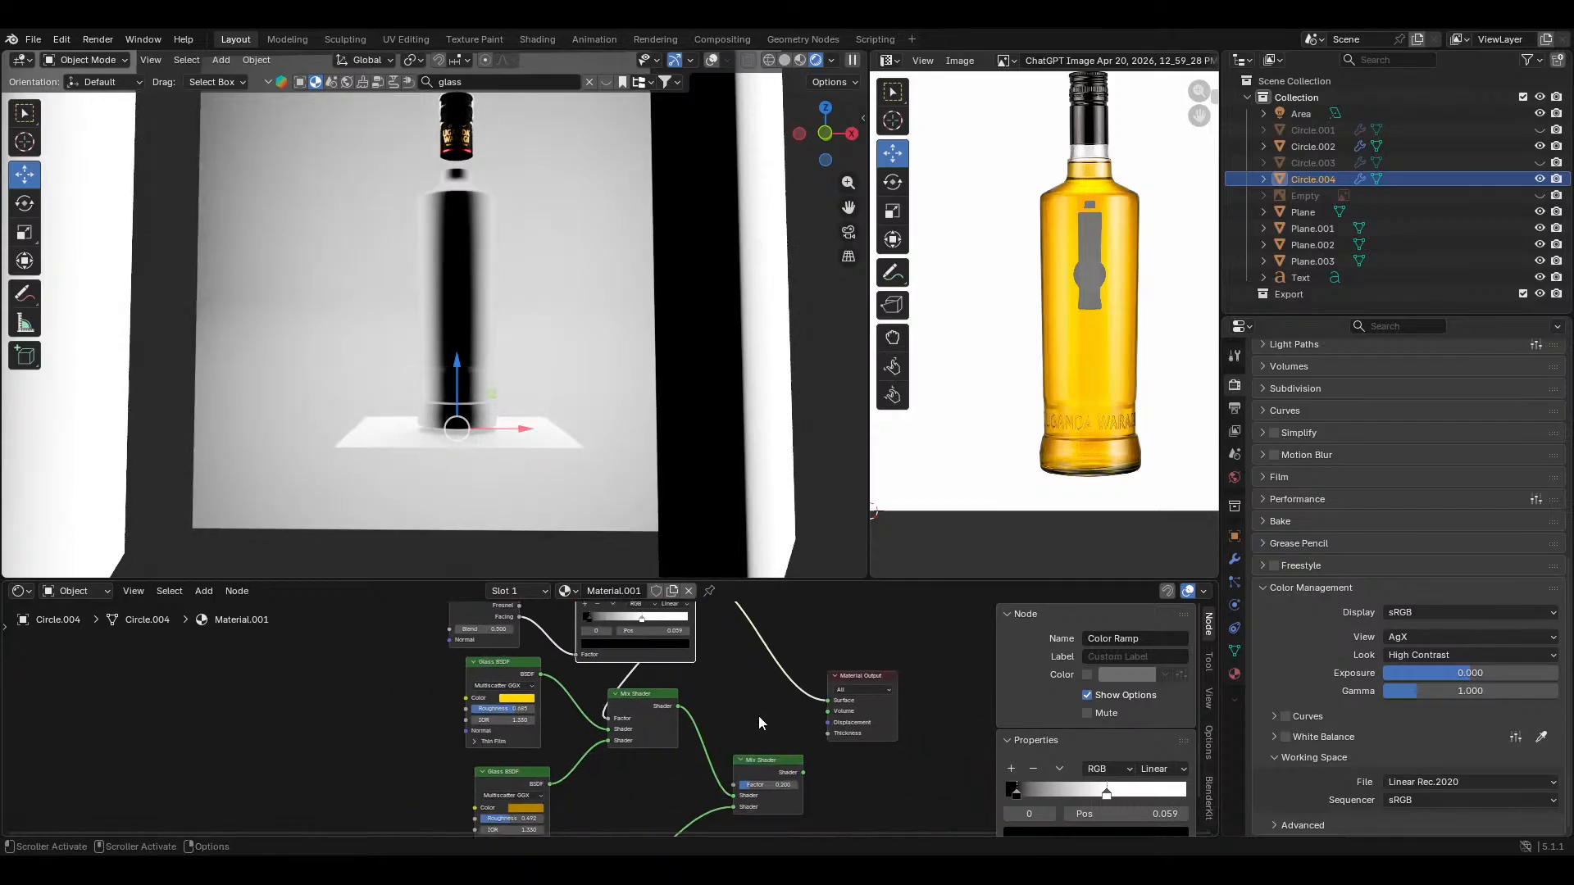
left_click(664, 720, "ctrl+shift")
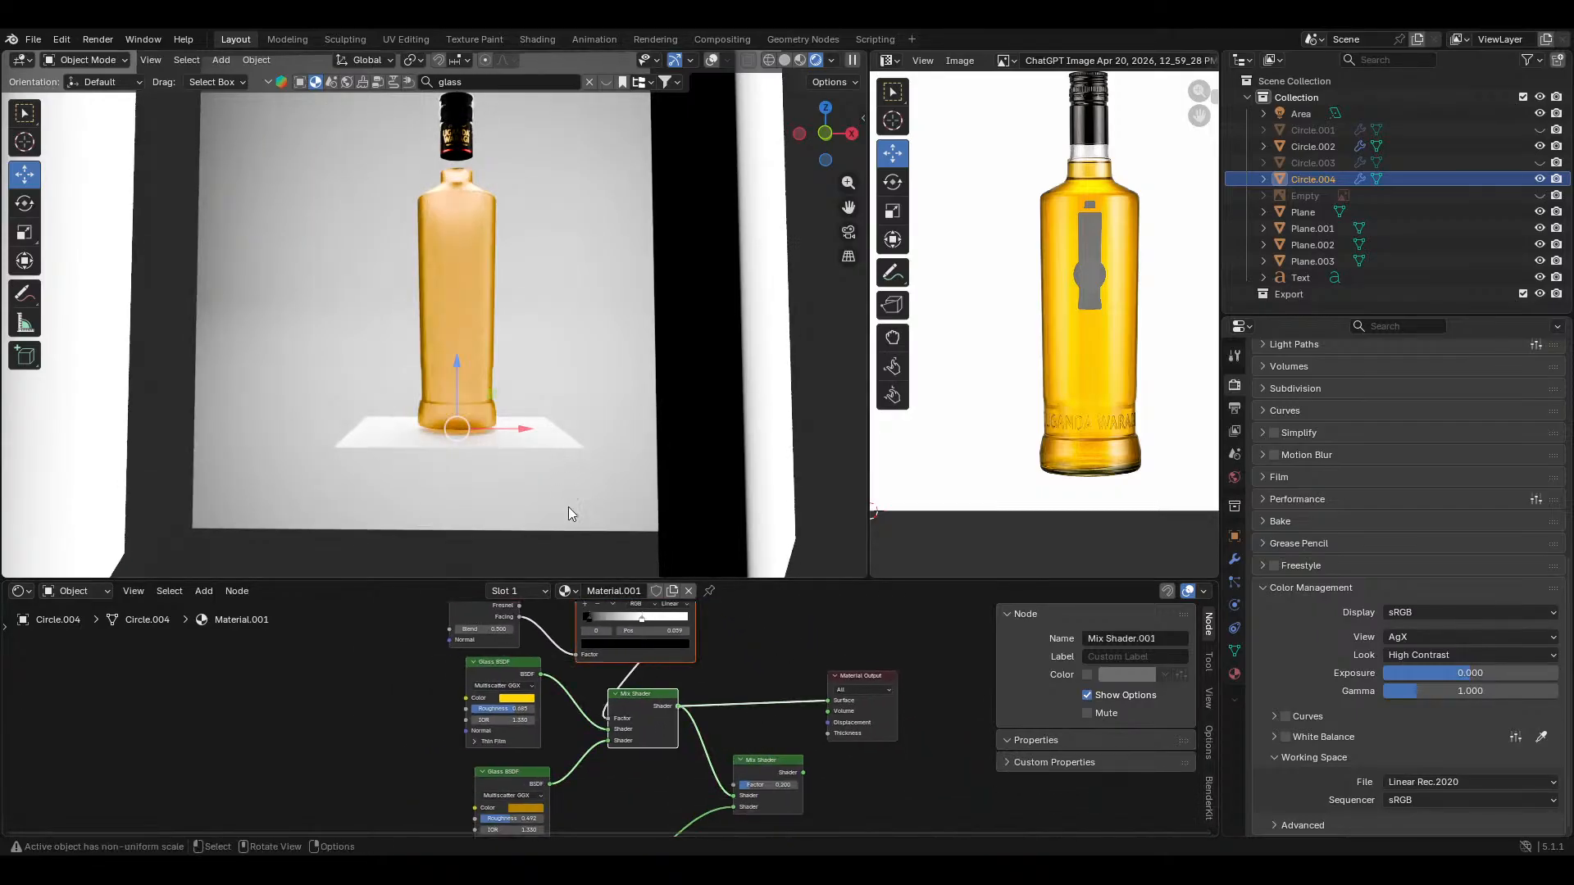
Step: Adjust the lower Glass BSDF's colour to an amber yellow with hue 0.133 and saturation 0.989
scroll(551, 739, "up", 1)
scroll(595, 734, "up", 3)
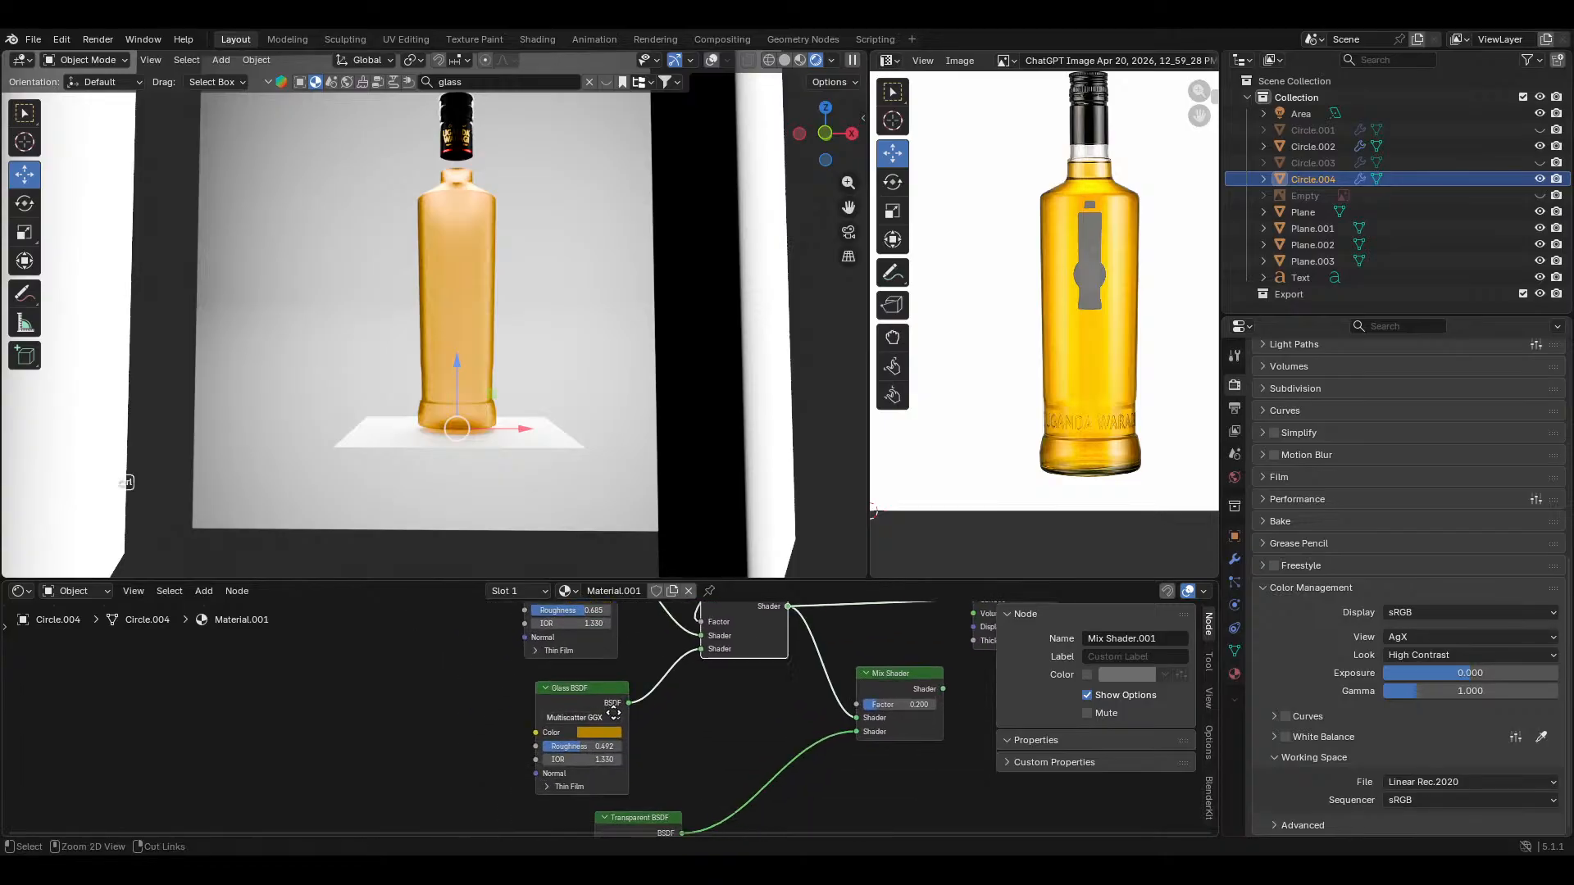
left_click(606, 731)
left_click_drag(591, 555, 592, 554)
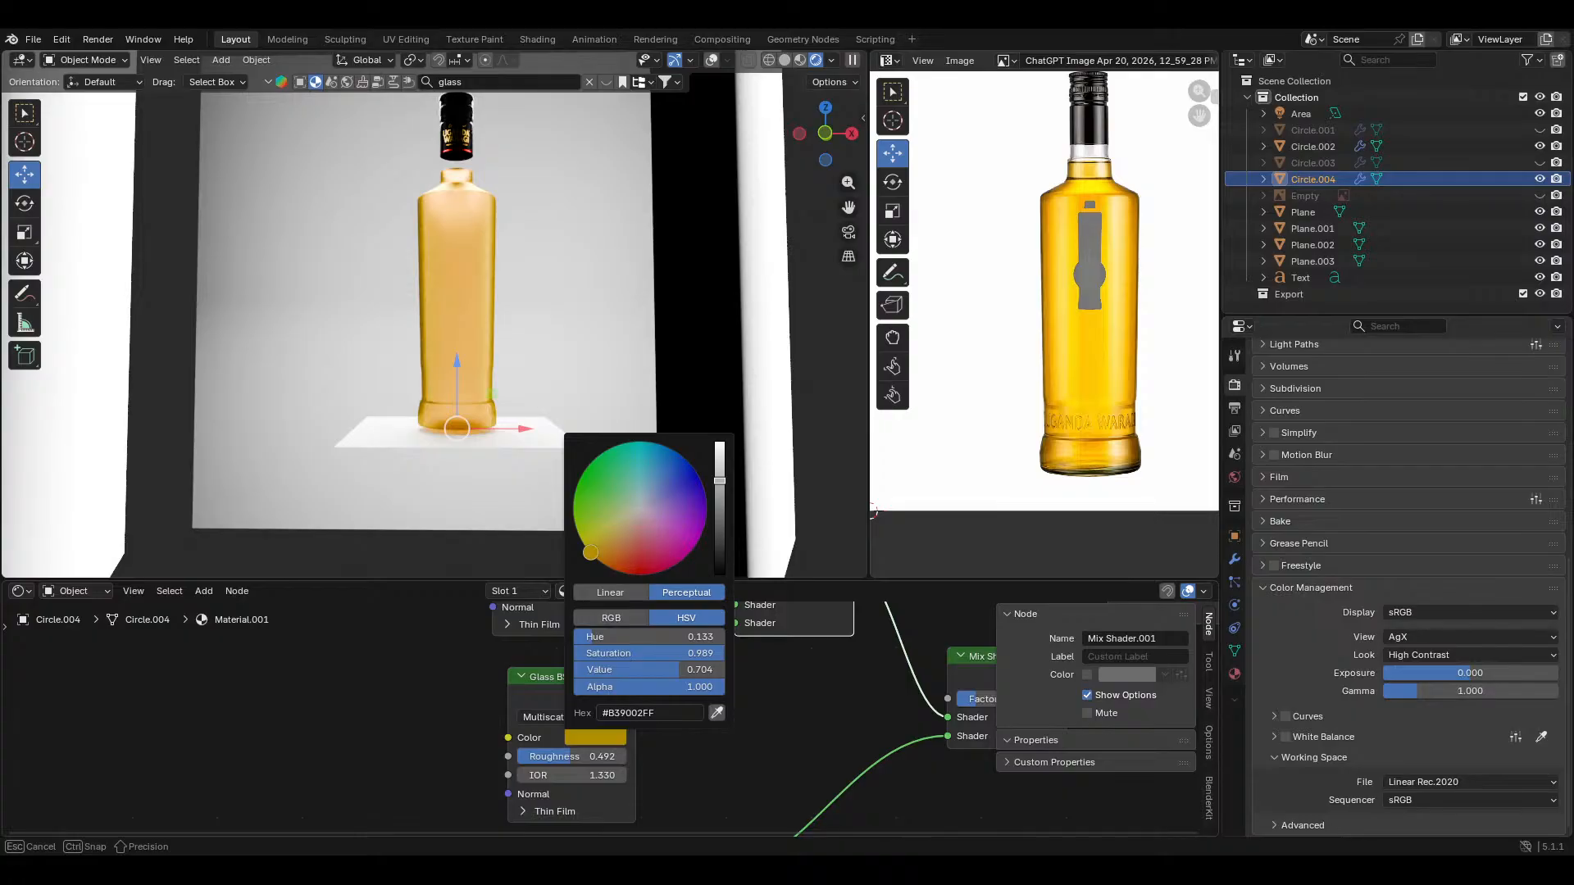
scroll(575, 720, "down", 1)
middle_click_drag(789, 724, 671, 804)
scroll(808, 750, "down", 1)
key("shift+a")
left_click(613, 656)
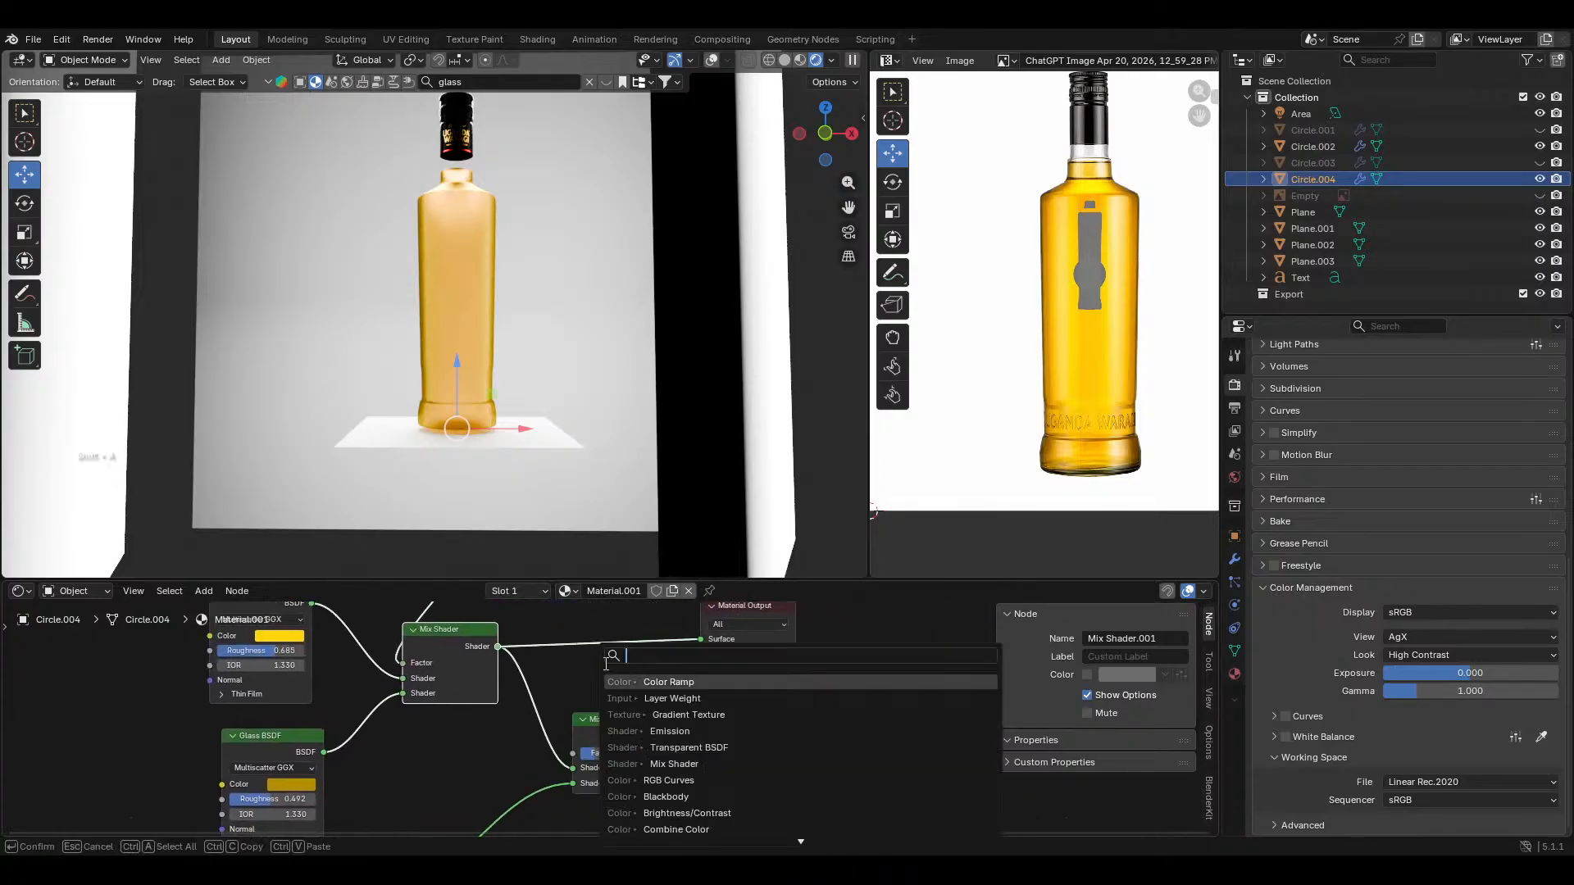
type("volu")
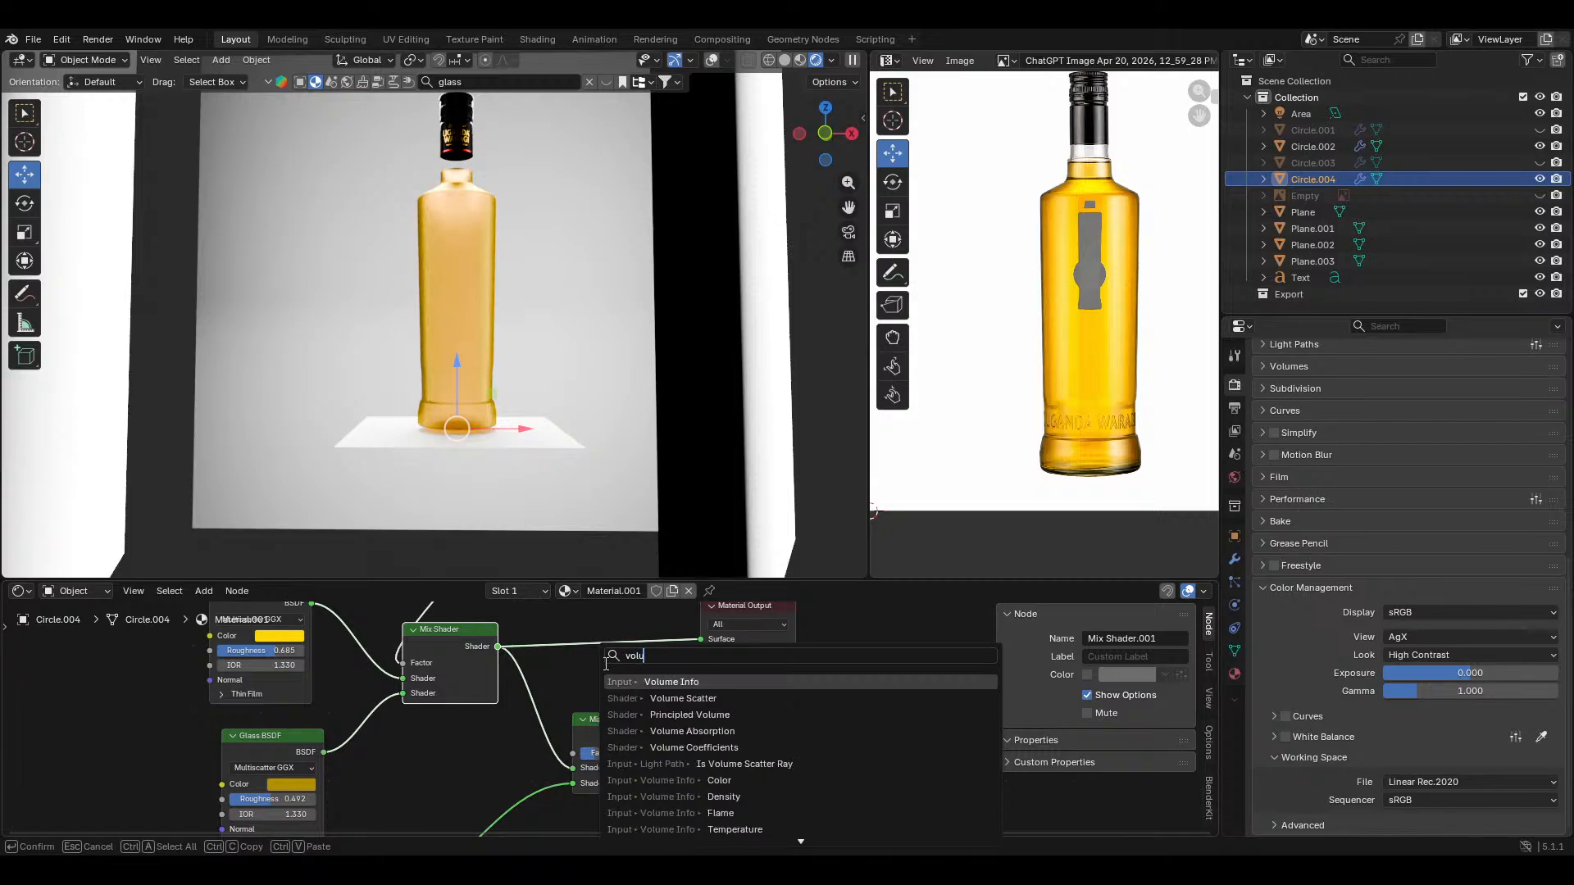
left_click(685, 687)
right_click(686, 716)
Step: Add a Volume Scatter node and connect it to the Material Output's Volume input
key("shift+a")
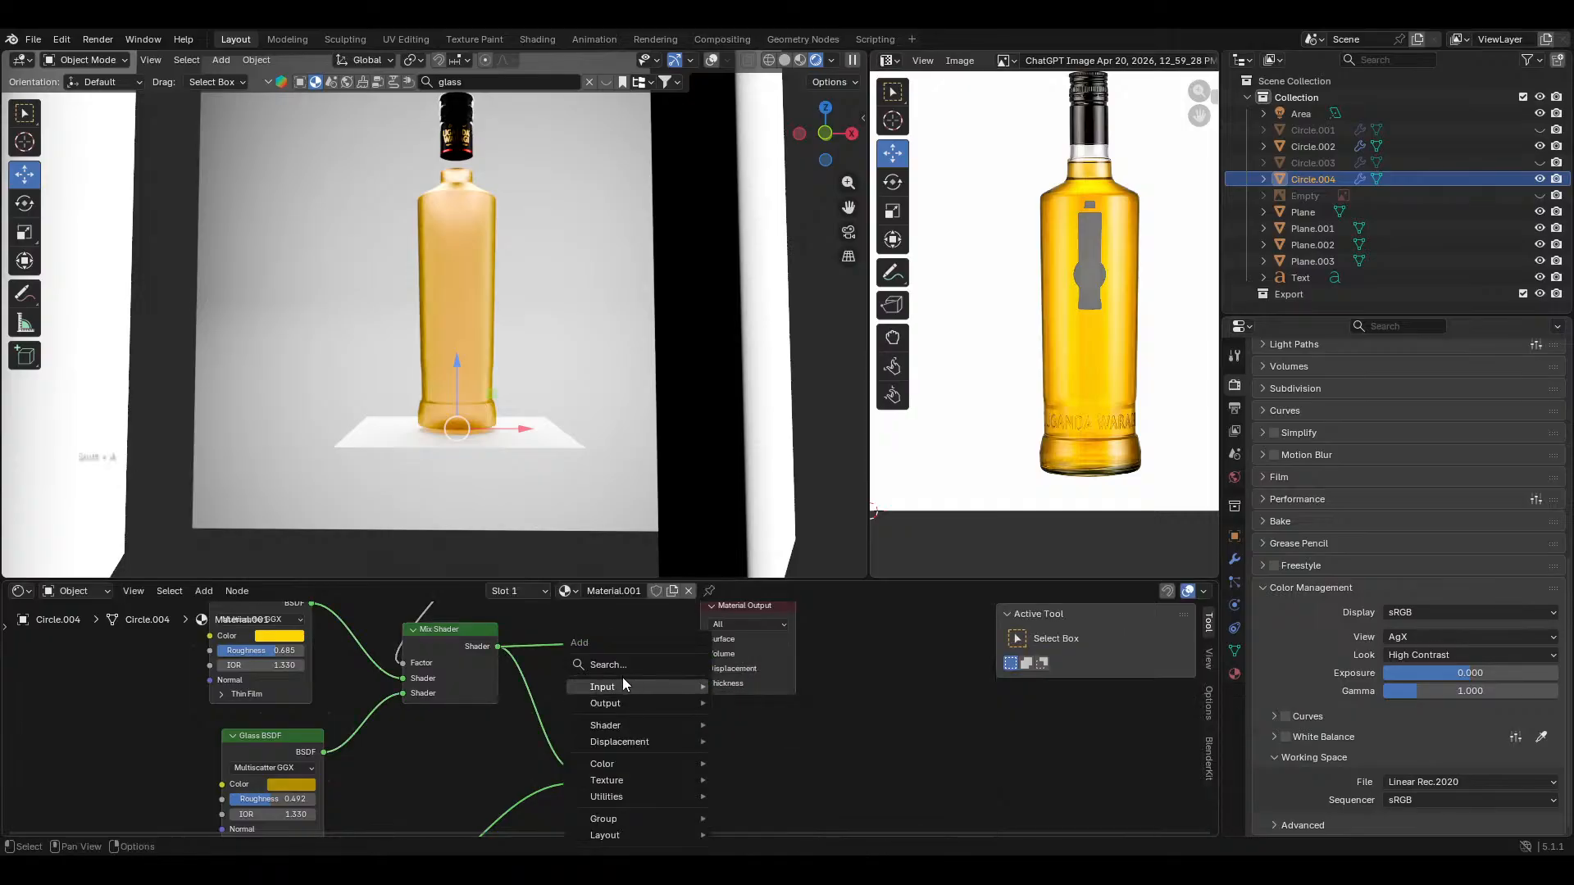
left_click(614, 663)
type("volu")
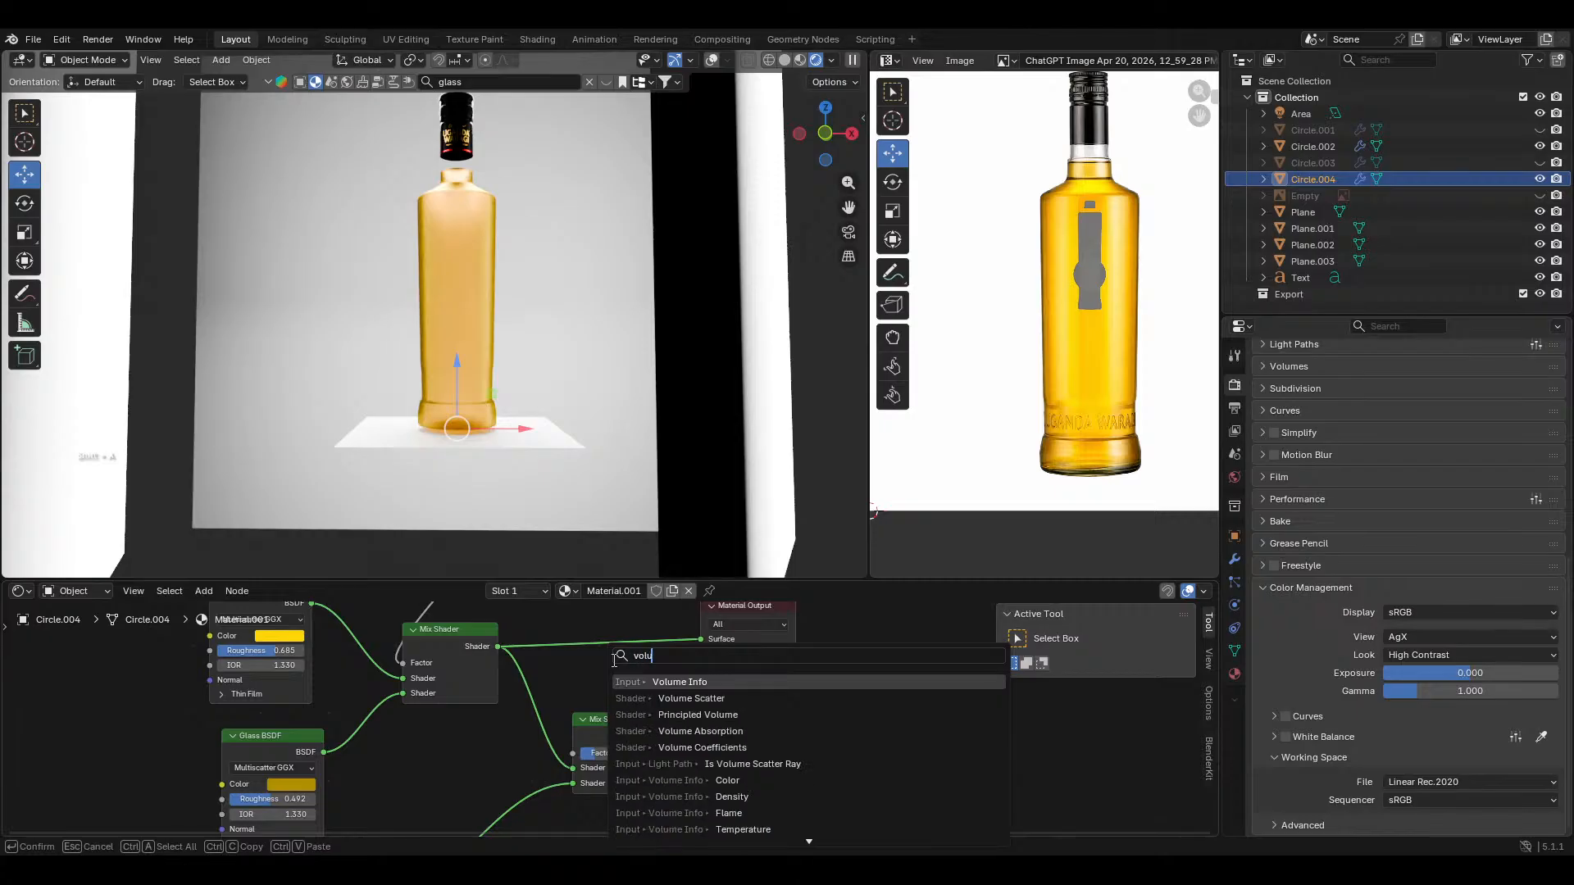
left_click(691, 698)
left_click(764, 760)
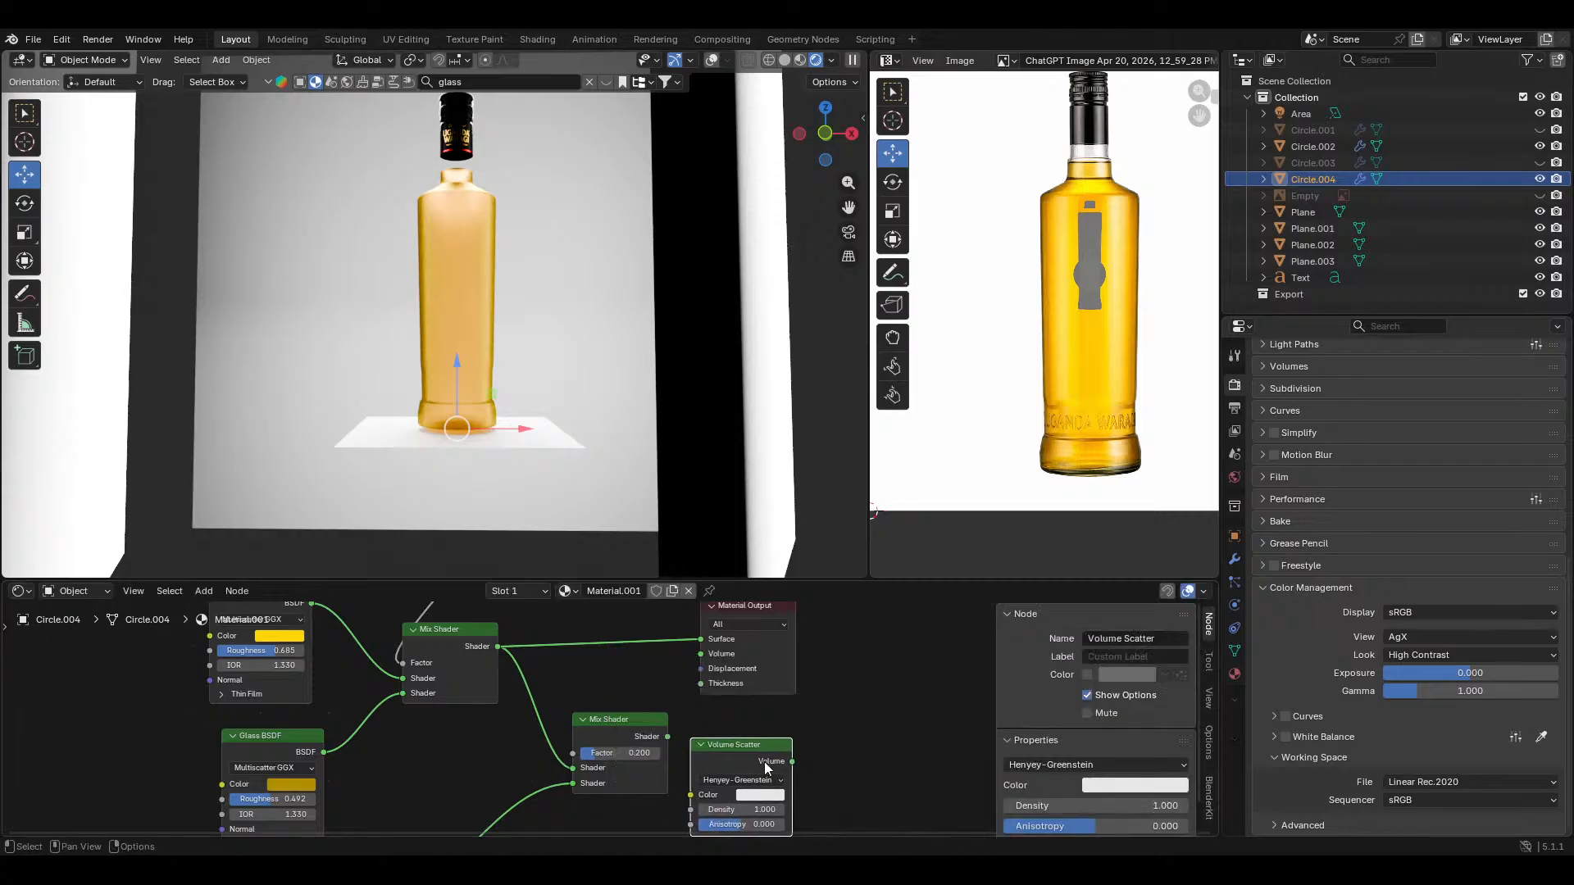
left_click_drag(792, 761, 701, 654)
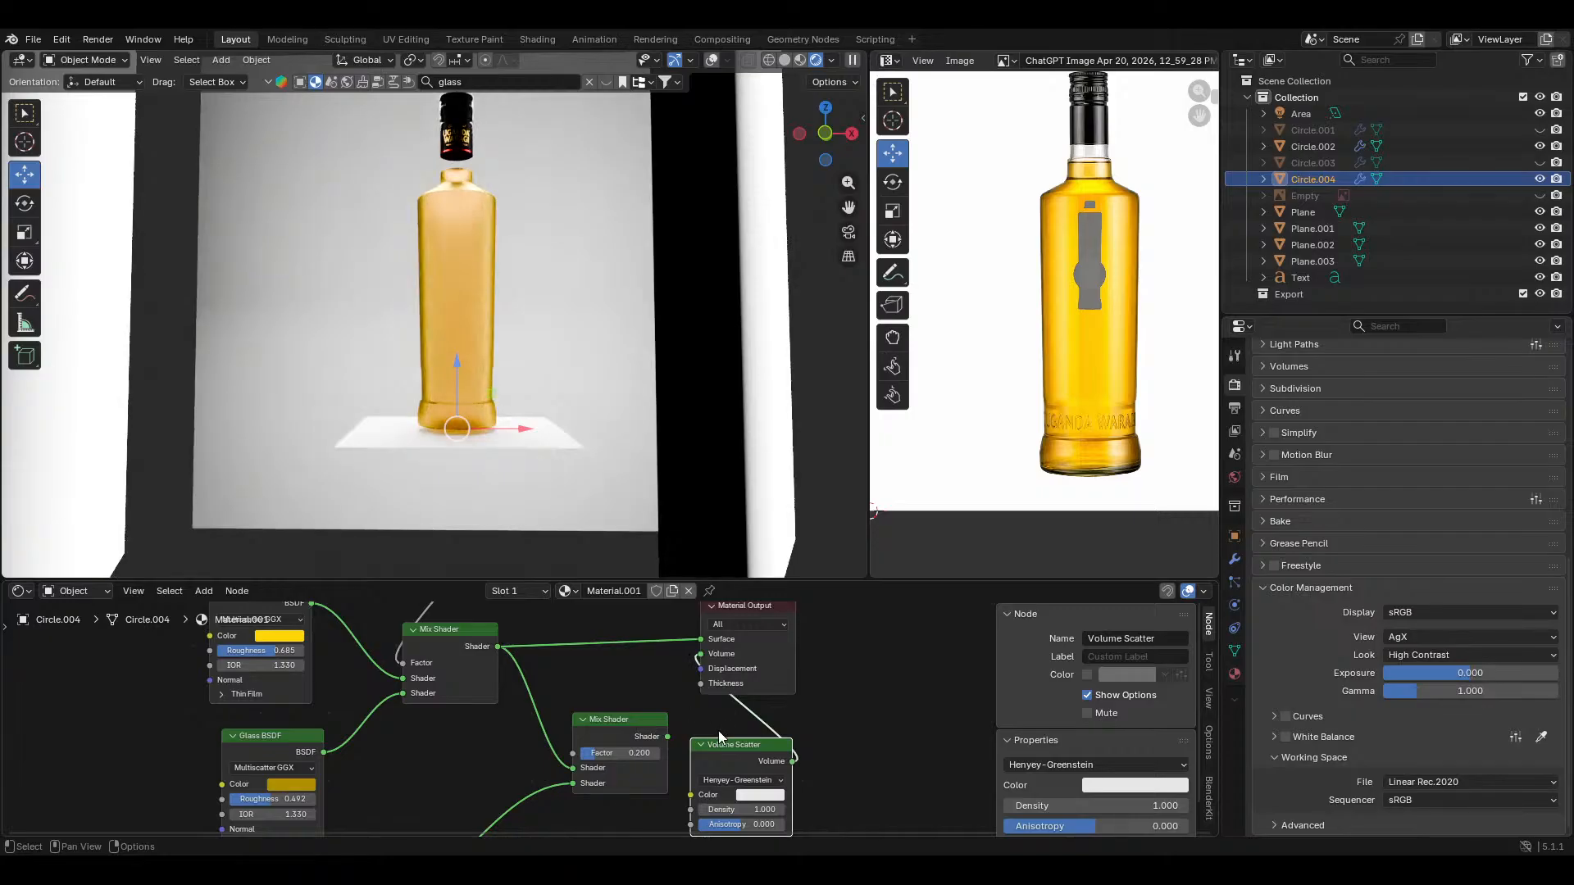
Step: Sample the upper Glass BSDF's golden yellow as the Volume Scatter colour and reposition the Volume Scatter node beside the second Mix Shader
middle_click_drag(781, 777, 862, 784)
left_click(862, 785)
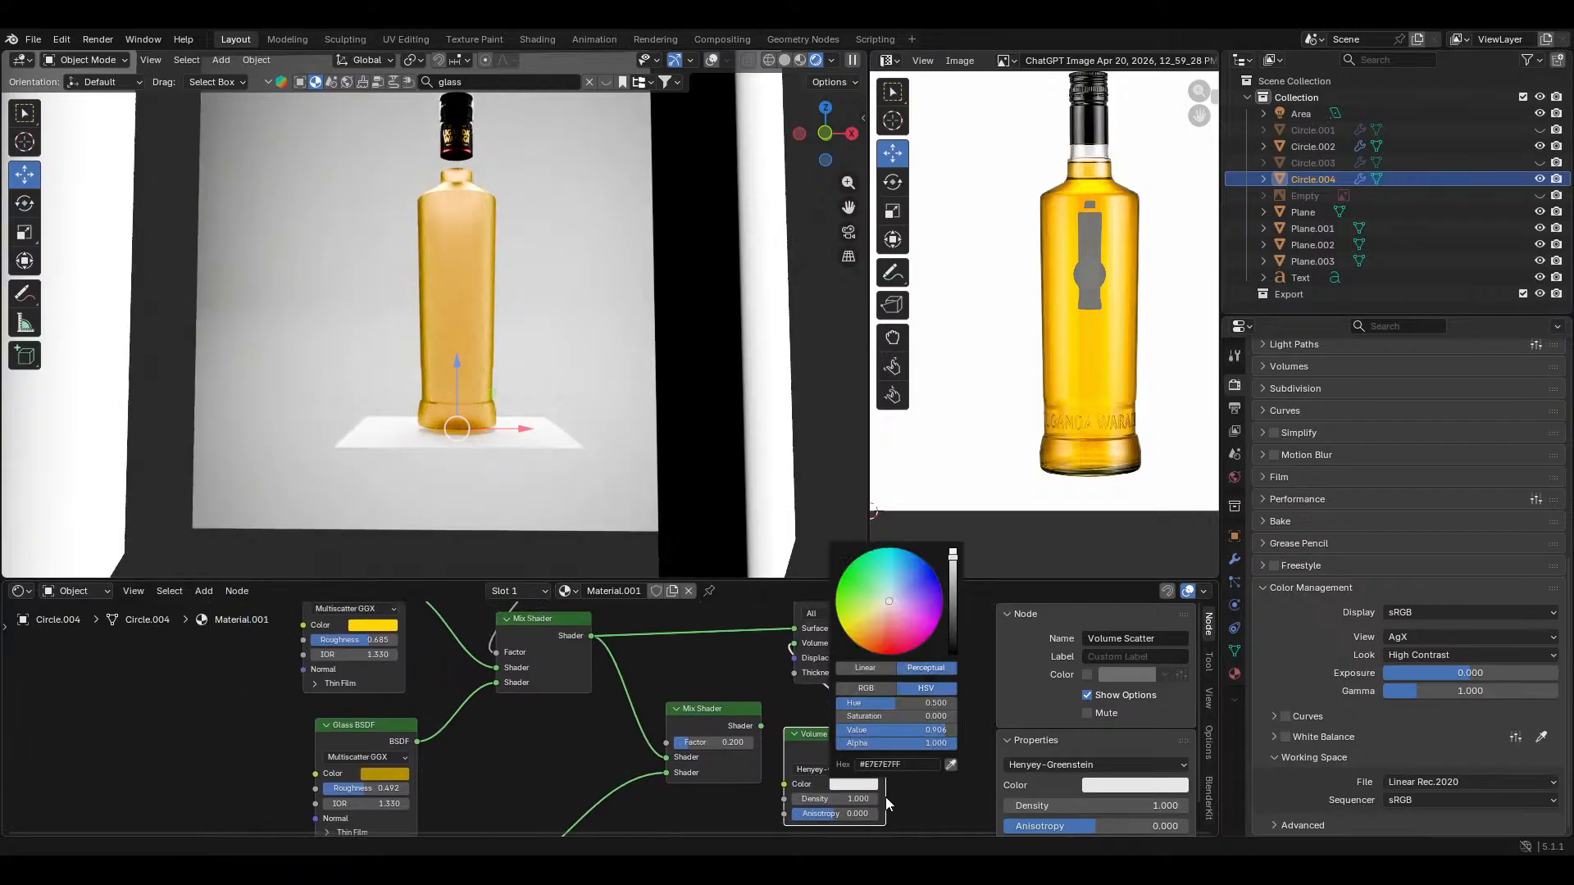
left_click(949, 764)
left_click(379, 623)
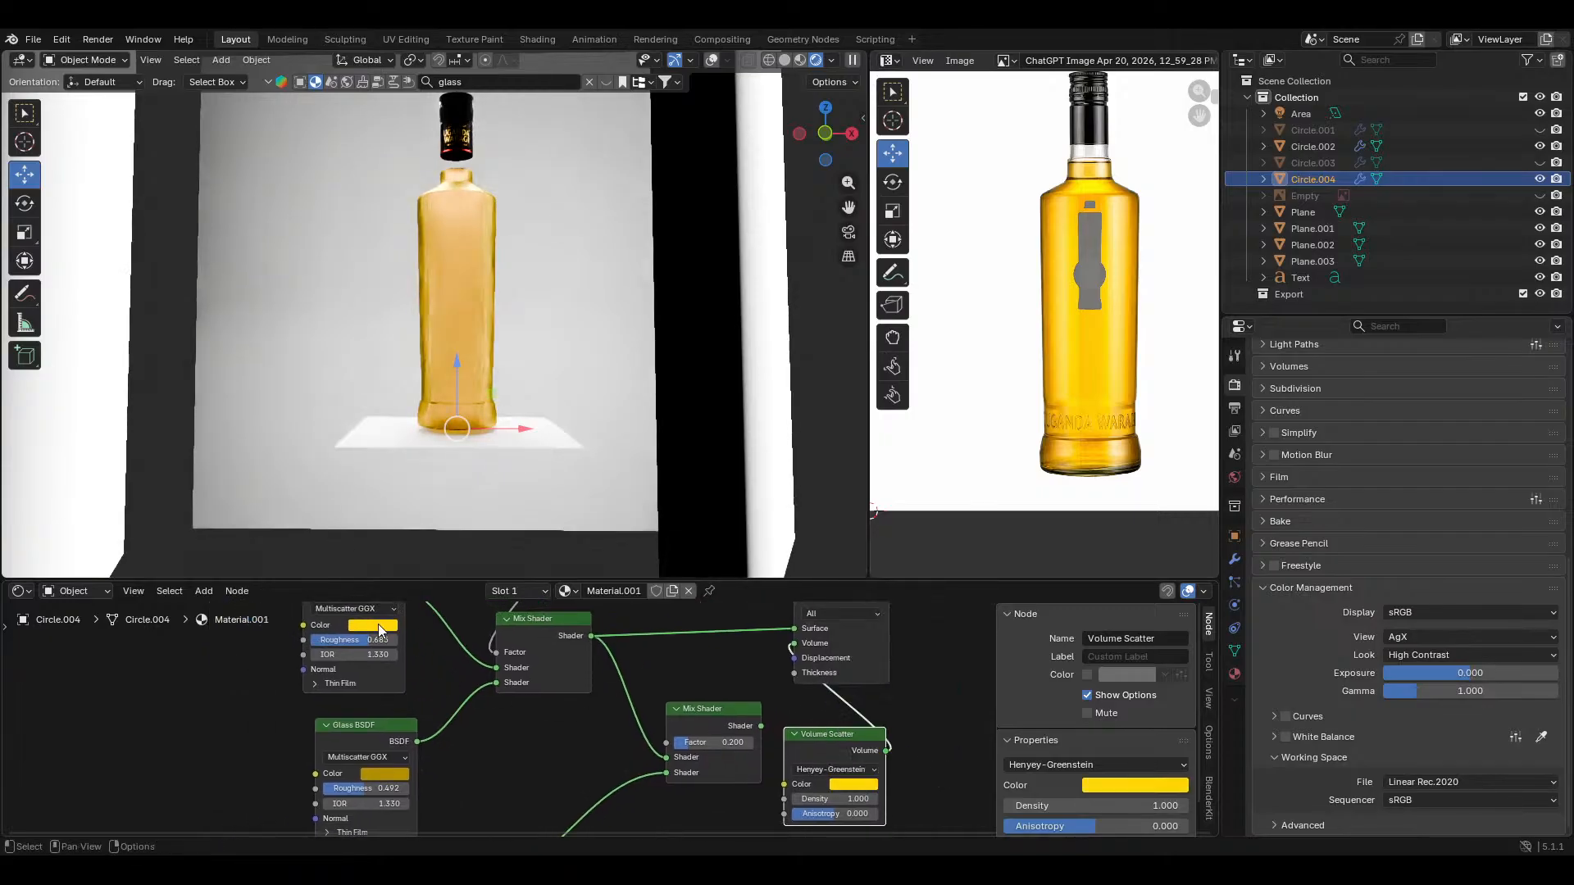
left_click_drag(858, 740, 841, 741)
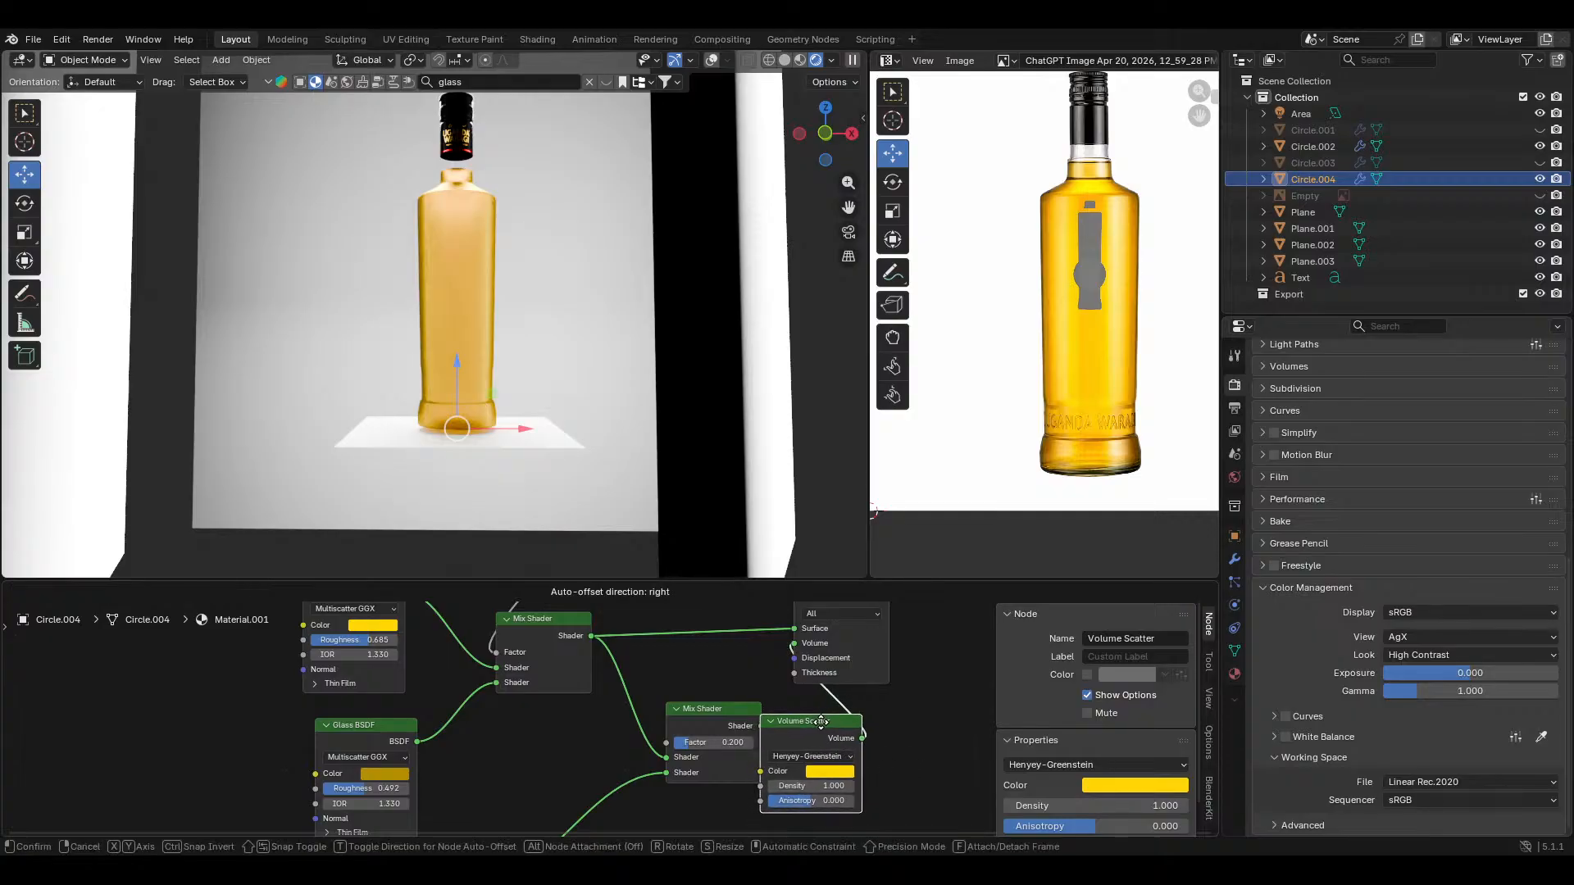
mouse_move(513, 405)
middle_mouse_down()
mouse_move(444, 367)
mouse_move(478, 385)
mouse_move(531, 272)
mouse_move(541, 459)
mouse_move(527, 356)
mouse_move(537, 393)
middle_mouse_up()
Step: Change the lower Glass BSDF's colour to a brighter gold with hue 0.138, saturation 1.000 and value 0.867
middle_click_drag(513, 790, 603, 783)
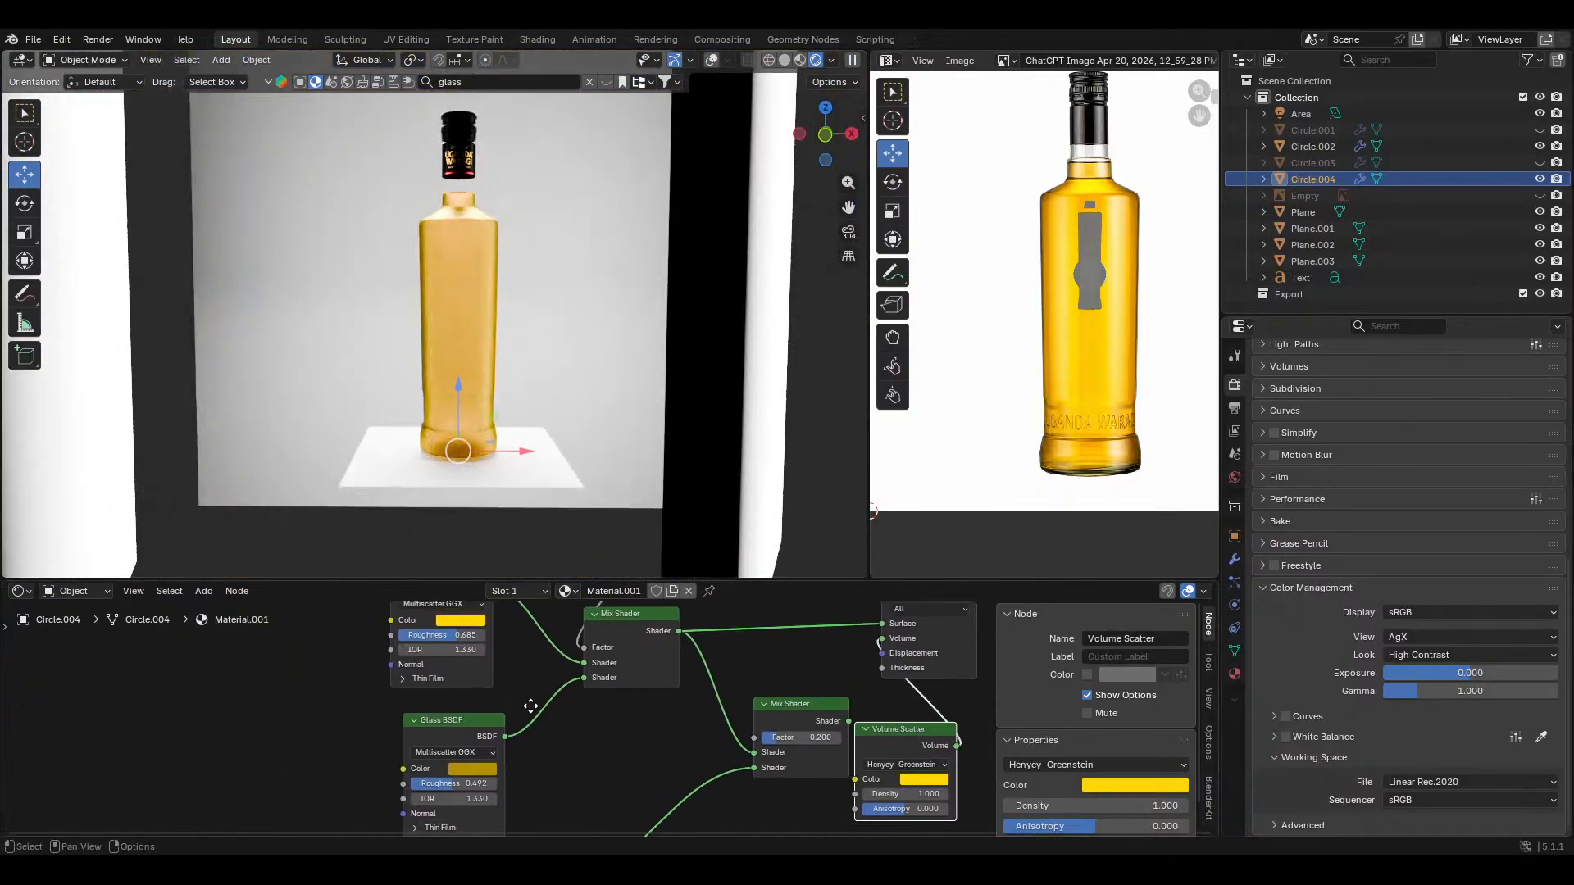
left_click(467, 771)
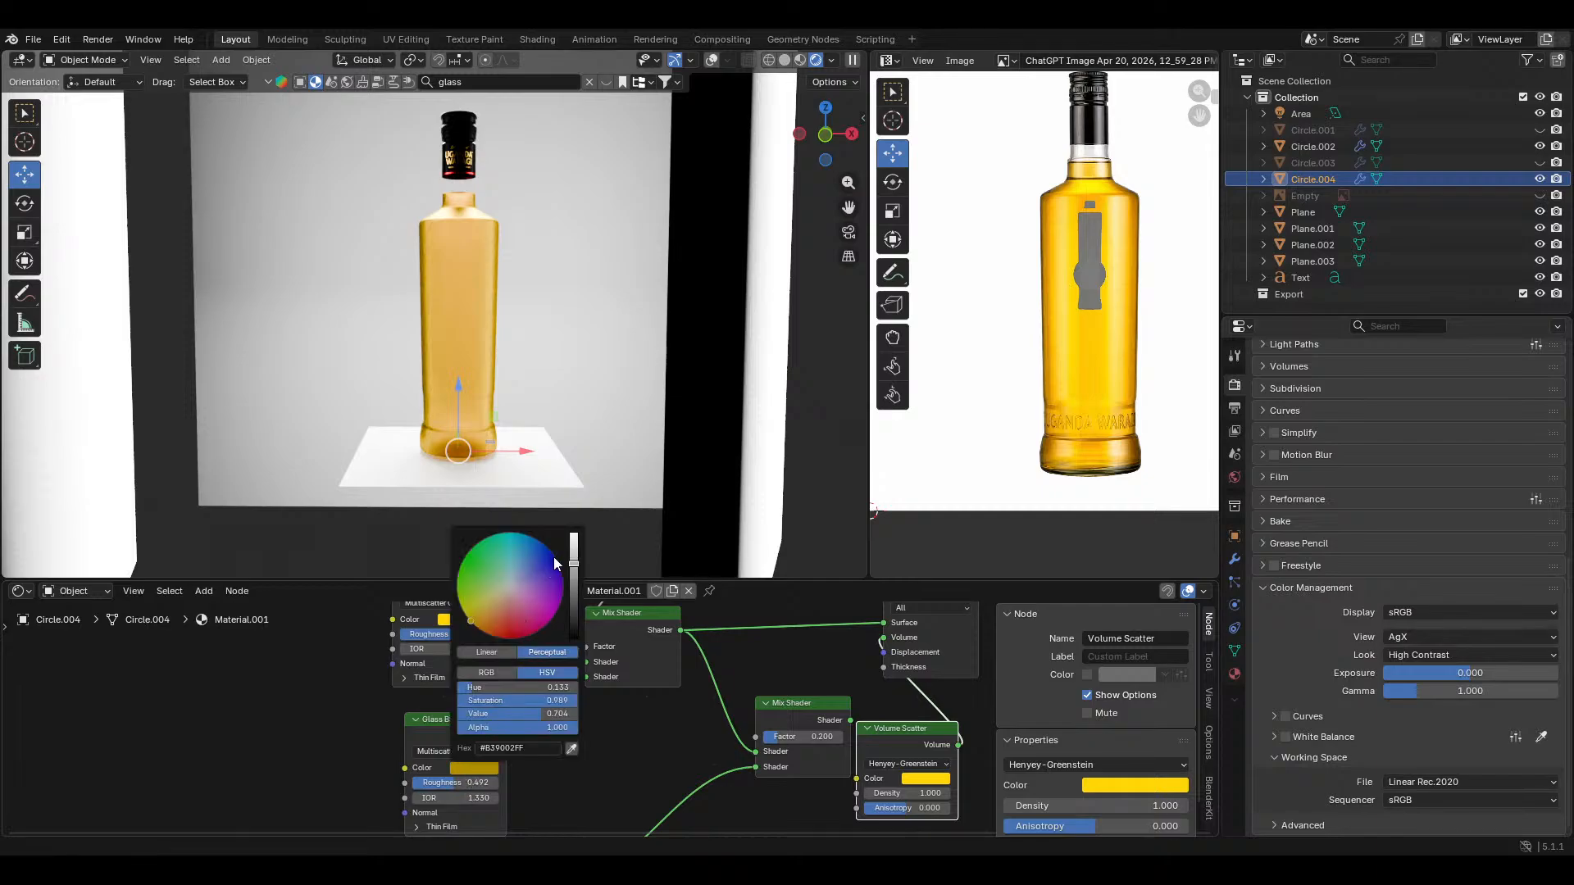
left_click_drag(573, 566, 573, 538)
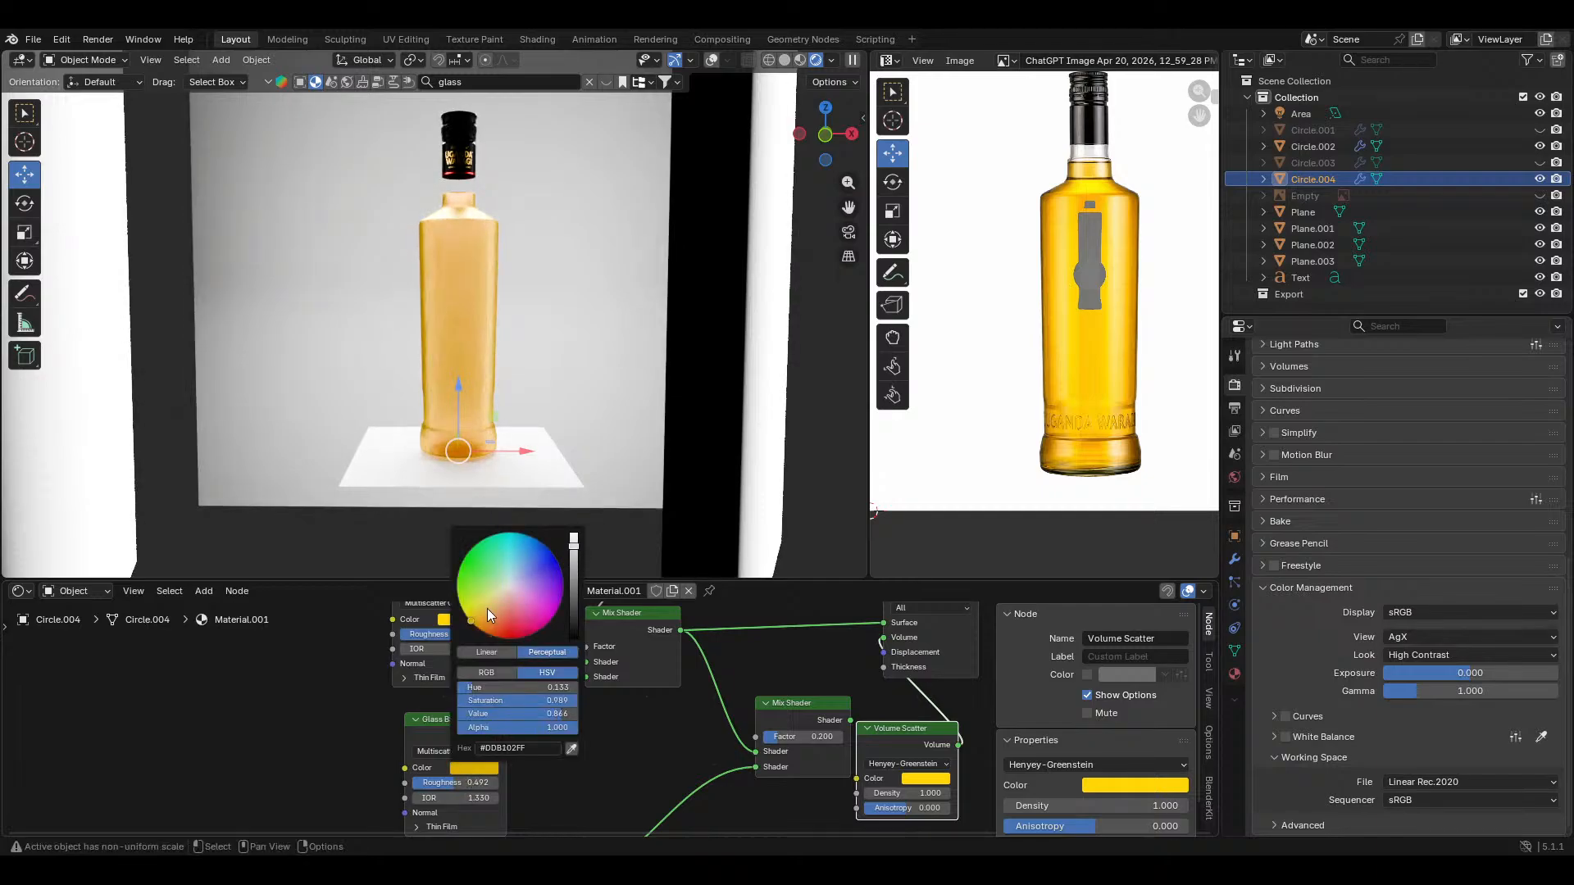
left_click_drag(467, 628, 471, 622)
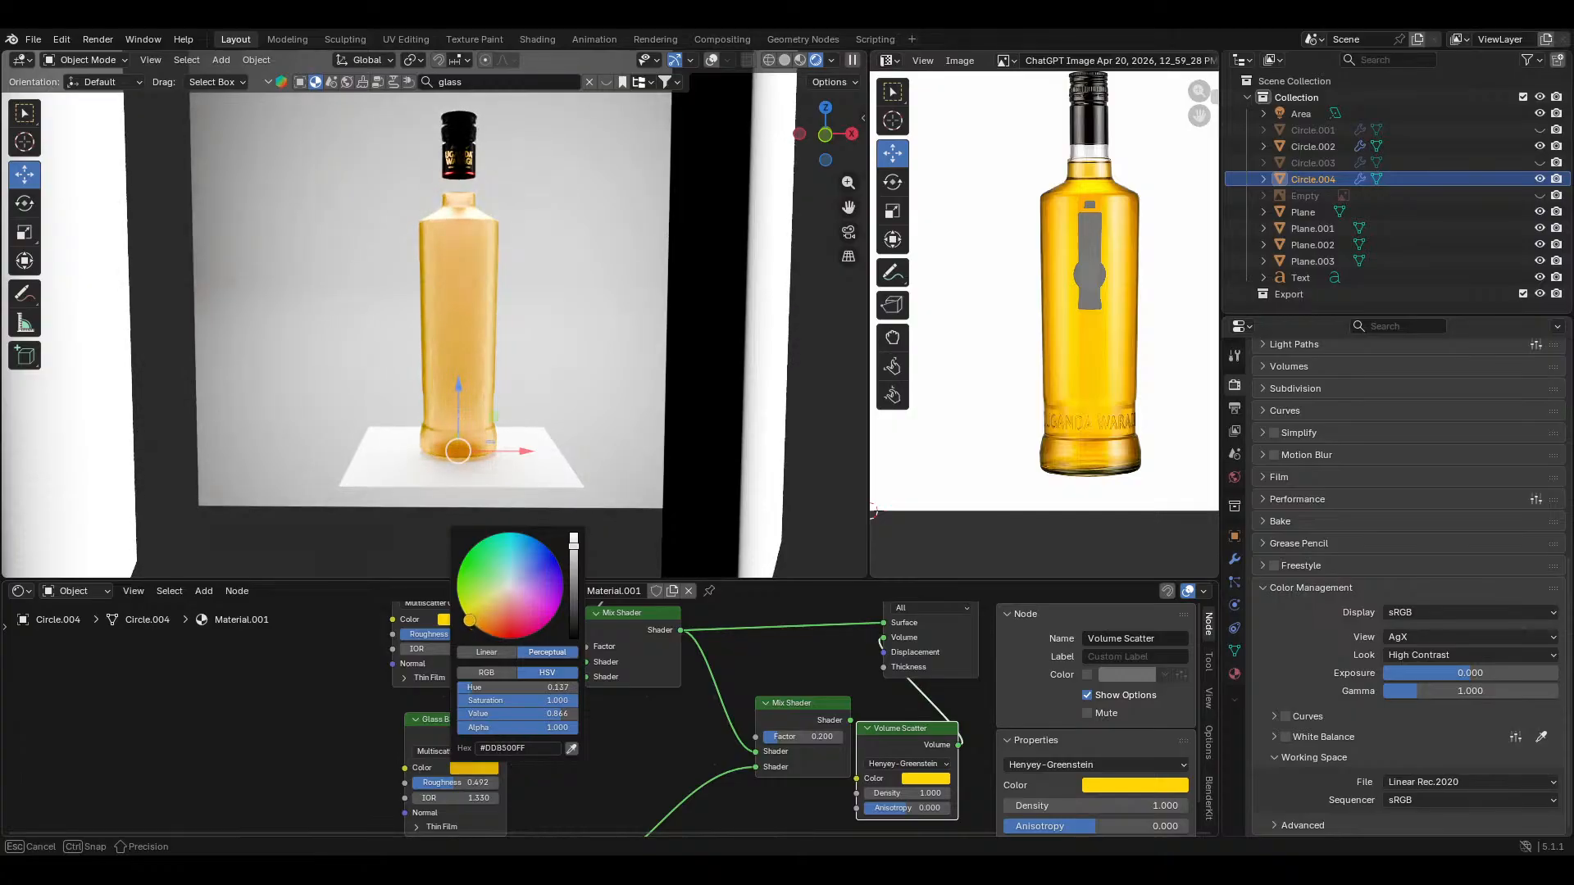
left_click_drag(468, 620, 469, 619)
Step: Raise the upper Glass BSDF's roughness to 1.000
scroll(475, 741, "up", 3)
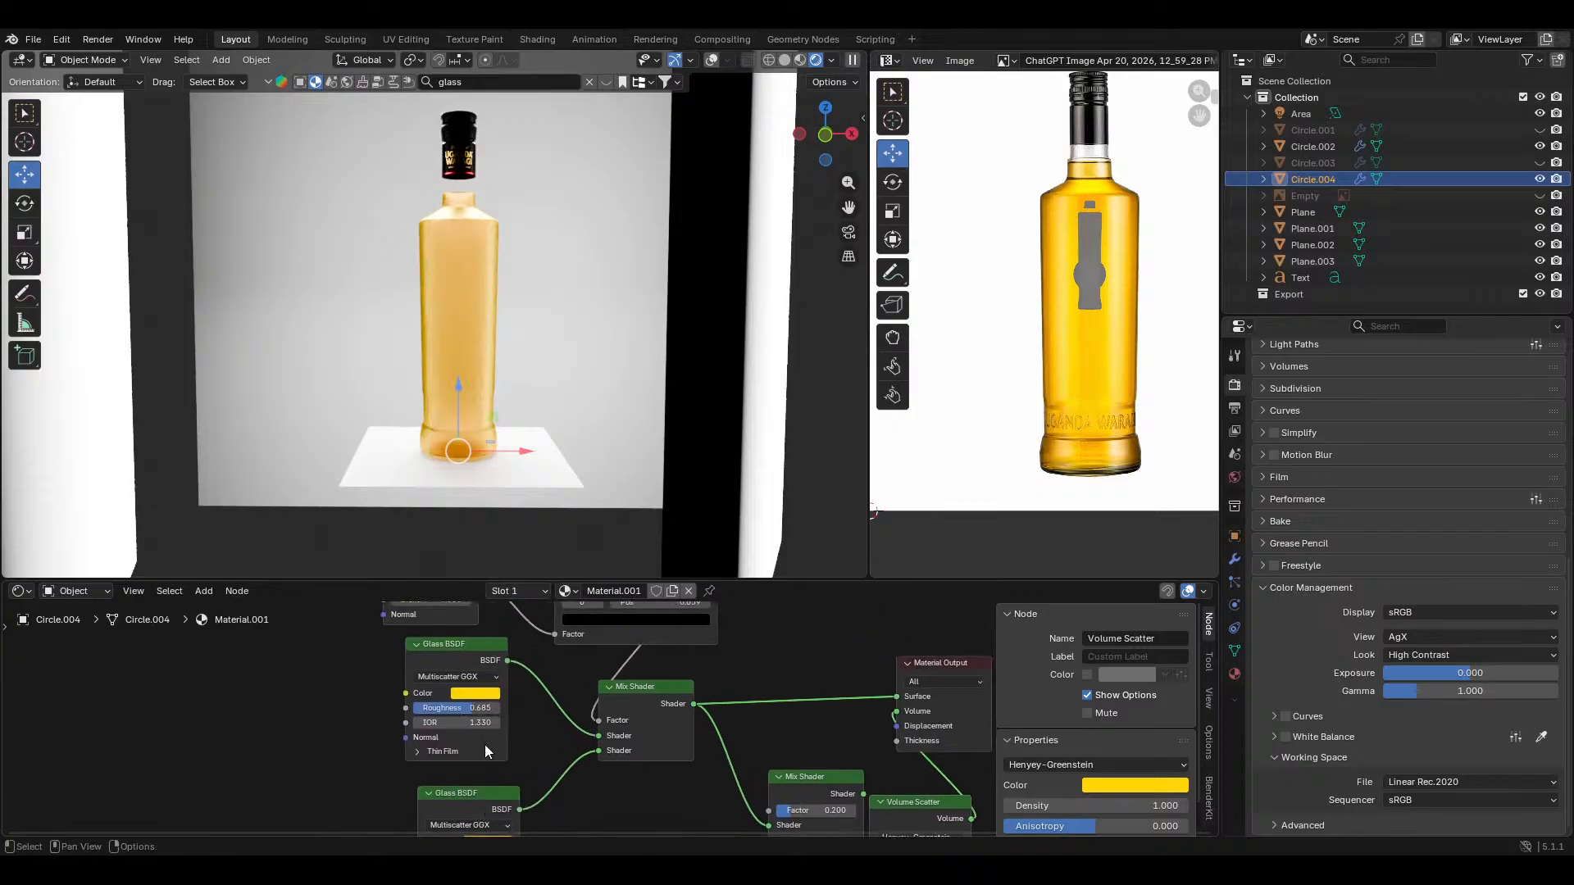
left_click_drag(462, 707, 525, 706)
scroll(542, 706, "up", 2)
scroll(614, 707, "right", 2)
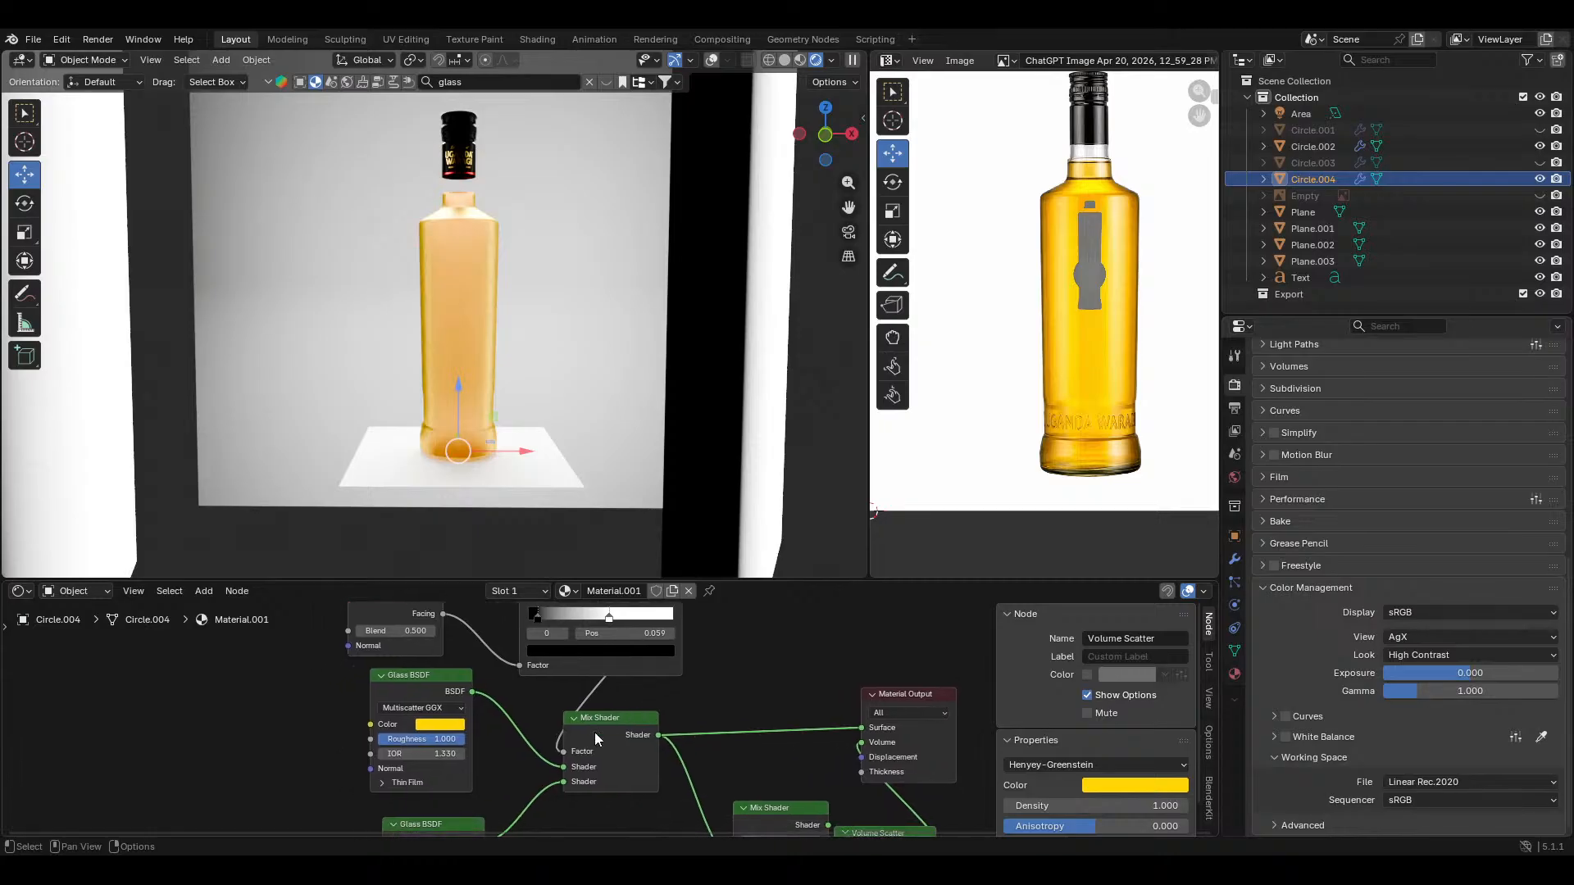
Step: Swap the two Glass BSDF connections on the first Mix Shader's shader inputs and check the bottle
left_click_drag(564, 767, 583, 718)
scroll(541, 791, "down", 3)
scroll(538, 787, "left", 1)
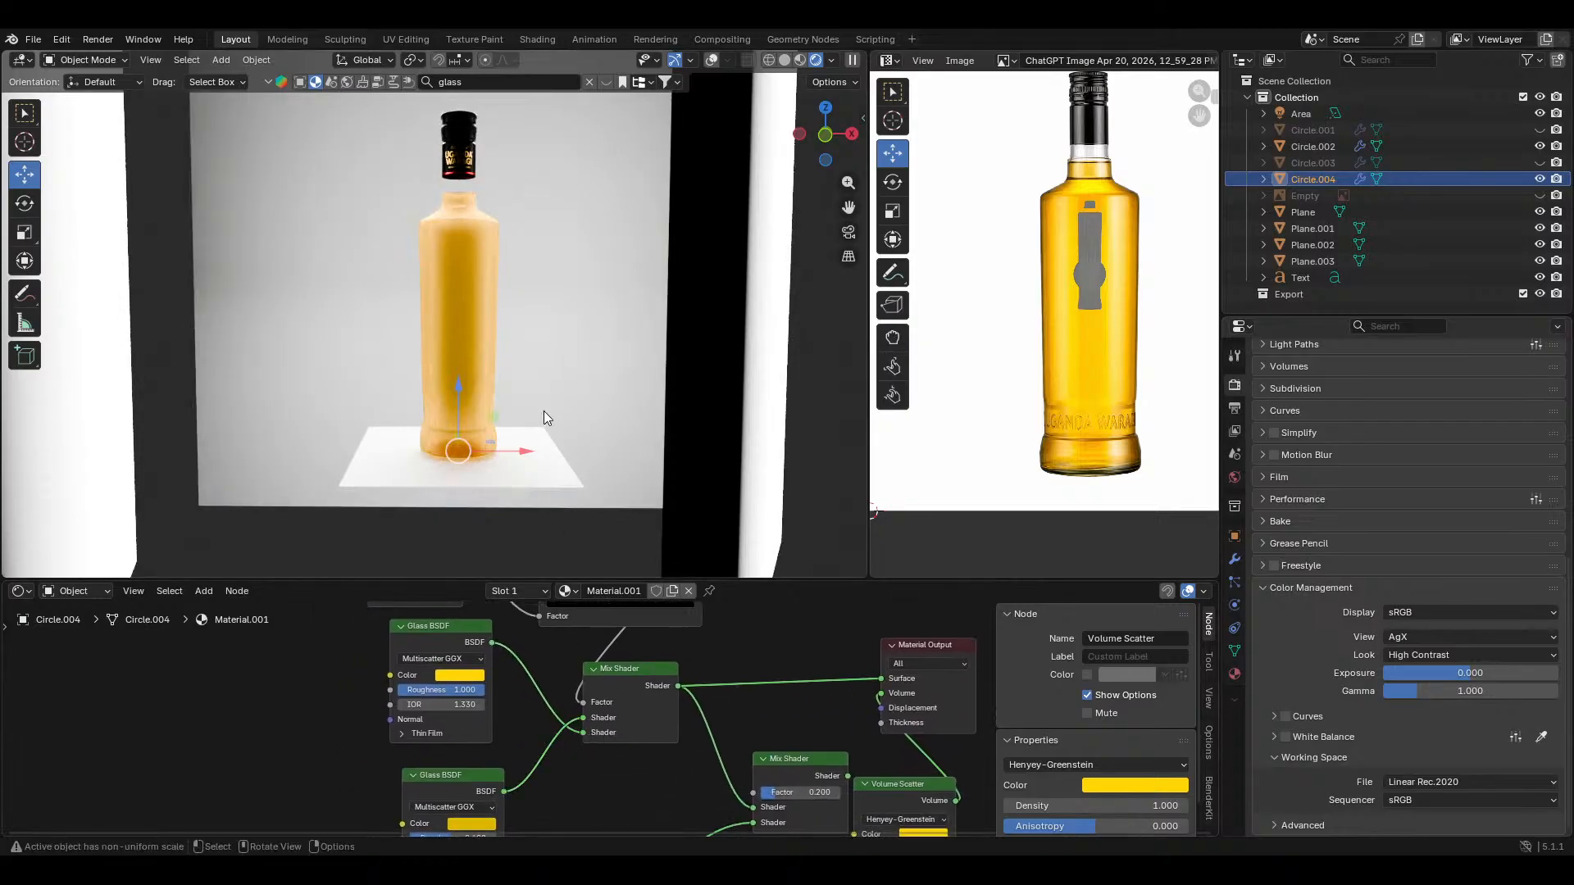
middle_click_drag(543, 398, 545, 436)
Step: Copy the lower Glass BSDF's hex colour, and give that node a saturated blue test colour with hue 0.633
middle_click_drag(481, 813, 504, 741)
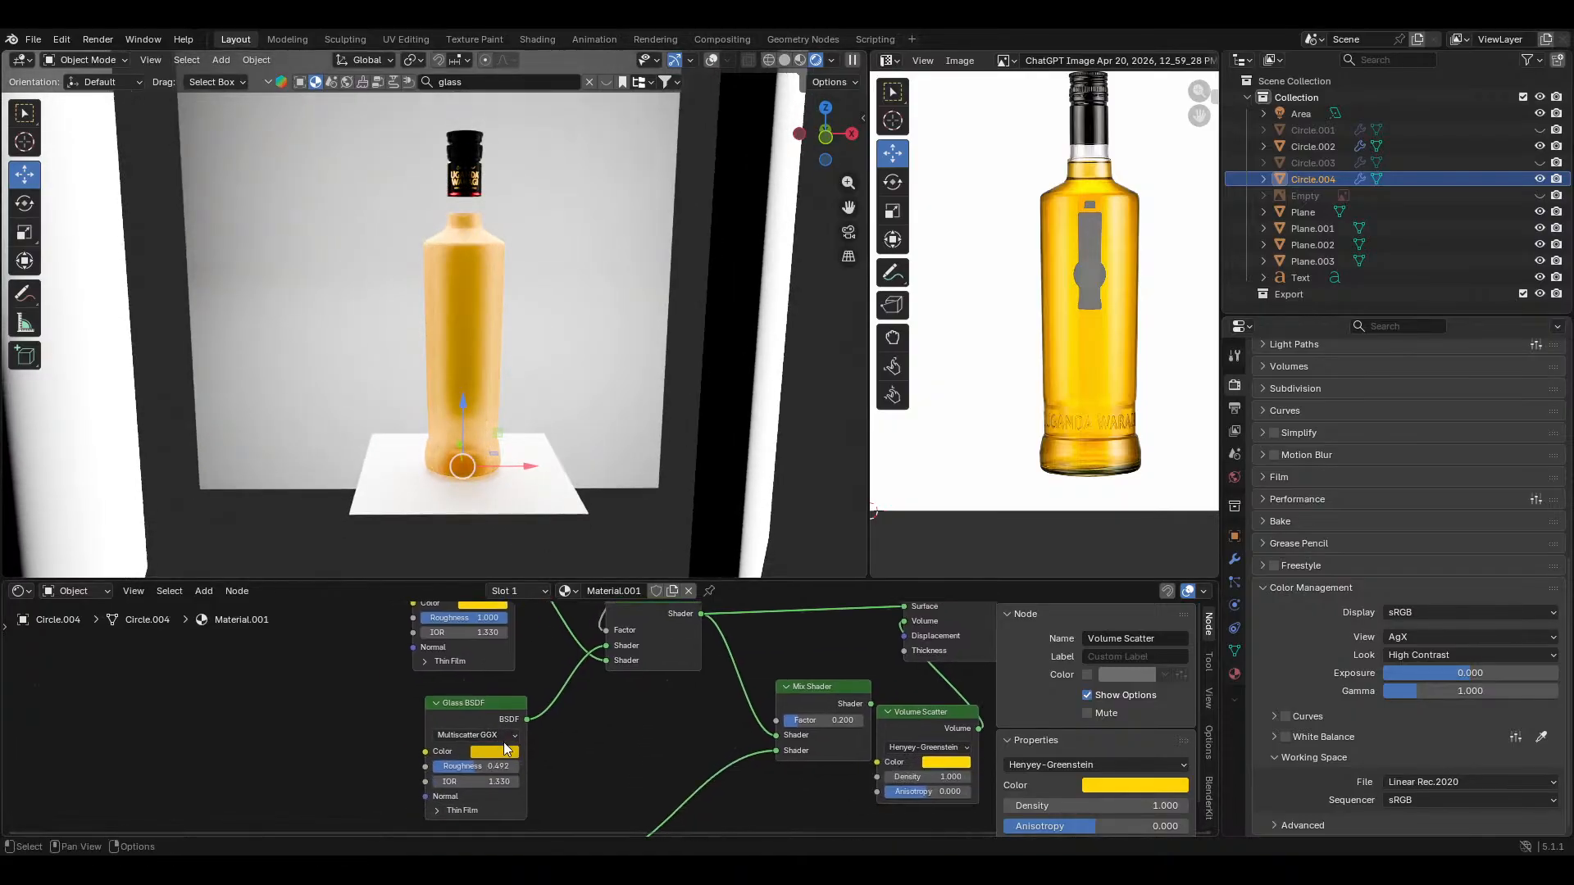
left_click(504, 746)
left_click(561, 731)
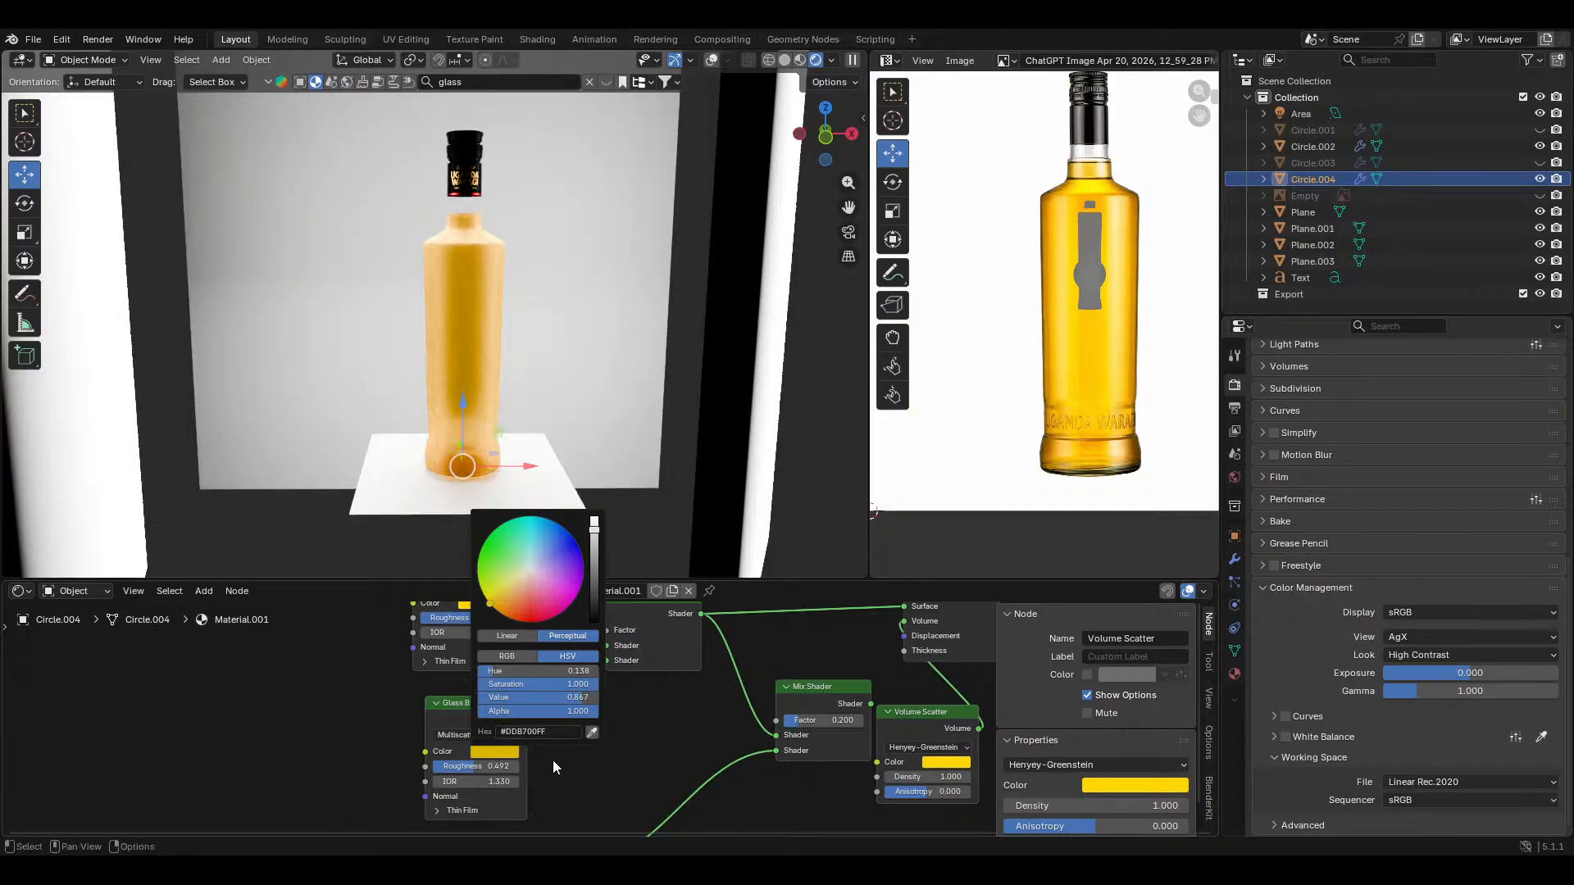
left_click(501, 751)
left_click_drag(545, 553, 565, 532)
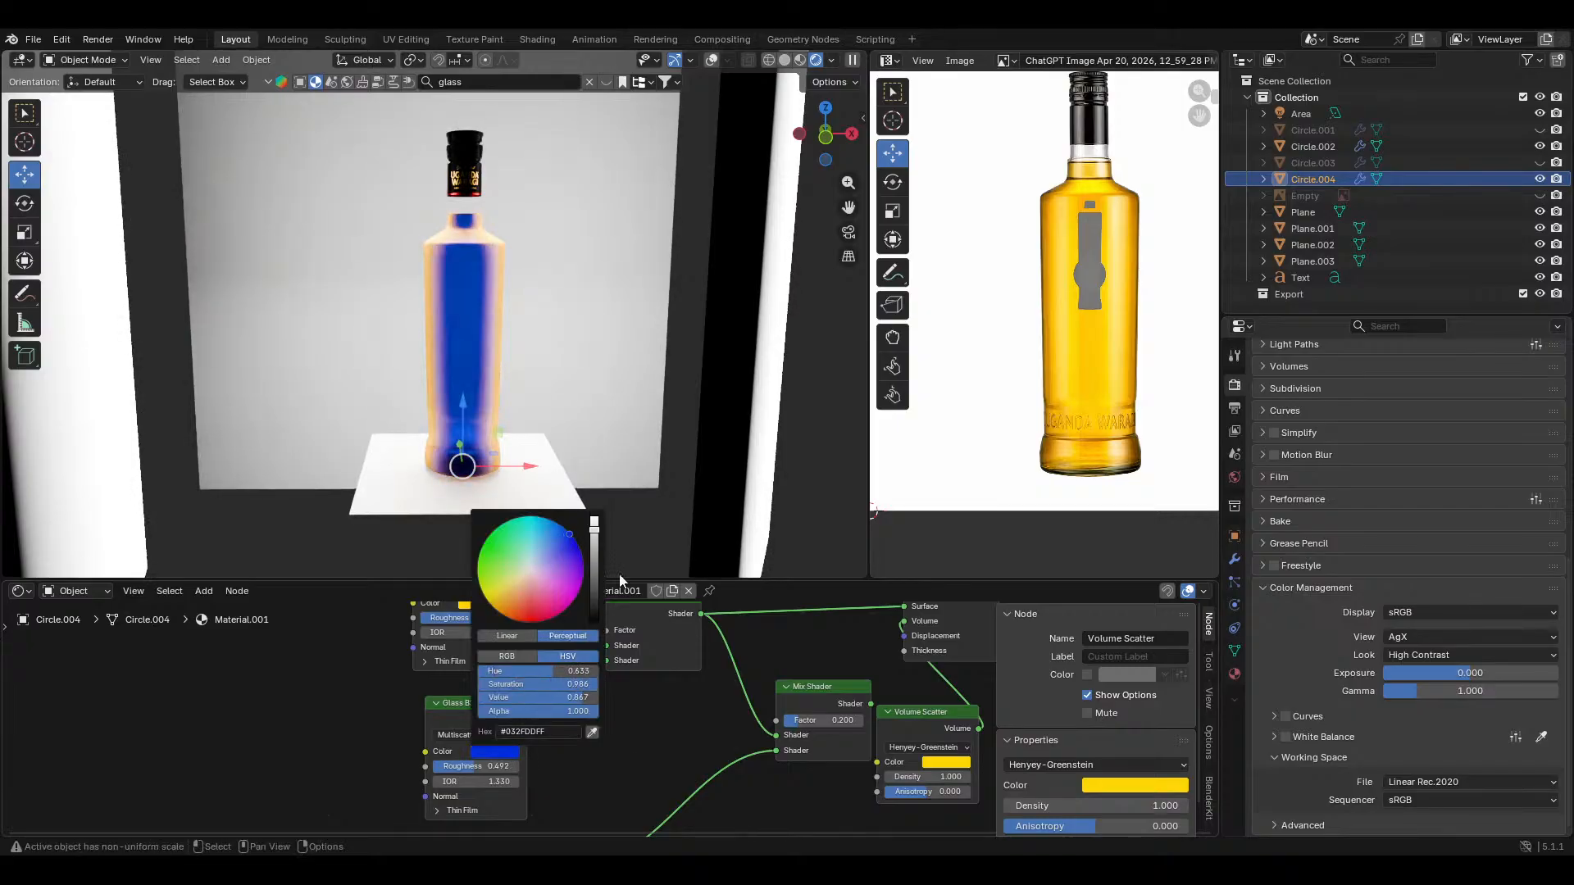
Step: Return the Glass BSDF connections to their original order, with the upper one in the Mix Shader's first shader input
middle_click_drag(637, 721, 646, 782)
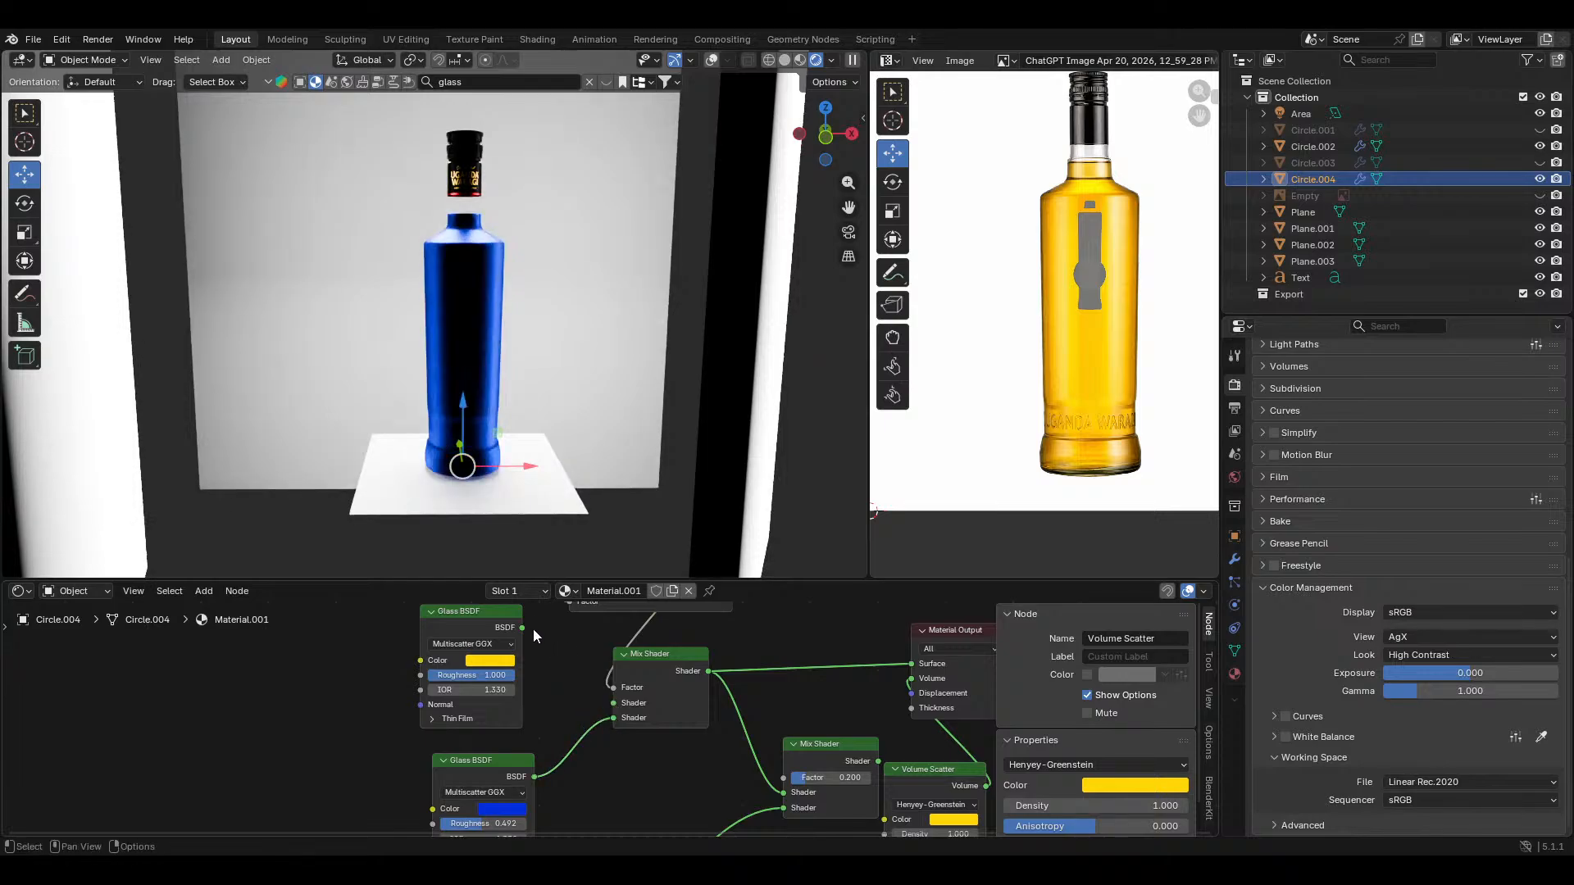
left_click_drag(524, 628, 613, 703)
scroll(606, 726, "down", 2)
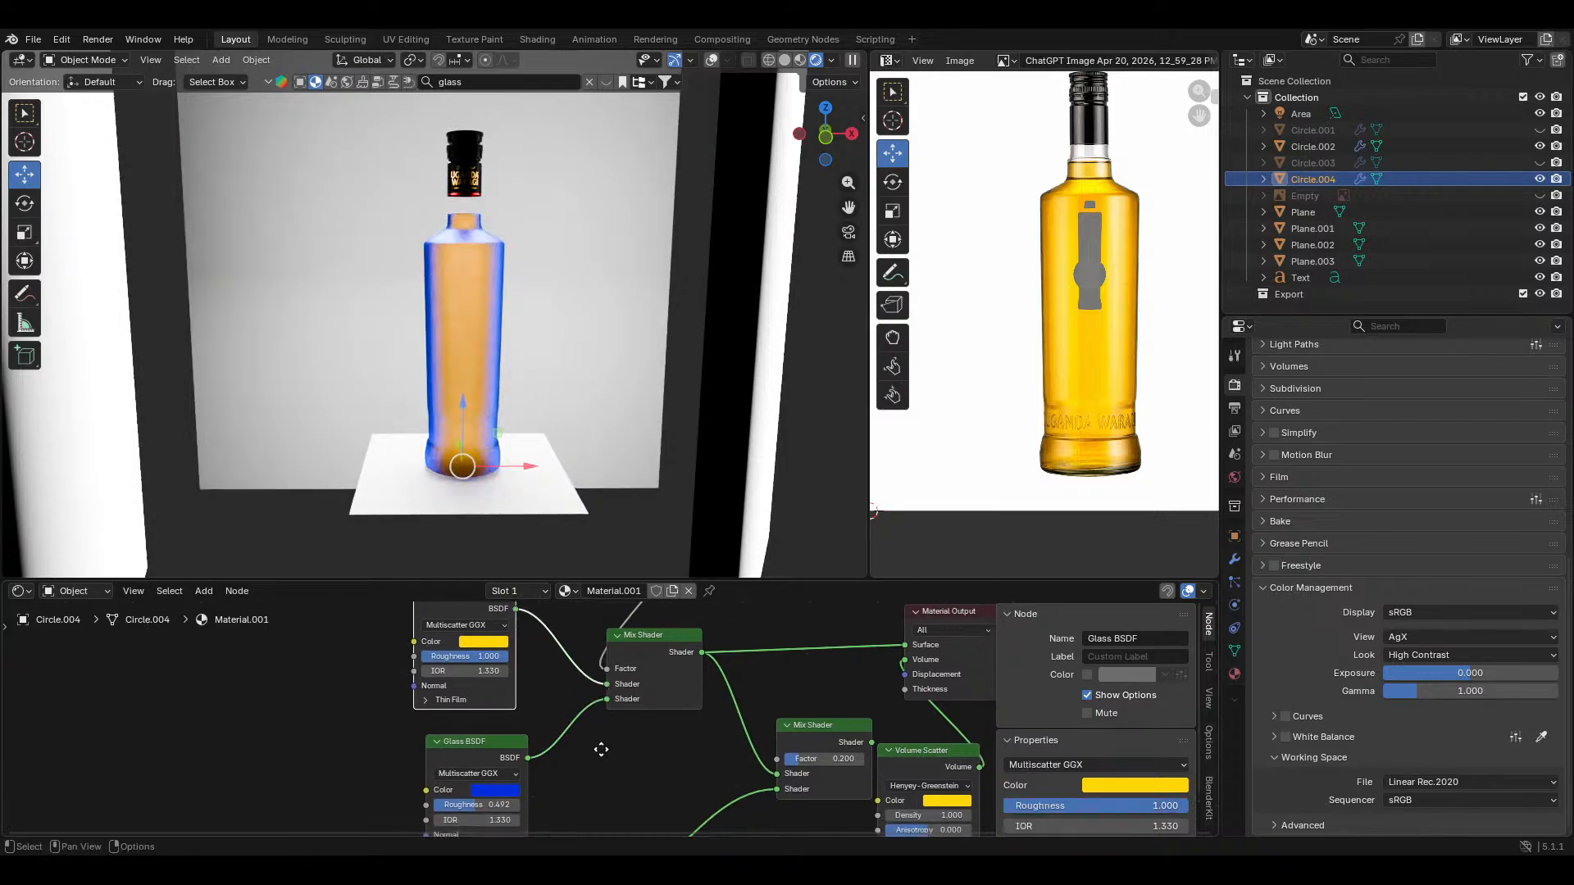
Step: Paste the copied gold #DDB700FF as the lower Glass BSDF's colour
left_click(514, 783)
left_click(566, 763)
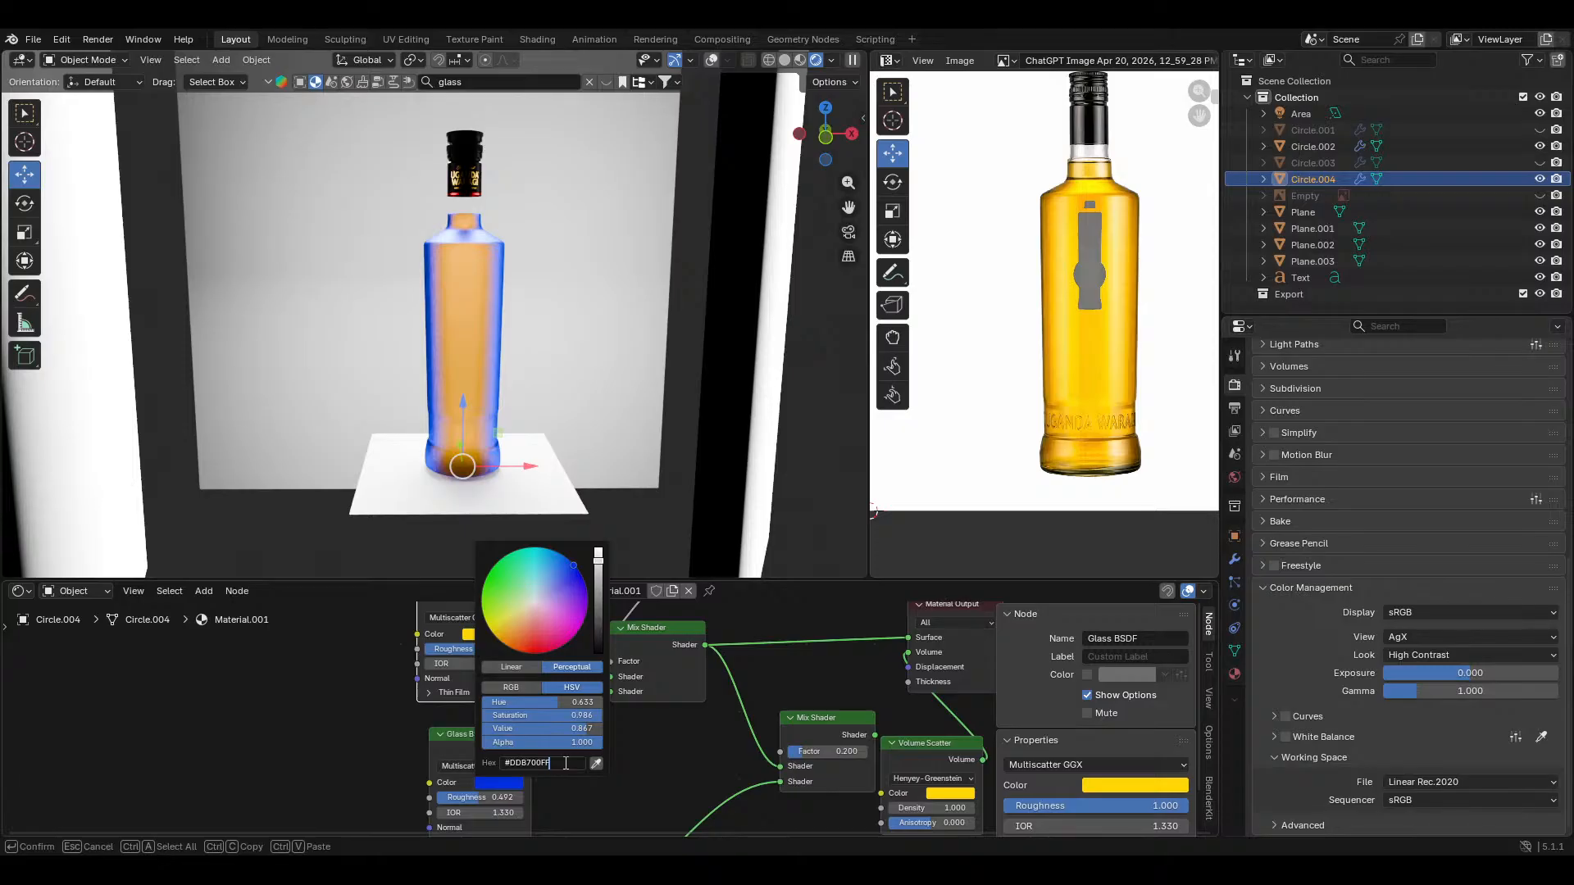
key("Return")
Step: Darken the lower Glass BSDF's gold colour to a value of about 0.5 and fine-tune its hue
middle_click_drag(592, 814, 590, 791)
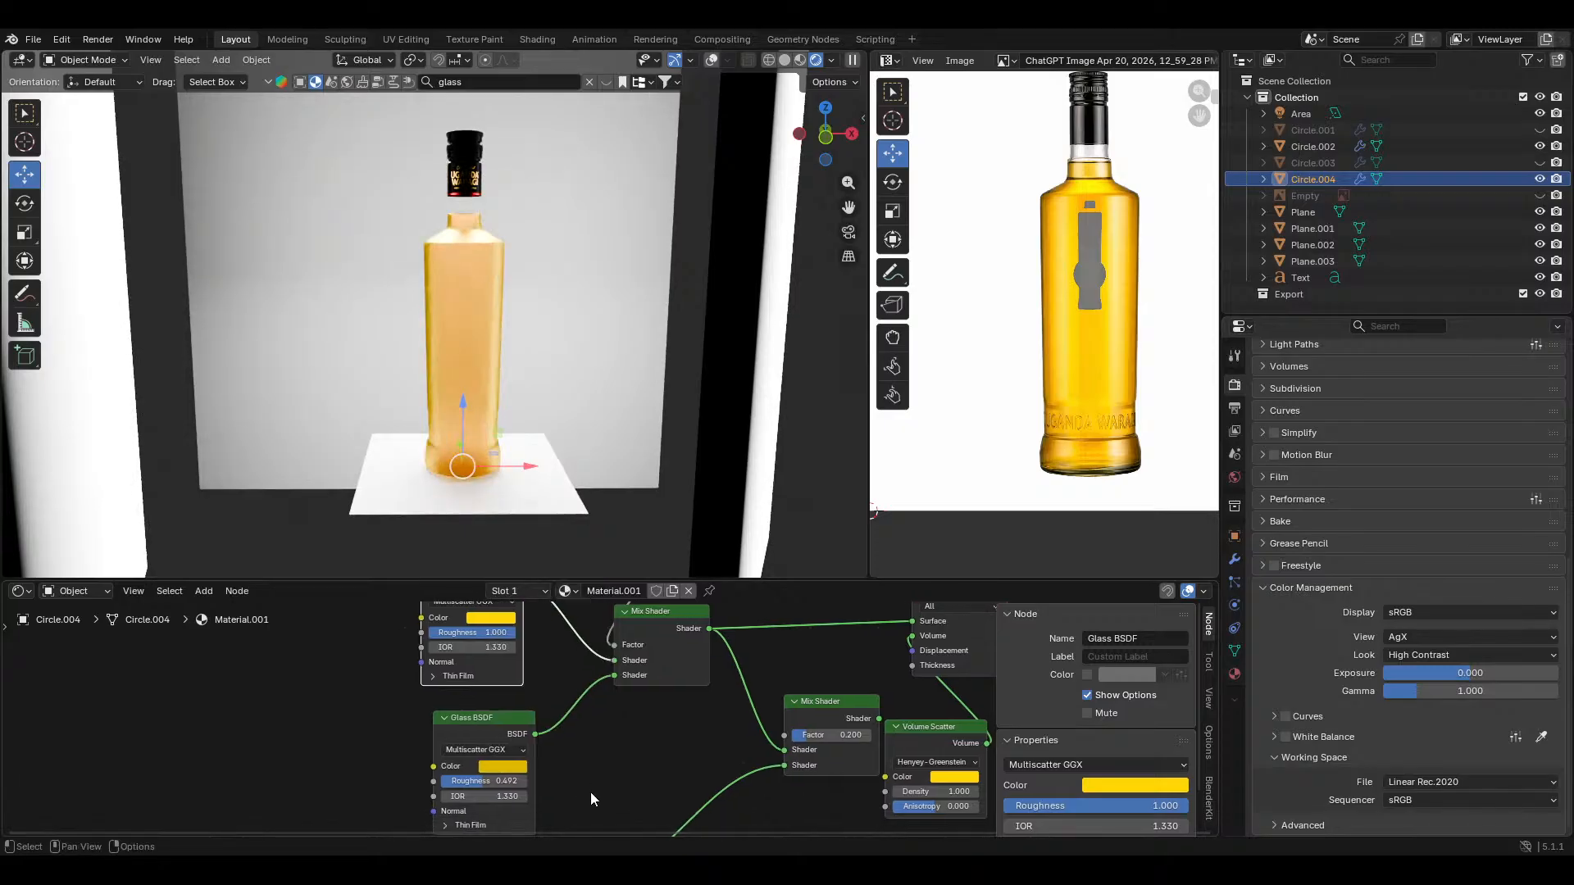
left_click(511, 770)
left_click_drag(598, 556, 601, 582)
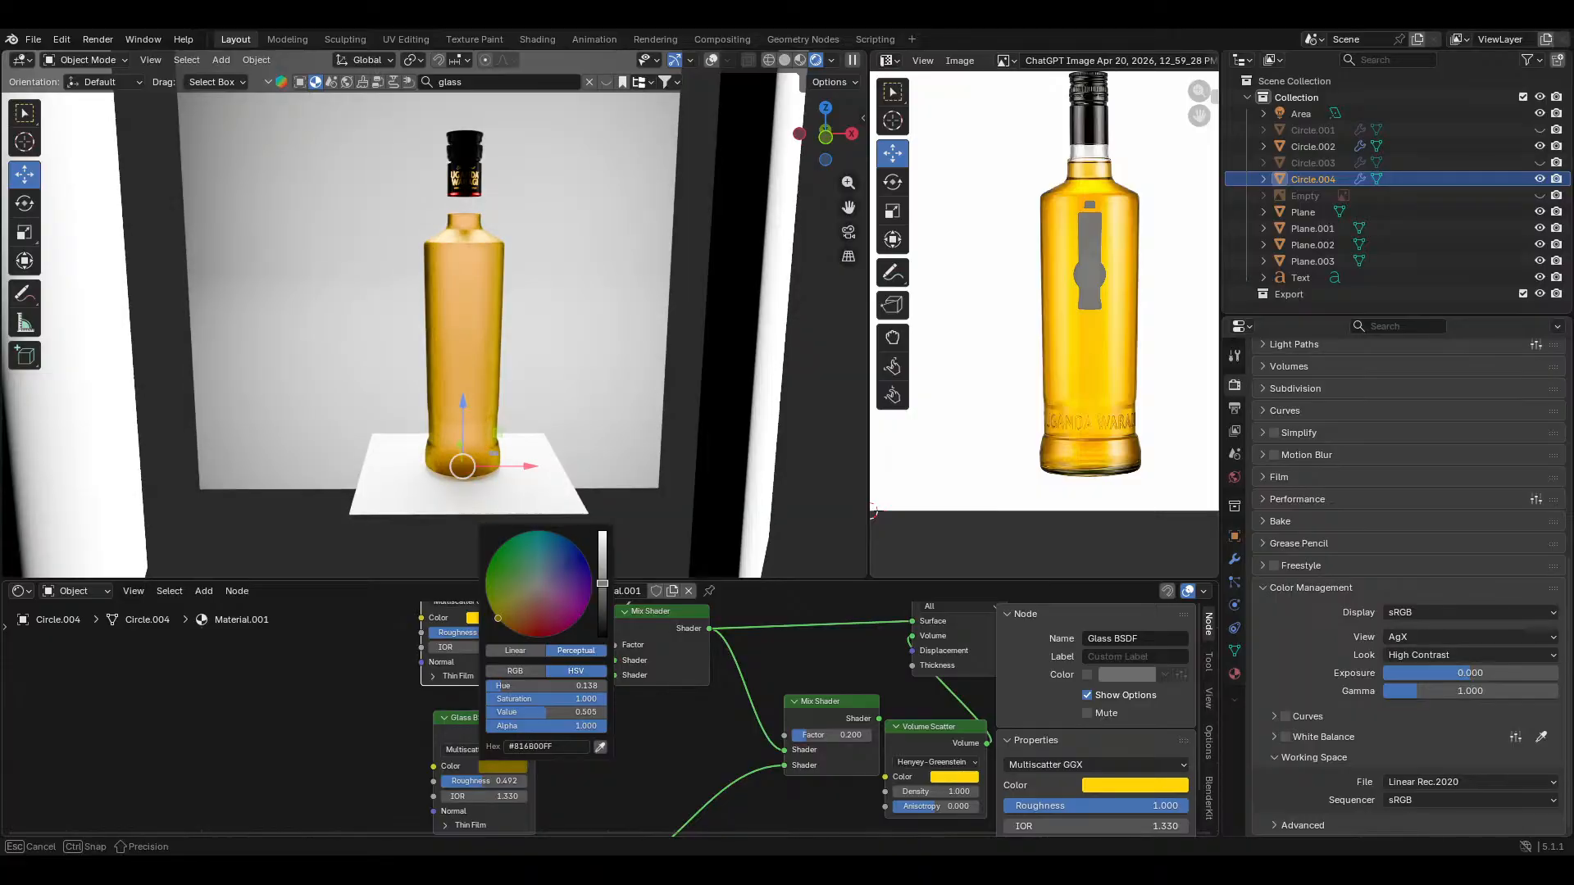
left_click_drag(499, 616, 500, 622)
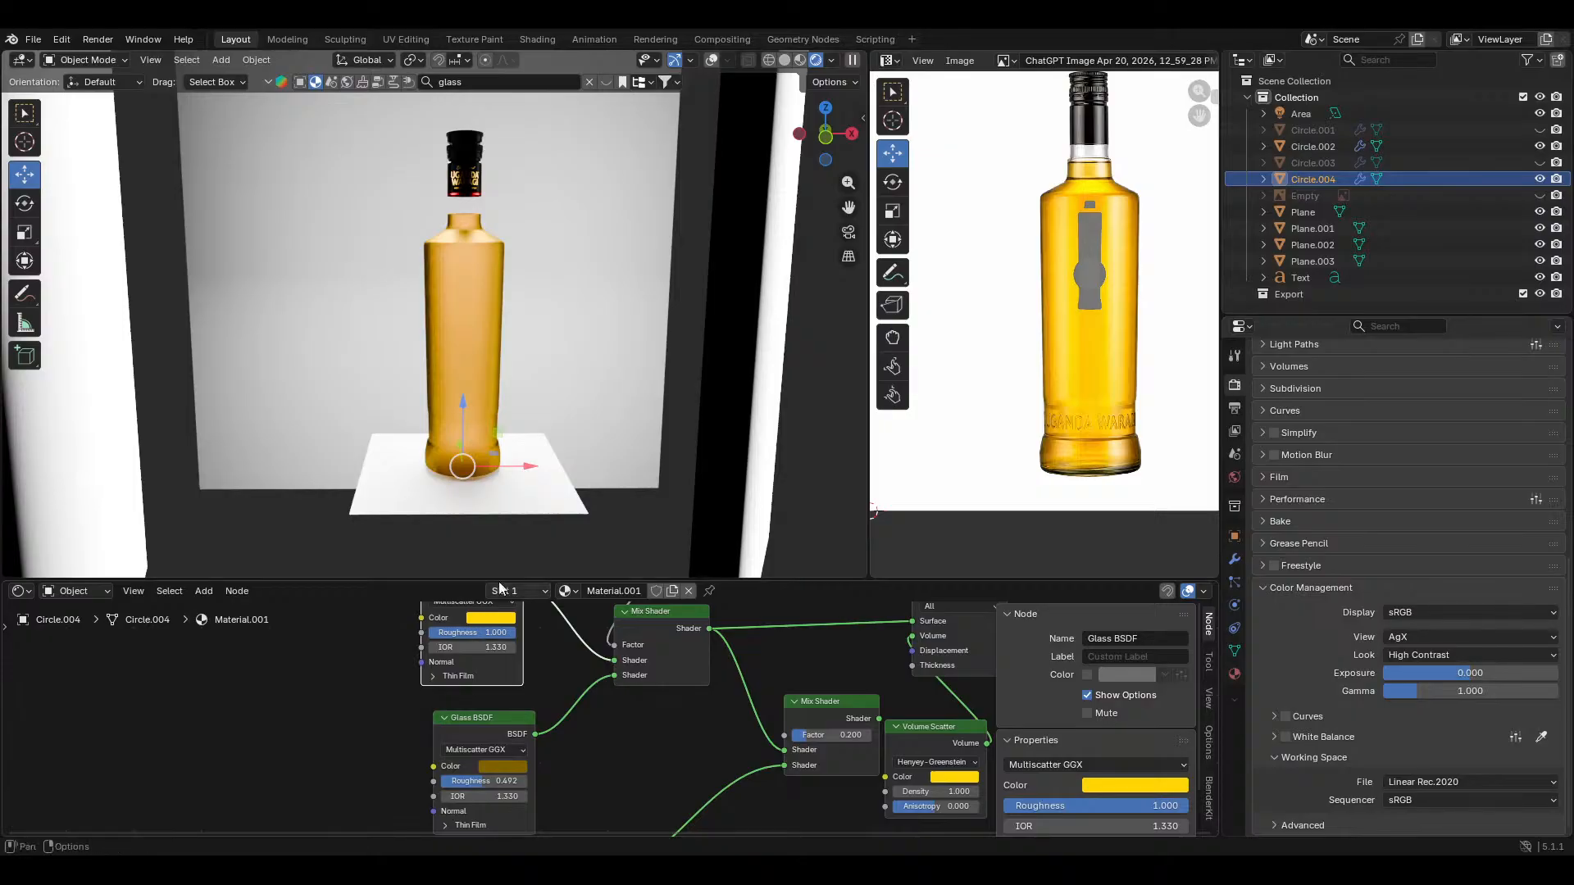
Step: Set the upper Glass BSDF's roughness to 0.523 and check its yellow colour
middle_click_drag(557, 465, 555, 446)
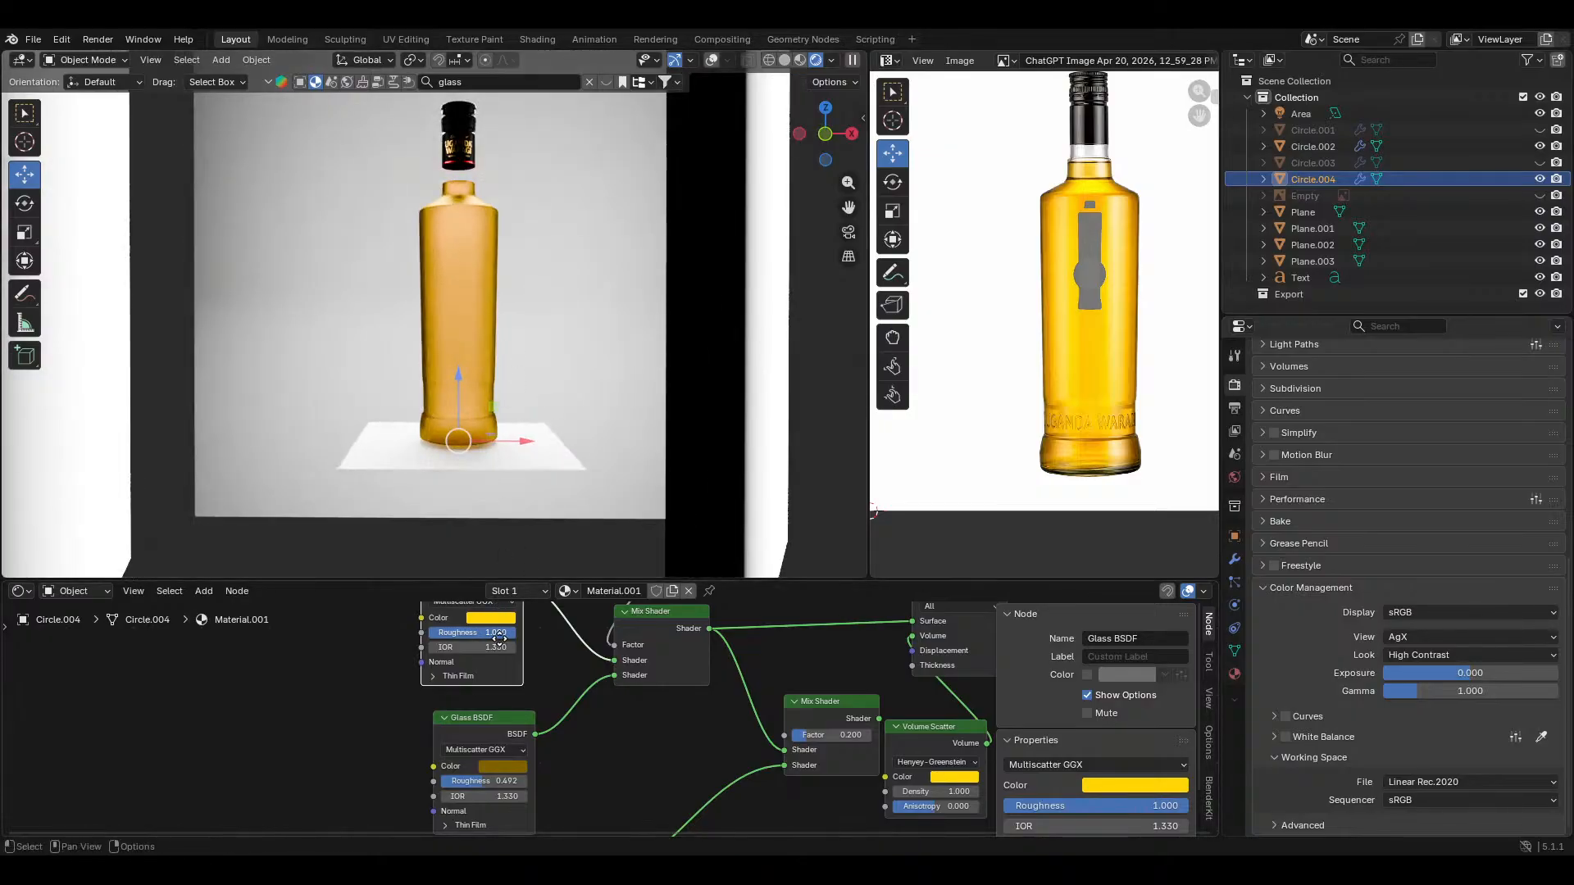
middle_click_drag(498, 639, 528, 685)
left_click_drag(522, 680, 483, 680)
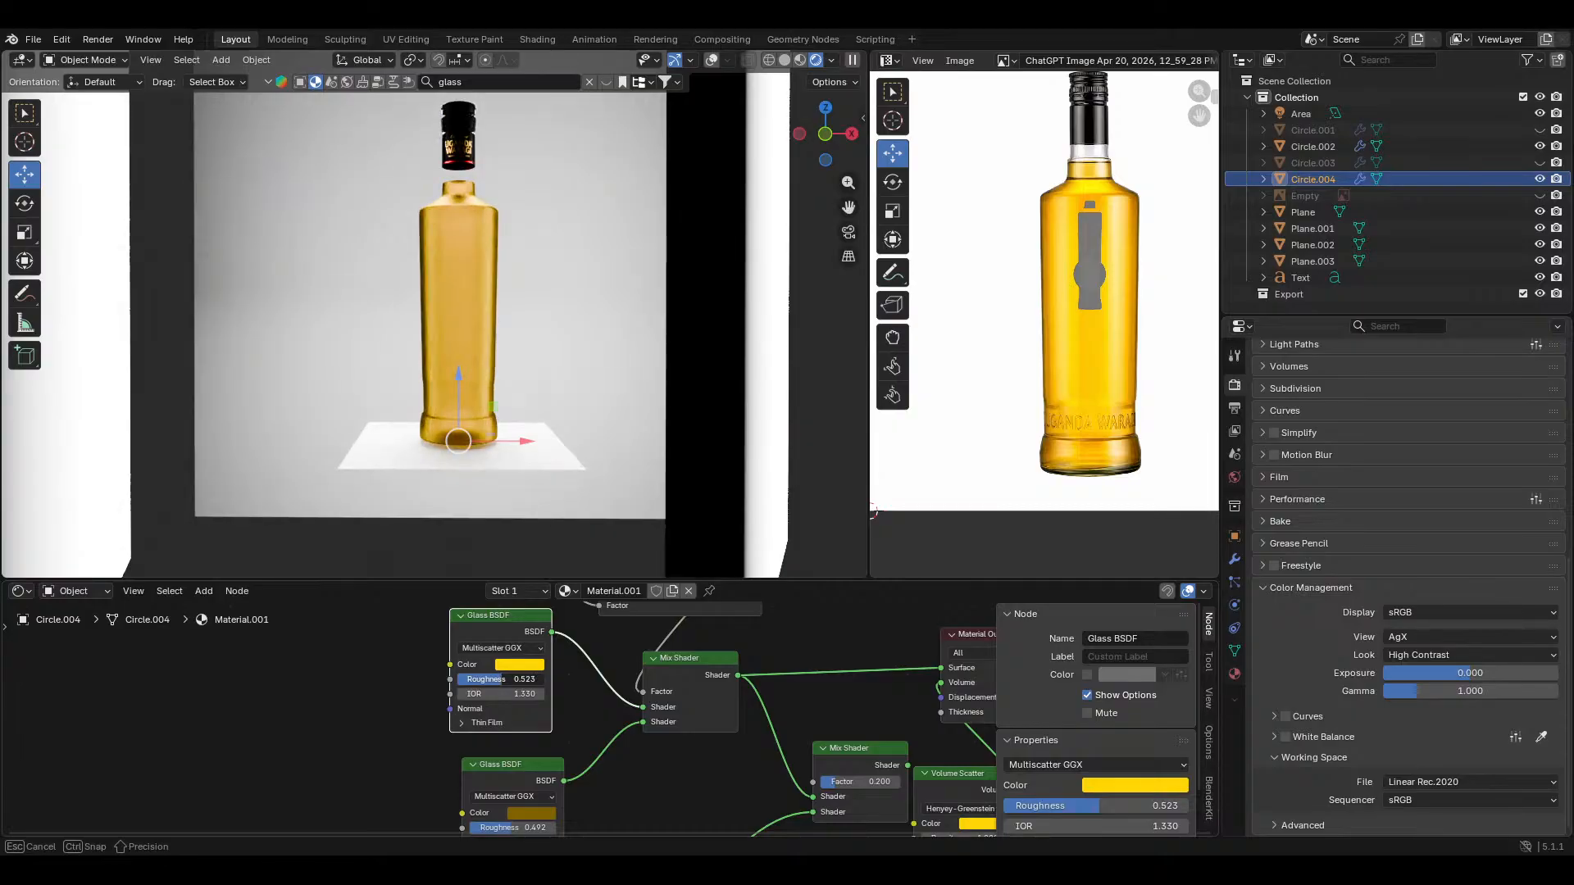
left_click(530, 665)
left_click_drag(514, 518, 513, 514)
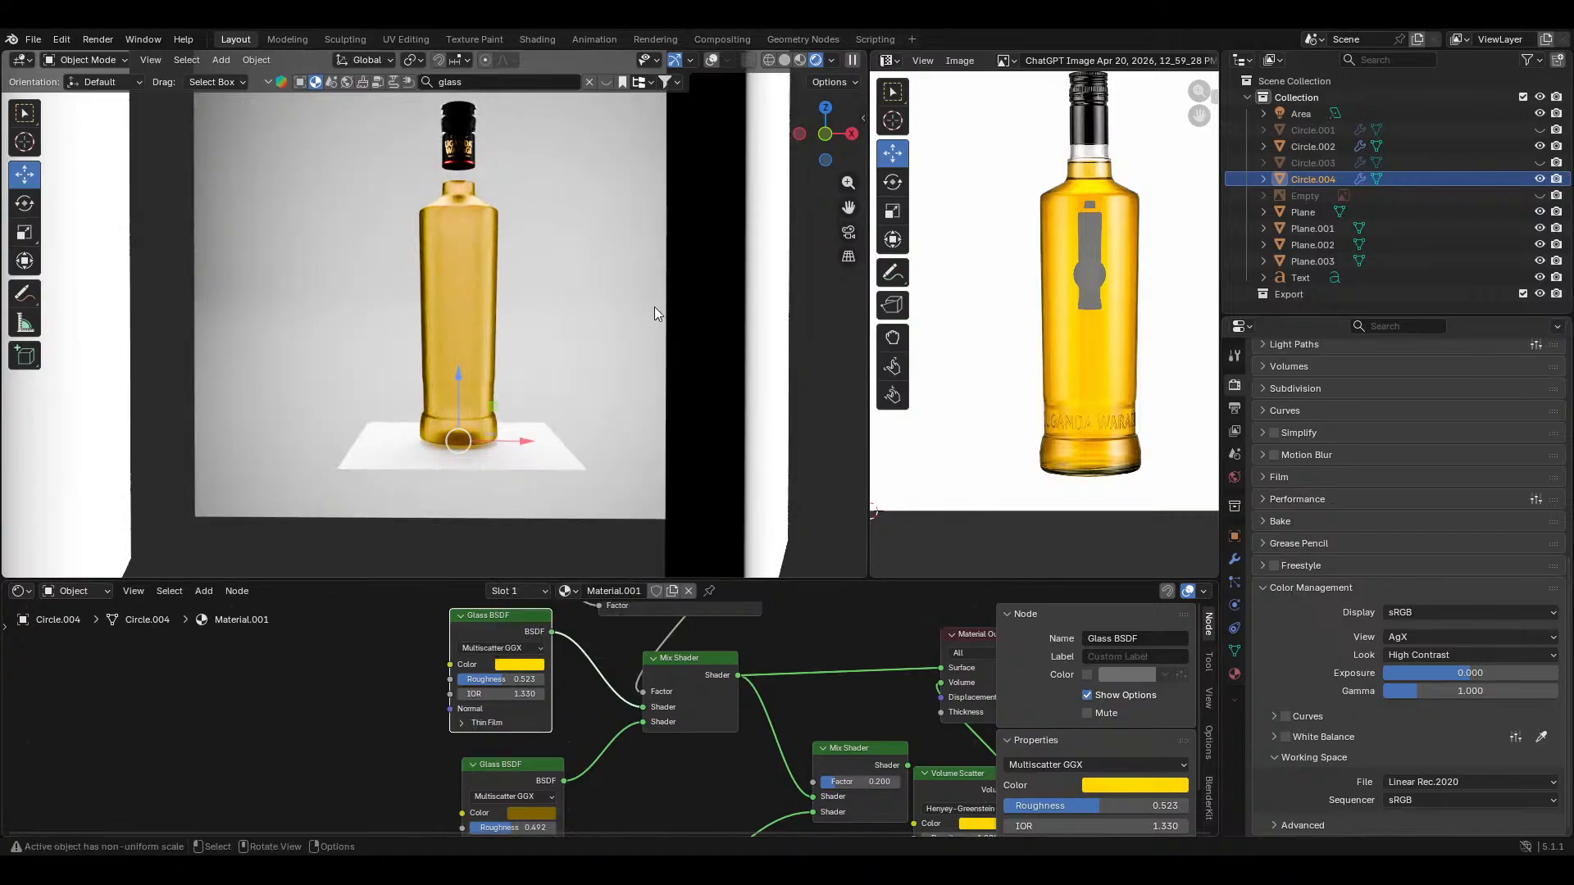
Step: Reveal all hidden objects, clear the selection and save the file
left_click(257, 59)
mouse_move(283, 570)
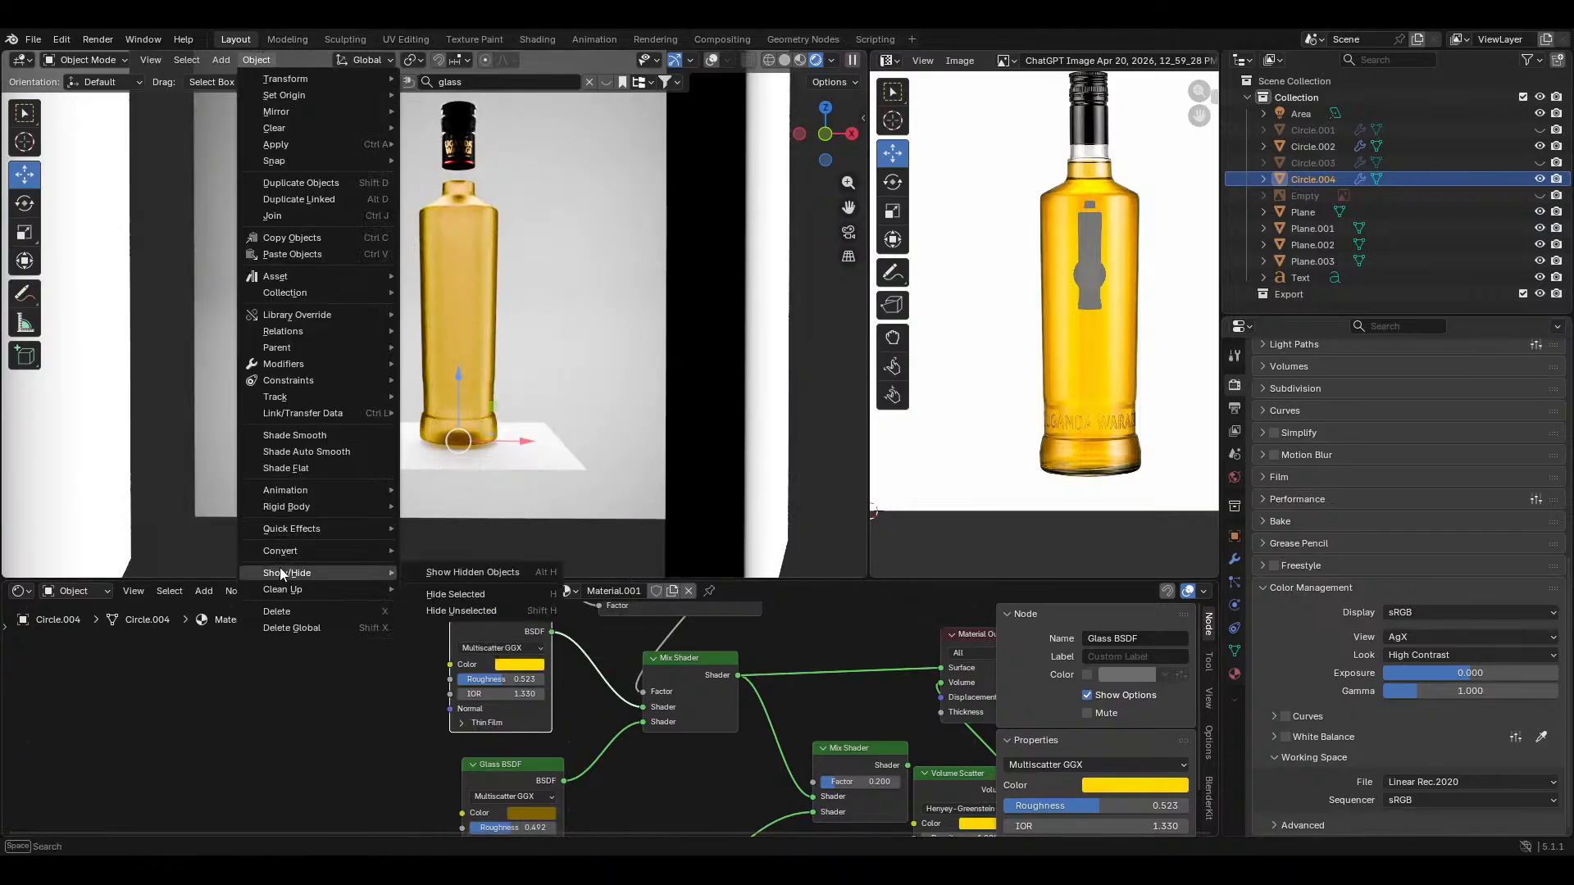
left_click(459, 572)
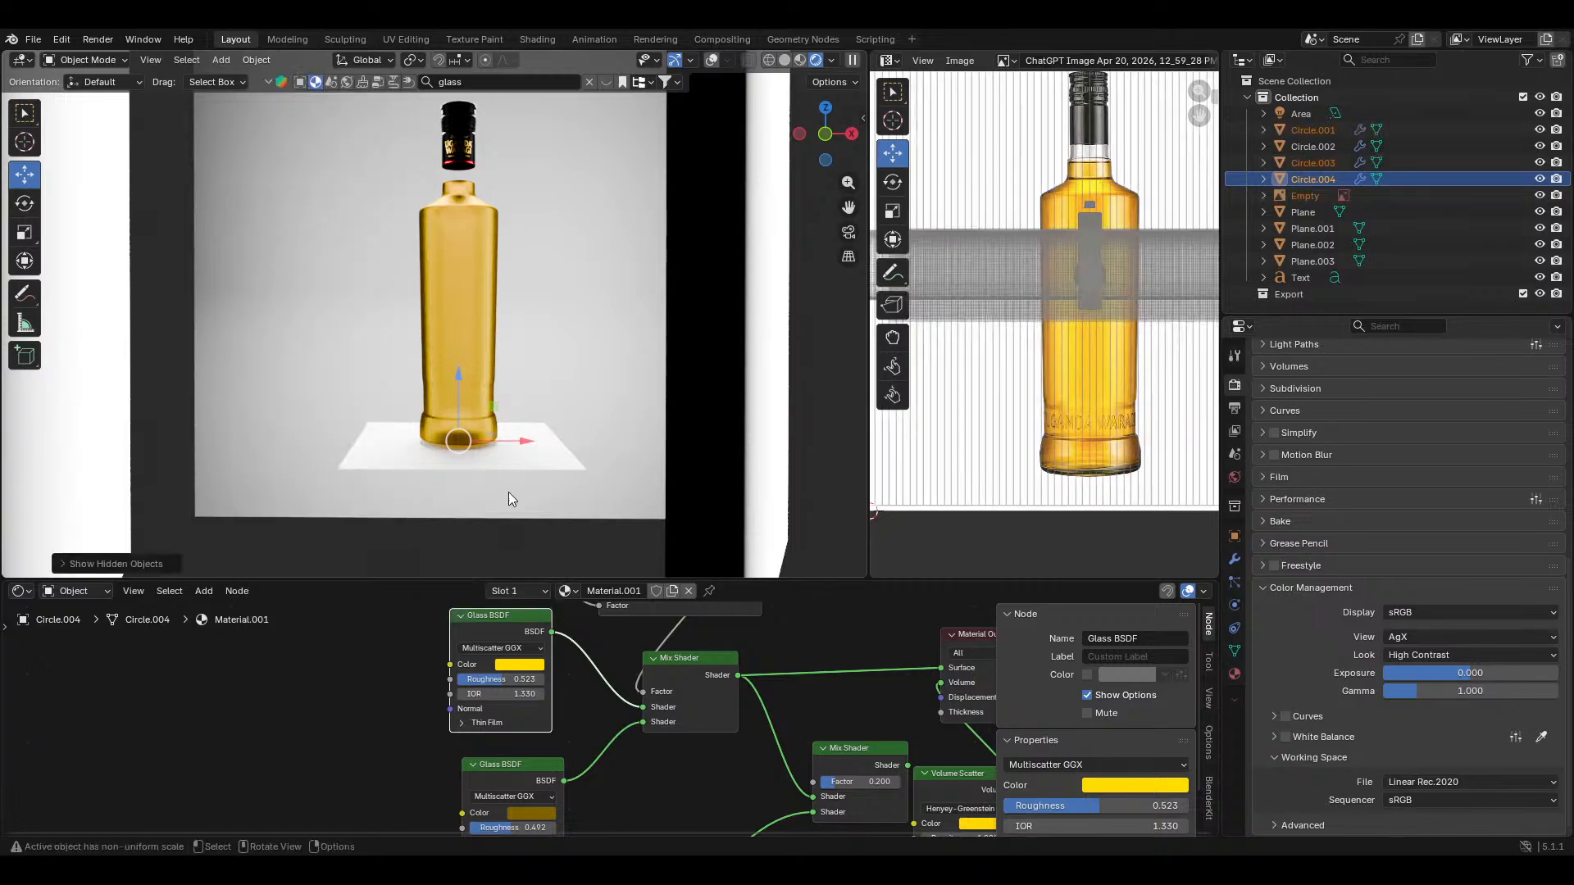
key("alt+a")
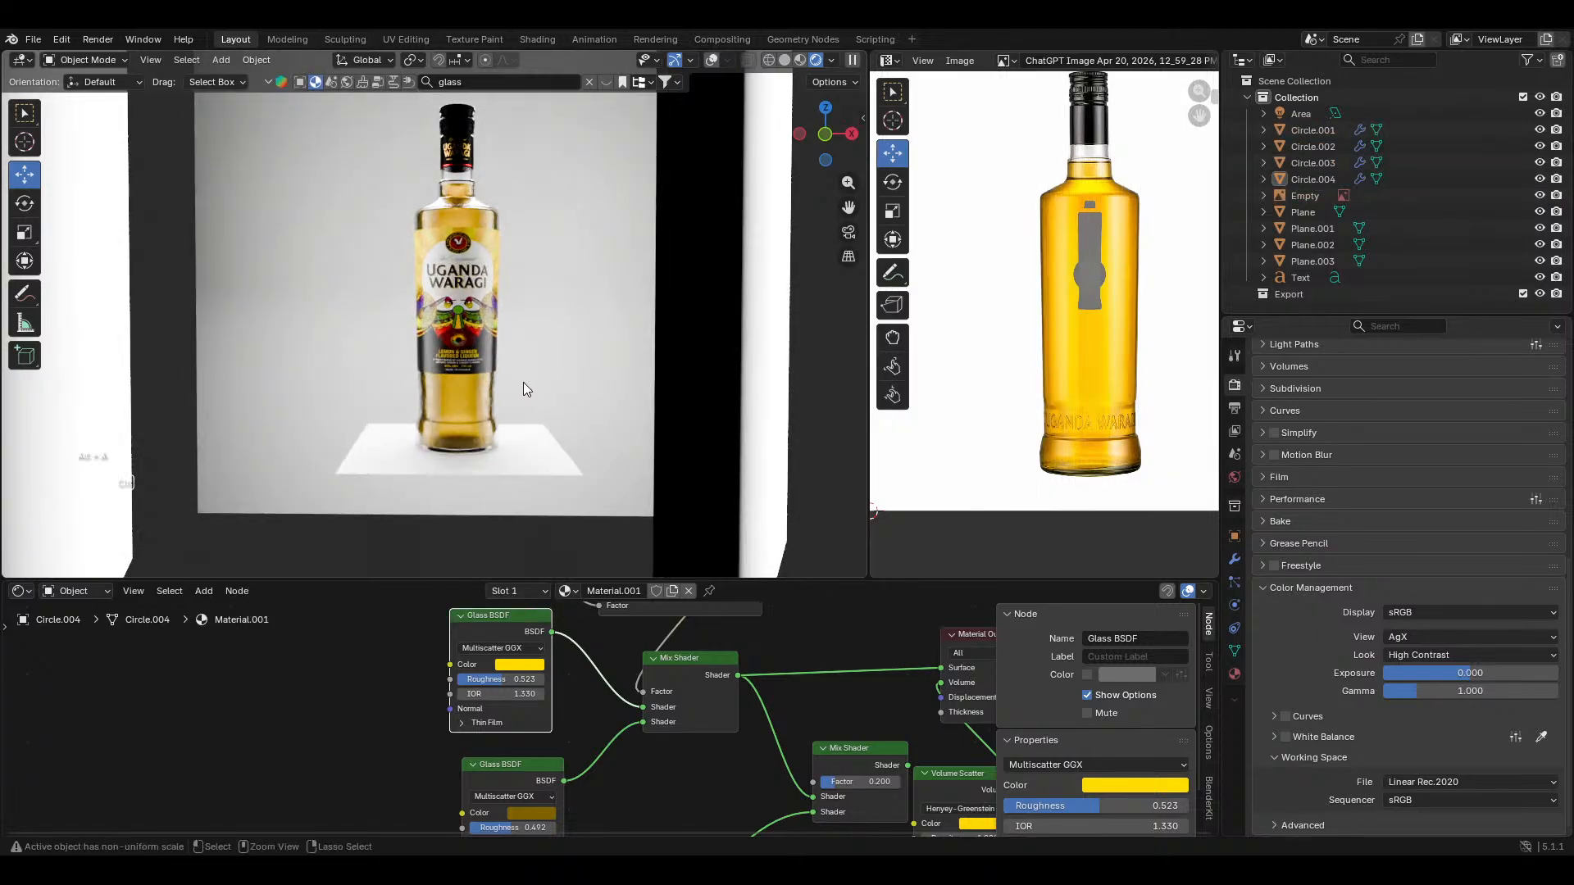
key("ctrl+s")
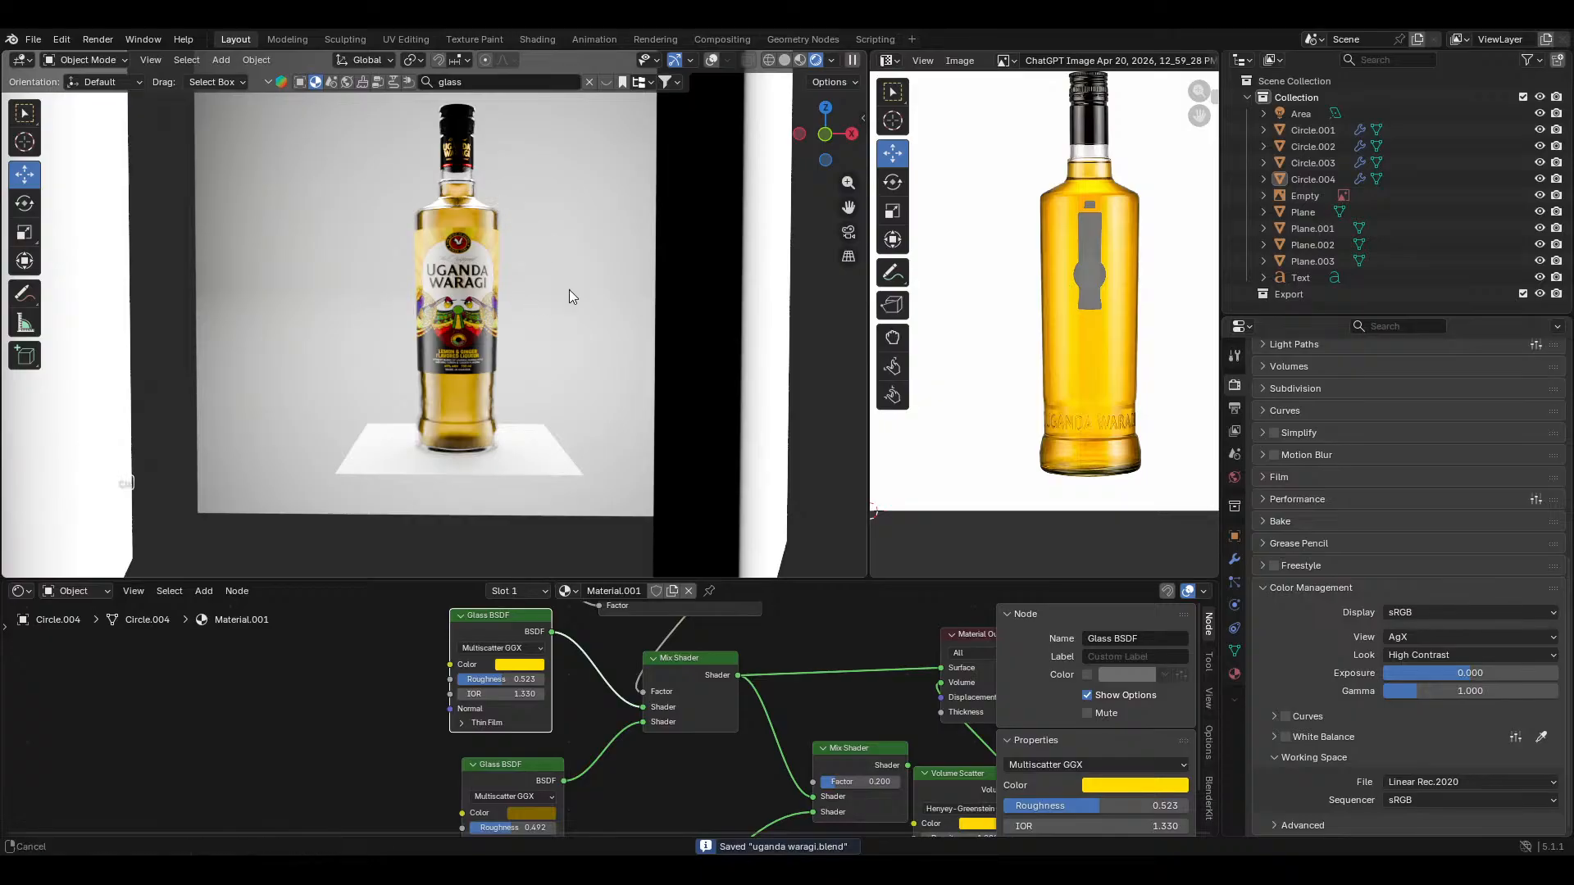
middle_click_drag(569, 288, 598, 306, "ctrl")
key("ctrl+s")
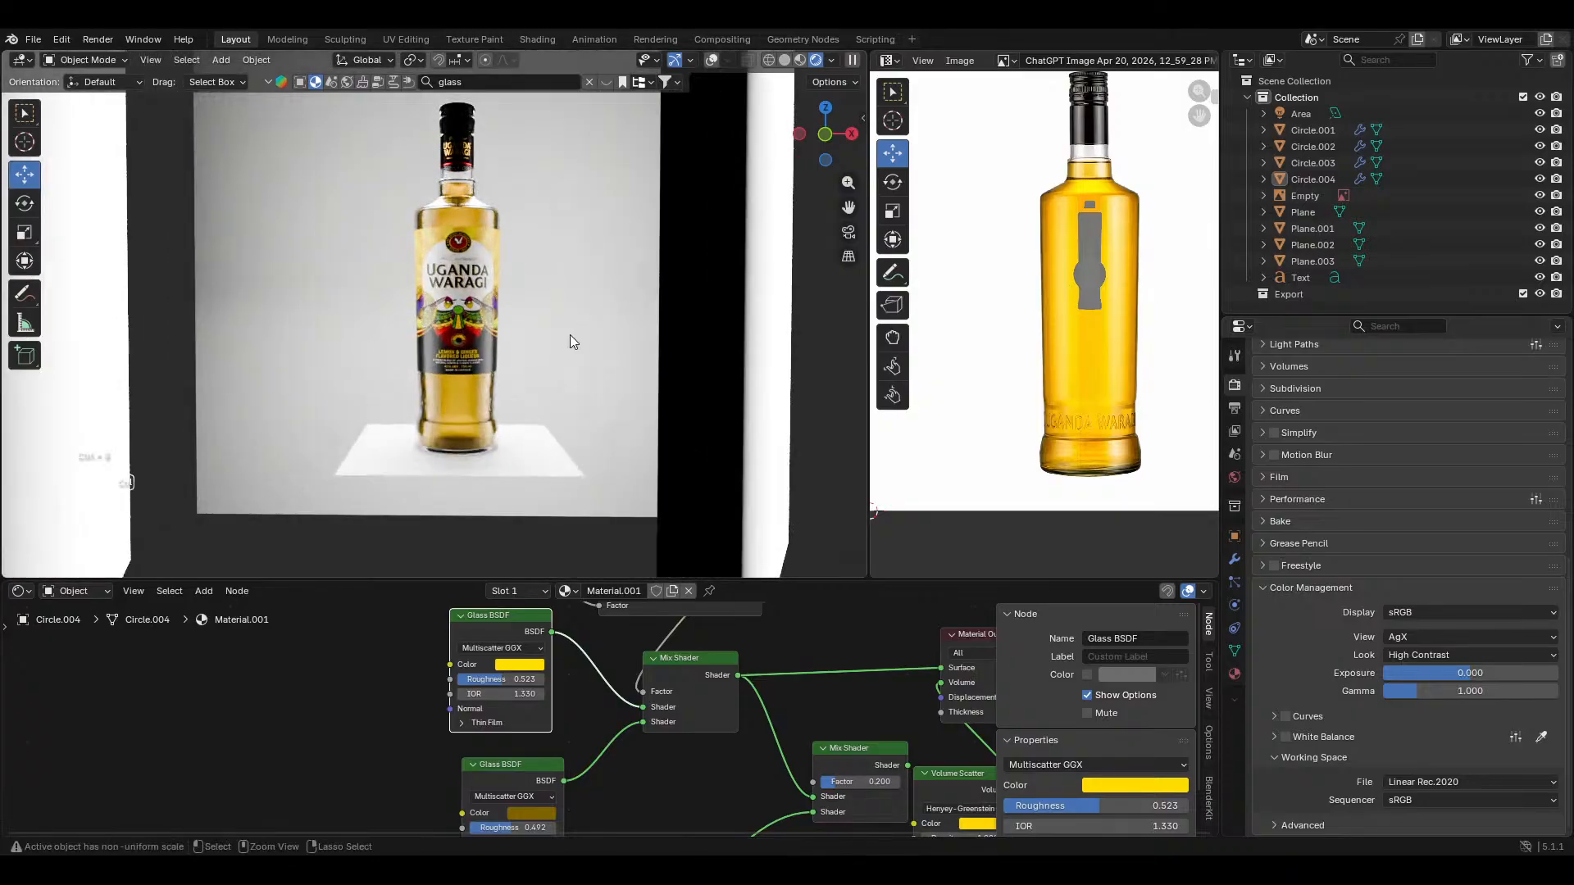
Step: Turn on the viewport overlays and hide the reference image empty behind the bottle
left_click(474, 183)
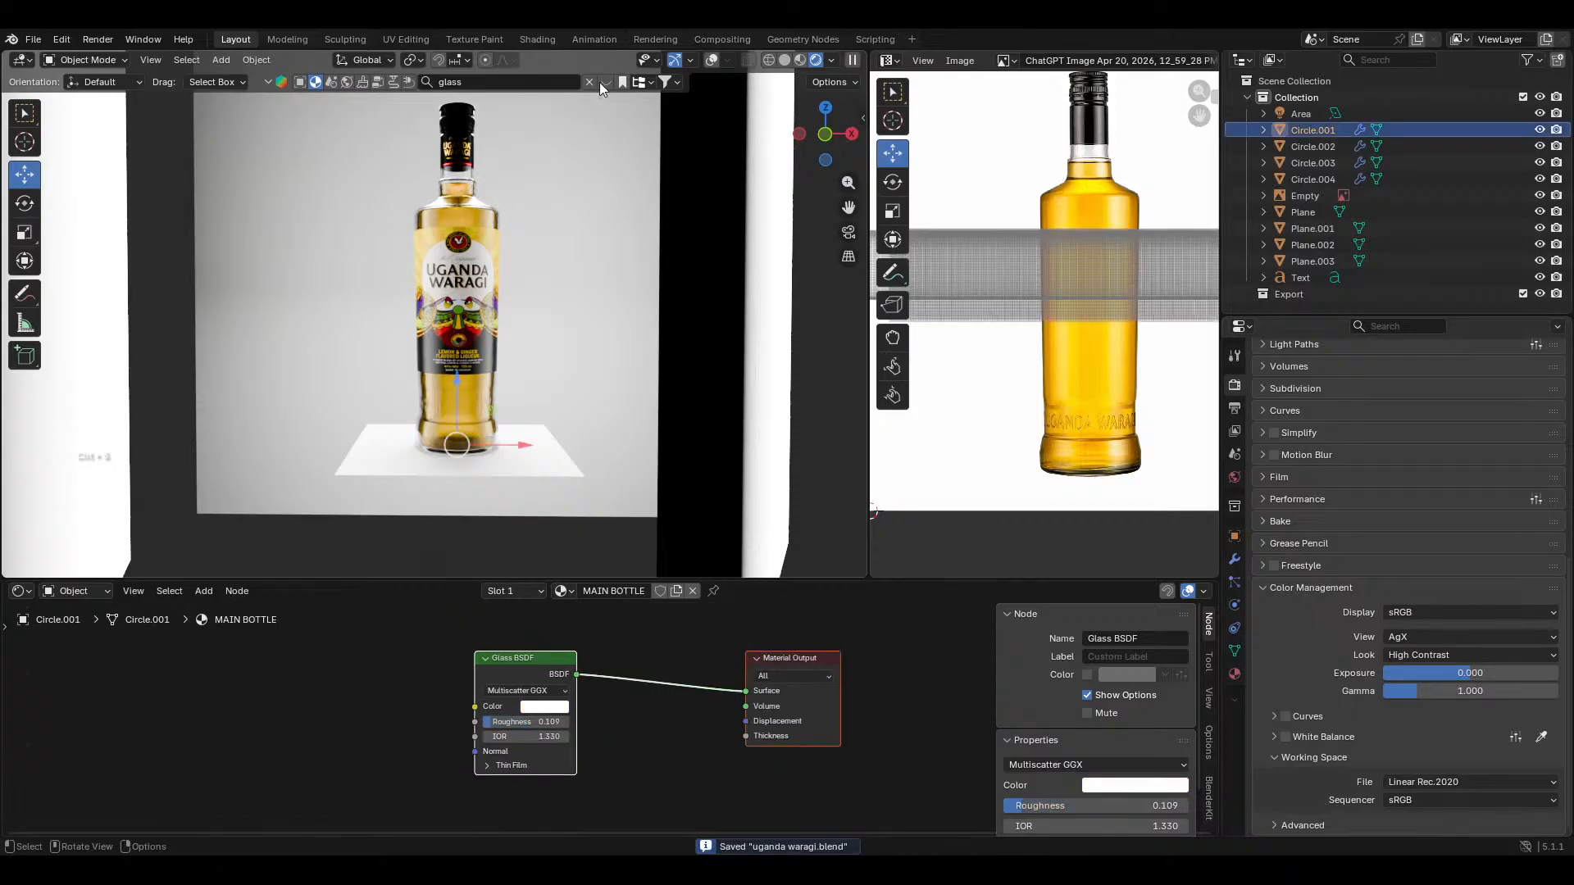
left_click(713, 62)
left_click(560, 306)
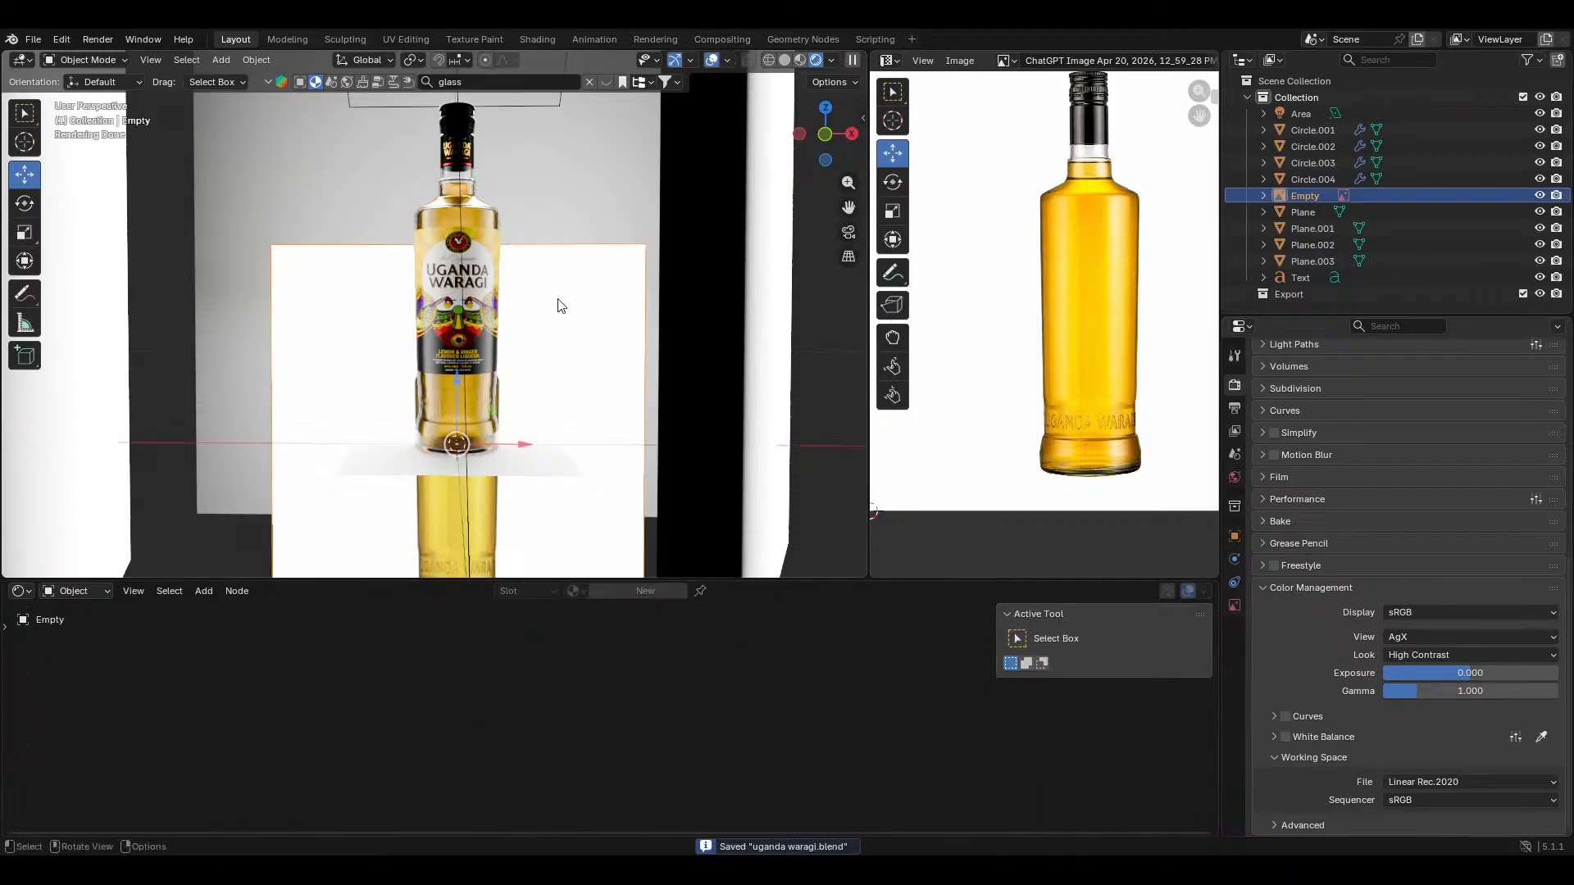
key("h")
Step: Add a Volume Scatter node to the outer bottle's MAIN BOTTLE material and connect it to the Material Output's Volume input
left_click(482, 198)
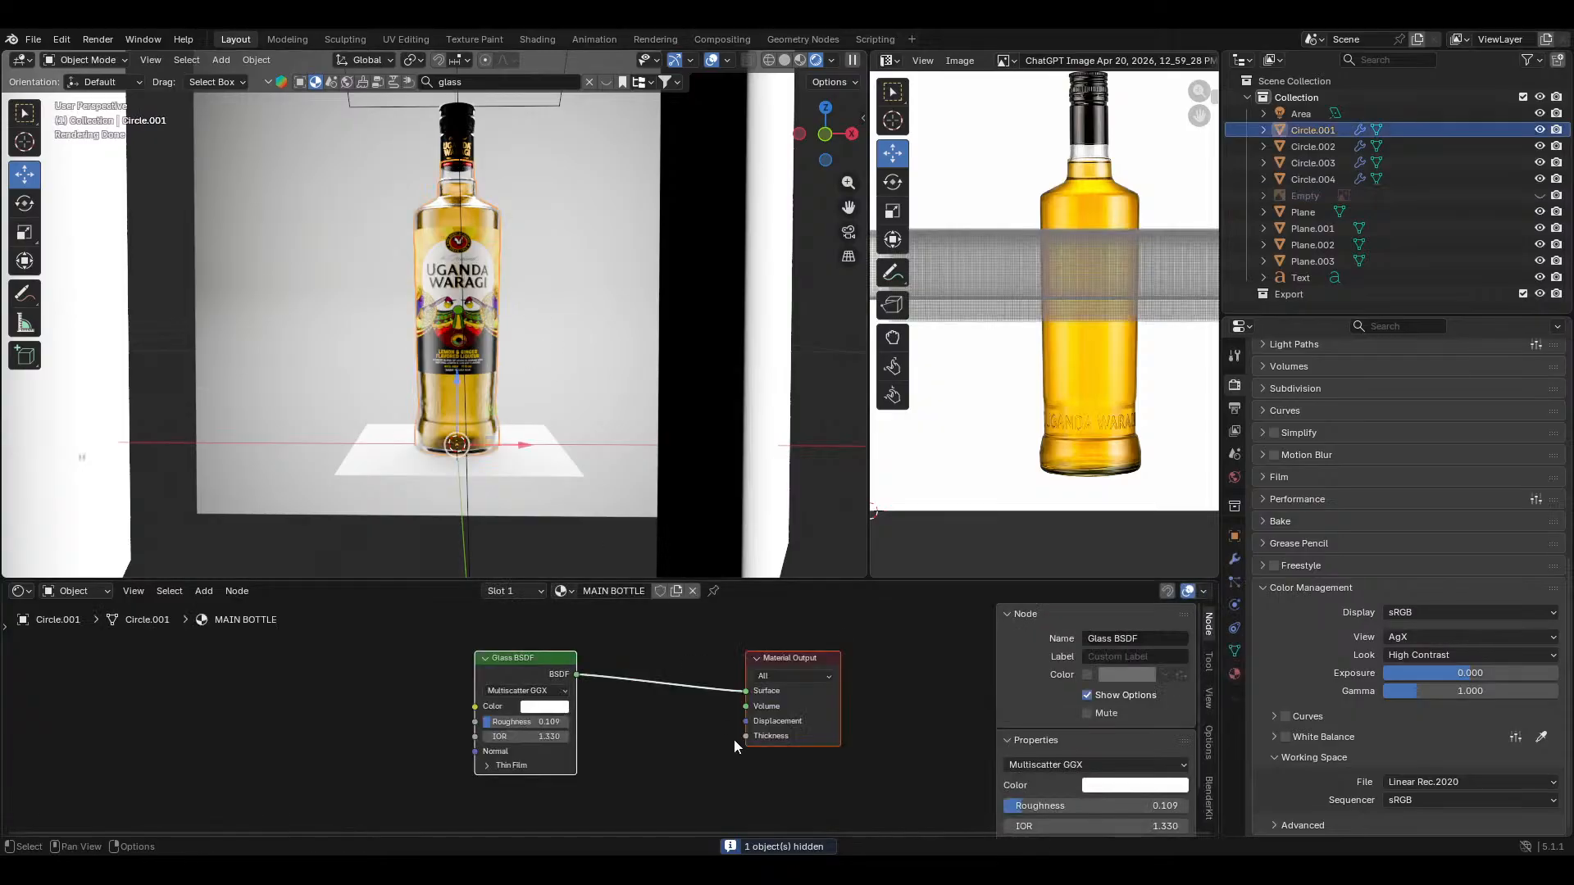
left_click(1233, 674)
scroll(1326, 648, "up", 6)
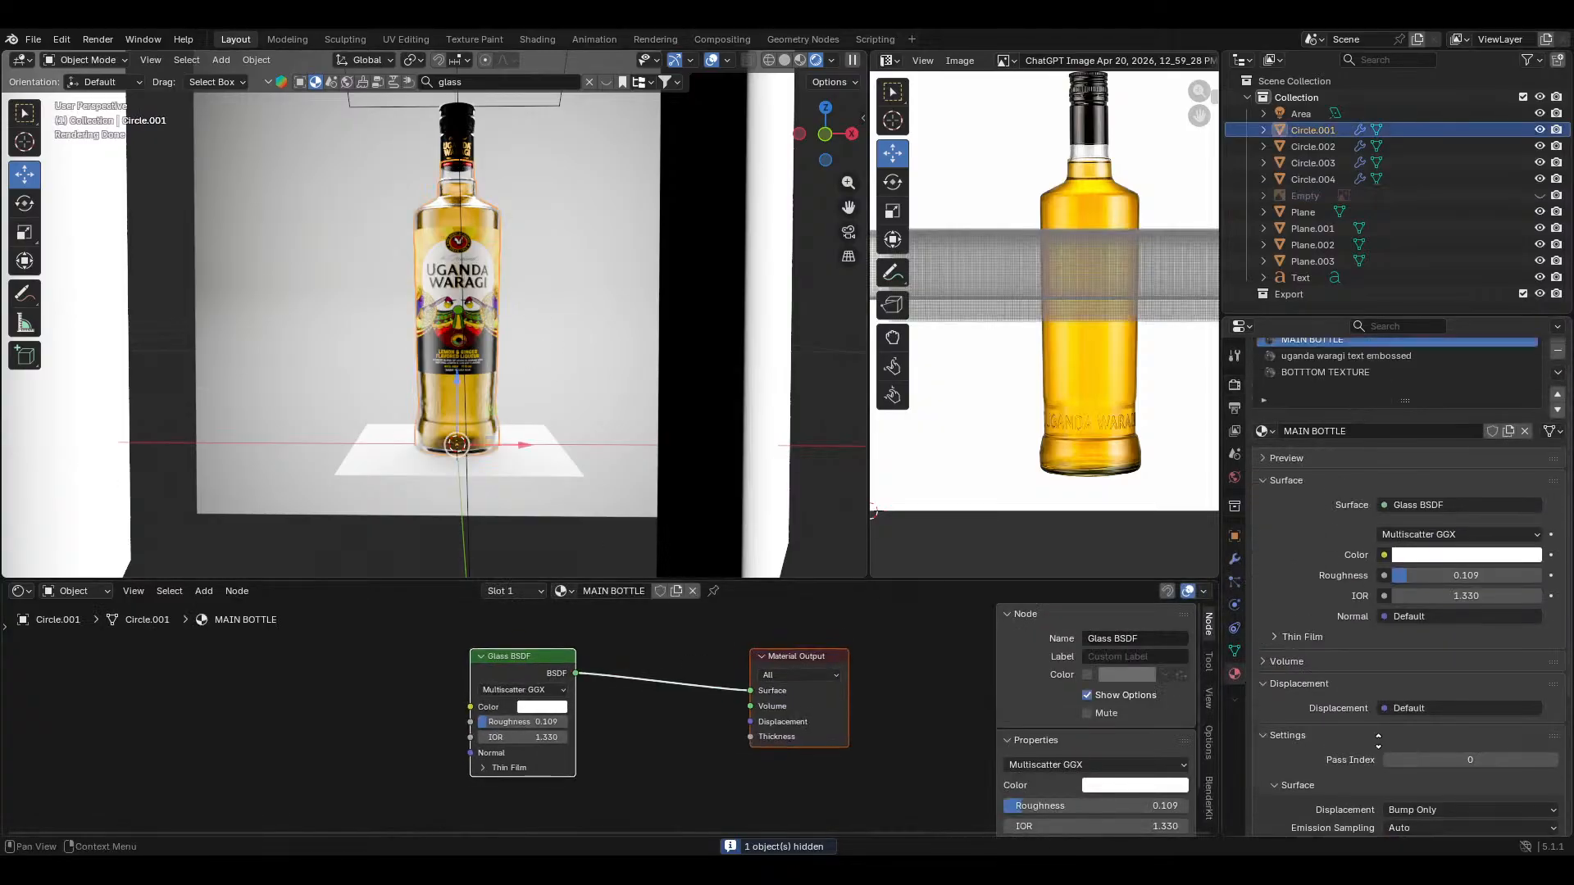
key("shift+a")
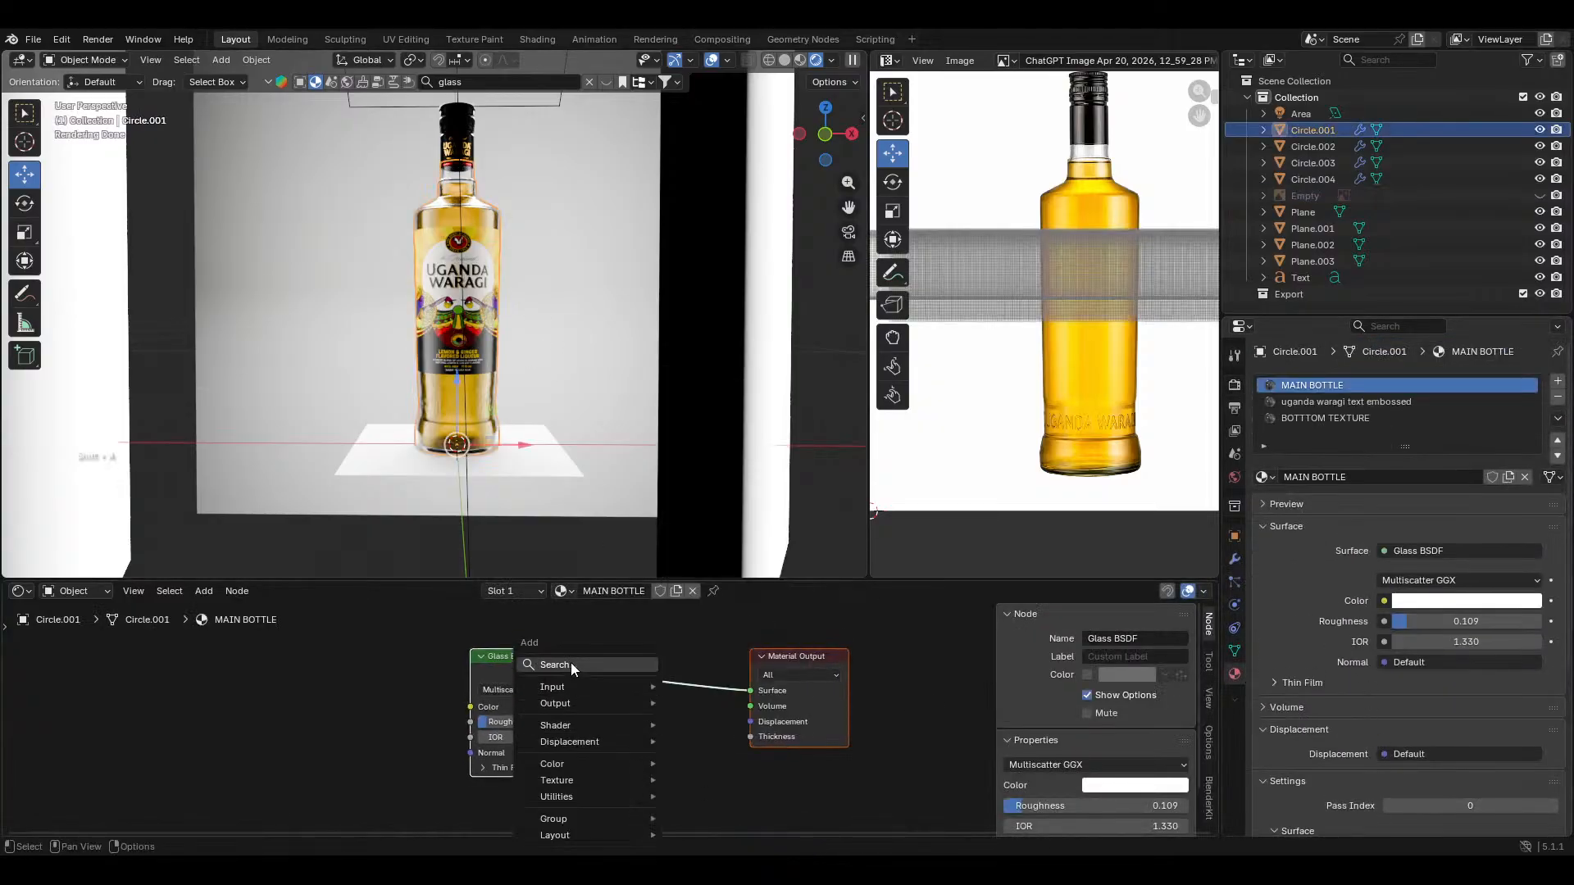
left_click(571, 660)
type("volu")
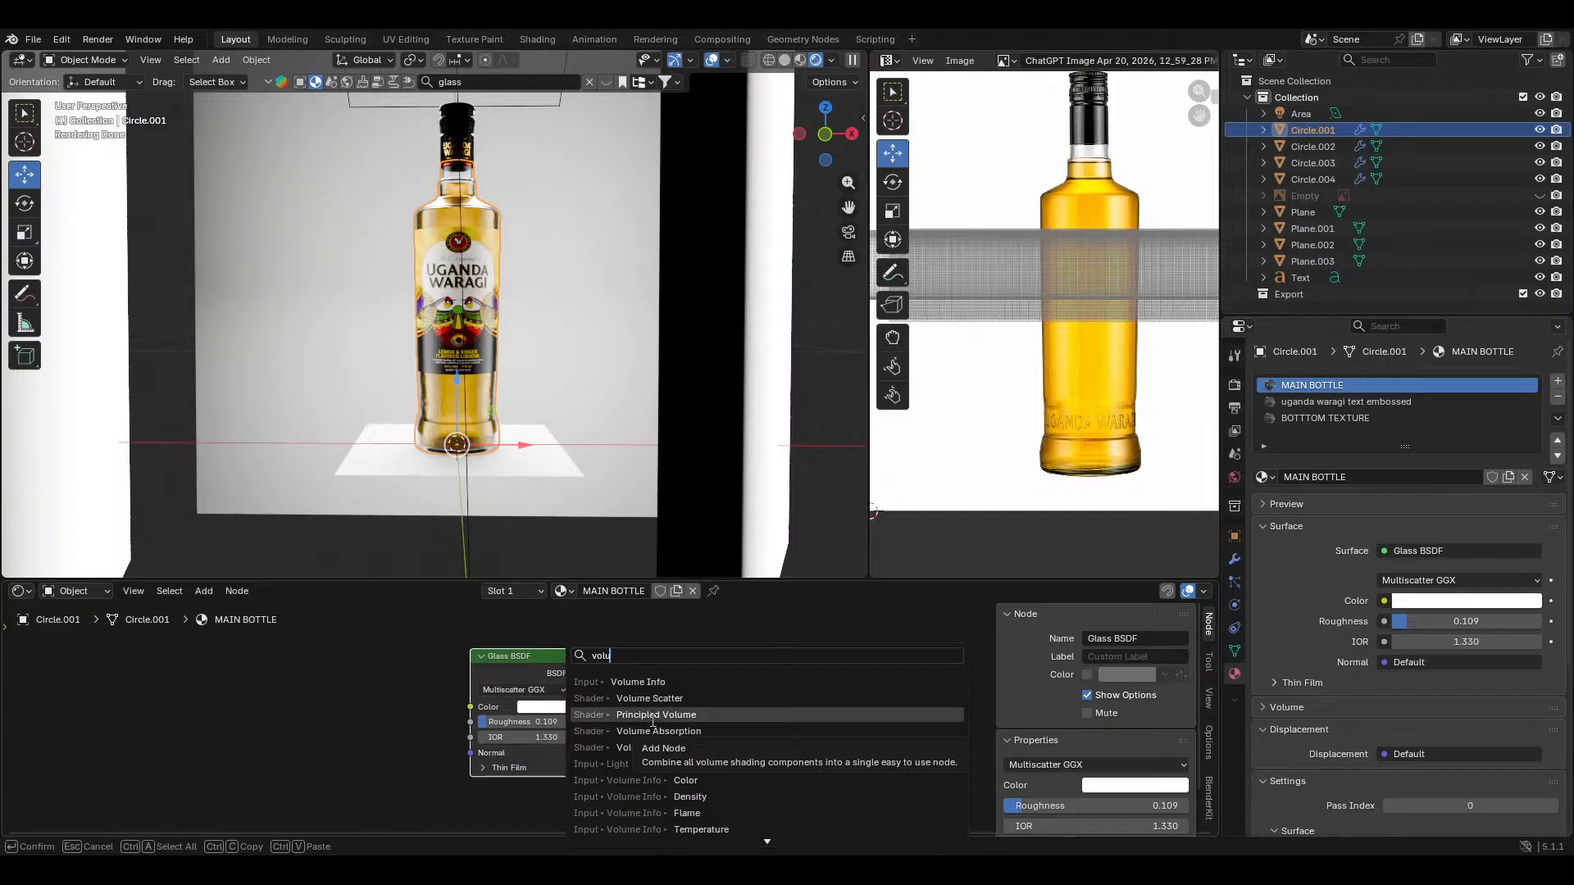
left_click(646, 698)
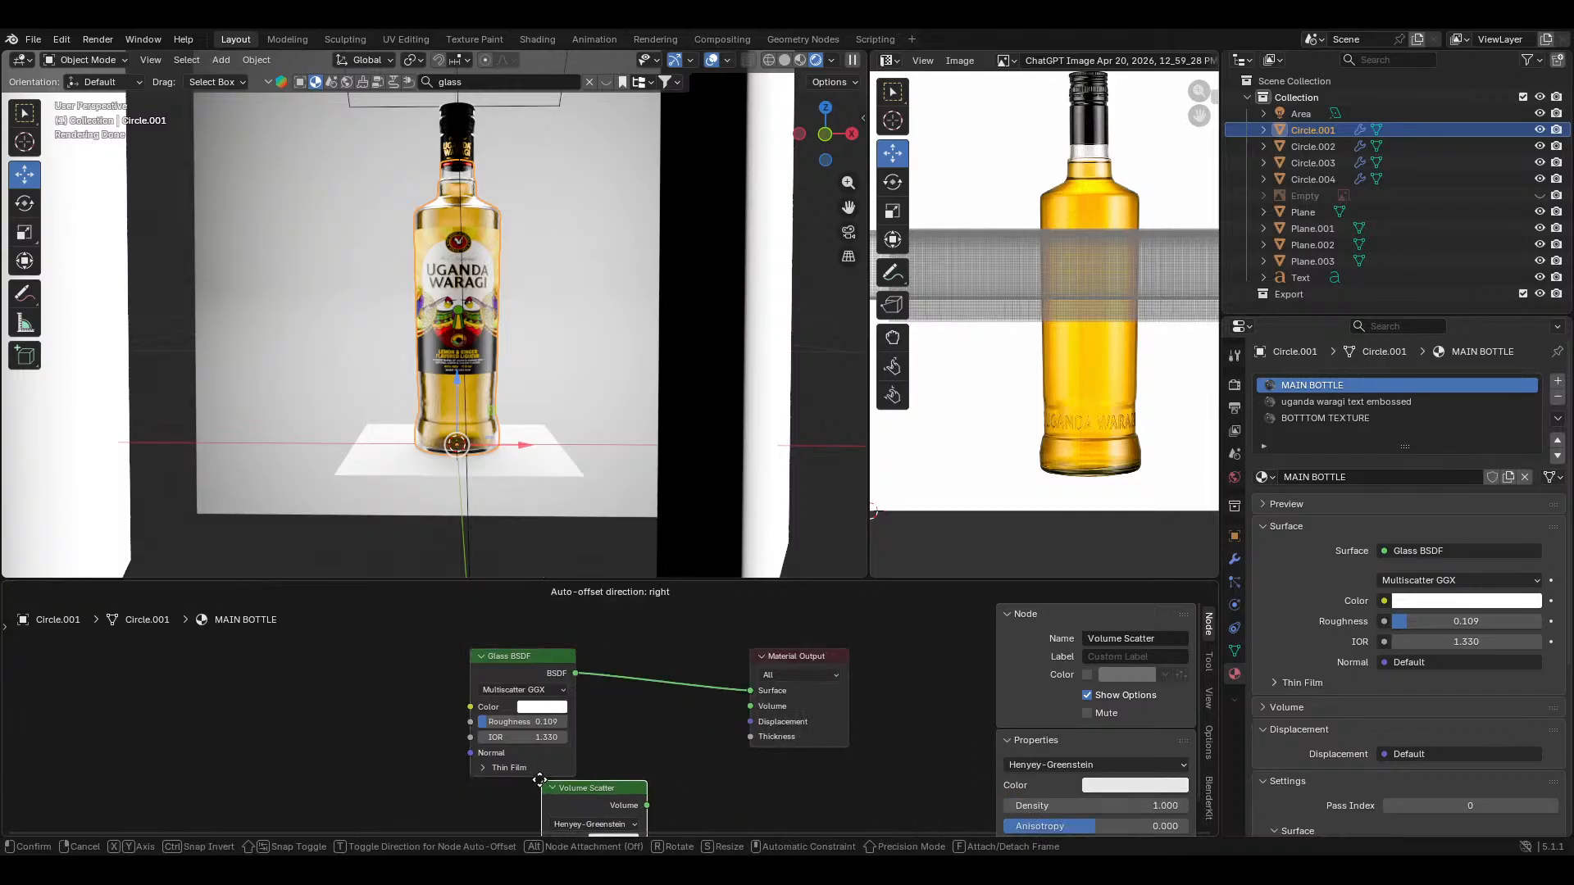
left_click(523, 764)
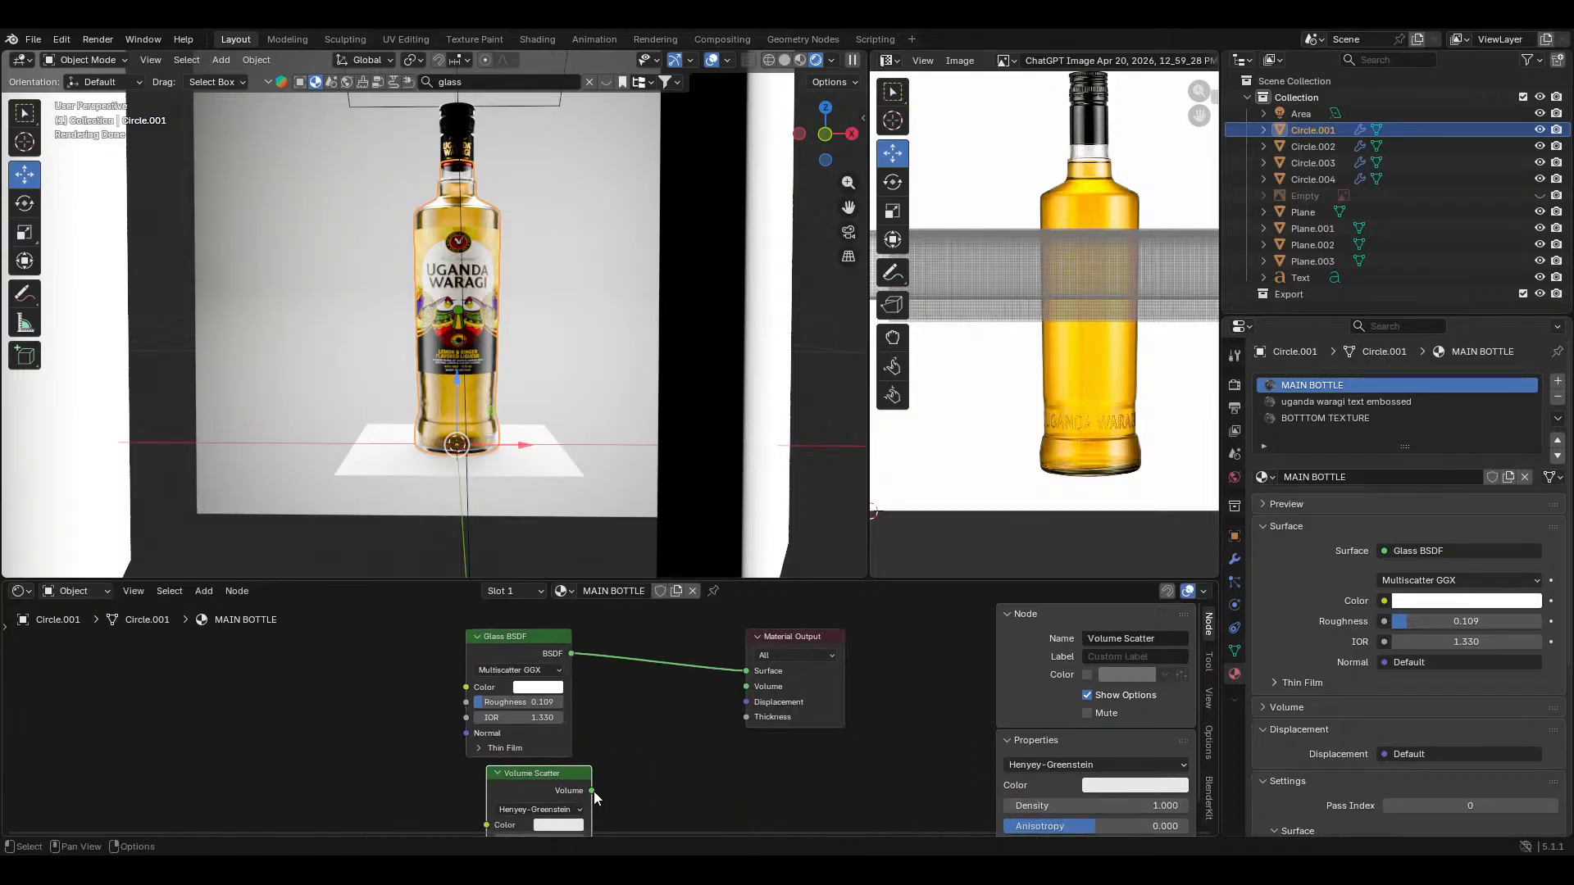
left_click_drag(592, 790, 745, 686)
middle_click_drag(542, 832, 578, 783)
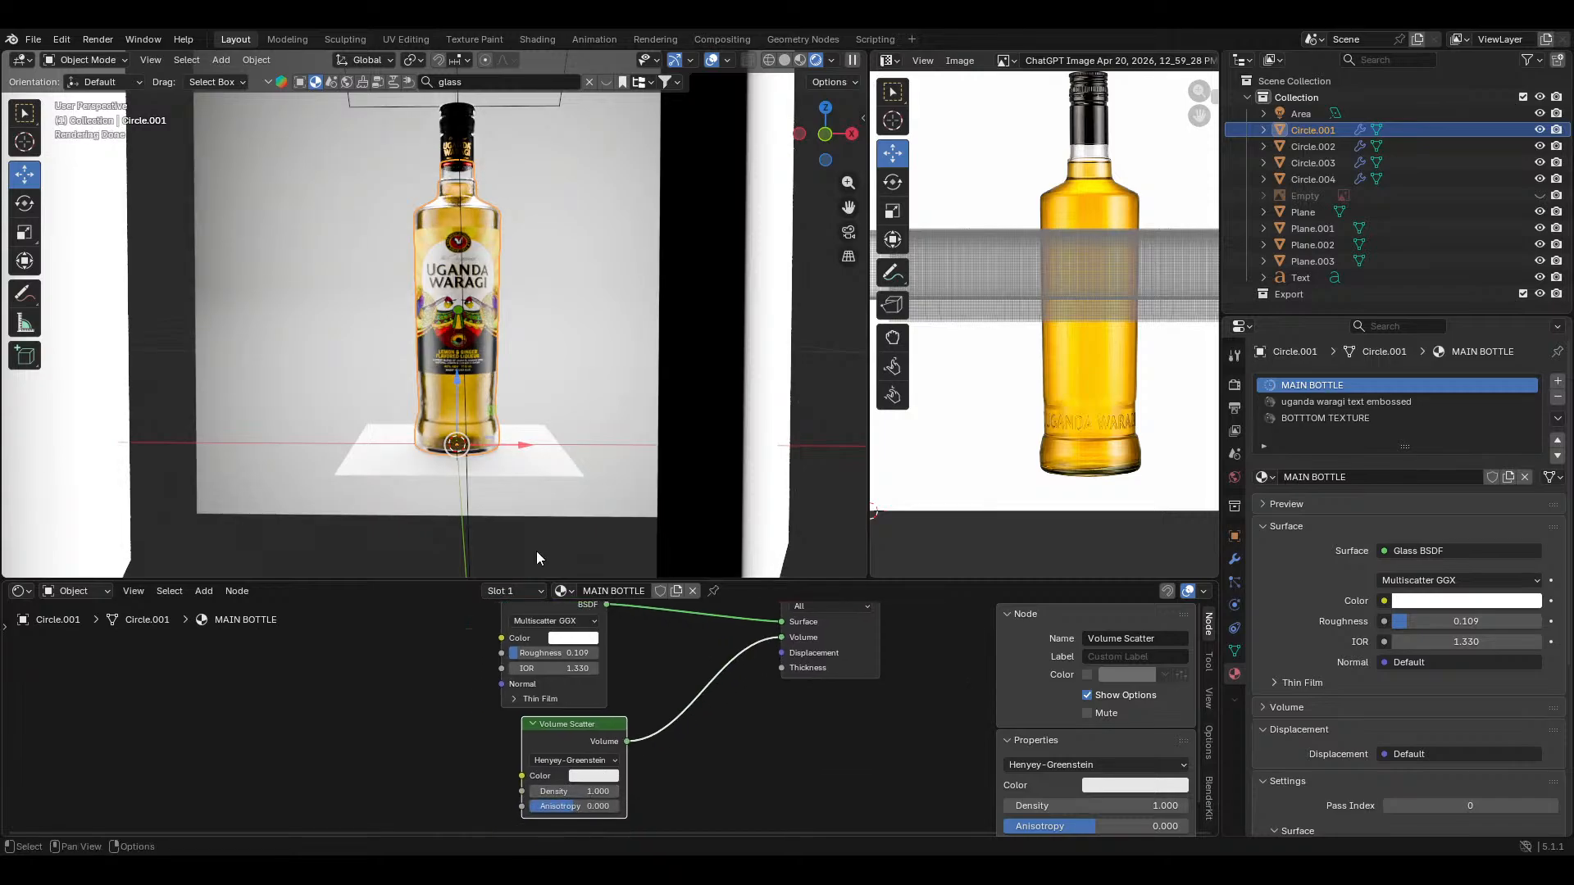
Step: Examine the rendered bottle's neck, shoulder and liquid close up and from a distance, and save the file
middle_click_drag(536, 551, 505, 408)
key("alt+a")
scroll(503, 352, "up", 3)
scroll(514, 327, "up", 5)
middle_click_drag(514, 327, 508, 345, "shift")
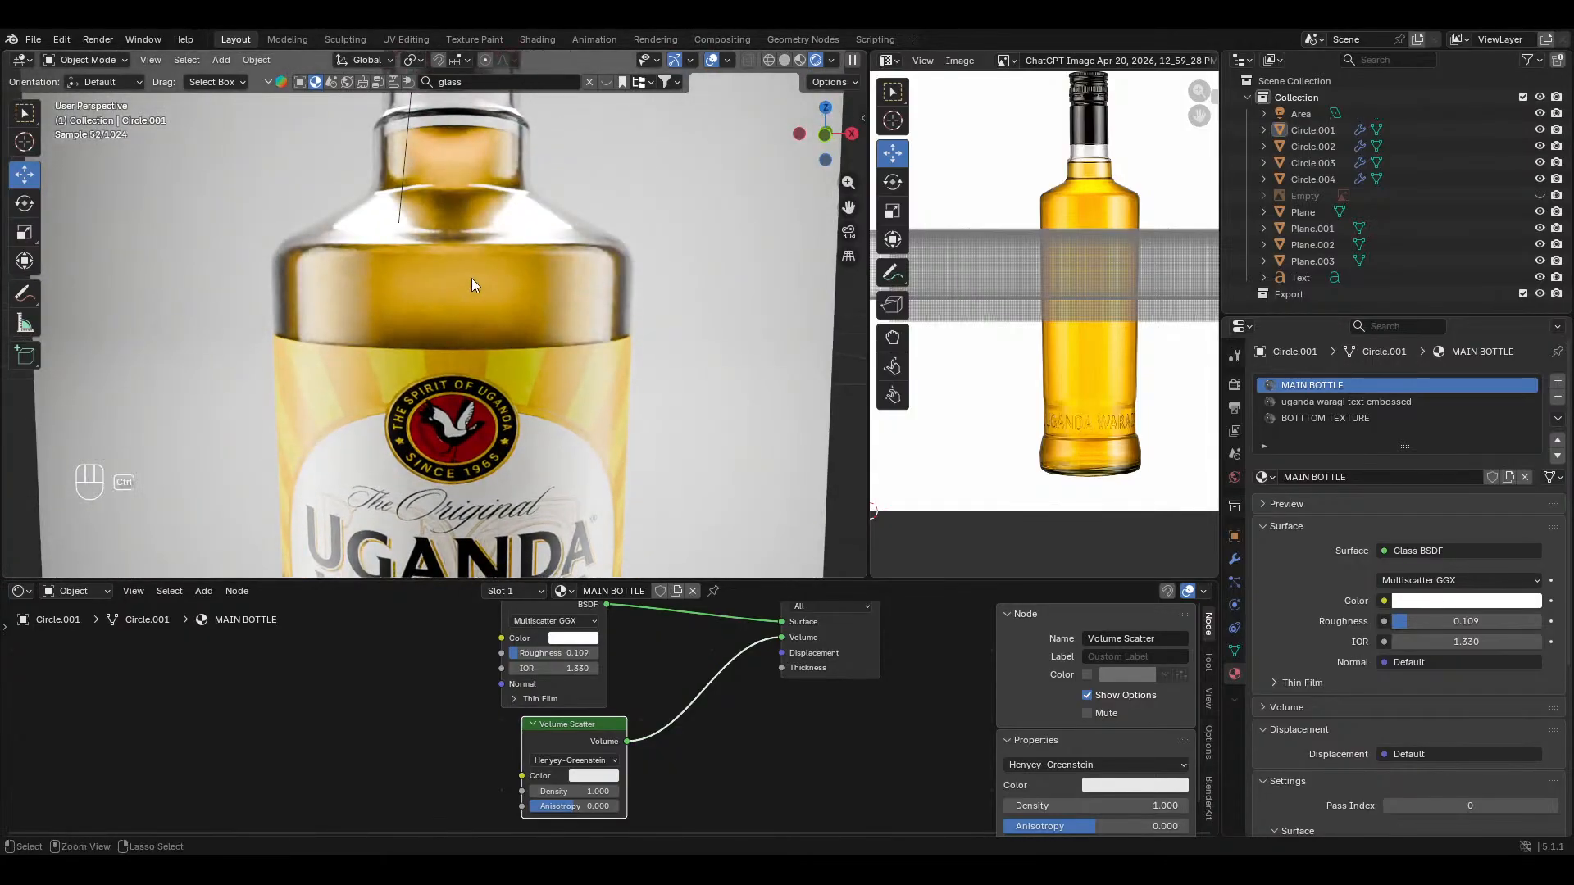
scroll(471, 279, "down", 2)
middle_click_drag(471, 279, 510, 343)
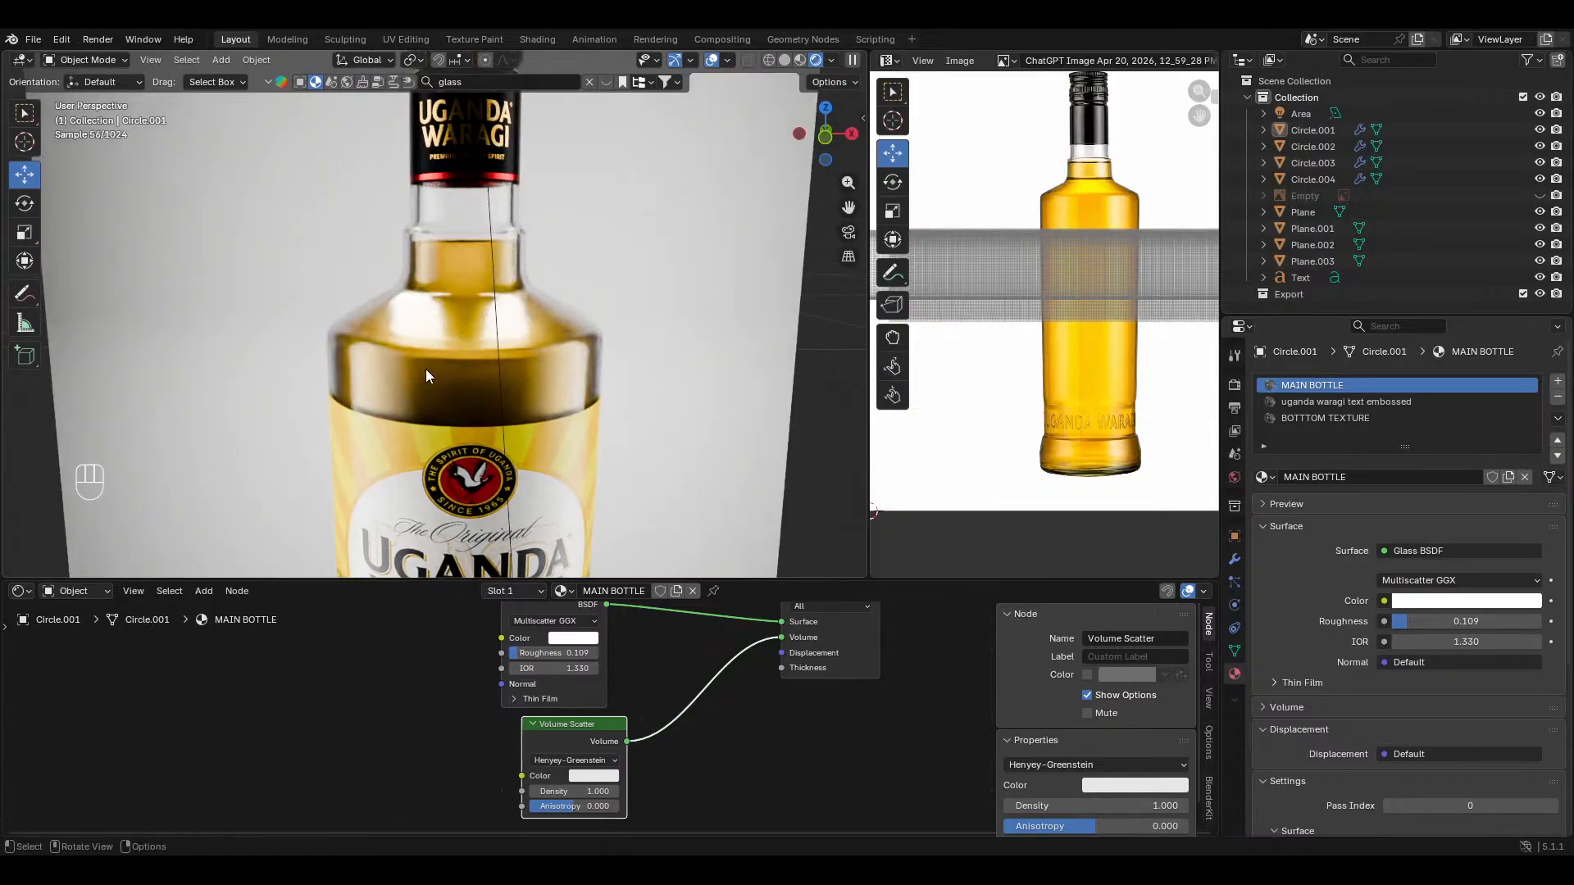
mouse_move(426, 369)
middle_mouse_down()
mouse_move(426, 355)
mouse_move(454, 379)
middle_mouse_up()
scroll(426, 356, "down", 2)
key("ctrl+s")
scroll(436, 377, "down", 1)
scroll(468, 390, "down", 1)
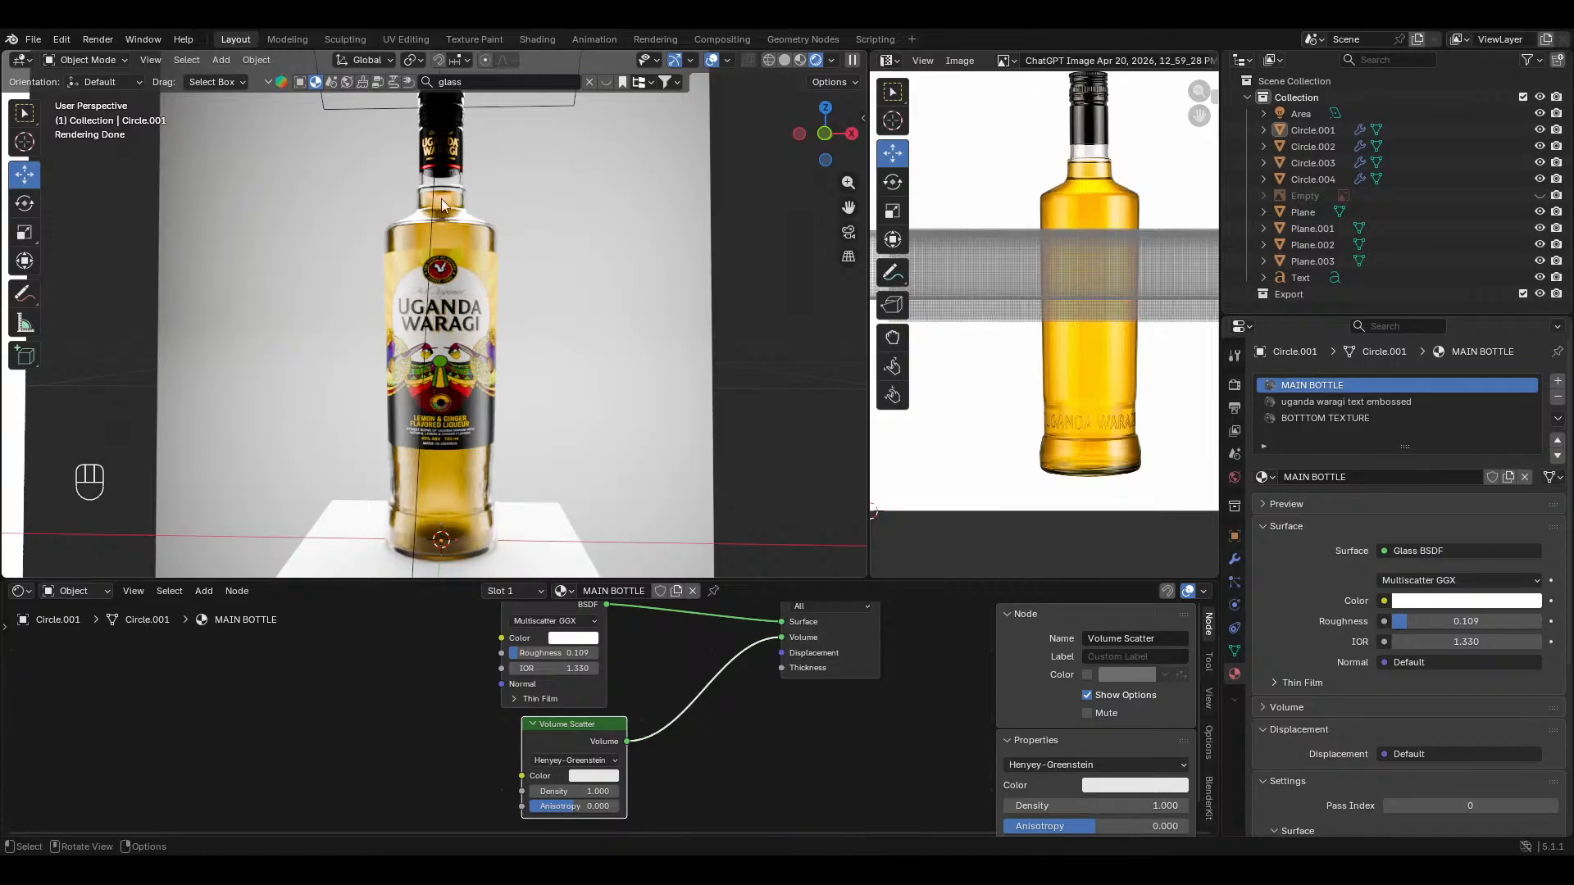
scroll(519, 268, "down", 2)
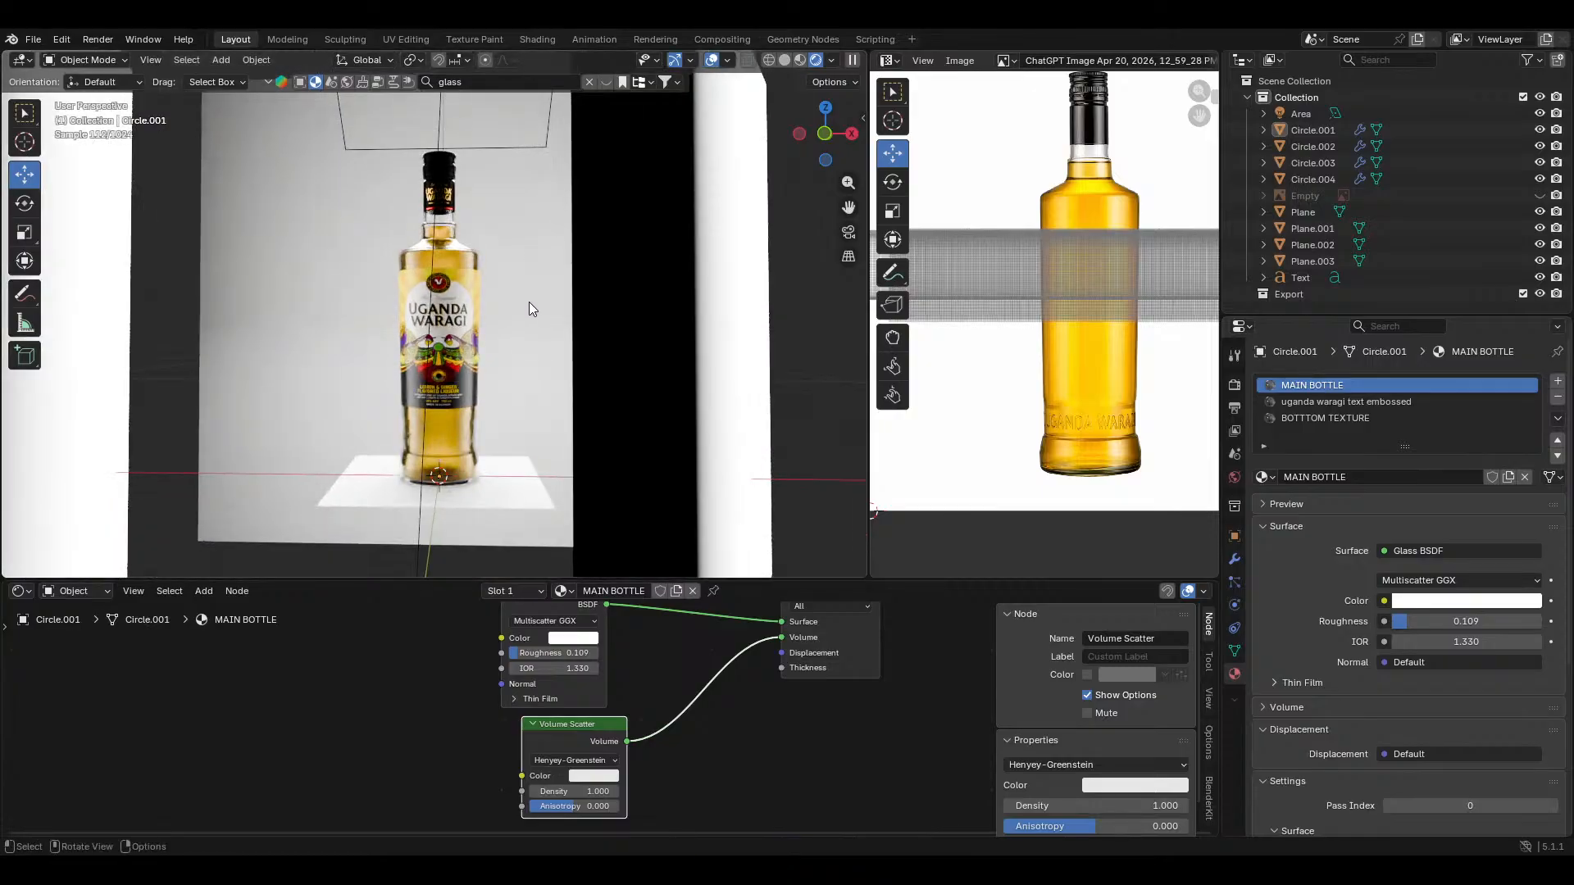
scroll(489, 298, "up", 2)
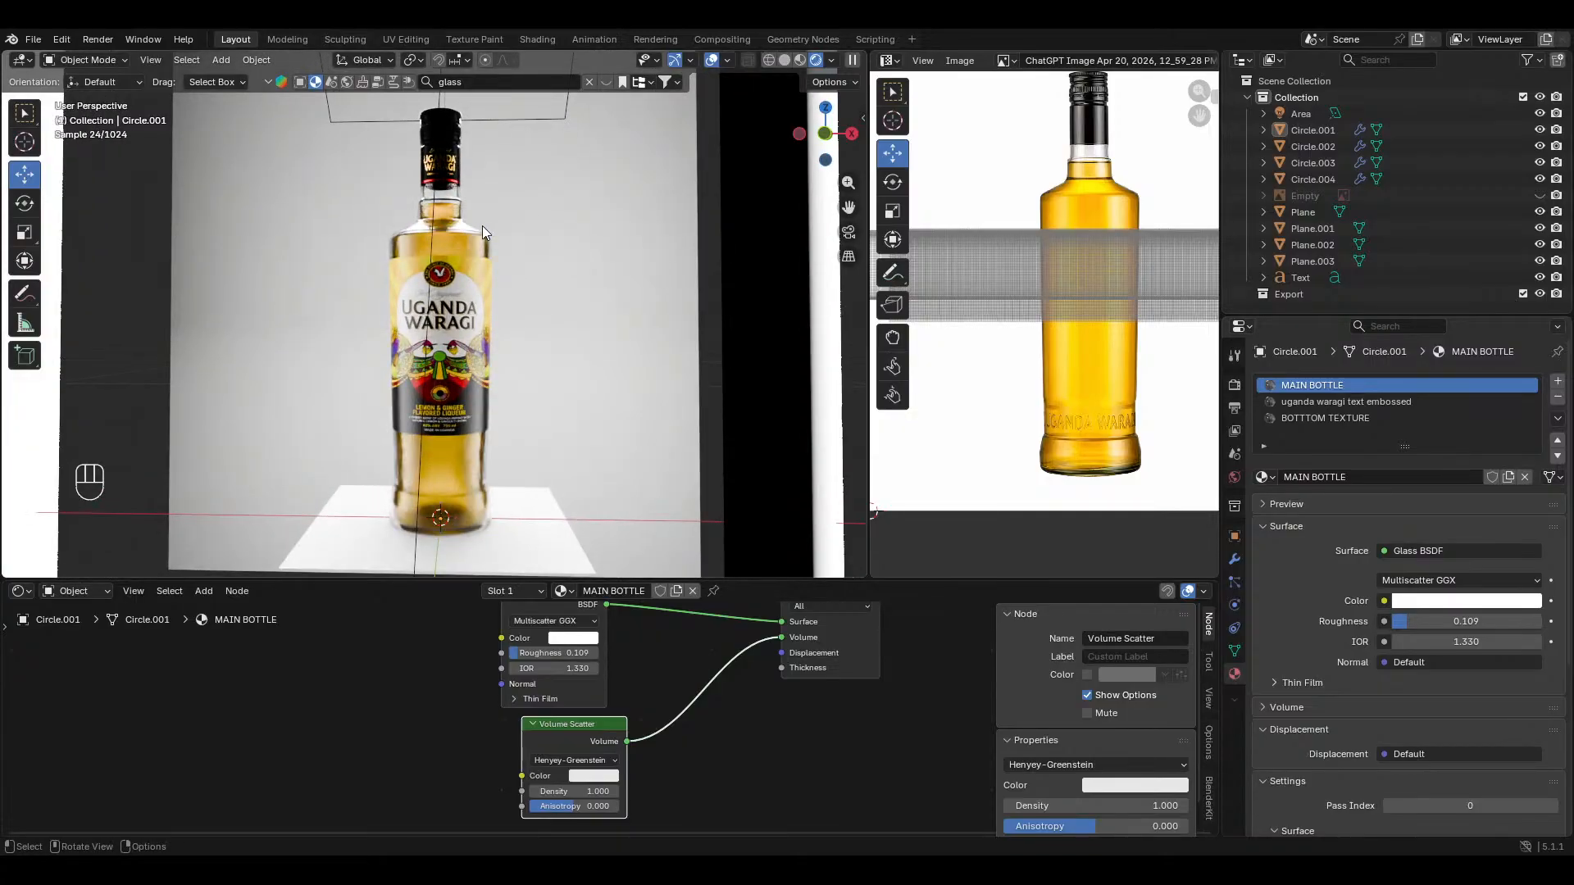
Step: Set the IOR of the MAIN BOTTLE material's Glass BSDF to 1.470
left_click(476, 233)
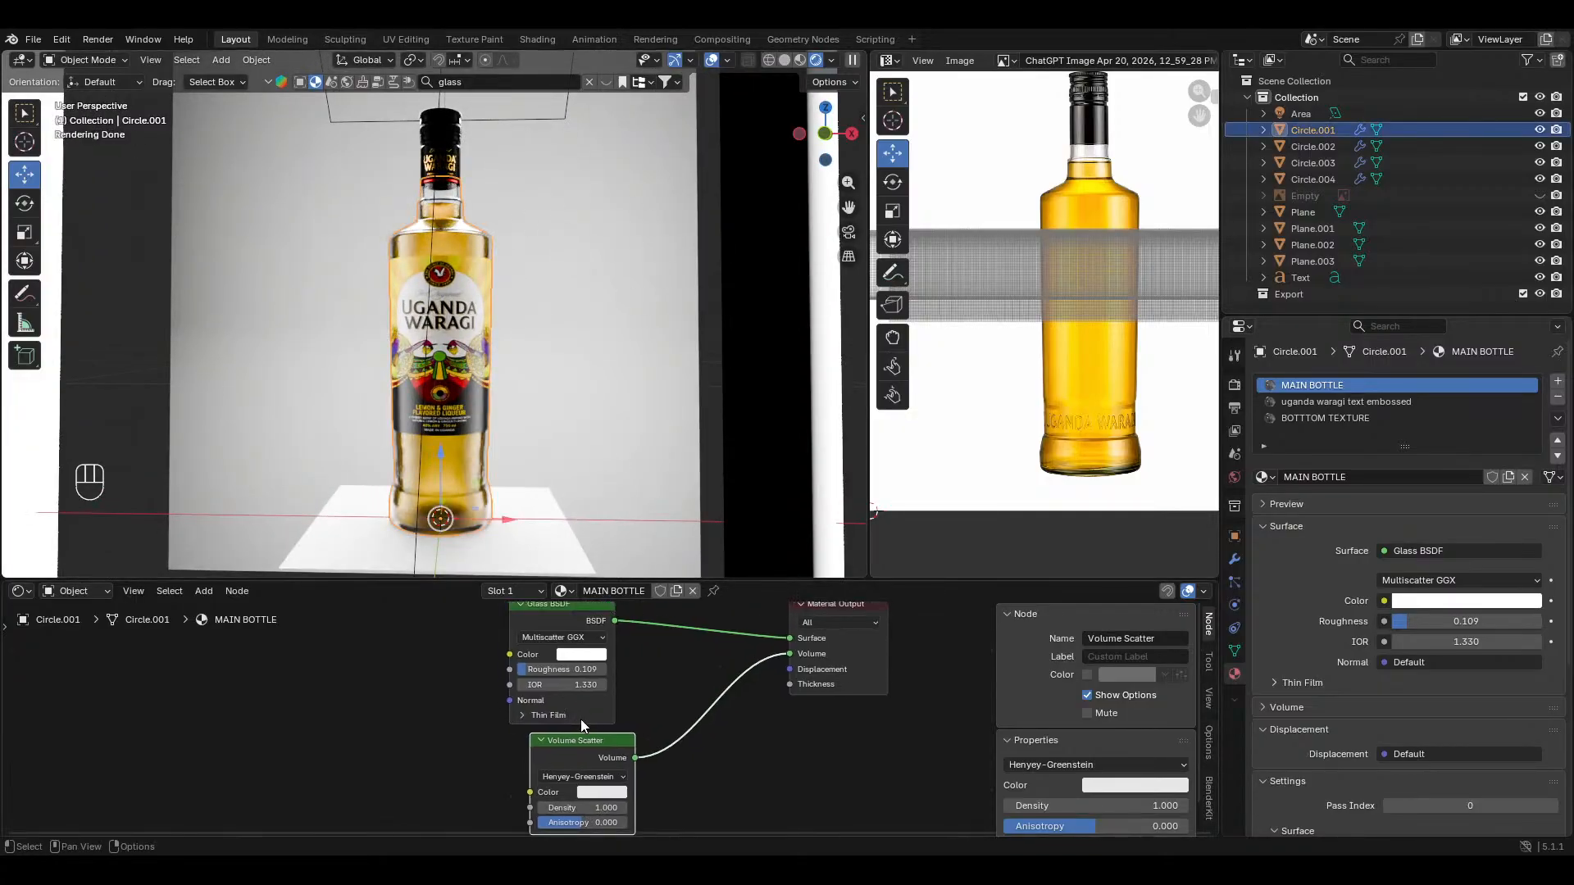
middle_click_drag(574, 698, 662, 768)
scroll(615, 725, "up", 5)
scroll(597, 703, "up", 3)
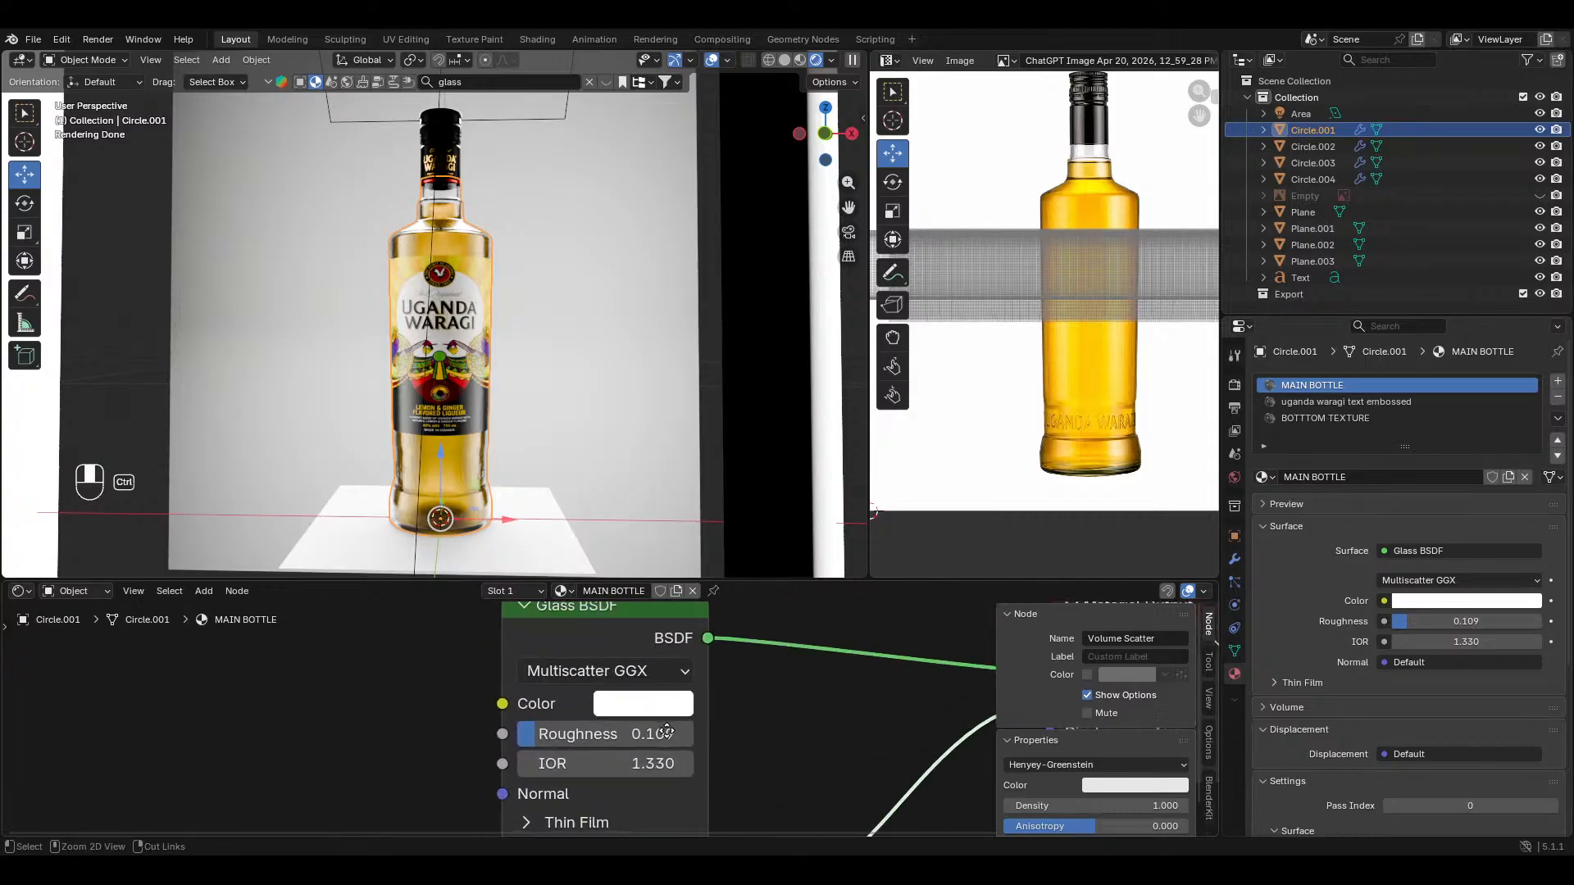
mouse_move(572, 770)
left_mouse_down("shift")
mouse_move(658, 769)
mouse_move(537, 770)
mouse_move(574, 770)
left_mouse_up("shift")
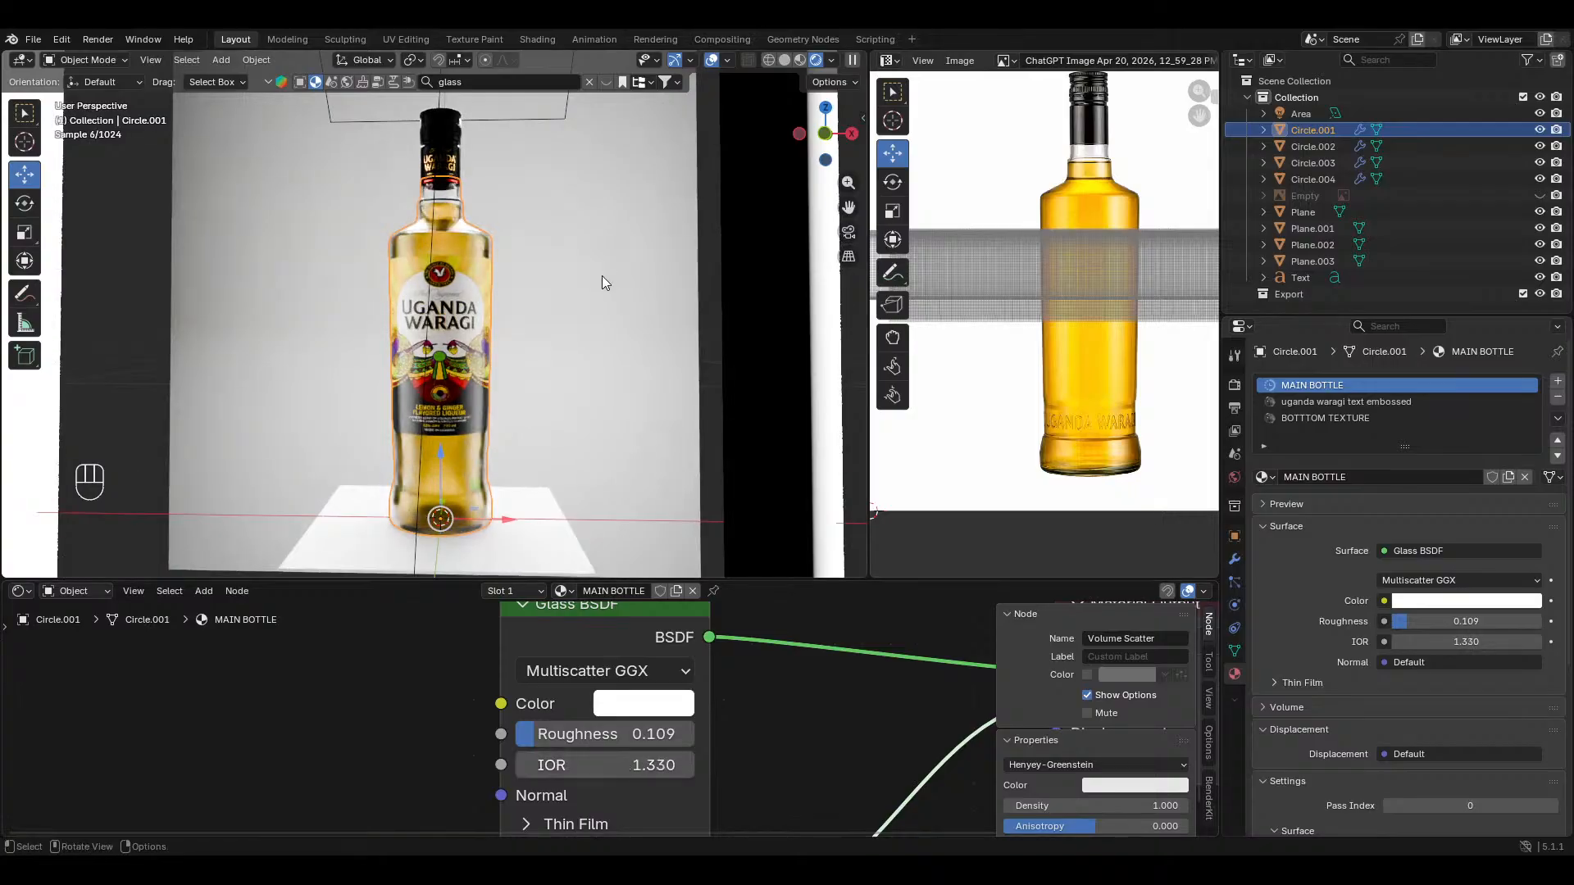
left_click(623, 762)
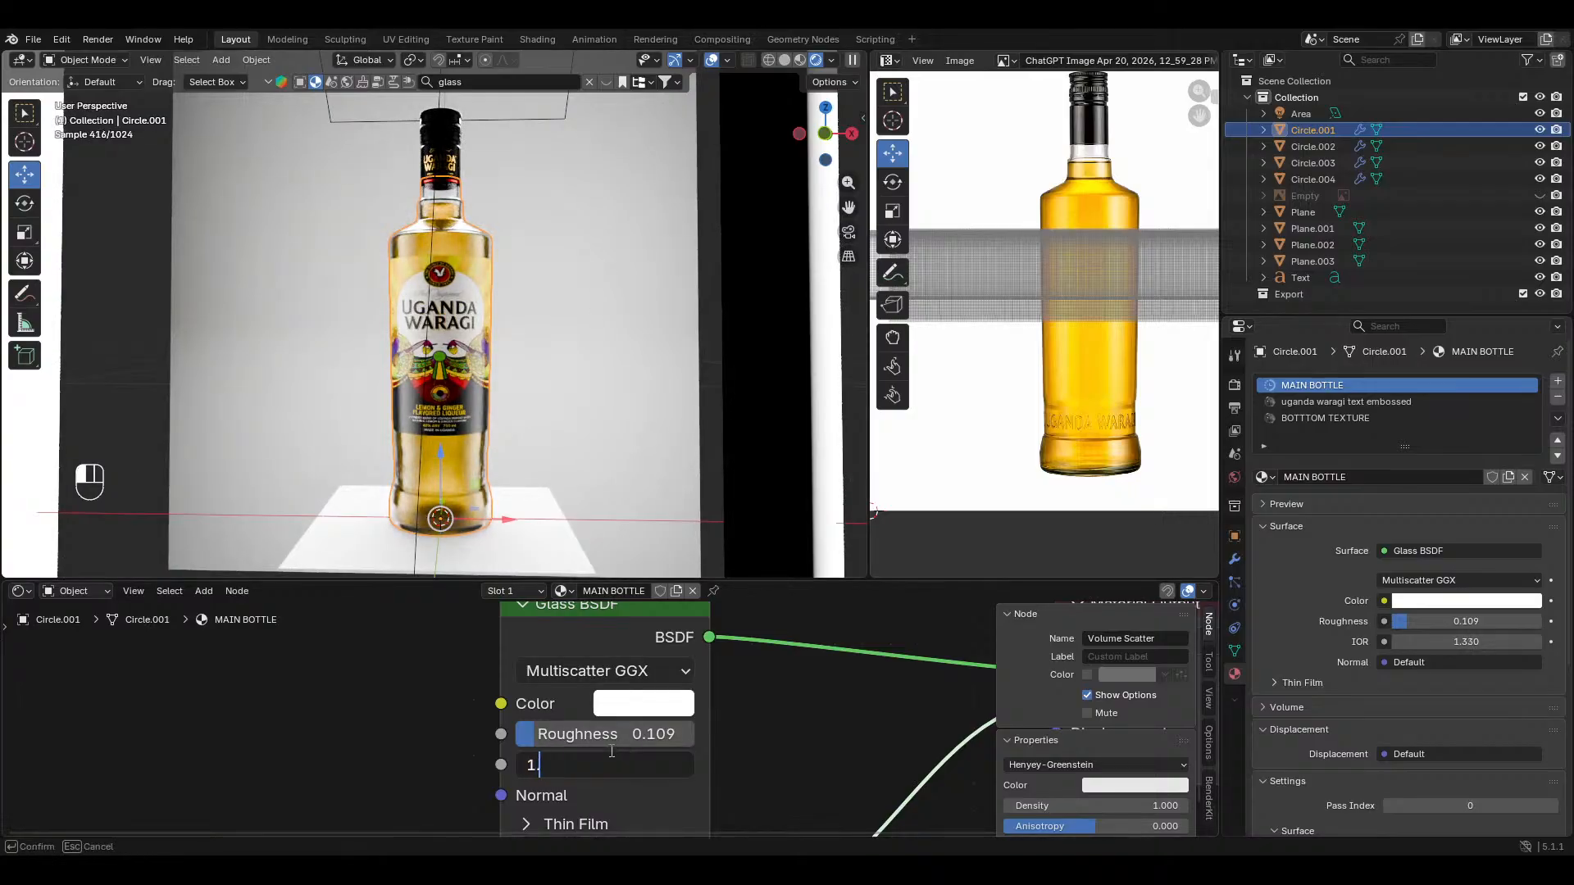
key("Return")
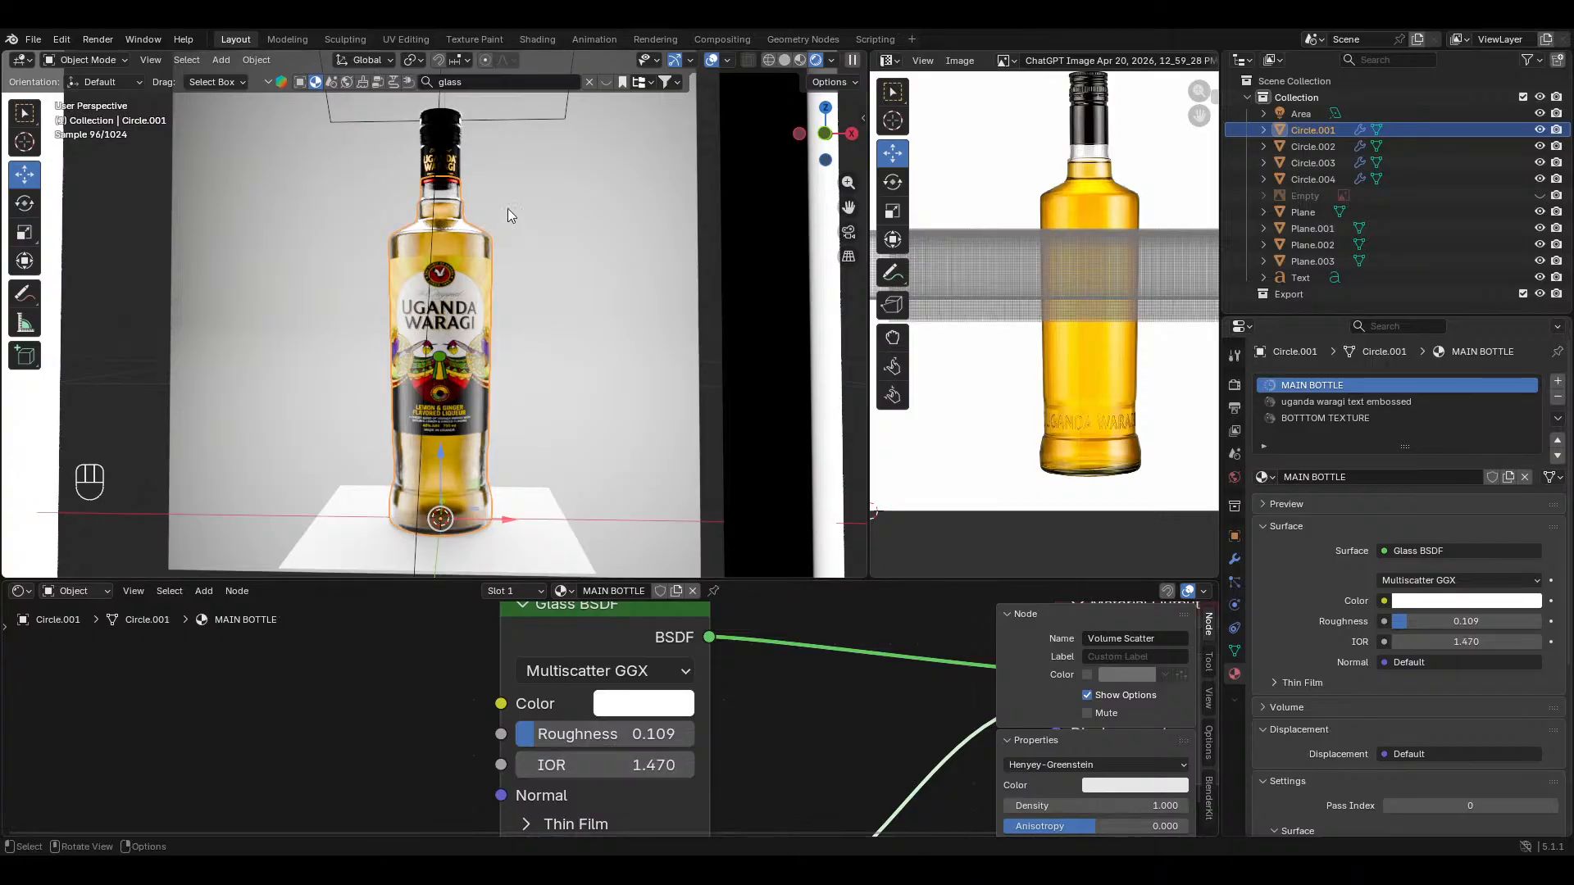
Step: Hide the area light above the bottle to judge the render without it, and save the file
key("alt+a")
middle_click_drag(499, 243, 459, 206)
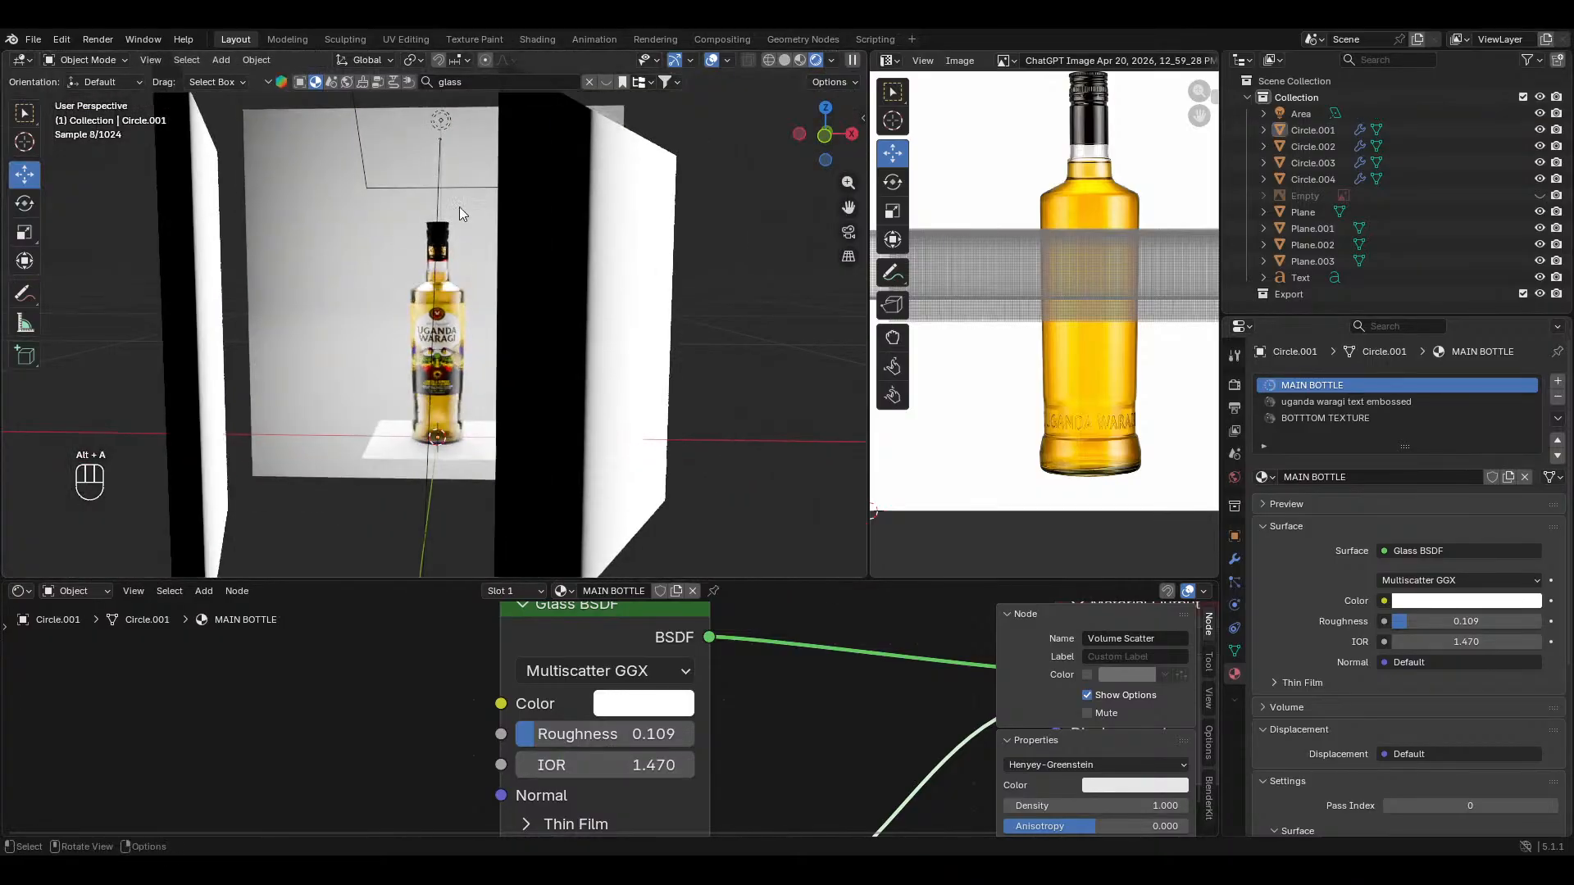
left_click(440, 144)
key("h")
scroll(538, 322, "up", 4)
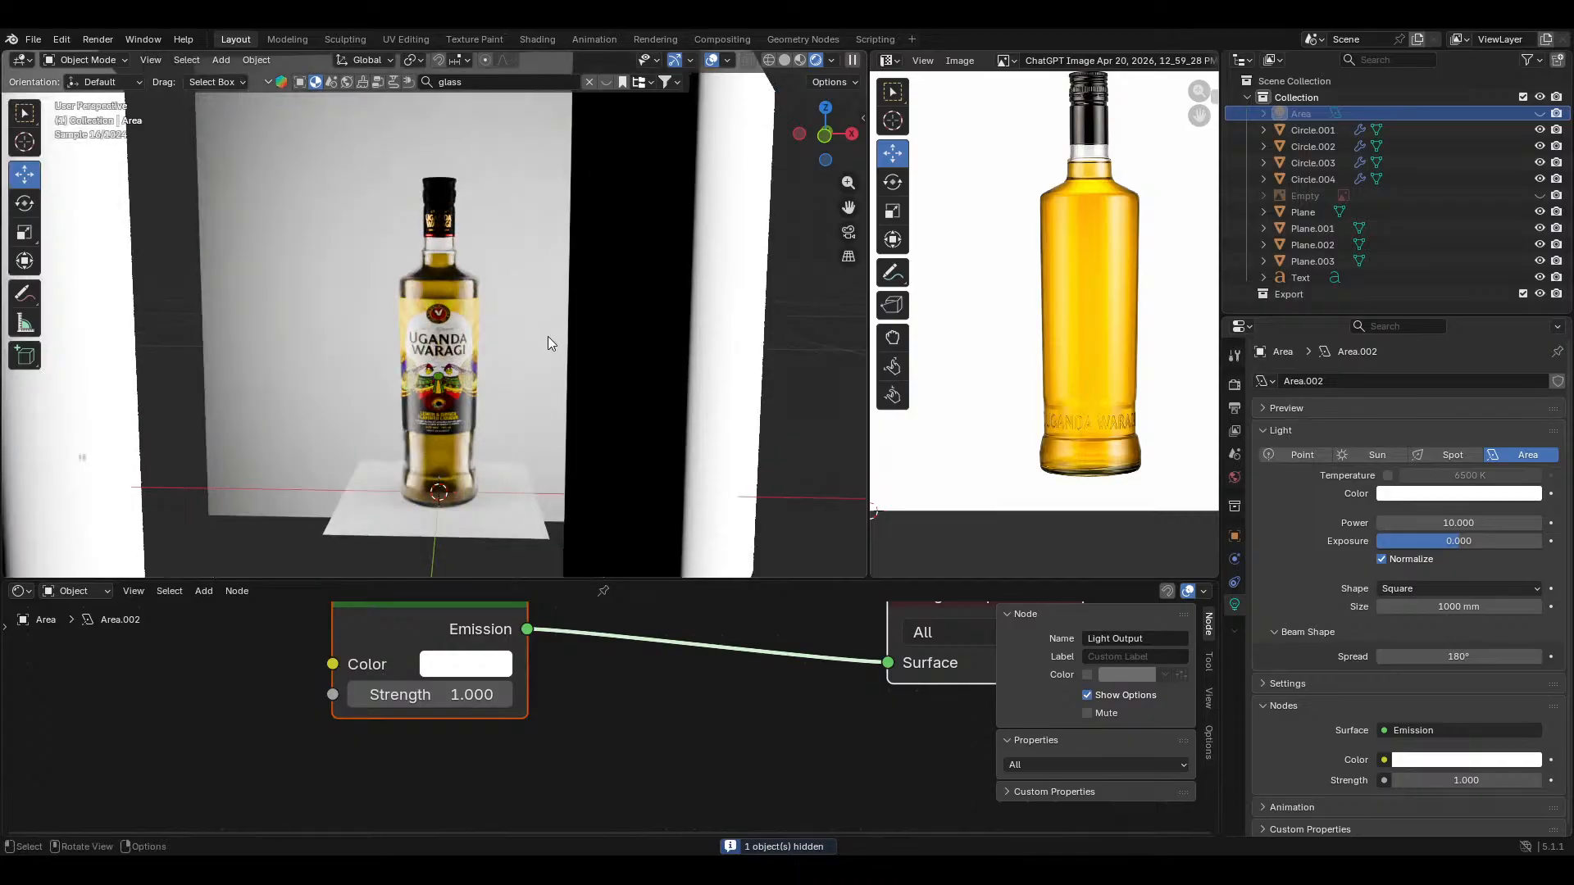
middle_click_drag(548, 336, 564, 327)
middle_click_drag(587, 386, 577, 356, "shift")
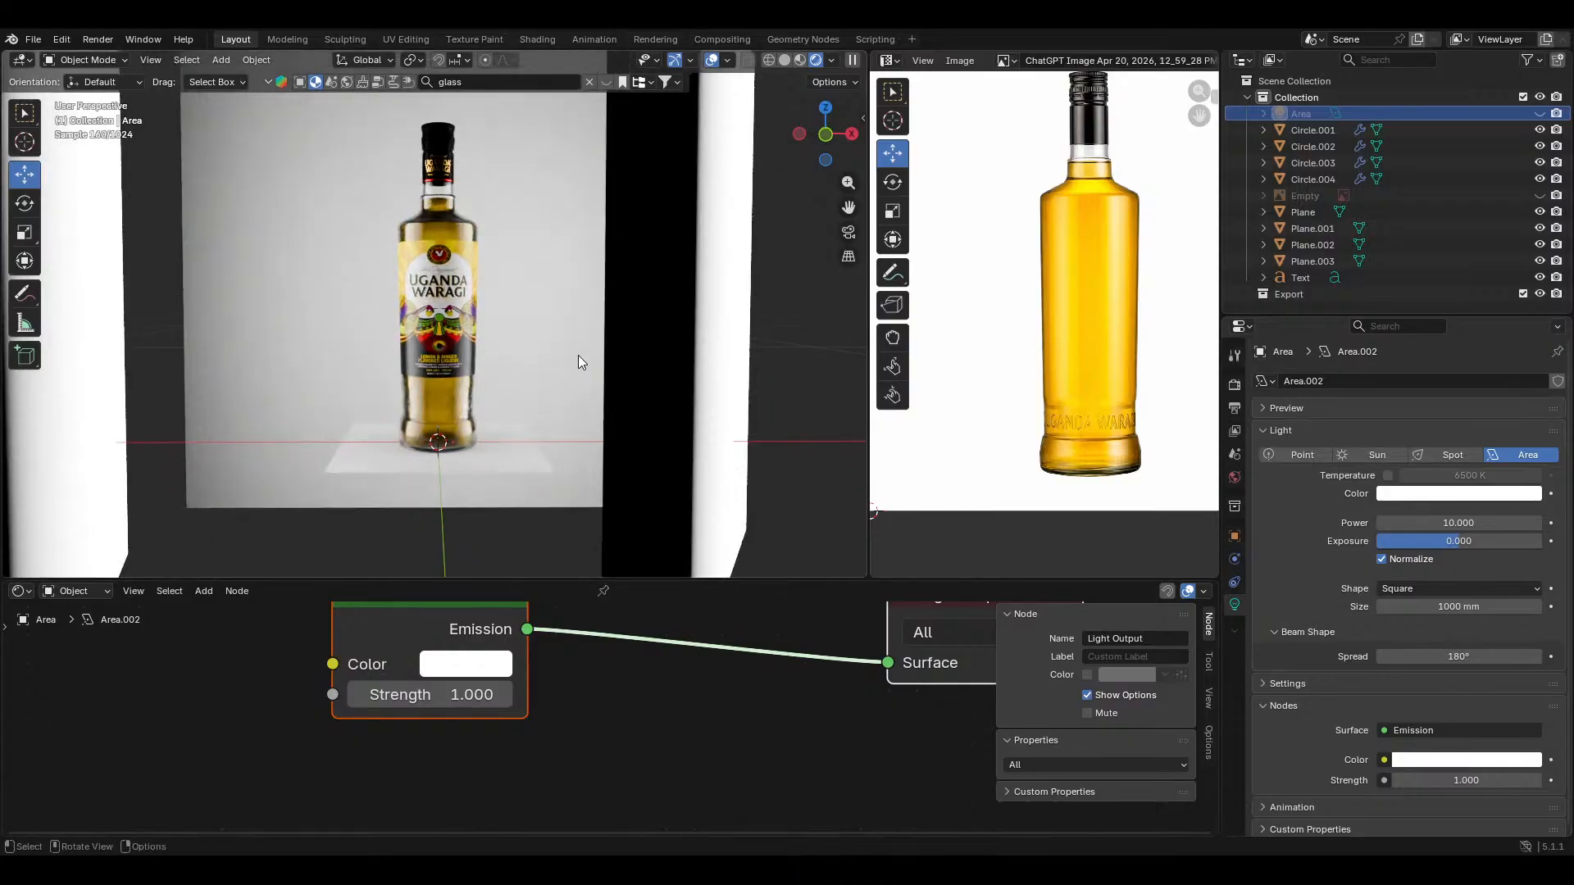
key("ctrl+s")
Step: Reveal all hidden objects, including the area light and the reference image, and save the file
middle_click_drag(478, 367, 465, 184, "ctrl")
left_click(465, 177)
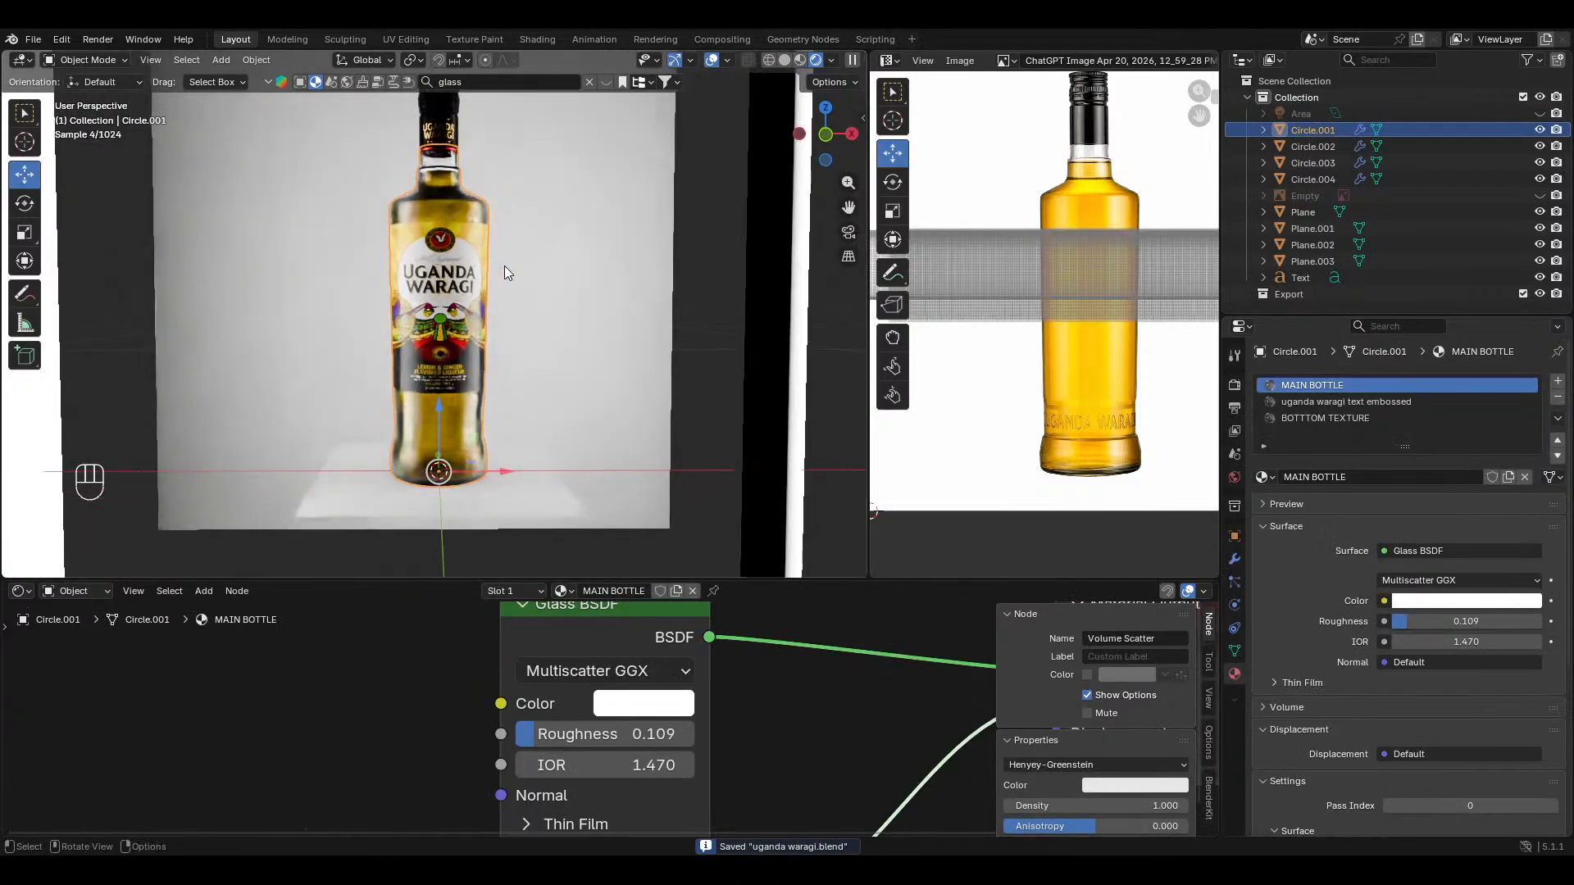
left_click(257, 60)
key("Escape")
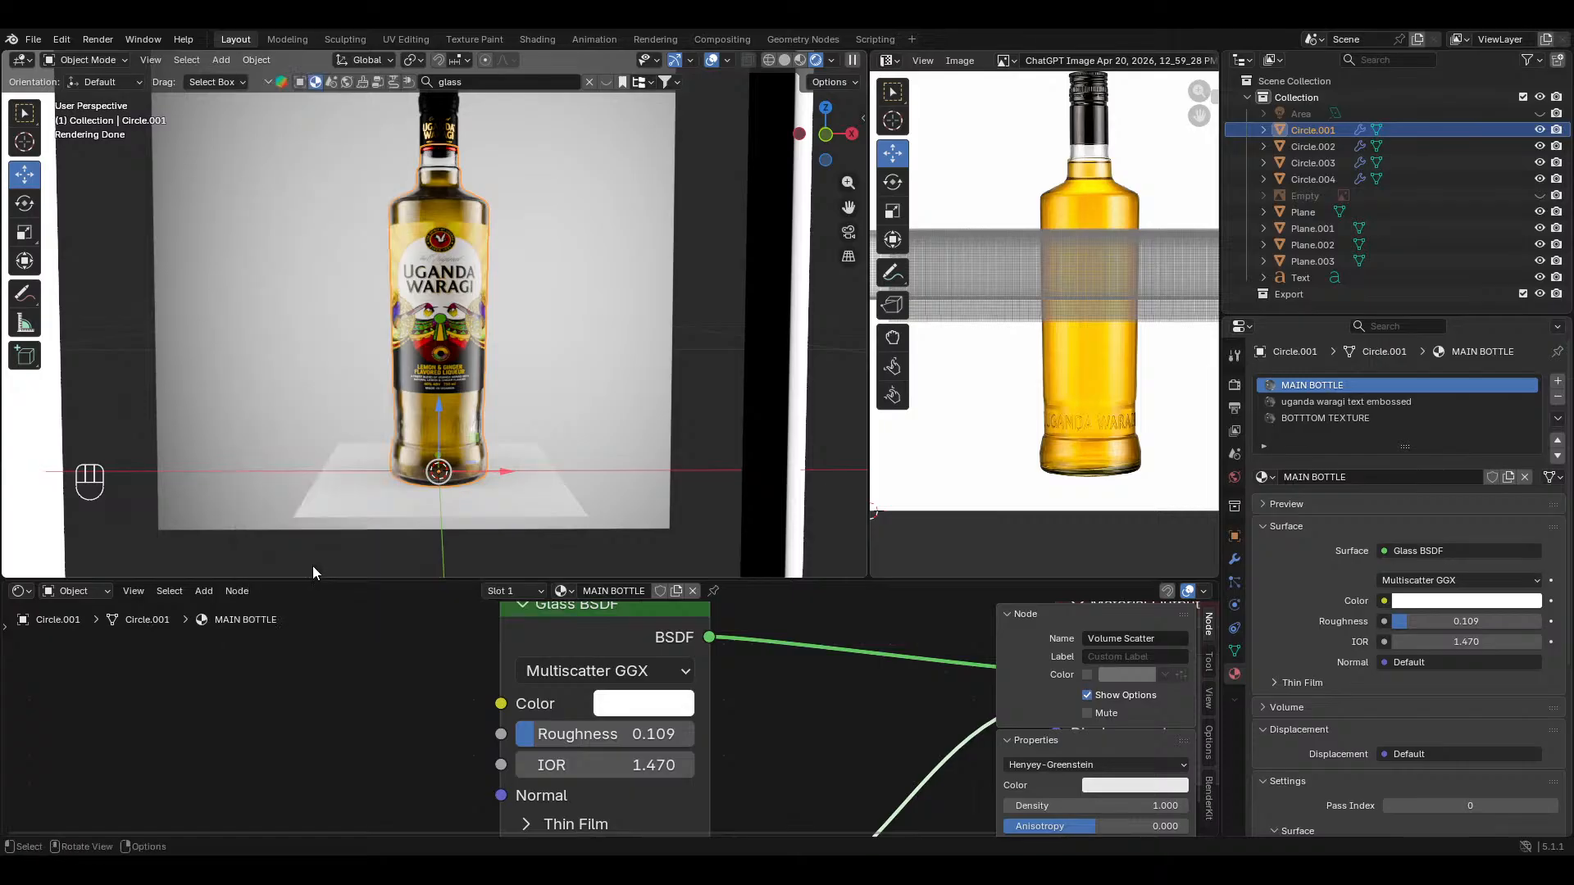
left_click(256, 60)
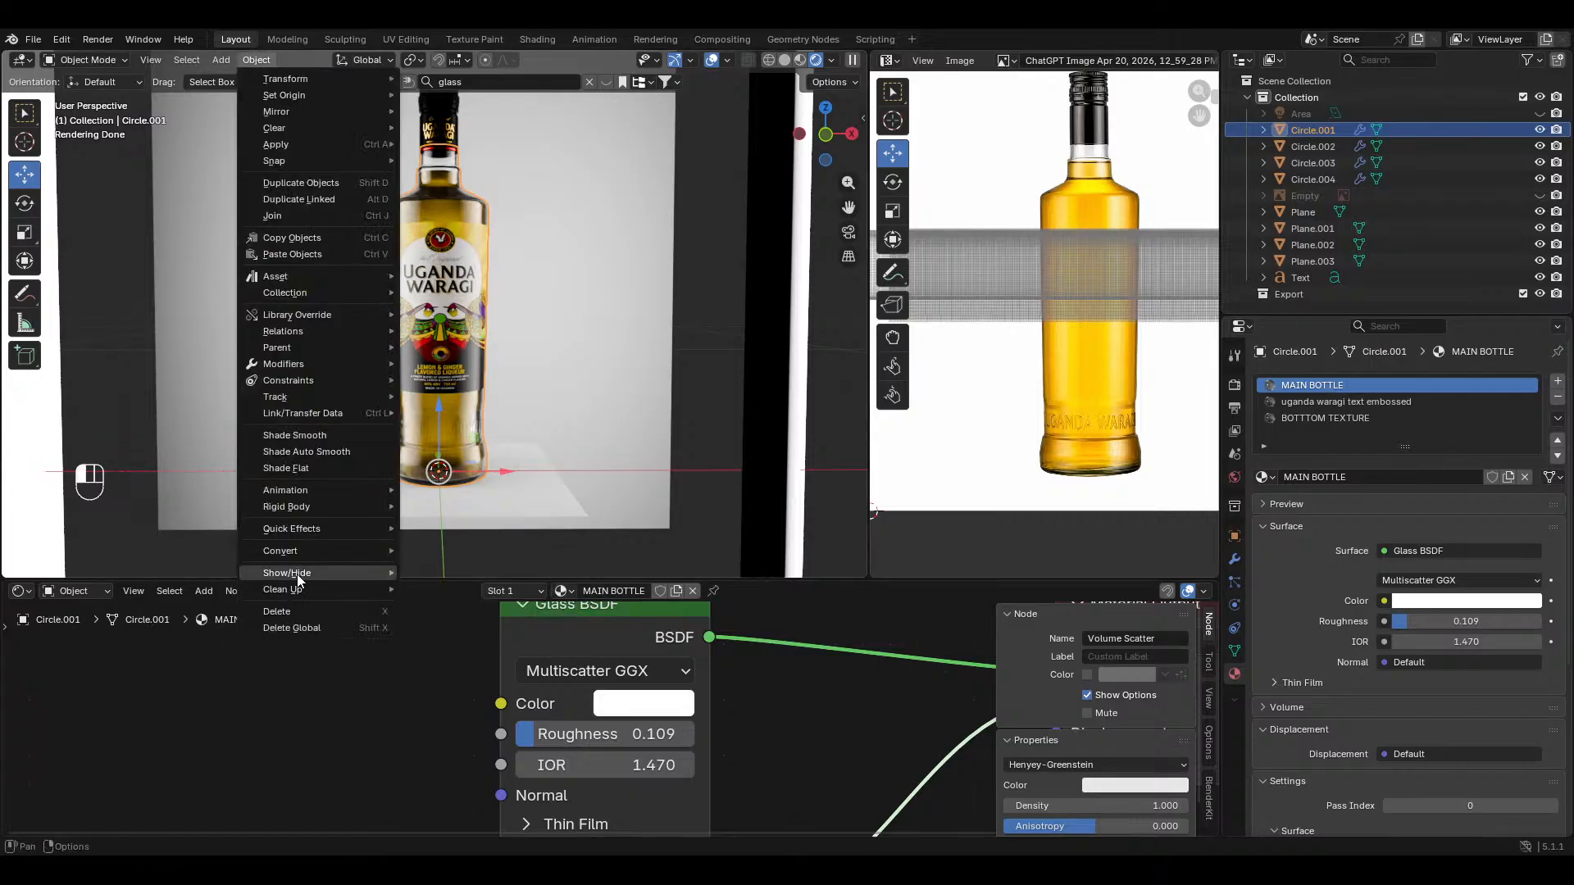
mouse_move(353, 573)
left_click(485, 575)
key("ctrl+s")
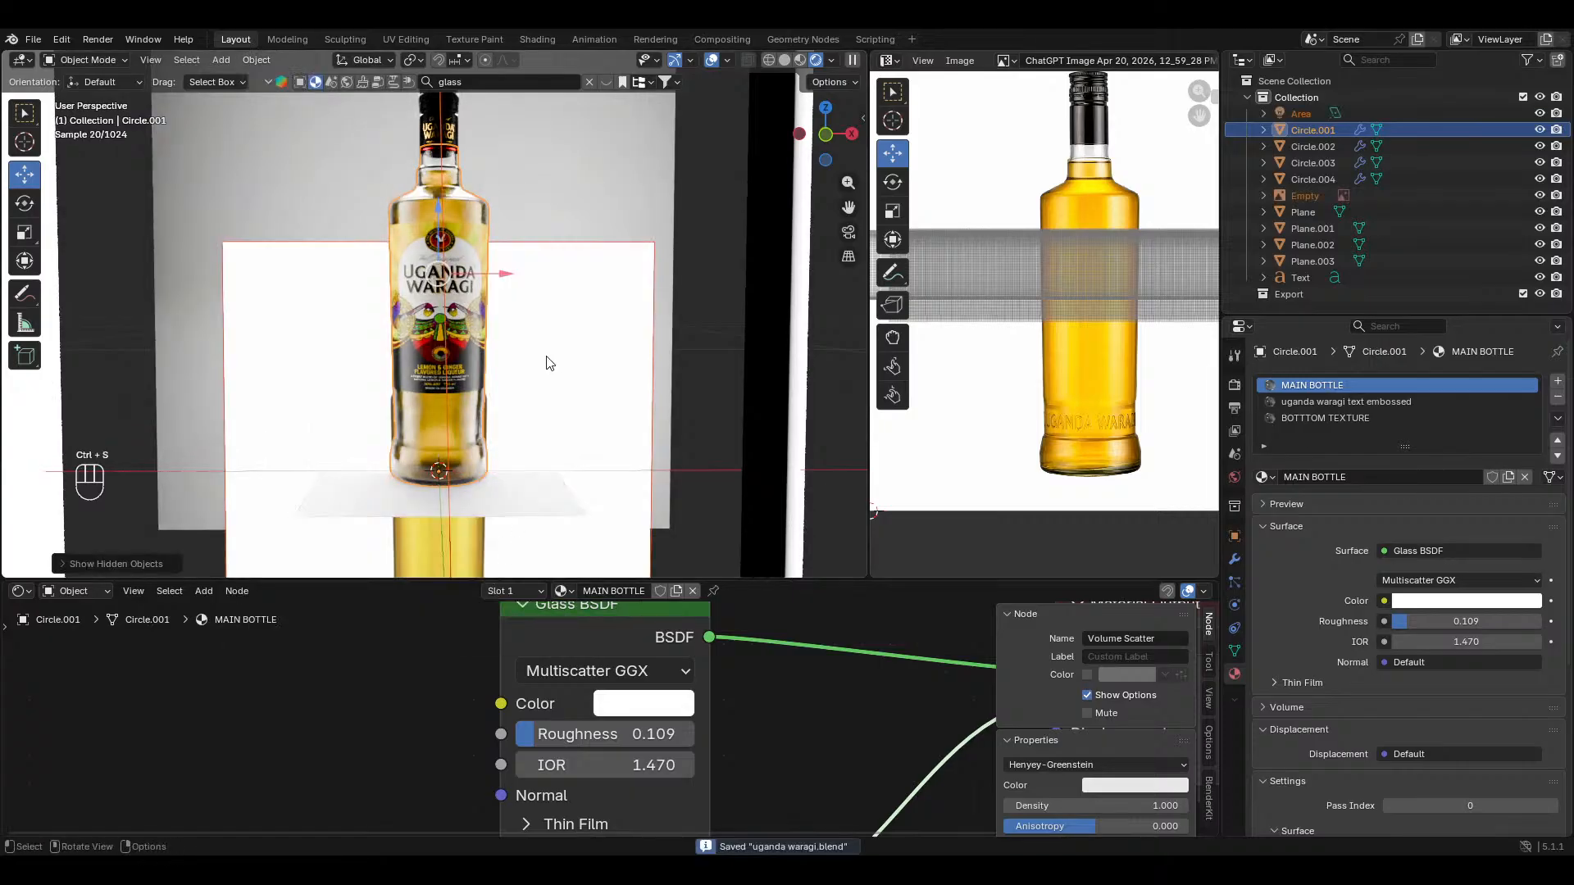
Step: Hide the reference image standing in front of the bottle
left_click(549, 289)
key("g")
key("z")
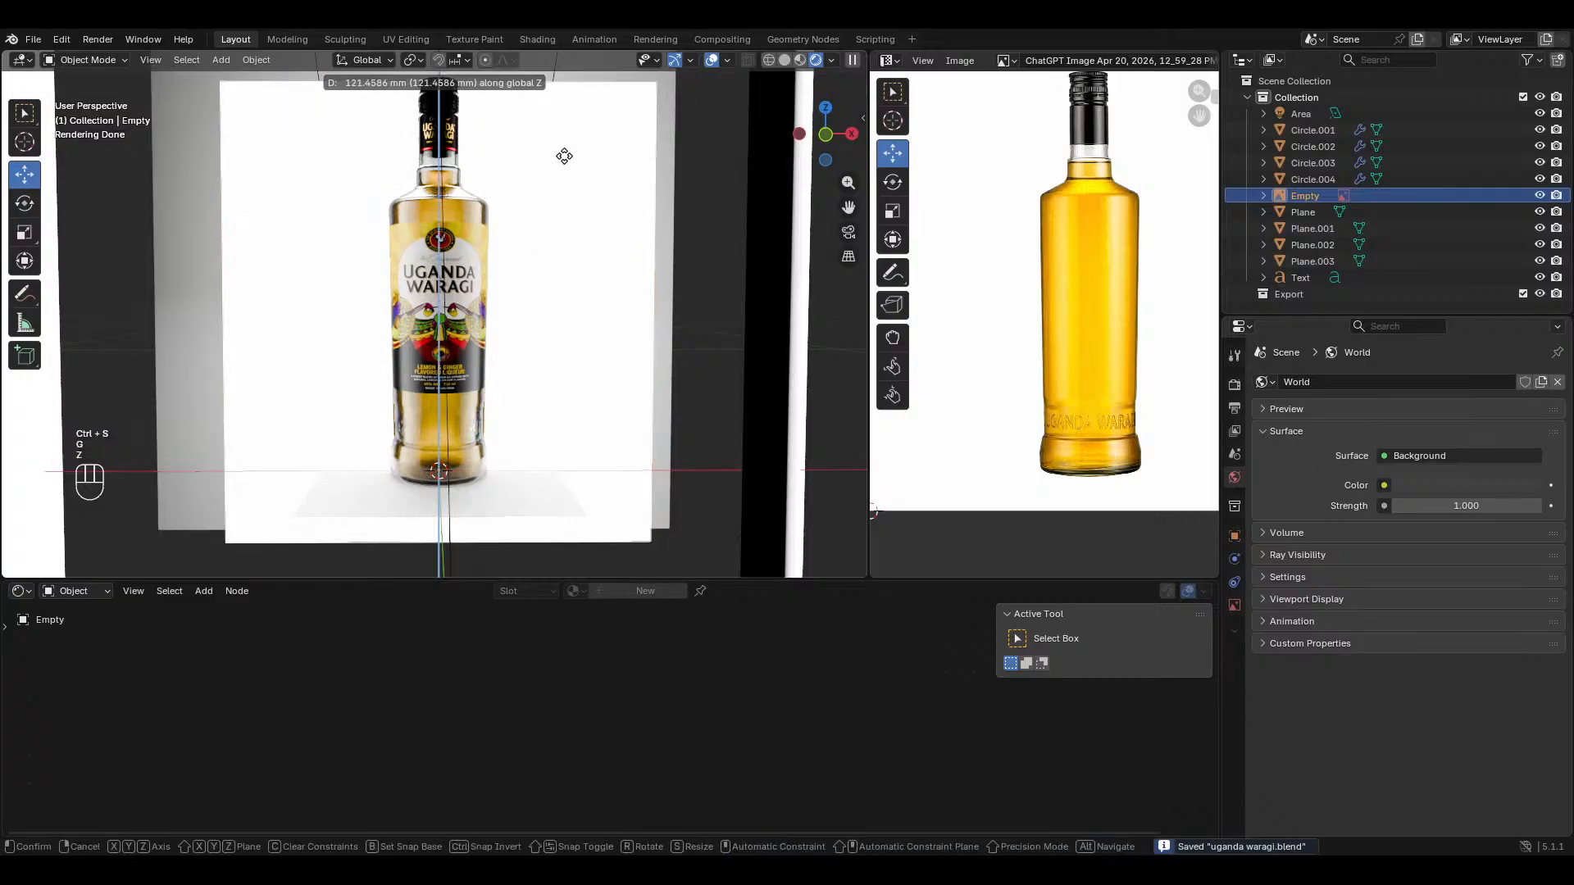
right_click(552, 252)
key("h")
Step: Give the backdrop plane behind the bottle a new material with an emission strength of 1, and deselect it
left_click(608, 331)
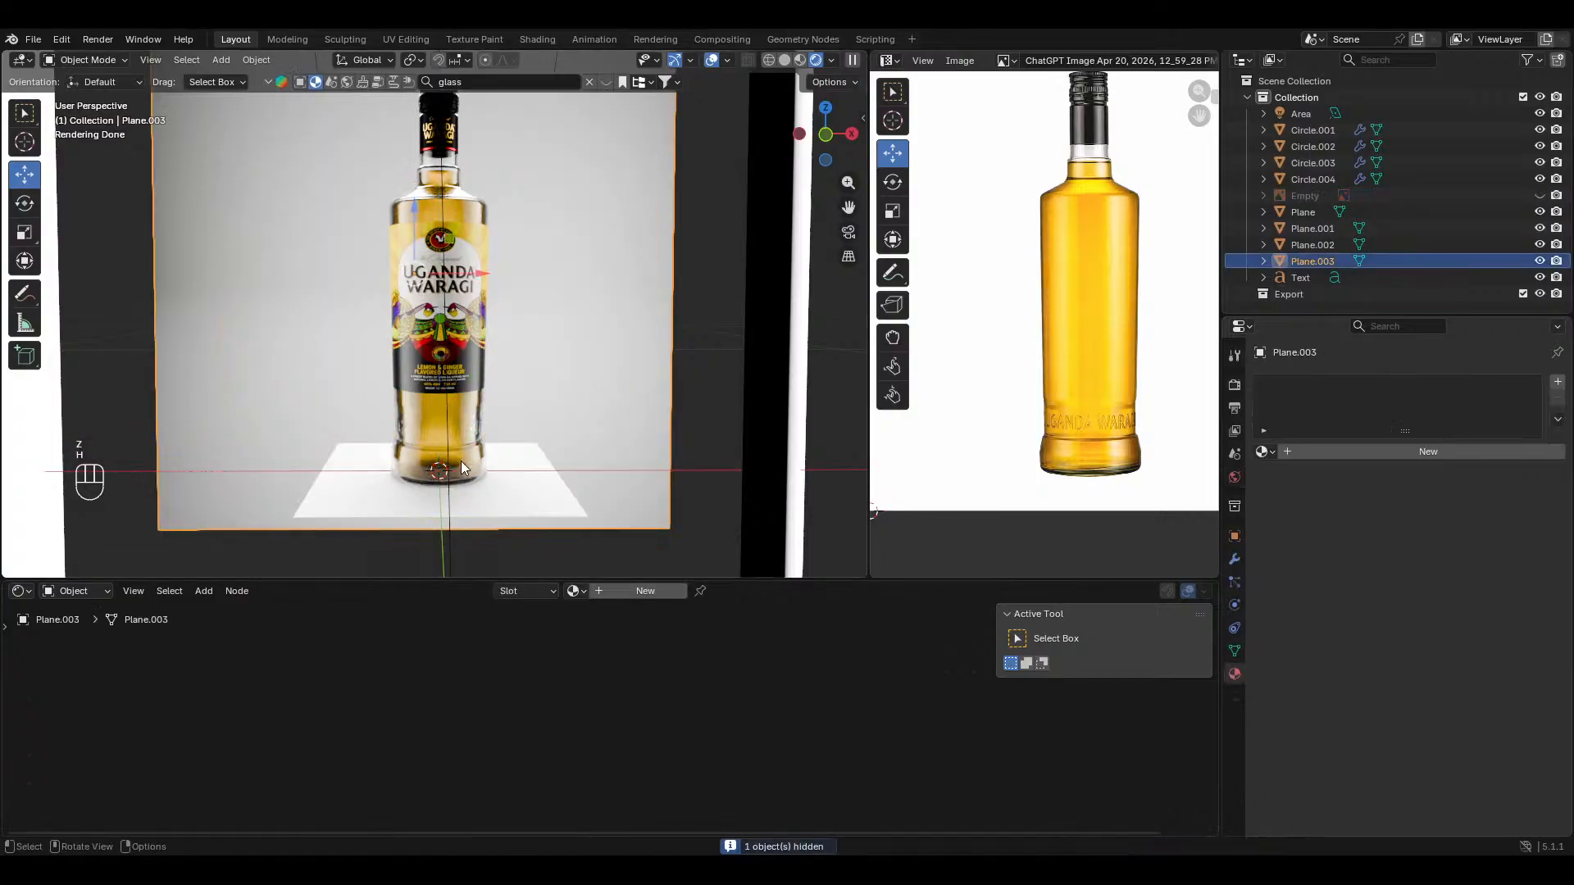
left_click(644, 590)
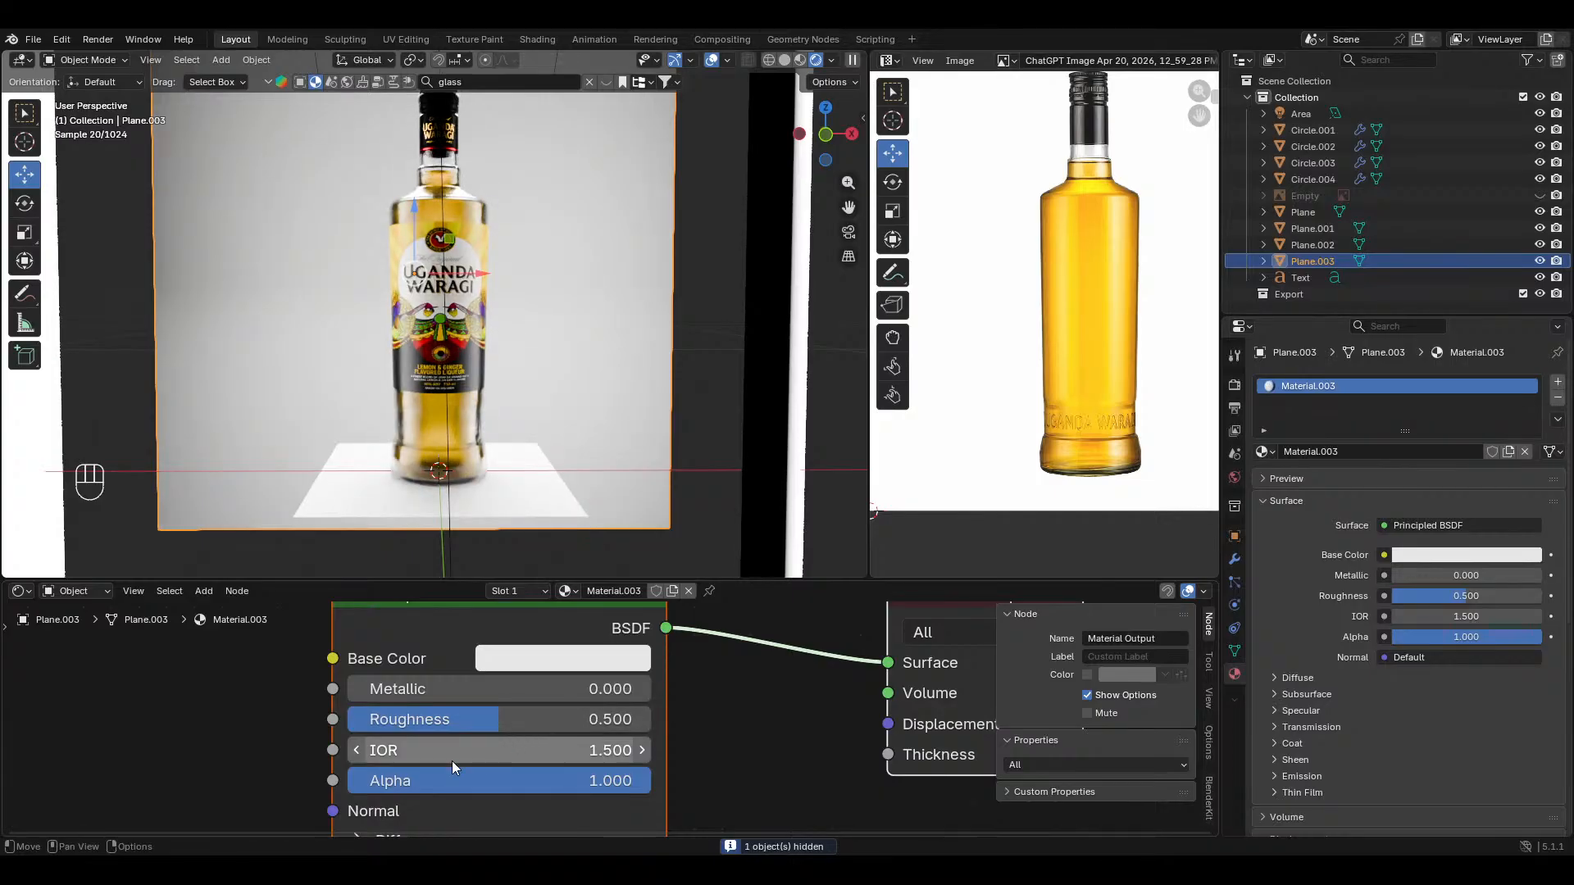
scroll(446, 763, "up", 5)
left_click(427, 723)
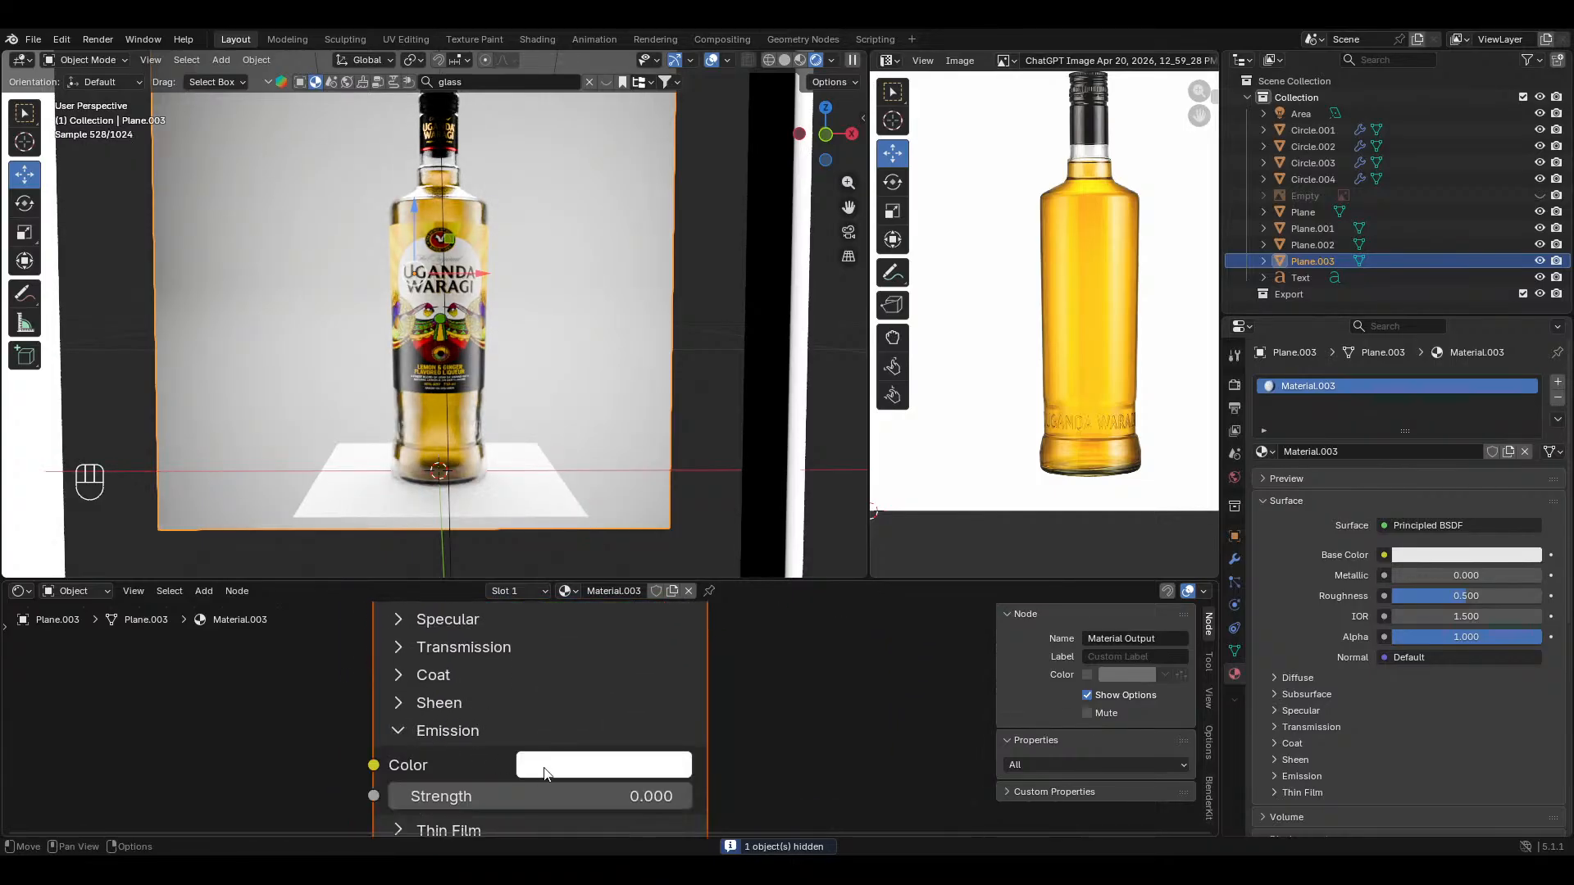
left_click_drag(533, 796, 566, 796)
left_click(500, 797)
type("1")
key("Return")
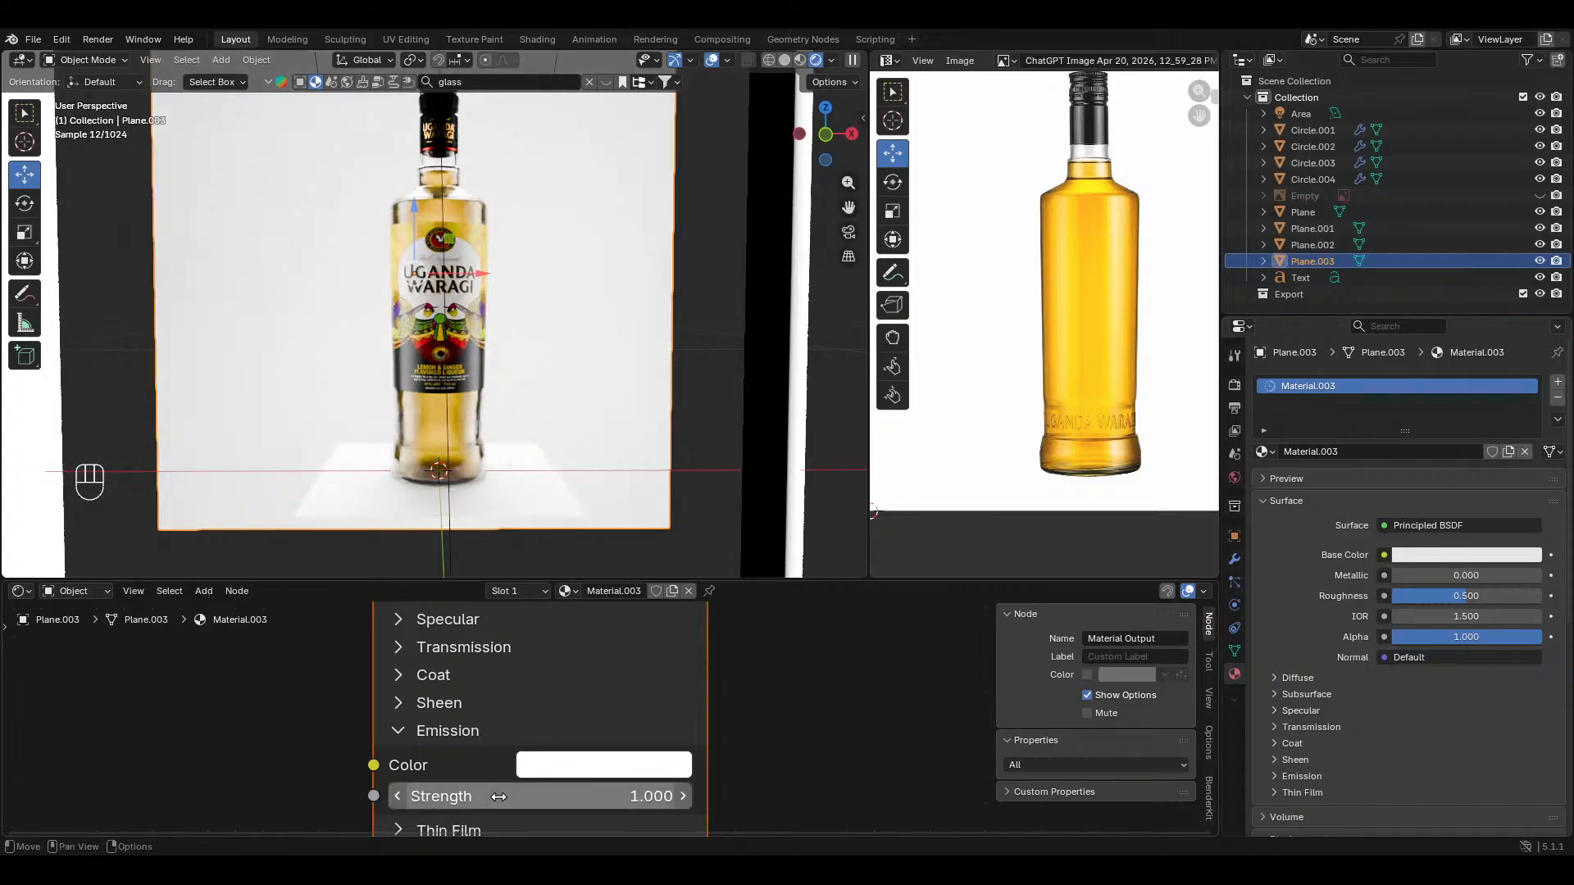
key("alt+a")
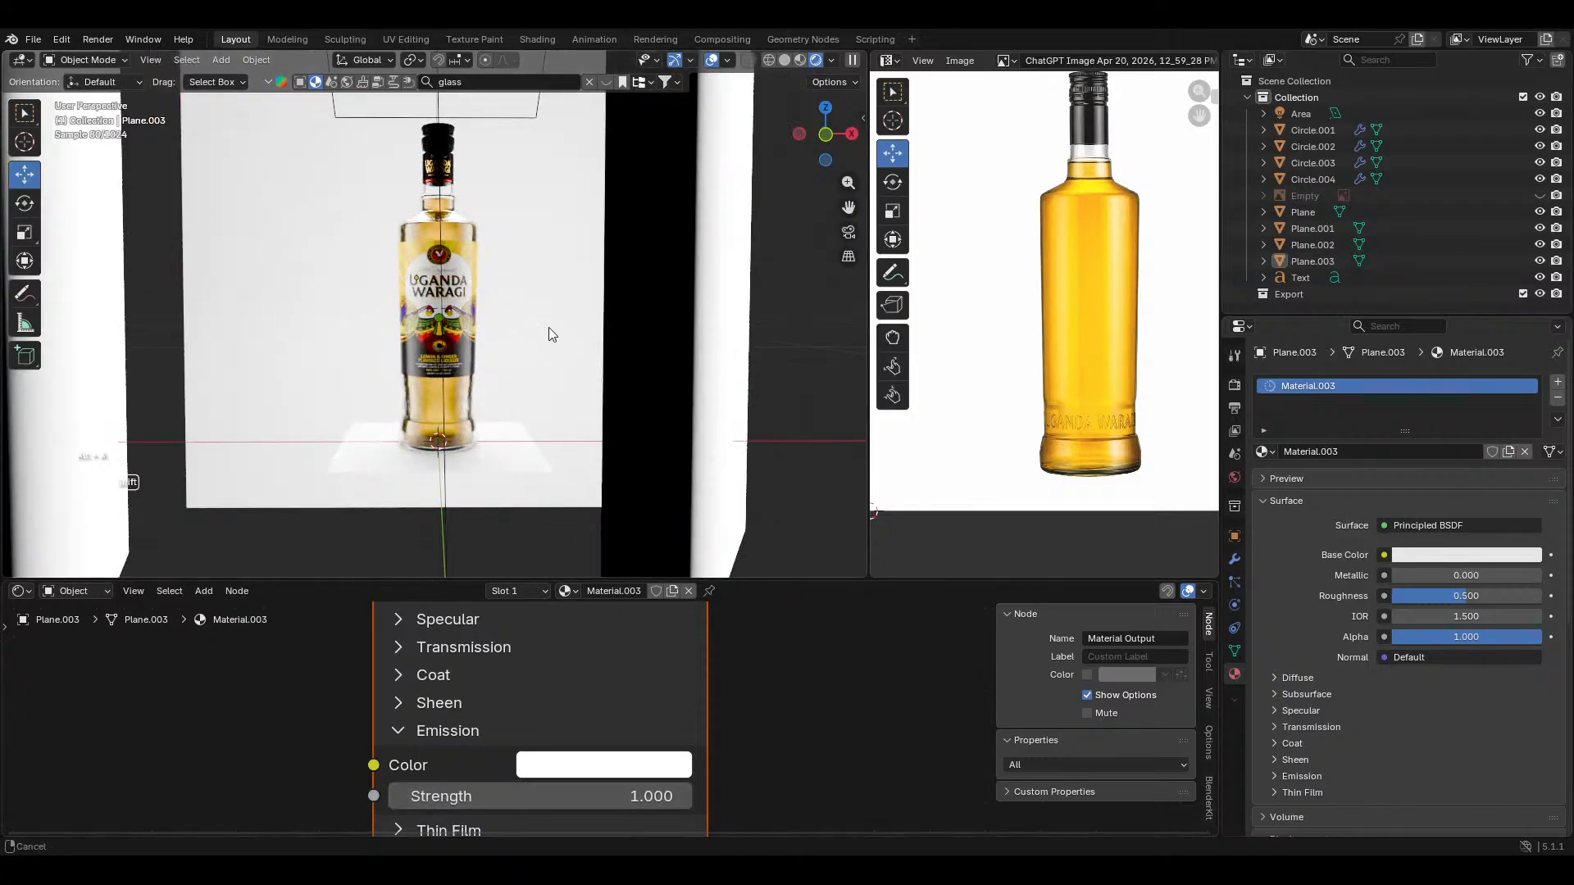
Step: Widen the area light above the bottle along the X axis and set its power to 2
scroll(553, 336, "up", 3)
middle_click_drag(549, 325, 552, 486)
scroll(522, 307, "up", 2)
left_click(479, 109)
key("s")
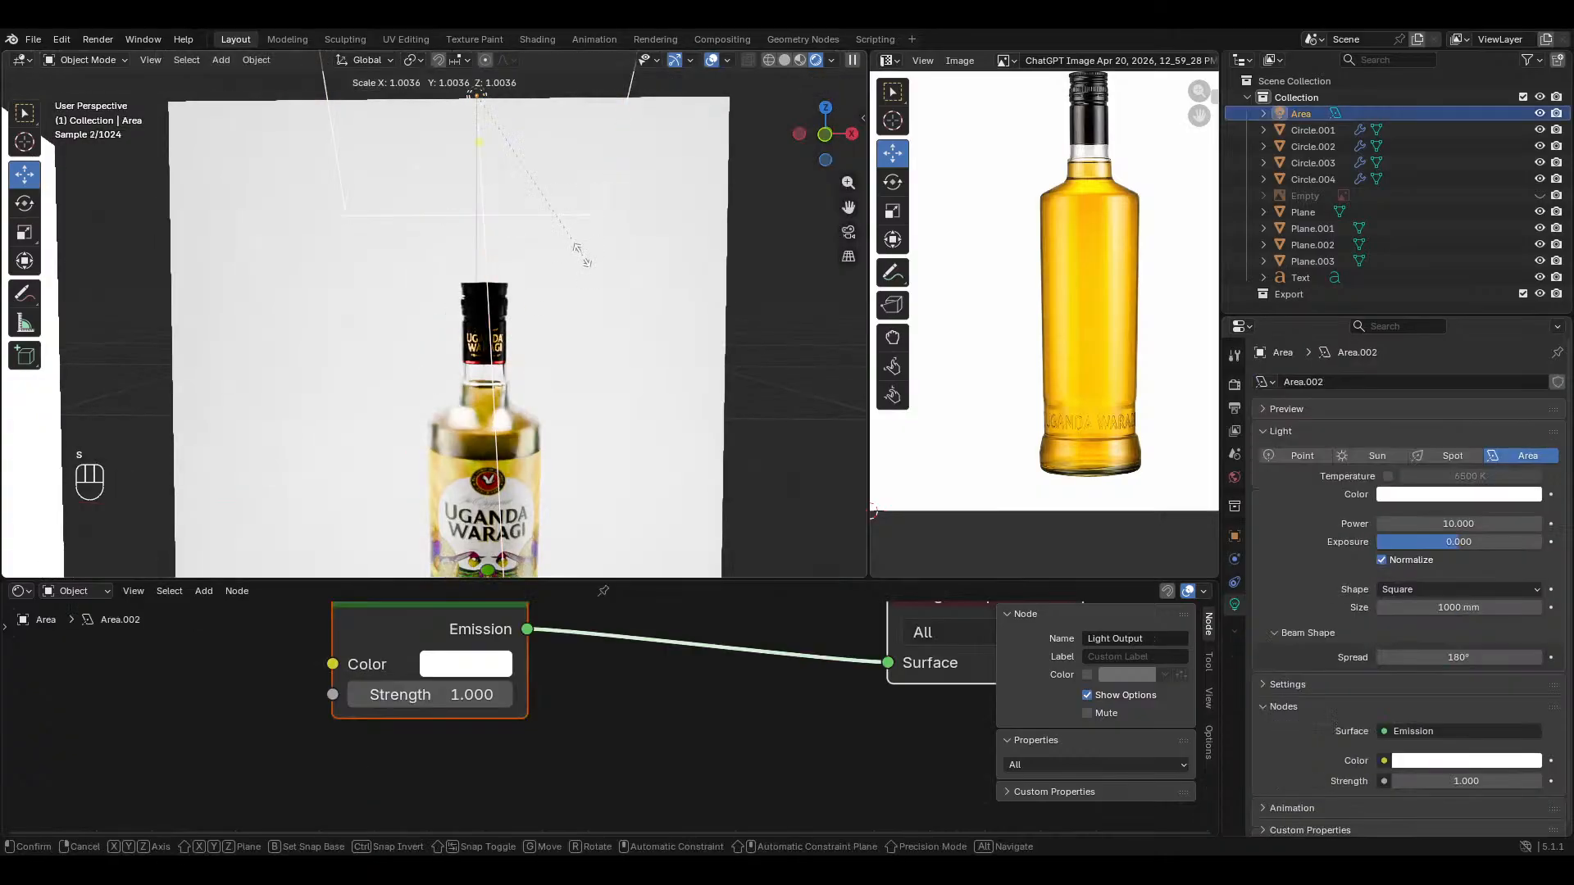
key("x")
left_click(739, 262)
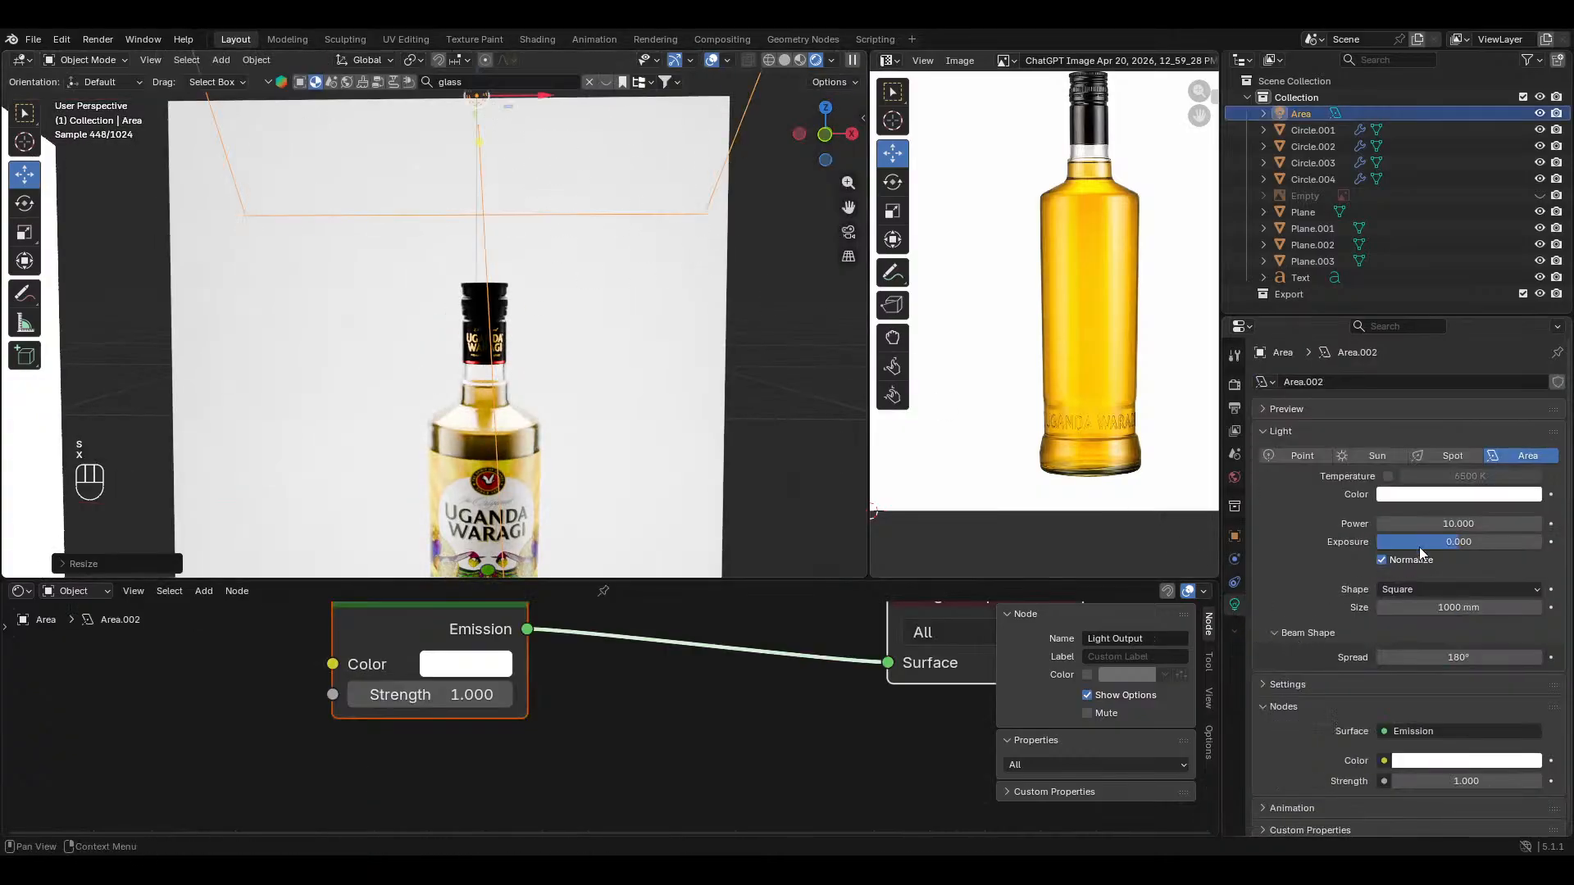
left_click(1430, 523)
type("2")
key("Return")
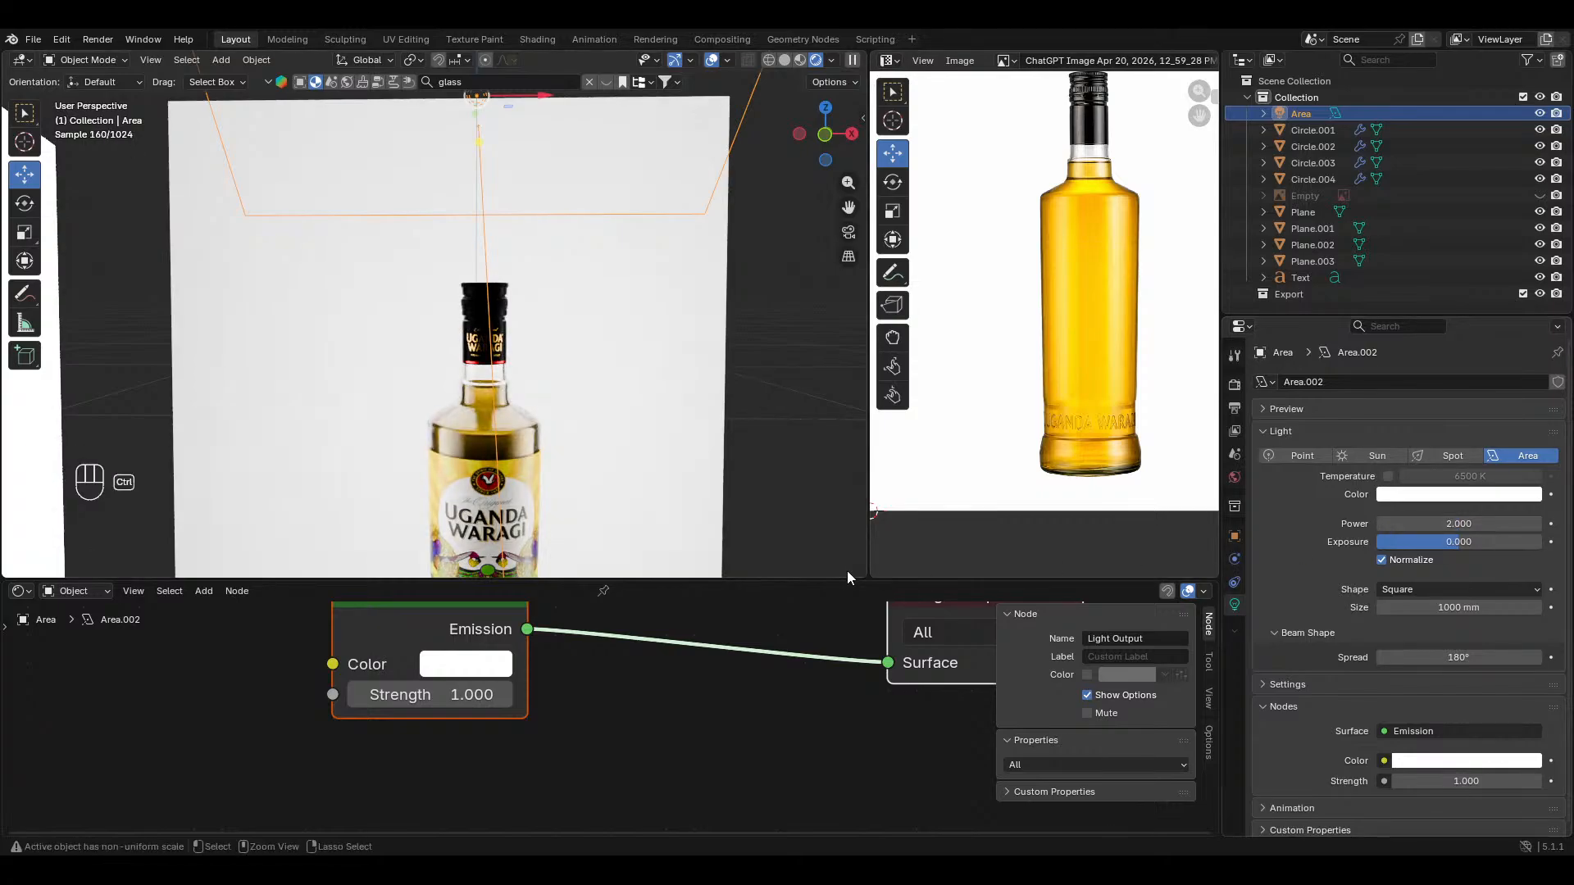
Step: Hide the viewport overlays for a clean view of the rendered bottle and save the file
middle_click_drag(574, 332, 571, 246)
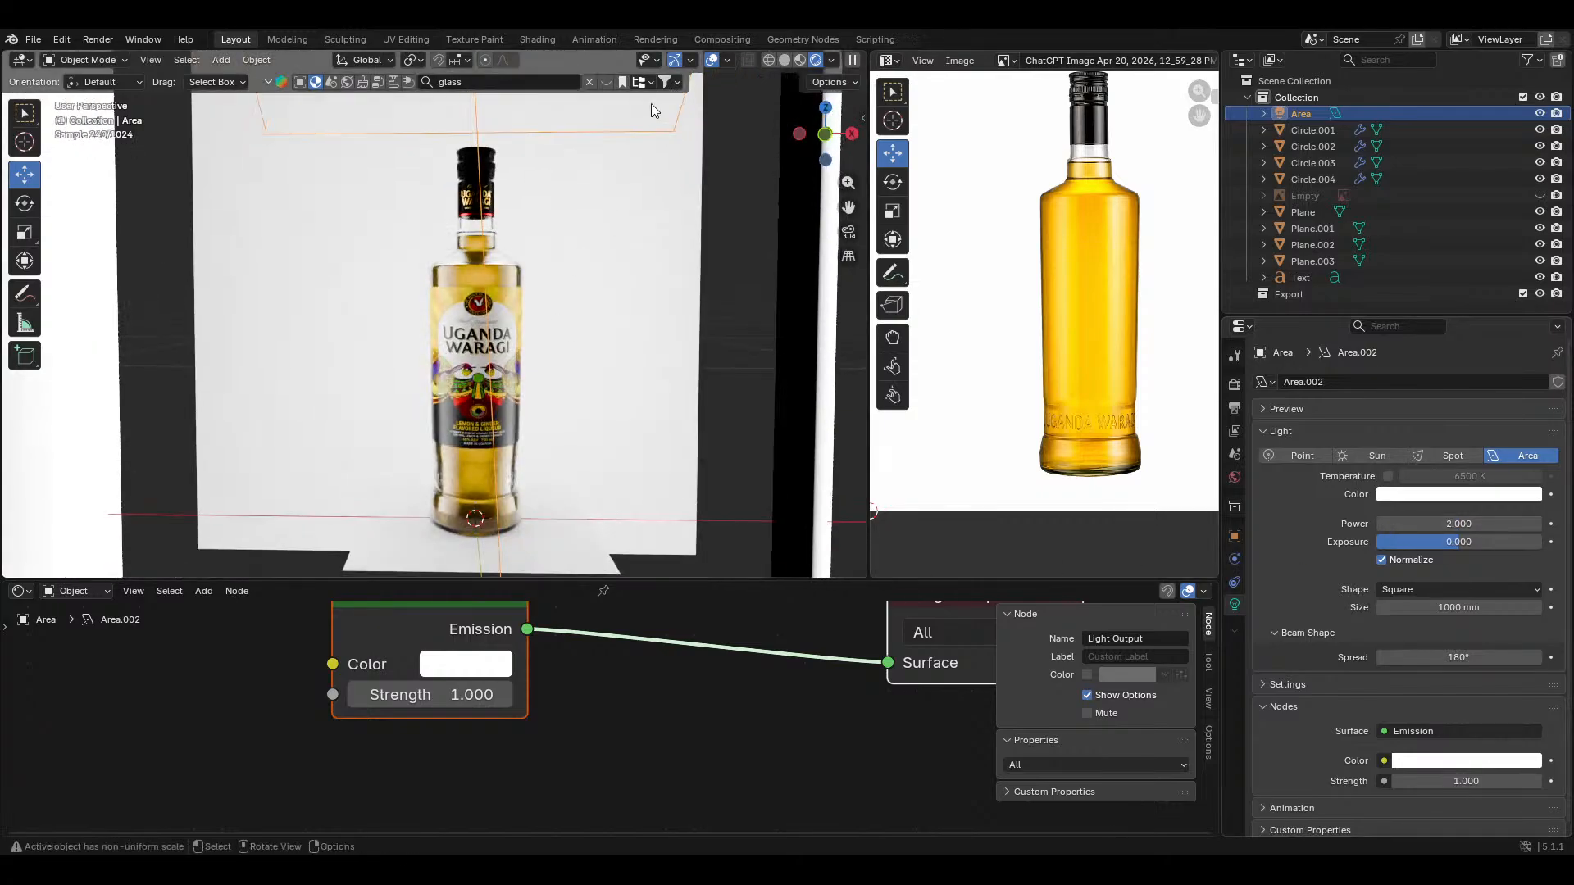
left_click(711, 59)
middle_click_drag(602, 341, 592, 332)
key("ctrl+s")
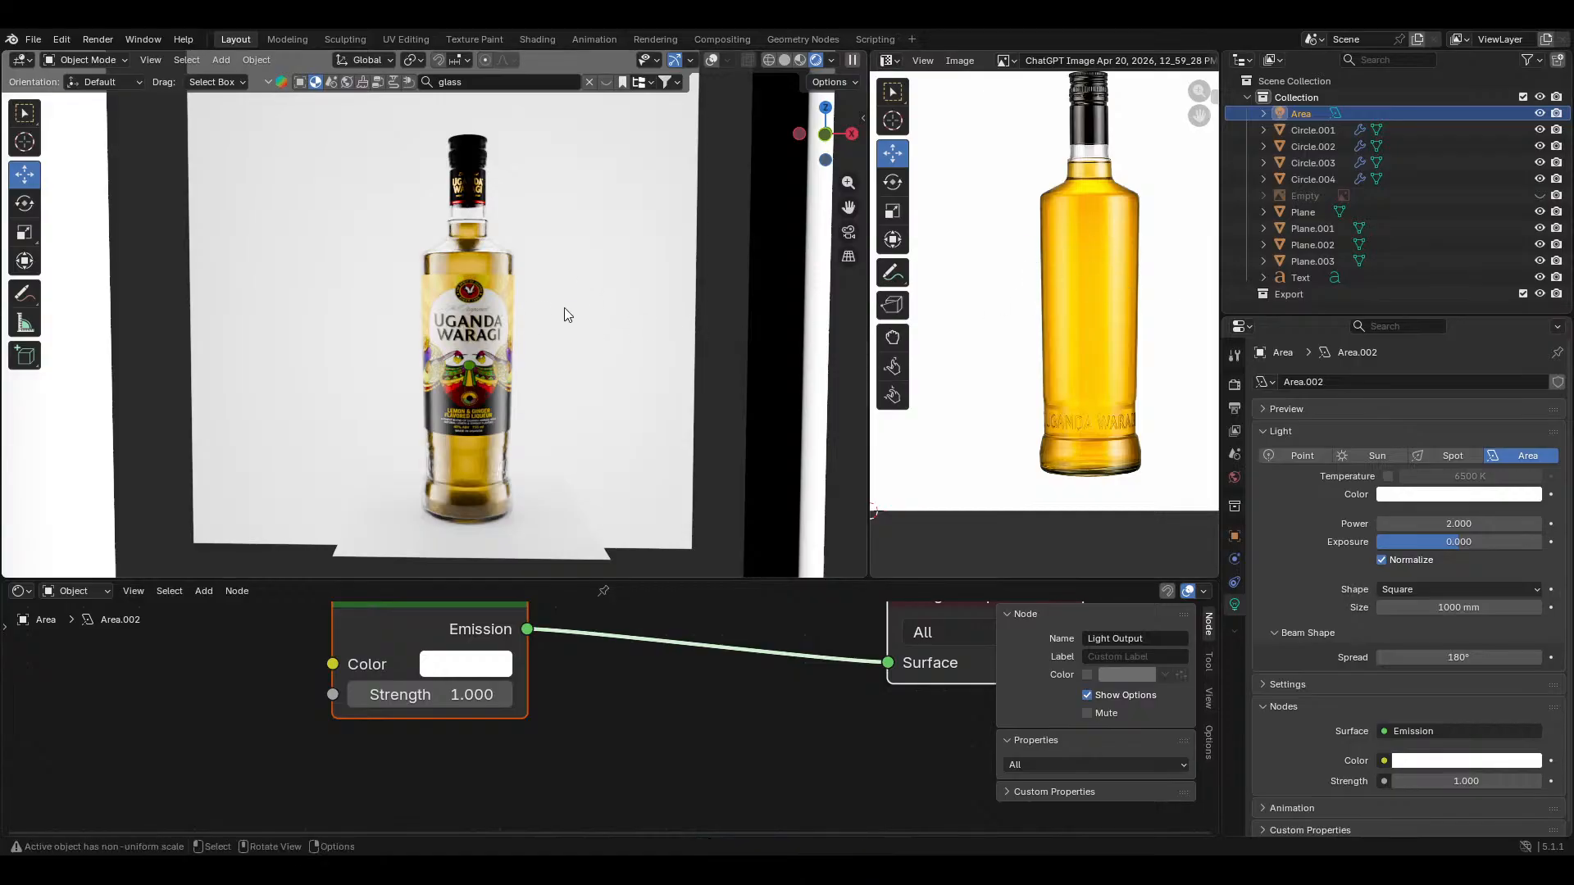
middle_click_drag(564, 314, 539, 293)
key("ctrl+s")
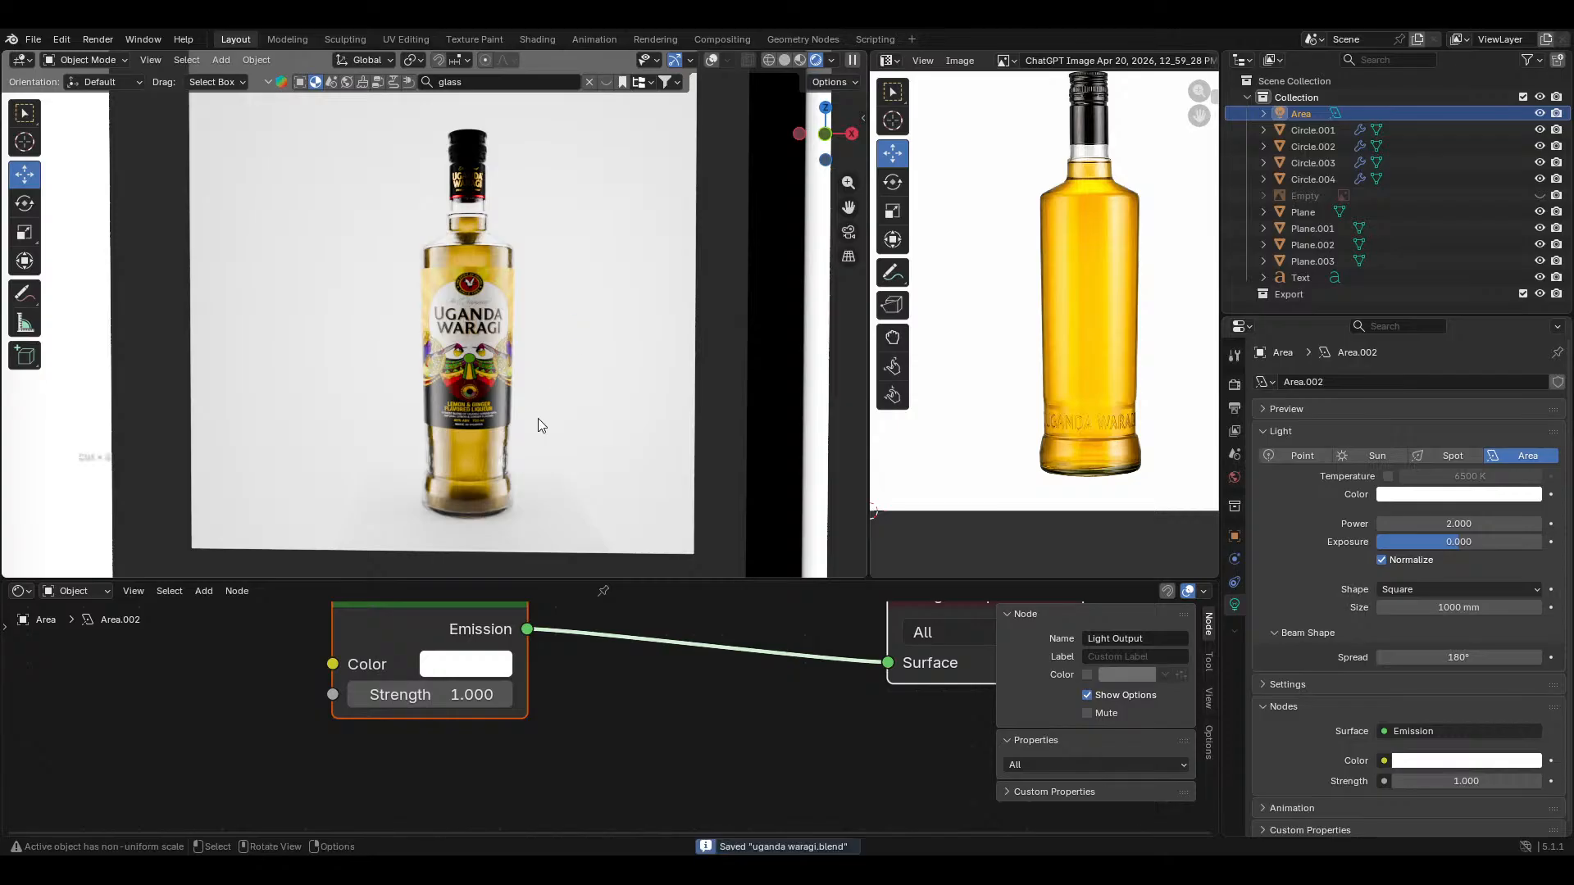
Step: Hide the outer bottle glass and the label to expose the liquid inside
left_click(479, 242)
key("h")
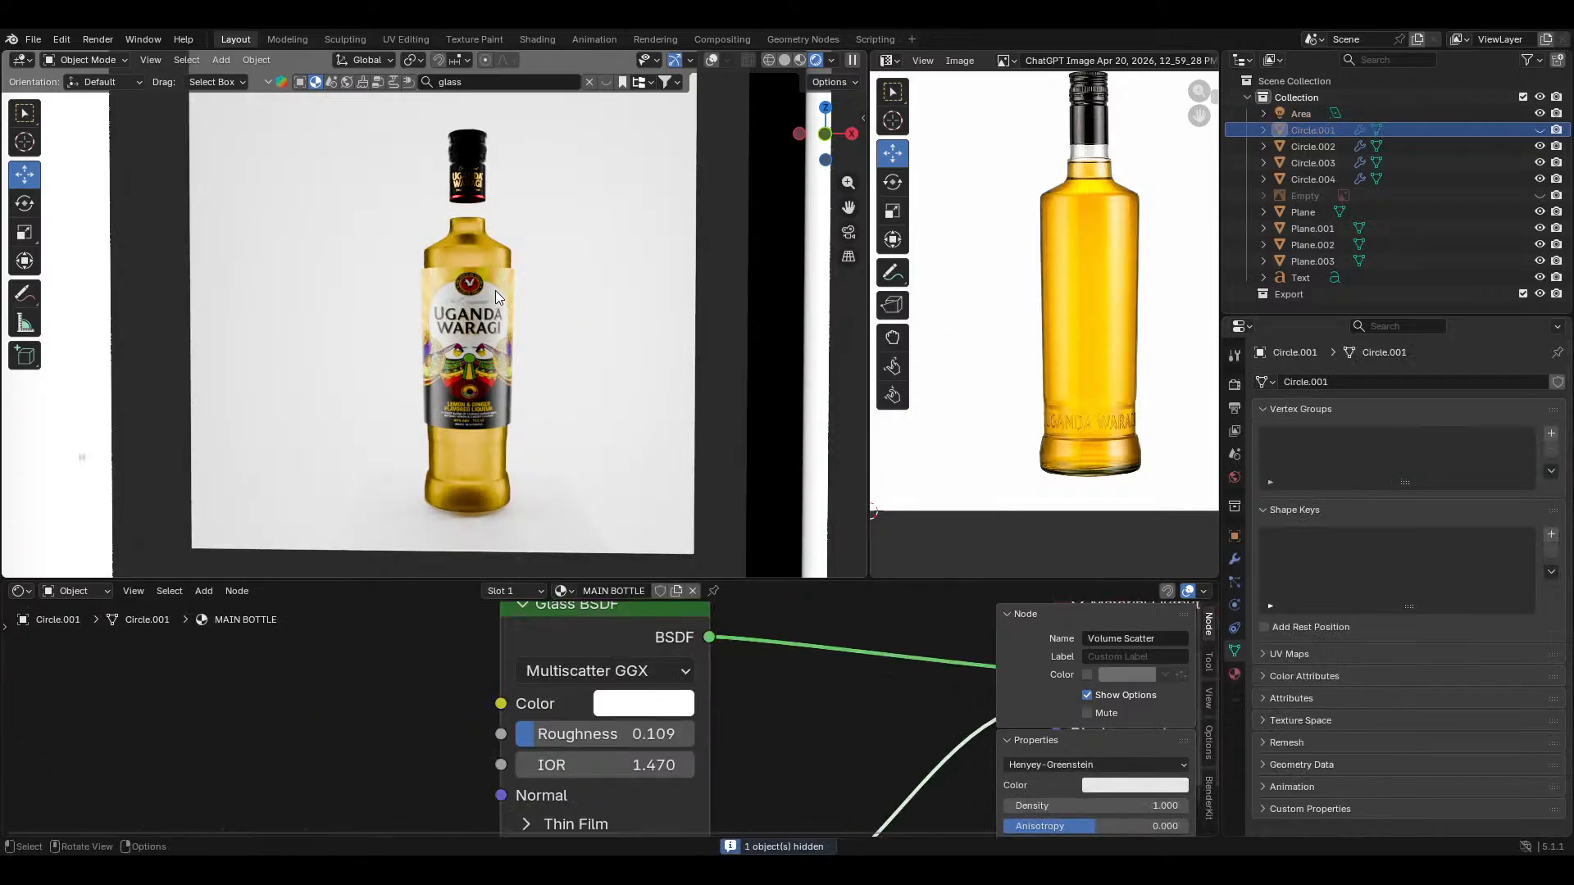
left_click(495, 294)
key("h")
Step: Set the liquid's yellow Glass BSDF color to a slightly darker yellow, hex #E4C501
left_click(482, 308)
middle_click_drag(516, 775, 495, 677)
left_click(495, 677)
left_click_drag(476, 371, 476, 378)
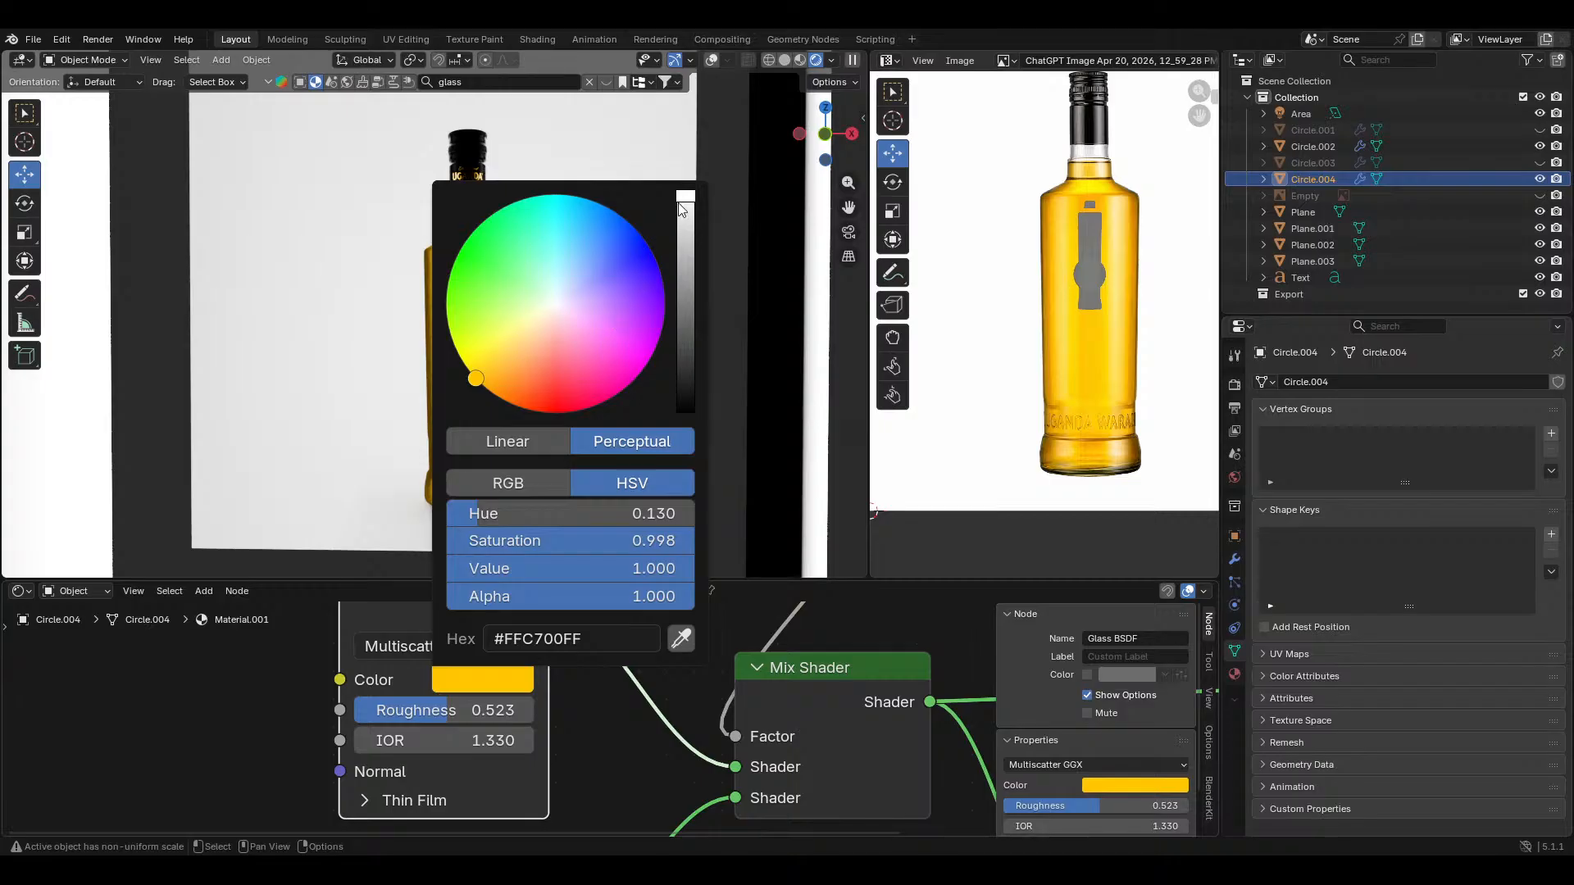
left_click_drag(679, 210, 680, 223)
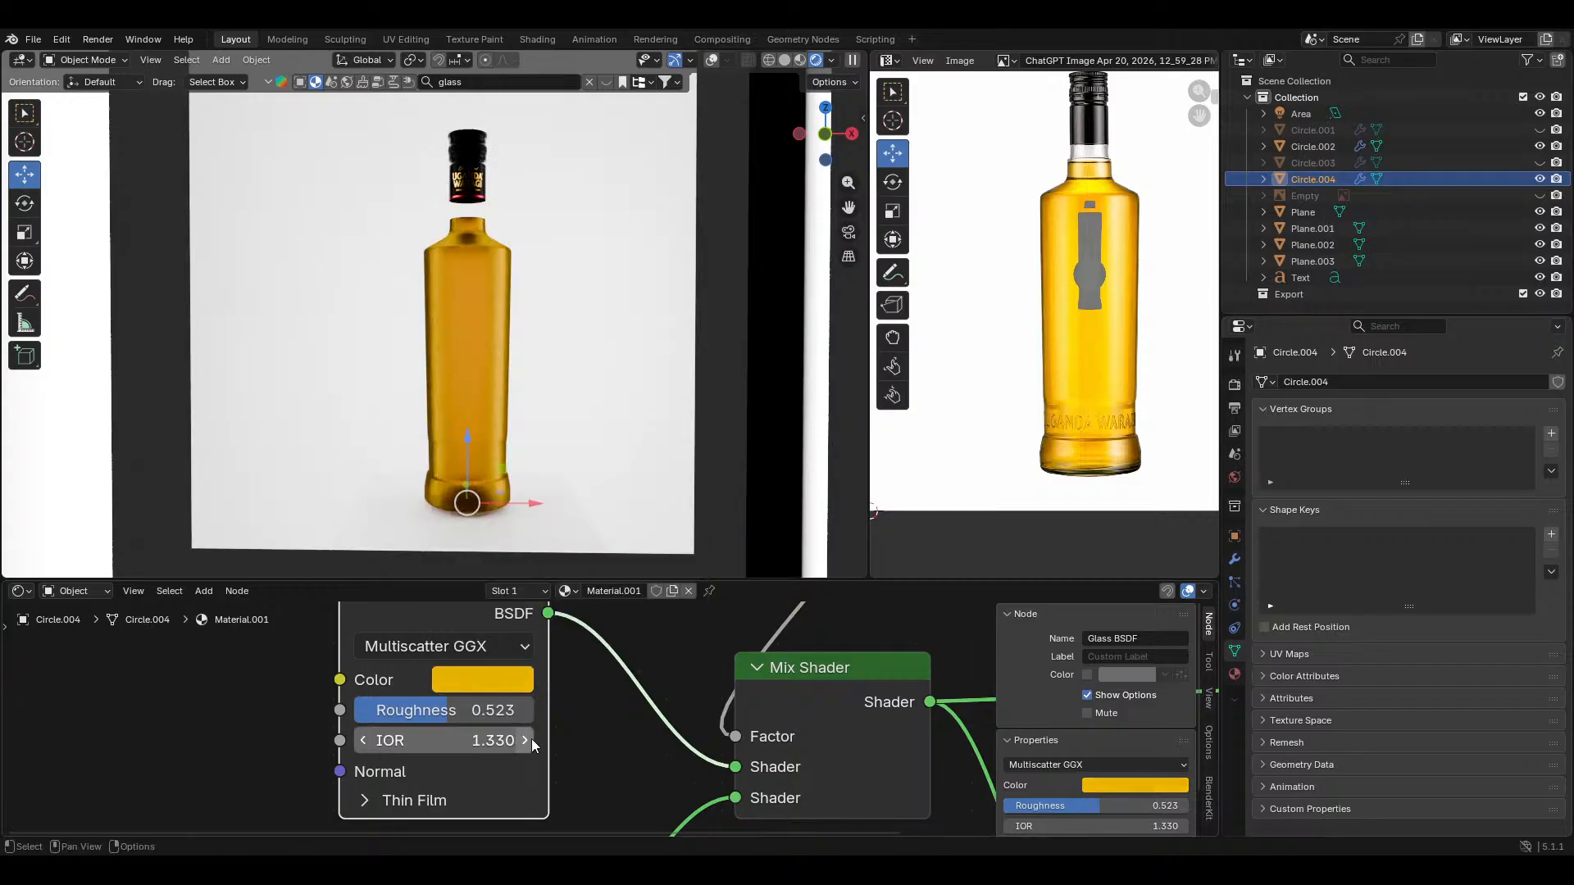
middle_click_drag(532, 742, 579, 771)
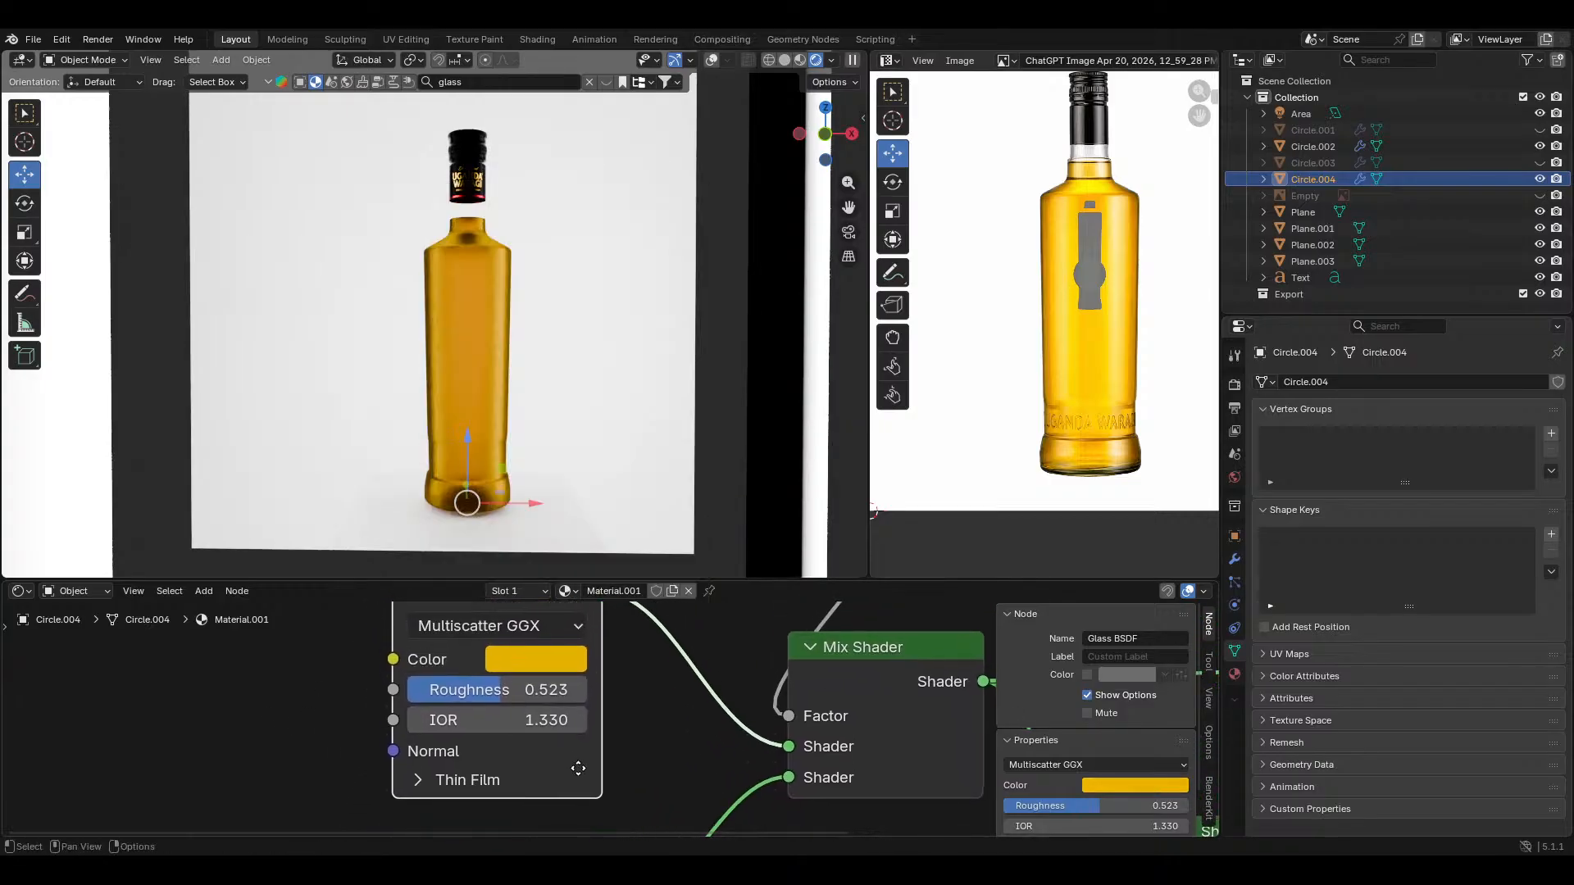
left_click(567, 668)
left_click_drag(533, 363, 524, 343)
middle_click_drag(628, 712, 563, 808)
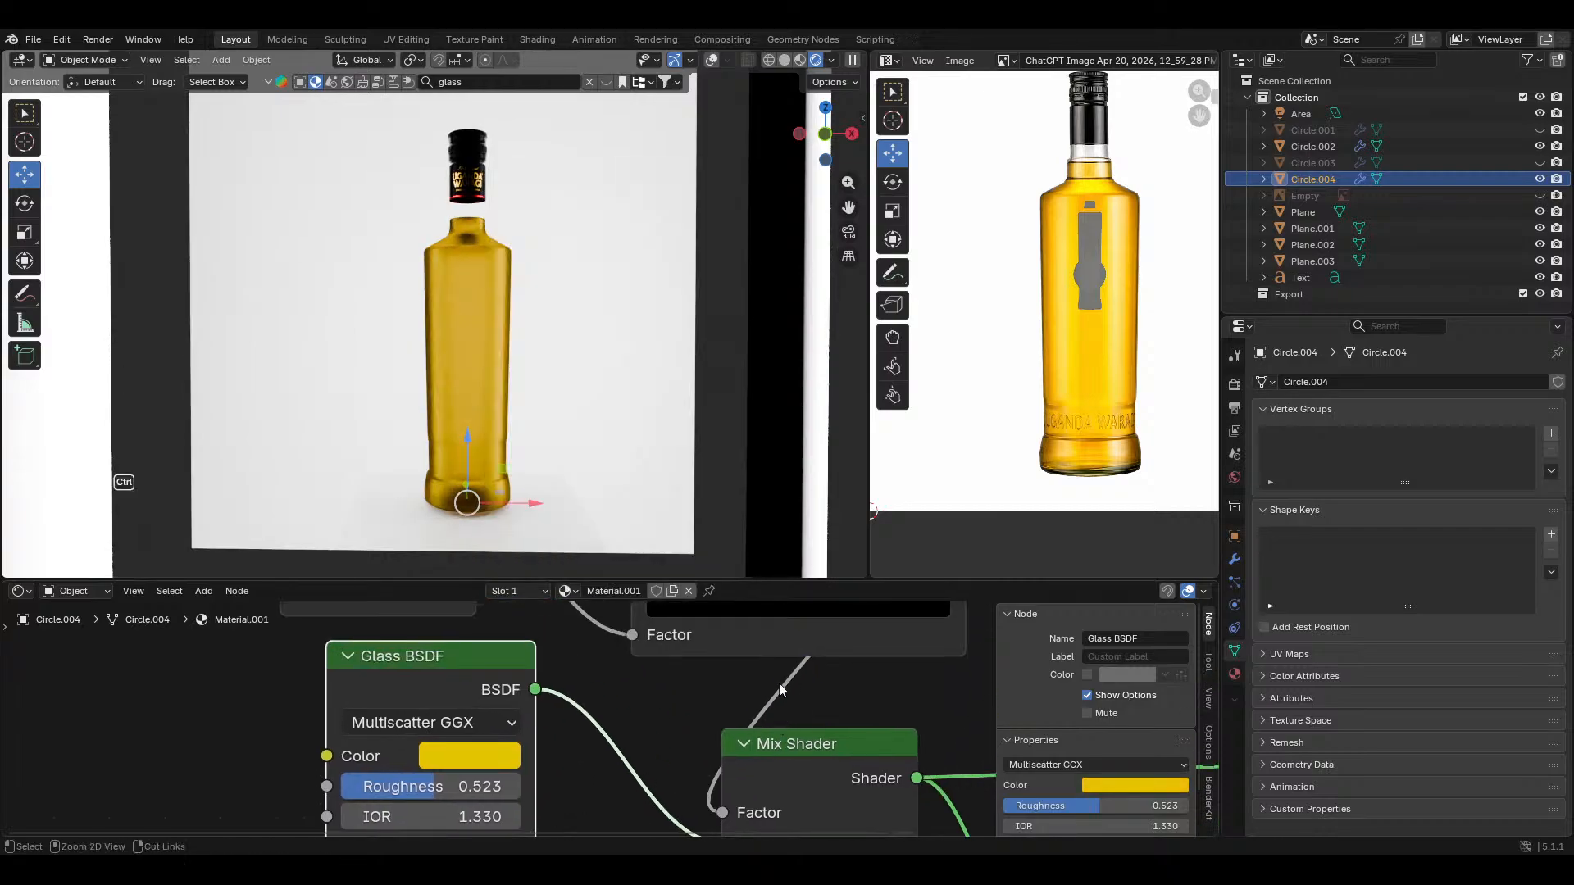
Step: Preview the liquid's Color Ramp on the model and move its black stop to position 0.232
middle_click_drag(779, 682, 726, 790, "ctrl")
left_click(681, 646, "ctrl+shift")
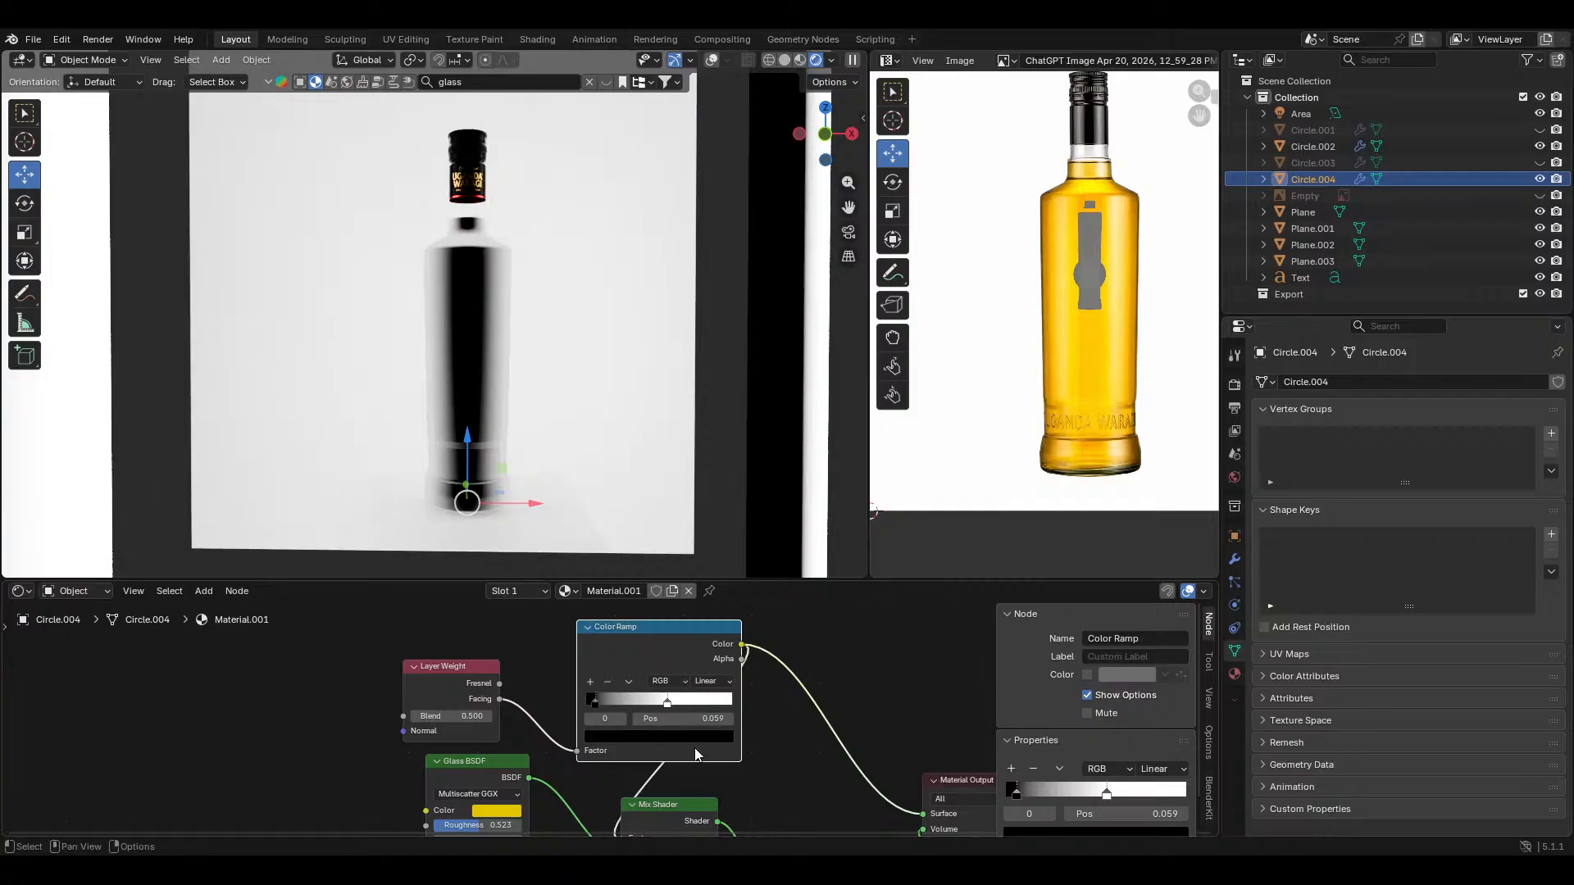
scroll(638, 701, "up", 2)
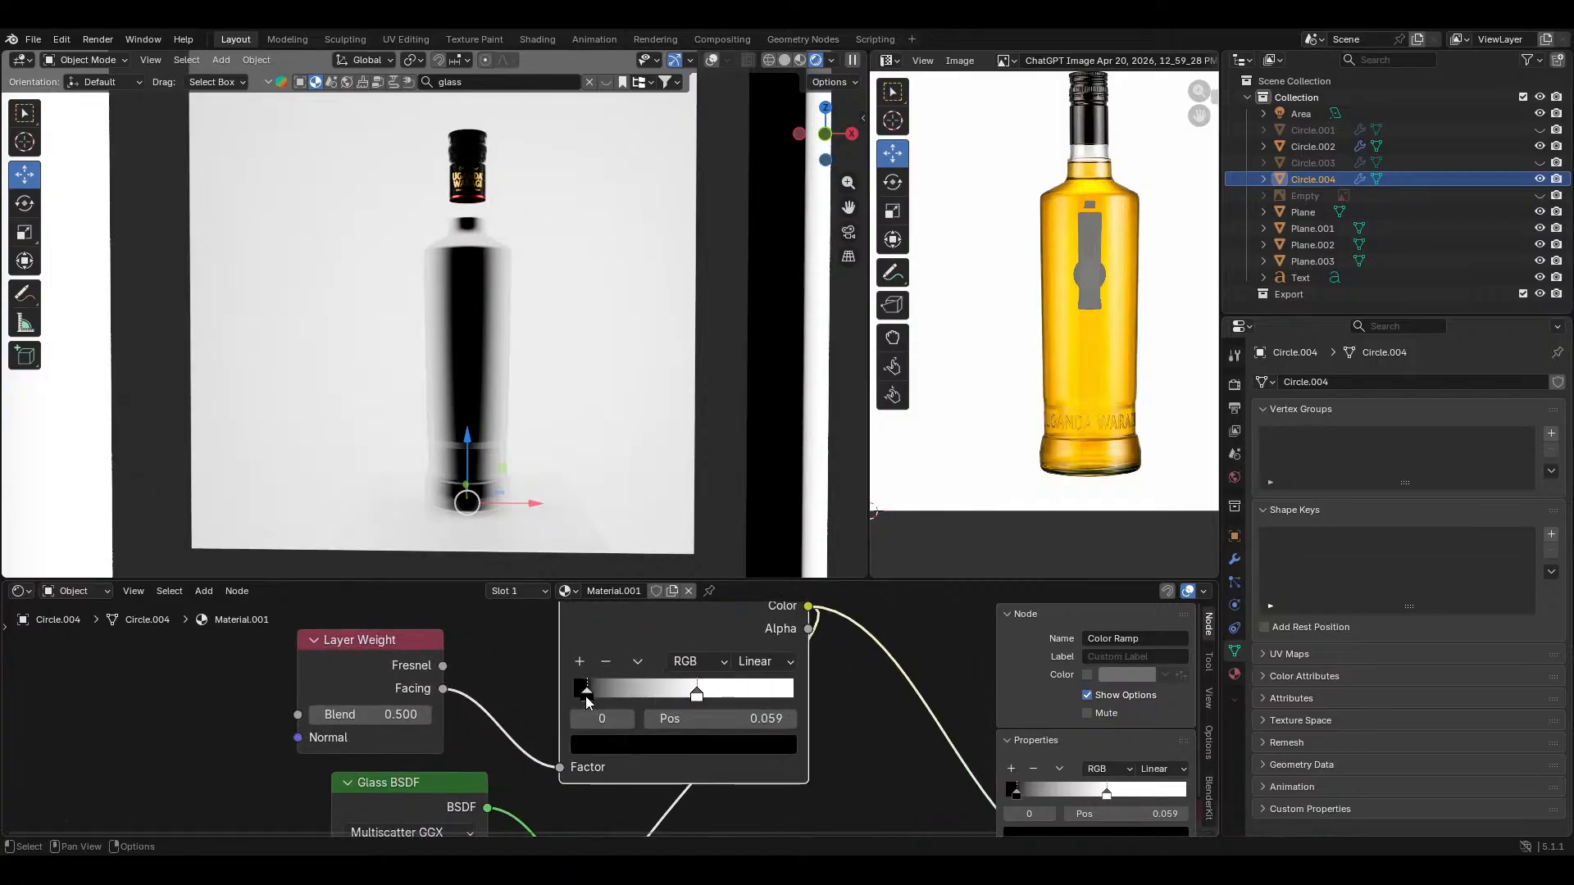
left_click_drag(586, 696, 624, 694)
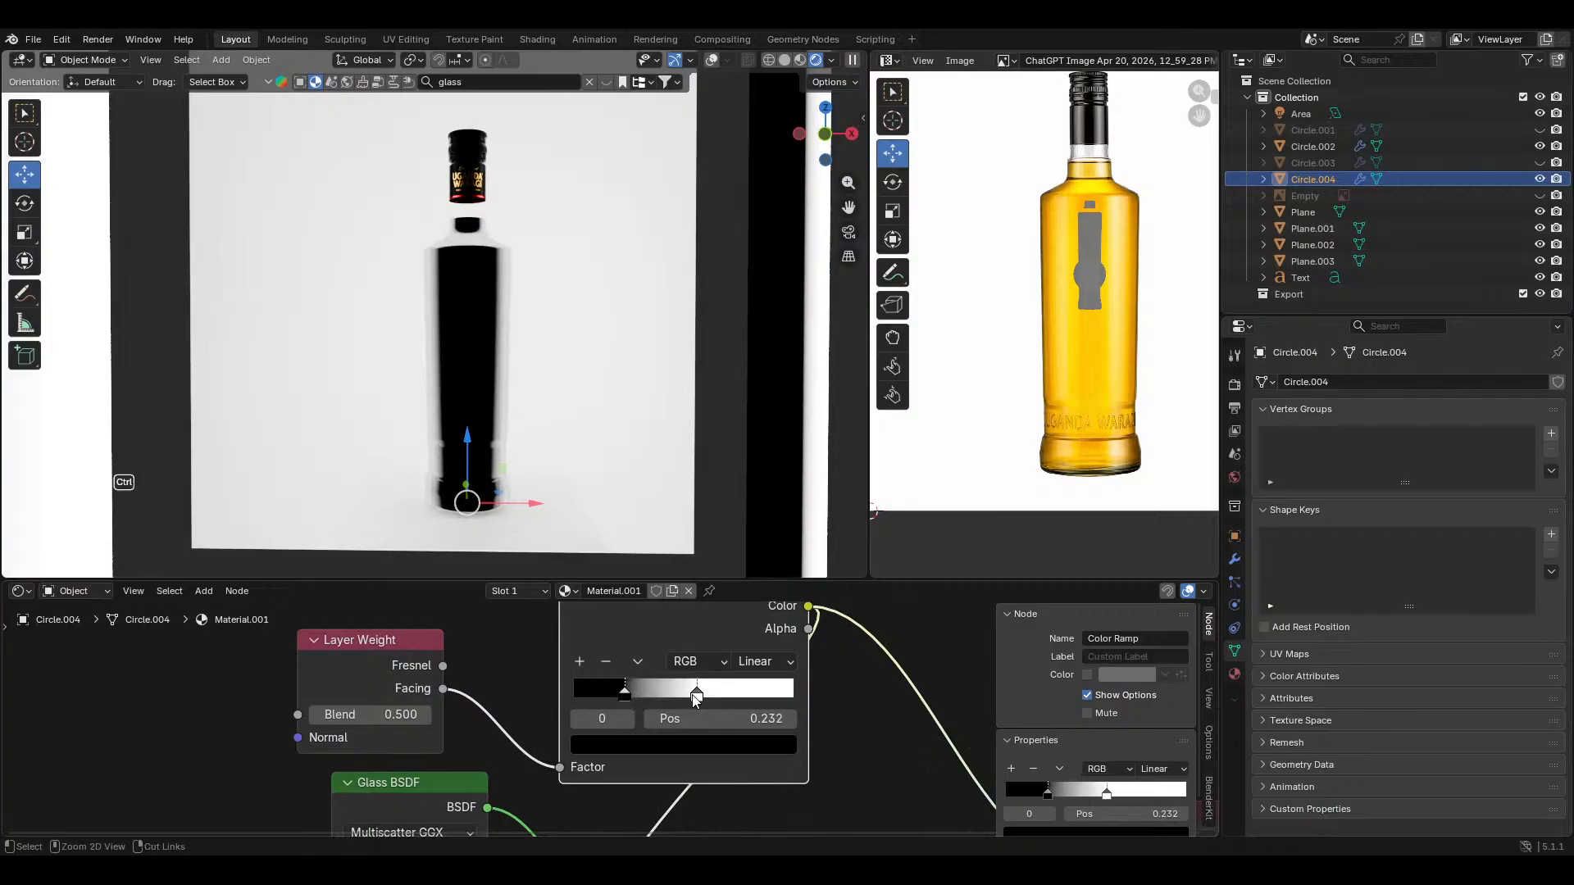
Step: Reconnect the last Mix Shader to the Material Output's Surface in place of the Color Ramp preview
middle_click_drag(695, 699, 774, 777, "ctrl")
middle_click_drag(774, 777, 649, 719)
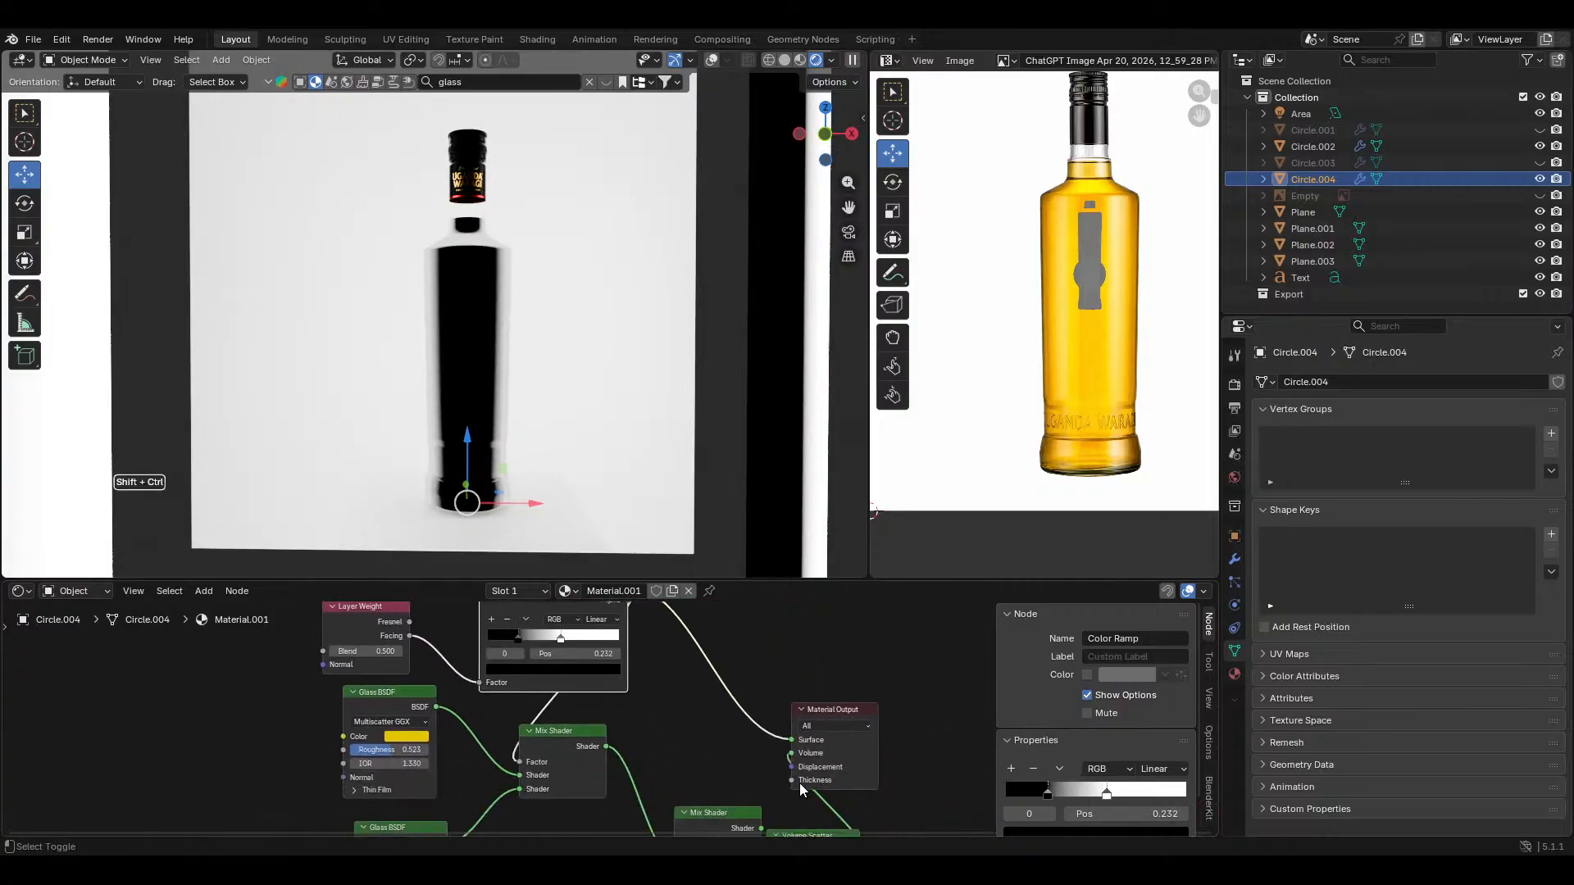
middle_click_drag(776, 724, 760, 635)
left_click(705, 732, "ctrl+shift")
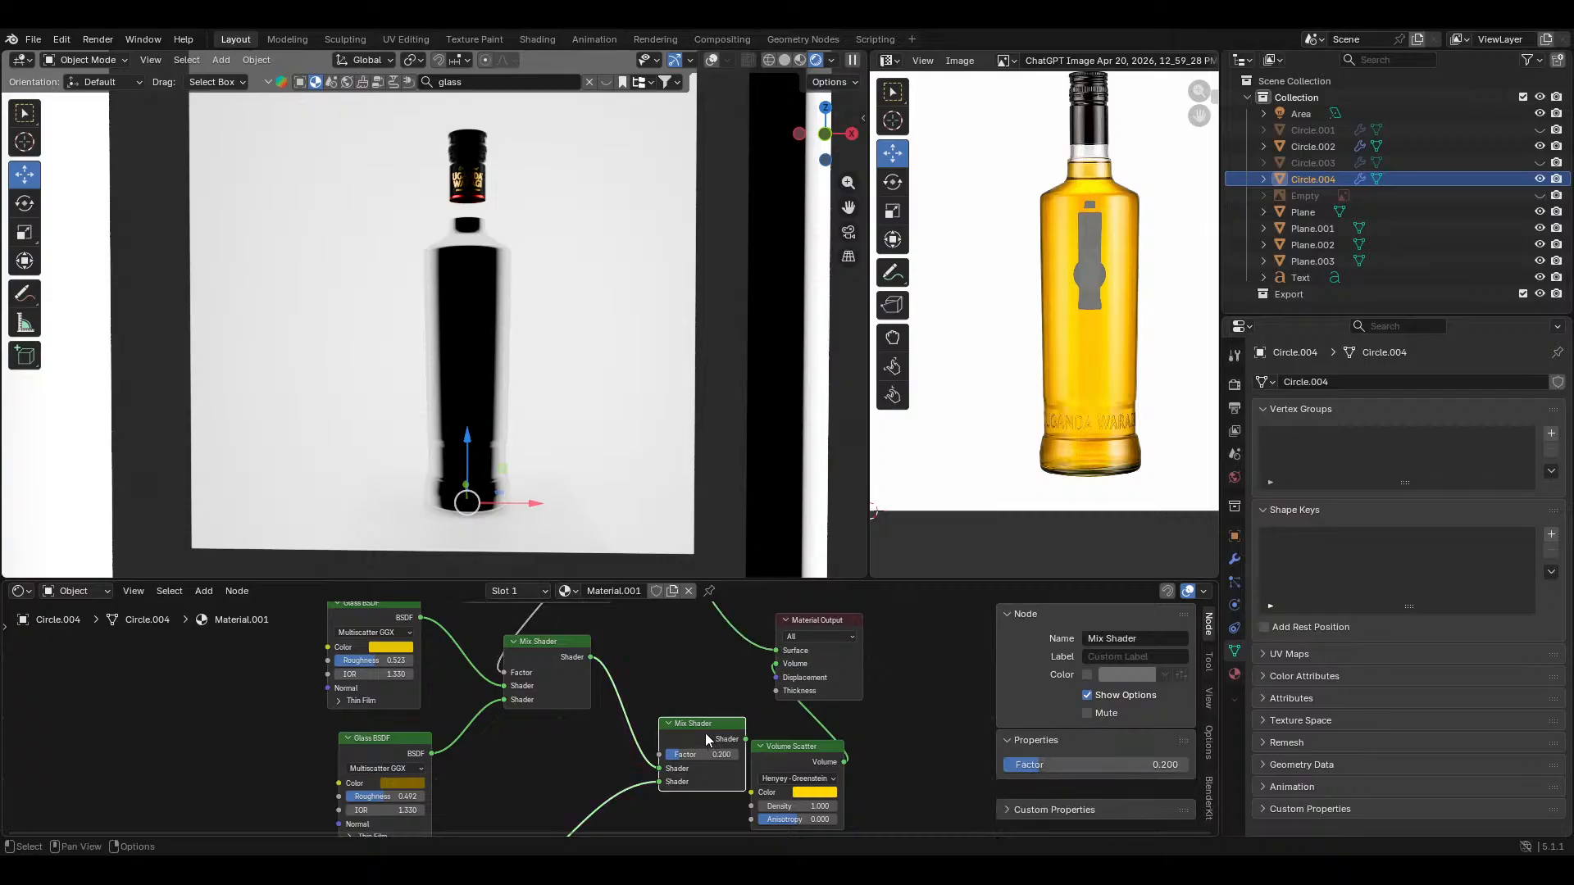
left_click_drag(705, 733, 677, 715)
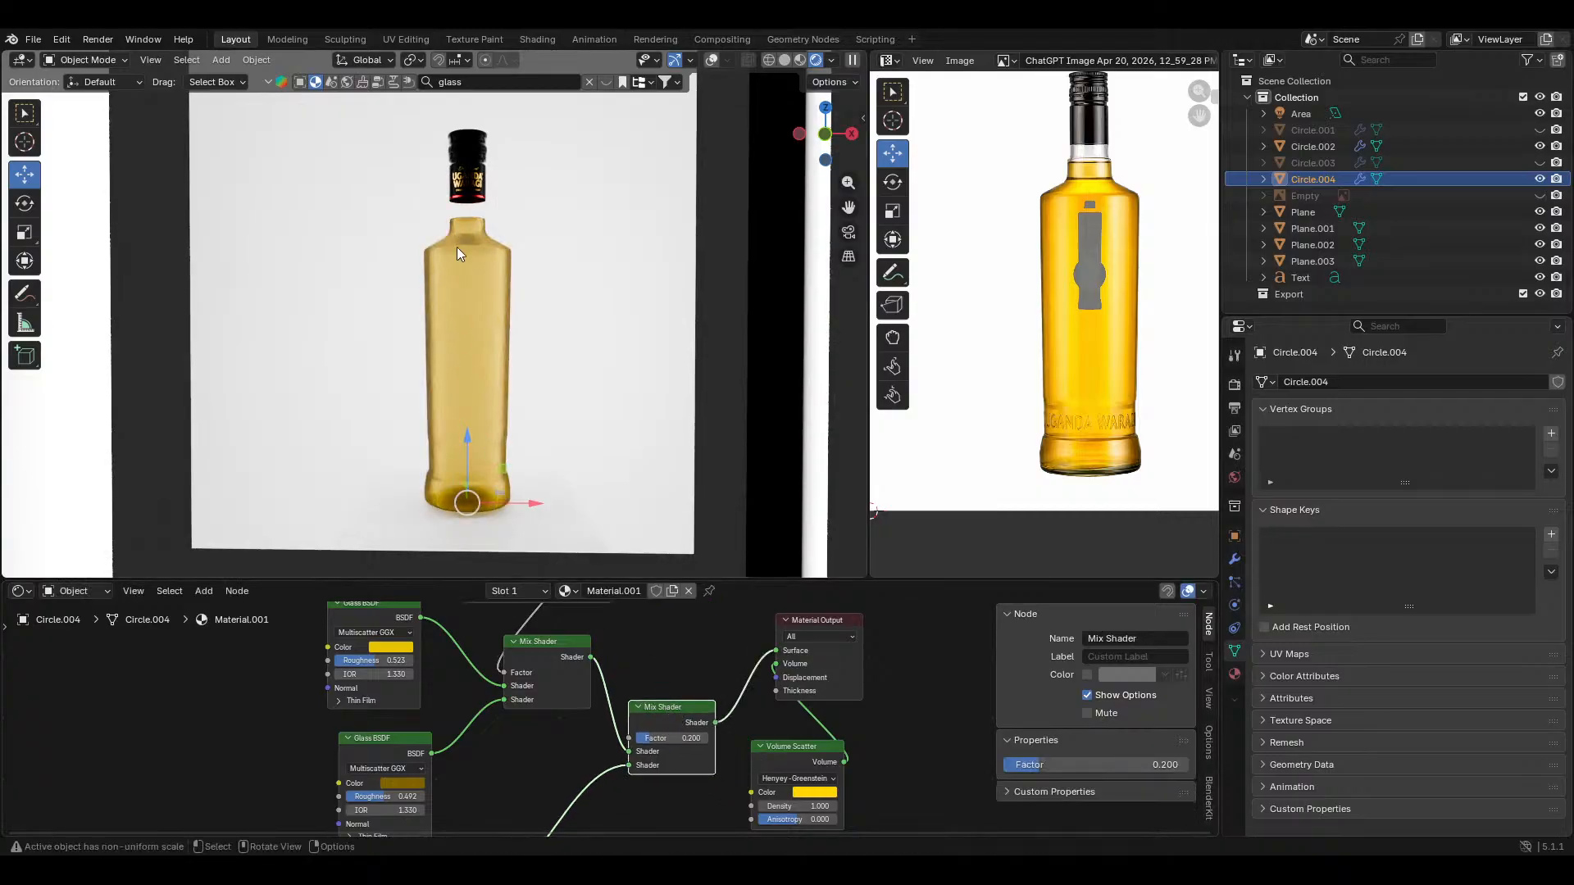
Step: Try a factor of 0.475 on the Mix Shader that blends in the Transparent BSDF
middle_click_drag(513, 657, 656, 699)
middle_click_drag(807, 720, 707, 806)
mouse_move(721, 818)
left_mouse_down()
mouse_move(765, 818)
mouse_move(738, 818)
left_mouse_up()
middle_click_drag(736, 788, 719, 703)
scroll(720, 704, "down", 2)
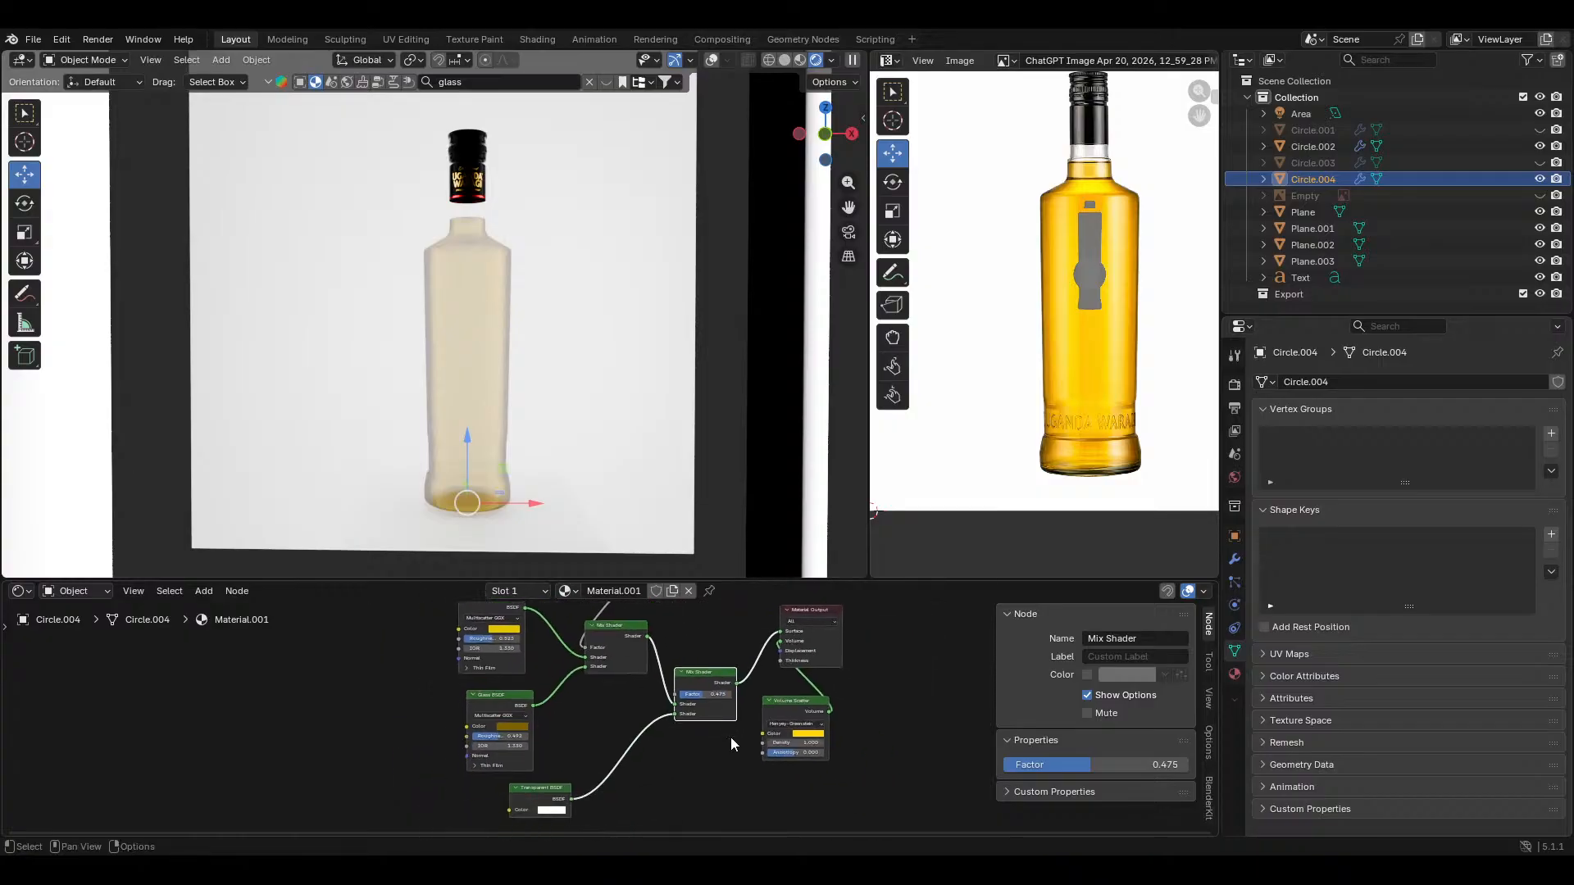
Step: Delete the Mix Shader that blends in transparency and connect the glass Mix Shader directly to the Material Output's Surface
key("x")
key("ctrl+z")
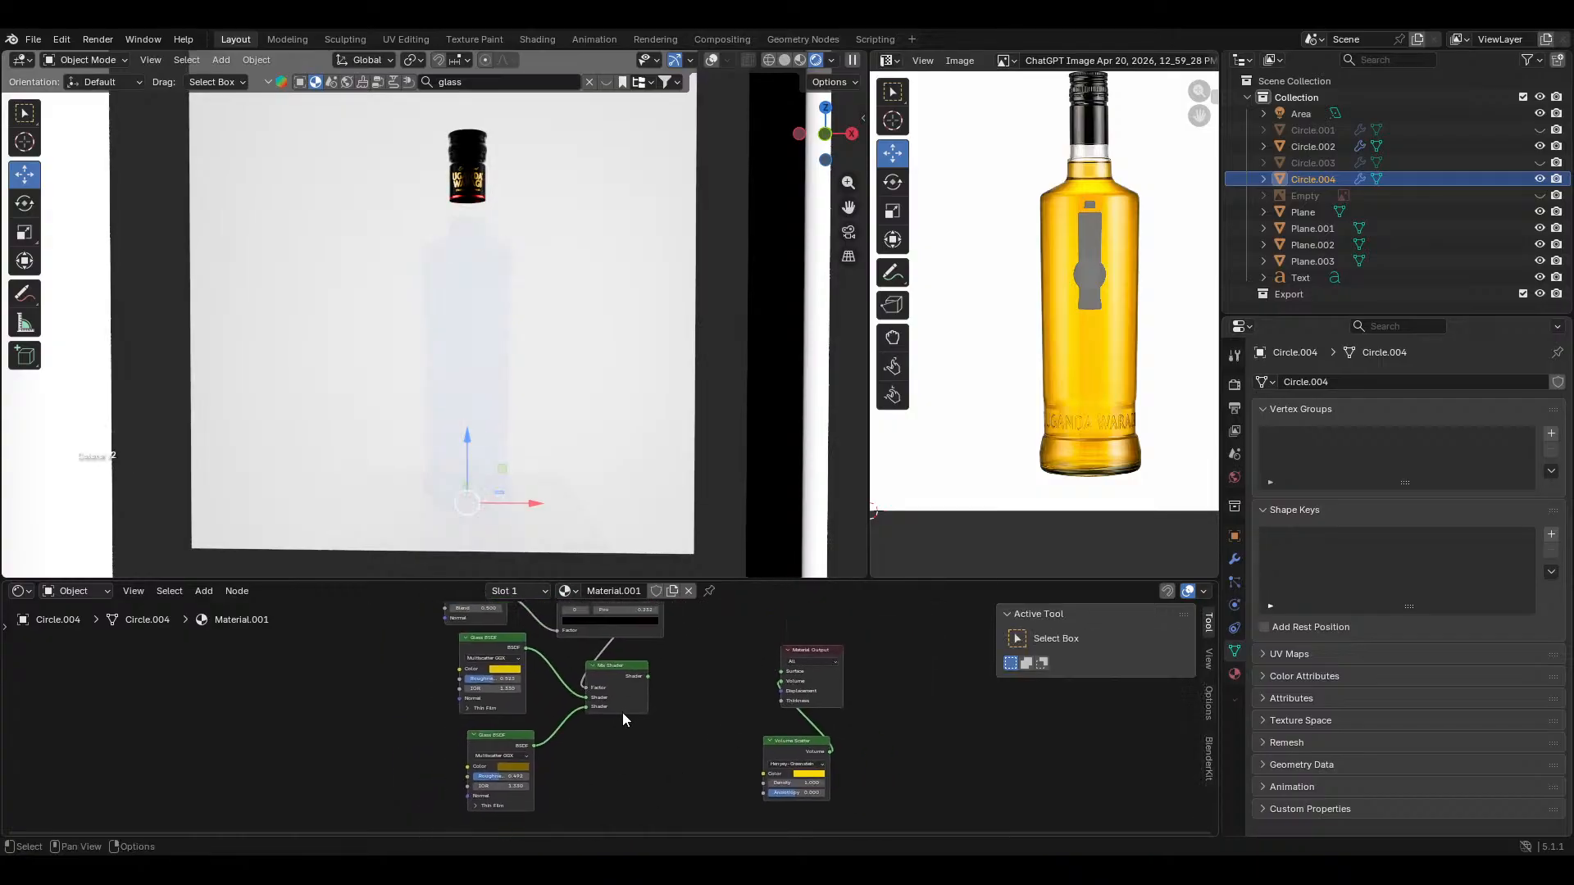
scroll(628, 729, "up", 1)
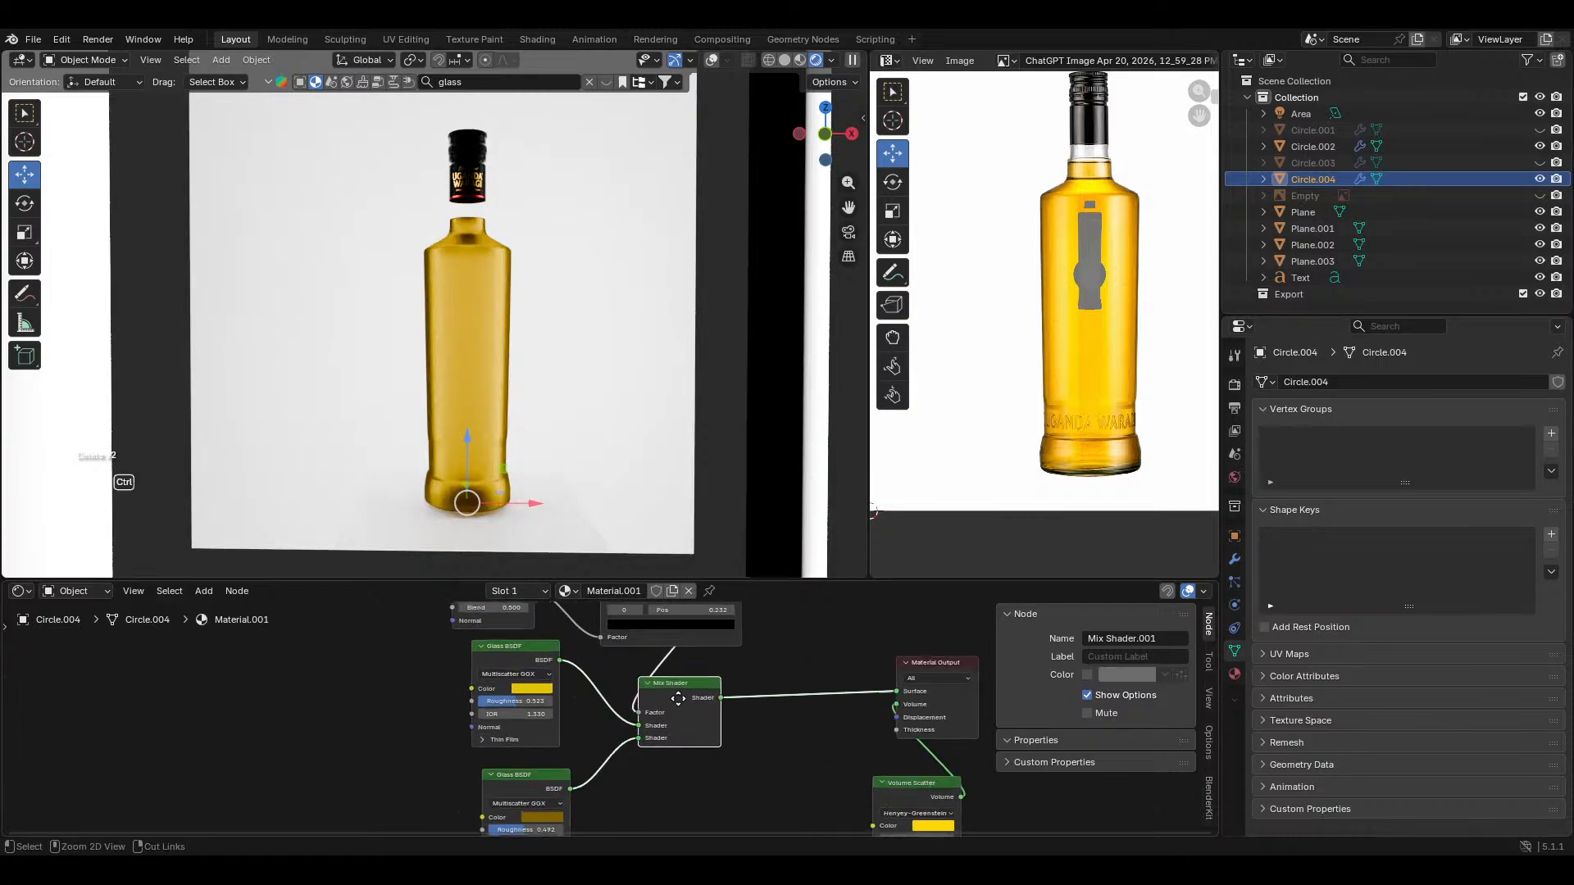
Step: Shift the liquid's darker Glass BSDF color towards orange-brown, with hue 0.093 and hex #814800
scroll(603, 750, "up", 2)
left_click(597, 767)
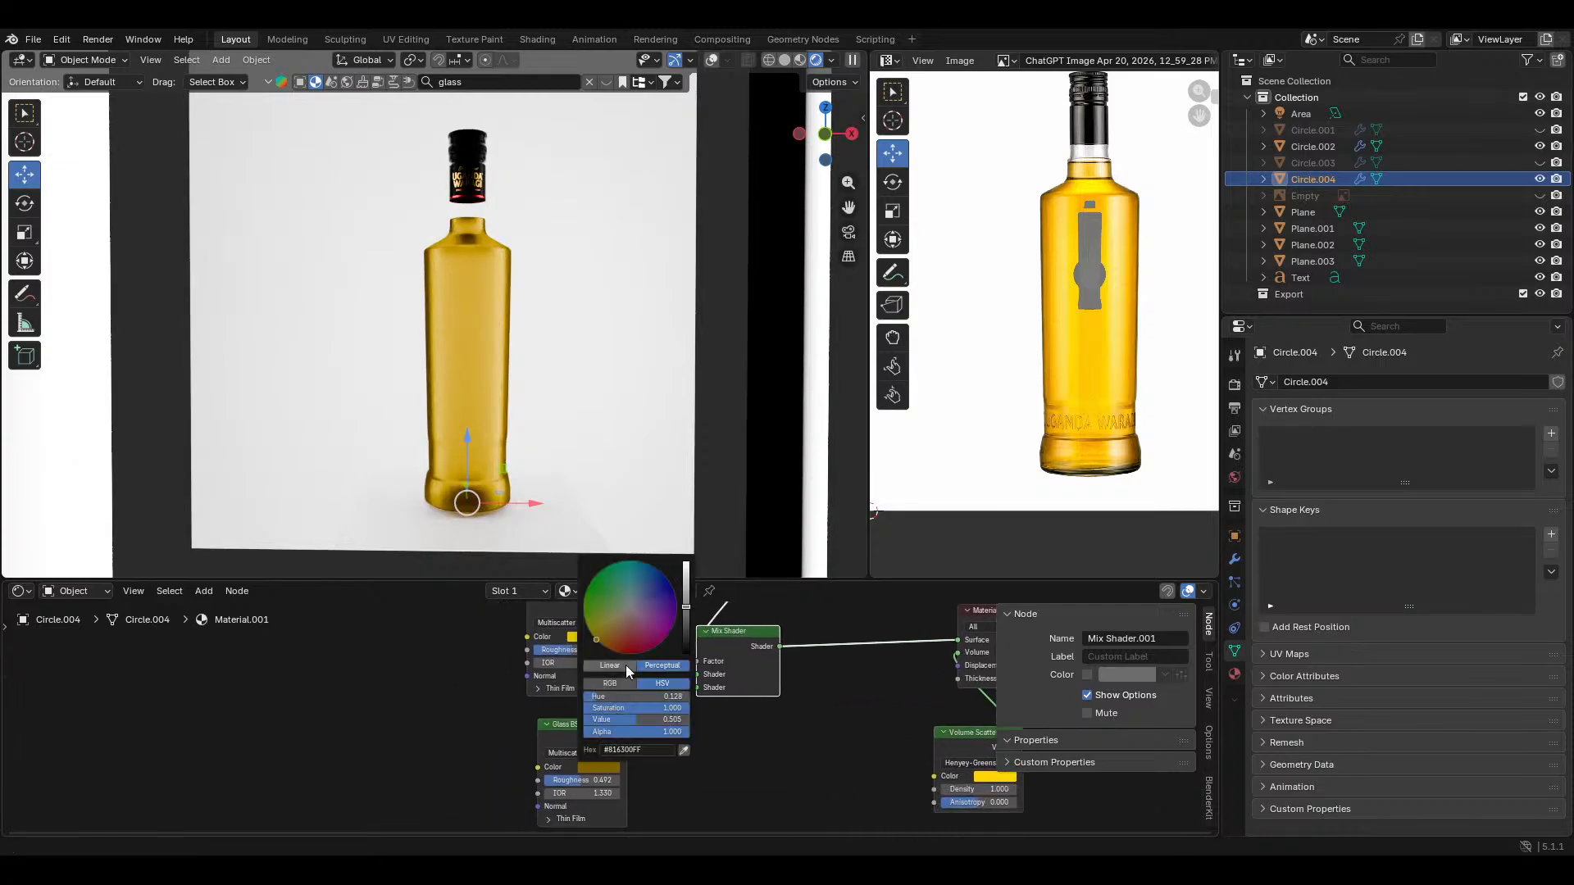
left_click_drag(599, 645, 602, 644)
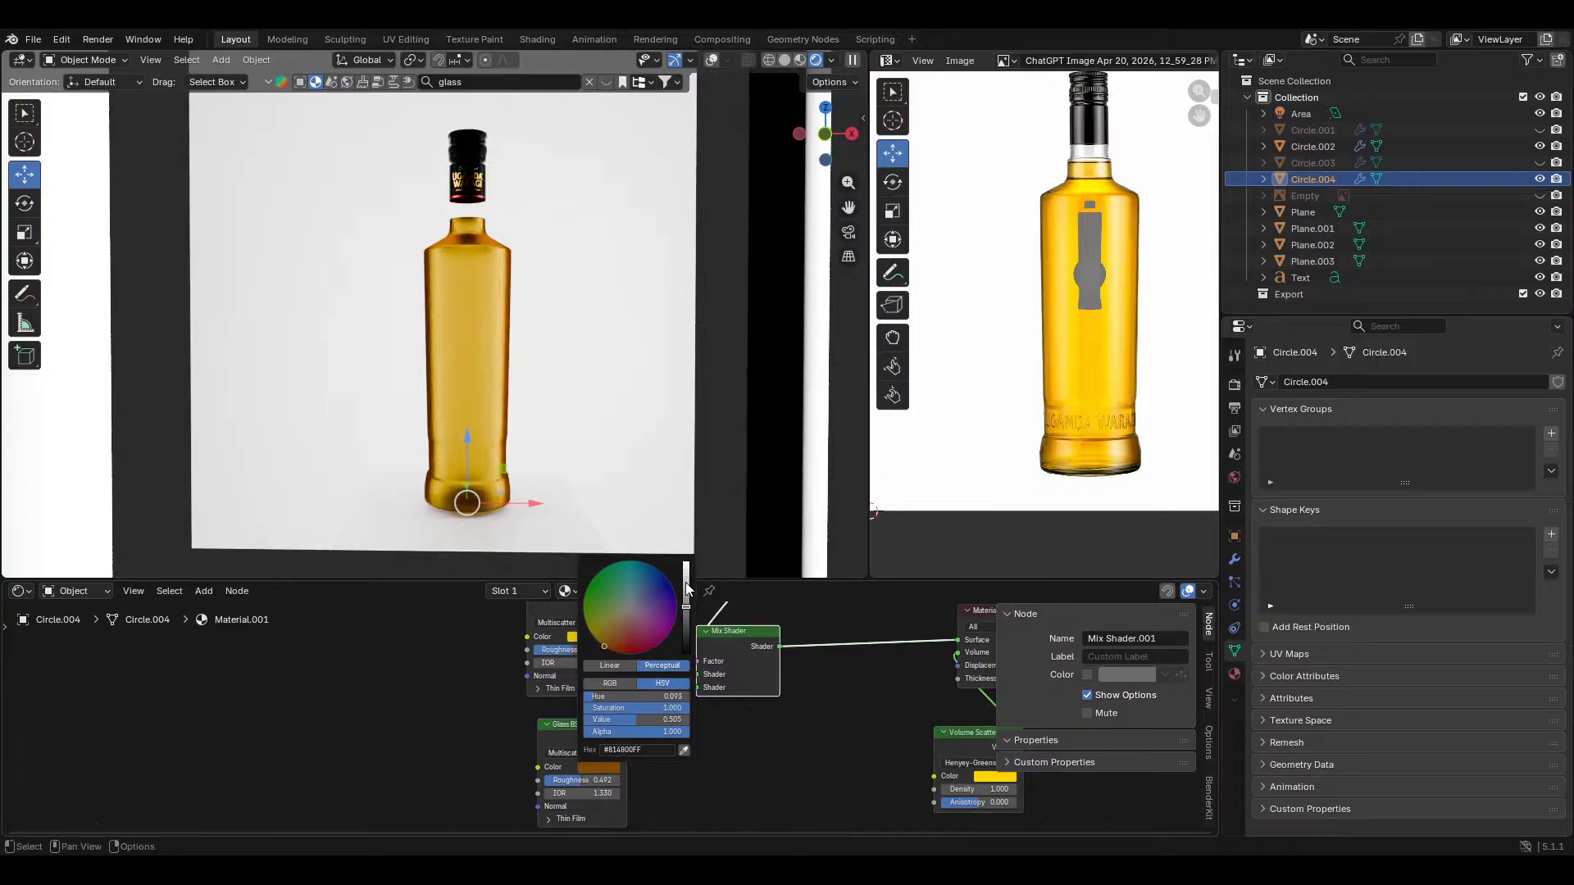
Step: Move the Color Ramp's black stop to position 0.032 and its white stop to 0.750
middle_click_drag(750, 732, 748, 761)
mouse_move(701, 714)
middle_mouse_down()
mouse_move(690, 784)
mouse_move(672, 739)
middle_mouse_up()
scroll(762, 759, "up", 2)
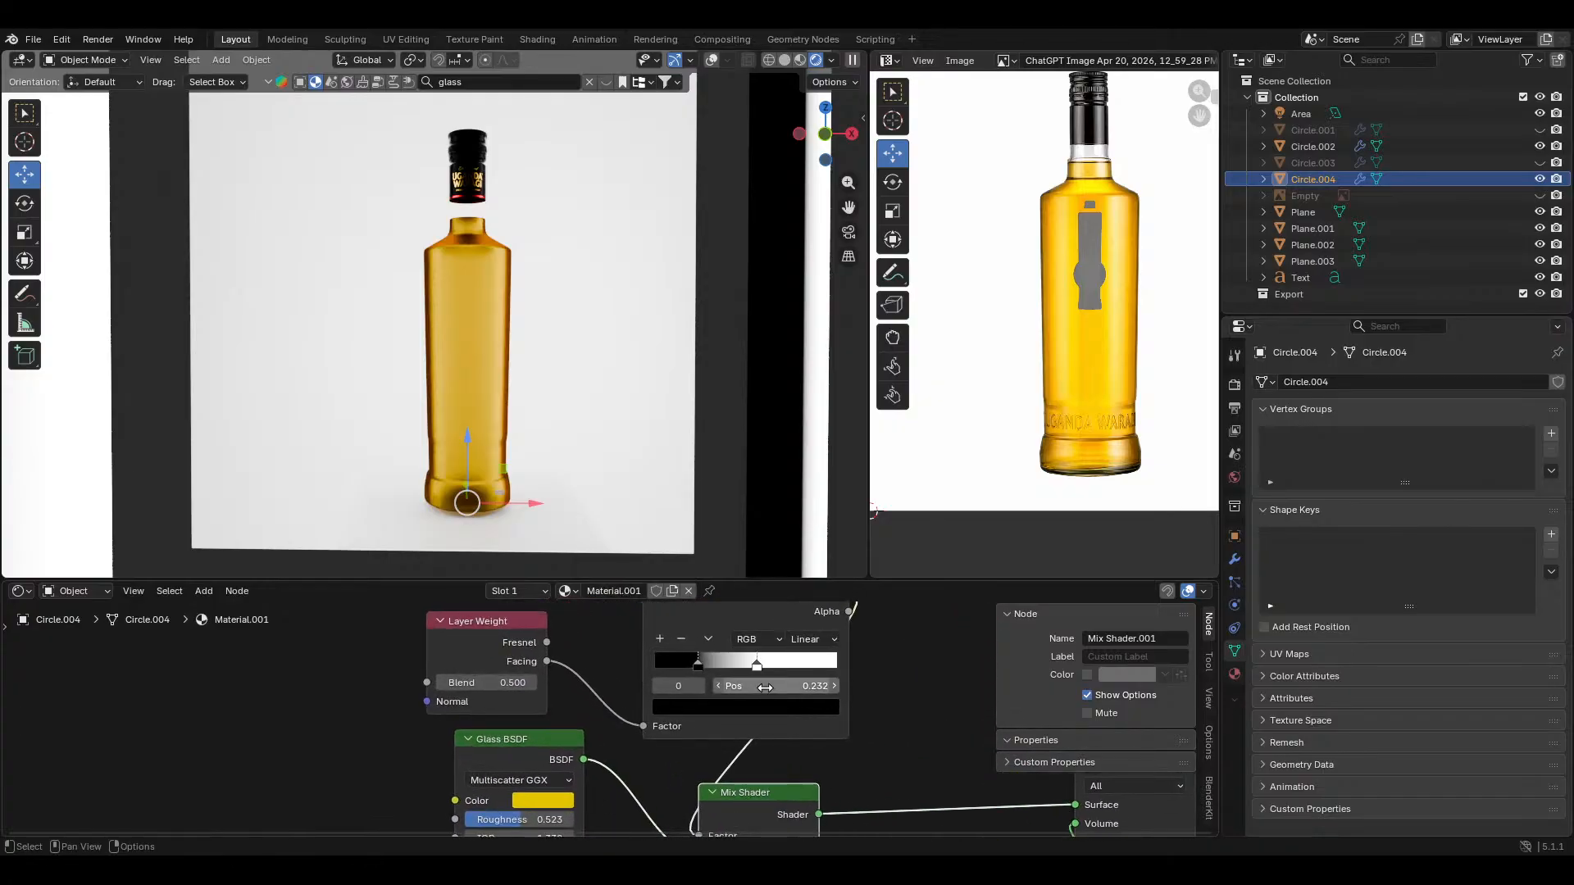
left_click_drag(699, 664, 660, 666)
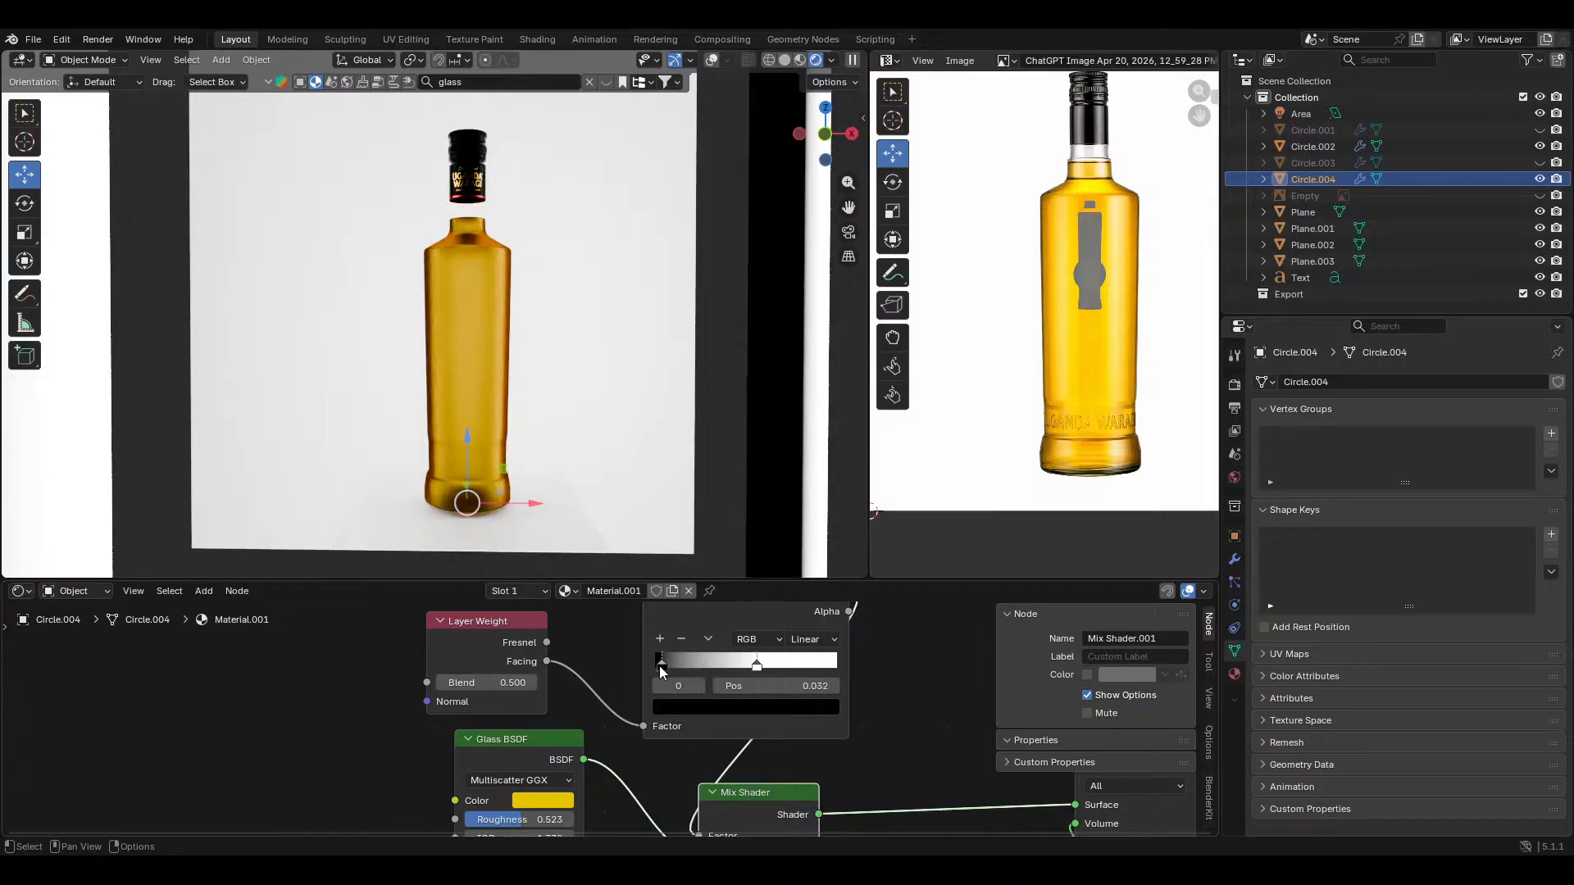
left_click_drag(758, 664, 793, 667)
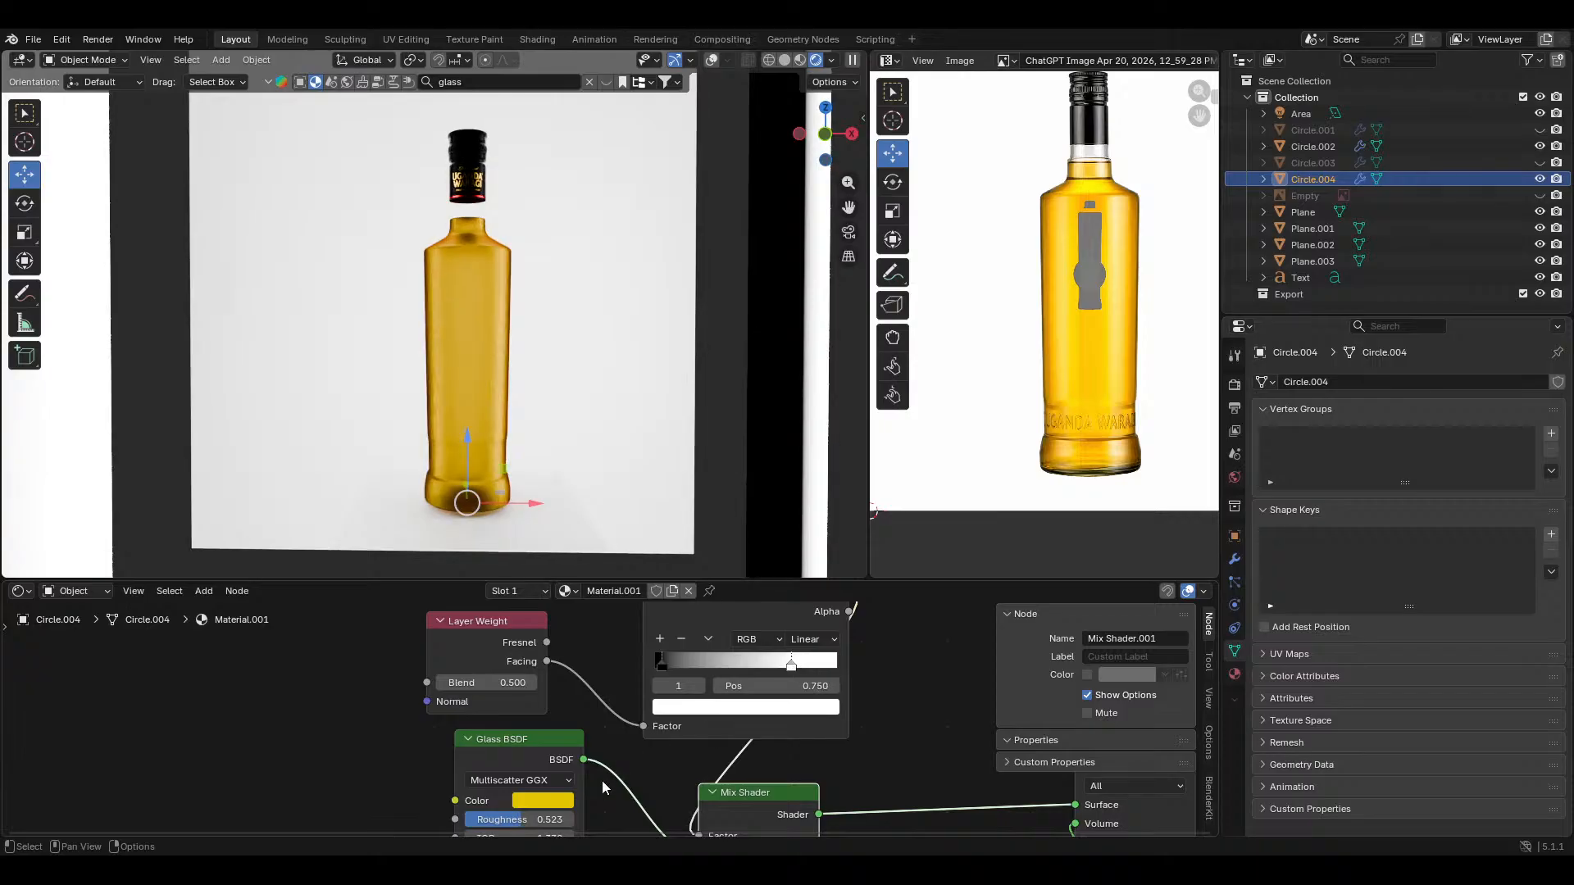
Step: Brighten the color of the liquid's yellow Glass BSDF and set its roughness to 0.508
mouse_move(567, 485)
middle_mouse_down()
mouse_move(524, 466)
mouse_move(542, 469)
middle_mouse_up()
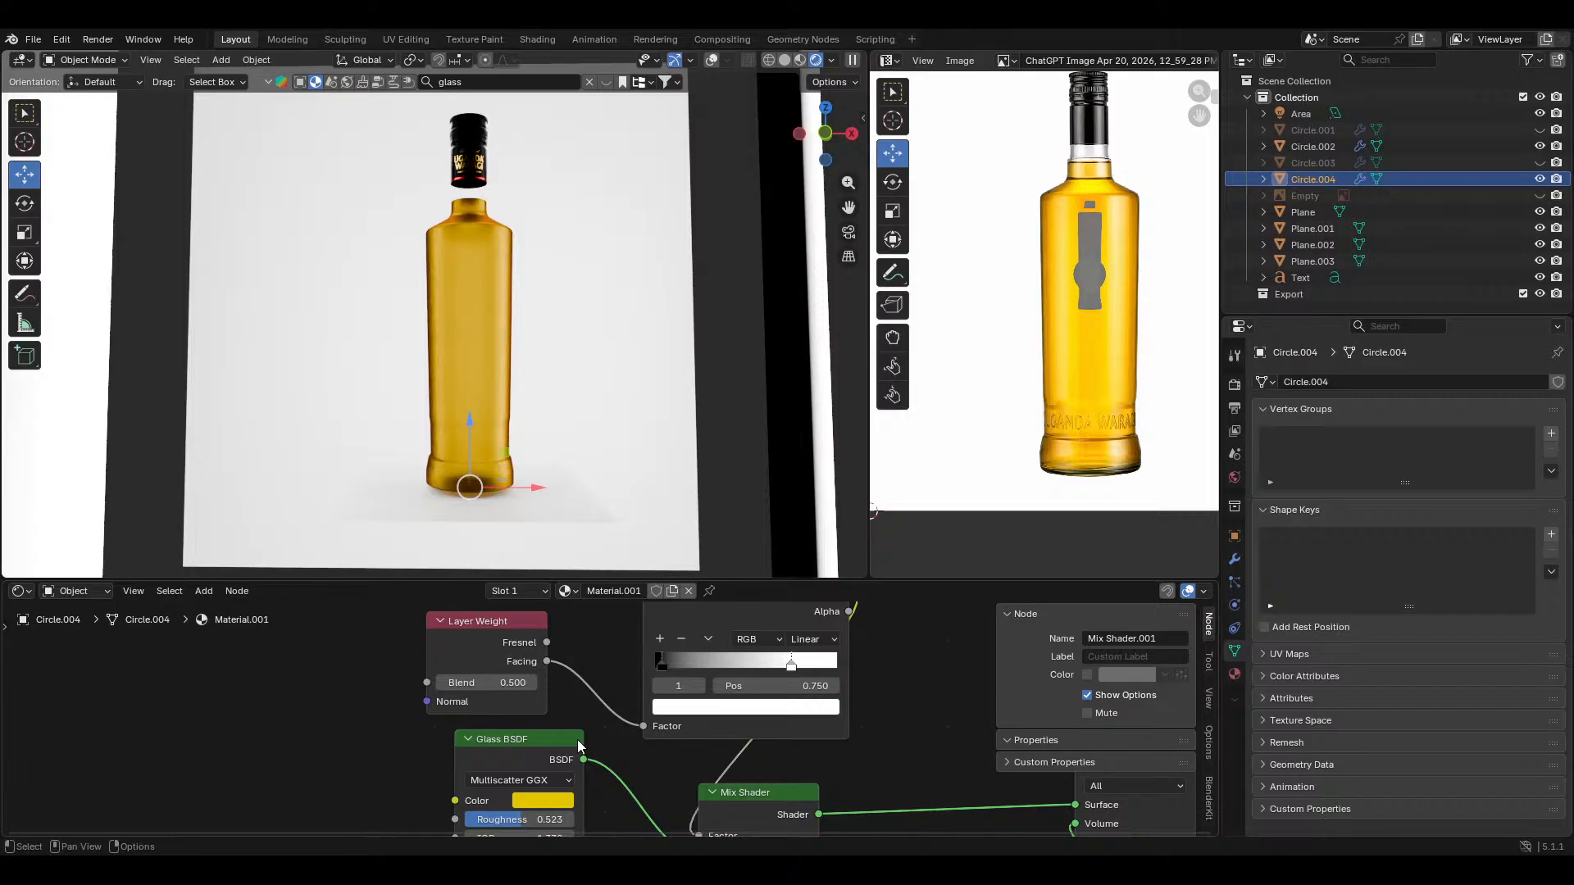
middle_click_drag(551, 779, 568, 702)
left_click(571, 710)
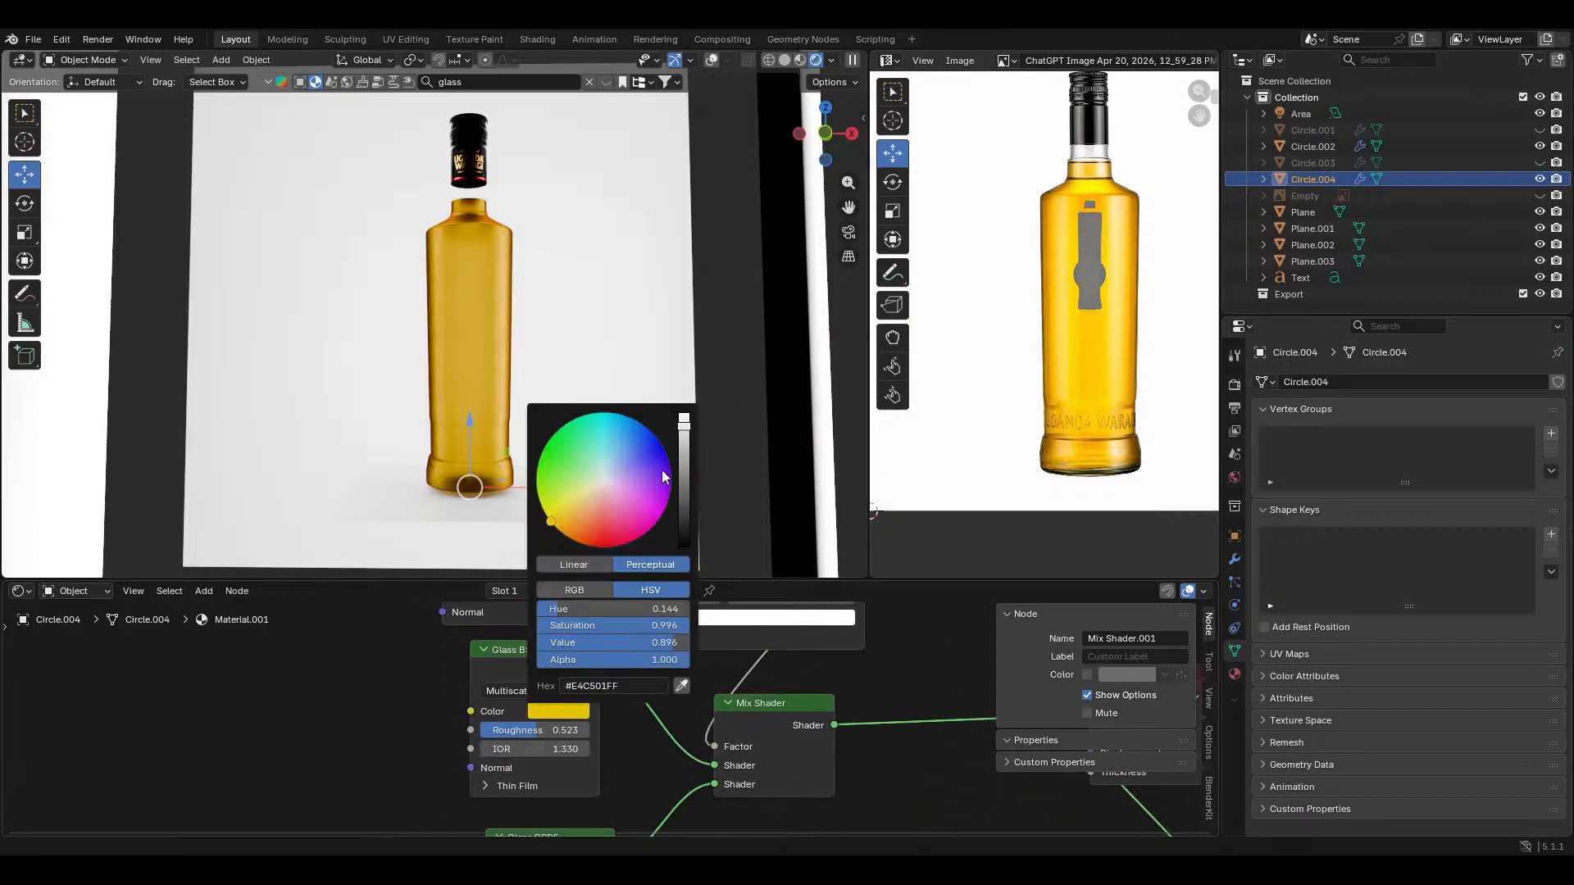
mouse_move(685, 439)
left_mouse_down()
mouse_move(683, 415)
mouse_move(684, 460)
mouse_move(683, 422)
left_mouse_up()
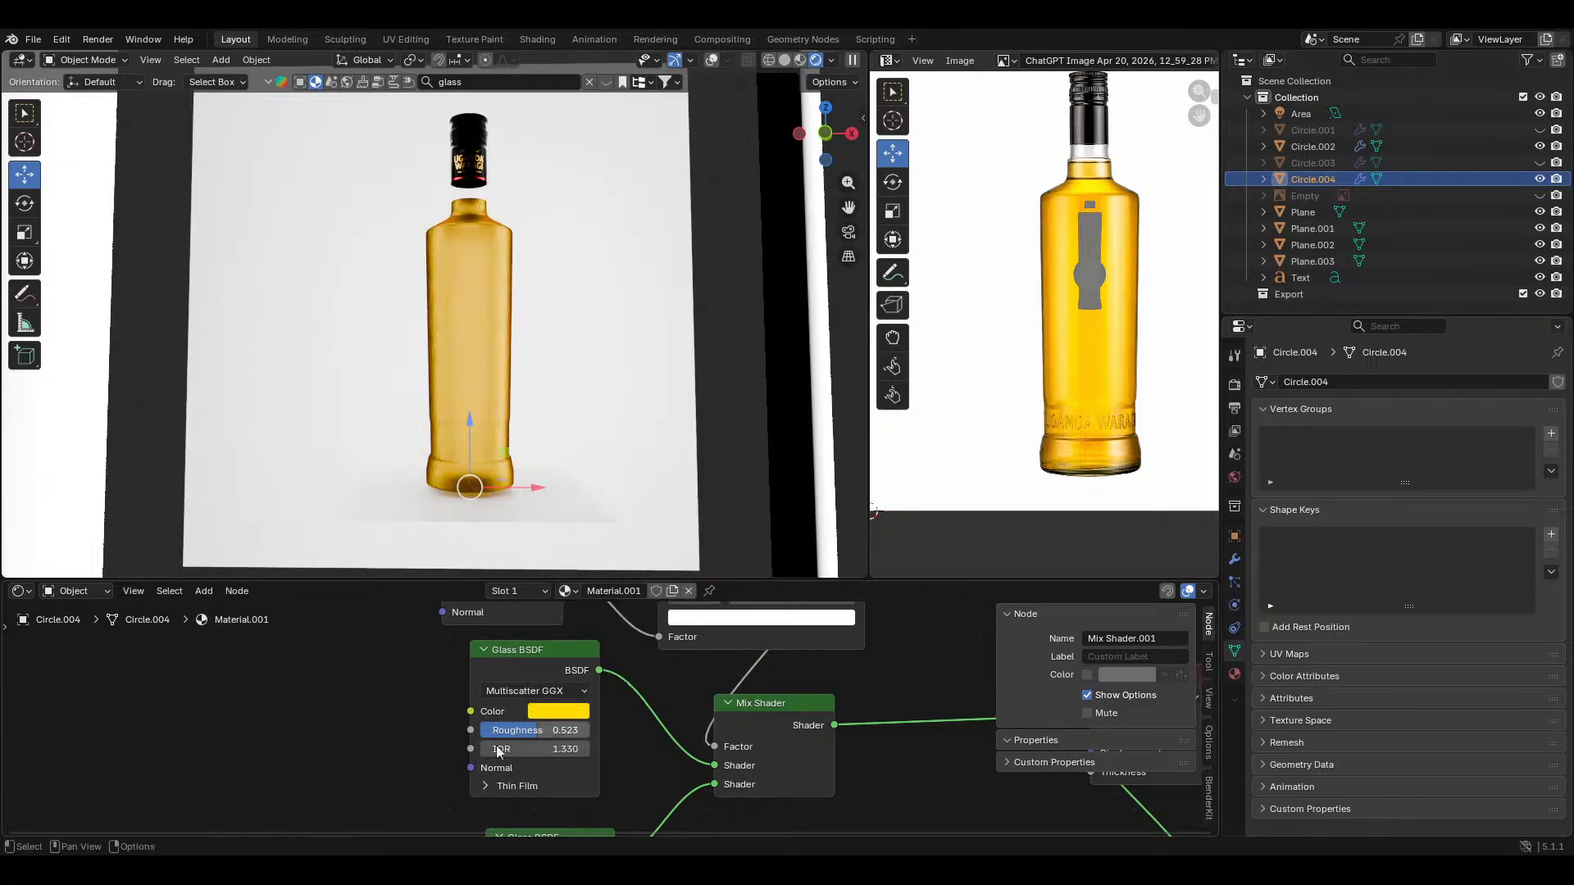
left_click_drag(523, 730, 557, 732)
left_click(618, 747)
scroll(557, 426, "down", 3)
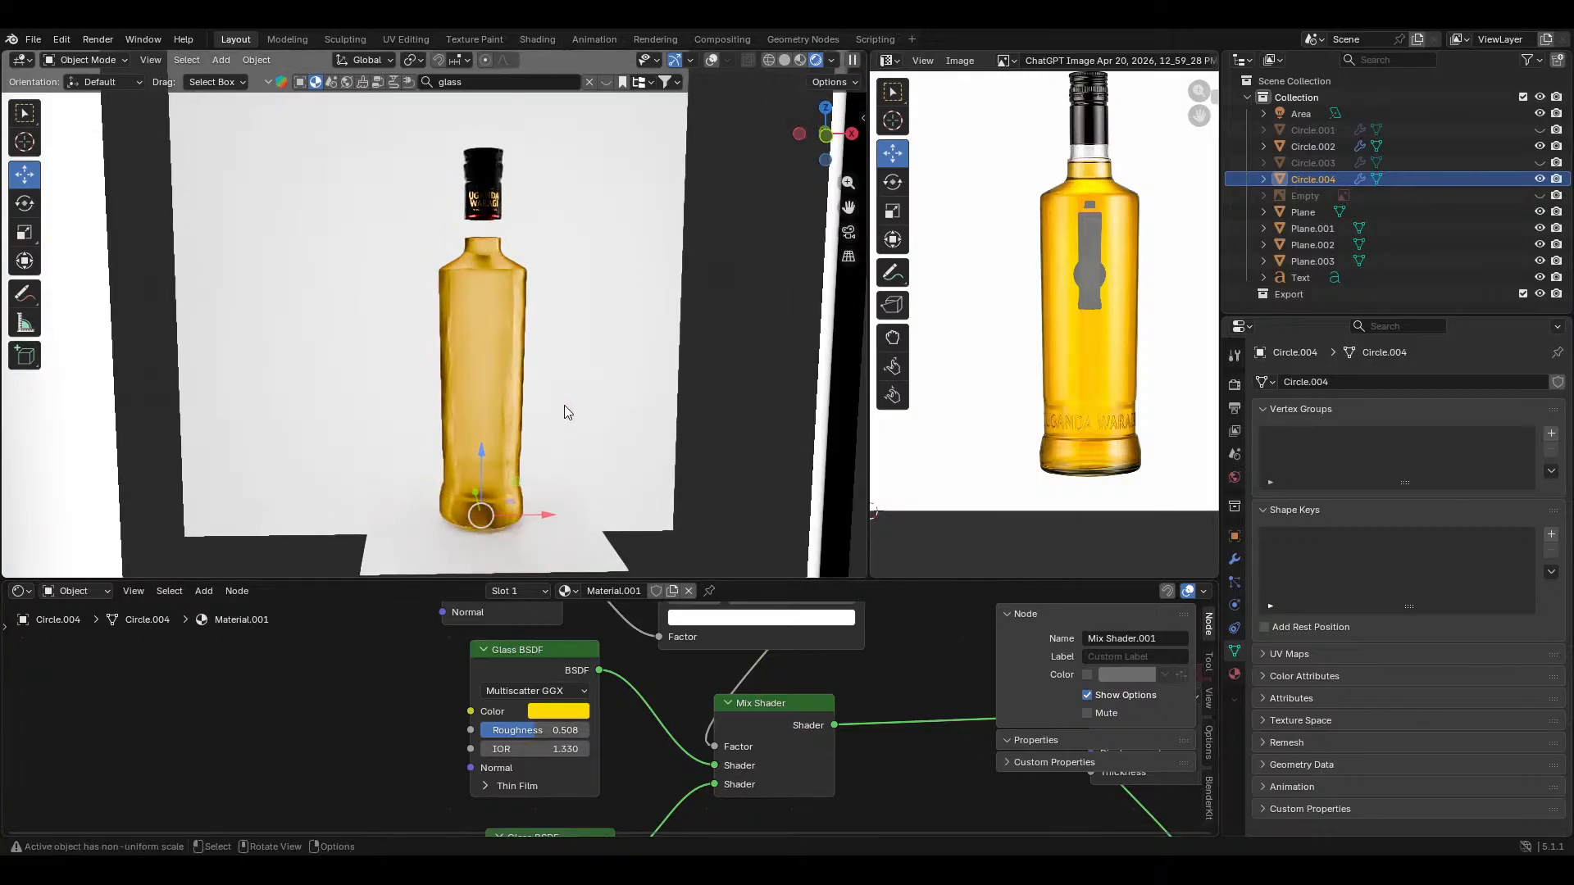
Step: Save the file and unhide all hidden objects so the bottle's outer glass and label show in the render preview
key("ctrl+s")
scroll(557, 421, "up", 2)
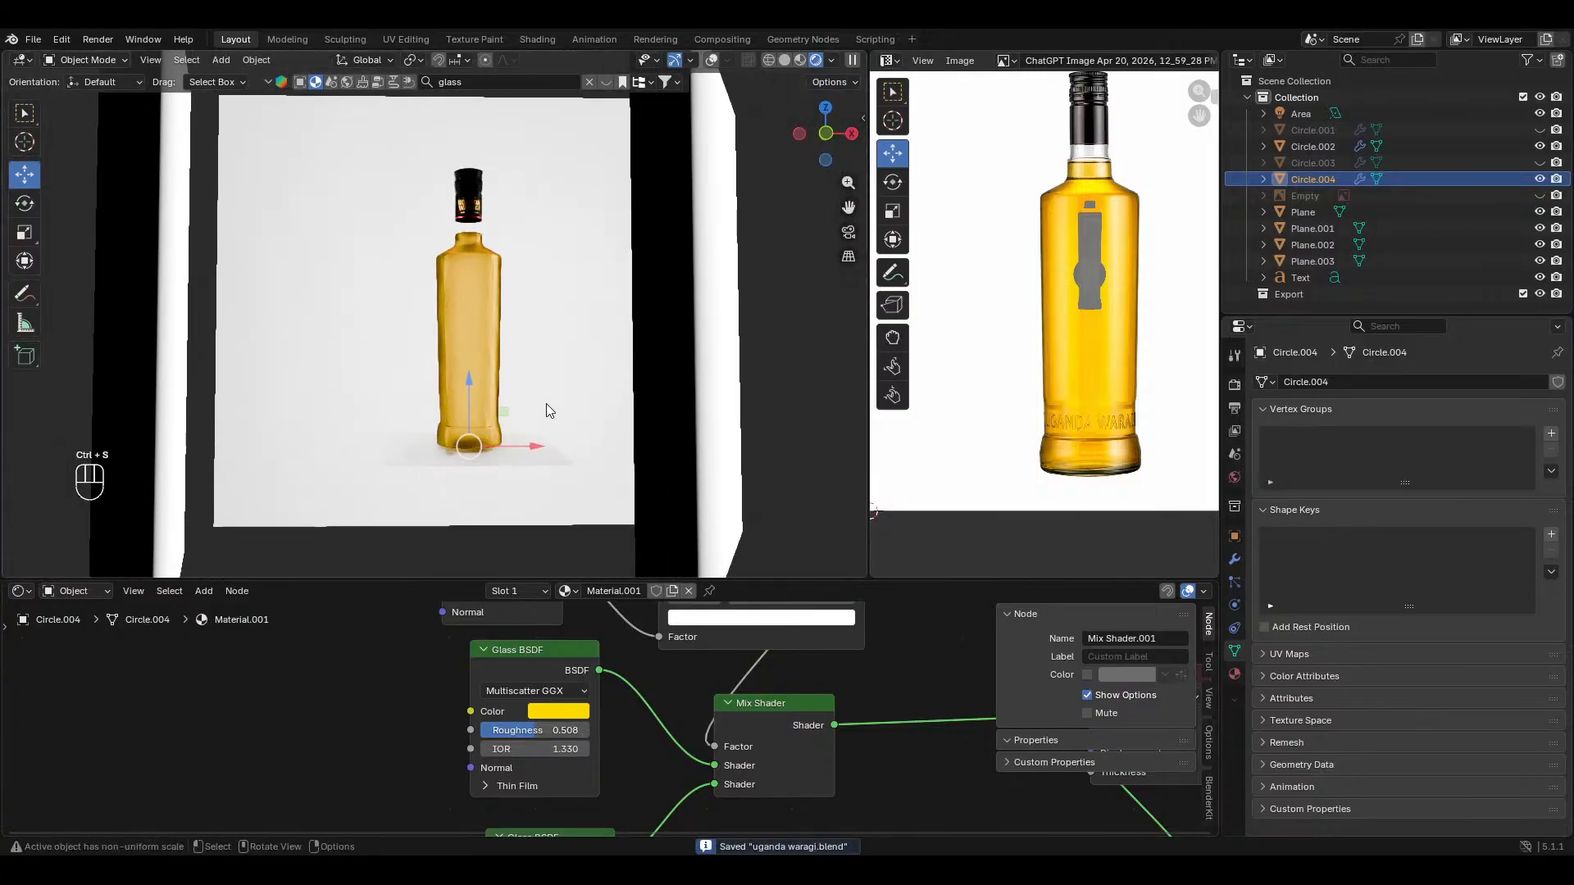
left_click(256, 59)
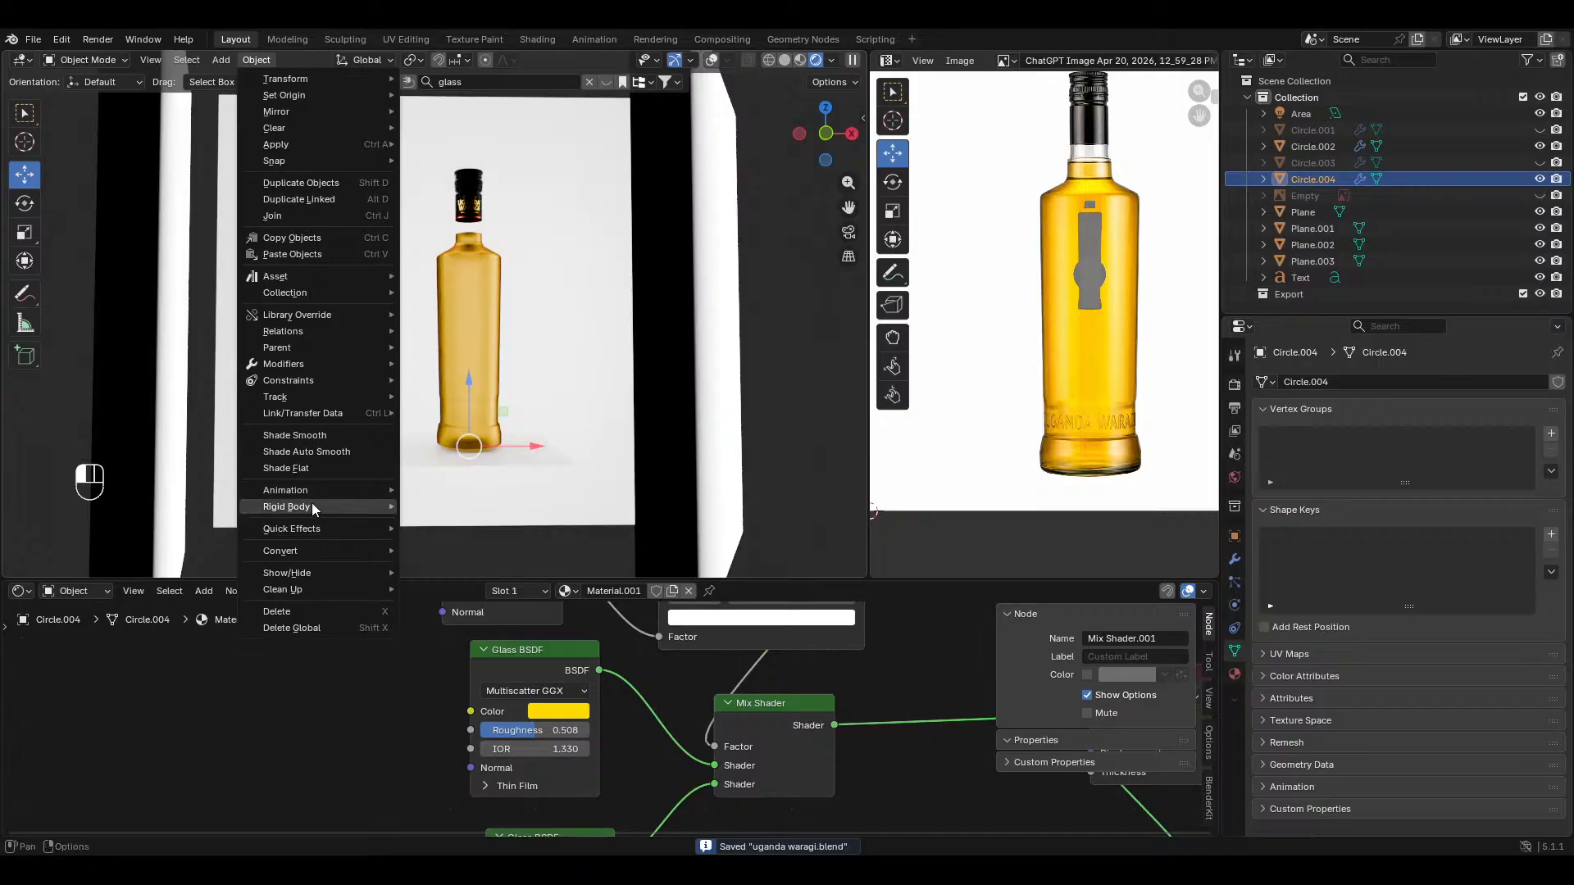
mouse_move(322, 573)
left_click(457, 573)
key("alt+a")
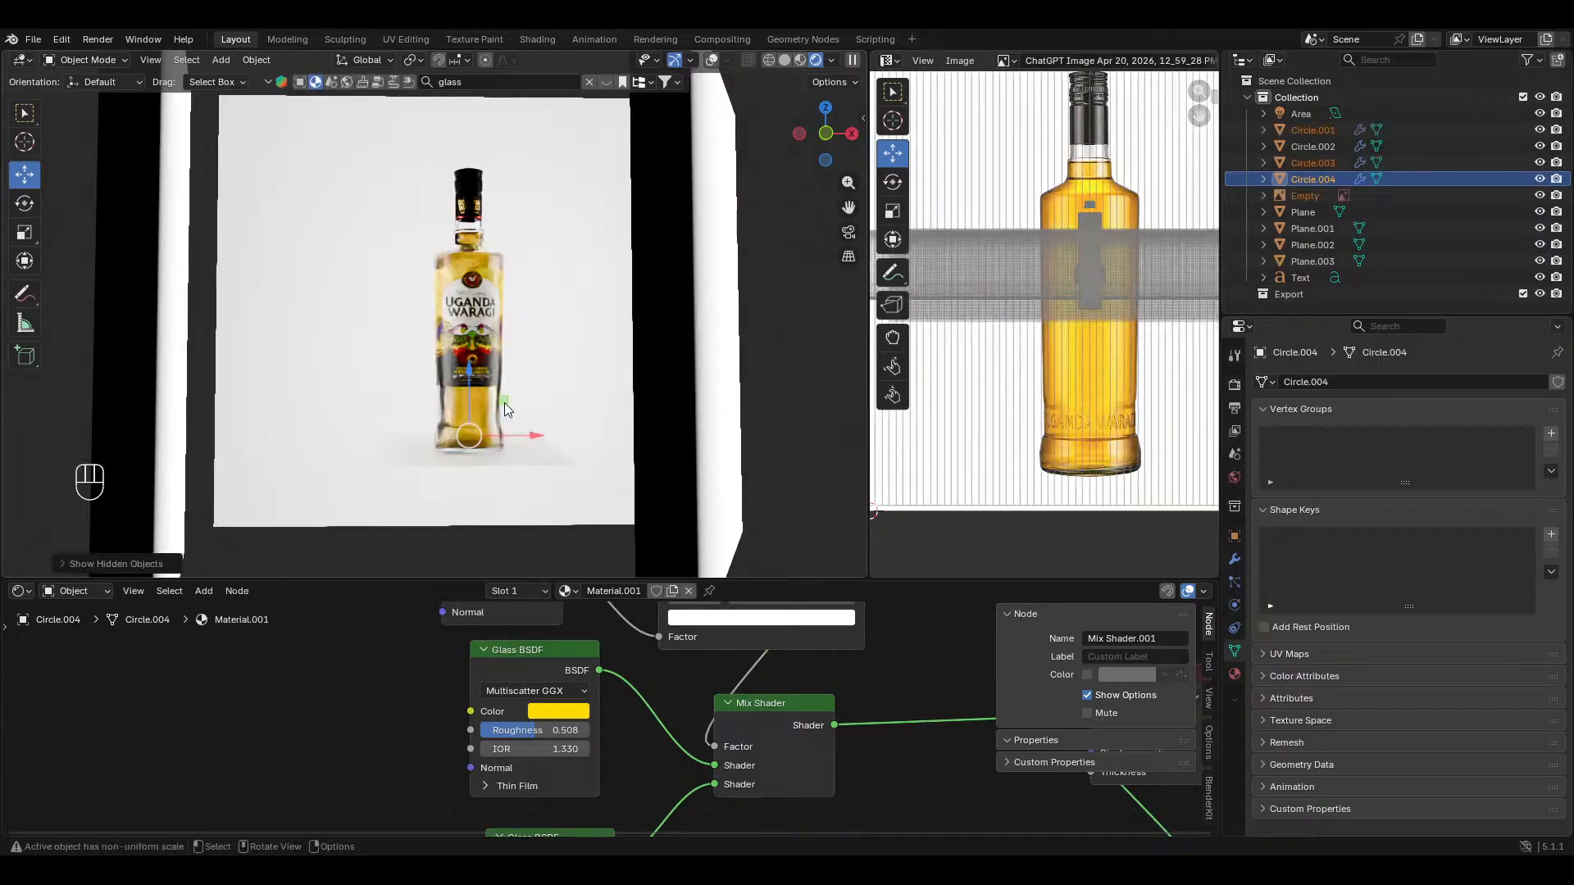
scroll(502, 401, "up", 2)
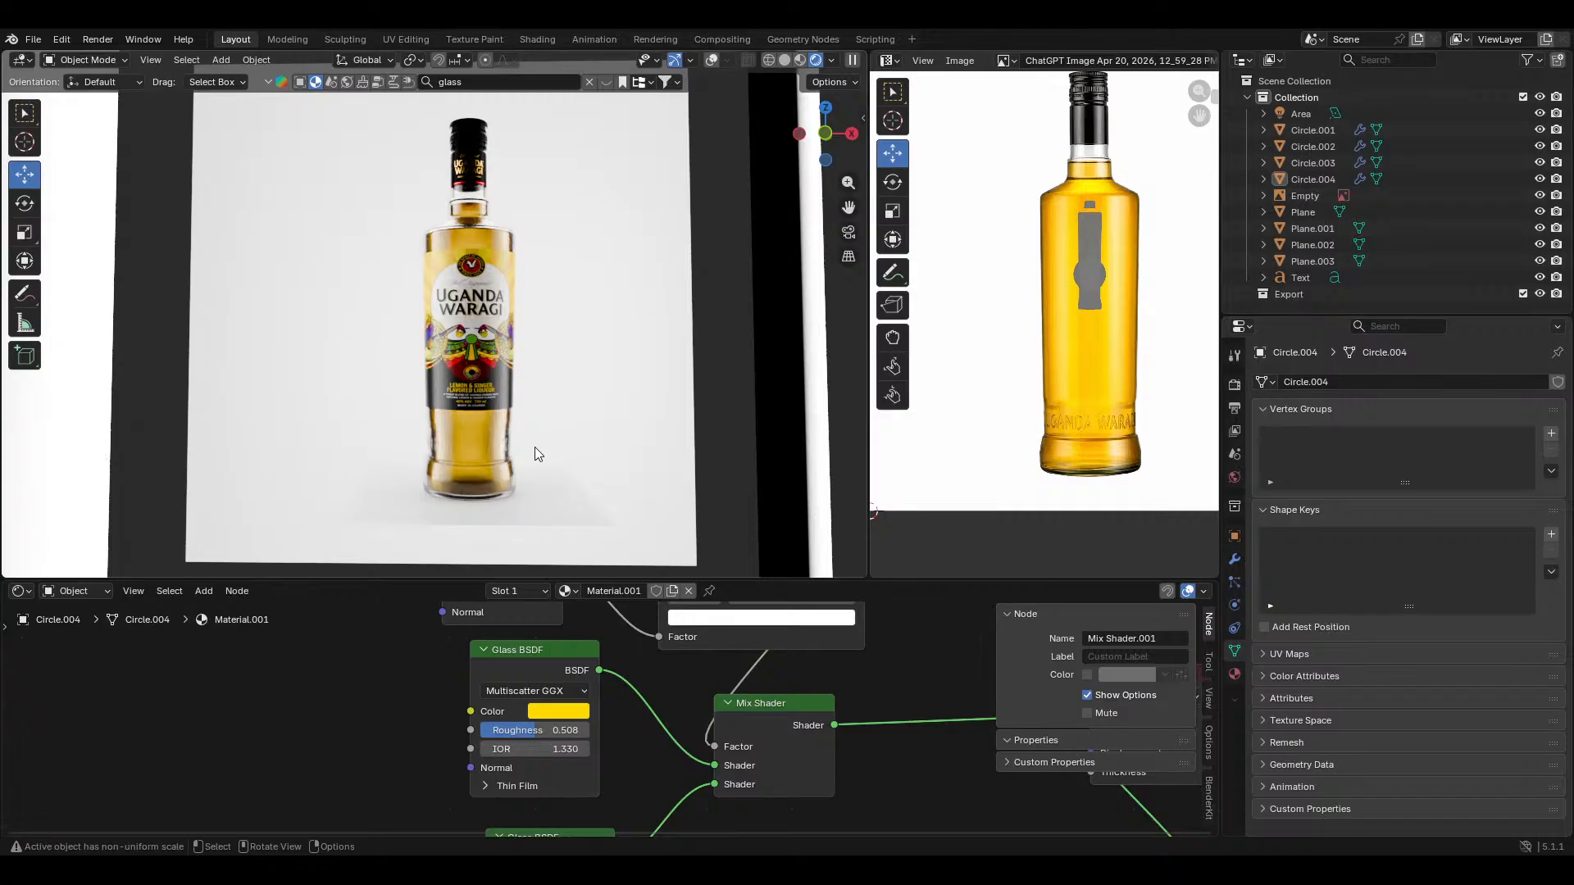
scroll(557, 305, "down", 5)
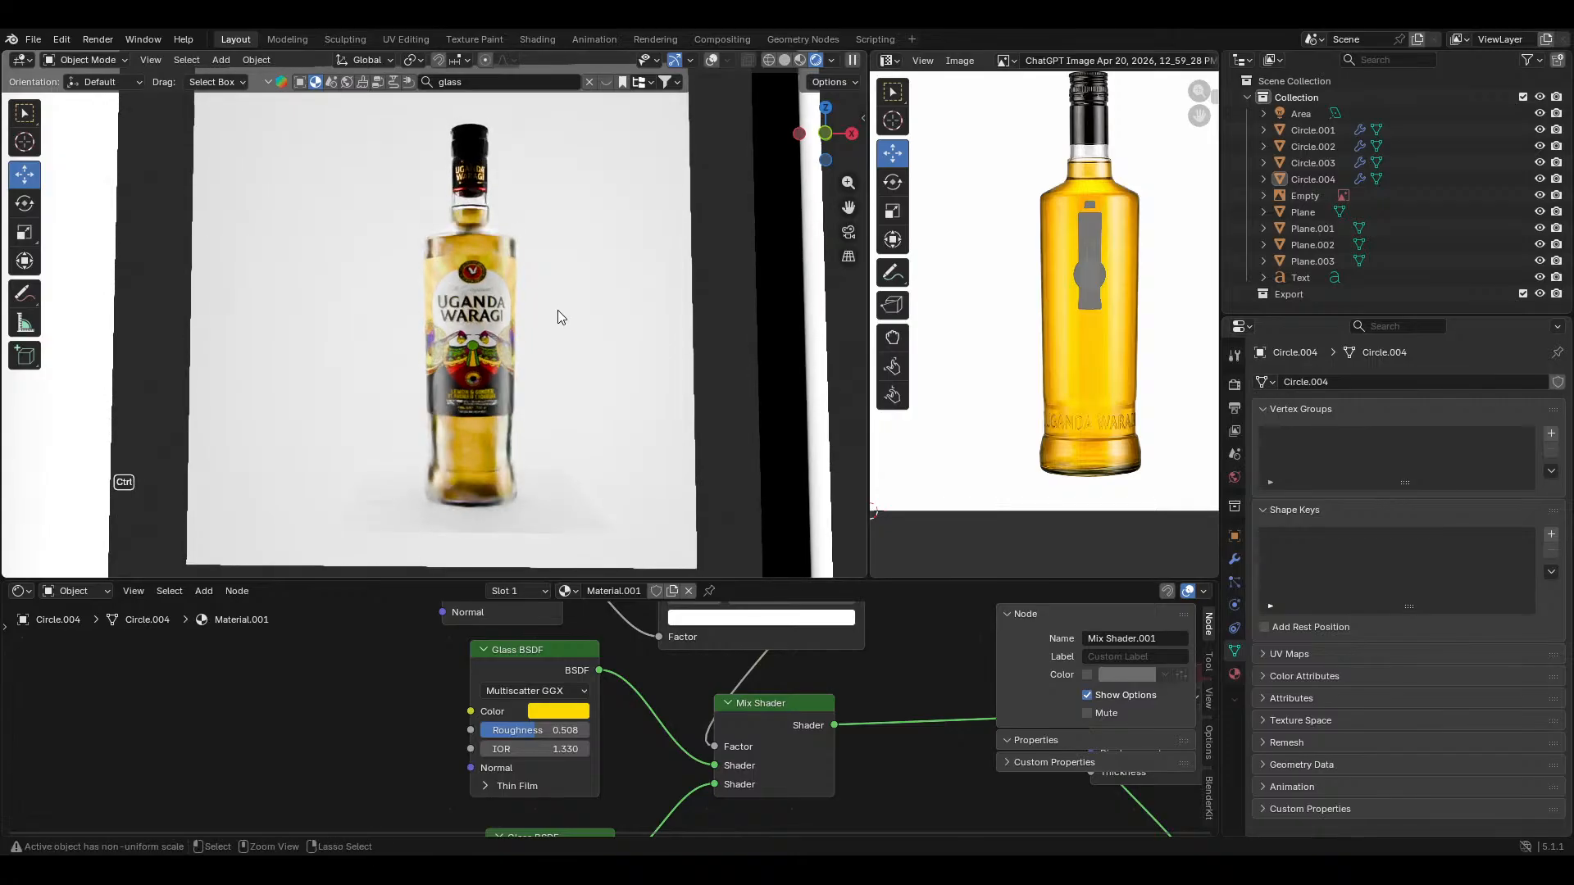
Step: Try Emission strengths of 2 and 3 on the side light panels' shared material and settle on 5
left_click(608, 343)
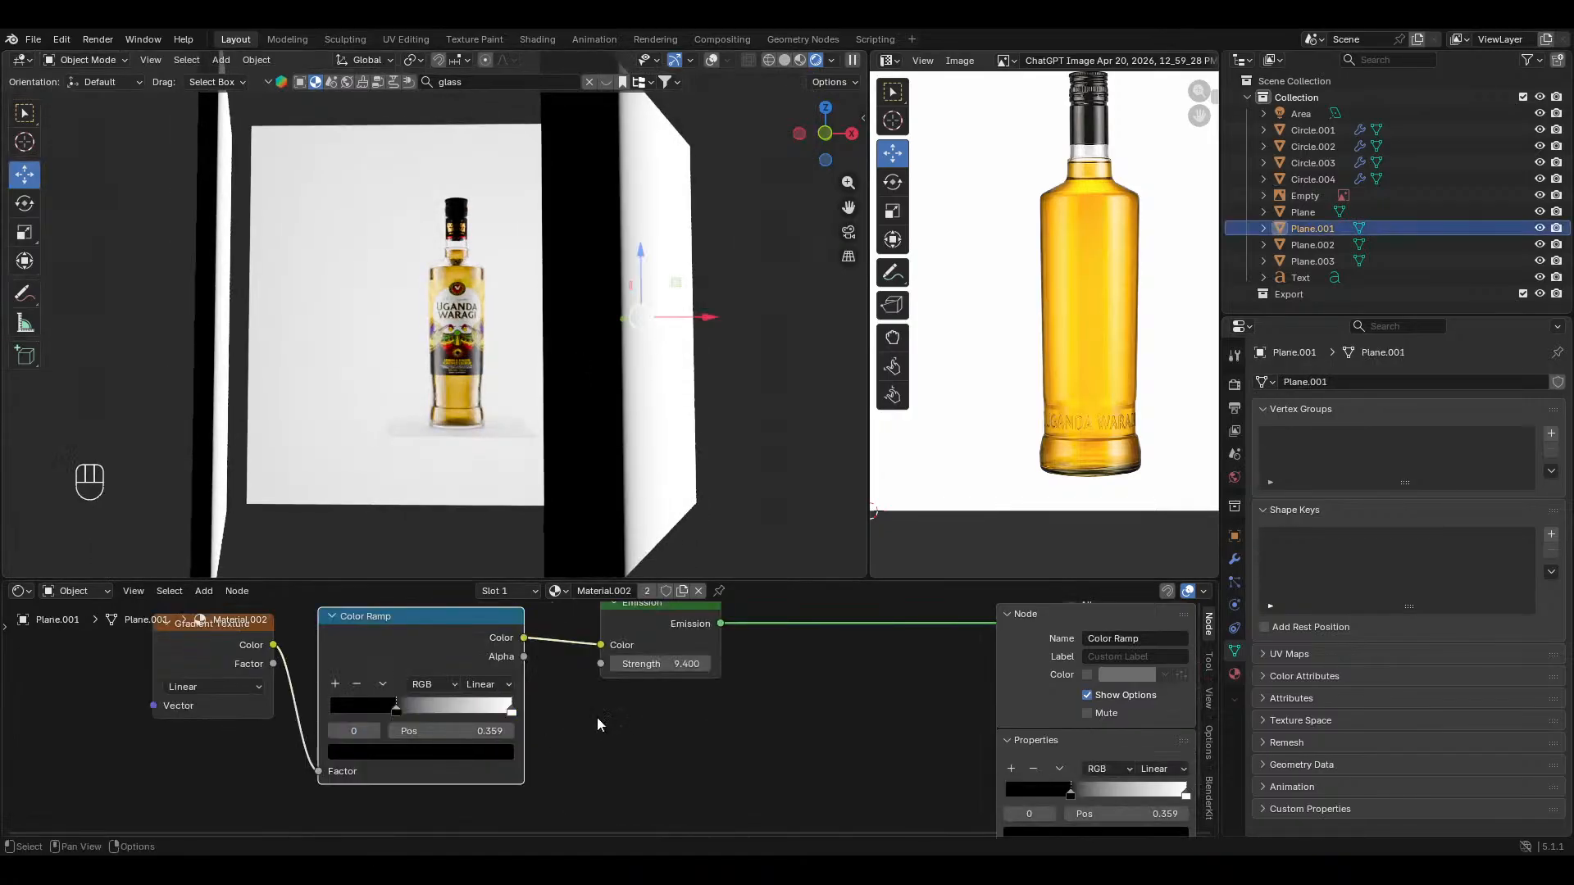
left_click(648, 668)
type("2")
key("Return")
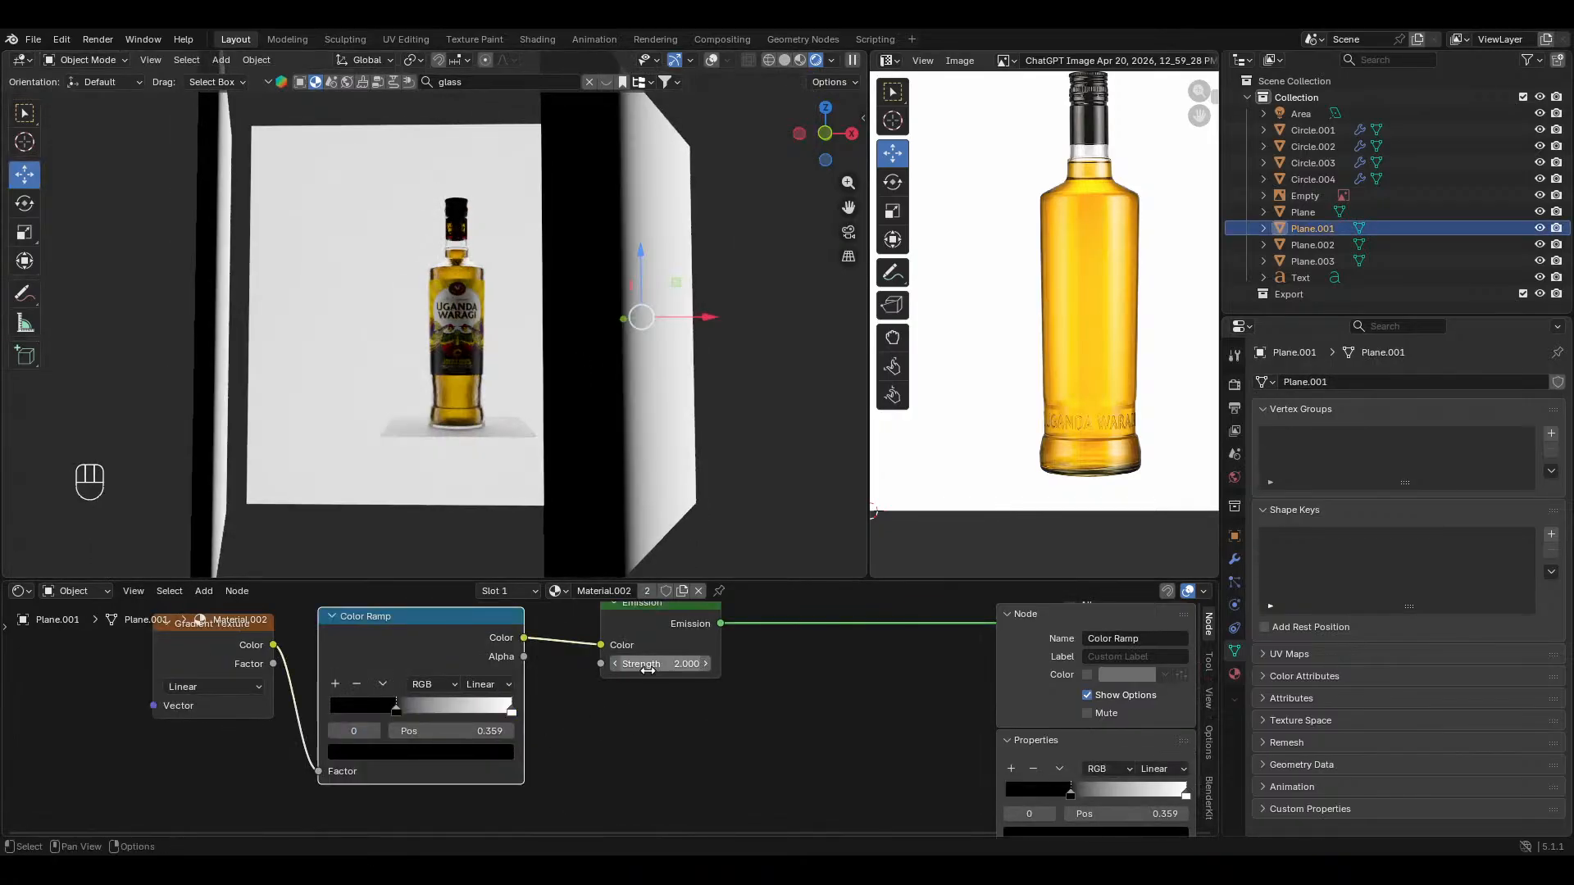
type("3")
key("Return")
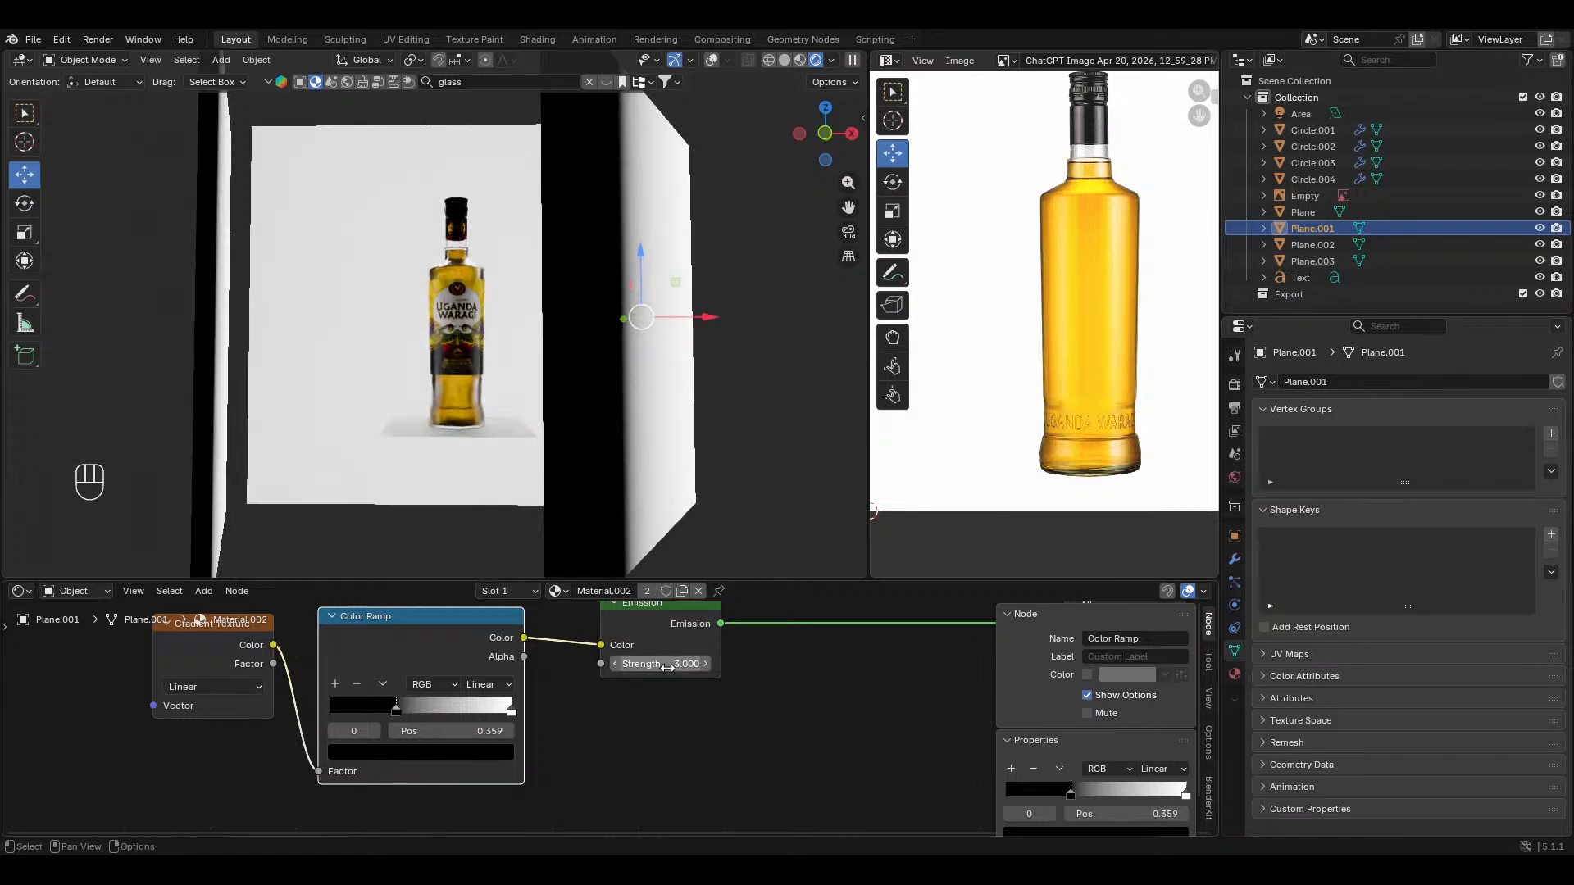
scroll(563, 333, "up", 3)
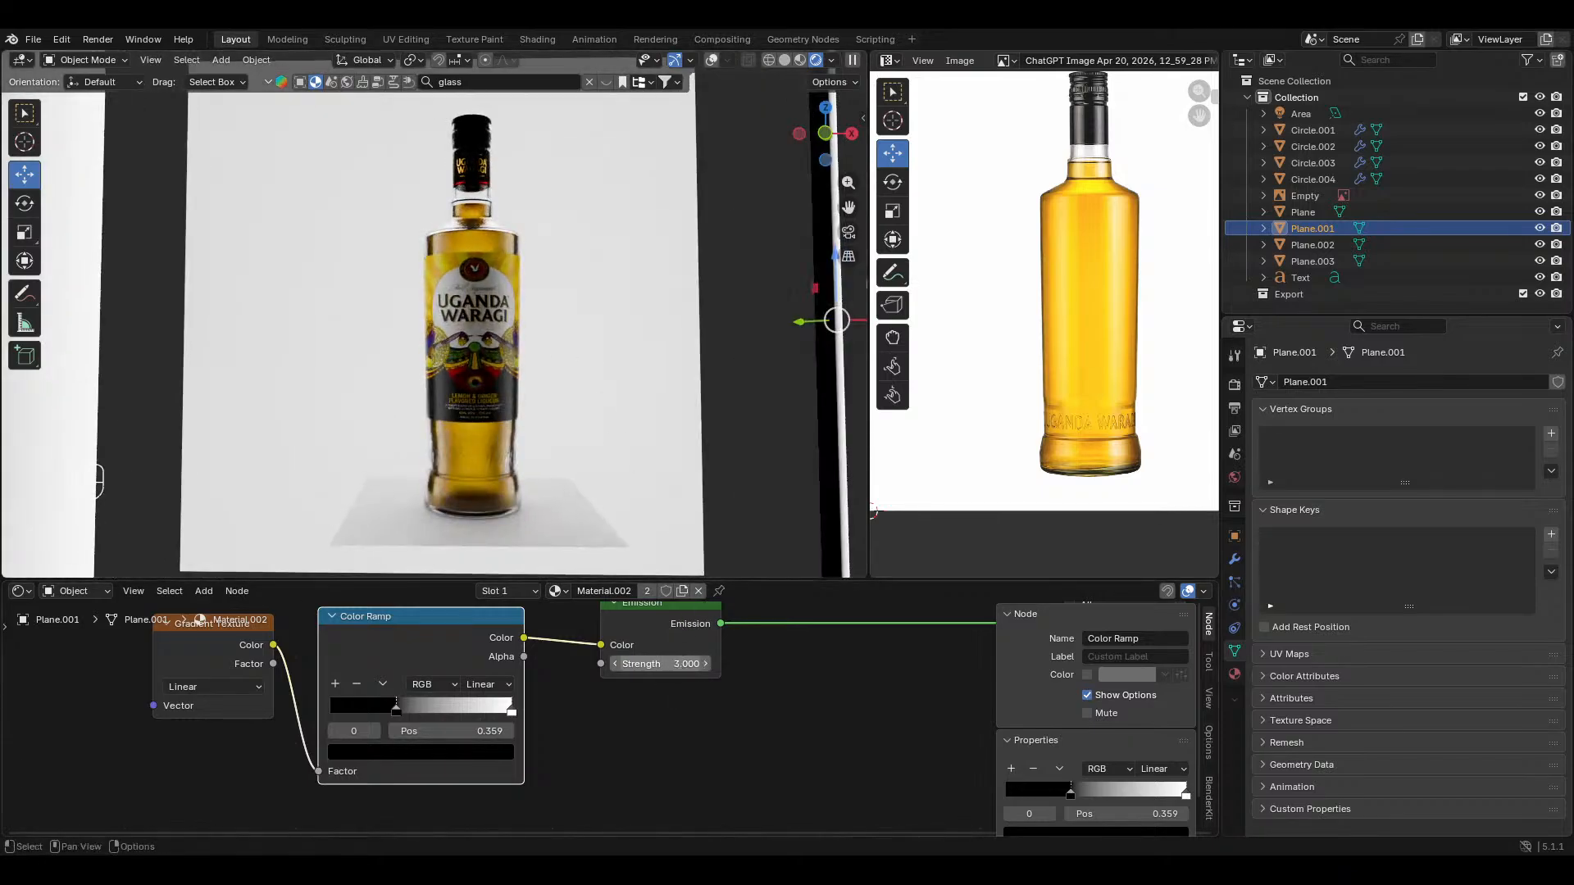
middle_click_drag(579, 443, 578, 362, "ctrl")
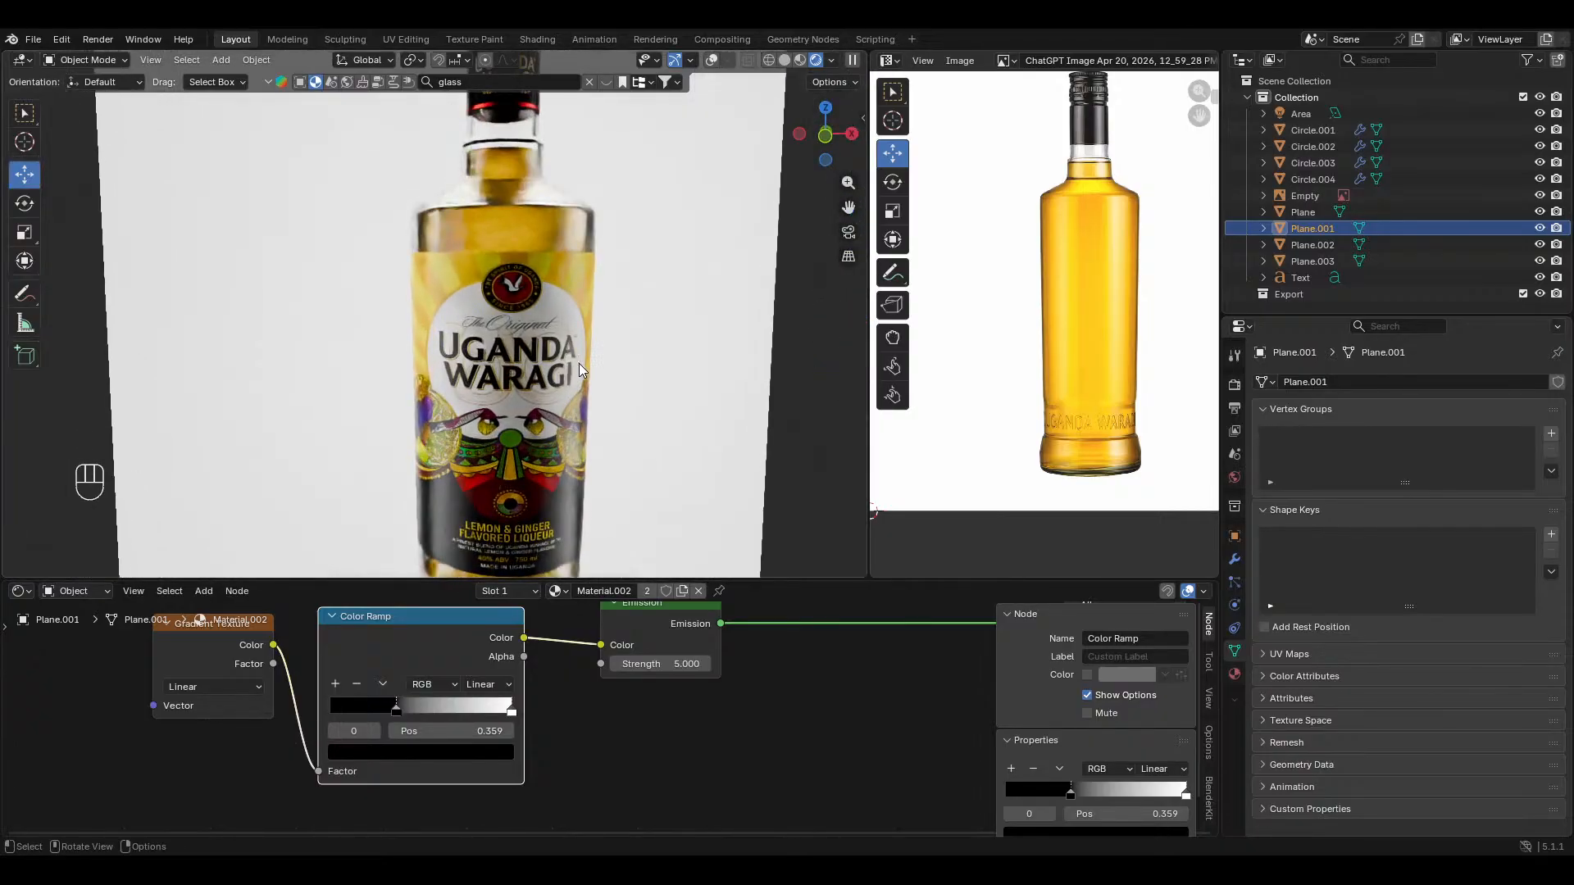
middle_click_drag(660, 293, 647, 361, "ctrl")
middle_click_drag(648, 361, 644, 352)
Step: Show the viewport overlays and hide the reference image empty that overlaps the bottle
left_click(674, 282)
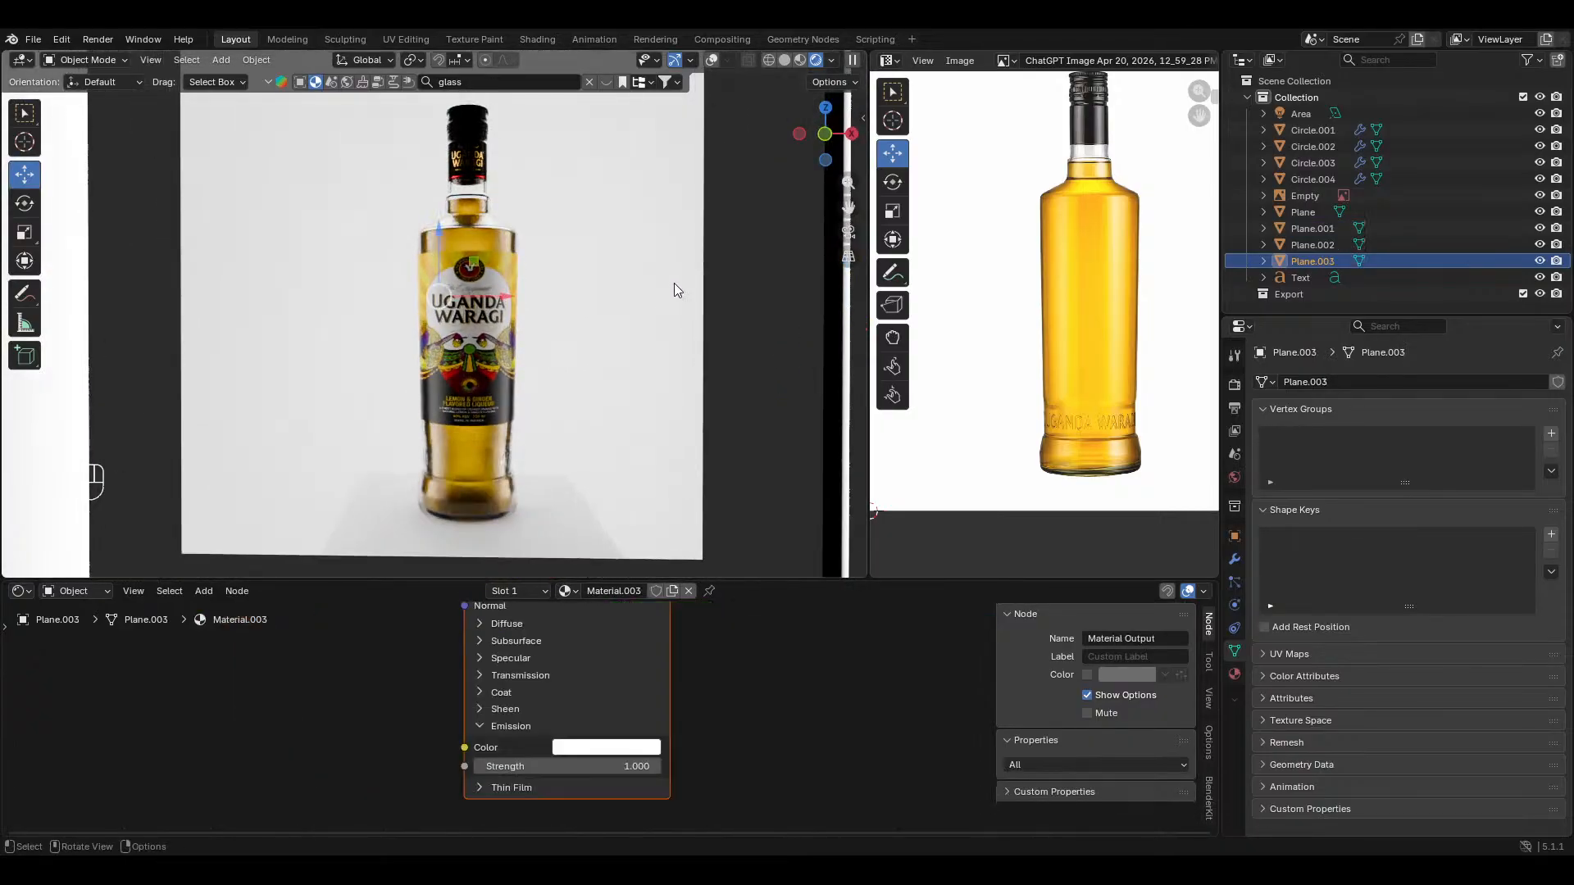
left_click(711, 60)
middle_click_drag(621, 267, 597, 362, "ctrl")
left_click(551, 282)
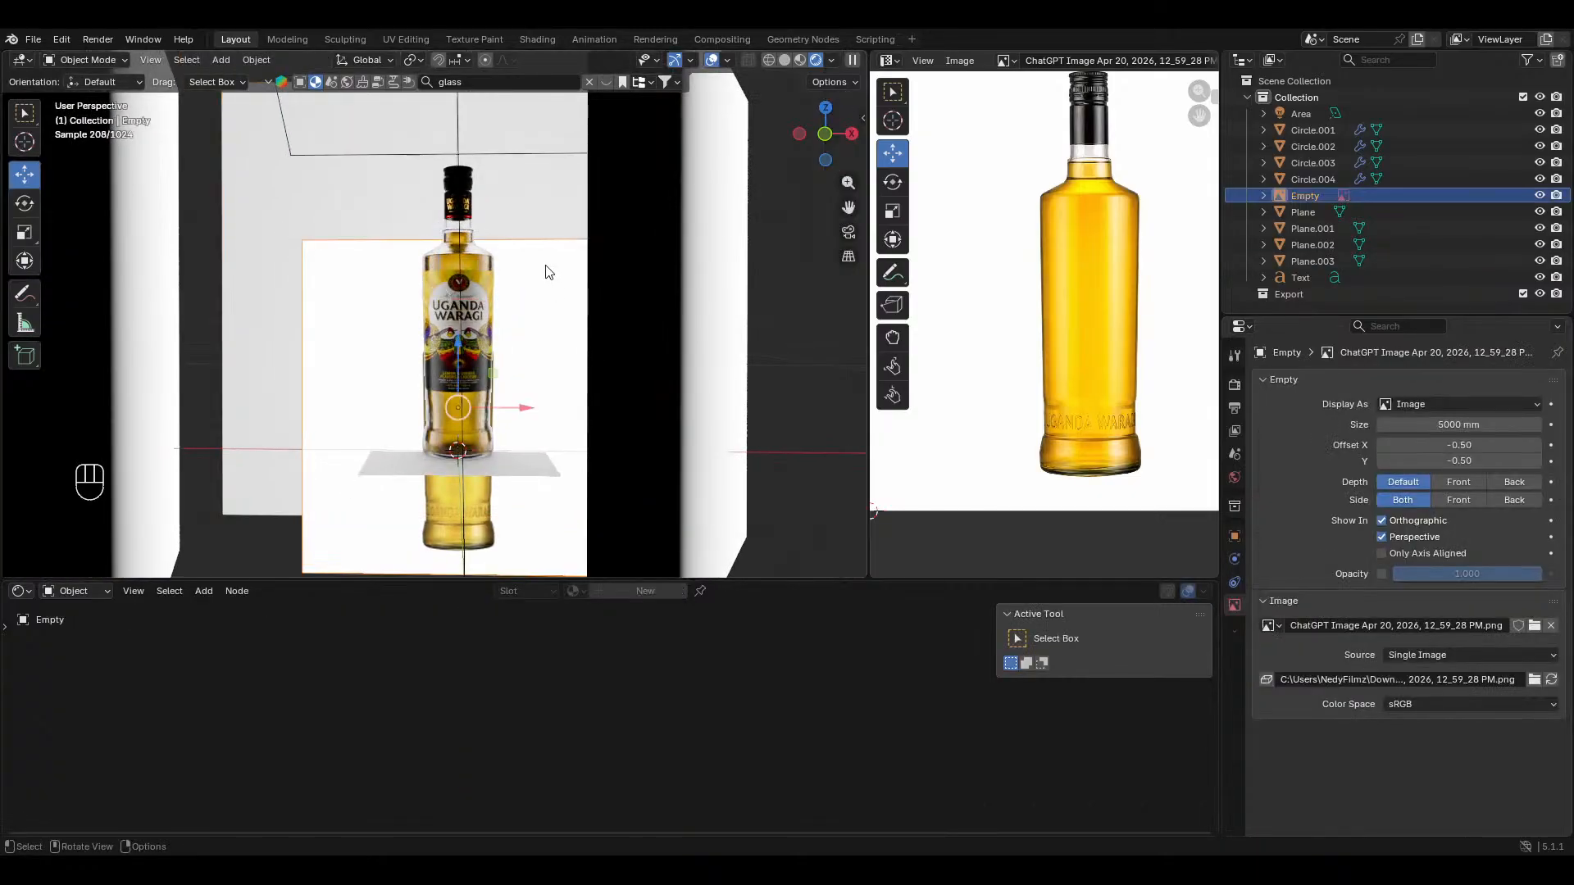
key("h")
Step: Disable Camera ray visibility on the backdrop plane behind the bottle and hide the viewport overlays and gizmos
left_click(636, 282)
left_click(1235, 535)
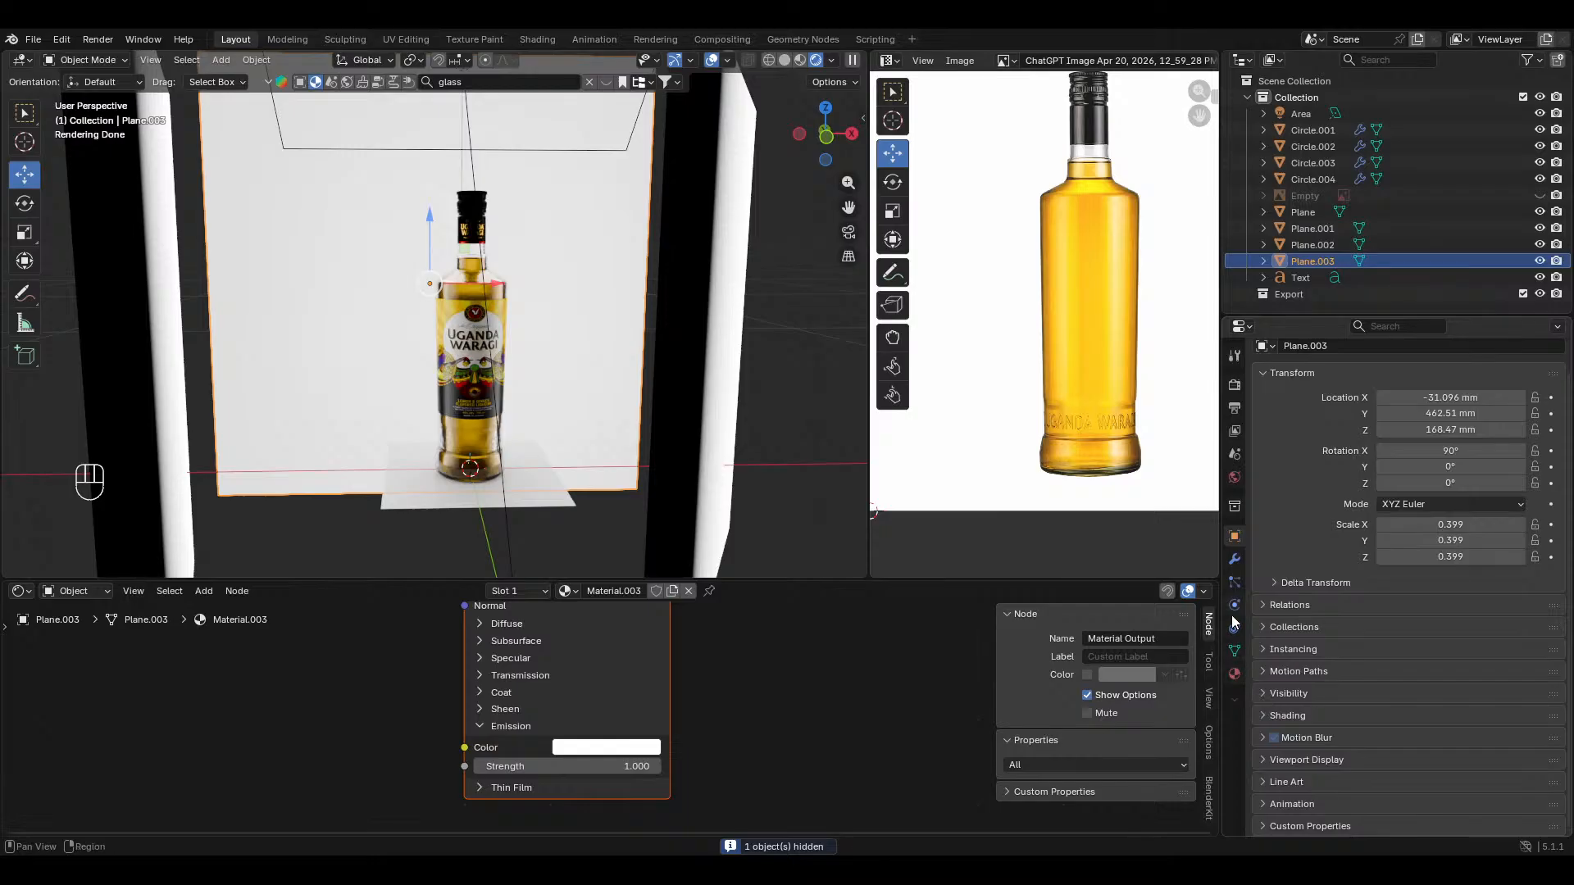
left_click(1266, 694)
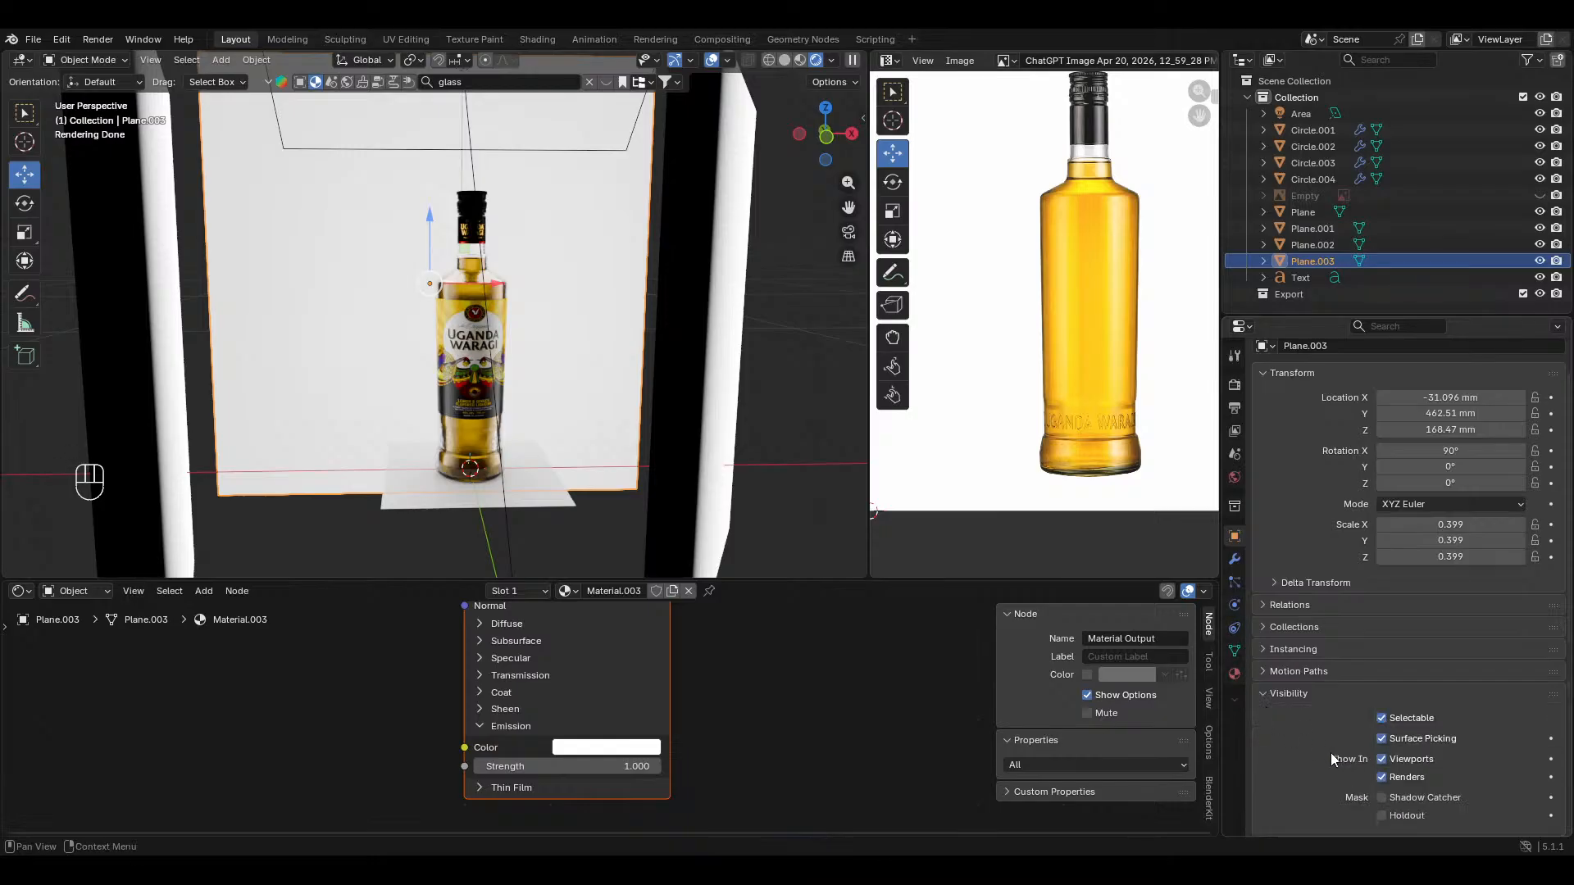
scroll(1360, 680, "down", 5)
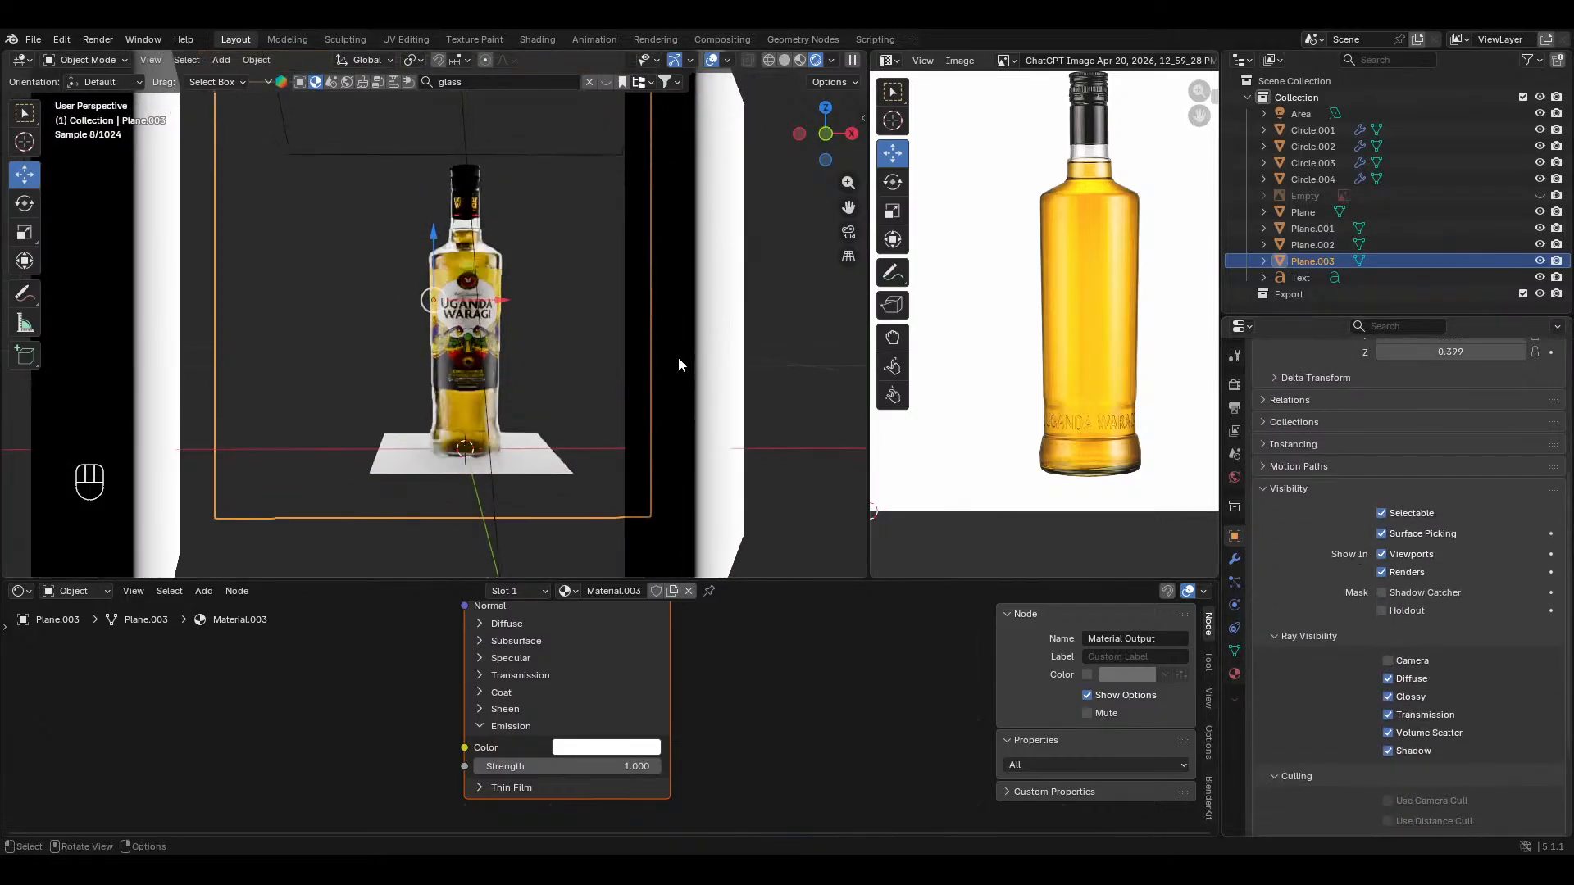
middle_click_drag(677, 356, 632, 434)
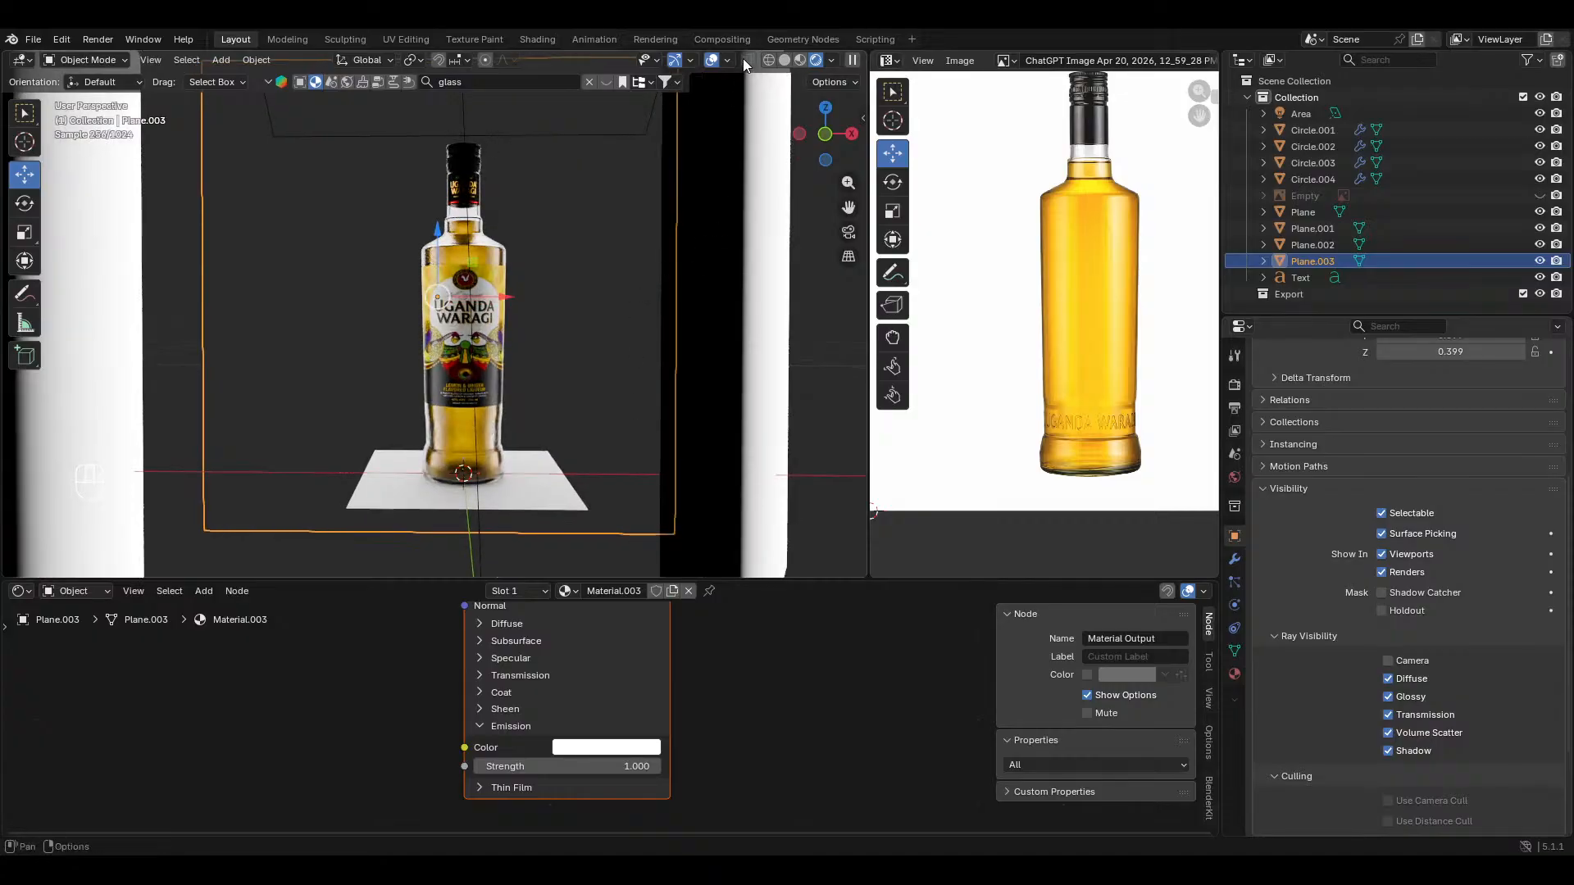
left_click(711, 60)
left_click(674, 60)
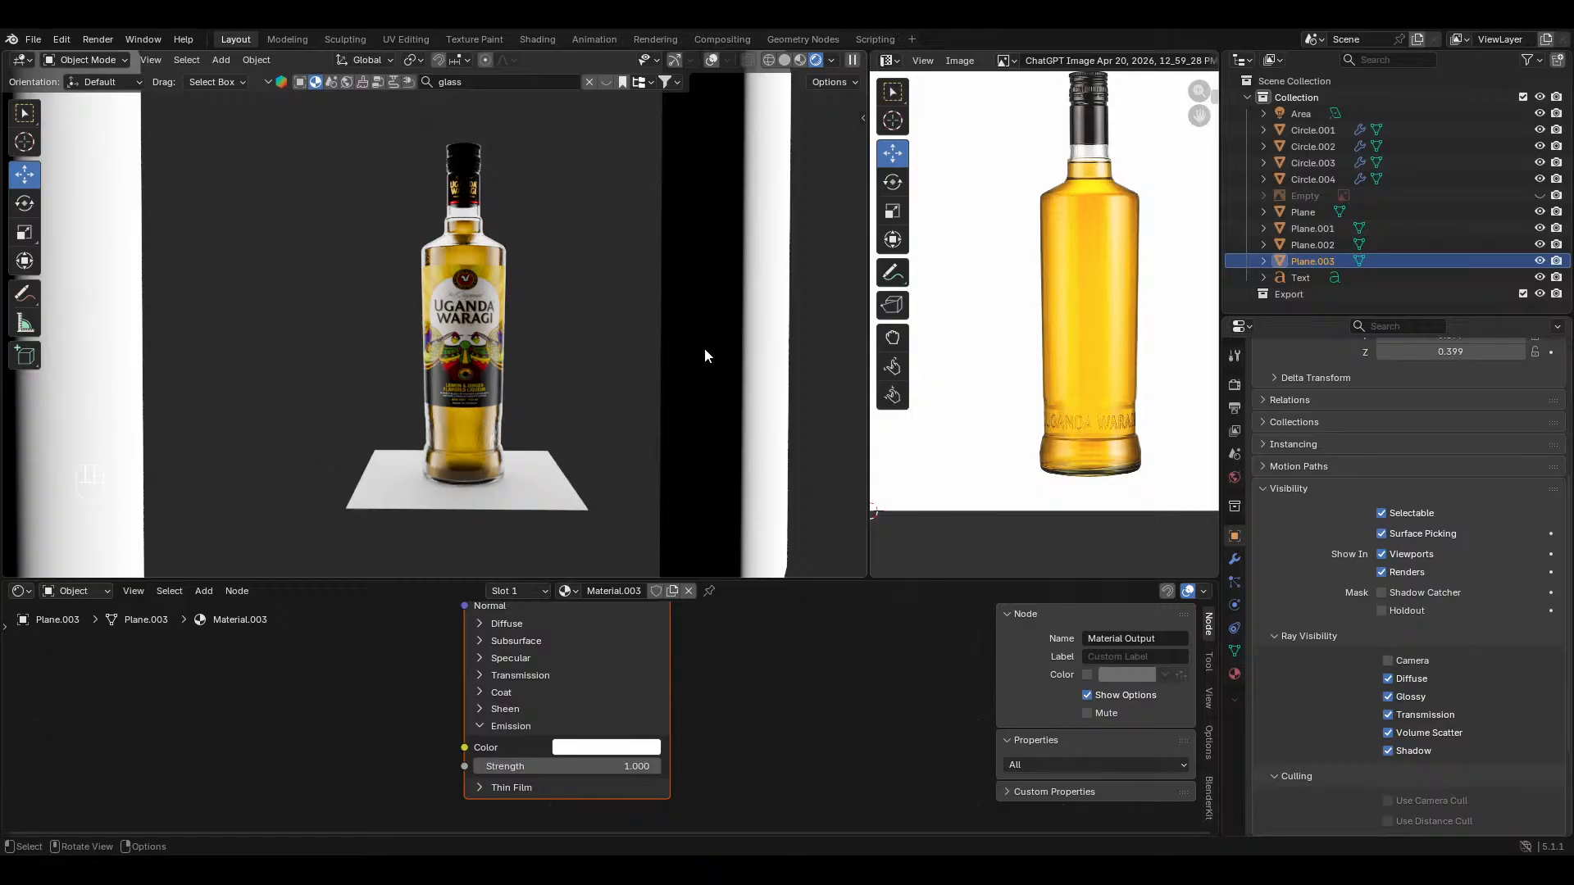
Step: Disable Camera ray visibility on both side light panels so they light the bottle without appearing in the view
middle_click_drag(705, 353, 714, 320, "shift")
left_click(746, 302)
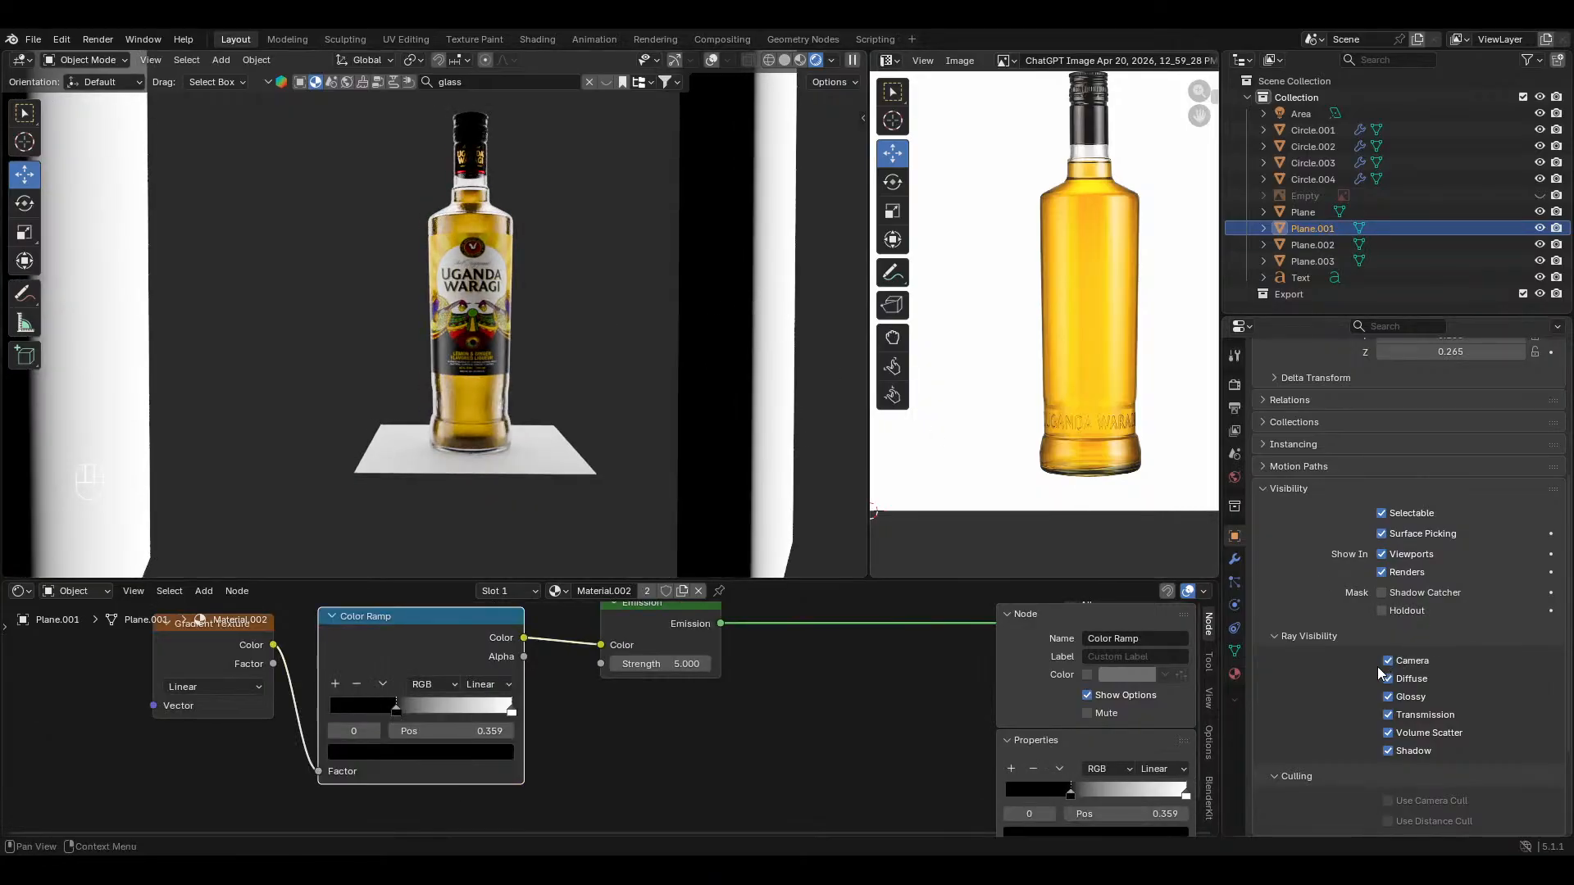
left_click(713, 61)
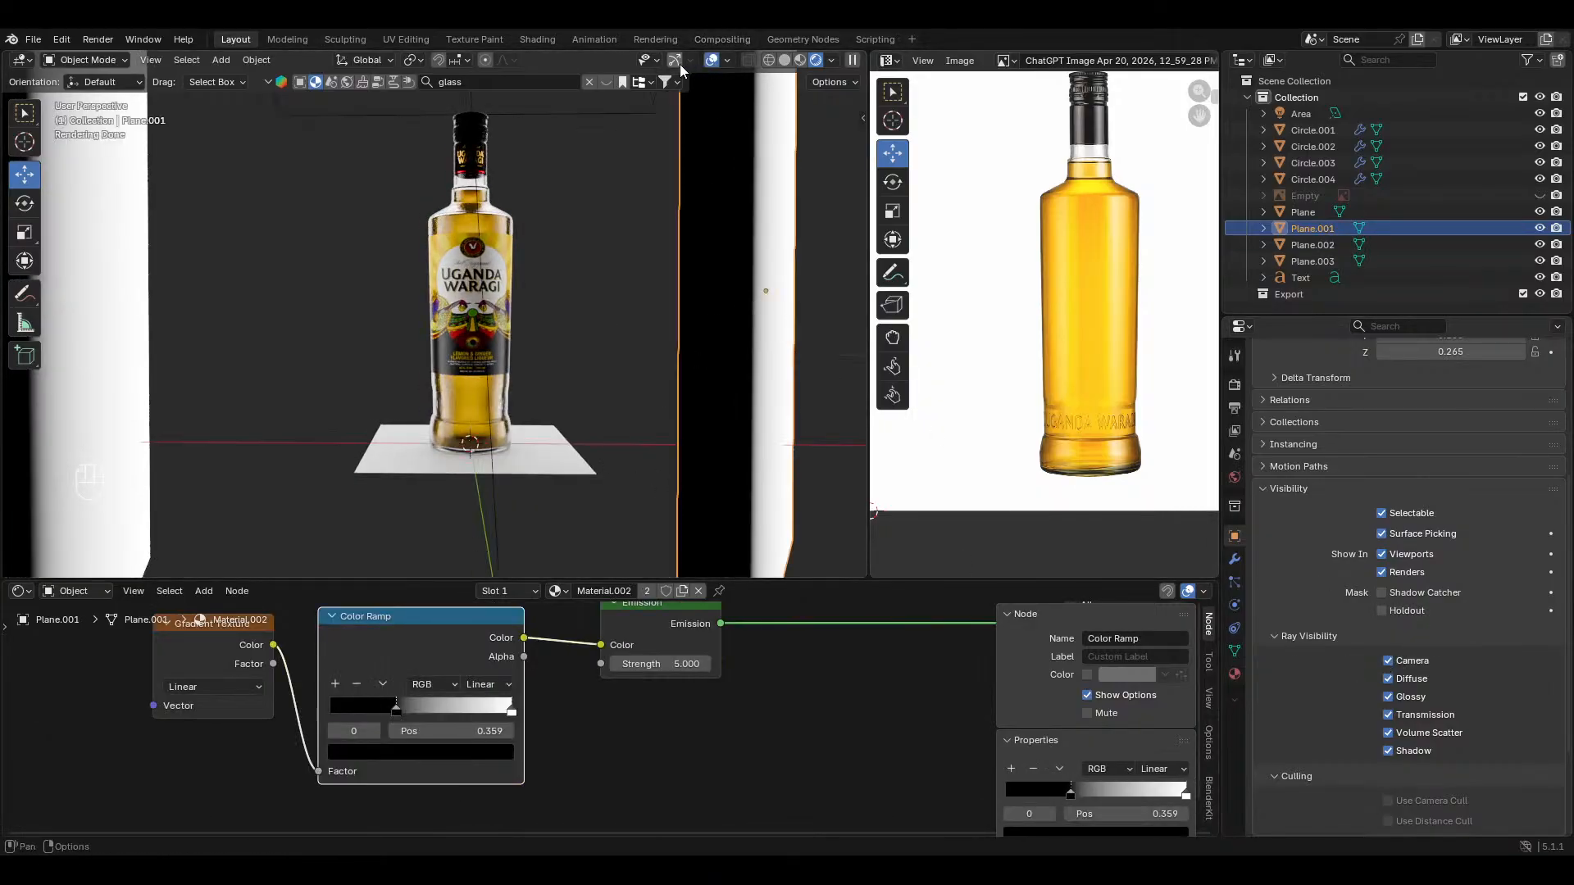
left_click(1388, 661)
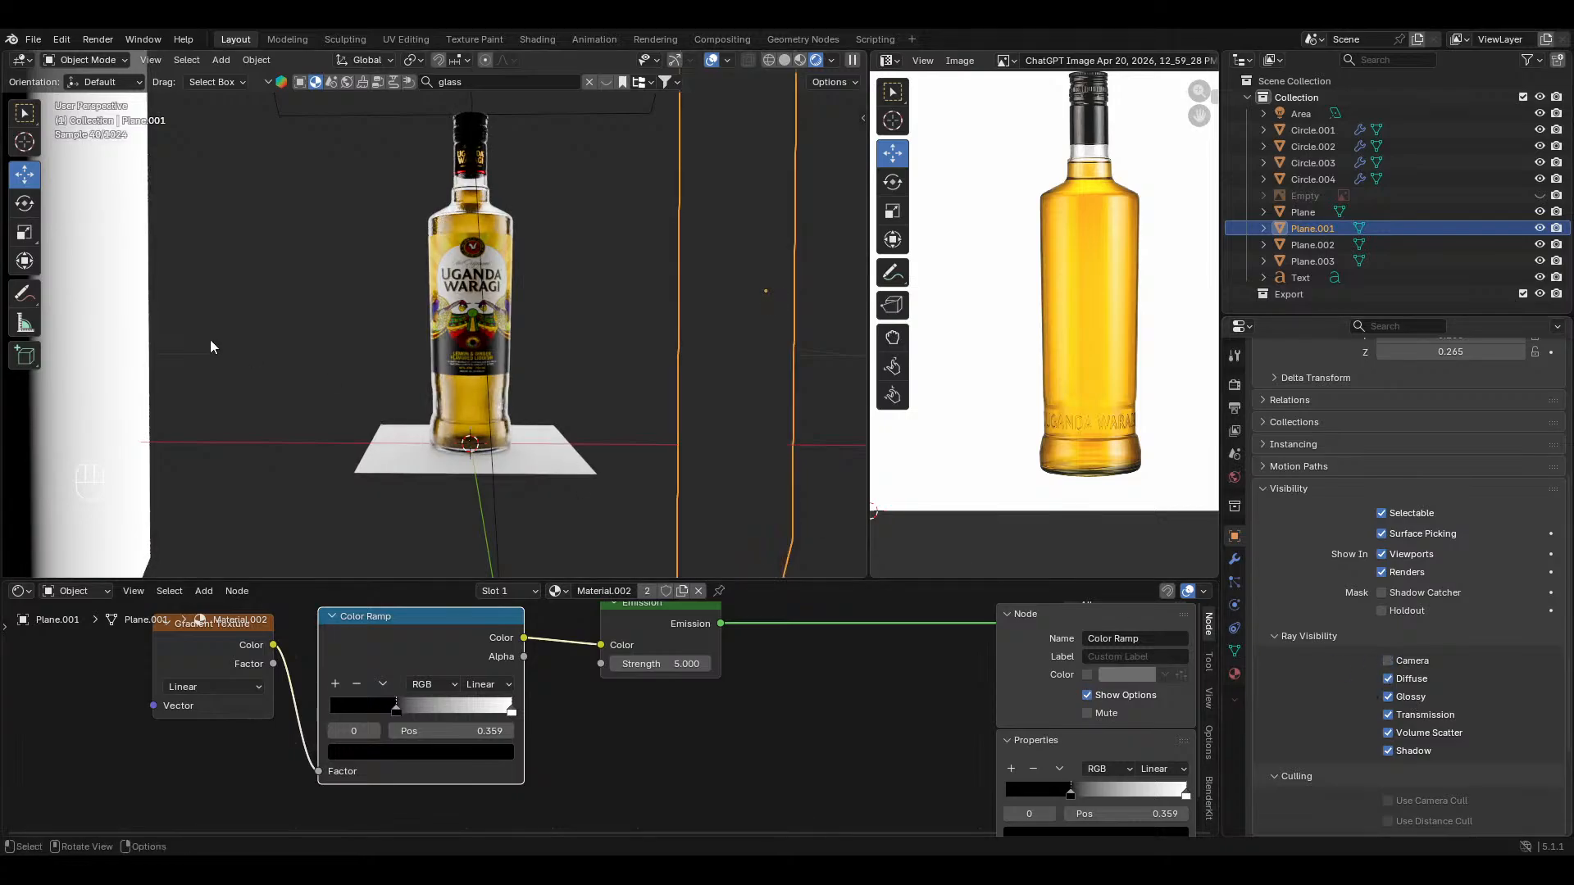
left_click(82, 328)
left_click(1387, 660)
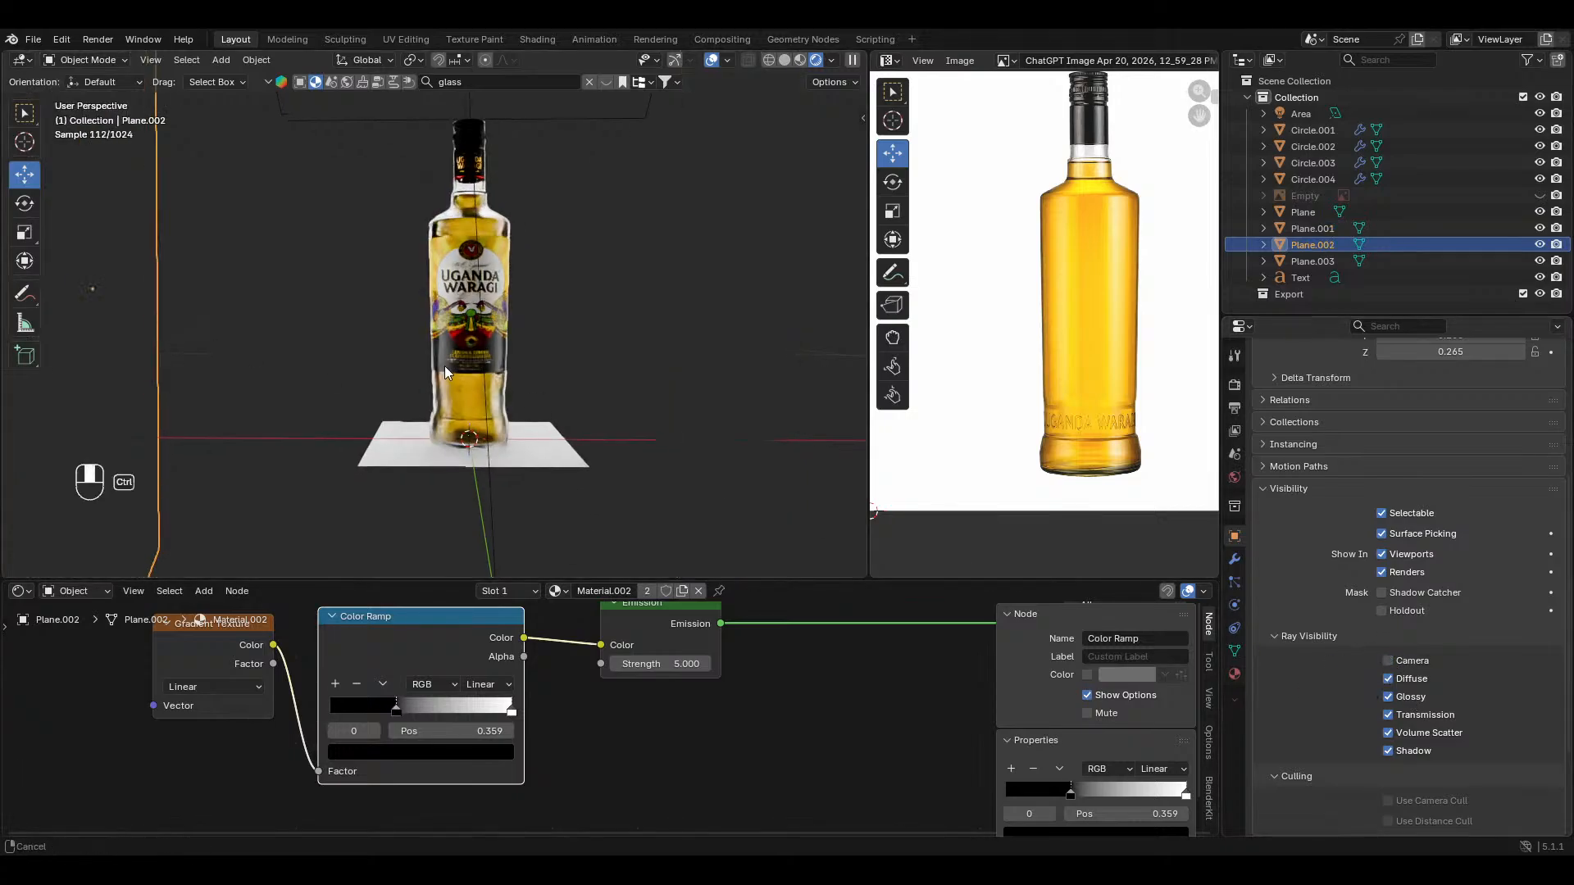
middle_click_drag(444, 366, 439, 361)
left_click(710, 60)
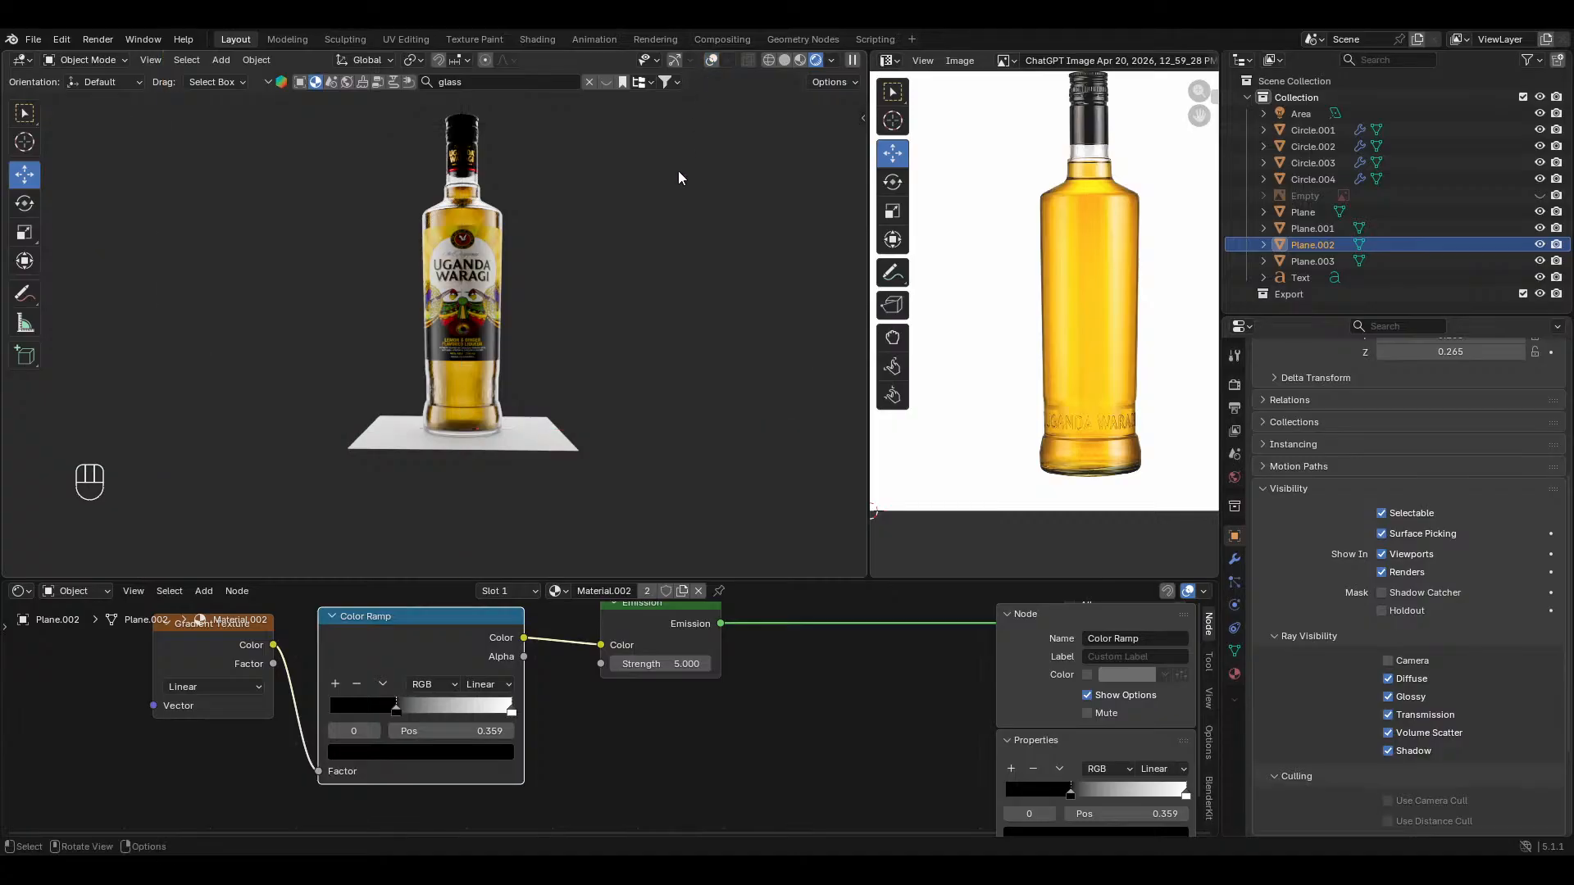
Step: Move the area light above the bottle down along Z to about the bottle's height
scroll(646, 270, "up", 2)
scroll(612, 298, "up", 2)
scroll(563, 265, "up", 8)
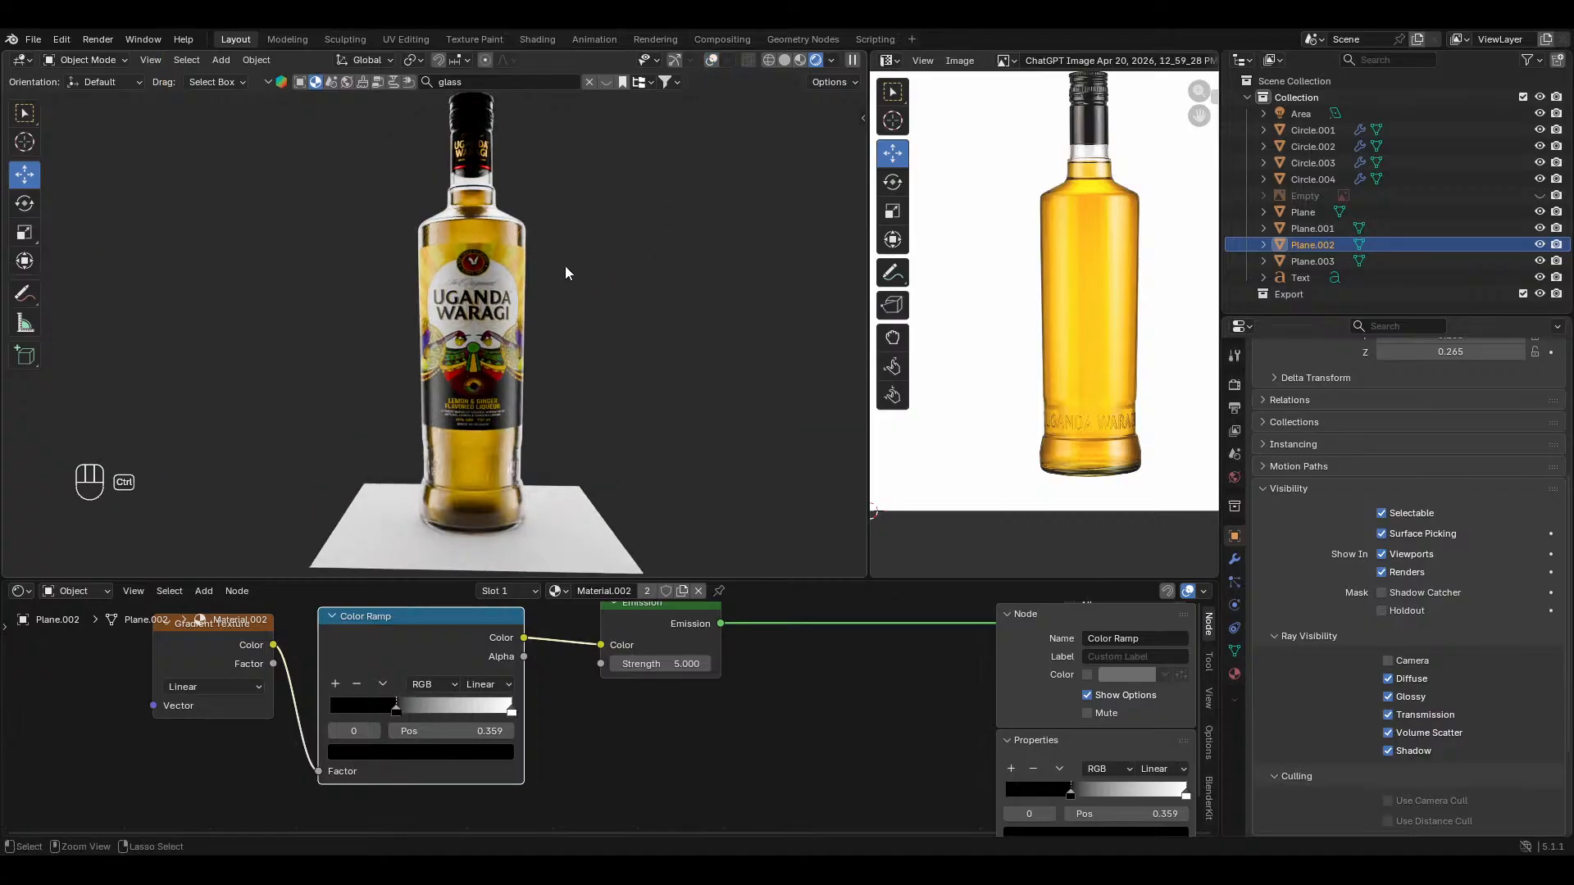
scroll(602, 315, "up", 5)
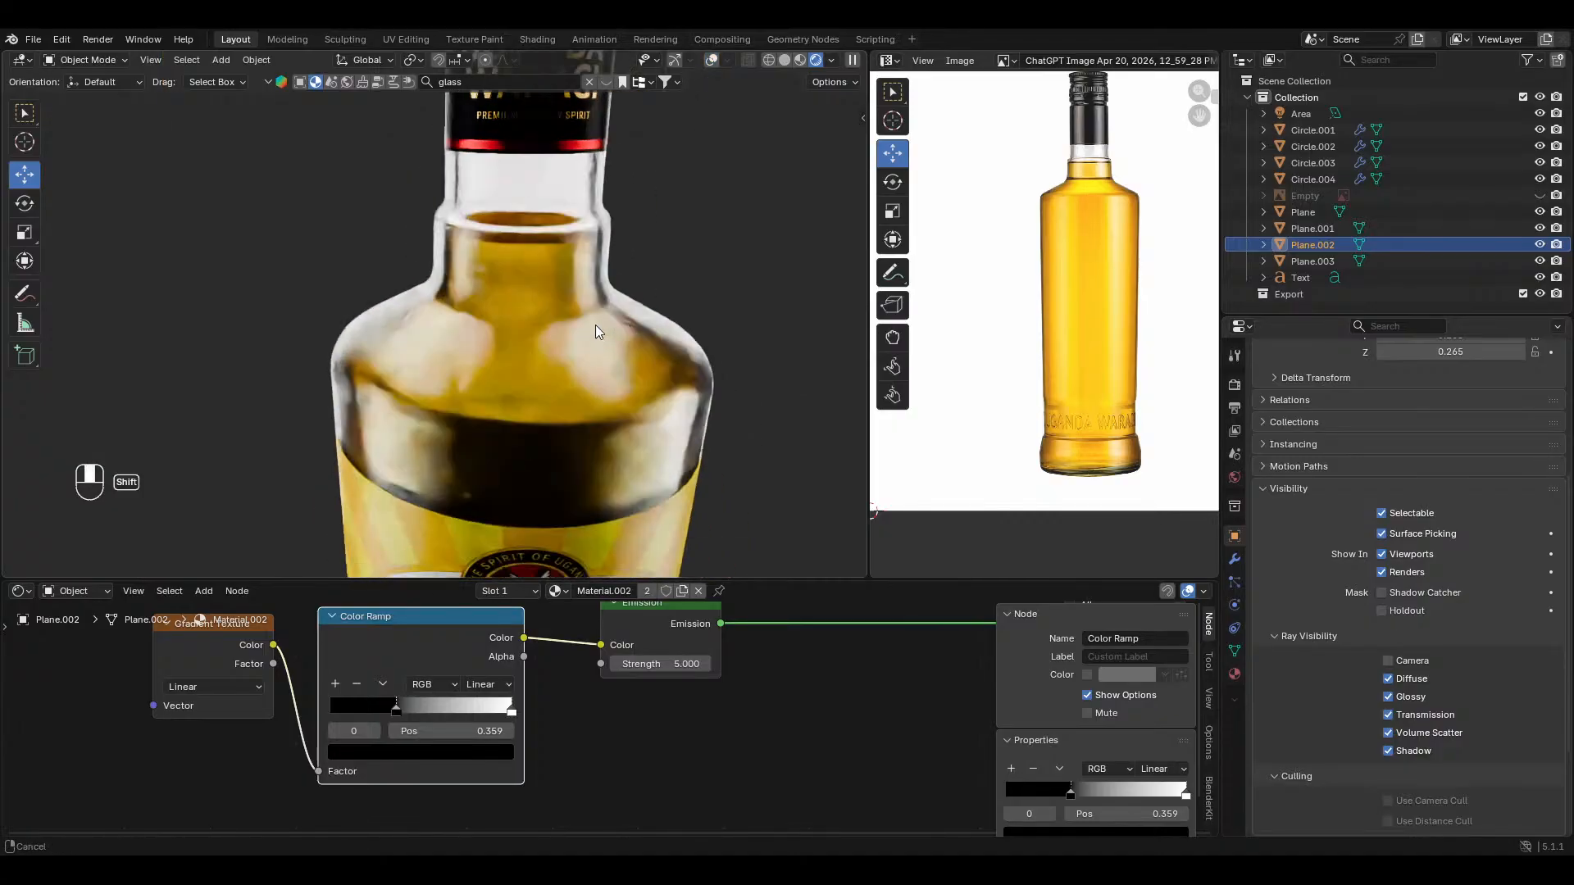
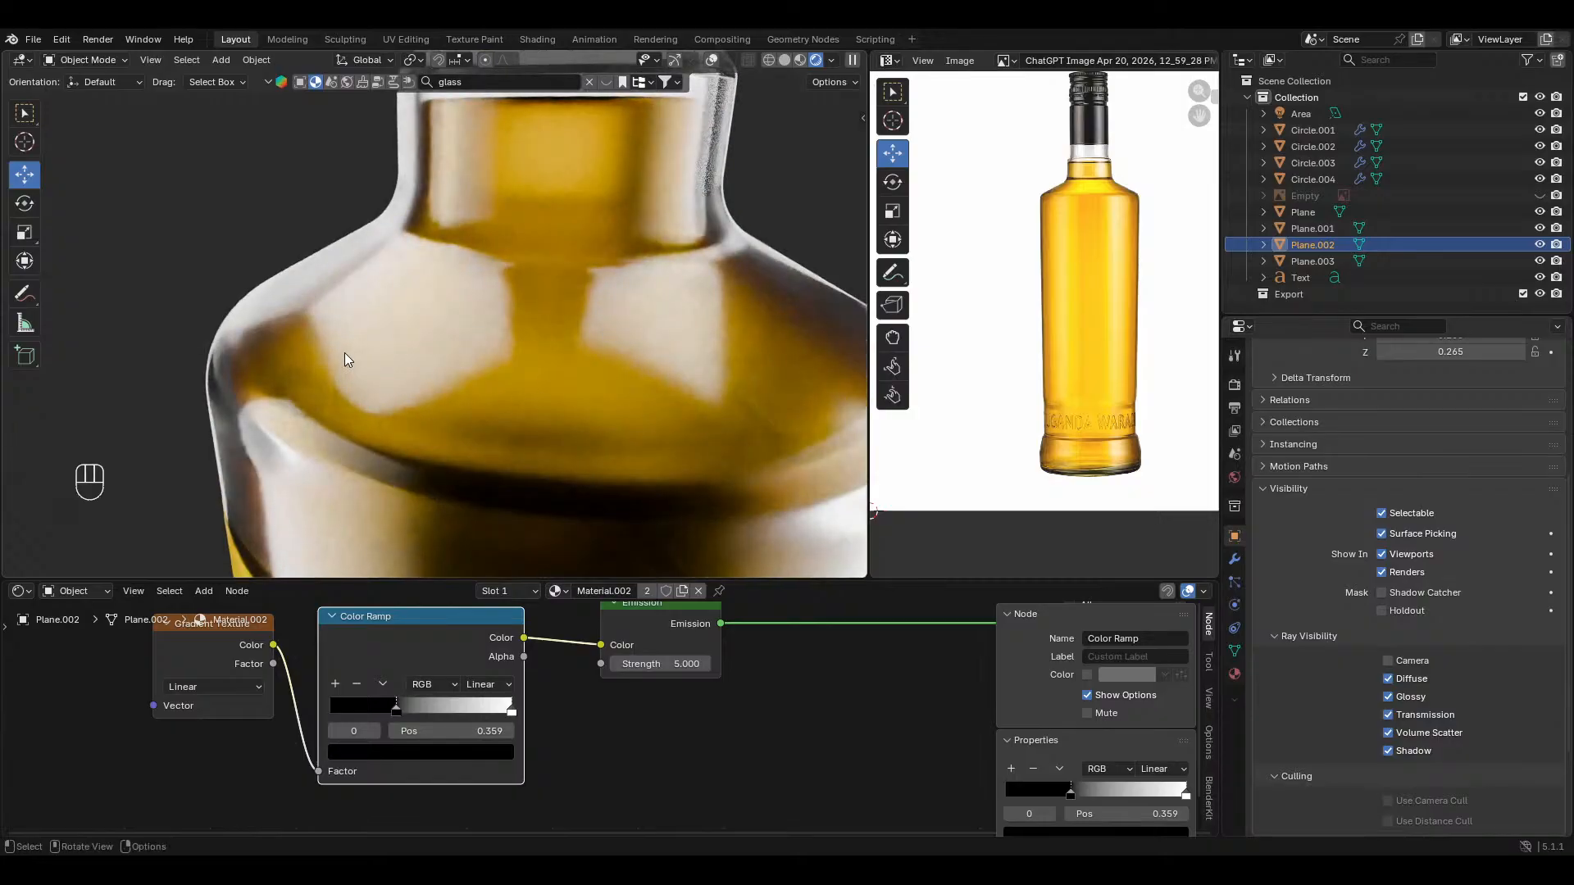
middle_click_drag(460, 284, 557, 423, "ctrl")
left_click(712, 60)
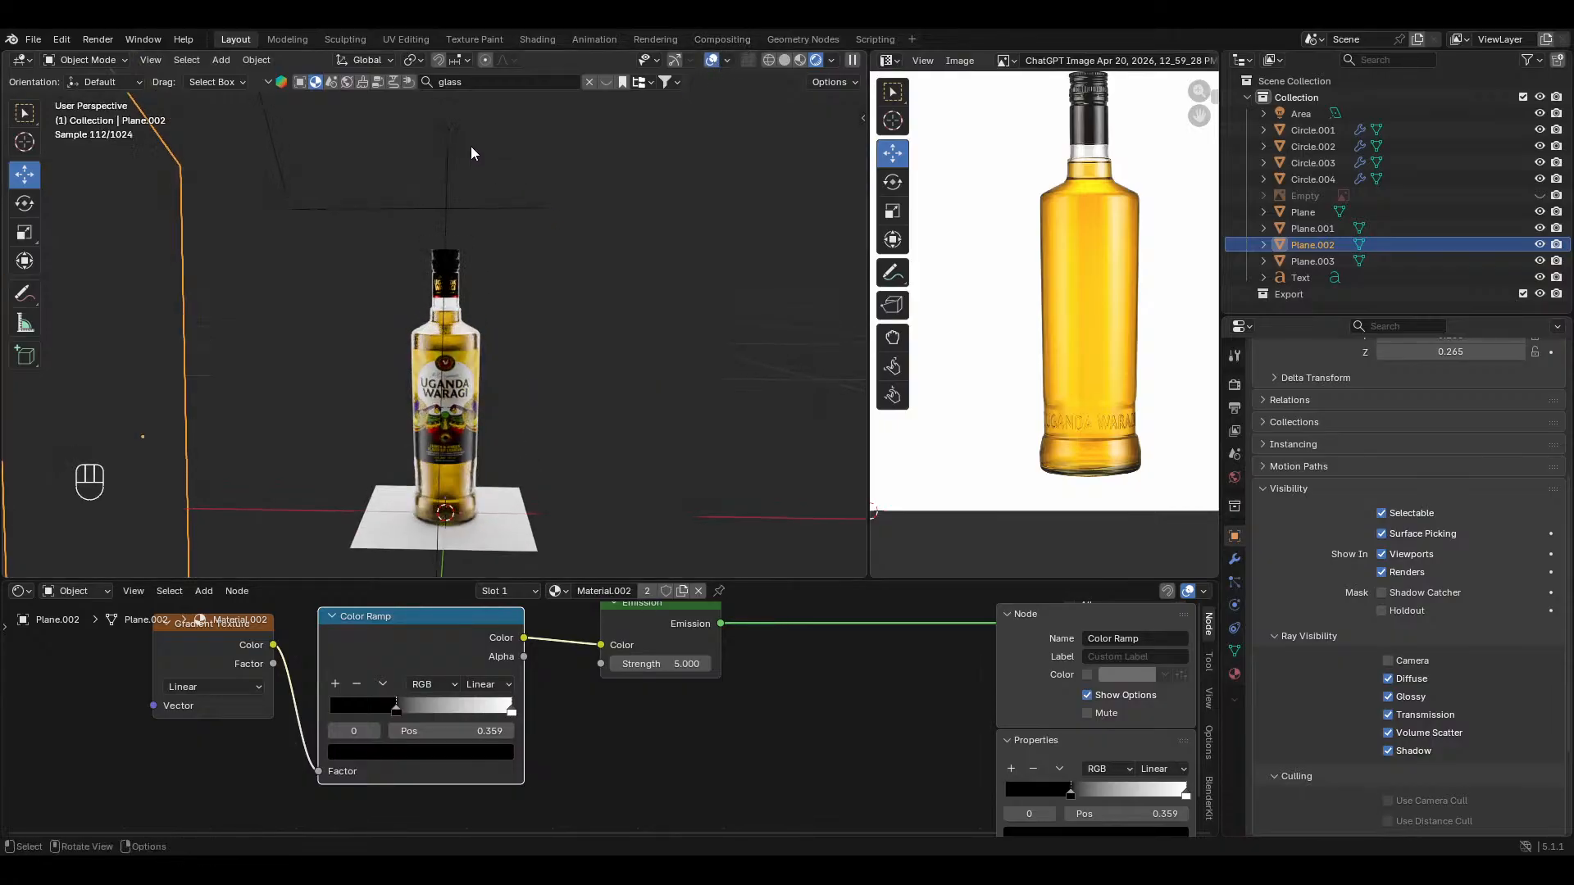
left_click(448, 128)
left_click(1234, 605)
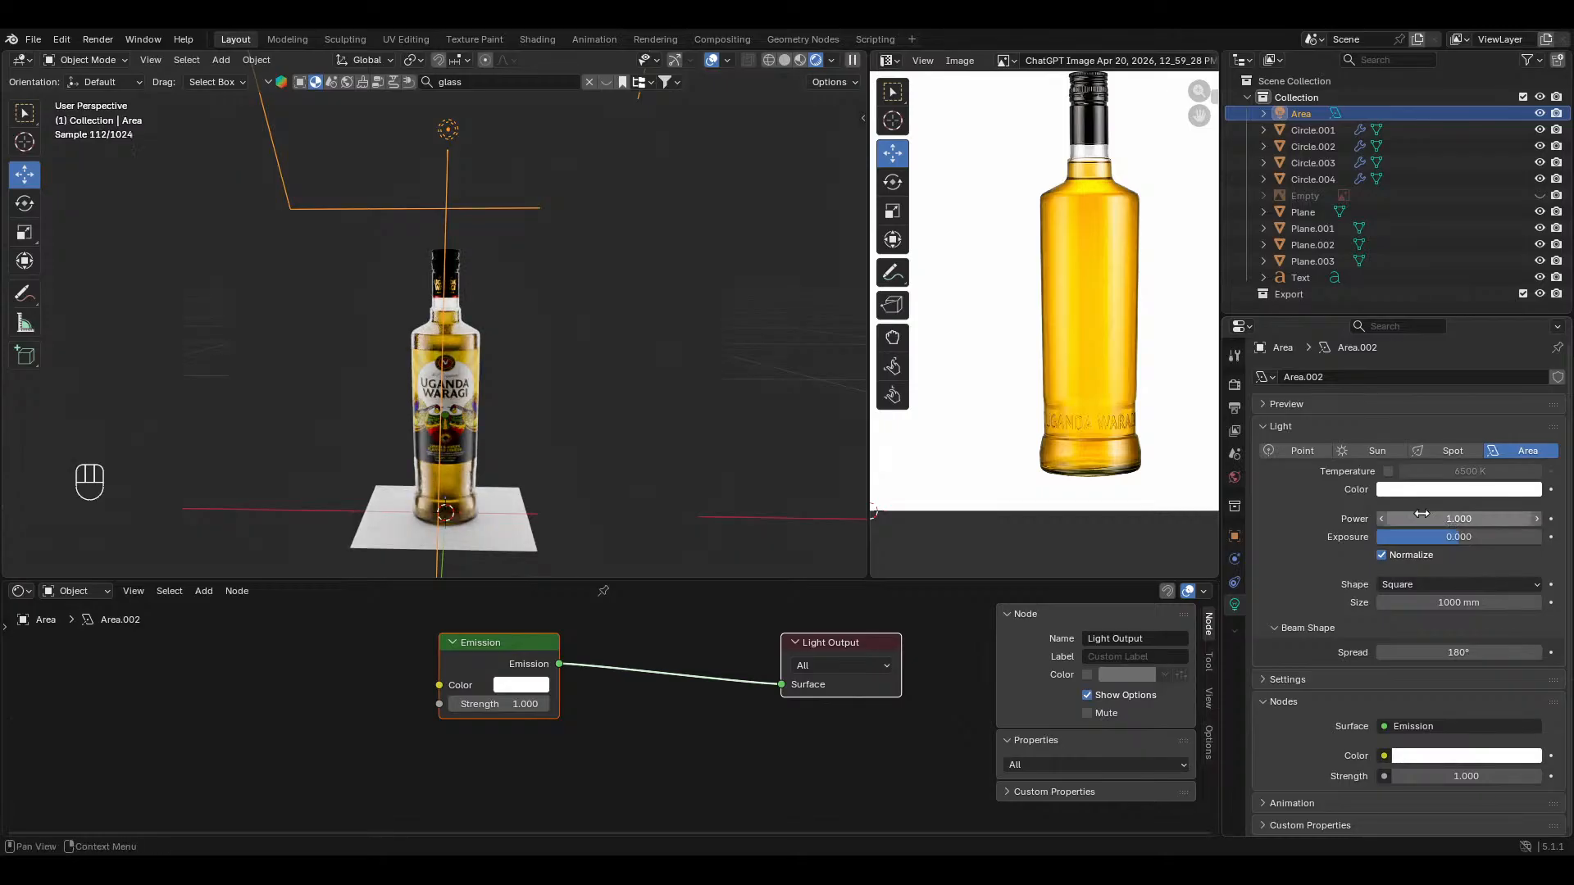
key("g")
key("z")
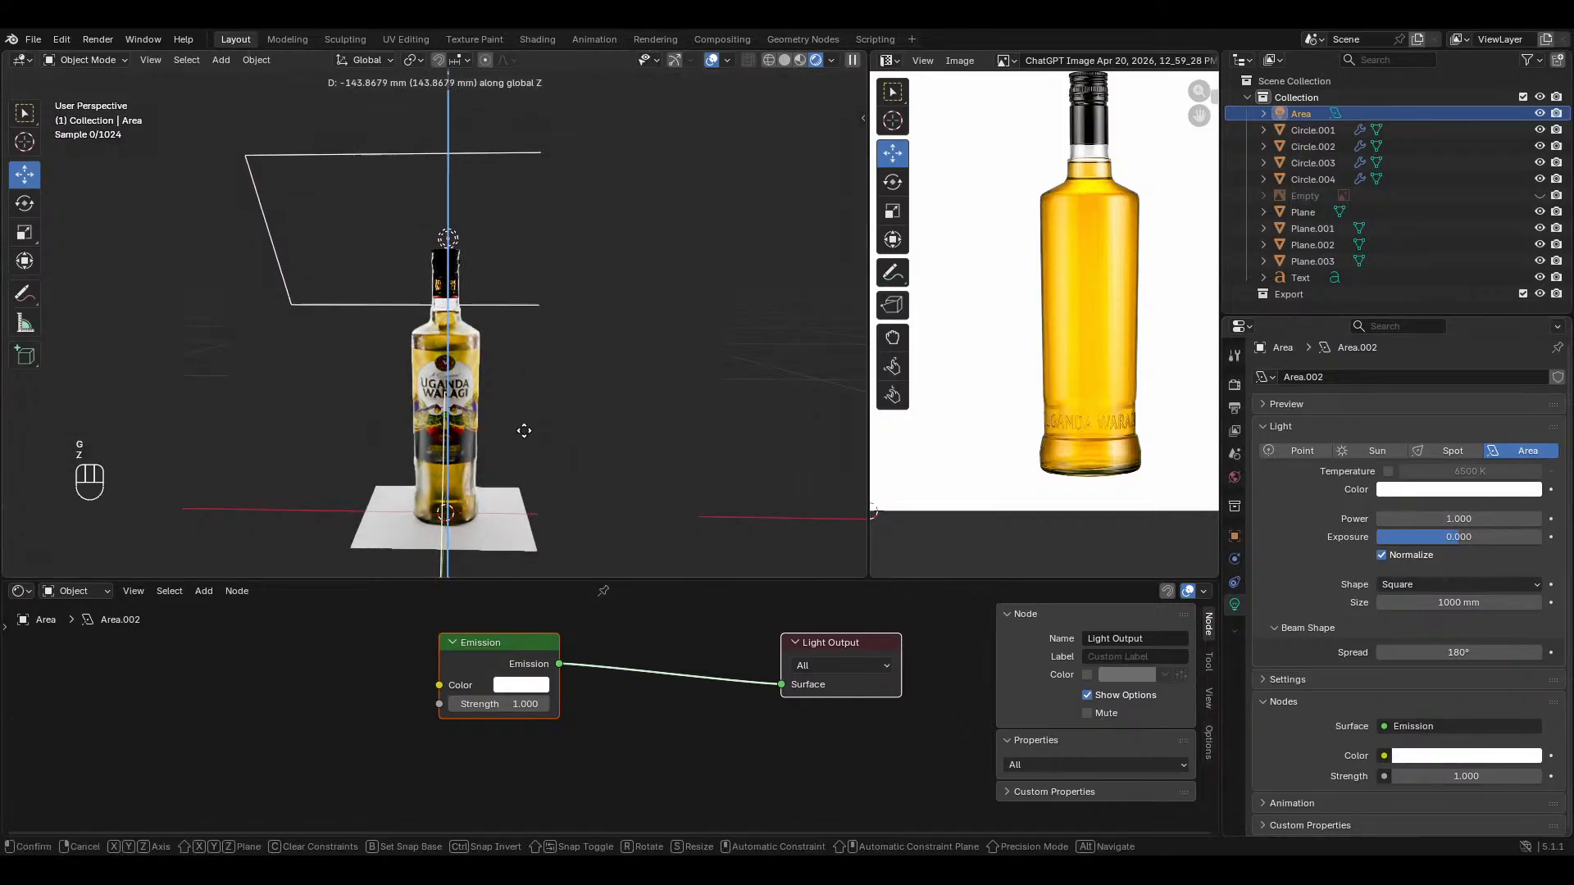
left_click(533, 508)
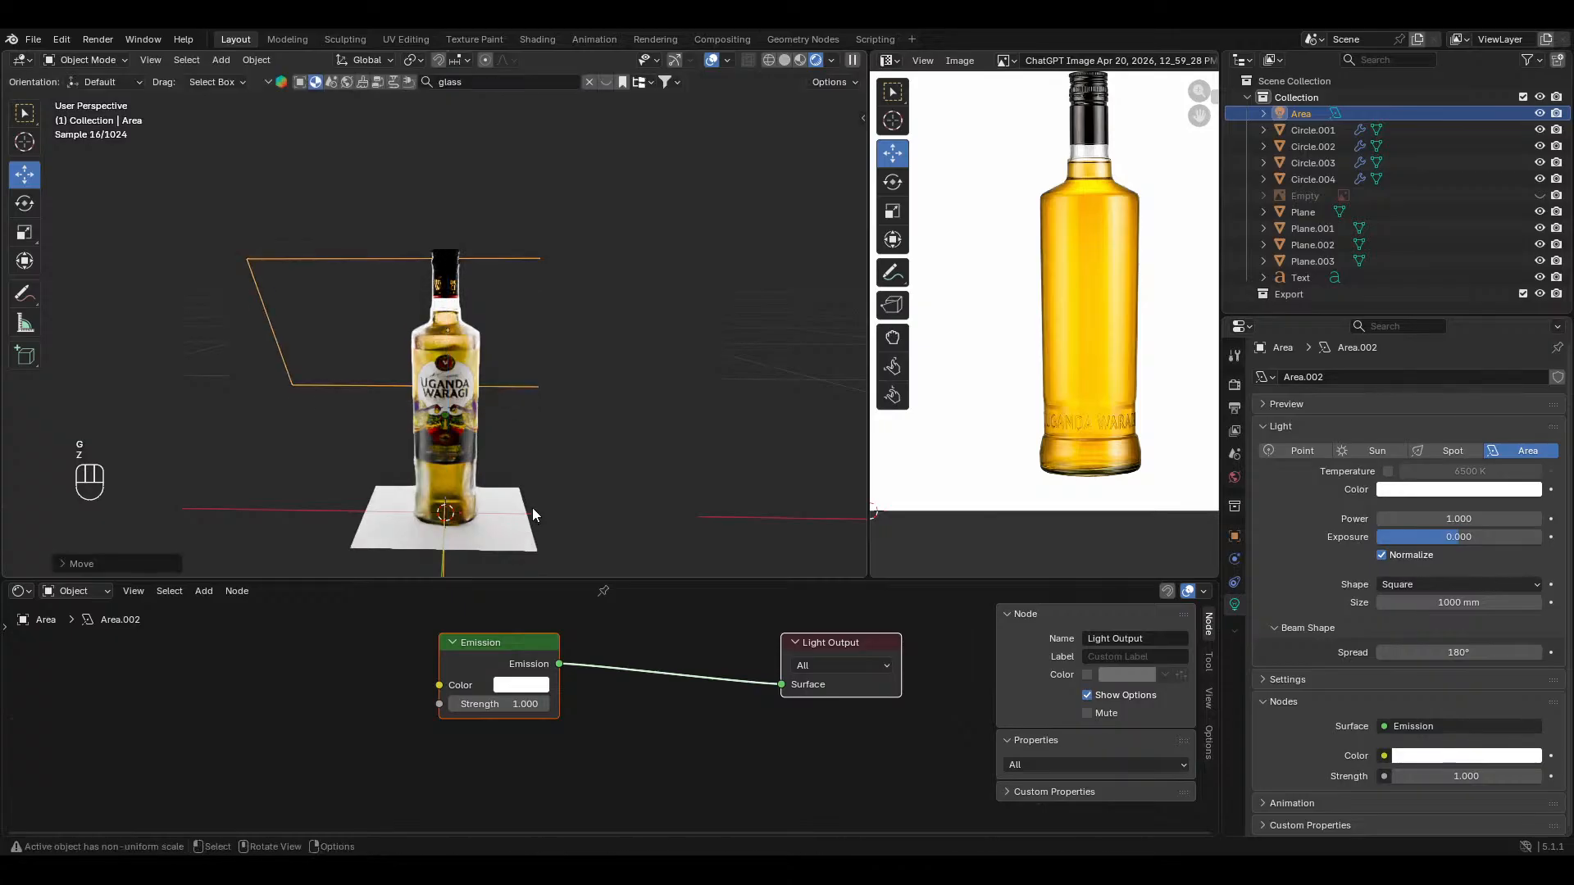
Step: Rotate the area light upright about X and reposition it along Y and Z behind the bottle
middle_click_drag(533, 508, 538, 440)
key("r")
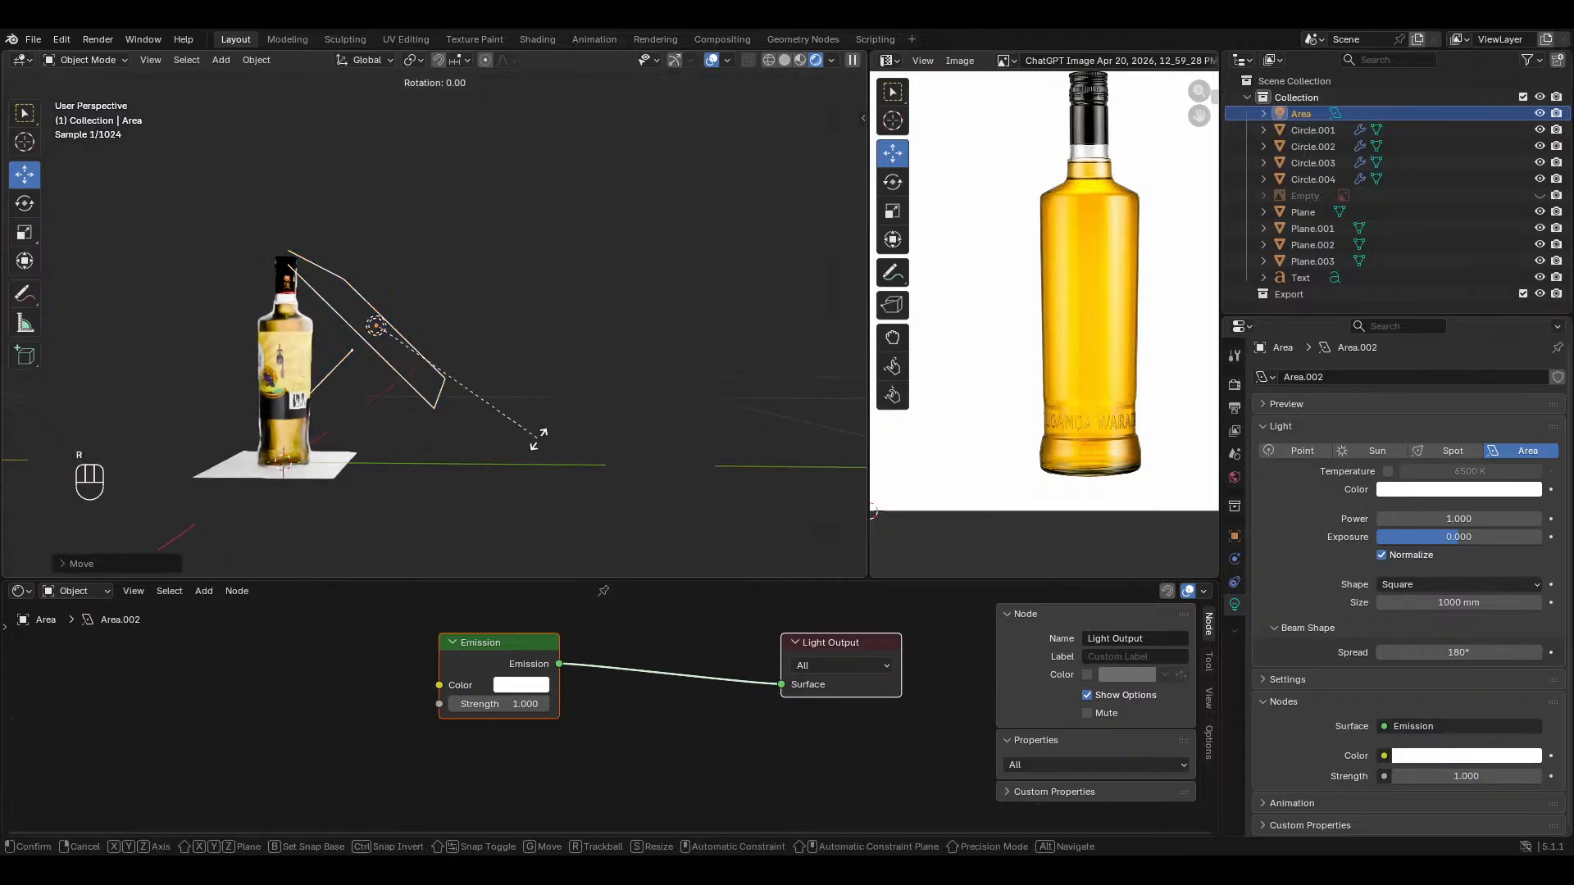
key("x")
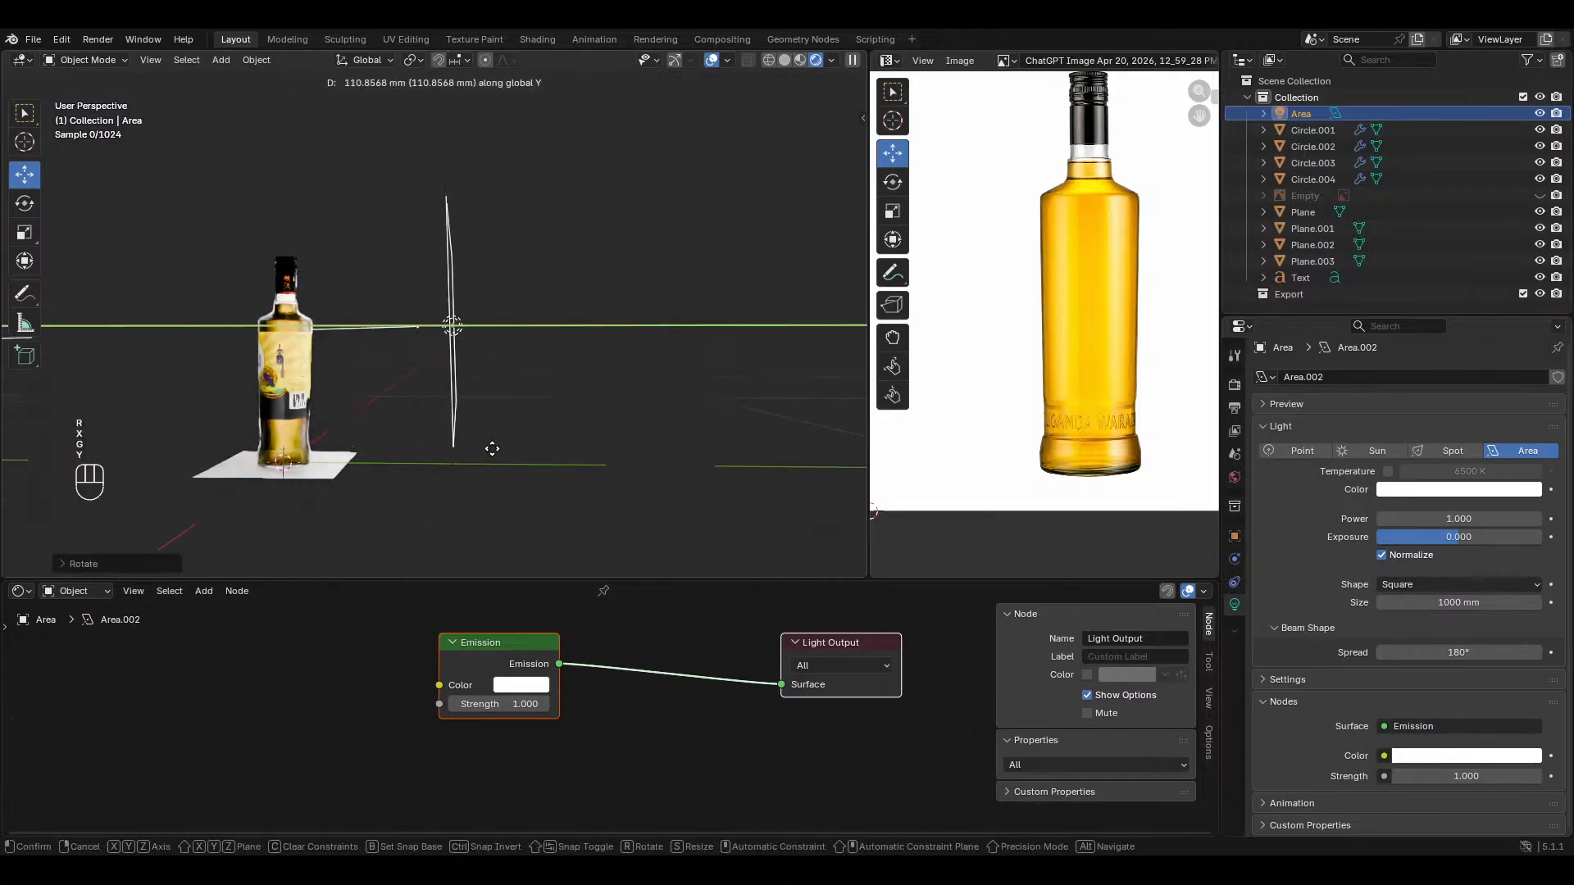
left_click(377, 410)
middle_click_drag(377, 410, 556, 377)
key("g")
key("z")
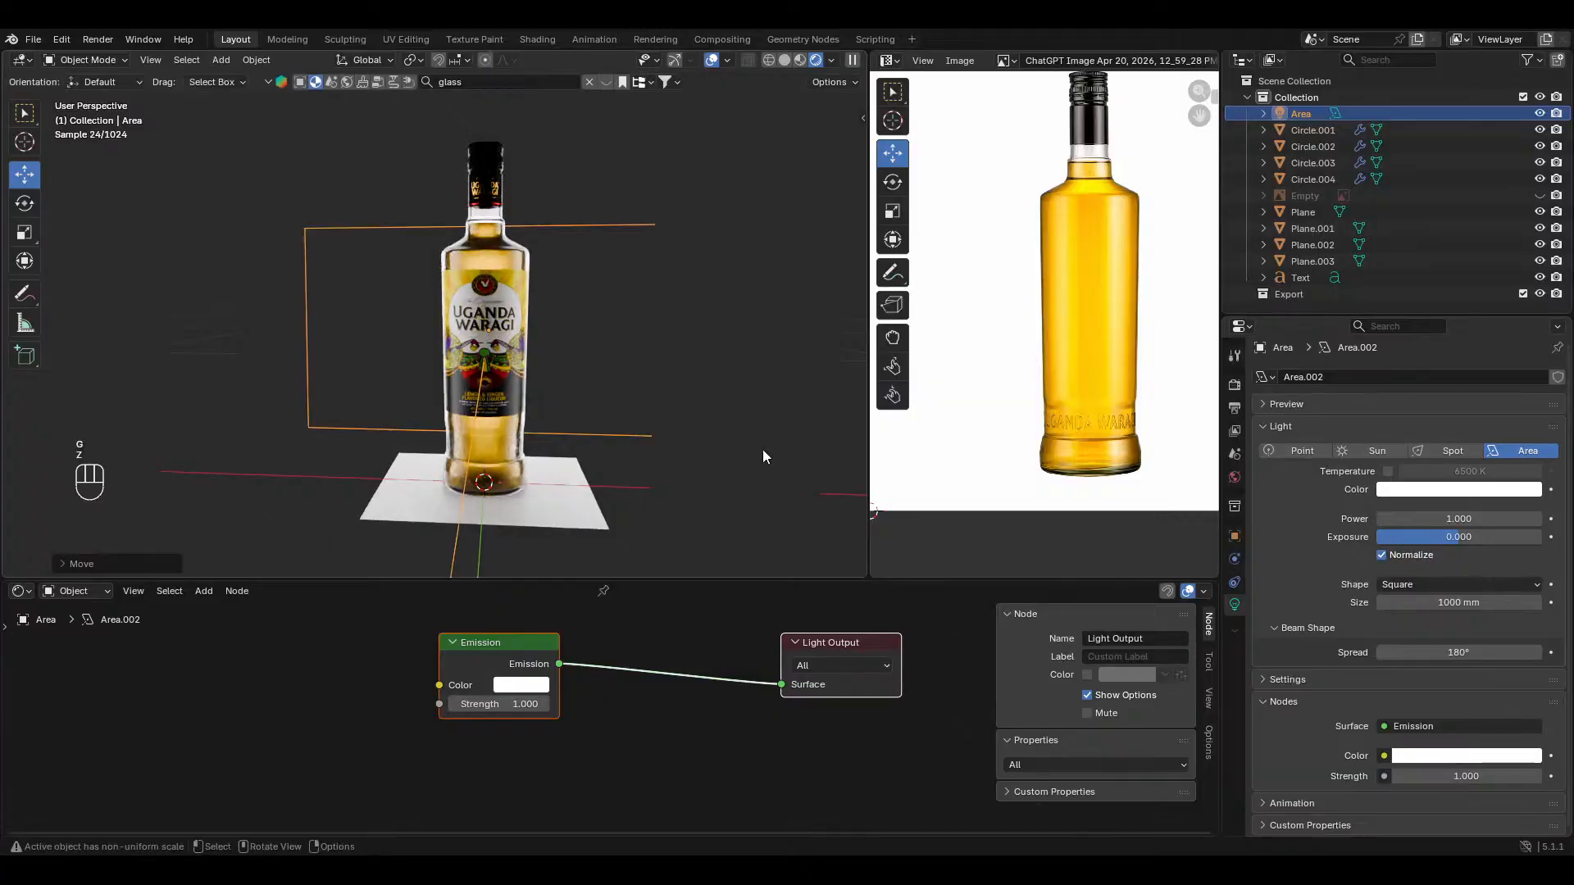
Step: Scale the area light along X to about the bottle's width, stretch it along Z, and hide the viewport overlays
key("s")
key("x")
key("s")
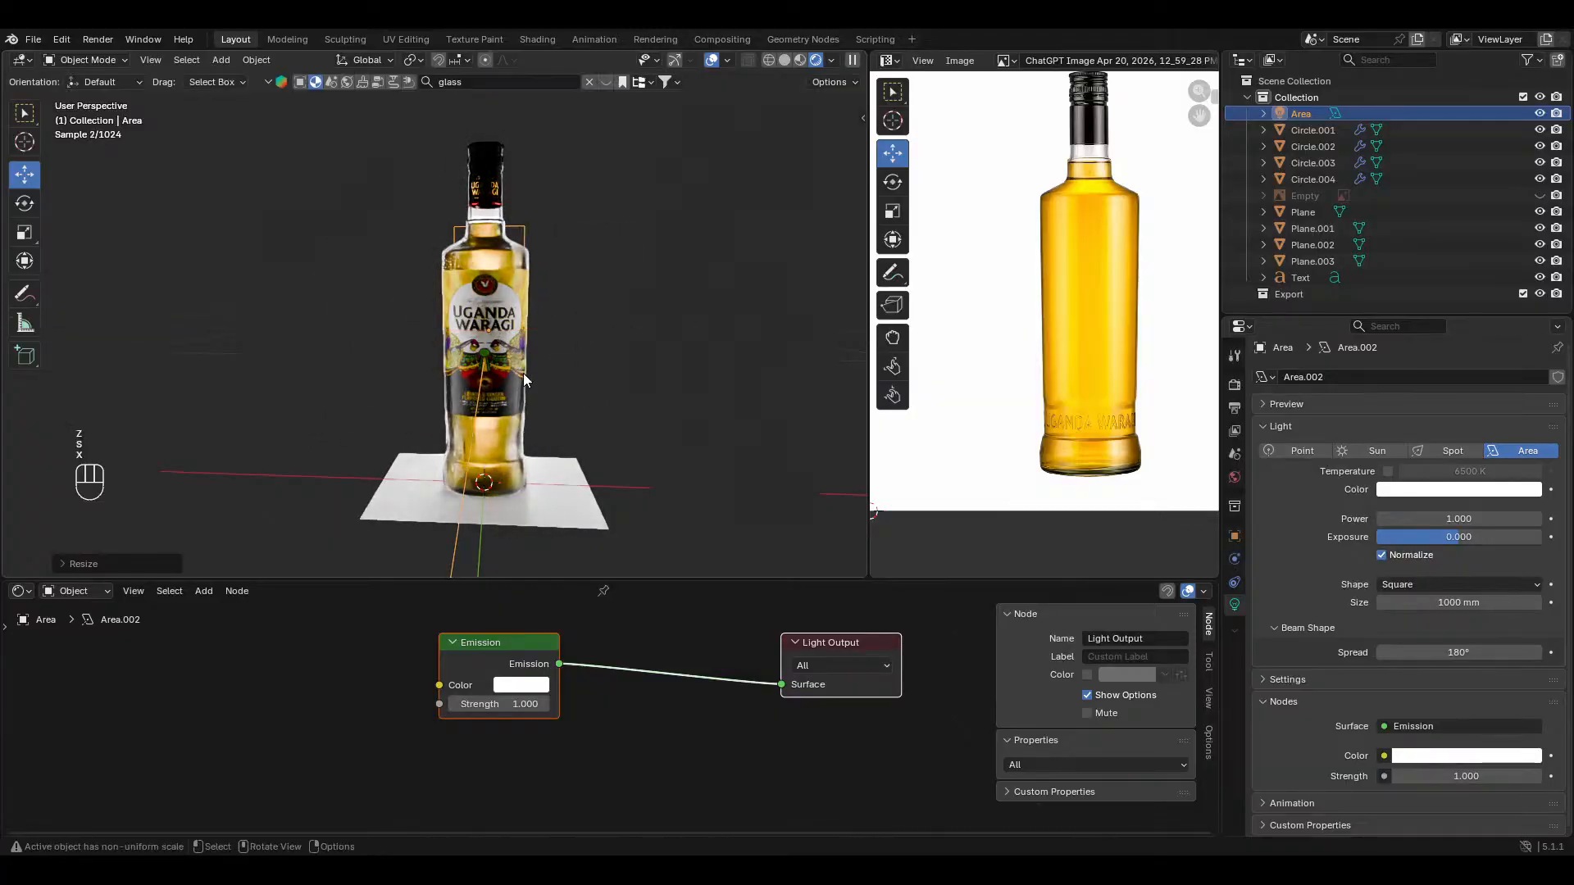
key("z")
left_click(521, 408)
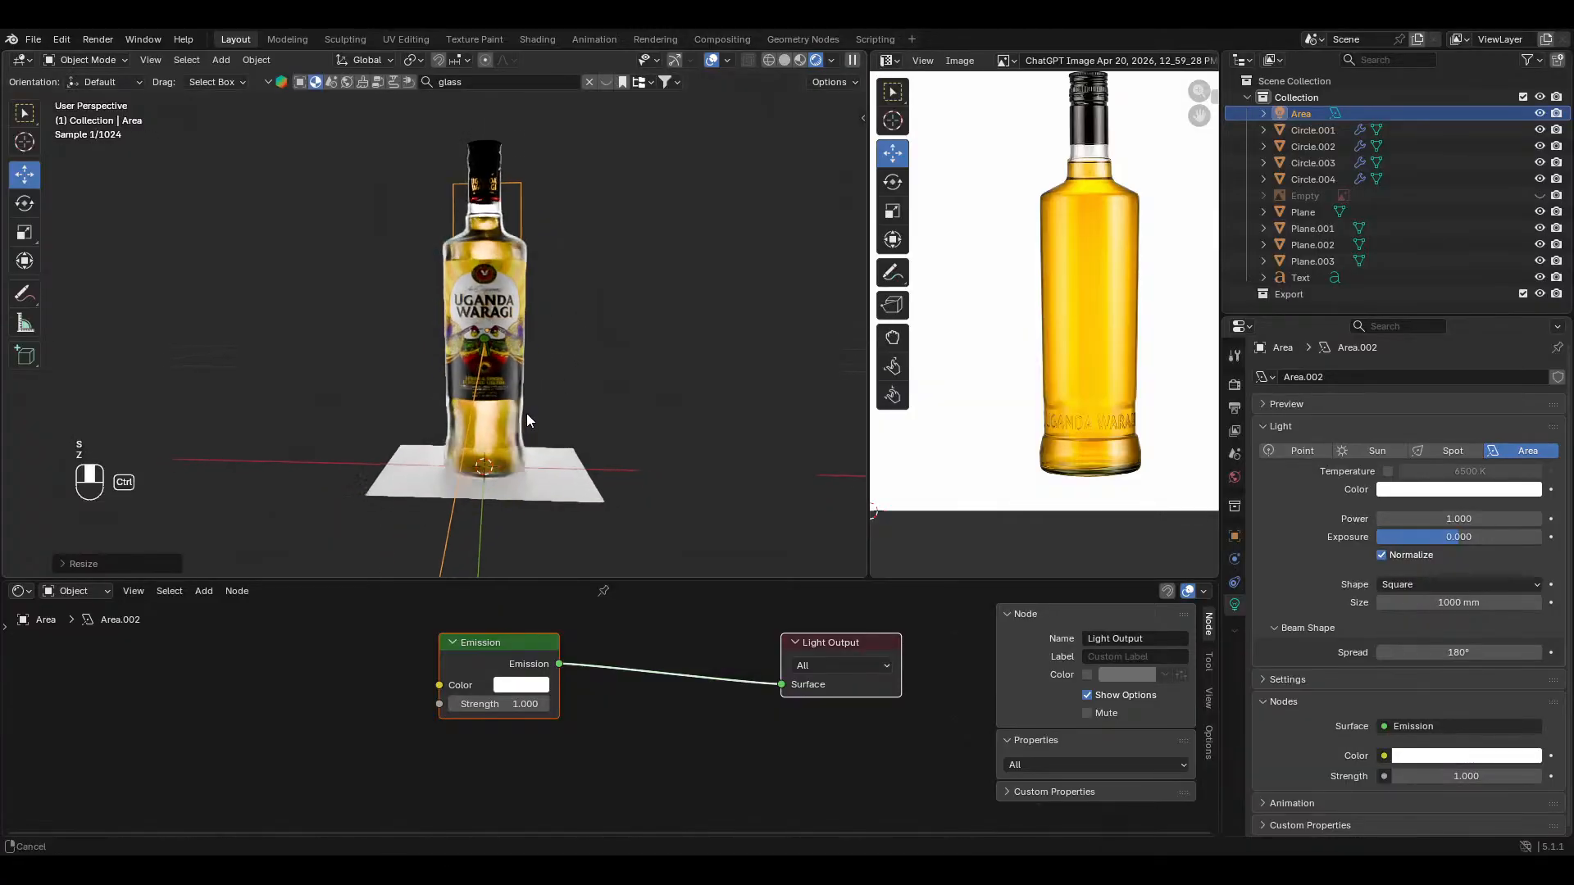
left_click(711, 60)
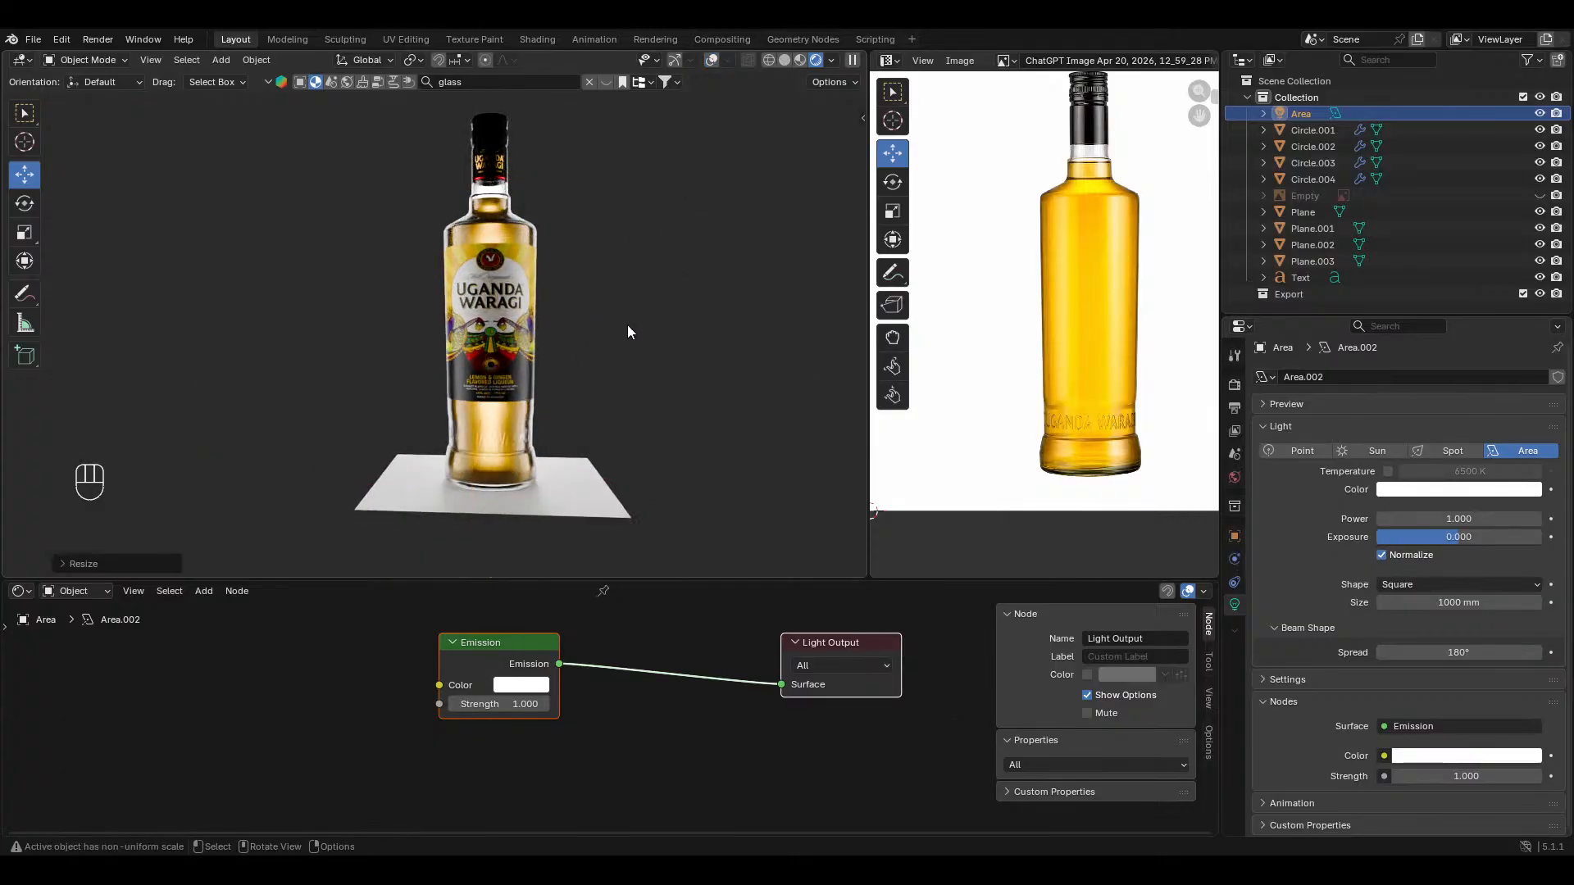
Step: Turn the viewport overlays back on and hide the bottle's main label
left_click(479, 264)
left_click(711, 62)
key("h")
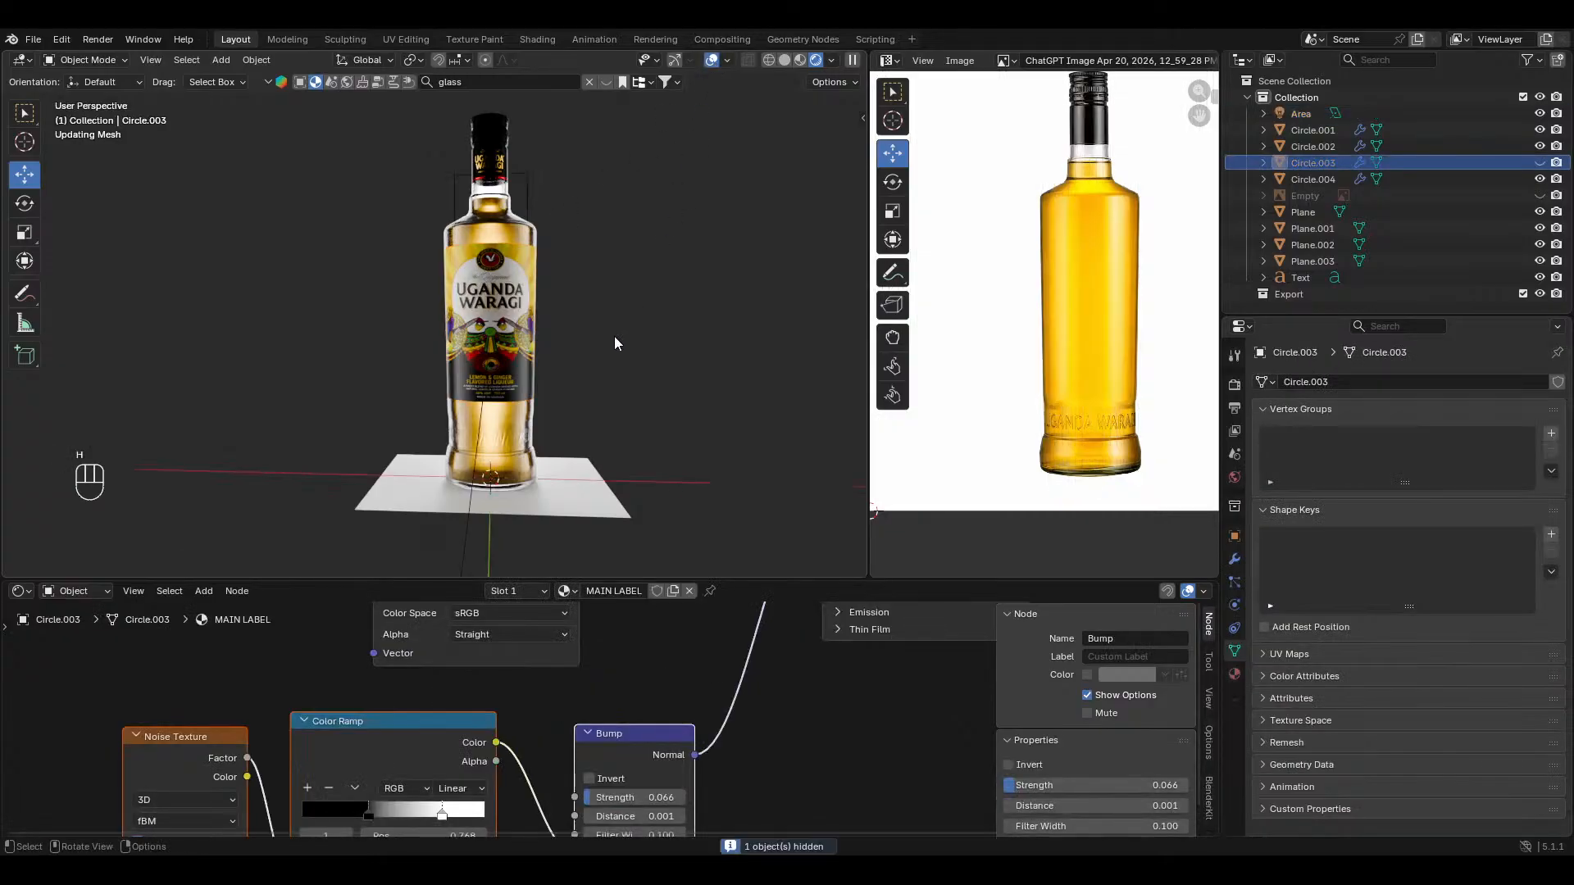
Step: Hide the area light behind the bottle to compare the render without it, and undo the hiding
left_click(500, 234)
left_click(533, 175)
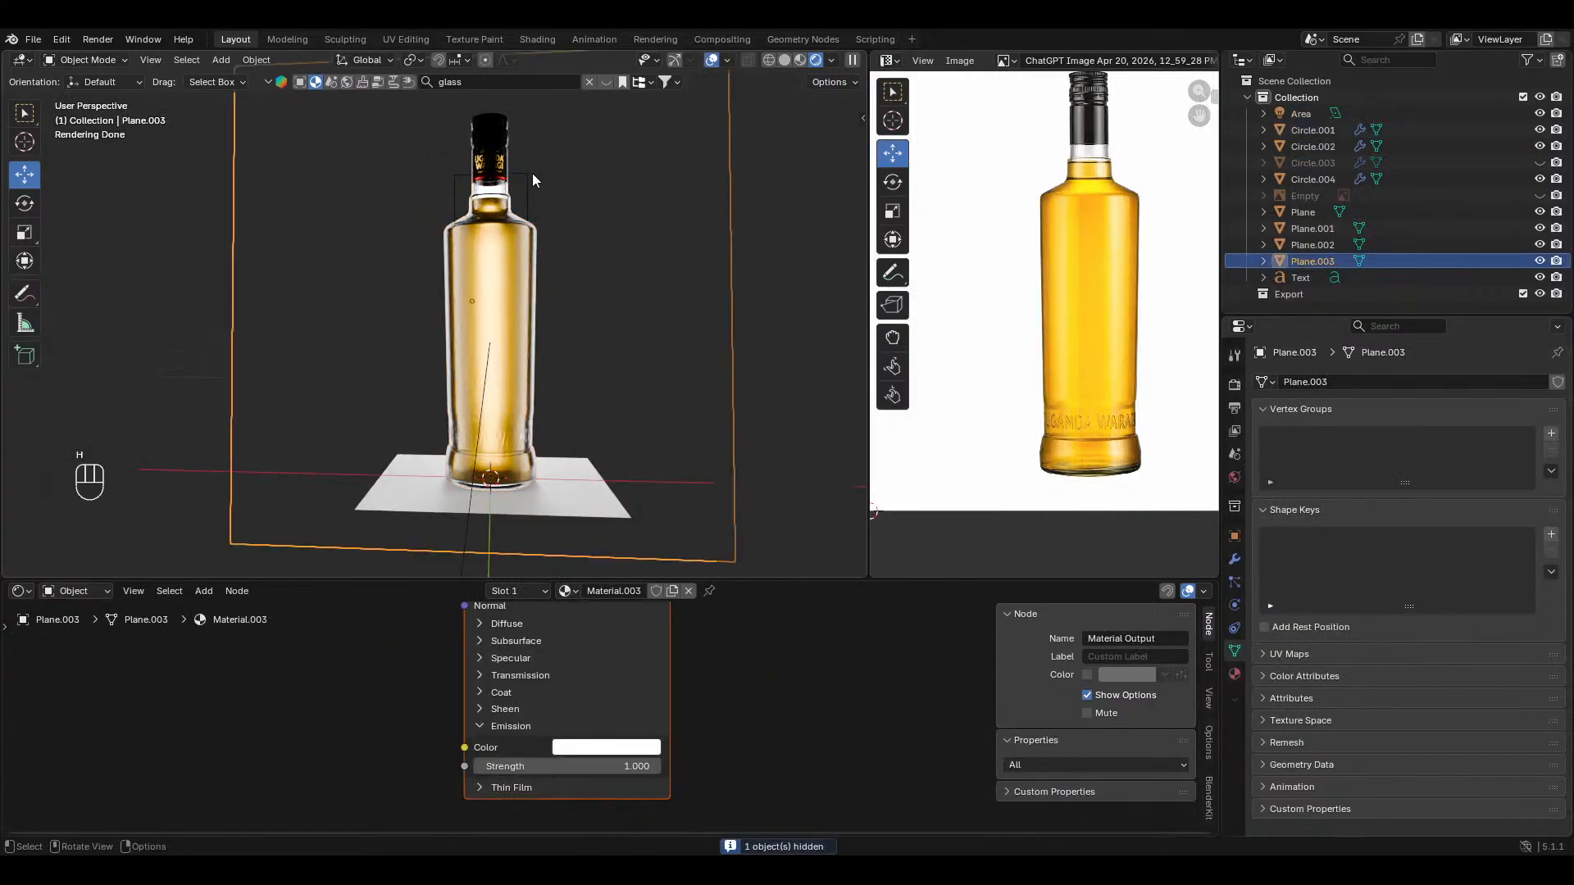
left_click(529, 178)
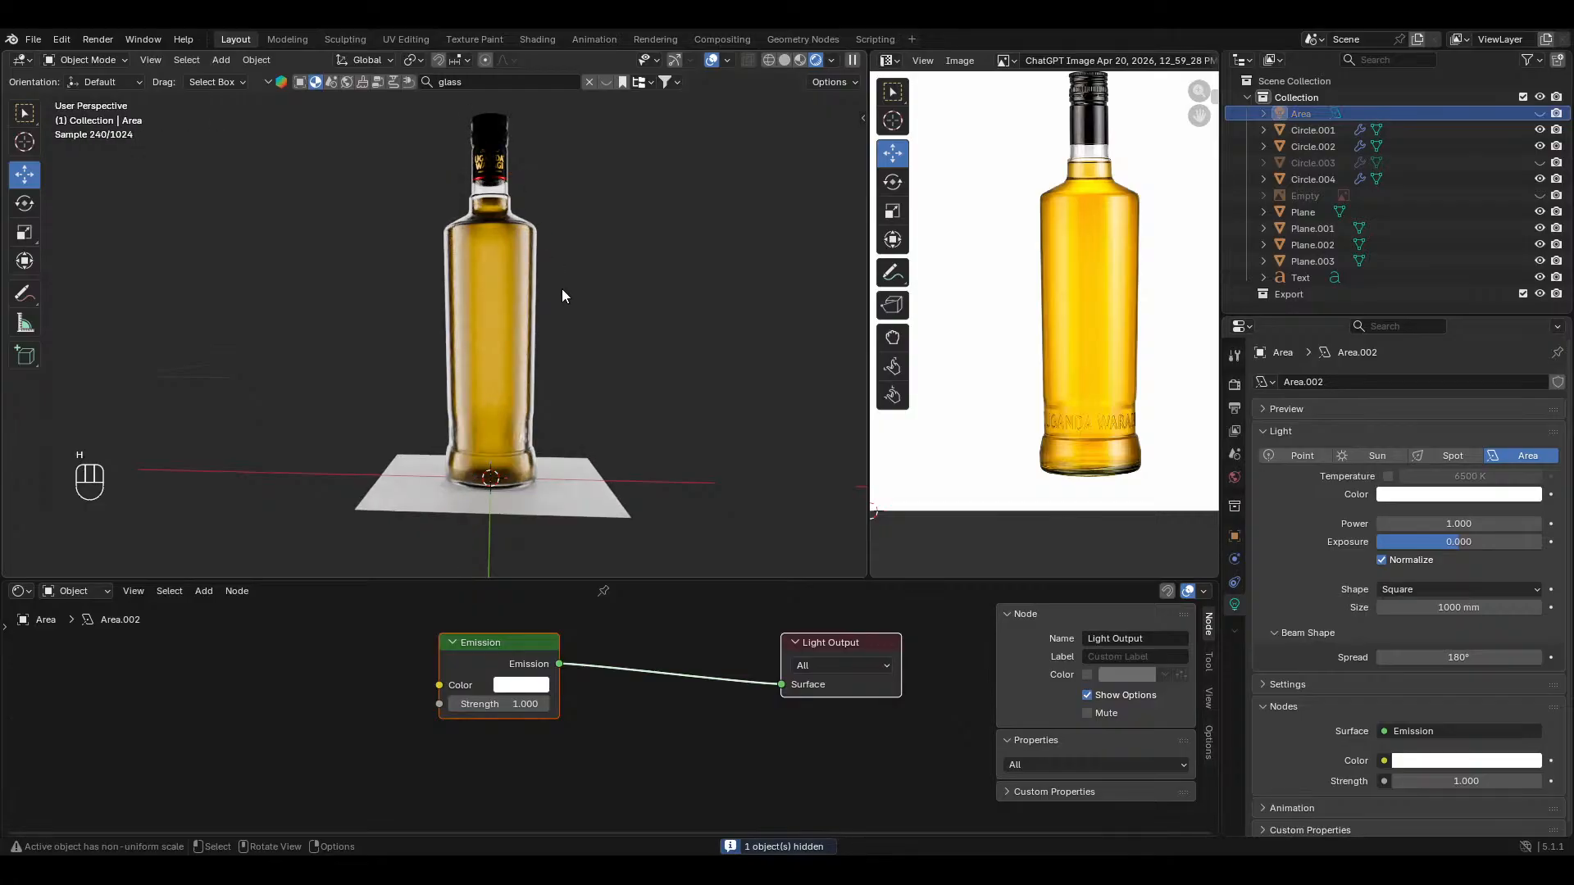
key("ctrl+z")
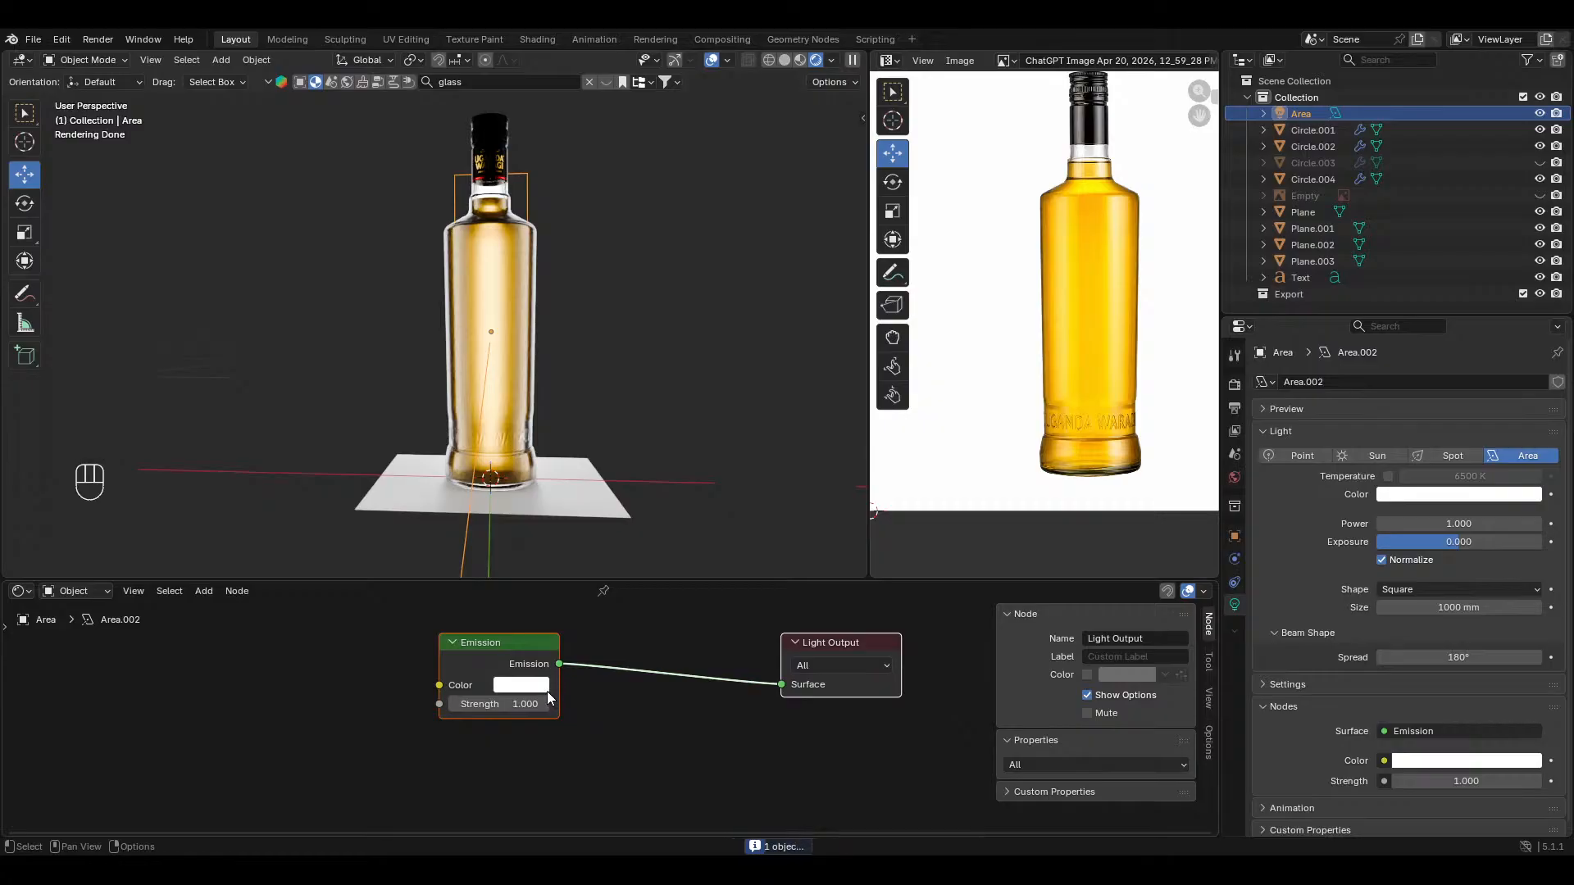
Step: Set the backlight's Emission color to amber, #FFBA00
left_click(521, 684)
mouse_move(553, 480)
left_mouse_down()
mouse_move(521, 502)
mouse_move(533, 512)
mouse_move(522, 503)
left_mouse_up()
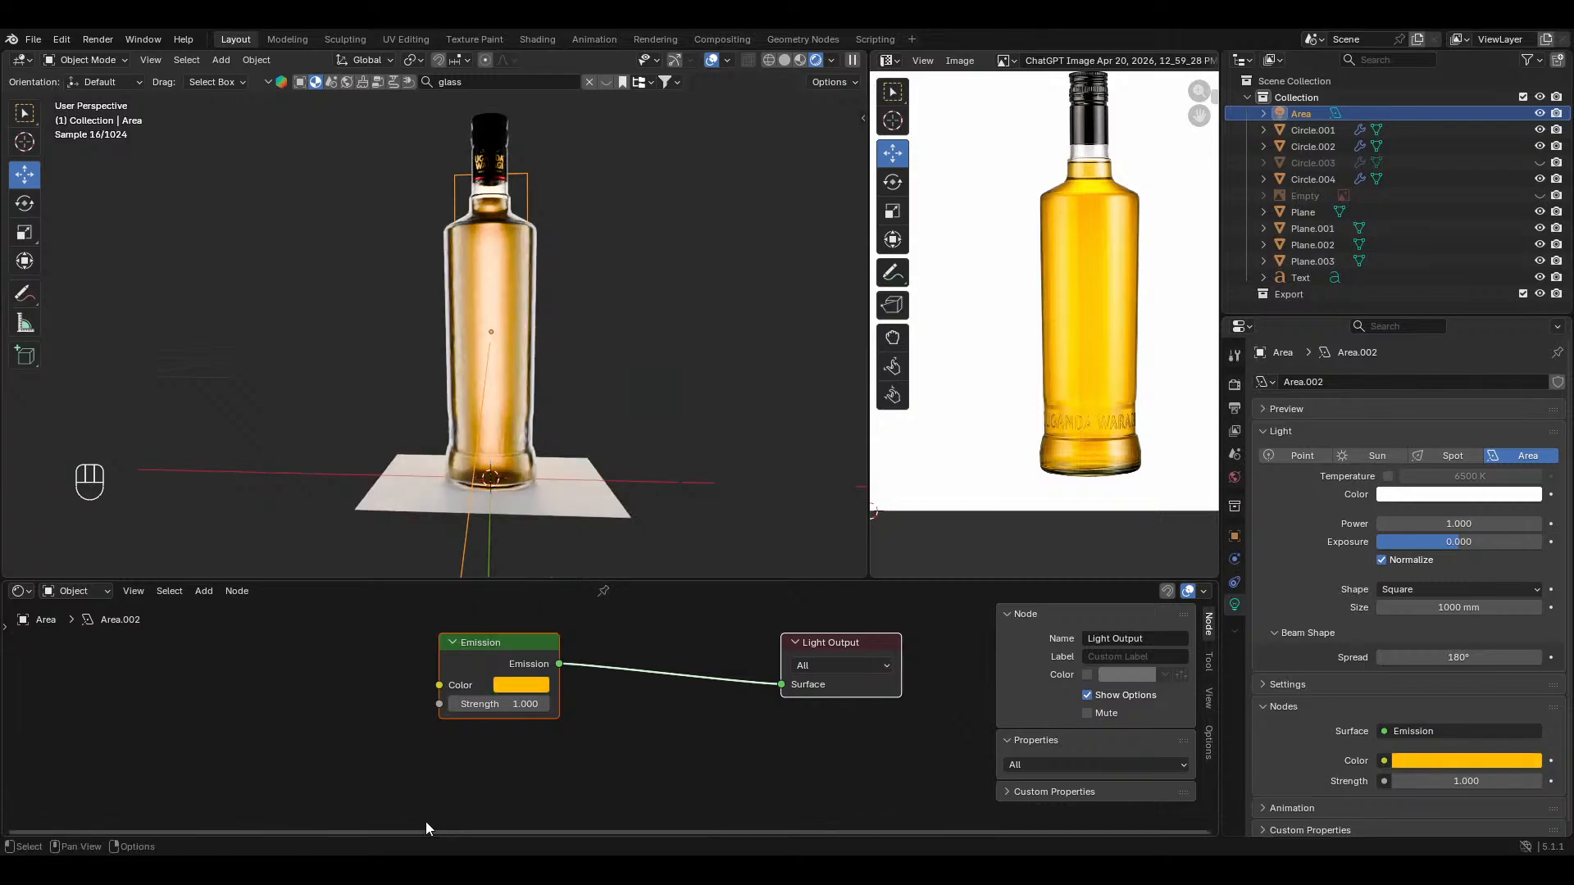
Step: Reveal all hidden objects, including the label, and hide the reference image empty again
left_click(256, 60)
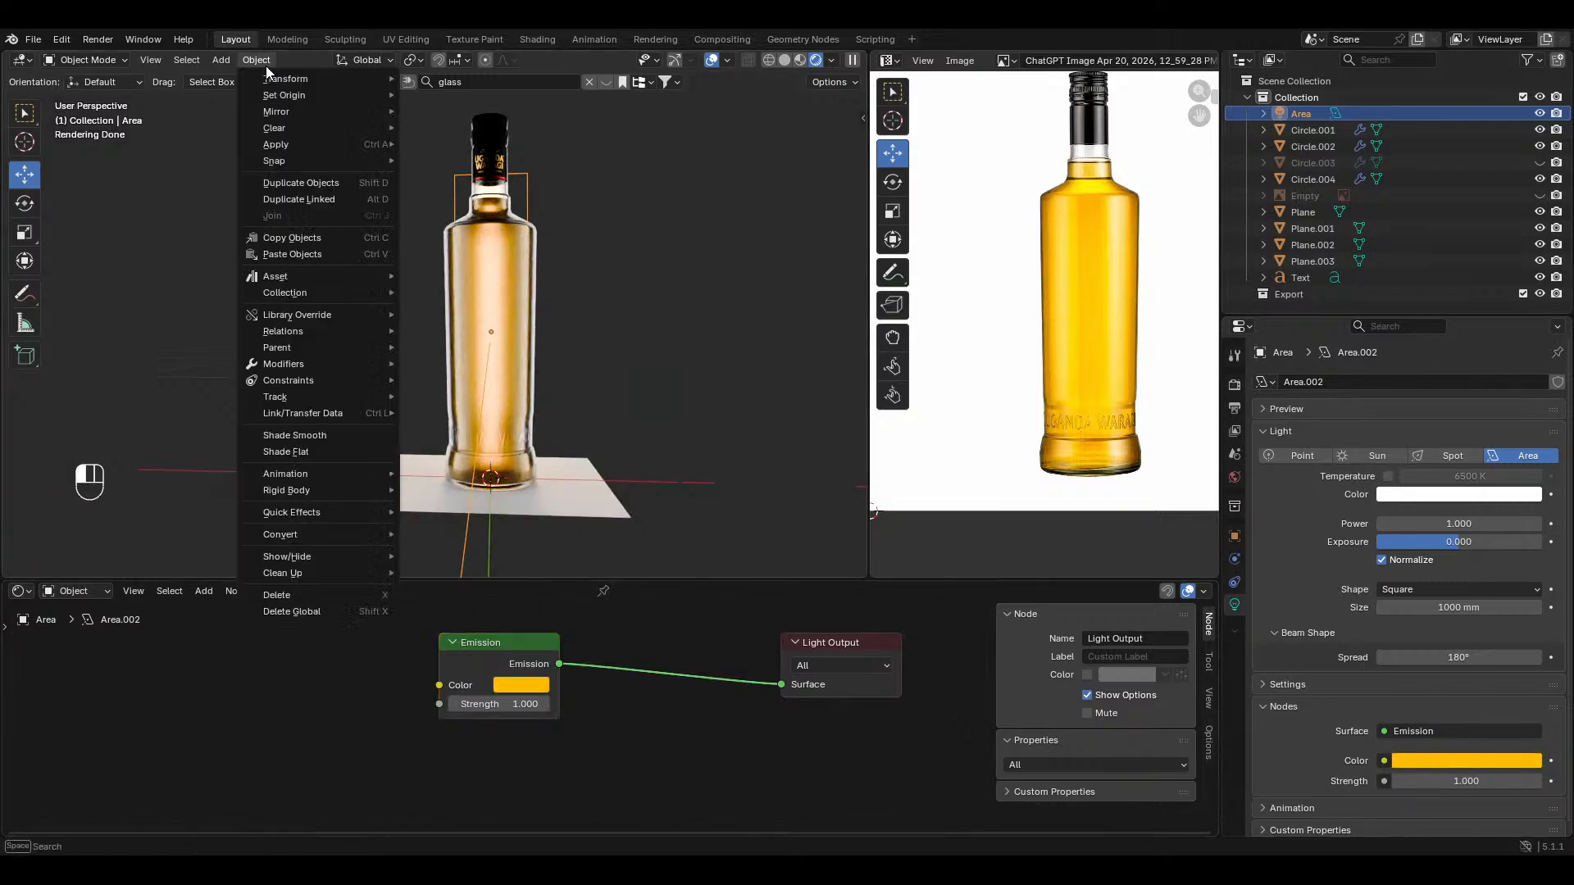
mouse_move(304, 513)
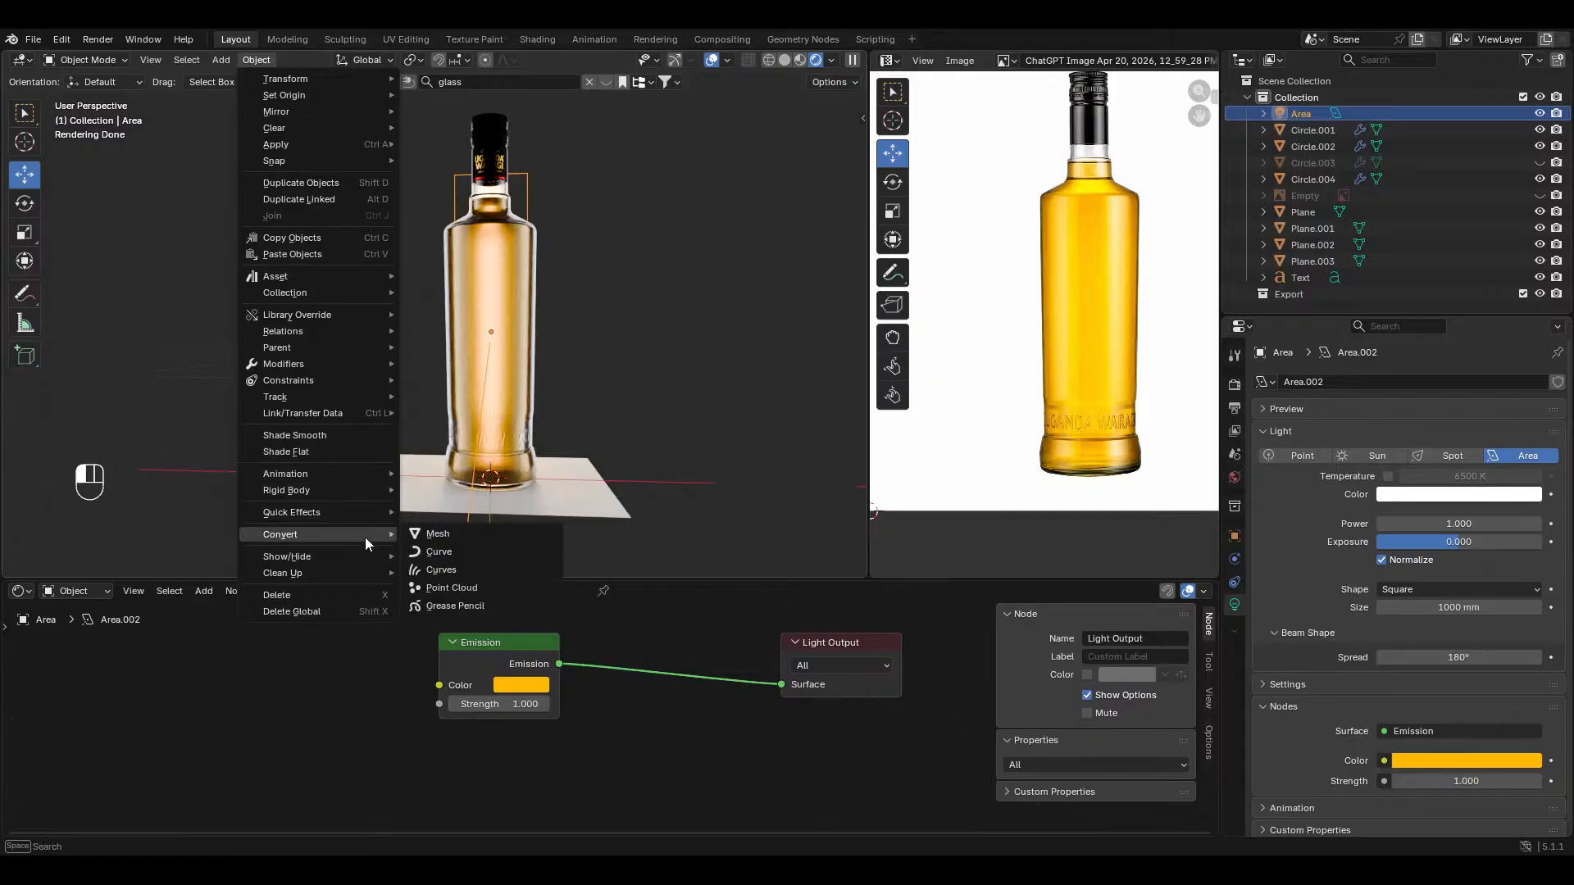
mouse_move(329, 559)
left_click(472, 557)
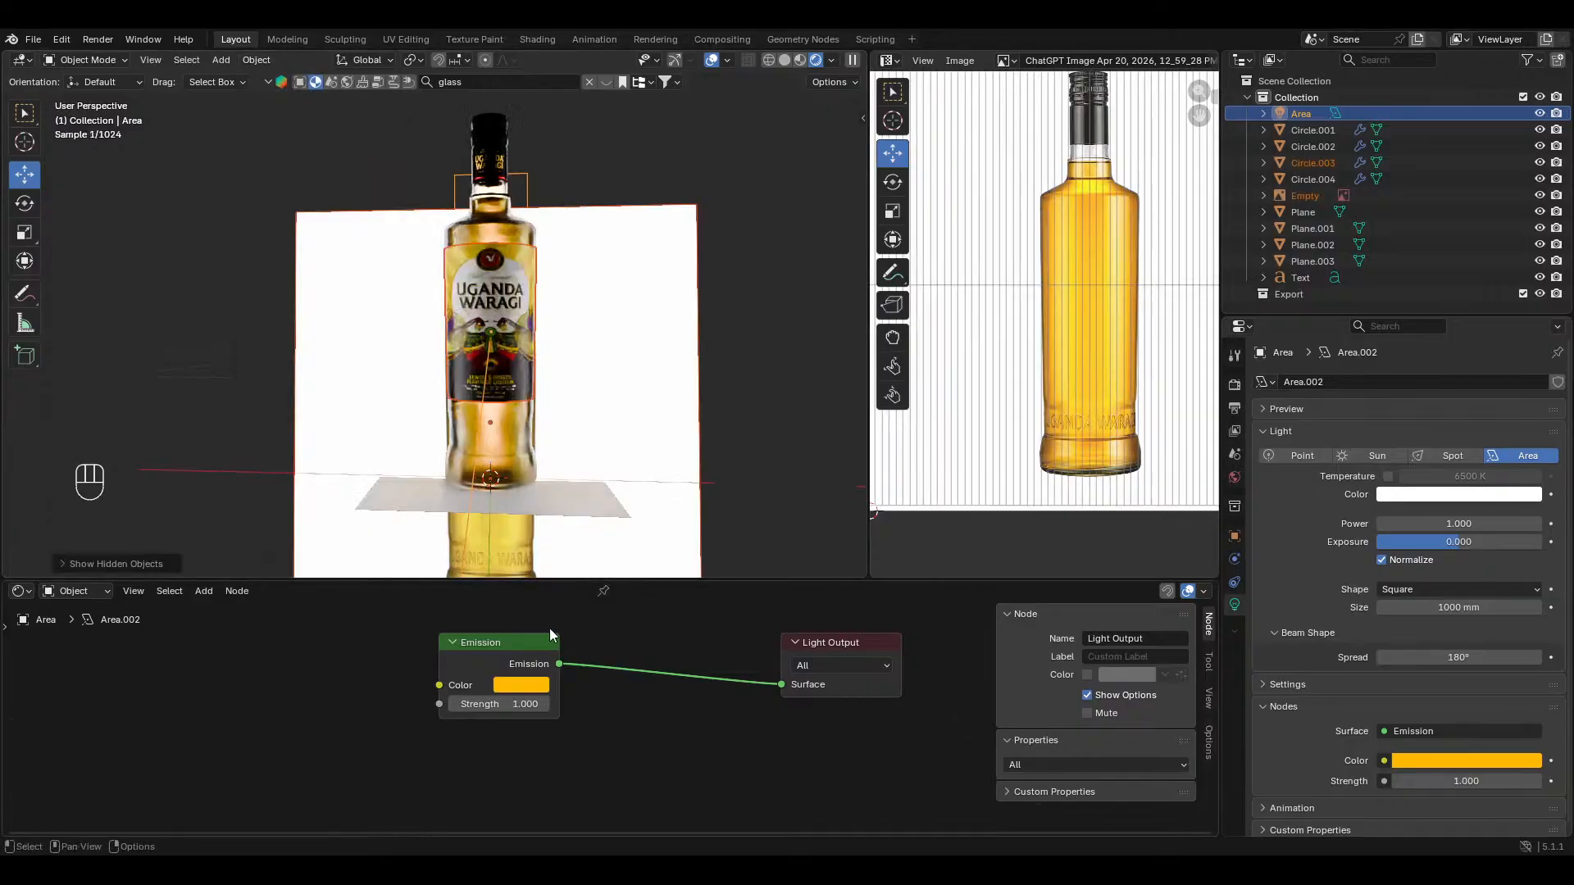
key("h")
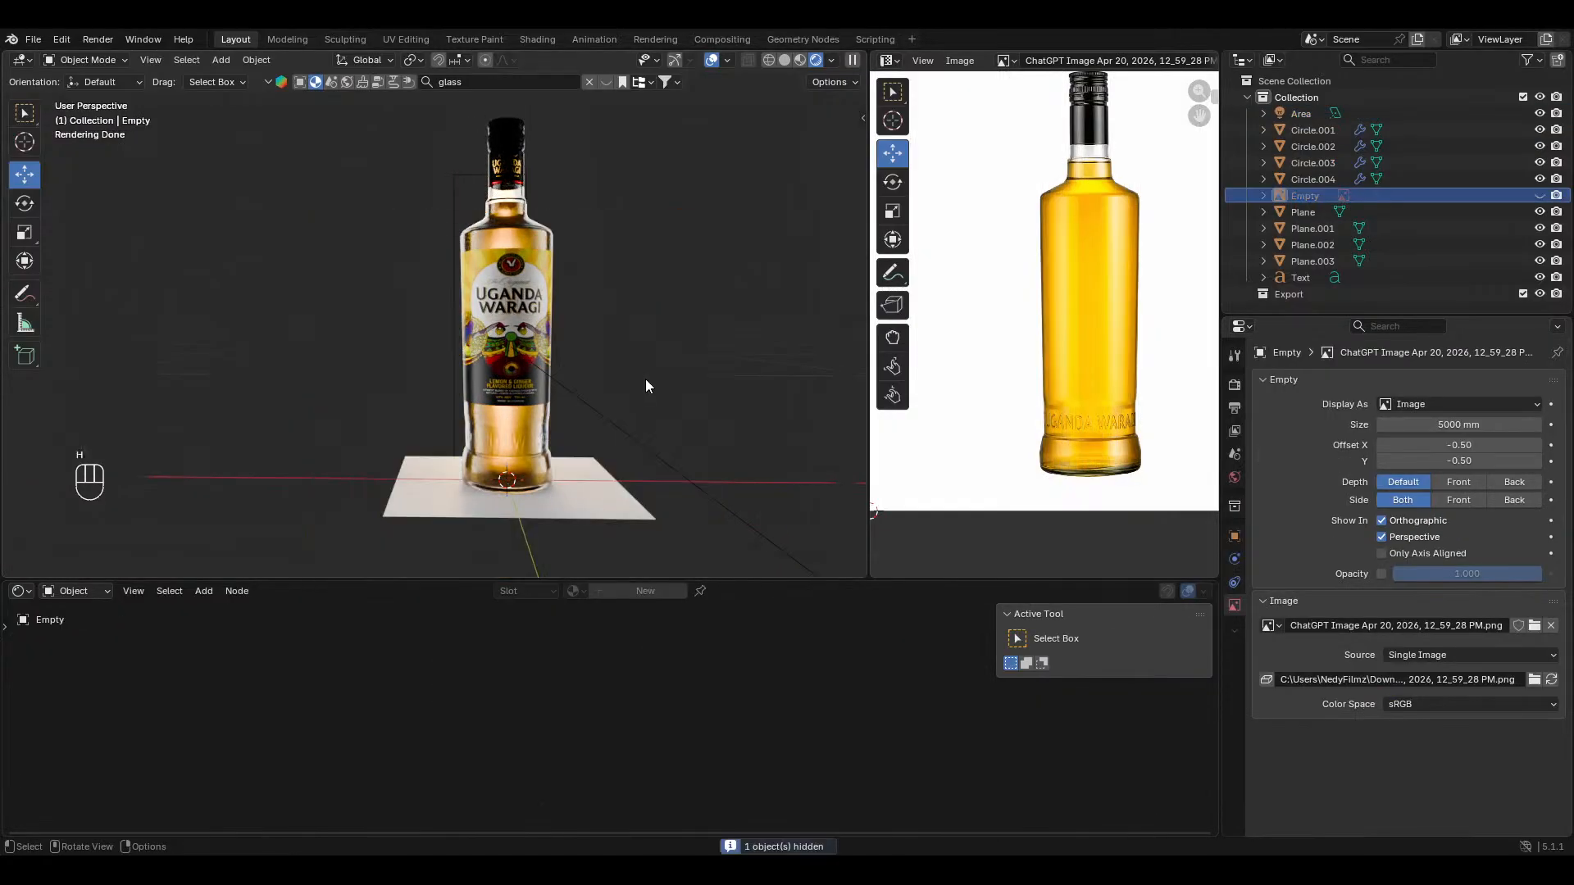
Step: Set the Emission color of the area light behind the bottle back to white
mouse_move(626, 361)
middle_mouse_down()
mouse_move(634, 405)
mouse_move(617, 373)
middle_mouse_up()
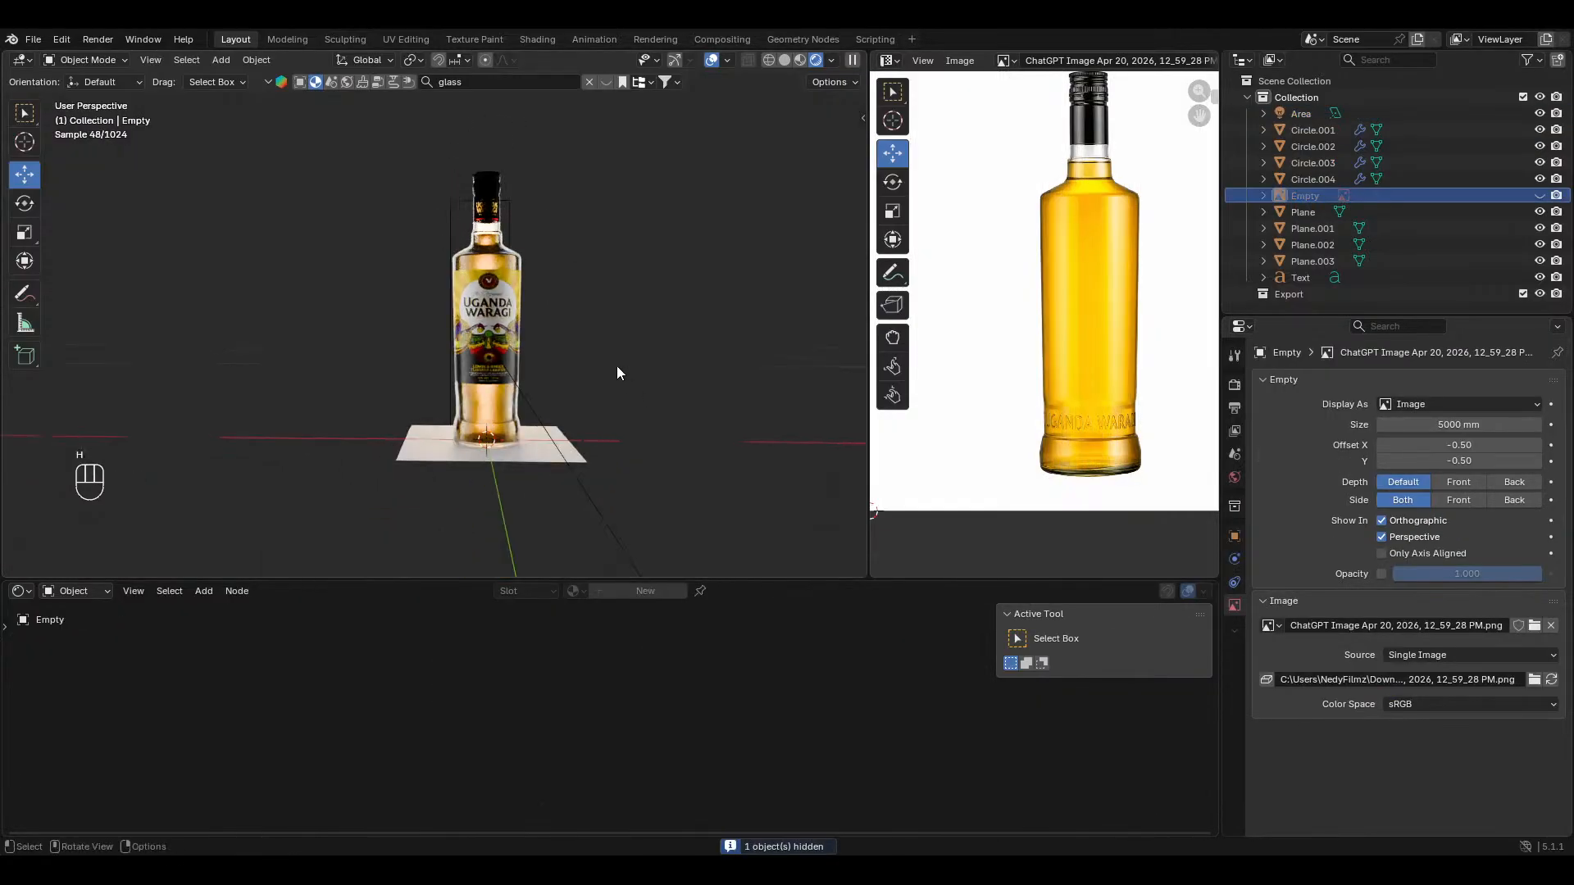
left_click(513, 206)
left_click(509, 203)
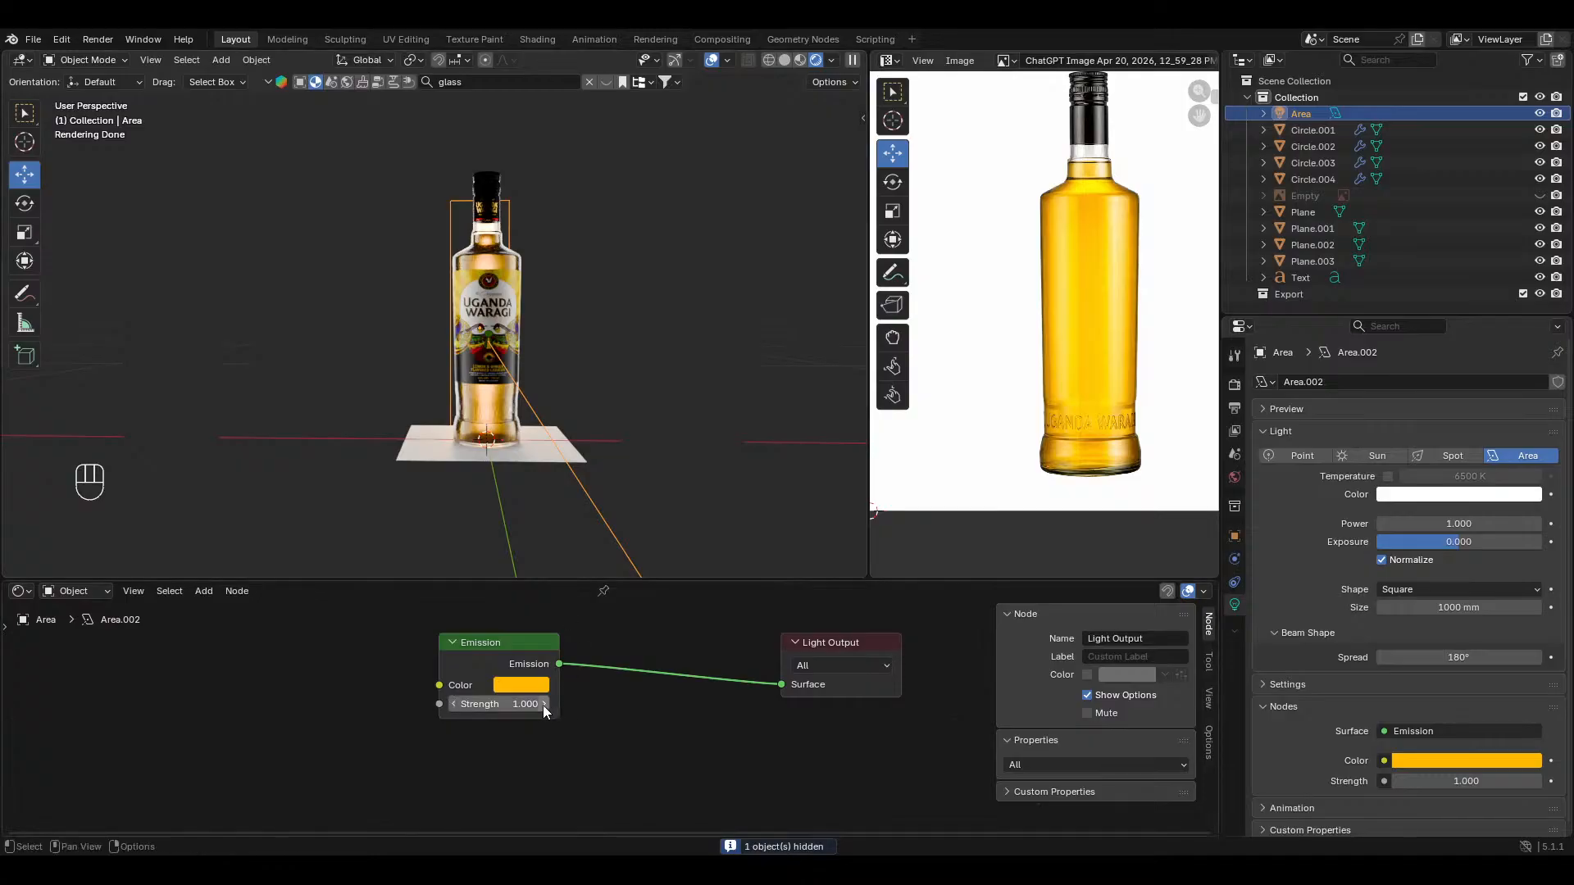
left_click(521, 686)
left_click(534, 565)
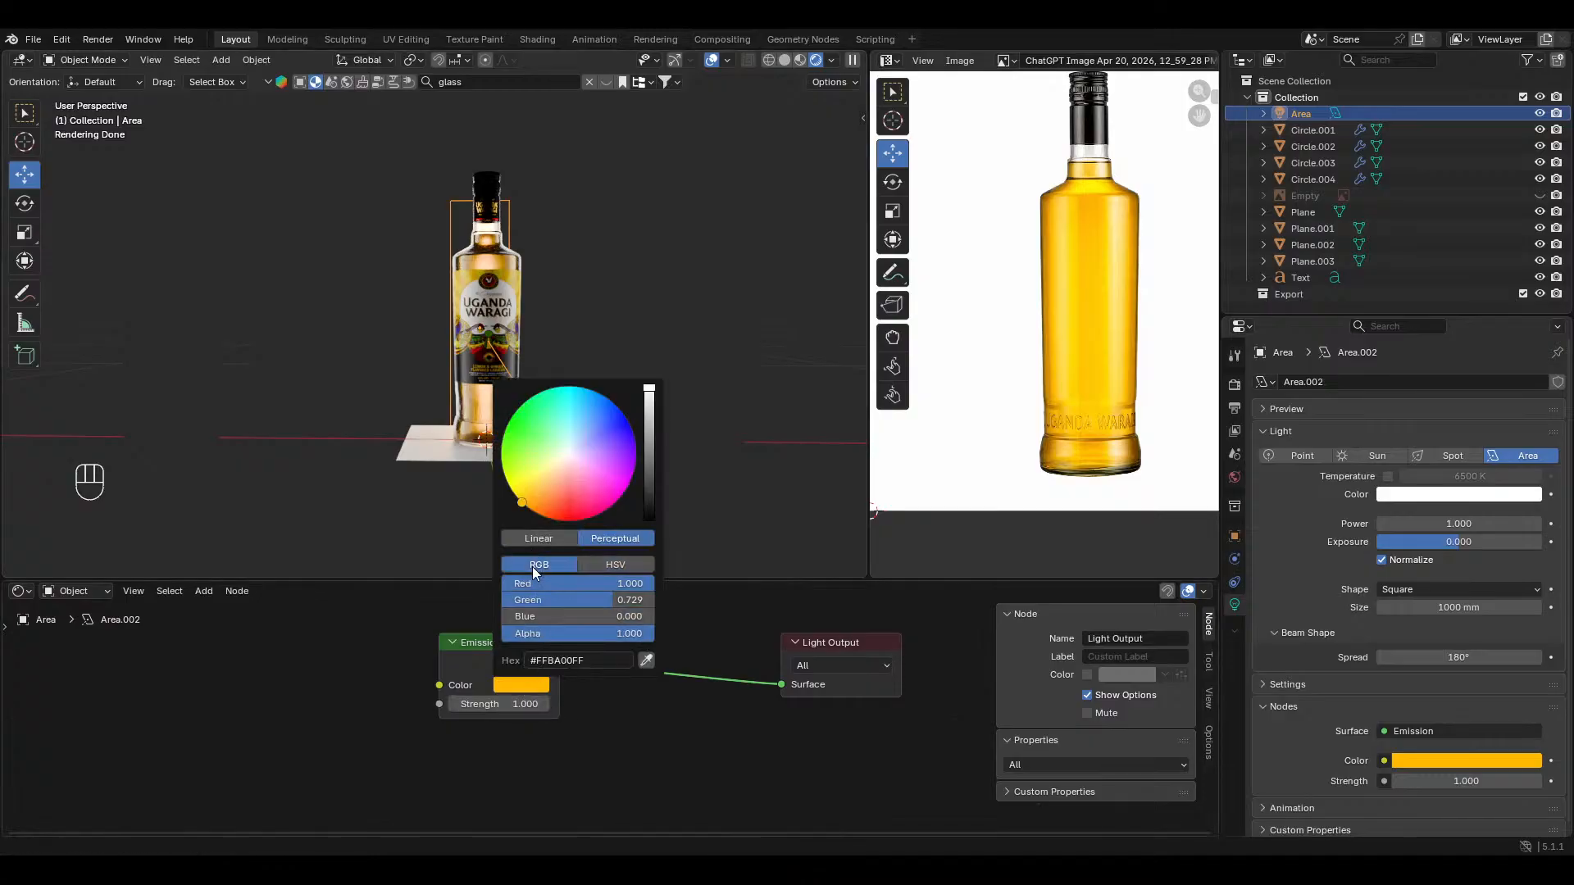
left_click_drag(534, 602, 705, 616)
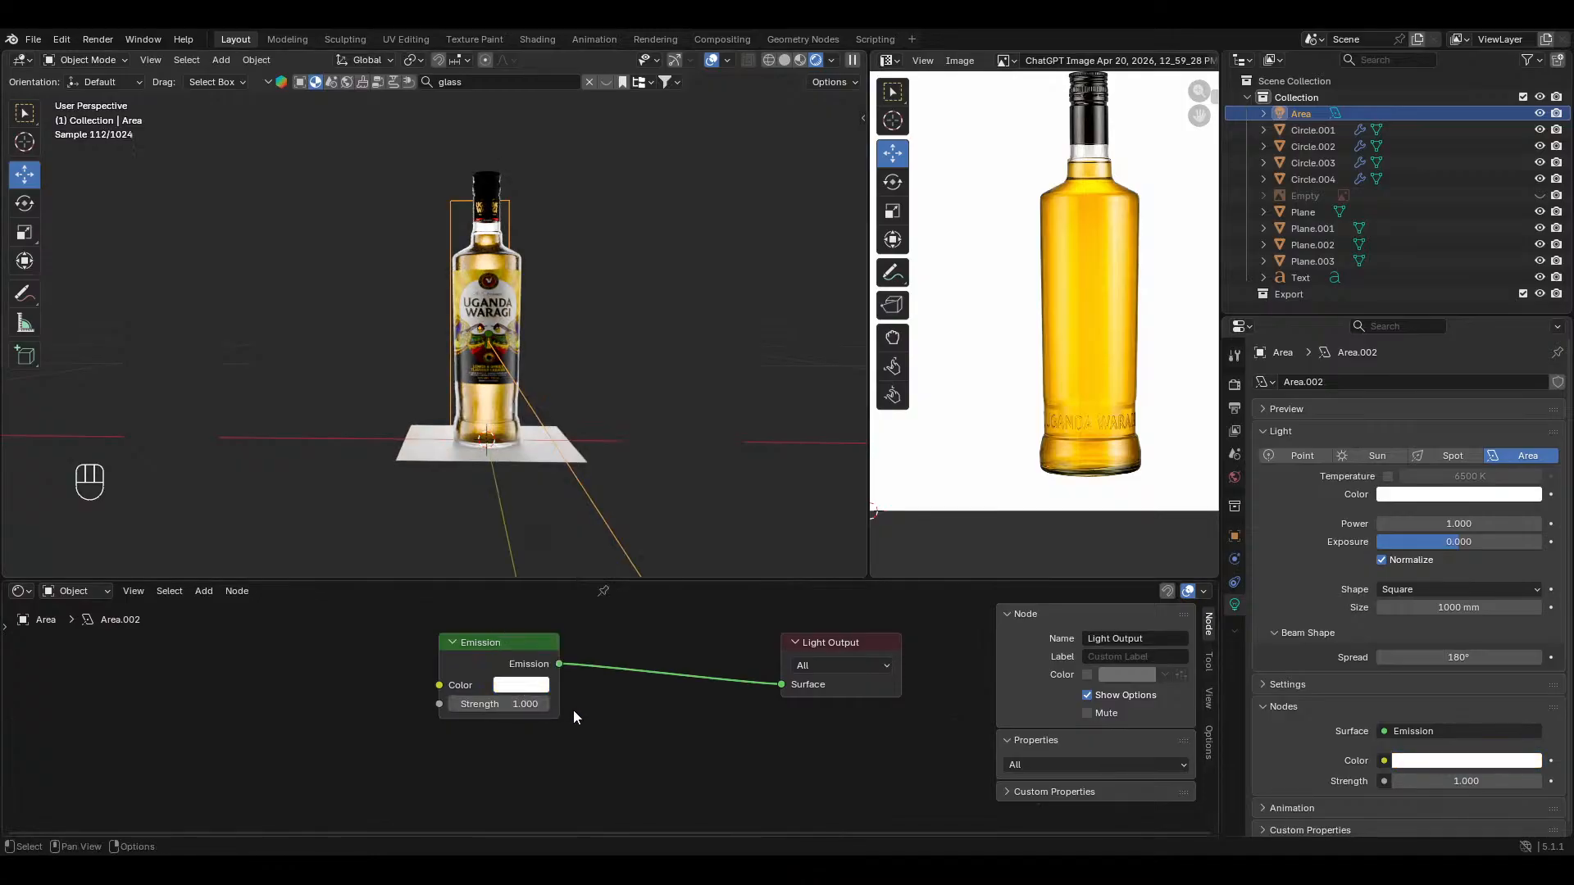
Step: Hide the main label and the outer glass bottle, leaving the liquid exposed
scroll(544, 432, "up", 2)
left_click(523, 375)
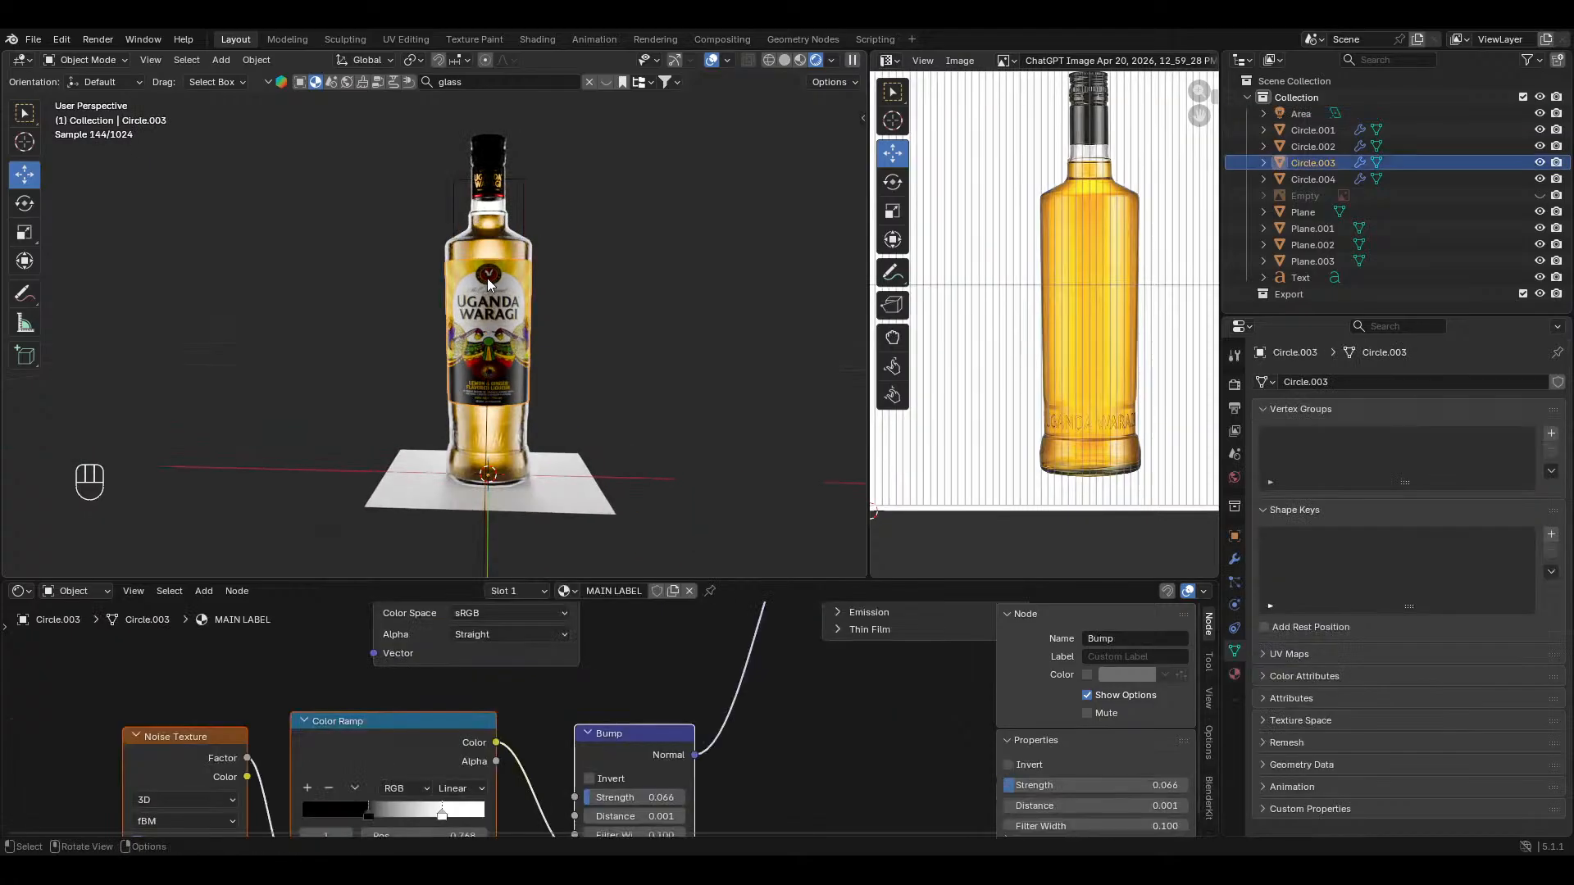
key("h")
left_click(500, 270)
key("h")
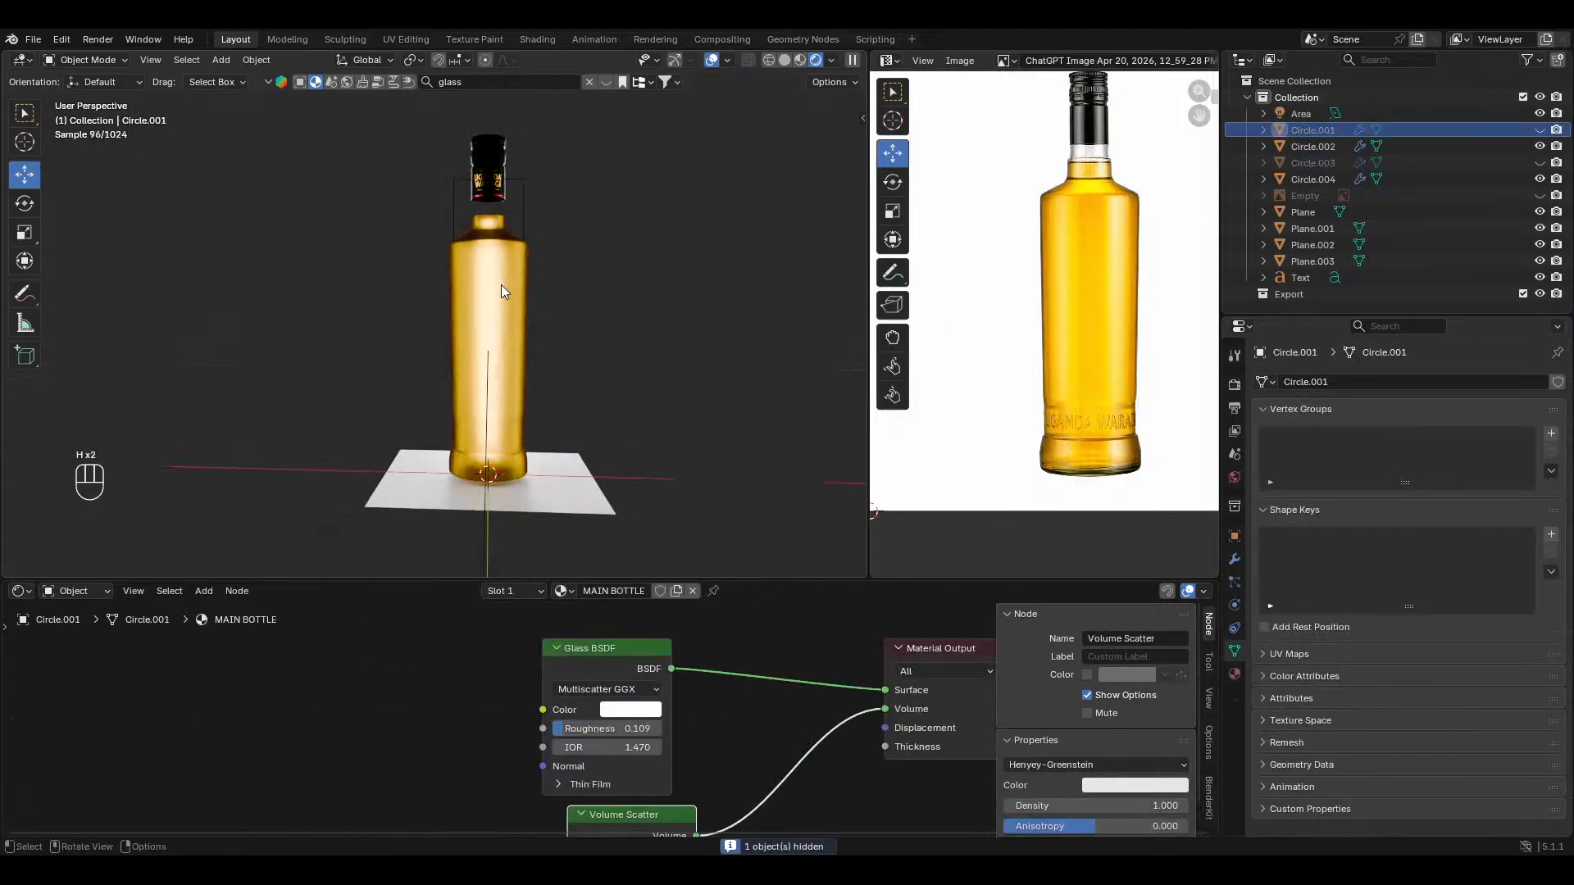
Step: In the liquid's material, duplicate the Mix Shader and insert the copy between the yellow Glass BSDF and the existing Mix Shader
left_click(500, 299)
scroll(565, 729, "down", 3)
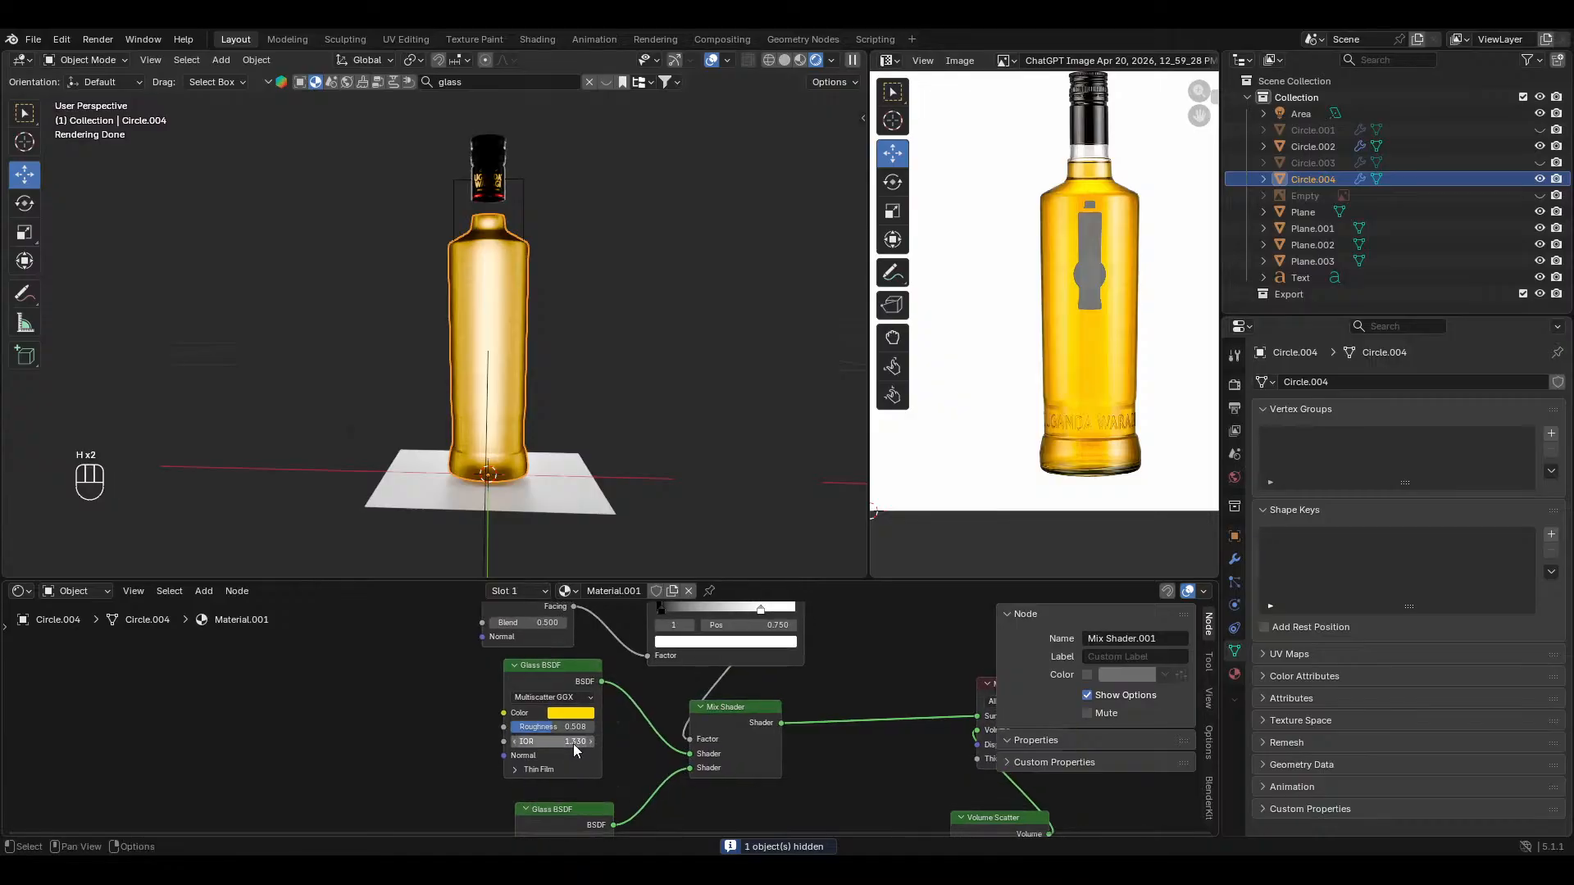
left_click(522, 205)
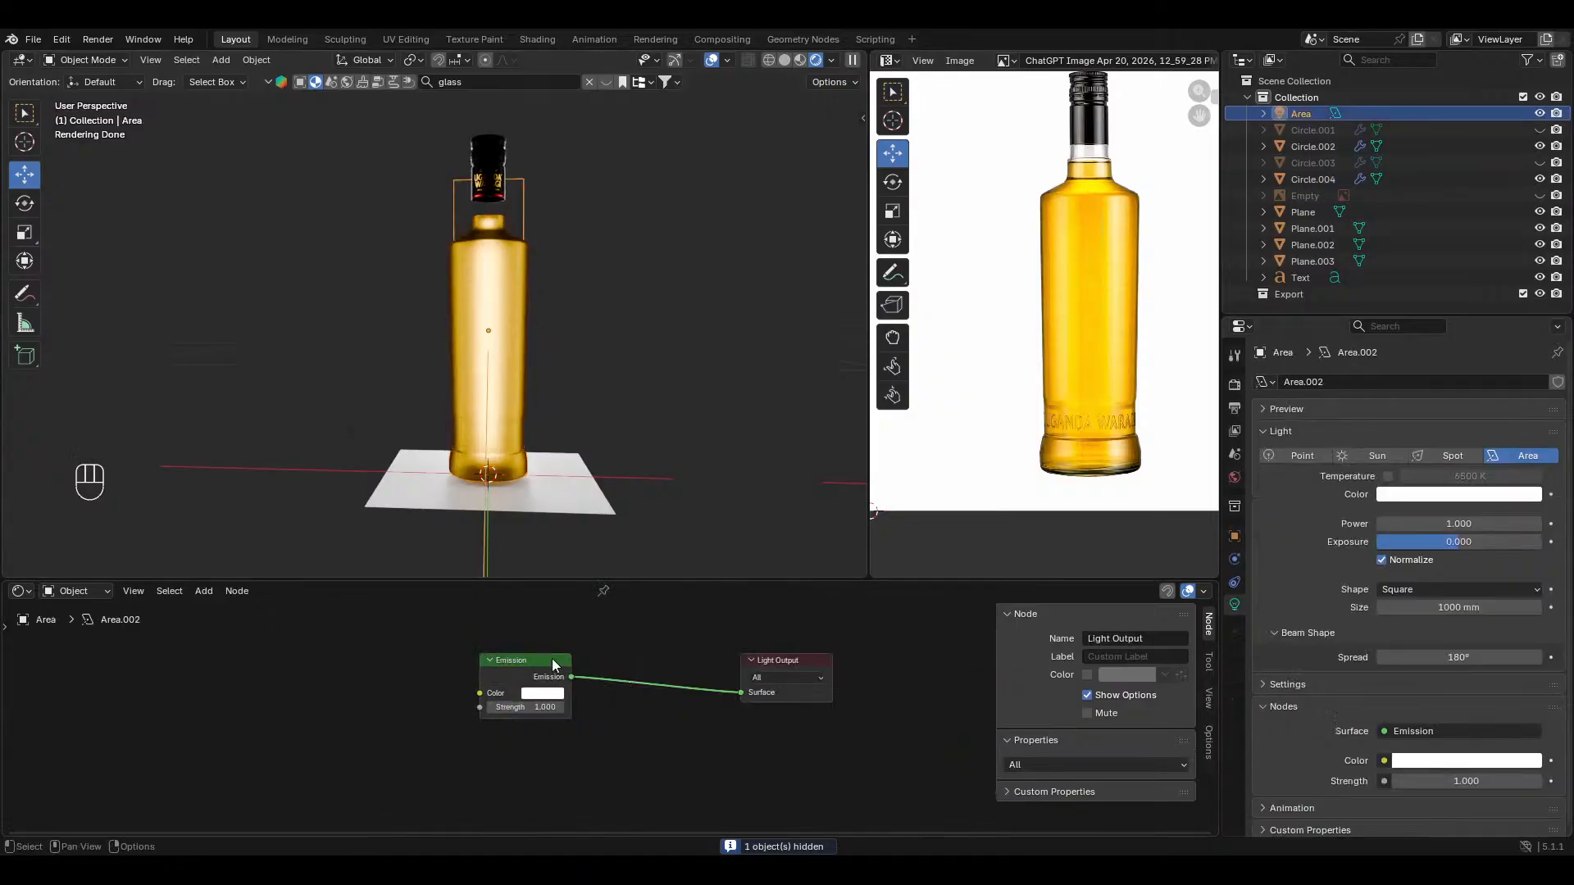
scroll(594, 625, "up", 2)
left_click(514, 264)
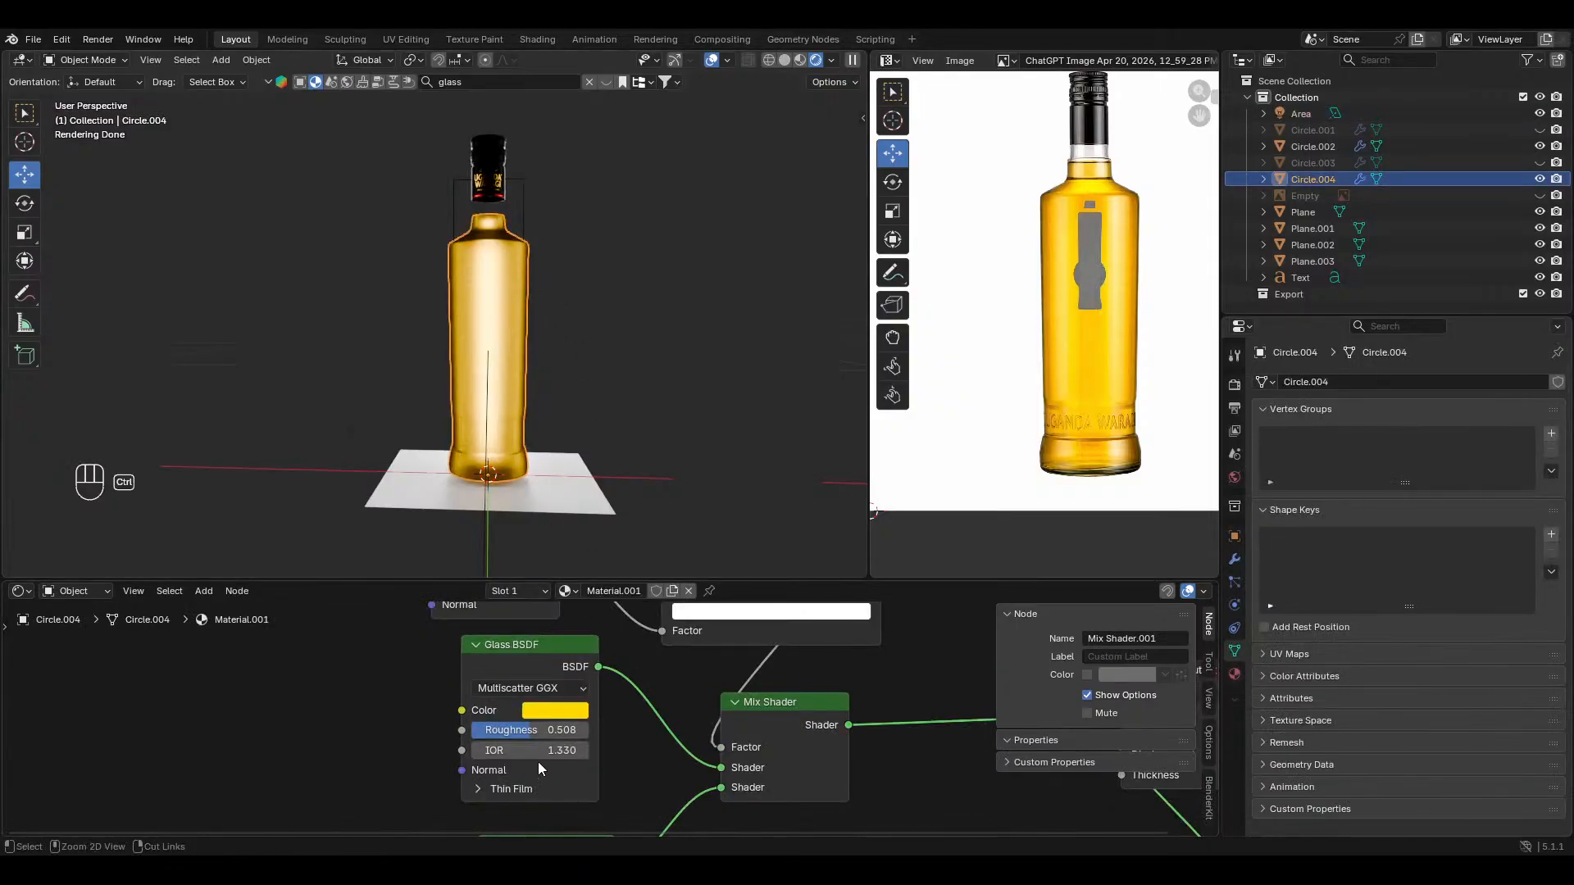
middle_click_drag(596, 736, 599, 760, "ctrl")
left_click_drag(561, 674, 411, 634)
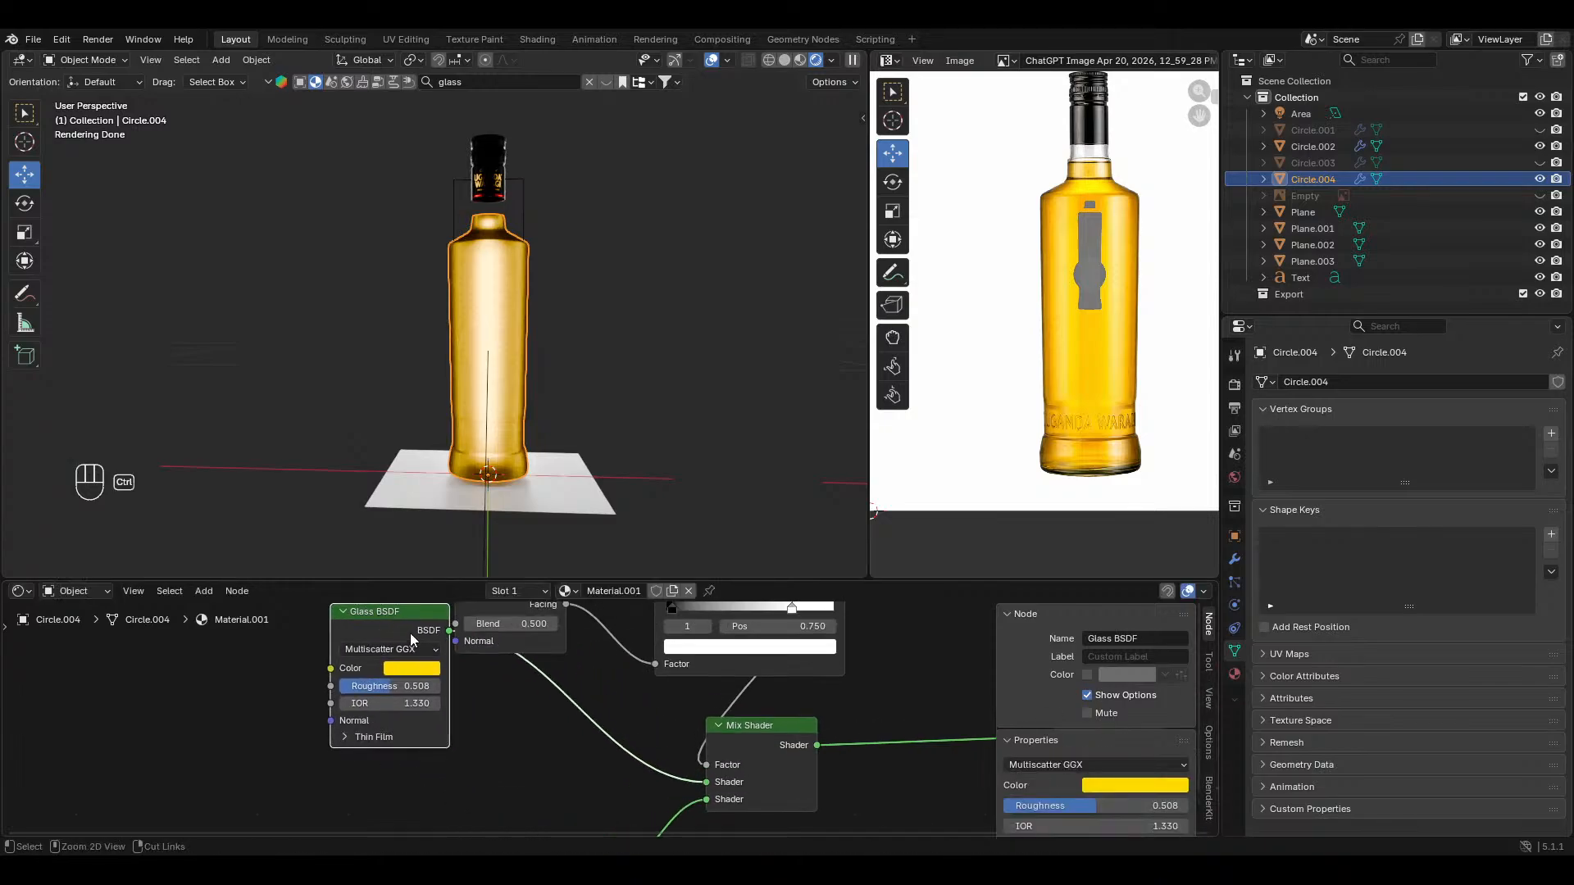
middle_click_drag(410, 633, 589, 729, "ctrl")
left_click(749, 705)
key("shift+d")
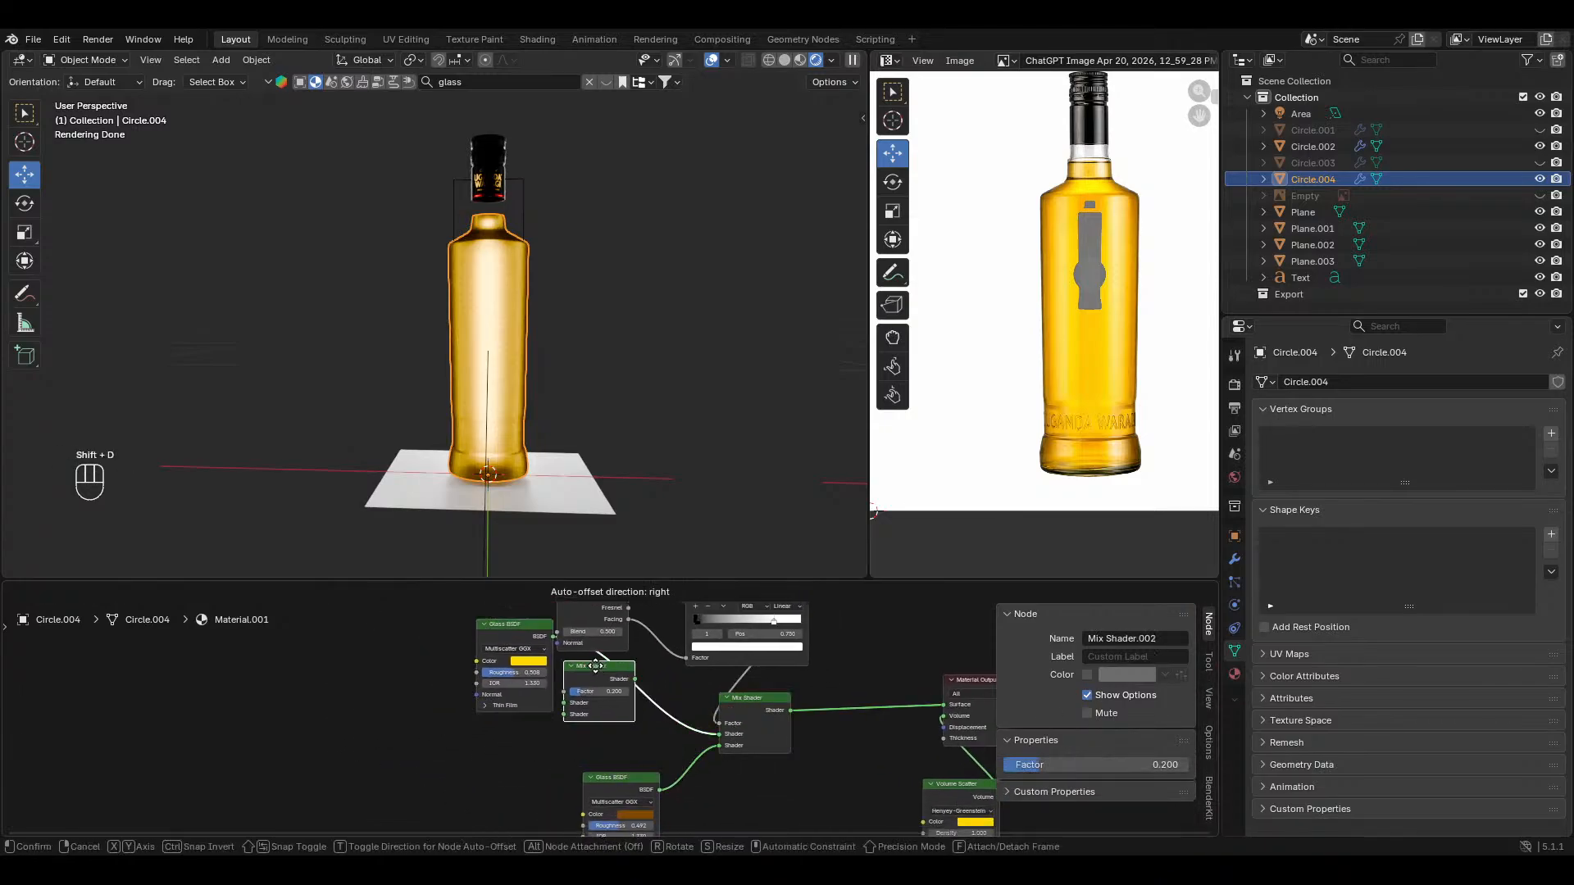
left_click(618, 677)
left_click_drag(500, 644, 449, 634)
Step: Add a Transparent BSDF below the yellow Glass BSDF and connect it to the new Mix Shader's second shader input
key("shift+a")
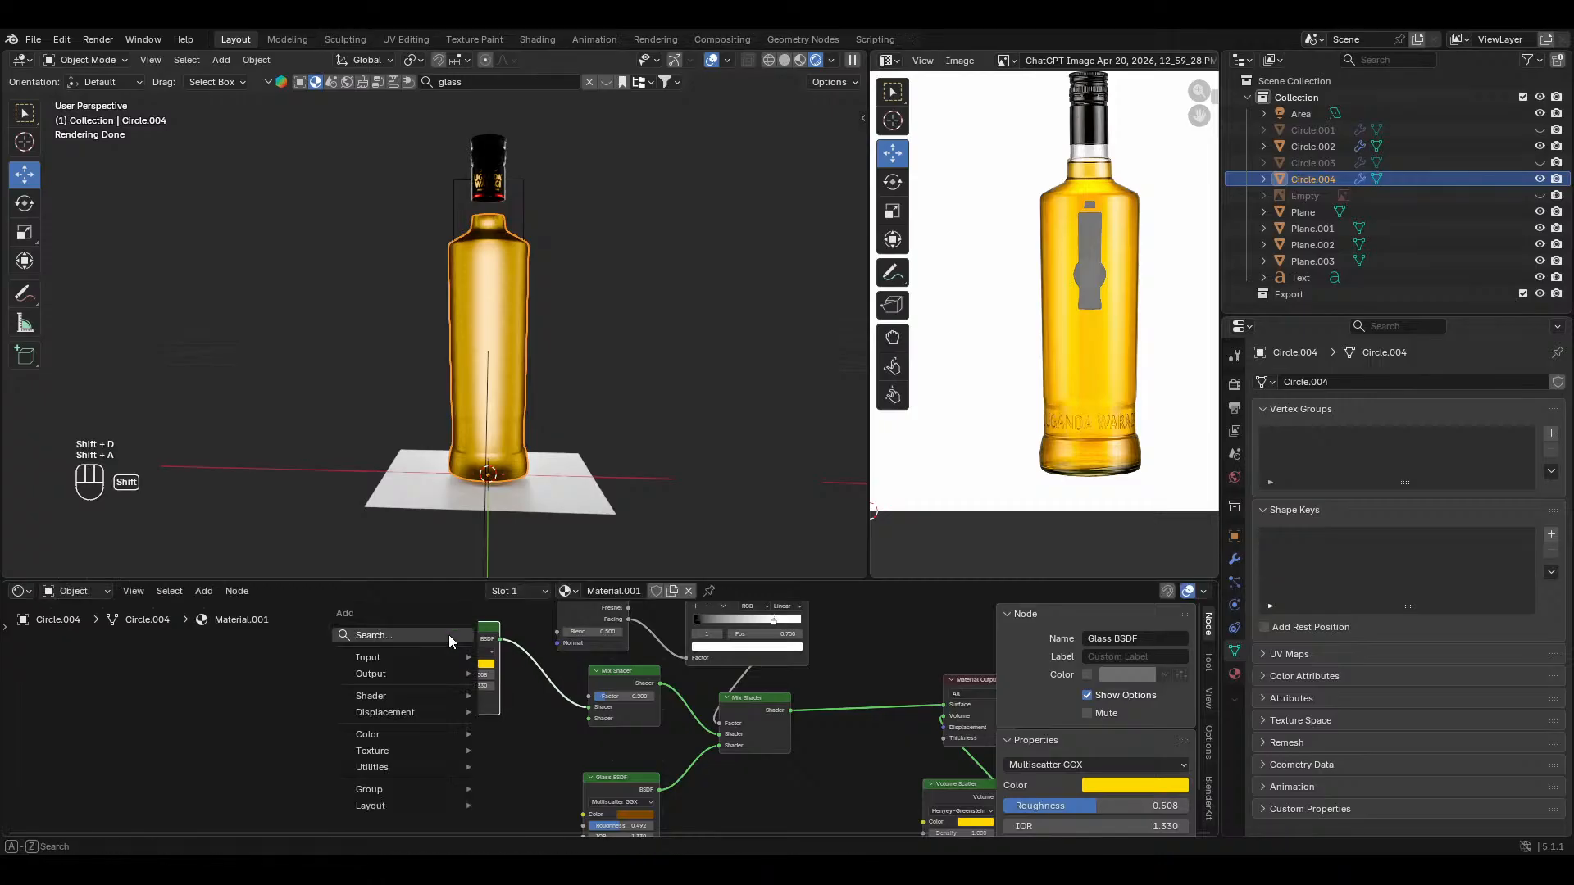
left_click(449, 634)
type("r")
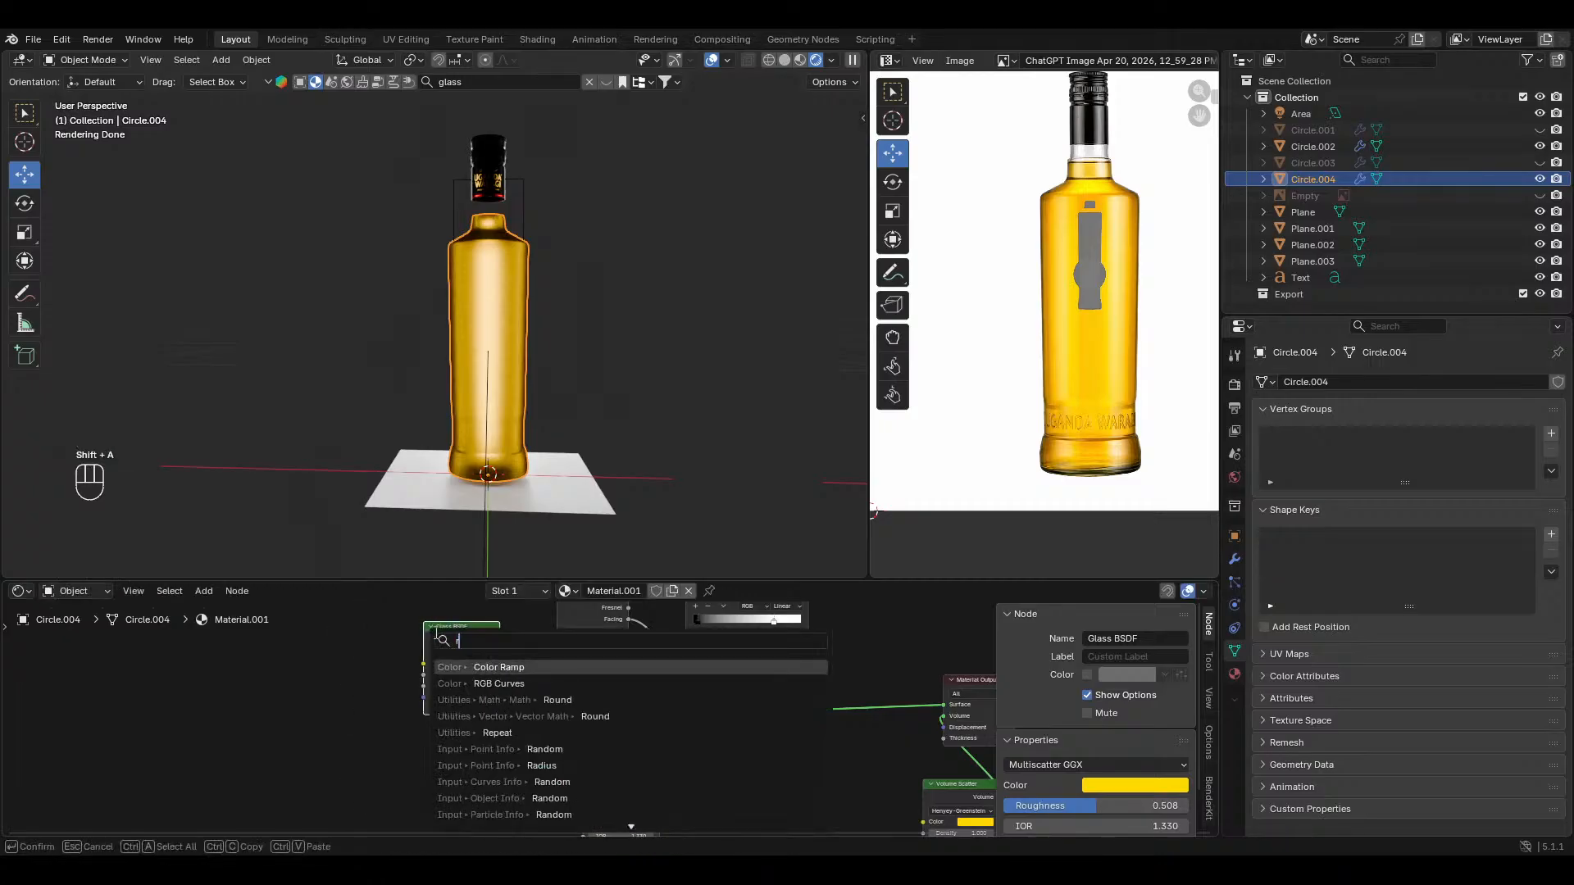
type("ans")
key("Return")
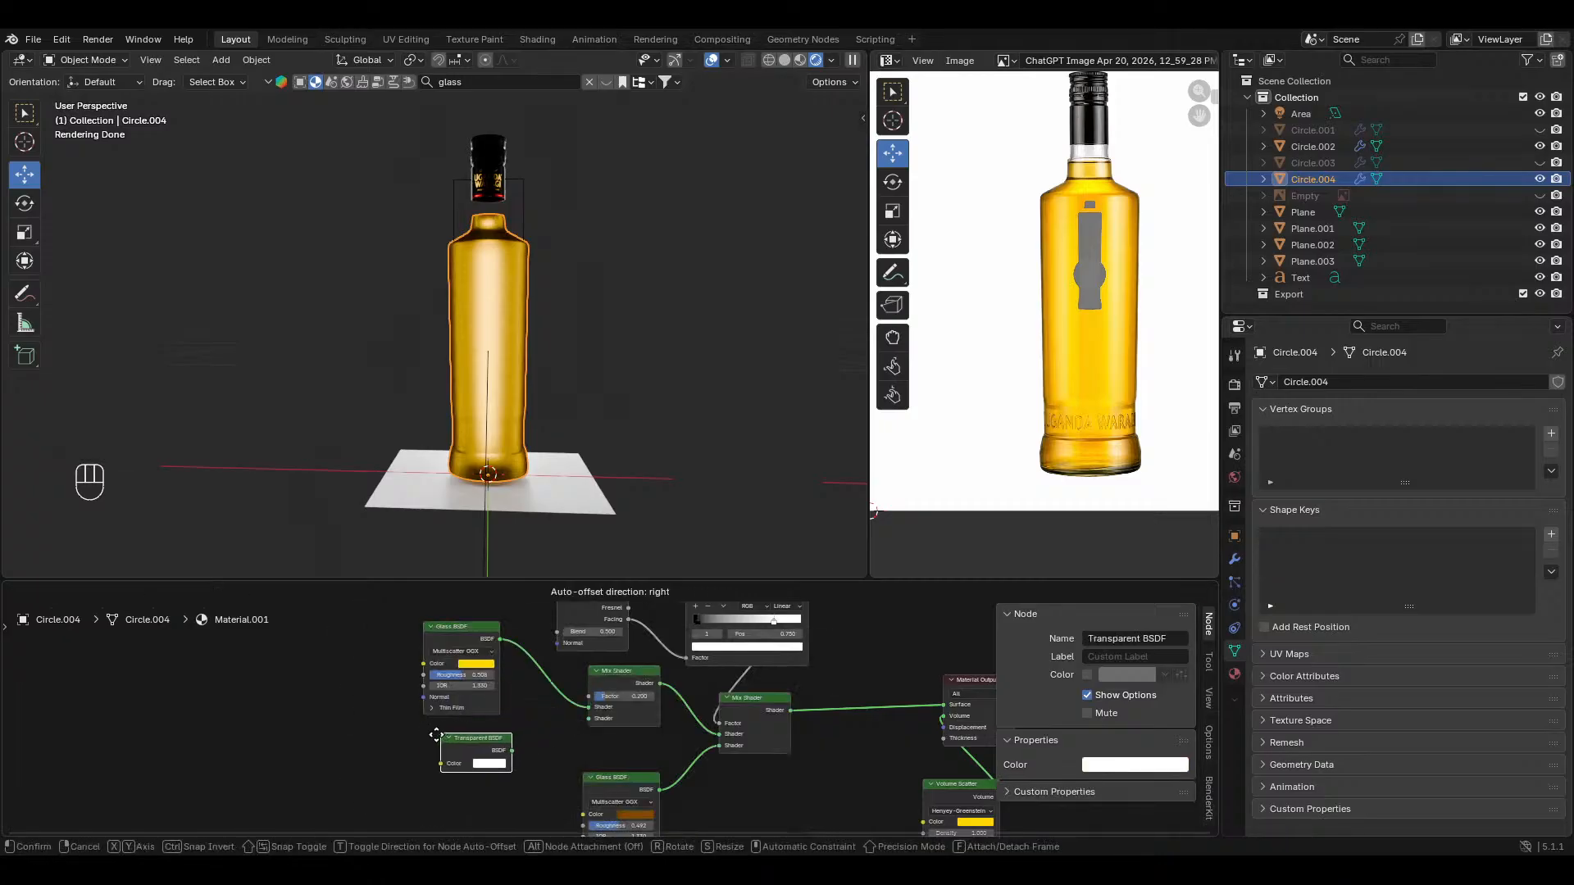
left_click(419, 741)
left_click_drag(586, 719, 497, 757)
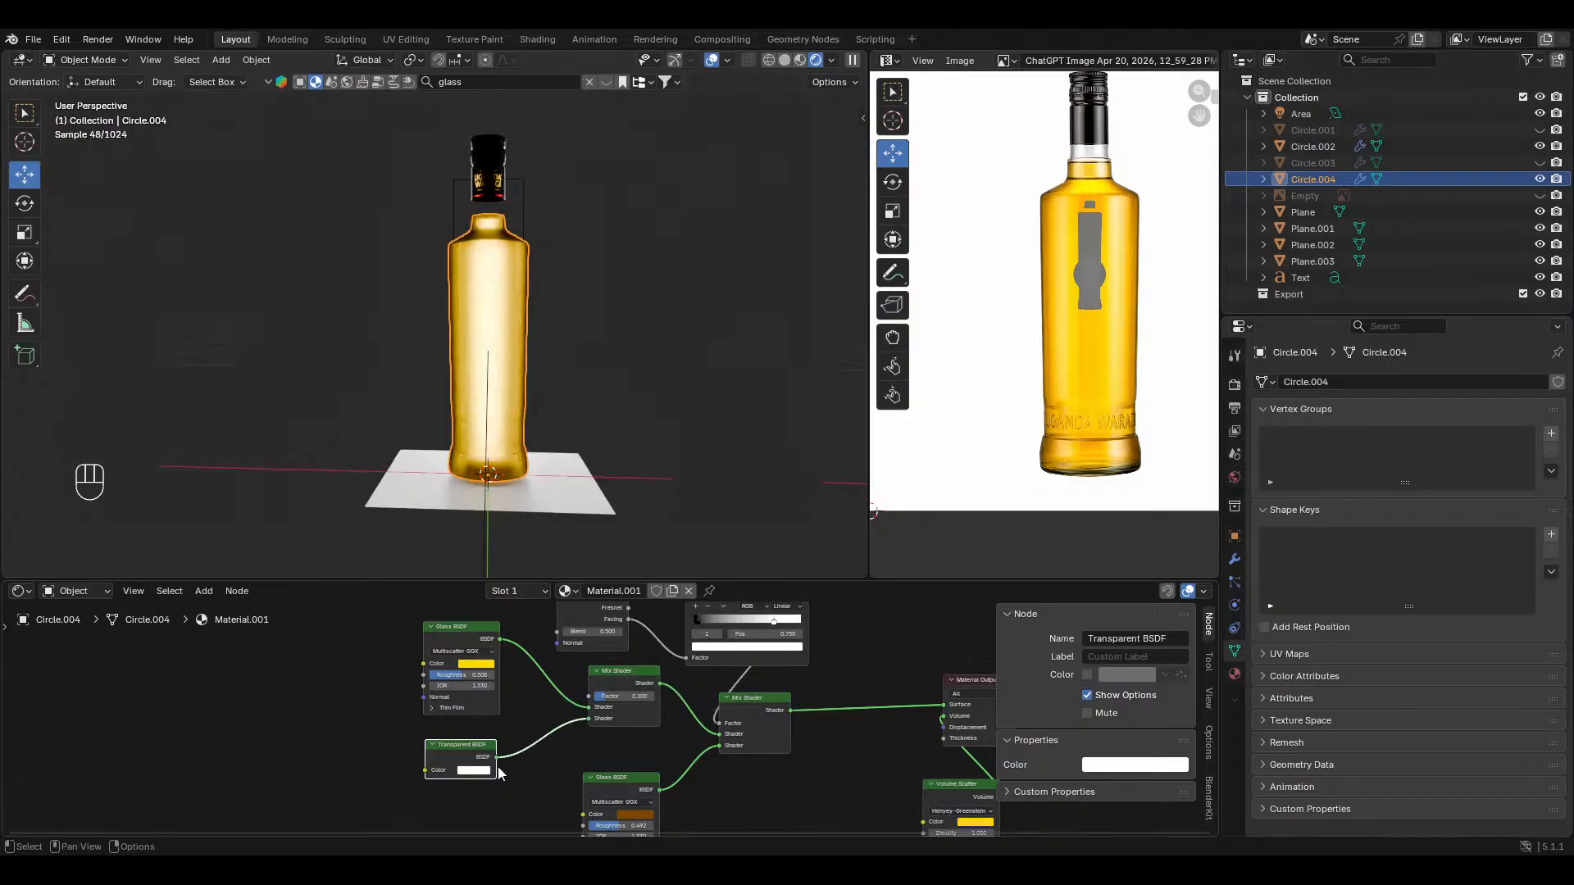
Step: Try the Glass BSDF's sampled yellow as the Transparent BSDF's color, and delete the Transparent BSDF
left_click(479, 770)
left_click(547, 757)
left_click(469, 667)
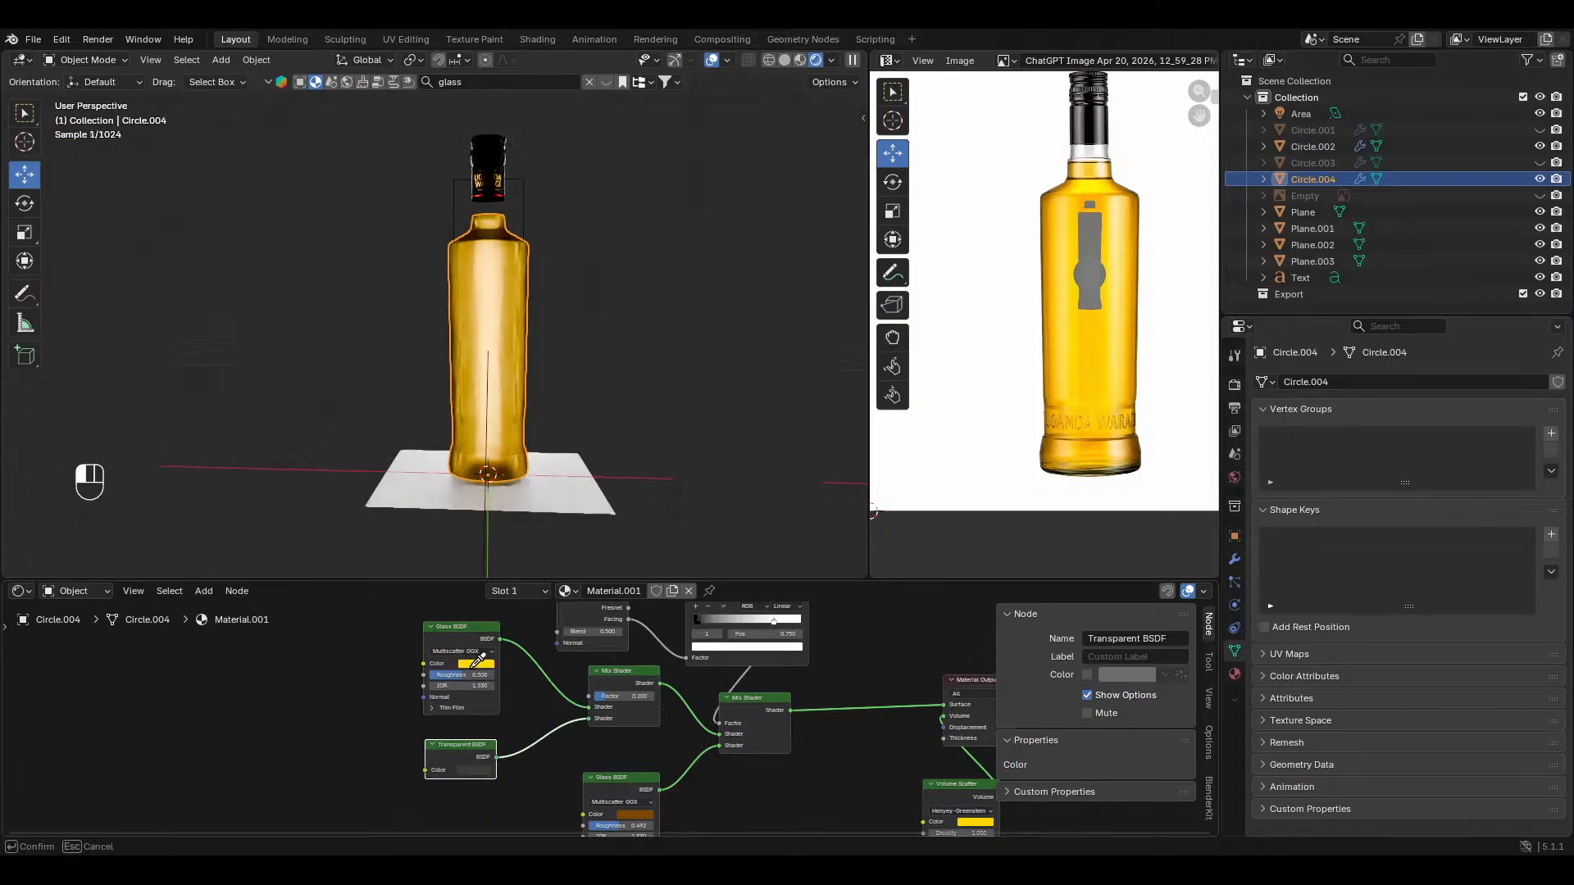
key("Delete")
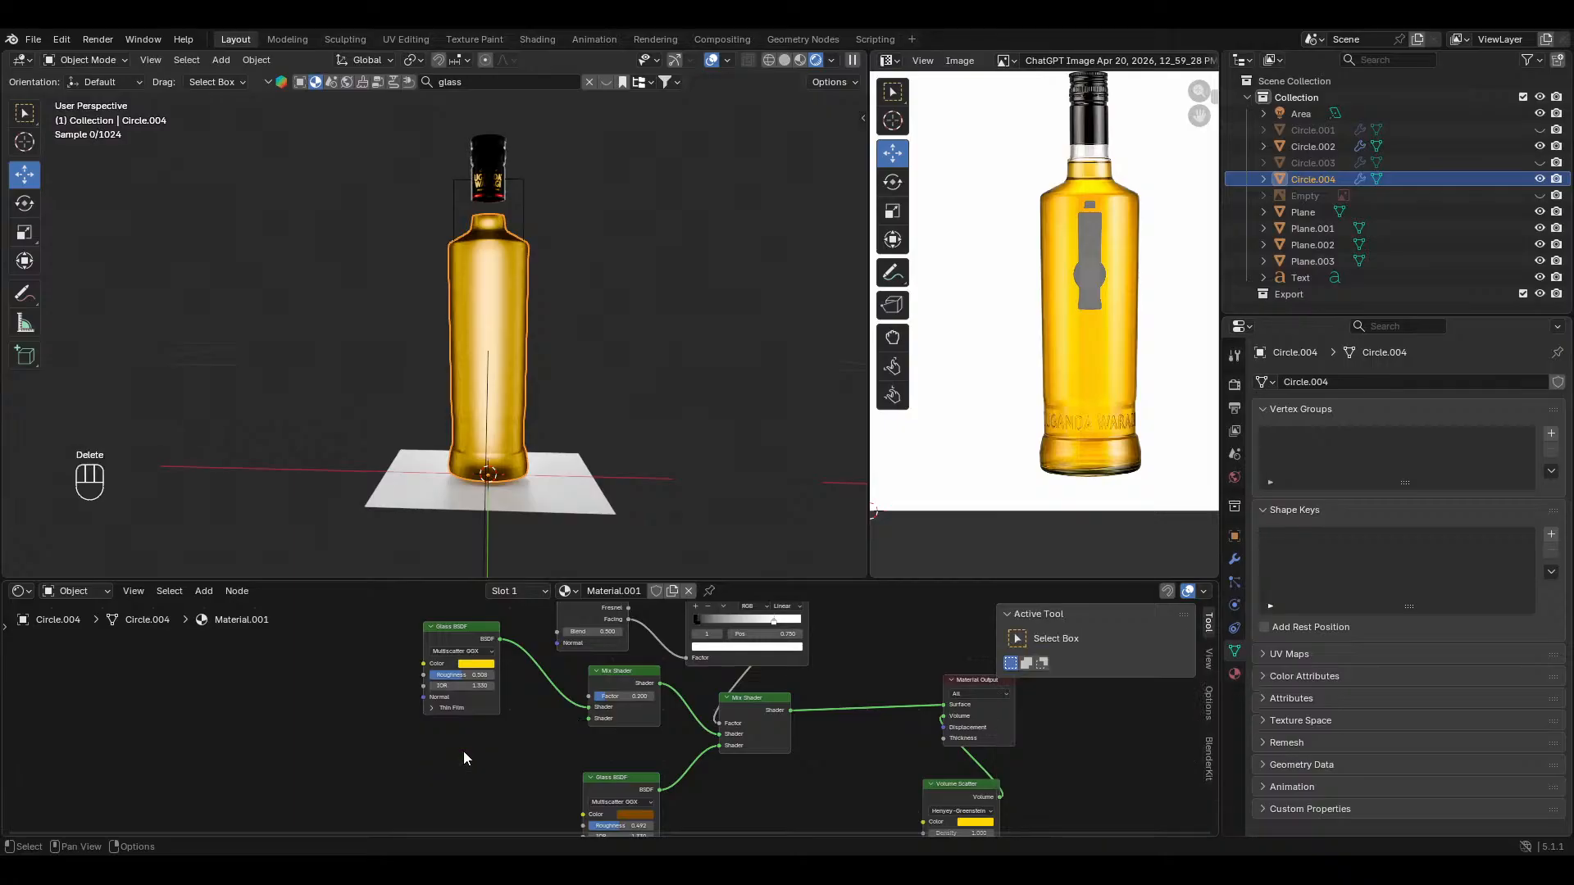
key("shift+a")
key("t")
key("r")
key("a")
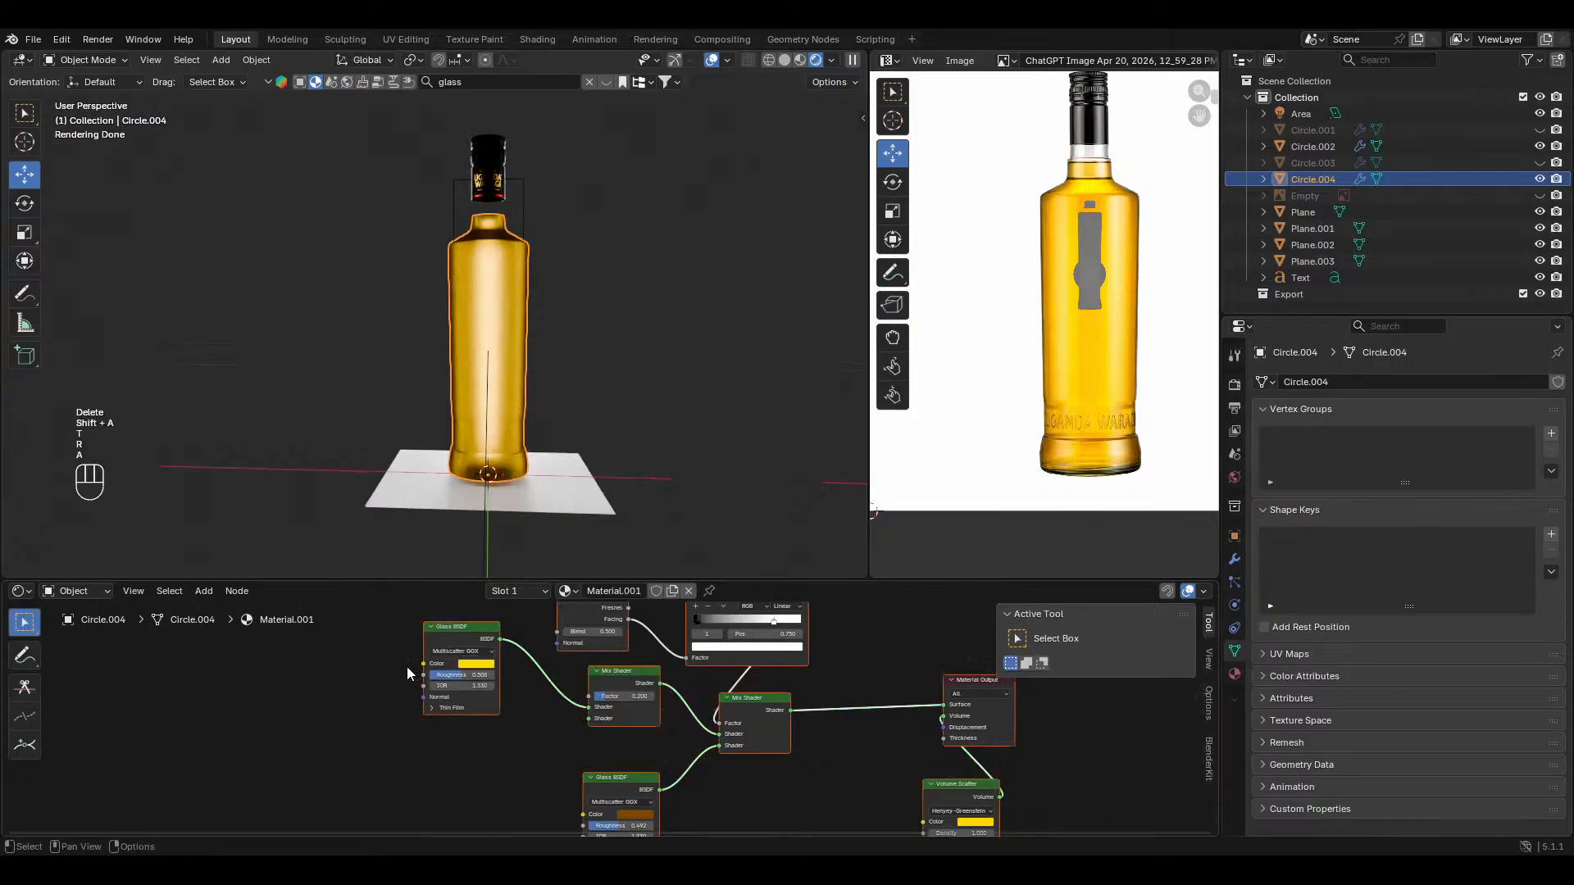
right_click(456, 751)
Step: Add a Translucent BSDF below the yellow Glass BSDF and connect it to the new Mix Shader's second shader input
key("shift+a")
key("shift+a")
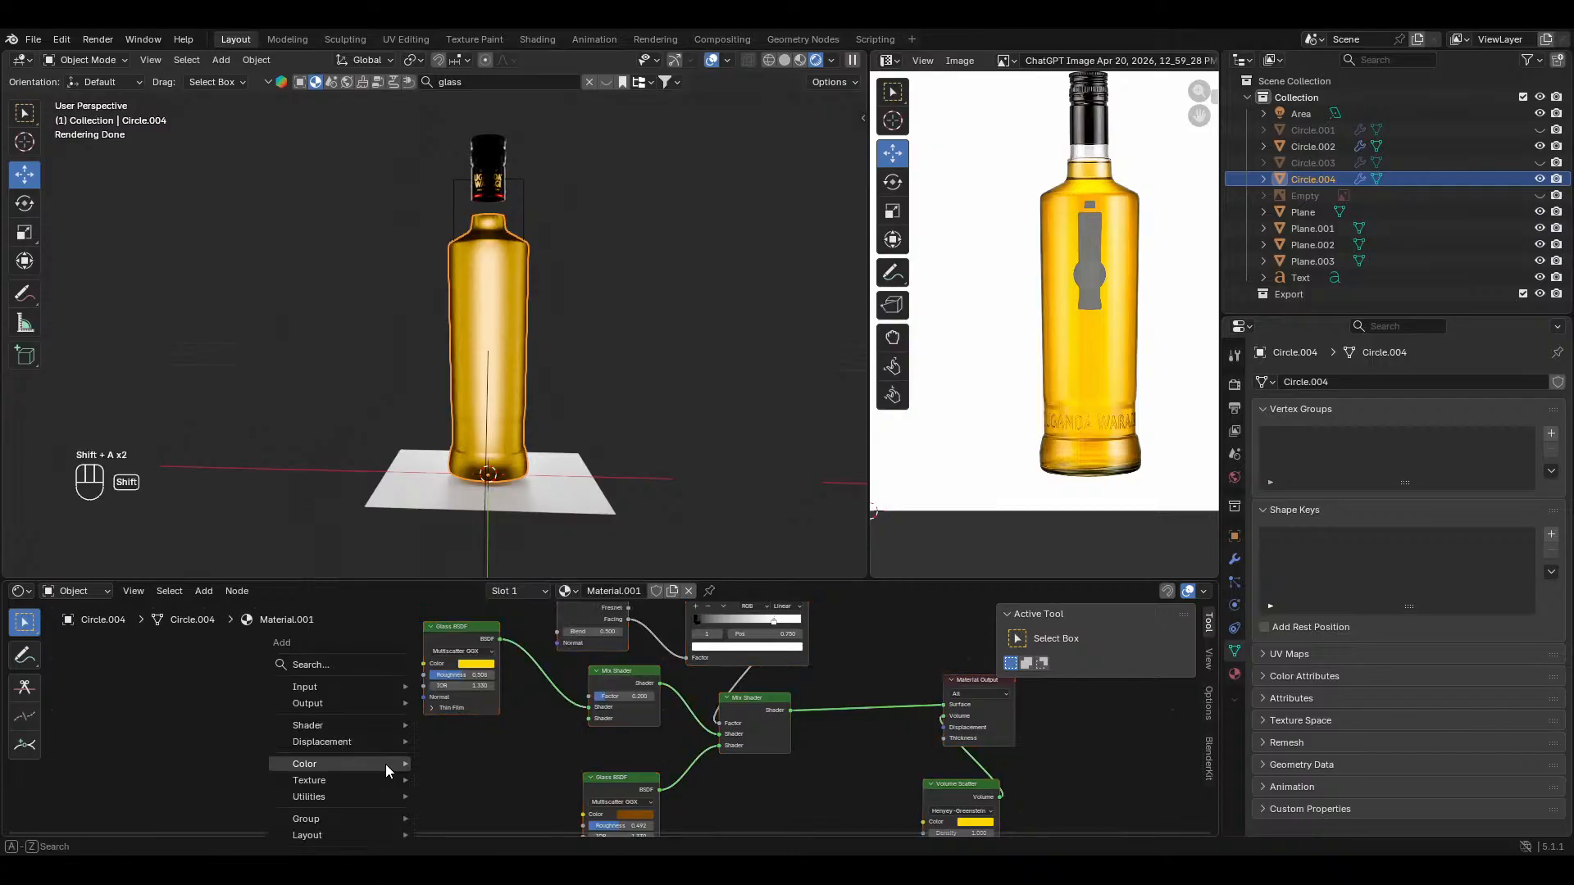
left_click(316, 663)
type("tra")
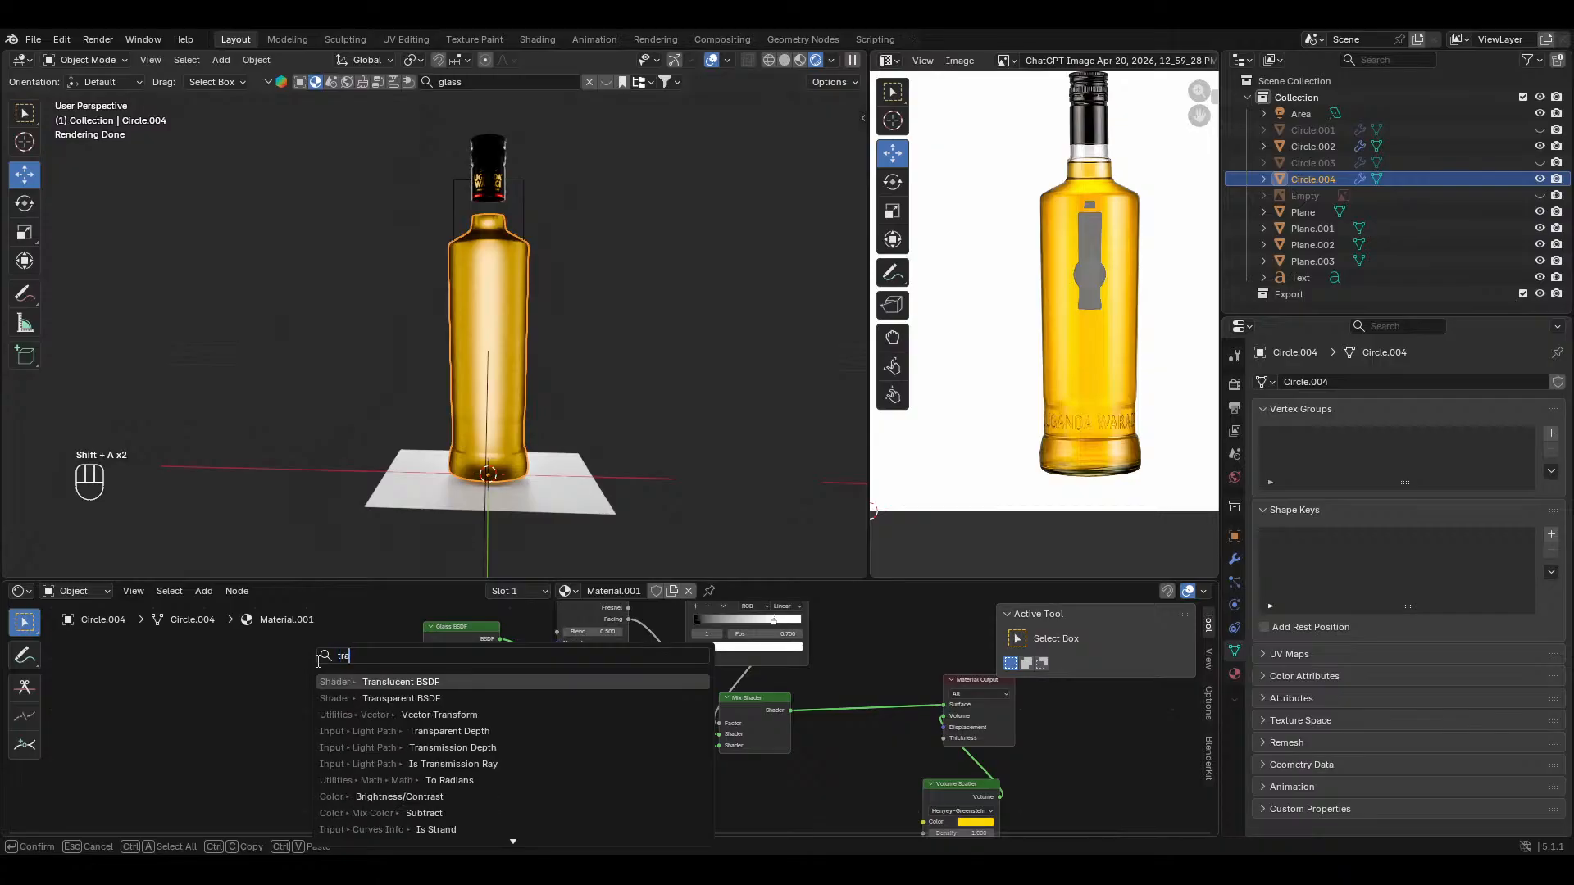
left_click(383, 684)
left_click(451, 748)
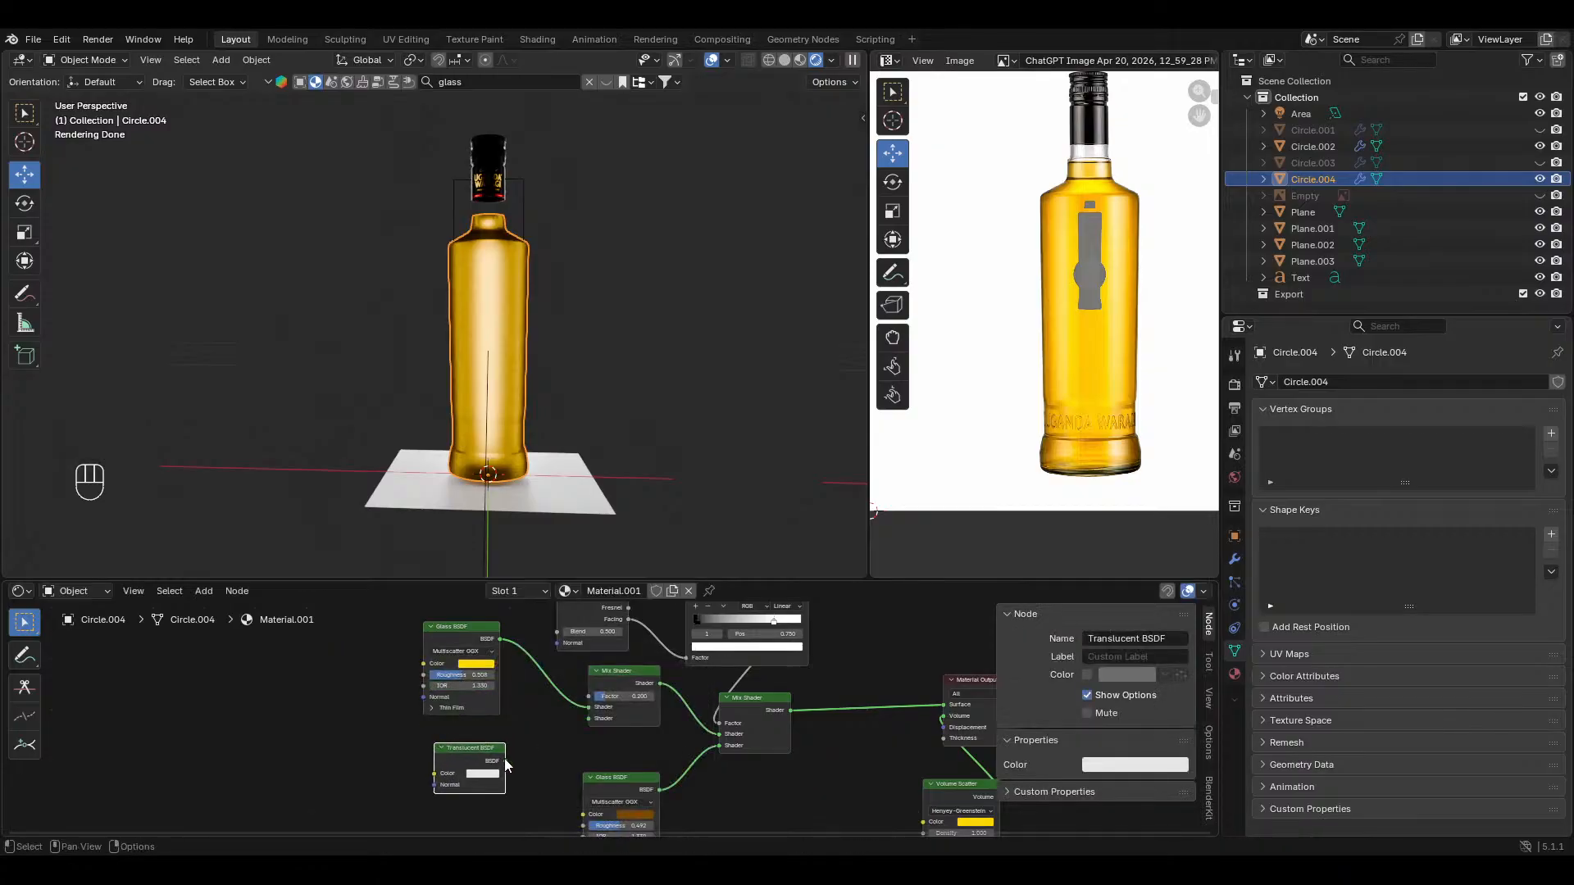
left_click_drag(505, 761, 586, 719)
Step: Color the Translucent BSDF with the yellow sampled from the Glass BSDF and shift it toward a deeper orange
middle_click_drag(502, 760, 556, 738)
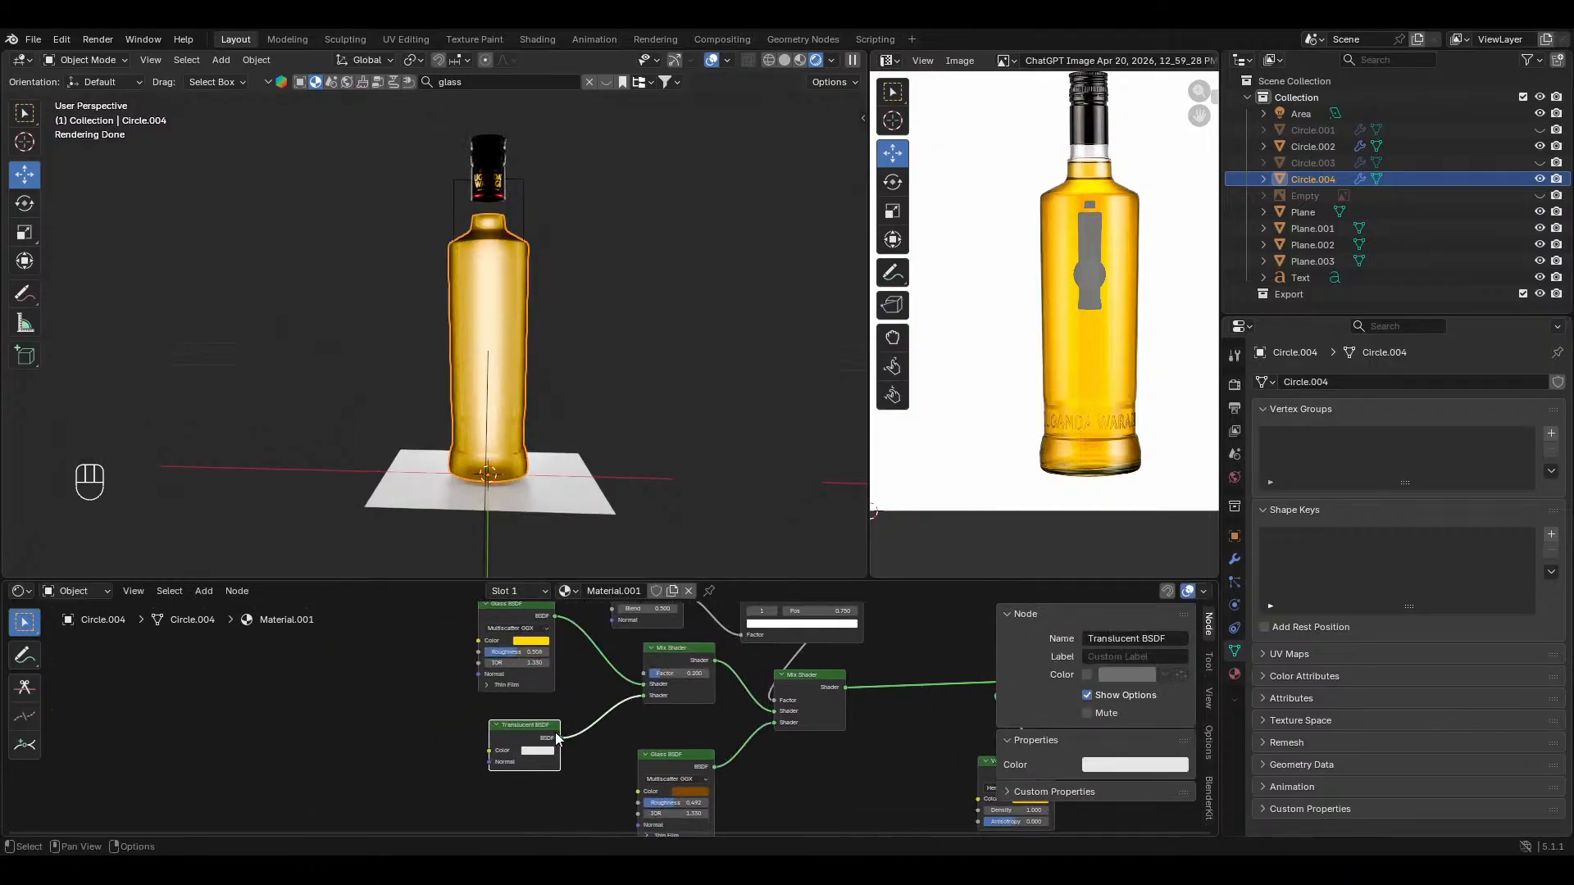
left_click(547, 753)
left_click(609, 740)
left_click(535, 643)
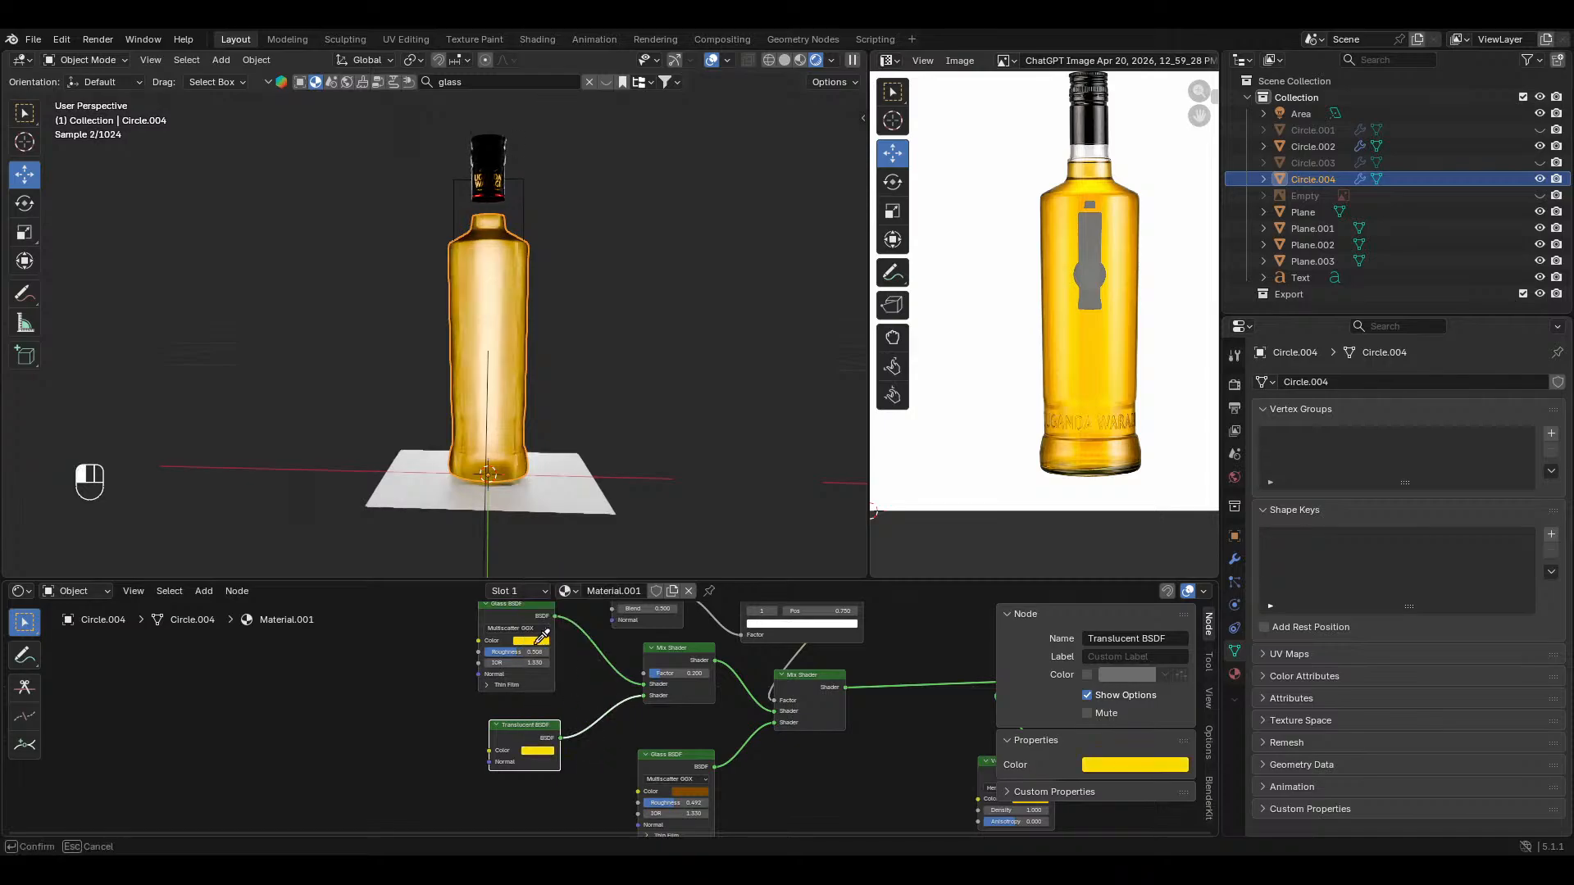
scroll(561, 799, "up", 2)
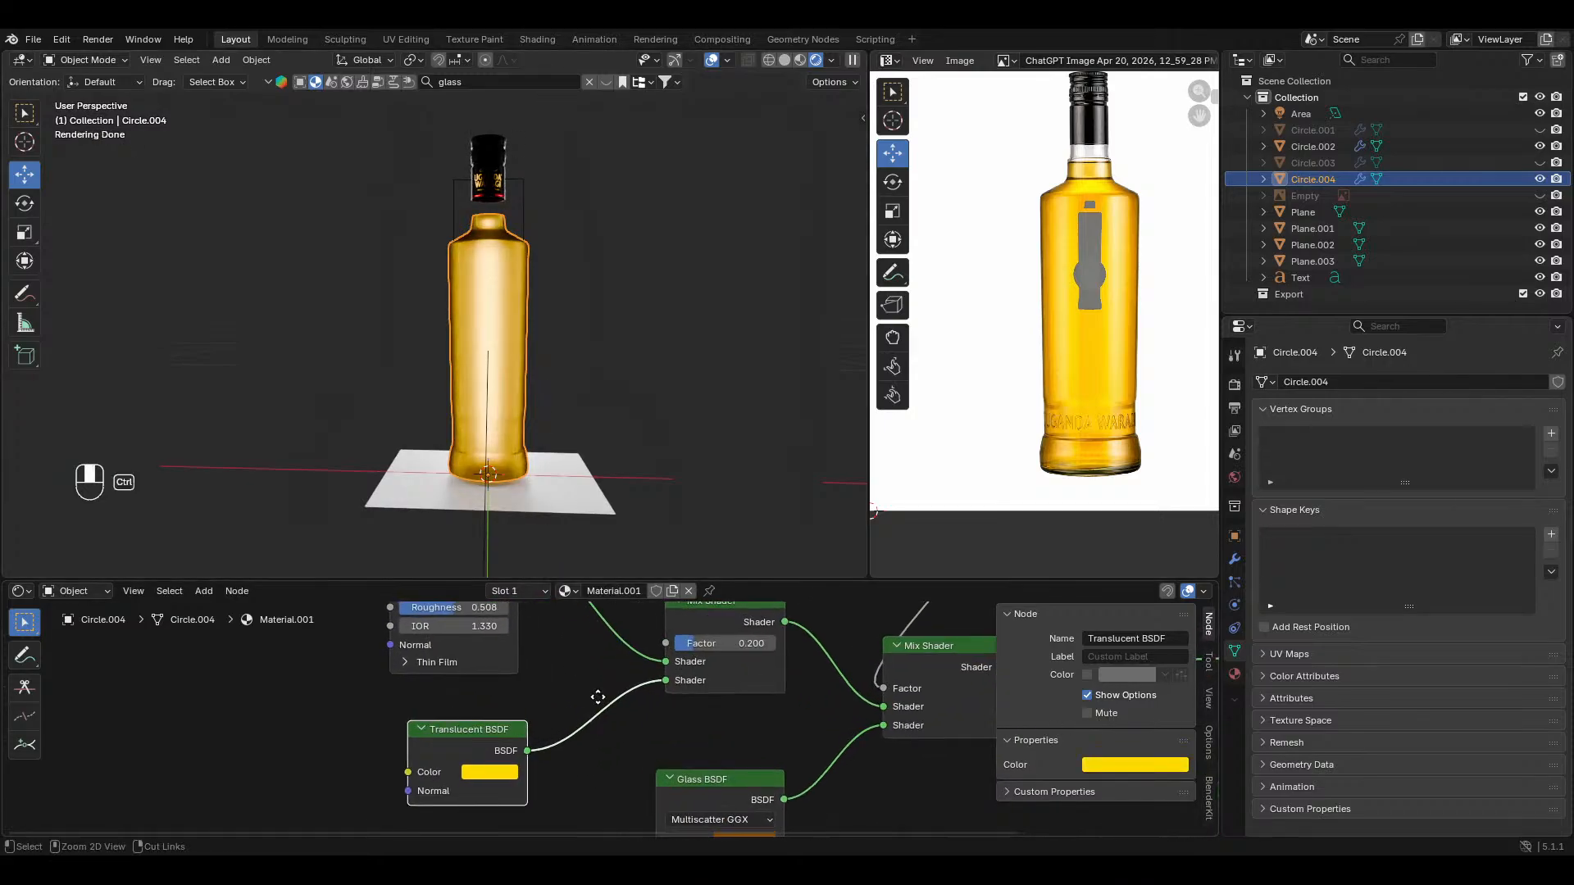
left_click(503, 771)
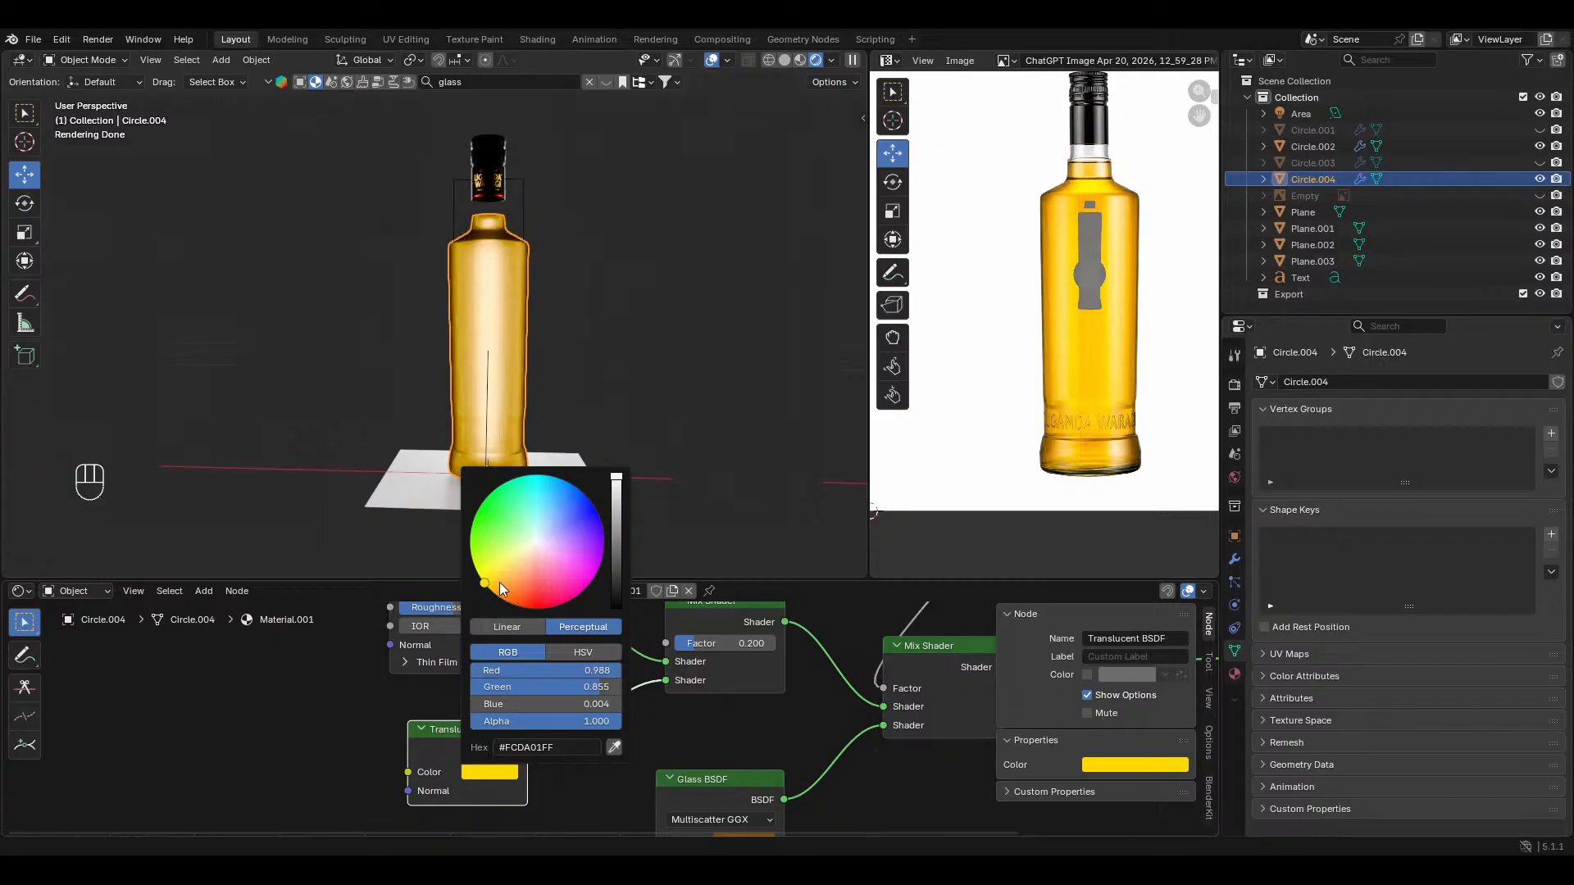
left_click_drag(492, 585, 495, 595)
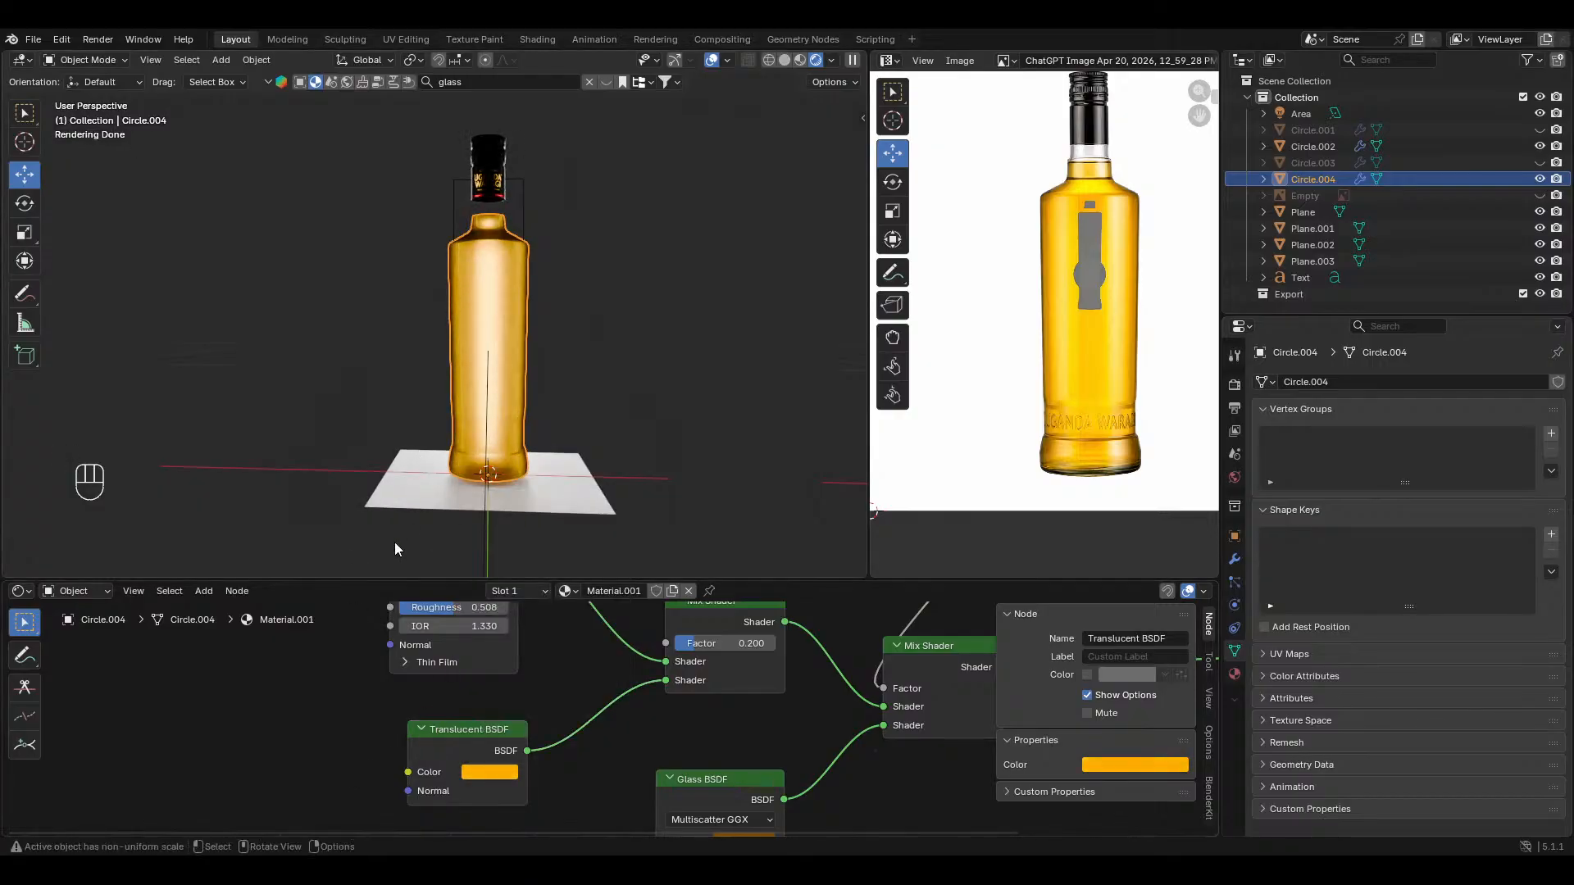
Step: Set the factor of the Mix Shader blending the yellow Glass BSDF and the Translucent BSDF to 0.5
scroll(604, 776, "up", 3, "shift")
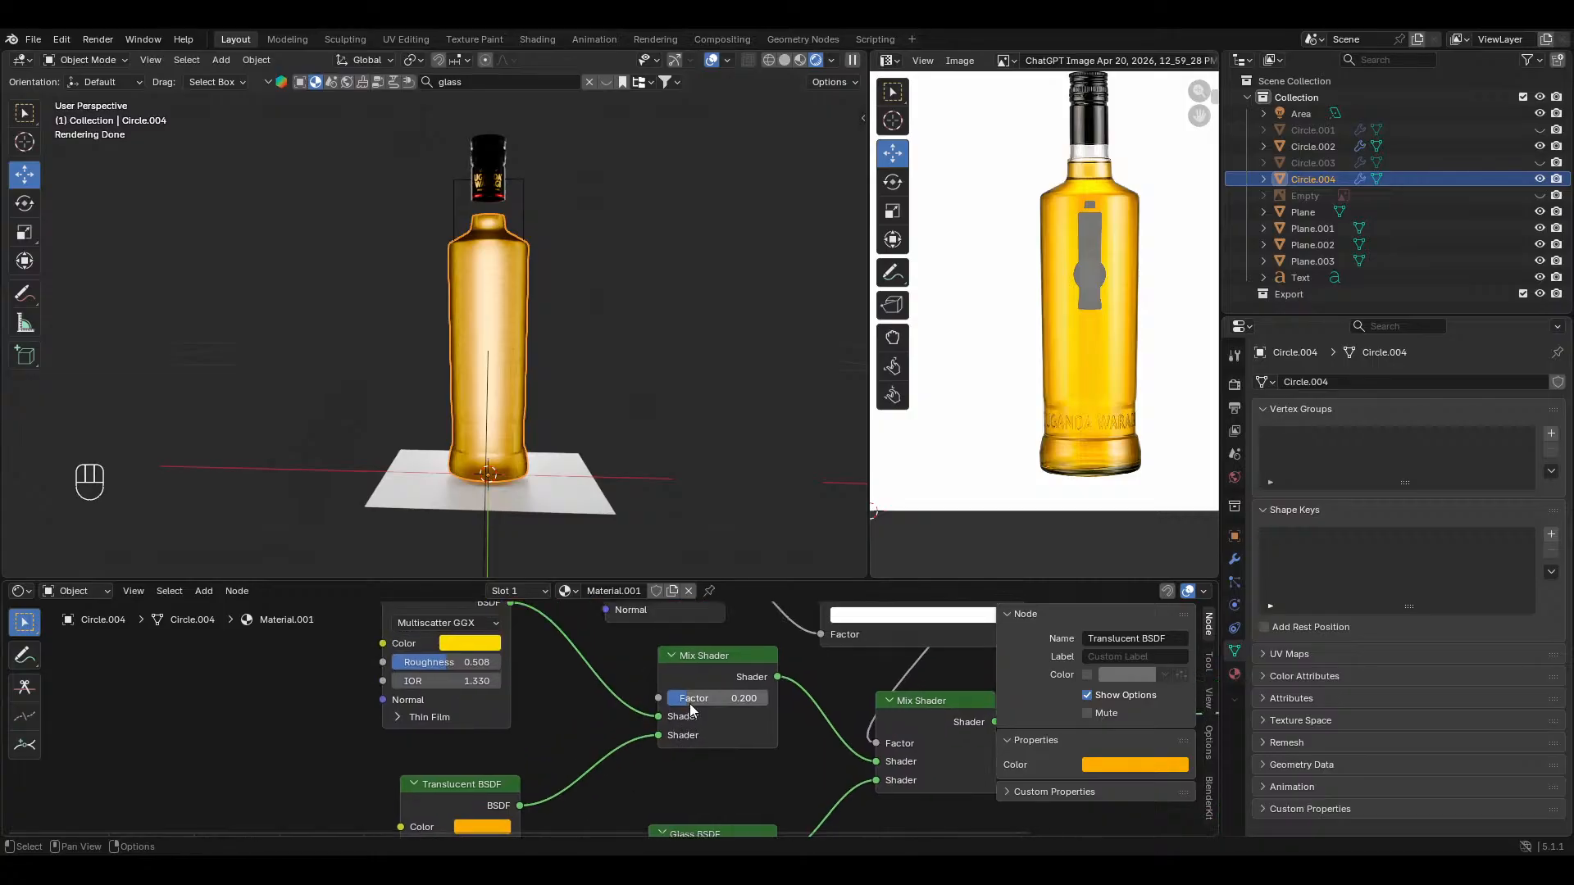
left_click_drag(690, 704, 721, 704)
left_click(732, 697)
type(".5")
key("Return")
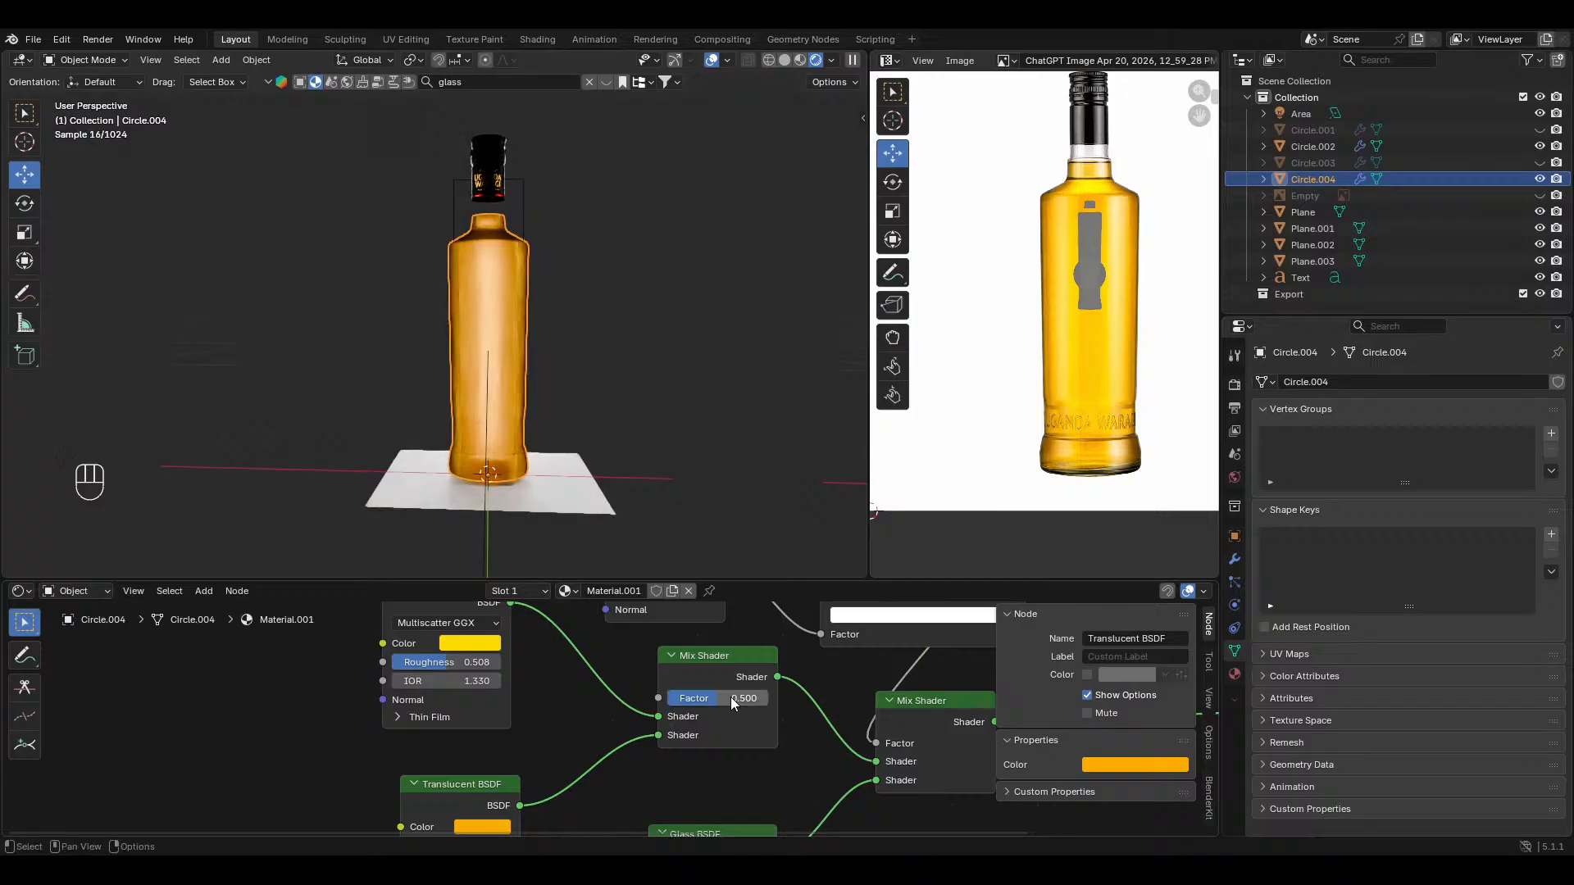
Step: Recolor the Translucent BSDF with the yellow sampled from the upper Glass BSDF
middle_click_drag(562, 783, 564, 774)
left_click(502, 819)
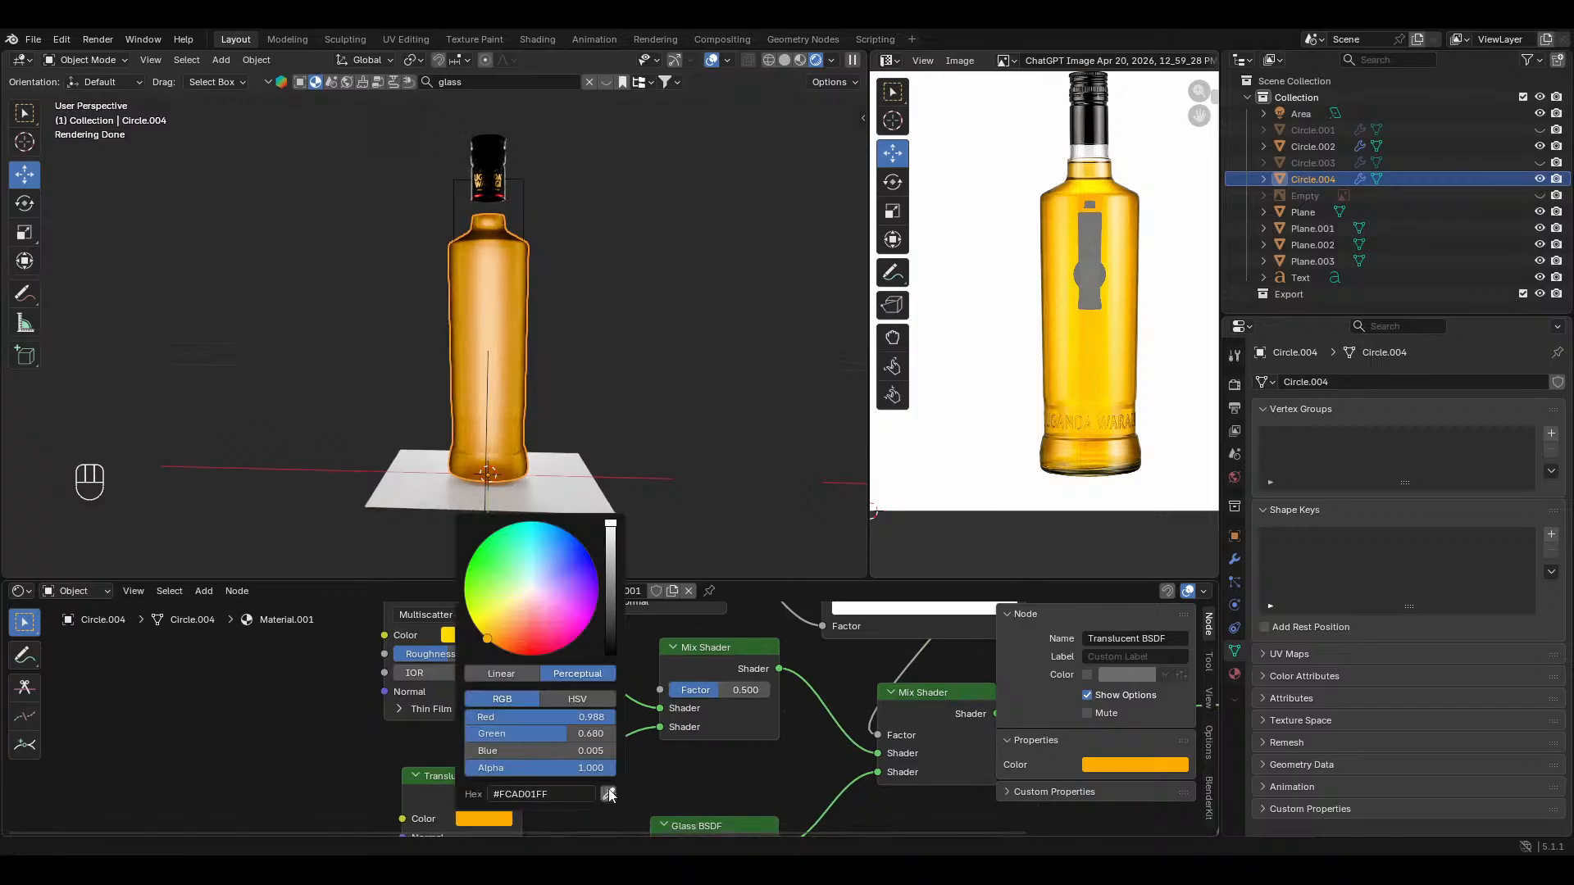
left_click(611, 790)
left_click(490, 634)
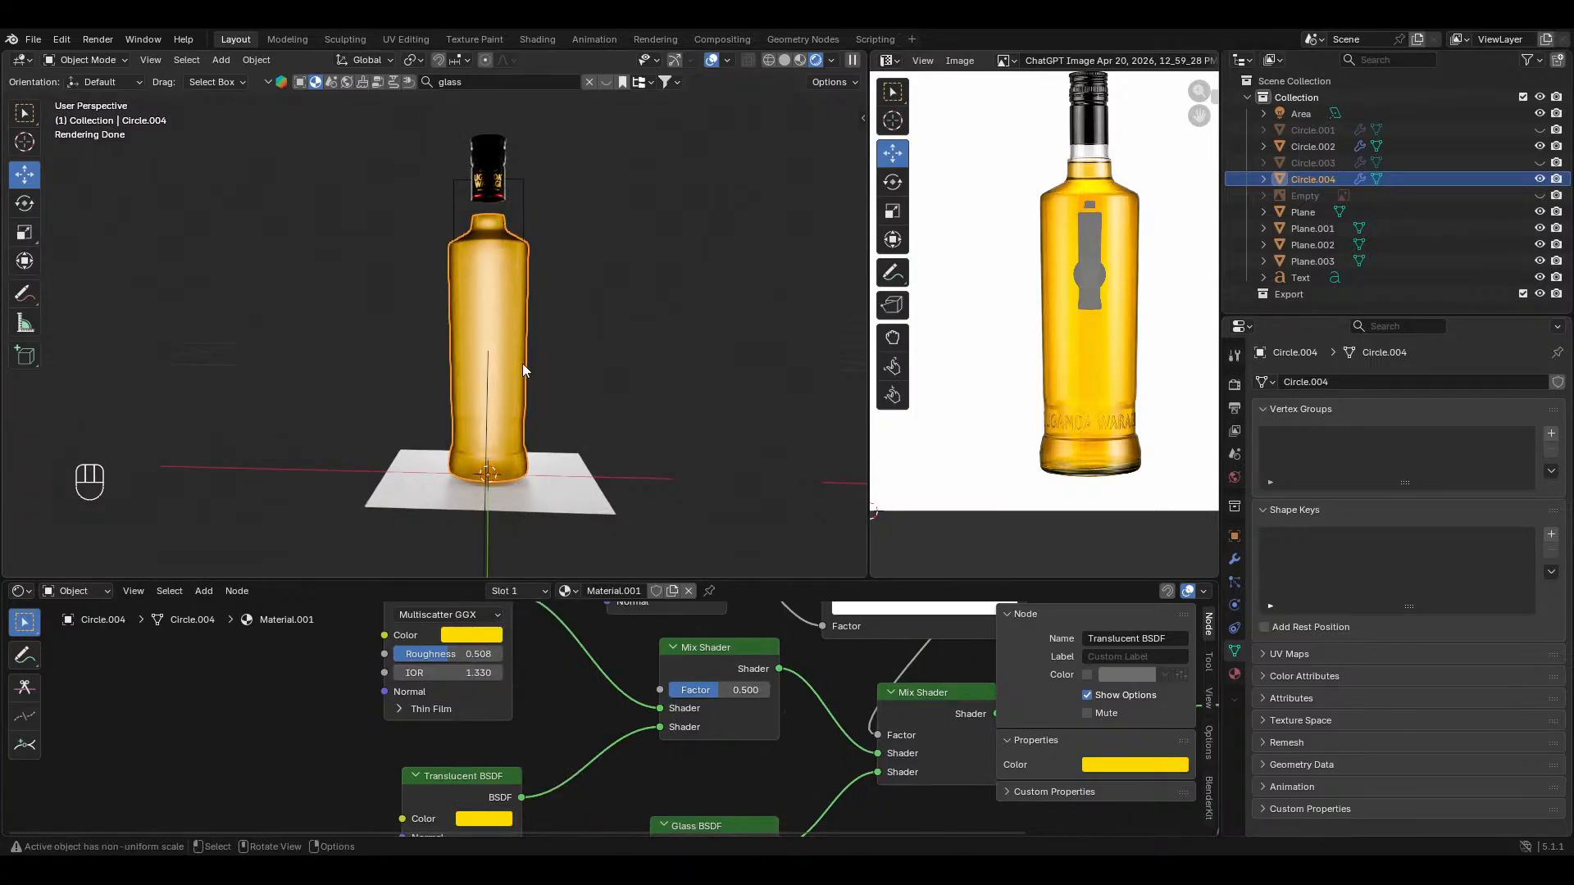
key("alt+a")
mouse_move(549, 337)
middle_mouse_down("ctrl")
mouse_move(569, 381)
mouse_move(580, 339)
middle_mouse_up("ctrl")
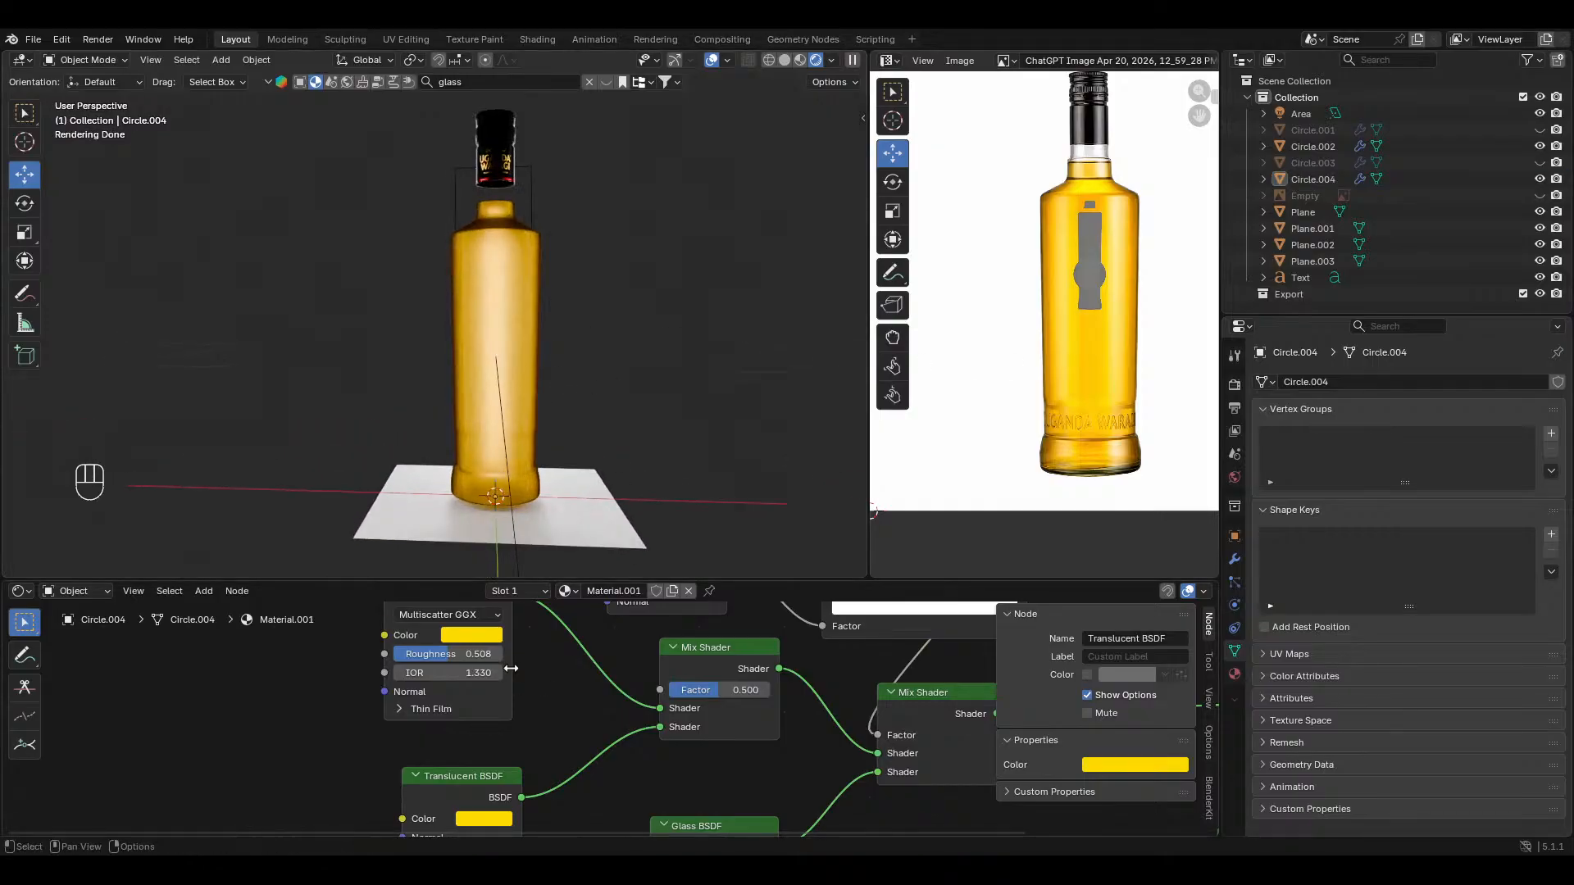
Step: Brighten the lower Glass BSDF's brown to a medium amber, shift it slightly toward yellow, and save the file
mouse_move(641, 732)
middle_mouse_down()
mouse_move(627, 656)
mouse_move(645, 708)
middle_mouse_up()
scroll(647, 713, "down", 2)
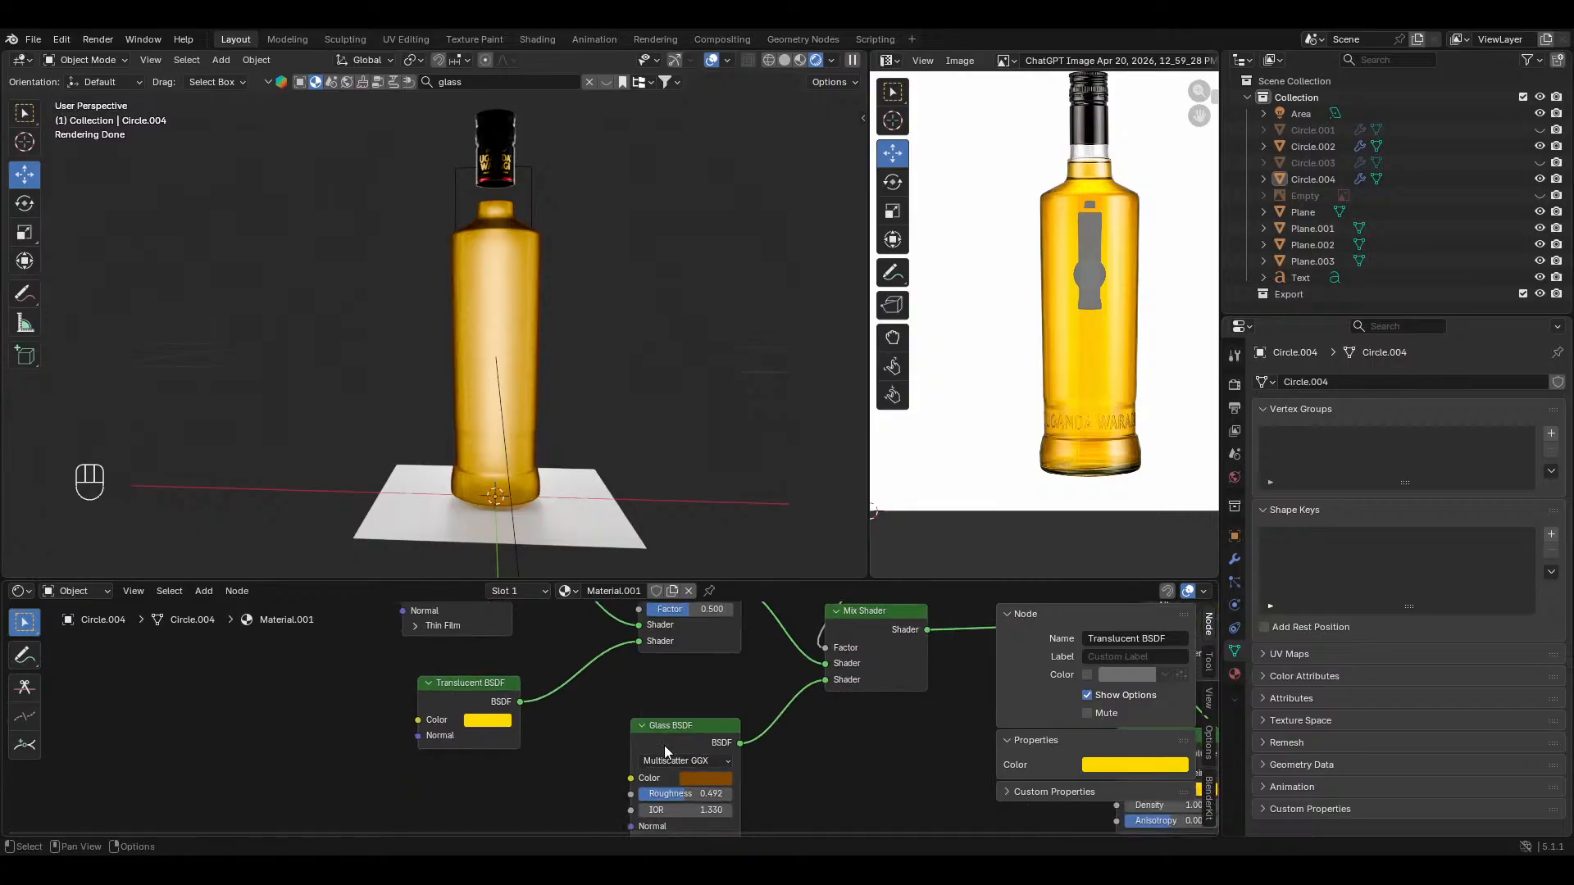
left_click(701, 780)
left_click_drag(810, 580, 811, 541)
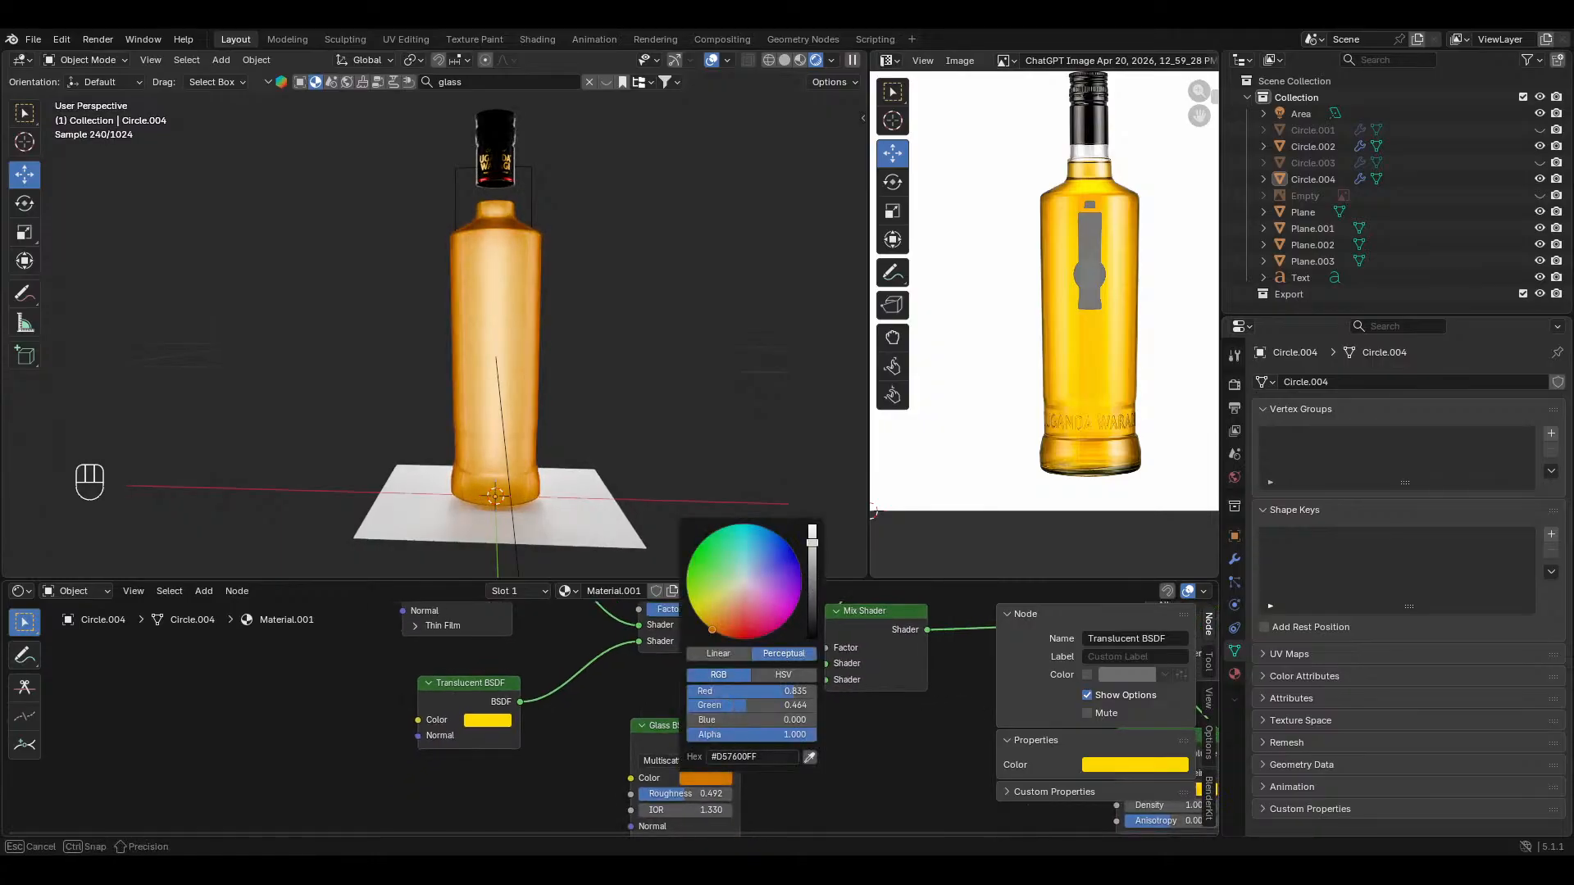
left_click(711, 627)
left_click_drag(813, 559, 815, 564)
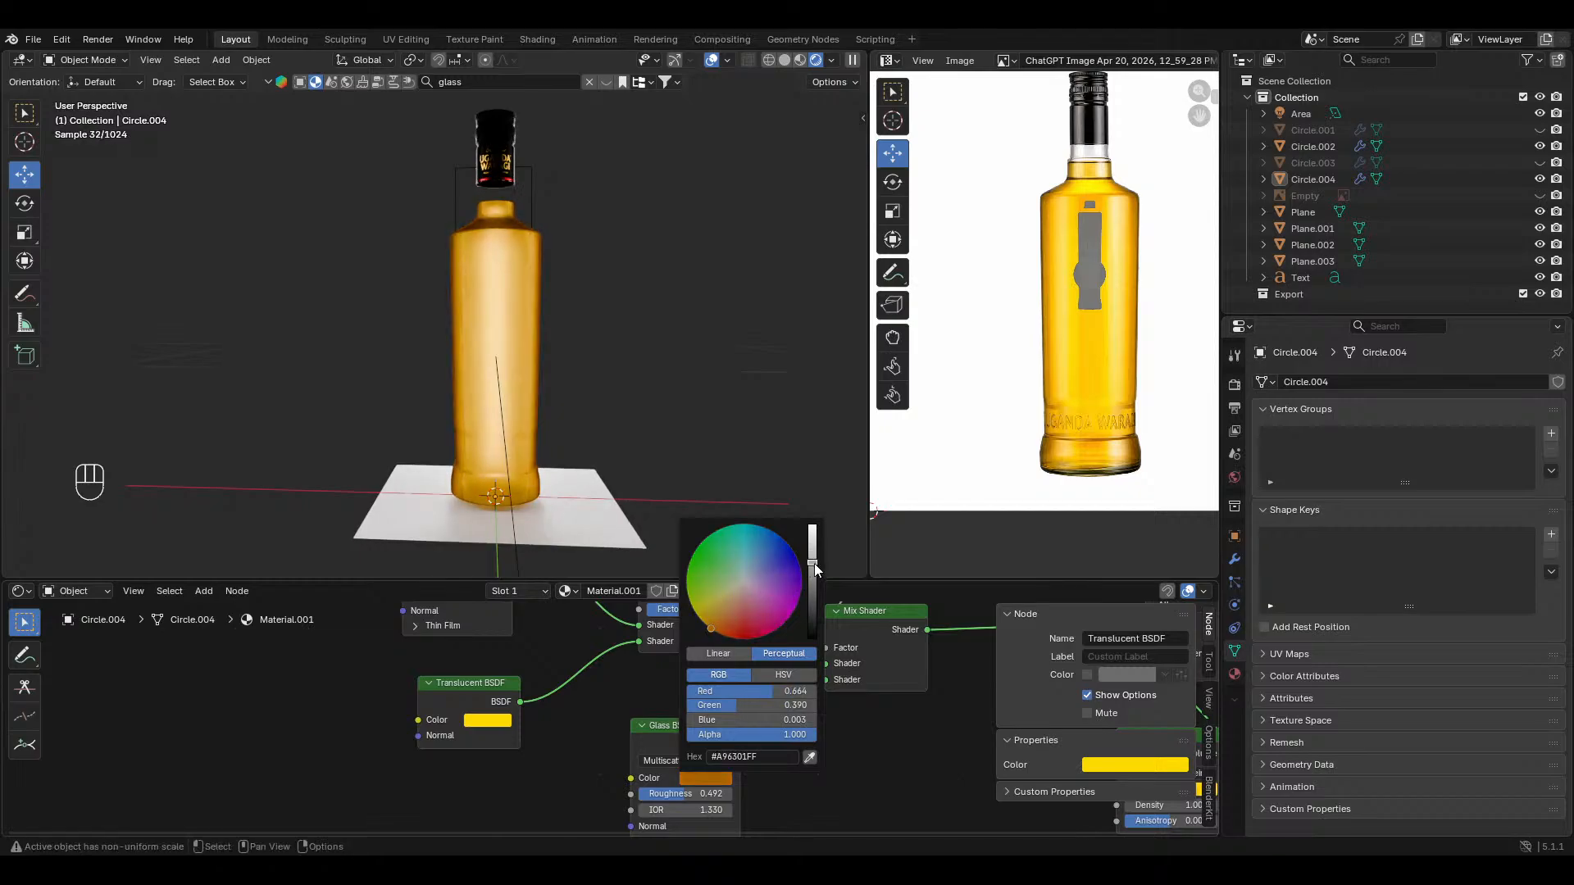
left_click_drag(711, 623, 705, 625)
middle_click_drag(696, 266, 688, 315)
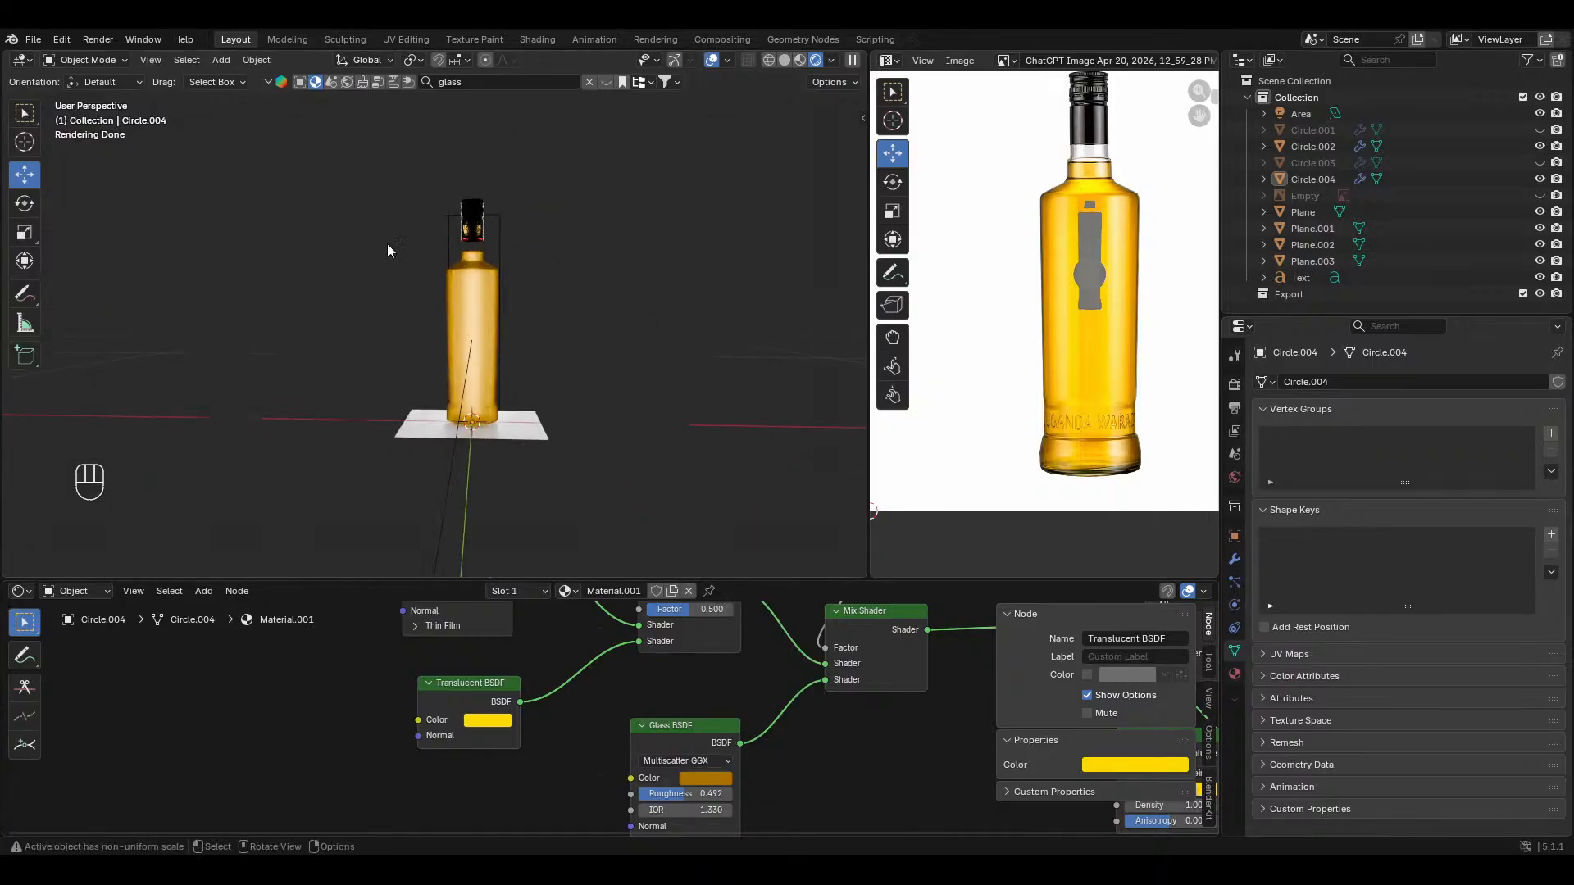
scroll(728, 741, "down", 3)
key("ctrl+s")
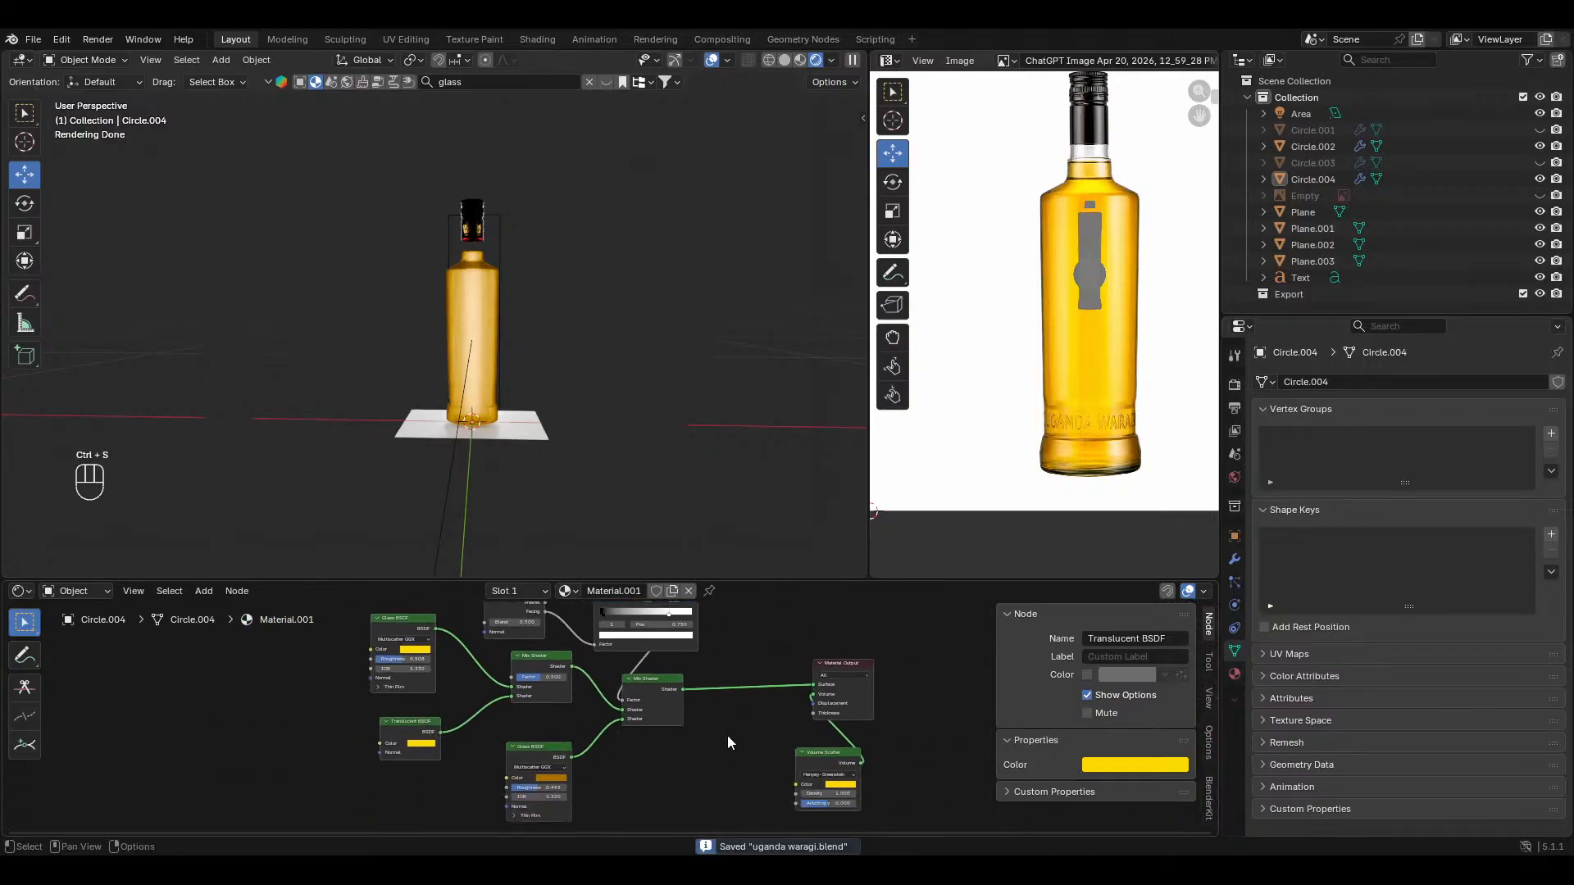
Step: Color the liquid's Volume Scatter with the amber sampled from the lower Glass BSDF
left_click(842, 785)
left_click(903, 771)
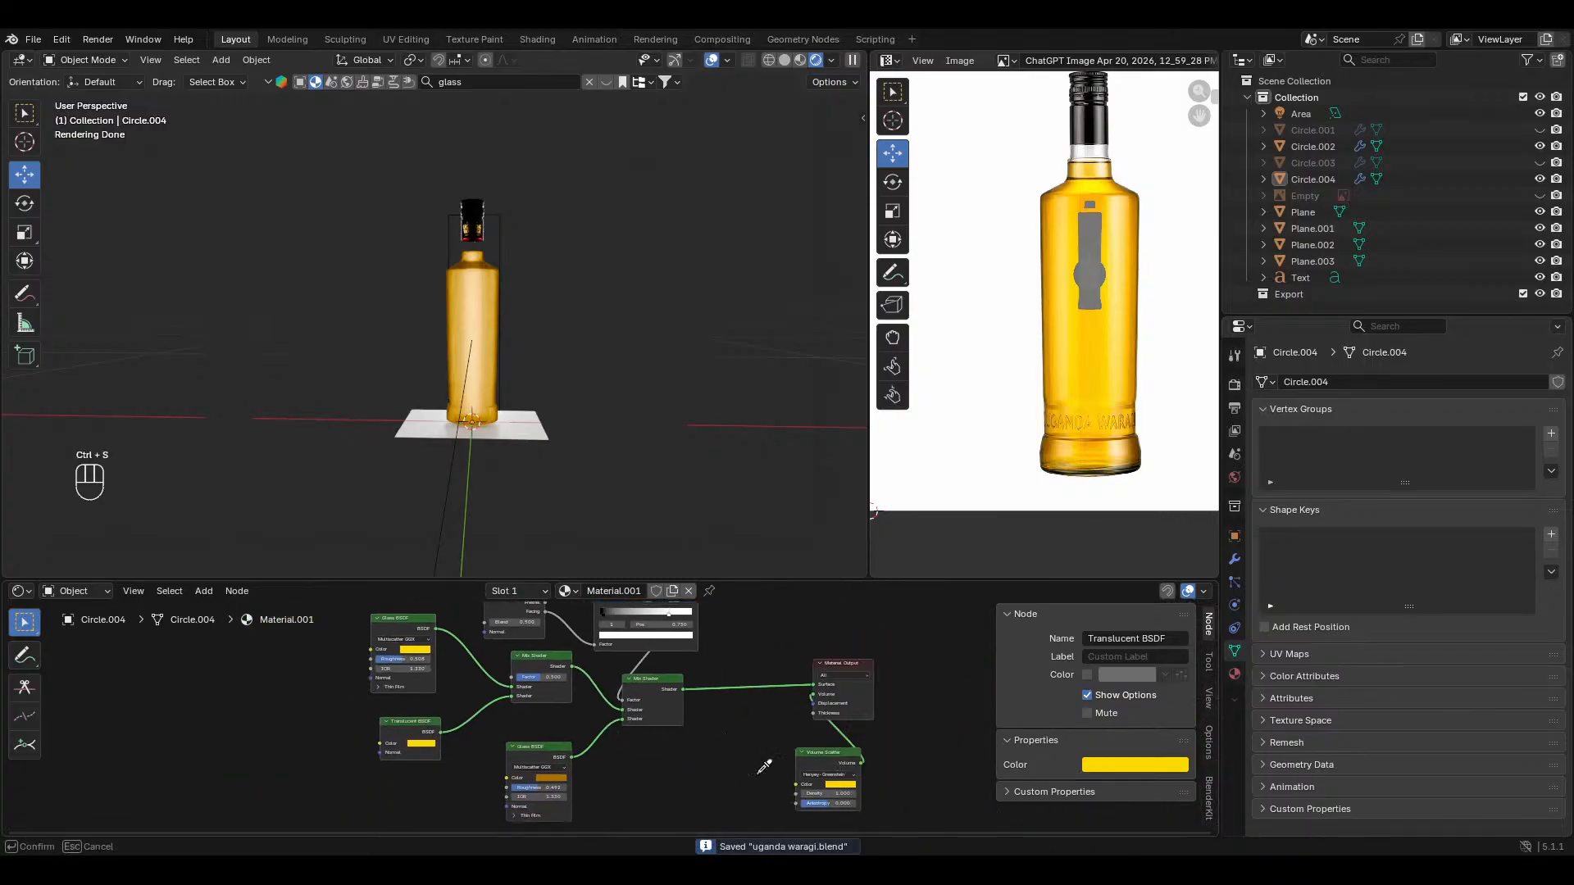
left_click(547, 776)
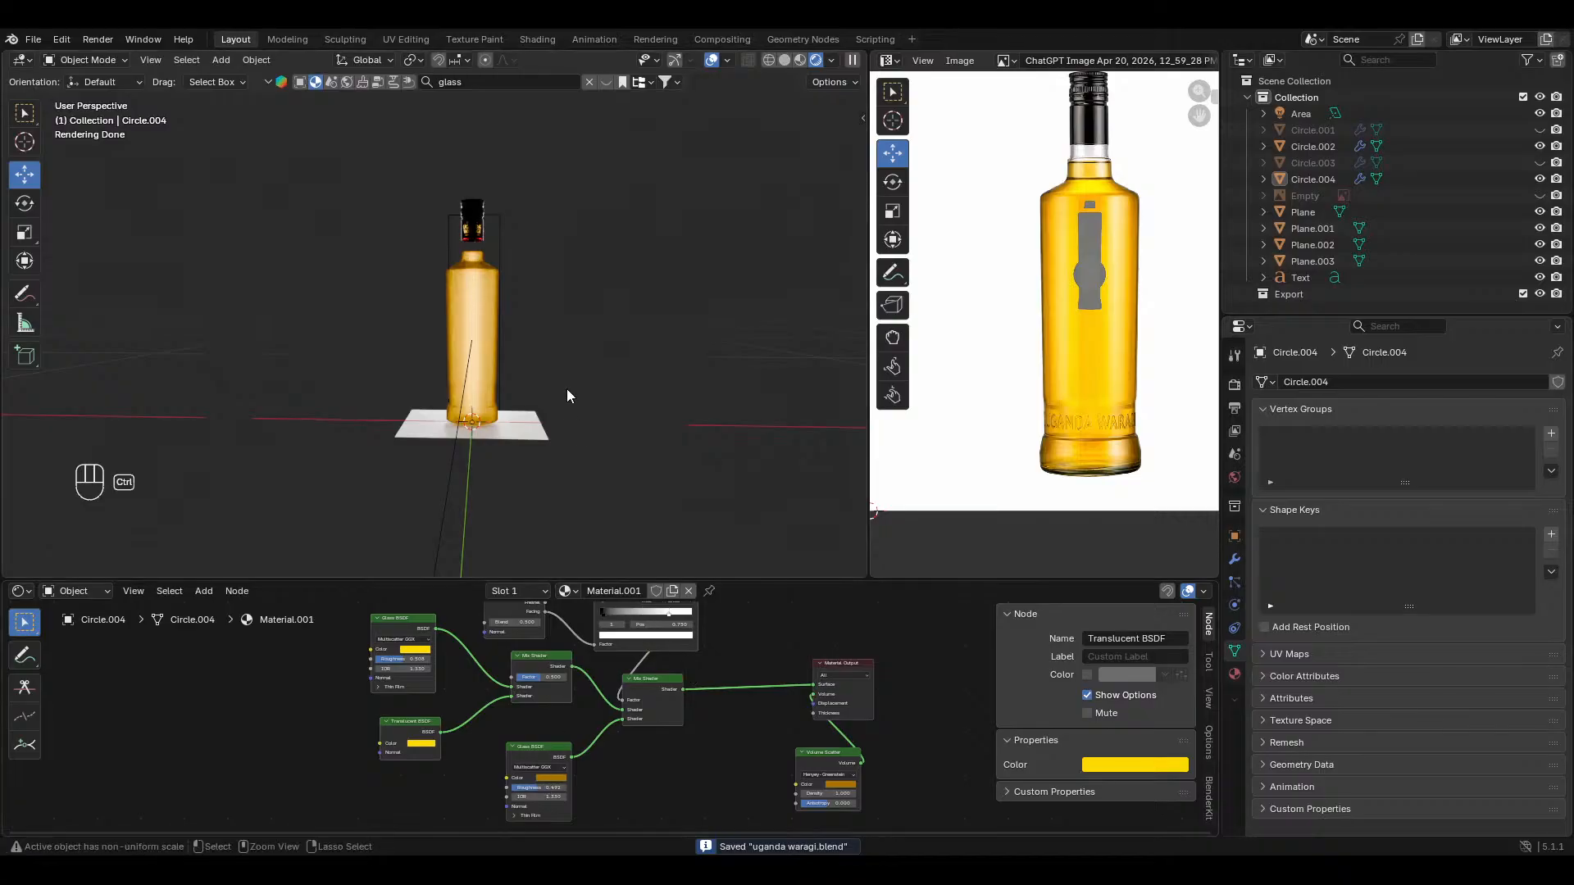
scroll(567, 388, "up", 2)
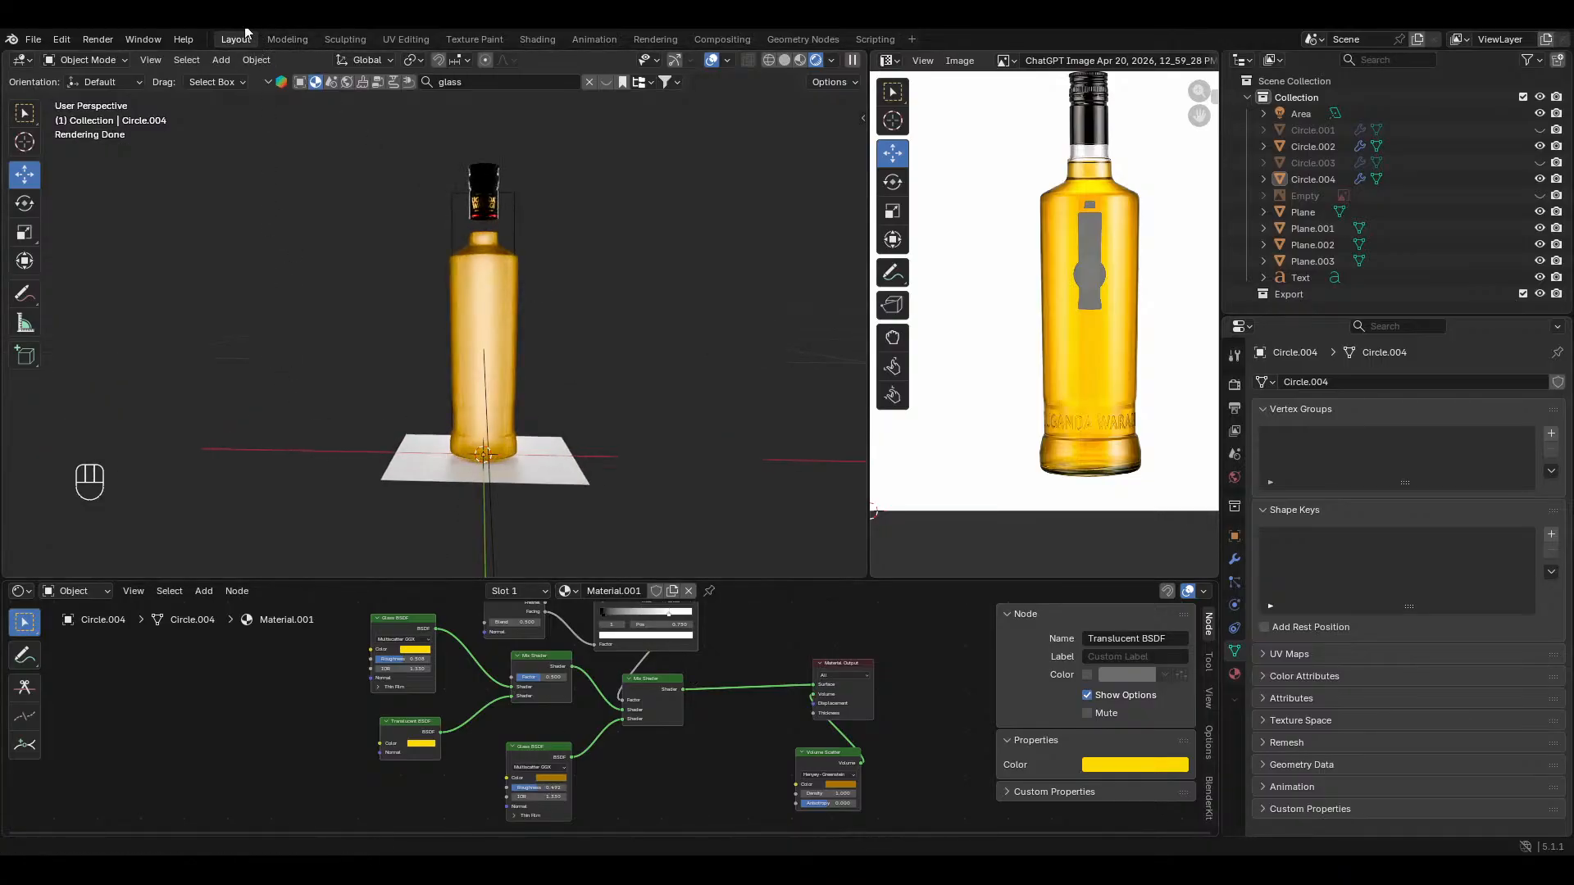
Step: Unhide all objects except the reference image, and save the file with the viewport overlays turned off
left_click(255, 60)
mouse_move(305, 576)
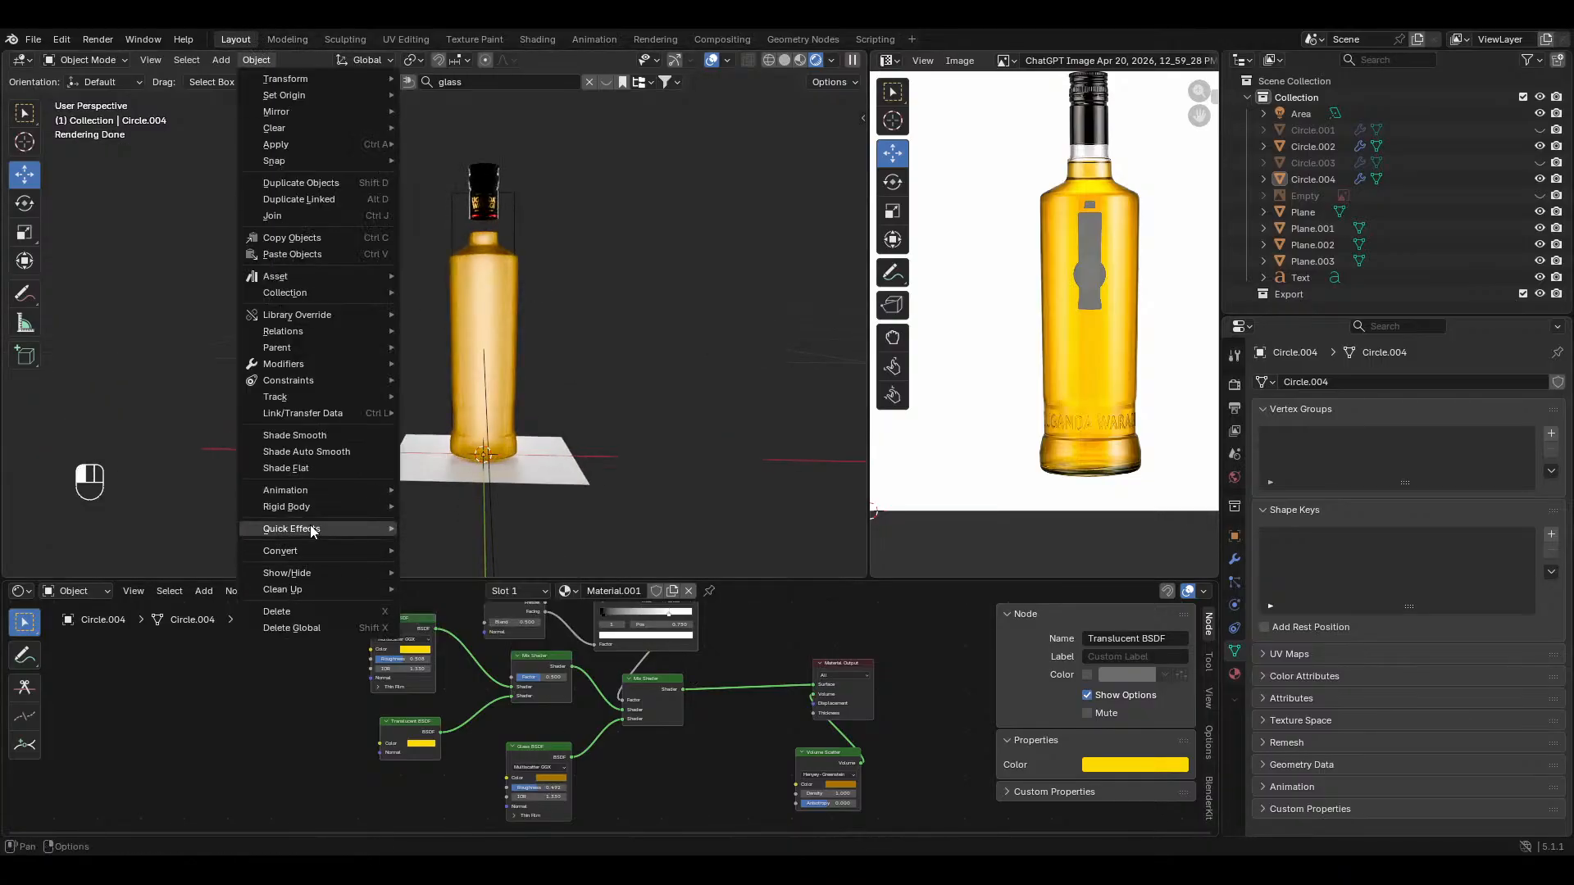
left_click(451, 571)
key("alt+a")
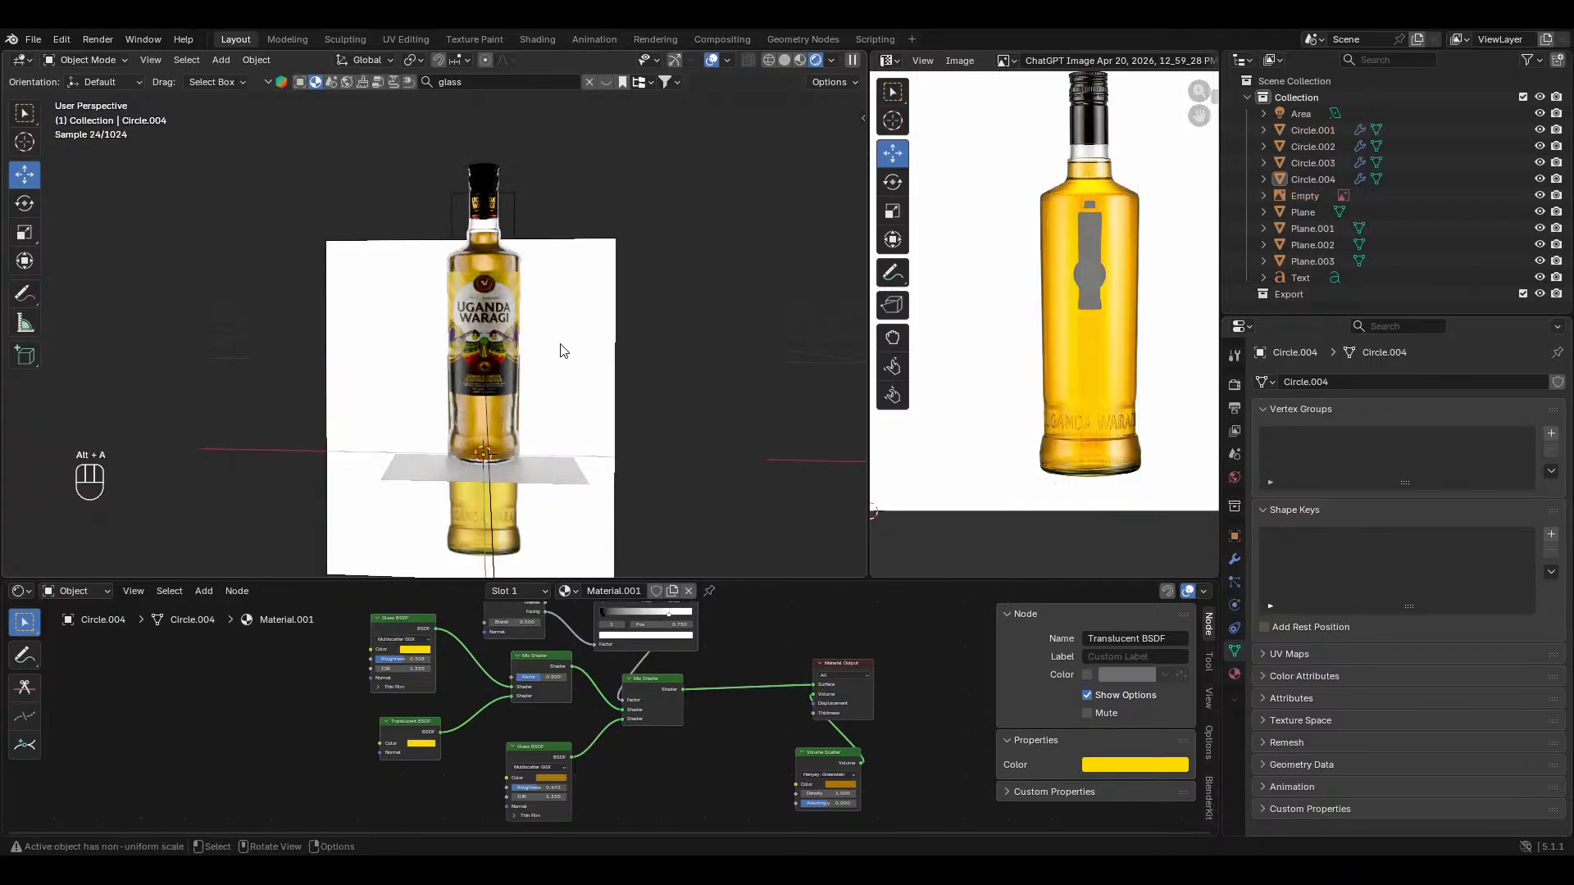
left_click(580, 348)
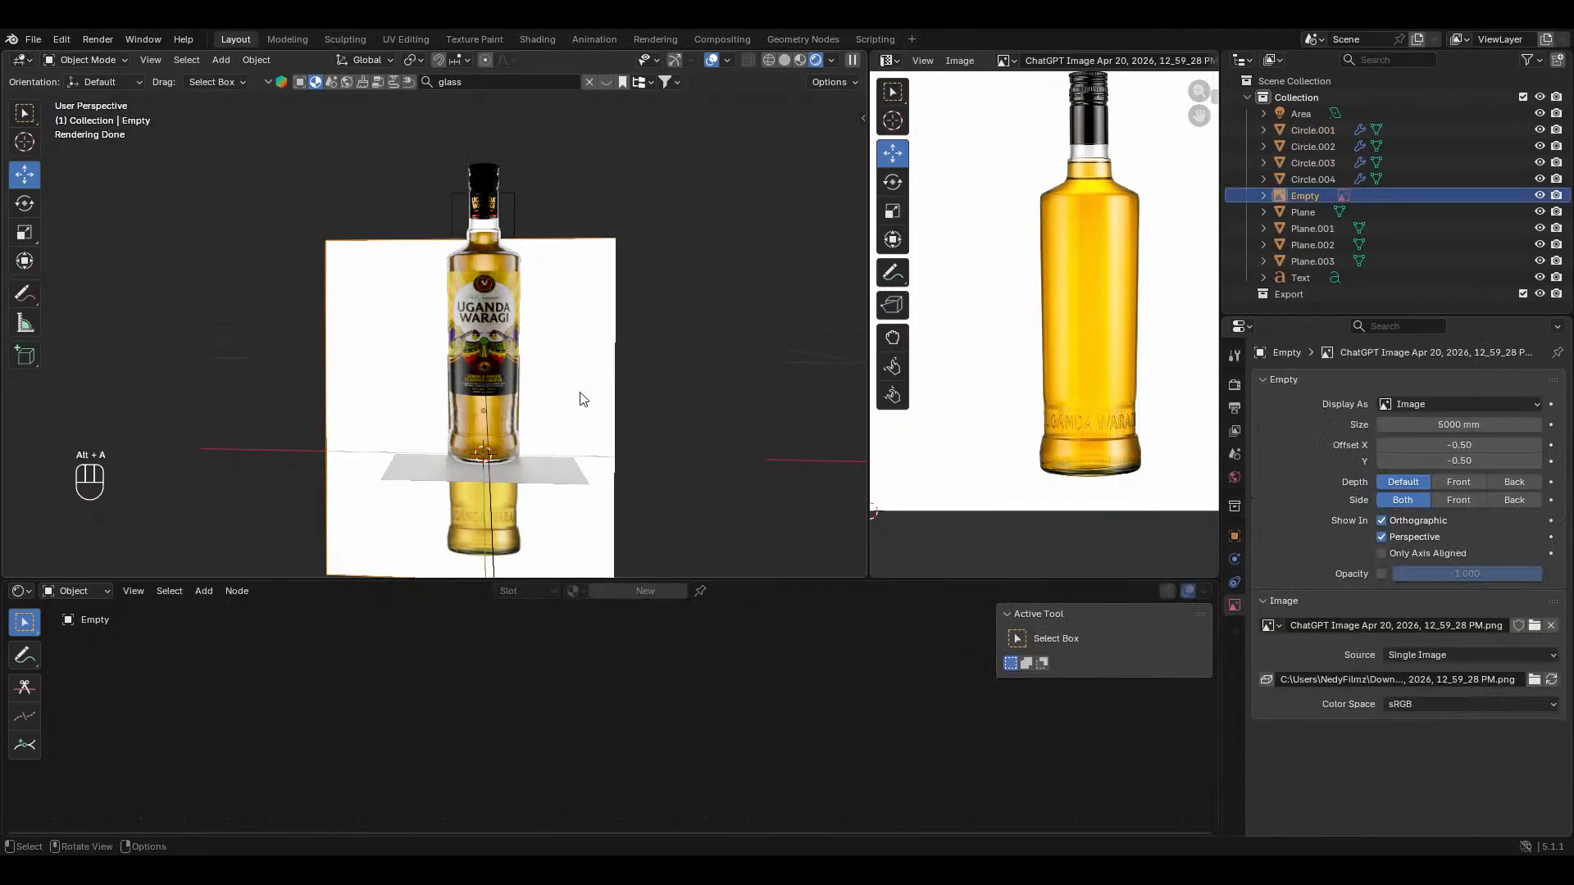
key("h")
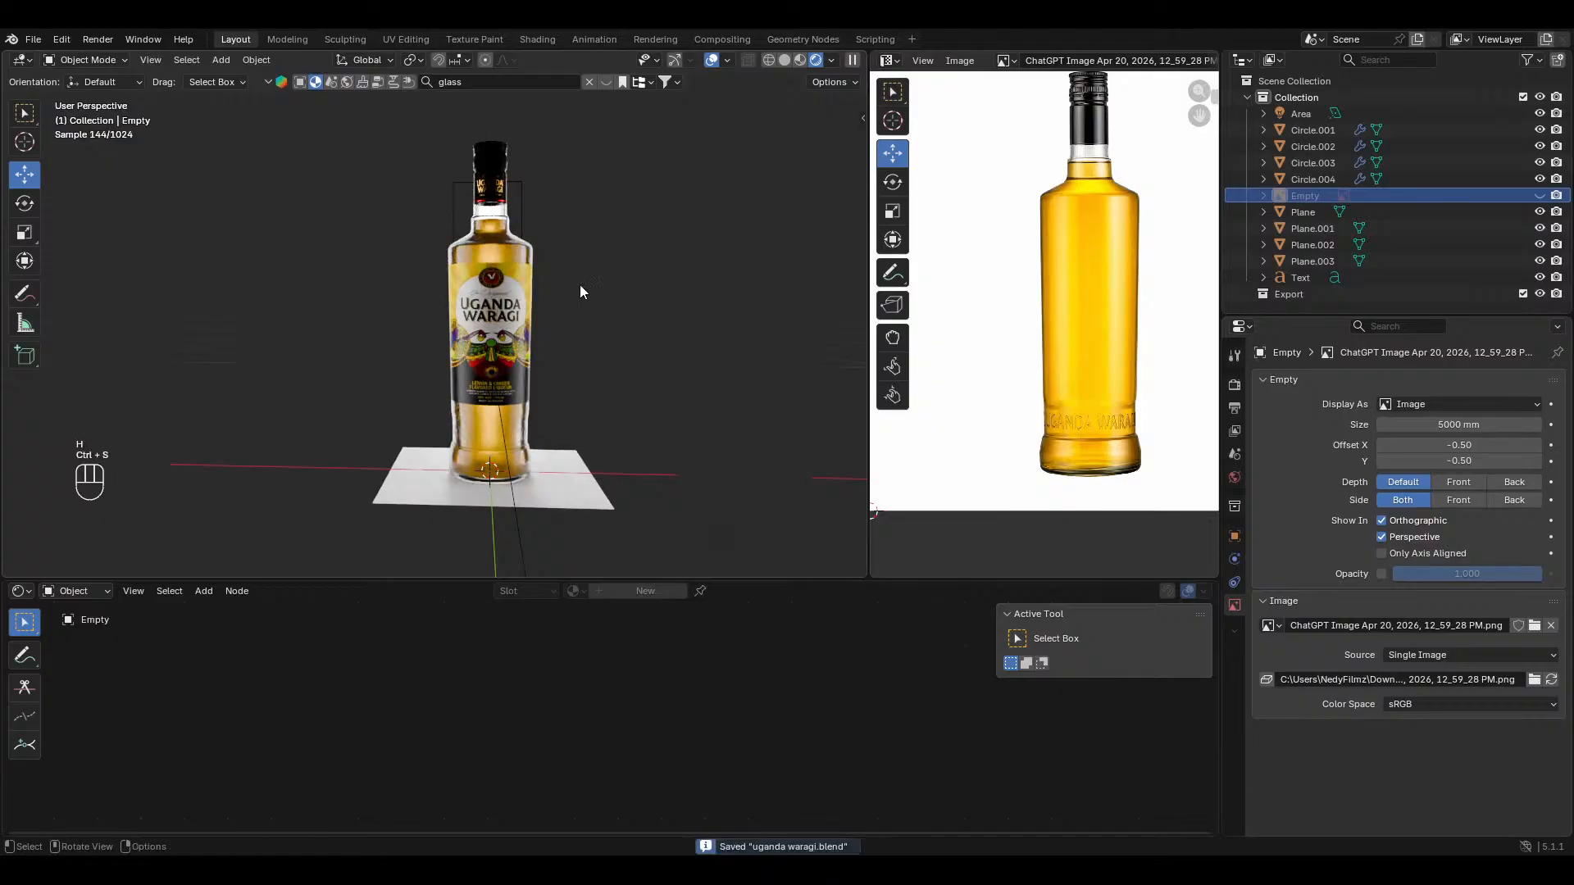
left_click(711, 60)
key("ctrl+s")
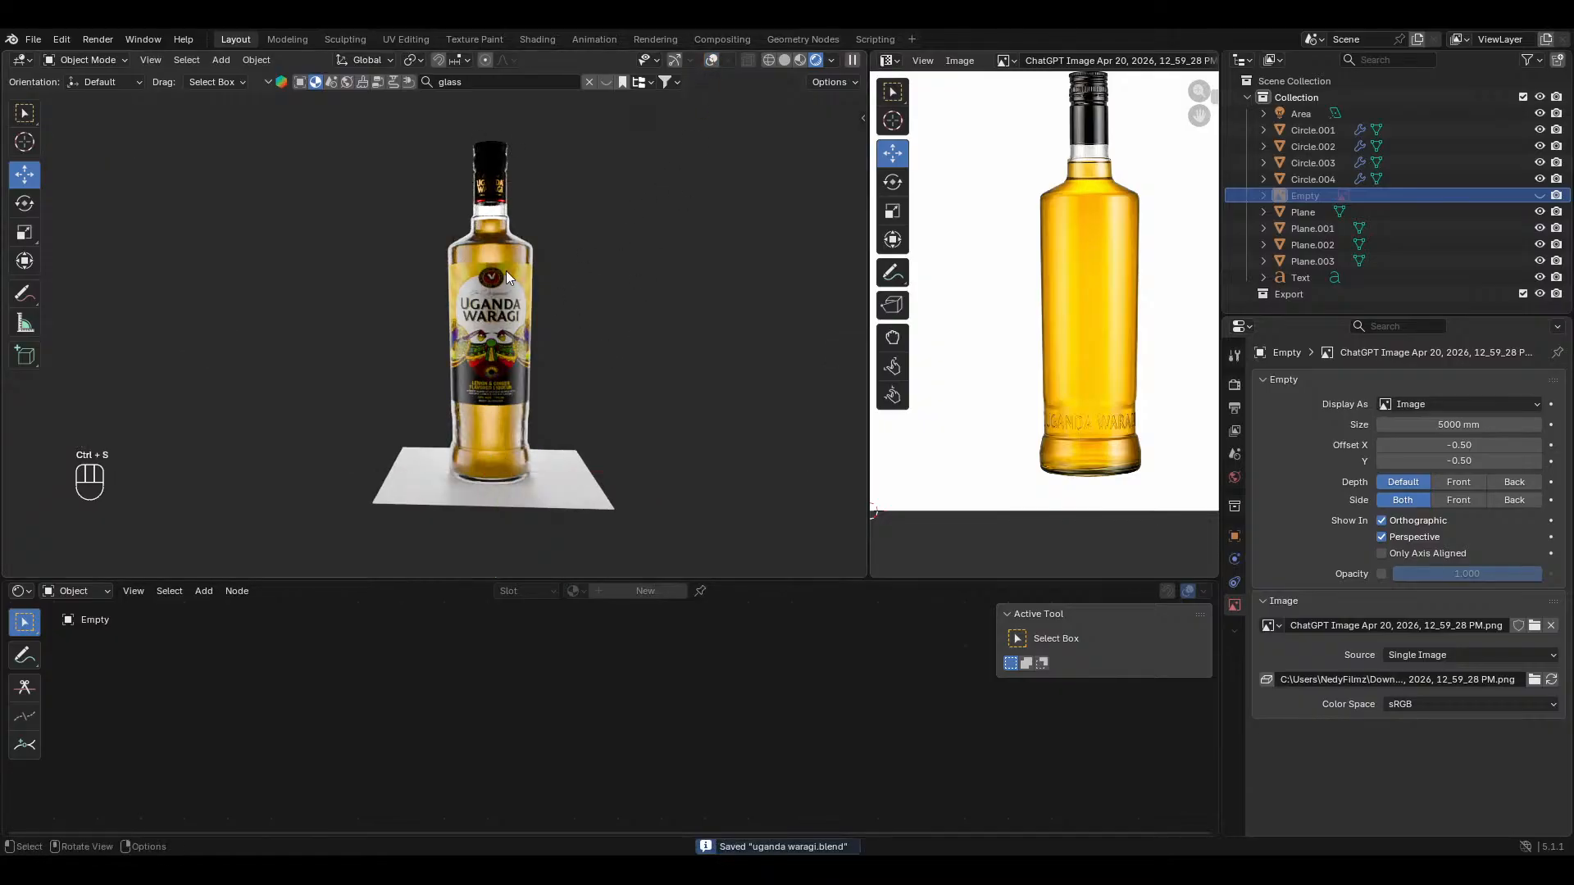
Step: Try turning off the Shadow ray visibility of the outer glass bottle, and switch it back on
left_click(498, 232)
left_click(711, 60)
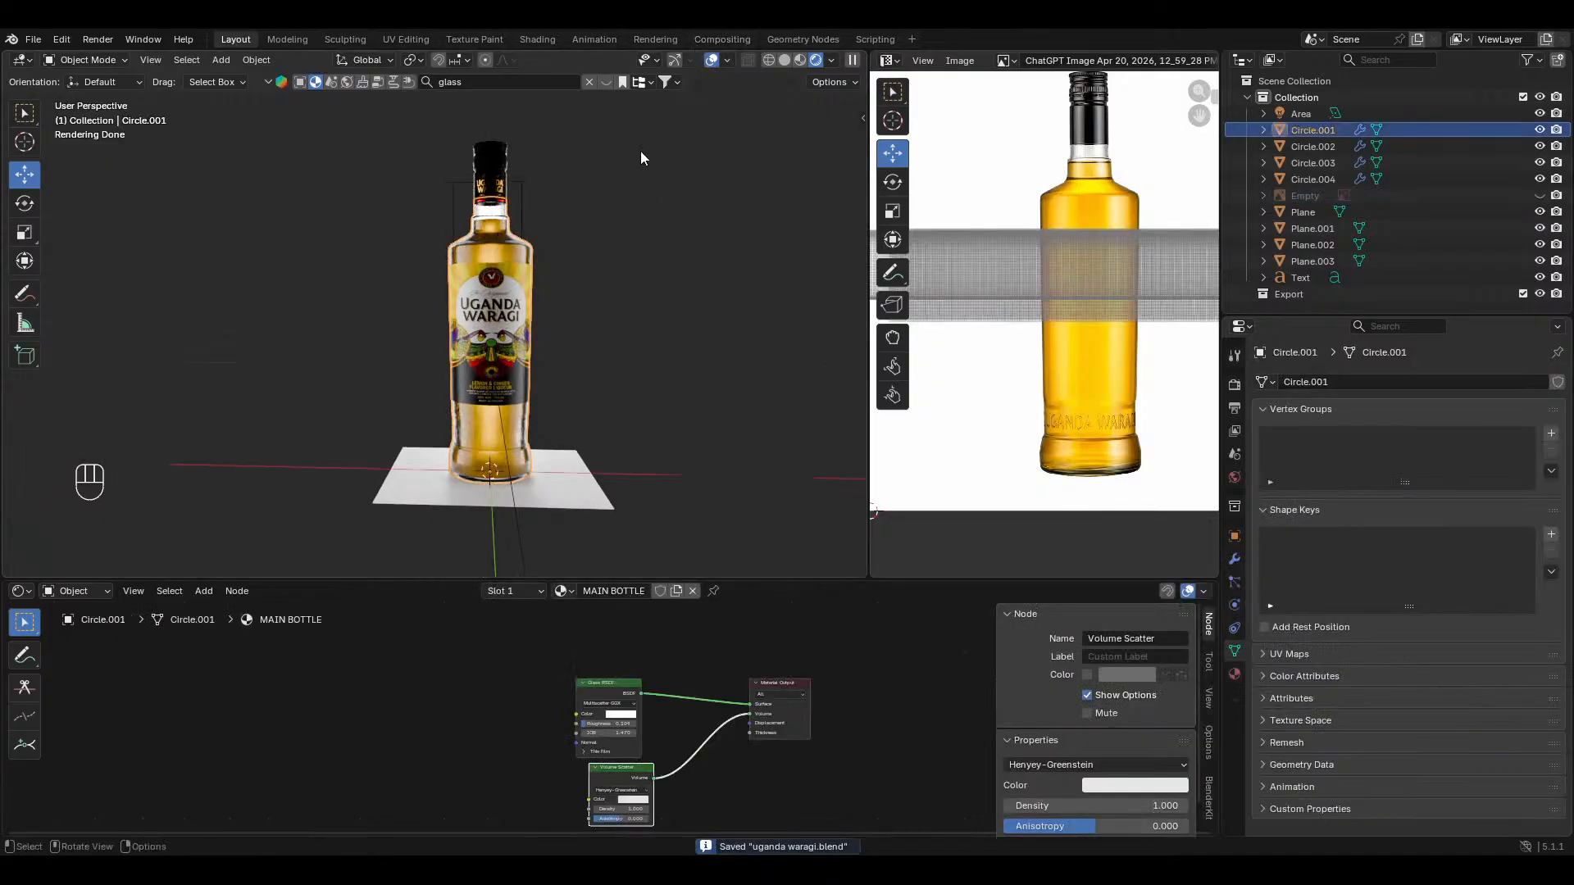
left_click(1236, 536)
scroll(1351, 738, "down", 10)
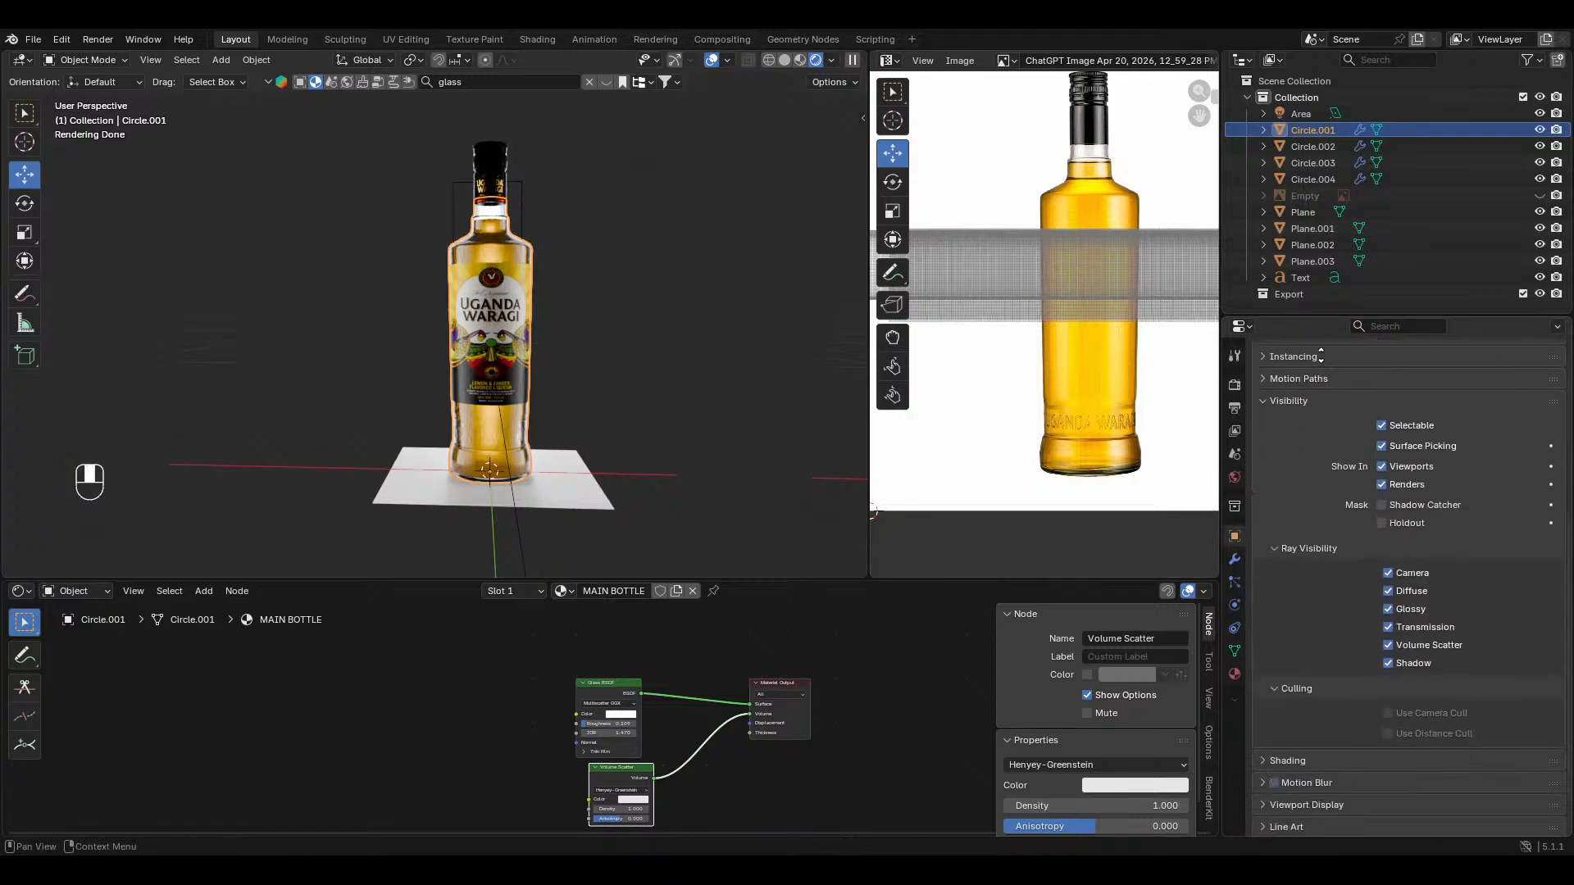
left_click(1387, 617)
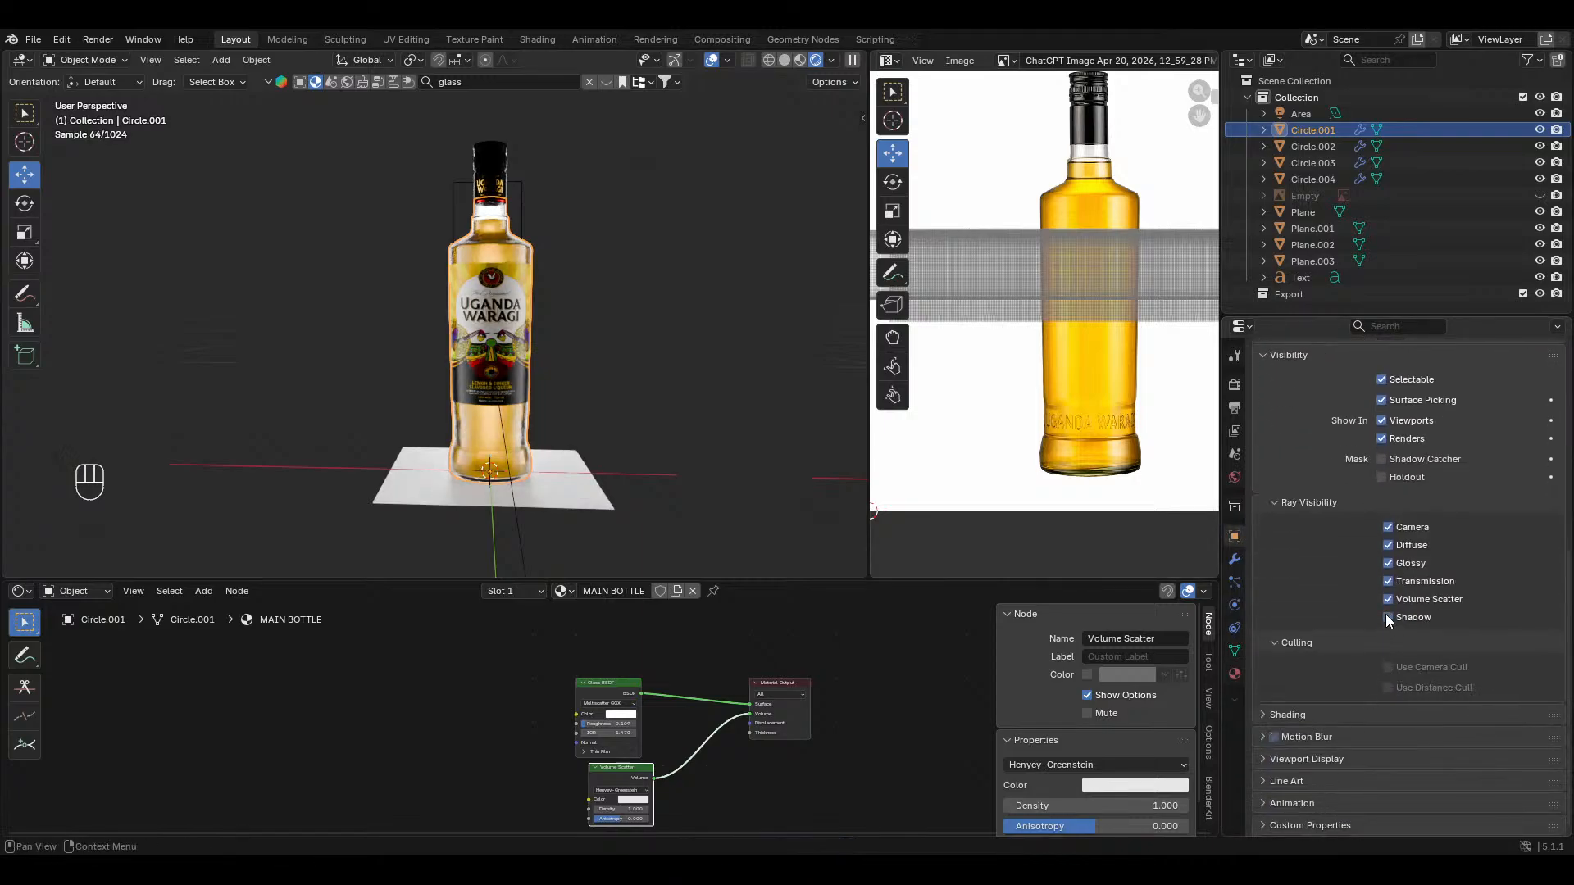
key("alt+a")
middle_click_drag(624, 414, 605, 447)
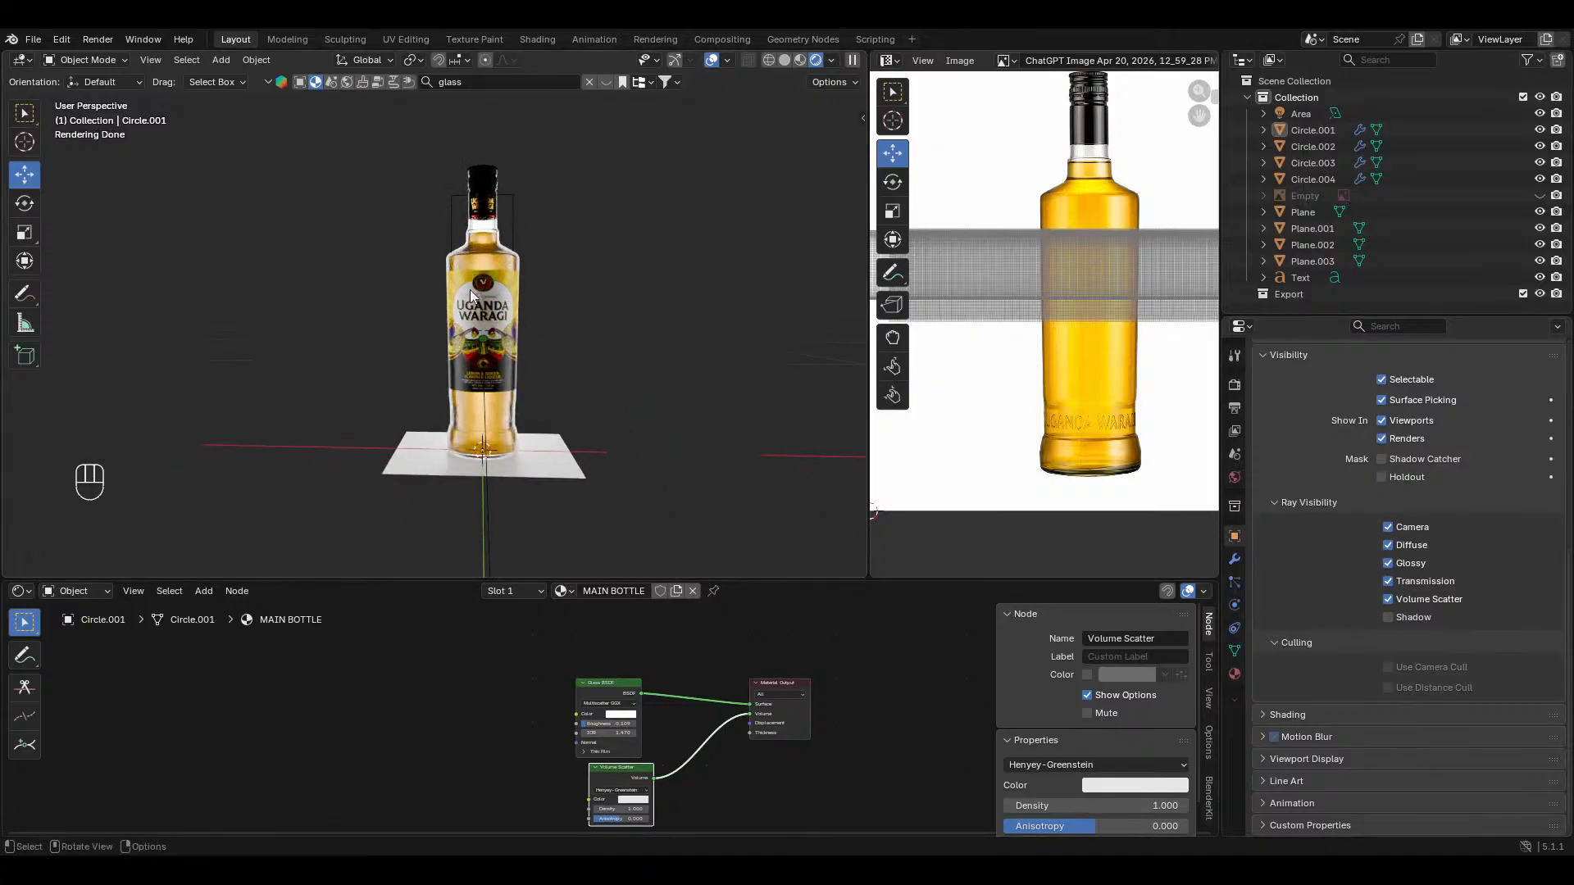
left_click(1386, 617)
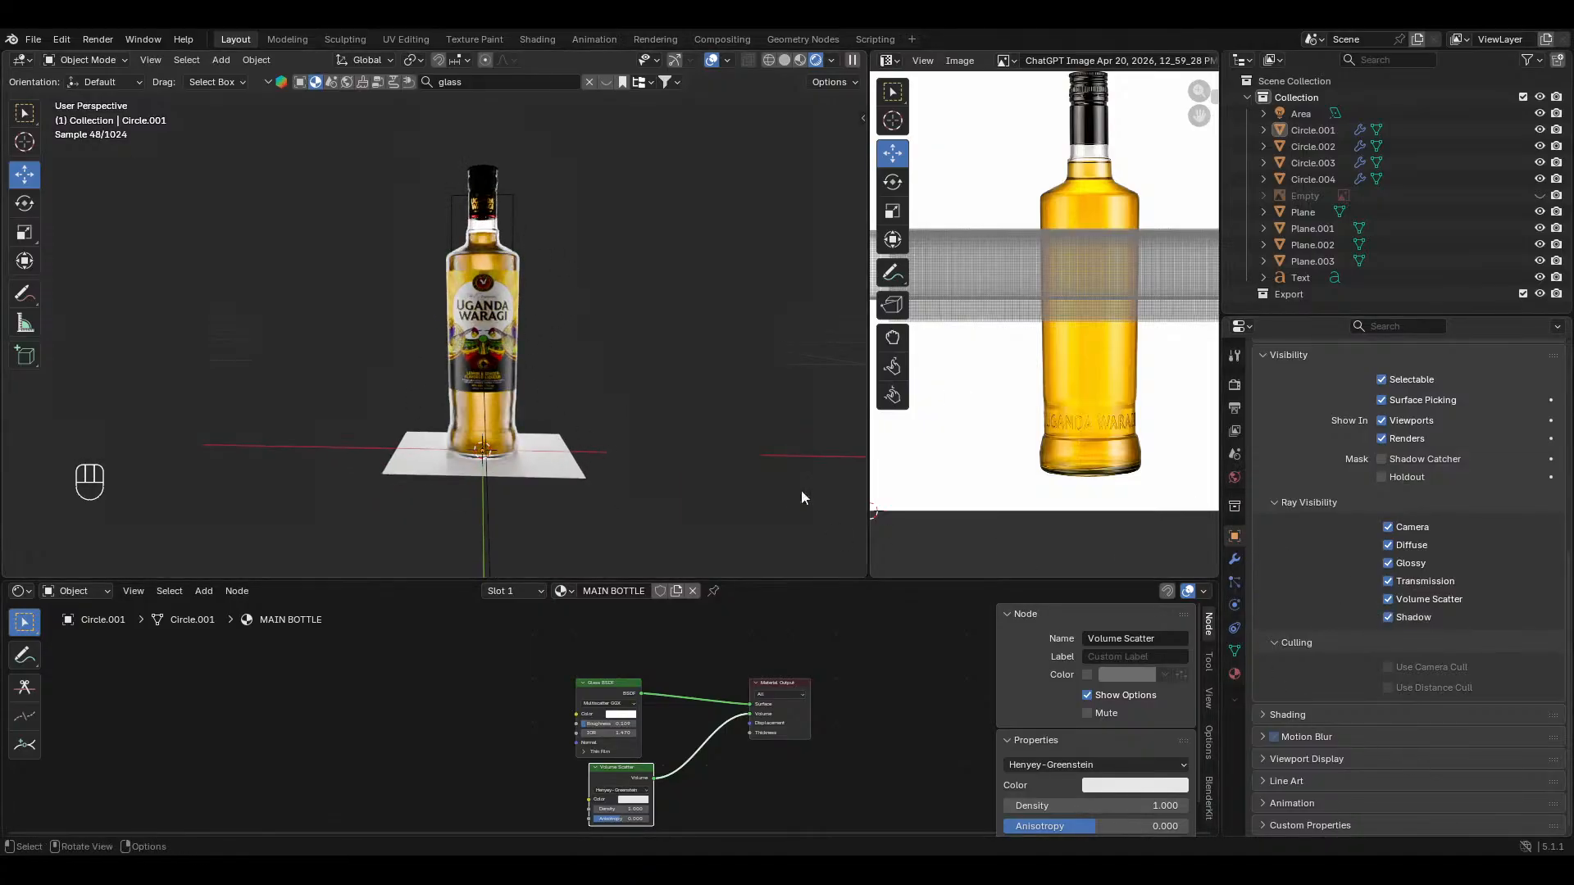
middle_click_drag(800, 490, 652, 405)
Step: Hide the outer glass bottle and turn off the Shadow ray visibility of the liquid mesh inside it
left_click(494, 228)
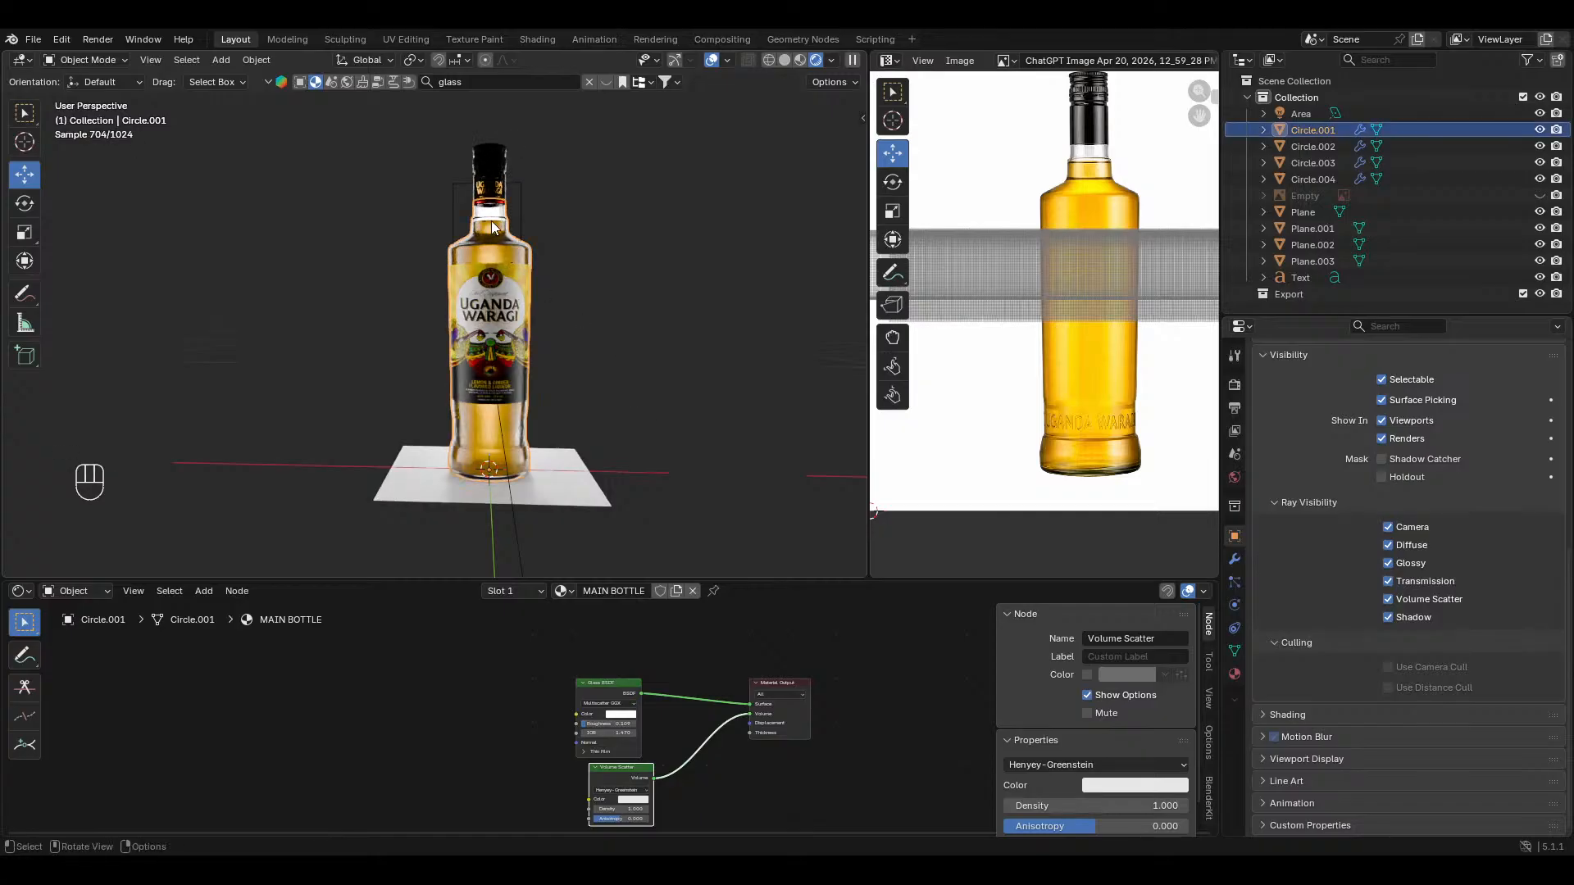
key("h")
left_click(494, 239)
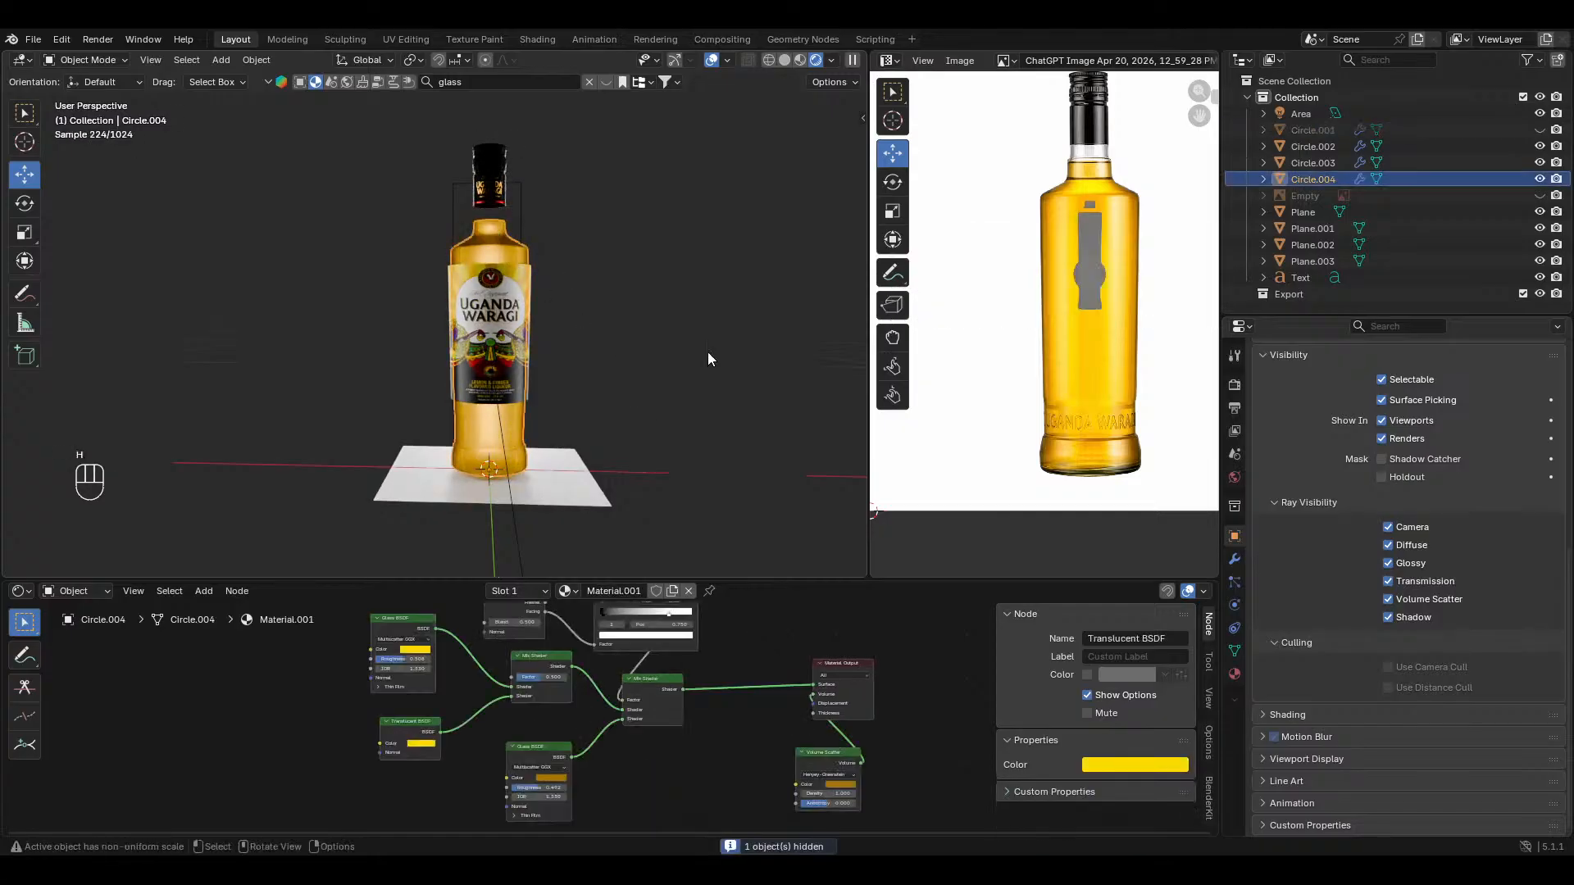
left_click(1385, 617)
key("alt+a")
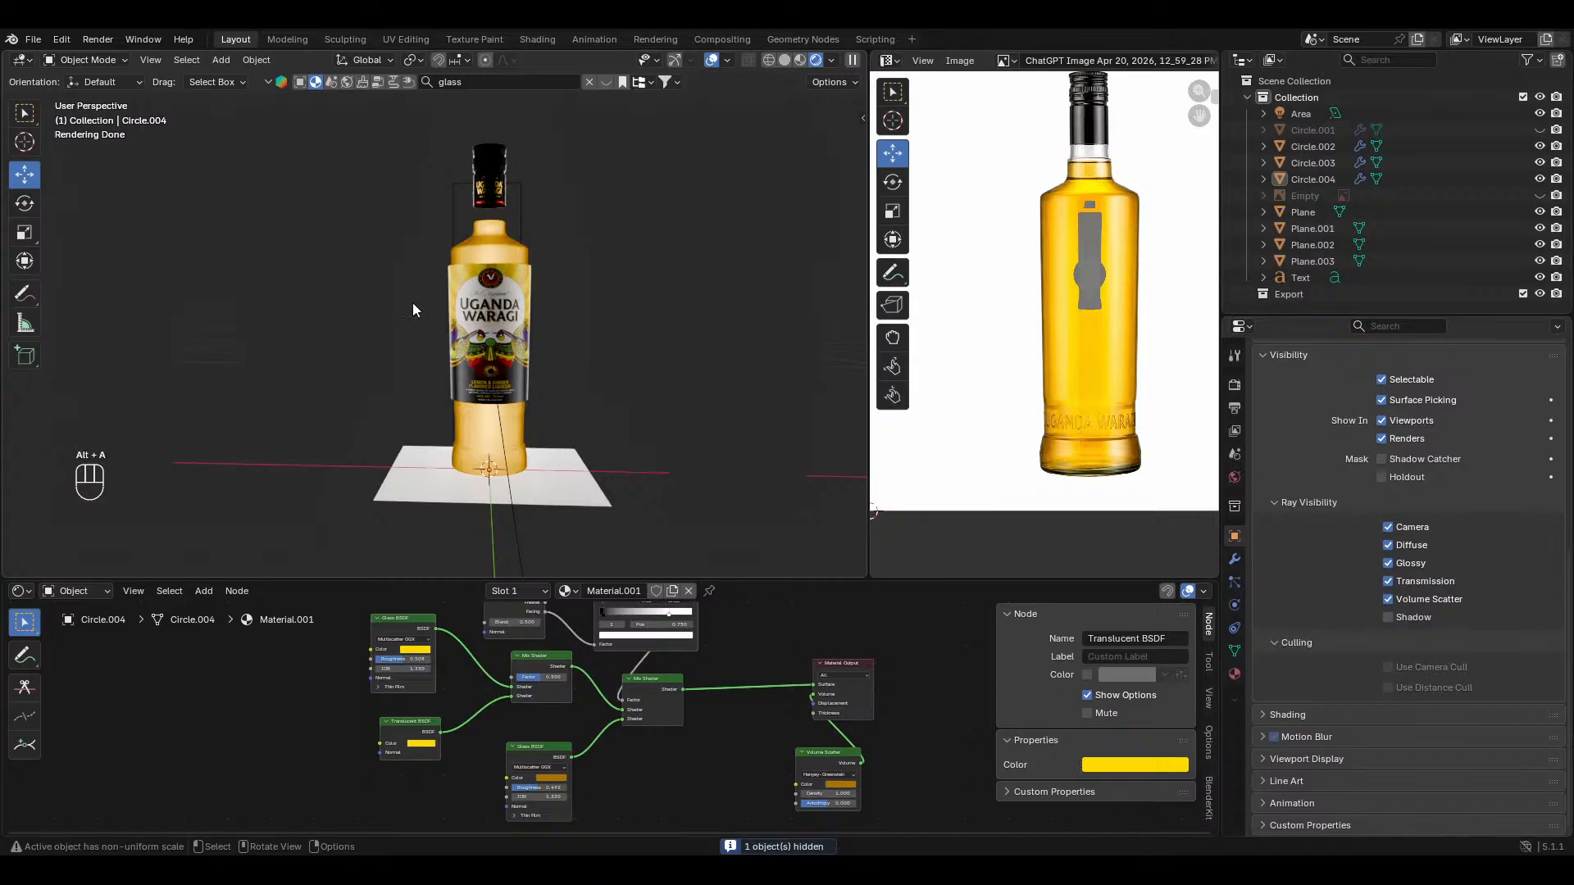
Step: Bring back the outer glass bottle while keeping the reference image hidden, turn off the overlays, and save the file
left_click(256, 59)
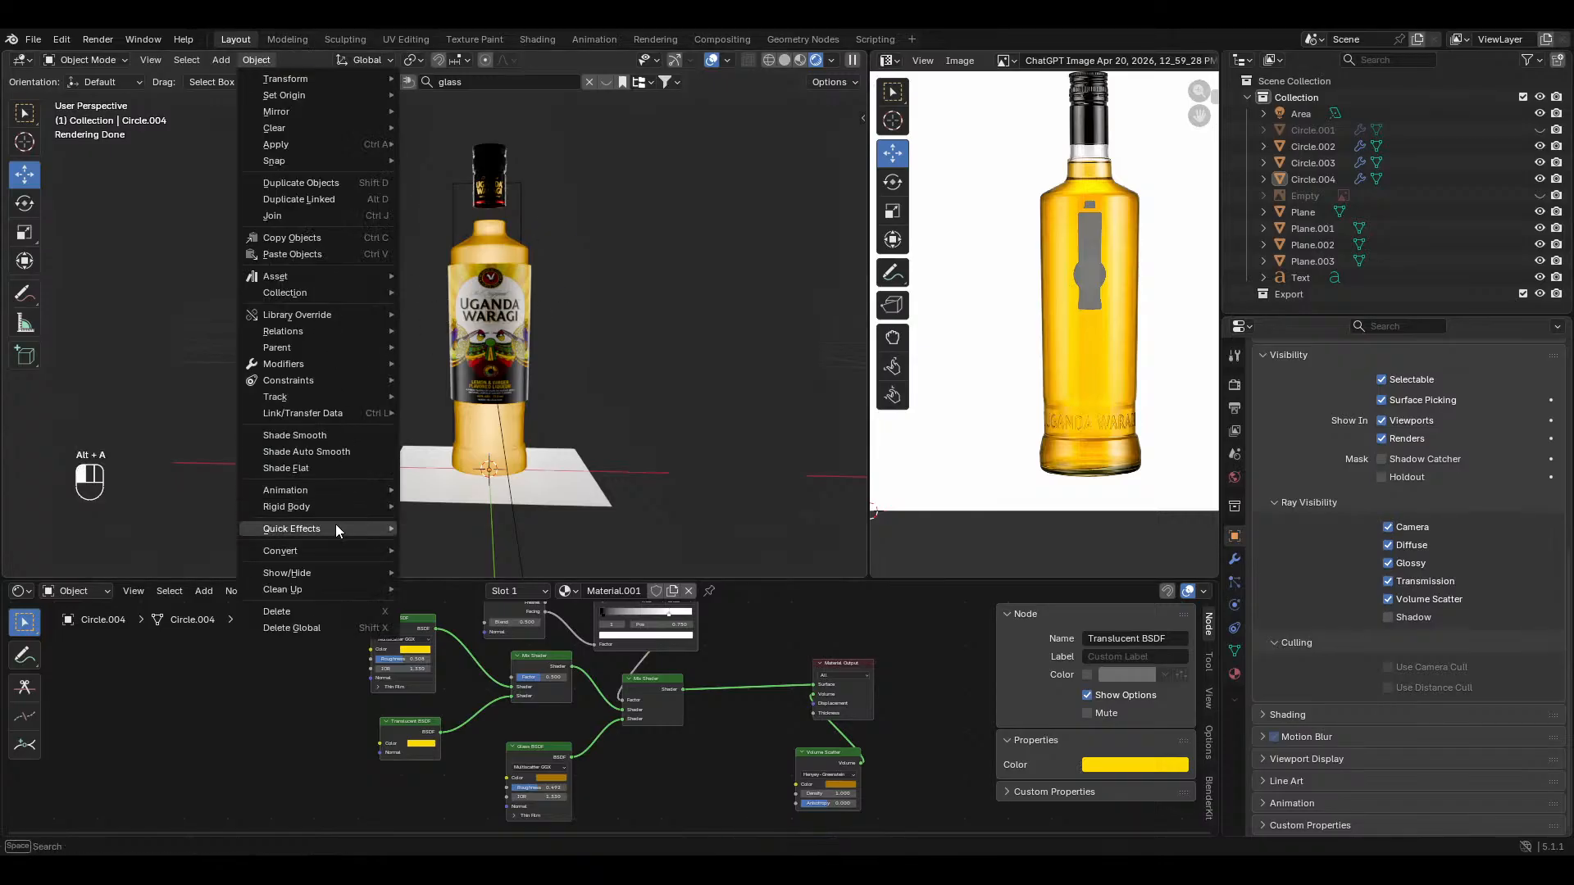
mouse_move(317, 588)
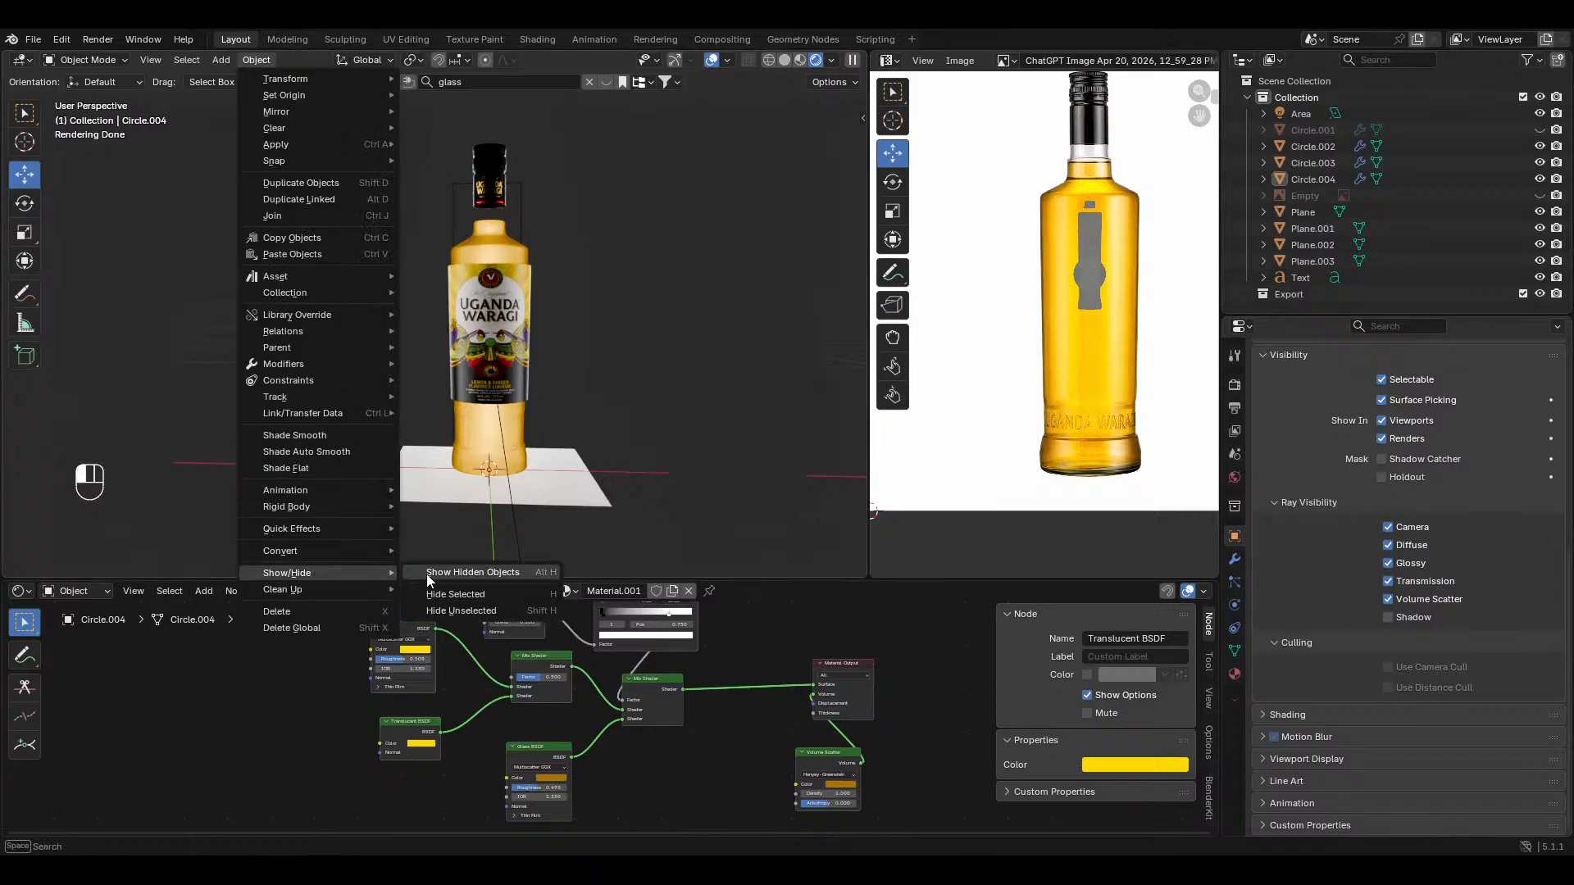
left_click(480, 573)
key("alt+a")
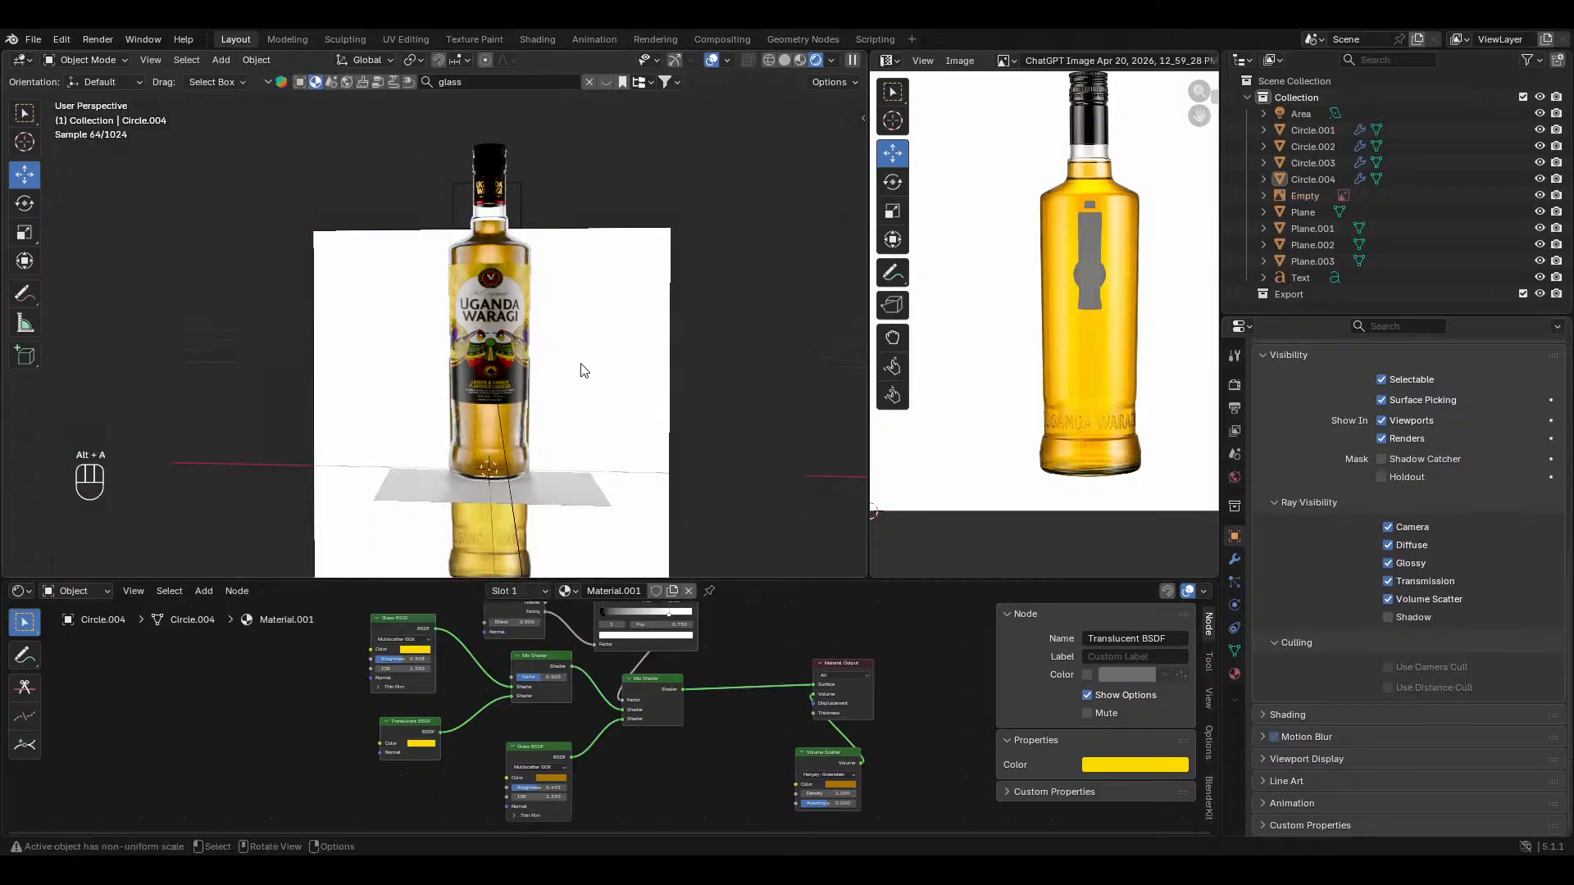
left_click(546, 436)
key("h")
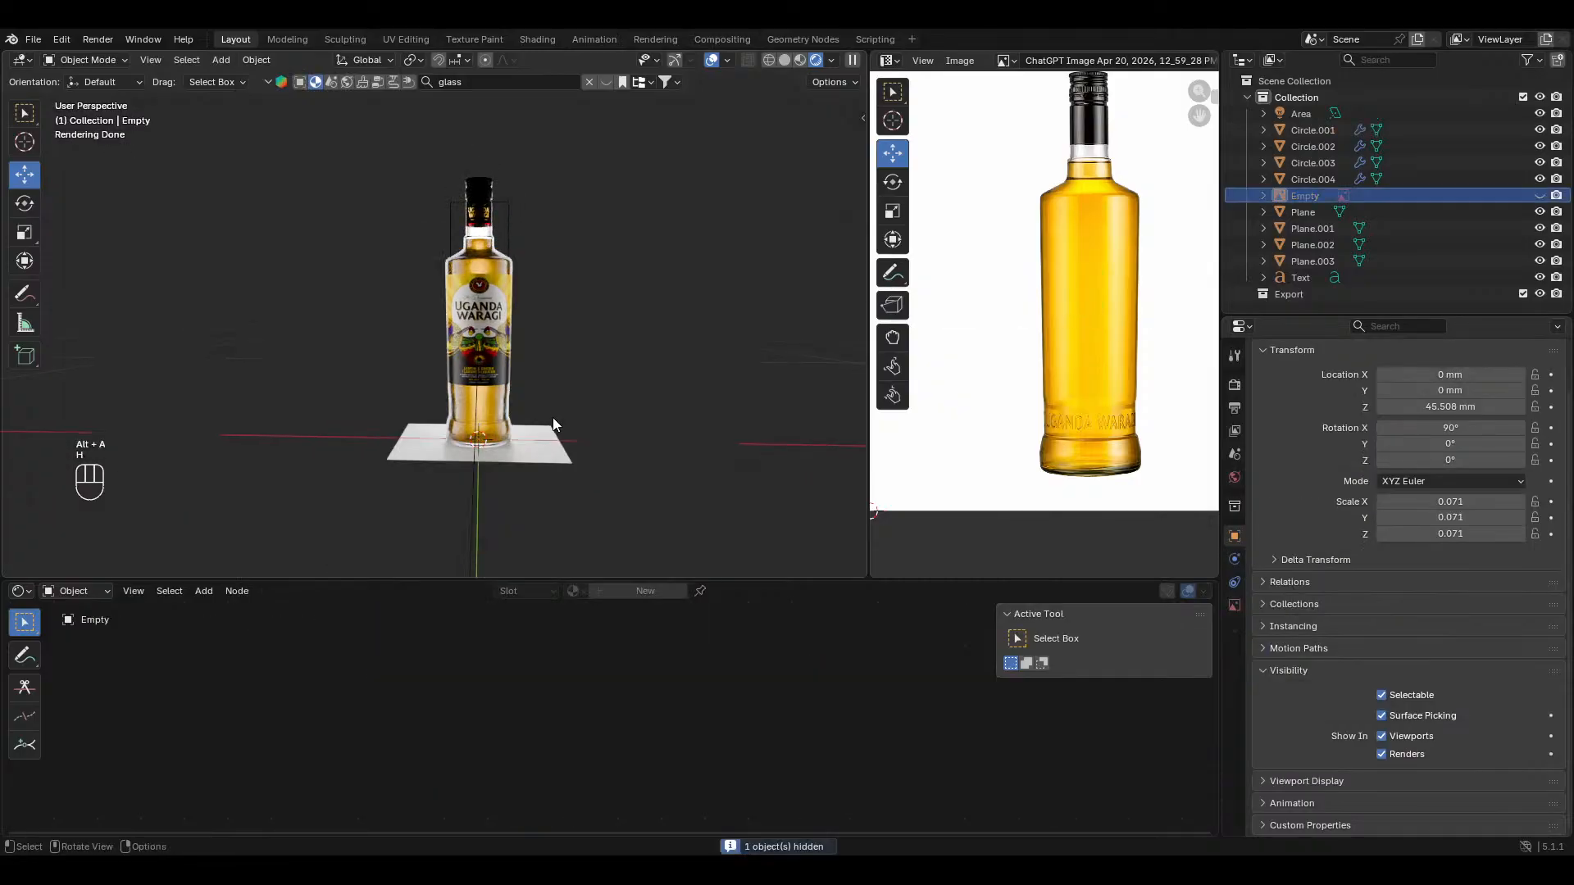
middle_click_drag(562, 400, 533, 418, "ctrl")
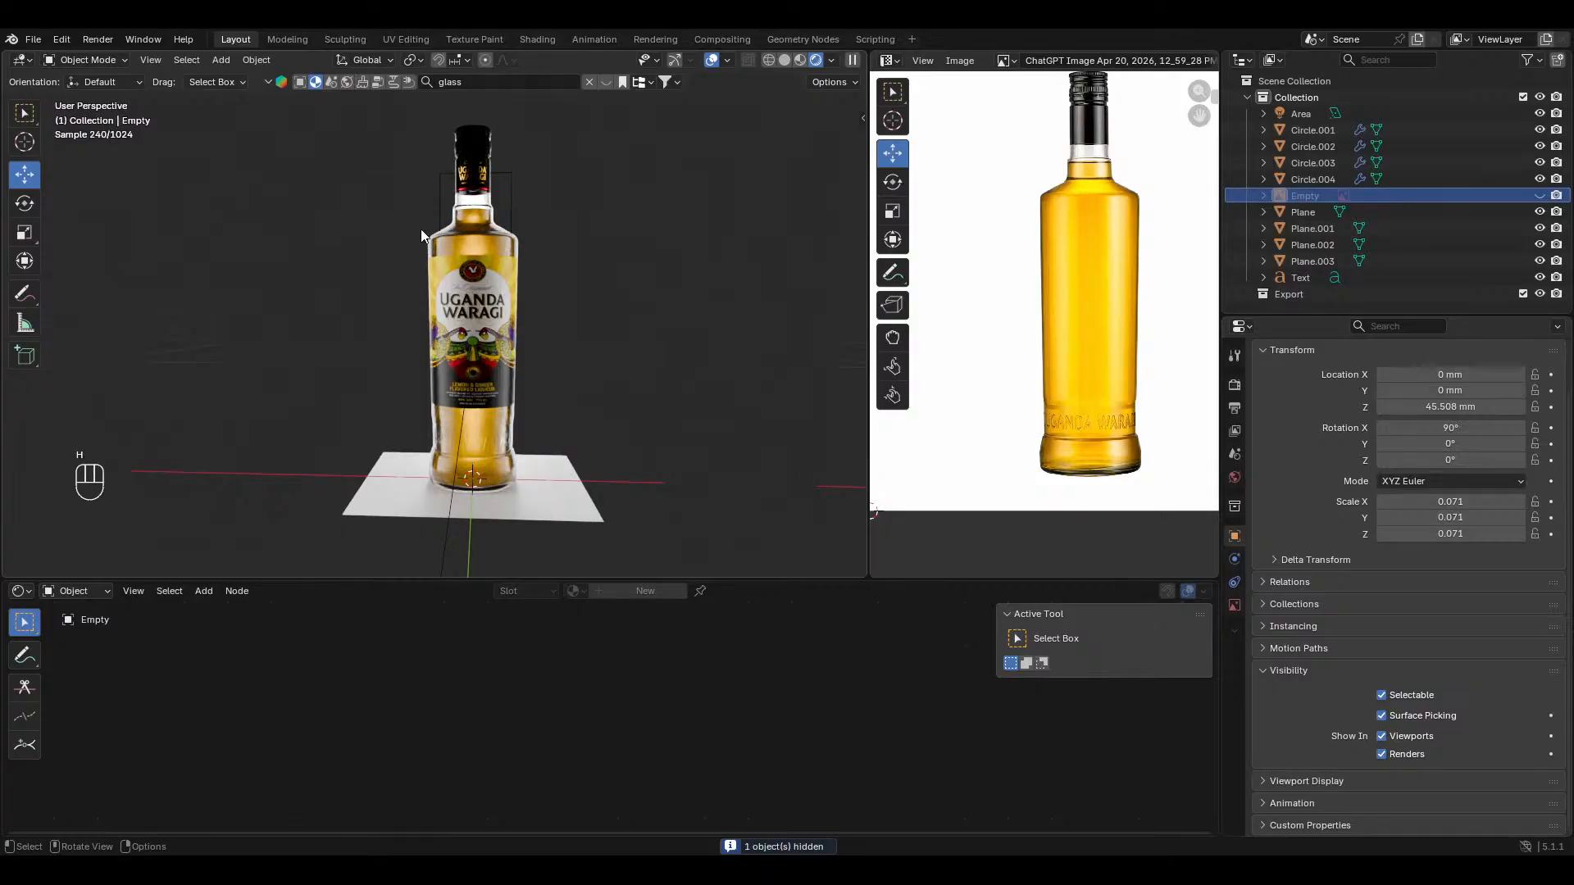
left_click(712, 60)
key("ctrl+s")
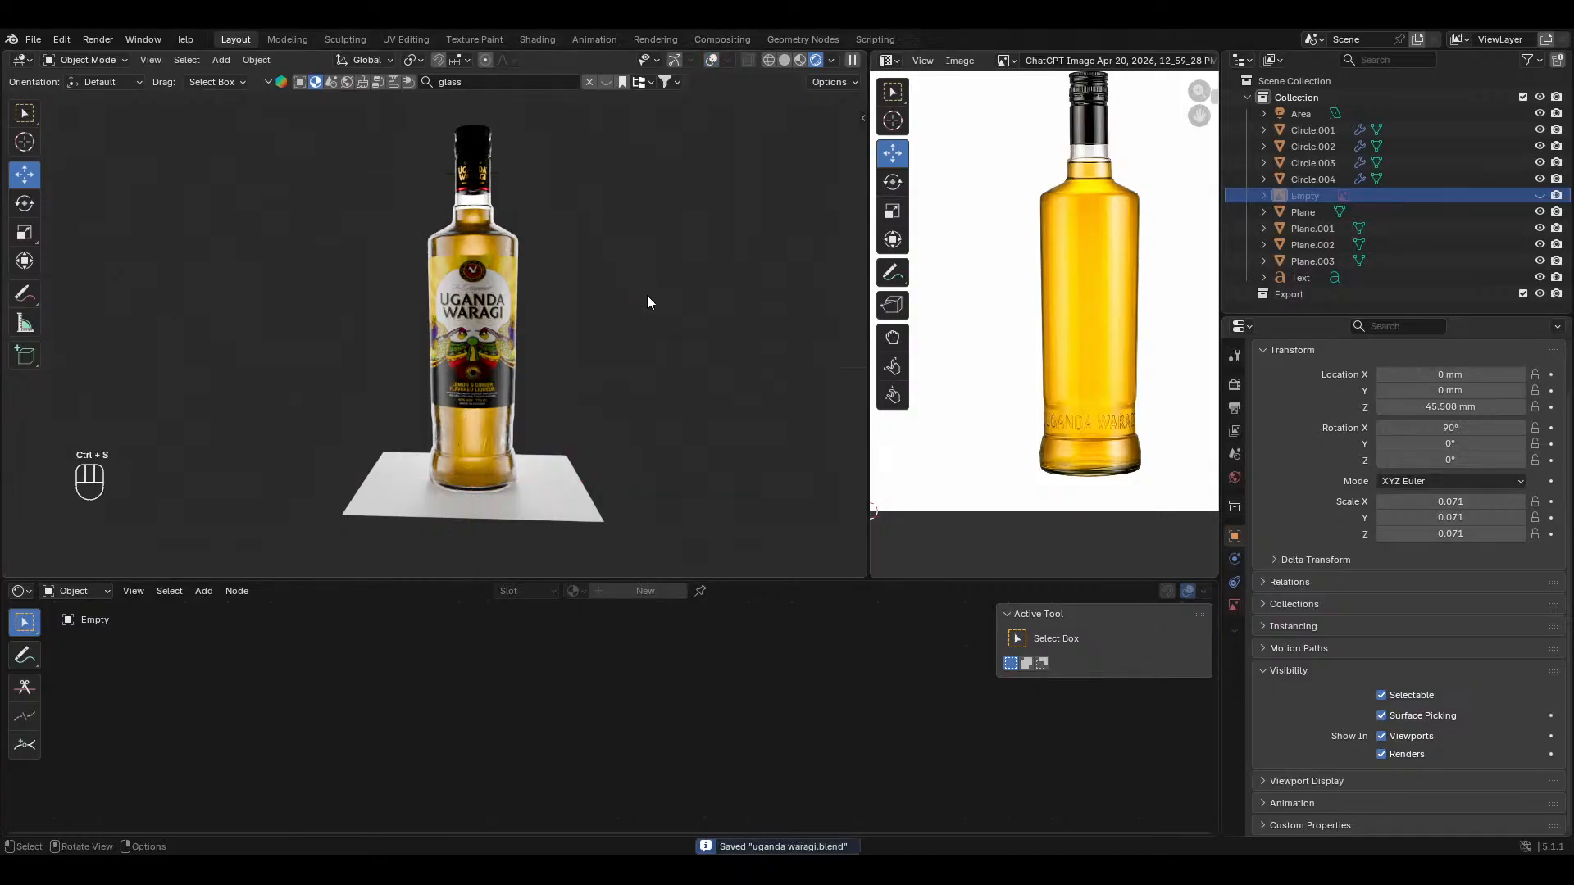
Step: Examine the embossed lettering near the bottle's base in rendered and Material Preview shading, and select the outer glass bottle
middle_click_drag(589, 342, 616, 262, "ctrl")
middle_click_drag(590, 370, 573, 263, "shift")
middle_click_drag(574, 262, 549, 283)
middle_click_drag(549, 283, 577, 328, "shift")
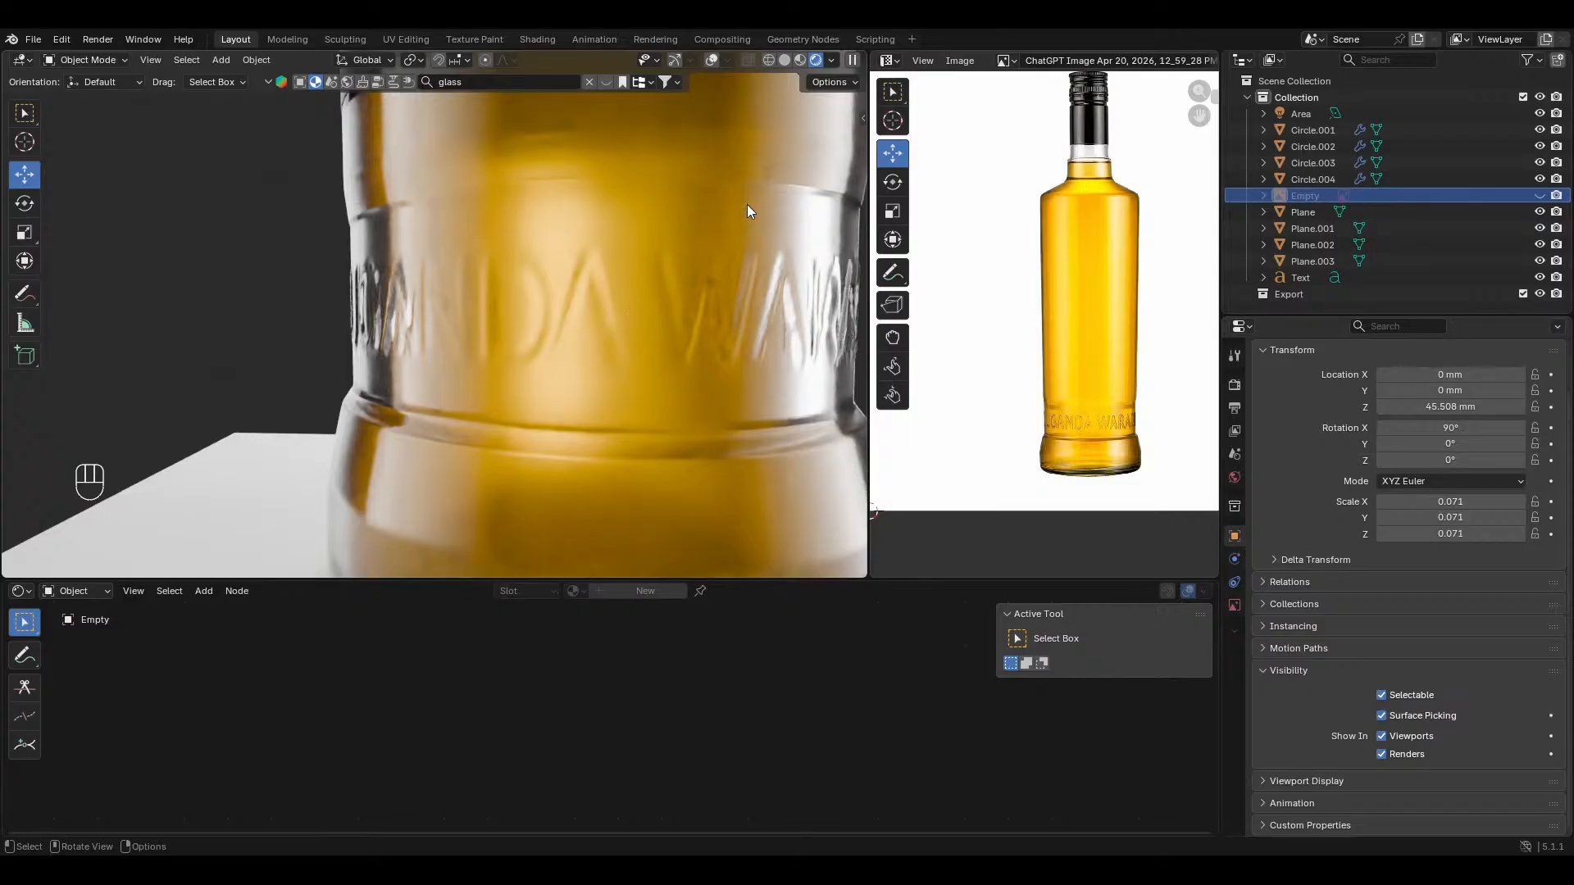
left_click(785, 59)
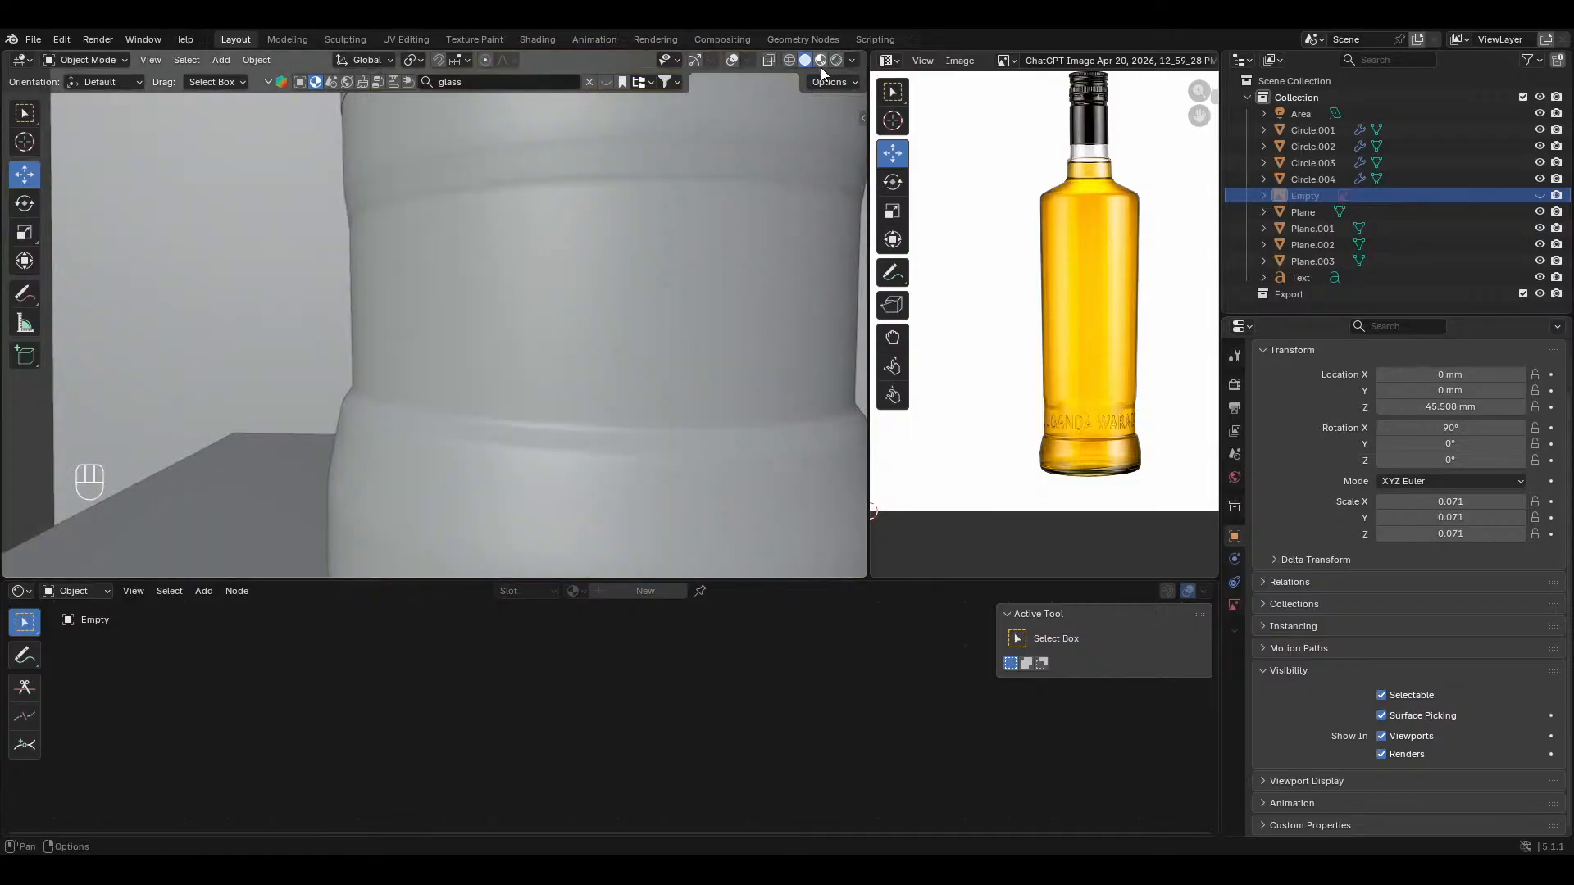
middle_click_drag(702, 365, 653, 373, "shift")
left_click(602, 204)
middle_click_drag(602, 204, 608, 218, "shift")
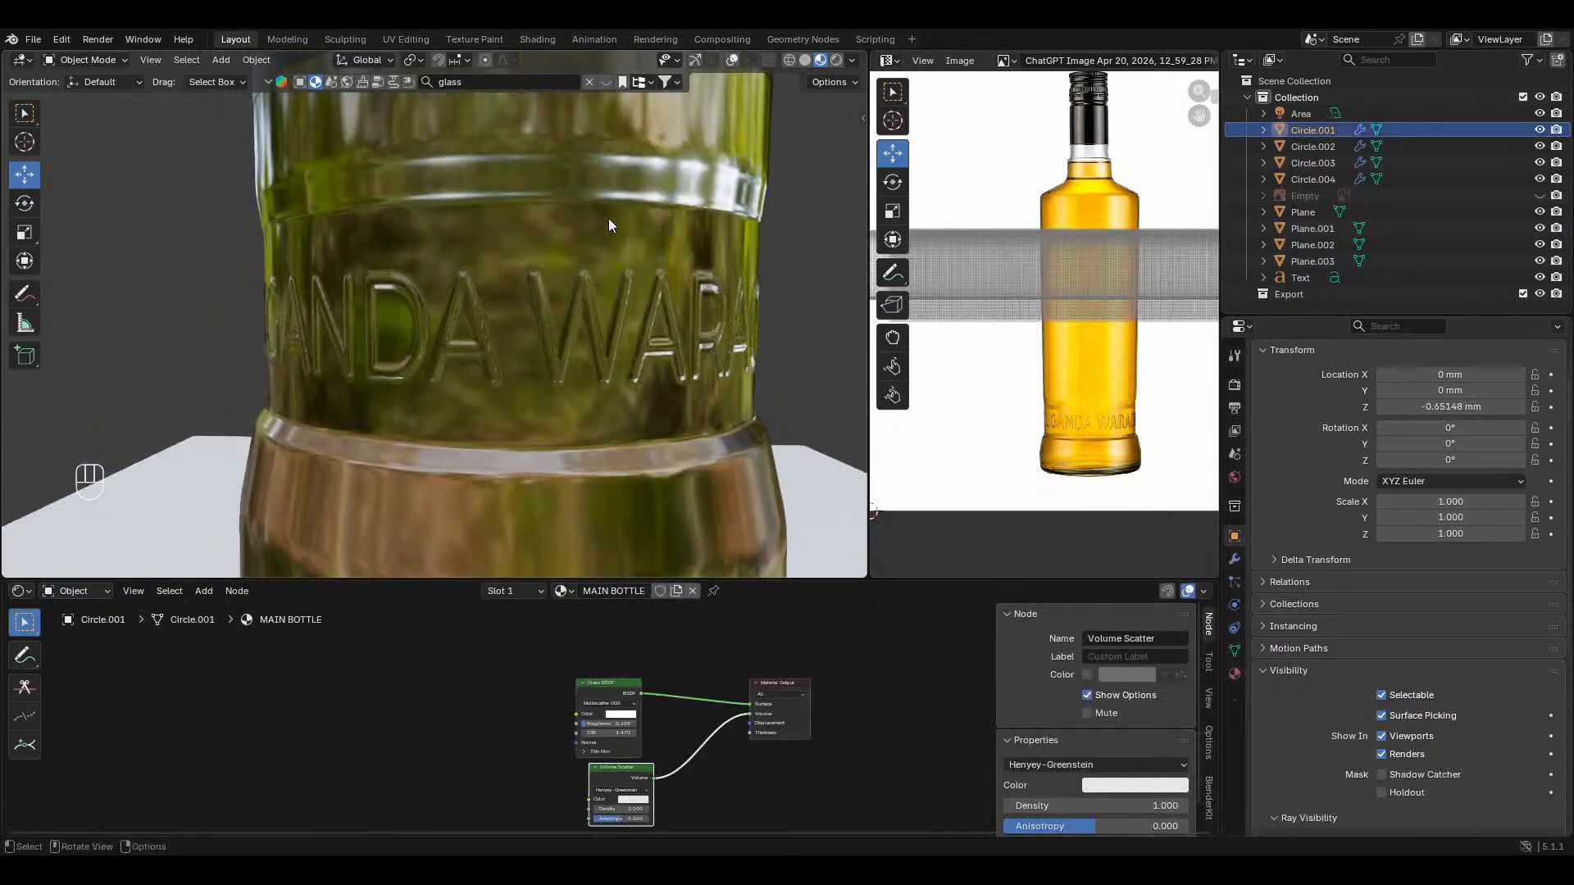
Step: In the outer glass bottle's "uganda waragi text embossed" material, remove the last digit of the Displacement node's scale
left_click(1236, 655)
left_click(1233, 559)
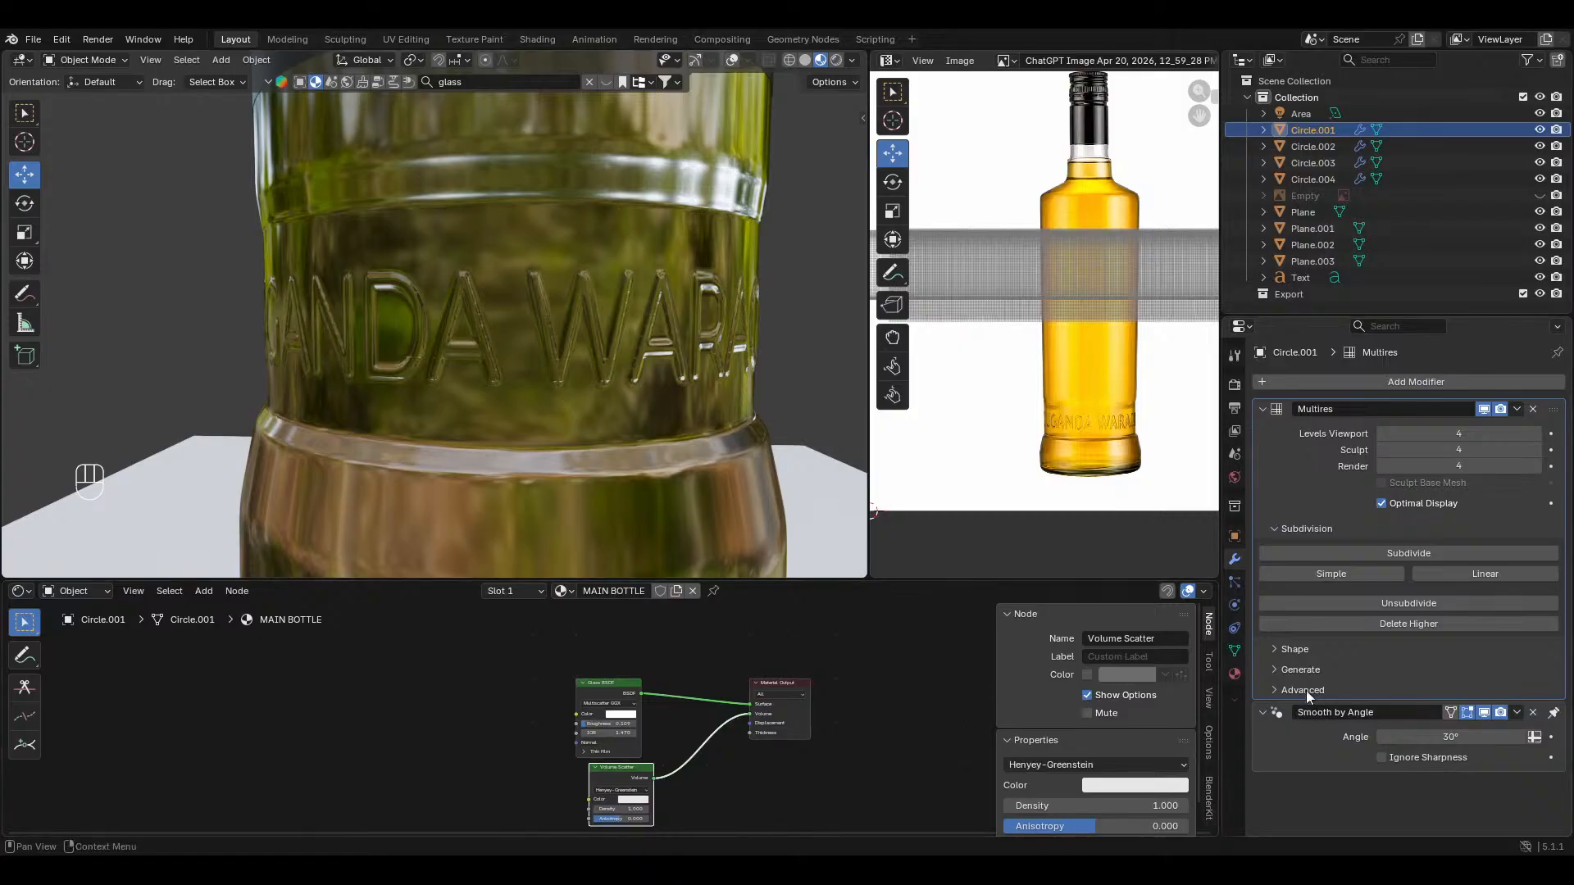
left_click(1233, 674)
left_click(1339, 403)
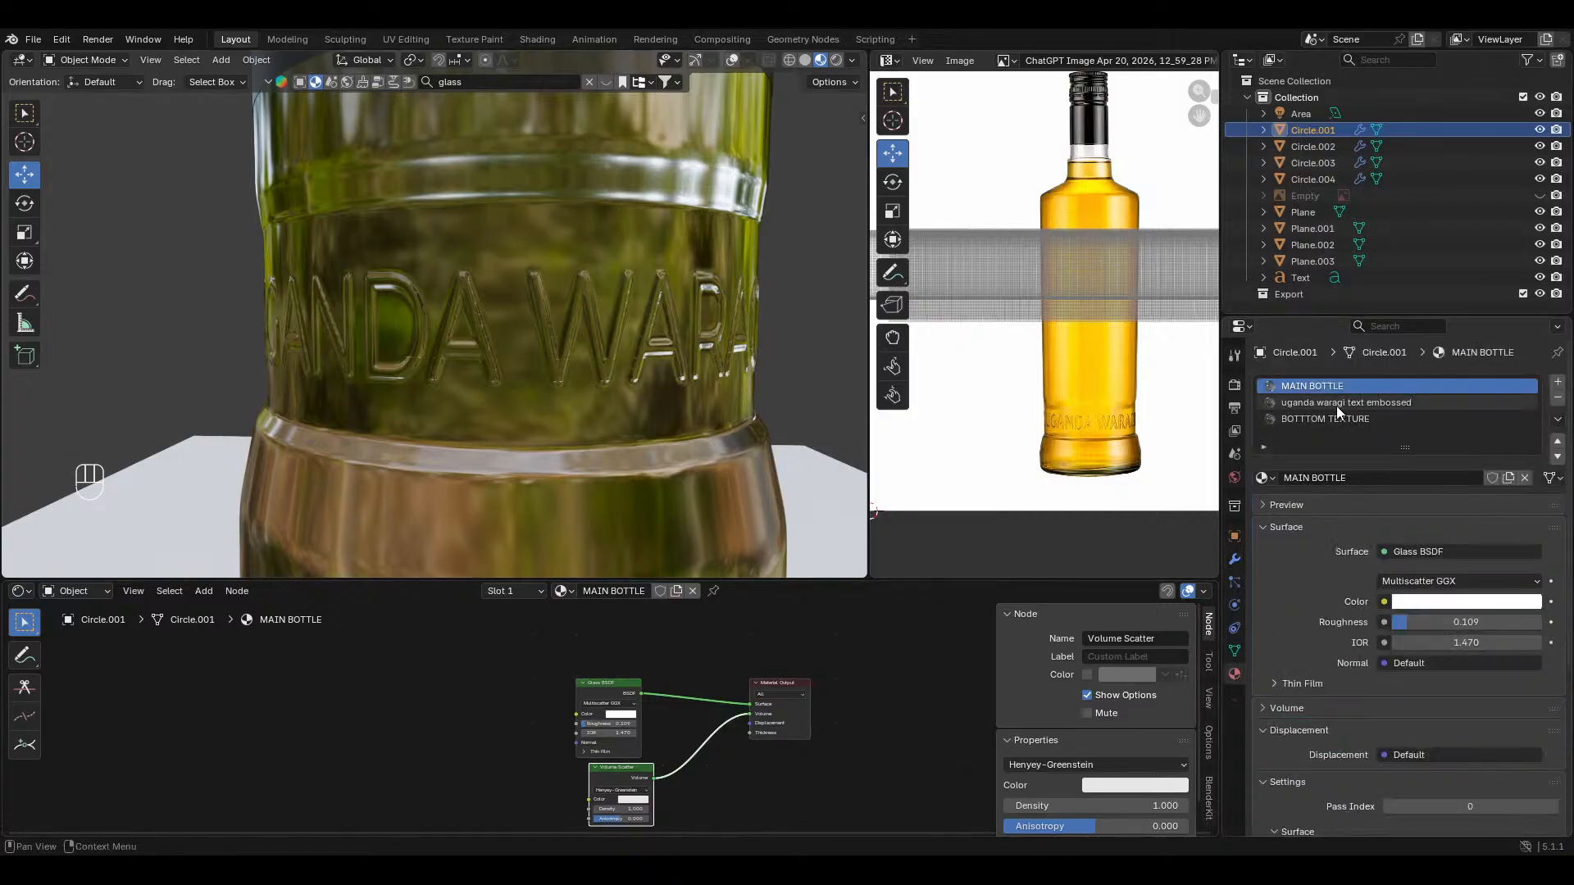
scroll(785, 761, "up", 5)
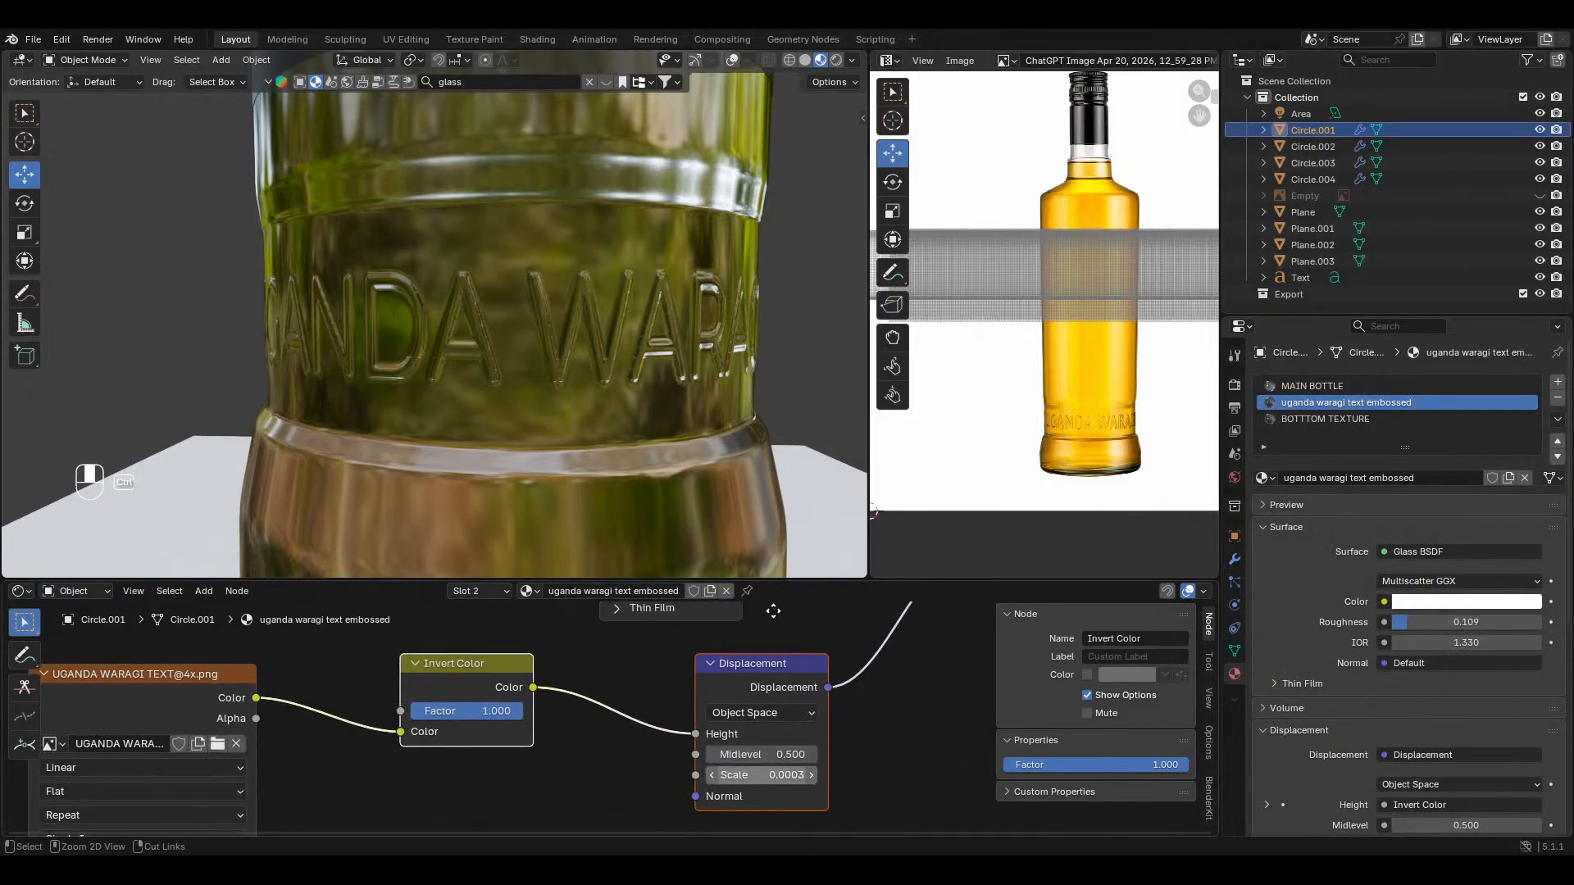
left_click(785, 768)
left_click(785, 767)
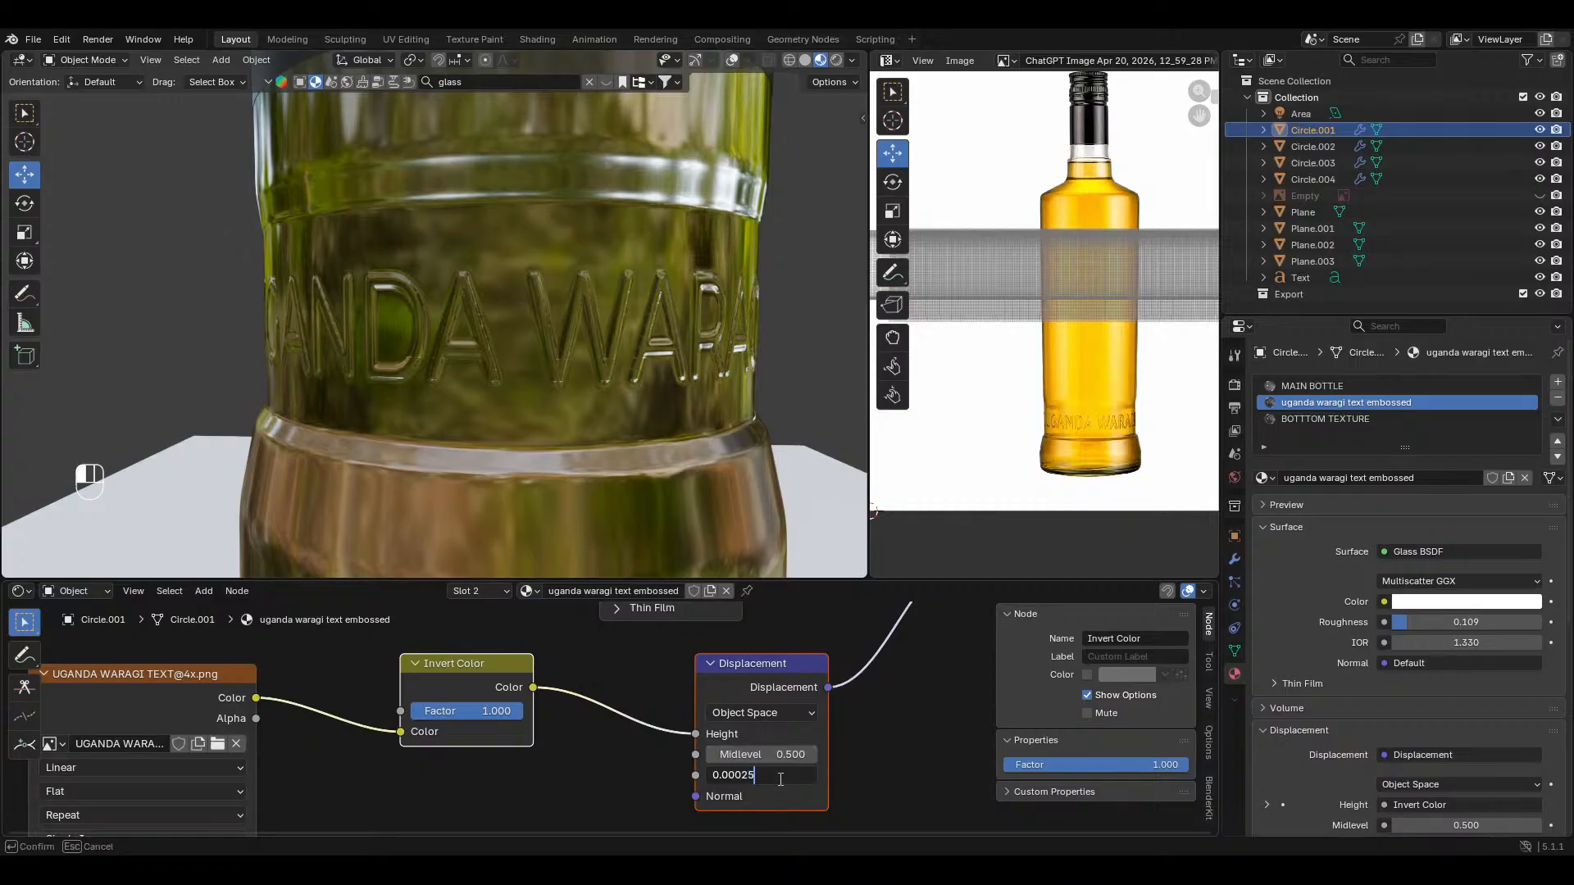
key("BackSpace")
key("Return")
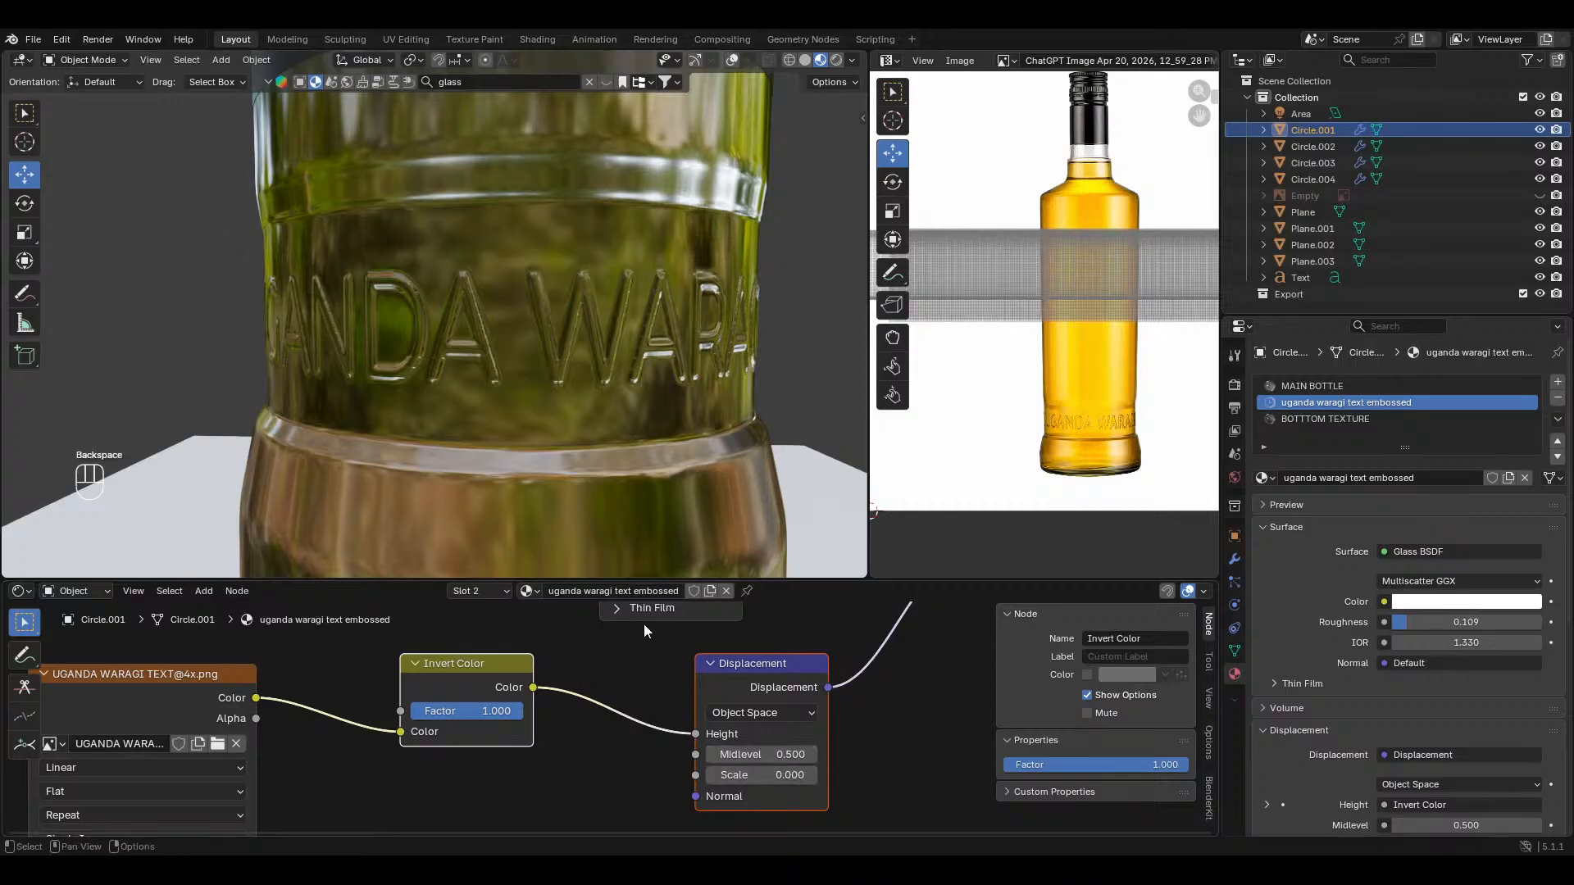
Step: Replace the last digit of the embossed text's Displacement scale with 5
left_click(793, 756)
left_click(791, 776)
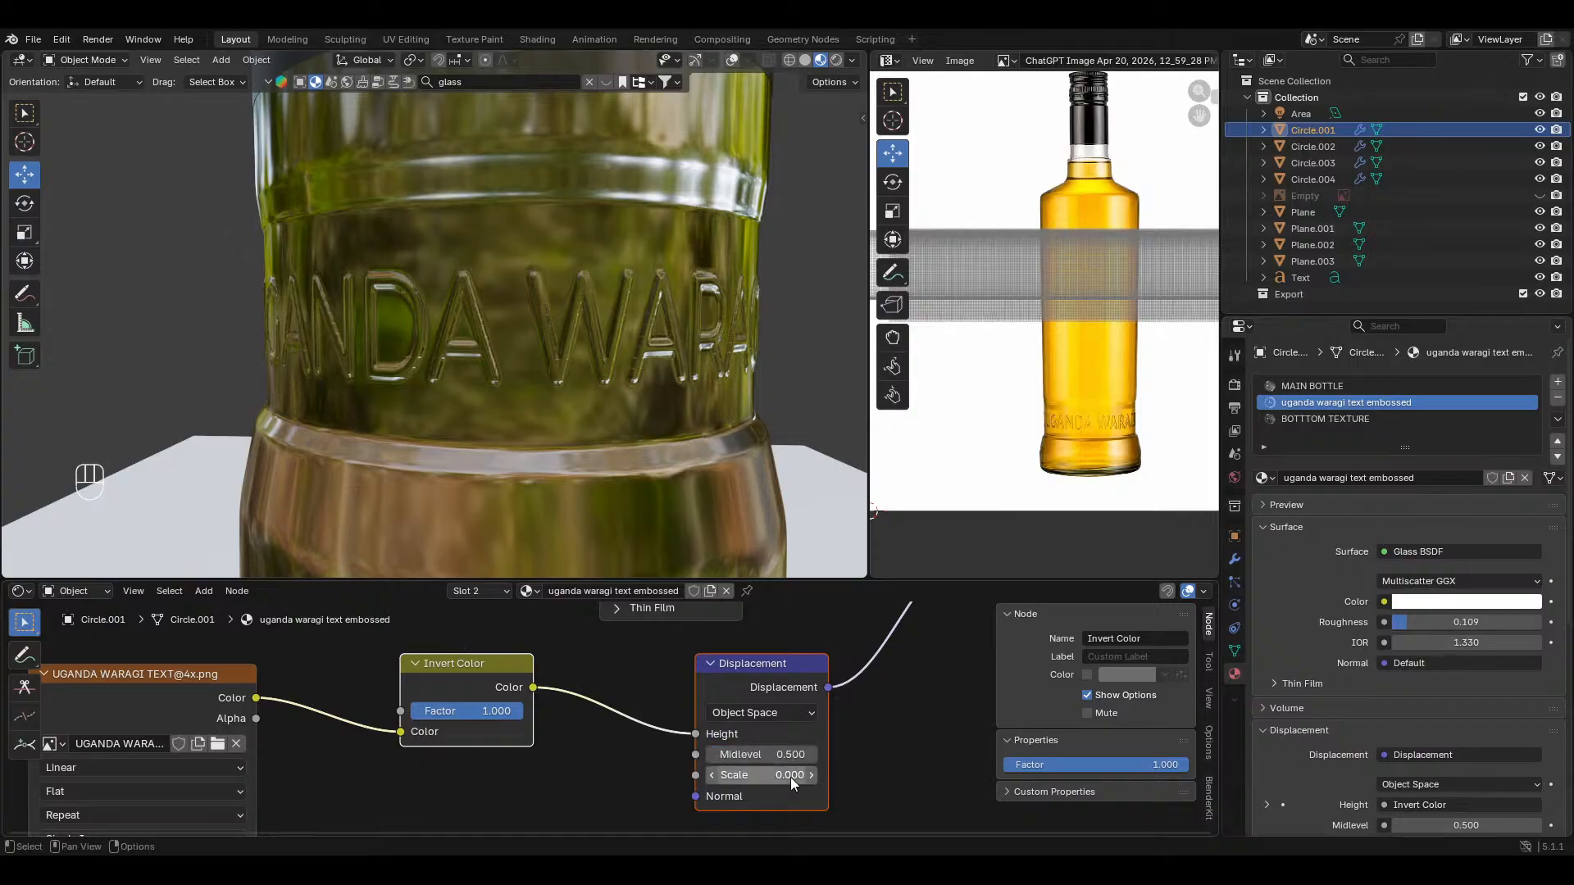
left_click(801, 774)
left_click(801, 773)
key("BackSpace")
type("5")
key("Return")
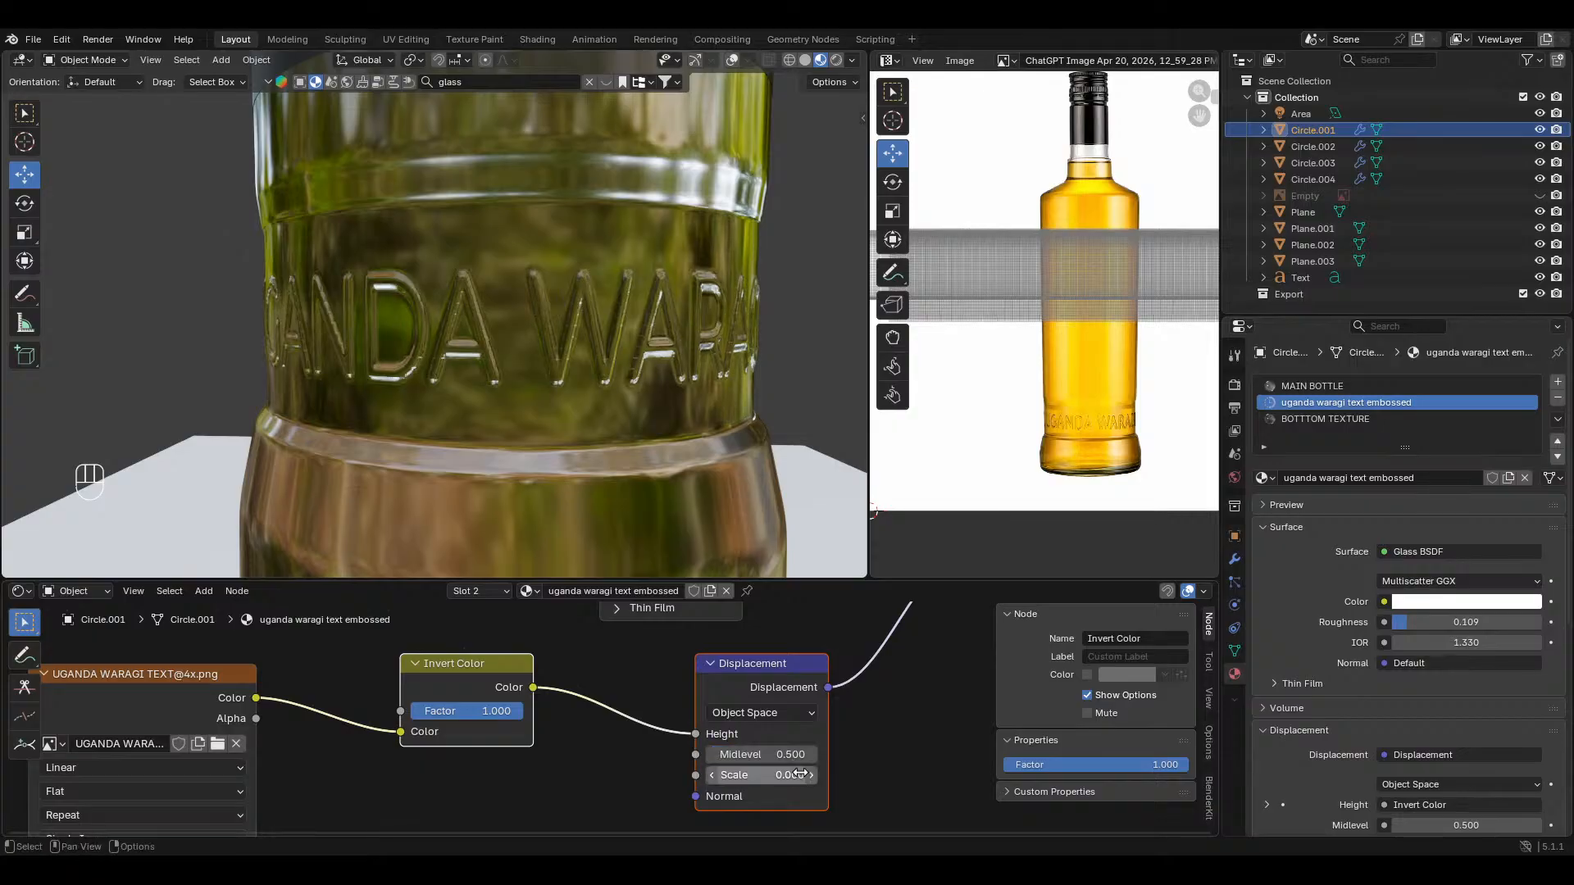
Step: Bring the whole bottle into view, switch the viewport to rendered shading, and save the file
scroll(594, 369, "down", 7)
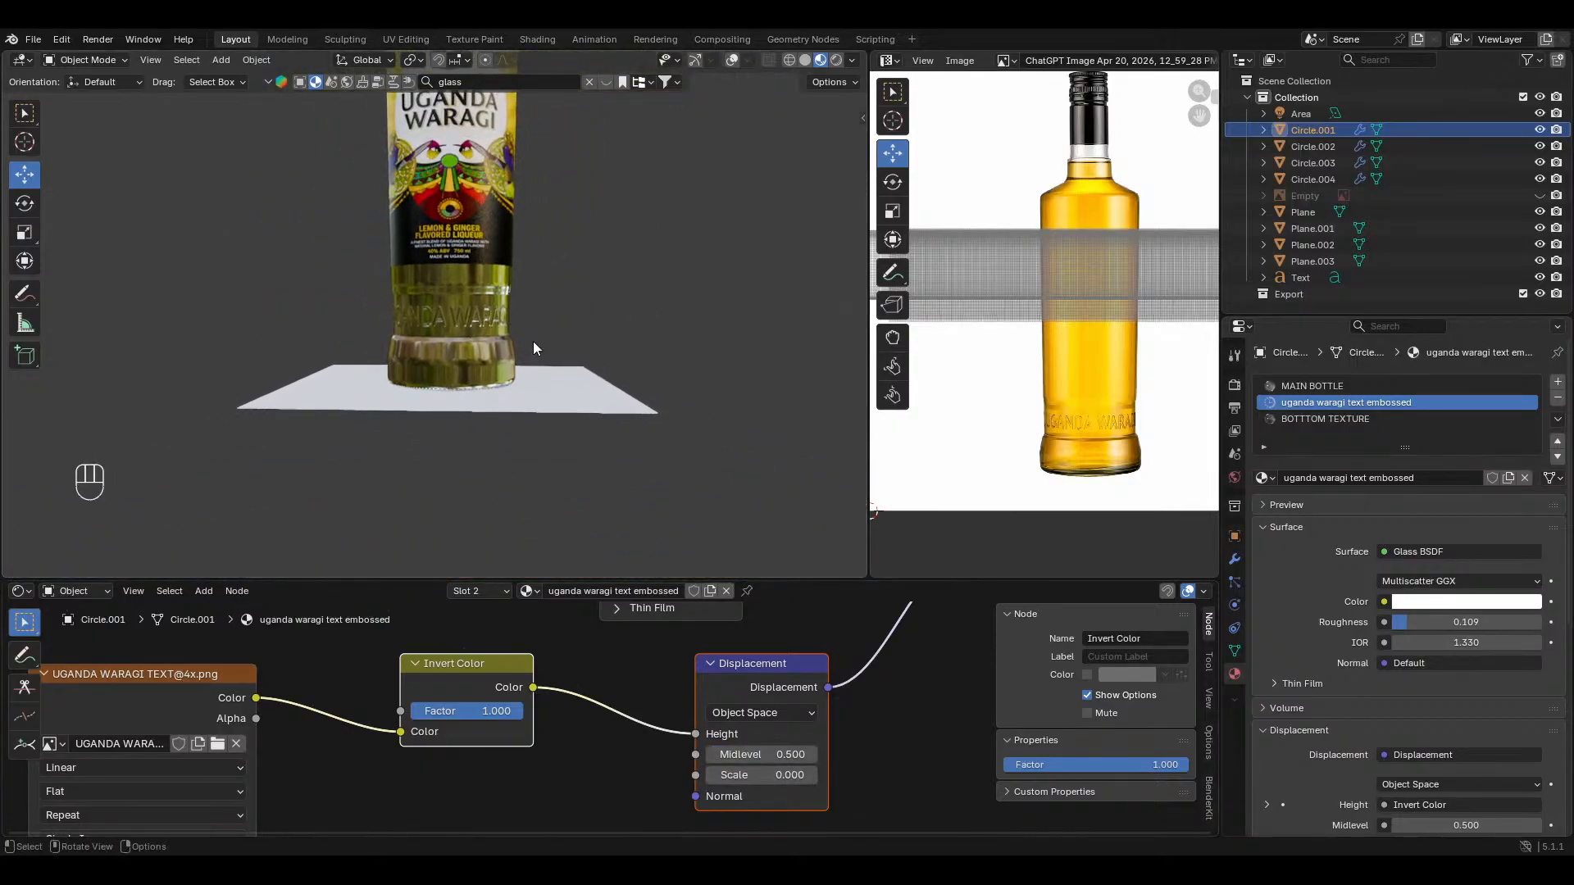
middle_click_drag(532, 341, 529, 416, "shift")
scroll(538, 435, "down", 1)
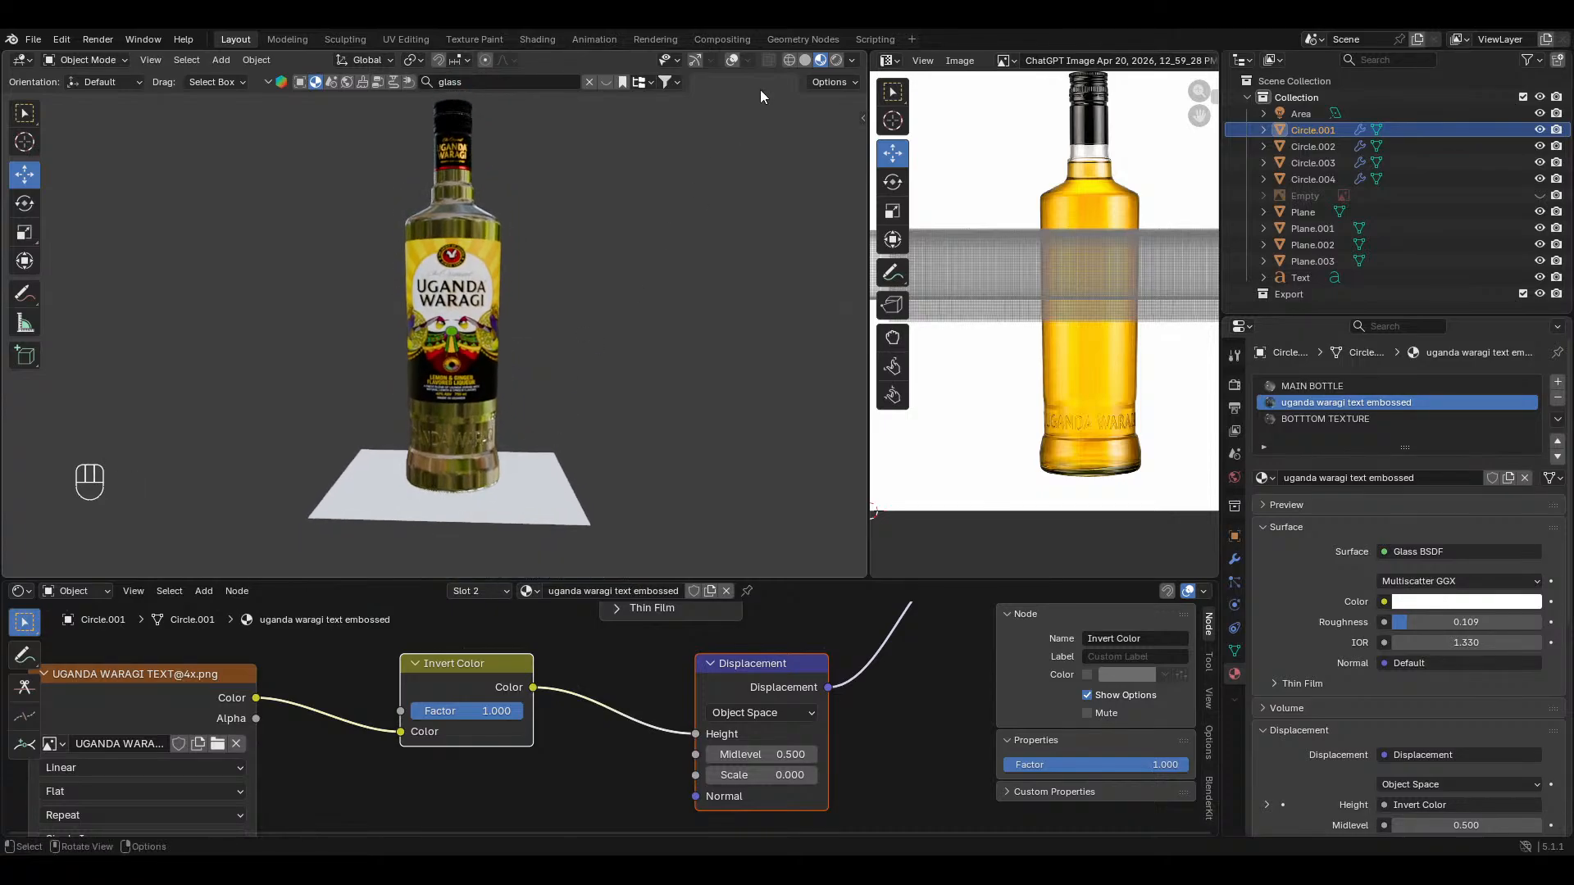
left_click(836, 59)
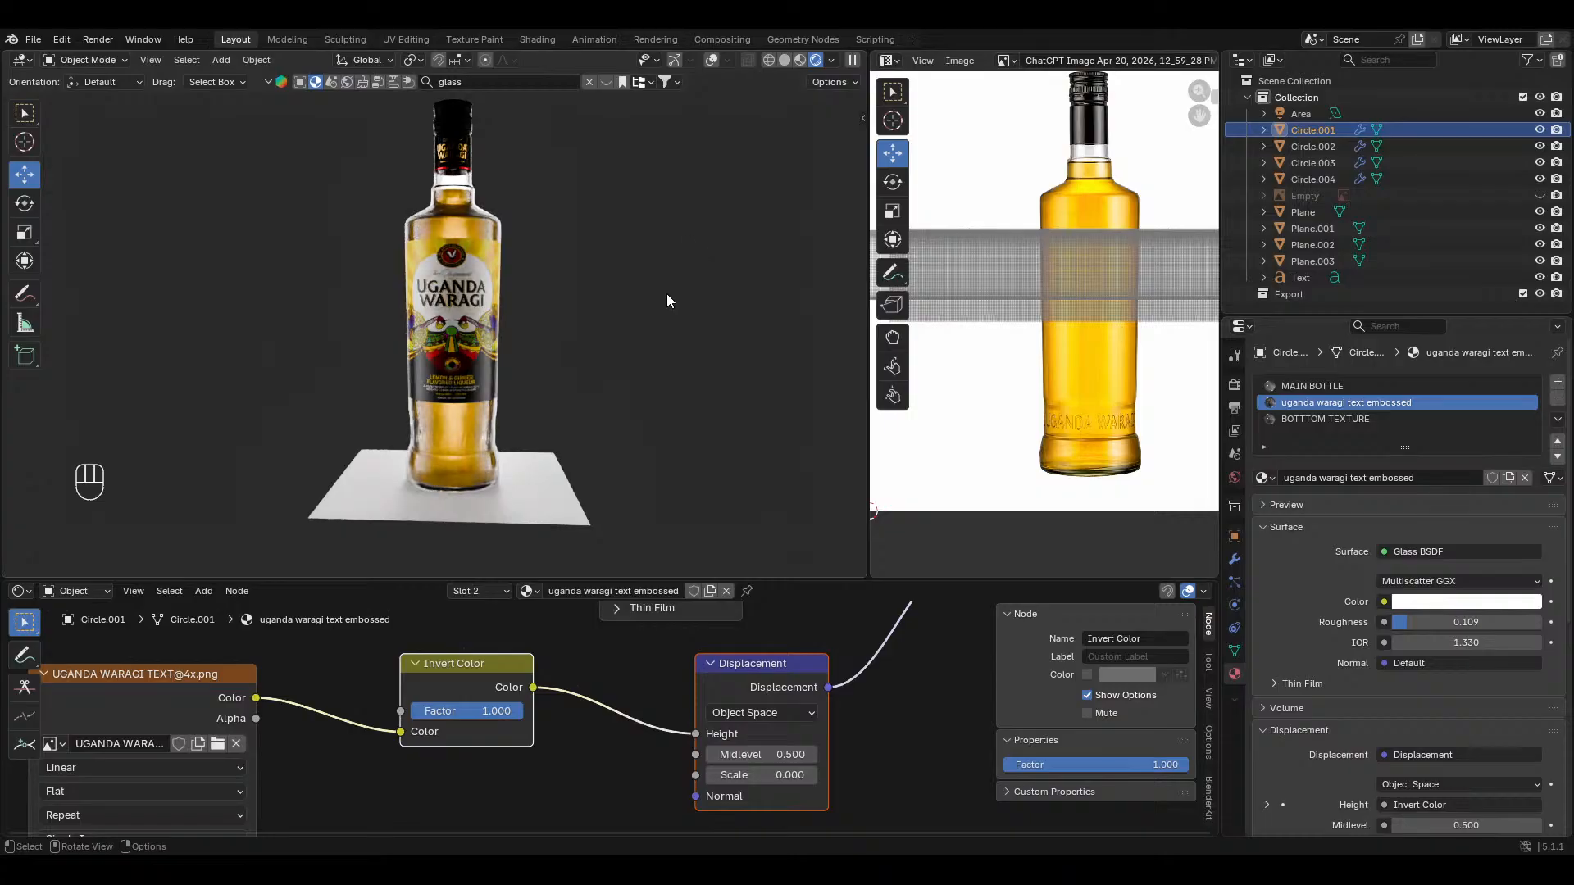
key("ctrl+s")
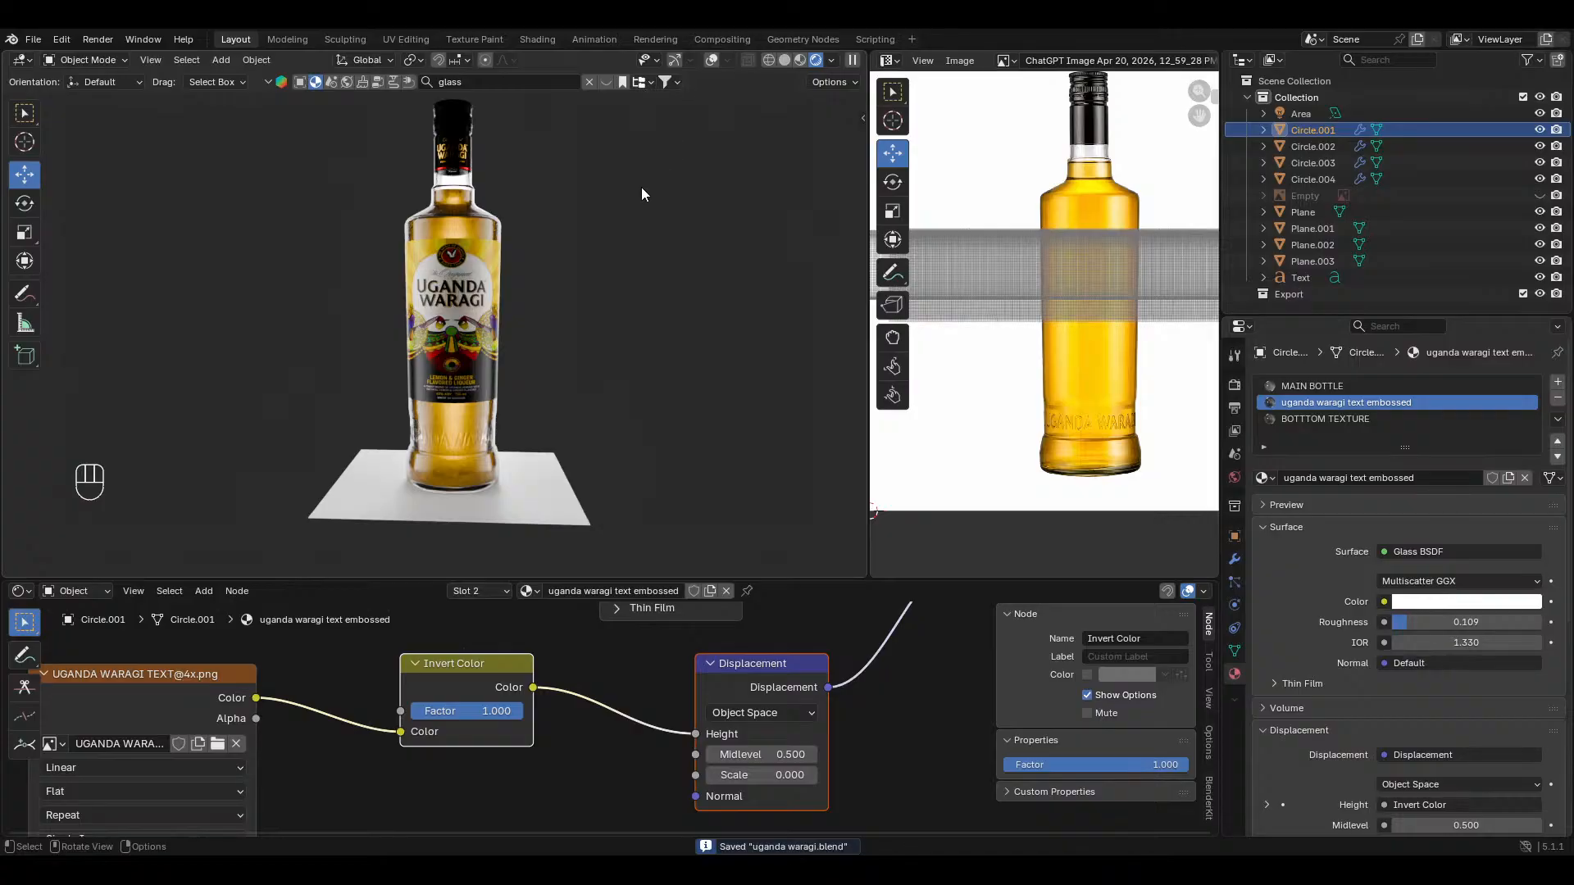
key("ctrl+s")
Step: Widen the reference area, show Screenshot 2026-04-22 120417.png there in the Image Editor, and save the file
left_click_drag(870, 474, 829, 473)
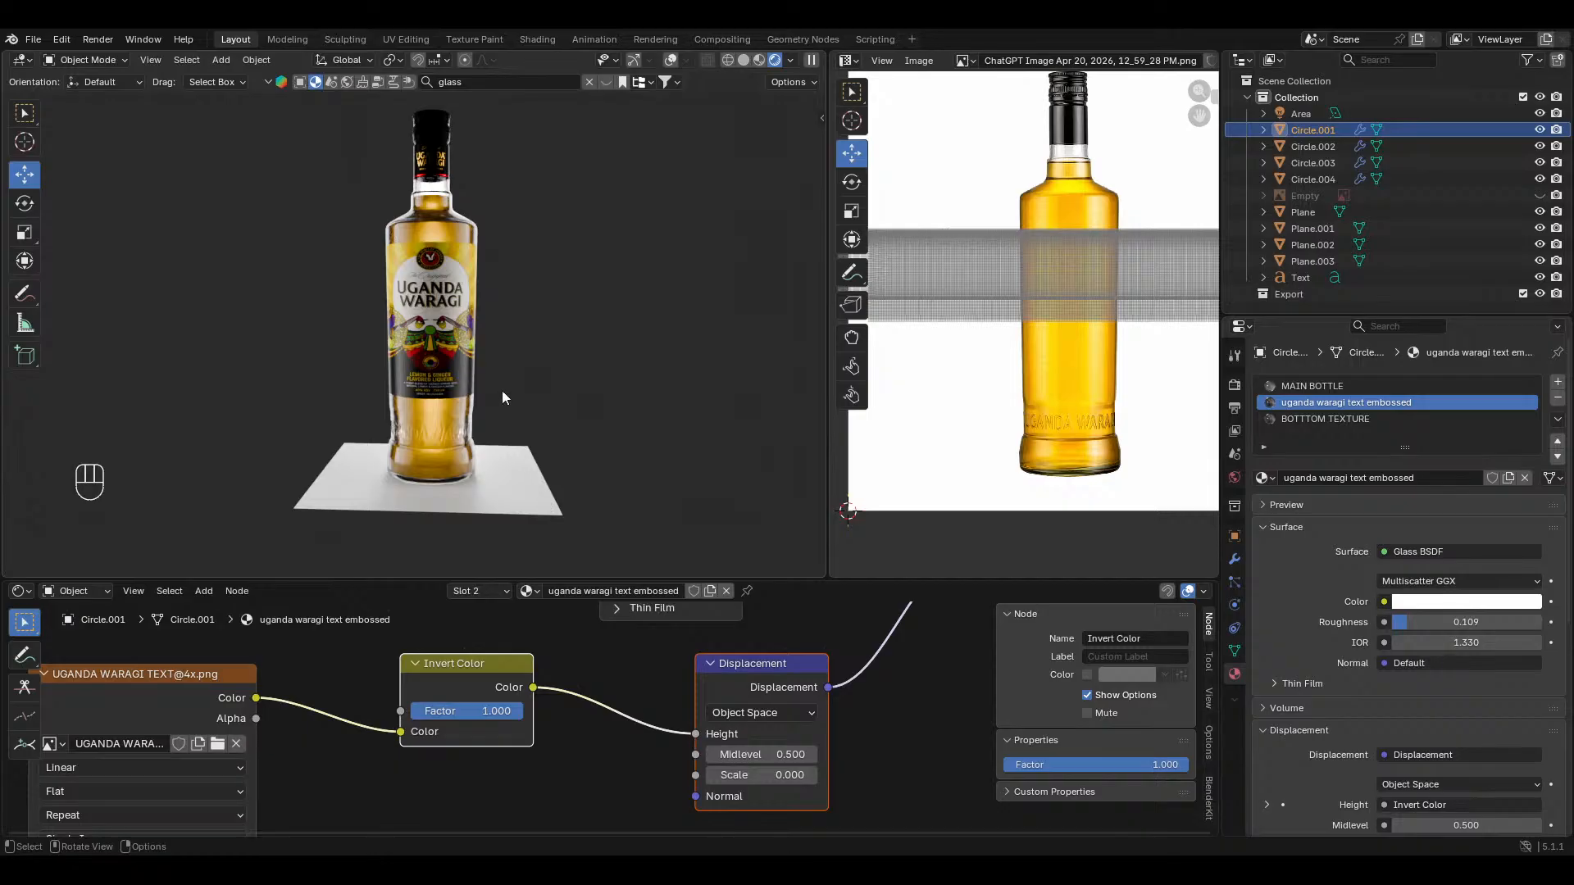
middle_click_drag(502, 390, 526, 415, "shift")
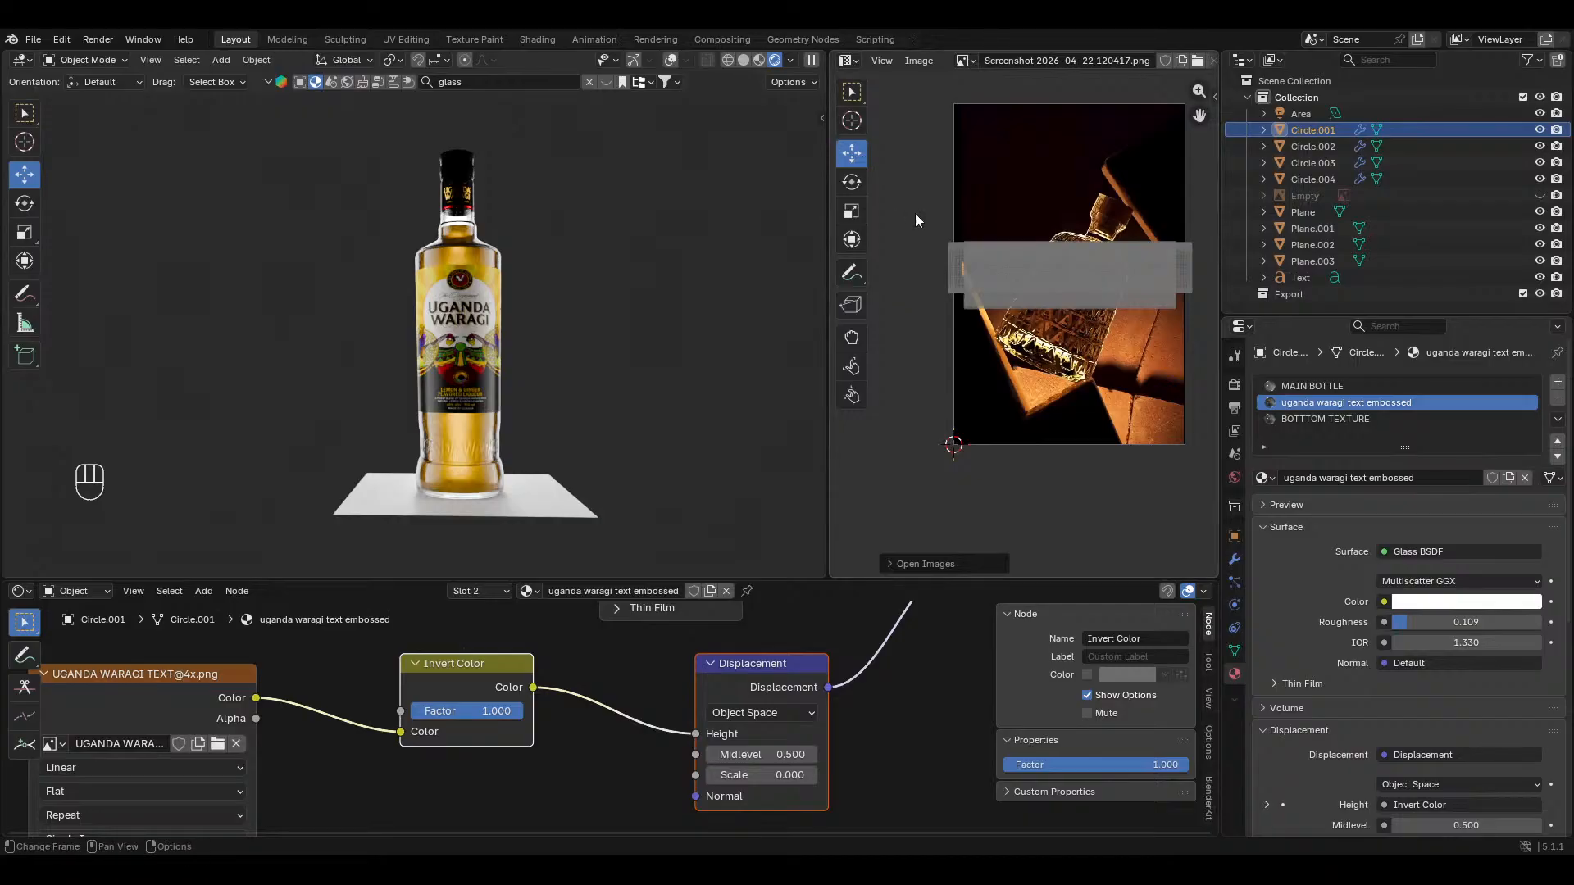
left_click(849, 60)
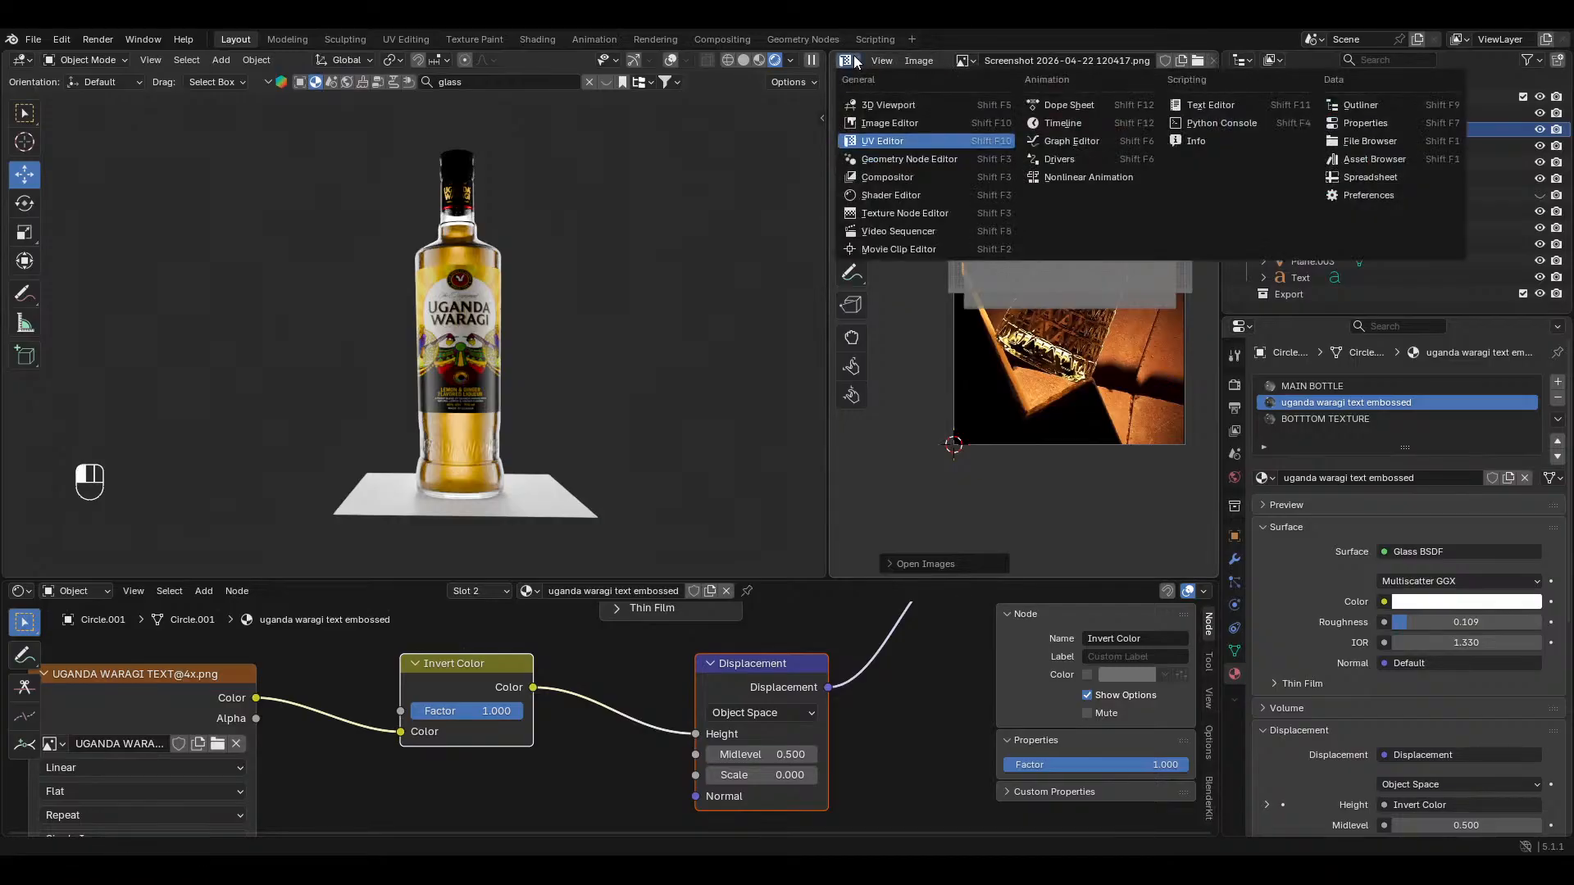
left_click(885, 140)
middle_click_drag(1000, 299, 1017, 228, "ctrl")
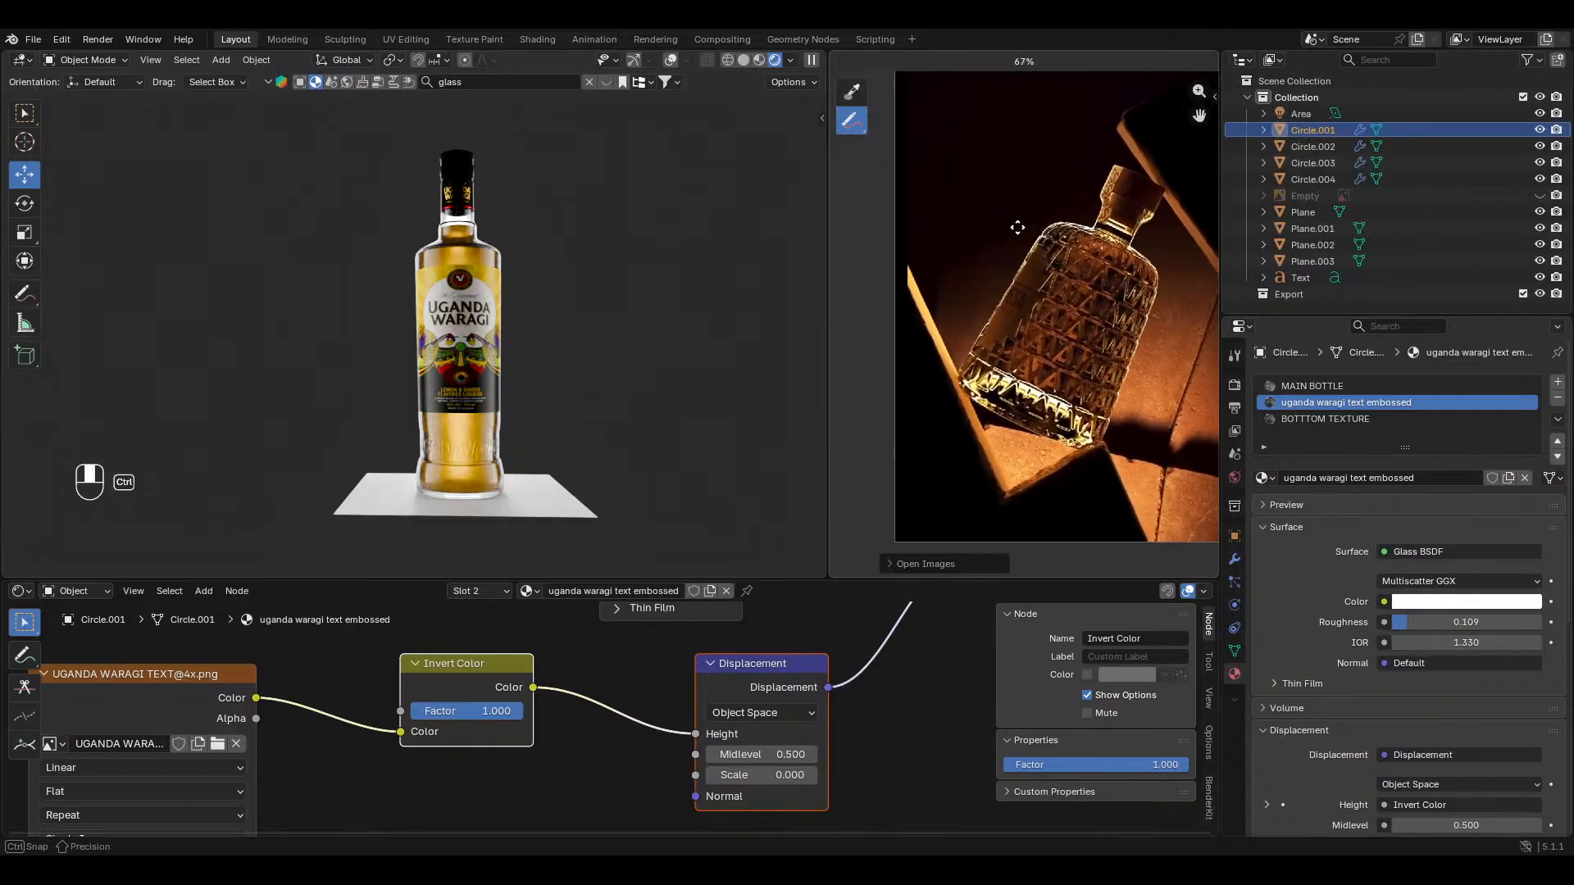
mouse_move(520, 356)
middle_mouse_down()
mouse_move(529, 380)
mouse_move(524, 364)
middle_mouse_up()
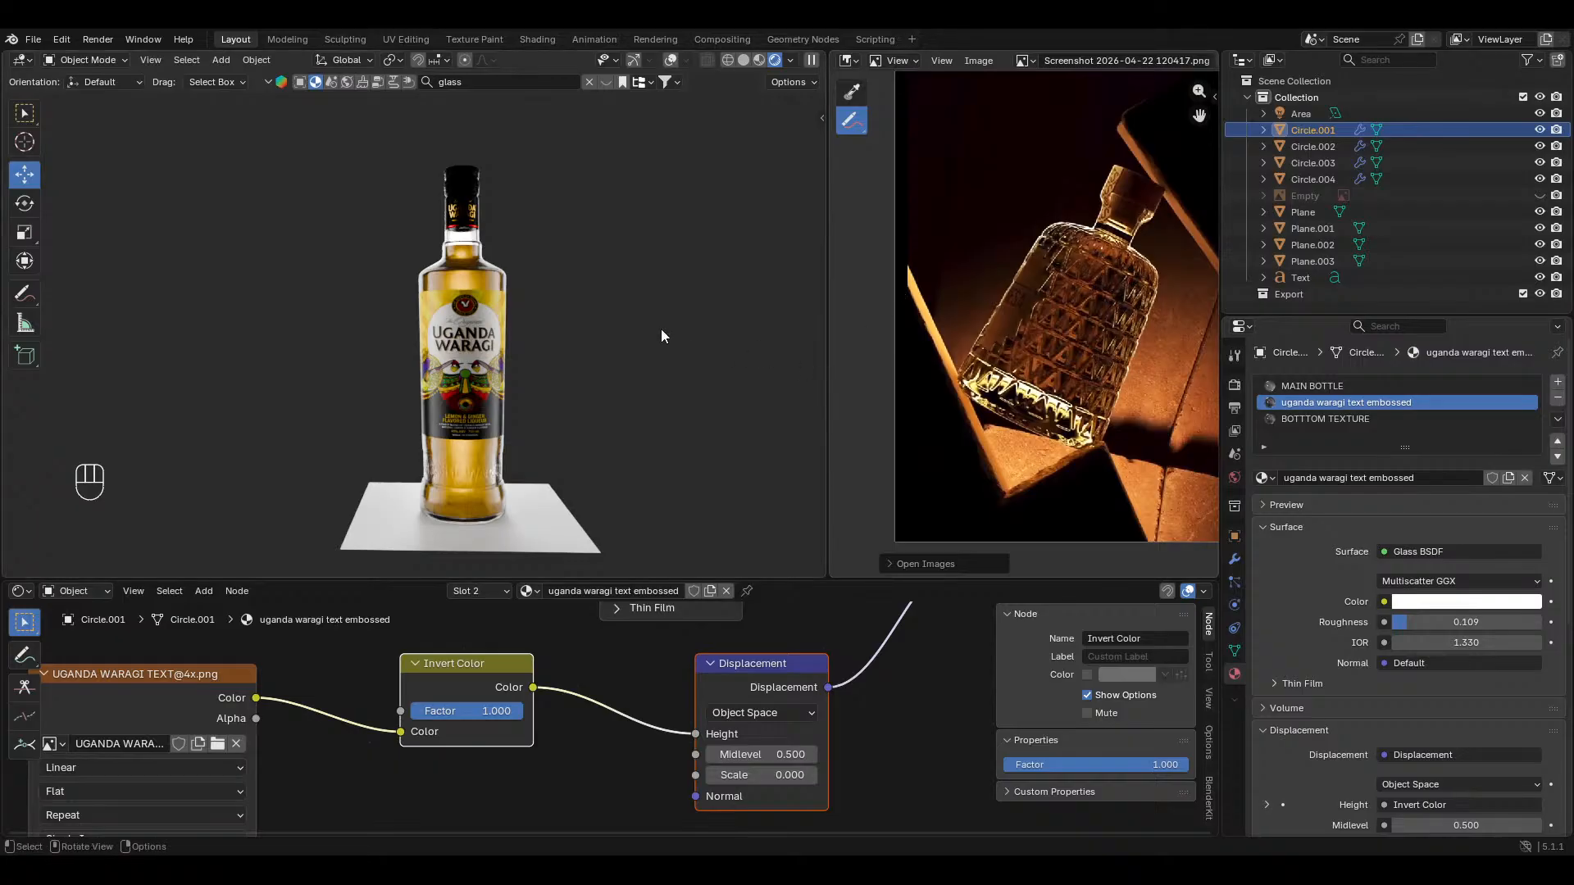
key("ctrl+s")
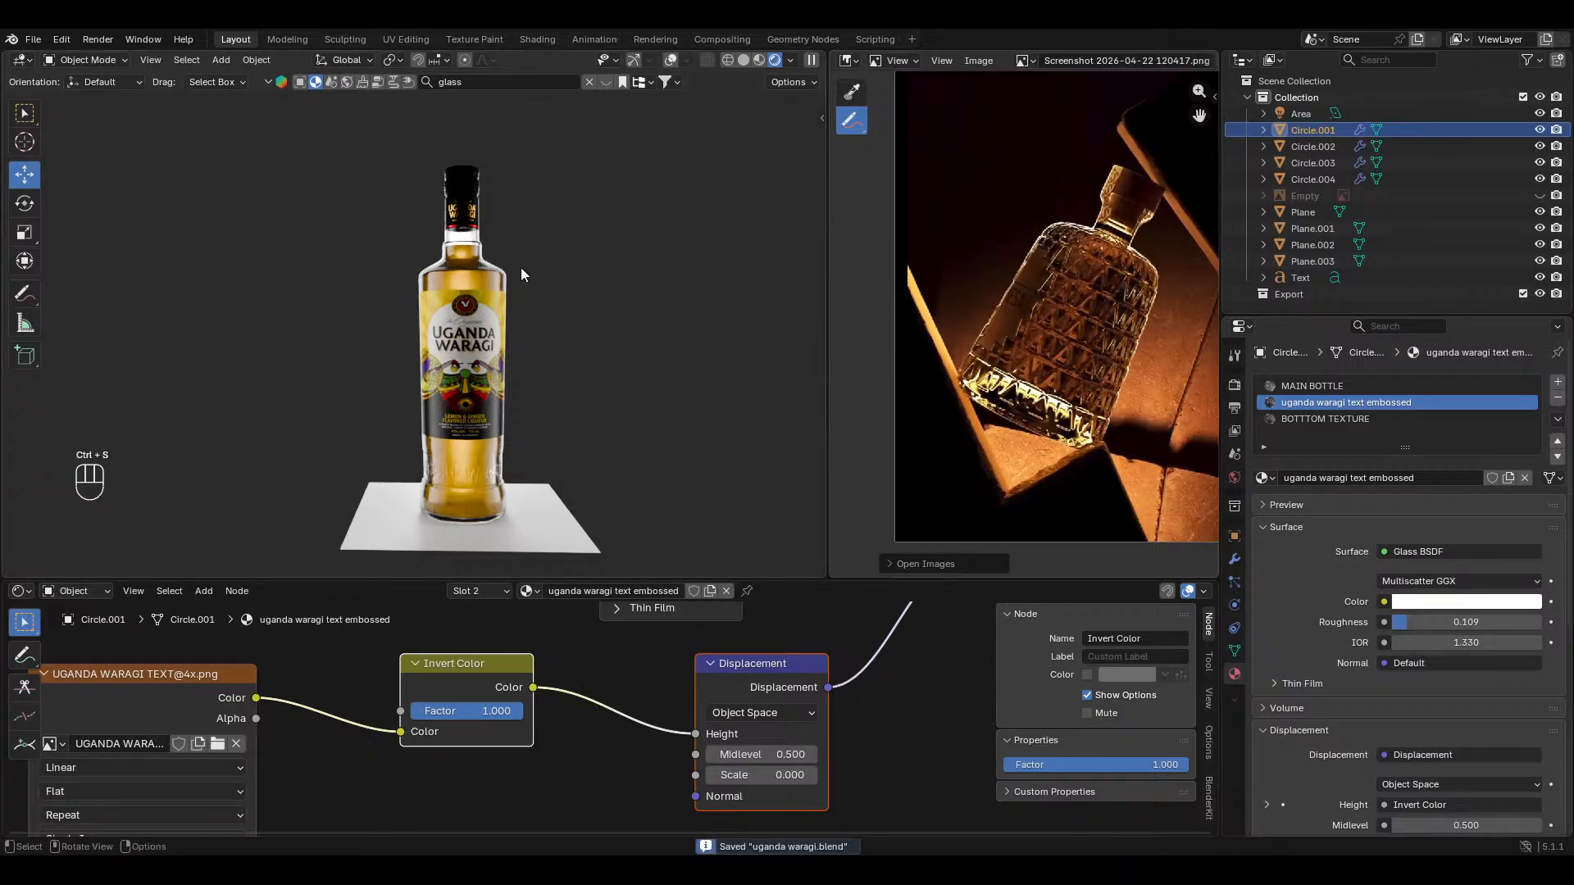
Step: Turn the viewport overlays and gizmos back on and switch to solid shading
mouse_move(441, 366)
middle_mouse_down()
mouse_move(431, 352)
mouse_move(456, 370)
middle_mouse_up()
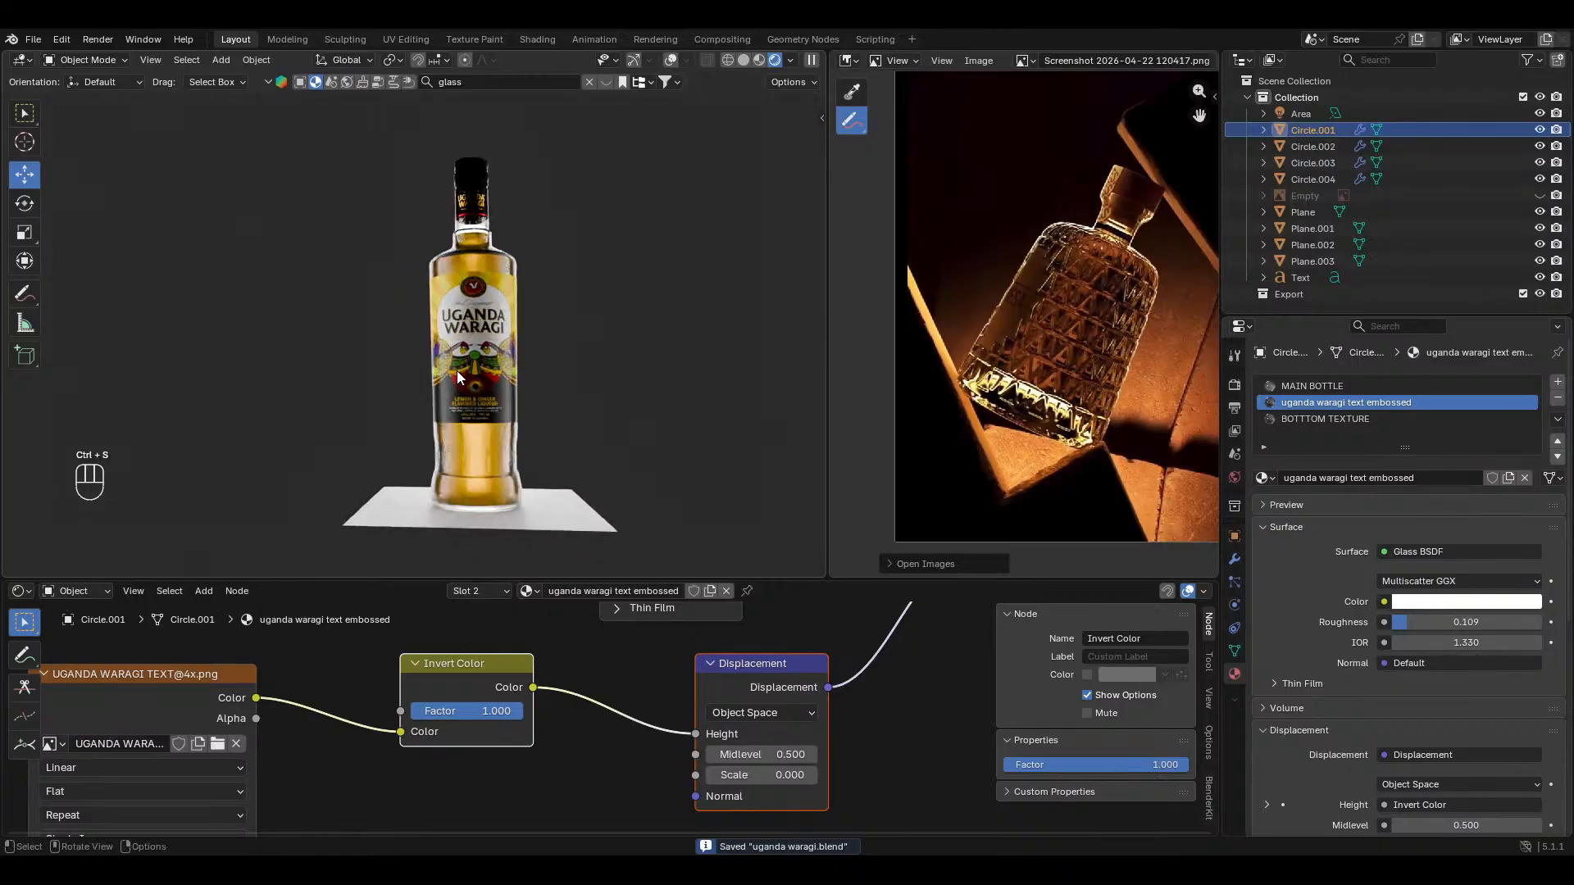
left_click(671, 60)
left_click(632, 60)
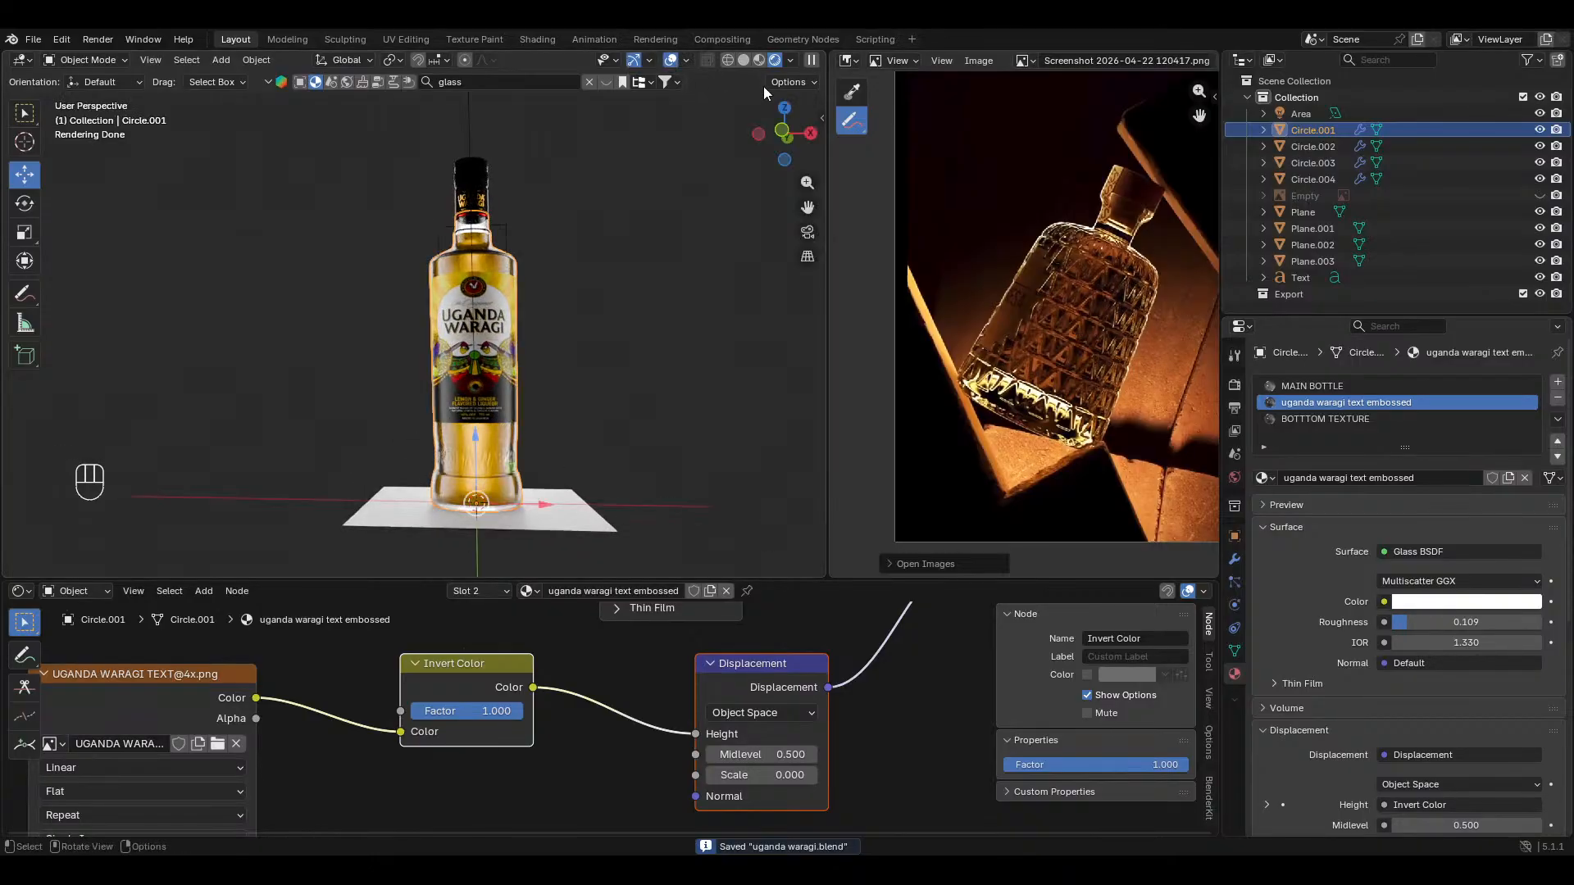
left_click(744, 61)
scroll(492, 273, "down", 5)
Step: Delete the three upright panels standing behind and on both sides of the bottle
left_click(509, 345)
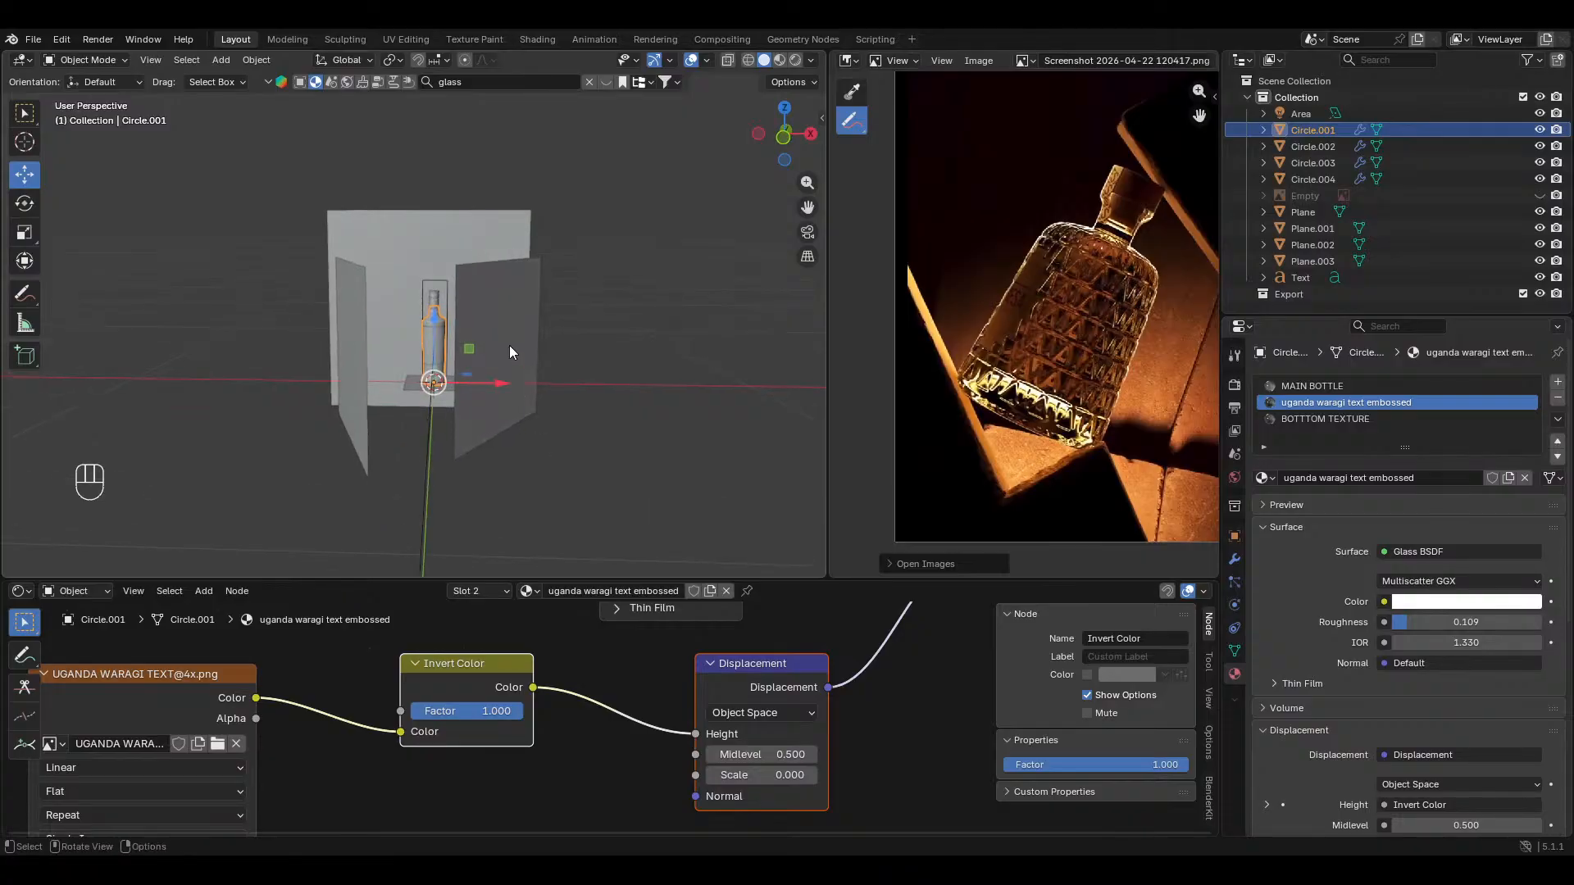
key("x")
left_click(507, 343)
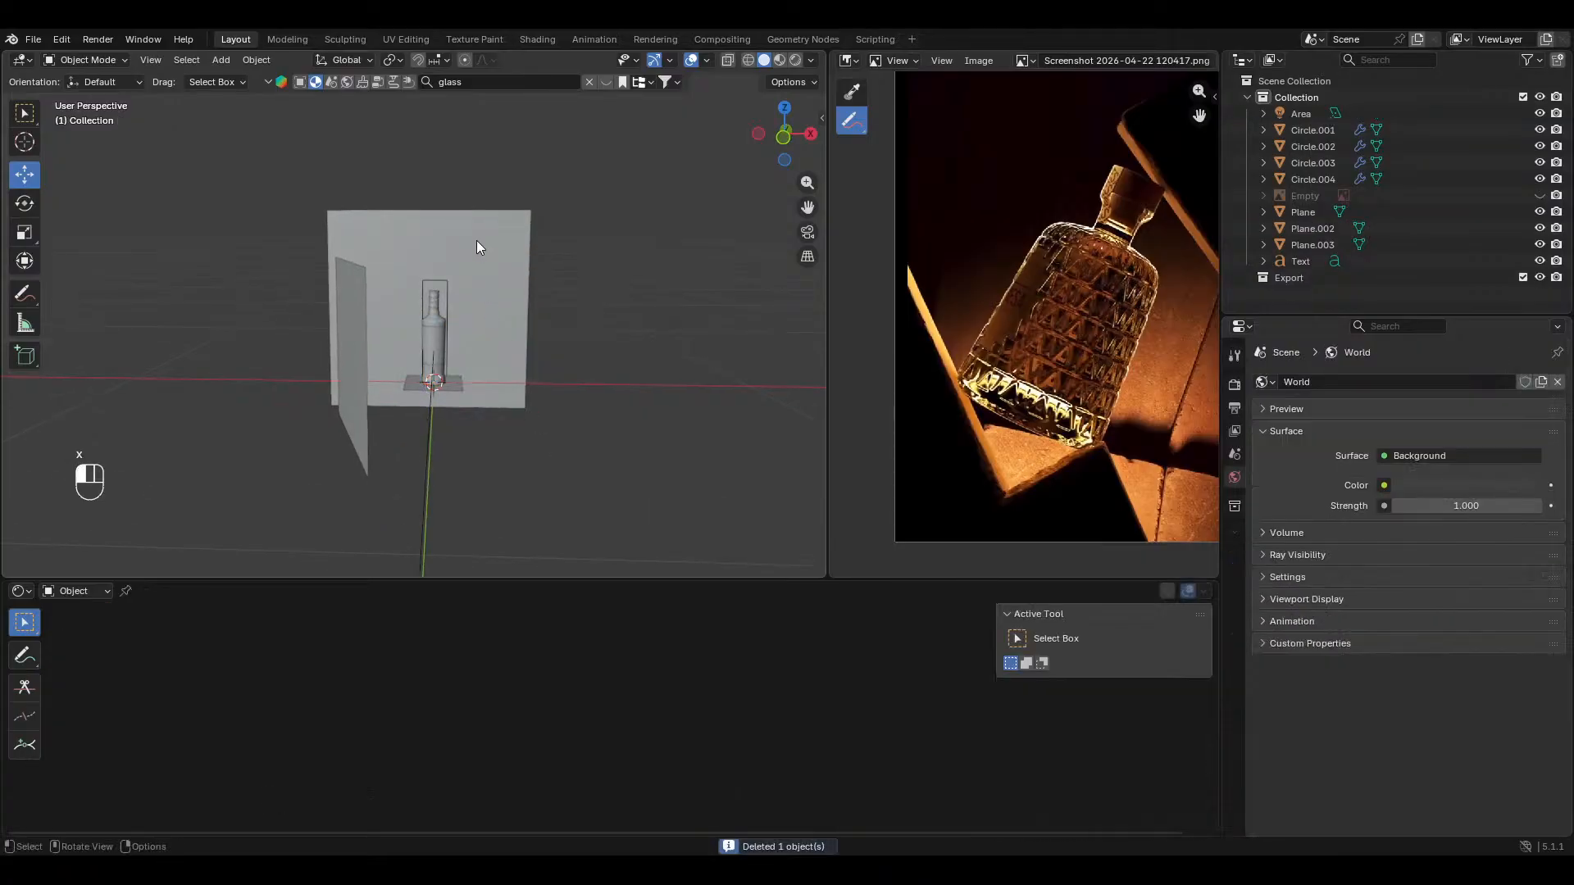
left_click(476, 240)
key("x")
left_click(475, 240)
left_click(358, 298)
key("x")
left_click(357, 298)
Step: Delete the area light and the floor plane under the bottle
middle_click_drag(358, 298, 465, 308)
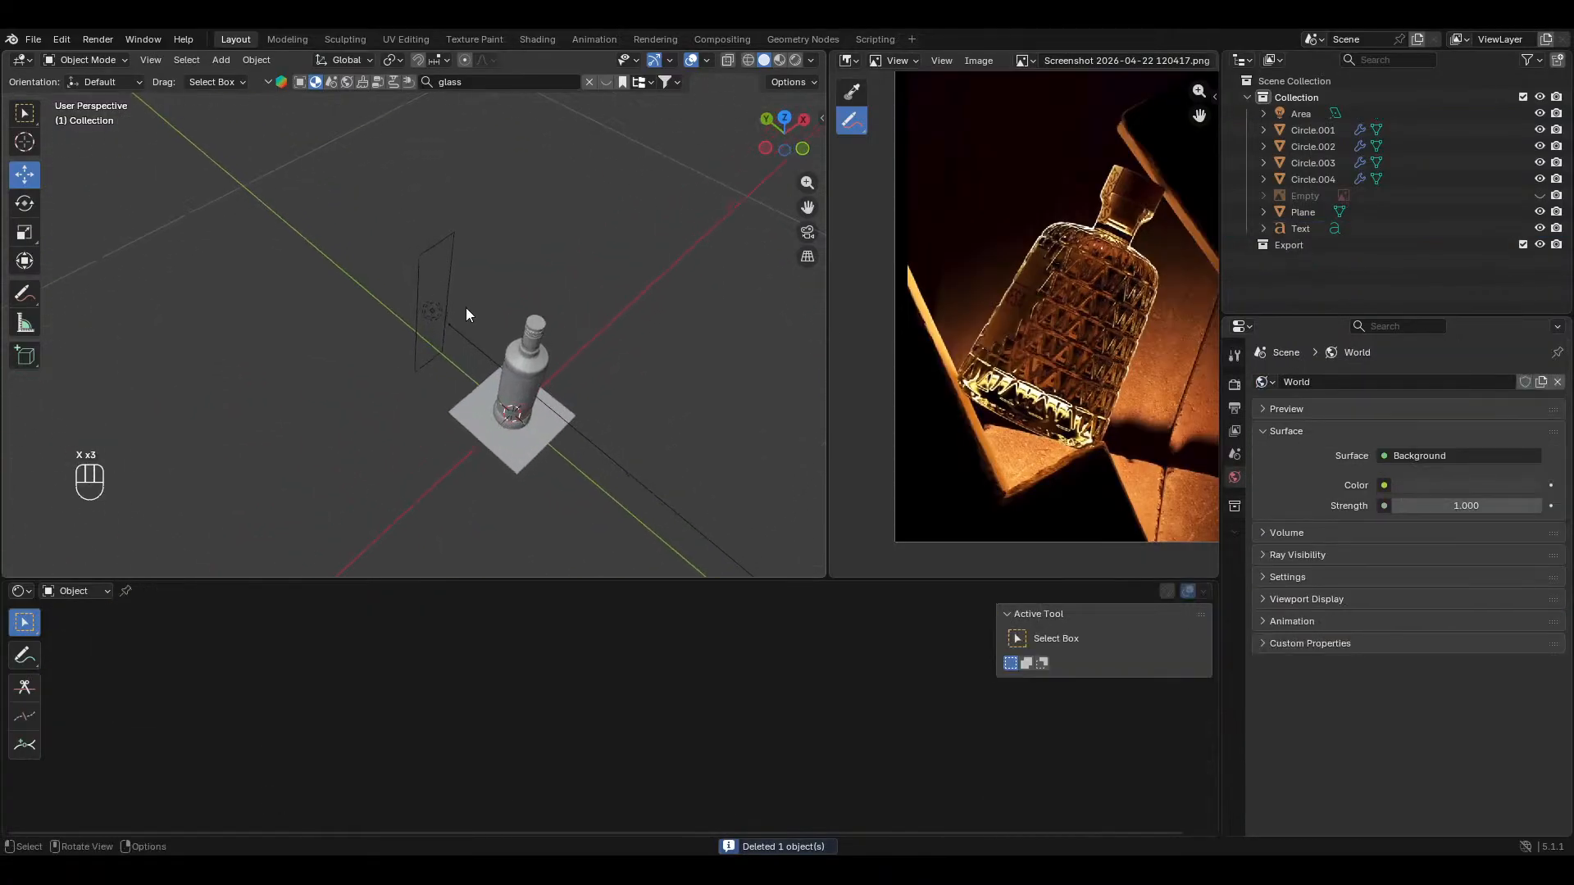
left_click(430, 311)
key("x")
left_click(433, 316)
left_click(500, 425)
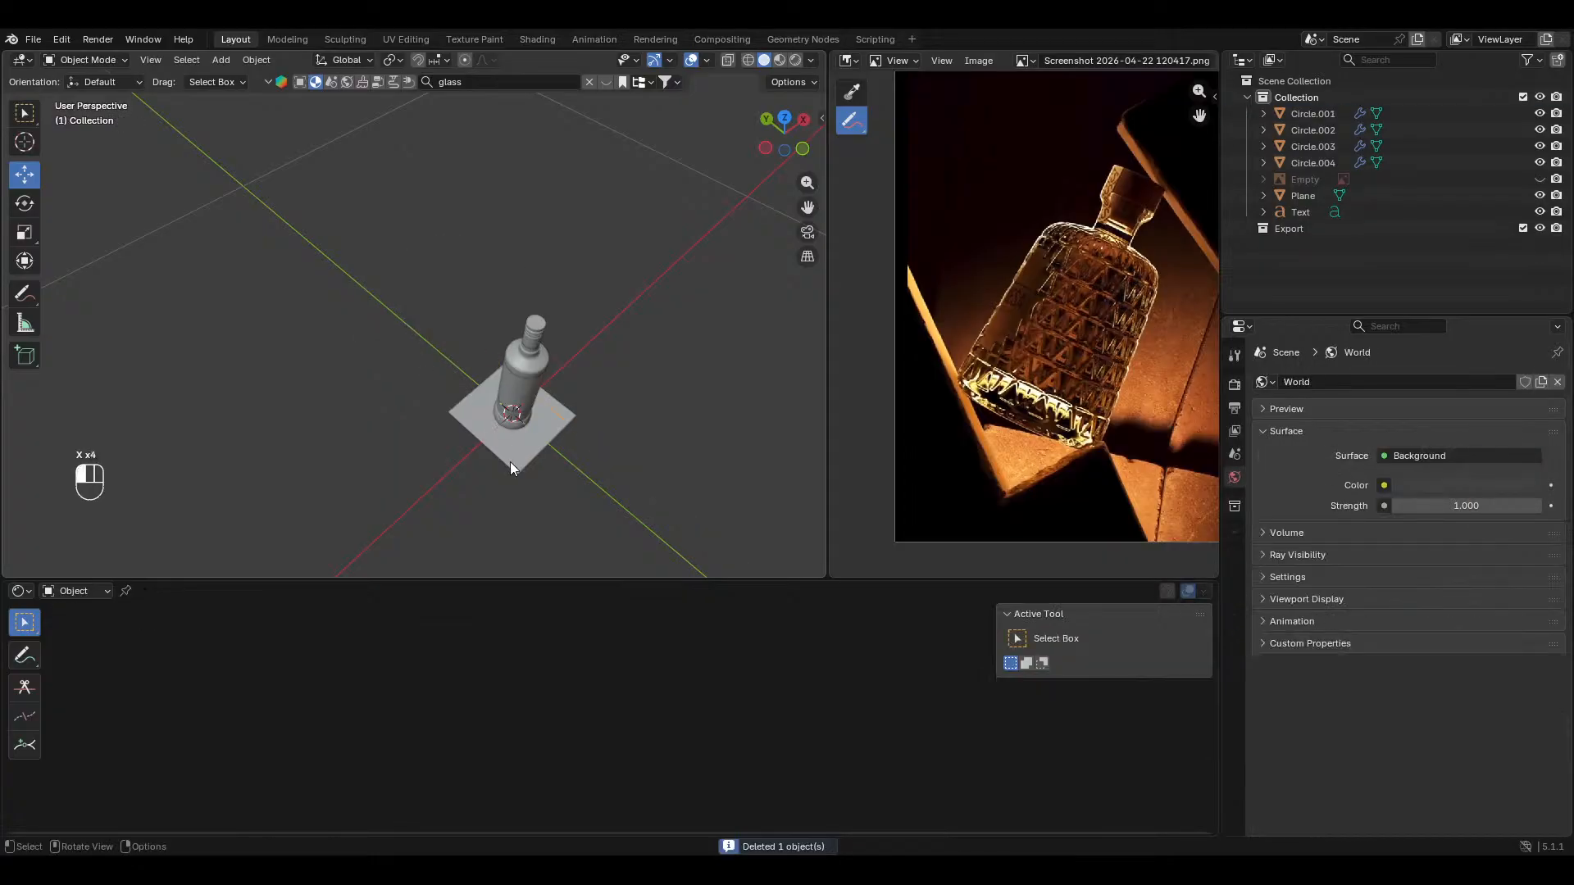
key("x")
left_click(511, 464)
Step: Reveal the hidden reference image in the scene and delete it
left_click(255, 59)
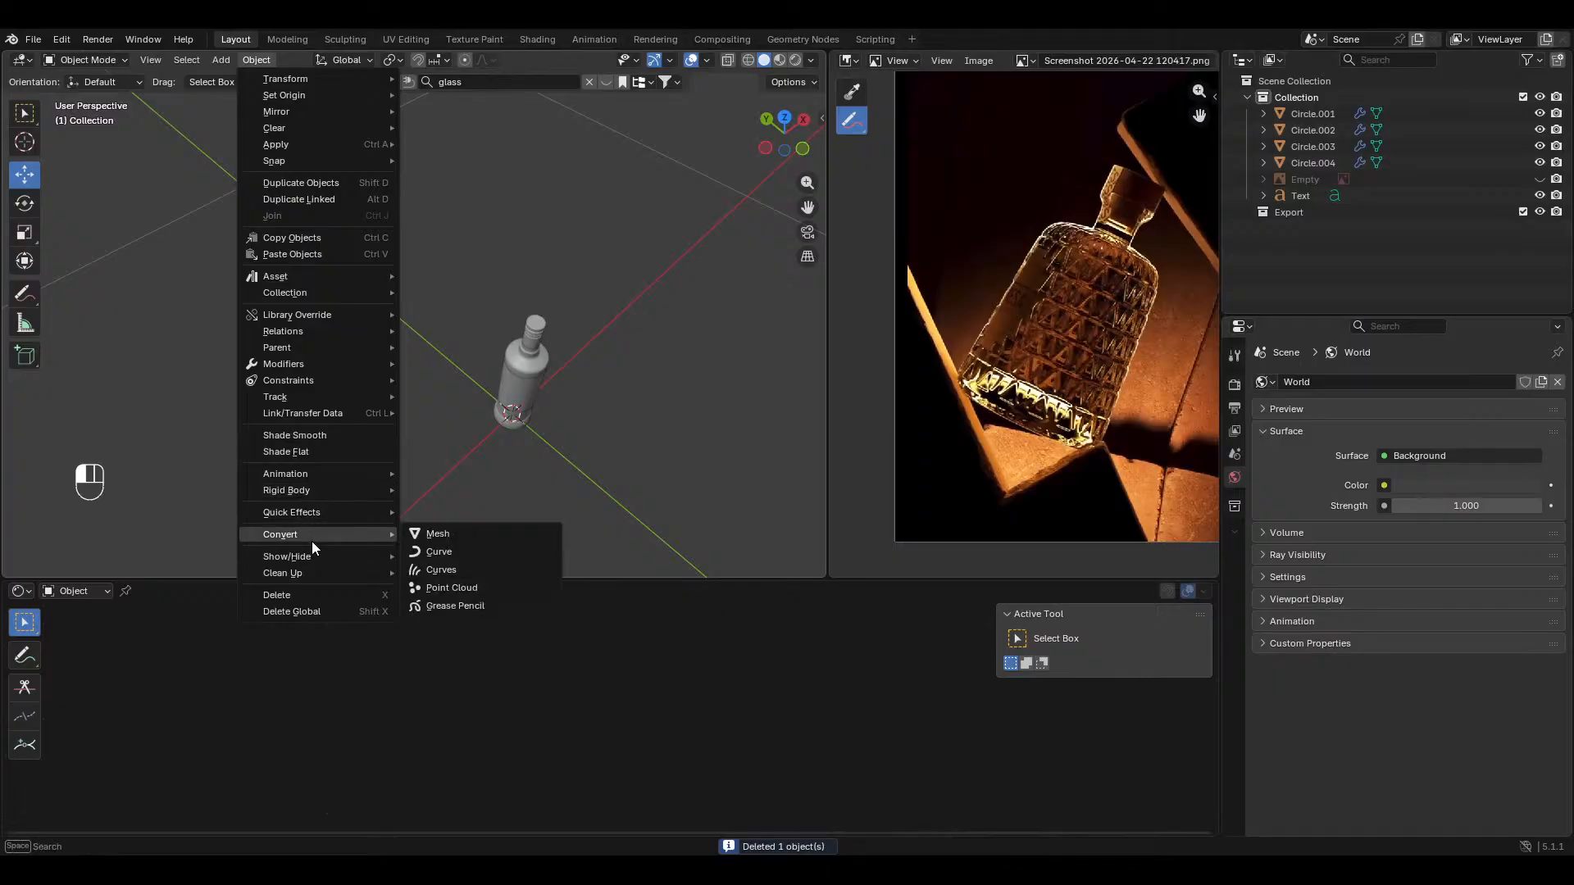
mouse_move(313, 554)
left_click(480, 555)
key("x")
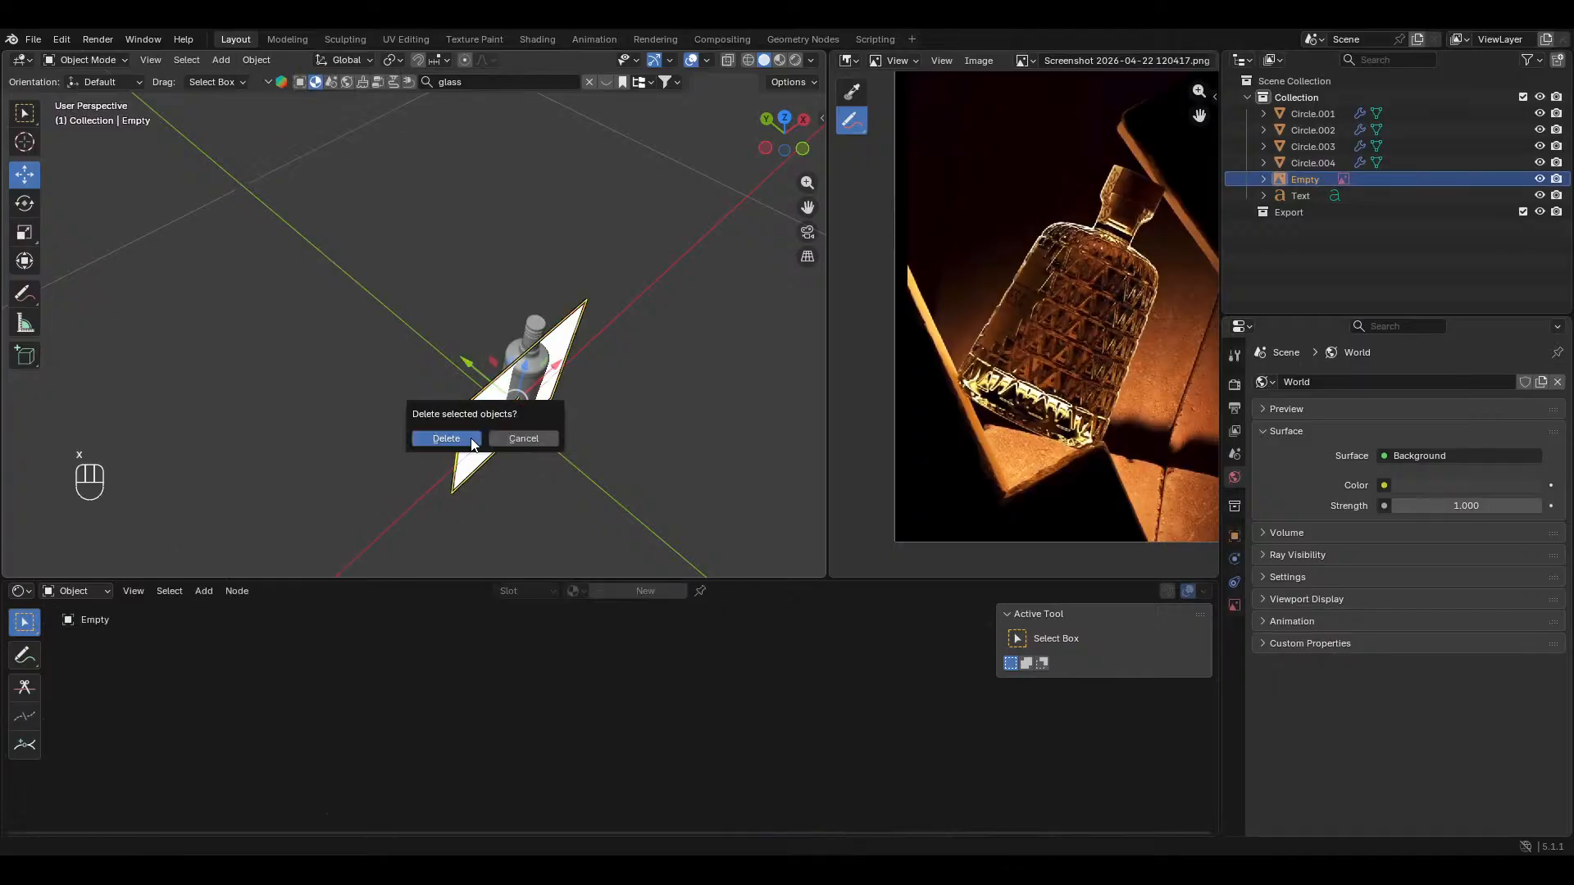
left_click(447, 435)
Step: Inspect the outer bottle and the cap up close and check the cap's modifiers
left_click(465, 287)
scroll(486, 394, "up", 2)
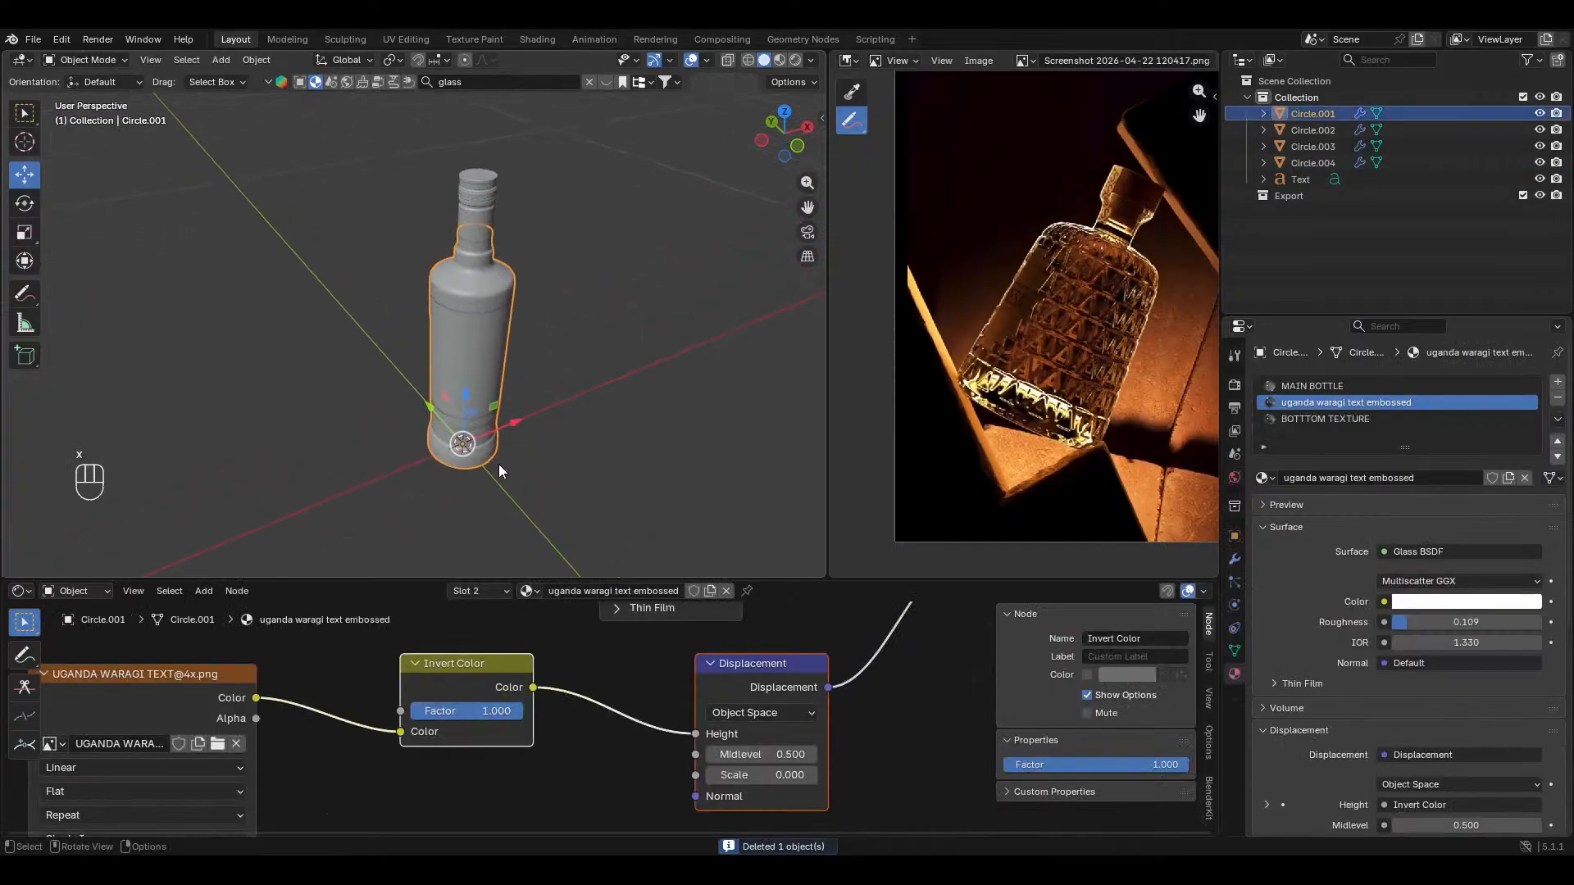
middle_click_drag(498, 463, 475, 434)
scroll(477, 264, "up", 3)
left_click(477, 264)
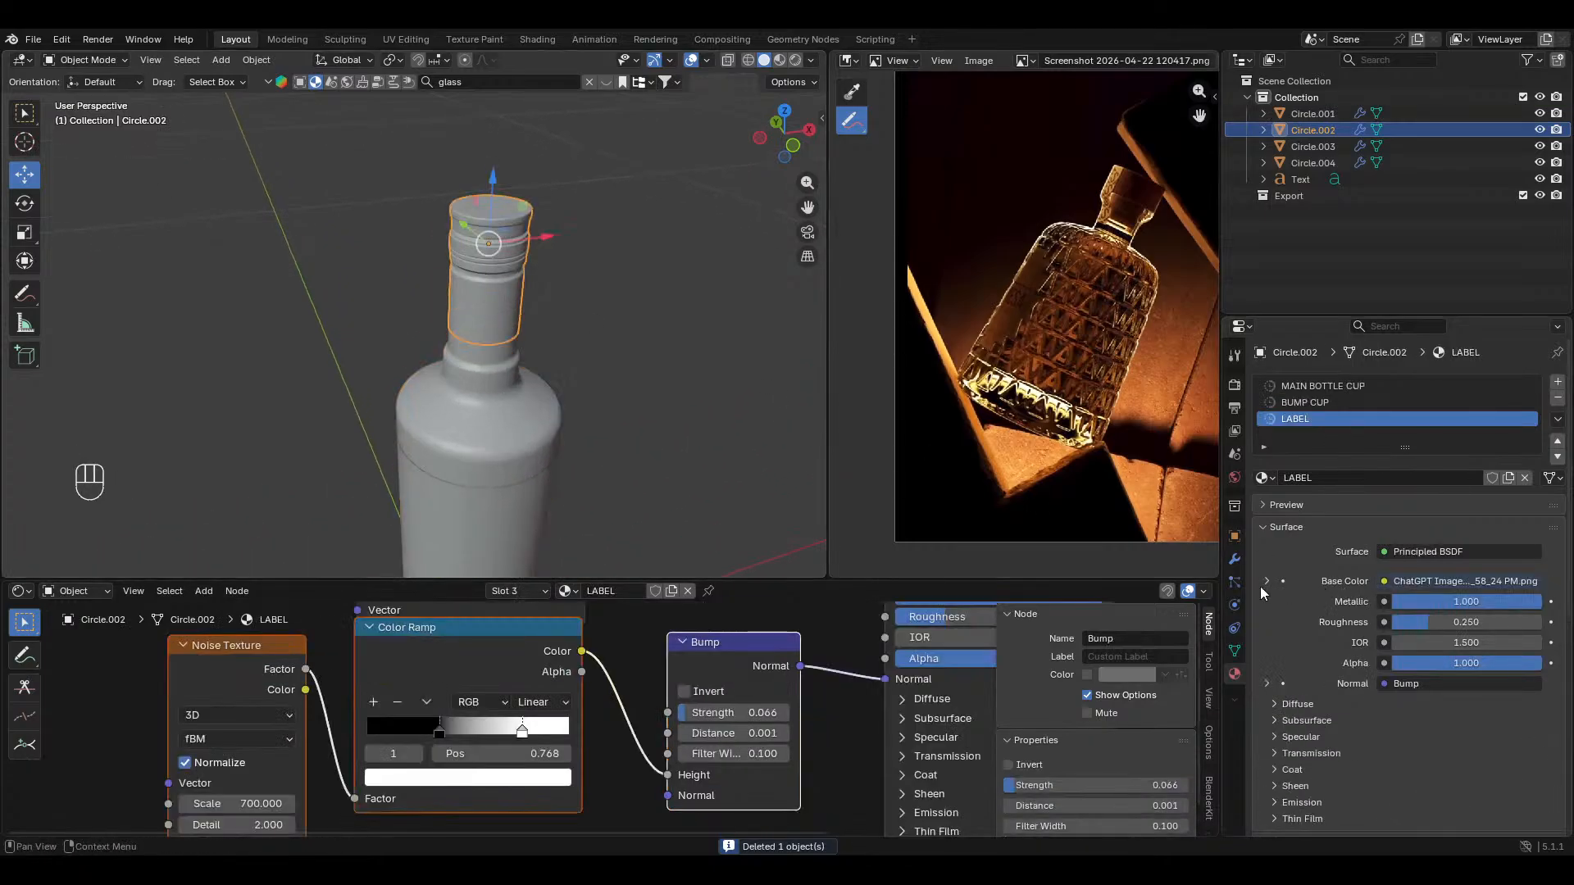
left_click(1233, 558)
scroll(283, 232, "down", 5)
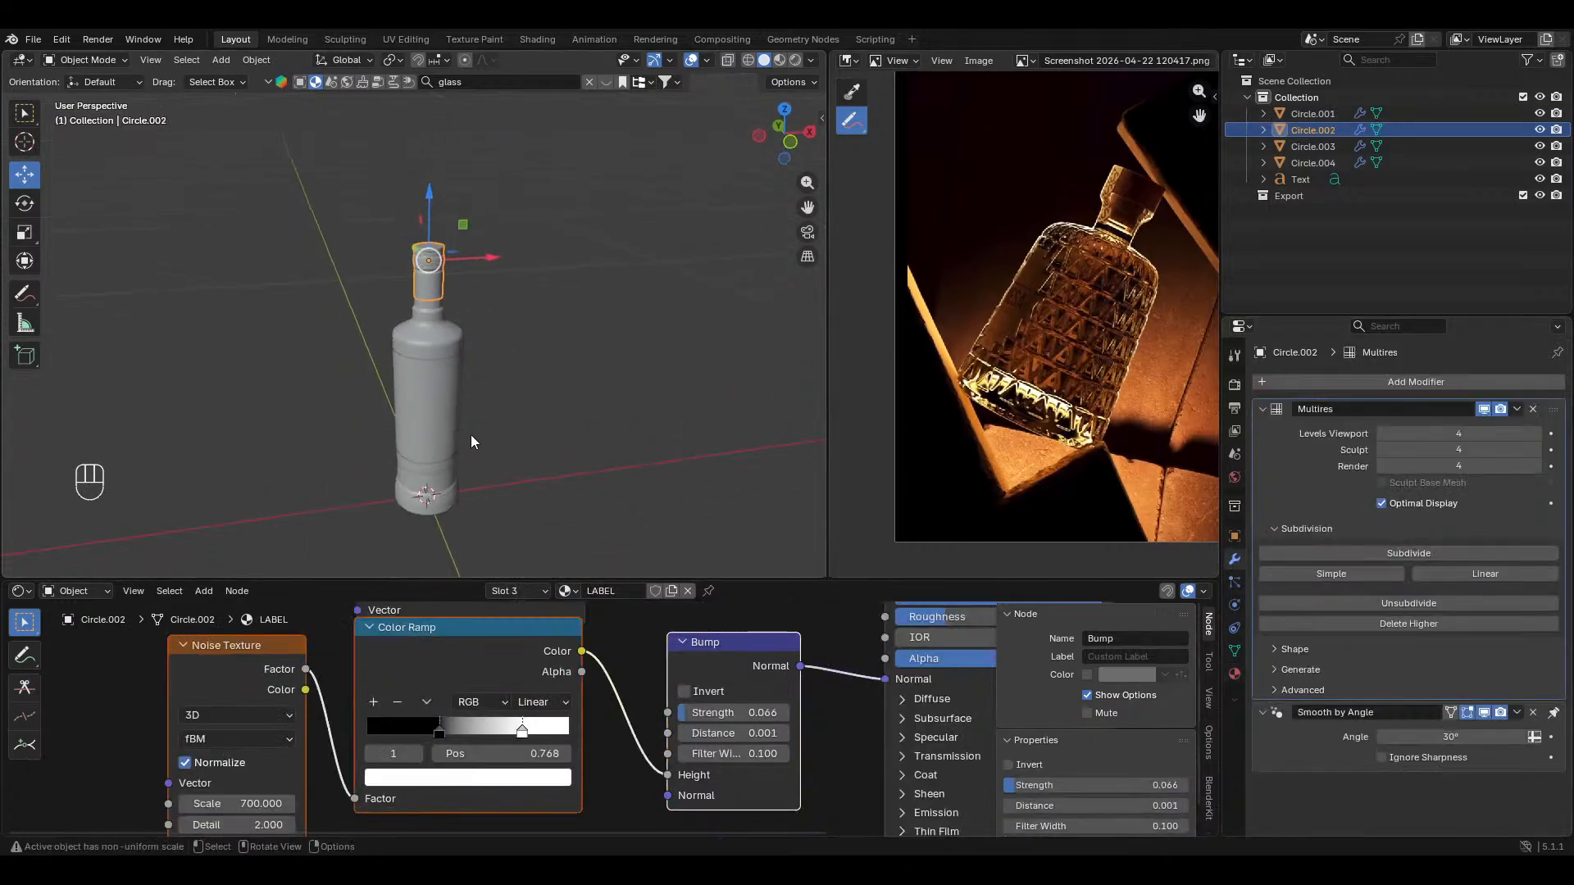
Step: Parent the other bottle parts to the main label using the Object option, and test the parenting with a cancelled move
left_click_drag(265, 158, 530, 573)
middle_click_drag(418, 388, 459, 343, "shift")
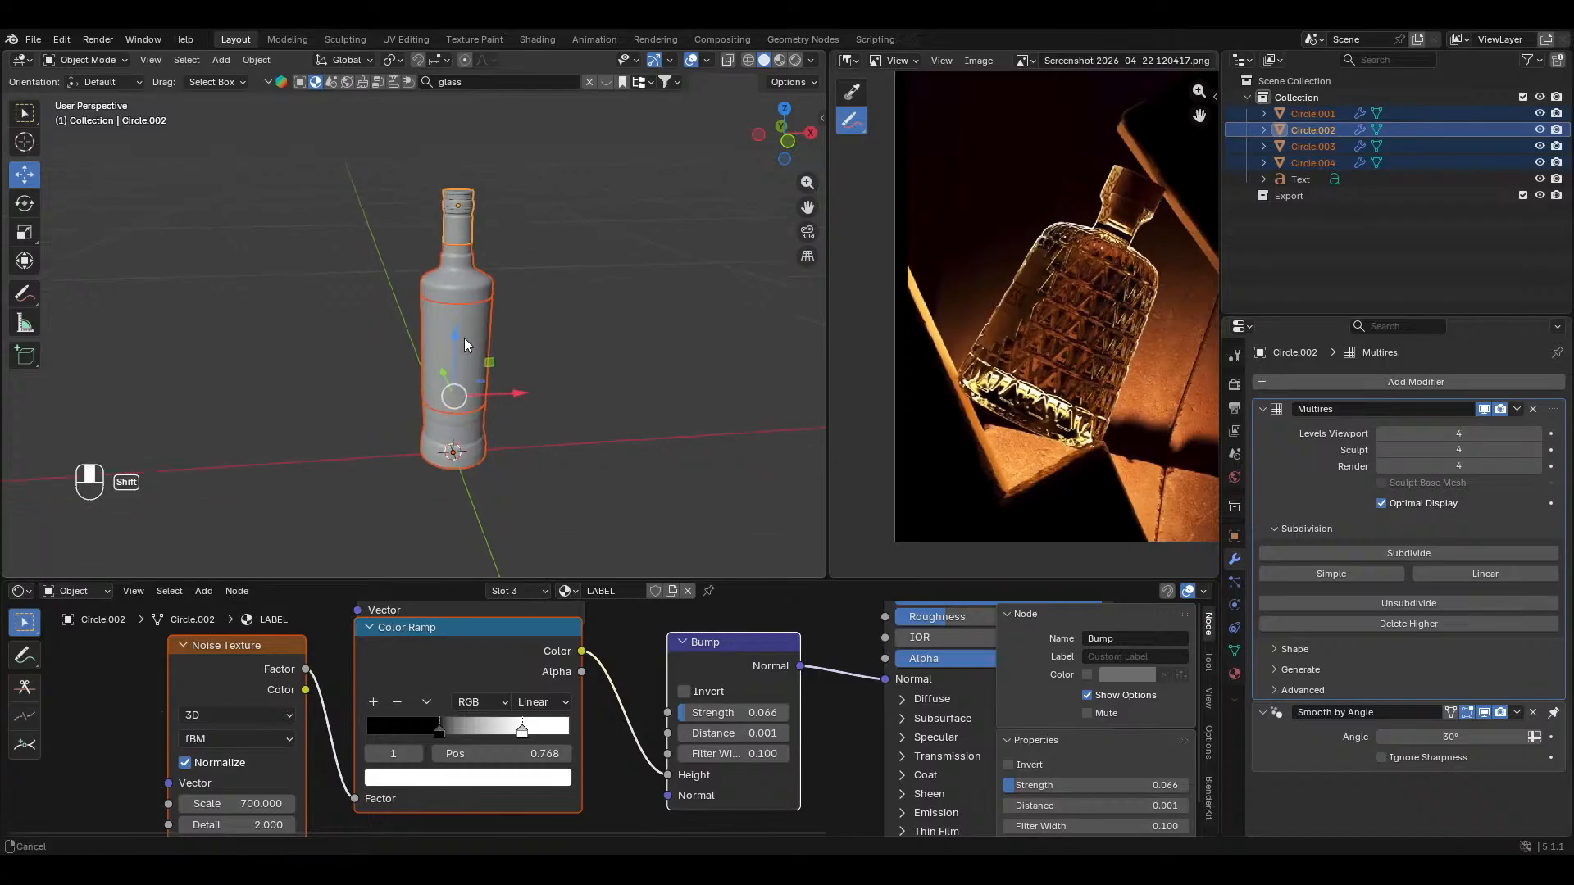
left_click(459, 339, "shift")
key("ctrl+p")
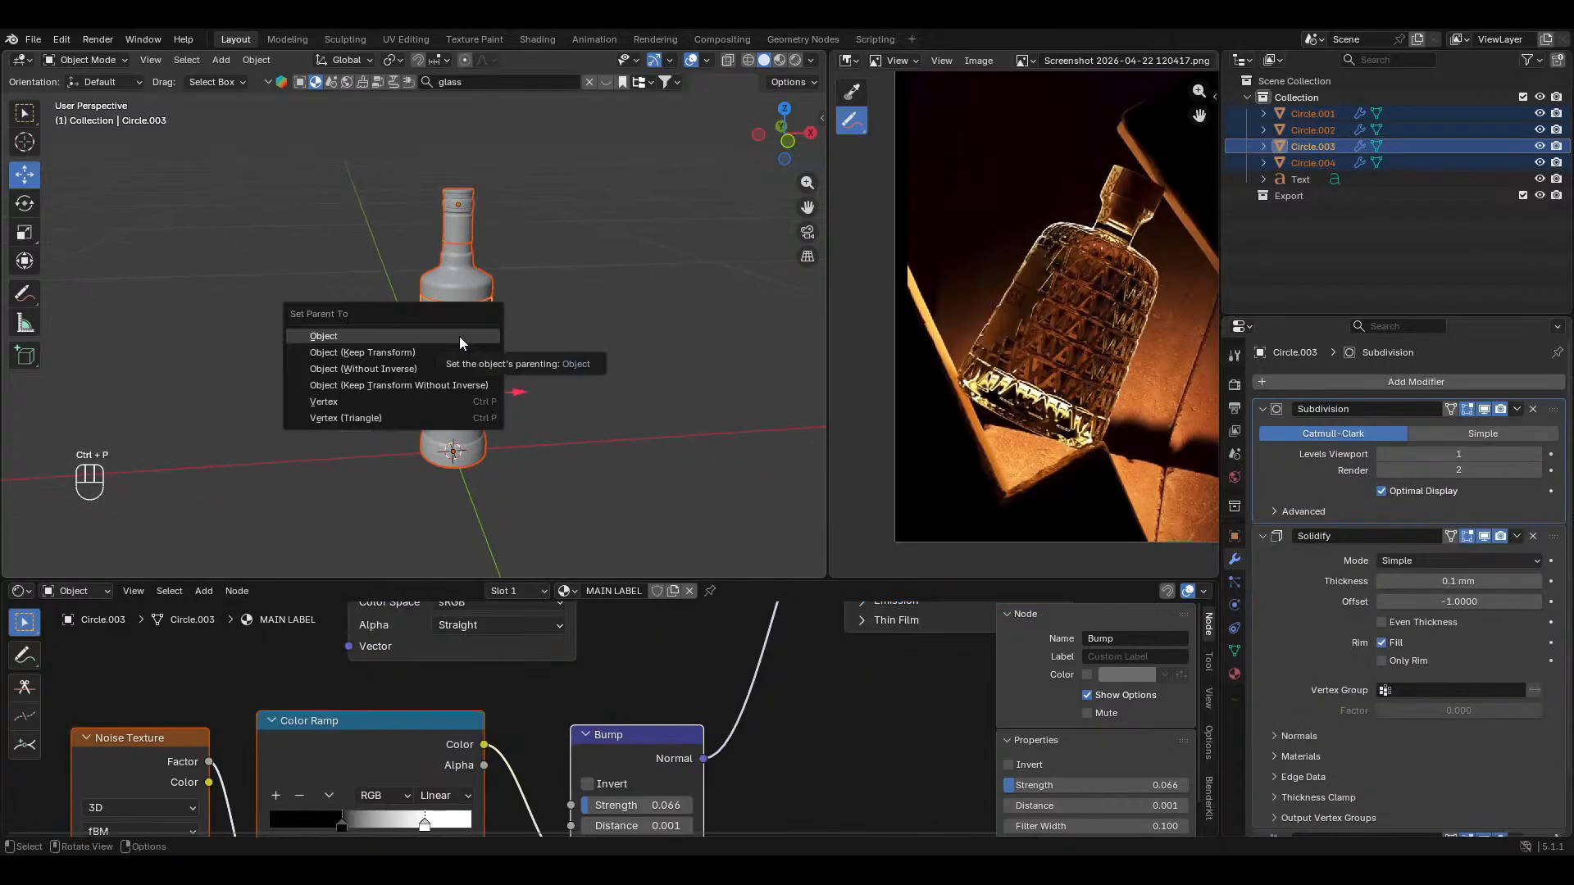
left_click(466, 334)
key("g")
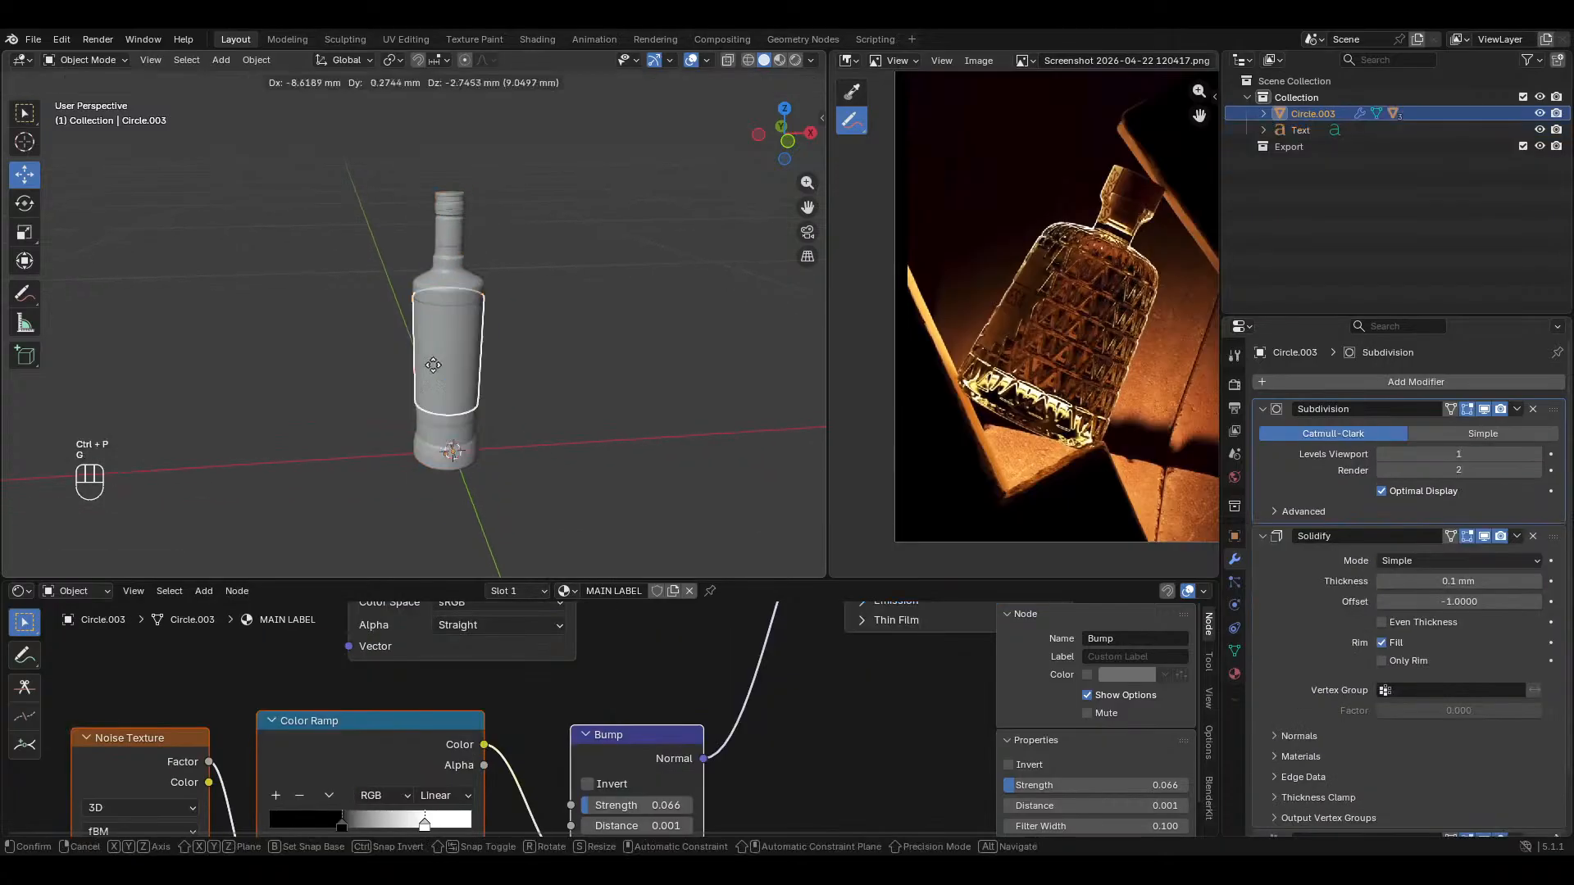
right_click(565, 360)
key("alt+a")
Step: Add a camera from the front view and set its focal length to 40 mm
middle_click_drag(509, 378, 476, 366)
key("KP_1")
key("shift+a")
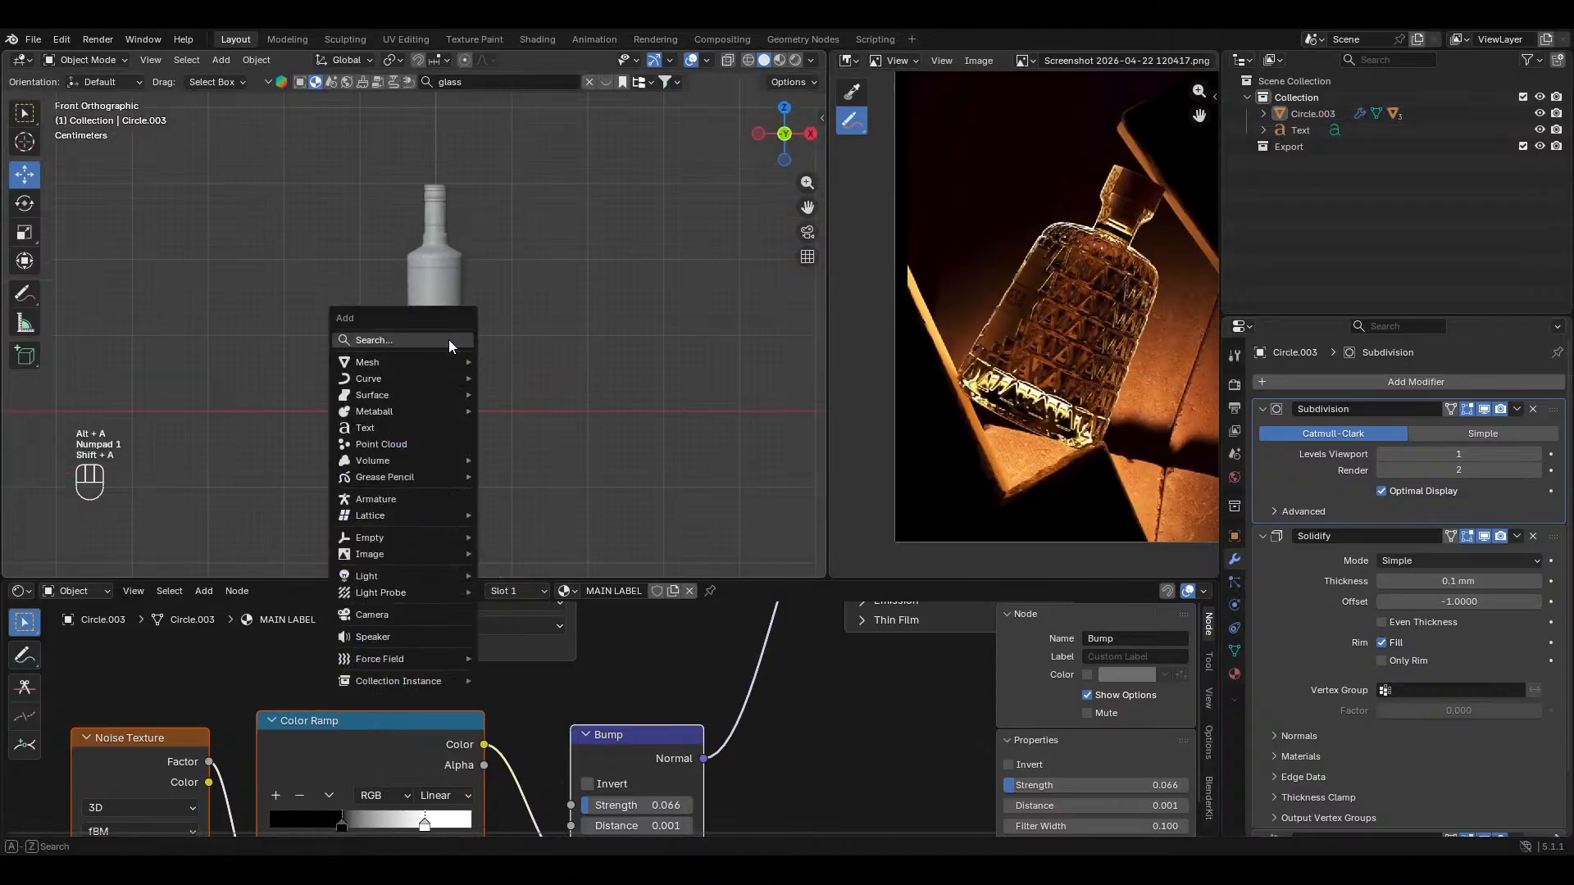
left_click(380, 615)
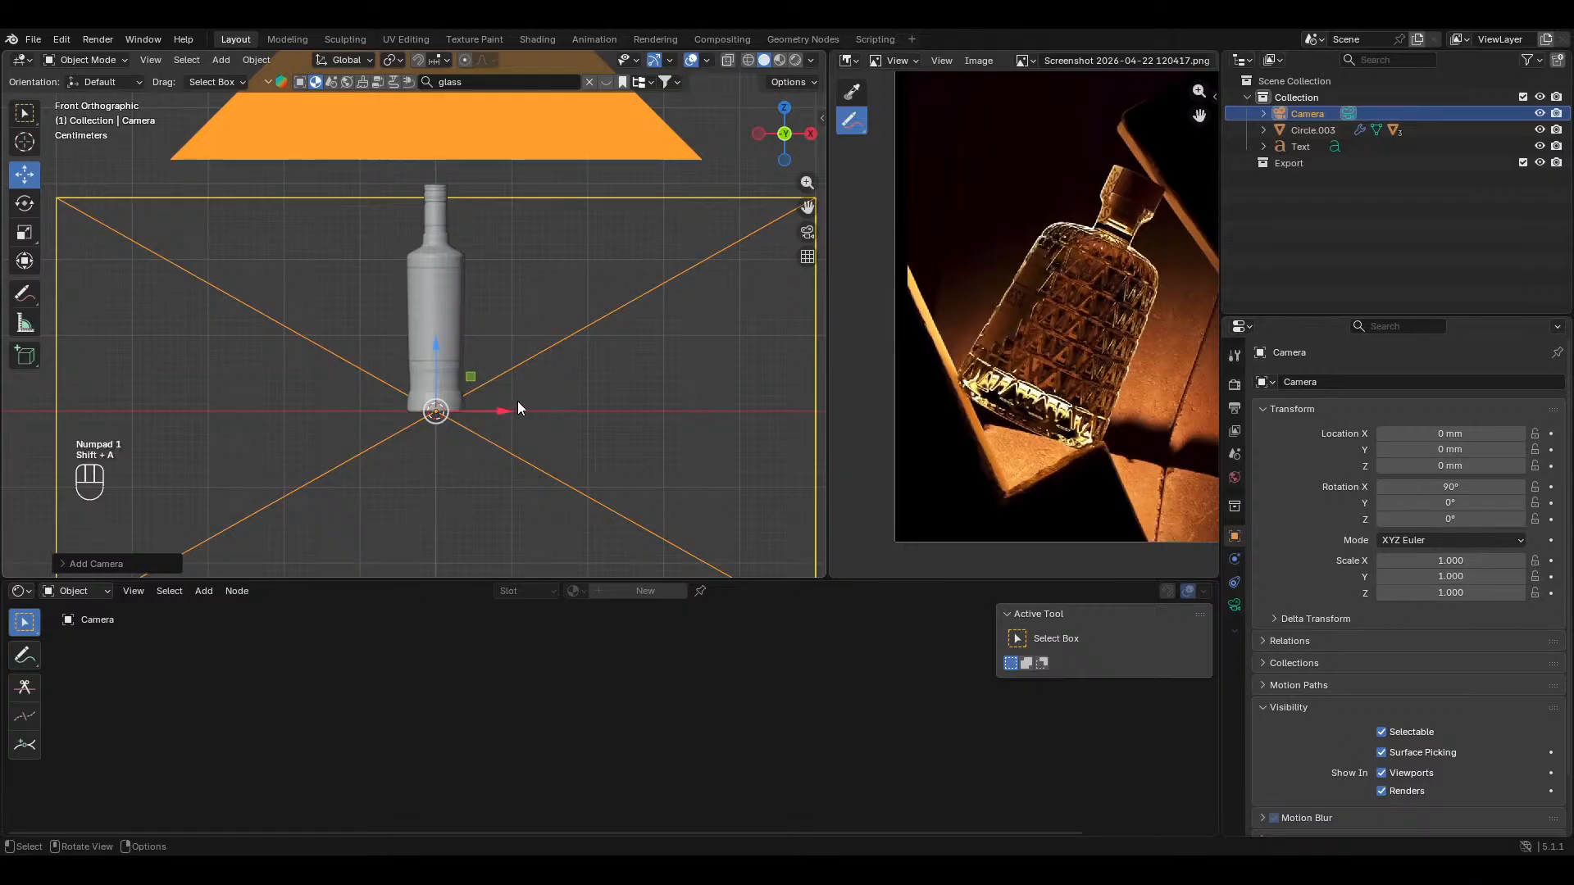
left_click(1234, 604)
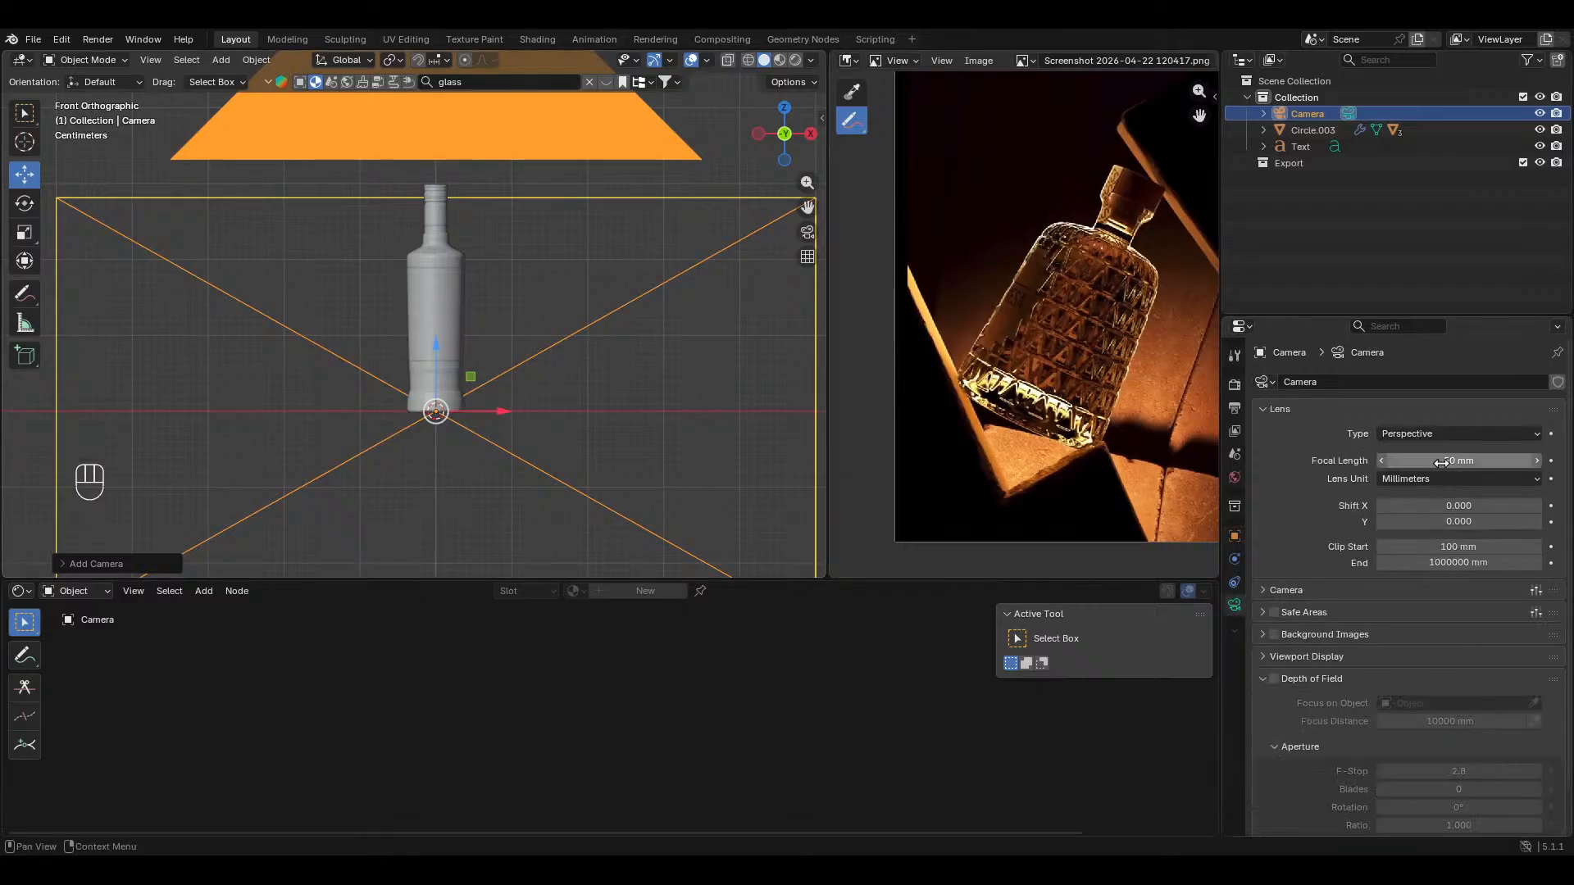
double_click(1442, 461)
type("40")
key("Return")
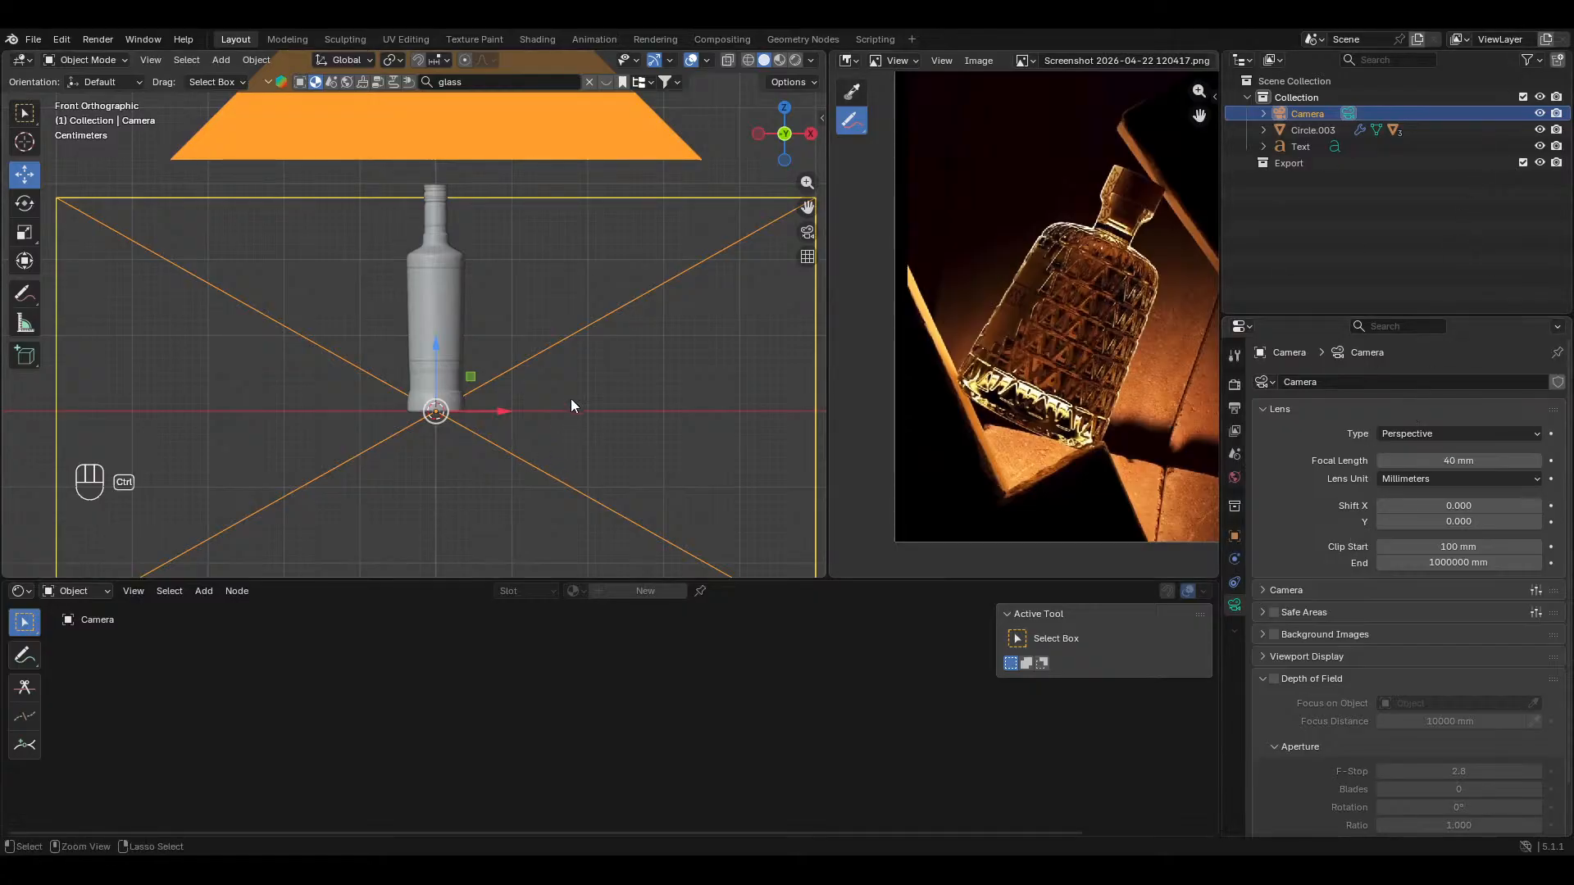
Step: Set the render resolution's X value to 1080 px to make the output frame square
scroll(571, 401, "down", 2)
left_click(1234, 408)
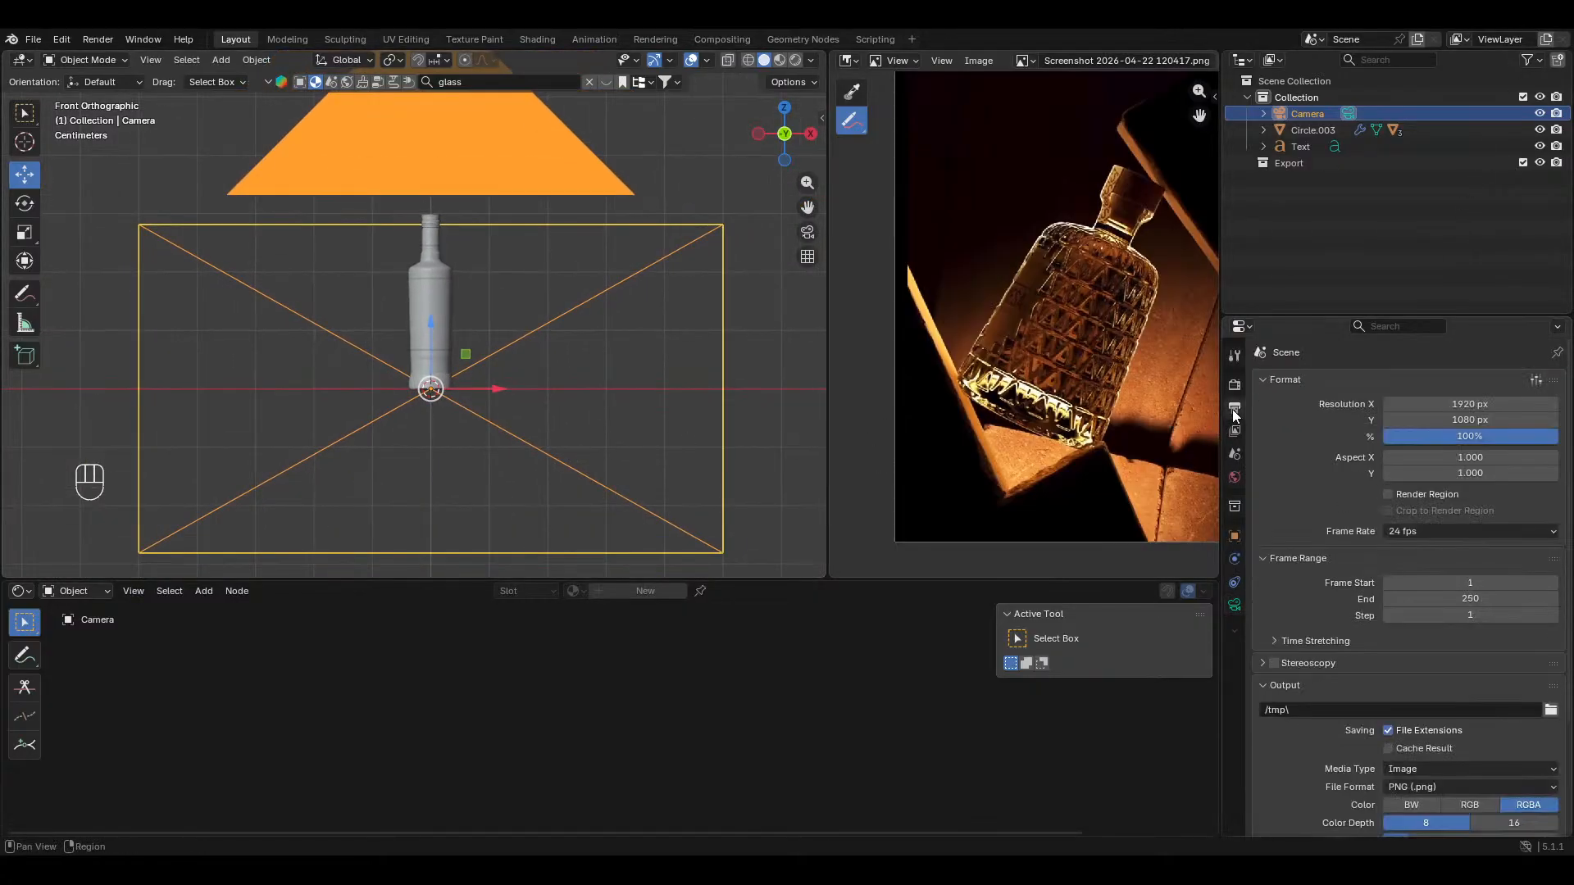
double_click(1468, 405)
type("1")
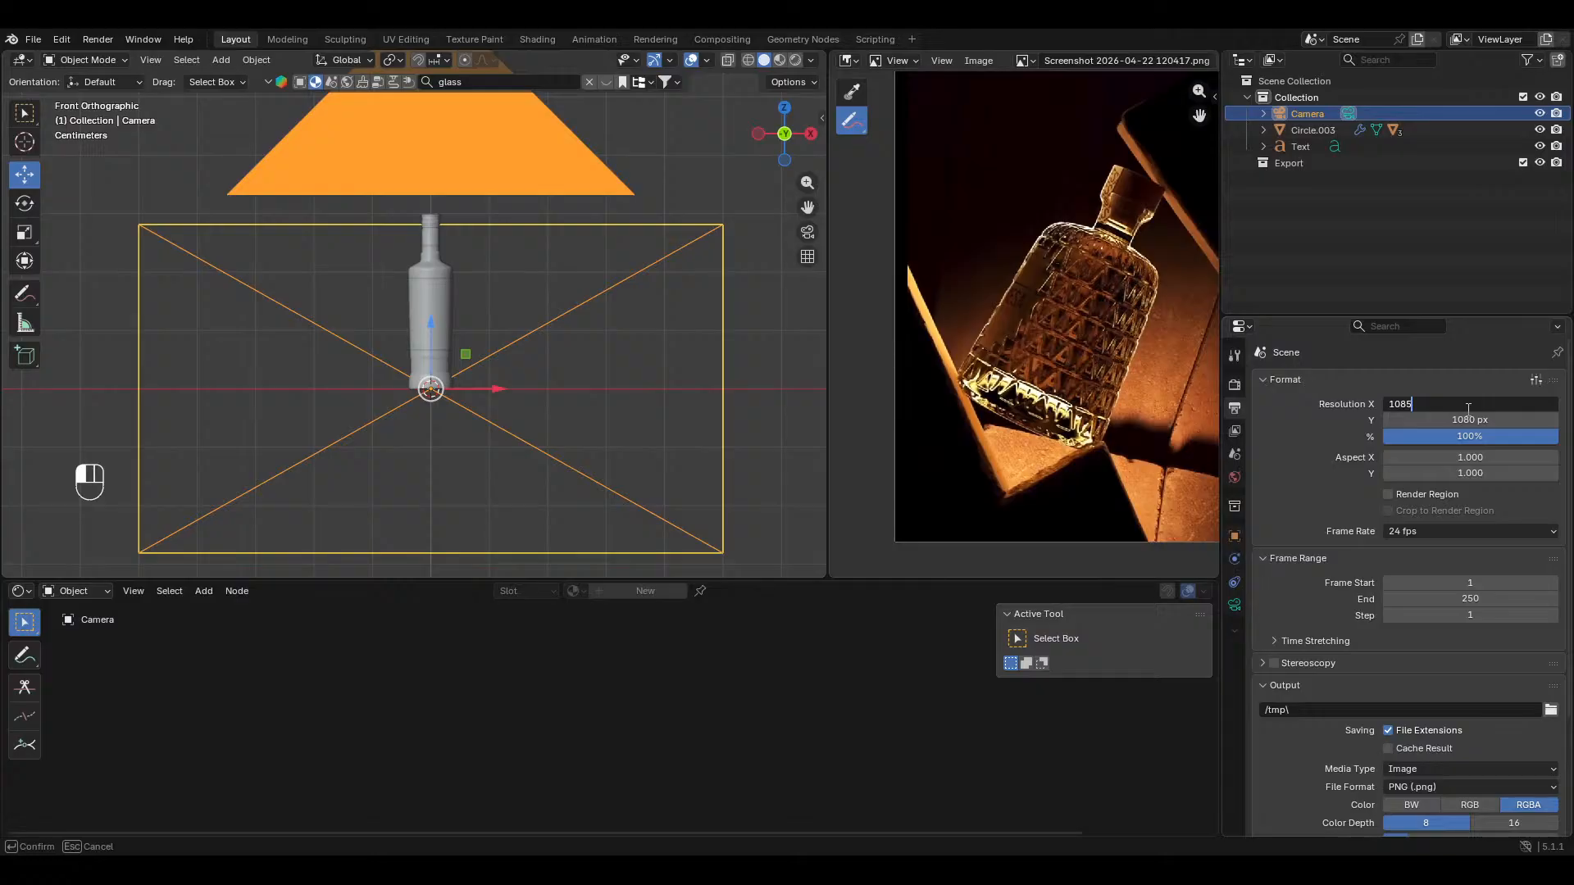
type("080")
key("Return")
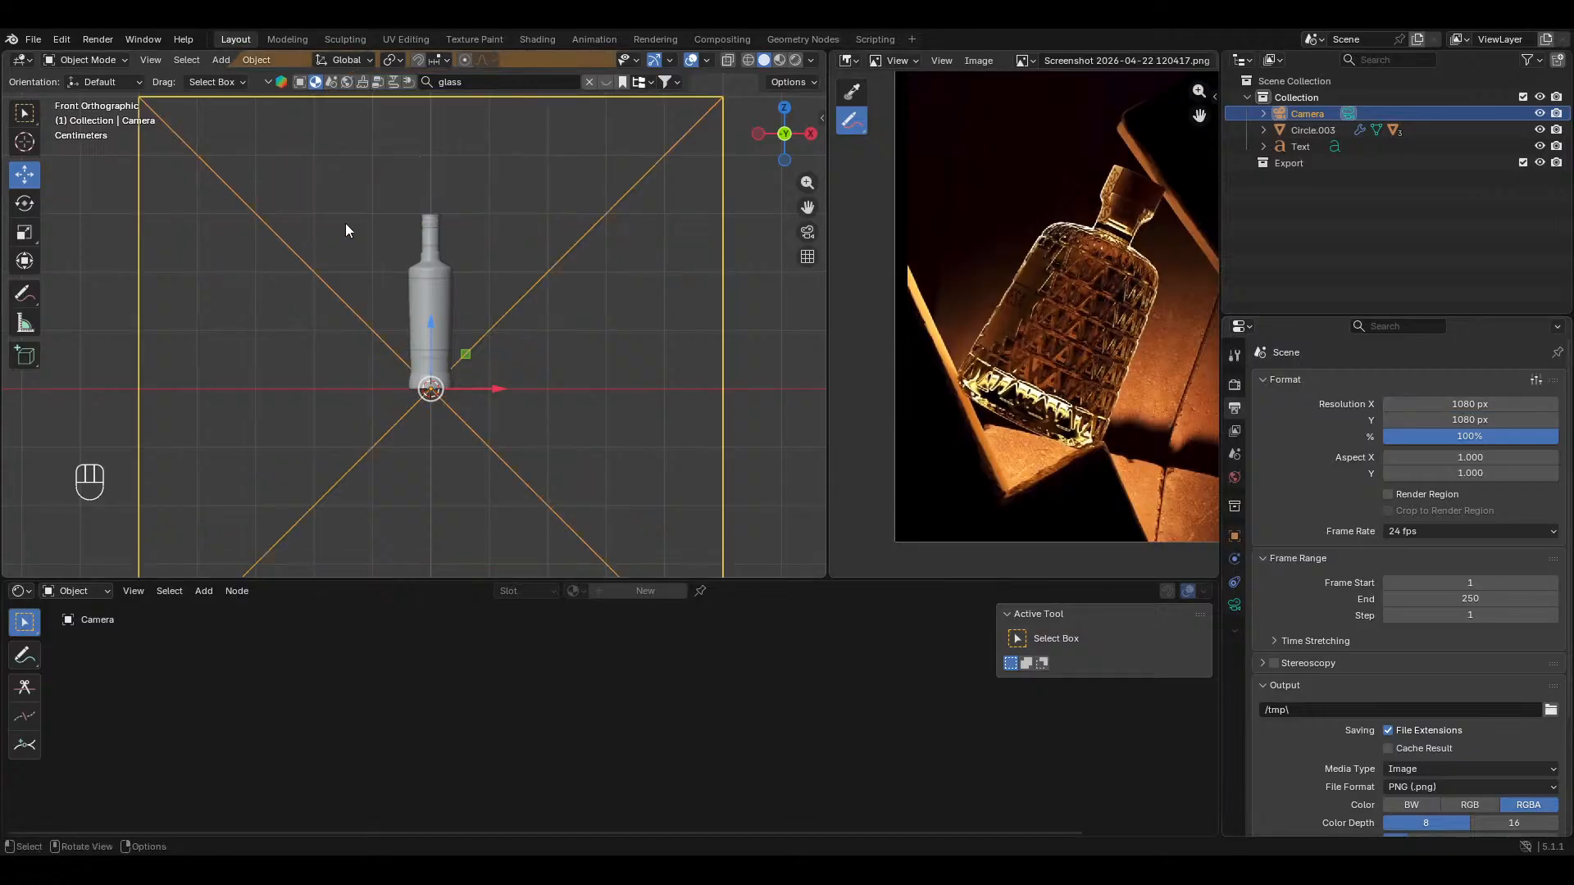
Step: Move the camera back along Y so it stands in front of the bottle, and scale down its frame
middle_click_drag(346, 223, 395, 396)
left_click_drag(465, 352, 175, 343)
middle_click_drag(175, 343, 455, 339, "shift")
left_click_drag(406, 330, 228, 272)
key("s")
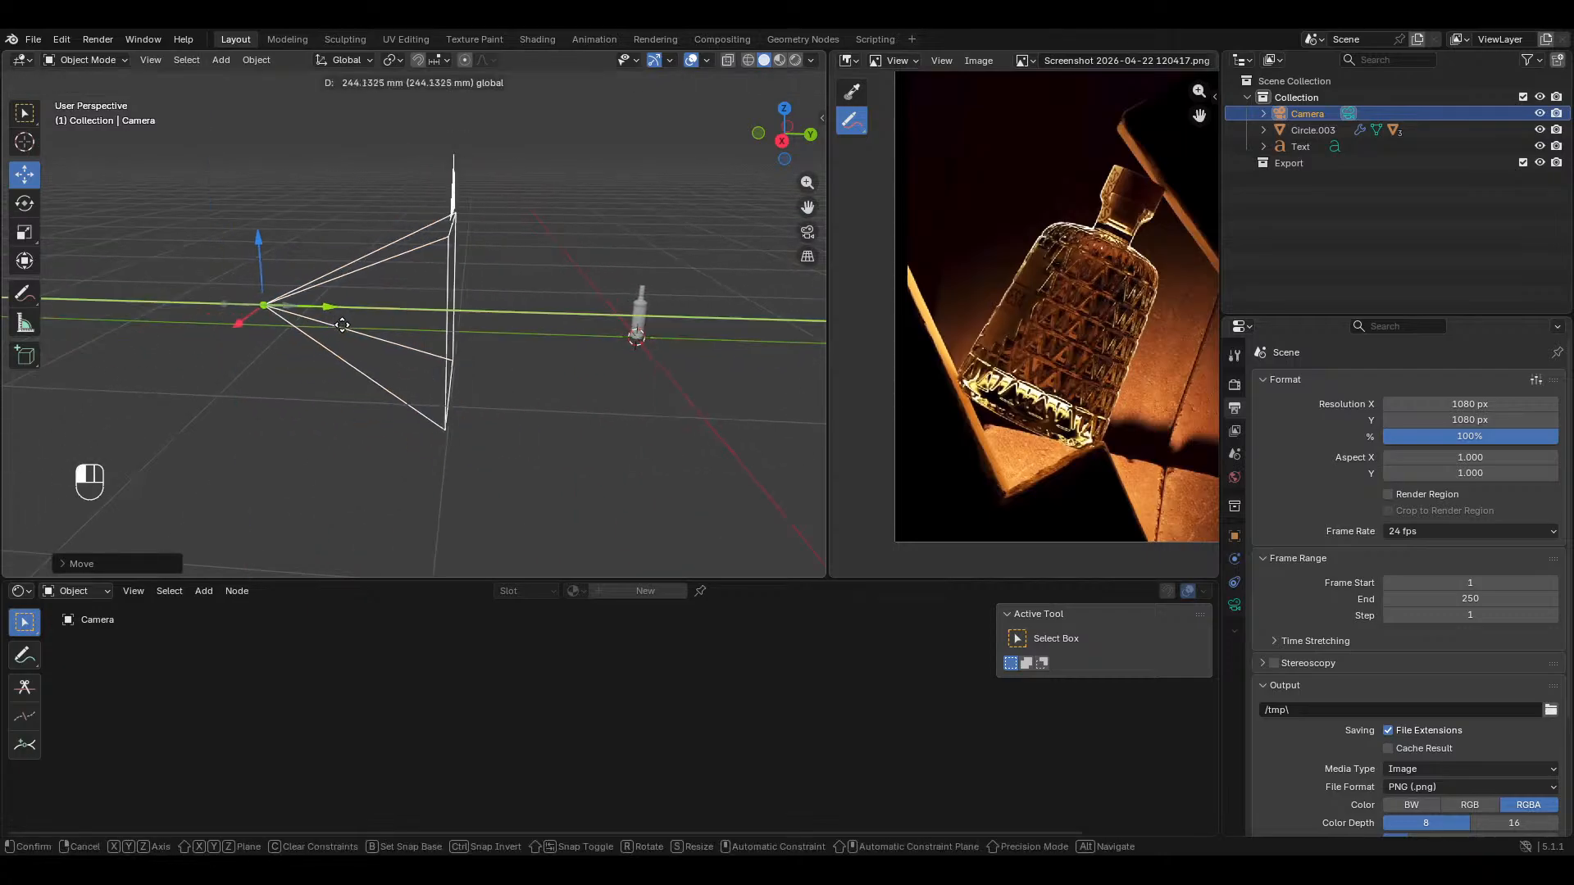
left_click(448, 345)
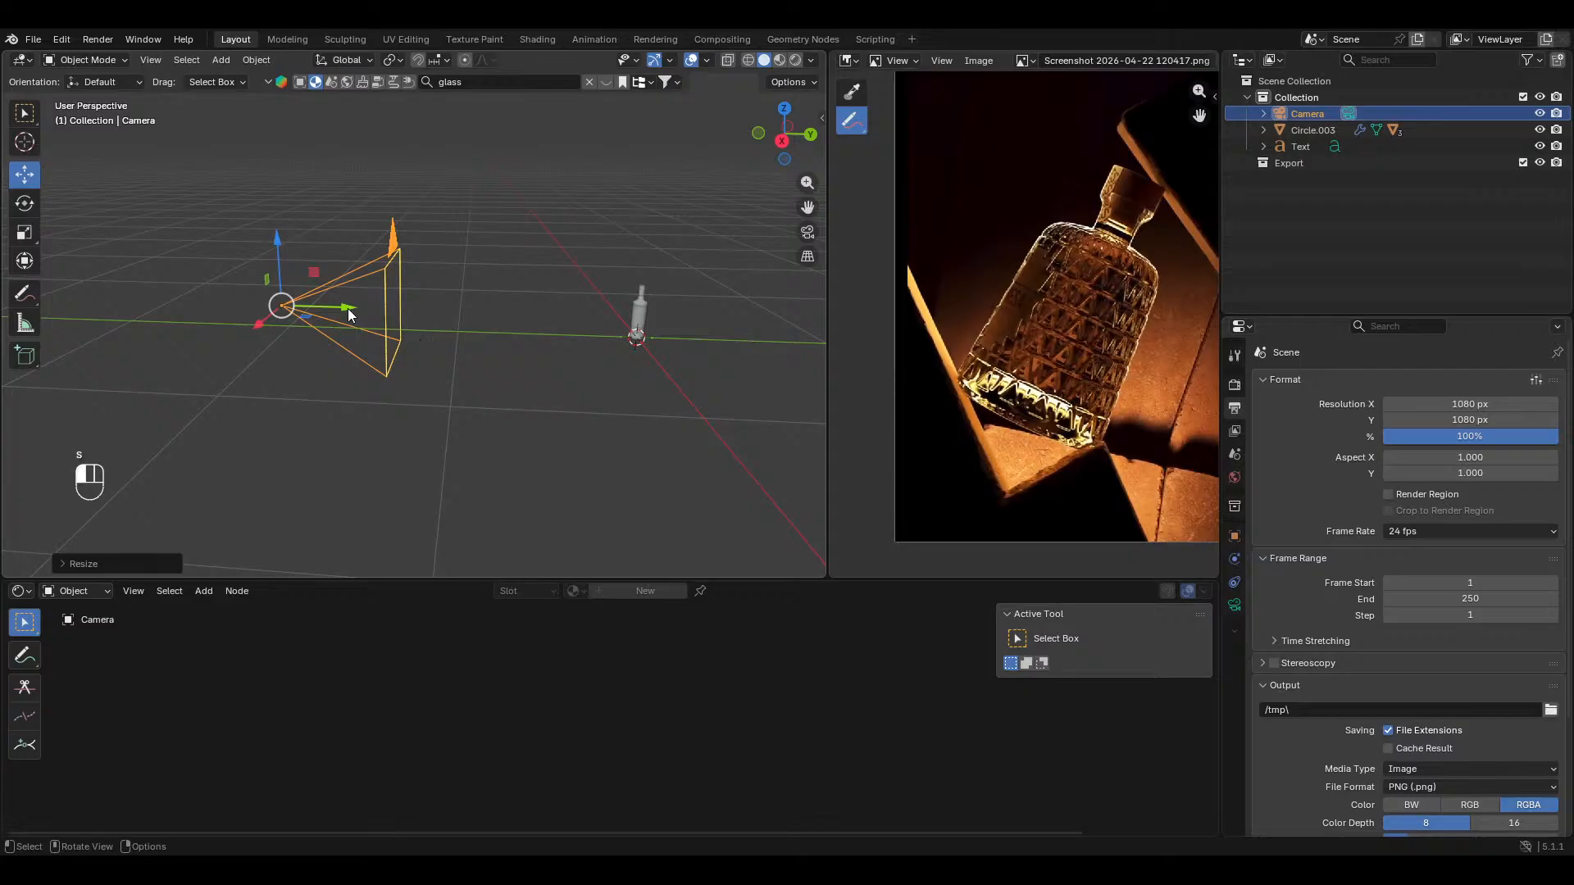
left_click_drag(348, 314, 387, 312)
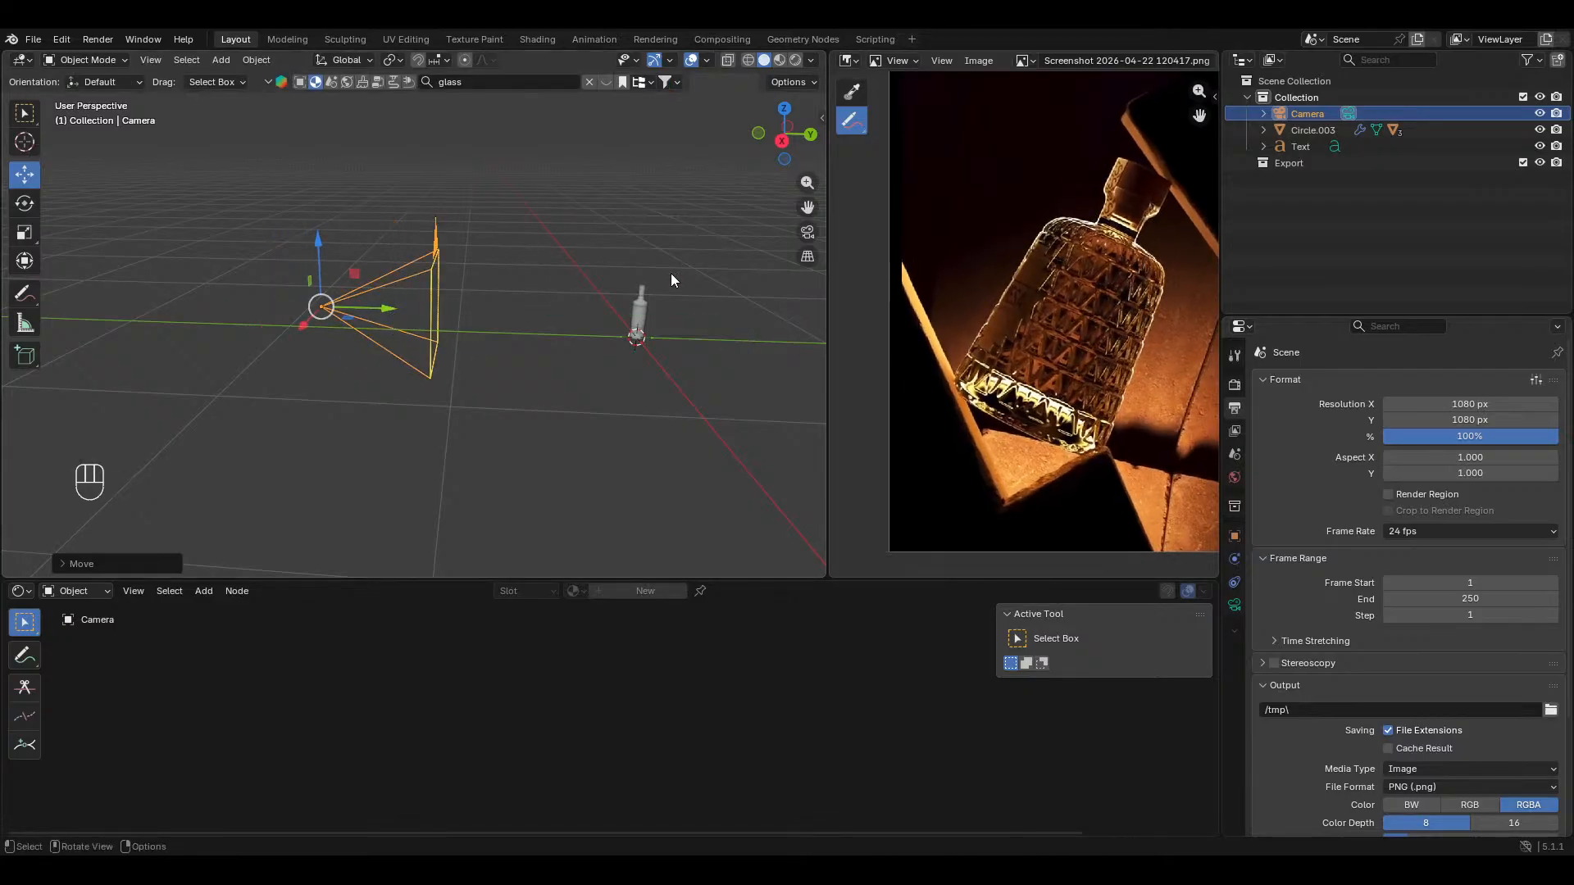
Step: Check the framing through the camera, bring the camera closer to the bottle along Y, and save the file
key("KP_0")
middle_click_drag(519, 264, 445, 367)
scroll(444, 366, "down", 9)
left_click_drag(393, 314, 564, 328)
key("ctrl+s")
Step: Adjust the camera along Y until the bottle fills most of the frame's height with a small margin
key("KP_0")
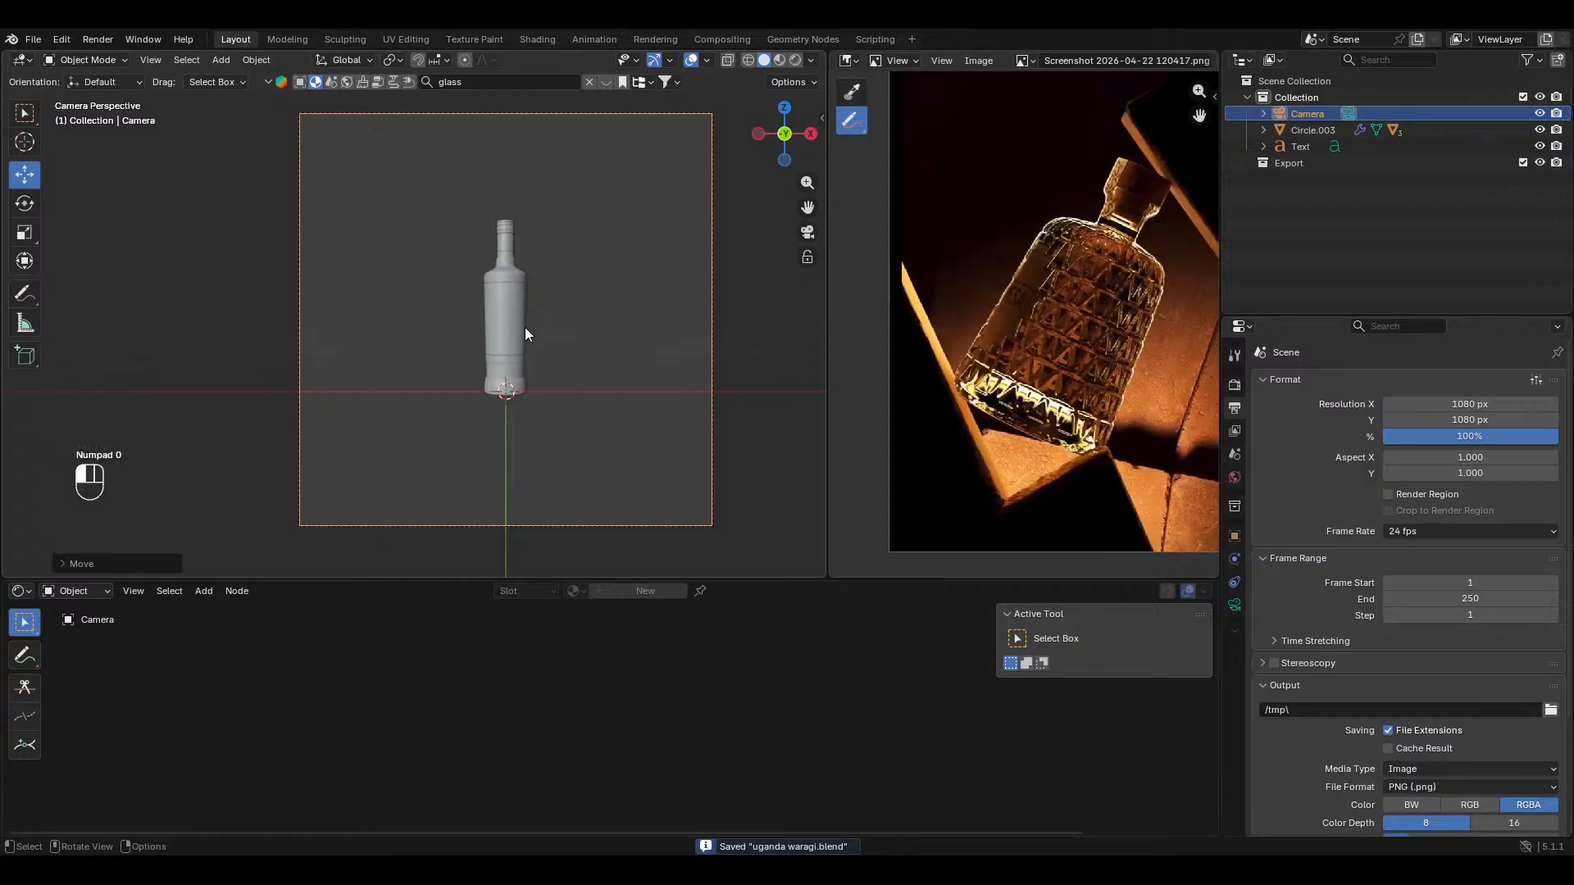
left_click(524, 327)
left_click(710, 454)
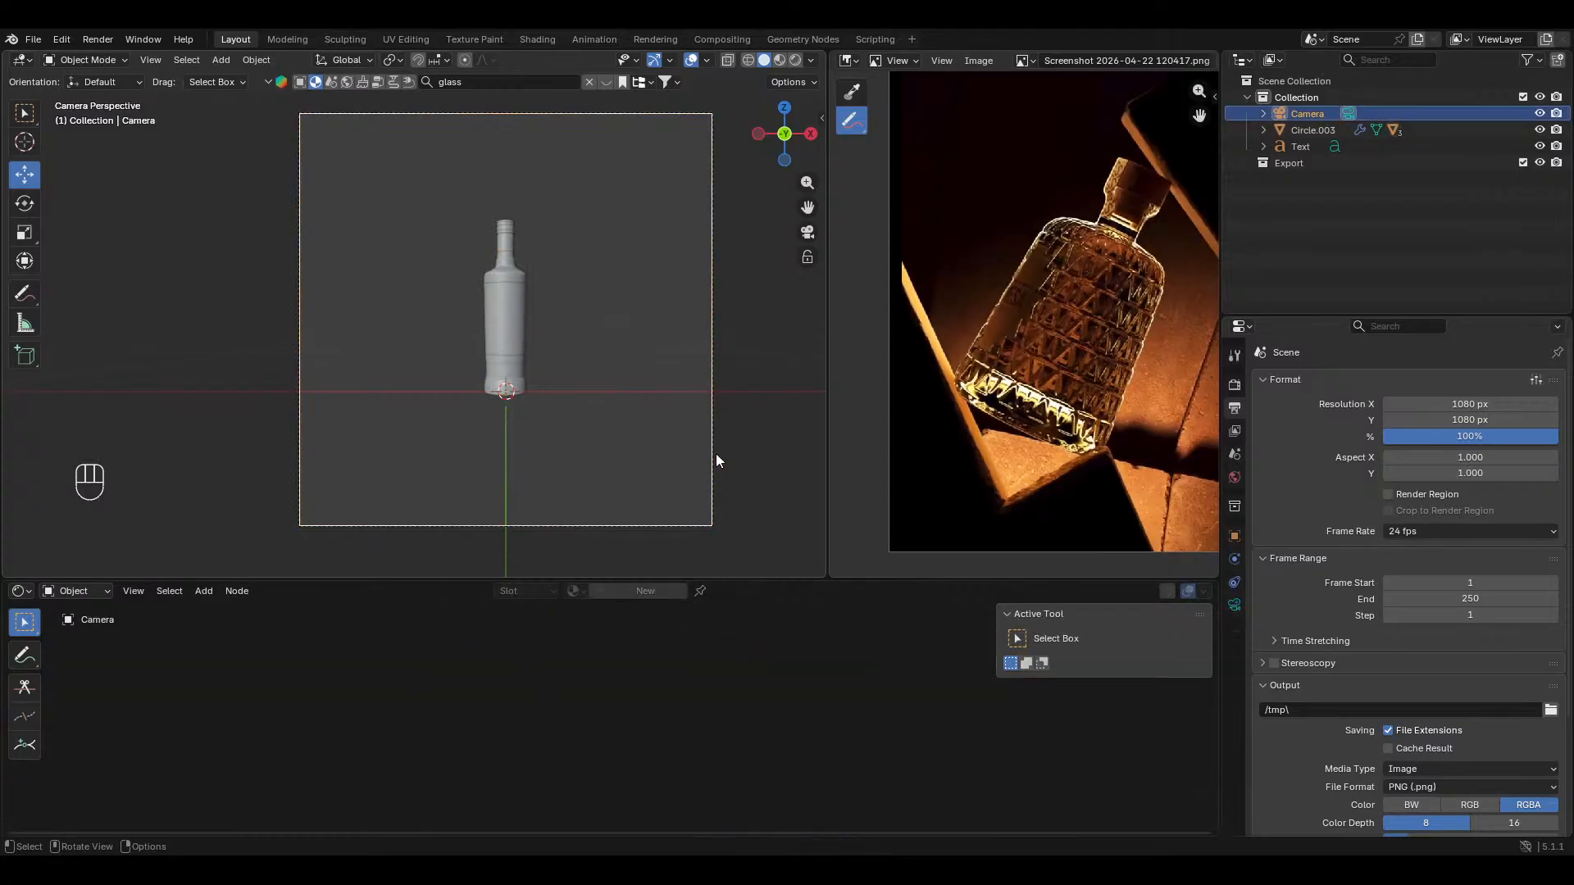
key("KP_7")
middle_click_drag(457, 328, 513, 436, "shift")
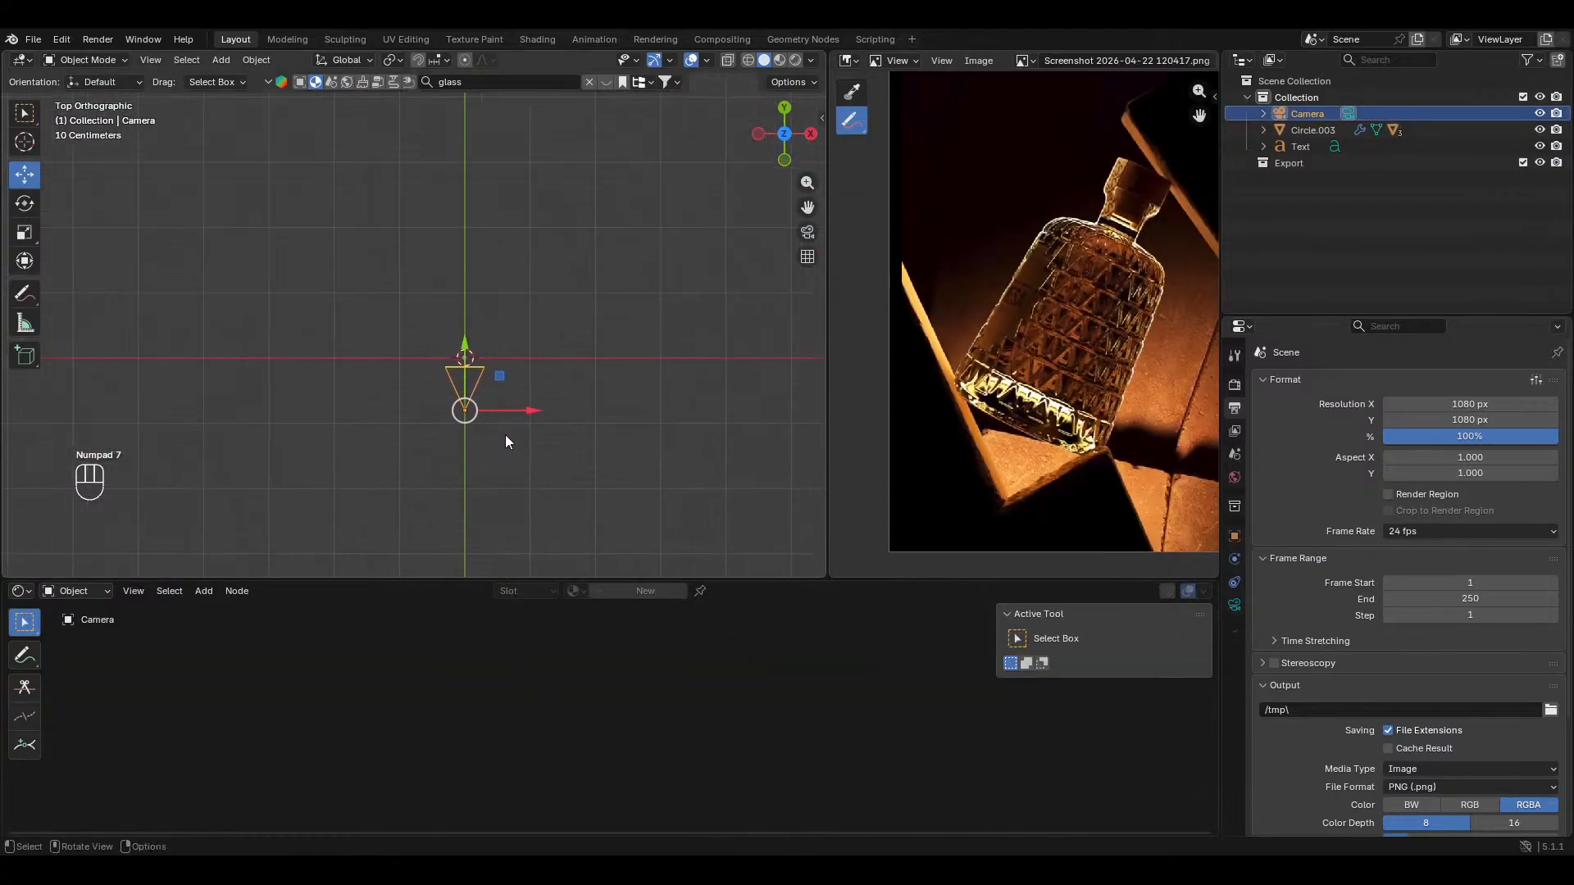
left_click_drag(465, 343, 461, 307)
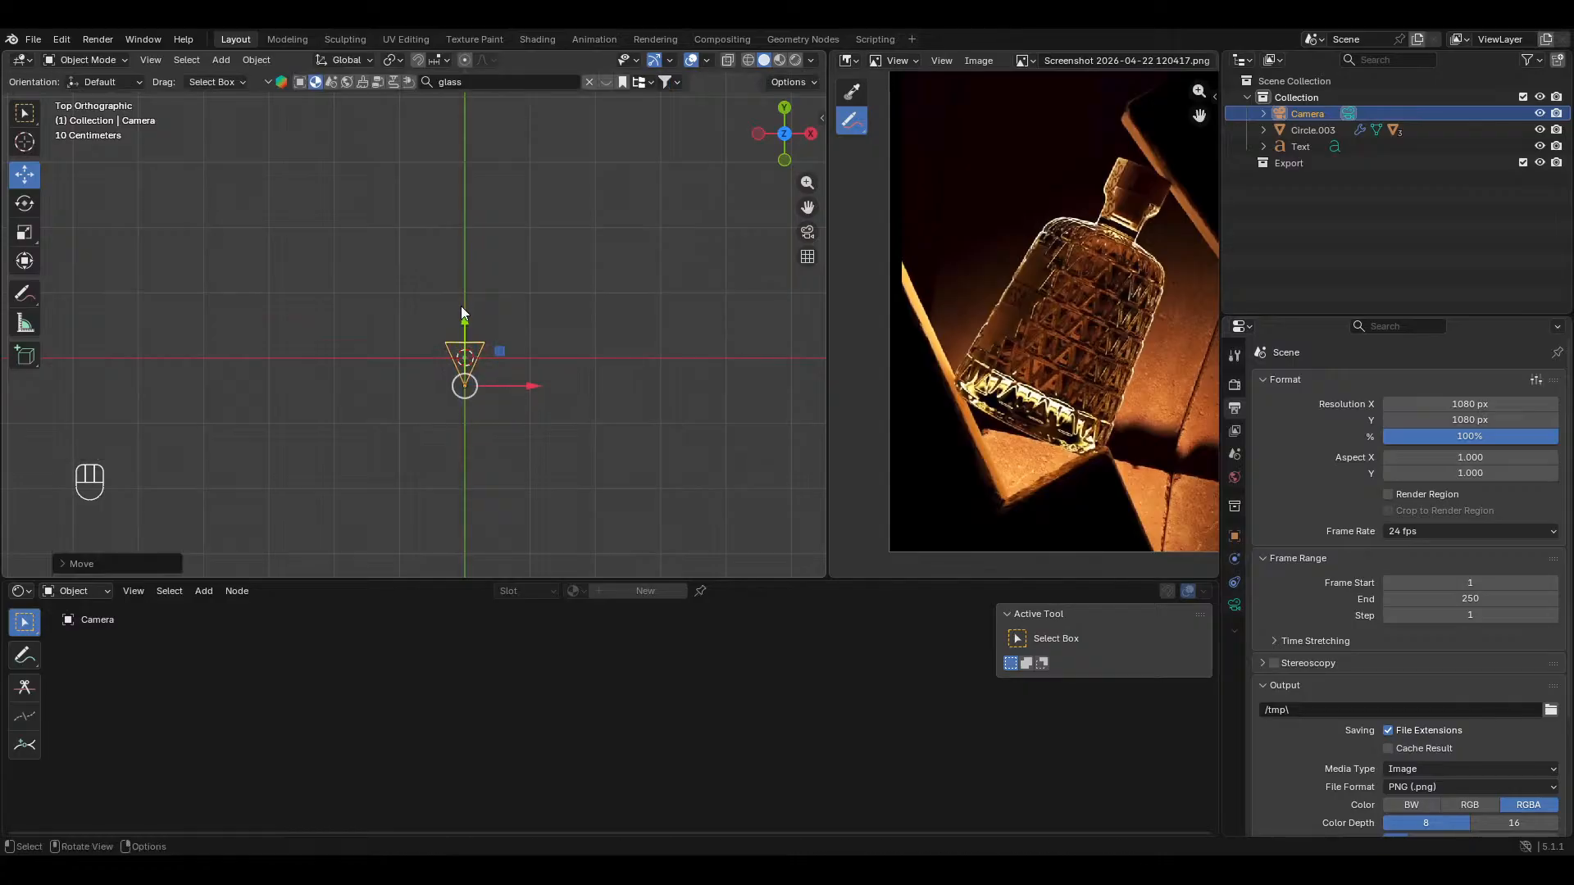
key("ctrl+KP_0")
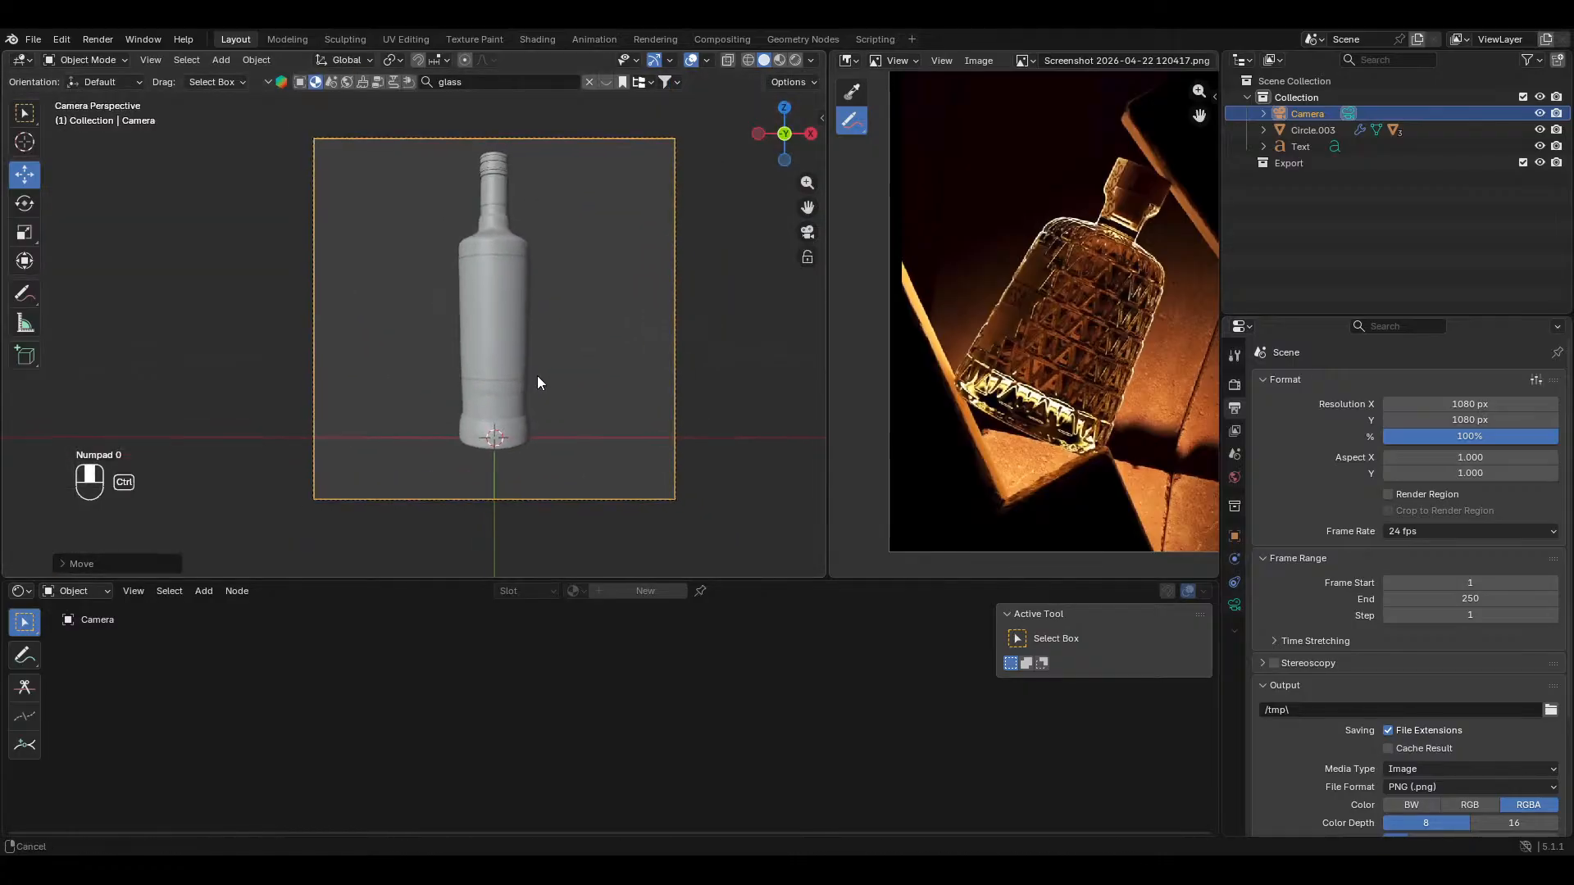
key("g")
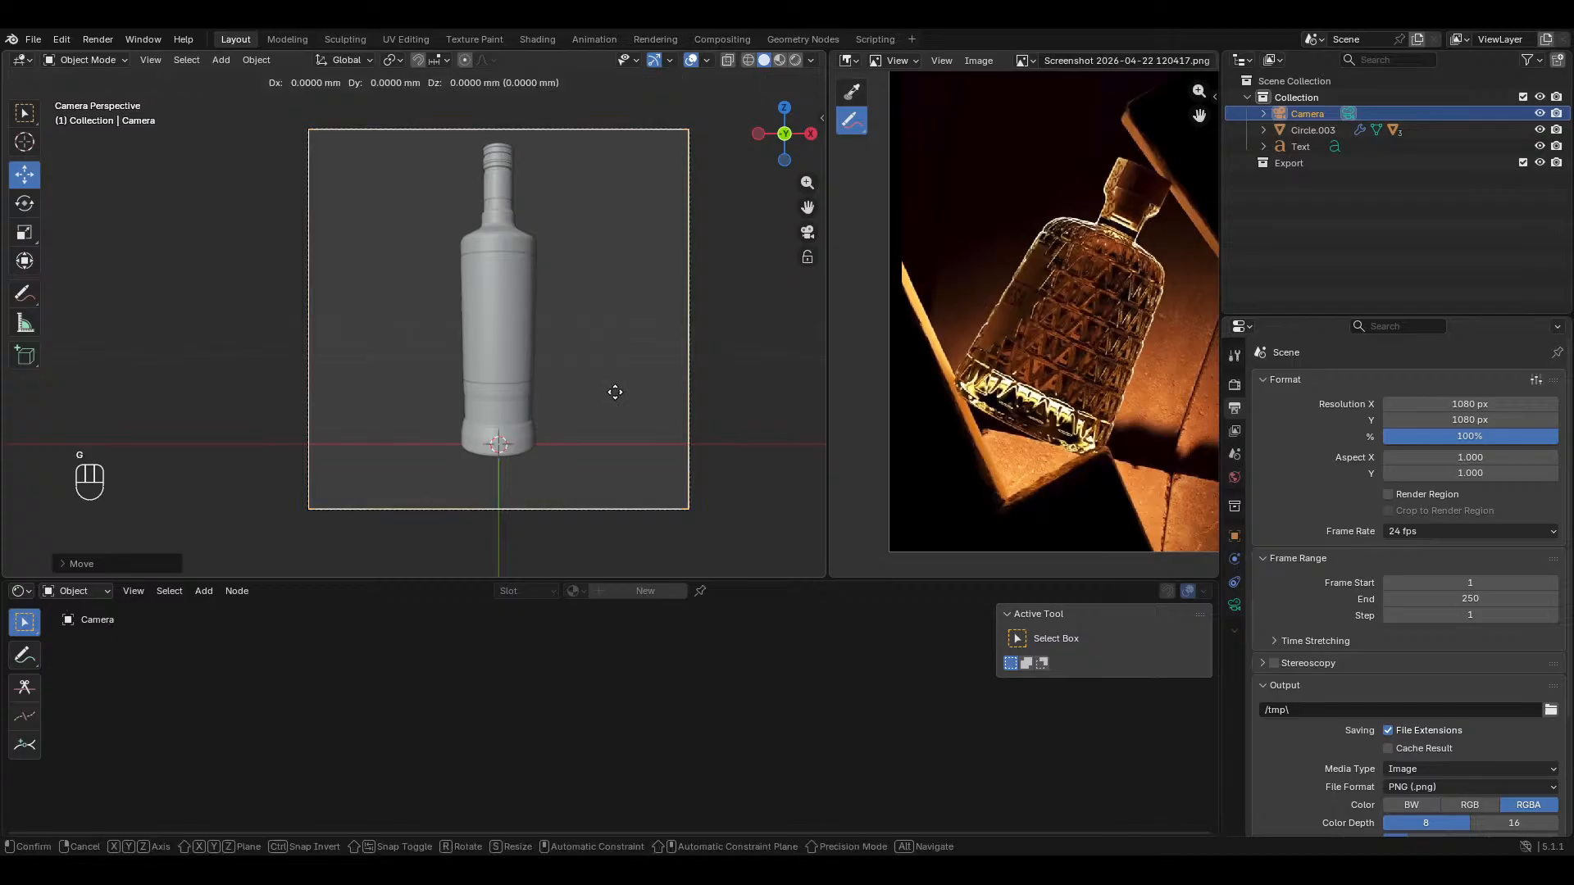
key("y")
left_click(597, 381)
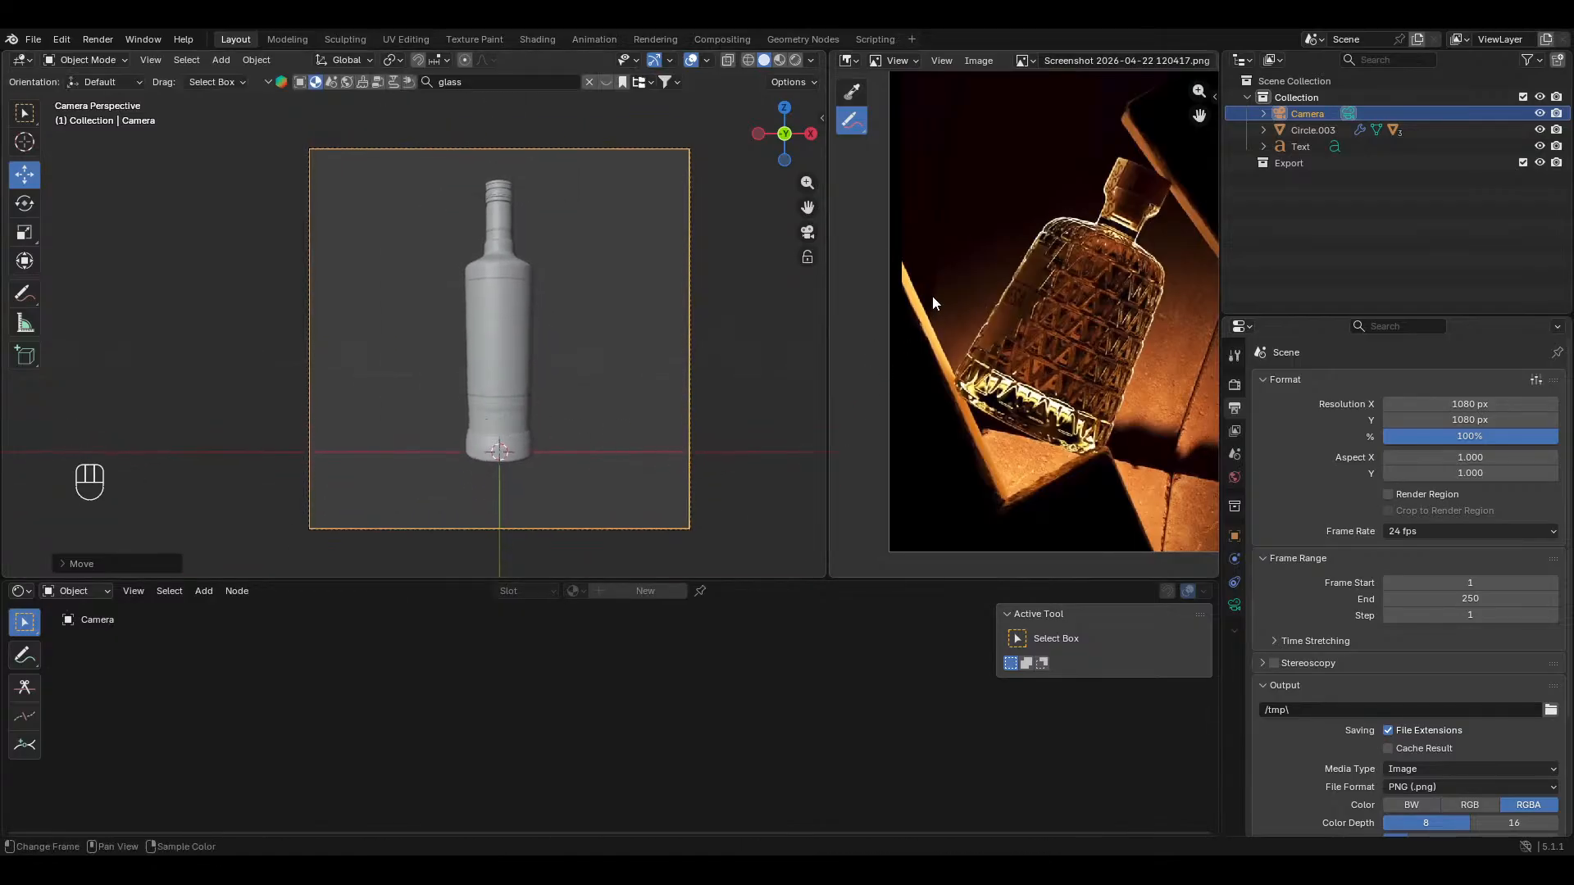
Step: Add a cube at the bottle's base and scale it down to a block about half the bottle's height
scroll(1063, 390, "down", 2)
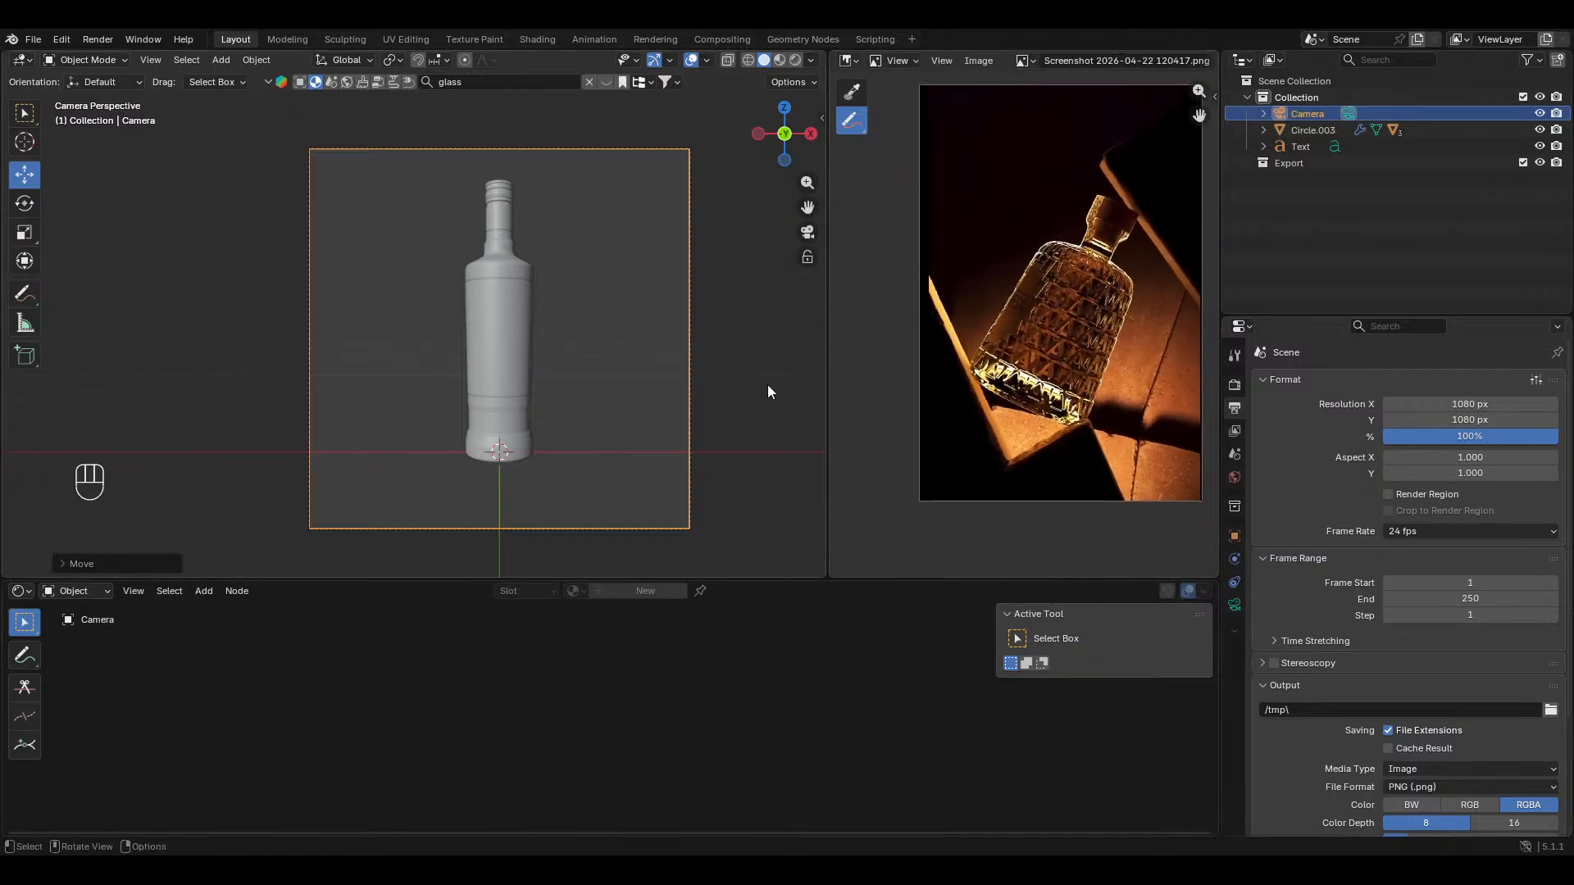
scroll(508, 340, "down", 1)
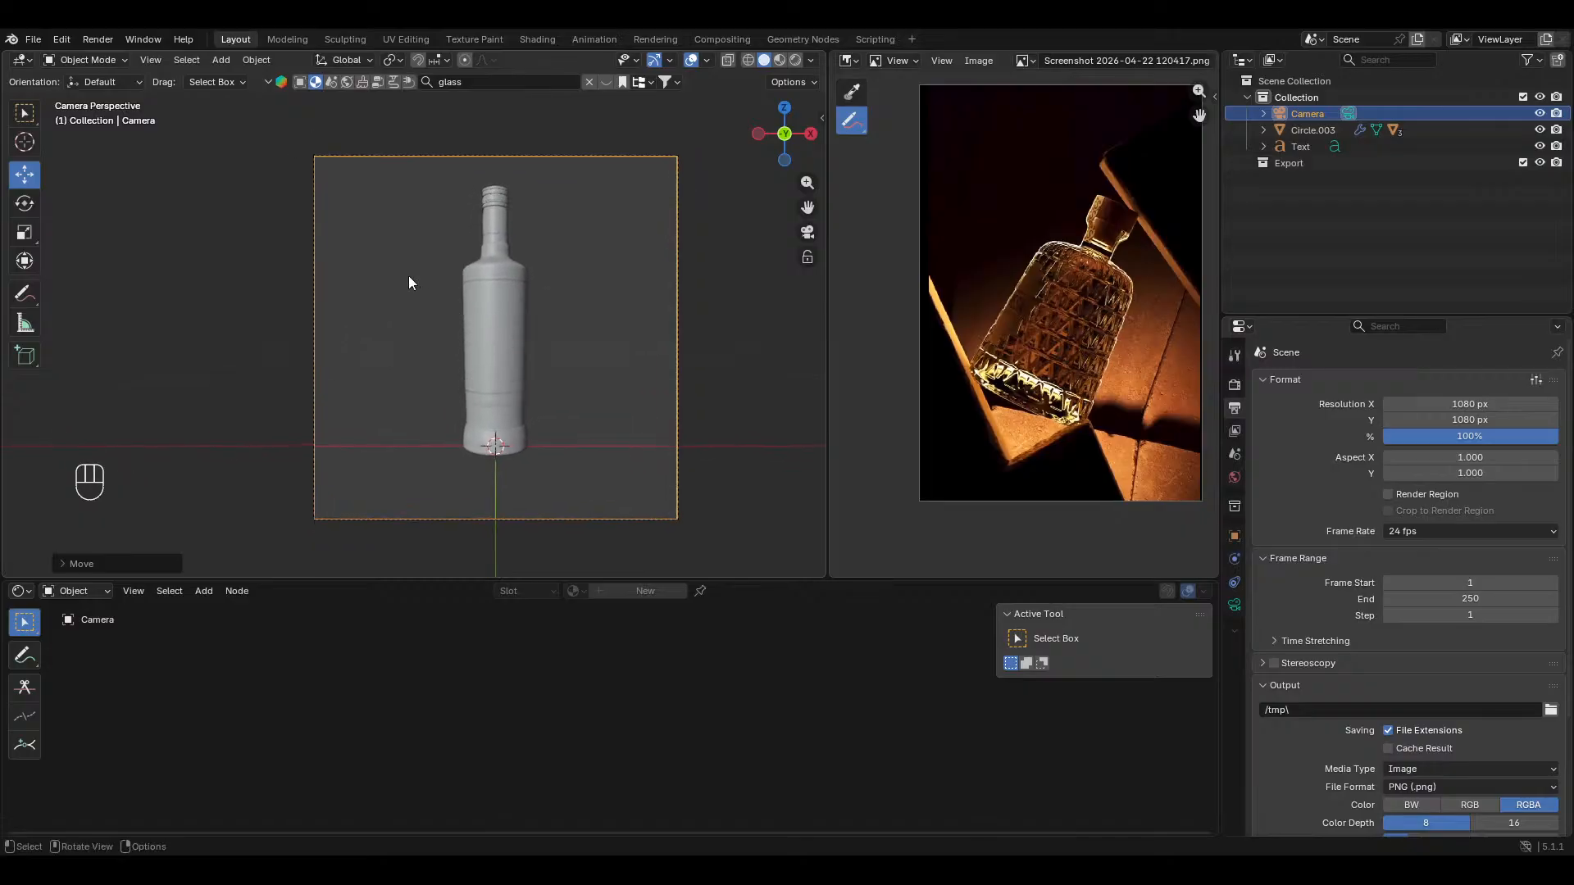
key("shift+a")
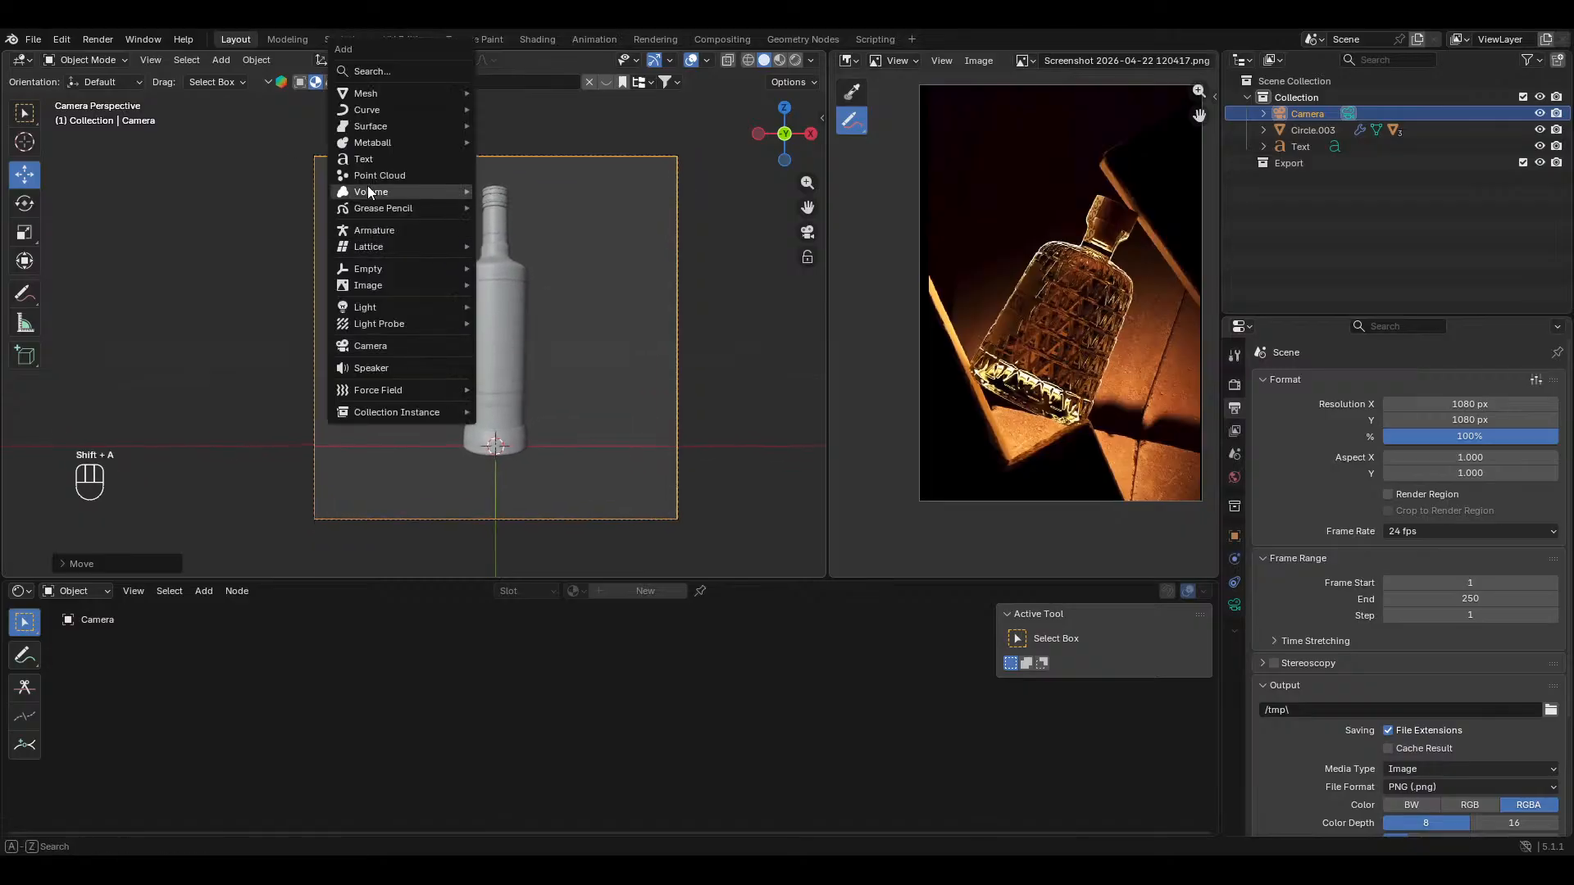
mouse_move(377, 92)
left_click(539, 109)
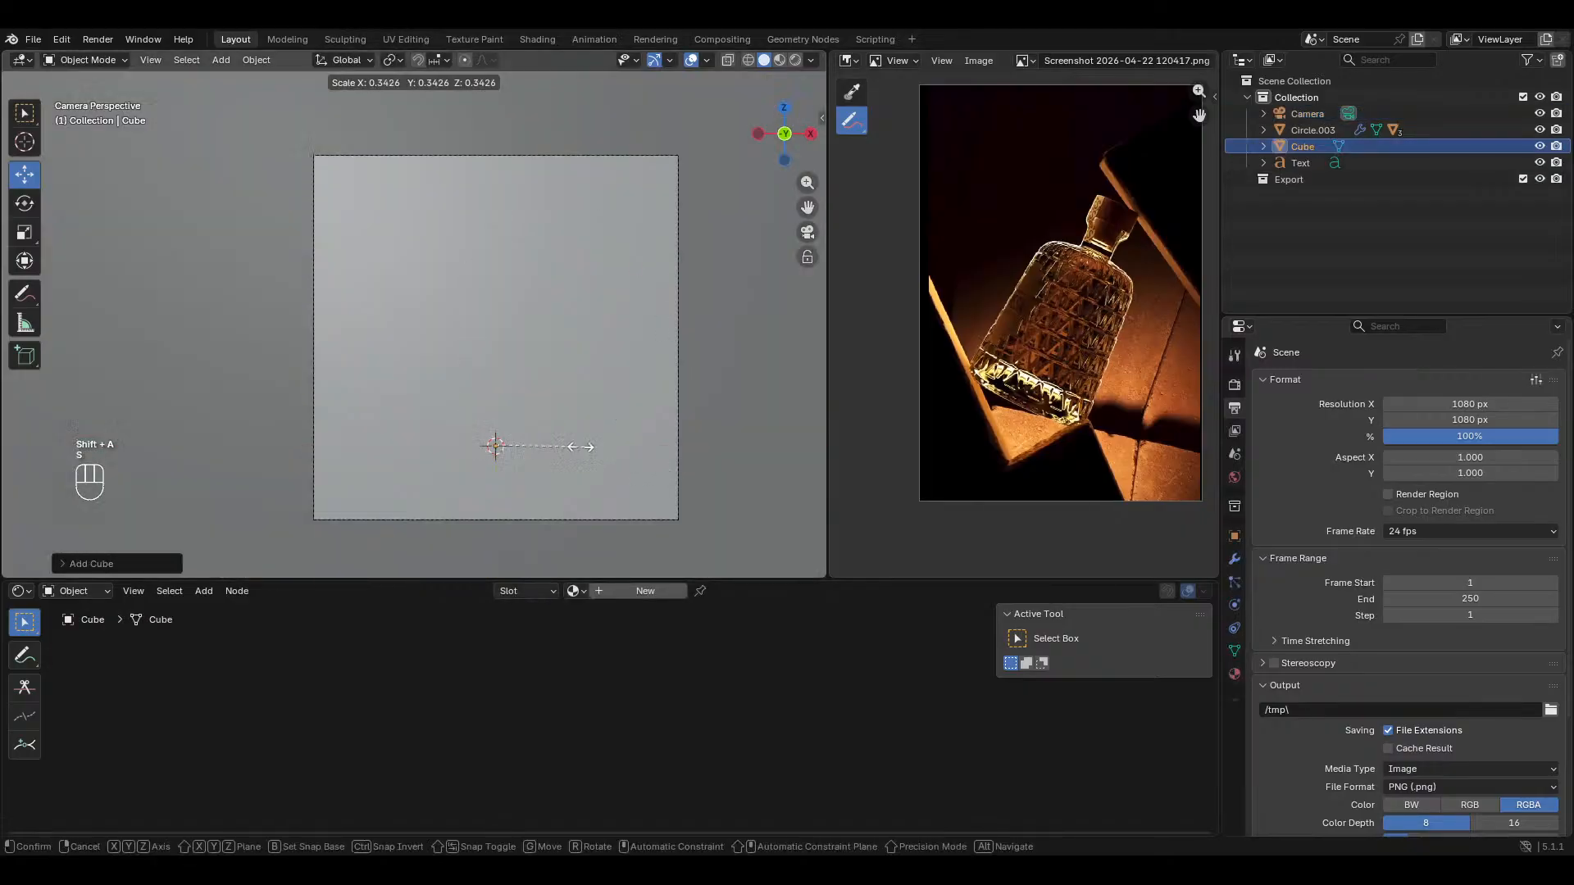
key("s")
left_click(508, 431)
Step: Flatten the cube along Y to about a third of its width
middle_click_drag(506, 369, 569, 151)
key("KP_7")
key("s")
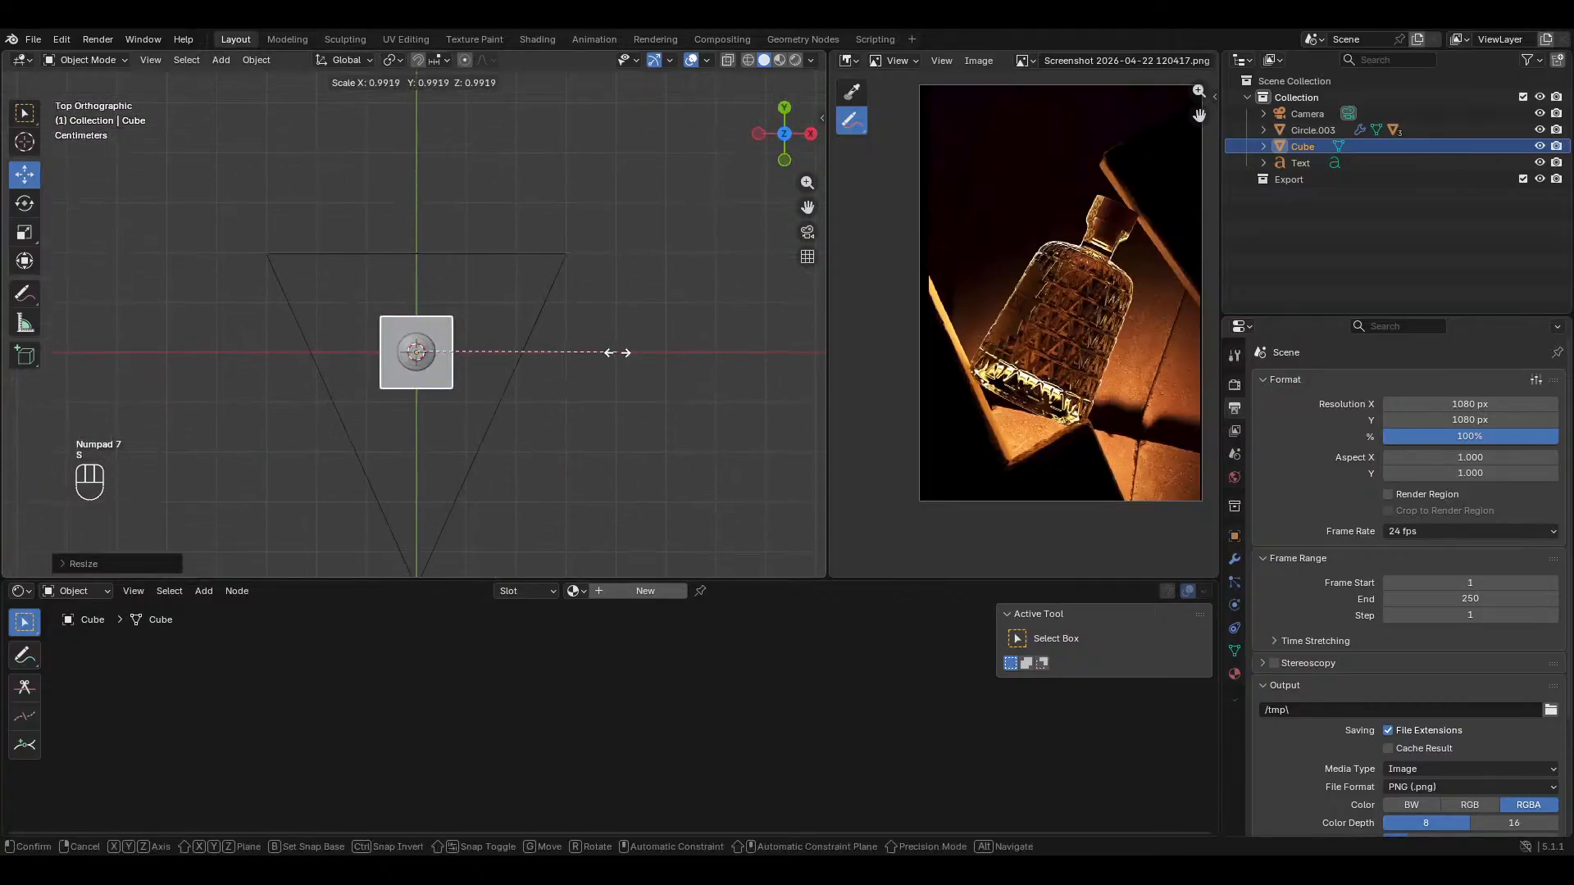
key("y")
left_click(477, 361)
scroll(474, 356, "up", 2)
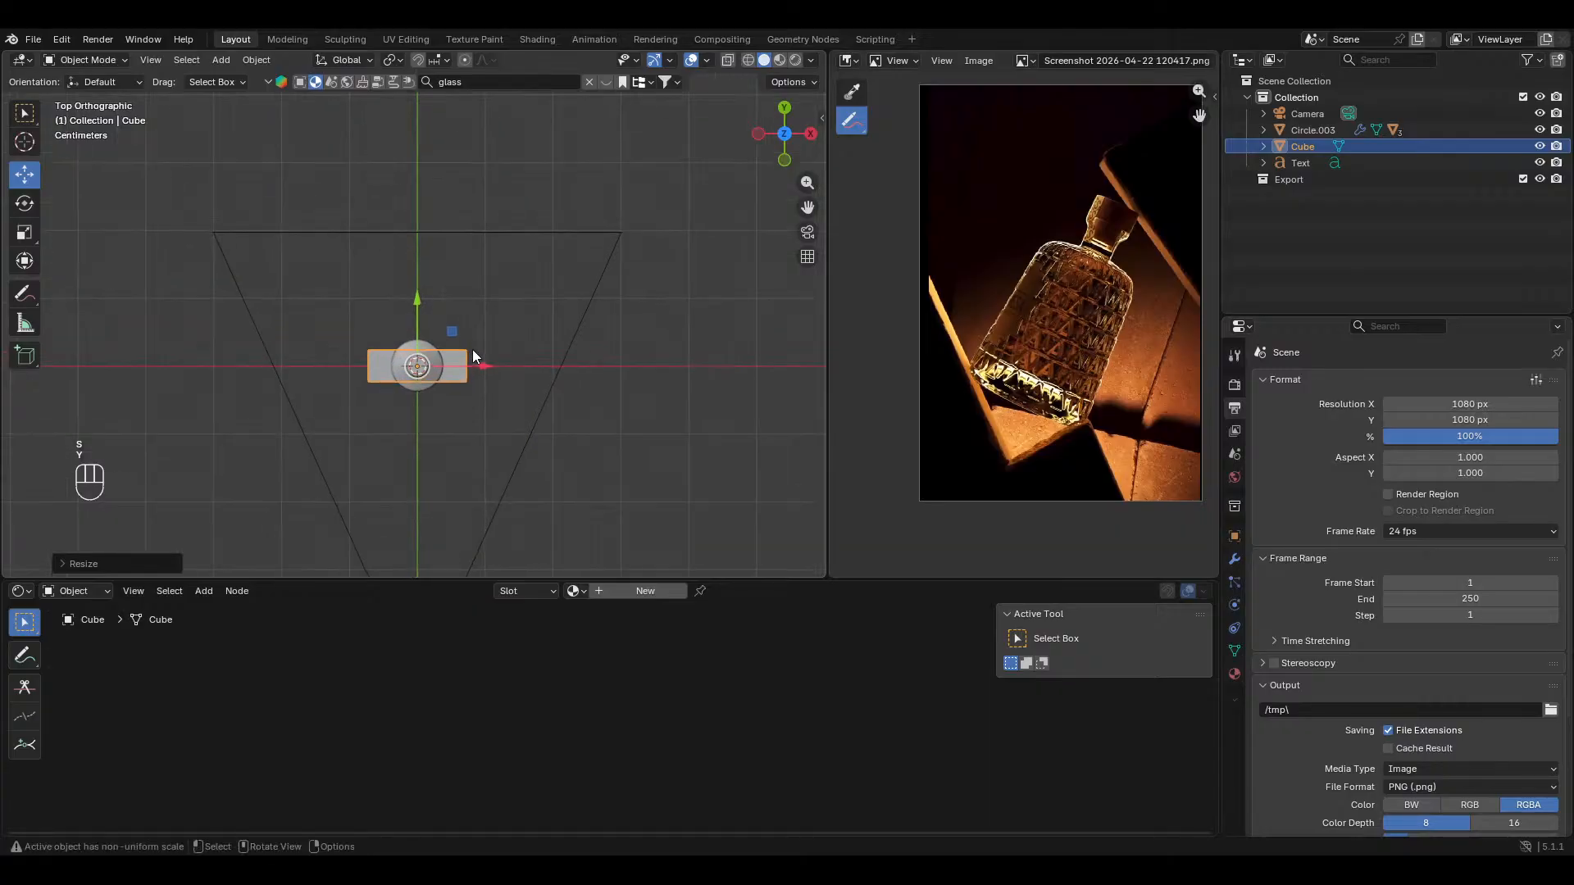
middle_click_drag(467, 392, 449, 292)
left_click(435, 321)
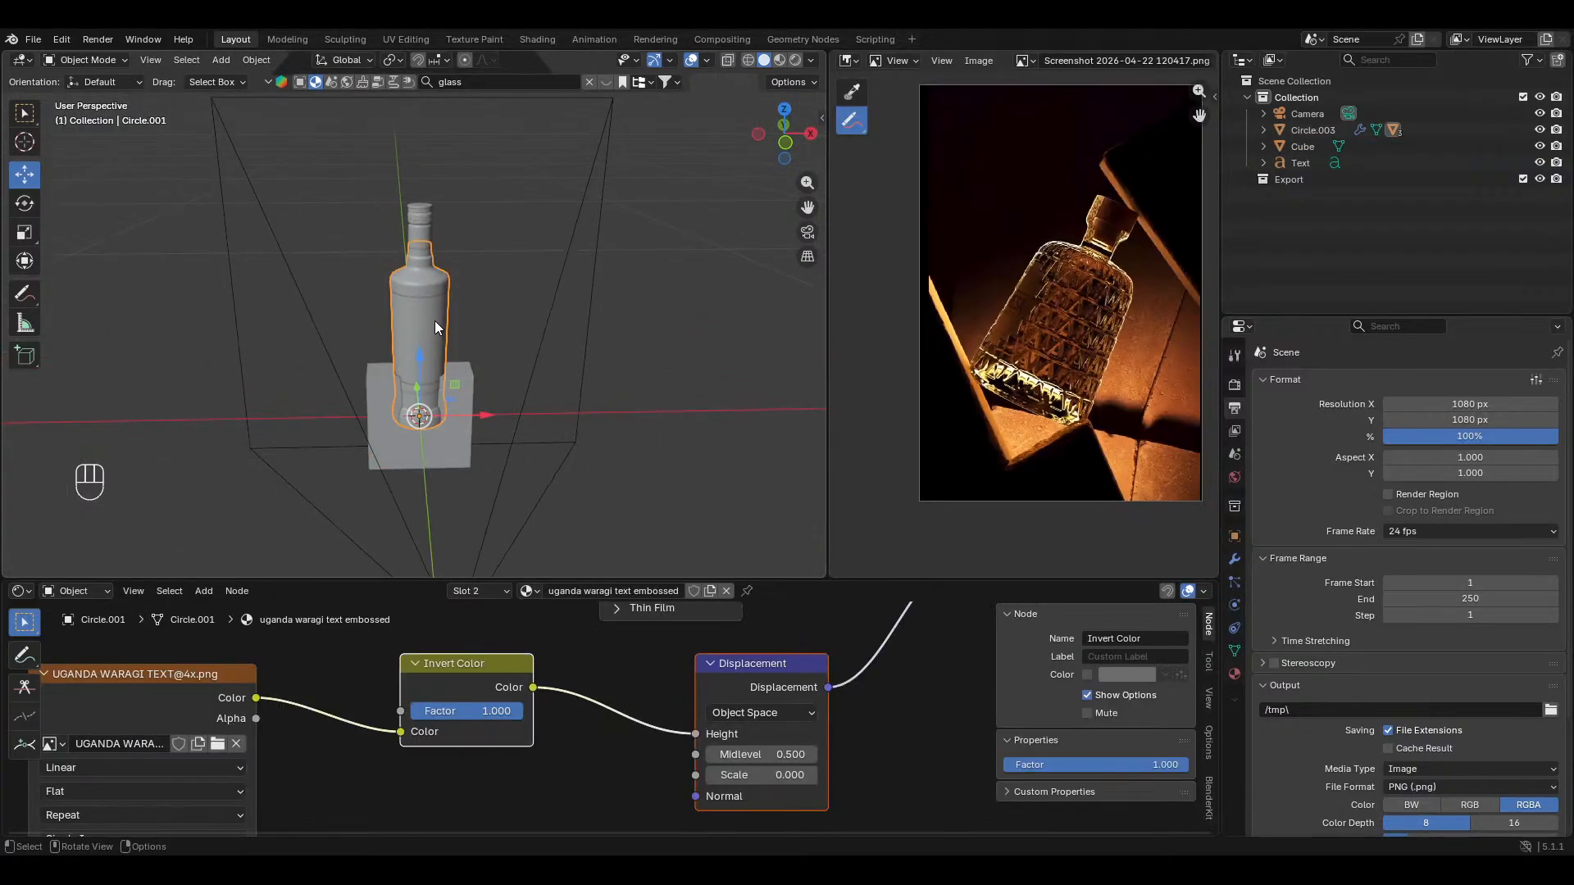
key("KP_1")
key("t")
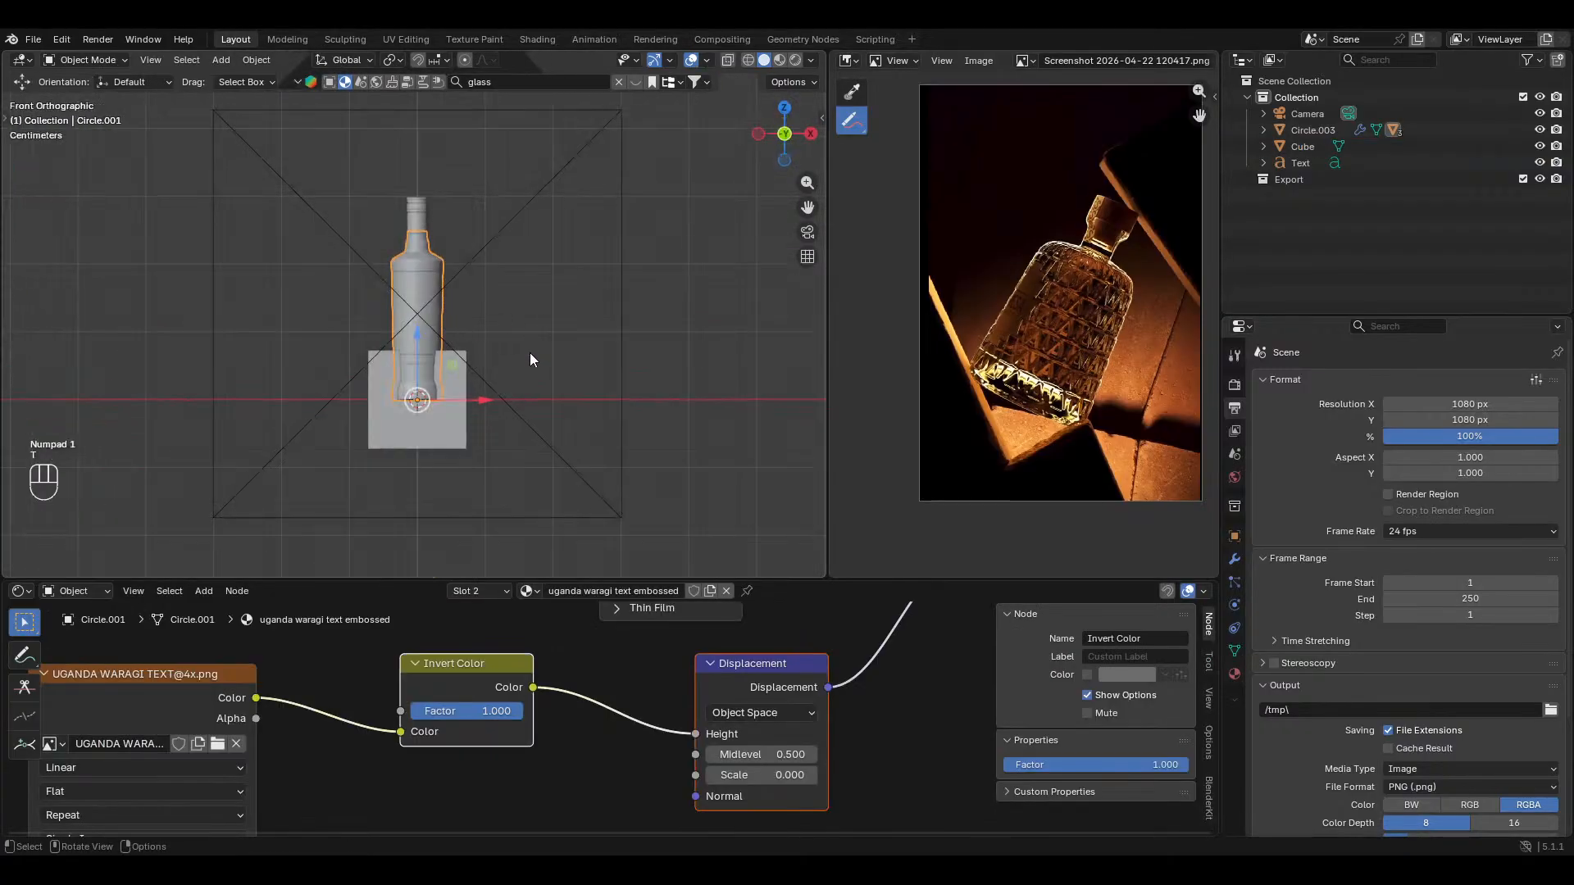
key("t")
key("r")
right_click(511, 400)
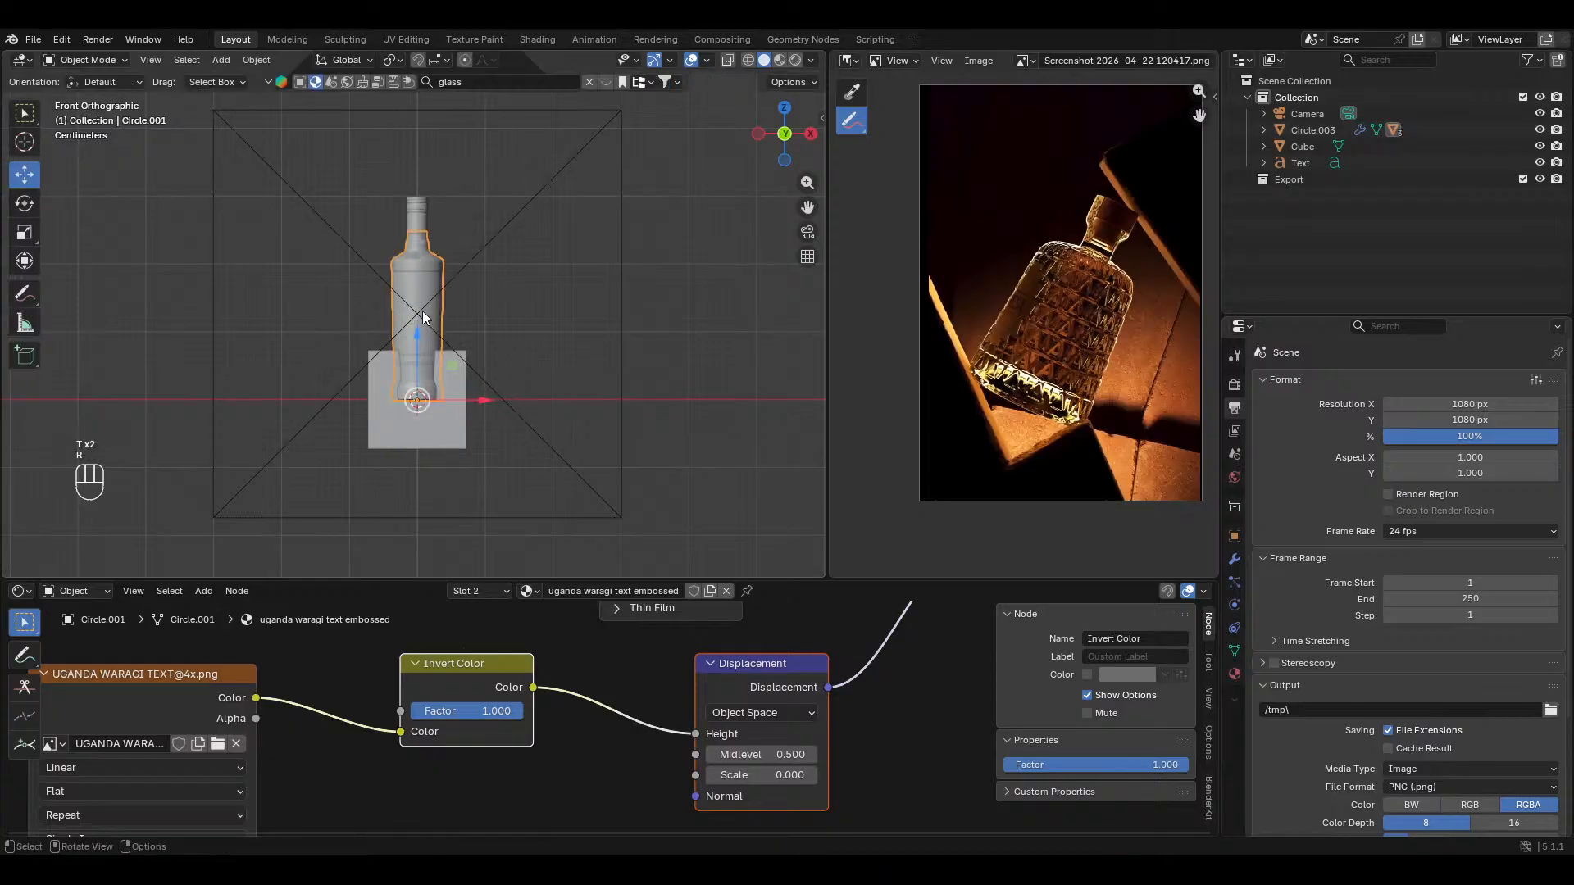
left_click(423, 314)
left_click(441, 314)
key("r")
right_click(583, 328)
Step: Rotate the main label with its parented bottle parts about 20° in the front view, and shift the bottle sideways over the block
left_click(428, 285)
key("r")
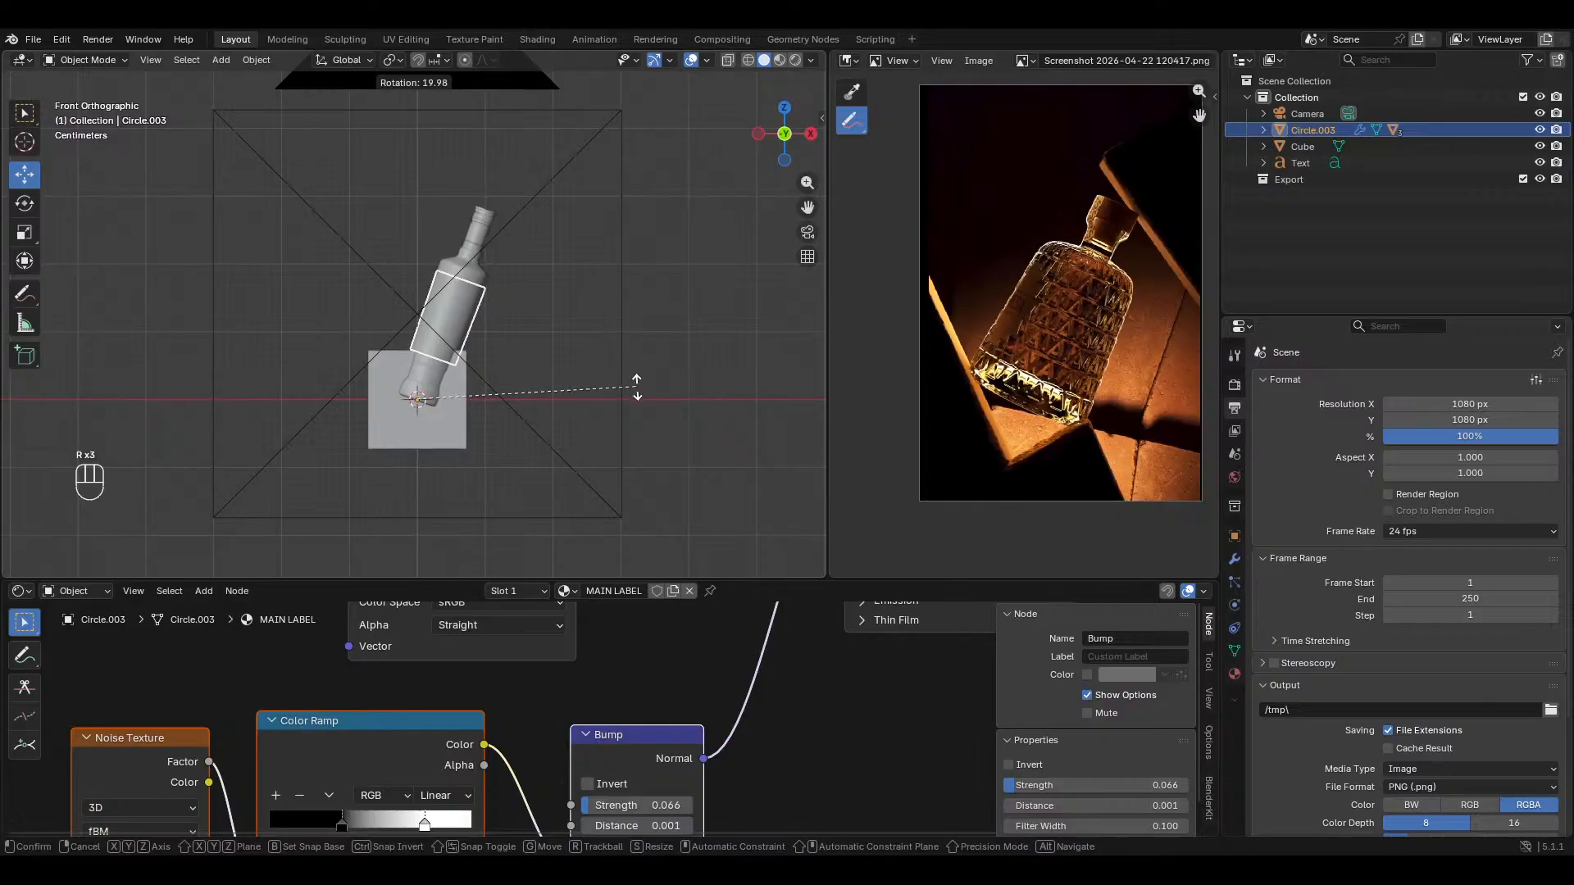
left_click(614, 373)
key("KP_0")
middle_click_drag(591, 365, 553, 351, "shift")
key("g")
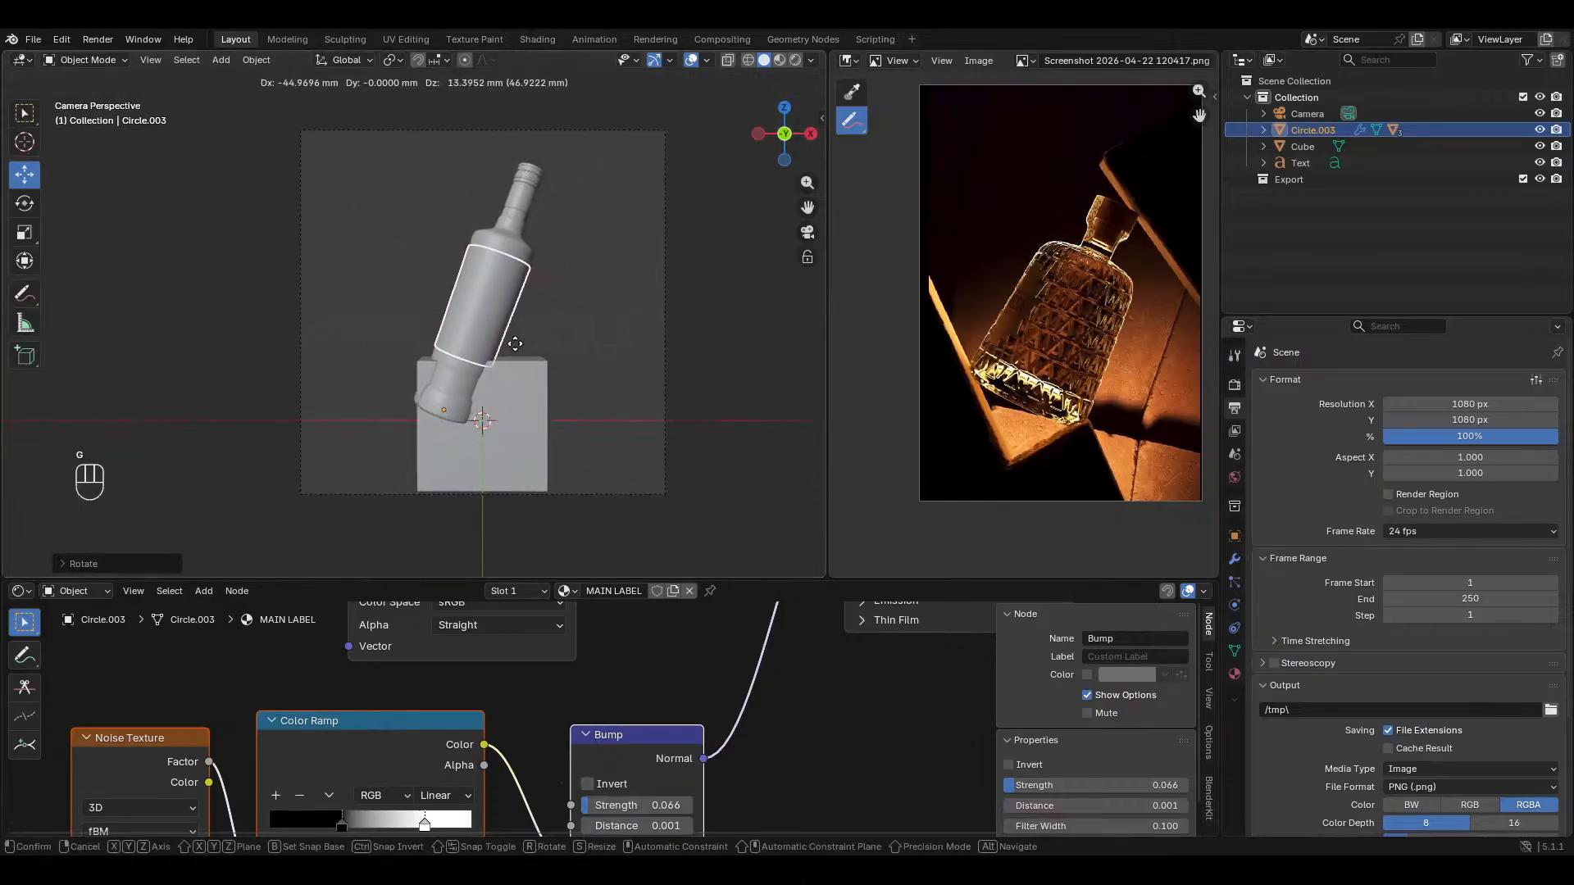
left_click(521, 355)
middle_click_drag(544, 362, 557, 364, "ctrl")
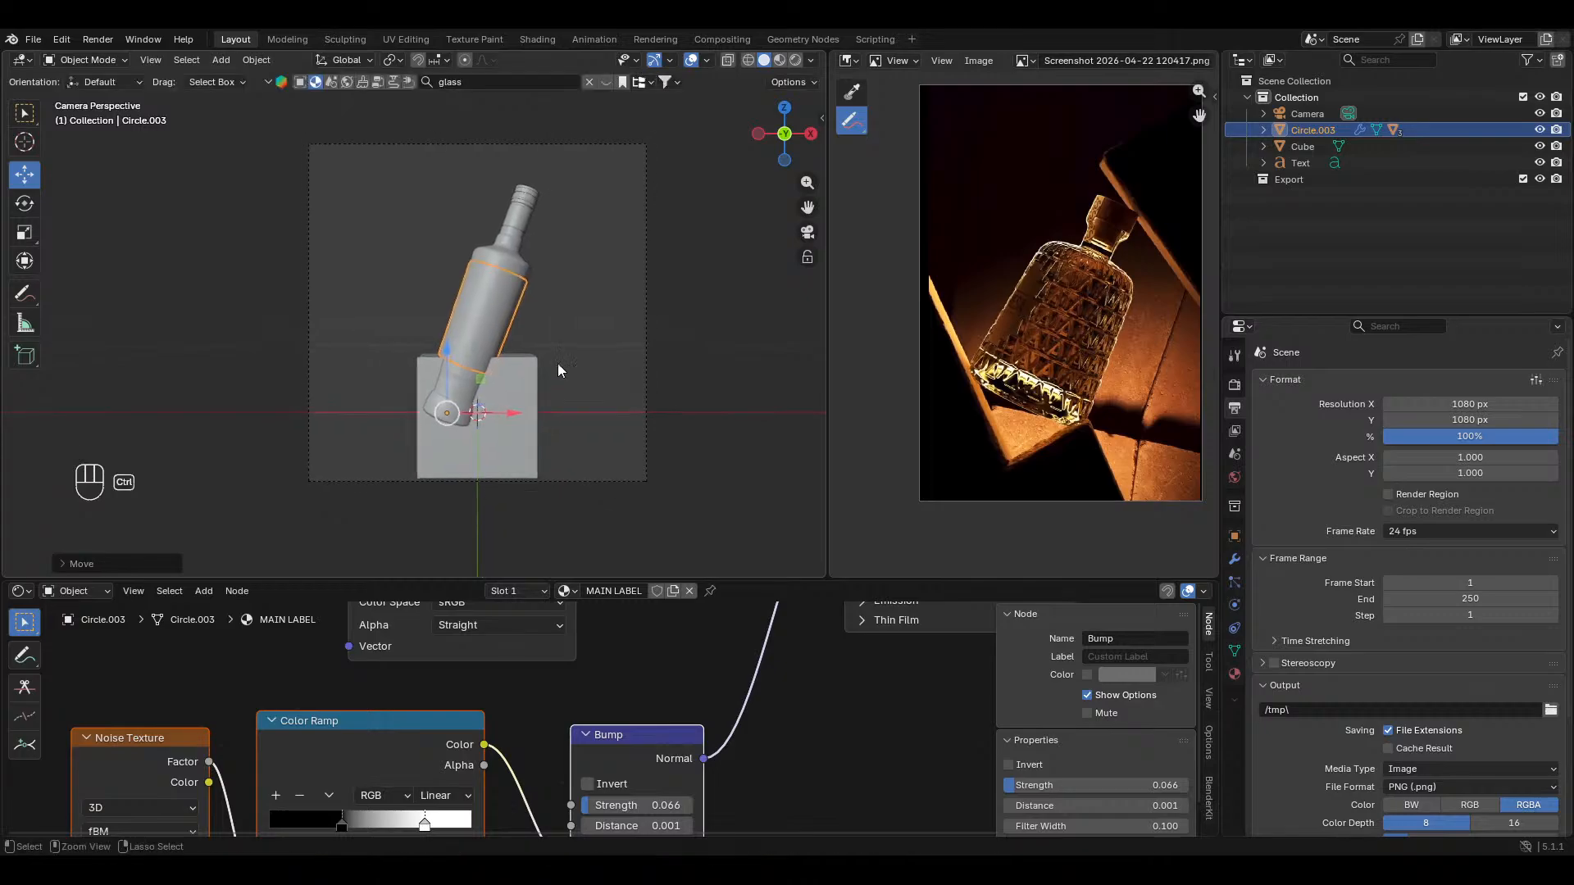
Step: Move the camera back along Y by about 25 mm to leave more room around the tilted bottle
left_click(801, 221)
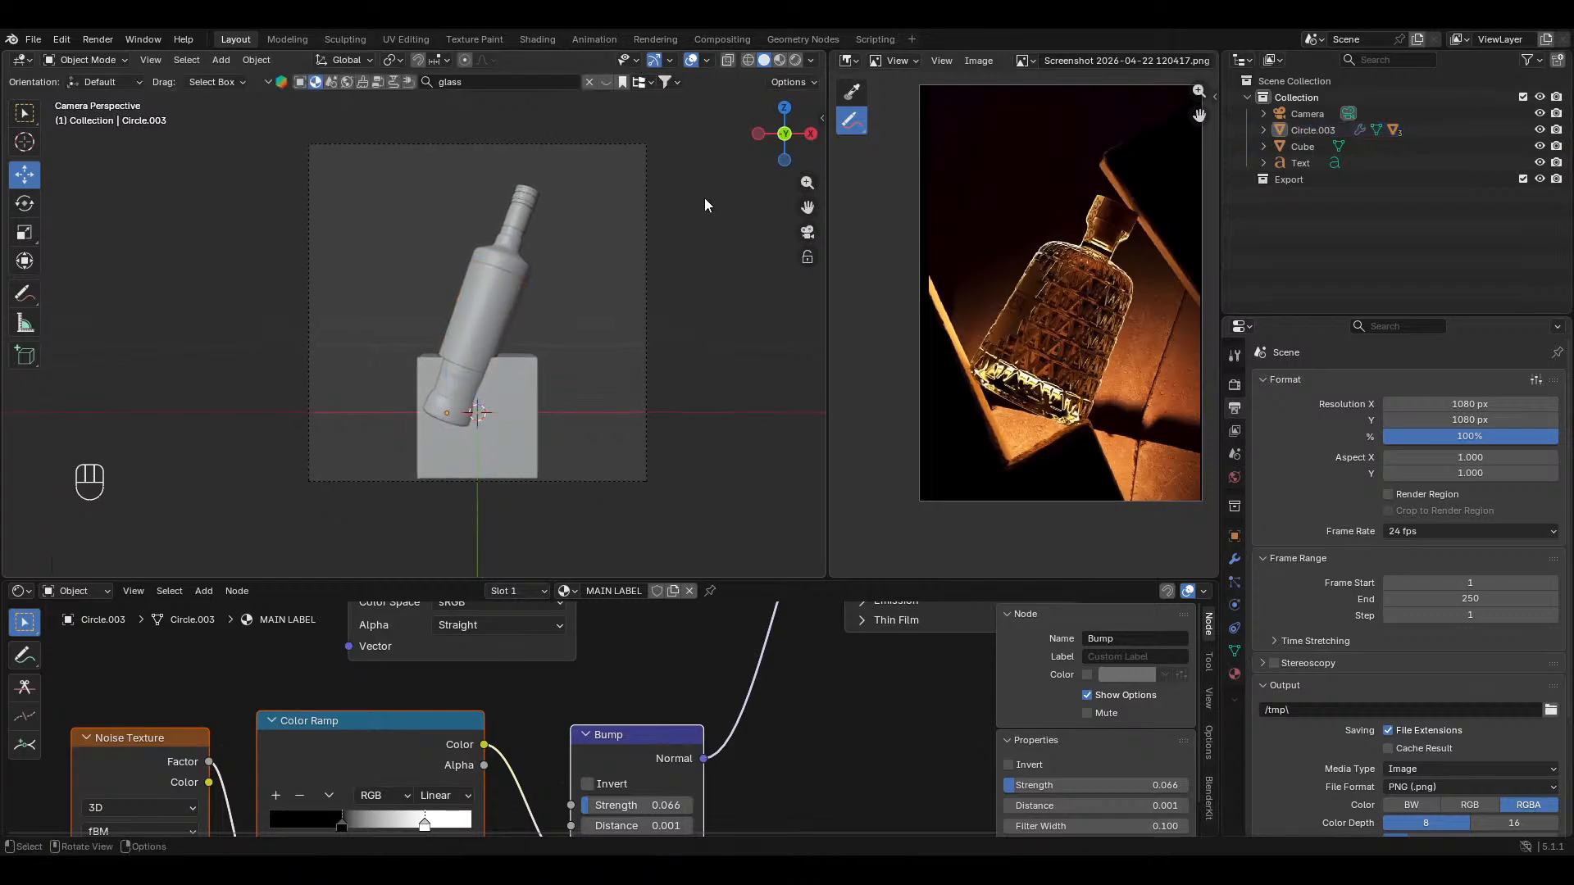
key("n")
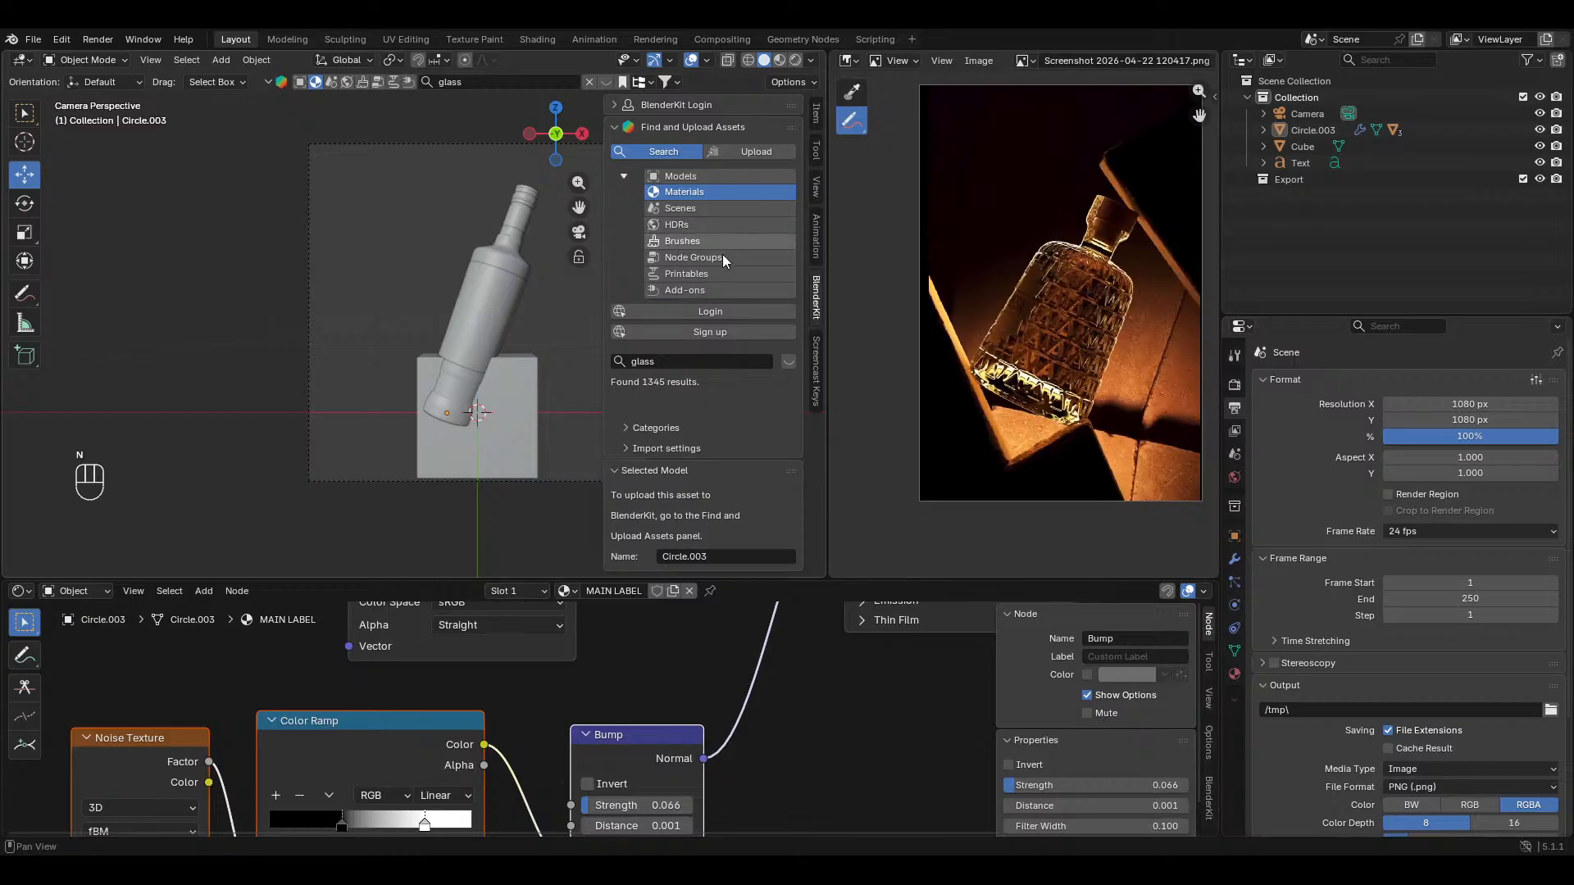
key("n")
left_click(619, 479)
key("g")
key("y")
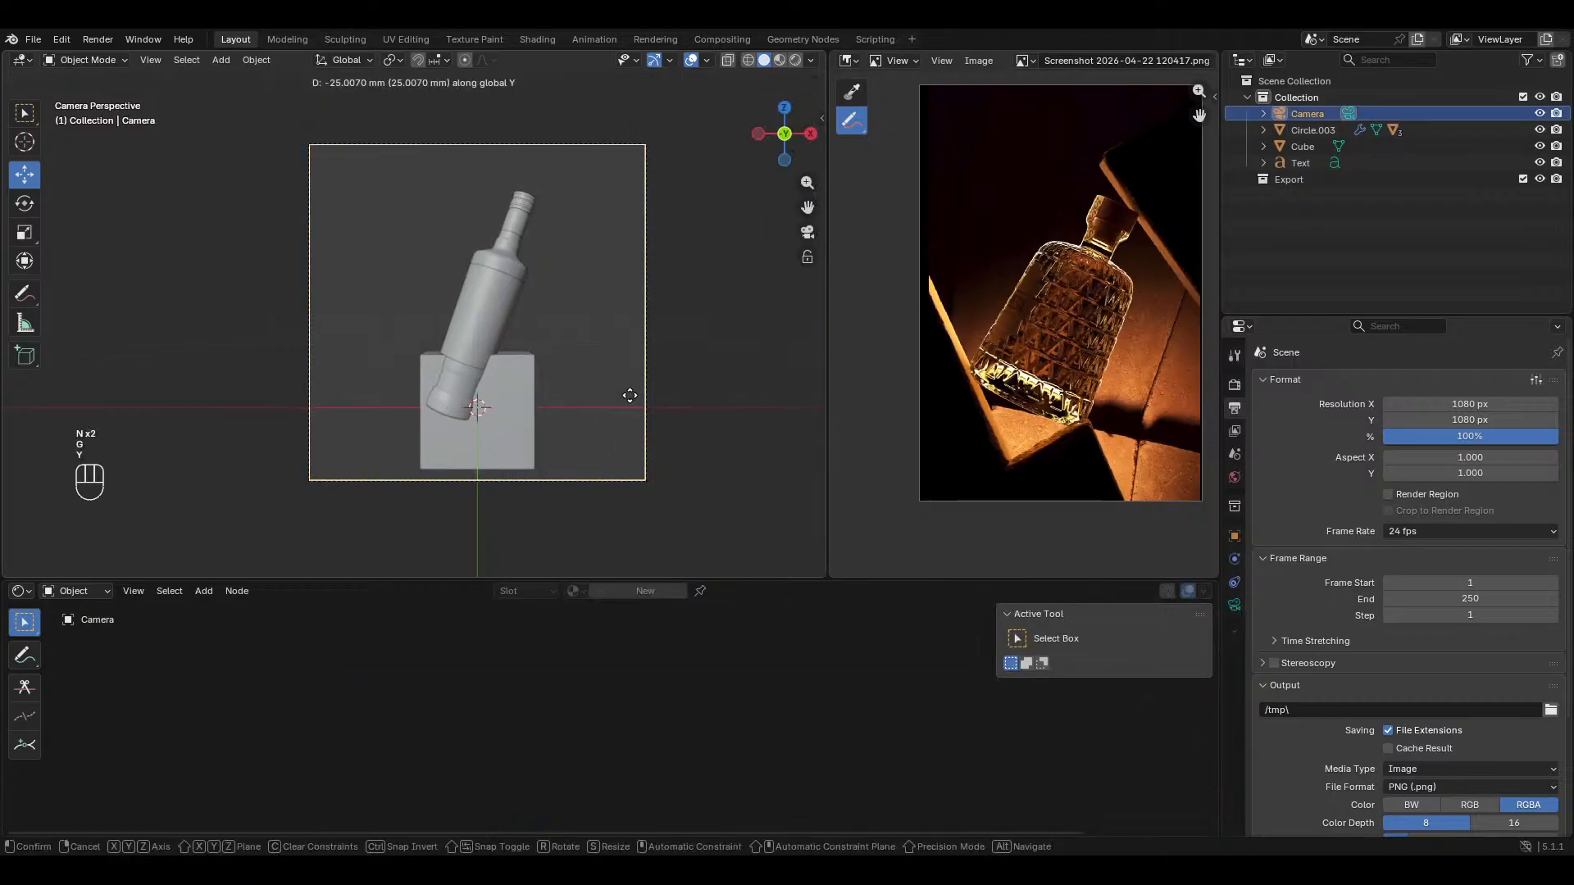
left_click(629, 393)
middle_click_drag(628, 396, 608, 387, "shift")
Step: Edit the cube's mesh in X-ray view and extend its right side outward along X to widen the block
left_click(547, 410)
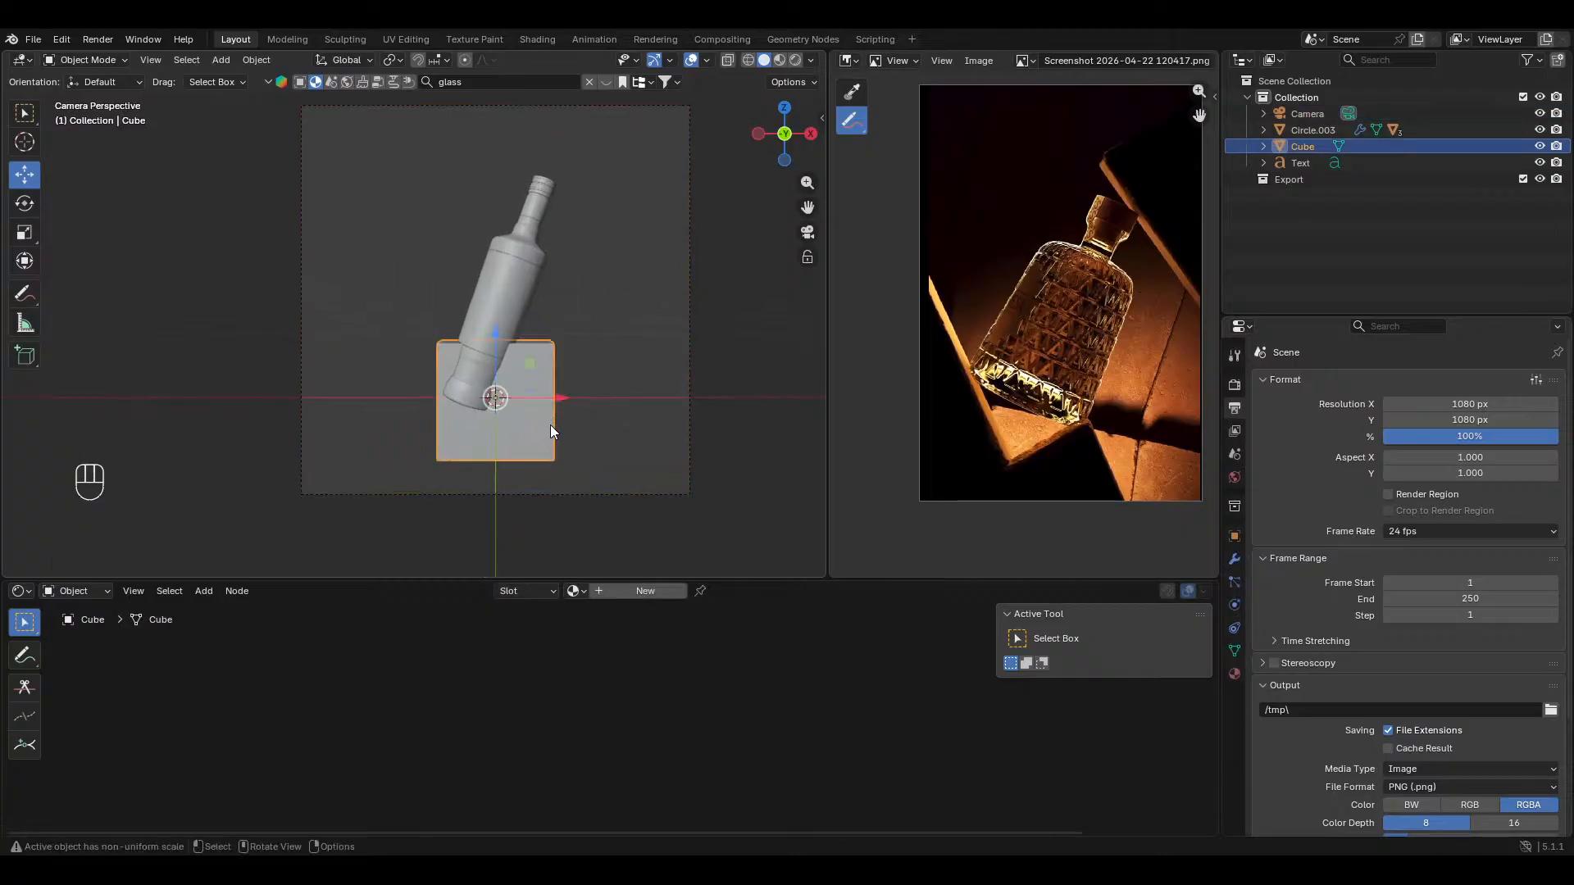
key("Tab")
key("alt+z")
left_click_drag(606, 538, 527, 303)
left_click_drag(596, 403, 642, 401)
Step: Add a vertical loop cut through the block and extrude the top of its left half upward past the bottle
key("ctrl+r")
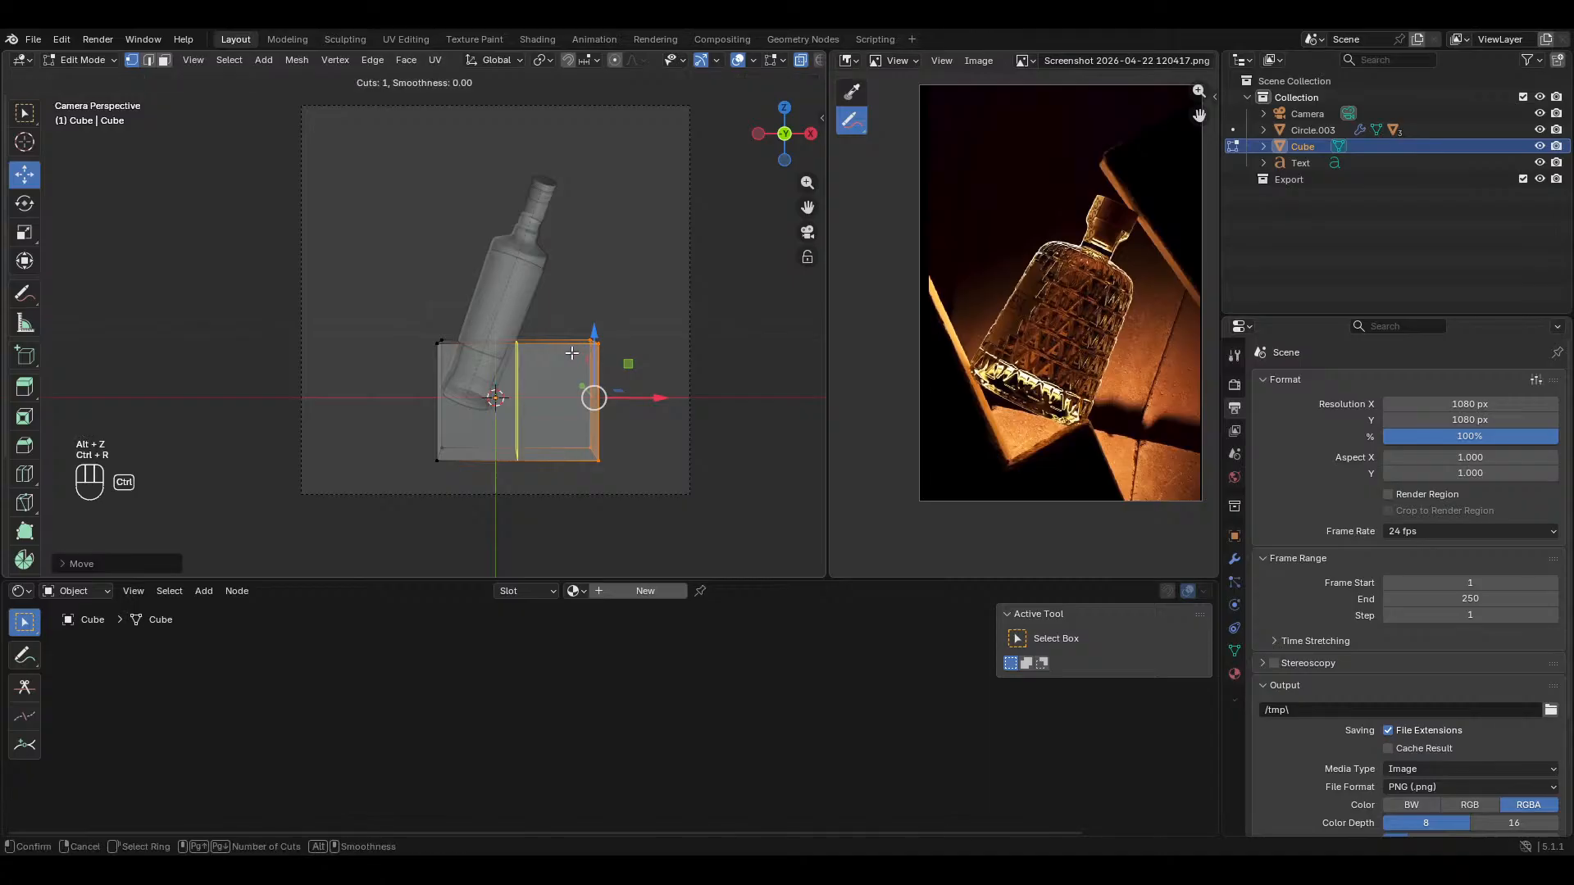
left_click(571, 351)
left_click(569, 352)
left_click_drag(323, 246, 573, 370)
key("e")
left_click(555, 167)
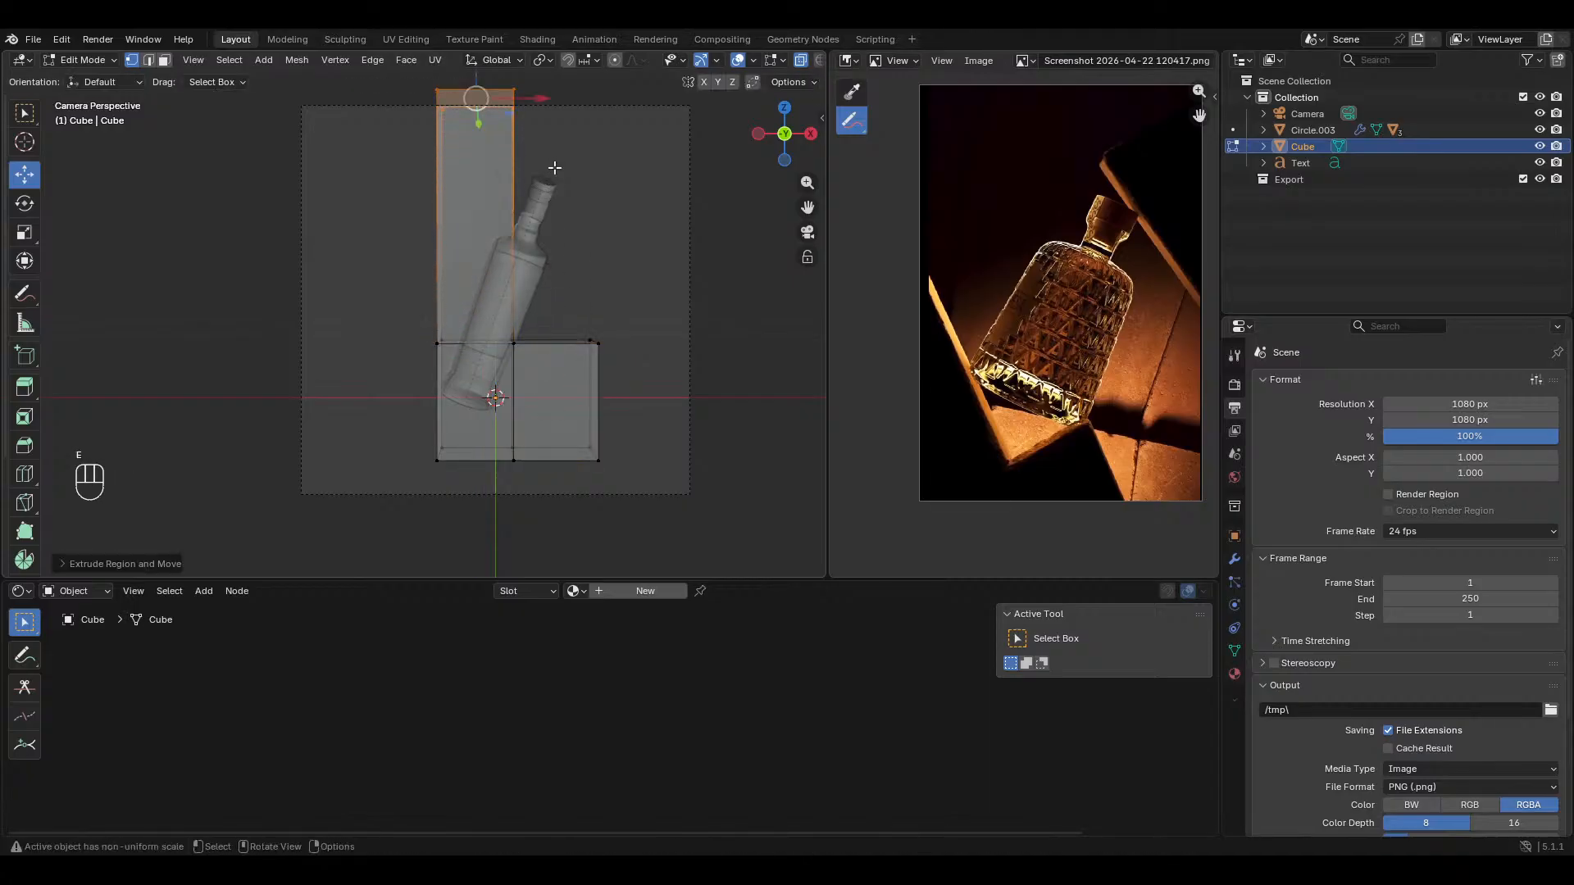
Step: Extend the block's bottom face downward past the camera frame and finish editing the mesh
left_click_drag(417, 378, 668, 508)
middle_click_drag(584, 398, 590, 330, "shift")
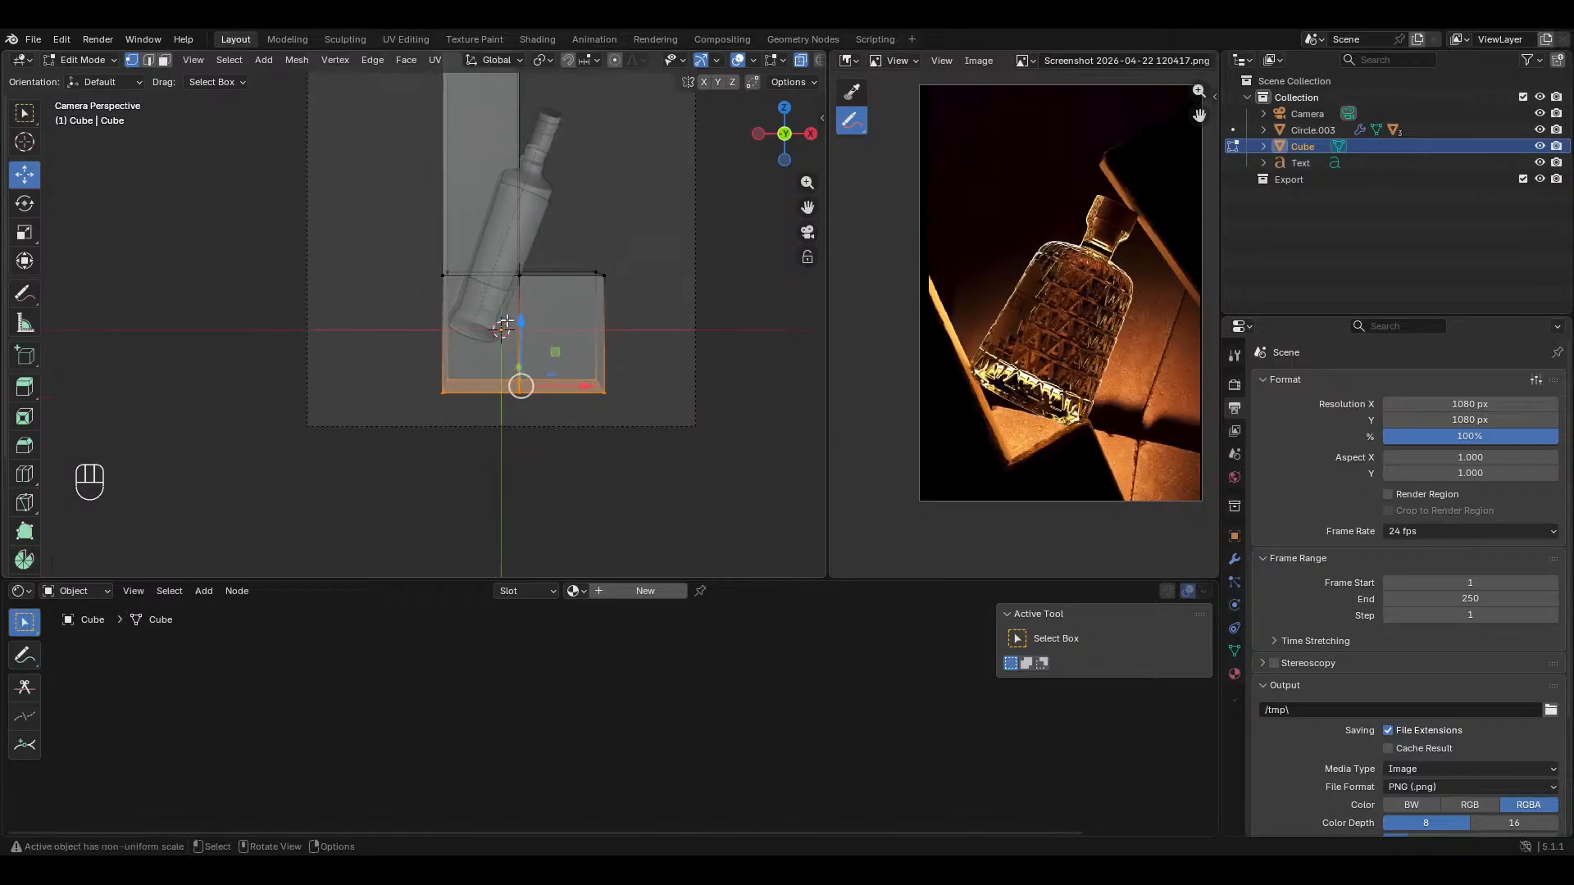
left_click_drag(521, 322, 529, 446)
key("Tab")
Step: Move the L-shaped block to the left and down so its step sits just beneath the tilted bottle
left_click_drag(555, 334, 475, 314)
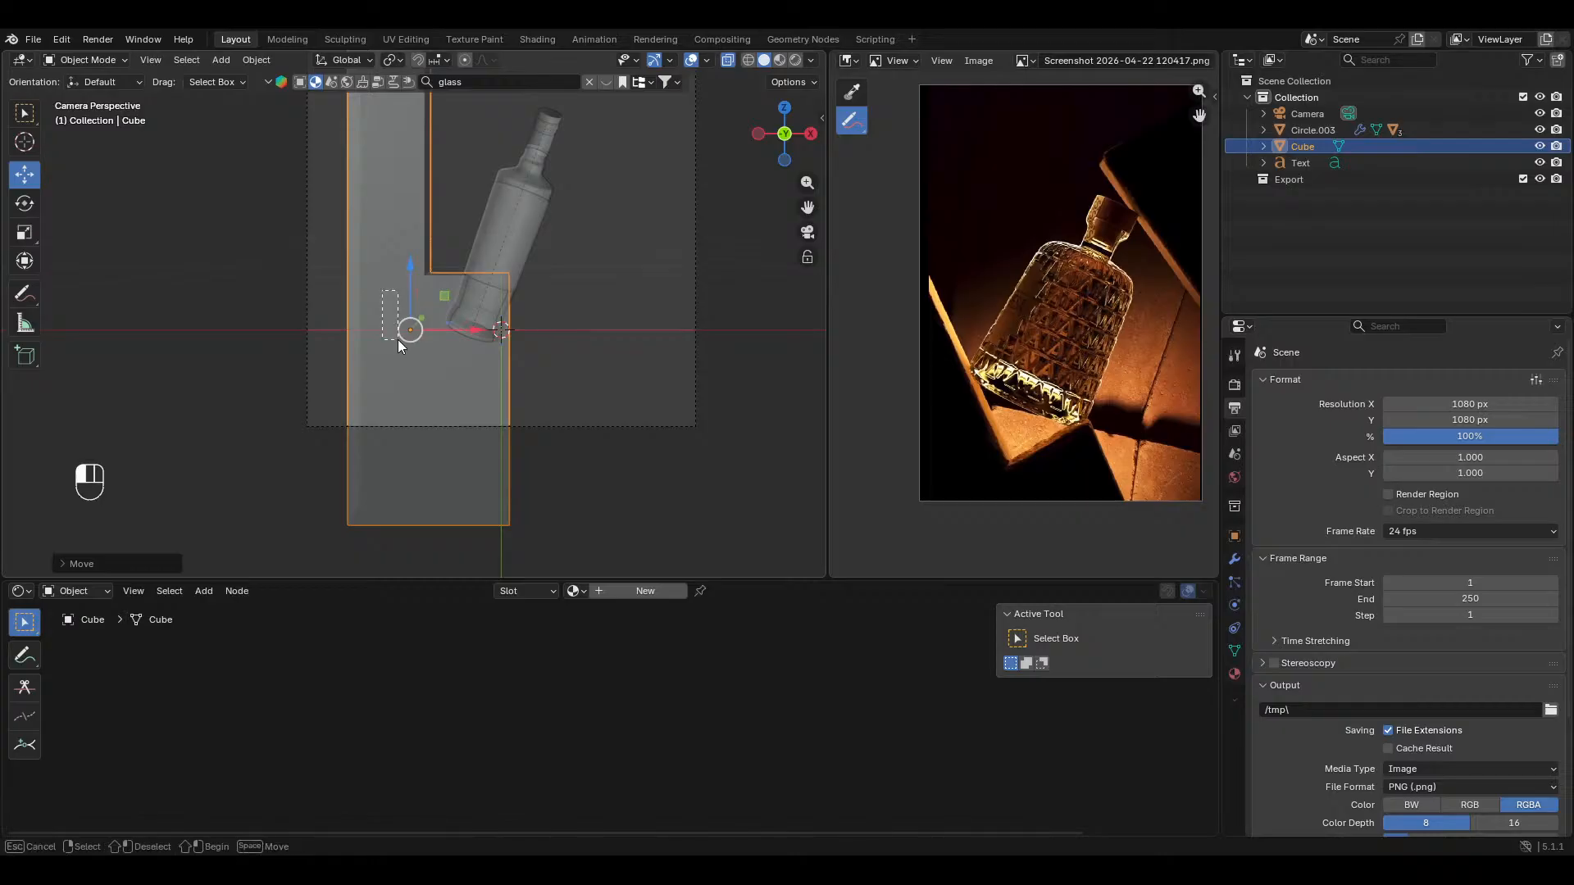
left_click_drag(409, 275, 431, 367)
scroll(467, 373, "down", 3)
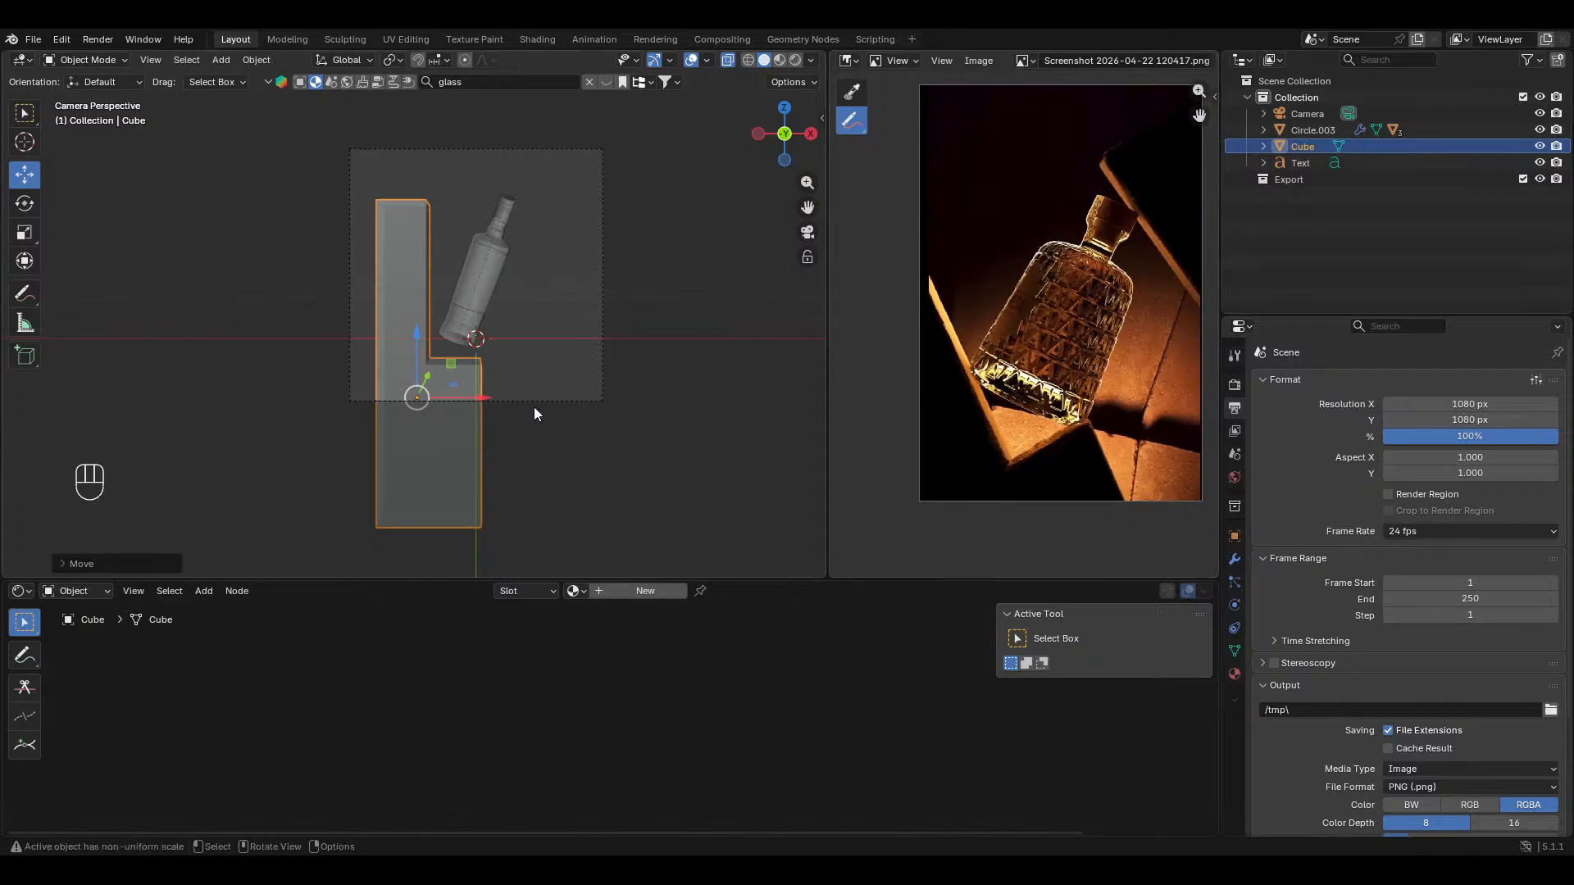
Step: Duplicate the L-shaped block in the front view and place the copy to the upper right of the bottle
key("KP_1")
key("shift+d")
left_click(625, 221)
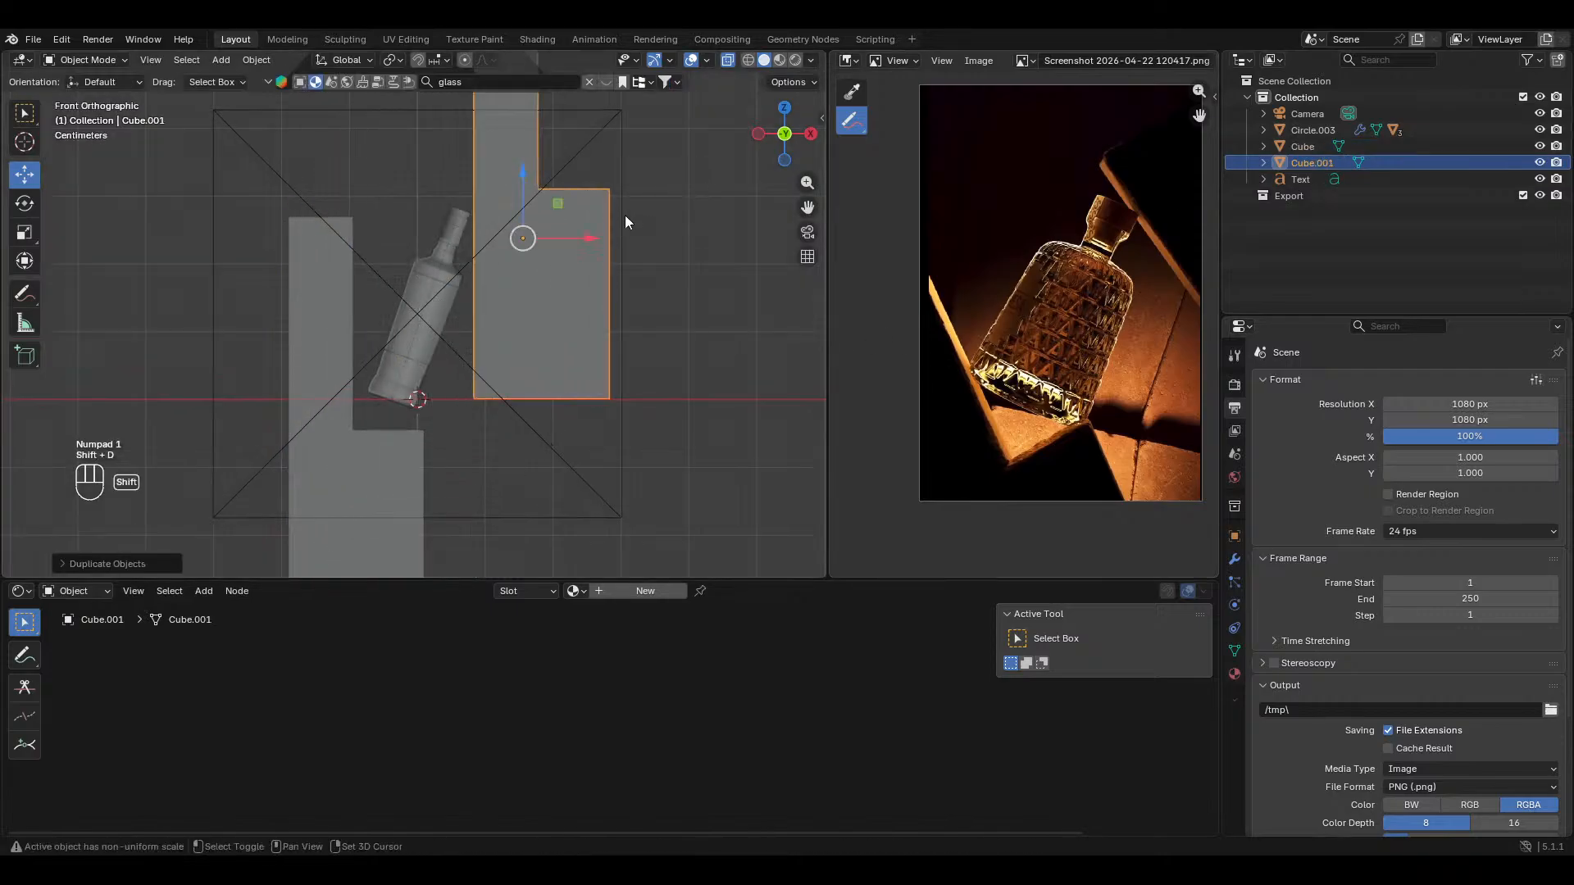
Step: Rotate the duplicated L-shaped block 180° about the Z axis and shift it along X clear of the bottle
middle_click_drag(625, 221, 572, 252, "shift")
key("r")
key("z")
type("80")
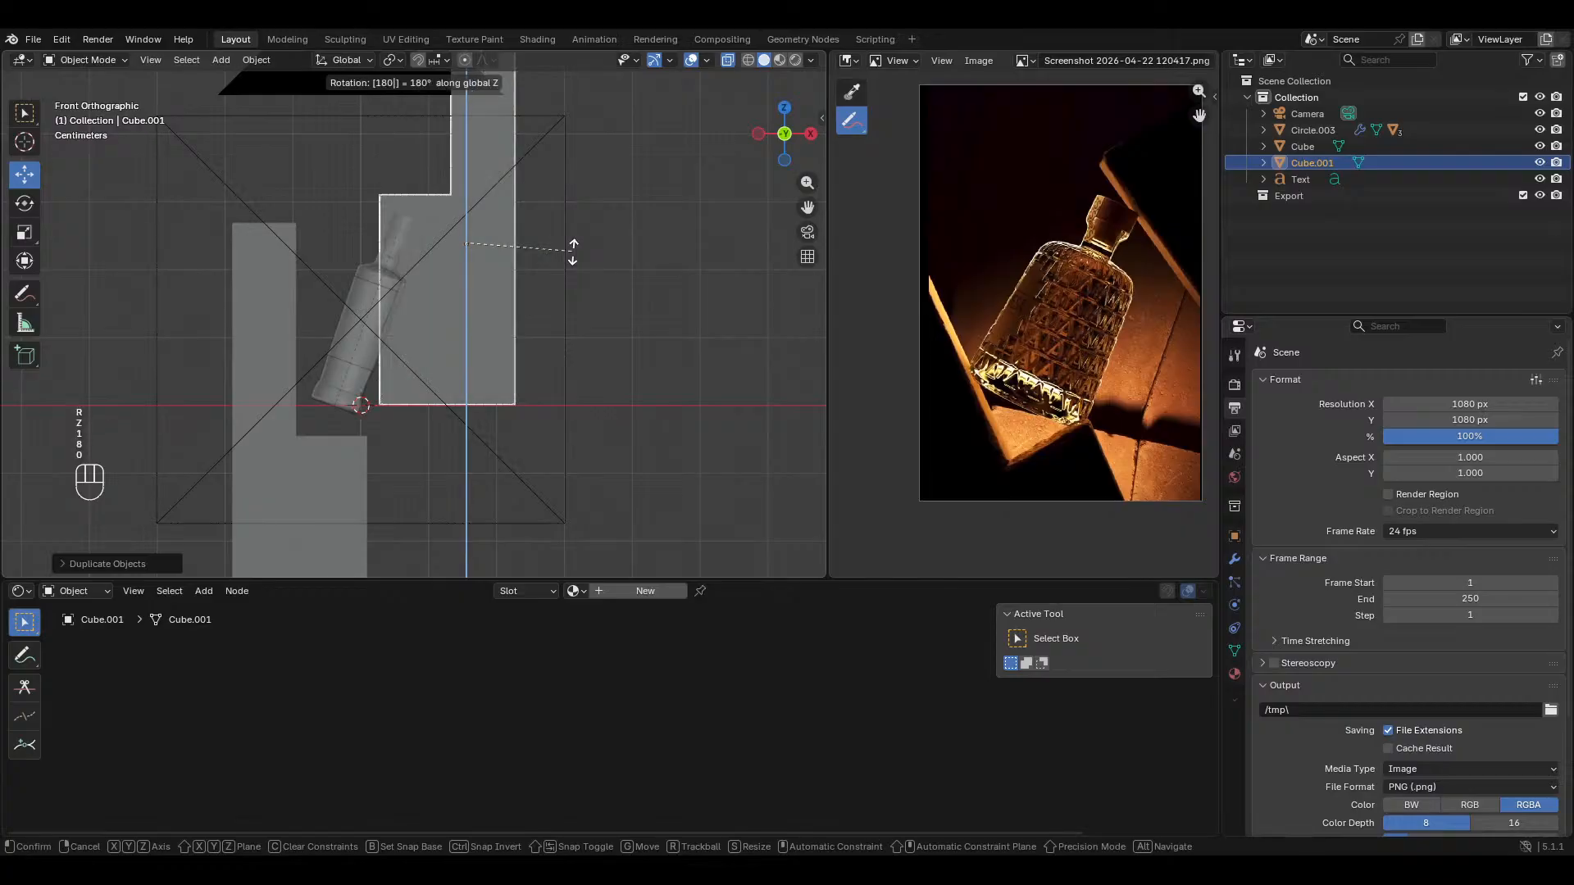
left_click(564, 262)
middle_click_drag(550, 369, 538, 384, "shift")
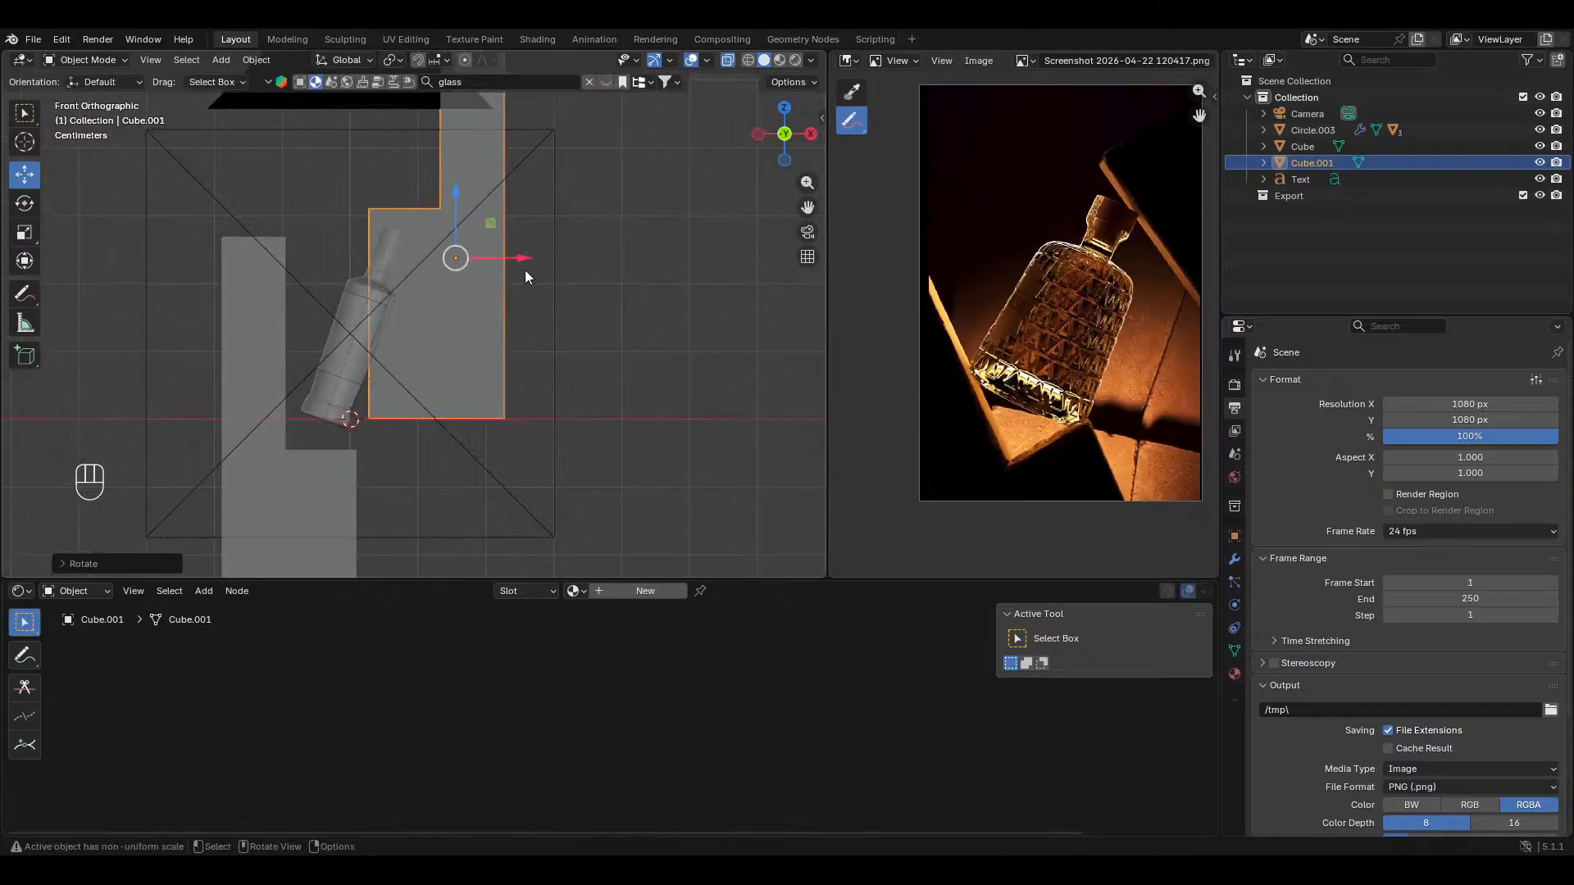
left_click_drag(521, 259, 567, 259)
middle_click_drag(529, 303, 574, 239, "shift")
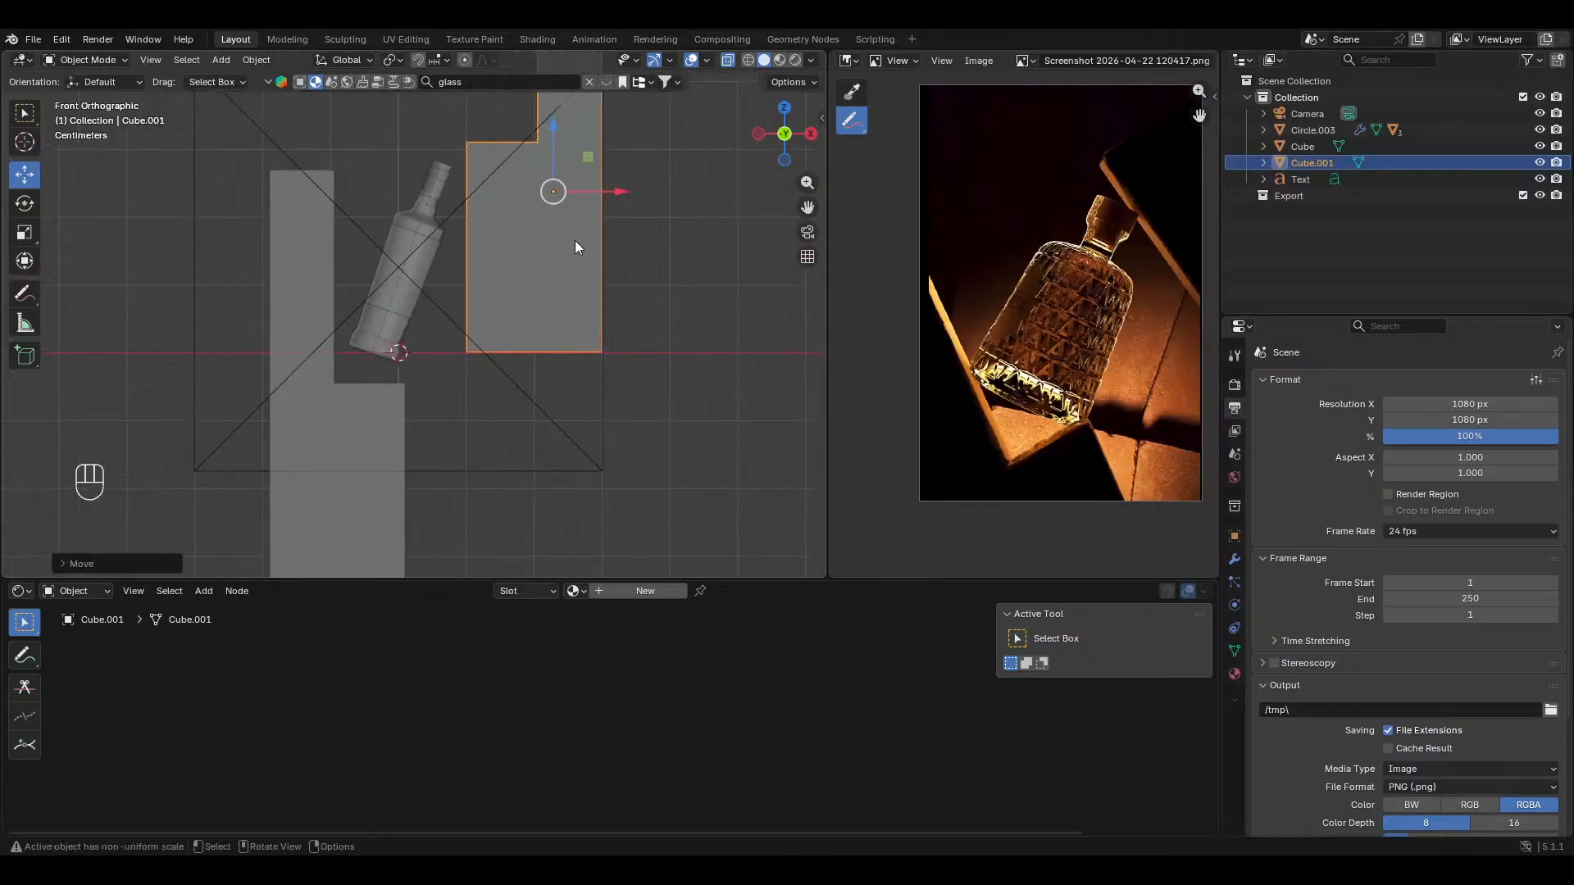
Step: Rotate both L-shaped blocks together counter-clockwise and raise them so the lower block's notch meets the bottle's base
left_click(372, 412, "shift")
key("r")
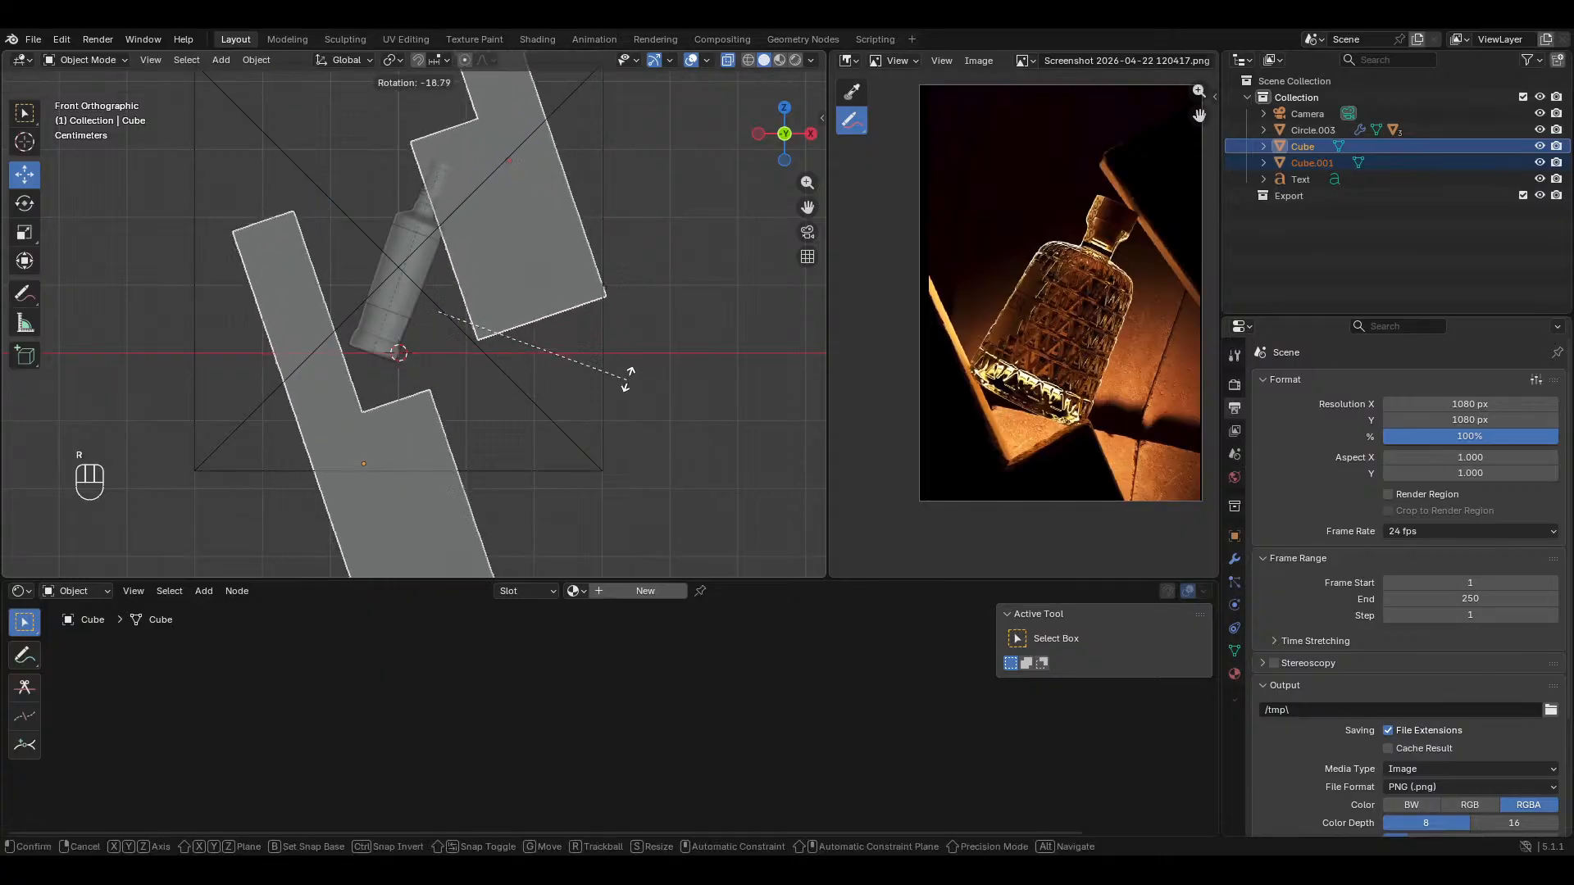
left_click(638, 331)
key("g")
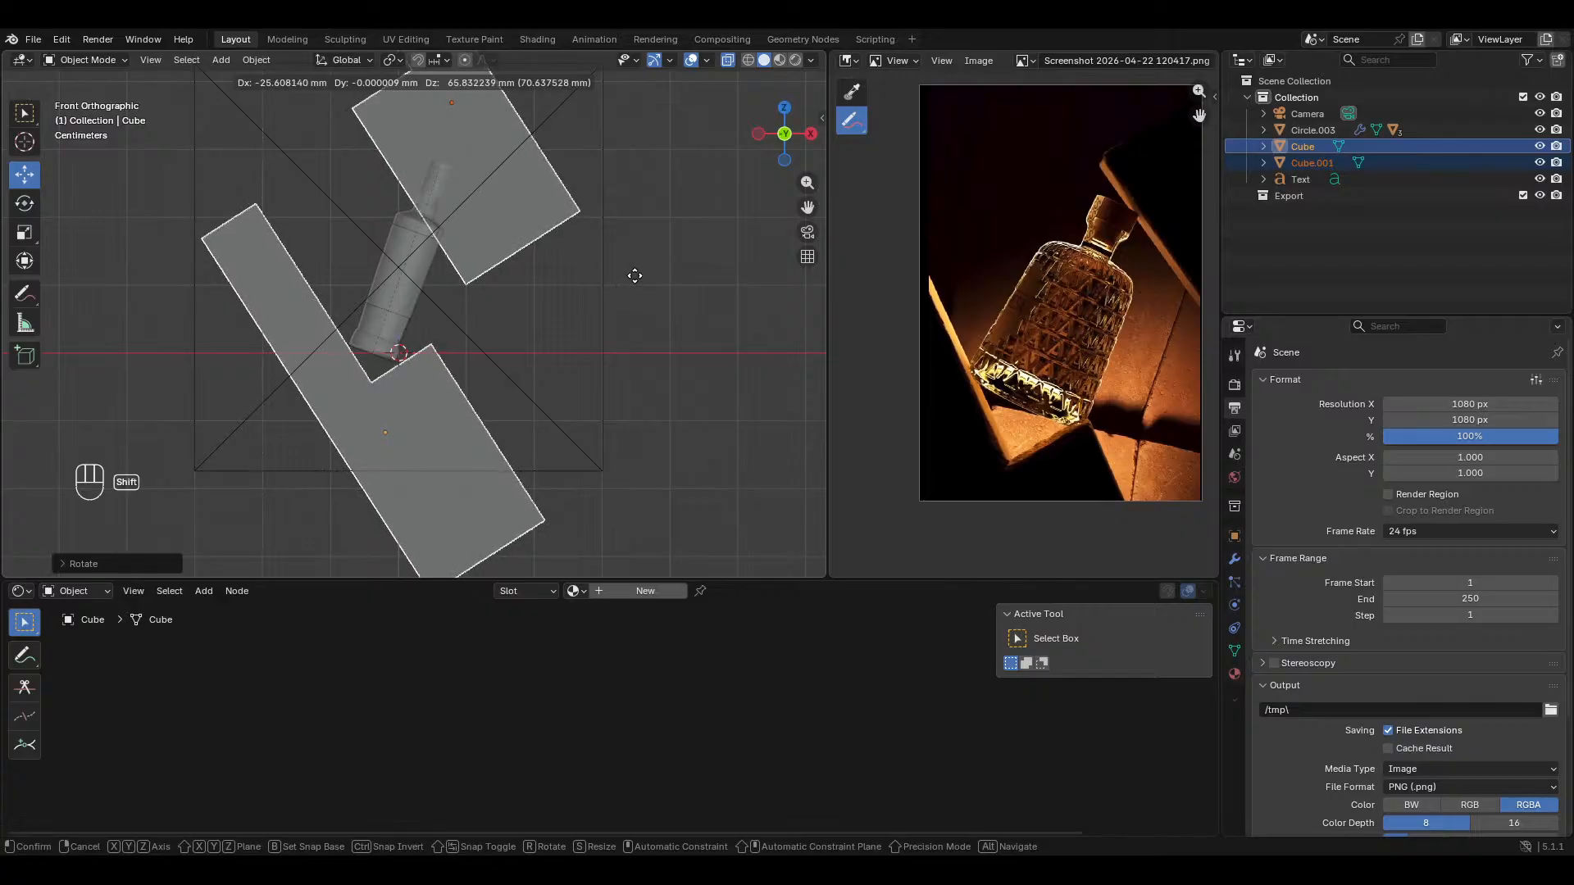
left_click(632, 268)
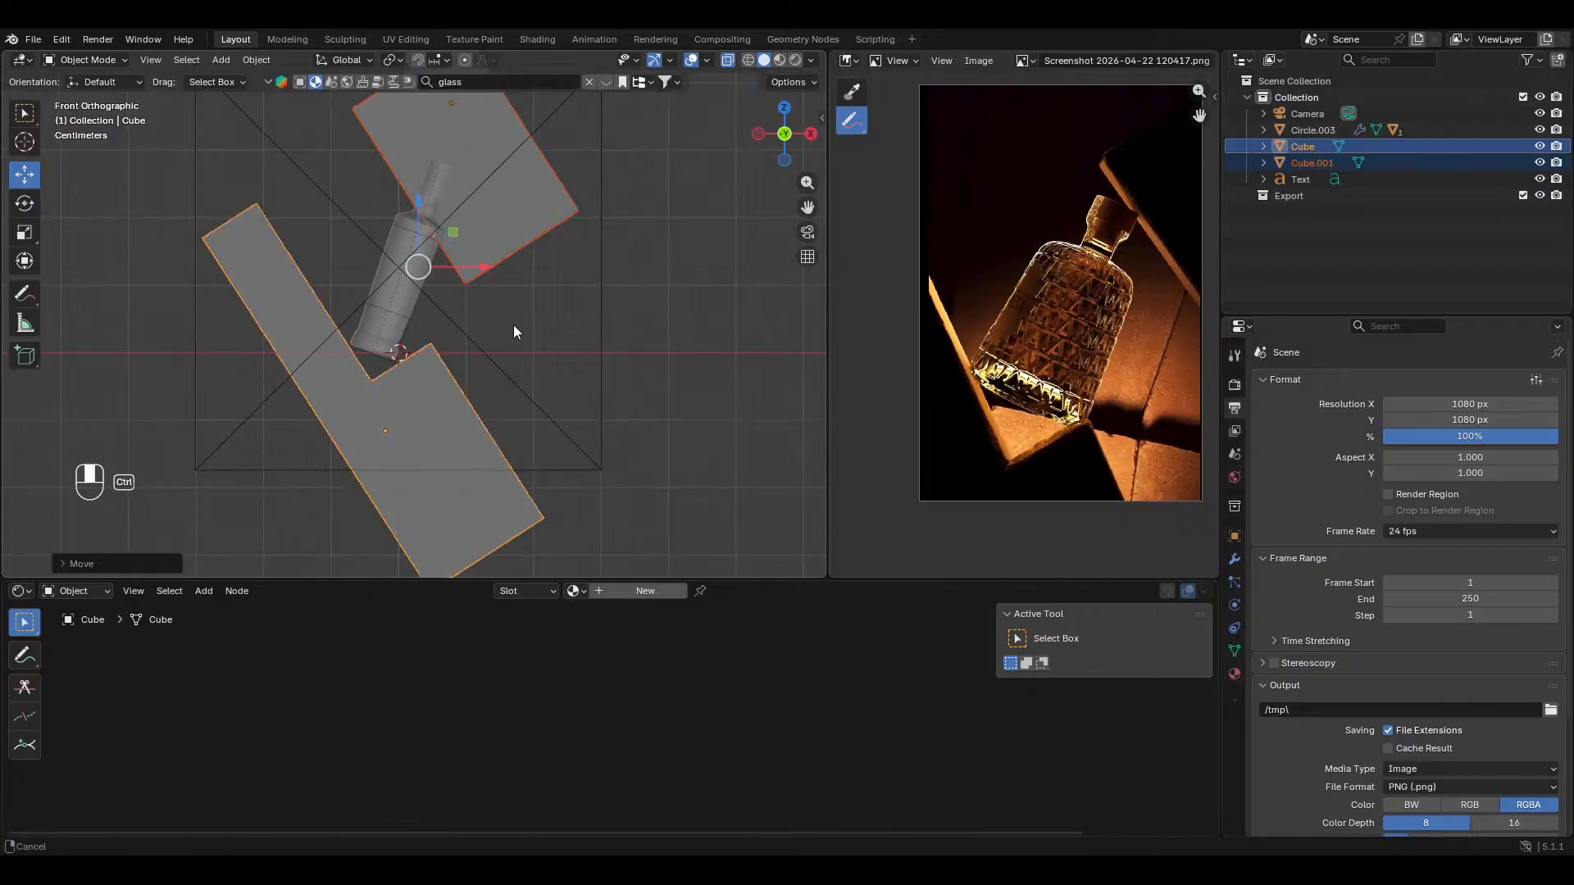
Step: Move the upper L-shaped block right and slightly down beside the bottle's neck and check the arrangement through the camera
scroll(506, 303, "down", 2)
left_click(498, 267)
key("g")
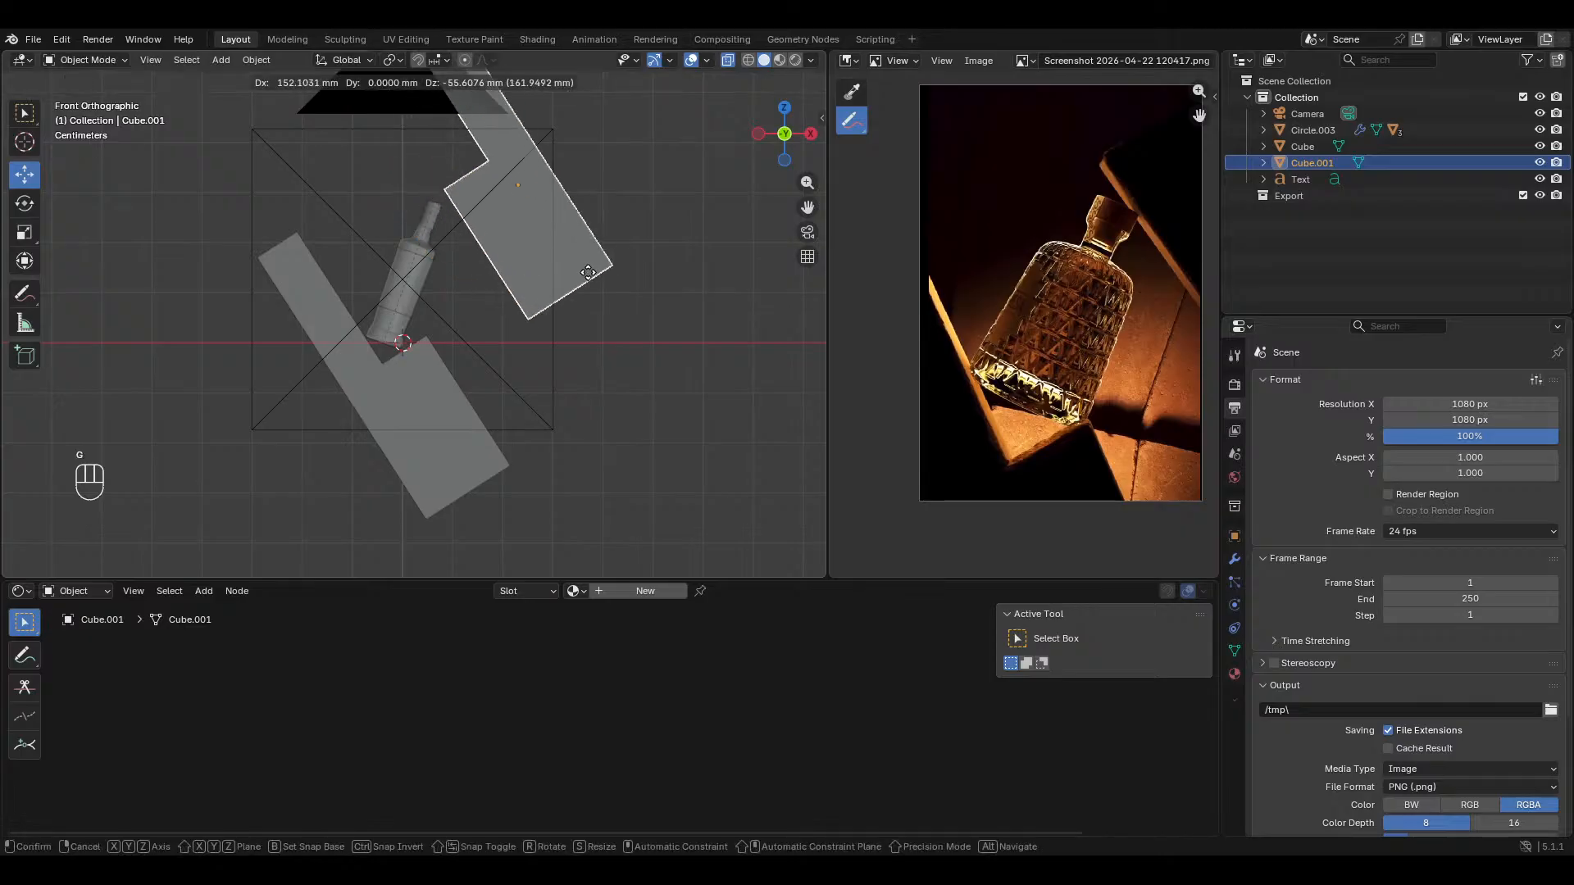
left_click(548, 255)
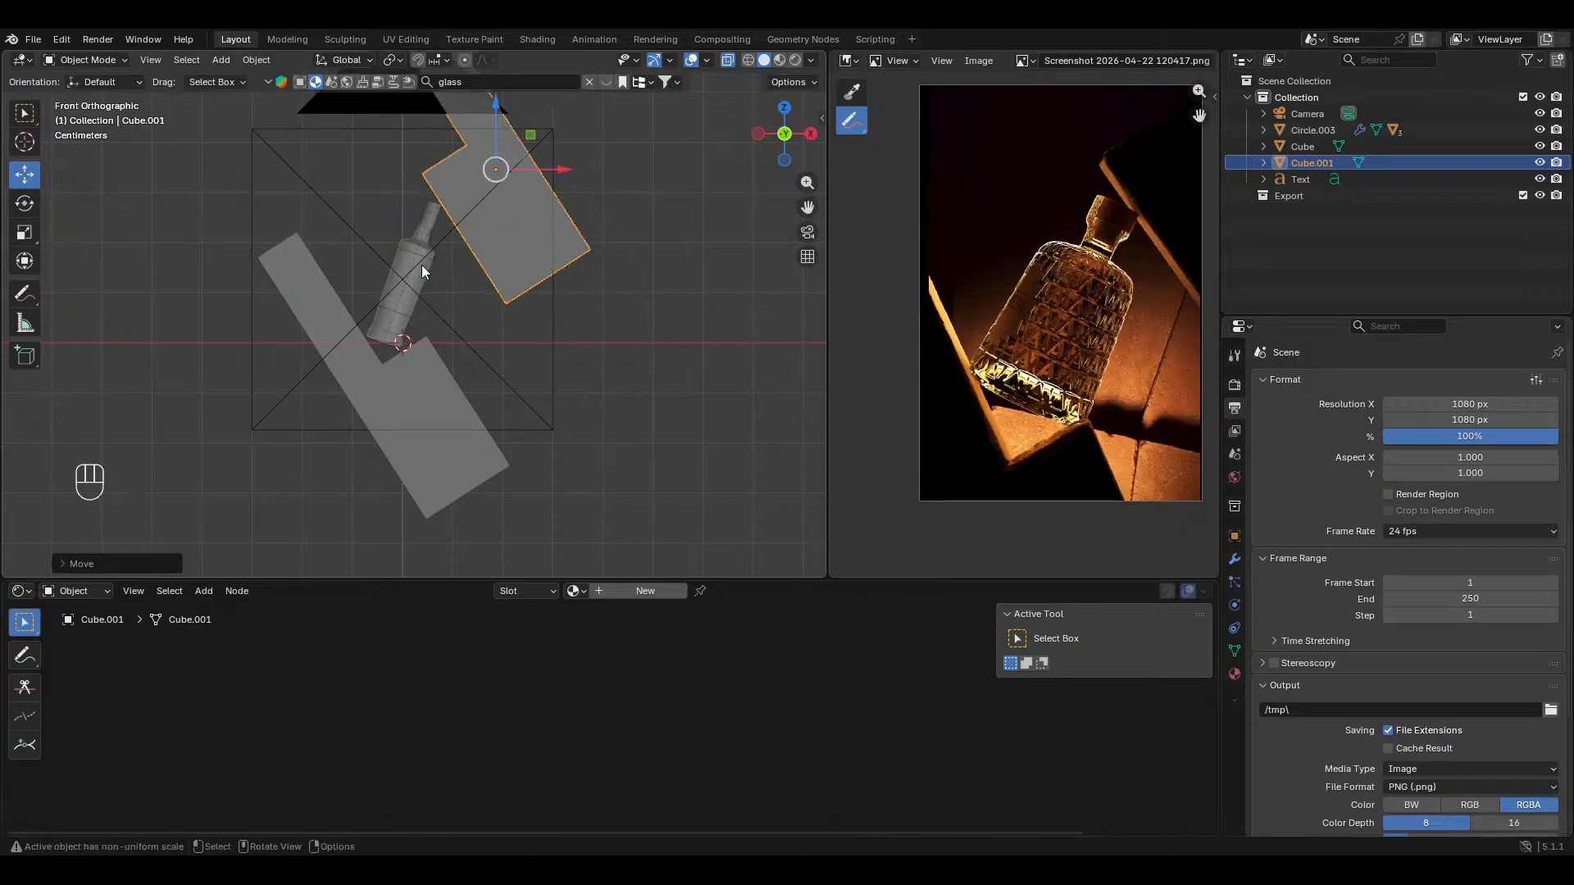
key("KP_0")
scroll(442, 245, "up", 2)
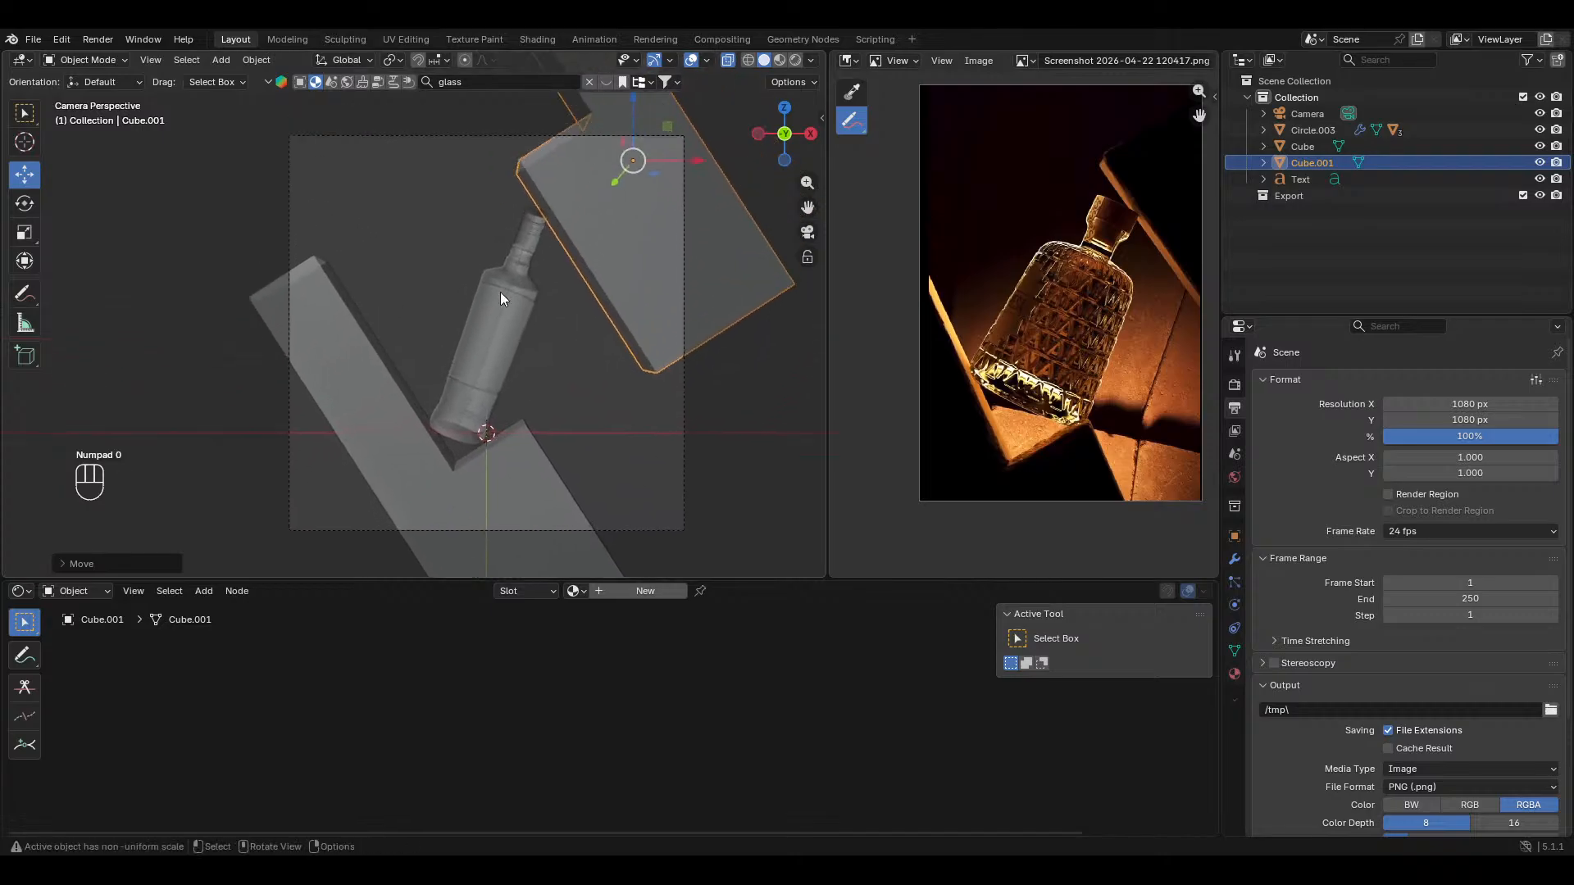
key("alt+z")
scroll(533, 315, "down", 3)
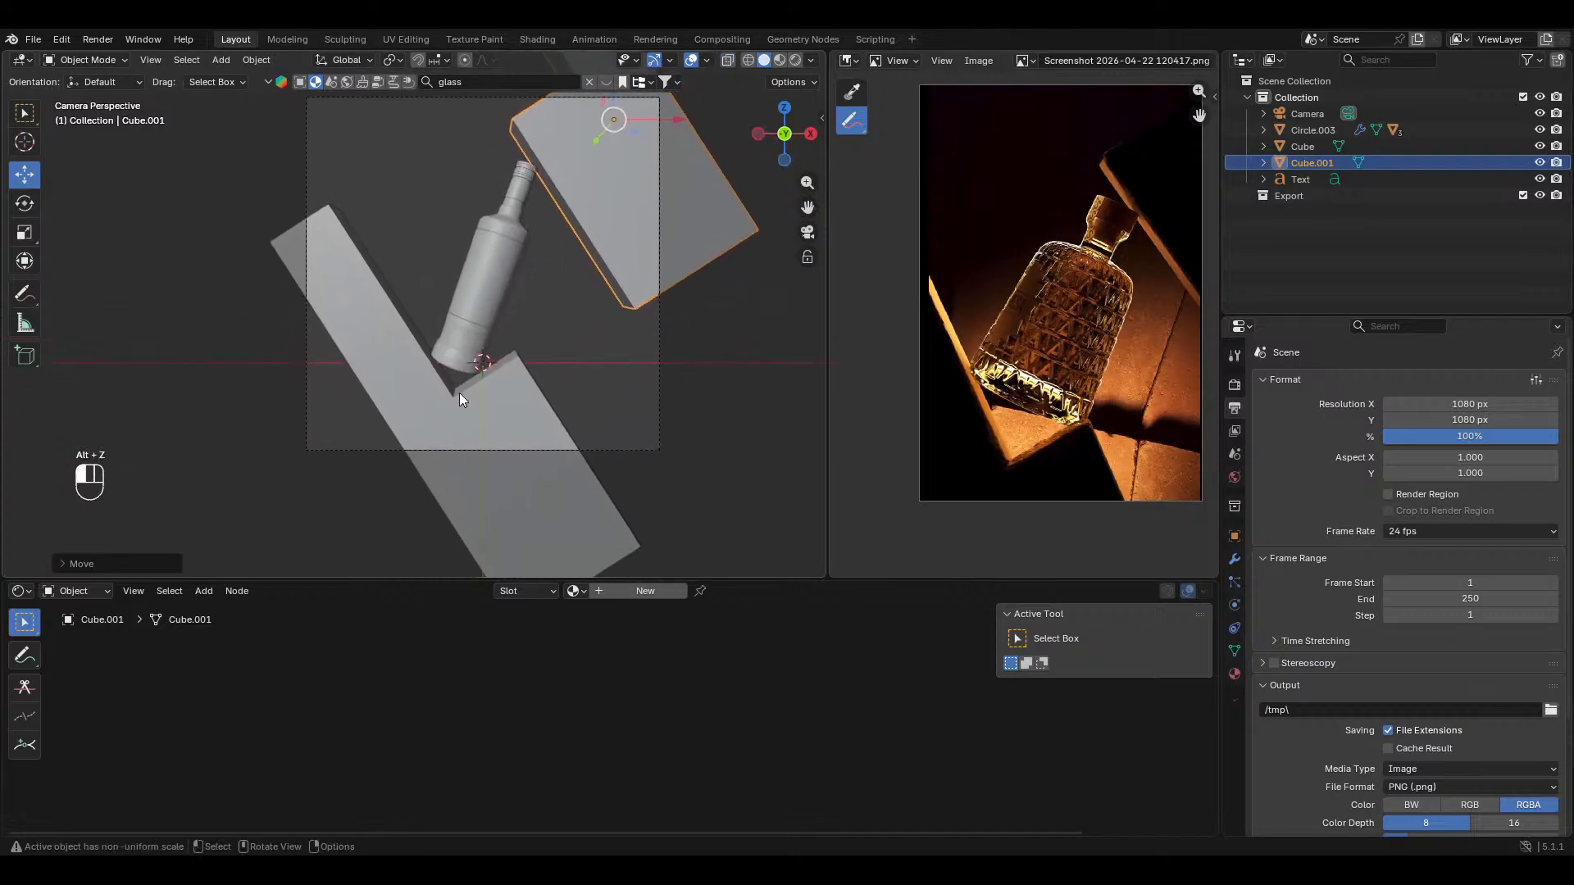
Step: Widen the lower block by moving its outer left side outward along its local X axis past the camera frame
left_click(463, 391)
key("Tab")
key("alt+z")
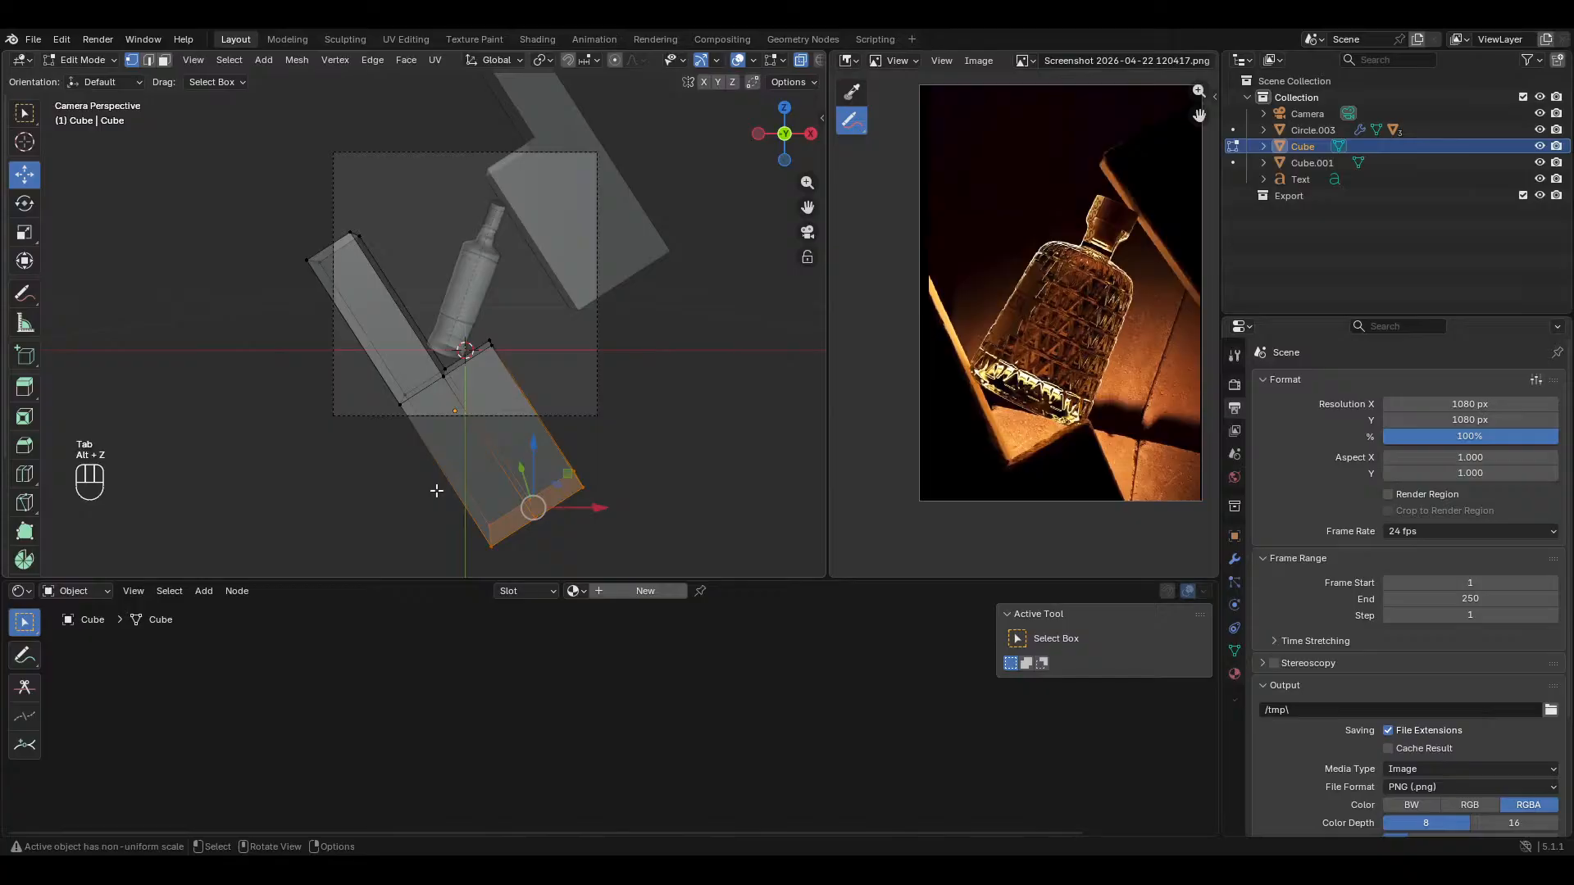
left_click(308, 261)
left_click_drag(343, 349, 523, 573, "shift")
key("g")
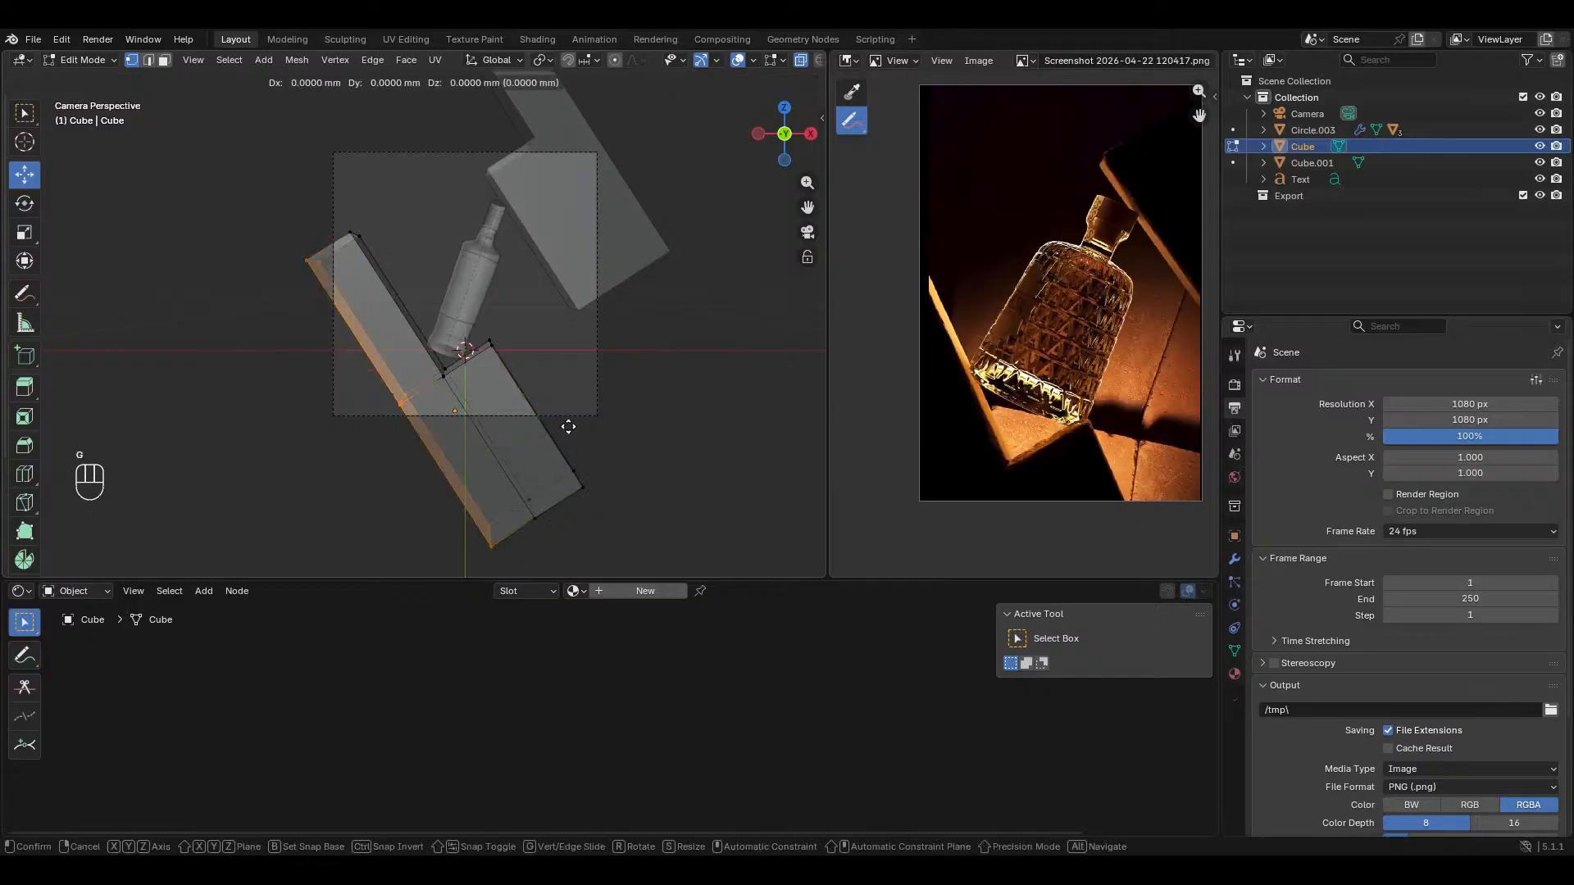
key("x")
key("x")
left_click(487, 456)
key("Tab")
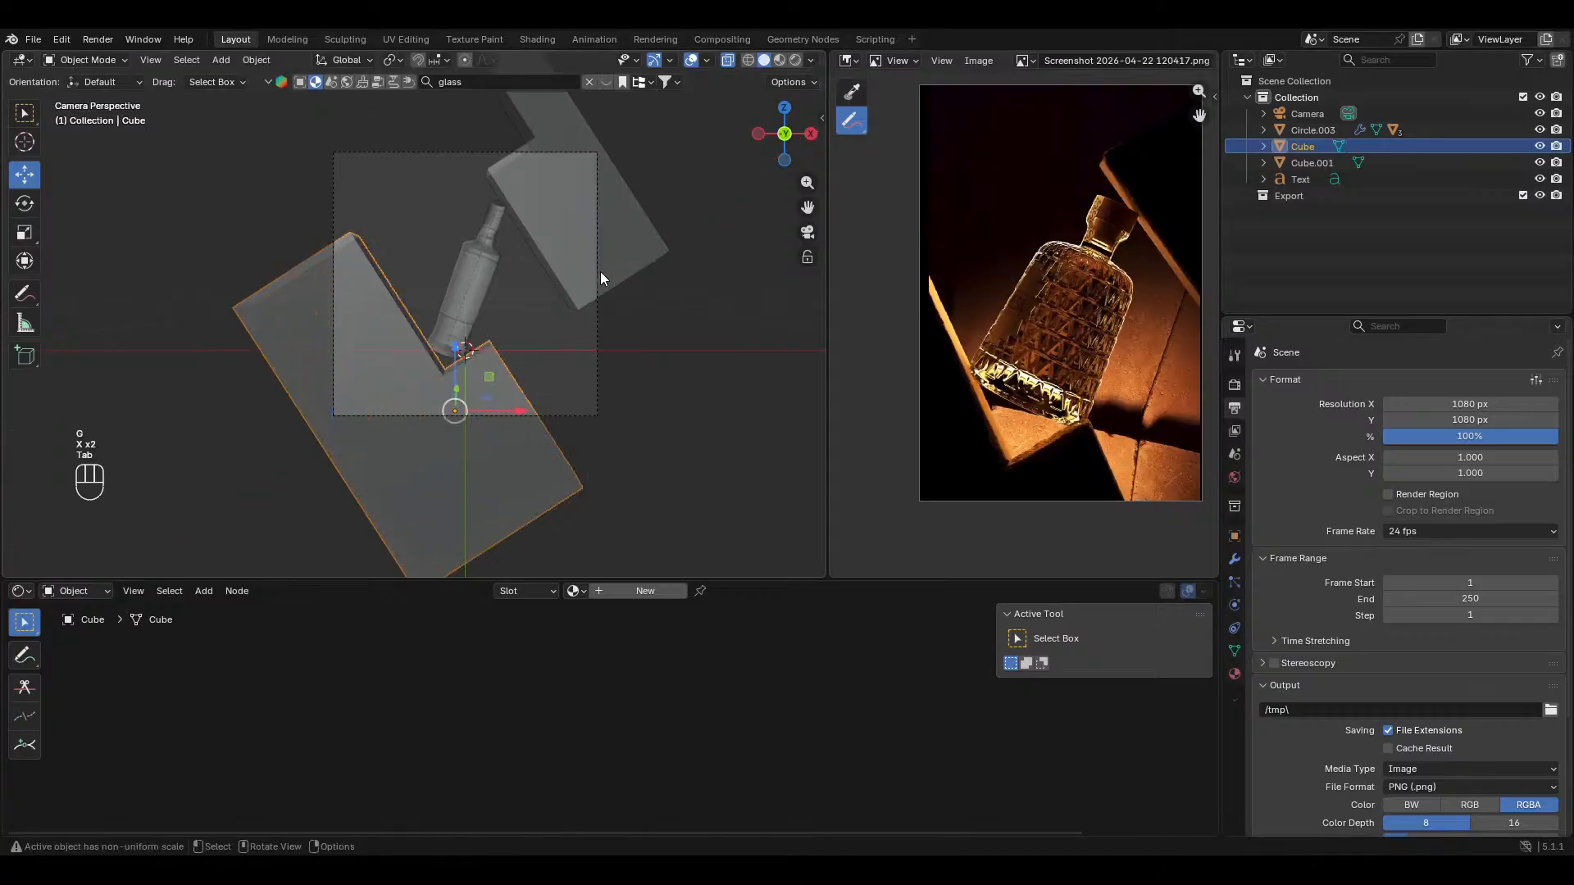
Step: Shorten the lower block's step by moving its right side inward along local X to end just past the bottle's base
middle_click_drag(604, 210, 594, 171, "ctrl")
key("alt+z")
middle_click_drag(560, 333, 557, 316, "ctrl")
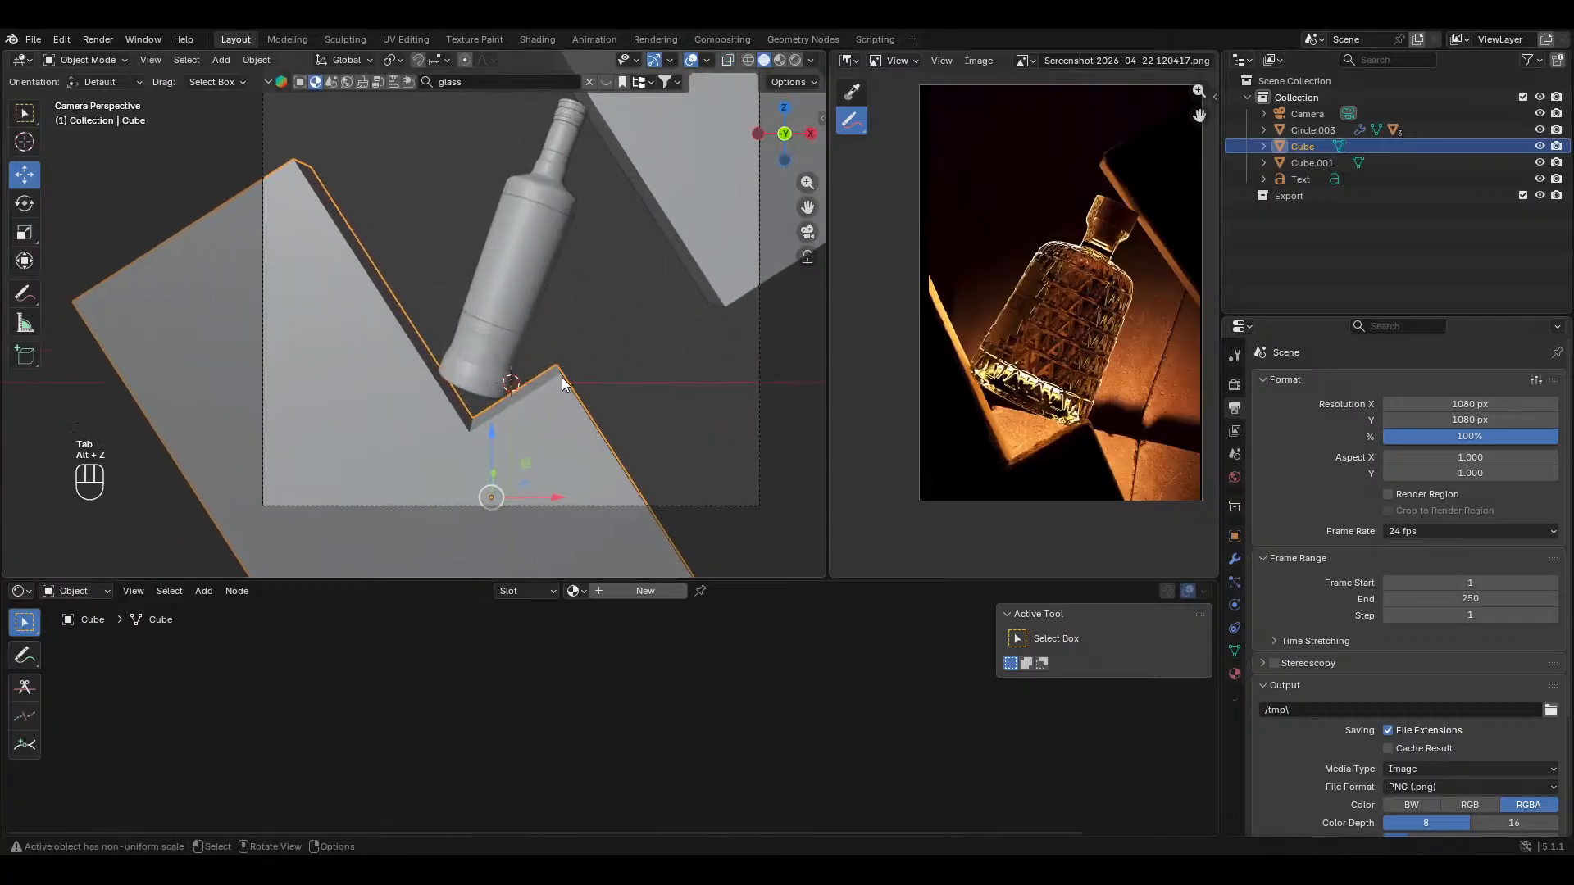
key("Tab")
key("alt+z")
middle_click_drag(562, 377, 488, 362)
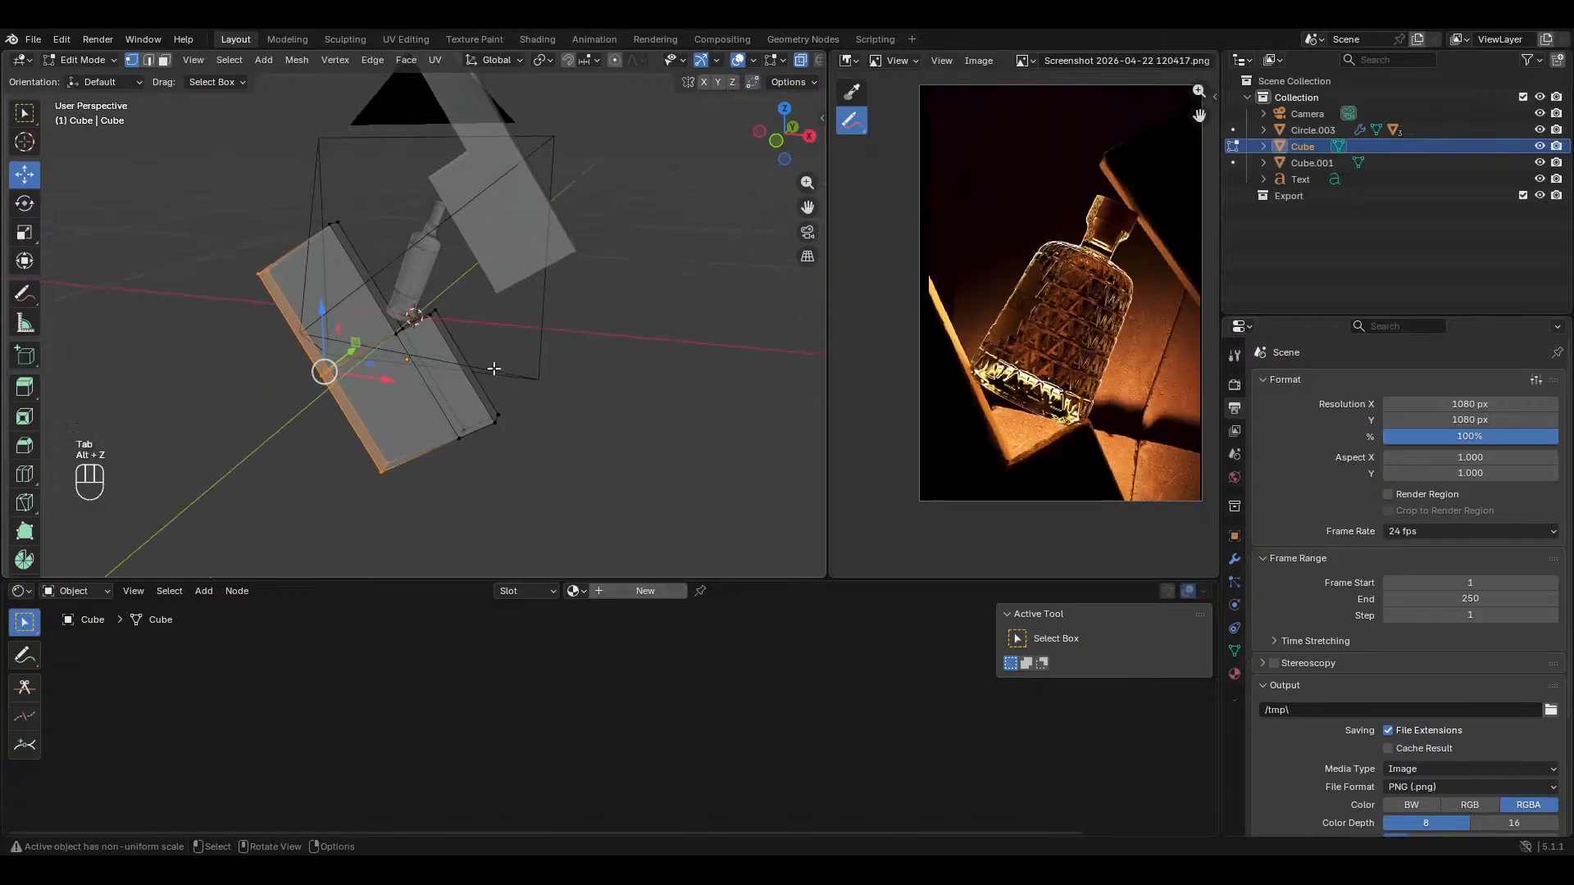
left_click(496, 419)
left_click(432, 313, "shift")
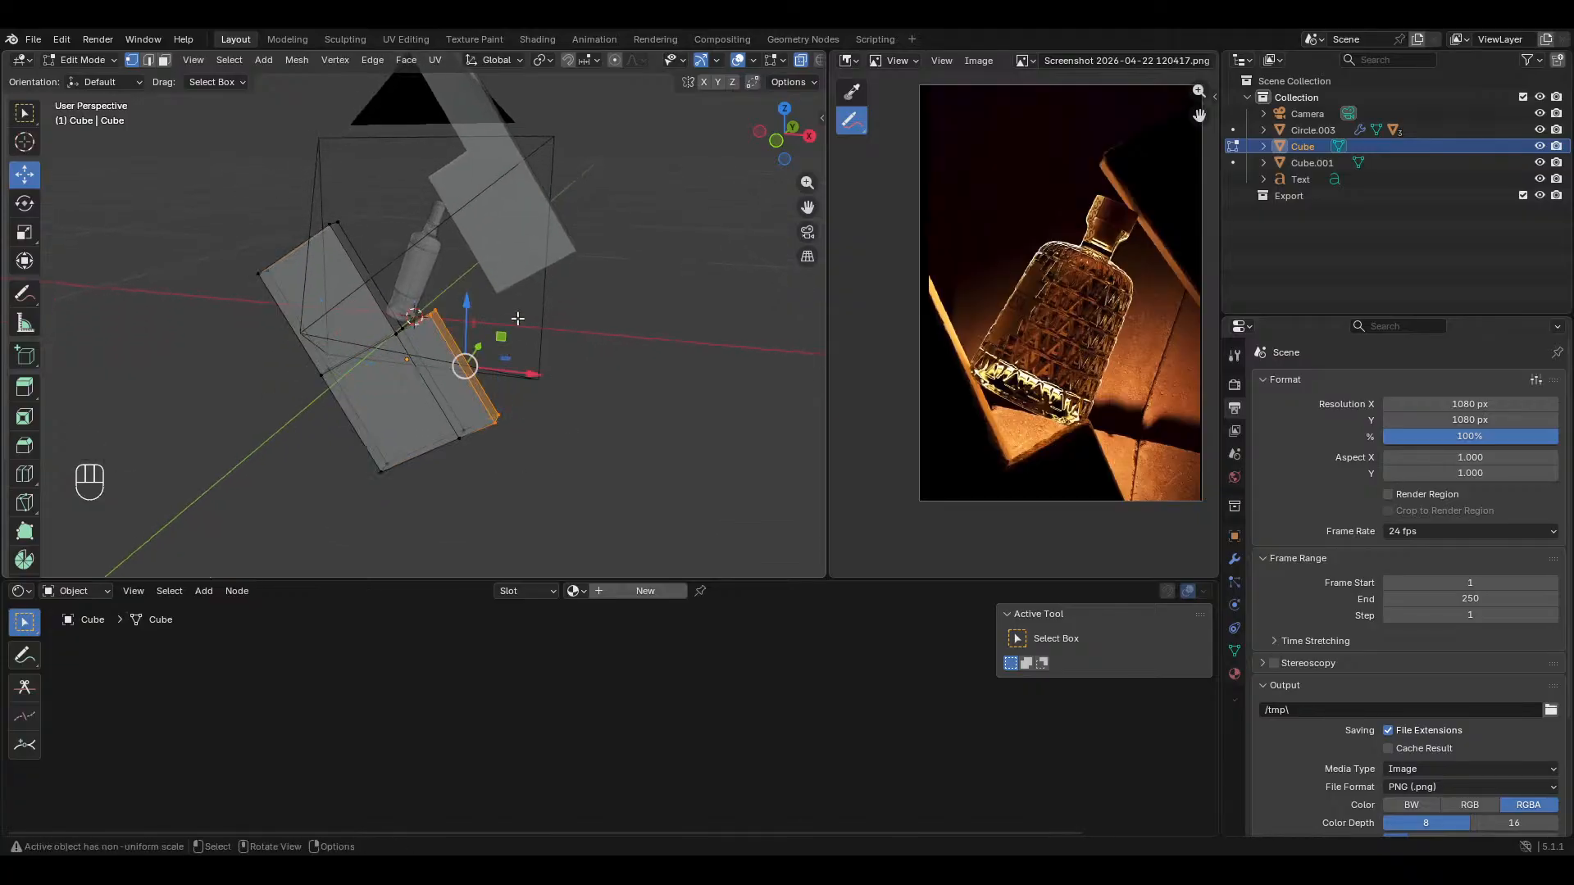
key("KP_0")
key("g")
key("z")
key("x")
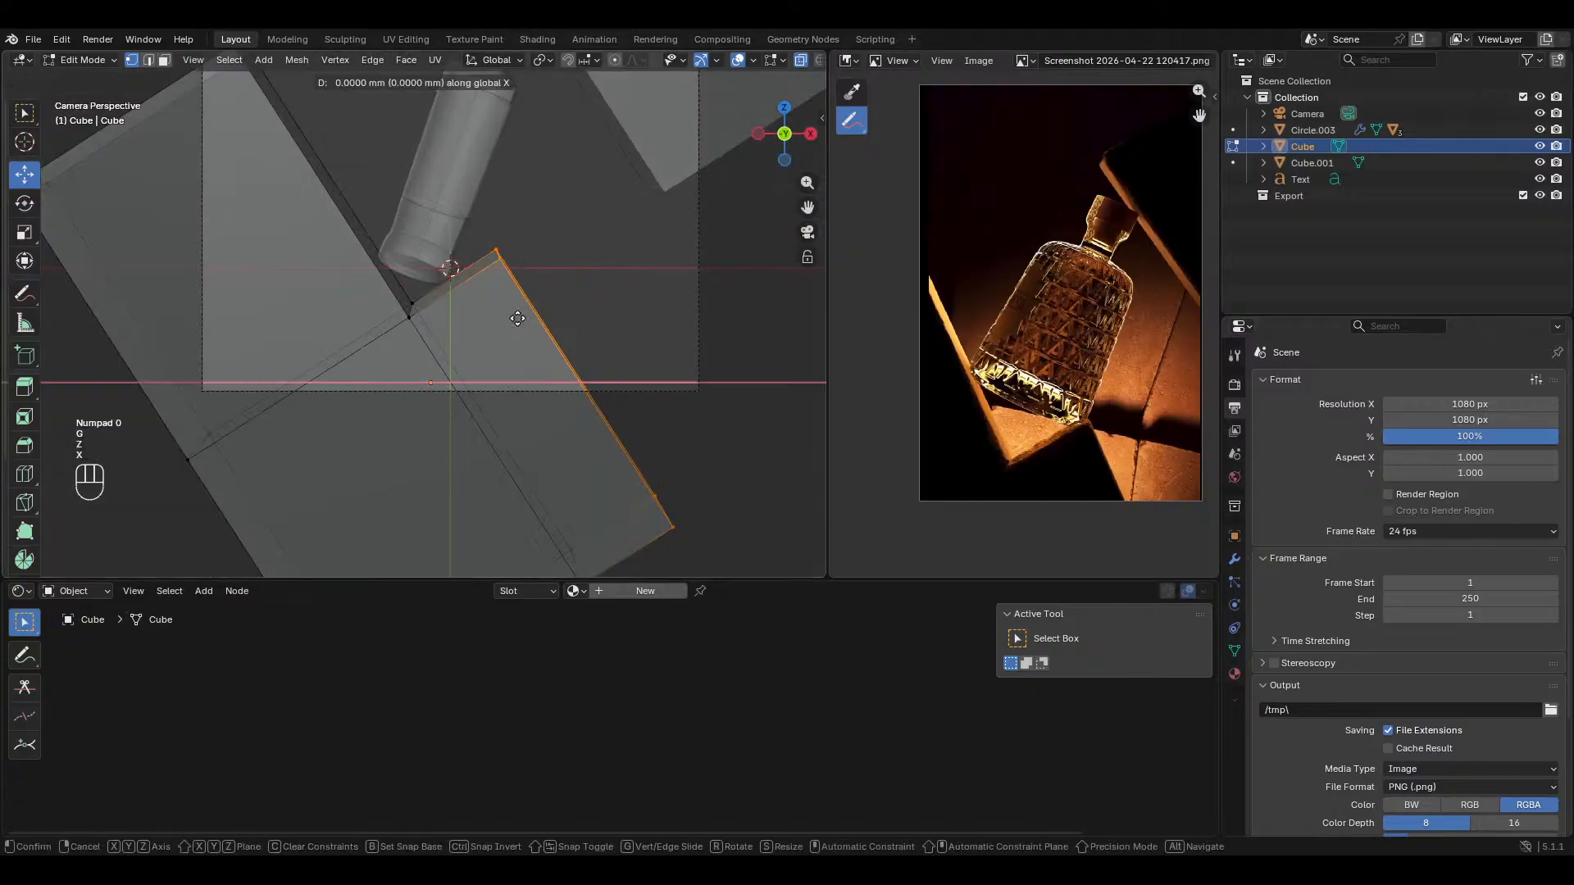
key("x")
left_click(484, 344)
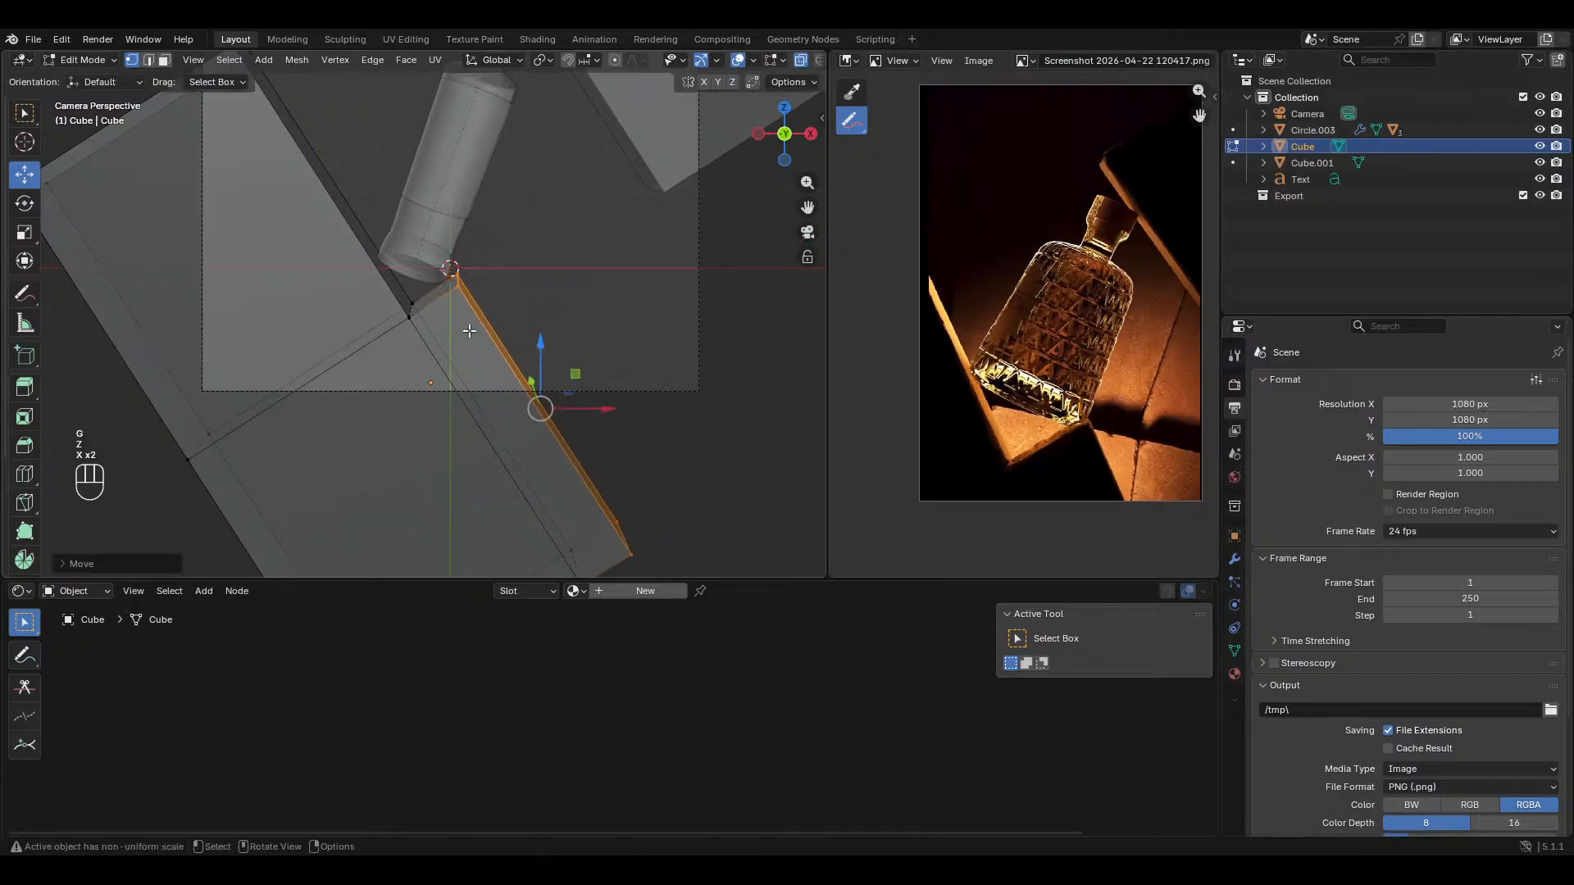
key("Tab")
key("alt+z")
Step: Narrow the camera frame to a portrait format with a horizontal resolution of 814 px and save the file
middle_click_drag(478, 354, 527, 275, "shift")
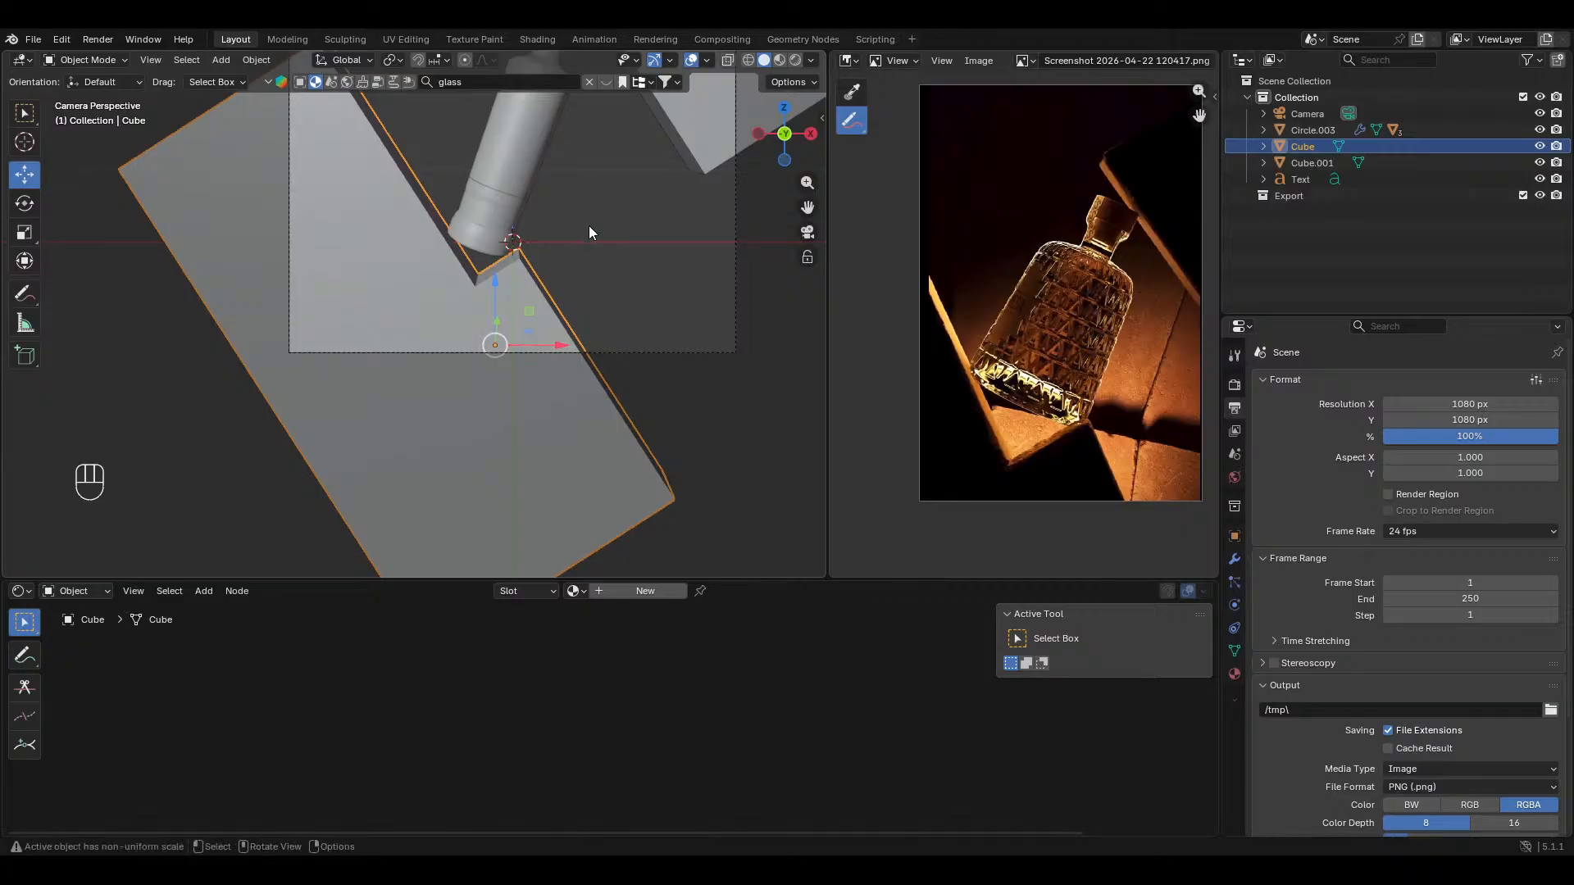
middle_click_drag(588, 225, 602, 287, "ctrl")
middle_click_drag(602, 274, 588, 323, "shift")
key("alt+z")
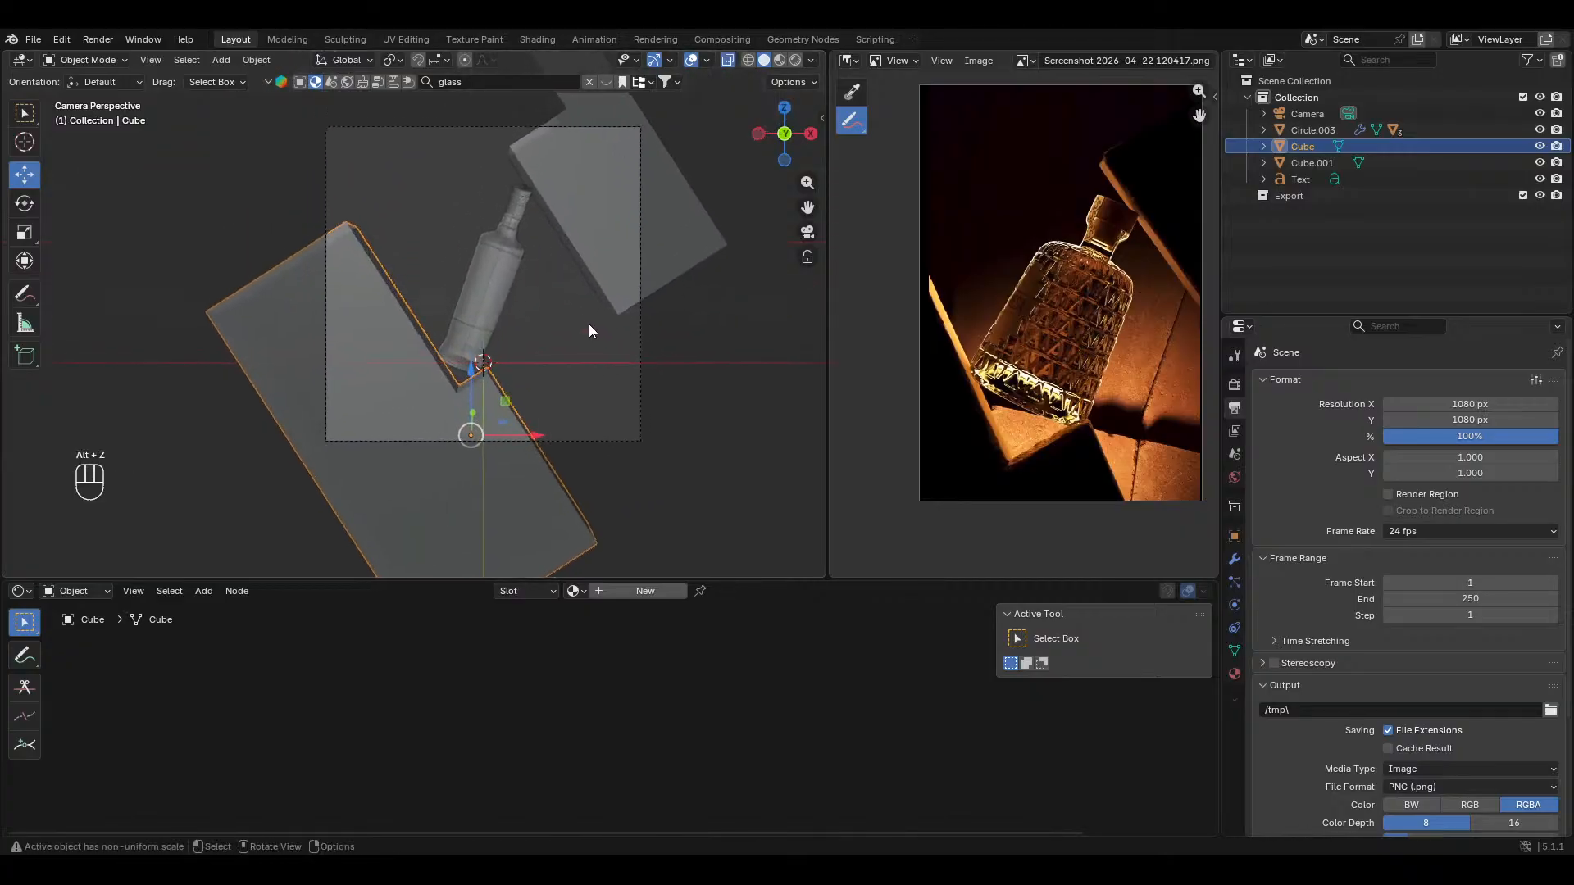
left_click(606, 264)
middle_click_drag(607, 264, 643, 252, "ctrl")
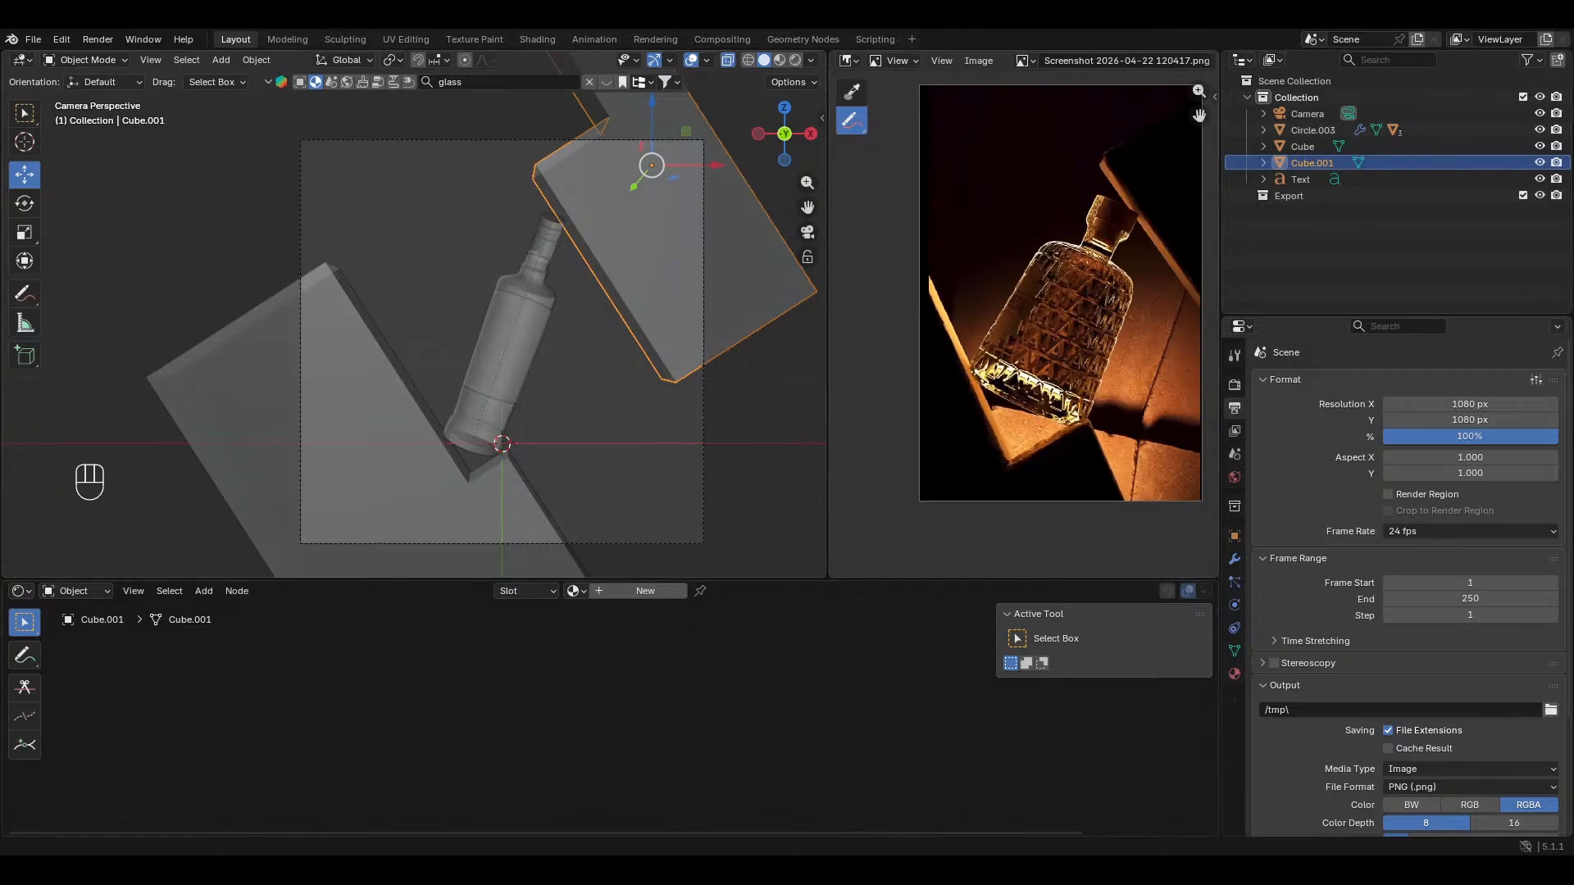
left_click(687, 538)
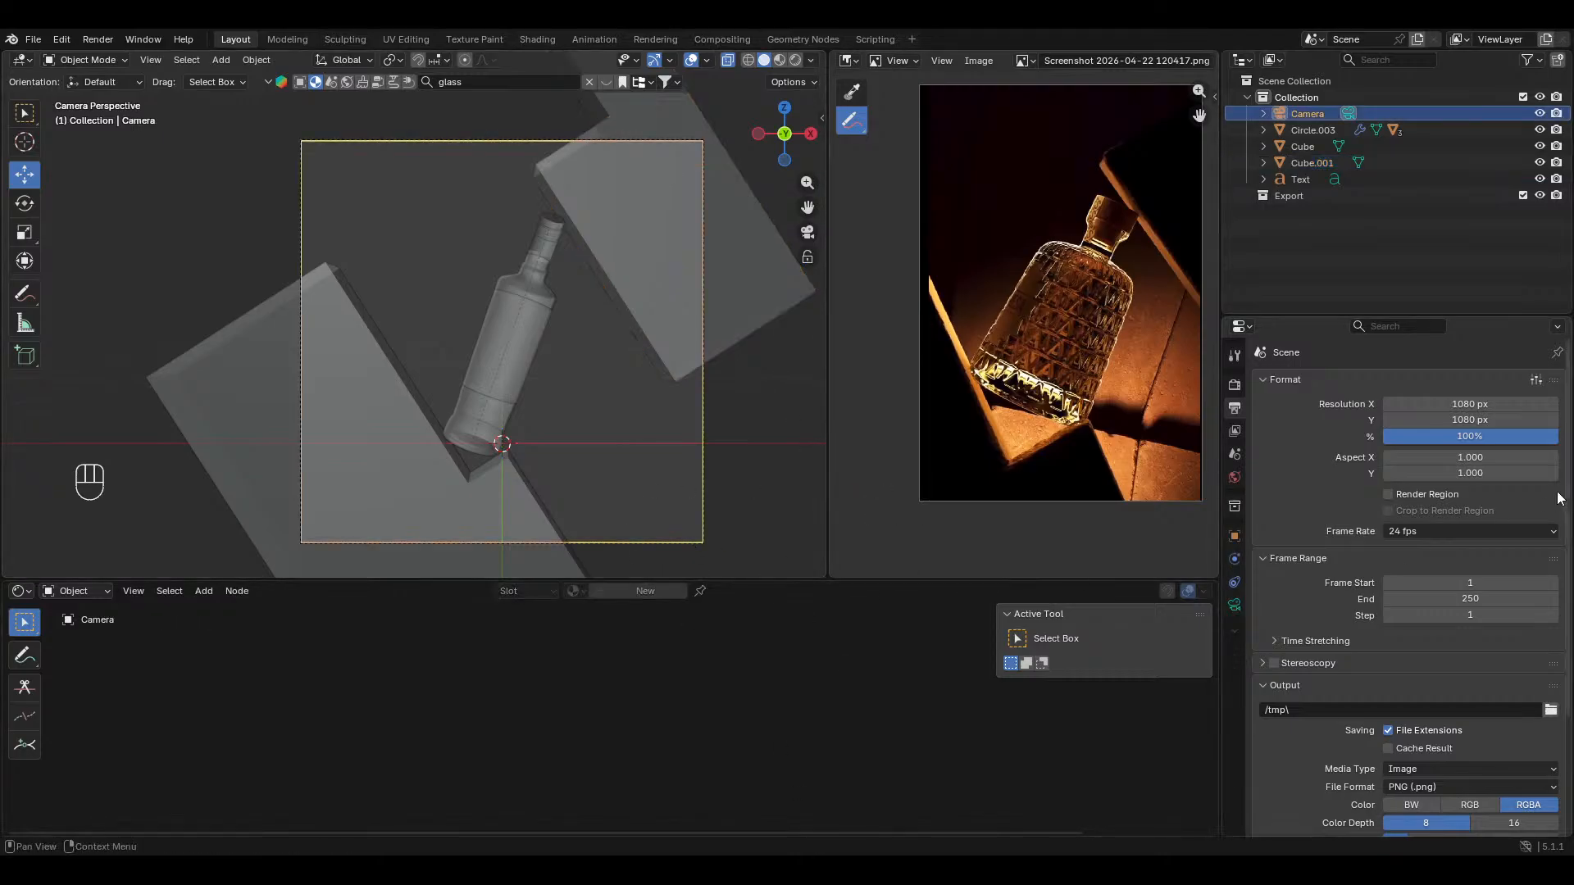
left_click_drag(1465, 403, 1401, 403)
scroll(754, 426, "up", 1)
middle_click_drag(736, 438, 732, 356, "shift")
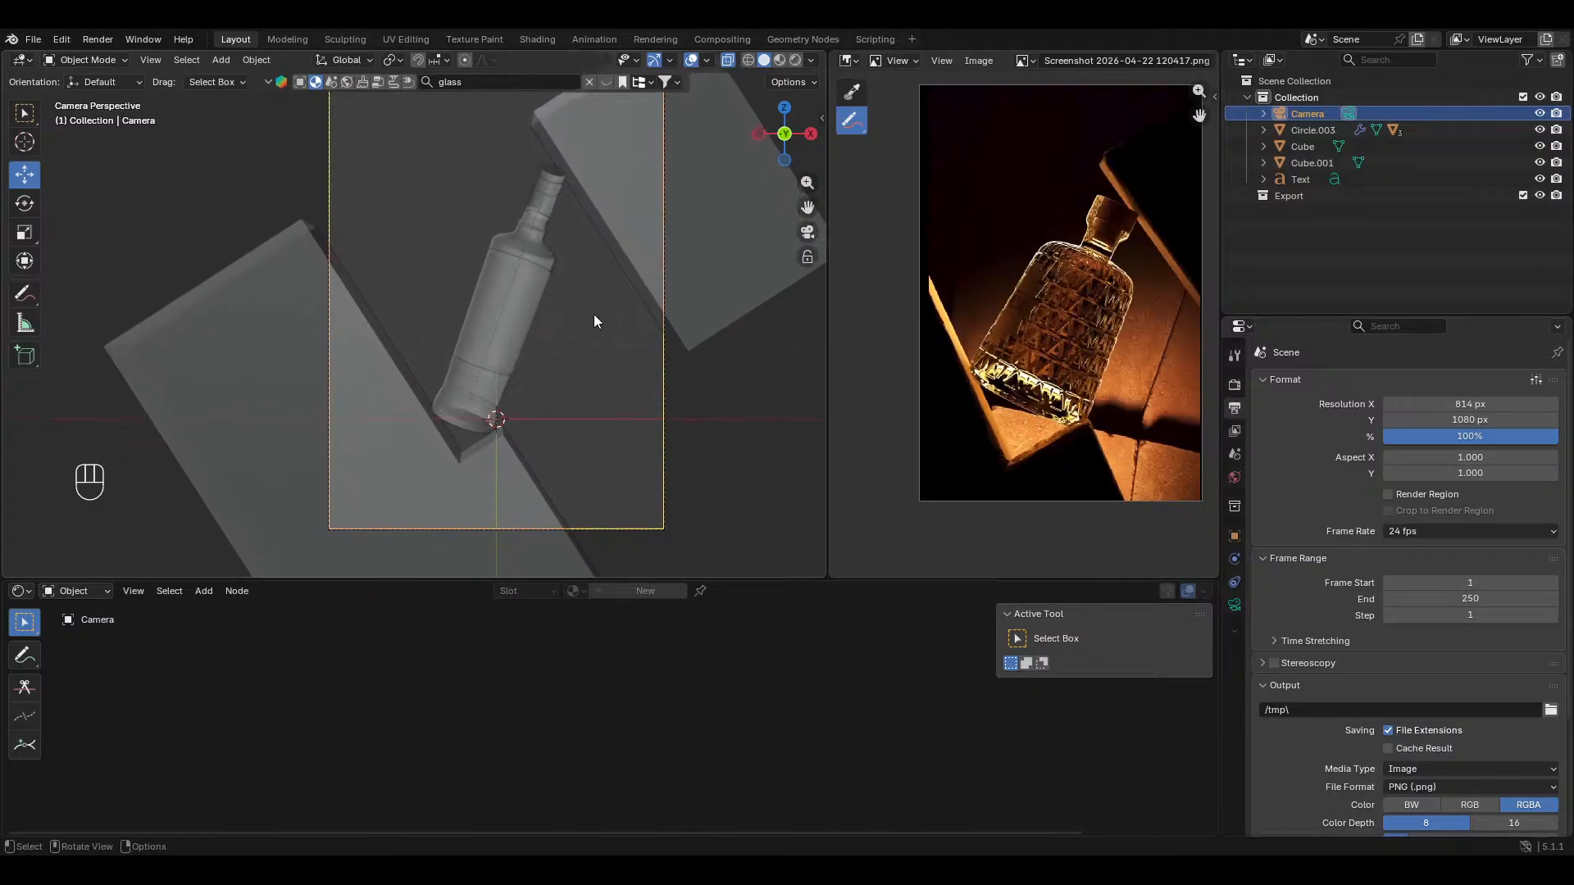
key("ctrl+s")
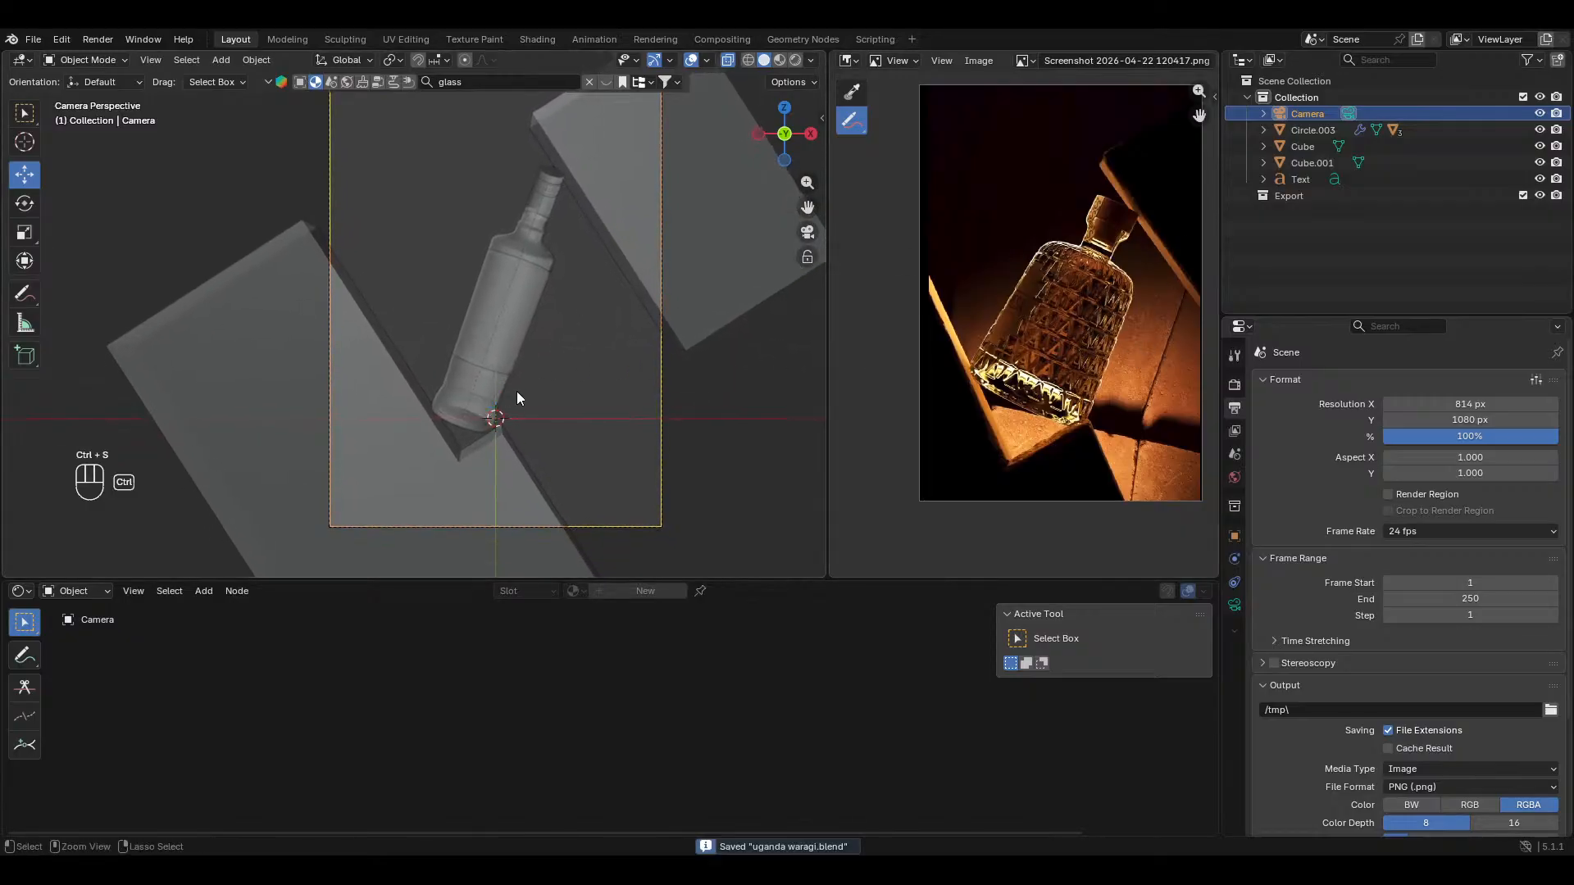
Step: Add a cube at the 3D cursor and scale it down to cover roughly the bottle's lower half
scroll(516, 396, "down", 1)
mouse_move(506, 448)
middle_mouse_down()
mouse_move(505, 464)
mouse_move(479, 435)
mouse_move(490, 455)
middle_mouse_up()
key("alt+z")
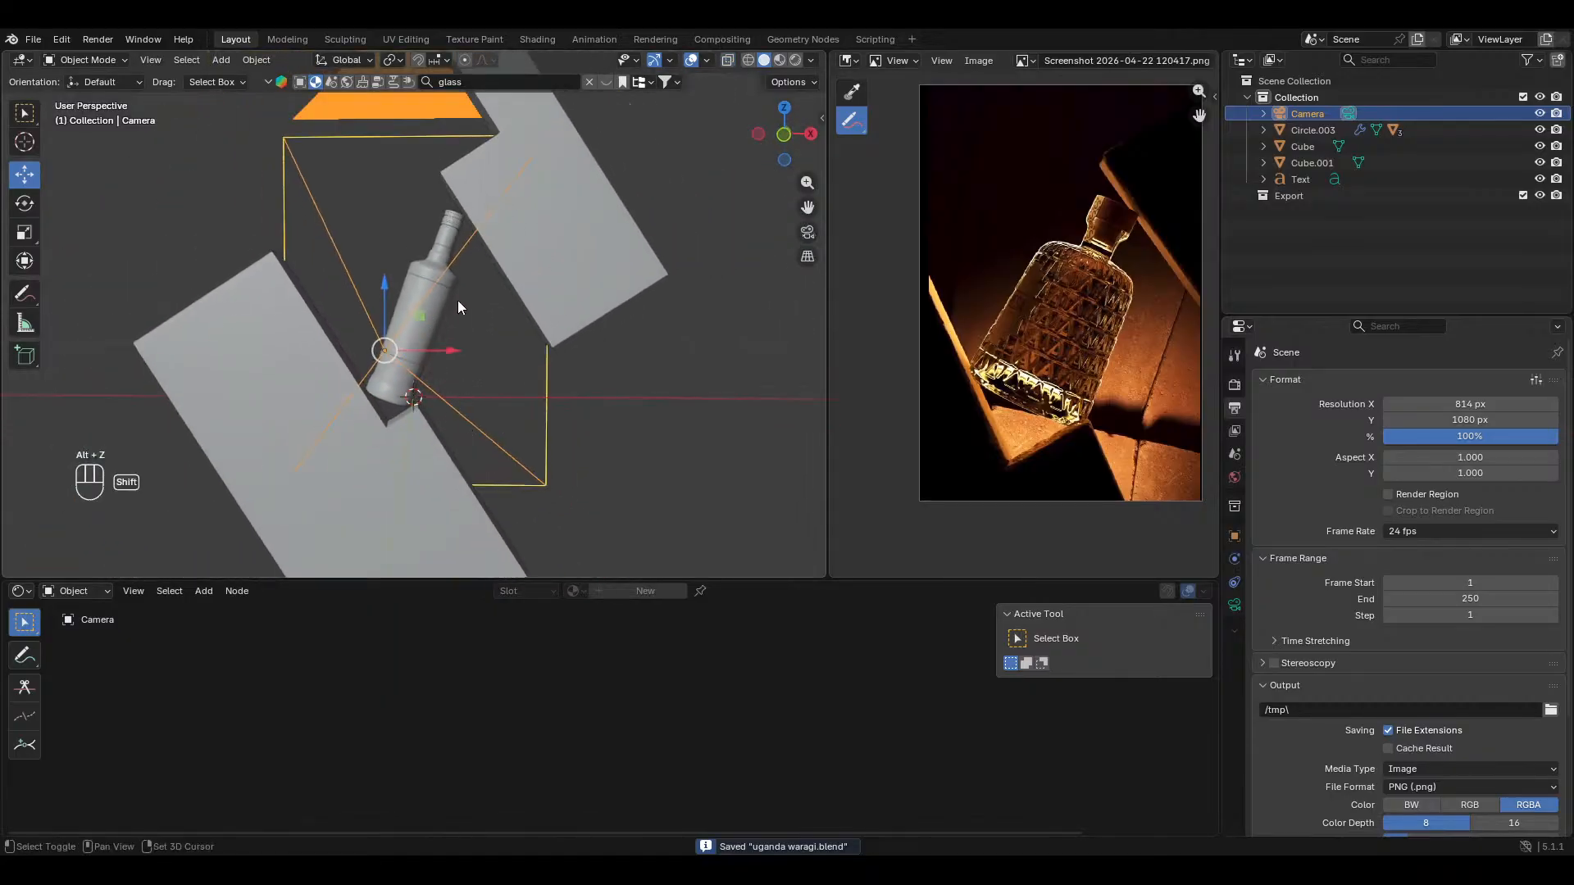
key("shift+a")
left_click(480, 350)
key("s")
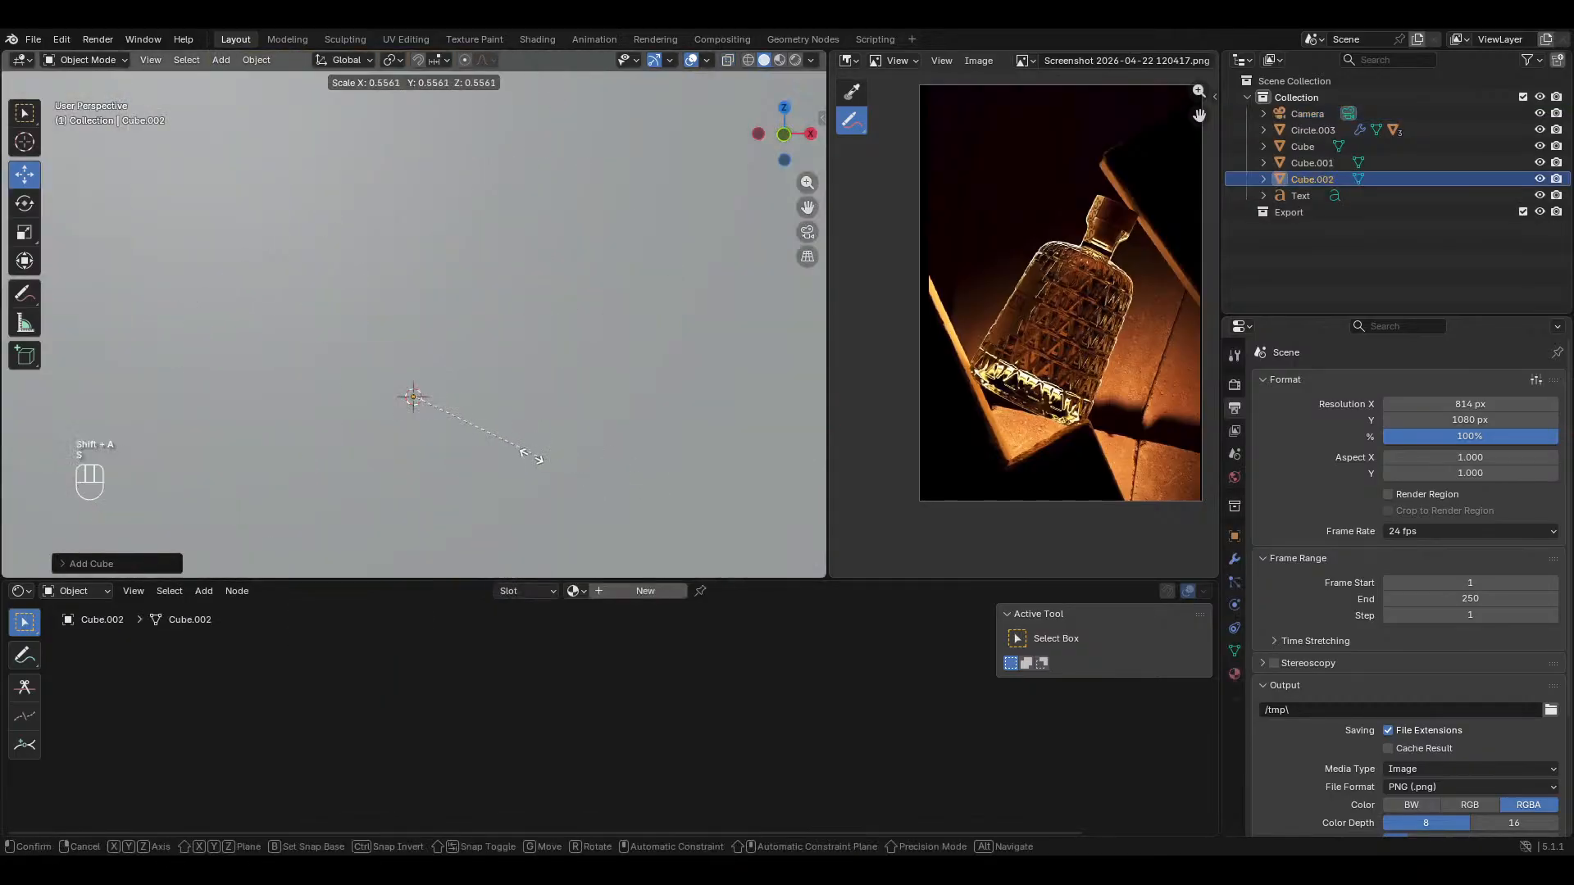
right_click(533, 438)
key("s")
left_click(433, 385)
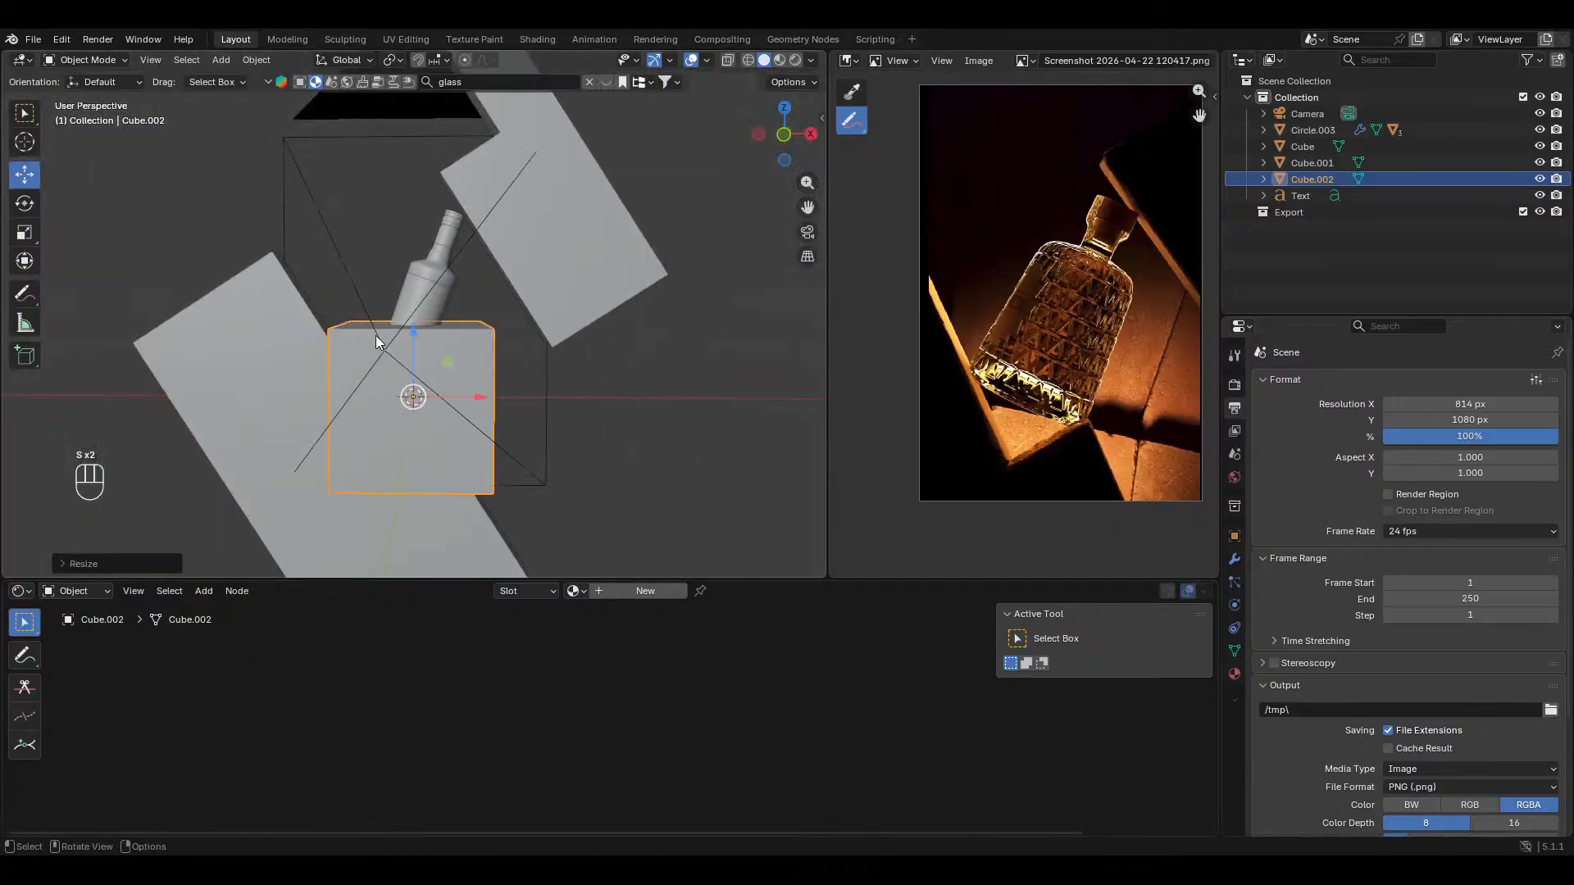
Step: Move the new cube back along the Y axis in the top view so it sits behind the bottle and blocks
key("KP_7")
middle_click_drag(376, 336, 419, 416, "shift")
key("g")
key("y")
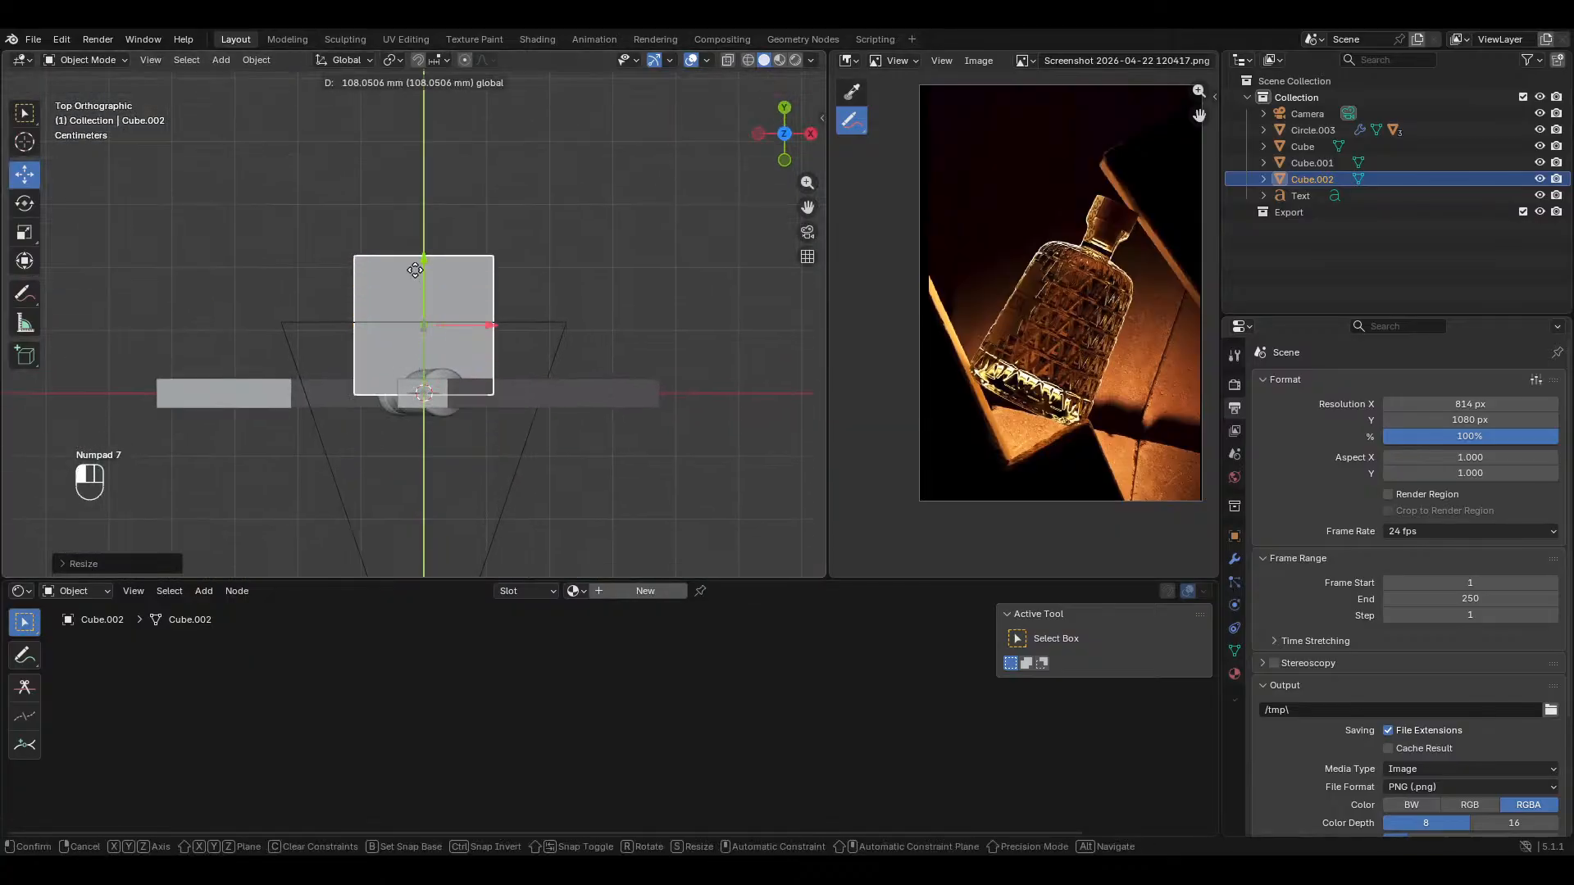
left_click(505, 318)
Step: Flatten the cube along Y into a thin panel, stretch it about 2.8 times along X, and open its mesh for editing
key("s")
key("y")
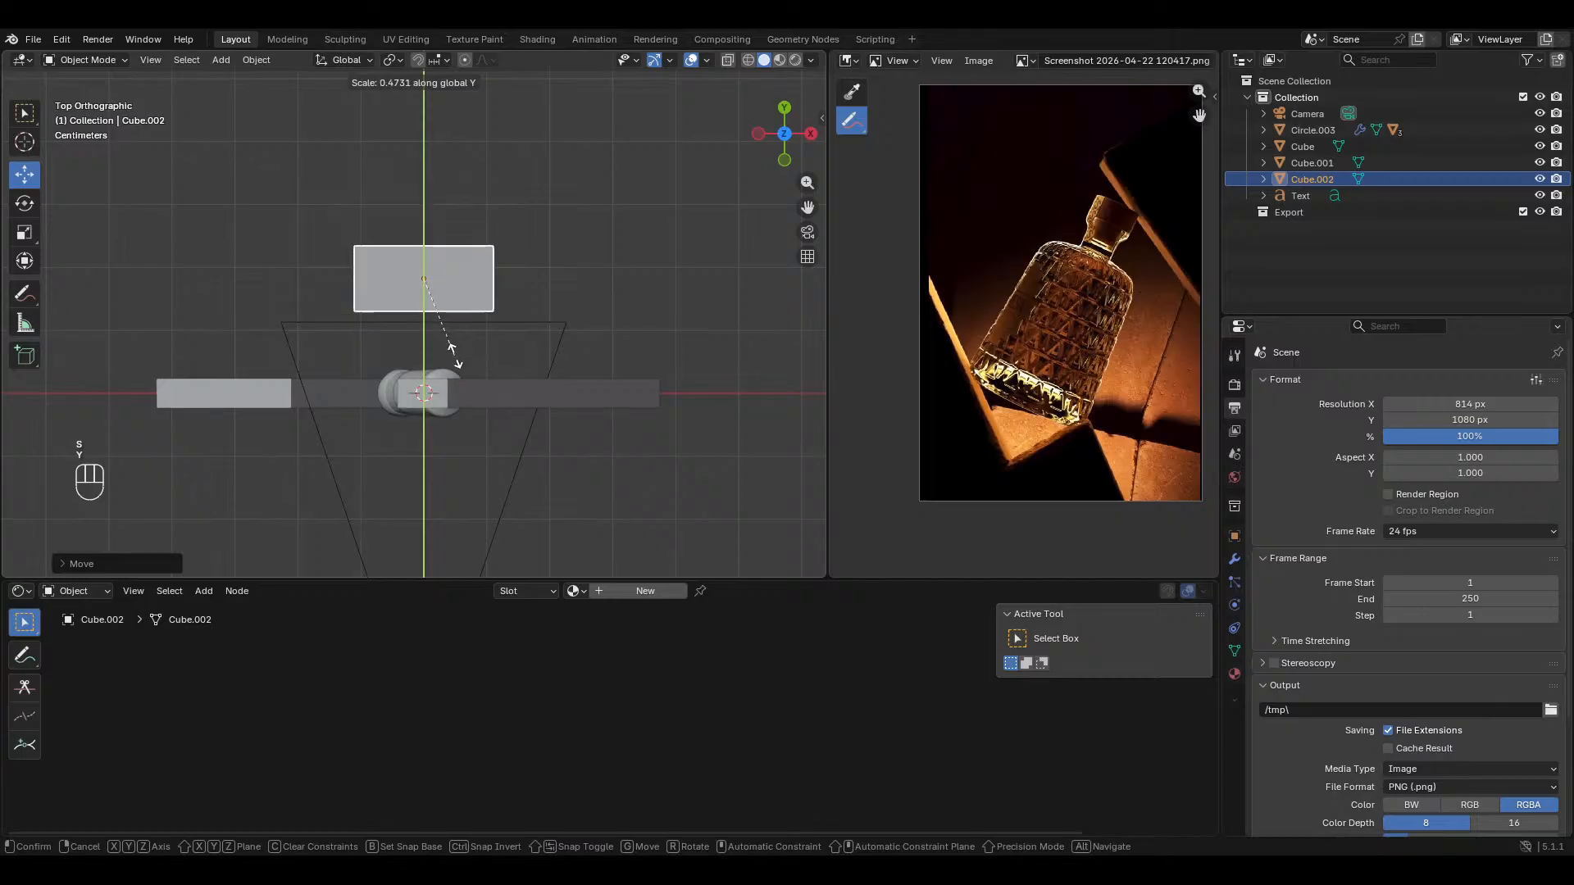
left_click(475, 334)
key("s")
key("x")
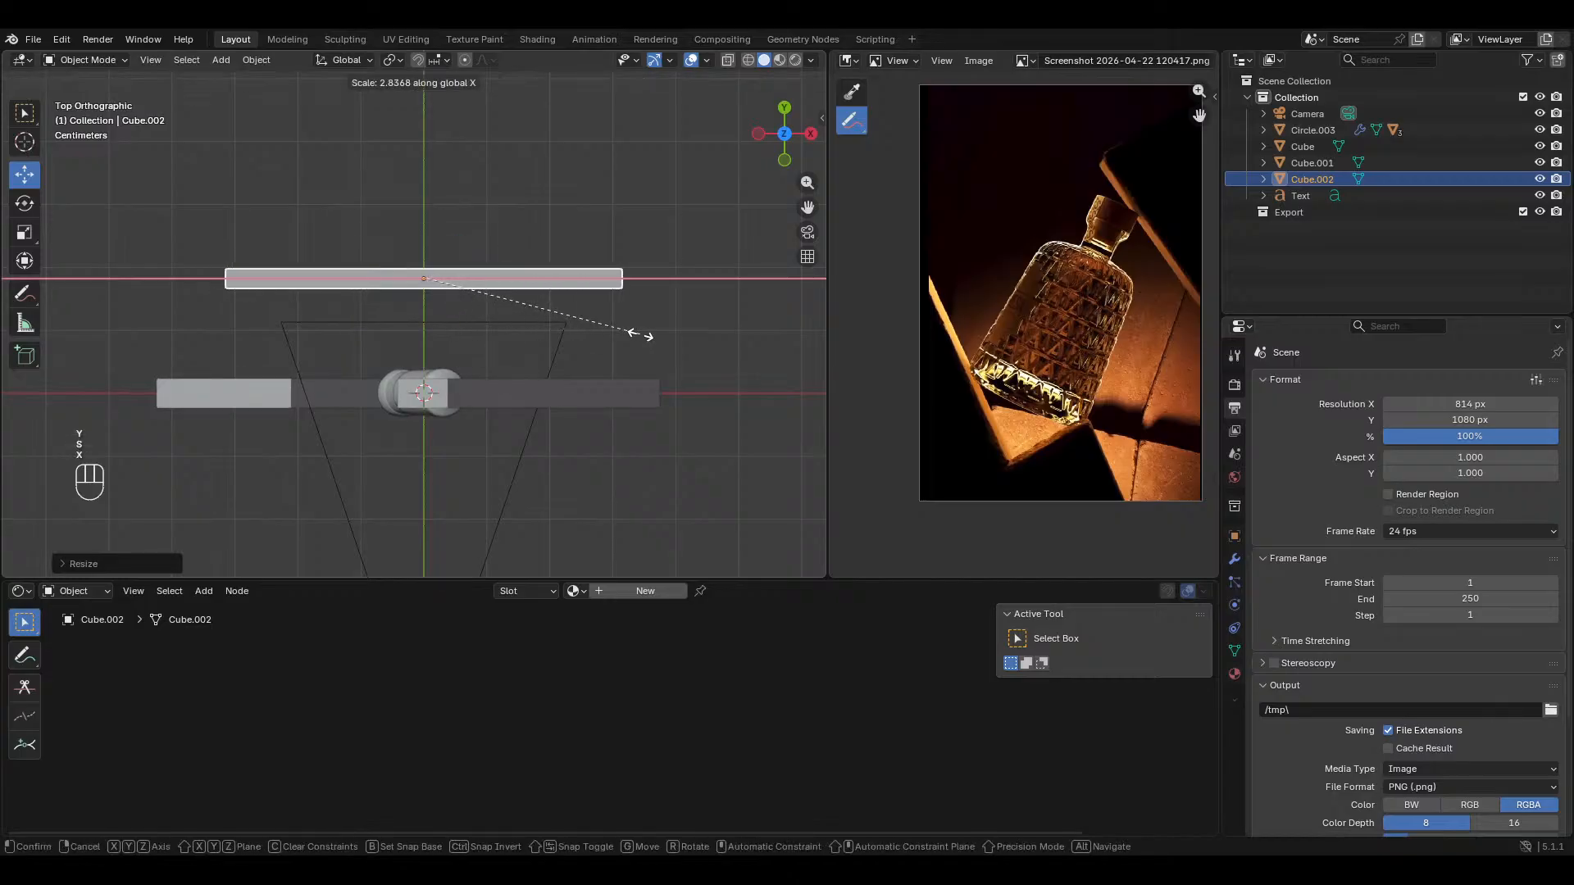
left_click(636, 333)
middle_click_drag(636, 333, 447, 414)
key("Tab")
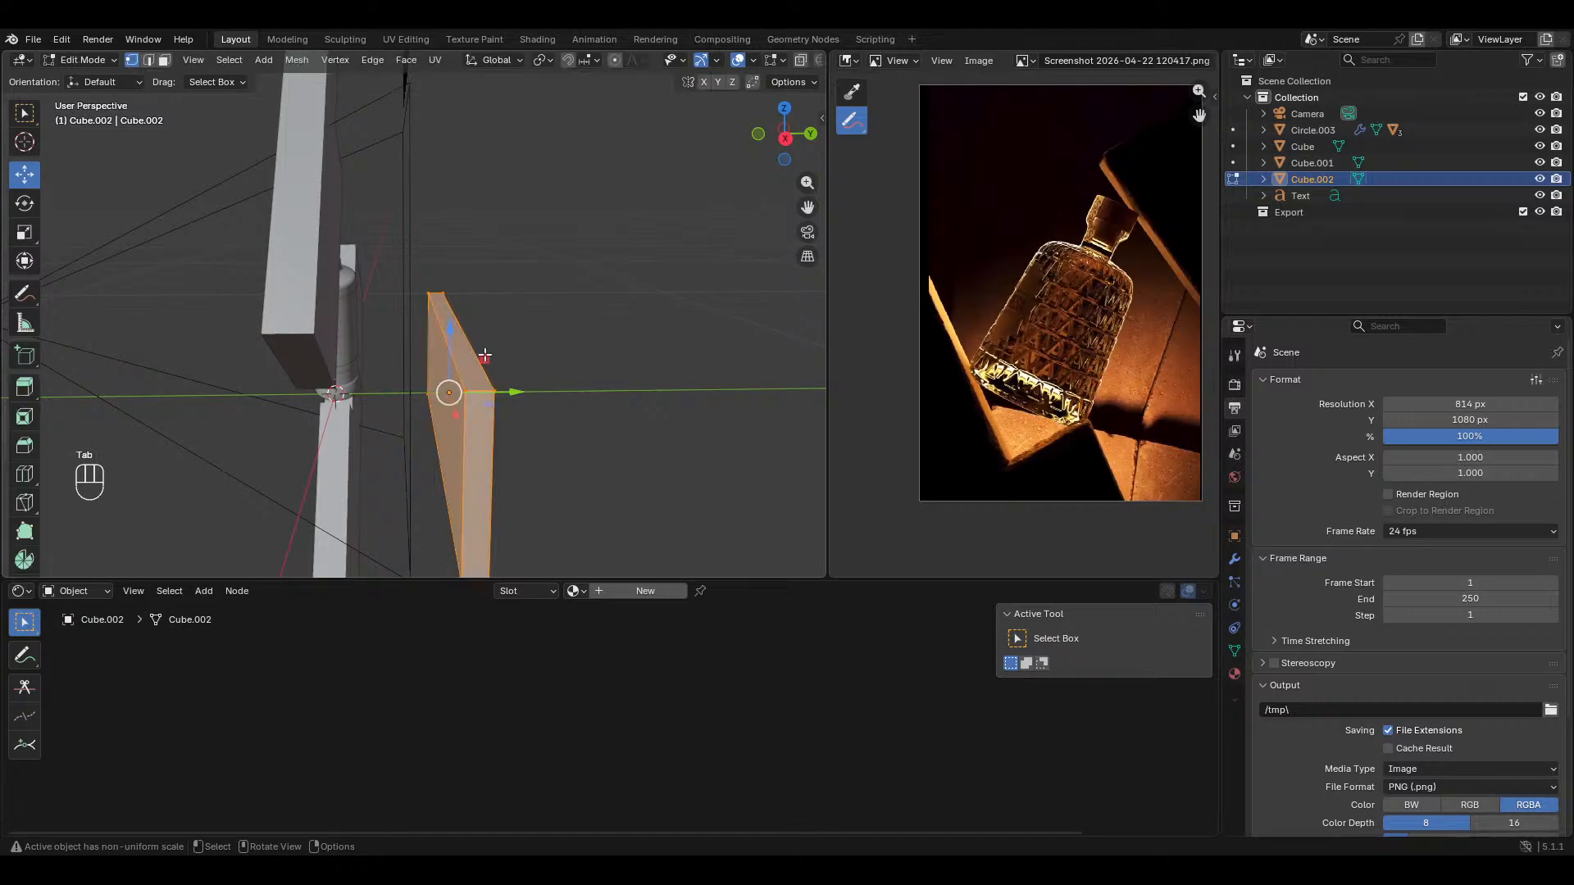
left_click_drag(411, 238, 566, 439)
key("e")
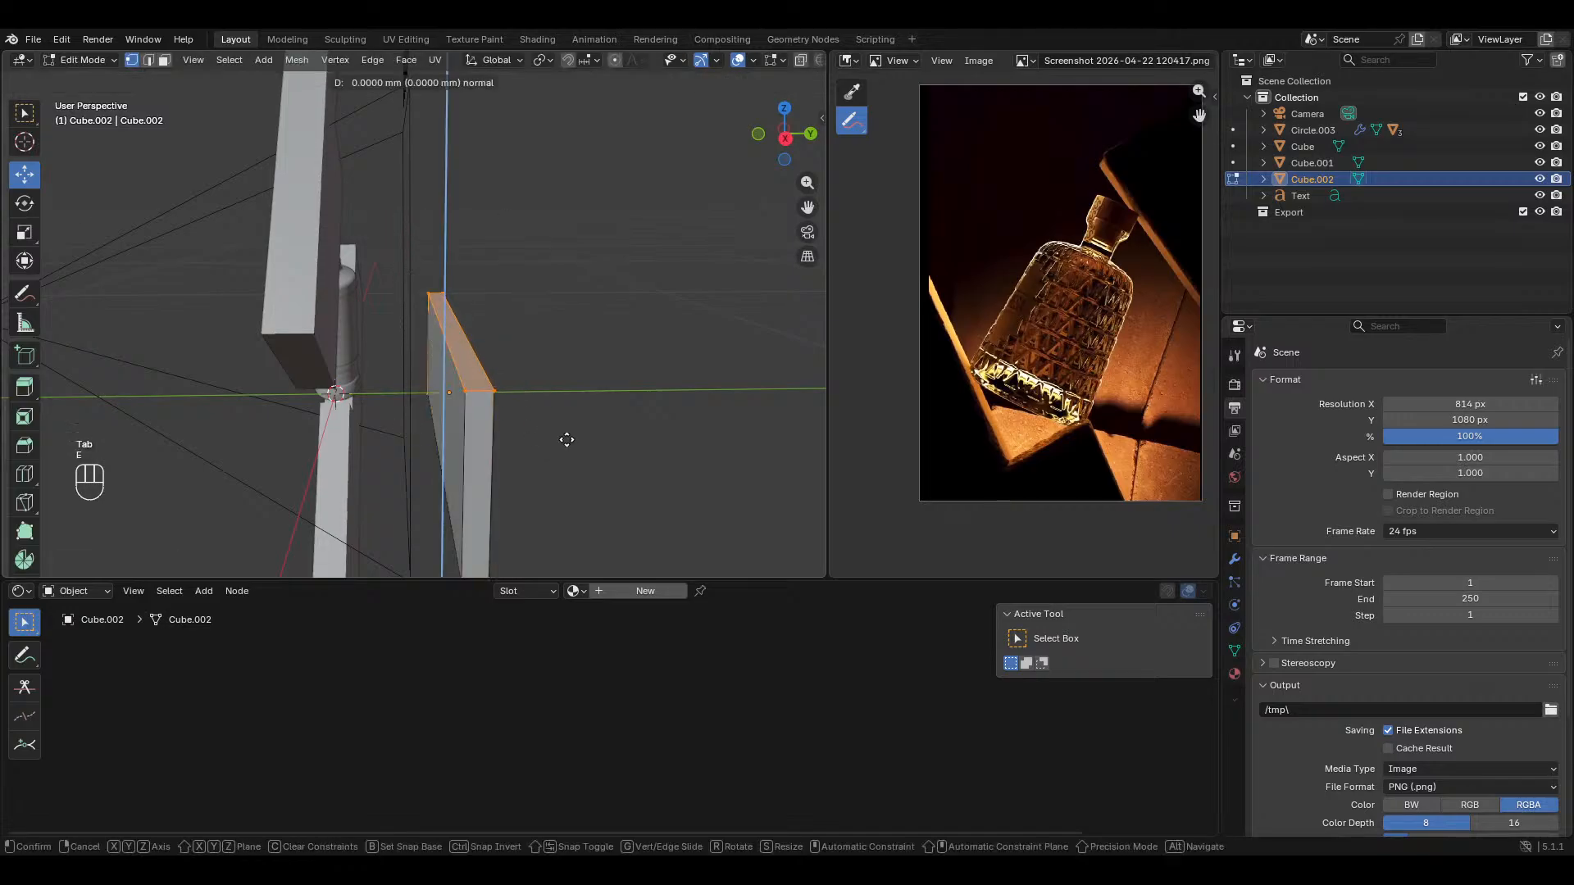
left_click(566, 440)
key("alt+z")
key("ctrl+z")
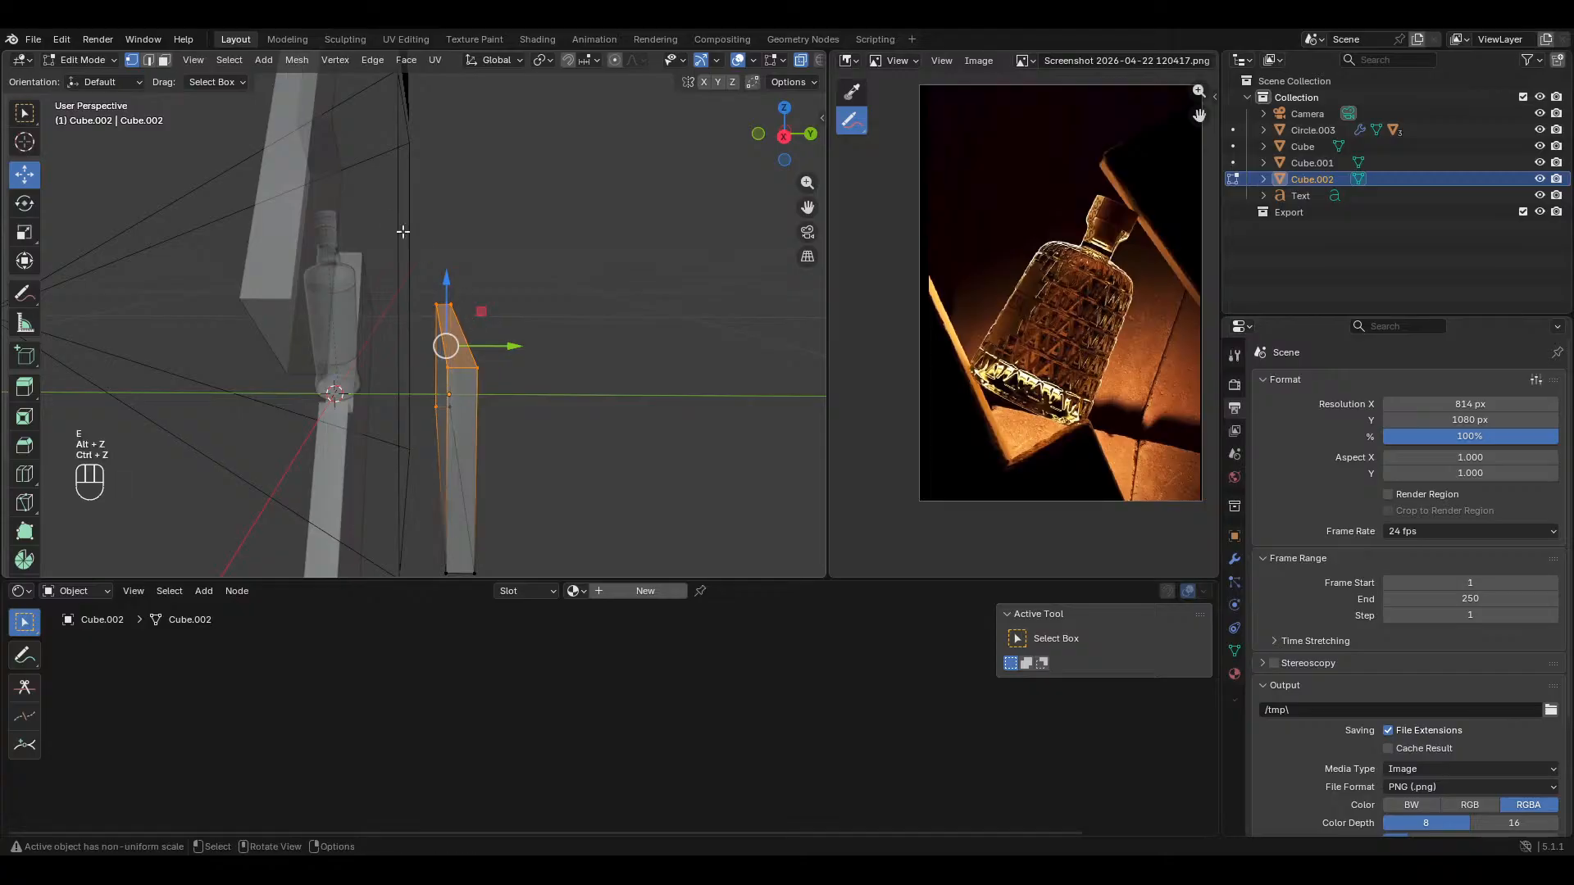
Step: Extrude the back panel's complete top face upward about 406 mm
left_click_drag(399, 220, 507, 375)
key("e")
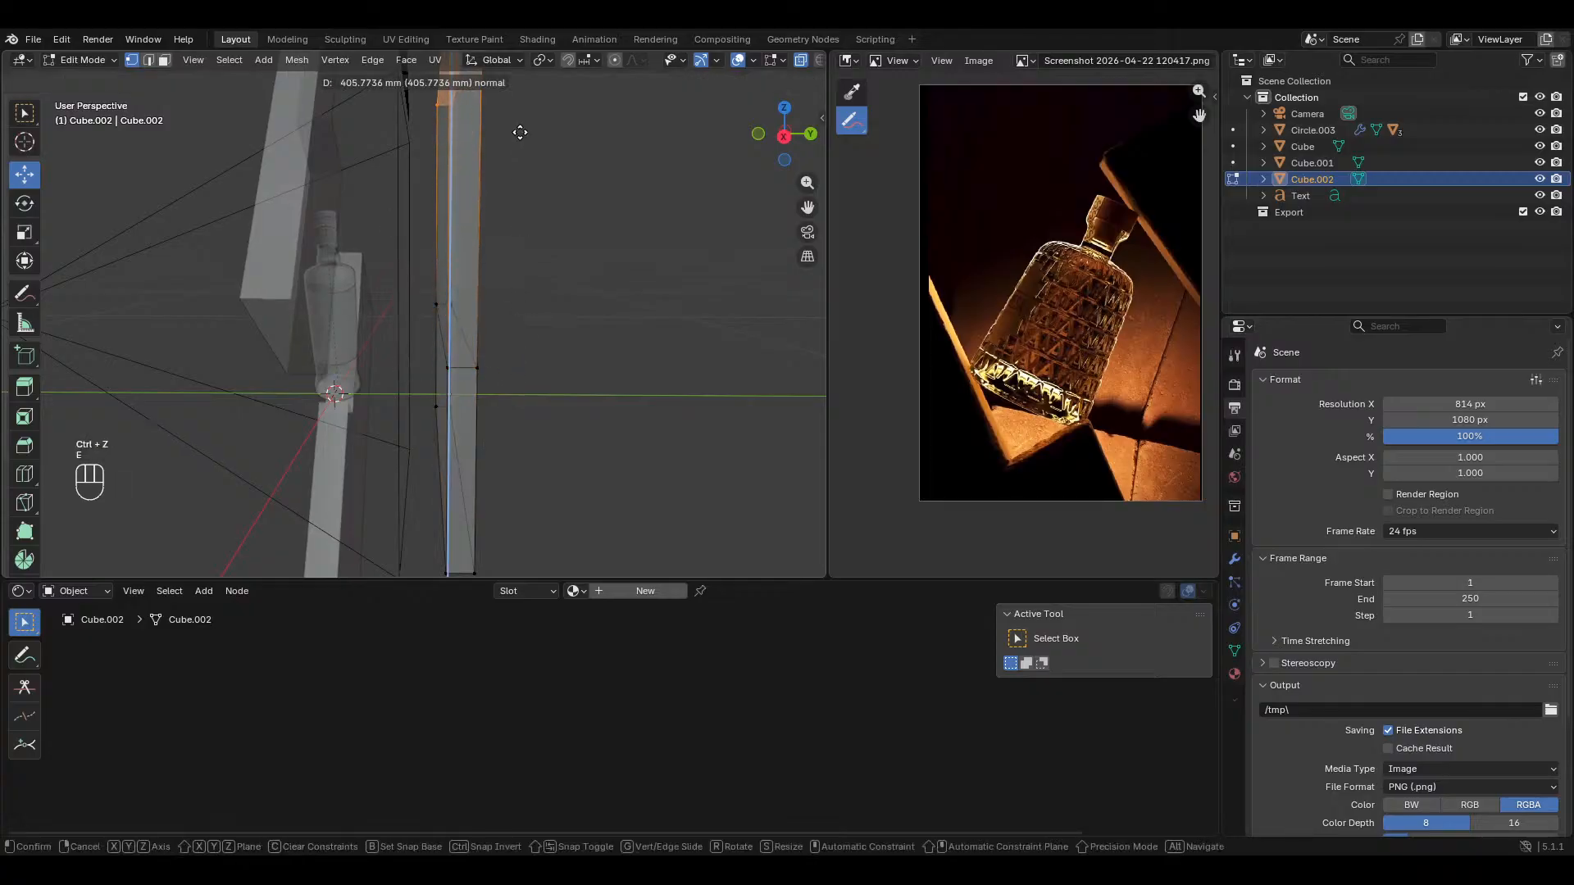
left_click(517, 134)
Step: Extrude the front face of the back panel's lower section about 28 mm toward the bottle to form a raised step
middle_click_drag(492, 245, 465, 420)
key("3")
key("alt+z")
left_click(451, 417)
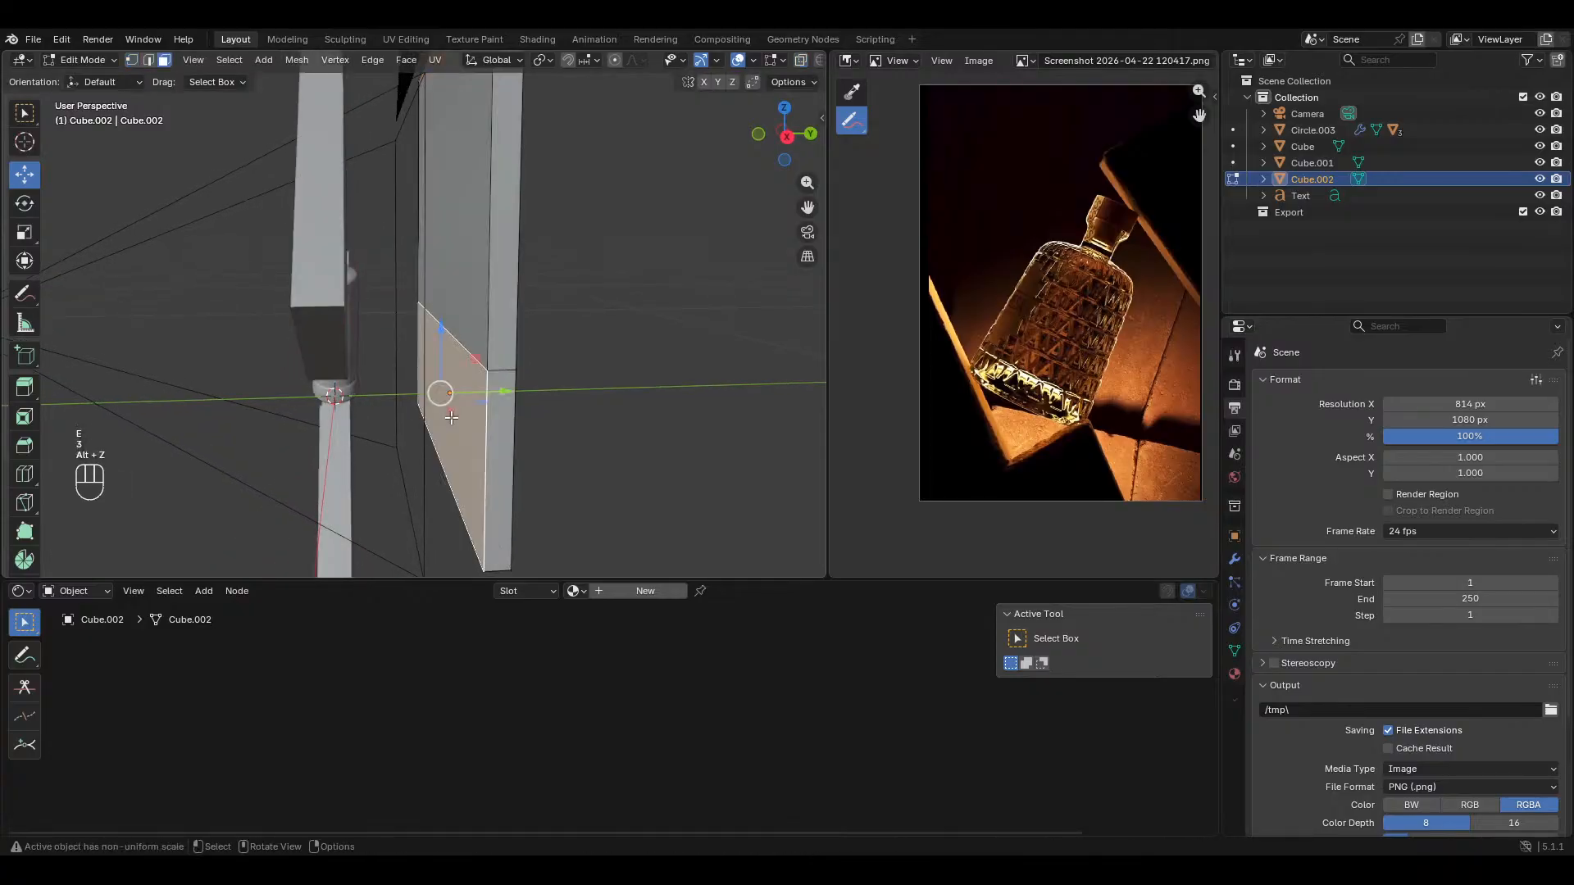
key("e")
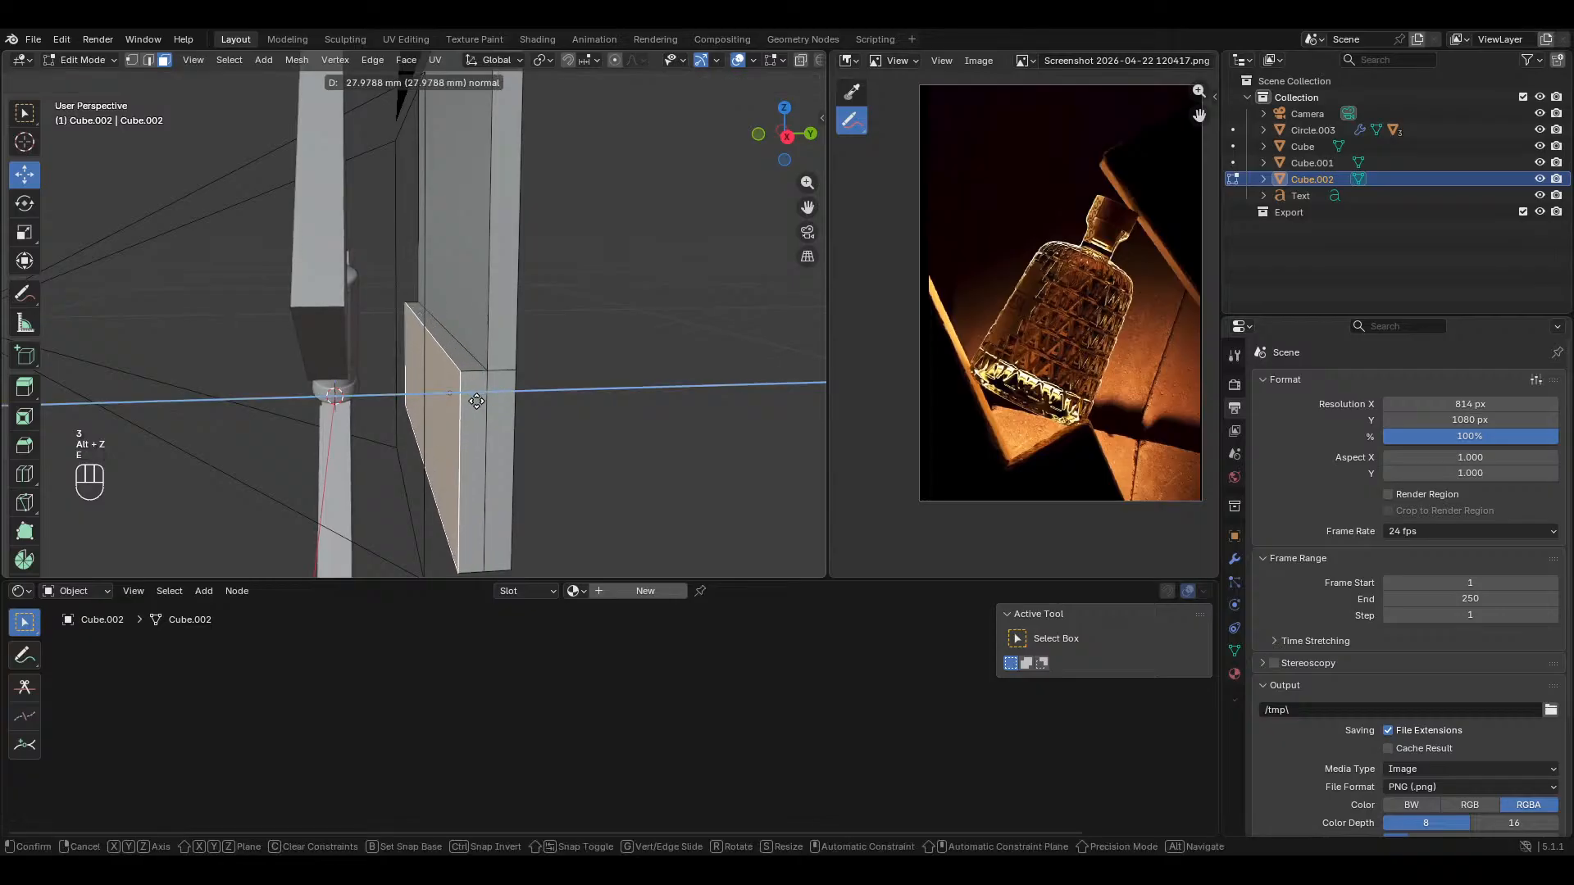
left_click(476, 401)
key("Tab")
Step: In the camera view, lower the back panel slightly and extend its bottom edge downward past the camera frame
key("KP_0")
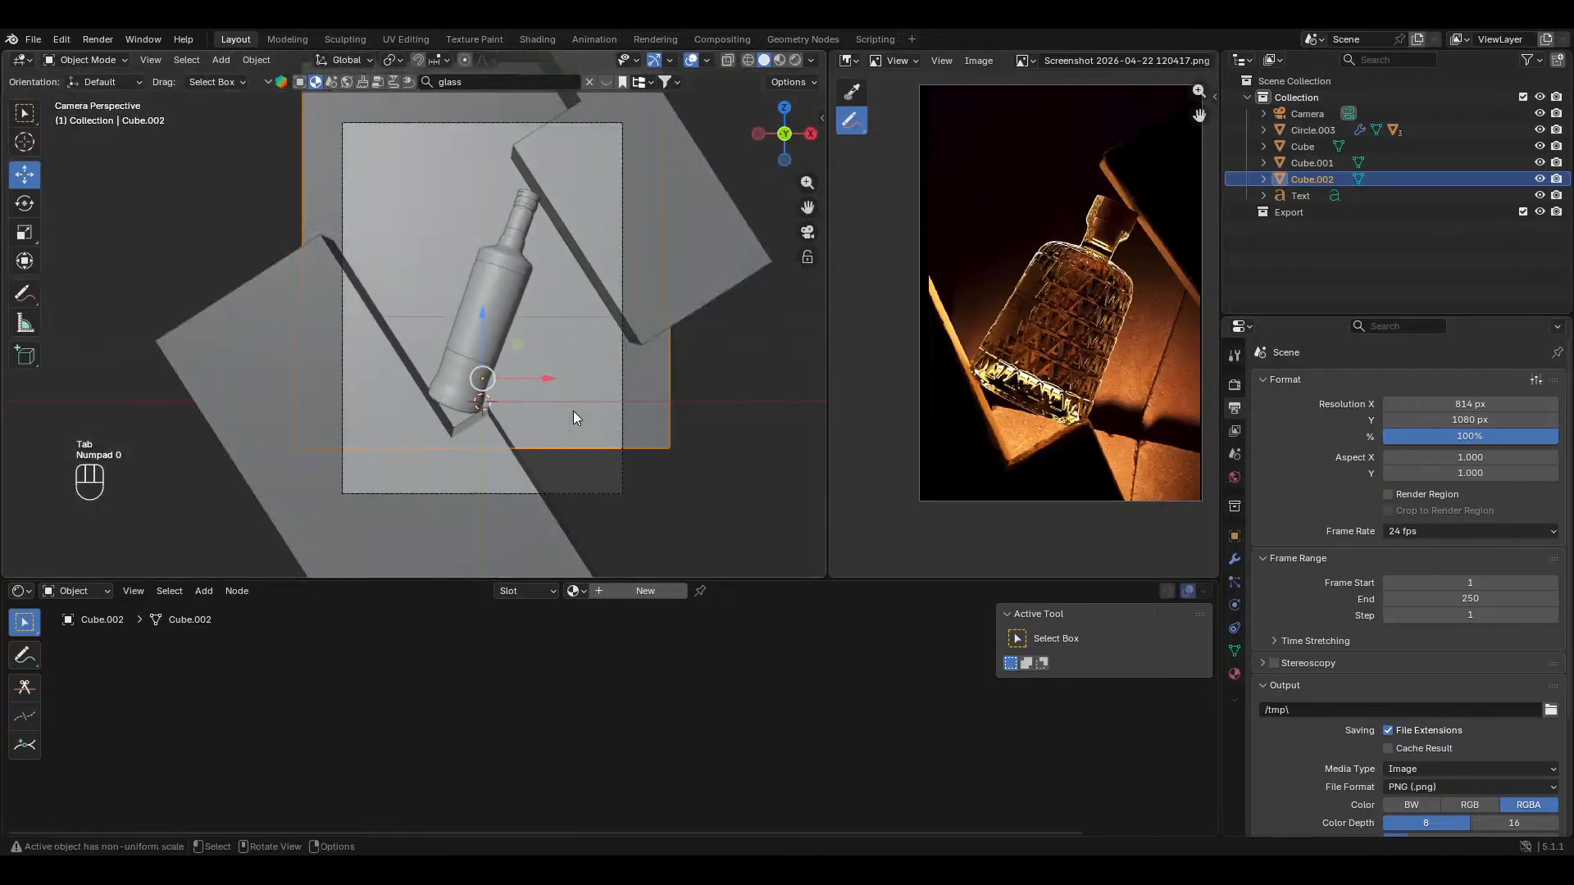
scroll(573, 413, "up", 2)
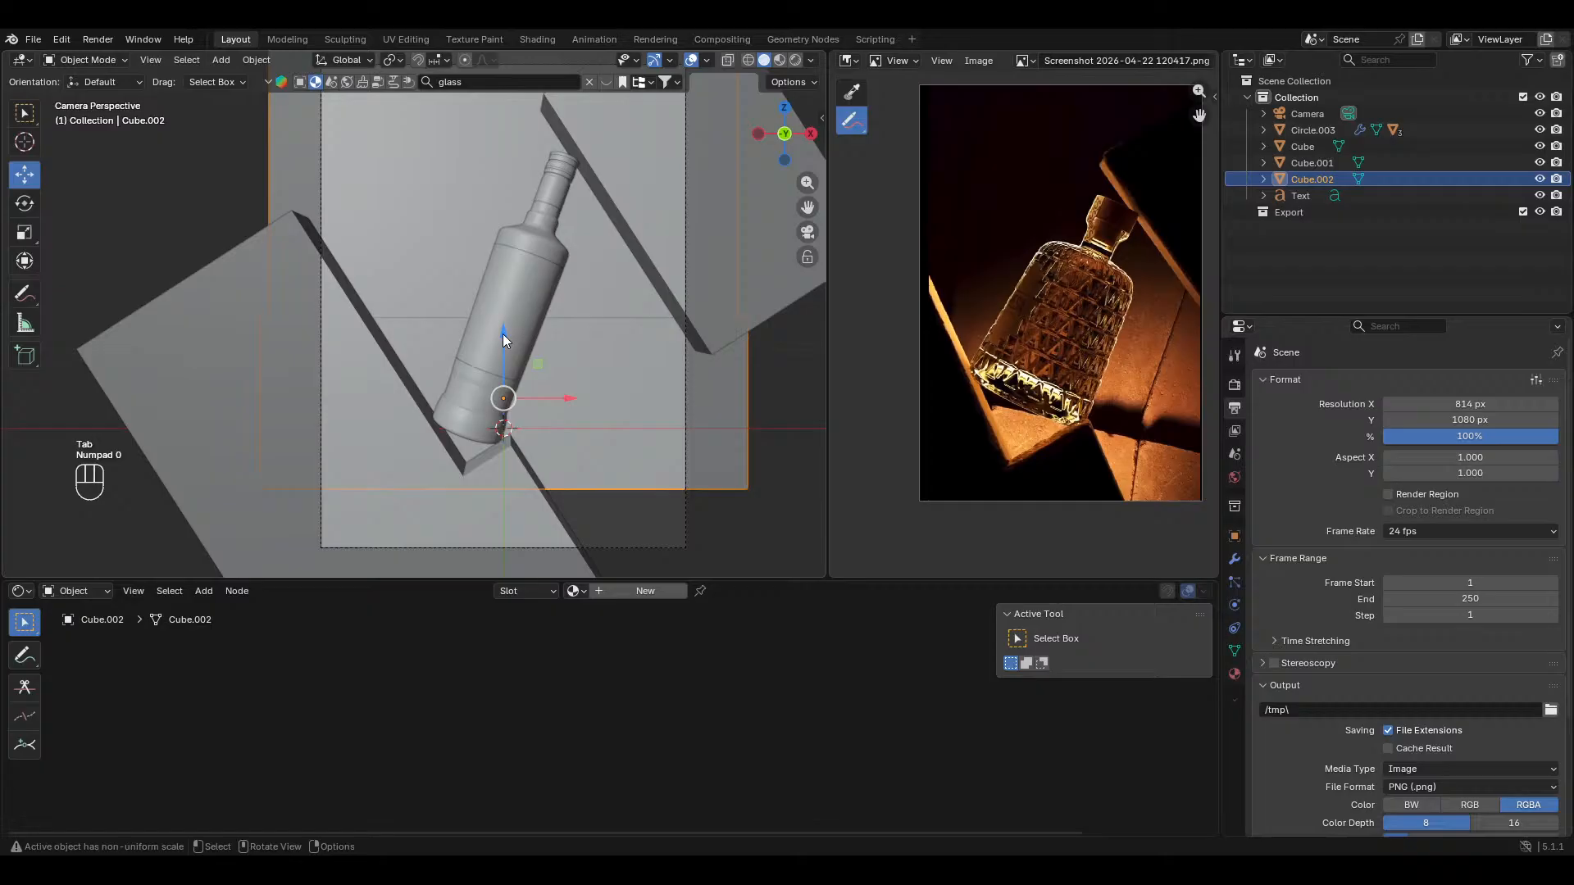
scroll(503, 340, "up", 2)
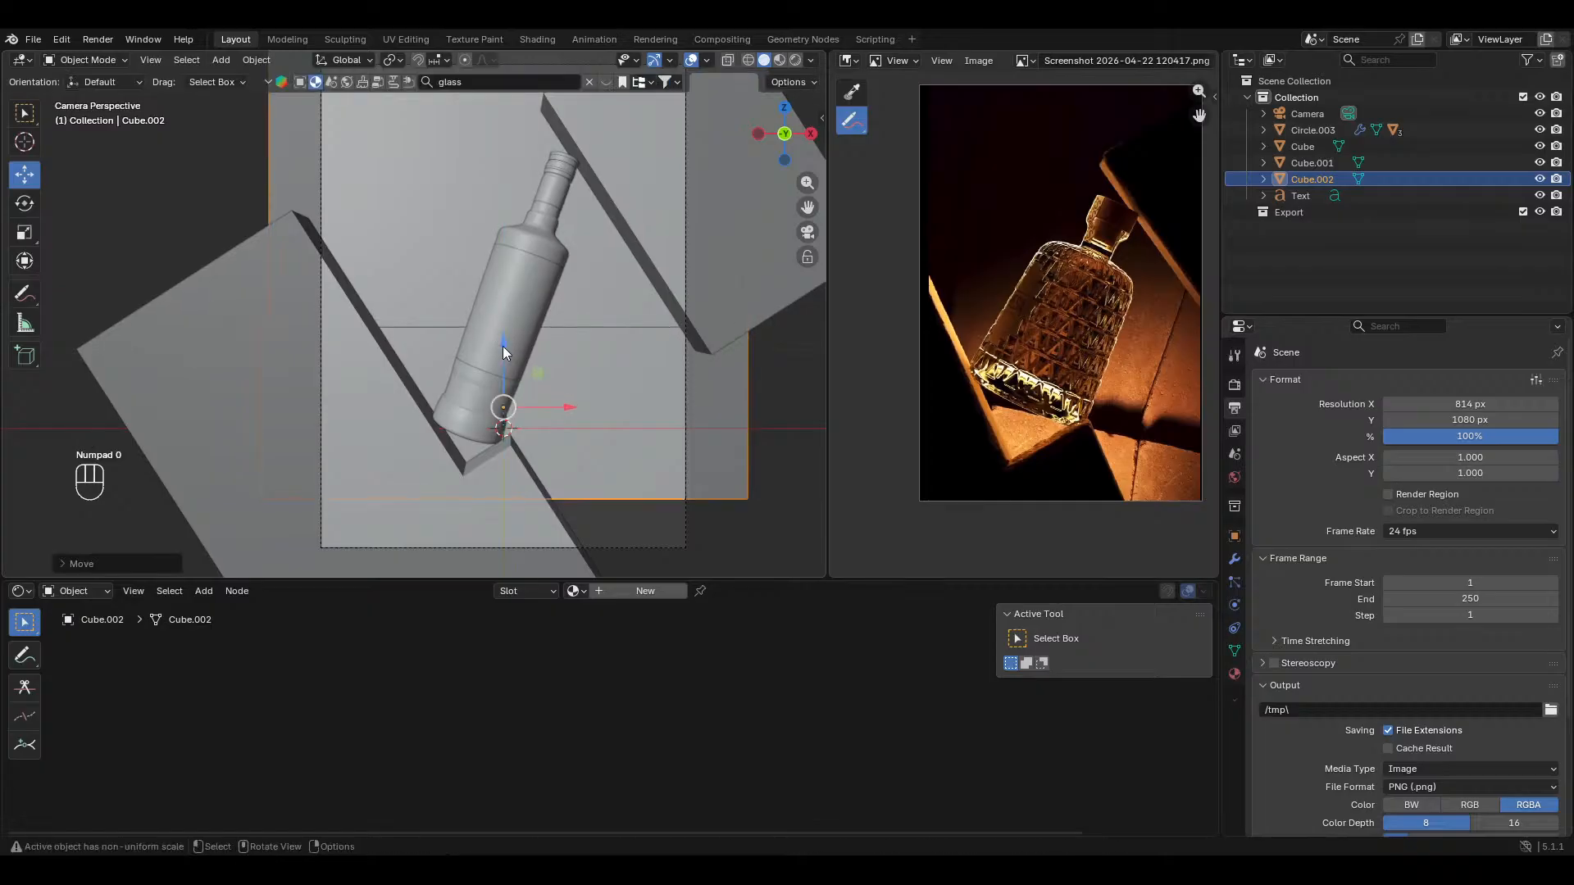
scroll(525, 336, "down", 4)
key("Tab")
key("alt+z")
left_click_drag(233, 338, 135, 344)
key("1")
left_click_drag(464, 347, 485, 413)
key("Tab")
key("alt+z")
Step: Tilt the back panel clockwise about the Y axis and shift it along X and downward along Z behind the bottle
key("r")
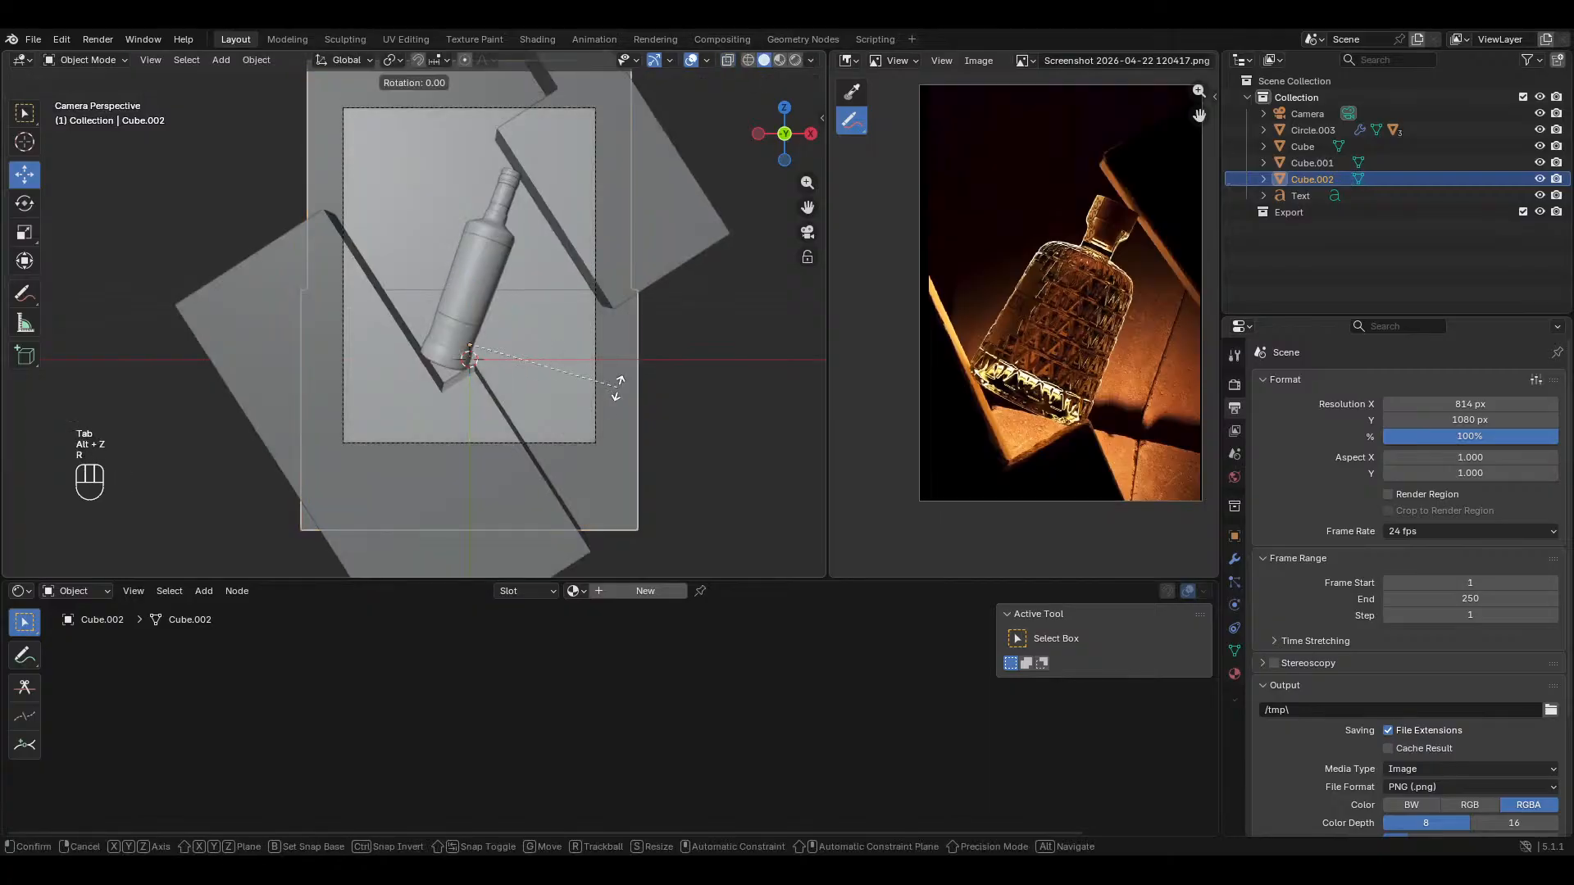
key("x")
key("y")
left_click(618, 421)
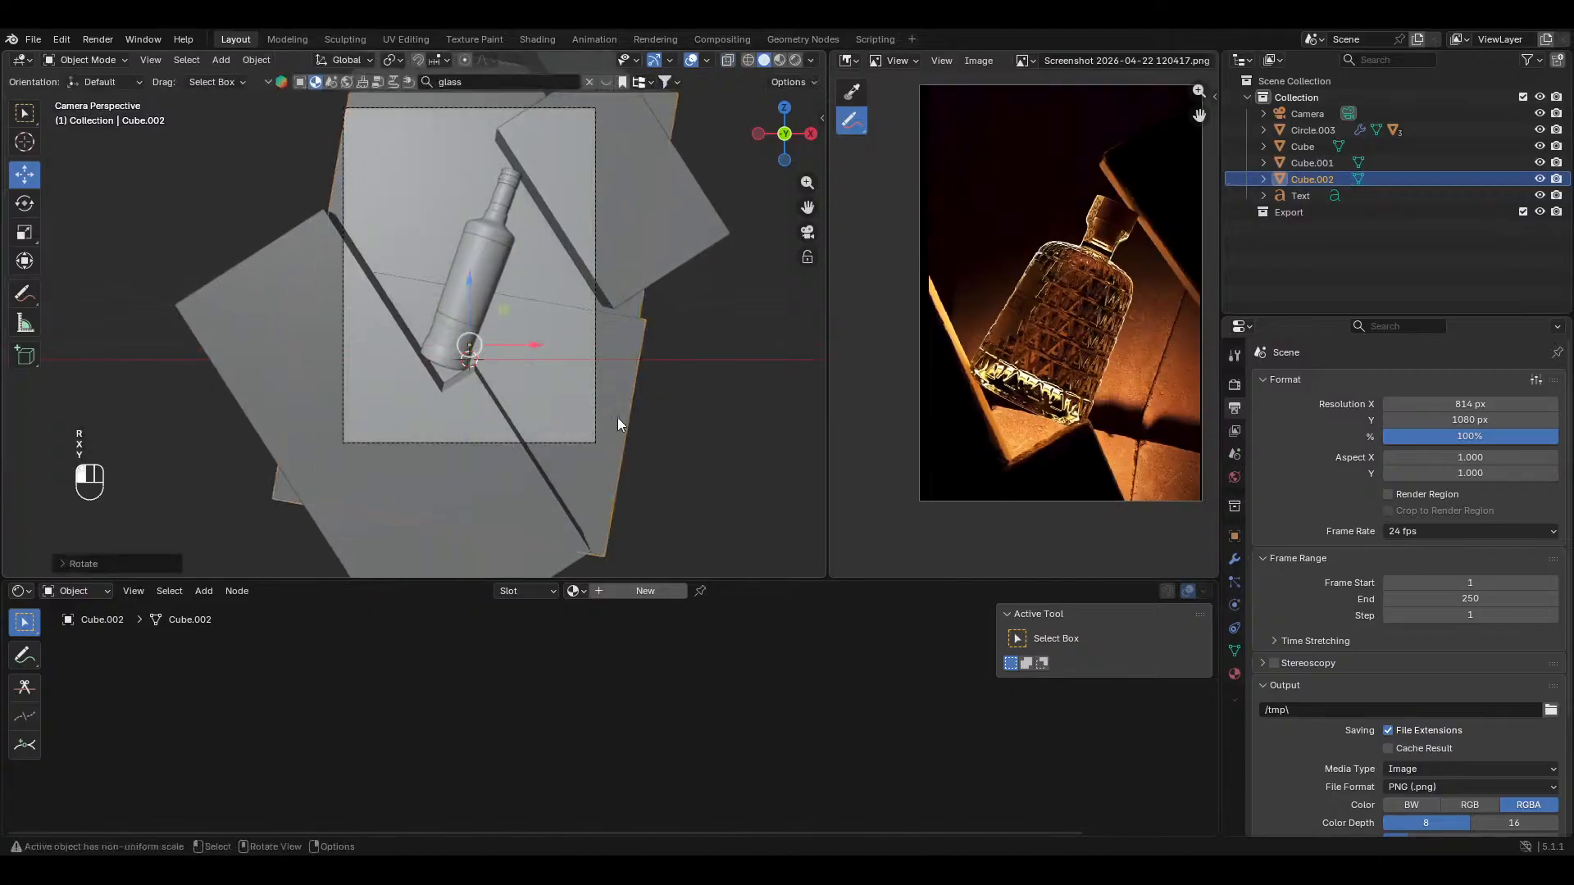
left_click_drag(532, 349, 509, 348)
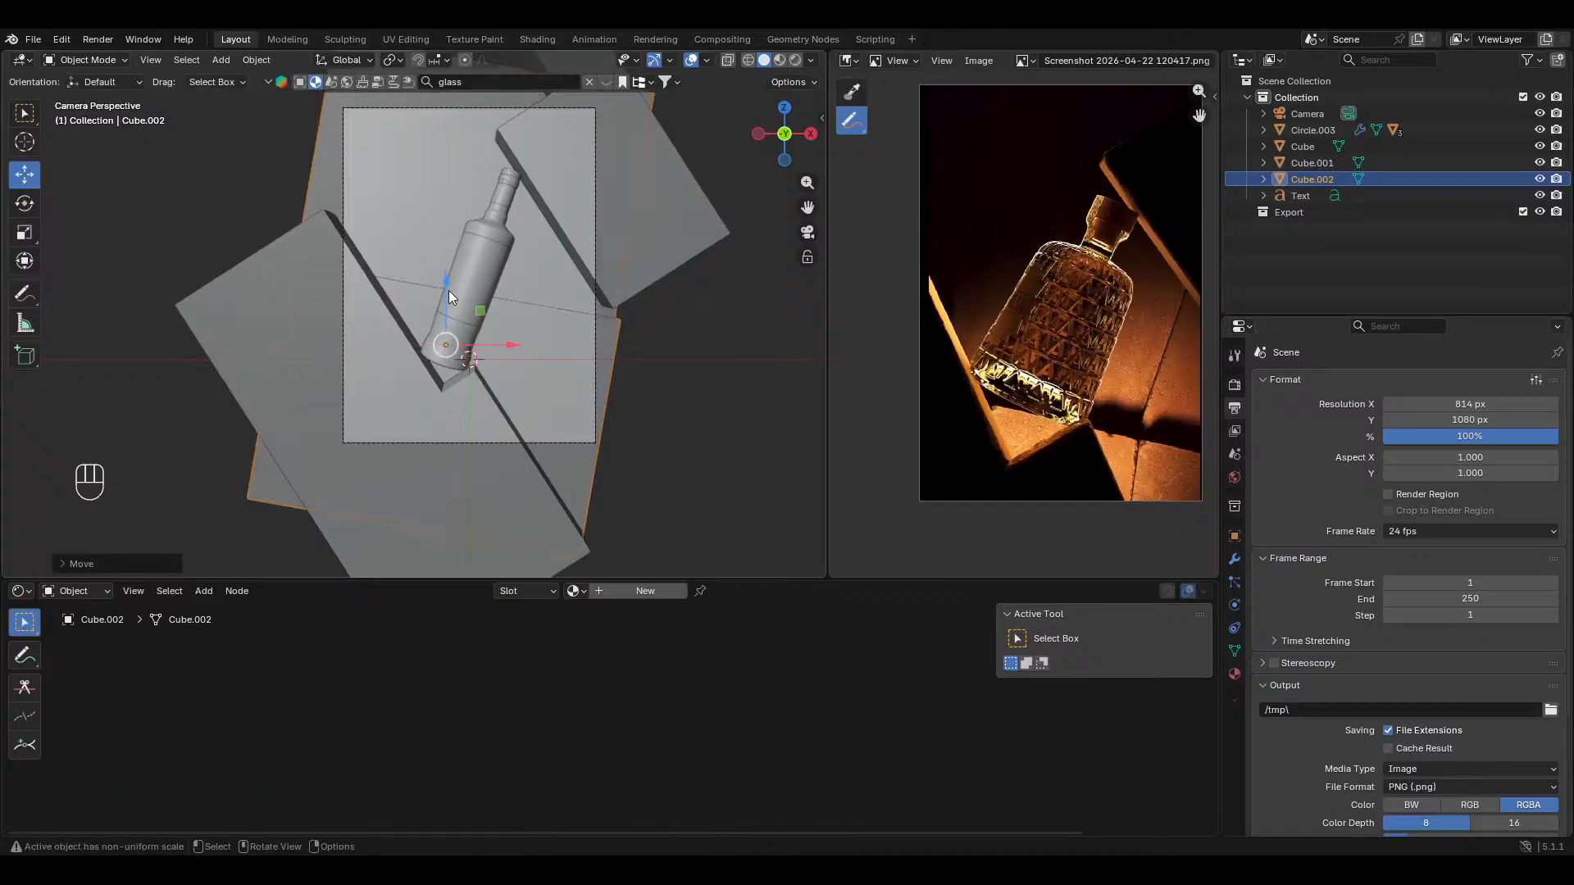
left_click_drag(449, 297, 449, 322)
mouse_move(500, 402)
middle_mouse_down("ctrl")
mouse_move(505, 387)
mouse_move(523, 421)
middle_mouse_up("ctrl")
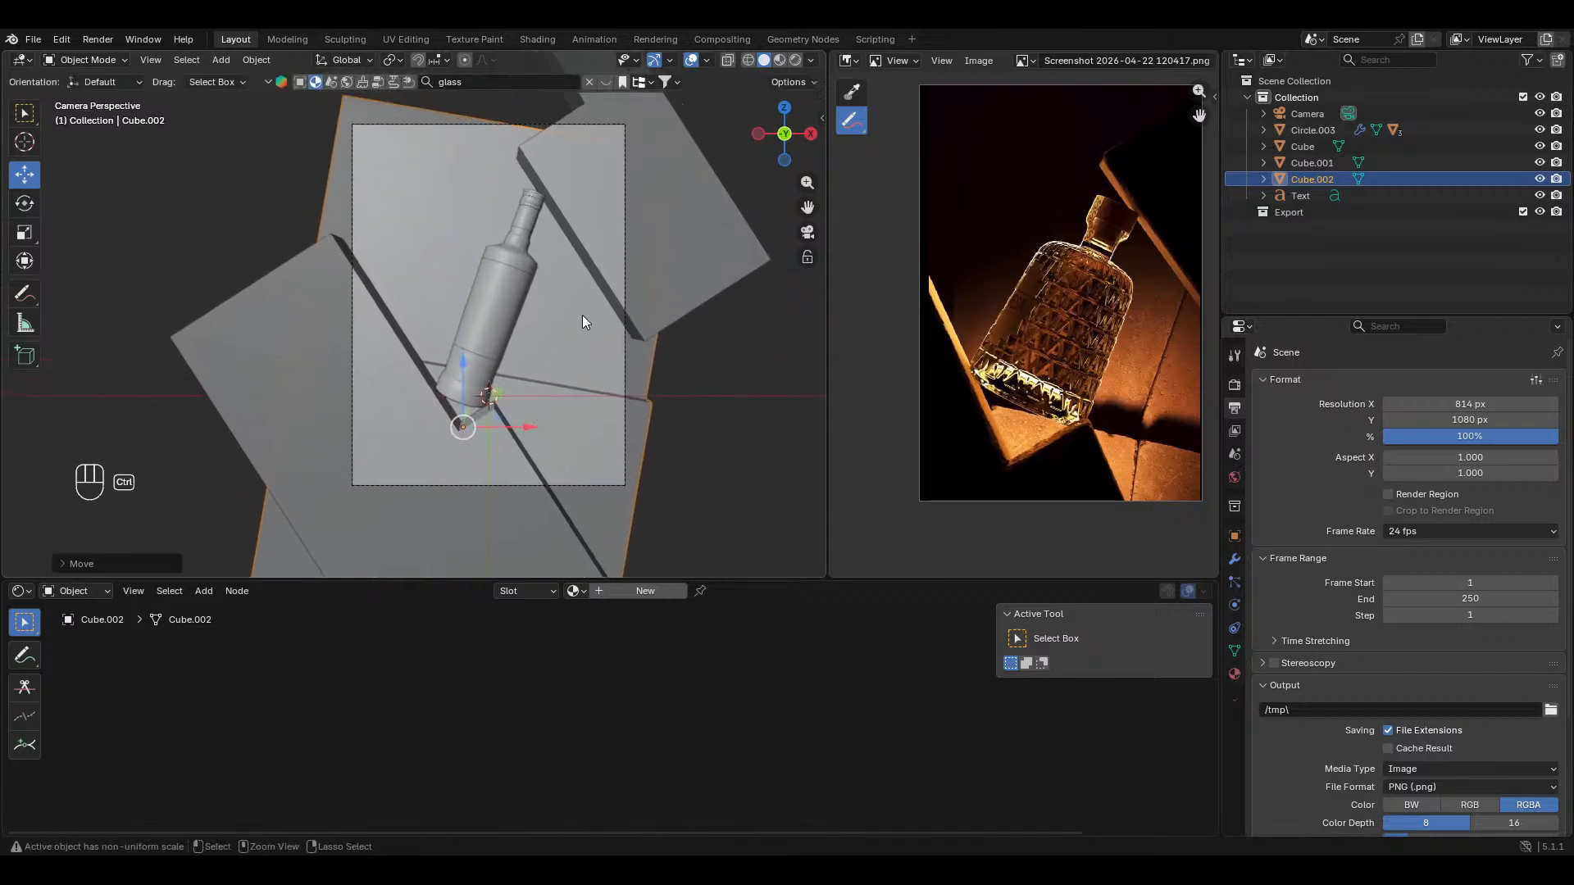
Step: Raise the back panel's top vertices along its local Z axis so the panel extends well above the camera frame
middle_click_drag(581, 314, 579, 338, "ctrl")
key("Tab")
key("alt+z")
left_click_drag(661, 288, 340, 133)
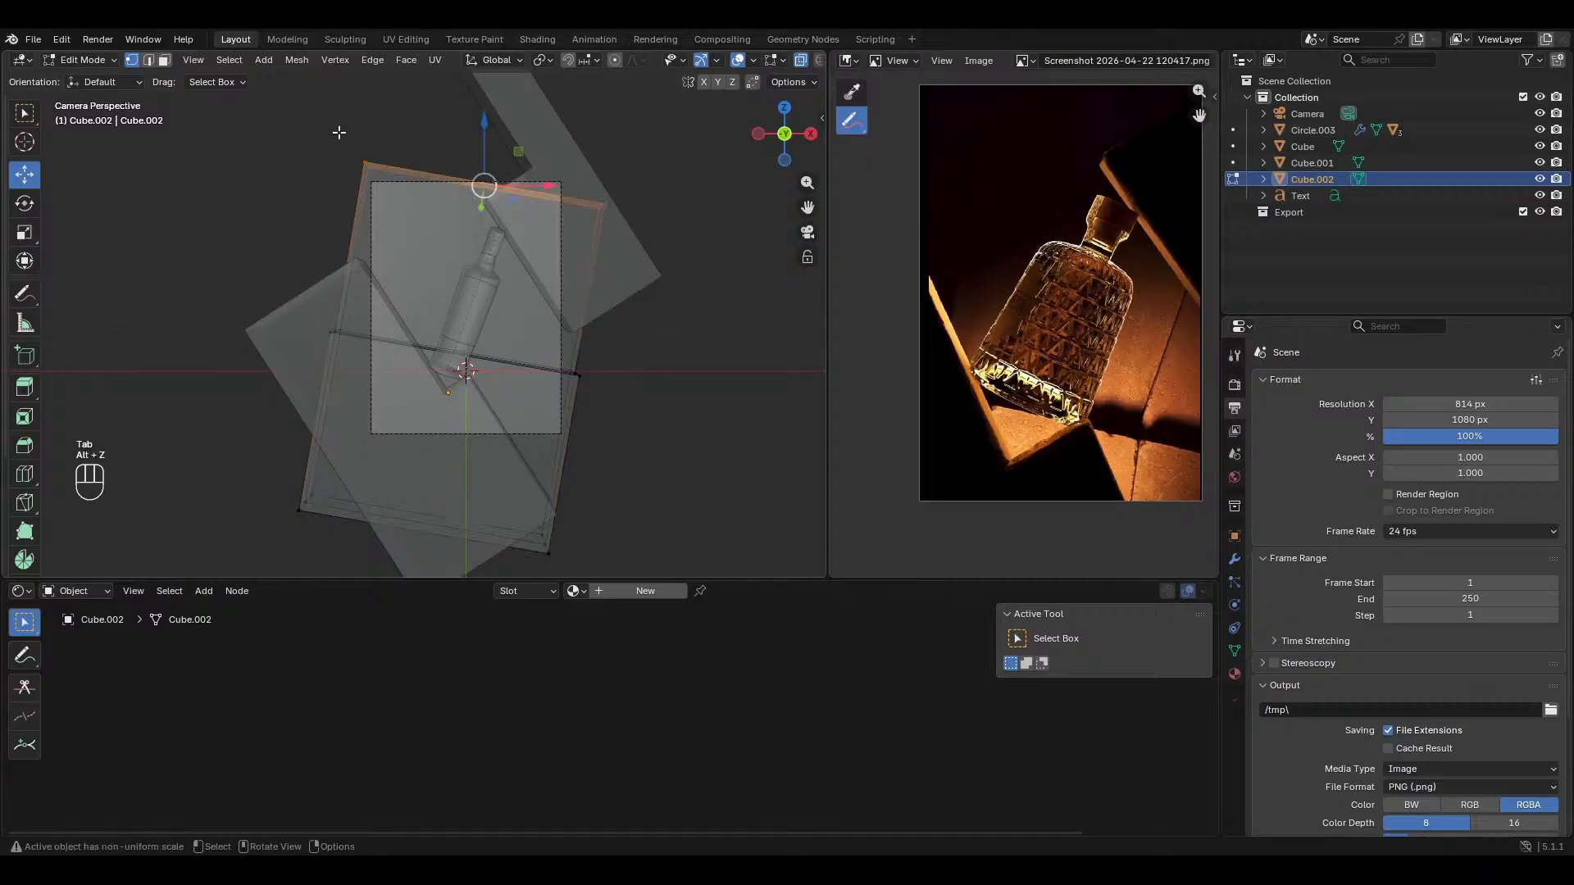
key("g")
key("z")
key("z")
left_click(660, 204)
key("Tab")
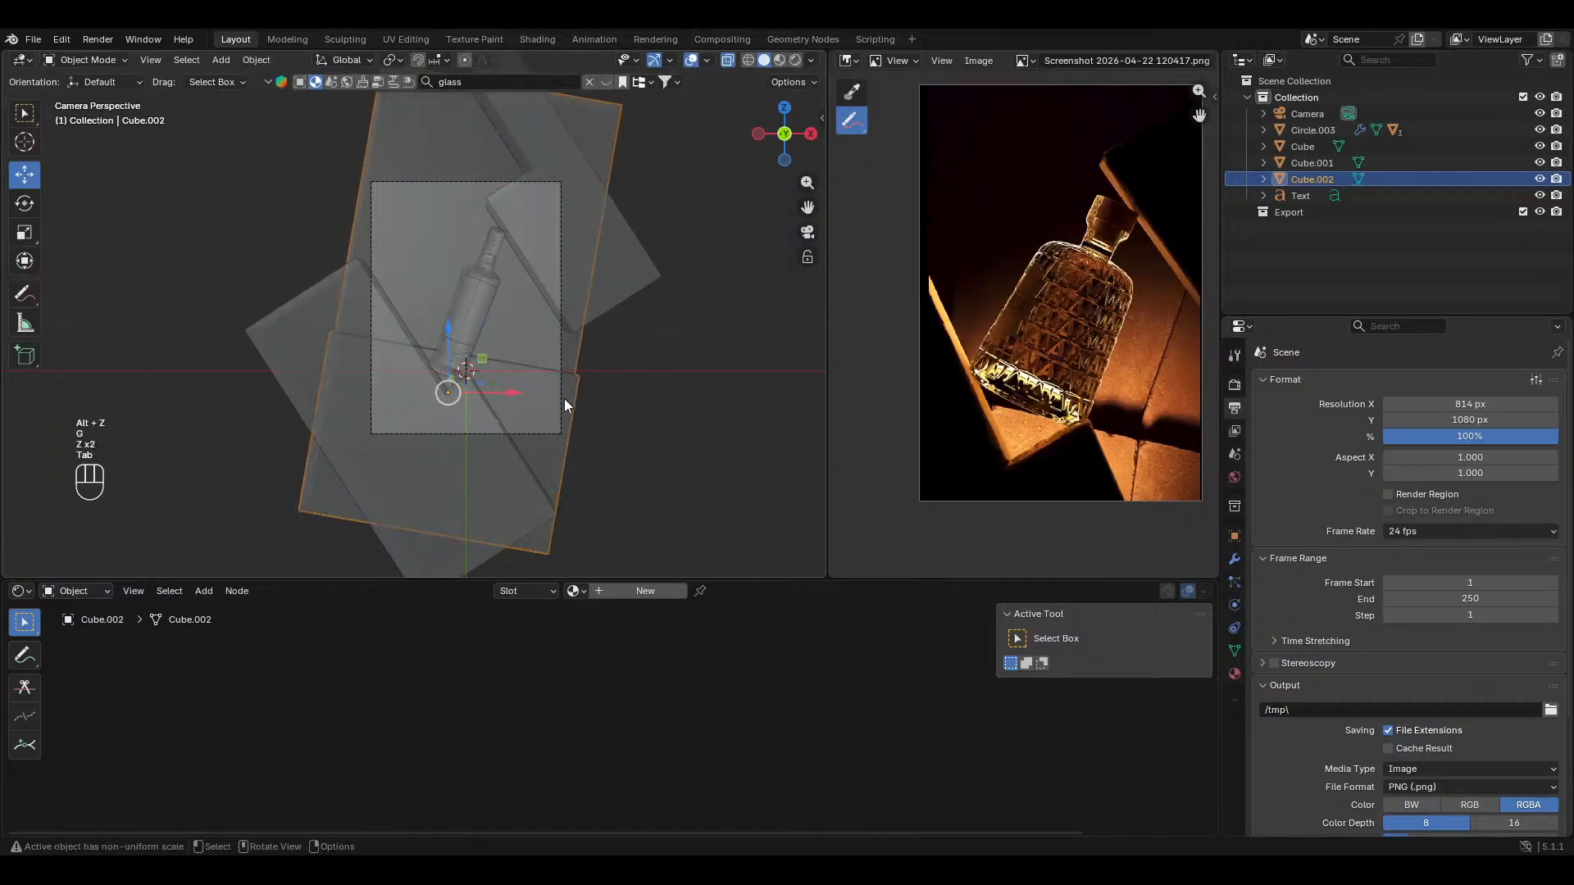
Step: Widen the back panel by moving the vertices of both its sides outward along the local X axis
middle_click_drag(365, 277, 366, 312, "ctrl")
key("Tab")
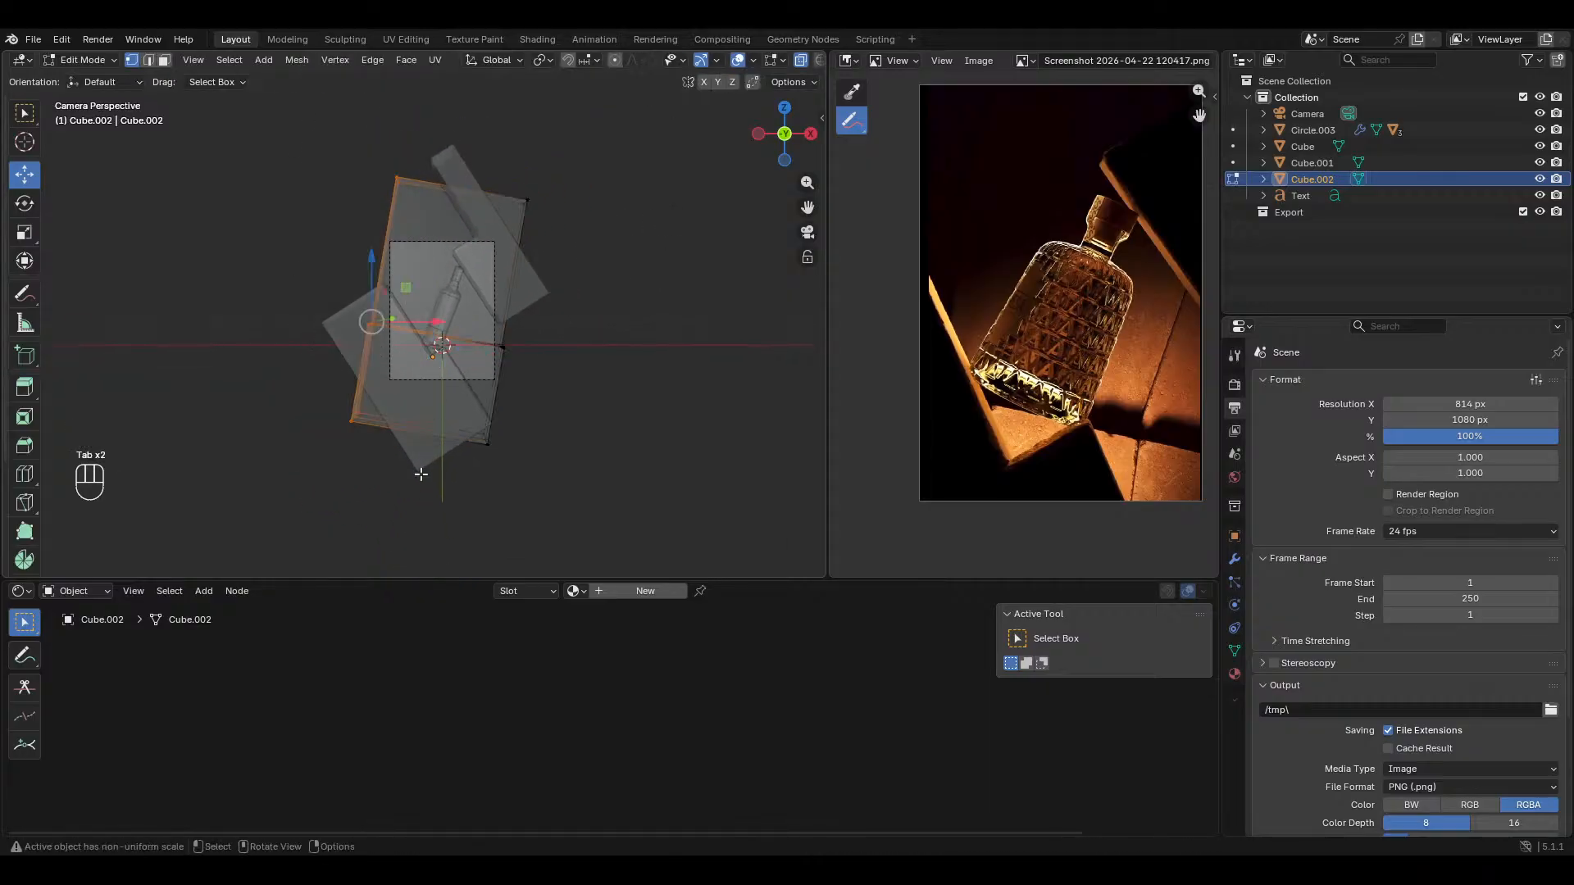
key("g")
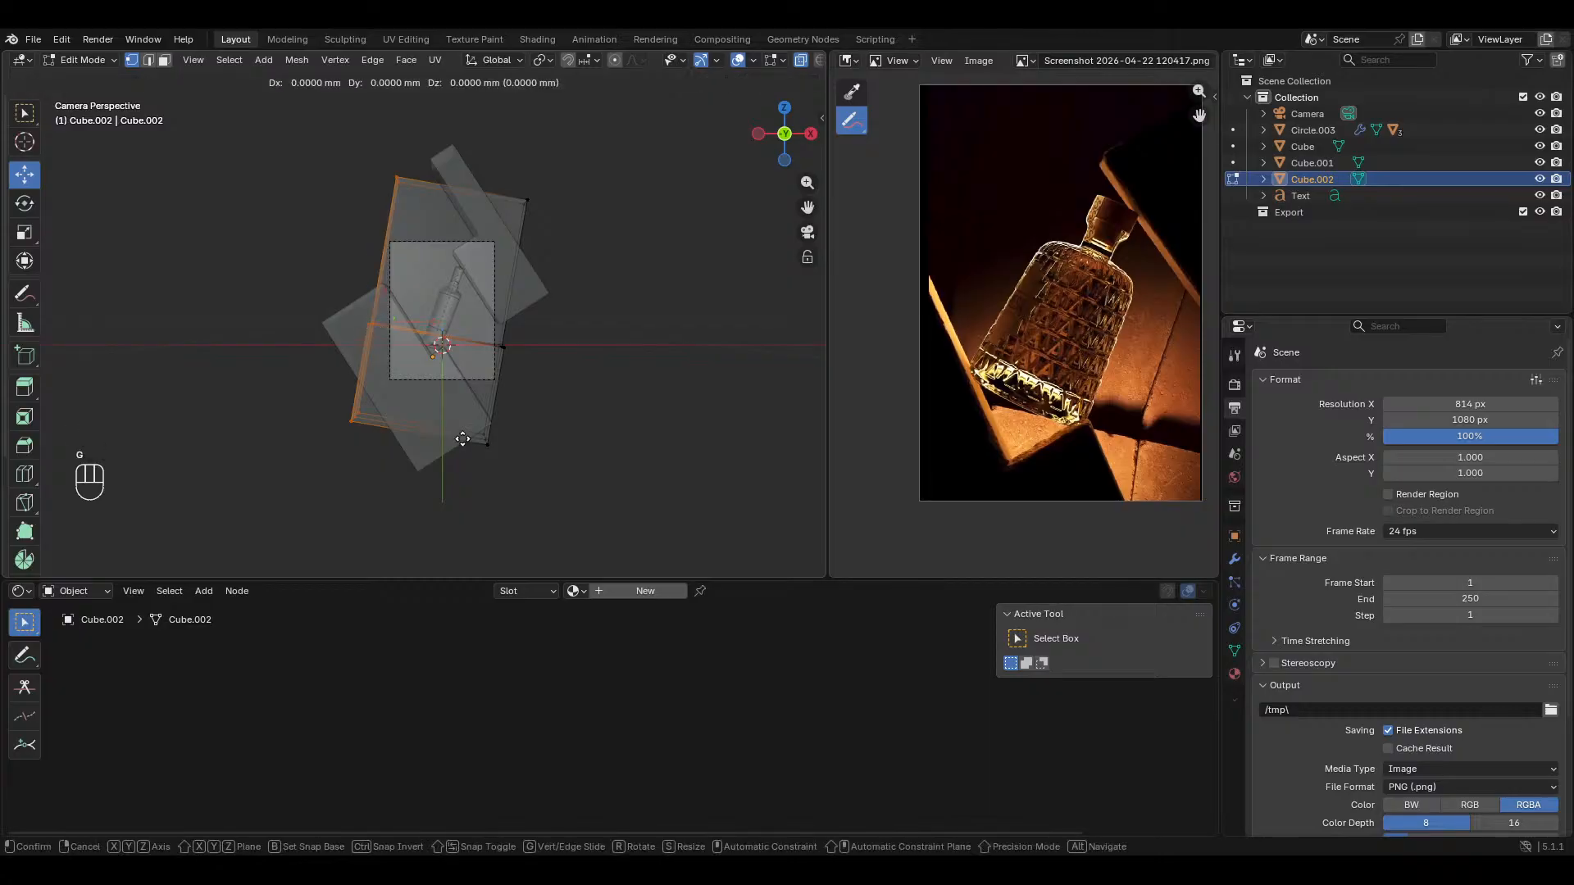
key("x")
key("x")
left_click(413, 405)
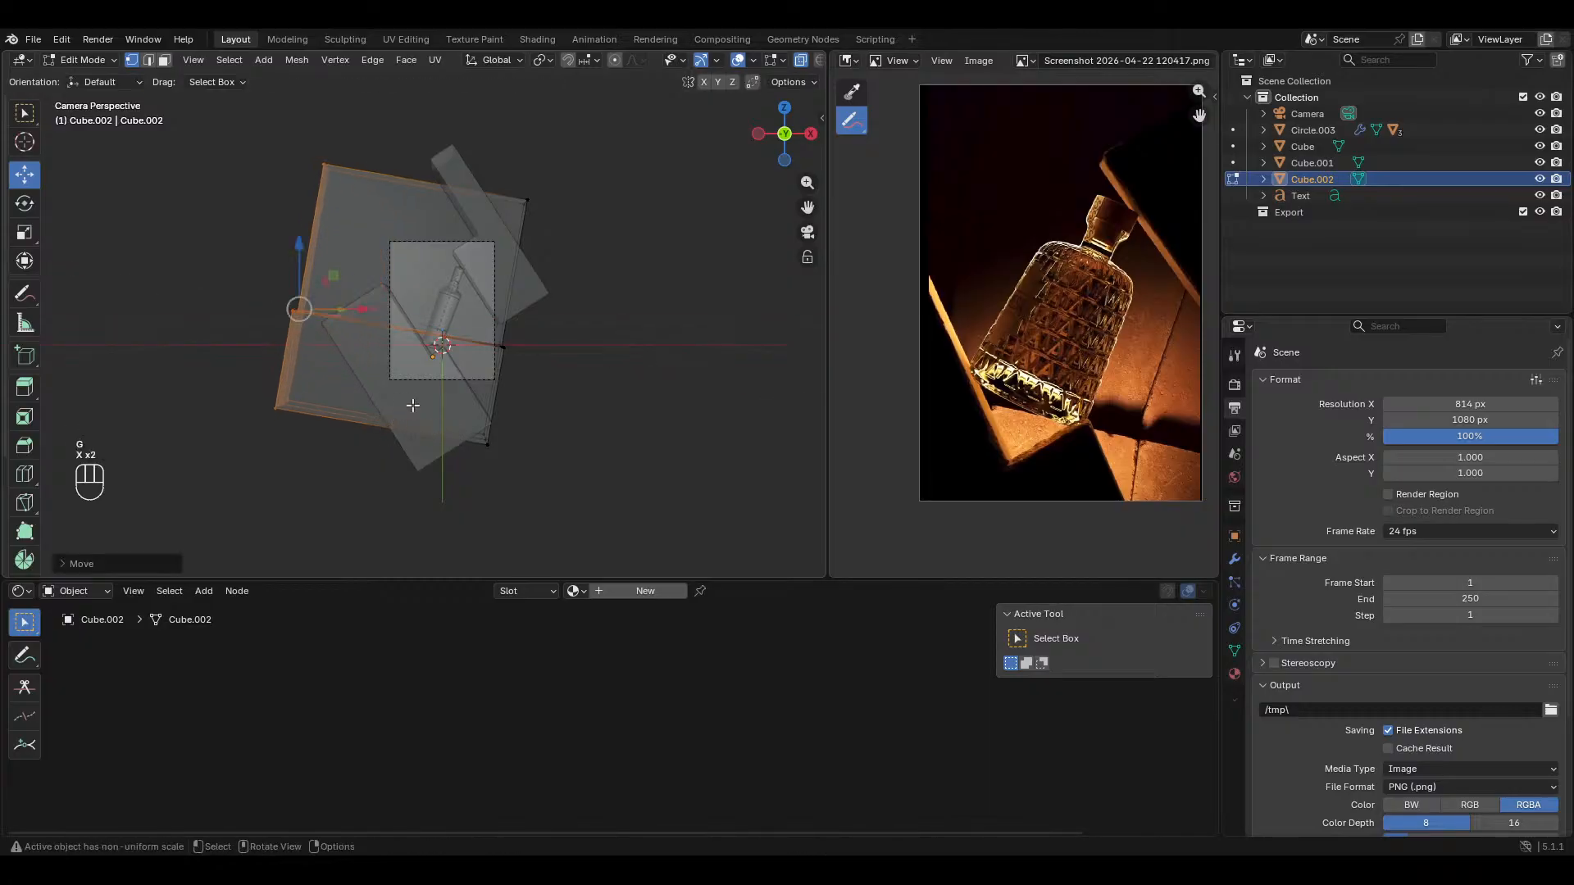
left_click(544, 238)
key("g")
key("x")
key("x")
left_click(495, 479)
key("Tab")
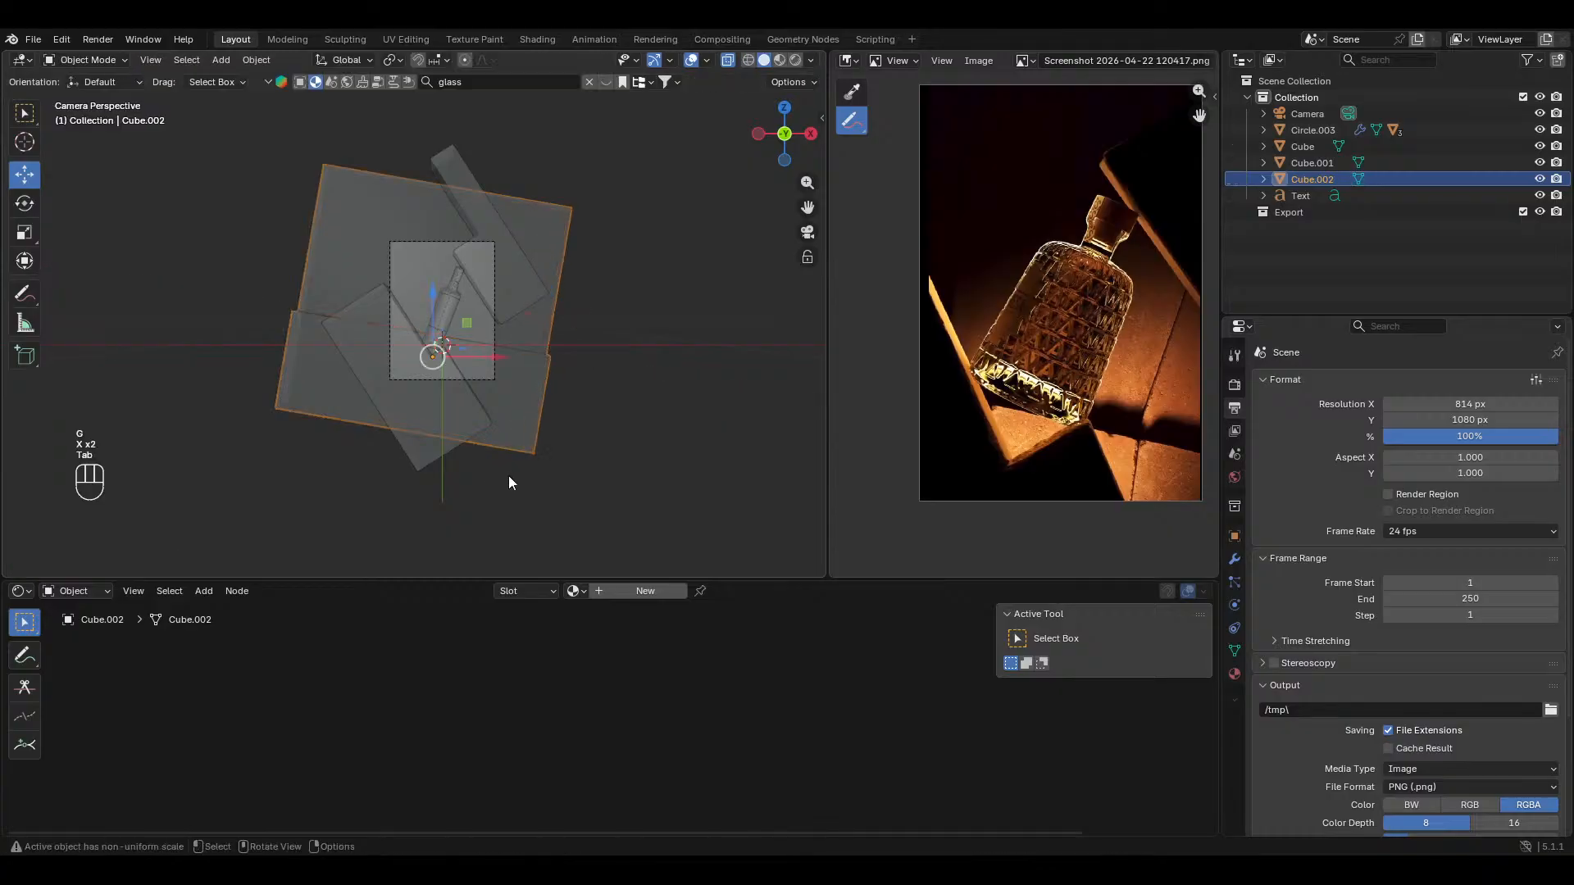
Step: Rotate the back panel a further 2.6° or so about the global Y axis
scroll(543, 373, "up", 6)
key("alt+z")
middle_click_drag(587, 434, 587, 396, "shift")
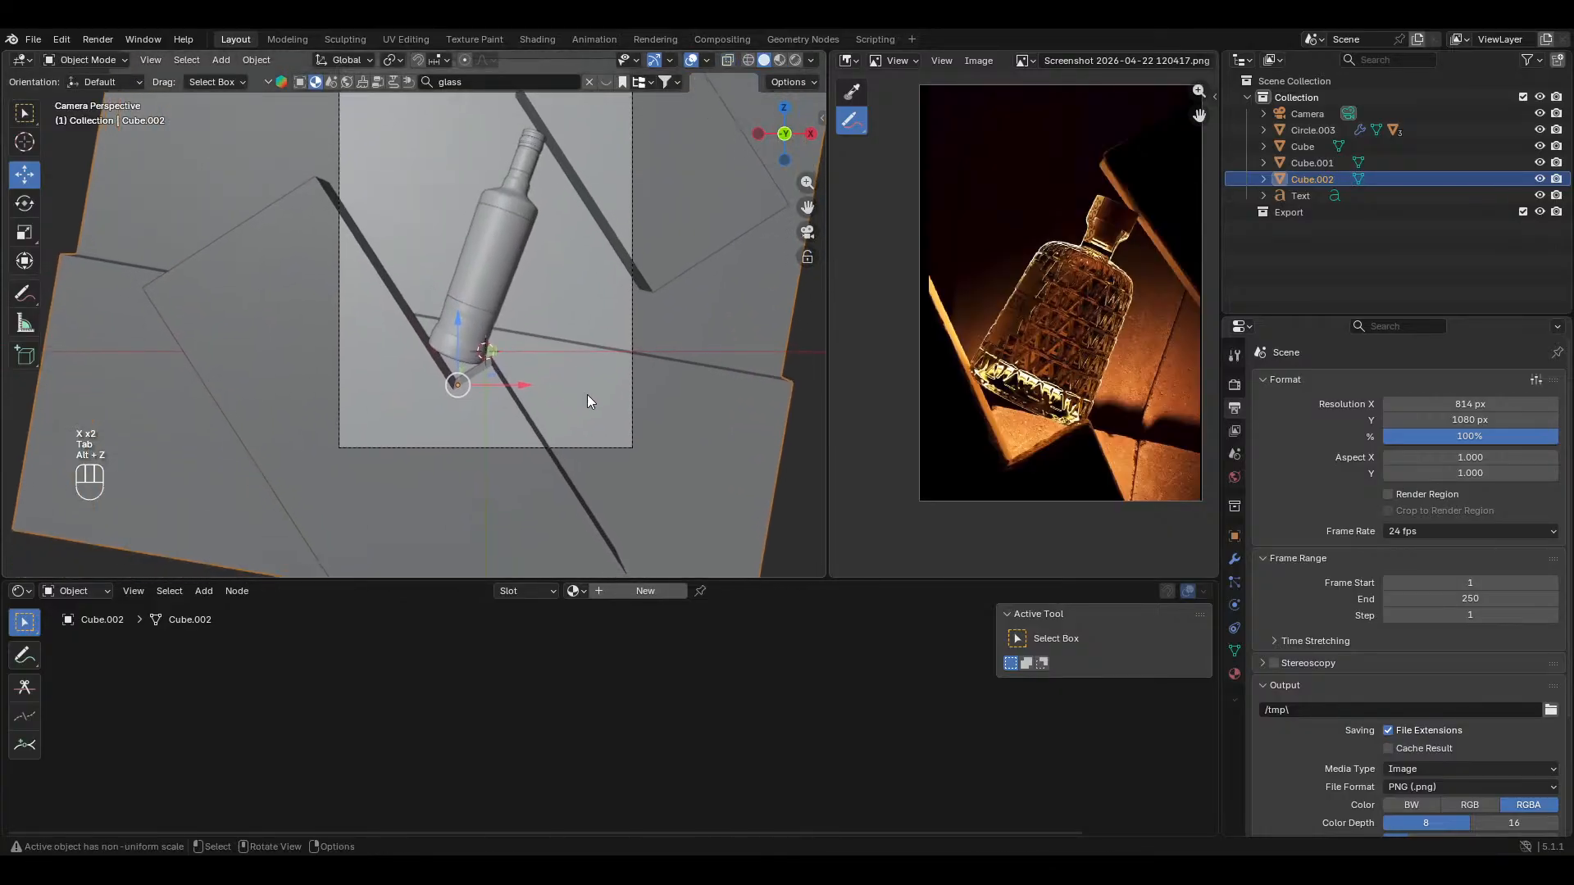
key("r")
key("x")
key("y")
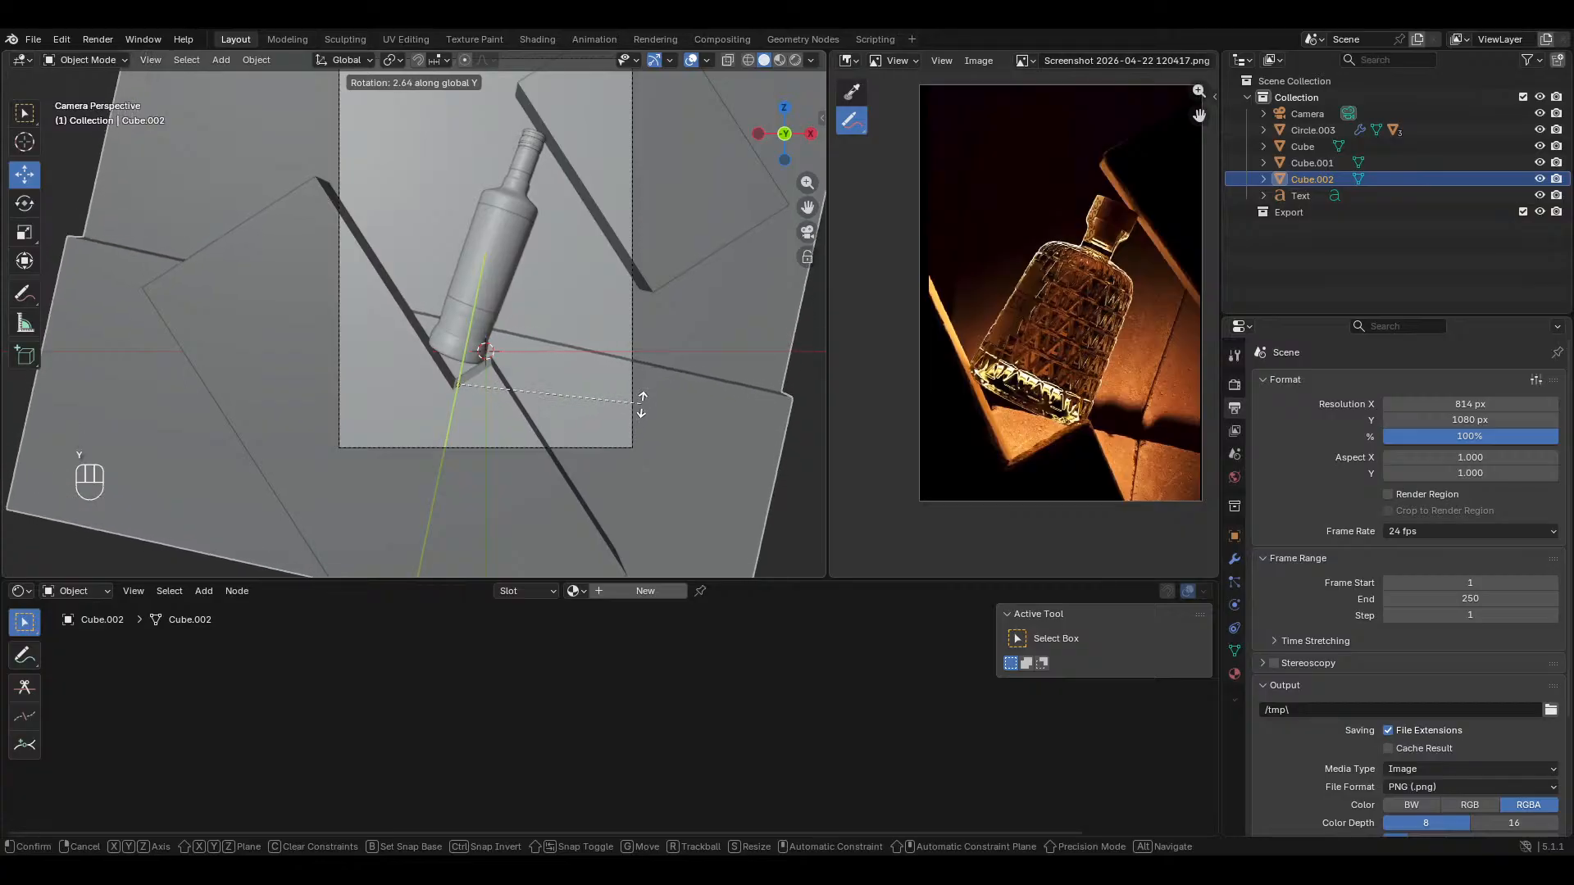
left_click(641, 396)
middle_click_drag(625, 391, 613, 490, "ctrl")
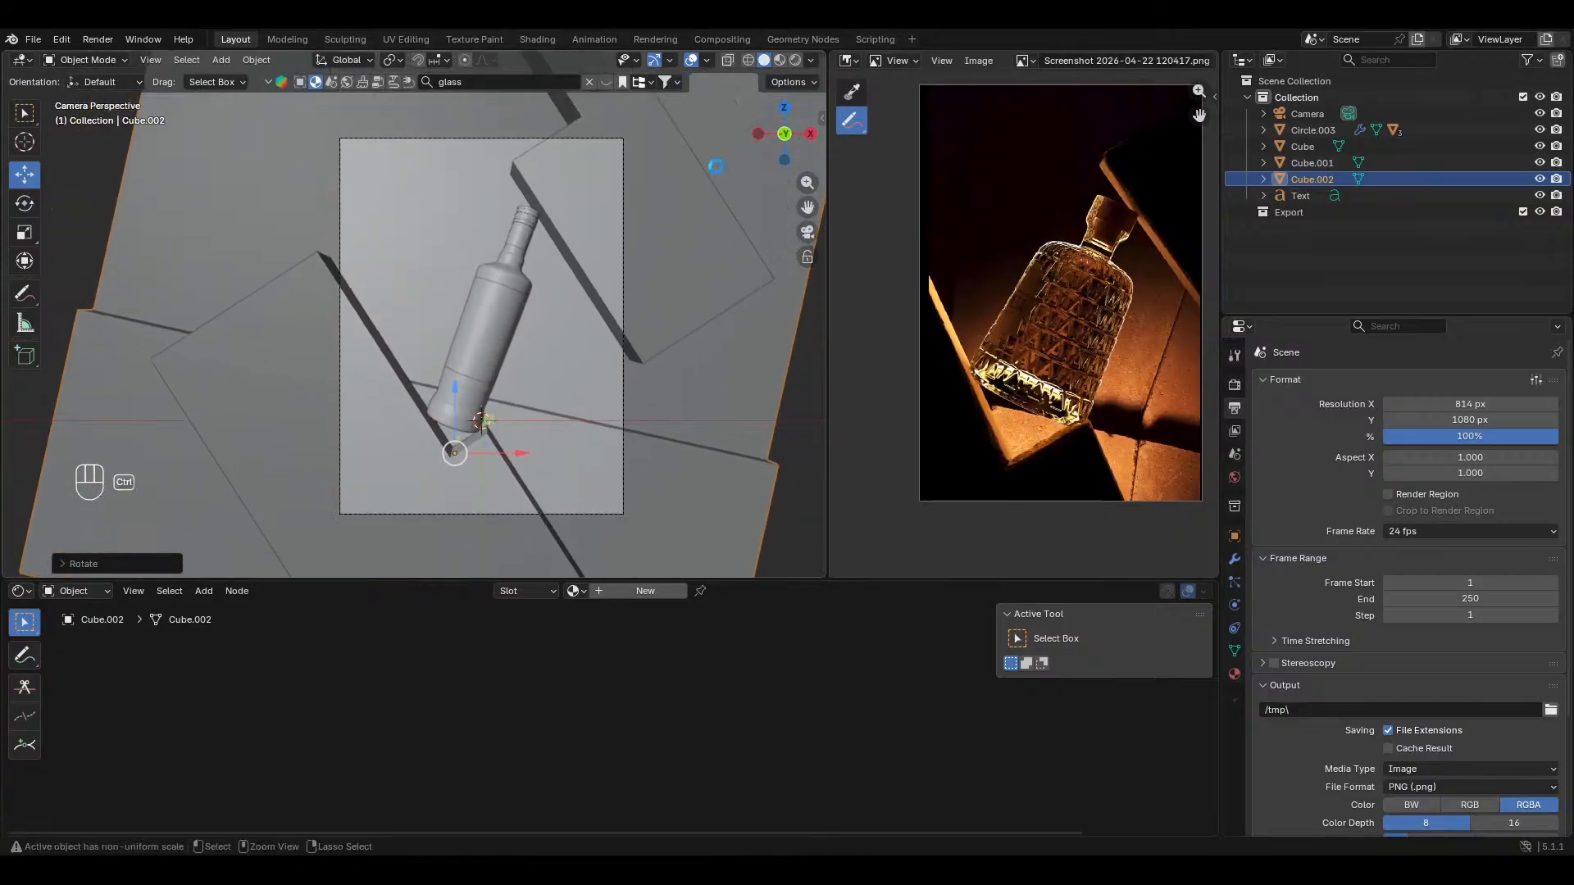
Step: Save the project file and switch the viewport to rendered shading
key("ctrl+s")
left_click(795, 60)
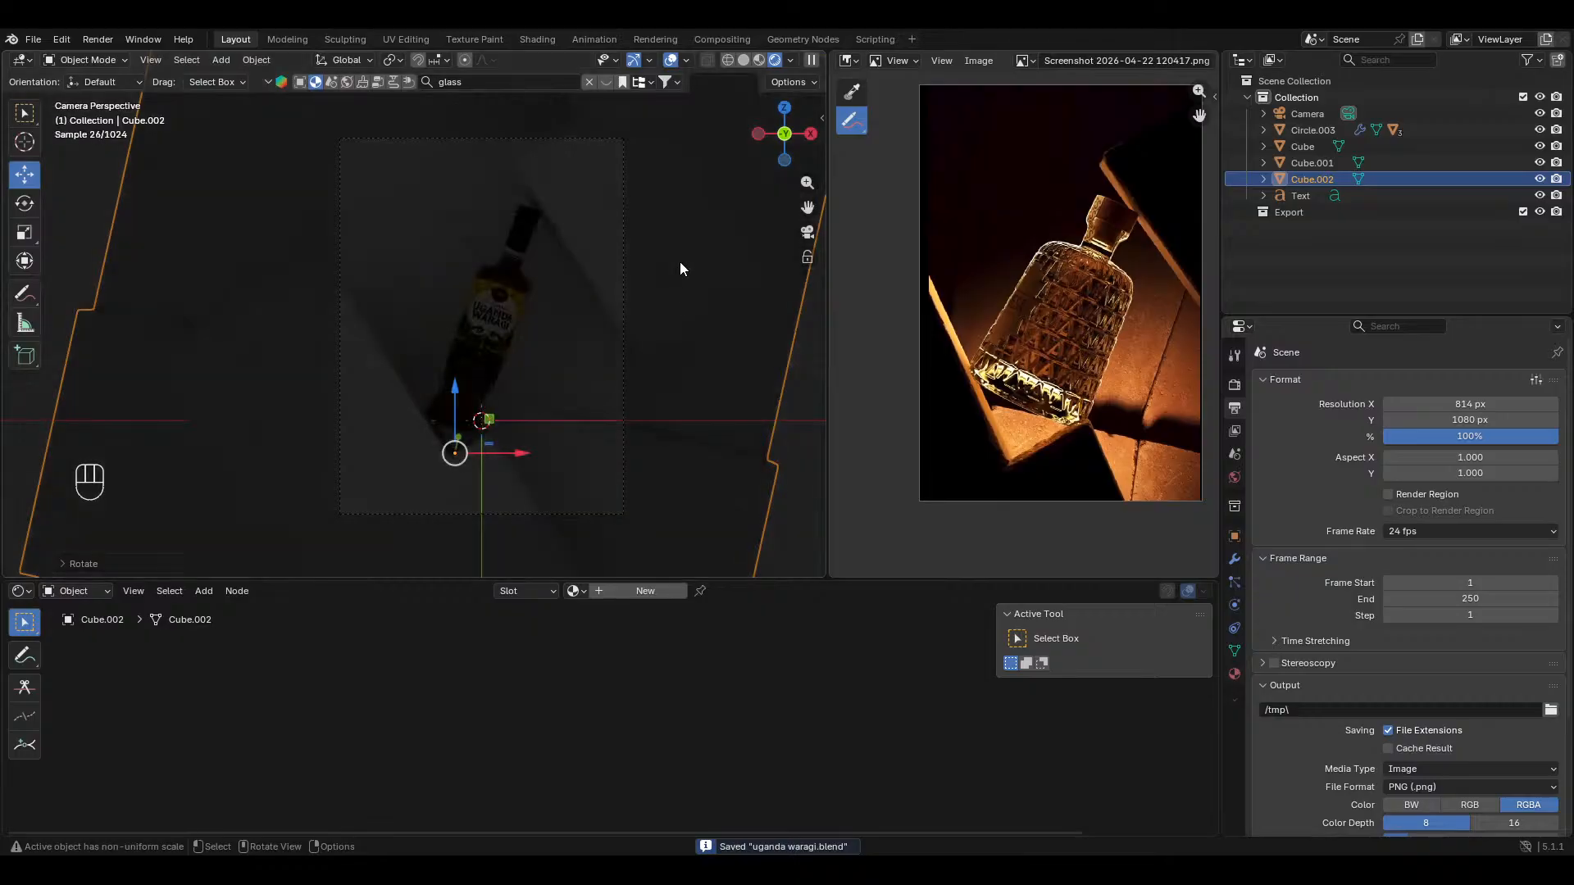
Step: Enable Render Region in the output settings so only the camera frame is rendered, and clear the selection
left_click(584, 138)
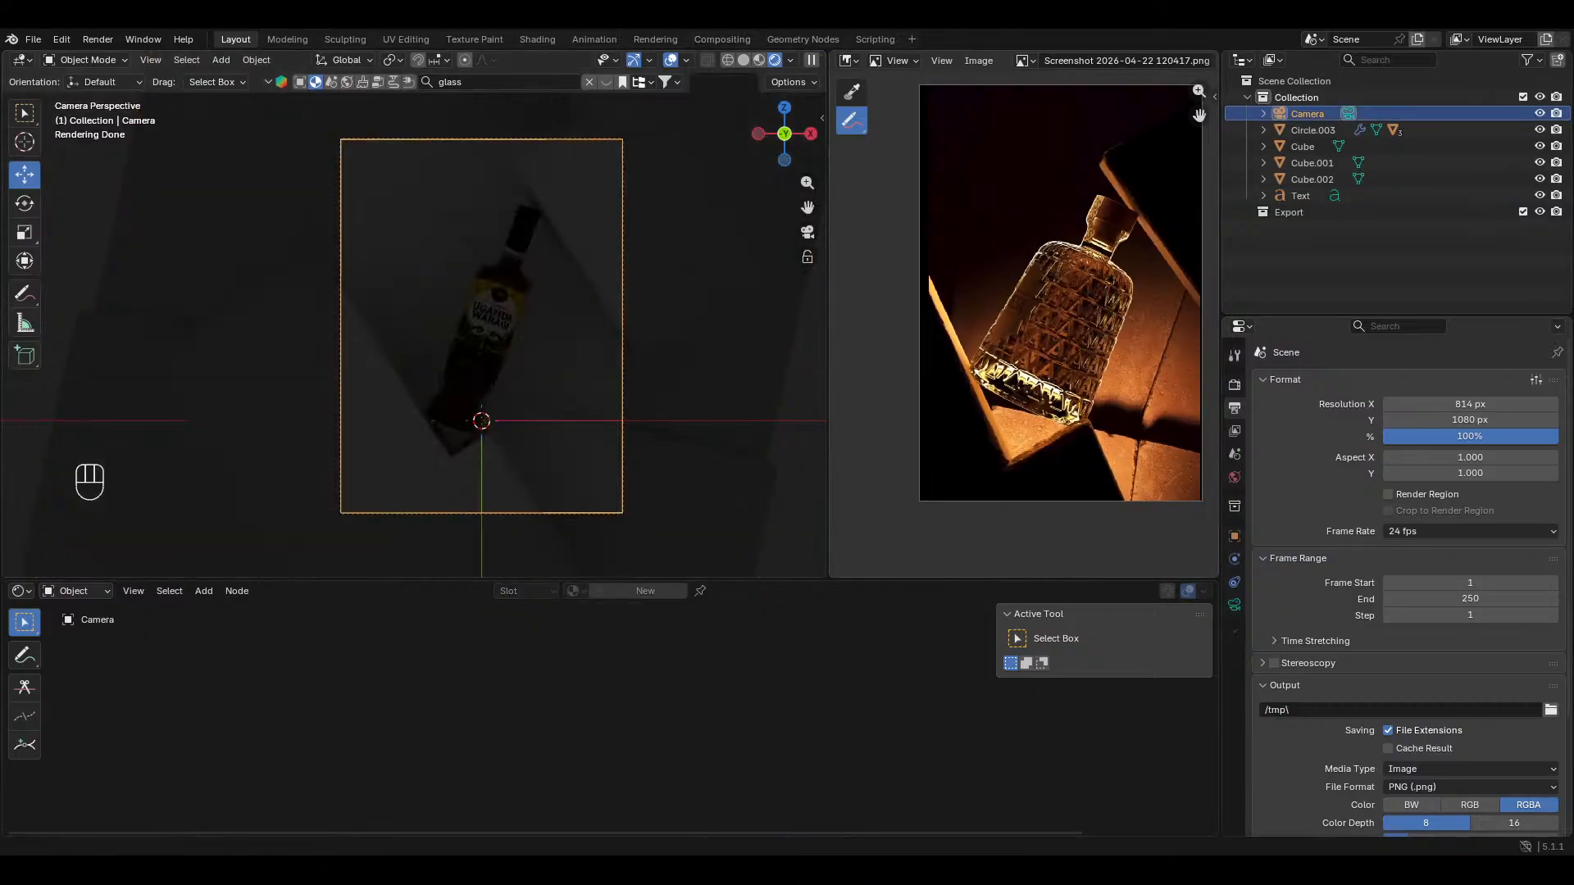
left_click(1233, 606)
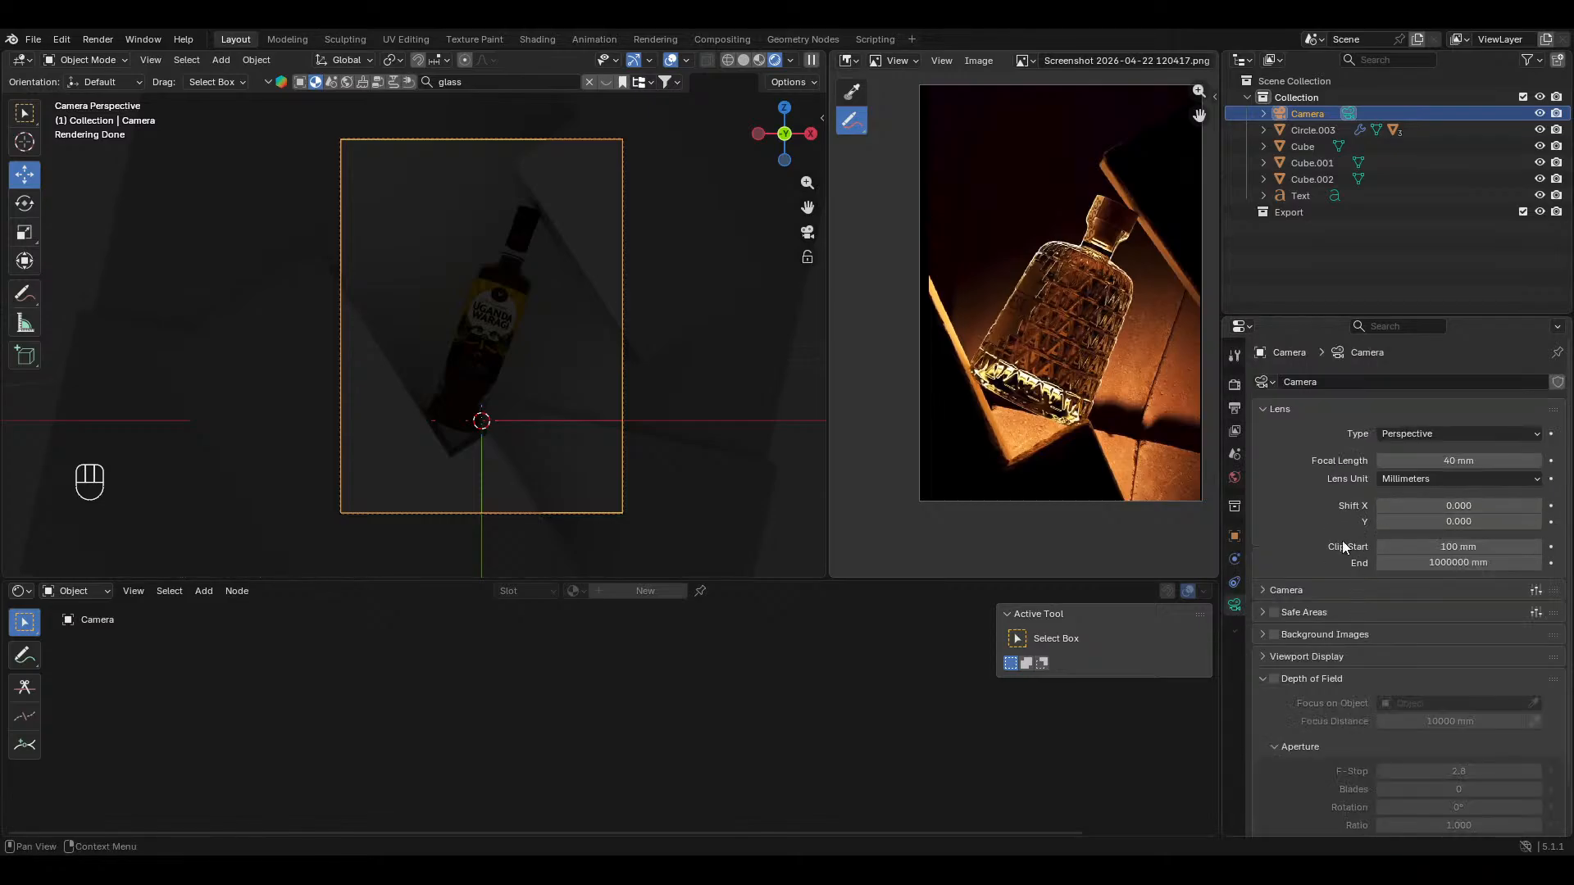
left_click(1233, 383)
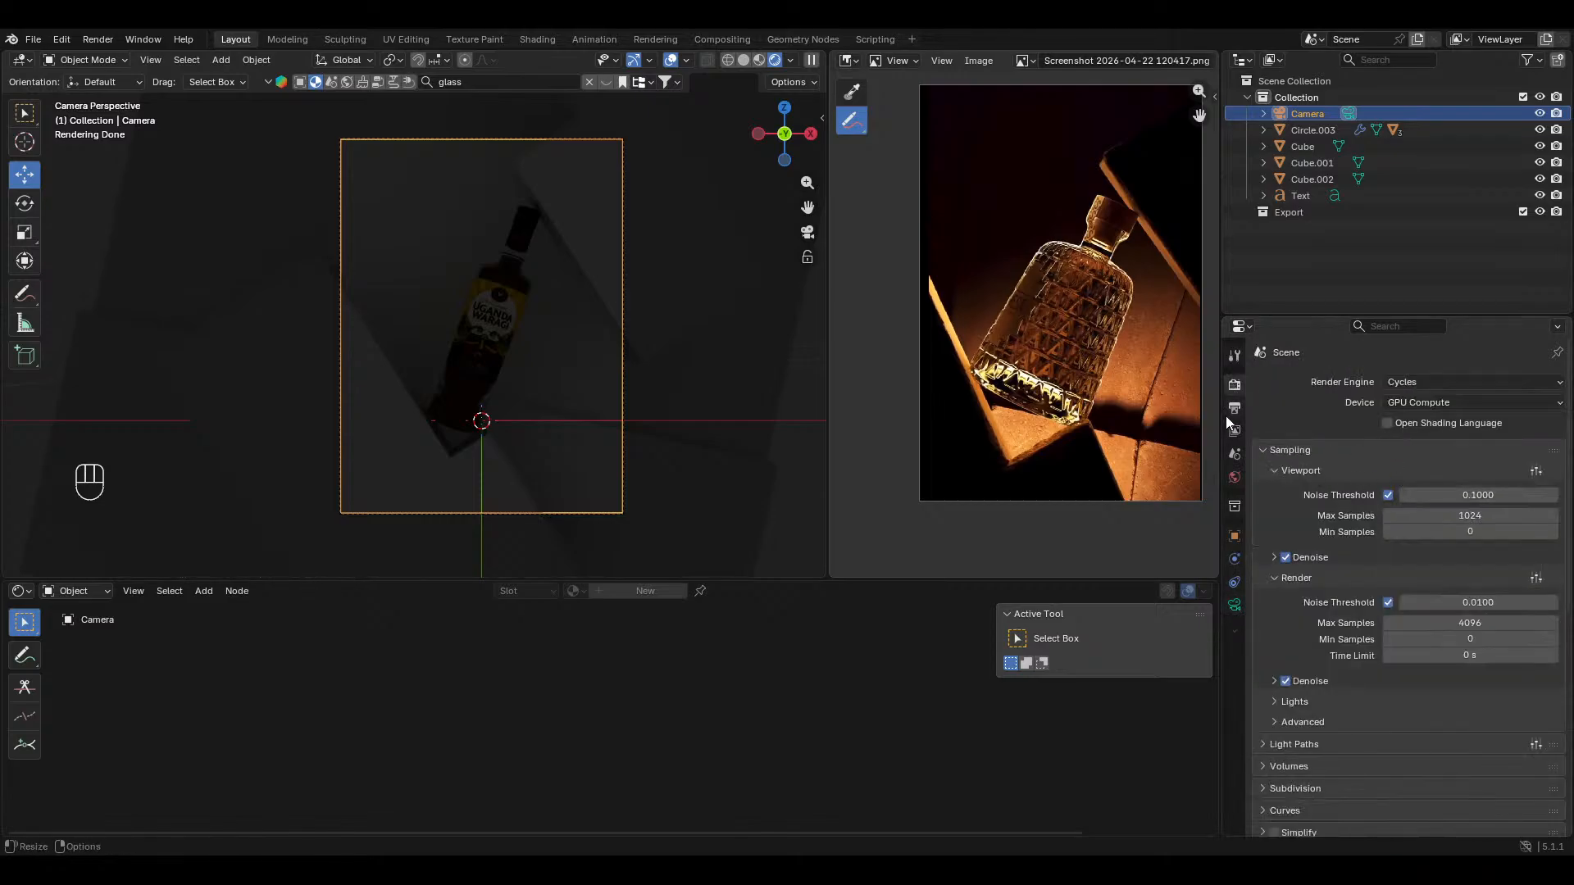
left_click(1233, 408)
left_click(1399, 494)
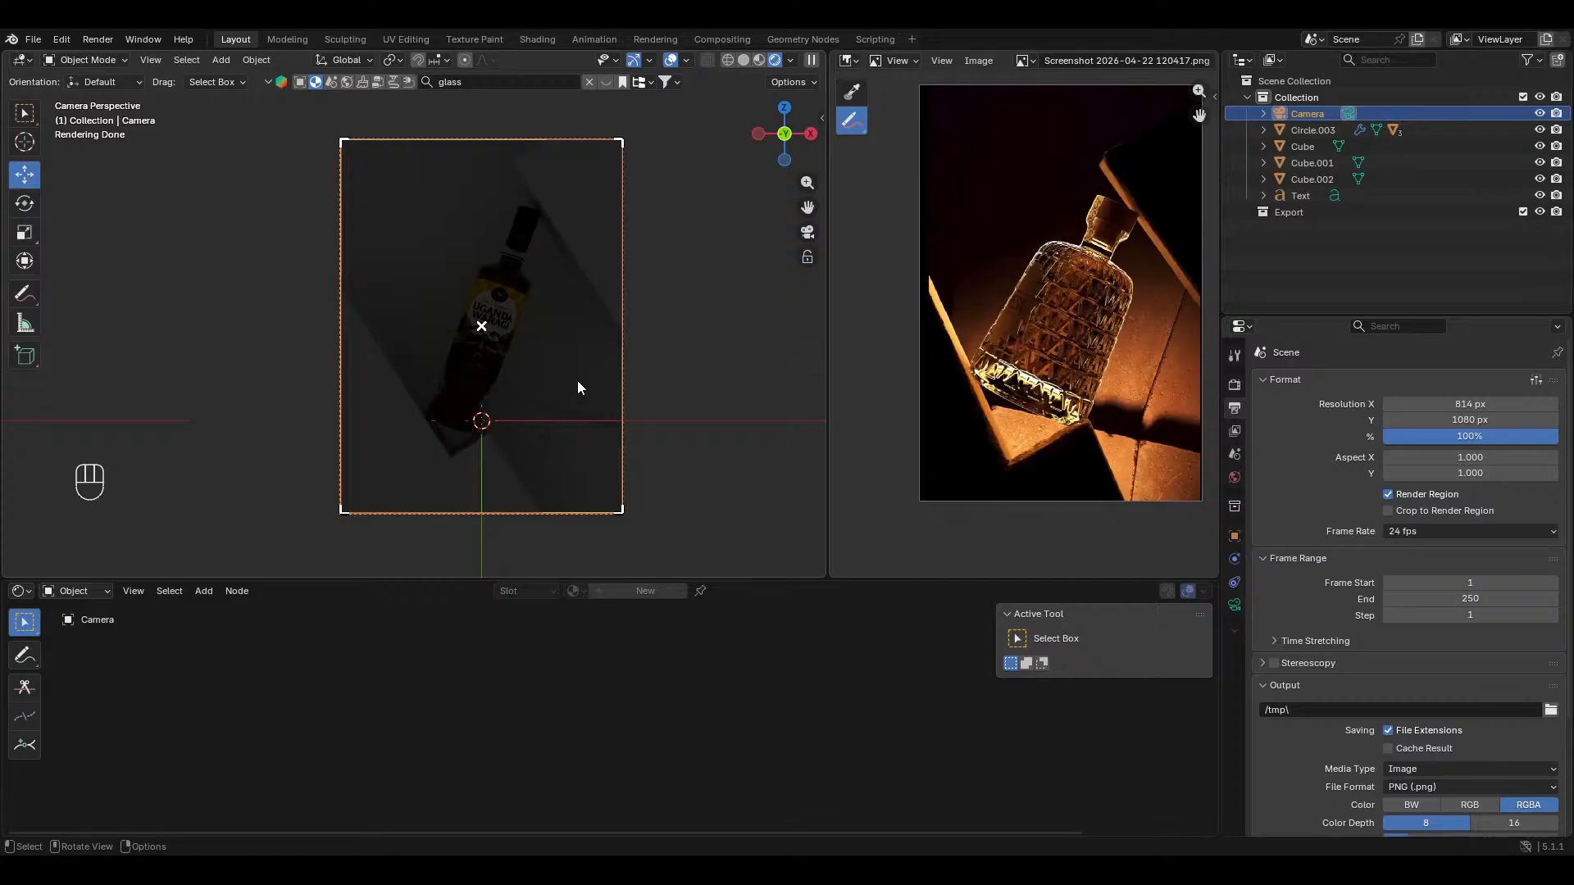
scroll(570, 361, "up", 1)
key("alt+a")
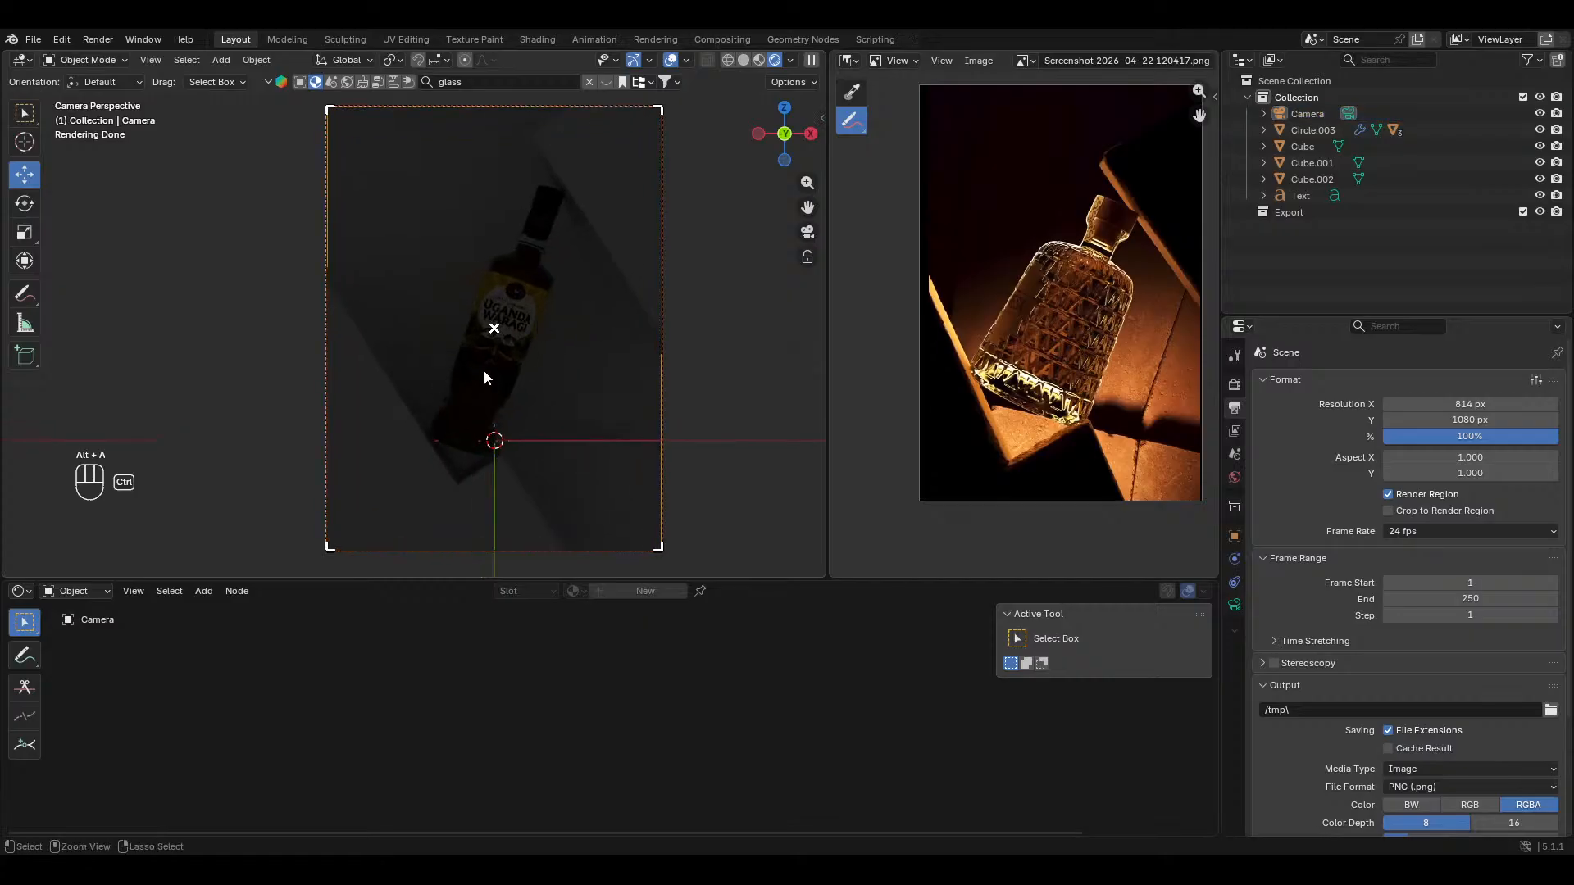
scroll(483, 373, "up", 1)
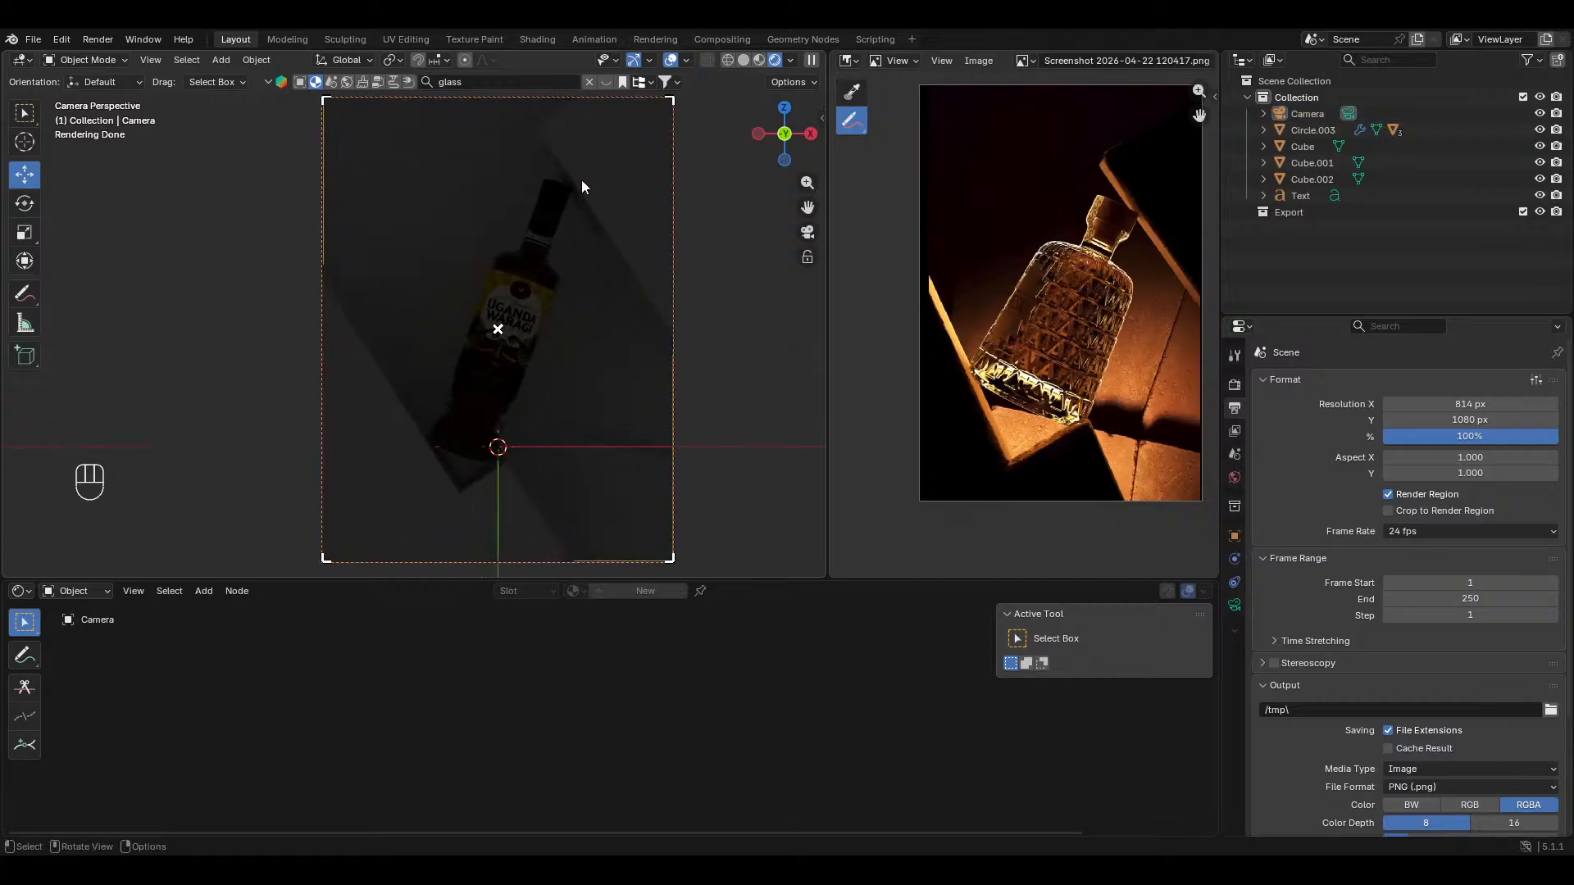
Step: Return to solid shading and apply the scale of the lower block, the upper block and the back panel
left_click(743, 60)
mouse_move(711, 105)
middle_mouse_down()
mouse_move(524, 301)
mouse_move(493, 450)
middle_mouse_up()
left_click(363, 451)
key("ctrl+a")
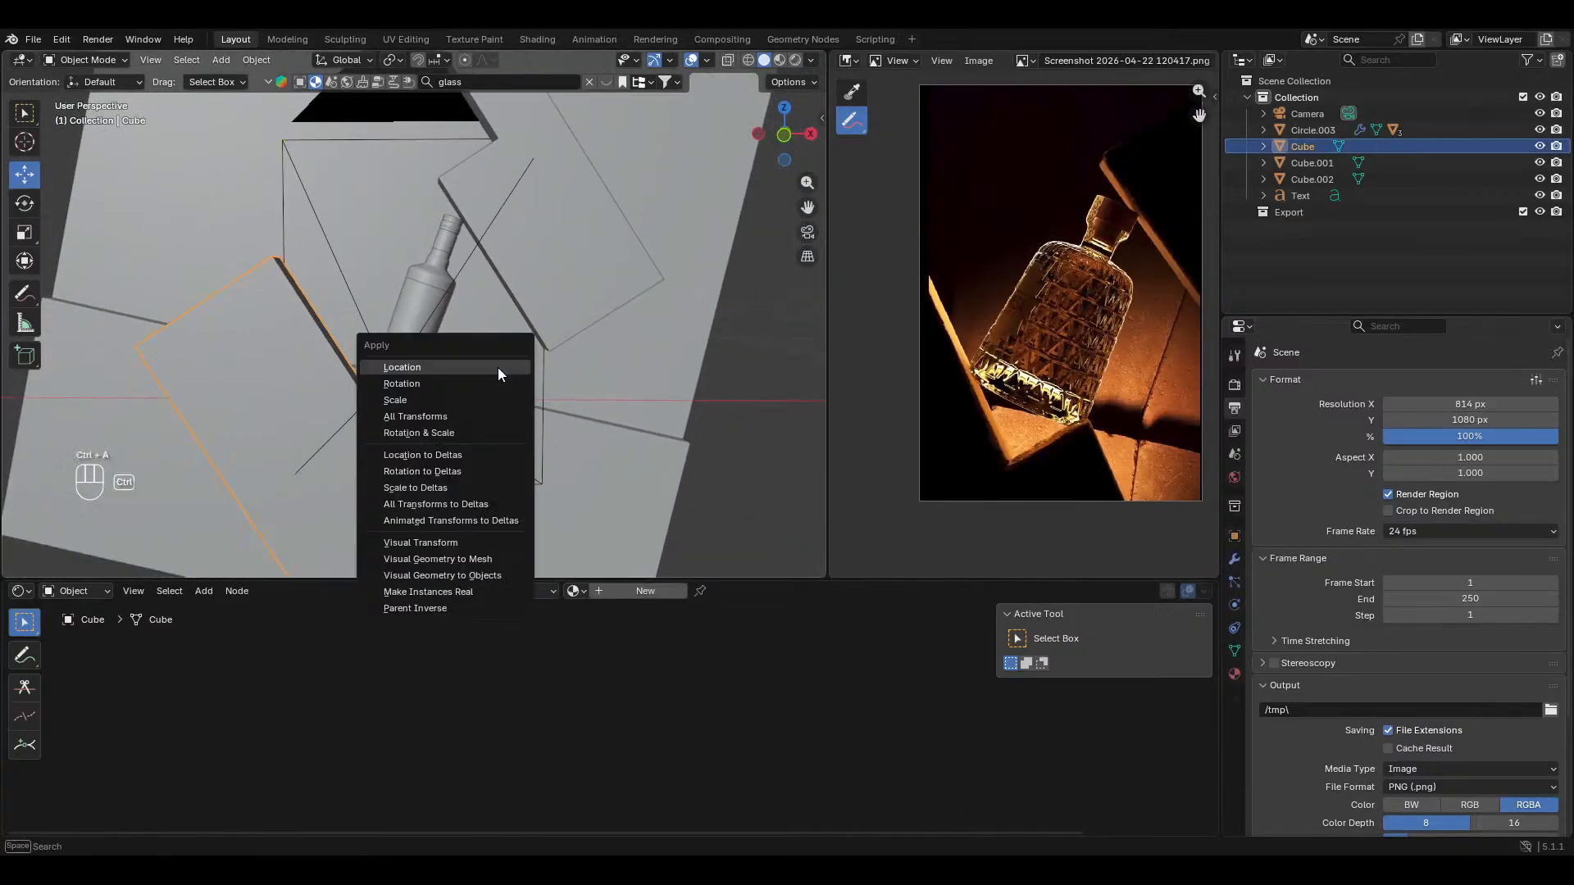
left_click(485, 398)
key("ctrl+a")
left_click(543, 302)
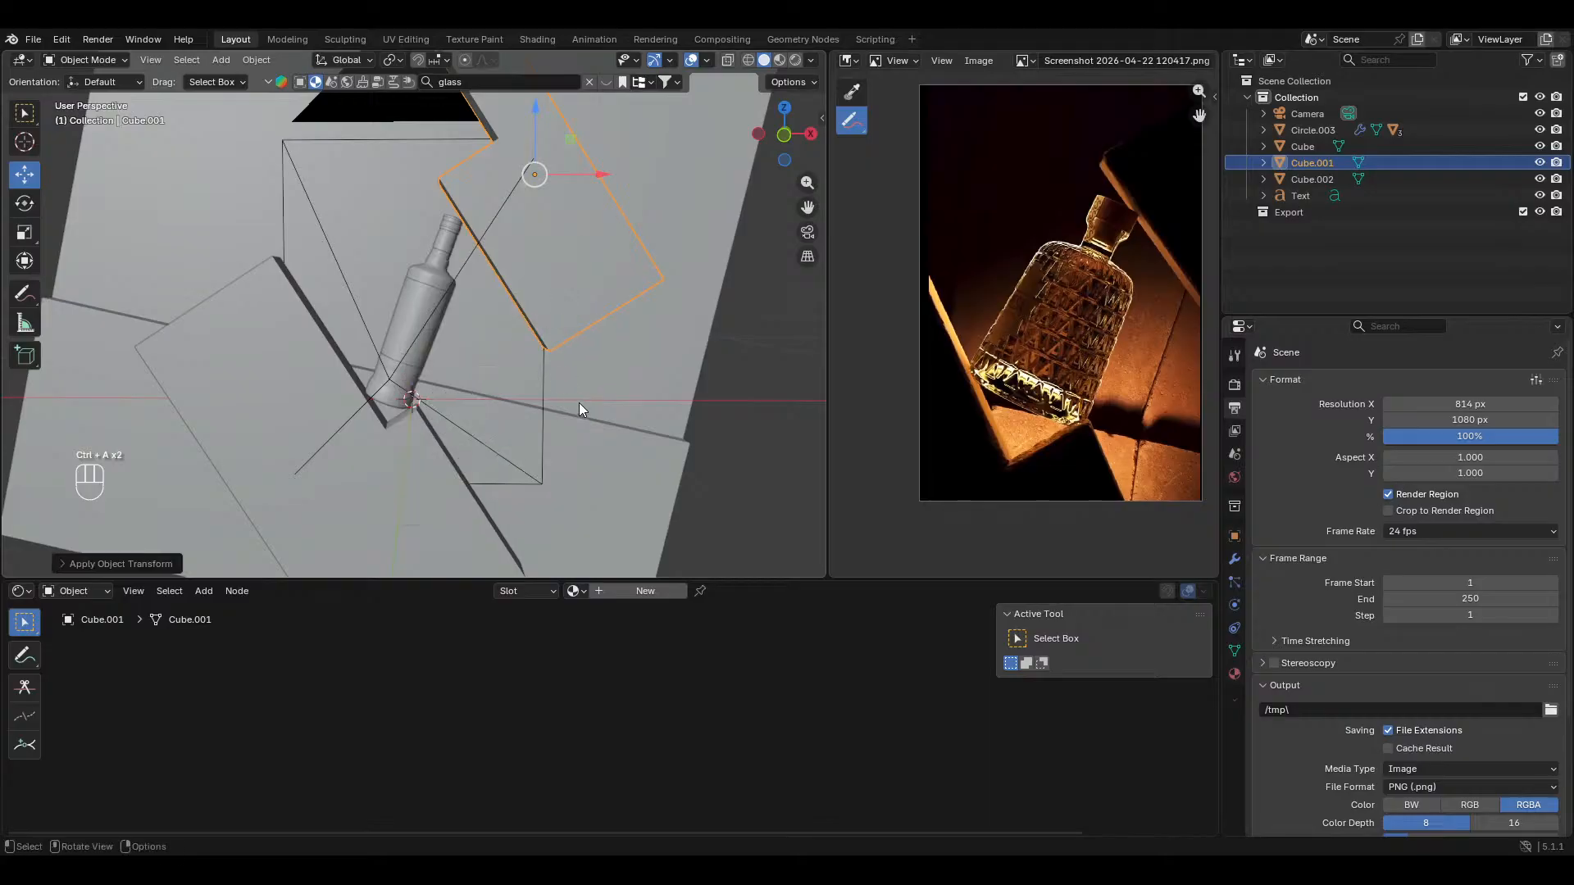
left_click(582, 408)
key("ctrl+a")
left_click(588, 418)
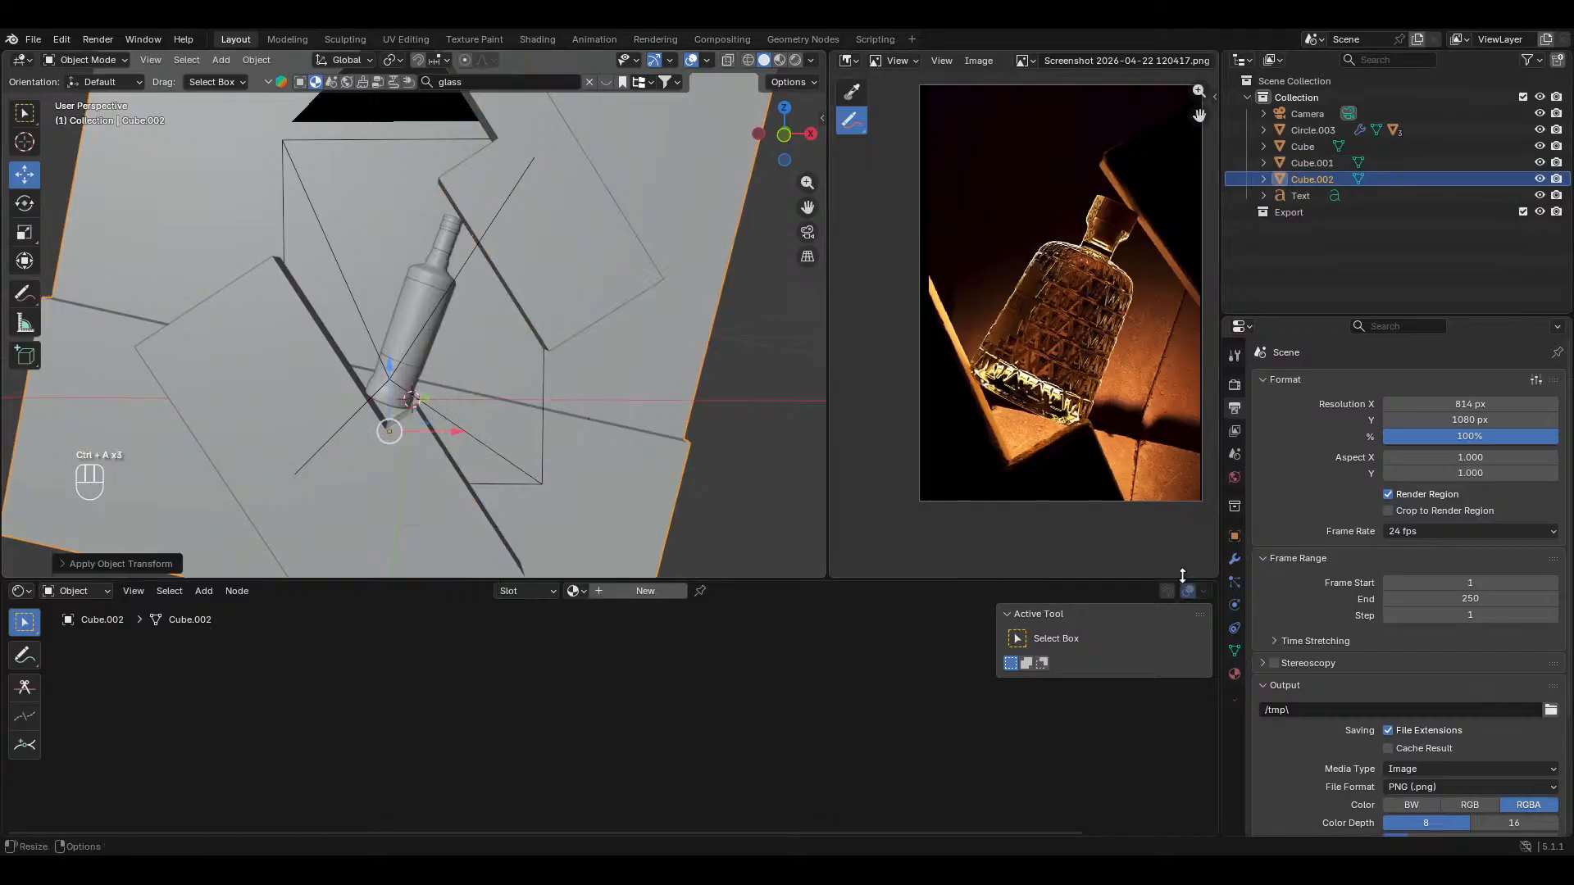
Step: Add a Bevel modifier to the lower block with 2 segments and an amount of 2 mm
left_click(464, 476)
middle_click_drag(464, 475, 293, 336, "shift")
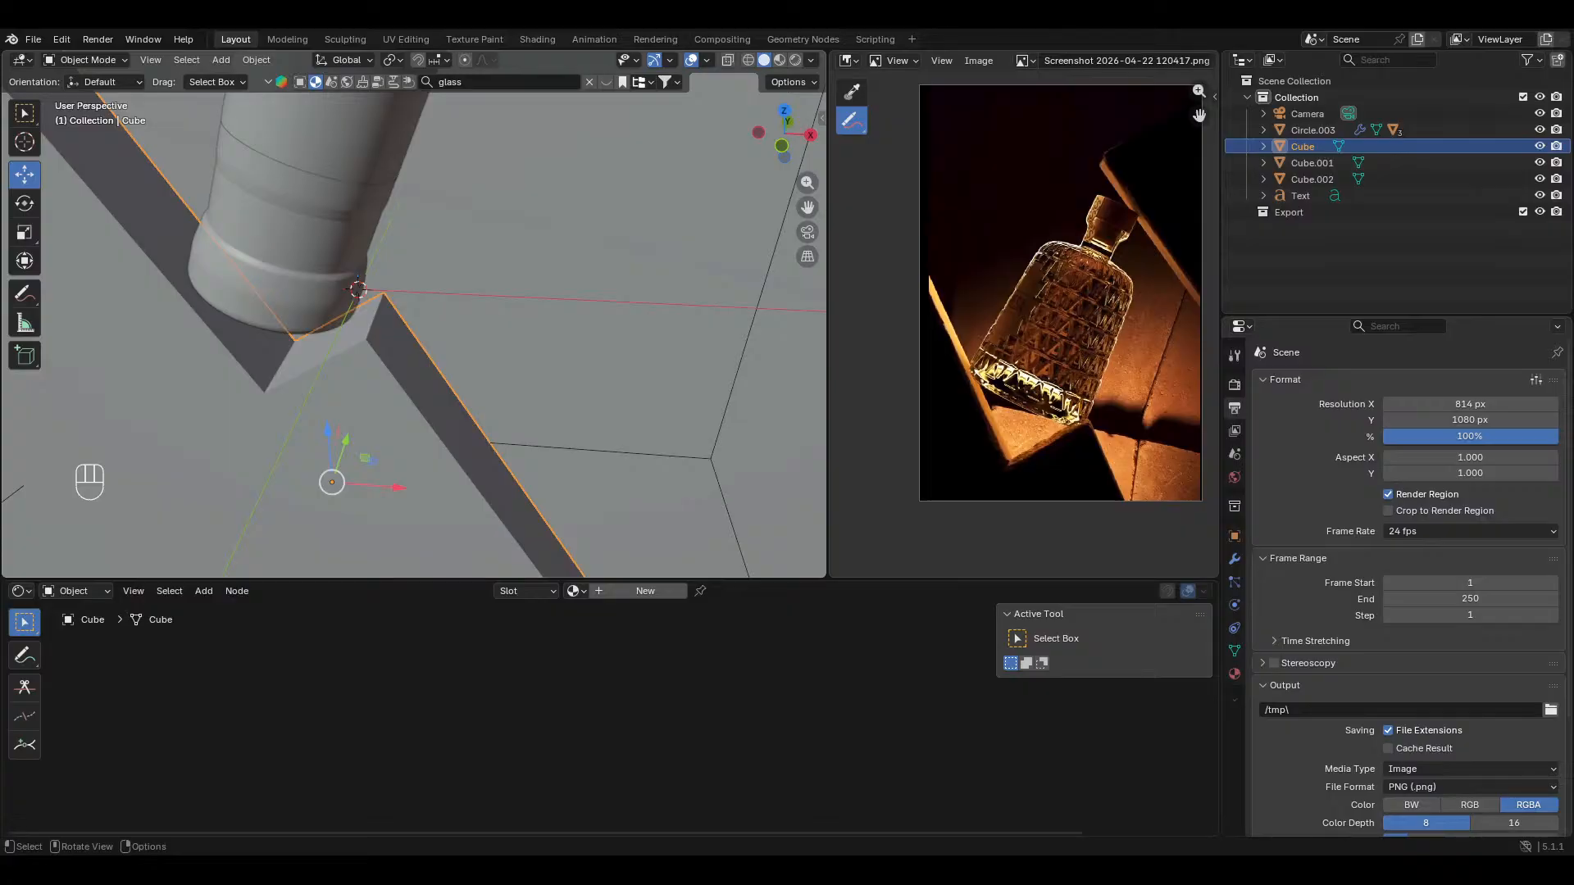
left_click(1234, 559)
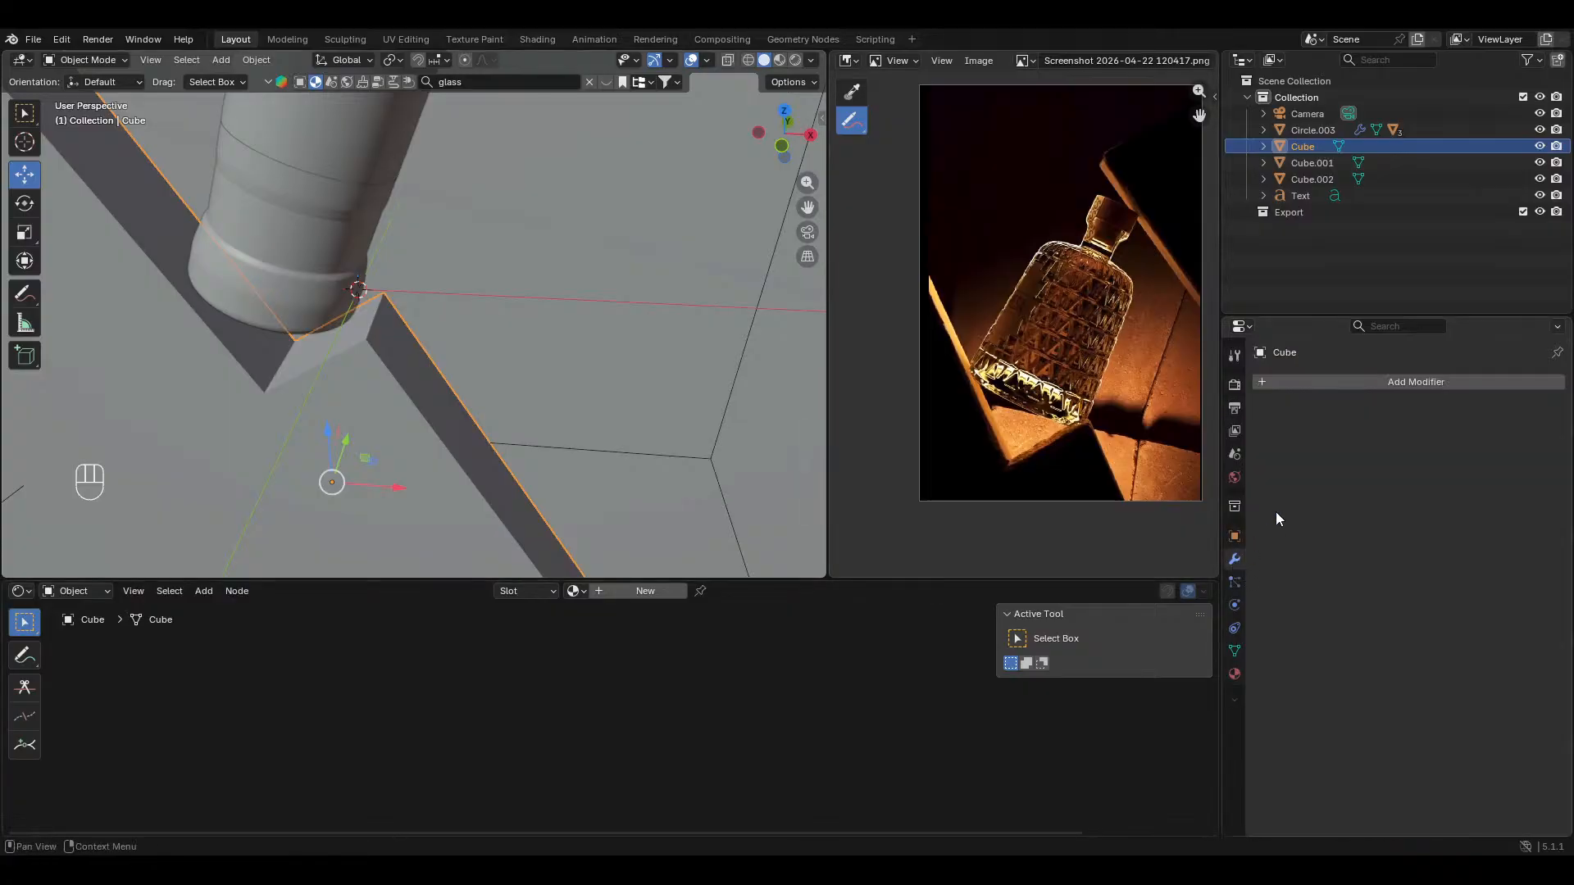
left_click(1307, 385)
mouse_move(1241, 425)
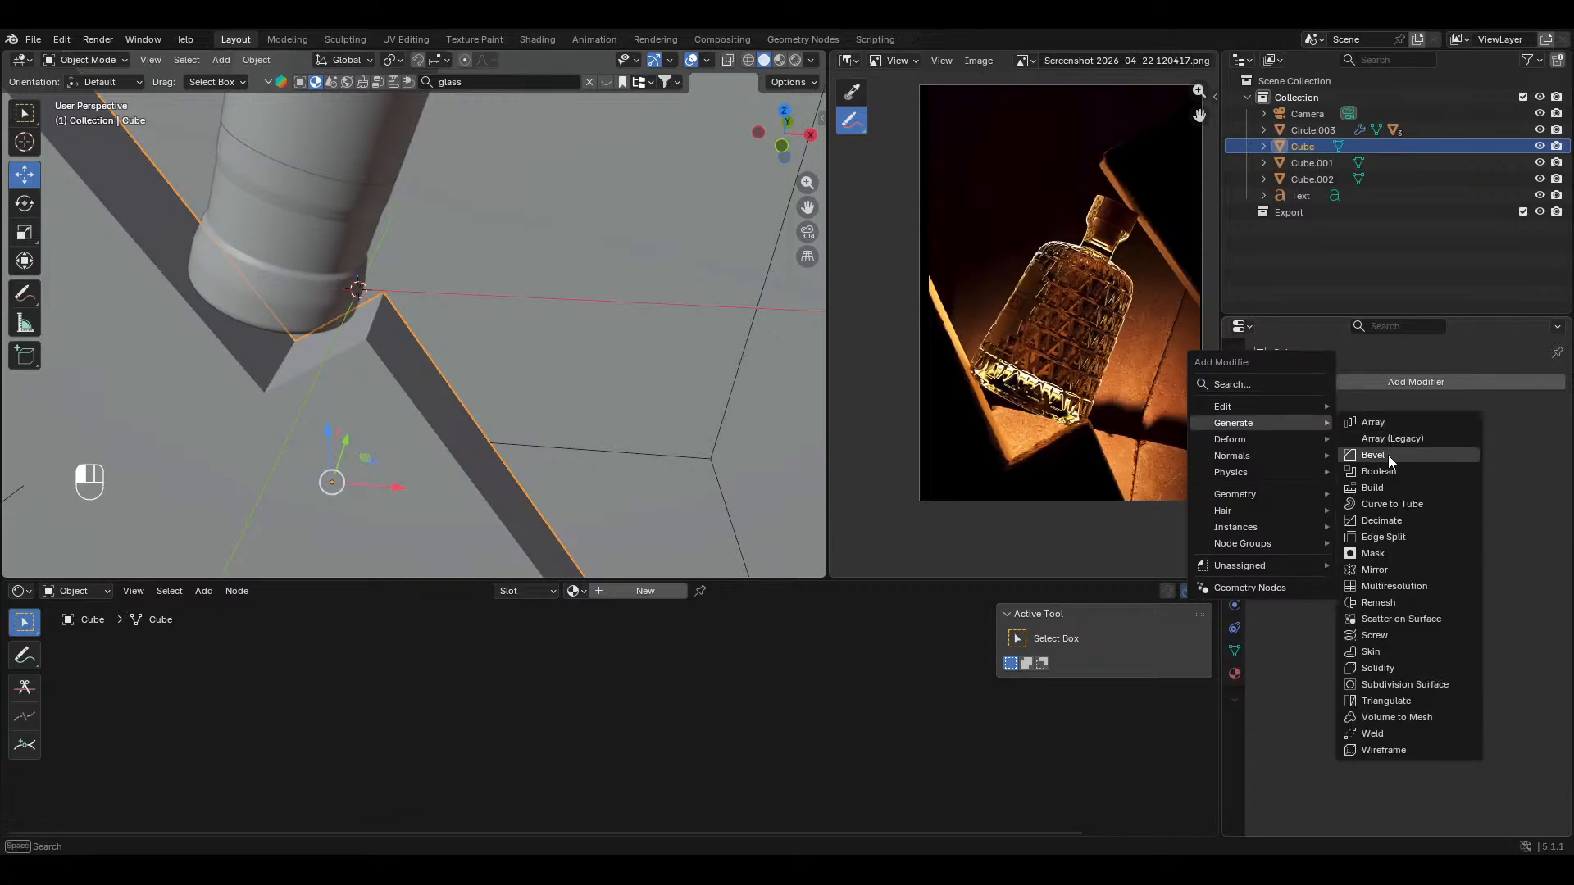
left_click(1390, 438)
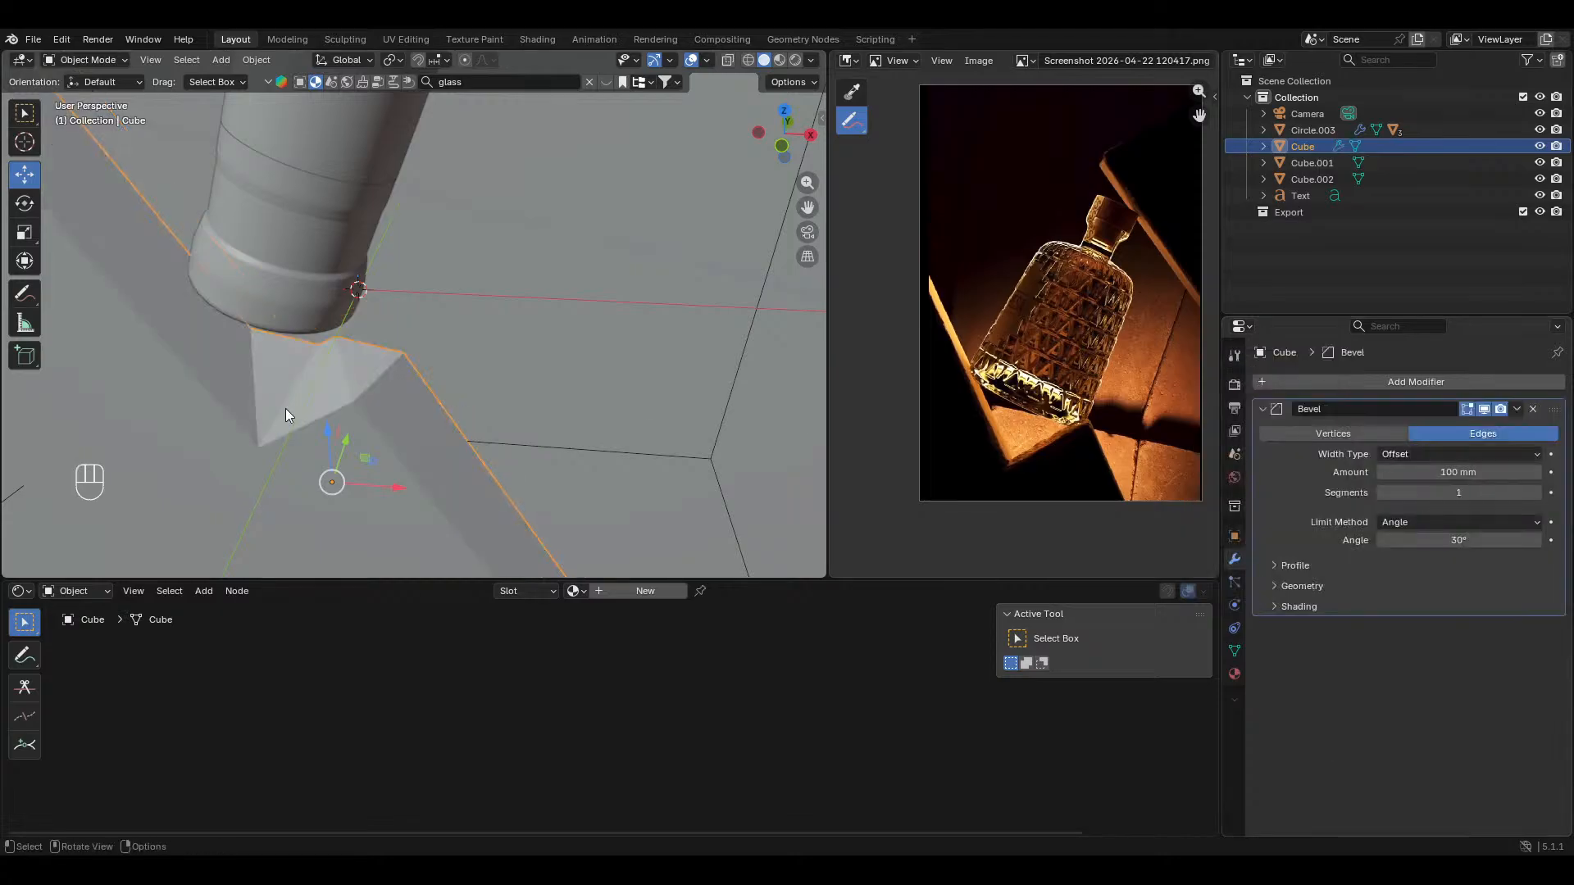
left_click(1536, 493)
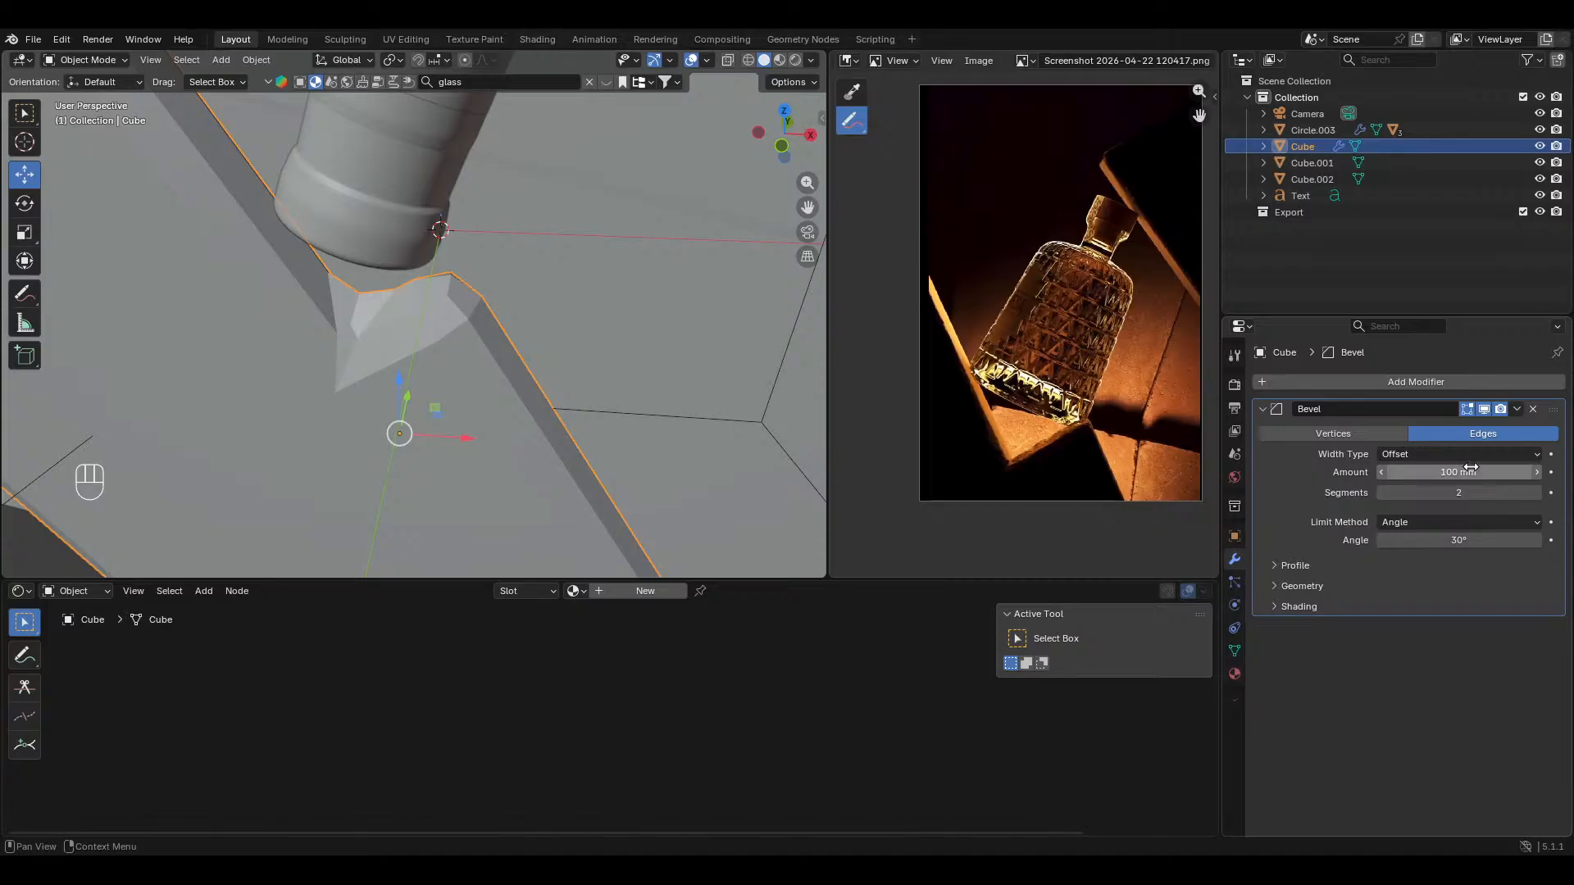
left_click_drag(1469, 471, 1433, 471)
Step: Copy the lower block's Bevel modifier to the upper block and the back panel, and clear the selection
scroll(384, 211, "down", 6)
scroll(578, 375, "down", 2)
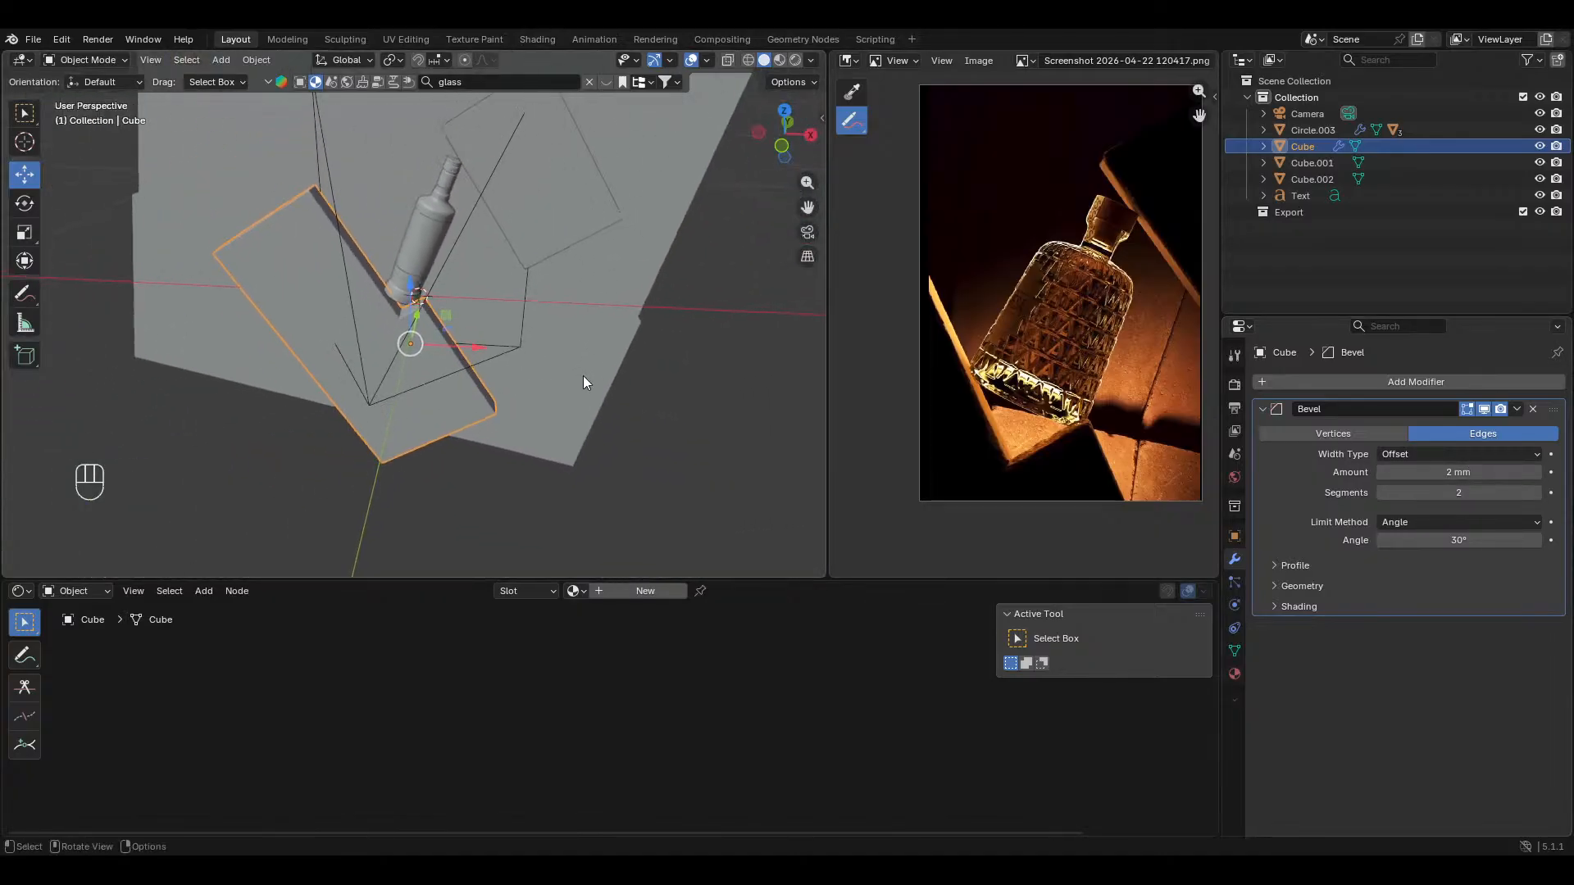
left_click(583, 374)
left_click(449, 305, "shift")
left_click(433, 338, "shift")
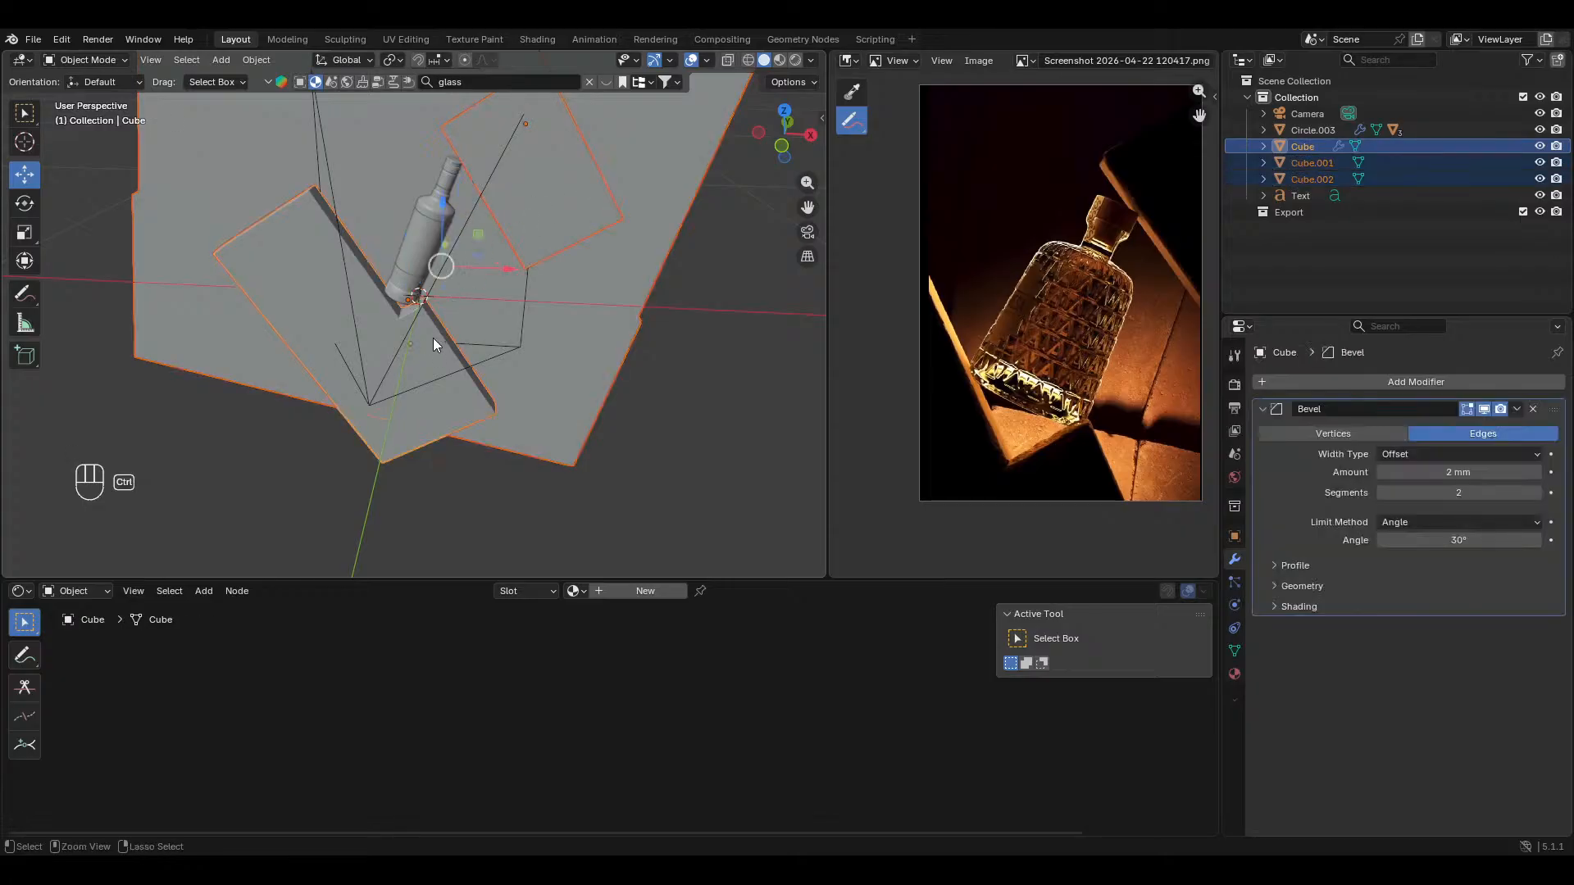
key("ctrl+l")
mouse_move(433, 338)
left_click(359, 477)
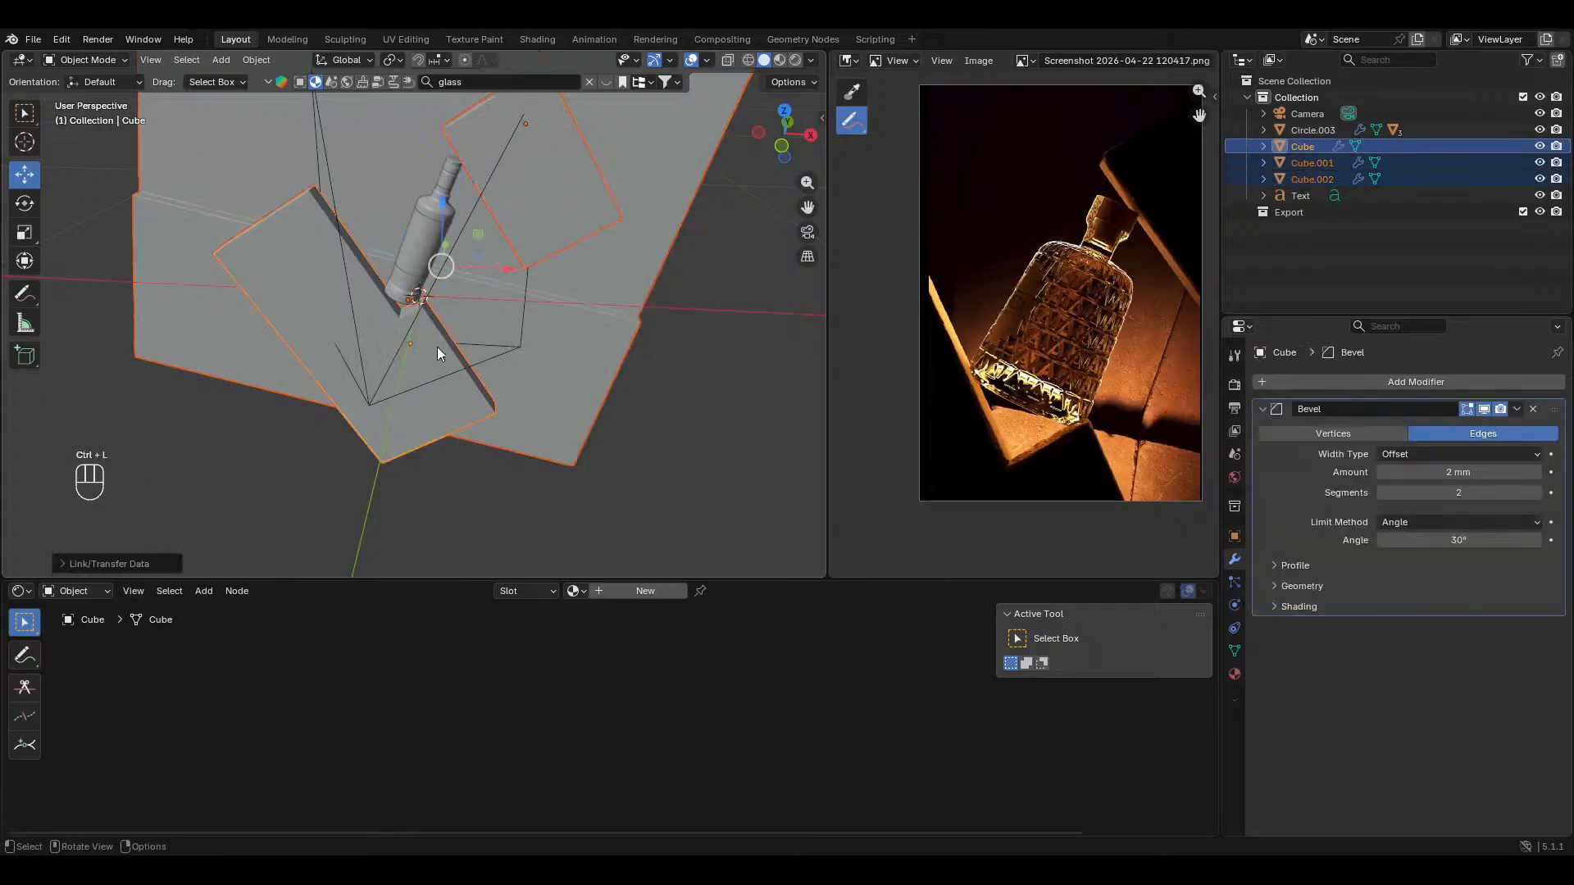
key("alt+a")
left_click(529, 224)
key("alt+a")
Step: Return to the camera view, select the lower block and search the online material library for concrete
key("KP_0")
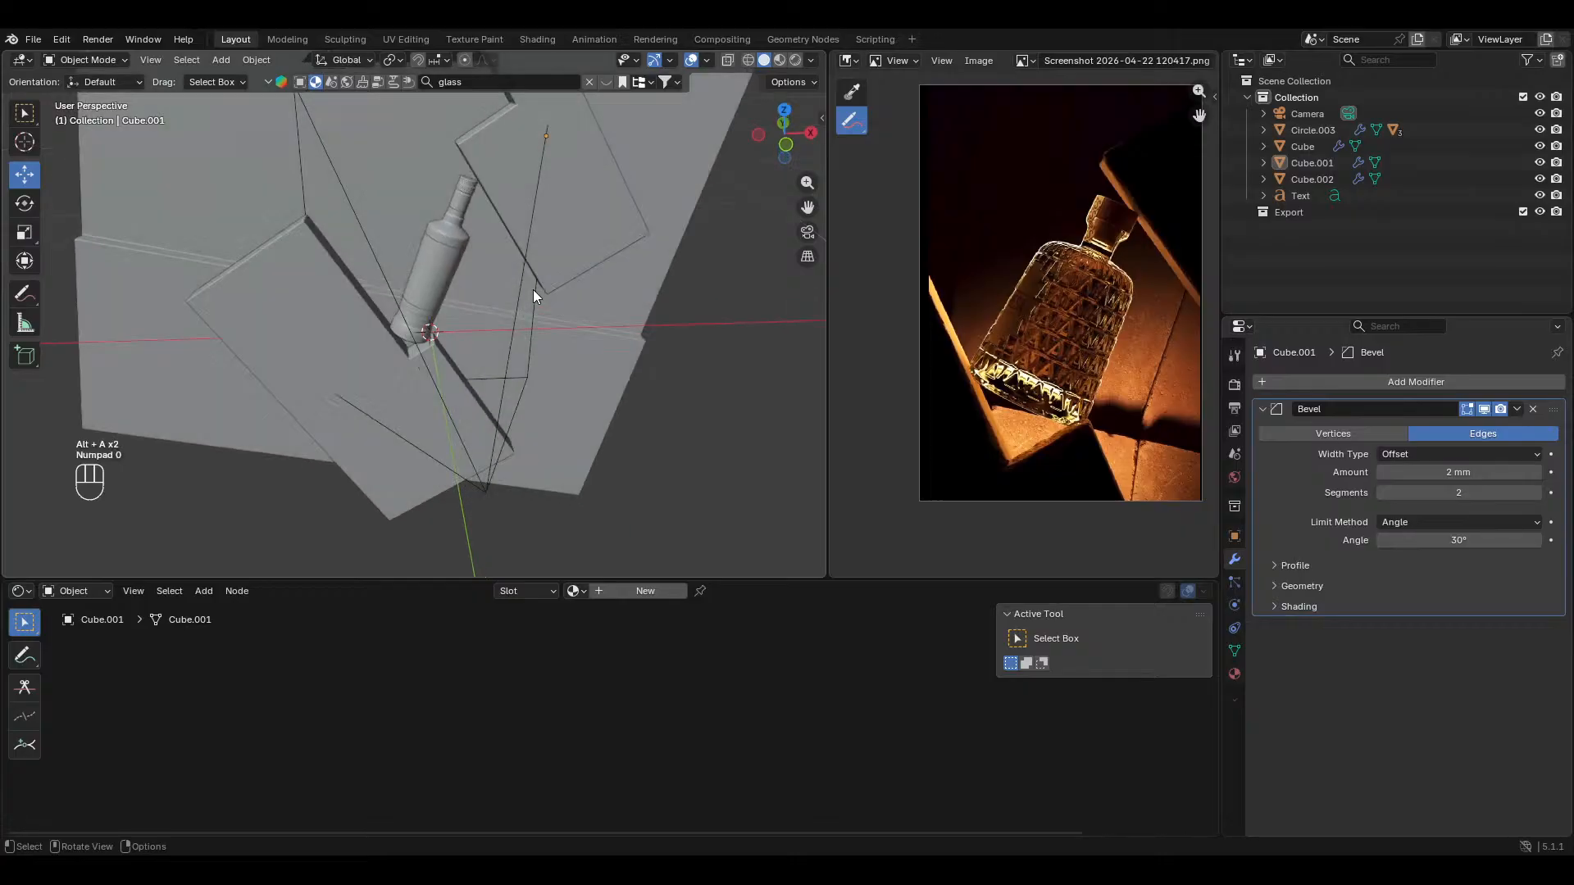
middle_click_drag(493, 413, 475, 347, "shift")
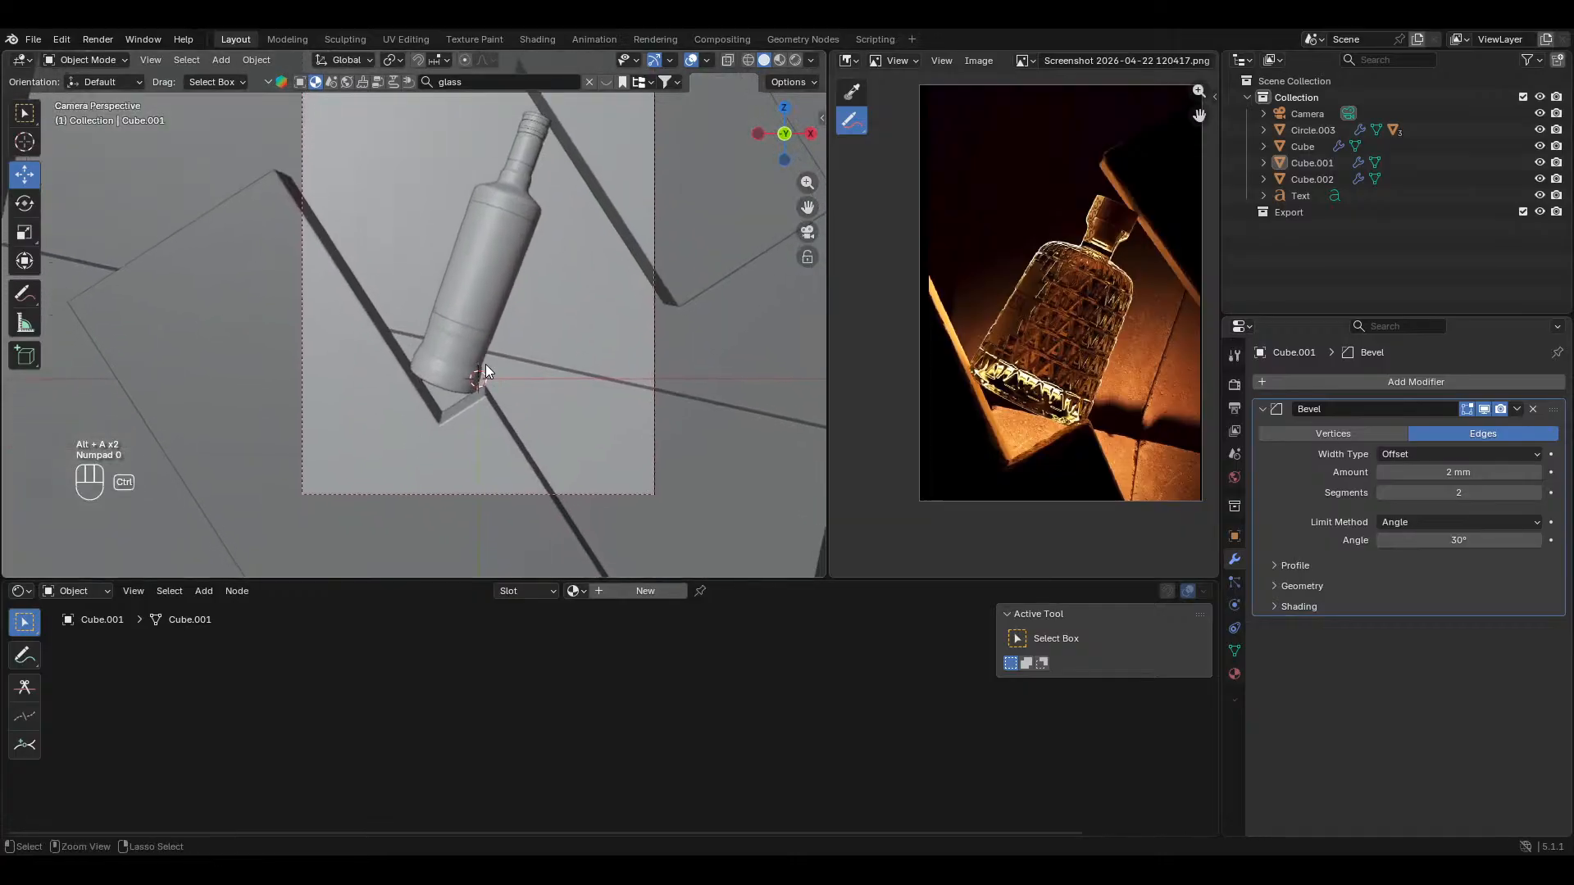
scroll(485, 366, "up", 1)
left_click(490, 436)
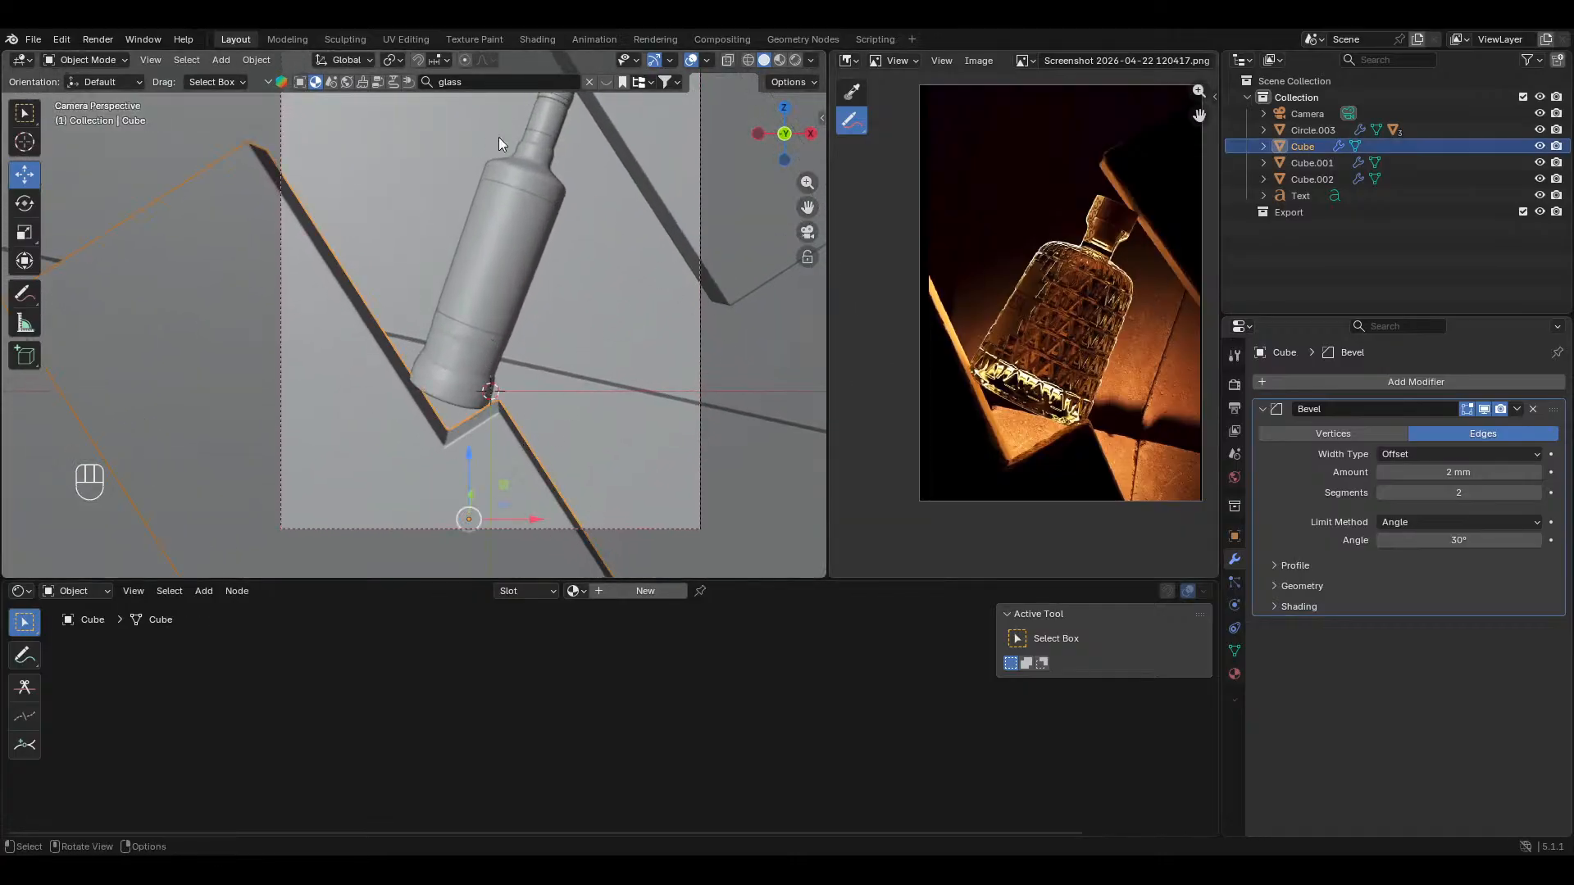
left_click(479, 80)
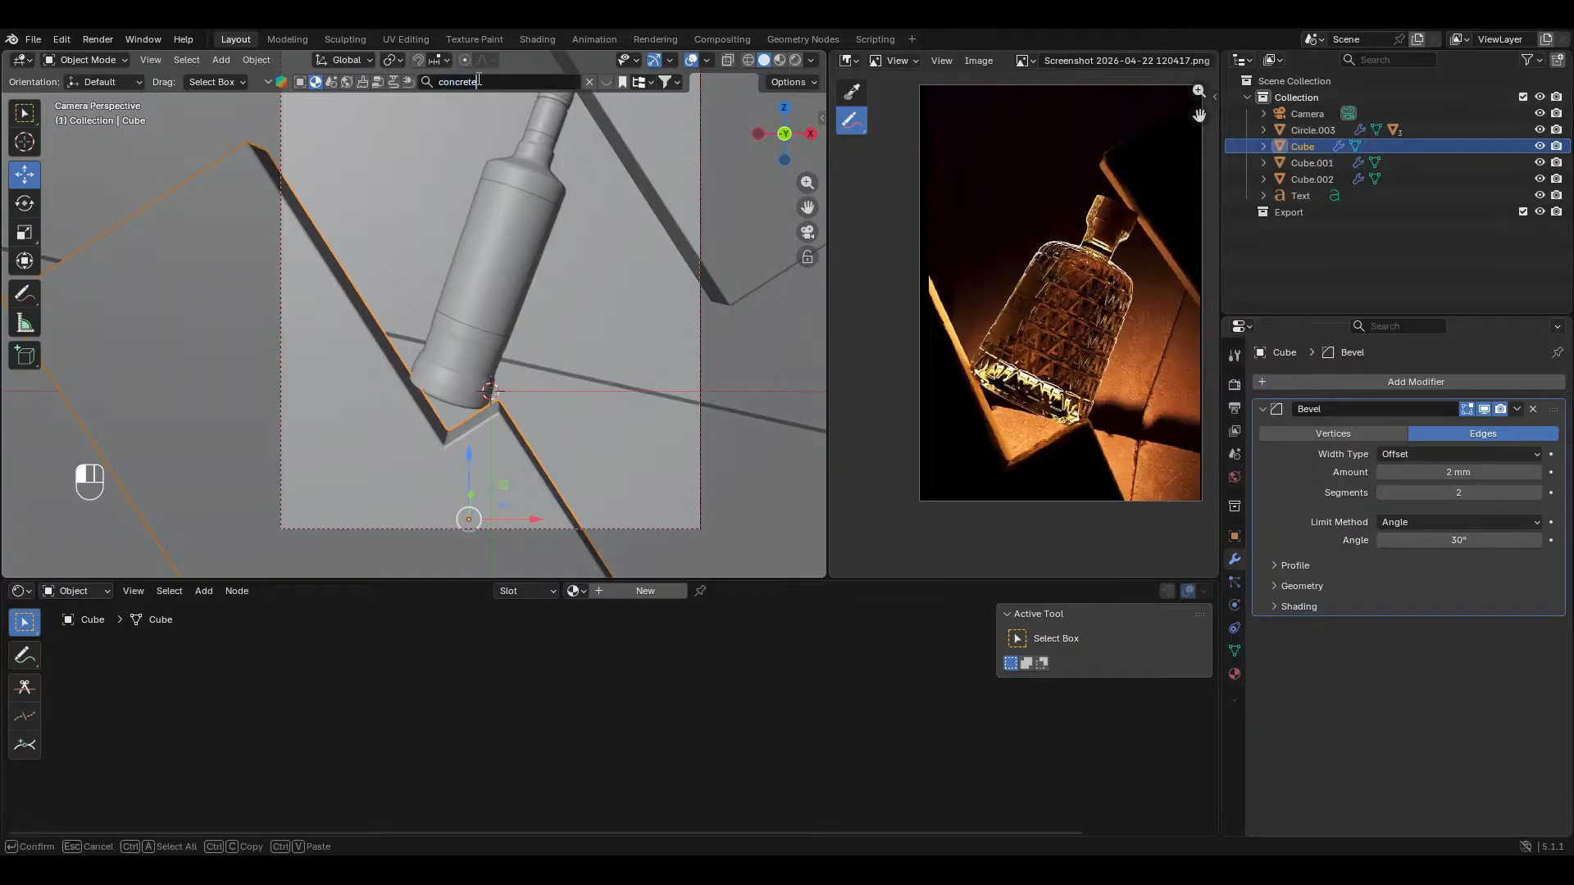
key("Return")
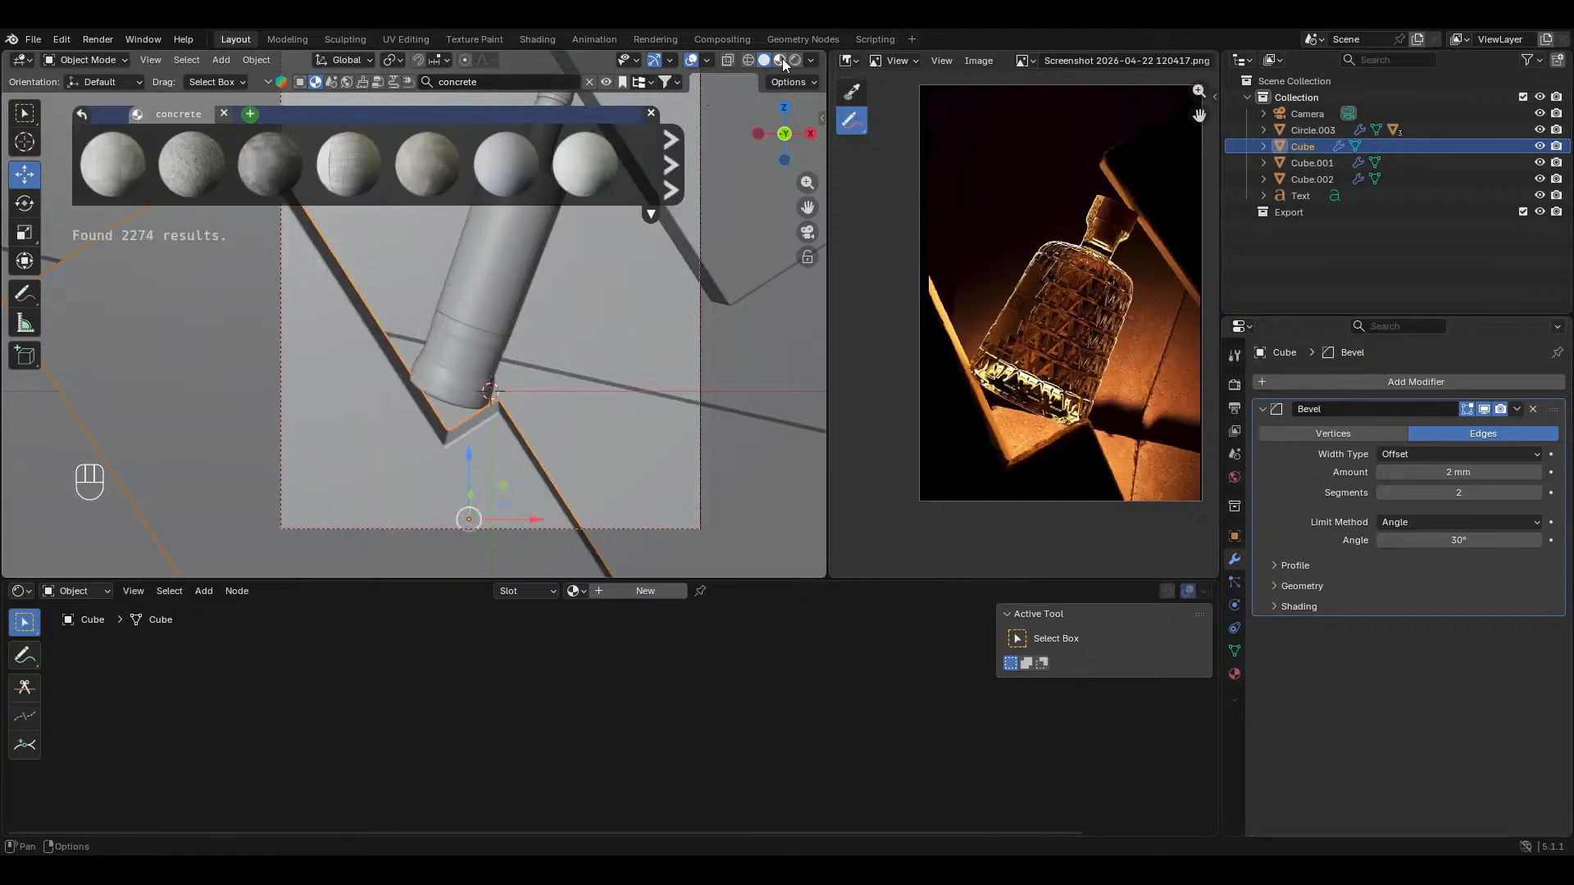
Step: Switch to material preview shading and compare the concrete material previews across several pages of results
mouse_move(357, 169)
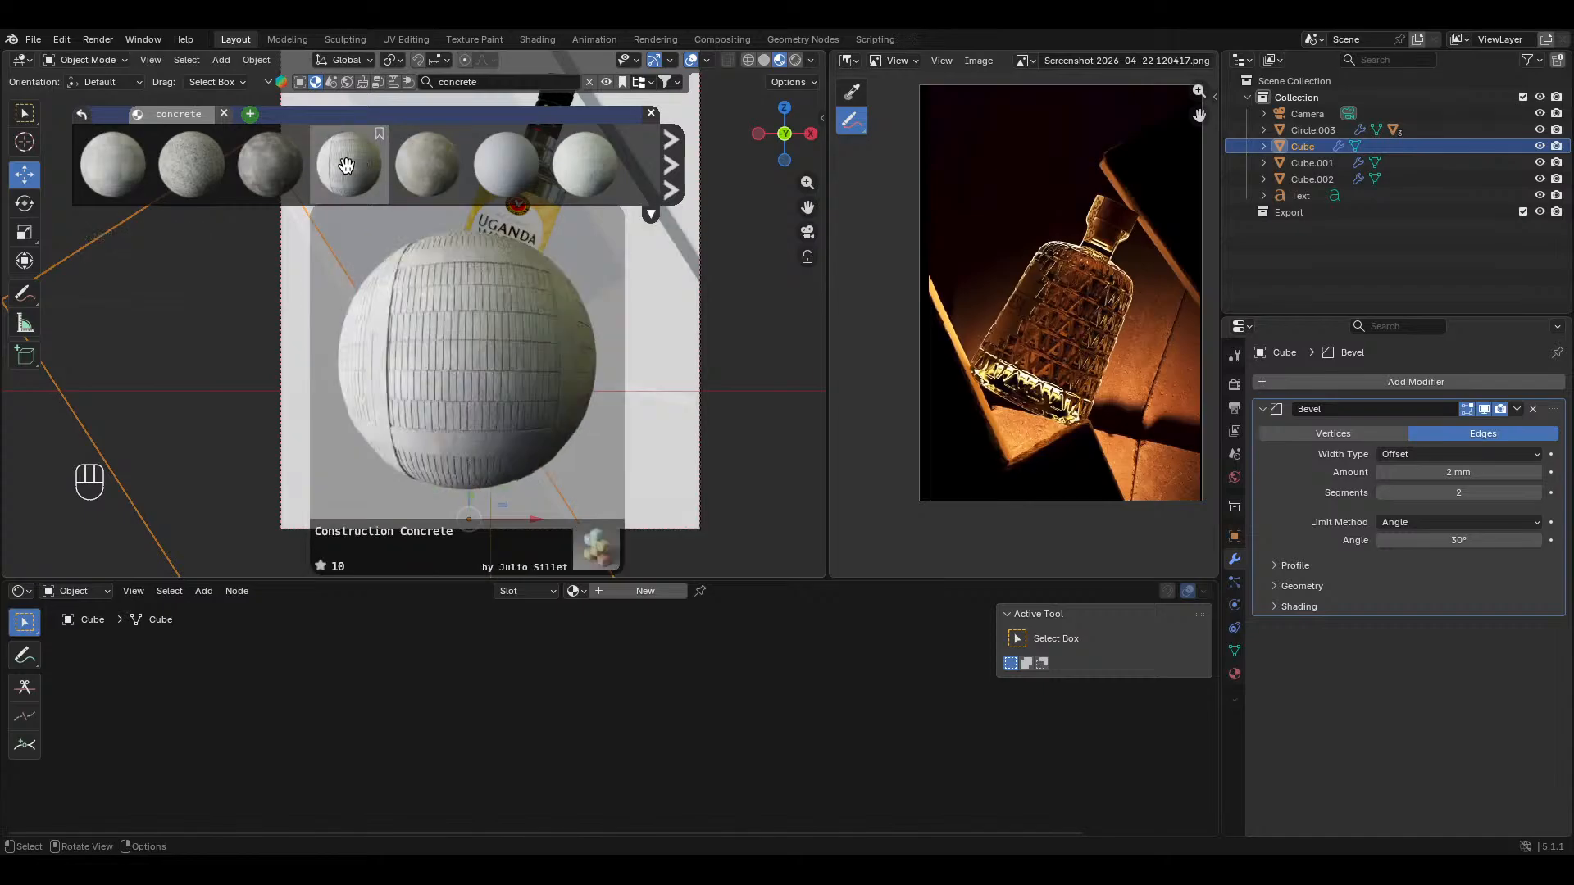
mouse_move(108, 176)
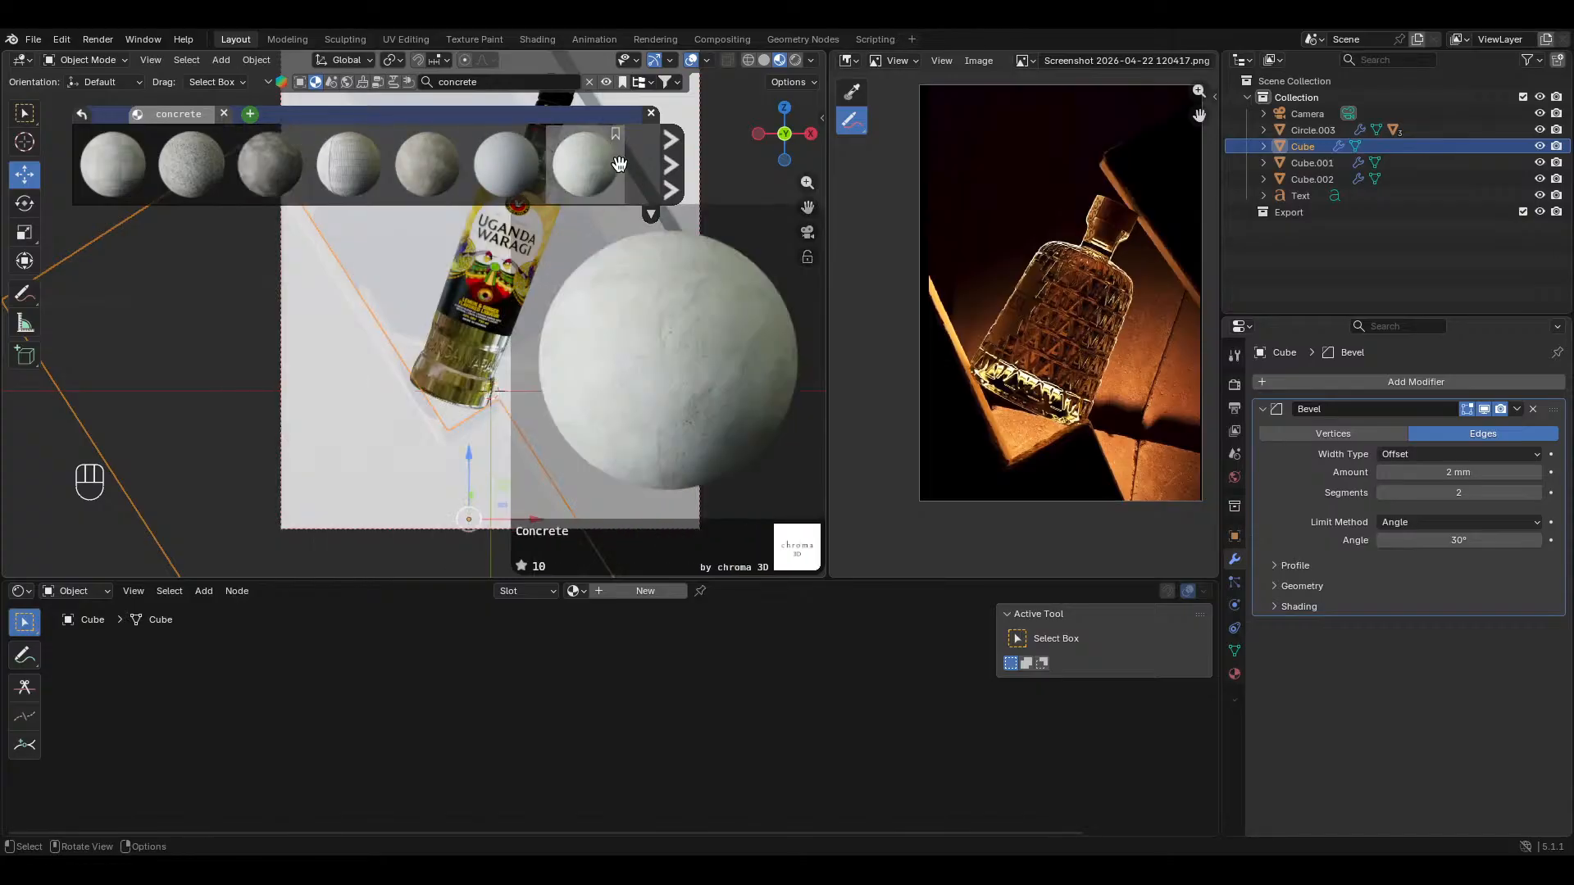
left_click(672, 173)
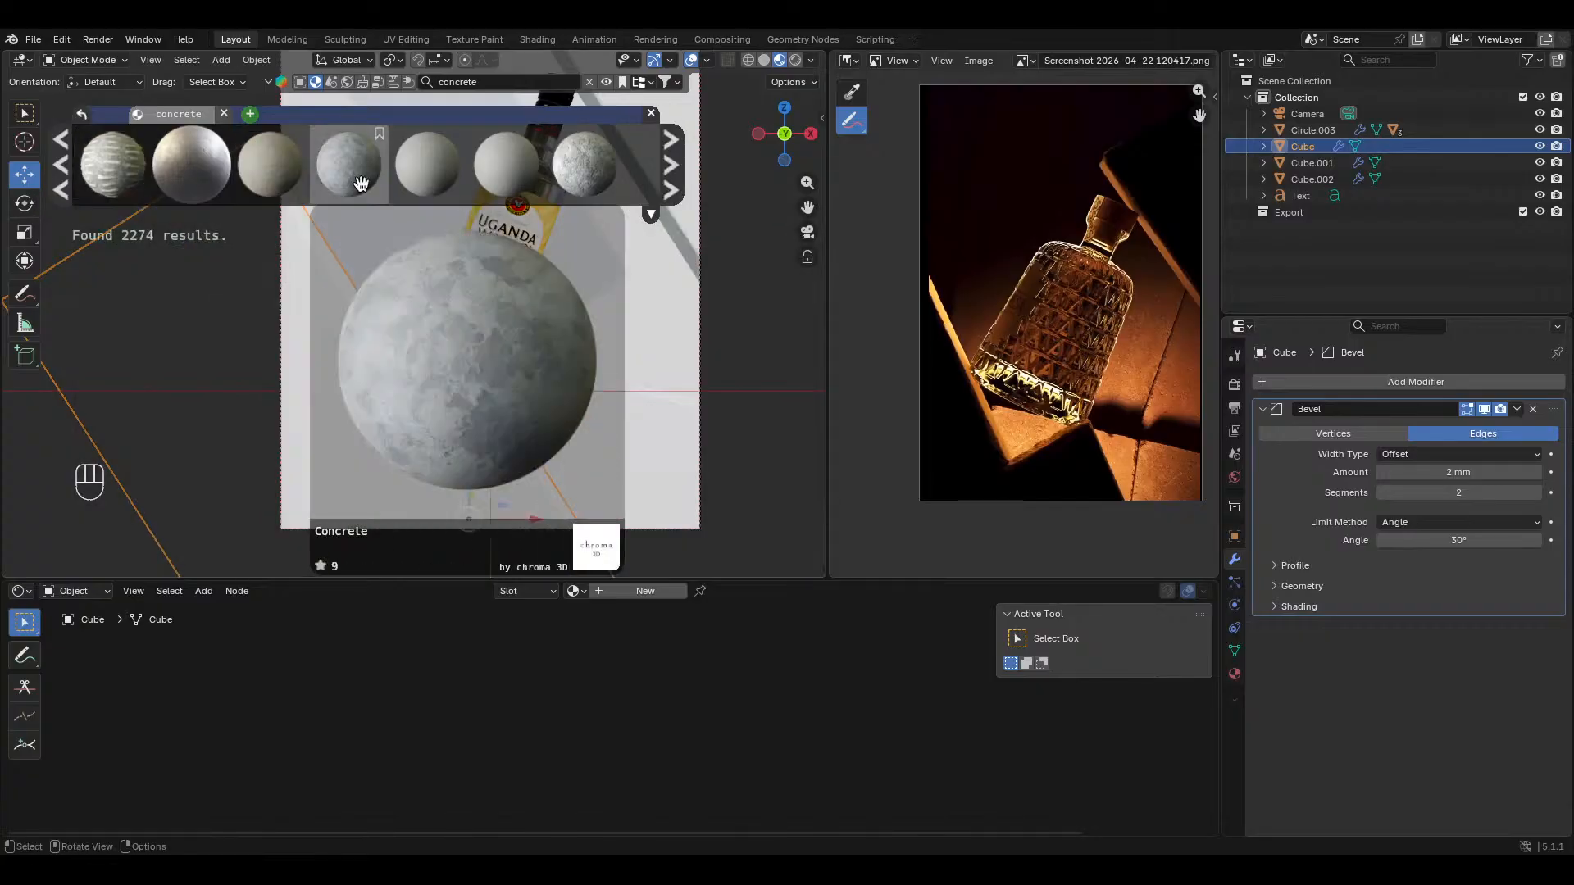
left_click(666, 160)
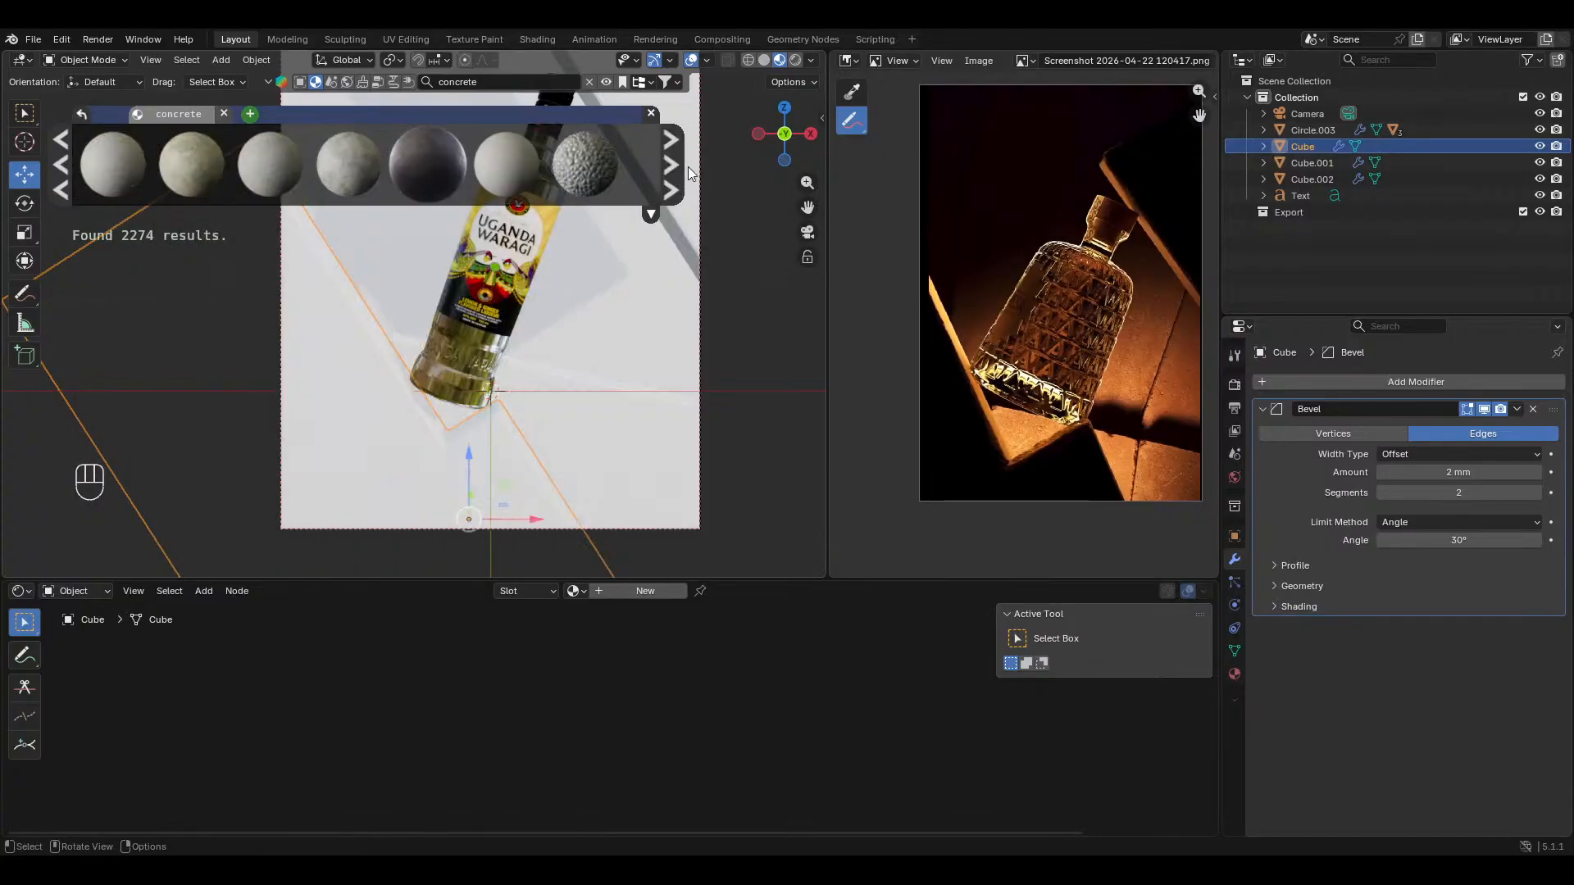
left_click(668, 164)
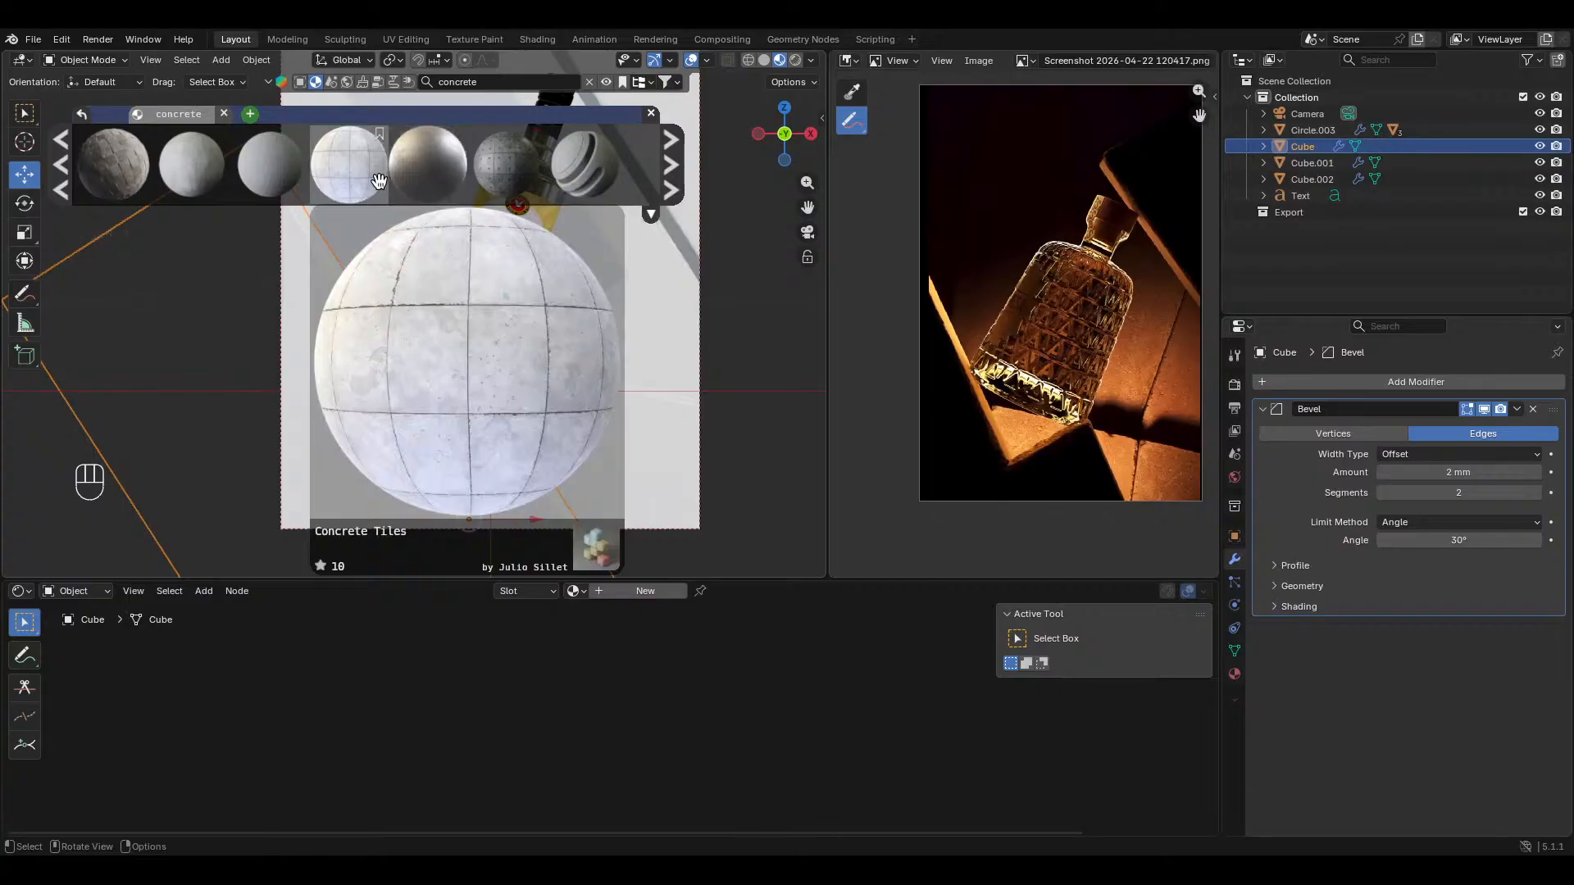
mouse_move(121, 172)
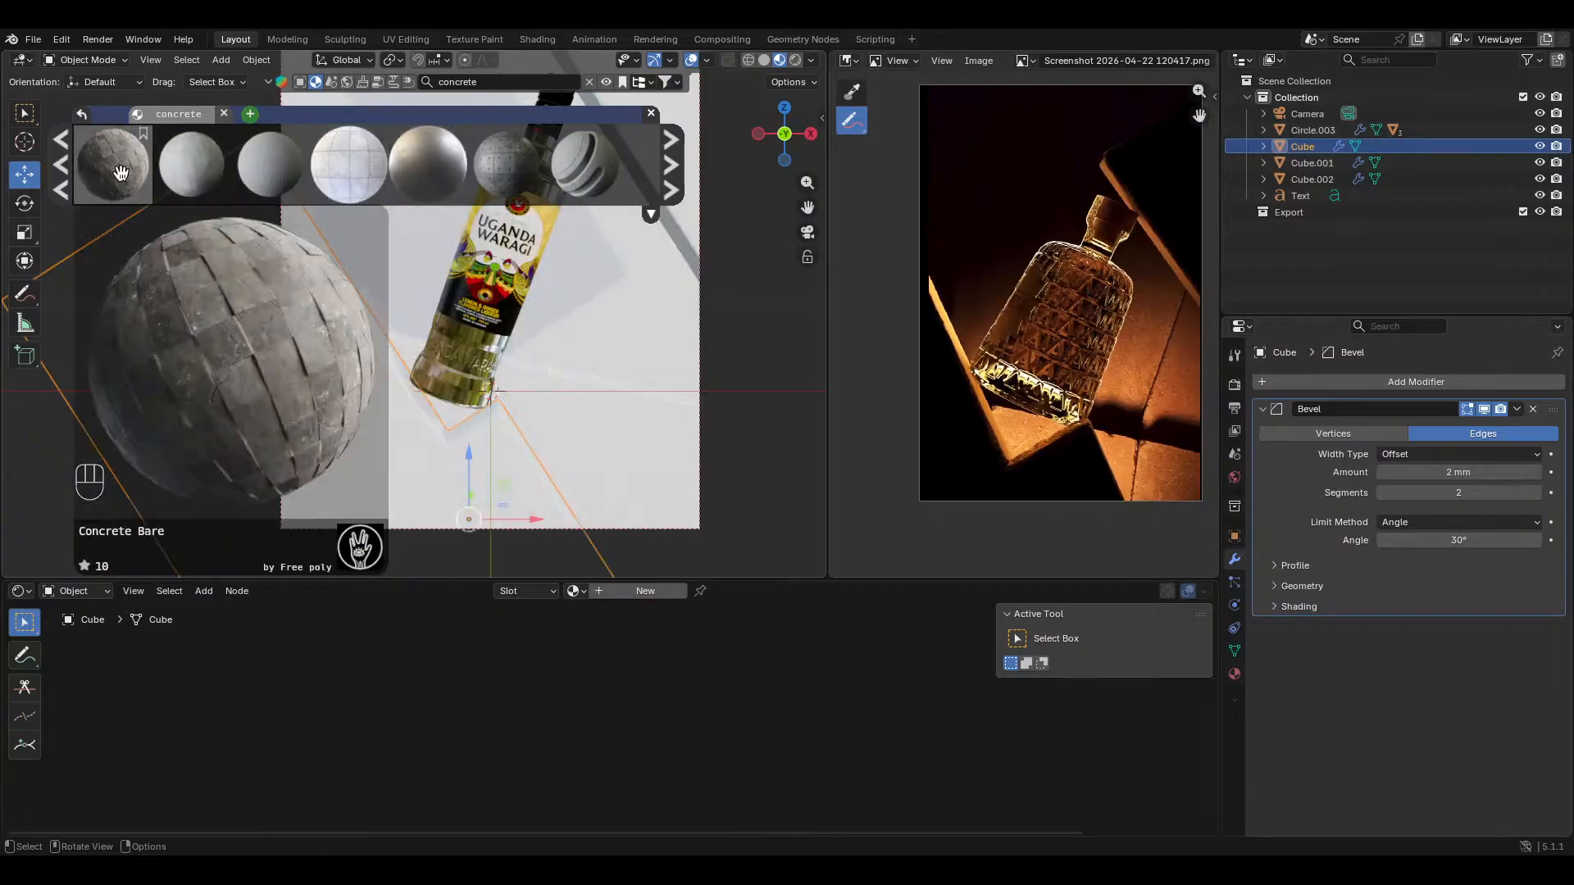
mouse_move(612, 182)
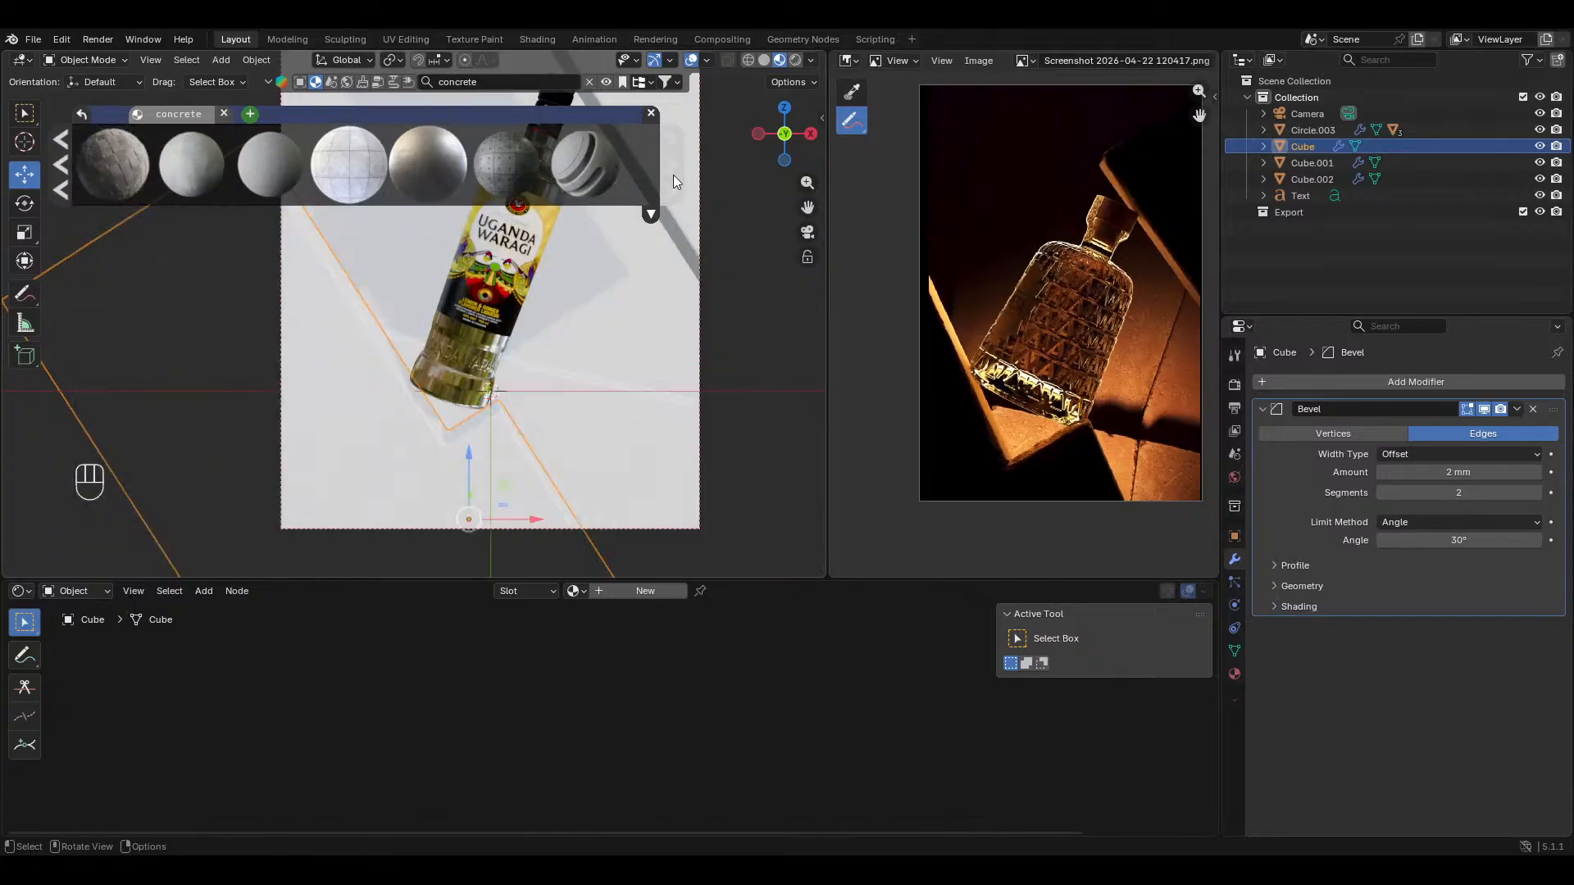
Step: Browse the BlenderKit concrete materials, apply Procedural rough Concrete to the lower slab and save the file
left_click(673, 172)
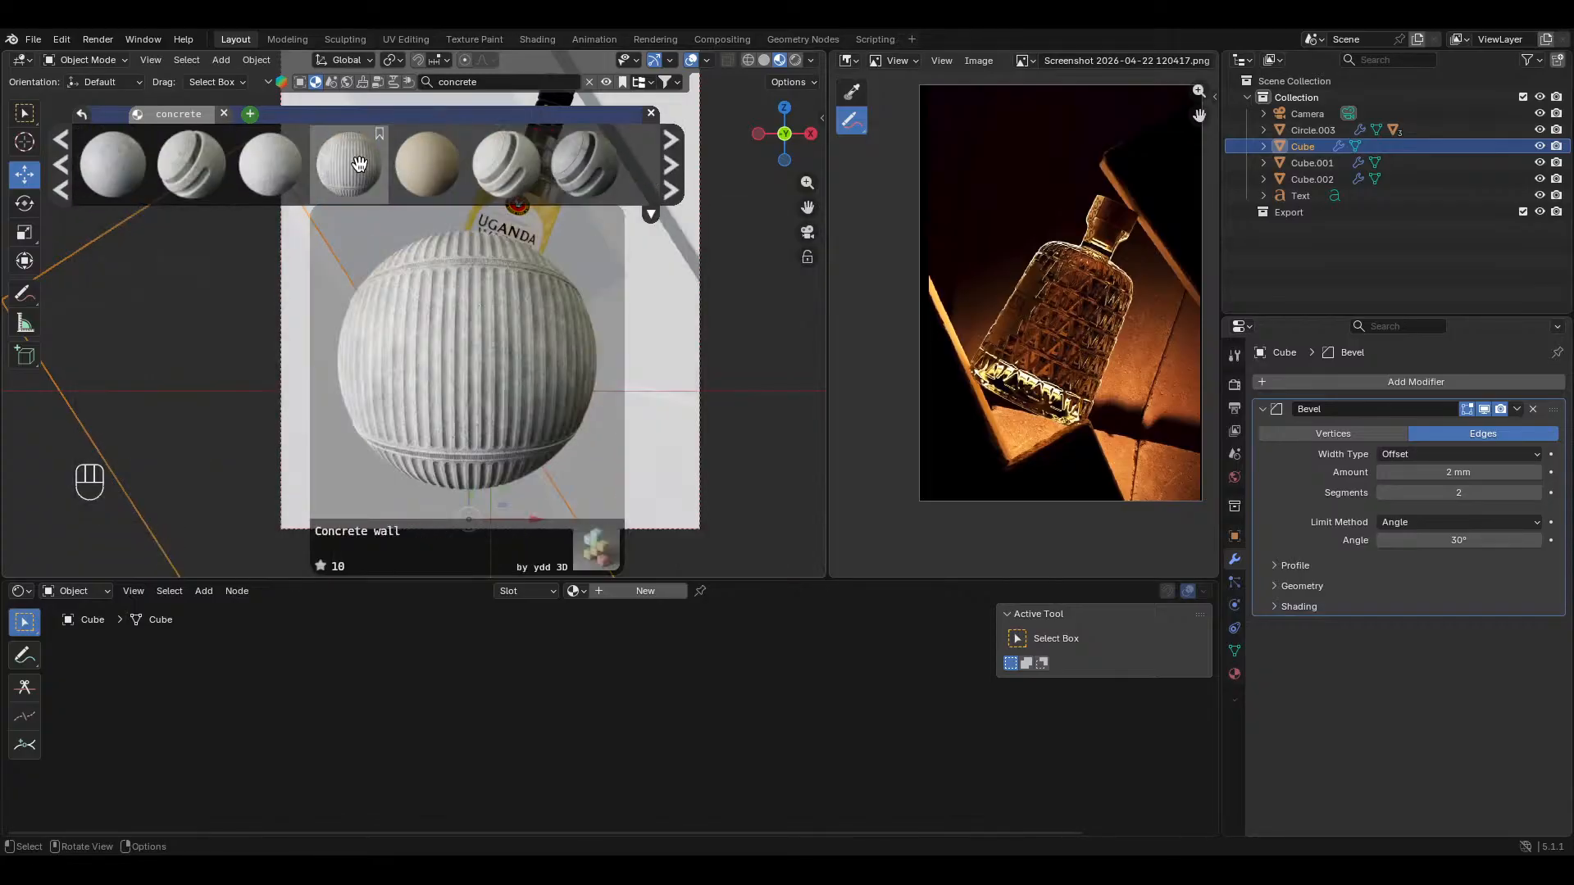
mouse_move(590, 174)
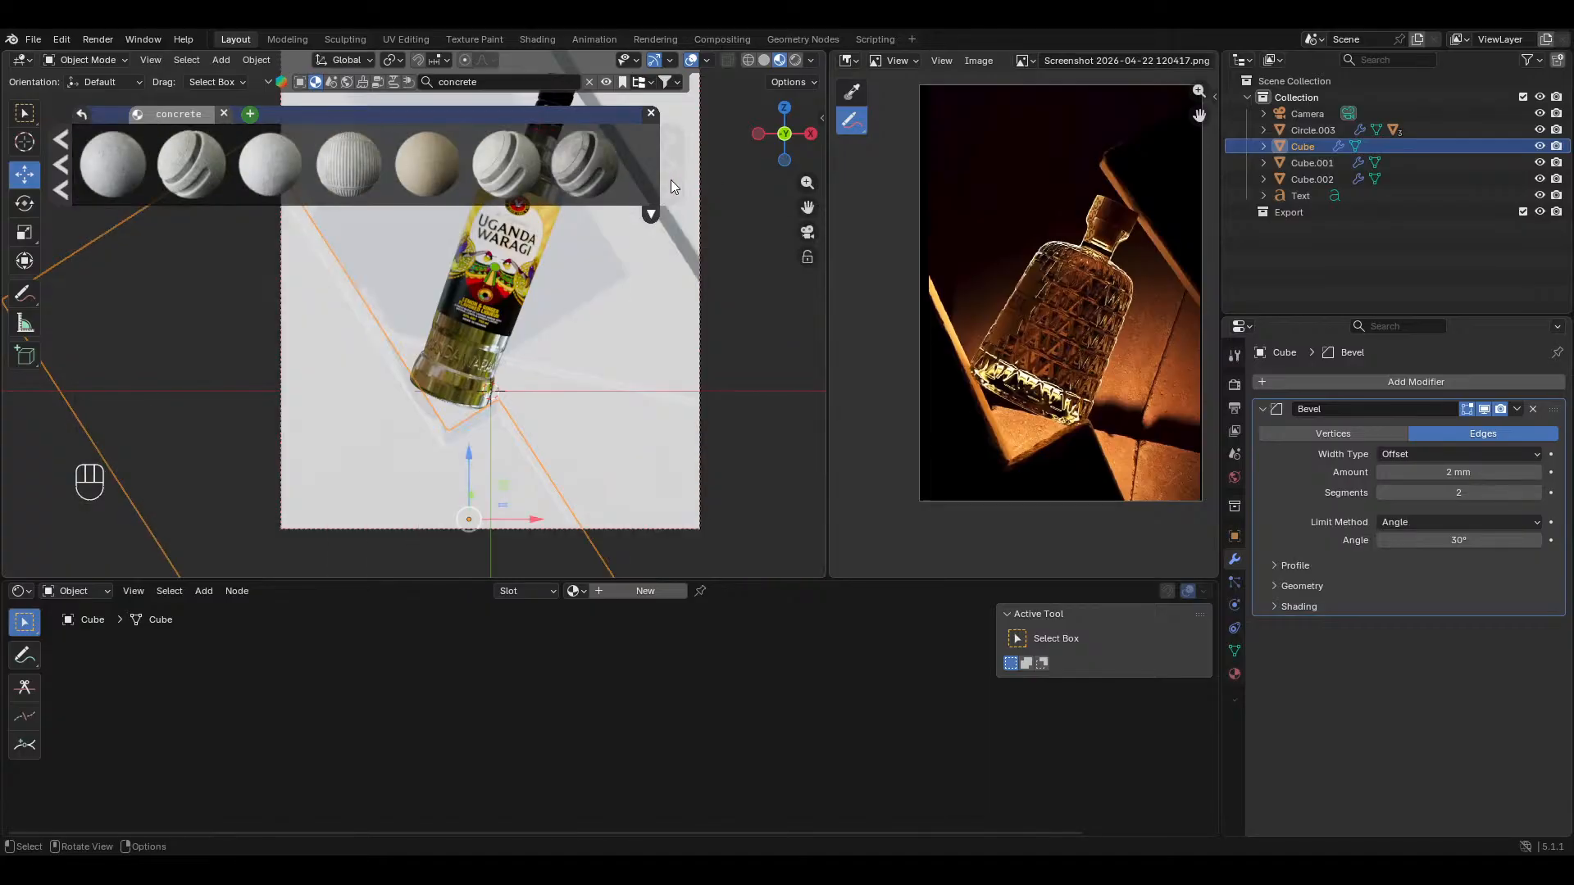
left_click(671, 180)
mouse_move(583, 177)
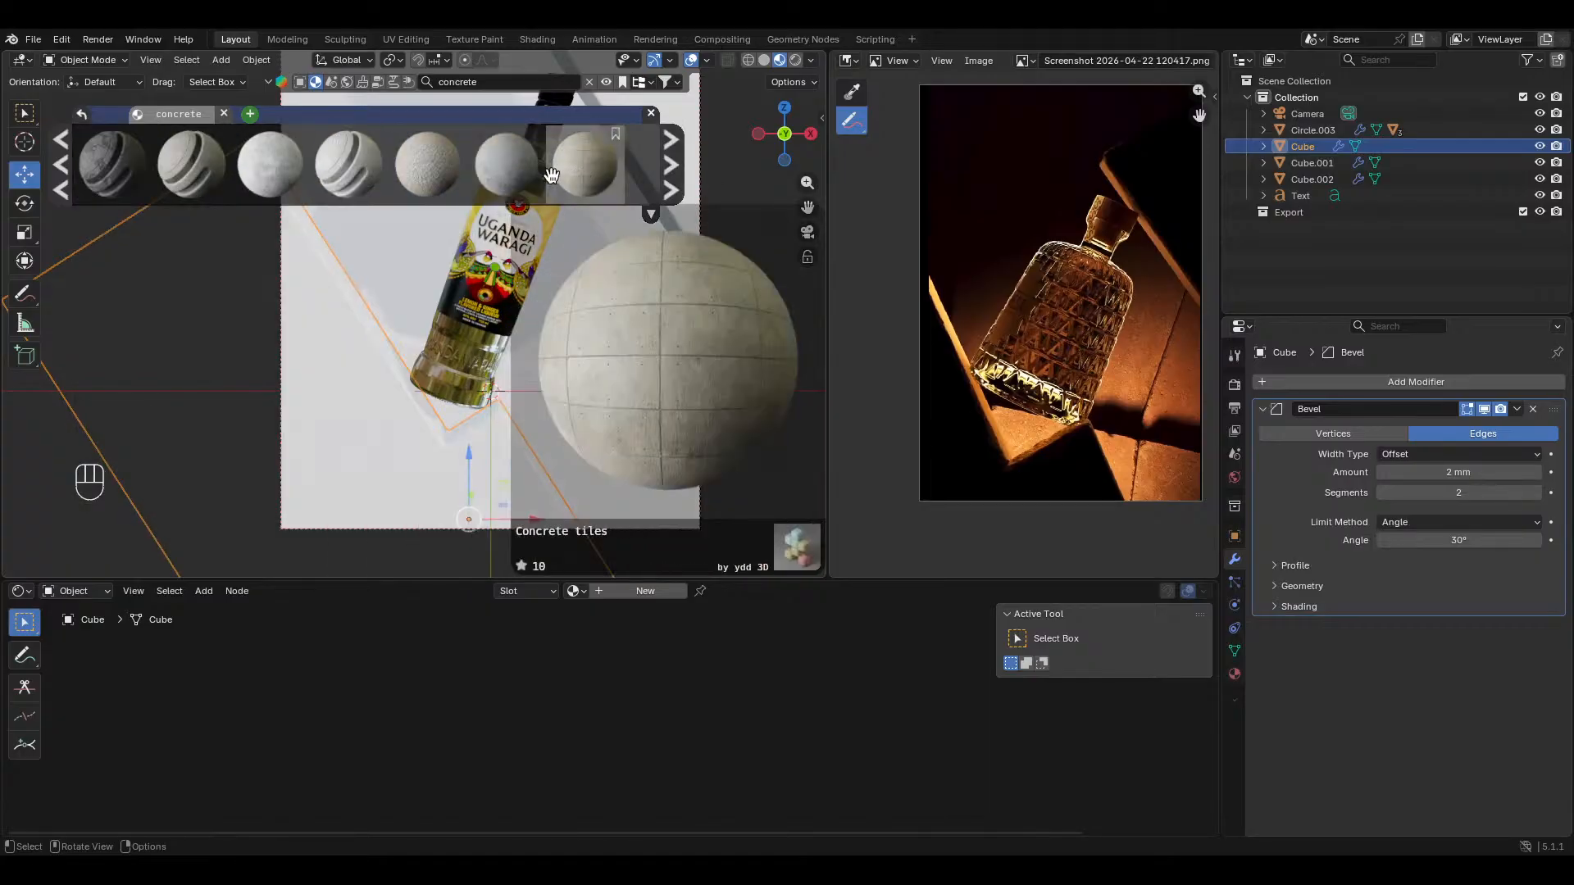
mouse_move(541, 194)
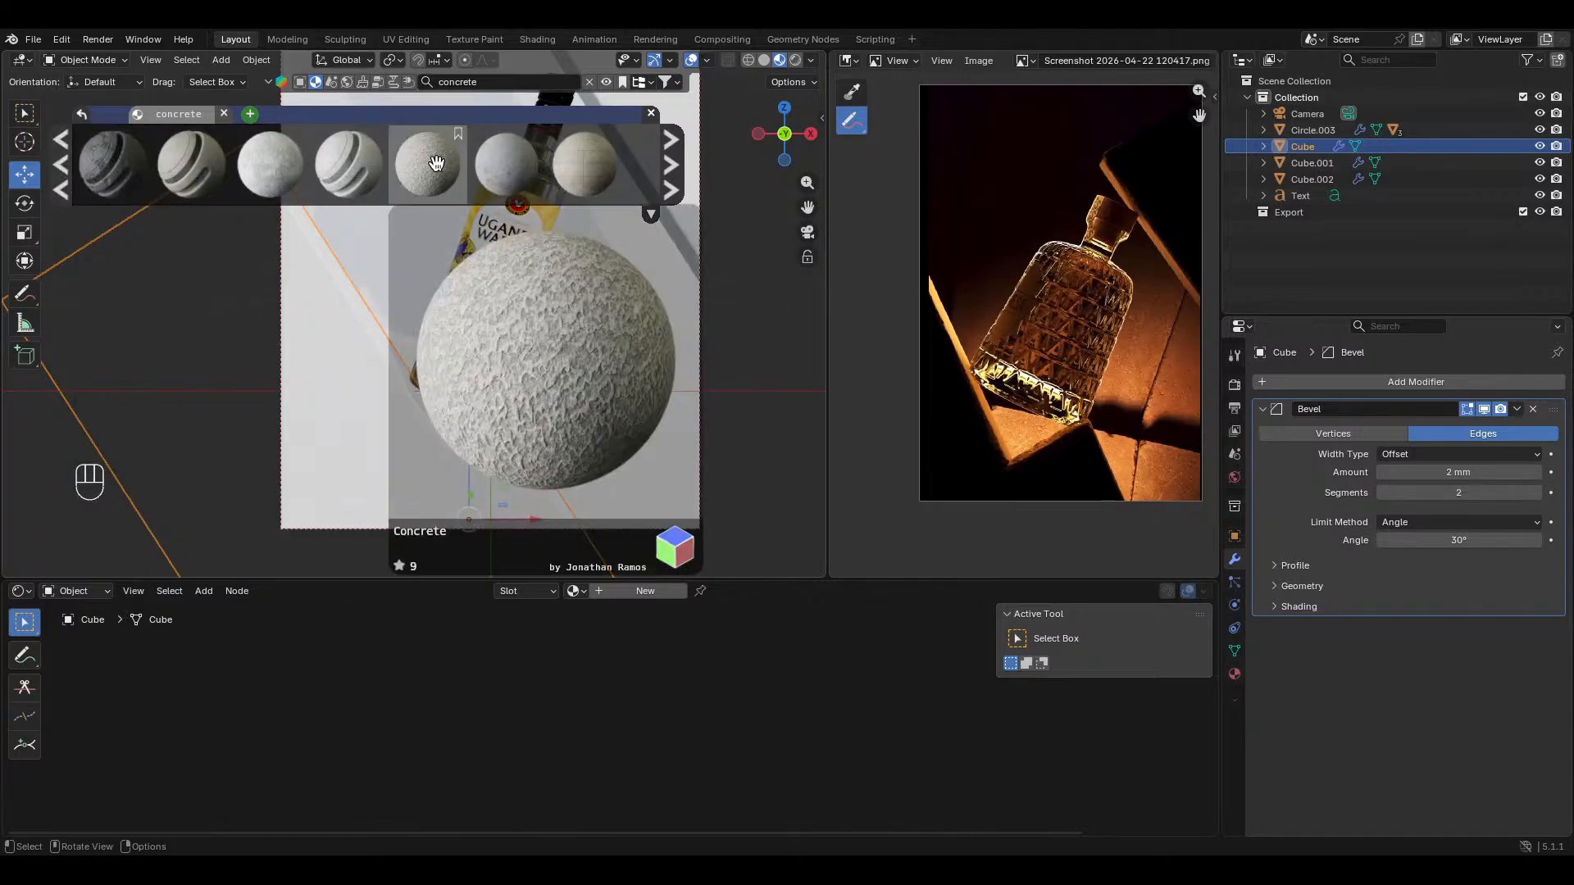
left_click(495, 164)
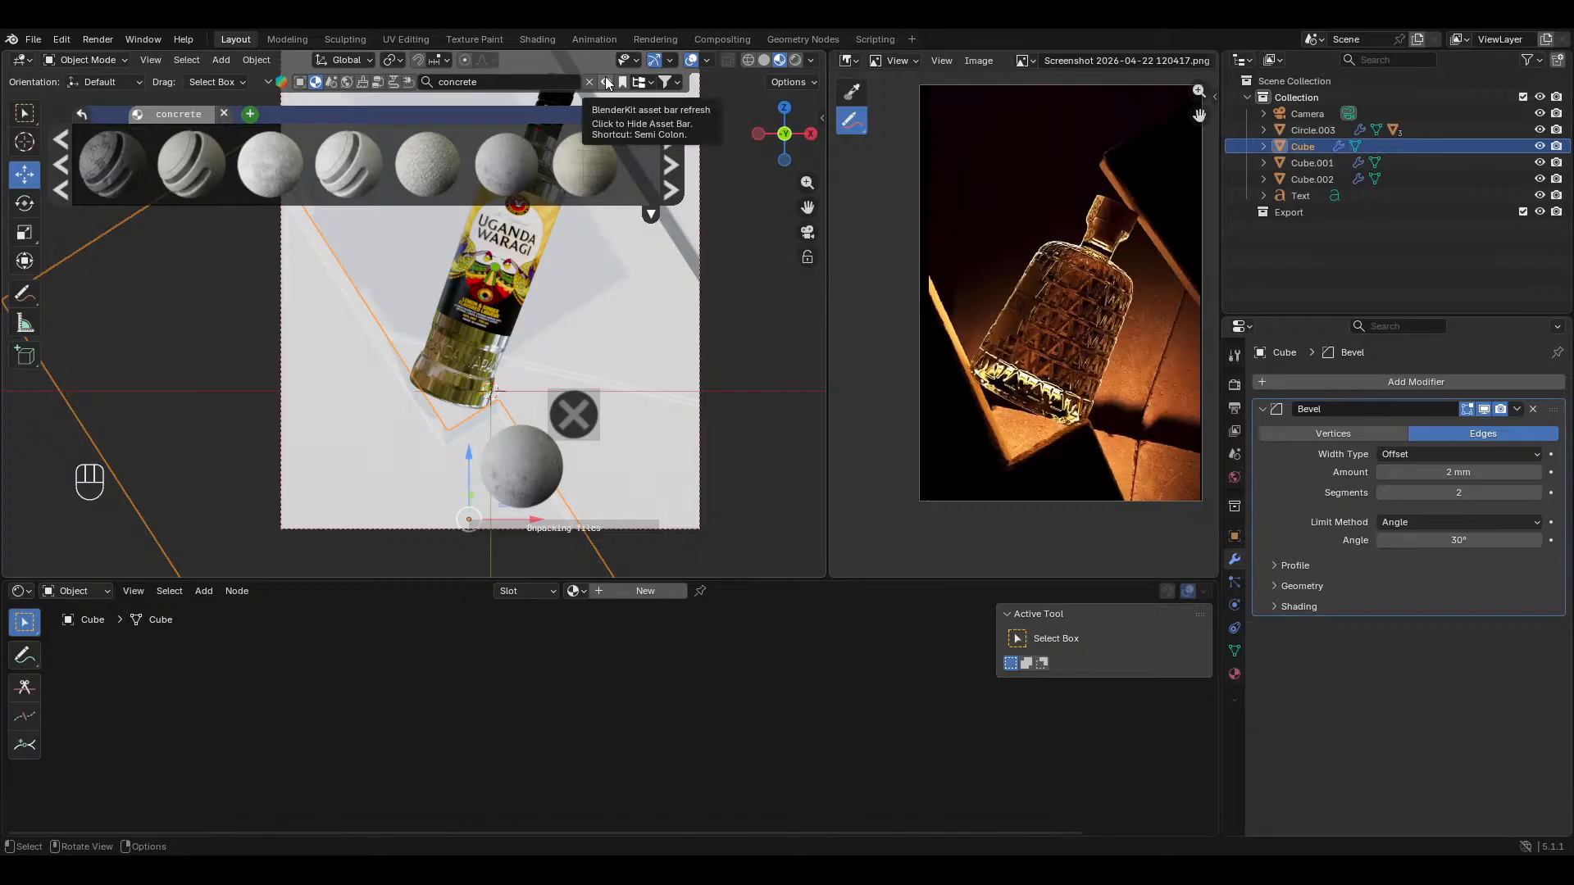
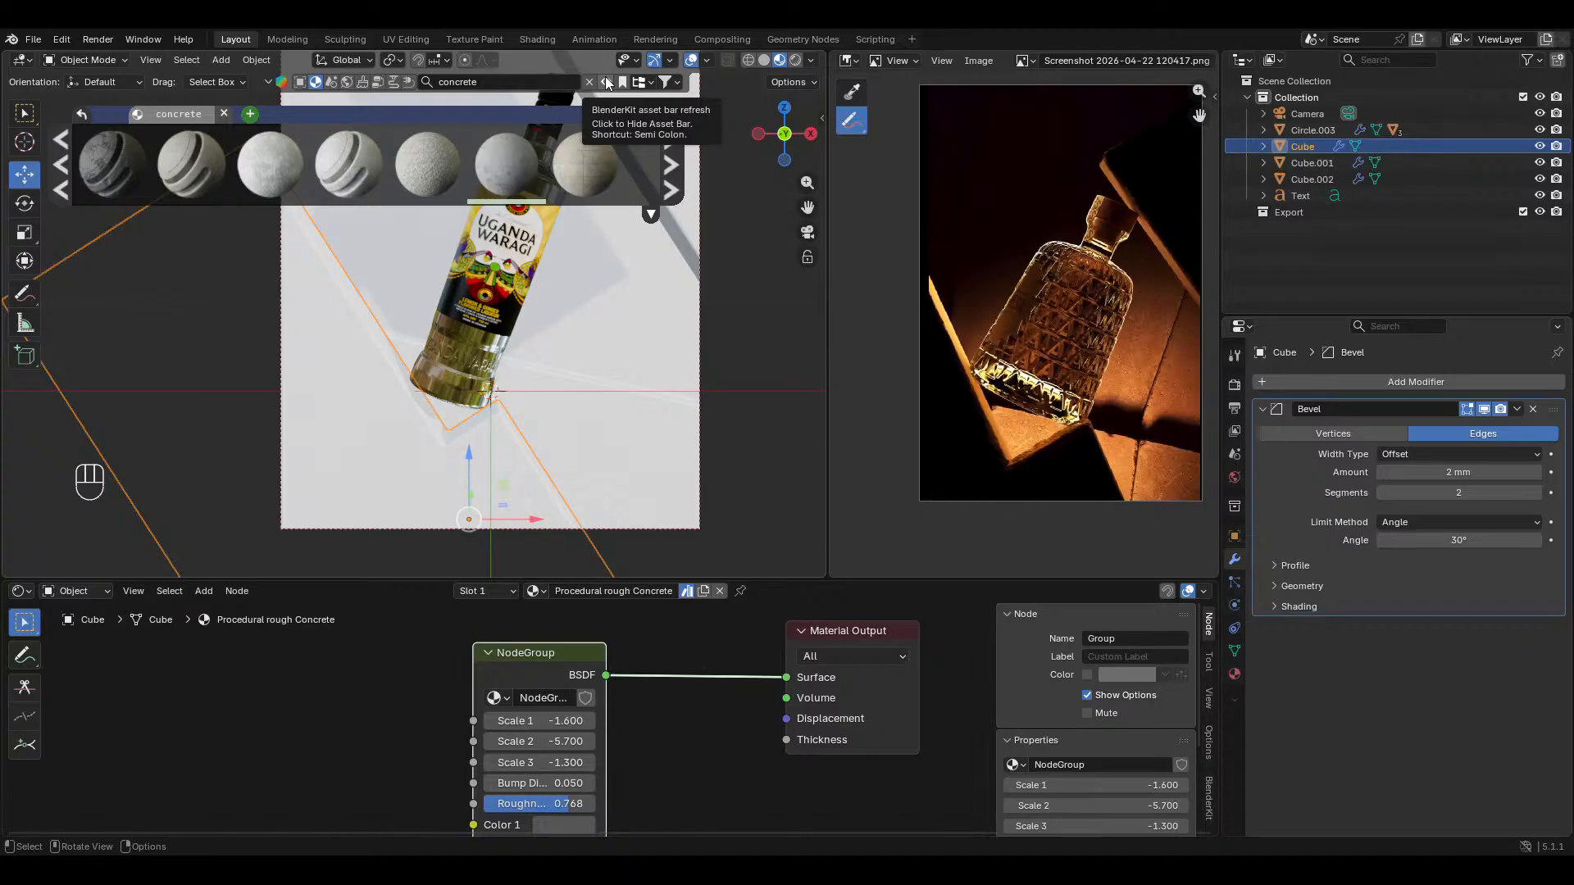
left_click(607, 83)
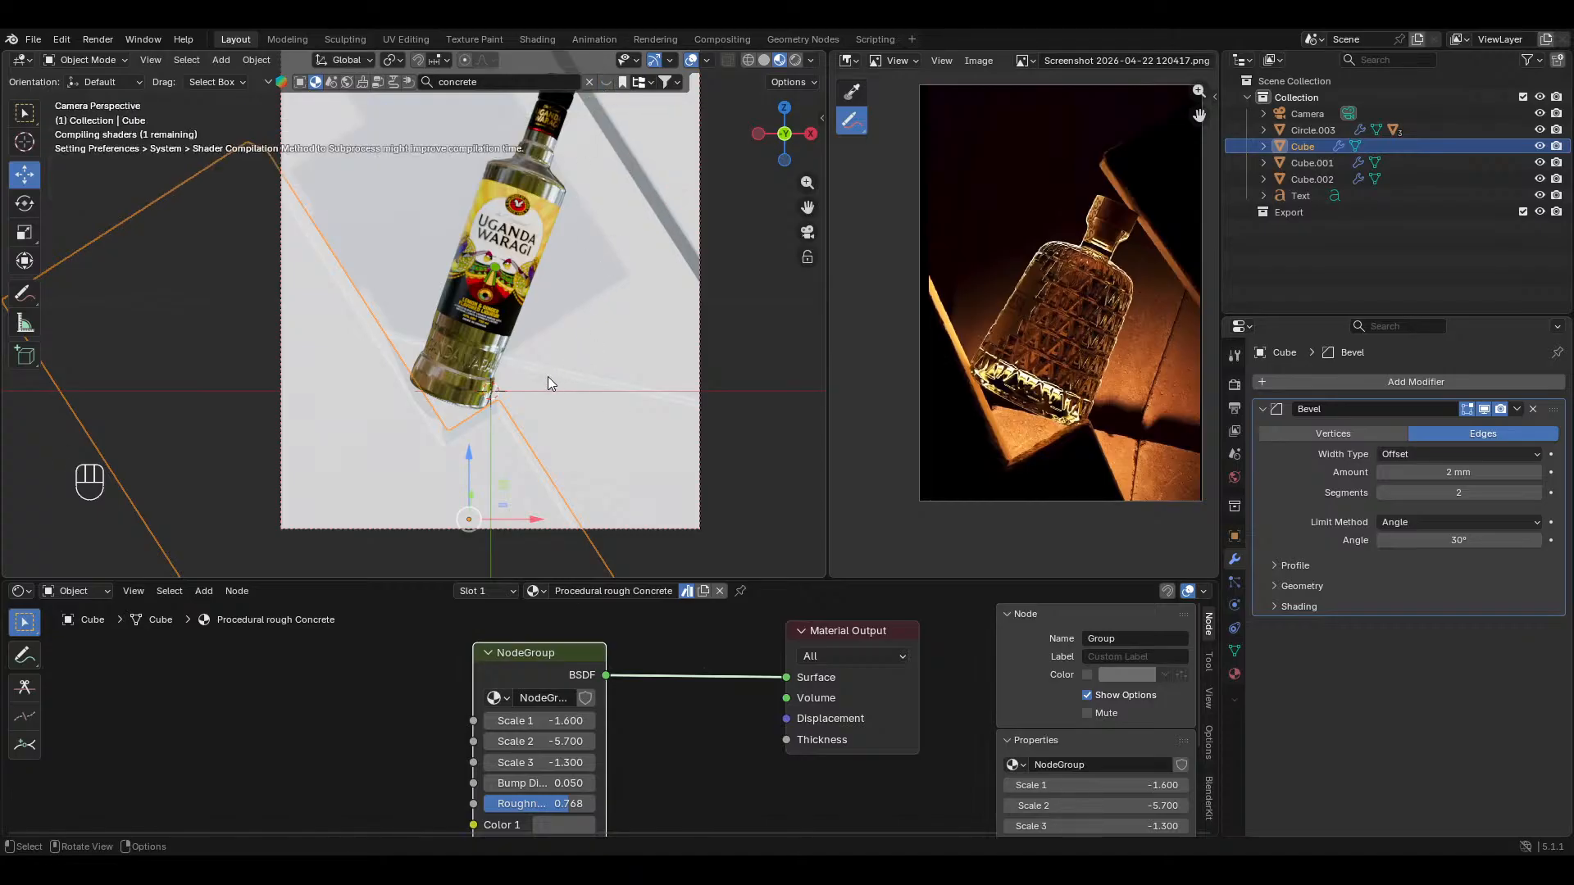
middle_click_drag(519, 400, 477, 391)
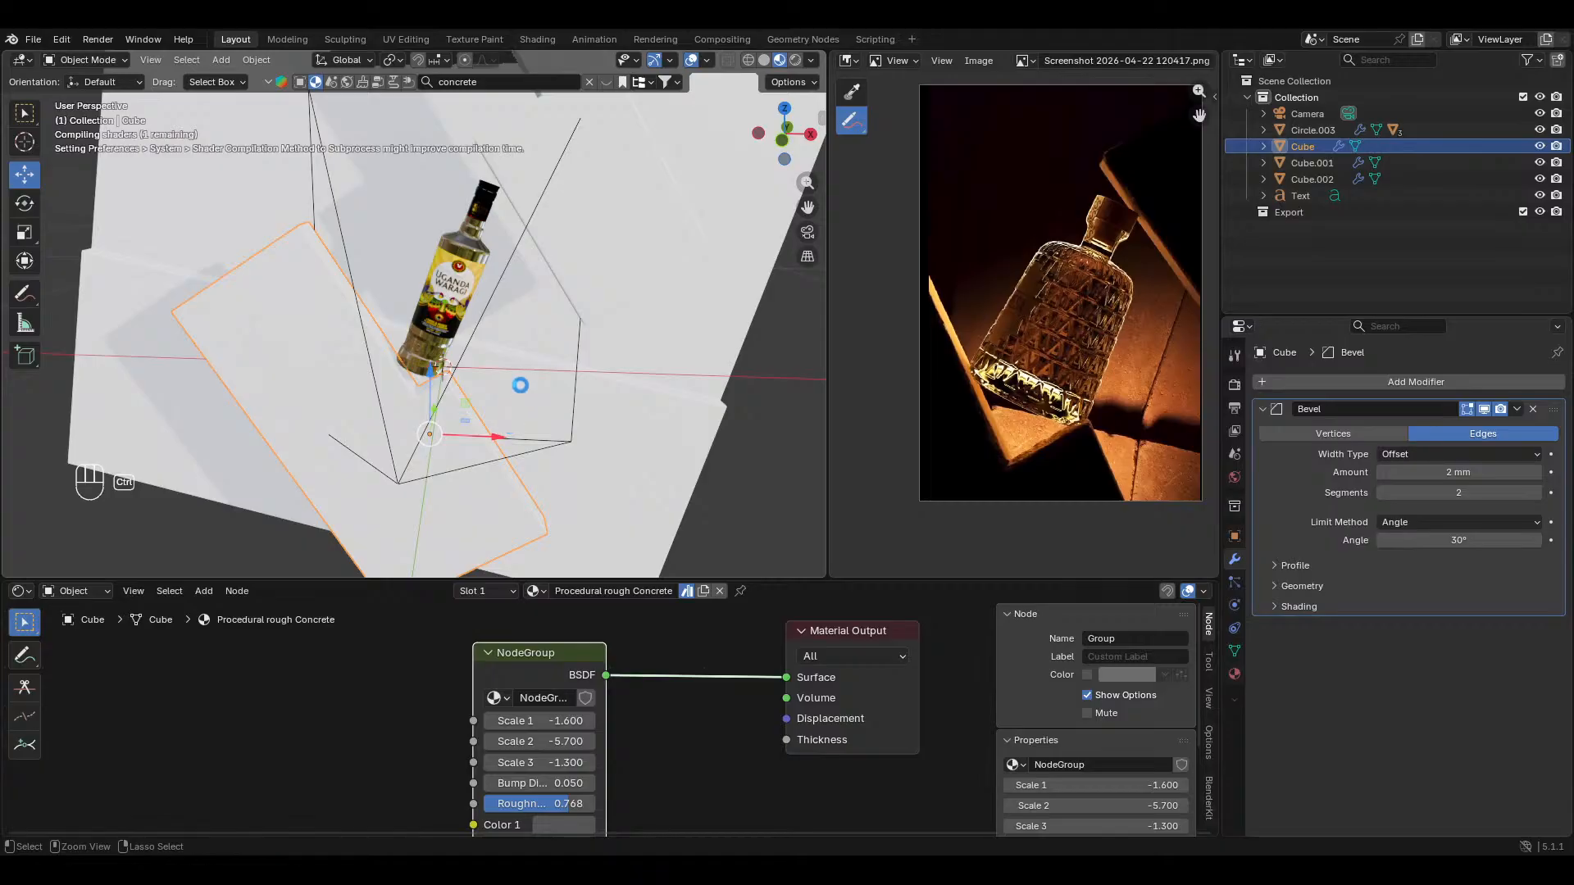
key("ctrl+s")
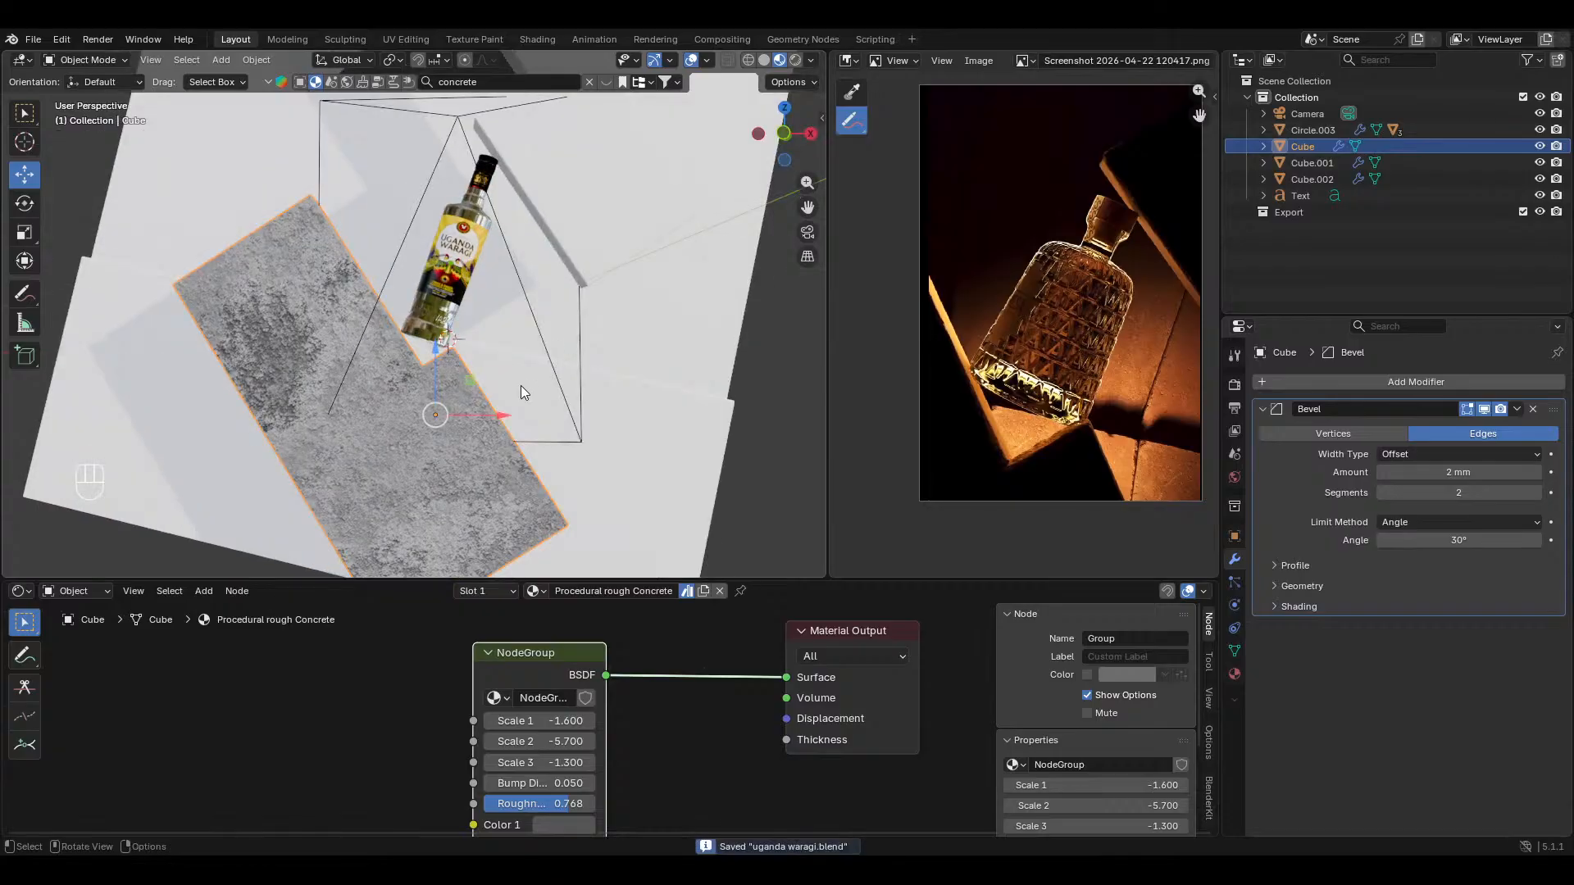
Step: Link the lower slab's concrete material to the upper slab and clear the selection
middle_click_drag(520, 386, 594, 300)
left_click(575, 278)
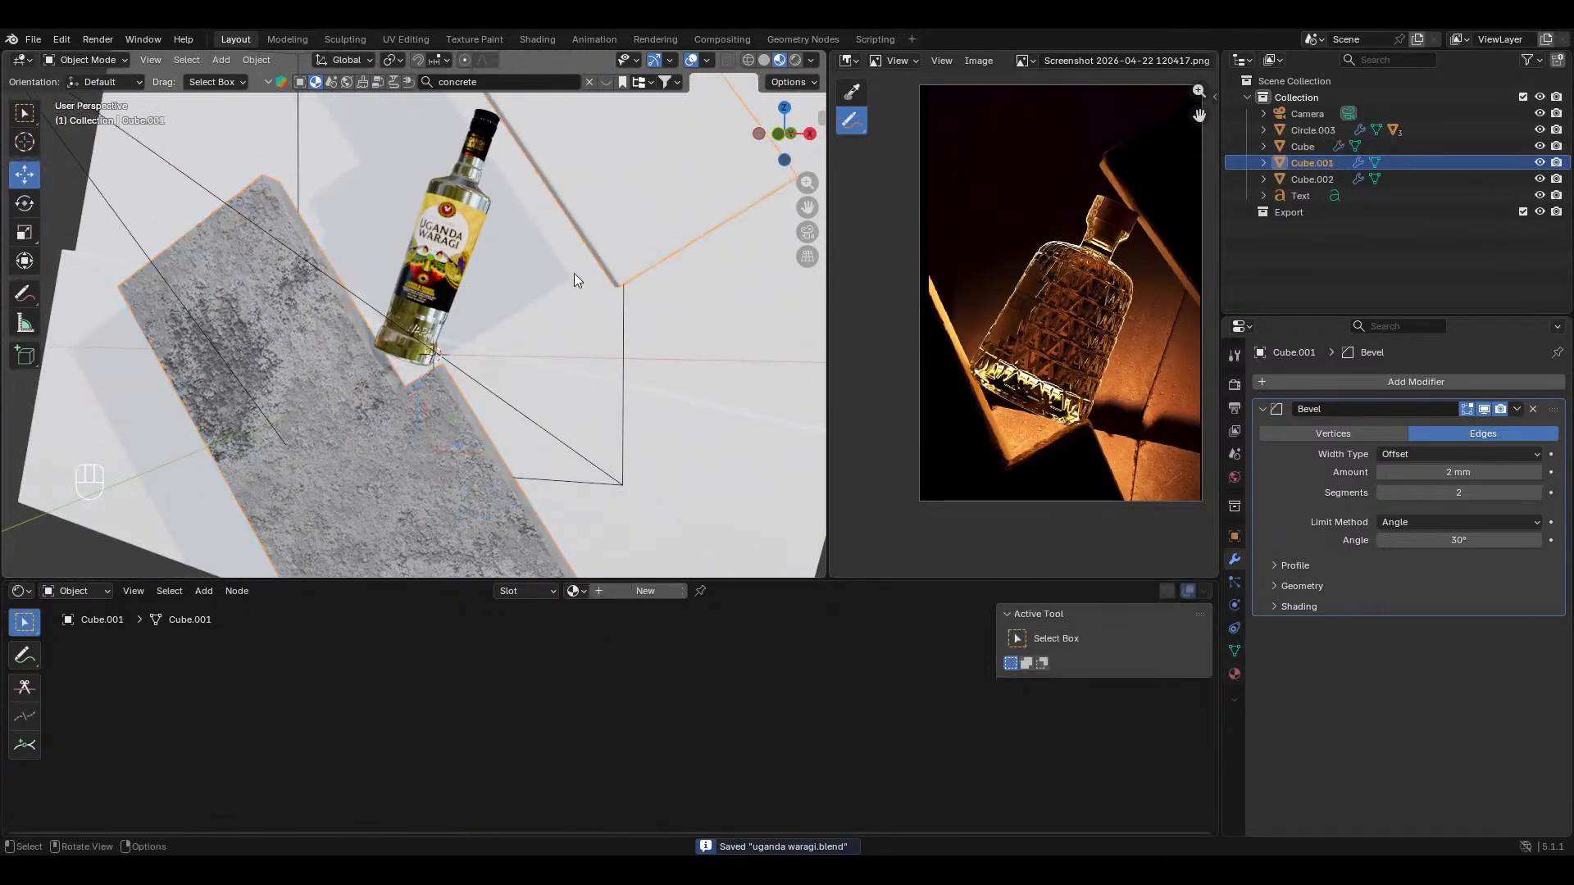
left_click(431, 416, "shift")
key("ctrl+l")
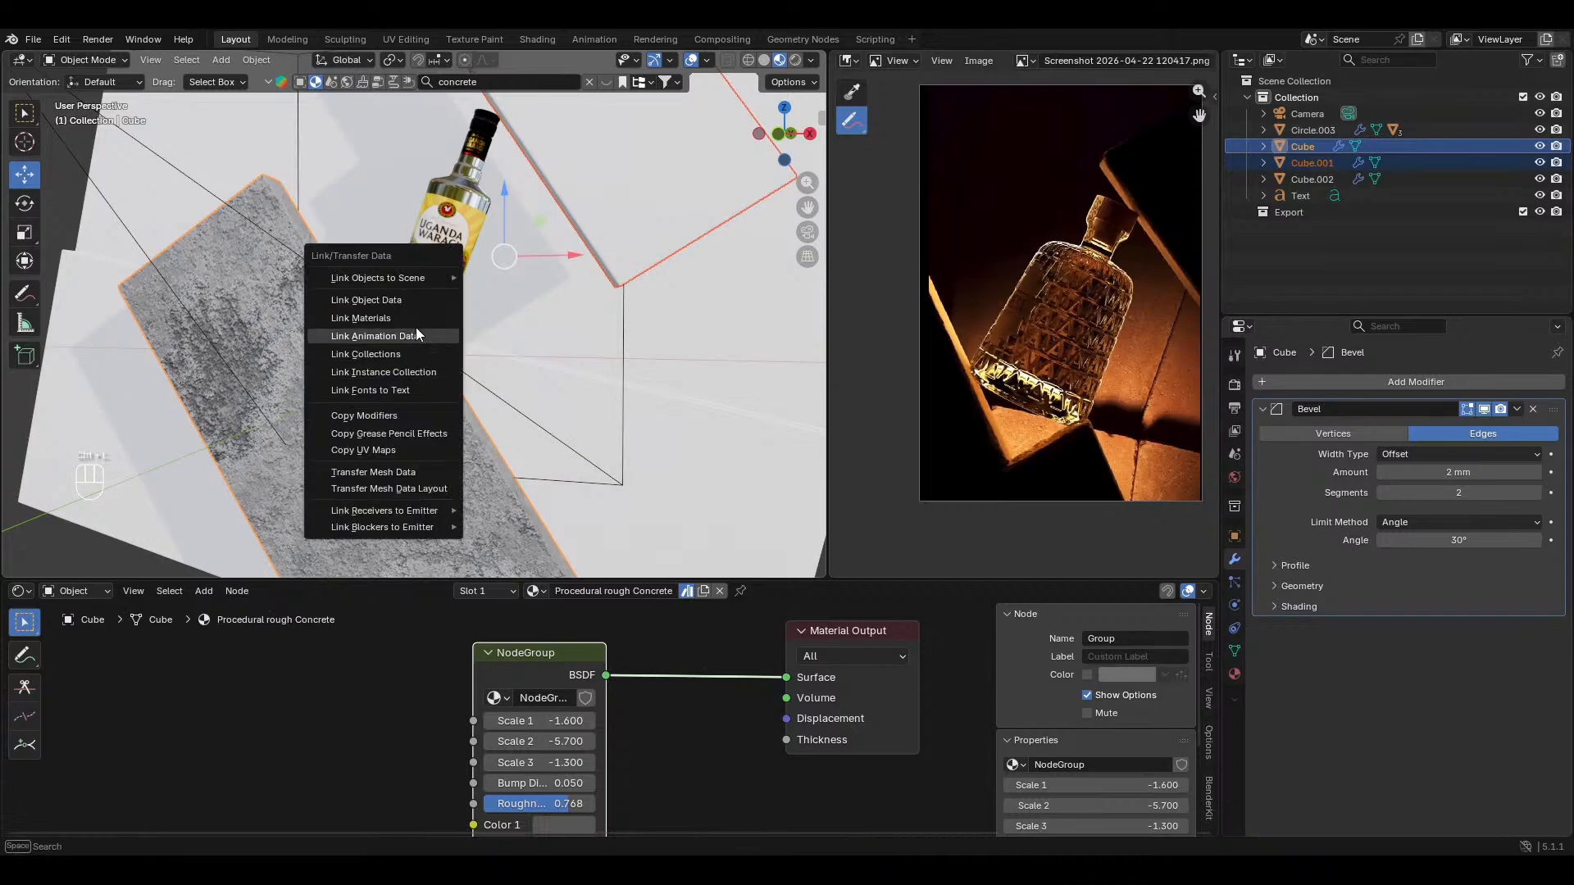
left_click(394, 318)
key("alt+a")
middle_click_drag(495, 308, 552, 274, "ctrl")
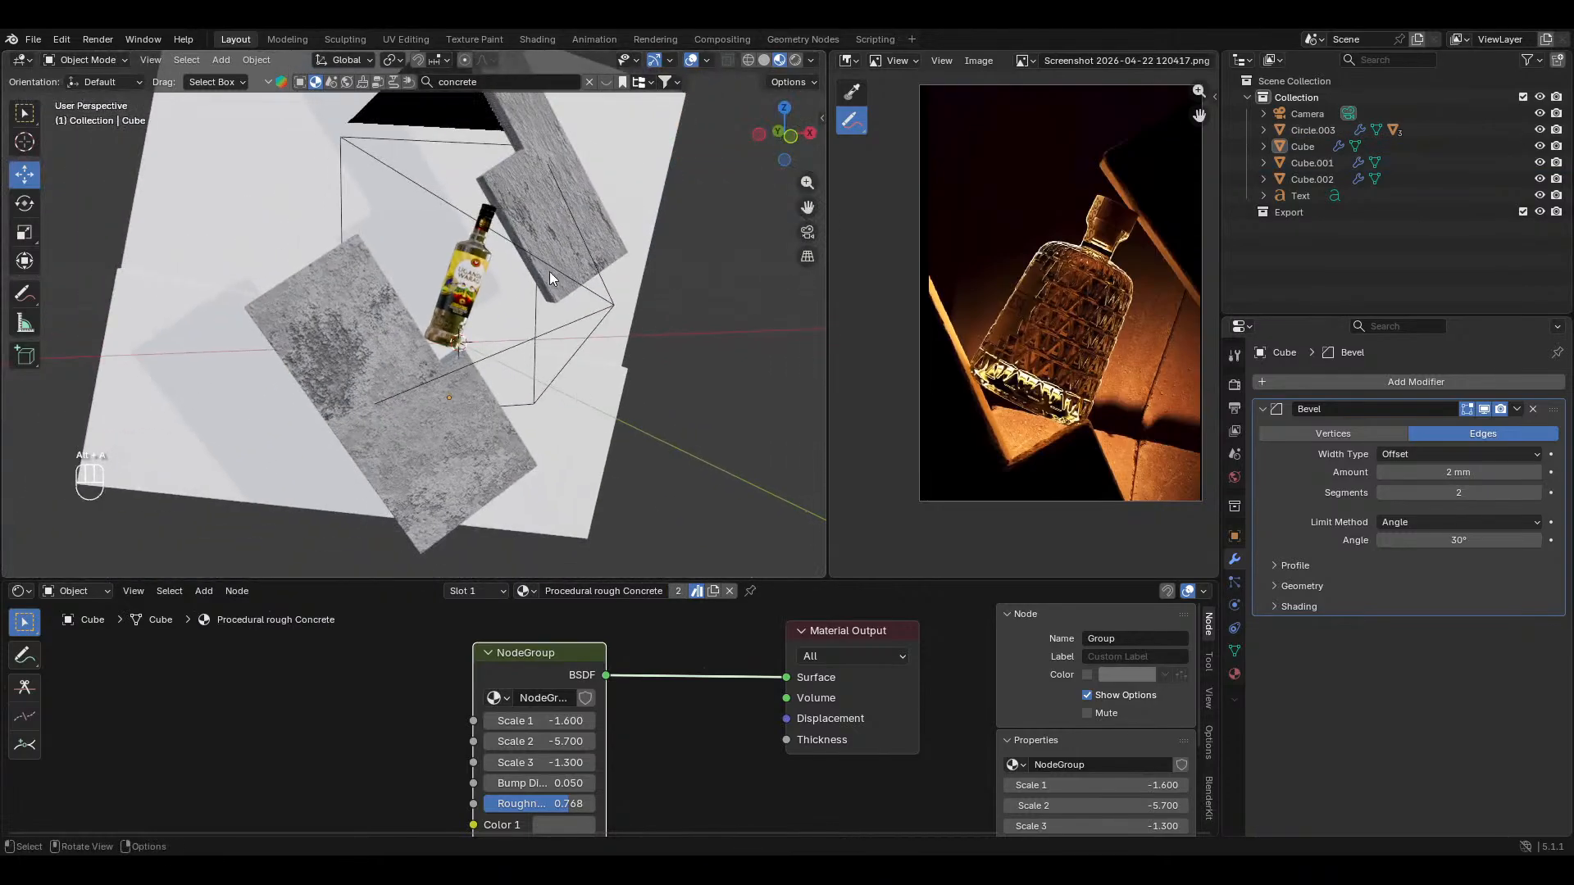
Step: Edit both slabs together, select their sharp edges and mark them as seams
left_click(554, 213)
key("Tab")
middle_click_drag(554, 214, 593, 283)
key("a")
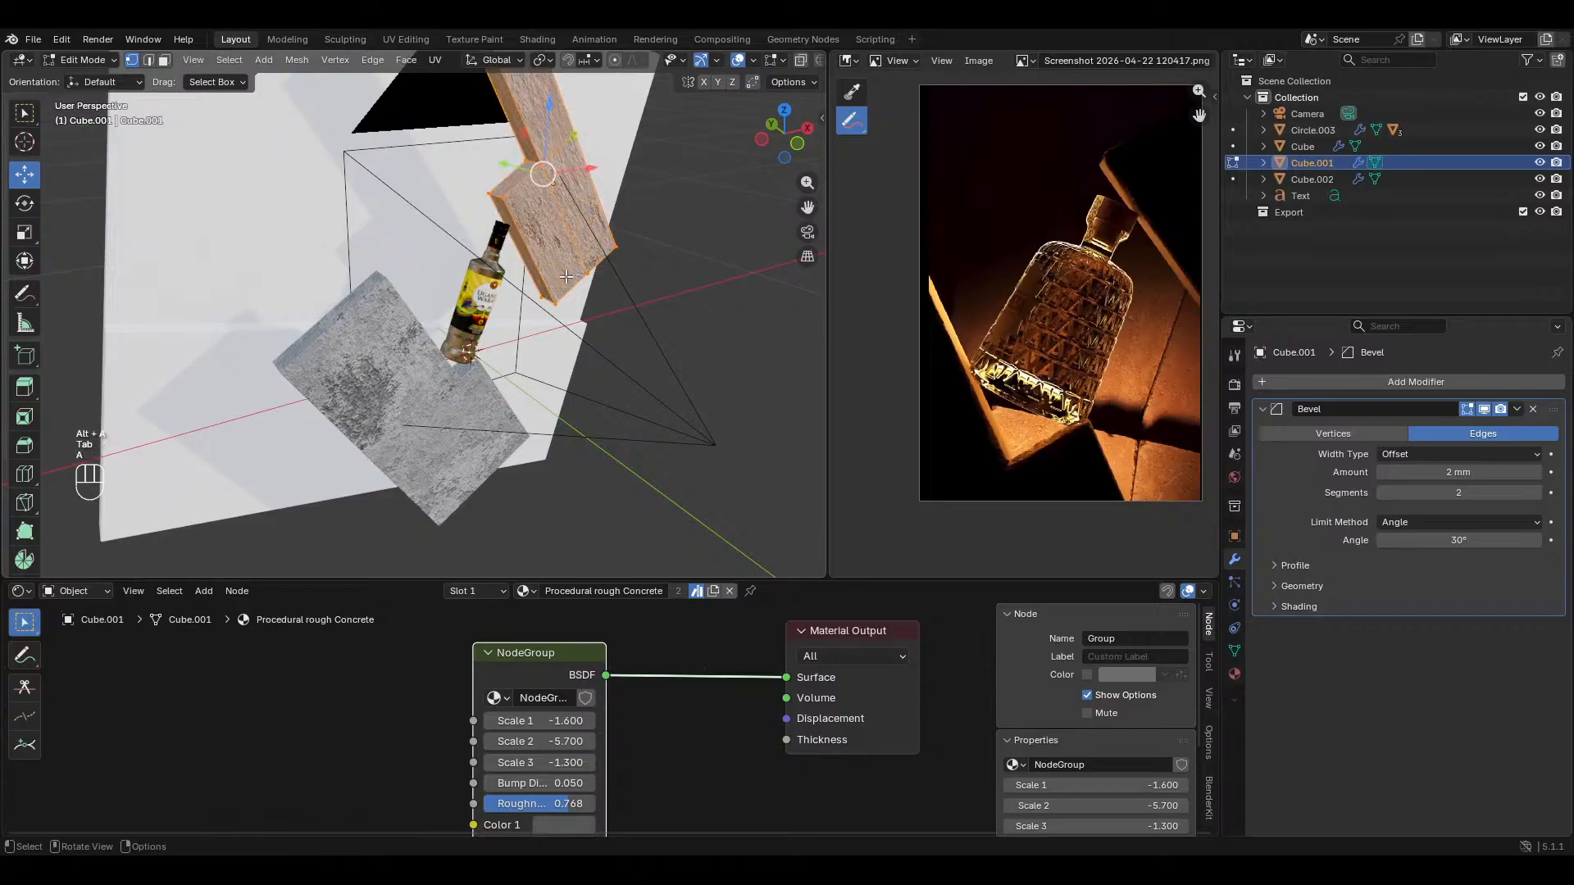
key("Tab")
left_click(395, 385, "shift")
key("Tab")
key("alt+a")
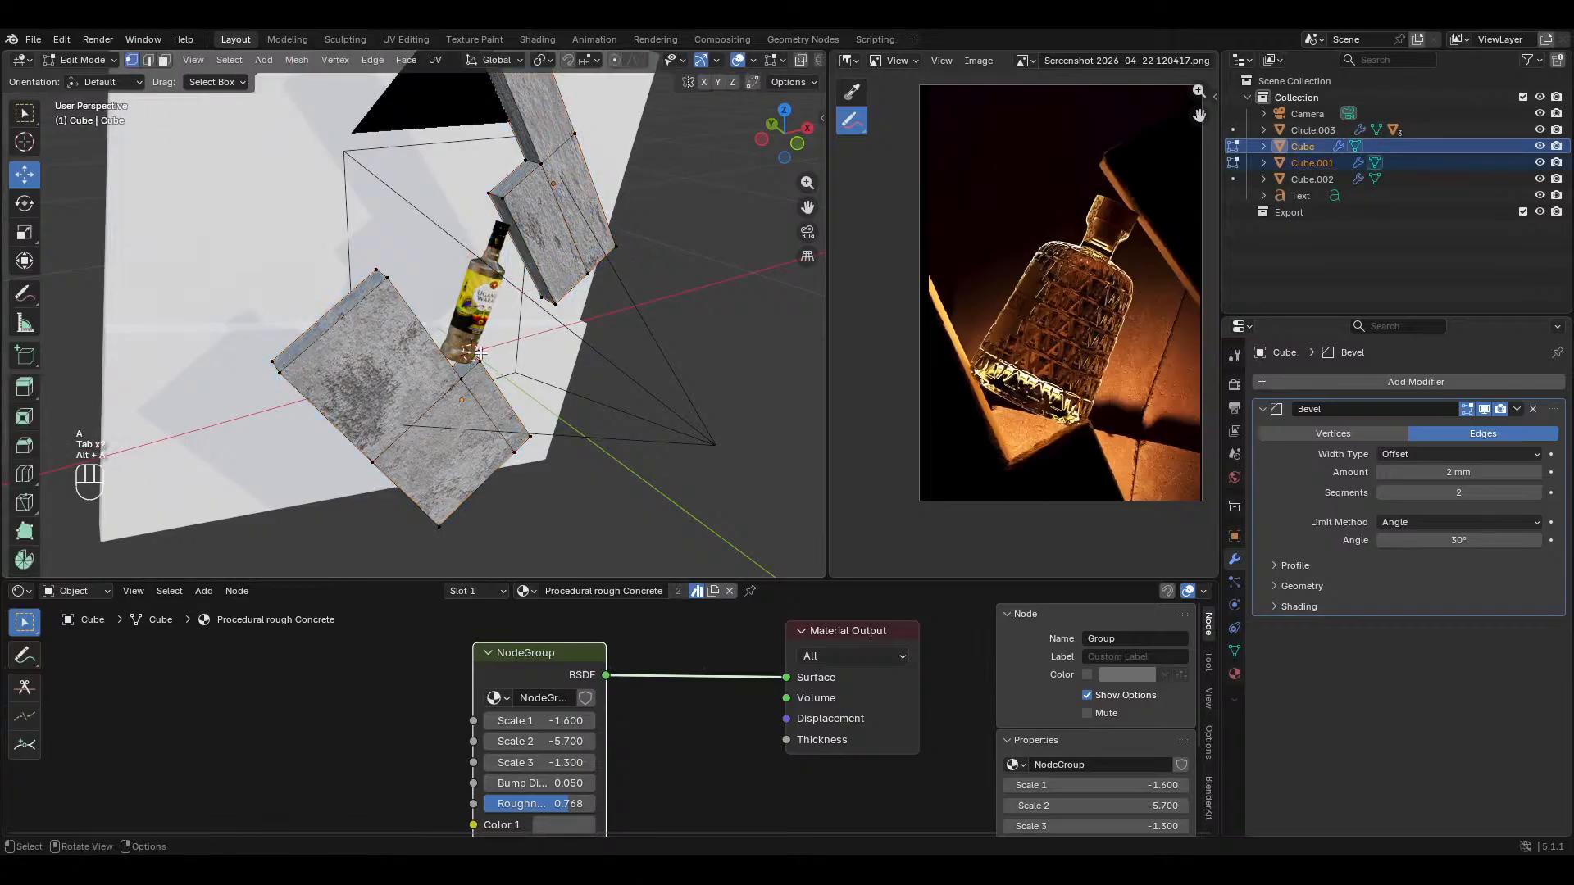
left_click(229, 60)
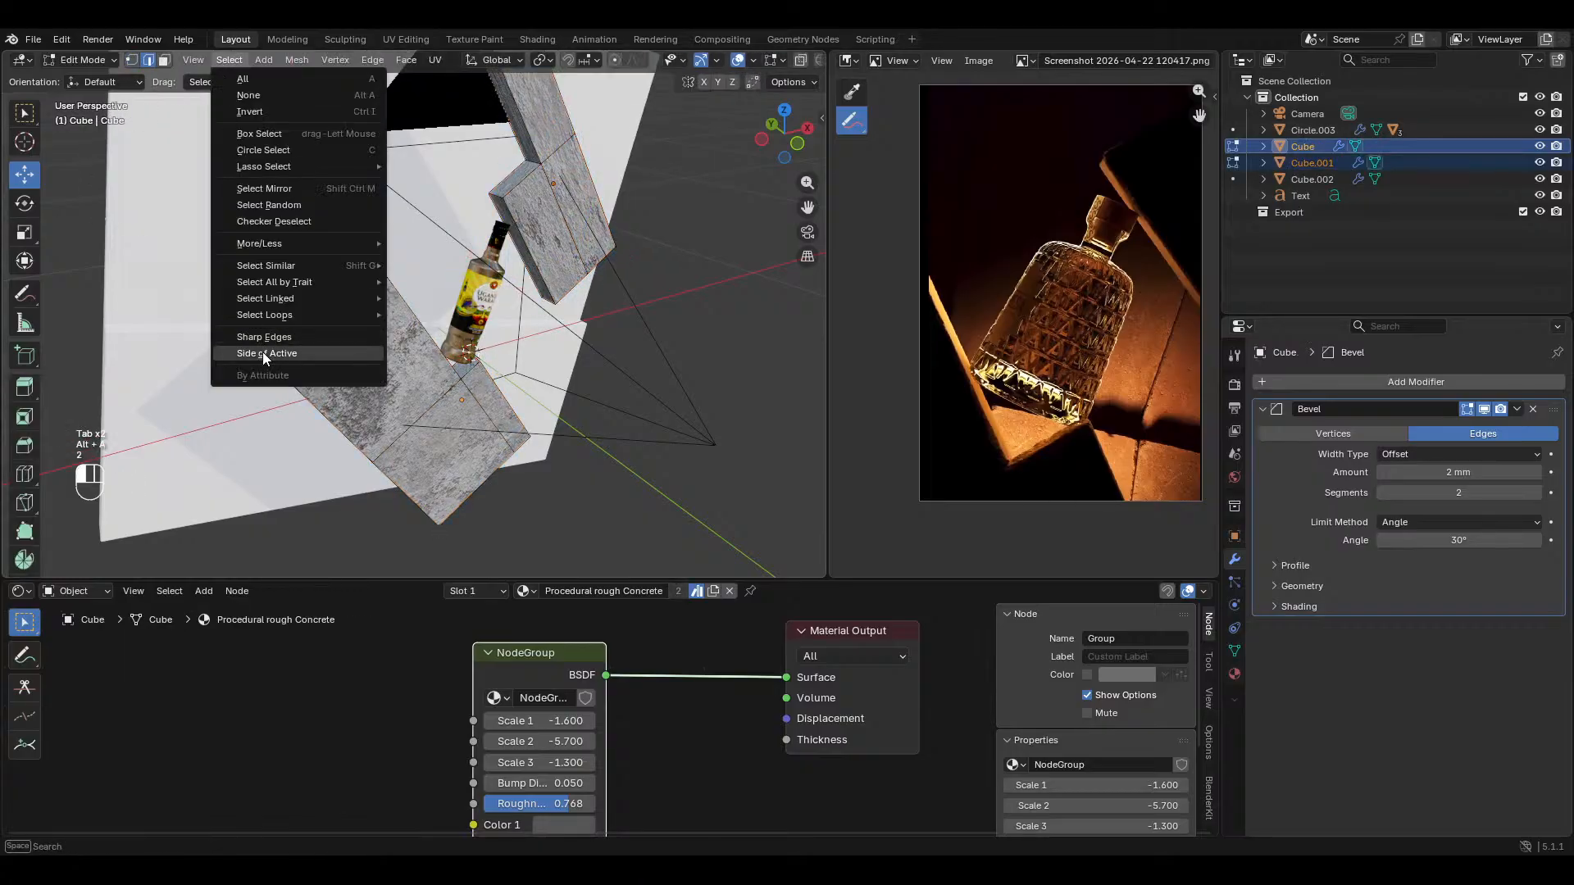
left_click(263, 355)
key("ctrl+e")
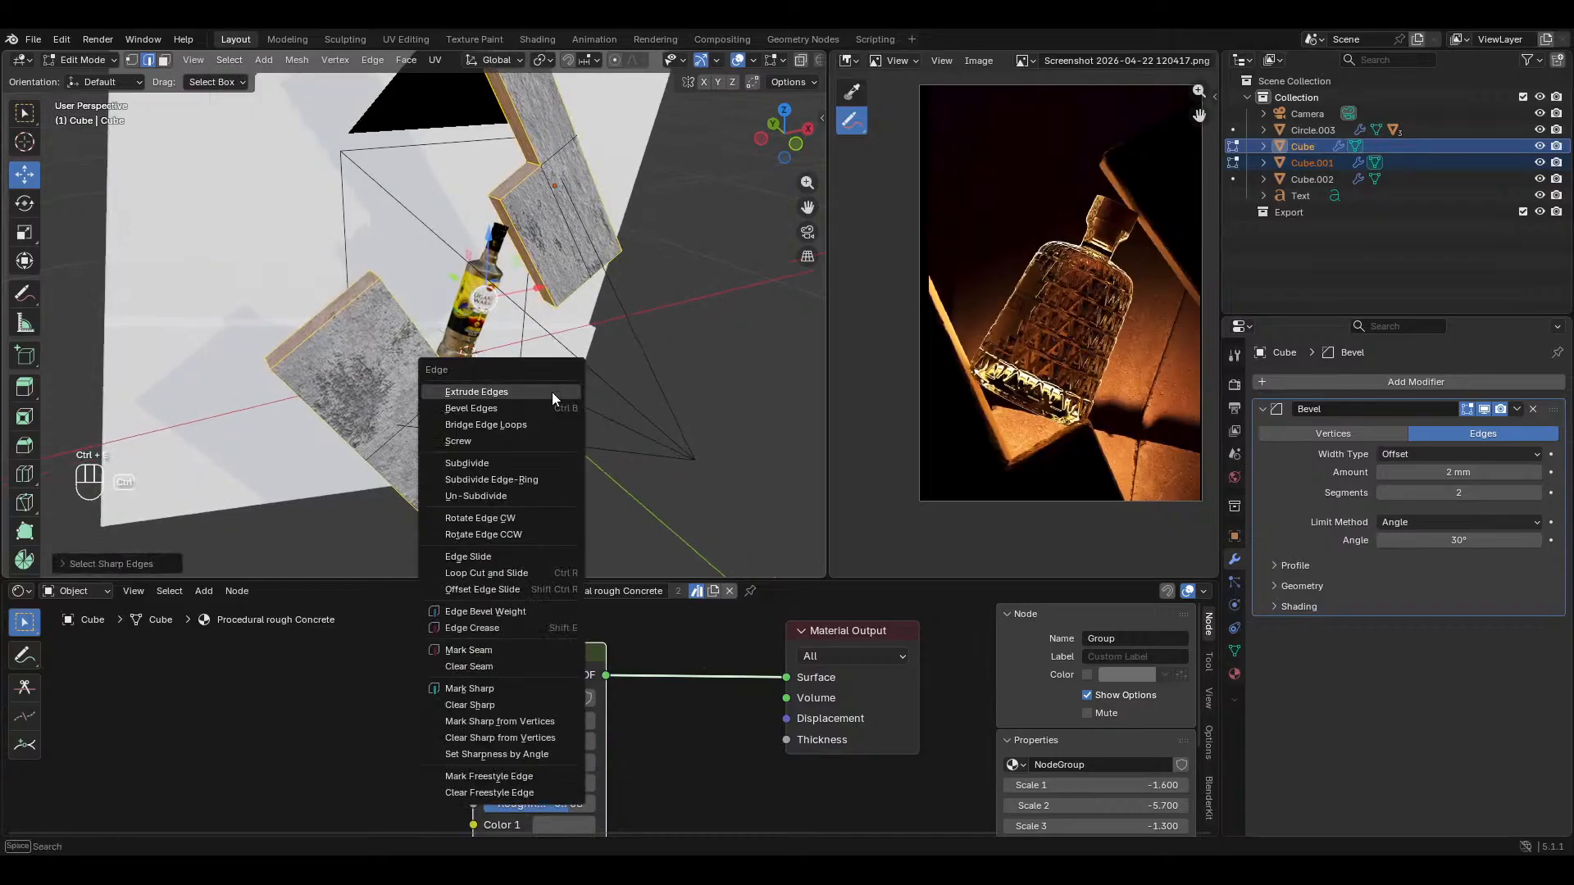
left_click(491, 649)
Step: Unwrap the whole mesh of both concrete slabs
key("a")
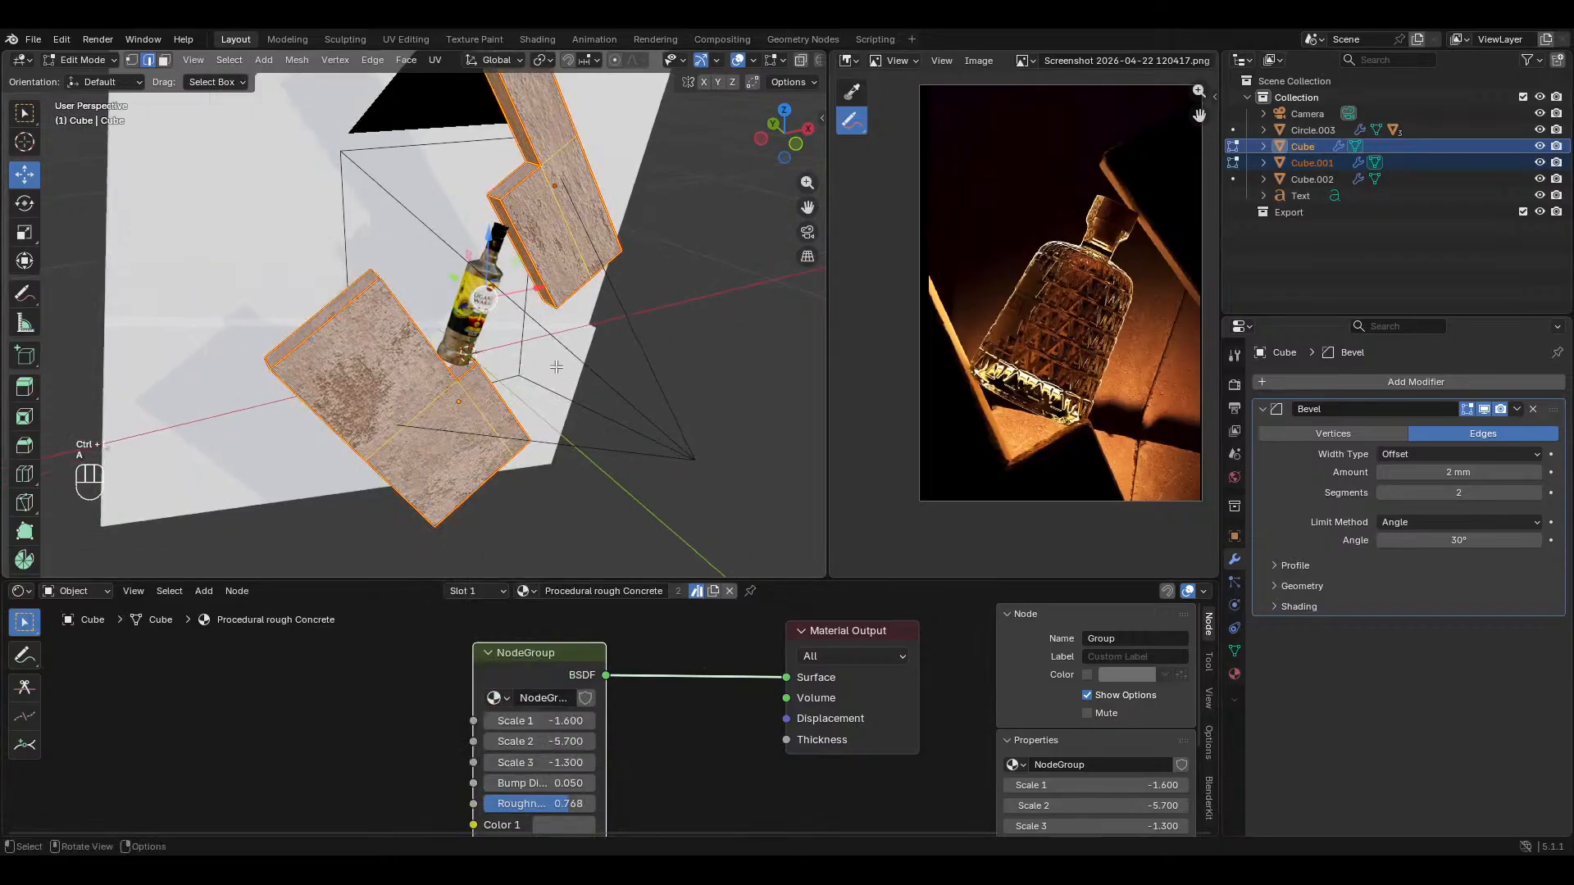
key("u")
left_click(509, 367)
key("Tab")
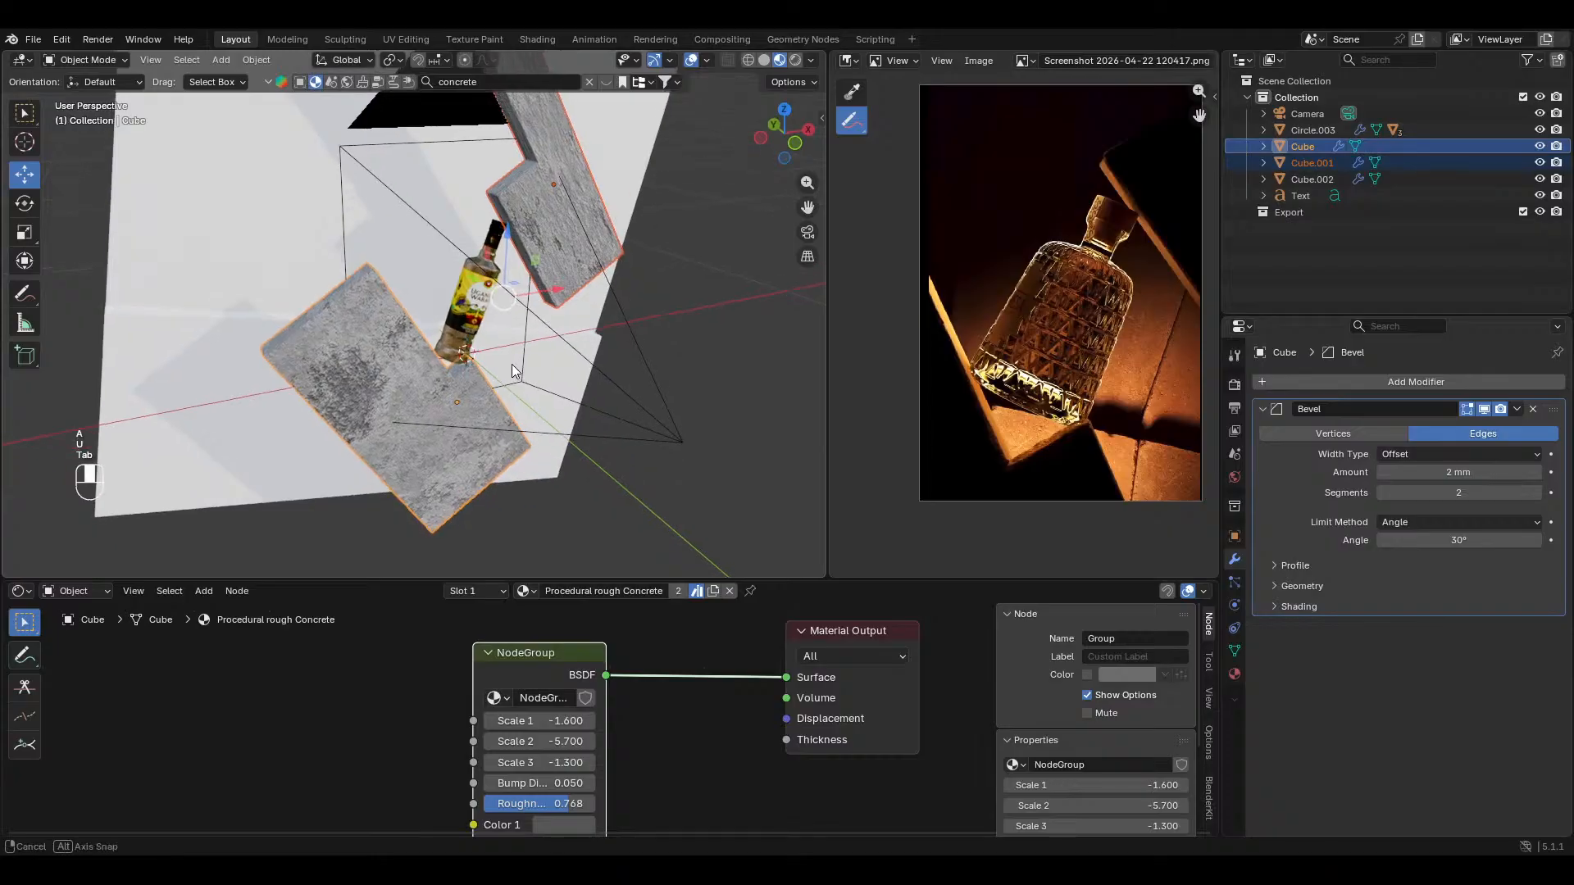
key("Tab")
key("u")
left_click(552, 356)
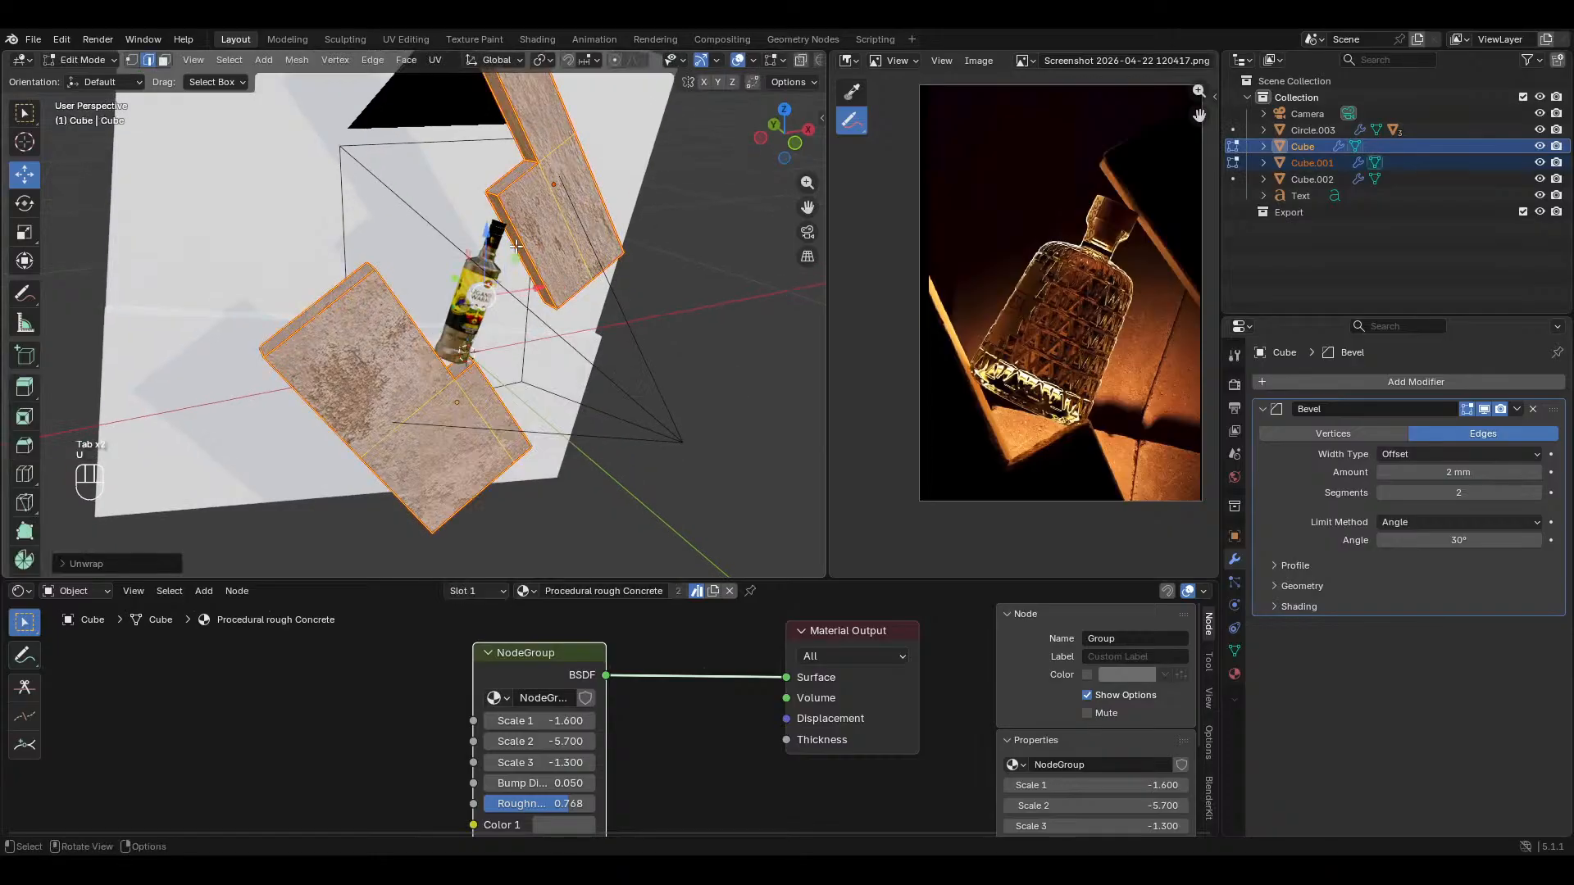
Step: Unwrap all faces of the upper slab on its own
middle_click_drag(517, 245, 480, 244)
left_click(480, 245)
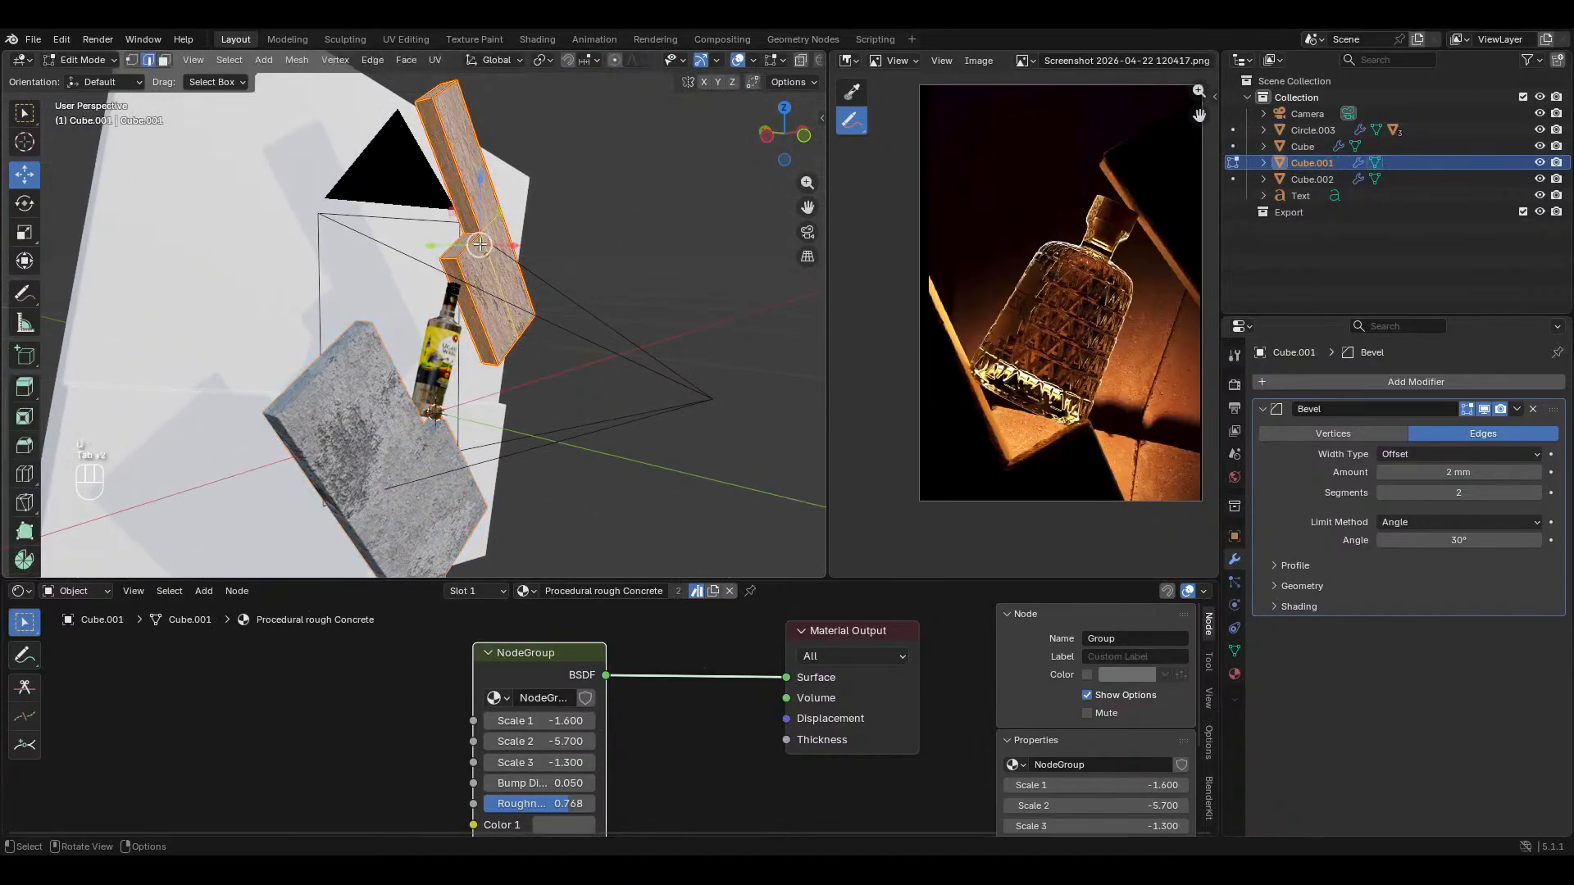
key("a")
key("u")
left_click(480, 244)
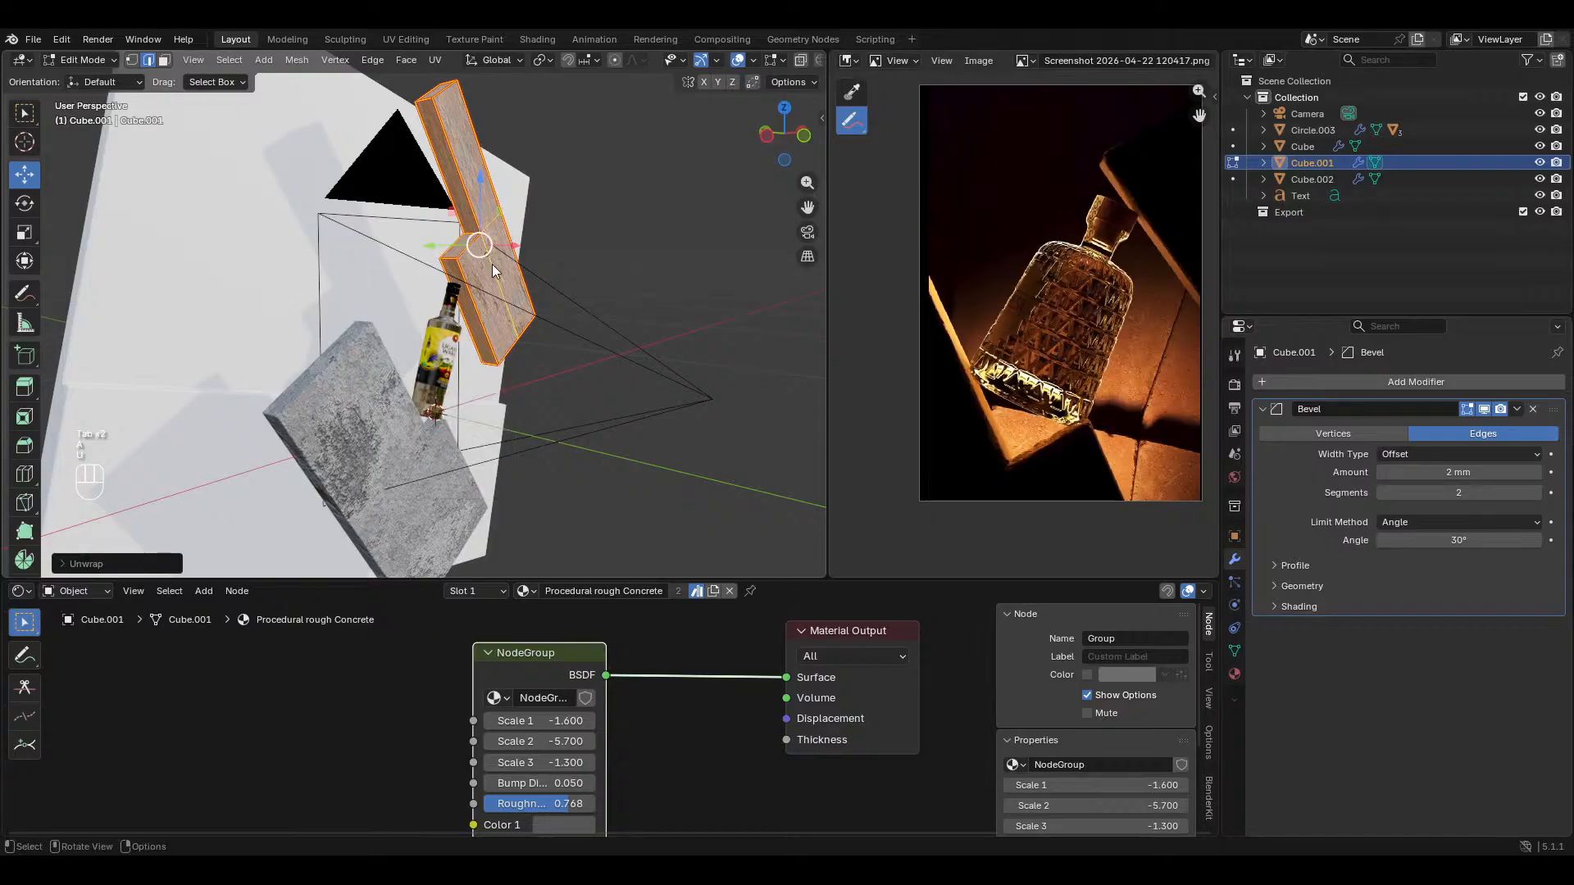
Step: Apply the upper slab's transform and unwrap its mesh again with the angle-based method
key("Tab")
key("ctrl+a")
left_click(495, 270)
key("Tab")
key("u")
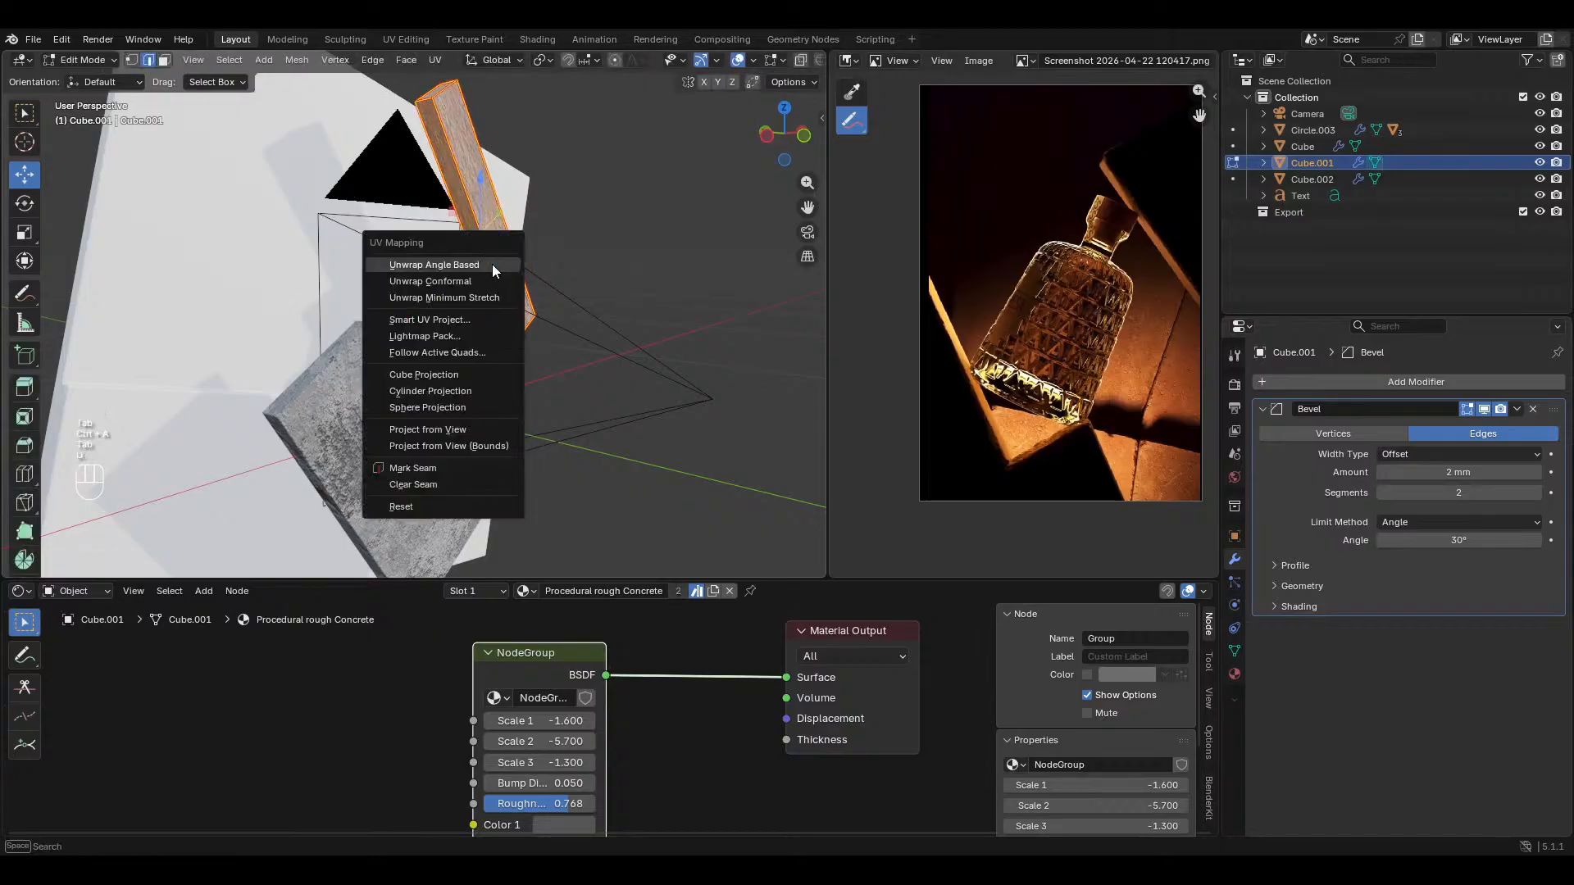
left_click(495, 271)
middle_click_drag(495, 271, 579, 291)
Step: Remap the upper slab's faces with Smart UV Project
key("u")
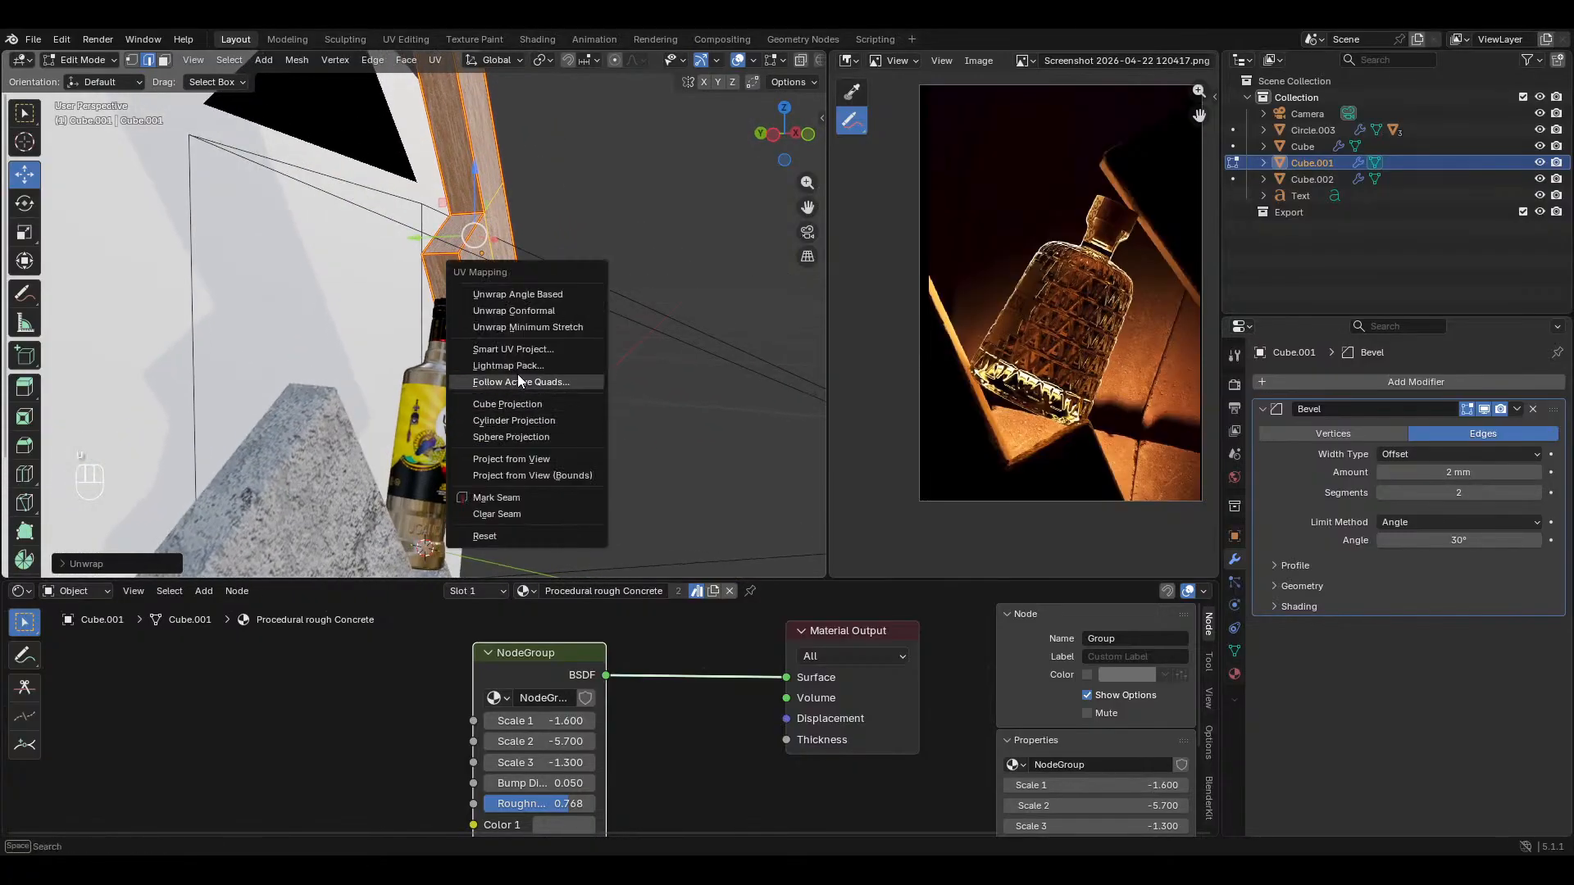
left_click(513, 349)
left_click(490, 500)
middle_click_drag(491, 500, 457, 336)
Step: Inside the concrete node group, connect the Texture Coordinate node's UV output to the Mapping node's Vector input
key("Tab")
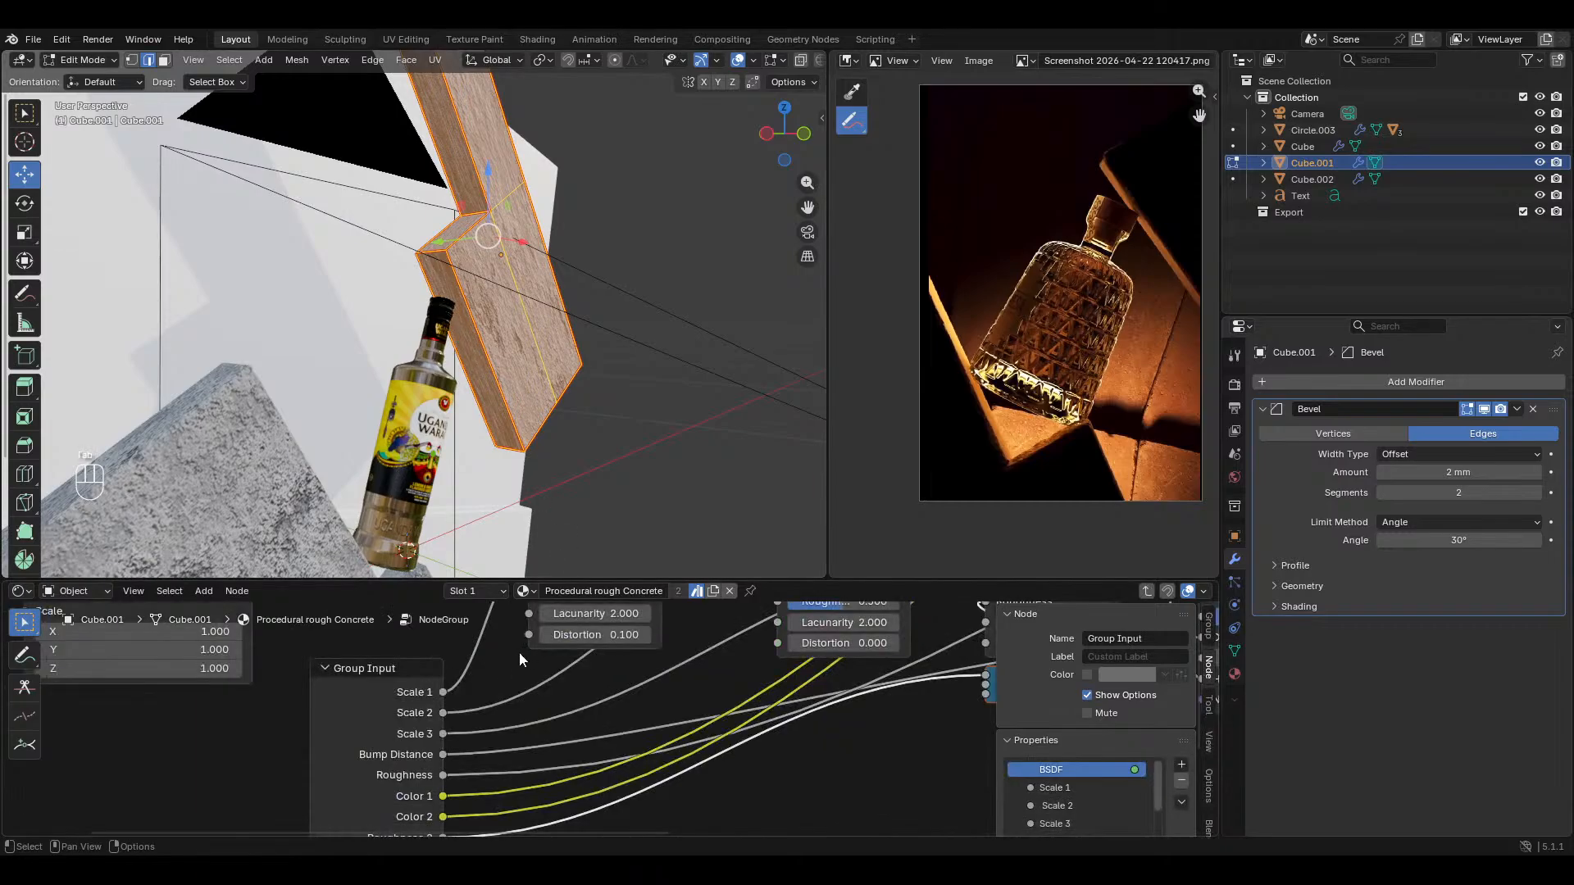
mouse_move(393, 652)
middle_mouse_down("ctrl")
mouse_move(450, 765)
mouse_move(403, 677)
middle_mouse_up("ctrl")
left_click_drag(415, 703, 486, 691)
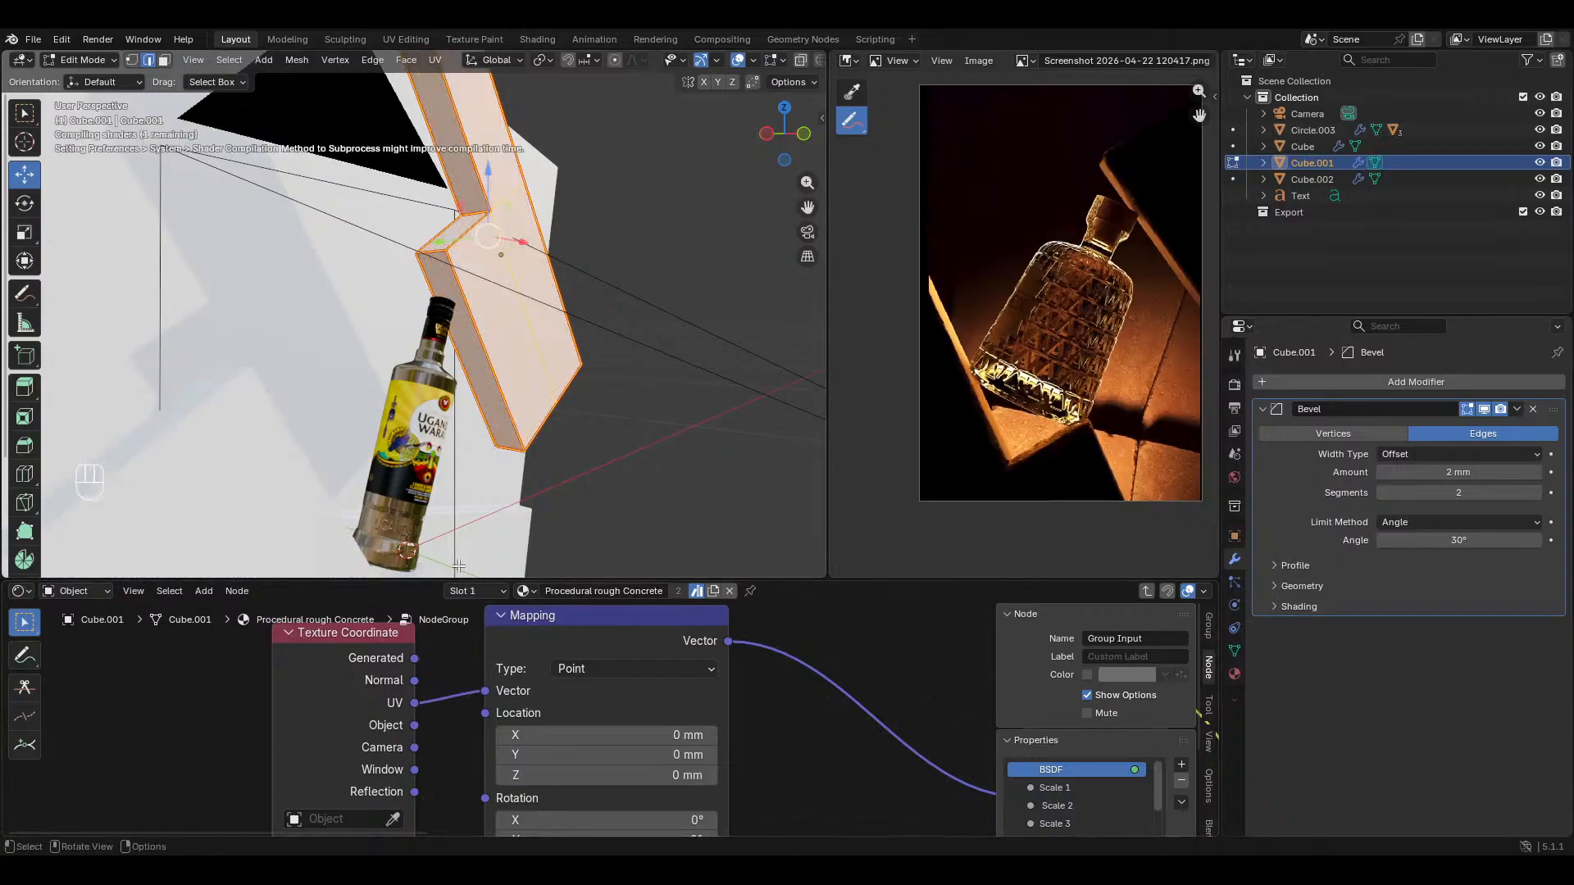
middle_click_drag(437, 489, 430, 557)
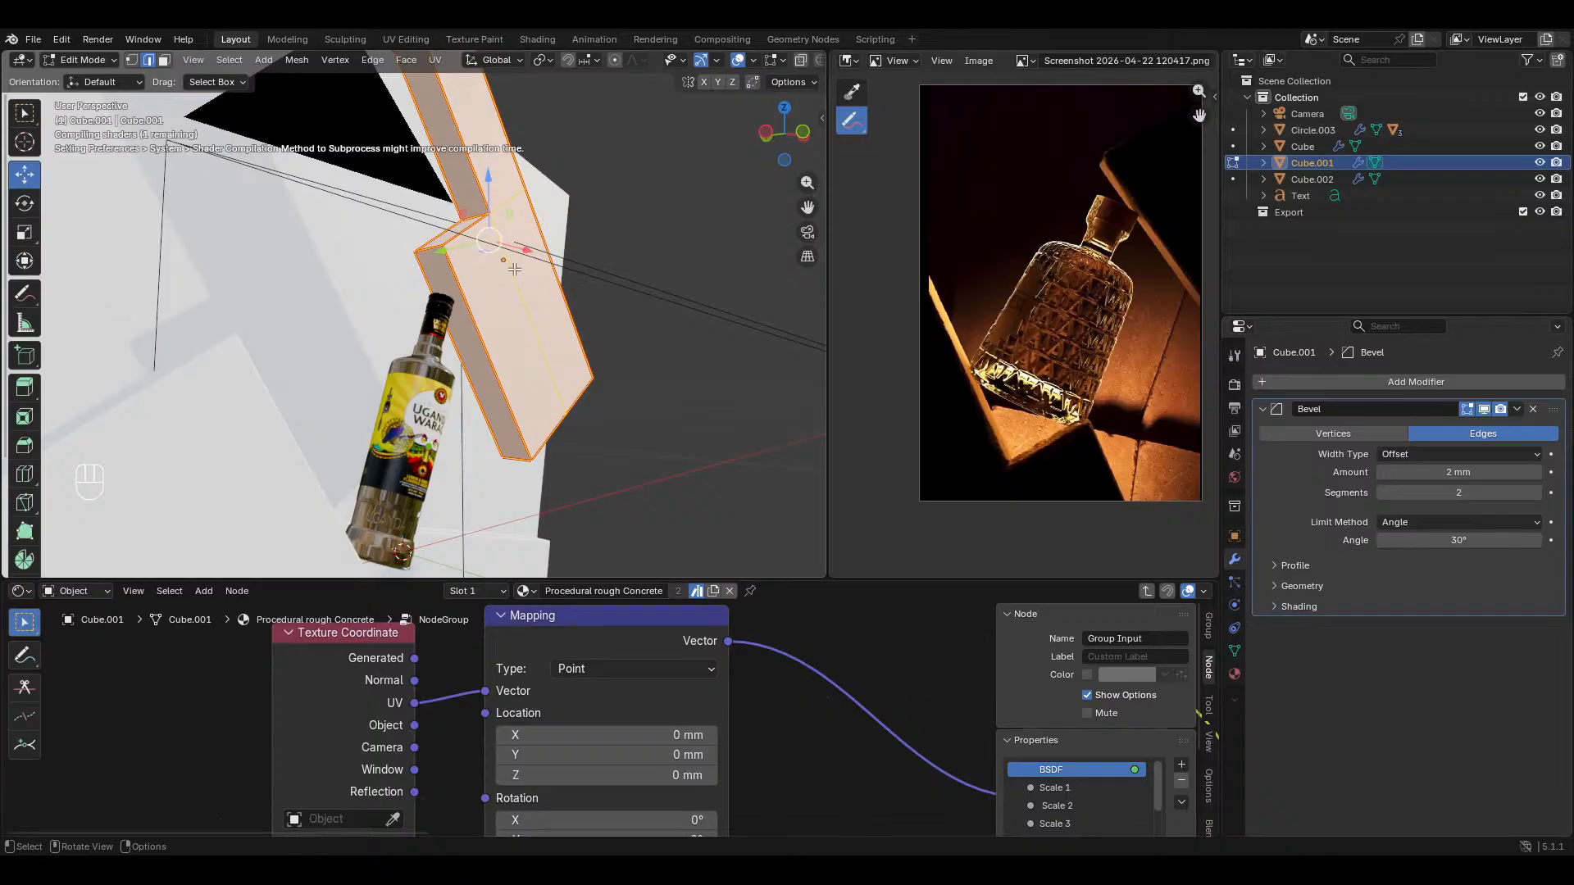
Step: Scale up all of the lower slab's UVs in the UV Editing workspace to make its concrete texture finer
key("Tab")
middle_click_drag(514, 269, 450, 444)
left_click(434, 362)
key("Tab")
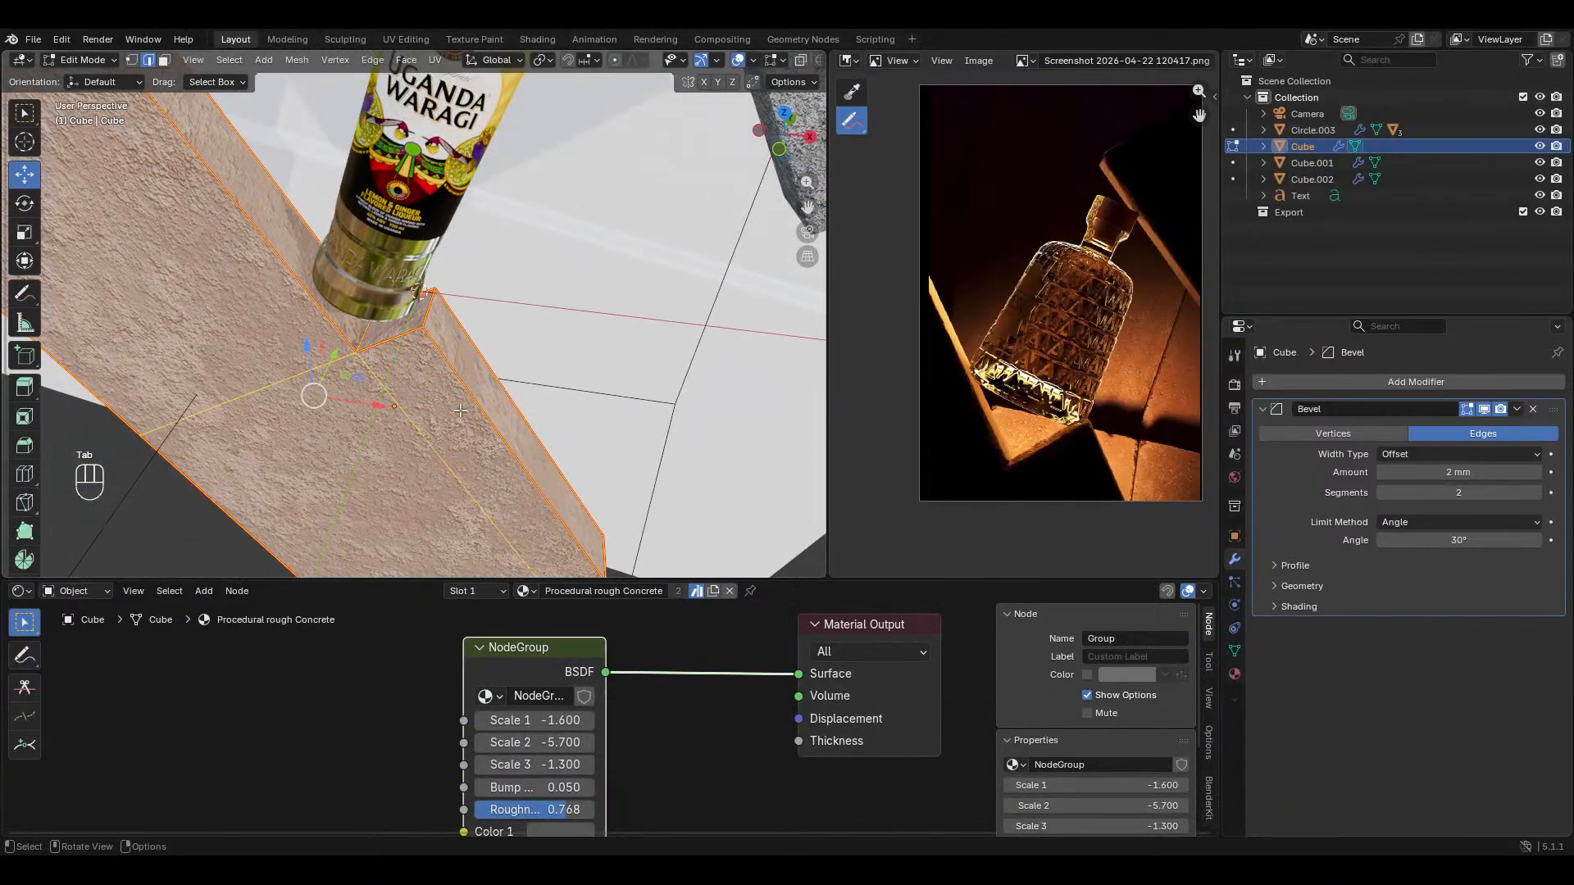
left_click(405, 40)
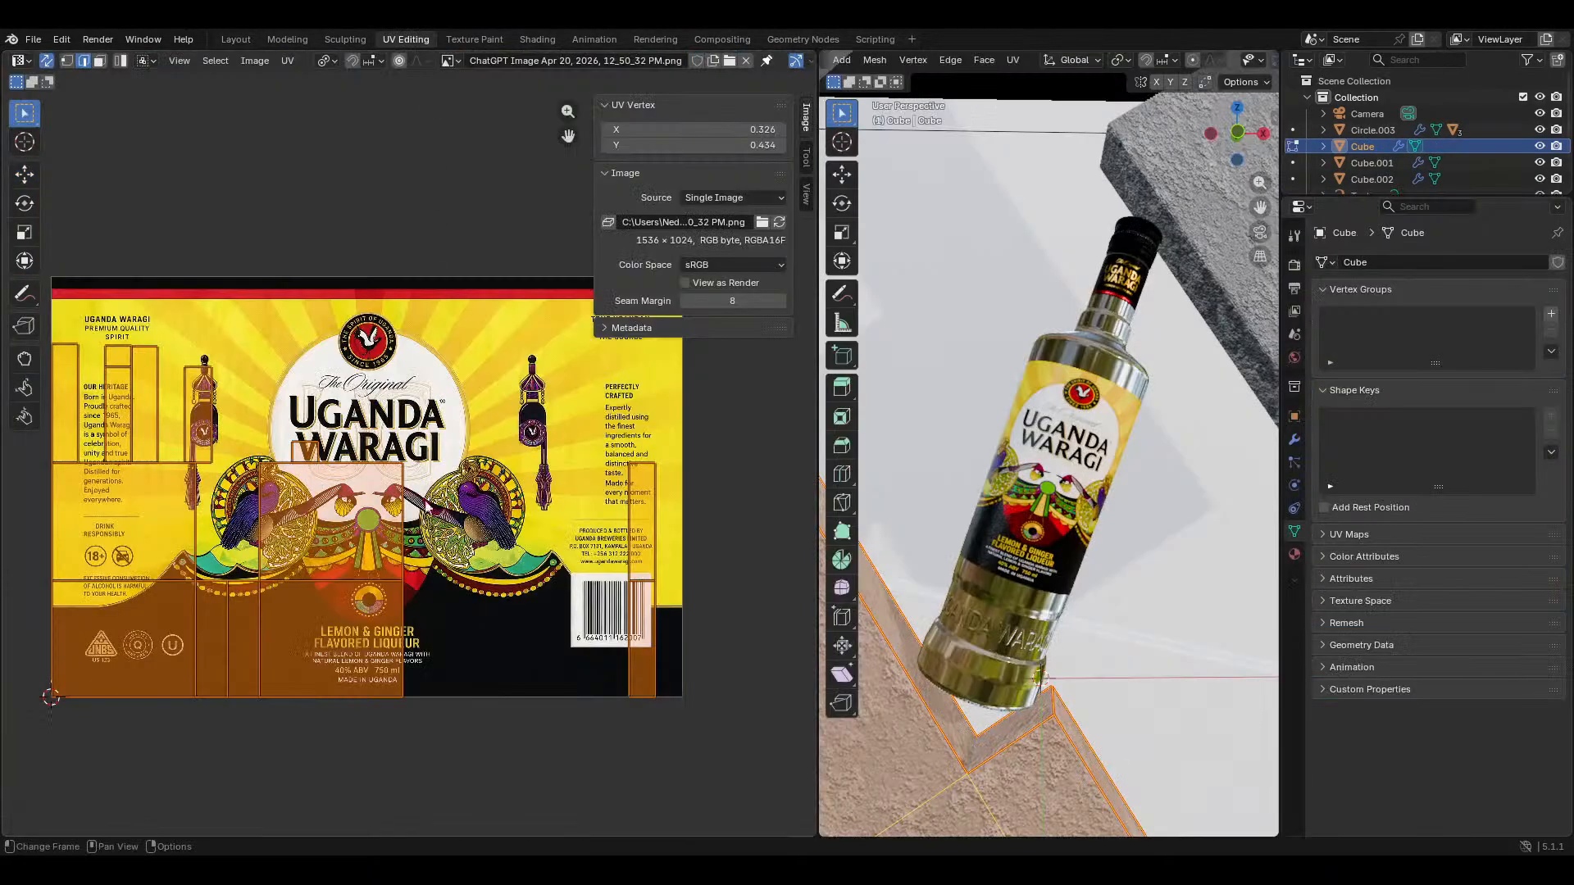
key("a")
key("s")
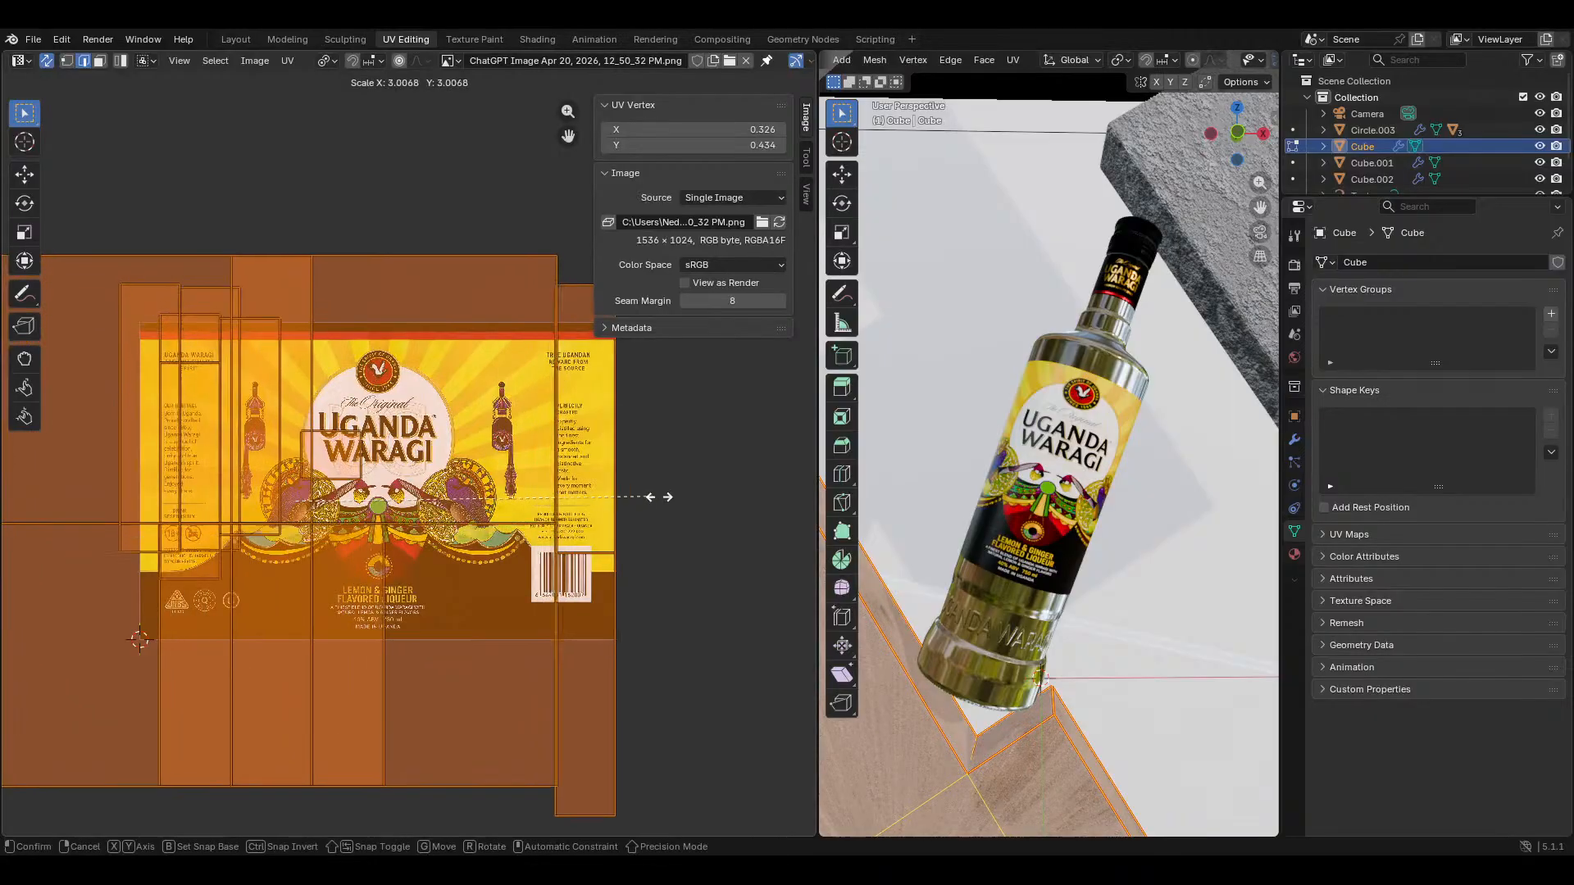
left_click(685, 498)
middle_click_drag(1082, 650, 1090, 348, "shift")
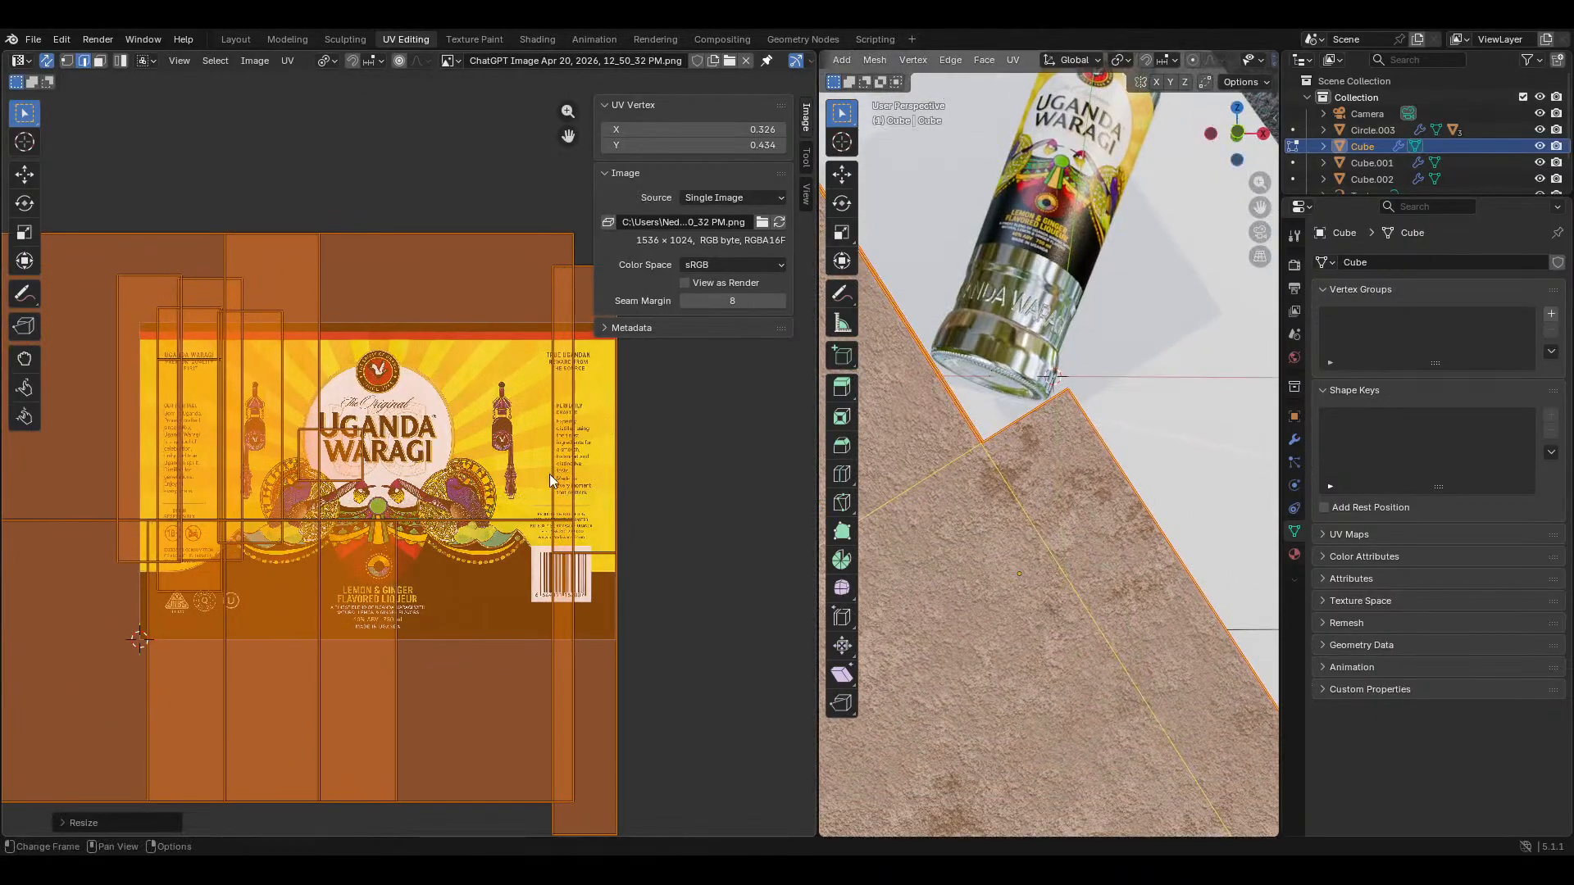
key("s")
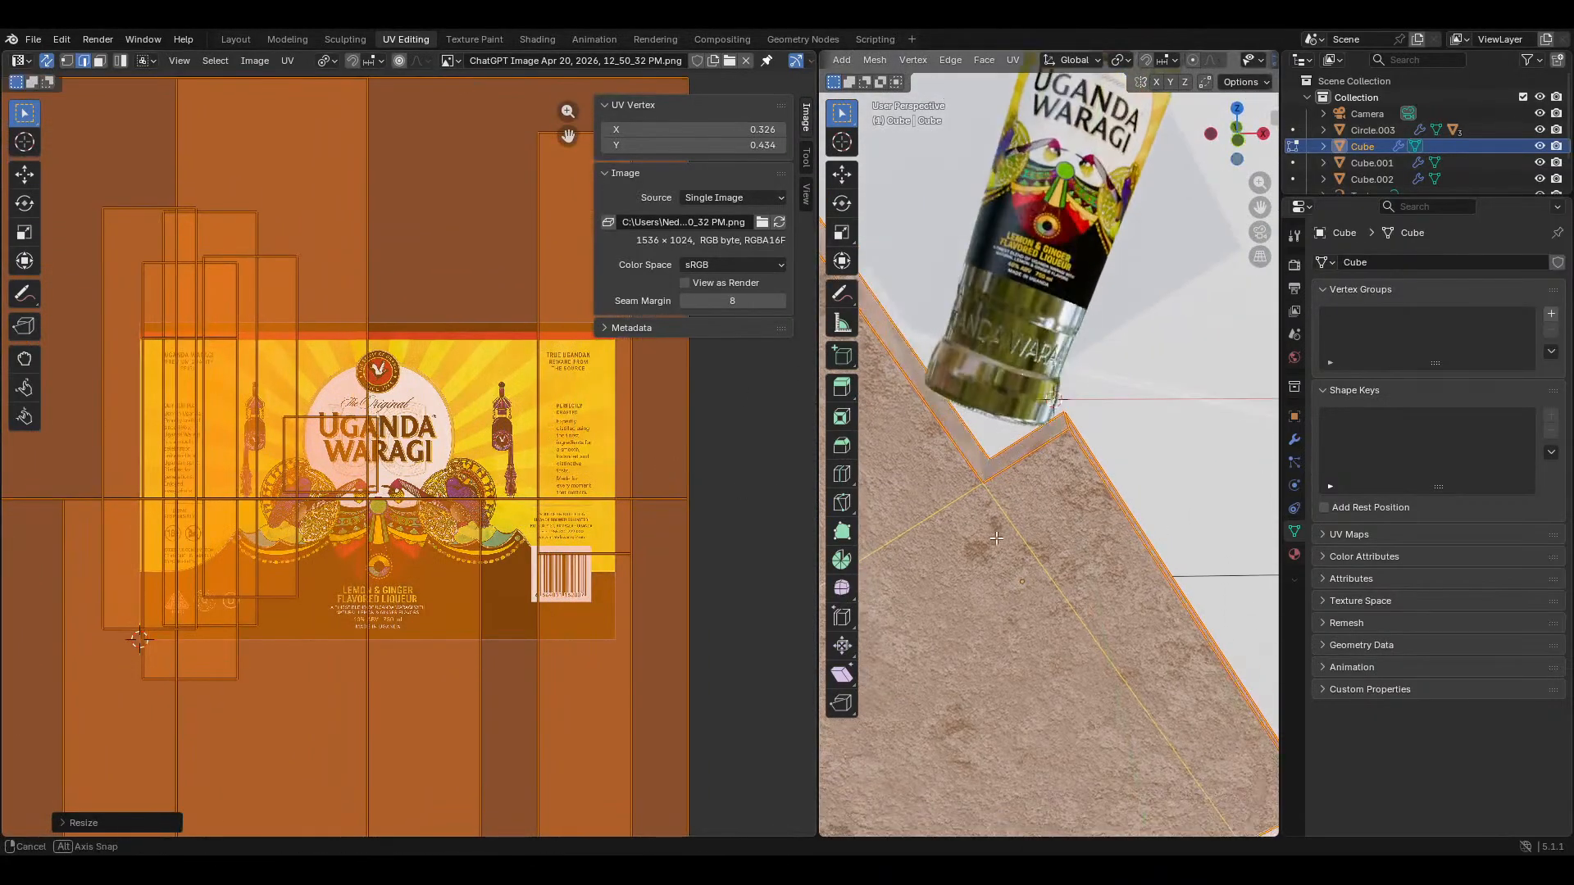
key("Tab")
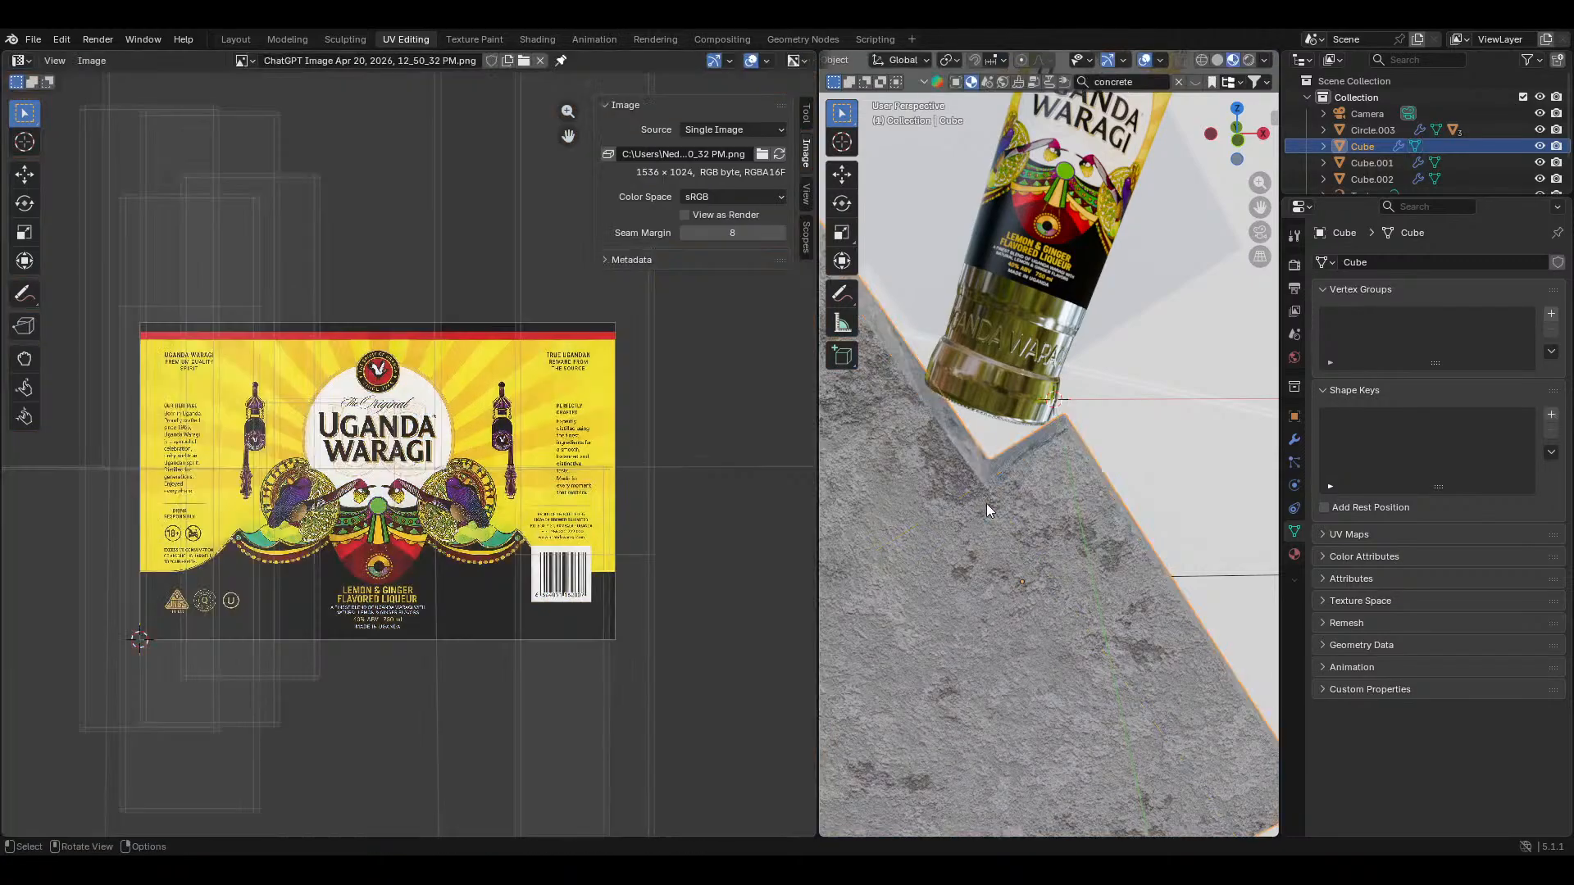
Step: Scale up the upper slab's UVs to make its concrete texture finer
middle_click_drag(1071, 496, 1136, 315)
left_click(1146, 262)
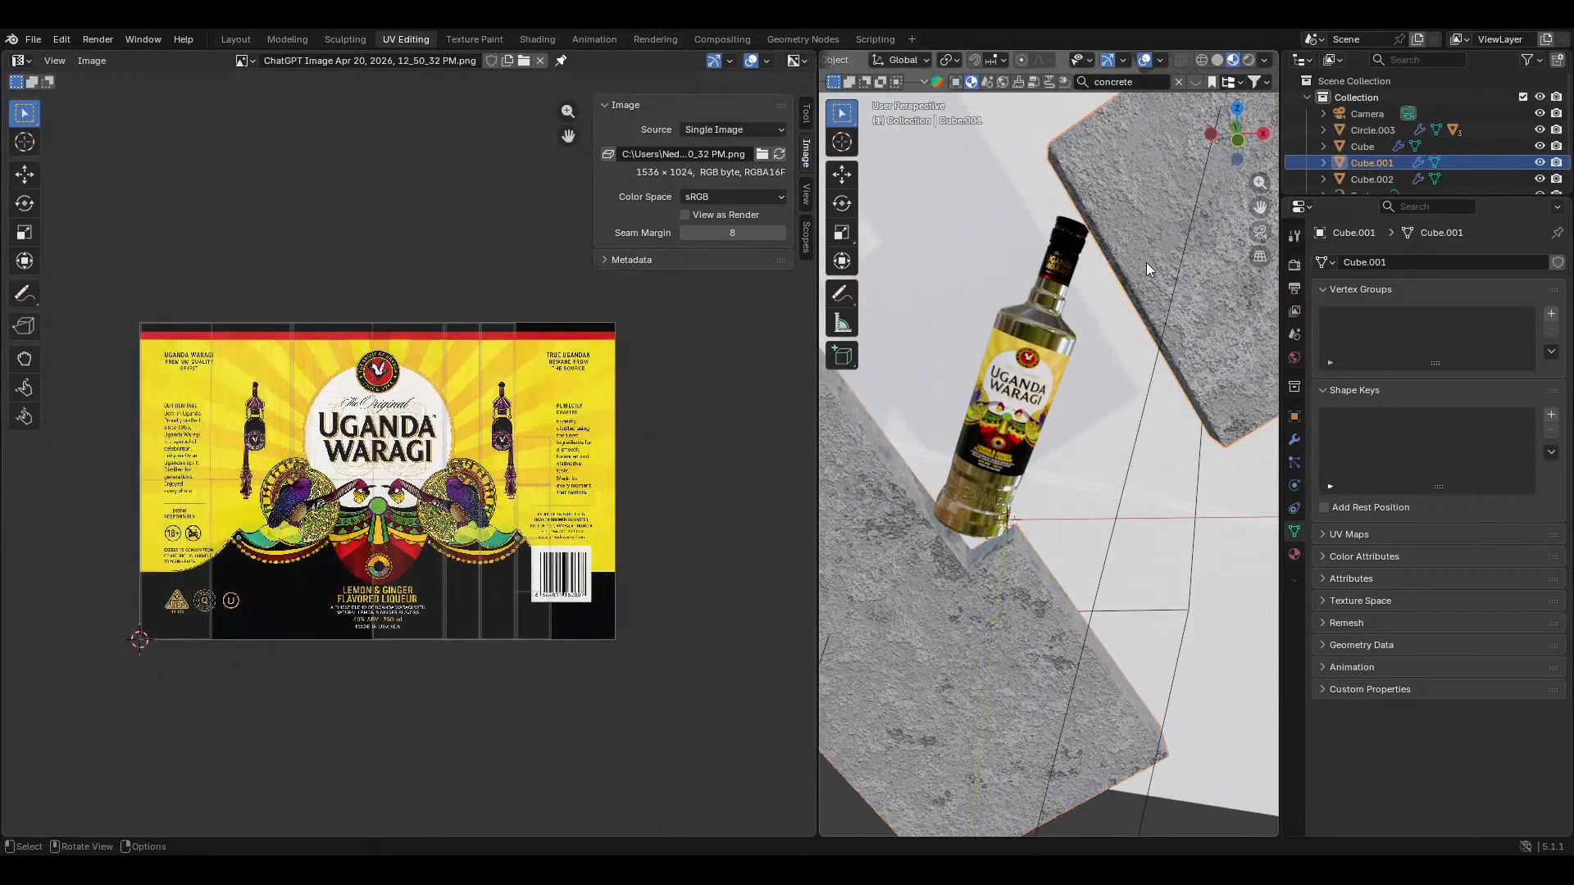
key("Tab")
key("s")
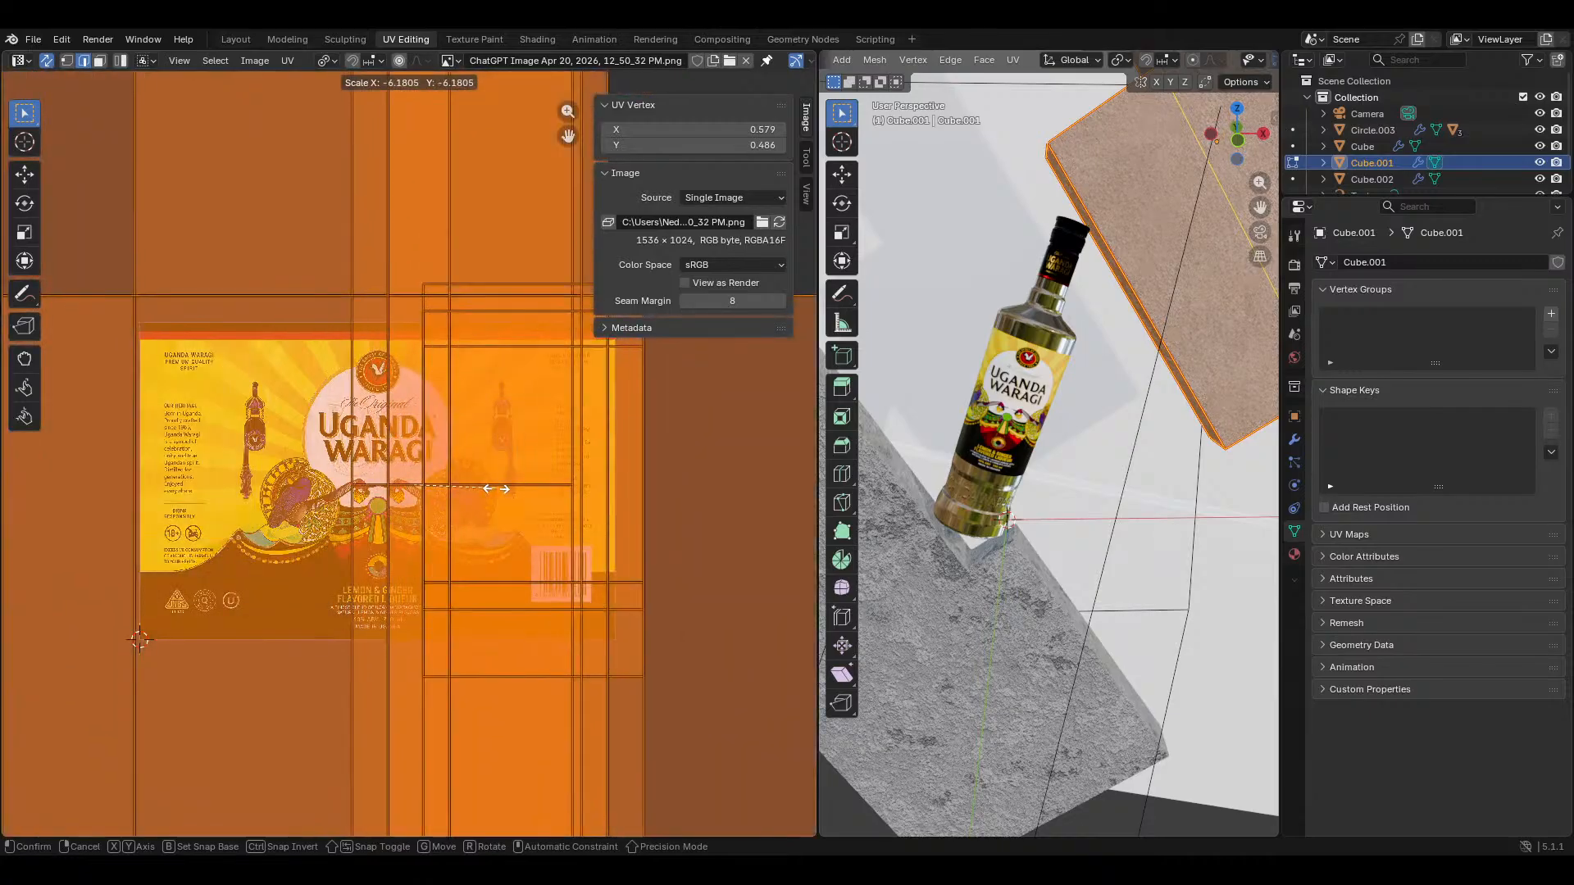
left_click(497, 494)
key("Tab")
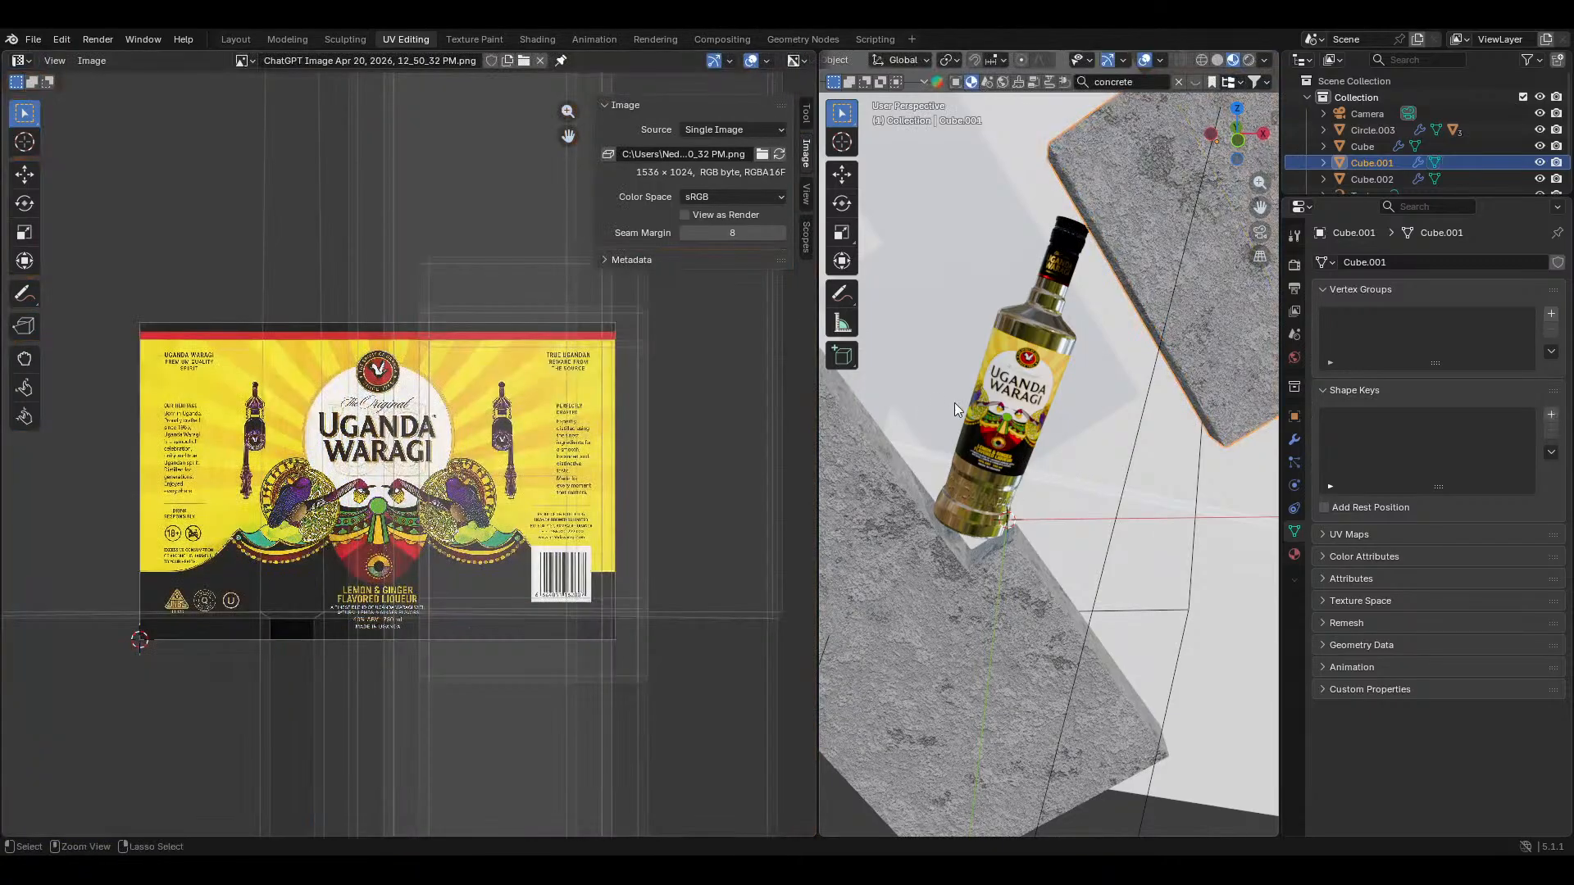
Step: Save the file and preview the scene through the camera with rendered shading in the Layout workspace, with nothing selected
key("ctrl+s")
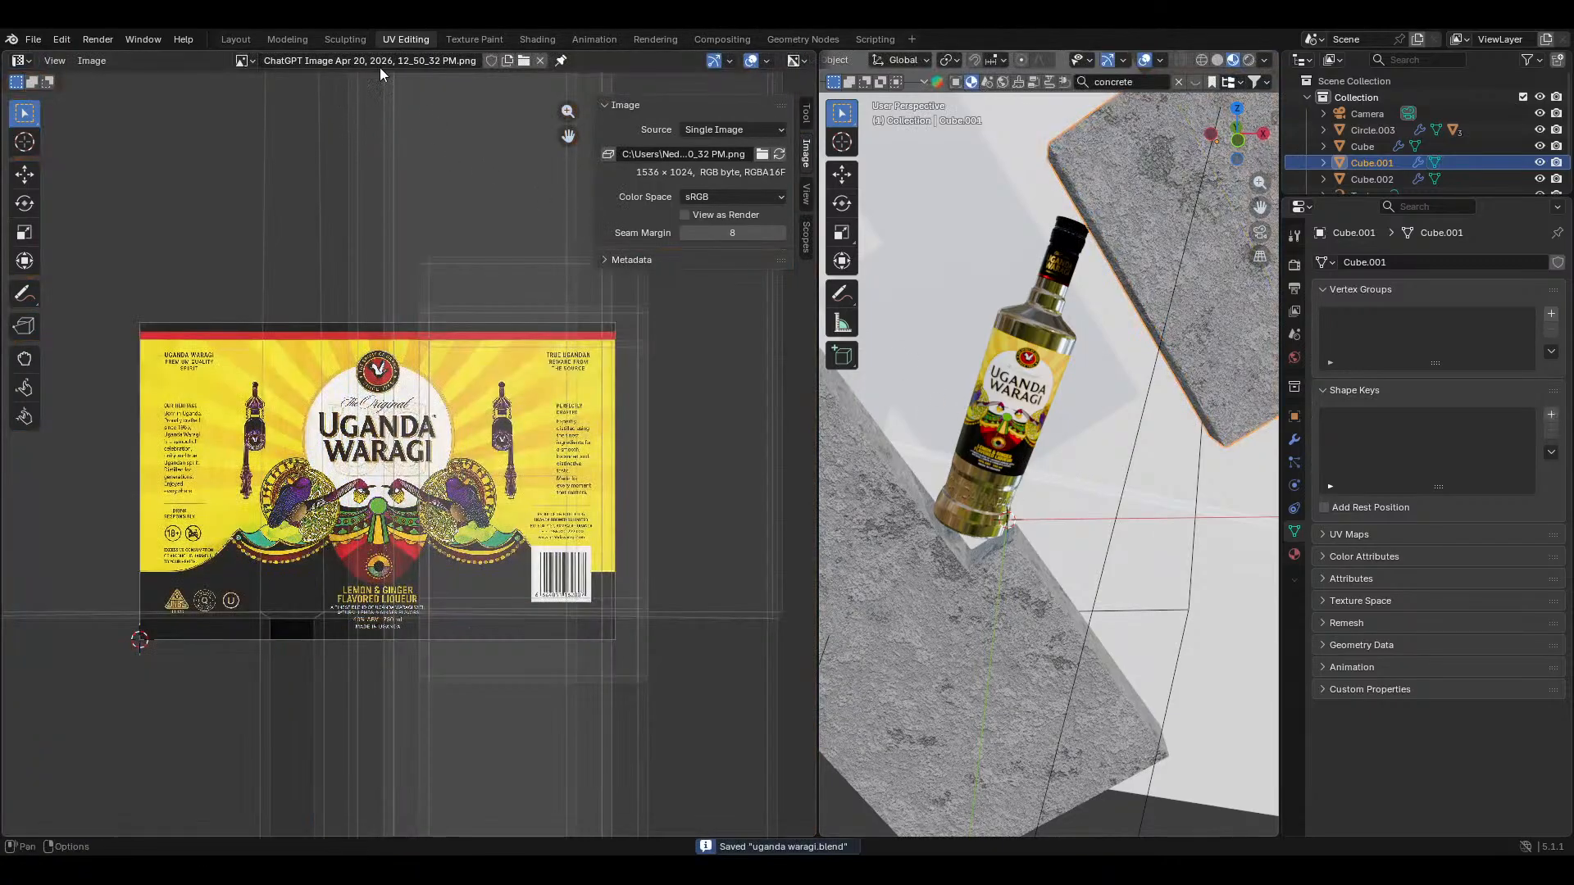
left_click(236, 39)
scroll(496, 301, "up", 5)
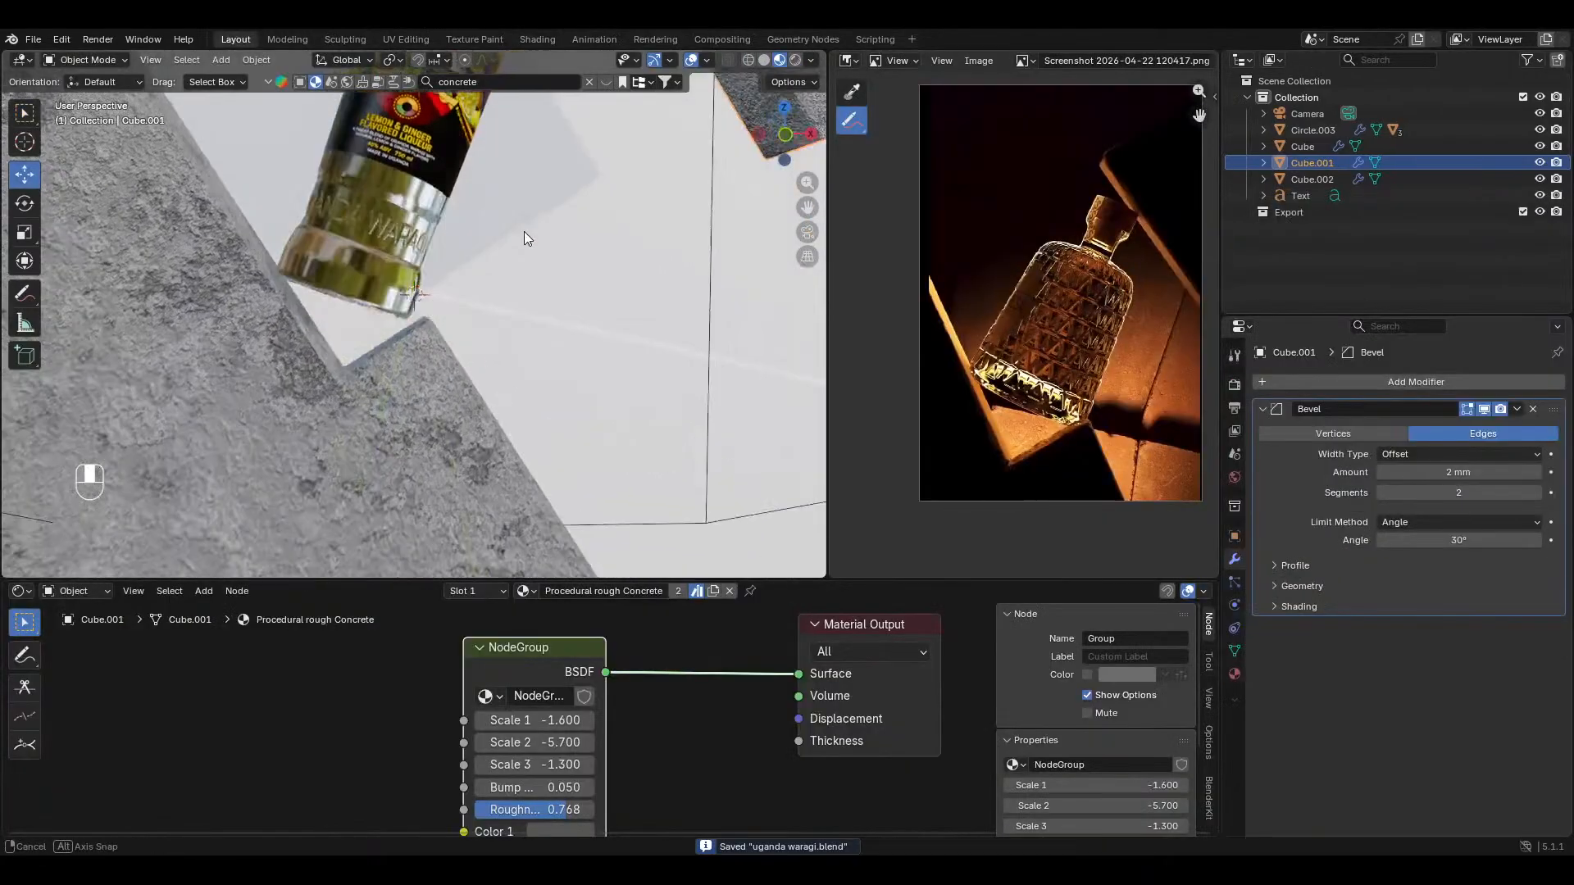
key("KP_0")
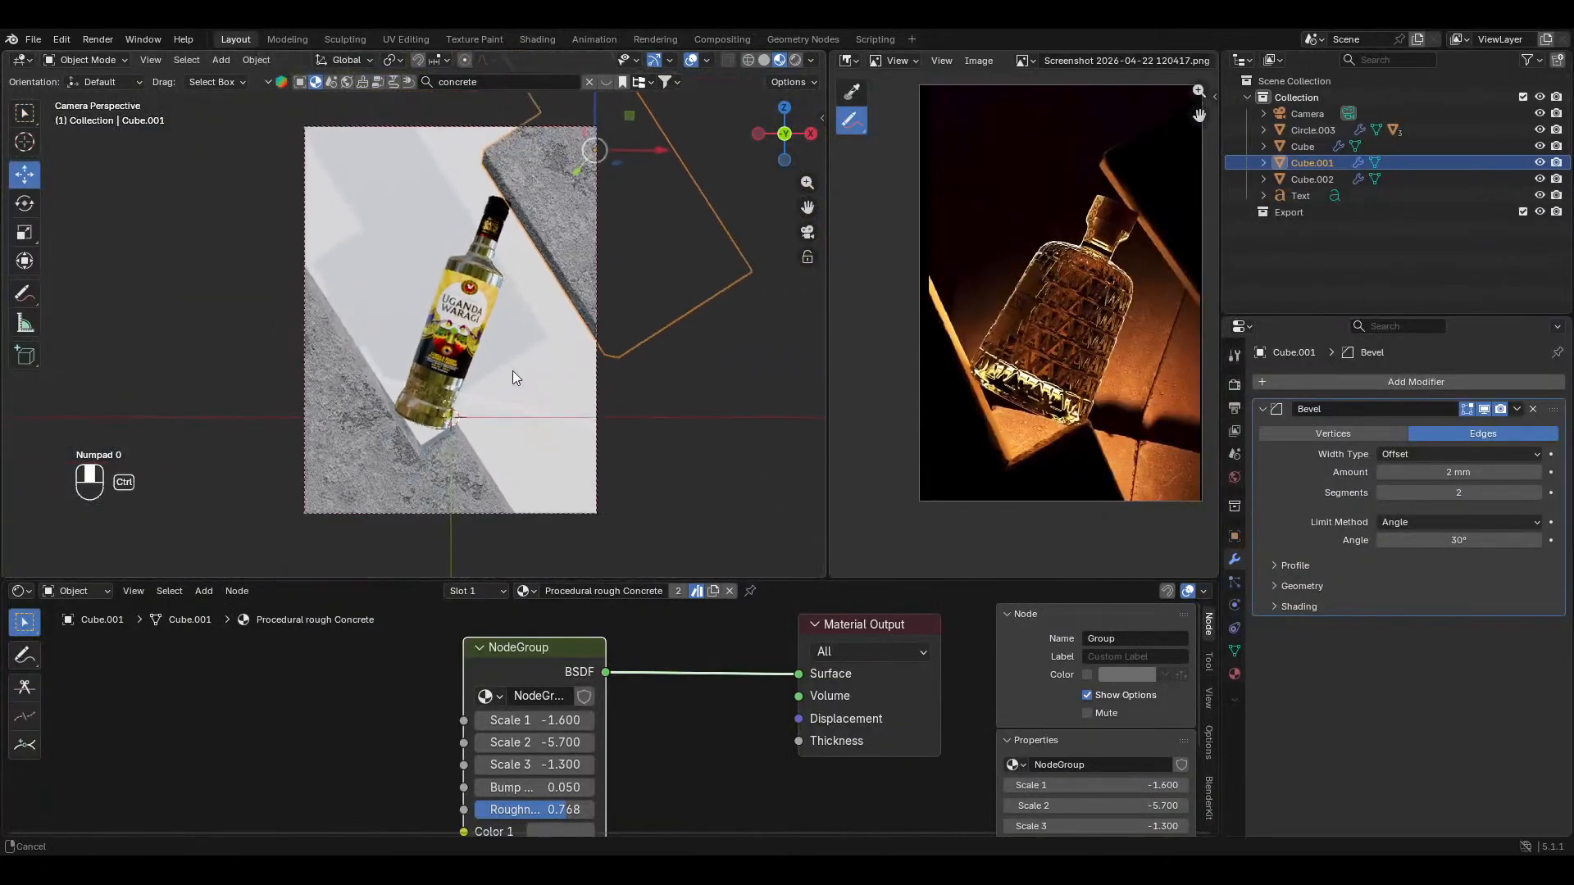
left_click(795, 60)
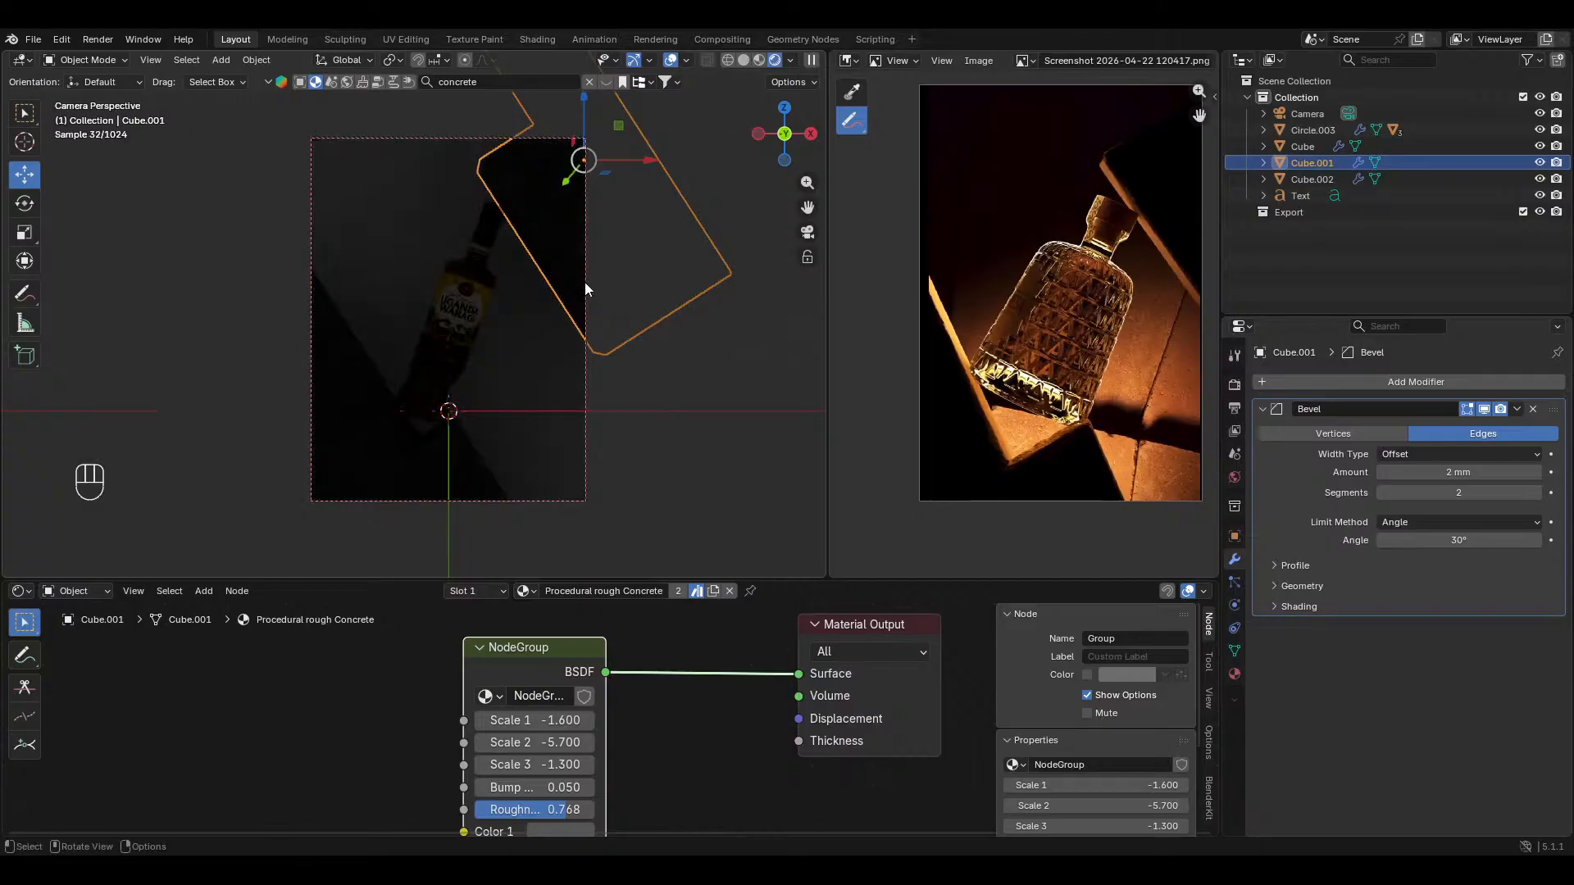
key("alt+a")
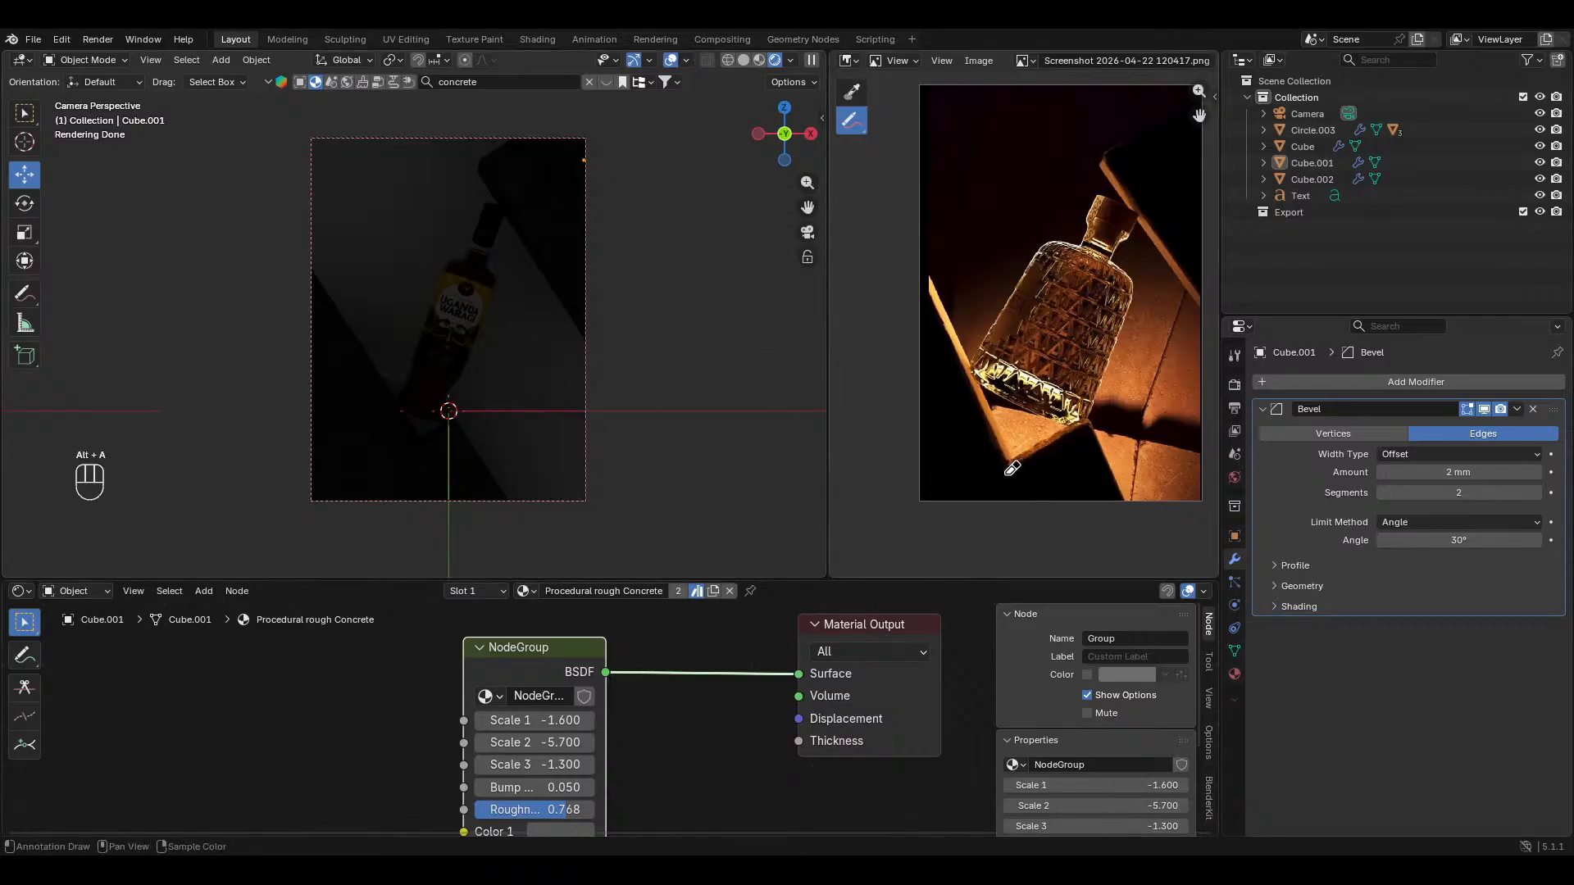
Step: Annotate the reference photo with a circled light source below the bottle and two rays fanning upward from it
left_click(1025, 435, "ctrl")
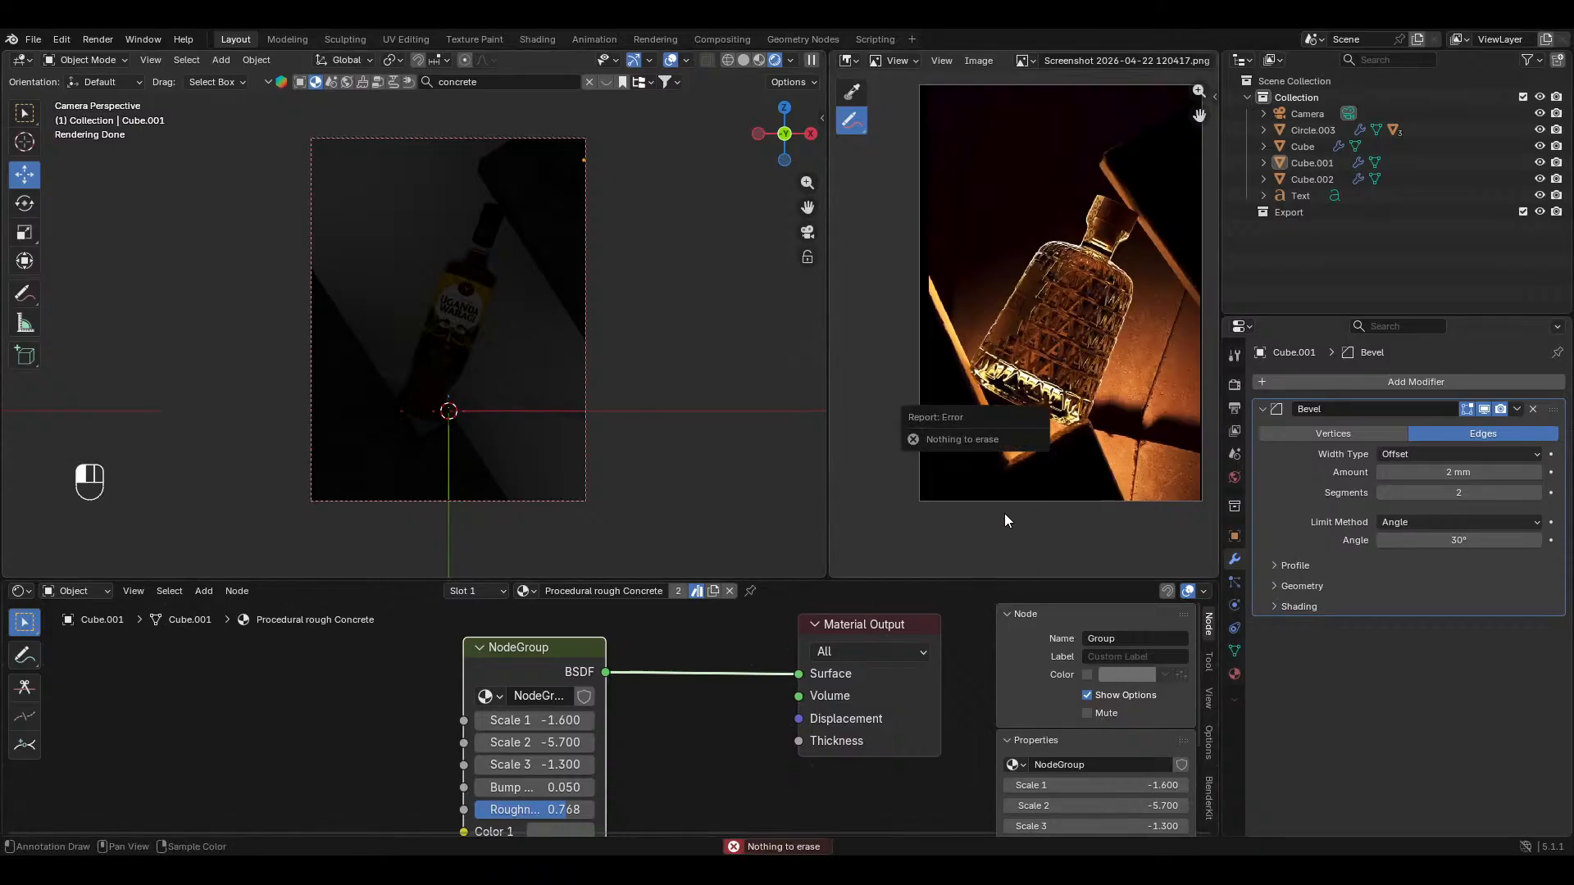
left_click(851, 120)
left_click(895, 127)
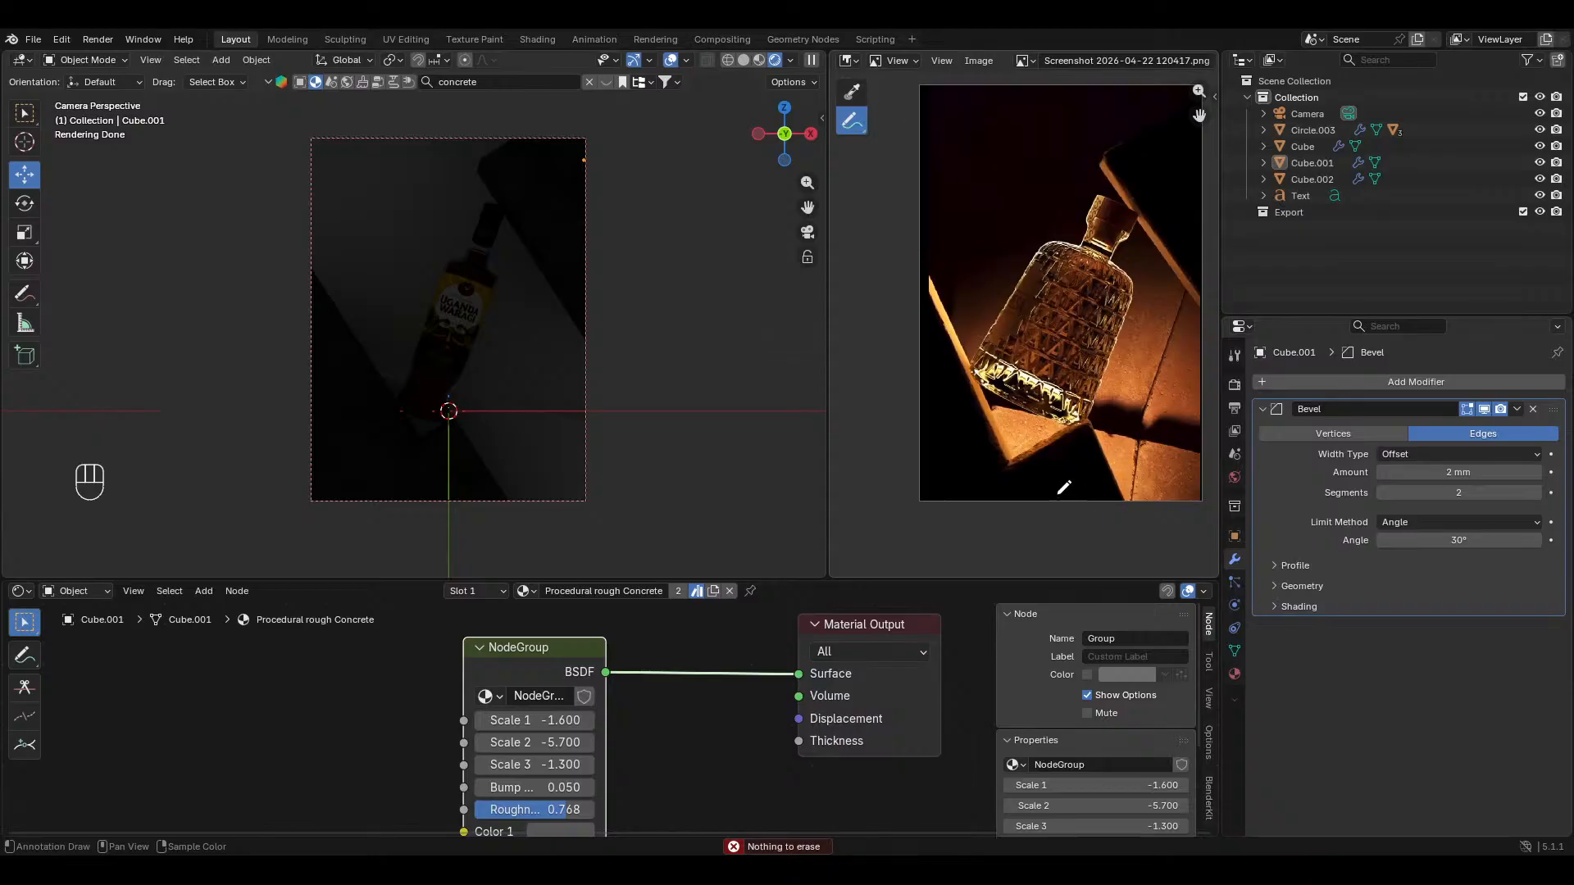
mouse_move(1013, 463)
left_mouse_down()
mouse_move(1096, 461)
mouse_move(1073, 451)
mouse_move(1042, 492)
mouse_move(981, 214)
left_mouse_up()
left_click_drag(1039, 507, 1187, 271)
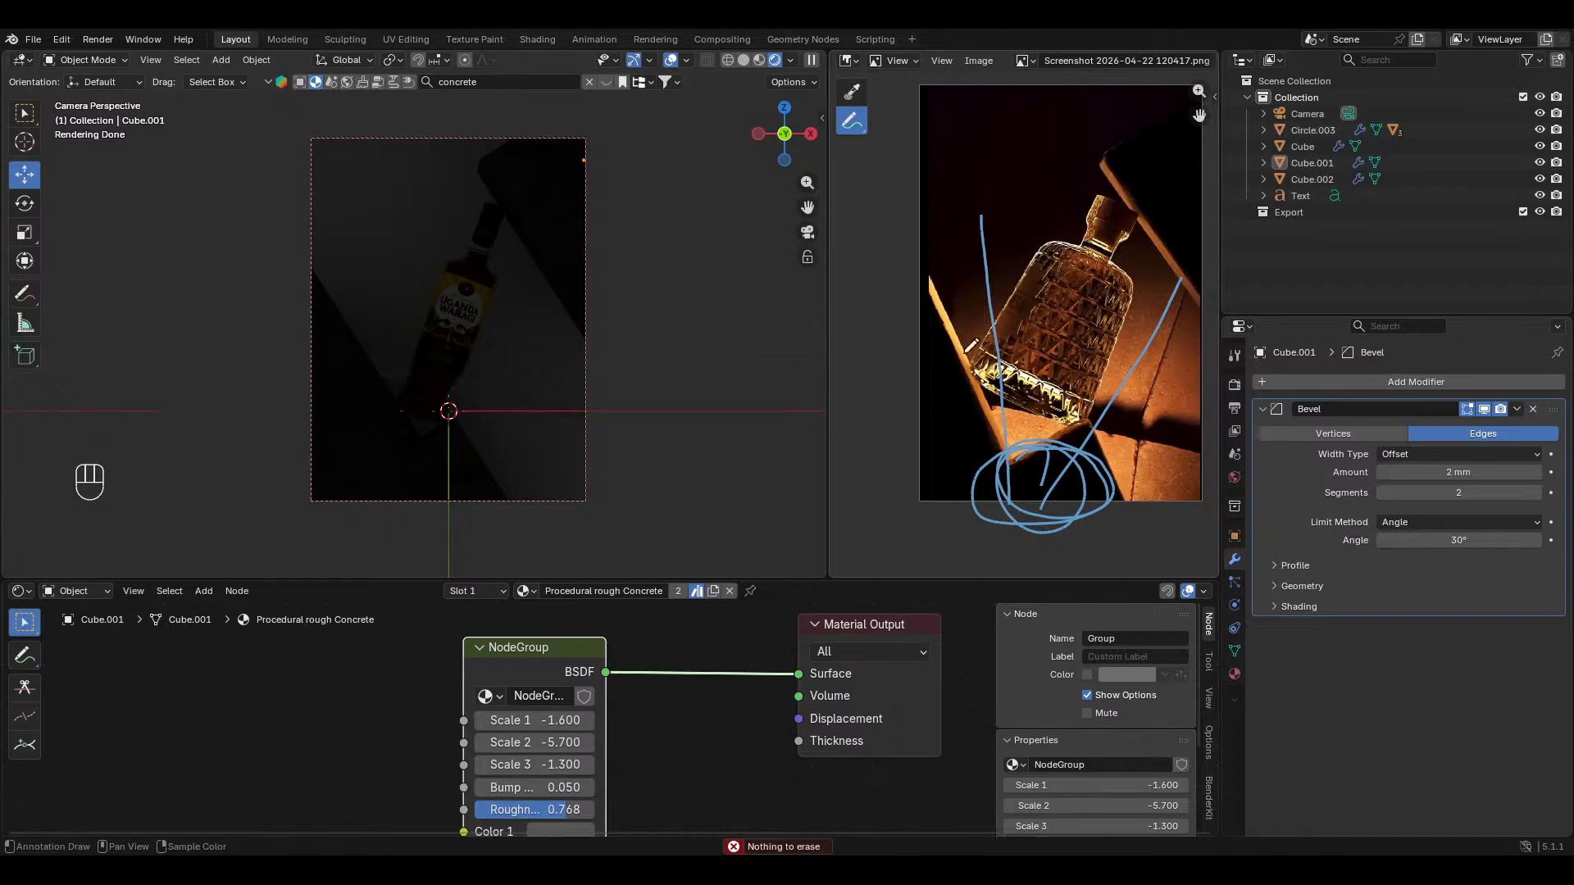
Step: Add an area light between the bottle's base and the backdrop, scaled to about 0.52 and moved to about 90 mm on Y
middle_click_drag(397, 321, 440, 337)
left_click(464, 355)
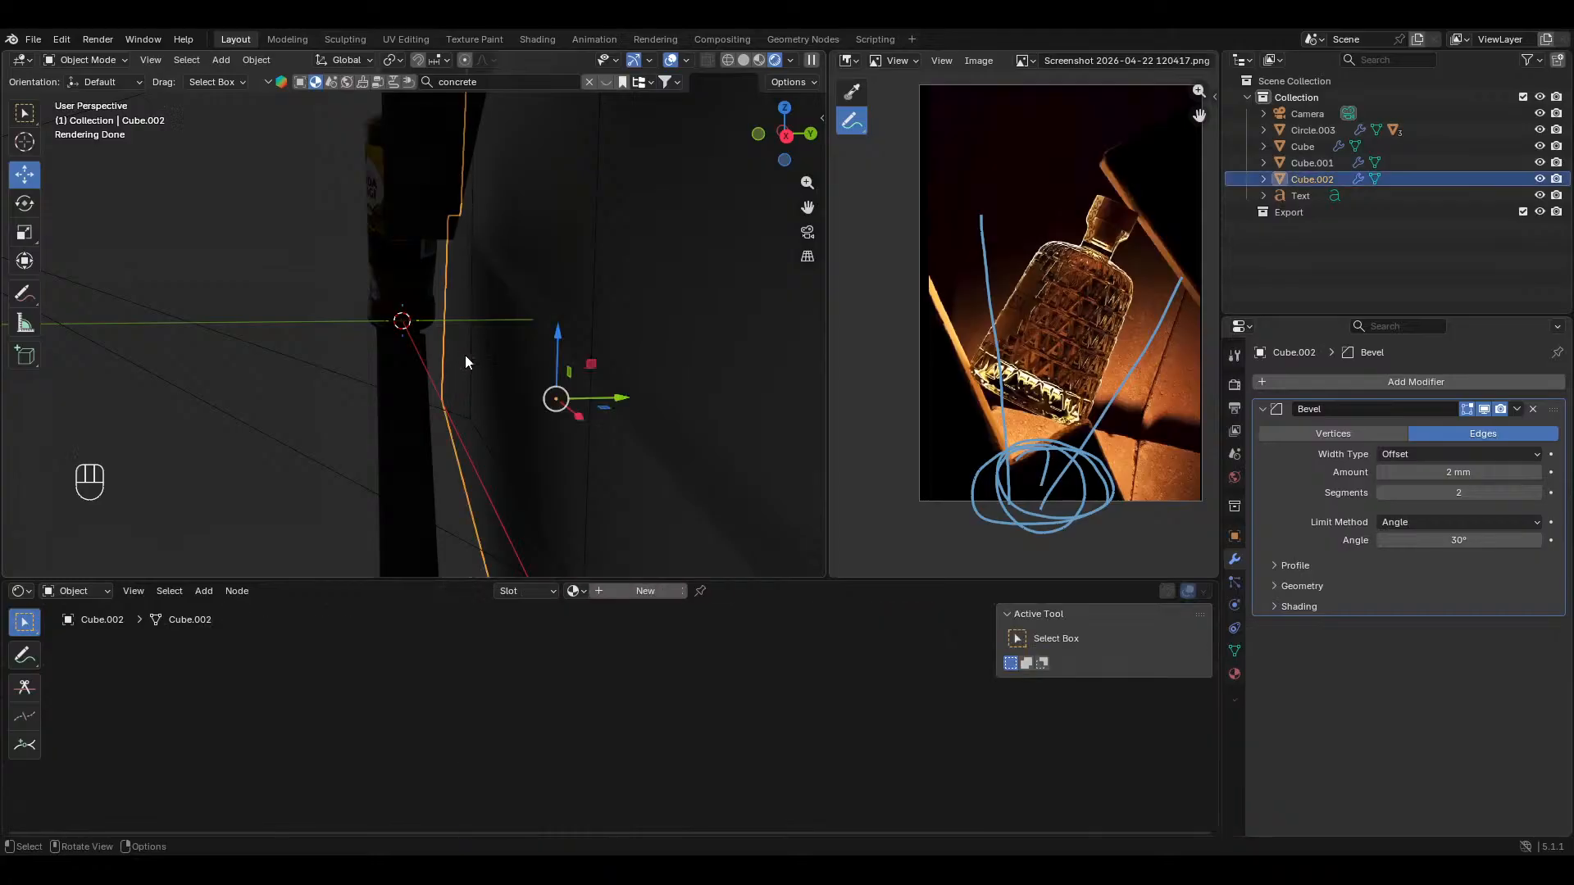
key("shift+a")
mouse_move(474, 366)
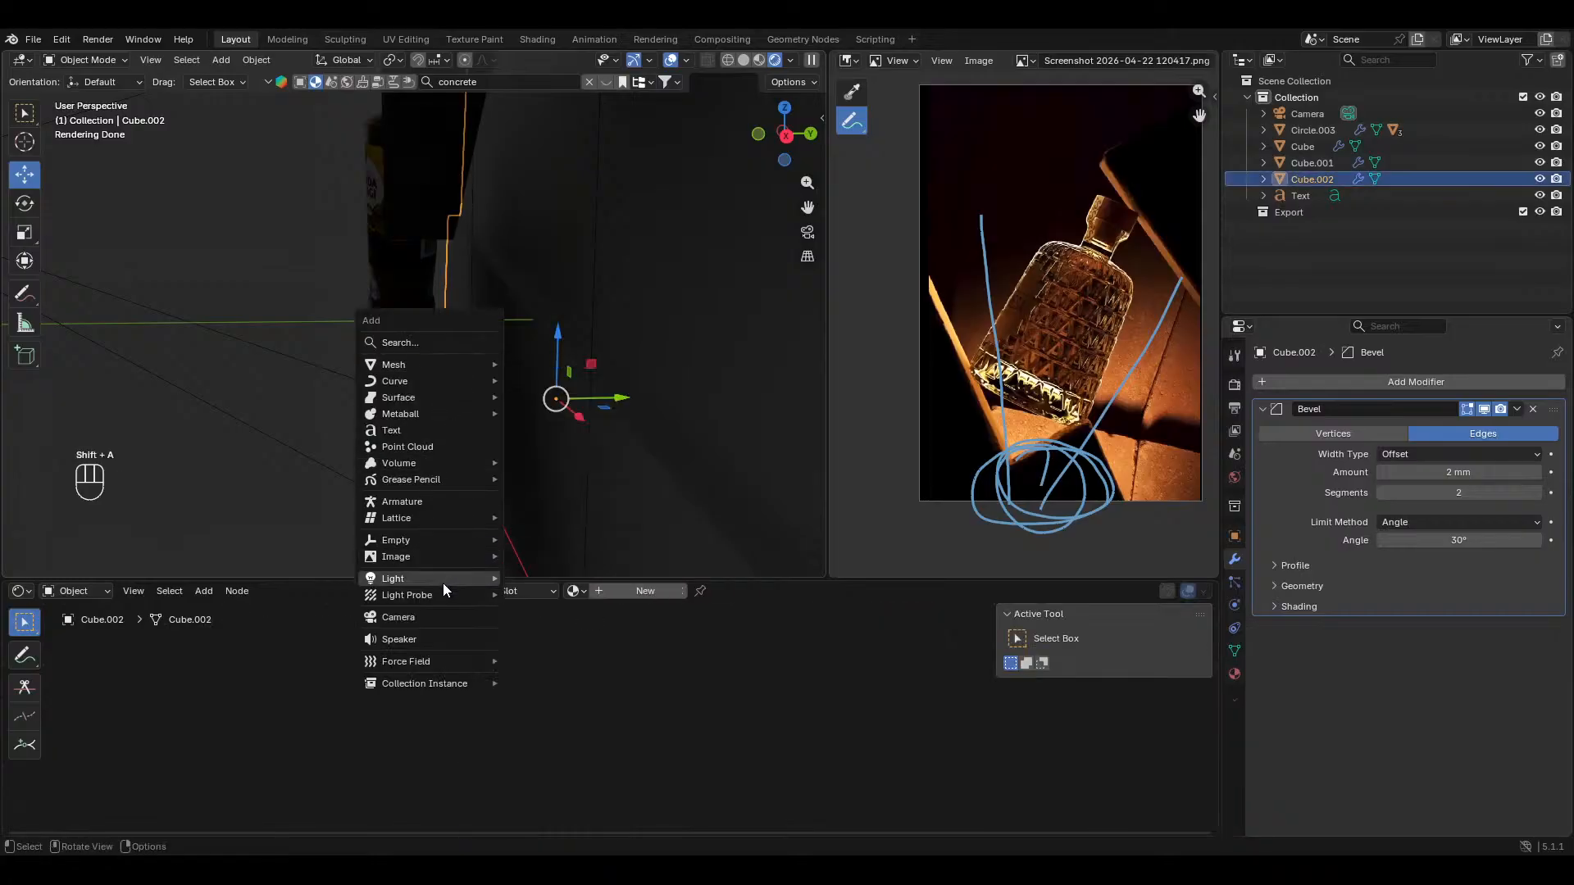
mouse_move(444, 582)
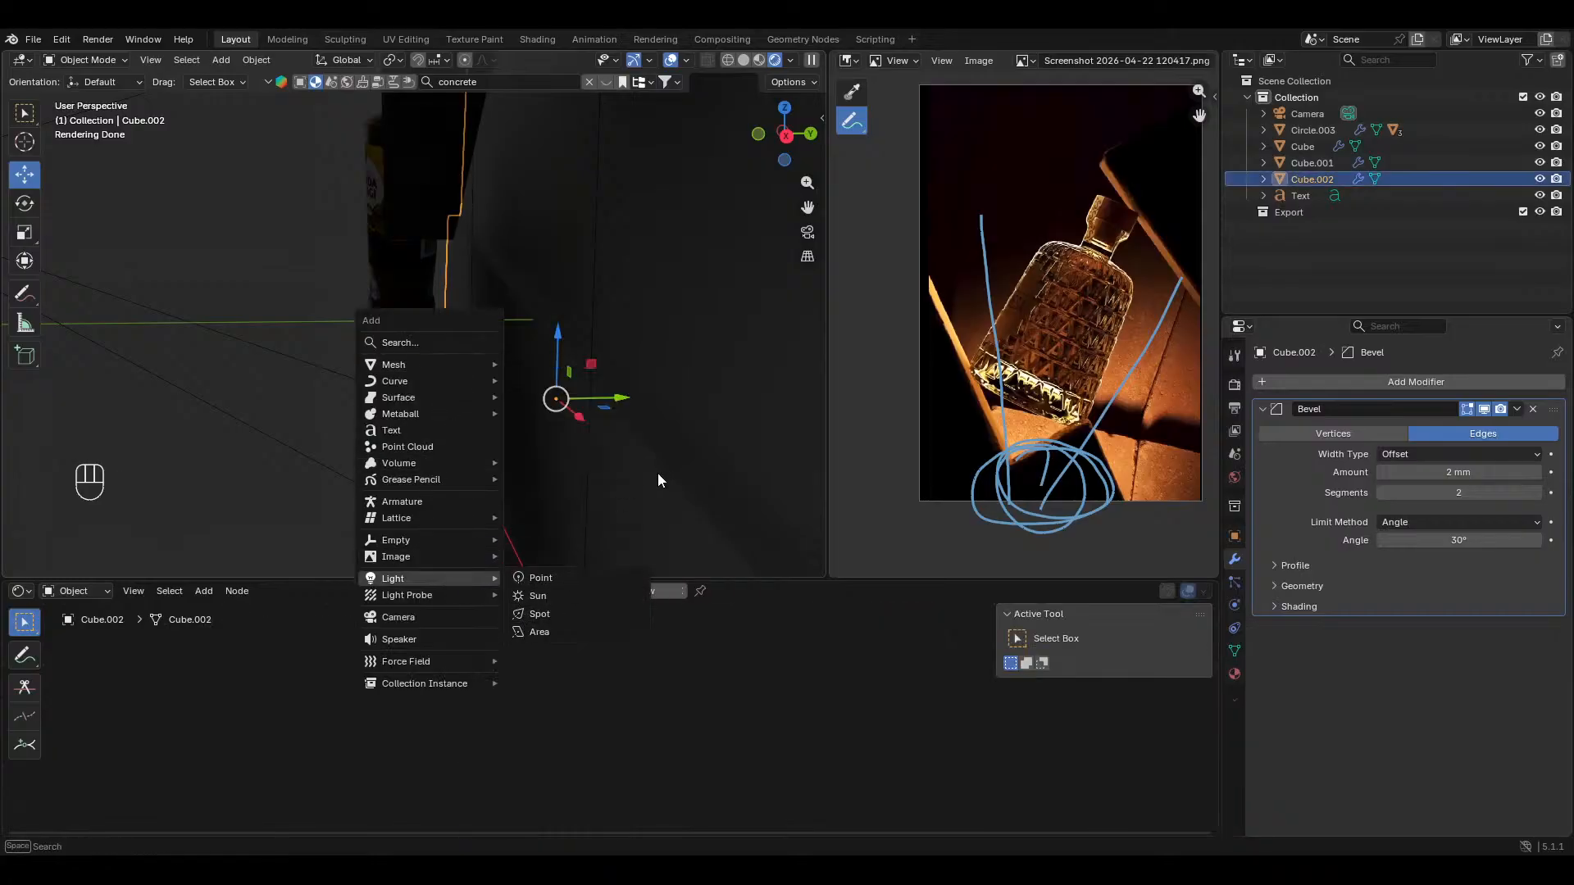
left_click(558, 633)
key("s")
left_click(544, 414)
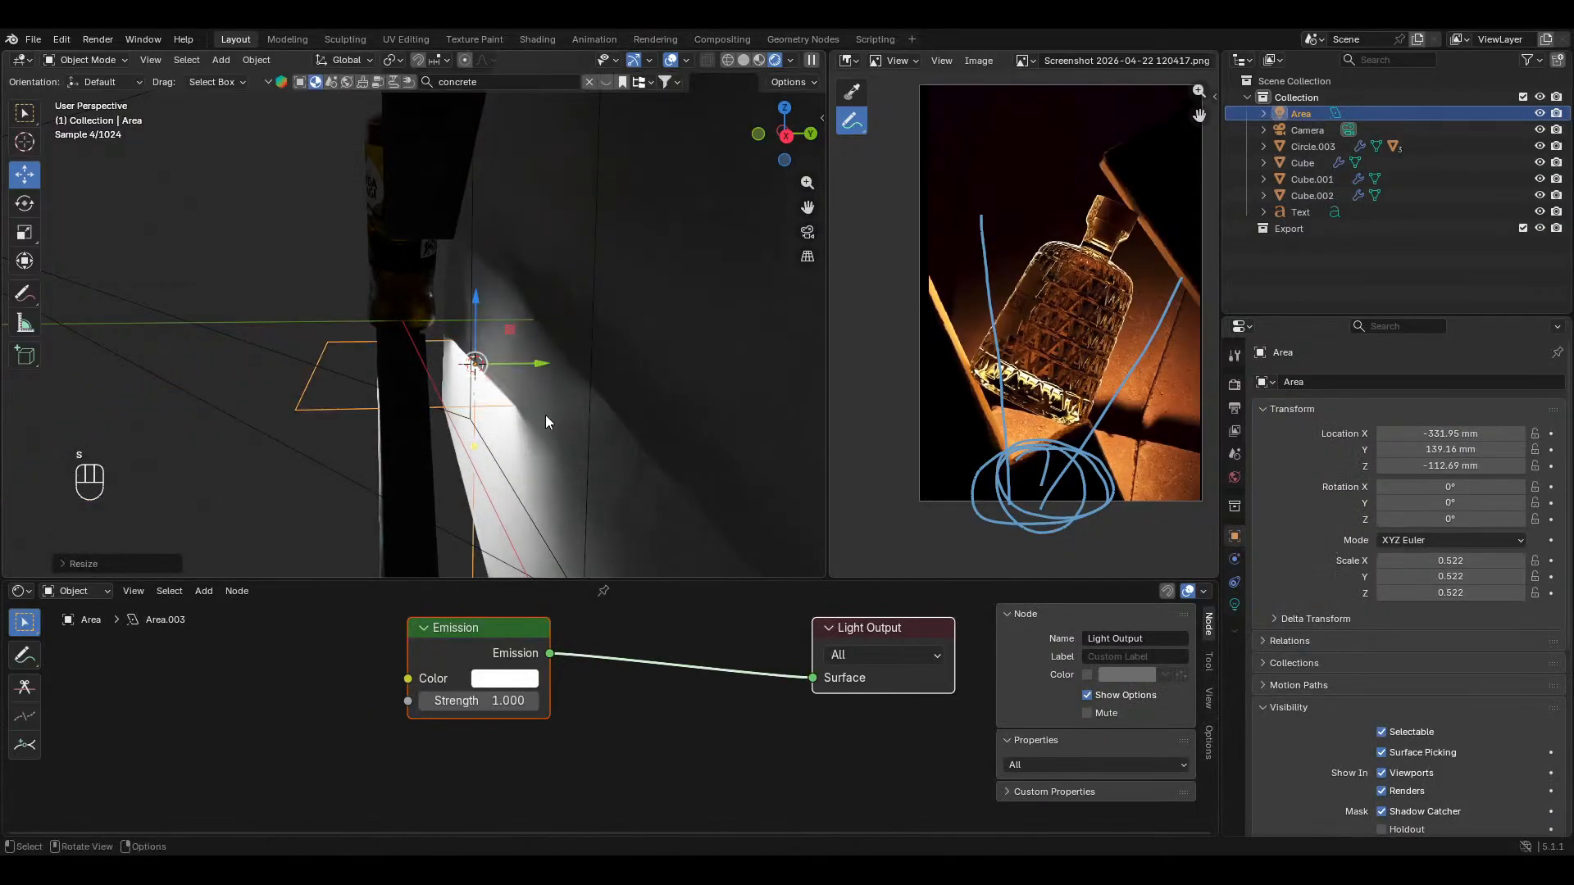
left_click_drag(554, 359, 526, 360)
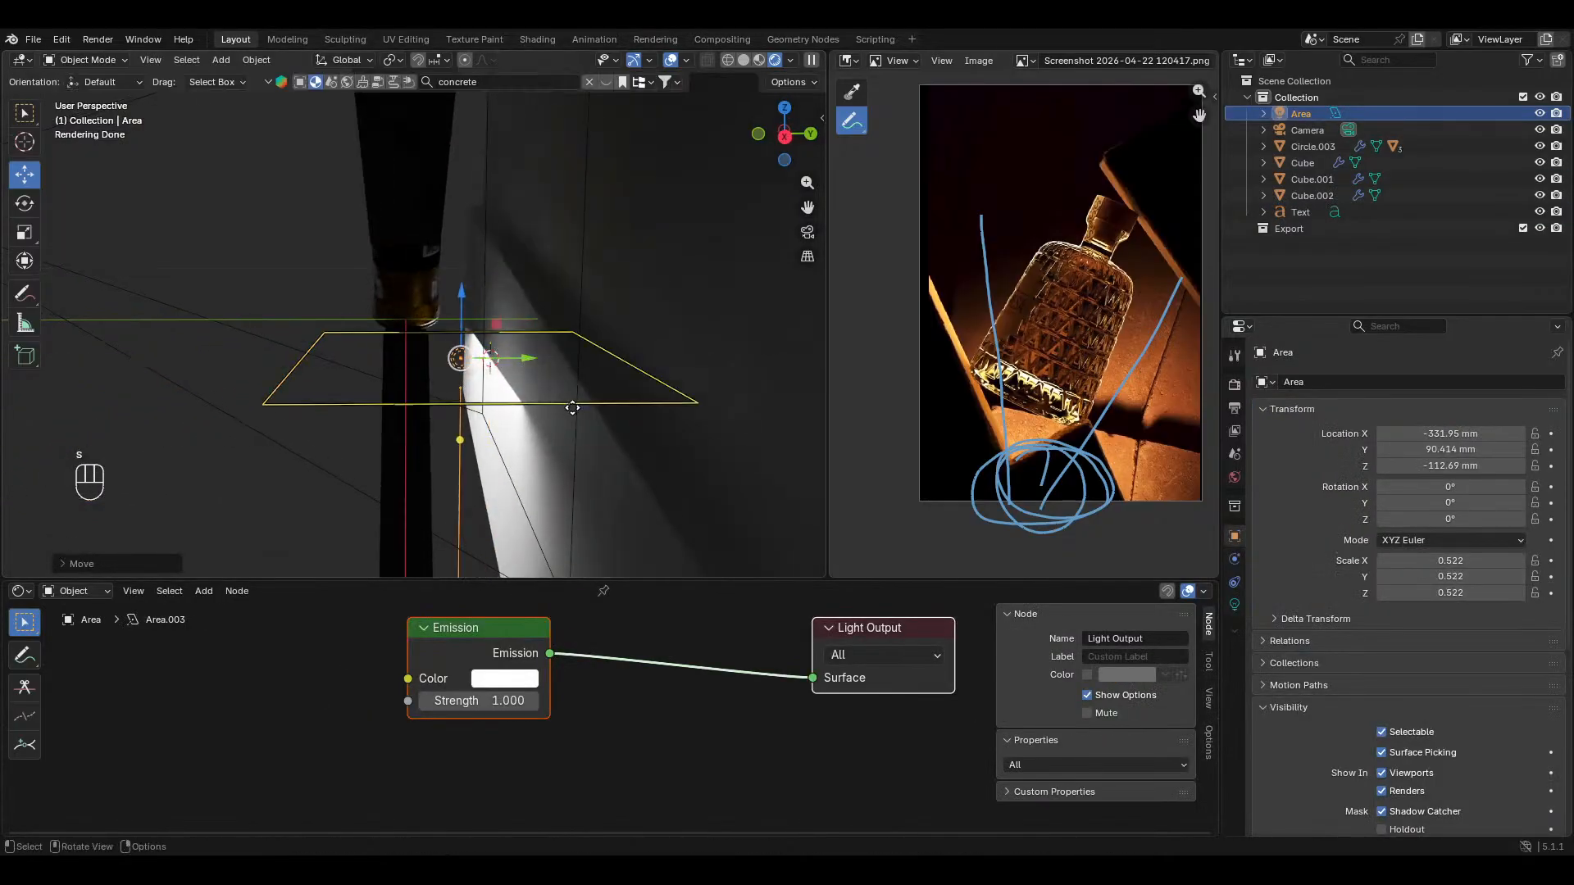
Step: Rotate the area light 180° around the X axis so it shines upward
key("r")
key("x")
key("1")
key("8")
key("0")
left_click(518, 391)
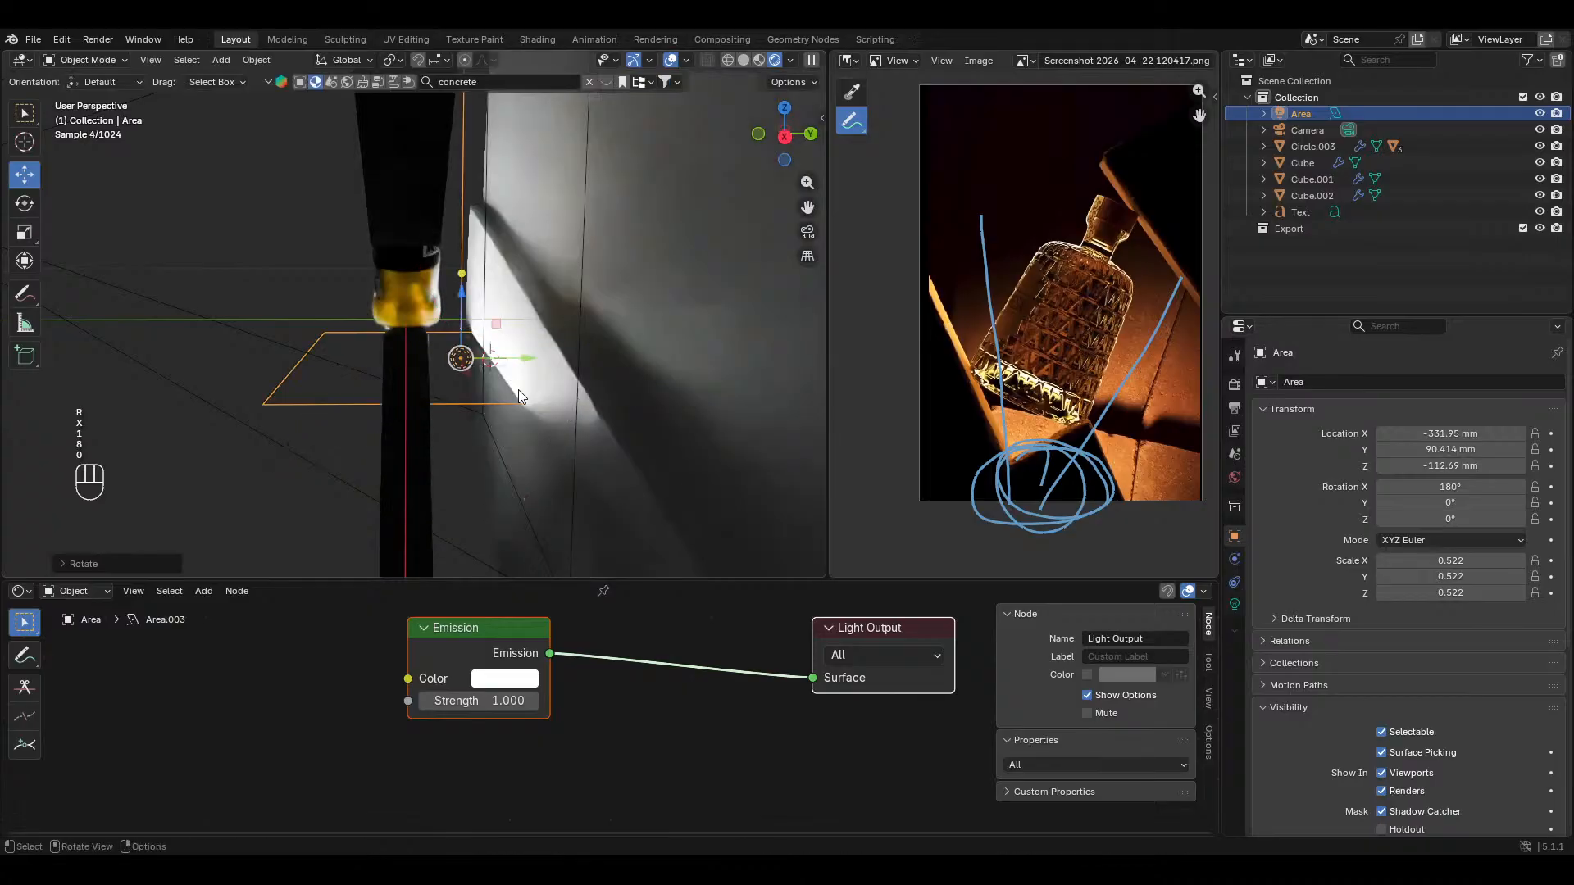
Step: Scale the area light down to about 0.30 overall and narrow it to about 0.06 along Y
middle_click_drag(518, 390, 484, 344)
key("s")
left_click(562, 415)
key("s")
key("y")
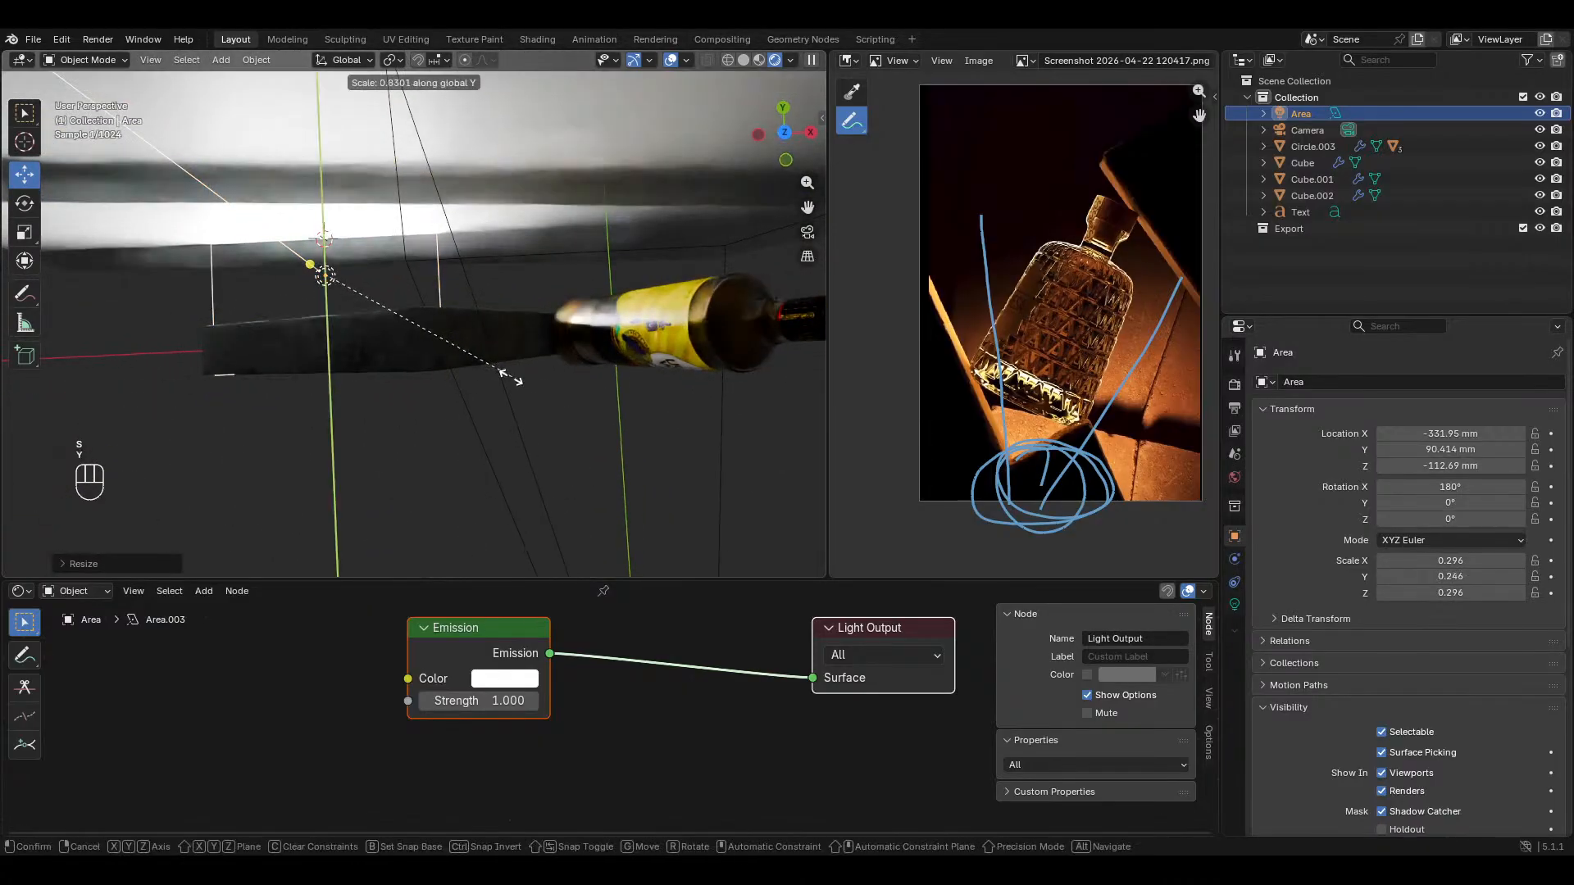
left_click(365, 287)
Step: Move the area light along X to about -15 mm, under the bottle, and check it through the camera
key("g")
key("x")
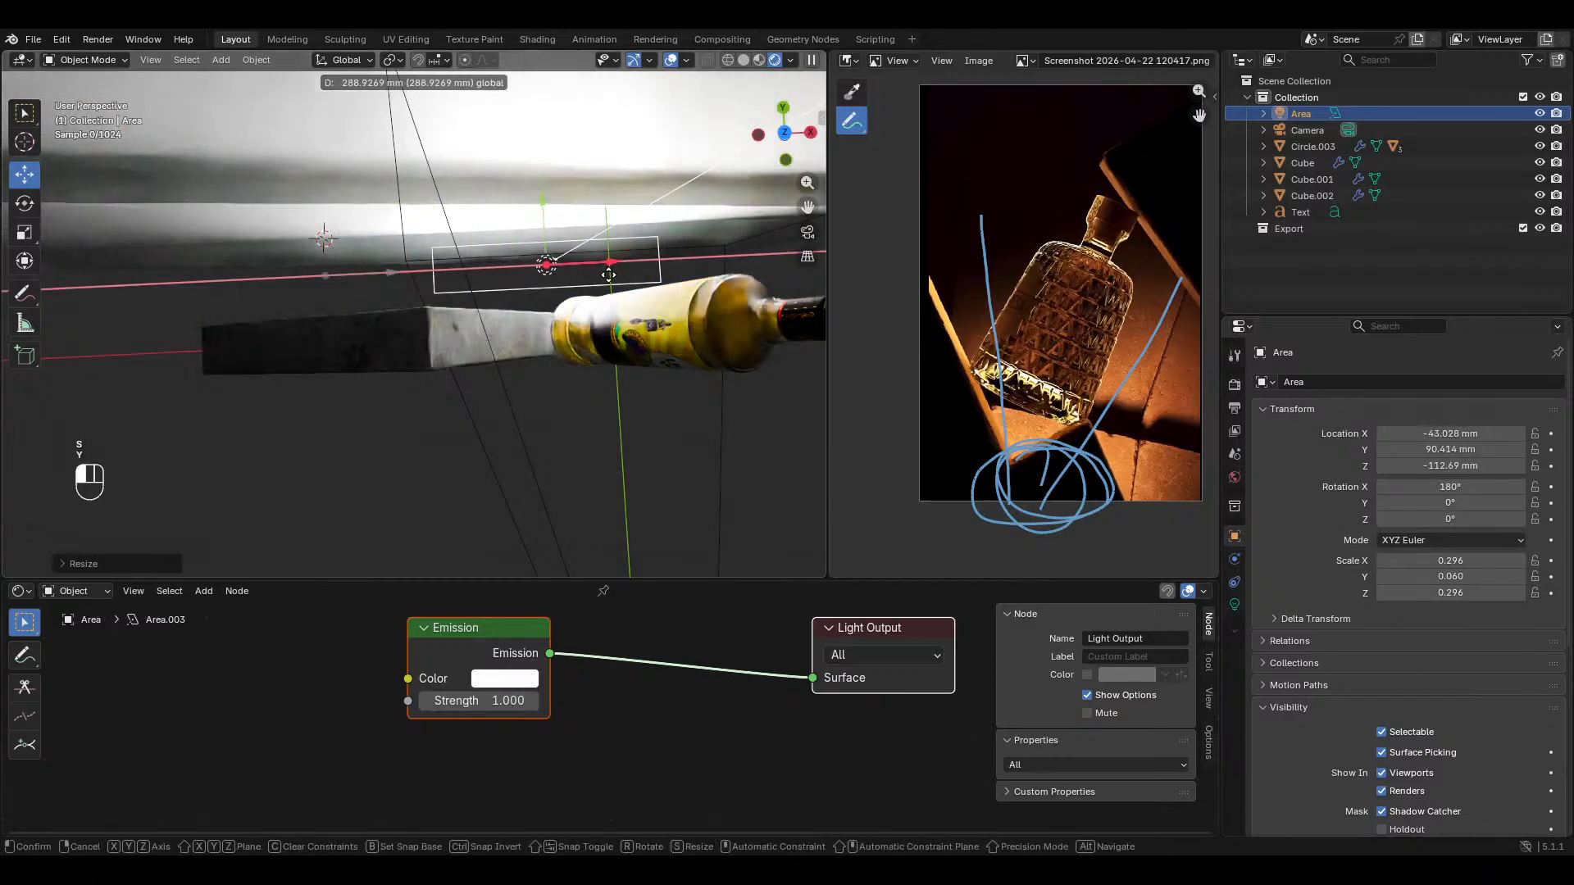
left_click(623, 272)
key("KP_0")
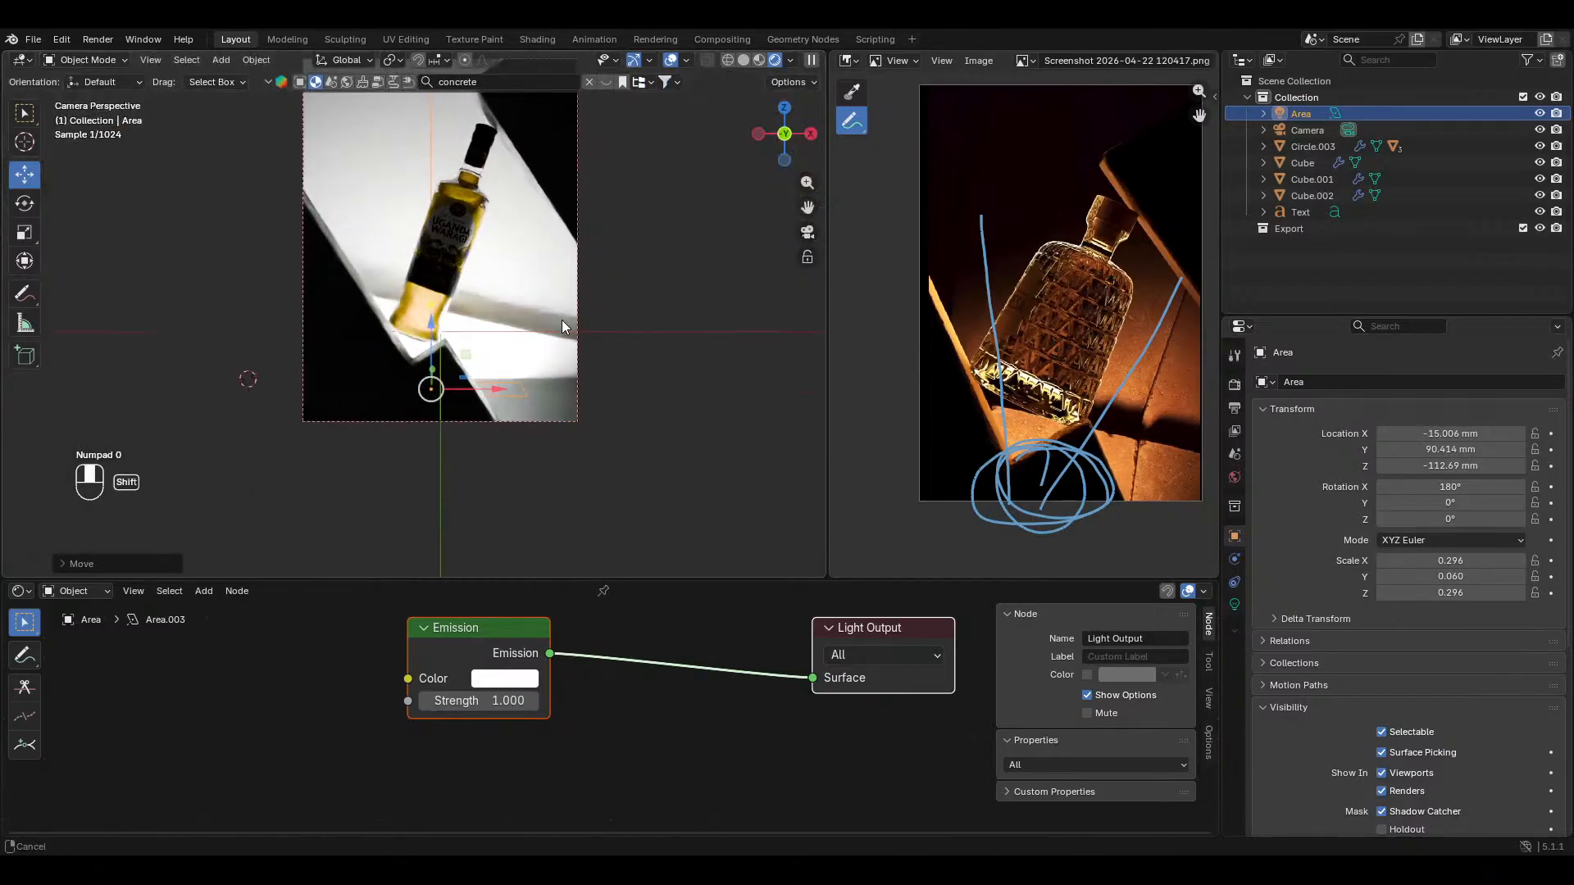
middle_click_drag(549, 349, 595, 452, "shift")
key("n")
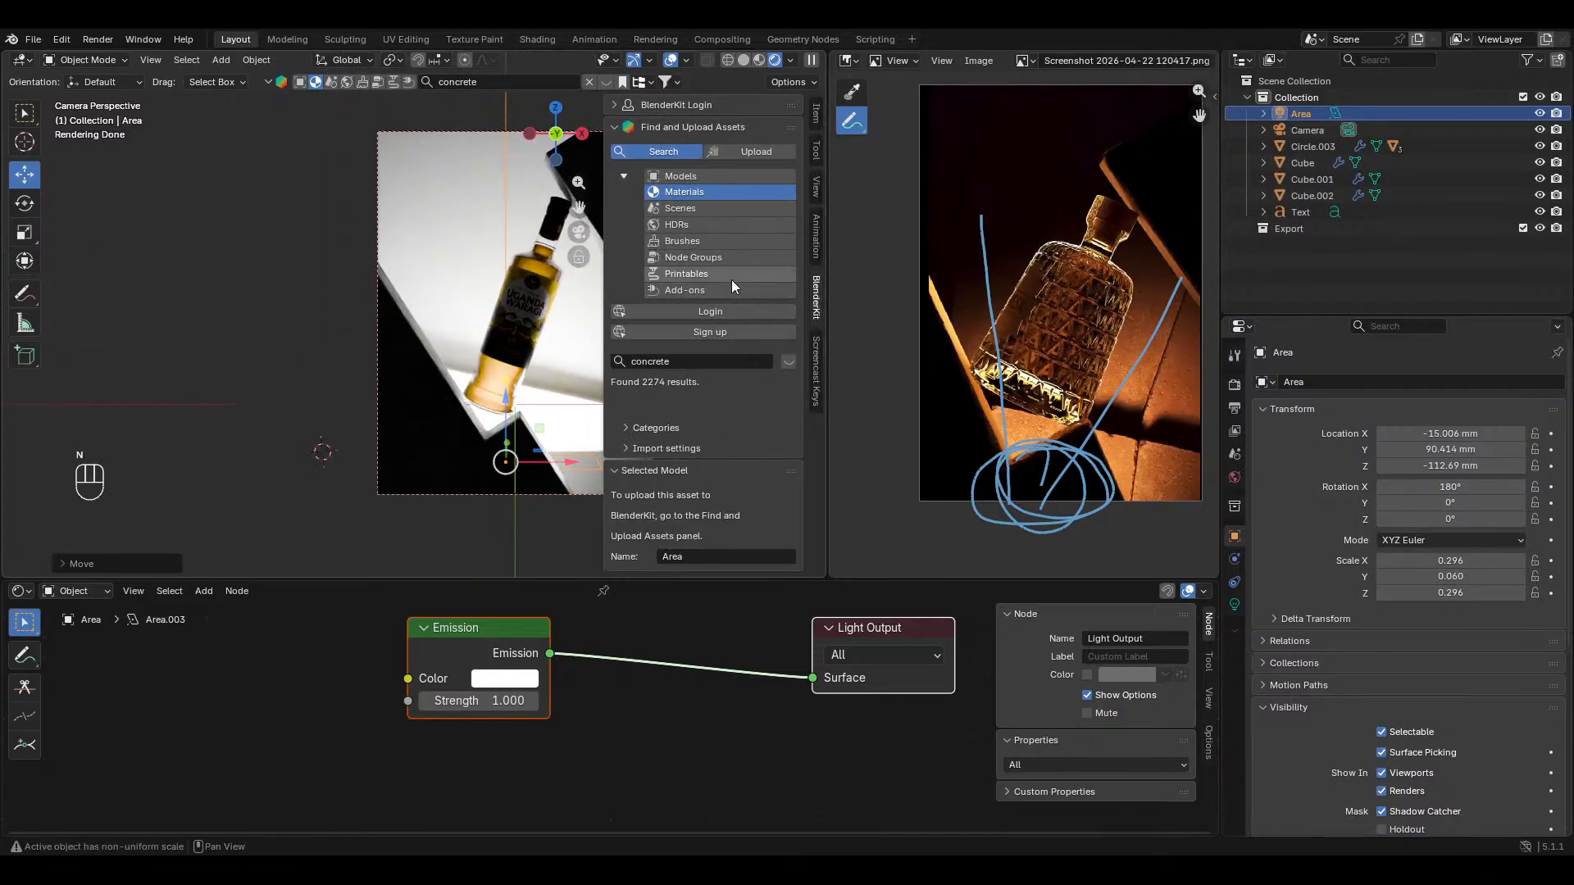
left_click(814, 189)
key("n")
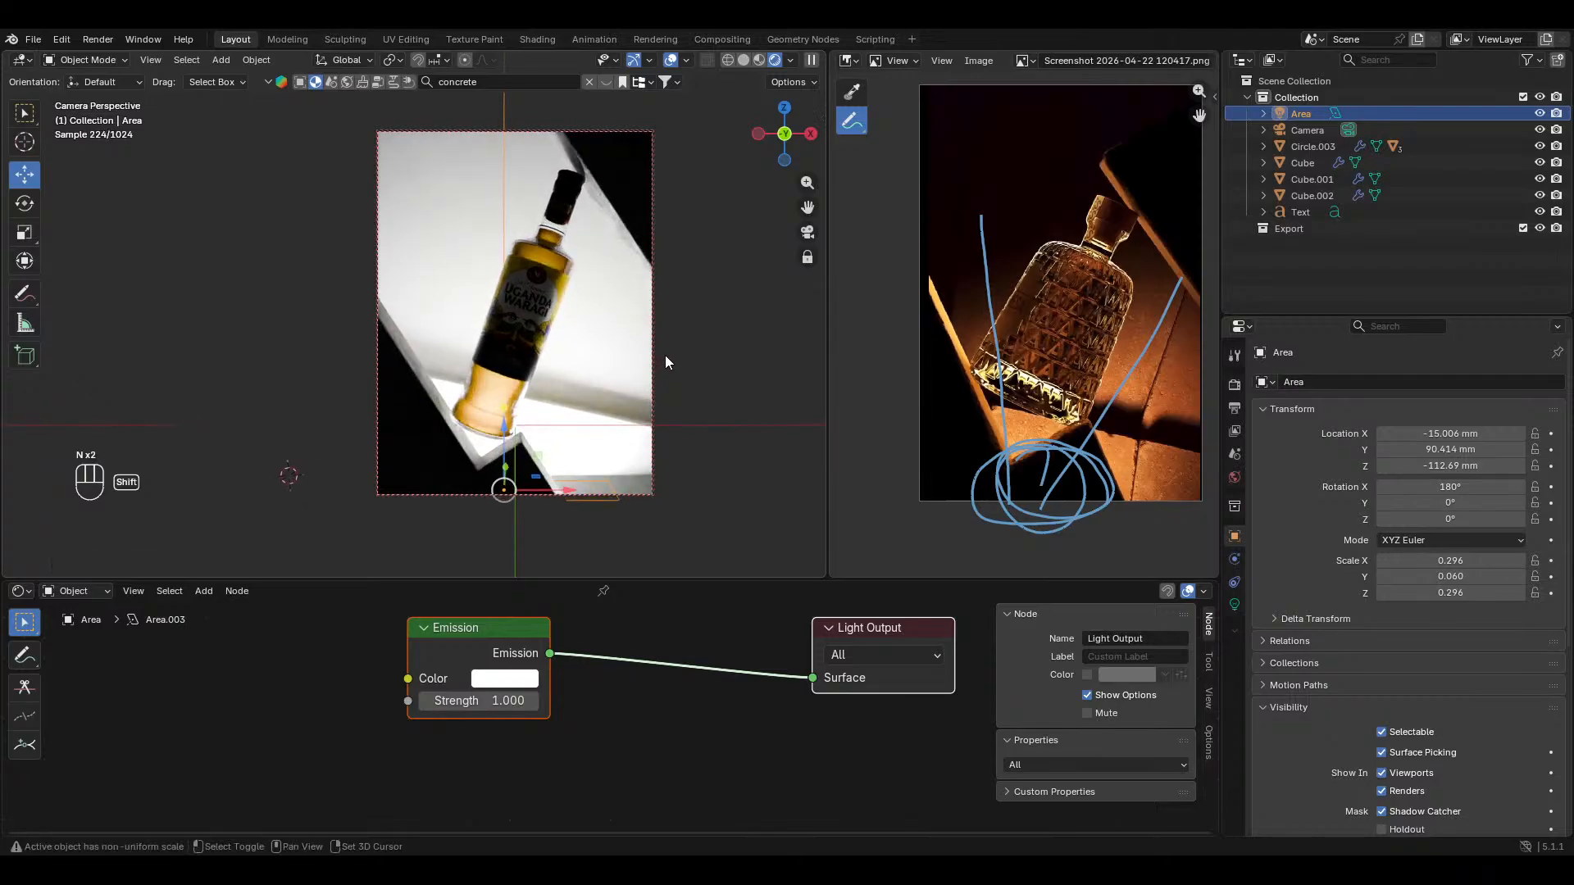
middle_click_drag(665, 356, 666, 348, "shift")
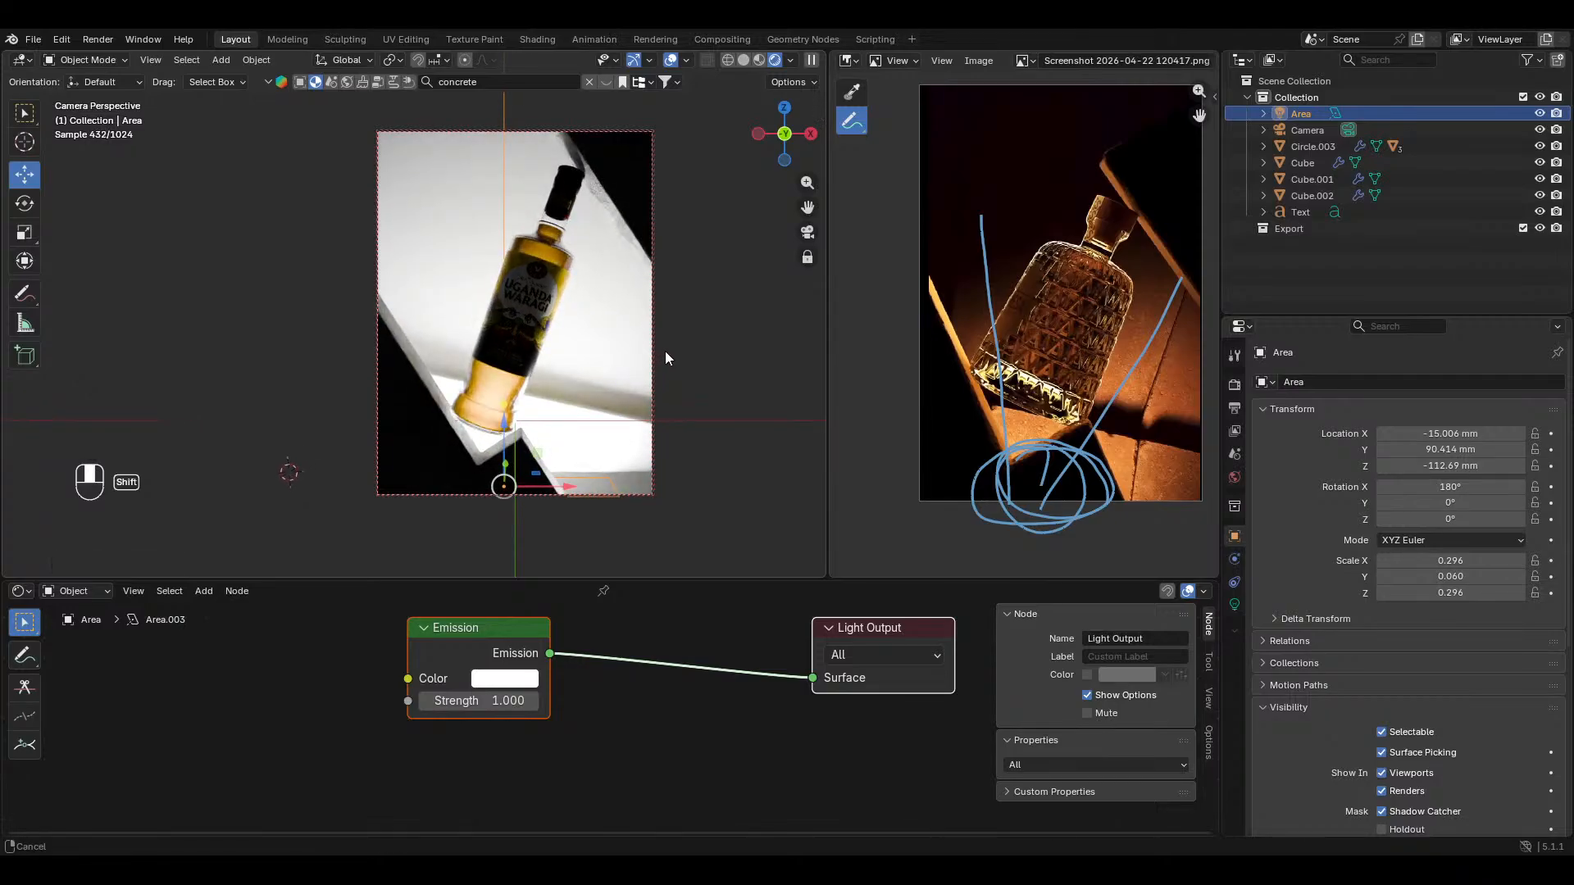
key("n")
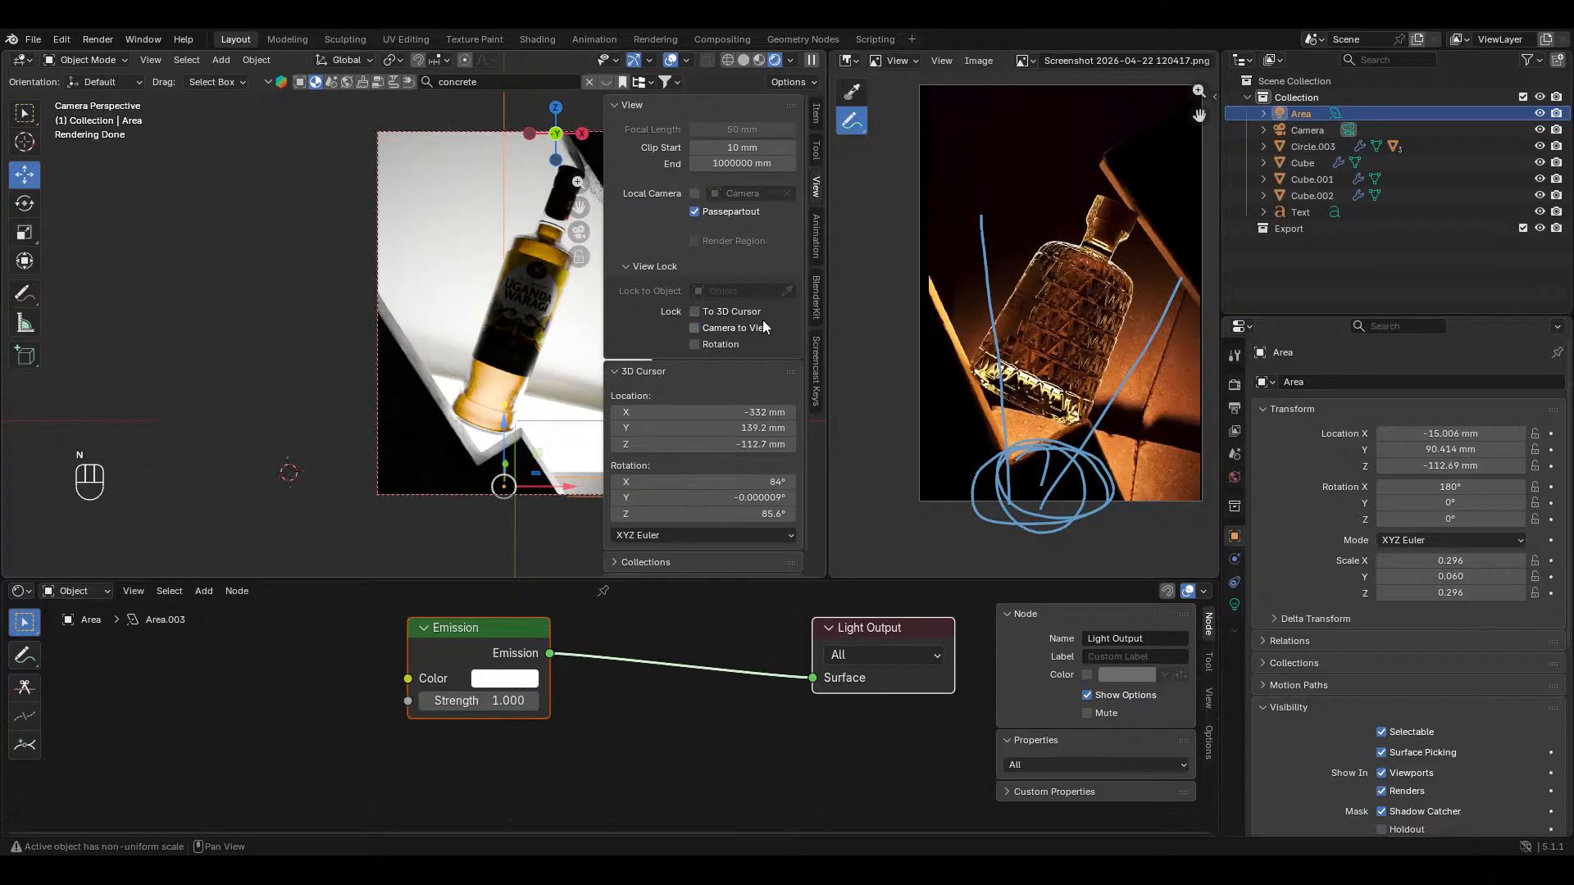
key("n")
Step: Lower the area light to about -135 mm on Z and tilt it about 23° around the Y axis
middle_click_drag(525, 447, 509, 345, "shift")
mouse_move(491, 327)
left_mouse_down()
mouse_move(491, 376)
mouse_move(492, 342)
left_mouse_up()
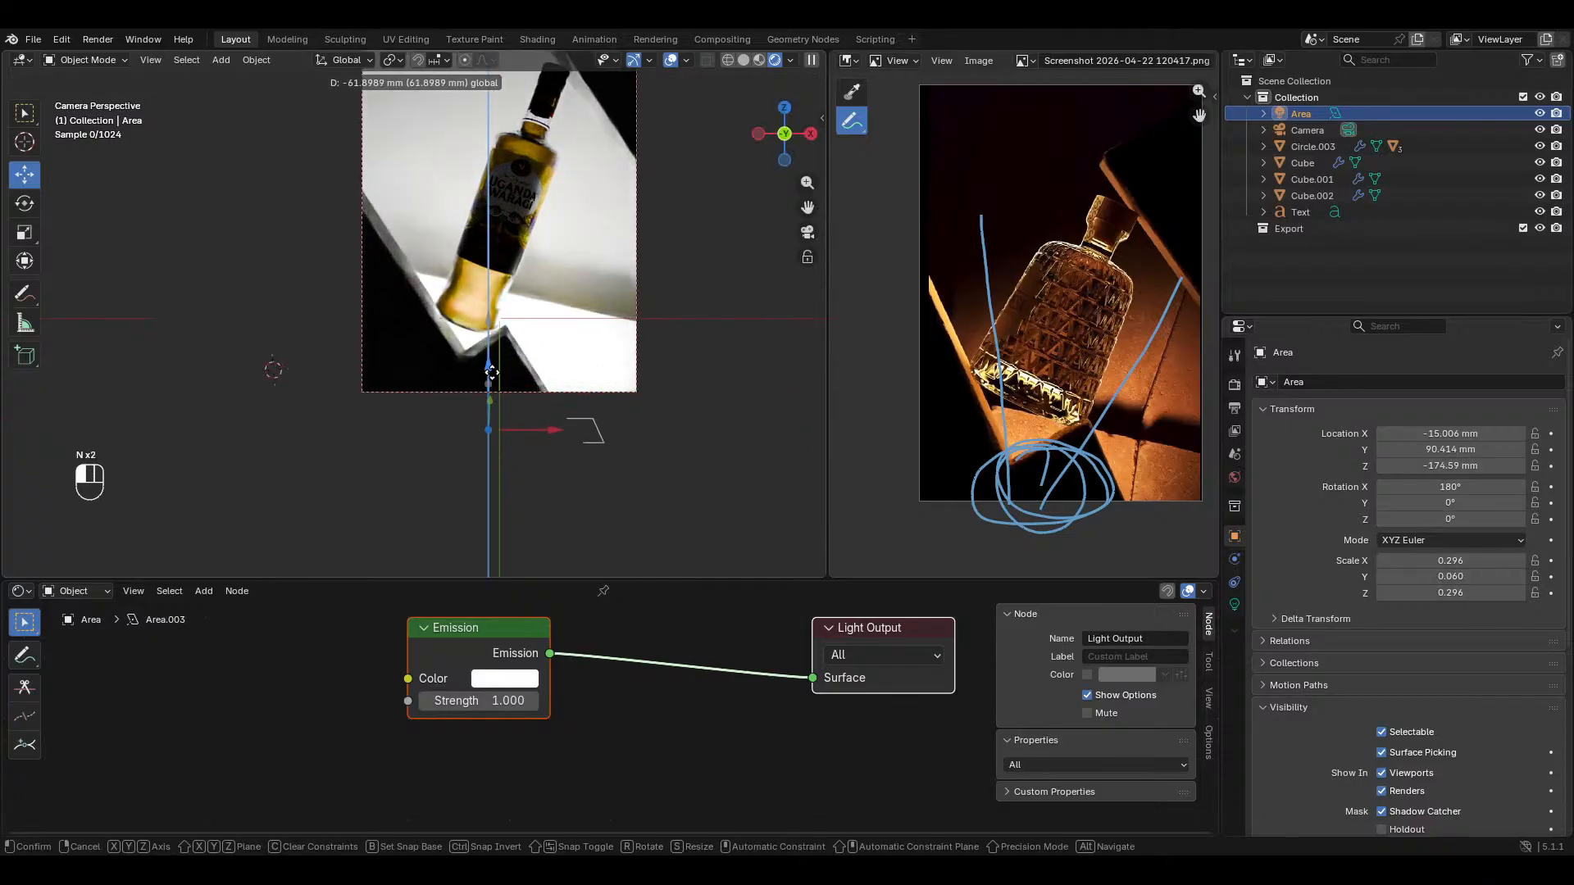
key("r")
key("x")
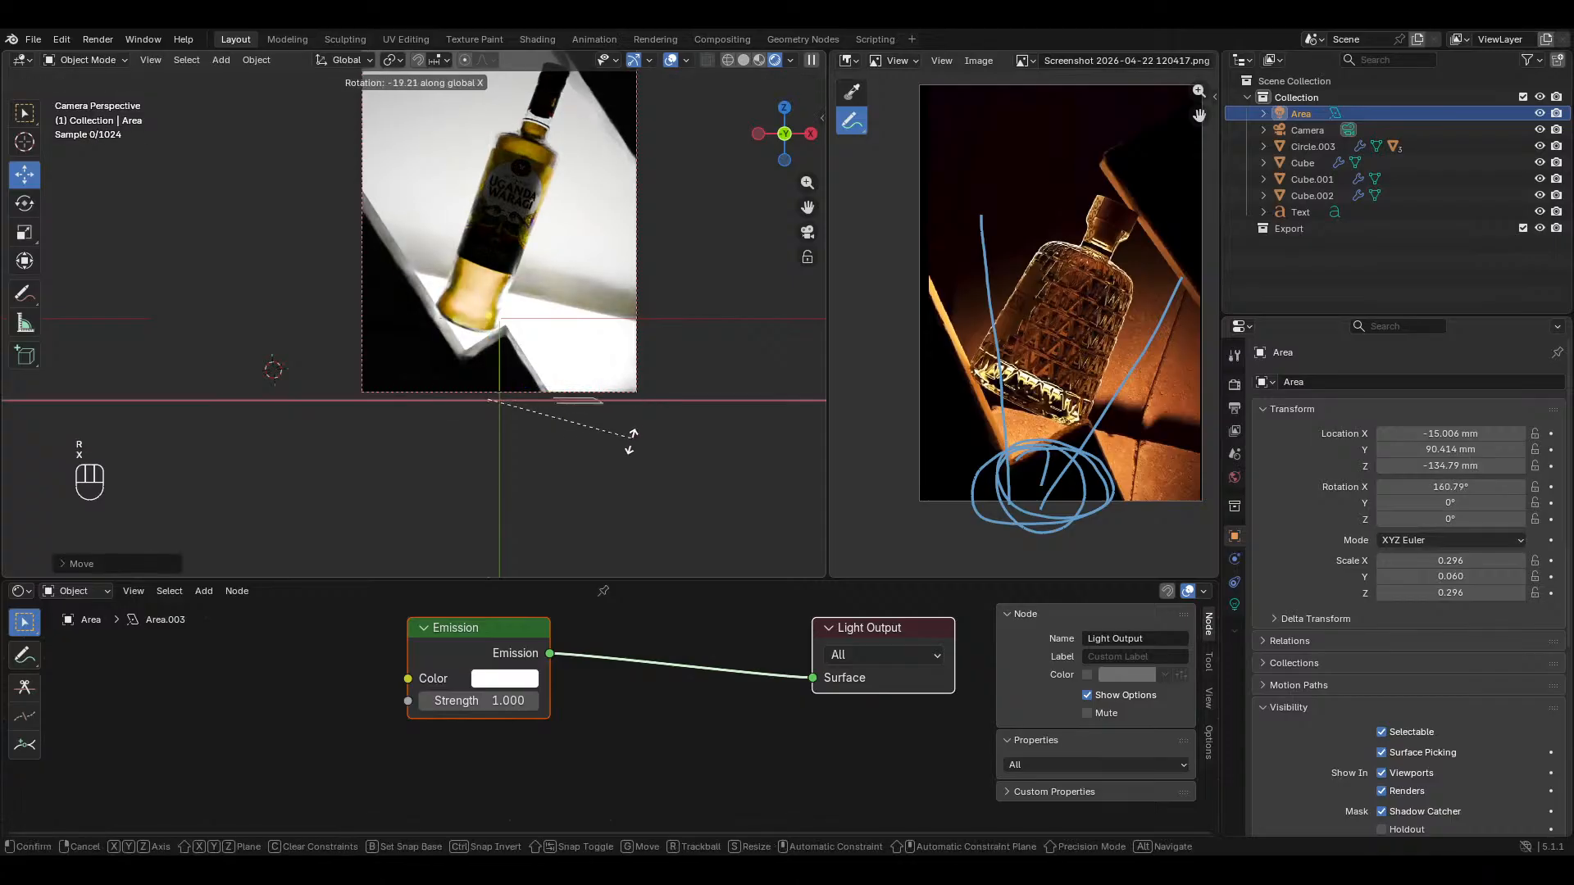
key("y")
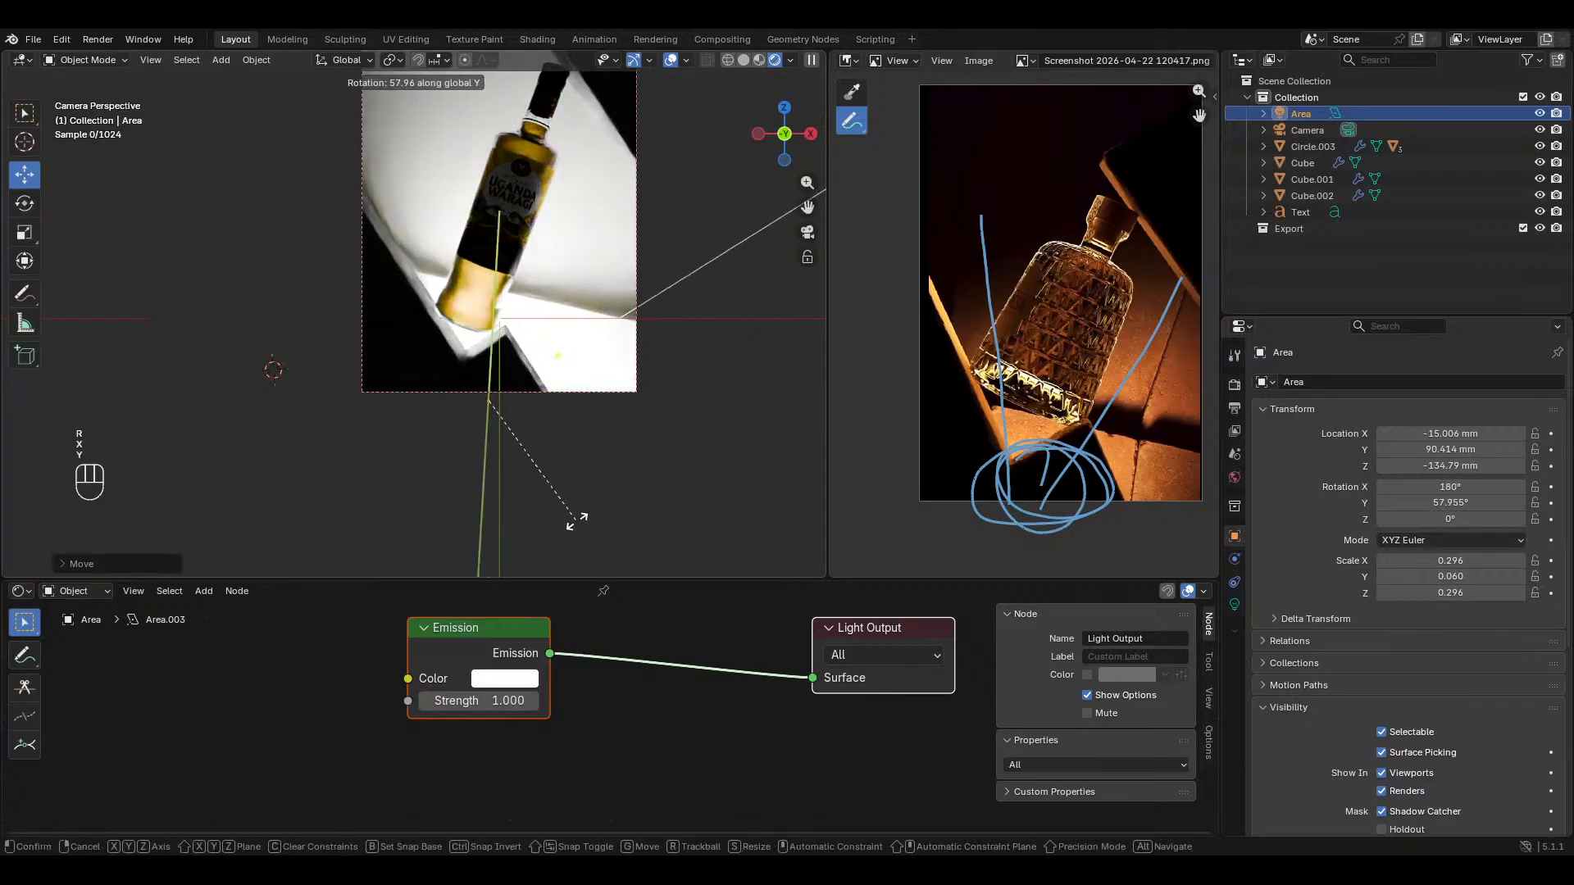
left_click(597, 434)
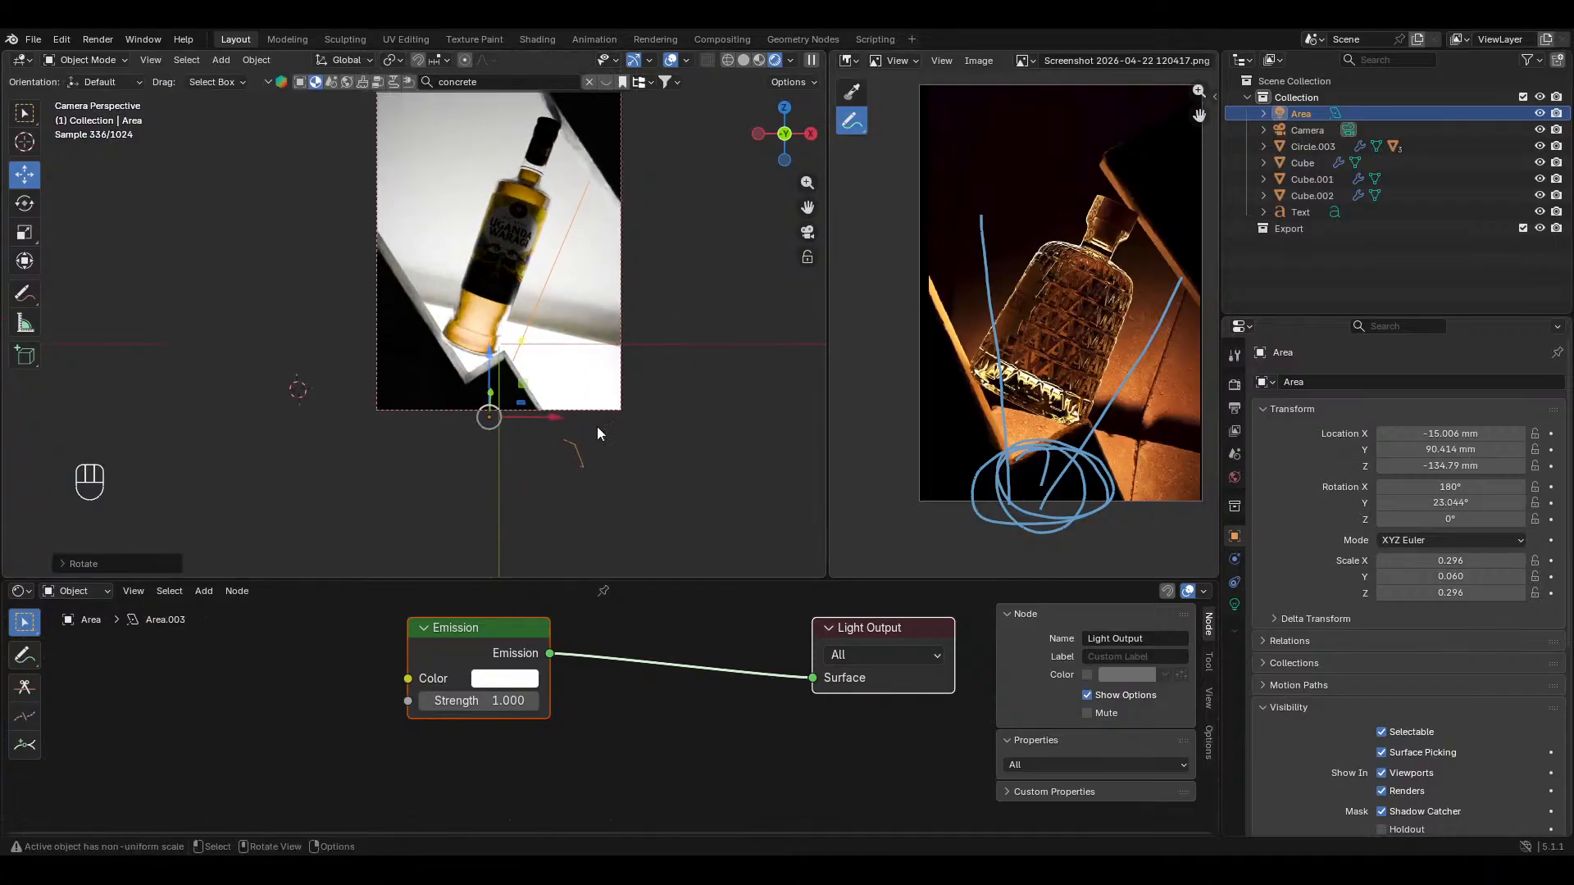
Step: Enable colour temperature on the area light and set it to 2000 K
scroll(573, 397, "up", 1)
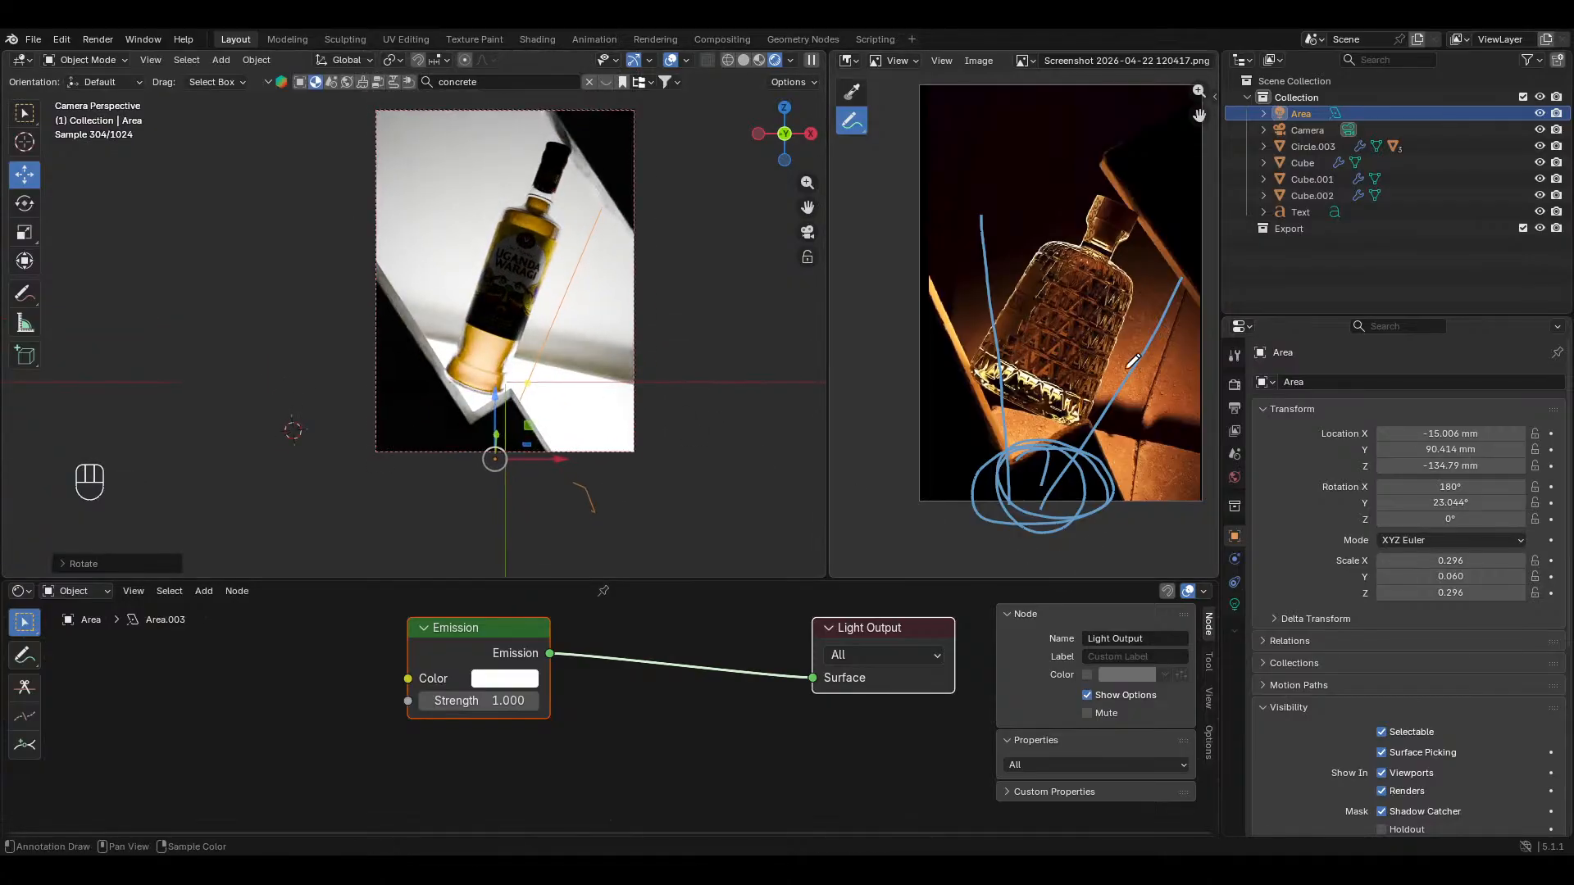
left_click(1232, 604)
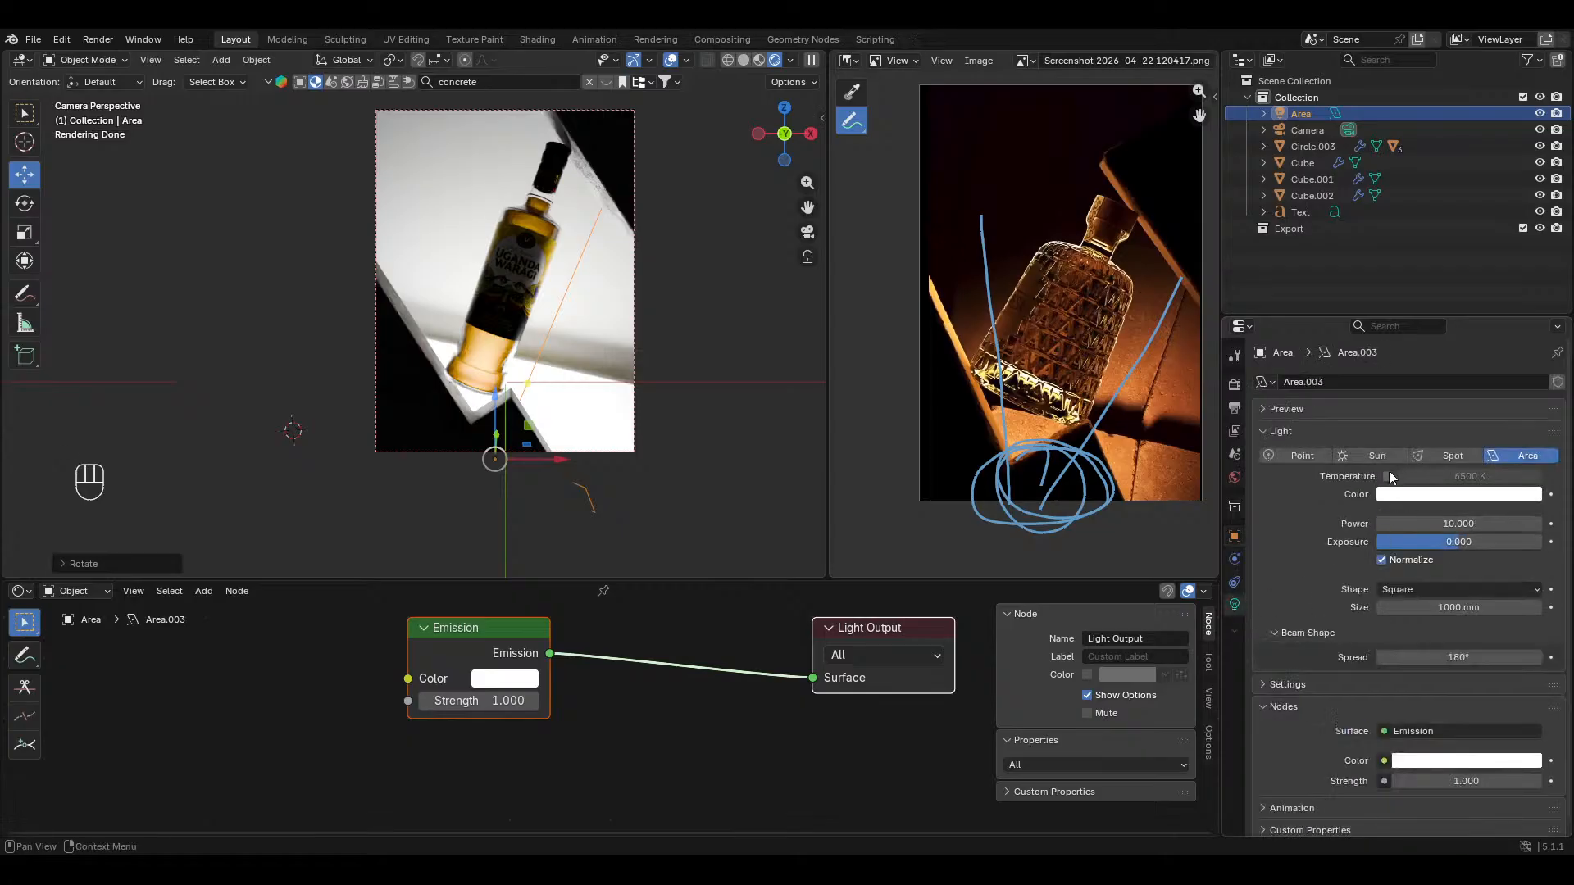
left_click(1388, 476)
left_click(1441, 474)
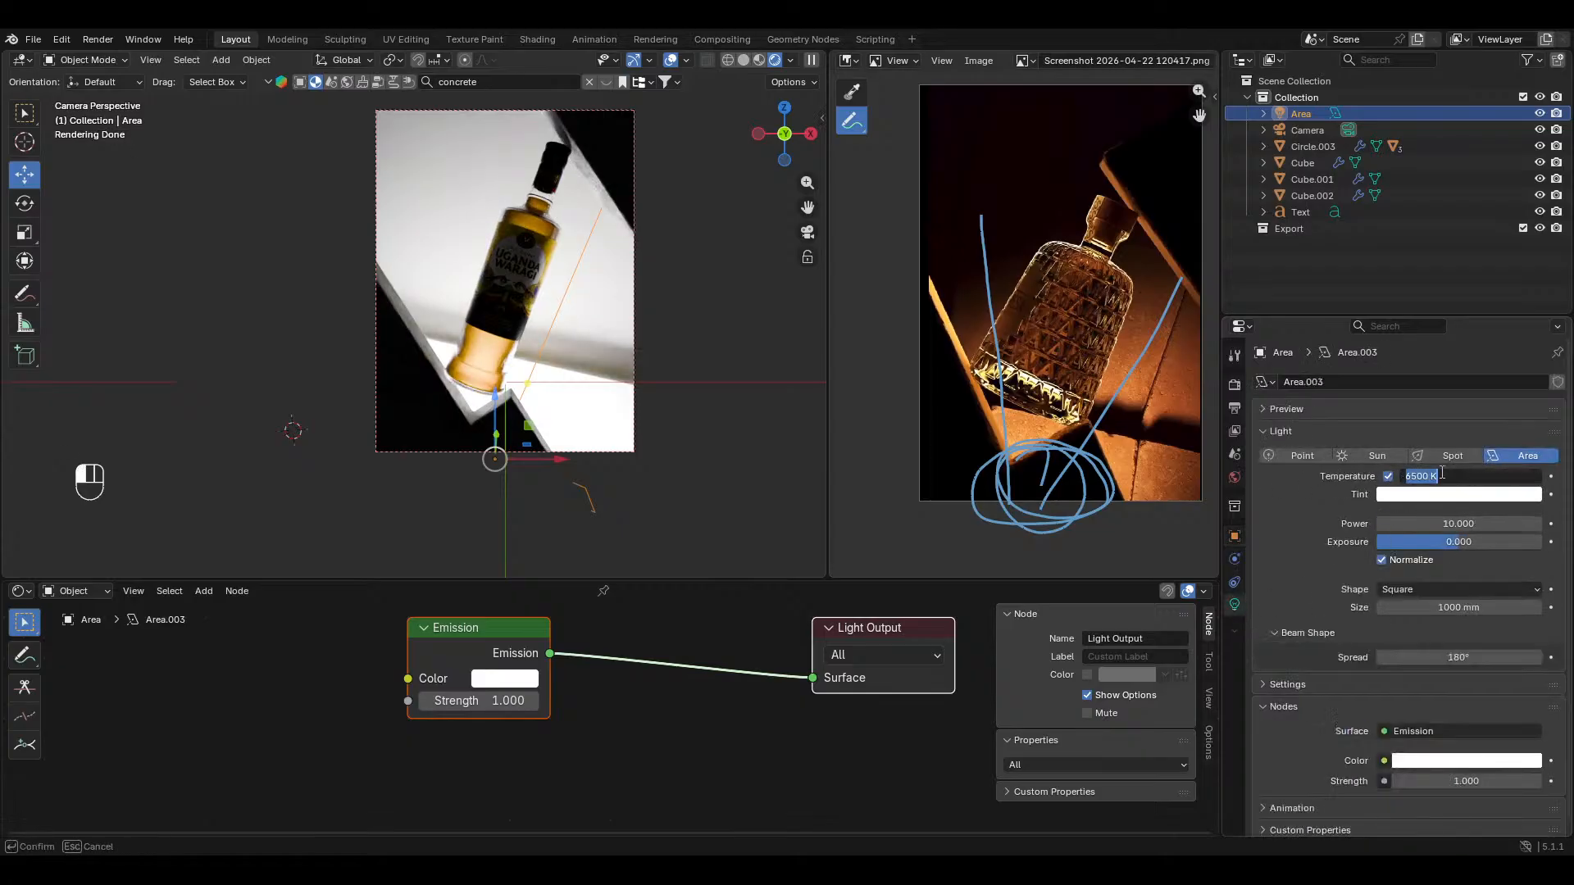
type("2000")
key("Return")
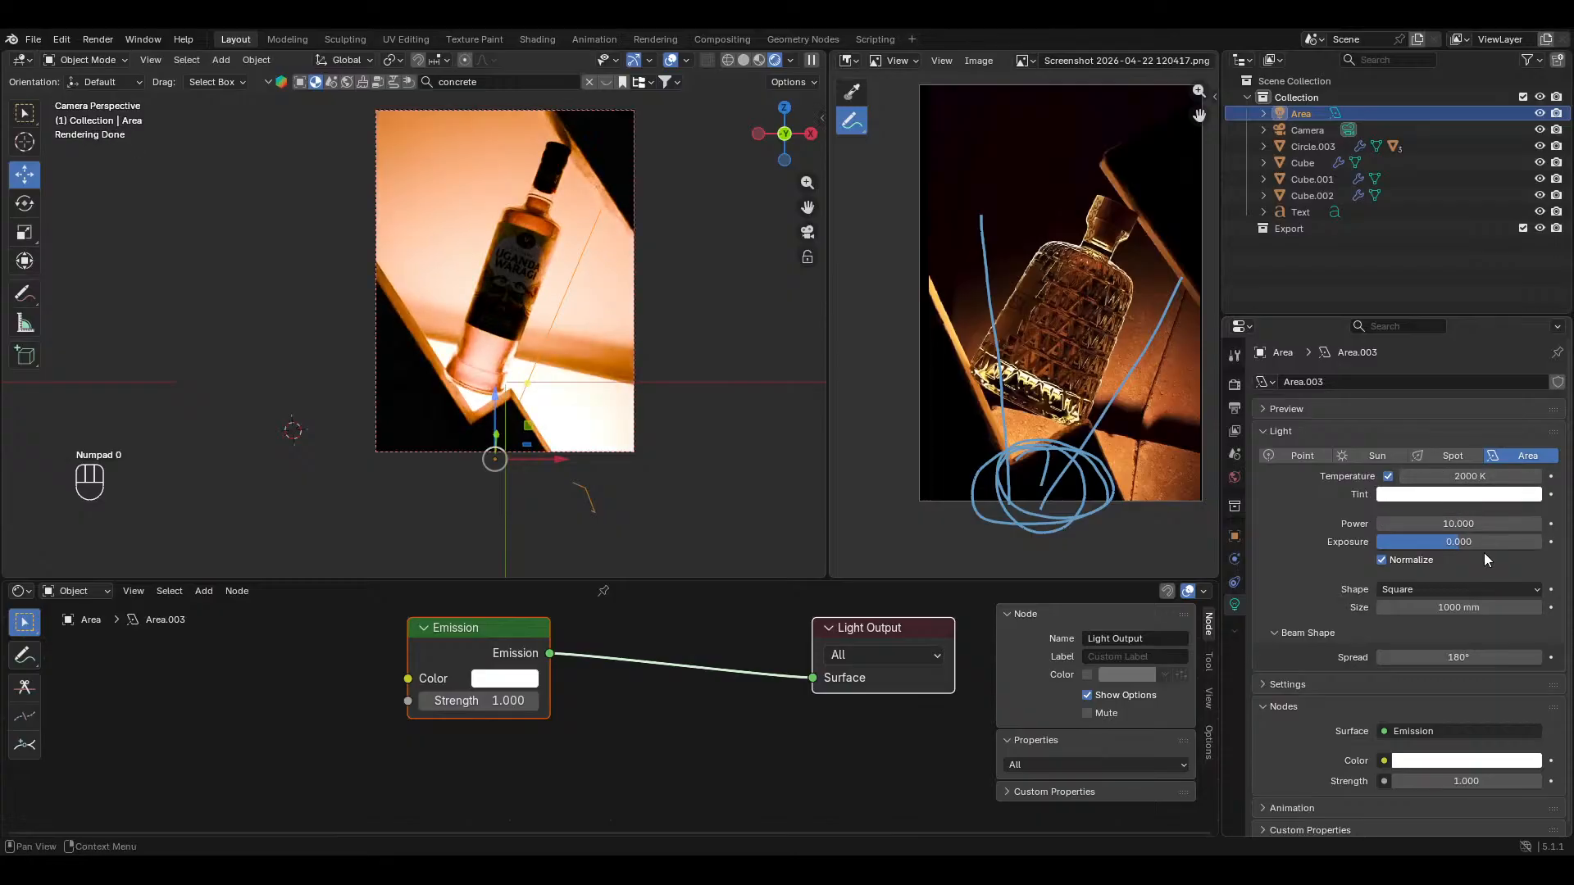
Step: Set the area light's power to 2 and deselect the light
left_click(1454, 525)
type("2")
key("Return")
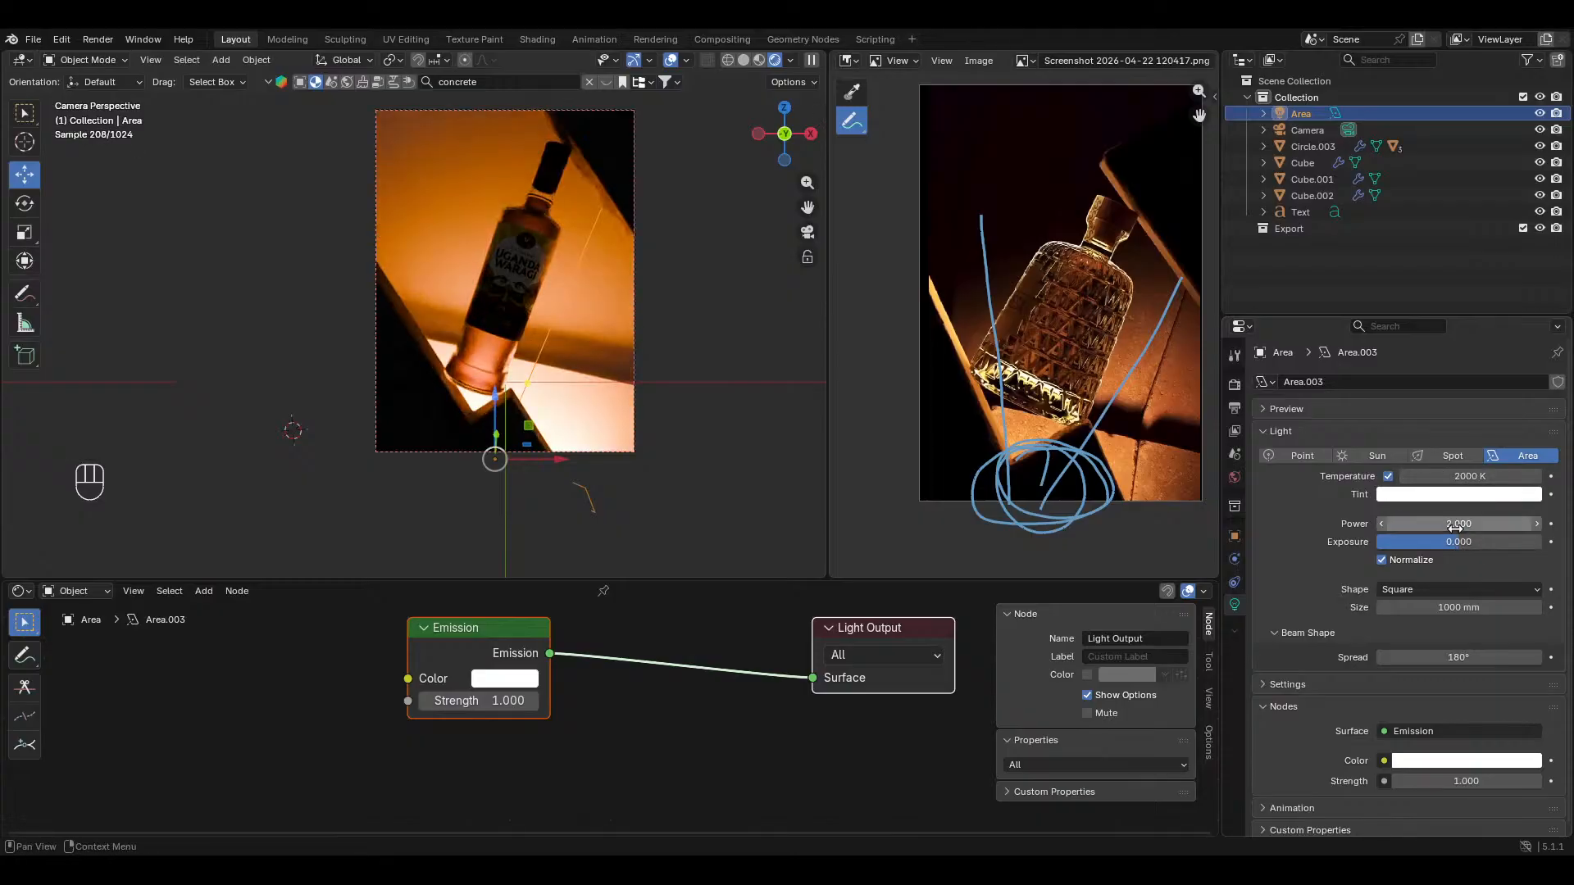
key("alt+a")
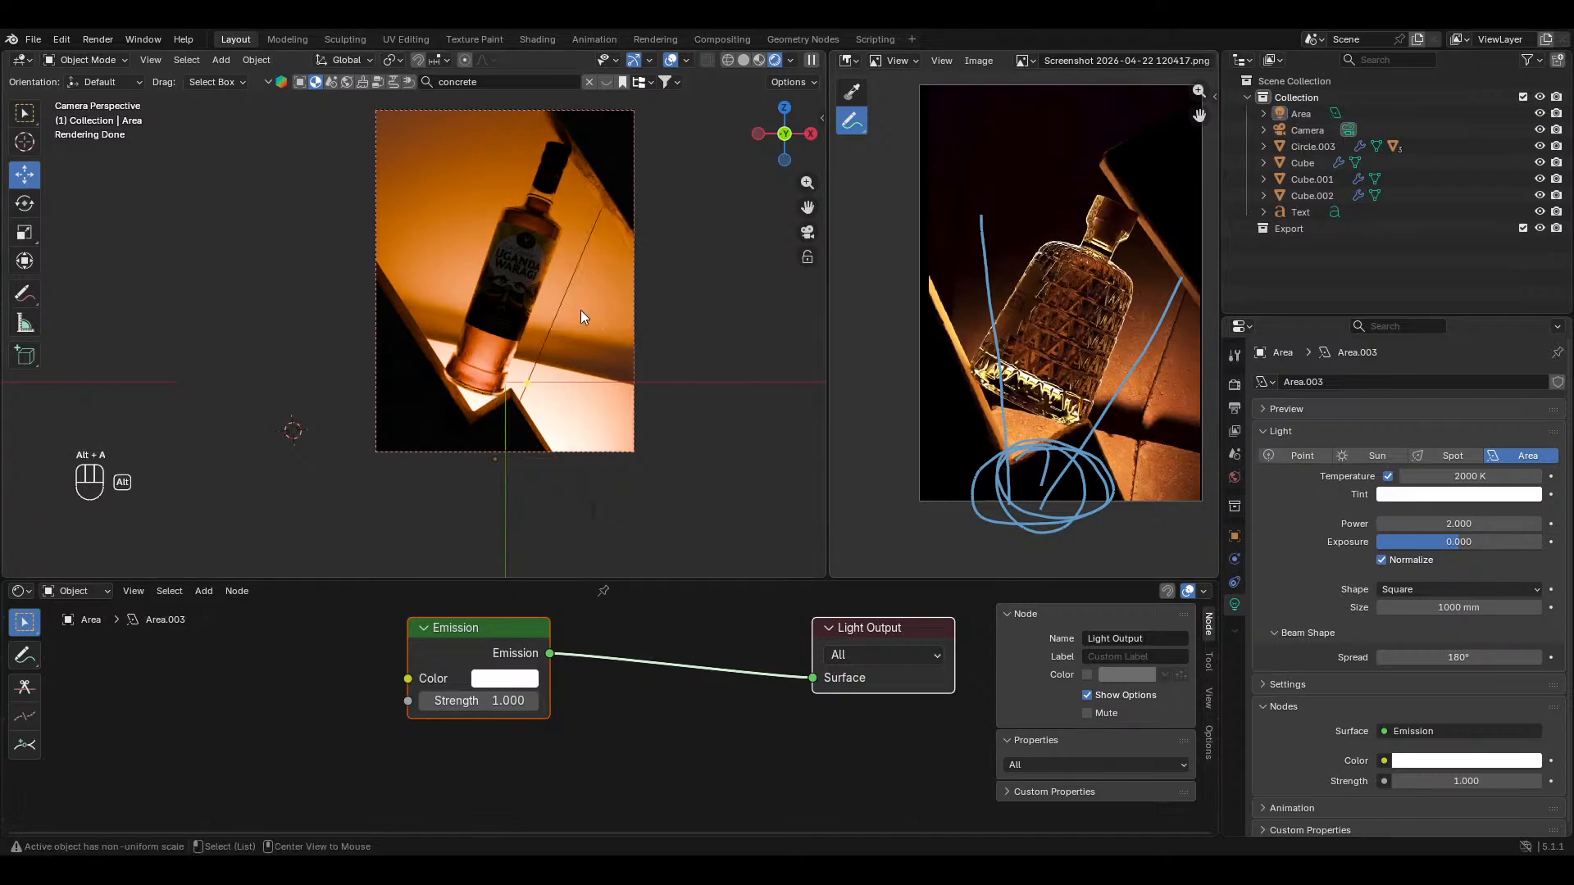
Step: Reselect the area light and set its colour temperature to 3000 K
left_click(557, 313)
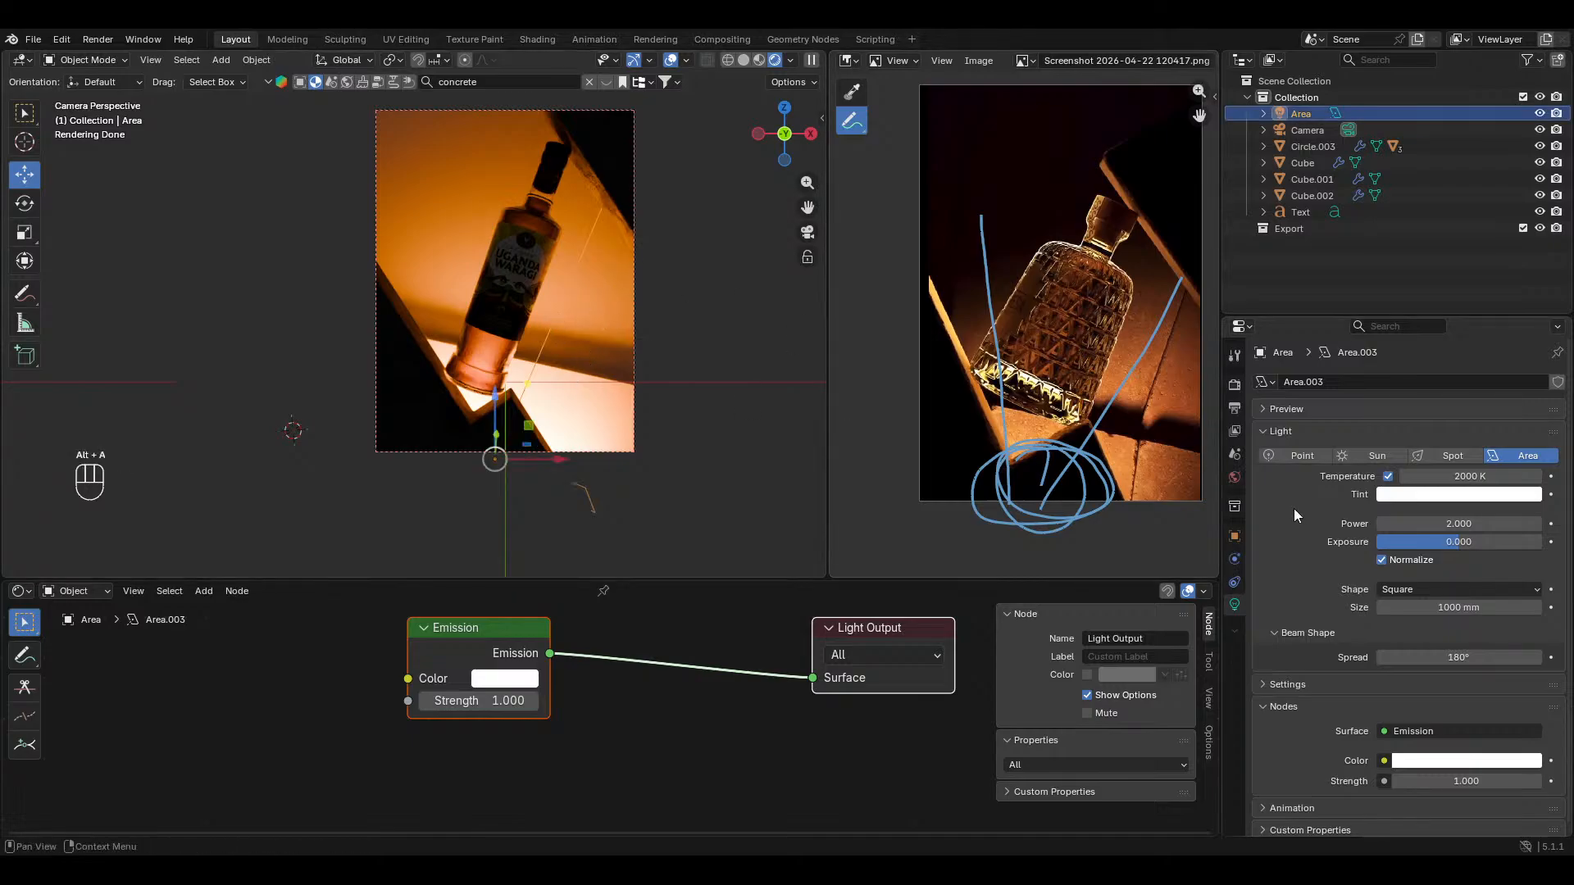
left_click(1458, 477)
type("30")
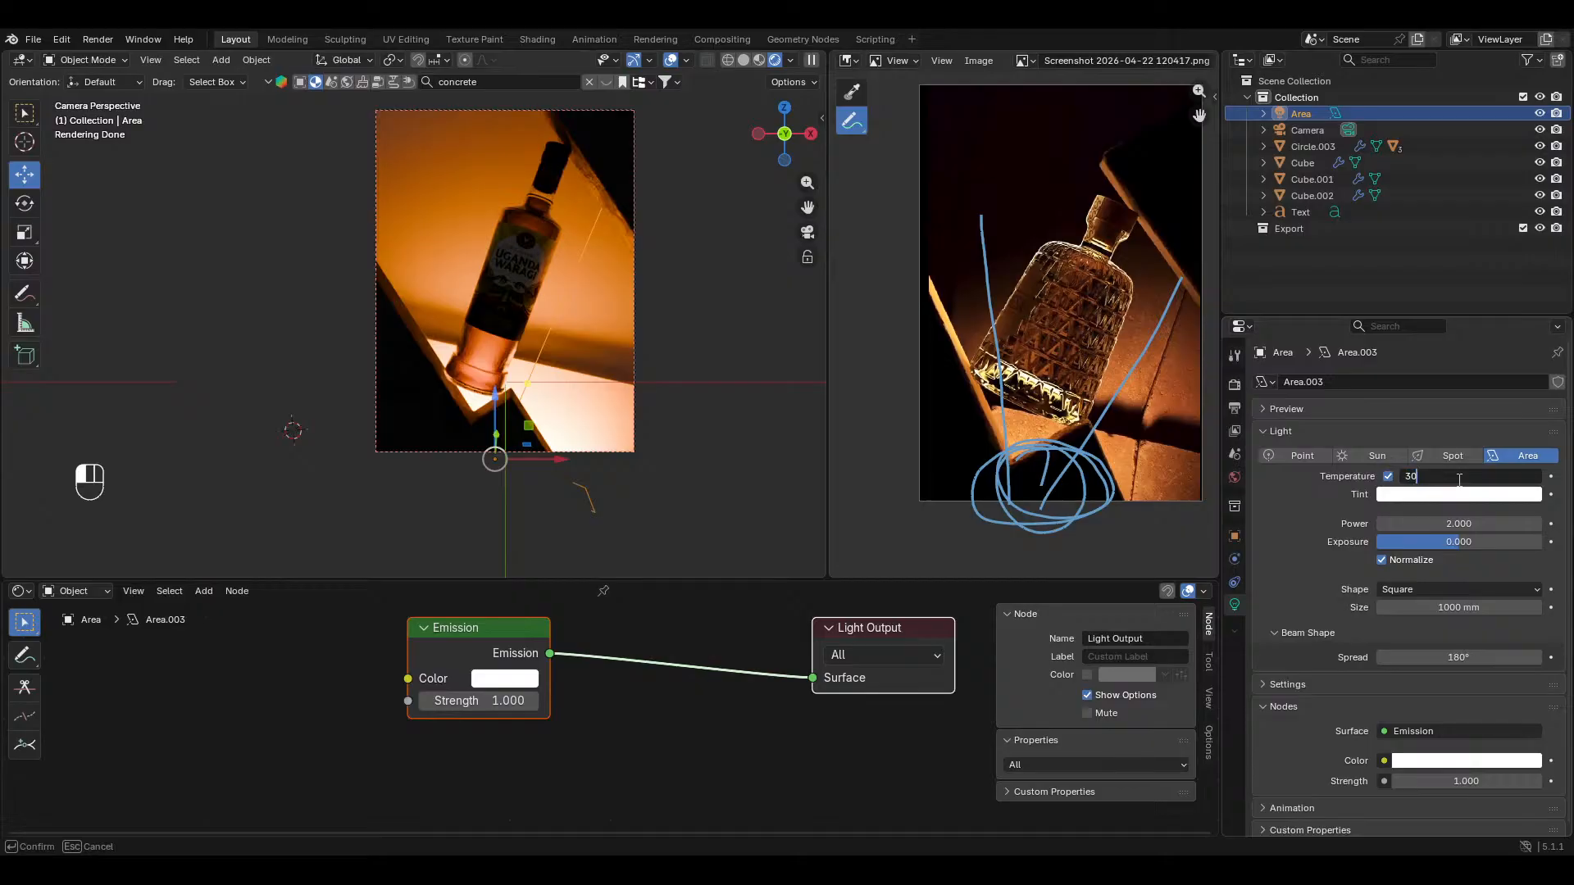
type("00")
key("Return")
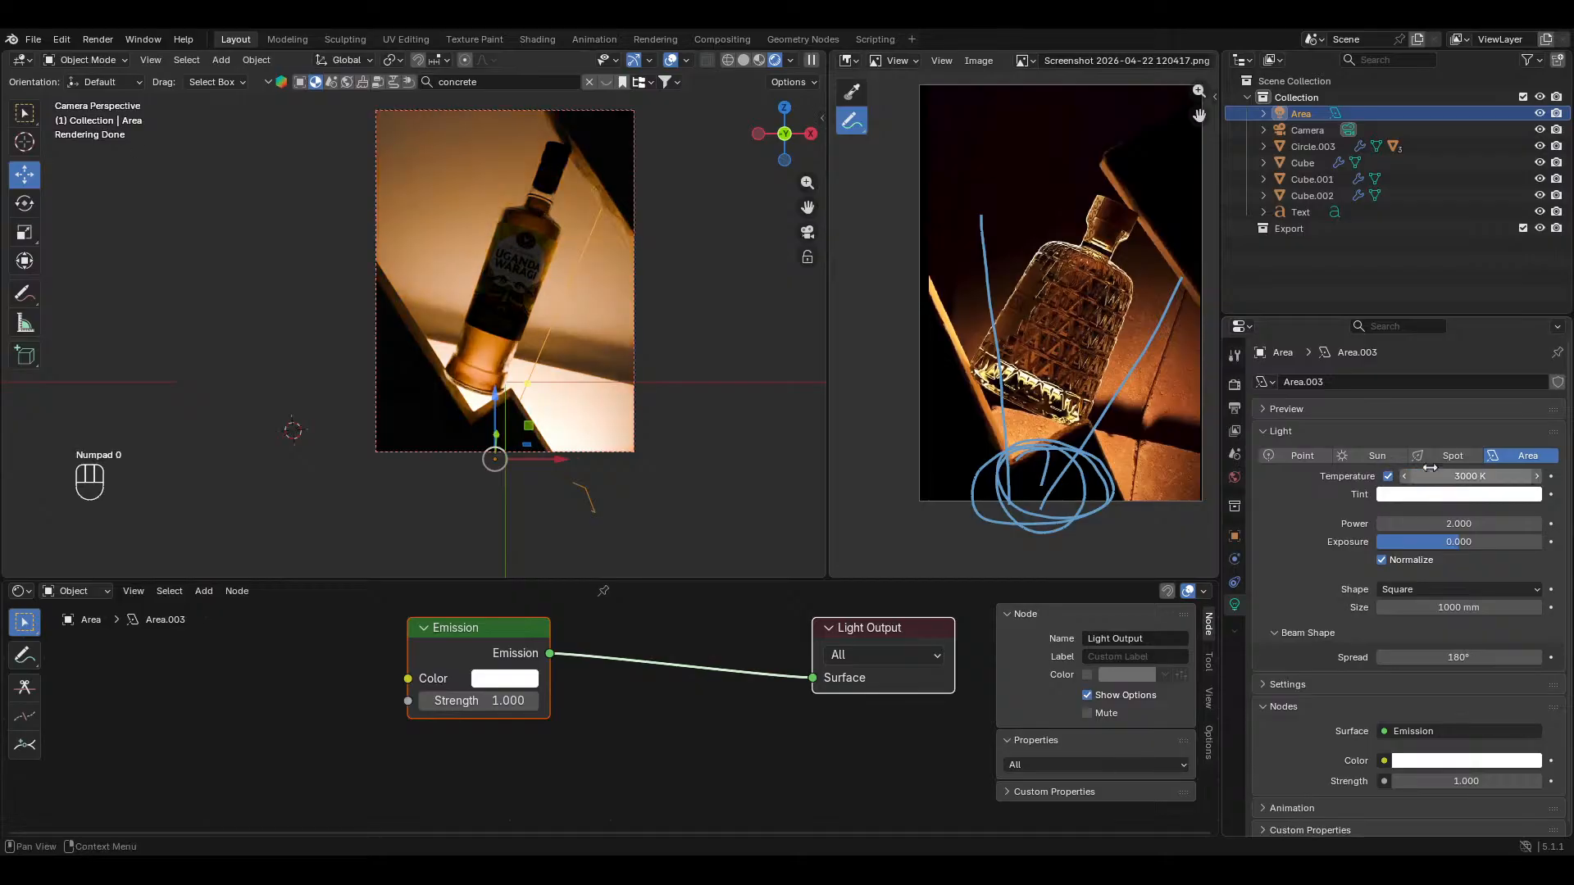
Step: Link the Procedural rough Concrete material from the upper slab to the large background slab, then clear the selection
left_click(457, 216)
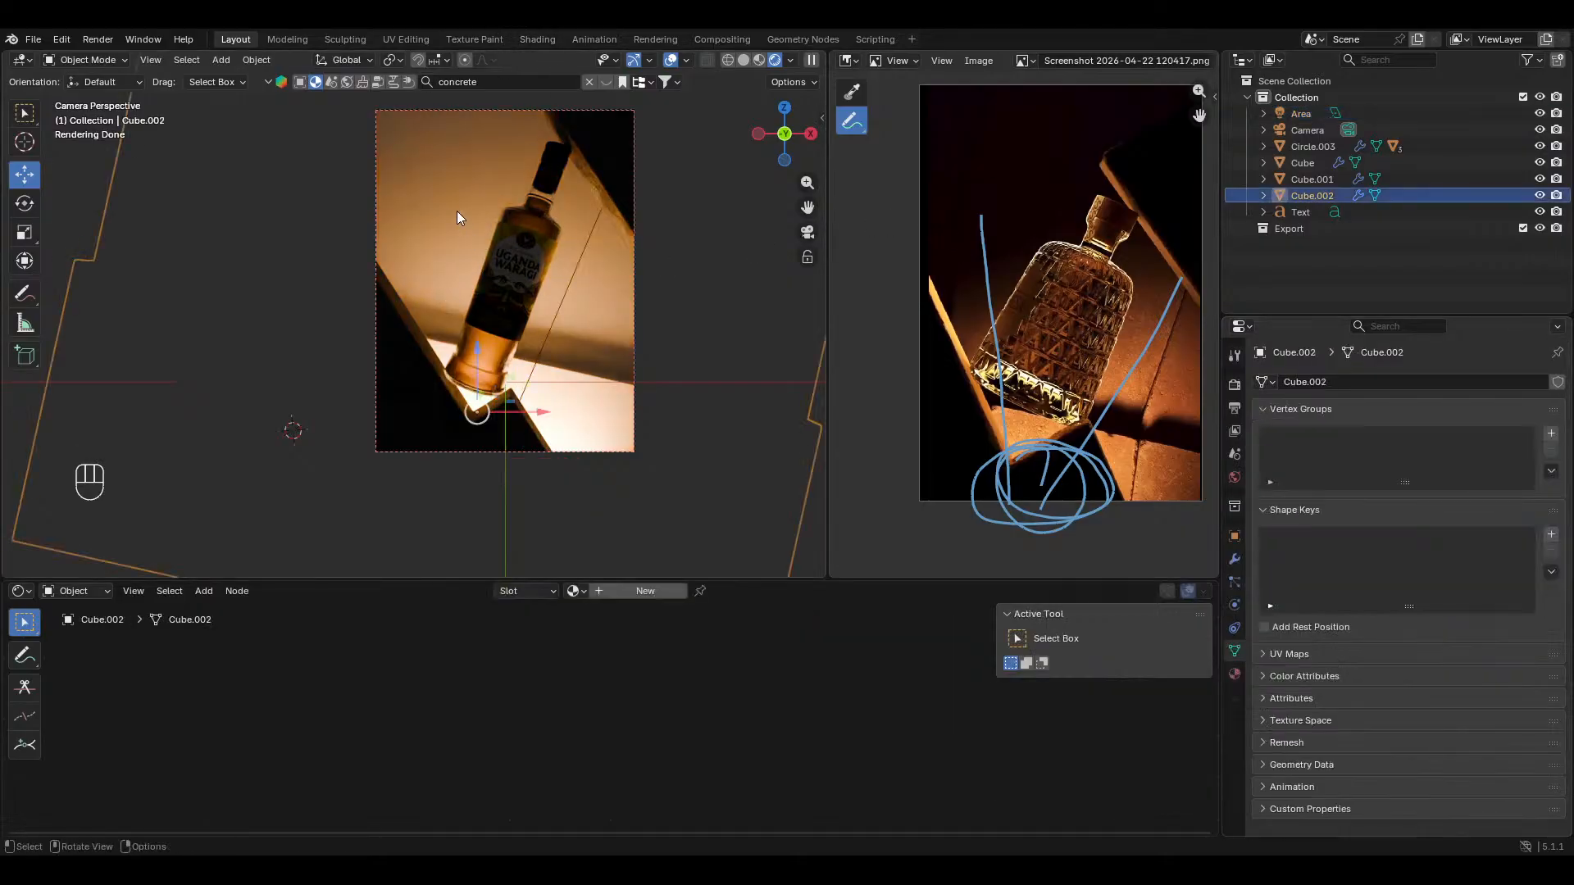
left_click(583, 141, "shift")
key("ctrl+l")
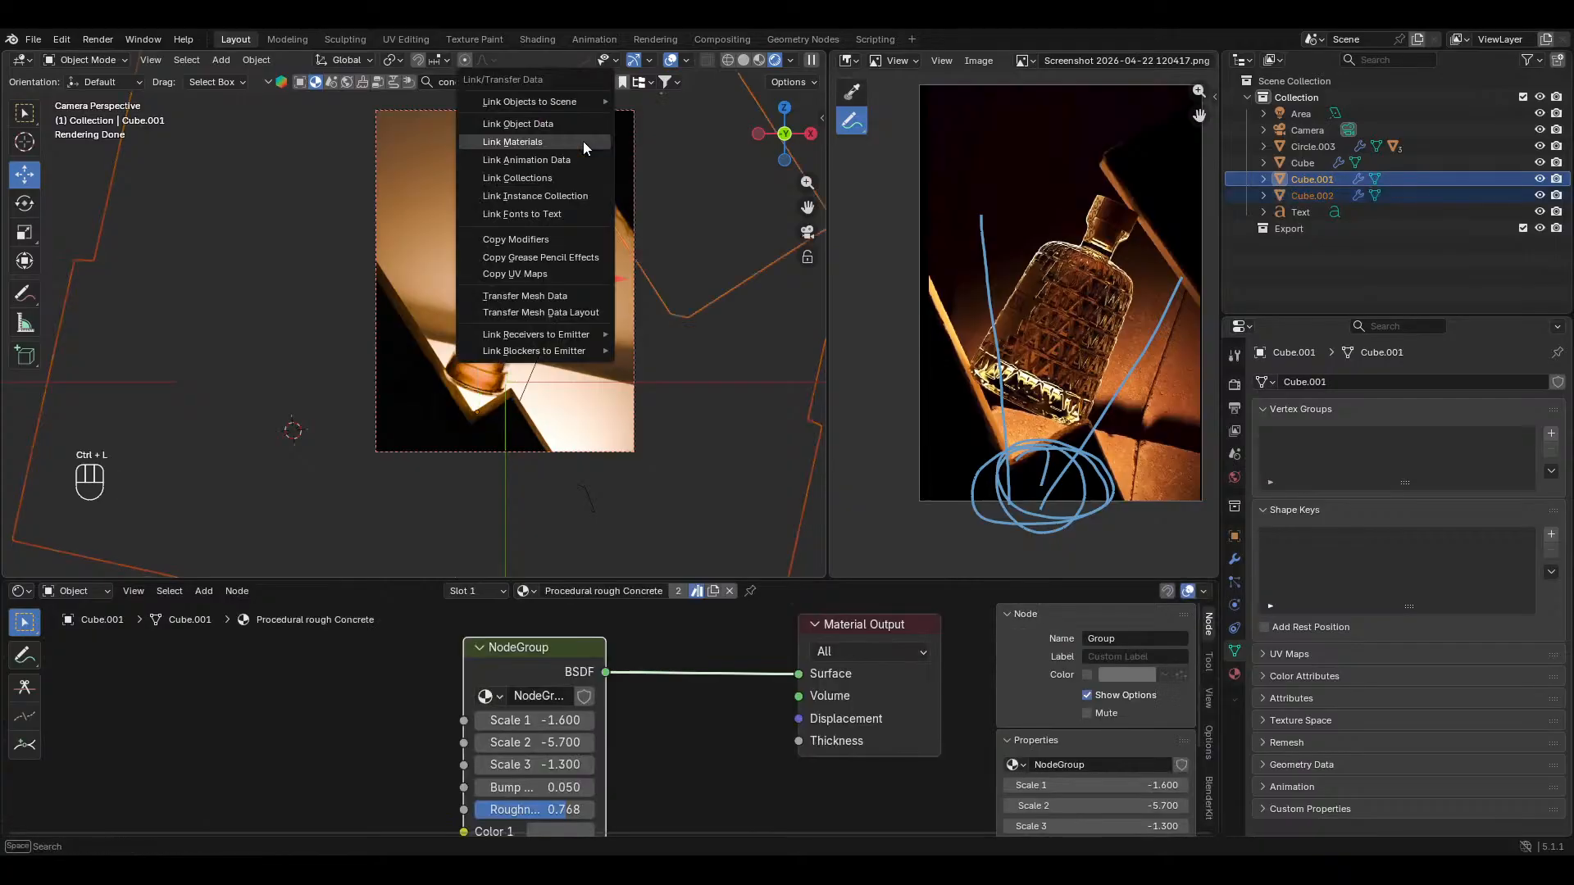
left_click(583, 141)
key("alt+a")
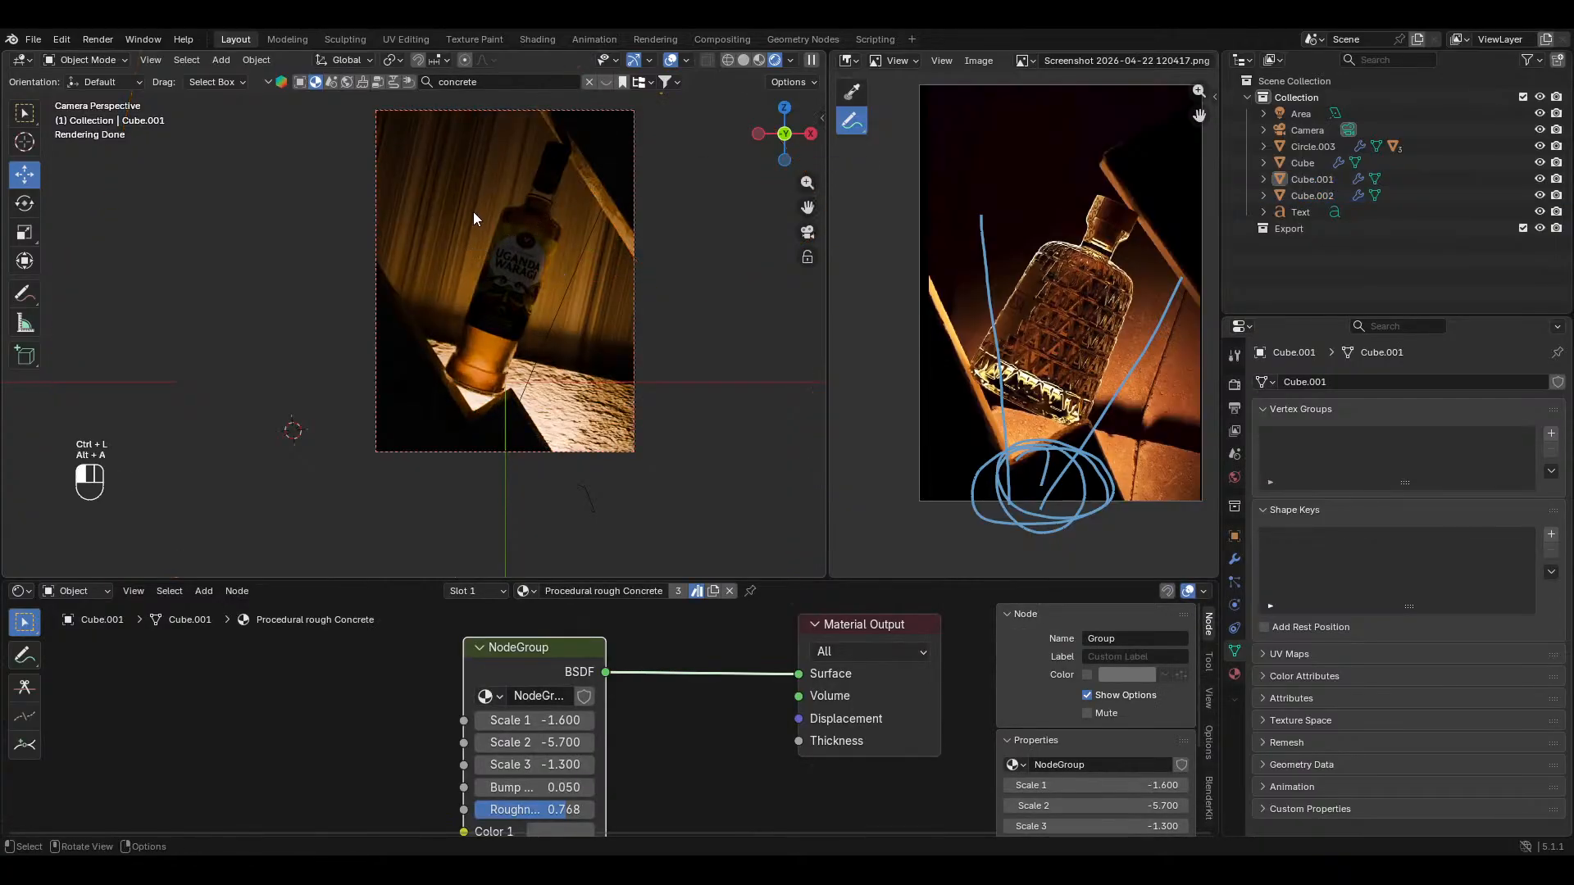
Step: Mark all edges of the background slab as seams and unwrap it with the angle-based method
left_click(474, 212)
key("Tab")
key("a")
key("alt+a")
key("2")
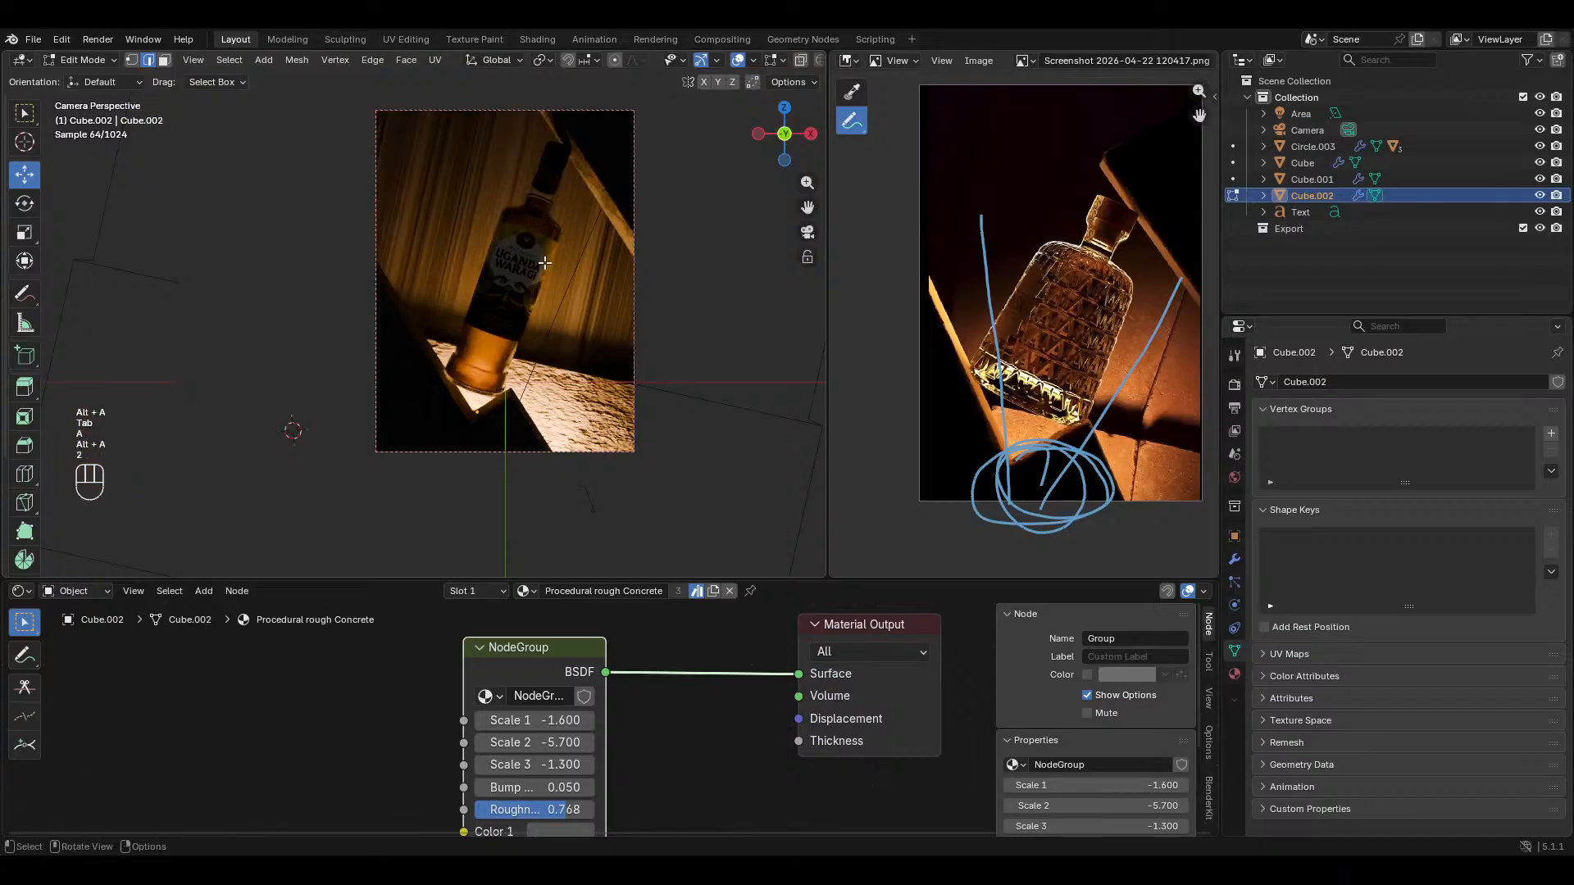
key("a")
key("ctrl+e")
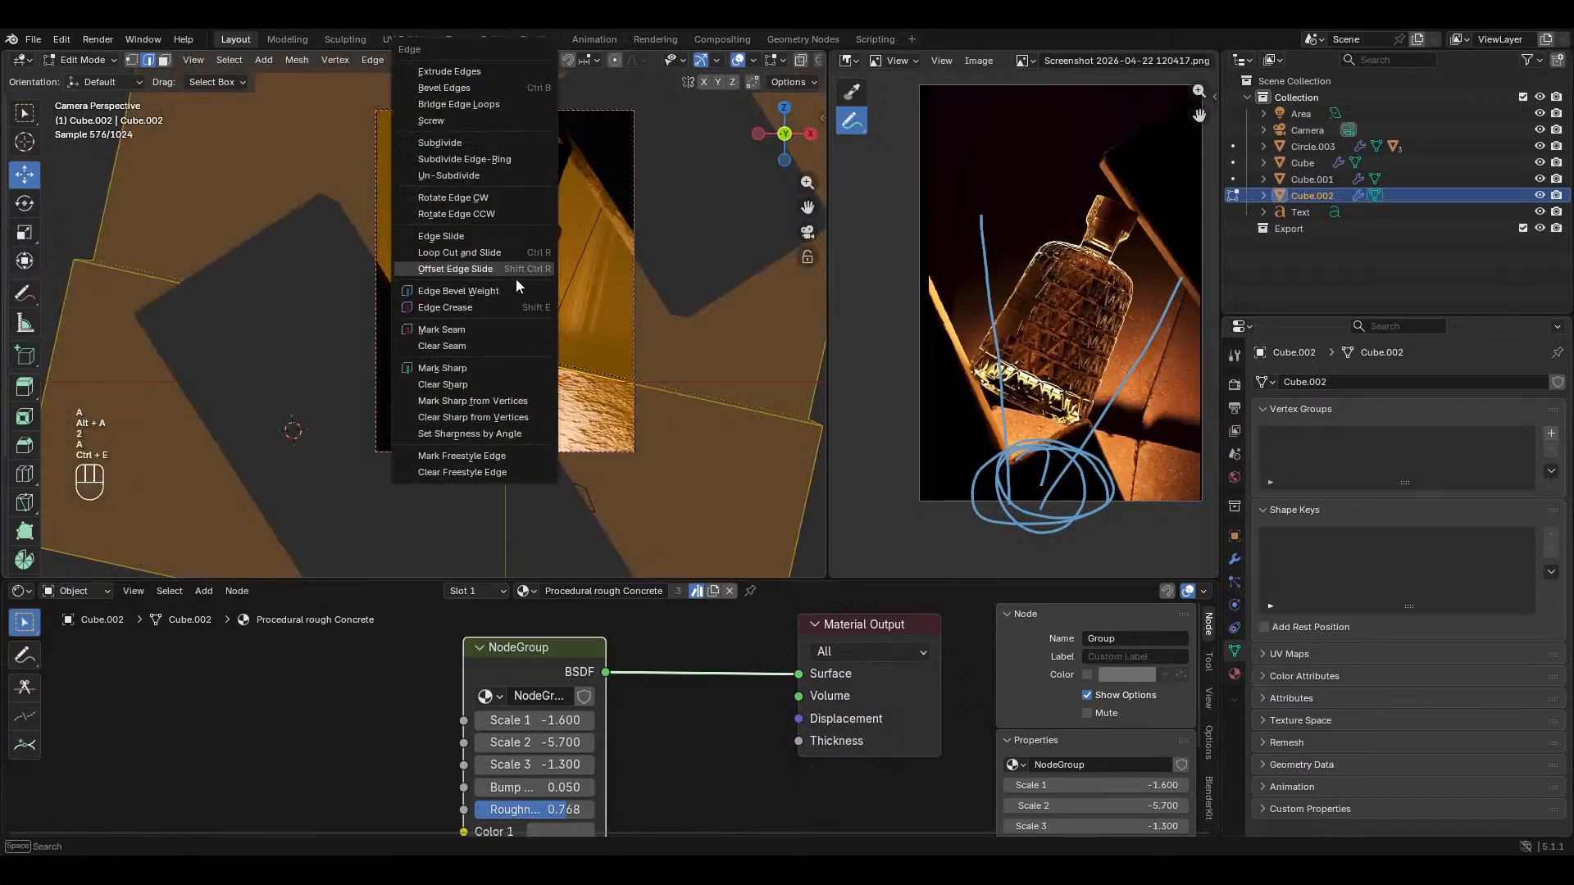
left_click(474, 329)
key("u")
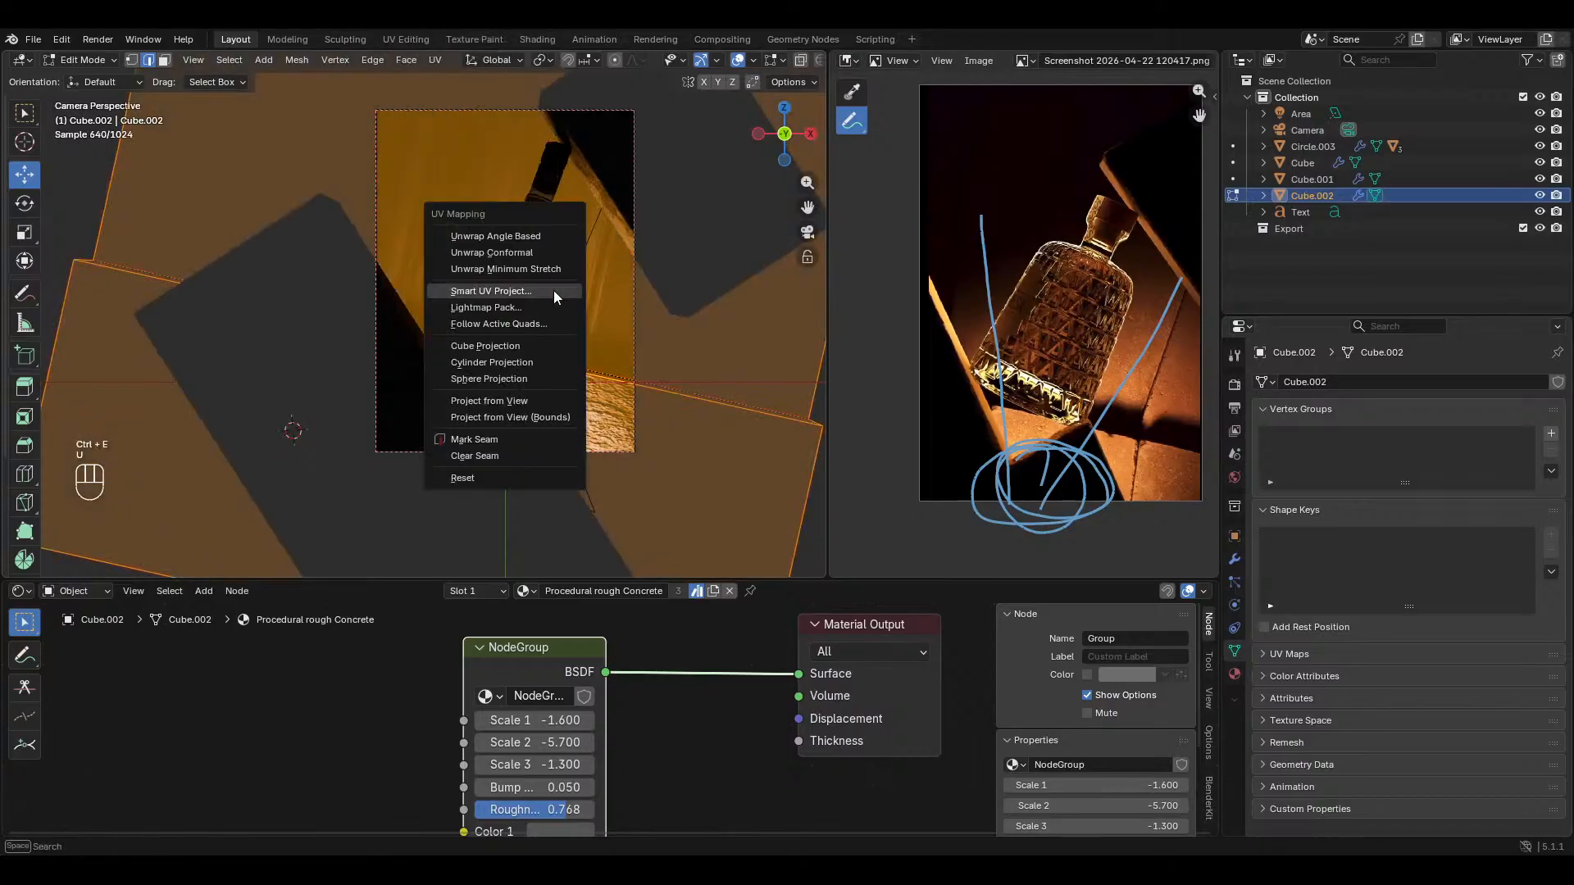
left_click(538, 236)
key("Tab")
key("alt+a")
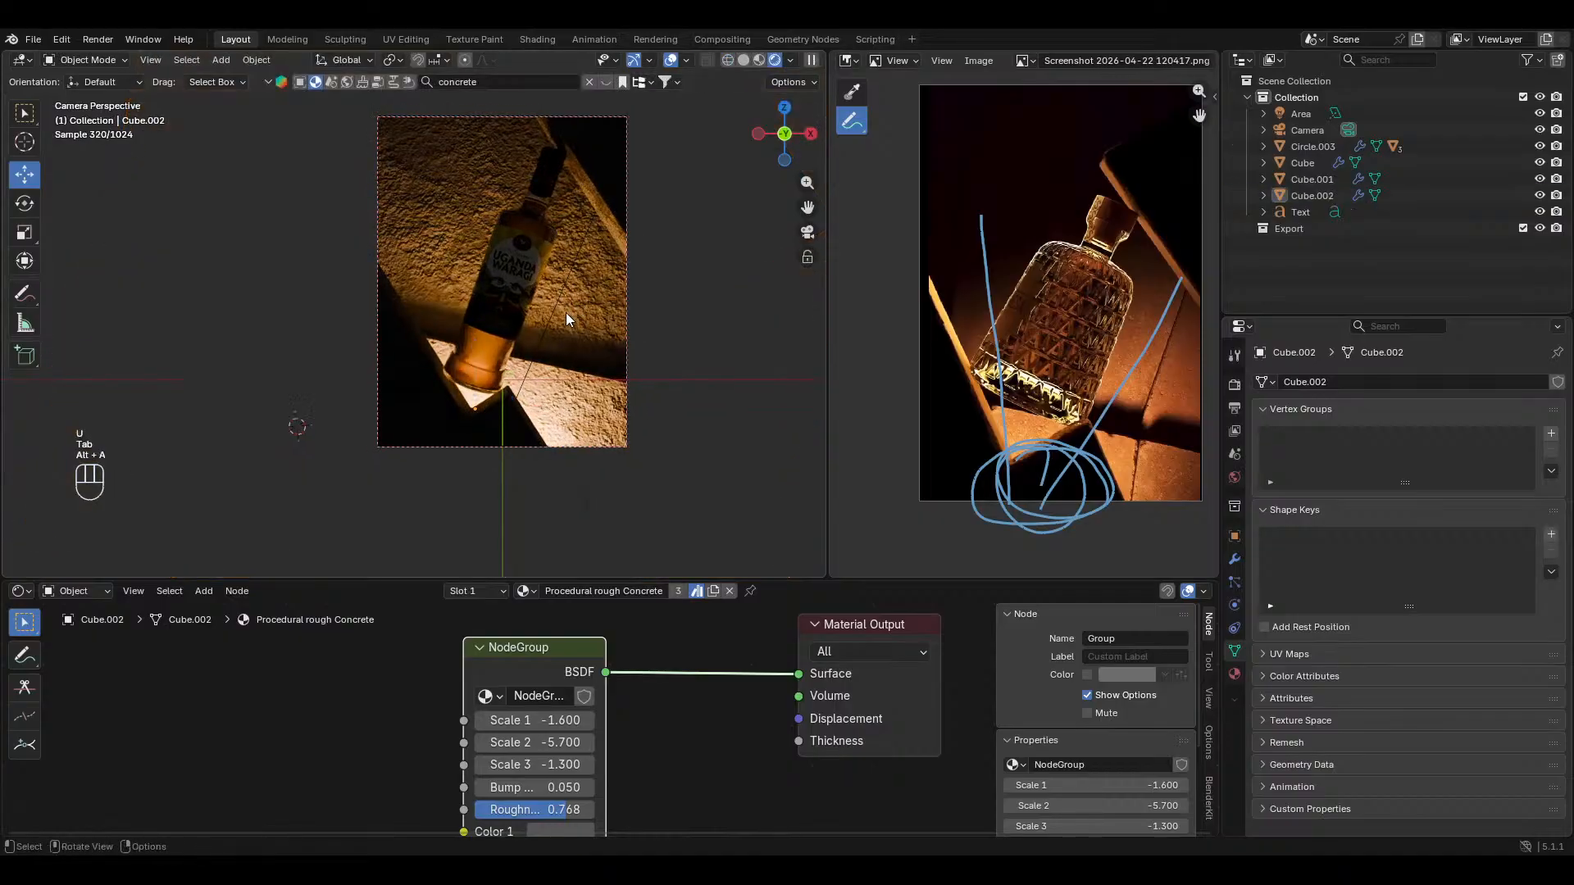
Step: Scale up the area light below the bottle
scroll(567, 307, "up", 1)
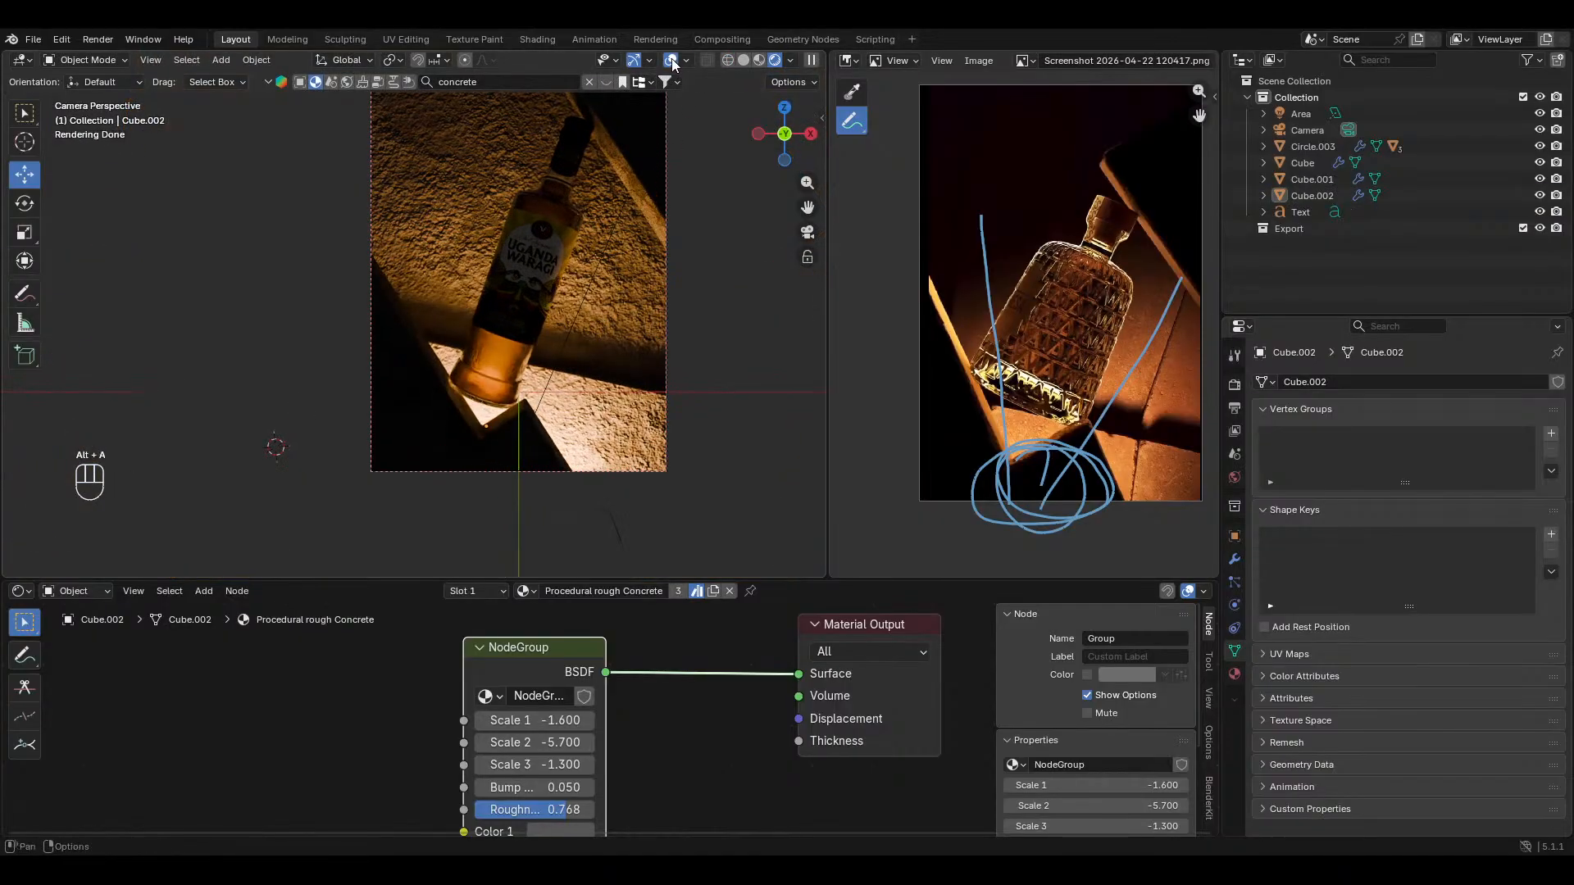
scroll(558, 311, "down", 2)
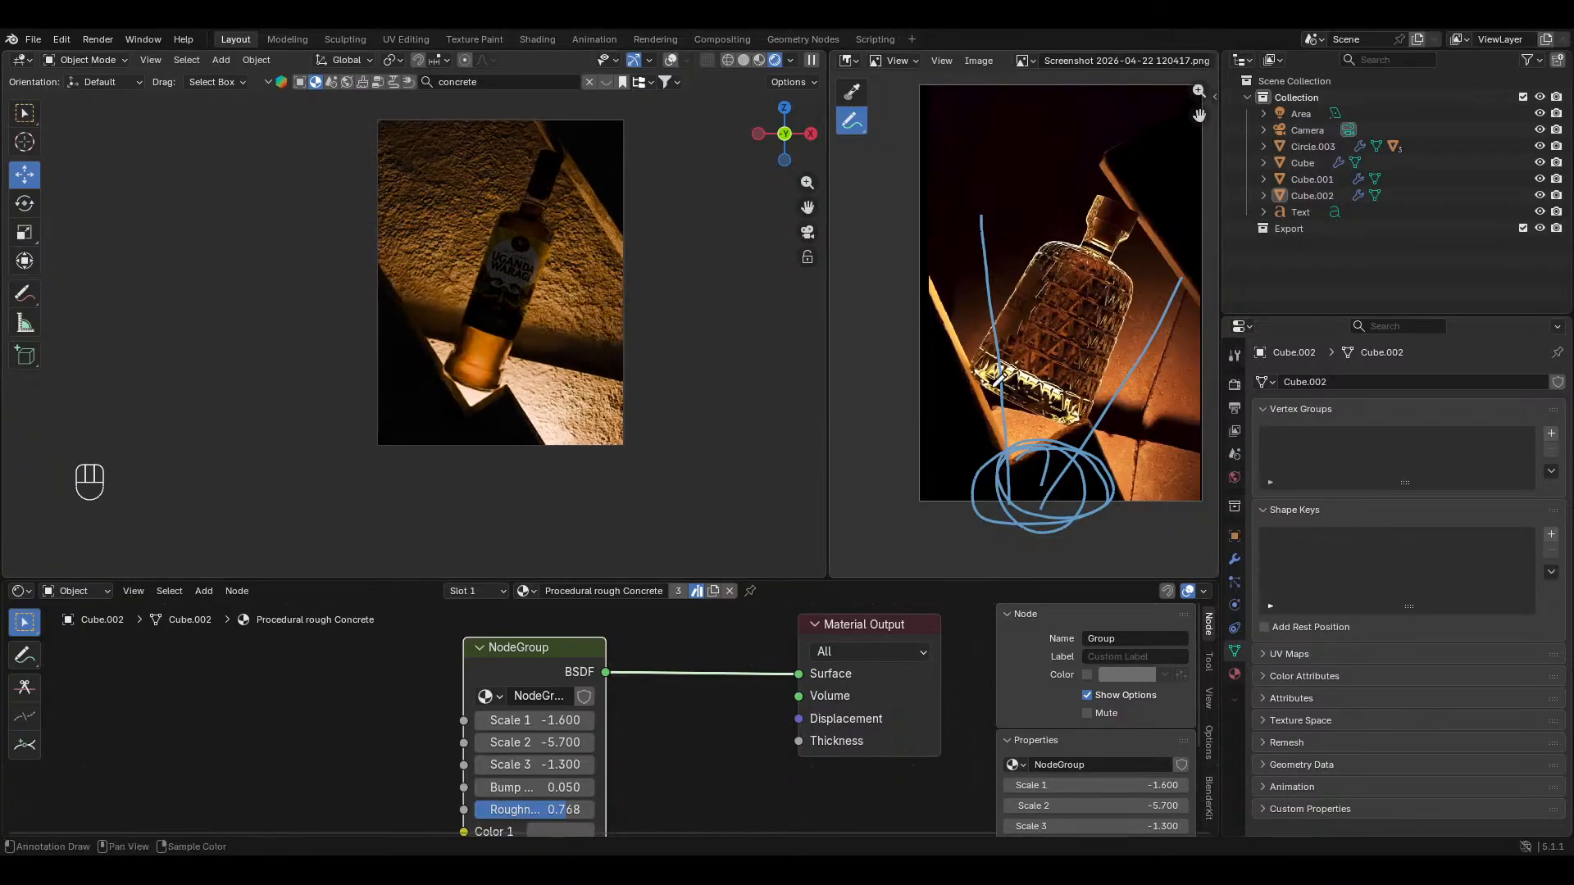
scroll(639, 344, "up", 2)
middle_click_drag(622, 359, 426, 246, "shift")
left_click(671, 60)
middle_click_drag(422, 415, 399, 371, "shift")
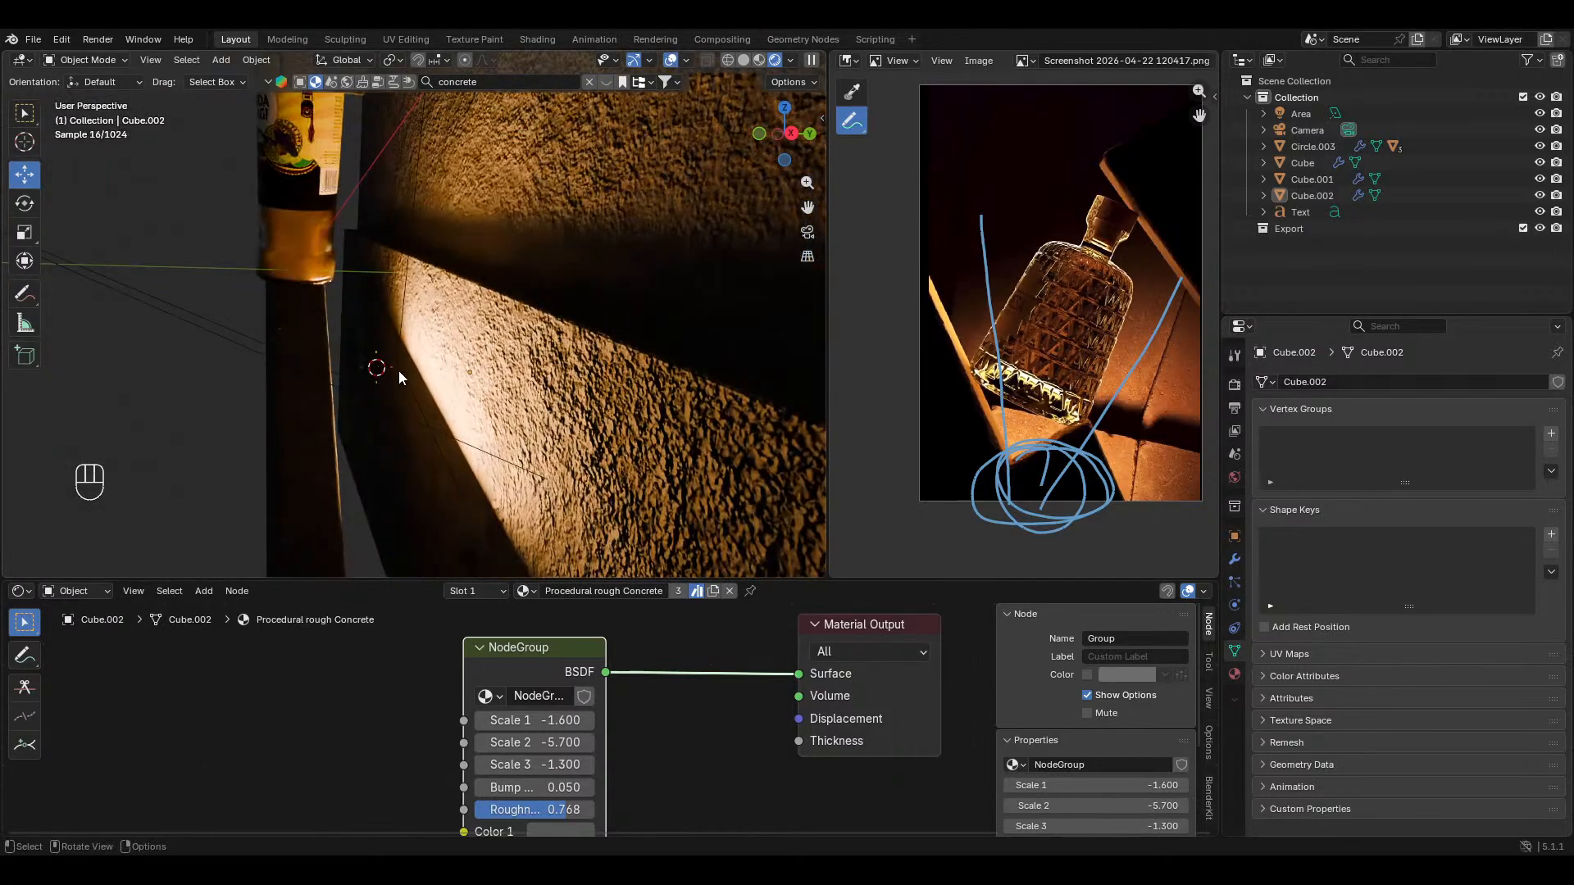
left_click(409, 374)
middle_click_drag(495, 416, 480, 418)
key("s")
left_click(564, 364)
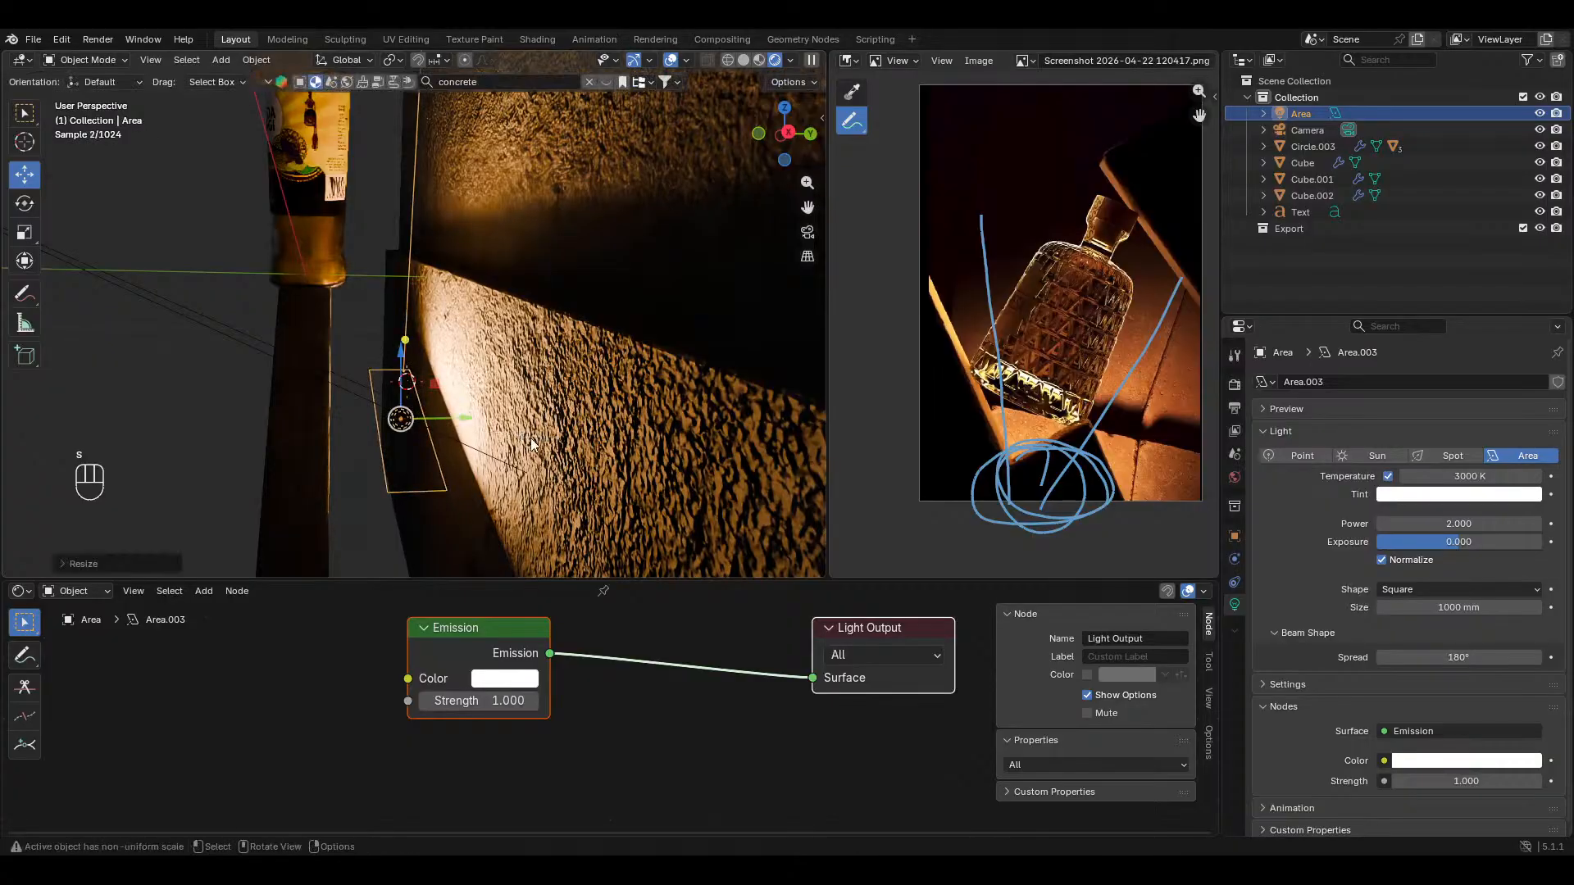
Step: Set the area light's power to 1 and return to the camera view
middle_click_drag(567, 351, 572, 352)
left_click(688, 61)
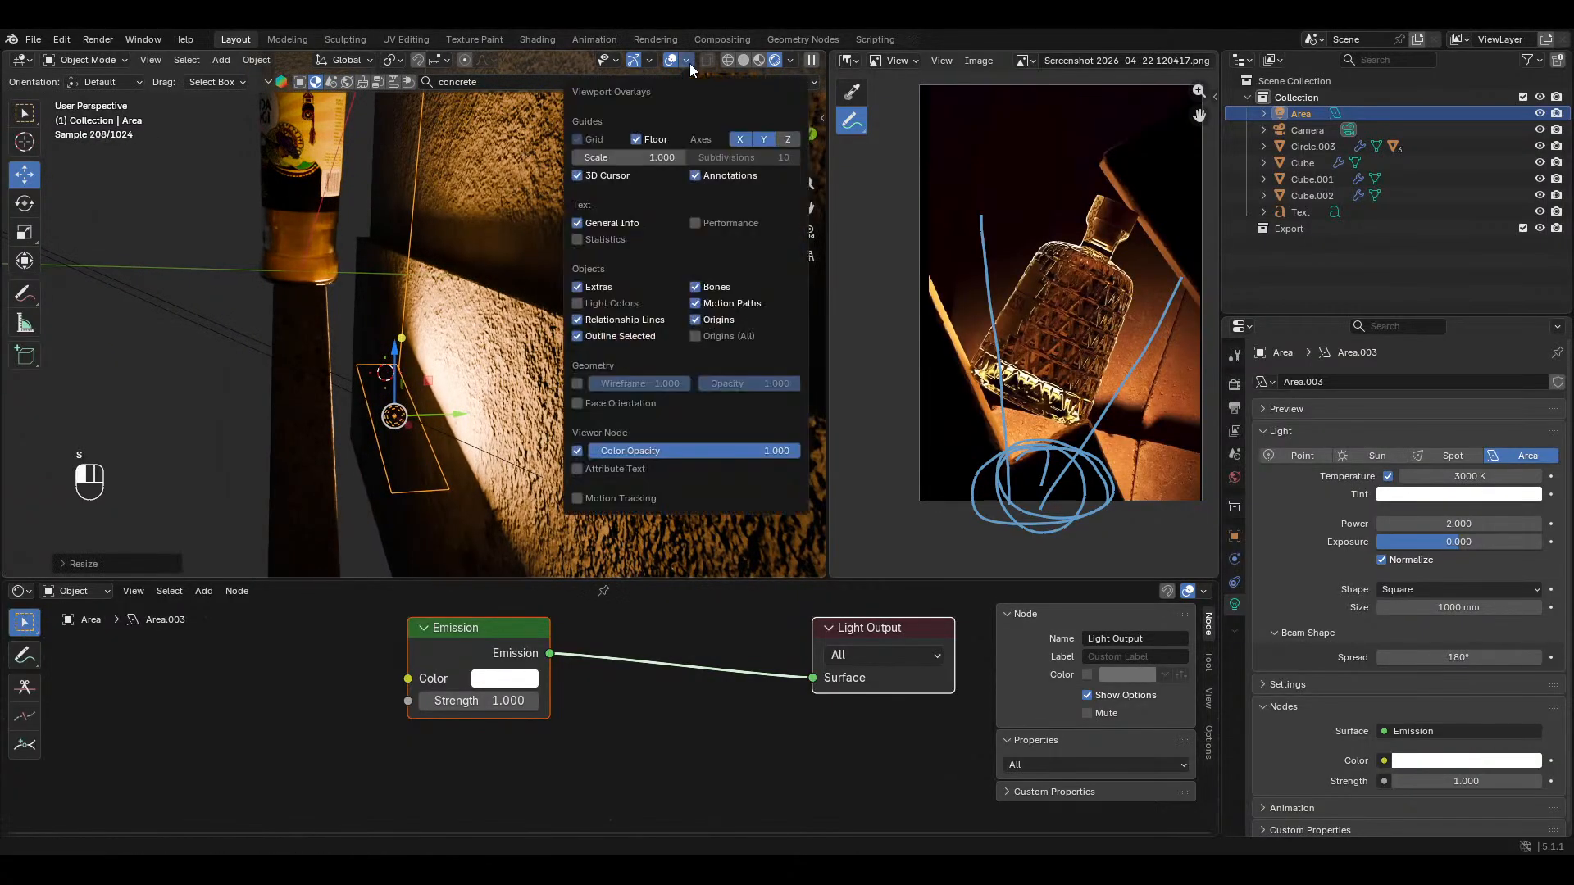
middle_click_drag(467, 414, 484, 416)
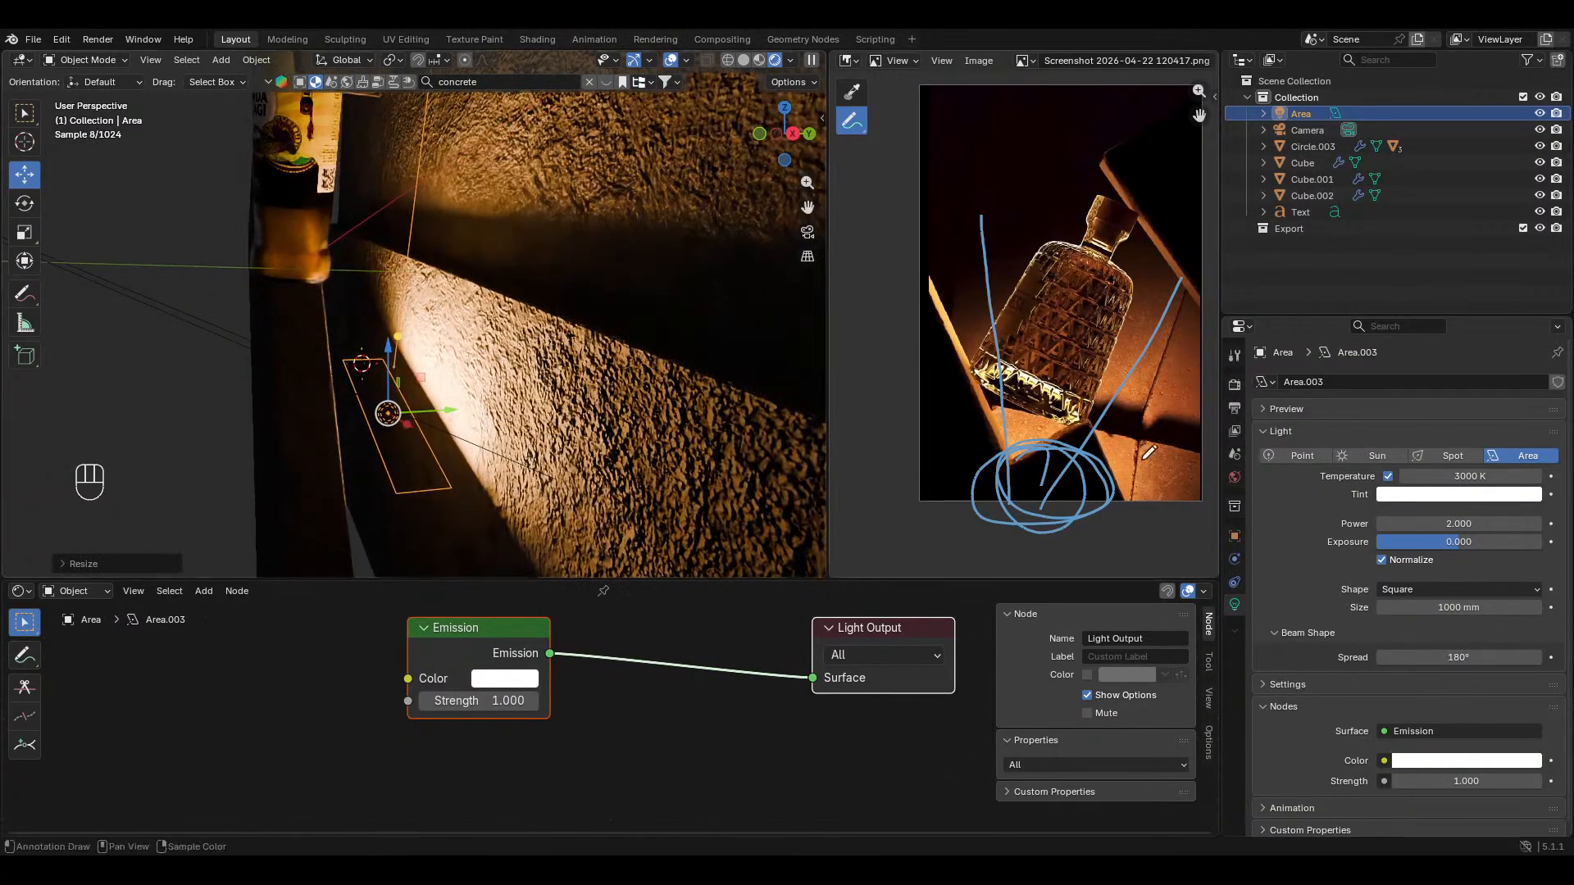
left_click(1445, 523)
key("Return")
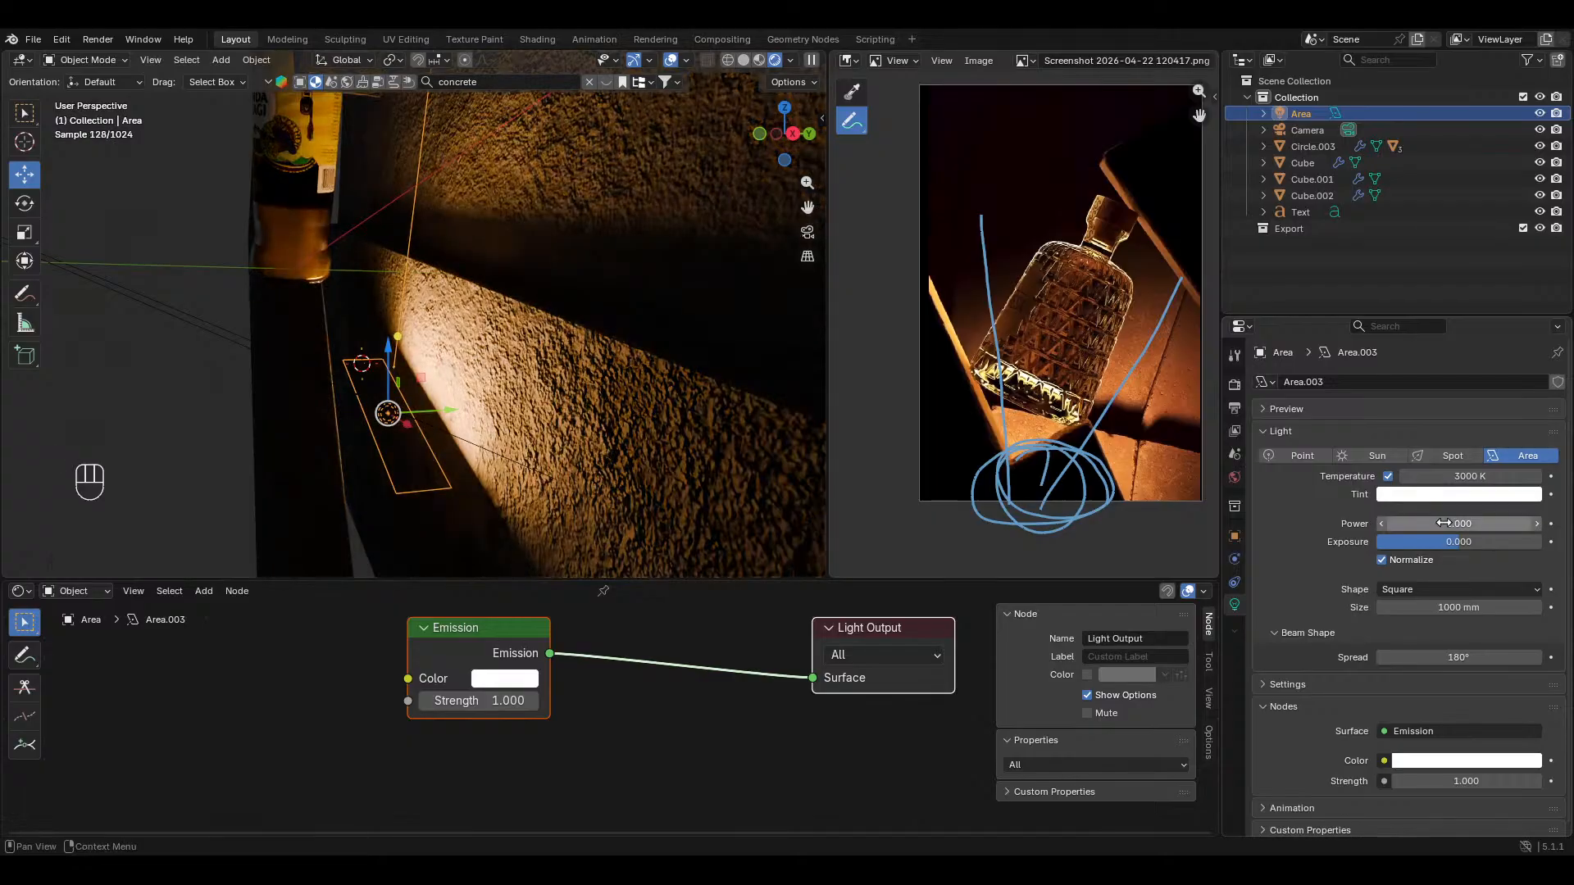
key("KP_0")
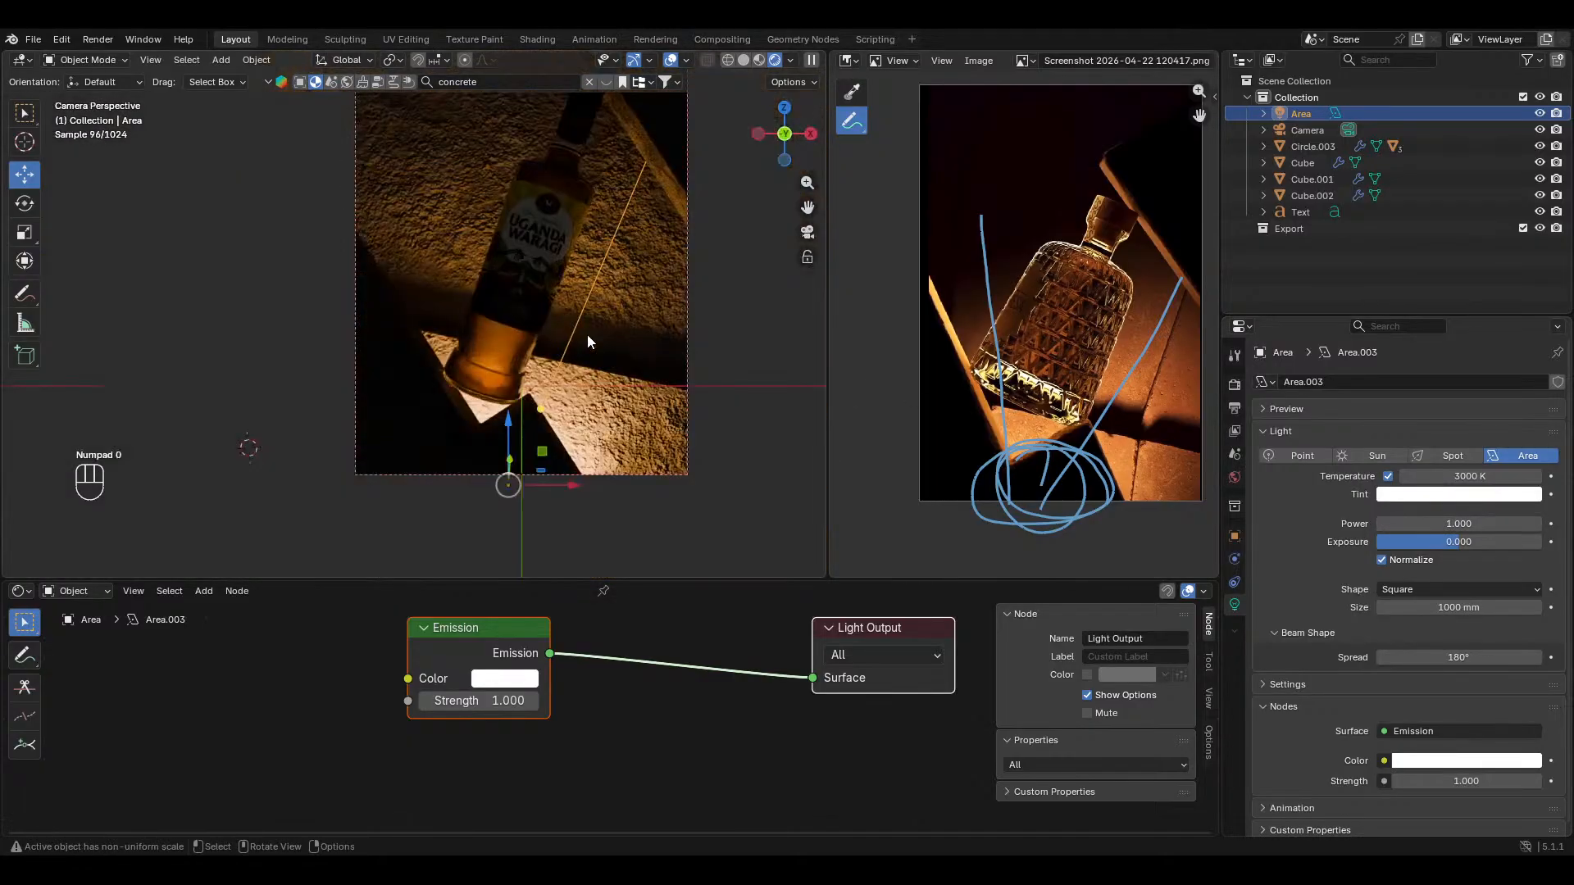
Step: Tint the area light a warm orange-yellow, #FFC041
left_click(1434, 496)
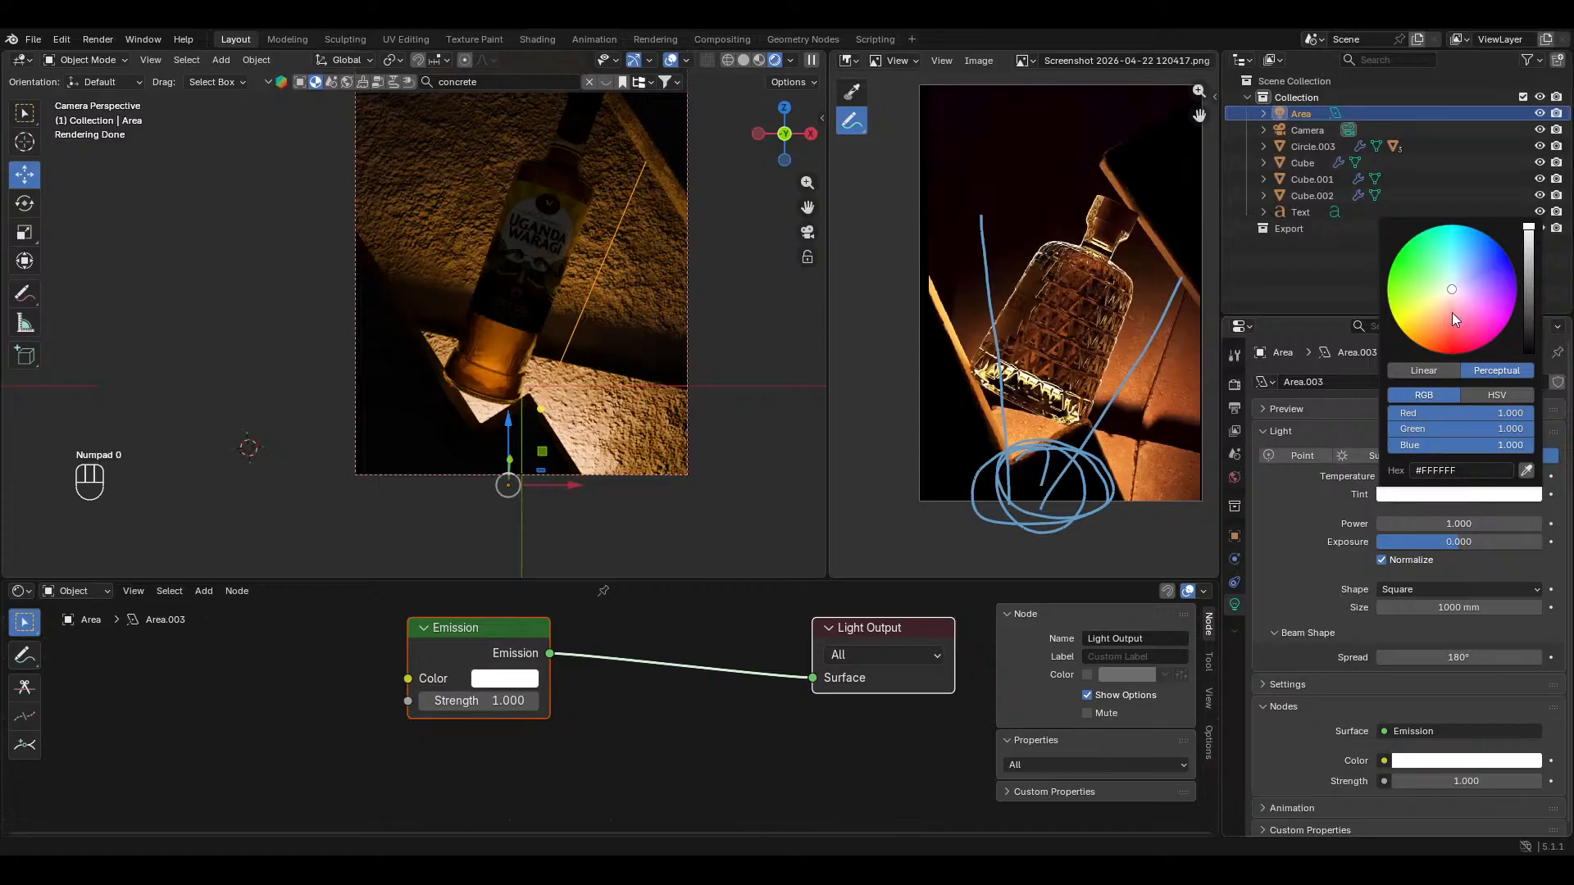
left_click_drag(1430, 328, 1419, 326)
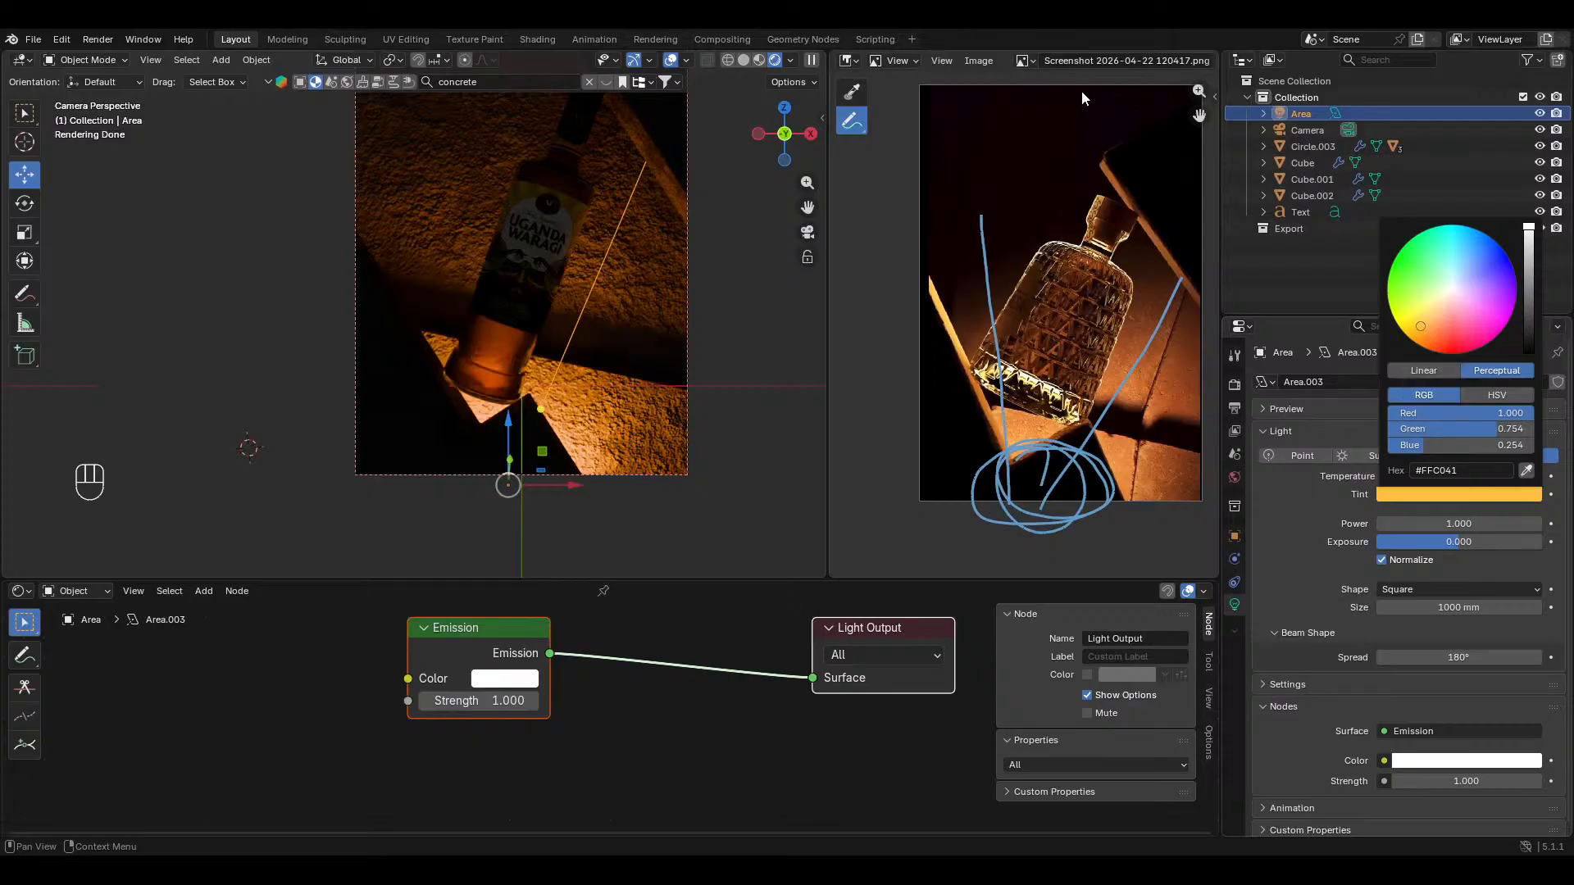
middle_click_drag(676, 305, 706, 388, "shift")
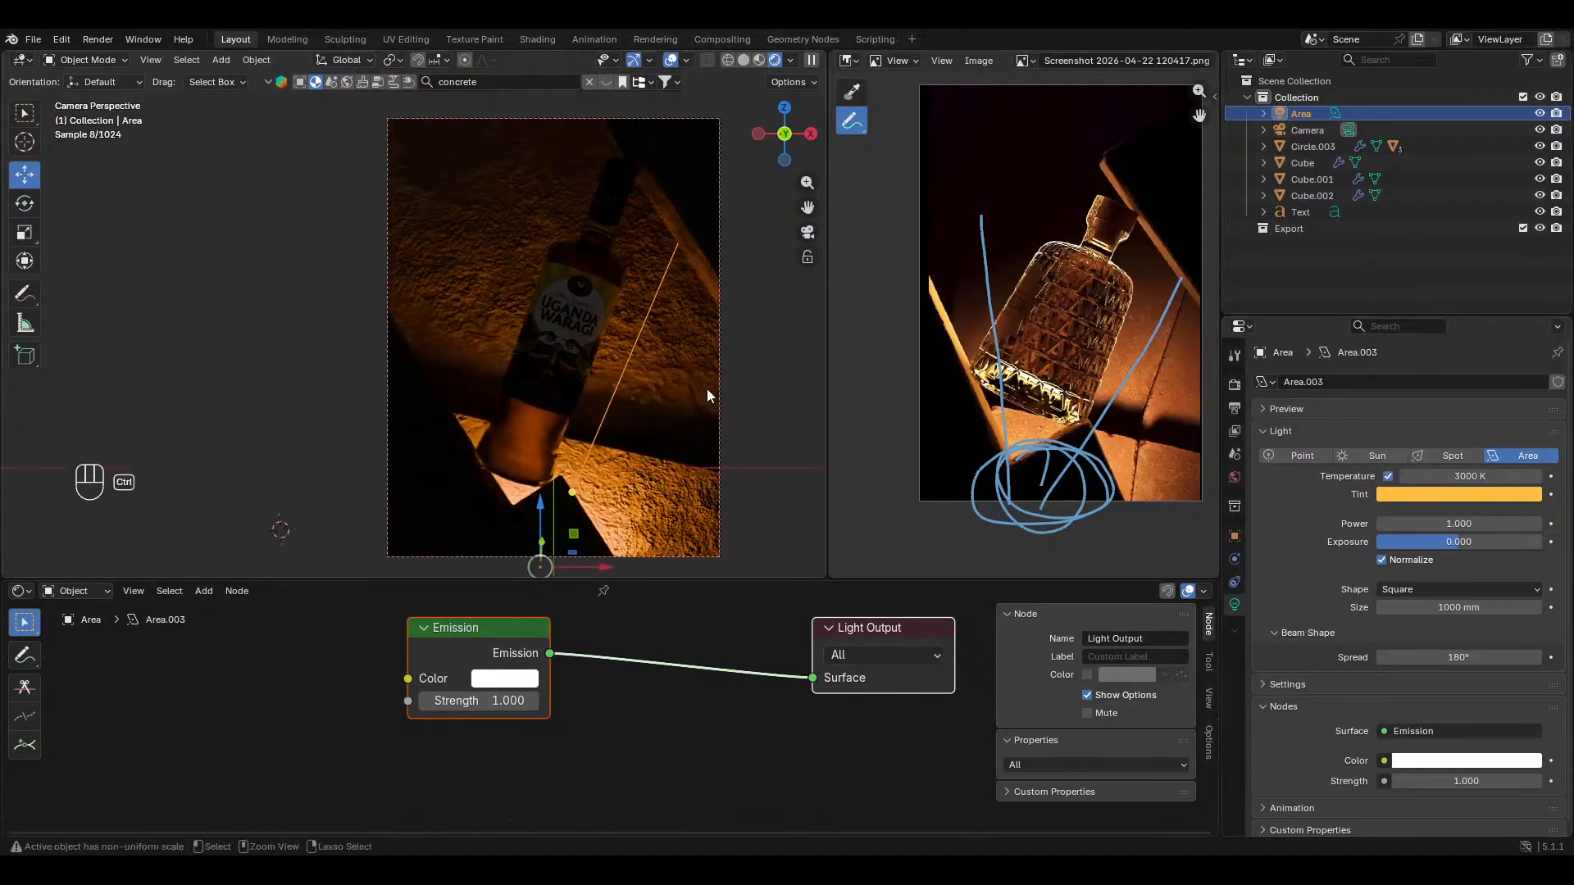
scroll(707, 388, "down", 1)
Step: Apply the Concrete Bare material from the concrete asset results to the background slab and close the asset browser
left_click(473, 264)
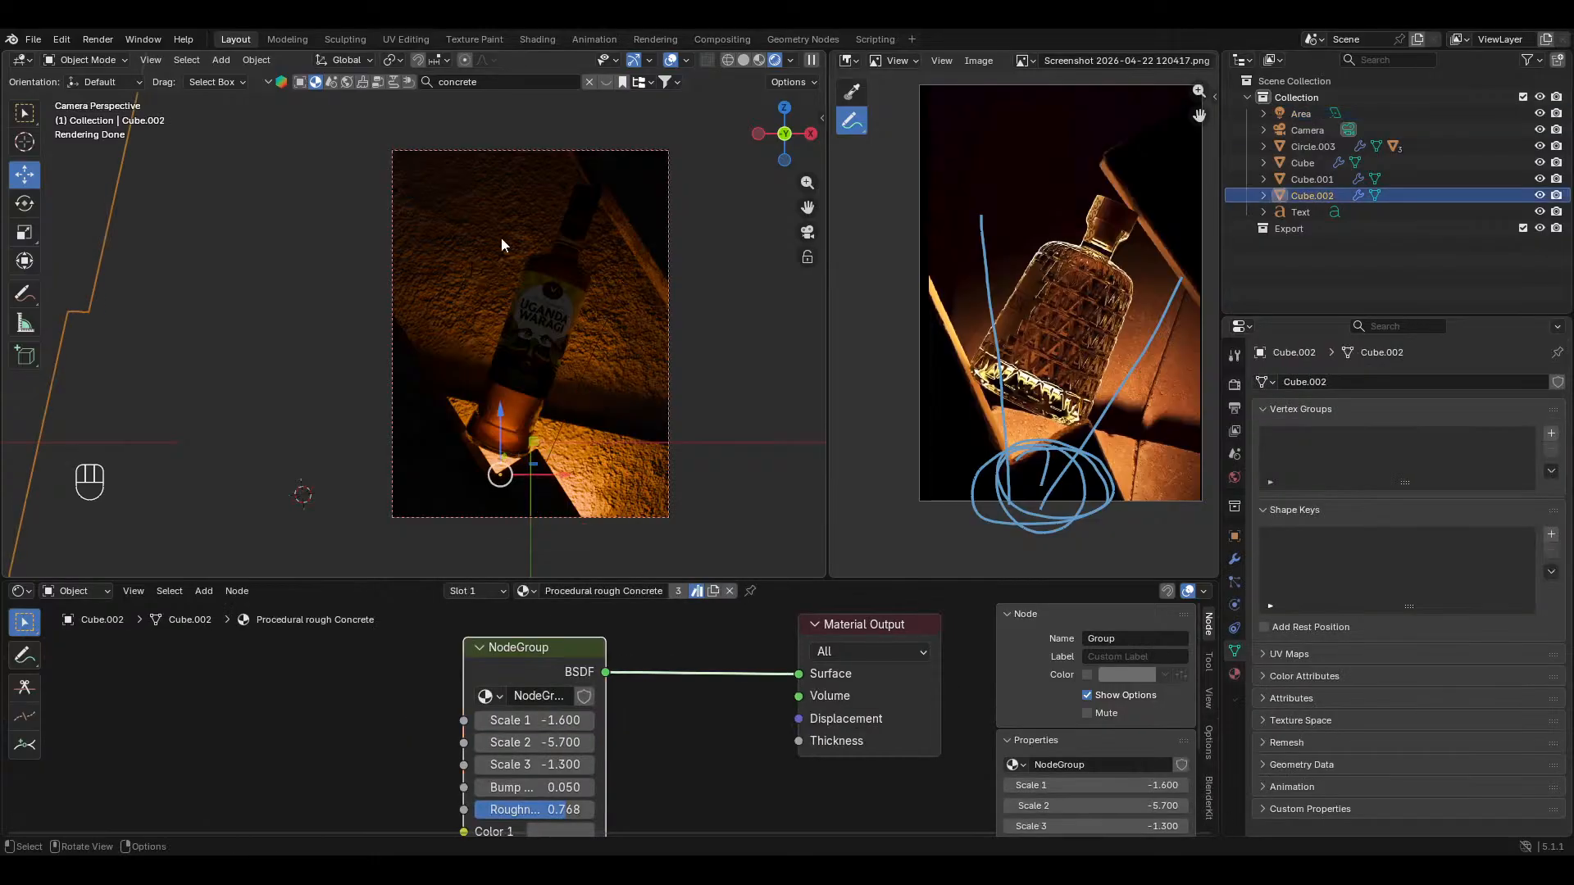
left_click(604, 82)
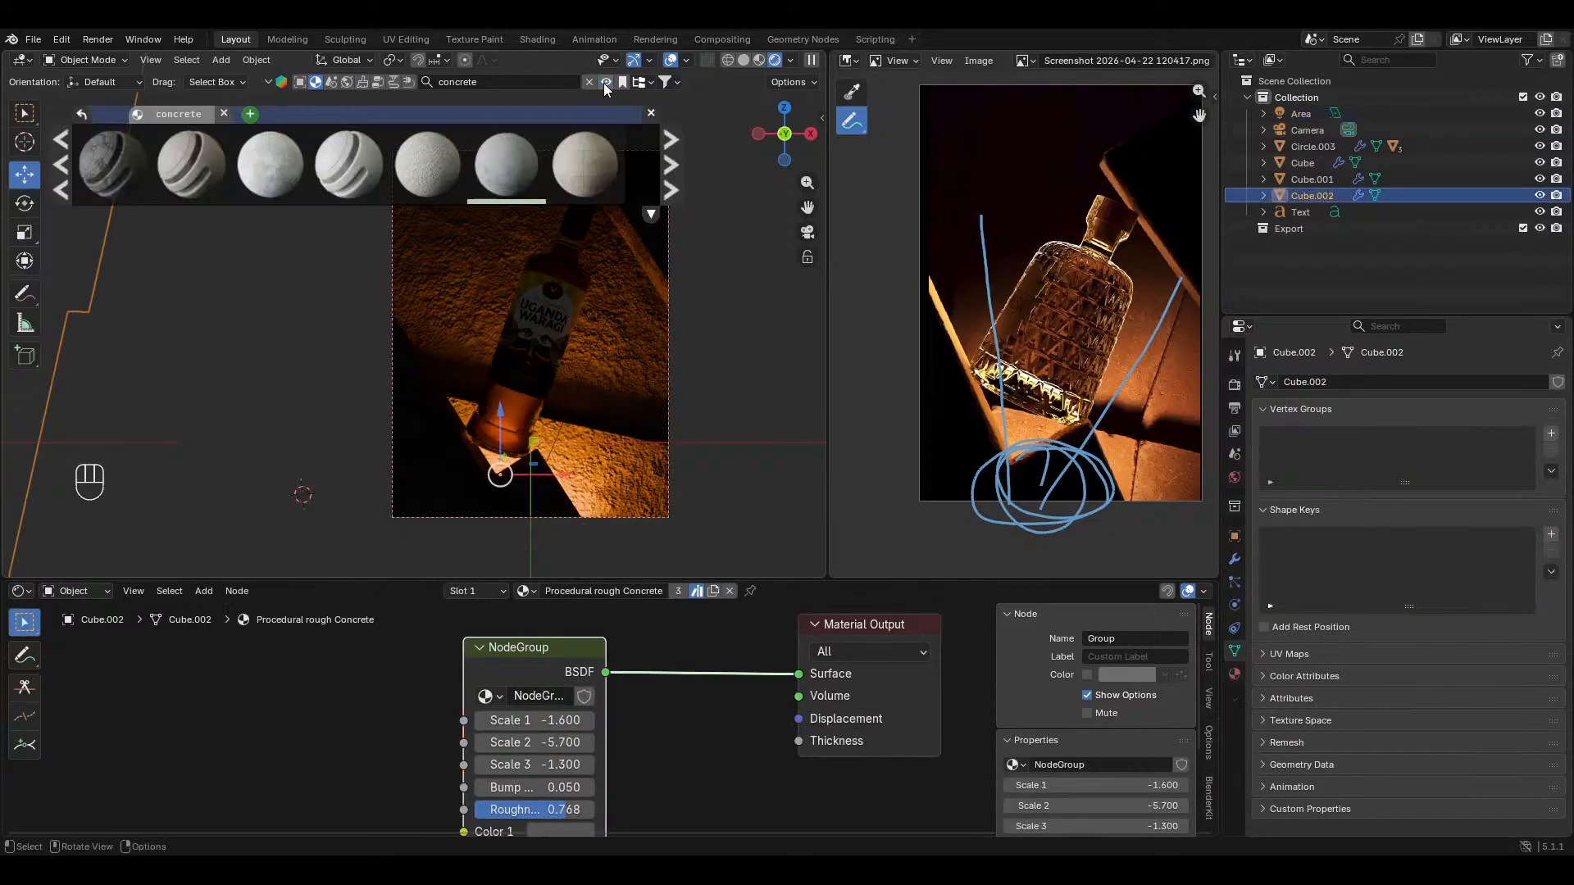
left_click(55, 175)
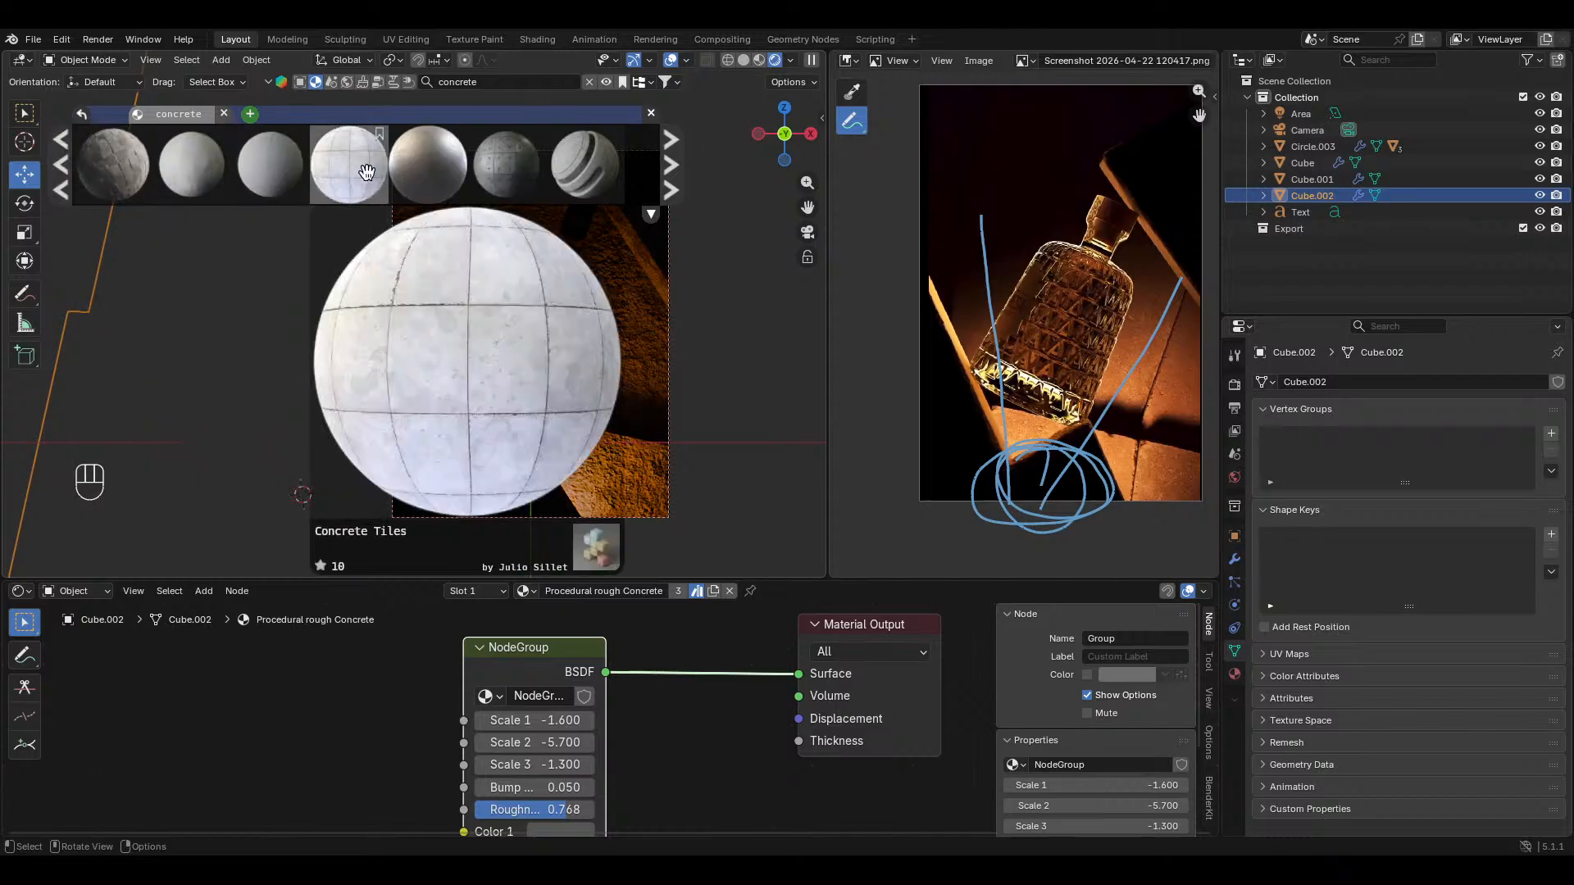
mouse_move(482, 177)
mouse_move(206, 182)
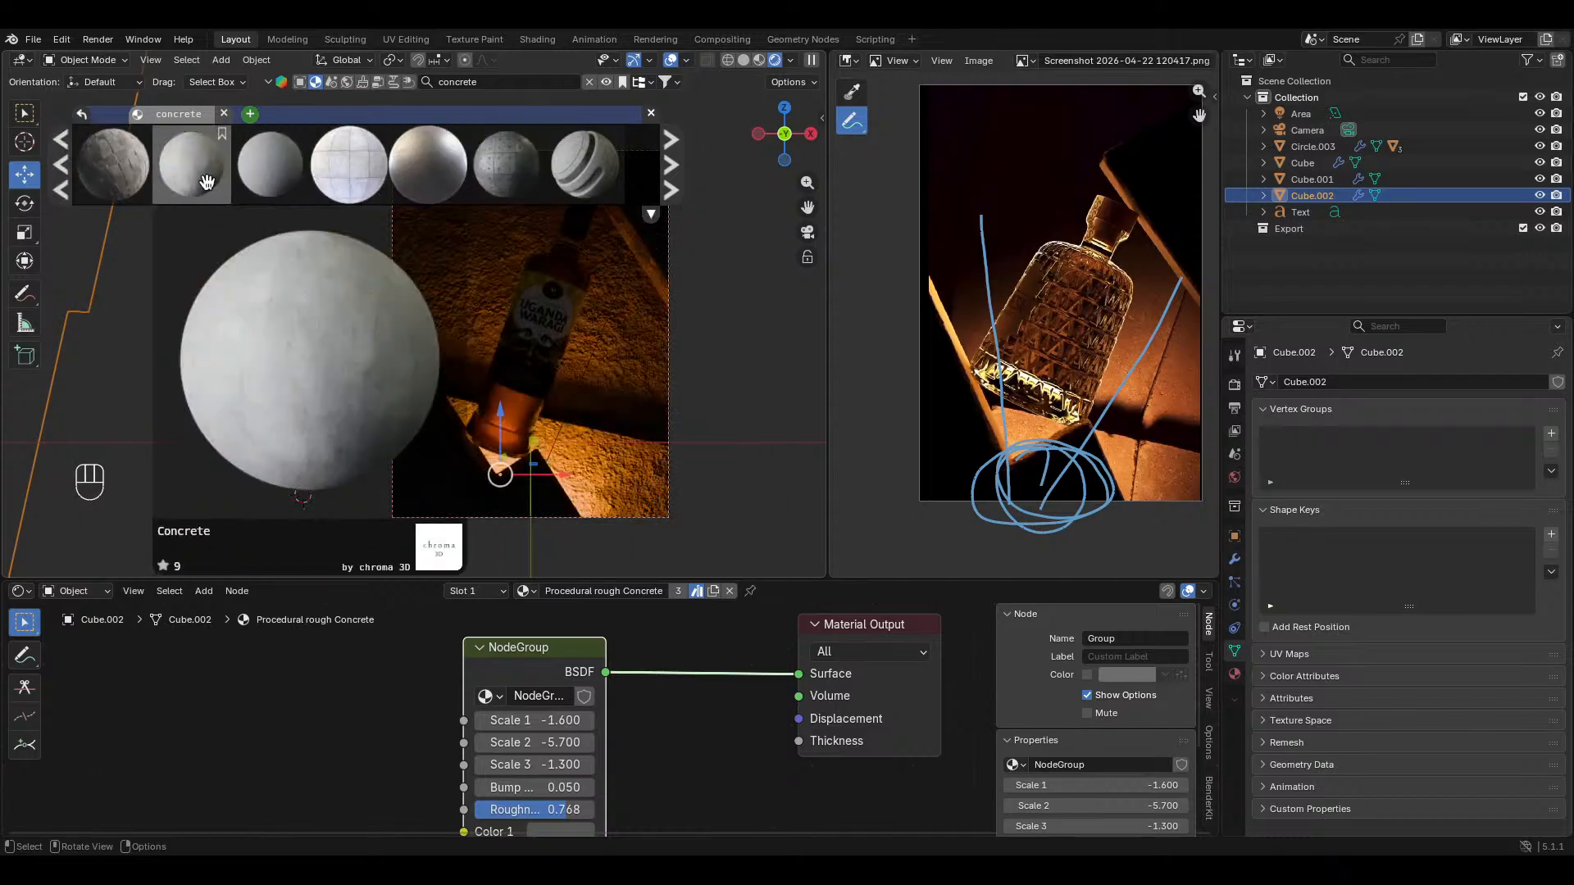
mouse_move(592, 194)
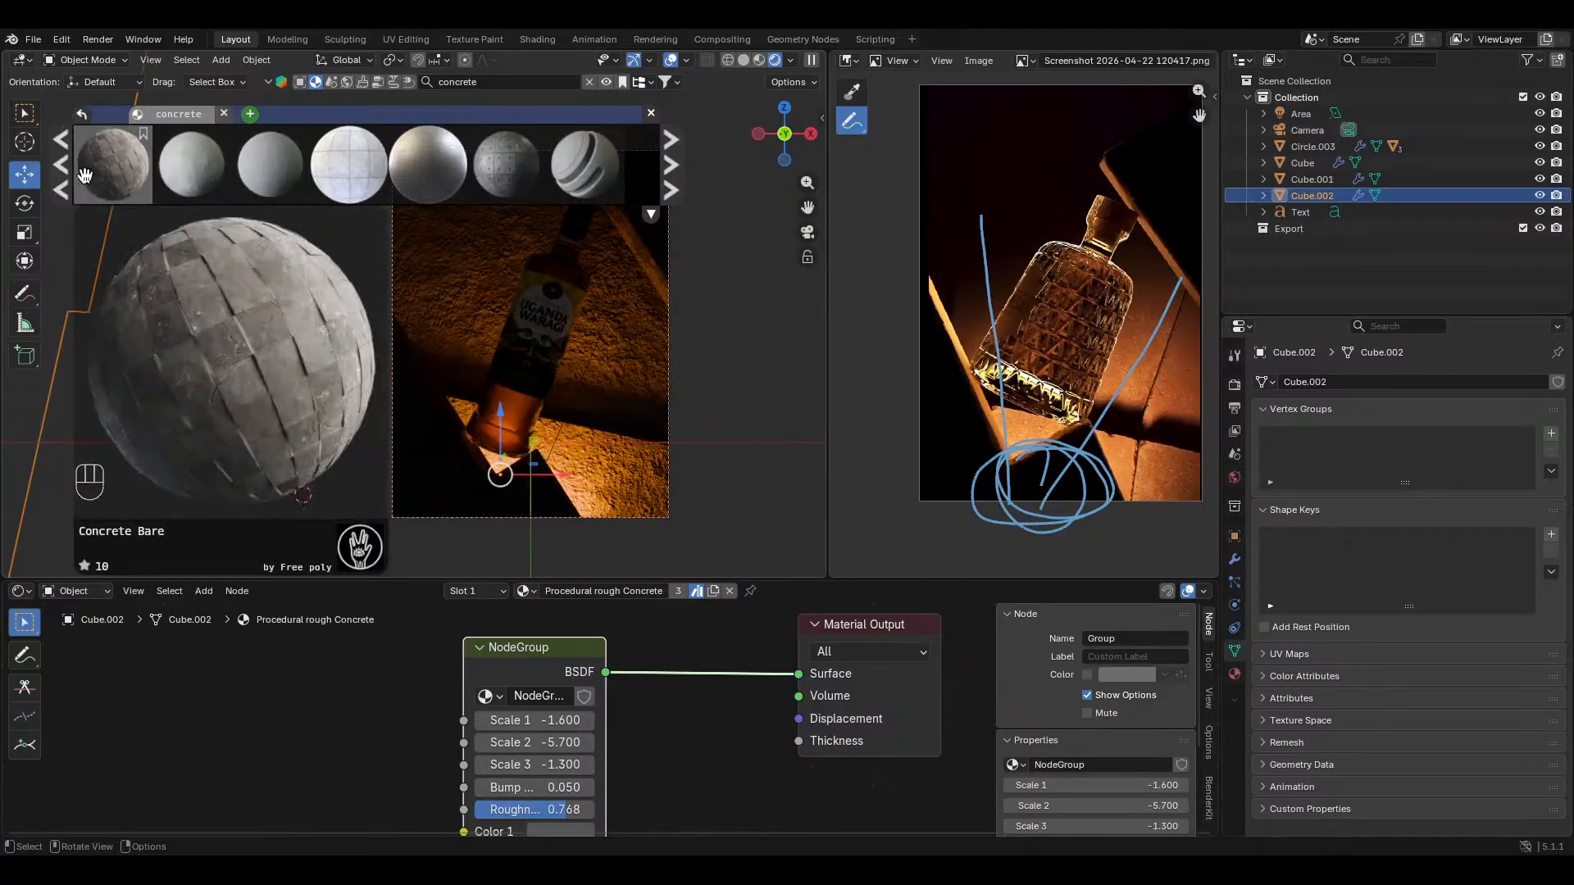
left_click(93, 173)
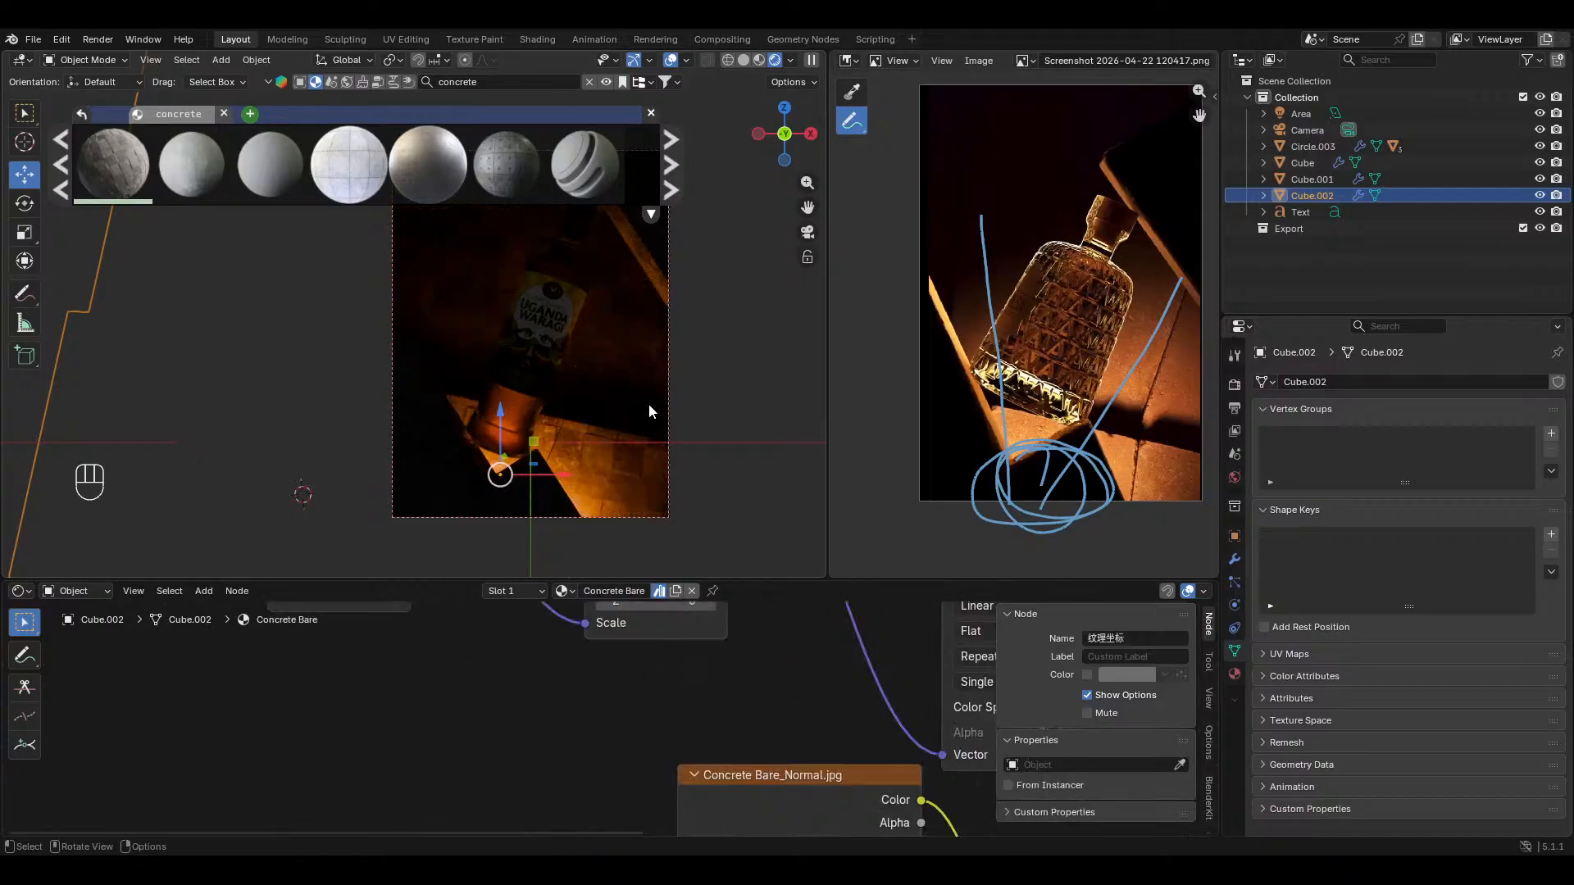
left_click(607, 82)
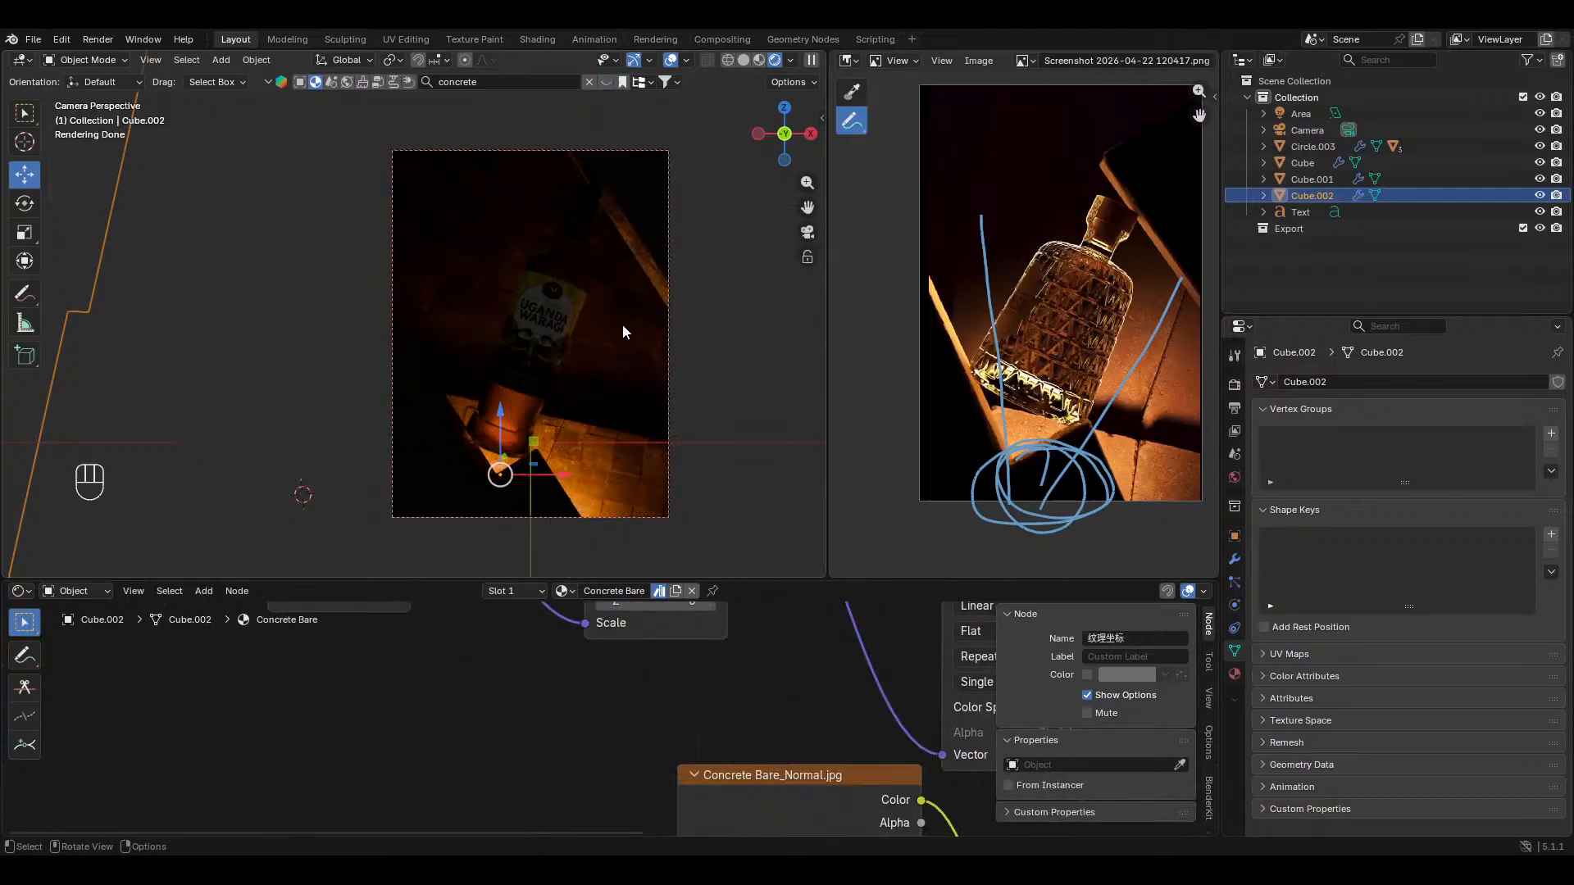
Step: Scale all of the background slab's UVs by about 0.28, then return to the Layout workspace and deselect the slab
middle_click_drag(630, 336, 646, 319, "shift")
key("Tab")
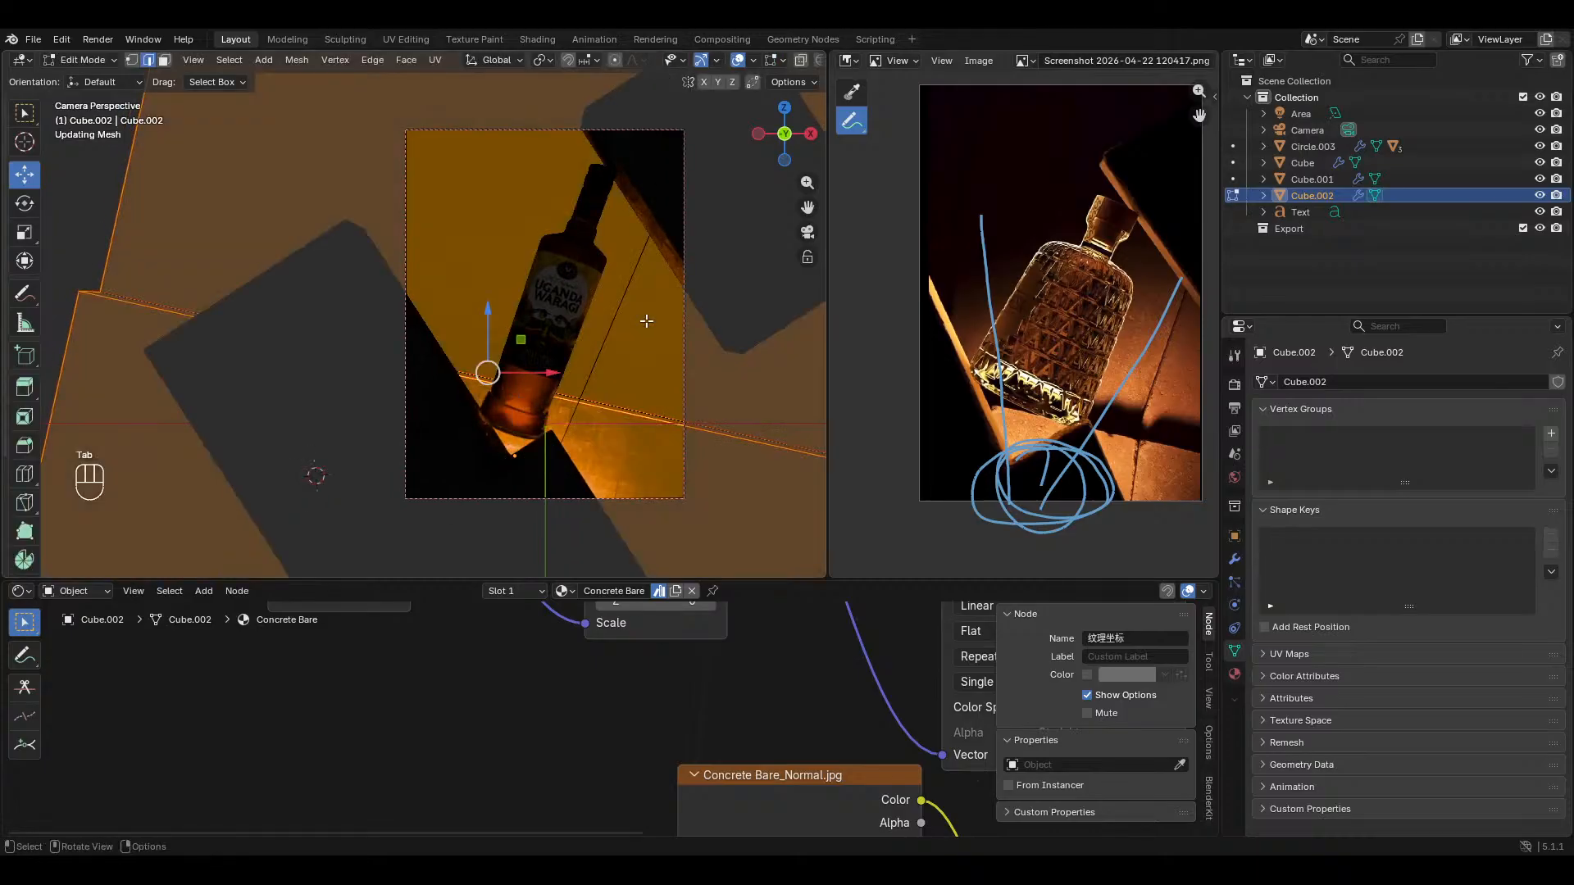
key("a")
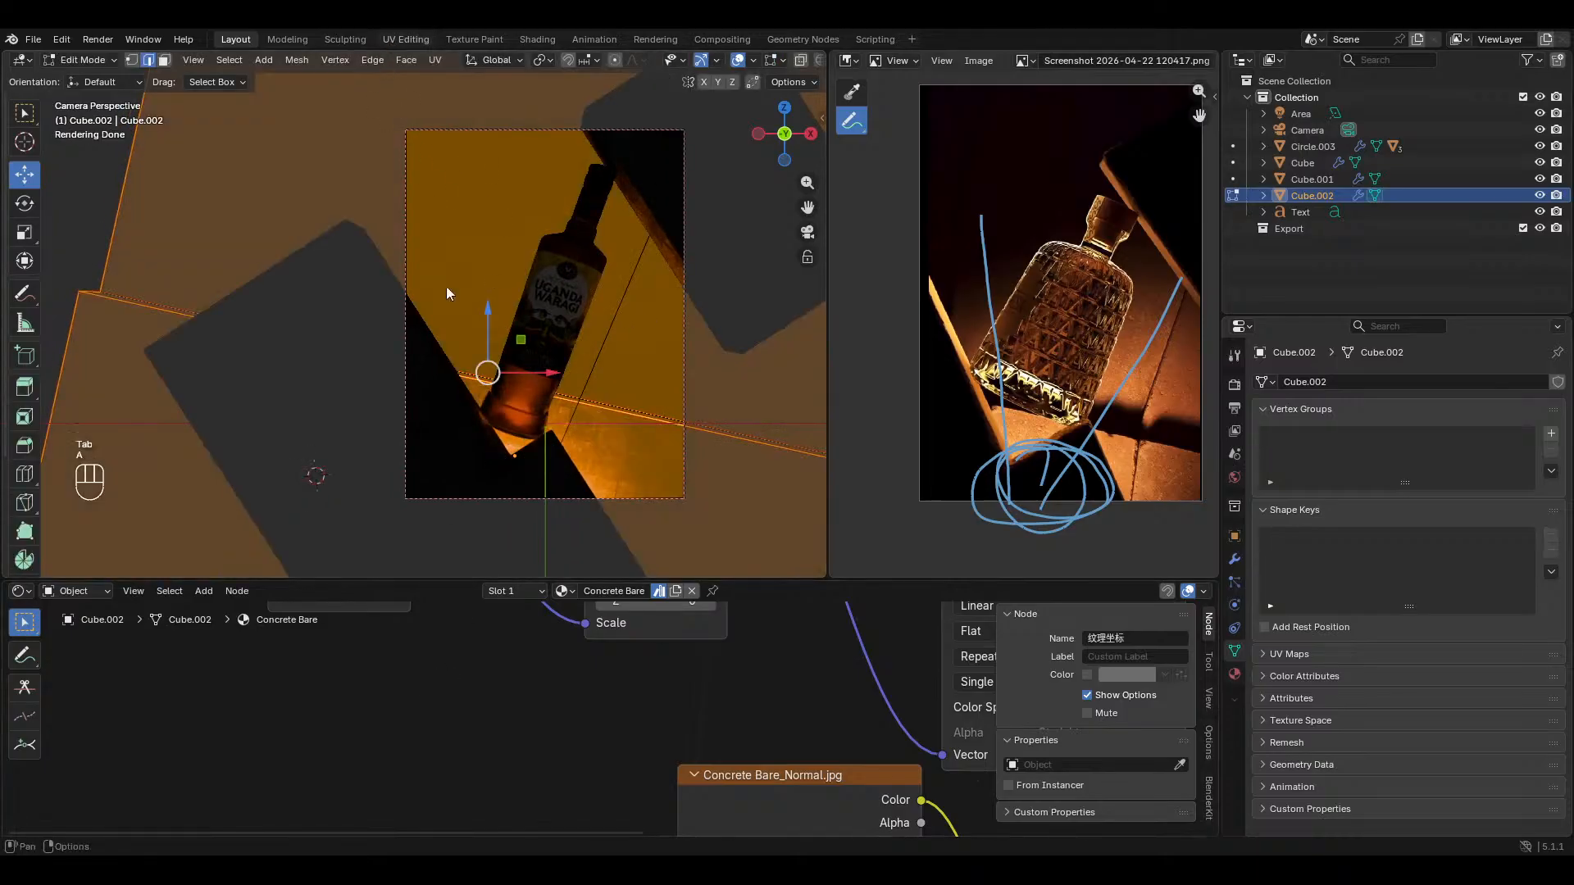
left_click(406, 40)
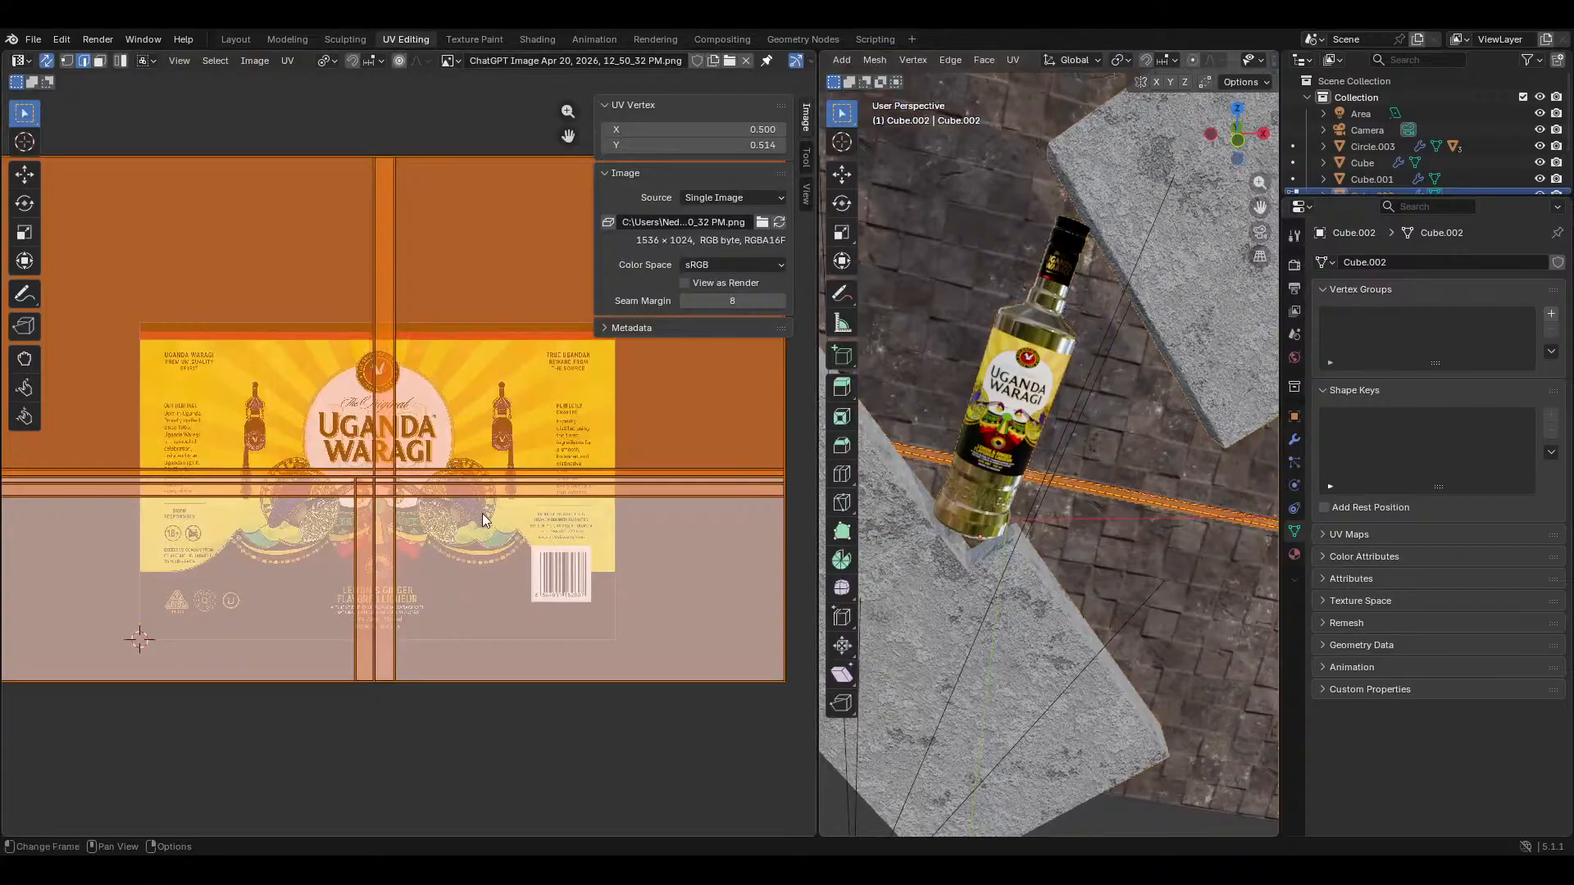
key("s")
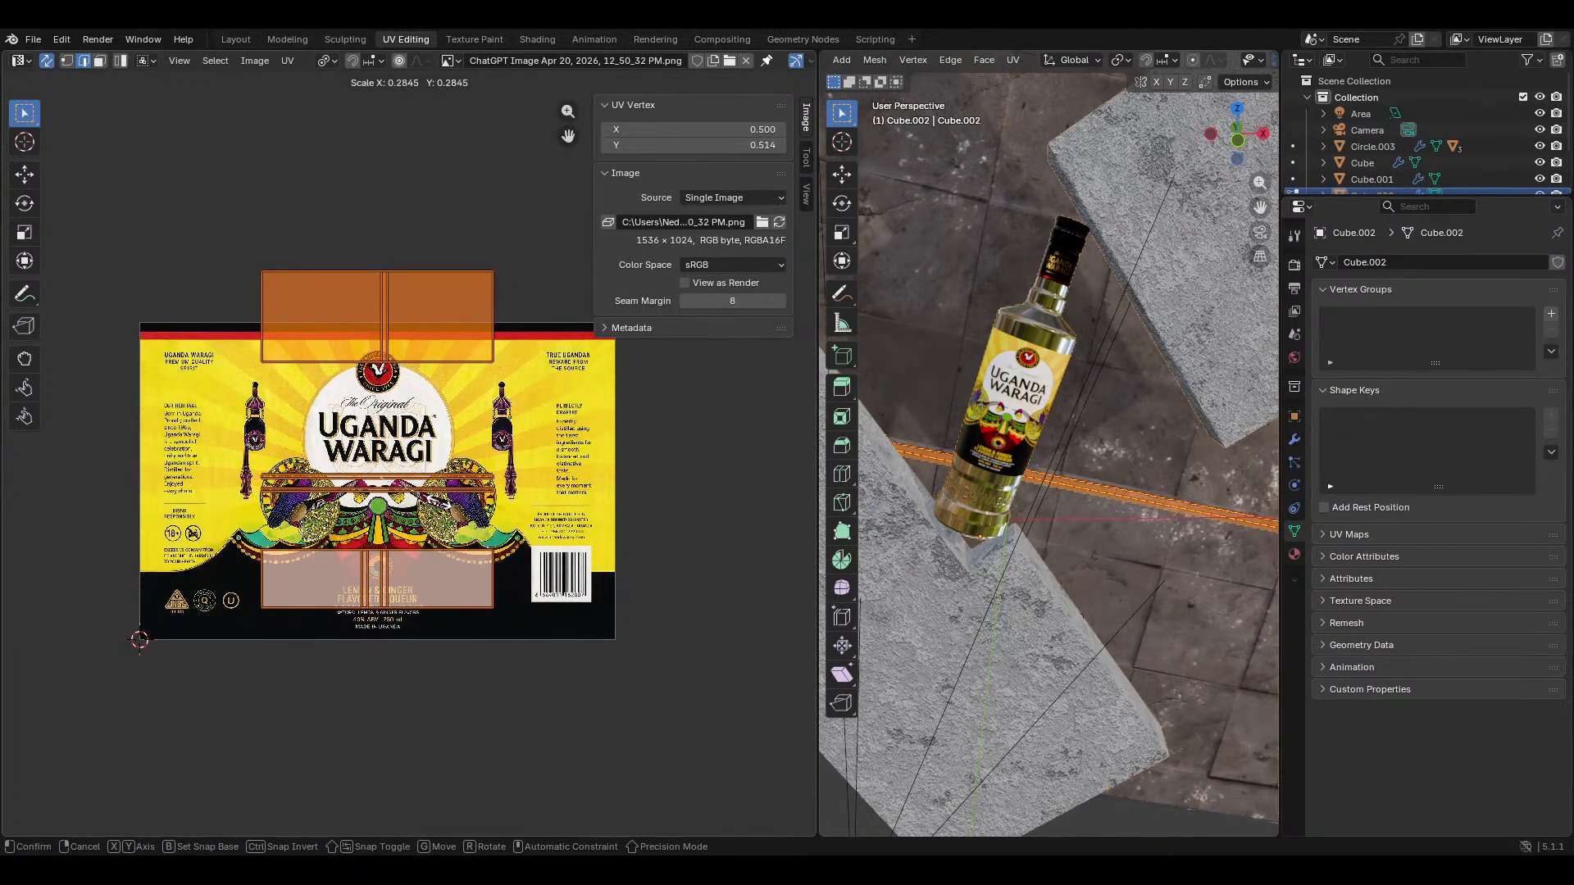
key("Return")
key("Tab")
middle_click_drag(934, 410, 859, 287)
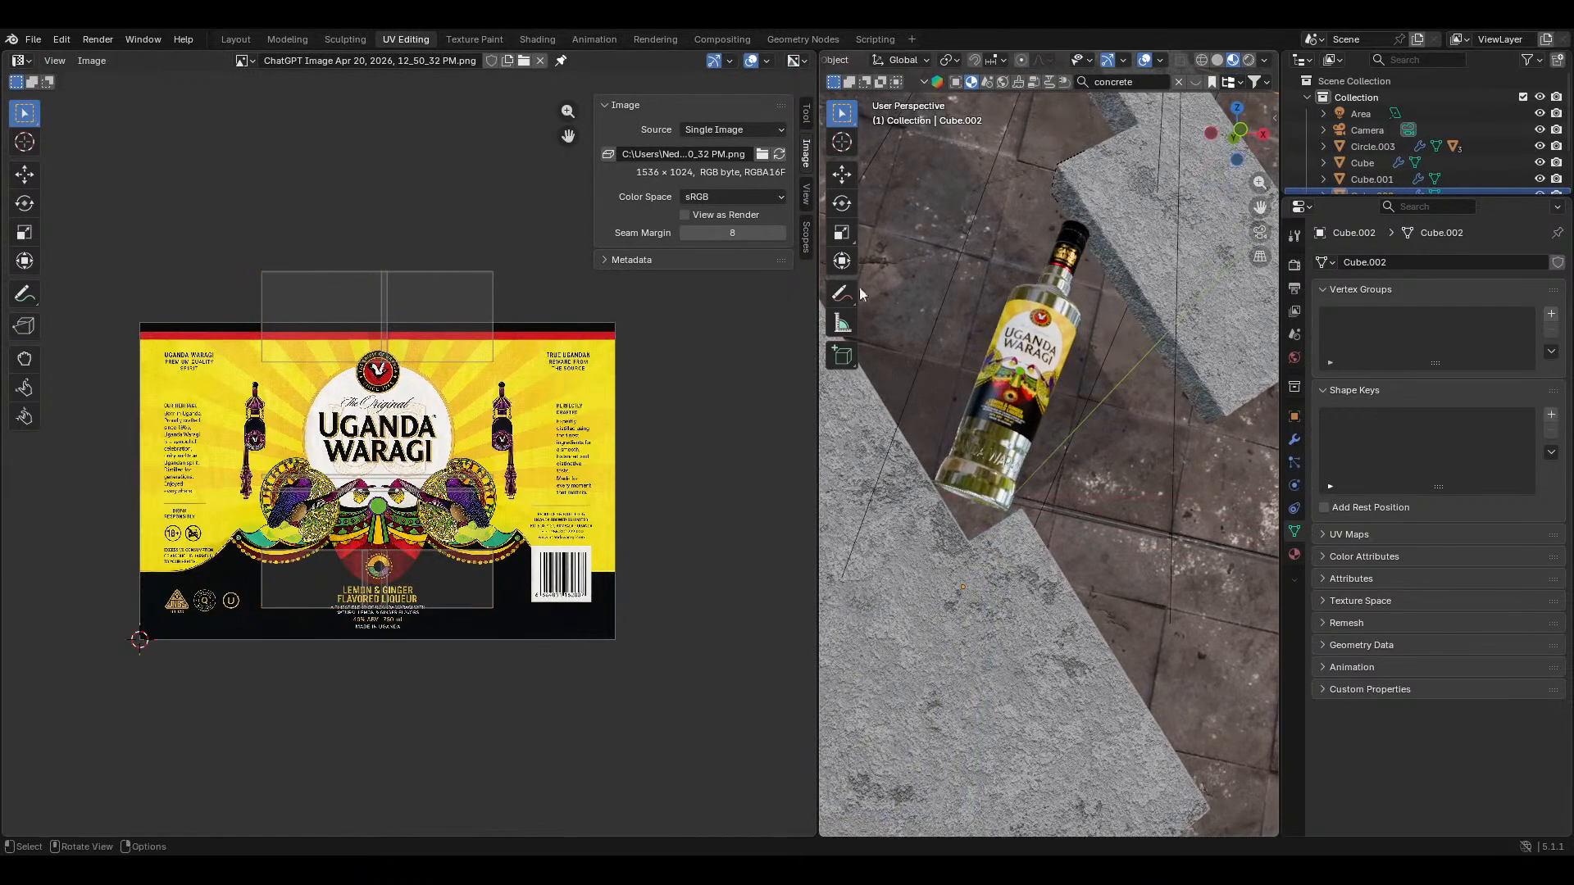
left_click(235, 40)
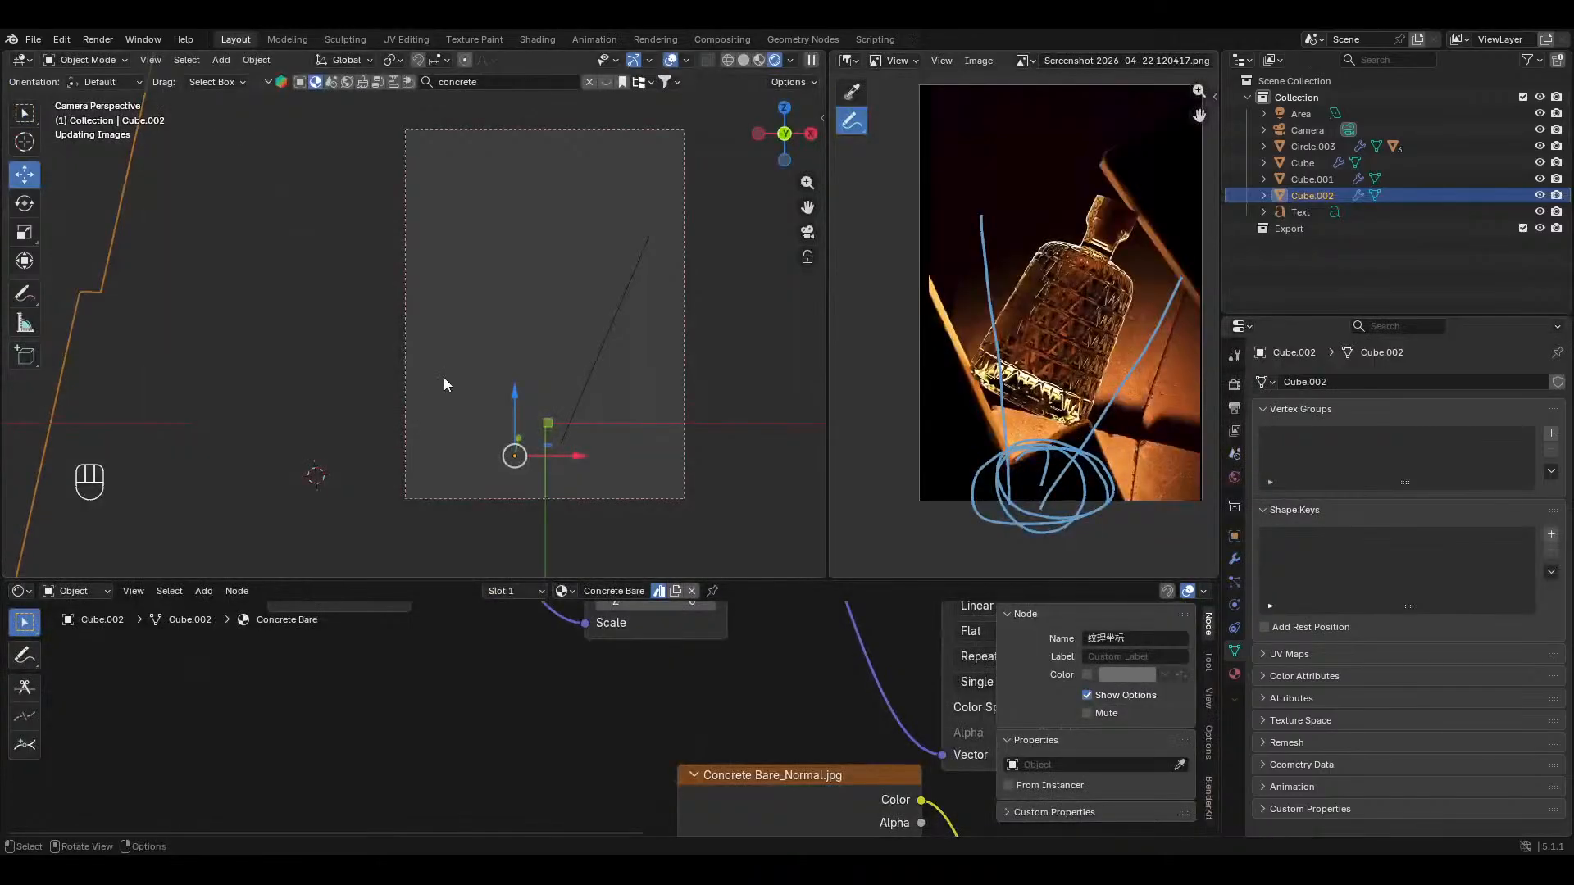
key("alt+a")
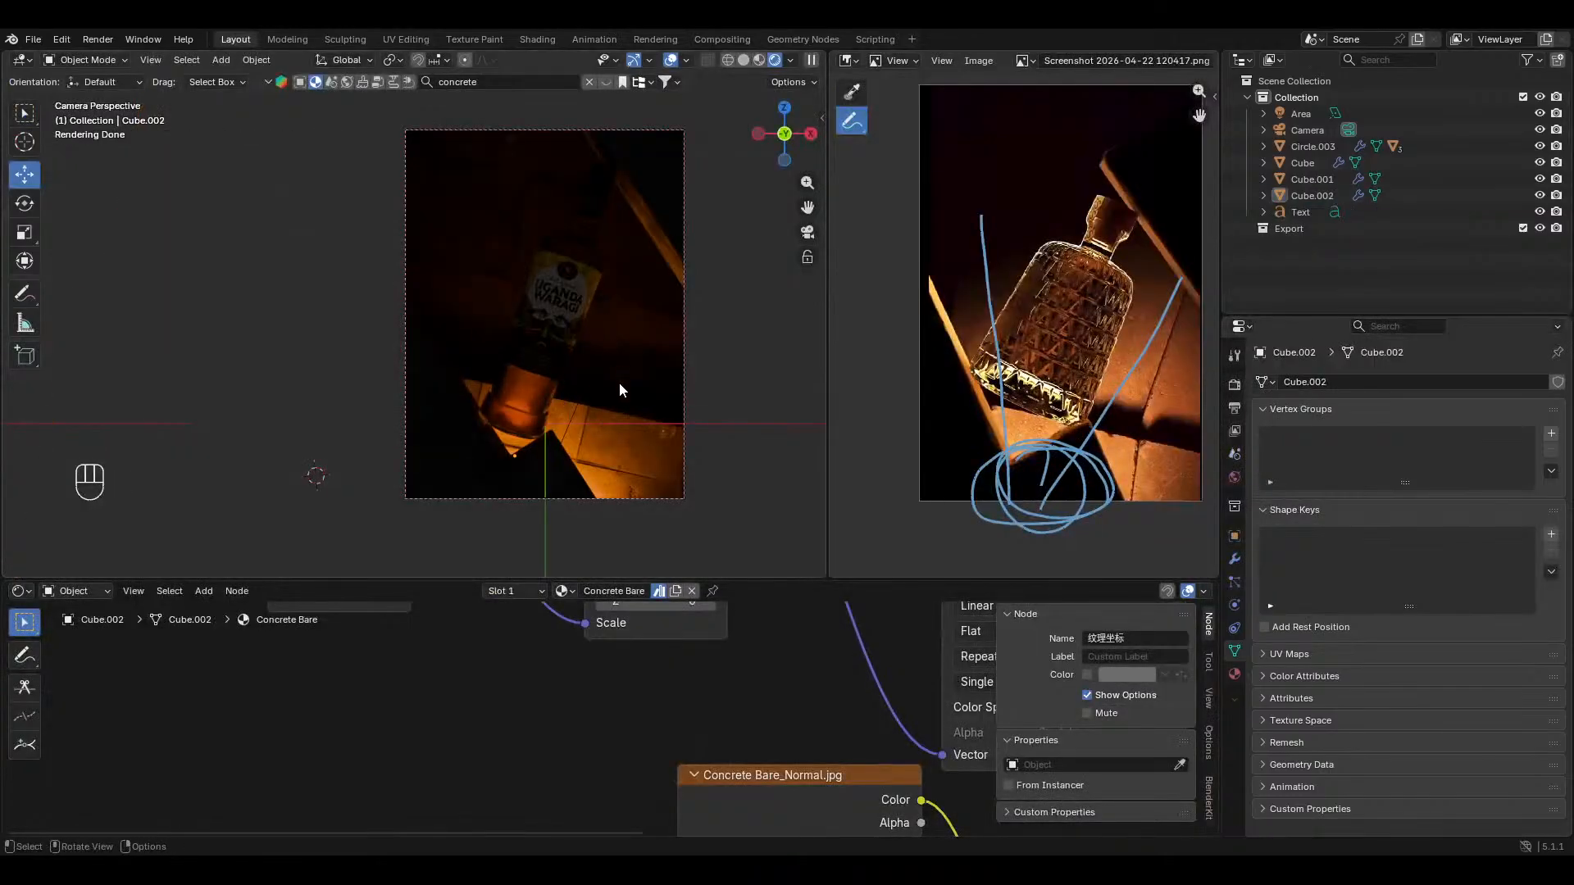
Step: Move the background slab back along the Y axis, away from the bottle, and return to the camera view
key("shift+alt+z")
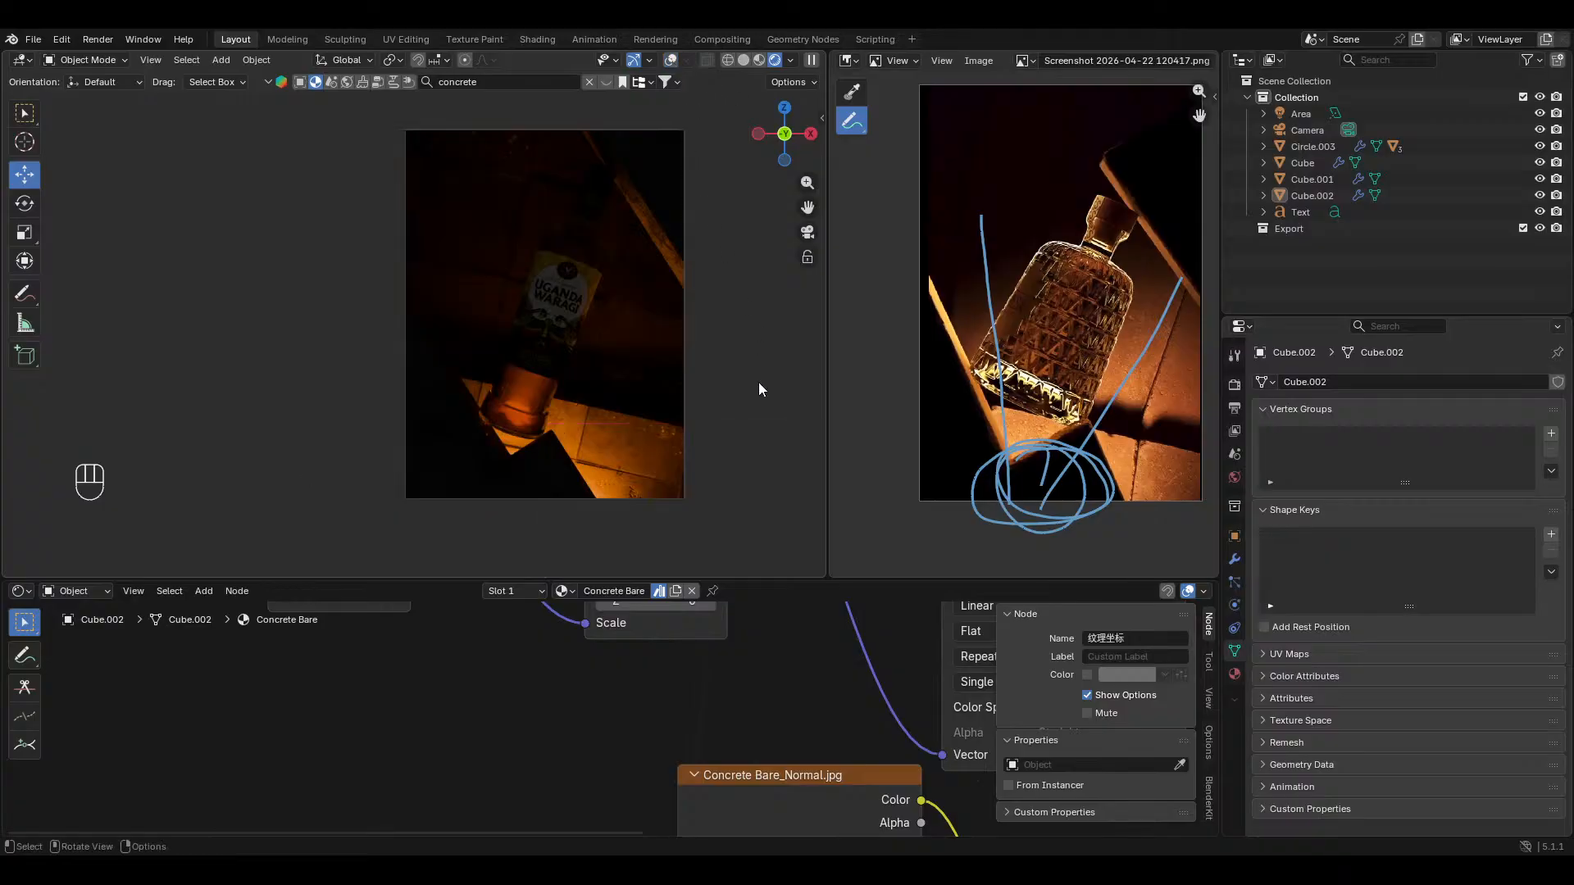
middle_click_drag(603, 323, 525, 386)
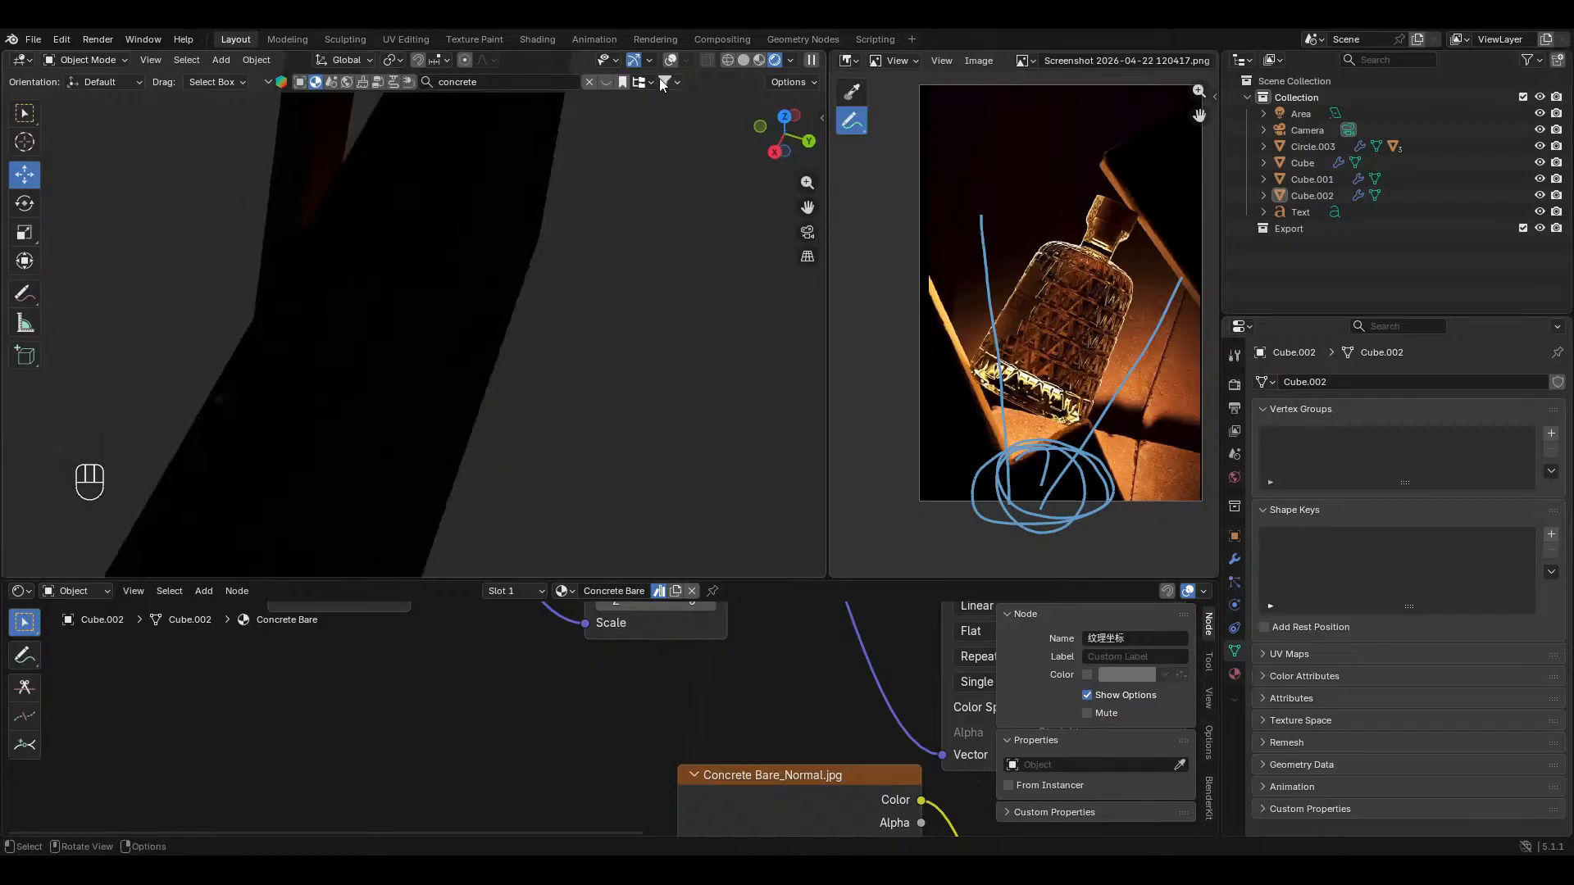
left_click(670, 60)
scroll(467, 316, "down", 3)
left_click(456, 332)
middle_click_drag(456, 333, 489, 346)
left_click_drag(488, 349, 549, 360)
key("ctrl+KP_0")
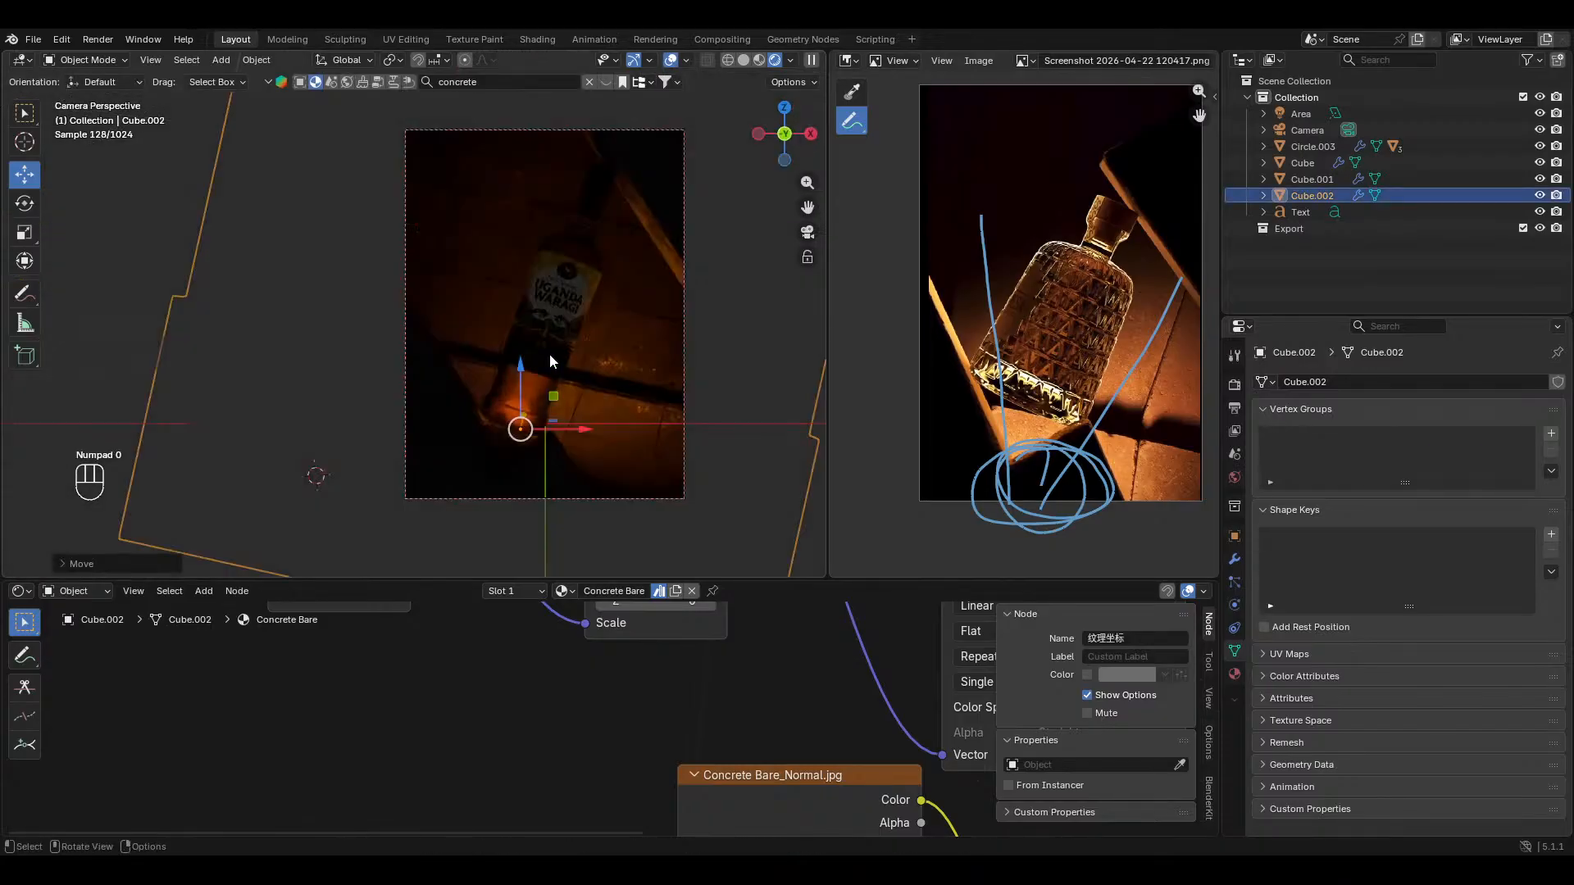
Step: Enlarge the area light along the Y axis, move it about 73 mm along Y toward the background slab, and return to the camera view
middle_click_drag(626, 249, 392, 421)
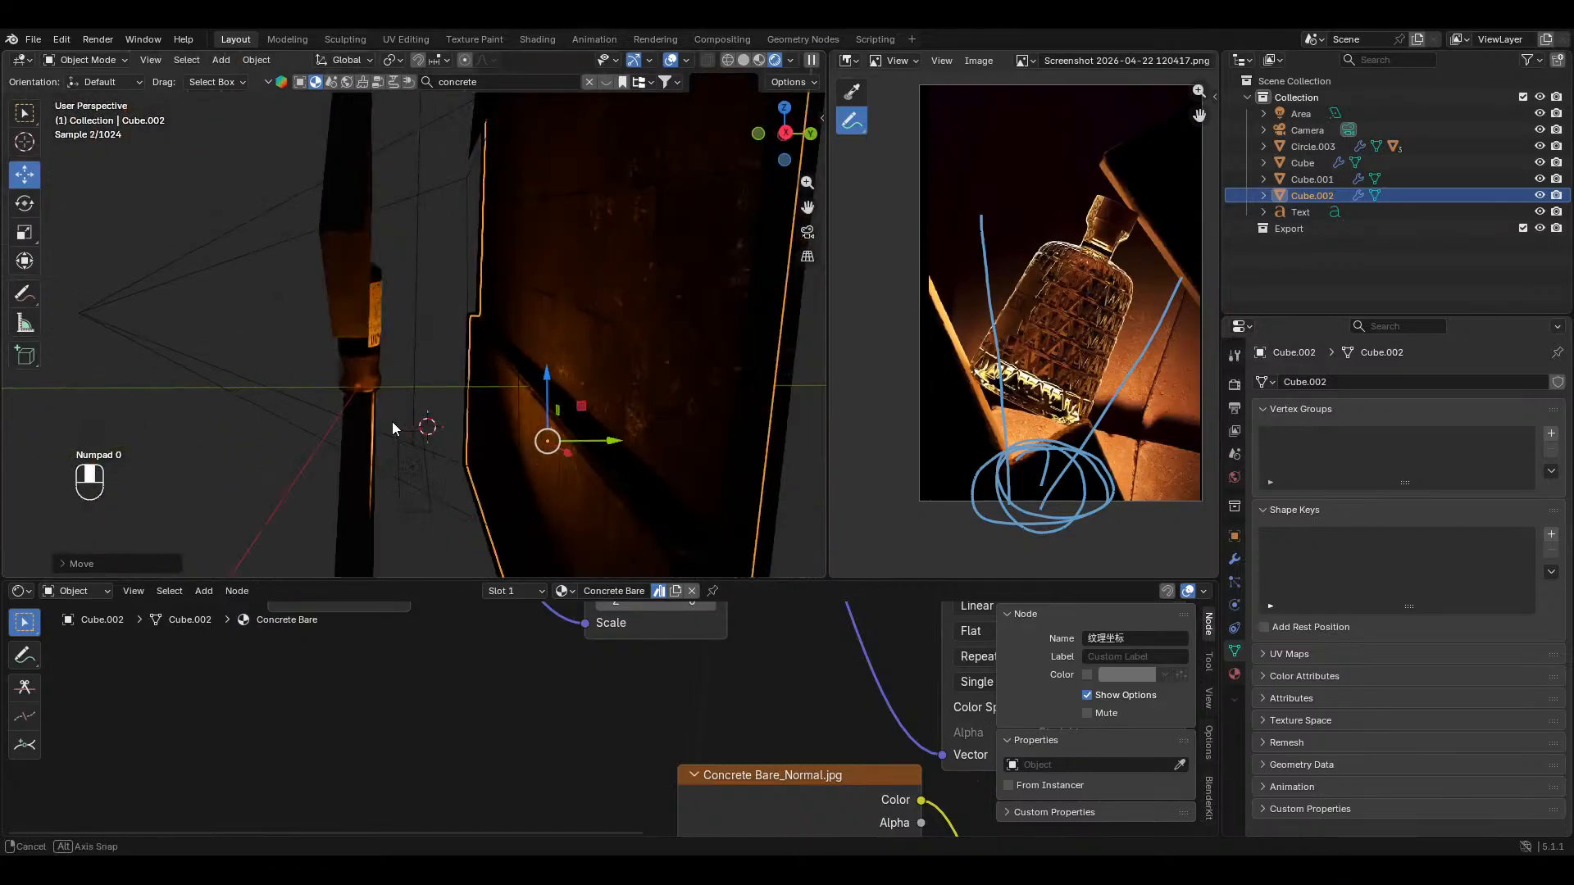
left_click(431, 468)
key("s")
key("x")
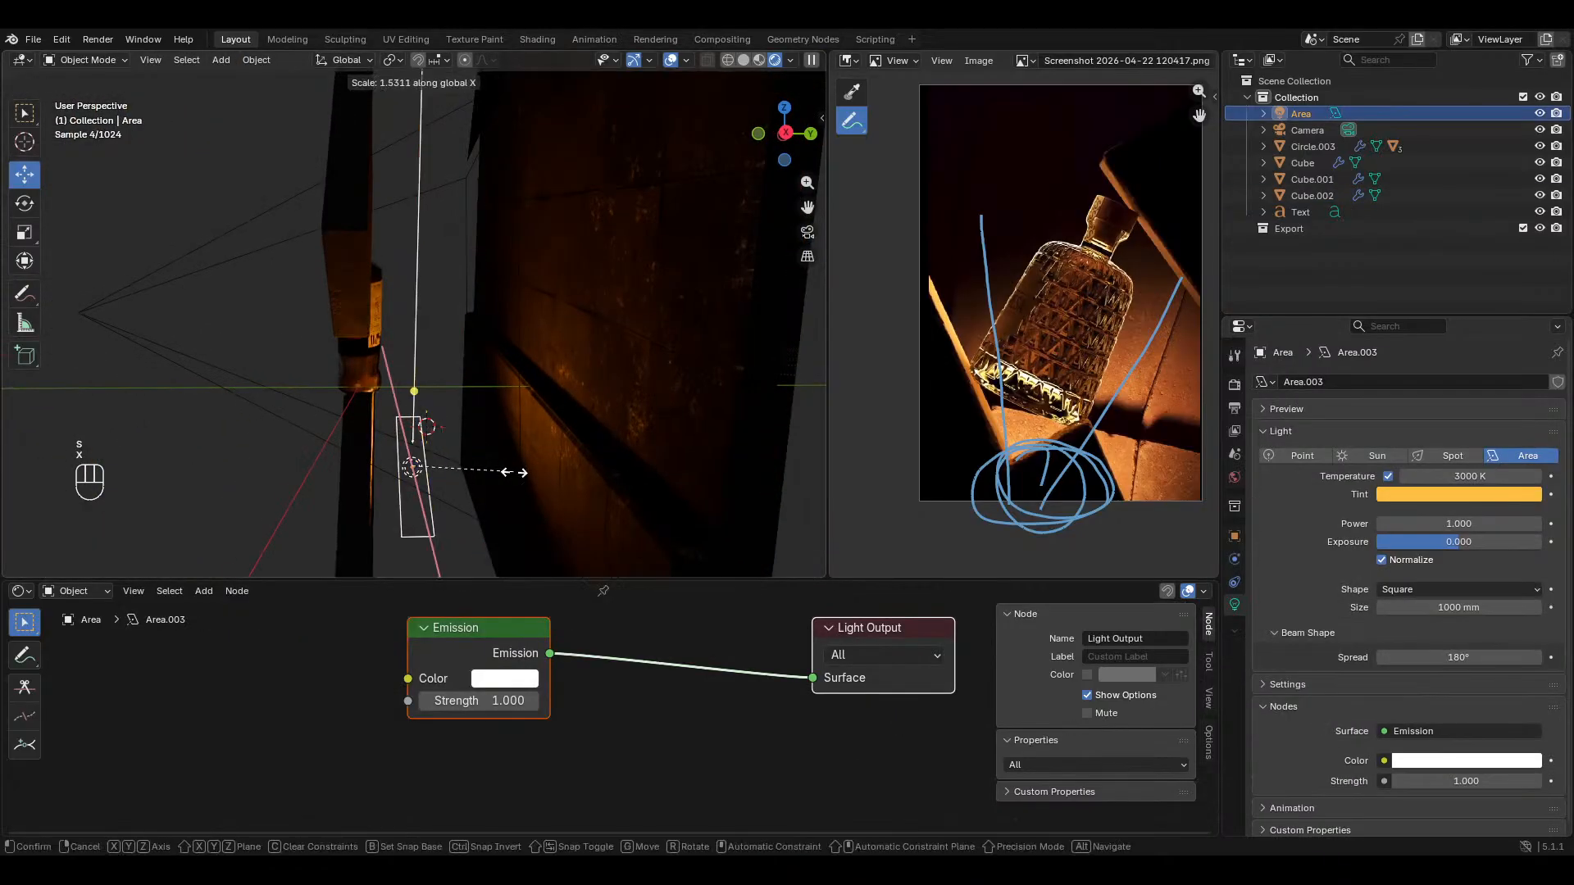
key("y")
left_click(503, 472)
middle_click_drag(488, 472, 508, 459)
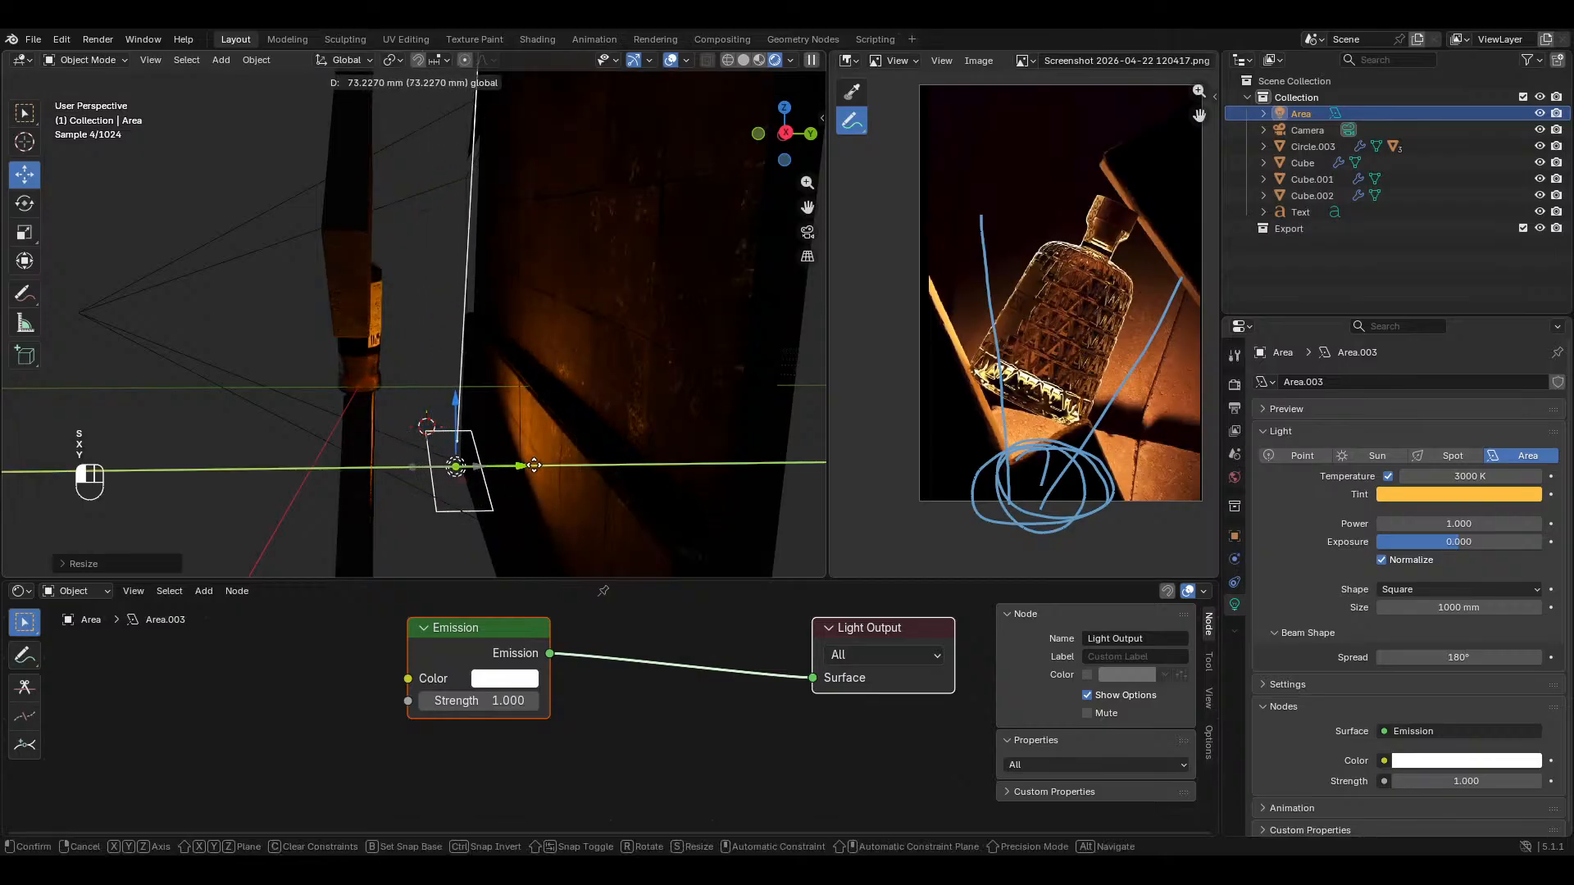
key("KP_0")
key("alt+a")
middle_click_drag(643, 370, 686, 366, "ctrl")
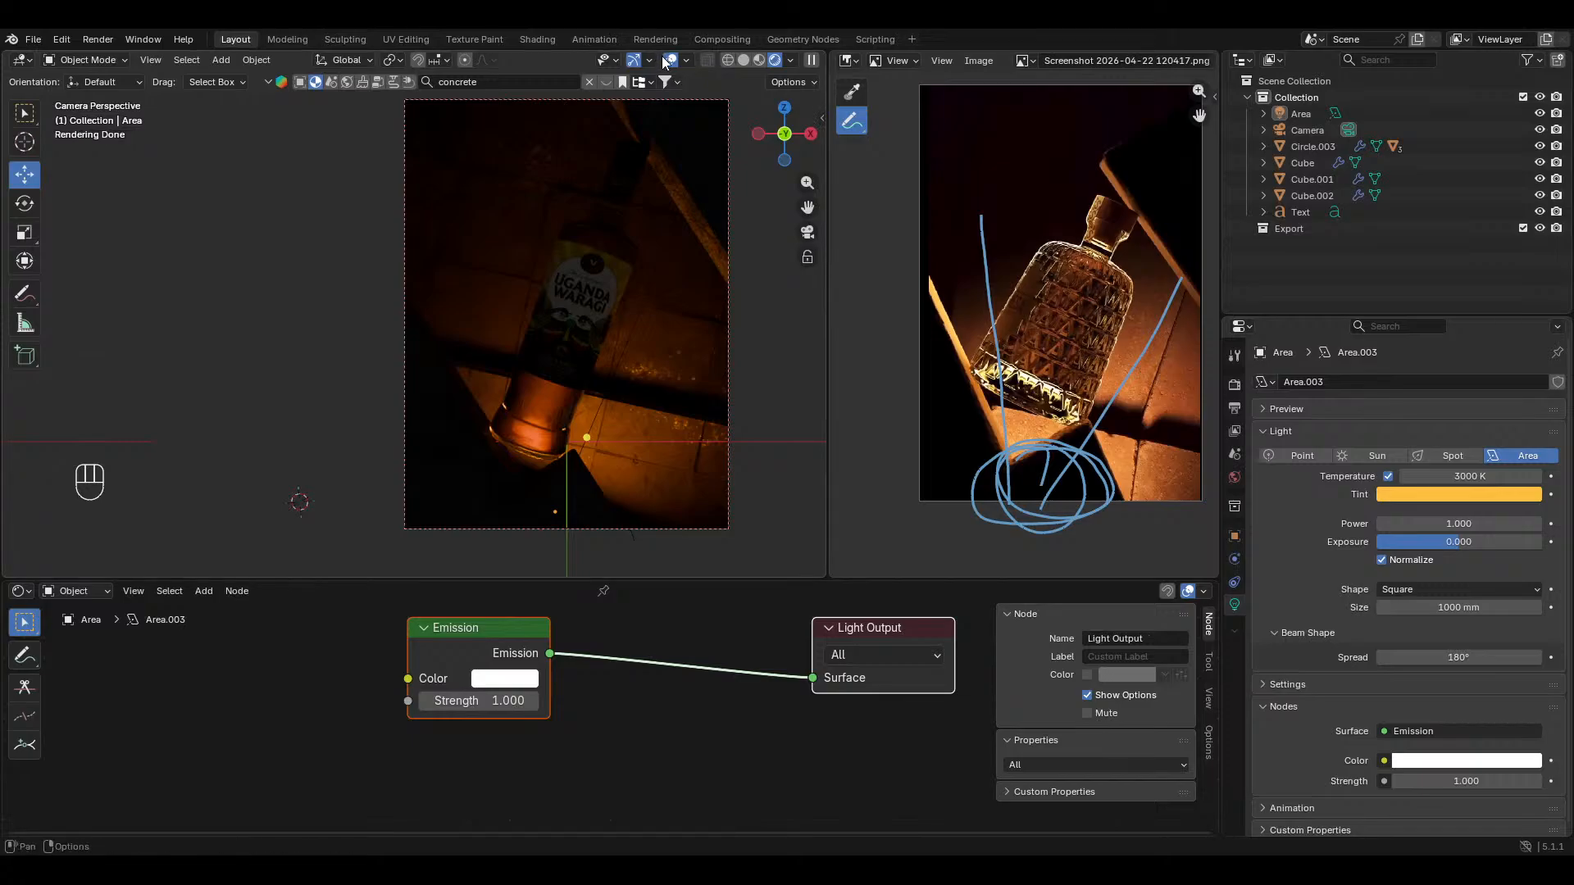
Step: Set the area light's temperature to 4500 K and its power to 2
left_click(667, 61)
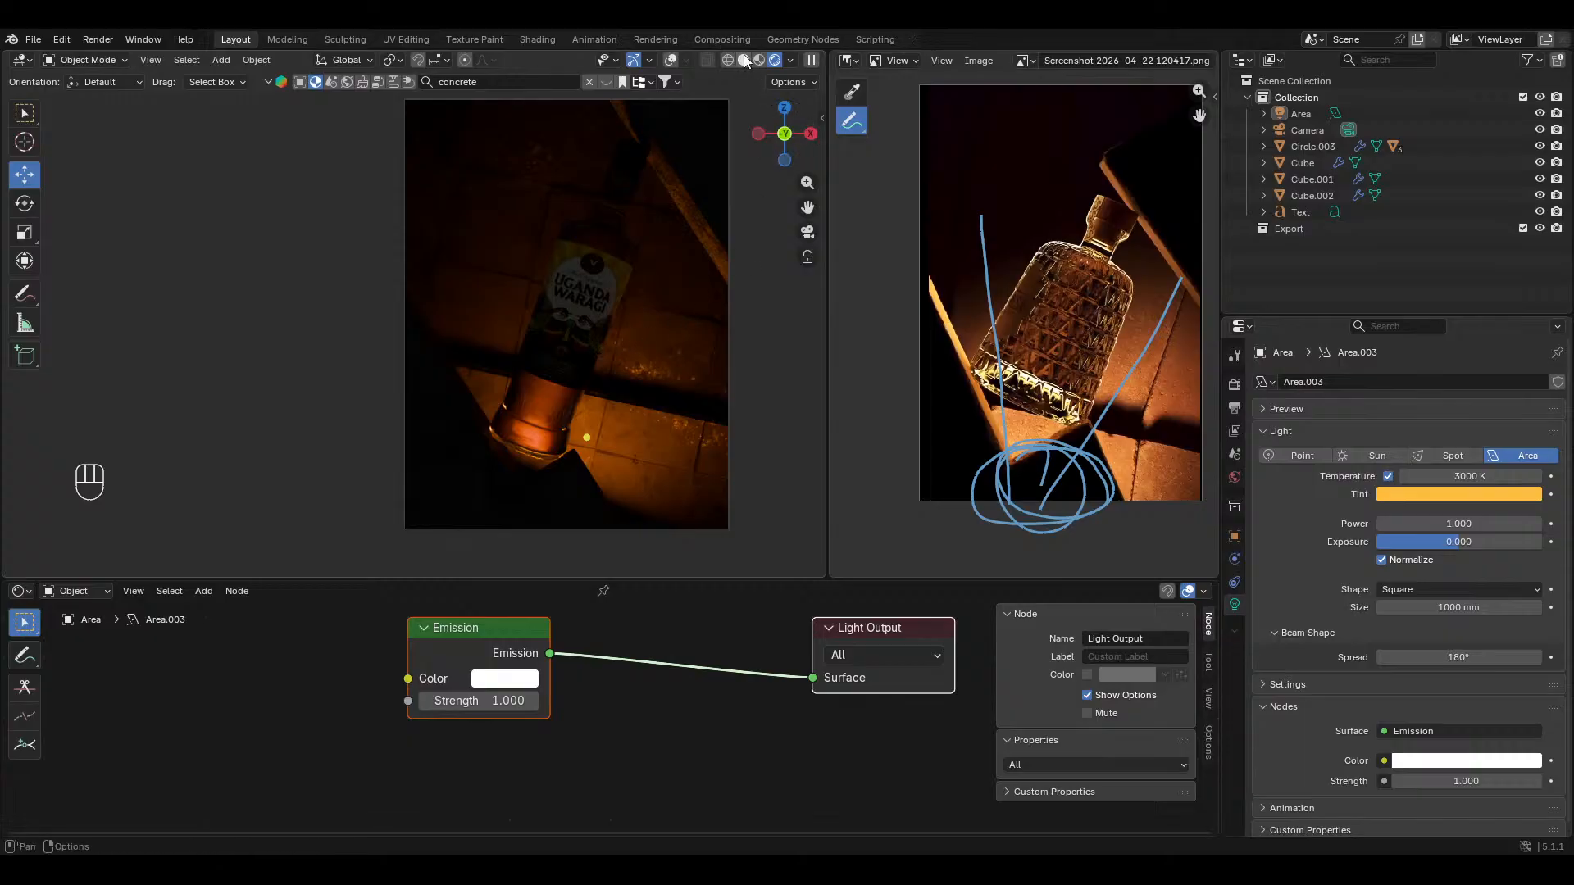
left_click(670, 59)
left_click(590, 423)
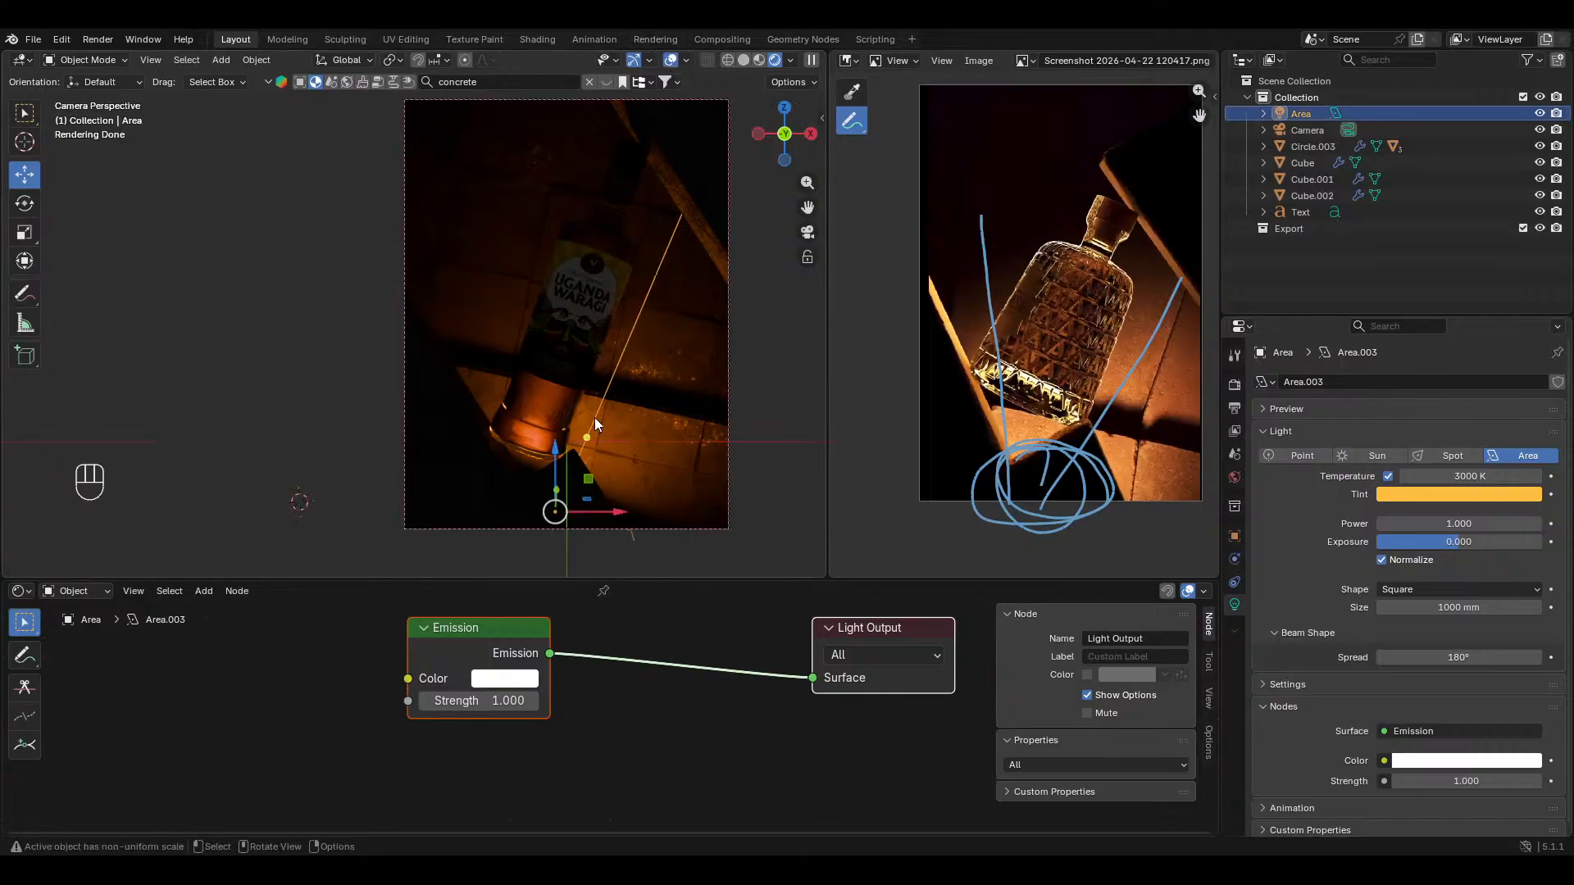
left_click(1448, 476)
type("4500")
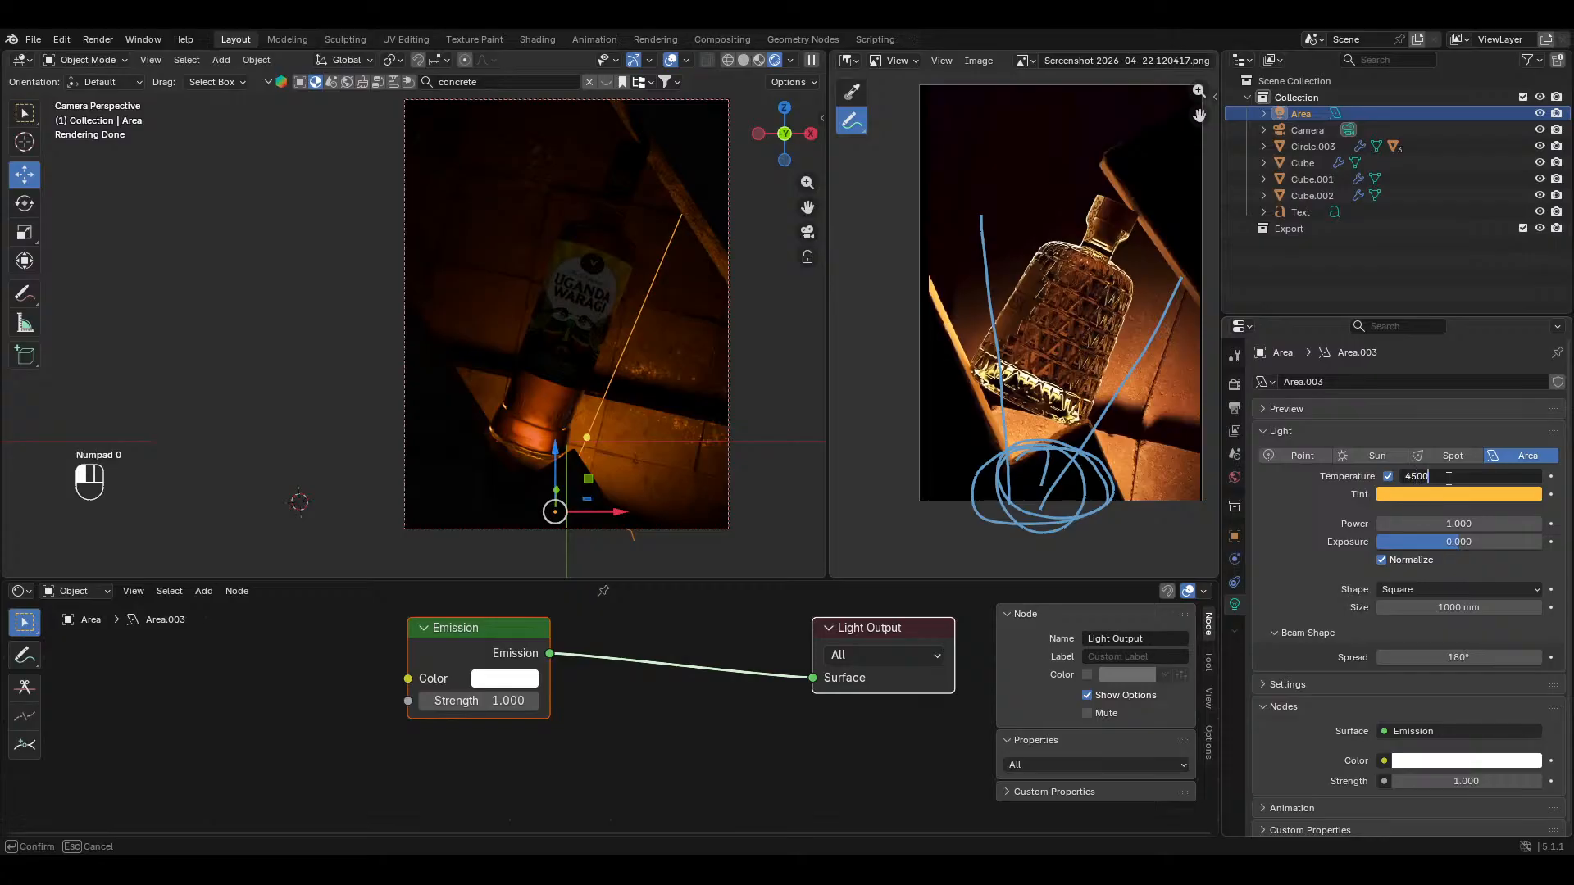
key("Return")
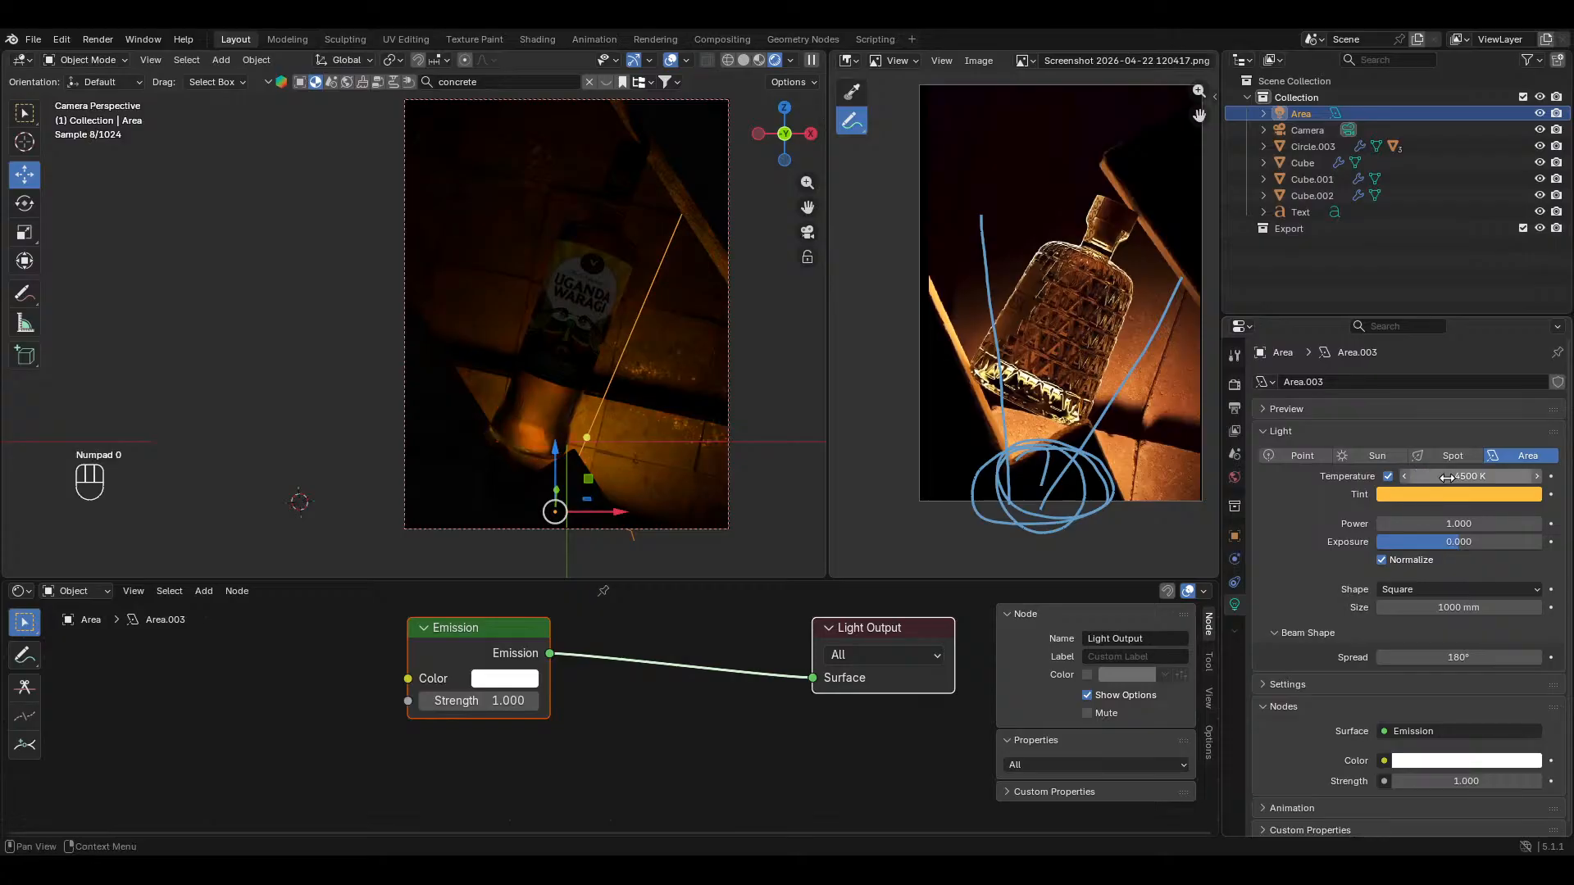
left_click(1460, 524)
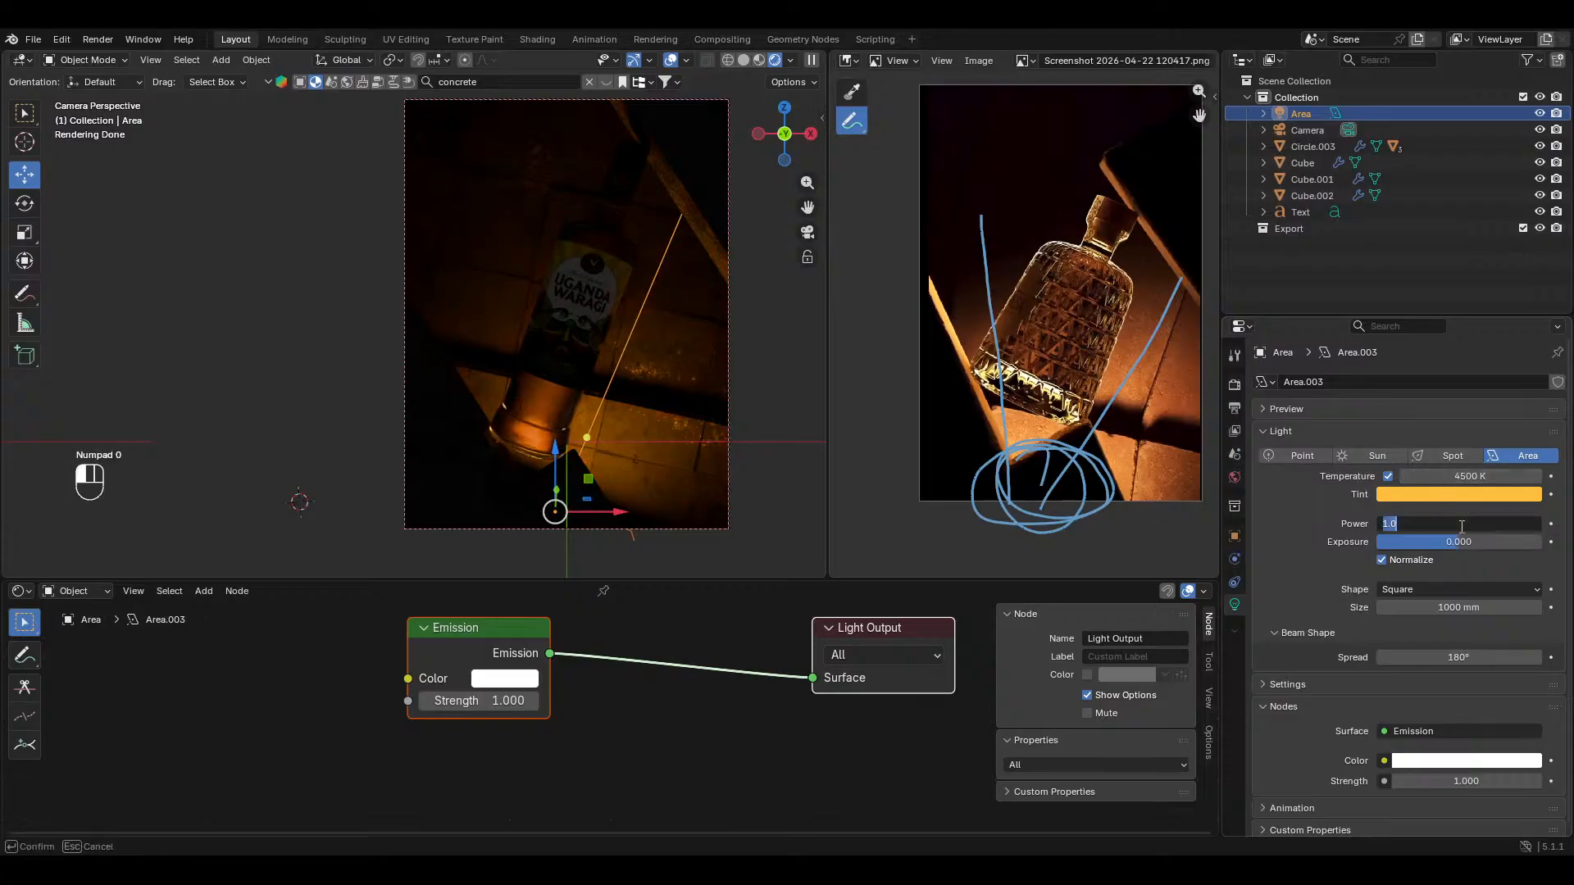
key("Return")
Step: Change the area light's tint to white and deselect the light
left_click(1447, 493)
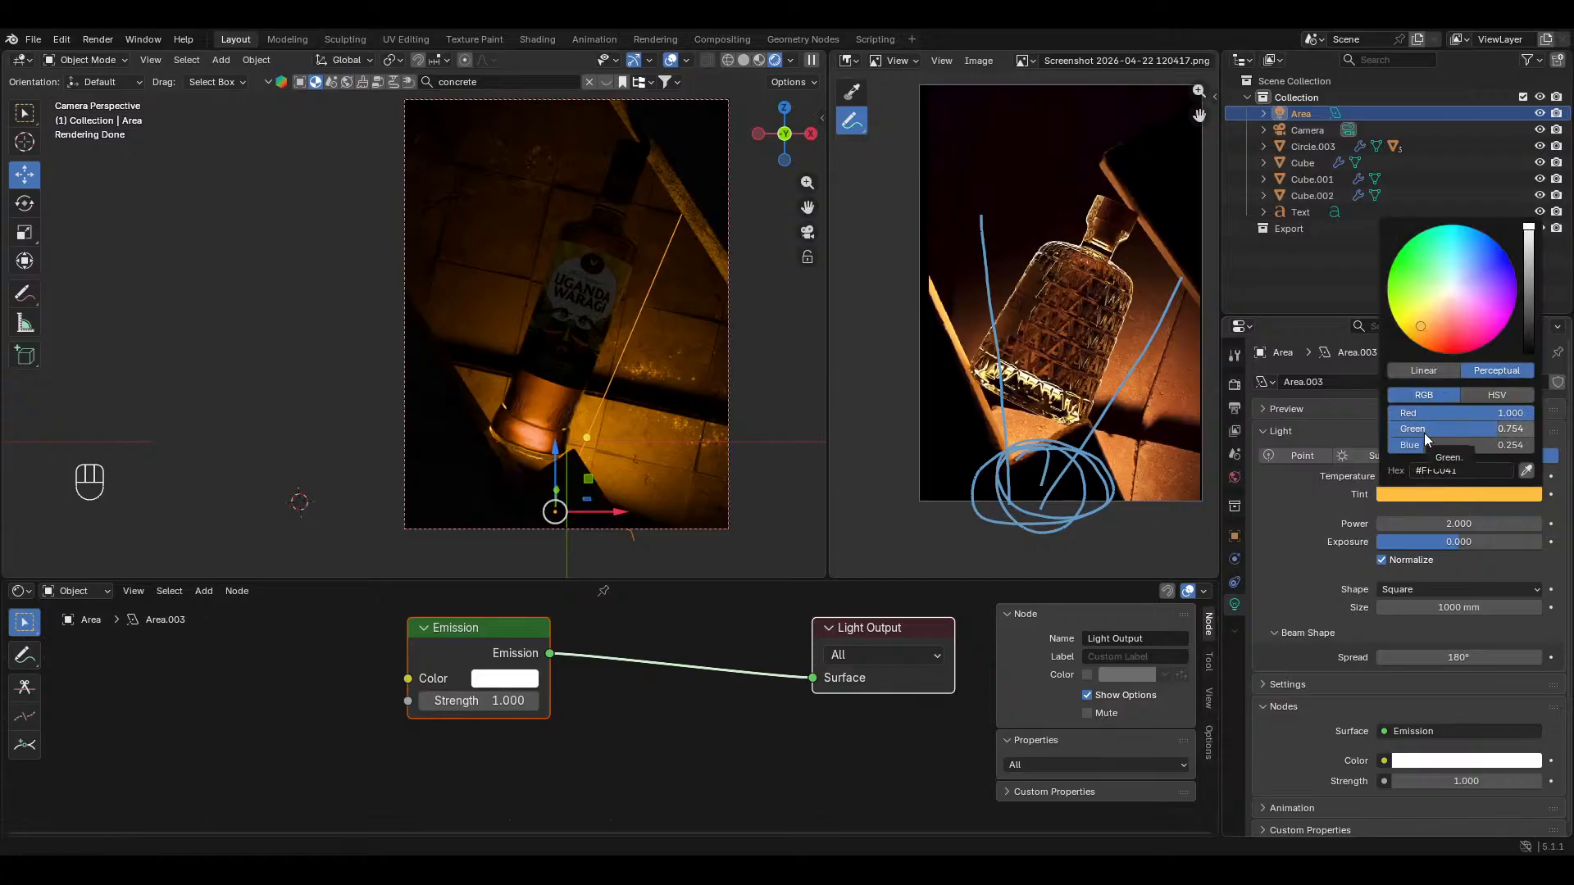
left_click_drag(1425, 445, 1537, 431)
left_click(1498, 443)
left_click(1496, 434)
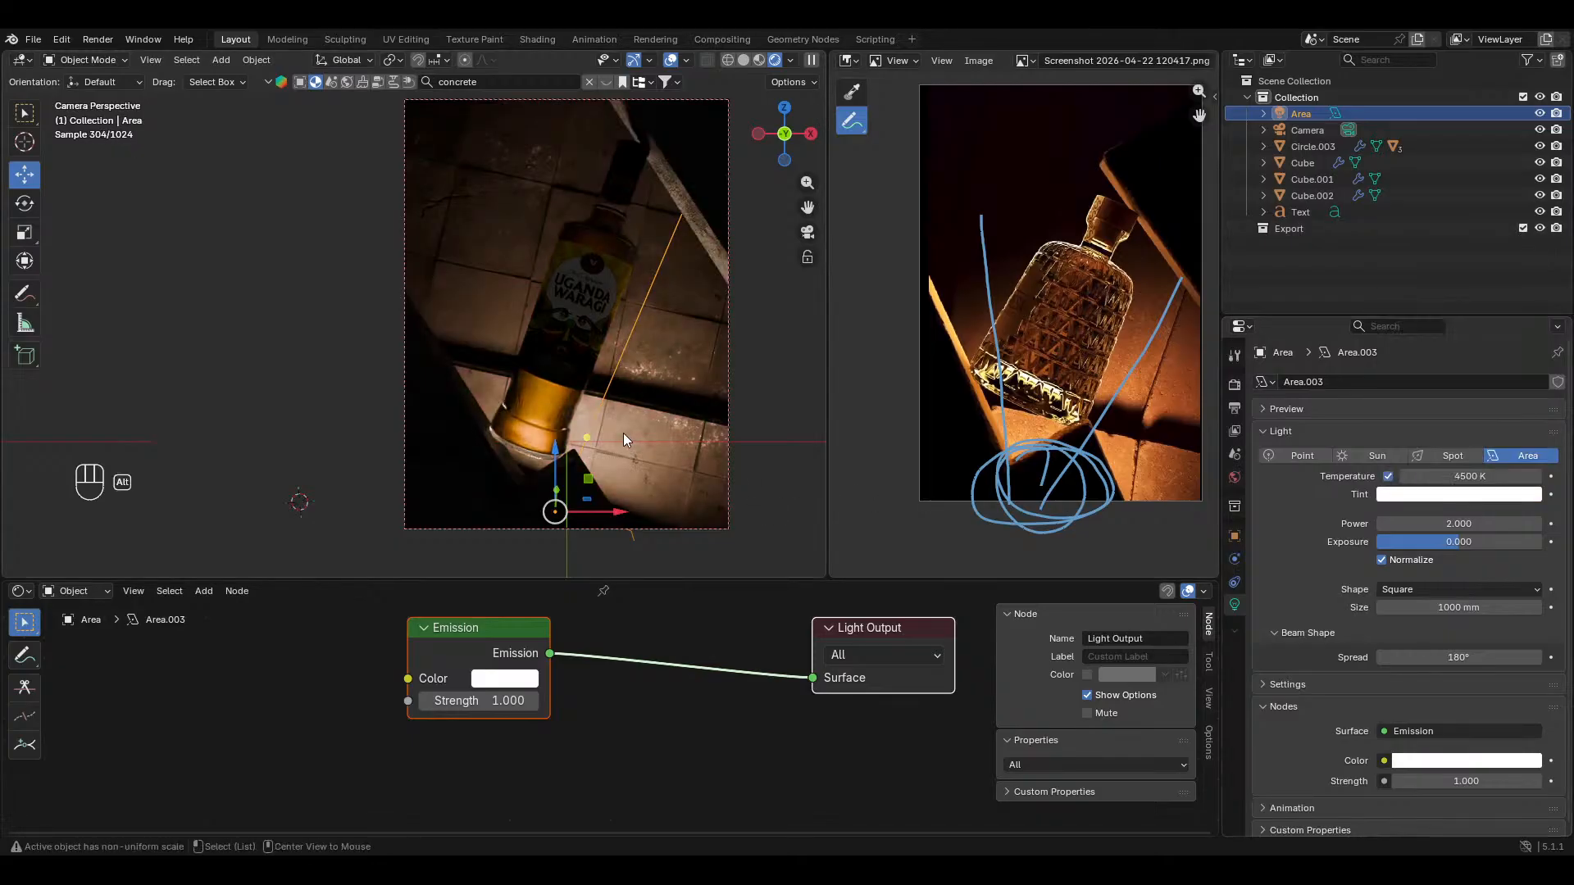
key("alt+a")
scroll(569, 368, "down", 1)
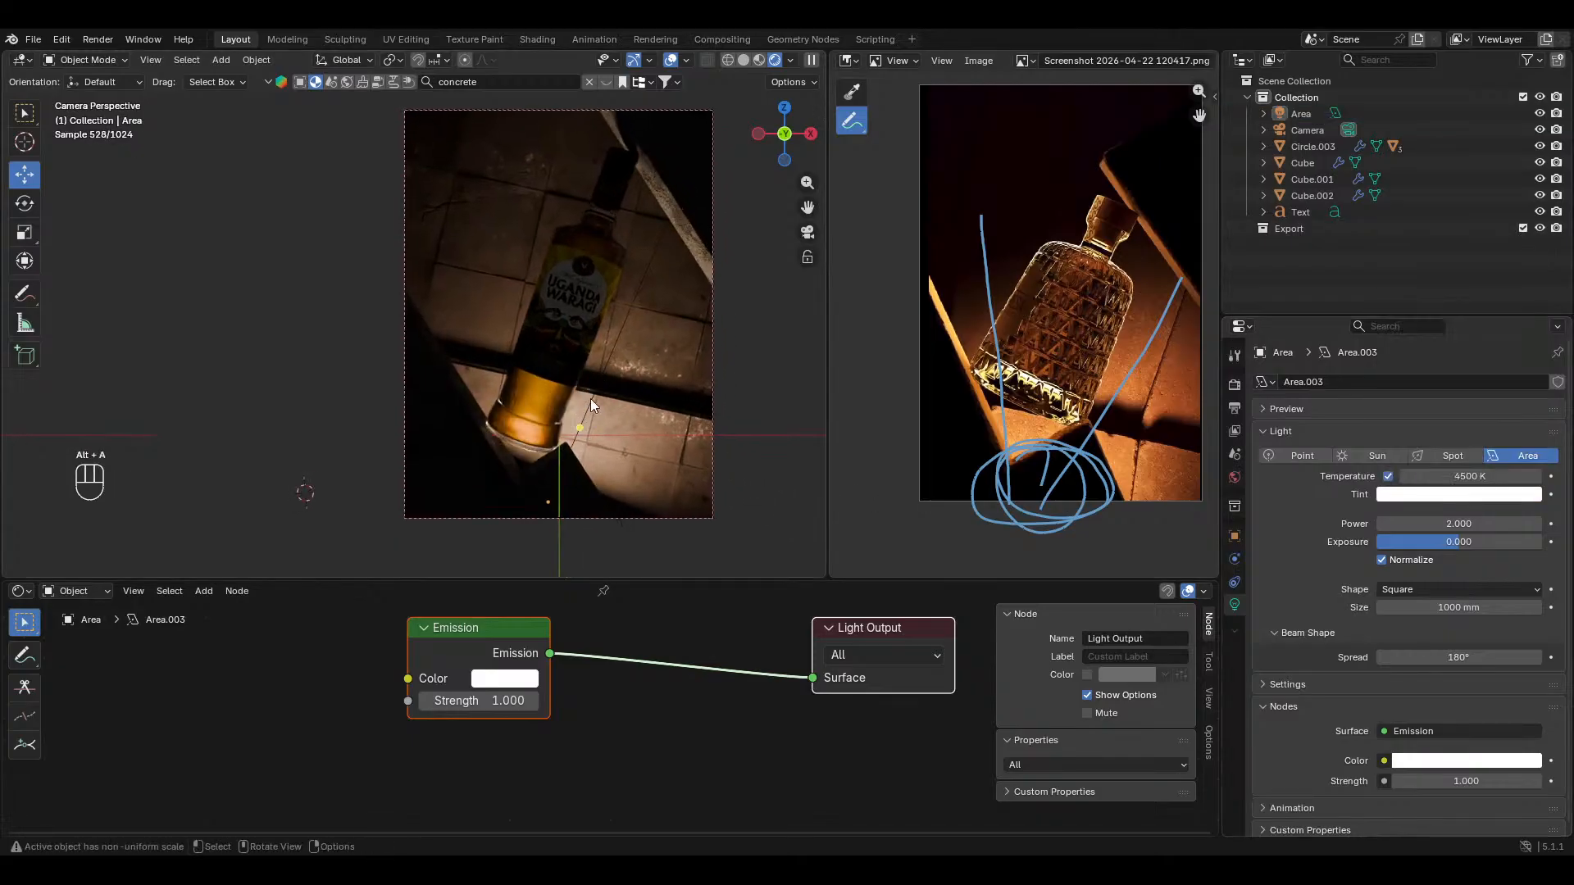
Step: Select the background slab, hide the viewport overlays and save the file
left_click(656, 345)
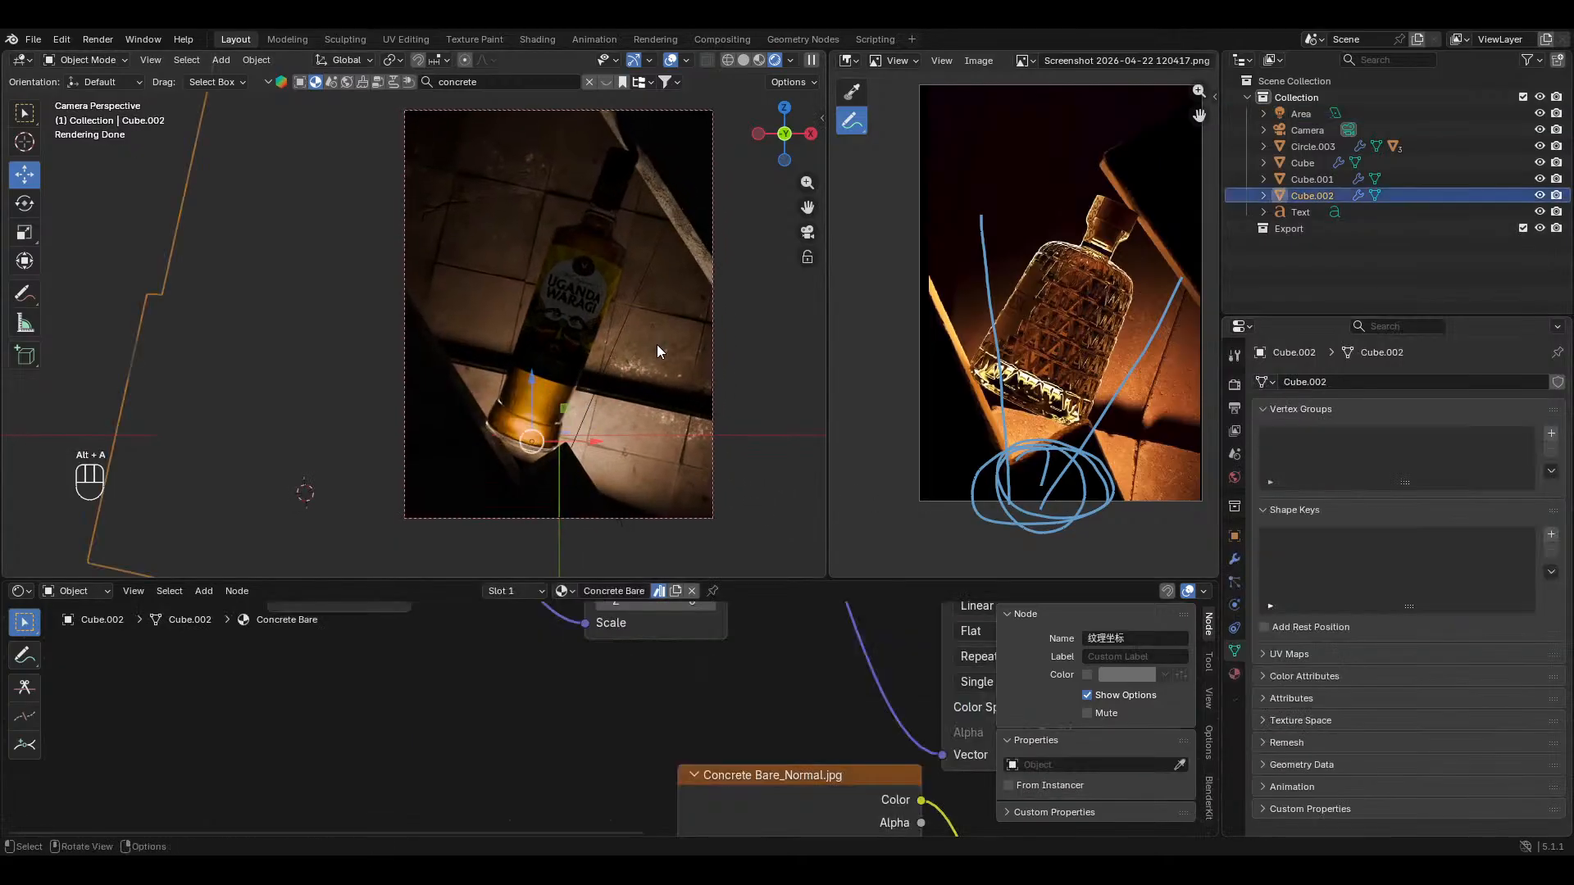
left_click(668, 62)
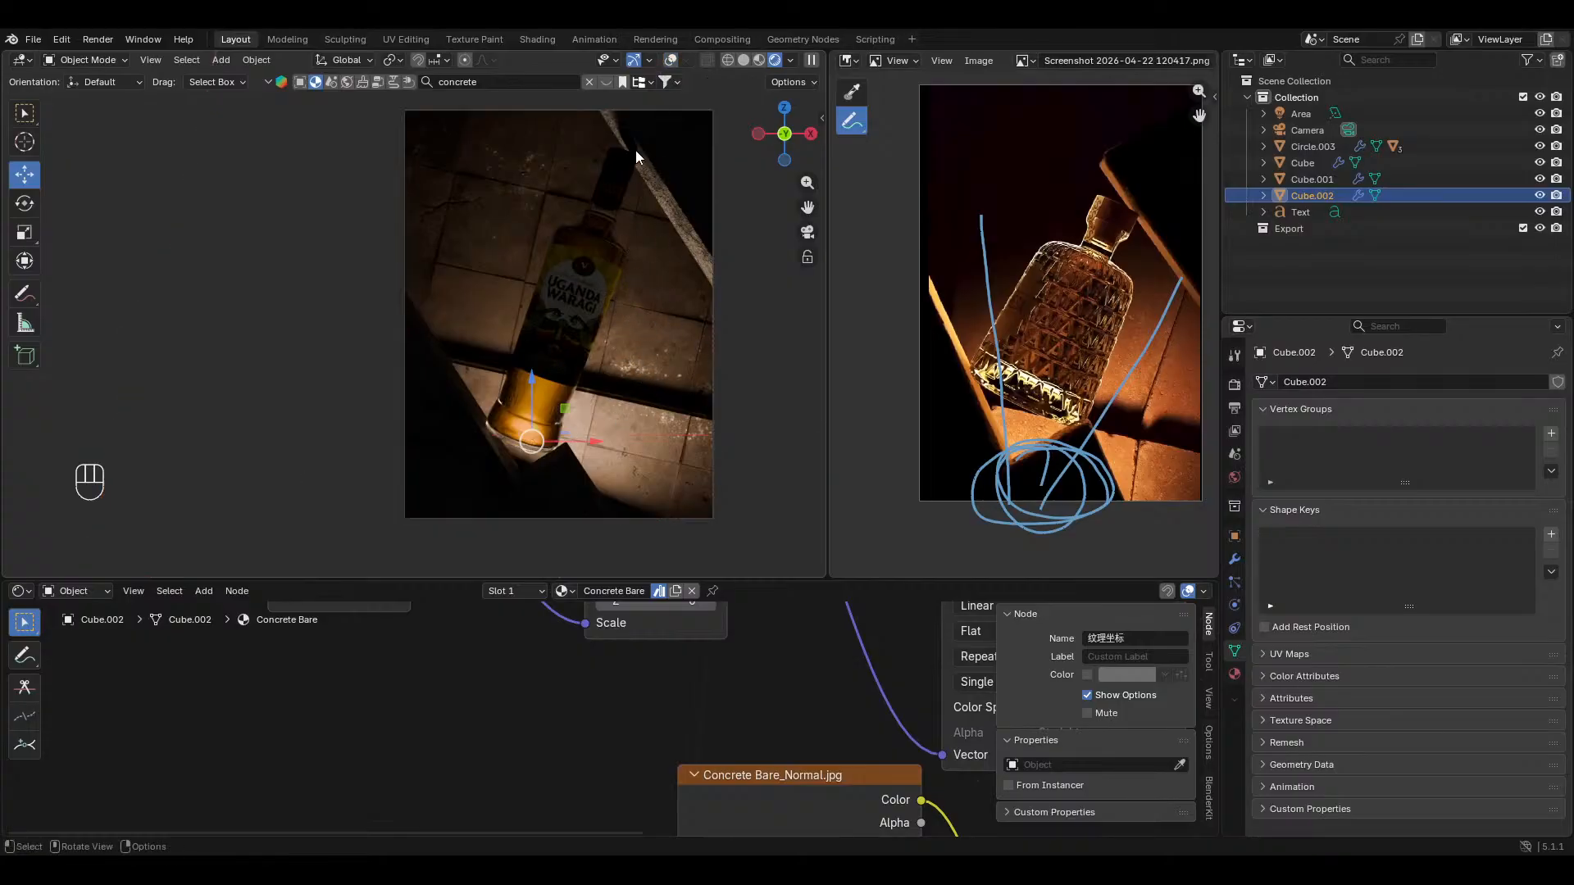
key("ctrl+s")
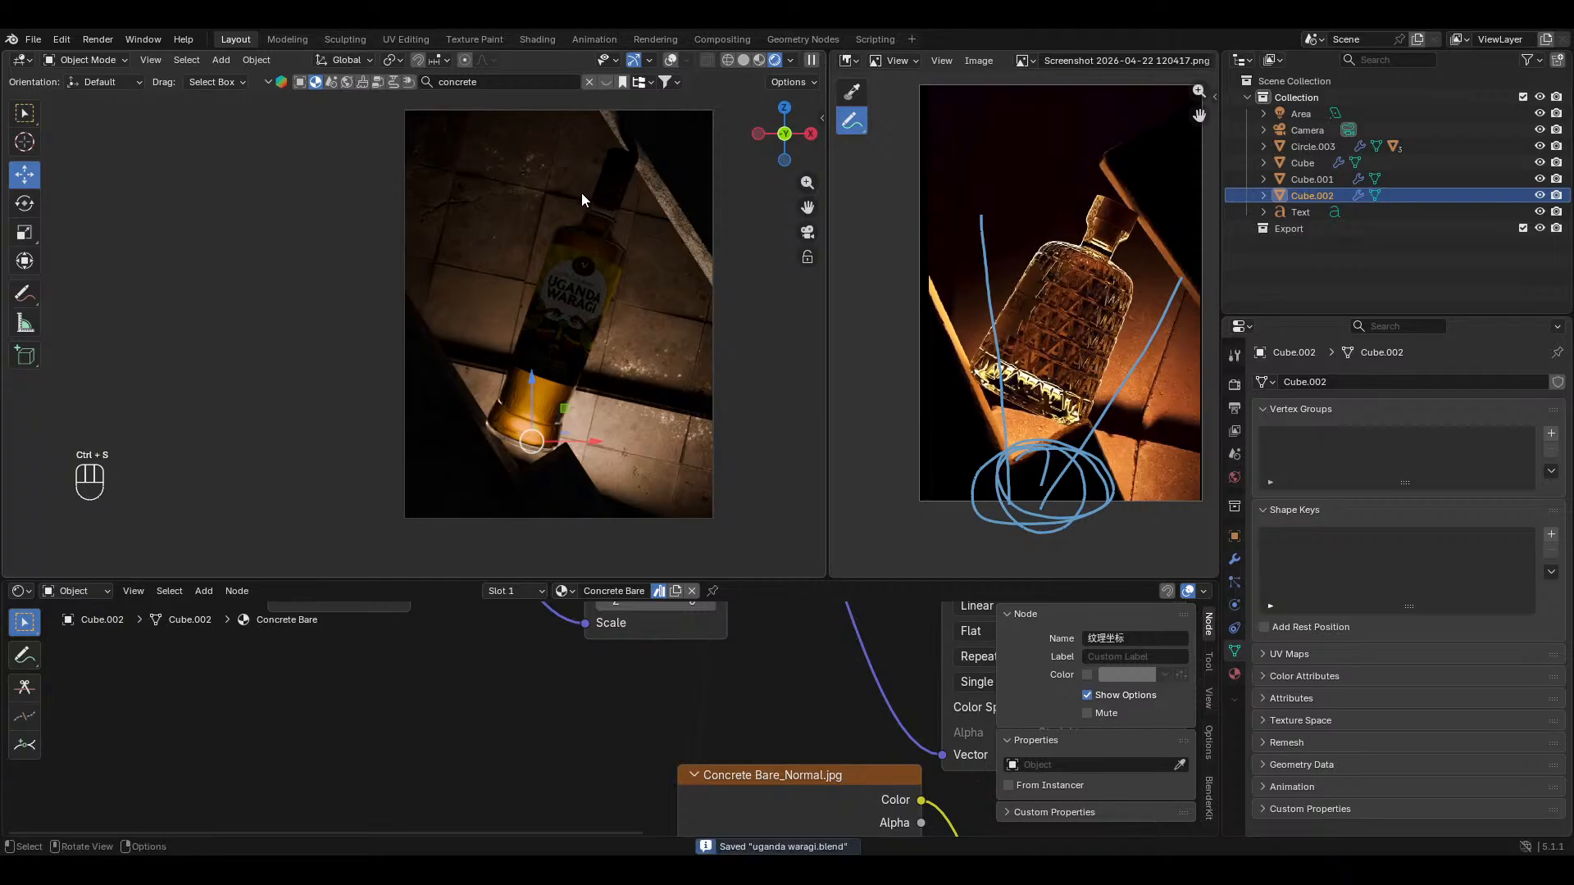
Step: Browse the concrete asset results, apply the first Concrete material to the background slab, and close the asset browser
left_click(611, 83)
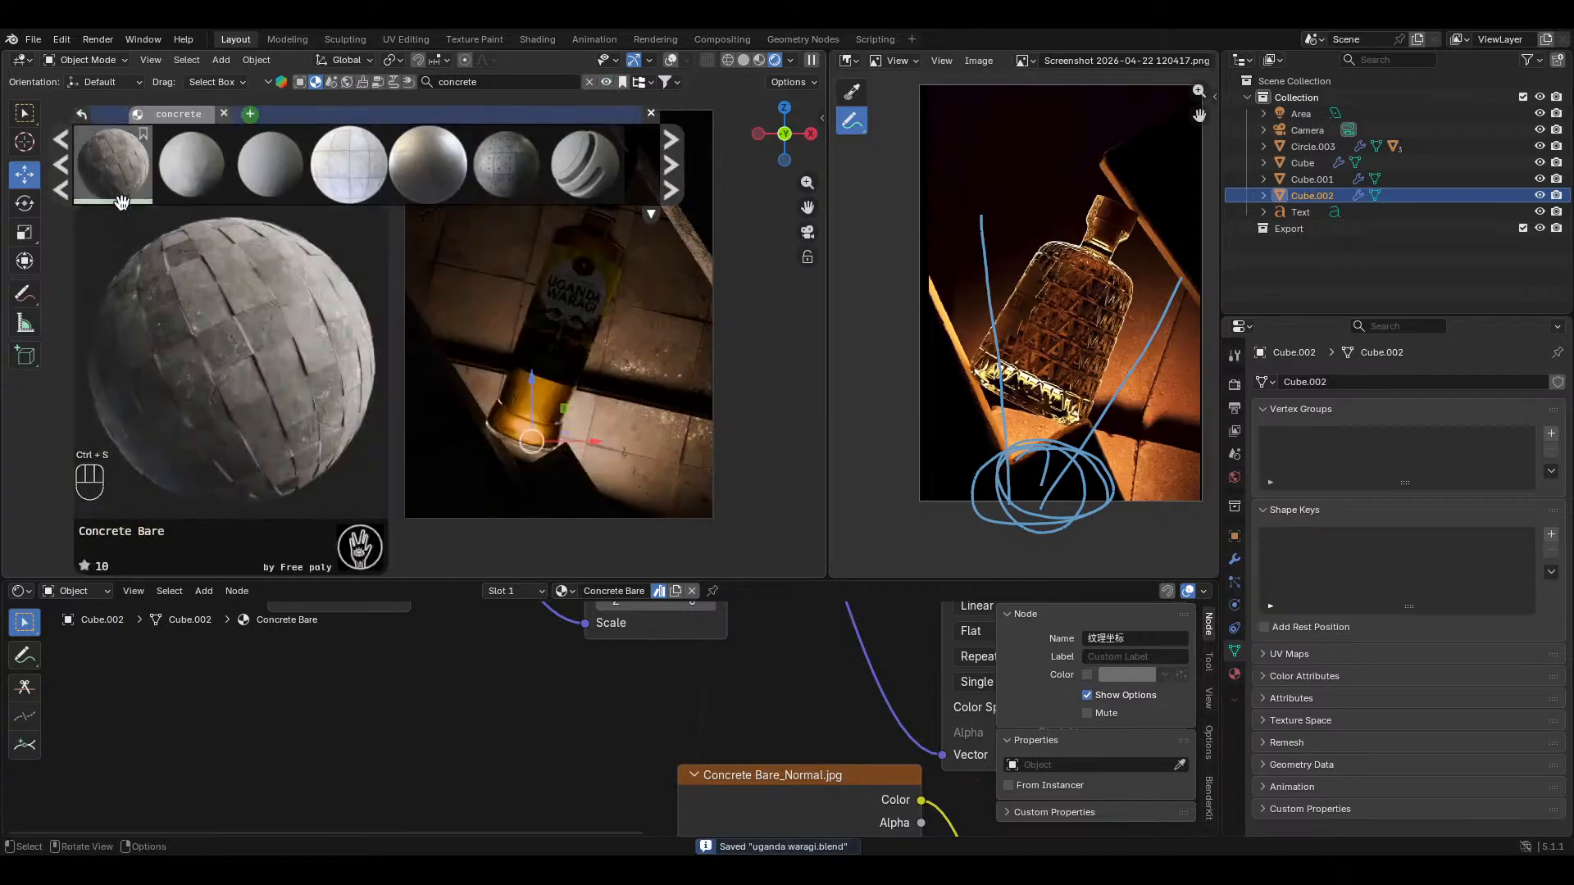
mouse_move(327, 180)
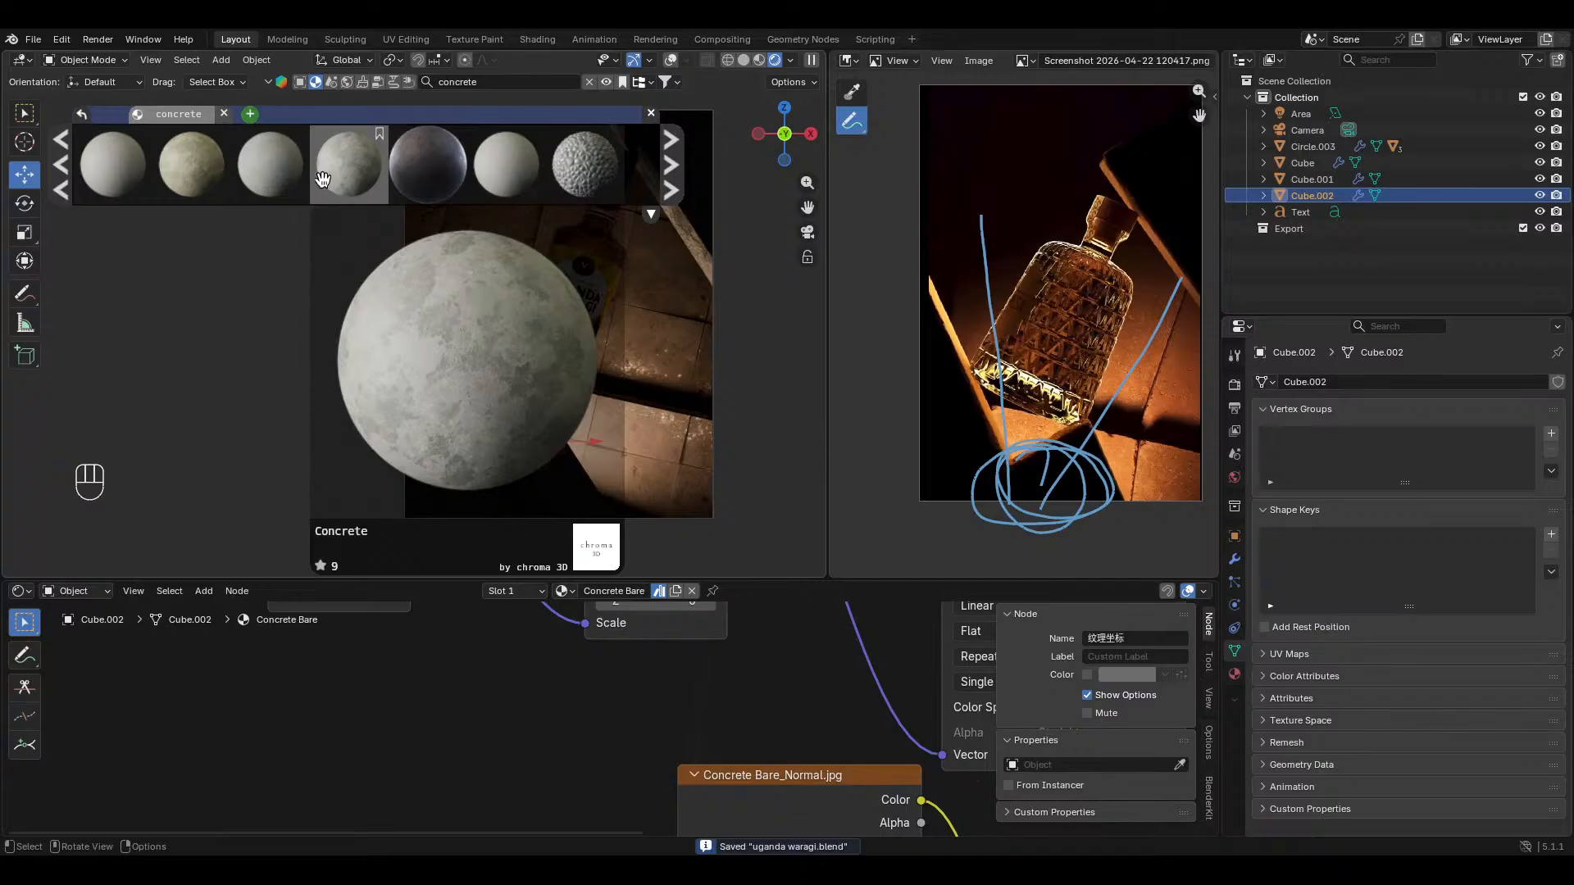
mouse_move(459, 182)
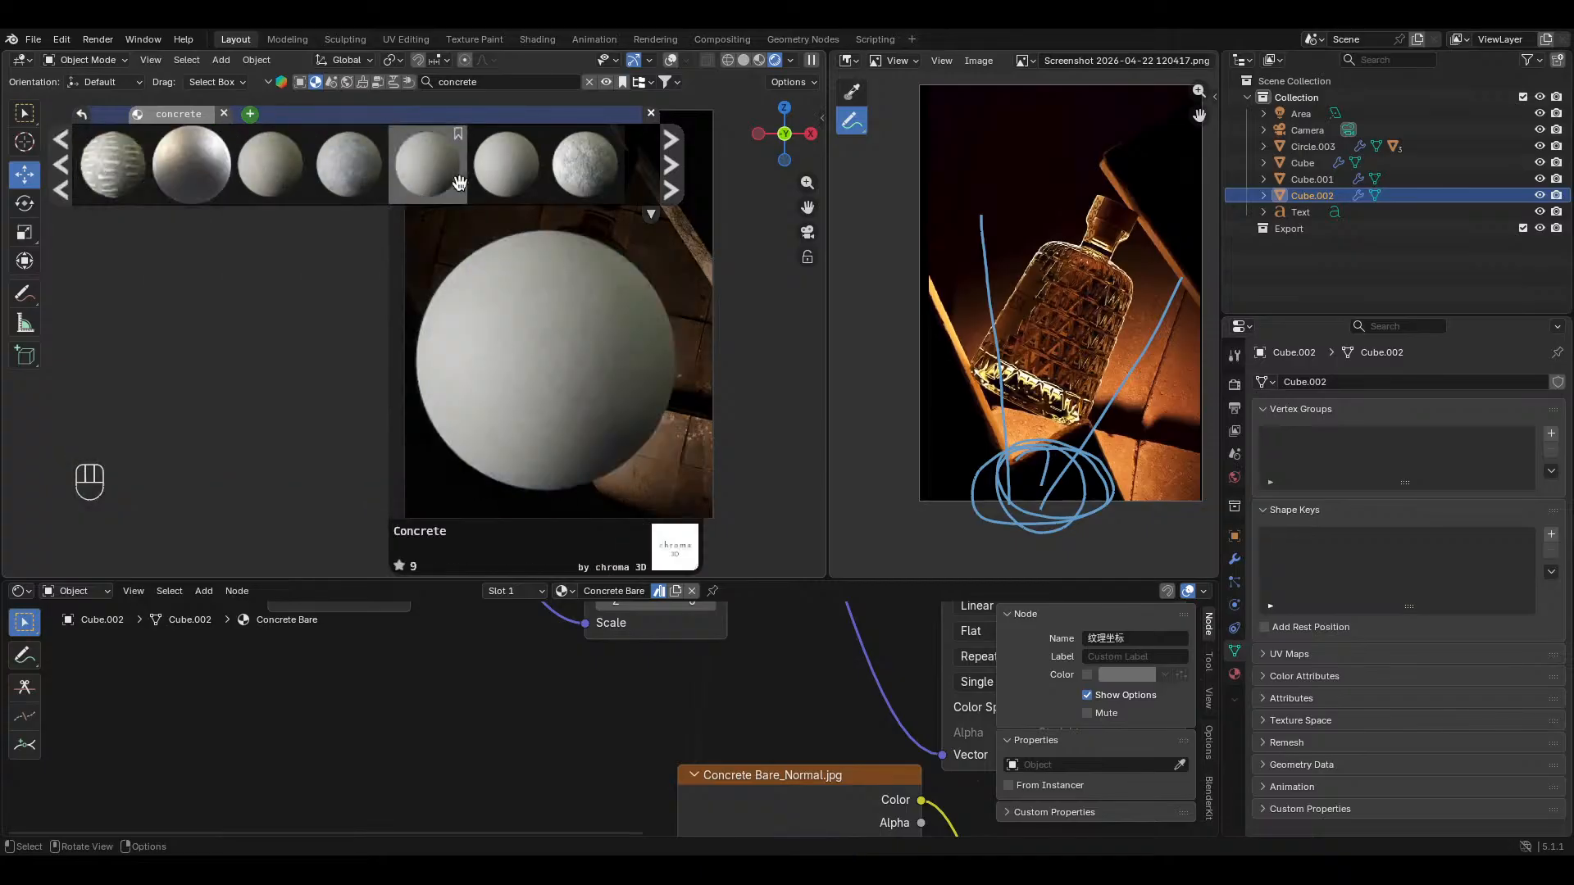
left_click(68, 180)
mouse_move(252, 168)
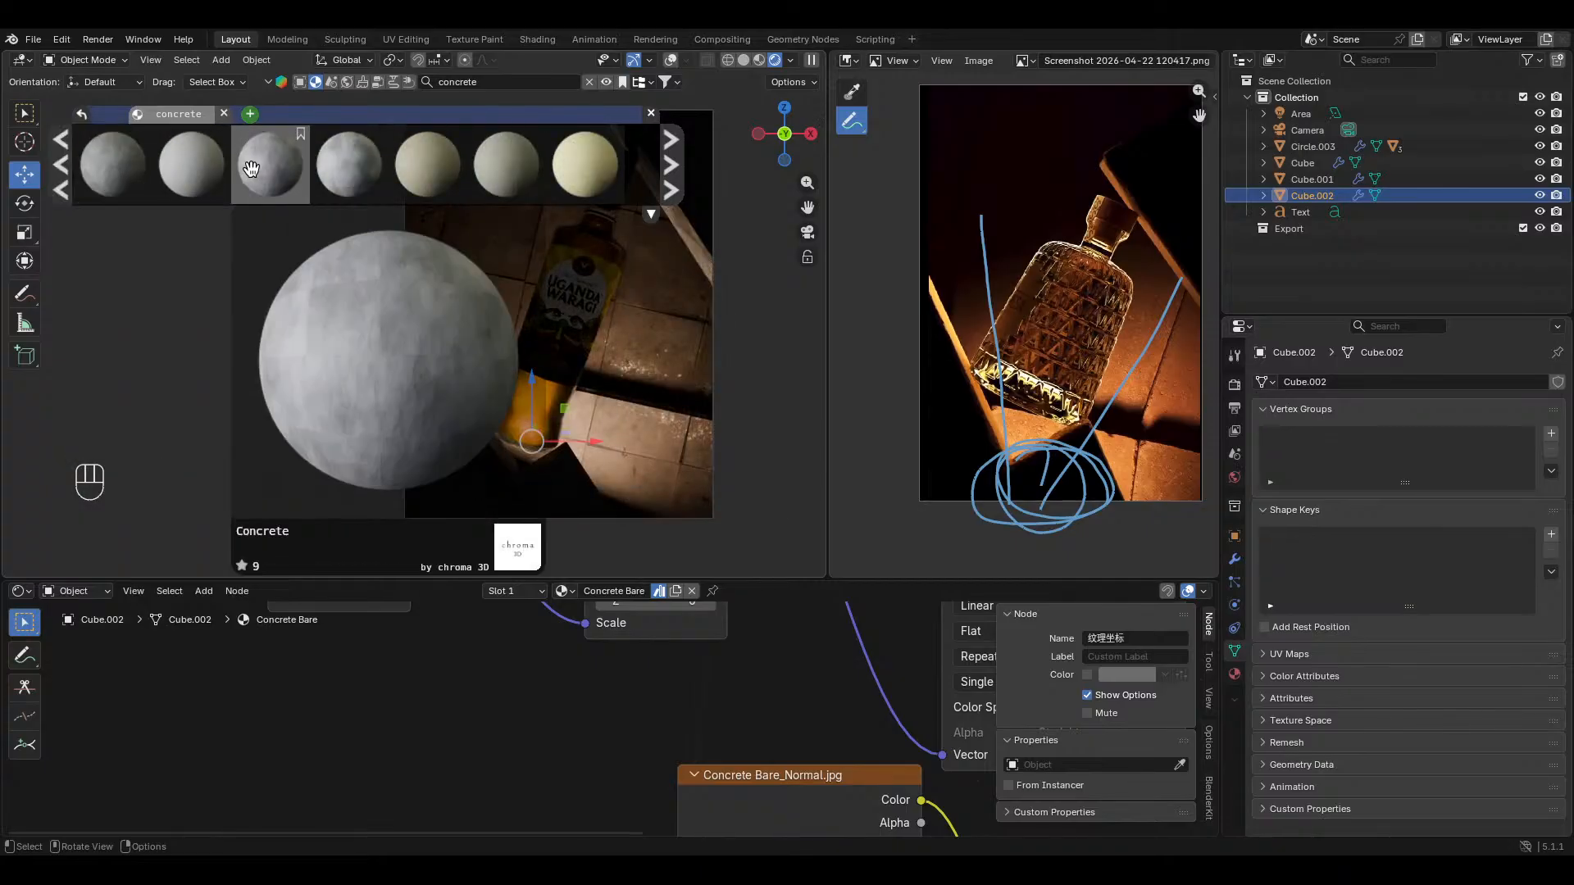
left_click(69, 178)
mouse_move(380, 162)
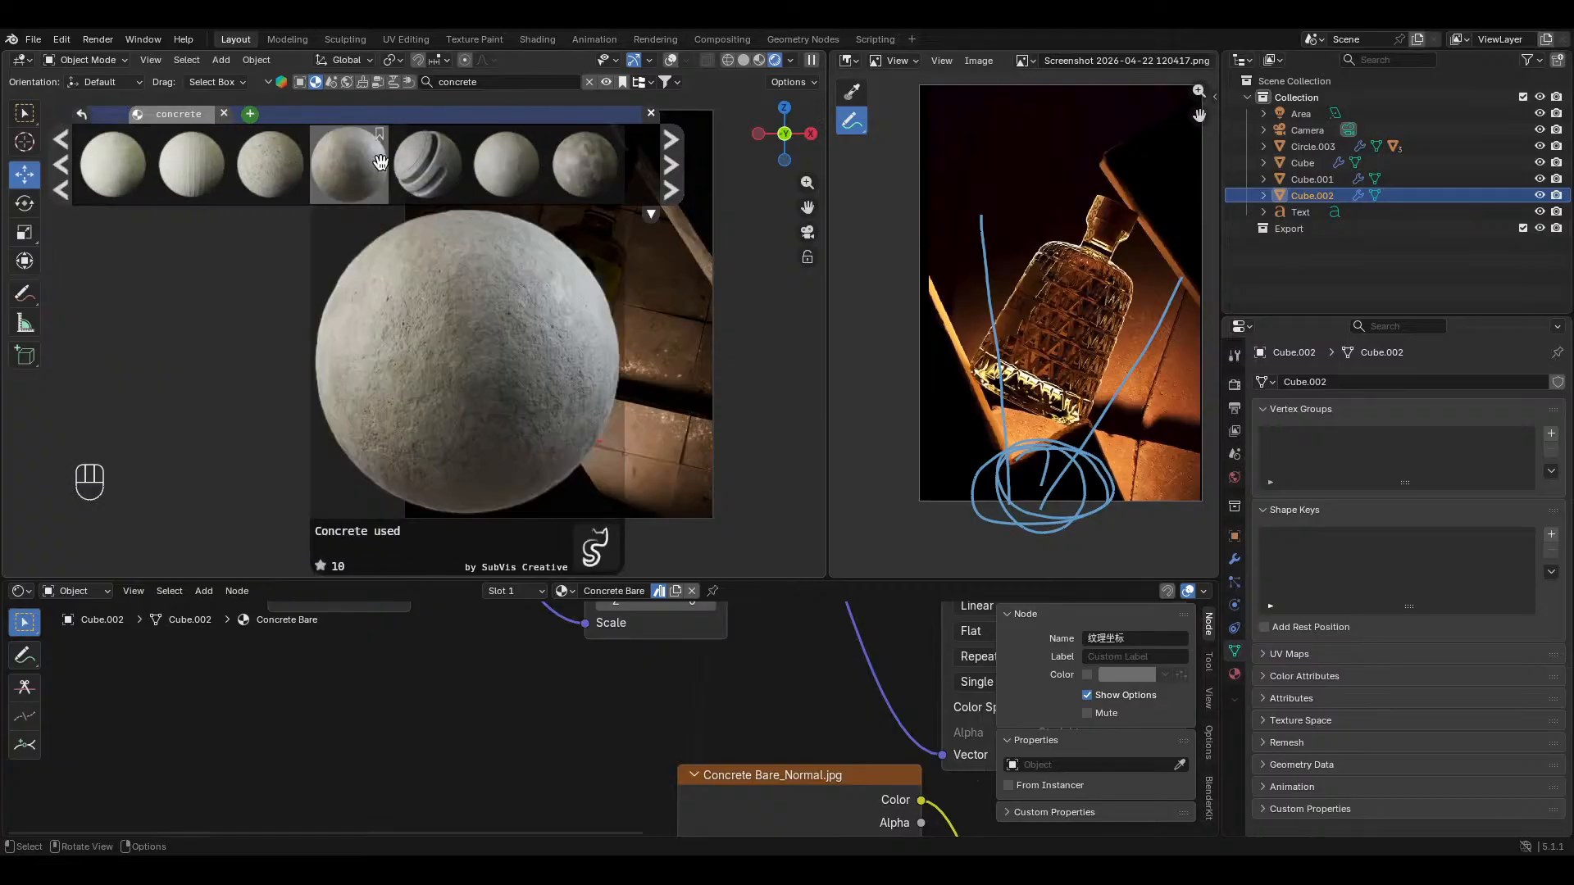
left_click(56, 170)
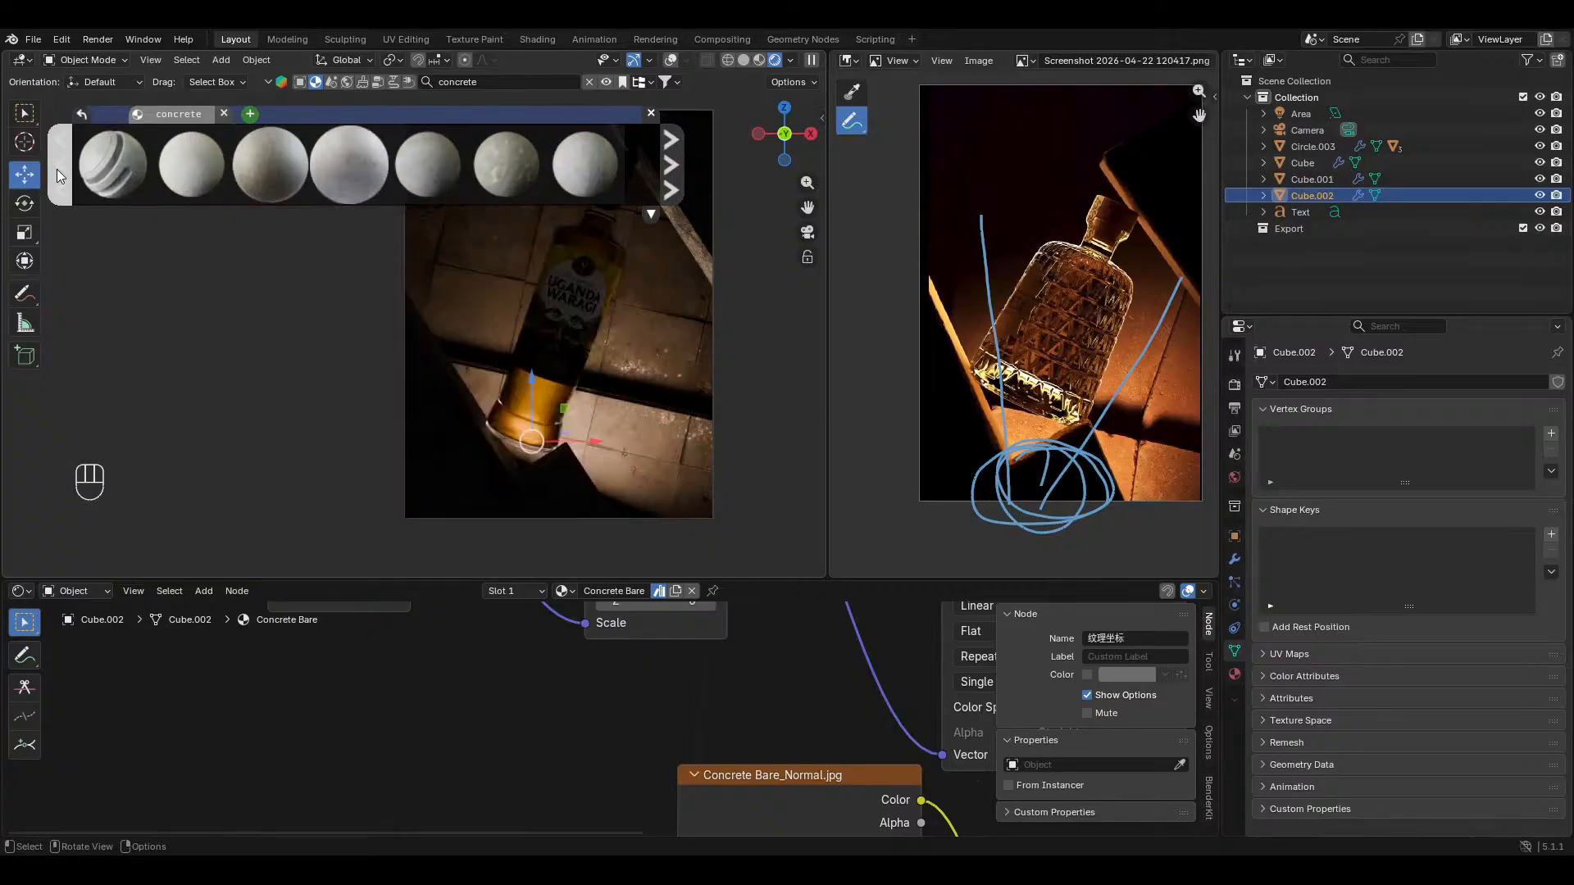
mouse_move(121, 166)
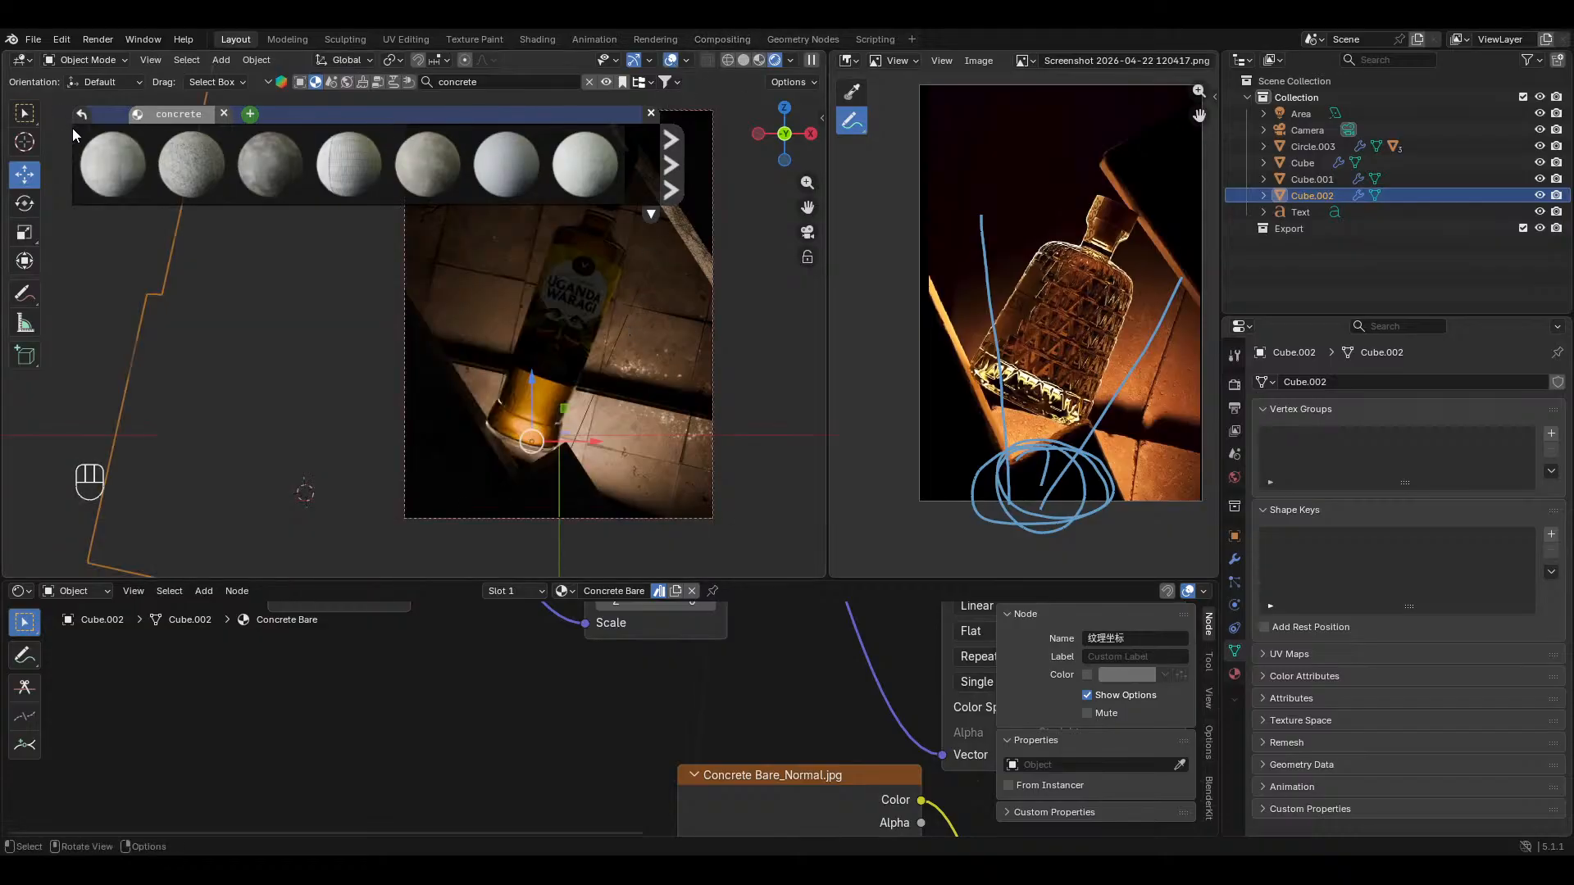
left_click(125, 187)
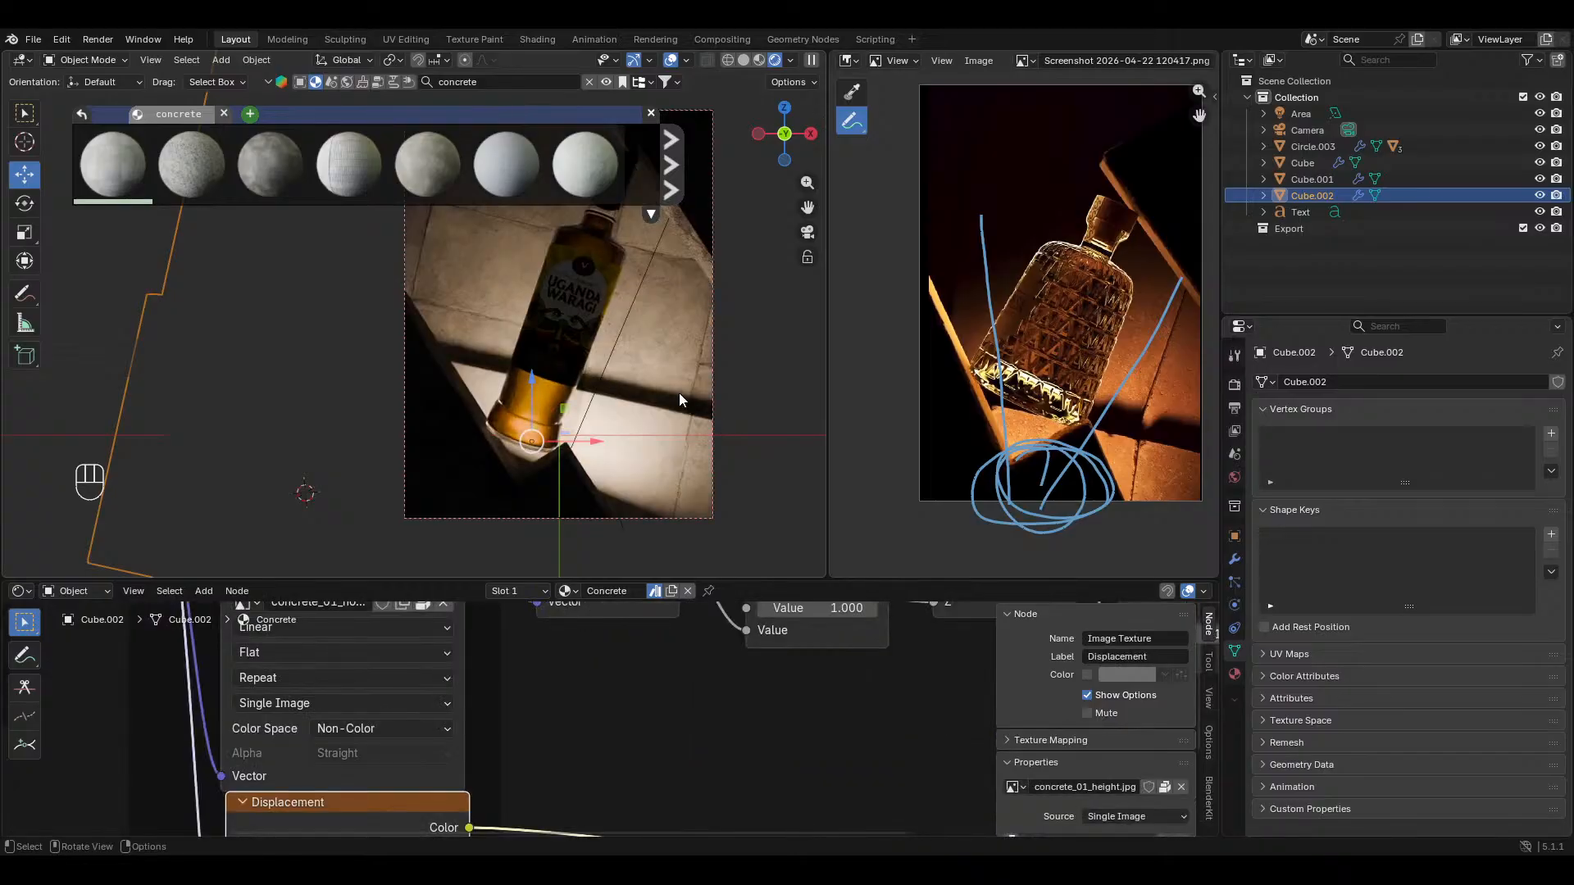
left_click(606, 82)
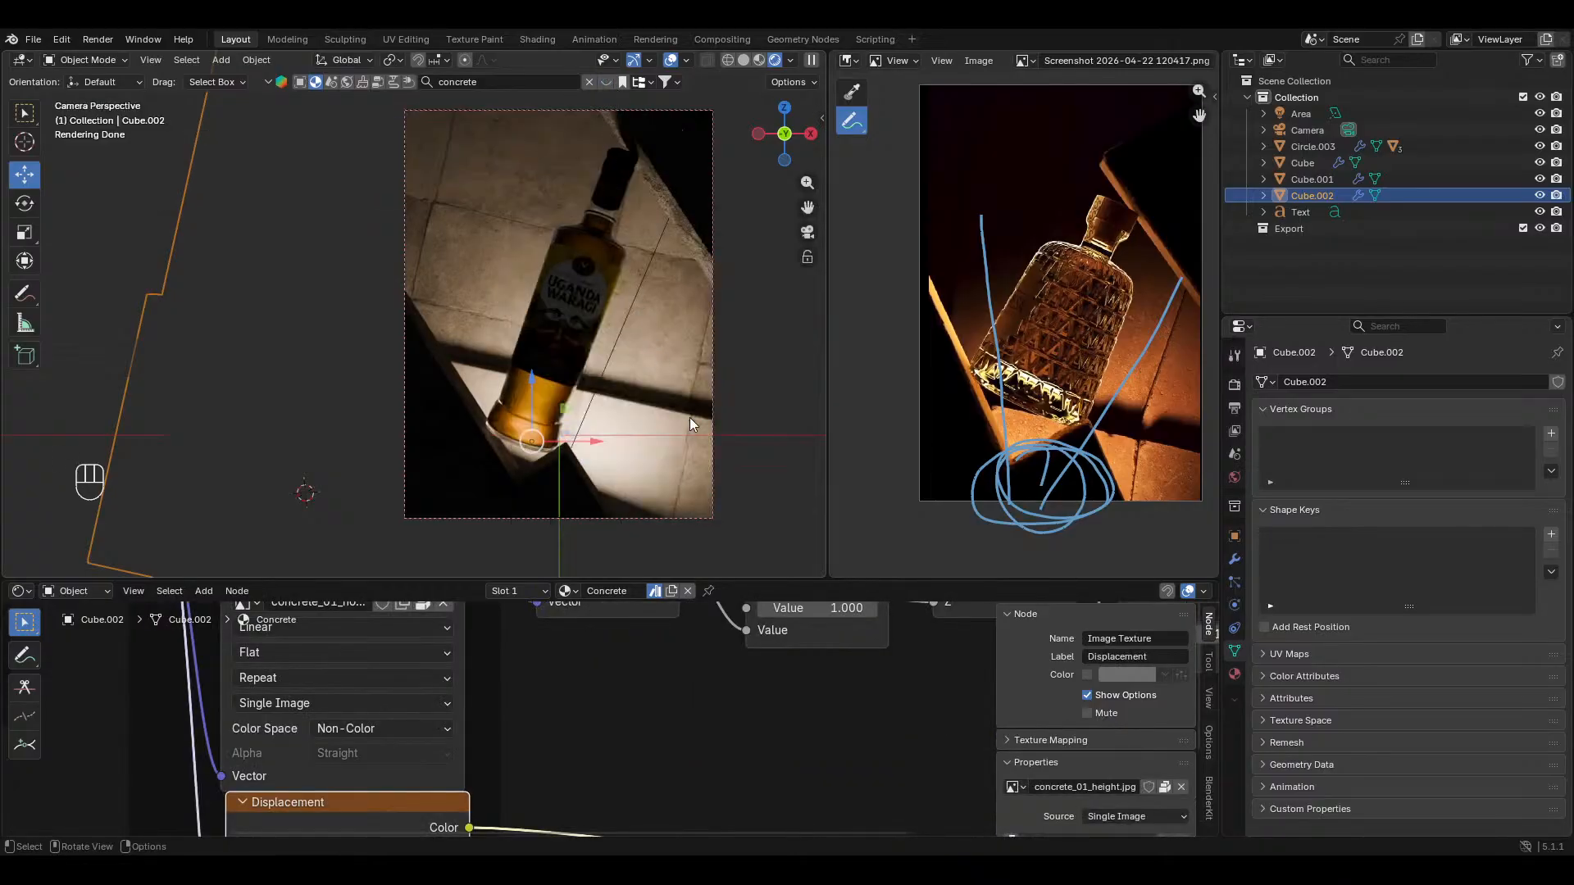
Step: Check the rendered camera view without overlays, hide the viewport gizmos, and turn the overlays back on
left_click(670, 62)
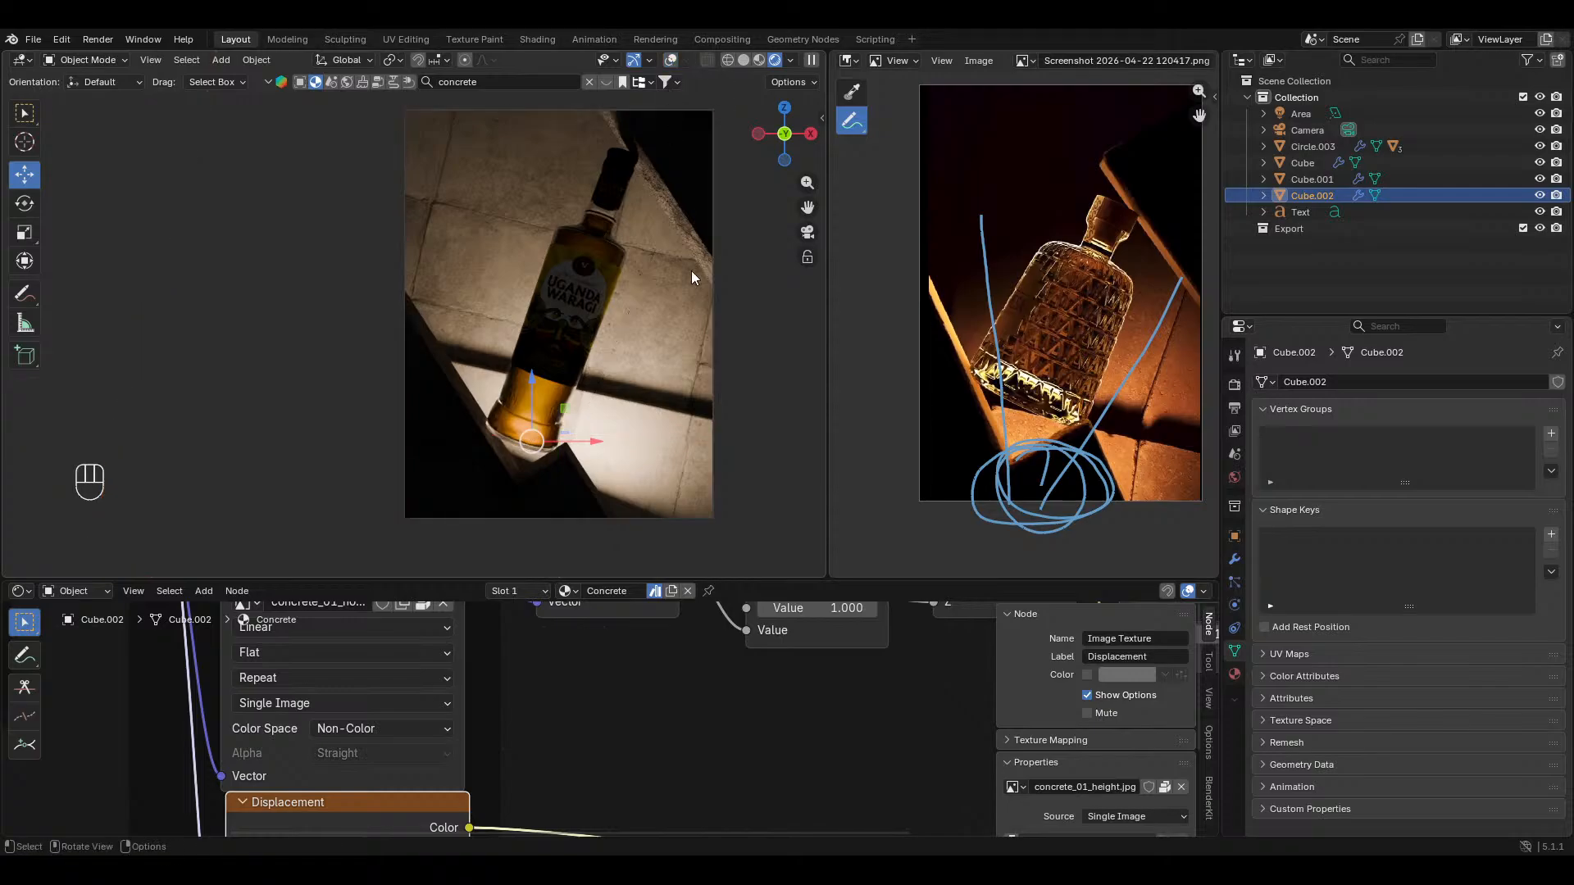
scroll(723, 363, "down", 1)
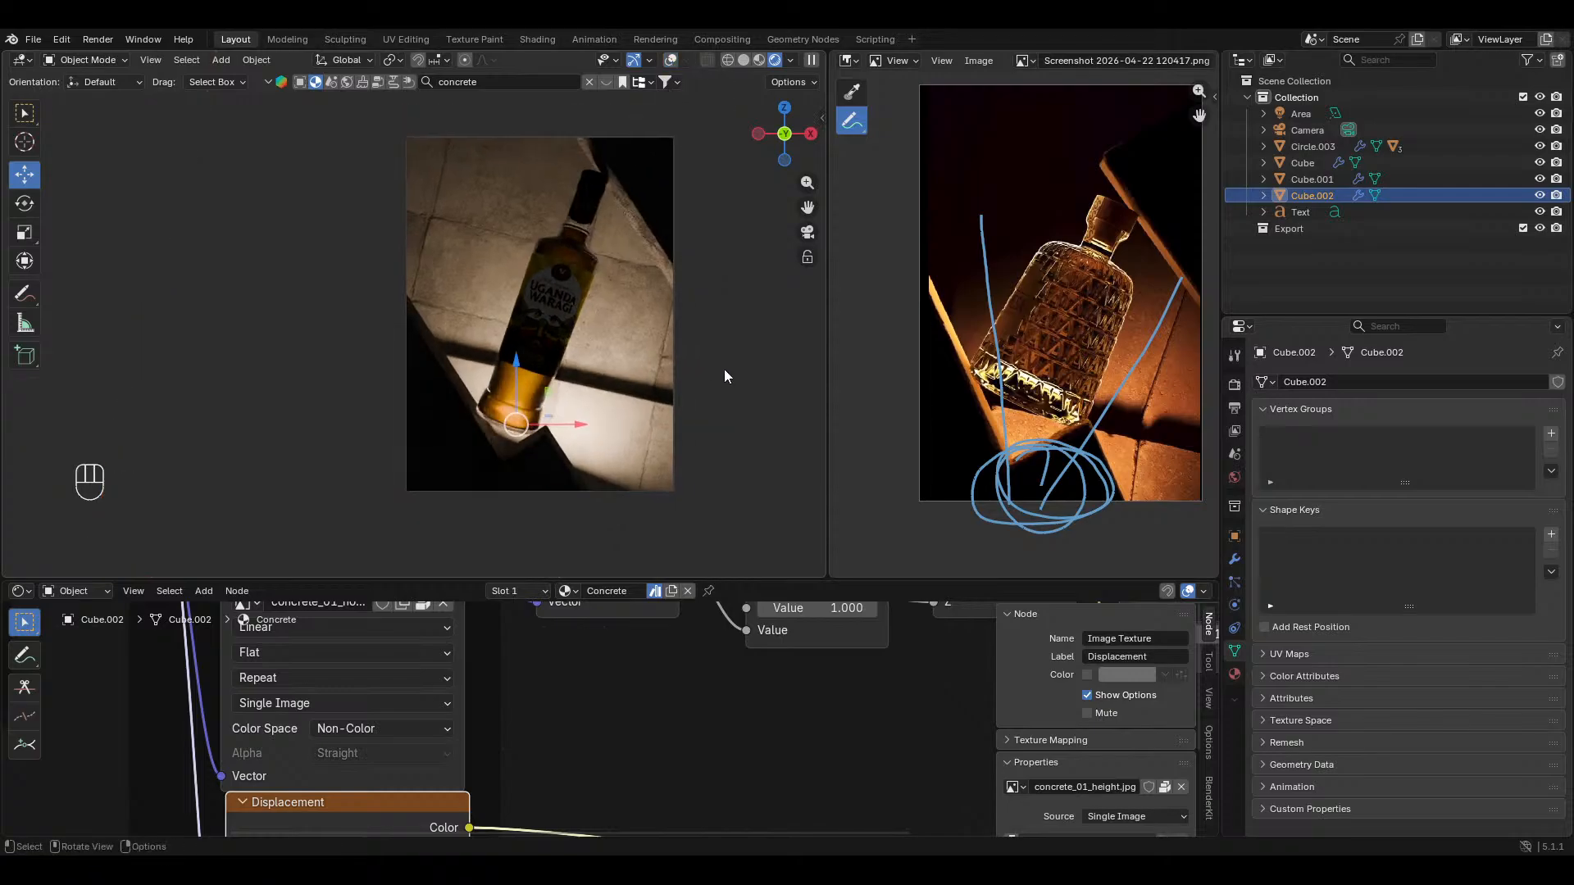
left_click(635, 61)
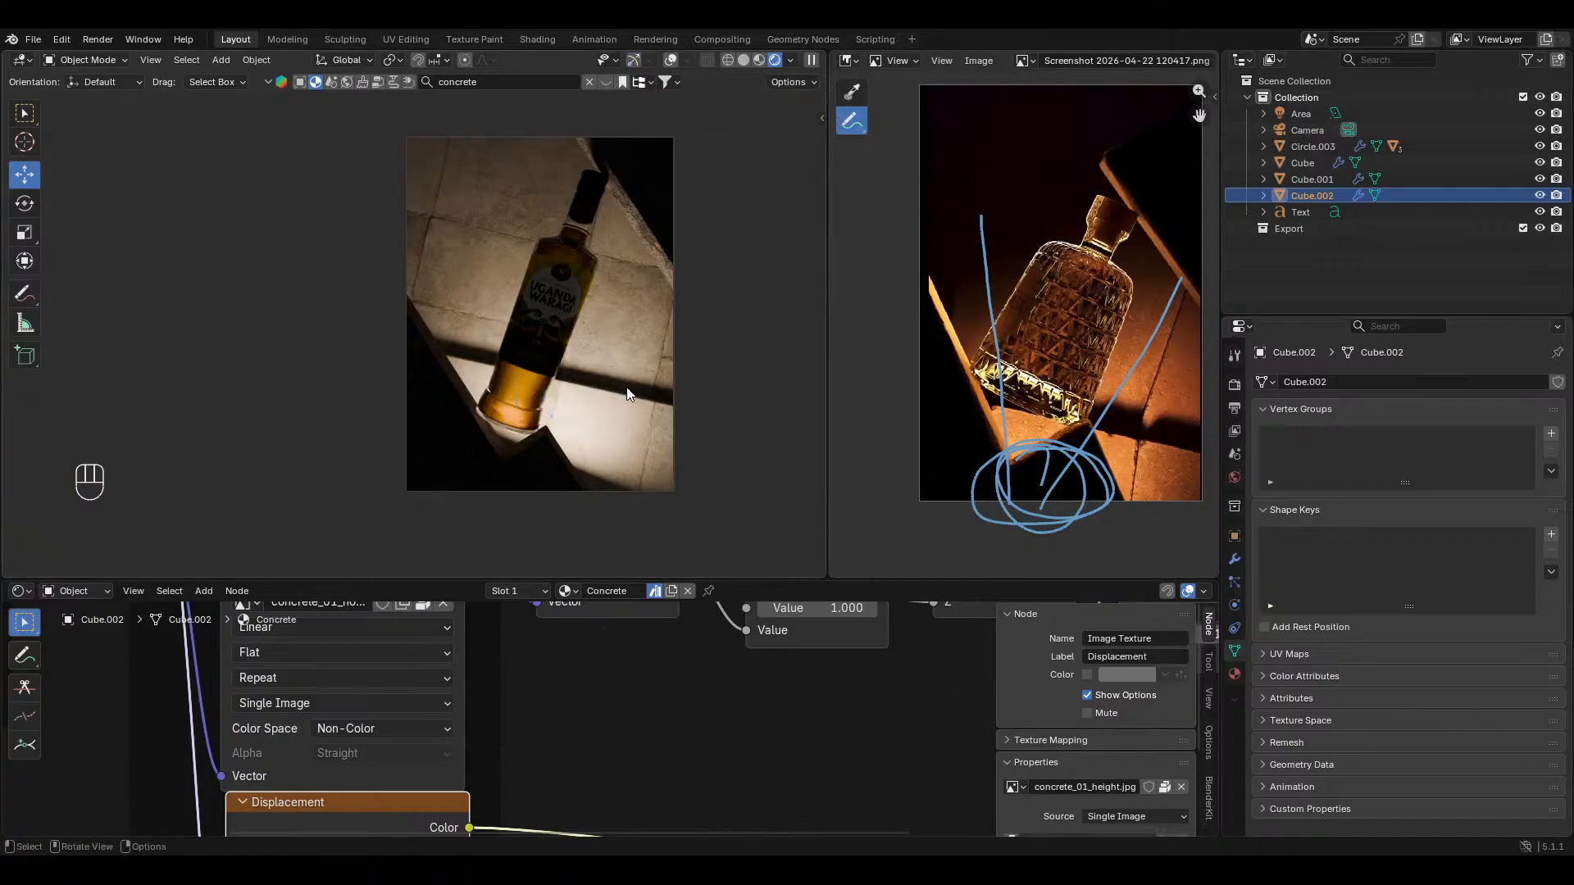
left_click(674, 60)
Step: Scale all of the background slab's UVs by about 0.92 and again by about 0.7, then return to object mode
key("Tab")
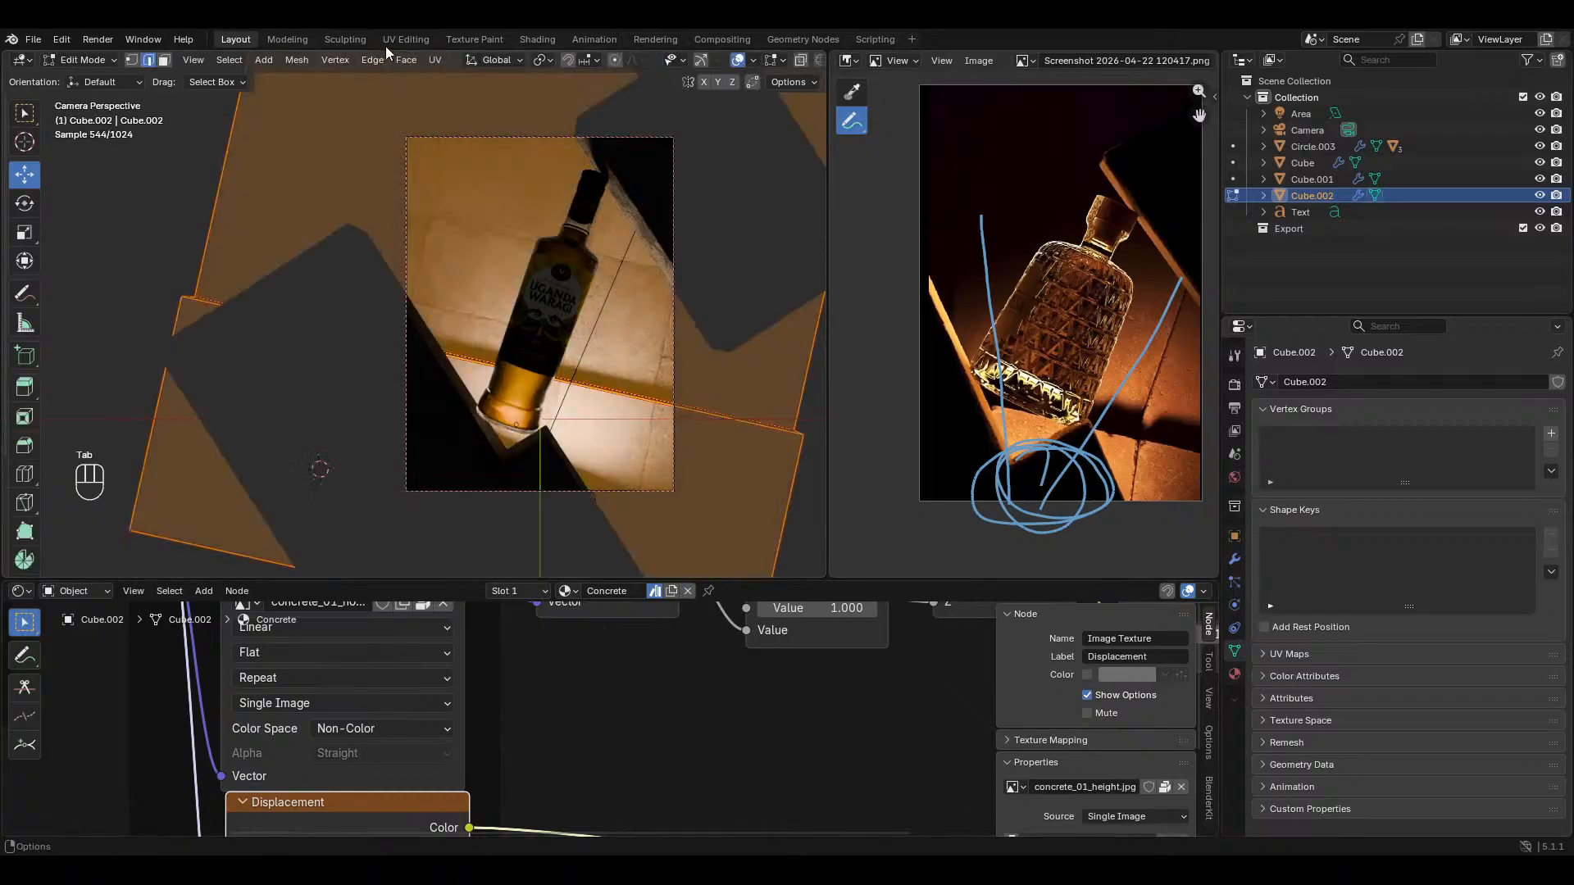
left_click(405, 39)
key("s")
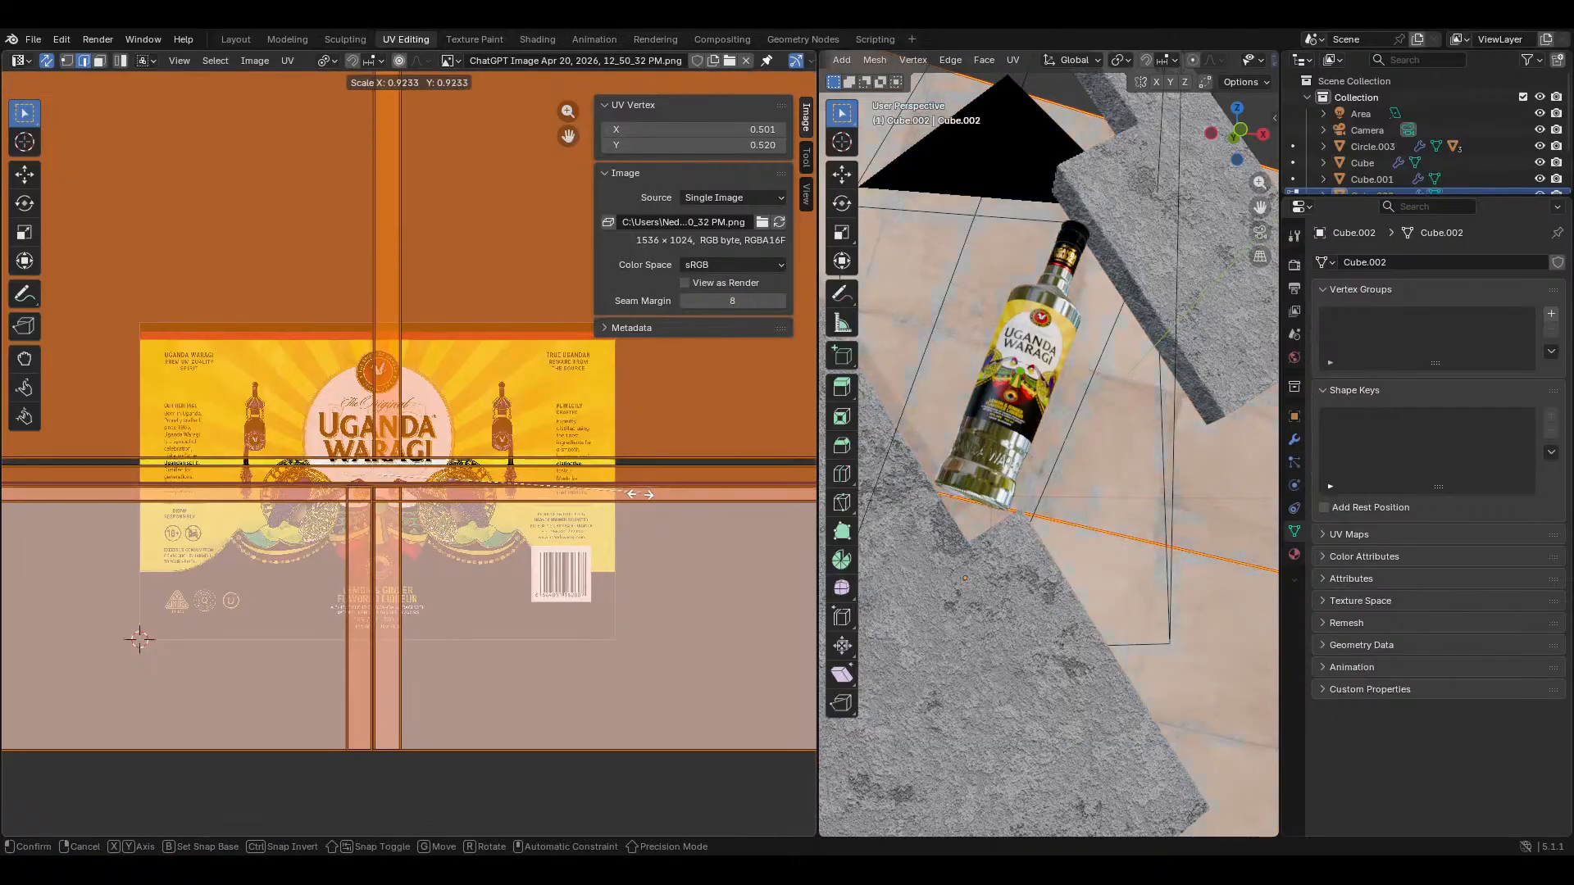
left_click(639, 495)
key("KP_0")
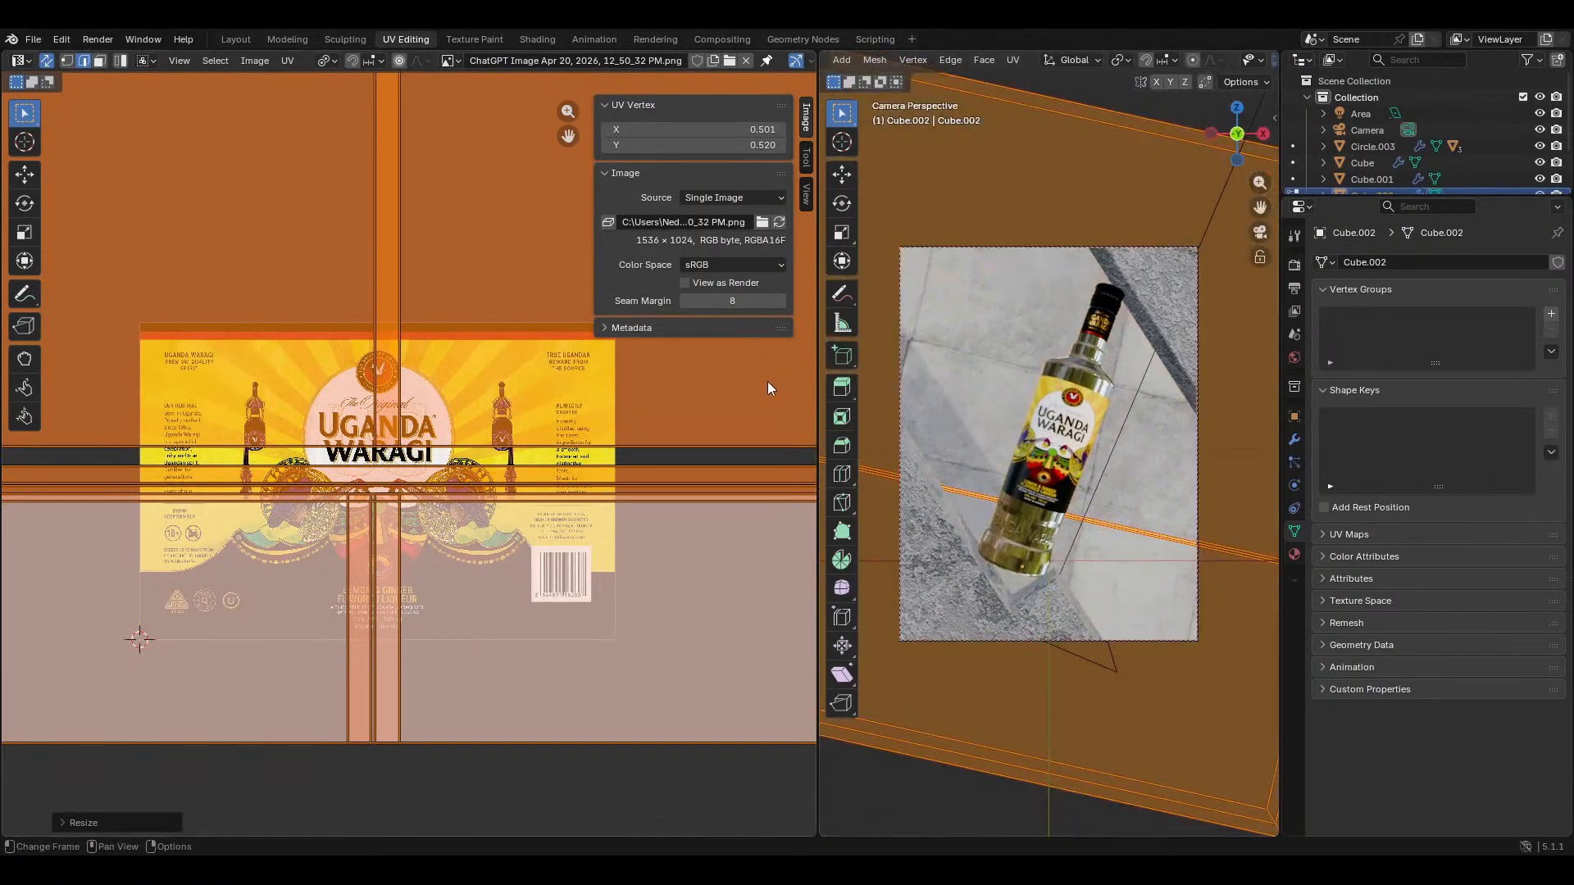
key("s")
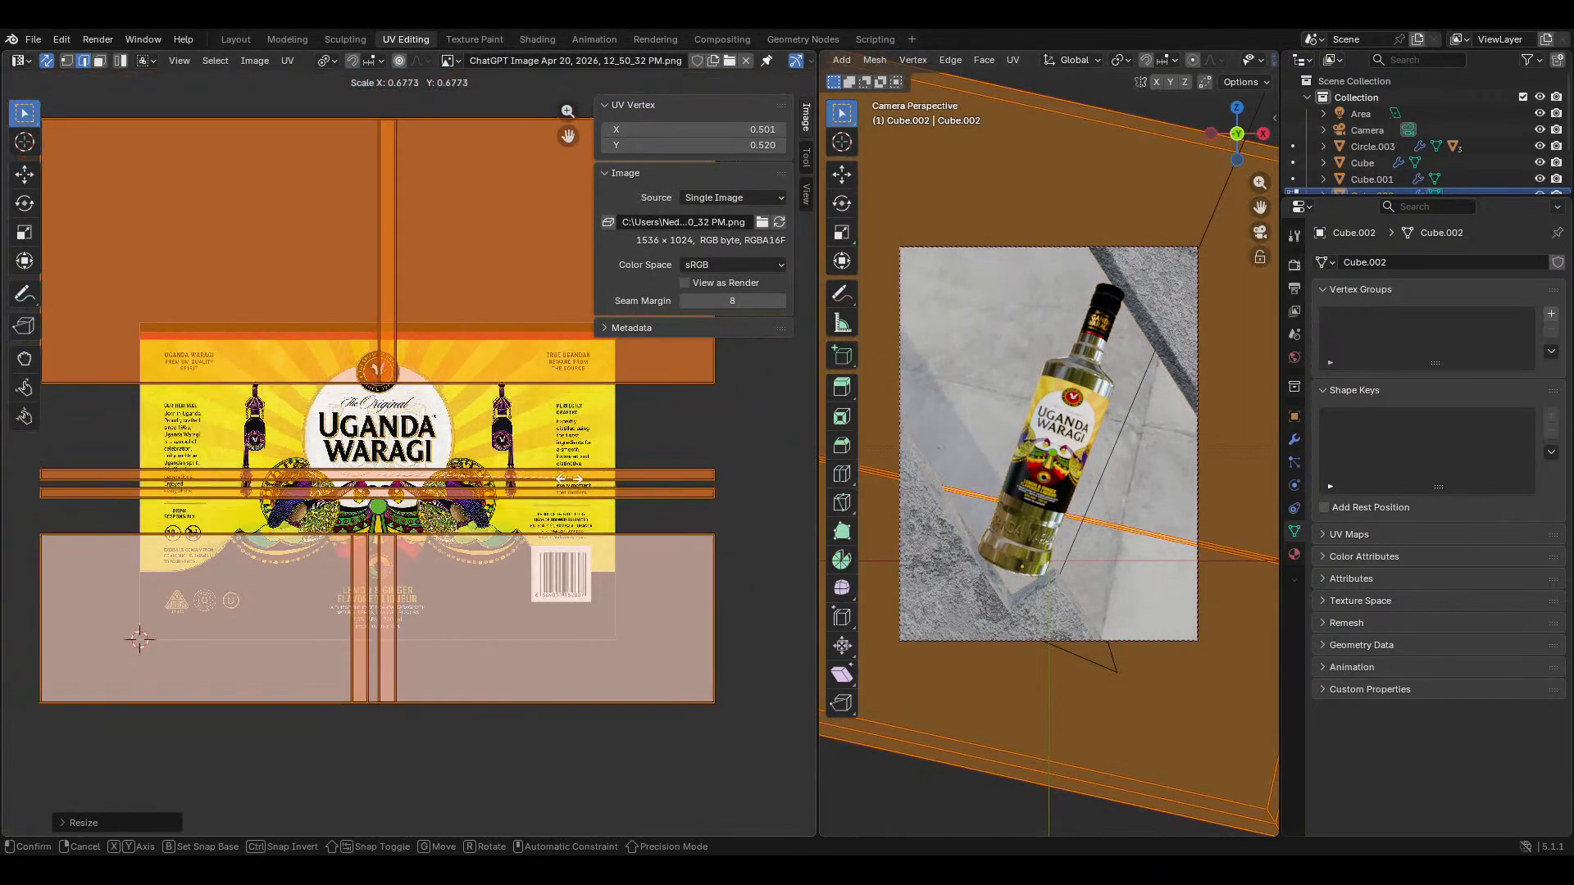
left_click(587, 477)
key("Tab")
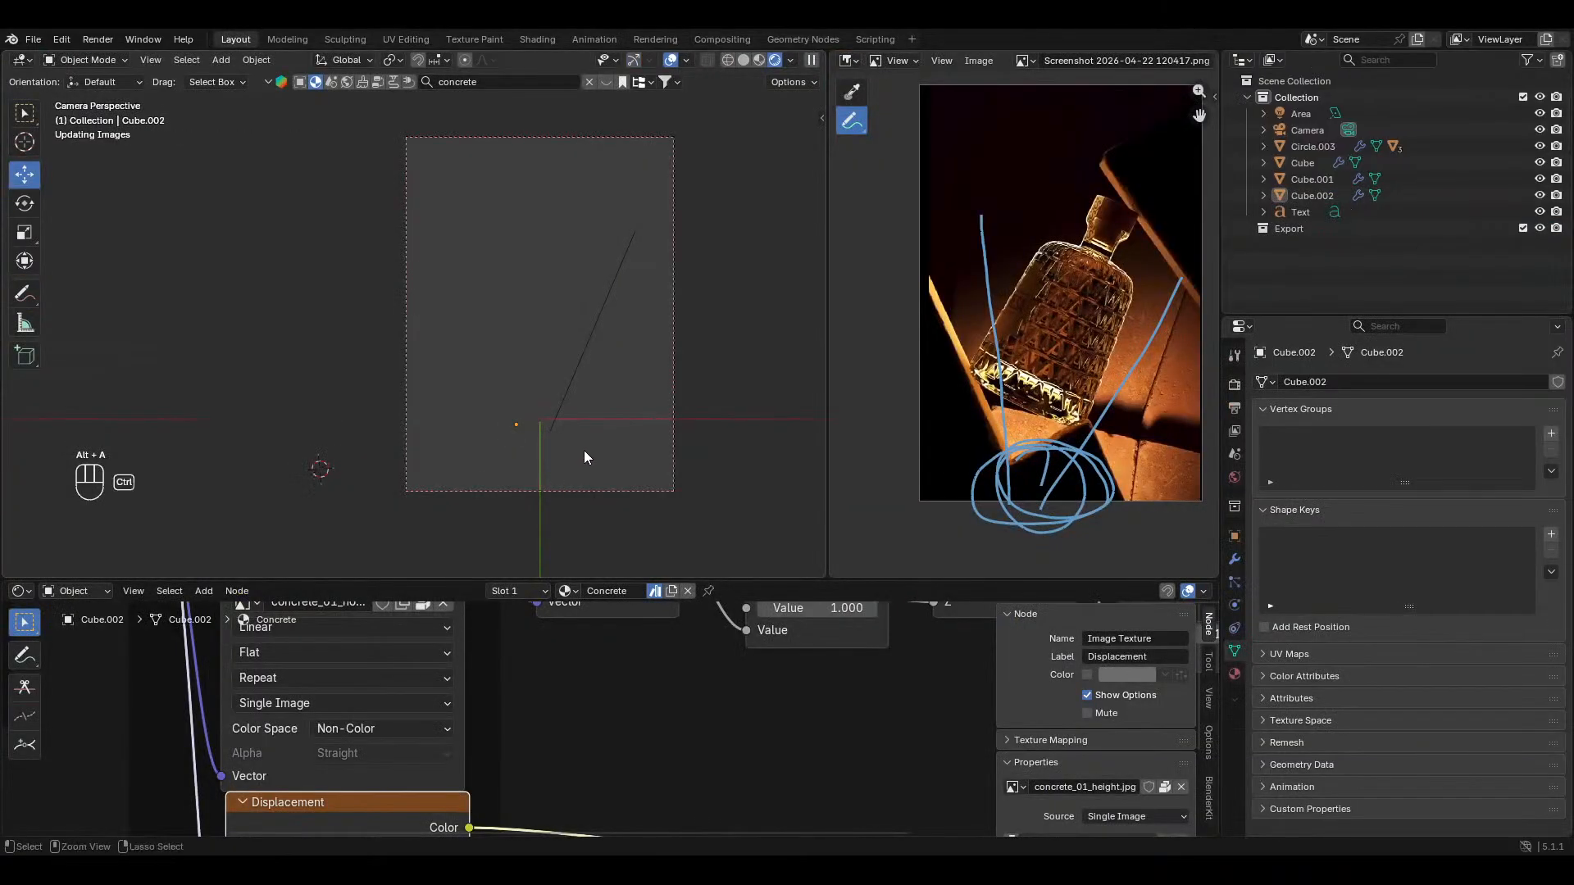
Step: Select the area light and move it about 66 mm along its local Z axis
middle_click_drag(597, 441, 591, 415, "shift")
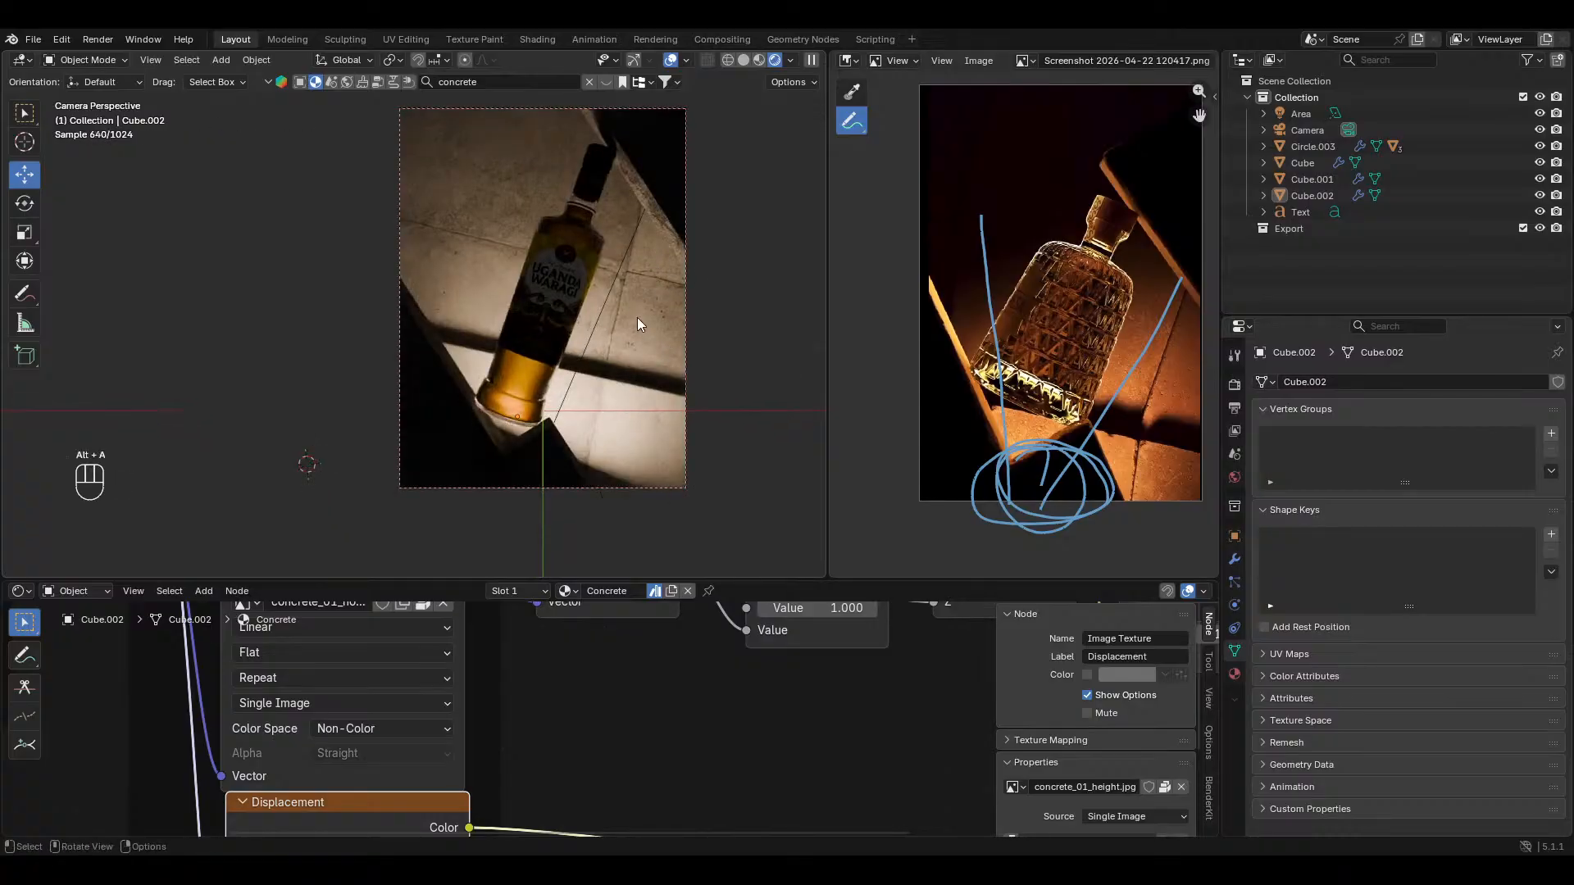
left_click(572, 390)
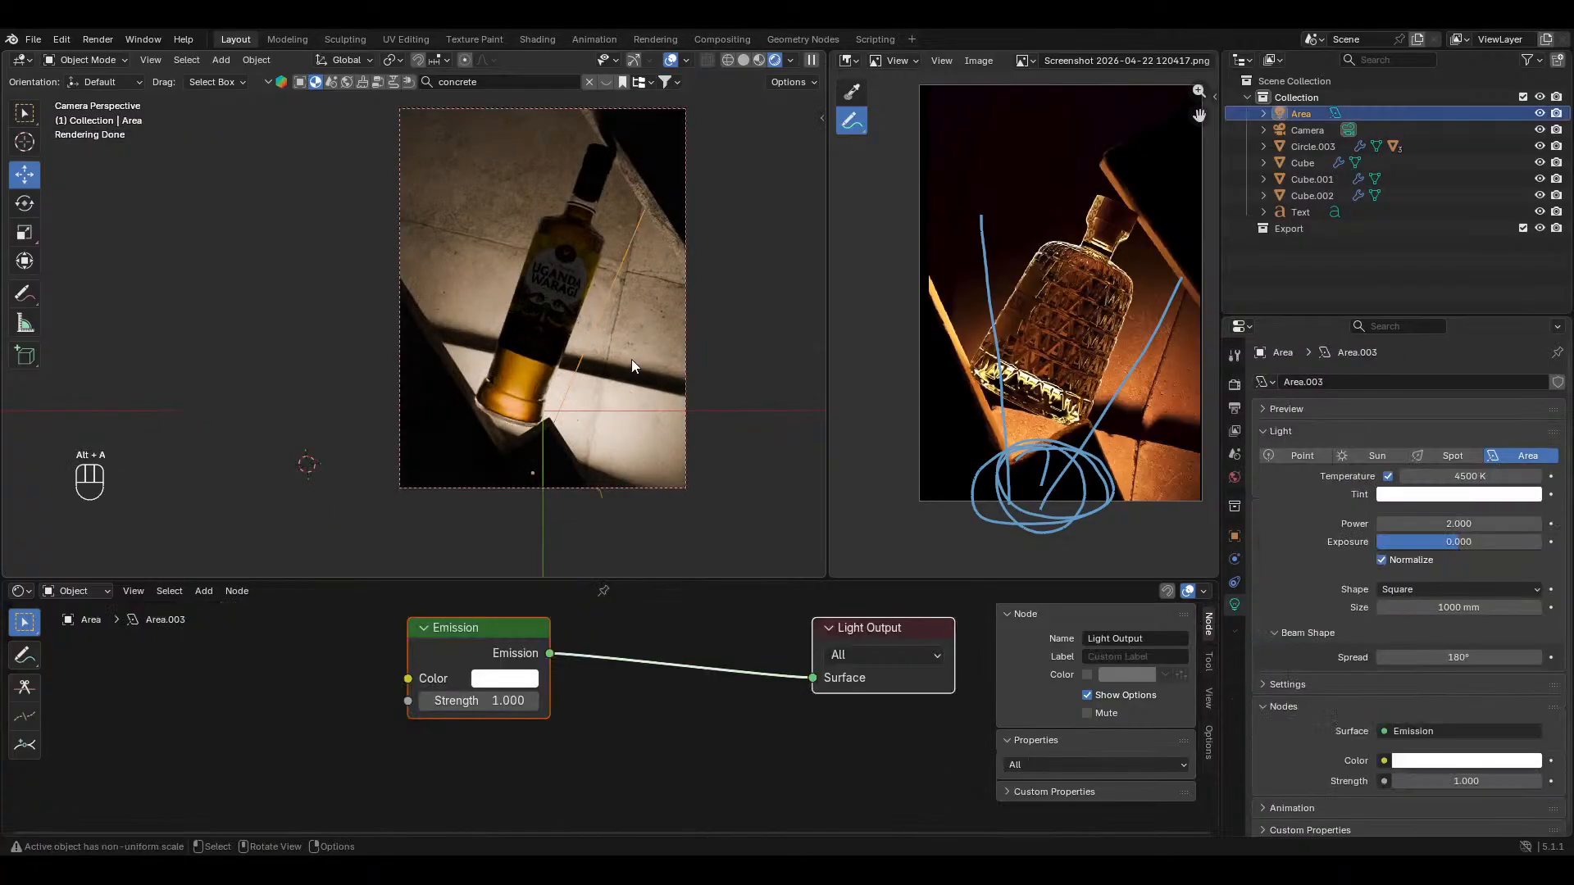
key("g")
key("x")
key("z")
key("z")
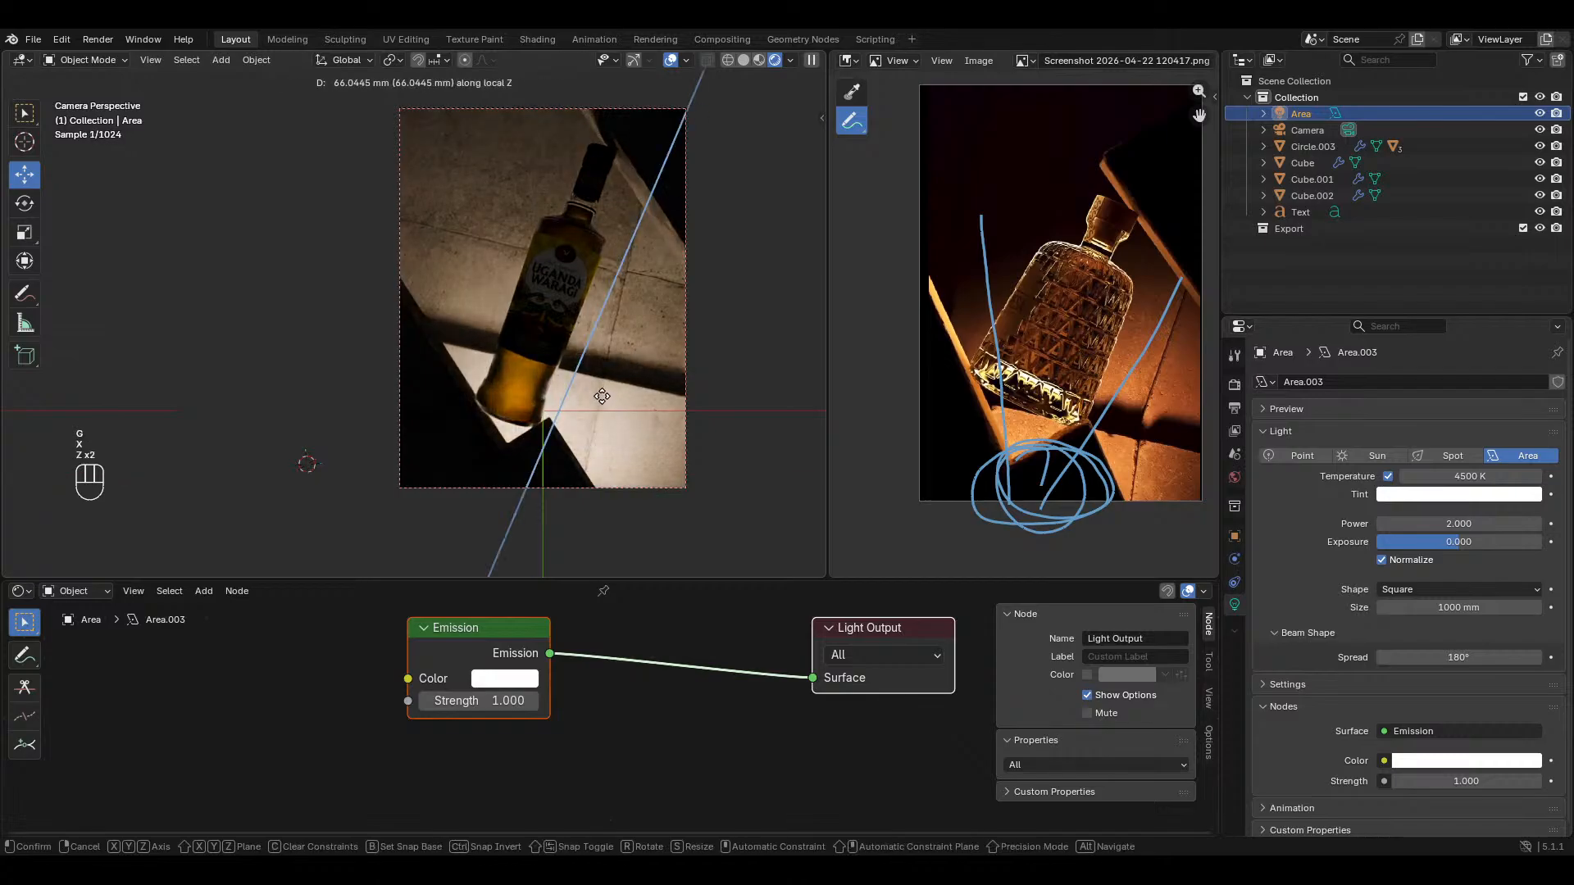
left_click(596, 401)
Step: Move the foreground slab's end face beside the bottle base about 42 mm along local X, then return to object mode and deselect everything
middle_click_drag(615, 401, 607, 439, "shift")
left_click(573, 470)
key("Tab")
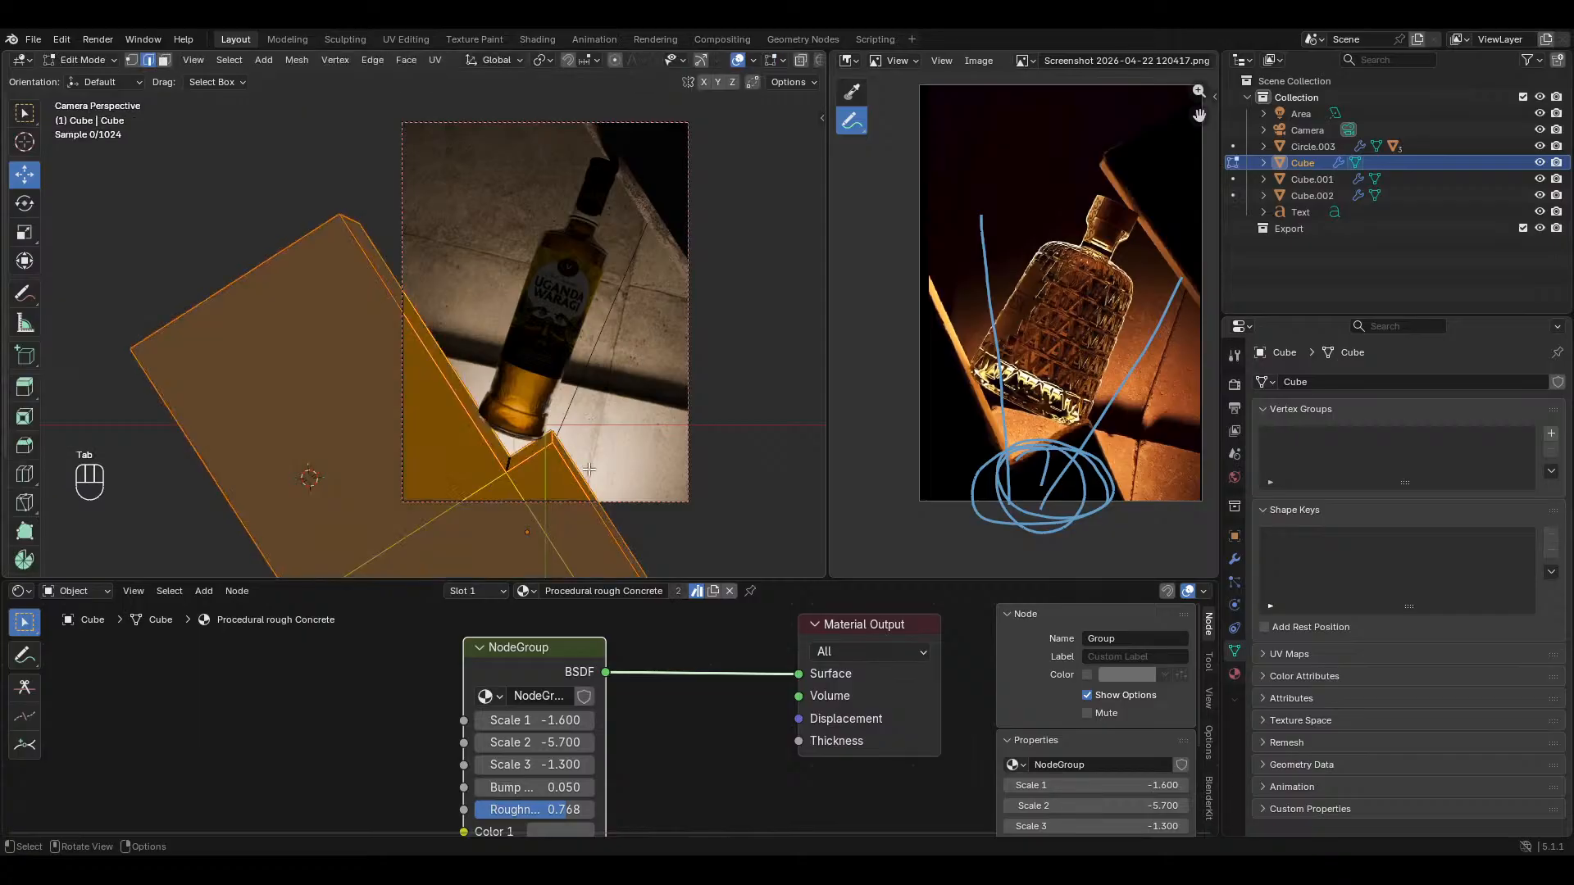
key("3")
key("g")
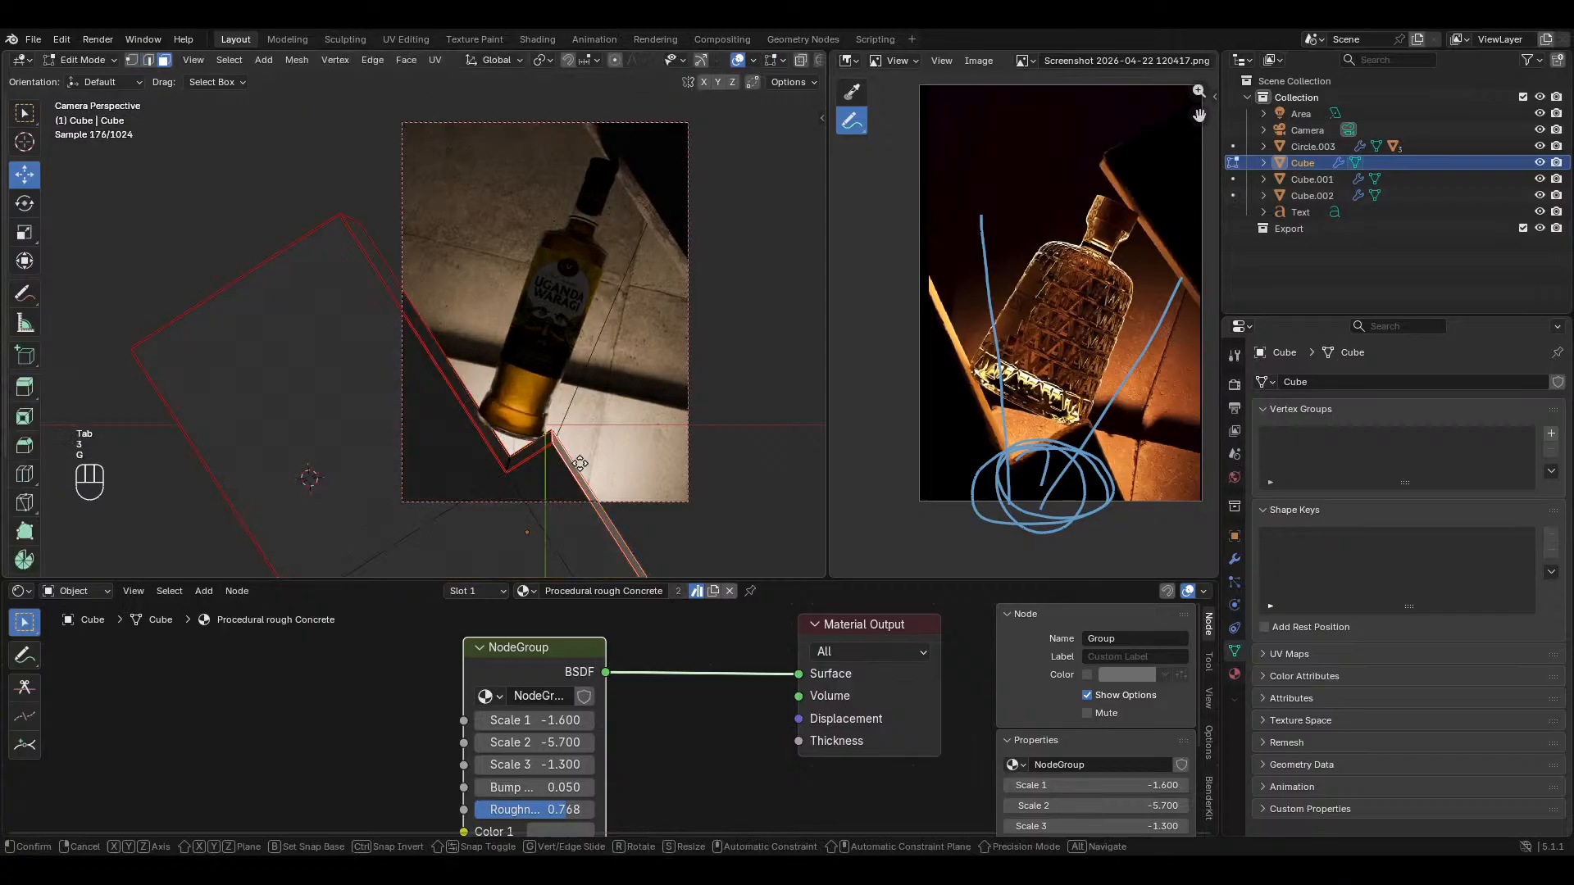
key("x")
key("x")
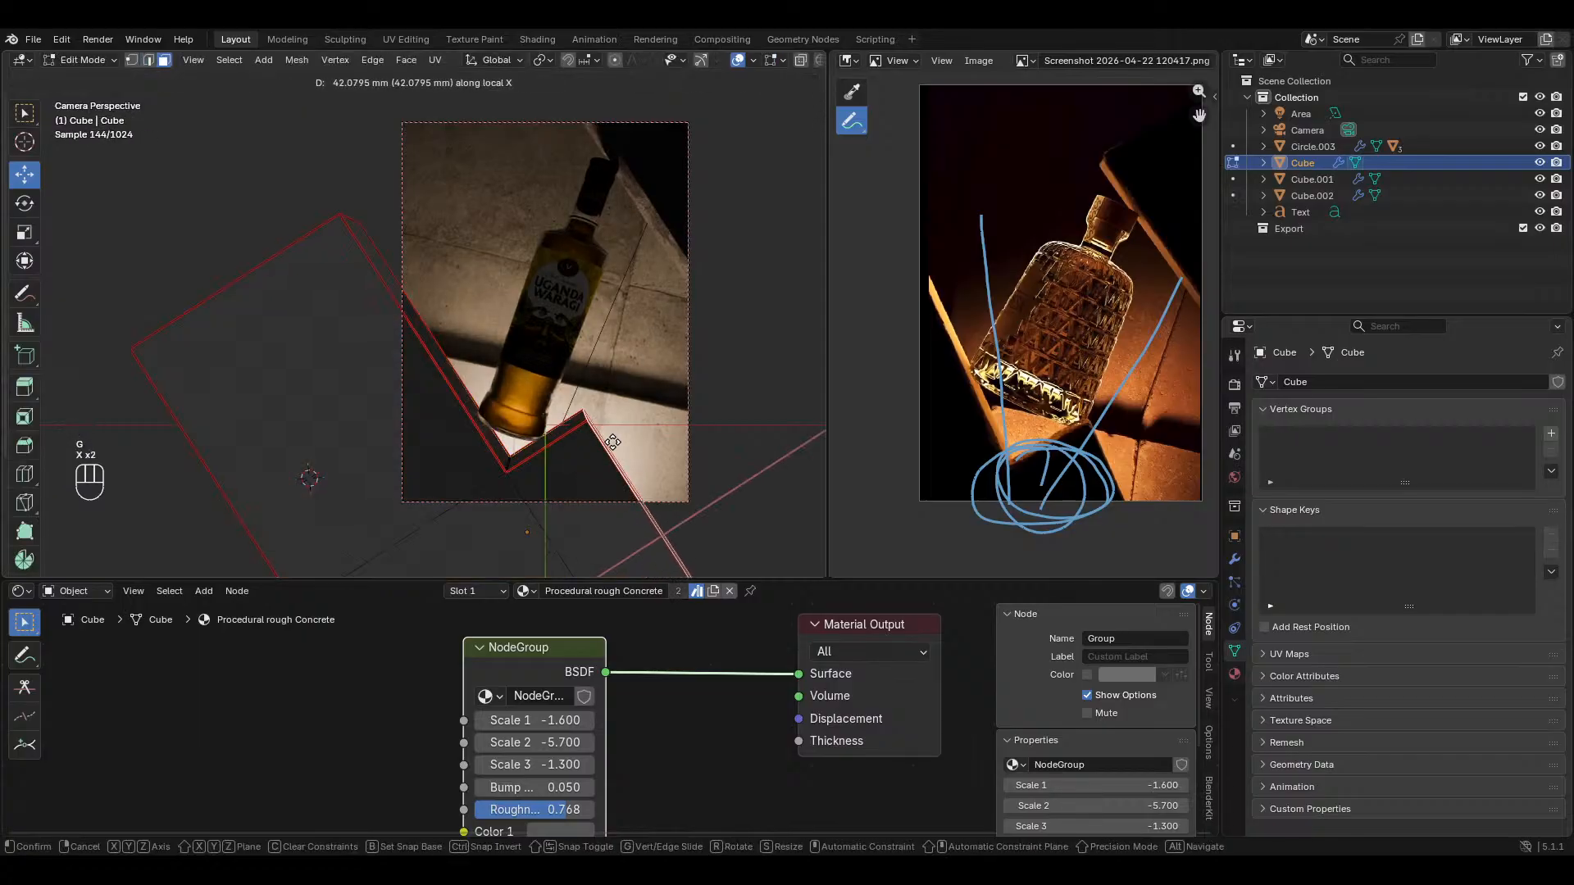
left_click(614, 446)
key("Tab")
key("alt+a")
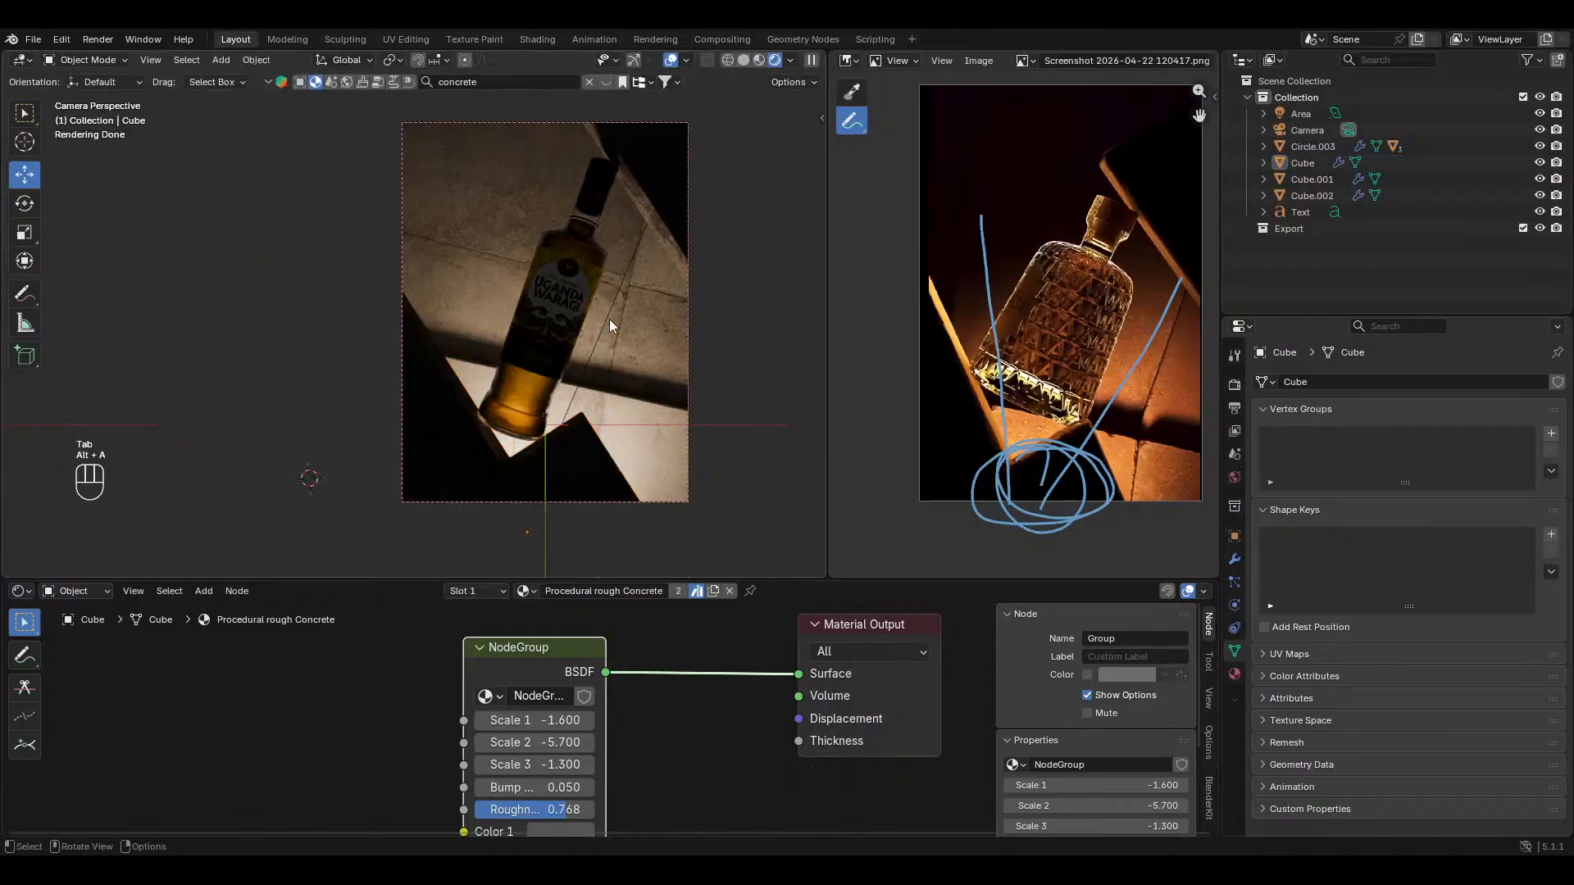
Step: Select the background slab, switch the viewport to material preview and apply the slab's object transform
middle_click_drag(588, 460, 577, 433, "shift")
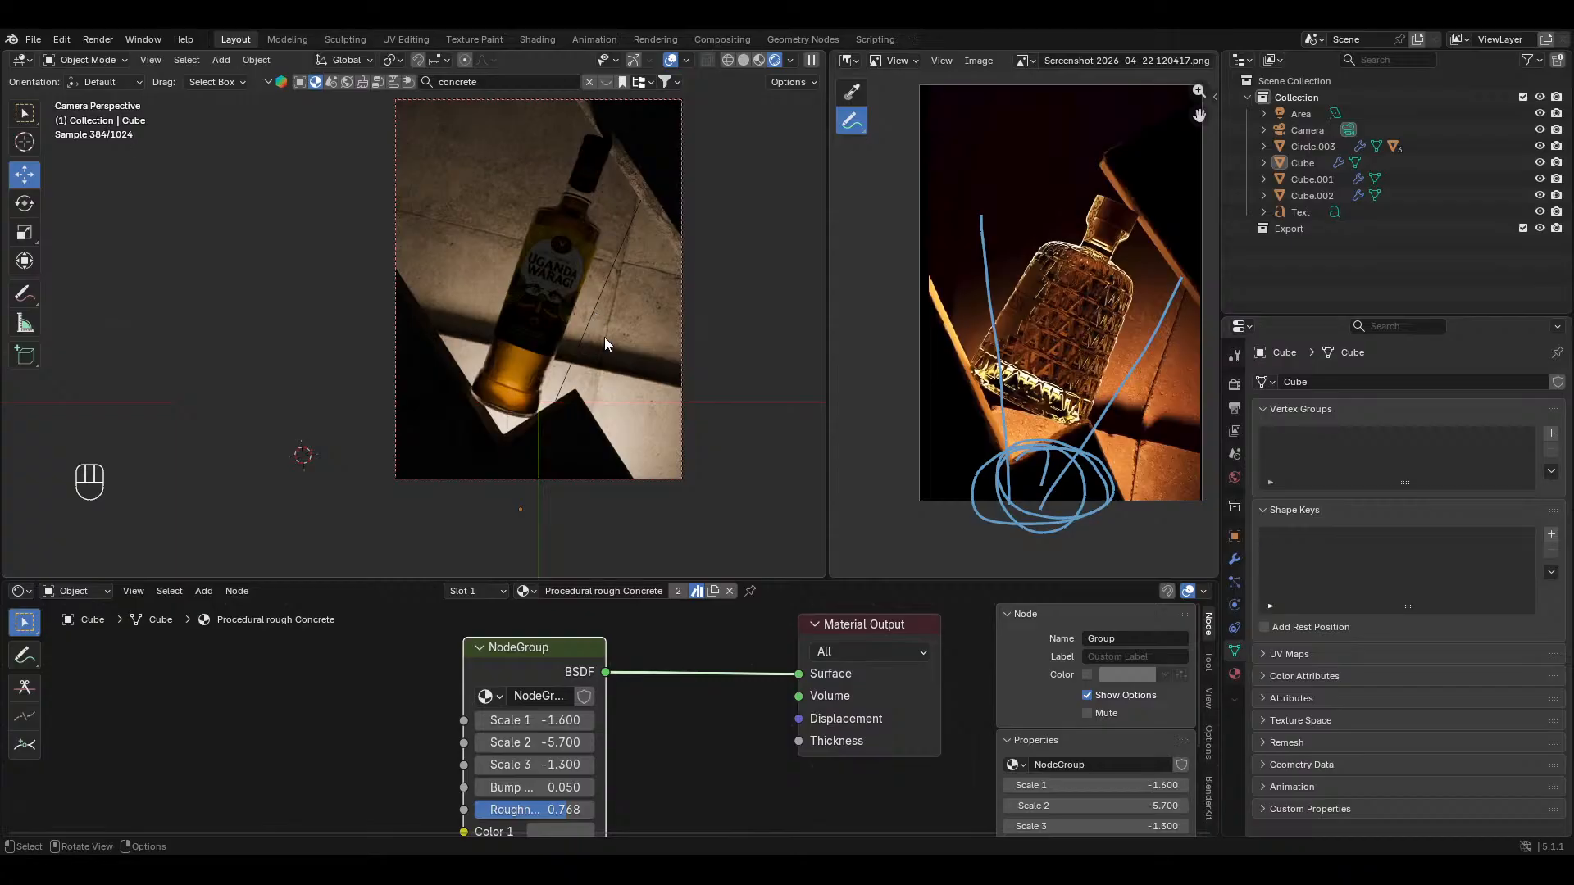
left_click(613, 370)
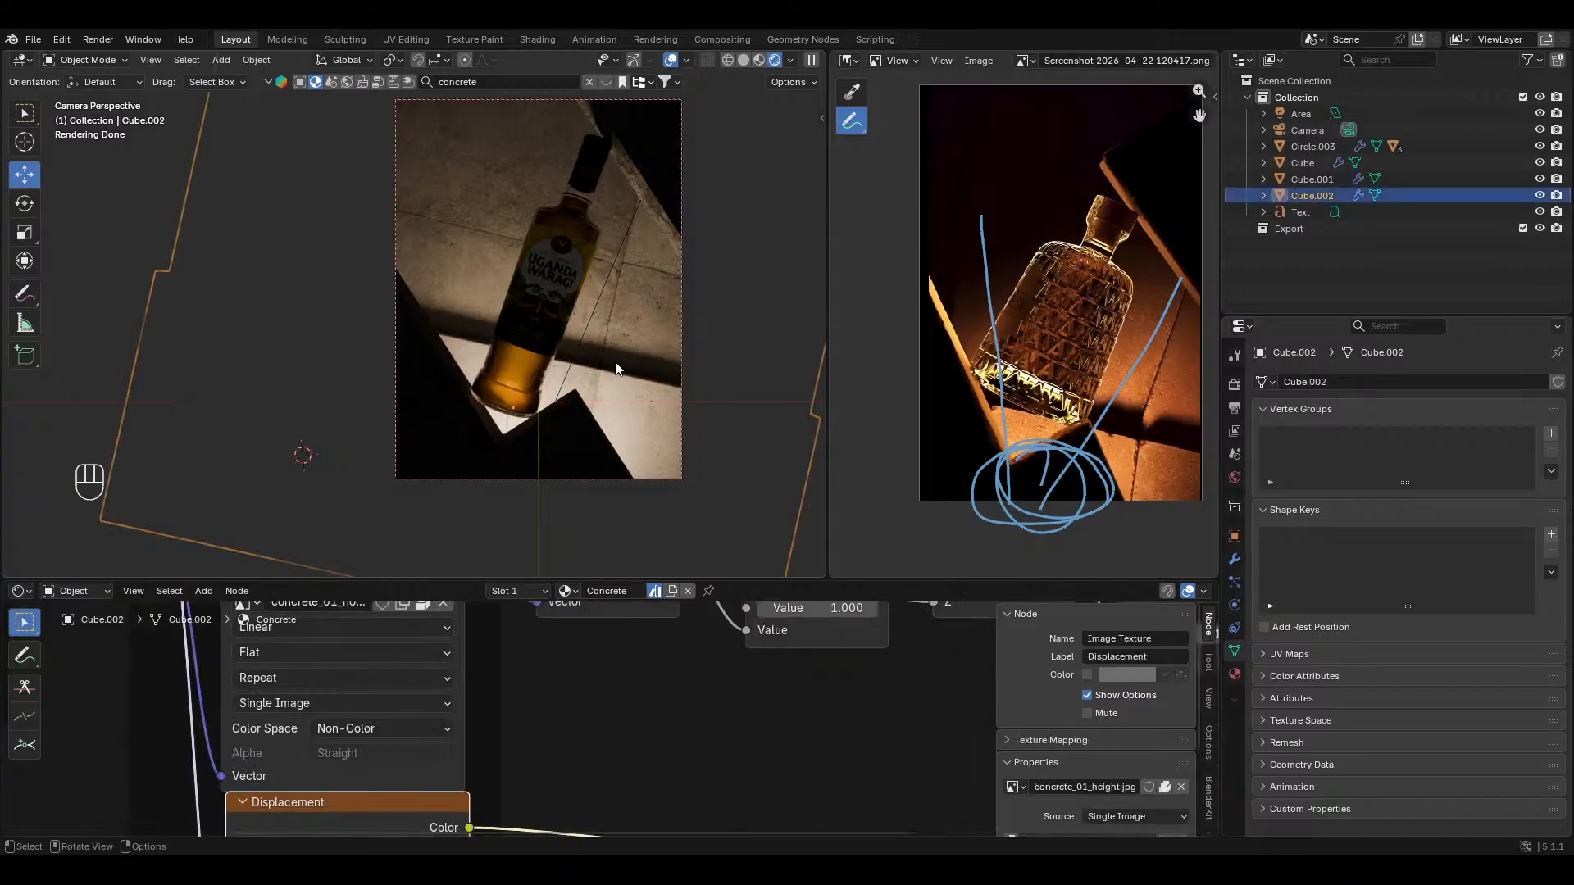
left_click(743, 60)
mouse_move(648, 229)
middle_mouse_down()
mouse_move(608, 342)
mouse_move(623, 385)
middle_mouse_up()
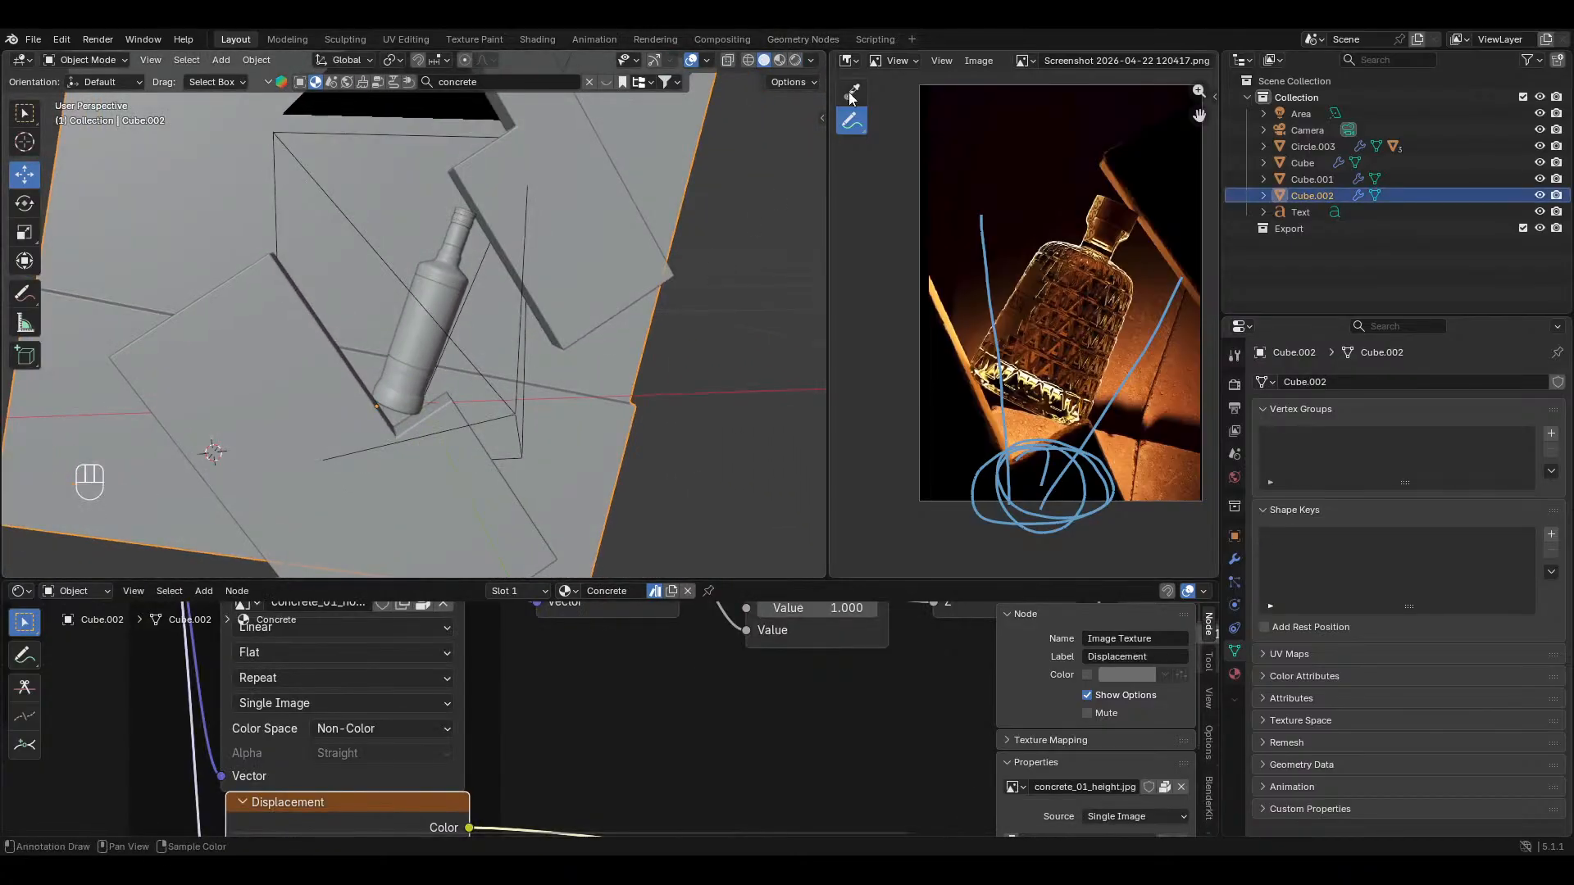
left_click(779, 62)
mouse_move(503, 296)
middle_mouse_down()
mouse_move(564, 328)
mouse_move(367, 337)
mouse_move(524, 340)
middle_mouse_up()
key("ctrl+a")
left_click(454, 341)
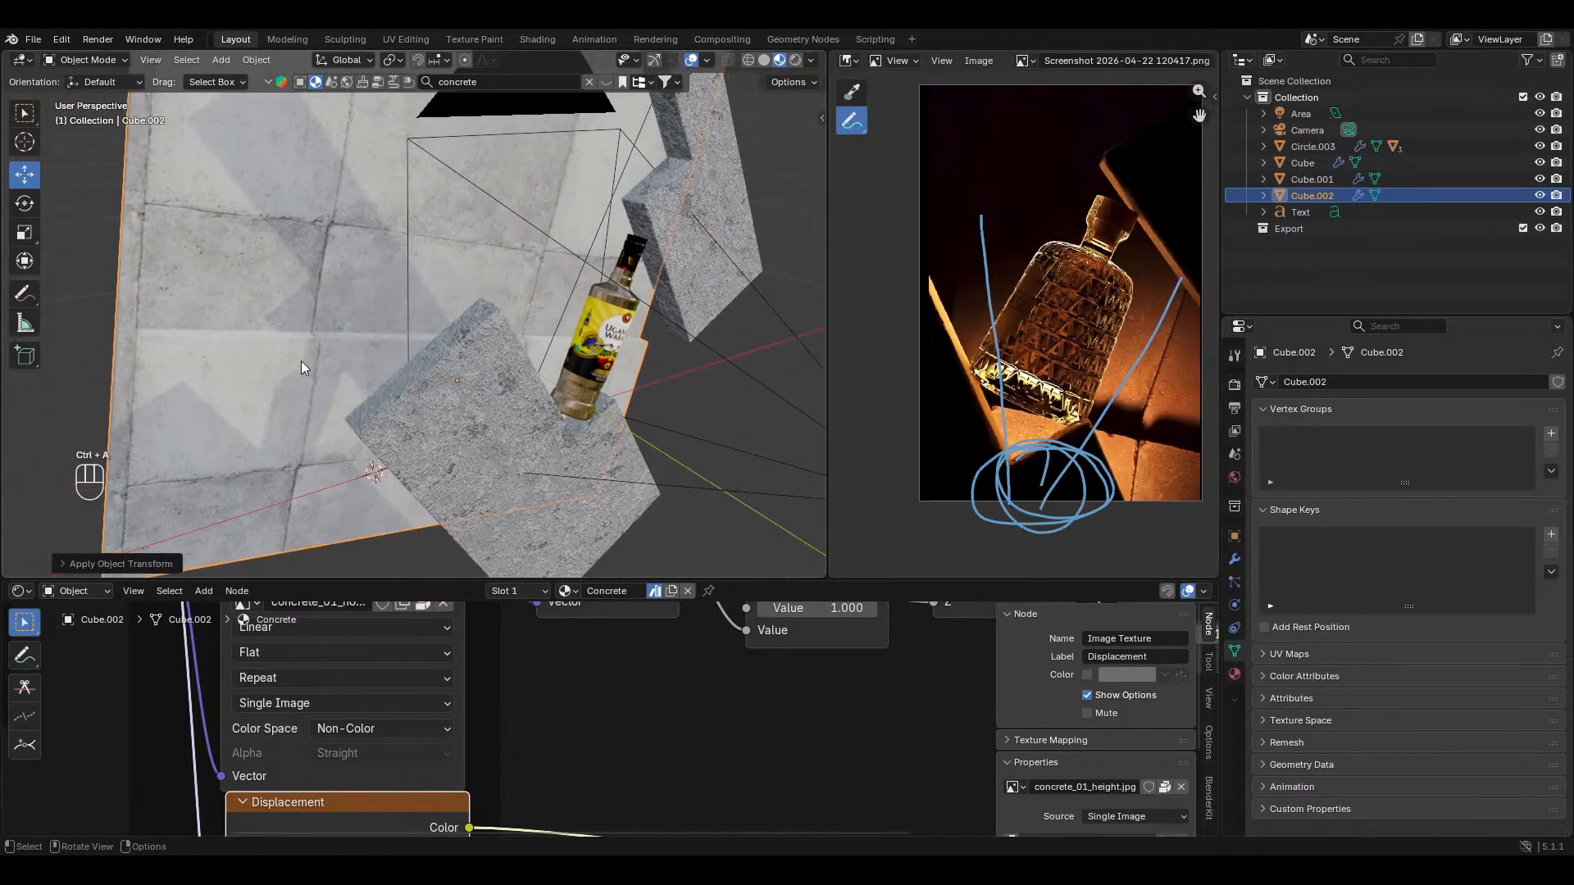
Step: Try copying the bottle's modifiers onto the background slab, then deselect everything
middle_click_drag(301, 361, 338, 321)
scroll(244, 159, "up", 3)
middle_click_drag(244, 159, 459, 269)
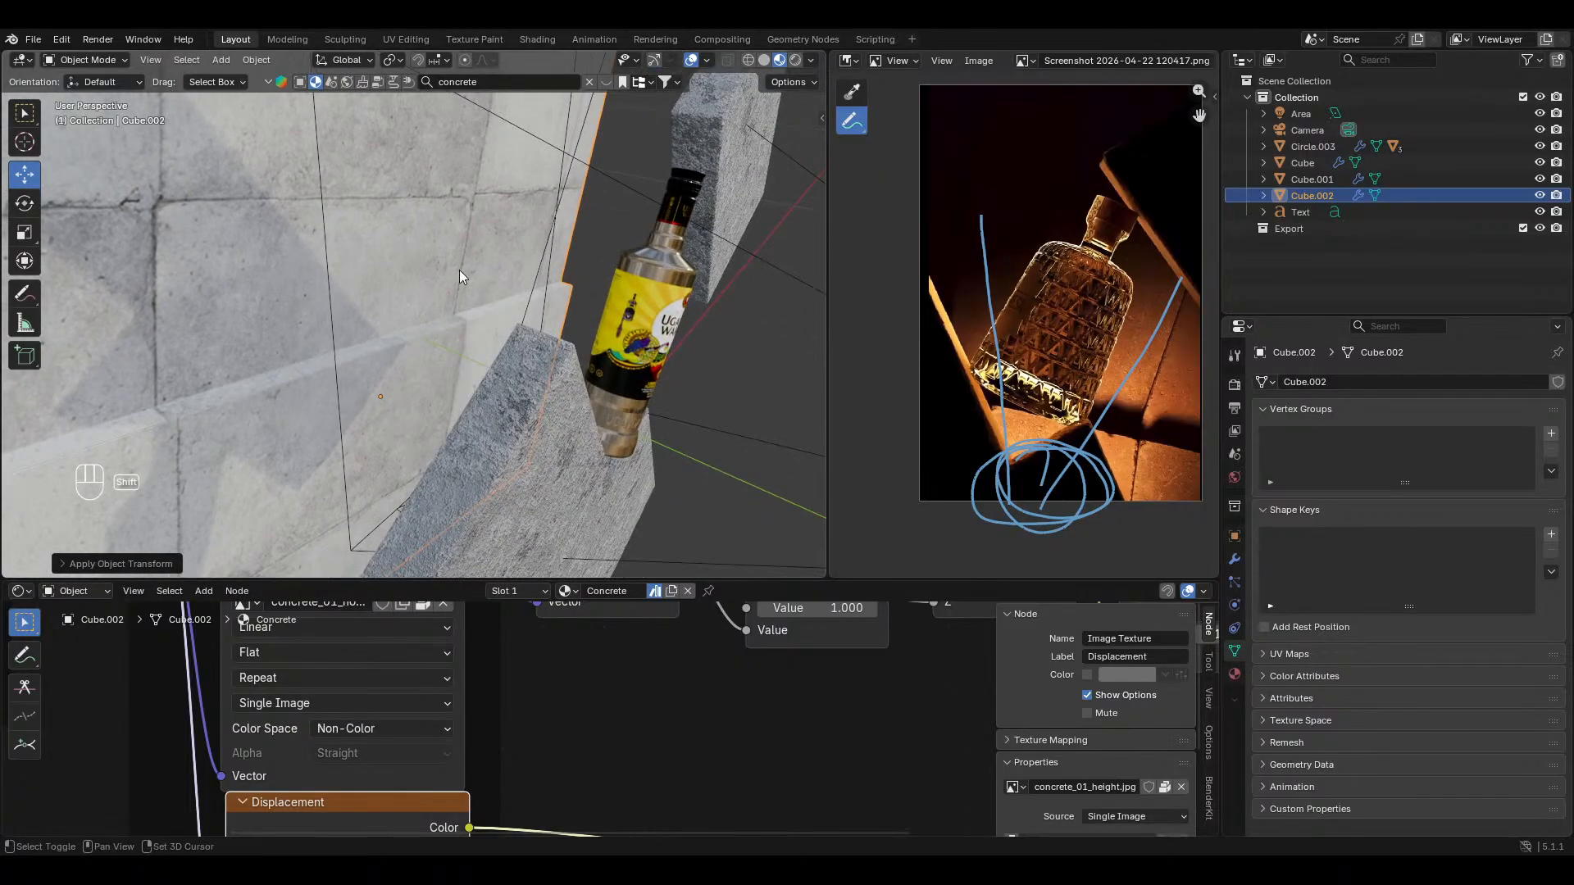
left_click(638, 265, "shift")
key("ctrl+l")
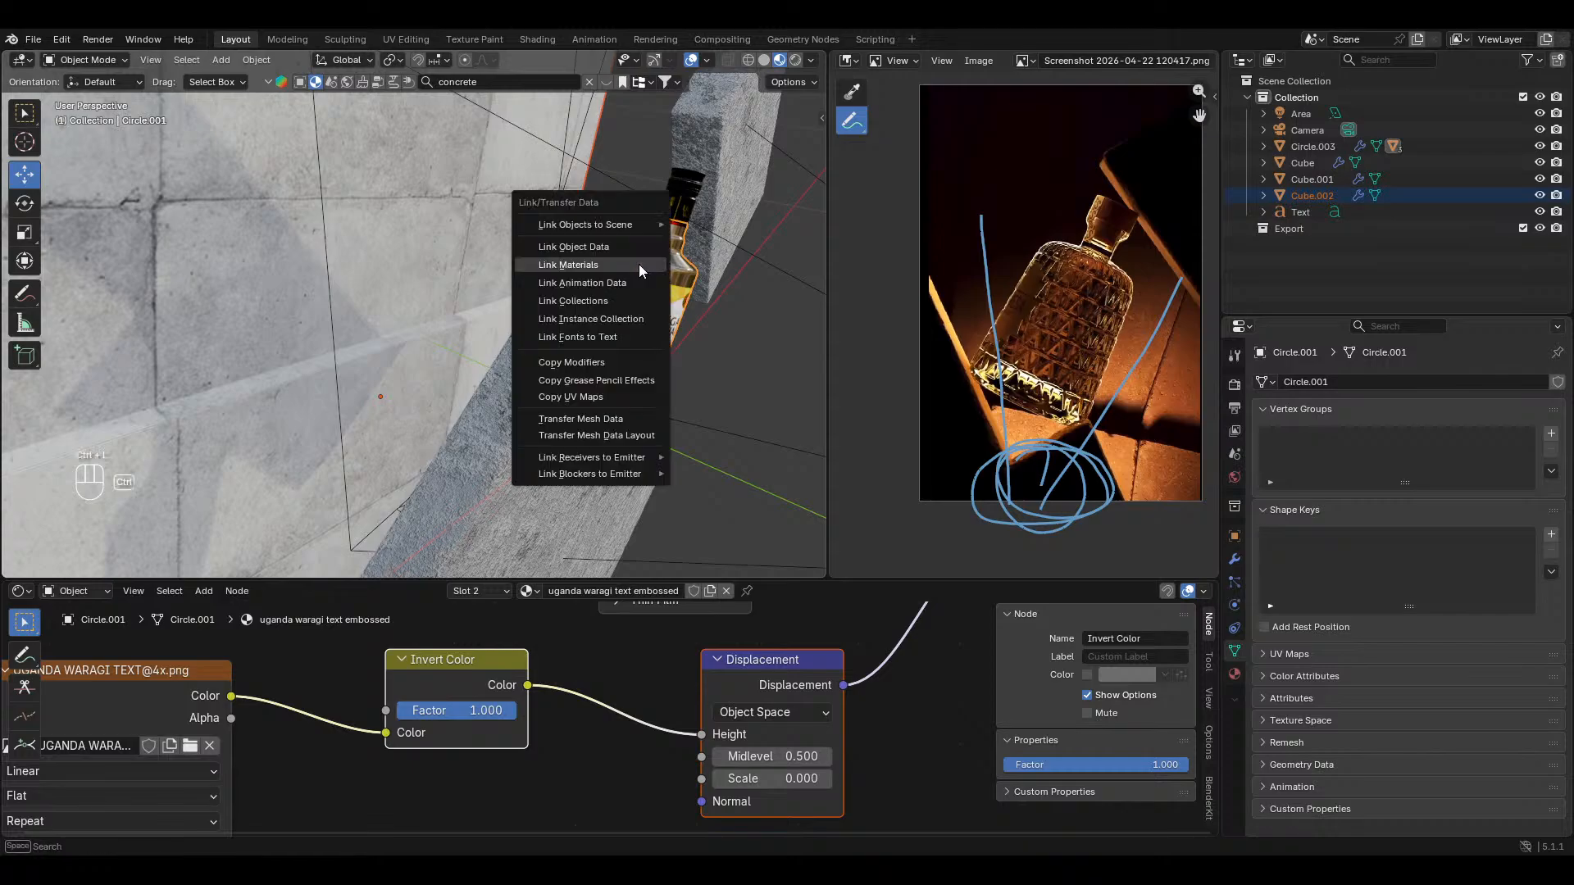
left_click(613, 361)
key("alt+a")
Step: Select the background slab and add a fifth Multires subdivision level
middle_click_drag(411, 343, 284, 323)
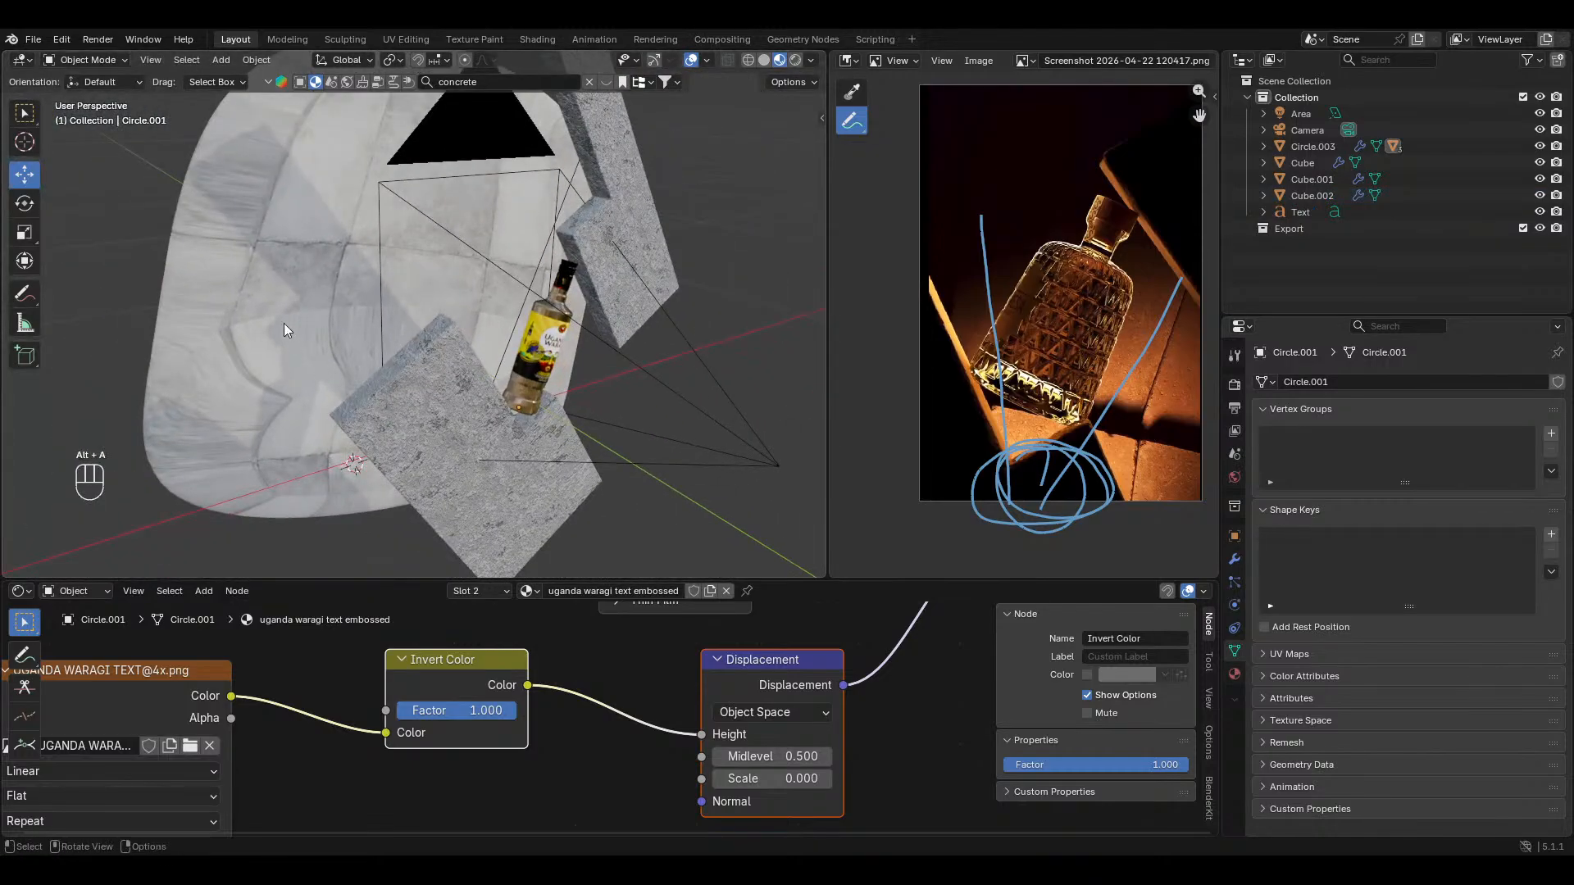
left_click(284, 323)
left_click(1235, 559)
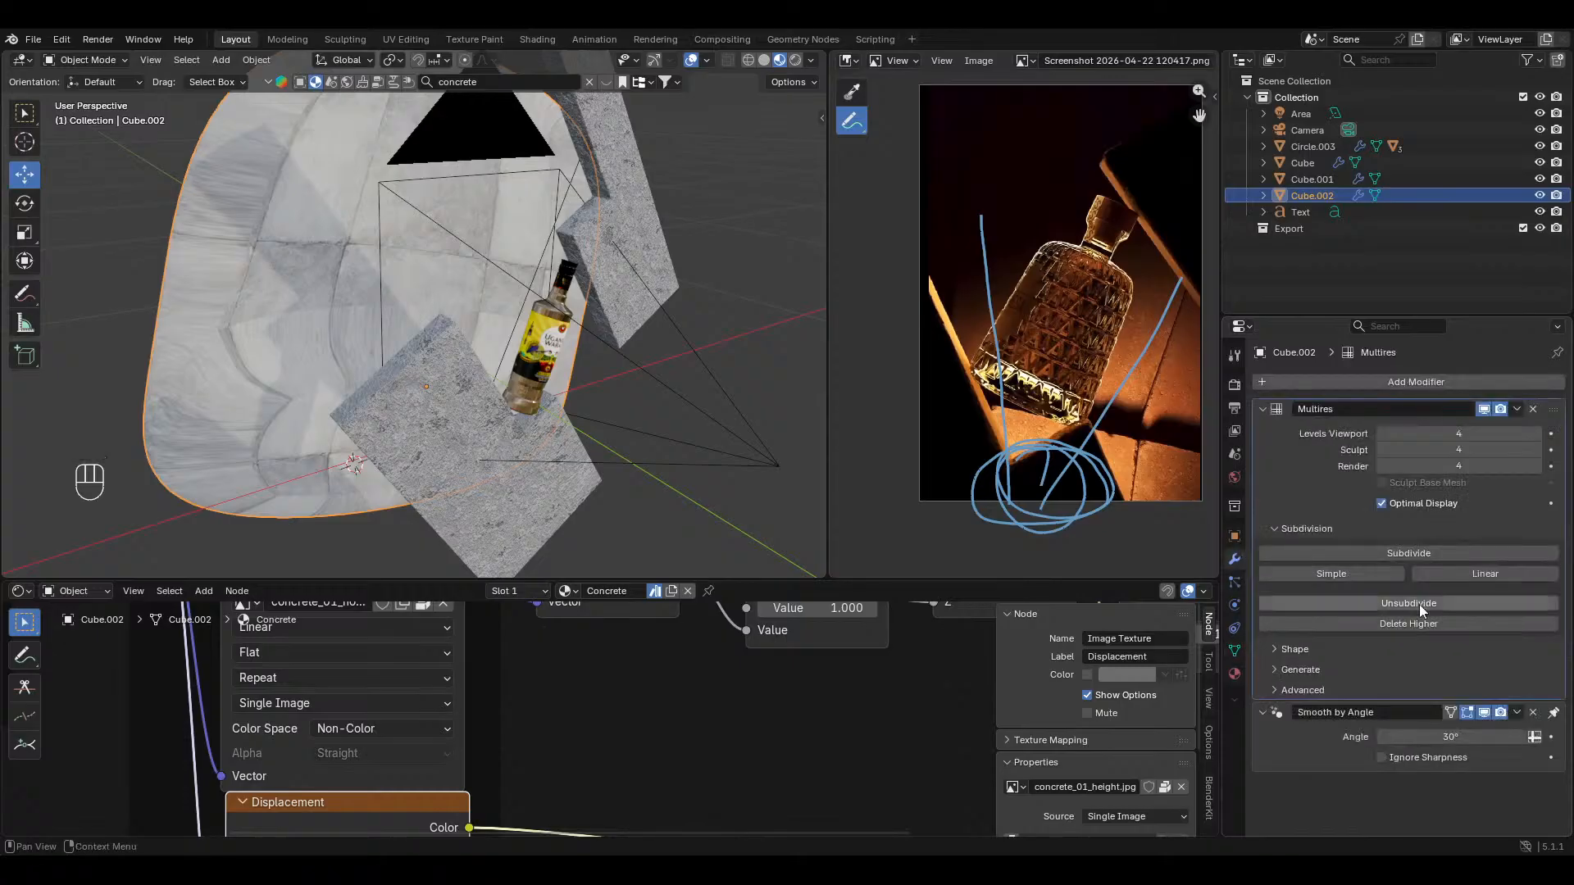
left_click(1447, 569)
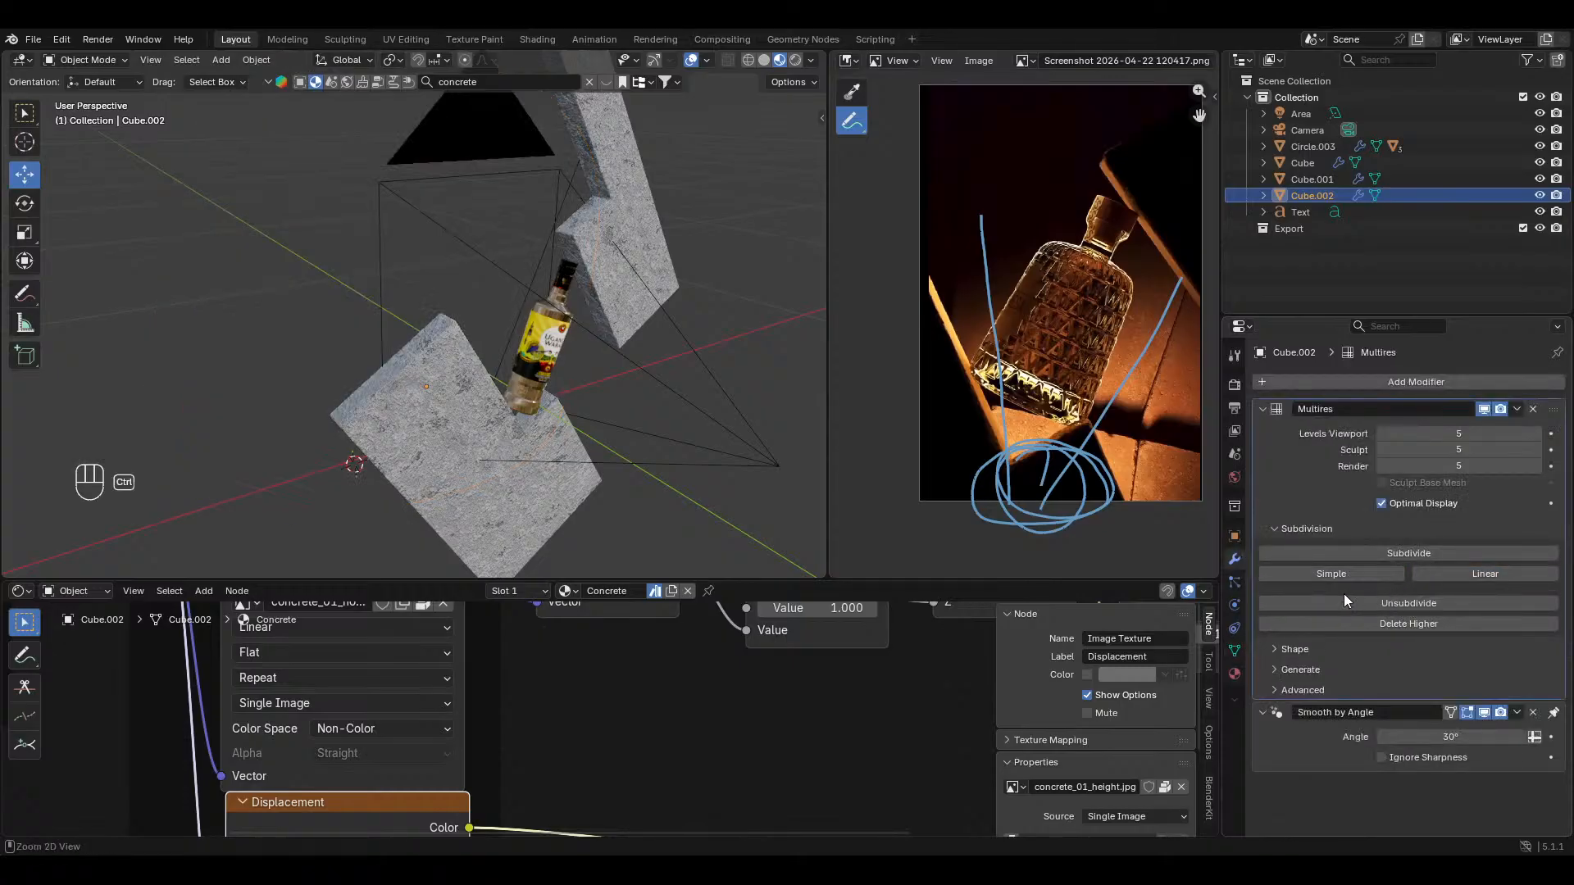
Step: Undo the added subdivision level and the modifier copy on the background slab
key("ctrl+z")
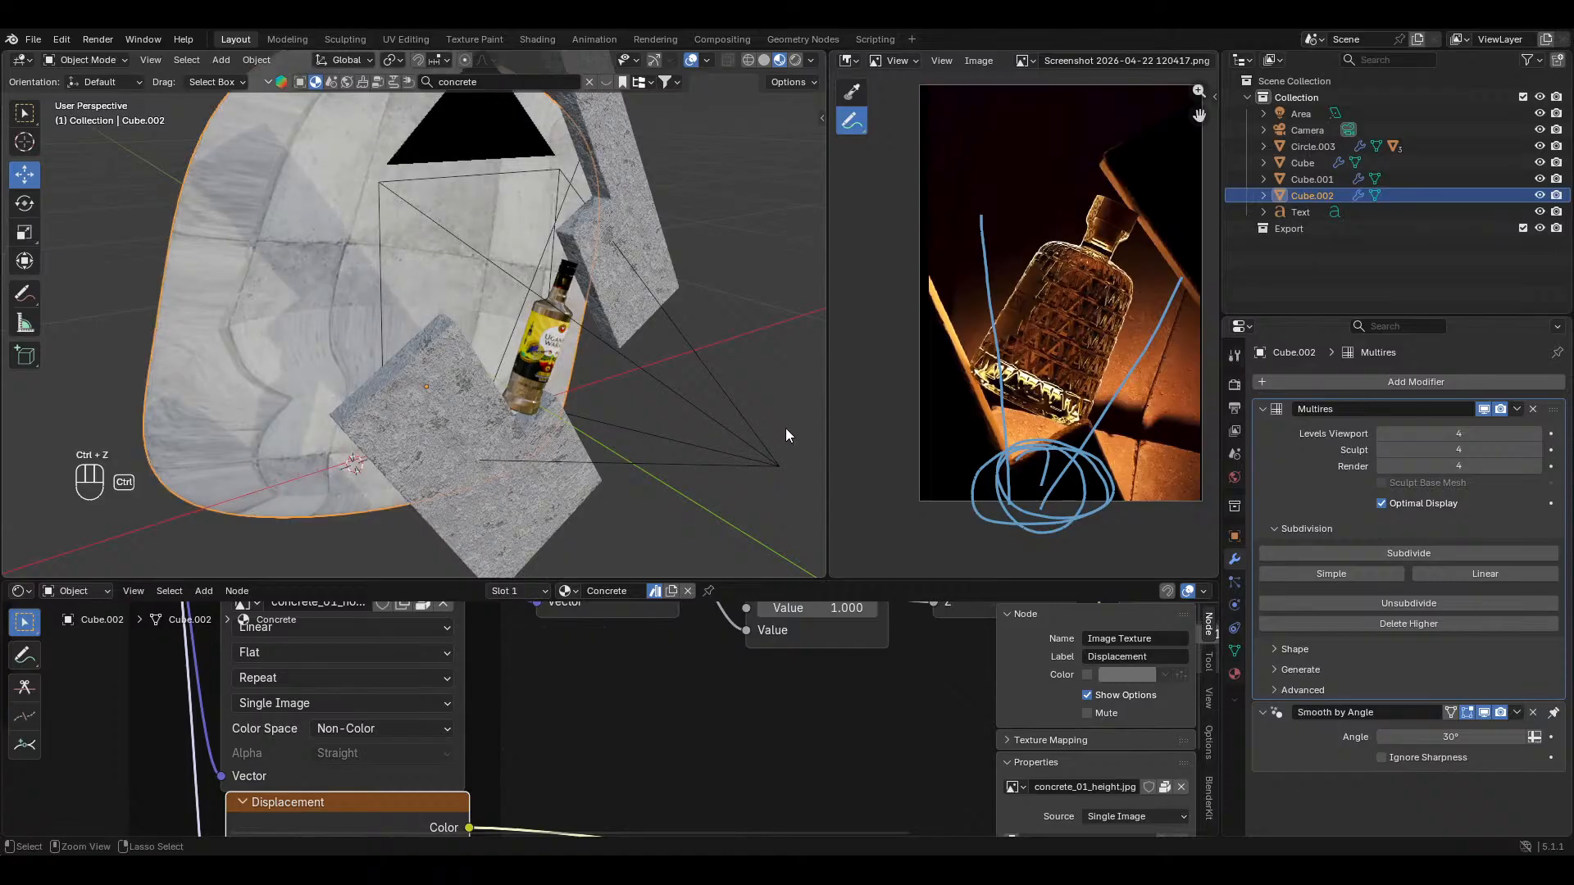
key("ctrl+z")
key("ctrl+z")
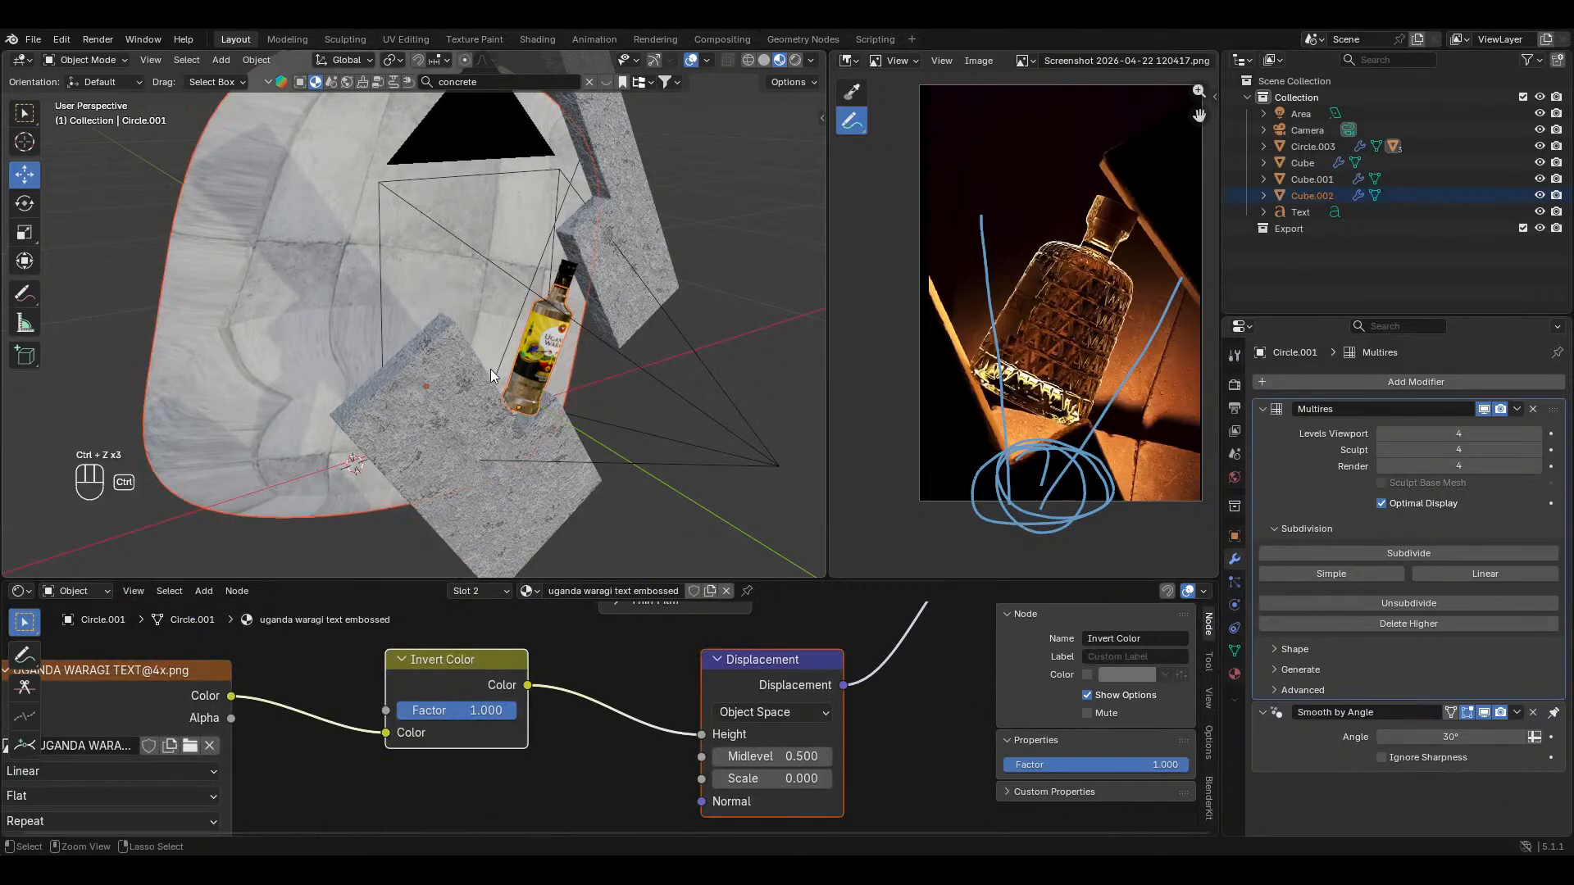
key("ctrl+z")
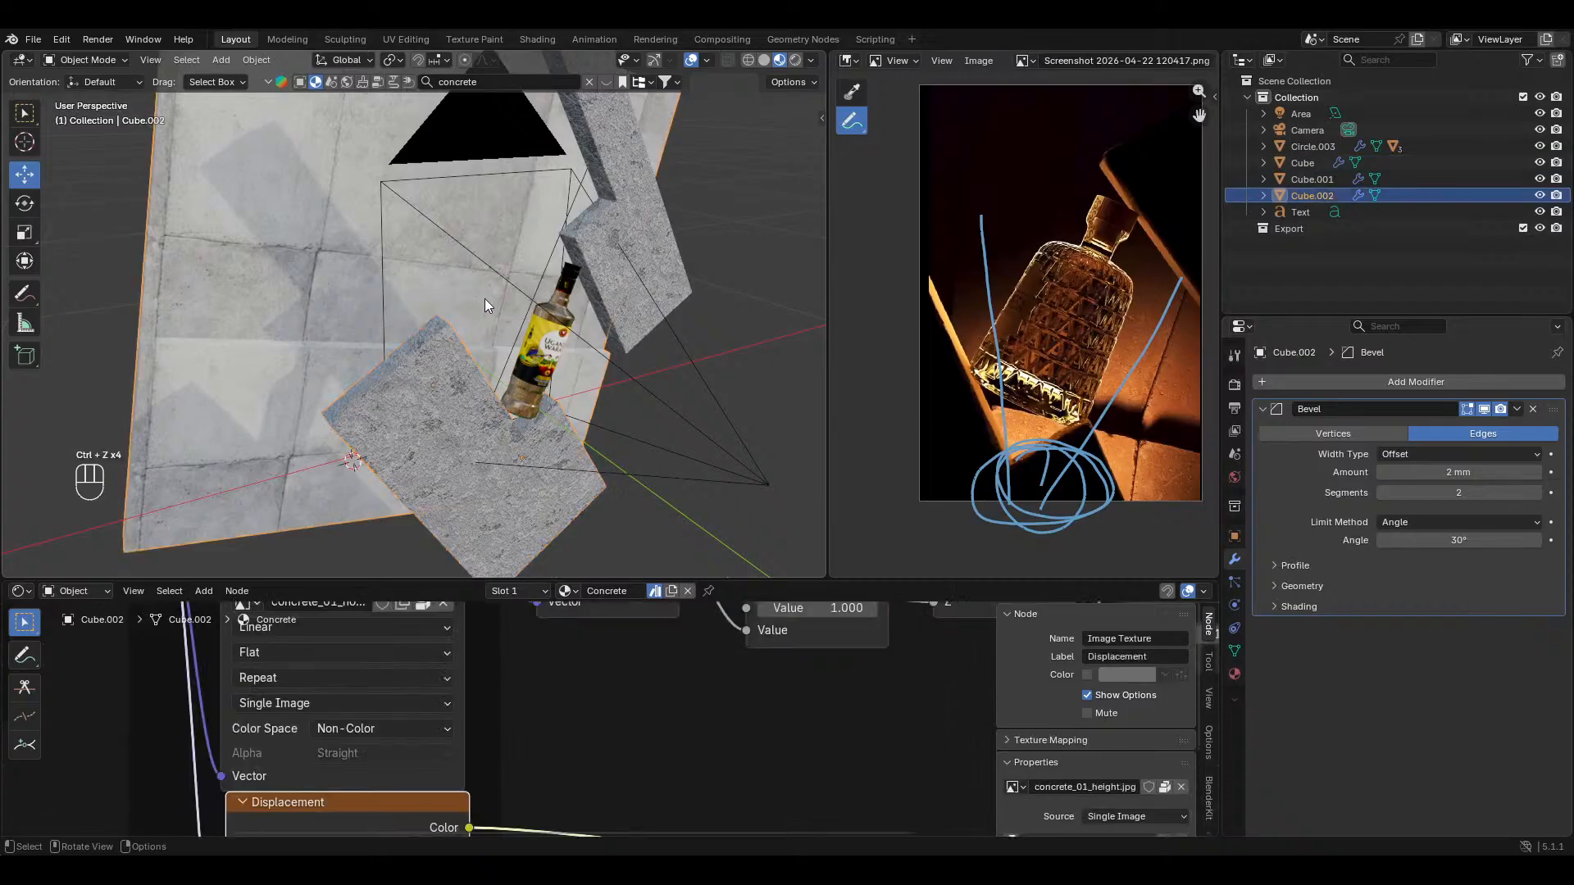
Step: Add 13 evenly spaced lengthwise loop cuts across the width of the background slab in edit mode
key("Tab")
key("ctrl+r")
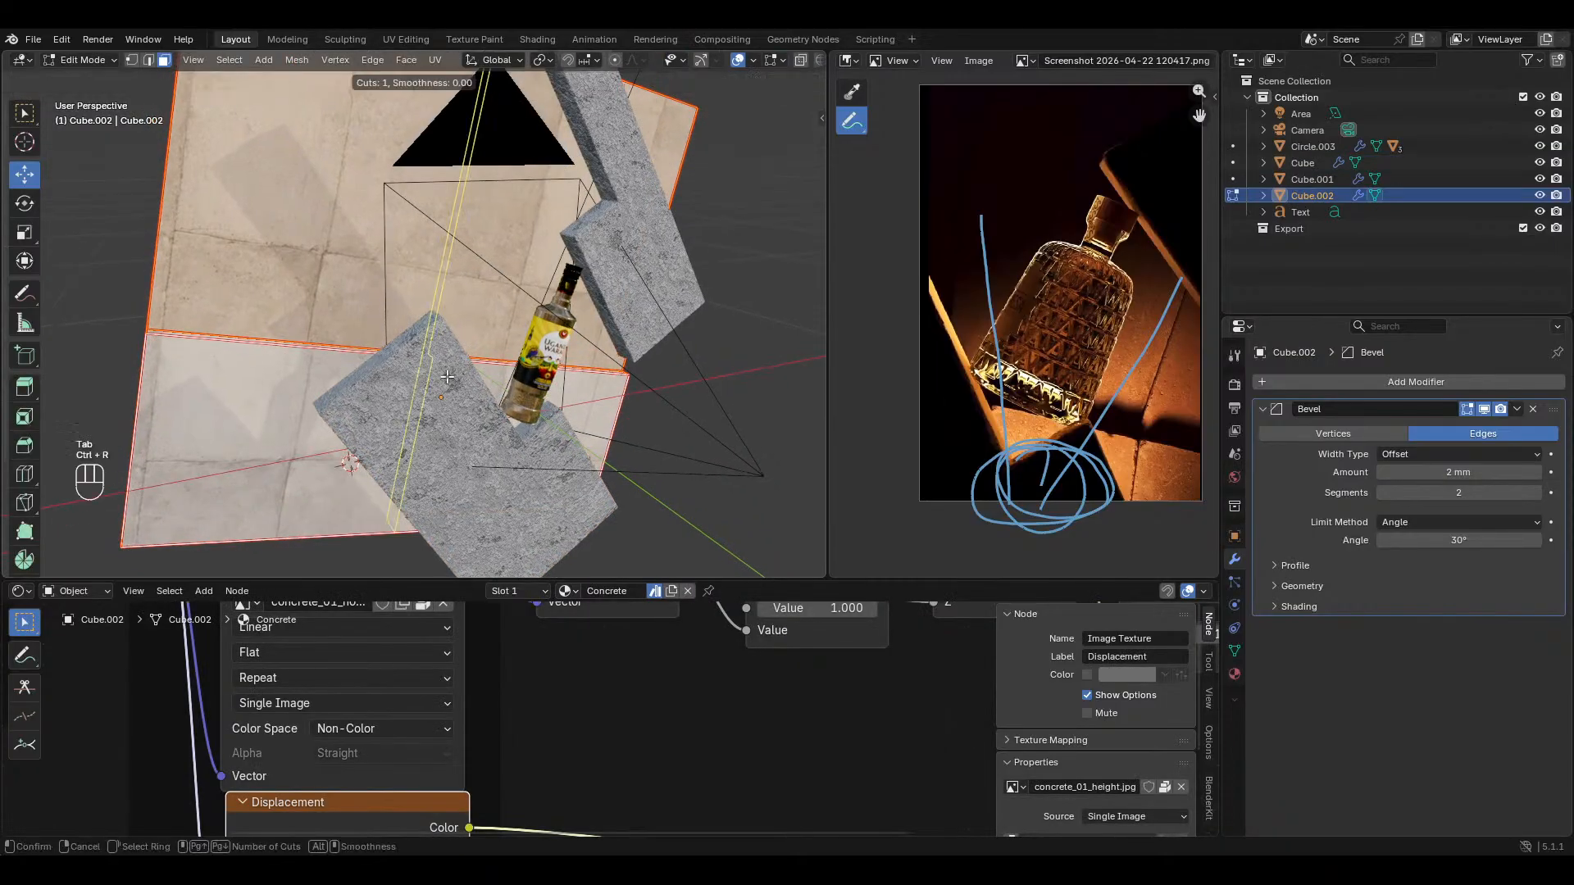
key("KP_Add")
key("KP_Add")
key("KP_Add")
key("KP_Add")
key("KP_Add")
key("KP_Add")
key("KP_Add")
key("KP_Add")
key("KP_Add")
key("KP_Add")
key("KP_Add")
key("KP_Add")
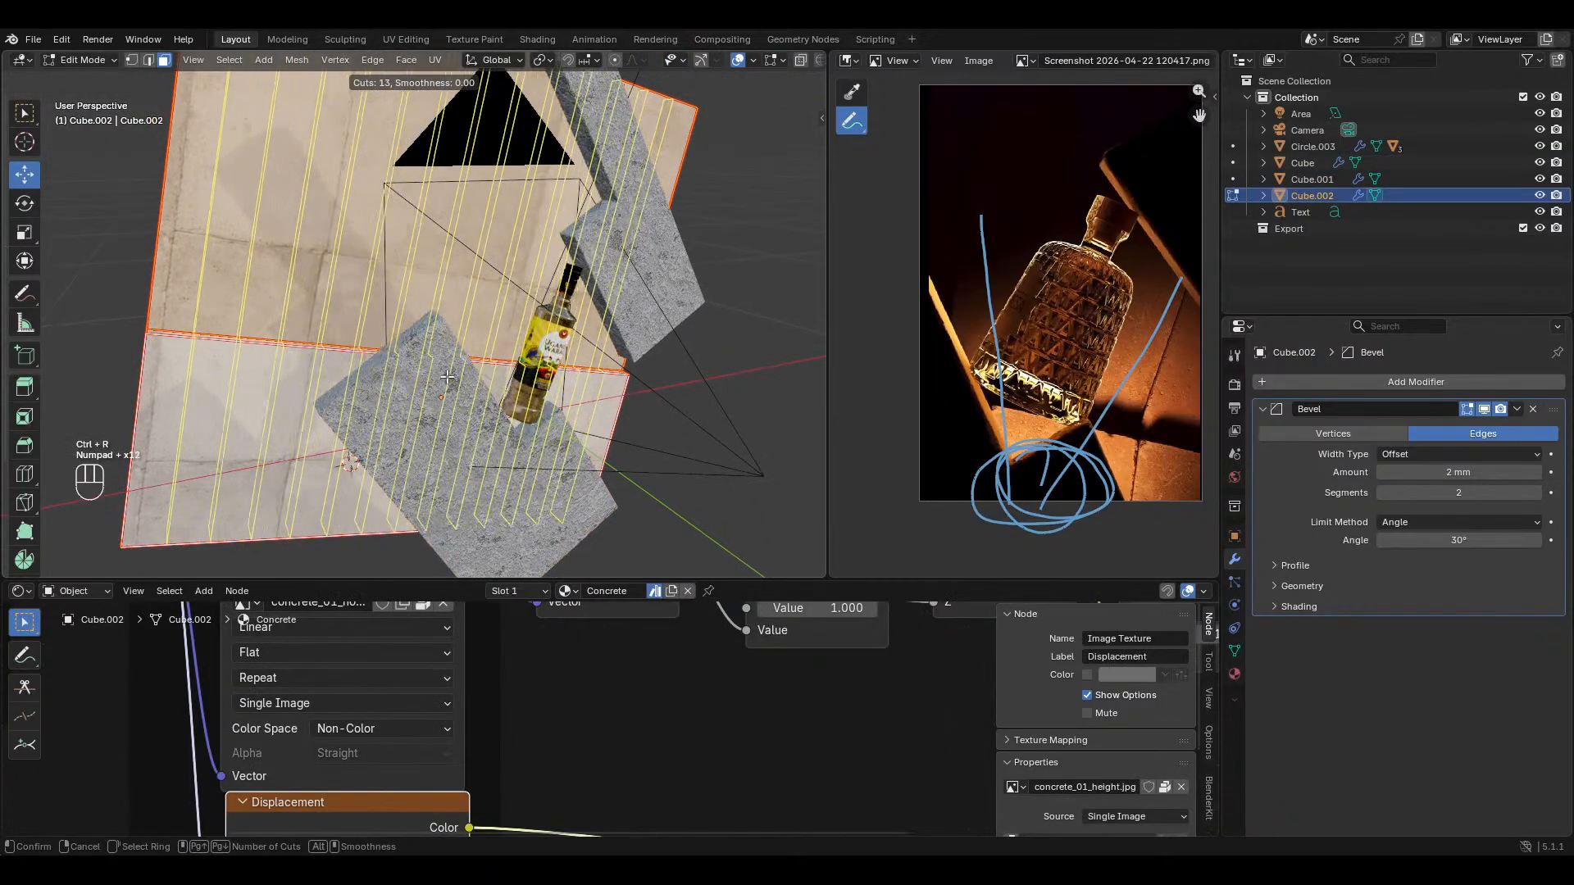
left_click(447, 377)
Step: Add a series of evenly spaced crosswise loop cuts to the background slab's upper section
key("ctrl+r")
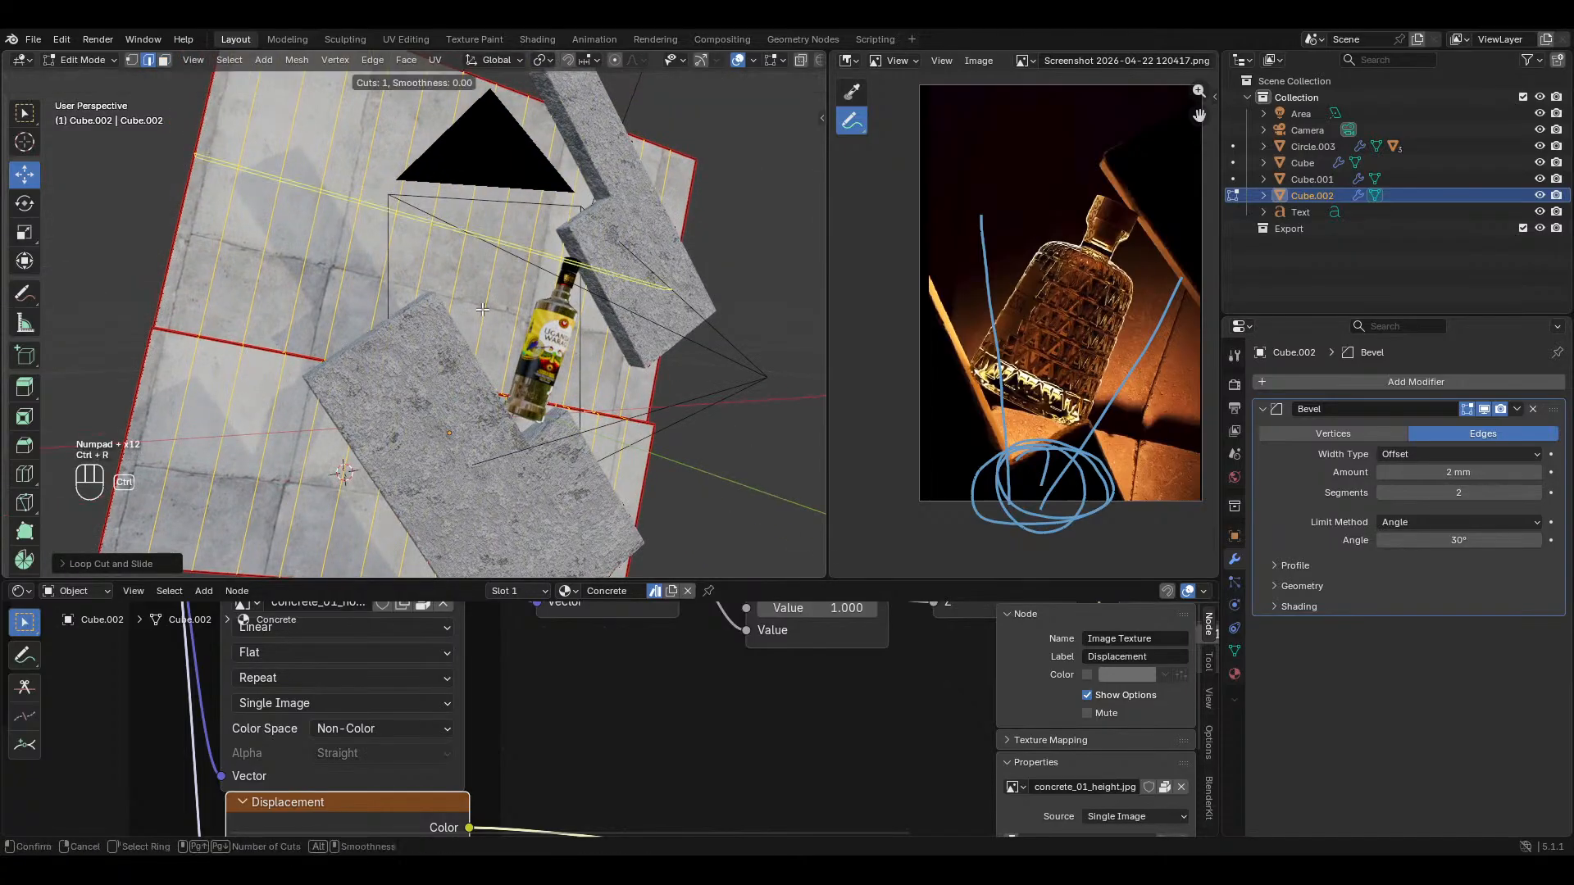
key("KP_Add")
key("KP_Add")
key("KP_Add")
key("KP_Add")
key("KP_Add")
key("KP_Add")
left_click(482, 309)
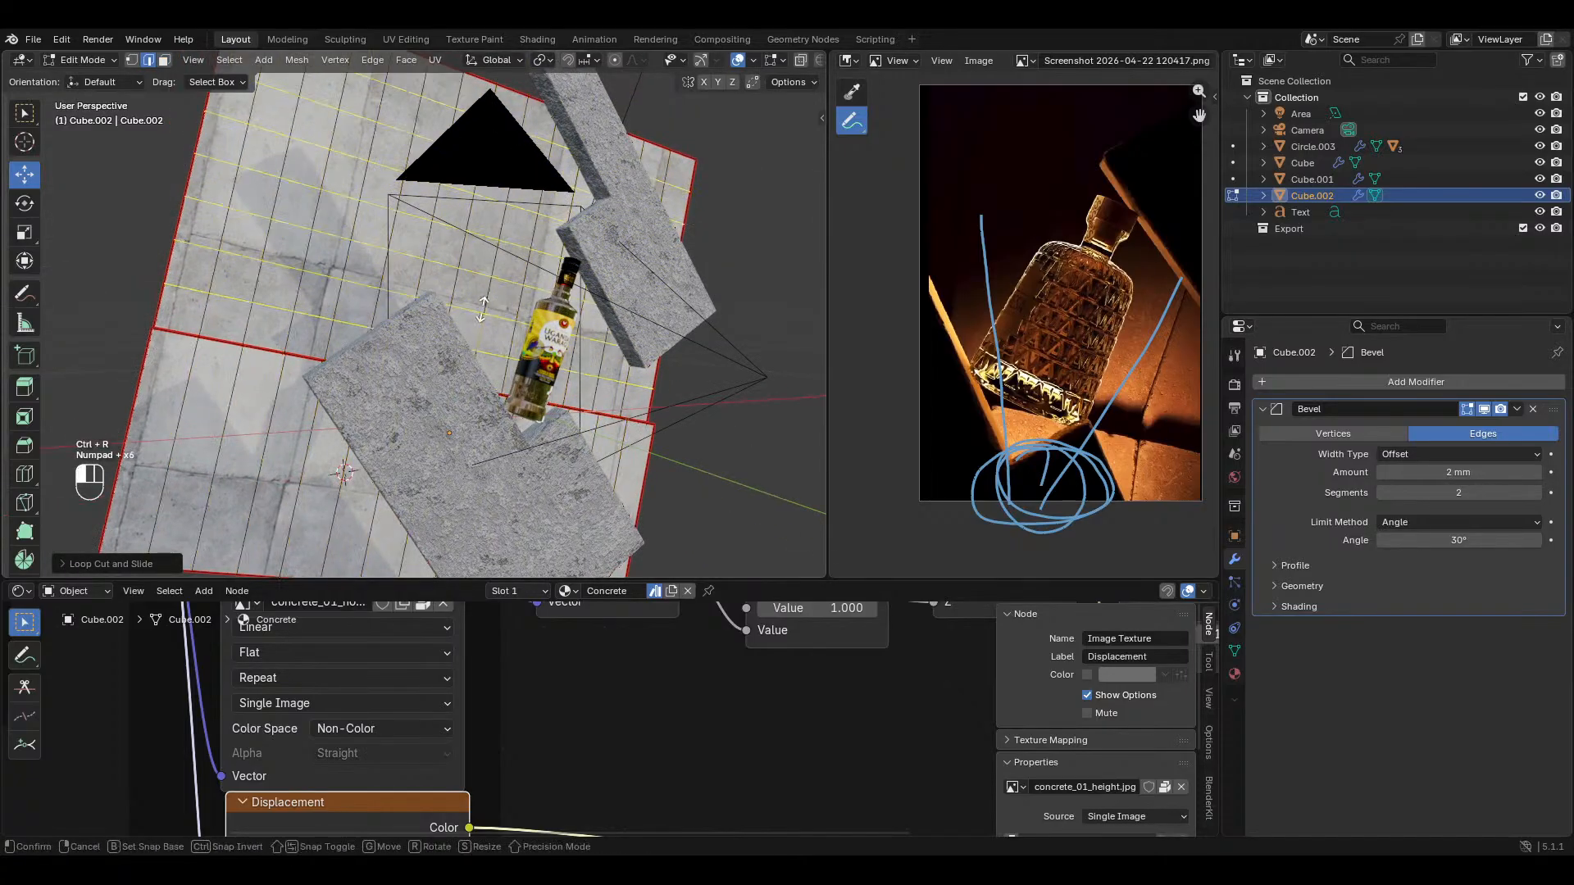
Step: Add four crosswise loop cuts to the background slab's lower section and return to object mode
key("ctrl+r")
key("KP_Add")
key("KP_Add")
key("KP_Add")
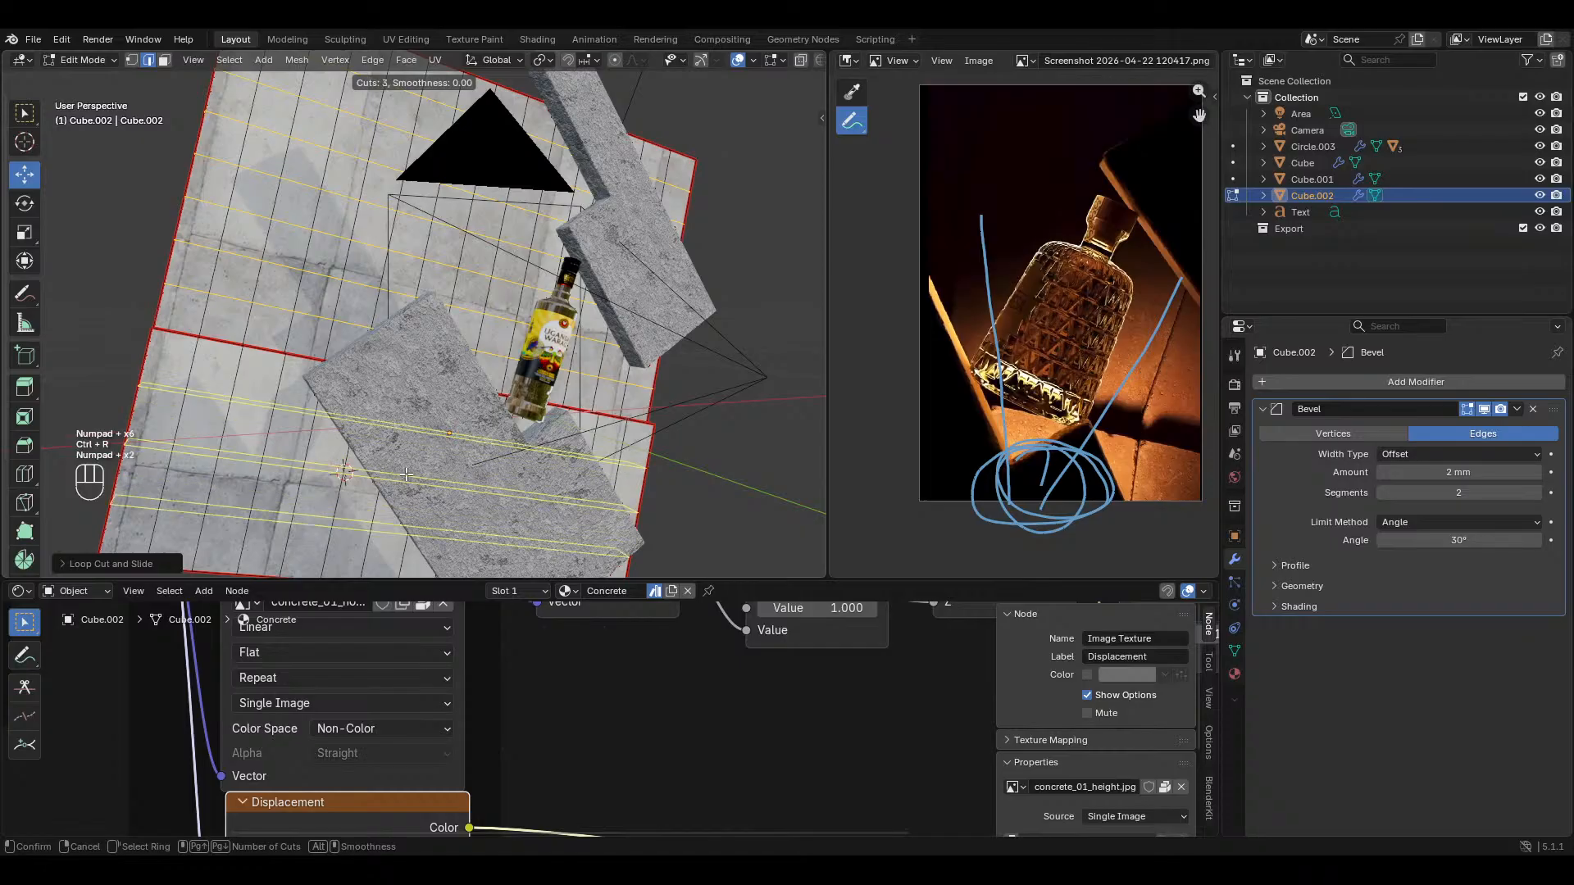
key("Tab")
Step: Copy the bottle's modifiers onto the loop-cut background slab and deselect everything
middle_click_drag(503, 364, 560, 305)
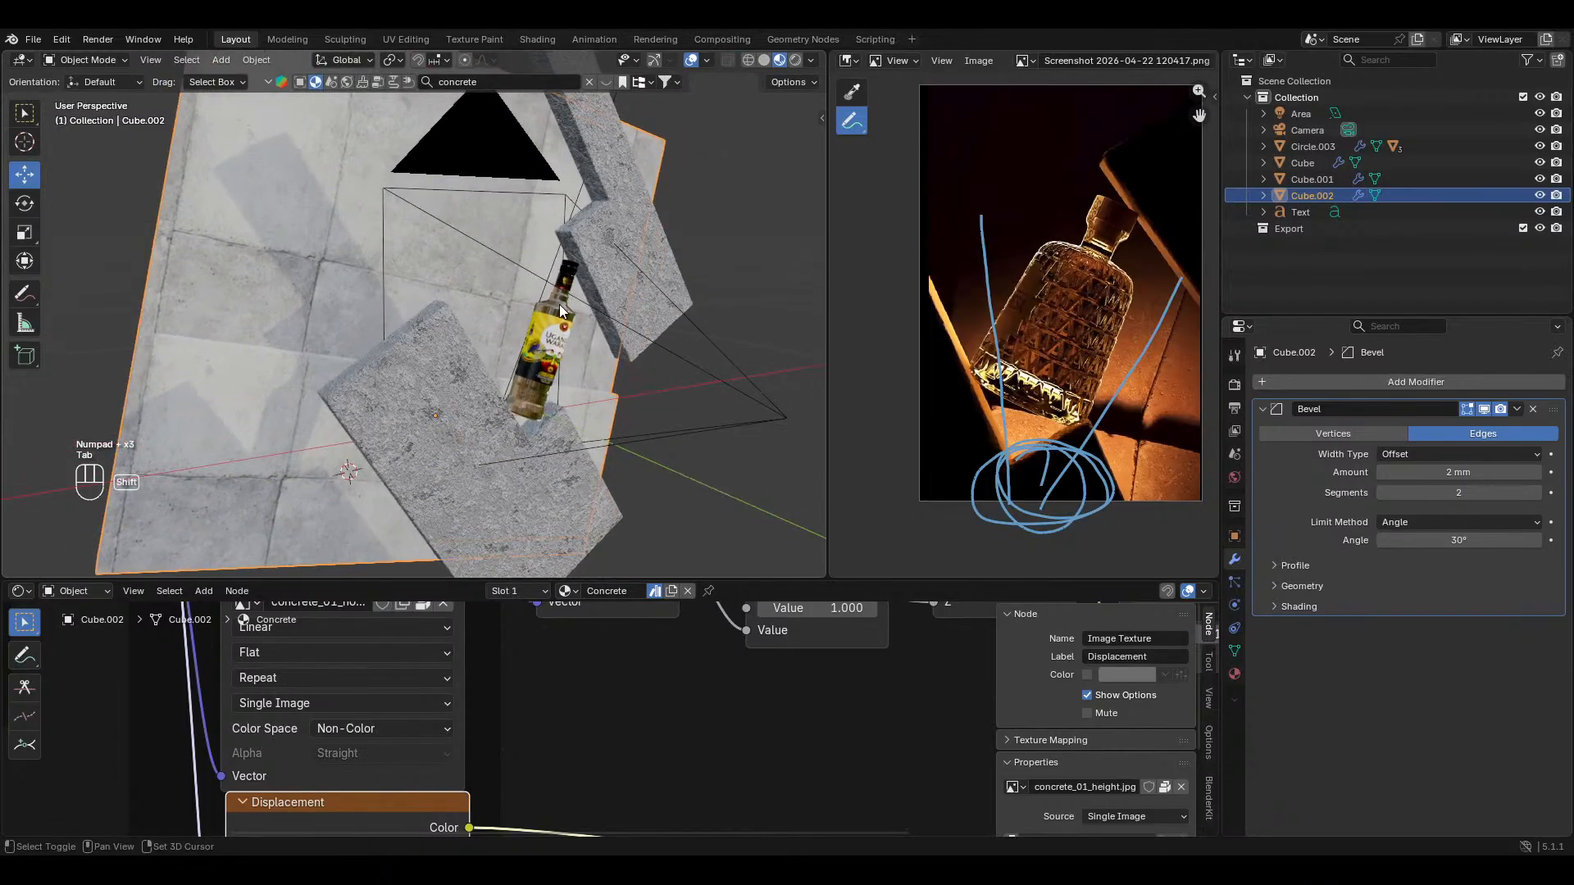
left_click(553, 300, "shift")
key("ctrl+l")
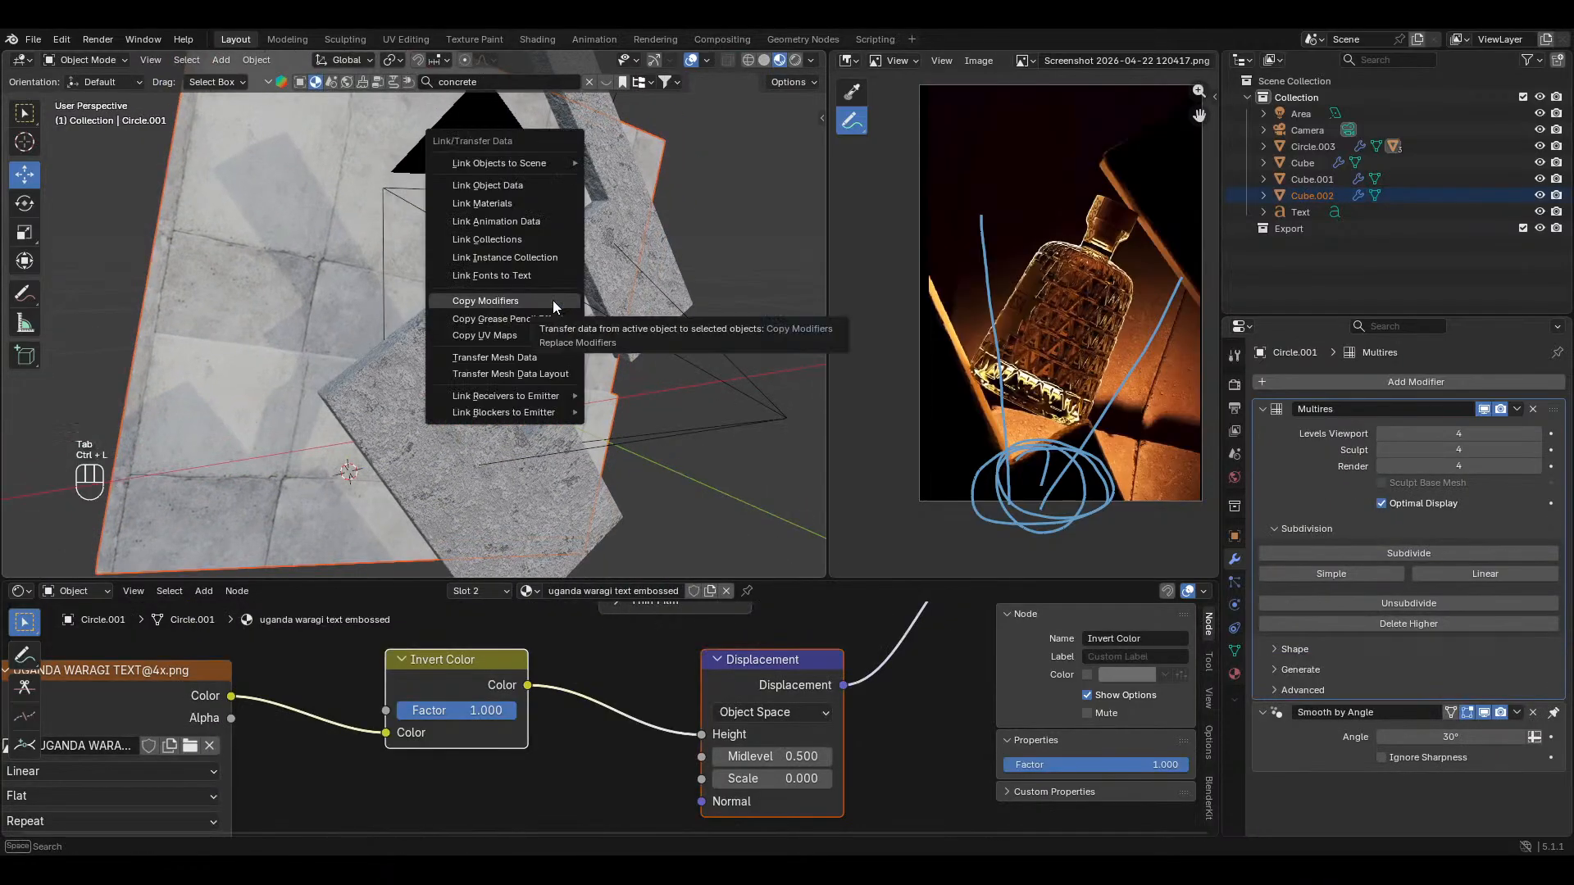
left_click(552, 300)
key("alt+a")
Step: Add a supporting loop cut to the background slab's upper section, slide it toward the ledge, and return to object mode
middle_click_drag(446, 384, 464, 321)
left_click(388, 277)
key("Tab")
key("ctrl+r")
middle_click_drag(388, 277, 344, 267)
left_click(344, 267)
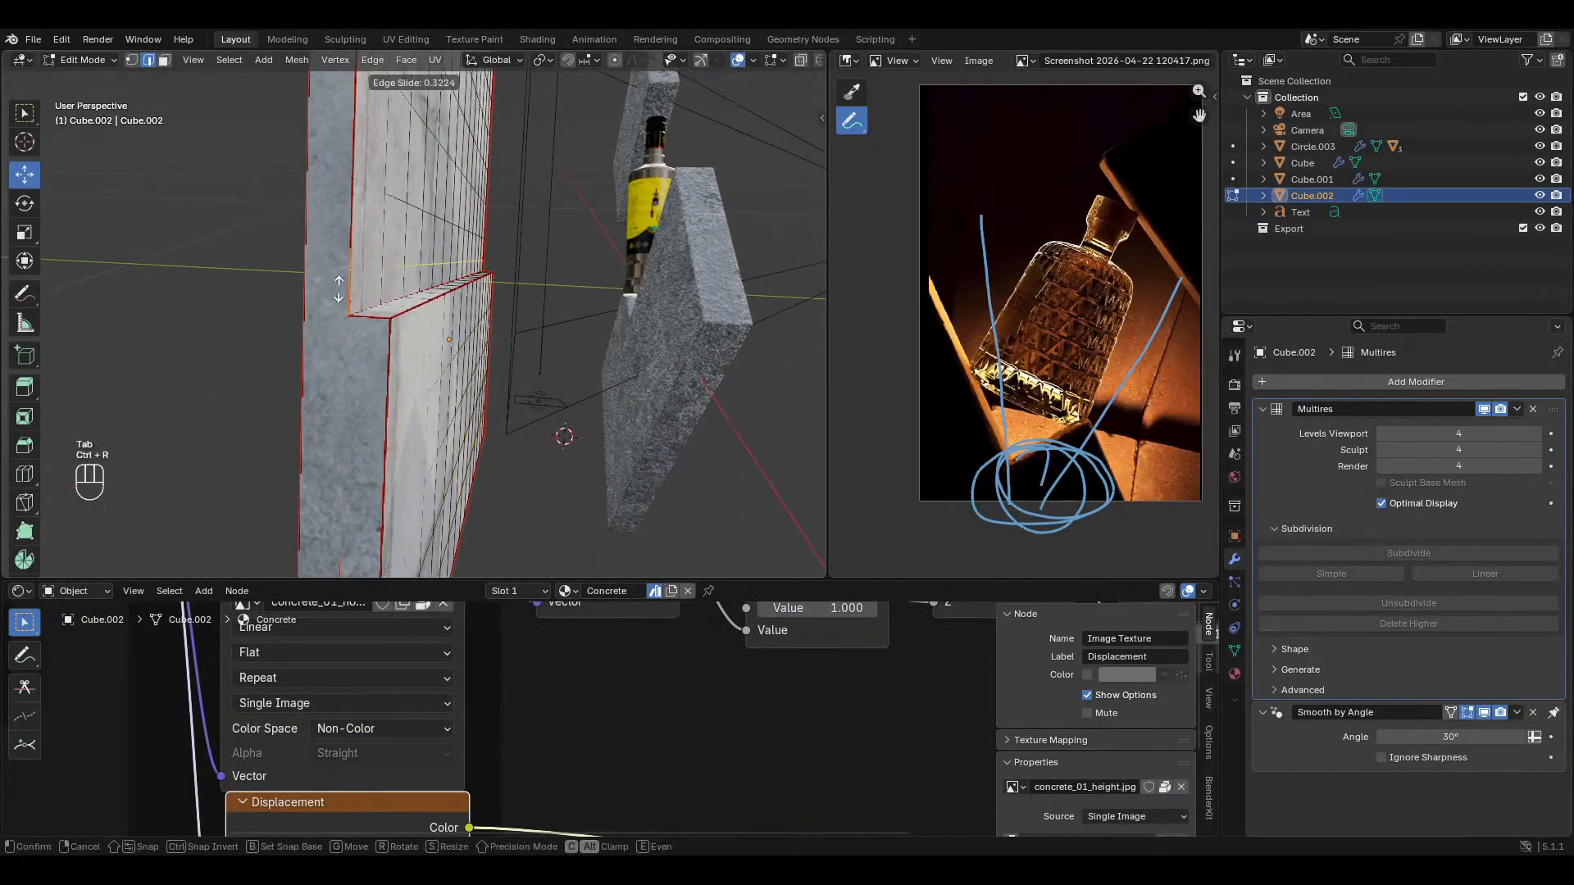
left_click(330, 338)
key("Tab")
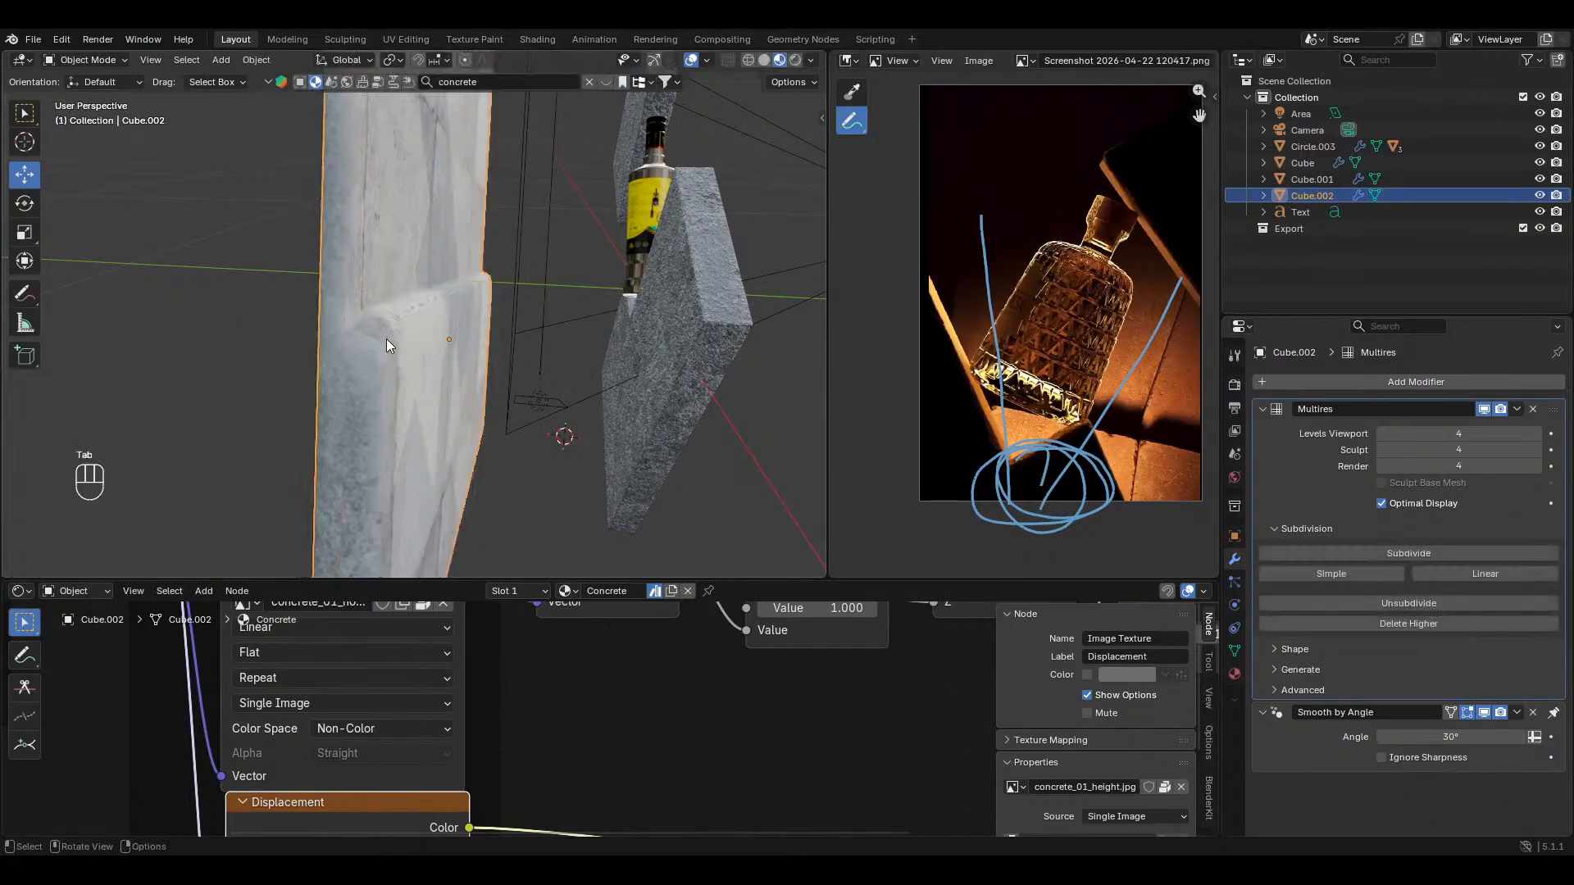
Step: Add a supporting loop cut just below the background slab's ledge, with an edge slide of about -0.83, and return to object mode
key("Tab")
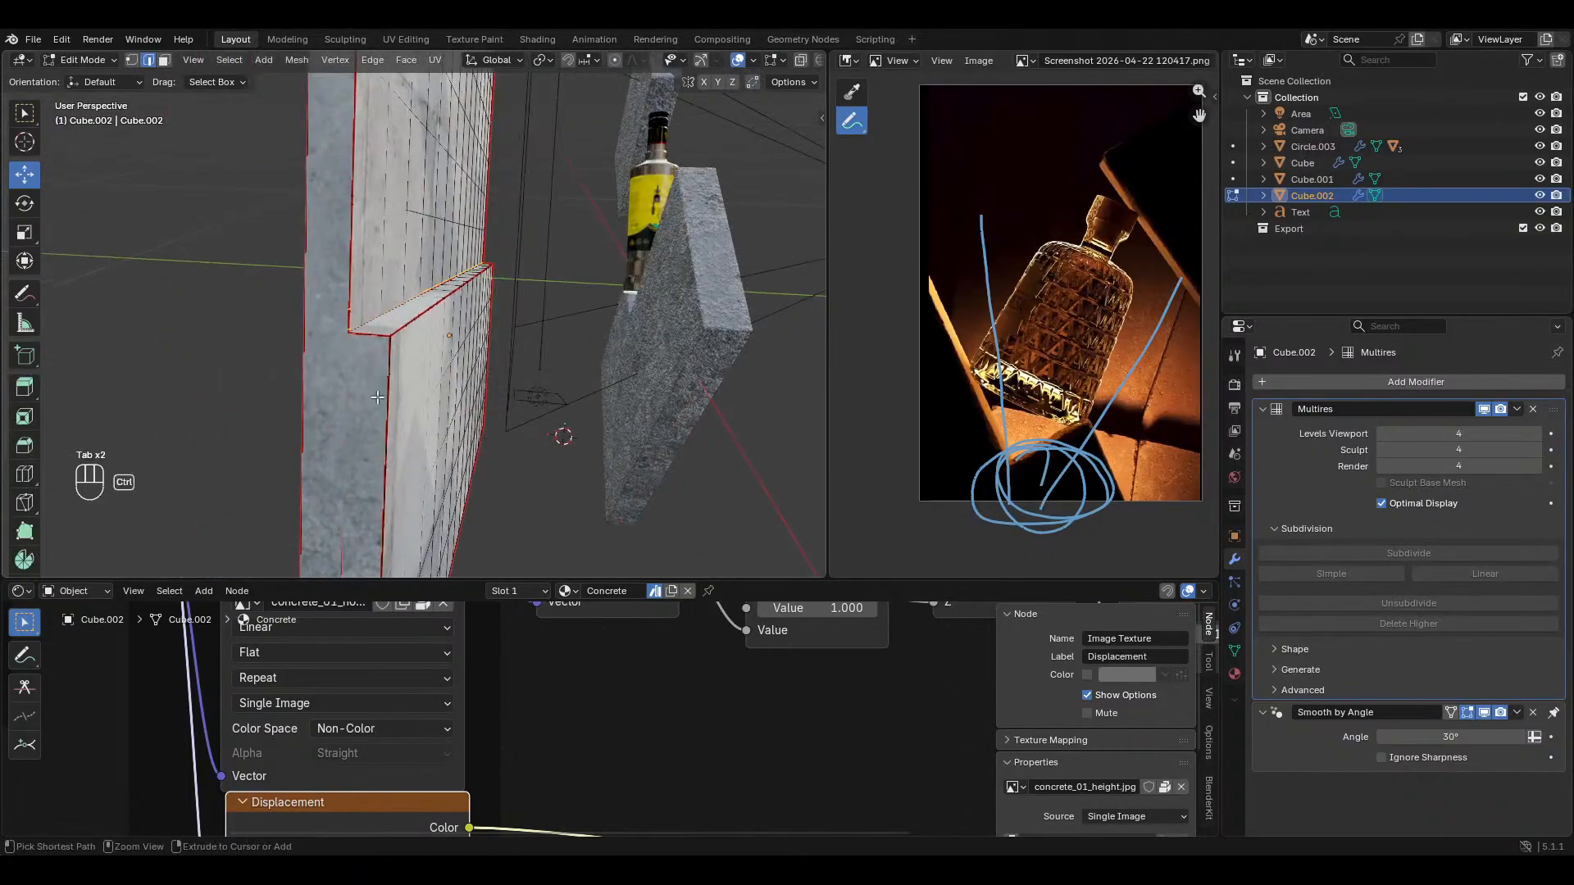
key("ctrl+r")
left_click(367, 327)
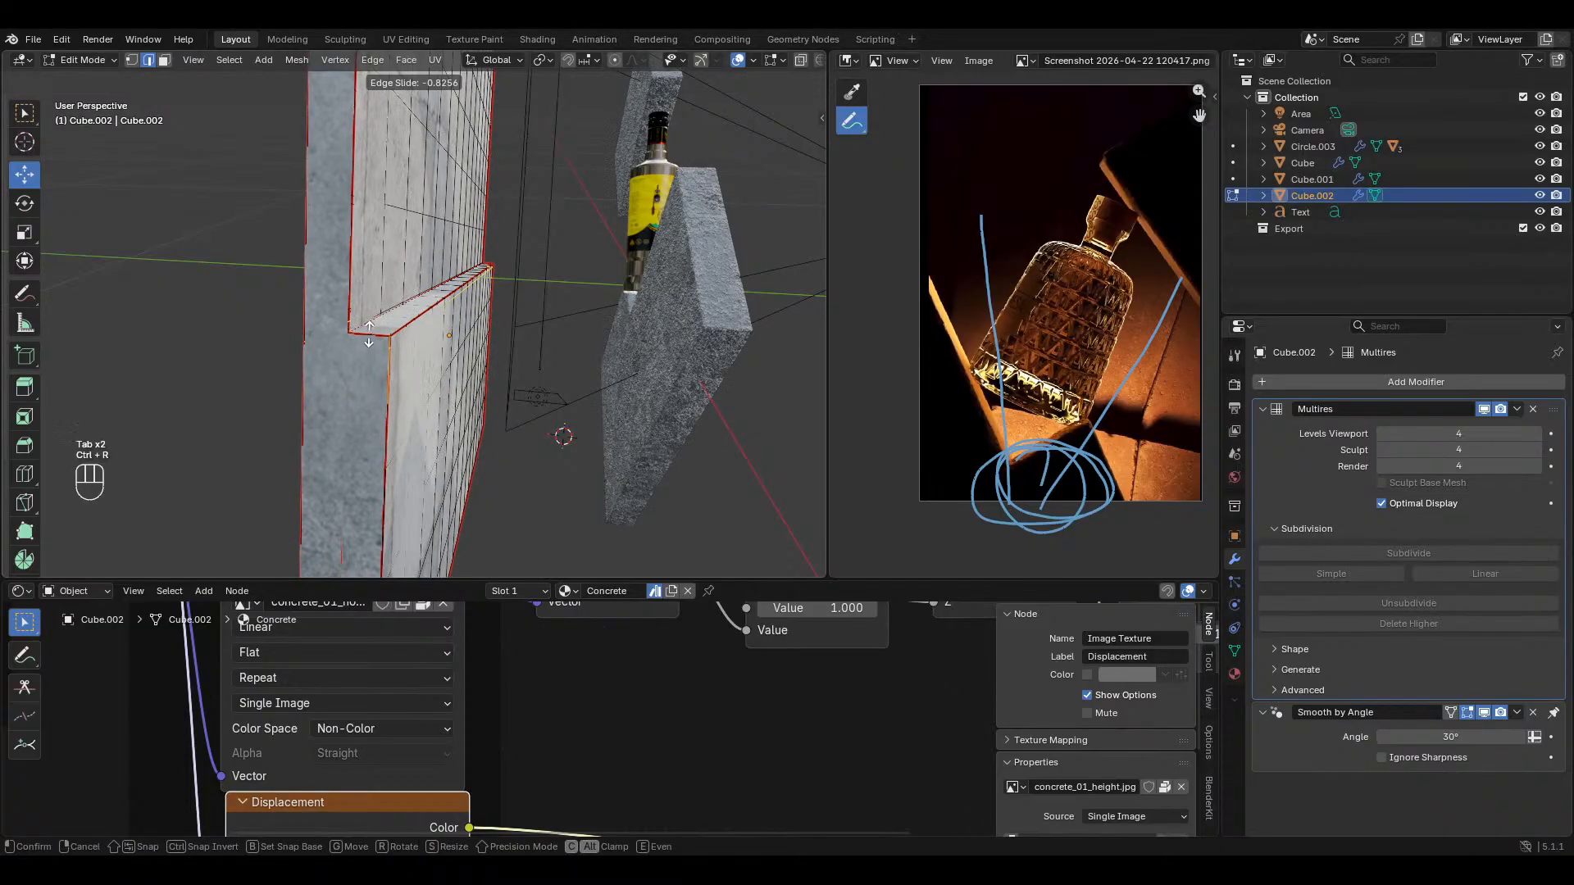
left_click(369, 323)
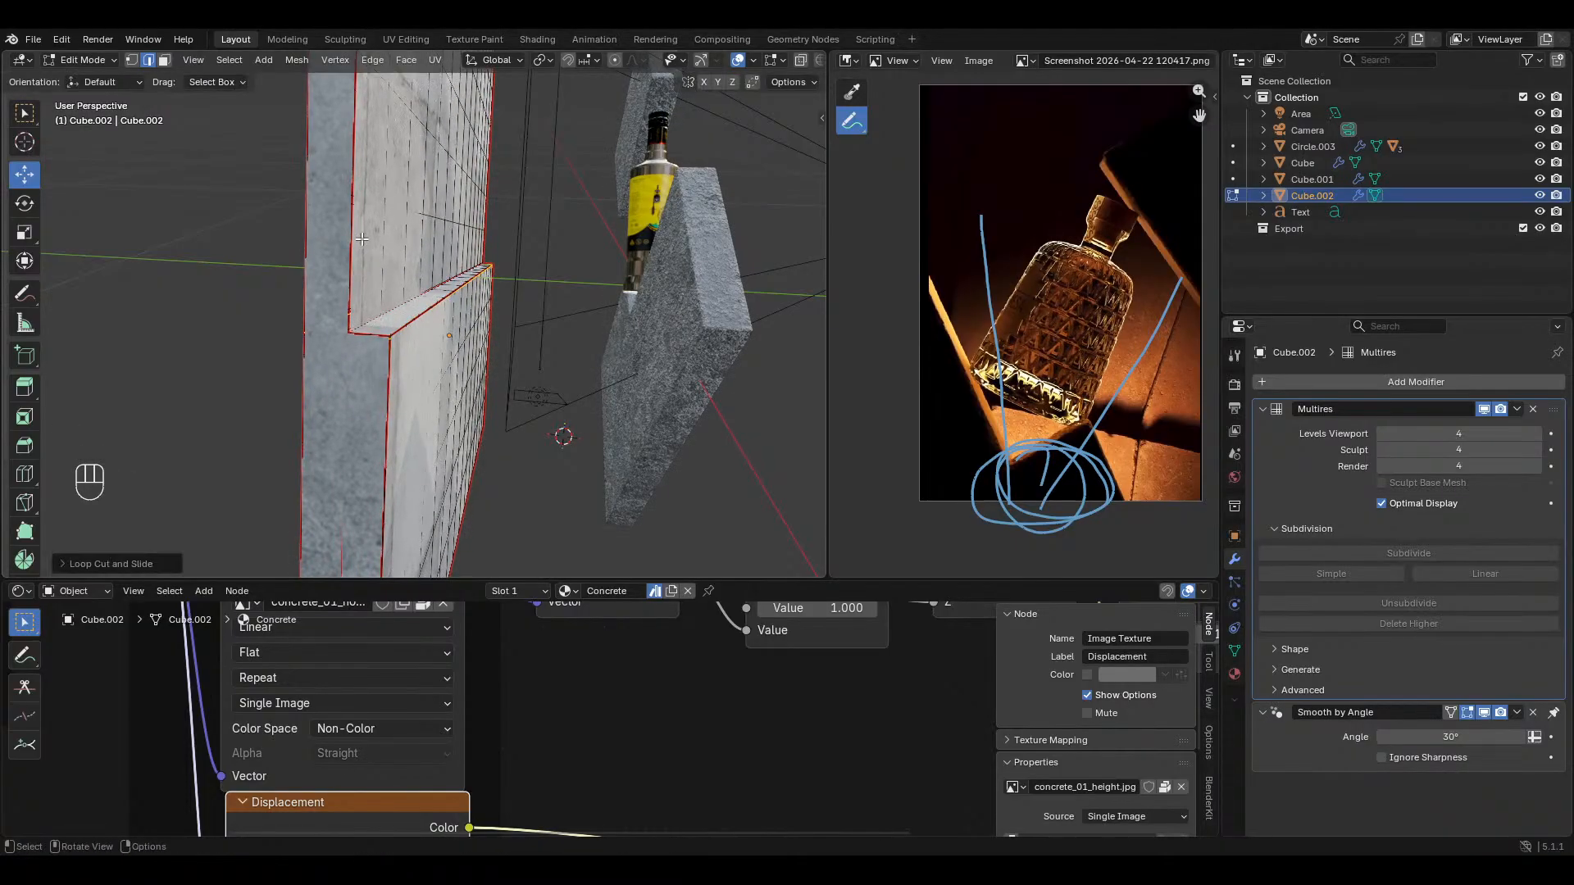
key("Tab")
Step: Add a loop cut along the background slab's ledge, bevel it about 12.7 mm with one segment, and return to object mode
middle_click_drag(389, 356, 351, 270)
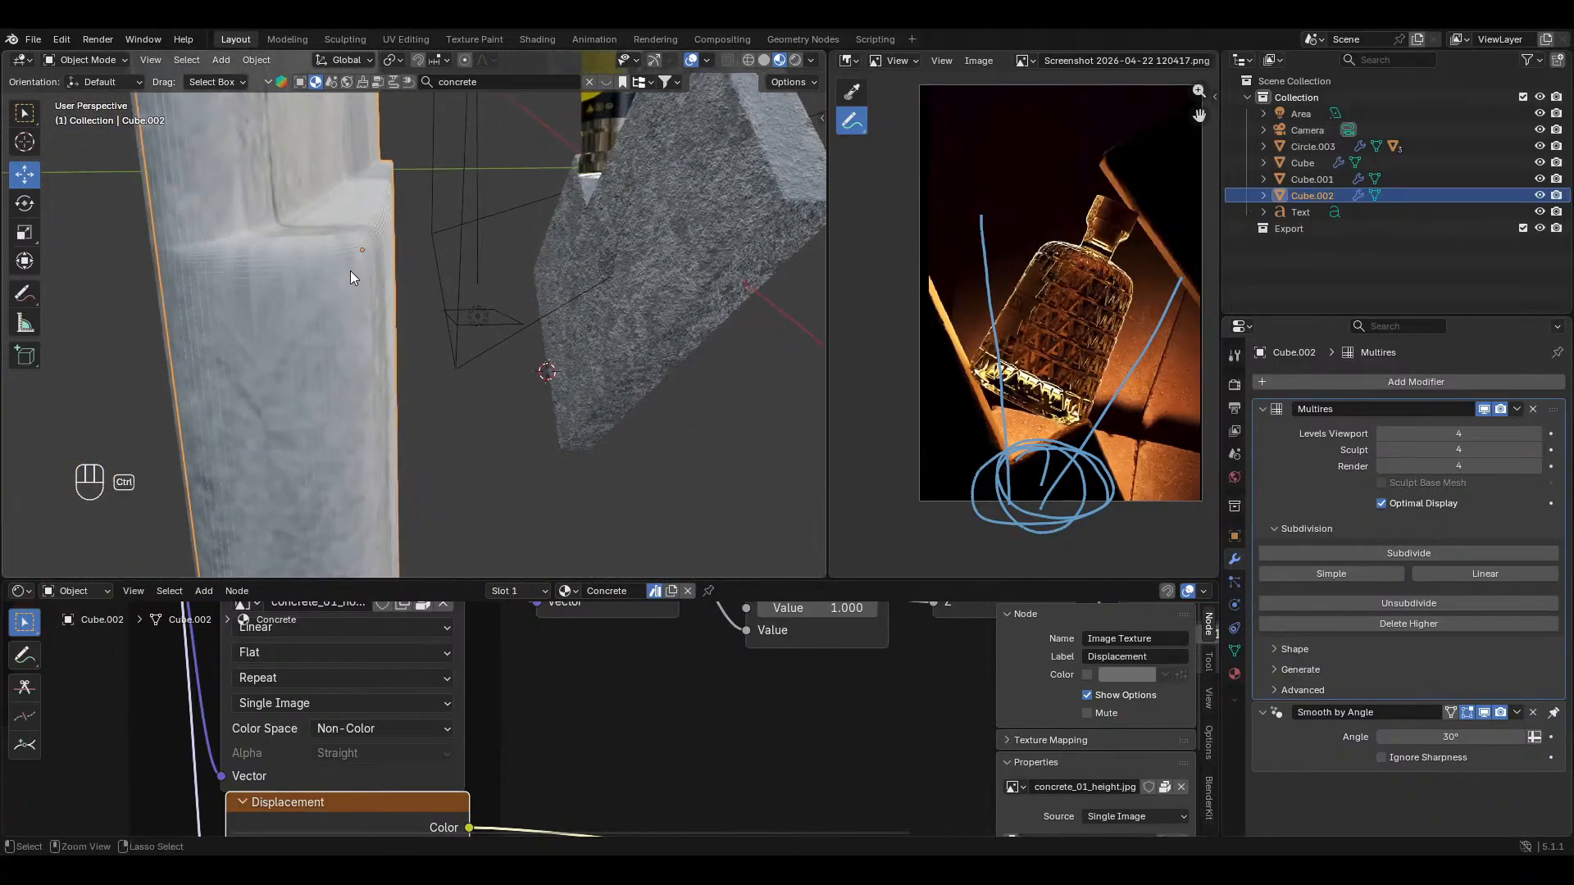
key("Tab")
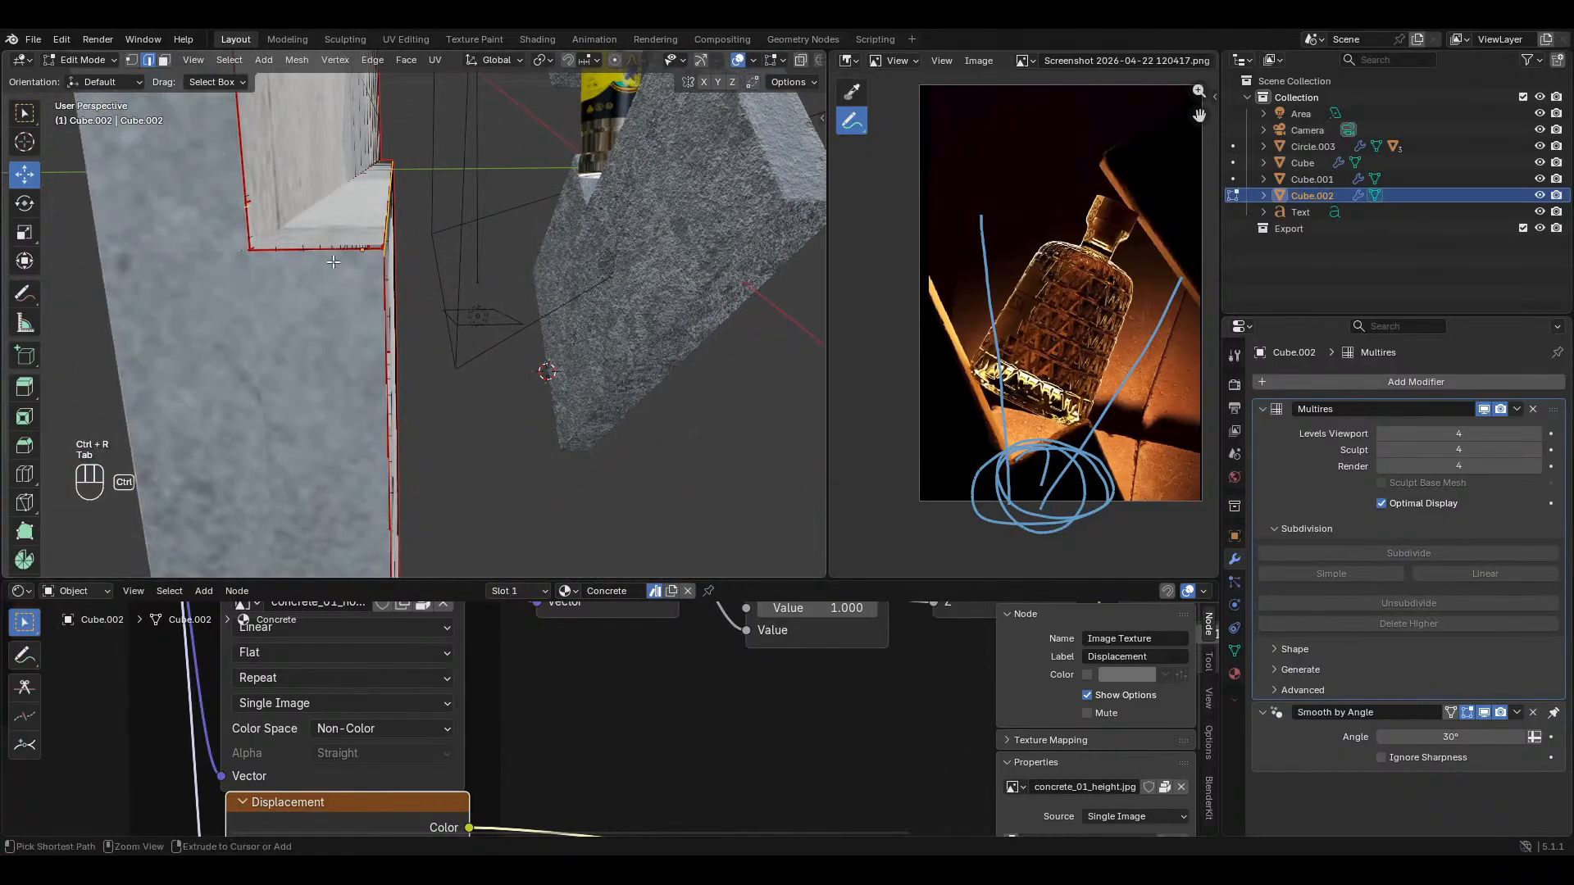
middle_click_drag(340, 282, 377, 415)
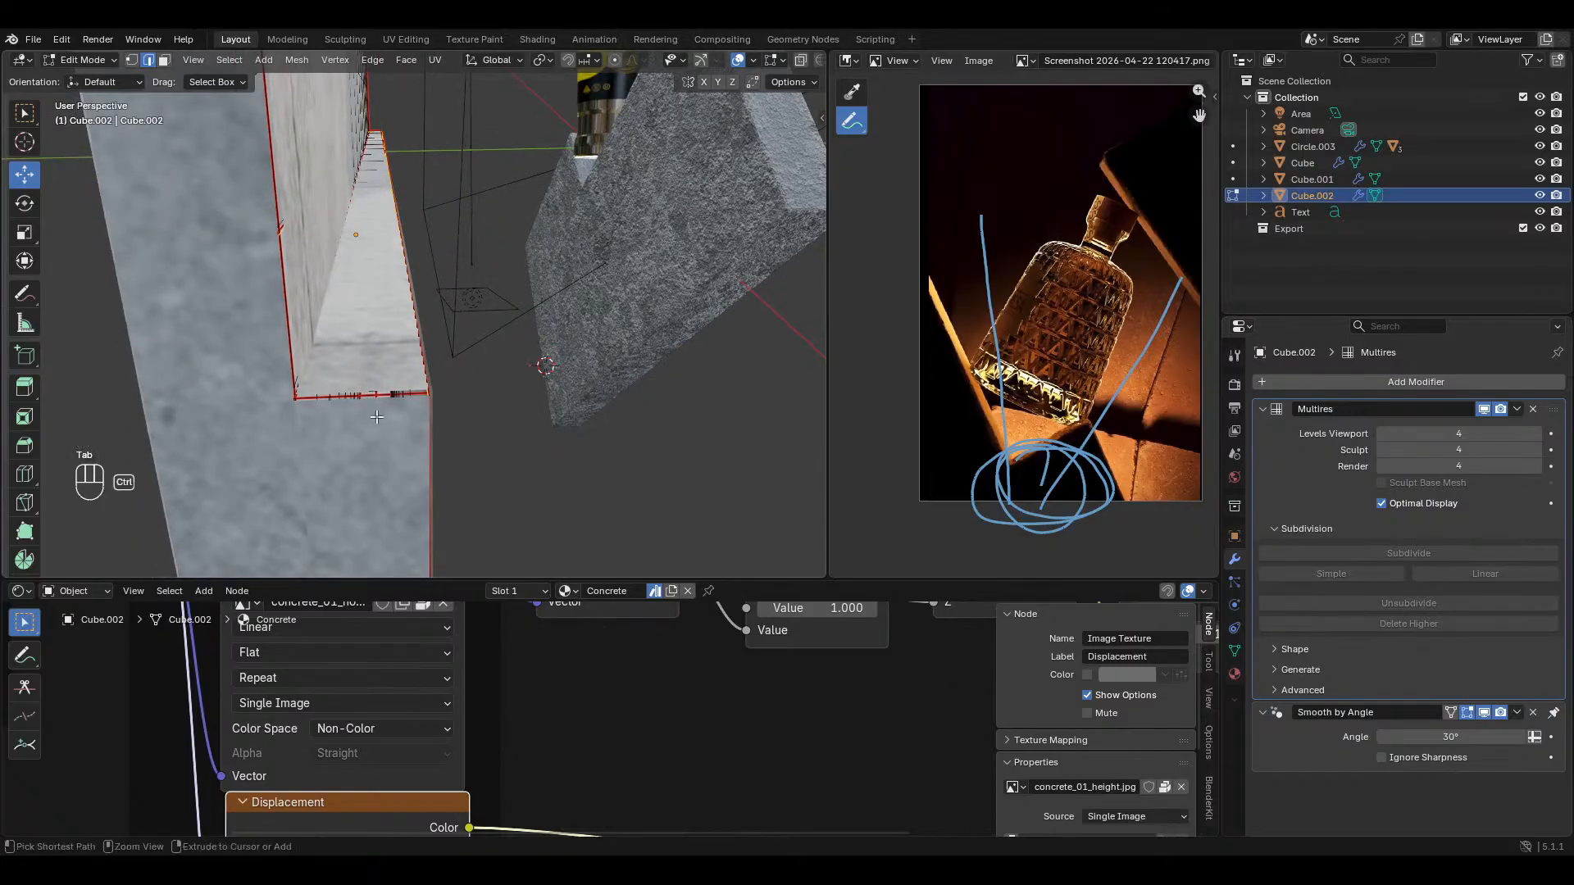
key("ctrl+r")
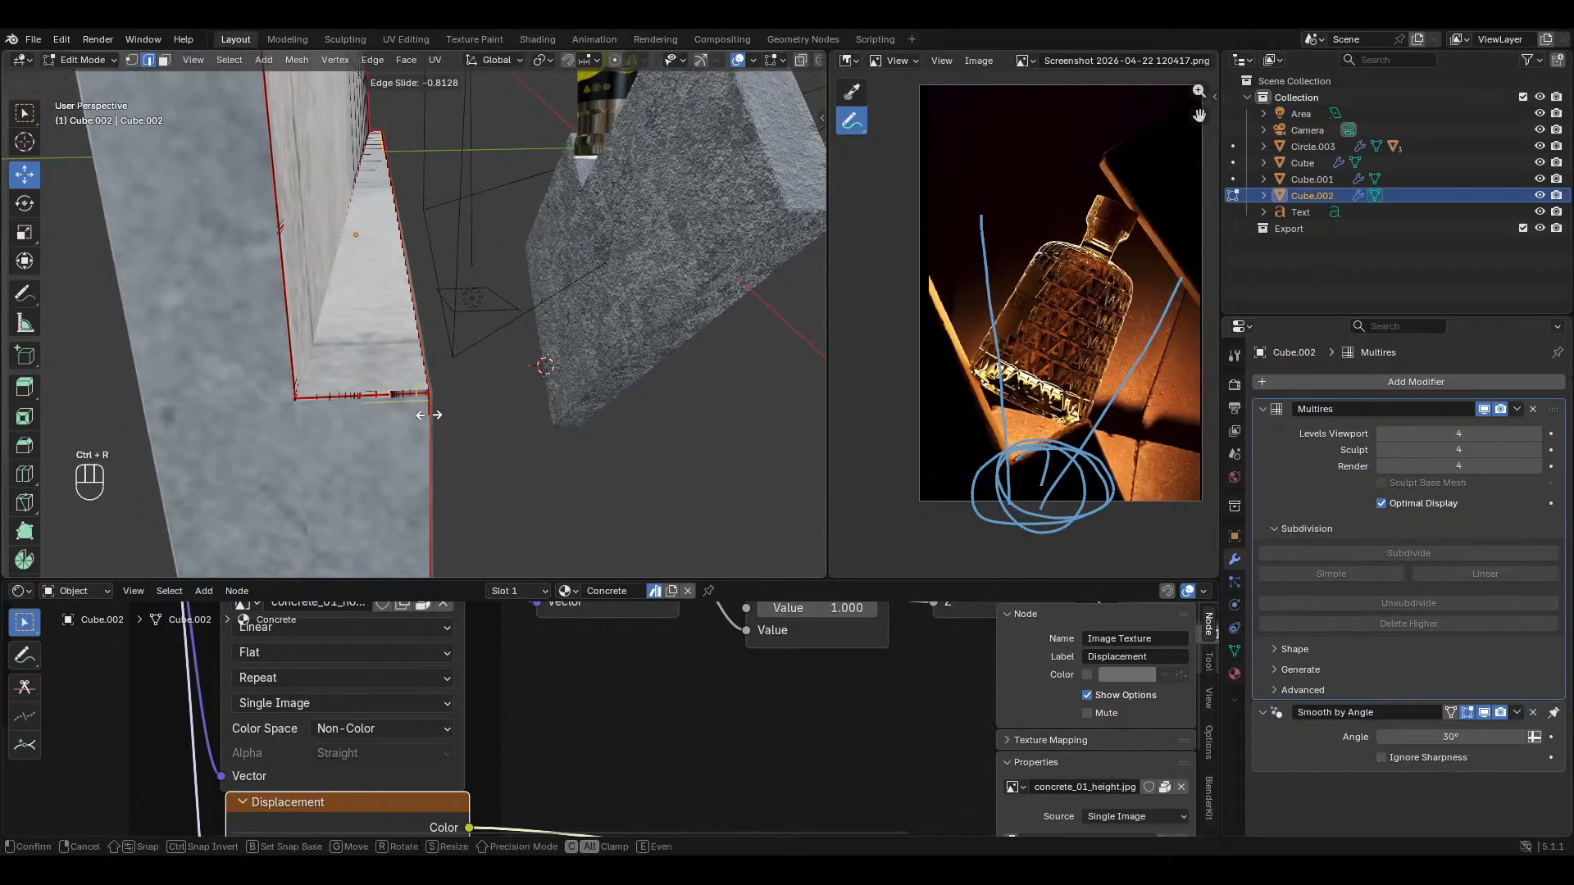
left_click(428, 410)
key("ctrl+b")
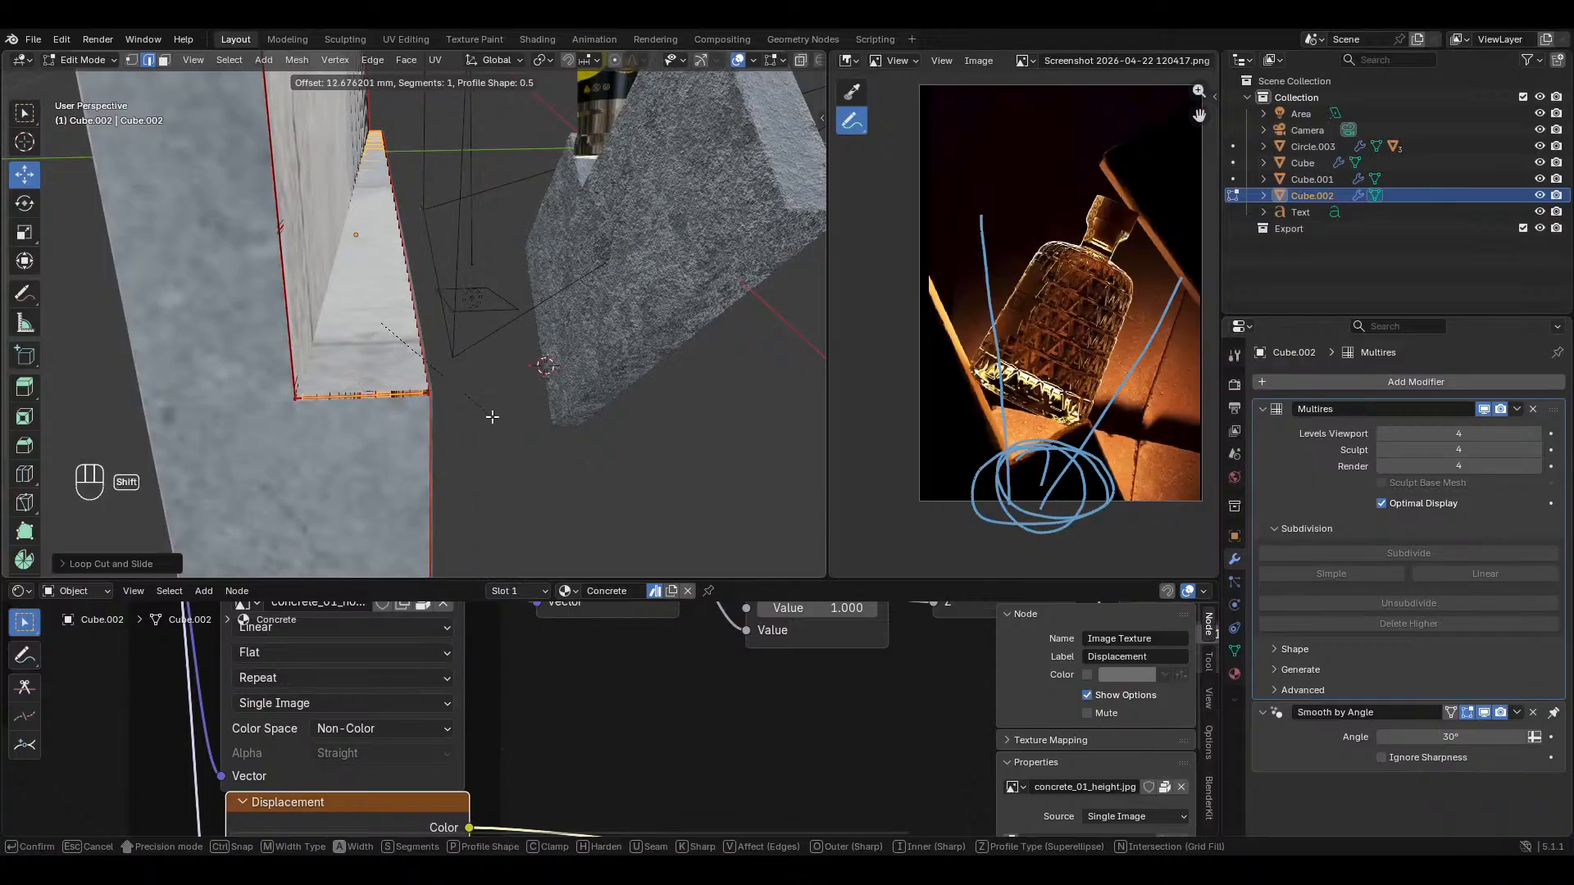
left_click(492, 416)
key("Tab")
scroll(403, 395, "up", 5)
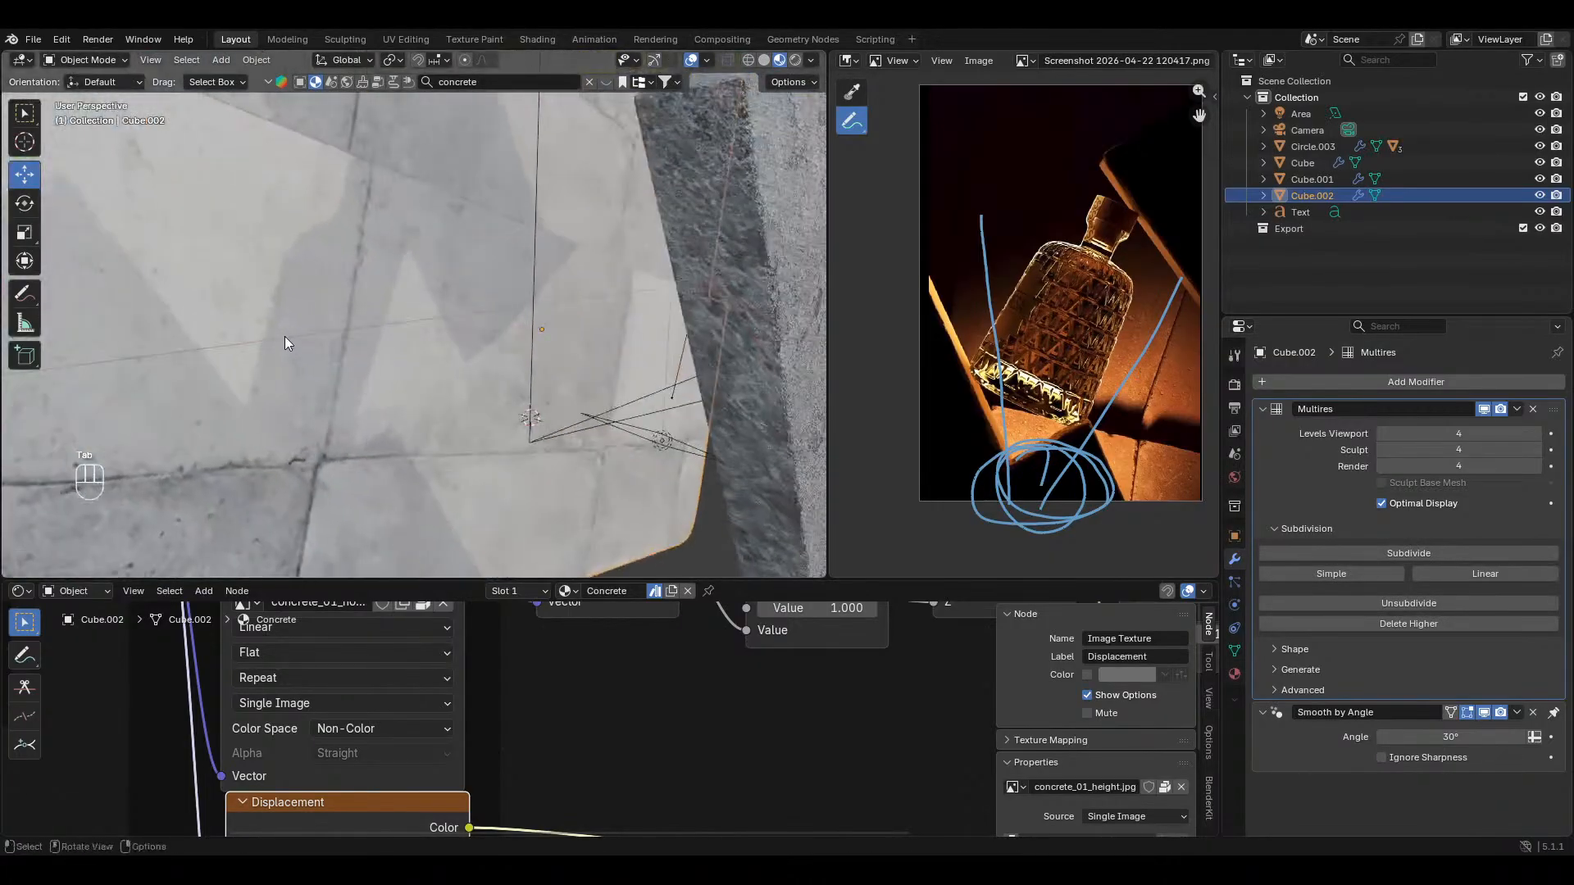
Step: Set the background slab's Concrete material to Displacement Only and return to the camera view
key("alt+a")
middle_click_drag(284, 336, 420, 268)
left_click(419, 270)
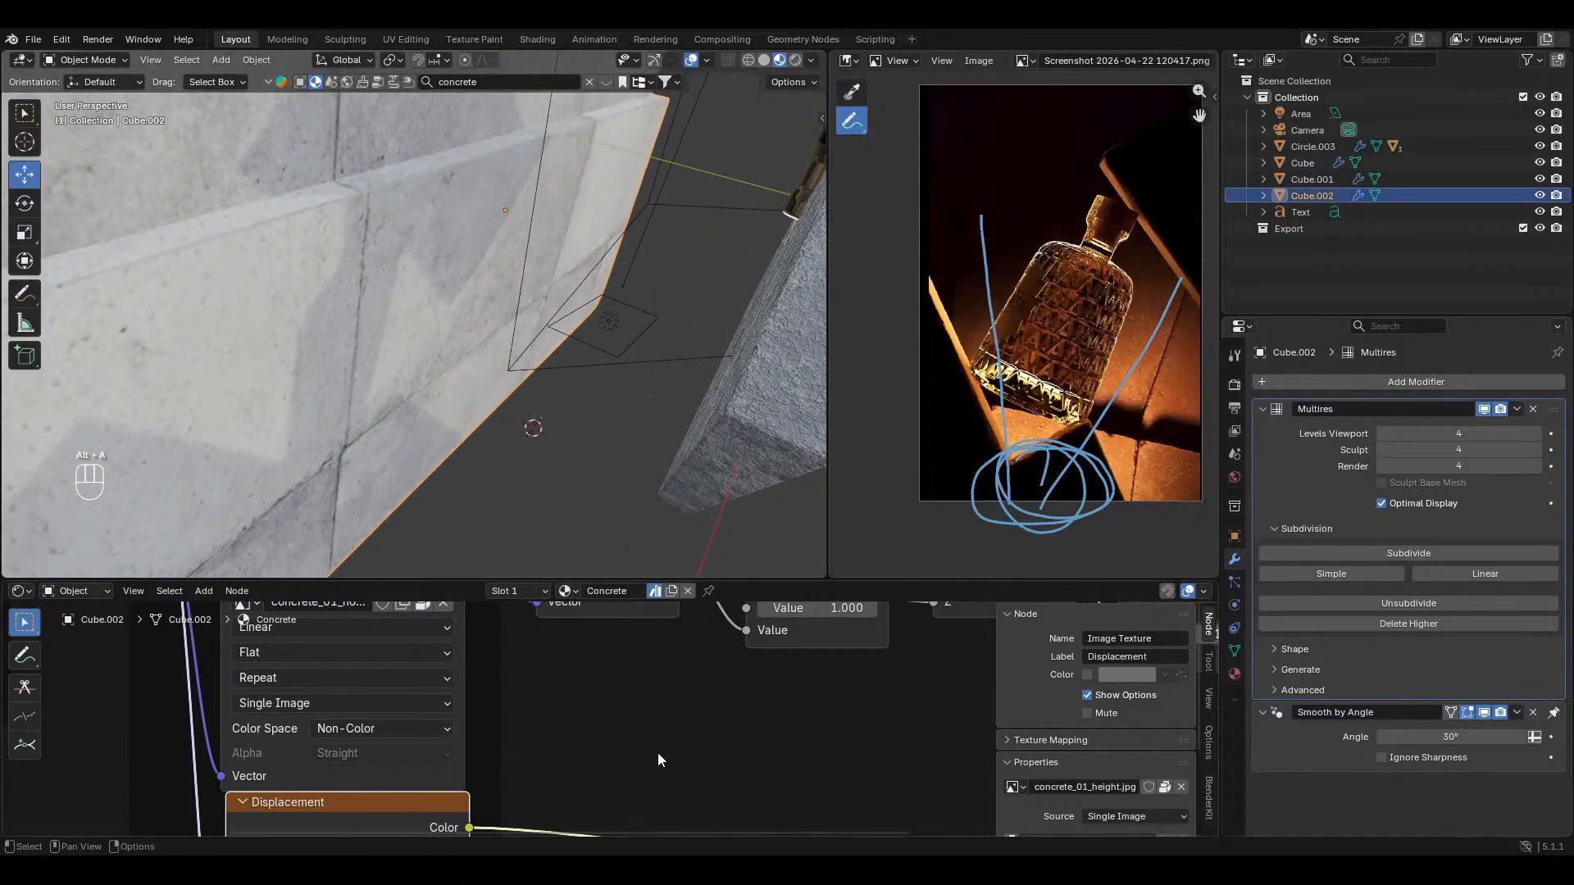
left_click(1234, 674)
scroll(1418, 738, "down", 10)
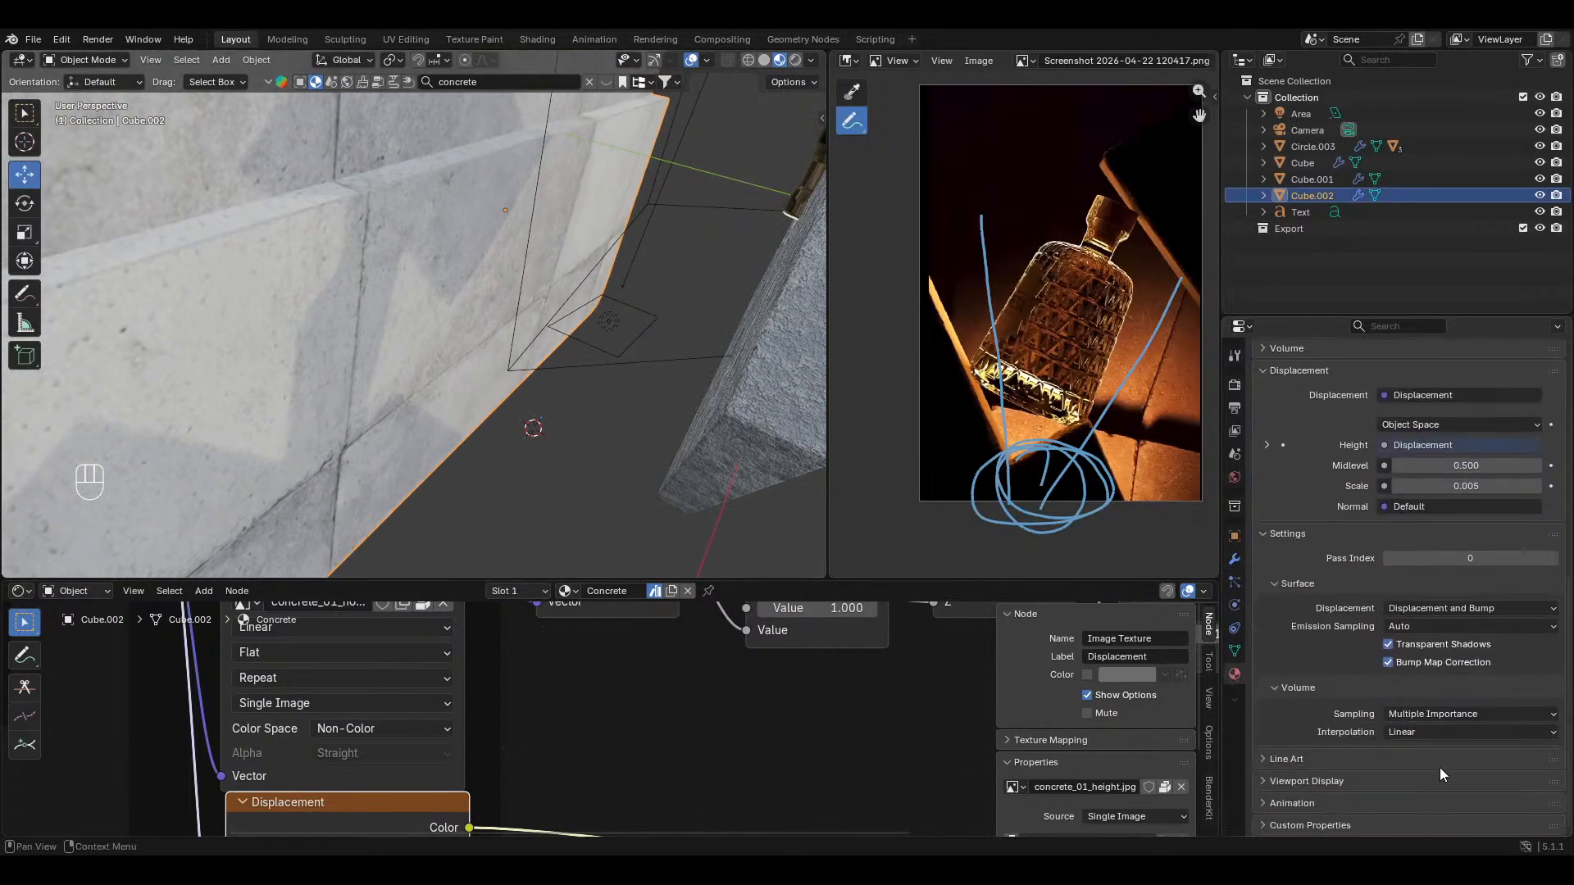
left_click(1444, 609)
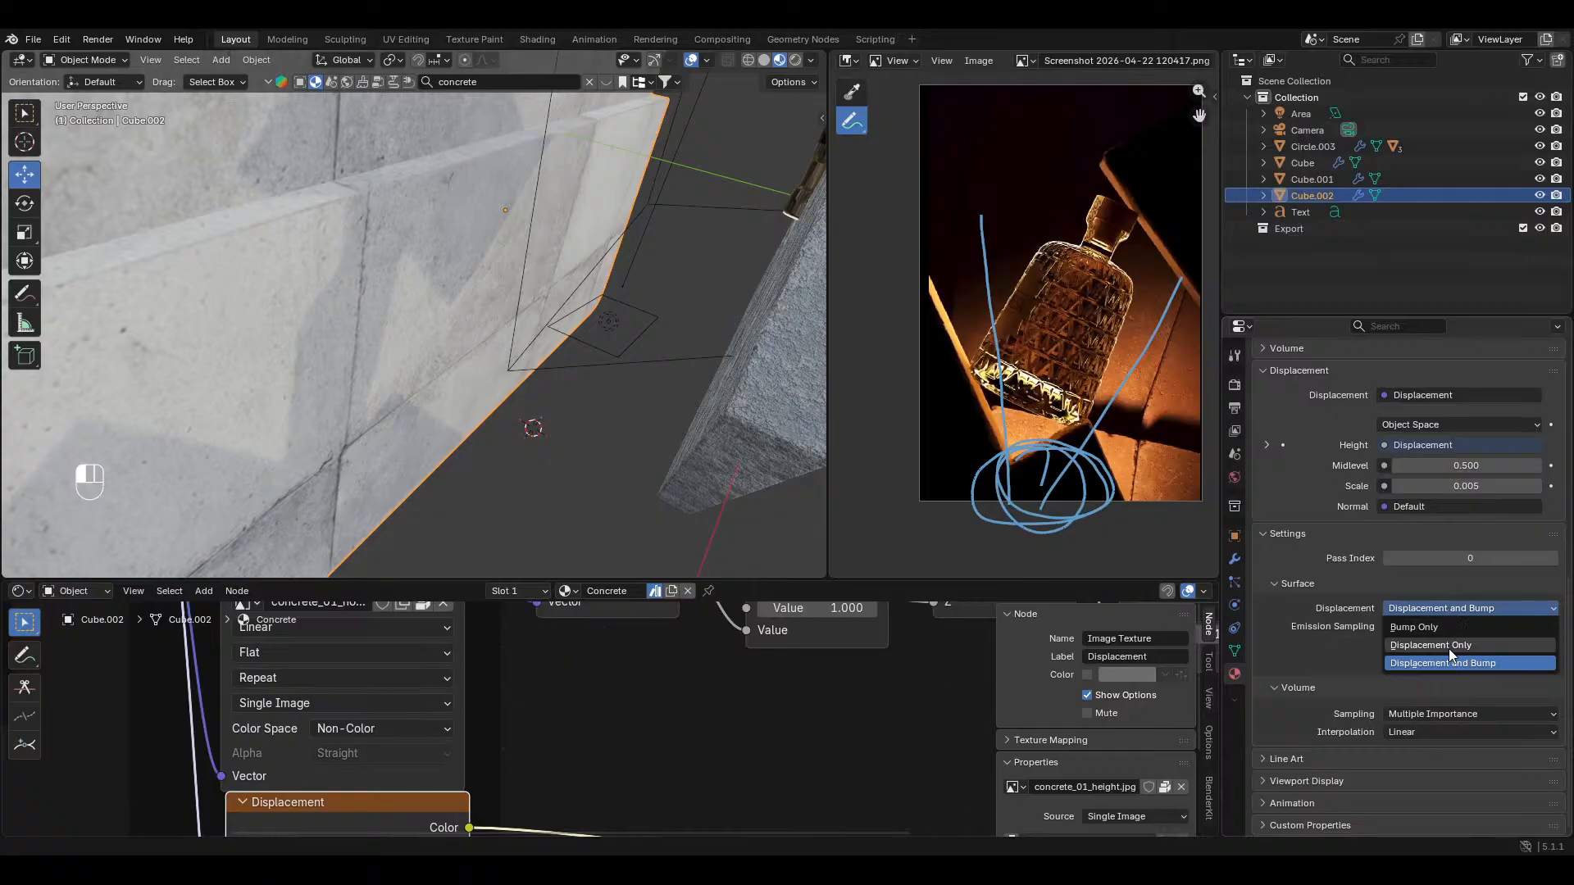
left_click(1447, 642)
middle_click_drag(797, 394, 501, 289)
key("alt+a")
key("KP_0")
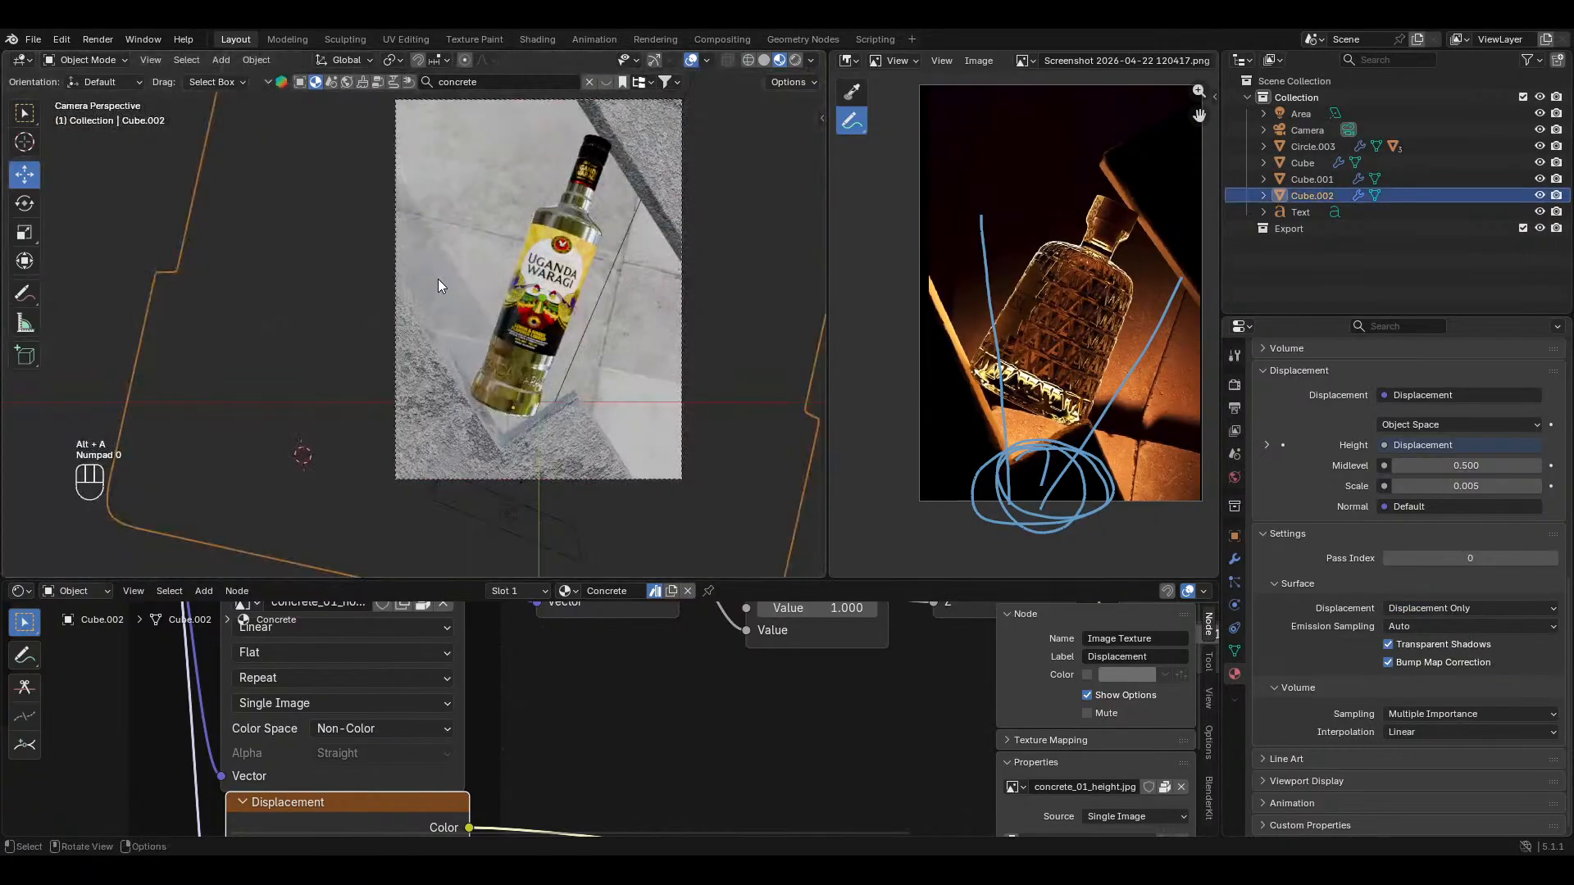
Step: Set the Displacement node's scale in the Concrete material to 0.02
middle_click_drag(497, 752, 140, 762)
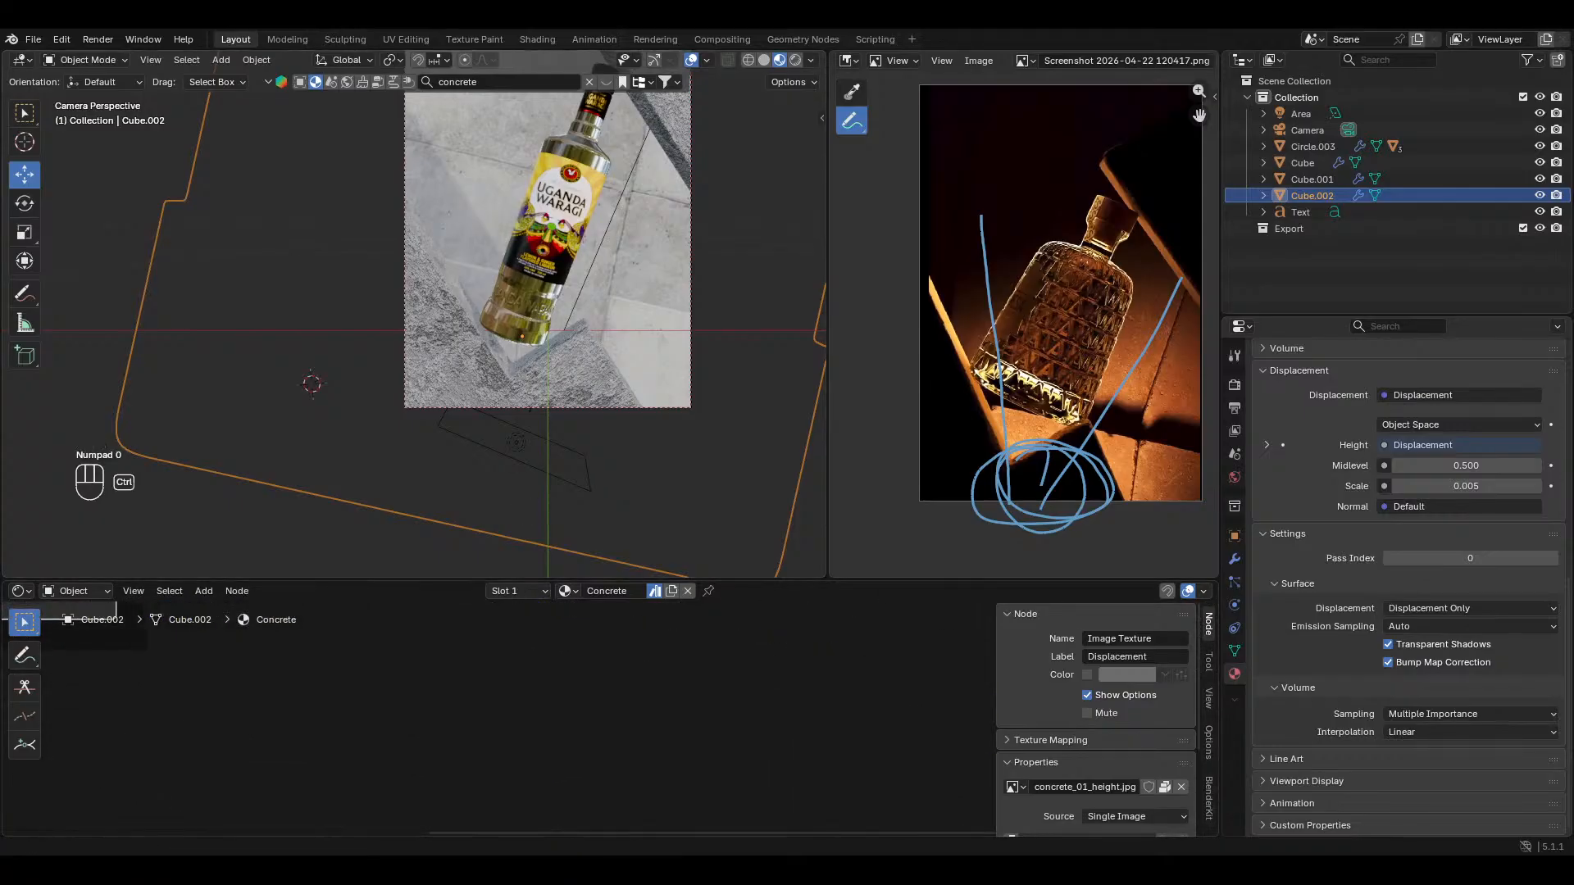
middle_click_drag(622, 713, 659, 625, "ctrl")
middle_click_drag(751, 794, 636, 802)
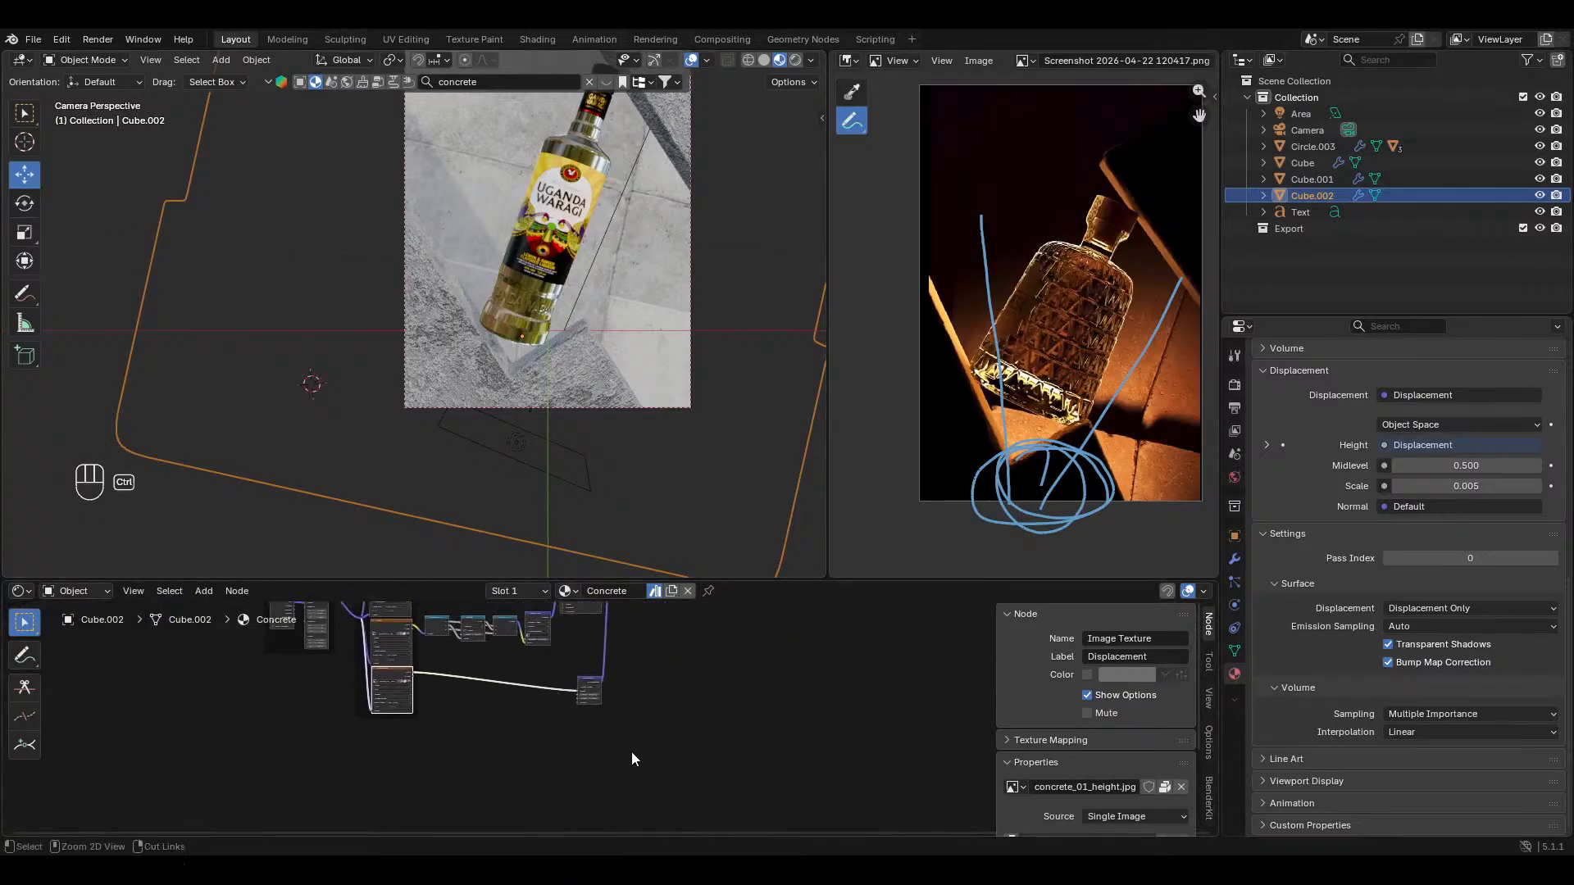
middle_click_drag(608, 725, 748, 803, "ctrl")
middle_click_drag(657, 706, 664, 732)
scroll(699, 650, "up", 3)
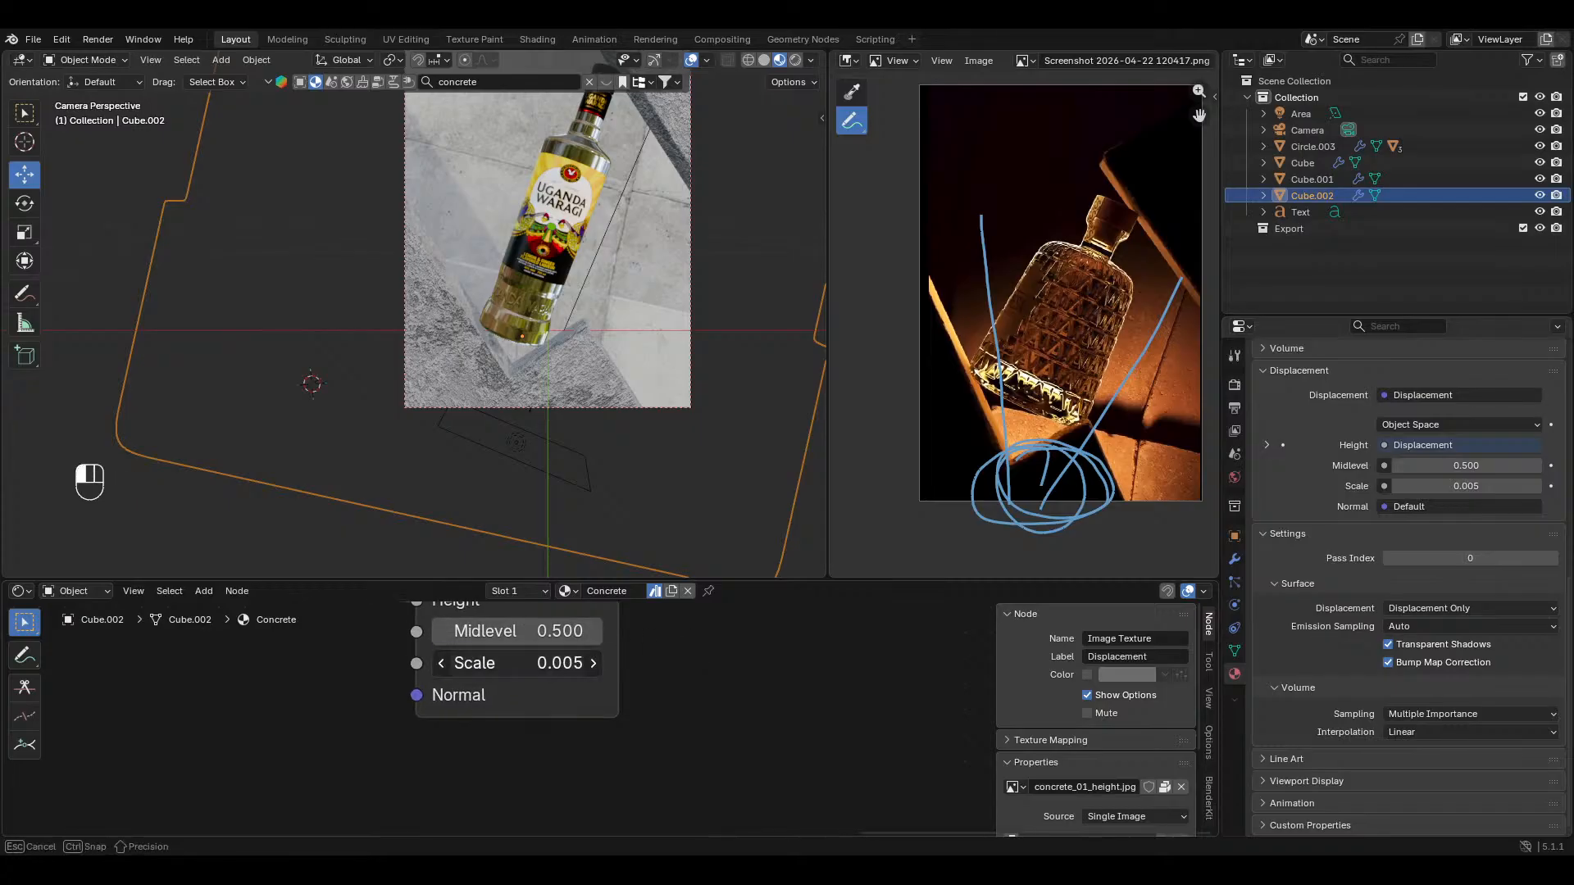
left_click(588, 666)
type(".02")
key("Return")
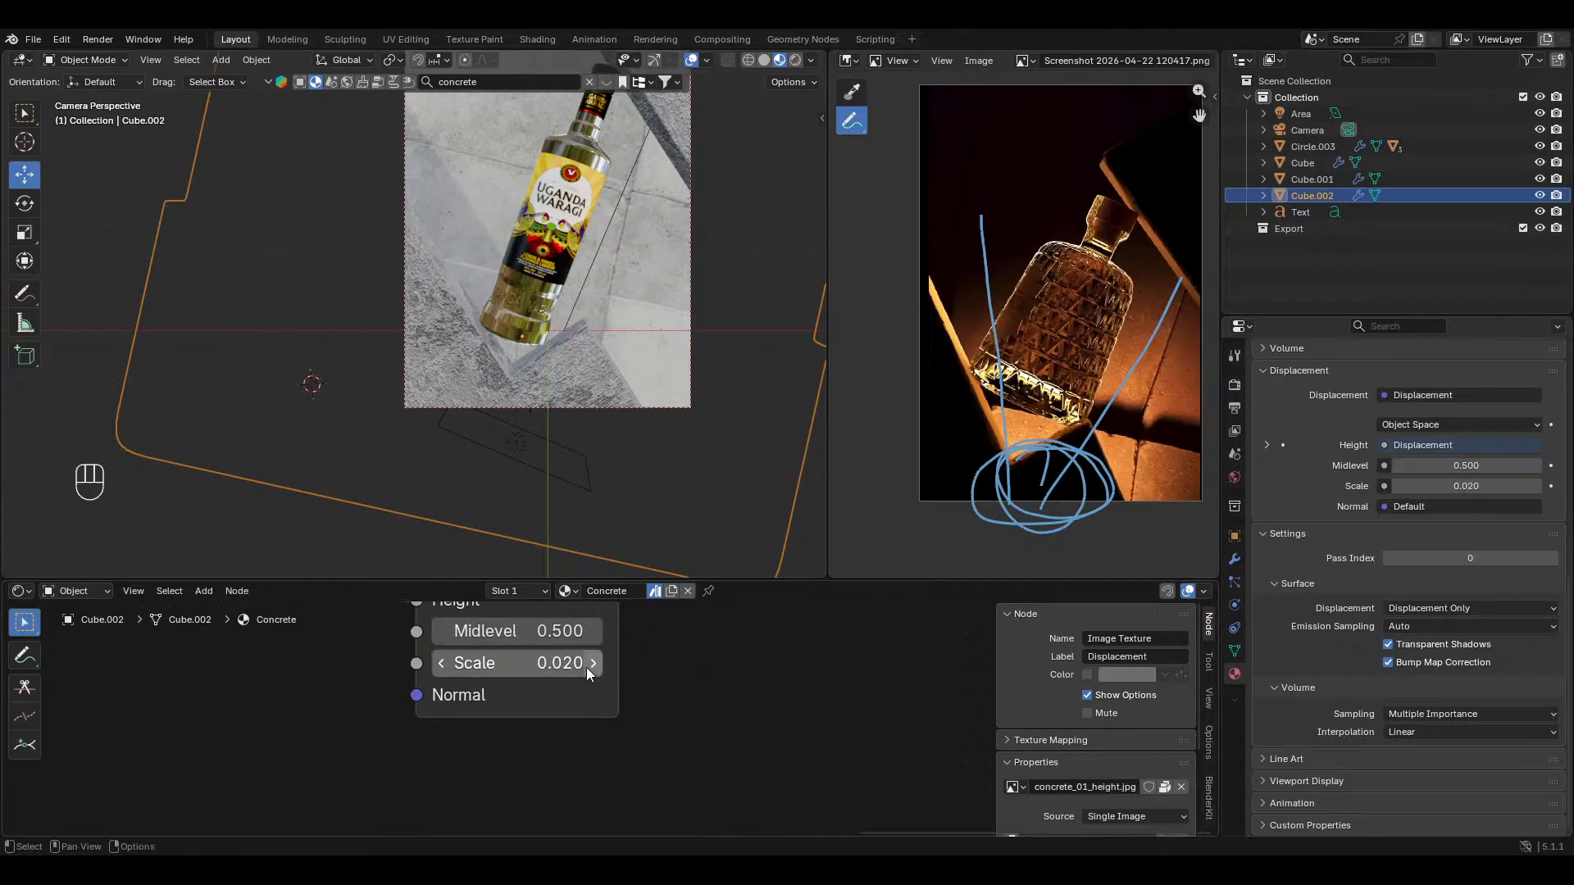
Step: Raise the Concrete material's displacement scale to 0.1
middle_click_drag(605, 326, 619, 393, "shift")
middle_click_drag(619, 393, 670, 332, "ctrl")
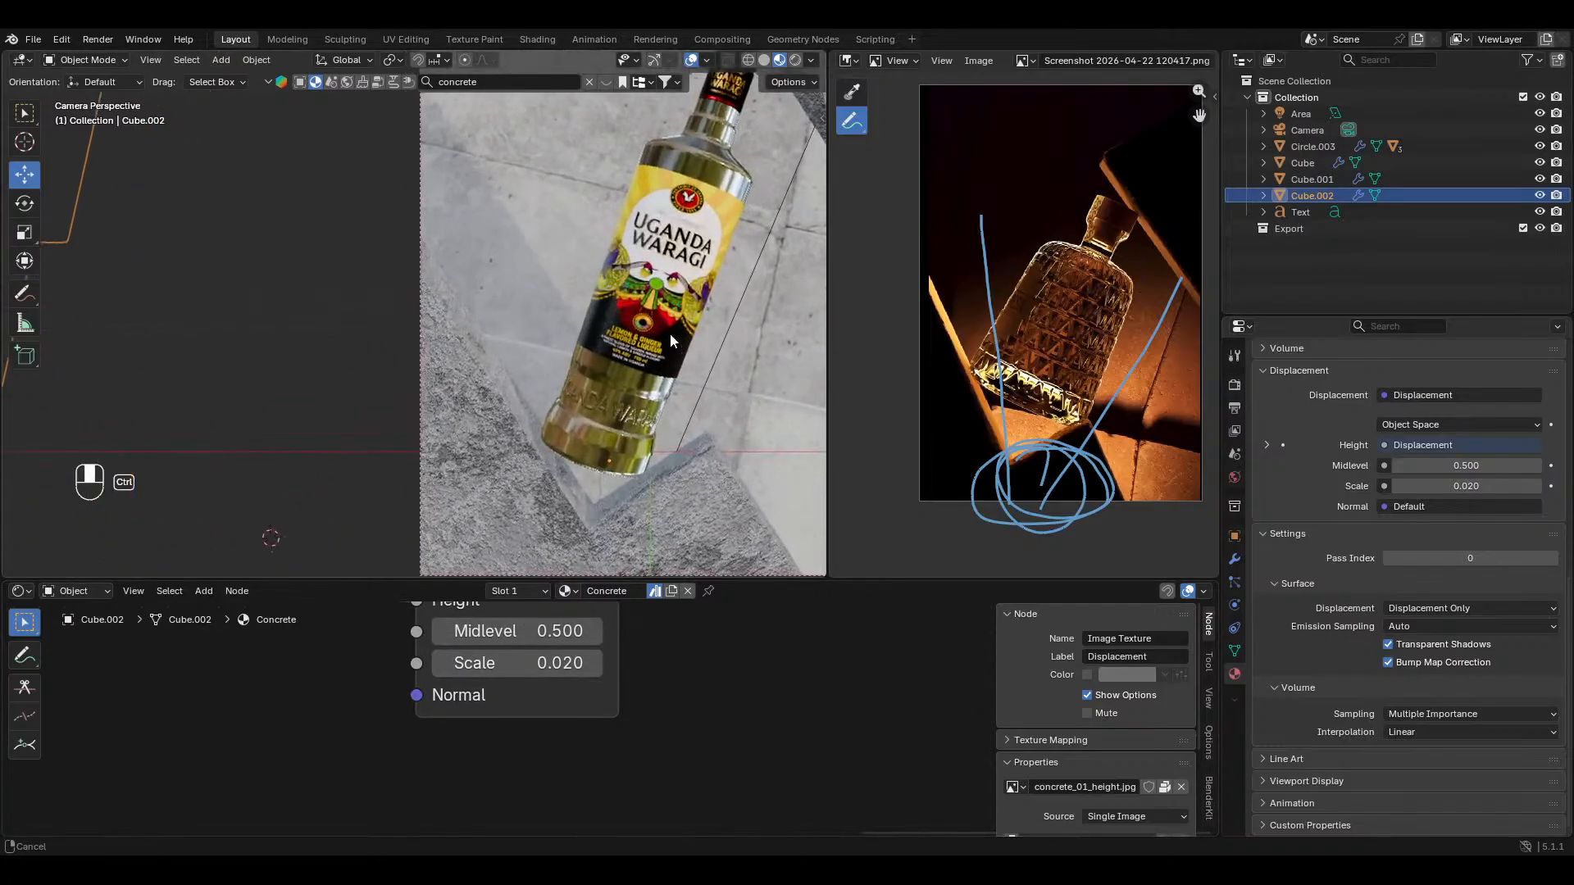
left_click(543, 662)
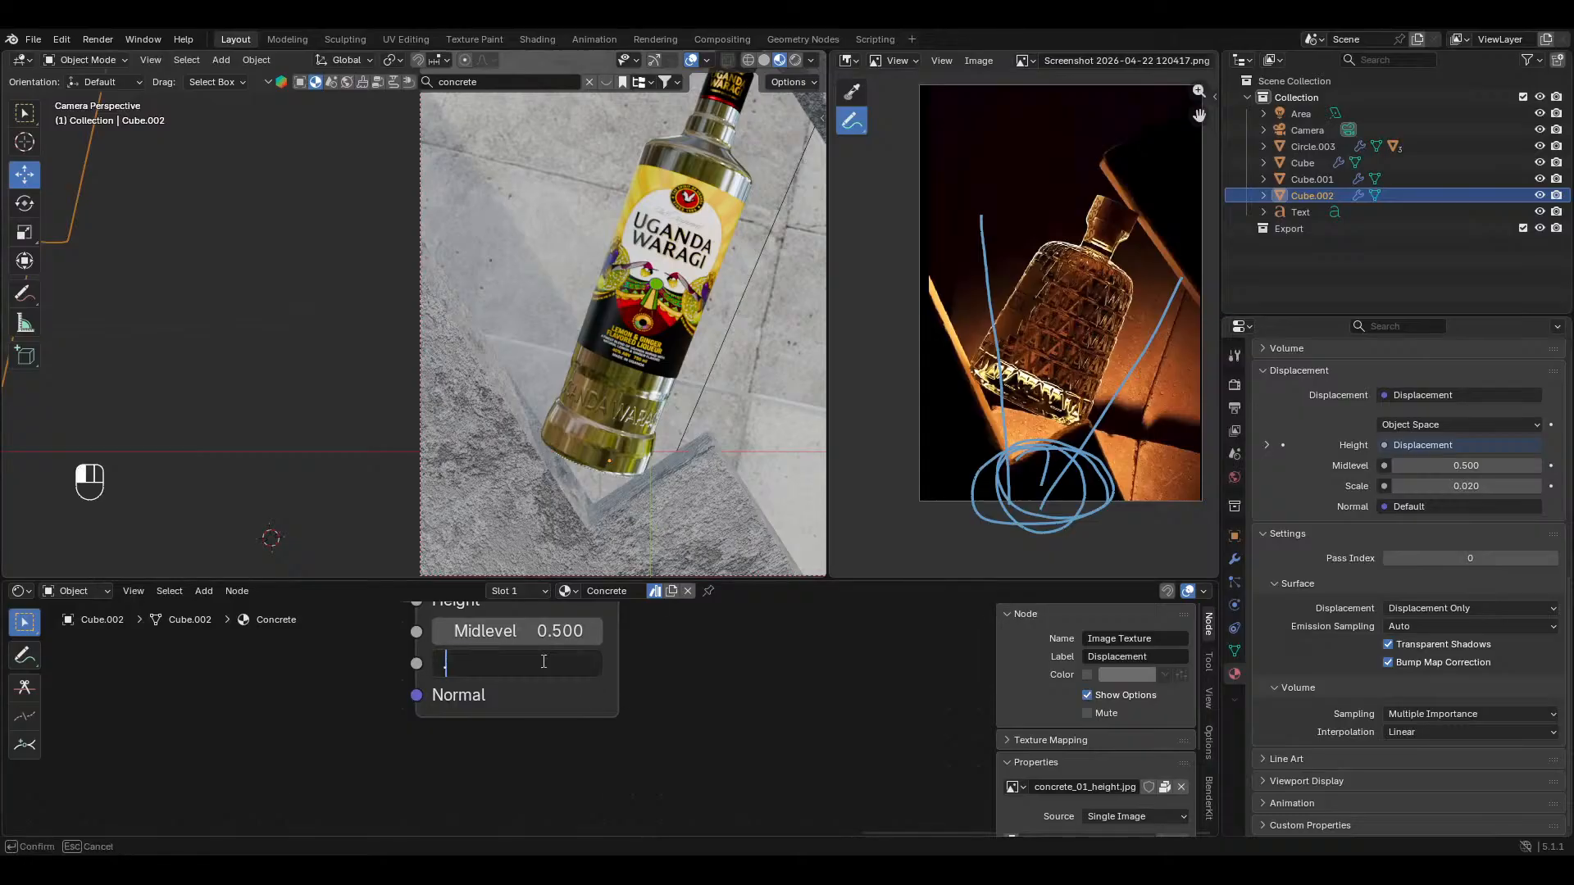
type(".1")
key("Return")
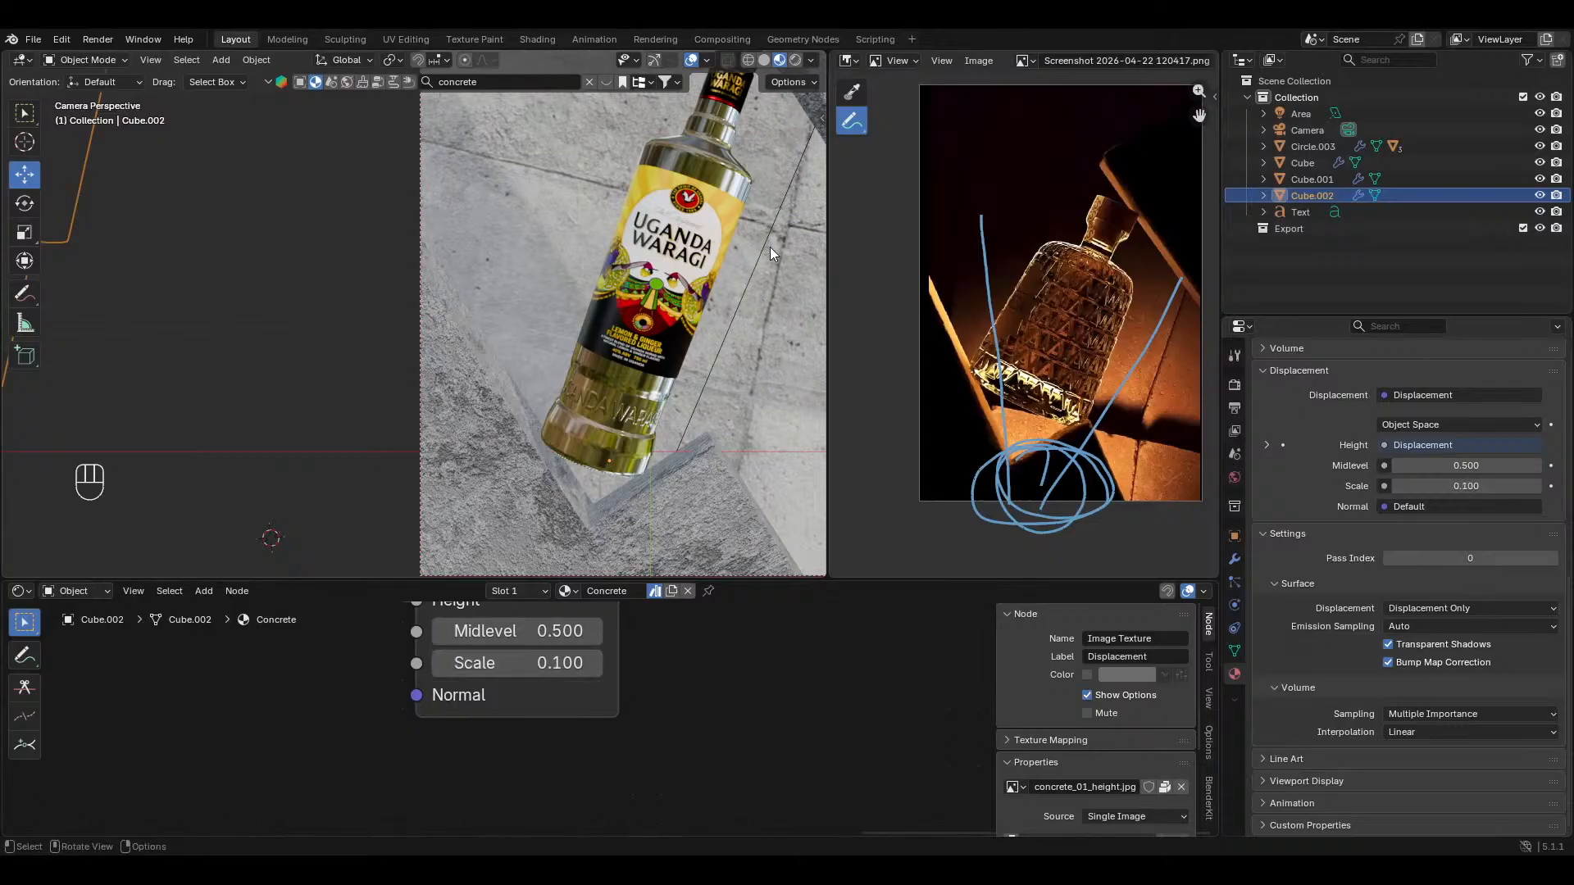
Step: Show the whole camera frame in rendered shading, leaving the displacement scale as it is
middle_click_drag(770, 247, 759, 282, "ctrl")
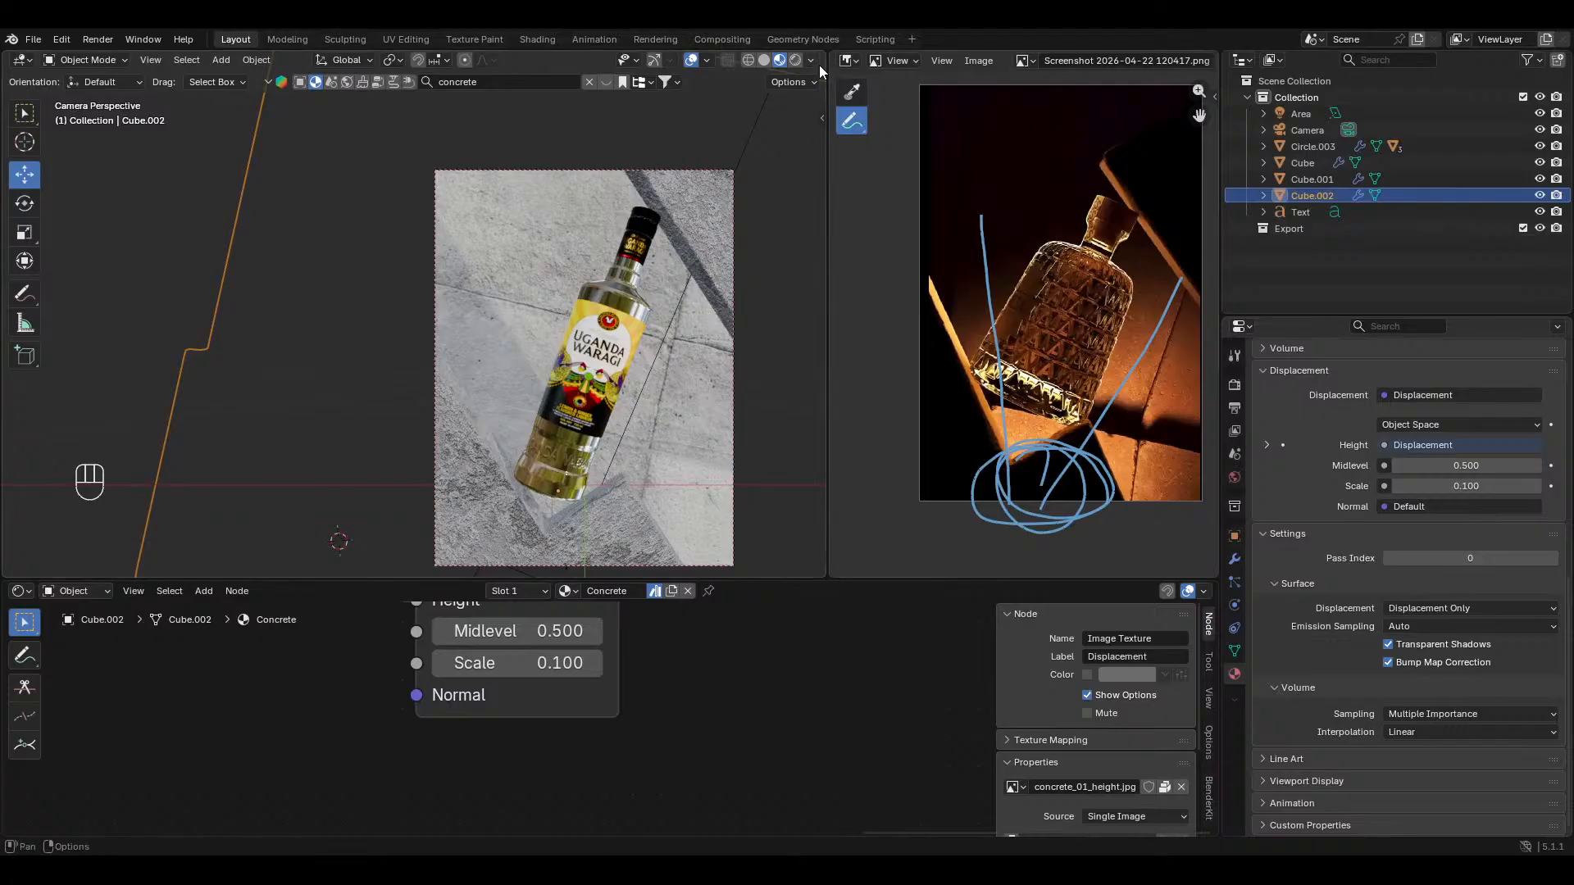
key("z")
key("8")
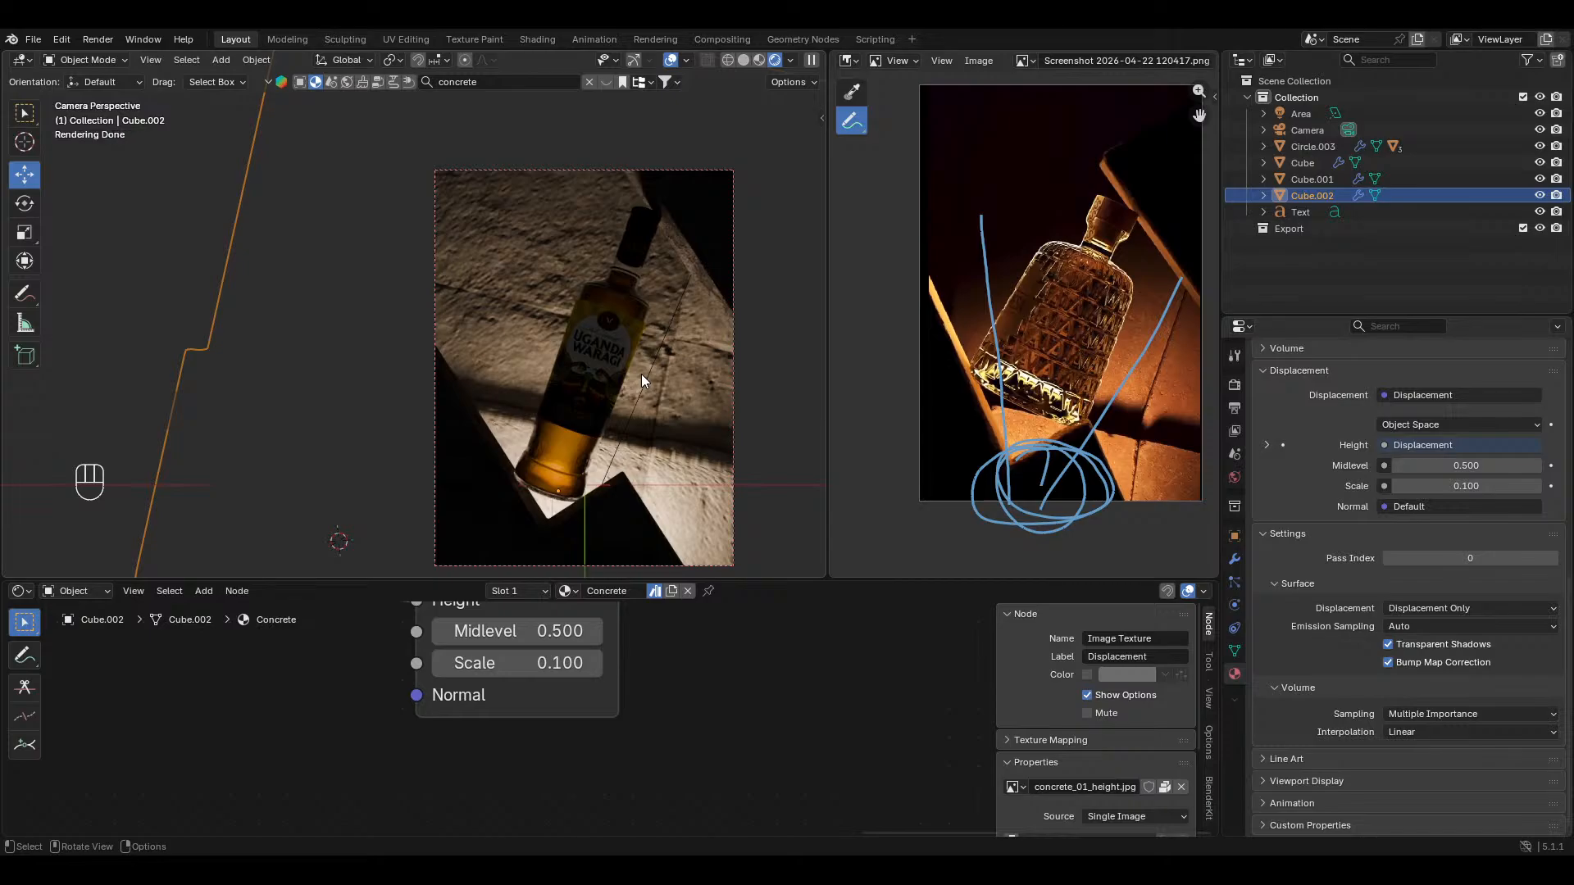
left_click(552, 664)
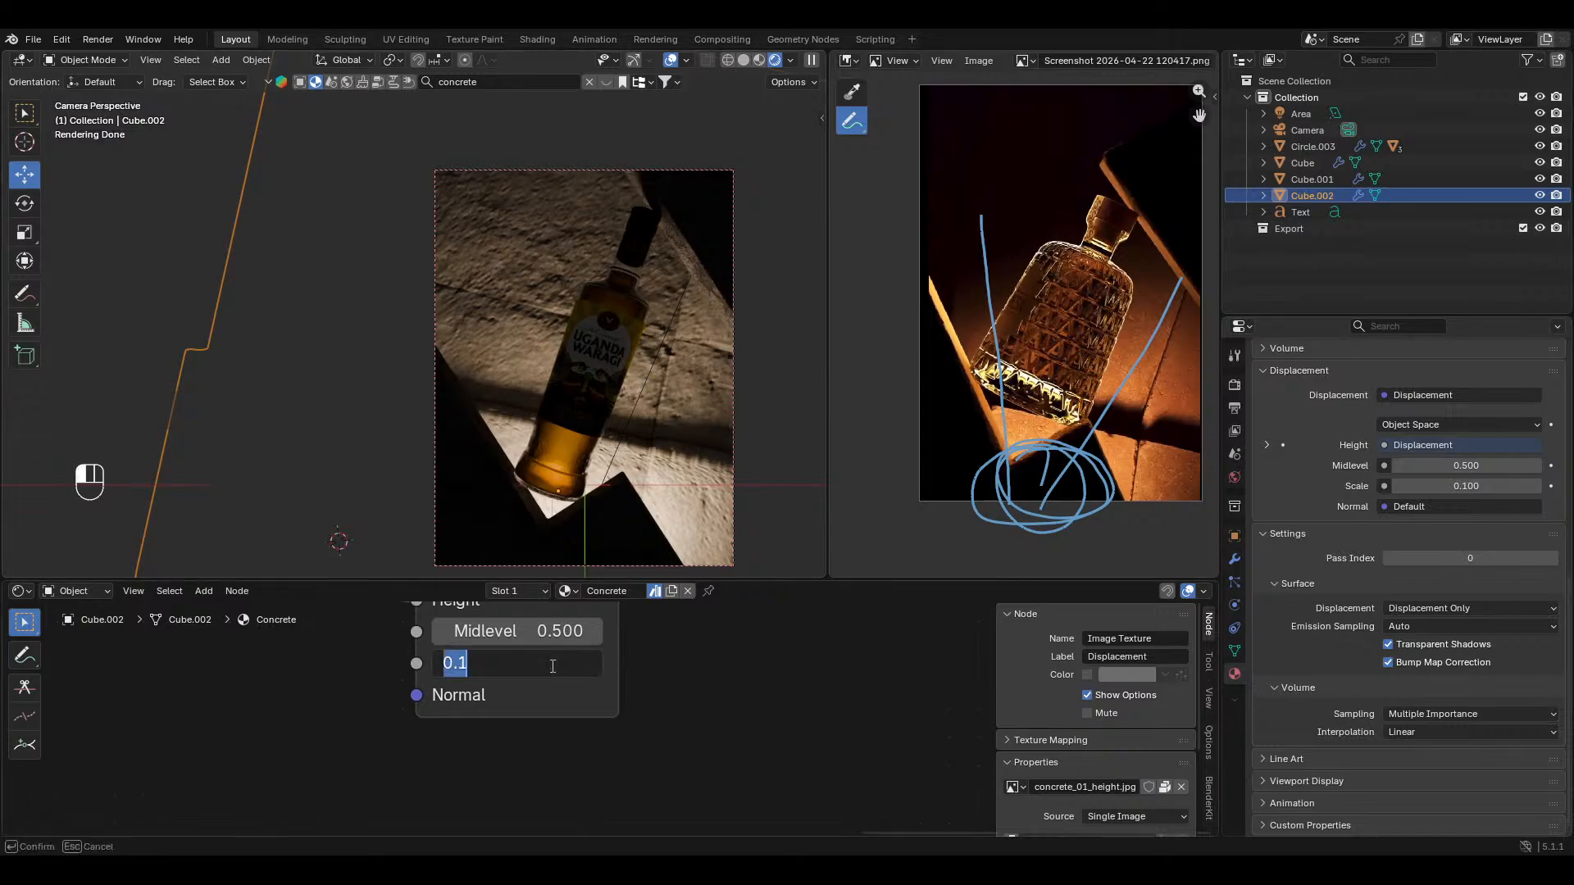
key("Return")
Step: Try scaling all of the background slab's UVs and rotating them 90 degrees, and check the texture in the rendered layout
left_click(669, 391)
key("Tab")
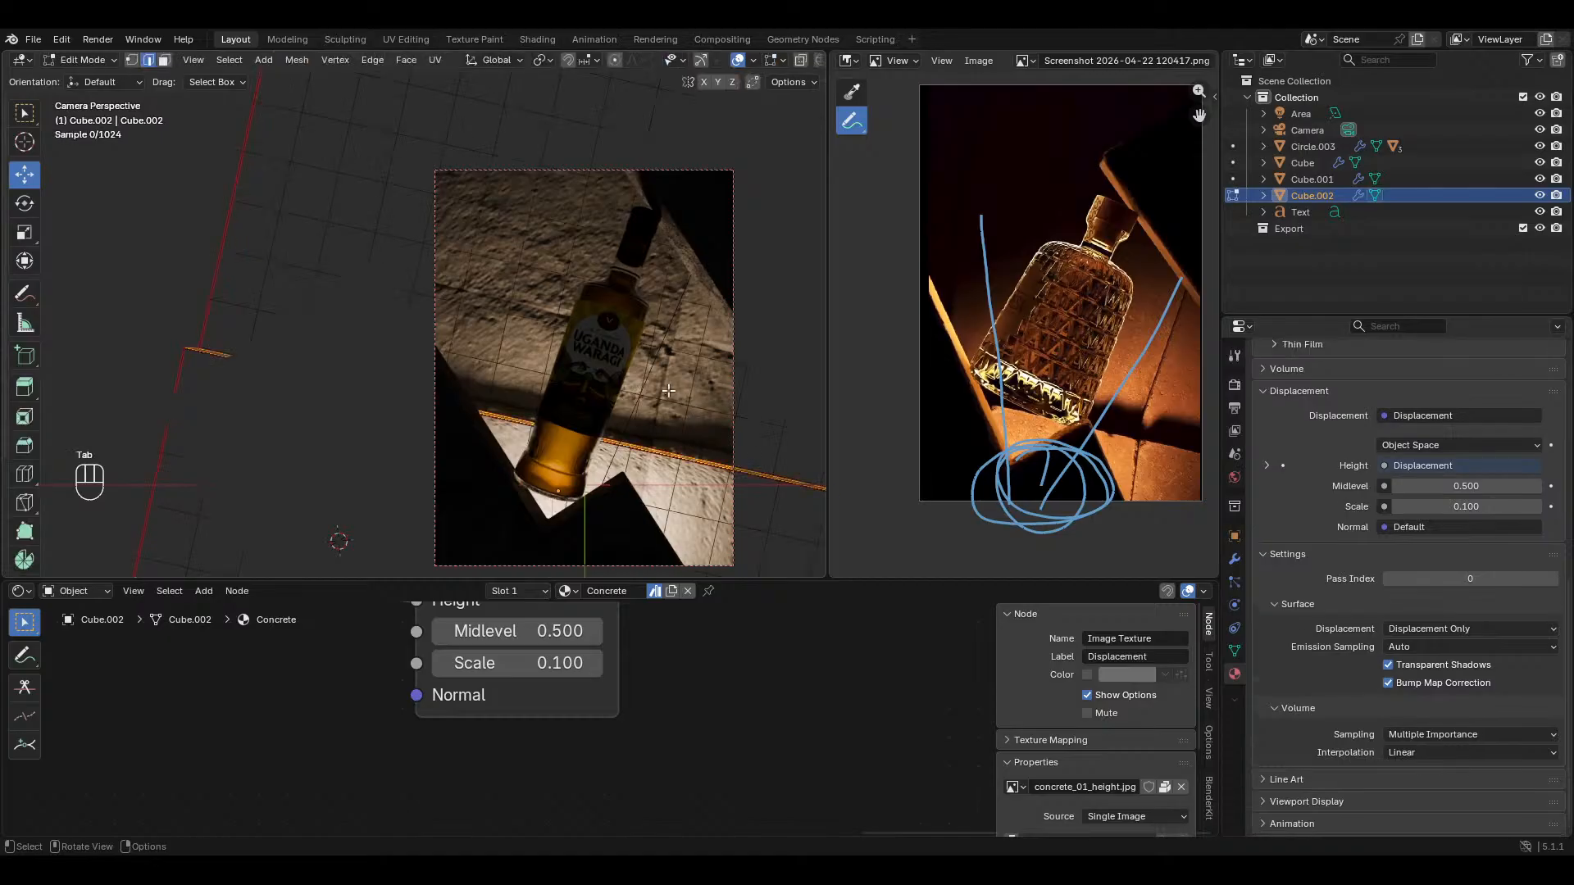
key("a")
left_click(405, 40)
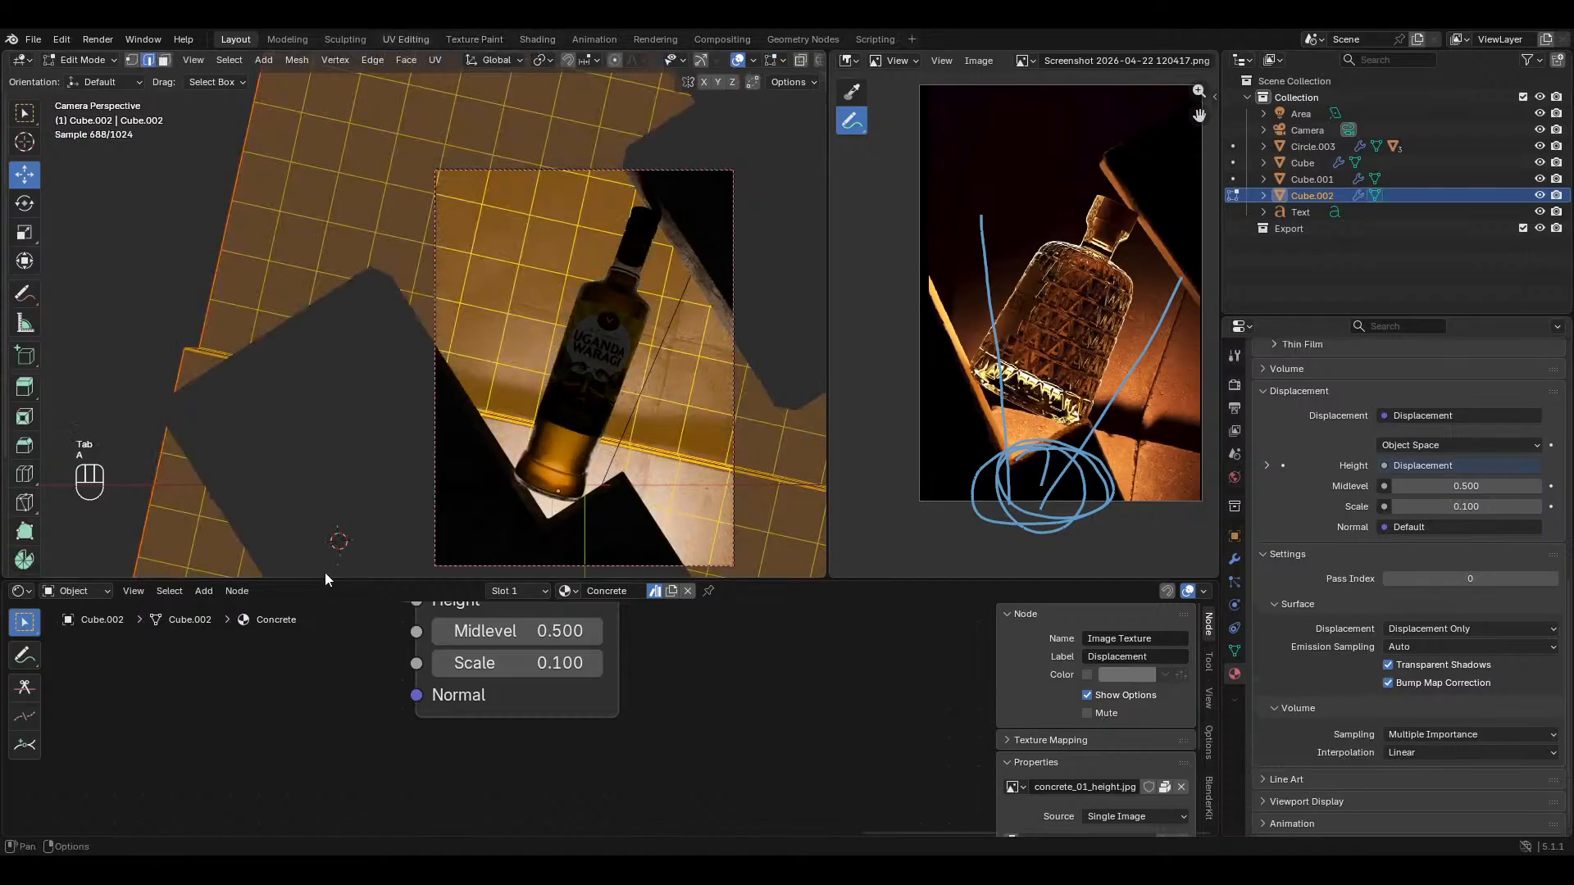
key("s")
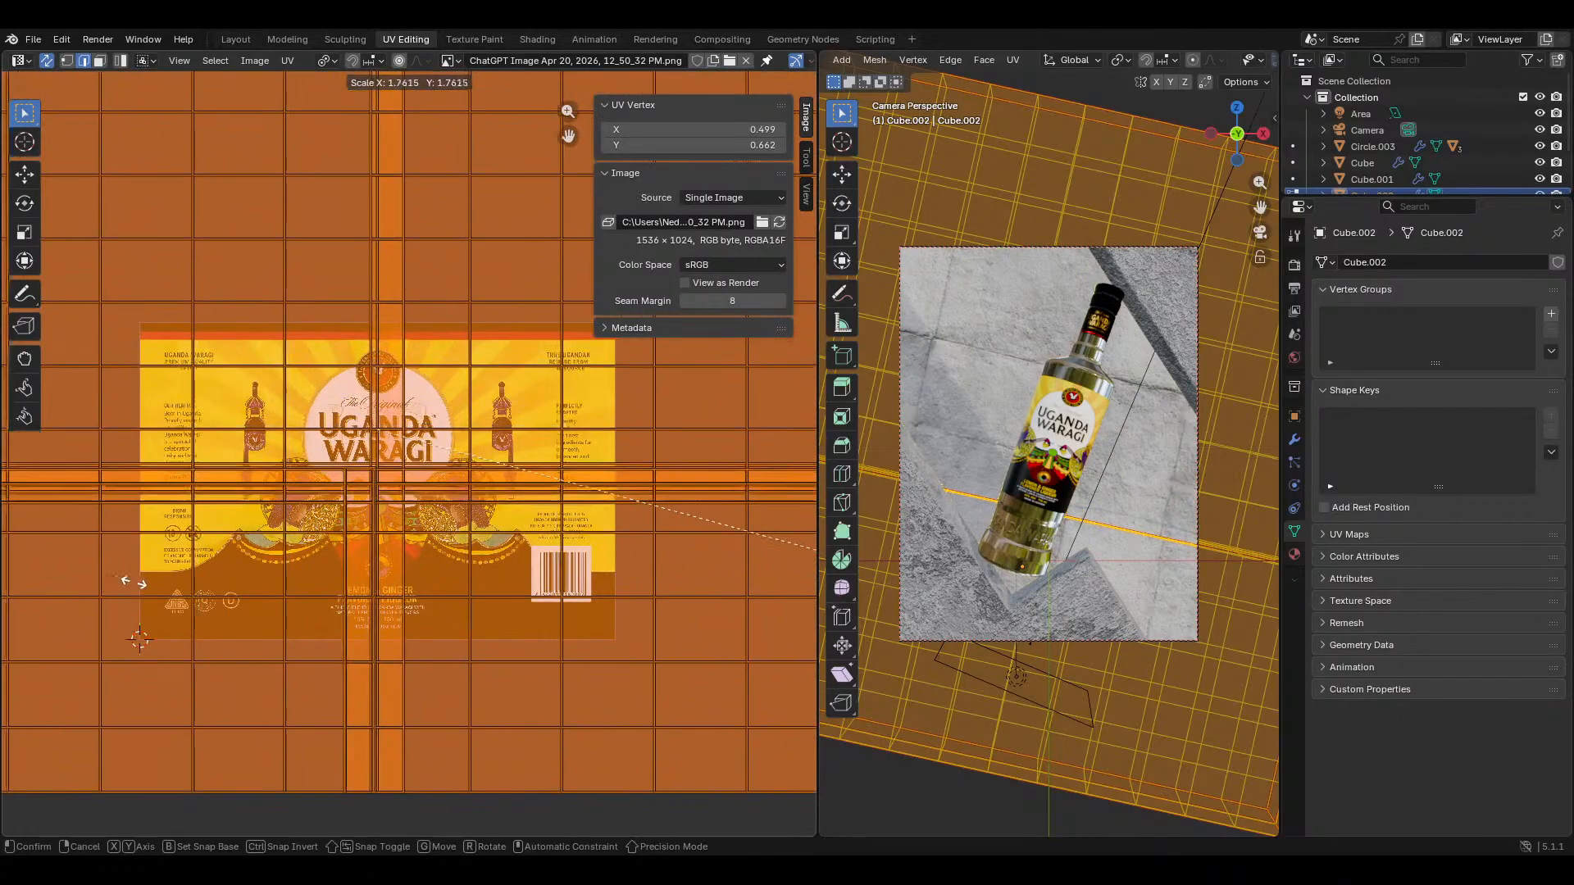
left_click(233, 564)
type("r90")
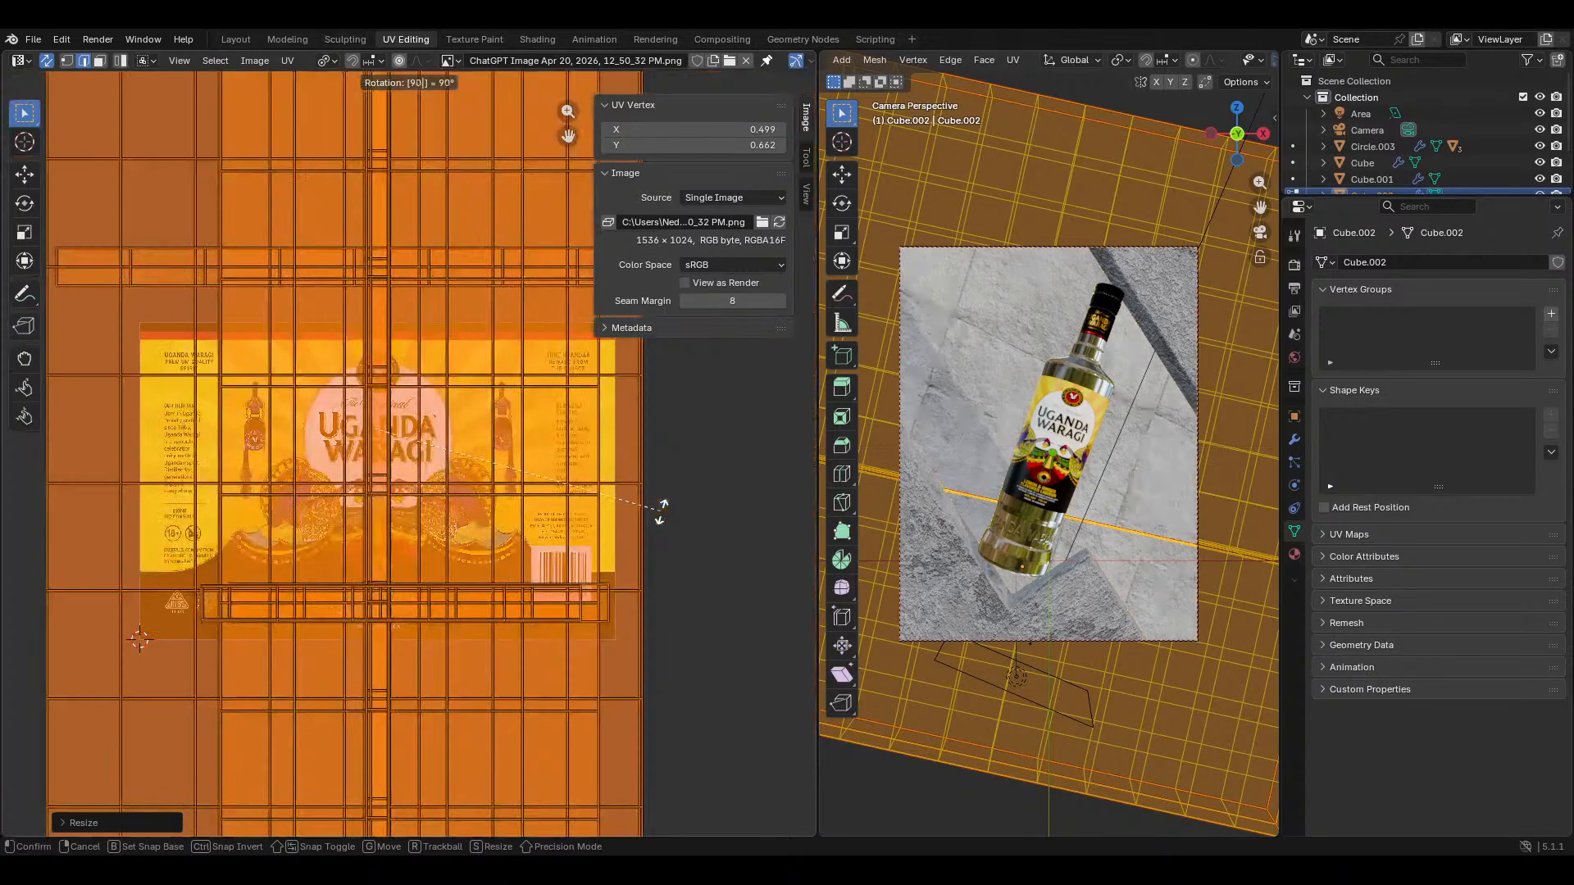
key("Return")
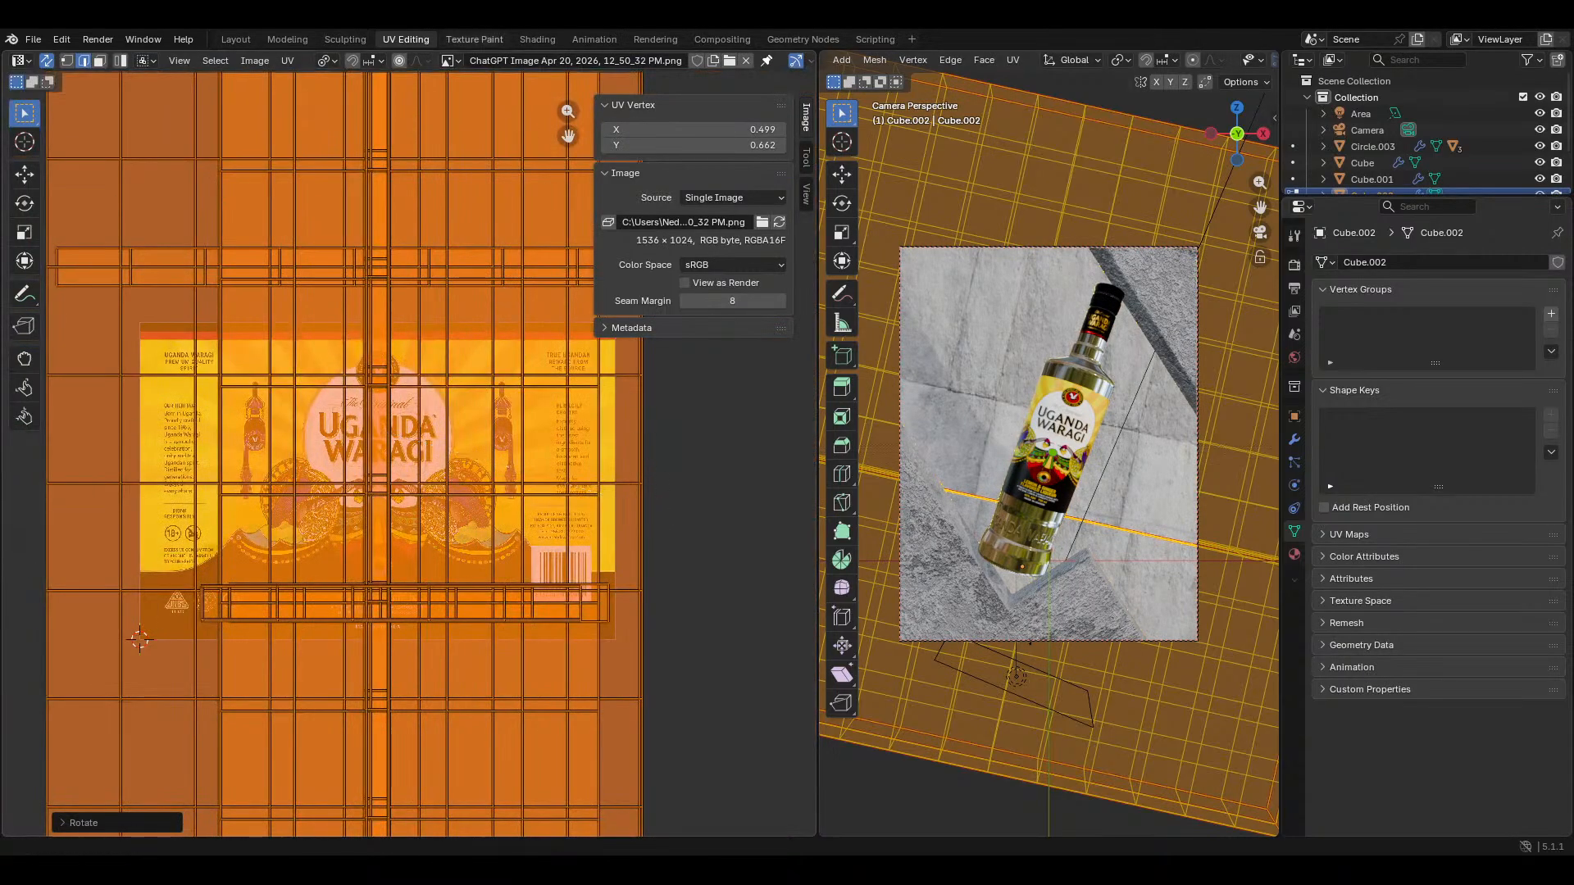
left_click(244, 40)
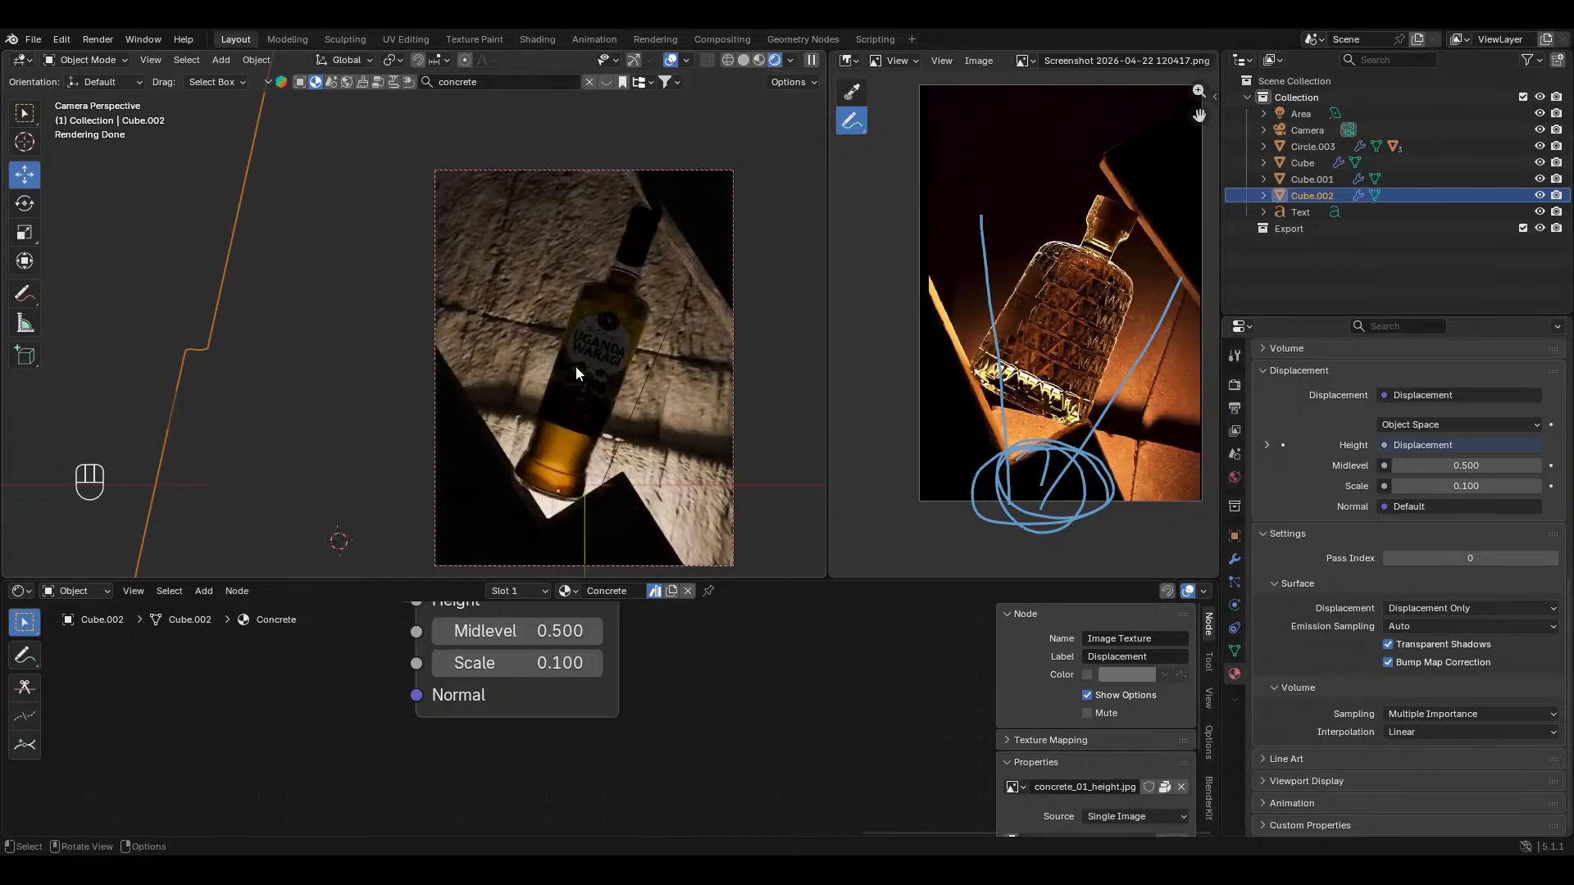
middle_click_drag(576, 366, 645, 425)
mouse_move(539, 406)
middle_mouse_down()
mouse_move(577, 385)
mouse_move(513, 367)
mouse_move(444, 394)
mouse_move(458, 391)
mouse_move(435, 361)
middle_mouse_up()
Step: Undo the slab's UV scaling and rotation, return to object mode, and restore the rendered camera view
key("ctrl+z")
key("ctrl+z")
key("ctrl+z")
key("Tab")
left_click(743, 61)
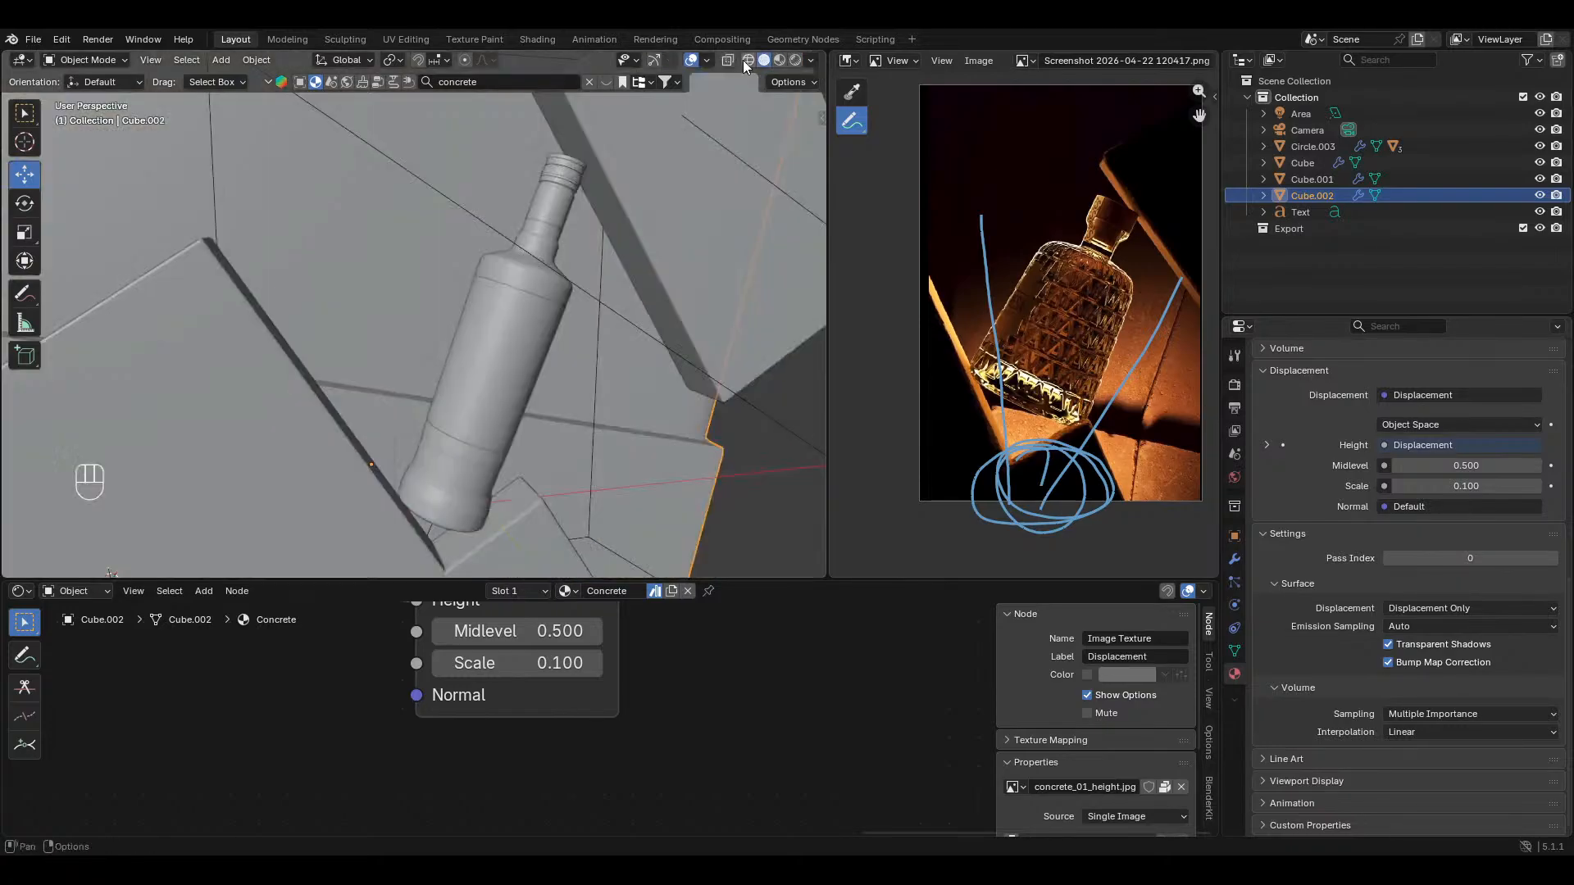
left_click(795, 62)
middle_click_drag(559, 345, 519, 316)
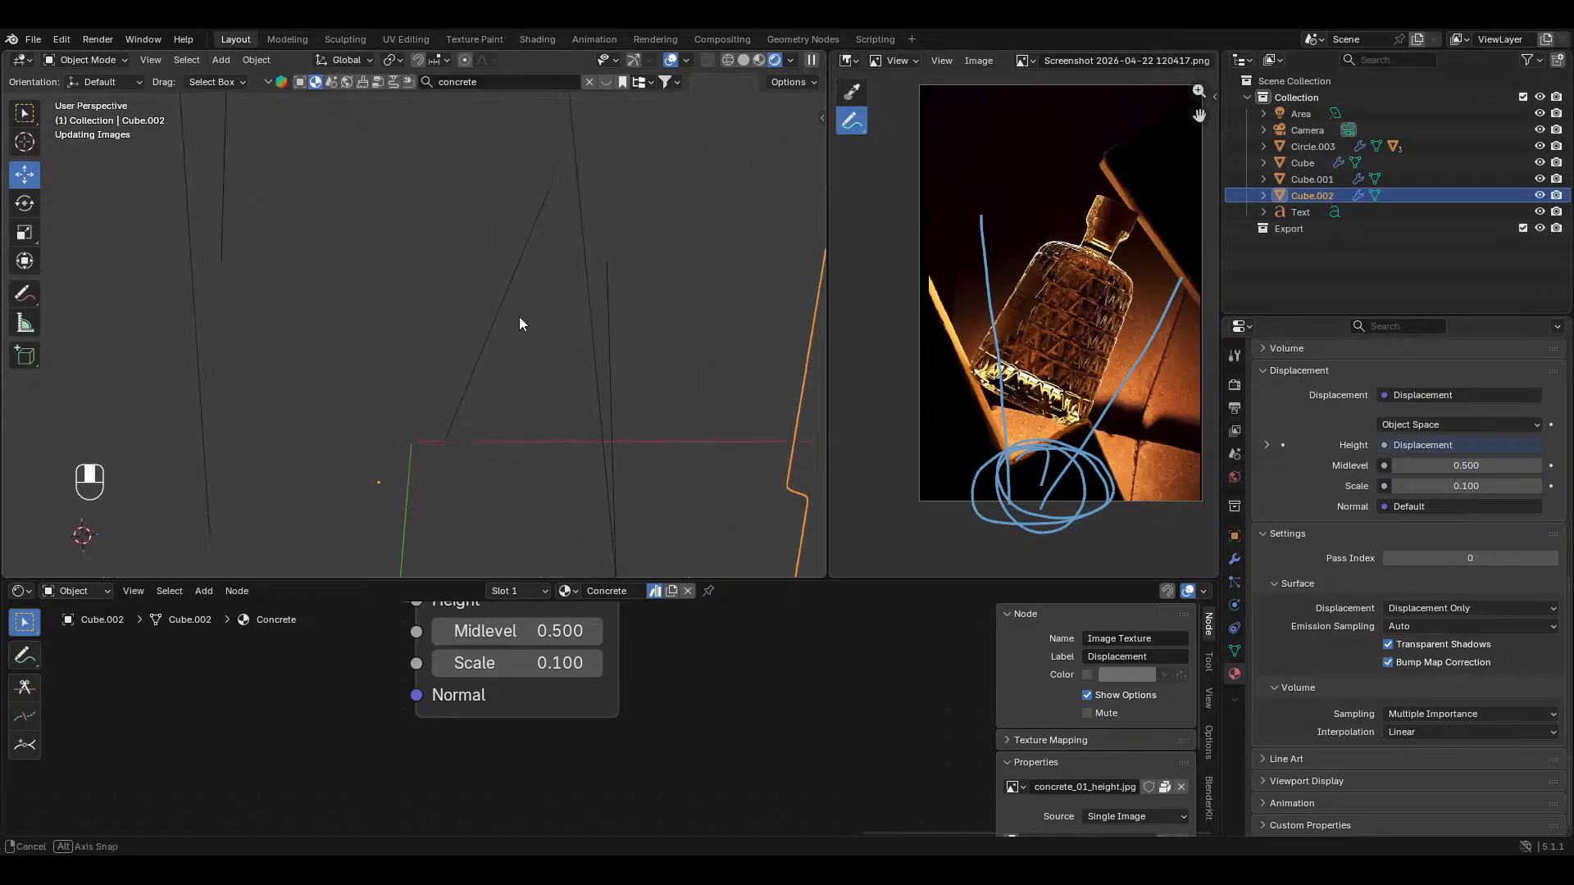
key("KP_0")
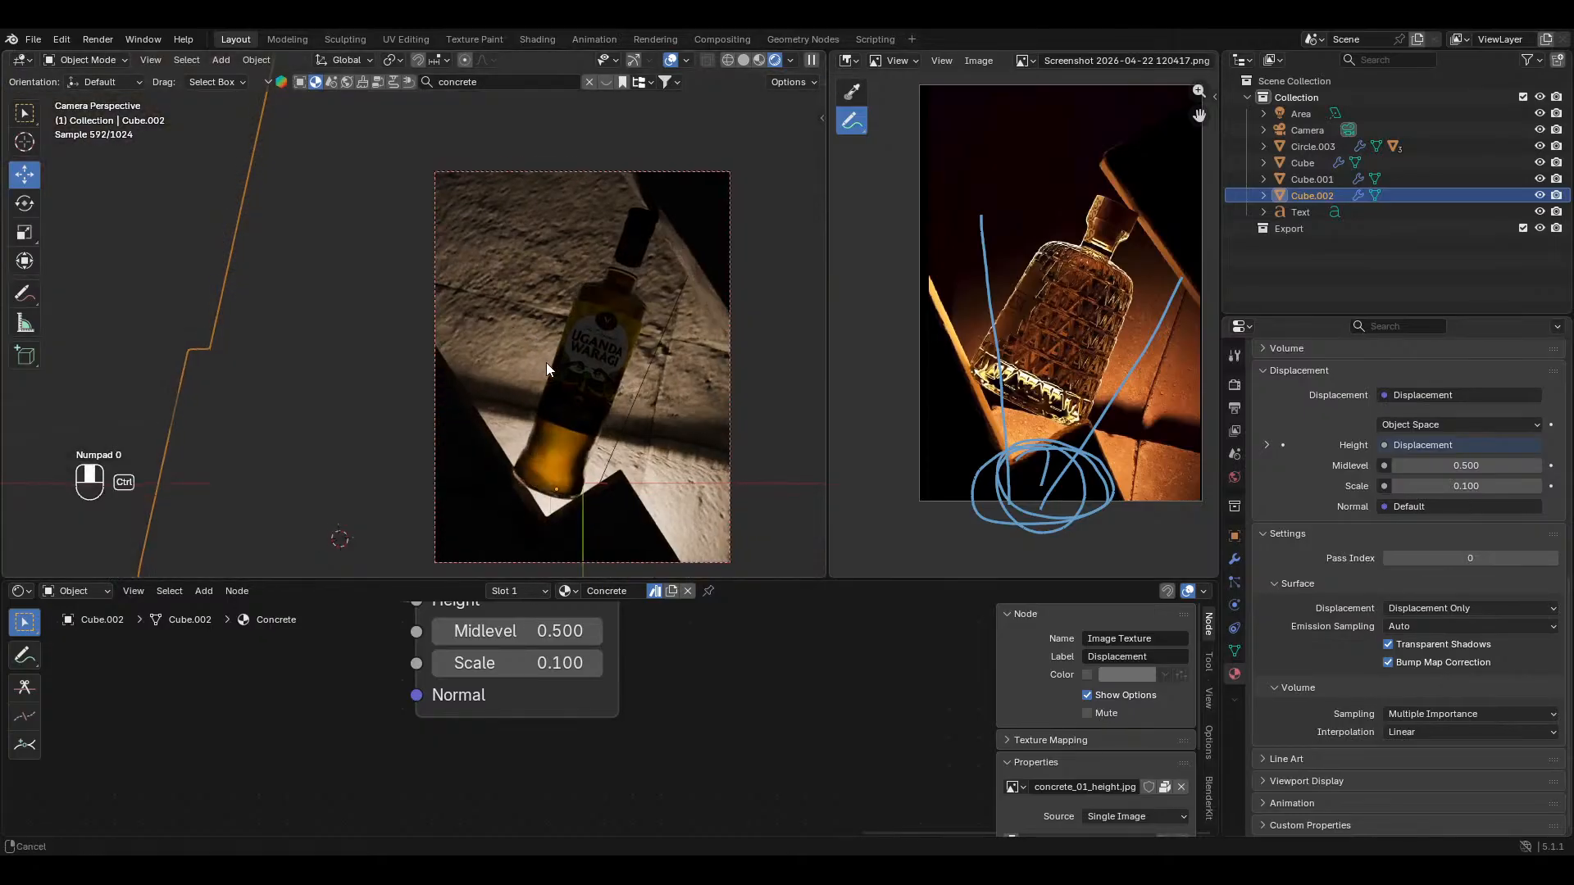
Step: Hide the viewport overlays, set the Concrete material's displacement scale to 0.02, and return to object mode
key("Tab")
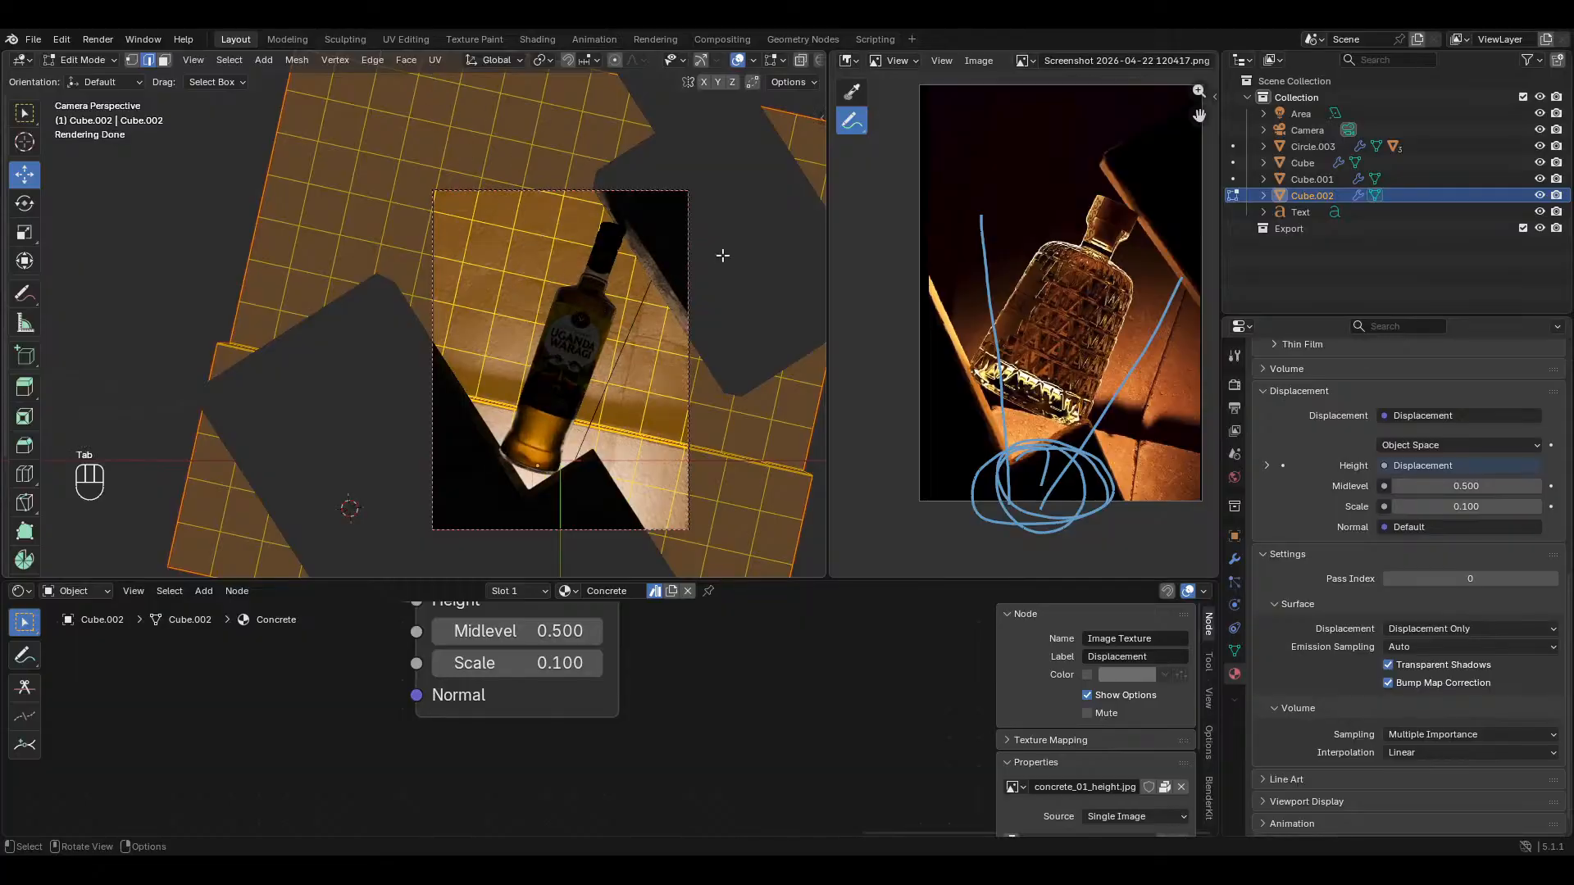
left_click(739, 60)
middle_click_drag(525, 703, 591, 795)
middle_click_drag(652, 703, 656, 768)
middle_click_drag(689, 681, 653, 697, "ctrl")
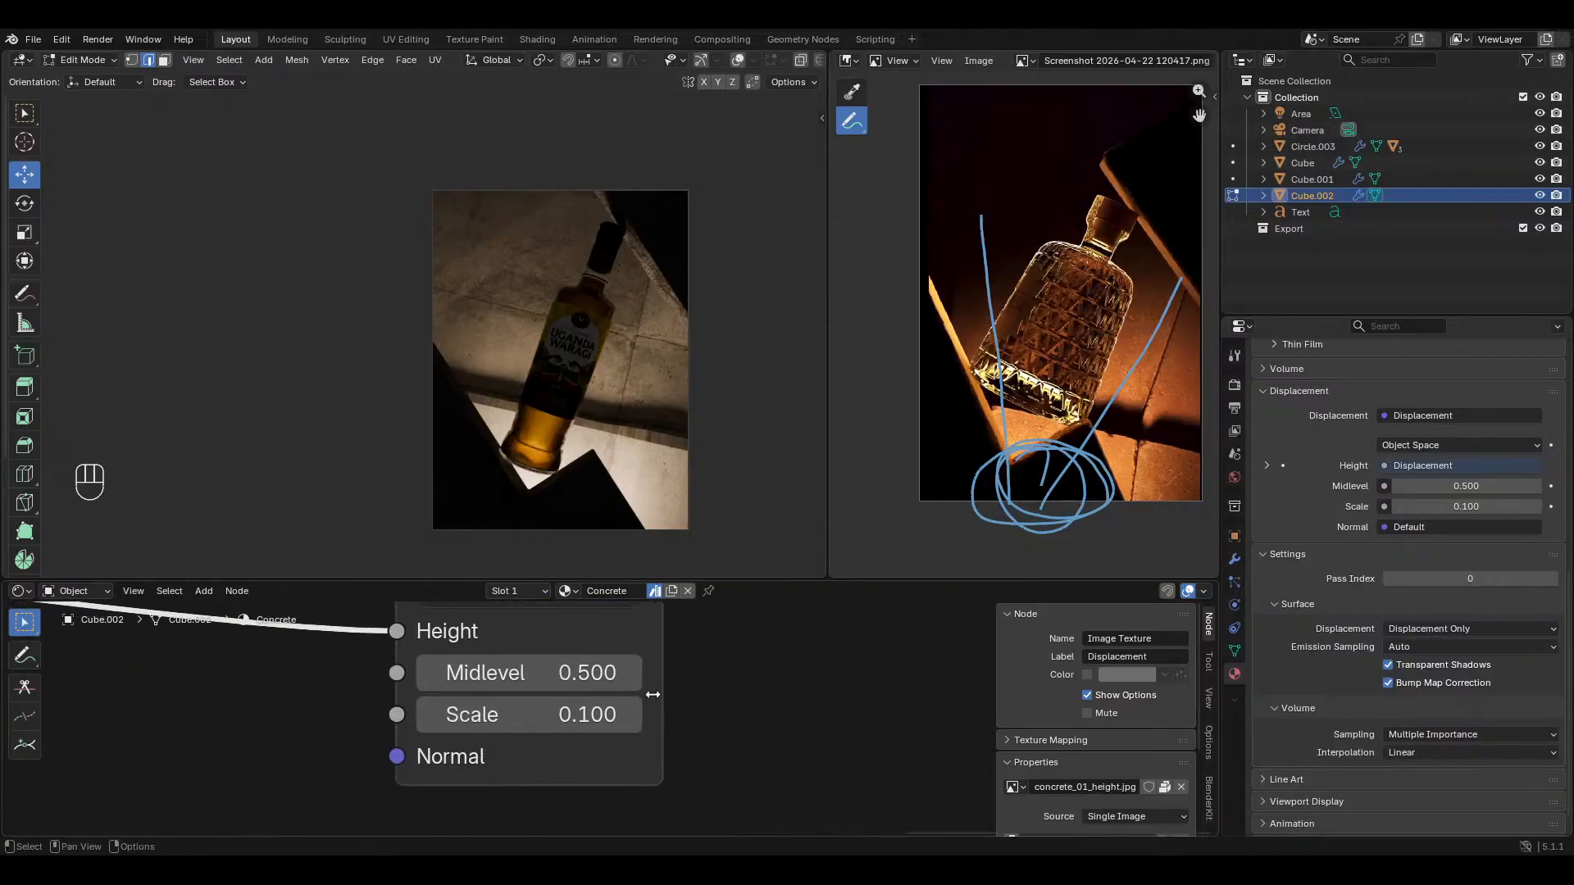
left_click(592, 716)
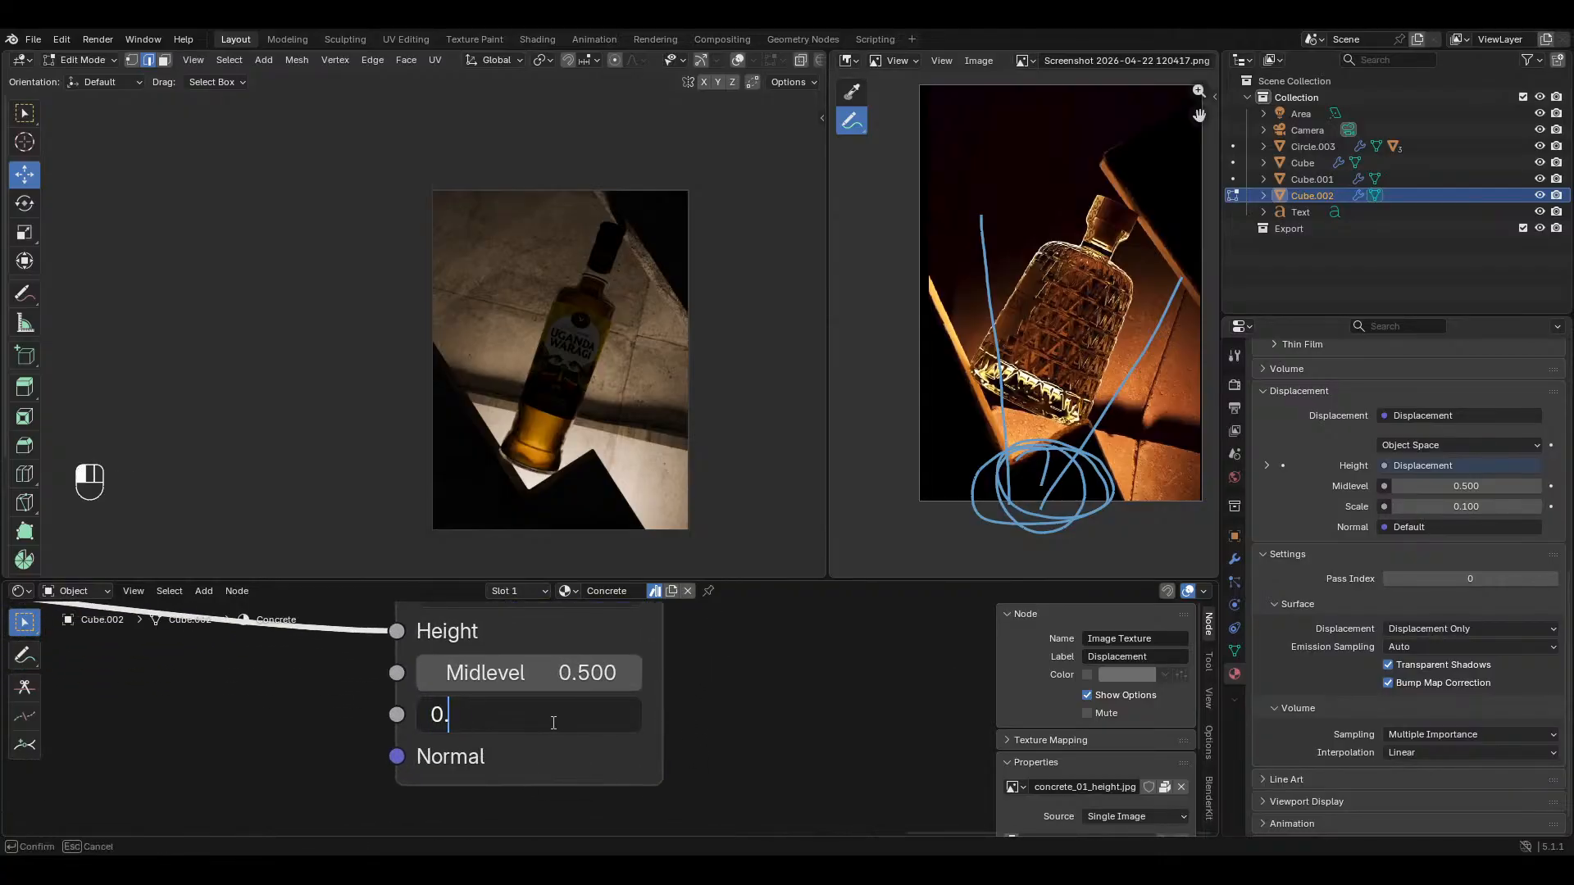
key("Return")
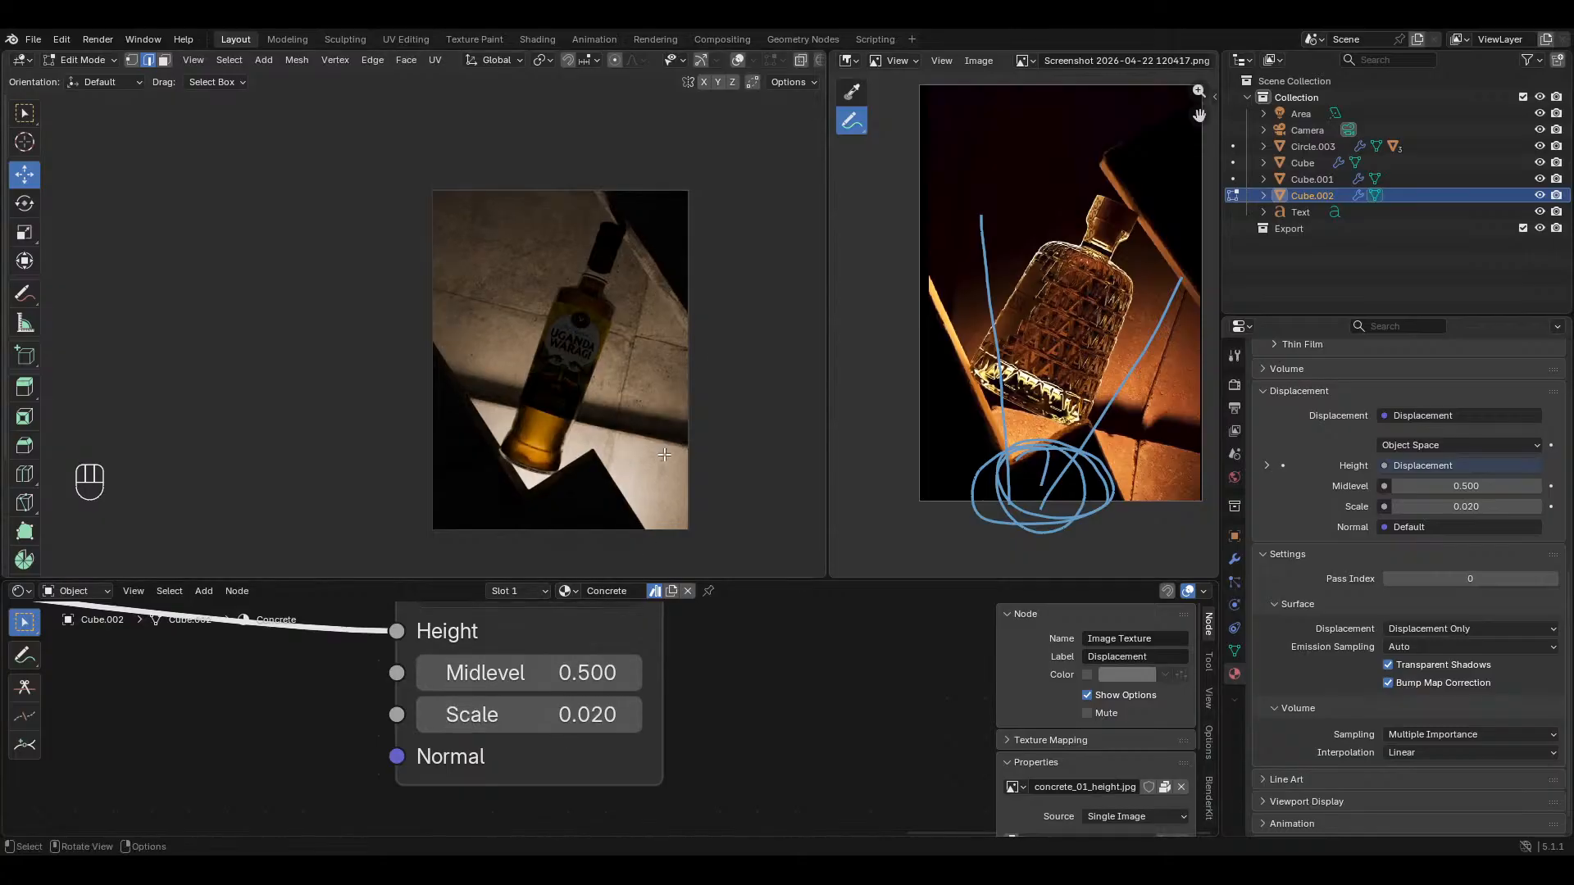
key("Tab")
middle_click_drag(589, 421, 618, 362, "ctrl")
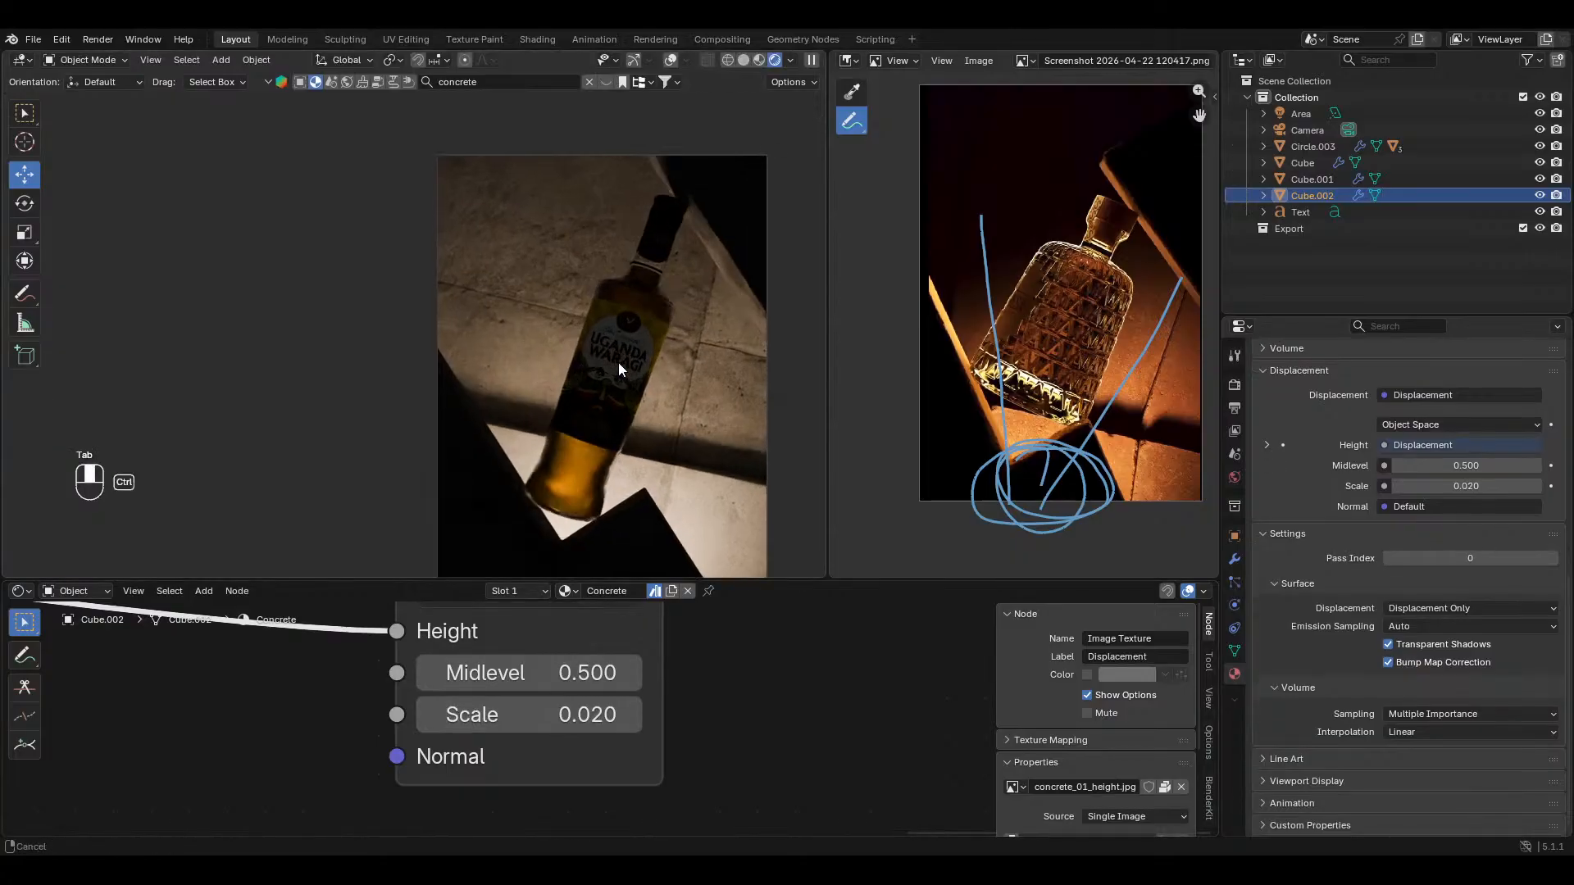
middle_click_drag(710, 426, 626, 390, "shift")
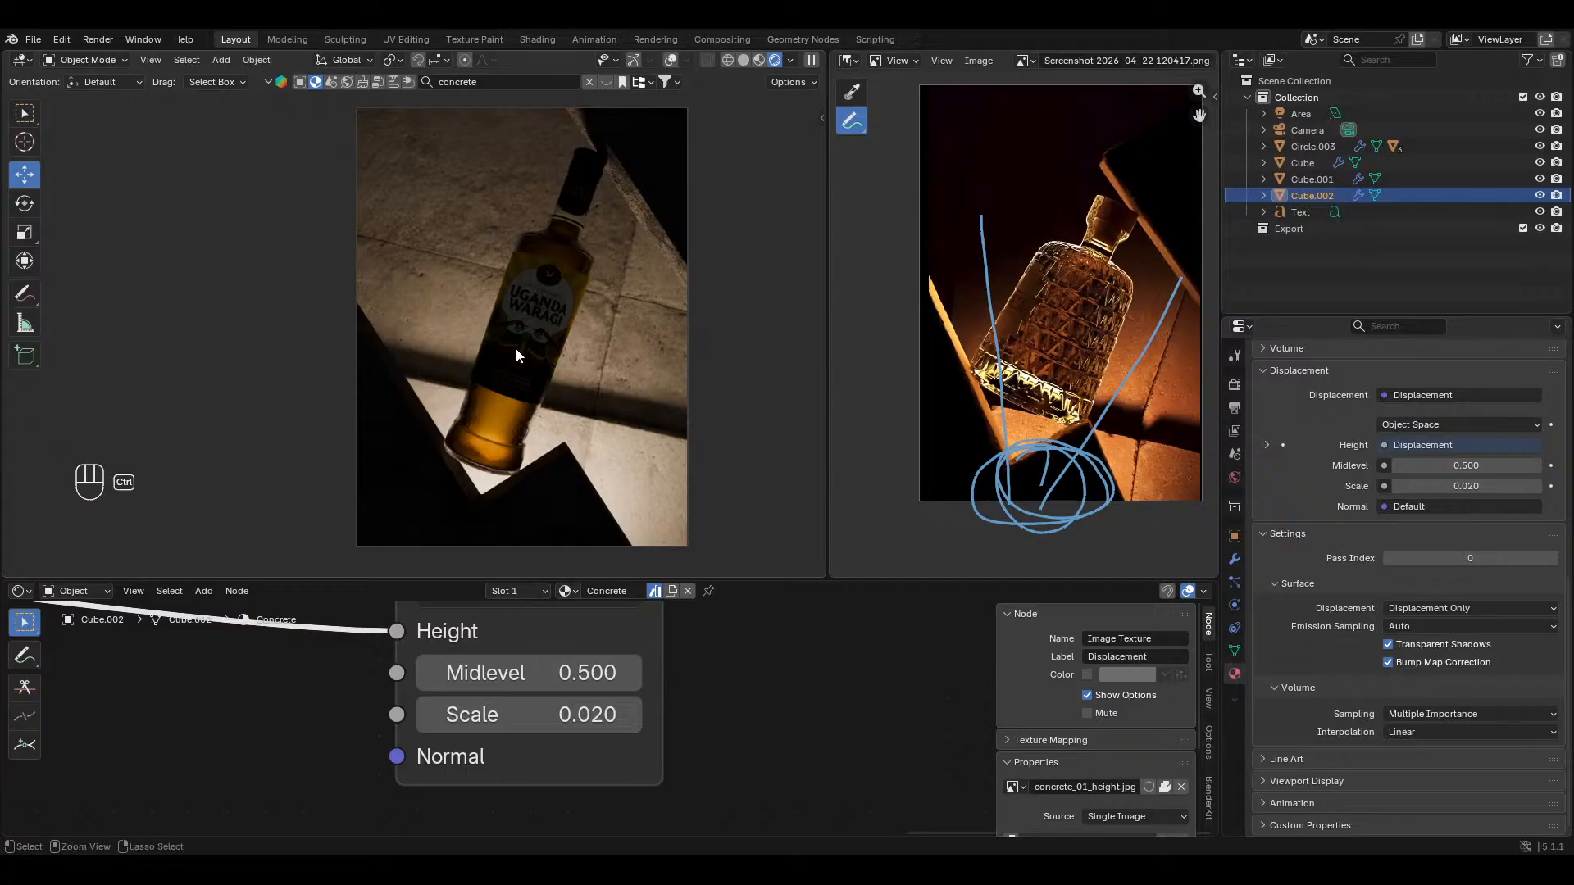
Step: Turn the viewport overlays back on, switch to solid shading, and select the area light below the bottle
scroll(514, 347, "down", 2)
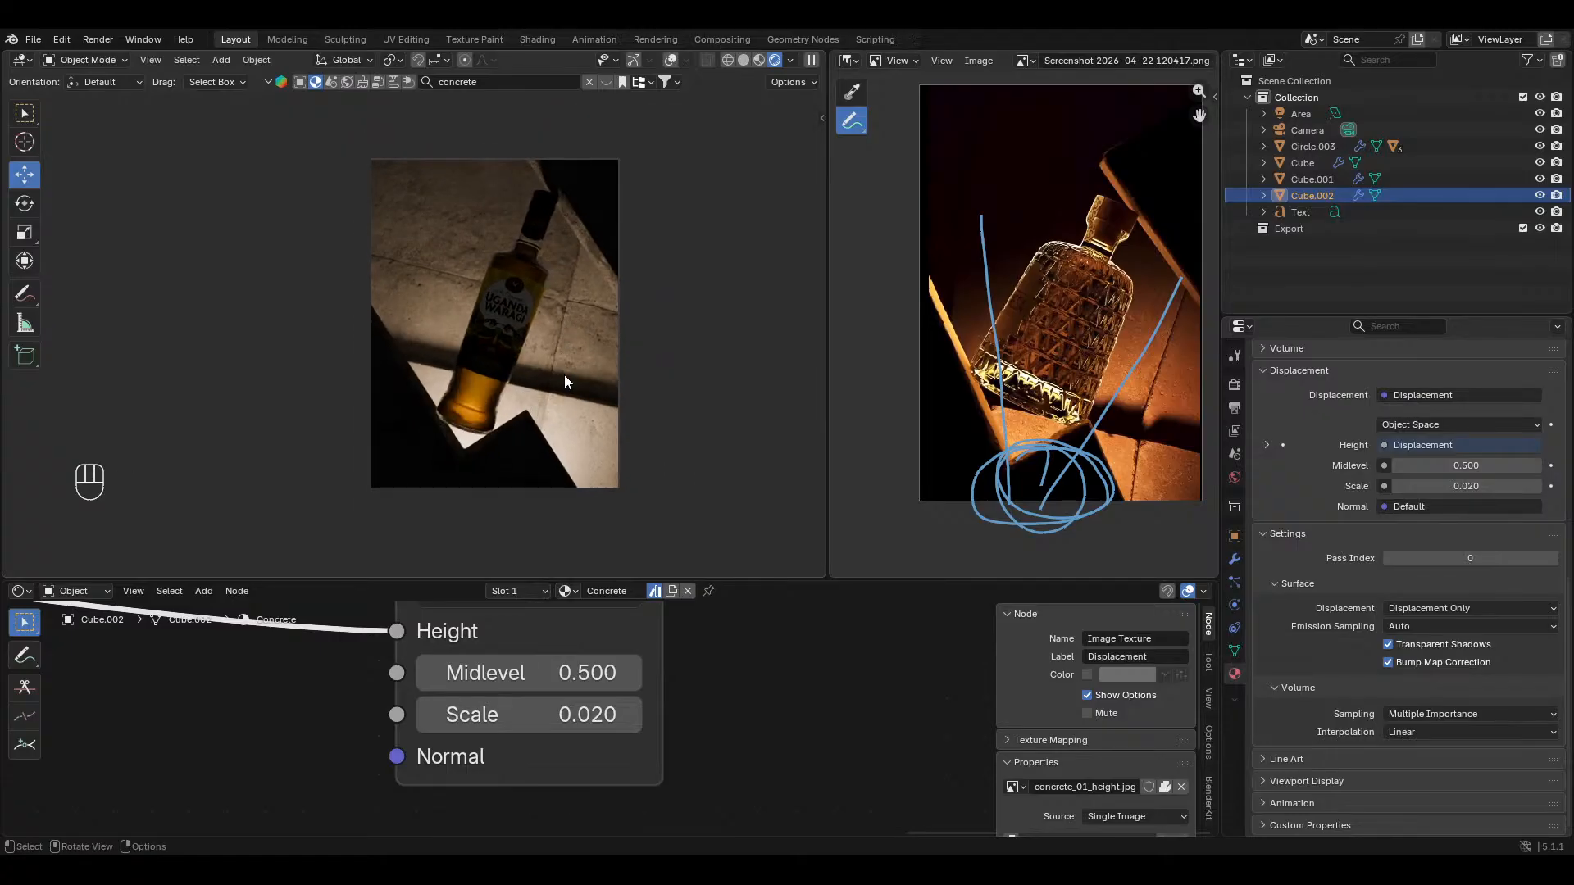
middle_click_drag(565, 376, 591, 339, "shift")
left_click(671, 61)
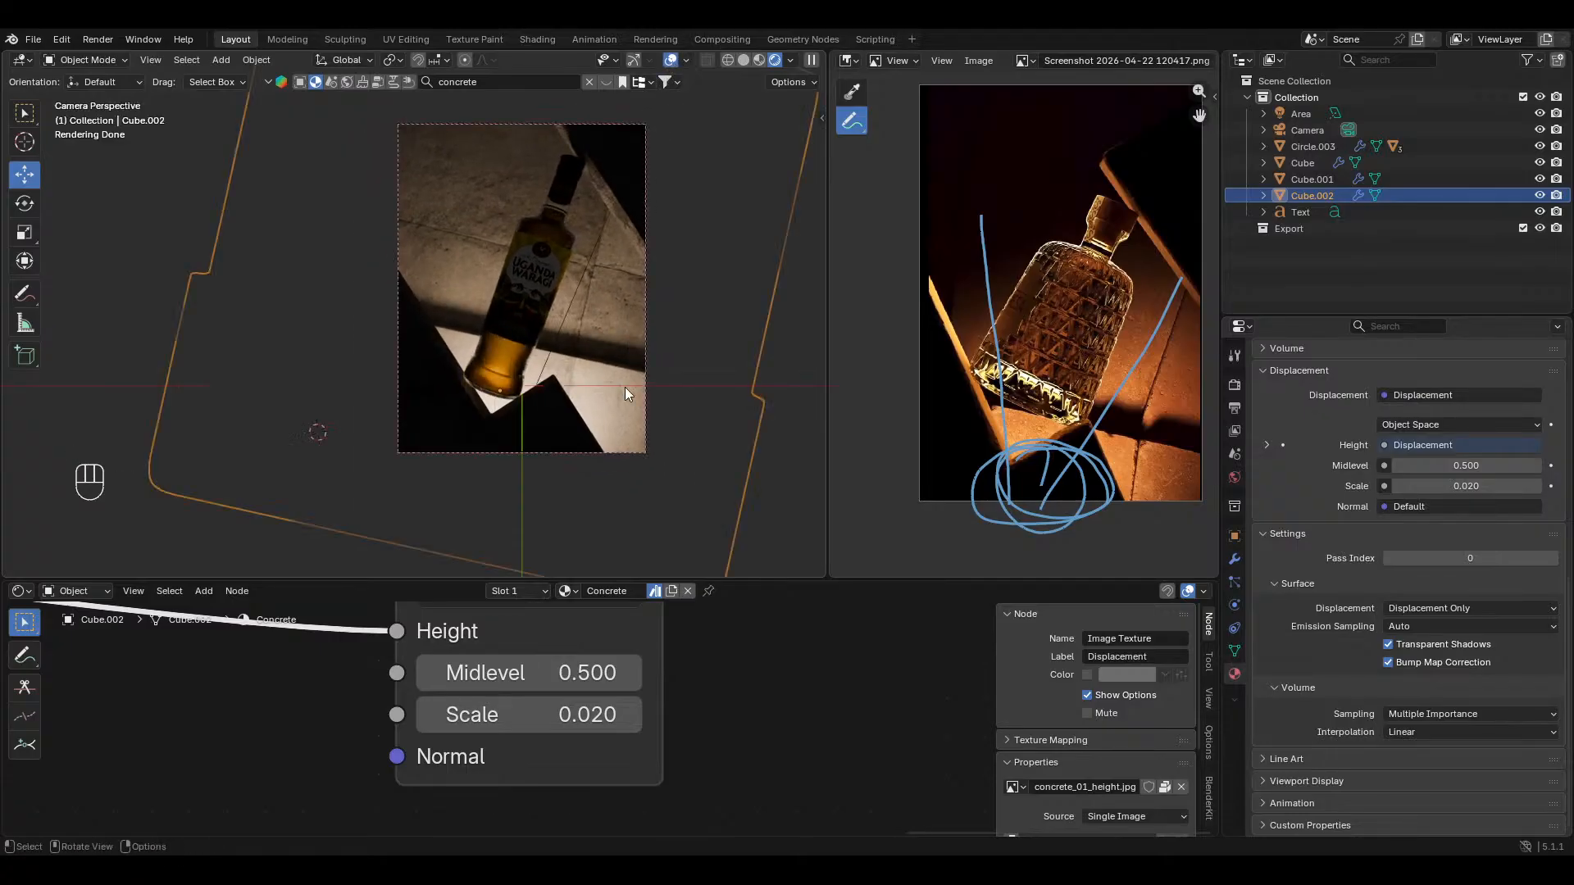
key("alt+z")
left_click(743, 60)
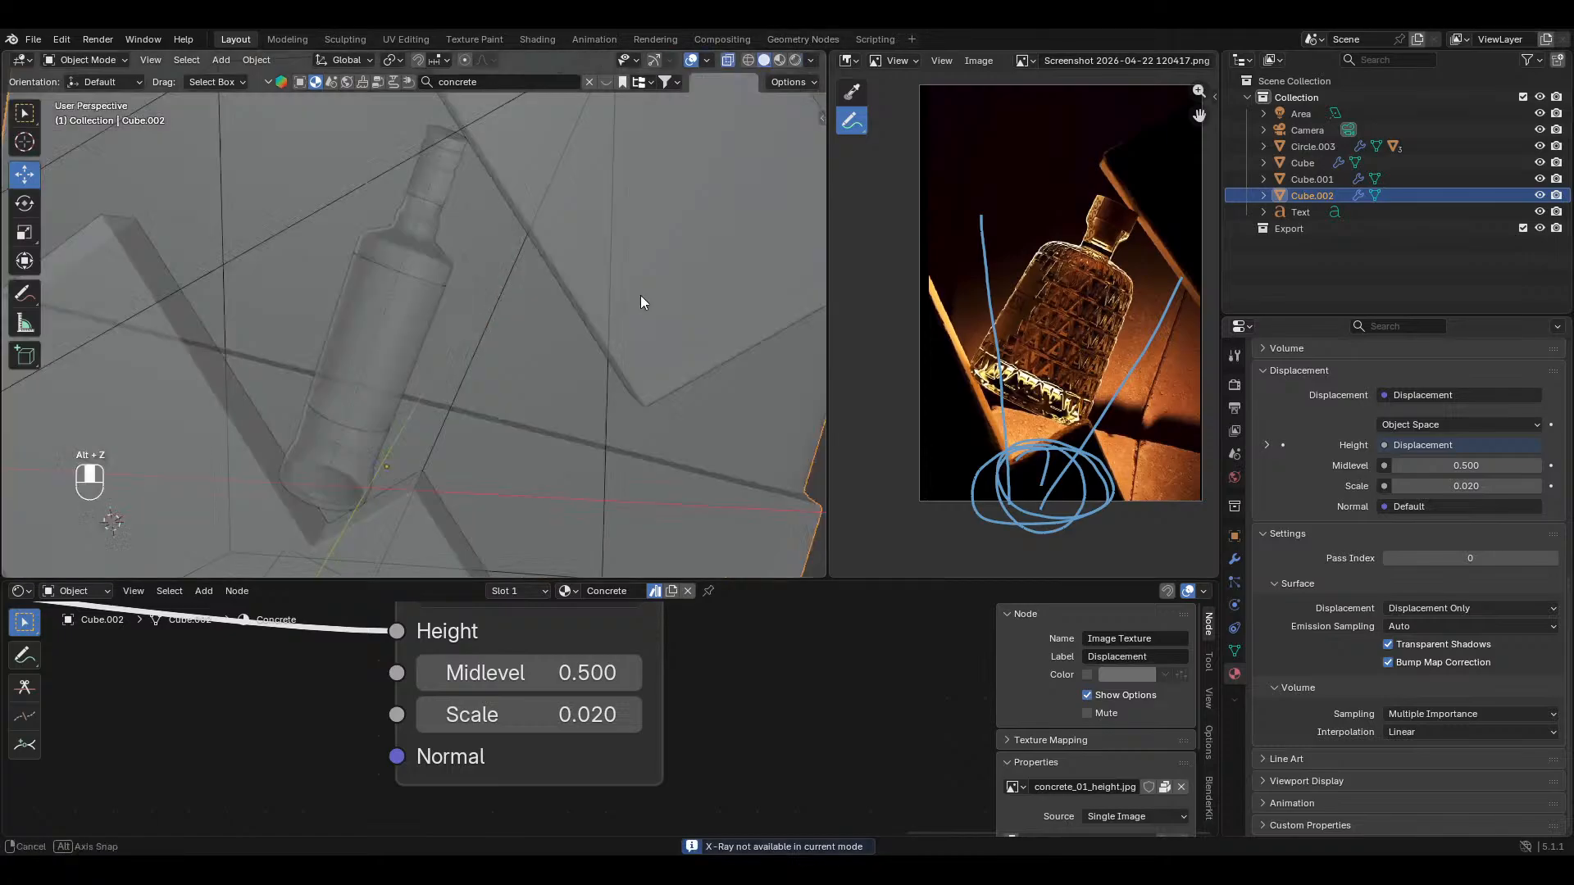
mouse_move(641, 296)
middle_mouse_down()
mouse_move(456, 454)
mouse_move(390, 390)
mouse_move(382, 426)
middle_mouse_up()
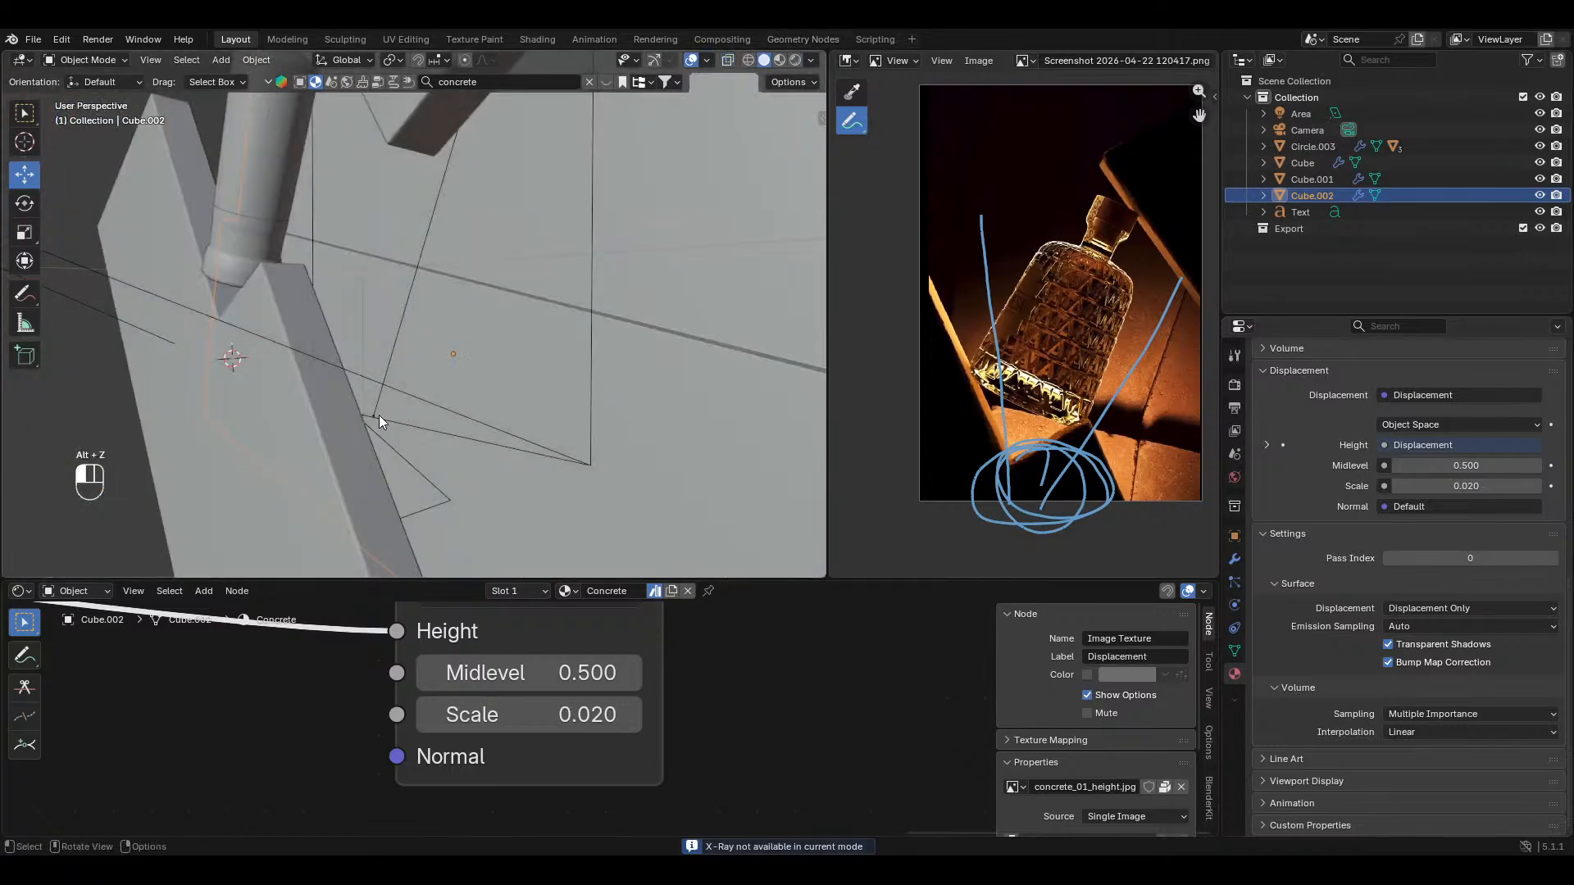
left_click(378, 414)
left_click(377, 415)
left_click(376, 415)
key("KP_0")
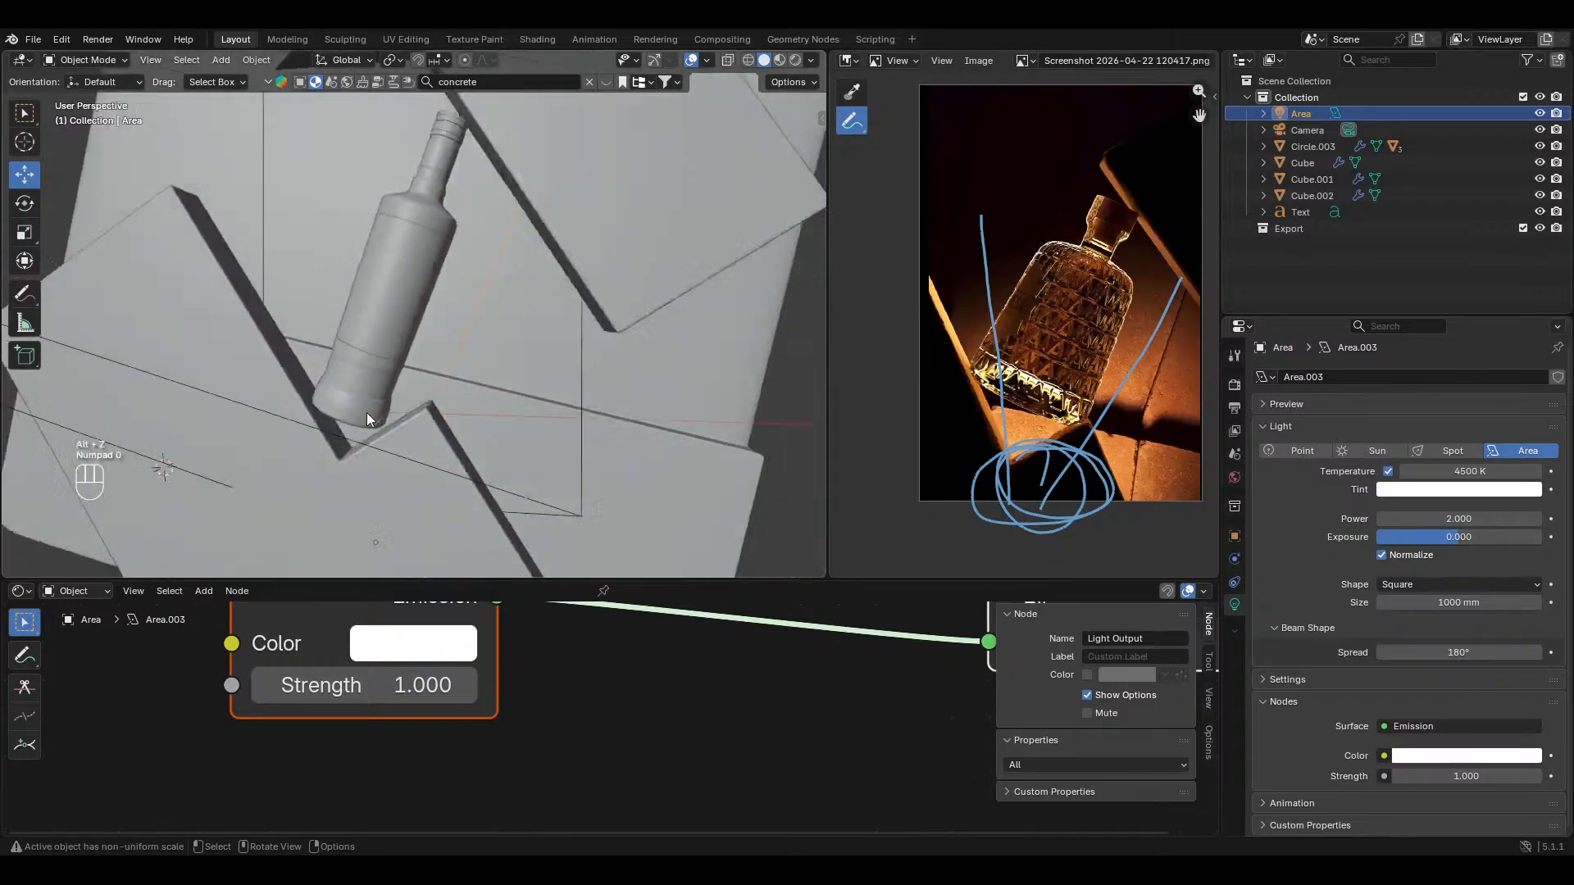
Step: Move the area light along its local Z axis, farther from the bottle, and check the rendered camera view without overlays
key("alt+z")
key("g")
key("z")
key("z")
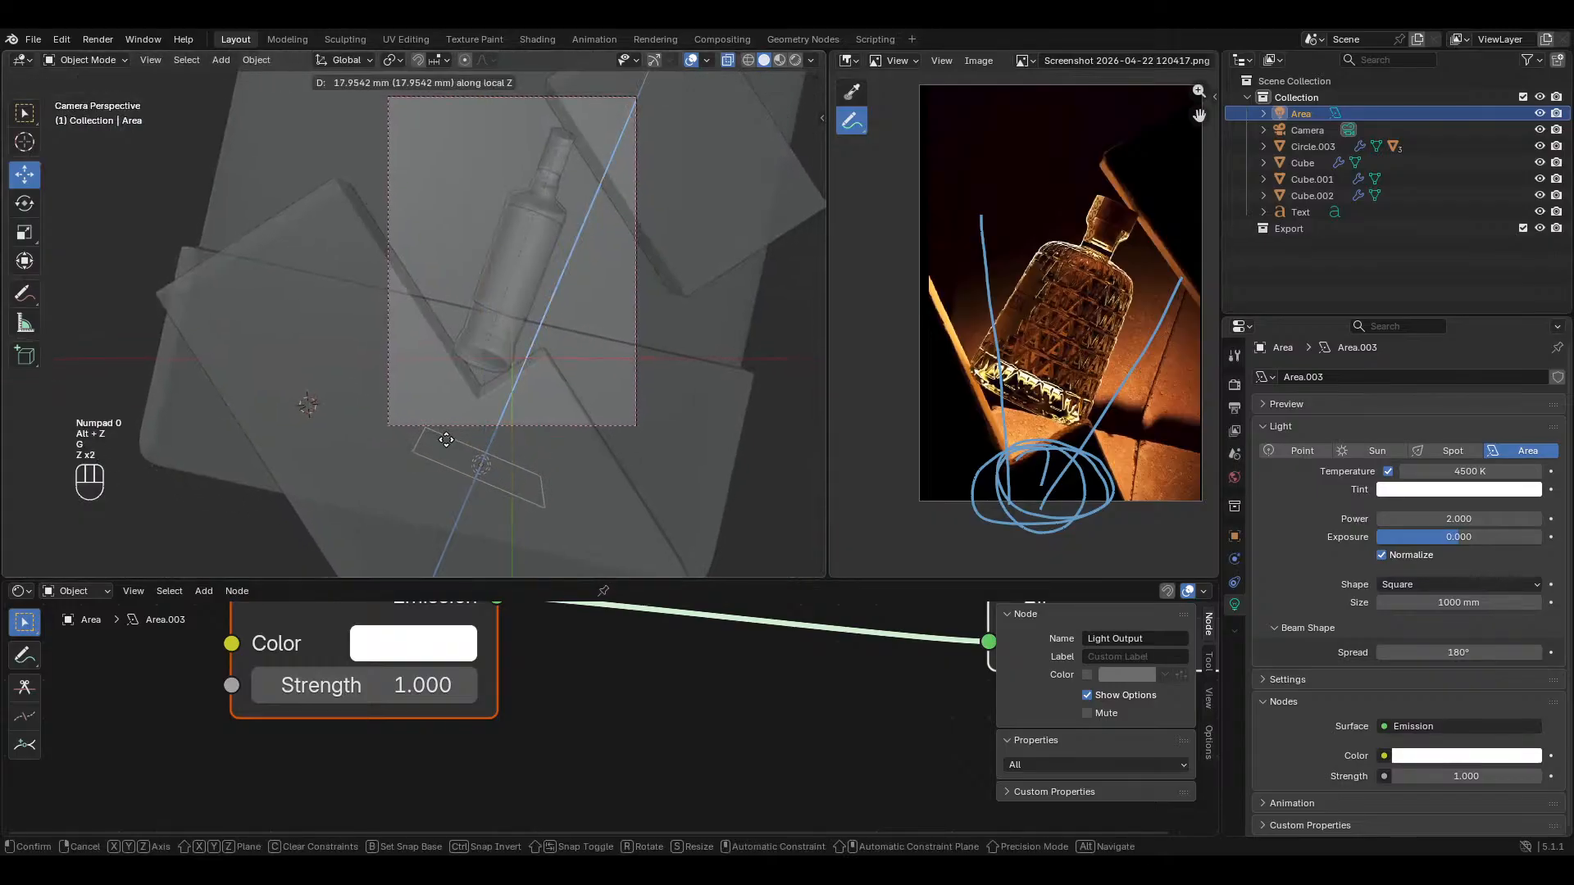
left_click(431, 463)
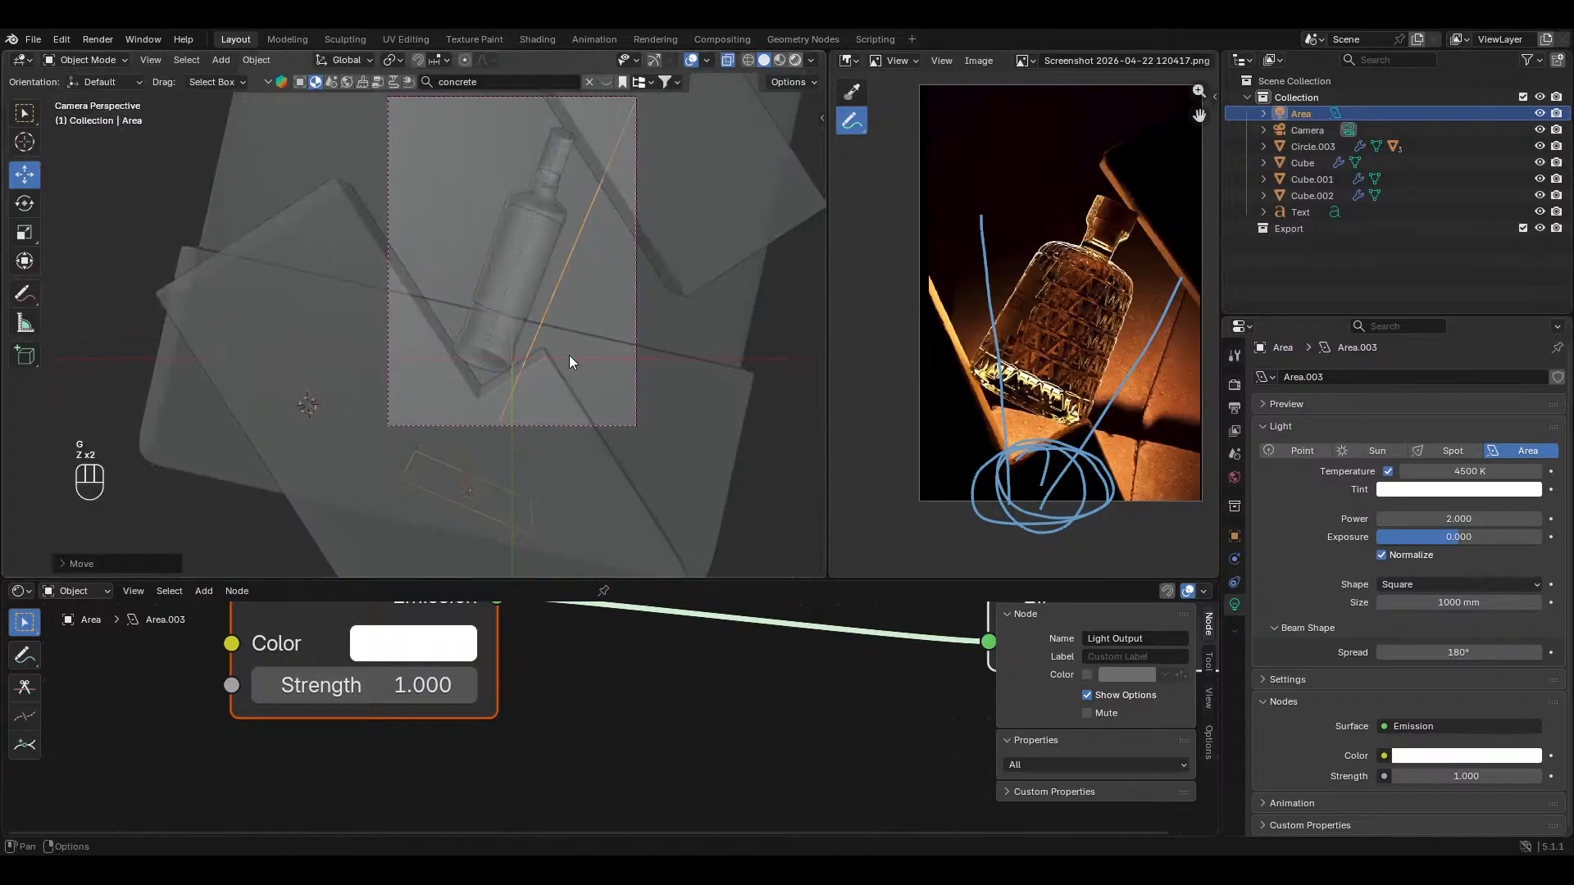
key("alt+z")
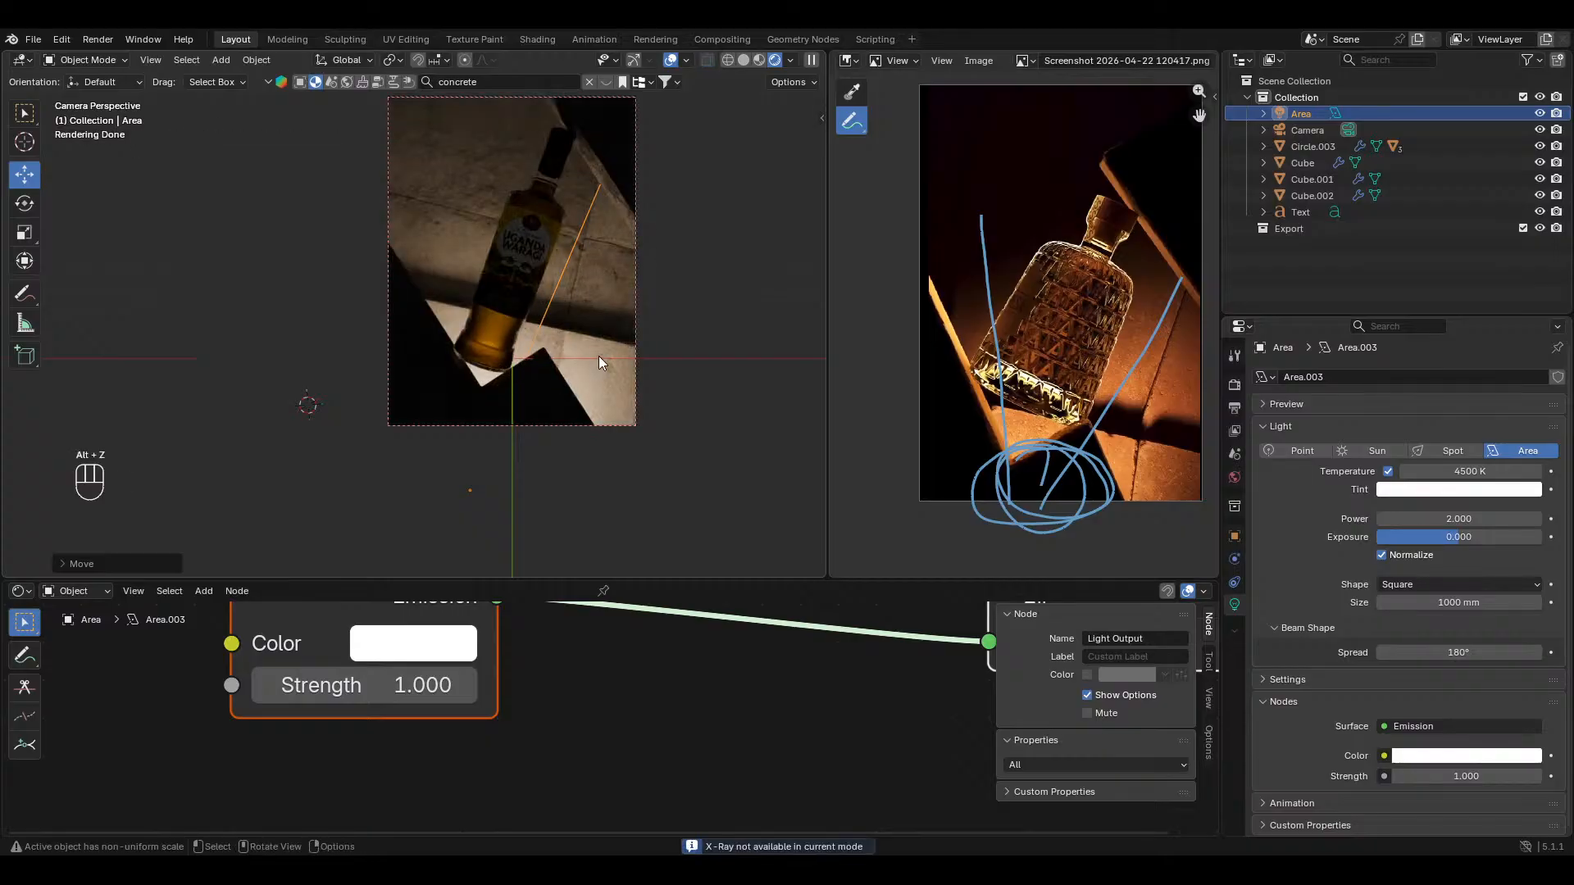
left_click(675, 61)
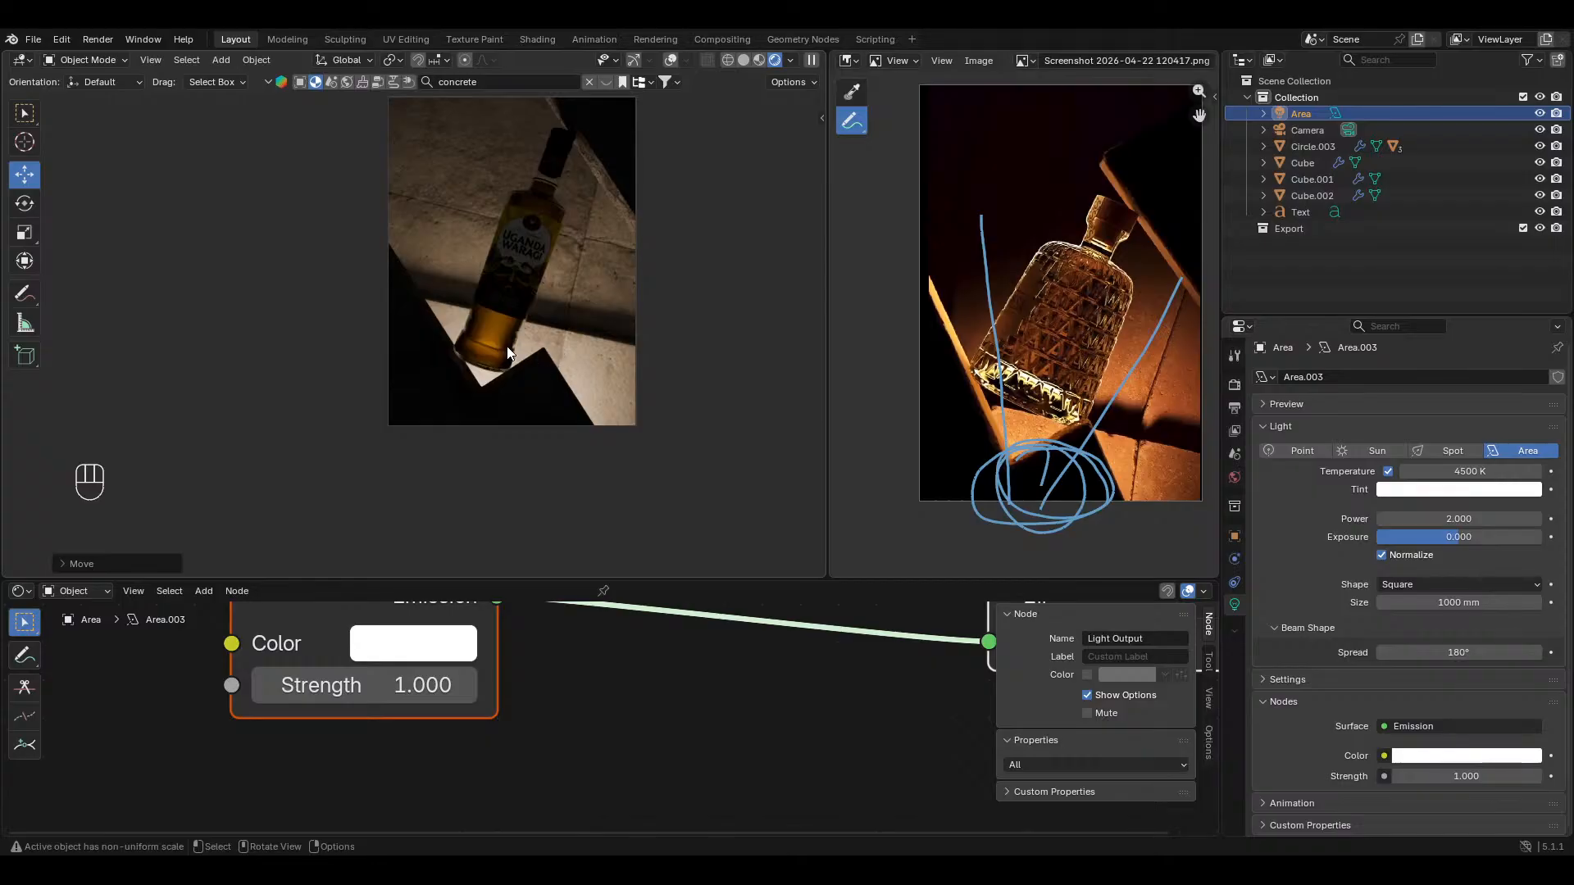
middle_click_drag(546, 352, 541, 336, "shift")
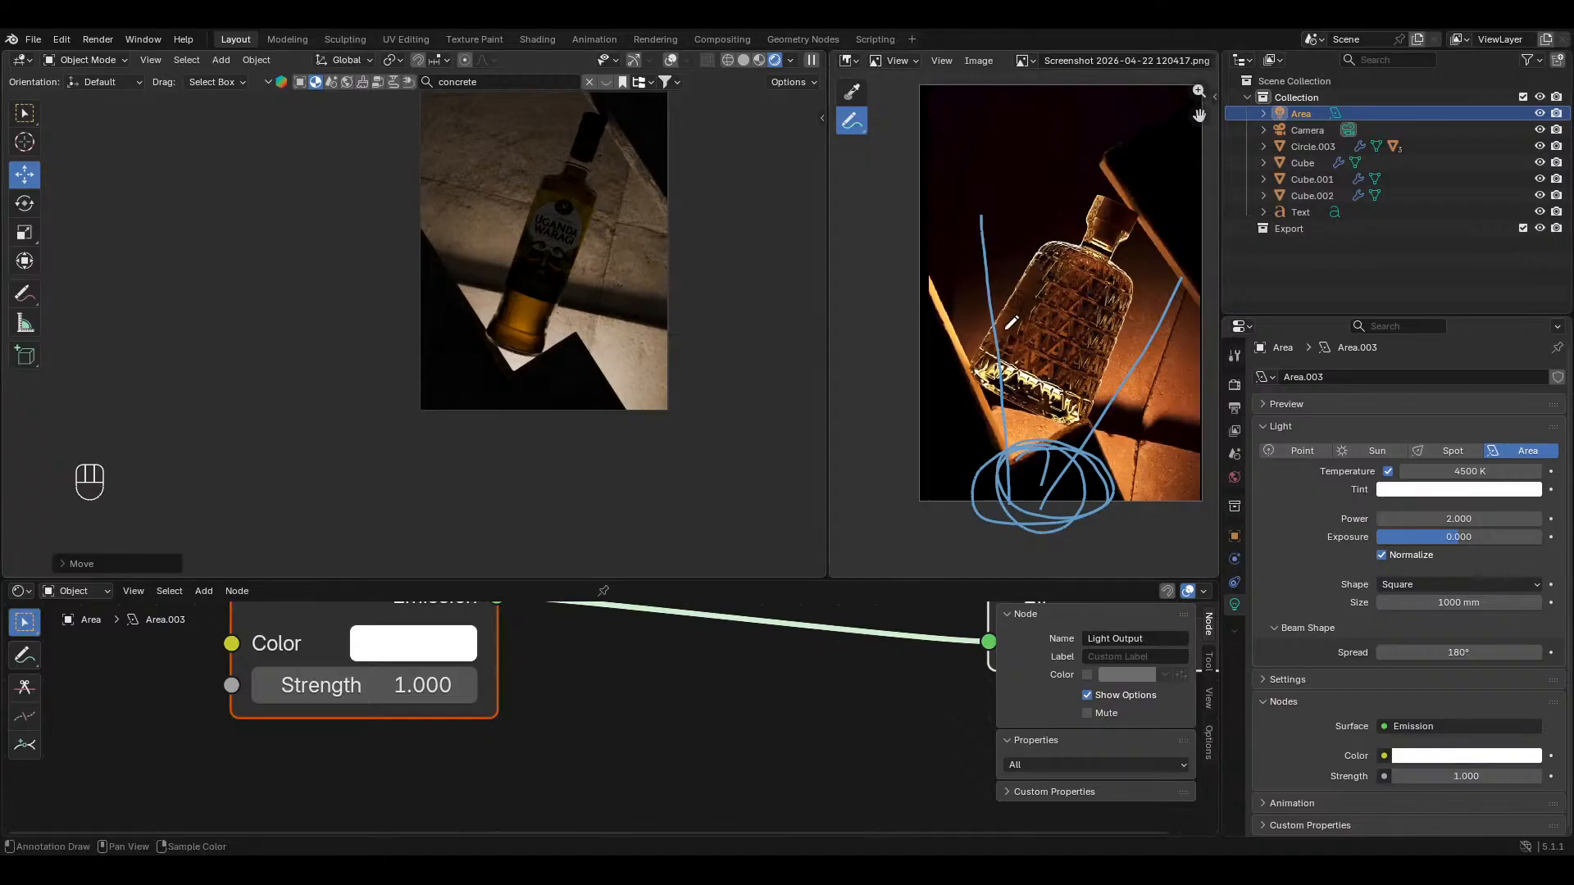
Step: Show the overlays from a side view and rotate the area light about its local X axis to aim it towards the bottle
scroll(574, 295, "up", 8)
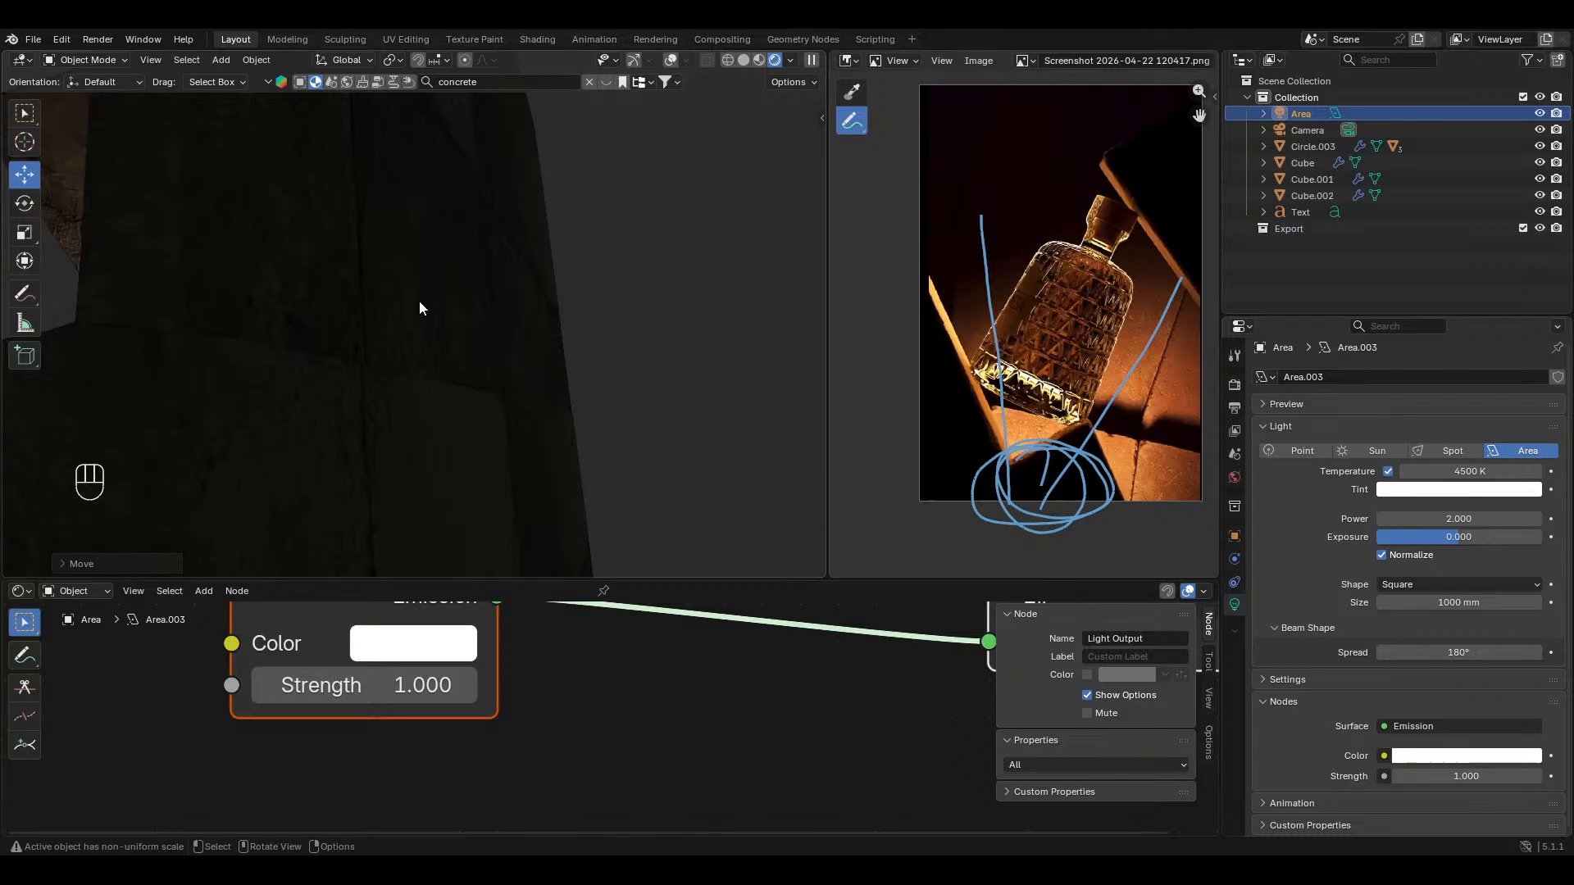
middle_click_drag(419, 302, 605, 266)
left_click(670, 59)
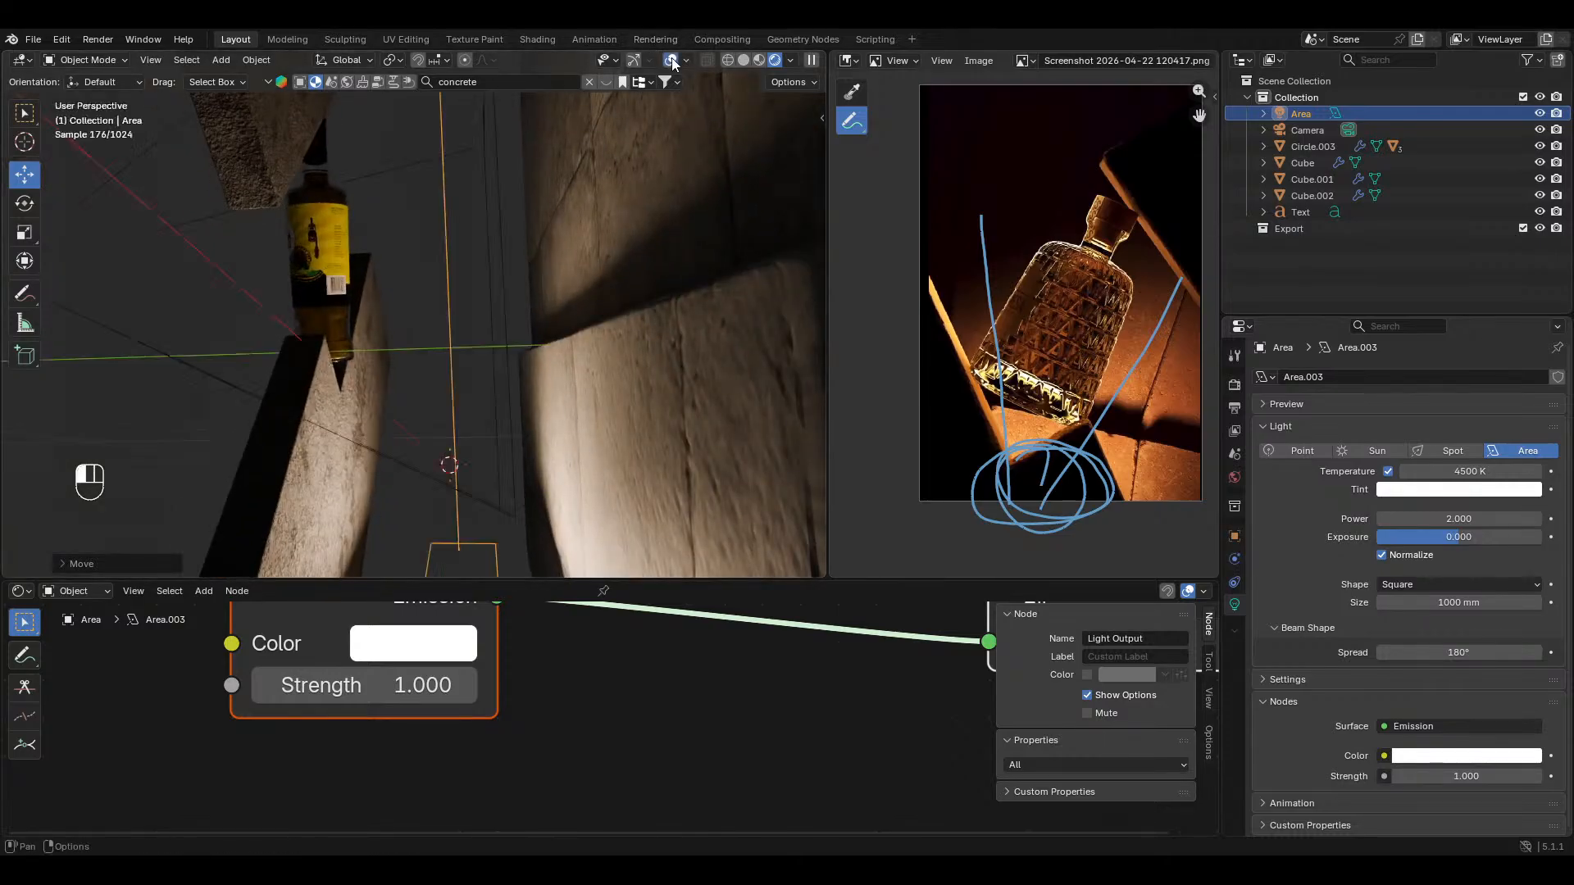
middle_click_drag(464, 572, 500, 436)
key("r")
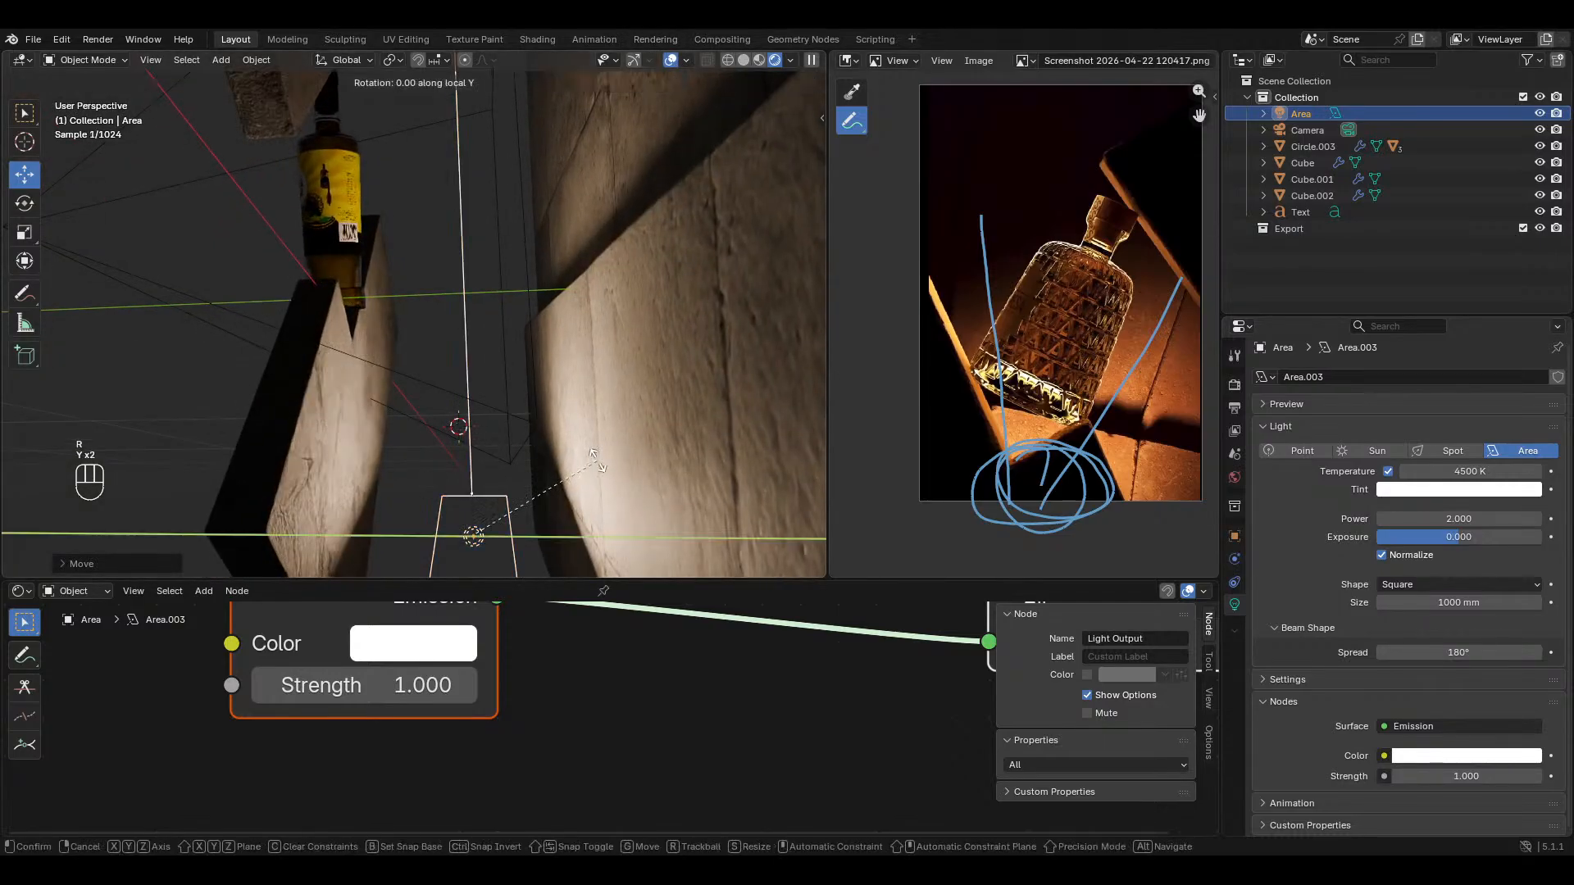
key("y")
key("y")
key("x")
key("x")
left_click(572, 421)
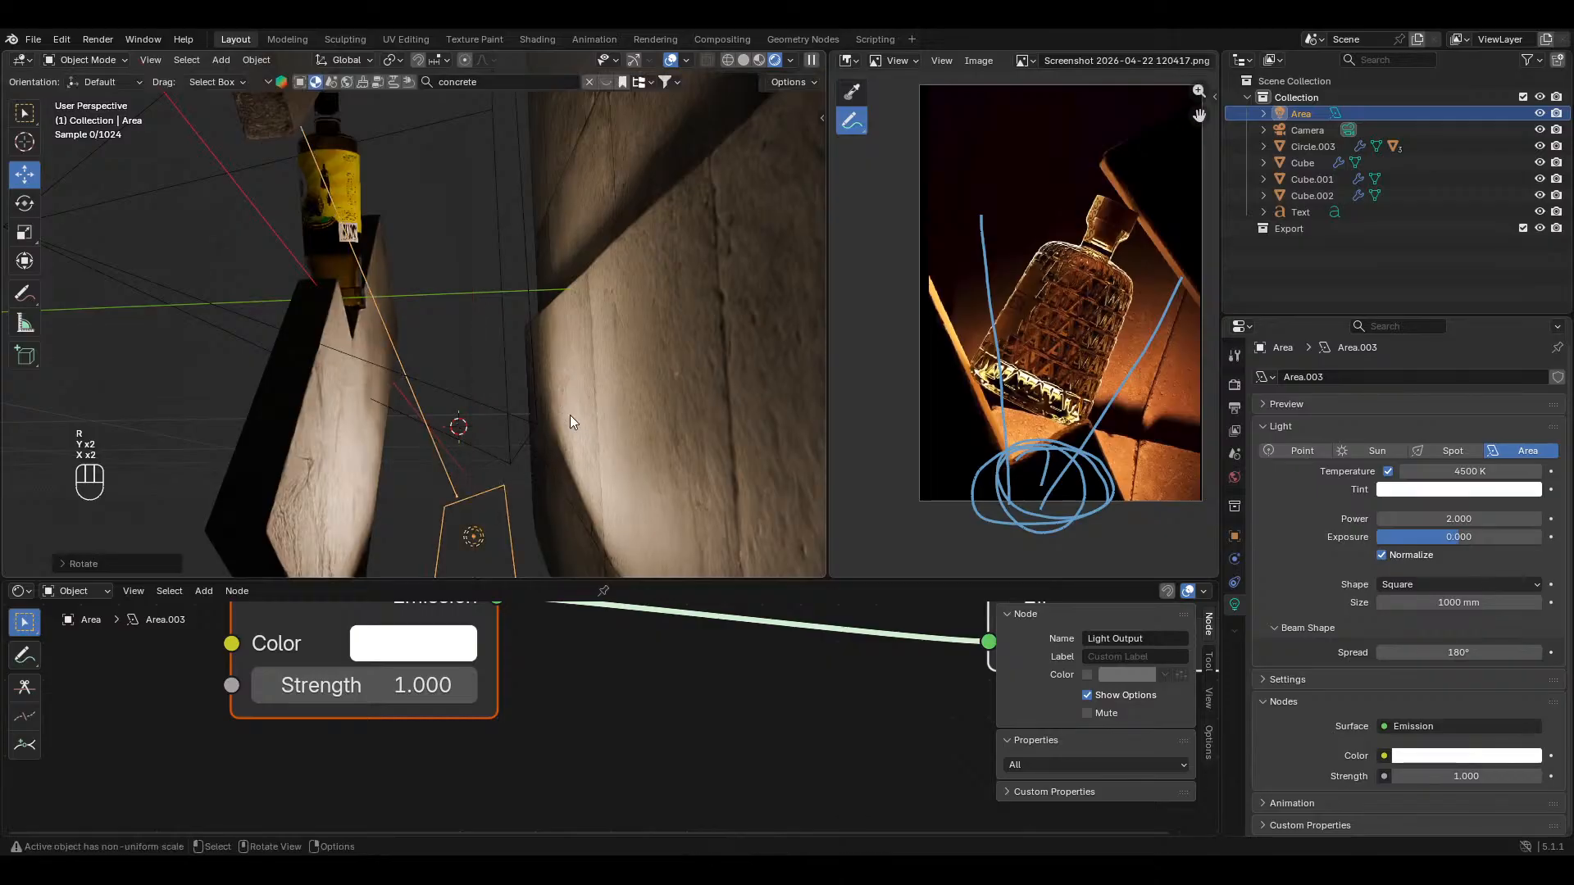
Step: Move the area light about 47 mm towards the background slab and check the whole frame through the camera
key("g")
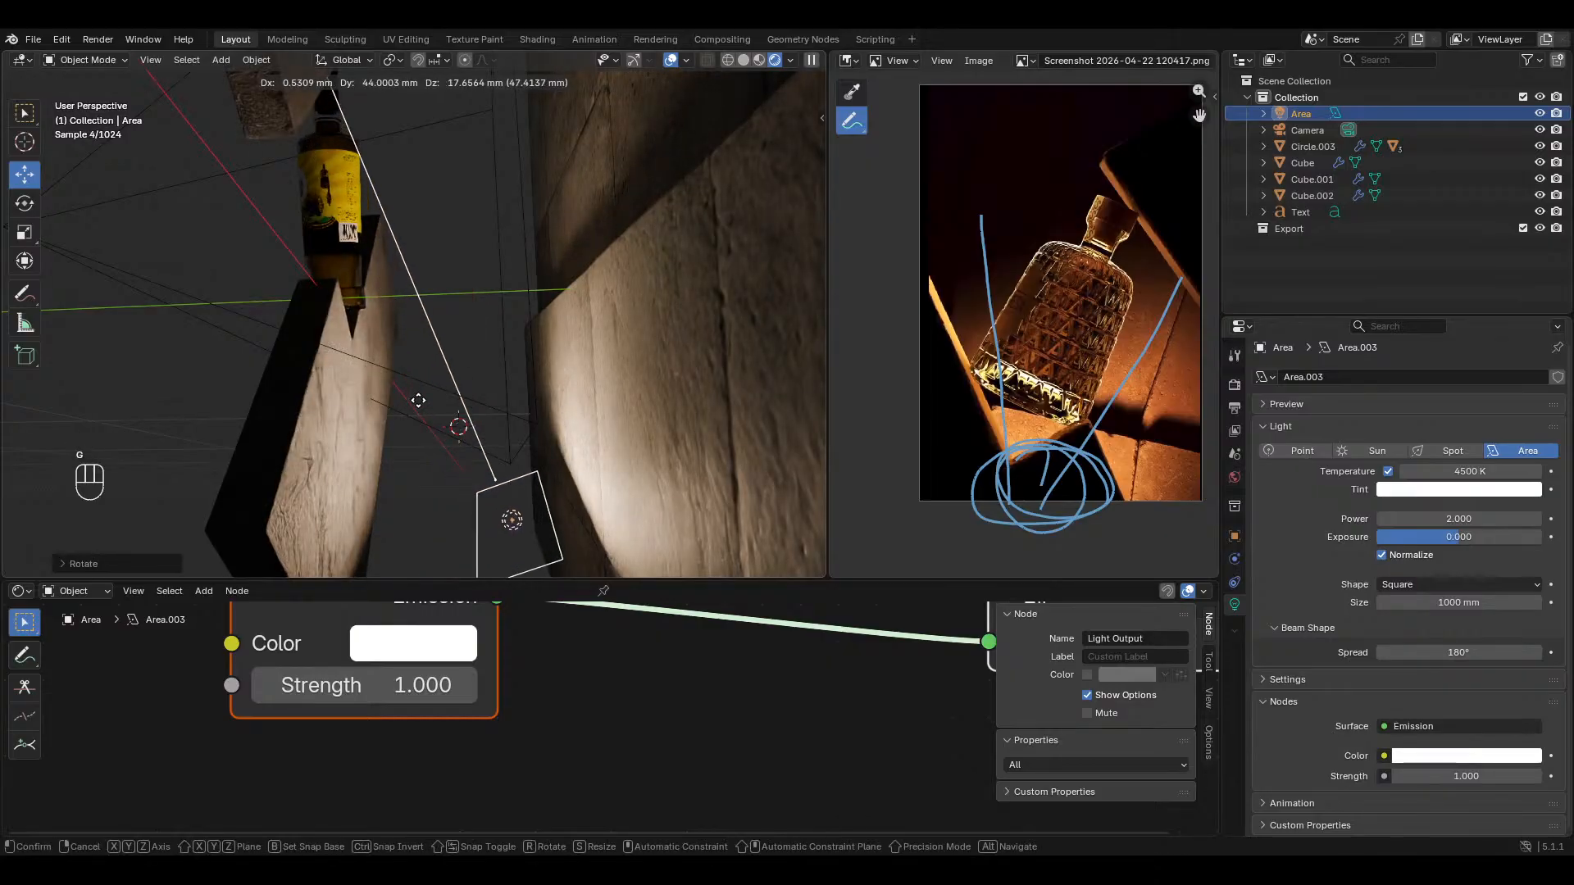
left_click(418, 400)
key("KP_0")
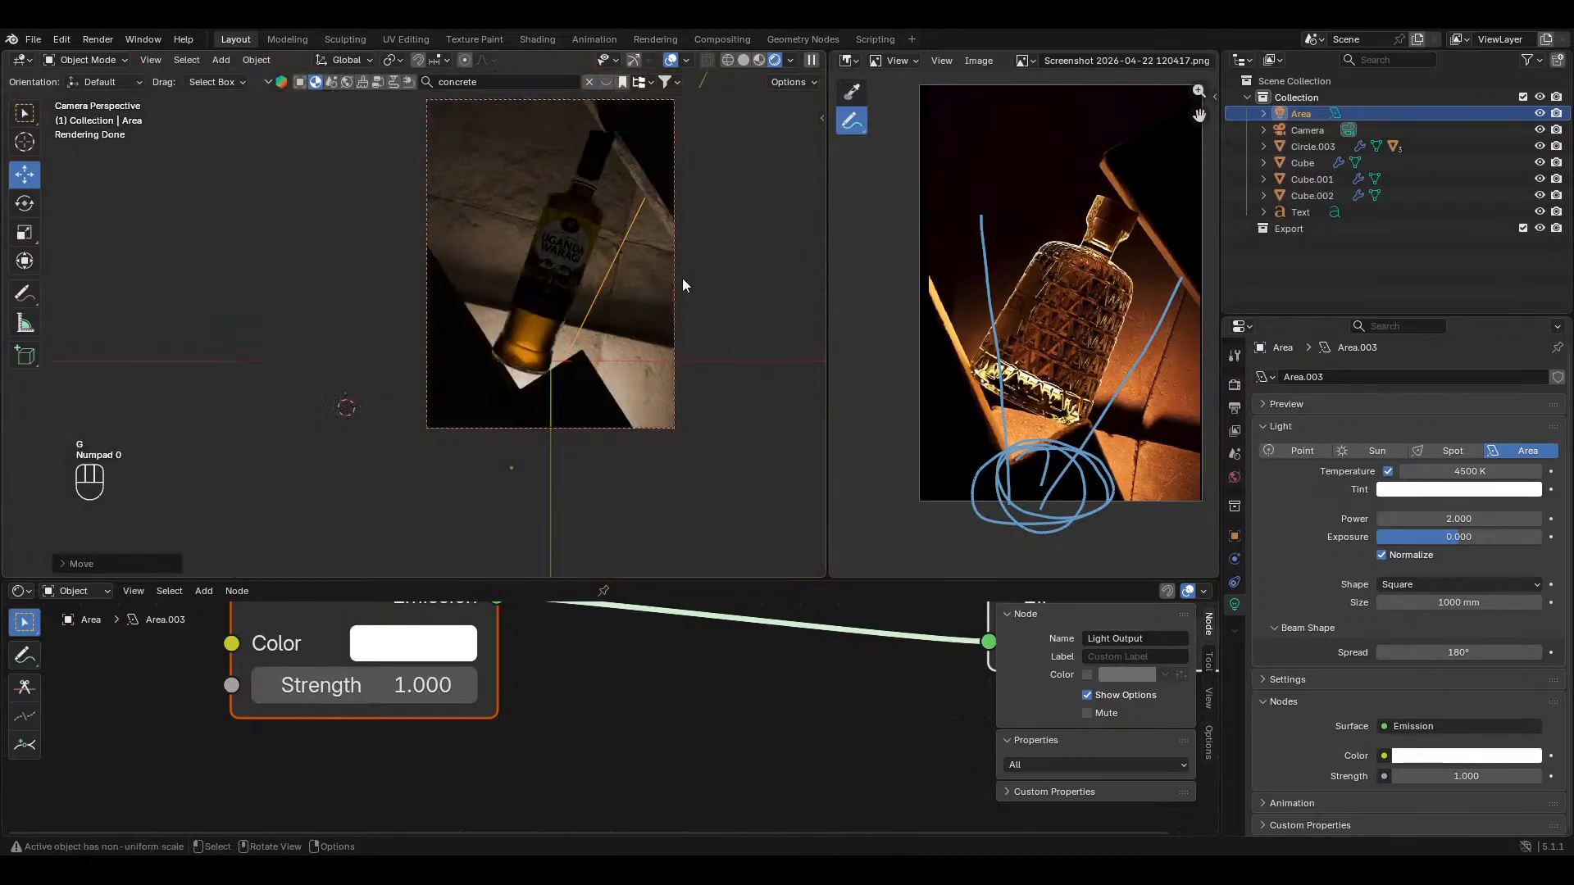
middle_click_drag(646, 360, 645, 371, "ctrl")
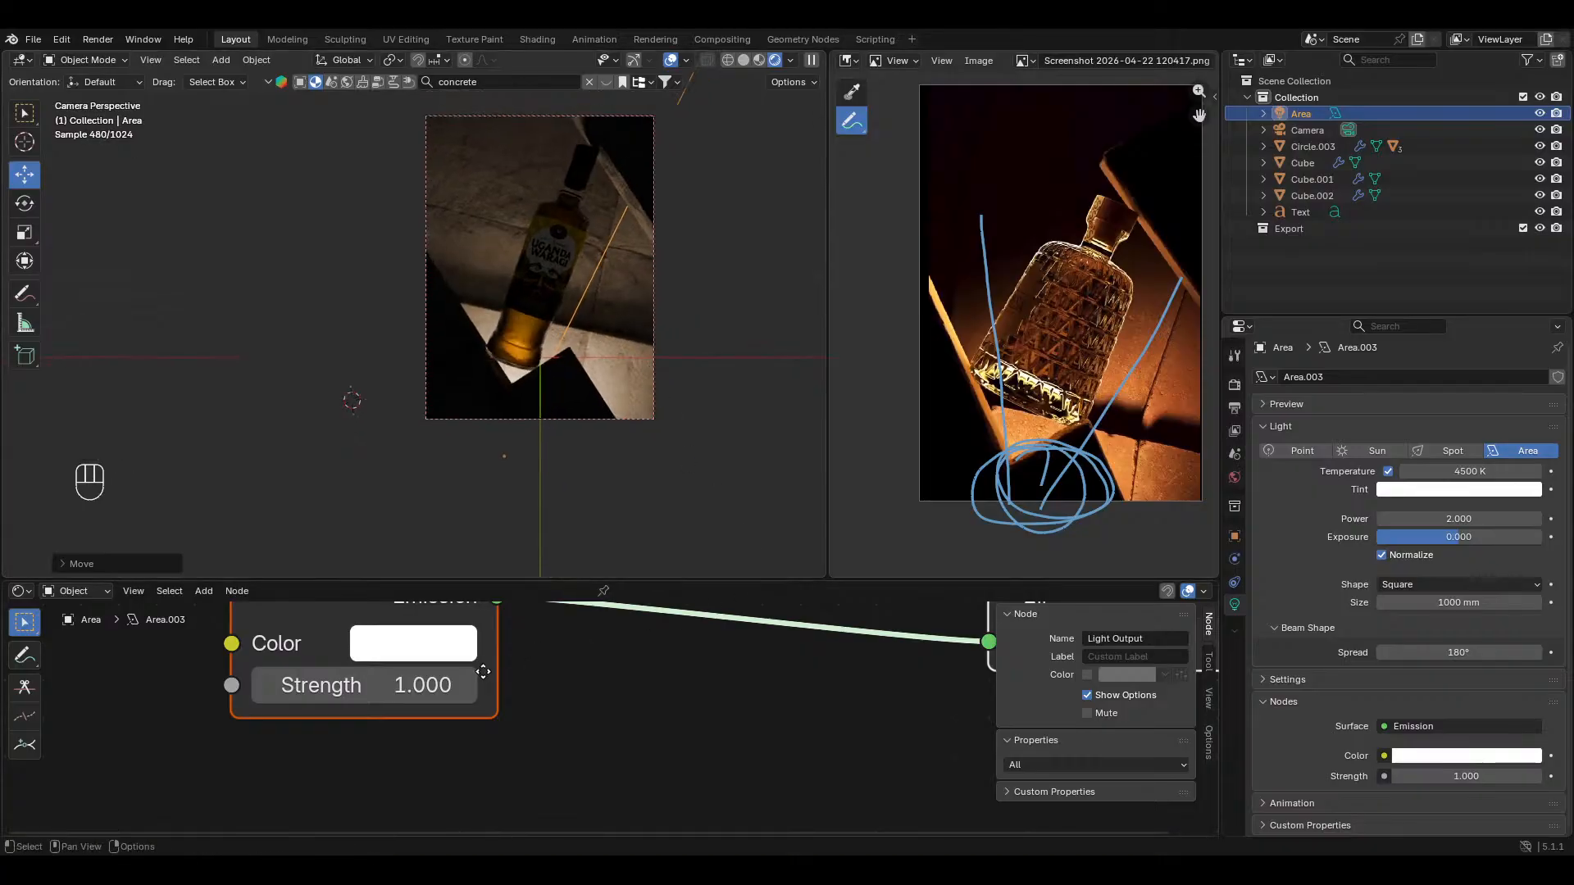
Step: Try colour temperatures of 3000 K and 4000 K on the area light
middle_click_drag(477, 666, 494, 746)
left_click(1450, 471)
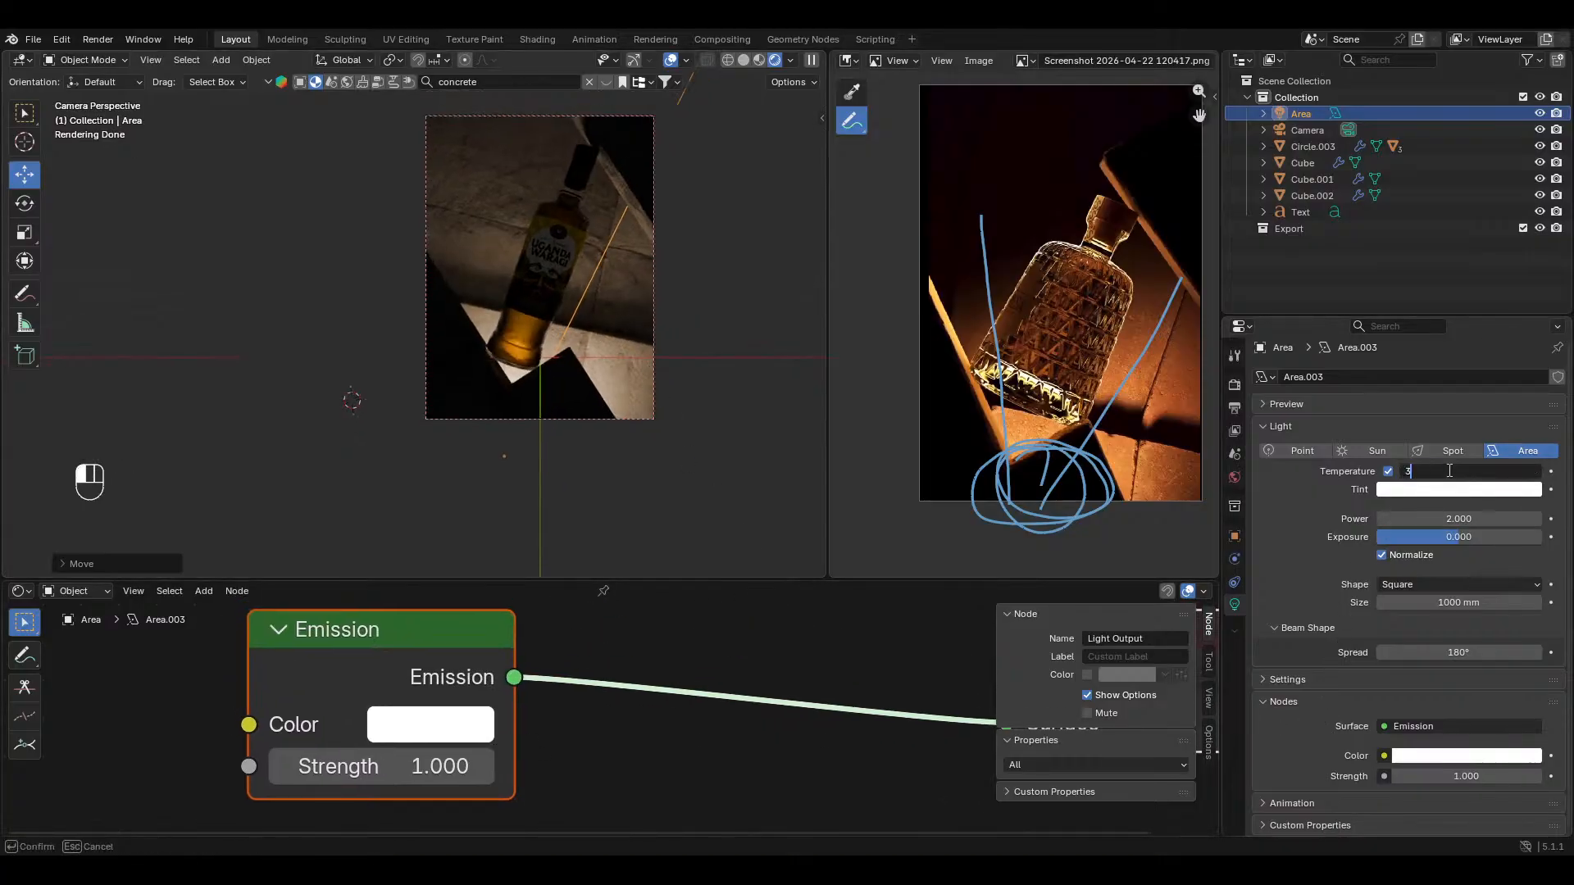
key("Return")
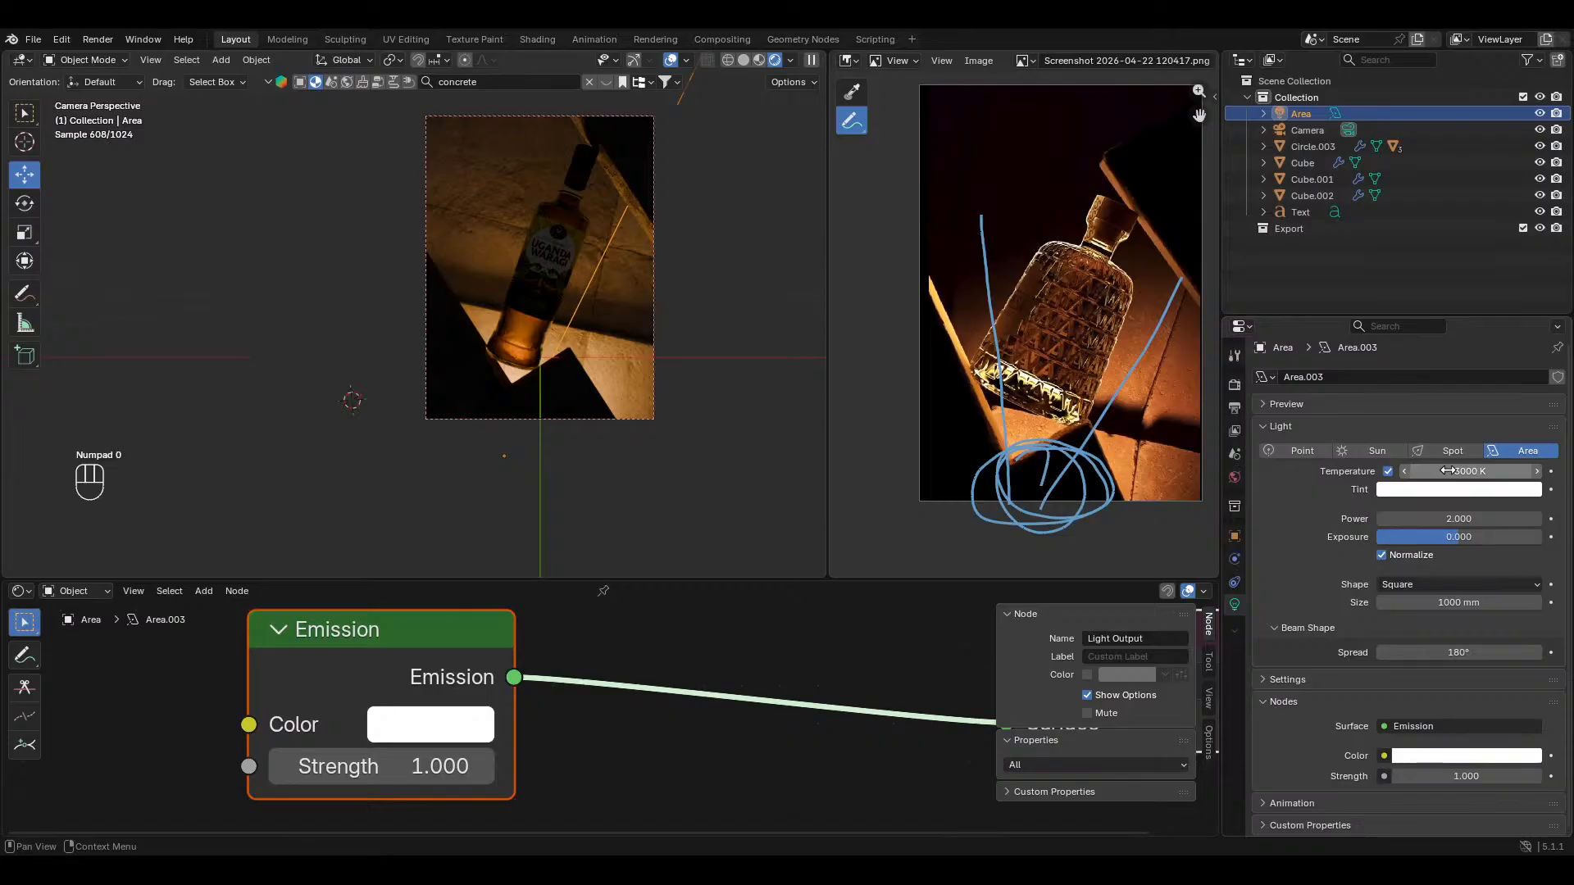
left_click(1449, 471)
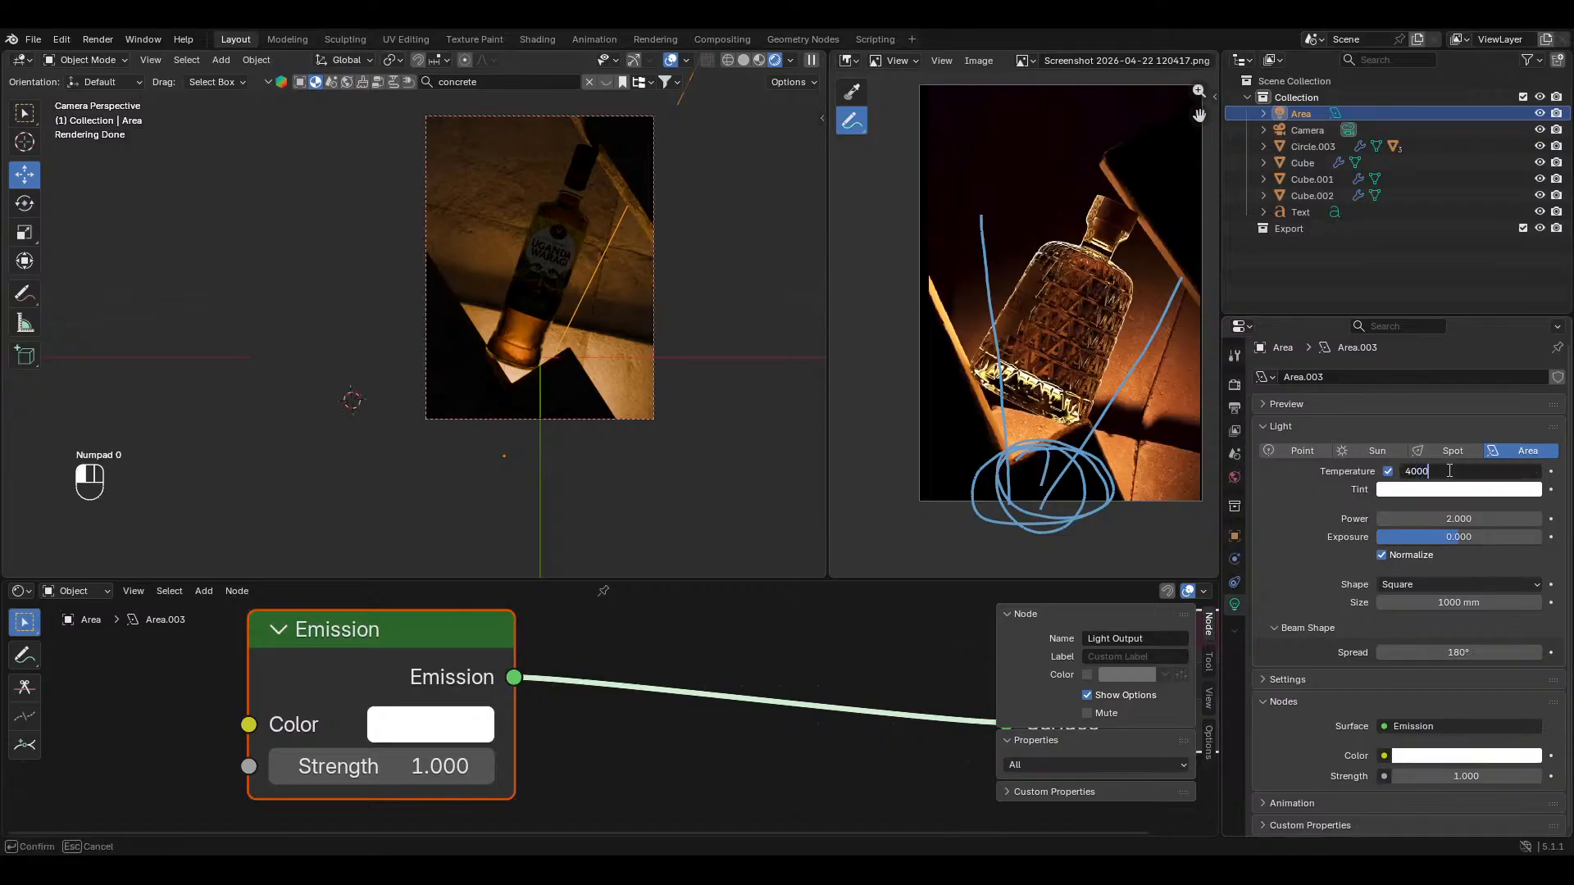
key("Return")
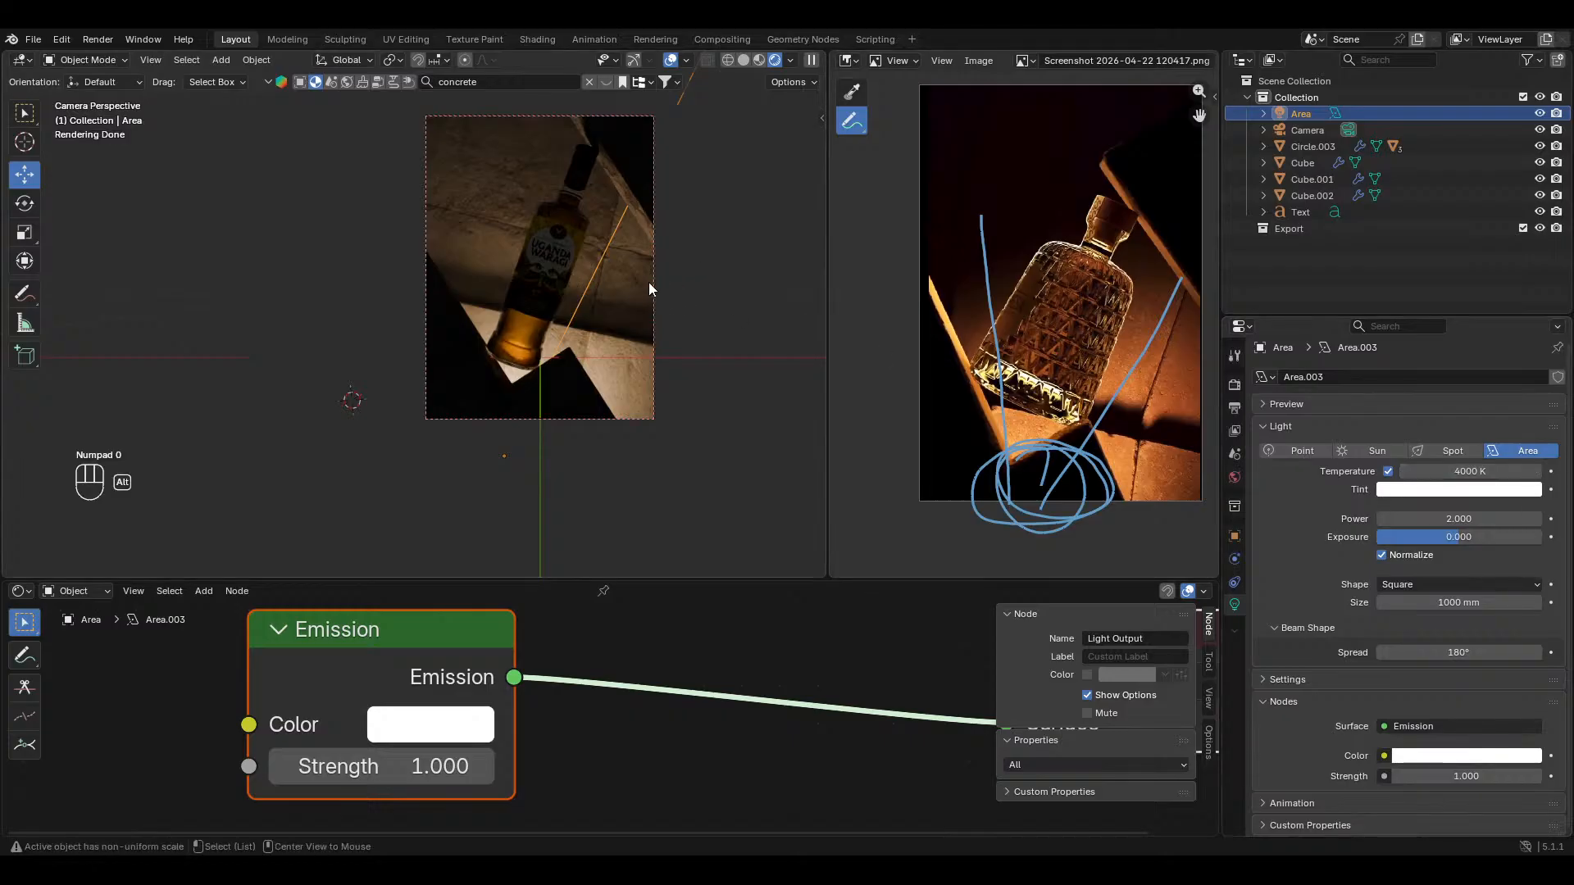
Step: Set the area light's colour temperature to 3500 K and save the file
key("alt+a")
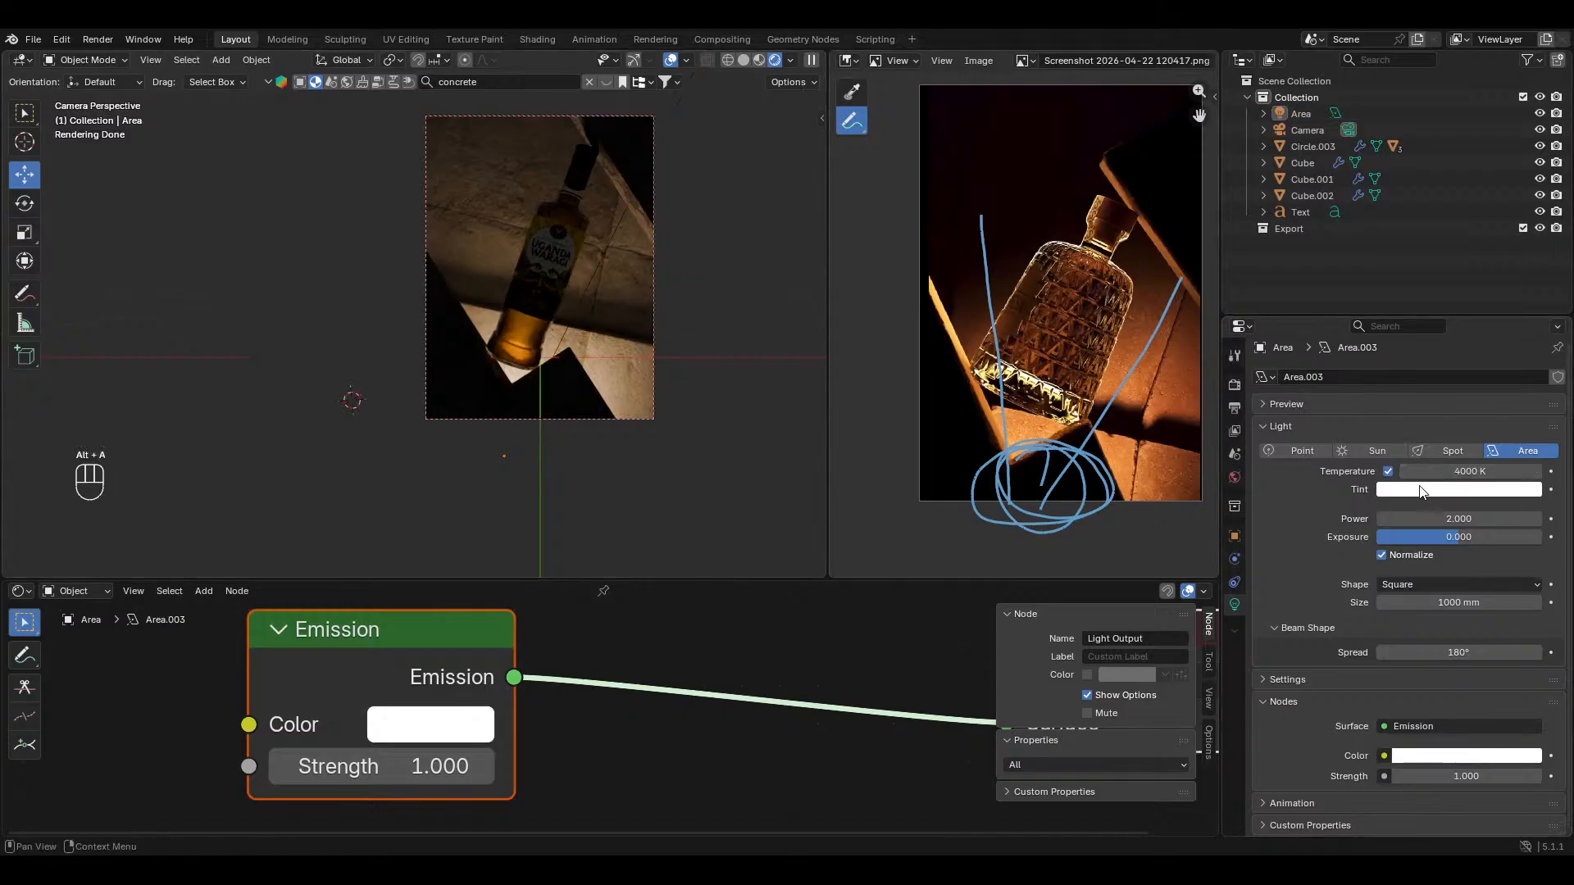
left_click(1446, 471)
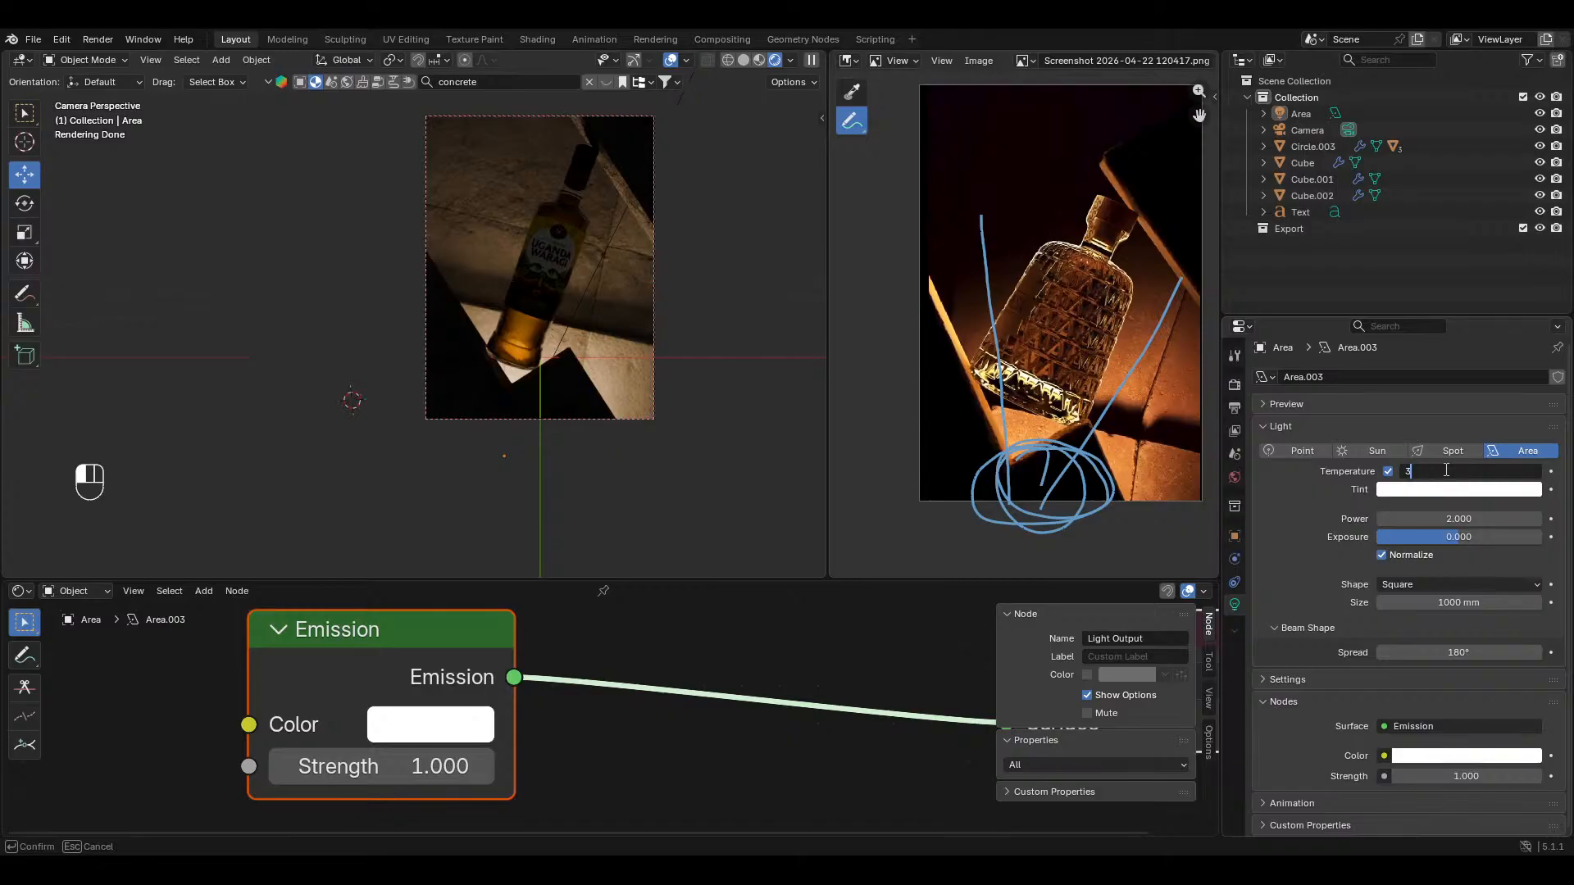
type("3500")
key("Return")
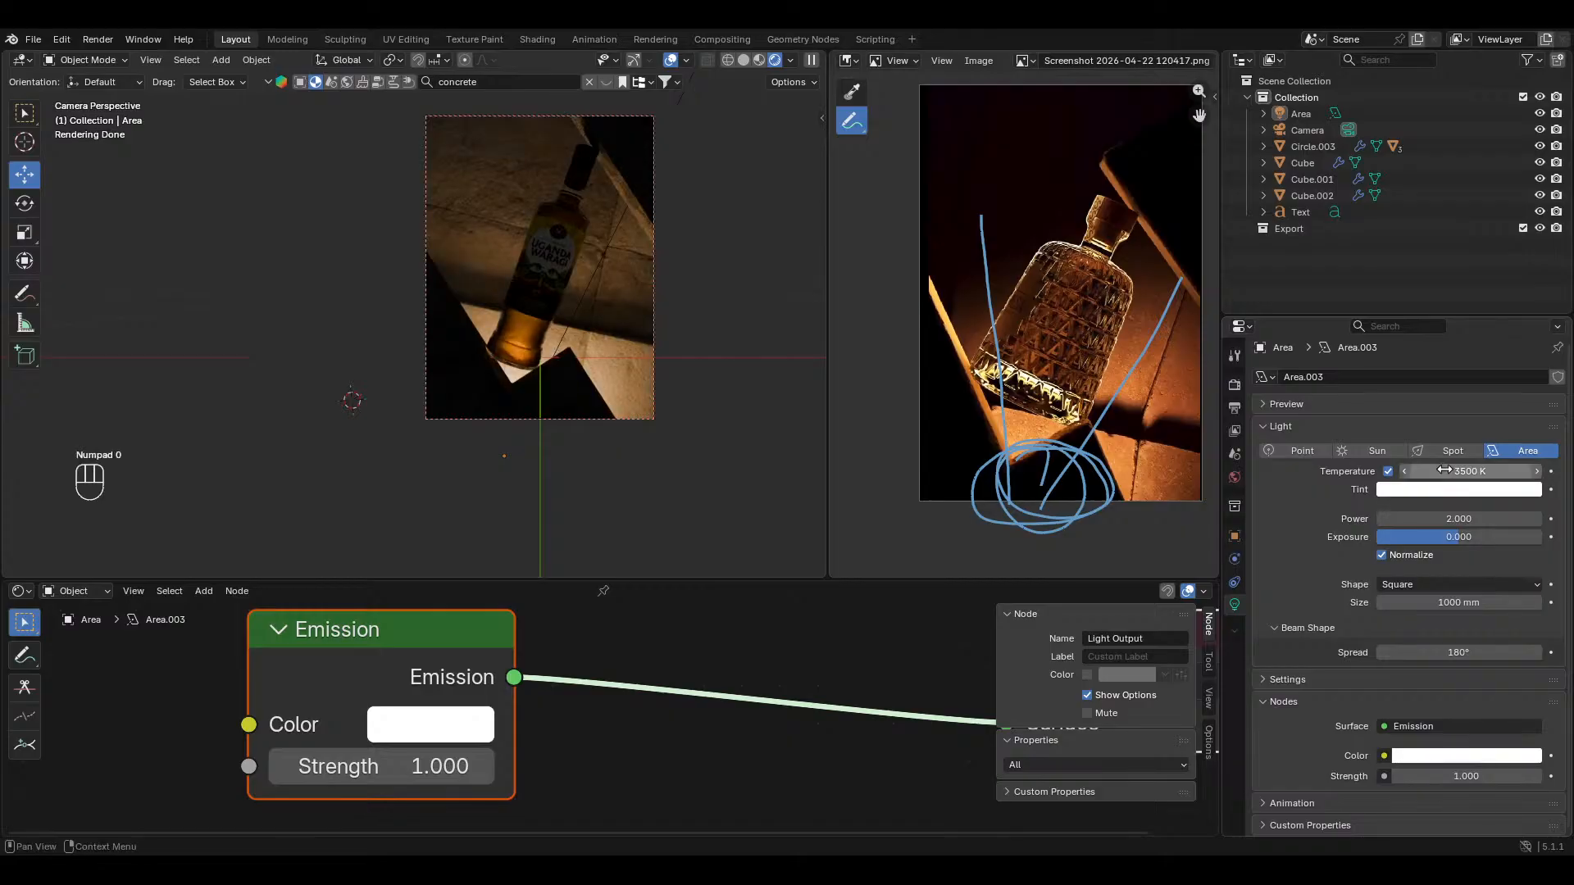
key("ctrl+s")
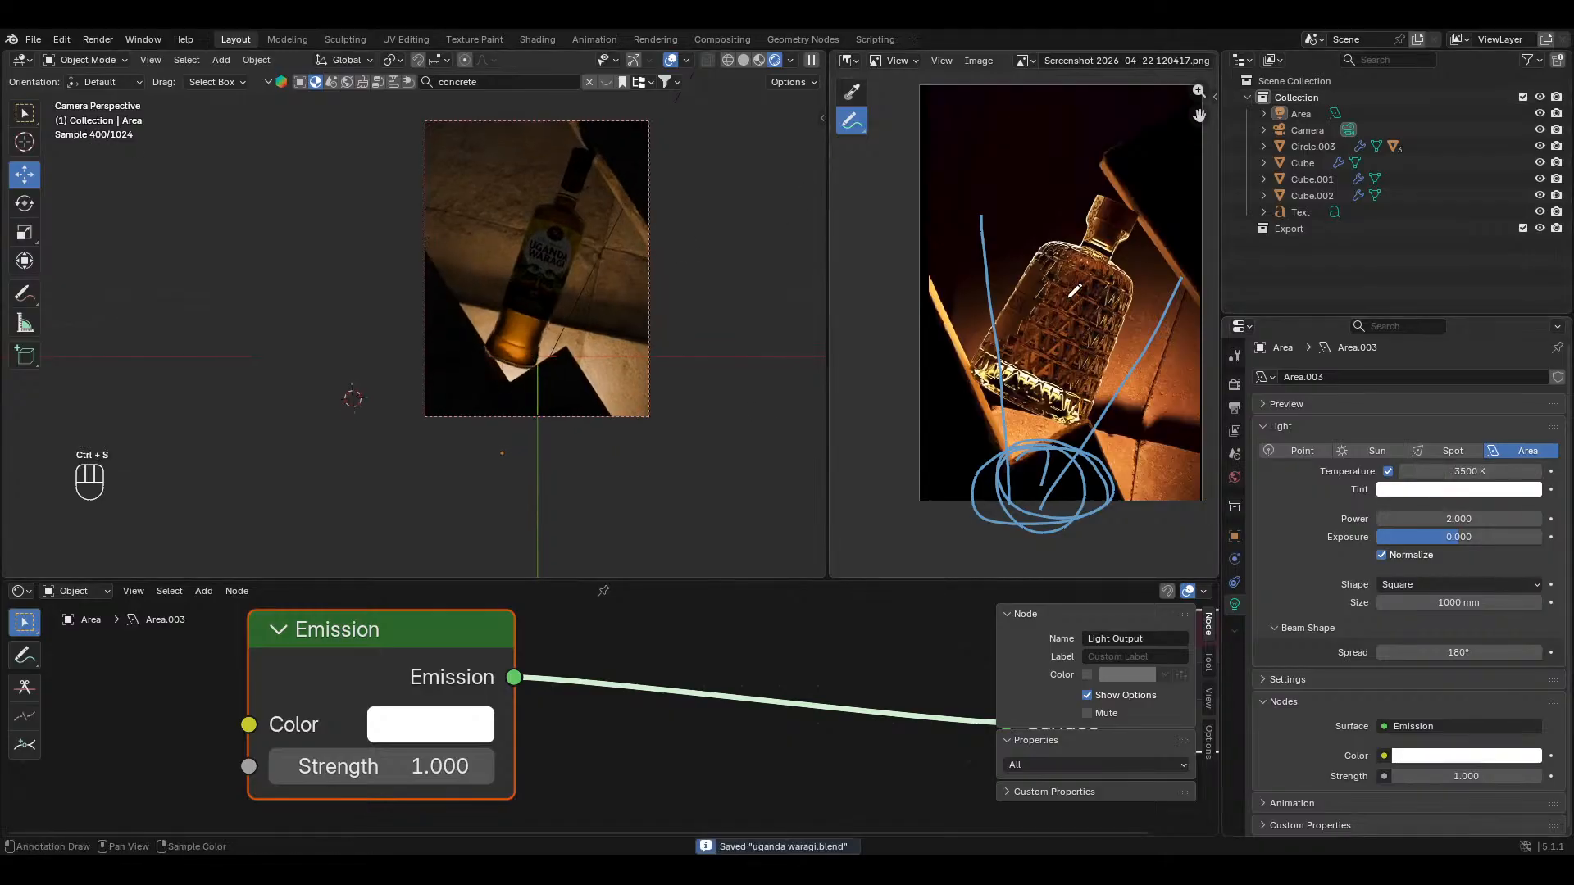
Step: In solid shading with X-ray, hide the camera, the area light and all the concrete slabs to isolate the bottle
middle_click_drag(558, 283, 575, 311)
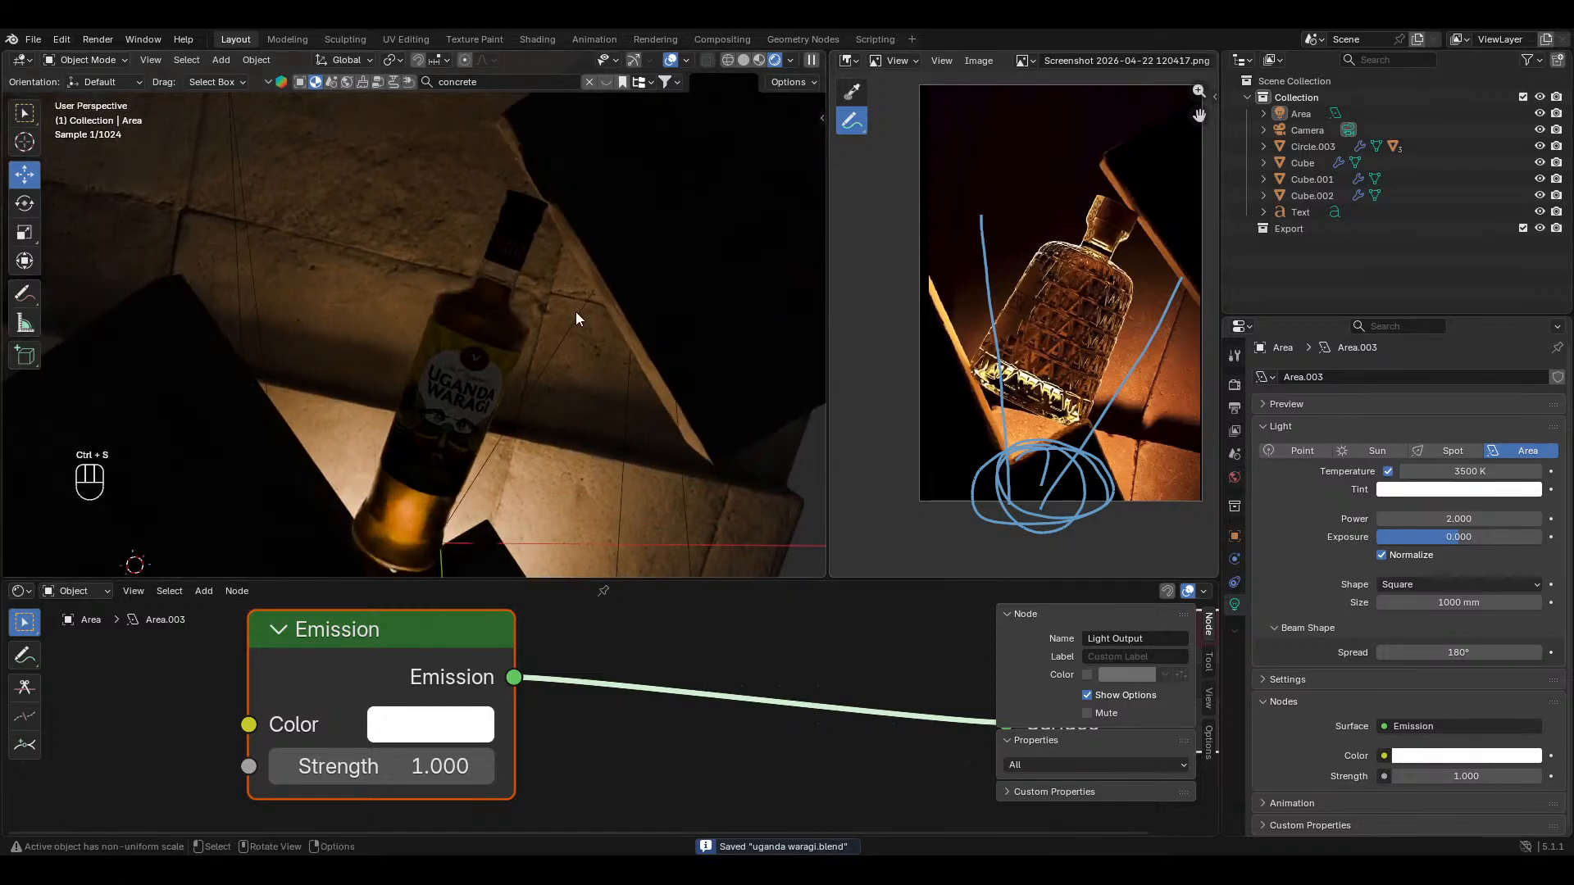
left_click(489, 294)
left_click(743, 60)
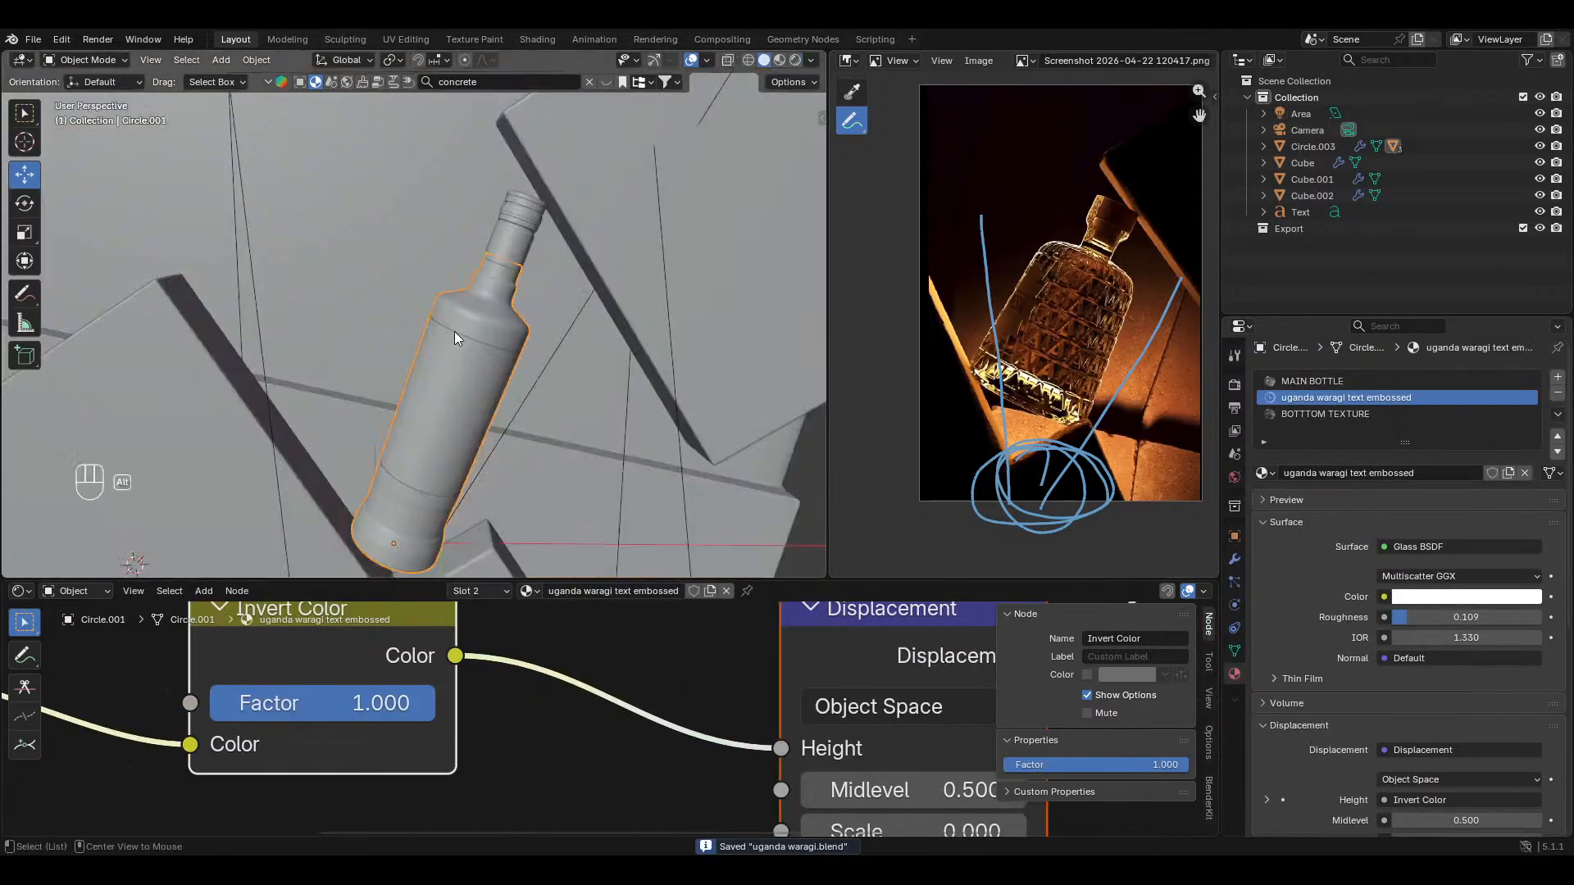
key("alt+z")
middle_click_drag(439, 421, 312, 408)
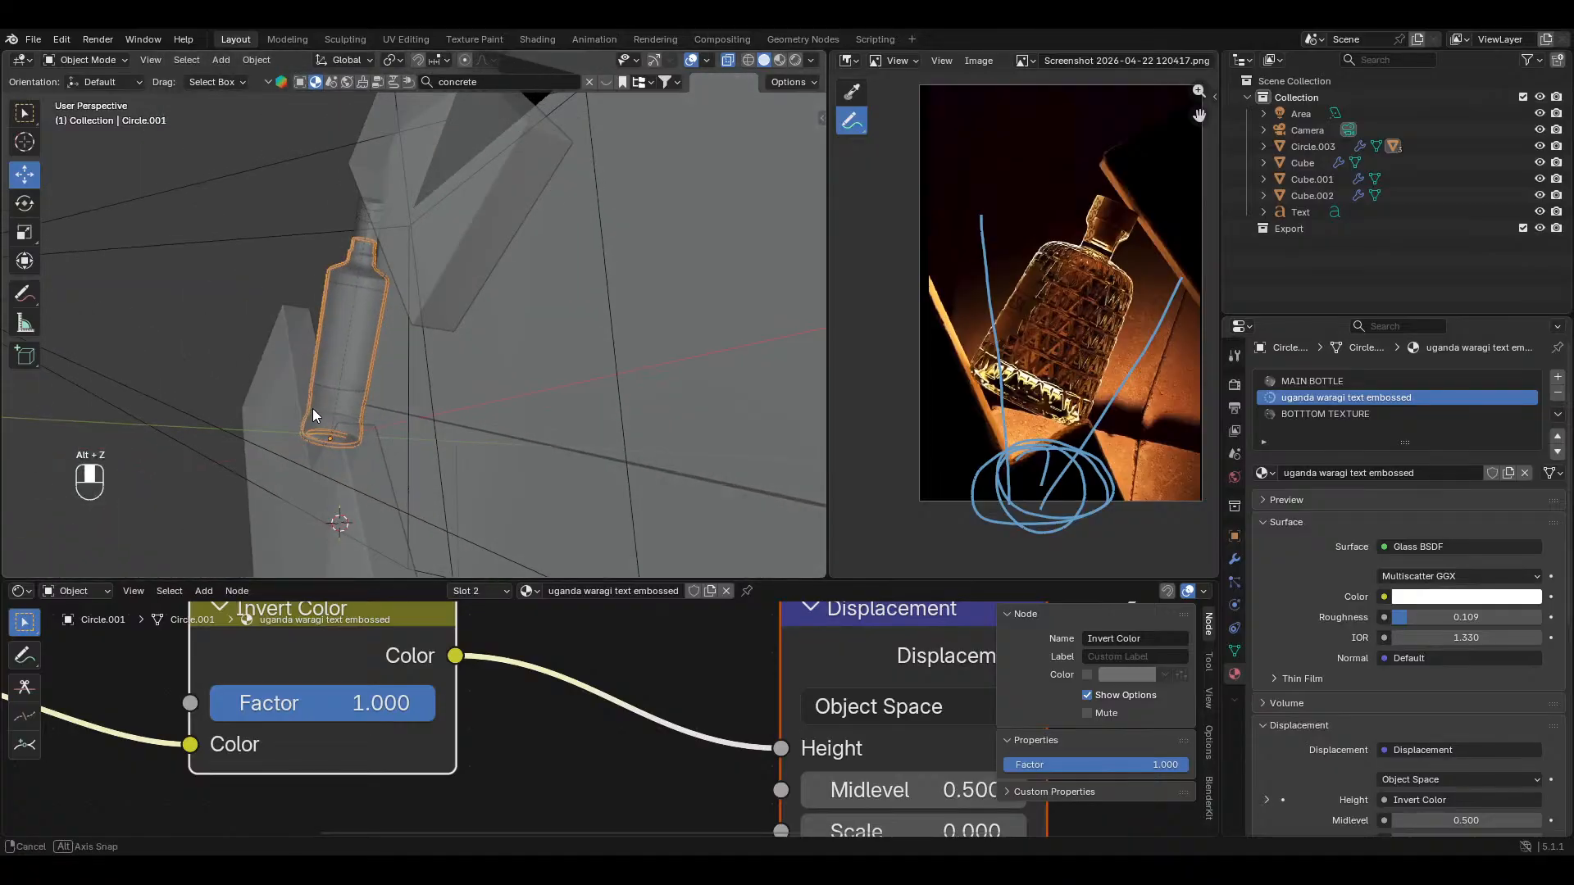
left_click_drag(193, 148, 254, 281)
key("h")
key("h")
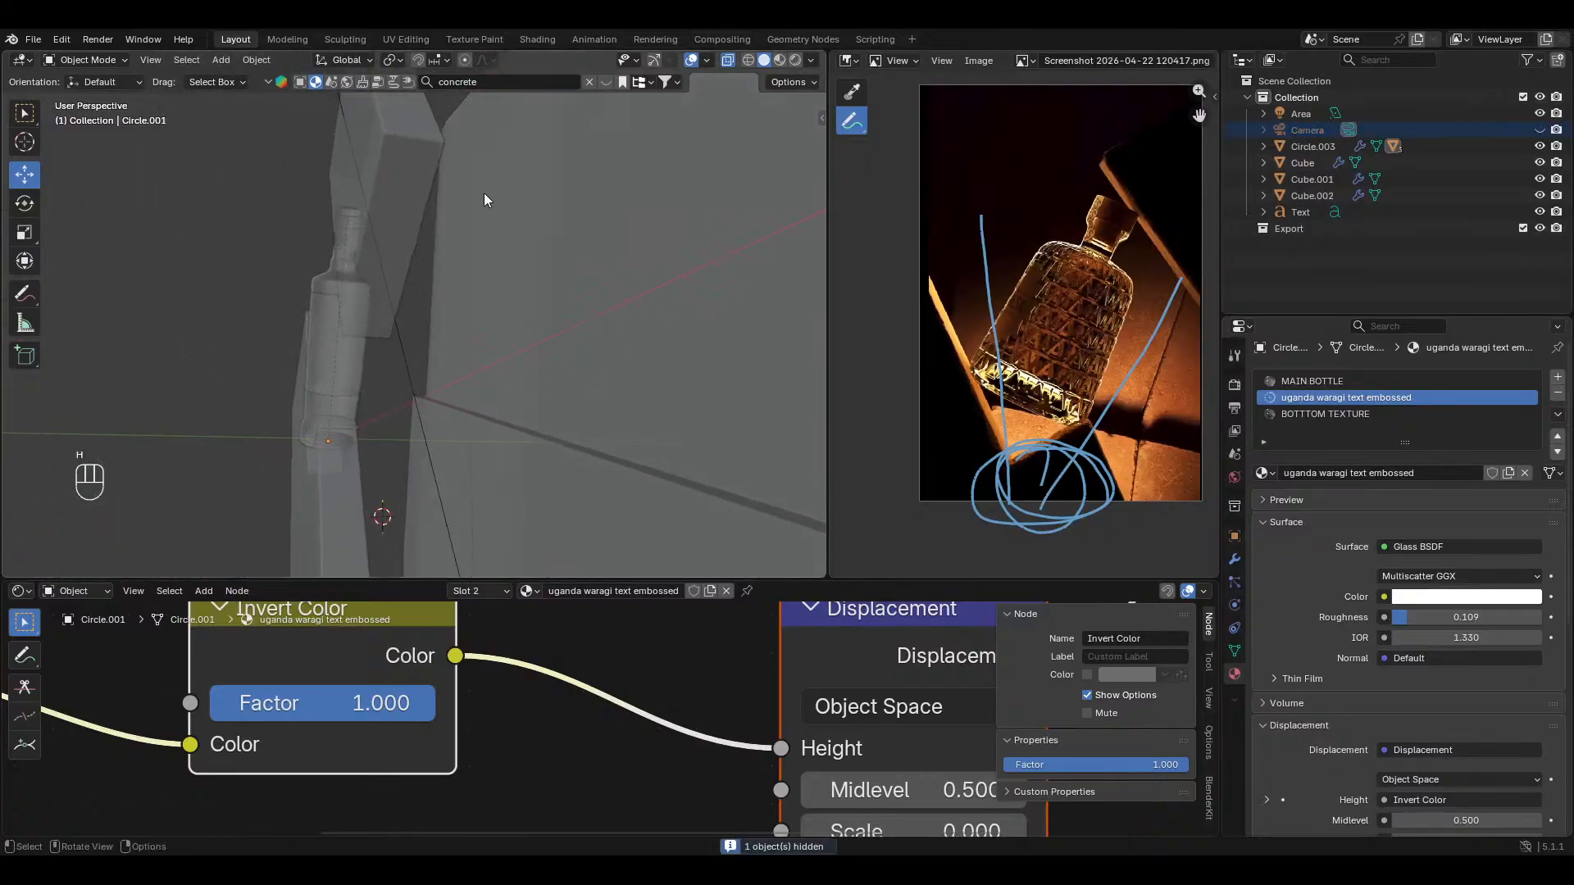
left_click_drag(429, 332, 383, 400)
key("h")
left_click(346, 495)
key("h")
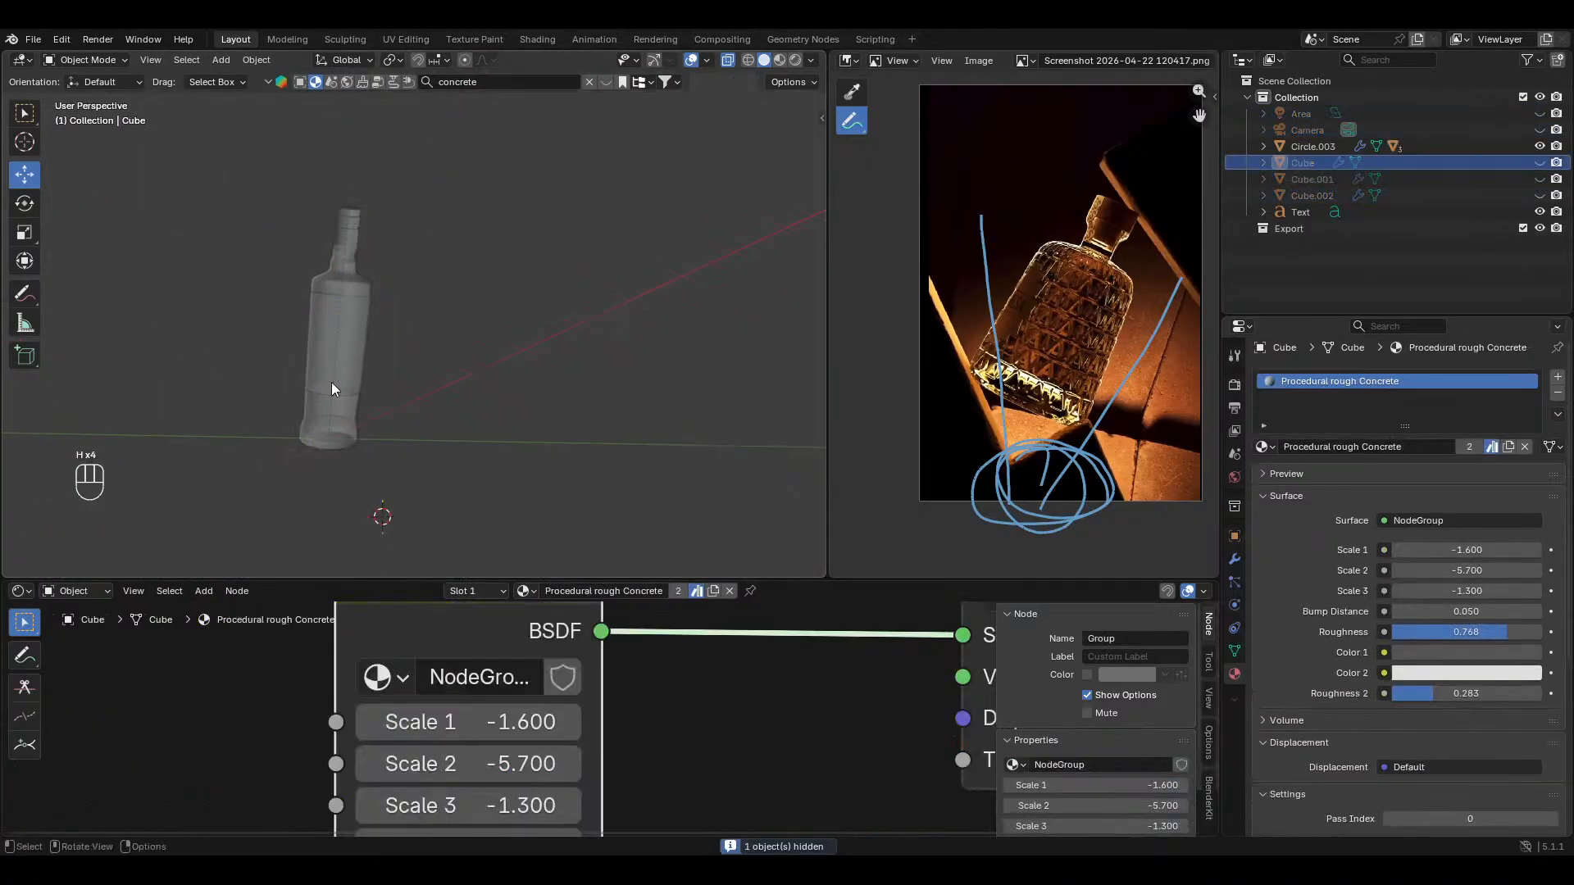
Step: Select all the bottle parts and move them to a new collection named "main bottle"
left_click_drag(252, 170, 365, 427)
middle_click_drag(365, 428, 395, 381)
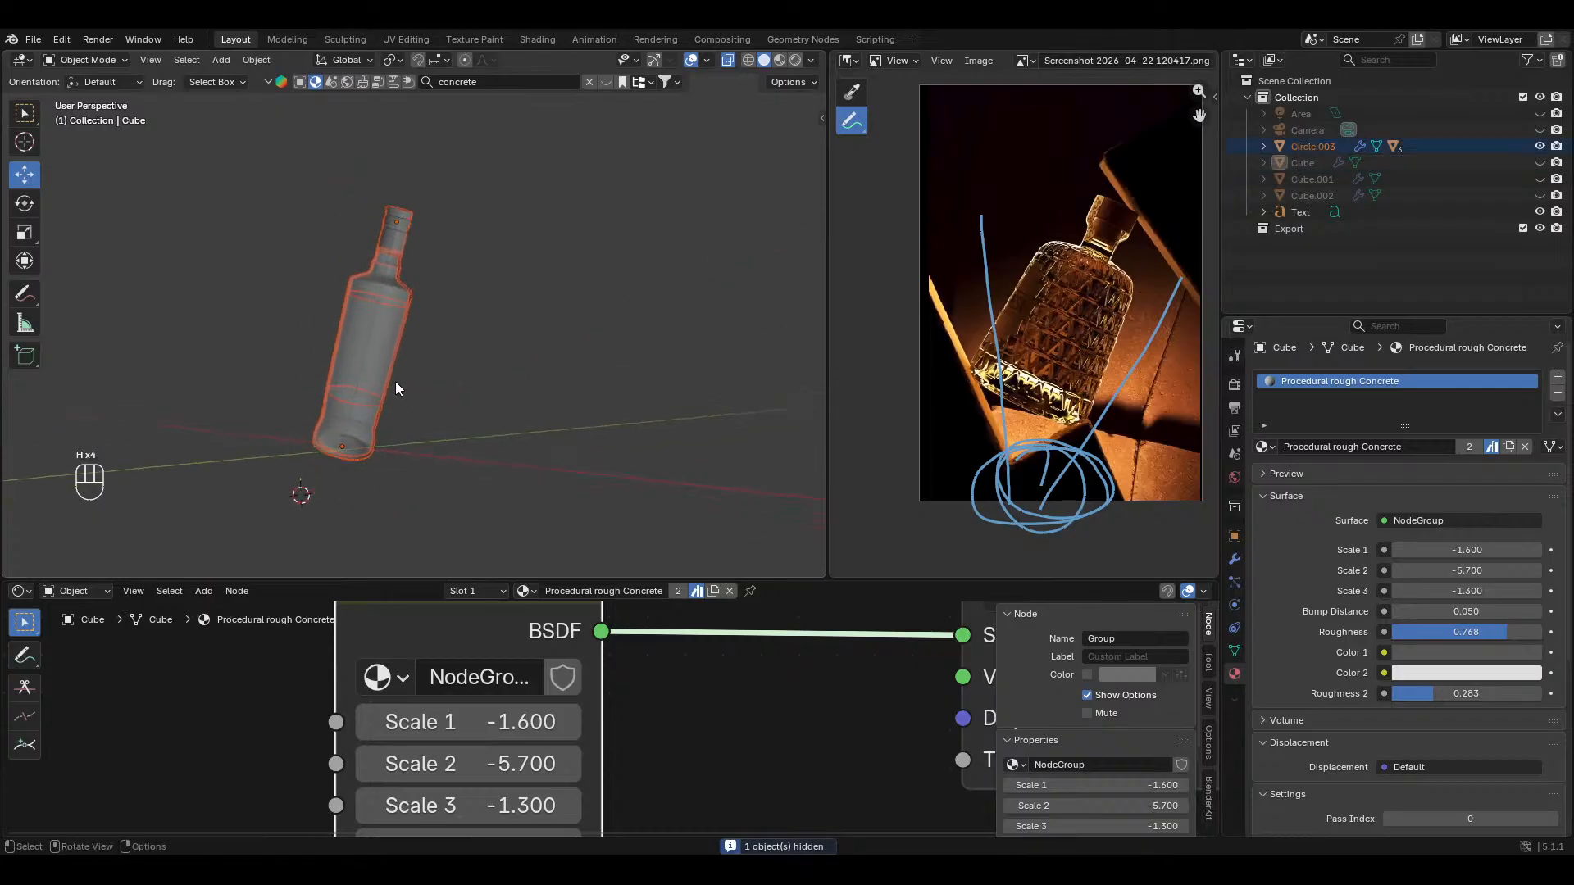
left_click(374, 347, "shift")
key("m")
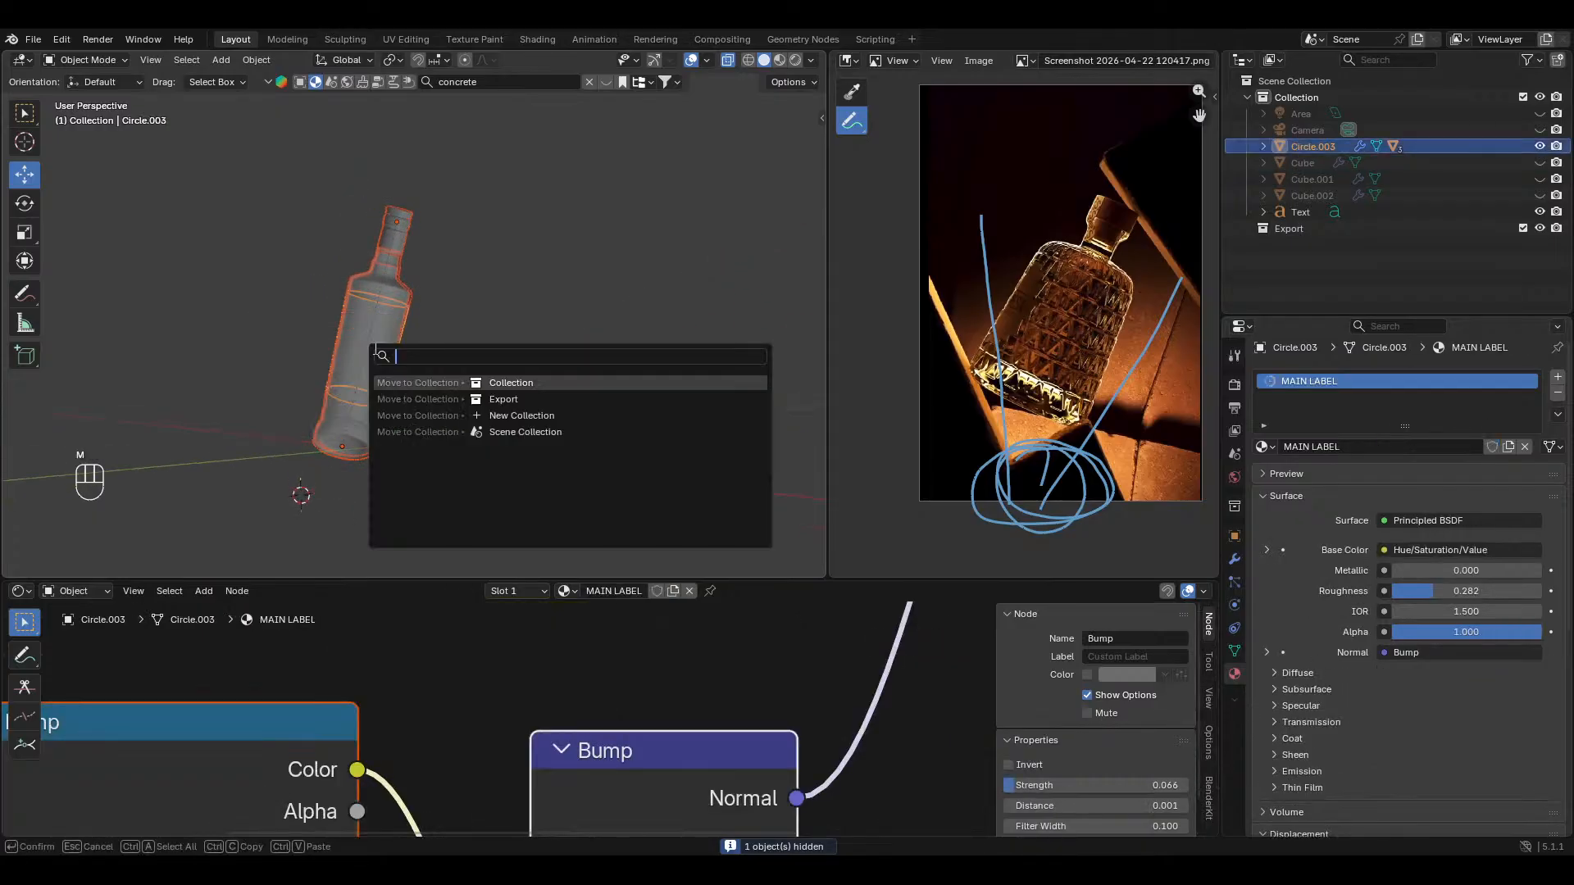
key("Escape")
key("m")
left_click(357, 367)
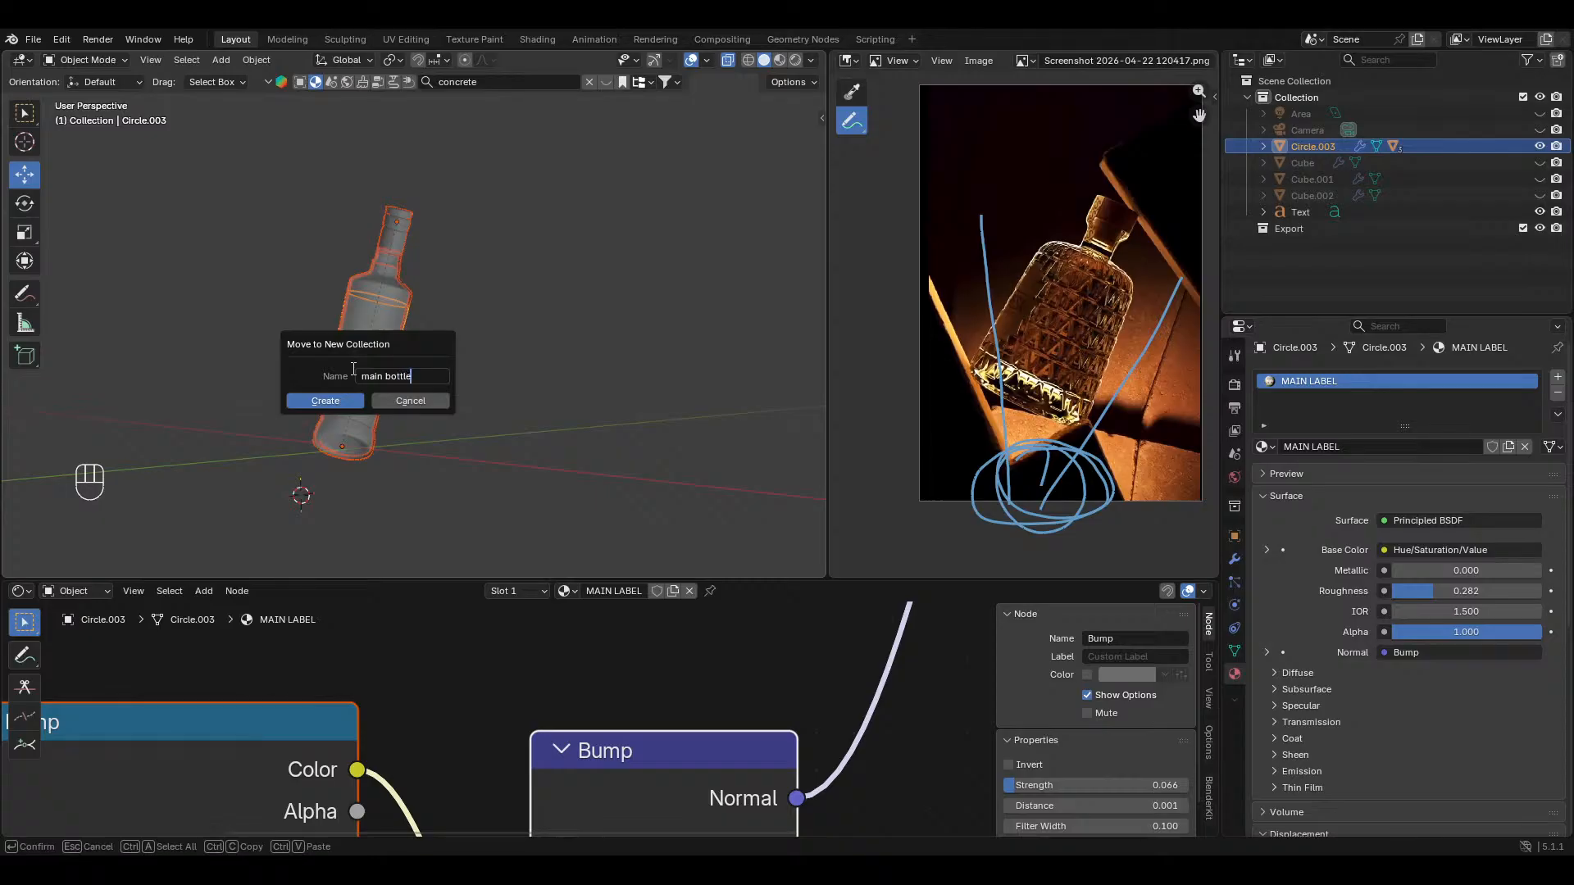
type("main bottle")
key("Return")
left_click(342, 395)
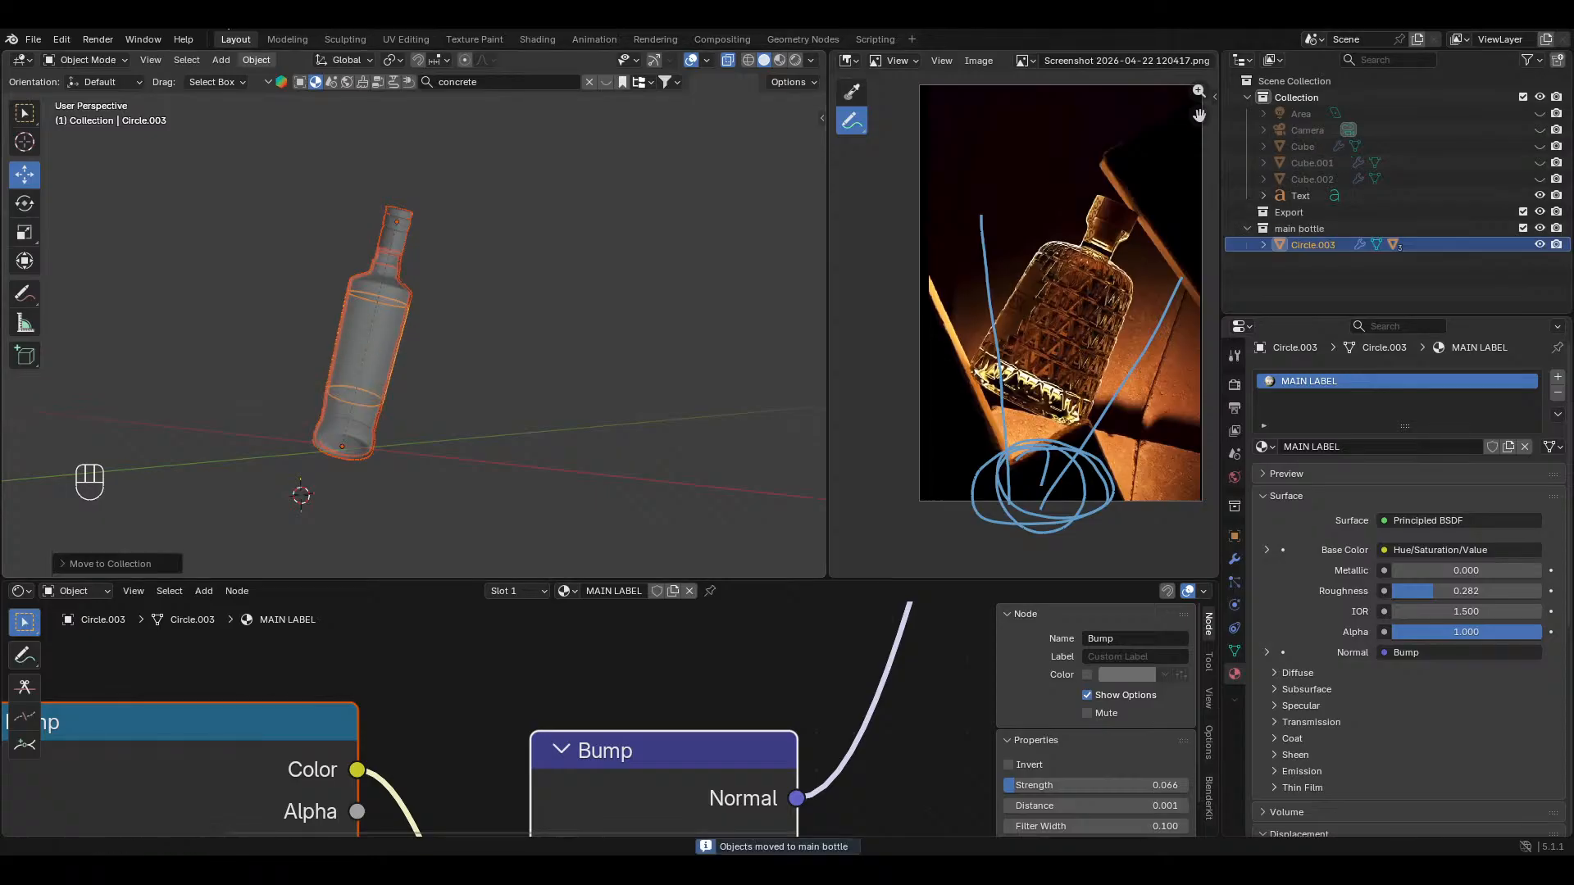
Step: Unhide all hidden objects, turn off X-ray, and show the scene through the camera in rendered shading
left_click(254, 61)
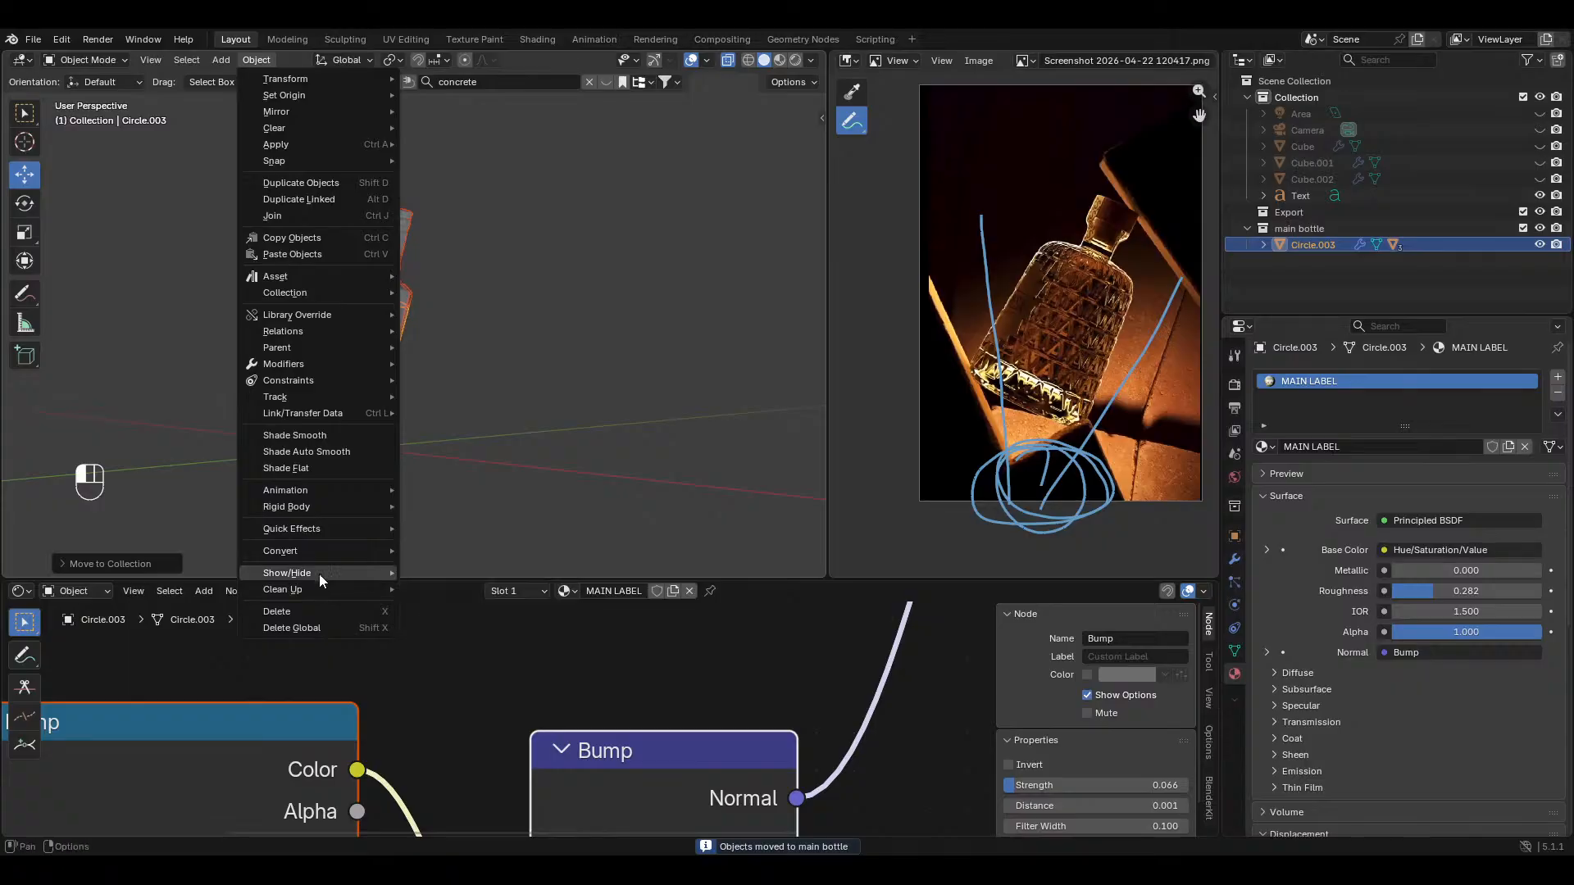
mouse_move(318, 573)
left_click(502, 573)
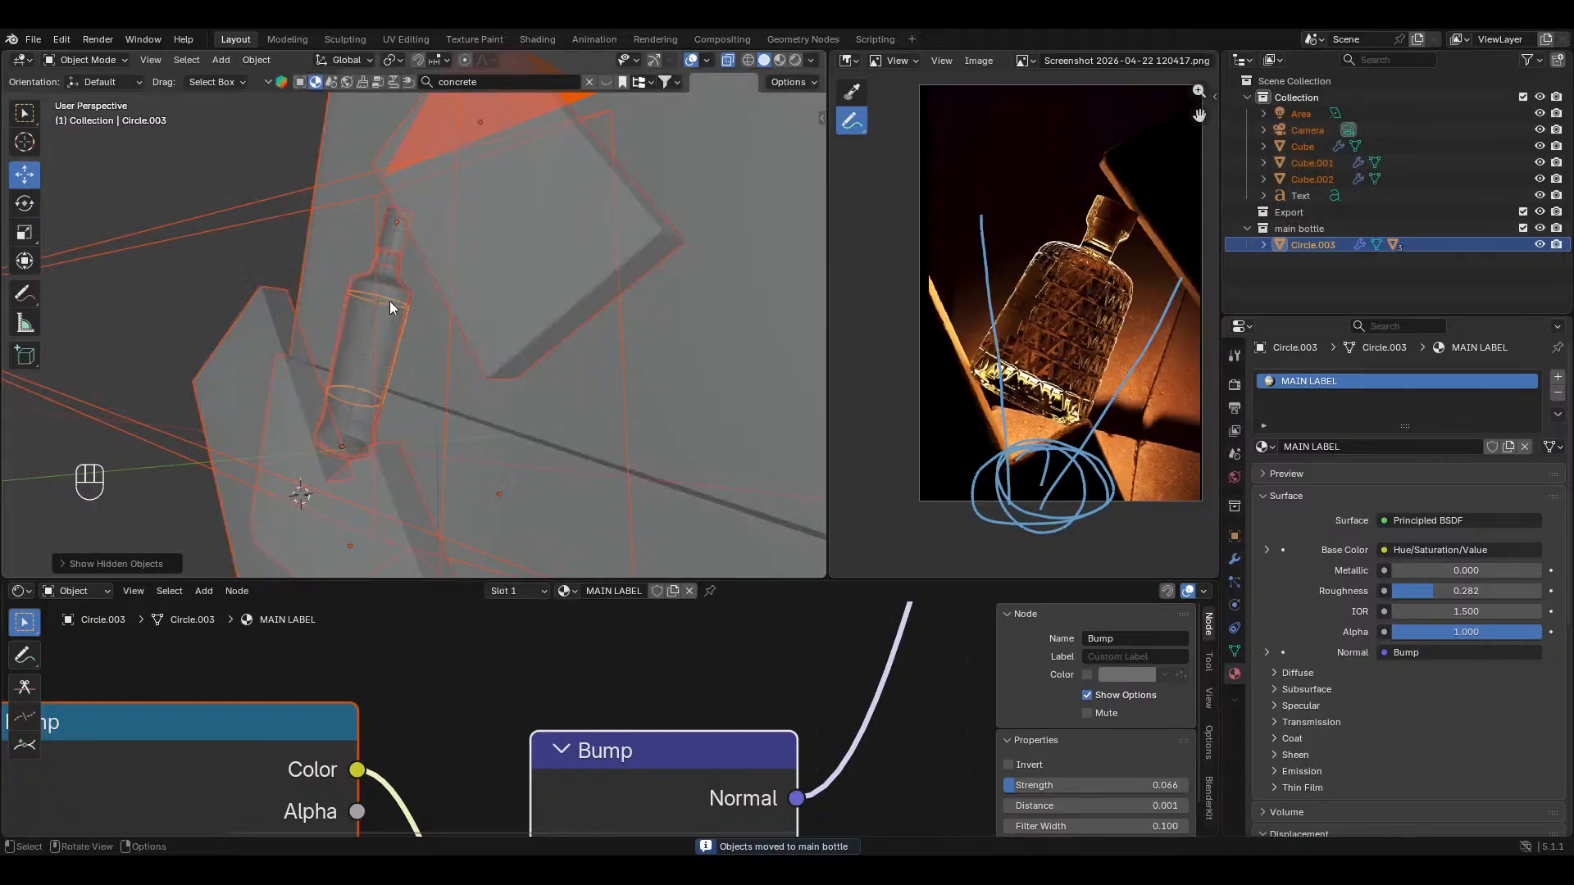
key("alt+a")
key("alt+z")
key("KP_0")
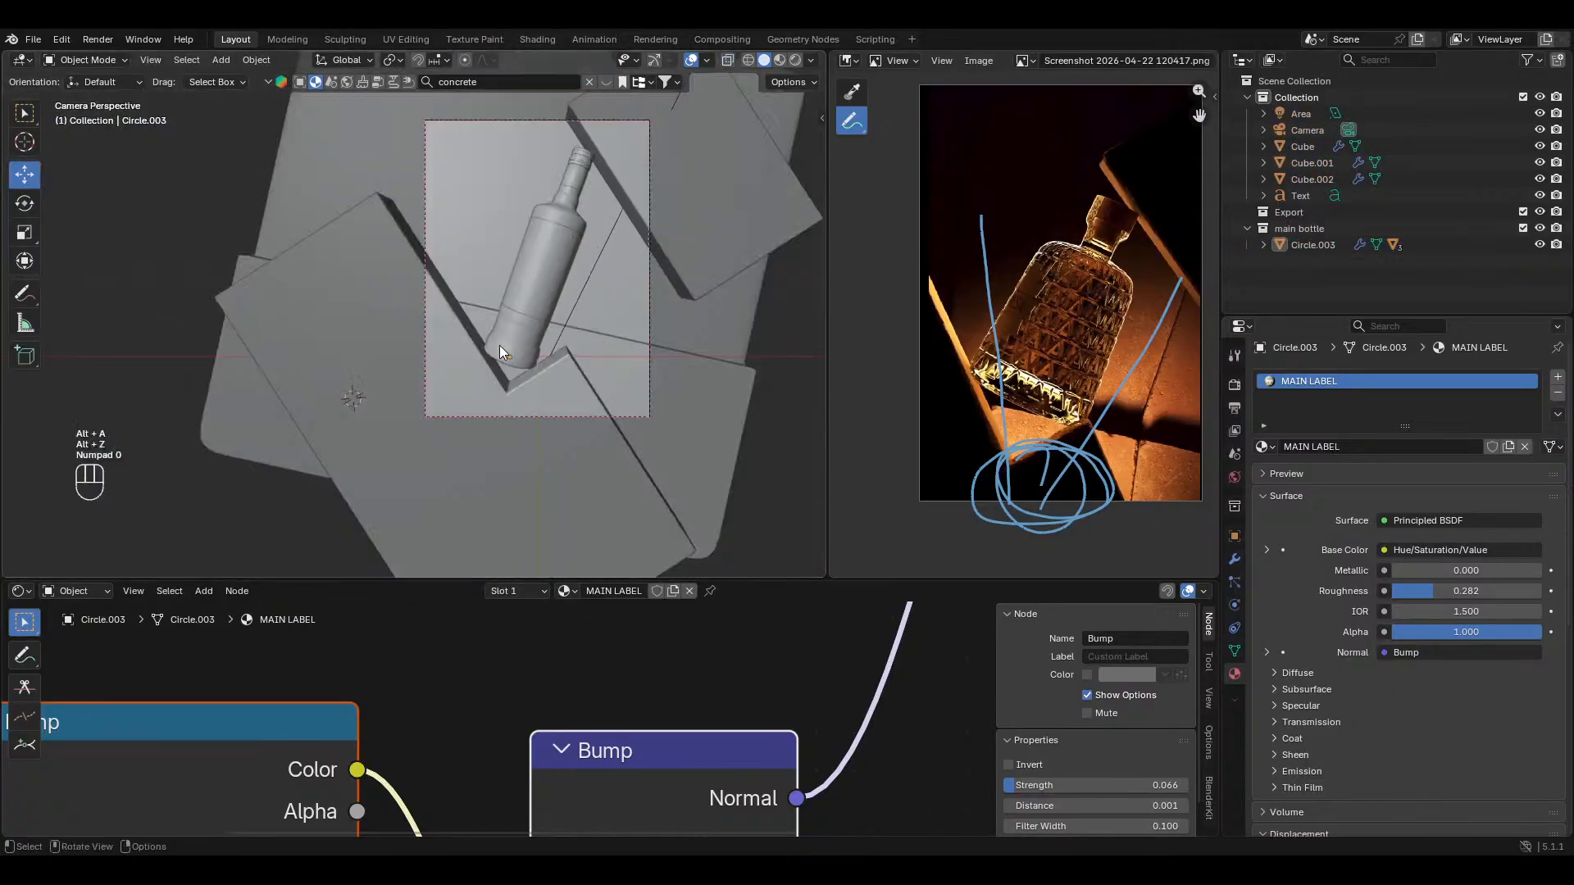
left_click(796, 60)
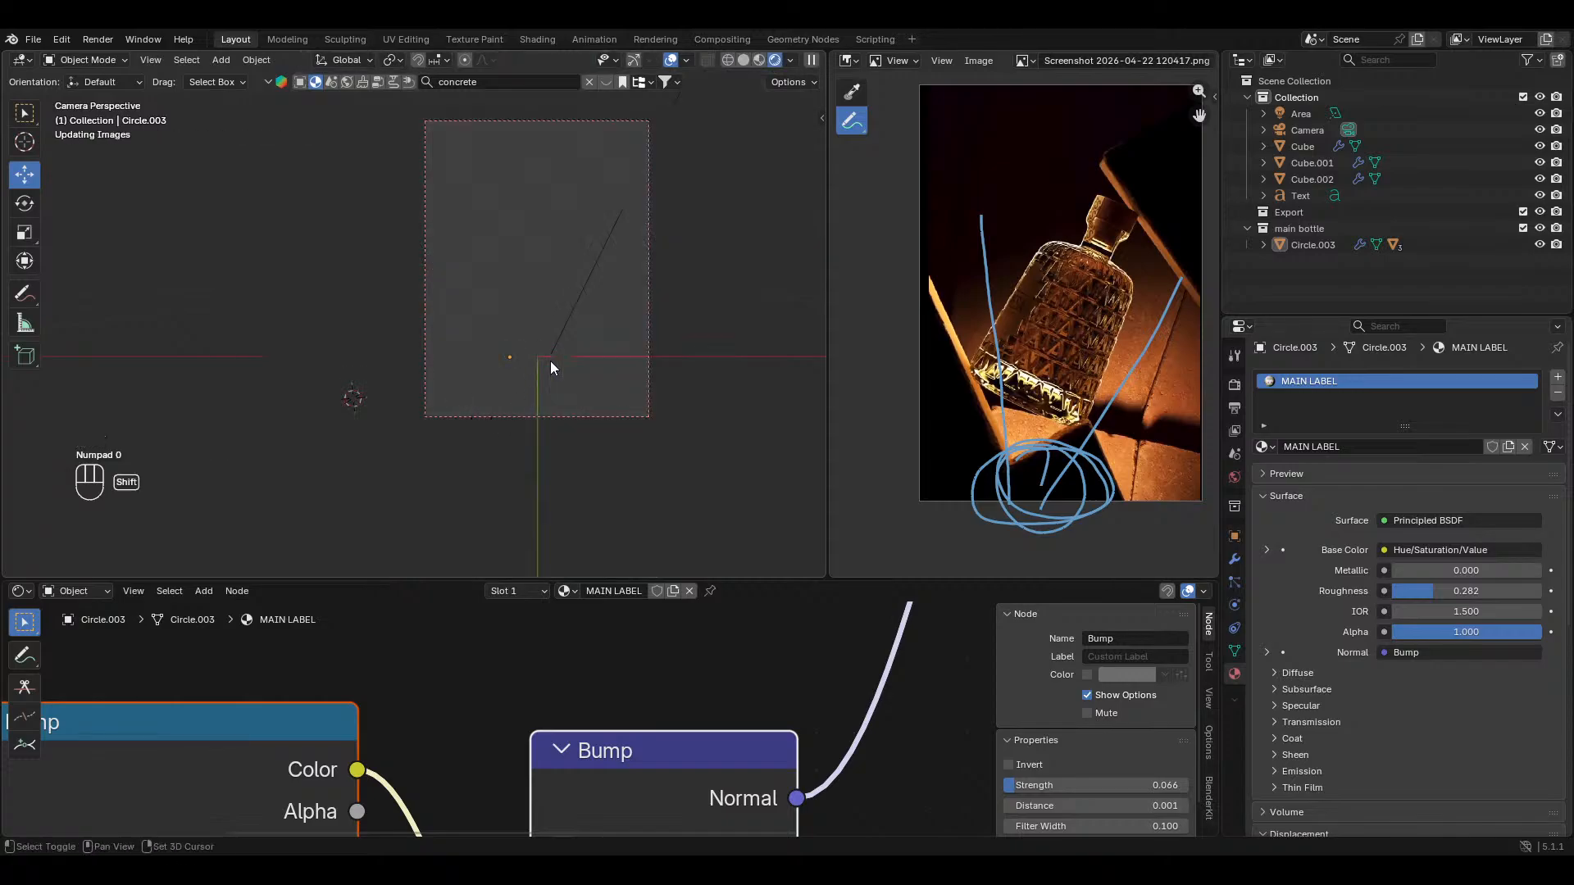
mouse_move(552, 362)
middle_mouse_down("shift")
mouse_move(520, 408)
mouse_move(540, 376)
middle_mouse_up("shift")
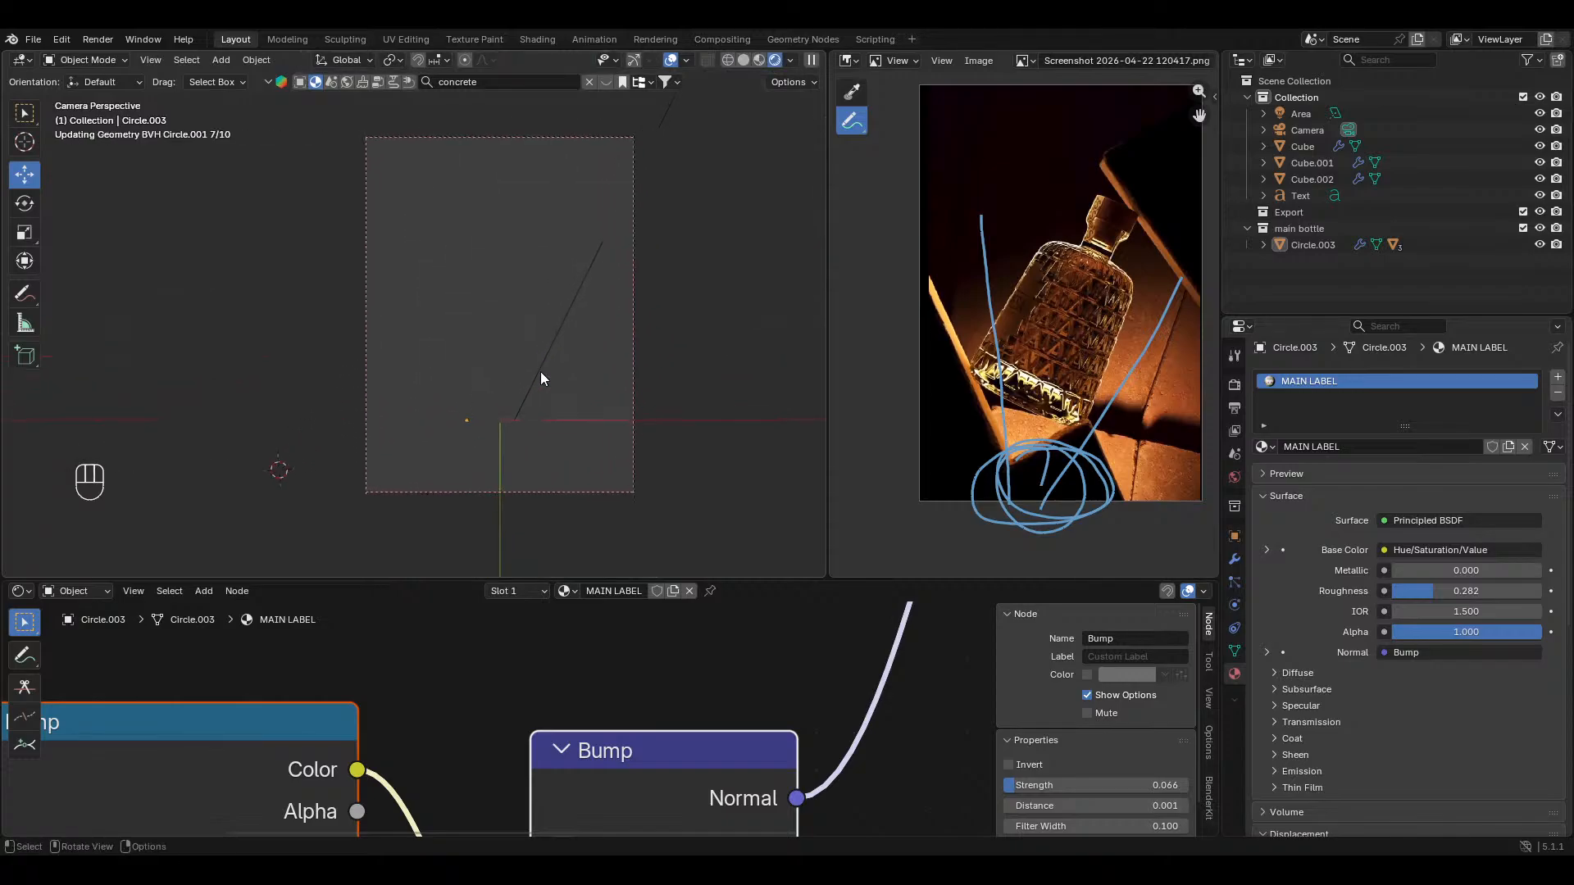
Step: Add a second area light and move it up to the neck end of the bottle in the camera view
key("shift+a")
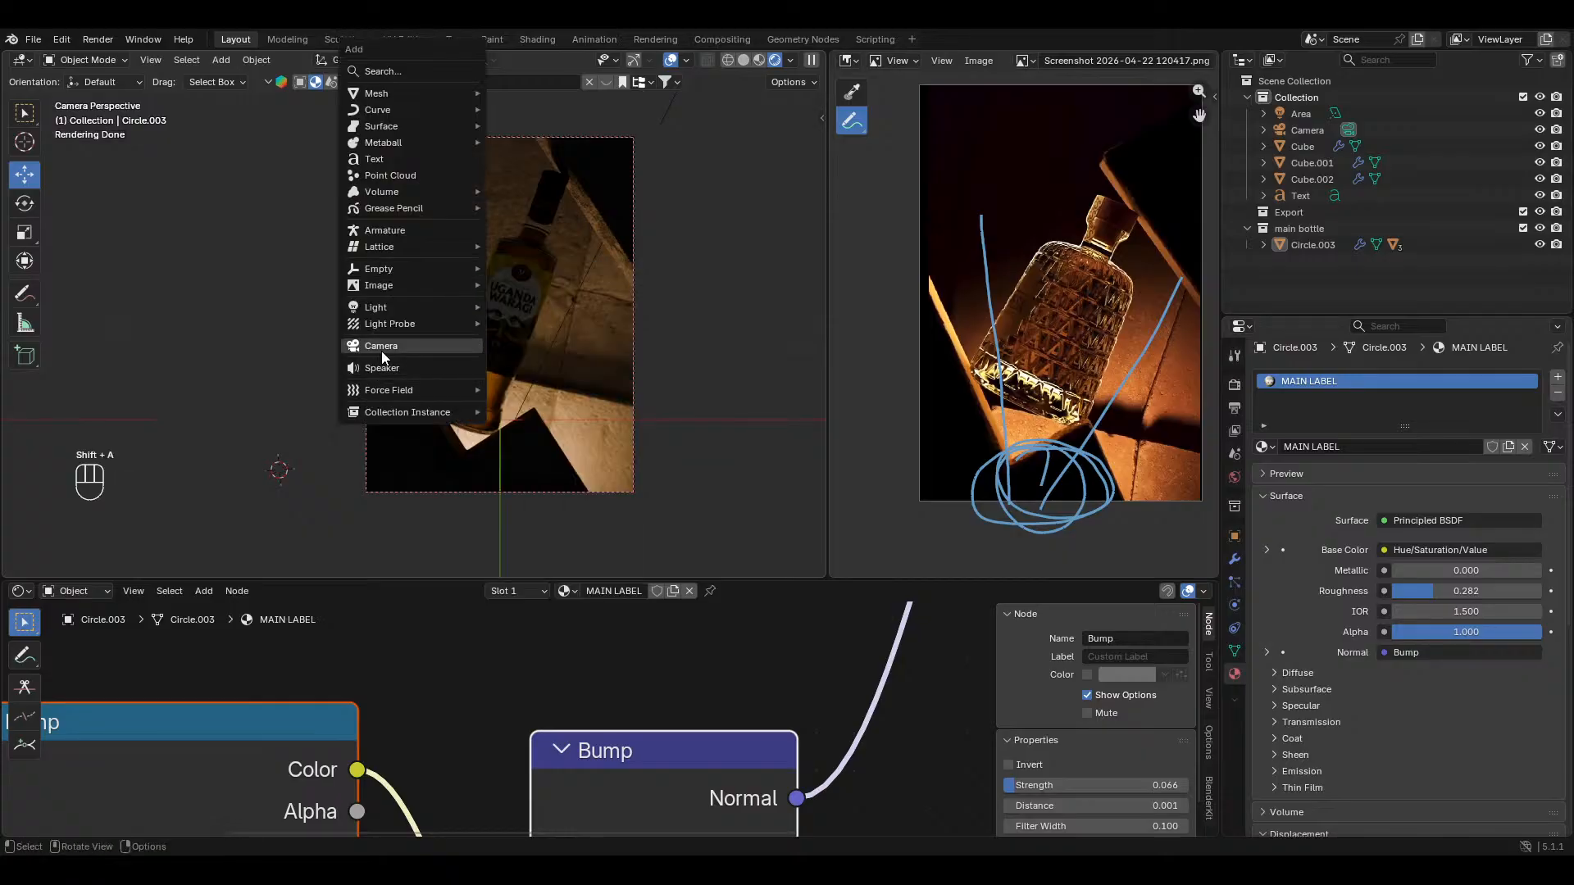
mouse_move(427, 308)
left_click(520, 362)
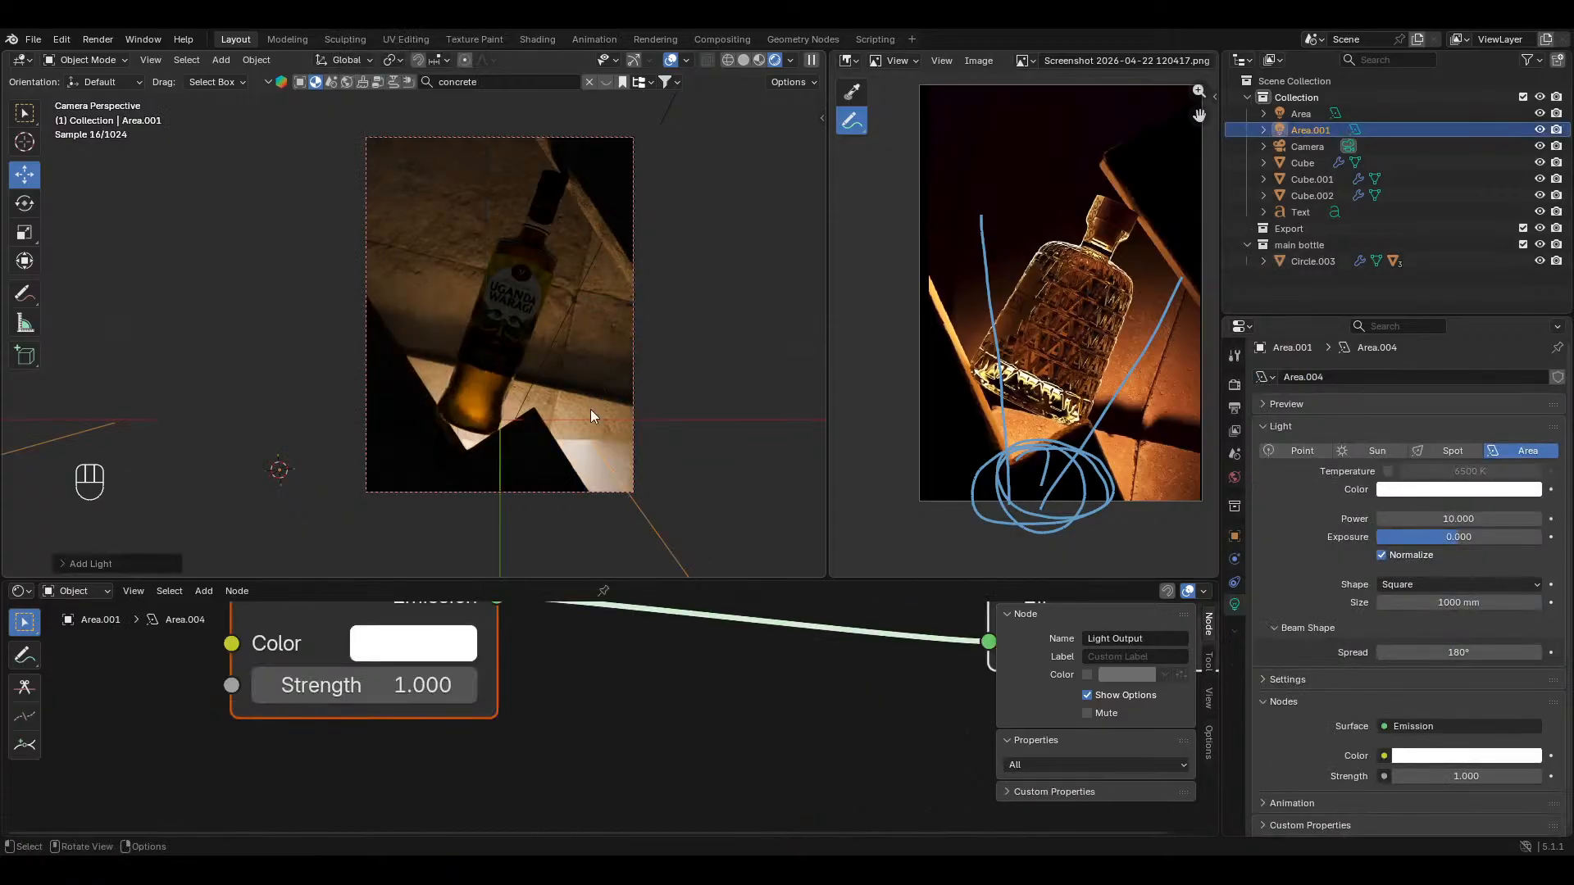
key("g")
left_click(504, 152)
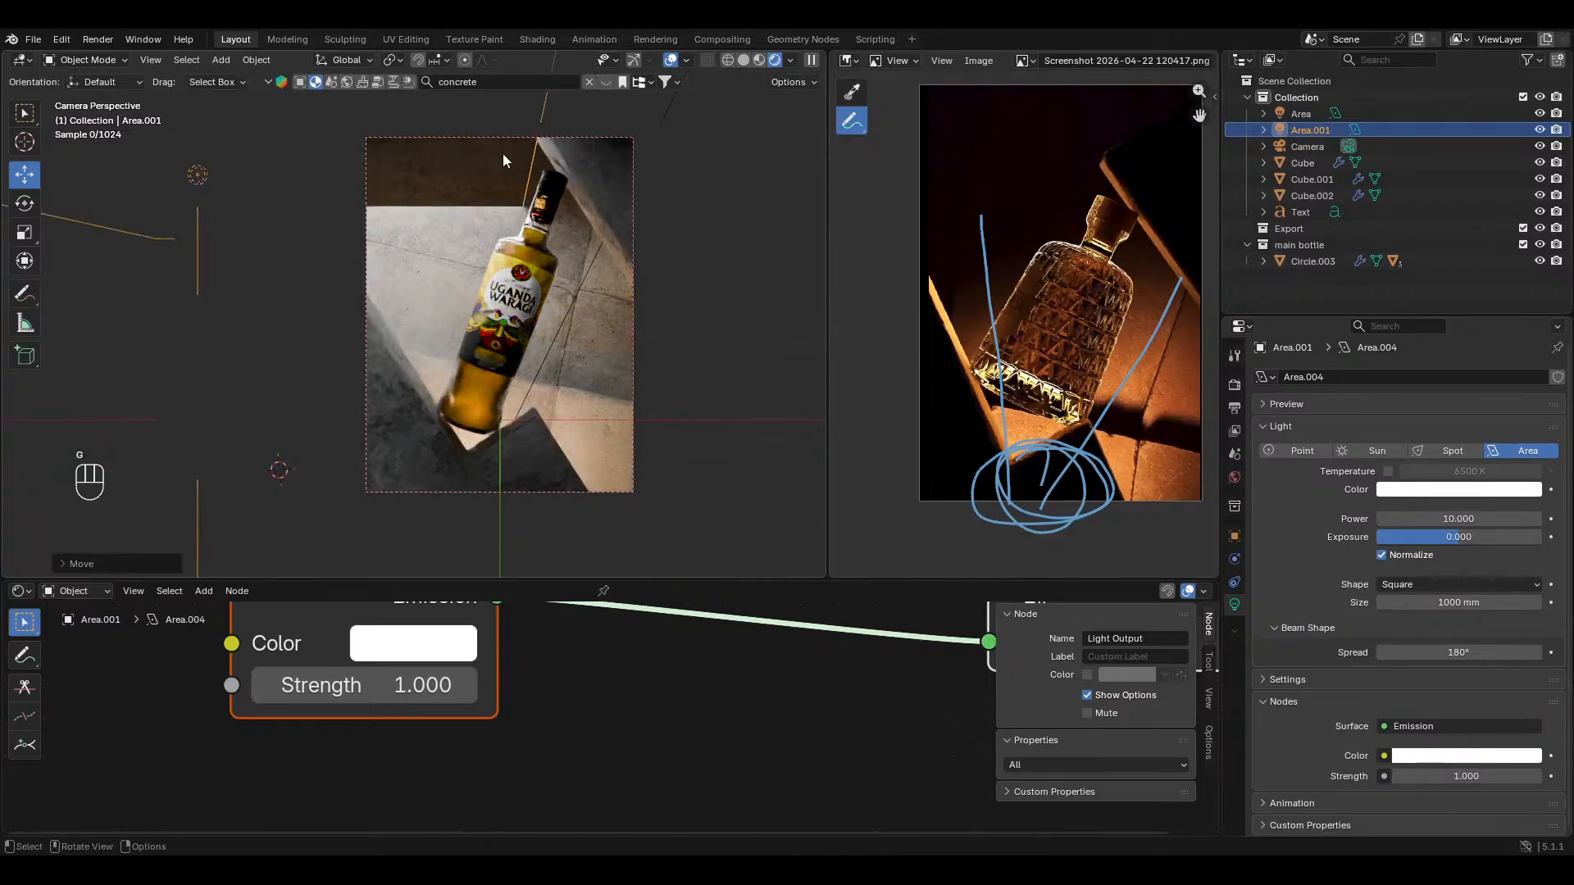
Step: Scale the new area light down to about 0.18 and reposition it between the bottle and the back slab
middle_click_drag(503, 152, 603, 382)
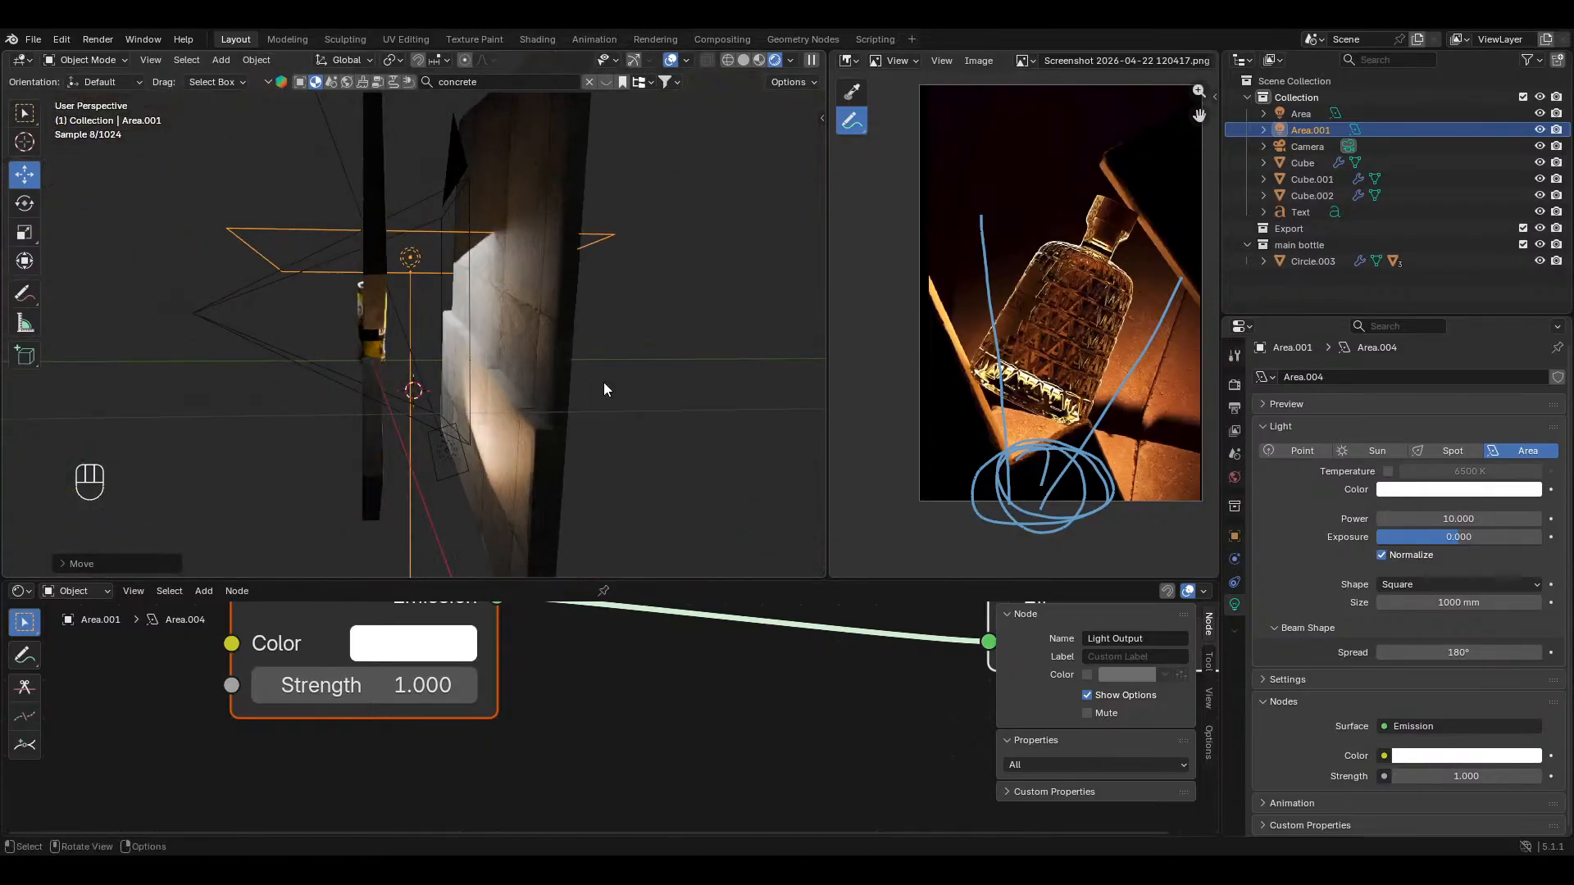
key("s")
left_click(430, 327)
middle_click_drag(429, 327, 446, 318)
key("KP_7")
key("g")
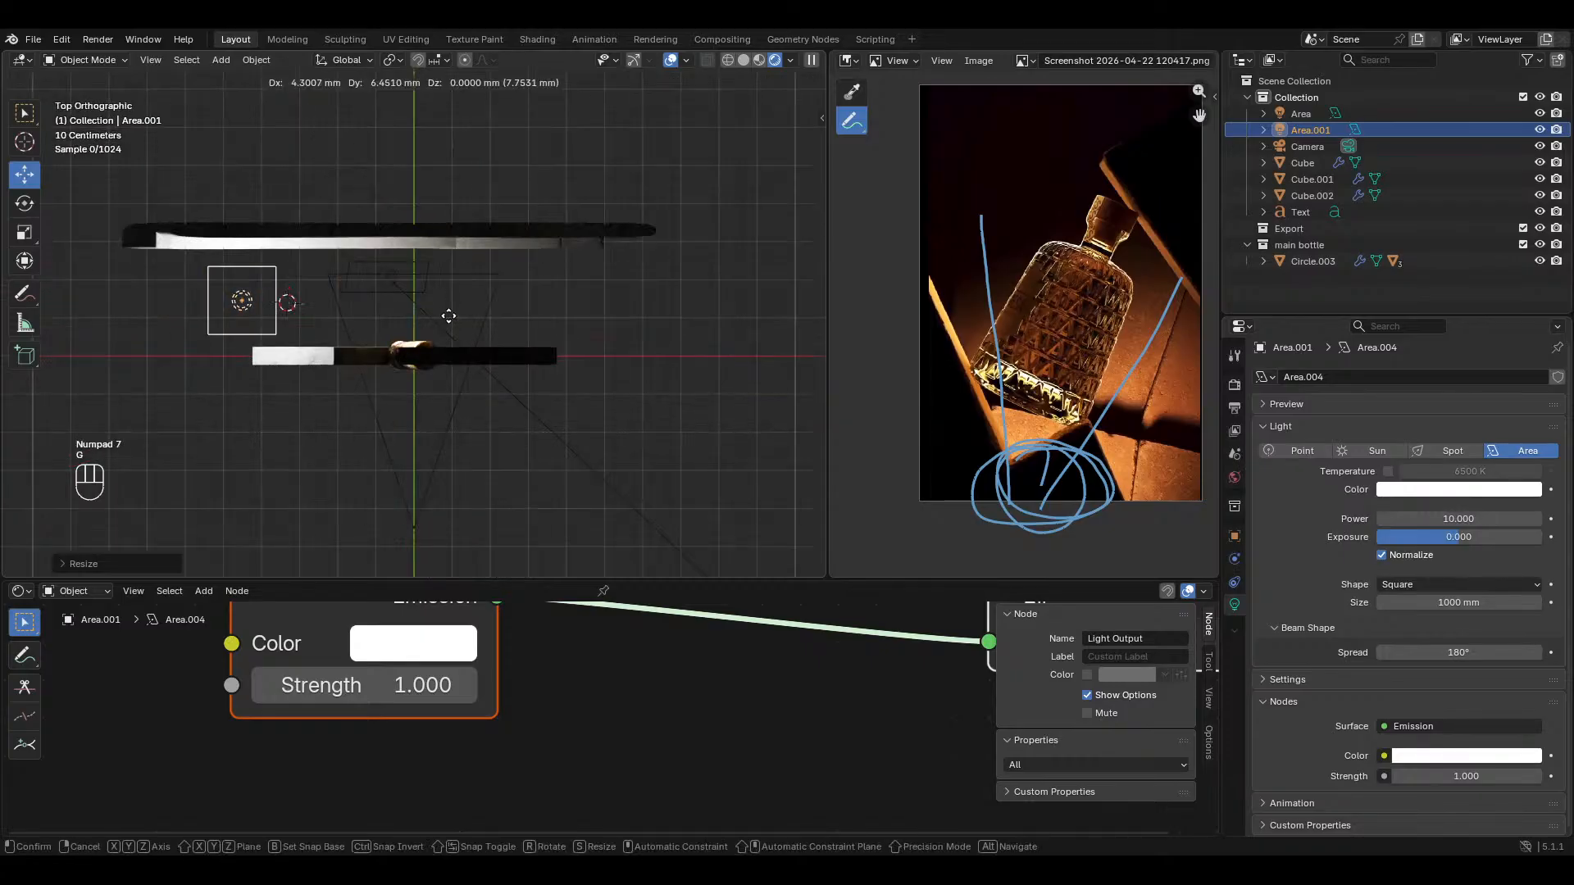
middle_click_drag(618, 323, 488, 270)
Step: From the side, rotate the new area light to aim down at the bottle and shift it slightly higher
key("r")
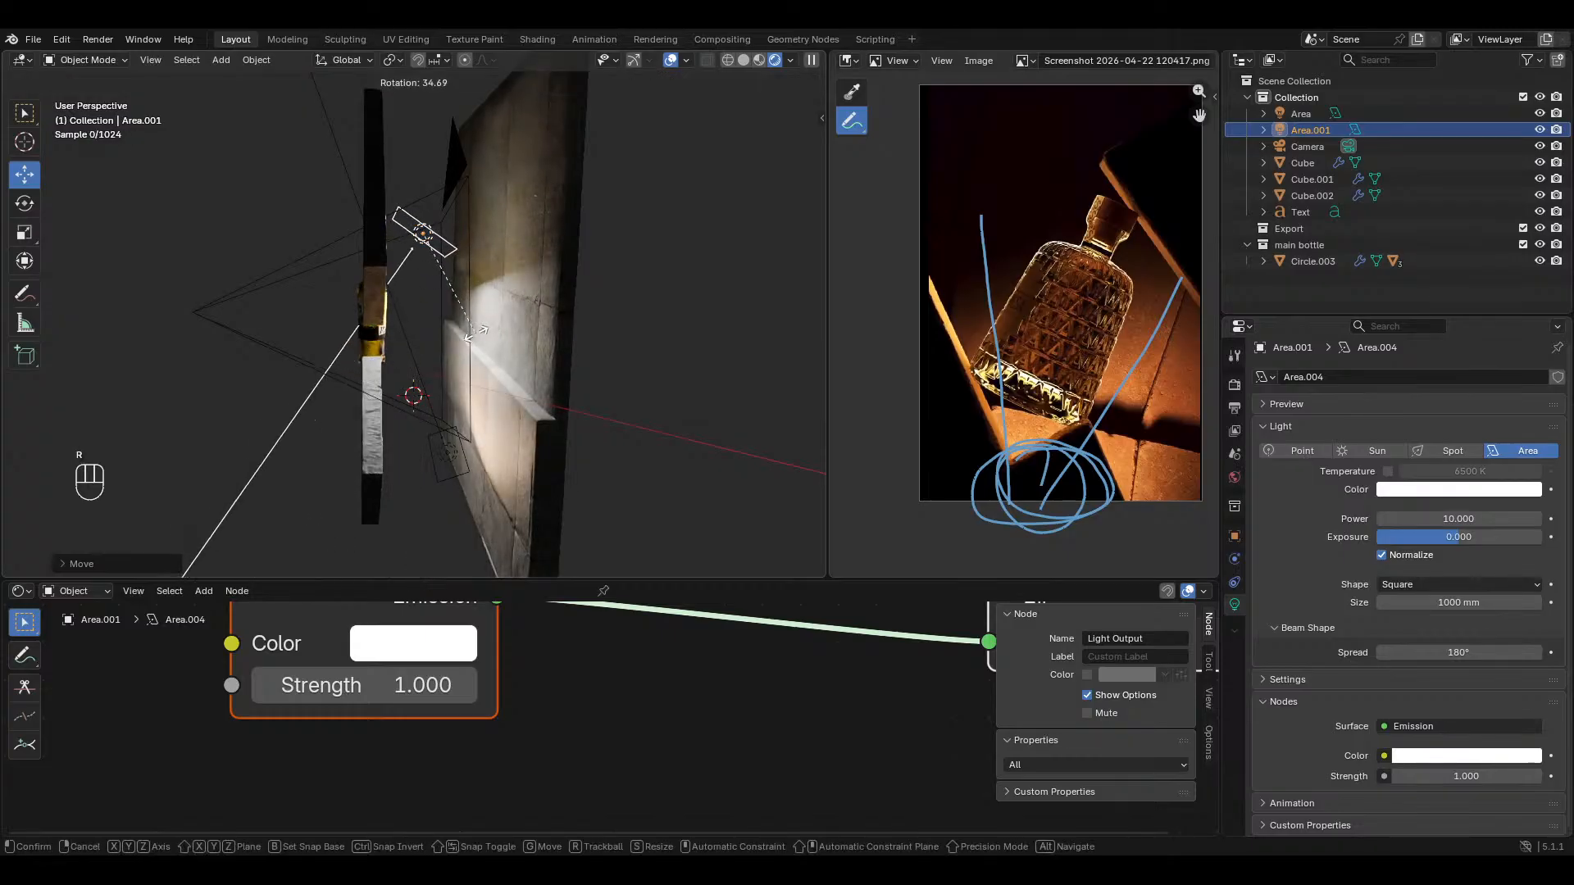
left_click(471, 352)
key("g")
left_click(481, 330)
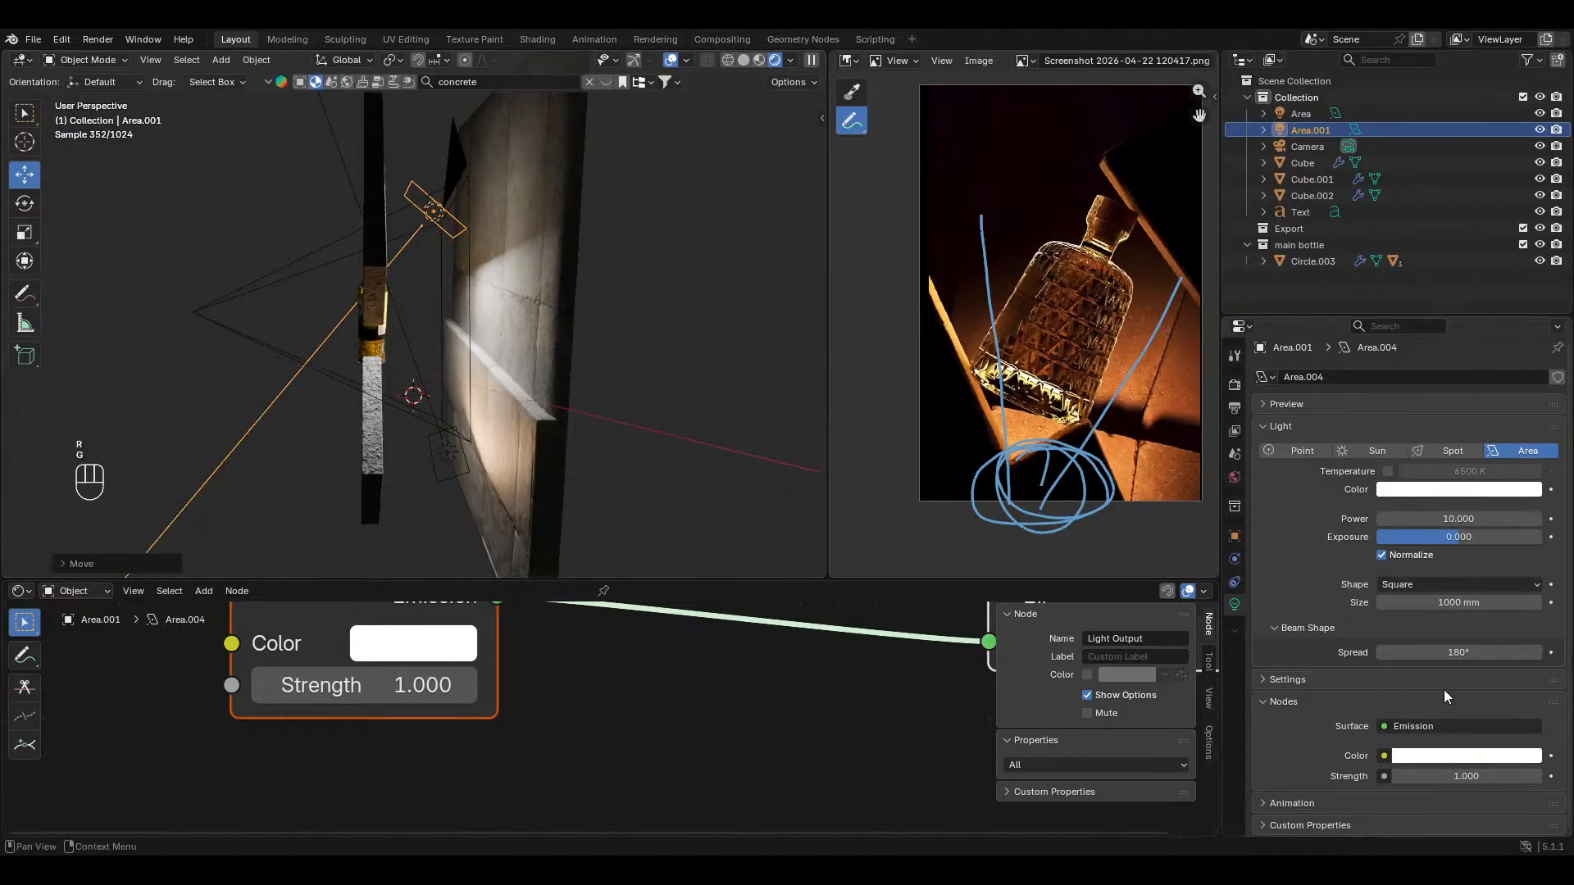
Step: Narrow the new area light's beam spread to 90°
left_click(1445, 652)
type("90")
key("Return")
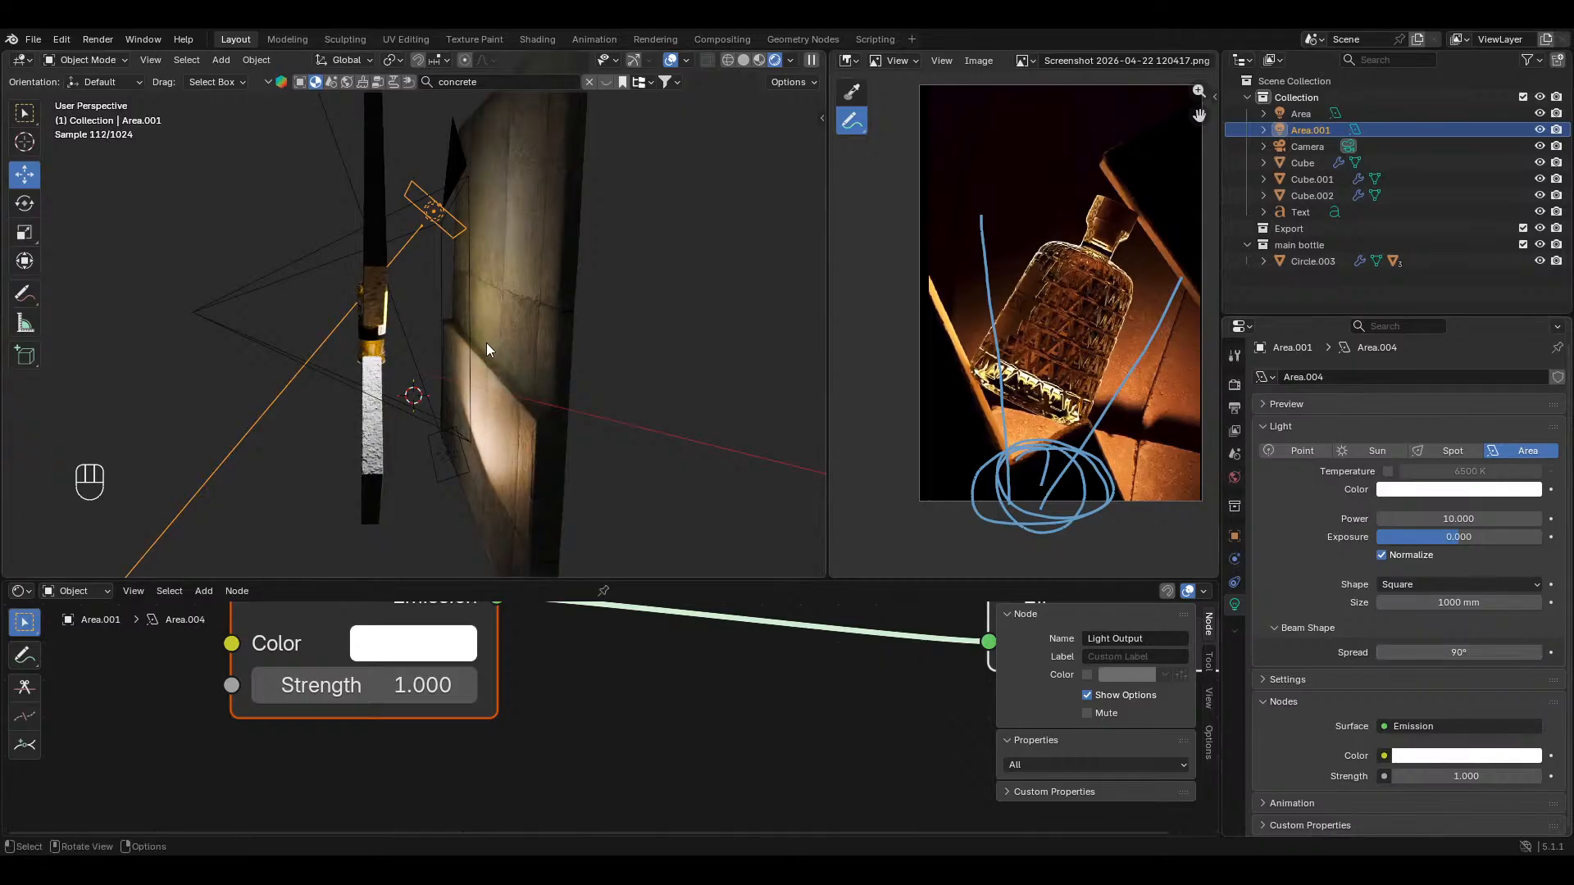
Step: Shift the new area light about 77 mm along X in the camera view and set its power to 2
middle_click_drag(554, 347, 661, 340)
key("KP_0")
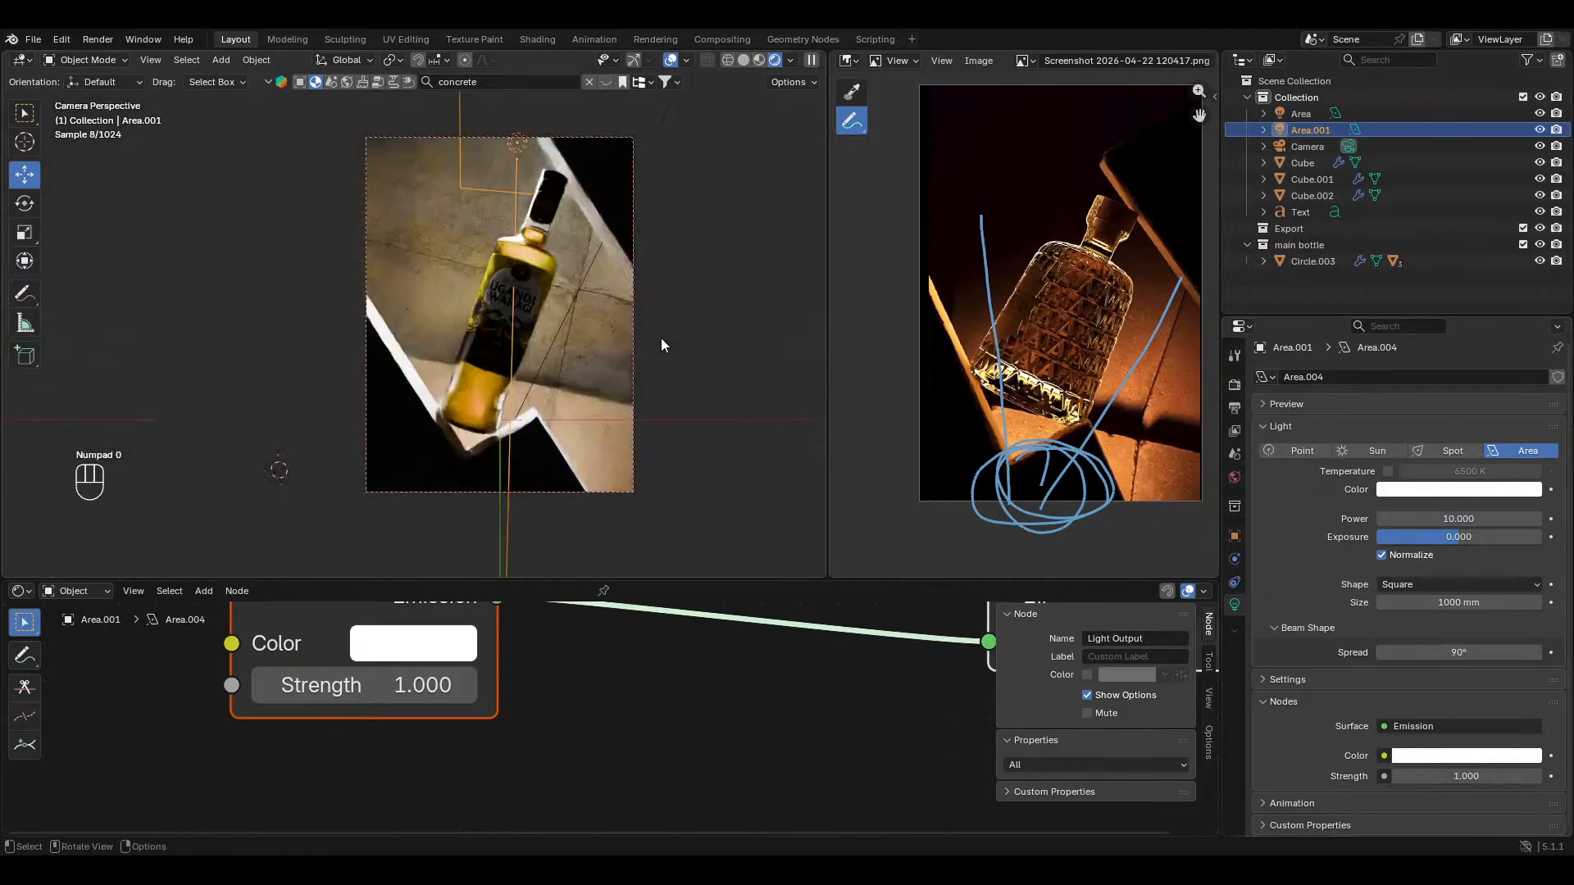
key("g")
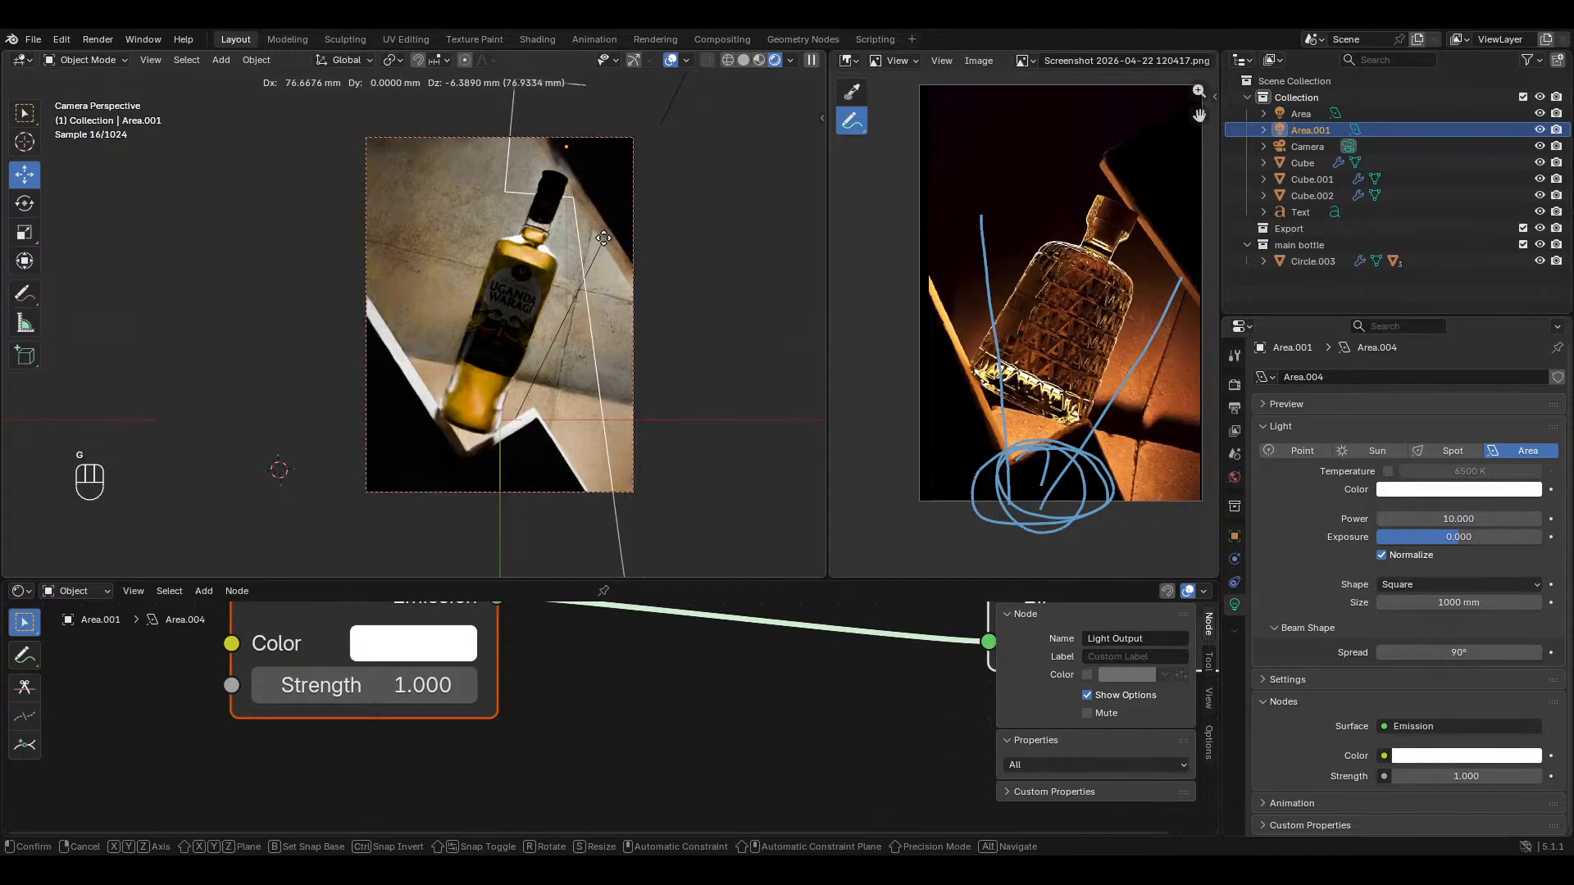
left_click(603, 241)
left_click(1474, 519)
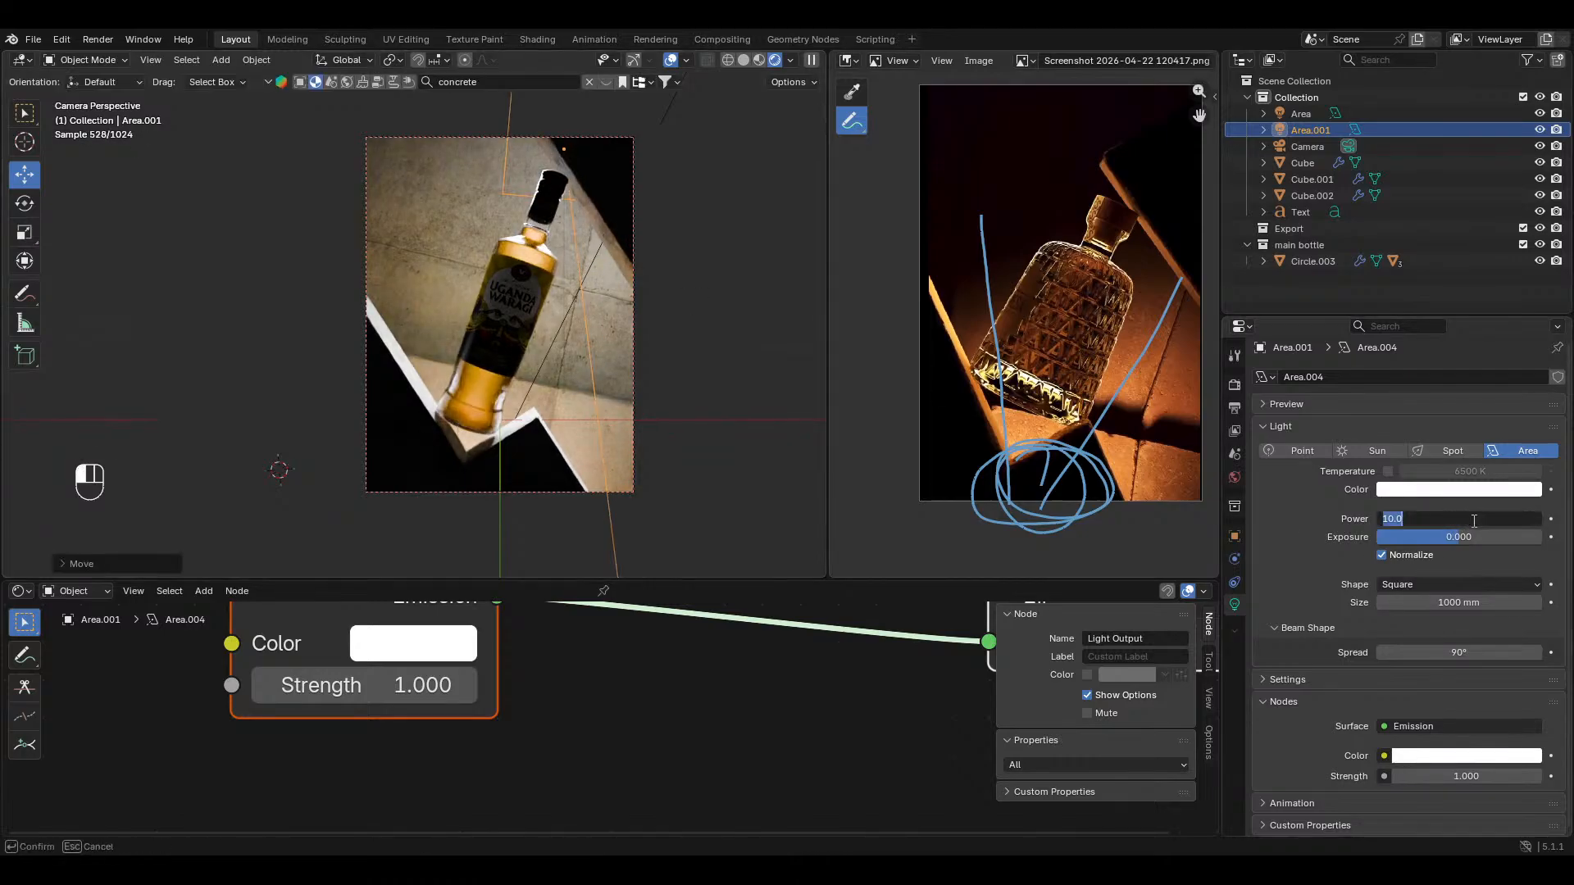
type("2")
key("Return")
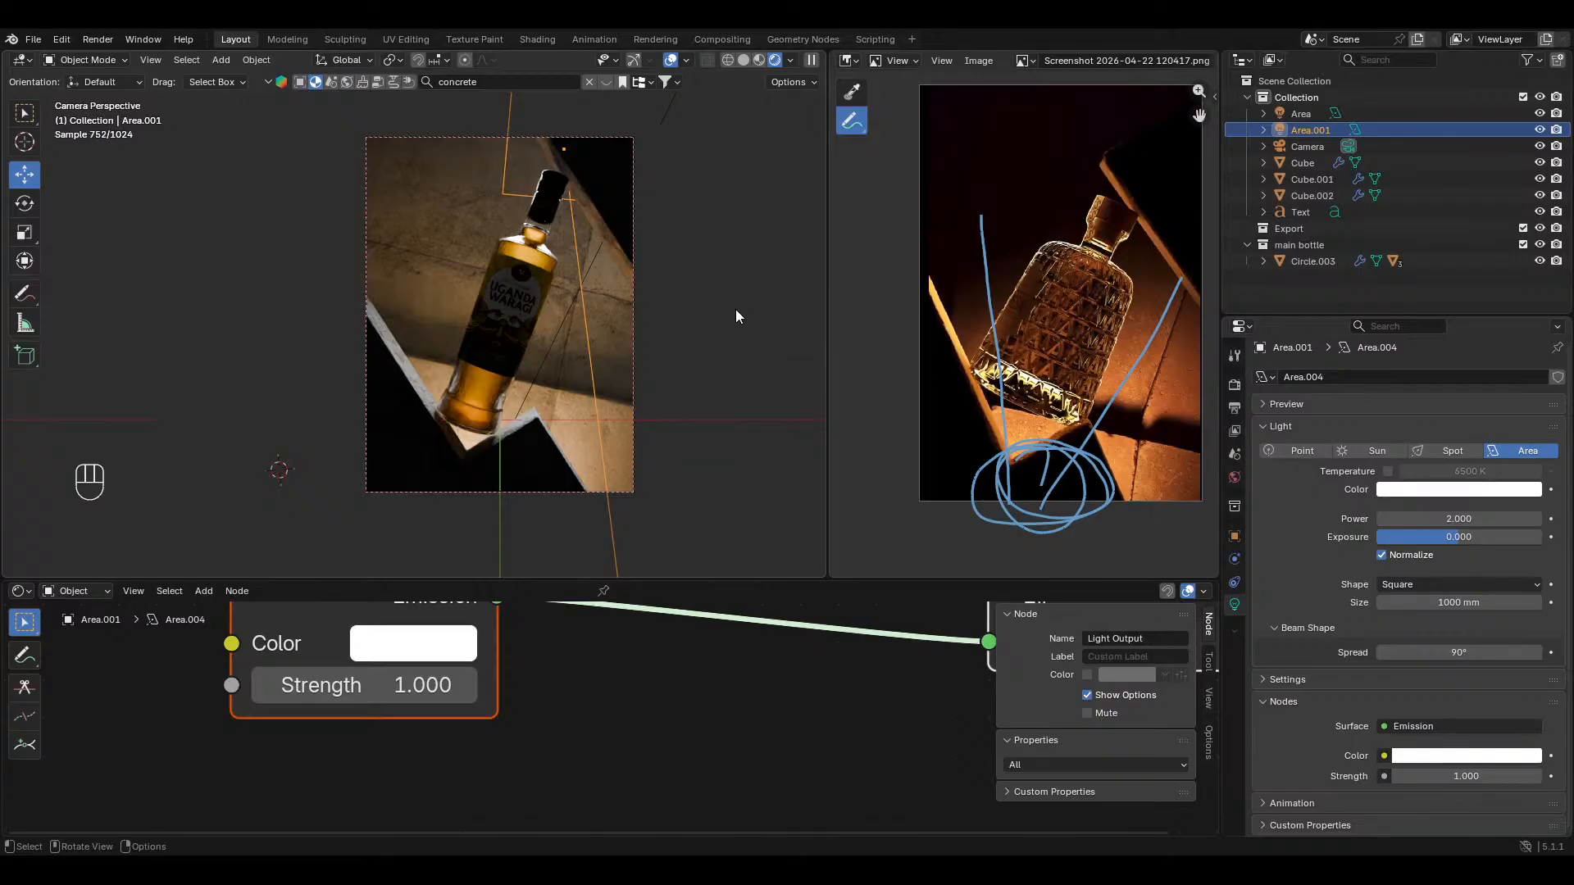
key("r")
key("z")
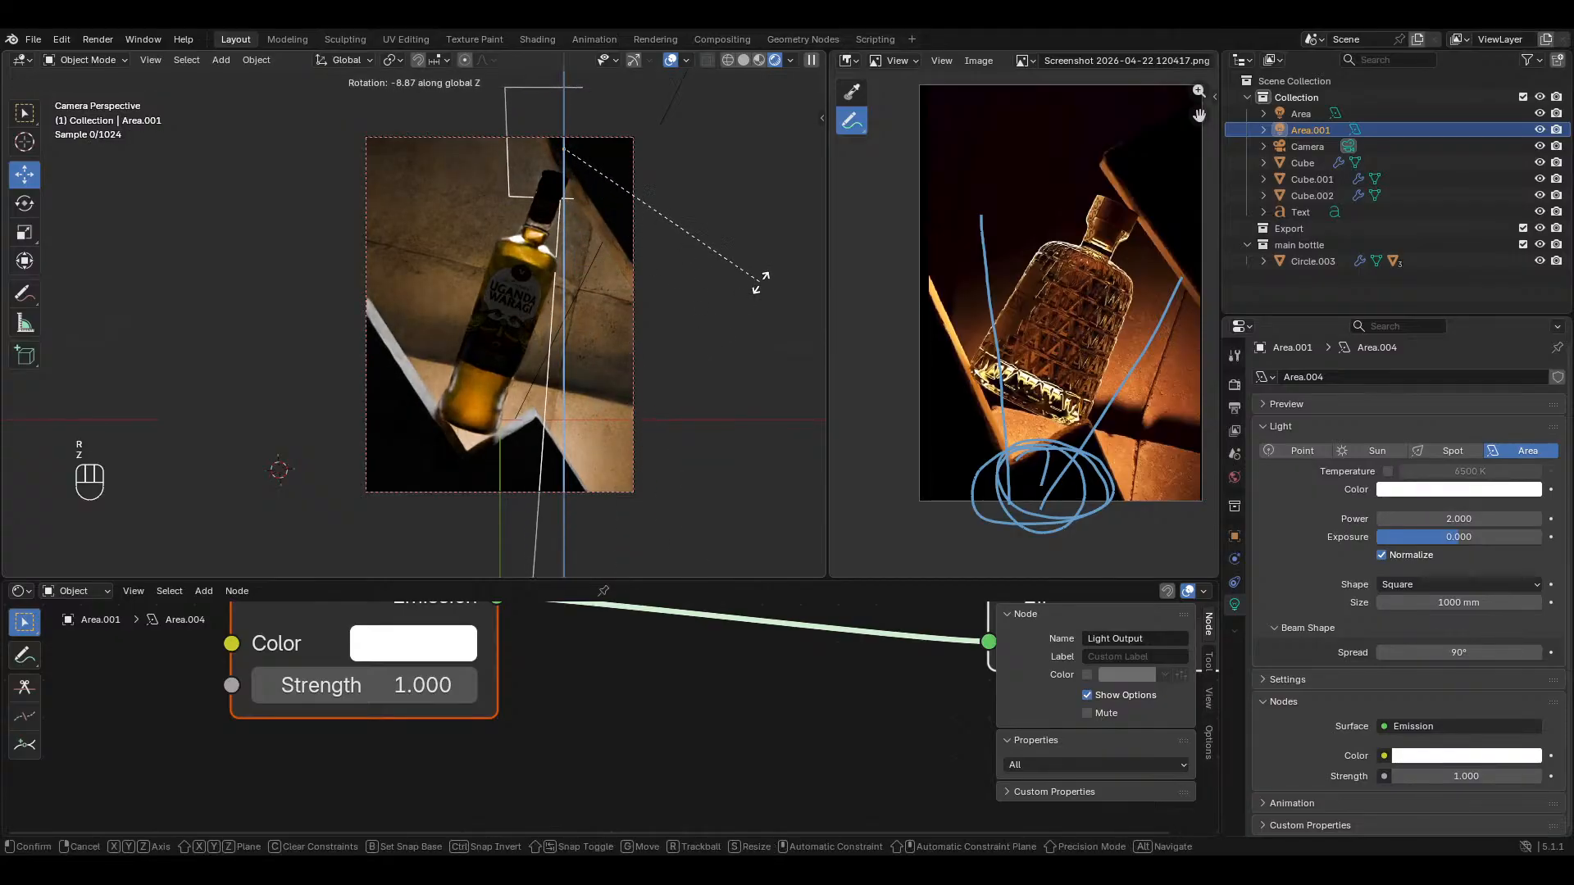
key("r")
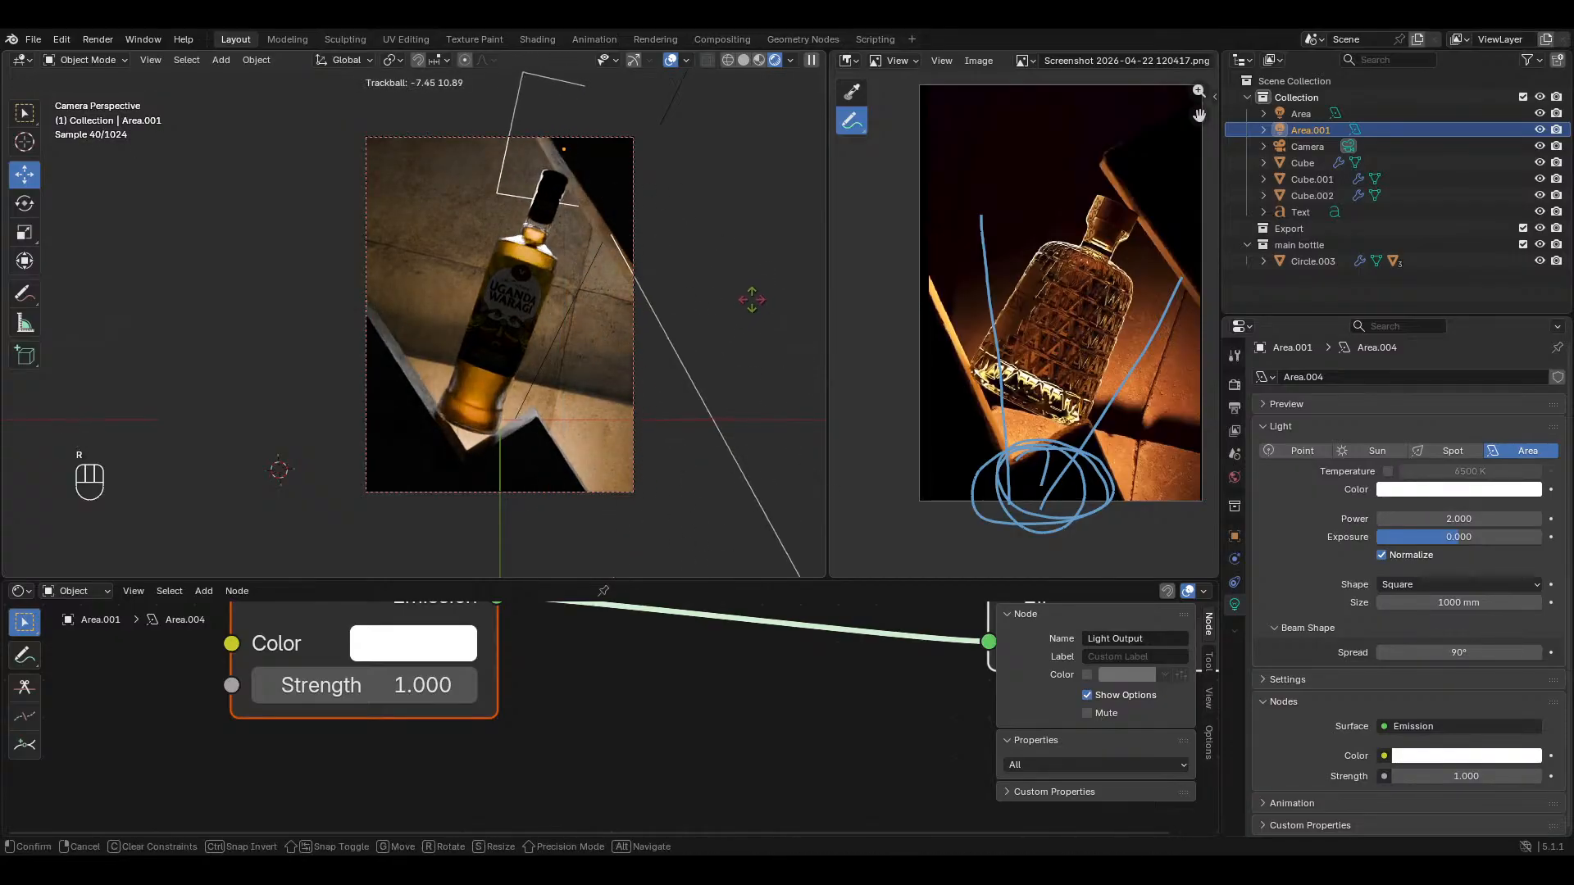
key("y")
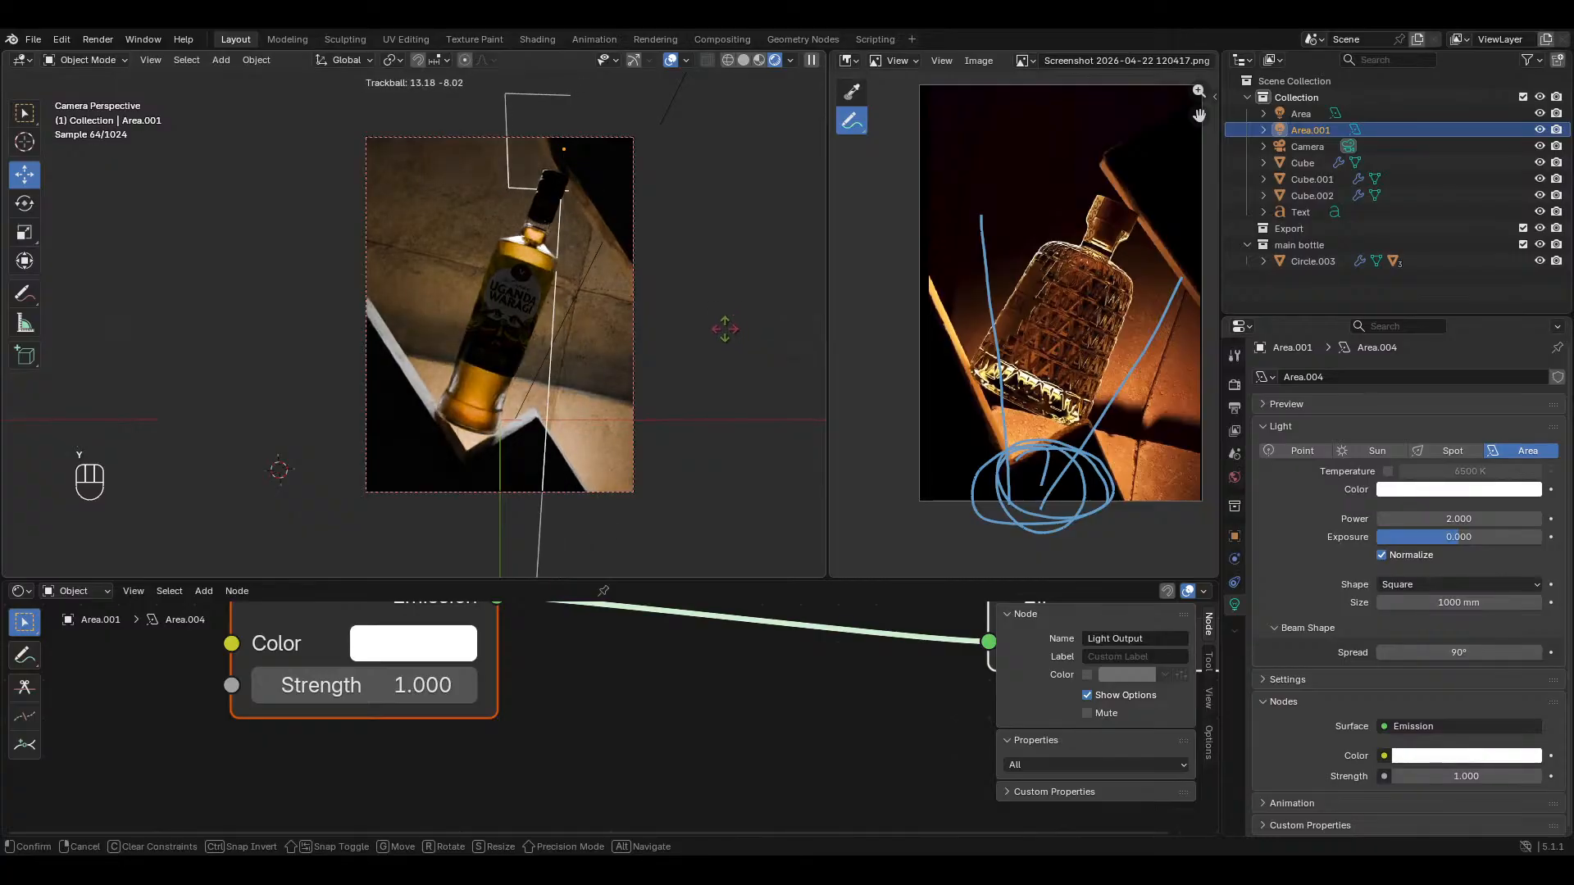
left_click(693, 322)
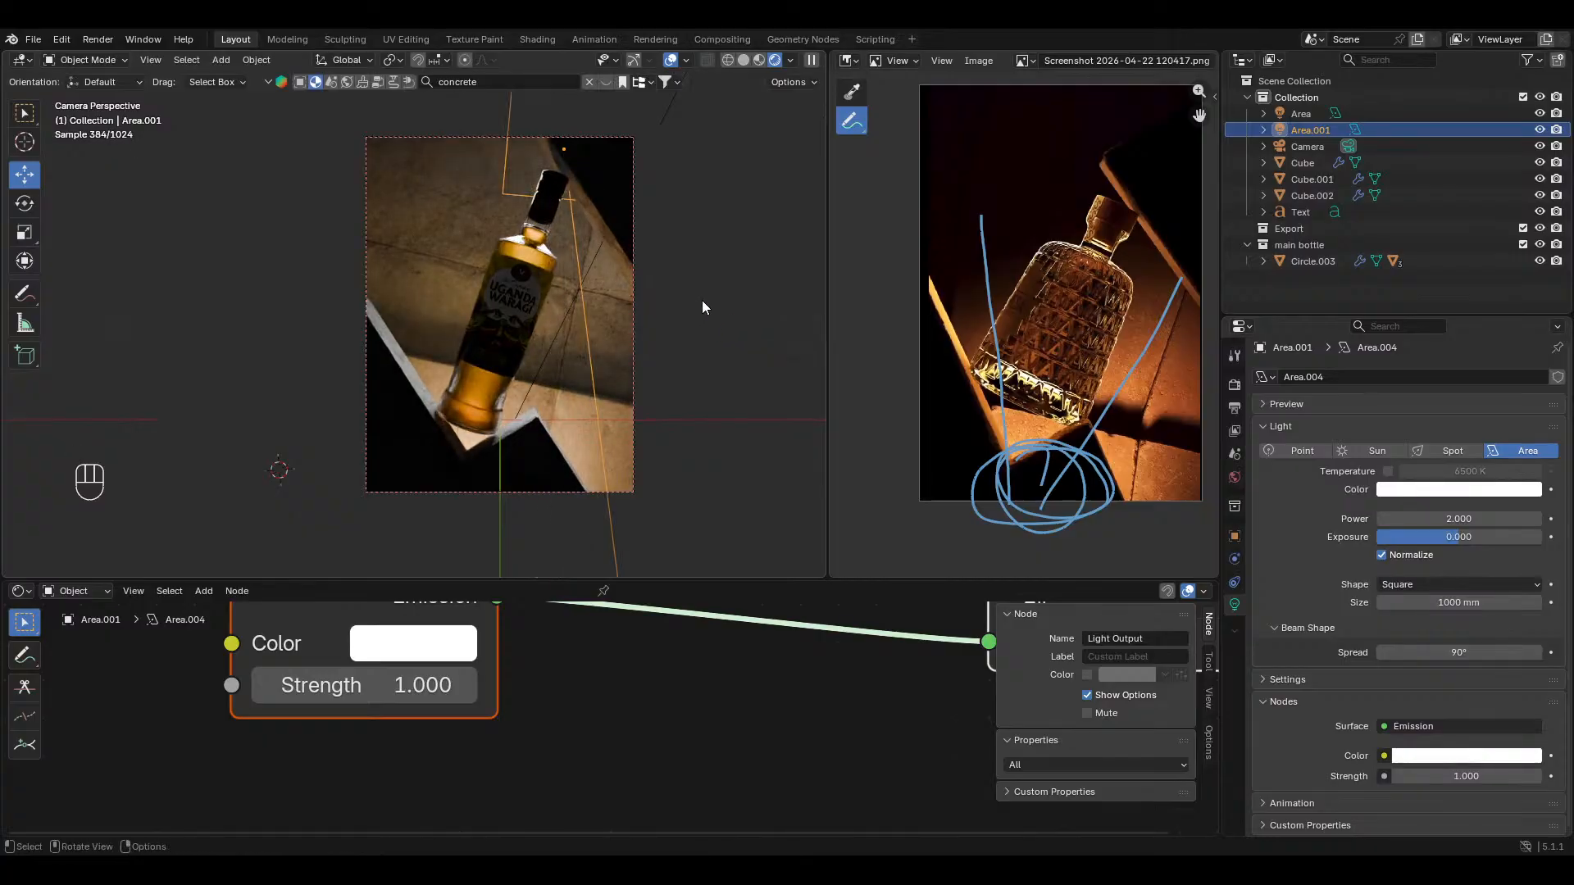
key("r")
key("x")
key("x")
key("y")
key("y")
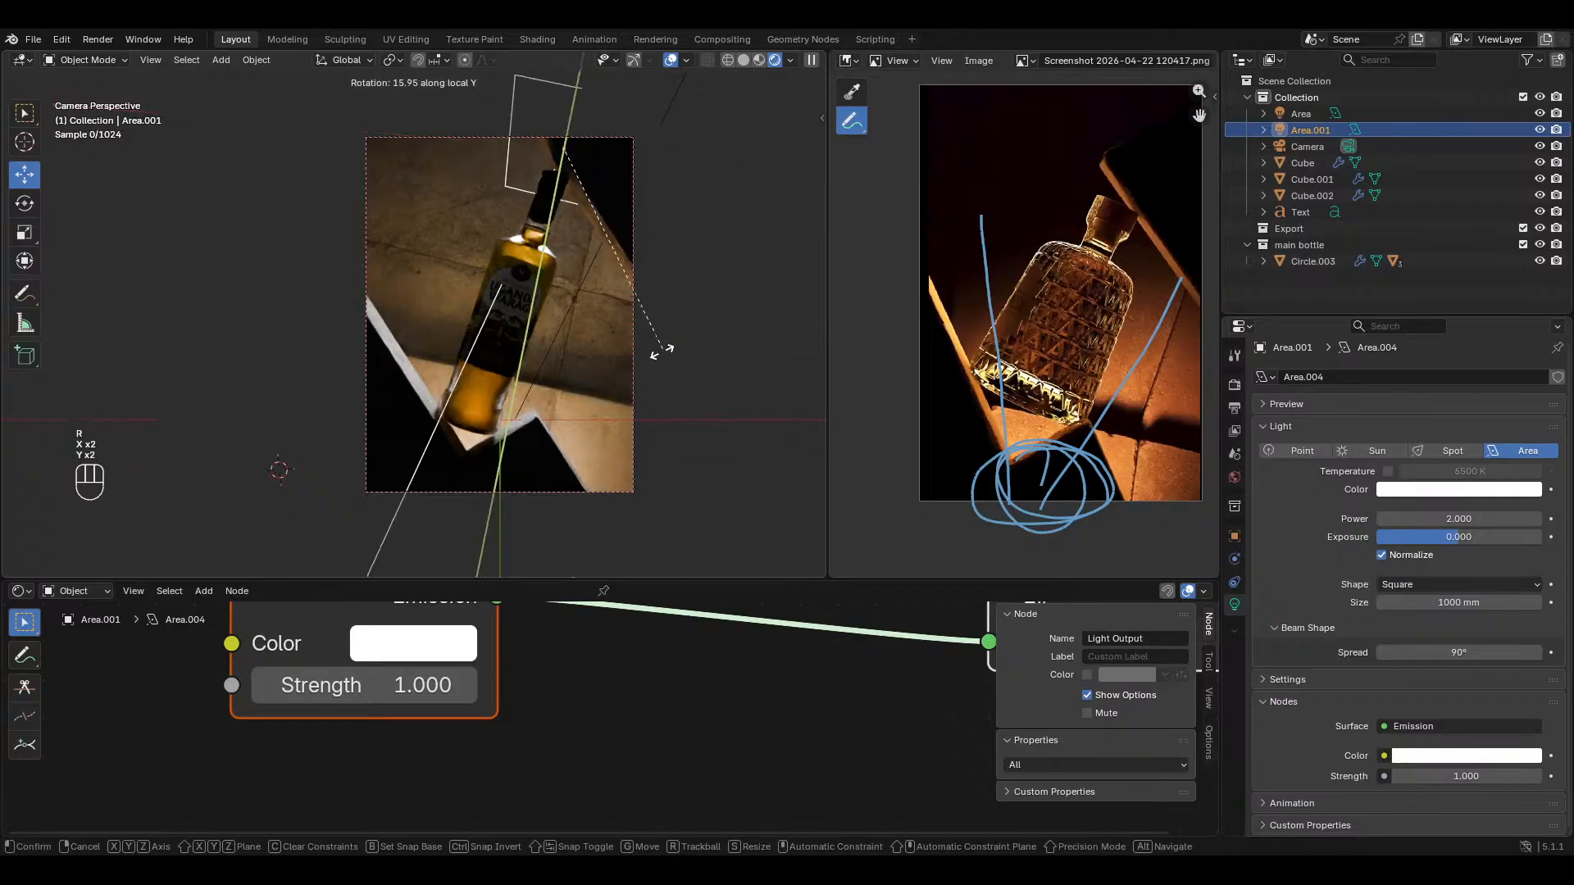
left_click(661, 352)
Step: Rotate the new area light around its local Z axis and stretch it along local X to about 0.25 scale
key("r")
key("z")
key("z")
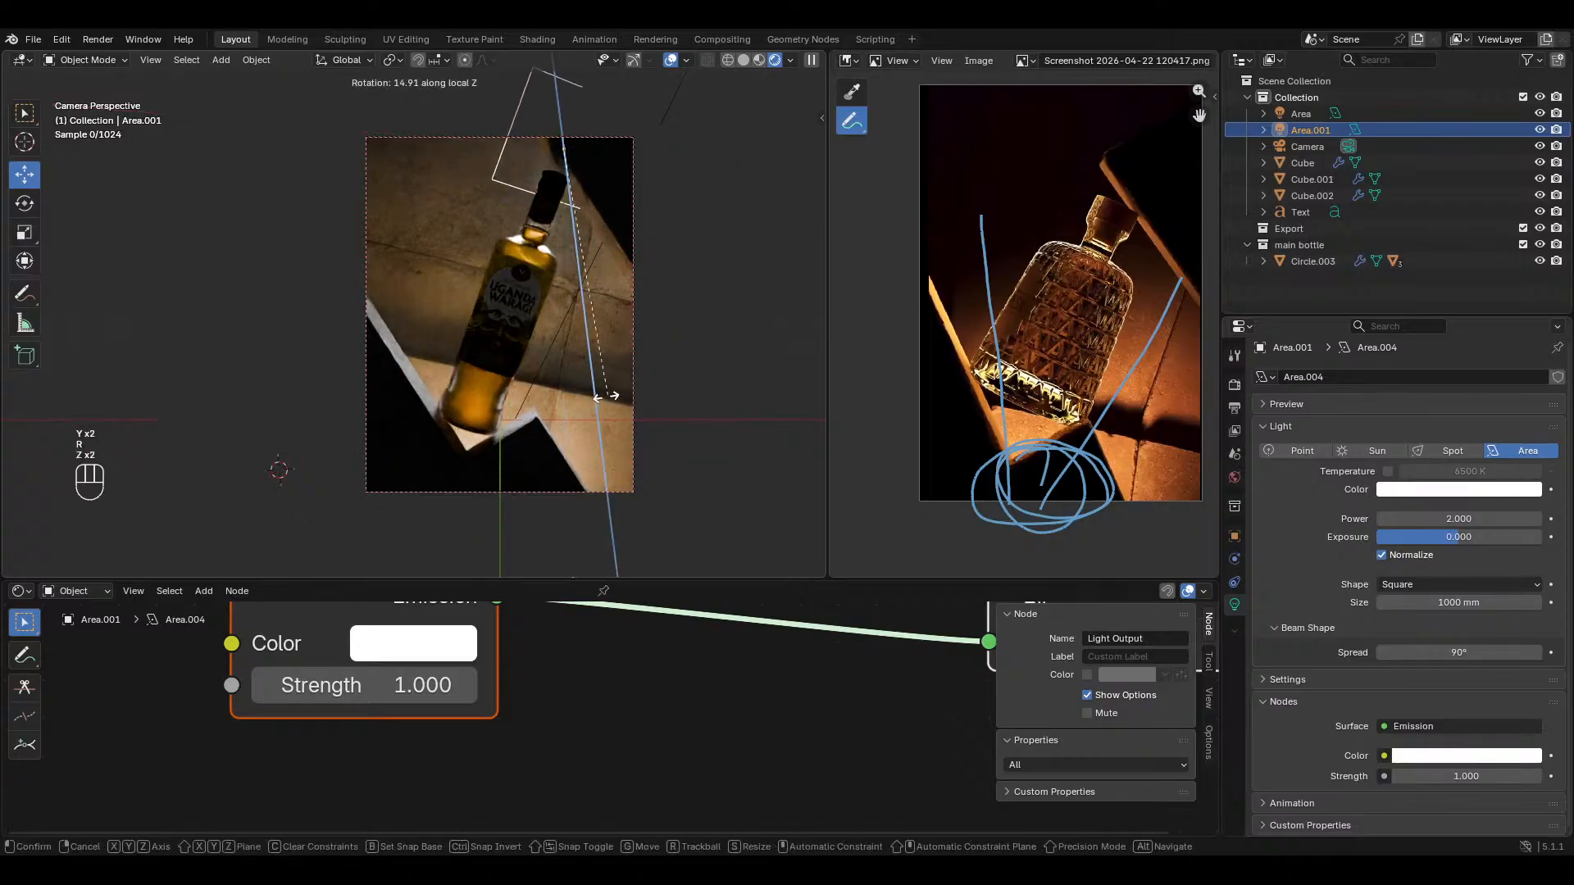
left_click(583, 333)
key("s")
key("x")
key("x")
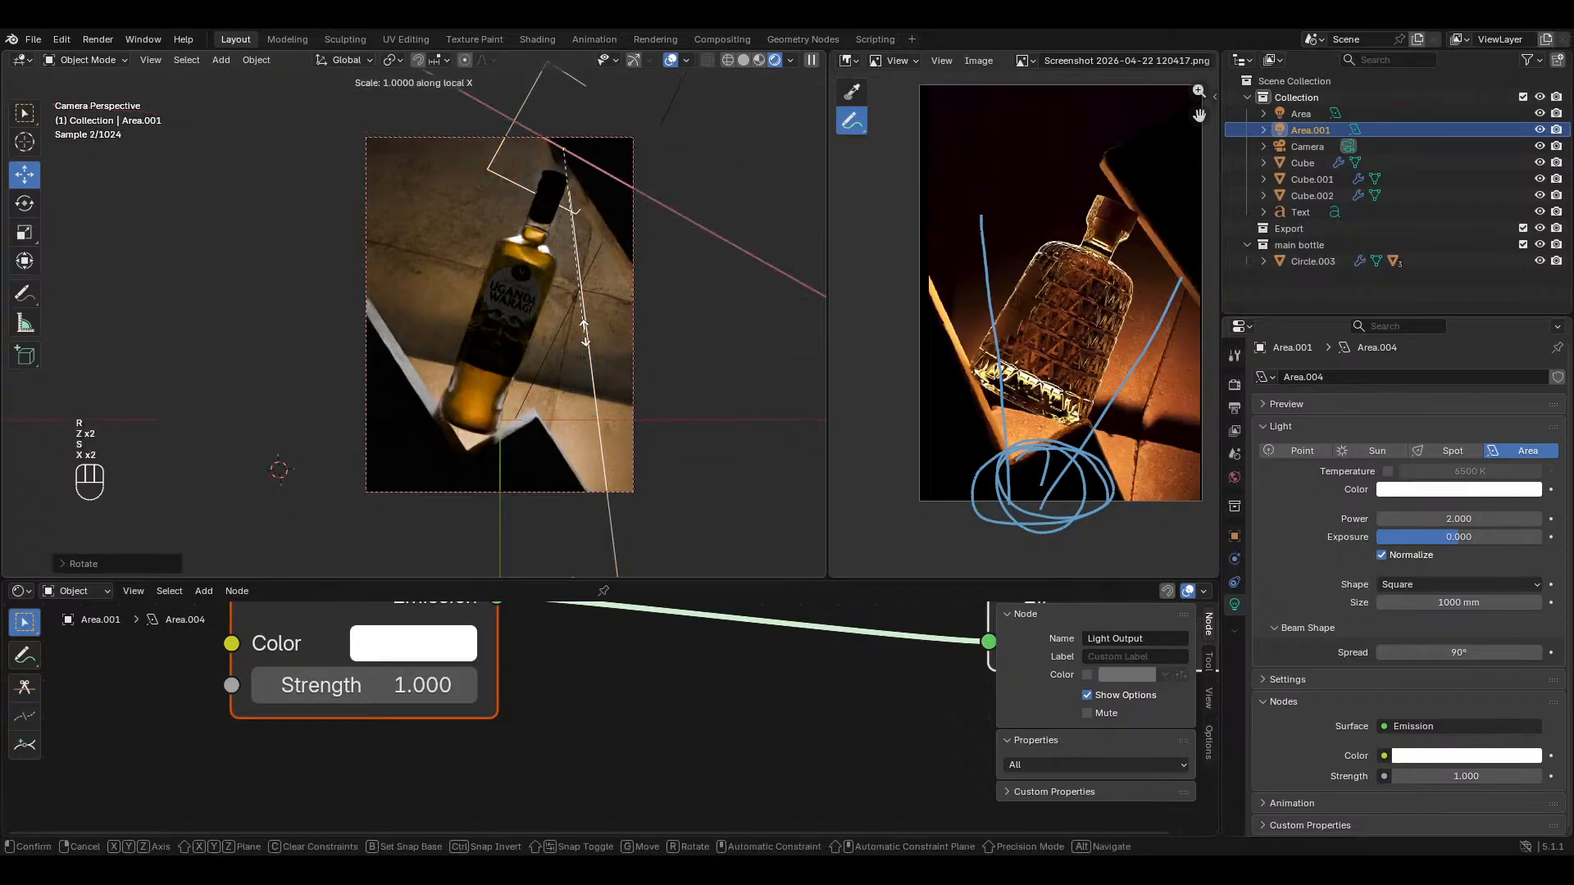
left_click(683, 372)
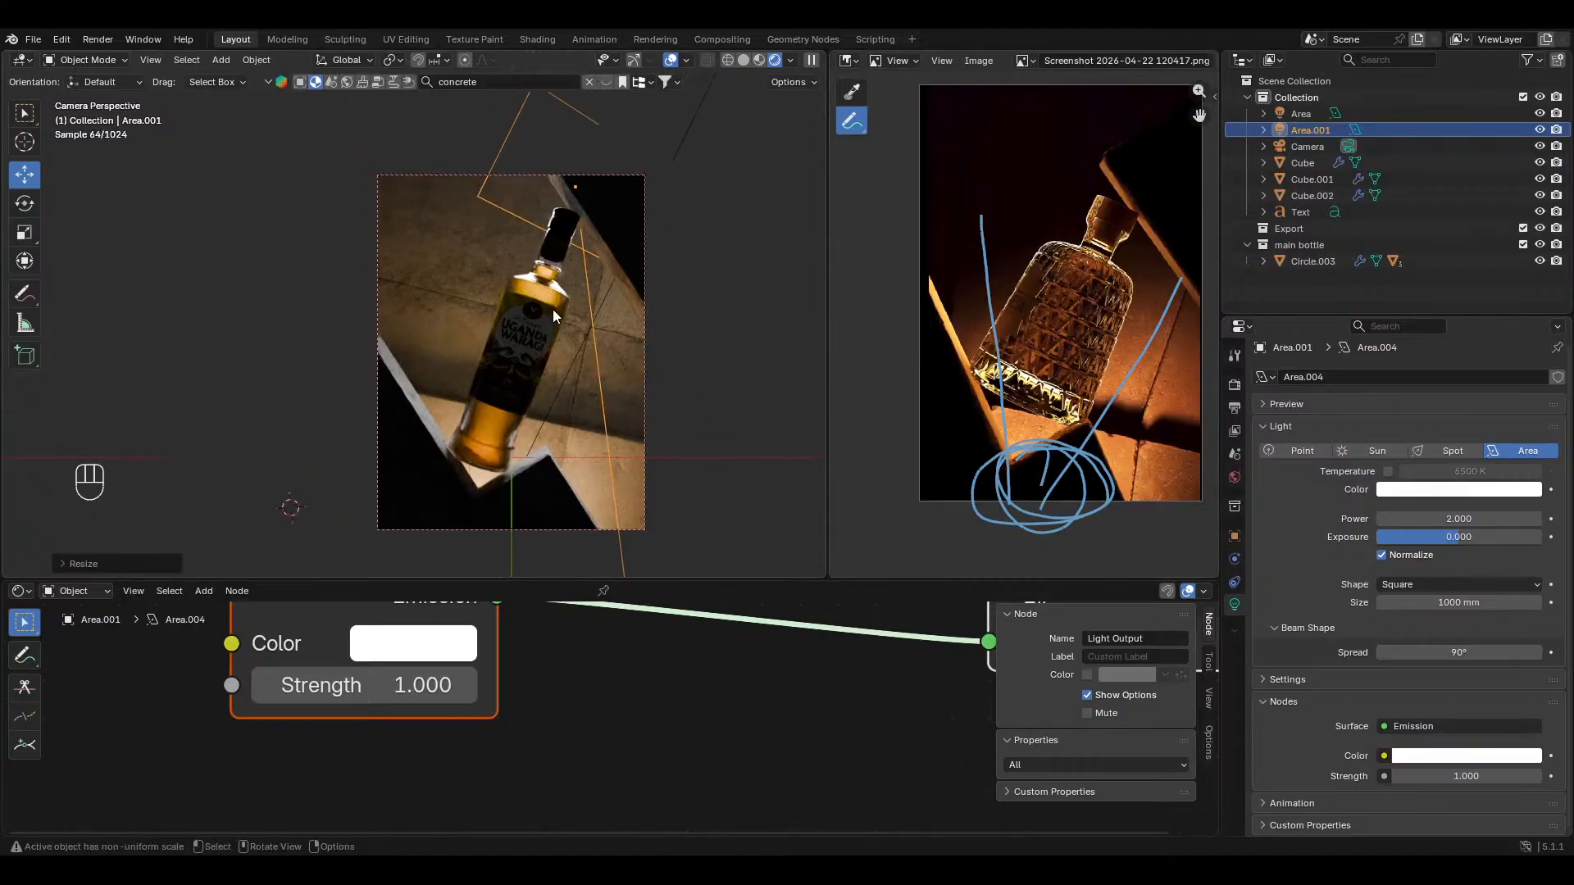
Step: Reduce the new area light's power to 1
middle_click_drag(553, 308, 562, 366)
double_click(1435, 519)
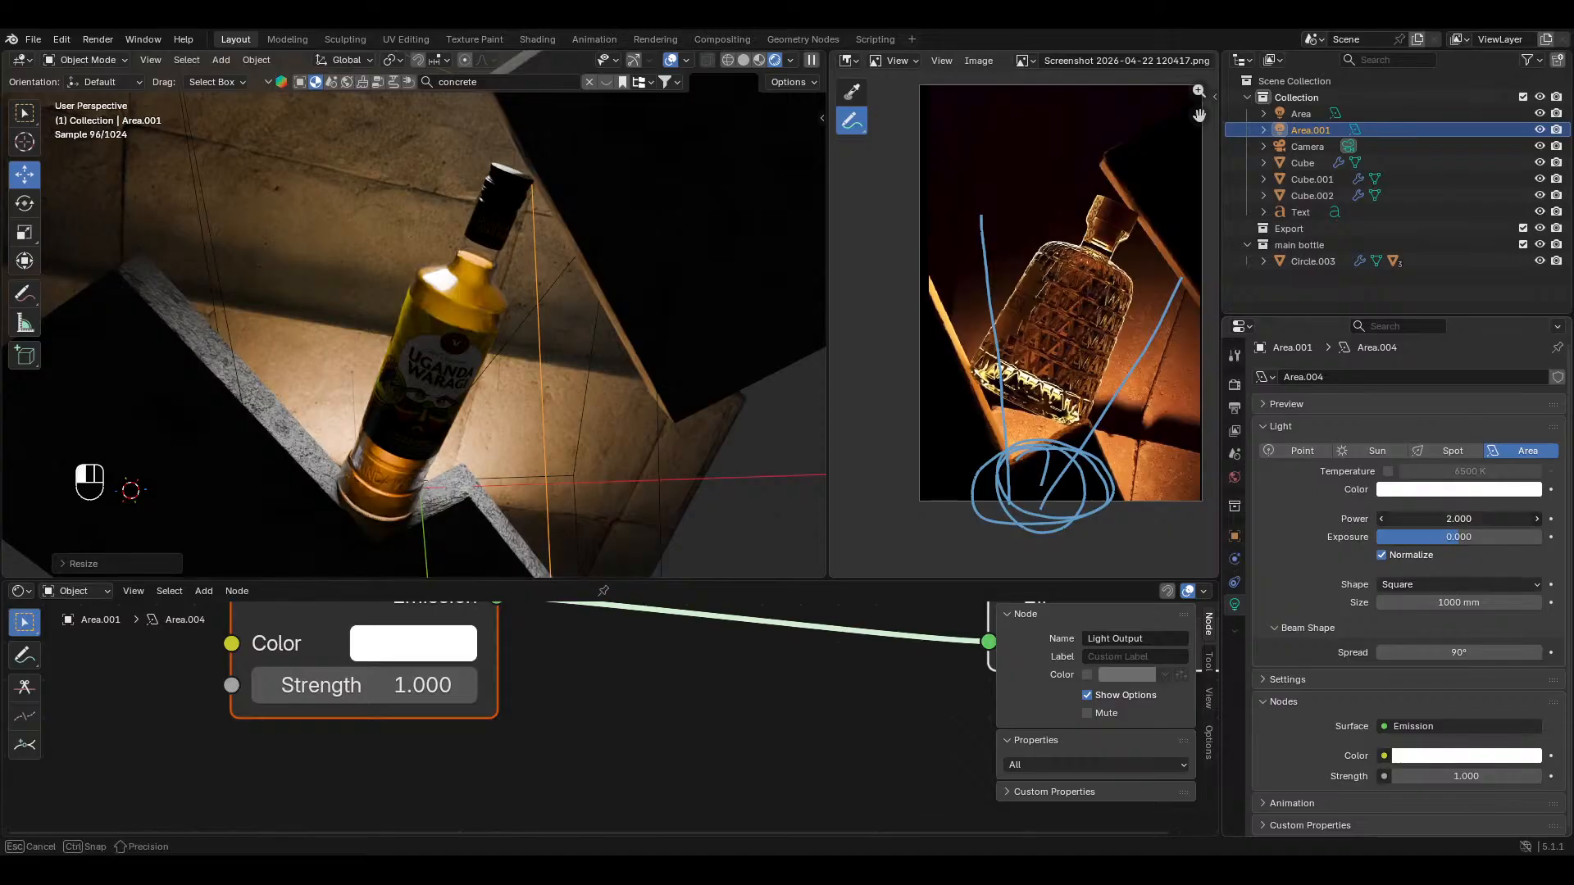
type("1")
key("Return")
Step: Reposition the new area light in the top view to about X 73 mm and Y 173 mm, behind the bottle
middle_click_drag(702, 278, 622, 418)
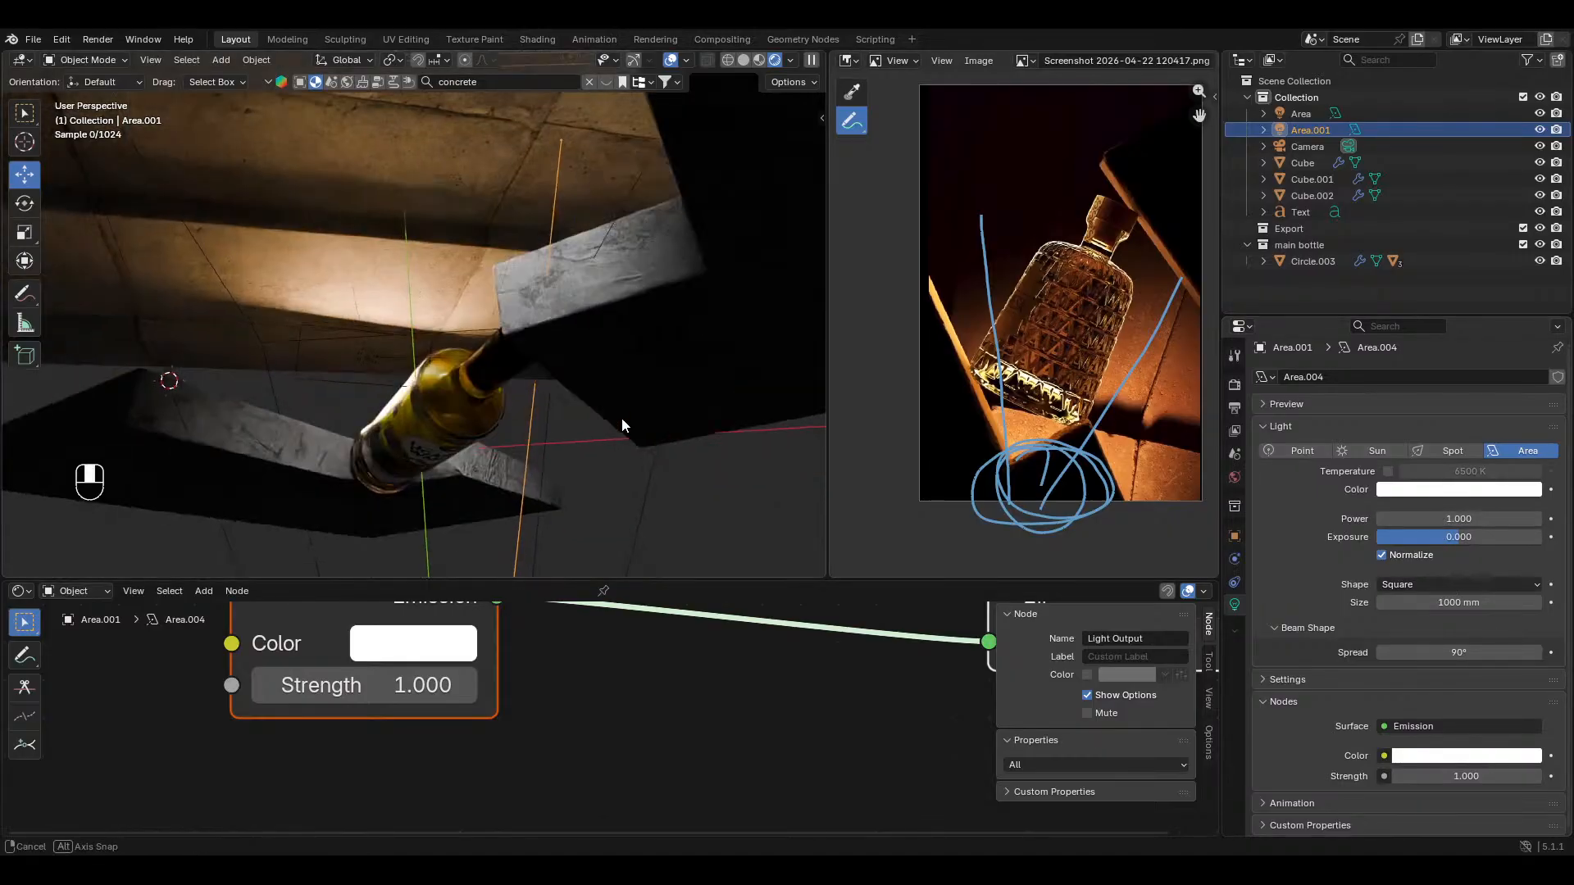
key("KP_7")
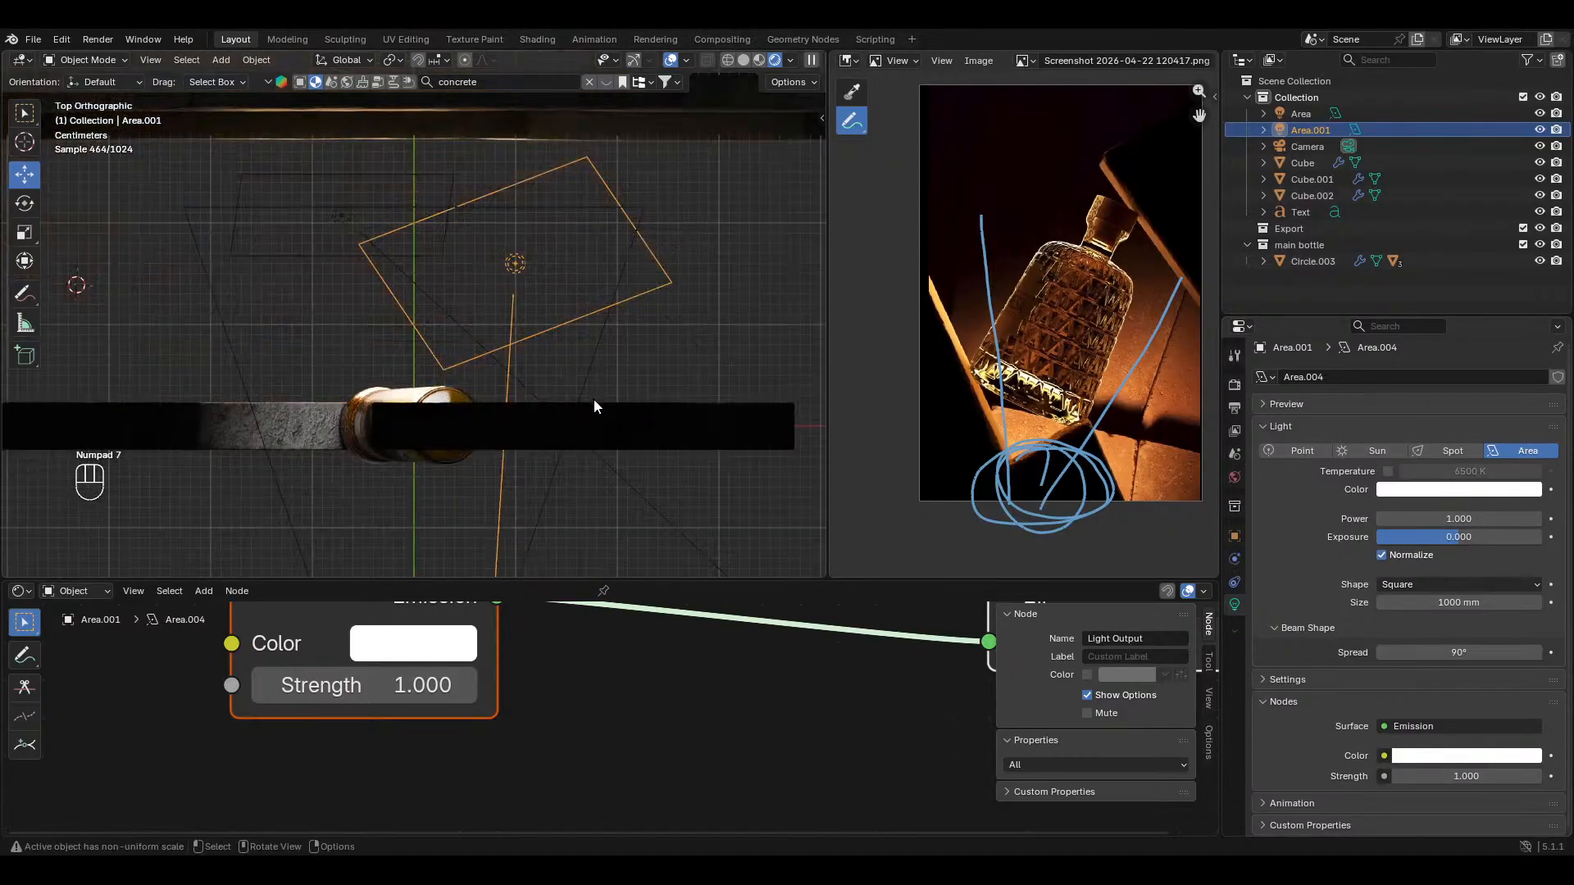
key("g")
right_click(573, 337)
key("g")
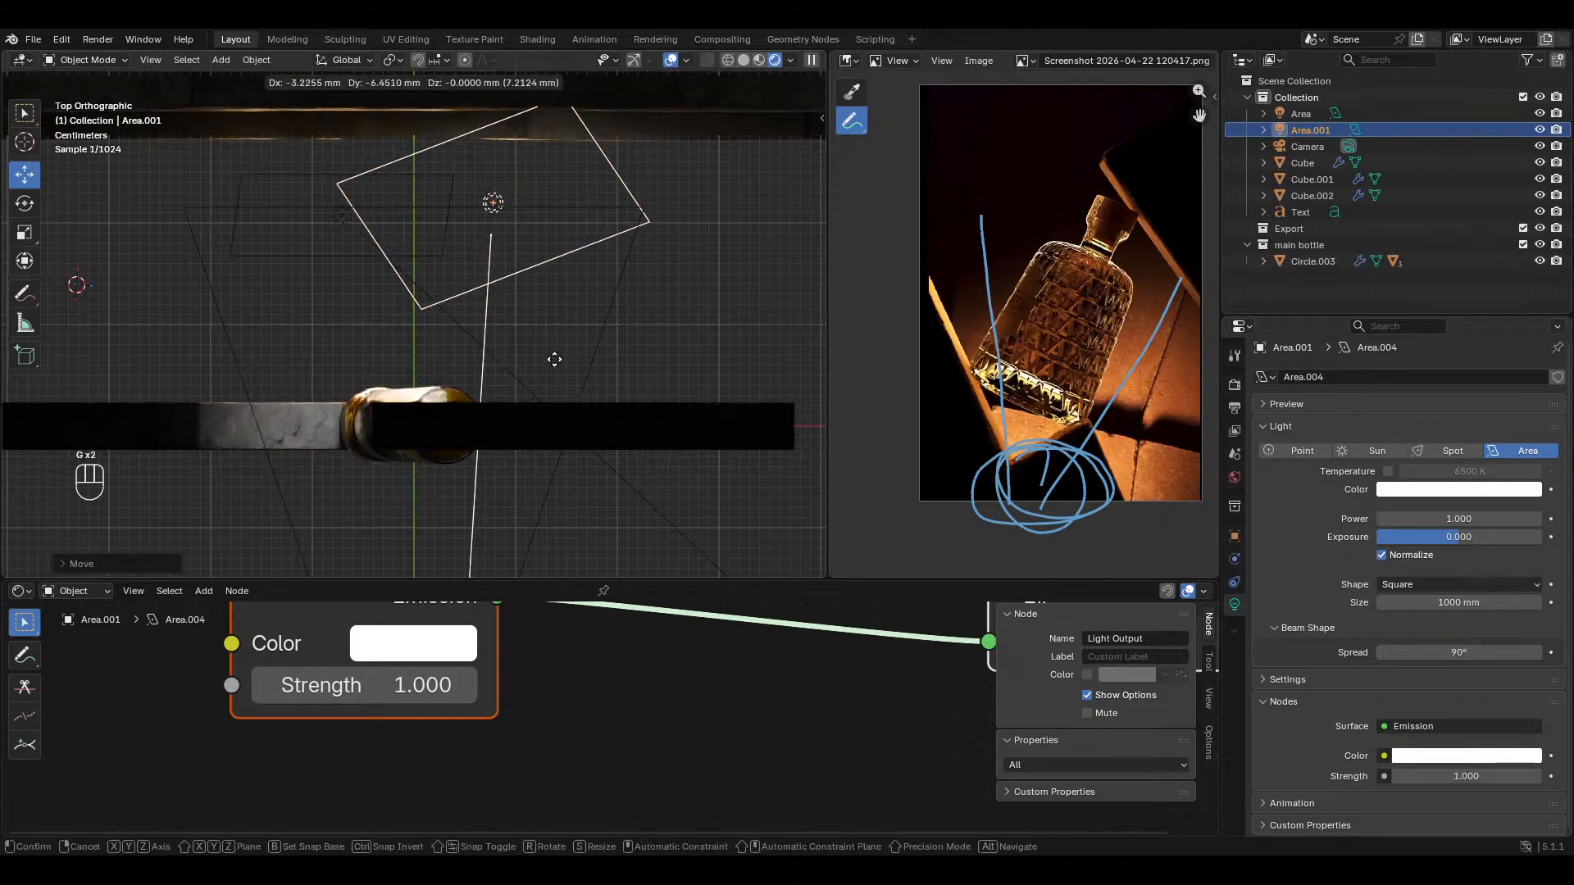
left_click(552, 400)
Step: Rotate the new area light toward the back of the bottle, check it in the camera view, and save the file
middle_click_drag(553, 401, 495, 385)
key("r")
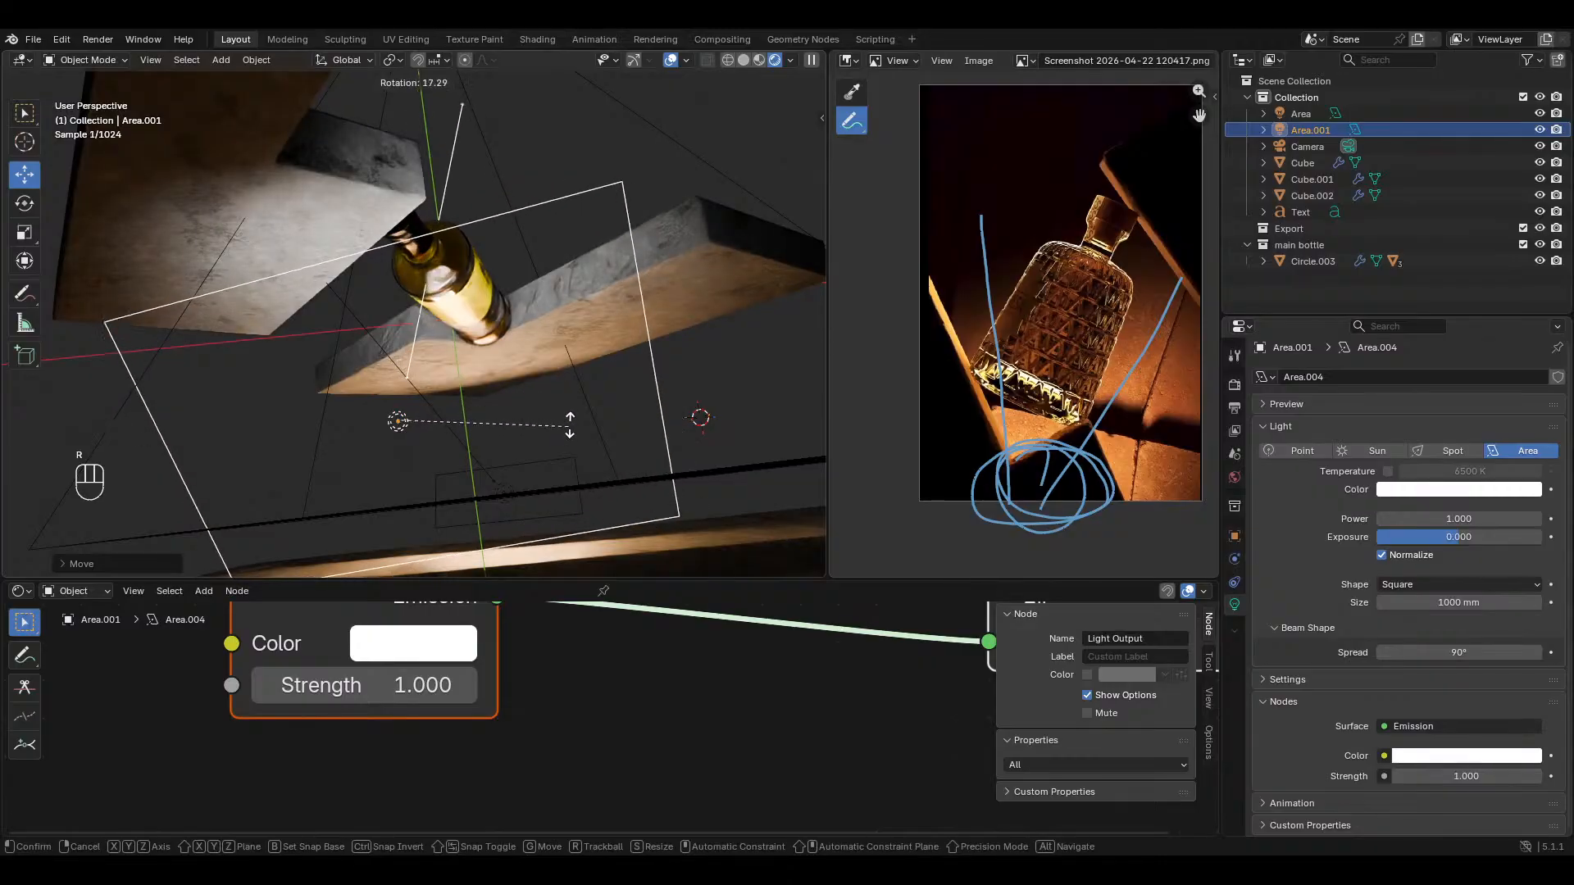
left_click(560, 406)
key("ctrl+s")
key("KP_0")
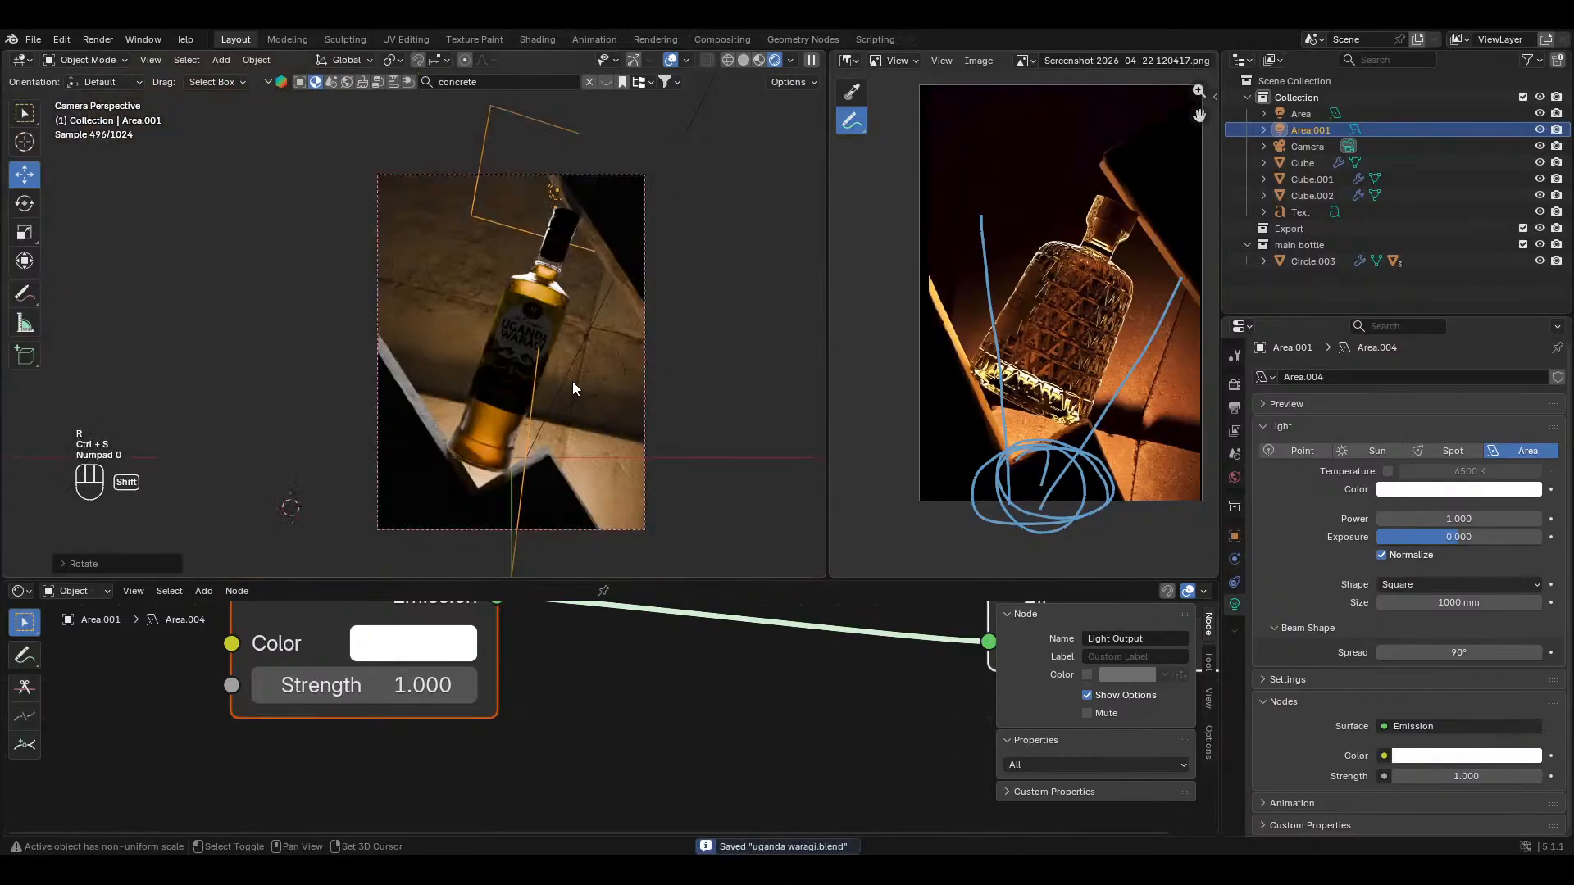
scroll(529, 348, "up", 1)
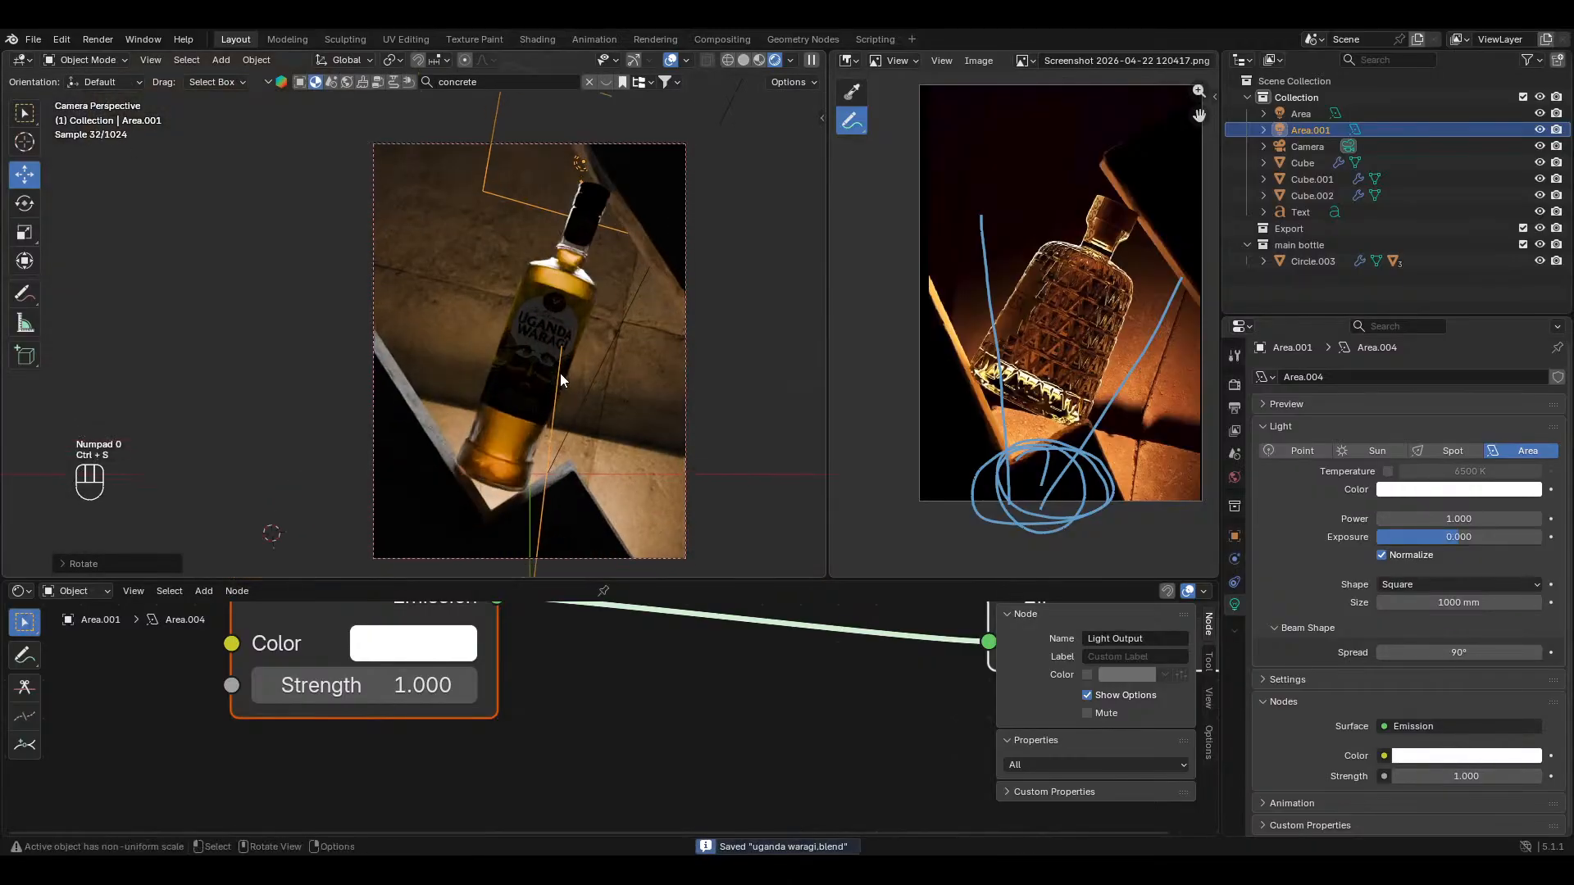
scroll(553, 264, "down", 1)
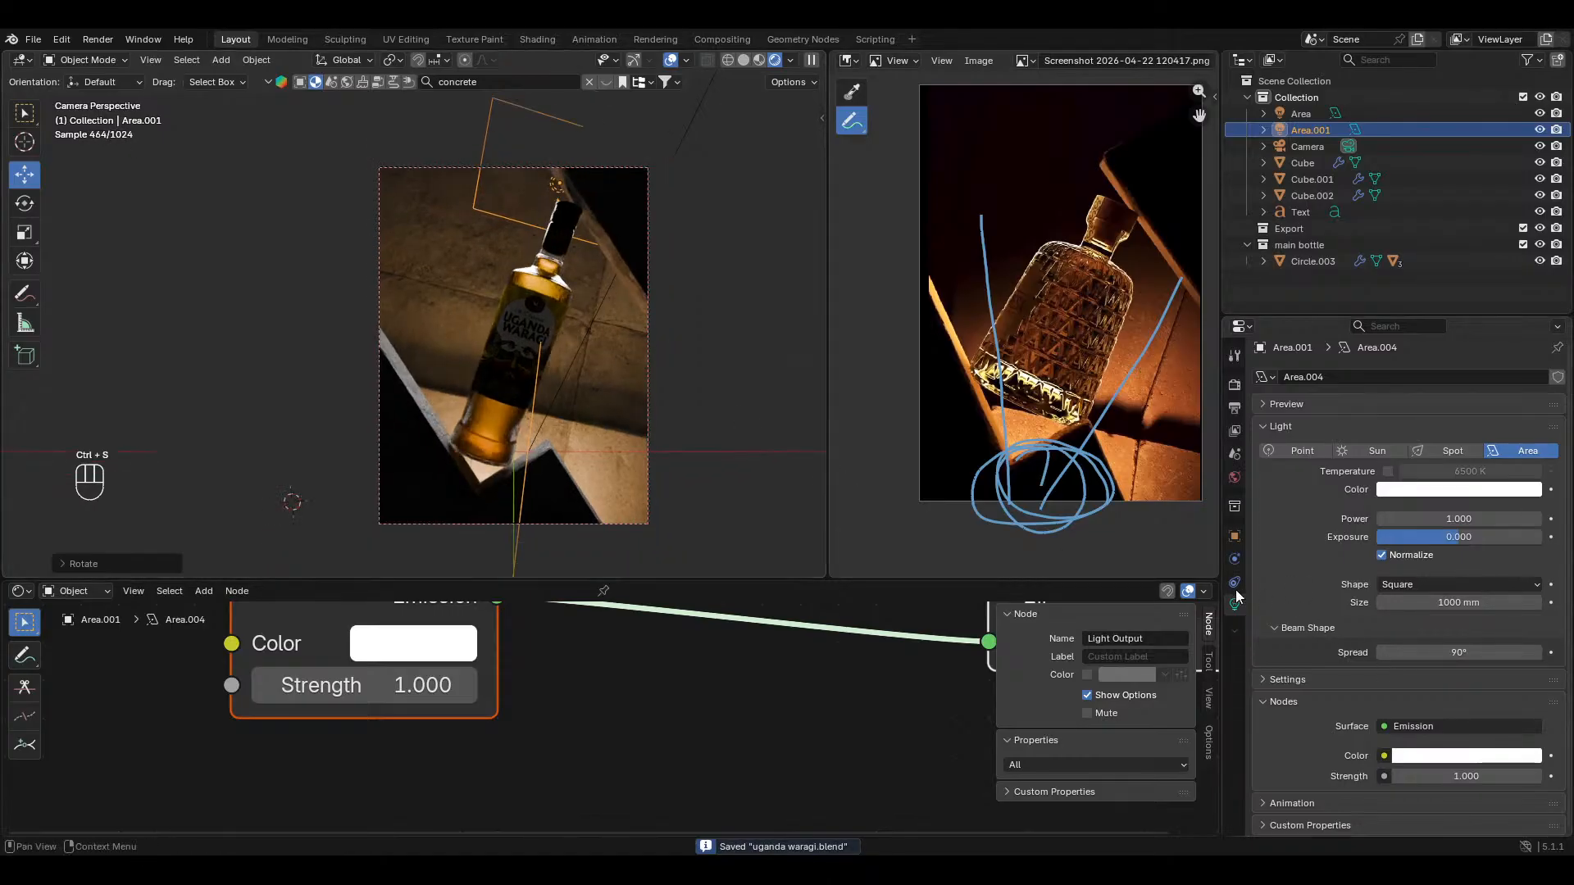
key("ctrl+s")
Step: Set up light linking for the Area.001 light with the main bottle collection
left_click(1234, 535)
scroll(1479, 696, "down", 3)
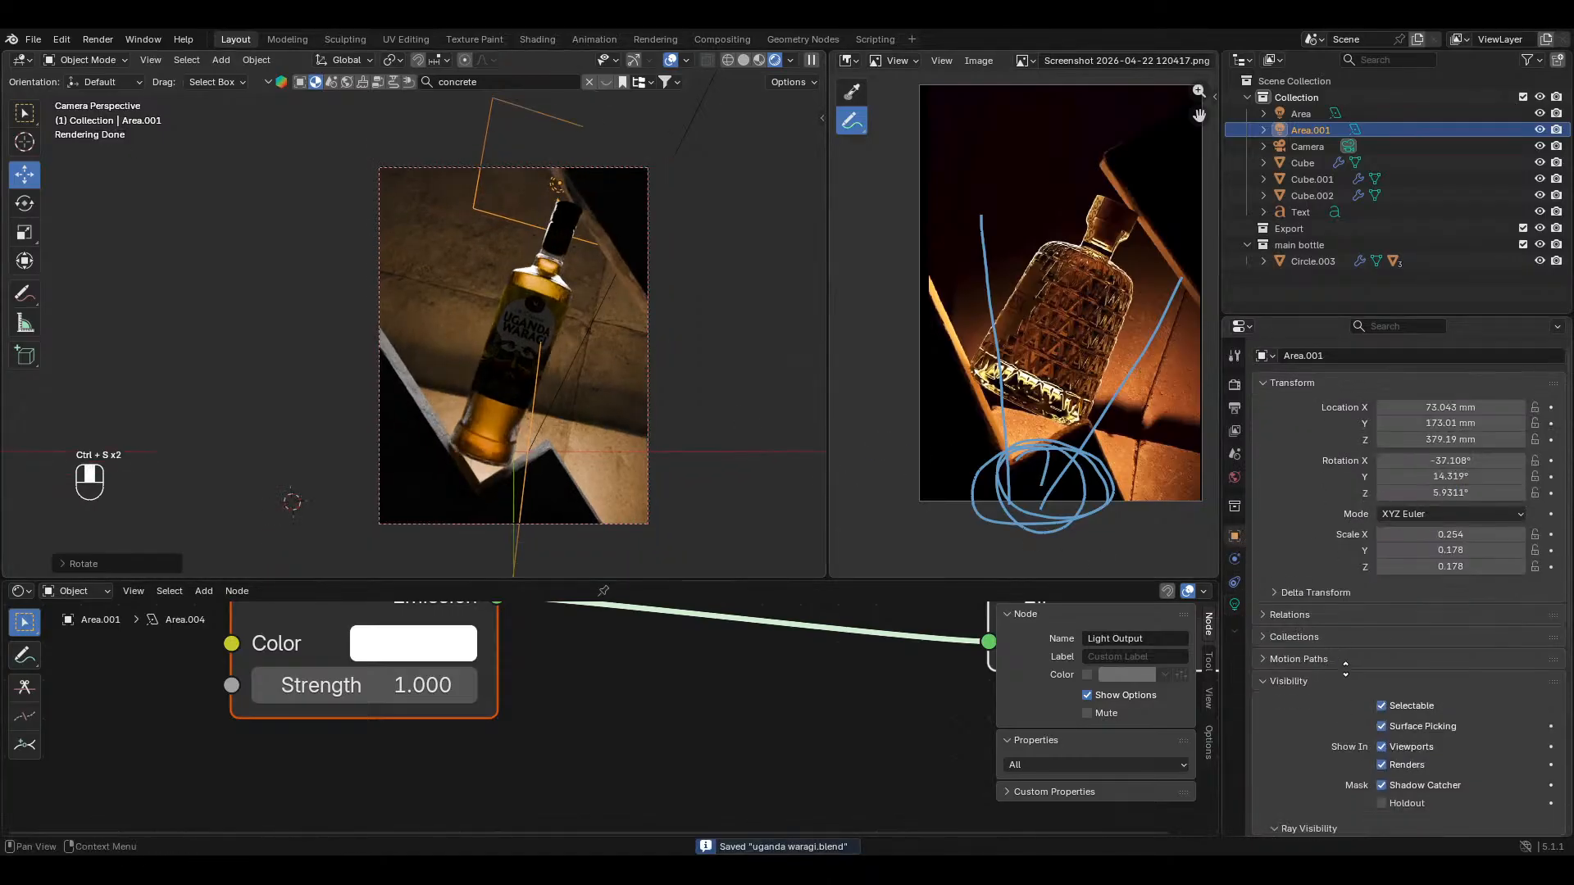
scroll(1478, 702, "down", 5)
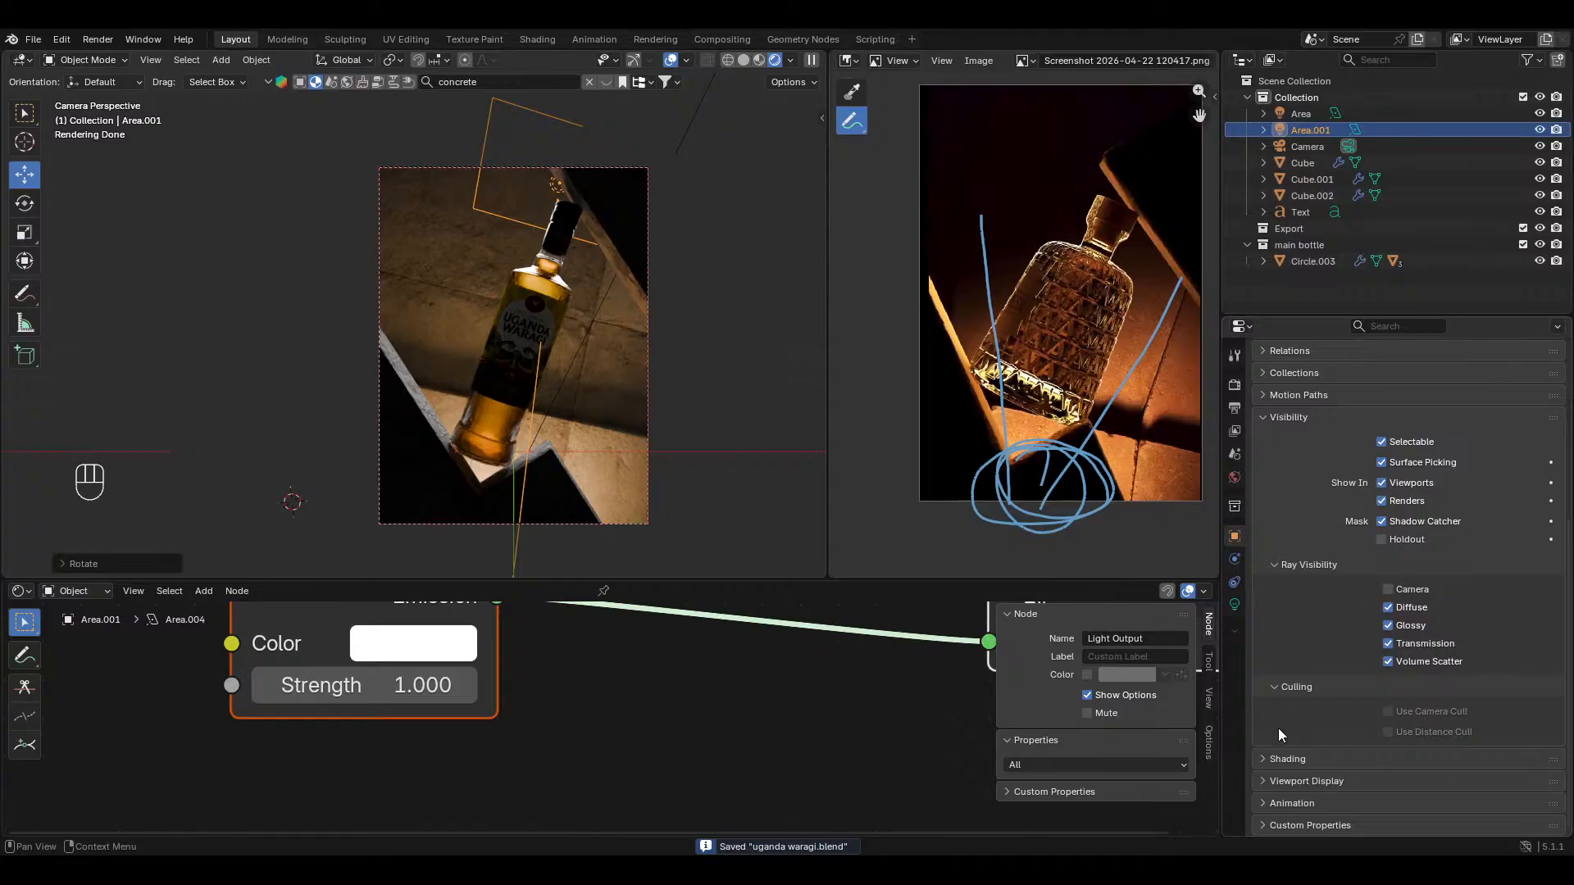
left_click(1266, 759)
scroll(1265, 764, "down", 2)
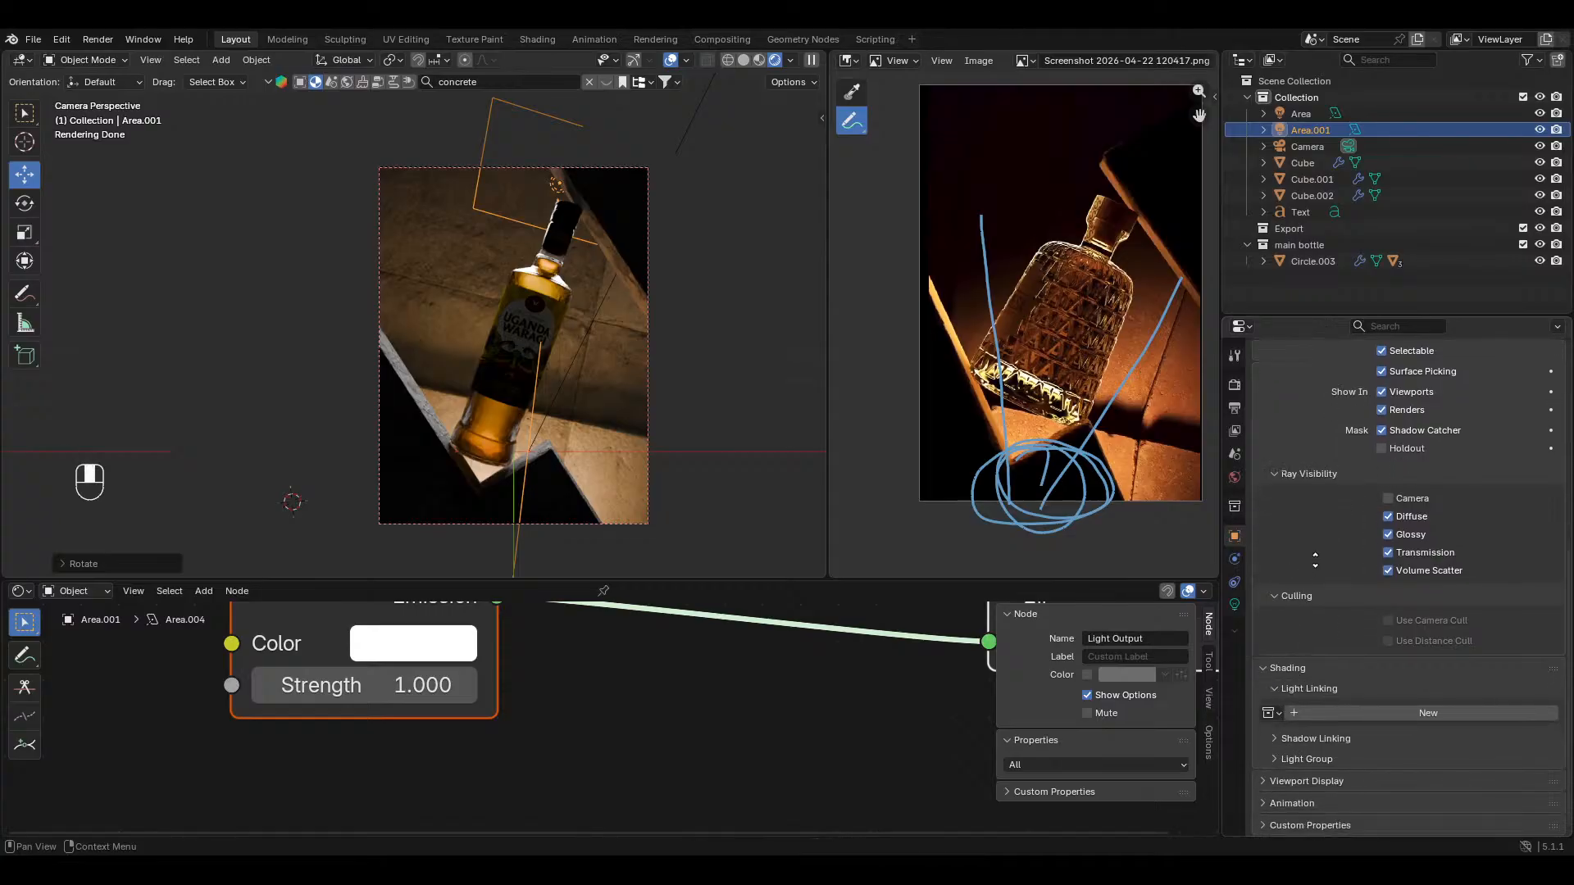
left_click(1275, 713)
left_click(1305, 553)
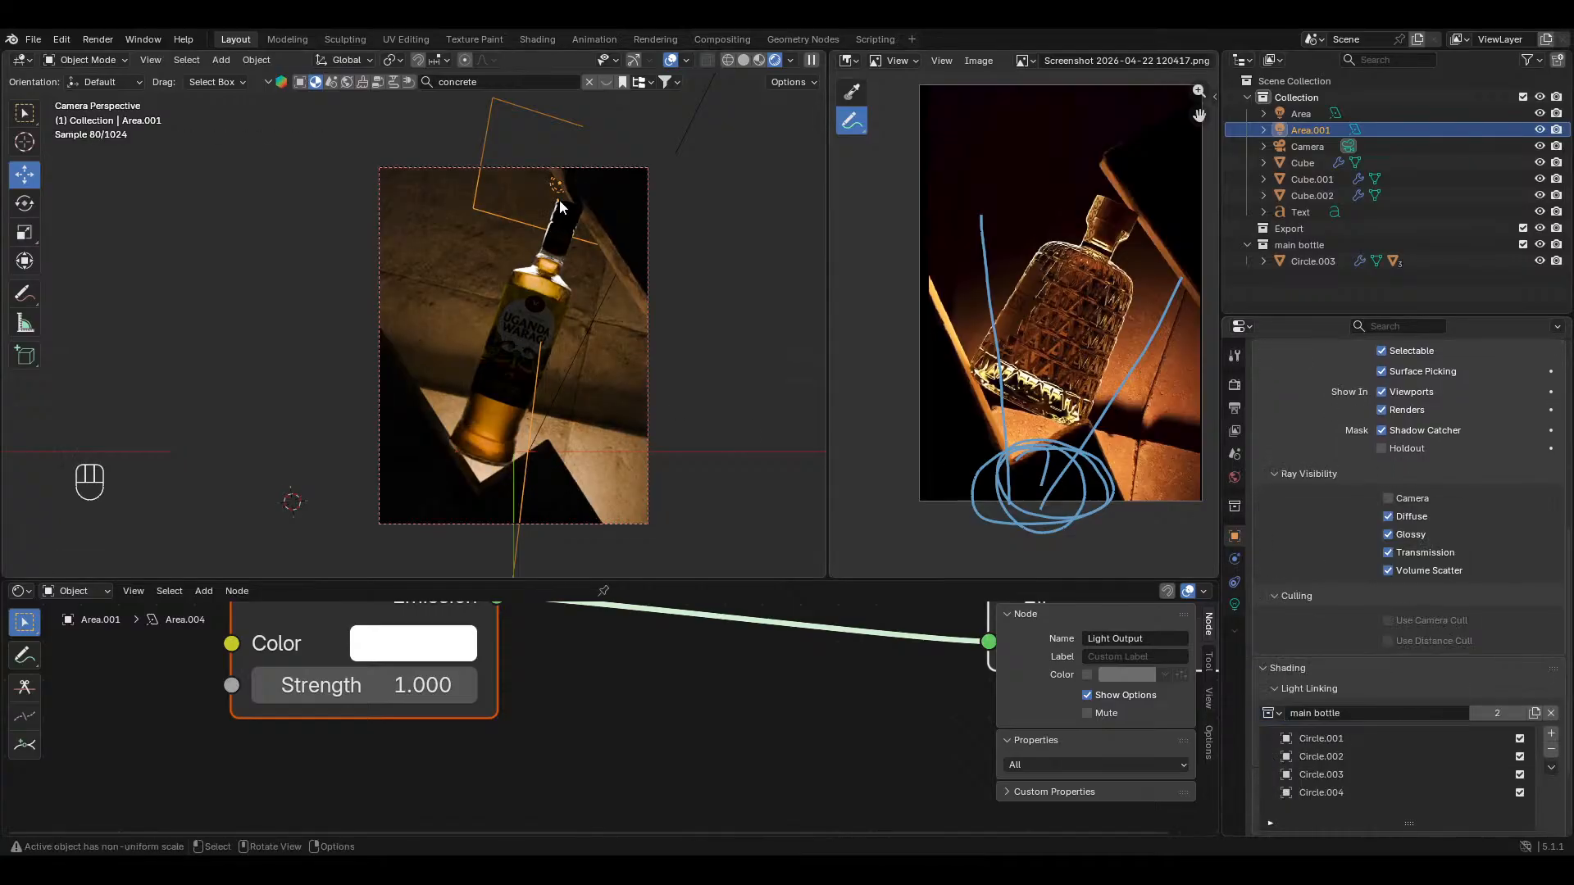
Step: Widen the Area.001 light along global X by a factor of about 1.2 and rotate it about 10° around its local Z axis
key("s")
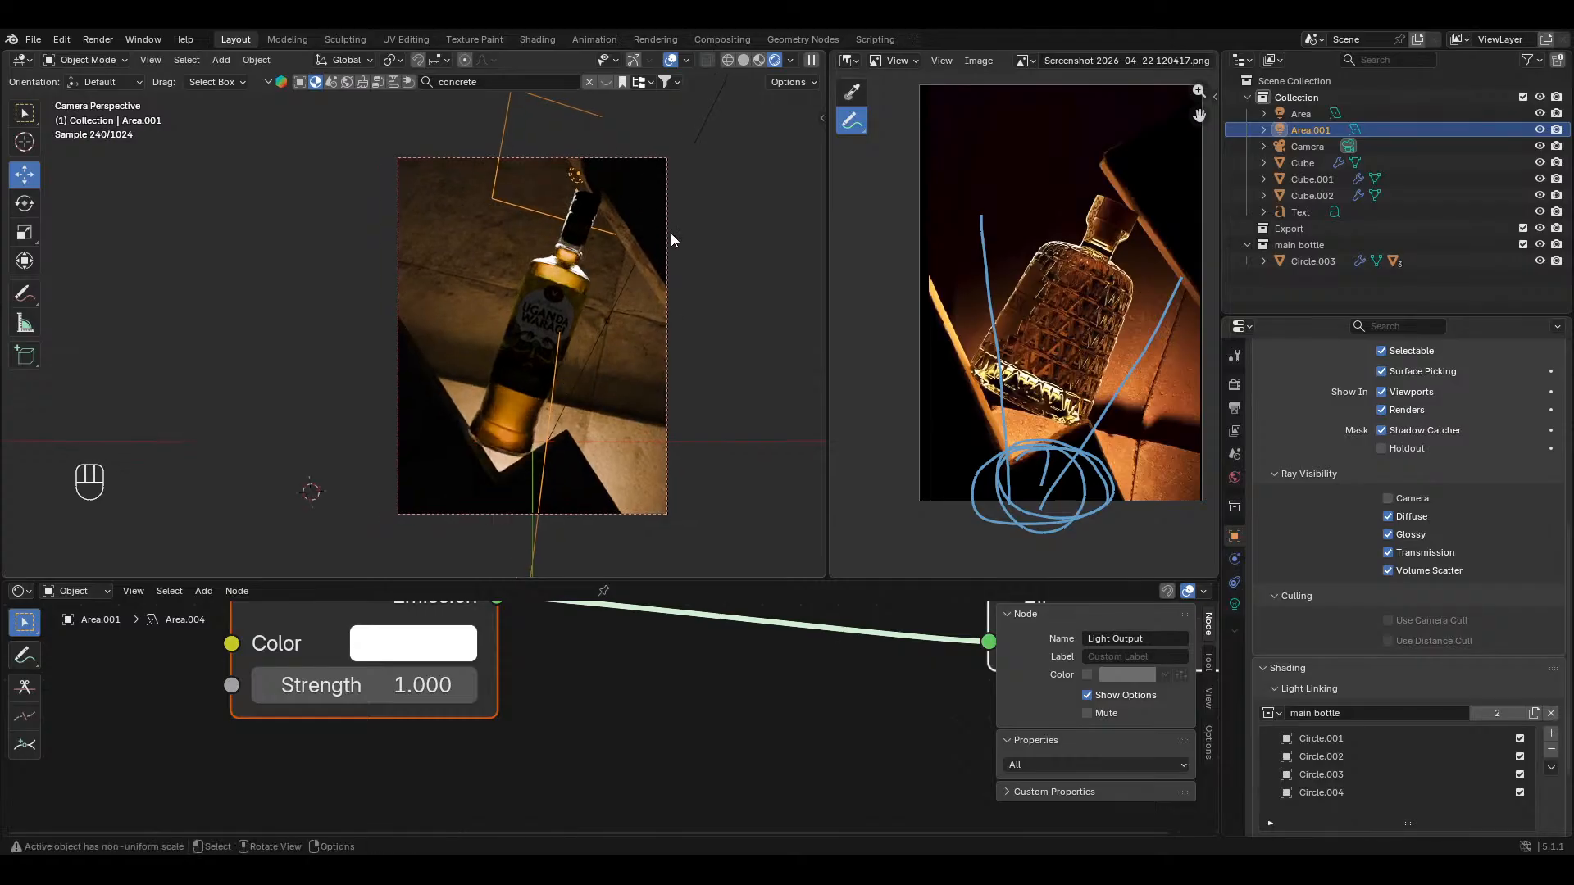
key("x")
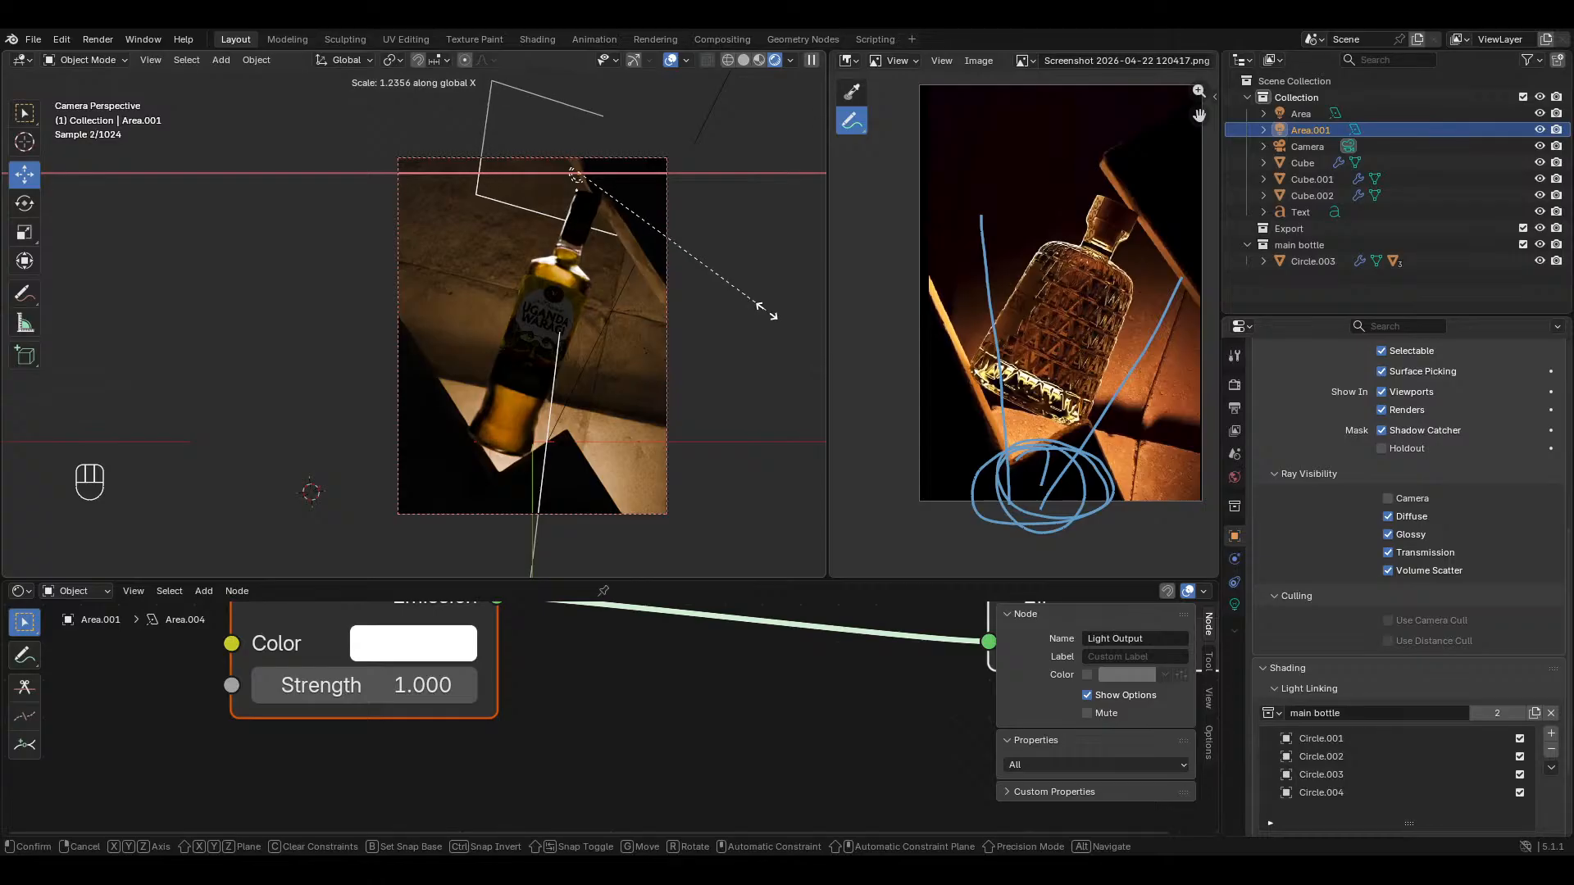
left_click(743, 314)
key("r")
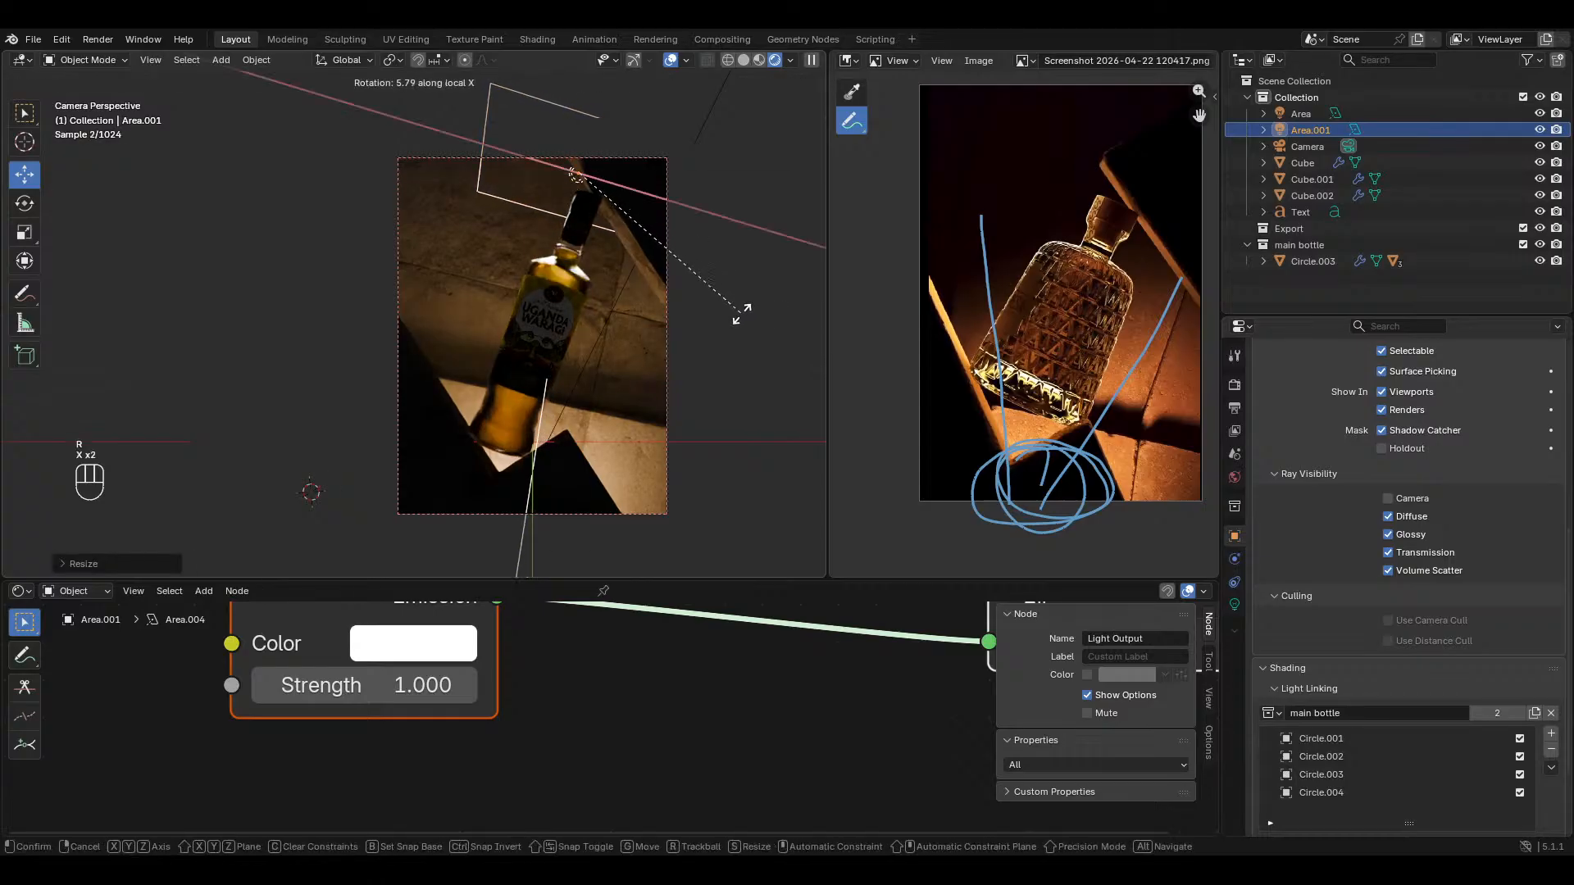
key("x")
key("x")
key("z")
key("z")
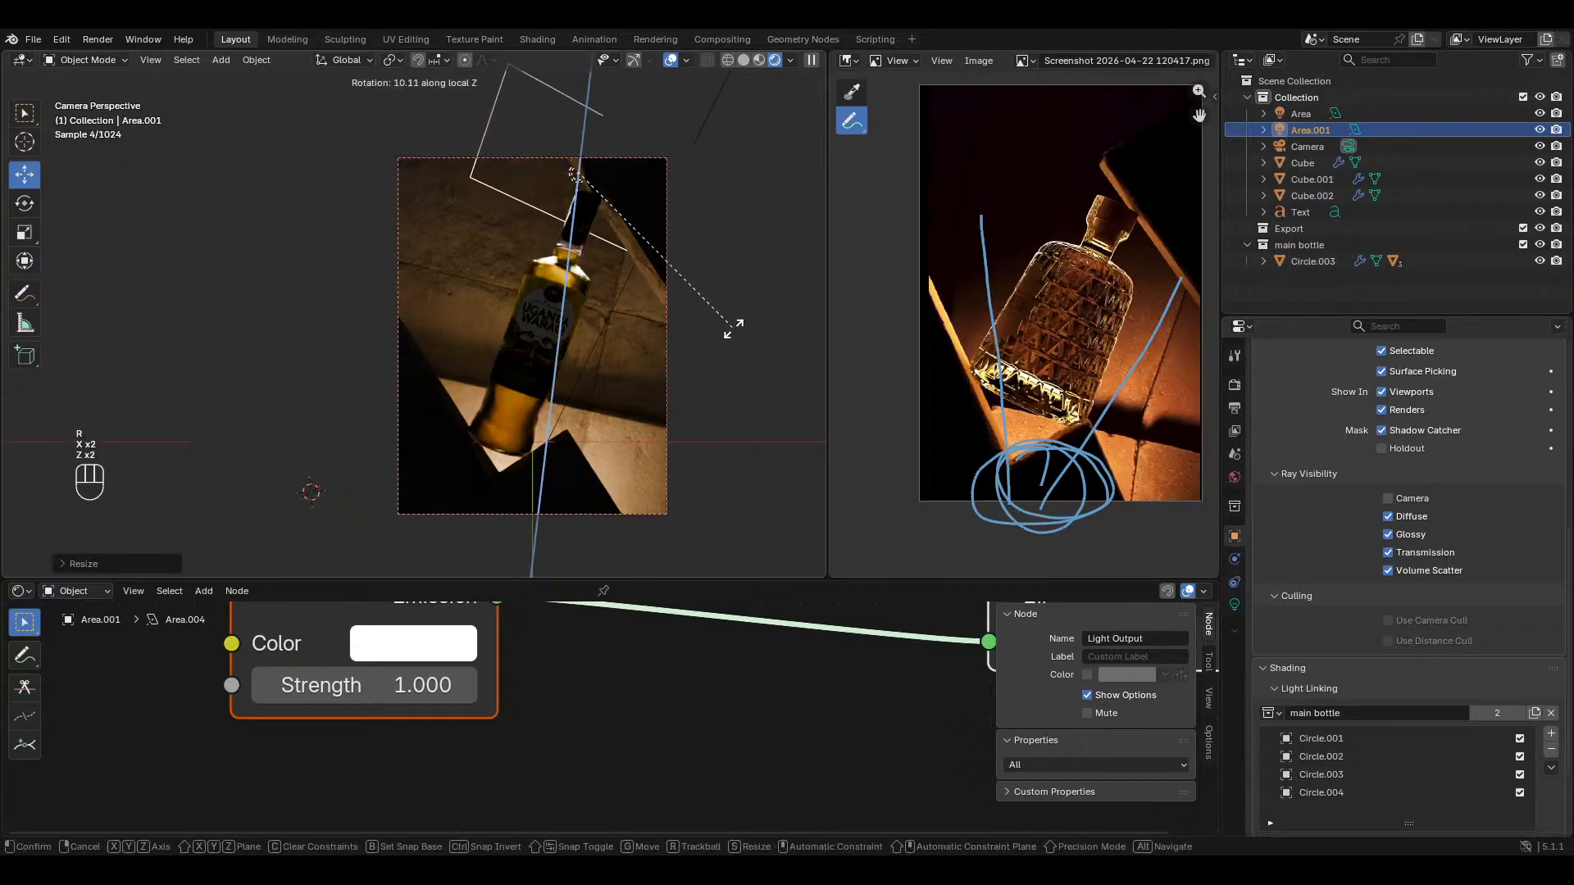
left_click(730, 330)
Step: Check the render in the camera view with overlays hidden, save the file, and restore the overlays and gizmos
middle_click_drag(661, 344, 657, 325, "ctrl")
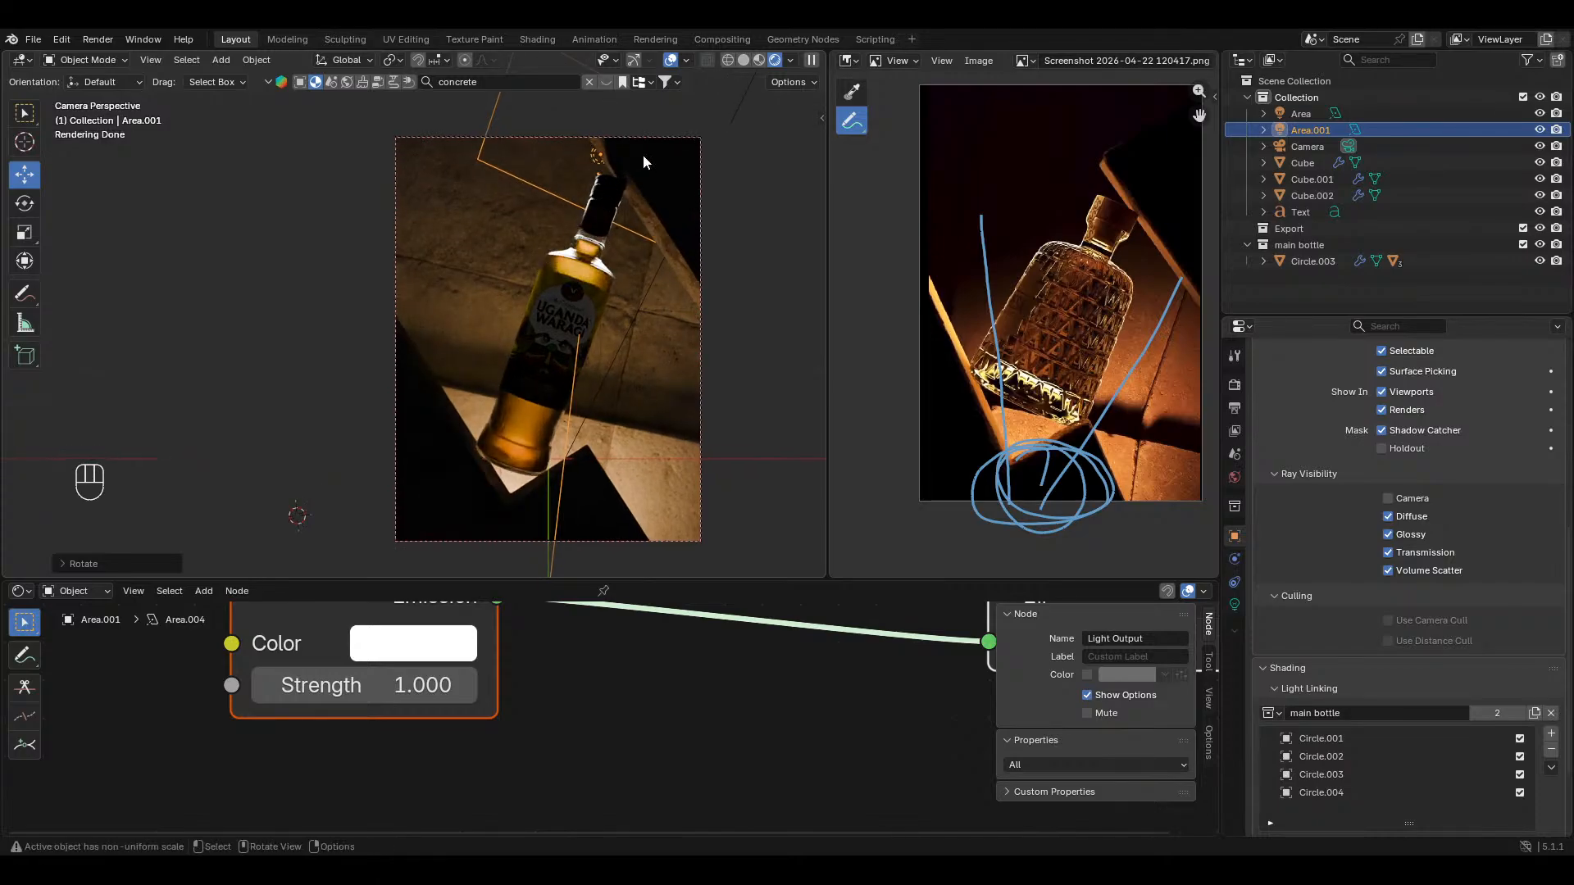
left_click(671, 60)
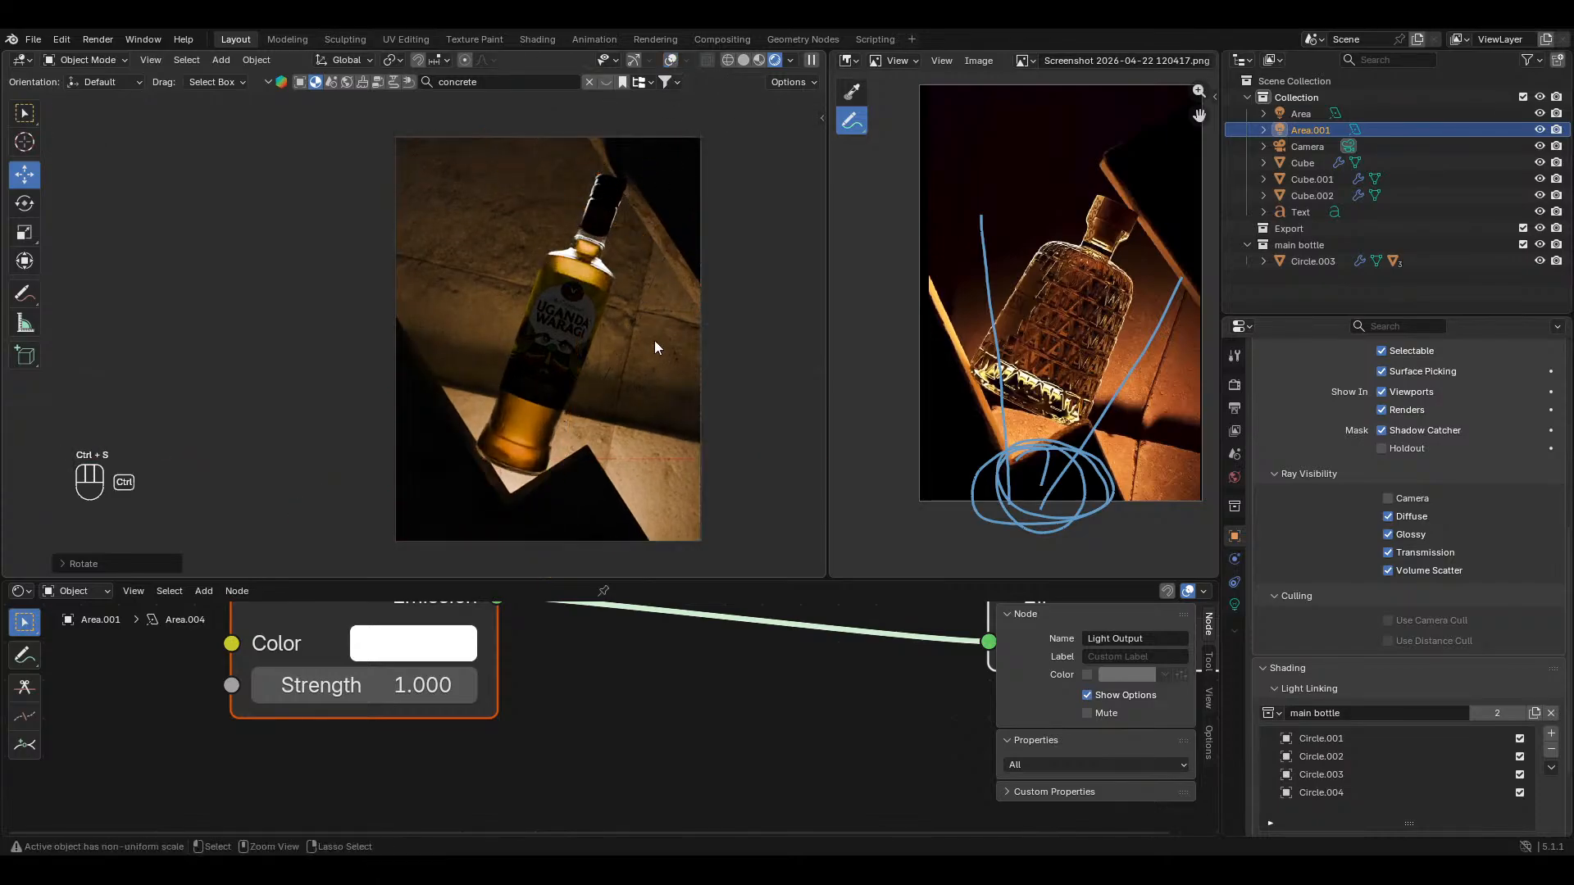
middle_click_drag(670, 409, 663, 386, "shift")
key("ctrl+s")
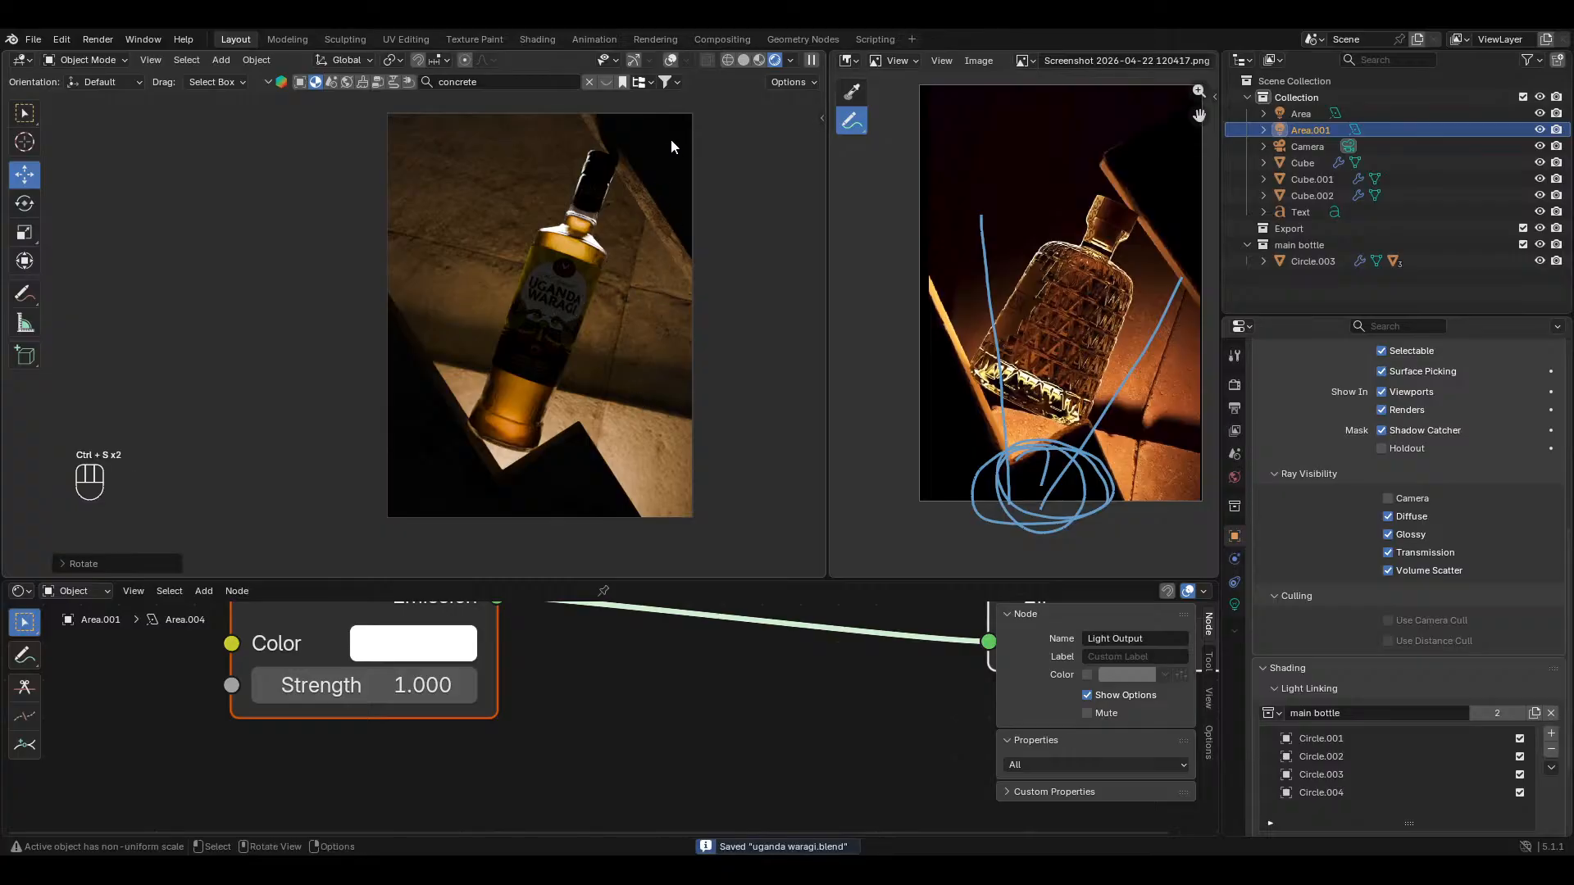
left_click(671, 60)
left_click(634, 62)
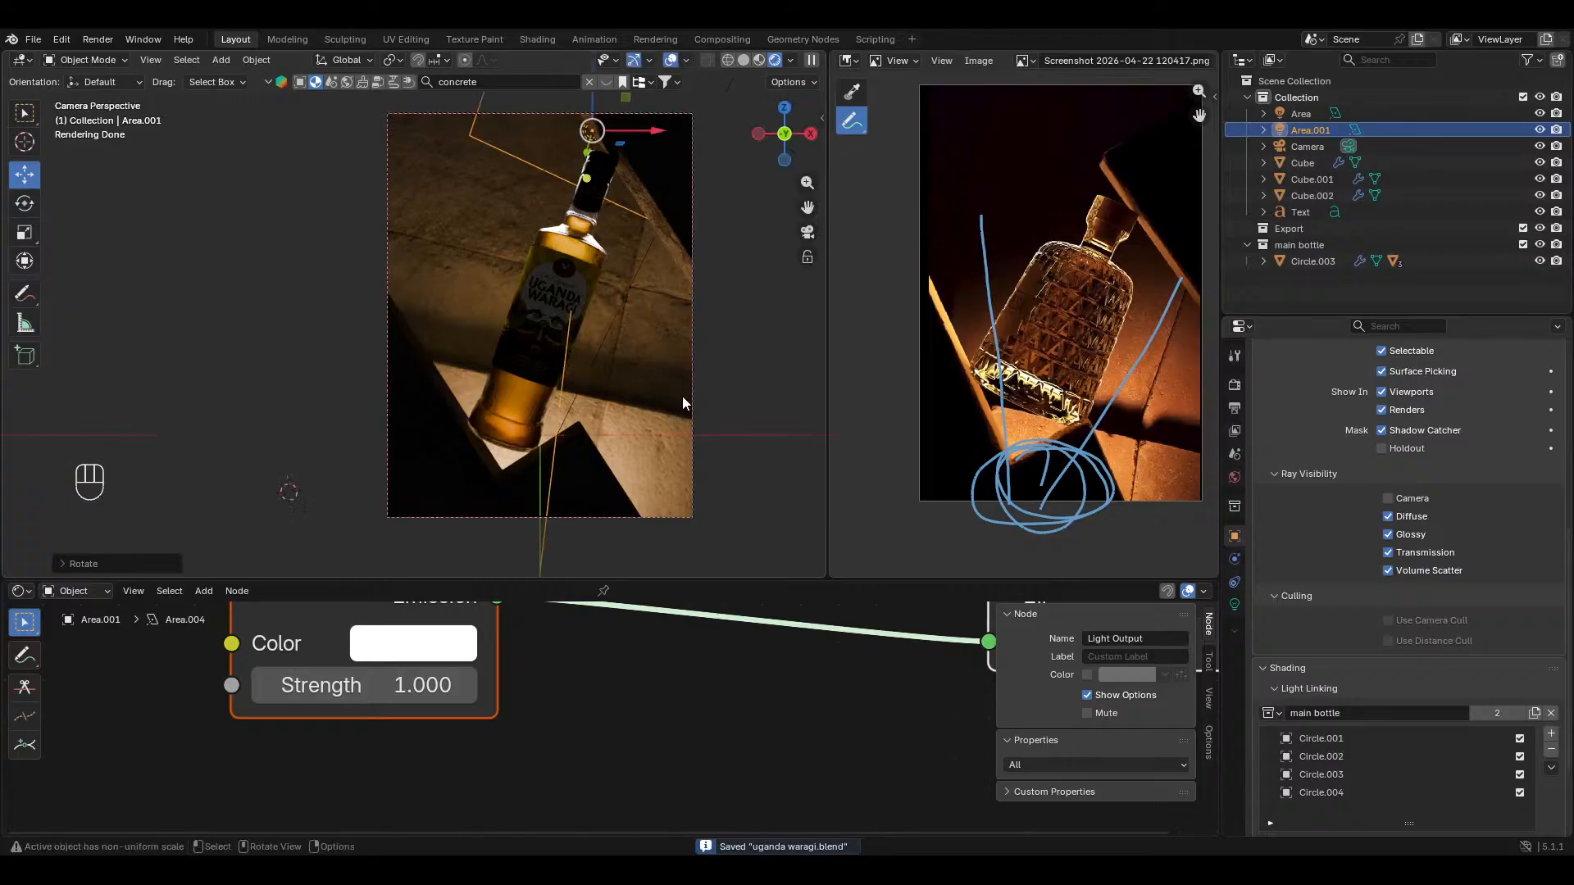
Step: Enable depth of field on the camera and sample its focus distance from the bottle's label
left_click(691, 373)
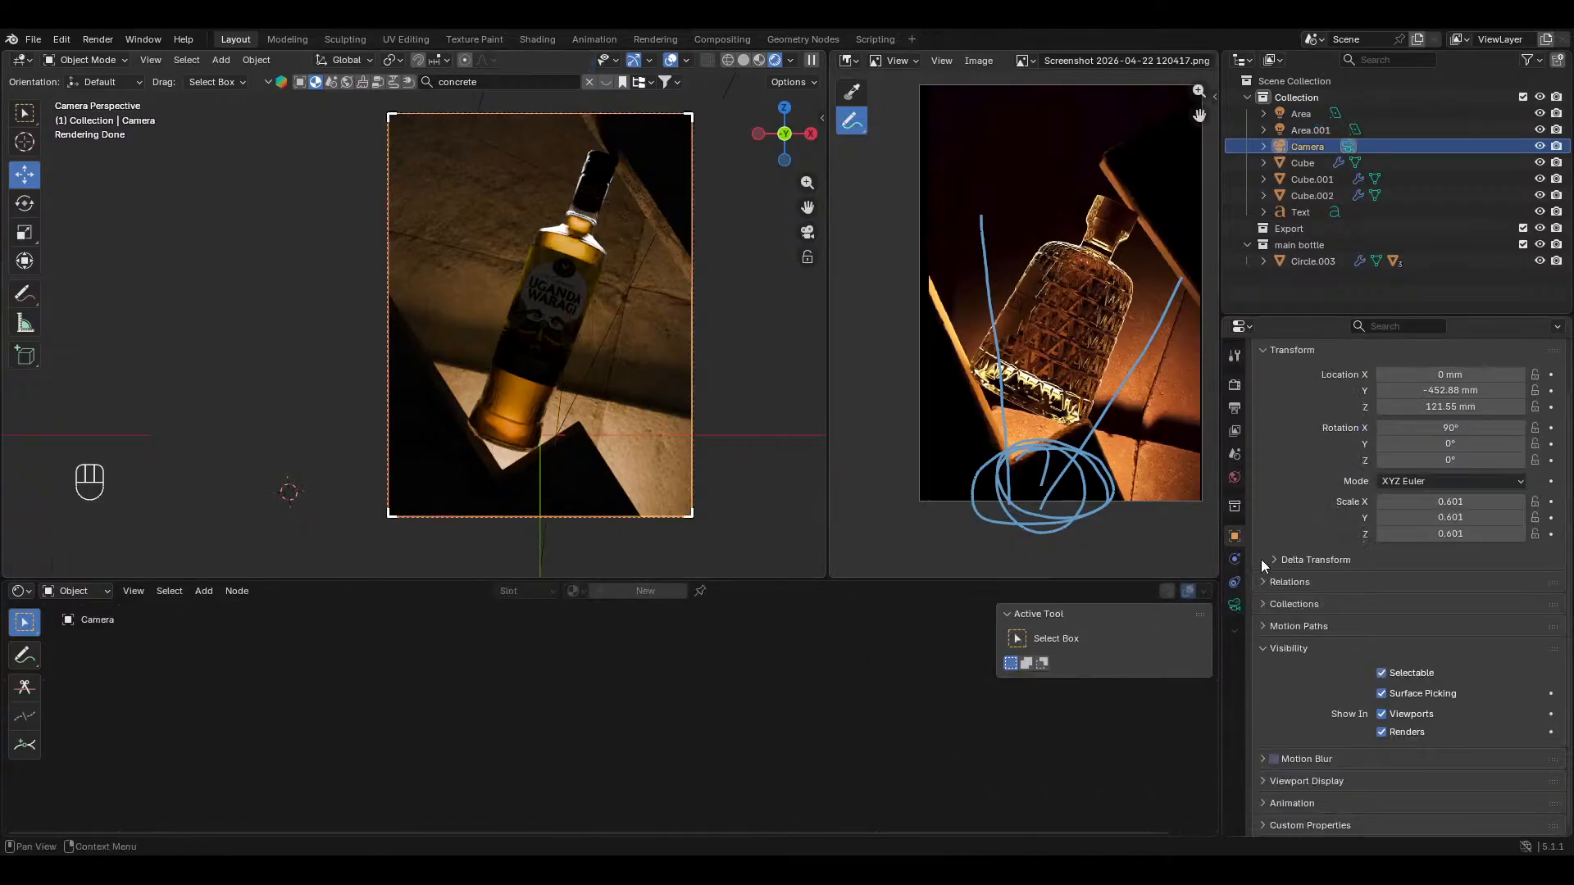
left_click(1235, 606)
left_click(1267, 629)
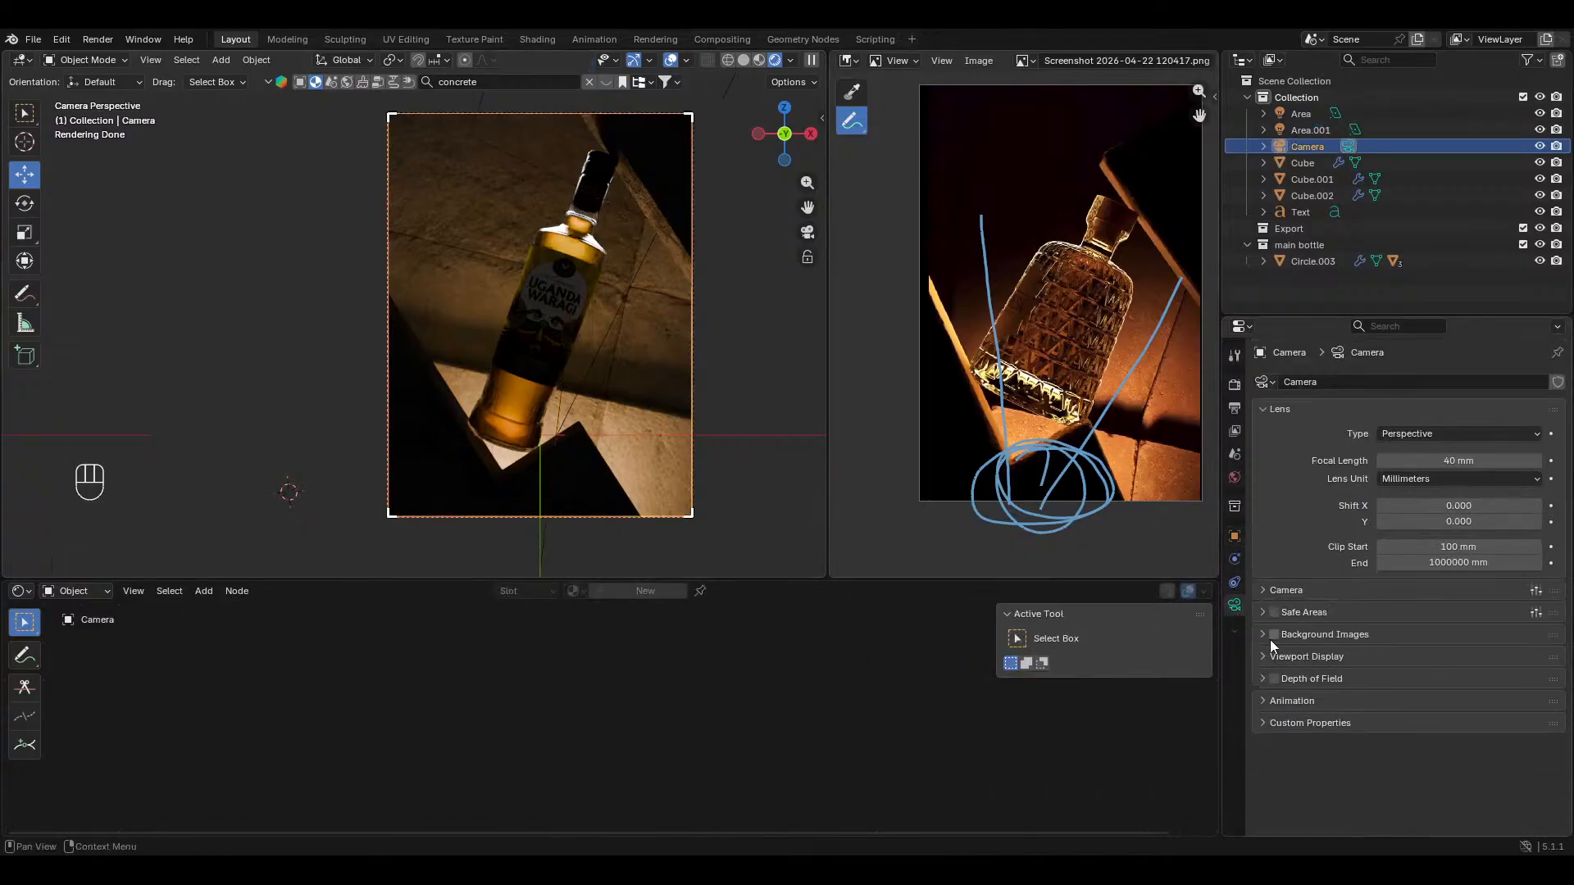
left_click(1273, 679)
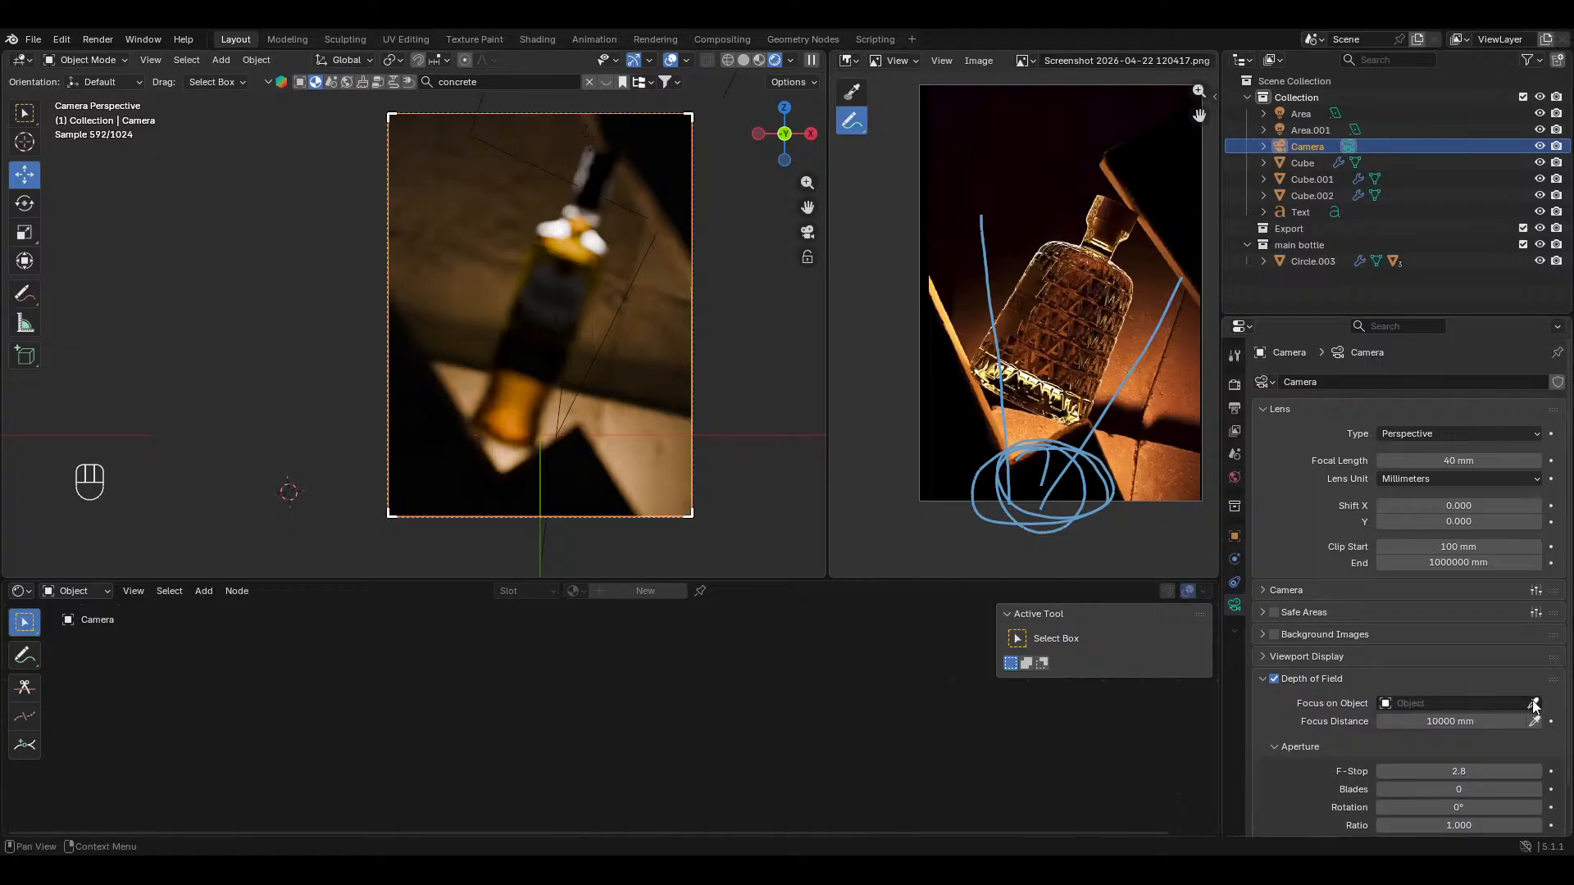
left_click(1535, 725)
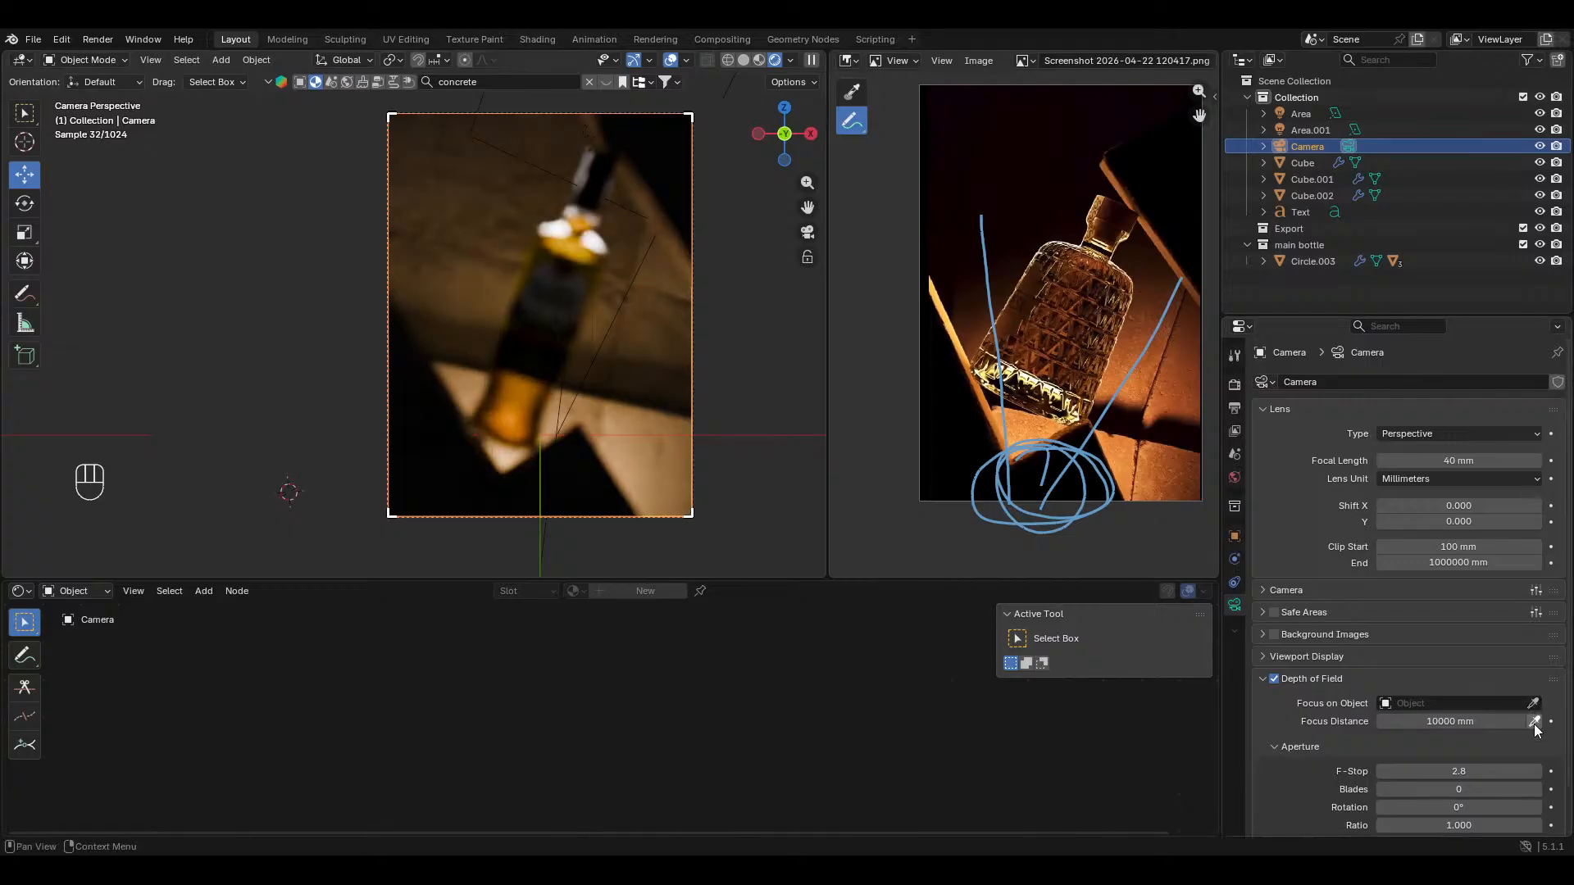
left_click(535, 301)
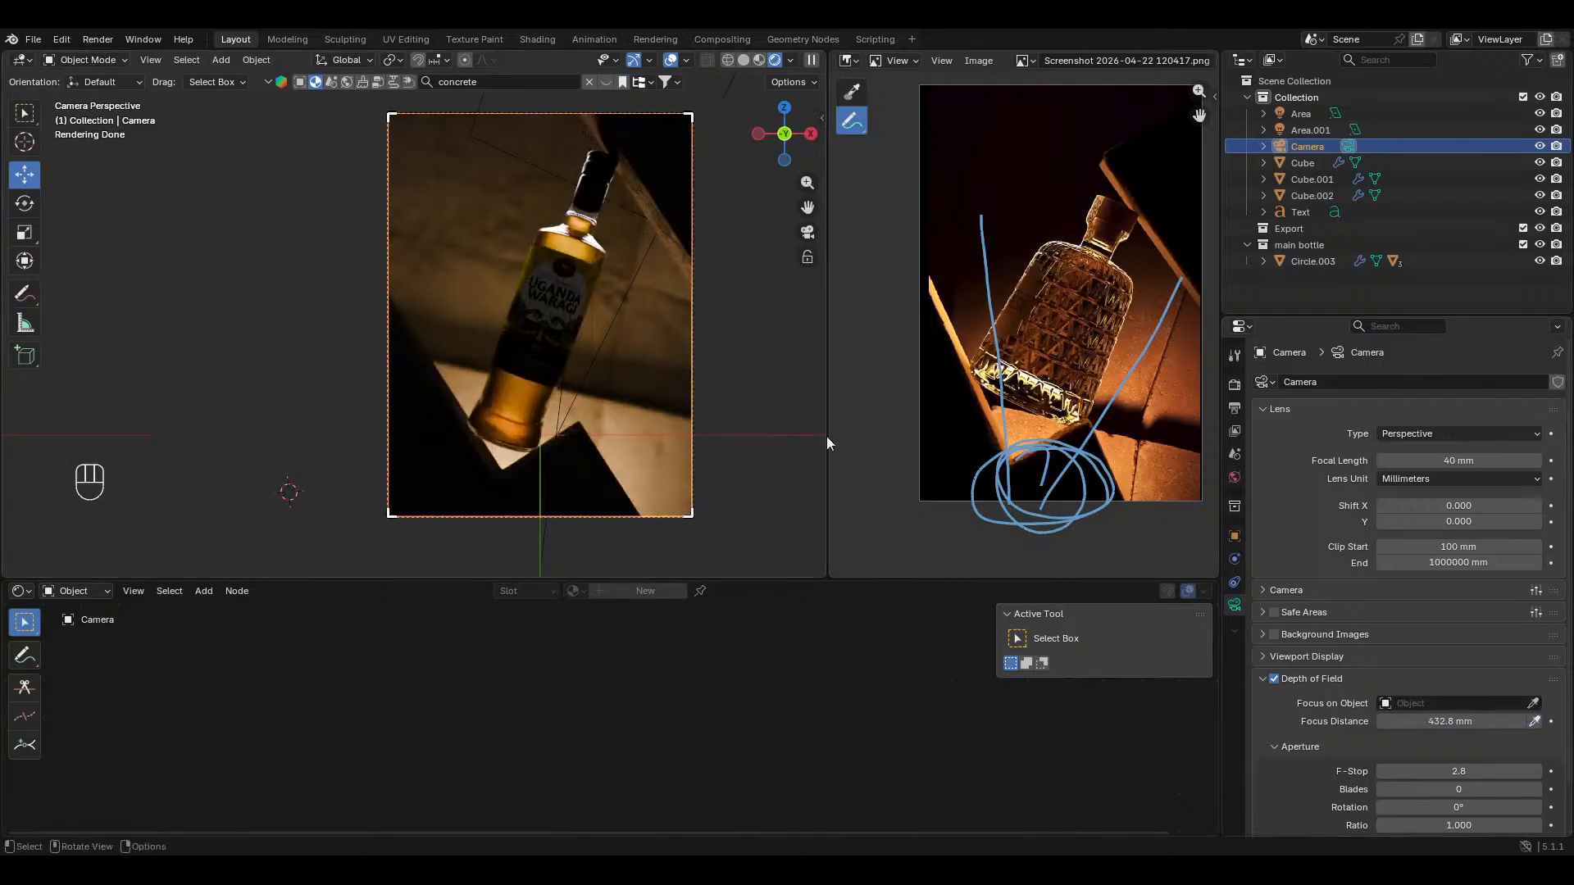
Step: Set the camera's aperture F-Stop to 4.1, check the blur with overlays hidden, and save the file
mouse_move(1476, 771)
left_mouse_down()
mouse_move(1451, 771)
mouse_move(1473, 770)
left_mouse_up()
left_click(671, 60)
scroll(582, 335, "down", 2)
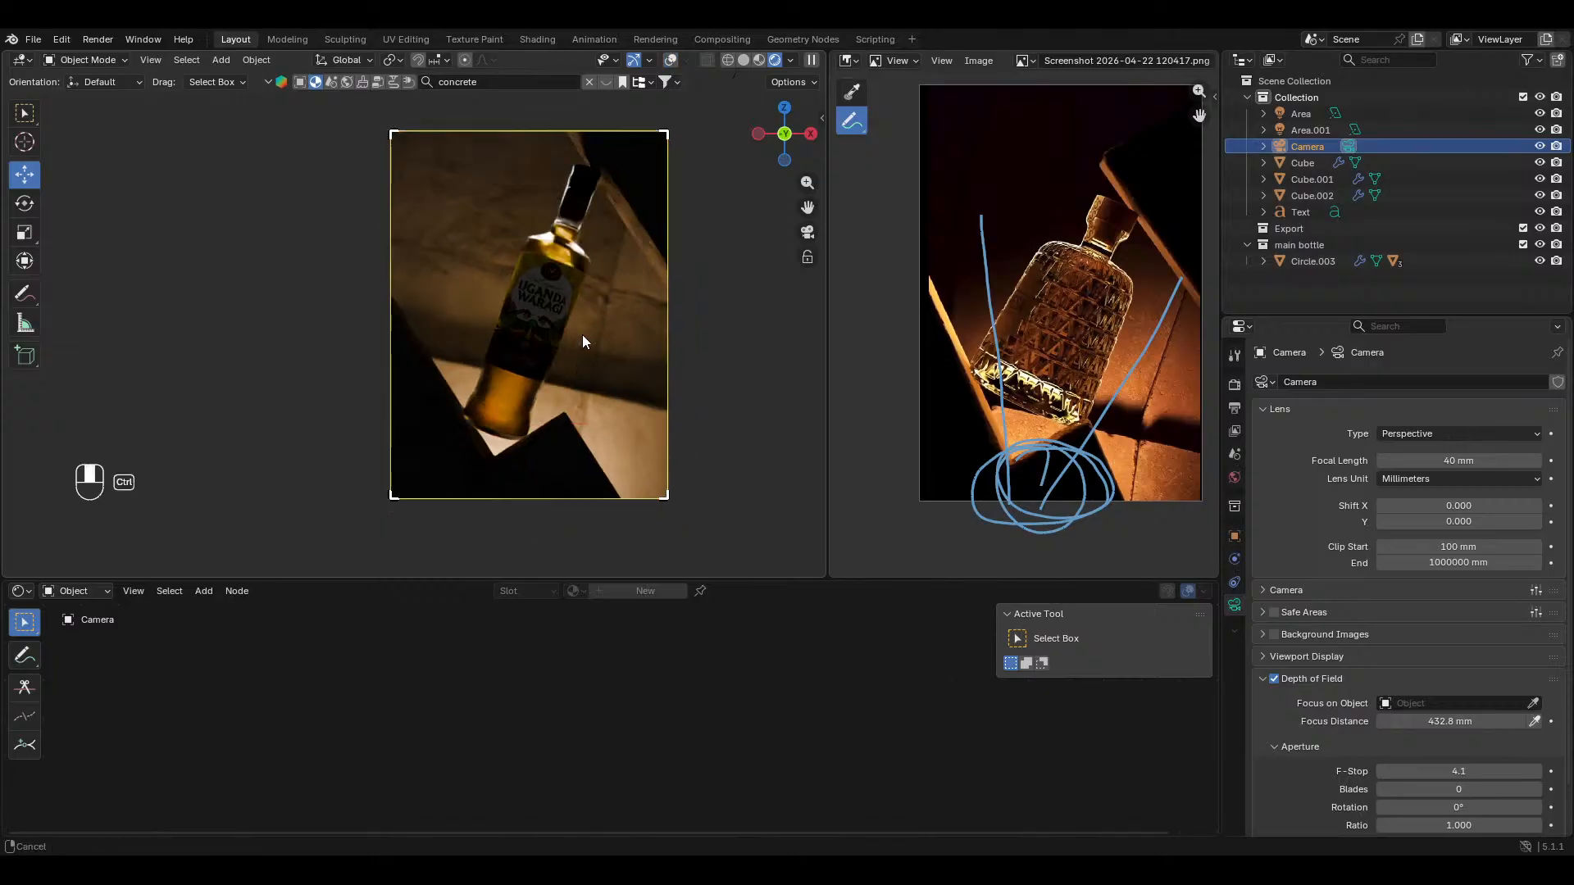
key("ctrl+s")
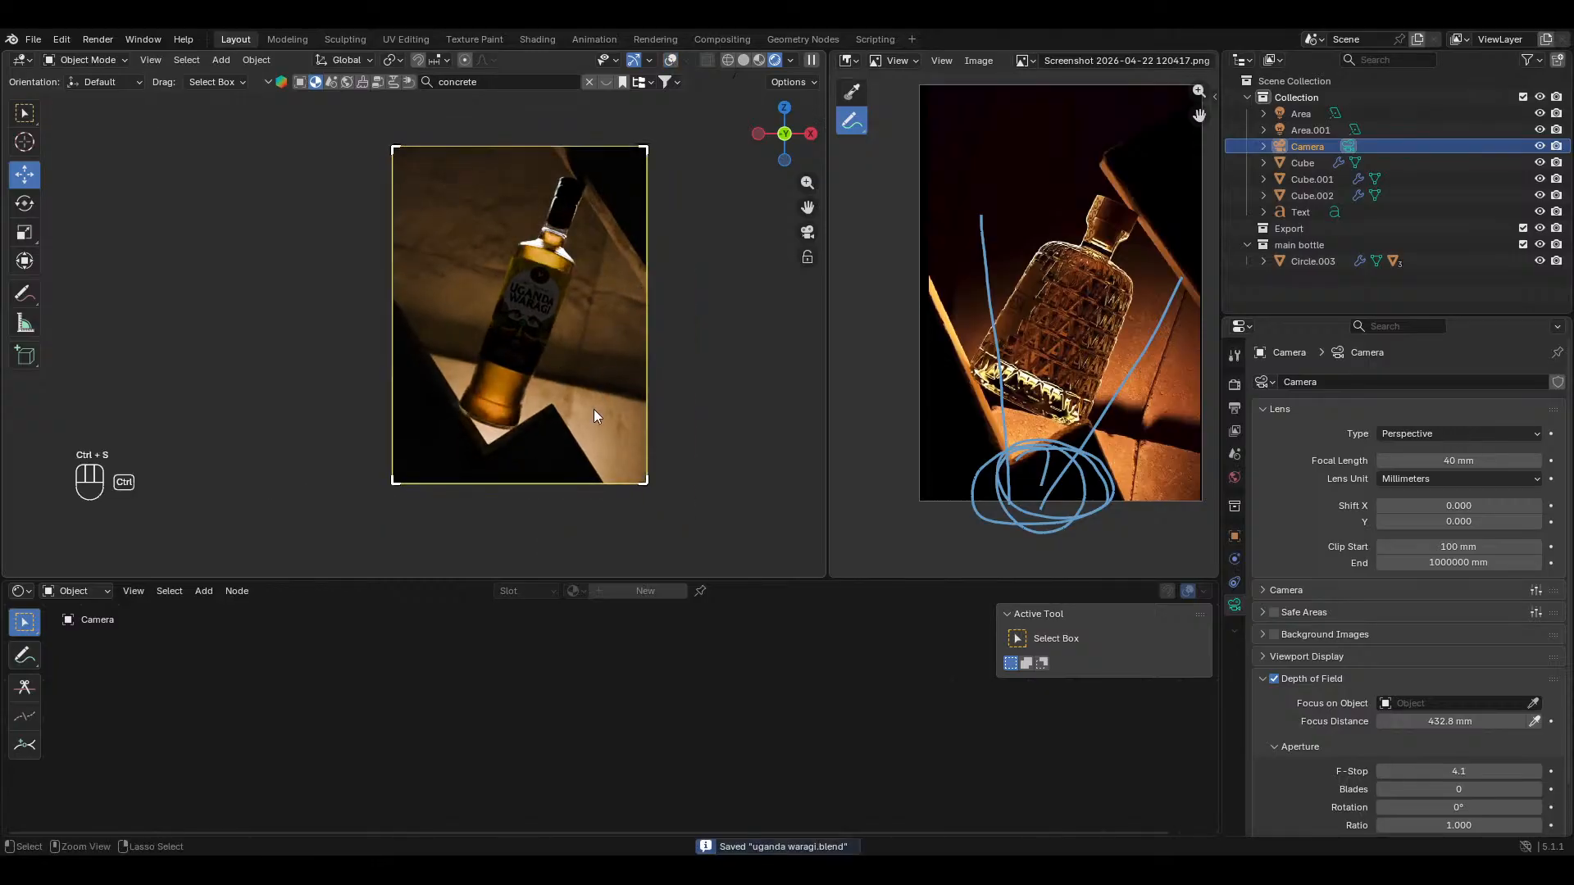
scroll(593, 416, "up", 3)
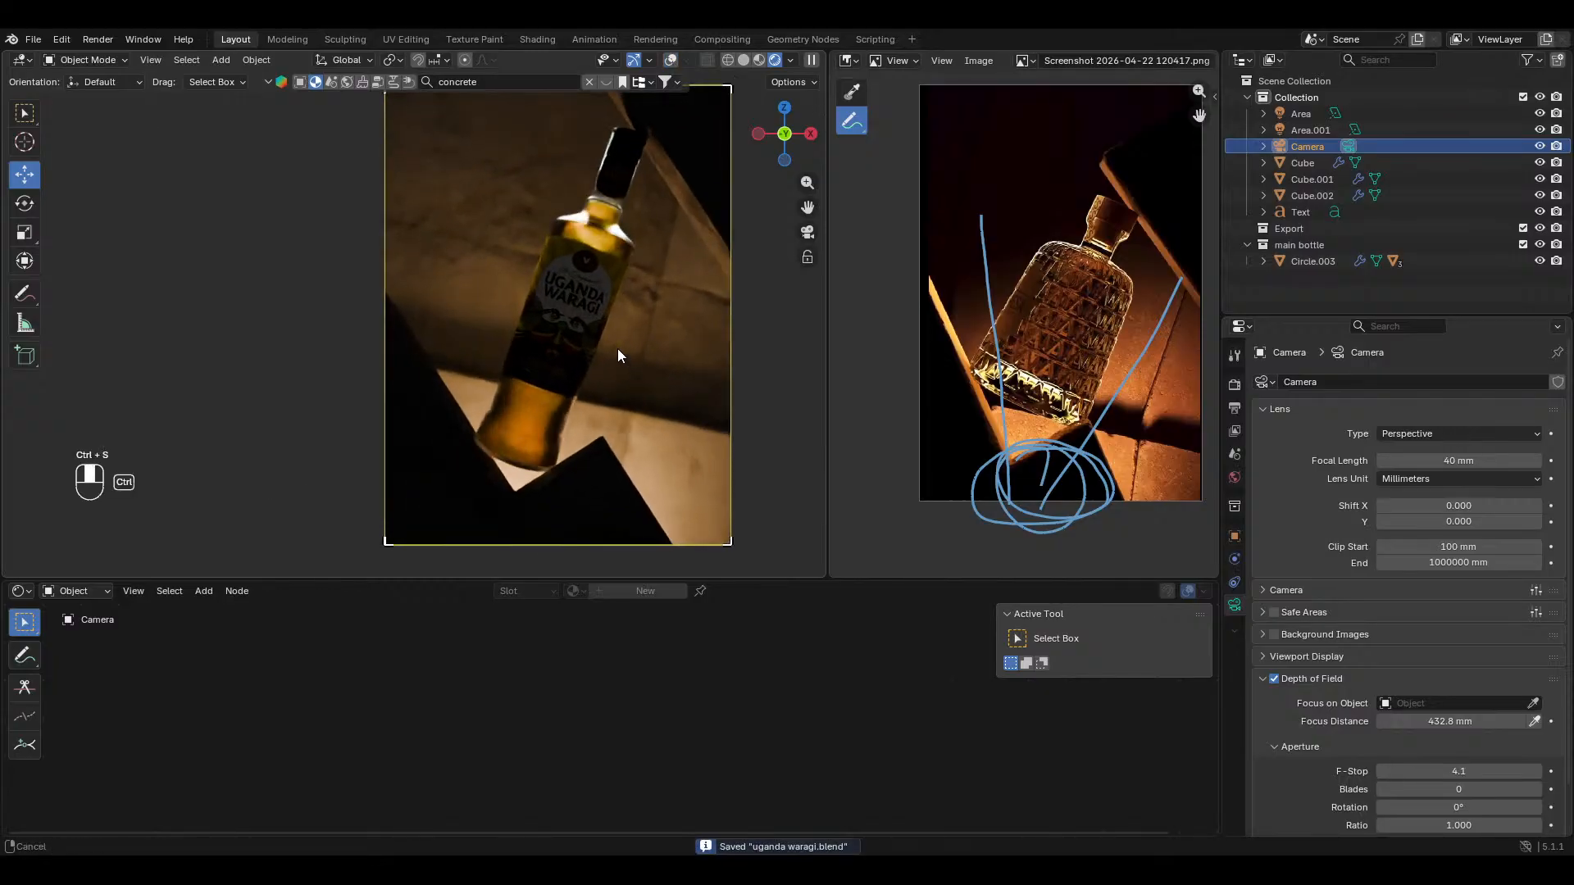
Step: Scale up all UVs of the concrete background object Cube.002 to nearly twice their size in the UV editor
left_click(662, 325)
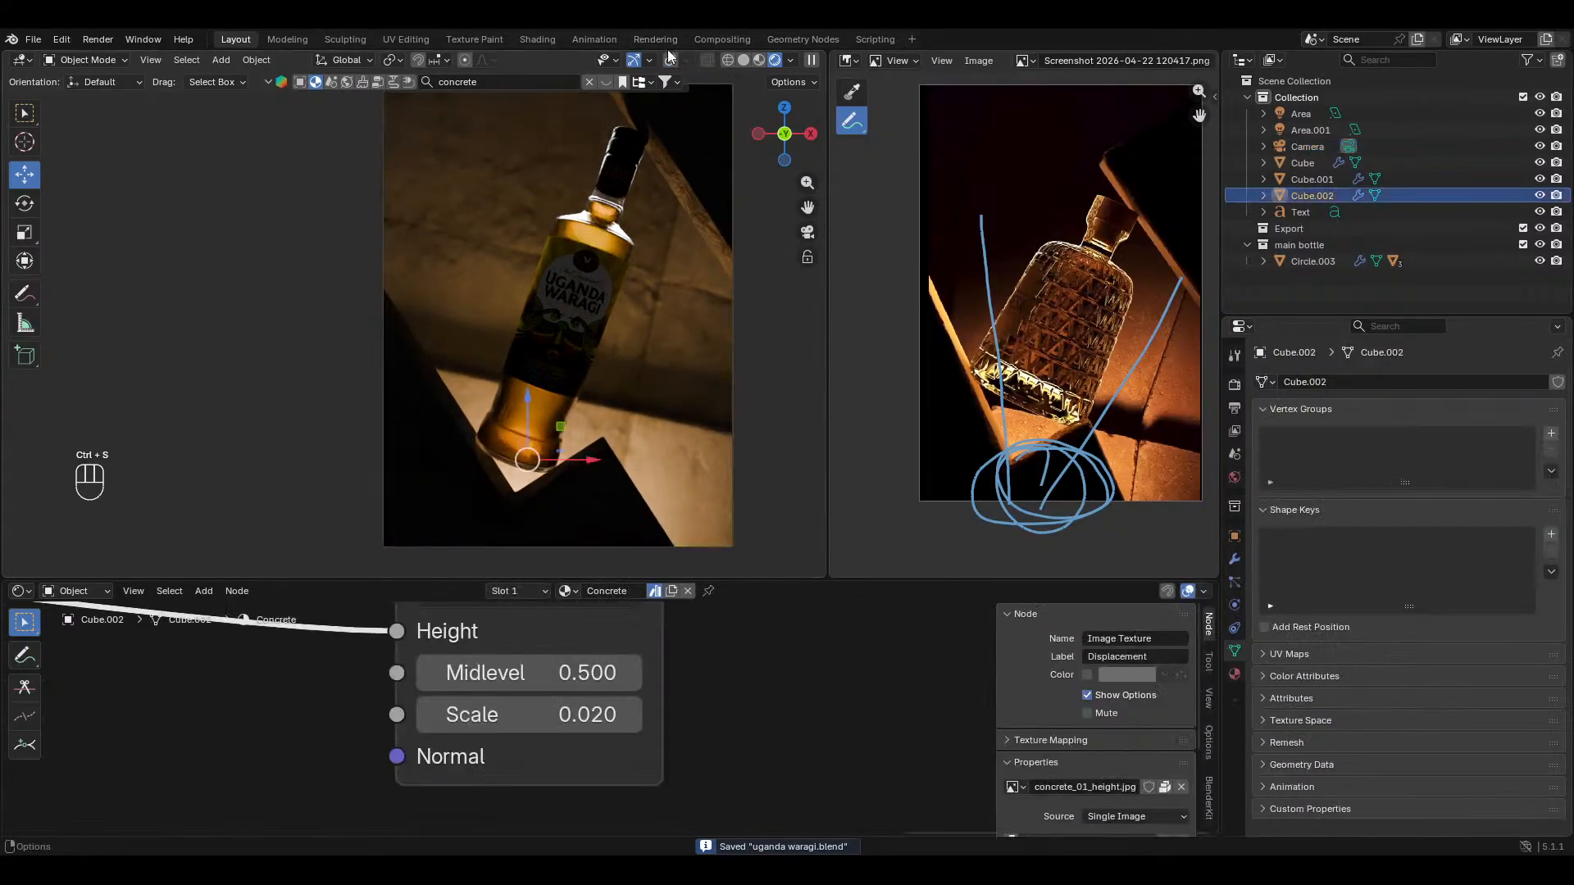
left_click(670, 60)
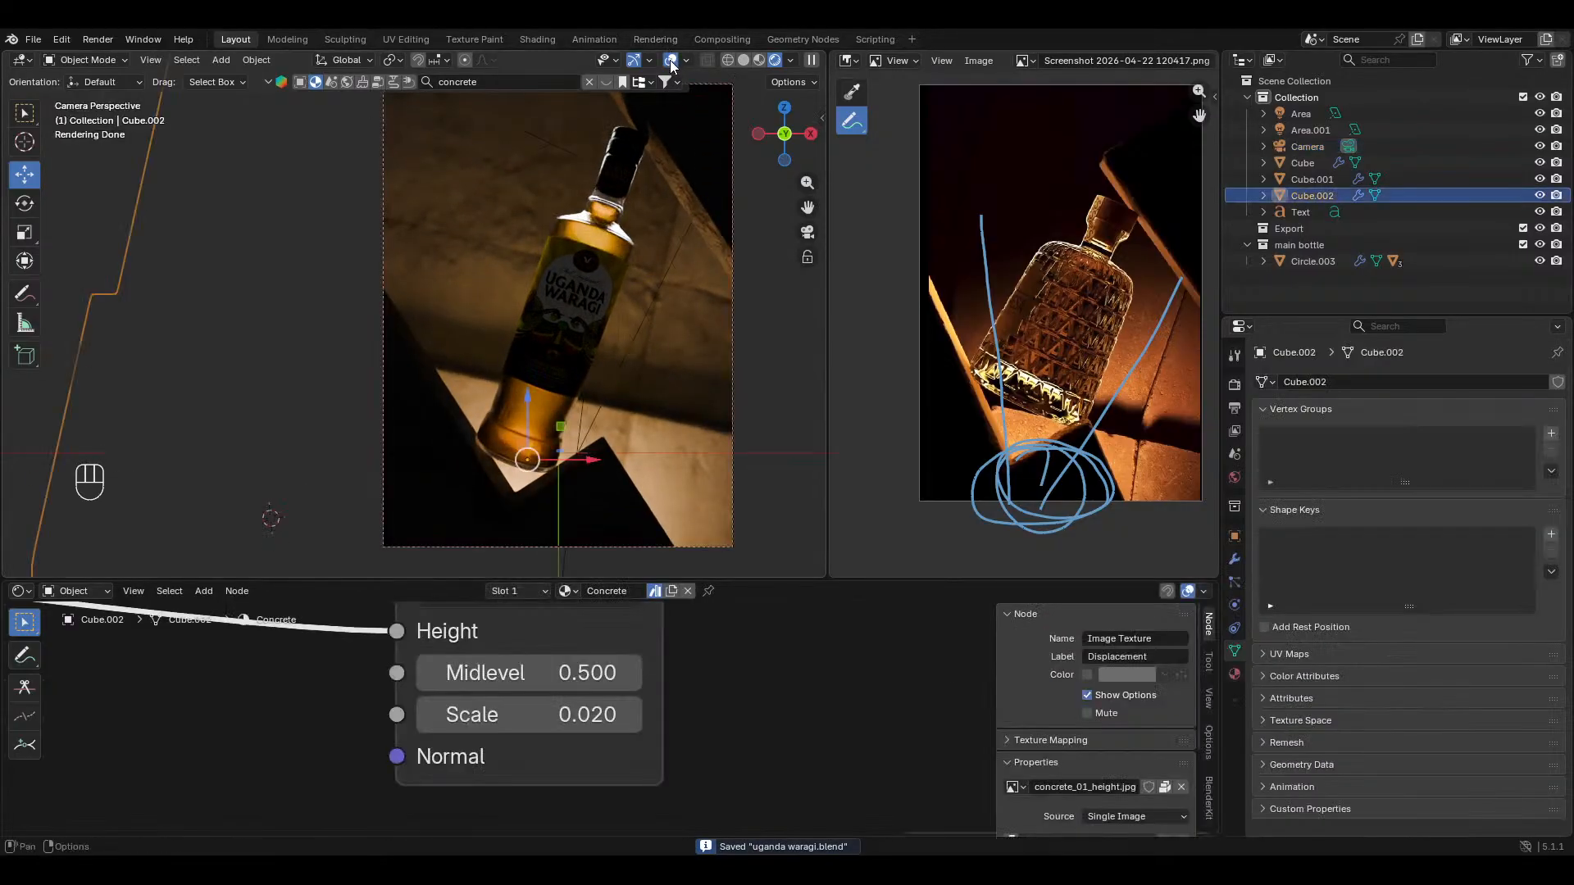
key("Tab")
key("a")
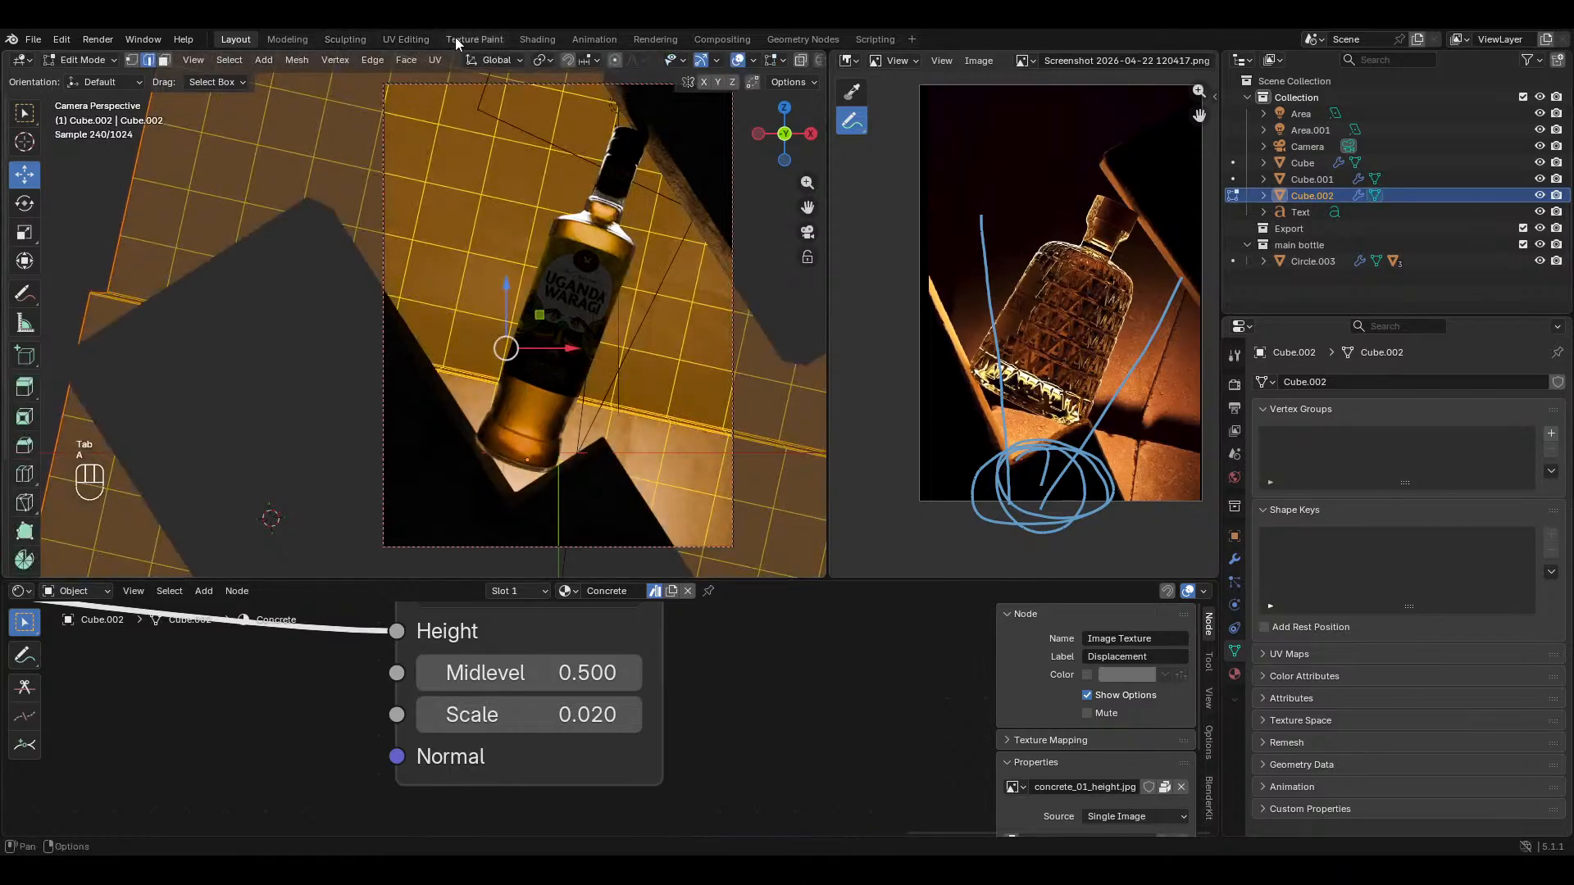
left_click(407, 40)
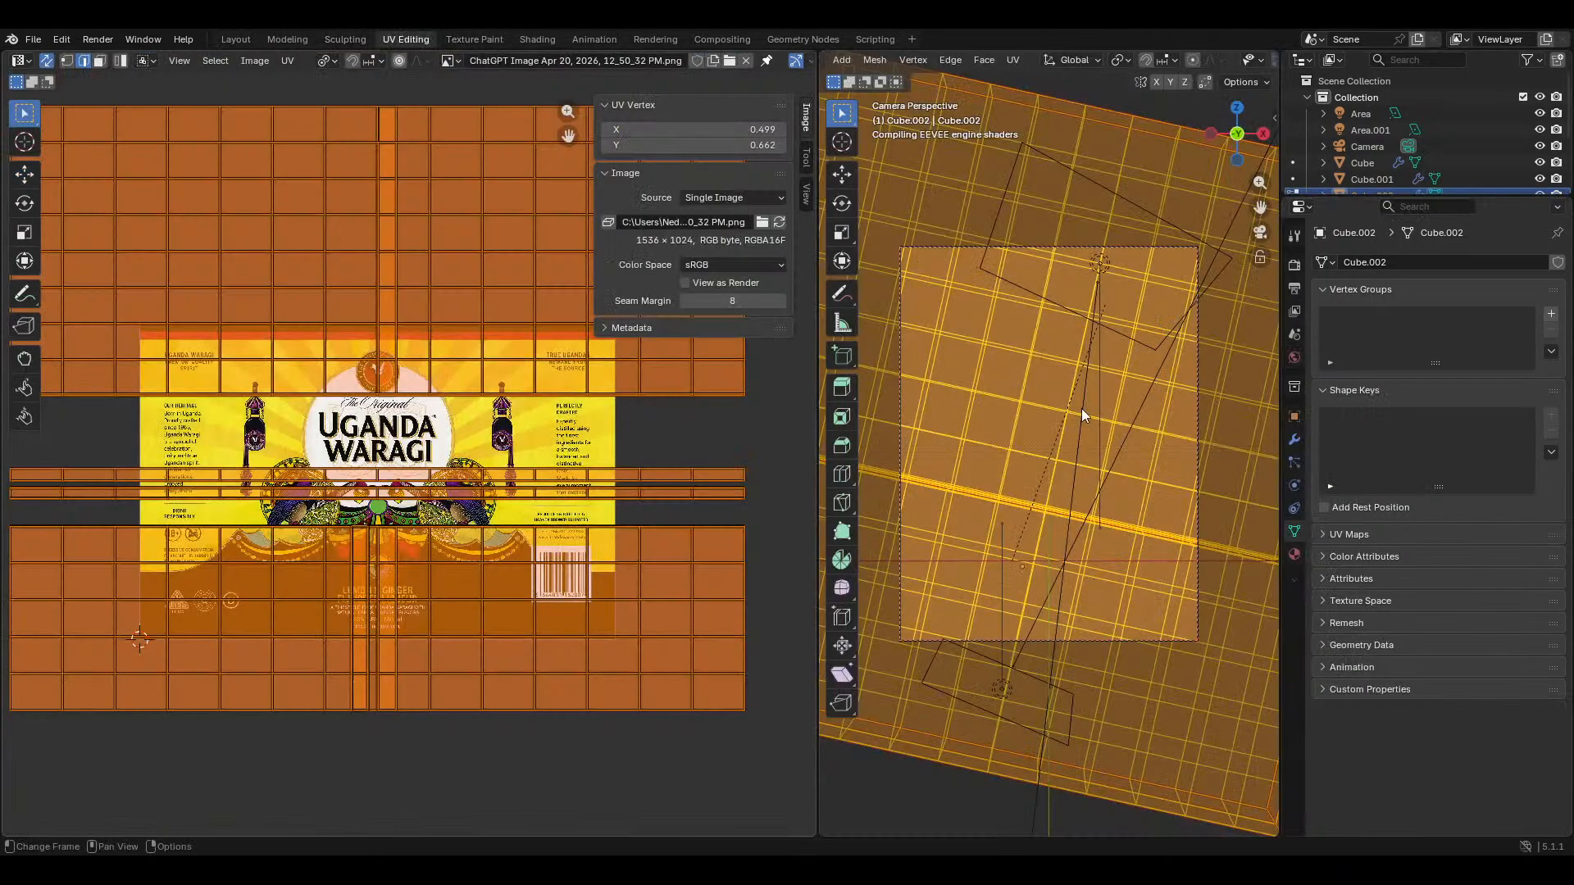
key("s")
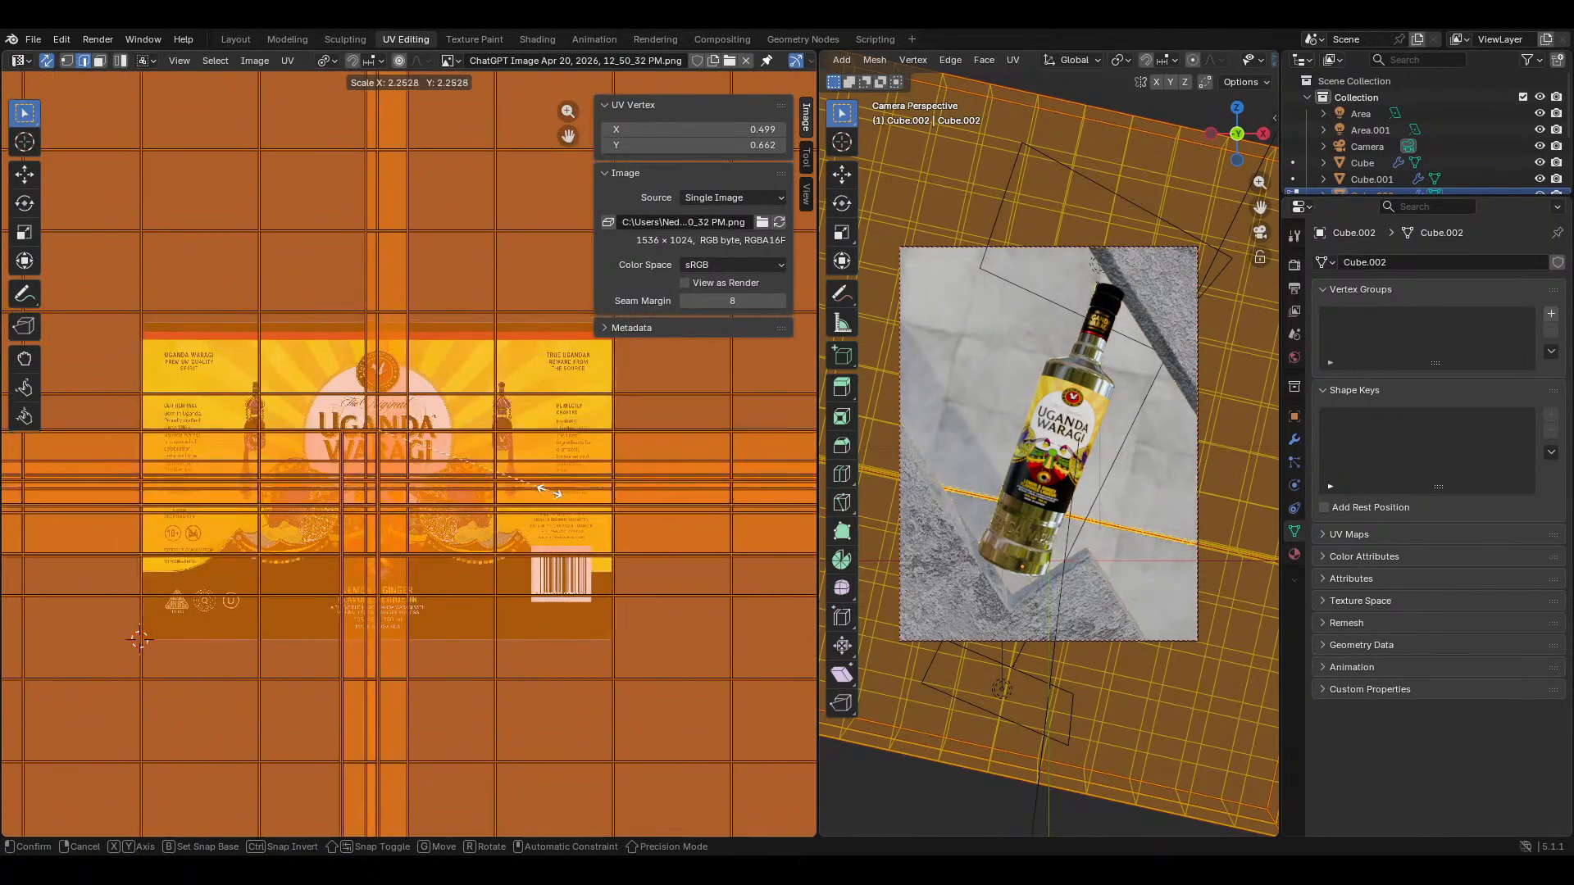
left_click(496, 515)
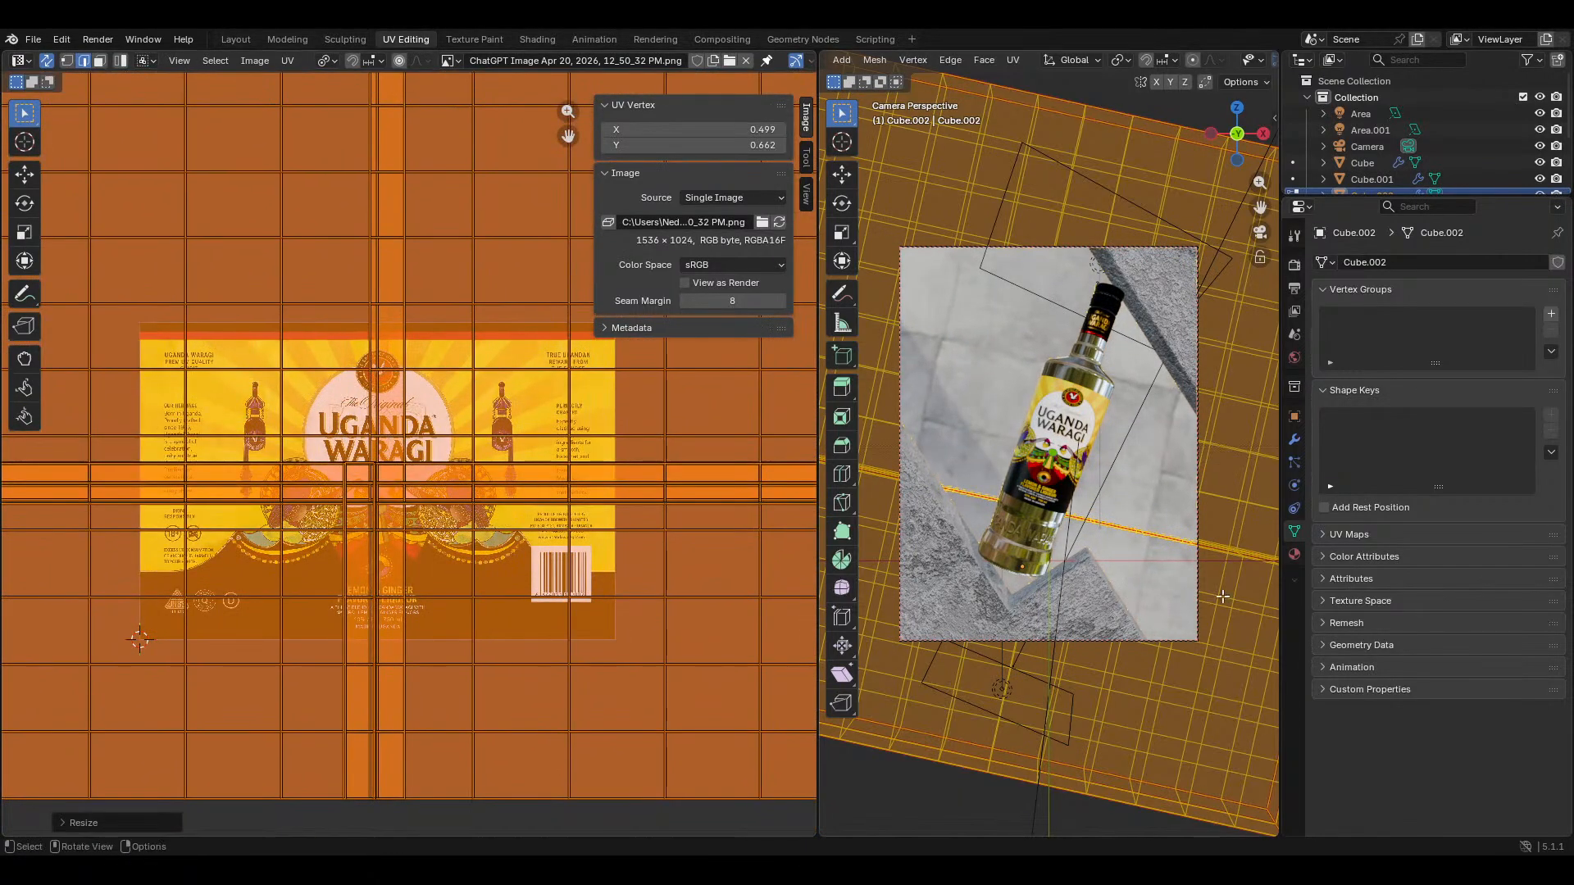
Step: Set the Concrete material's surface displacement method to Displacement and Bump, and check the render in the Layout workspace
left_click(1295, 555)
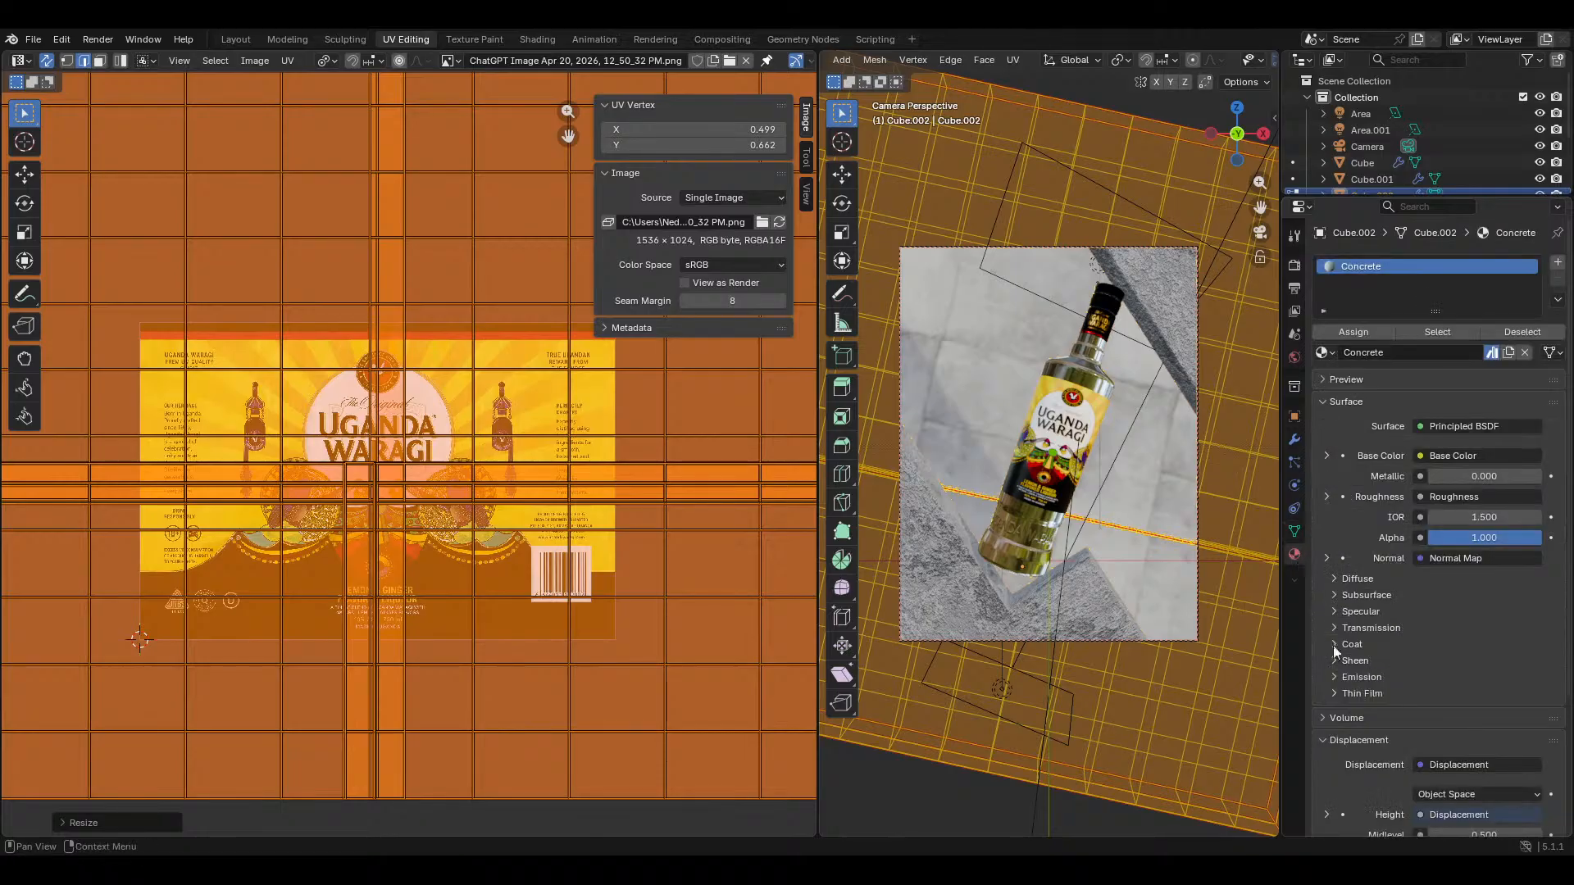
scroll(1344, 574, "down", 5)
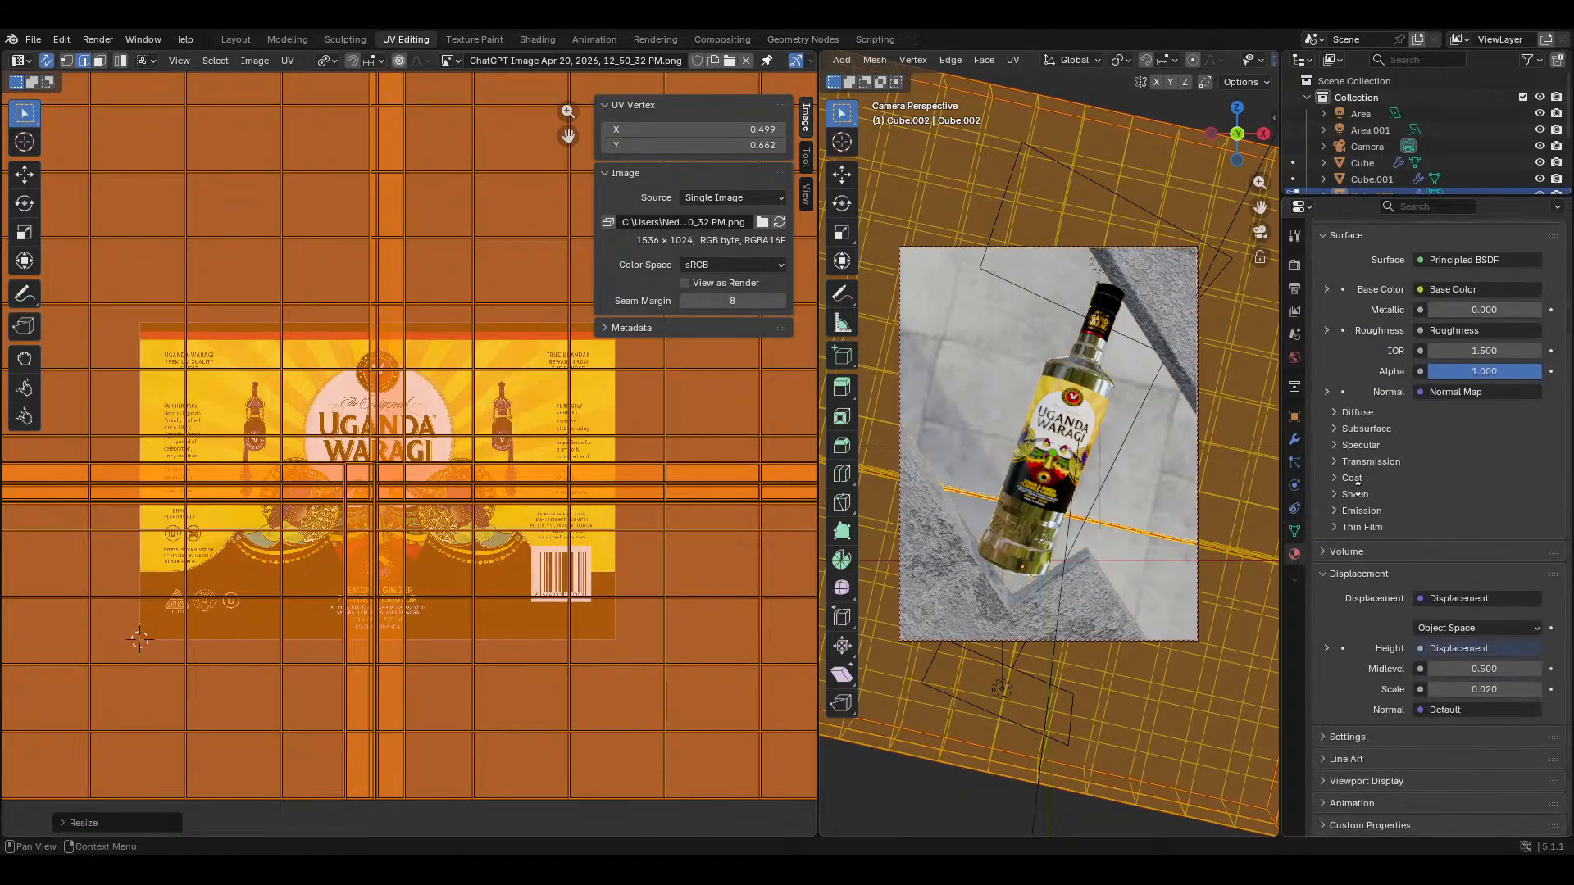
left_click(1329, 737)
scroll(1464, 685, "down", 3)
left_click(1469, 694)
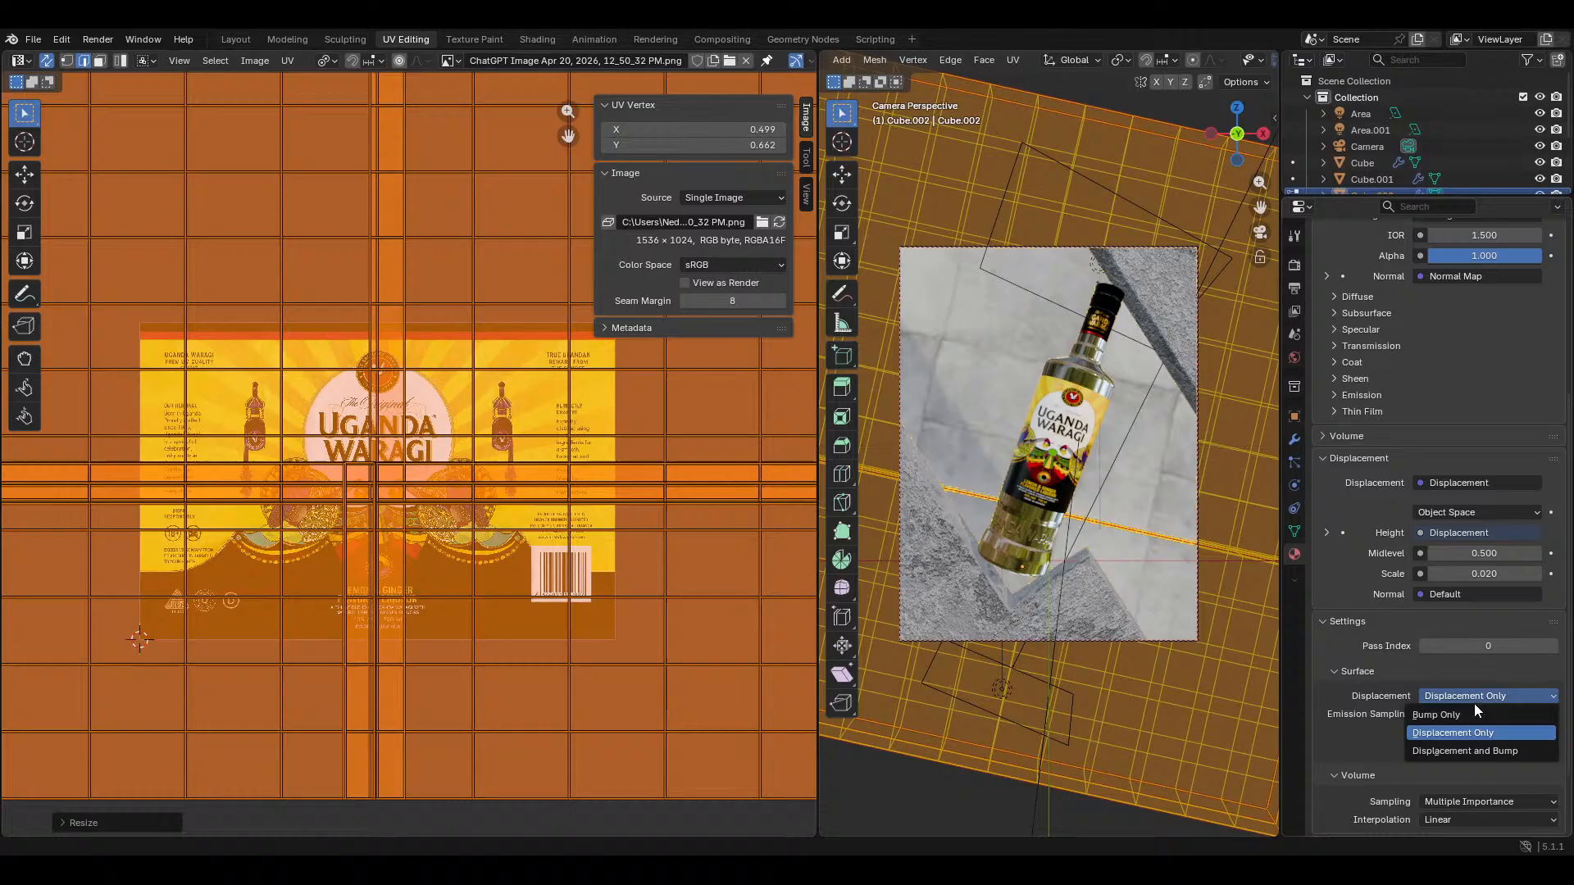
left_click(1484, 749)
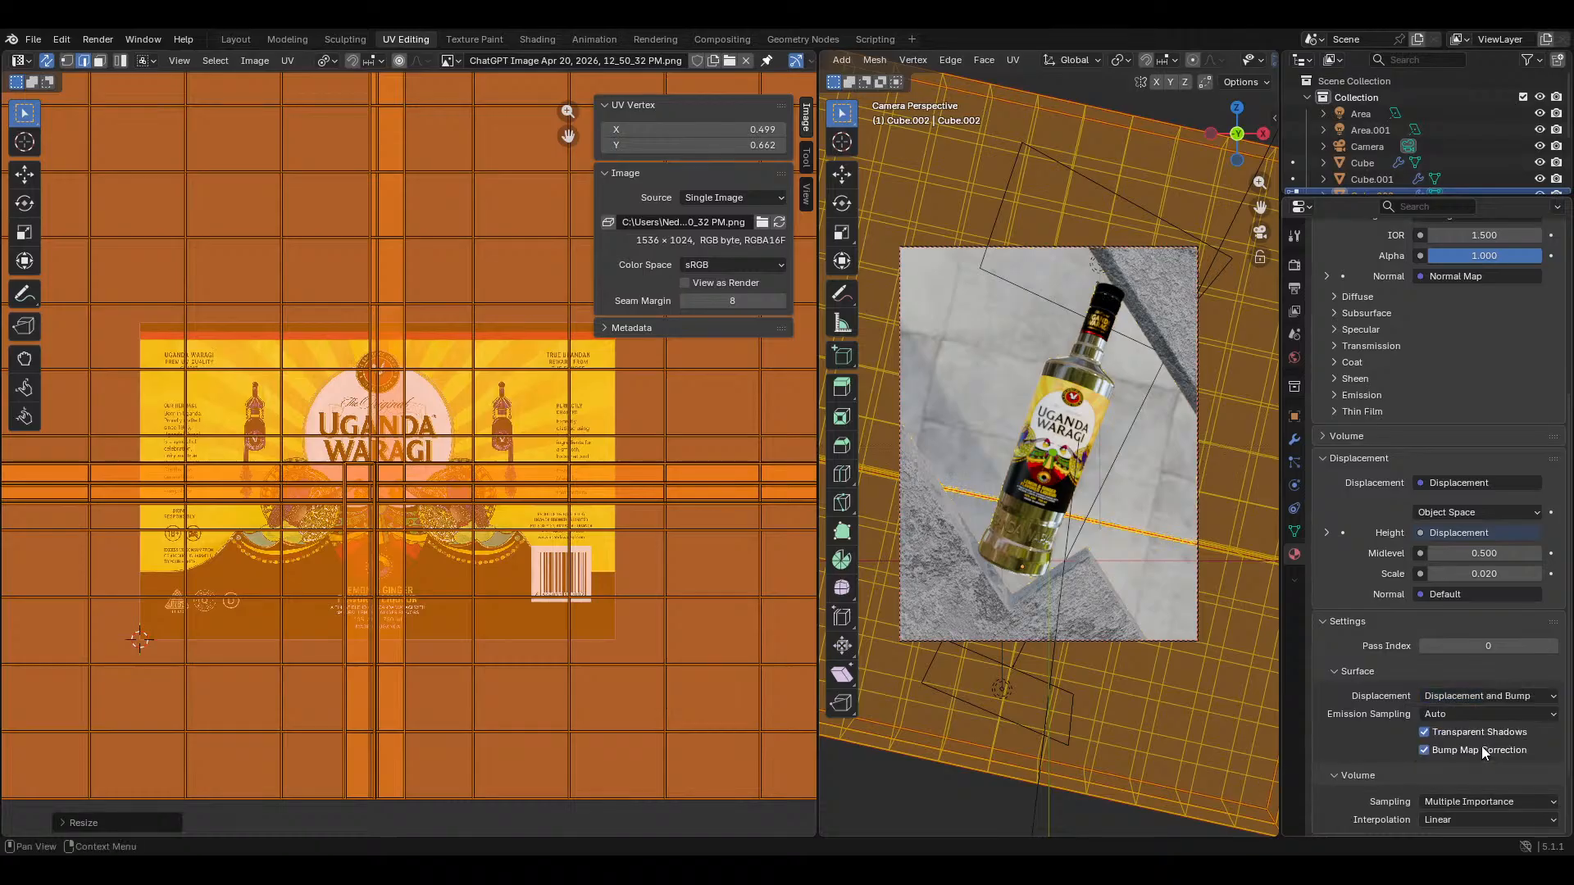
left_click(230, 39)
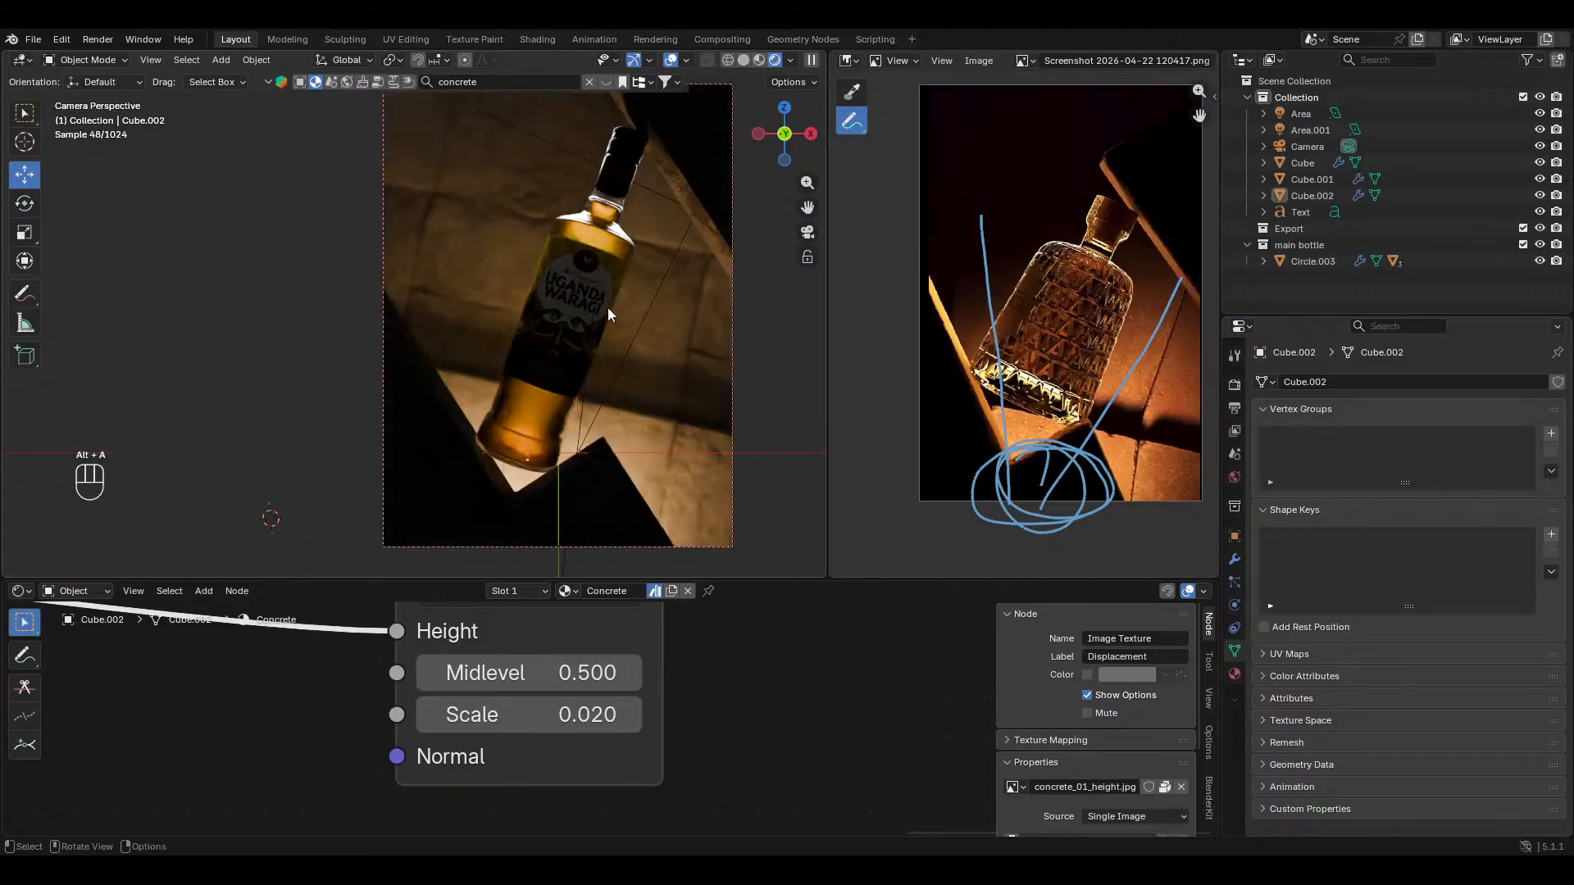
Step: Rotate all UVs of the concrete background Cube.002 by 90° in the UV editor
left_click(406, 40)
type("r")
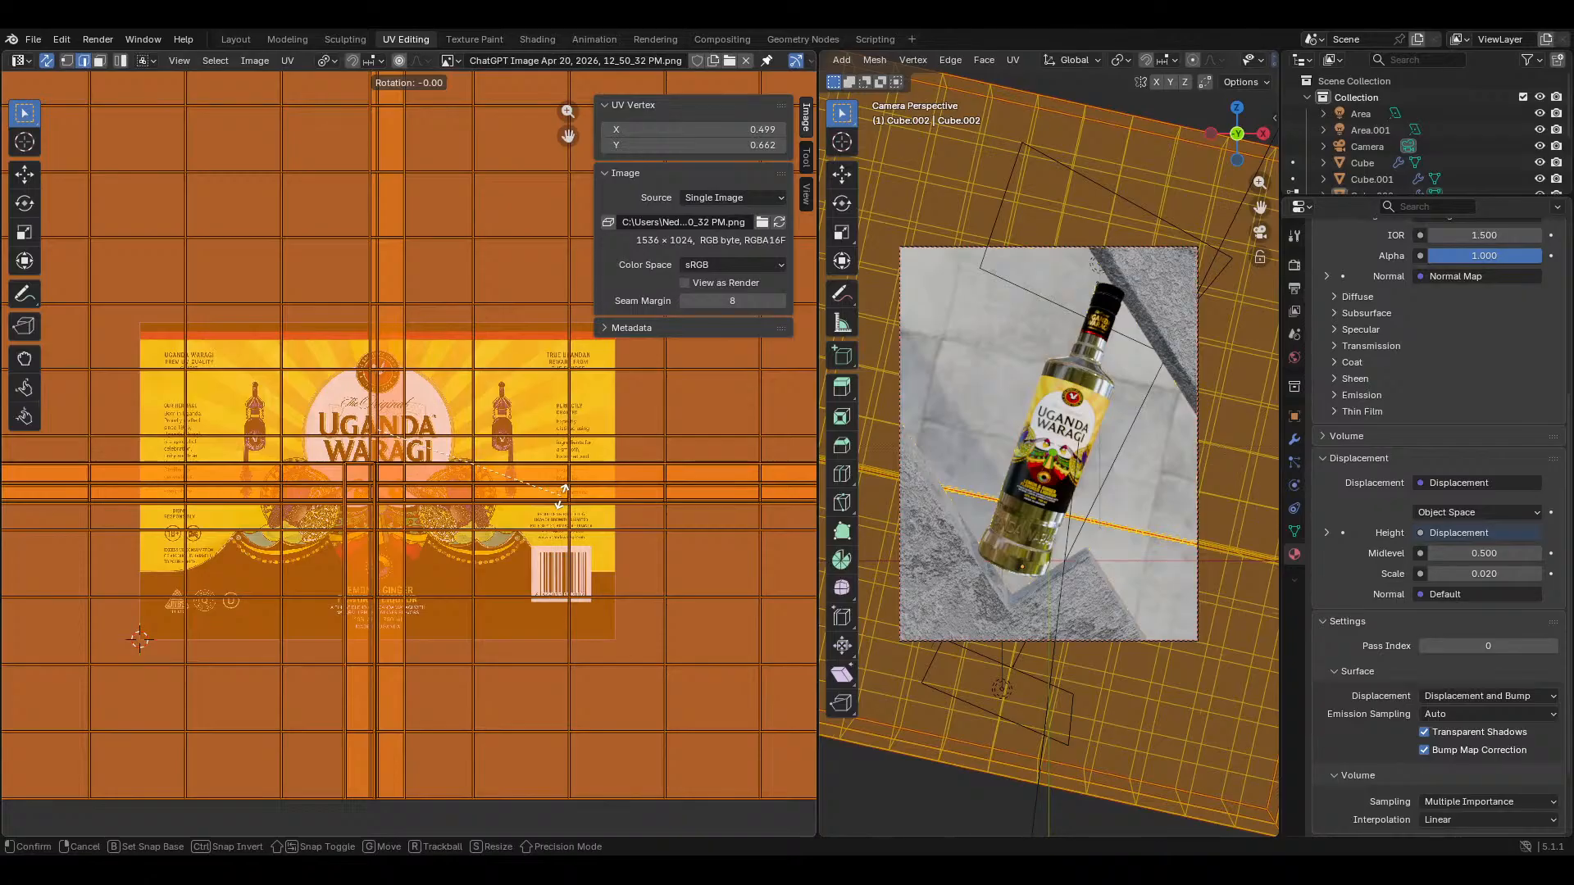
type("90")
key("Return")
Step: Stretch the background's UVs slightly along X, shrink them to about 0.58 along Y, and leave edit mode
key("s")
key("x")
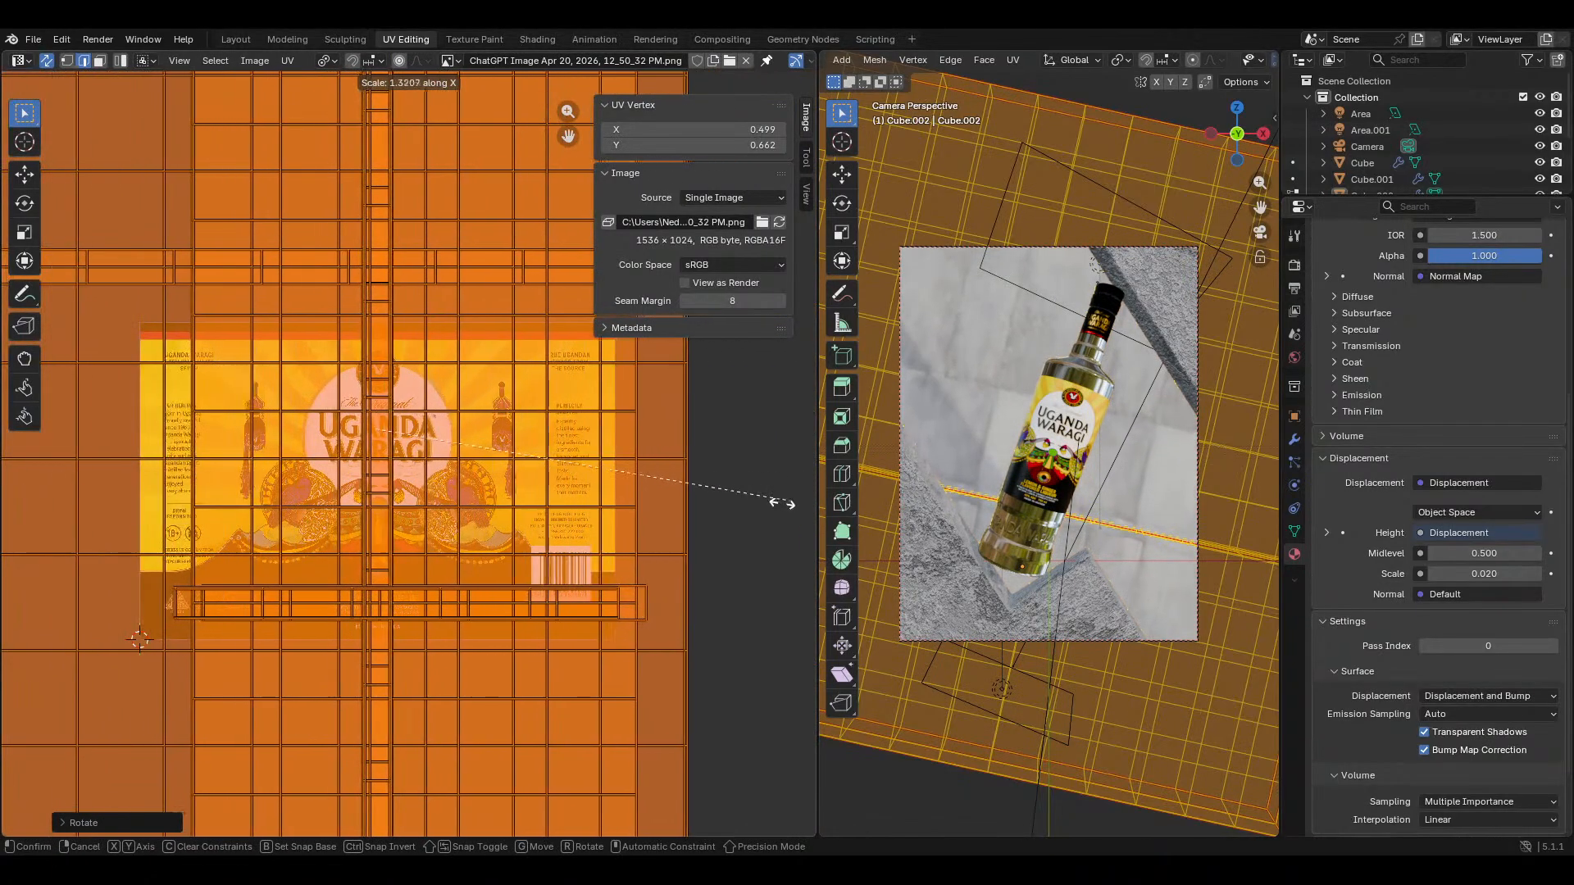
left_click(743, 503)
key("s")
key("y")
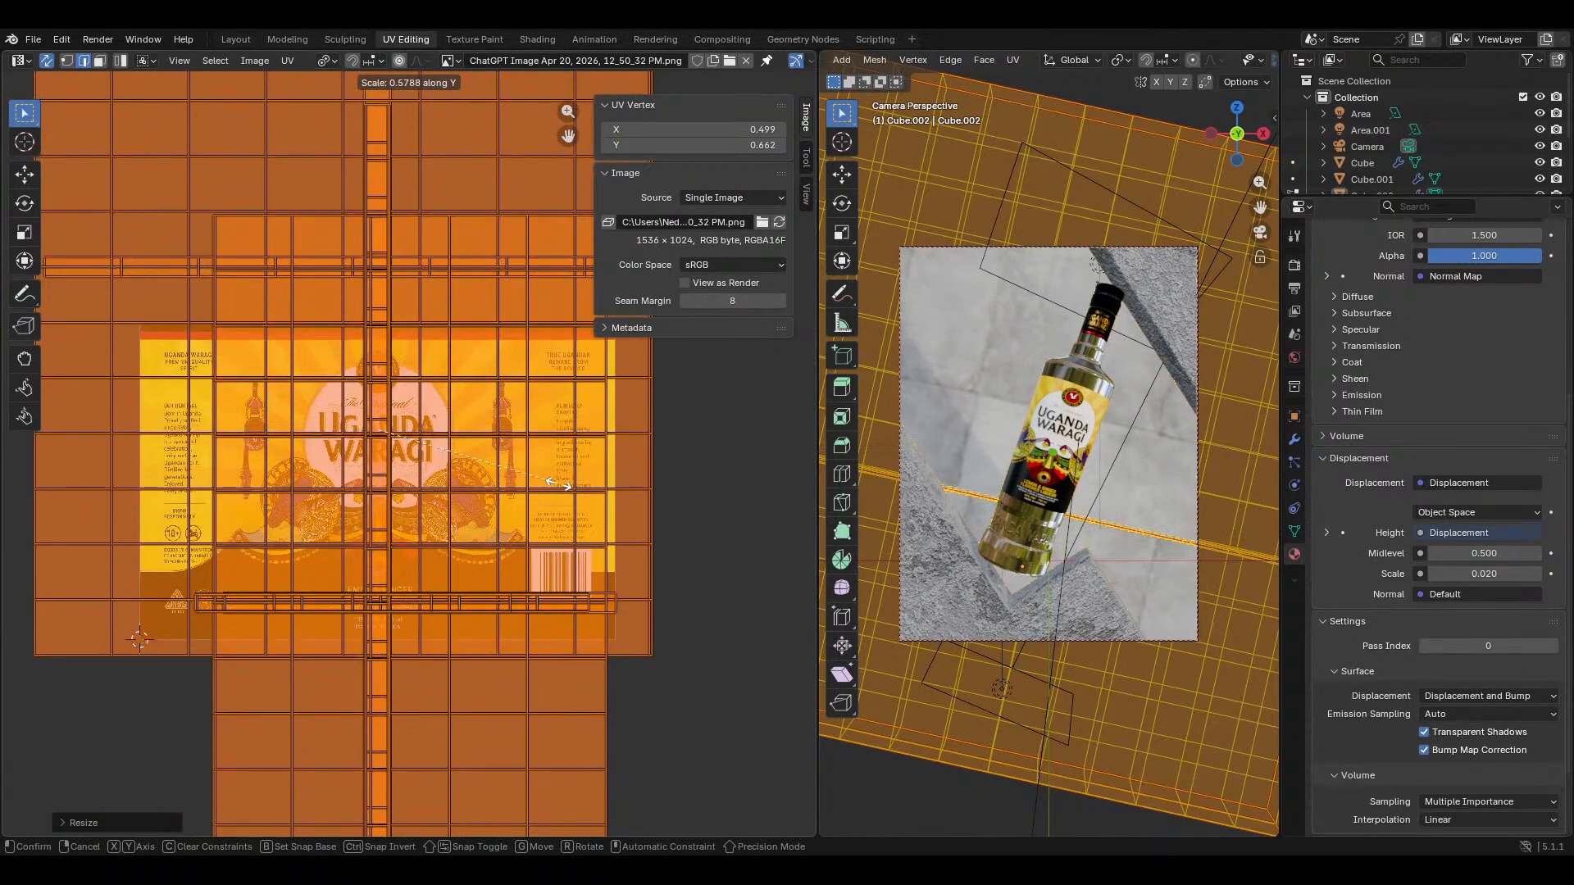
left_click(632, 310)
key("Tab")
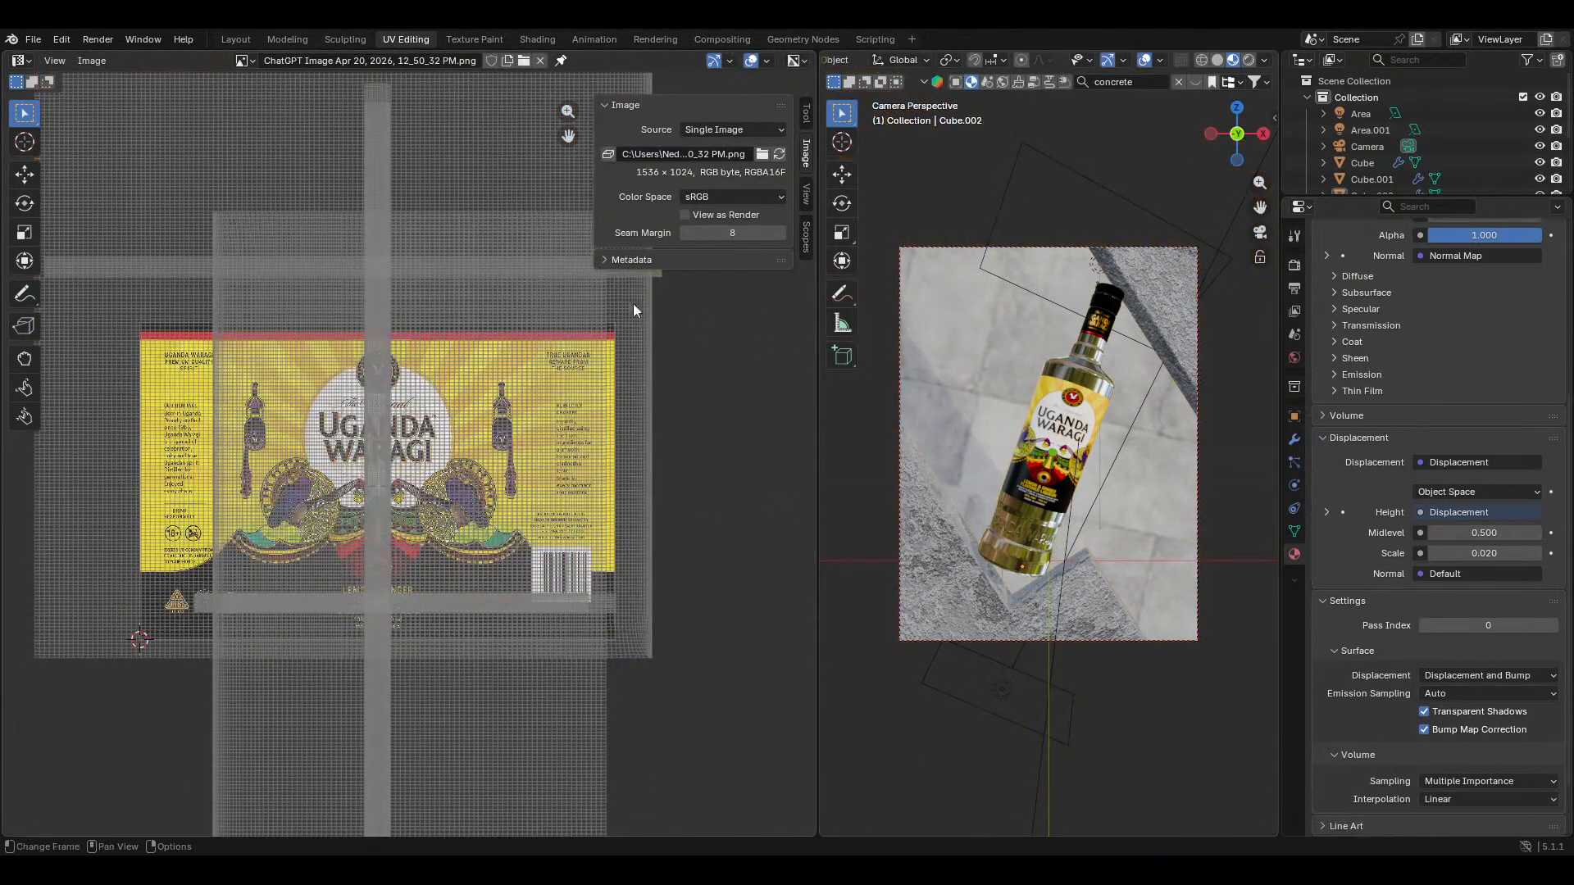
Step: Set the Concrete material's Displacement node scale to 0.001 in the Layout workspace's node editor
left_click(1249, 61)
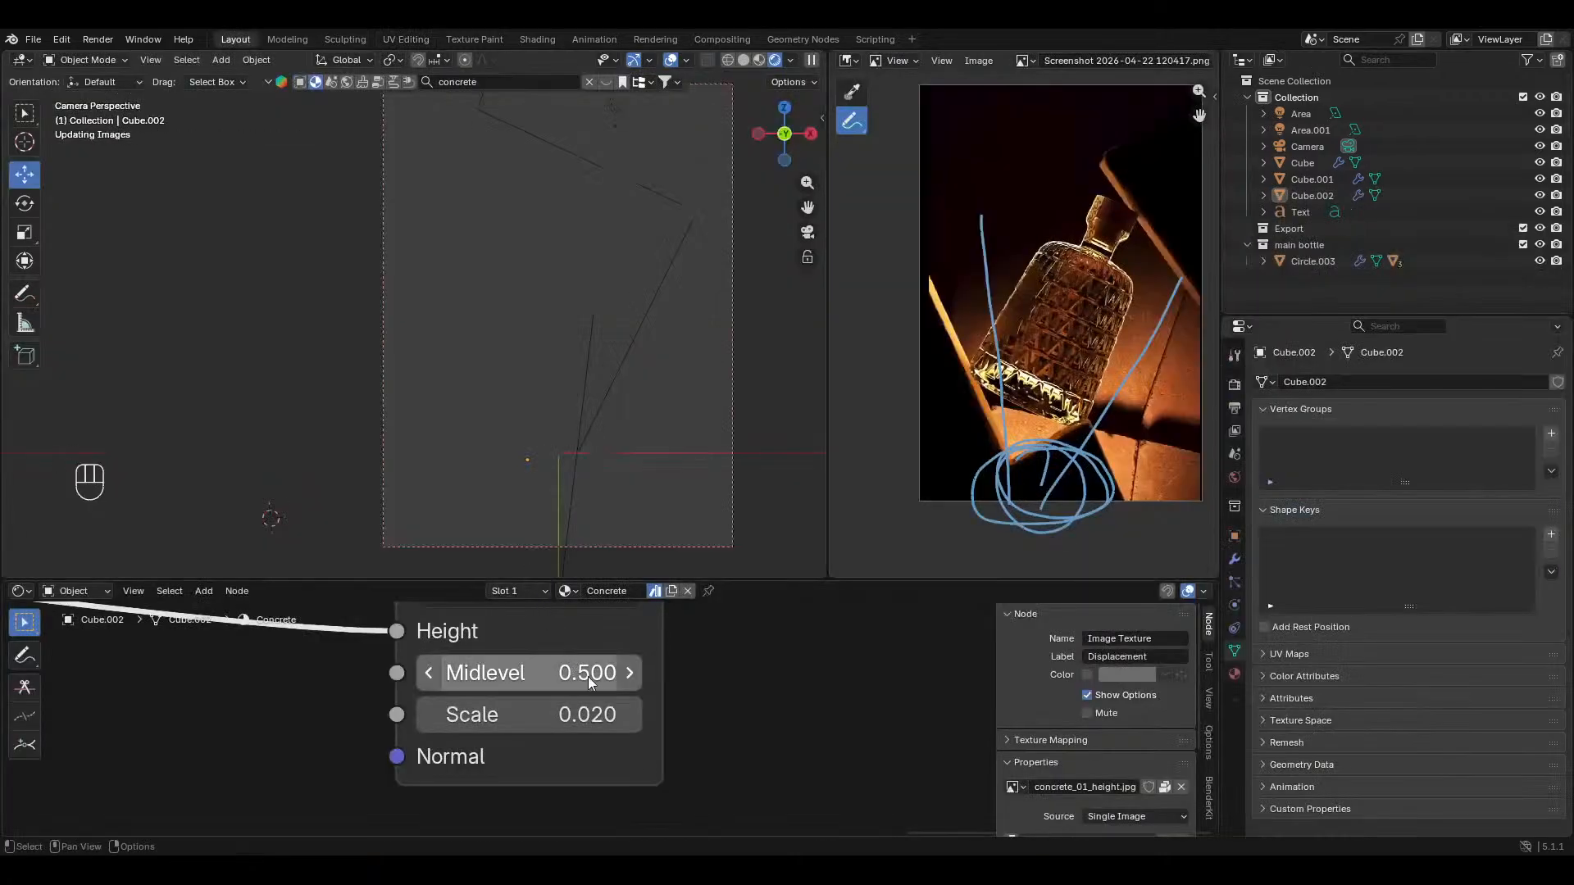
double_click(596, 714)
key("BackSpace")
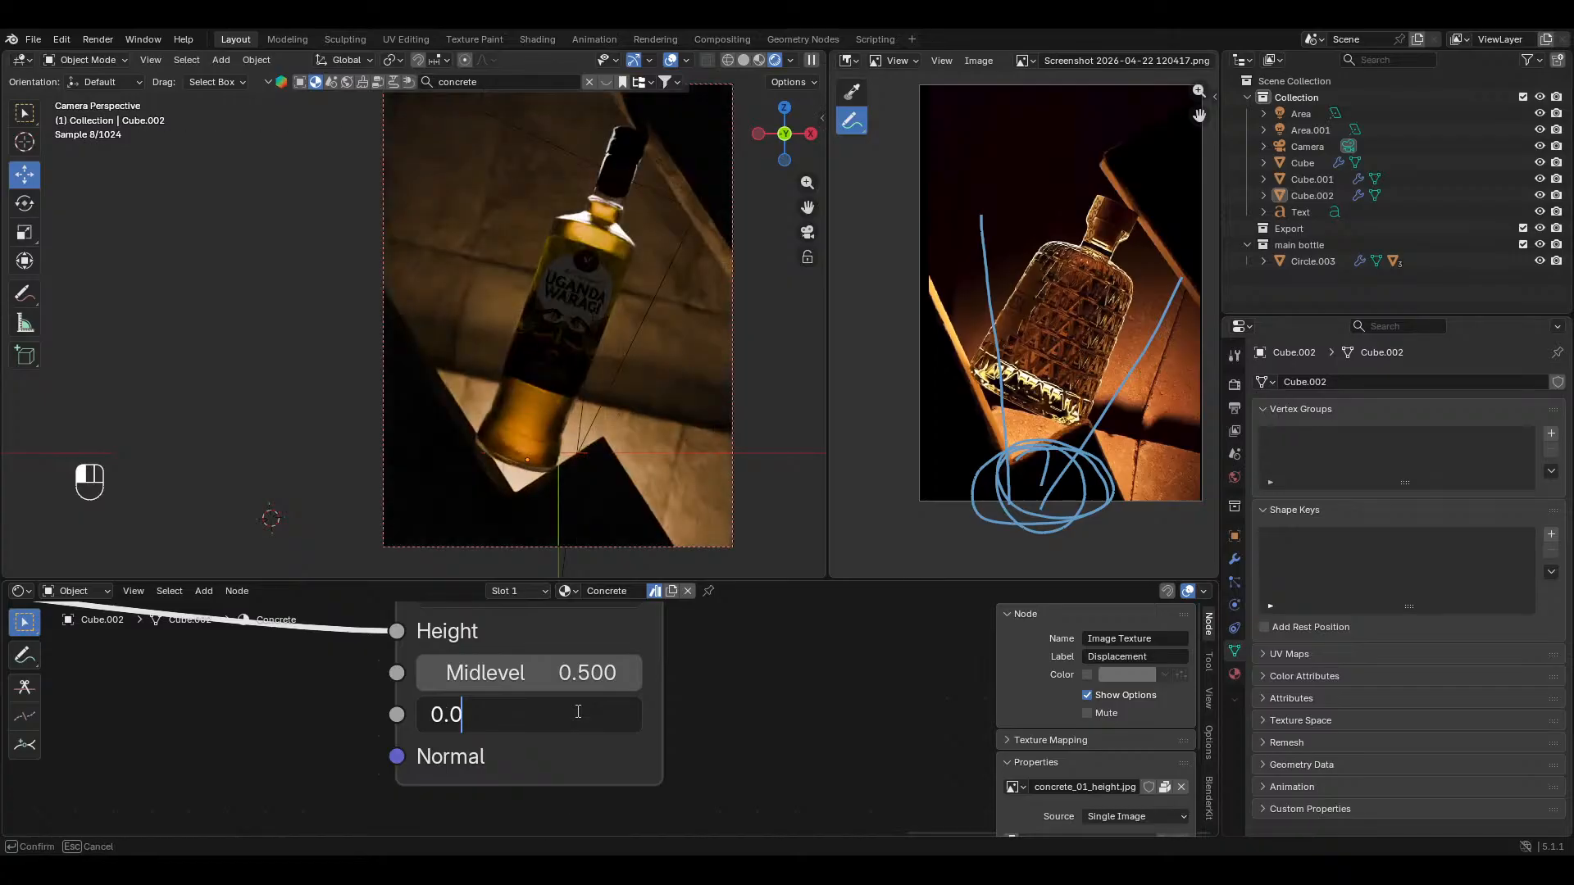
type("01")
key("Return")
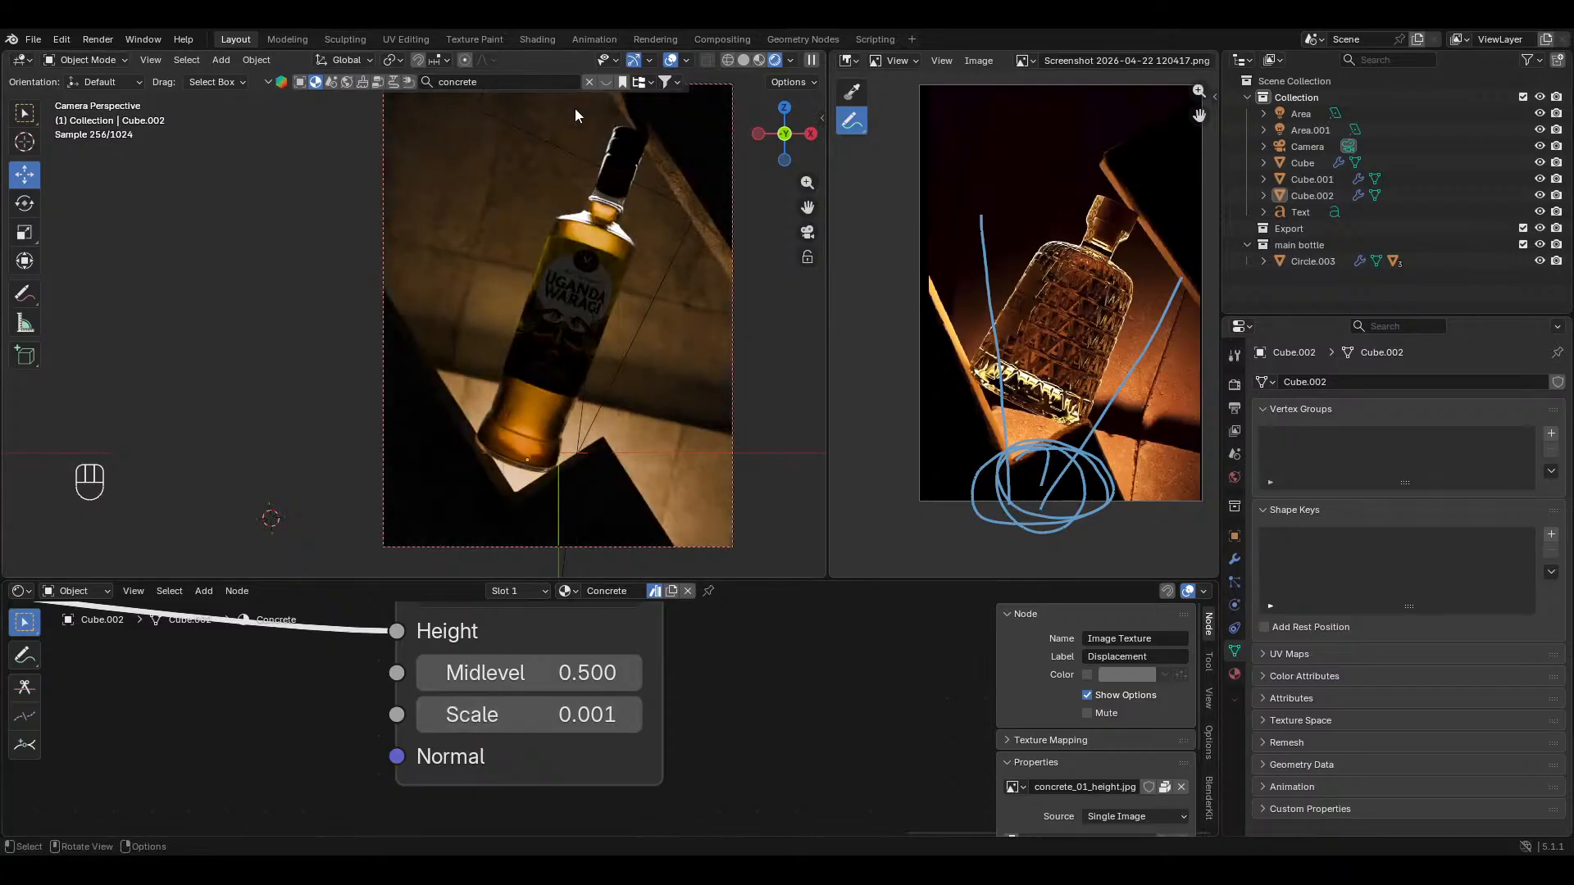
Step: Enlarge the 3D viewport and compare the overlay-free camera render with the reference photo
left_click_drag(800, 580, 806, 701)
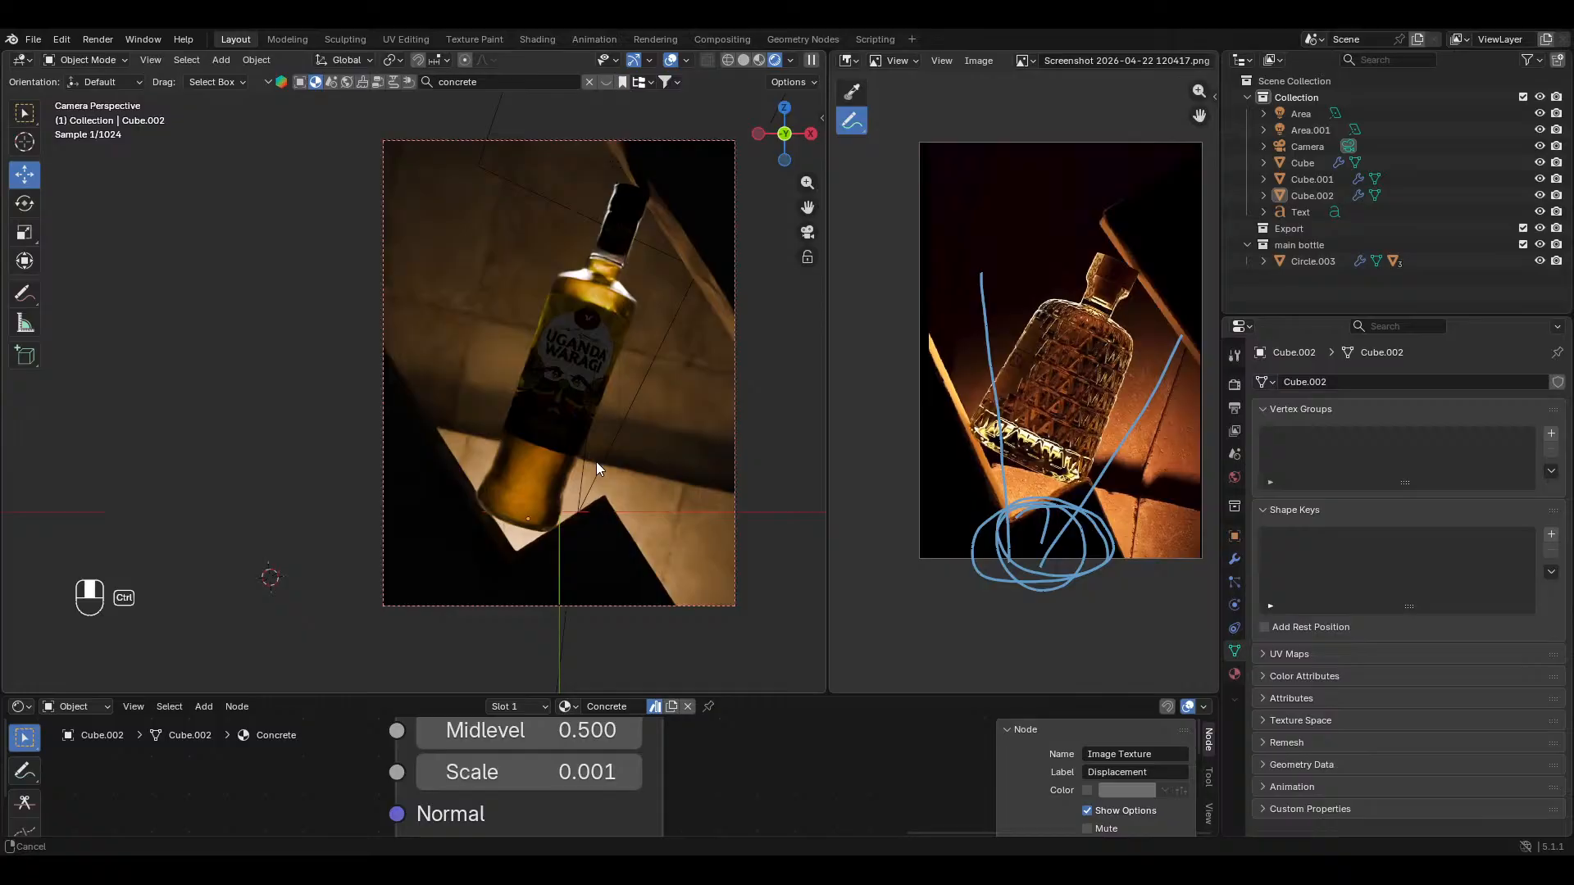
left_click(671, 61)
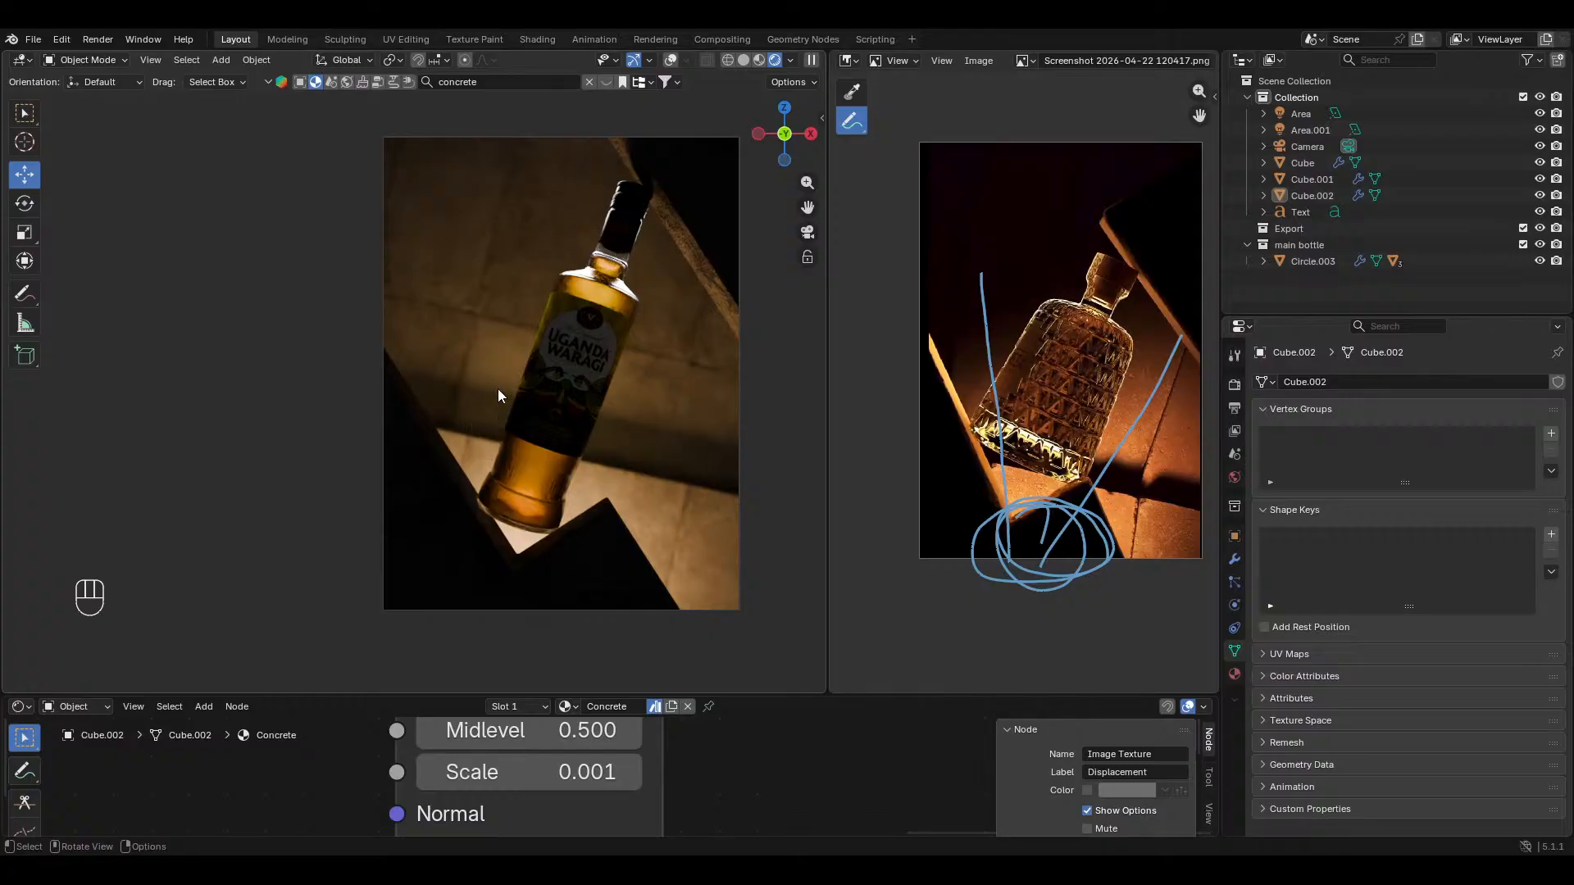
left_click(672, 61)
Step: Duplicate the area light Area.001 in solid shading, place the copy to the left of the bottle, and clear its rotation
left_click(740, 62)
left_click(589, 213)
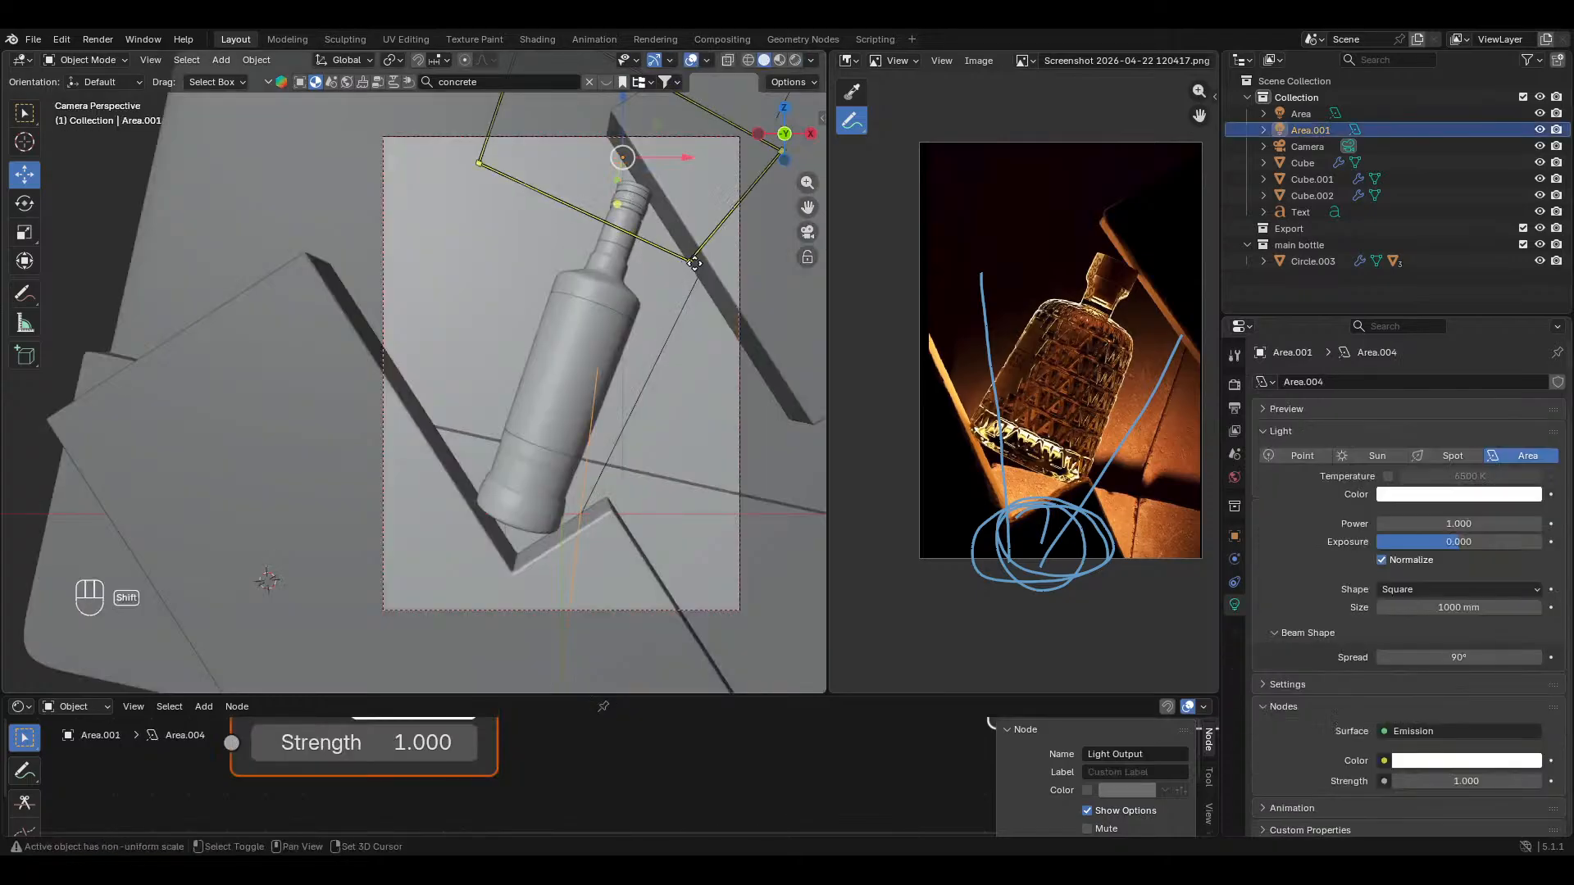
key("shift+d")
left_click(560, 395)
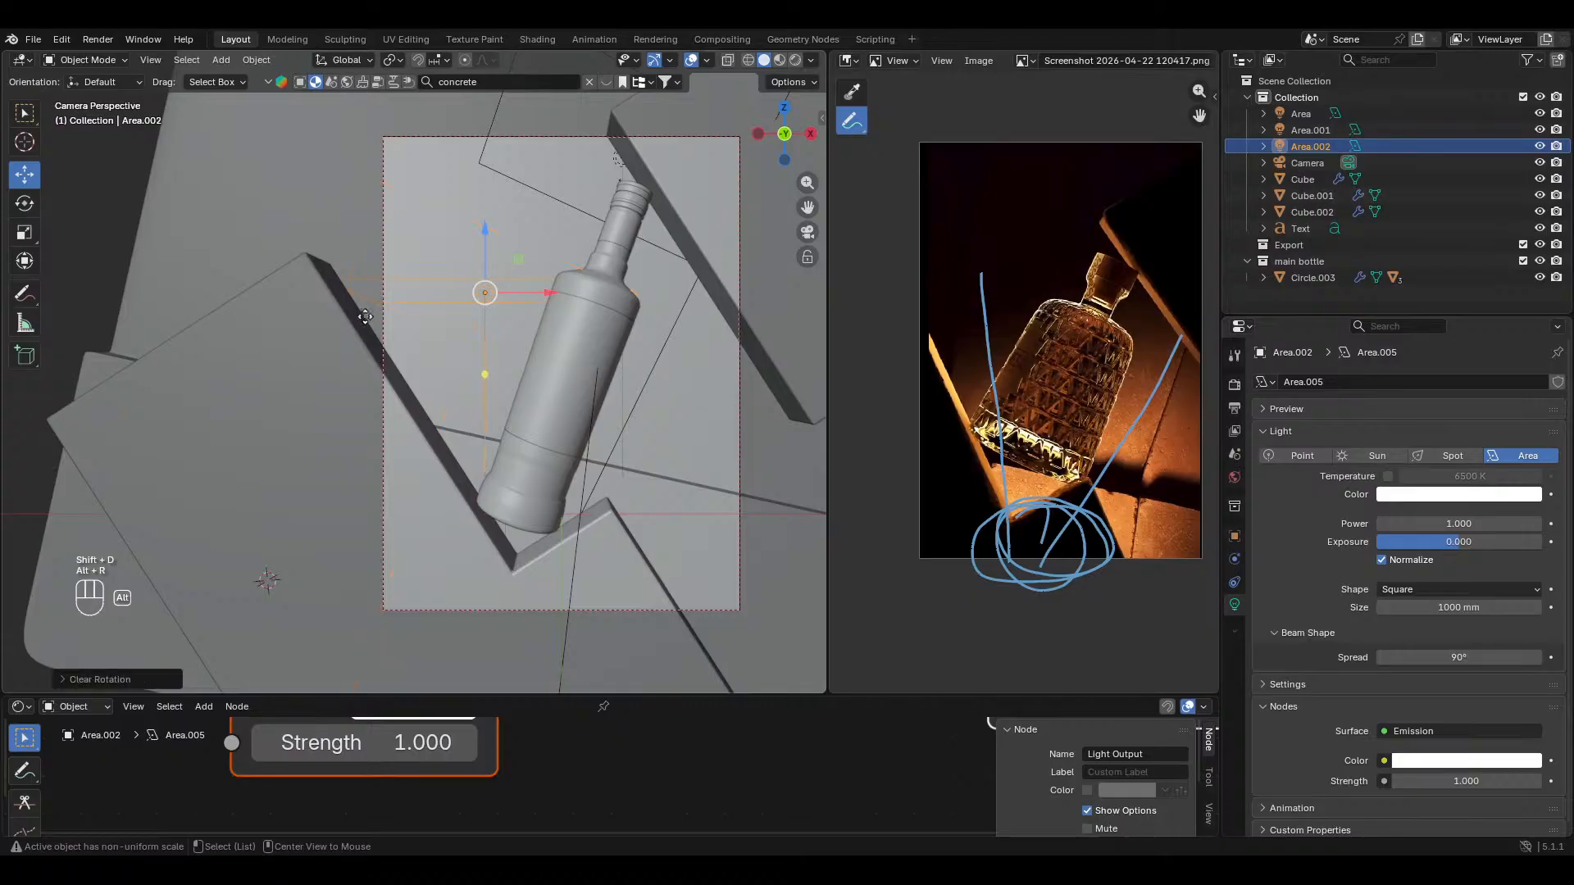
Step: Narrow the copied area light Area.002 to about 0.39 along the global Y axis
middle_click_drag(365, 317, 500, 409)
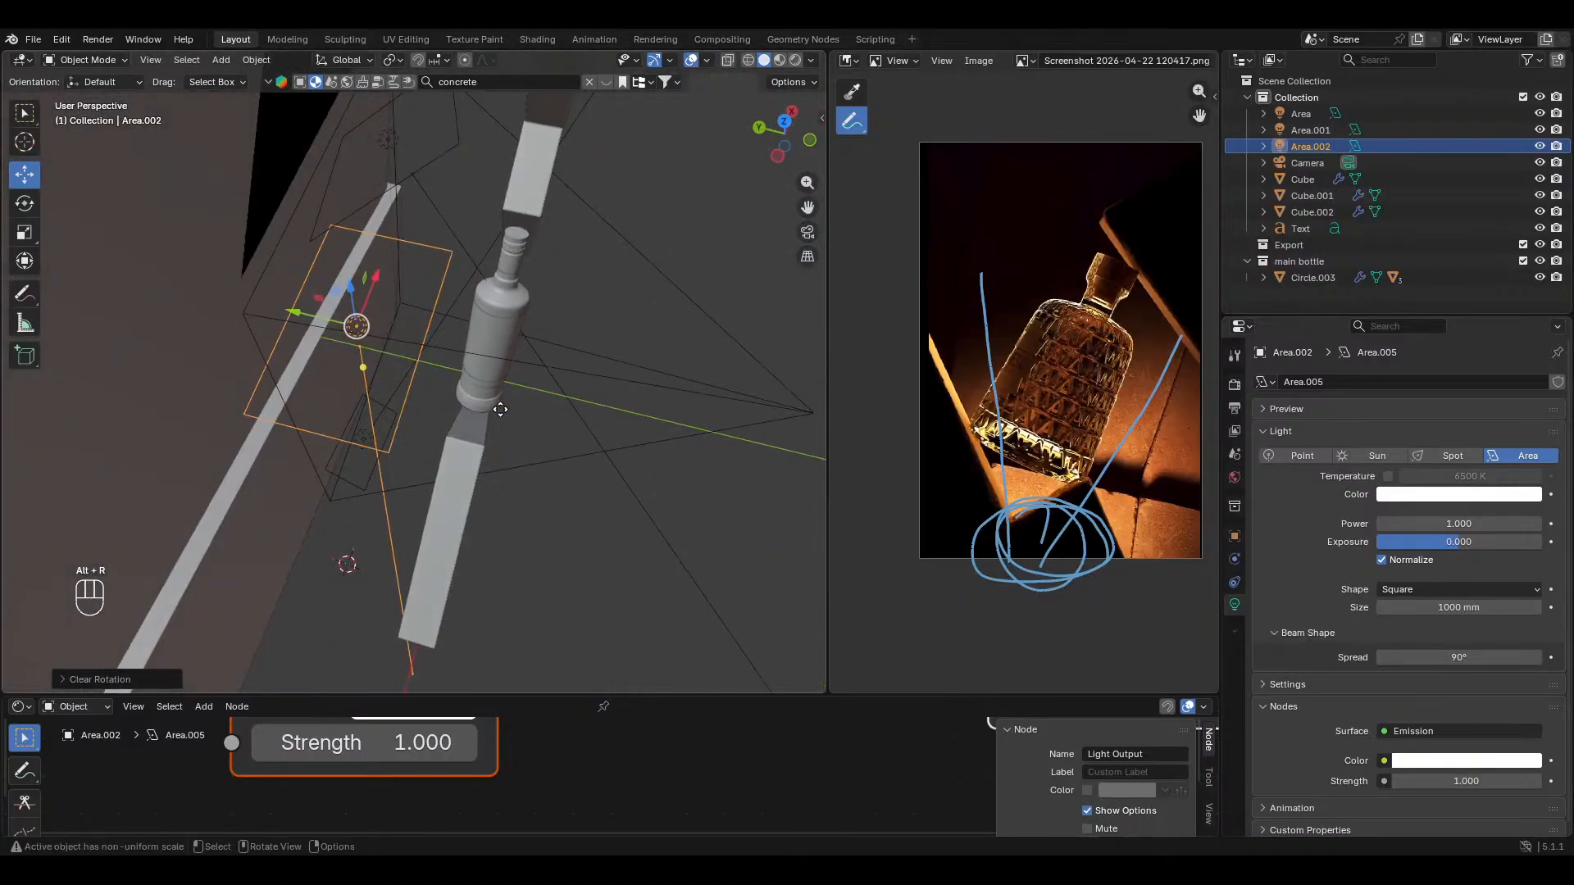
key("s")
key("x")
key("y")
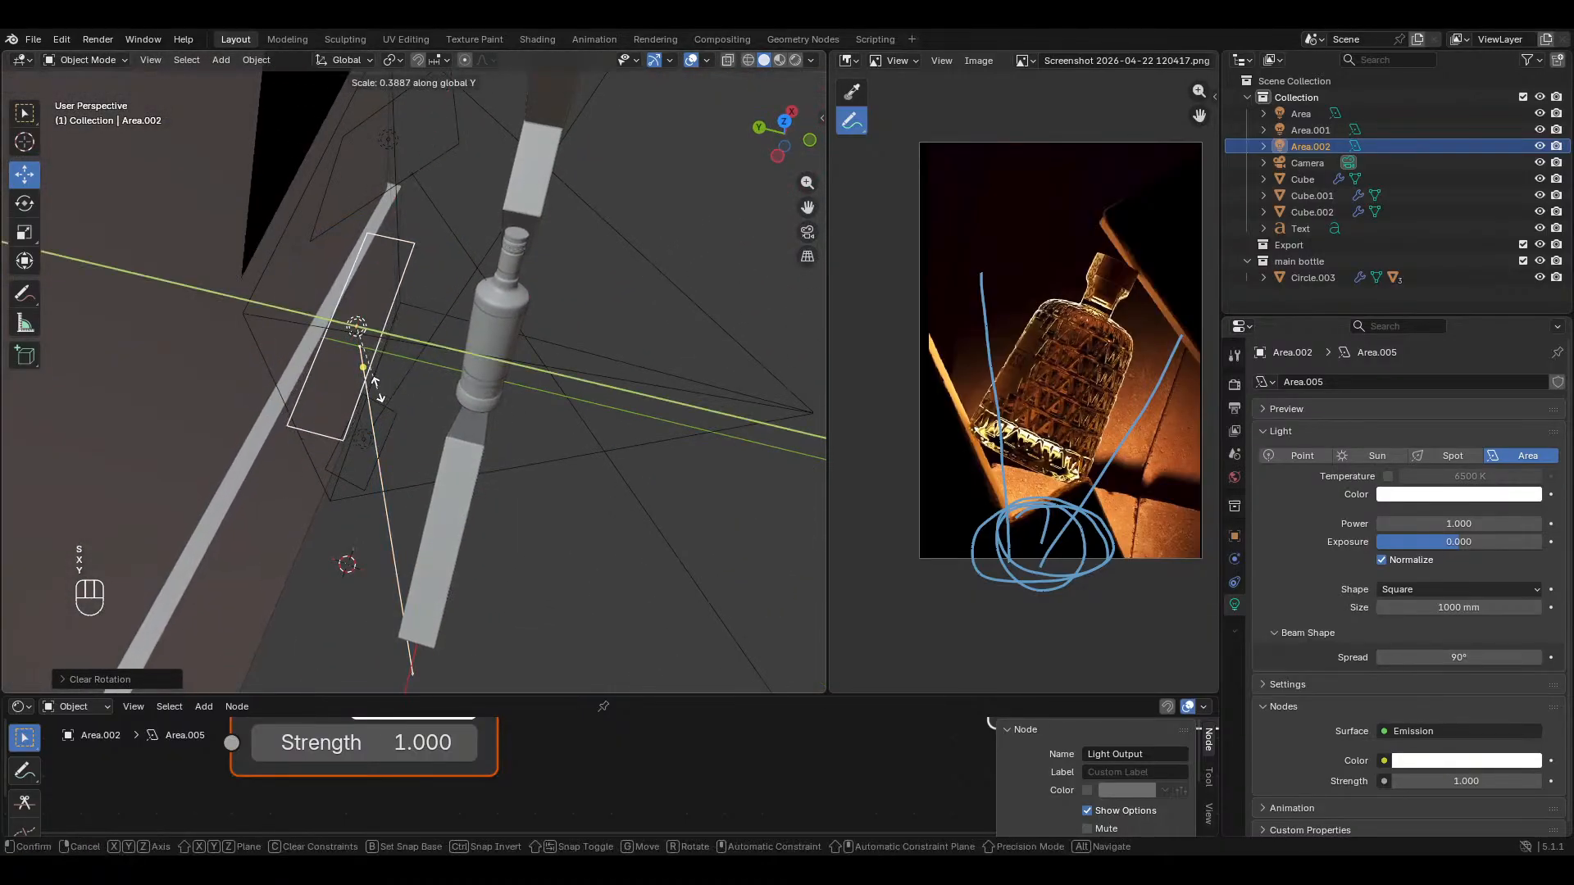
left_click(375, 388)
Step: Rotate the narrow area light about the global Y axis to run parallel to the tilted bottle
middle_click_drag(376, 388, 484, 421)
key("r")
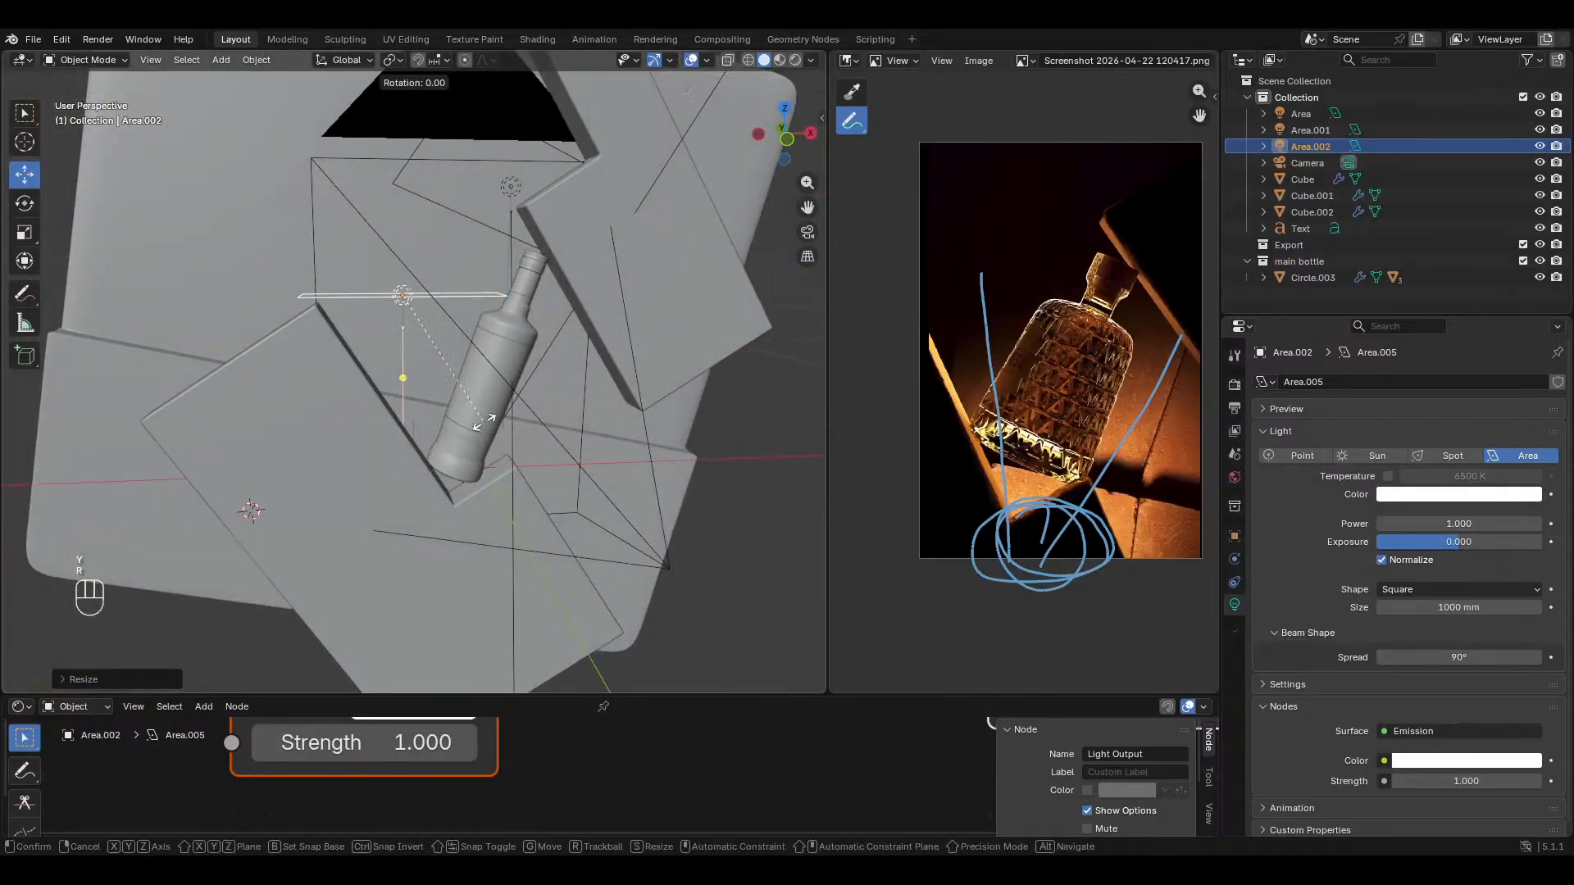
key("x")
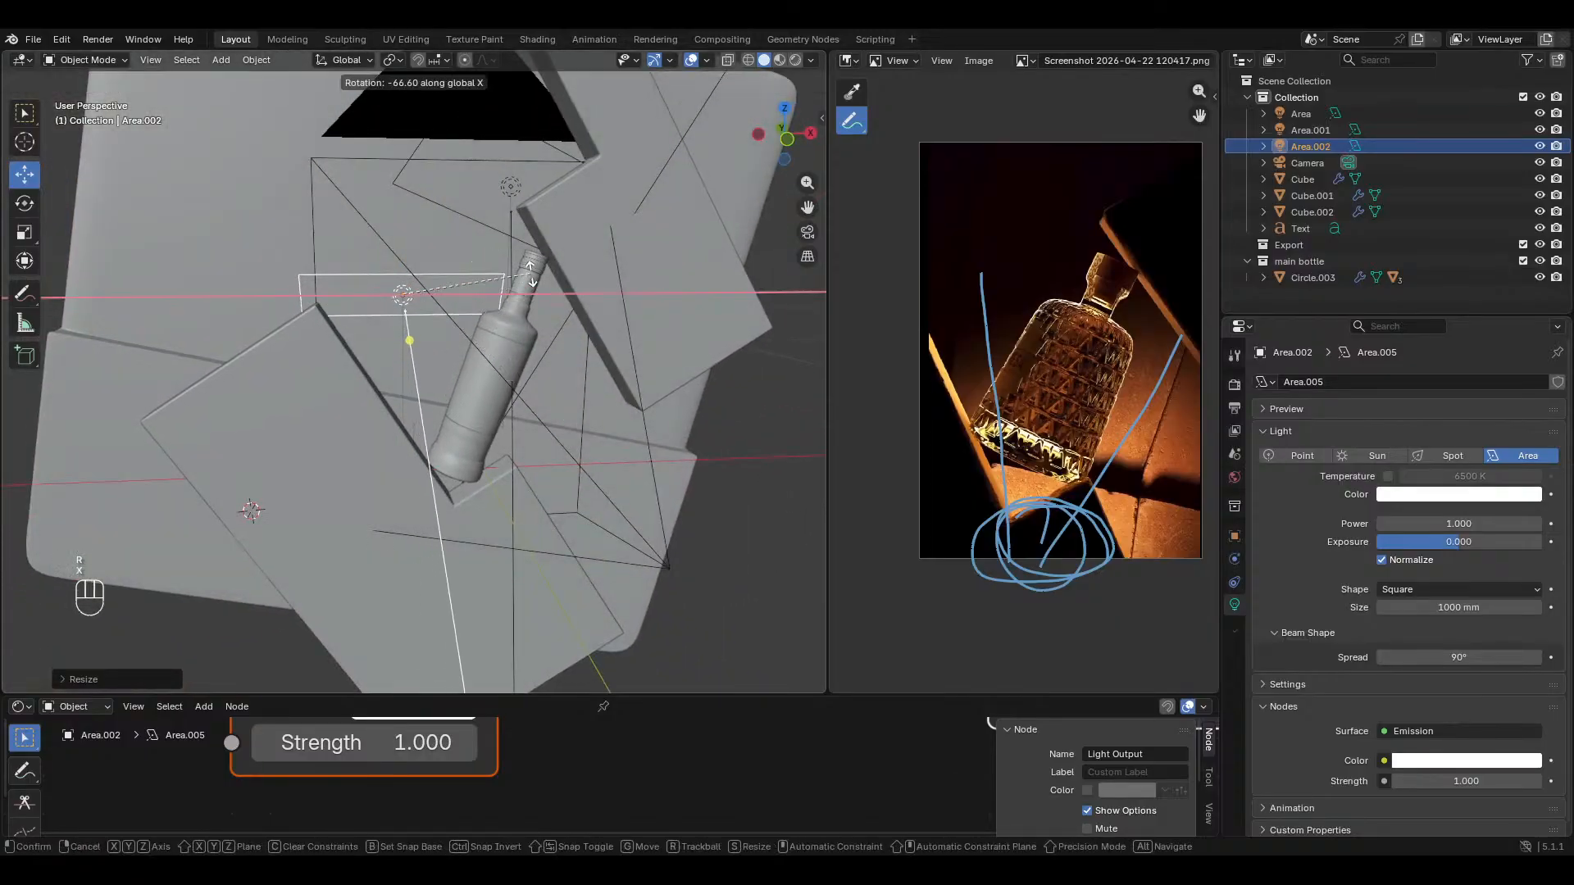
key("y")
left_click(523, 282)
Step: Rotate the area light Area.002 slightly about its local X axis in the front view
key("KP_1")
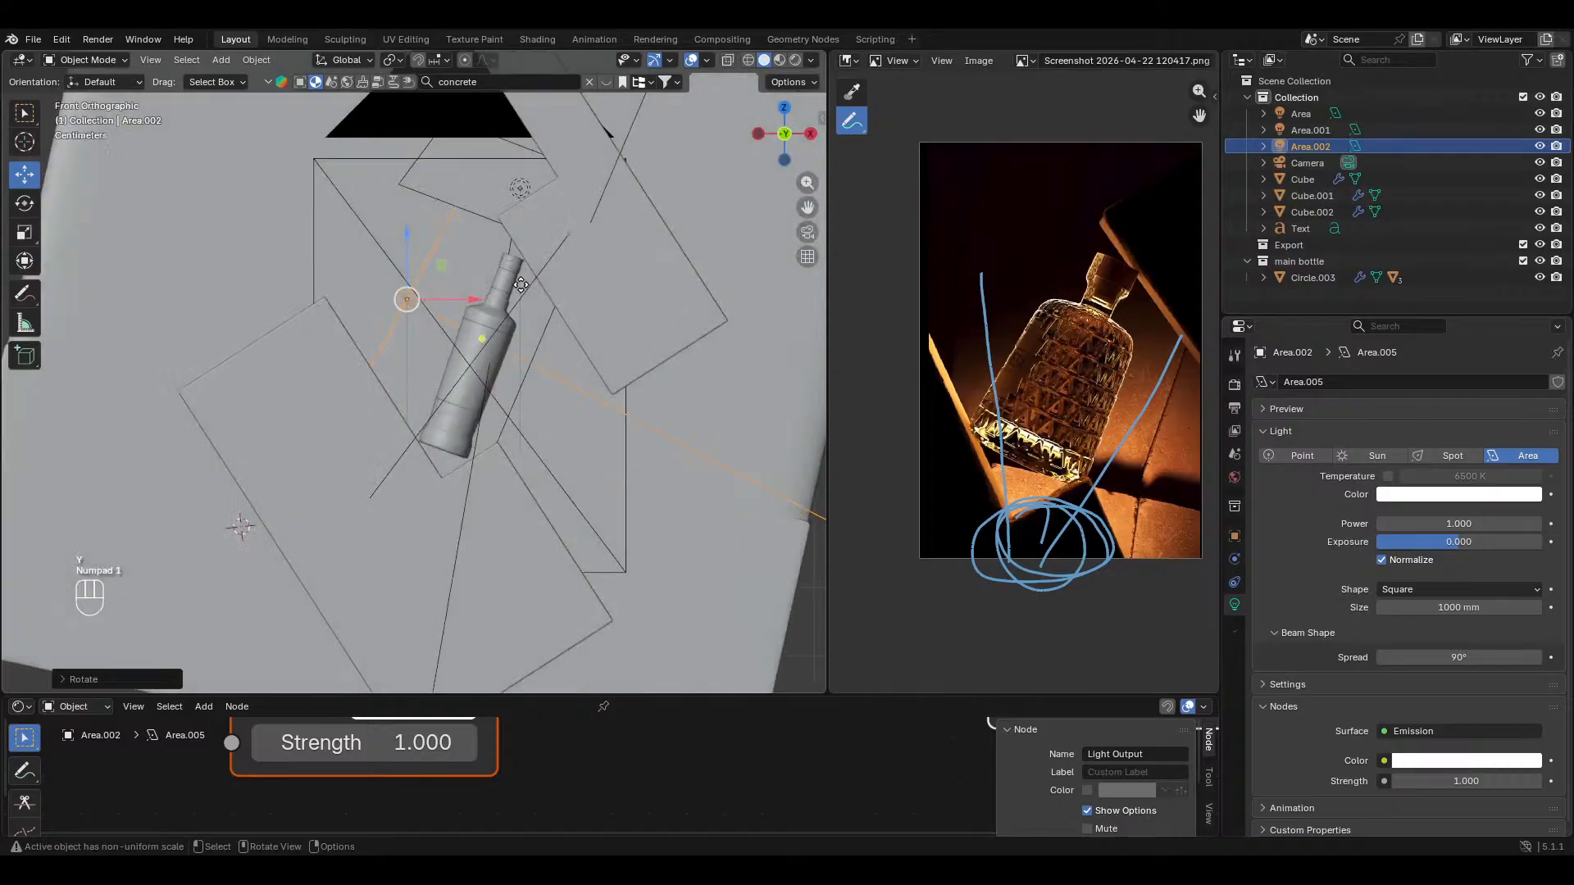
key("r")
key("x")
key("z")
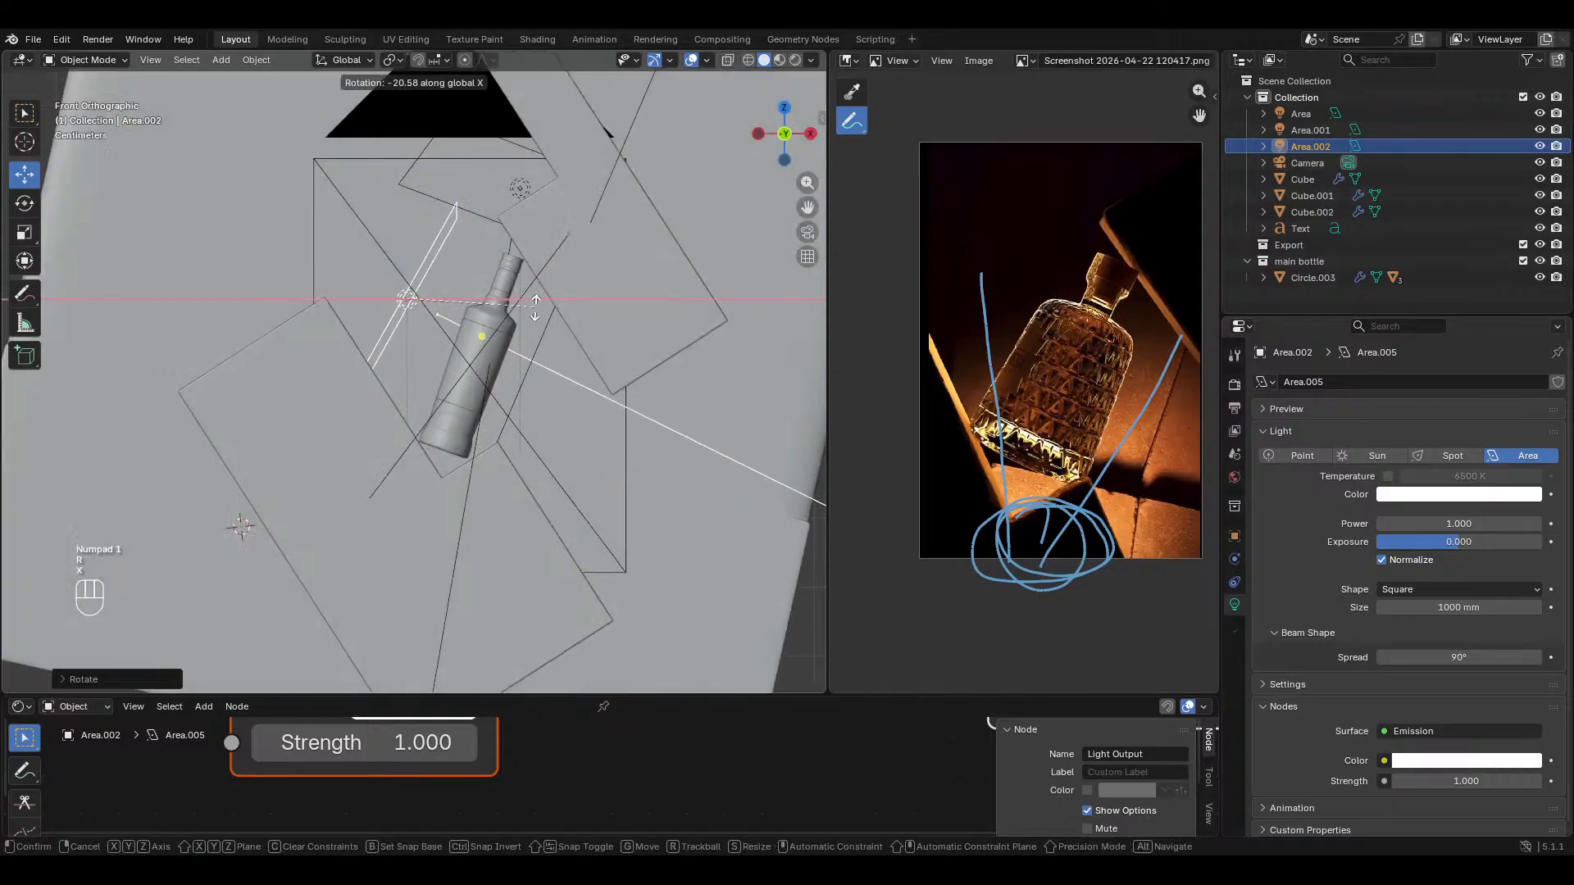
key("z")
key("x")
key("x")
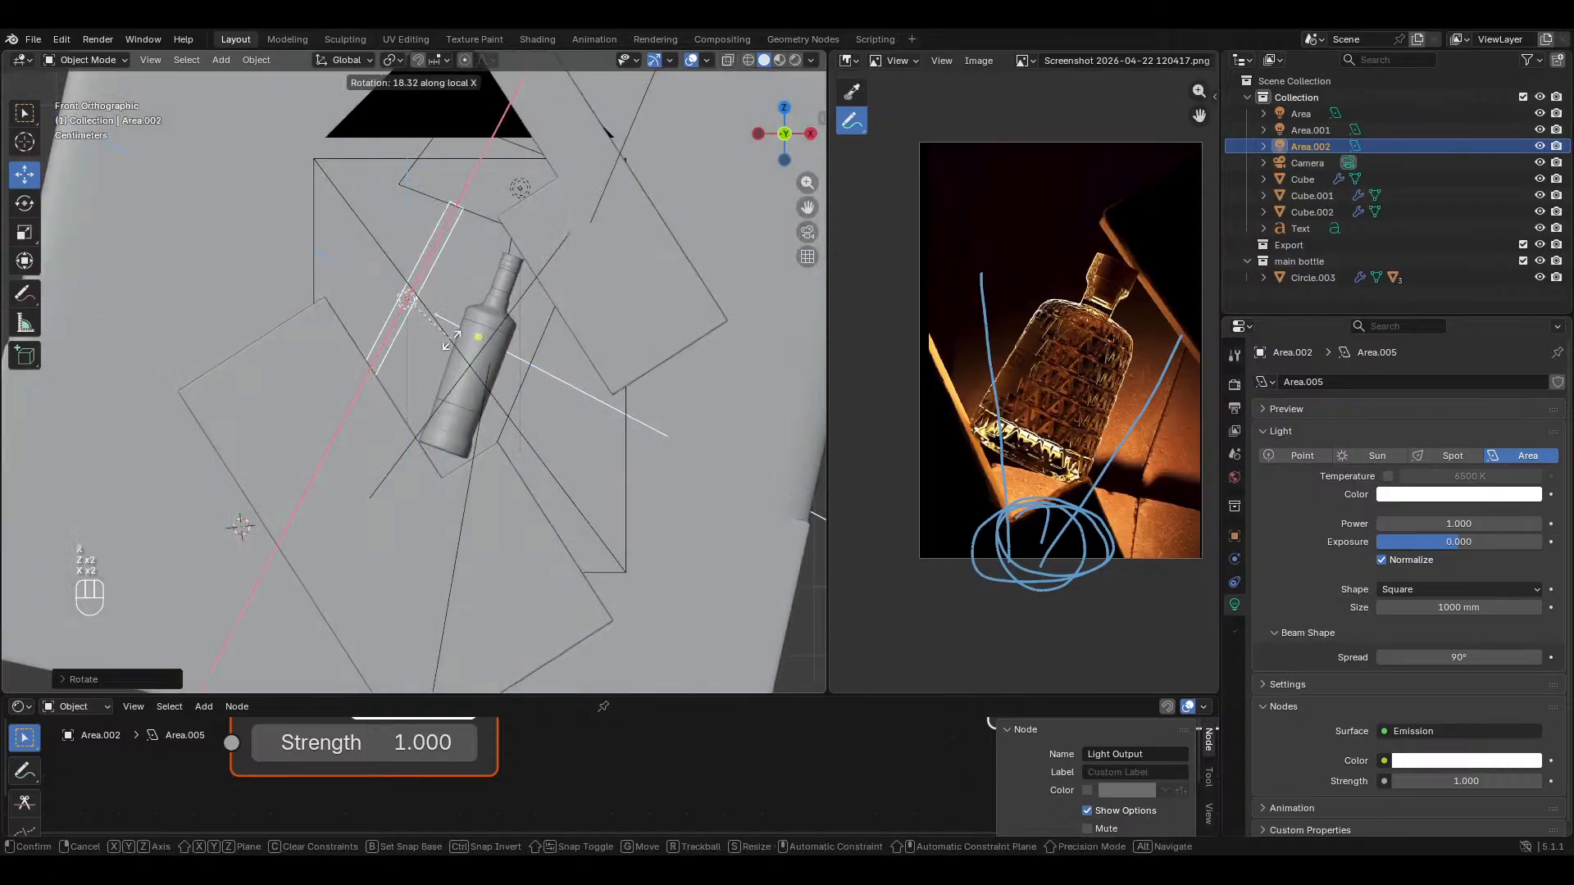
left_click(412, 369)
Step: Swing Area.002 further about its local X axis so that it faces the bottle from beside the background slab
middle_click_drag(412, 369, 536, 499)
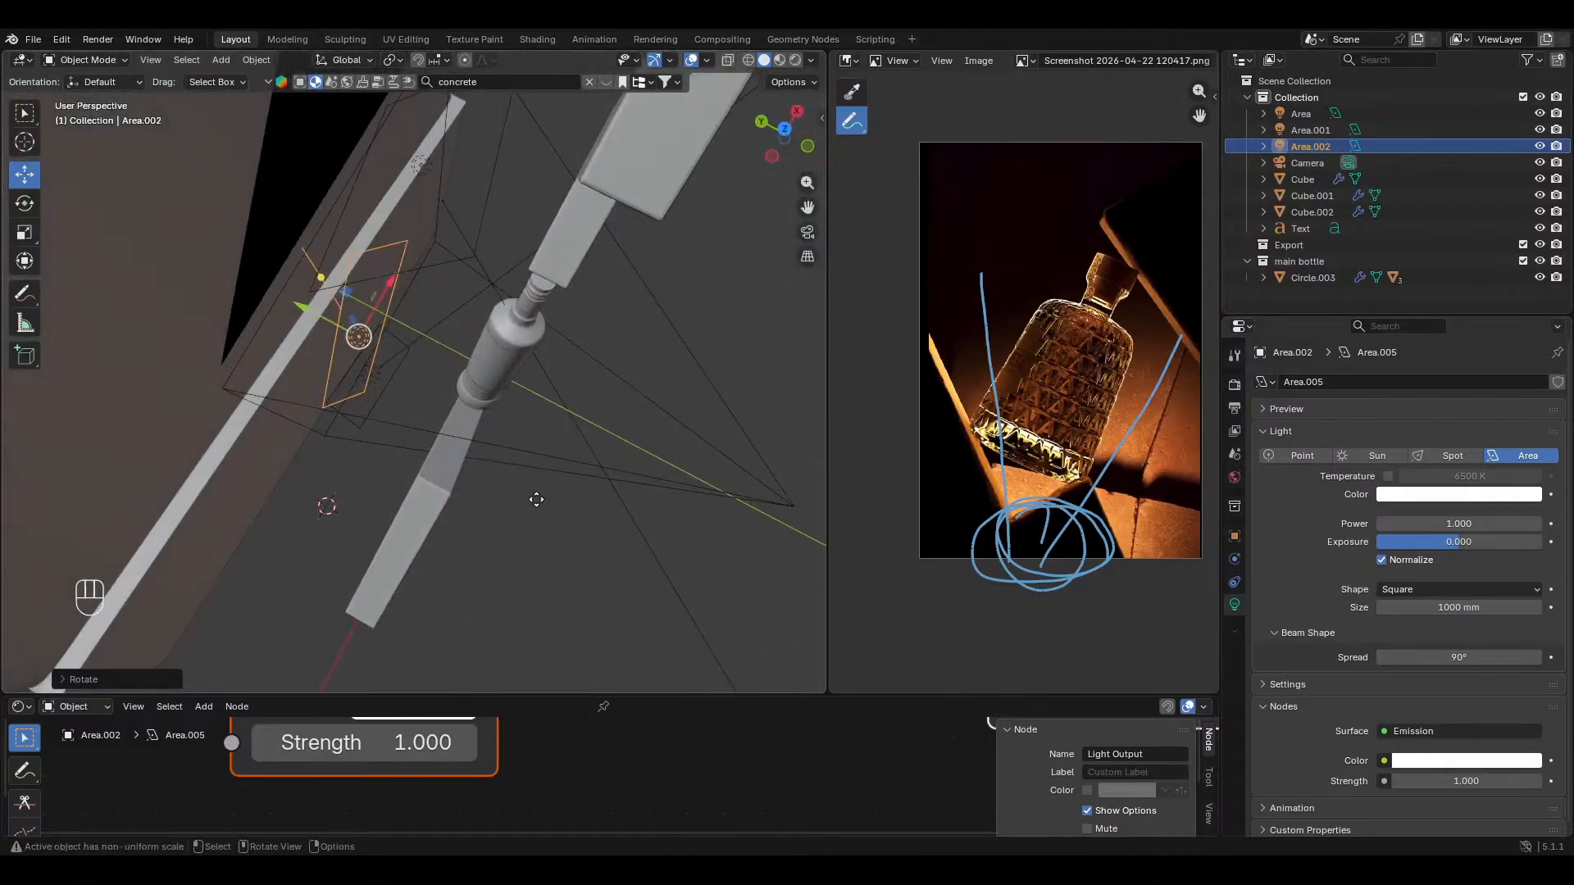
key("r")
key("x")
key("x")
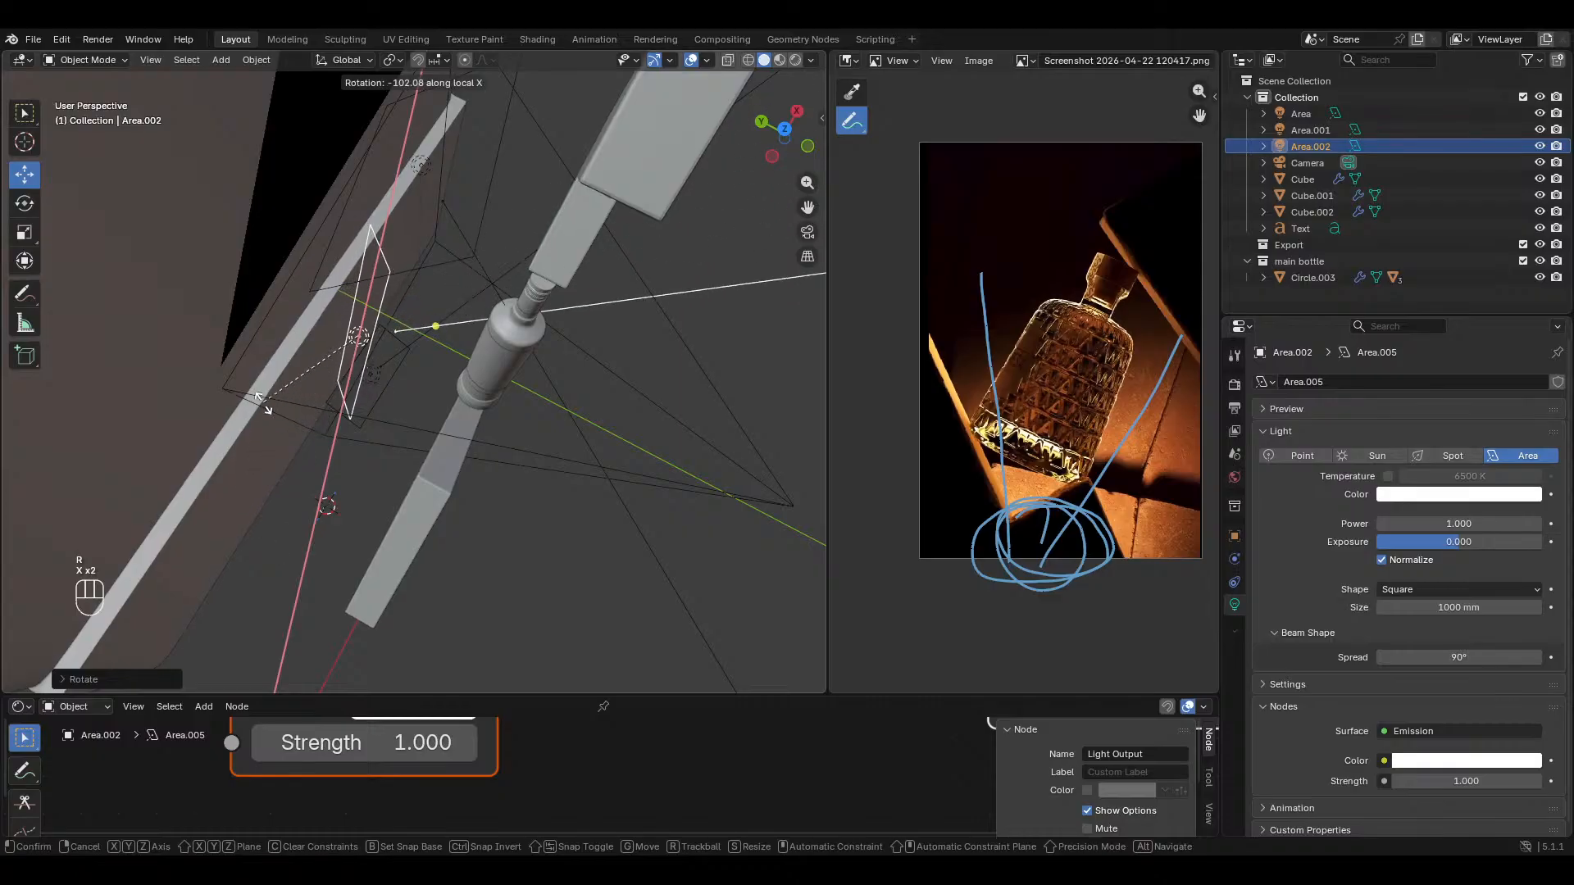
left_click(393, 360)
Step: Preview the bottle's new side light in the rendered camera view and save the file
middle_click_drag(394, 361, 464, 317)
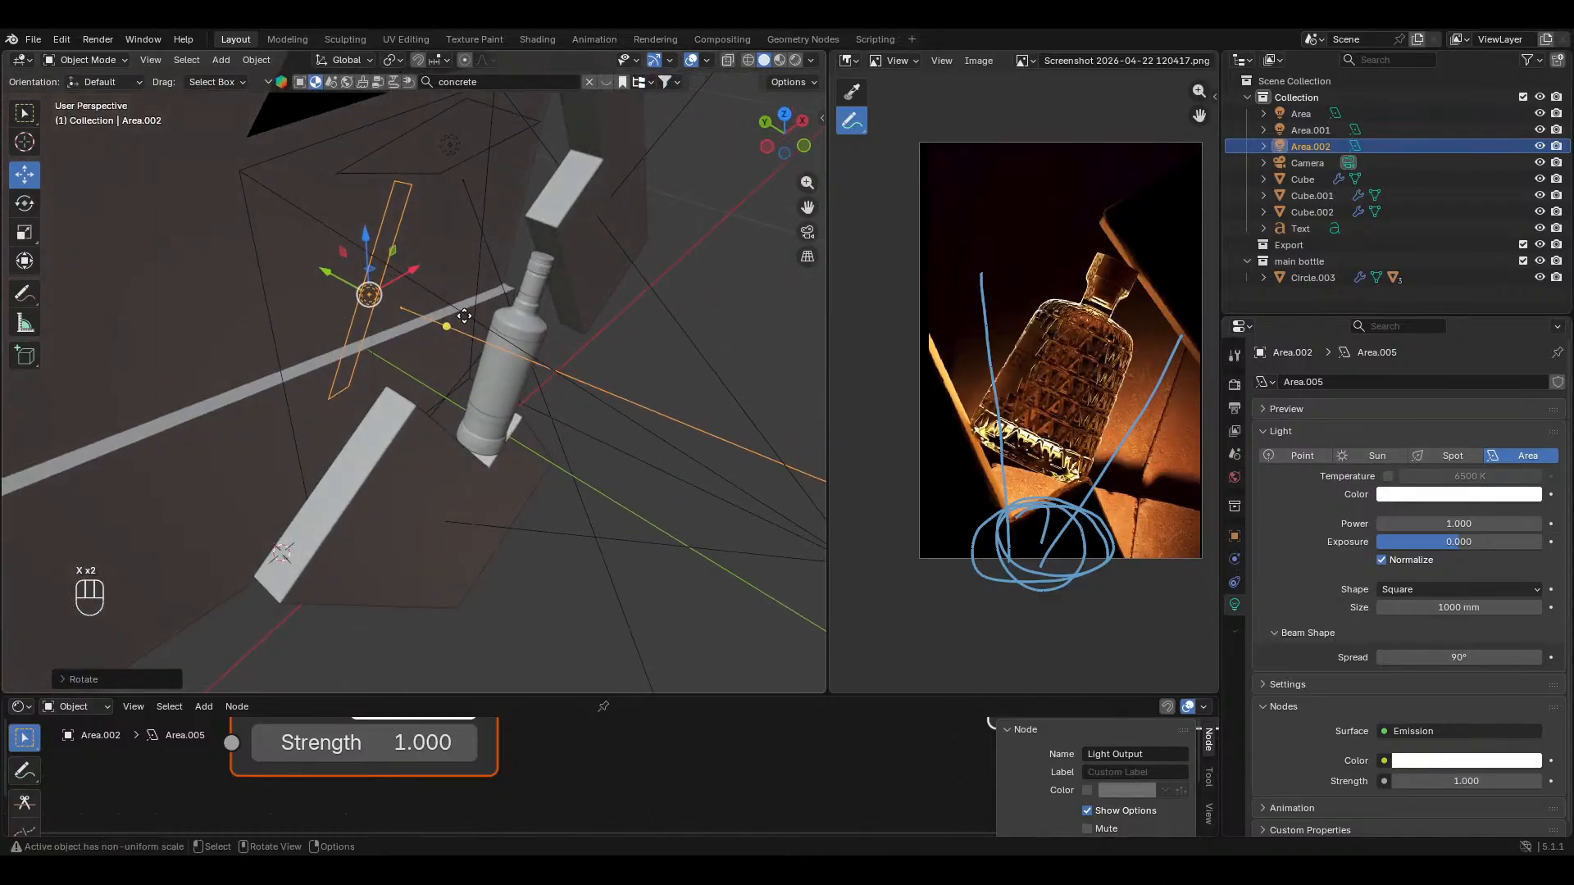
key("KP_0")
left_click(797, 61)
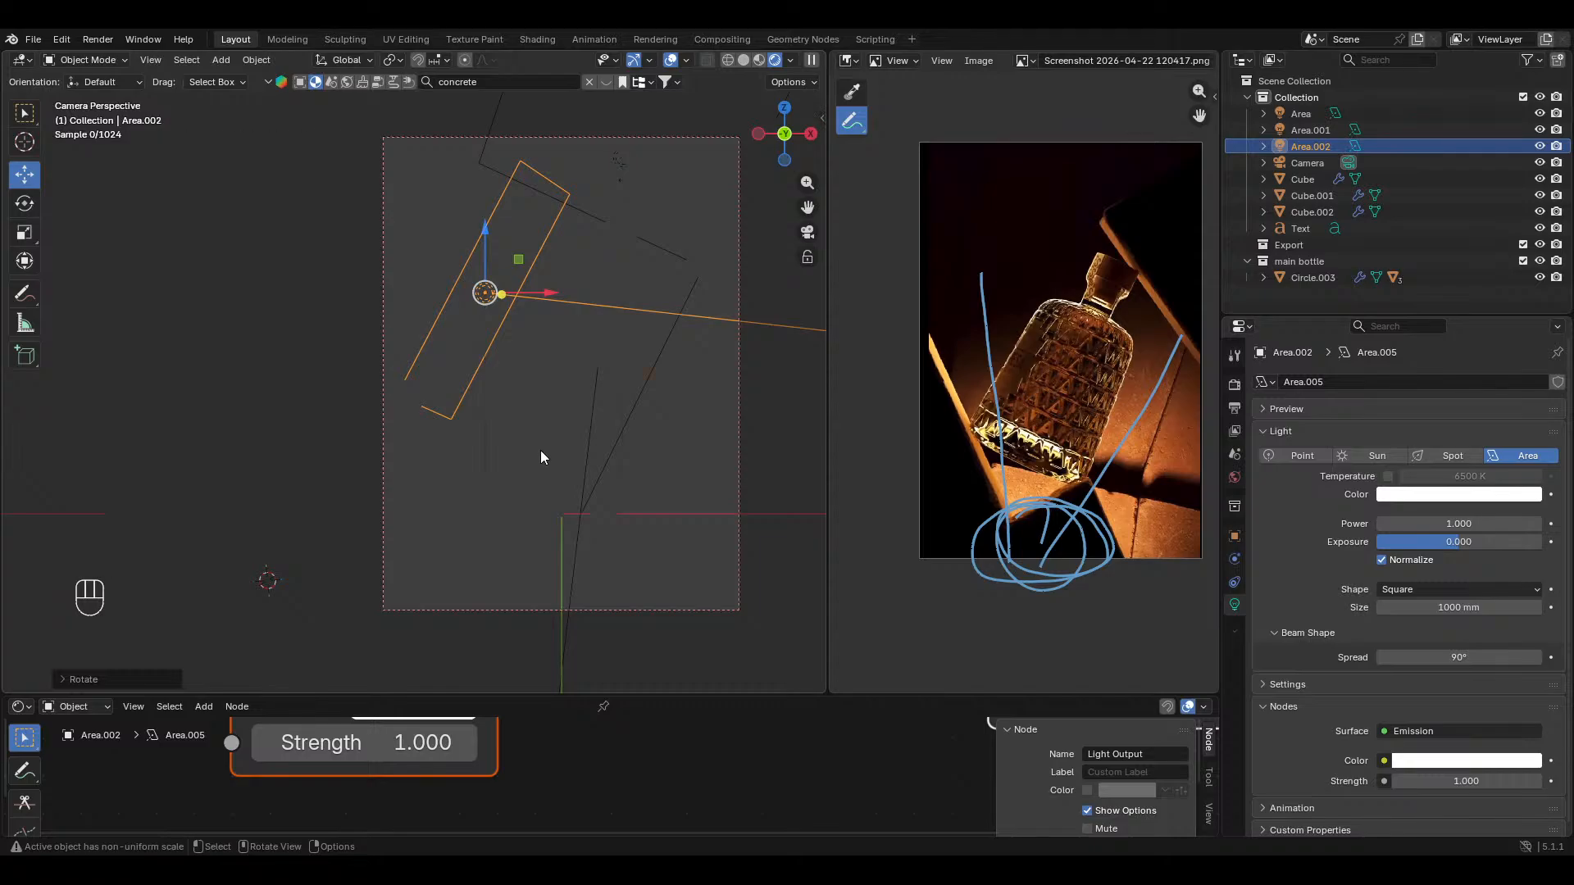
scroll(559, 467, "up", 2)
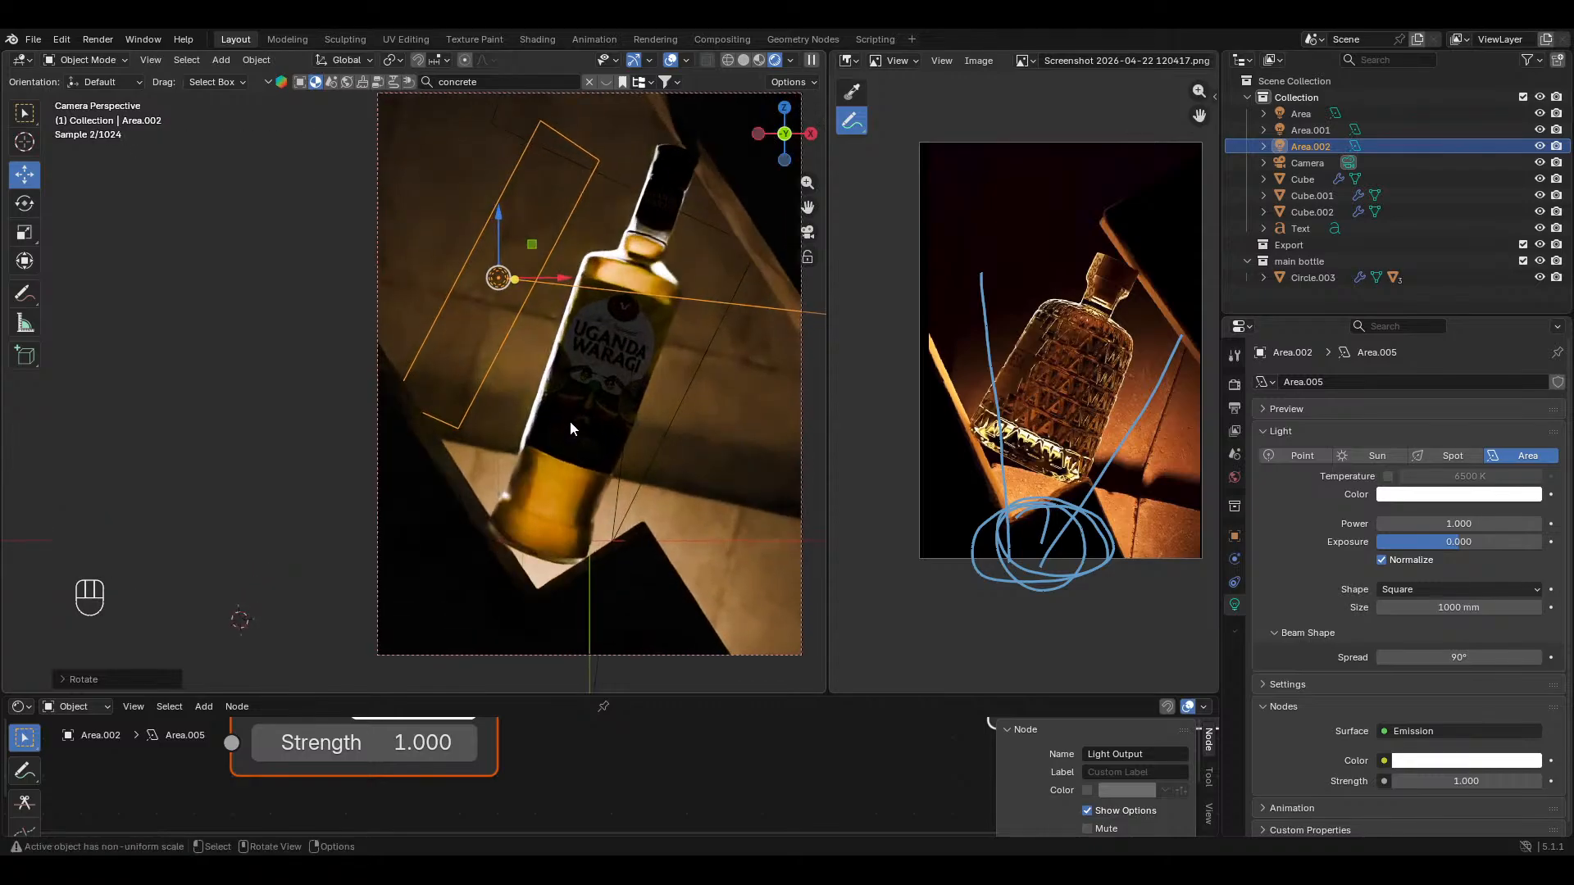
key("g")
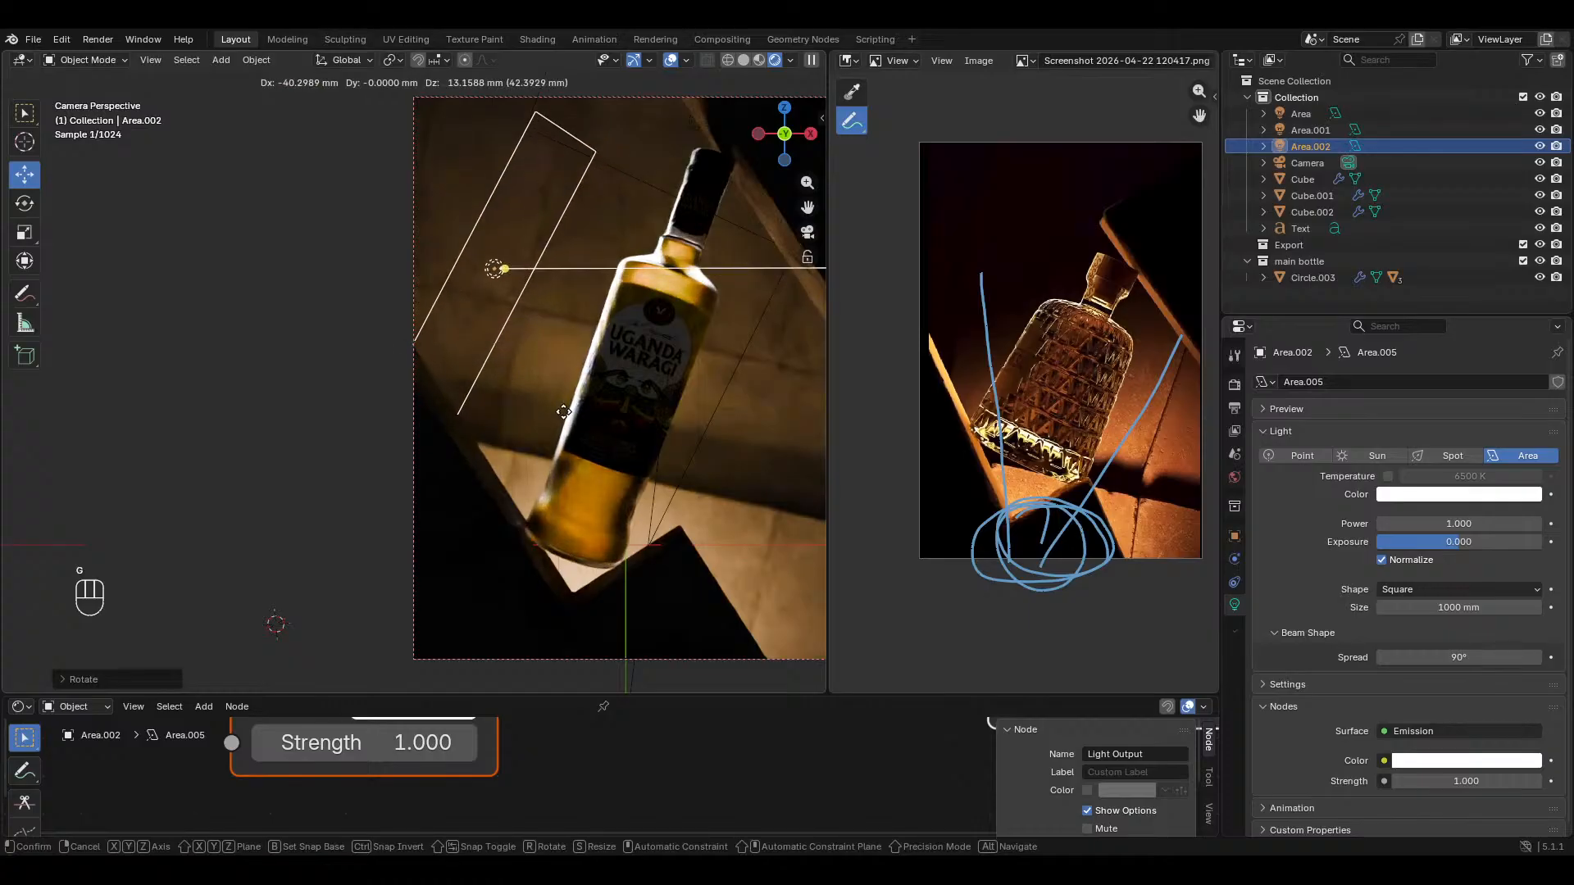
right_click(641, 437)
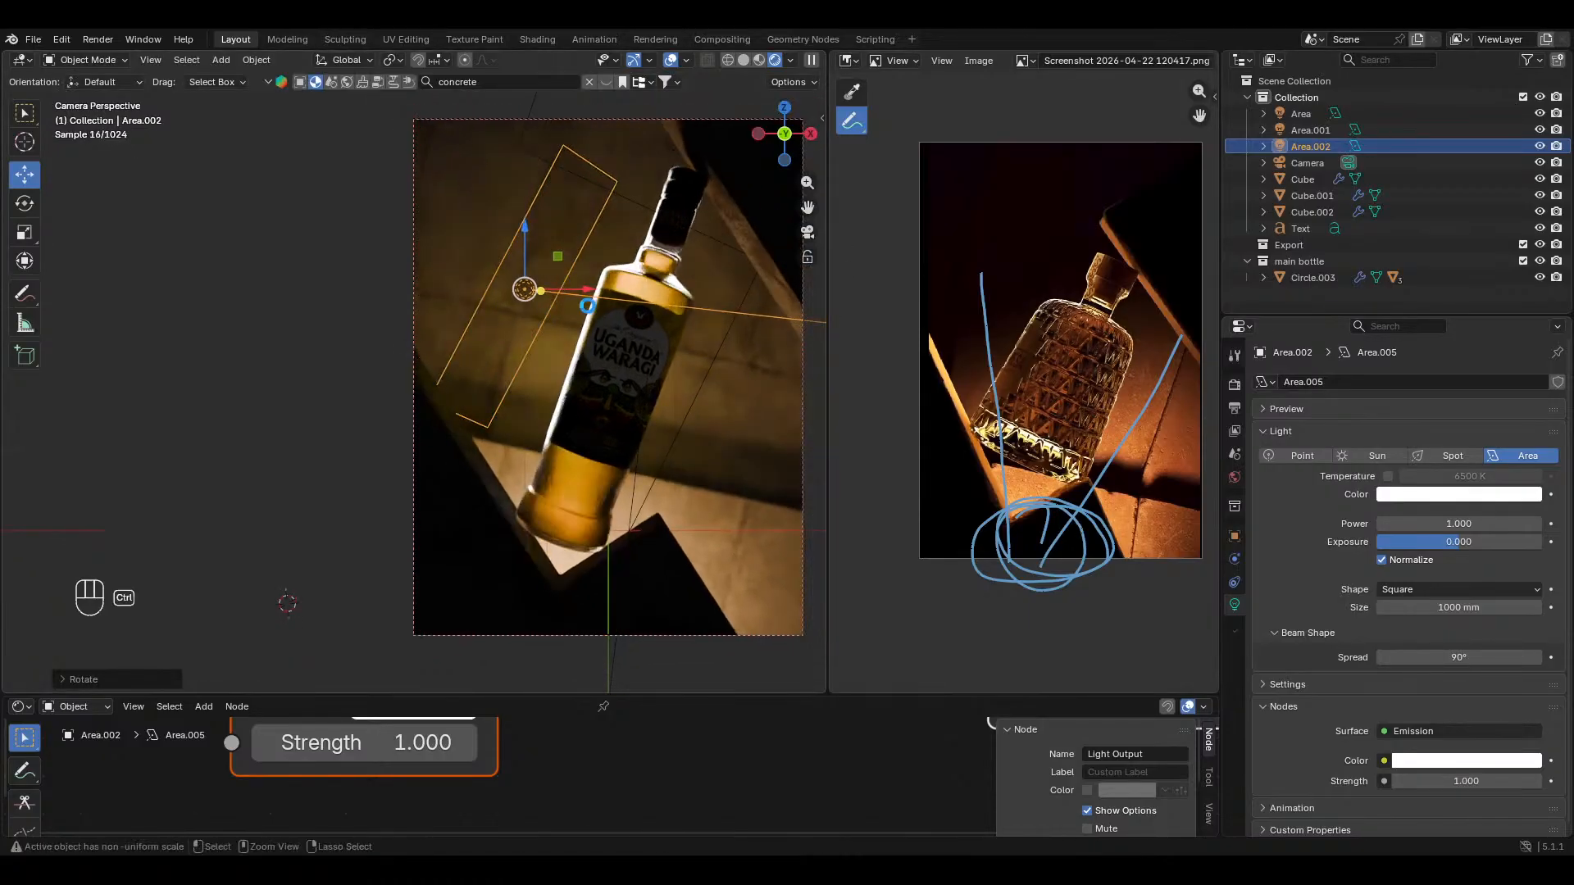
key("ctrl+s")
Step: Set the power of the side light Area.002 to 0.02
scroll(598, 342, "down", 1)
middle_click_drag(598, 342, 554, 332, "shift")
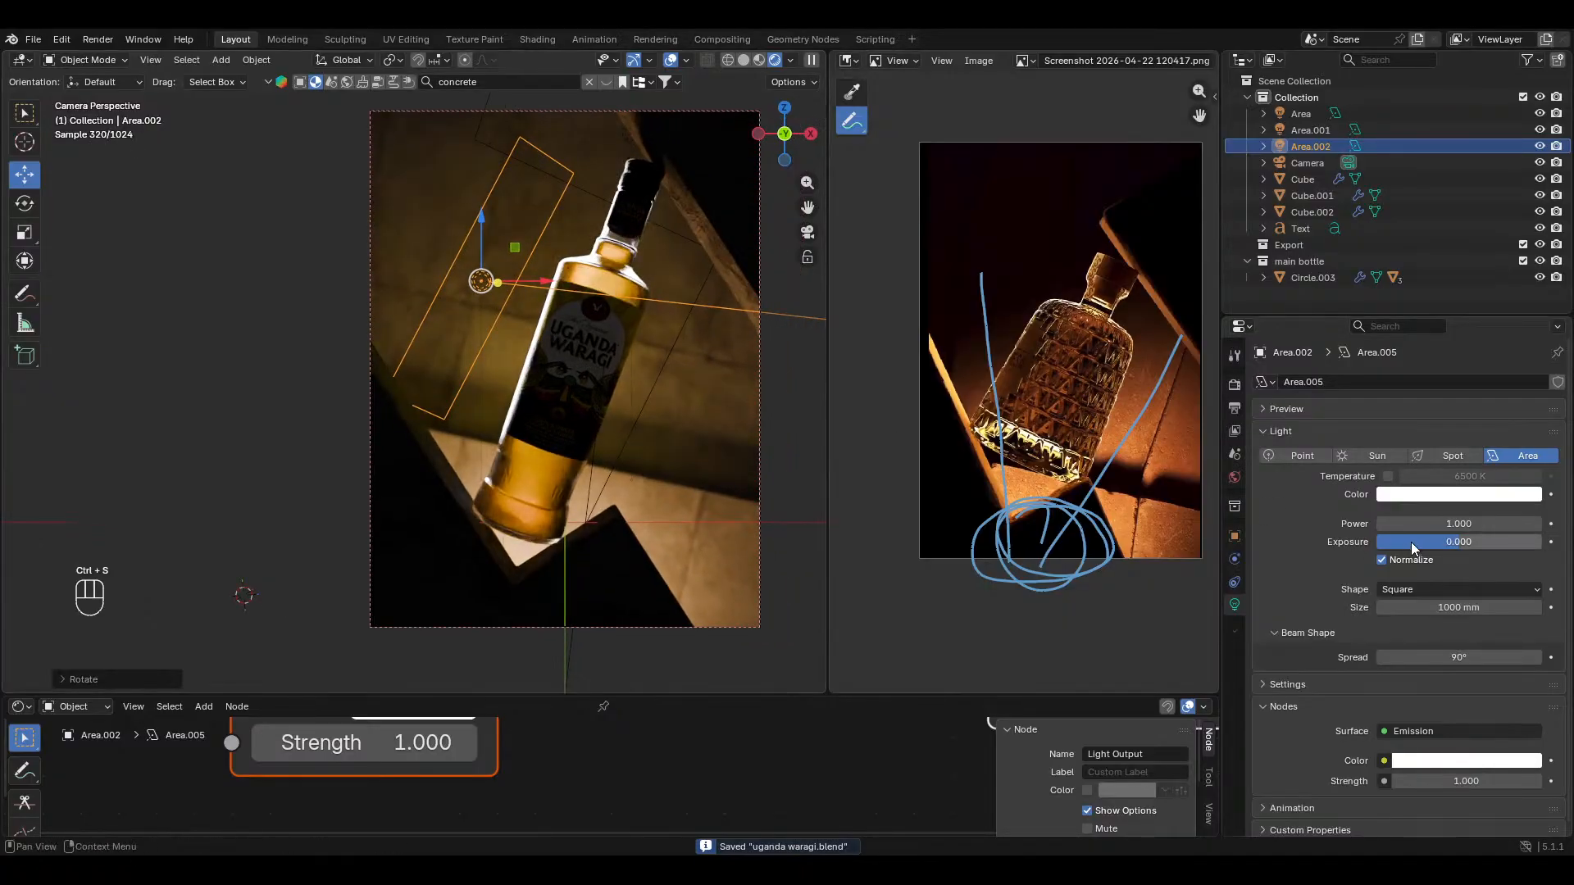
left_click(1435, 522)
type(".0")
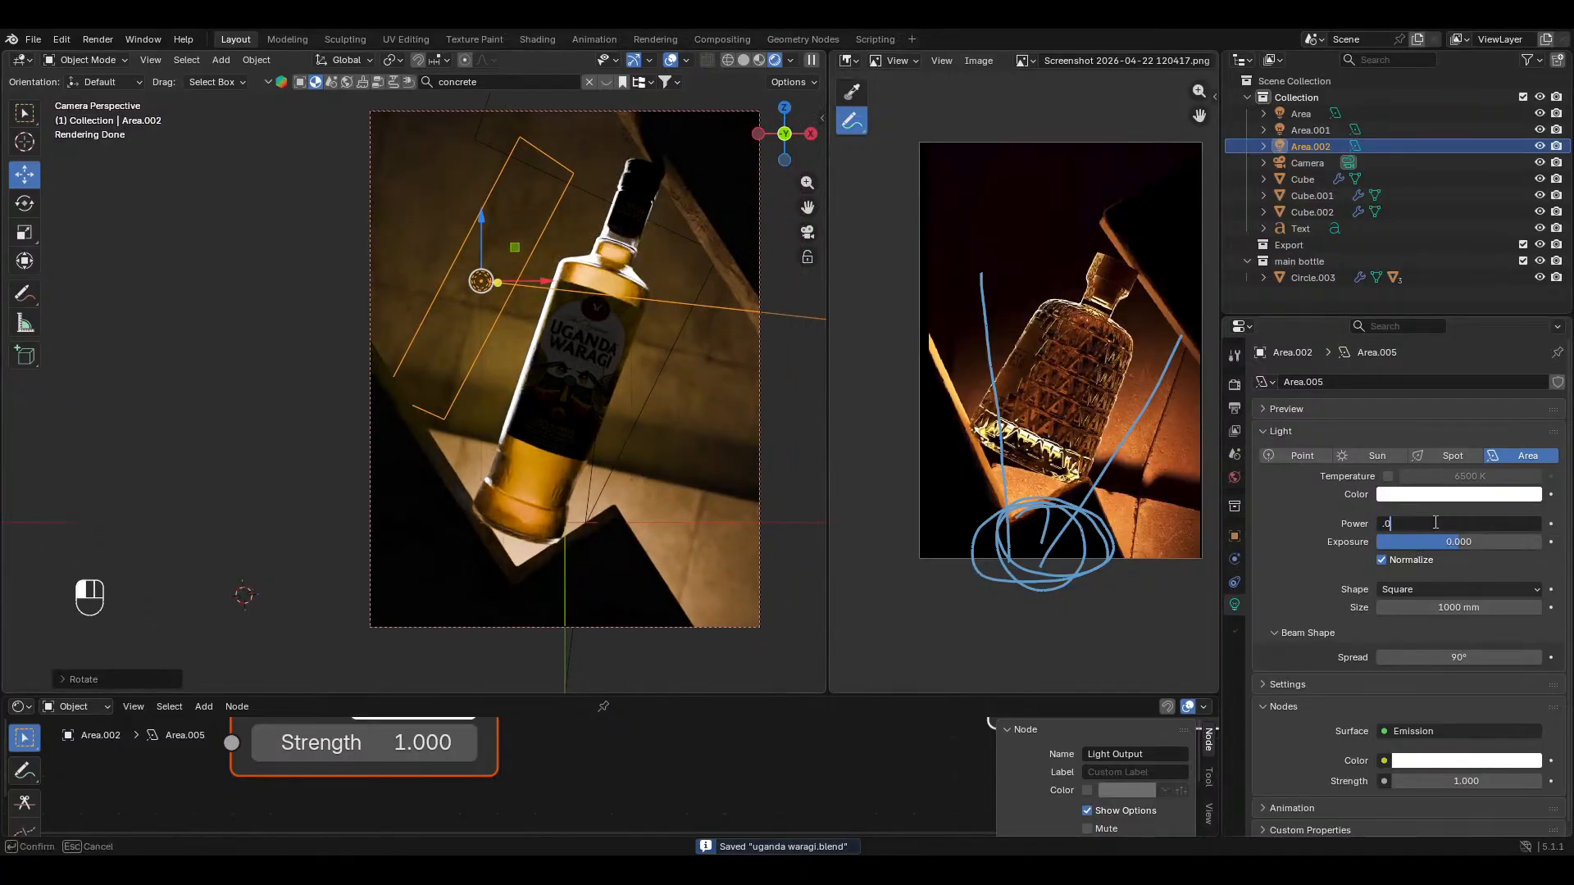
type("2")
key("Return")
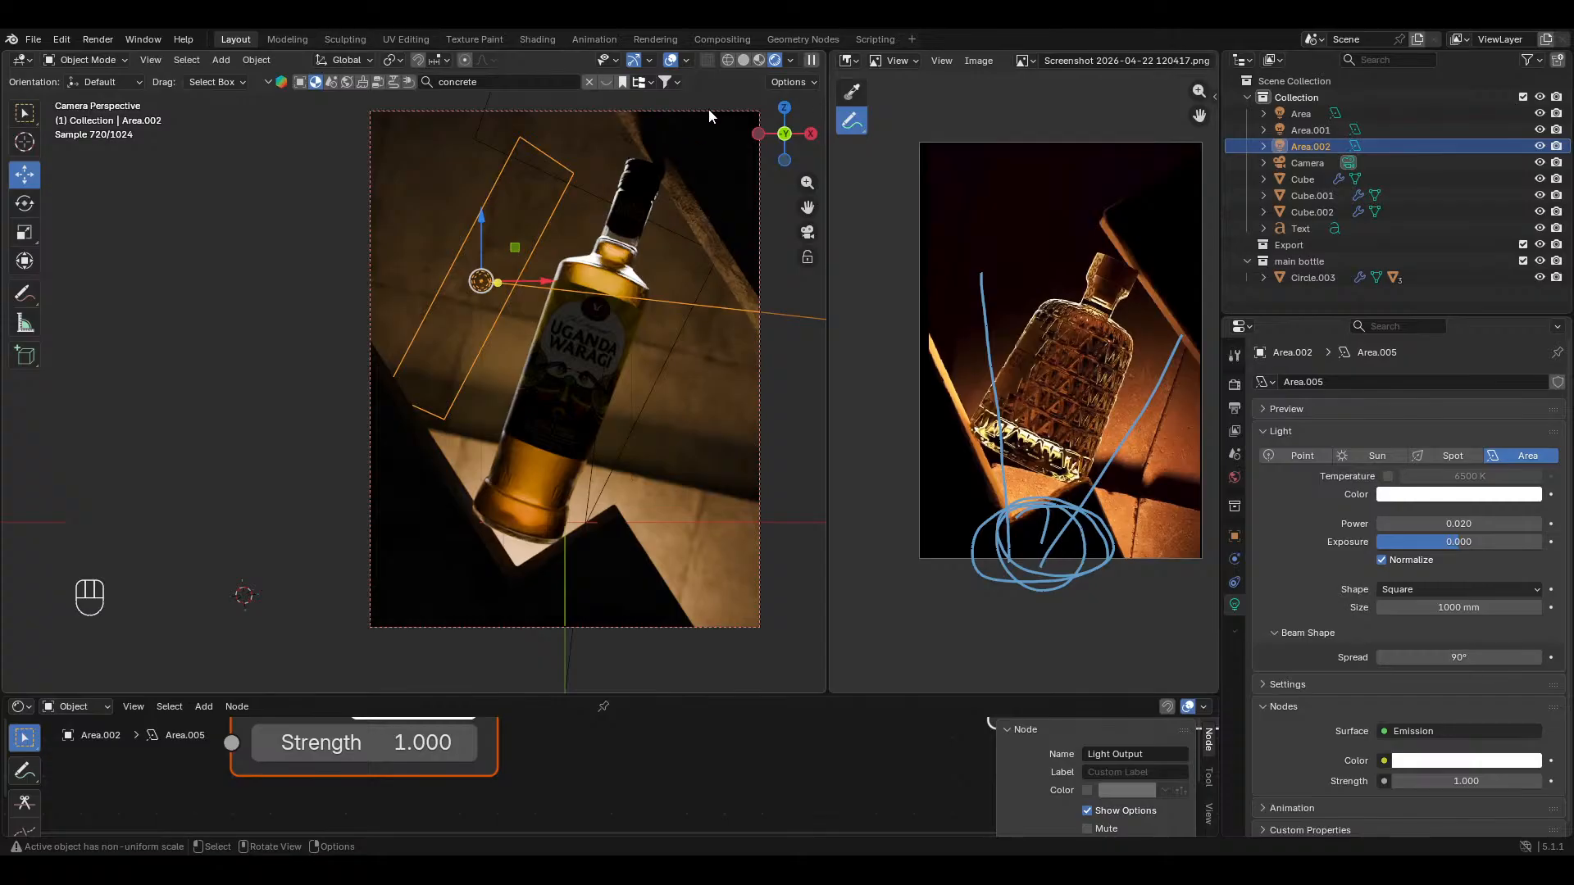
Step: Examine the dimmed edge highlight on the bottle with overlays hidden, and turn the overlays back on
left_click(671, 59)
scroll(628, 287, "down", 1)
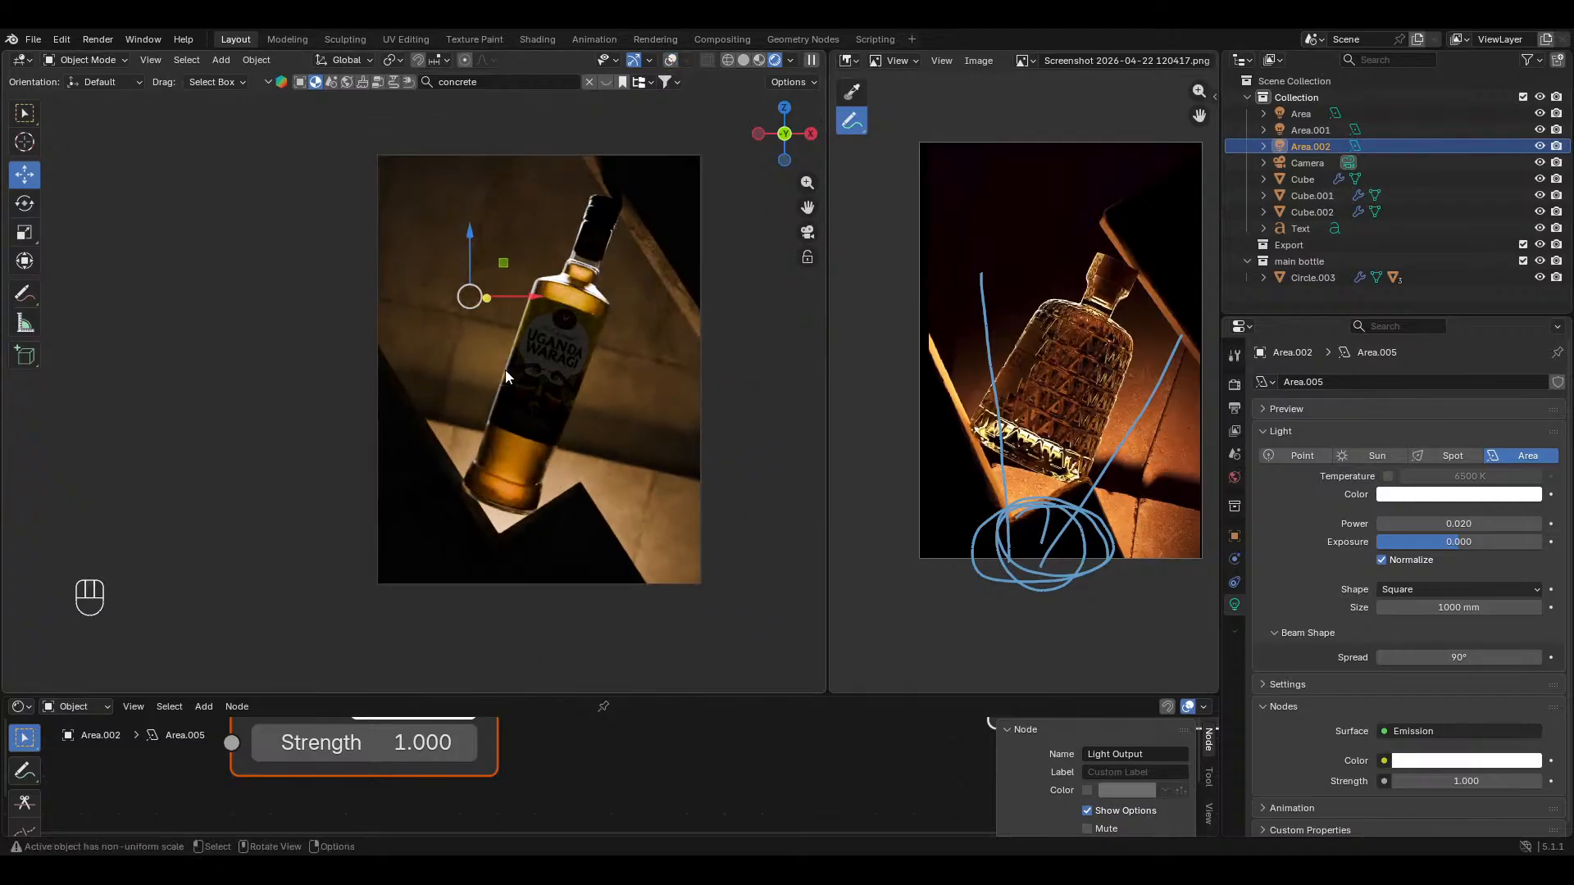
middle_click_drag(603, 387, 610, 354, "ctrl")
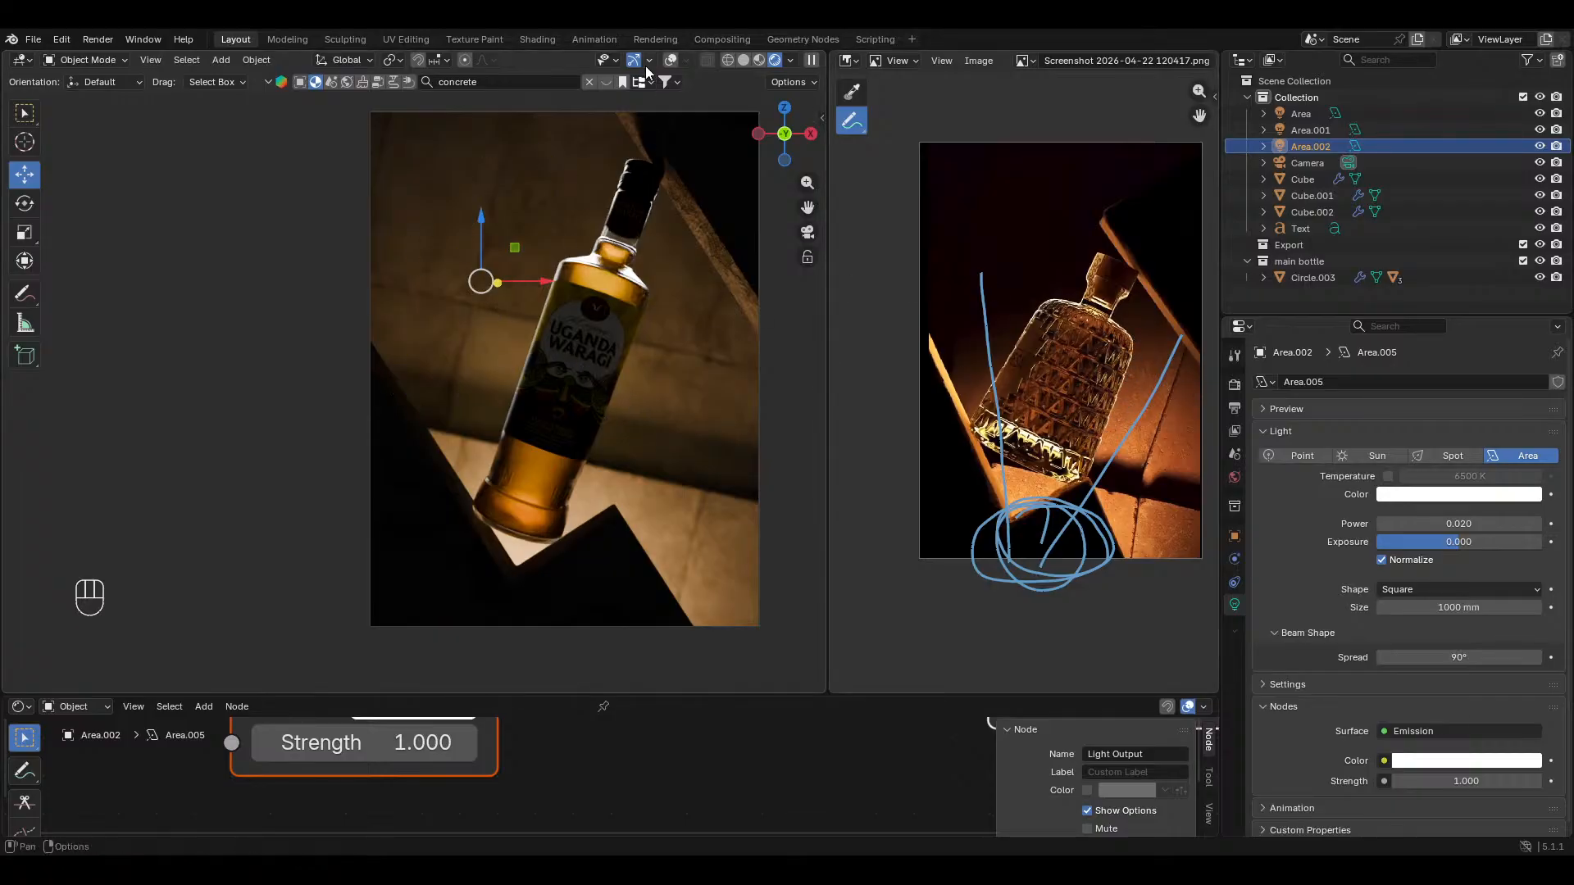
left_click(672, 66)
key("g")
key("x")
key("x")
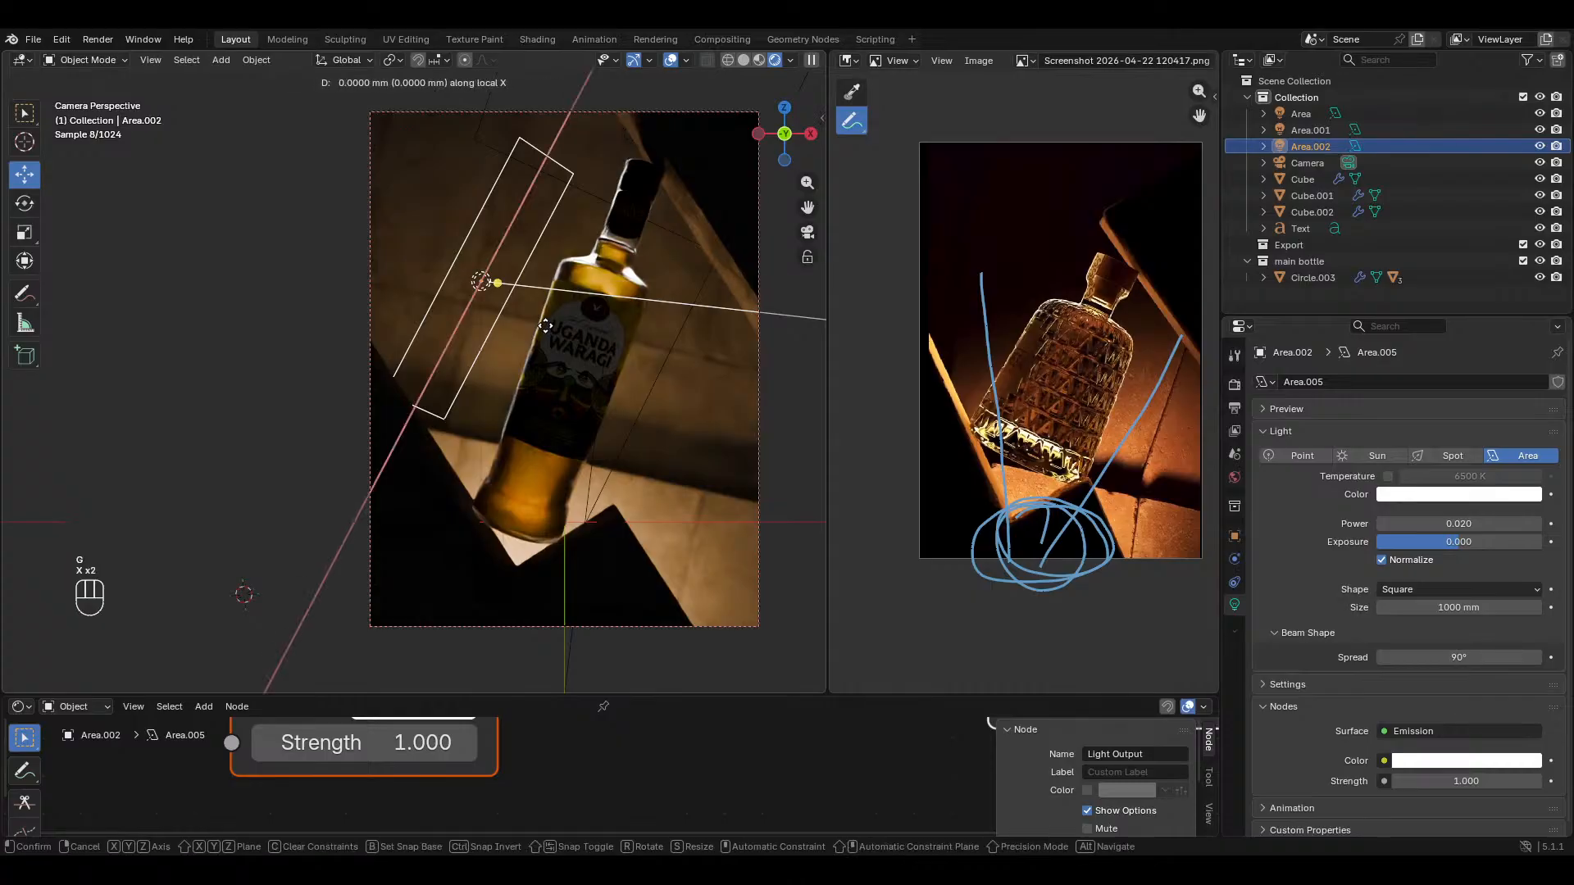
key("y")
key("y")
right_click(570, 337)
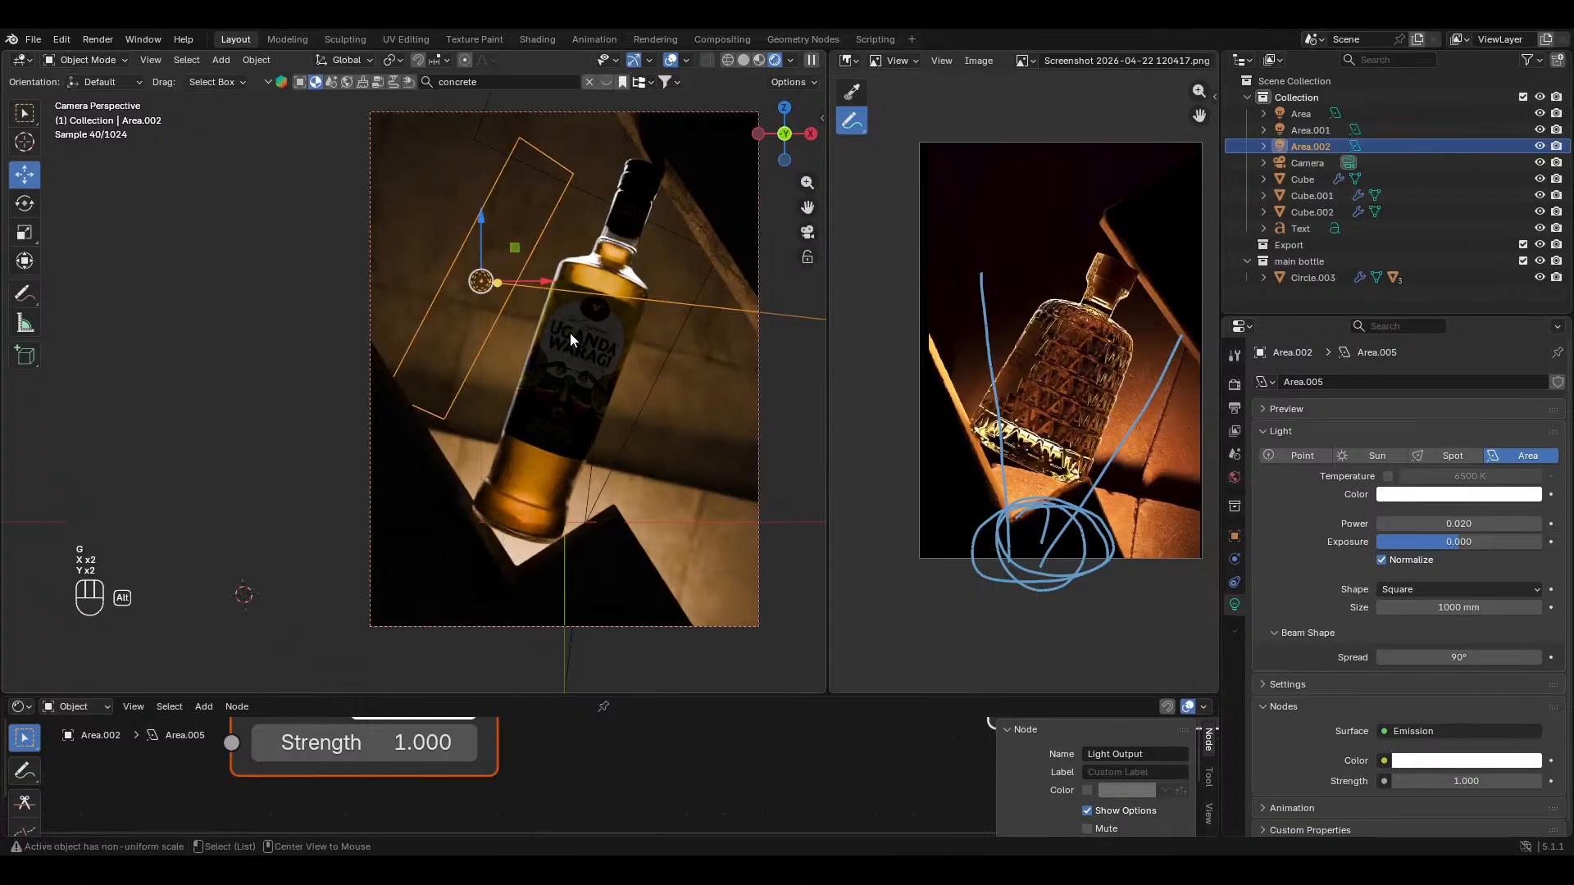
Step: Make a linked duplicate of Area.002 and move it along its local Y axis to the right side of the bottle
key("alt+d")
key("g")
key("z")
key("z")
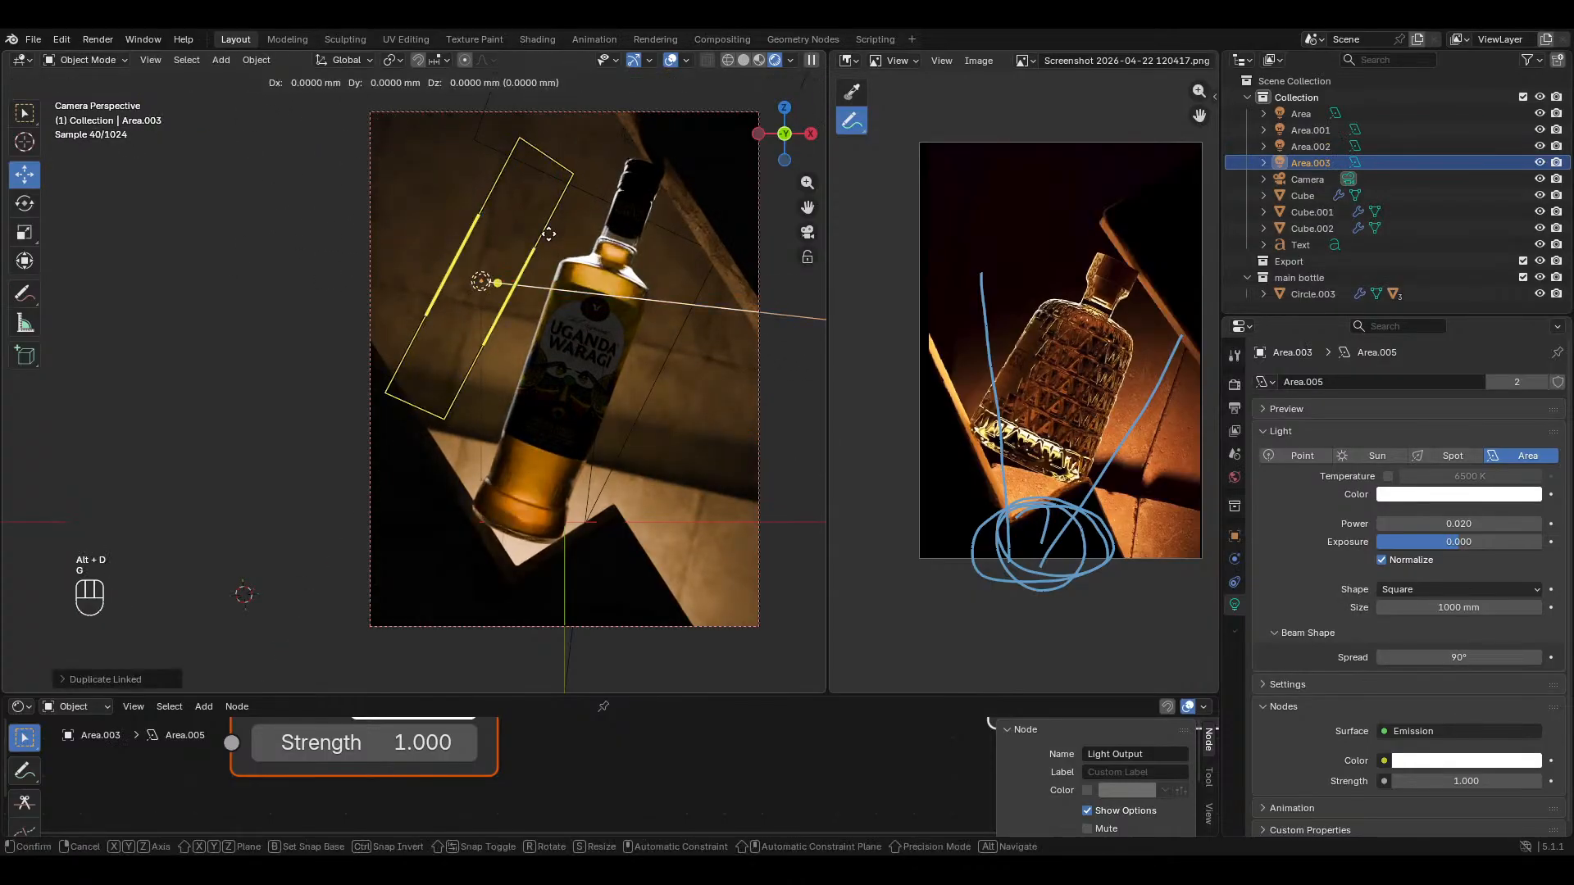
key("x")
key("x")
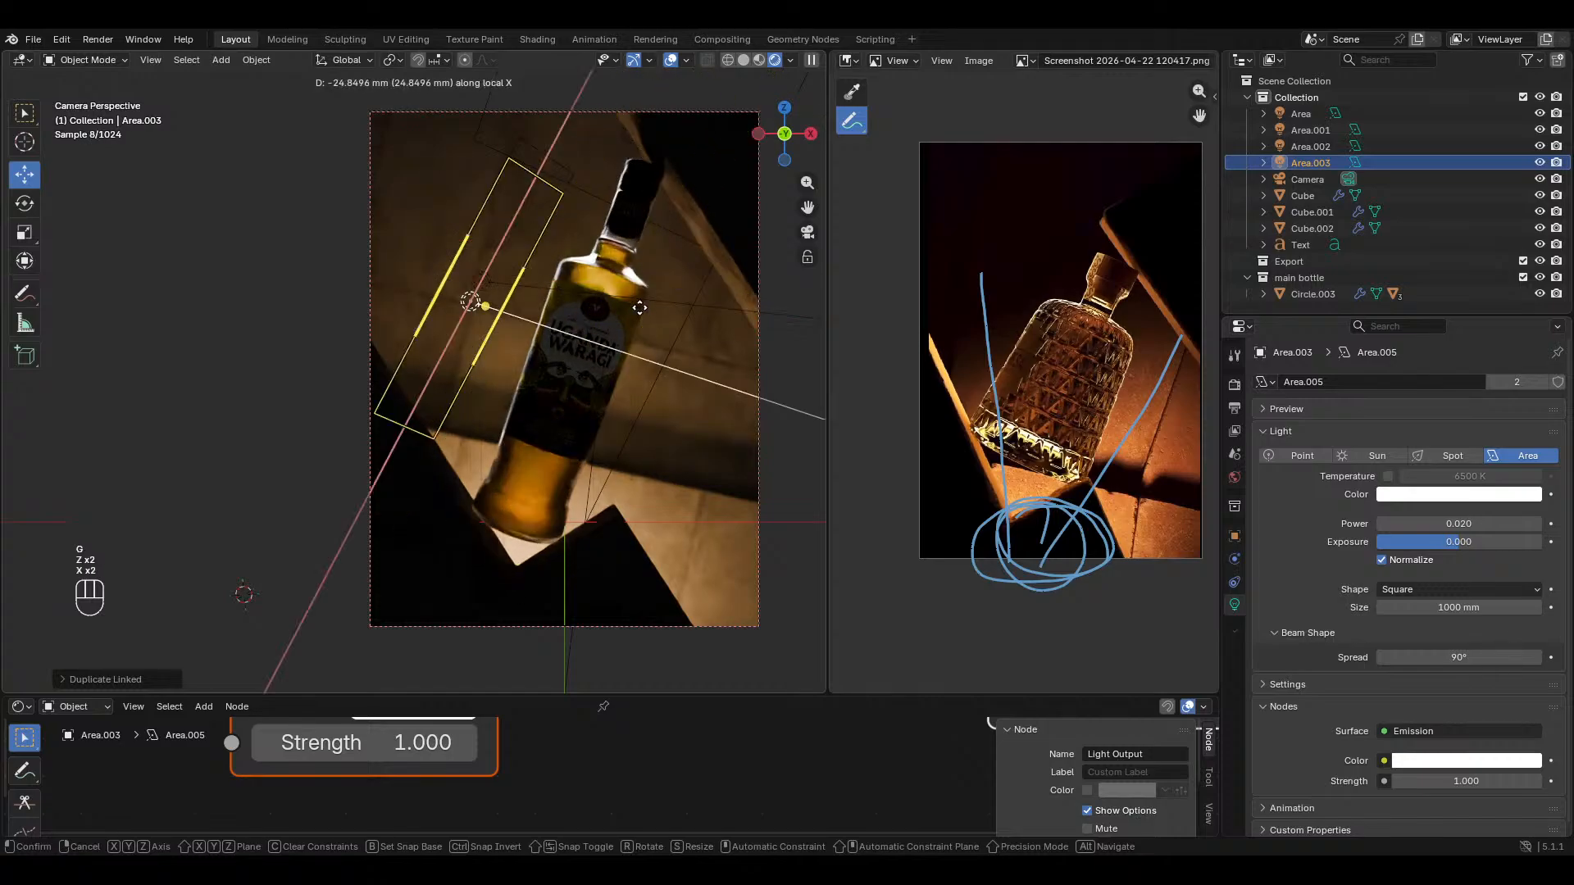
key("y")
key("y")
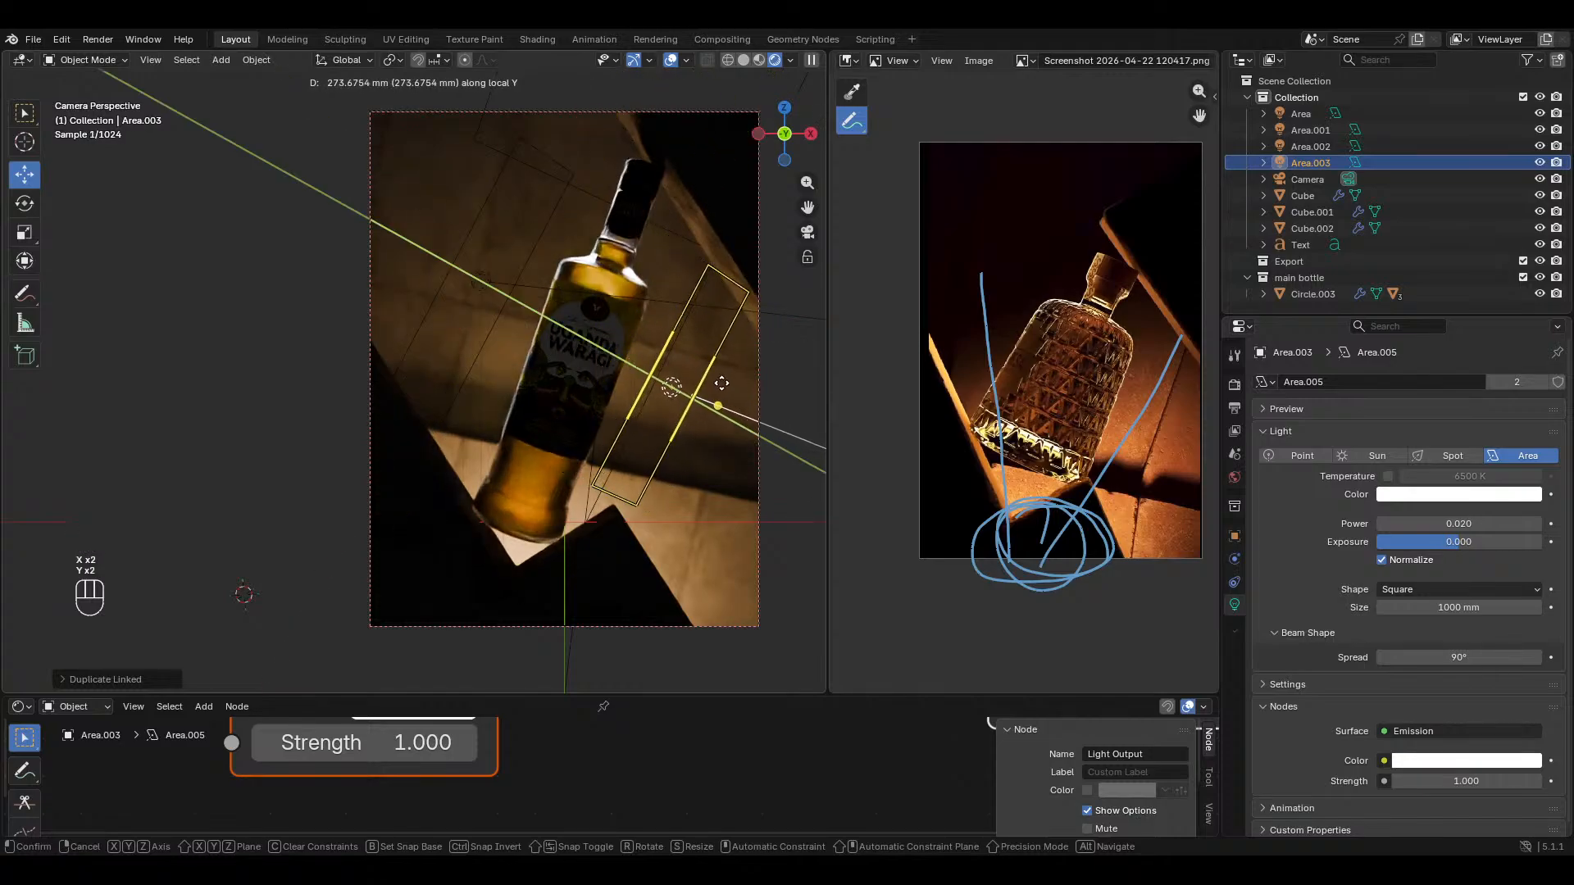
left_click(730, 387)
Step: Rotate the linked light copy Area.003 about its local X axis so that it faces the bottle from the right
key("r")
key("z")
key("z")
key("x")
key("x")
key("x")
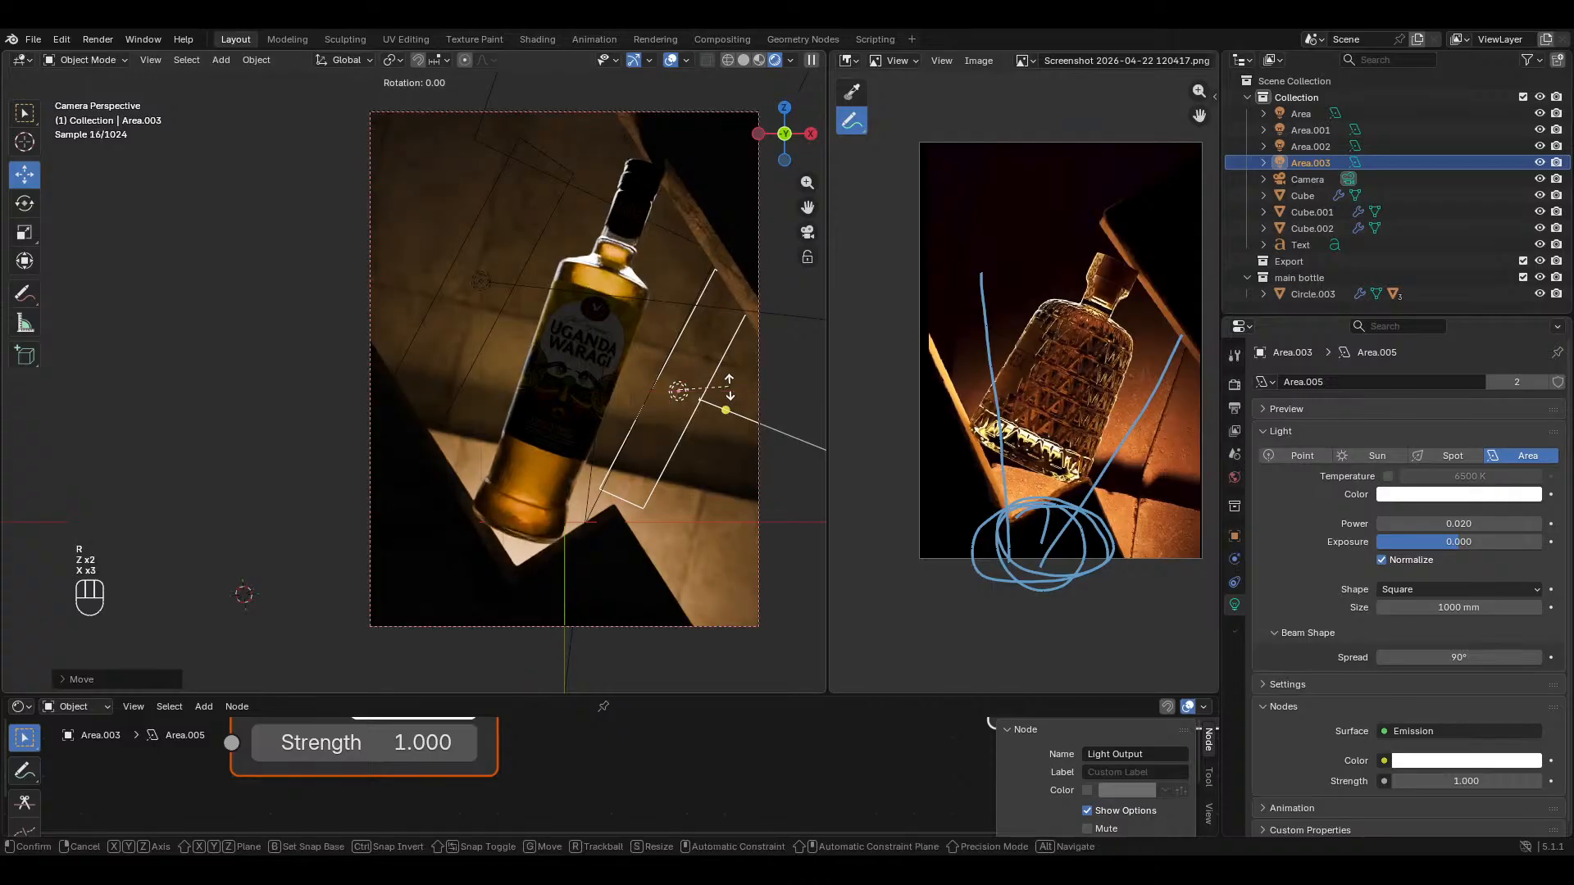
key("y")
key("y")
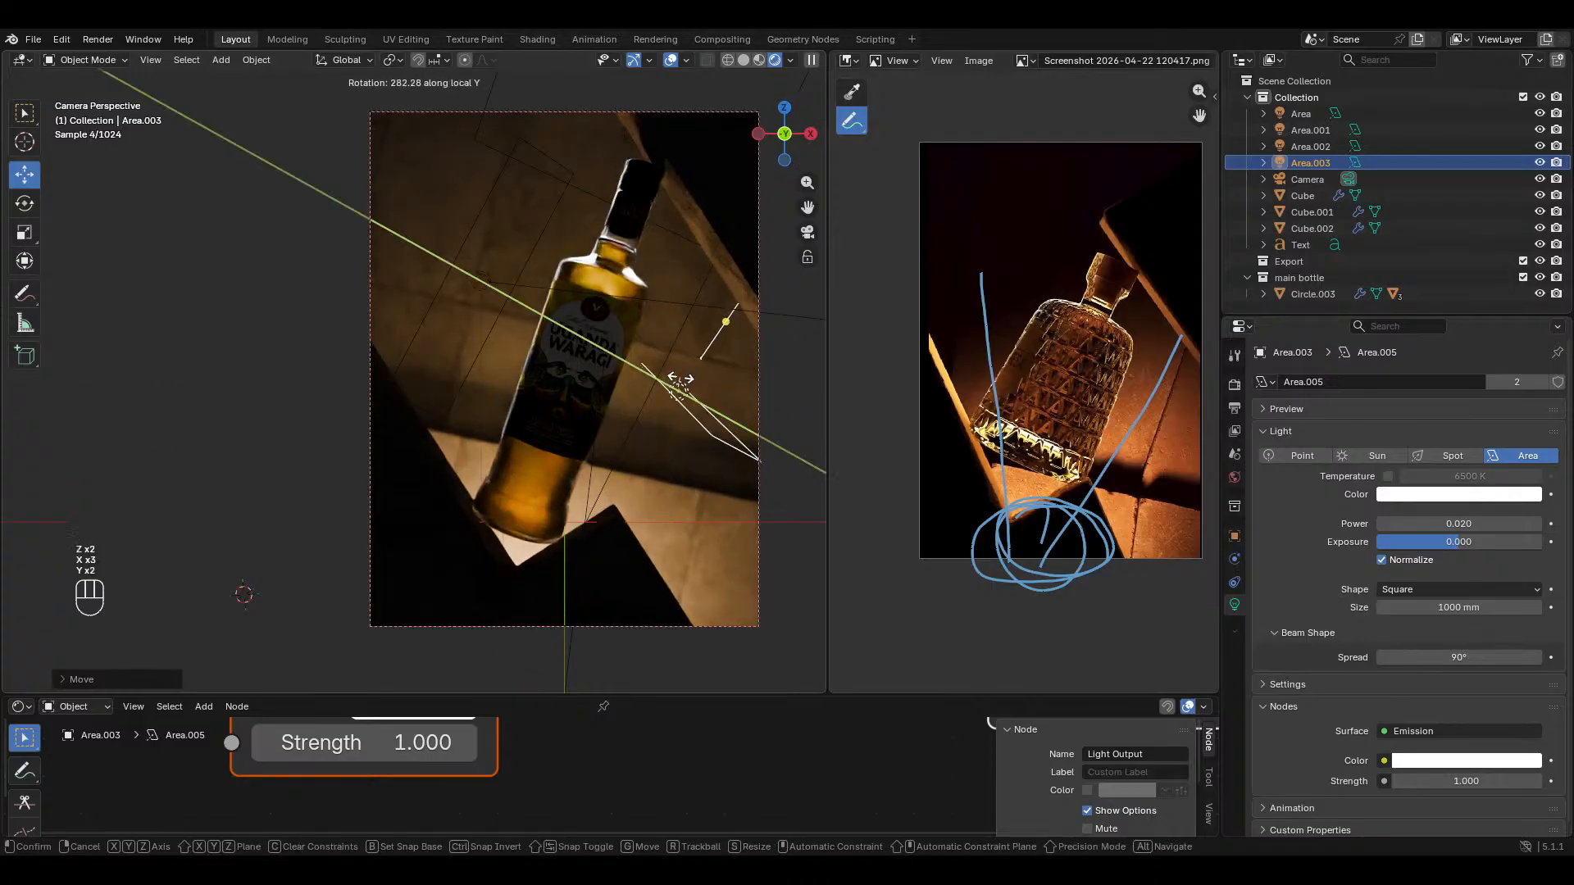
key("x")
key("x")
left_click(678, 385)
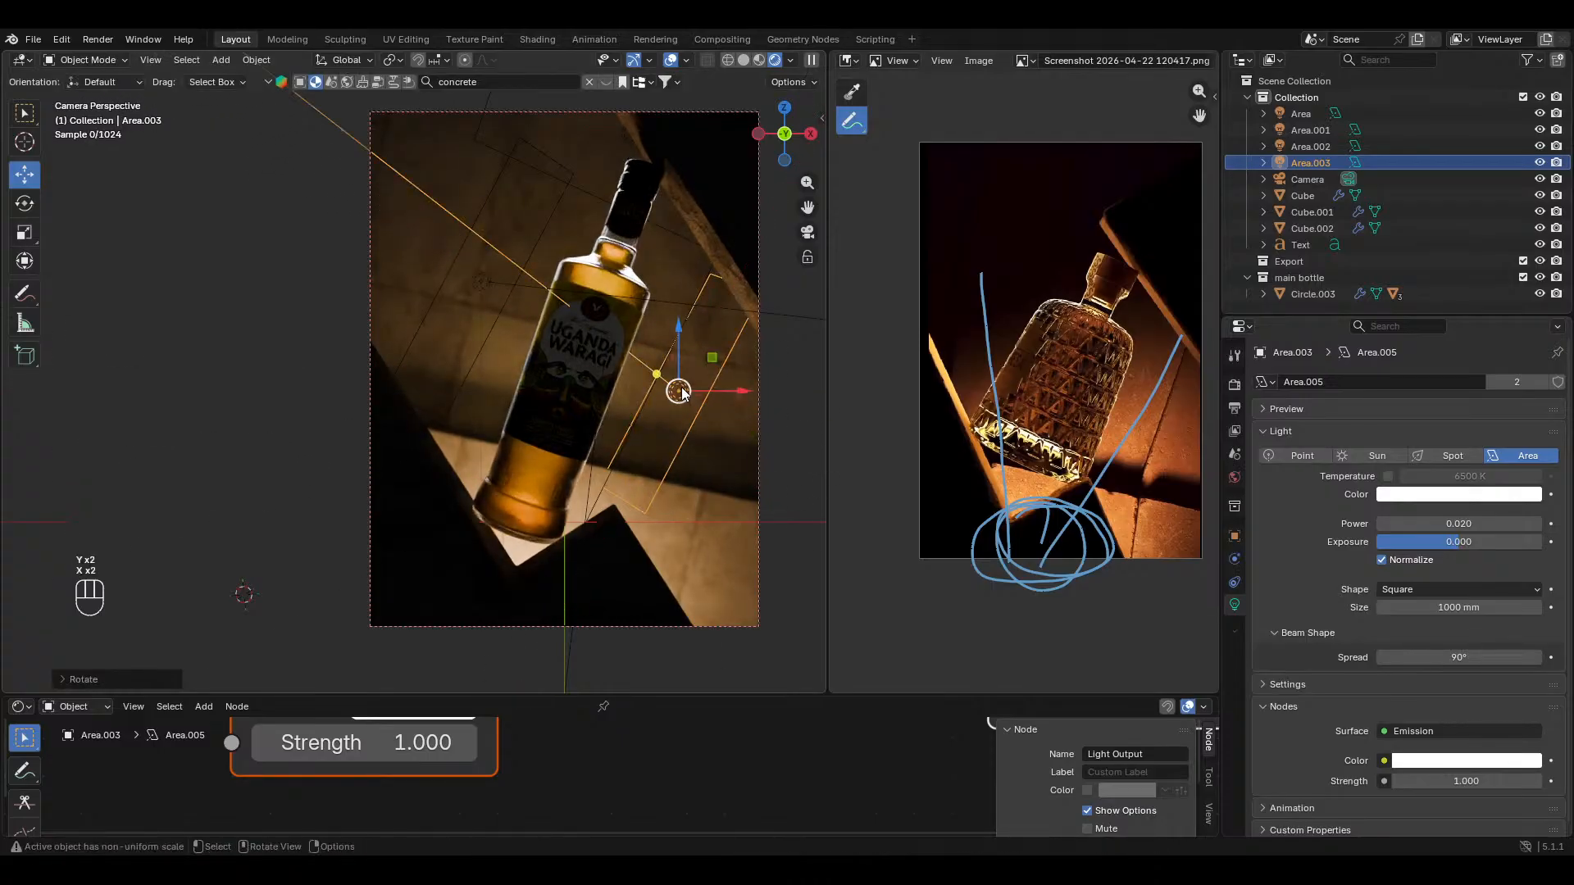
middle_click_drag(622, 404, 569, 450, "ctrl")
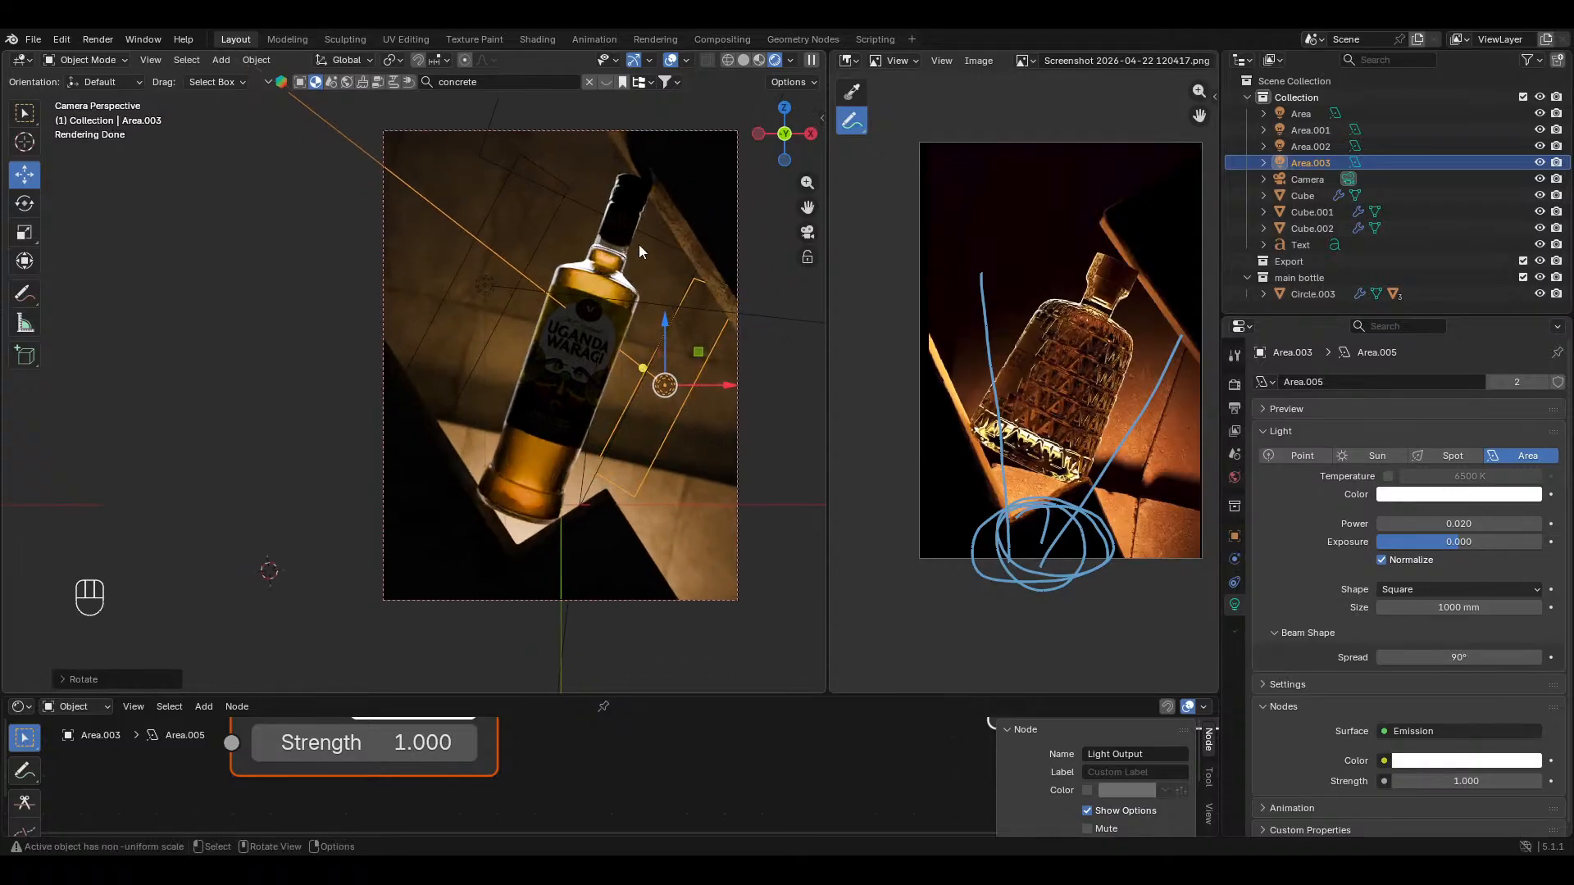
Step: Check the render of the bottle with overlays hidden, save the file, and turn the overlays back on
left_click(671, 59)
scroll(598, 337, "down", 1)
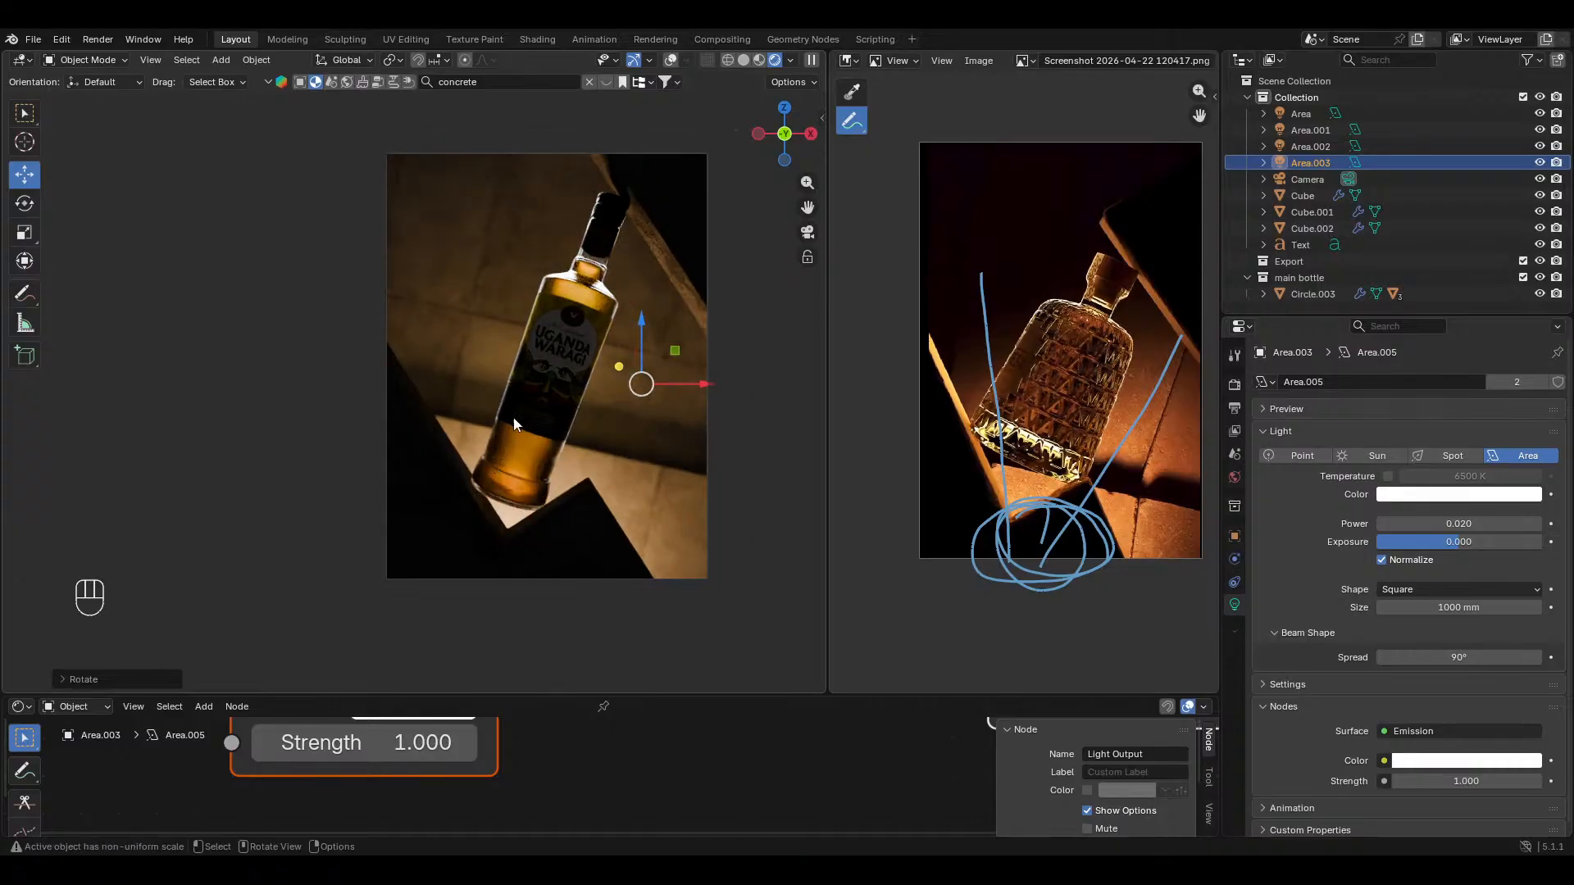
middle_click_drag(531, 467, 723, 439, "shift")
key("ctrl+s")
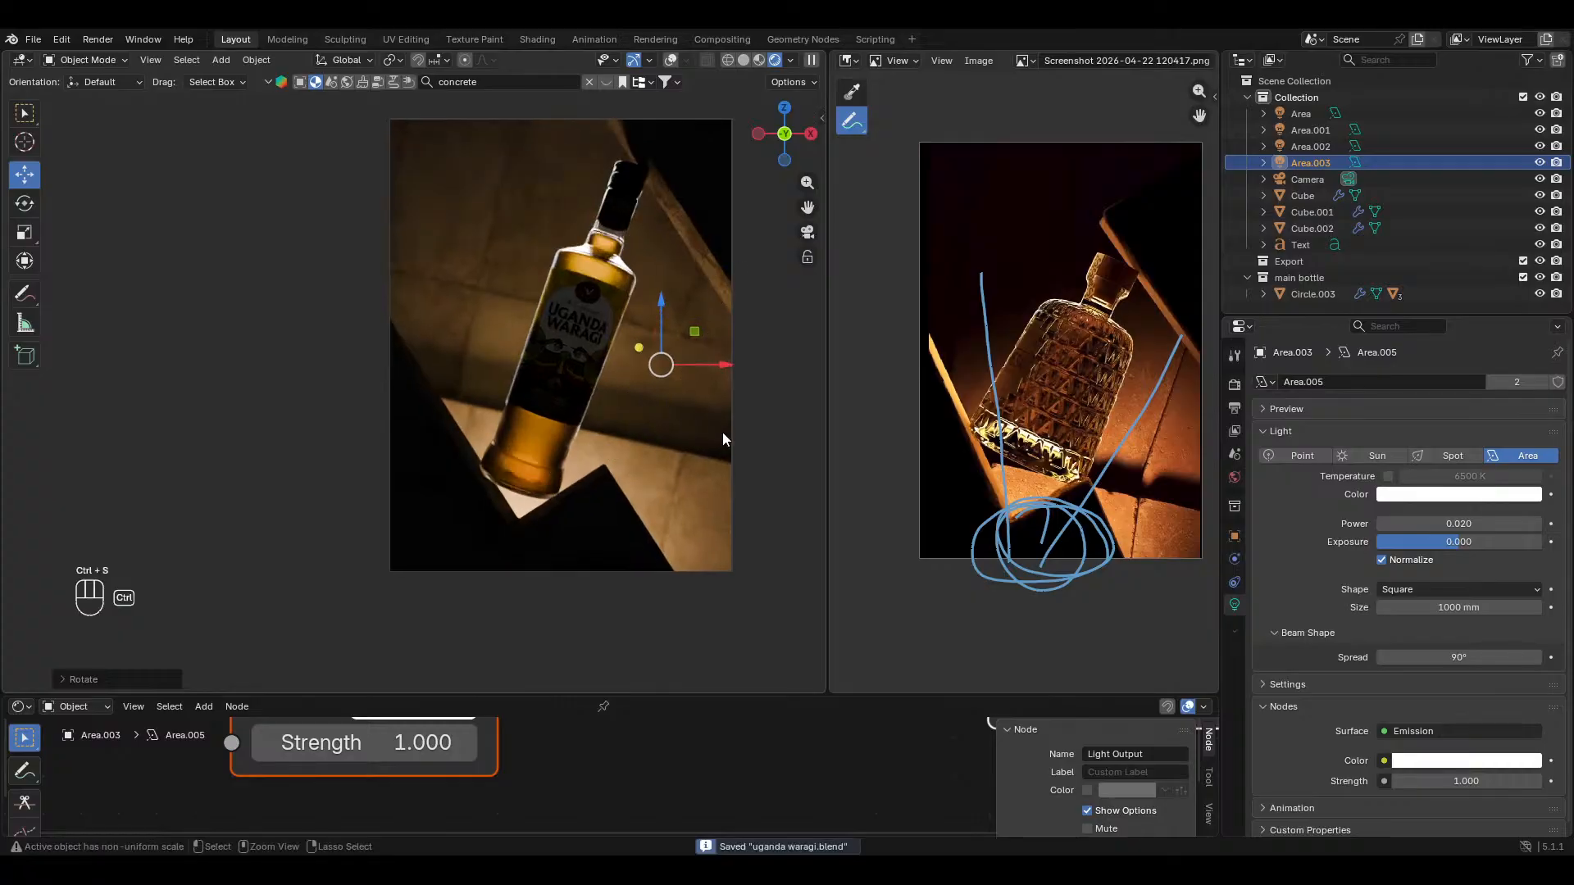
left_click(668, 62)
Step: Duplicate the area light near the bottle's cap, leaving the copy in place
left_click(599, 196)
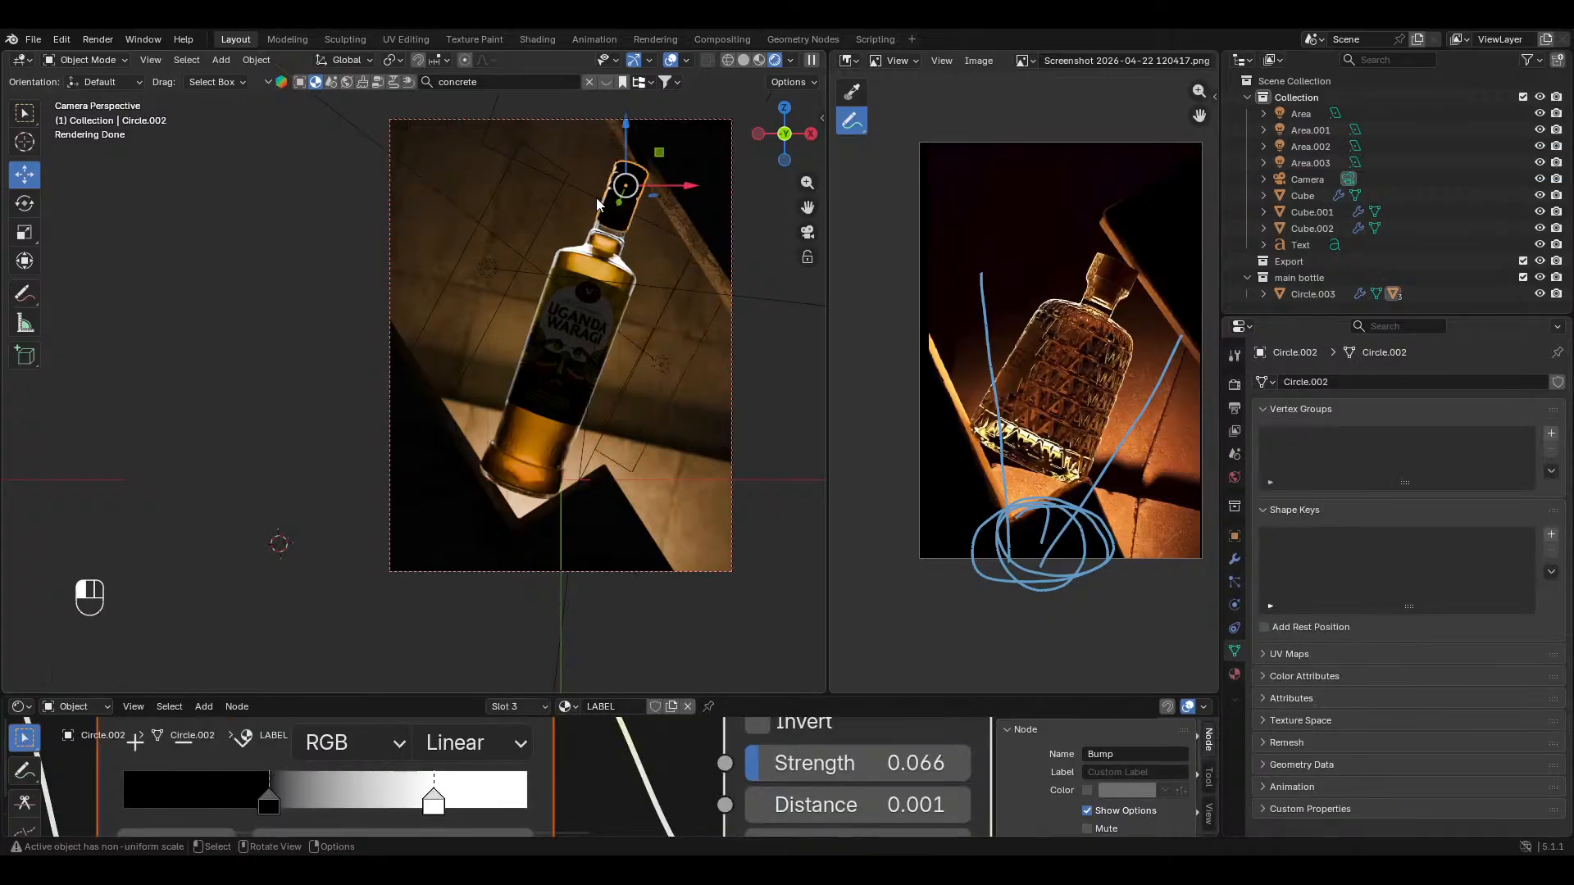
left_click(647, 184)
key("shift+d")
key("z")
key("z")
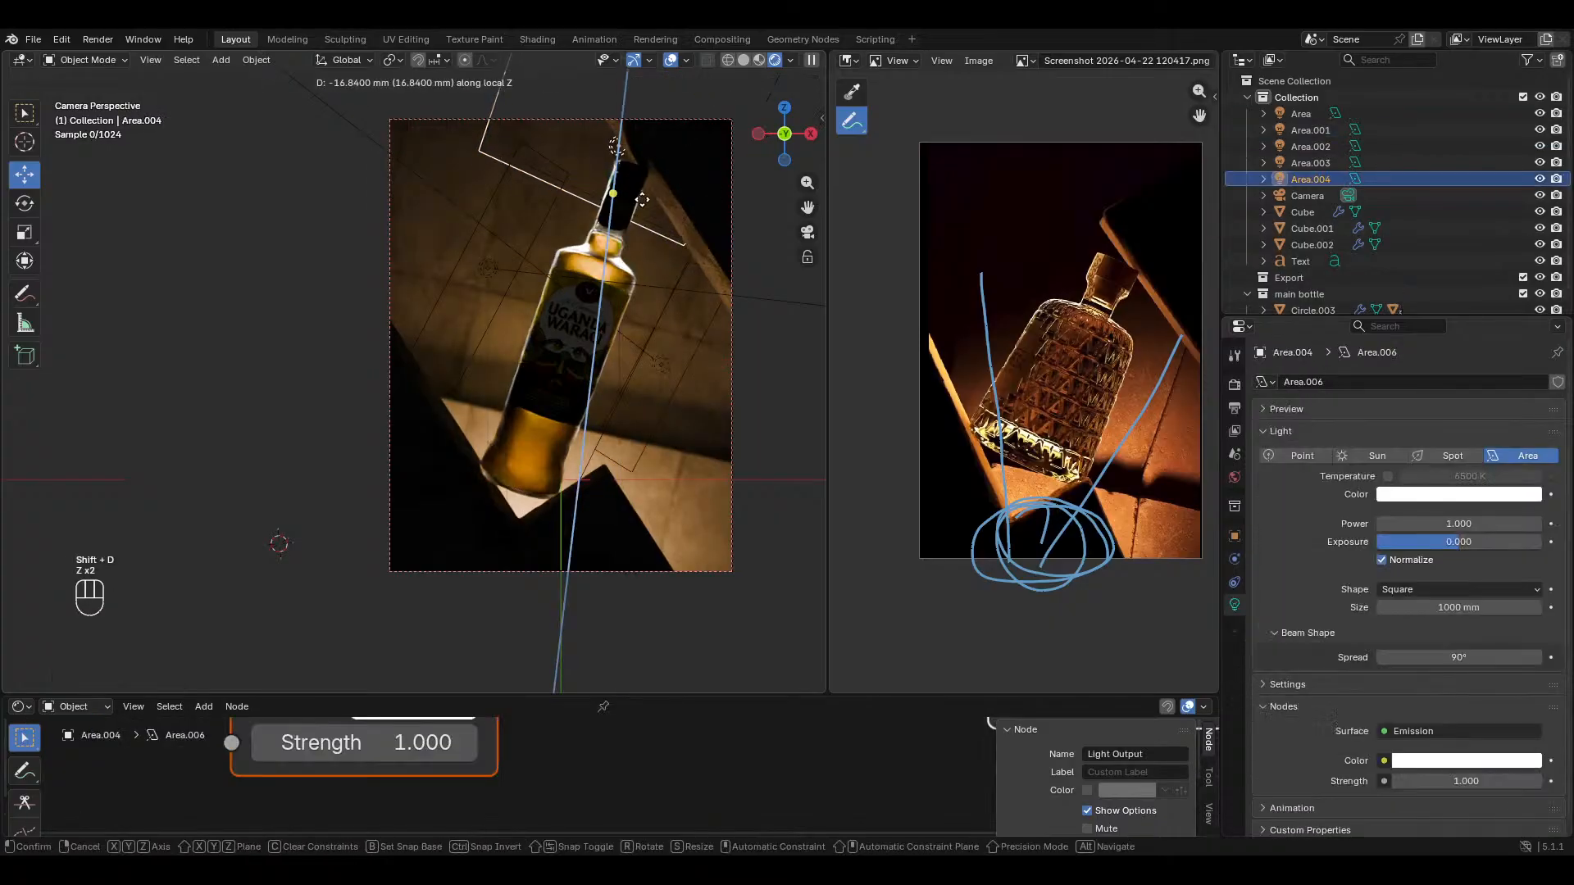
key("x")
key("x")
key("y")
key("y")
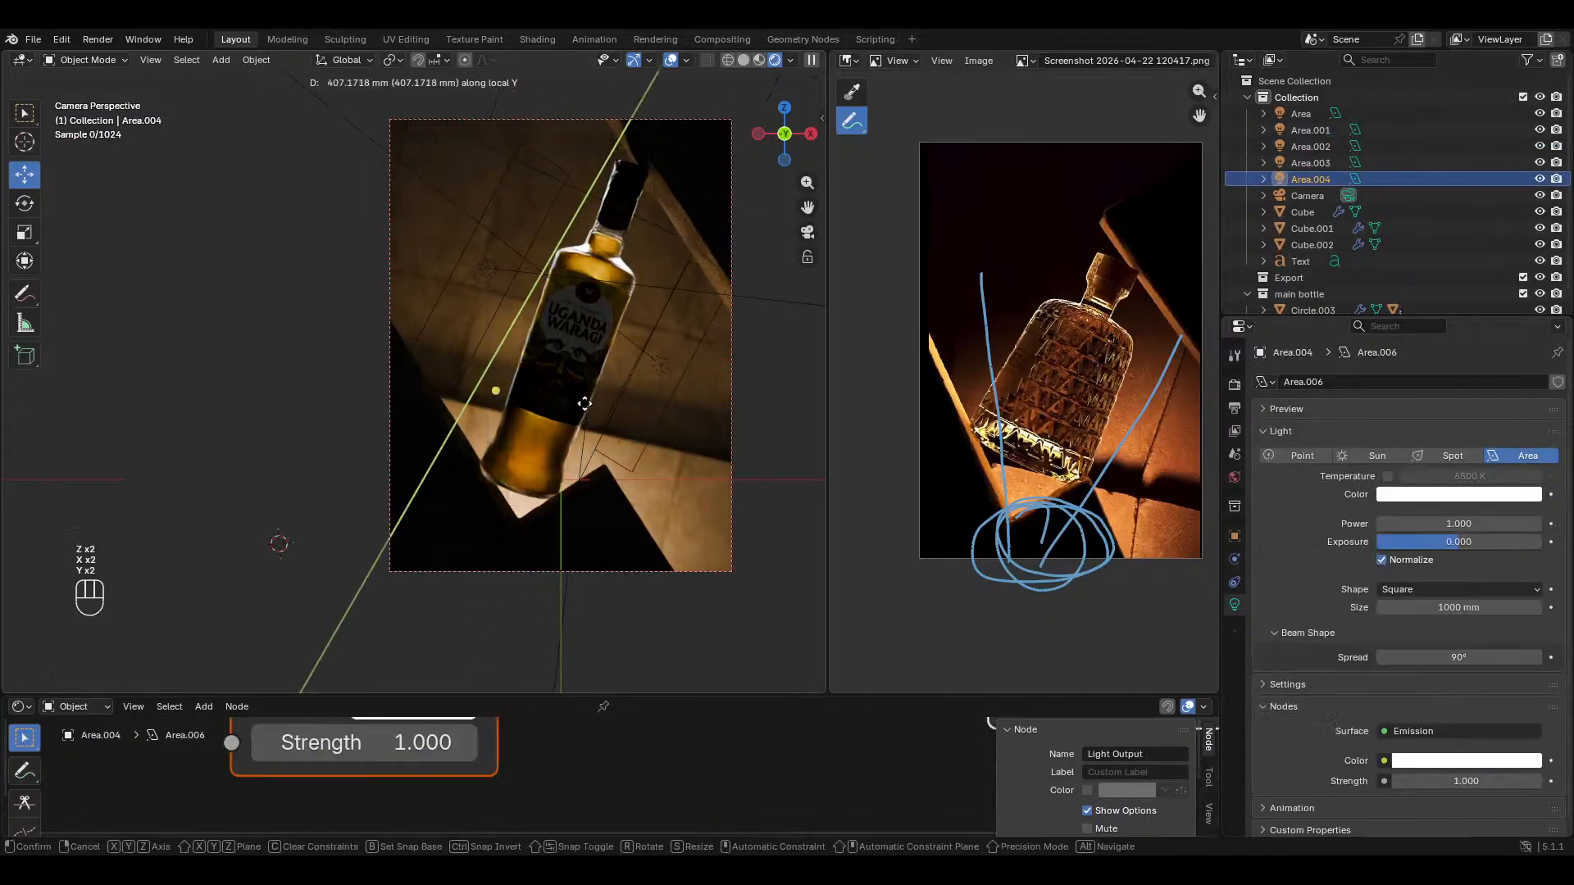
right_click(598, 424)
Step: Move the light copy Area.004 along the global Y axis to just behind the bottle and lower it along Z
middle_click_drag(597, 423, 421, 399)
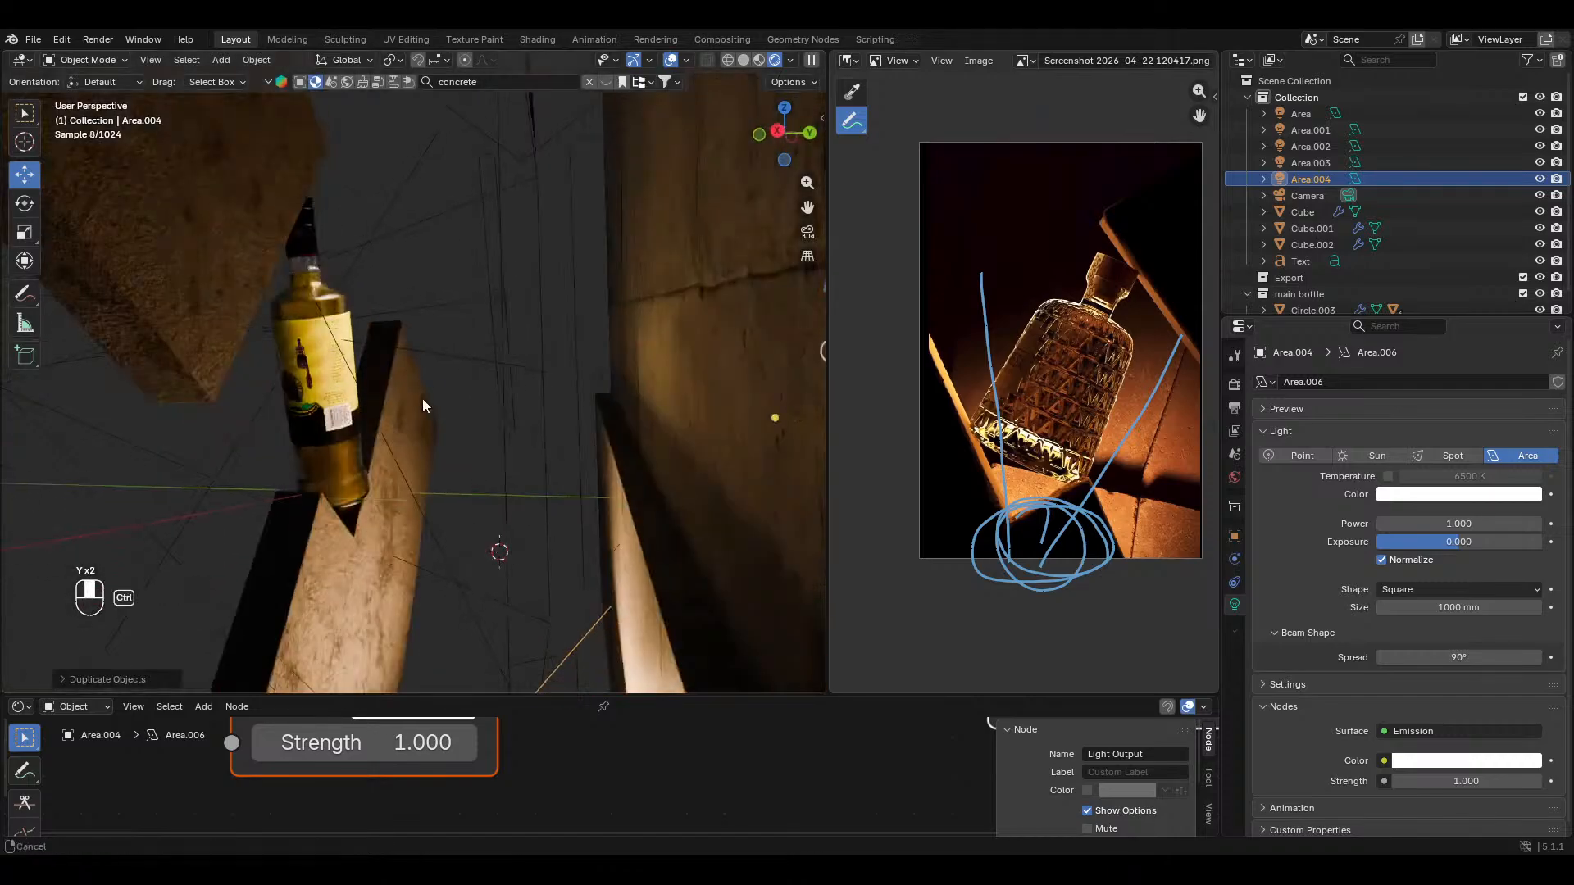
scroll(421, 398, "down", 3)
left_click_drag(700, 363, 477, 366)
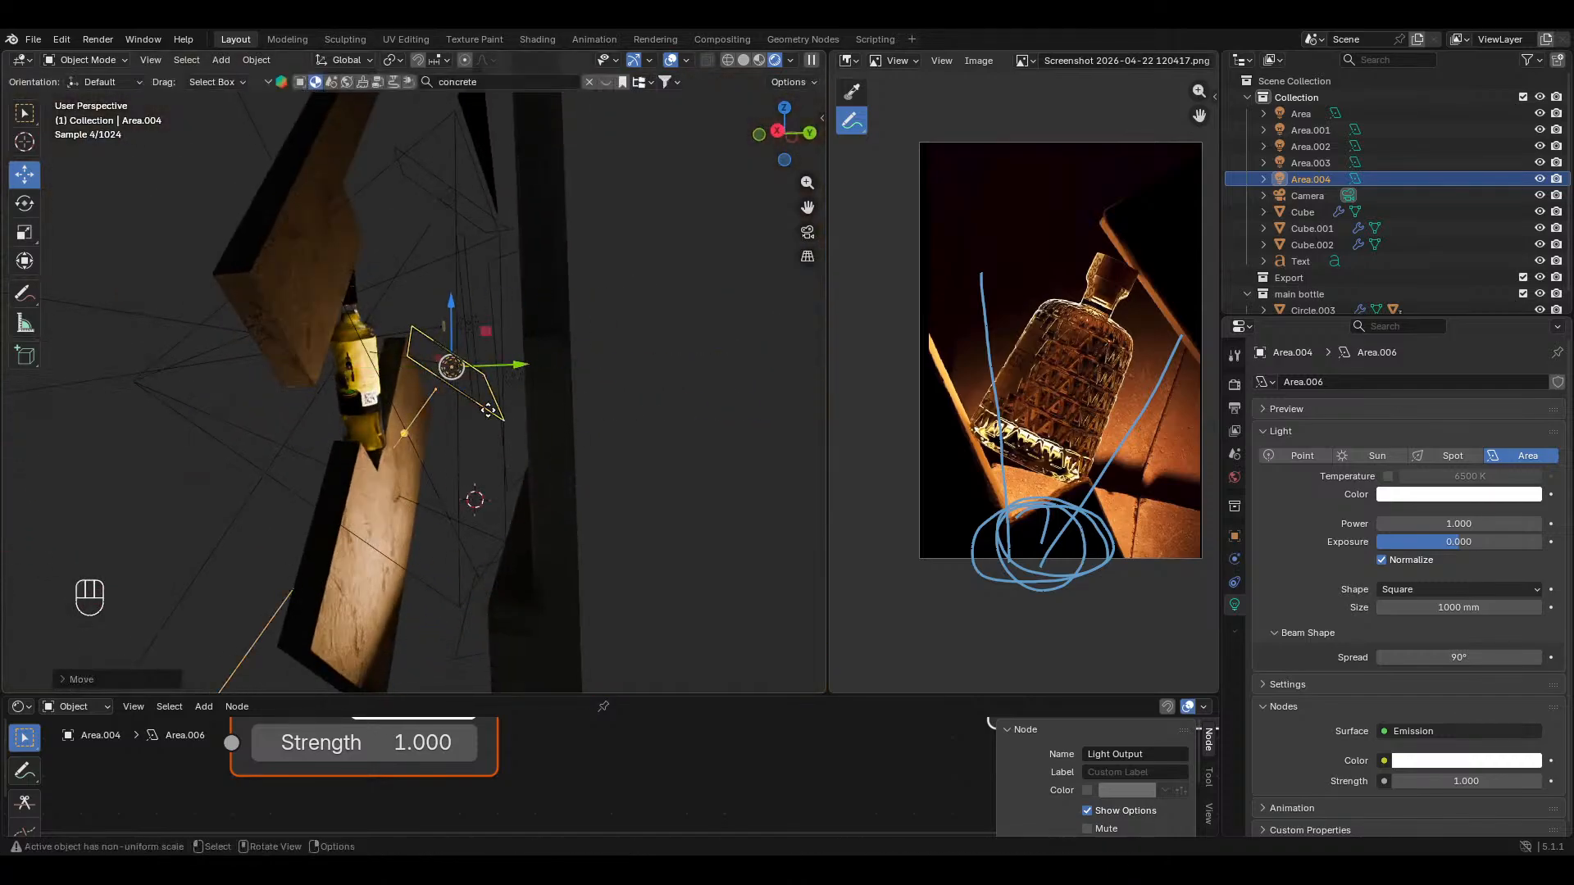
middle_click_drag(478, 366, 476, 357)
left_click_drag(460, 309, 469, 362)
Step: Rotate Area.004 about its local X axis so that it faces the back of the bottle
middle_click_drag(506, 434, 518, 412)
key("r")
key("x")
key("x")
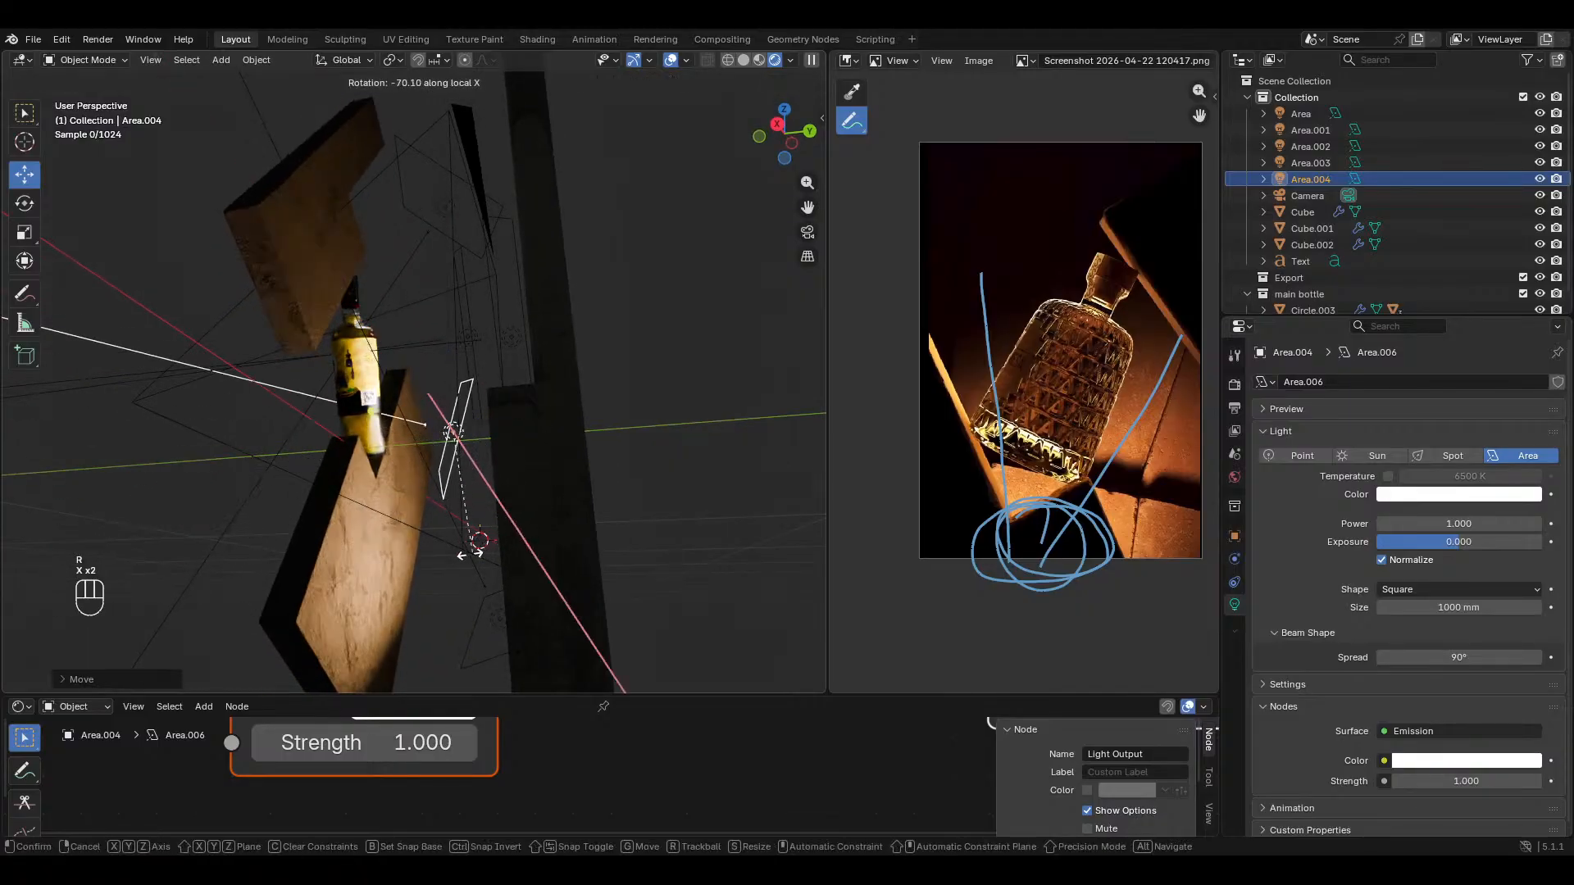
left_click(448, 544)
Step: Move Area.004 behind the bottle's base and fine-tune its position in the camera view
middle_click_drag(416, 492, 561, 464)
key("g")
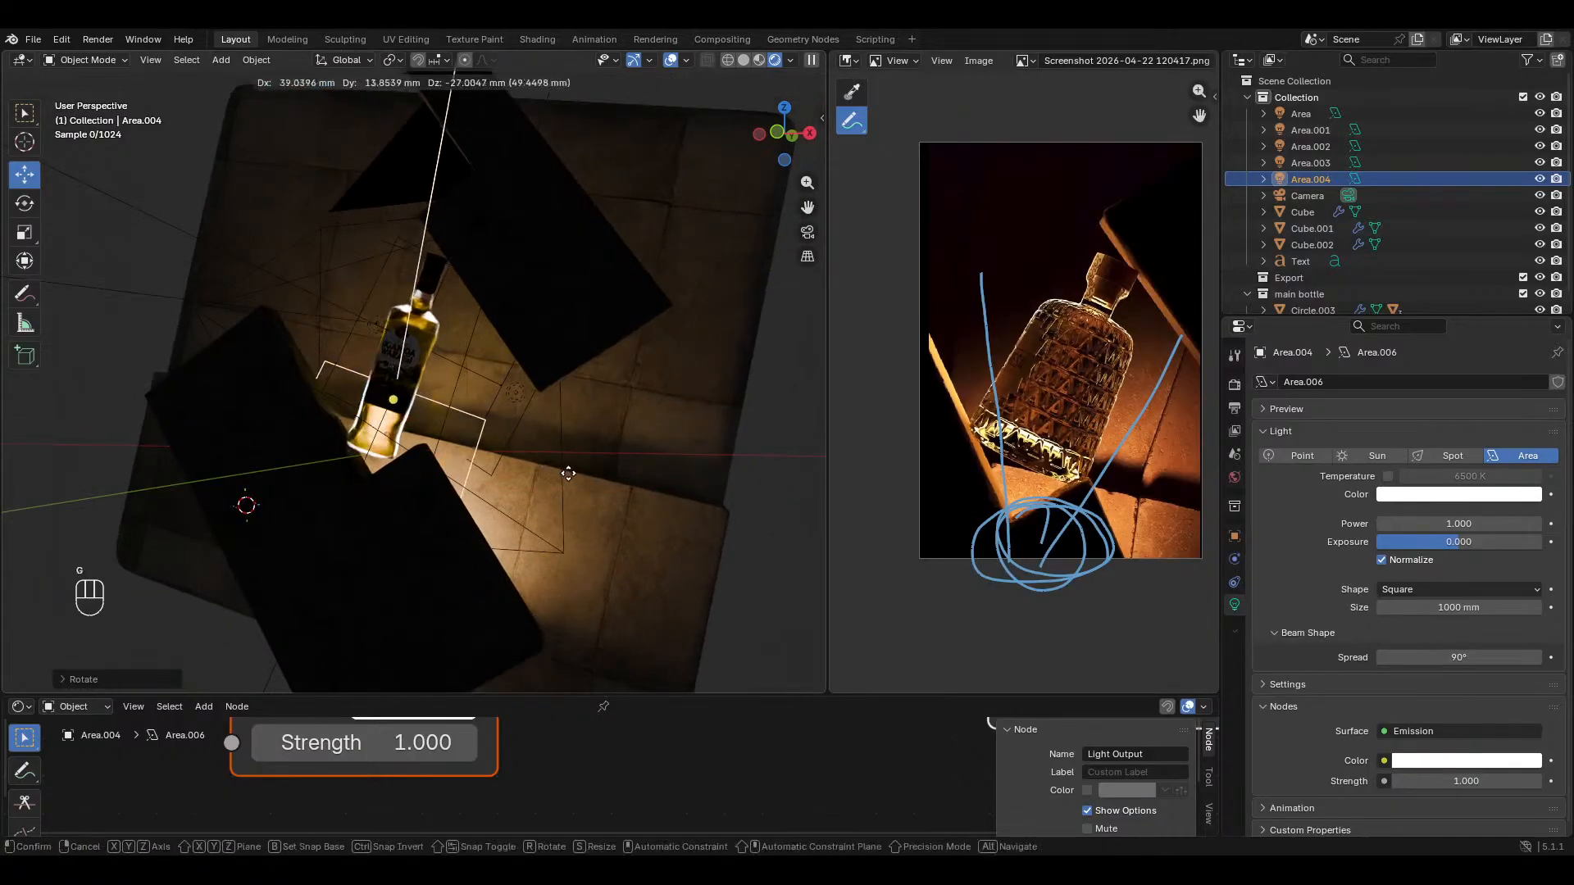
left_click(557, 489)
key("KP_0")
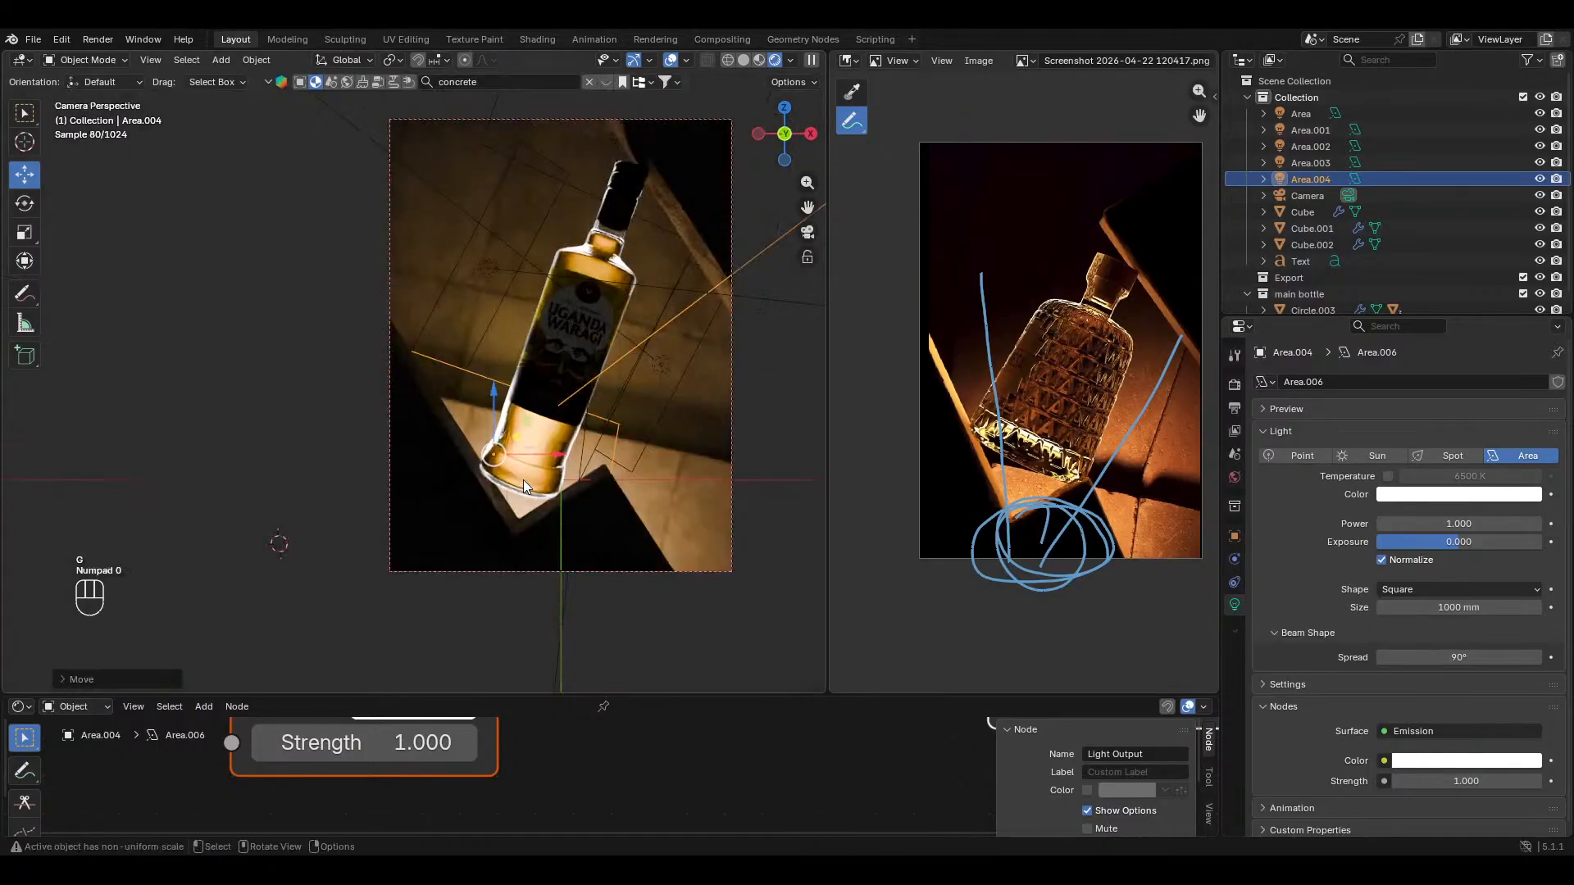
key("g")
left_click(515, 485)
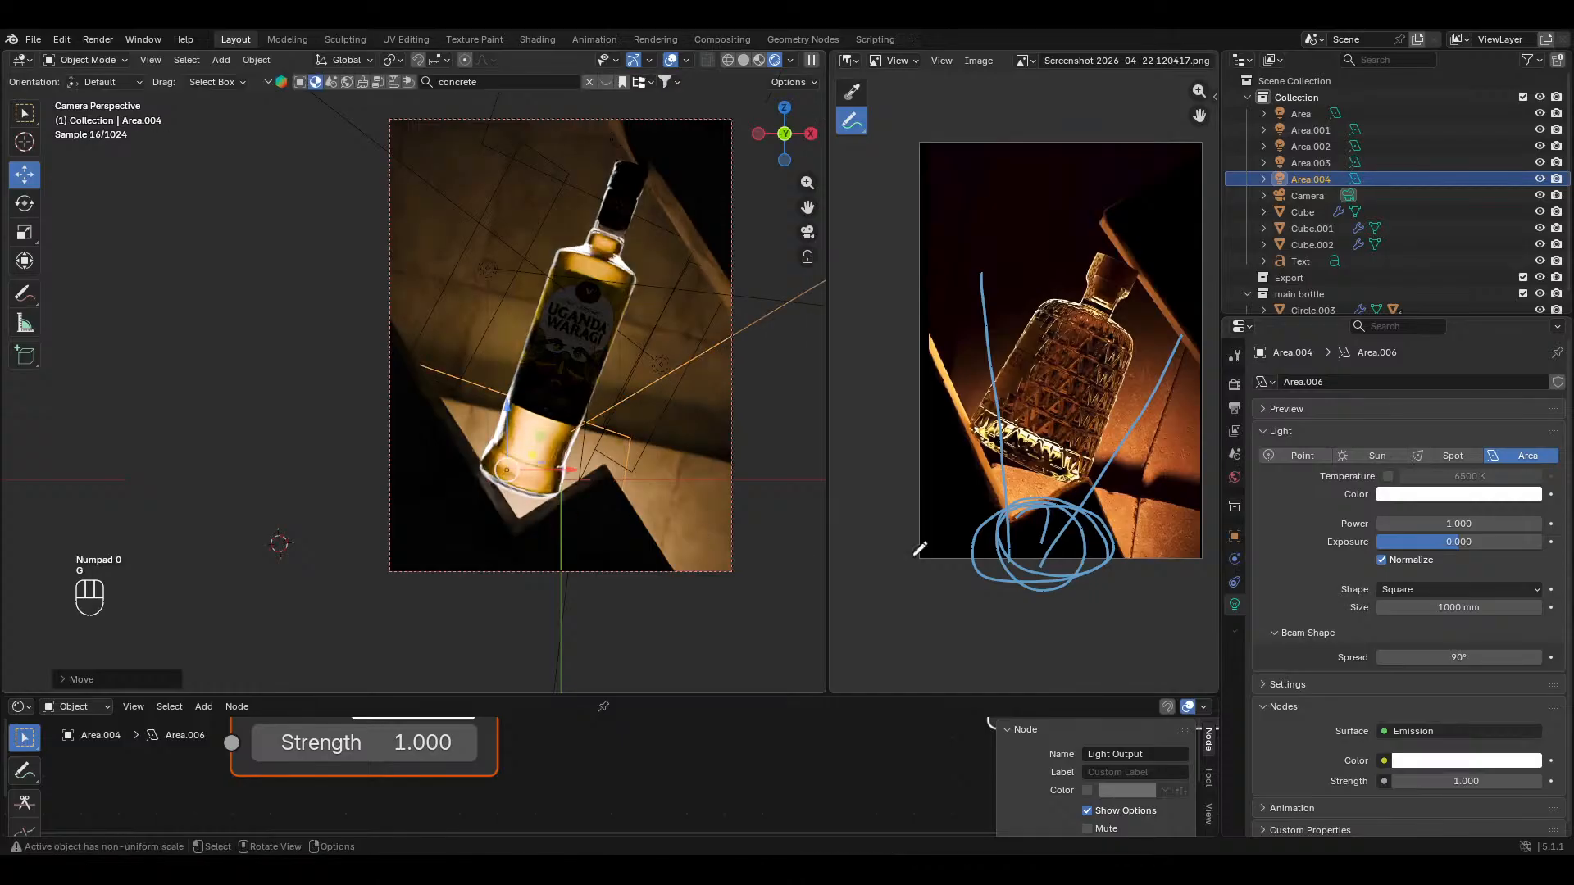
Step: Enable colour temperature on Area.004, try 2000 K and 2300 K, and set it to 4500 K
left_click(1388, 476)
left_click(1447, 476)
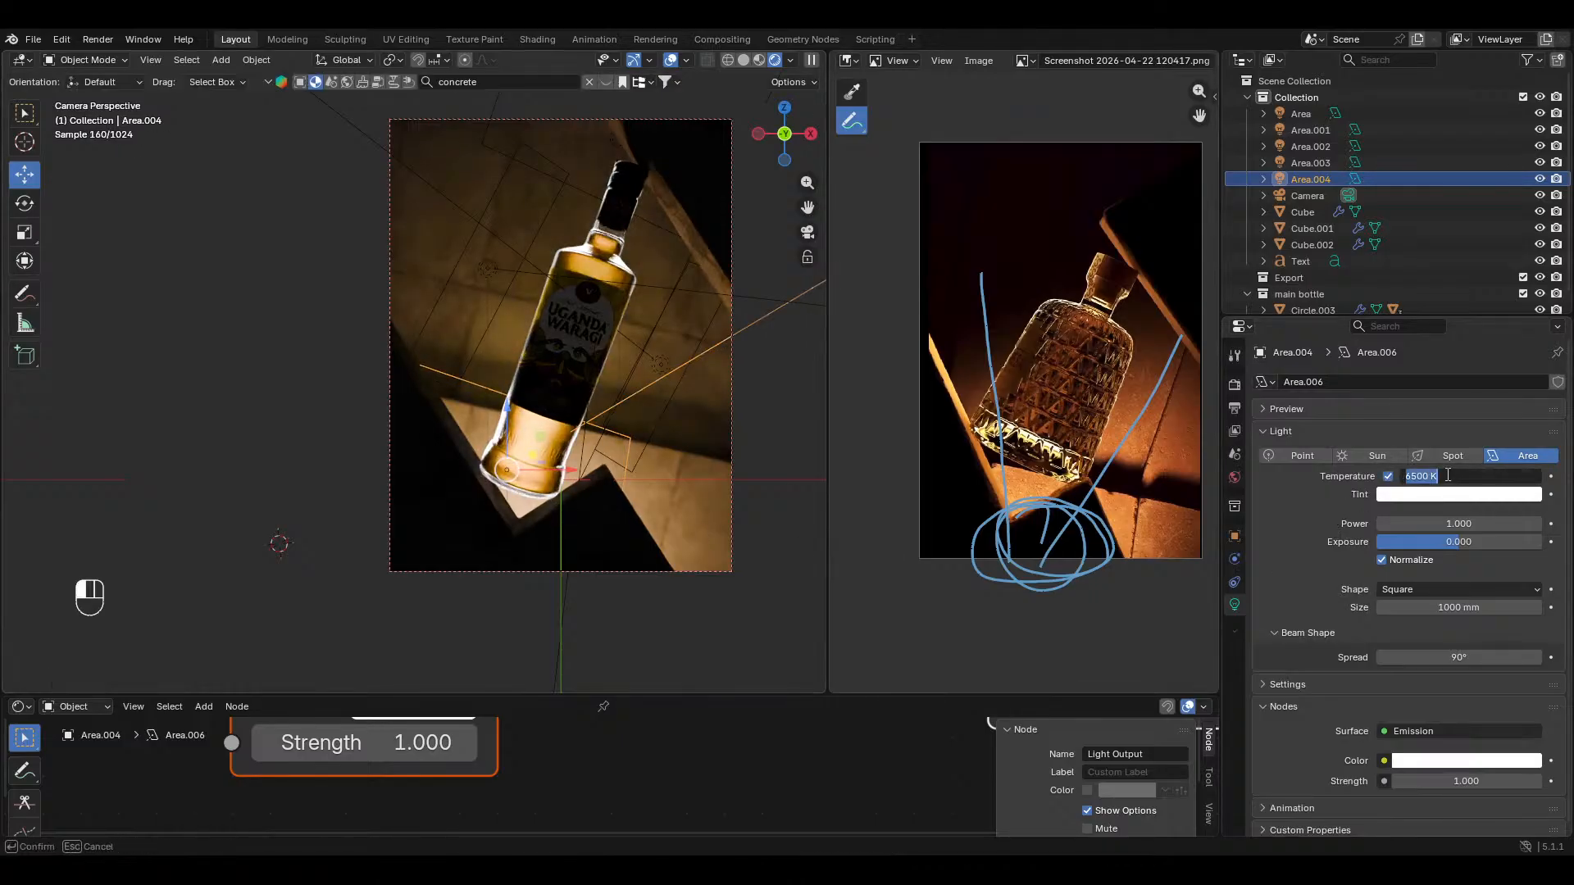
type("2000")
key("Return")
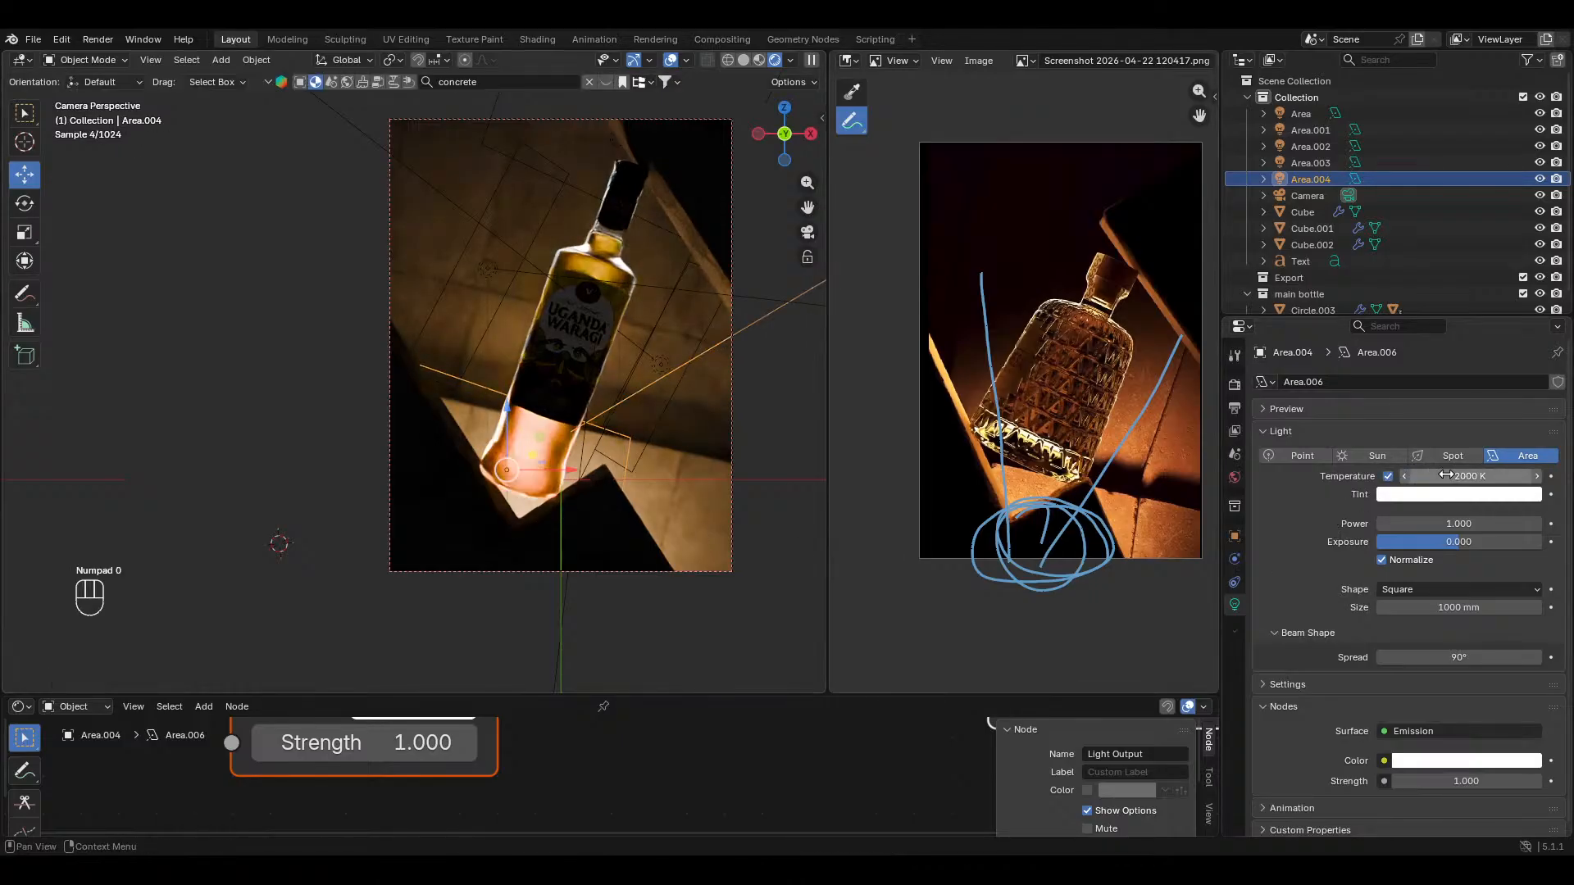
left_click(1446, 476)
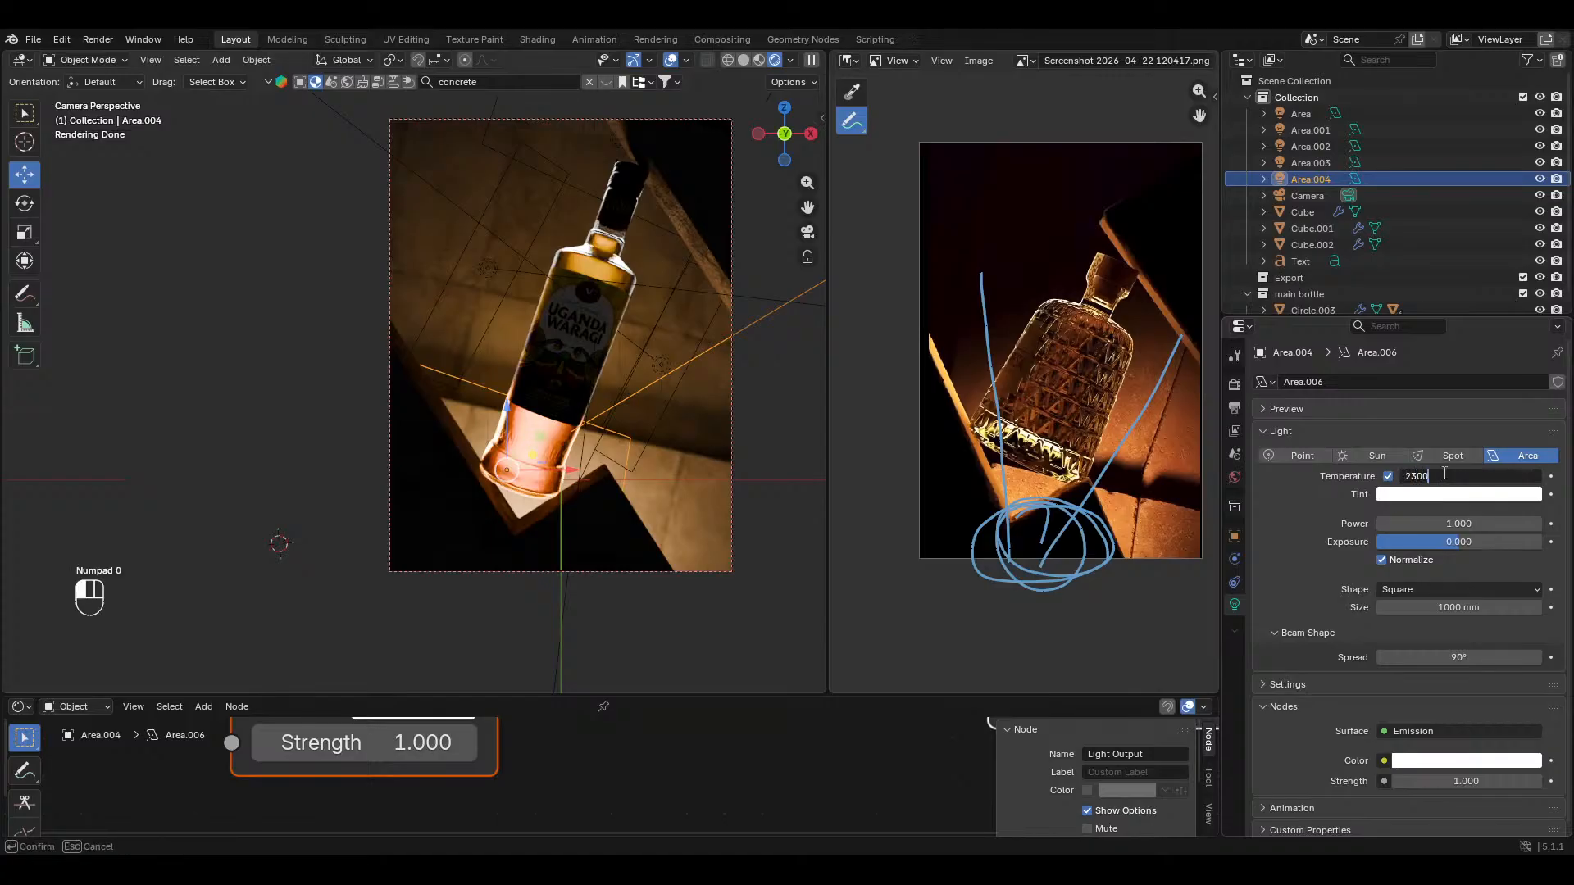
type("2300")
key("Return")
left_click(1449, 474)
key("Return")
Step: Move Area.004 below the bottle's base and rotate it about its local X axis to aim upward at the bottle
key("g")
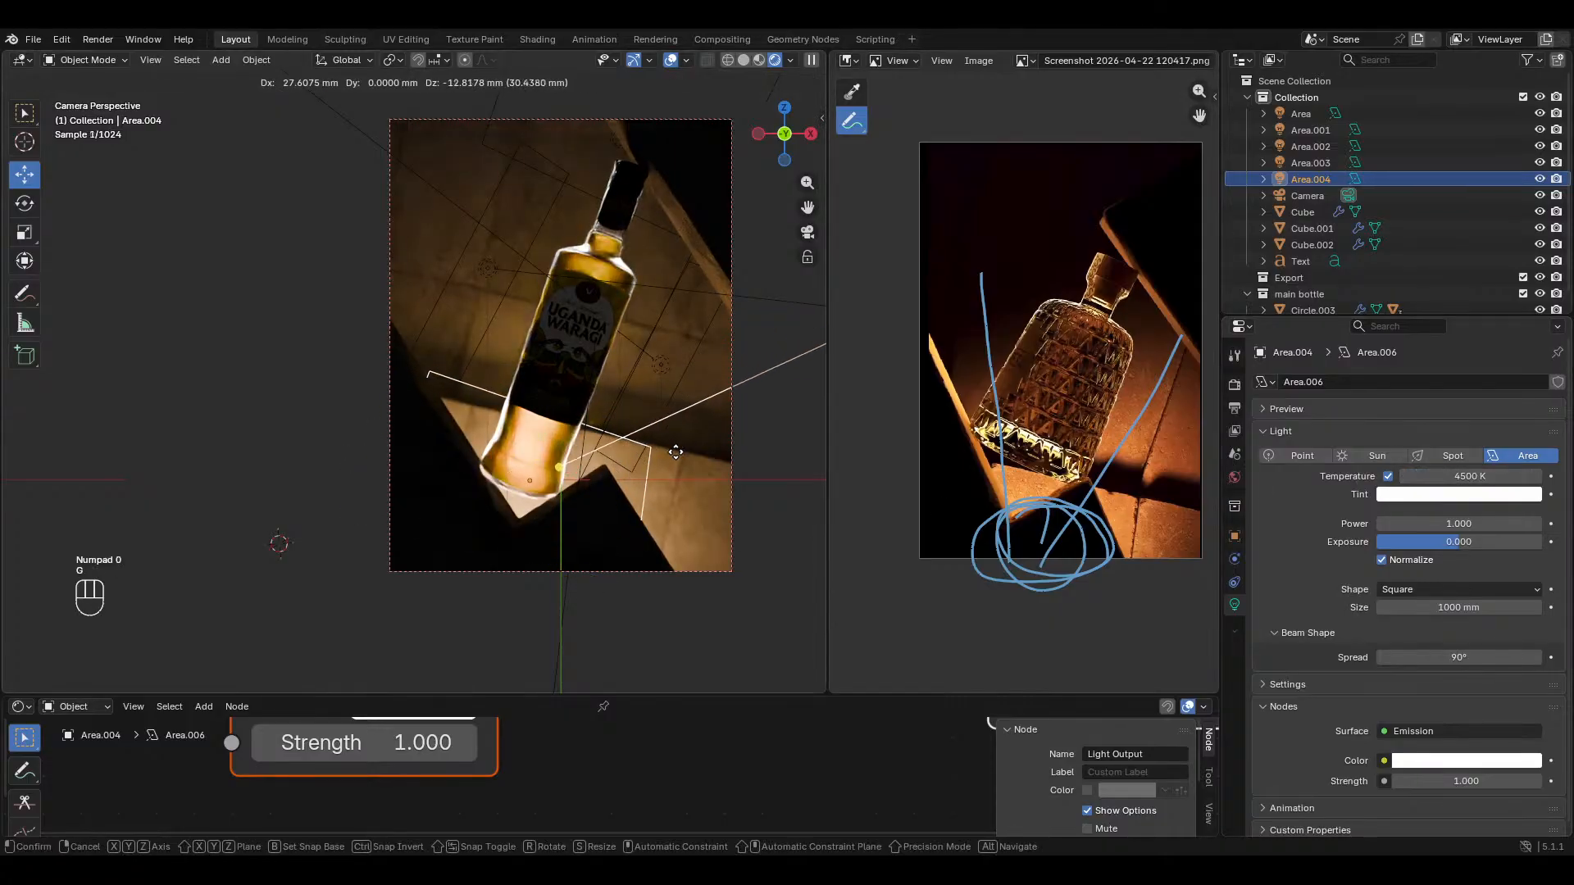
left_click(661, 513)
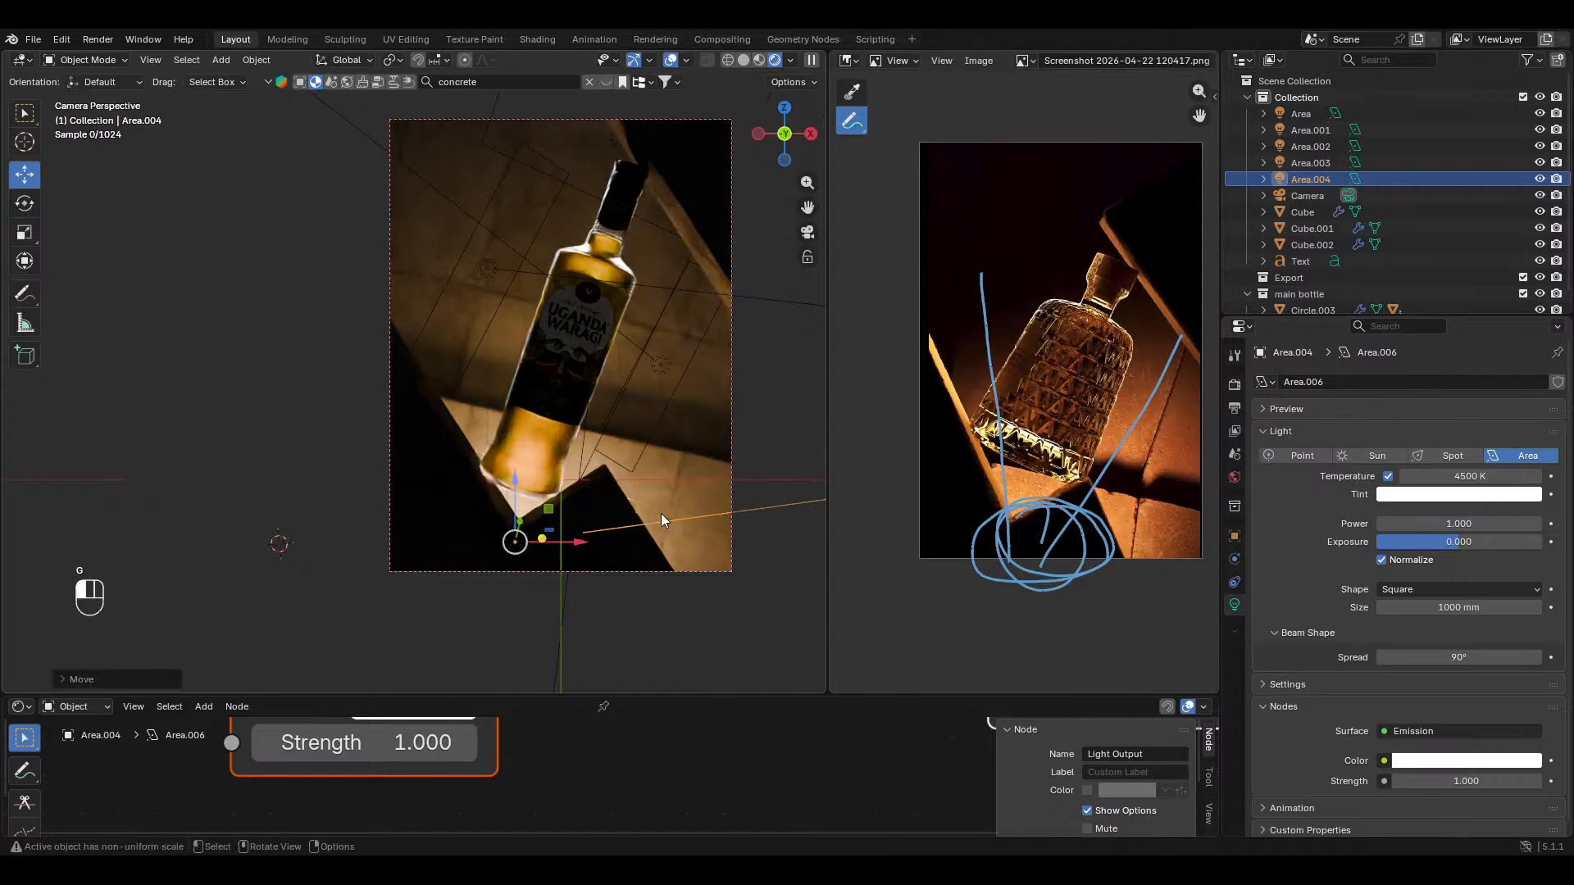
middle_click_drag(633, 484, 622, 411, "shift")
key("r")
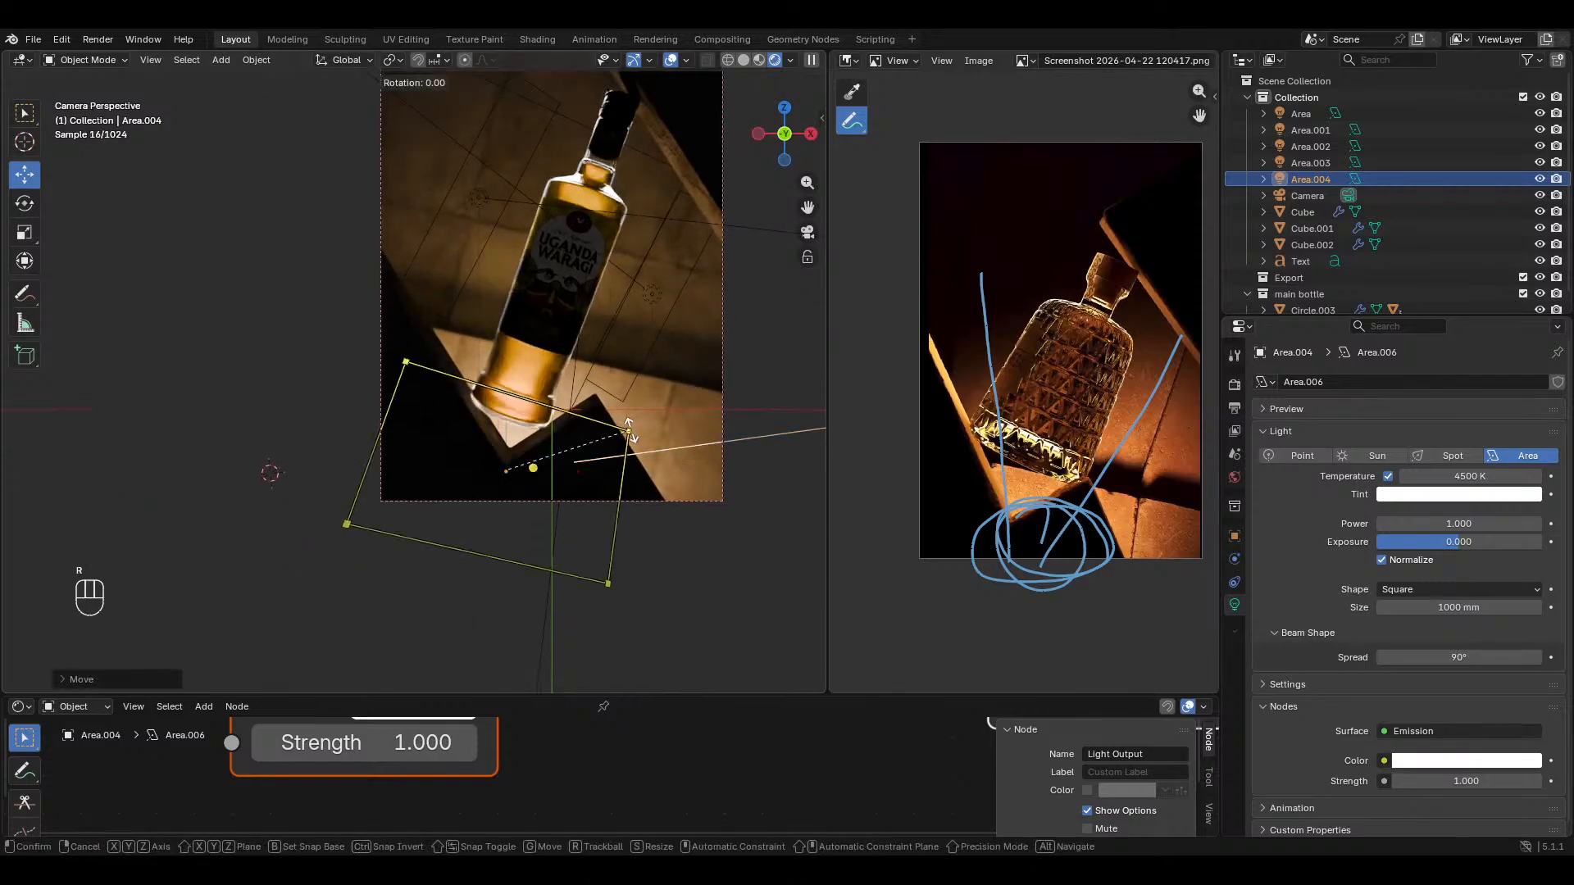
key("x")
key("x")
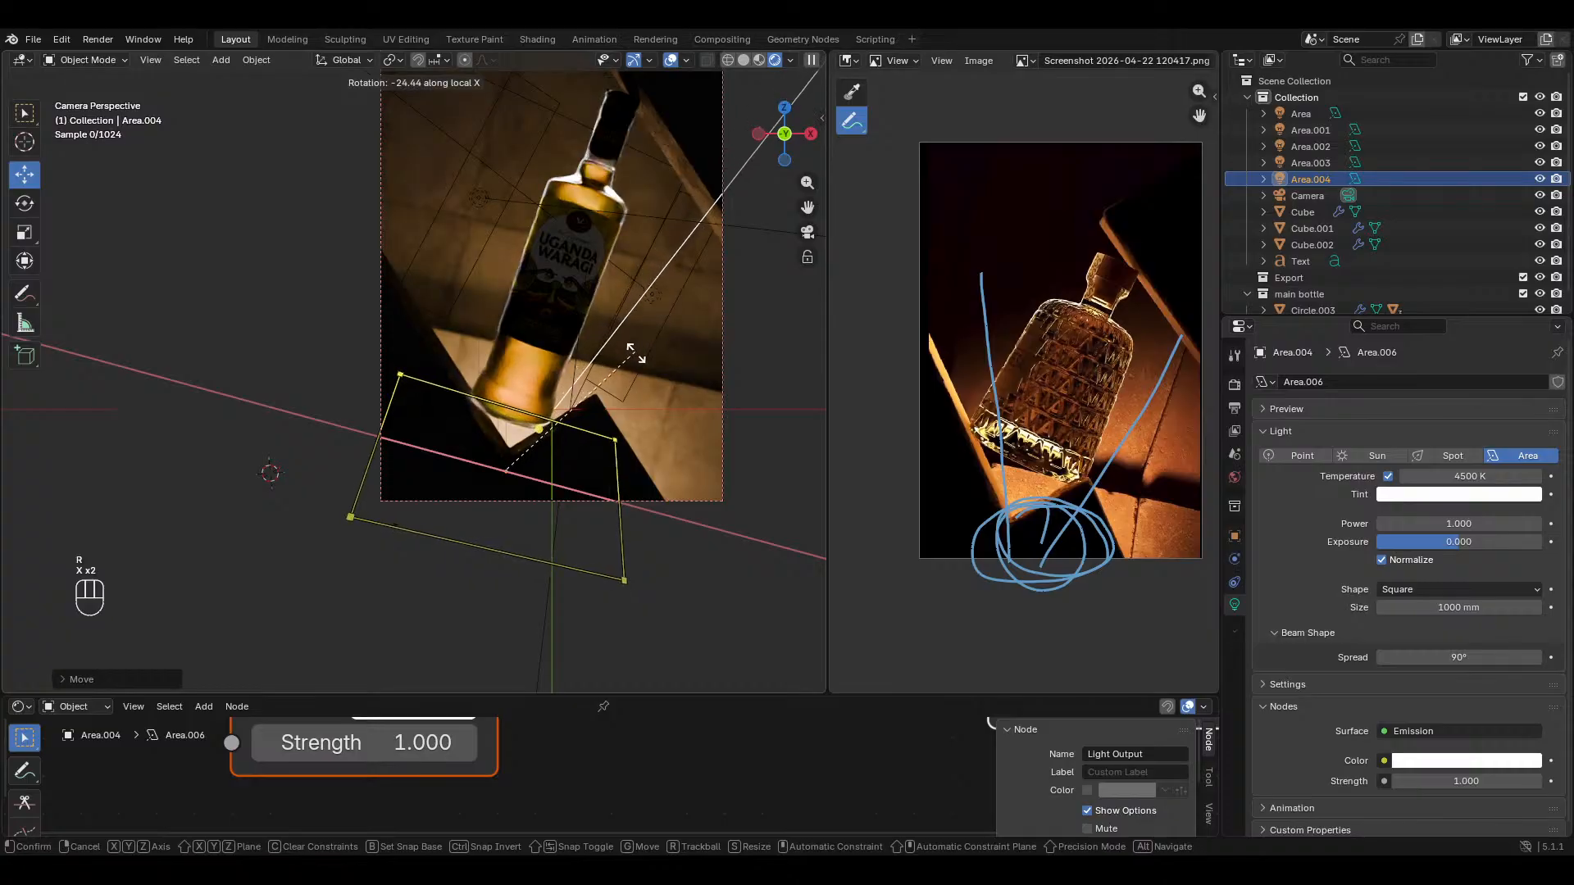
left_click(564, 409)
Step: Move Area.004 along its local Y axis closer to the bottle's base
key("g")
key("x")
key("x")
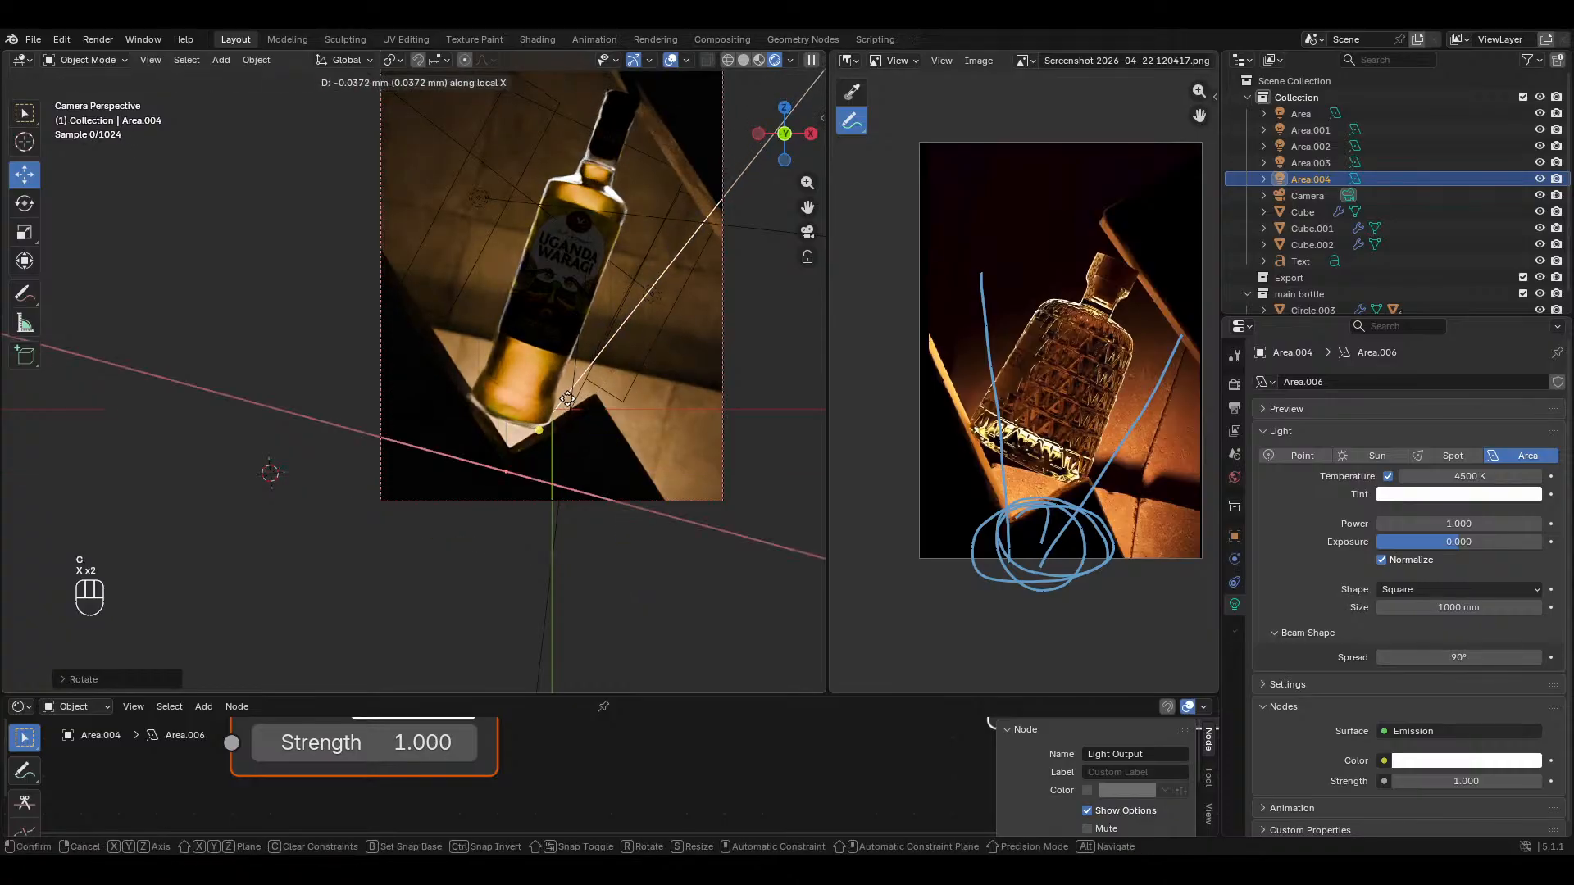
key("y")
key("y")
left_click(586, 422)
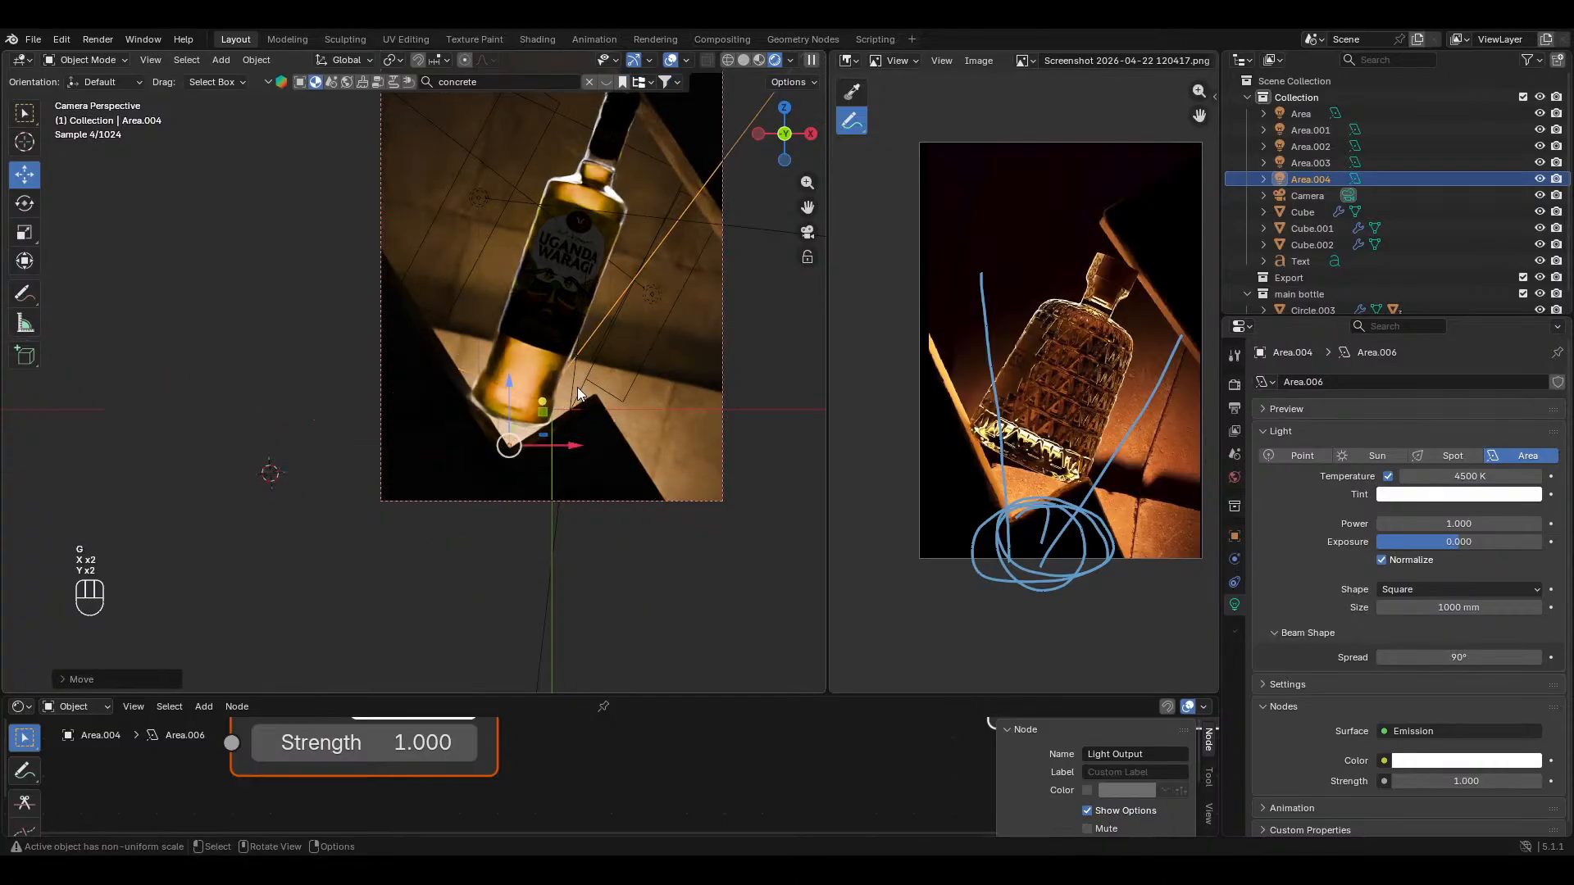
Step: Scale down Area.004 and move it up closer to the back of the bottle's base
middle_click_drag(598, 449, 491, 443)
key("s")
left_click(617, 509)
key("g")
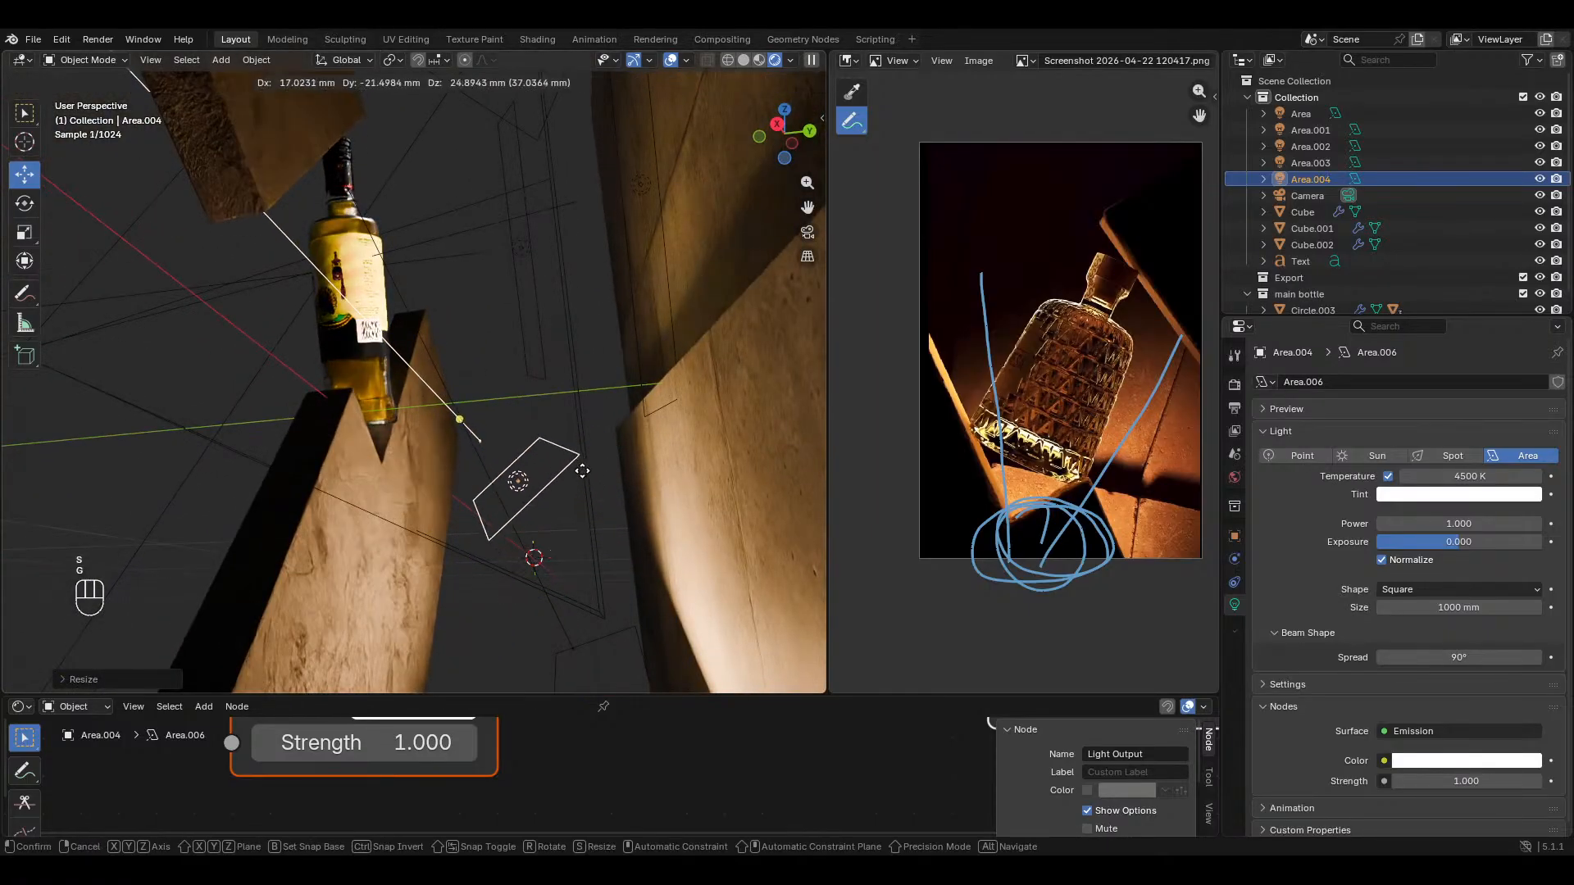
left_click(538, 422)
Step: Move Area.004 to the right corner of the bottle's base, rotate it in line with the bottle, and return to the camera view
middle_click_drag(539, 422, 745, 515)
key("g")
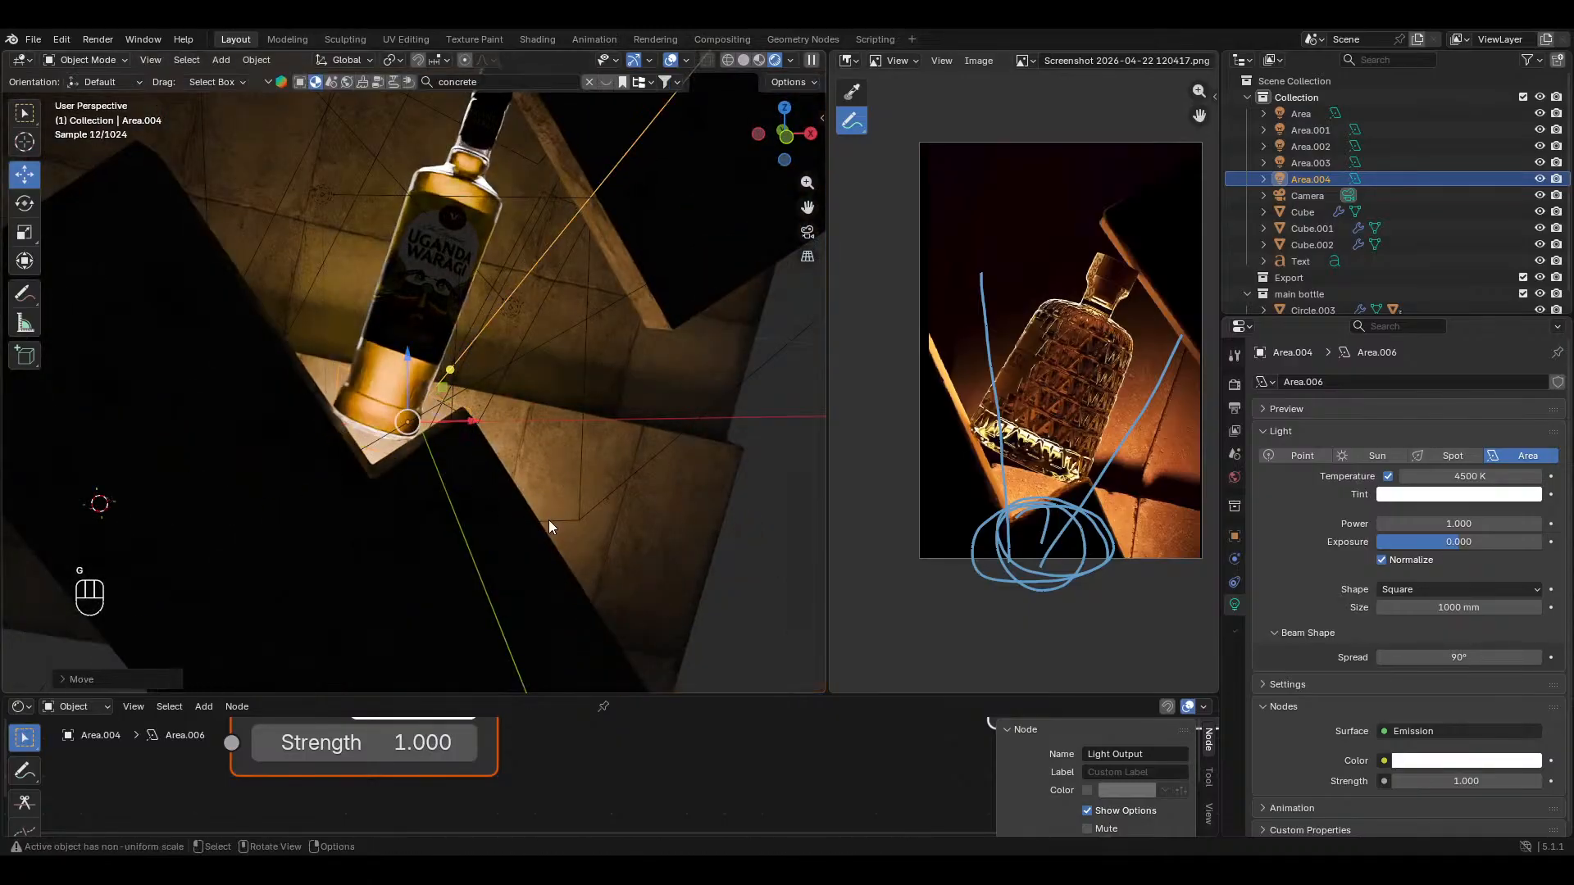
key("r")
left_click(558, 498)
key("KP_0")
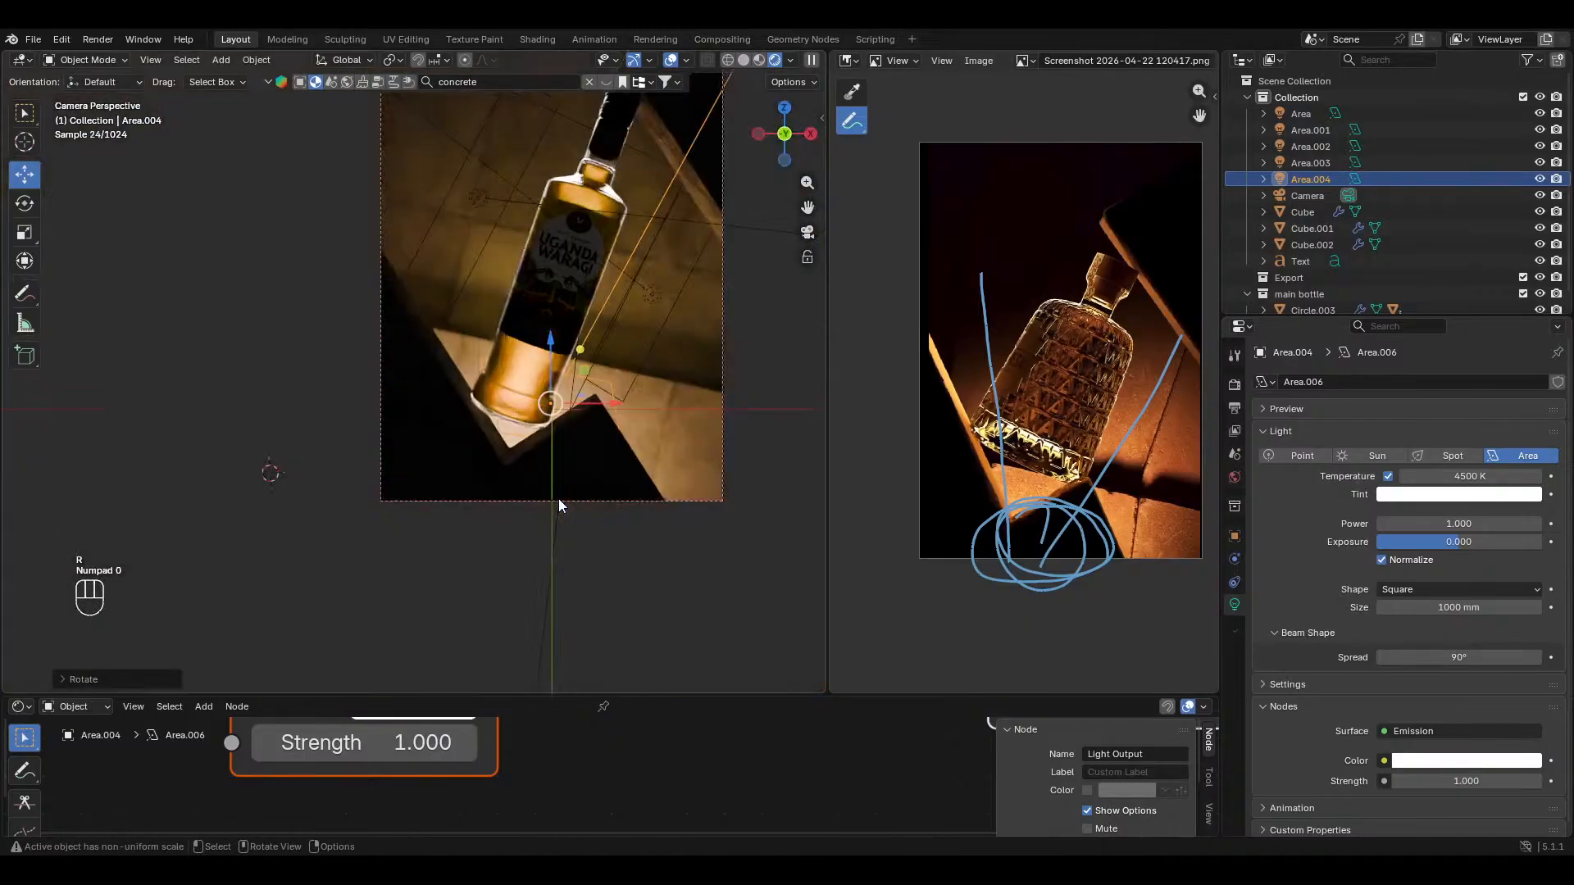
Step: Hide the viewport overlays, save the file, and move the Area.004 light about 25 mm along negative X behind the bottle's base
left_click(671, 61)
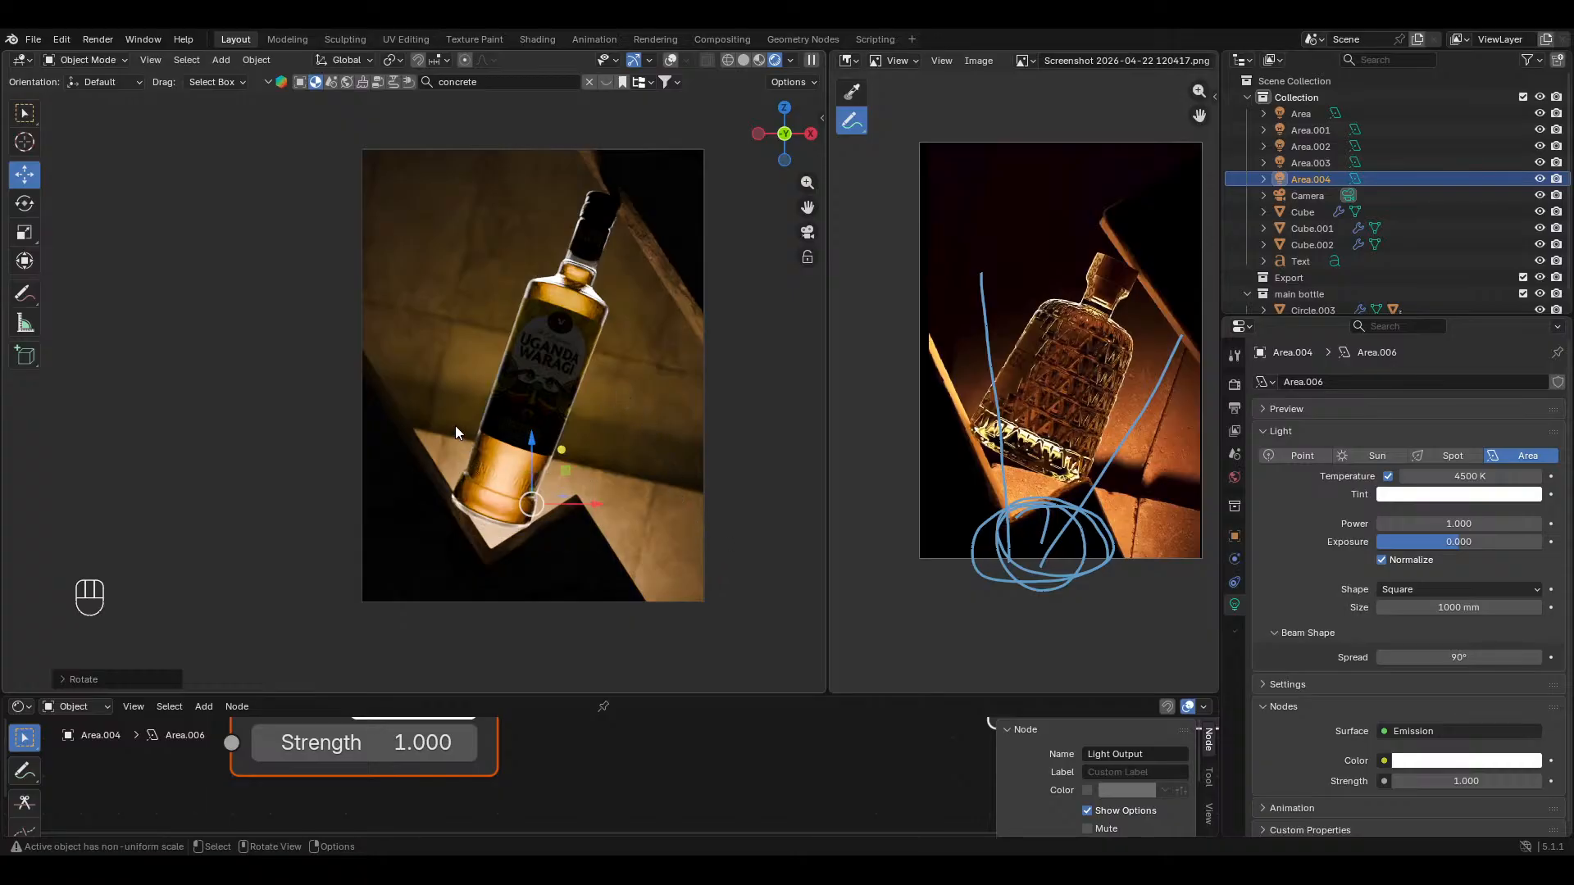
key("ctrl+s")
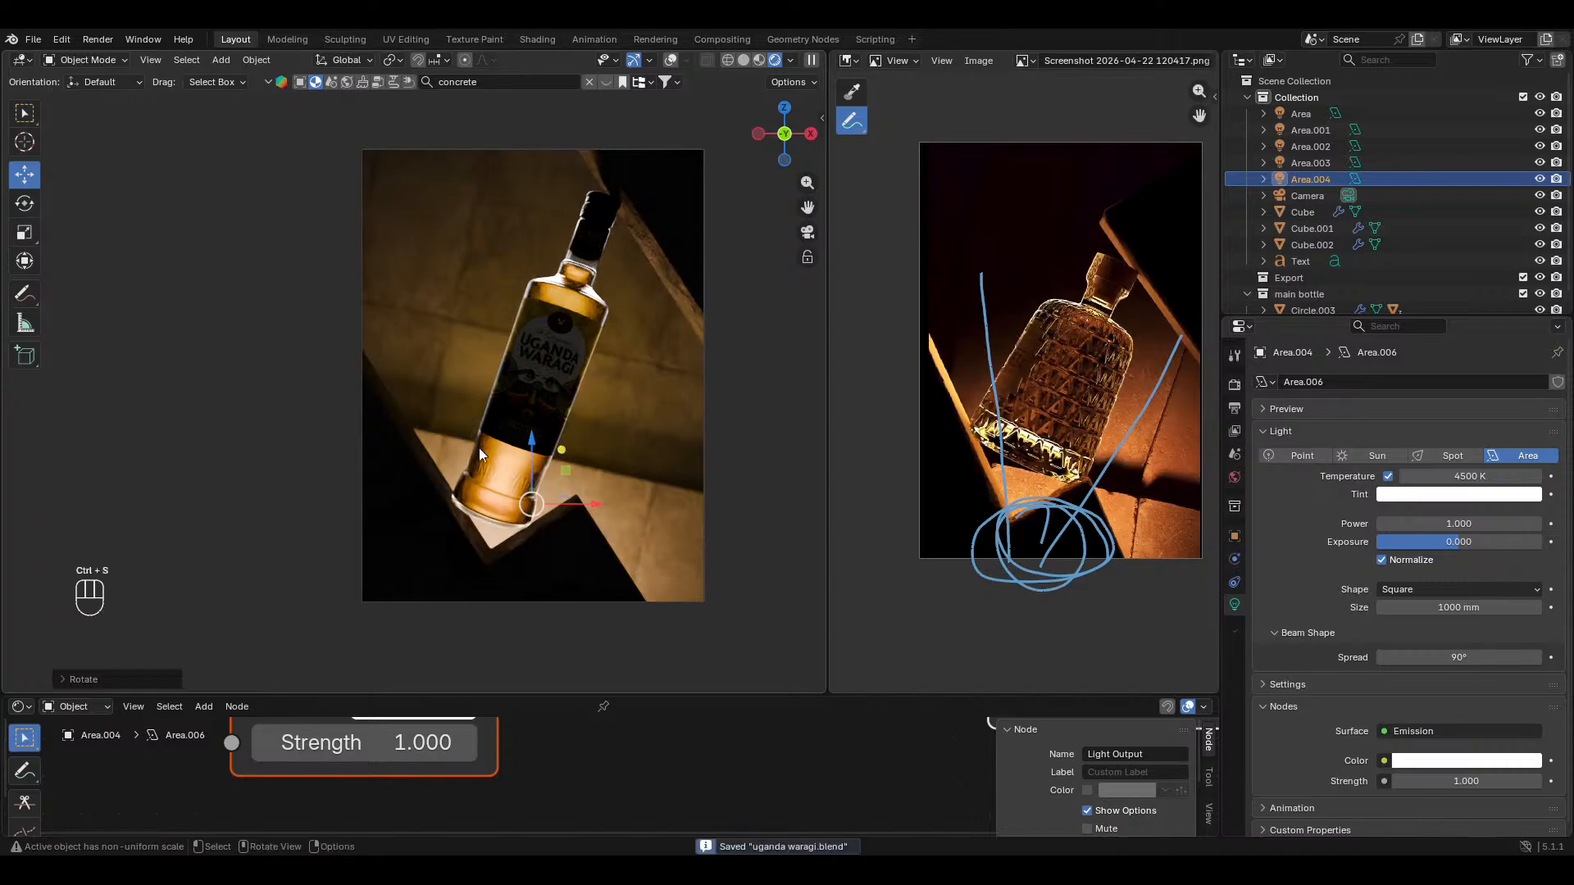
key("g")
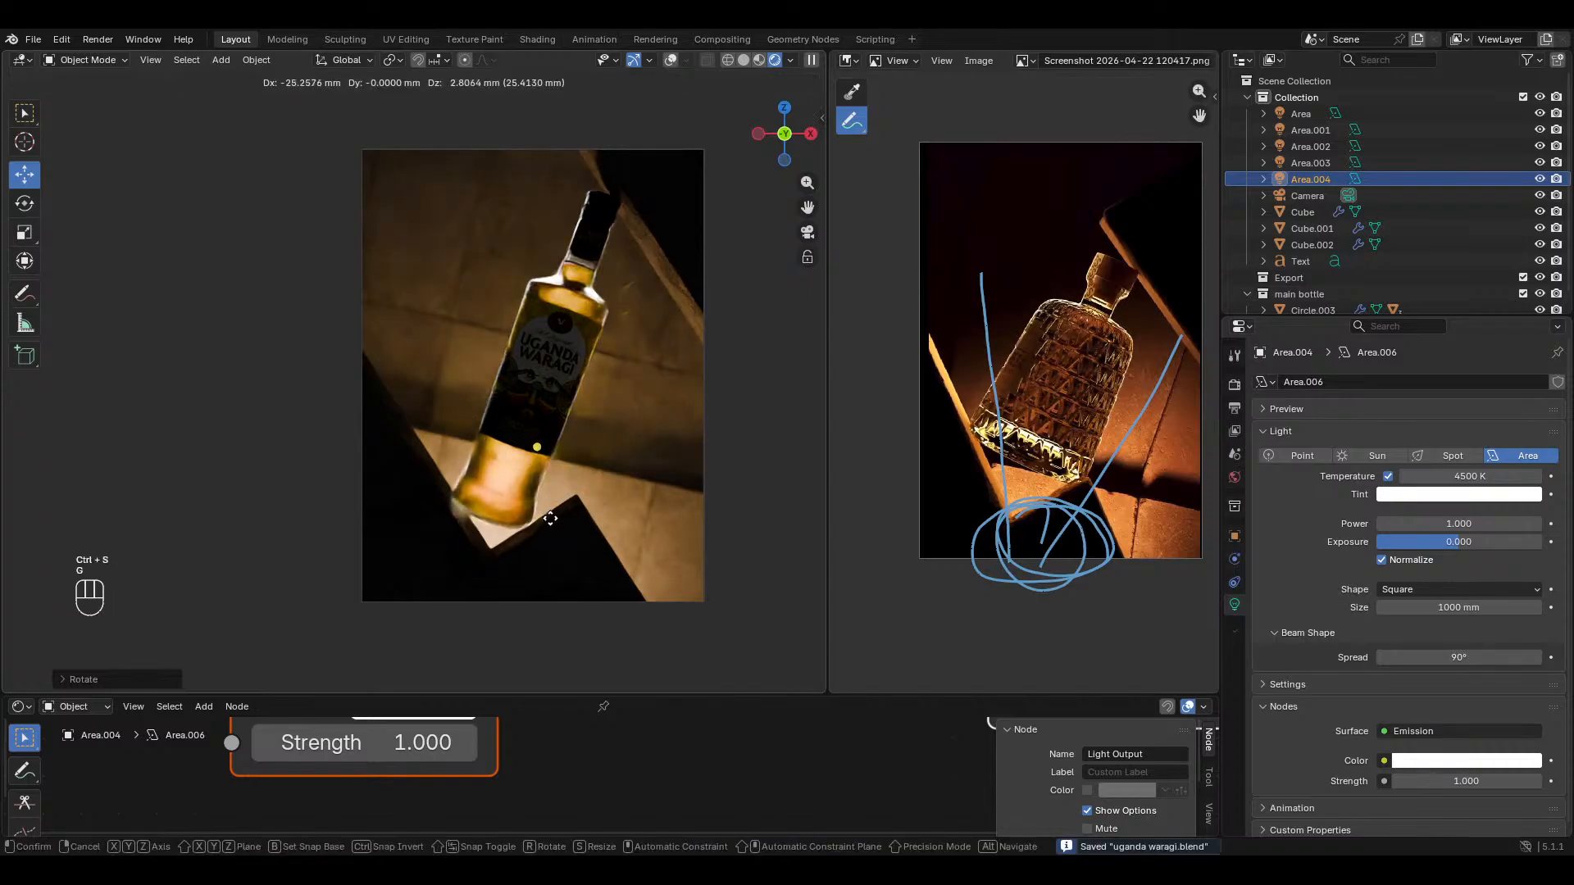
left_click(545, 529)
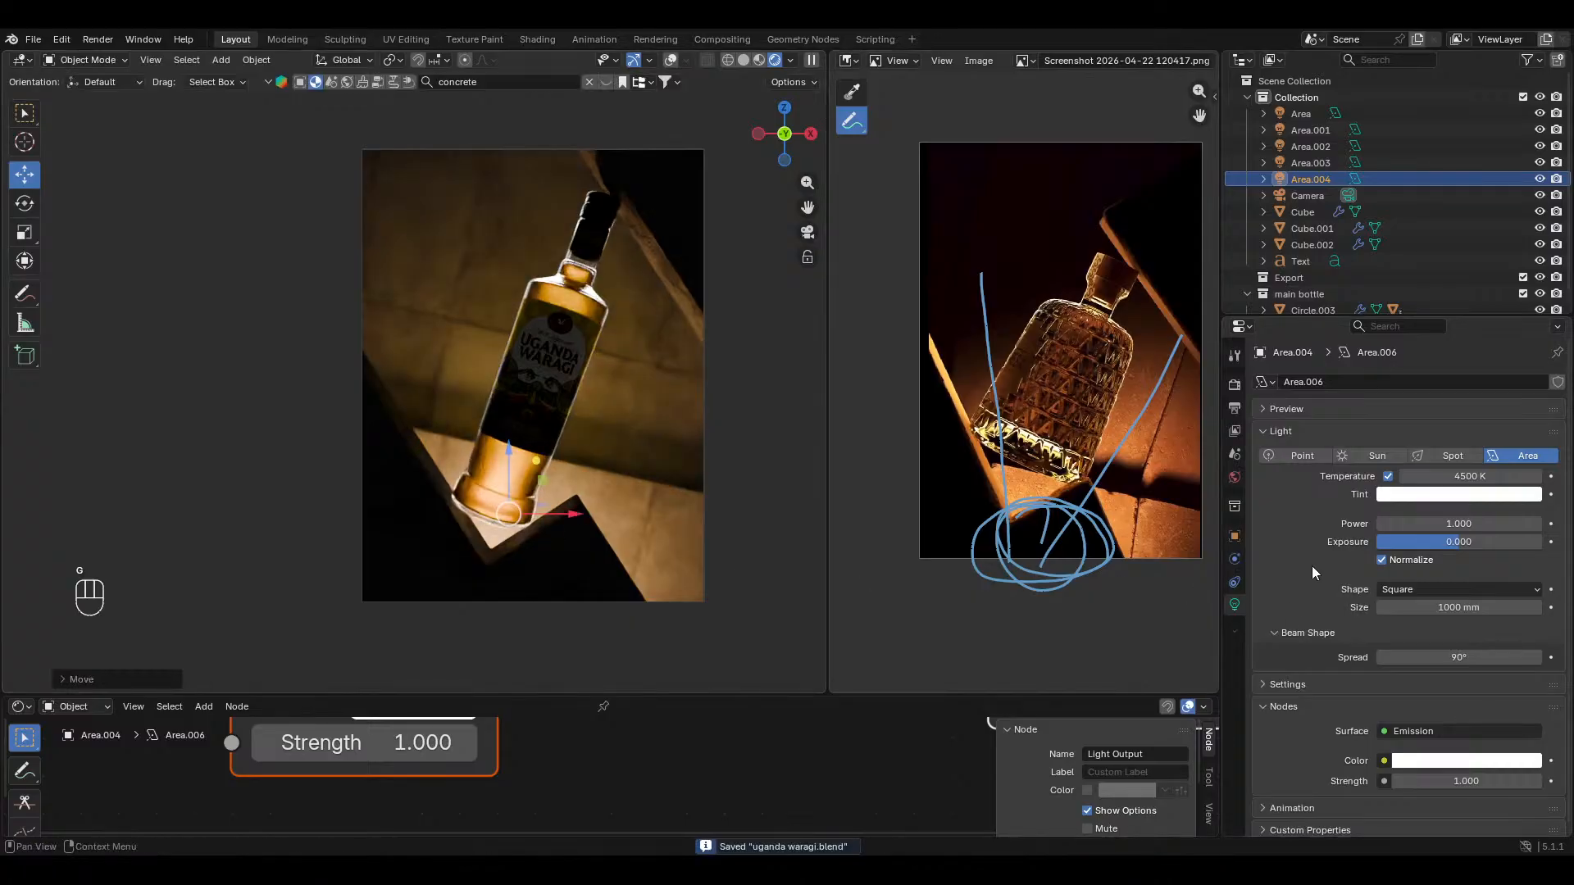
left_click(1458, 472)
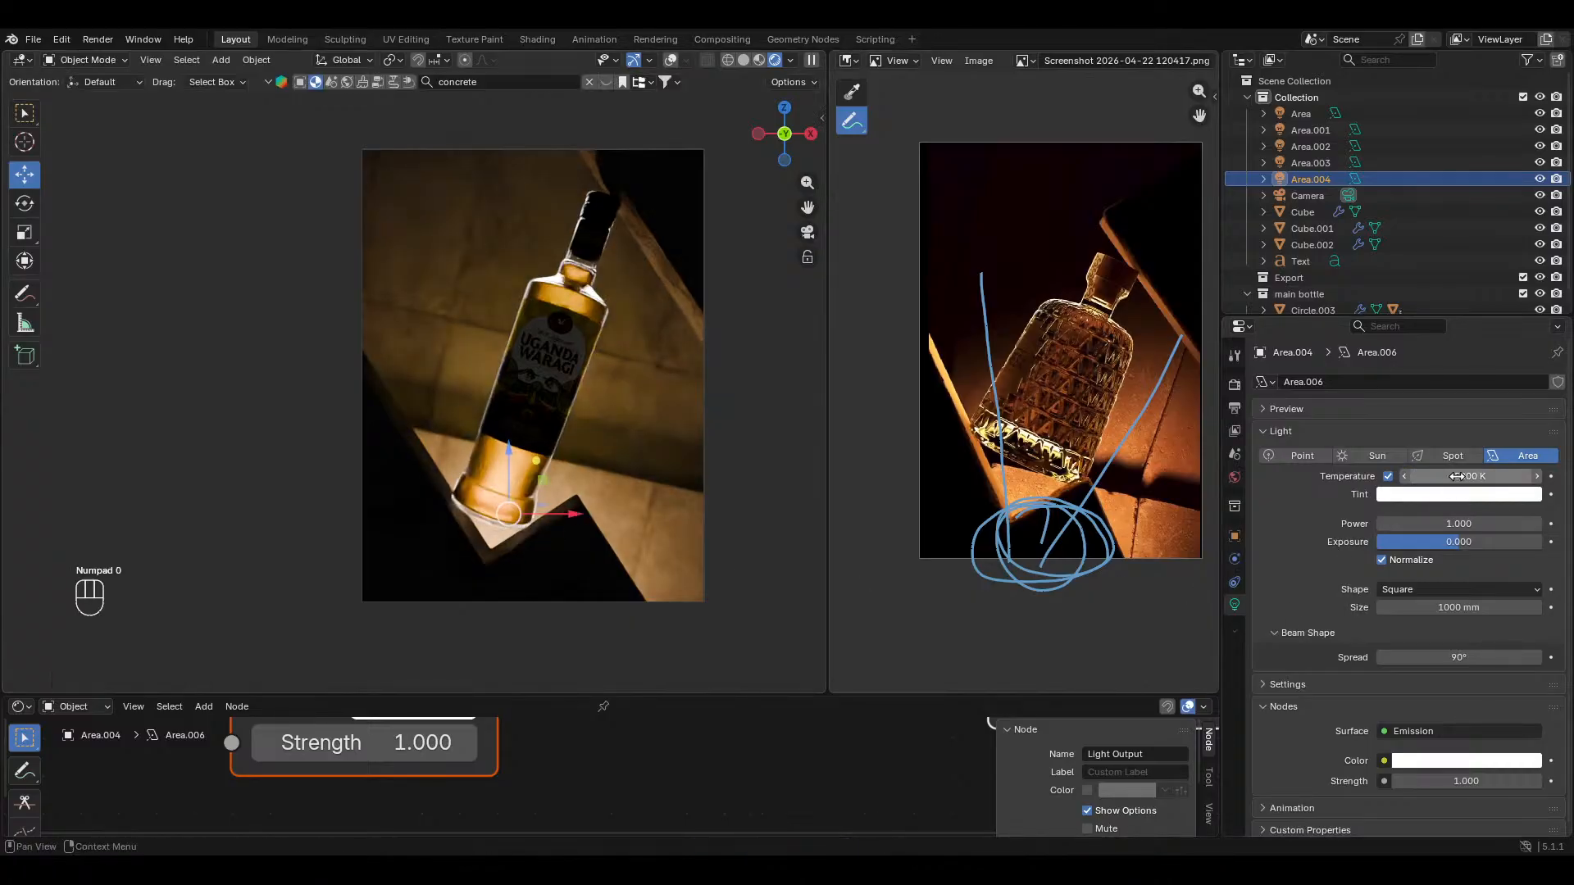
key("Return")
Step: Show the viewport overlays, try hiding the bottle's main label object Circle.003, and undo the hiding
left_click(572, 355)
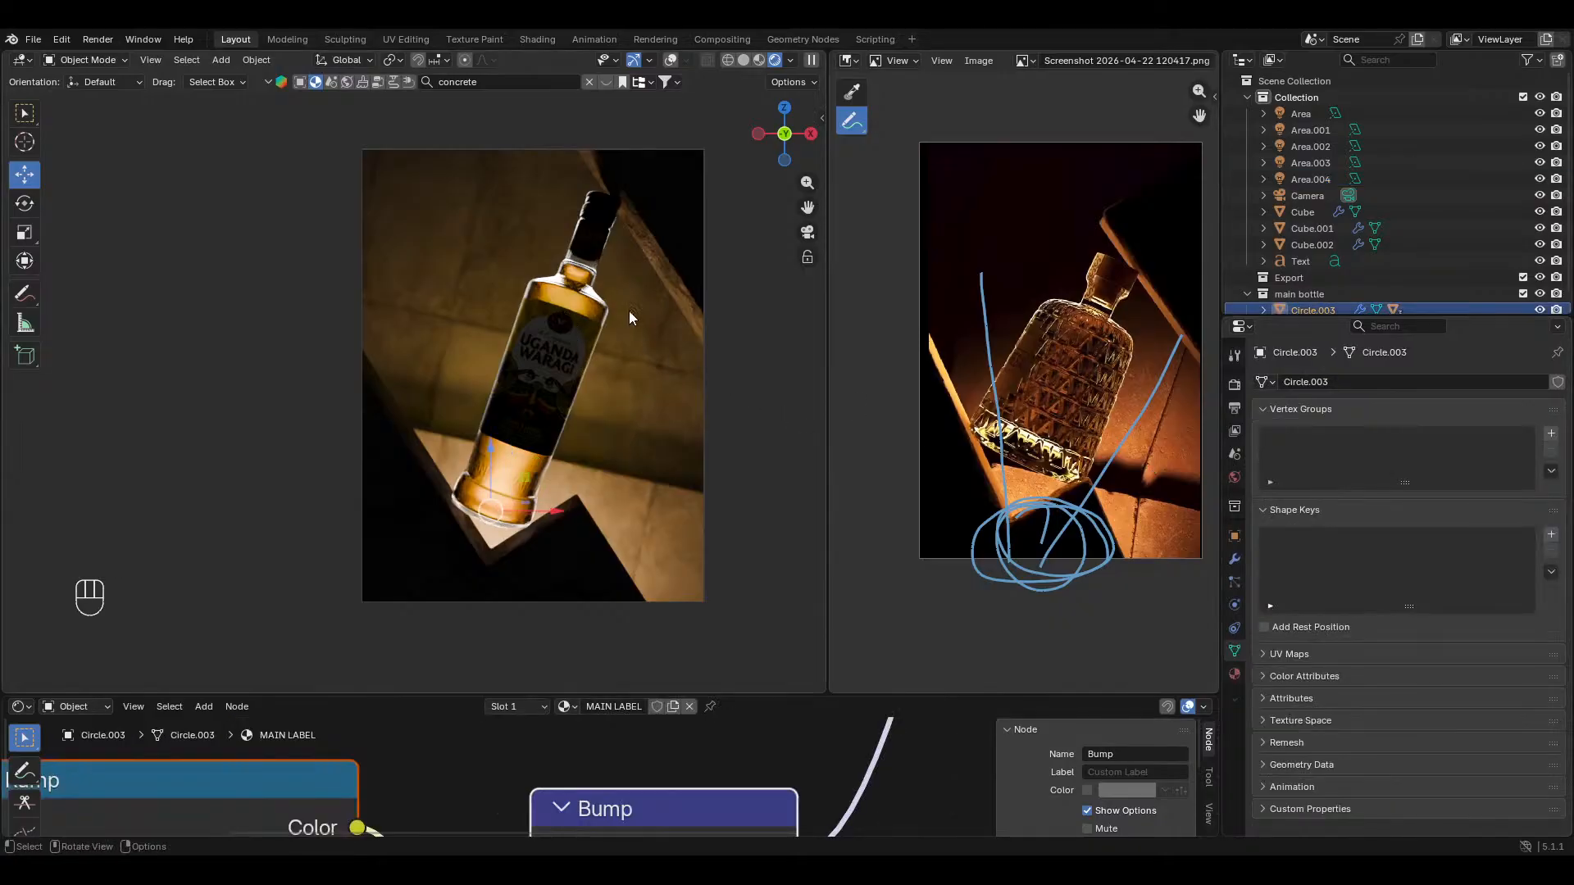
left_click(671, 59)
key("h")
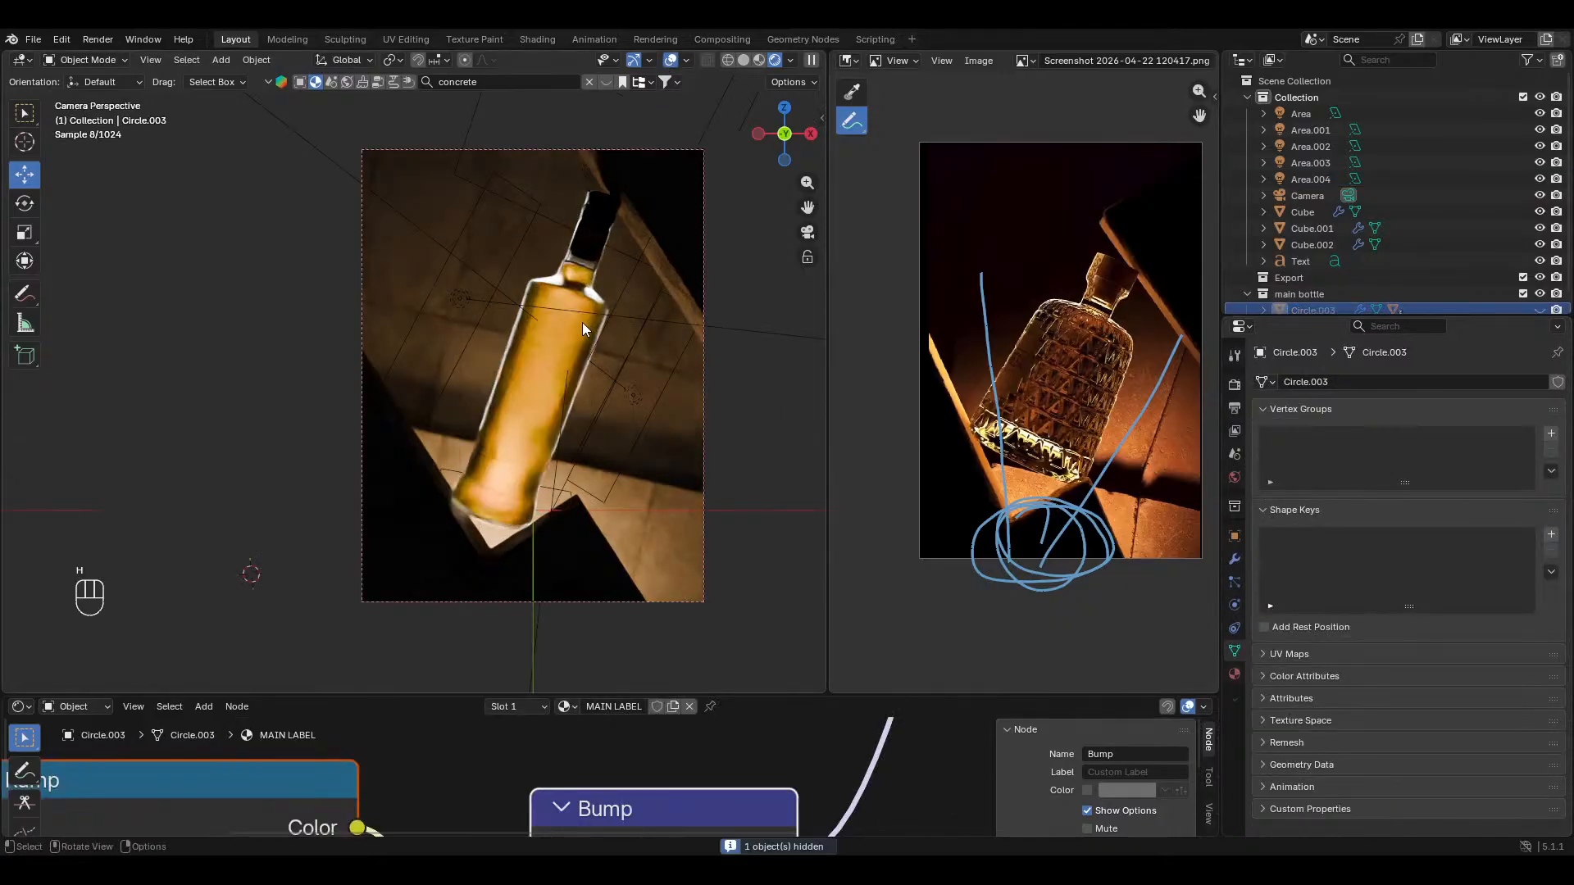
key("ctrl+z")
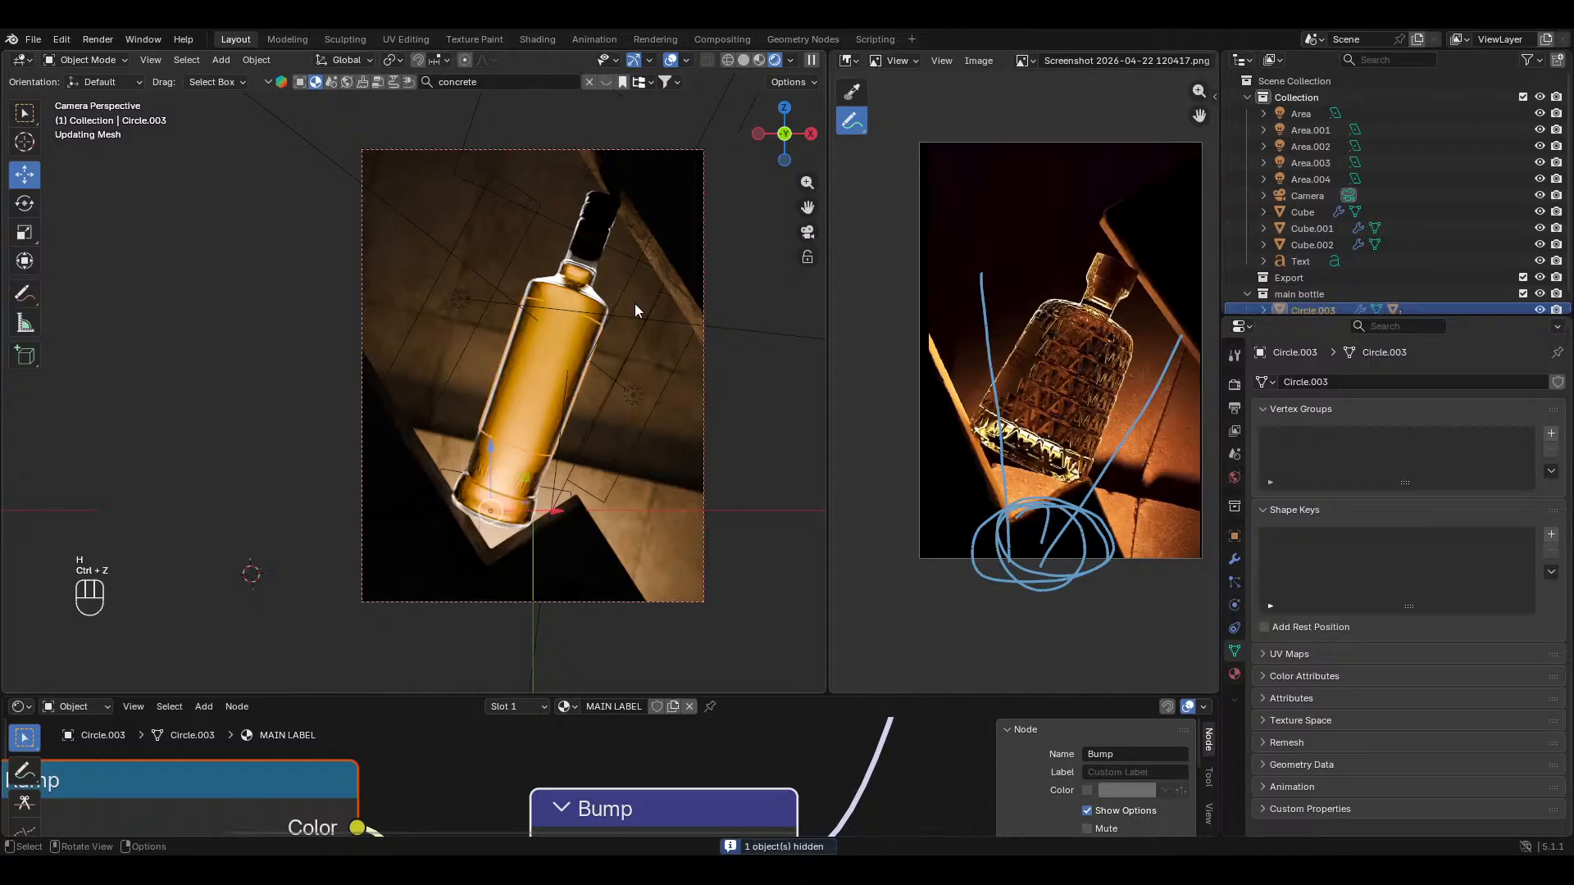
key("alt+a")
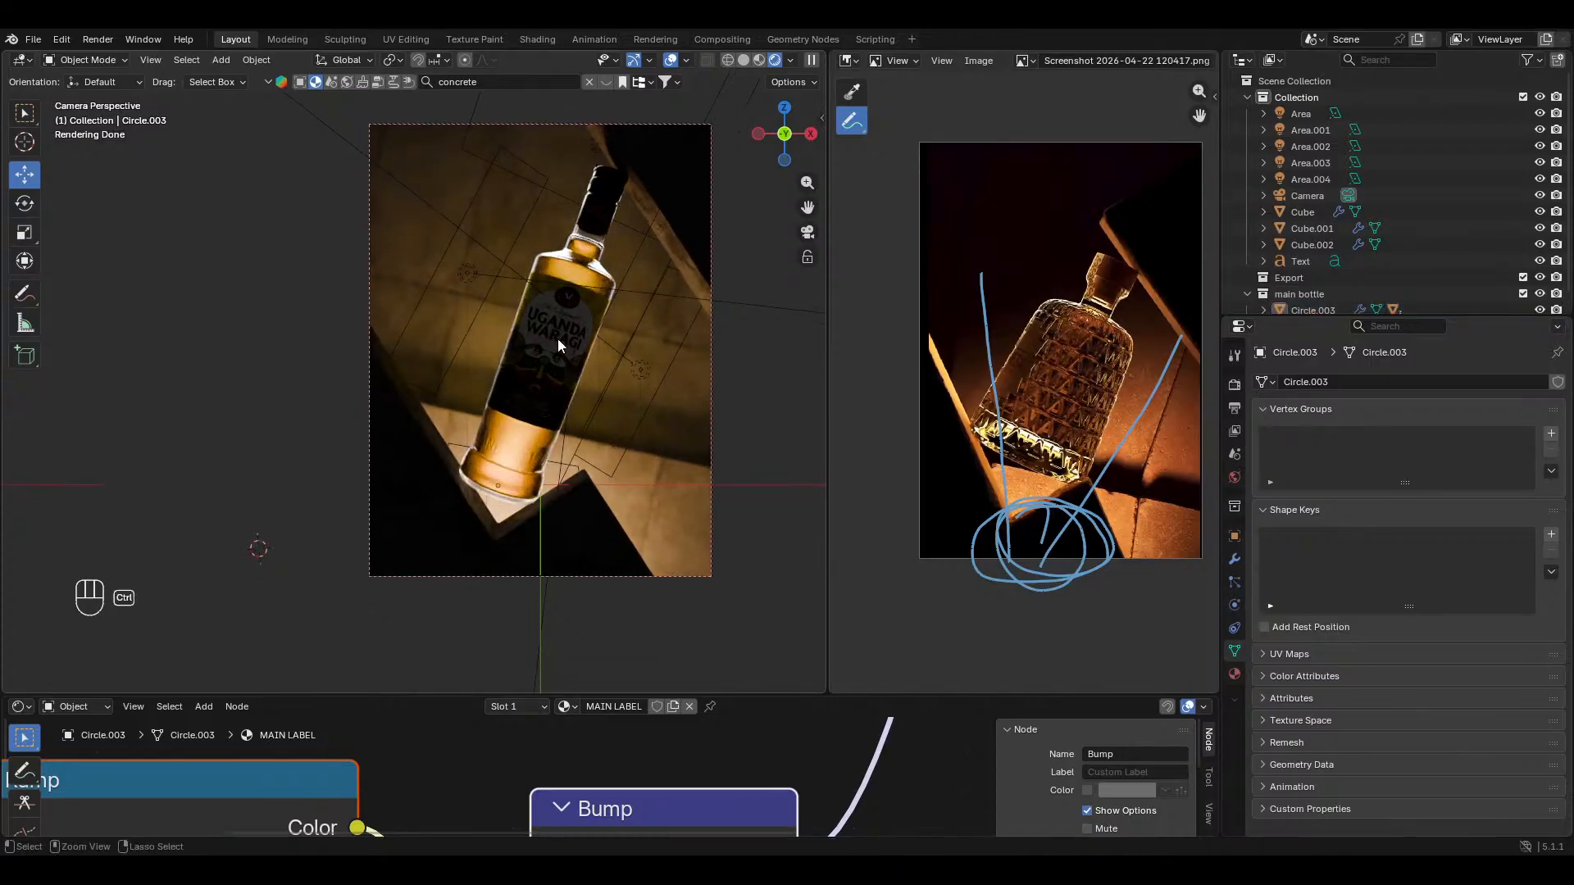
Step: Move the Area light below the bottle along Y away from the back wall and rotate it about the global X axis
scroll(611, 434, "down", 2)
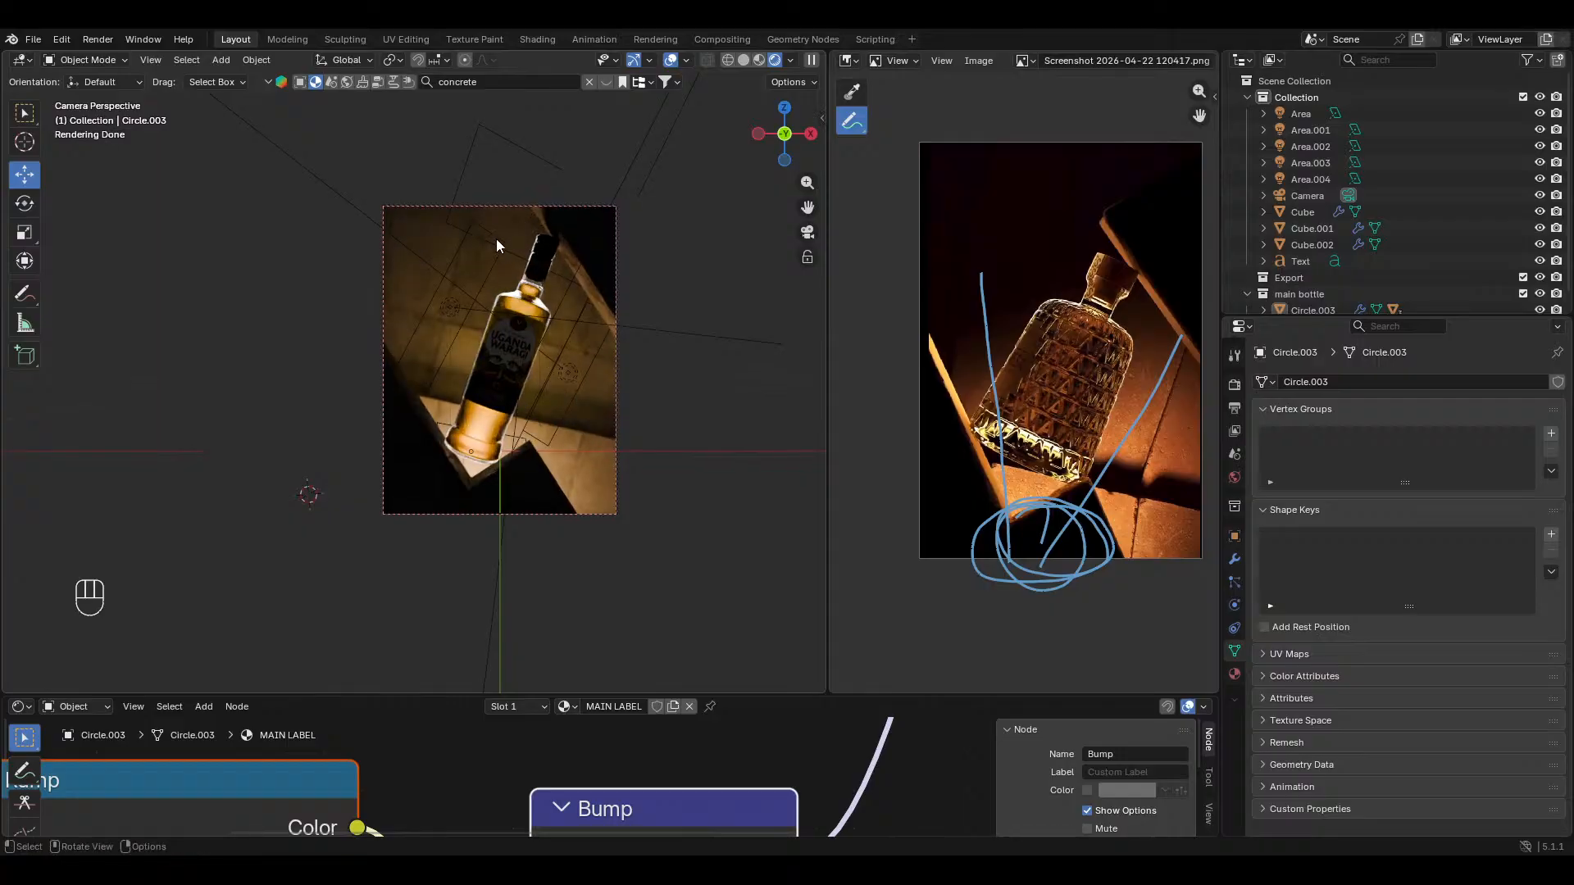
middle_click_drag(513, 474, 369, 387)
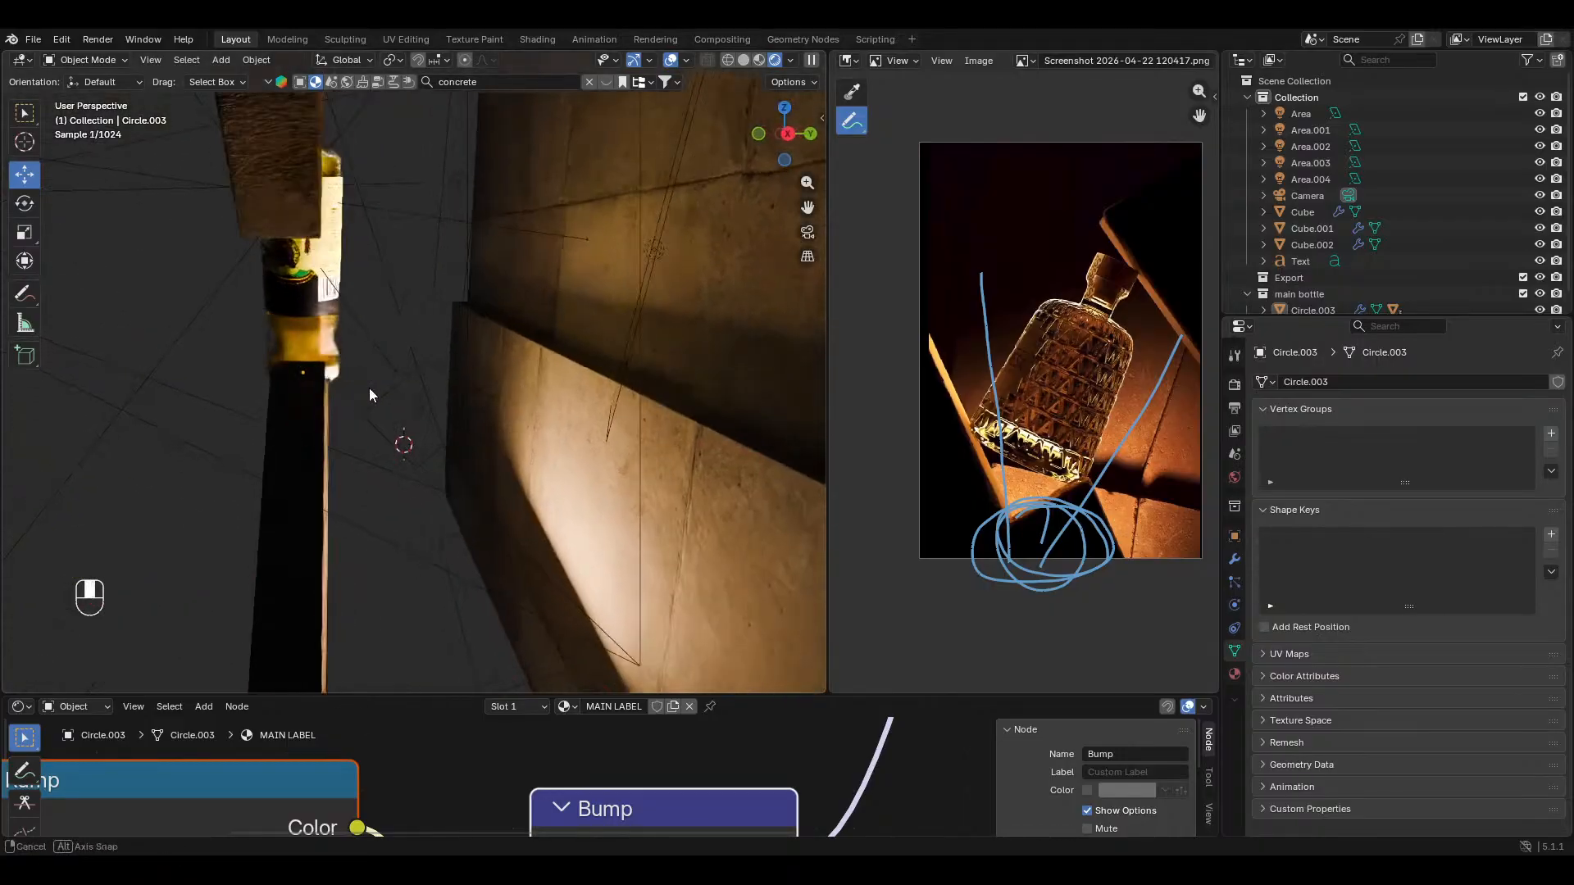
left_click(490, 595)
left_click(492, 607)
middle_click_drag(480, 603, 455, 533, "shift")
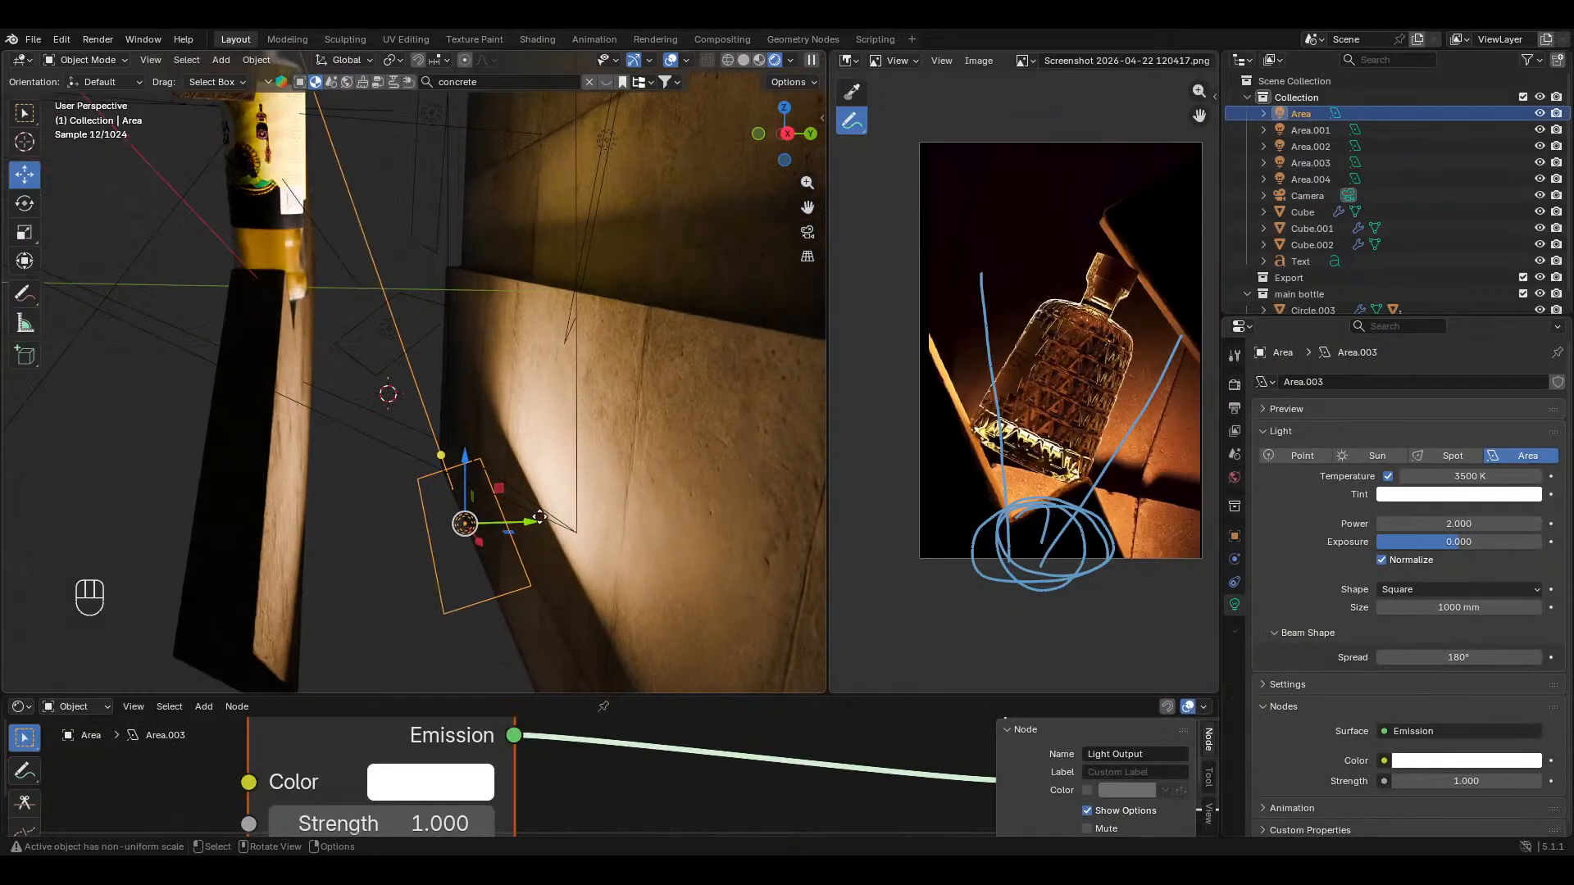
left_click_drag(540, 517, 460, 522)
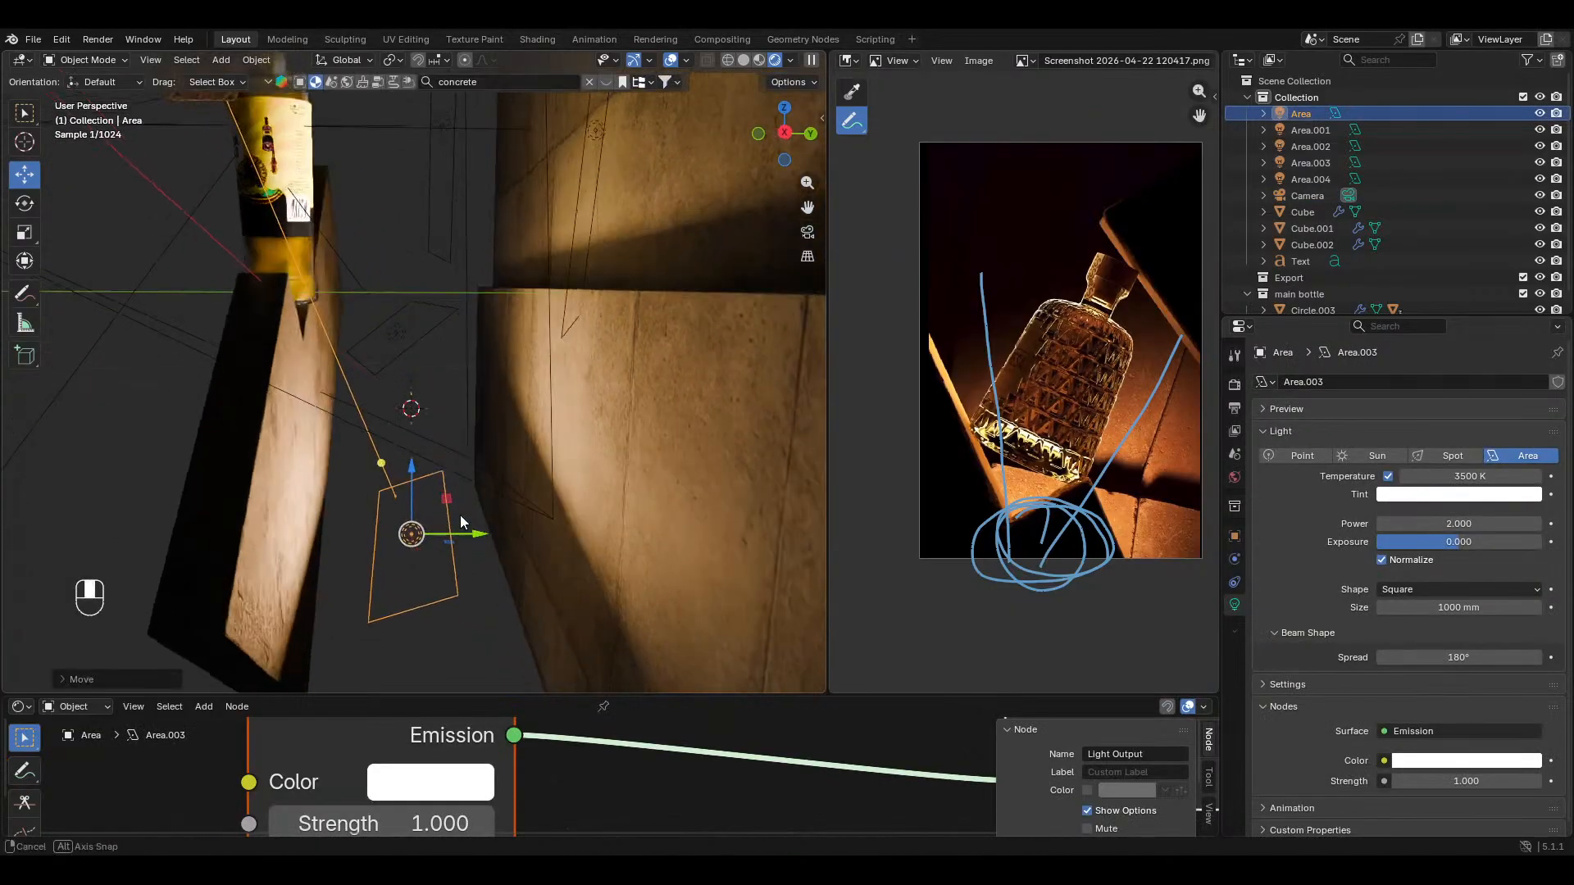
key("r")
key("x")
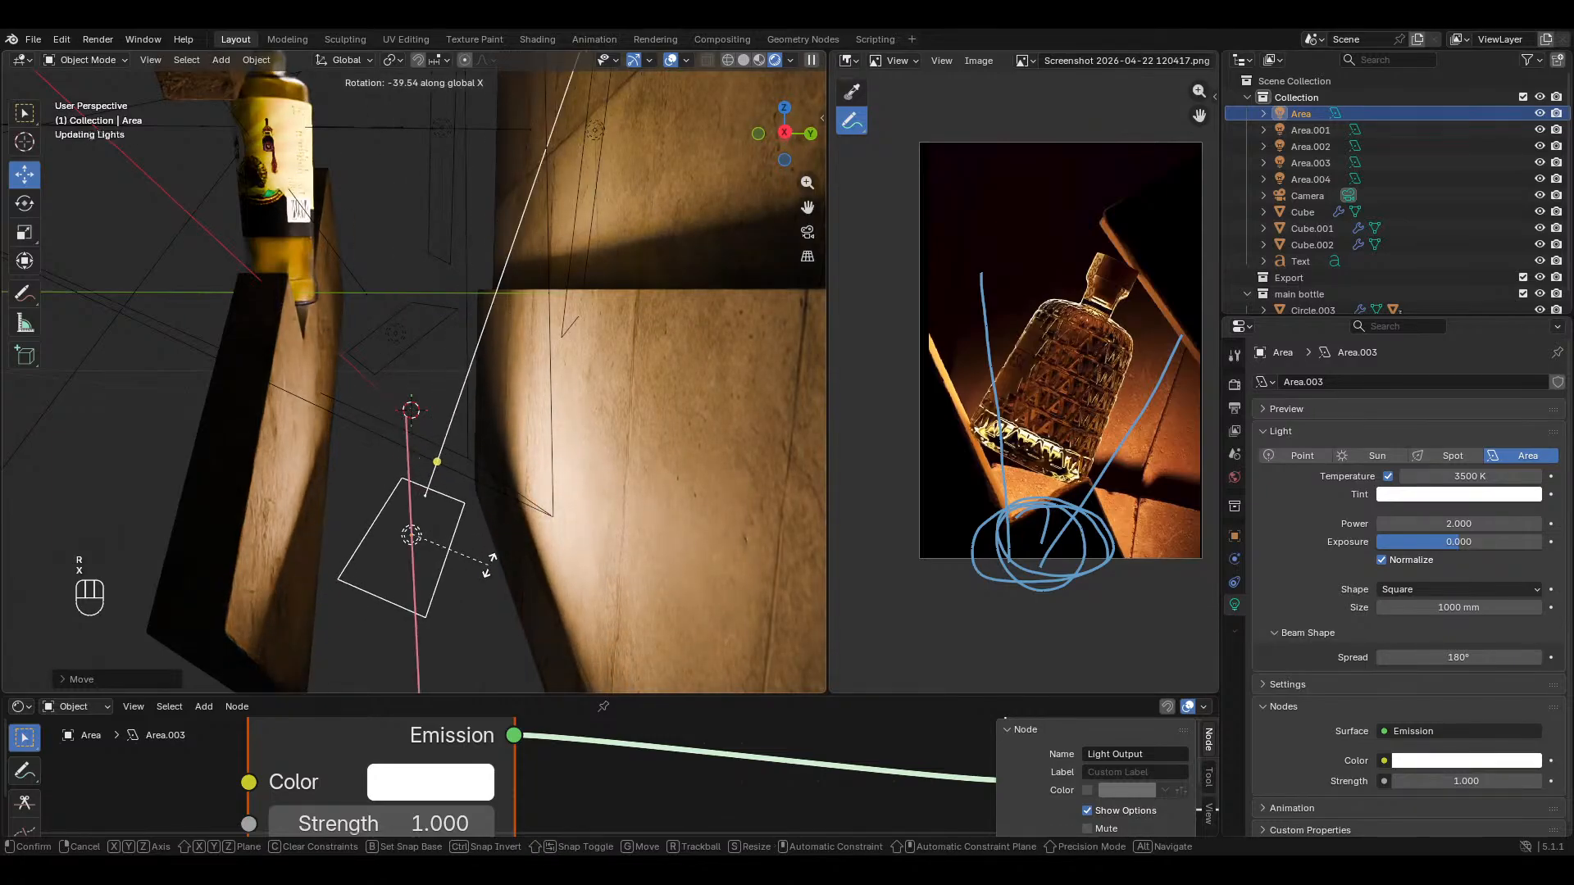
left_click(492, 557)
Step: Set the Area light's power to 1 and shift it slightly upward in the camera view
left_click(1440, 523)
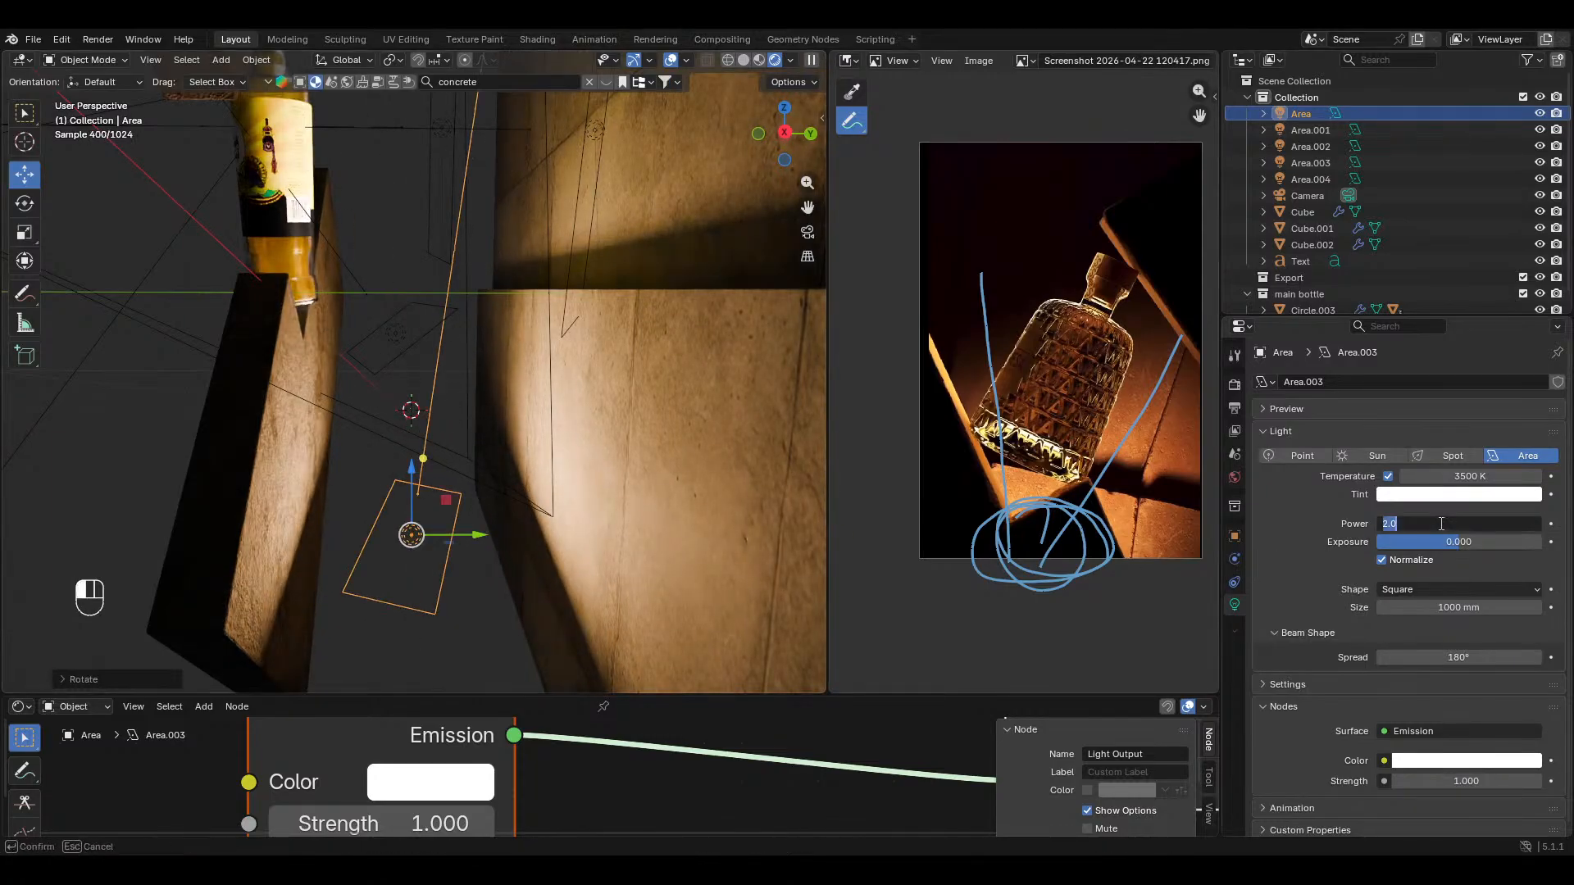
type("1")
key("Return")
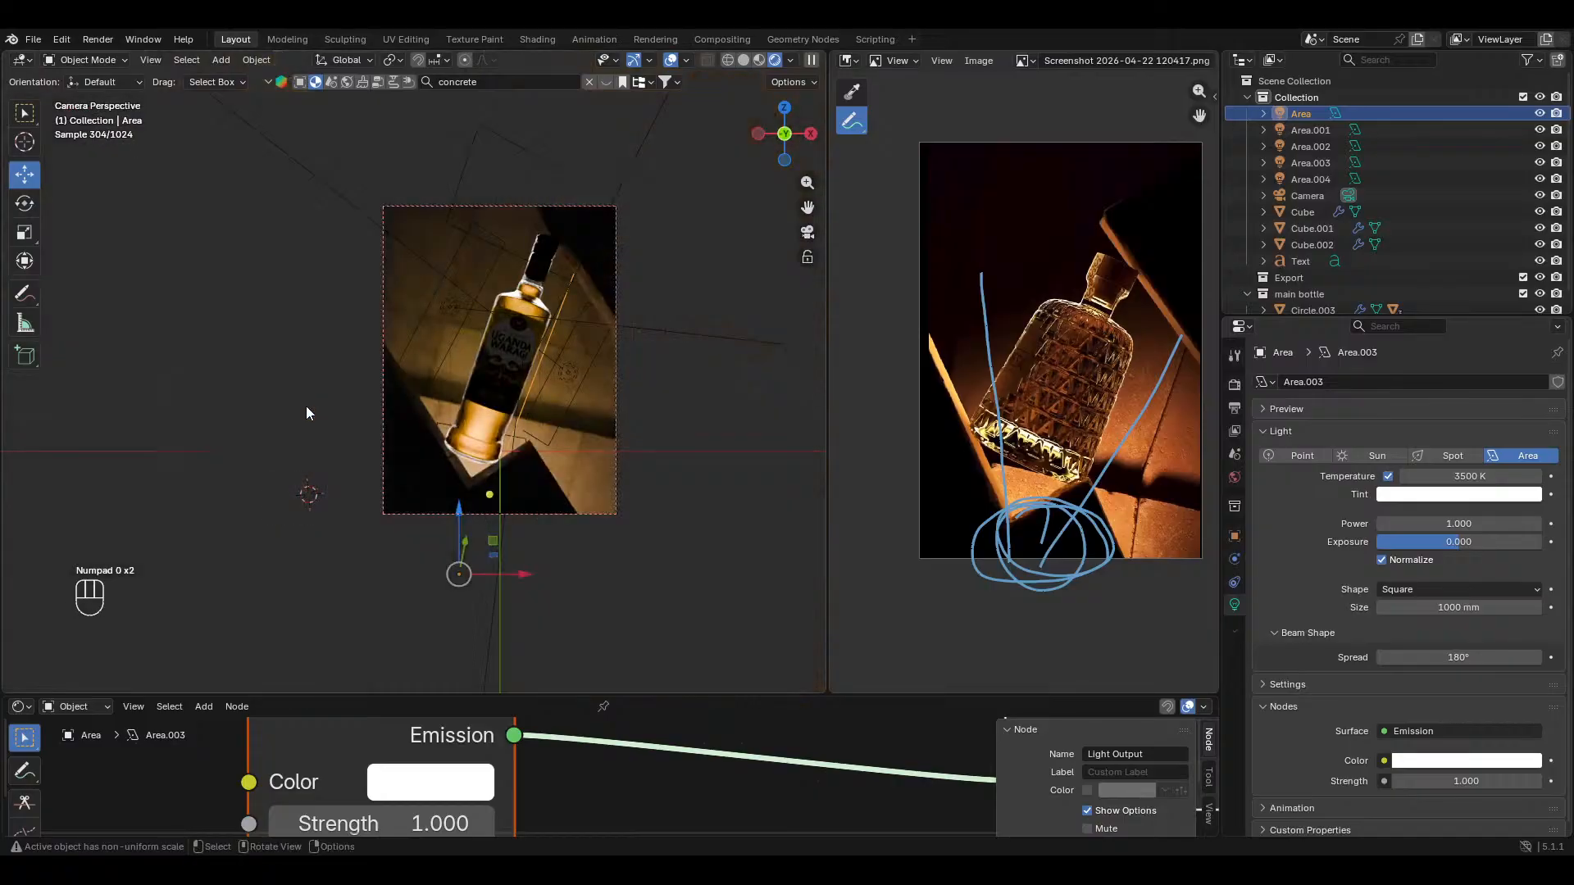
key("KP_0")
key("g")
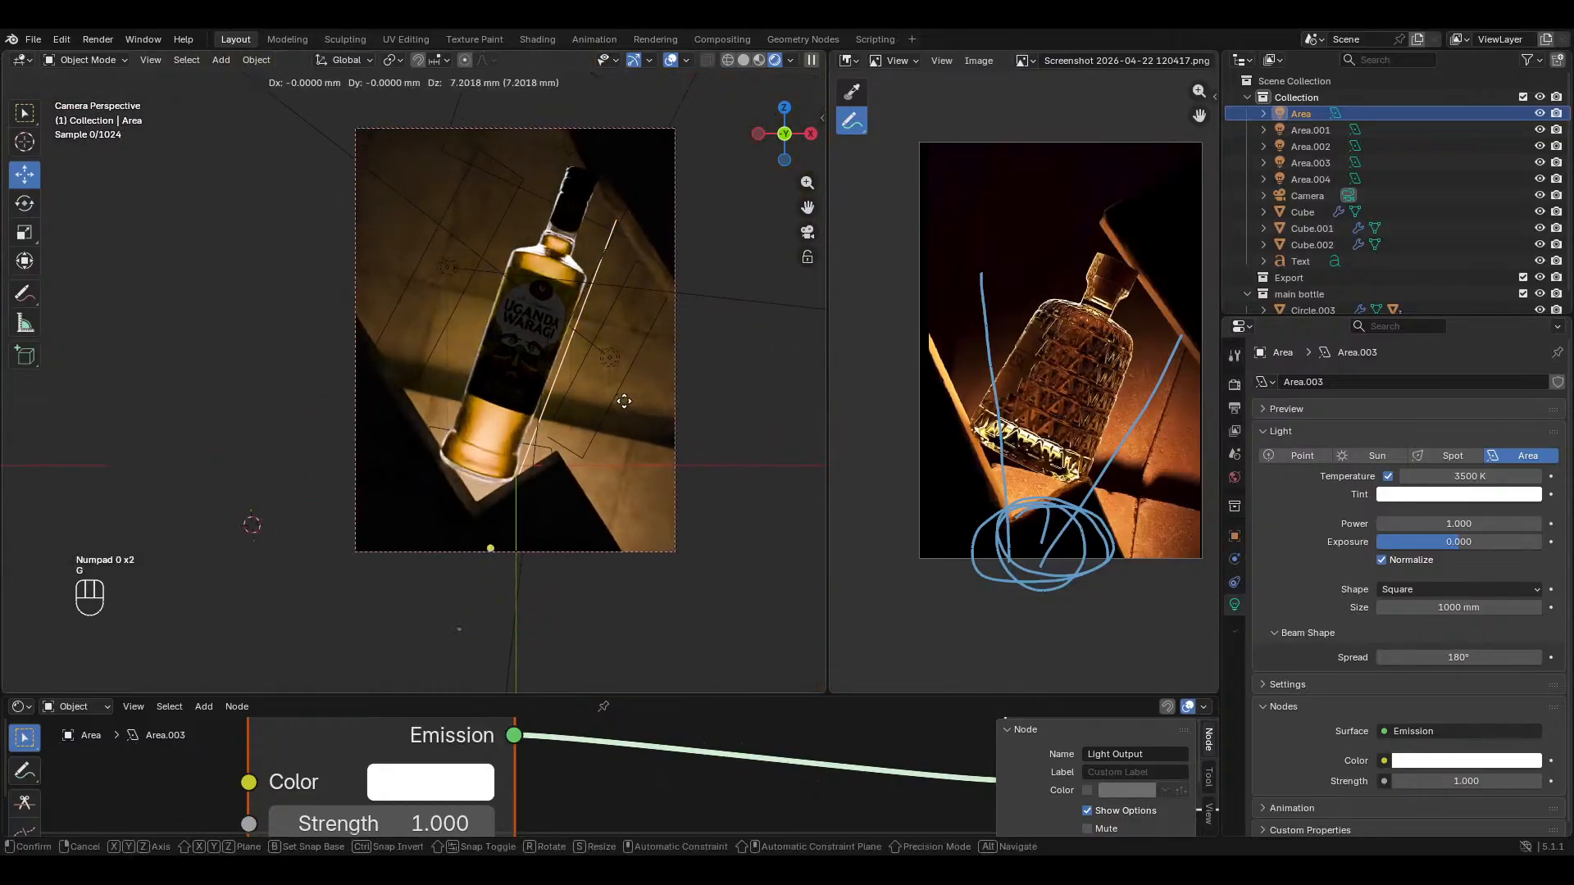
left_click(503, 298)
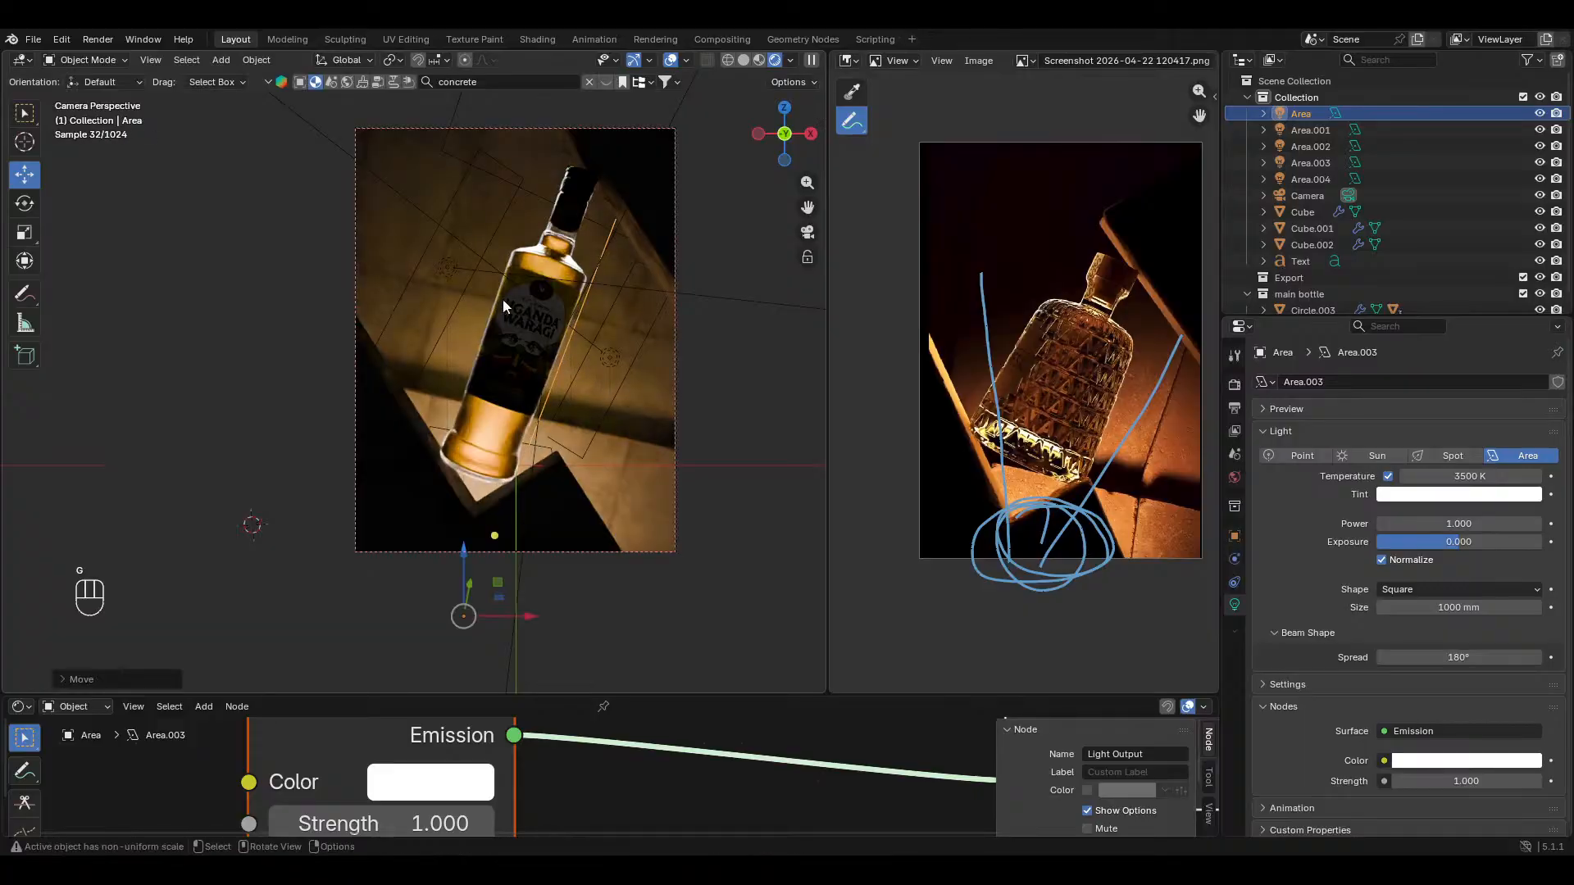
Step: Insert an RGB Curves node between the Base Color texture and the Principled BSDF in the back wall's Concrete material
left_click(392, 228)
left_click_drag(731, 695, 723, 444)
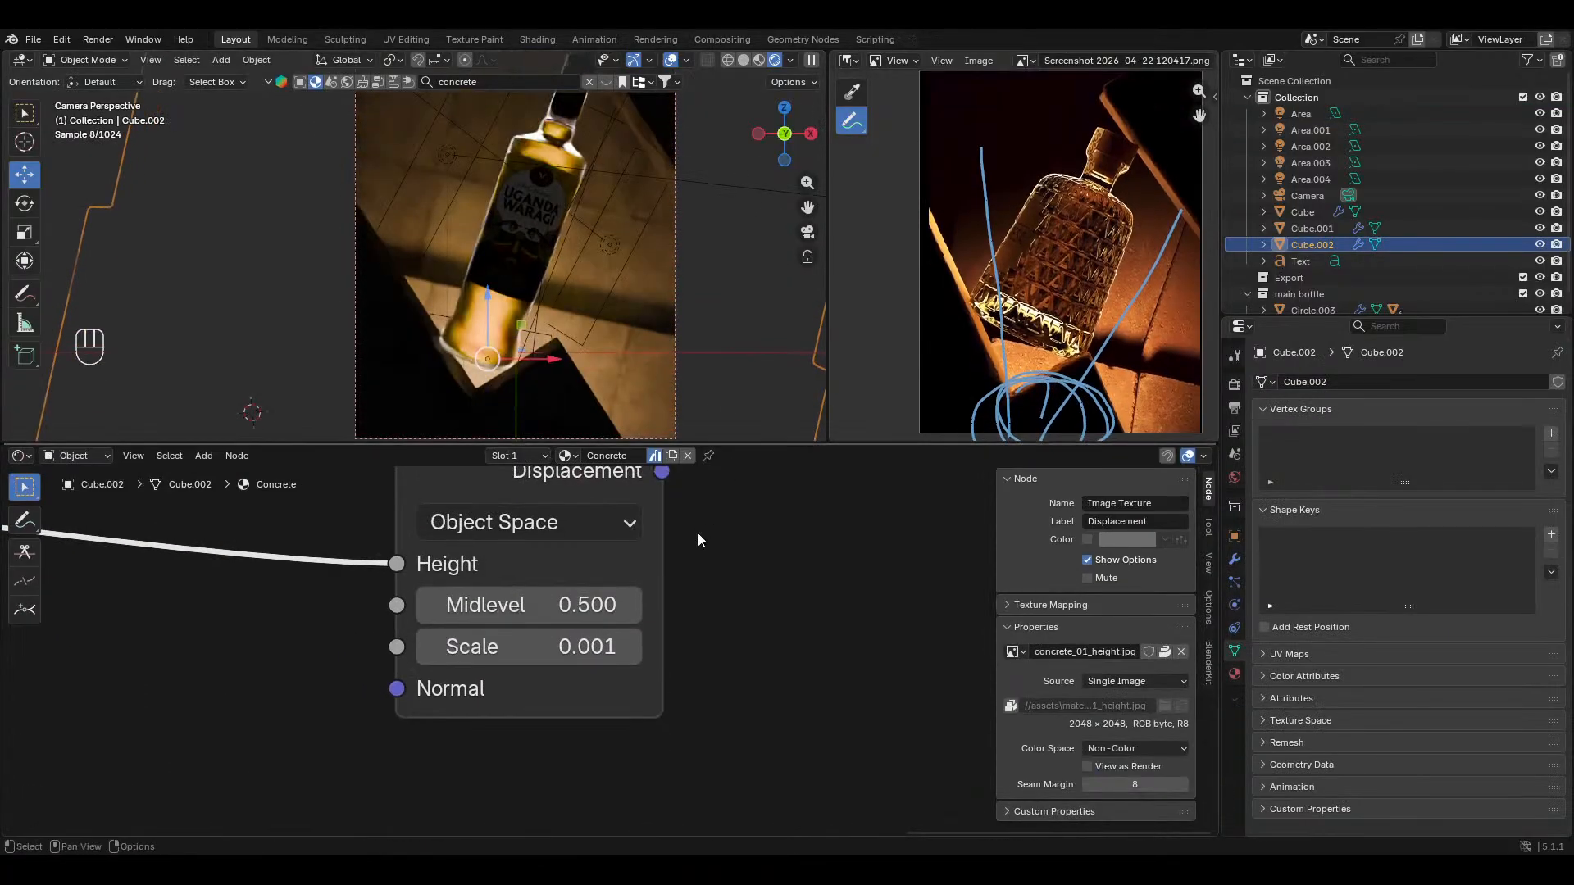
scroll(672, 535, "down", 4)
middle_click_drag(650, 525, 725, 776)
key("shift+a")
type("ergb")
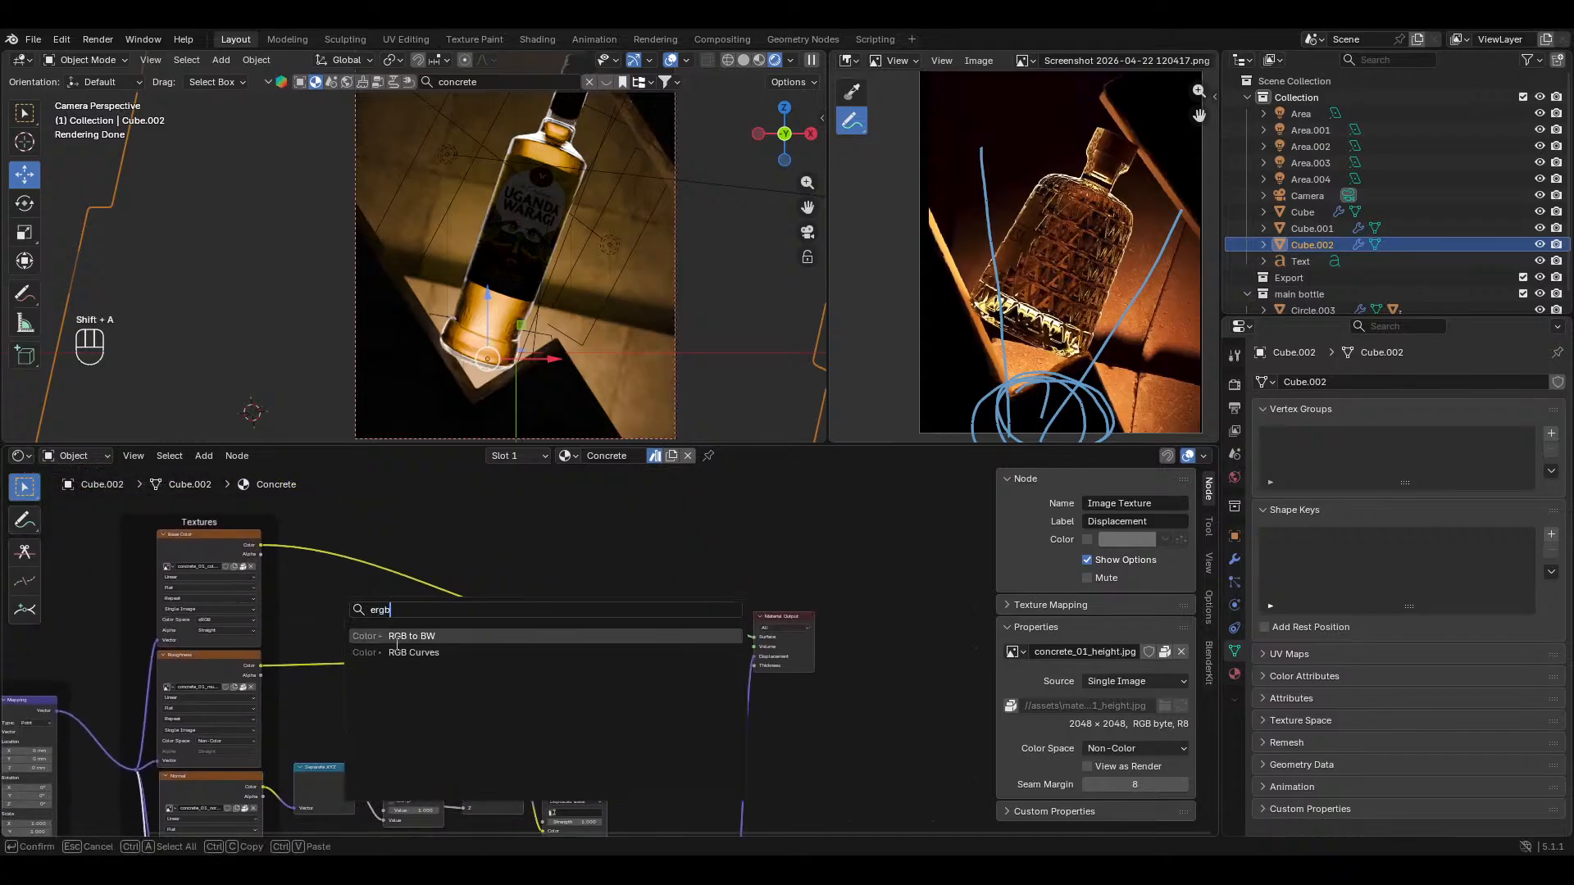
left_click(407, 650)
left_click(446, 607)
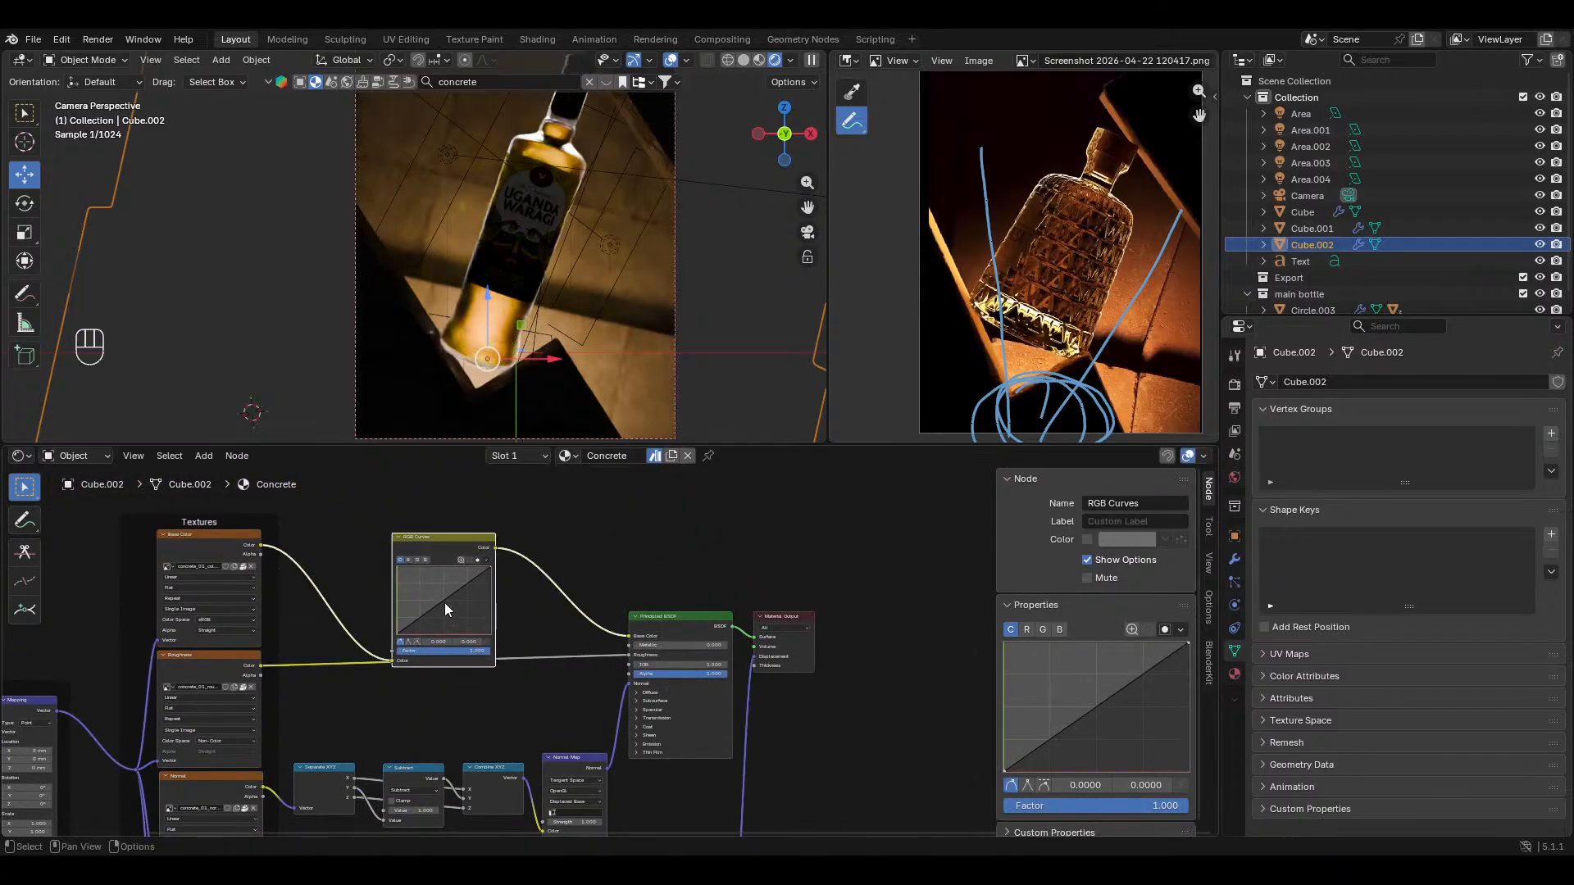
Step: Darken the wall colour by bending the RGB Curves downward with a point at about 0.60, 0.36
middle_click_drag(446, 608, 493, 648)
middle_click_drag(492, 647, 532, 602, "ctrl")
left_click_drag(482, 638, 498, 647)
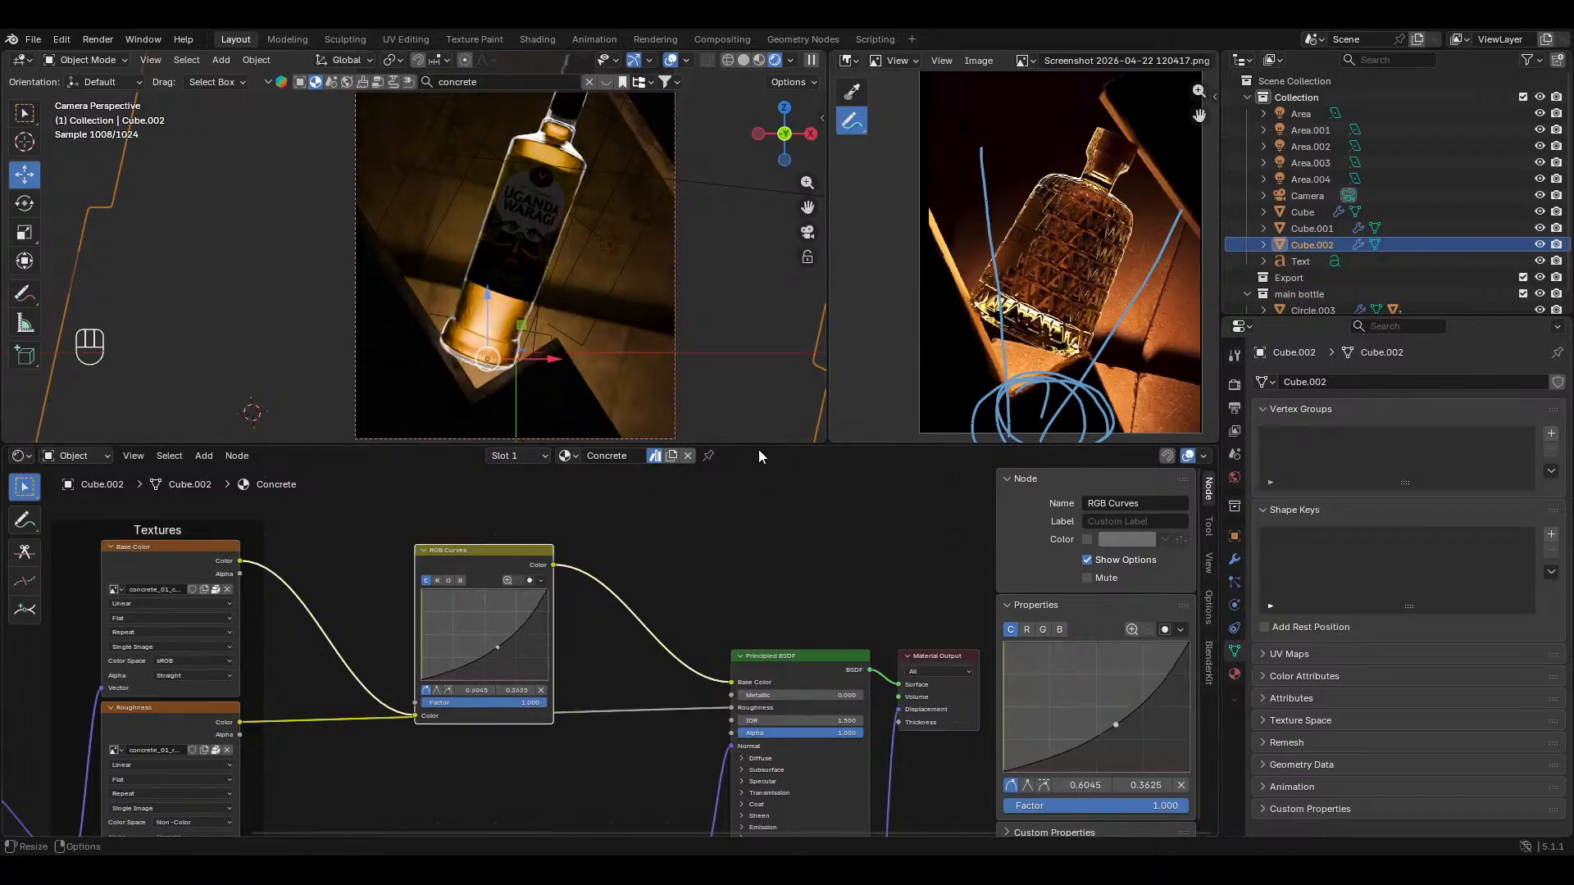
left_click_drag(759, 447, 759, 556)
Step: Set the world background colour to pure black (#000000FF) and save the file
left_click(1234, 477)
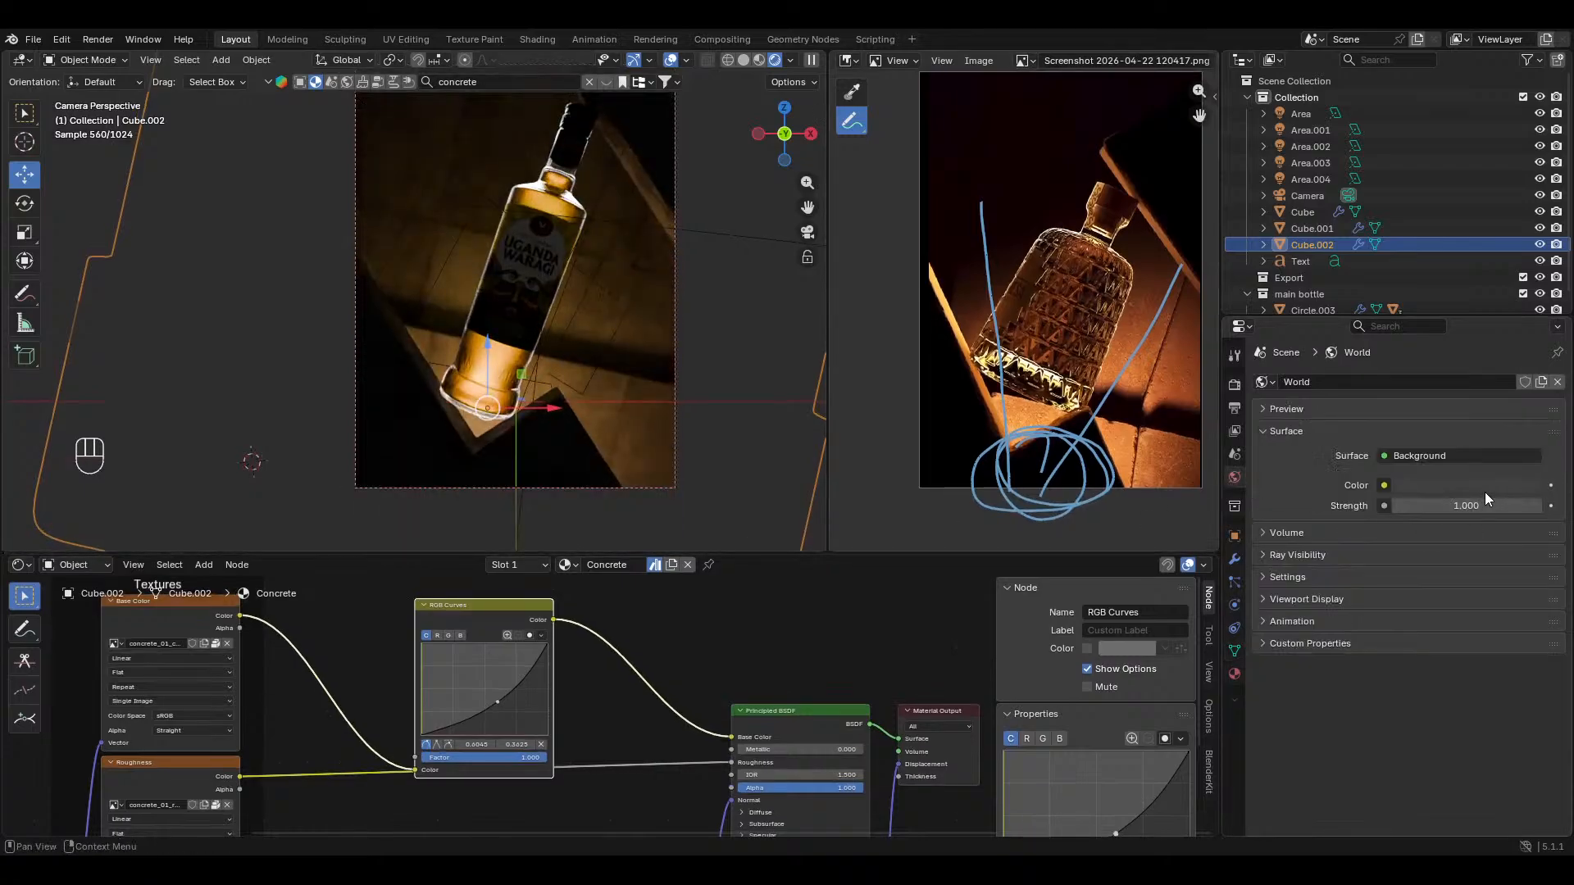
left_click(1467, 485)
left_click_drag(1527, 303, 1528, 327)
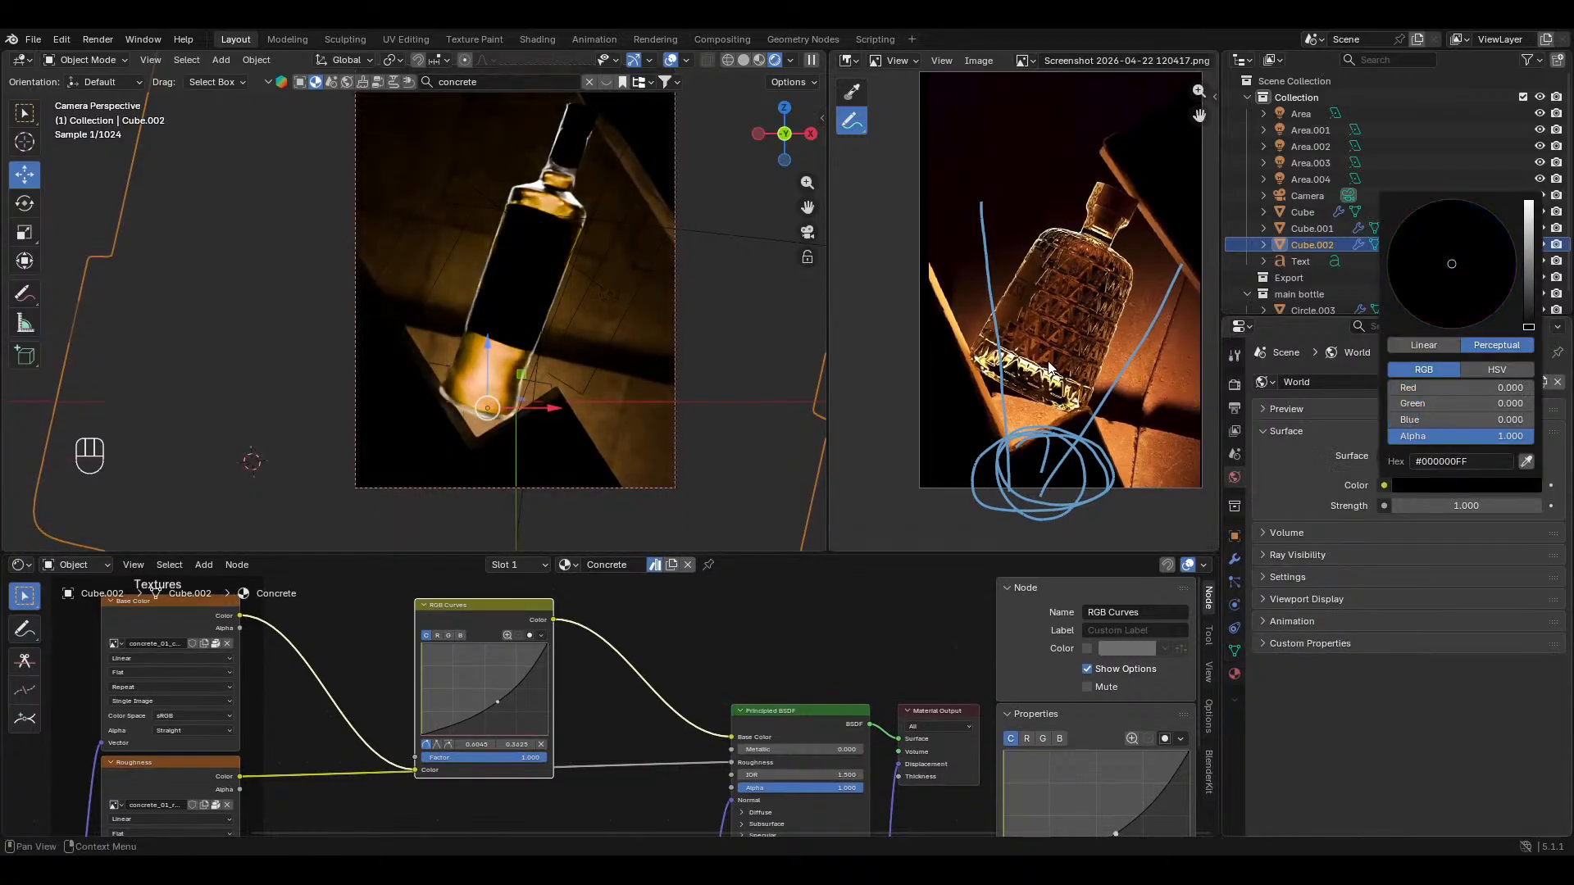
mouse_move(677, 362)
middle_mouse_down("ctrl")
mouse_move(618, 385)
mouse_move(637, 337)
mouse_move(646, 361)
middle_mouse_up("ctrl")
key("ctrl+s")
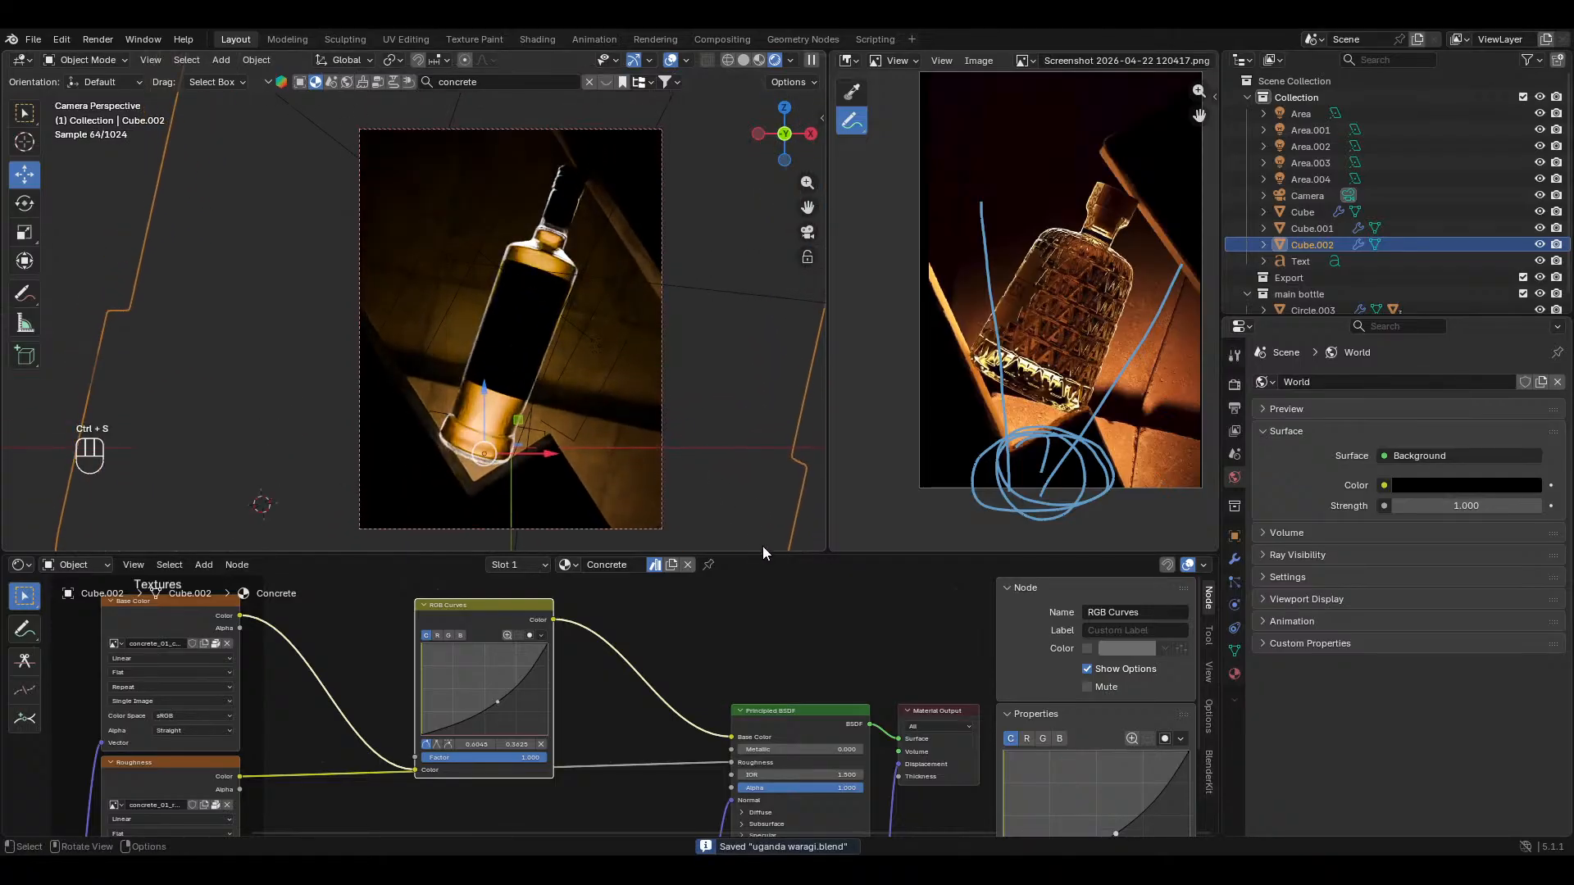
Step: Enlarge the viewport, hide the gizmos, and compare the camera render with the reference image while overlays are off
left_click_drag(762, 554, 758, 609)
left_click(671, 60)
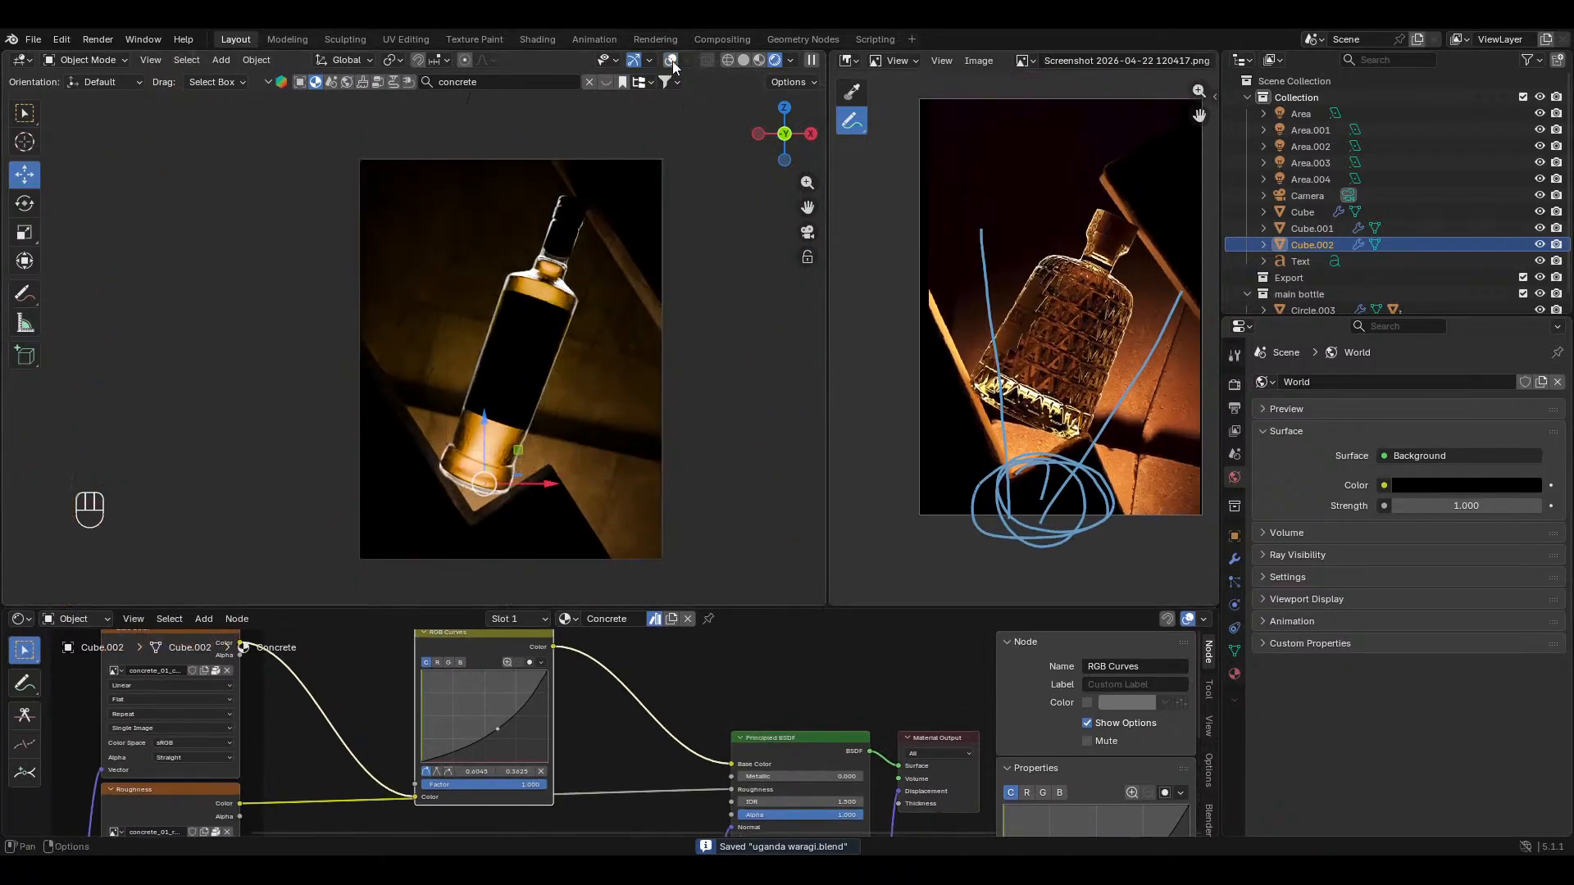
left_click(634, 60)
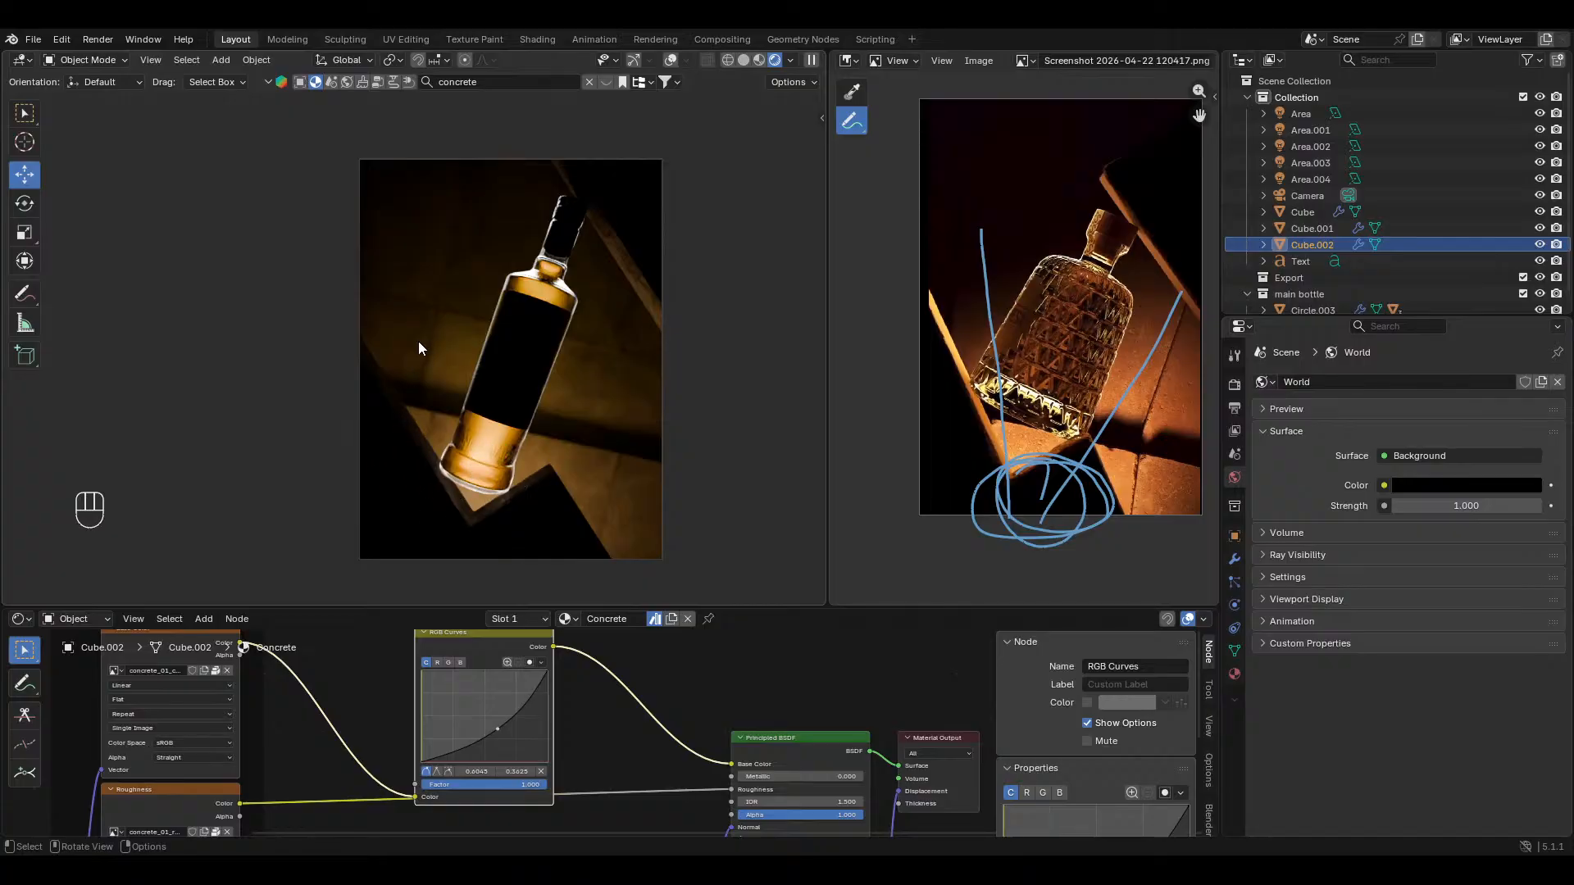
left_click(670, 59)
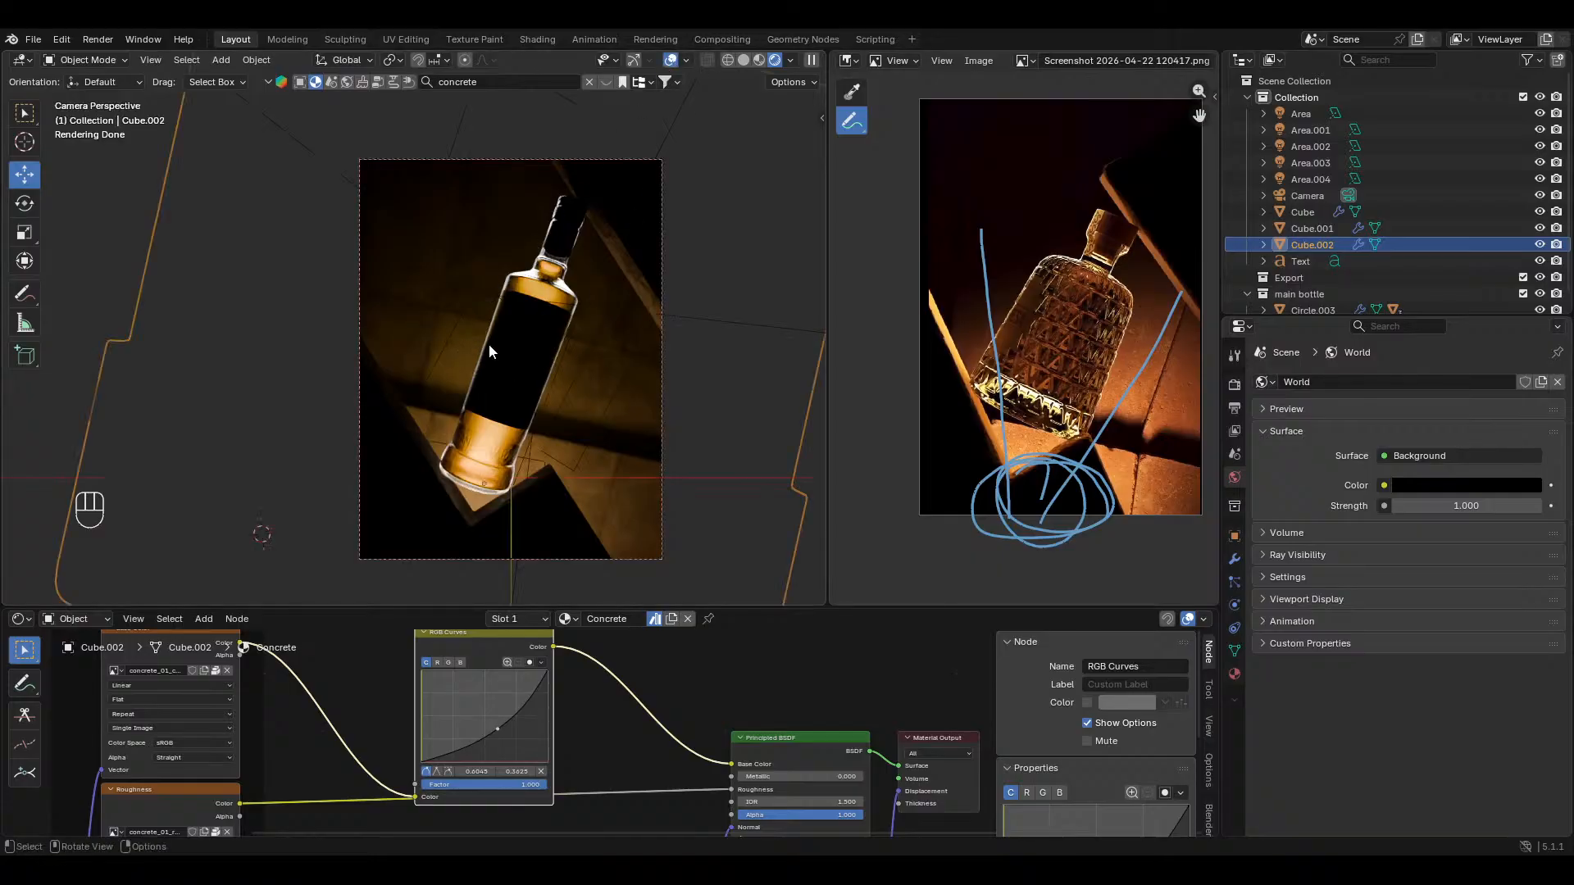
Step: Move the two blocks and the back wall (Cube, Cube.001, Cube.002) into a new collection named bg
middle_click_drag(489, 344, 538, 311)
left_click(538, 312)
left_click(422, 472, "shift")
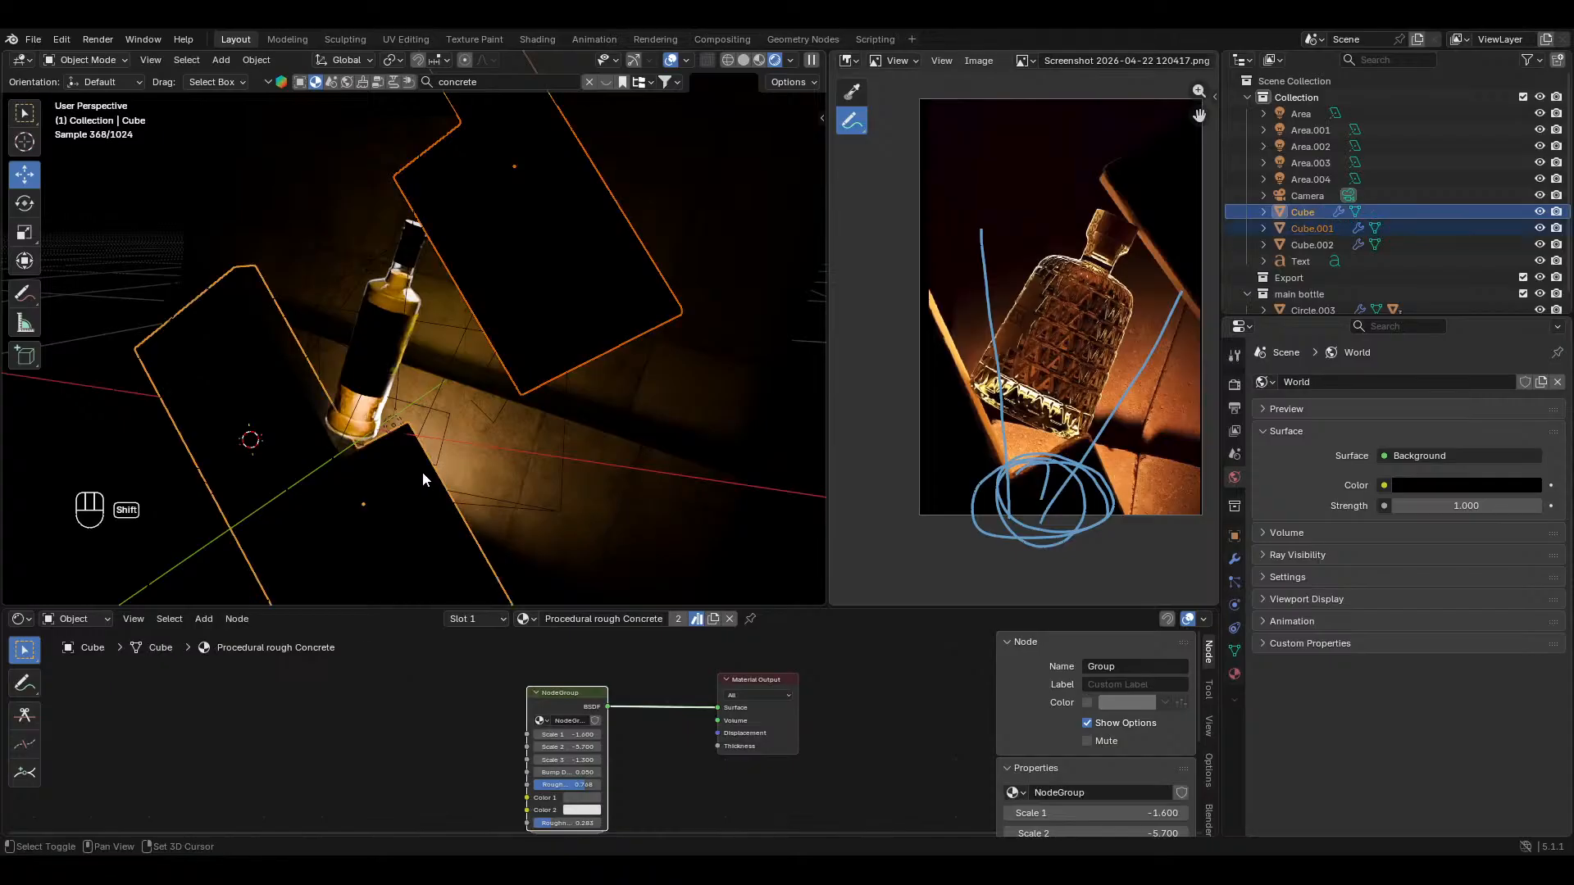
left_click(616, 445, "shift")
key("m")
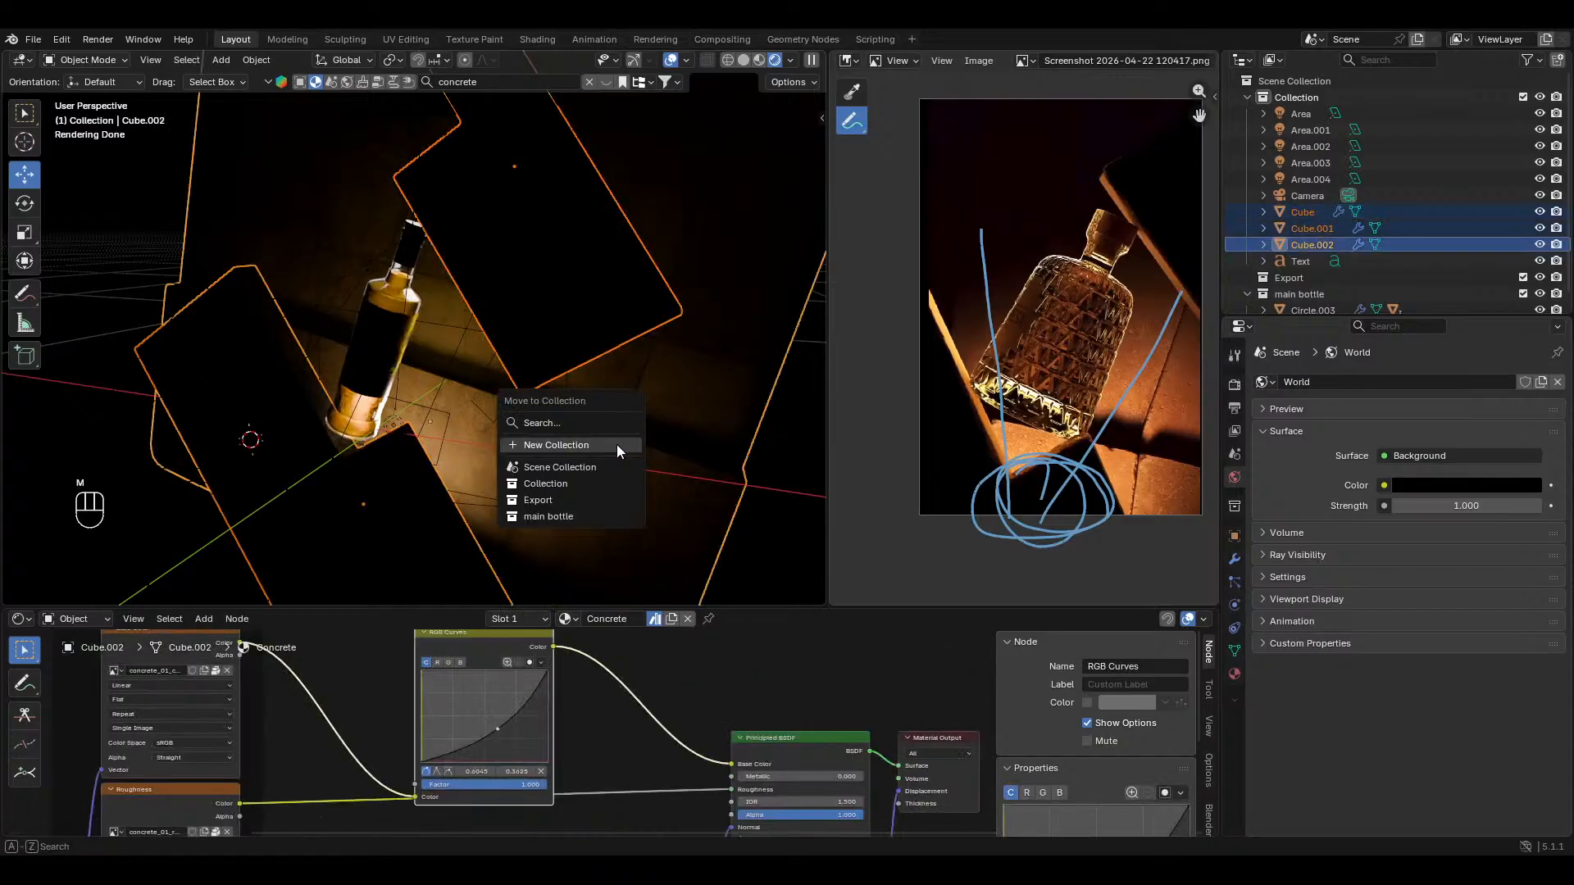
left_click(617, 444)
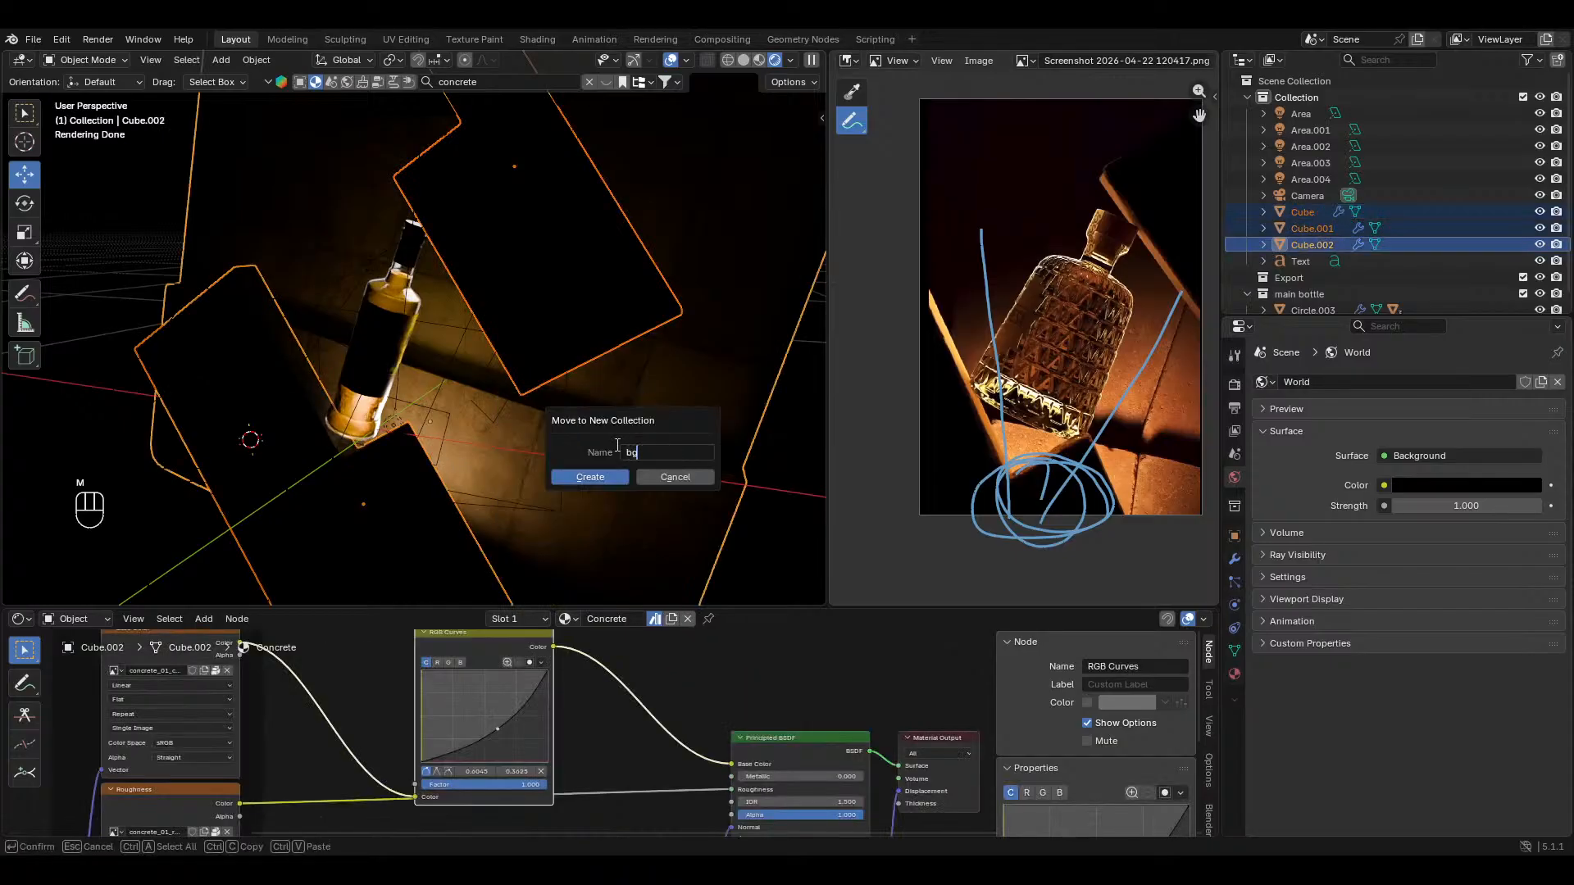
left_click(590, 477)
Step: Set the light linking of the Area light below the bottle to the bg collection
middle_click_drag(593, 480, 406, 460)
left_click(406, 457)
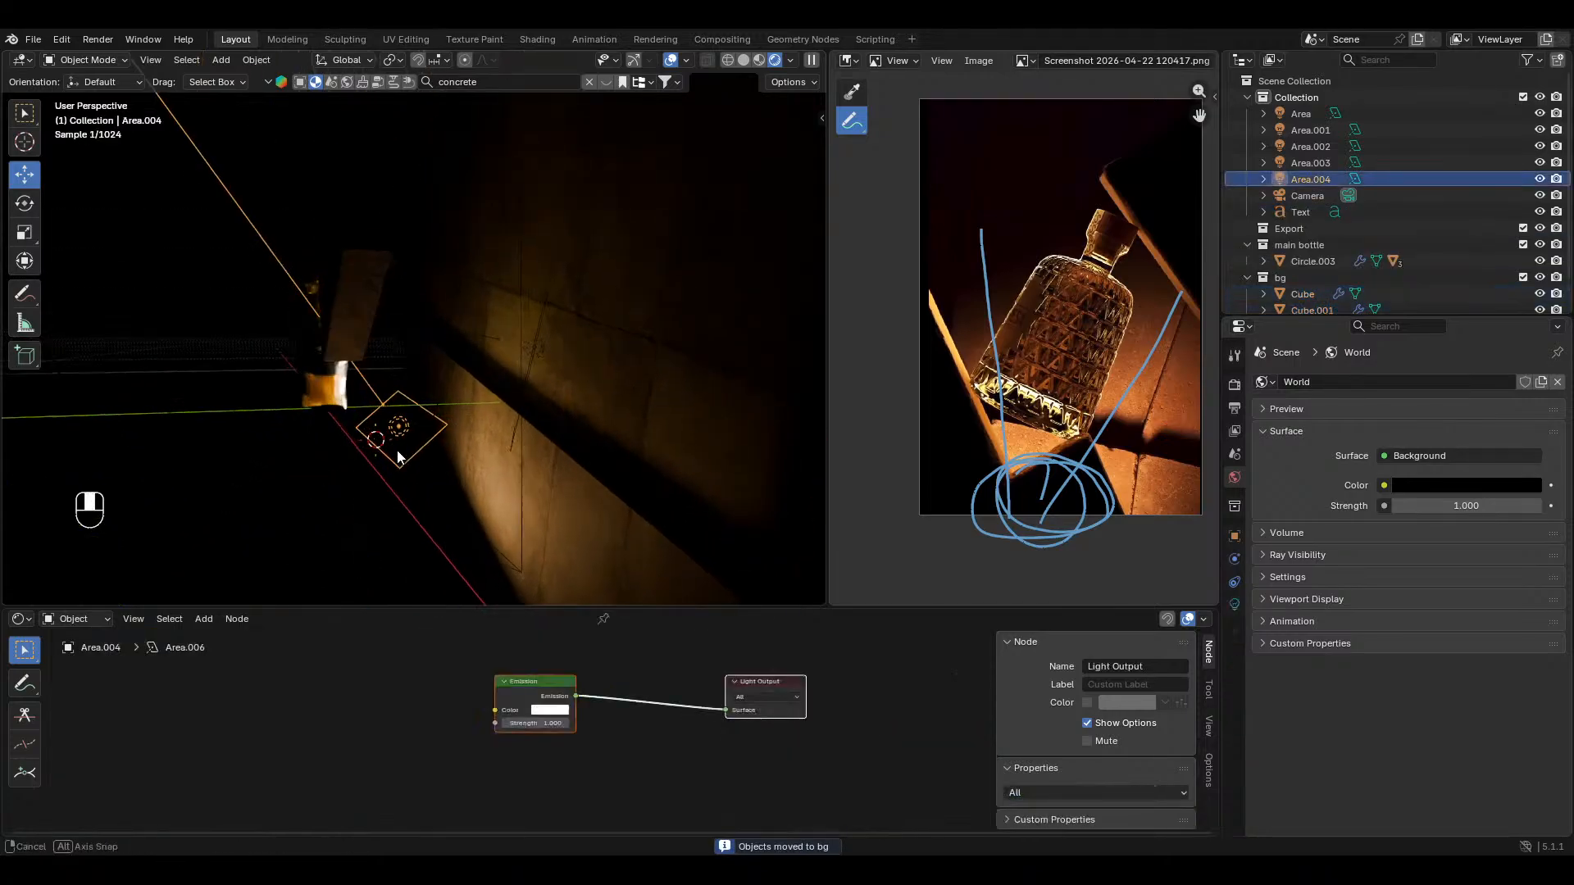
left_click(397, 526)
left_click(396, 530)
middle_click_drag(396, 530, 435, 536)
left_click(1234, 541)
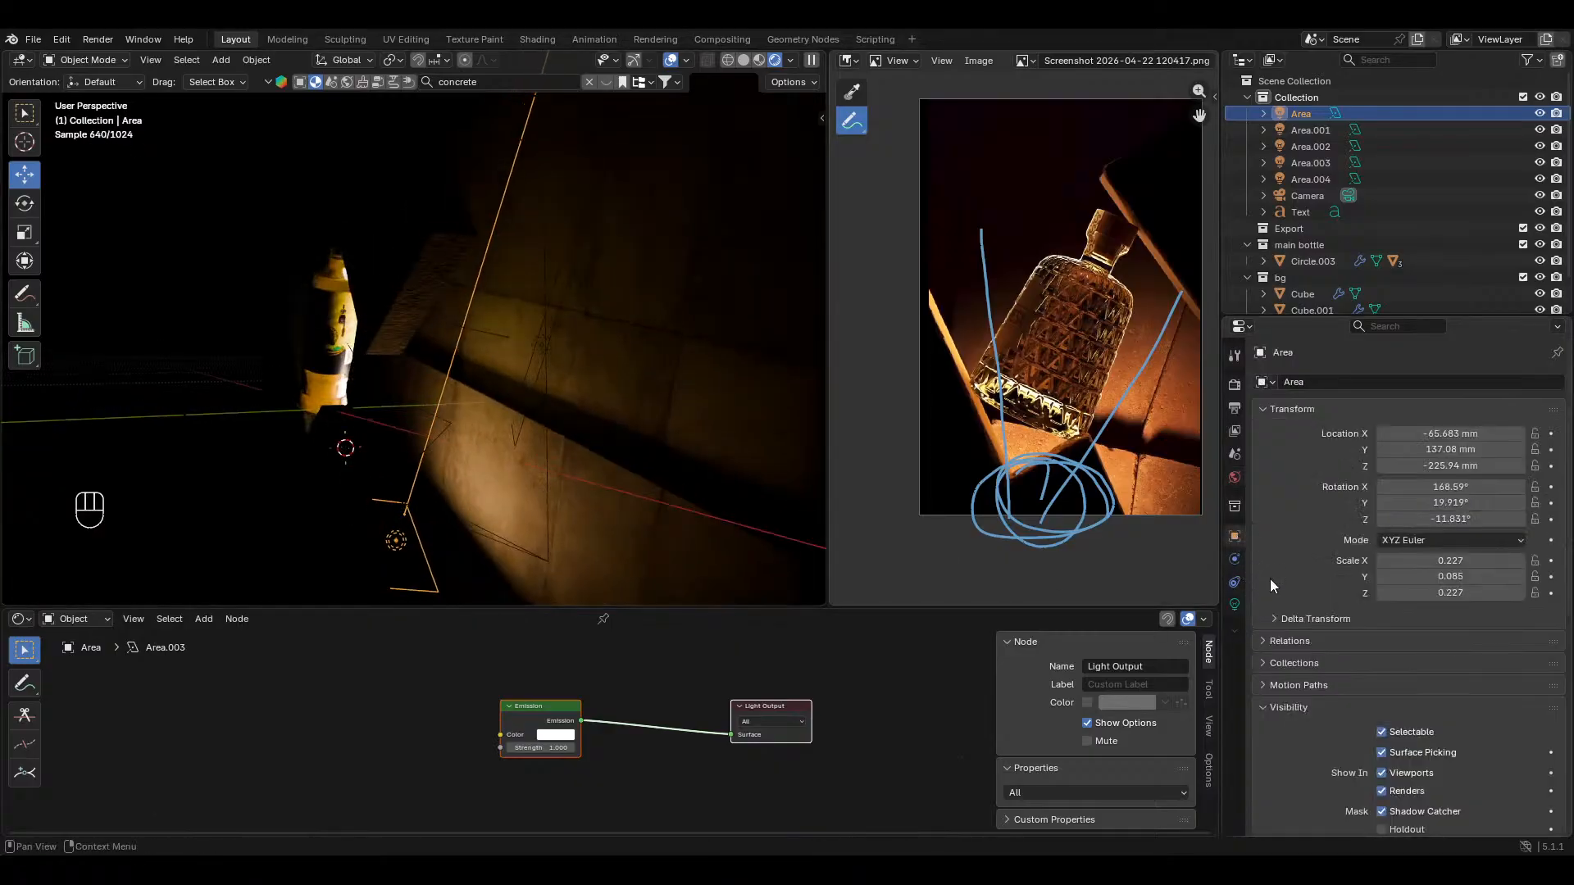
scroll(1273, 729, "down", 12)
left_click(1270, 725)
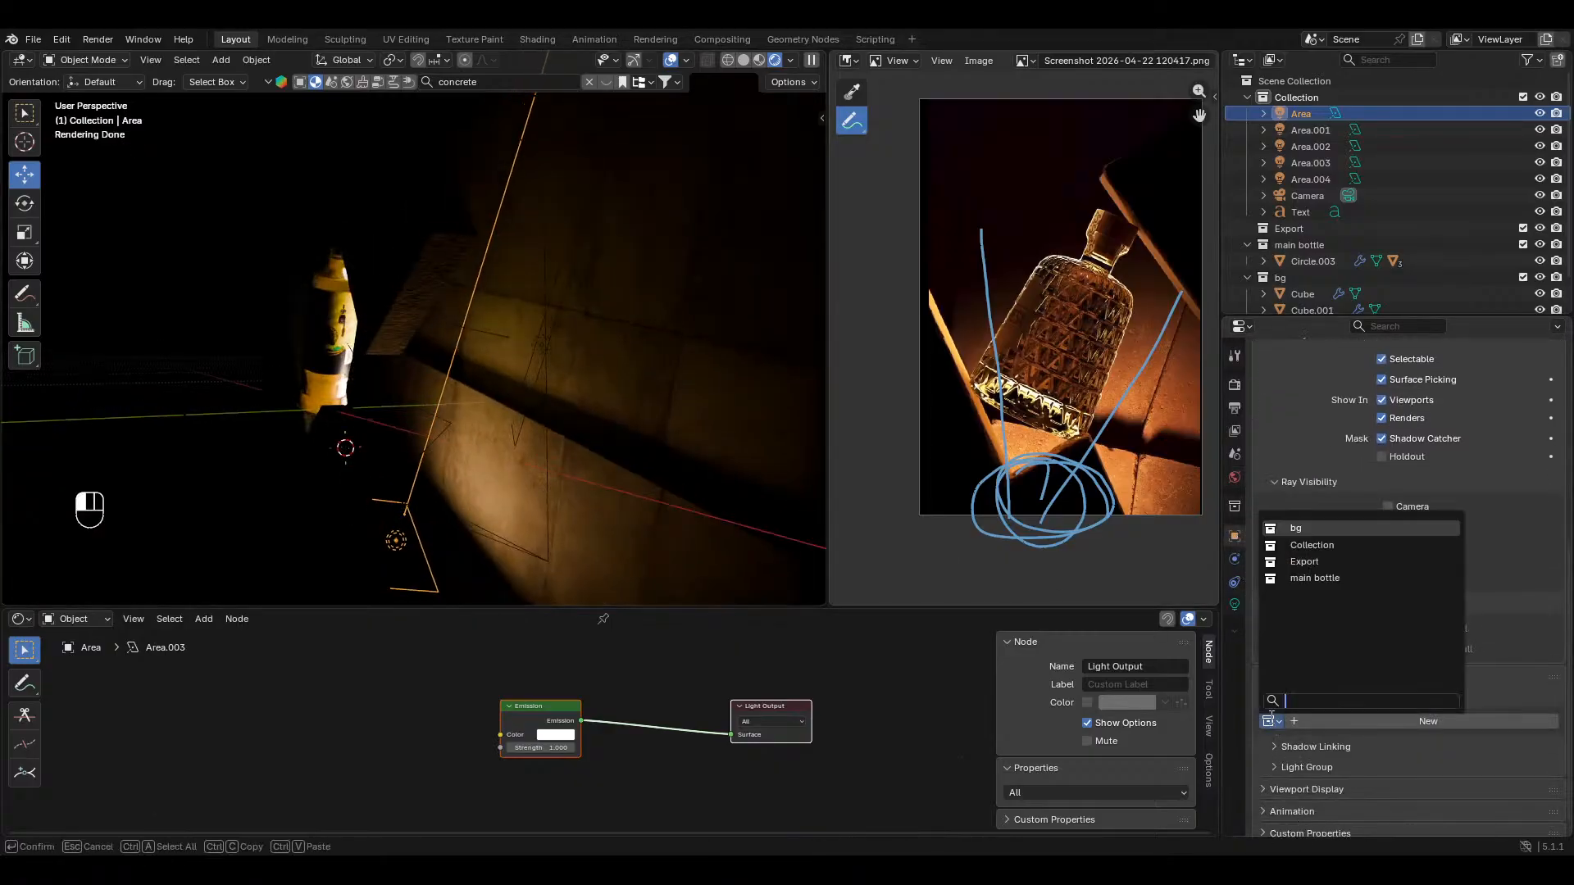
left_click(1311, 528)
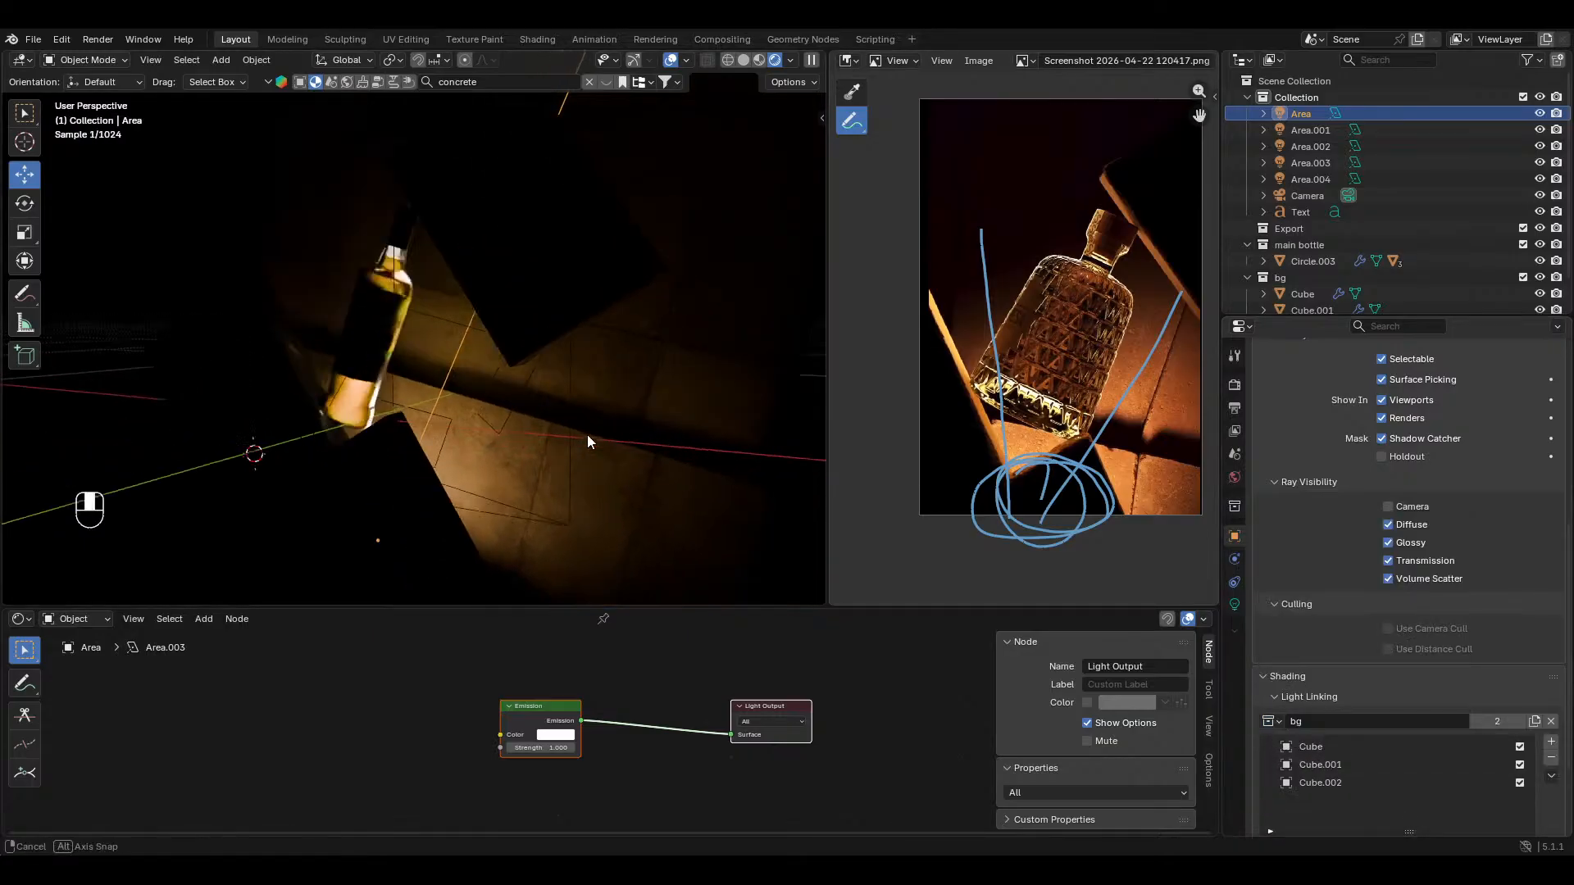
Step: Compare the camera render with the reference photo while the overlays are hidden
key("KP_0")
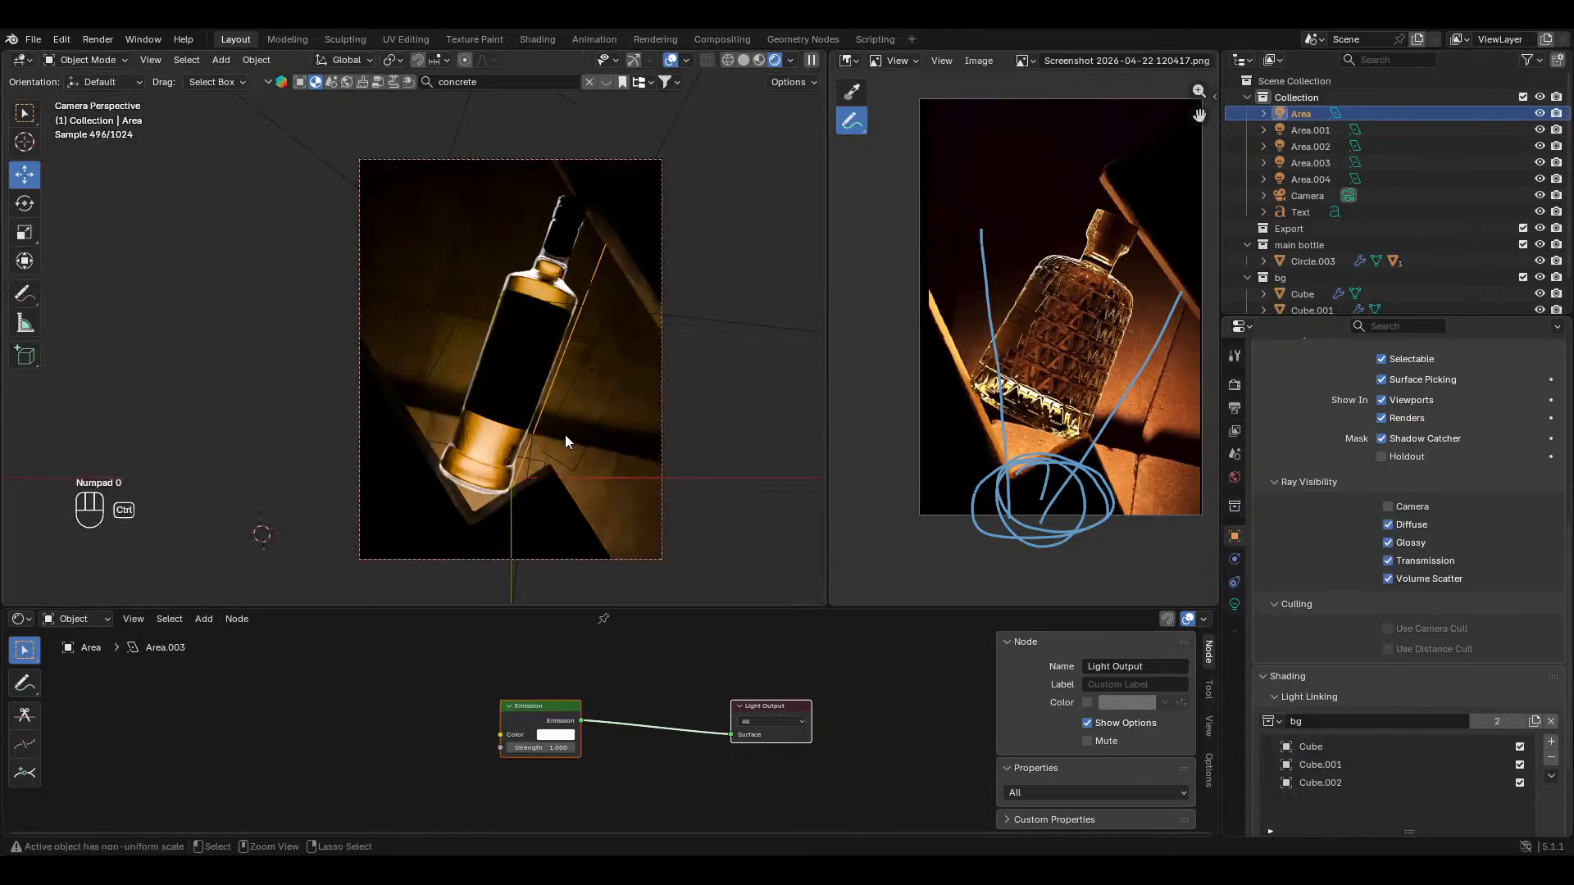
scroll(564, 441, "down", 2)
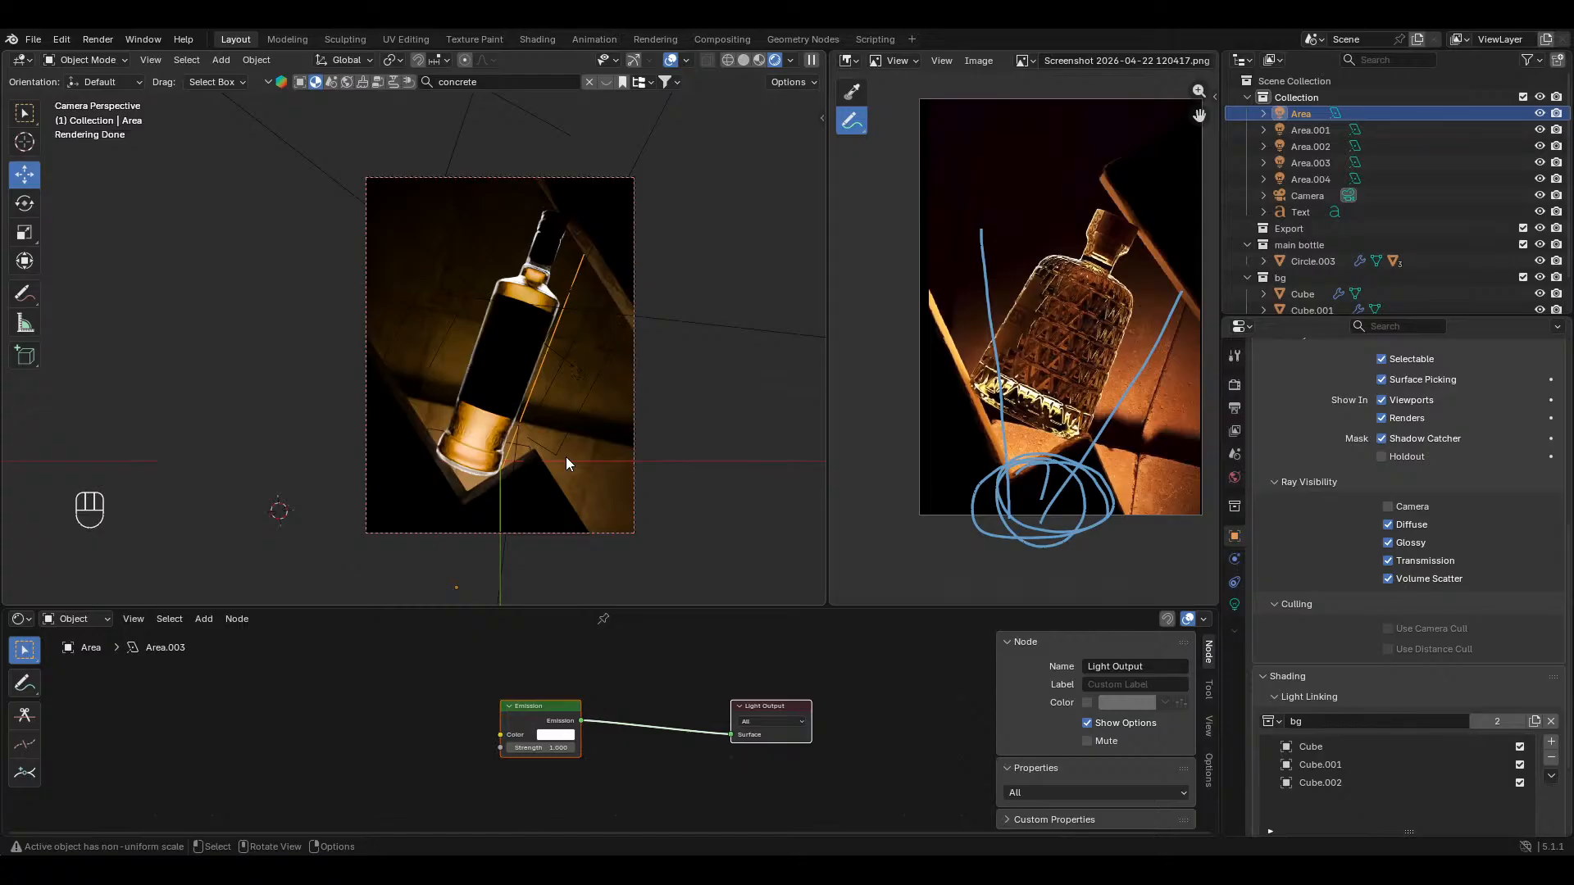
left_click(672, 60)
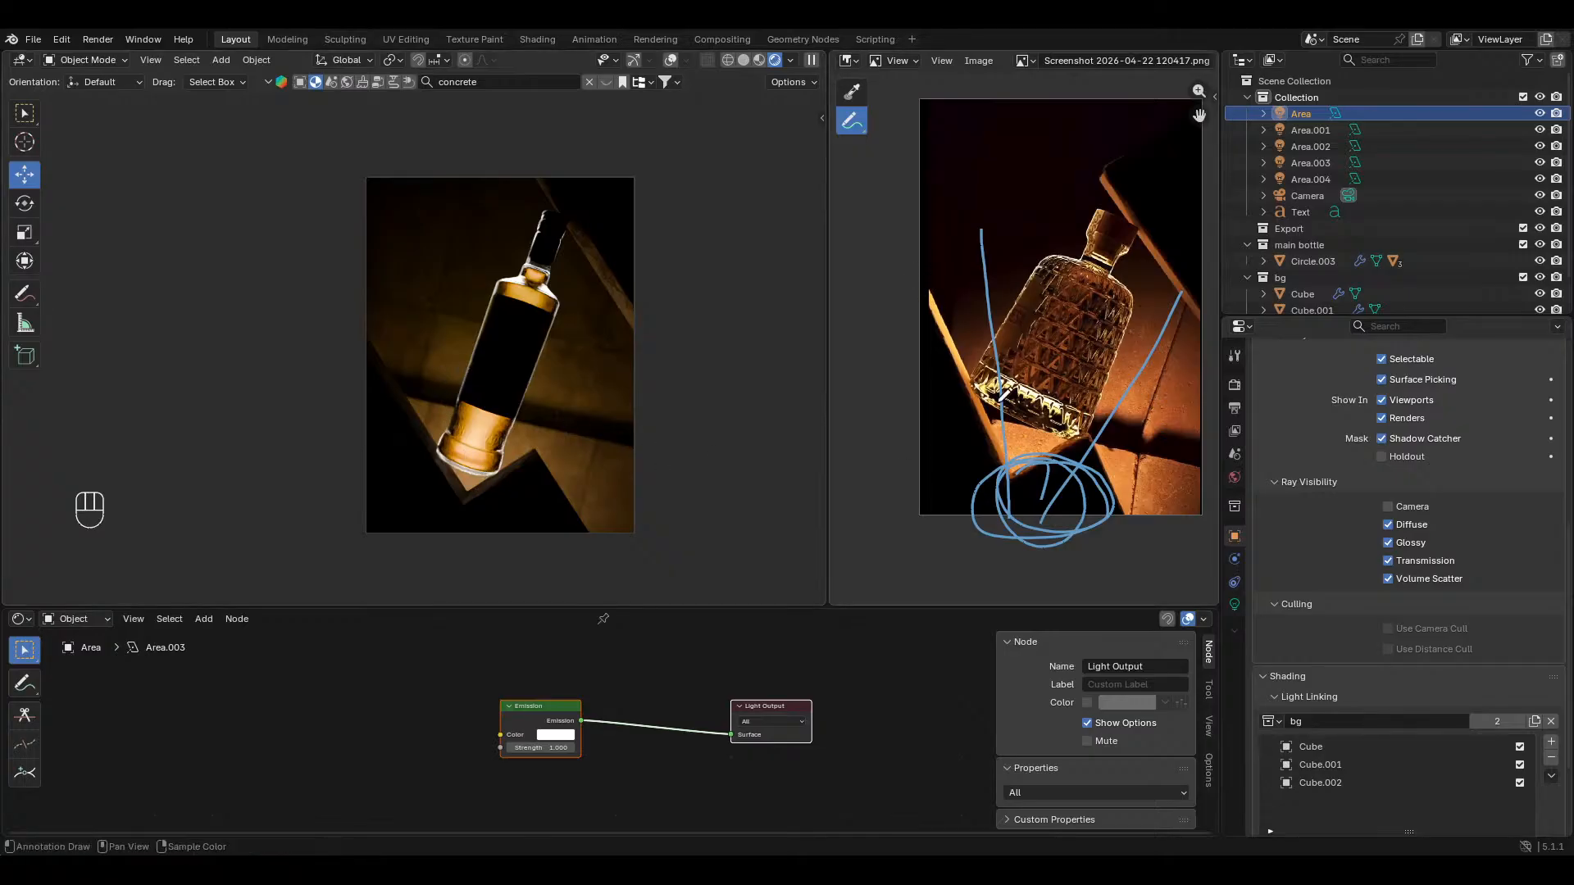
left_click(670, 60)
Step: Move the two front blocks, Cube and Cube.001, into a new collection named front bg
left_click(633, 62)
left_click(743, 60)
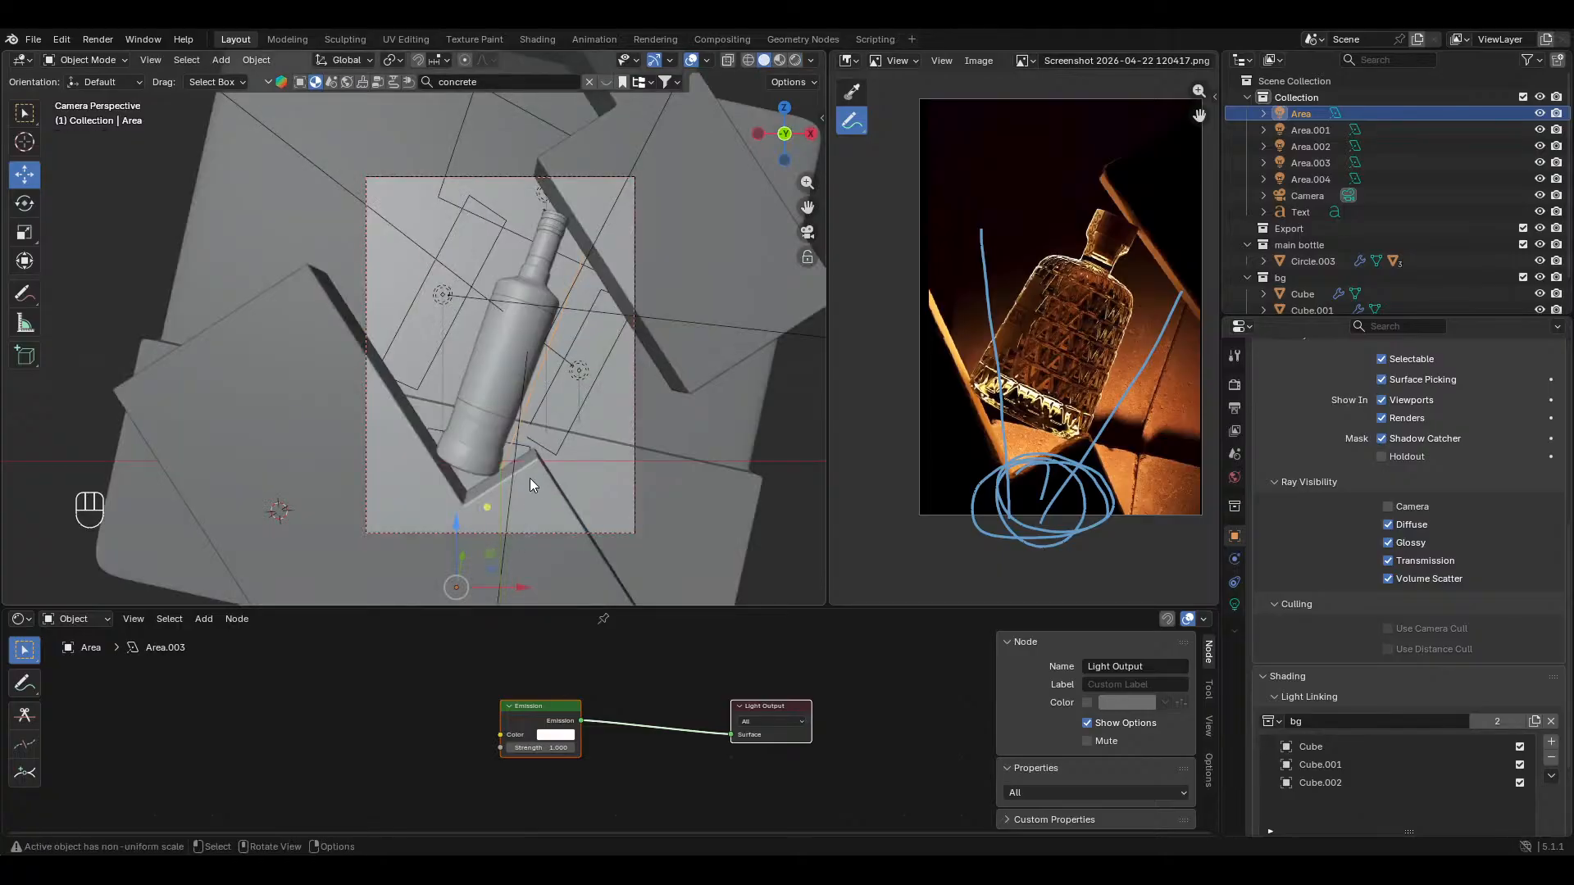
left_click(530, 479)
left_click(689, 362, "shift")
key("m")
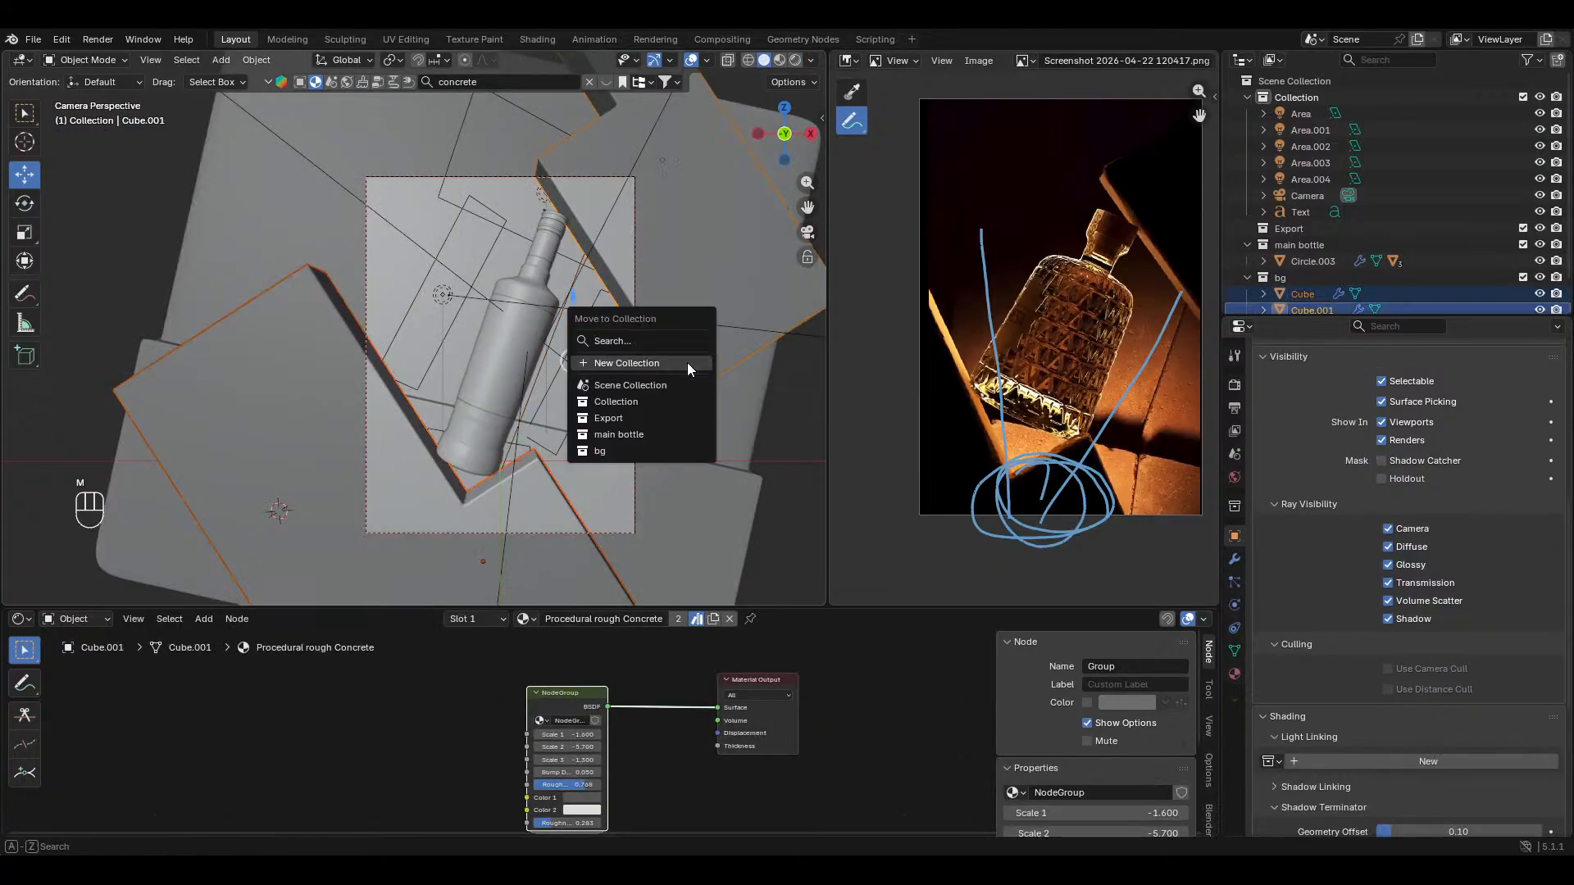
left_click(686, 362)
type("front bg")
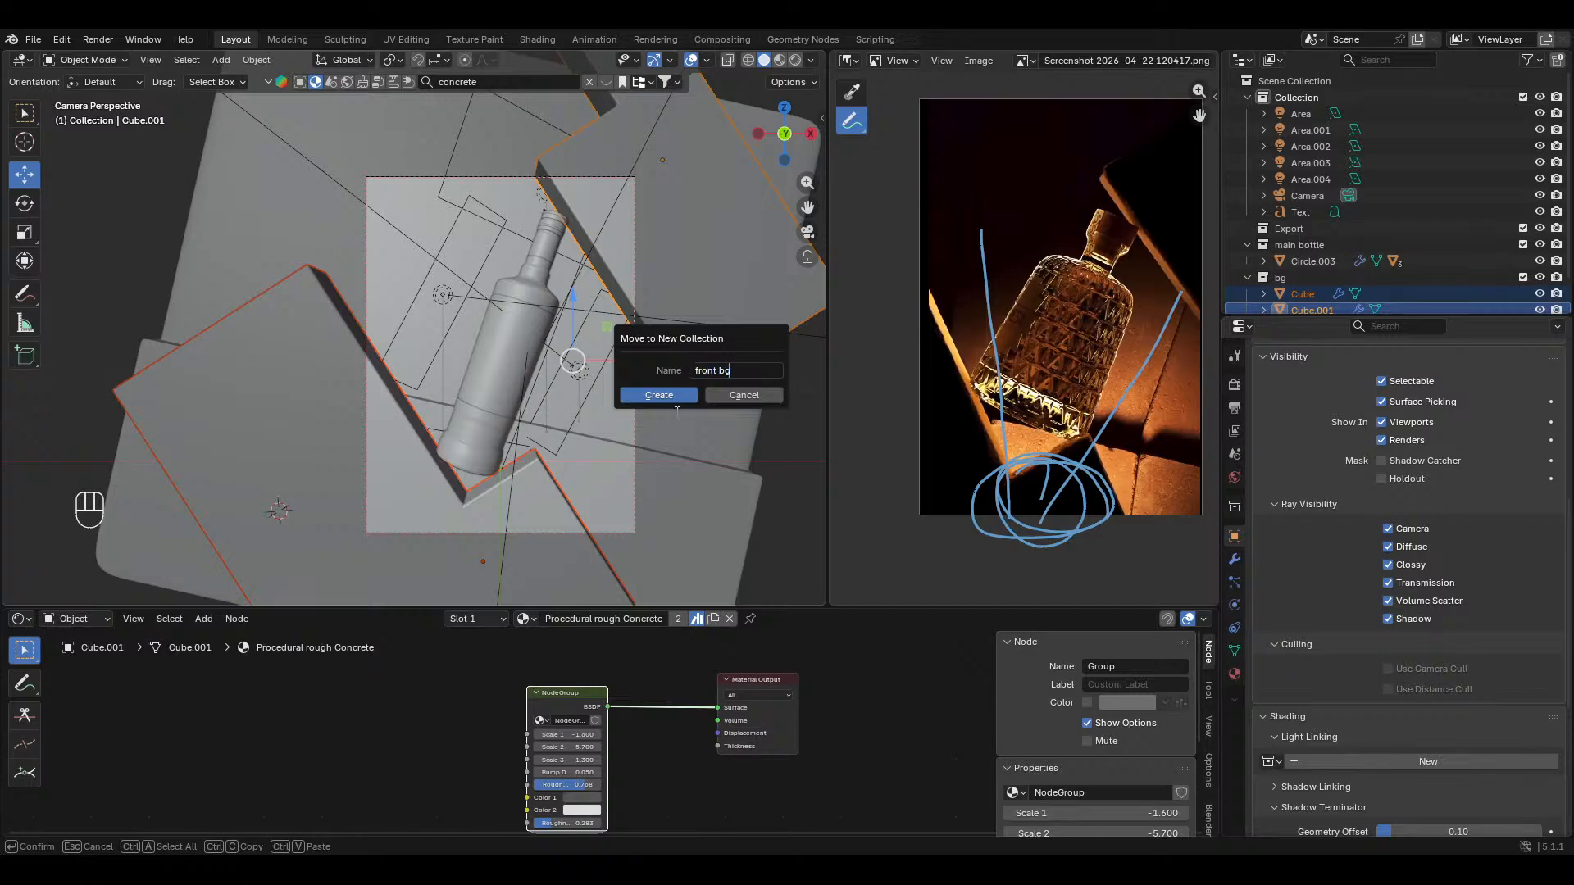
left_click(670, 396)
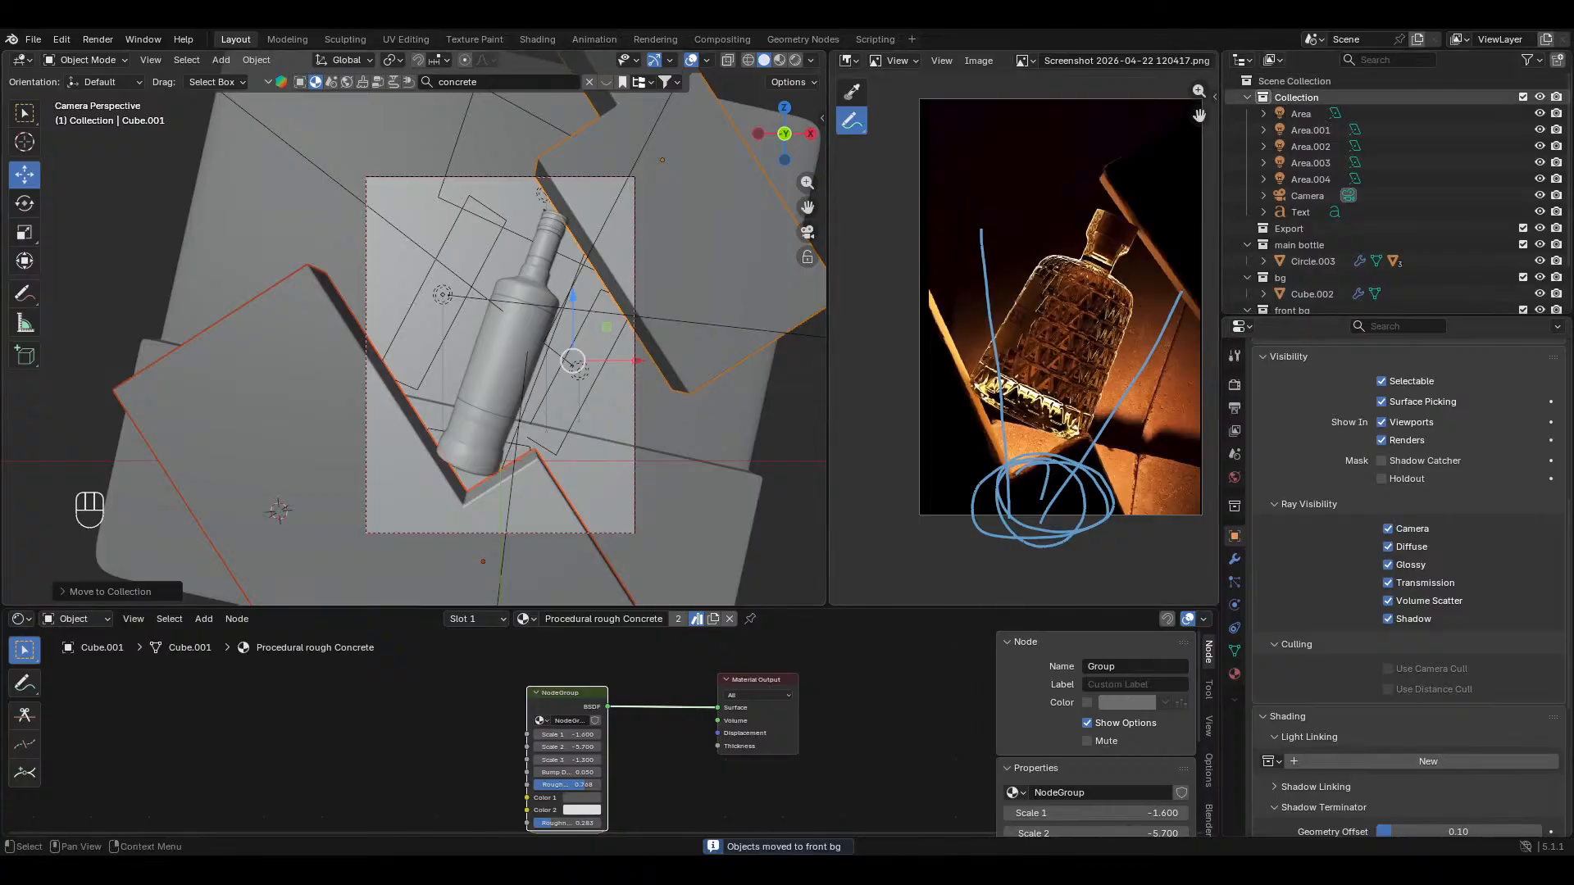
Step: Collapse the scene collections and nest the front bg collection inside bg
left_click(1248, 97)
left_click(1246, 130)
left_click(1246, 146)
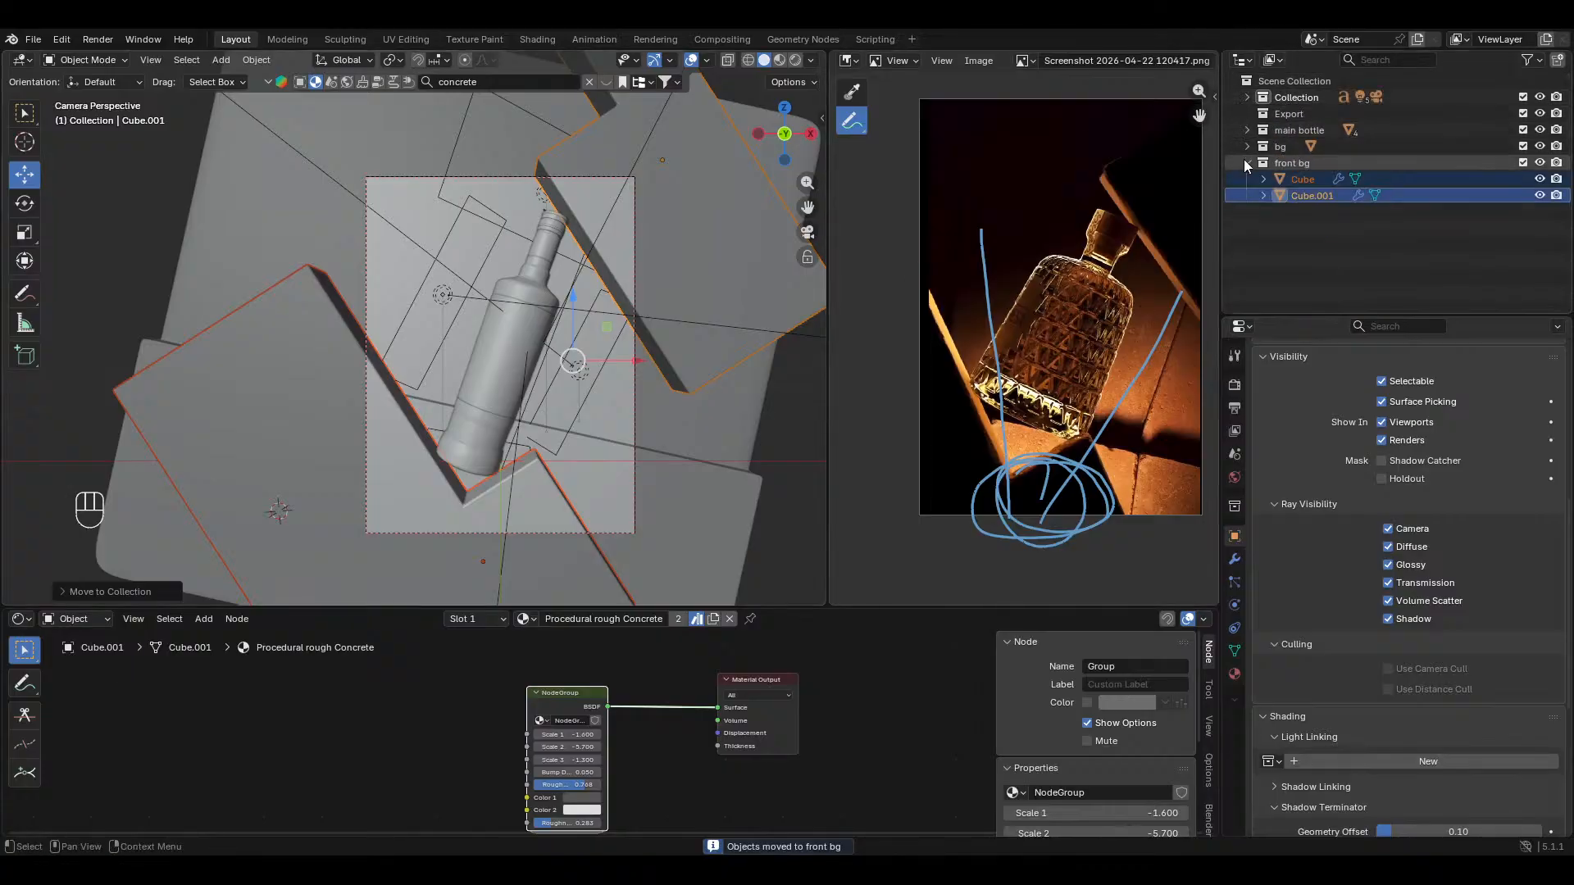
left_click(1248, 162)
left_click_drag(1285, 164, 1282, 148)
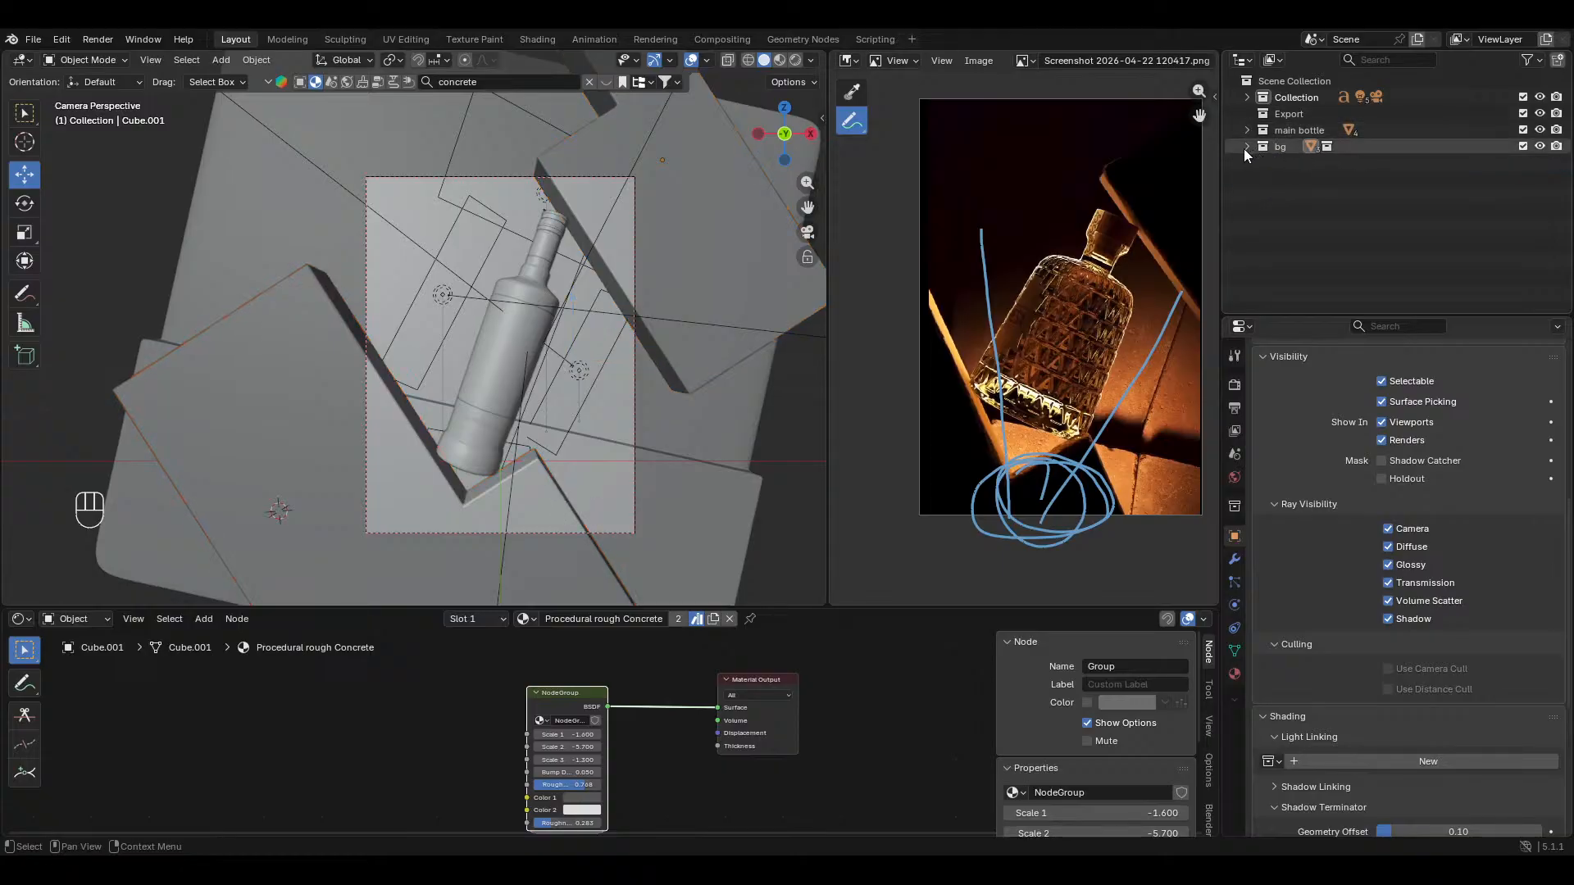
Step: Duplicate the small area light behind the bottle upward along Z and change the copy to a point light
middle_click_drag(510, 507, 388, 387)
left_click(420, 385)
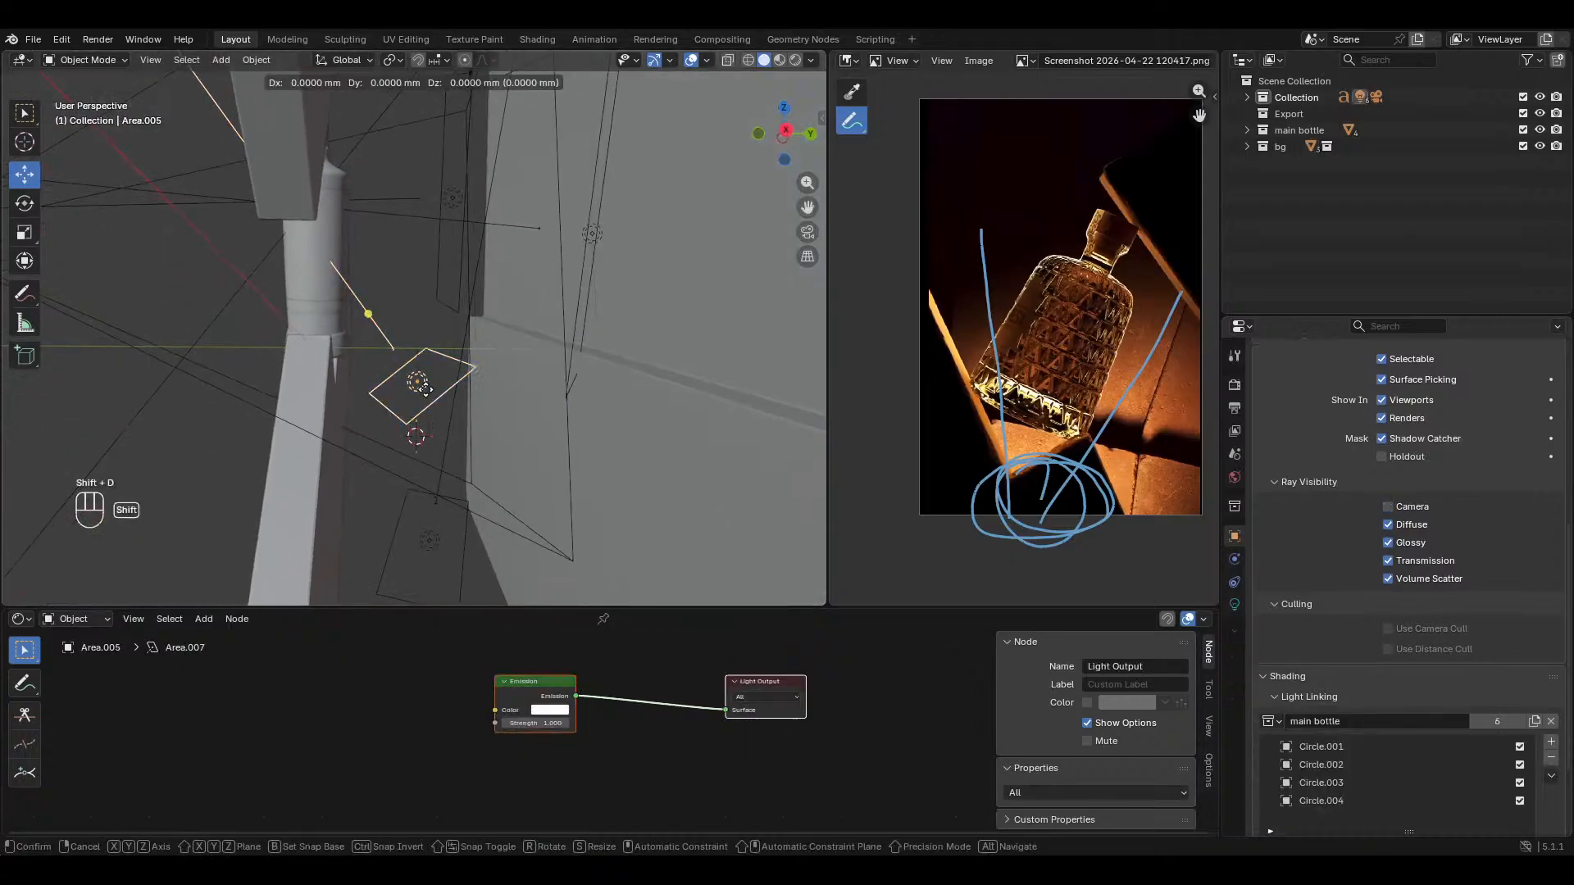
key("shift+d")
key("z")
left_click(456, 288)
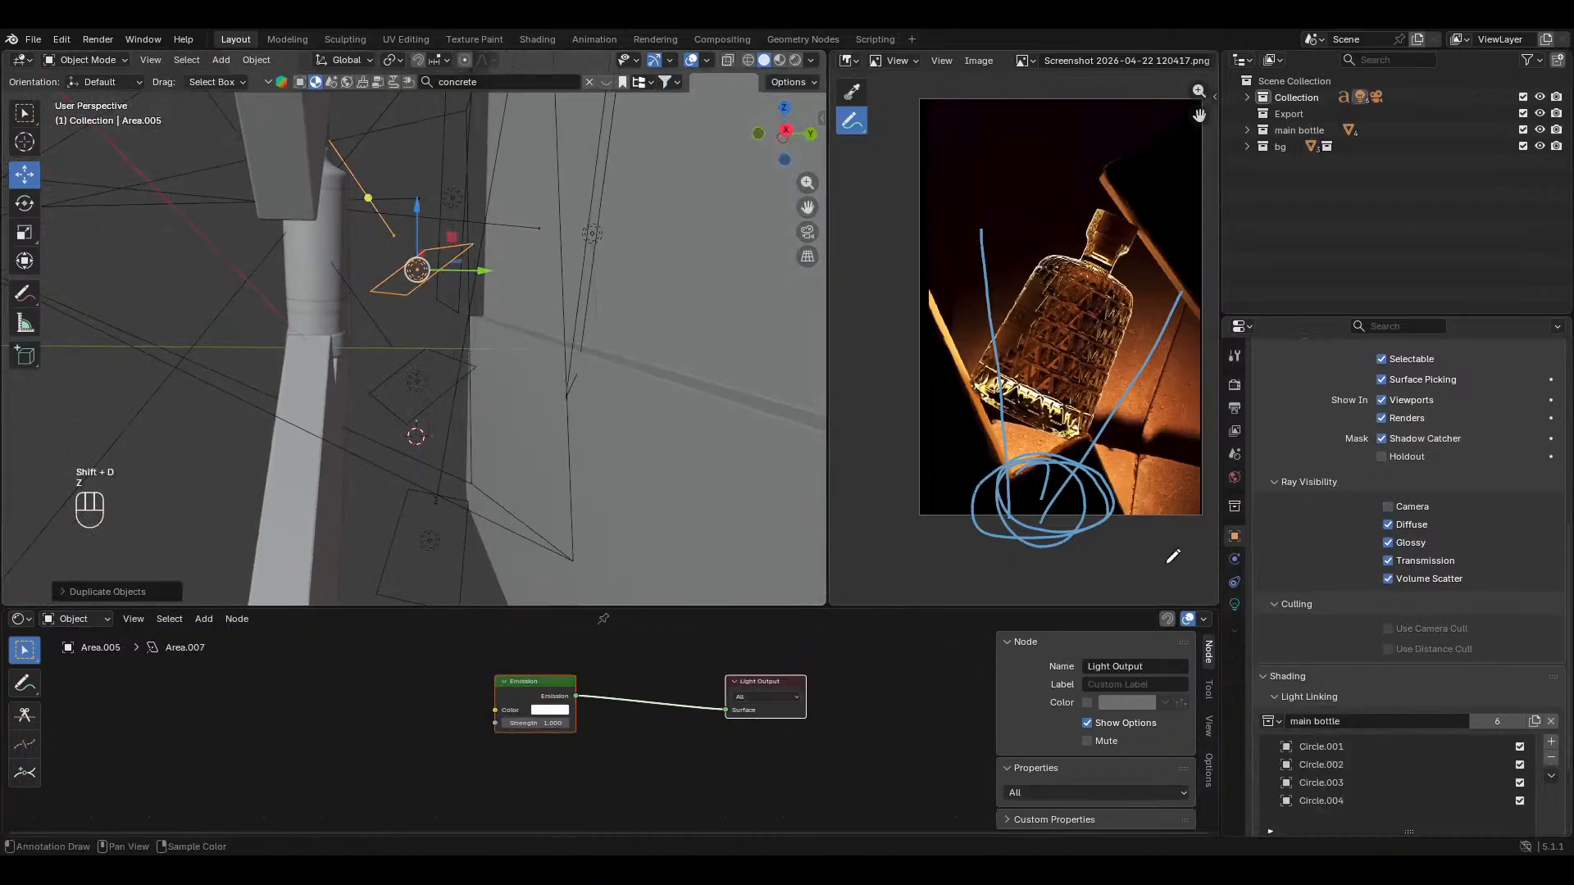
left_click(1234, 604)
left_click(1298, 456)
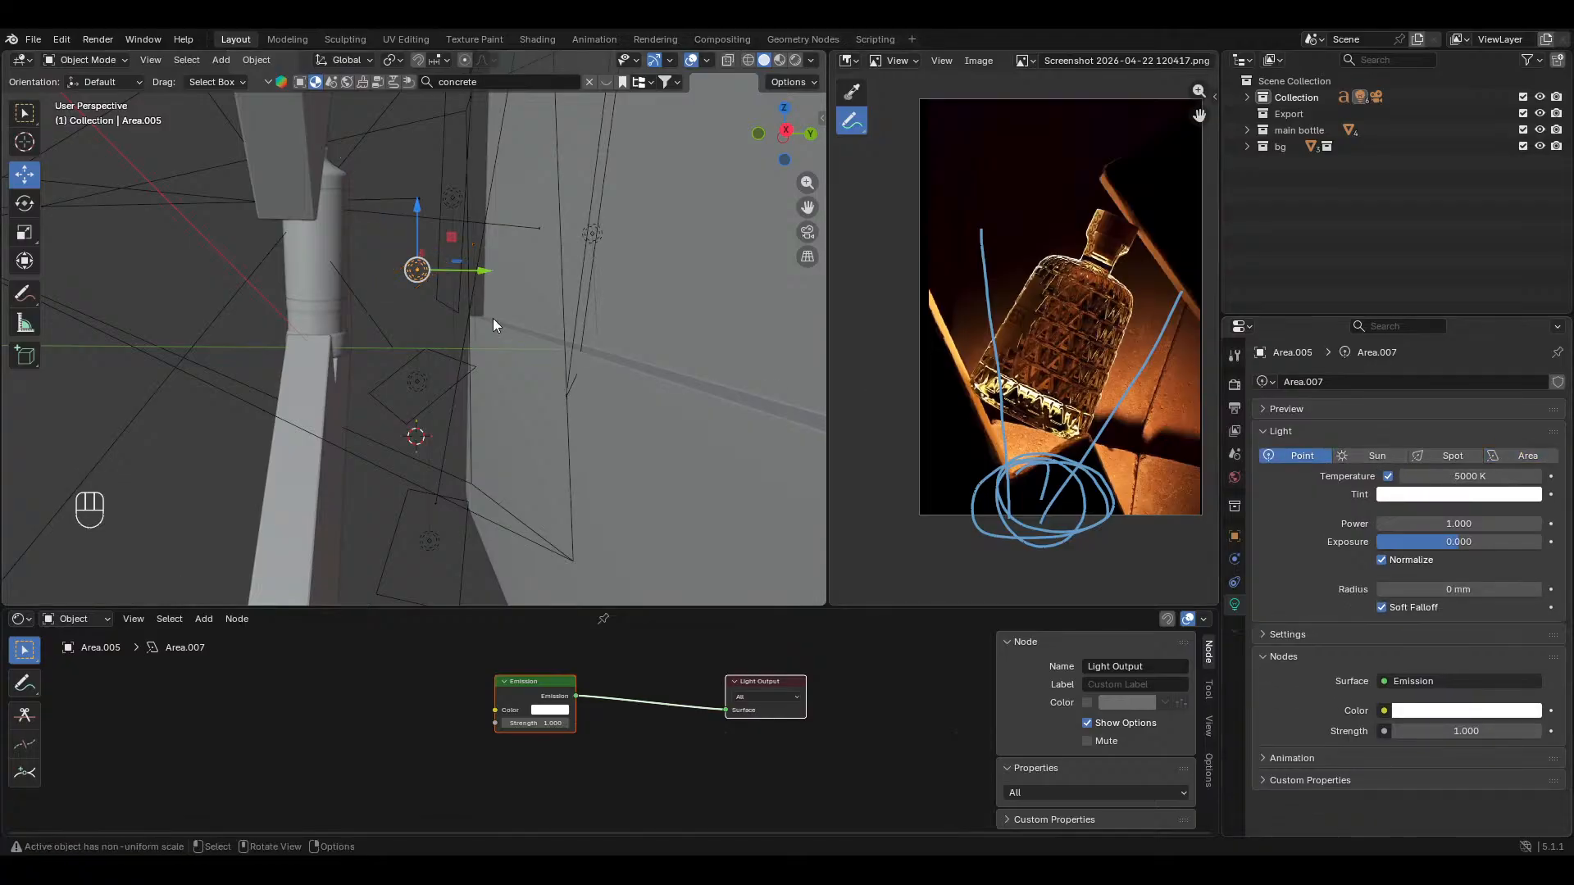
Step: Set the light linking of the new point light to the front bg collection
middle_click_drag(492, 327, 541, 338)
left_click(1231, 539)
scroll(1329, 358, "down", 10)
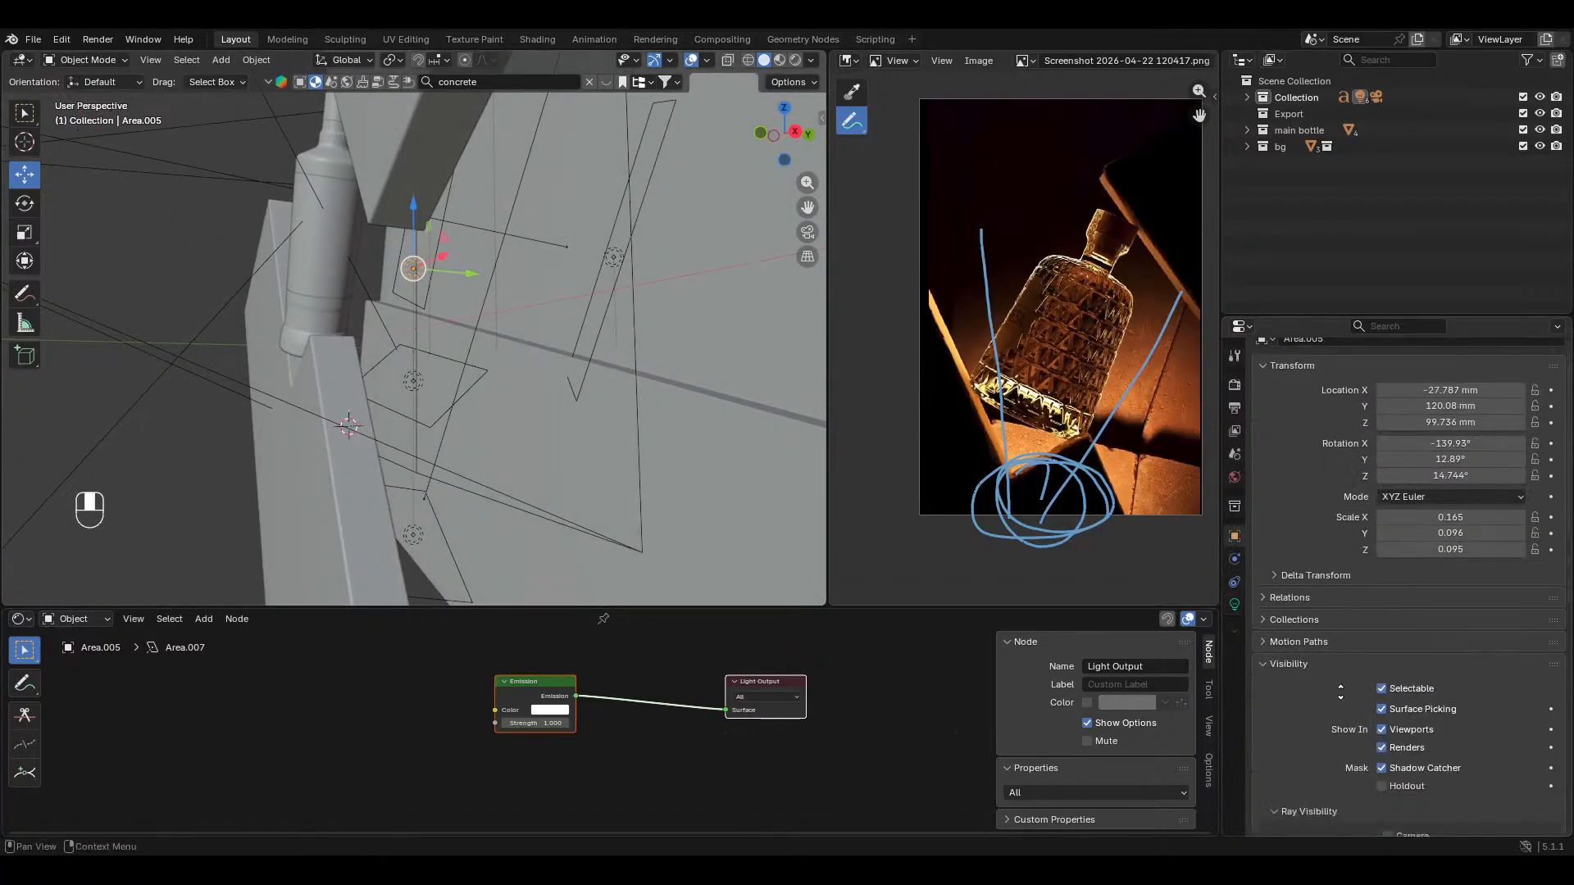
left_click(1267, 693)
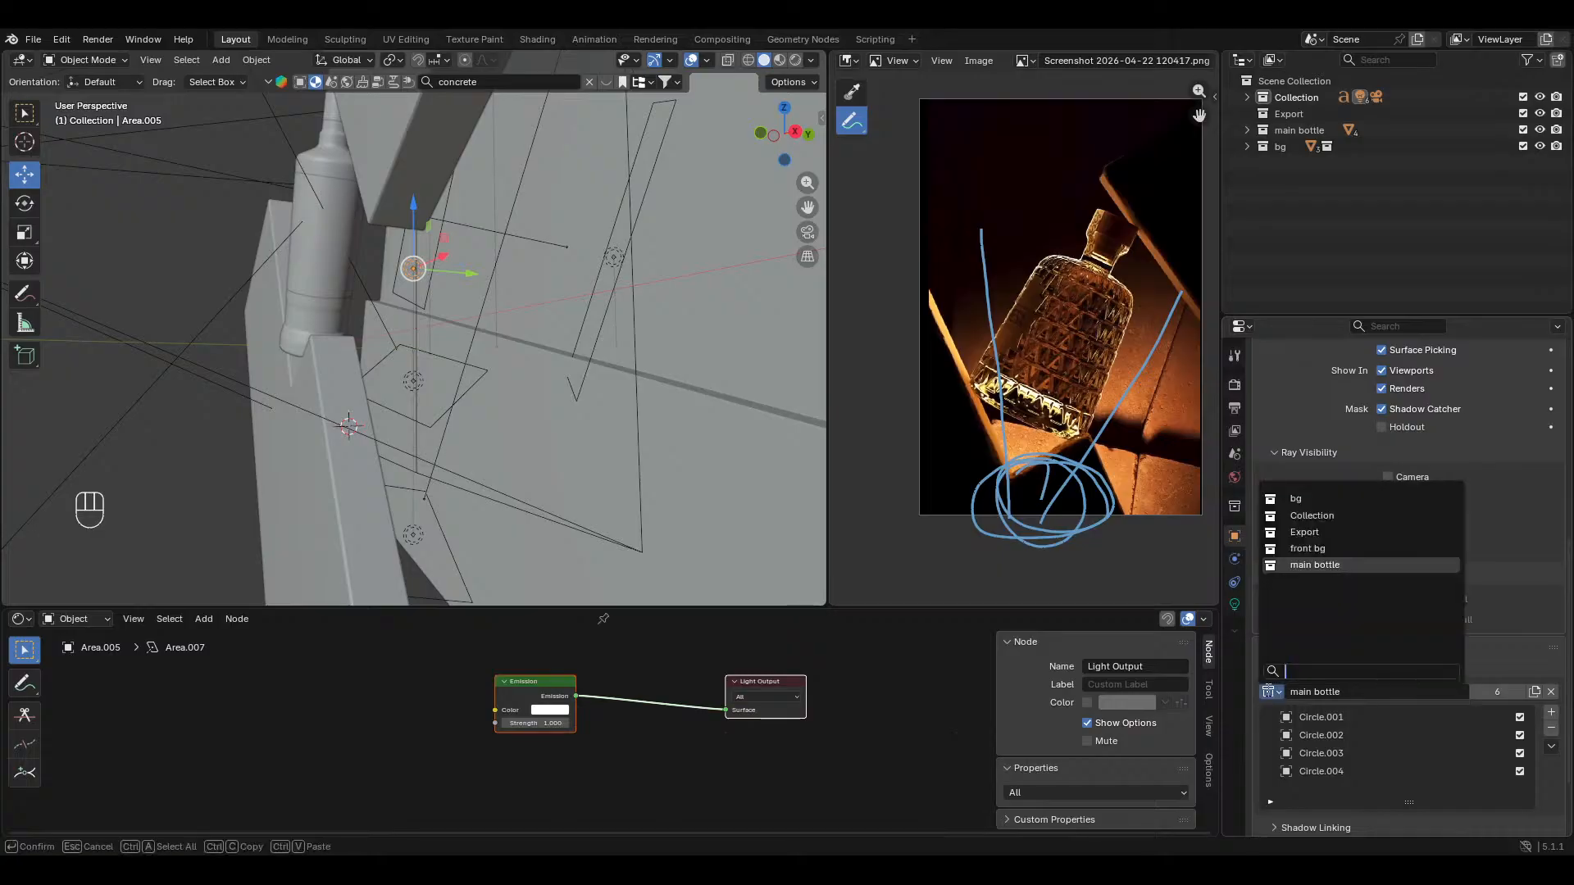
left_click(1312, 548)
Step: Move the point light up beside the bottle's shoulder, judging its effect on the blocks in the rendered camera view
middle_click_drag(809, 322, 595, 274)
key("KP_0")
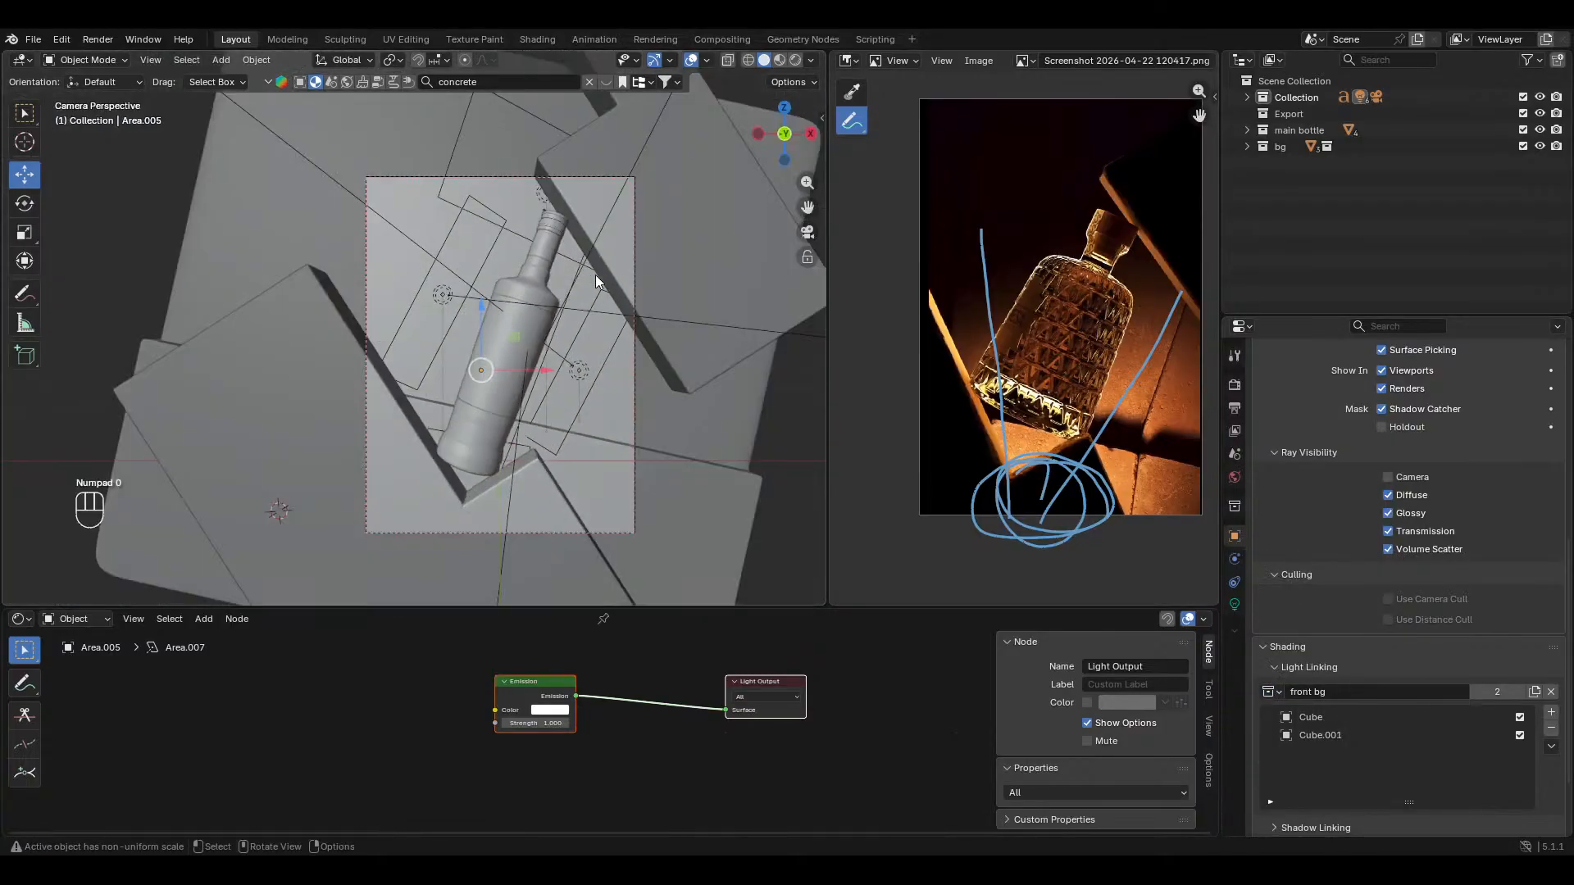
left_click(795, 60)
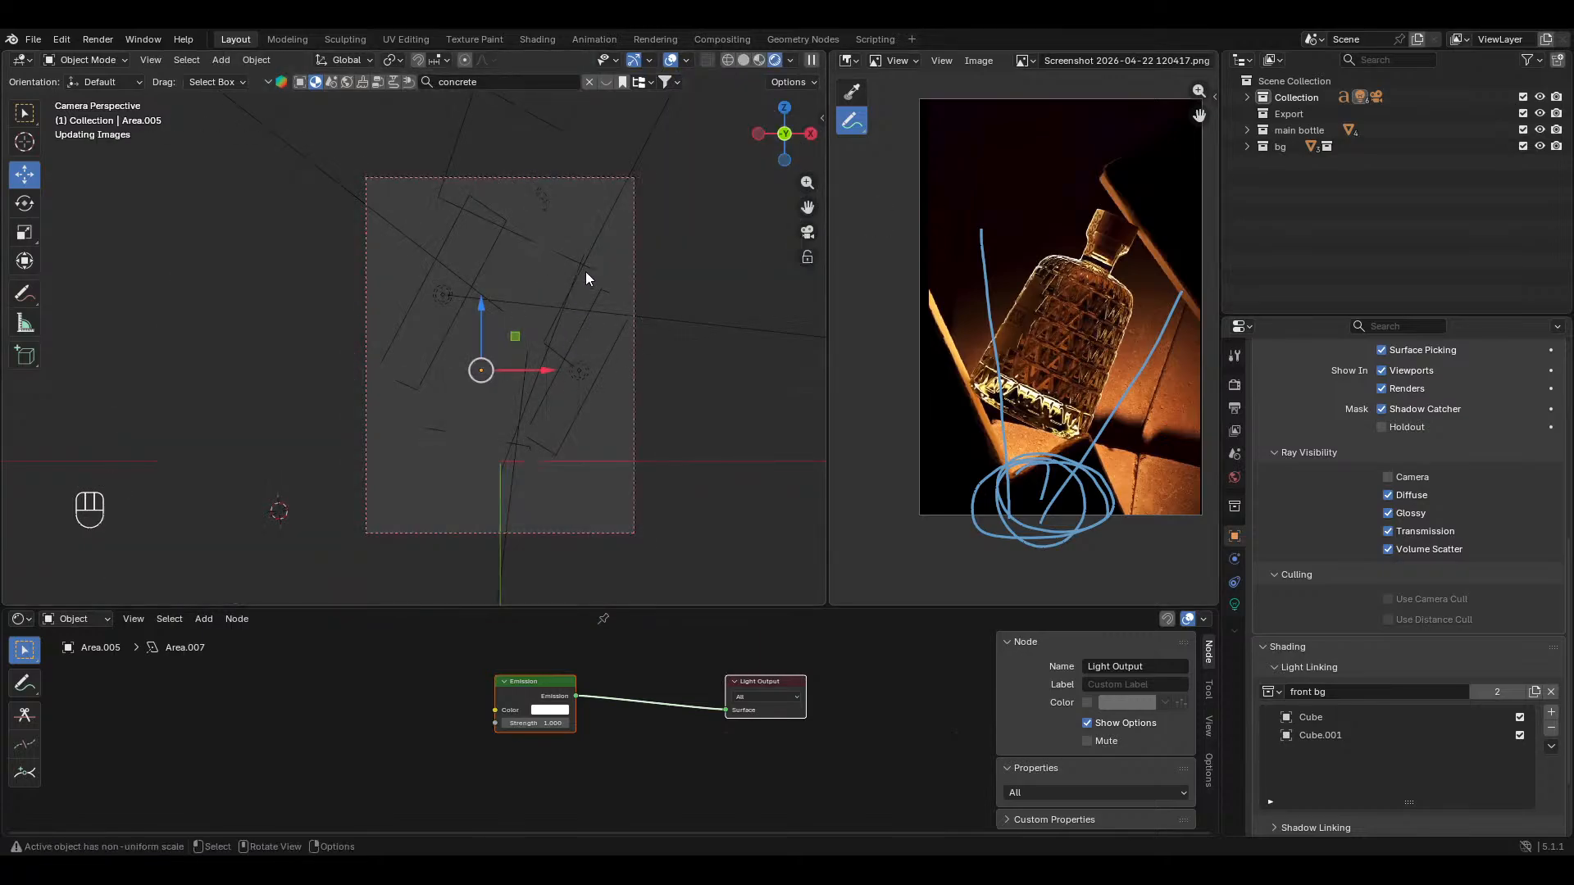
middle_click_drag(491, 425, 487, 413, "shift")
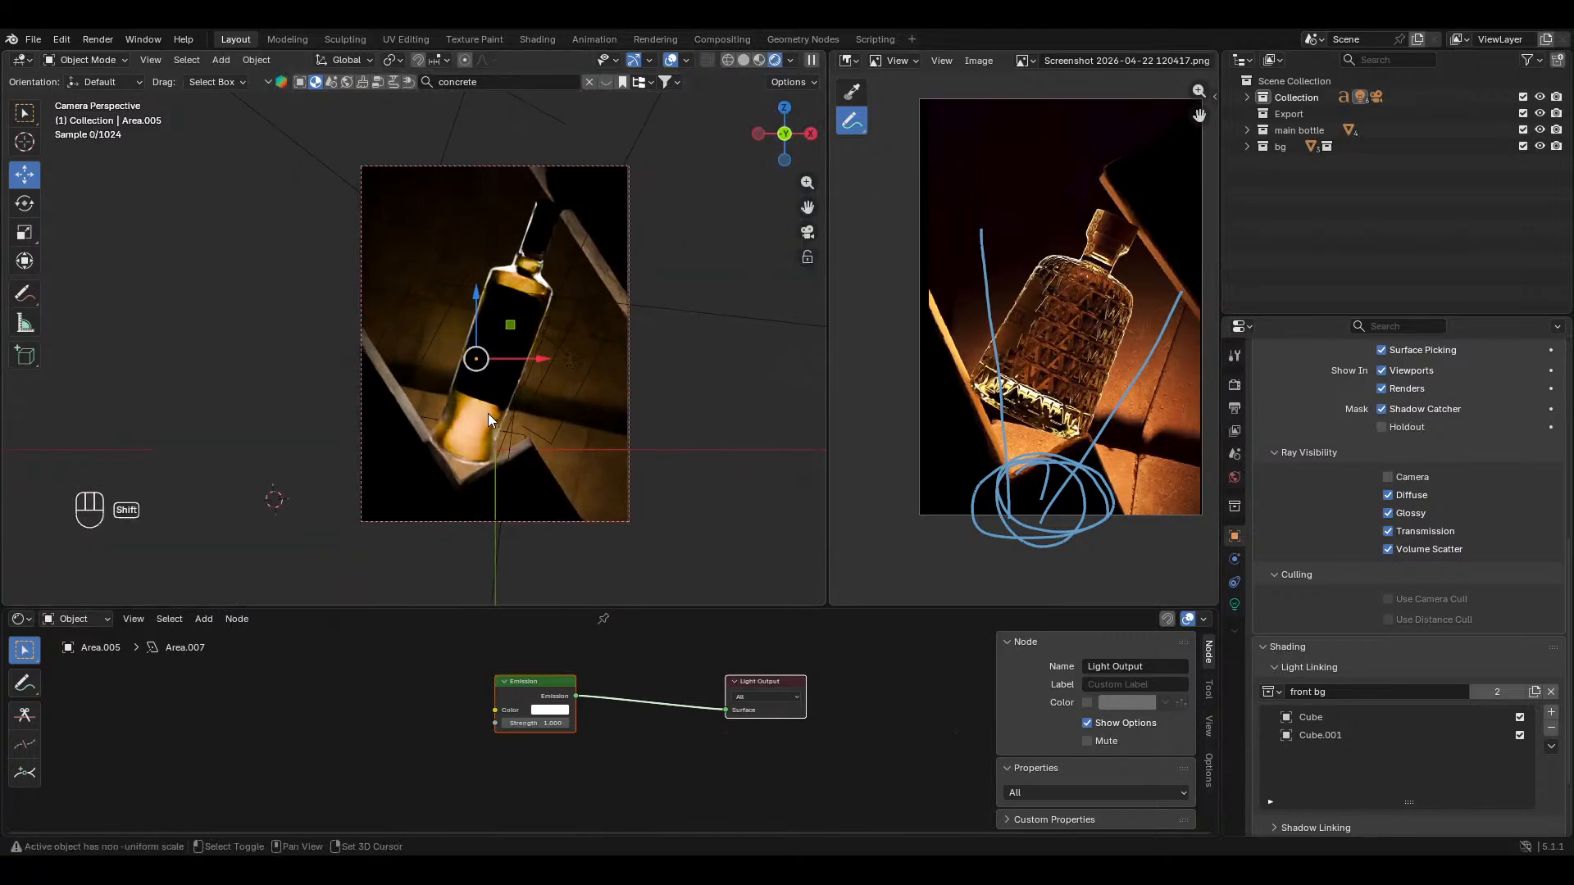
scroll(420, 405, "up", 1)
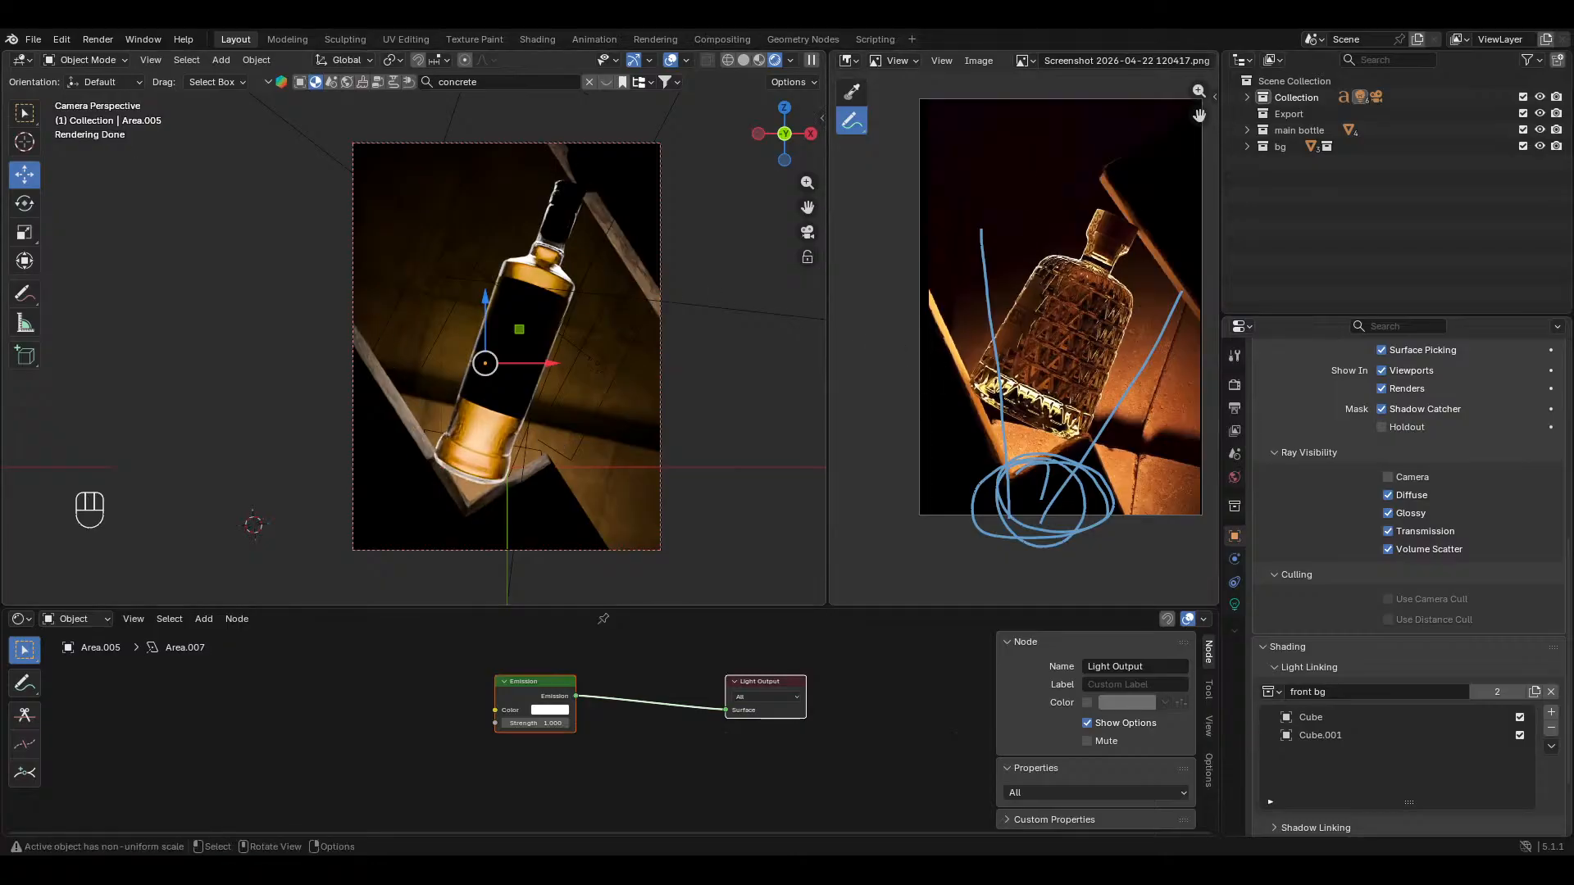
middle_click_drag(555, 458, 559, 428, "shift")
key("g")
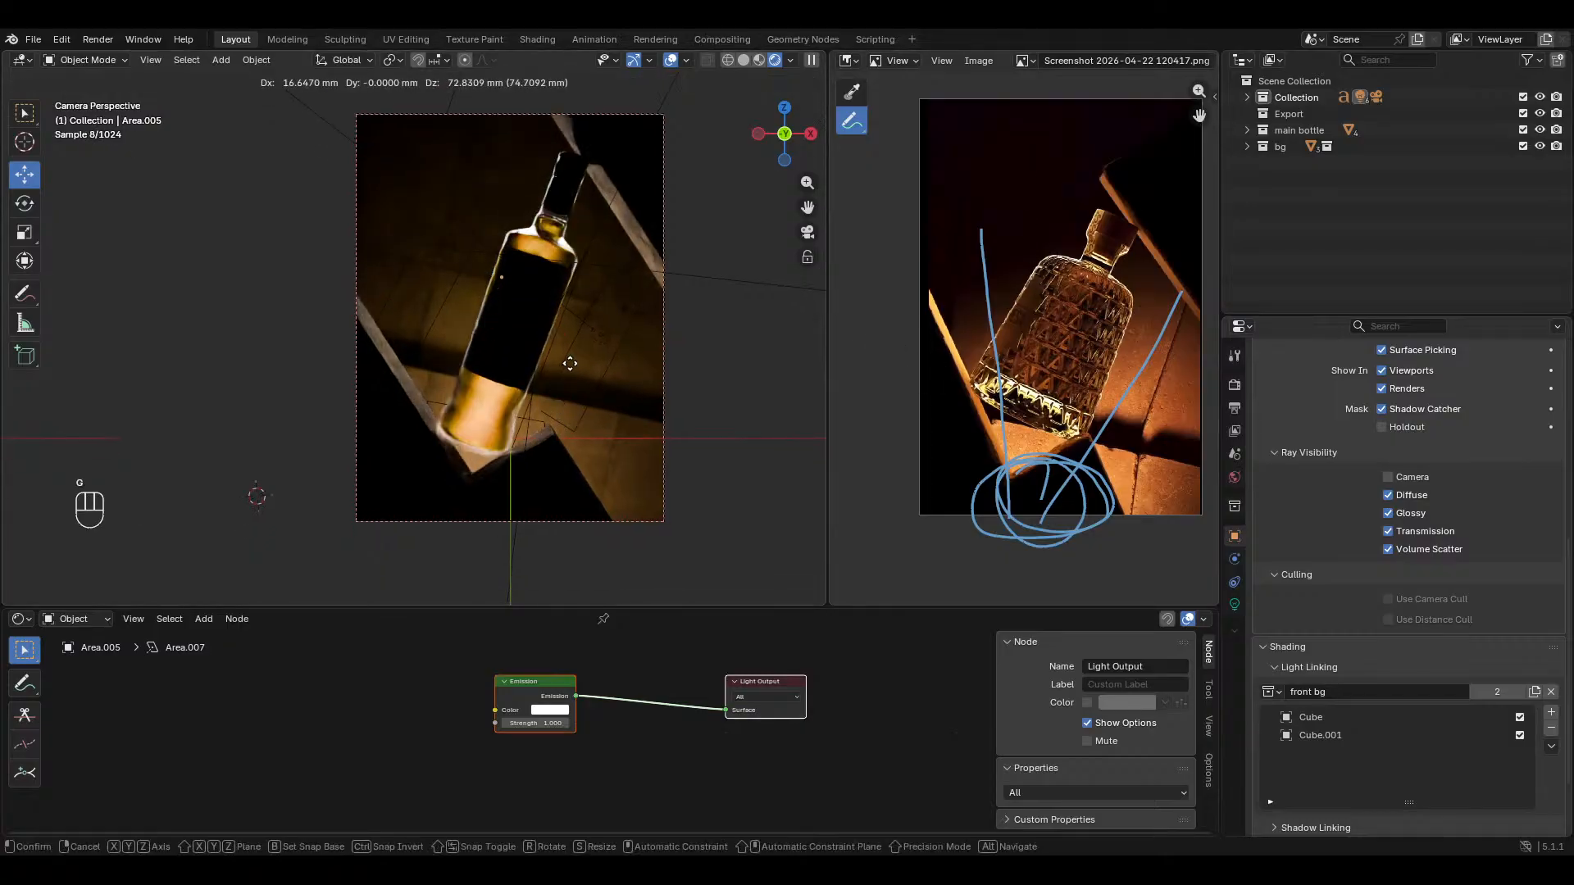
left_click(551, 393)
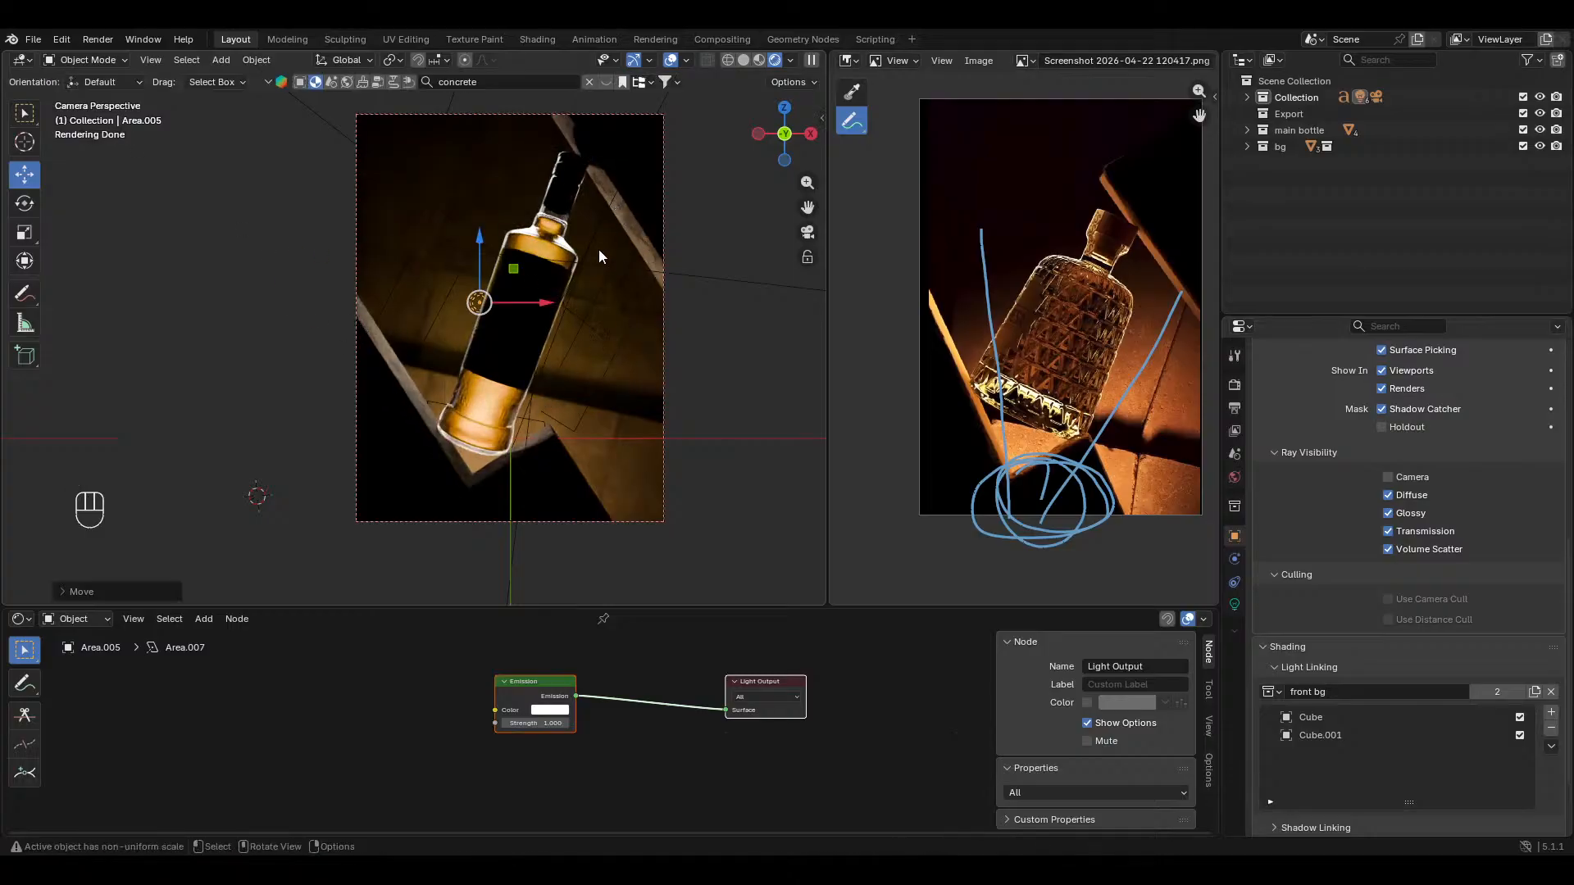
middle_click_drag(600, 401, 623, 379, "shift")
key("g")
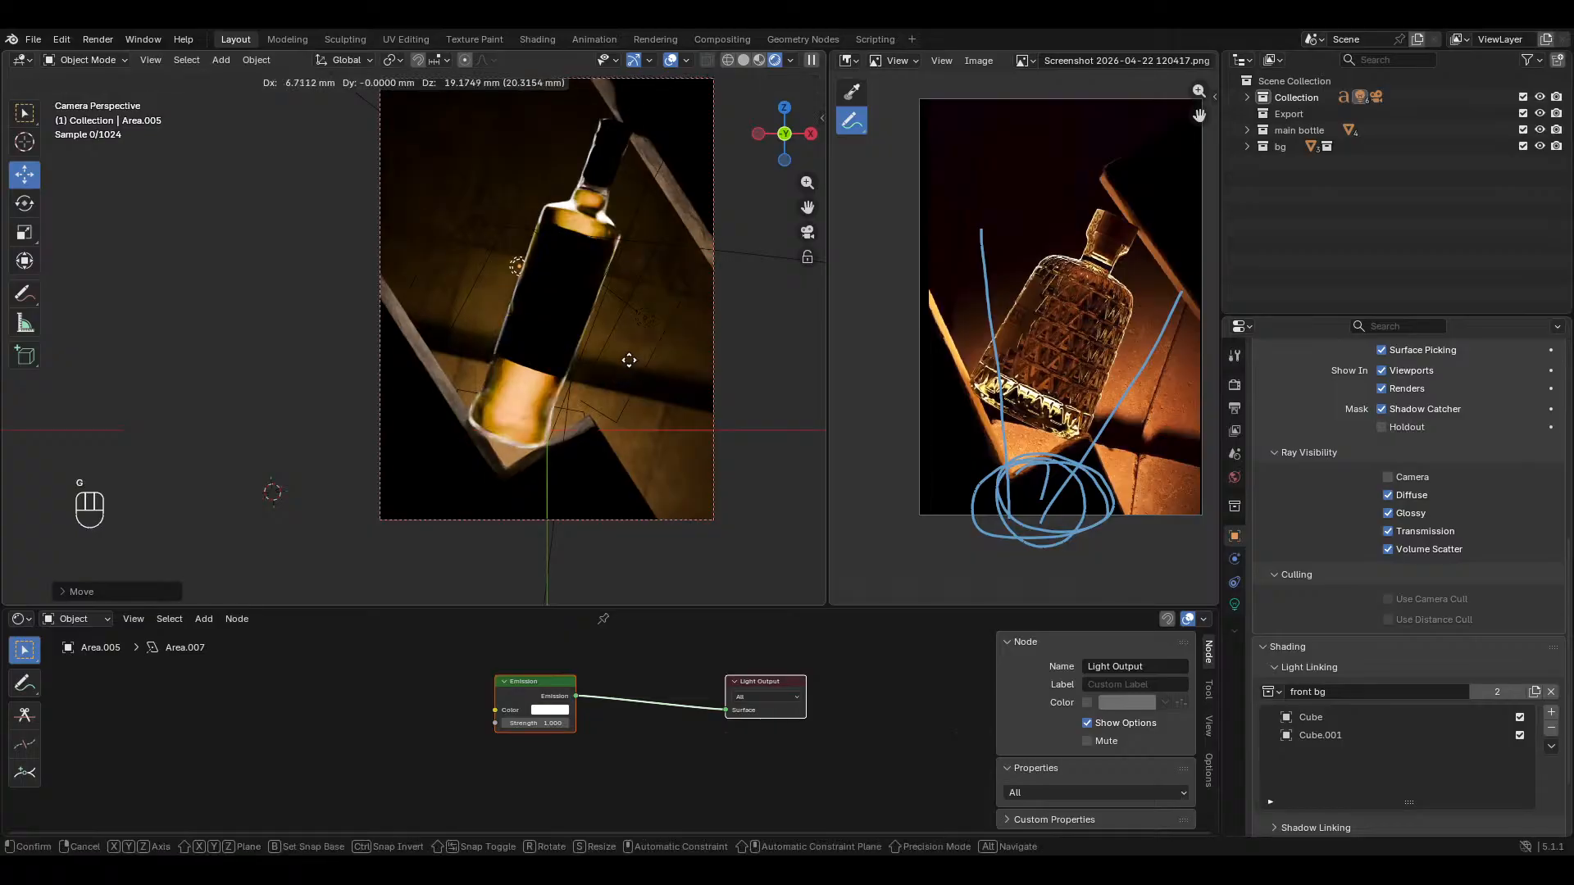
left_click(625, 344)
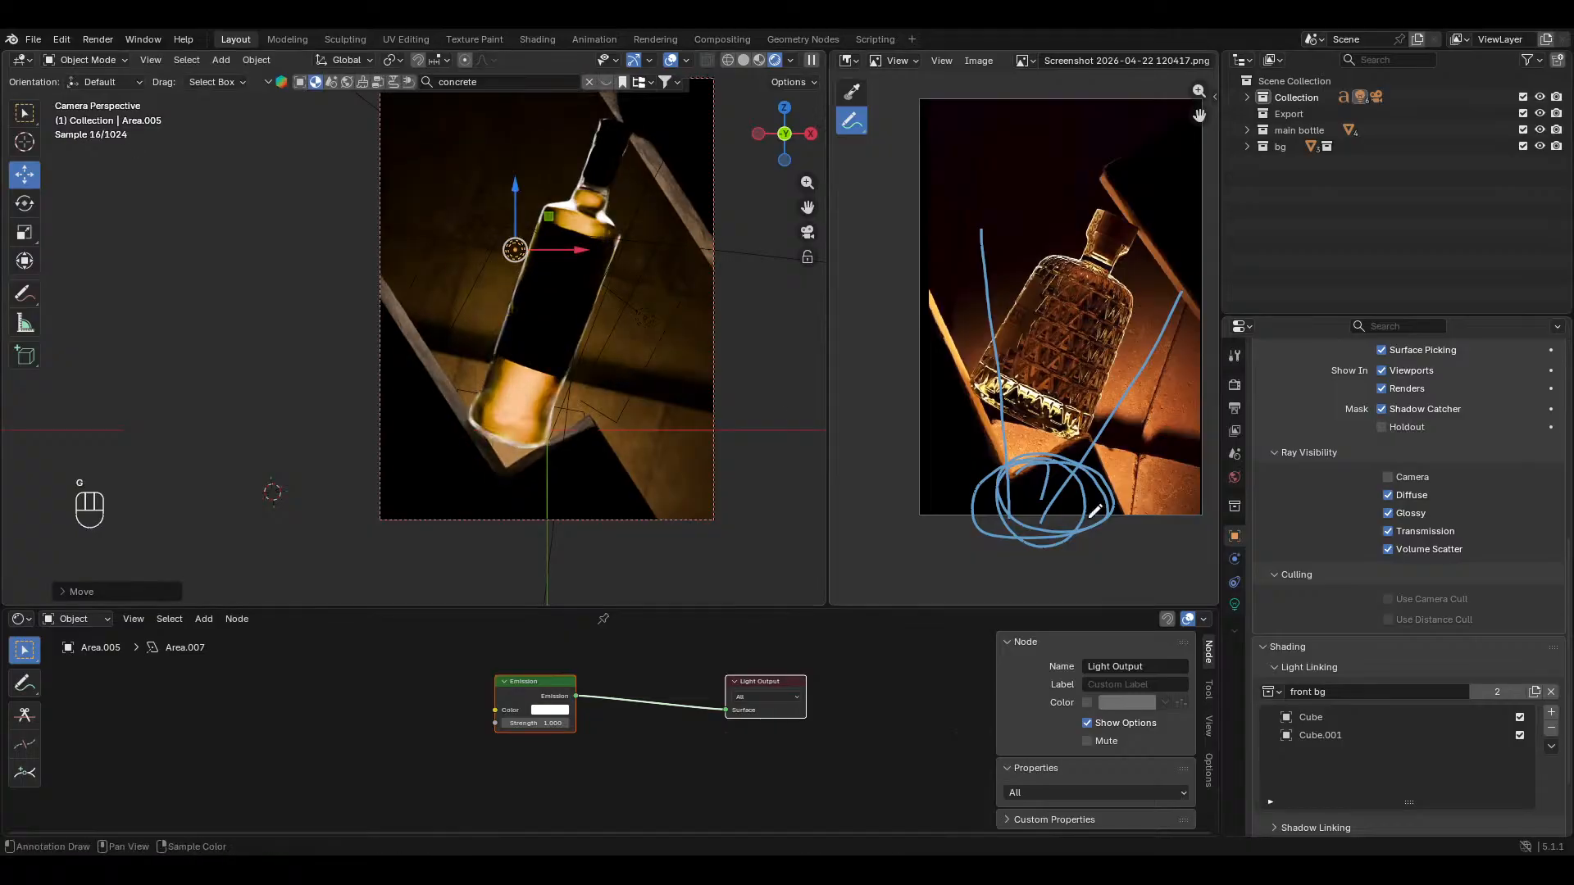
Step: Set the point light's colour temperature to 3000 K
left_click(1234, 604)
left_click(1463, 475)
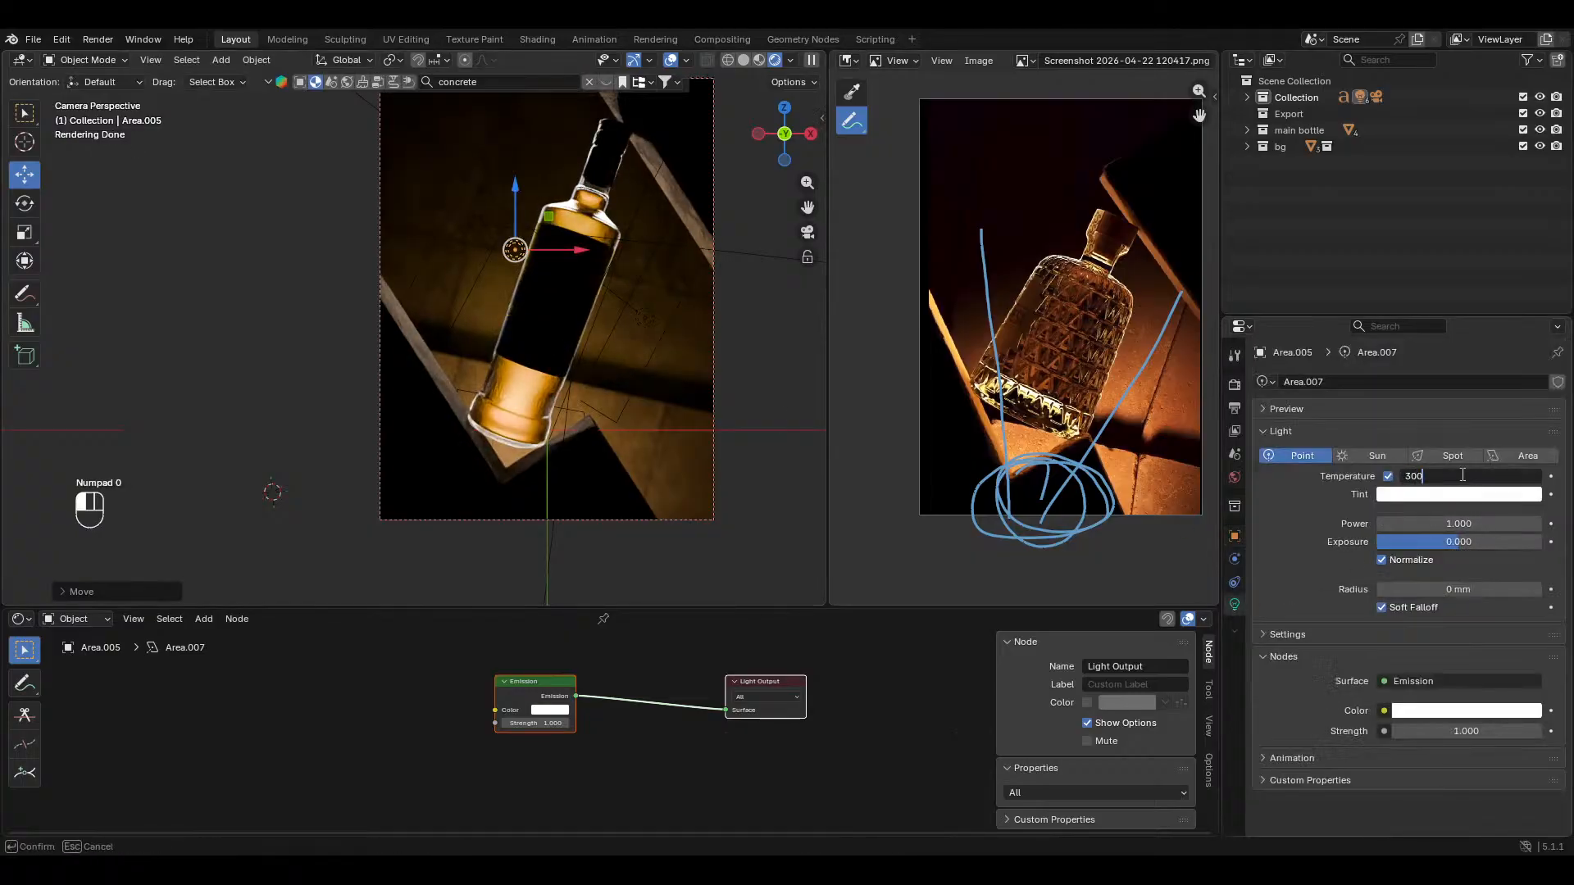
type("3000 K")
key("Return")
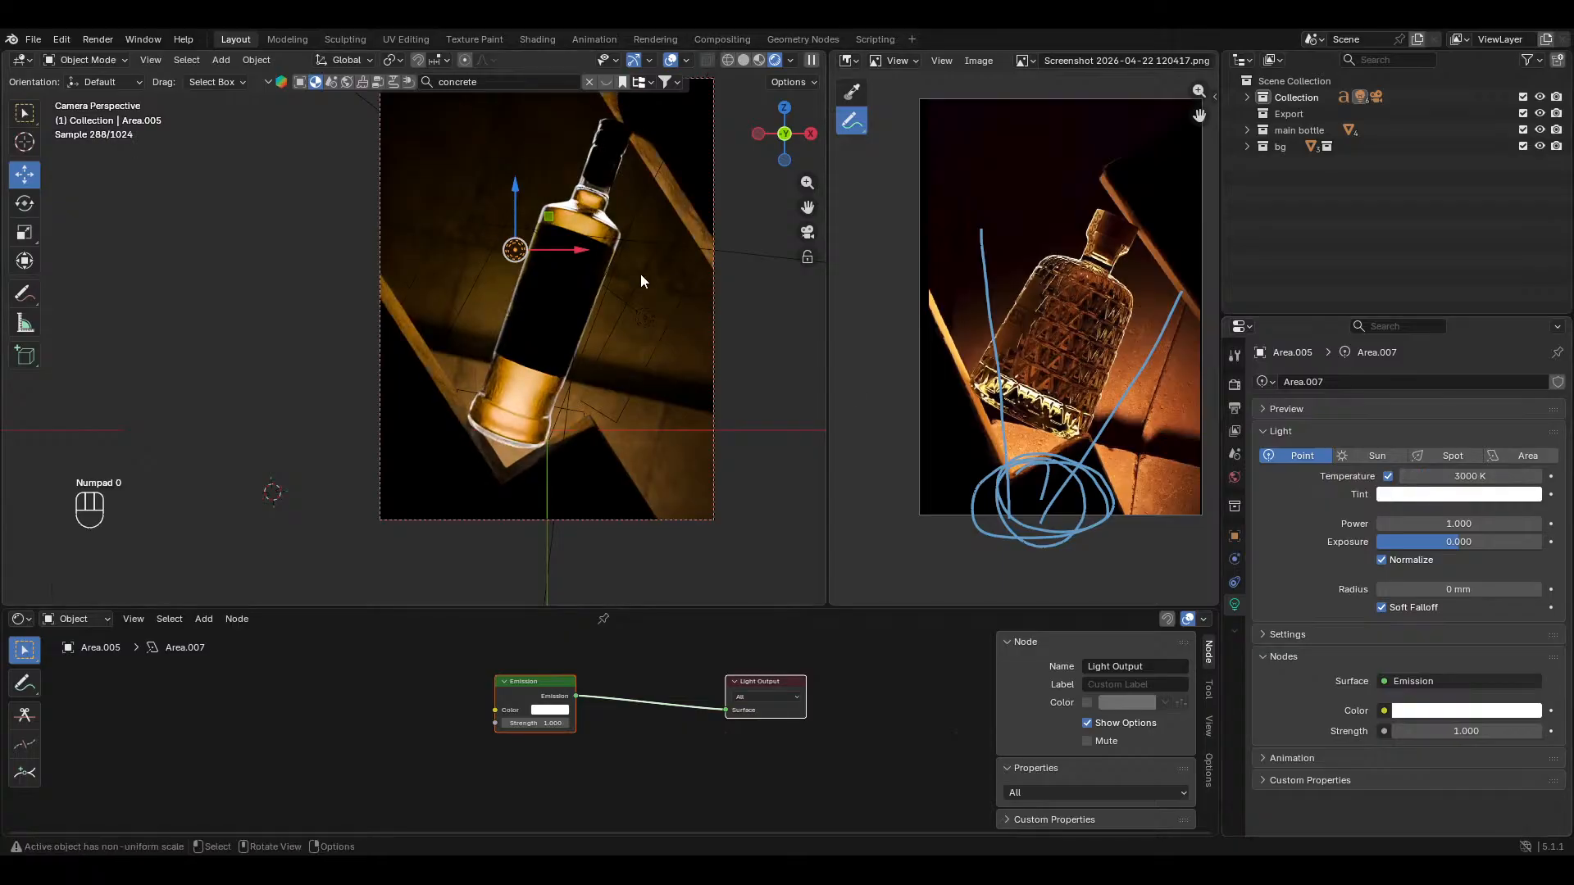
Step: Hide the overlays and scale up the point light in the camera view
scroll(621, 298, "down", 1)
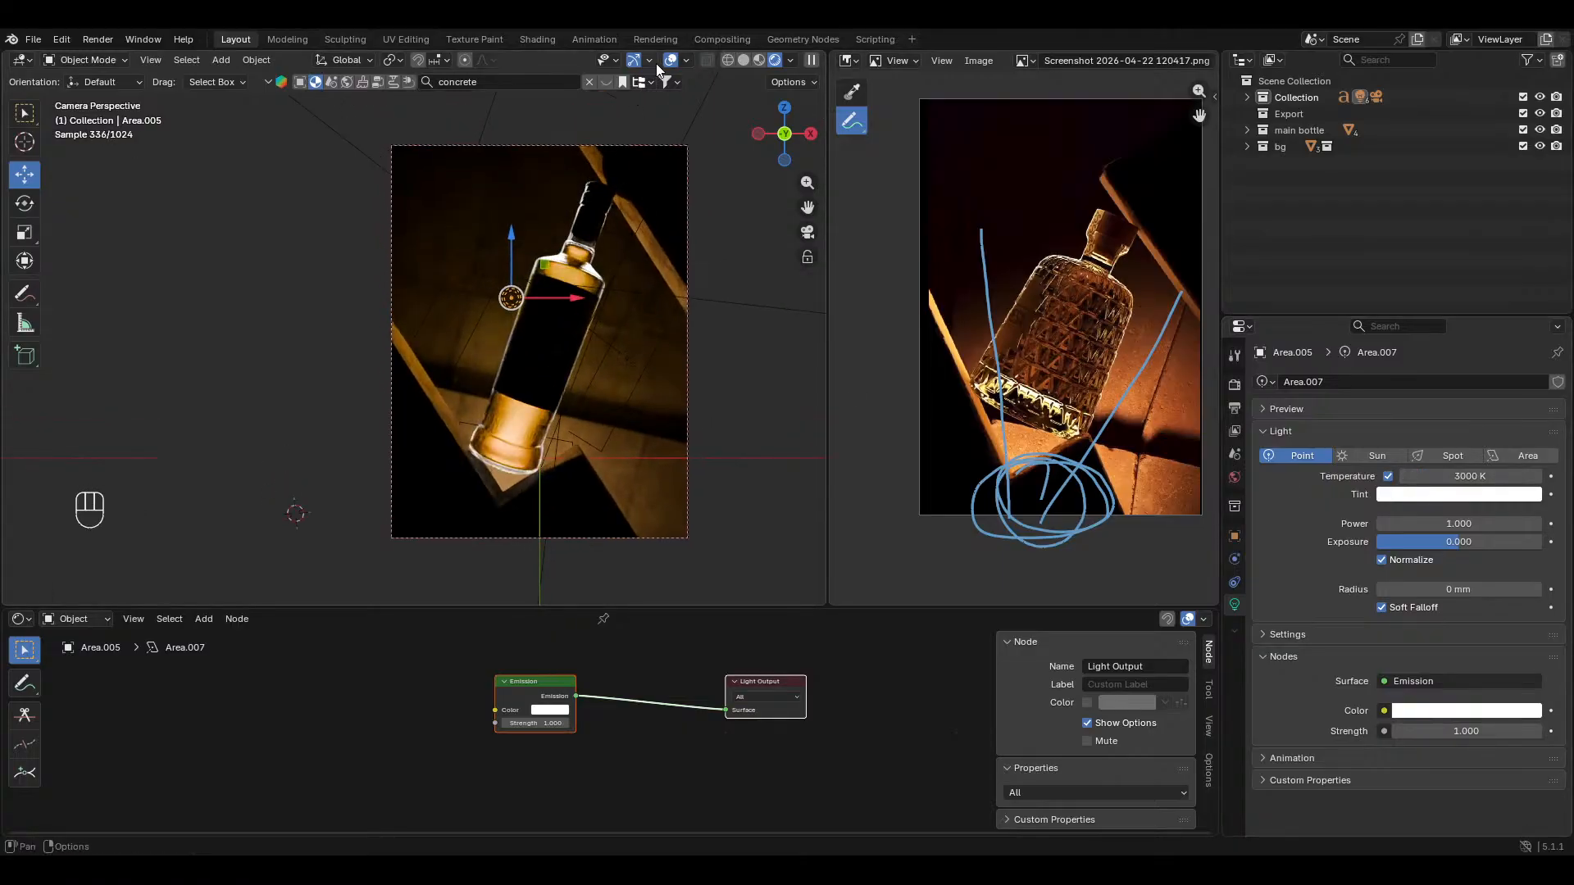
middle_click_drag(647, 131, 671, 336, "ctrl")
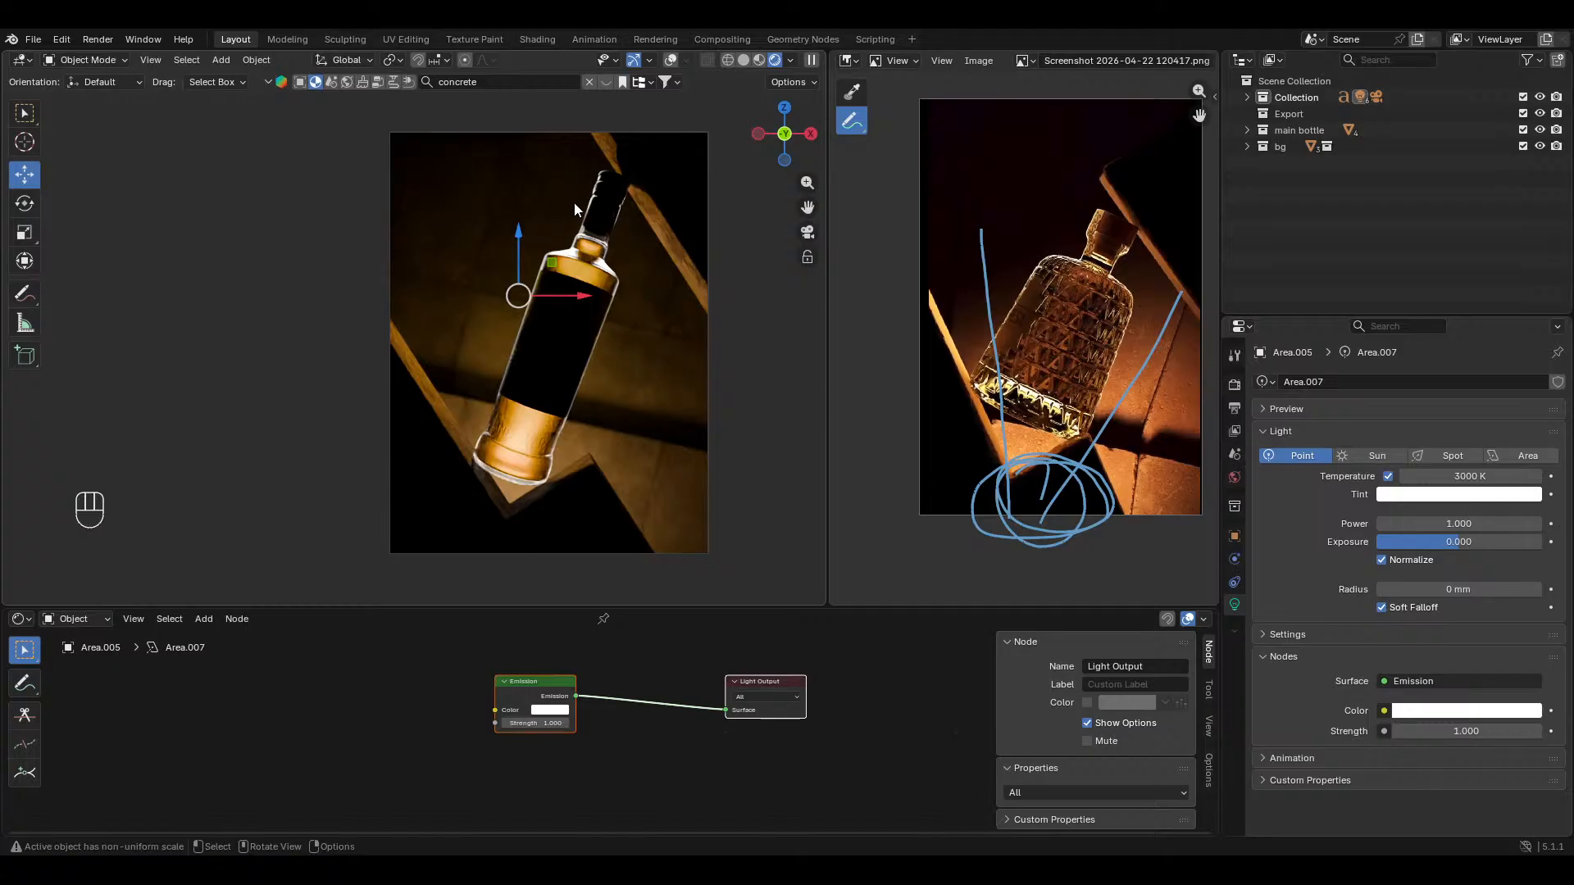
key("s")
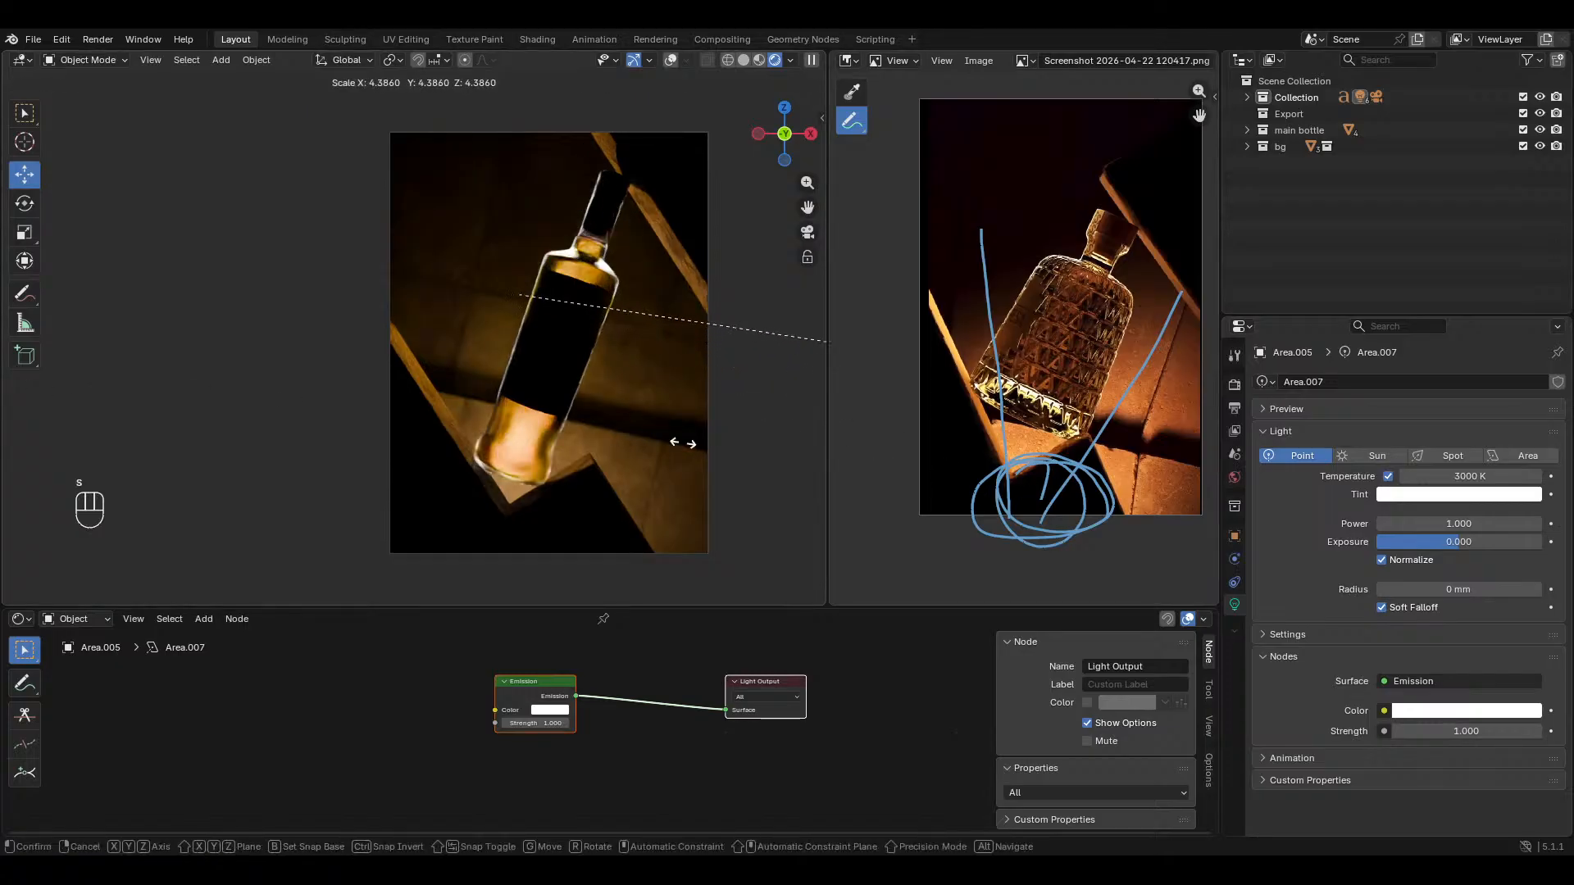
left_click(683, 444)
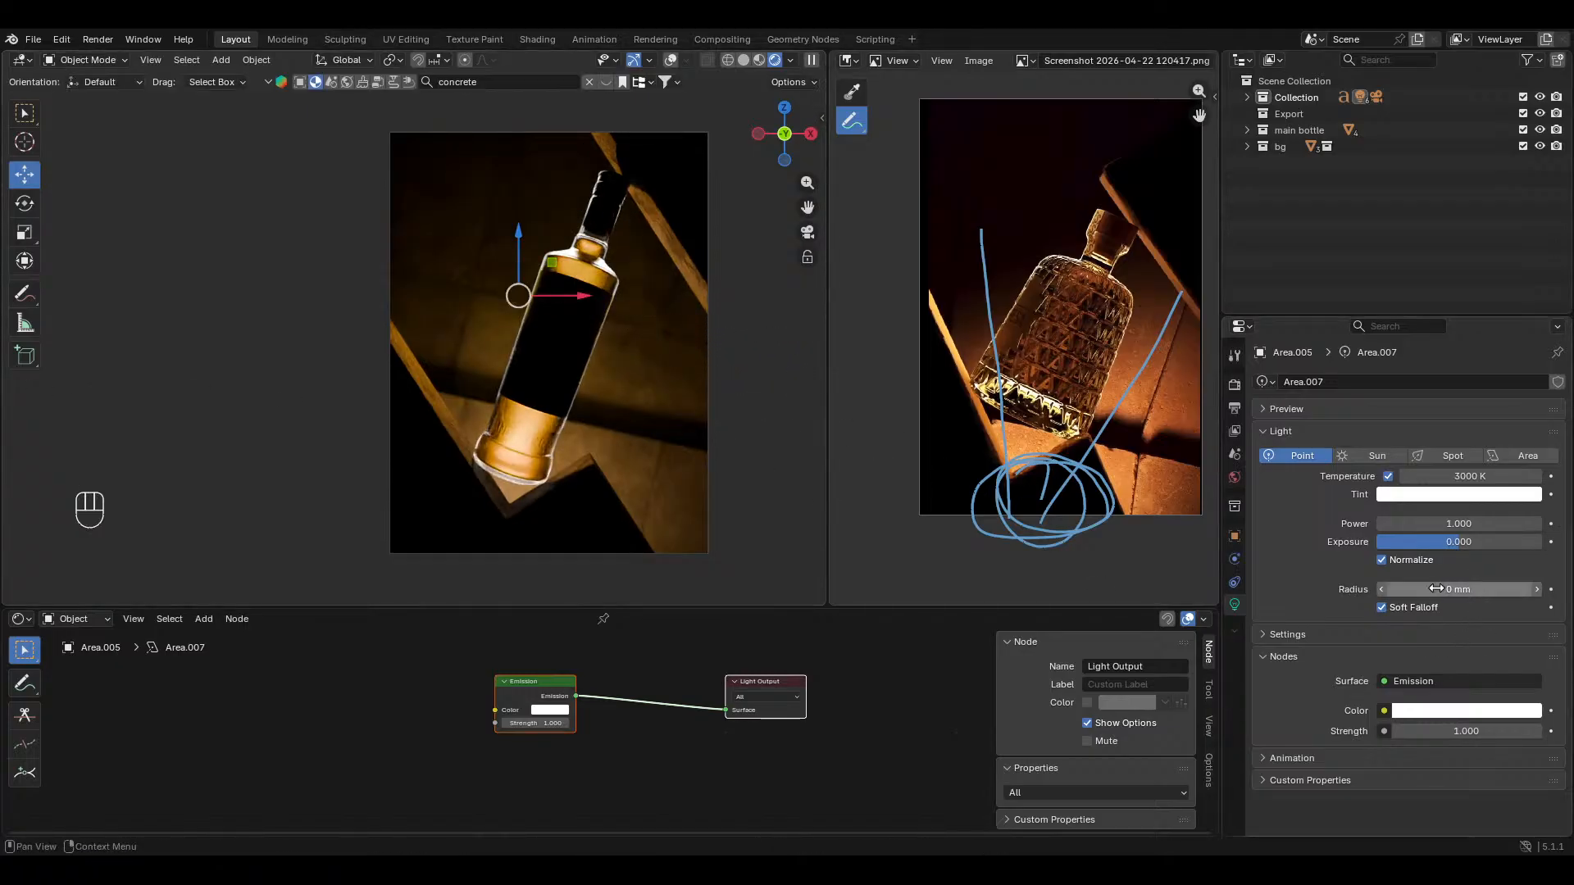
Step: Set the point light's radius to 220 mm and its power to 2, and nudge it closer to the bottle's shoulder
left_click_drag(1436, 588, 1516, 589)
left_click(1442, 522)
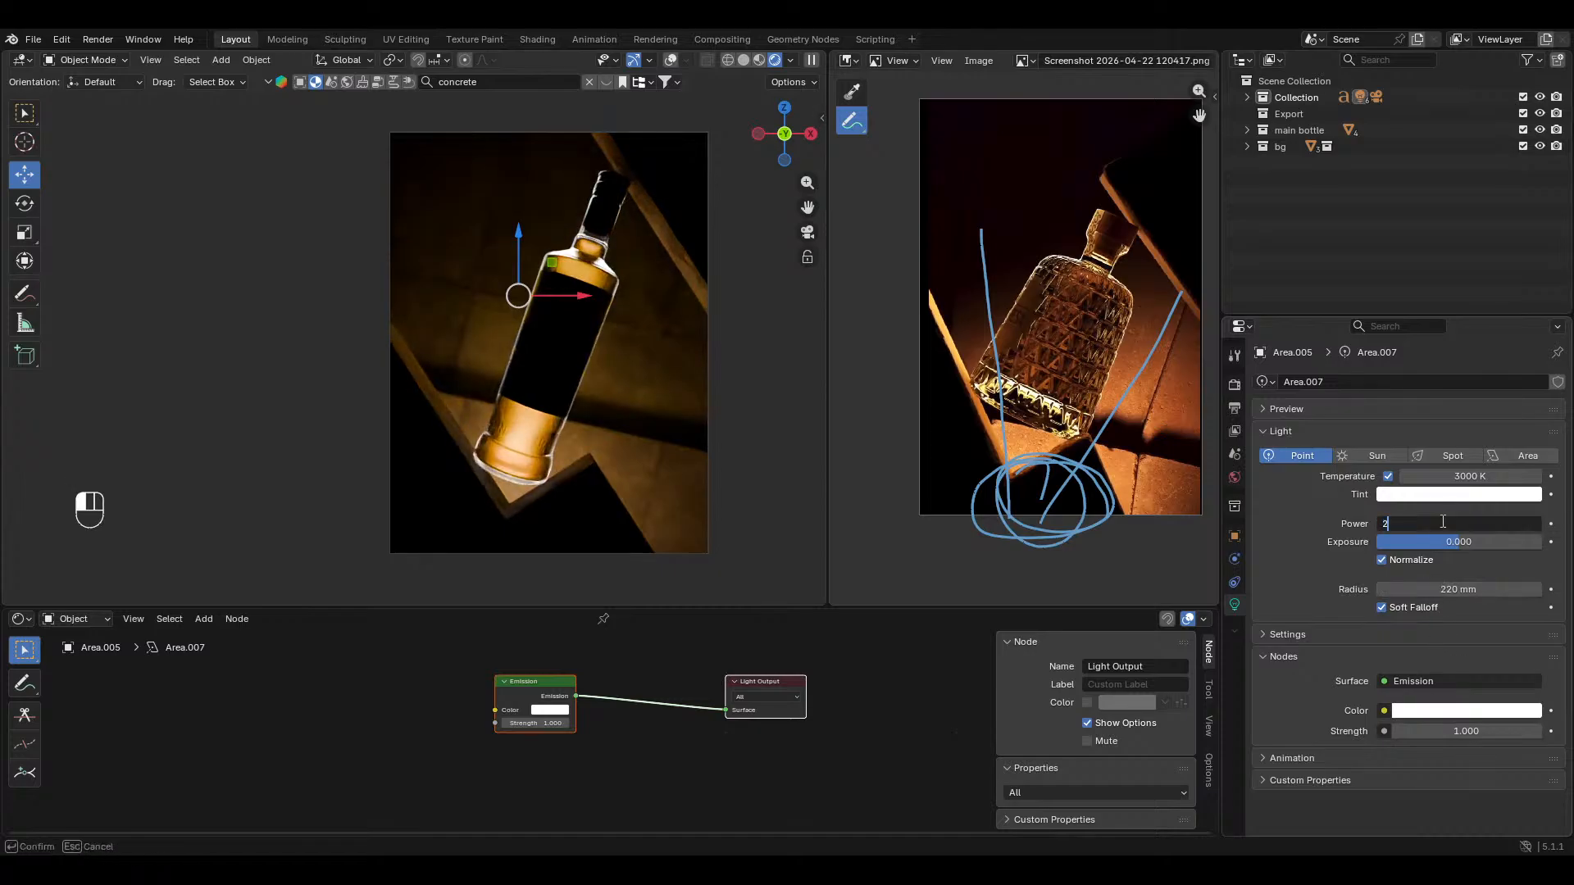
key("Return")
key("g")
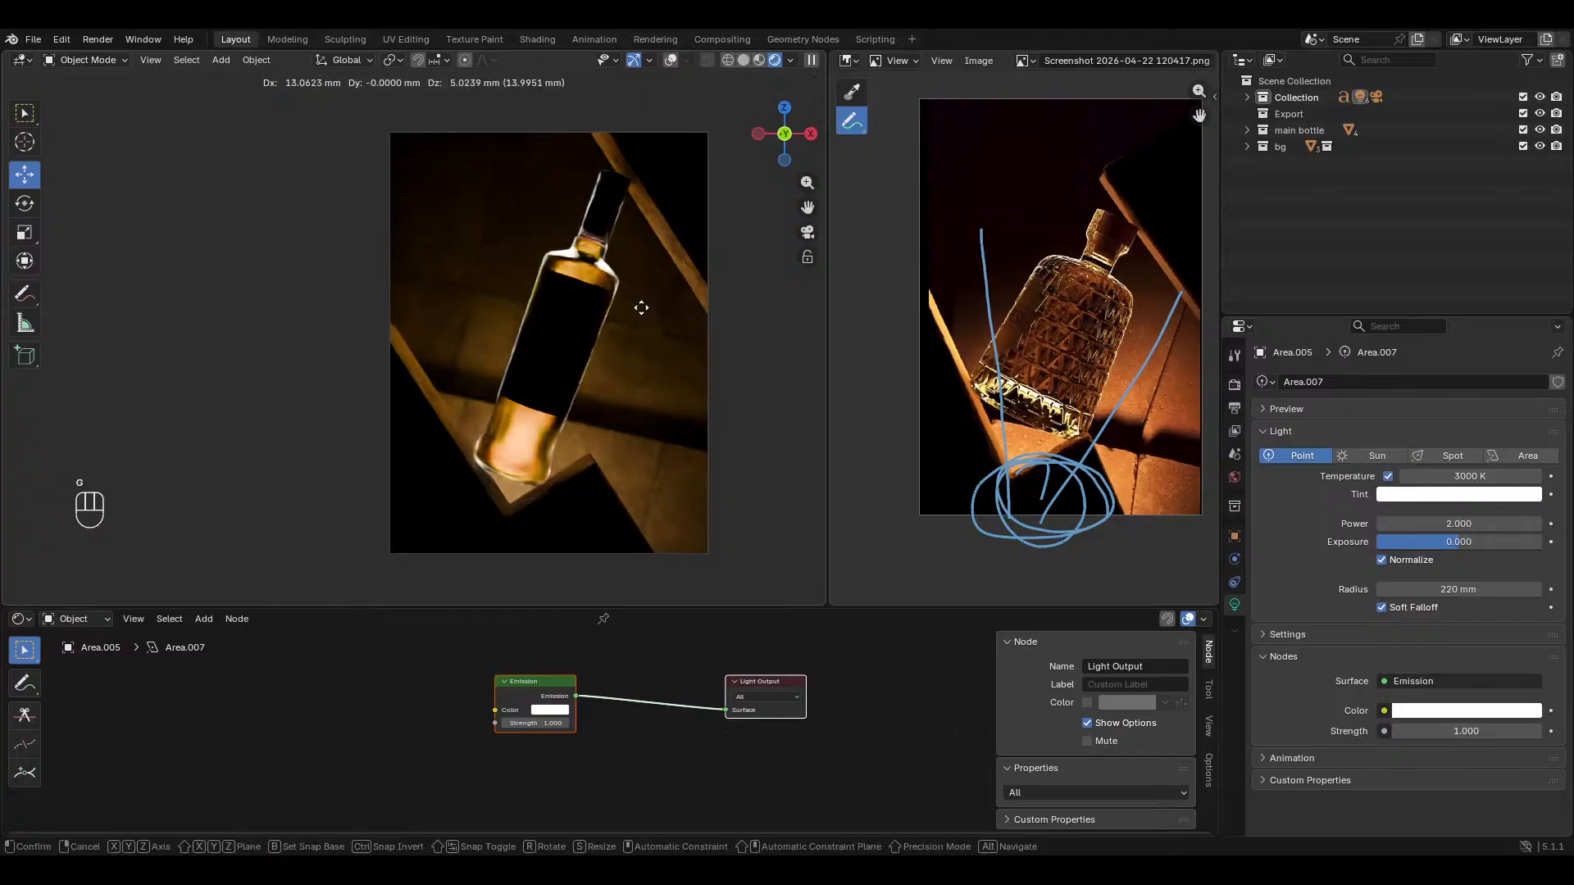
left_click(636, 304)
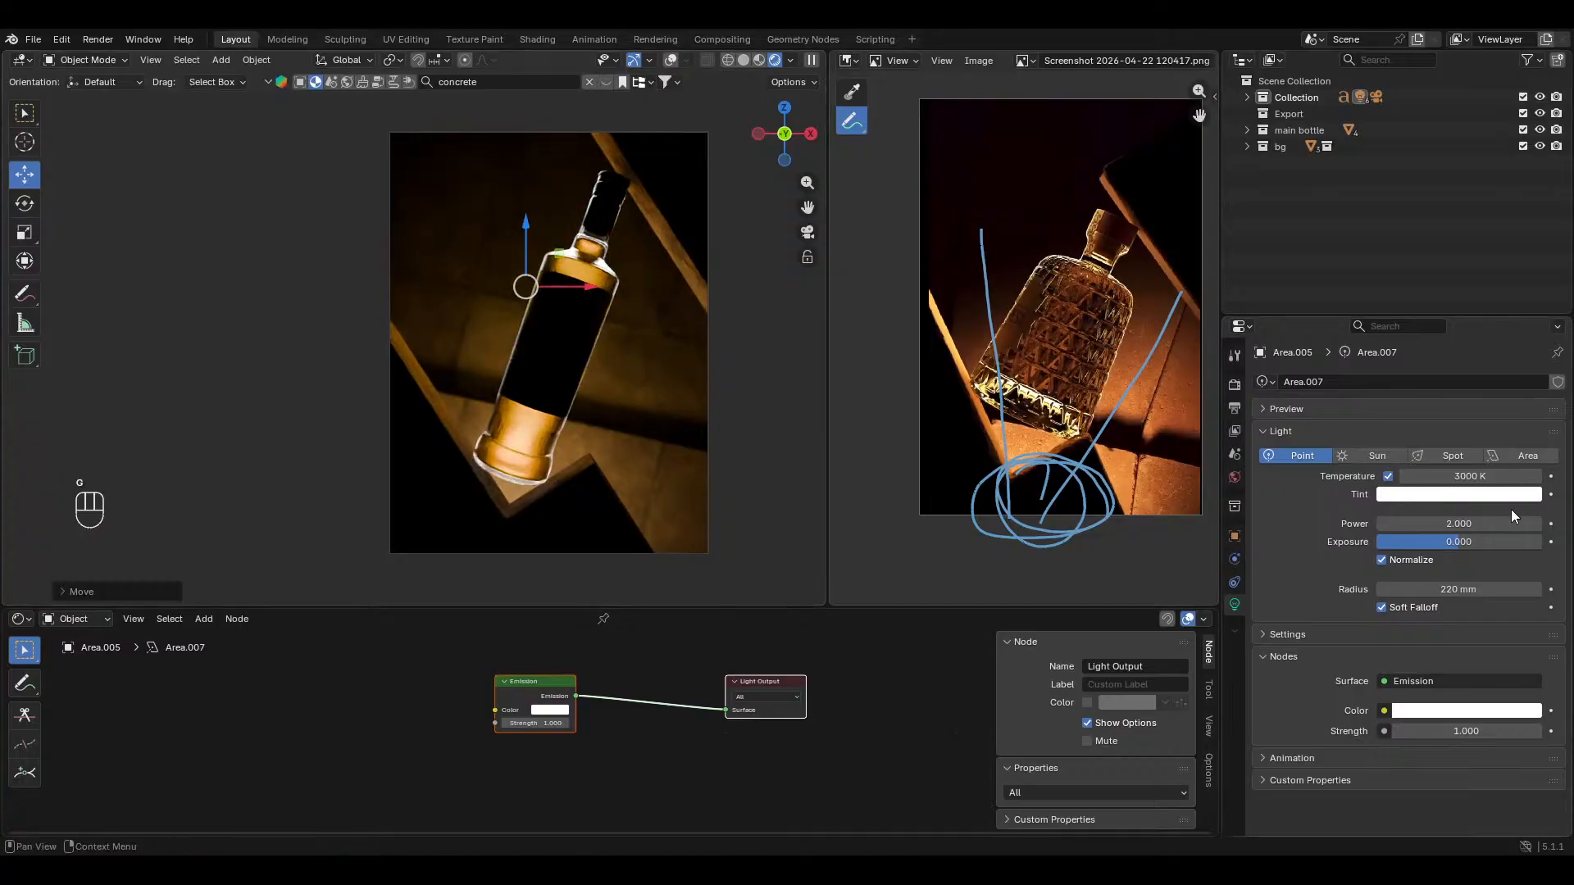
Step: Set the point light's colour temperature to 2500 K and save the file
left_click(1475, 477)
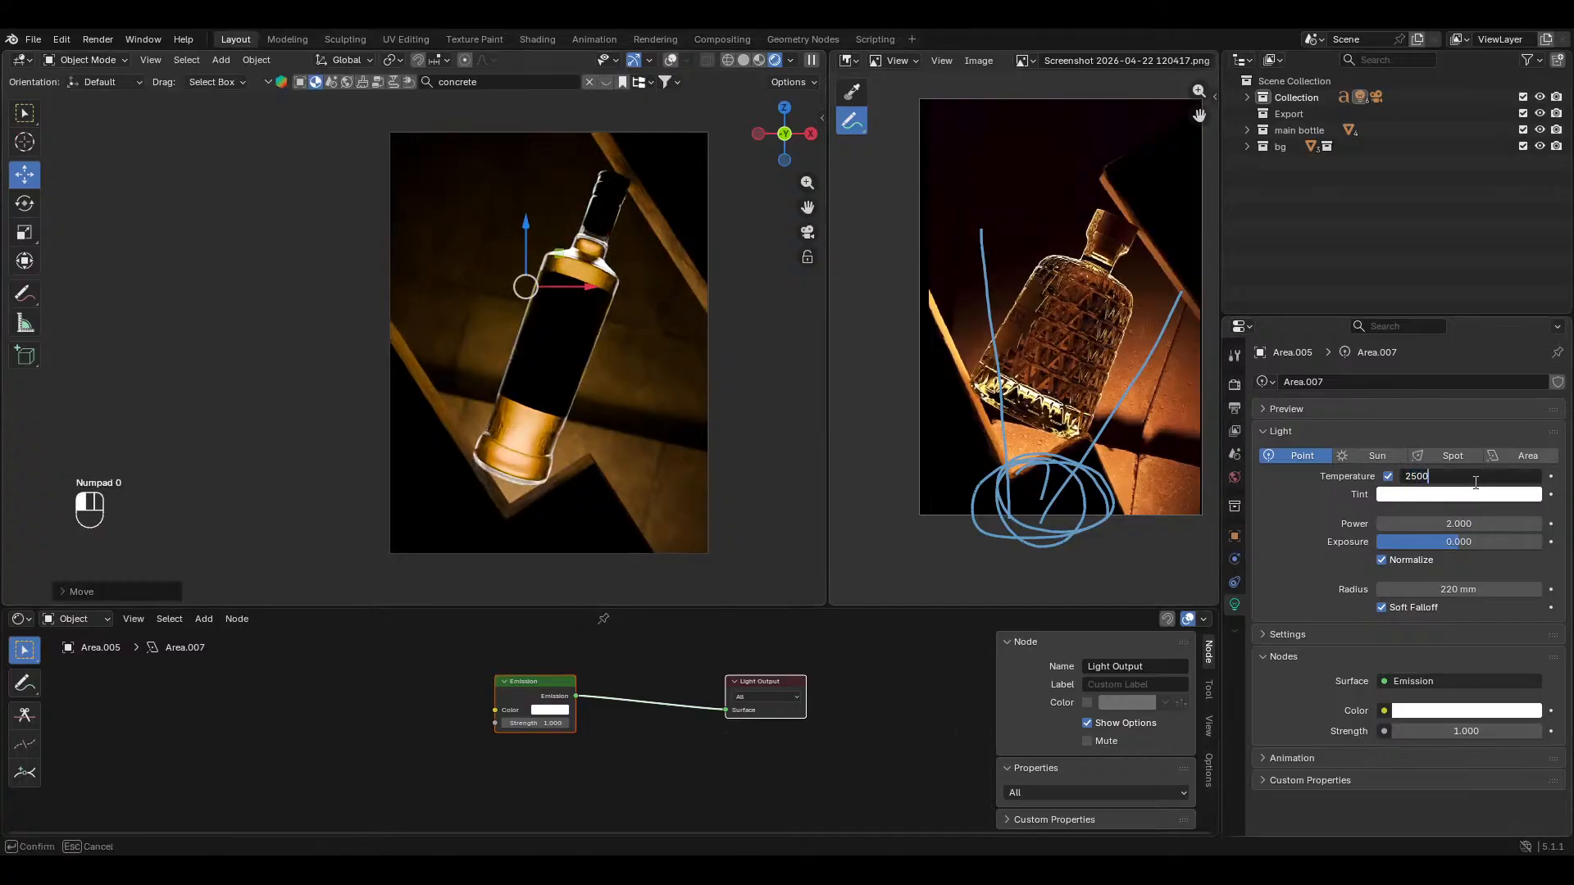
key("Return")
key("ctrl+s")
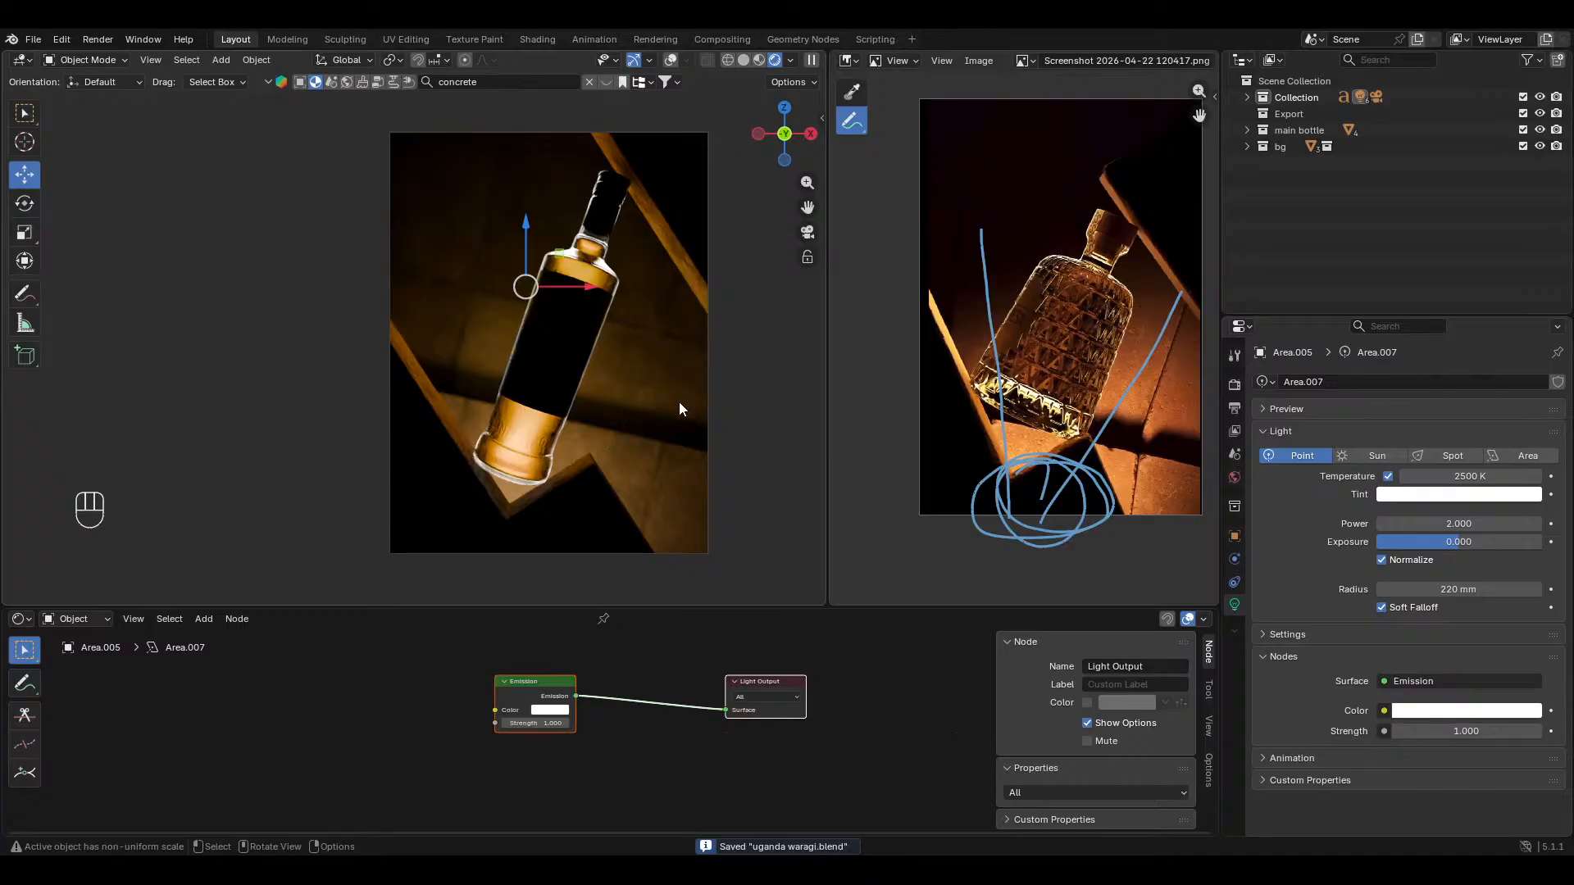
Step: Hide the viewport gizmos, leave the camera view and show the overlays
left_click(633, 60)
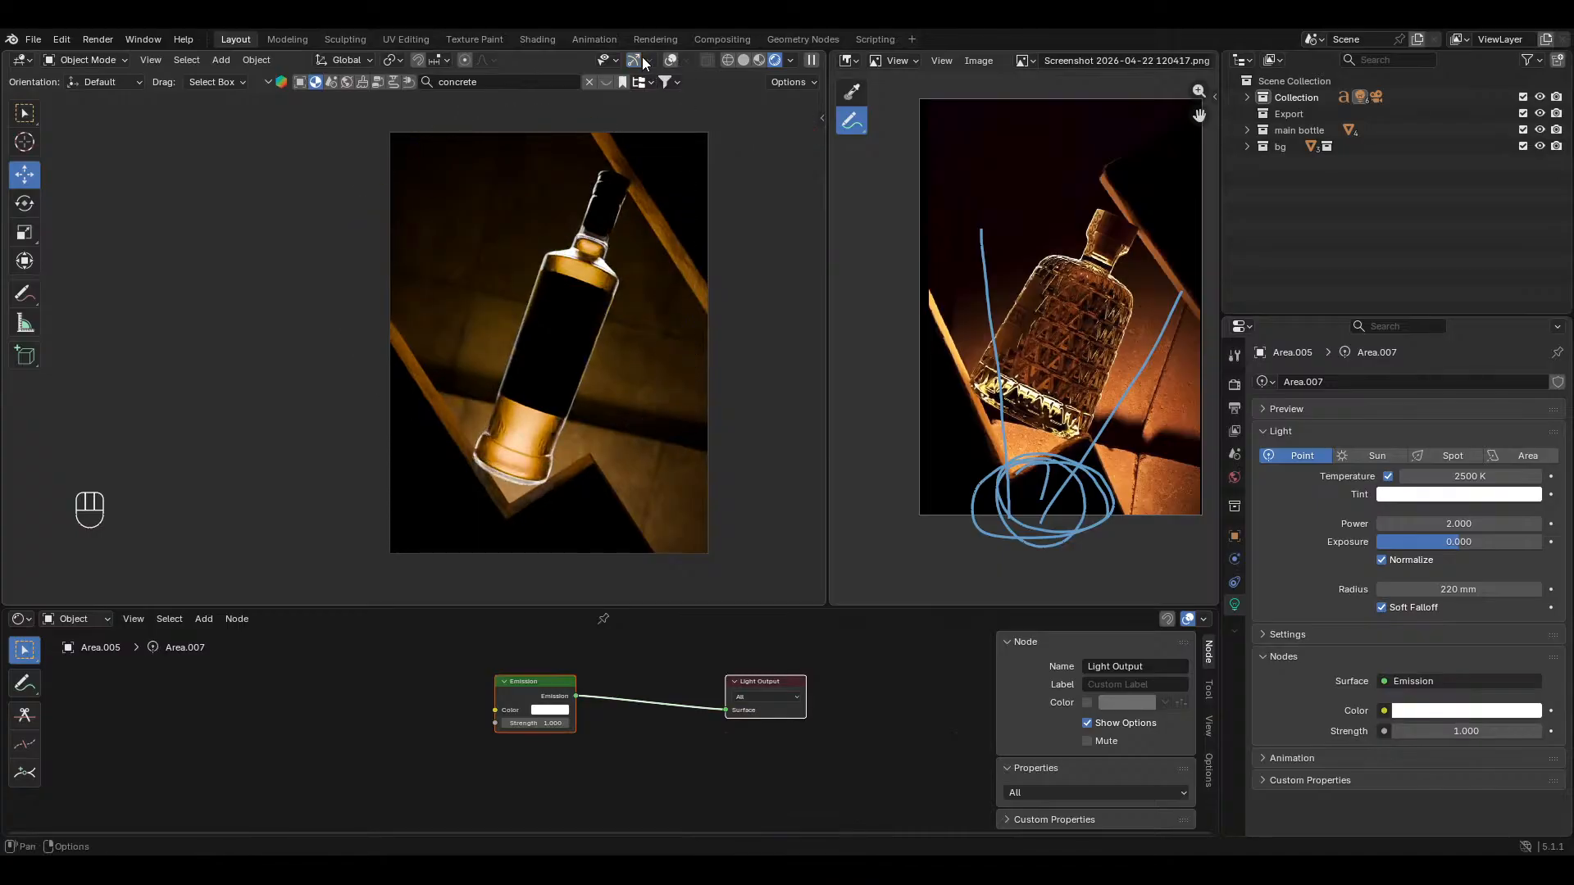
middle_click_drag(641, 448, 597, 246)
left_click(671, 60)
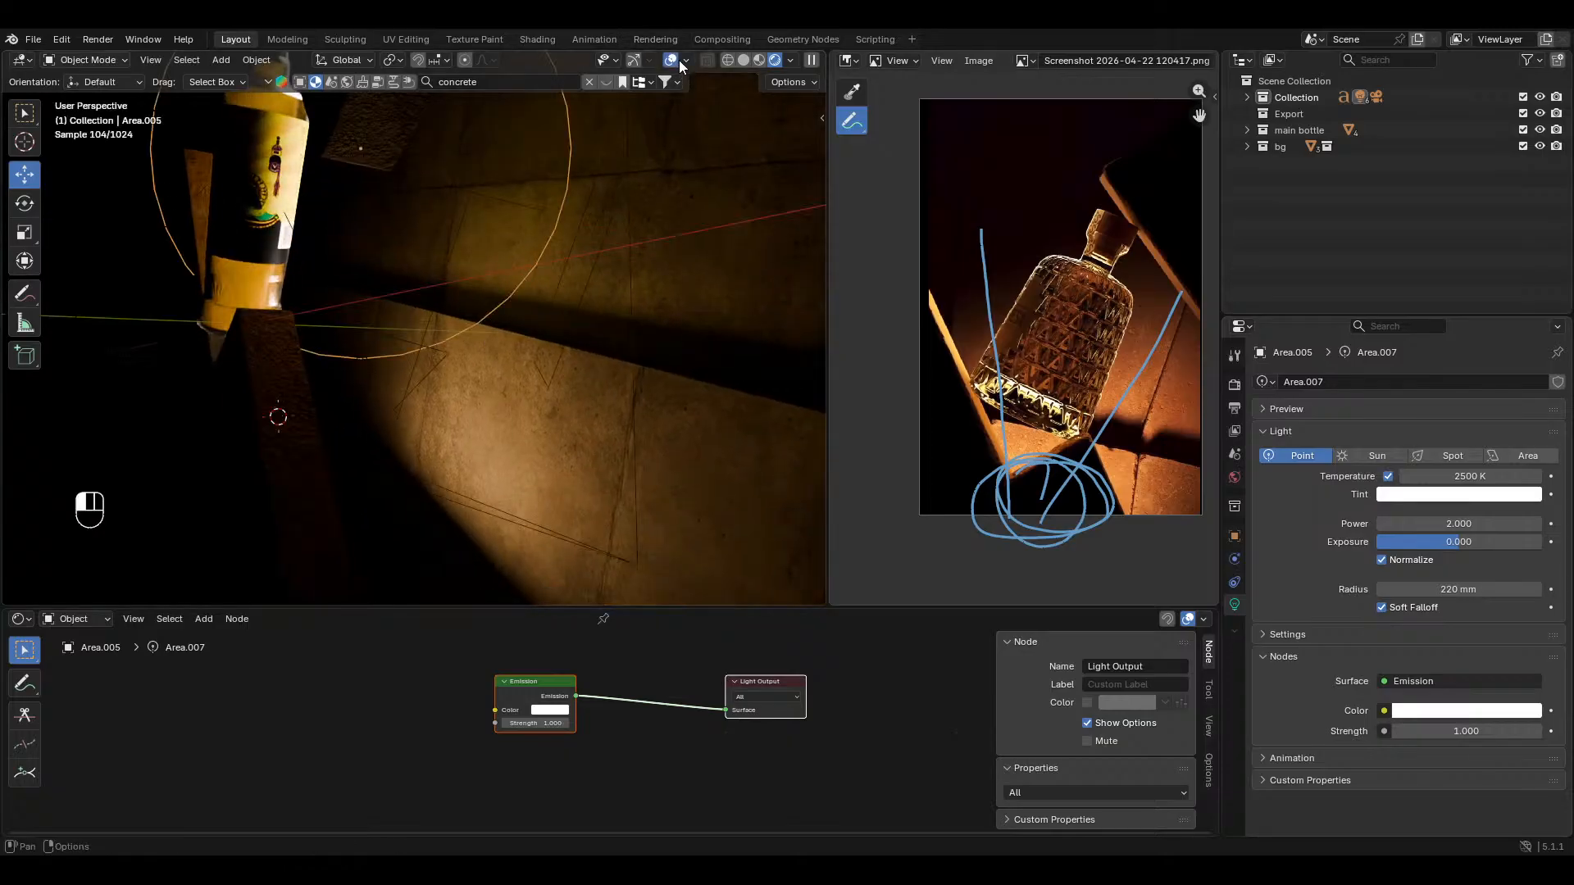
Step: Rotate the area light beside the lower concrete block about its local Z axis and save the file
middle_click_drag(484, 453, 434, 397)
left_click(435, 402)
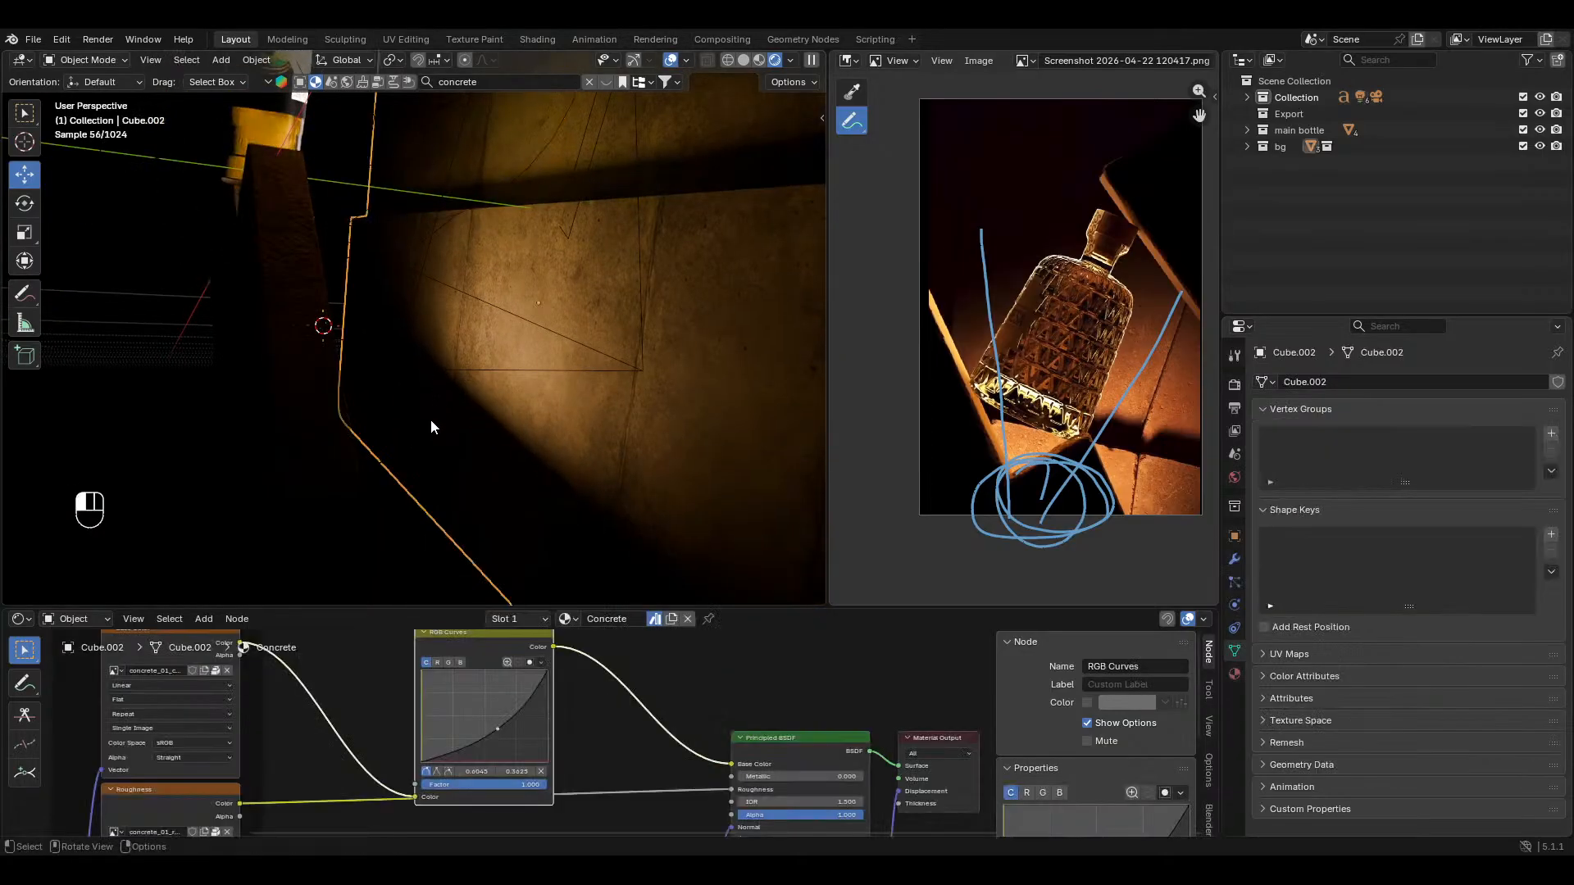
middle_click_drag(392, 458, 493, 453)
left_click(388, 459)
key("r")
key("z")
key("z")
left_click(465, 452)
key("ctrl+s")
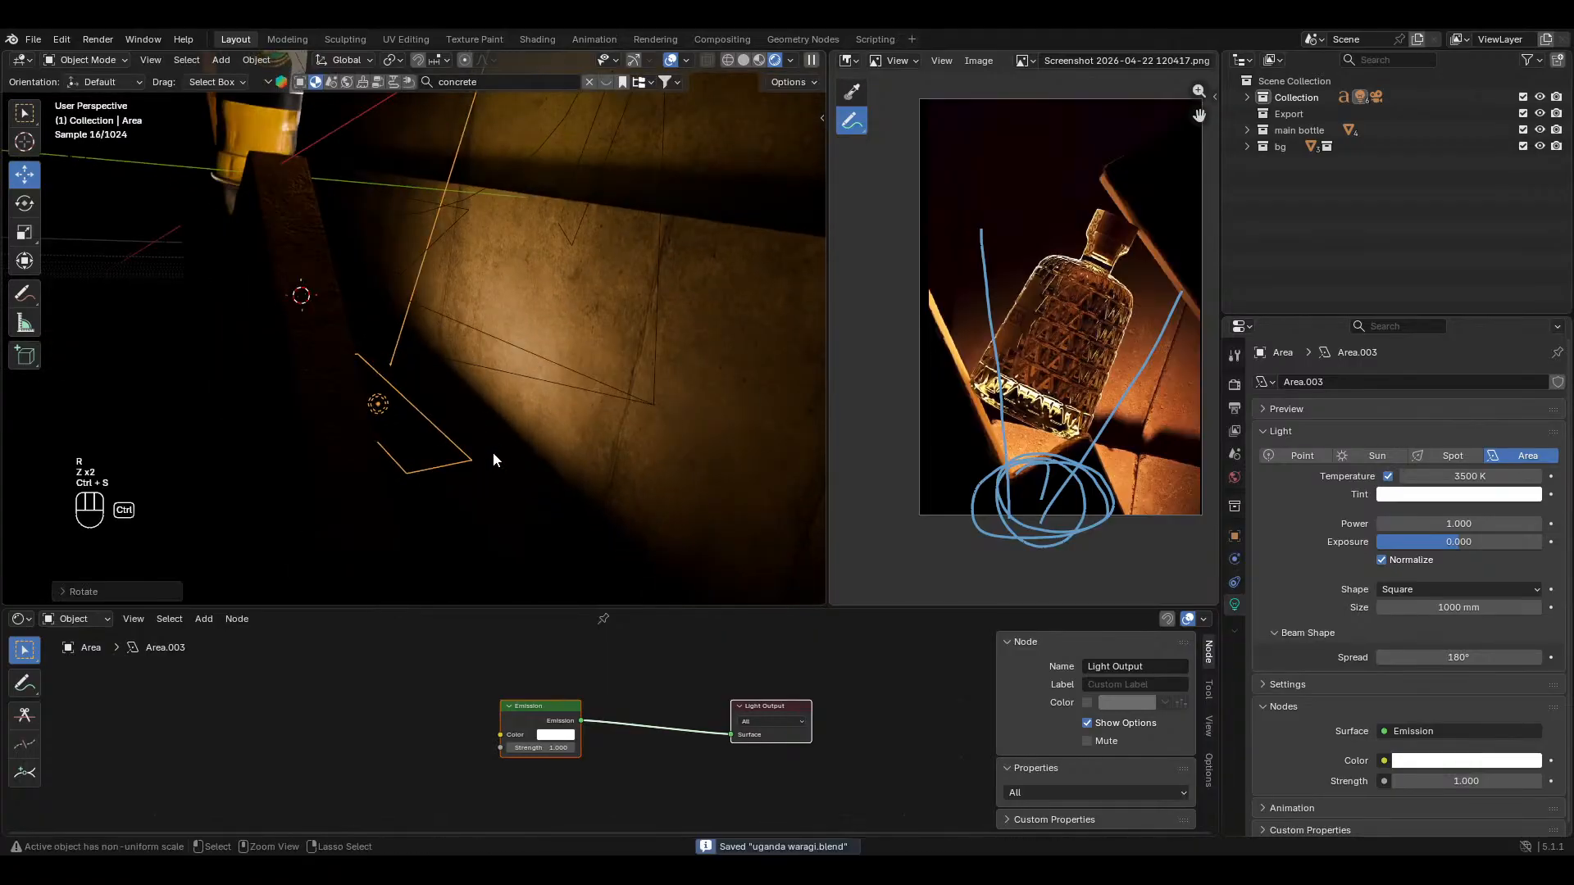
Step: Try colour temperatures of 2000 K and 2300 K on the area light, judging them in the camera view
left_click(1453, 475)
type("2000")
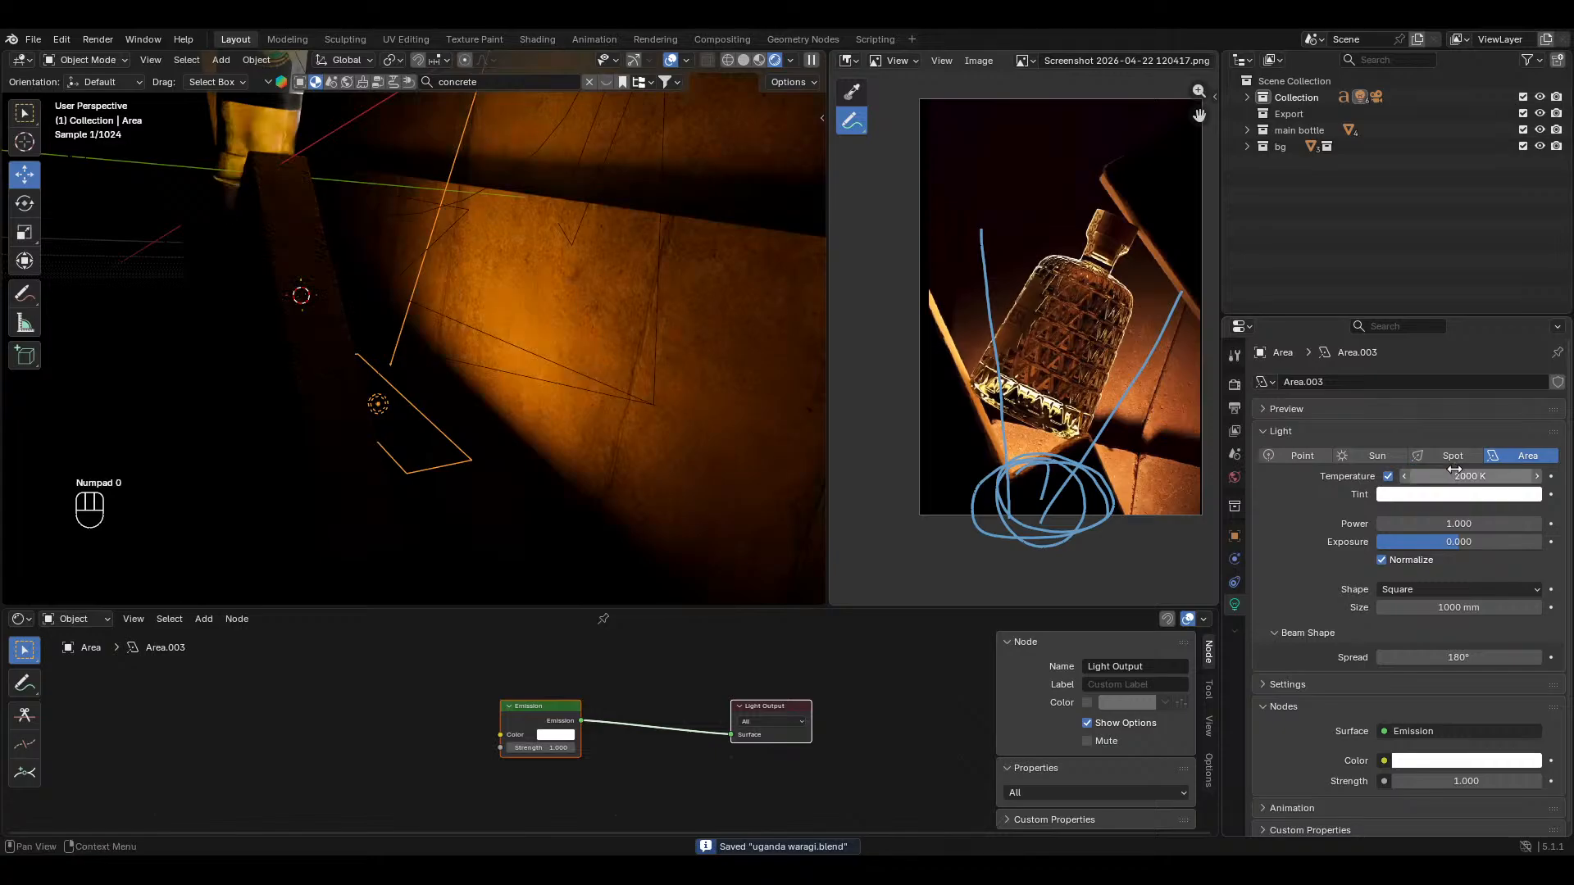
key("Return")
key("KP_0")
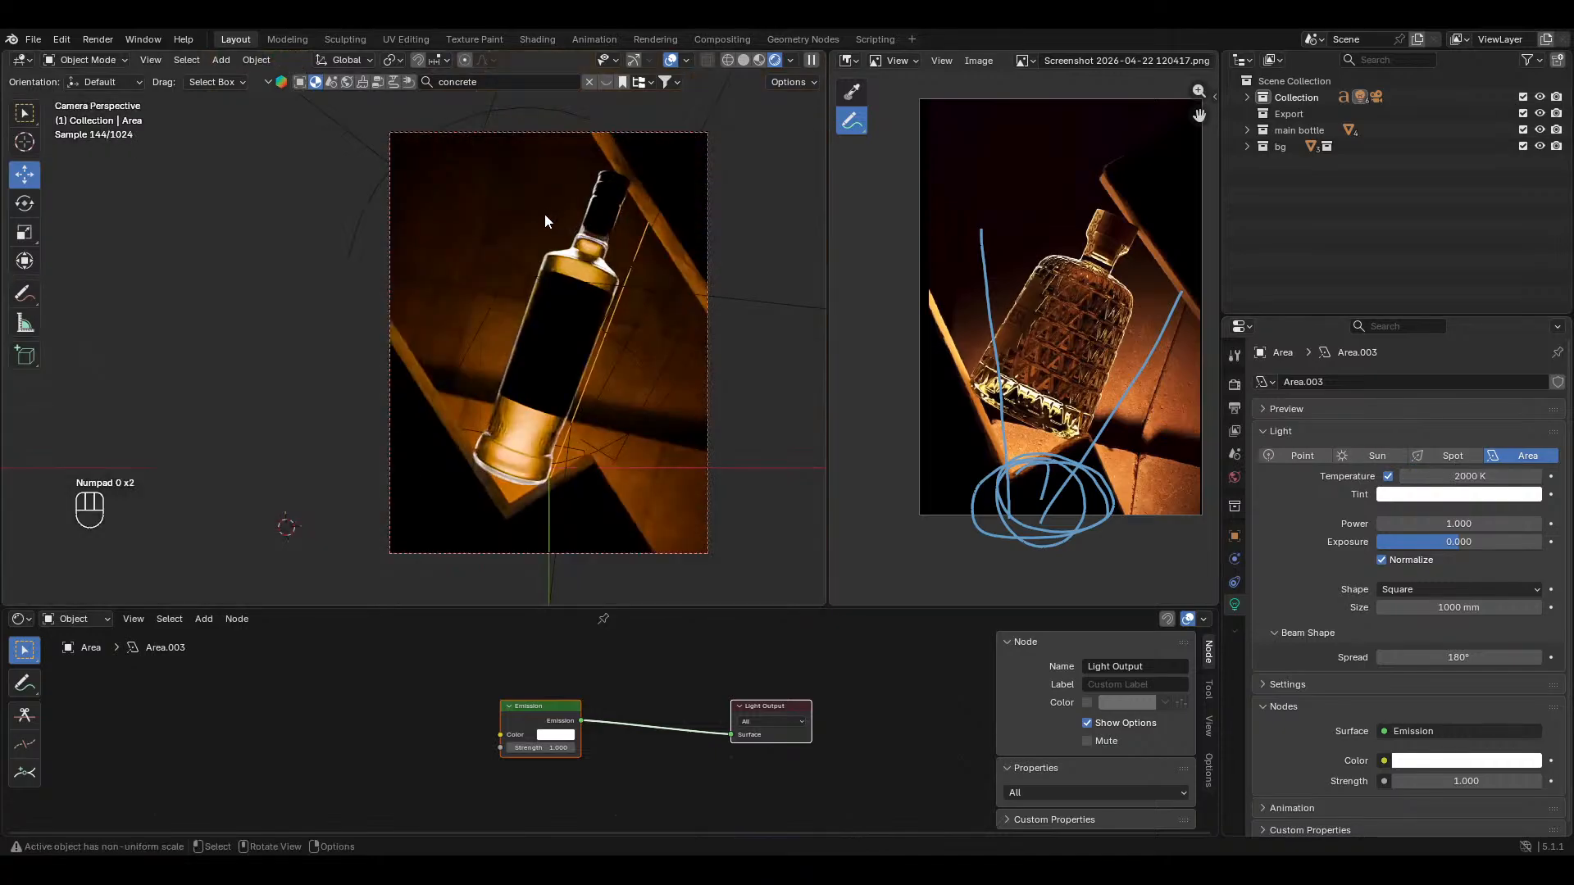
scroll(528, 295, "up", 2)
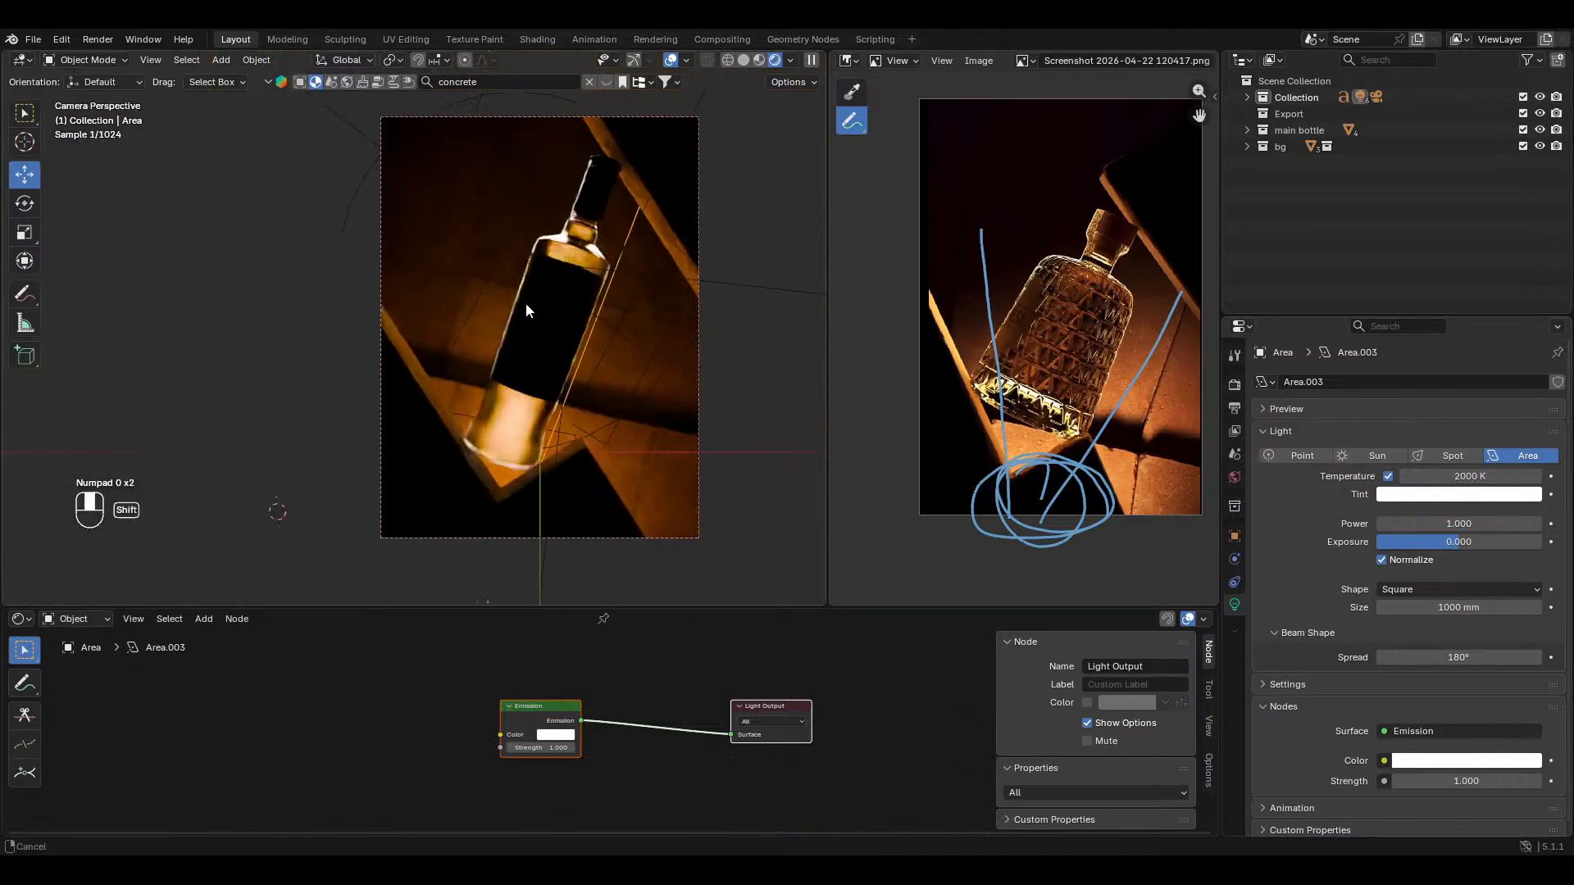
left_click(1459, 477)
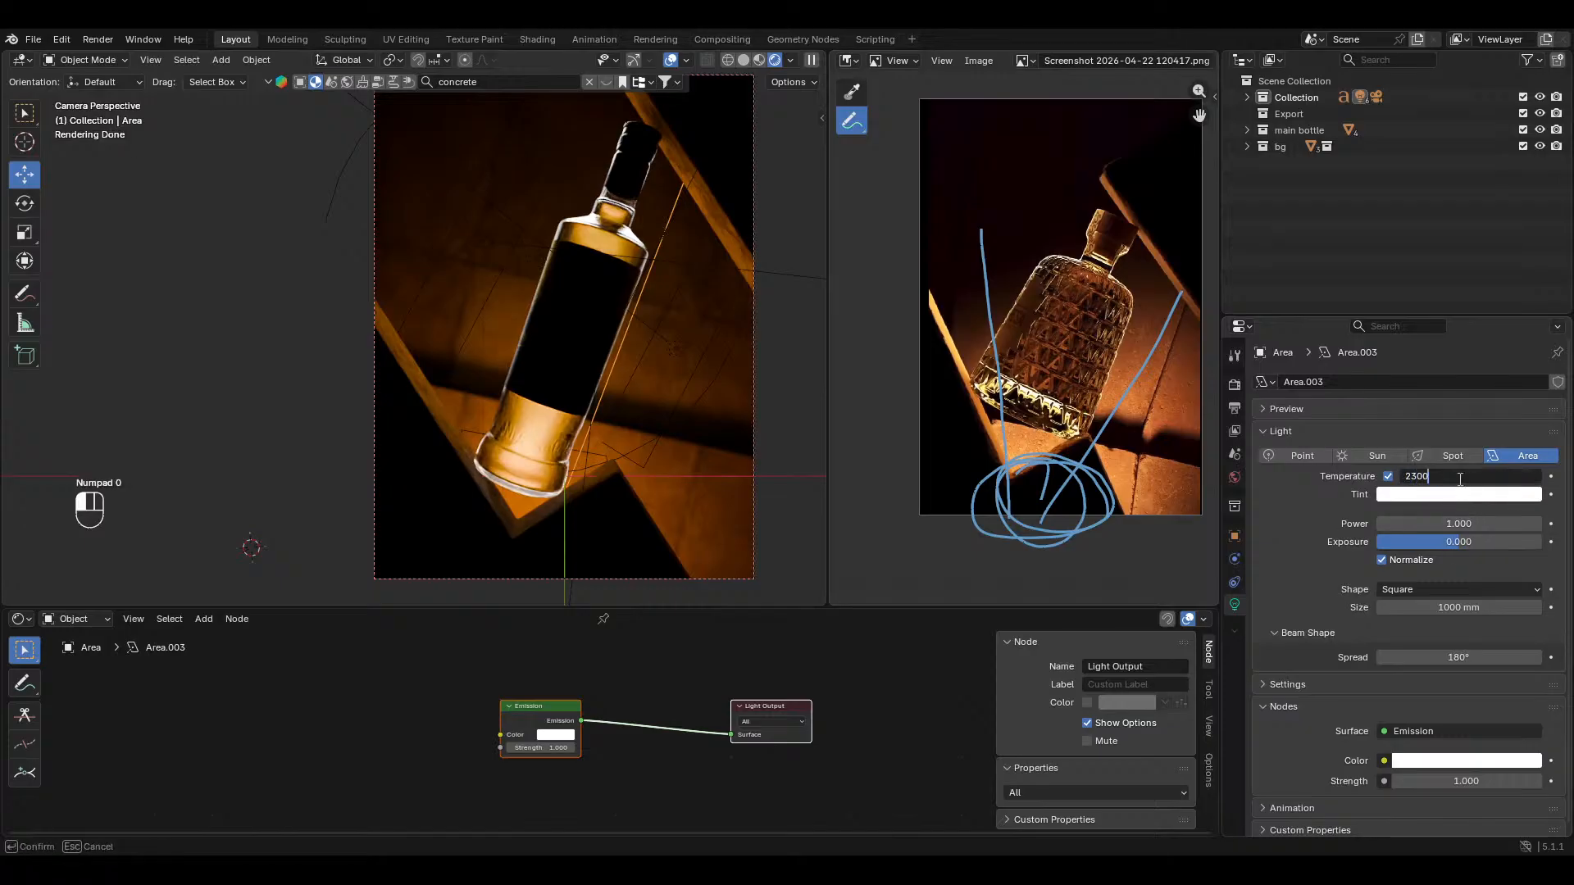
type("2300")
key("Return")
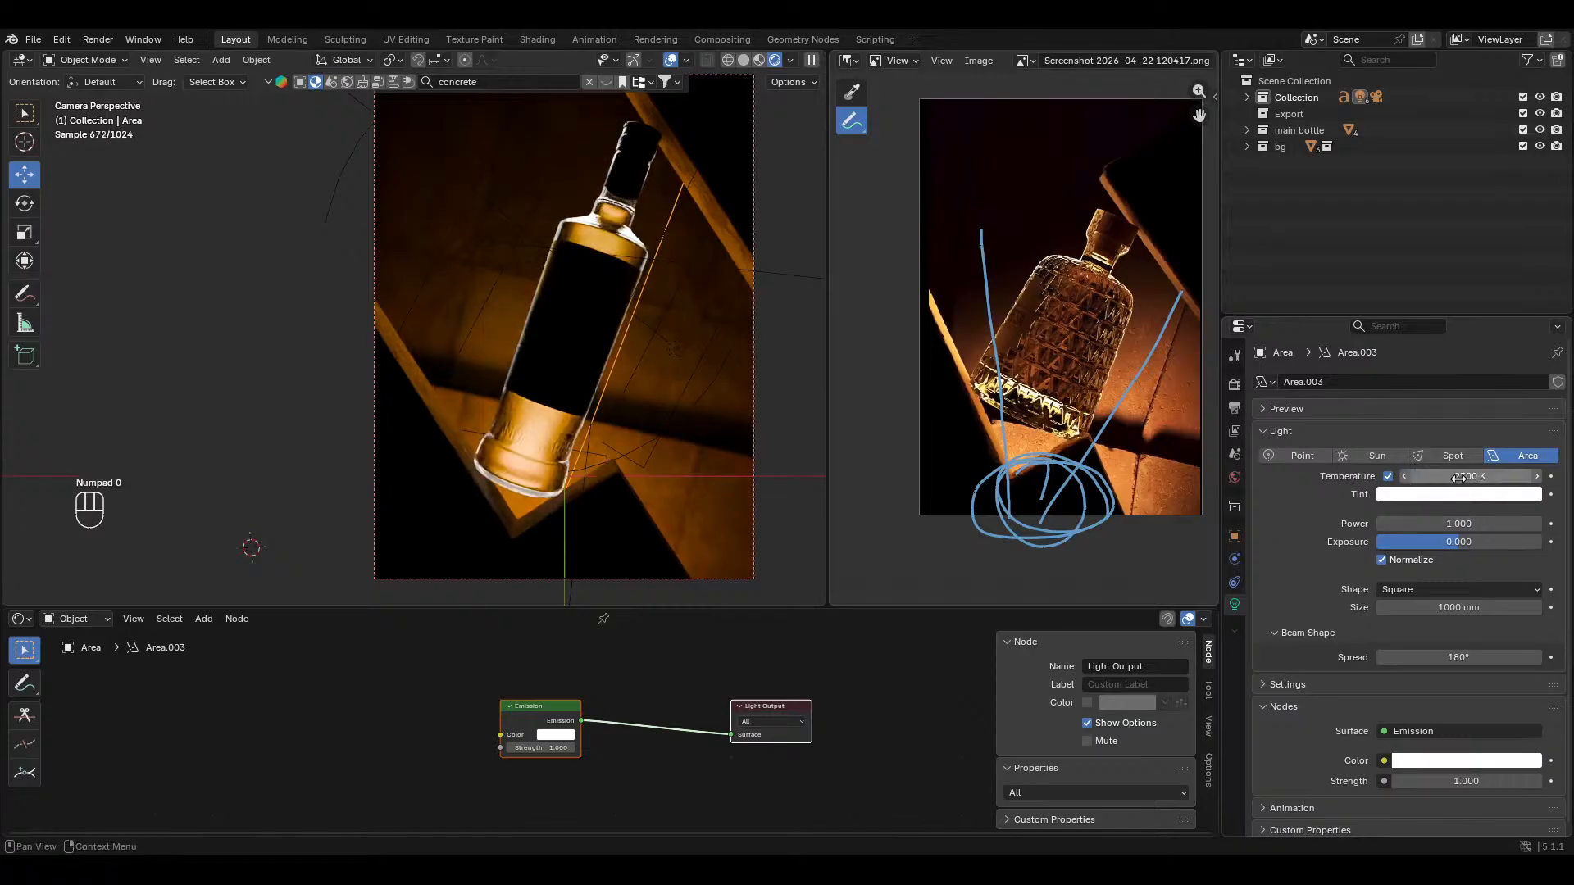
Step: Set the area light's colour temperature to 2500 K and save the file
left_click(1458, 478)
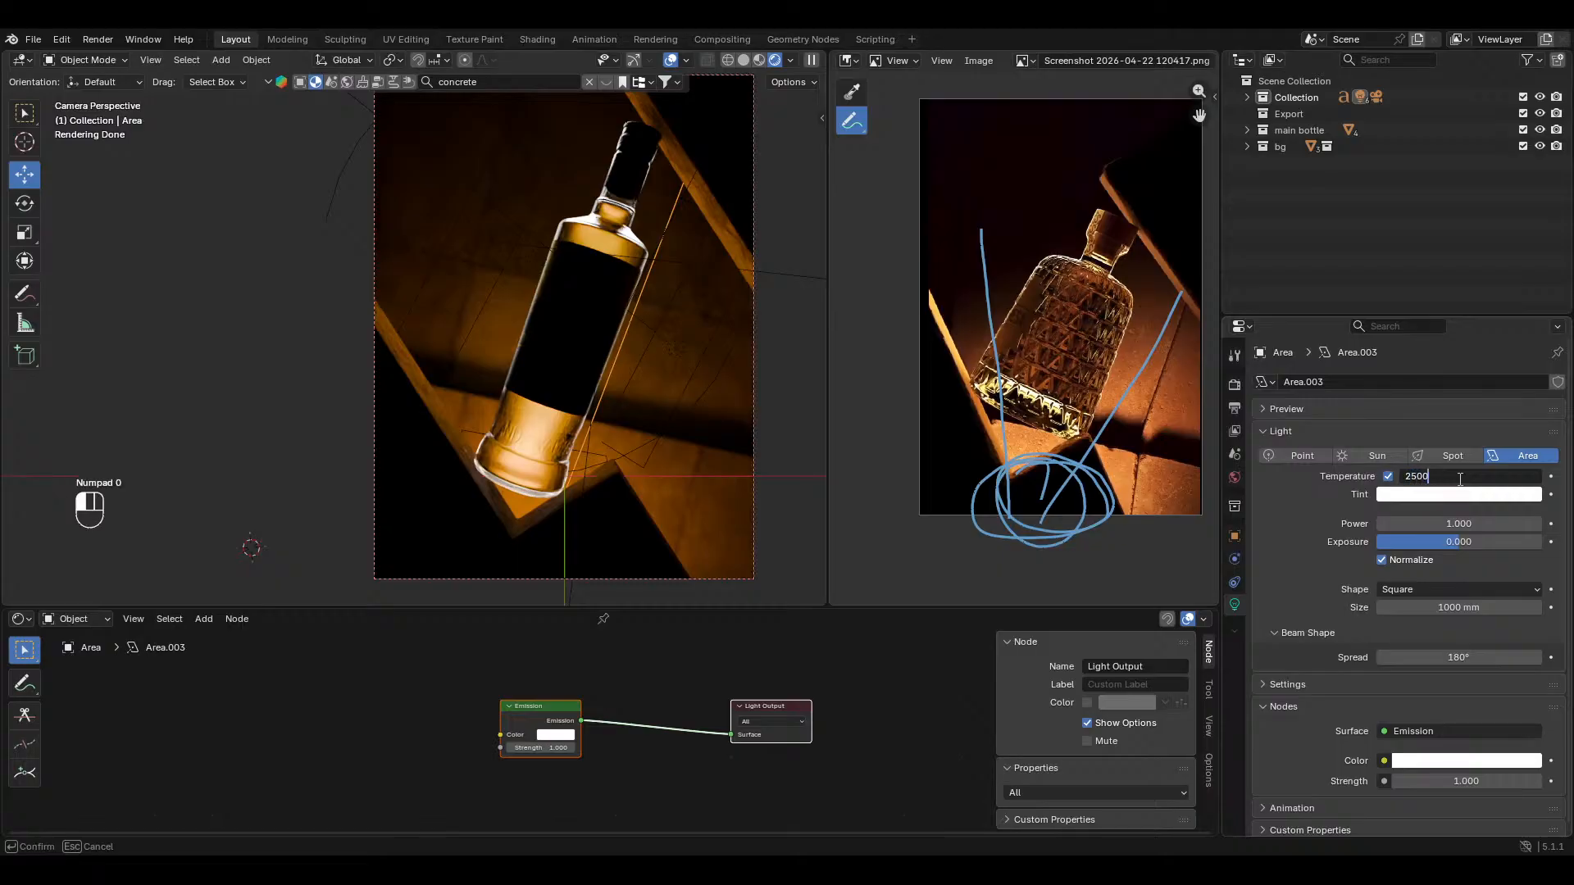
type("2500")
key("Return")
middle_click_drag(504, 301, 515, 311, "ctrl")
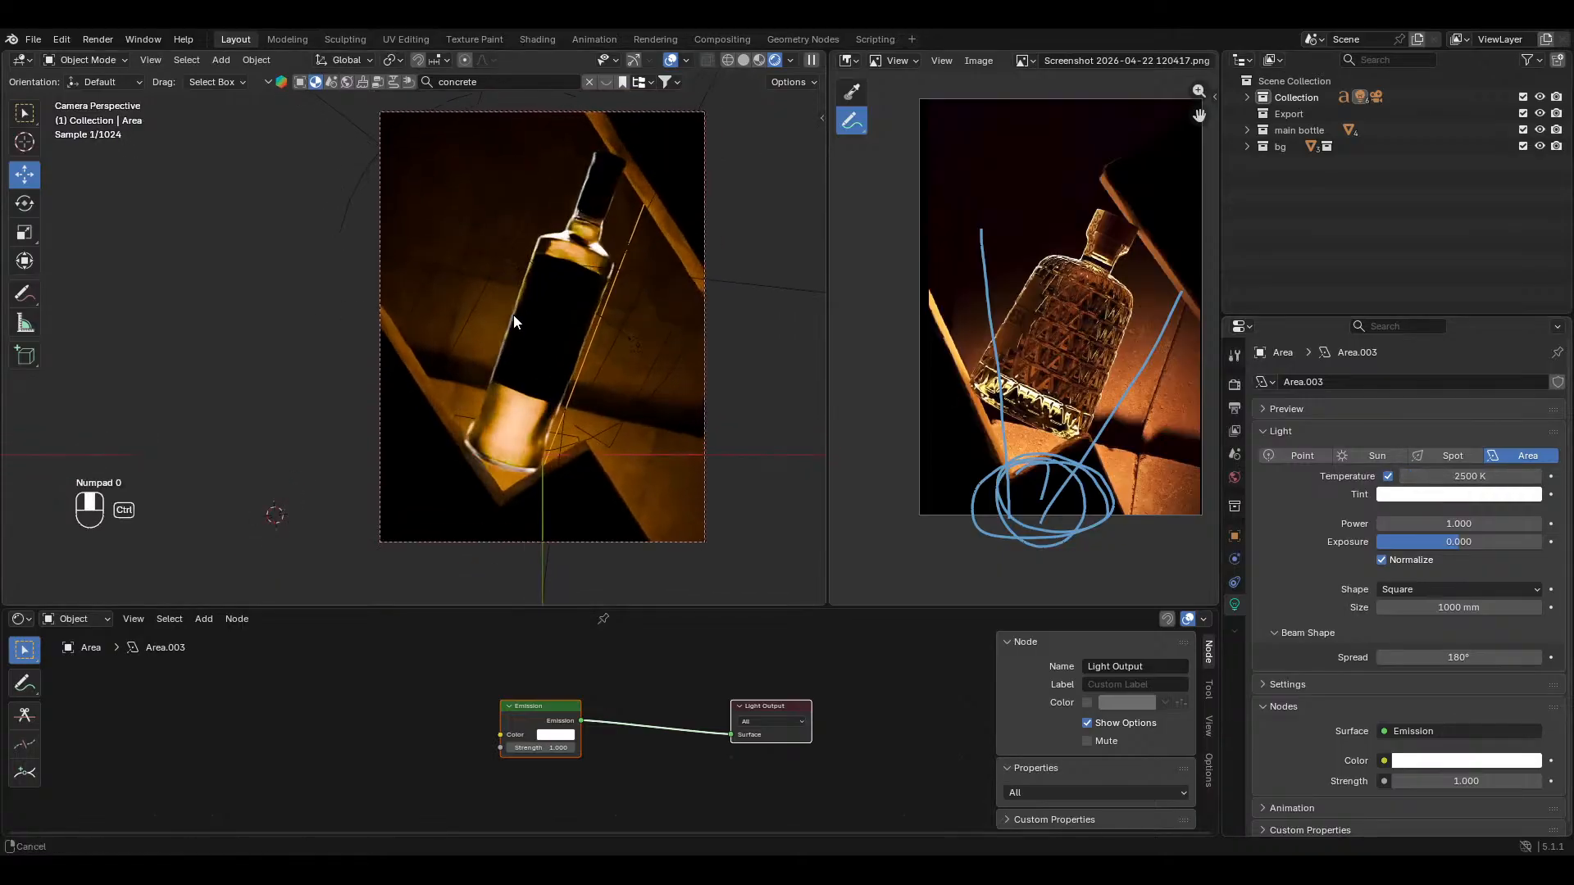
key("ctrl+s")
Step: Hide the overlays, save, and examine the bottle's embossed base and the surrounding light in the render preview
left_click(670, 61)
middle_click_drag(630, 381, 632, 361, "ctrl")
key("ctrl+s")
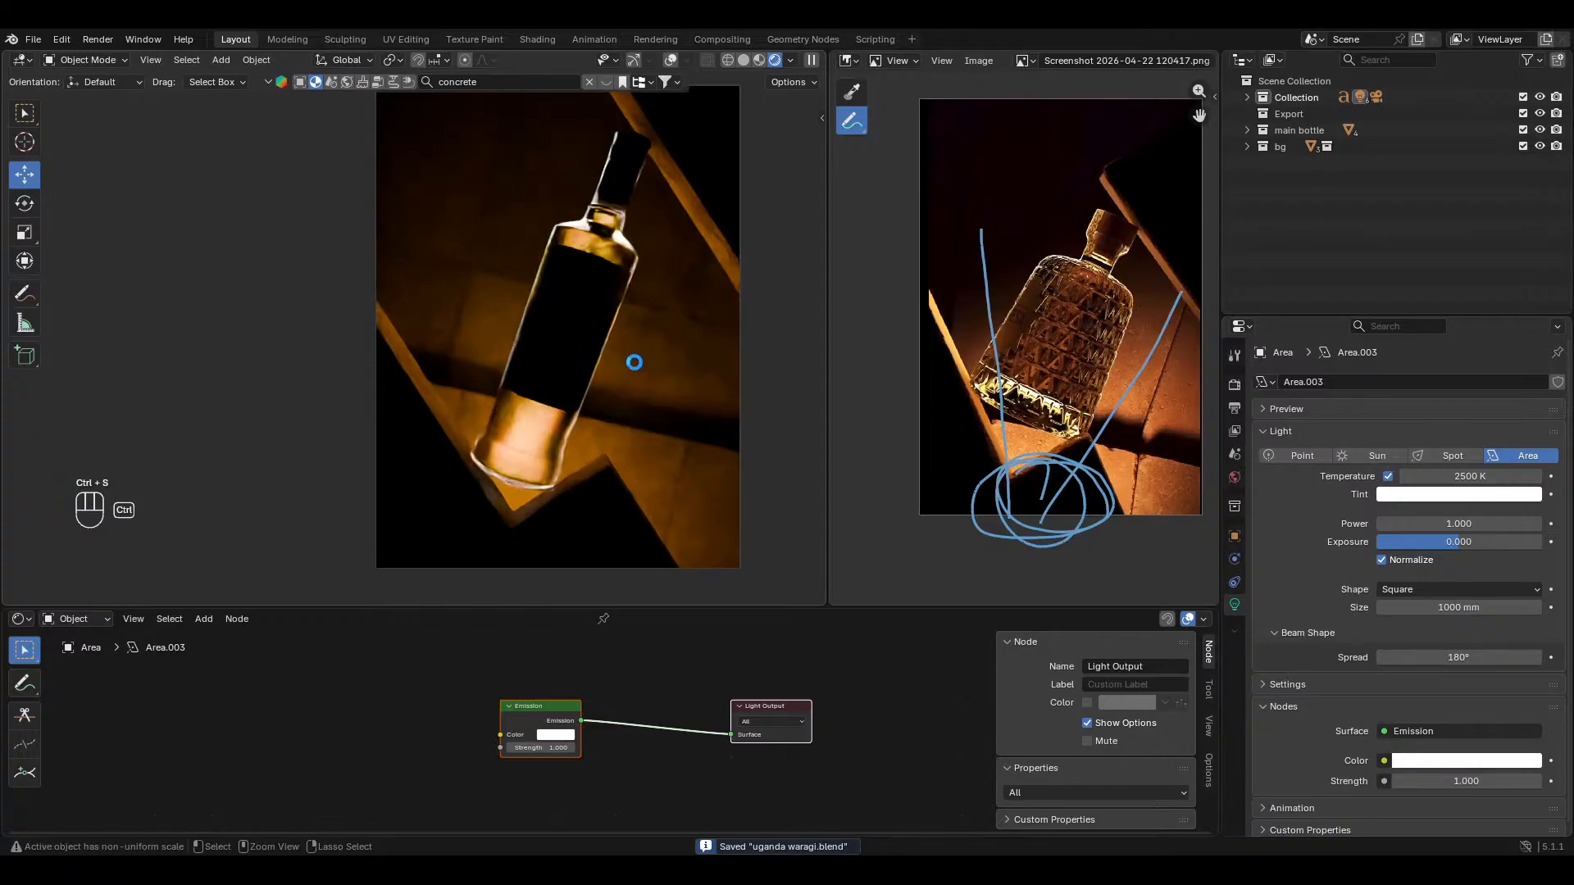
middle_click_drag(677, 436, 618, 303, "ctrl")
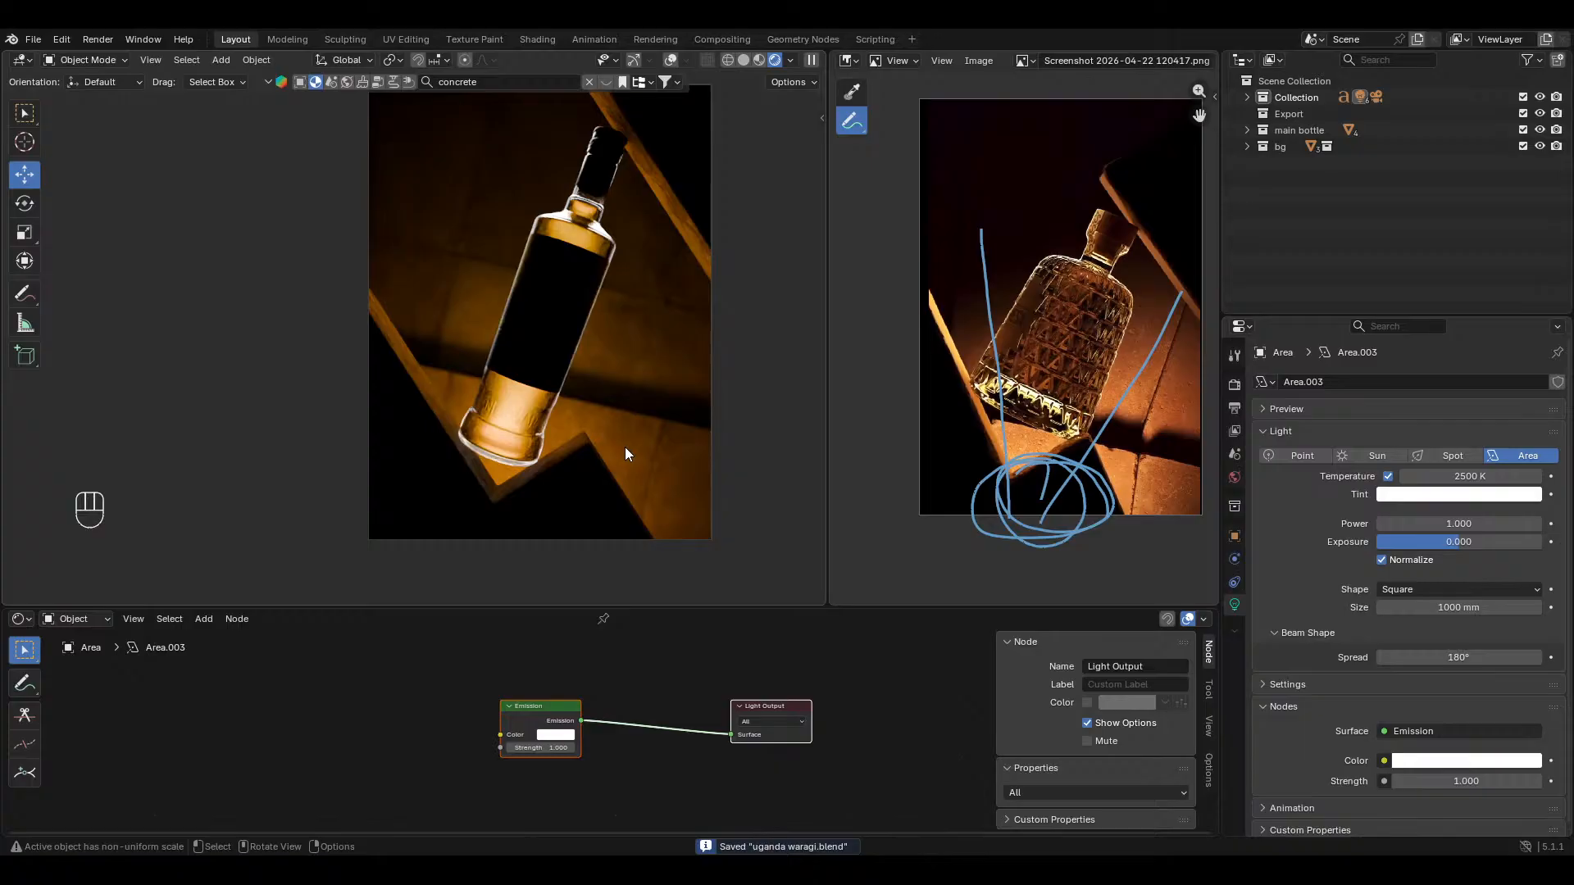
scroll(607, 457, "up", 3)
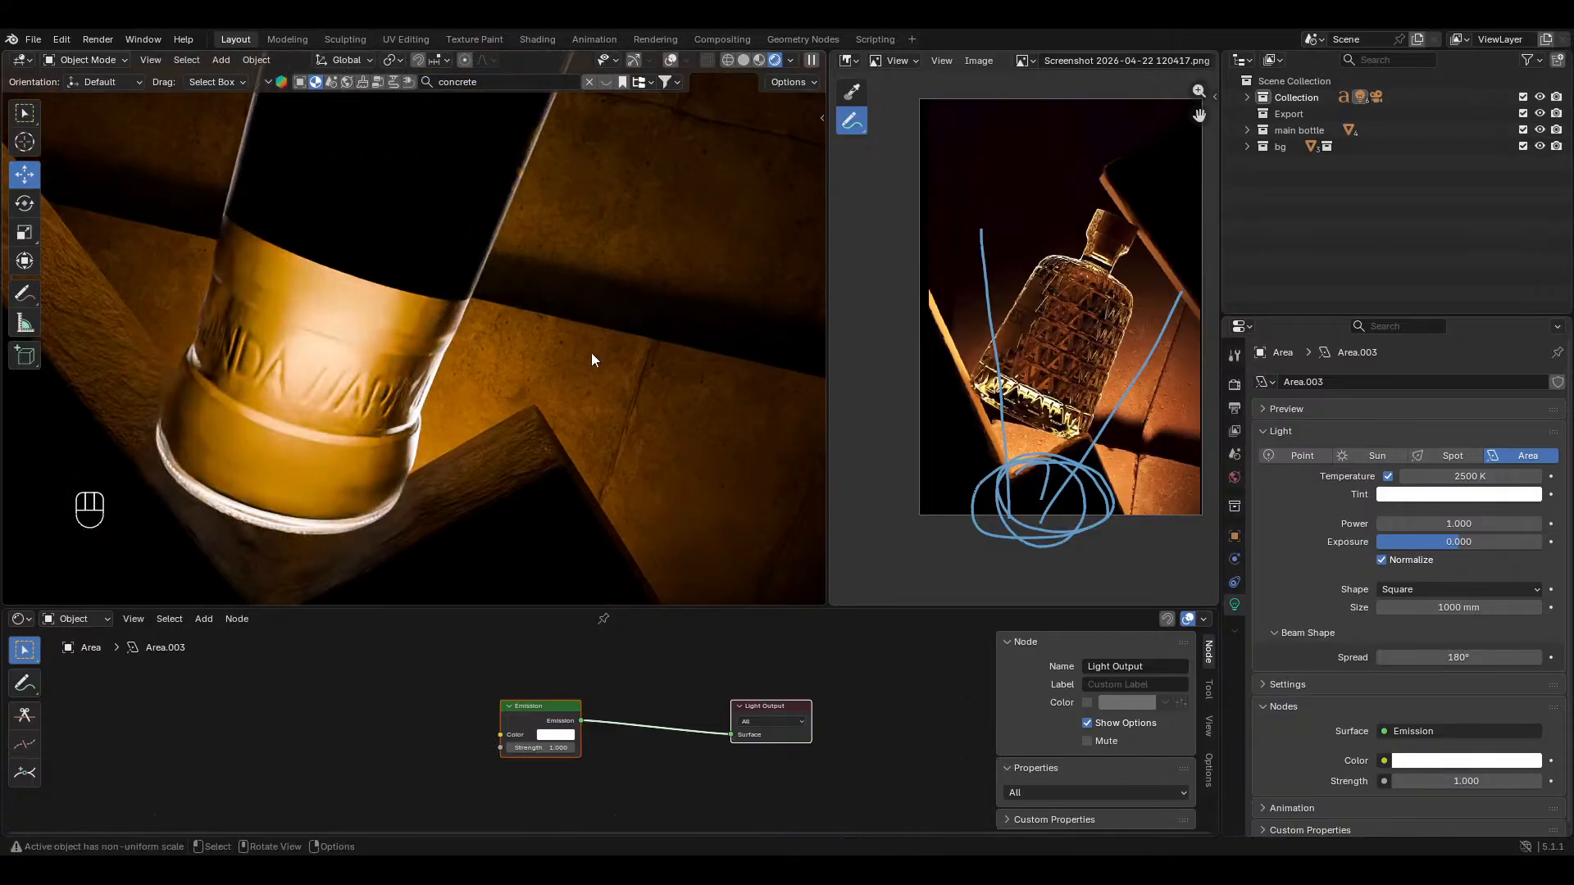
mouse_move(565, 410)
middle_mouse_down()
mouse_move(559, 377)
mouse_move(580, 377)
mouse_move(583, 425)
middle_mouse_up()
key("KP_0")
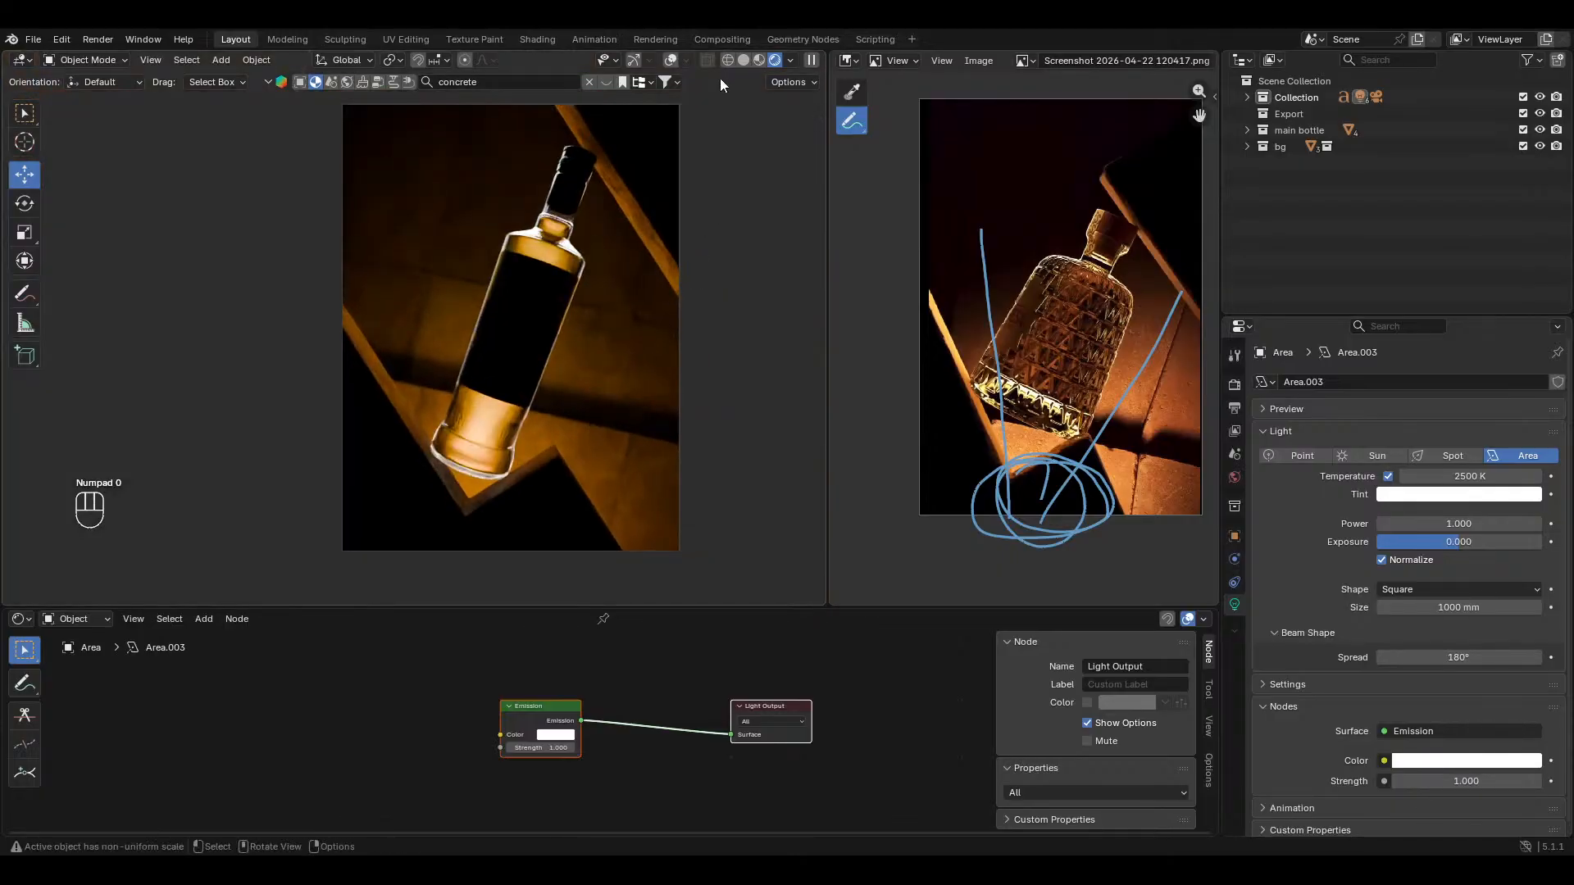
Step: Show the overlays and gizmos again and set the camera's depth-of-field F-stop to 5.0
left_click(670, 60)
left_click(633, 60)
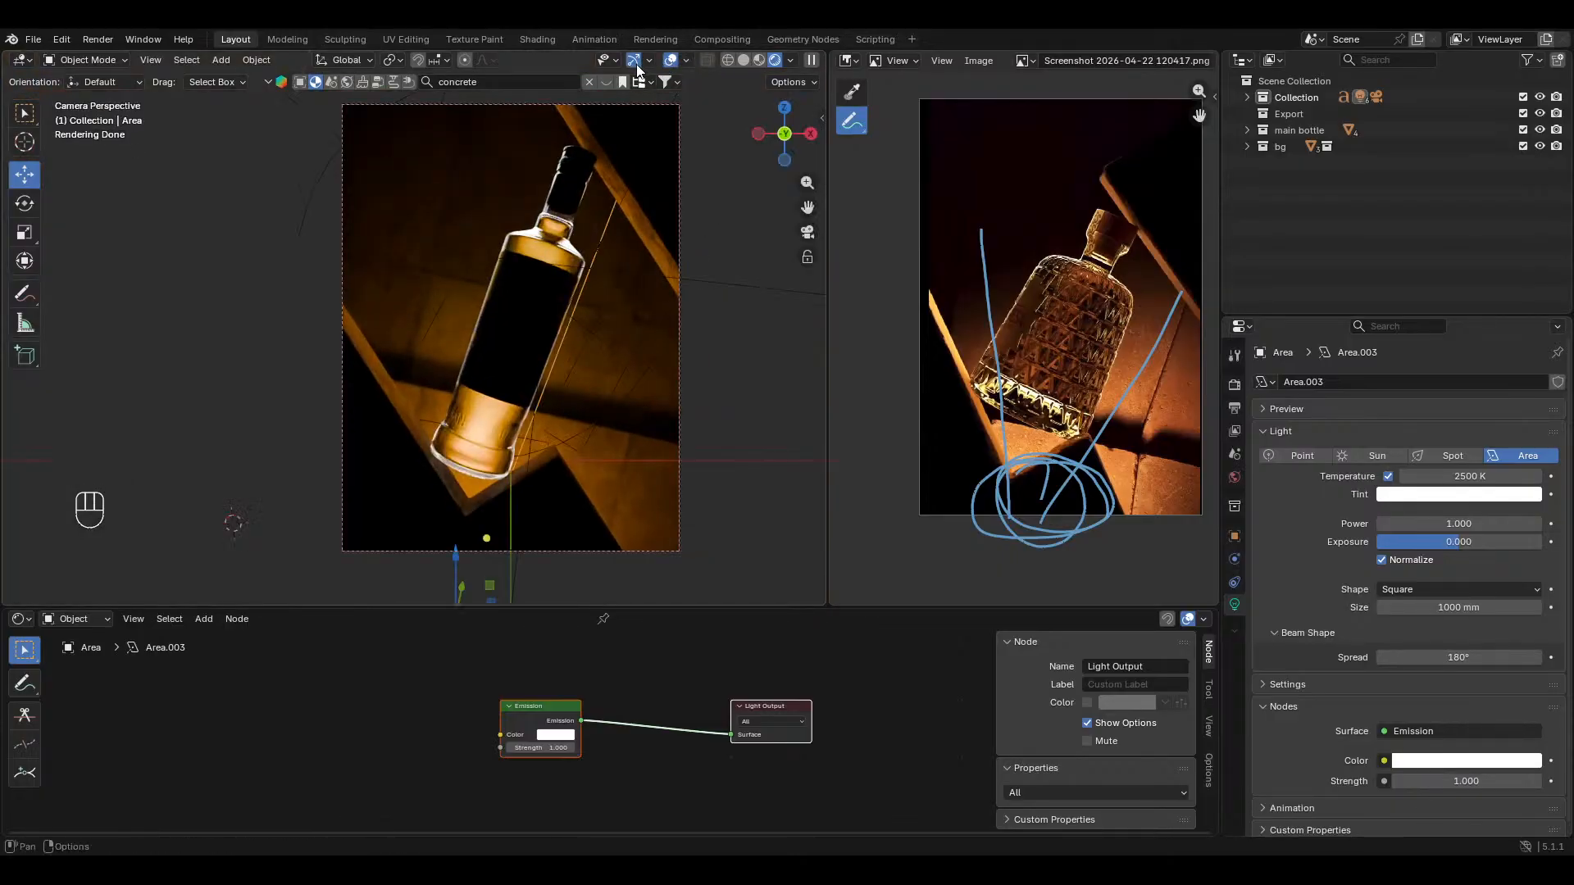
key("ctrl+s")
left_click(671, 110)
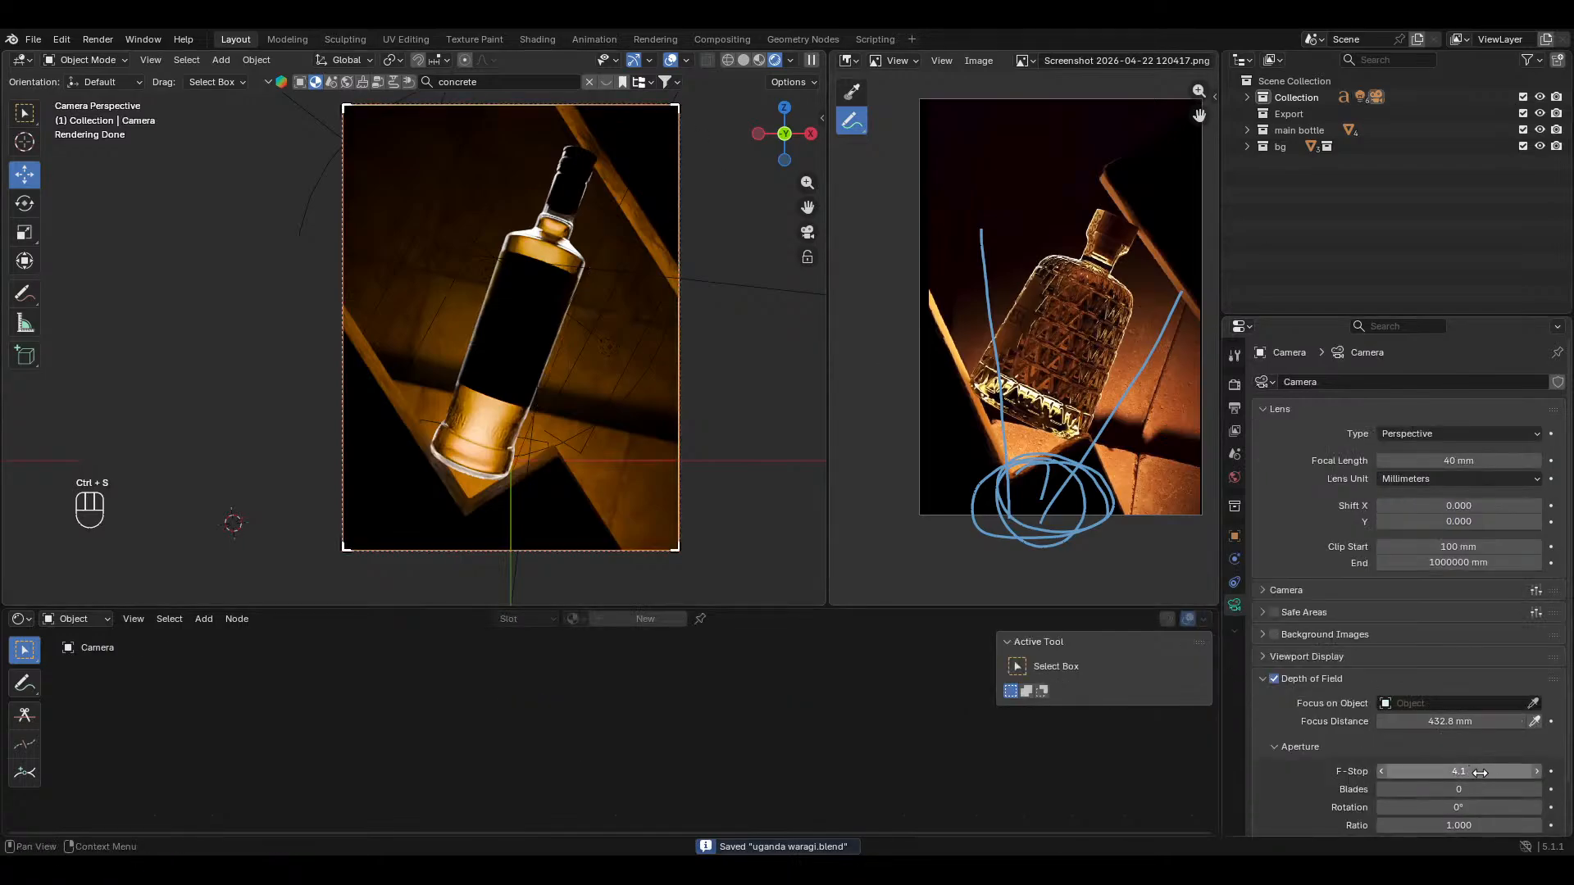
left_click_drag(1480, 772, 1517, 772)
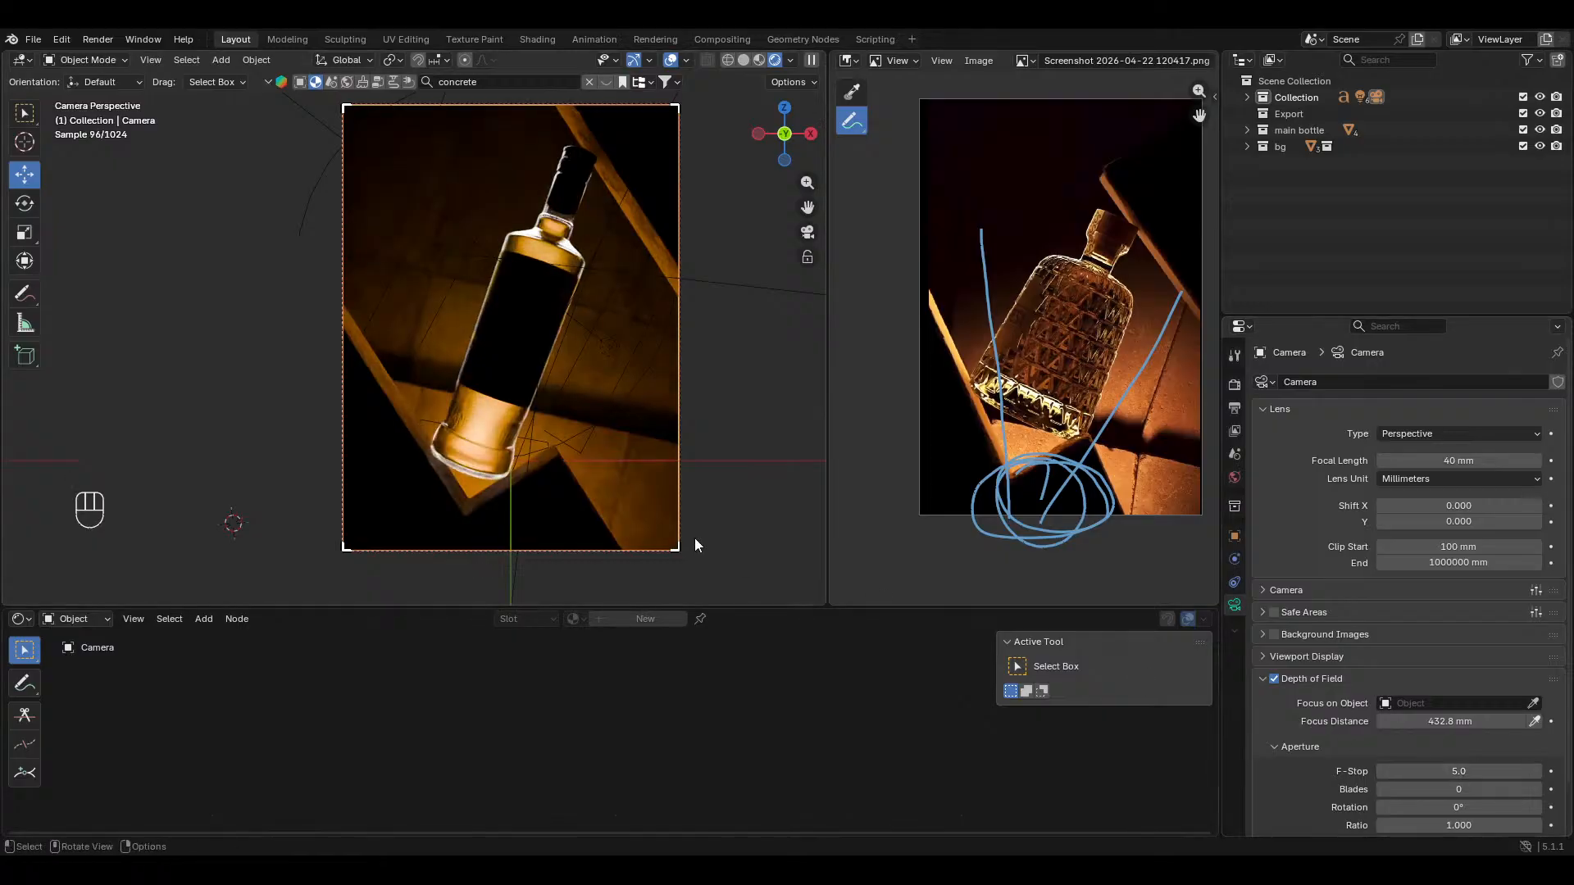
Step: Narrow the concrete block under the bottle by moving its selected side geometry inward along its local X axis
middle_click_drag(546, 454, 542, 393, "shift")
middle_click_drag(542, 394, 521, 345, "ctrl")
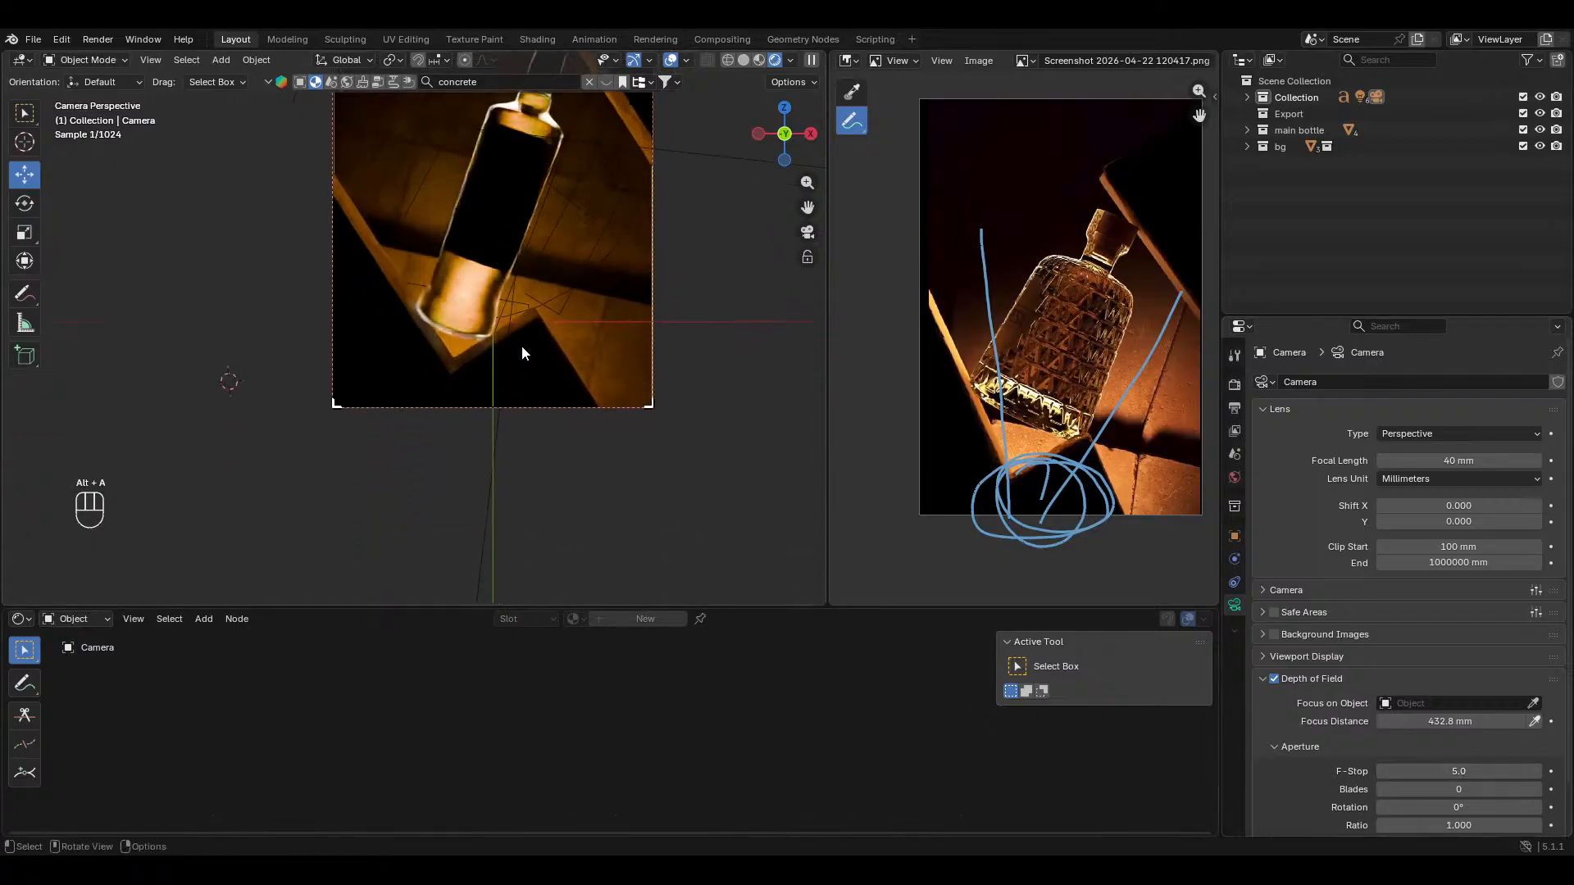
left_click(521, 346)
key("alt+a")
key("Tab")
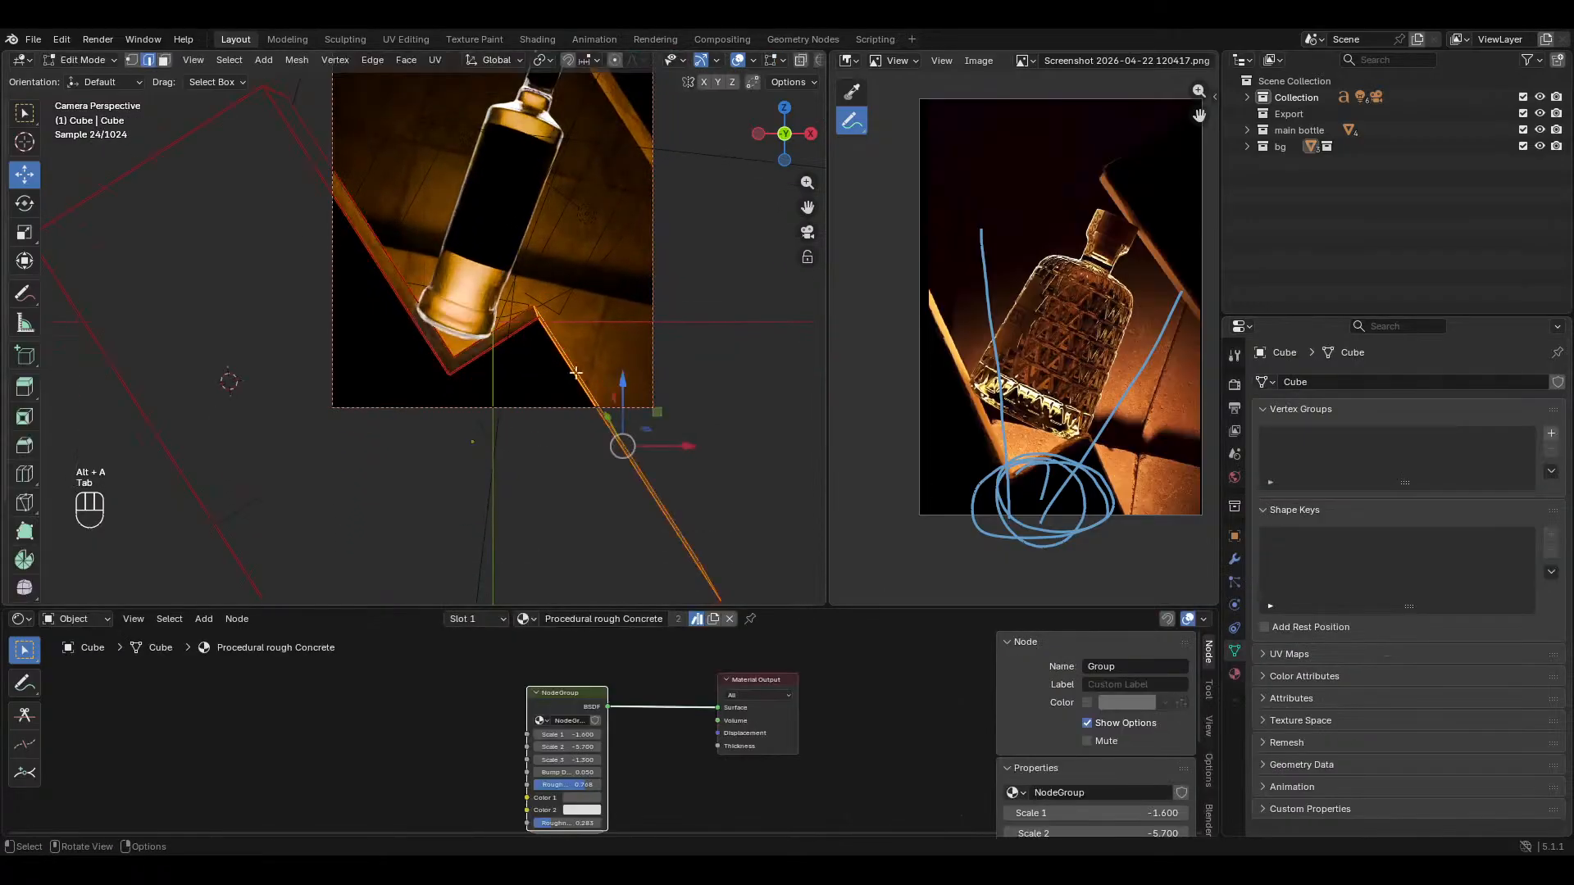
key("g")
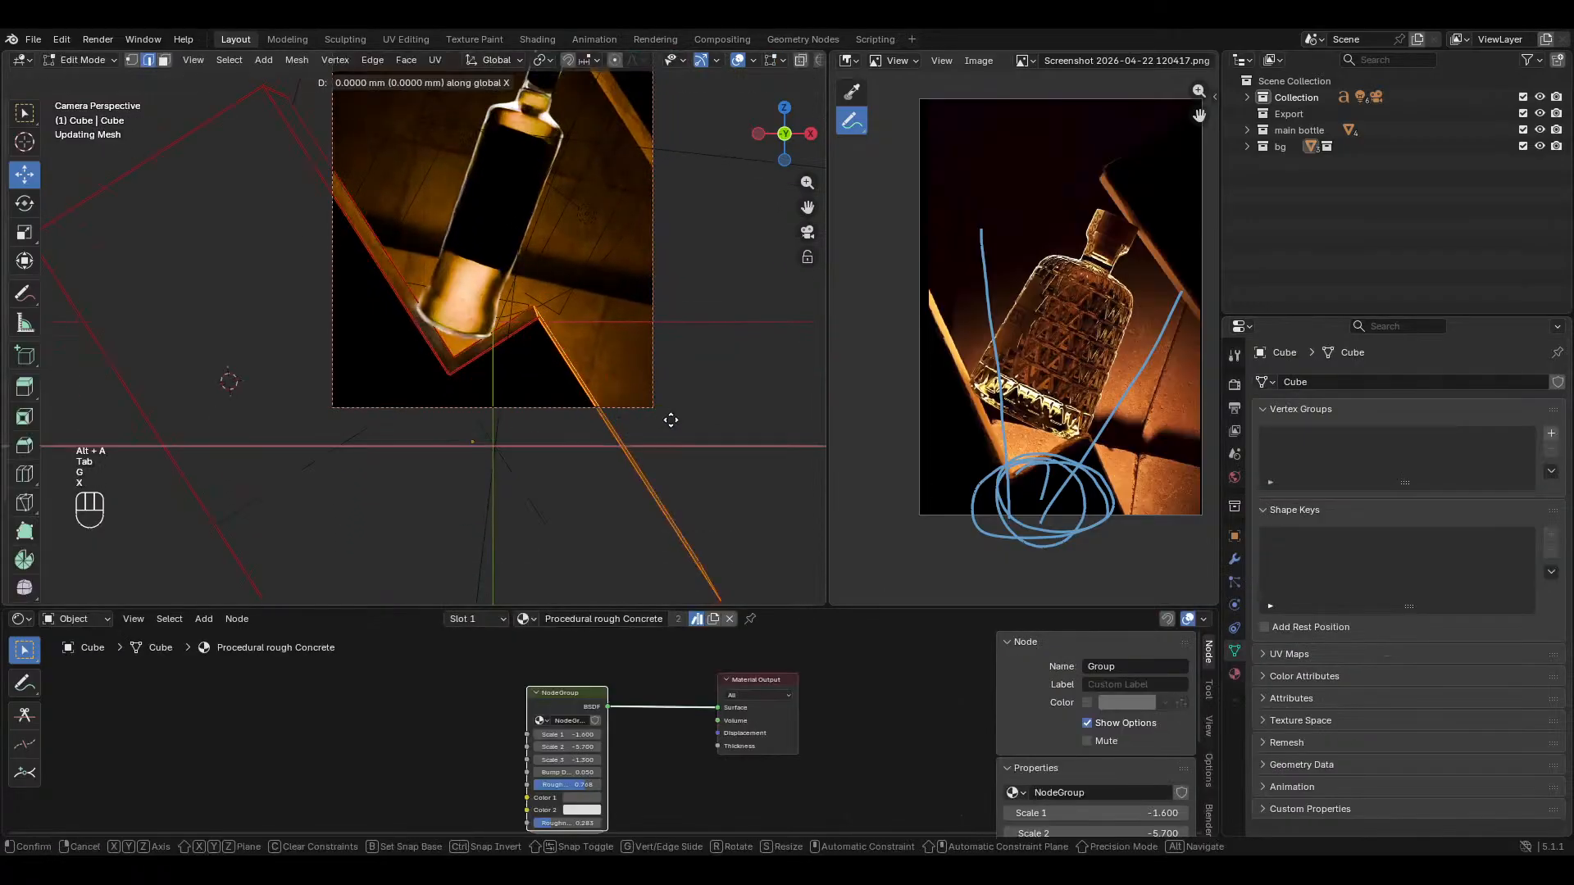
key("x")
key("x")
left_click(651, 433)
key("Tab")
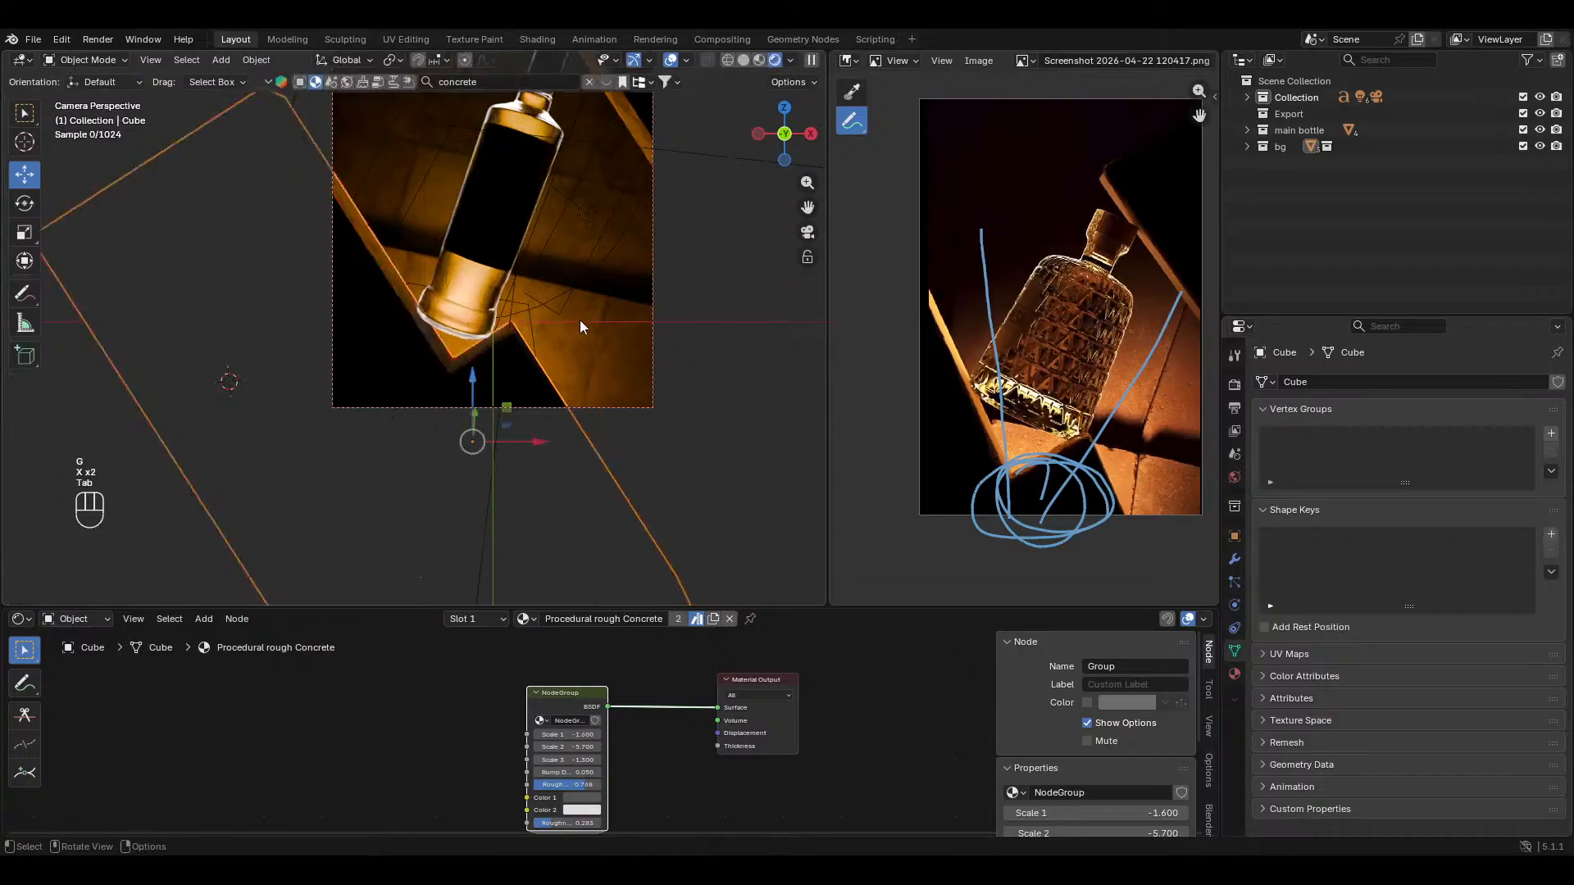
Step: Deselect the block, hide the overlays to compare the full frame with the reference photo, and save the file
scroll(579, 319, "down", 2)
key("alt+a")
middle_click_drag(597, 331, 600, 385, "shift")
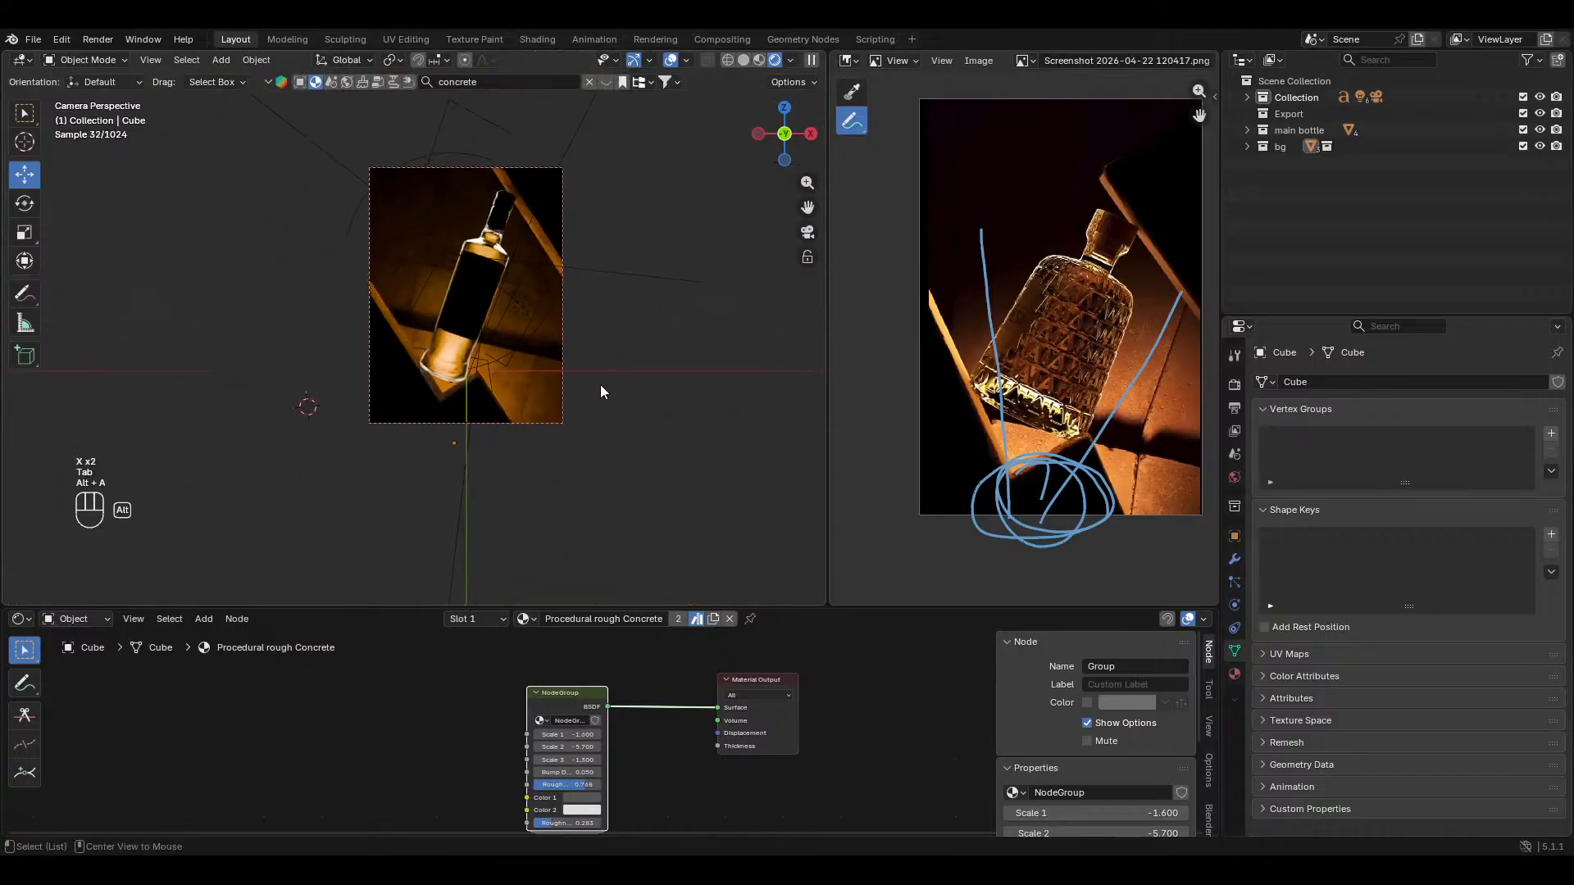
key("alt+a")
scroll(602, 351, "up", 2)
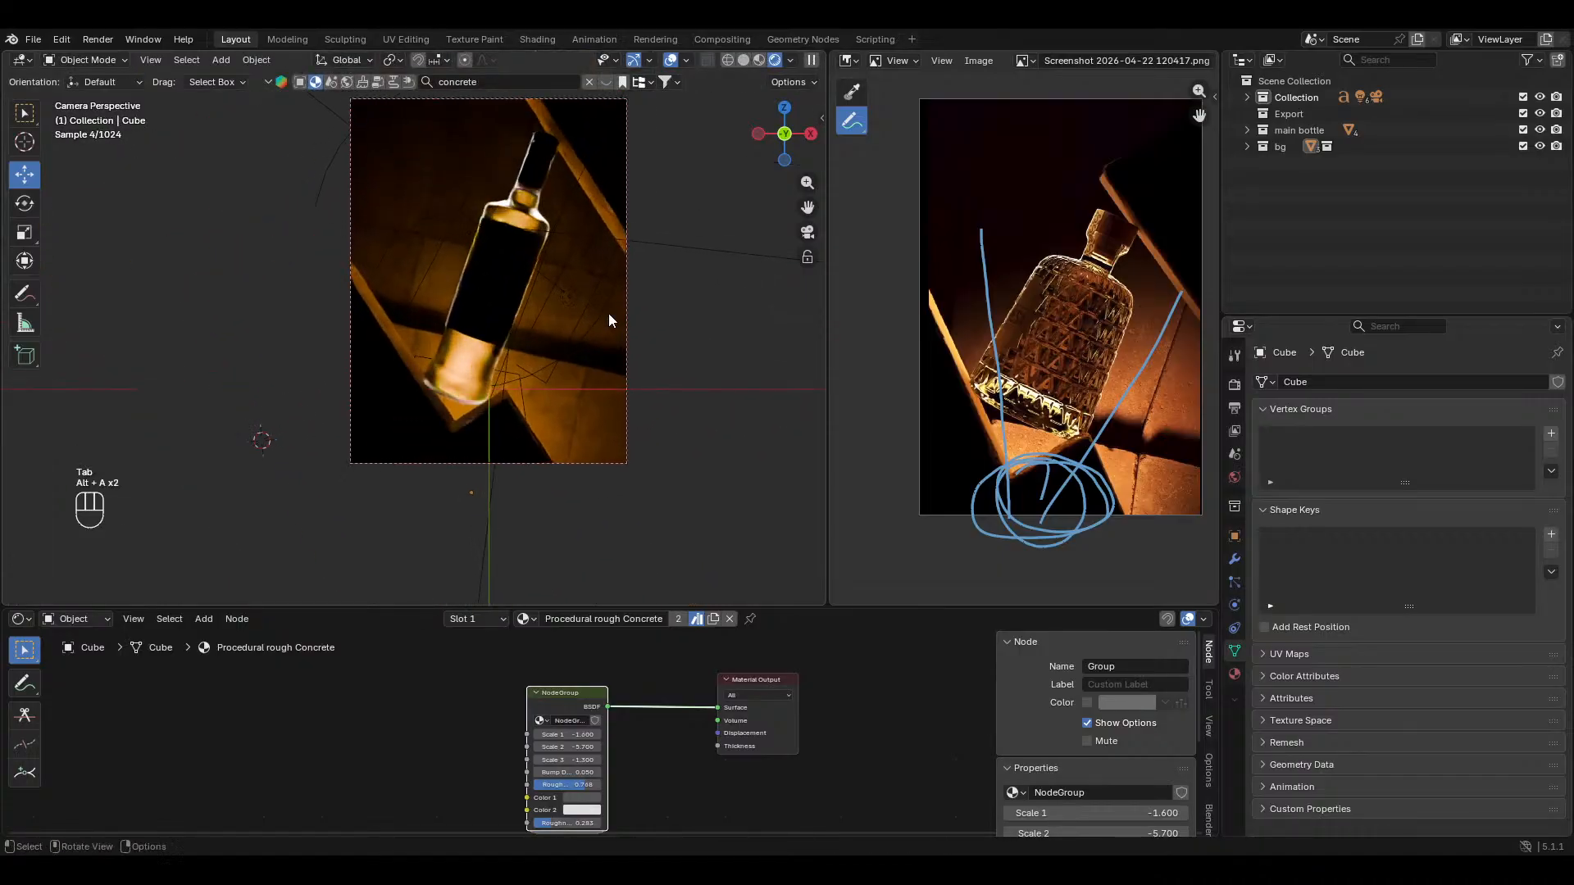
left_click(669, 61)
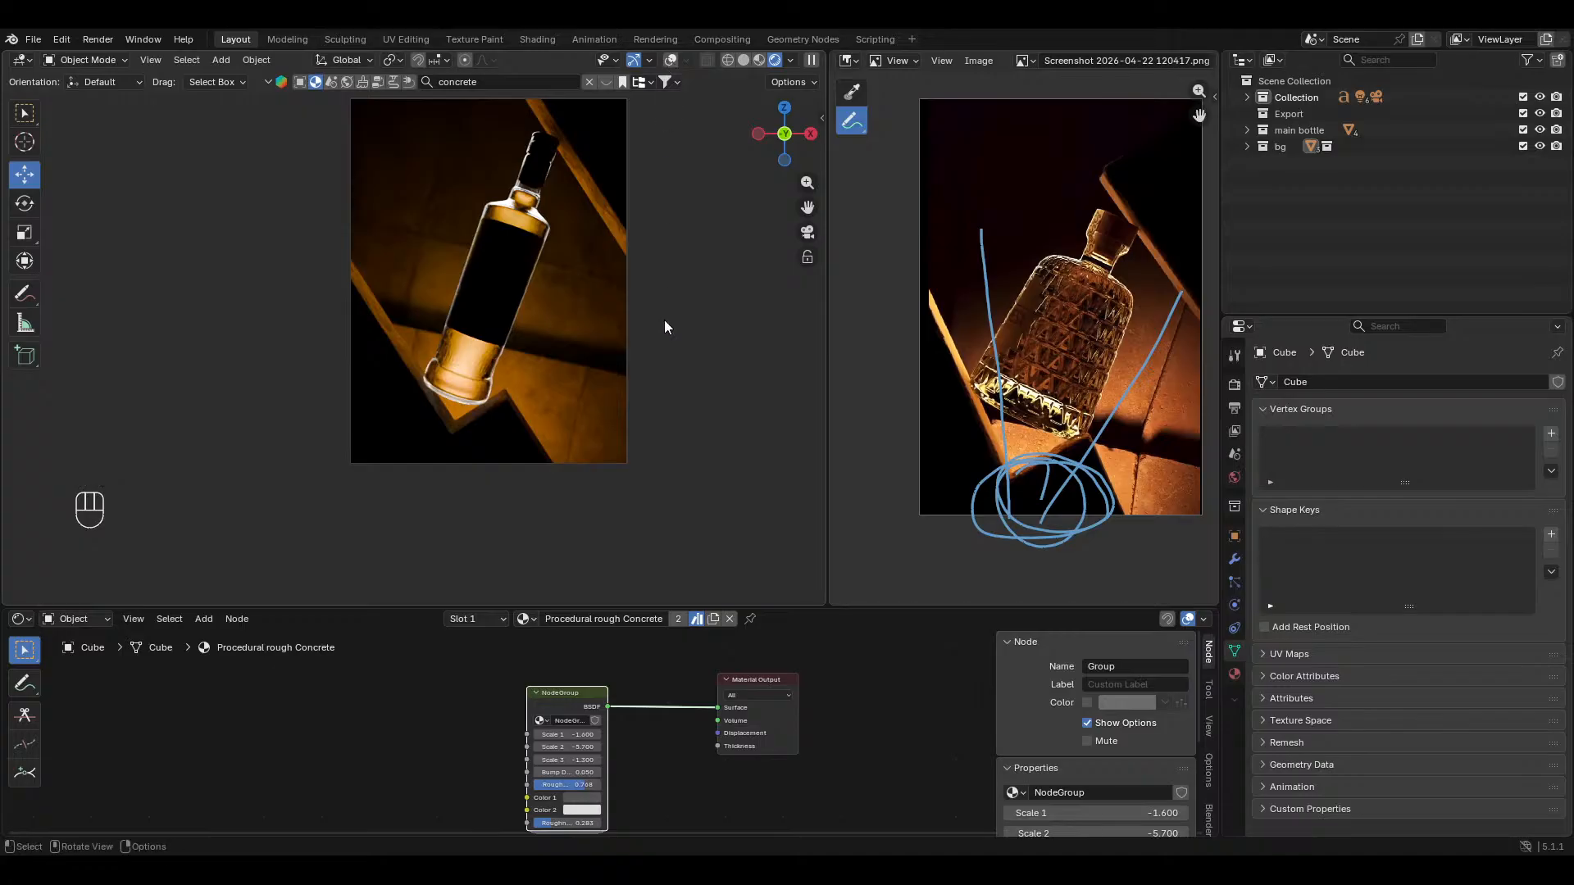
scroll(662, 338, "up", 2, "shift")
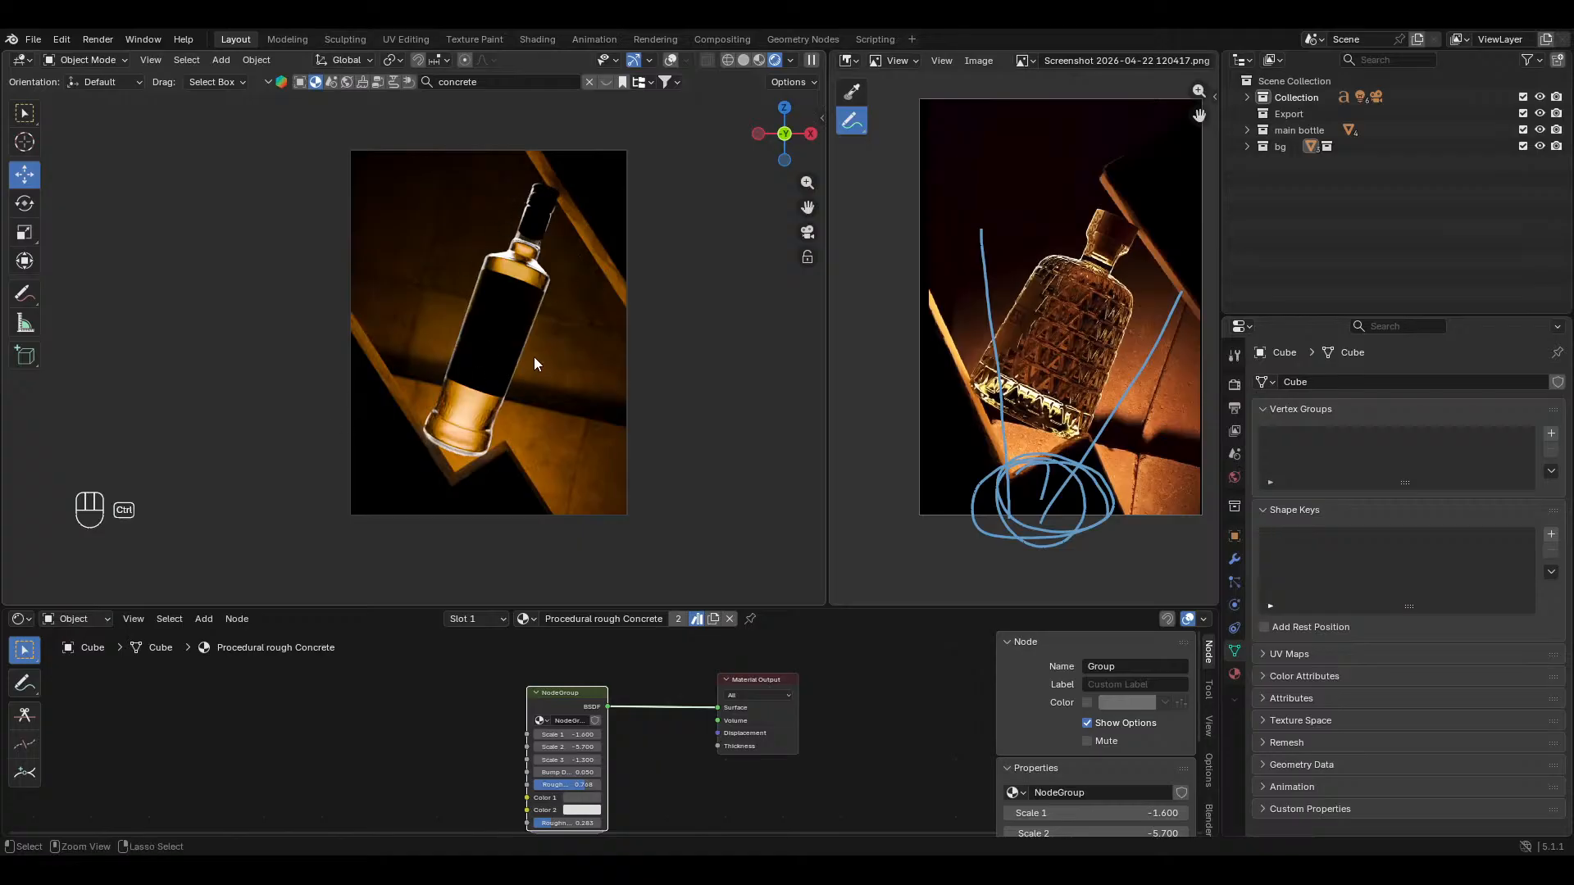
key("ctrl+s")
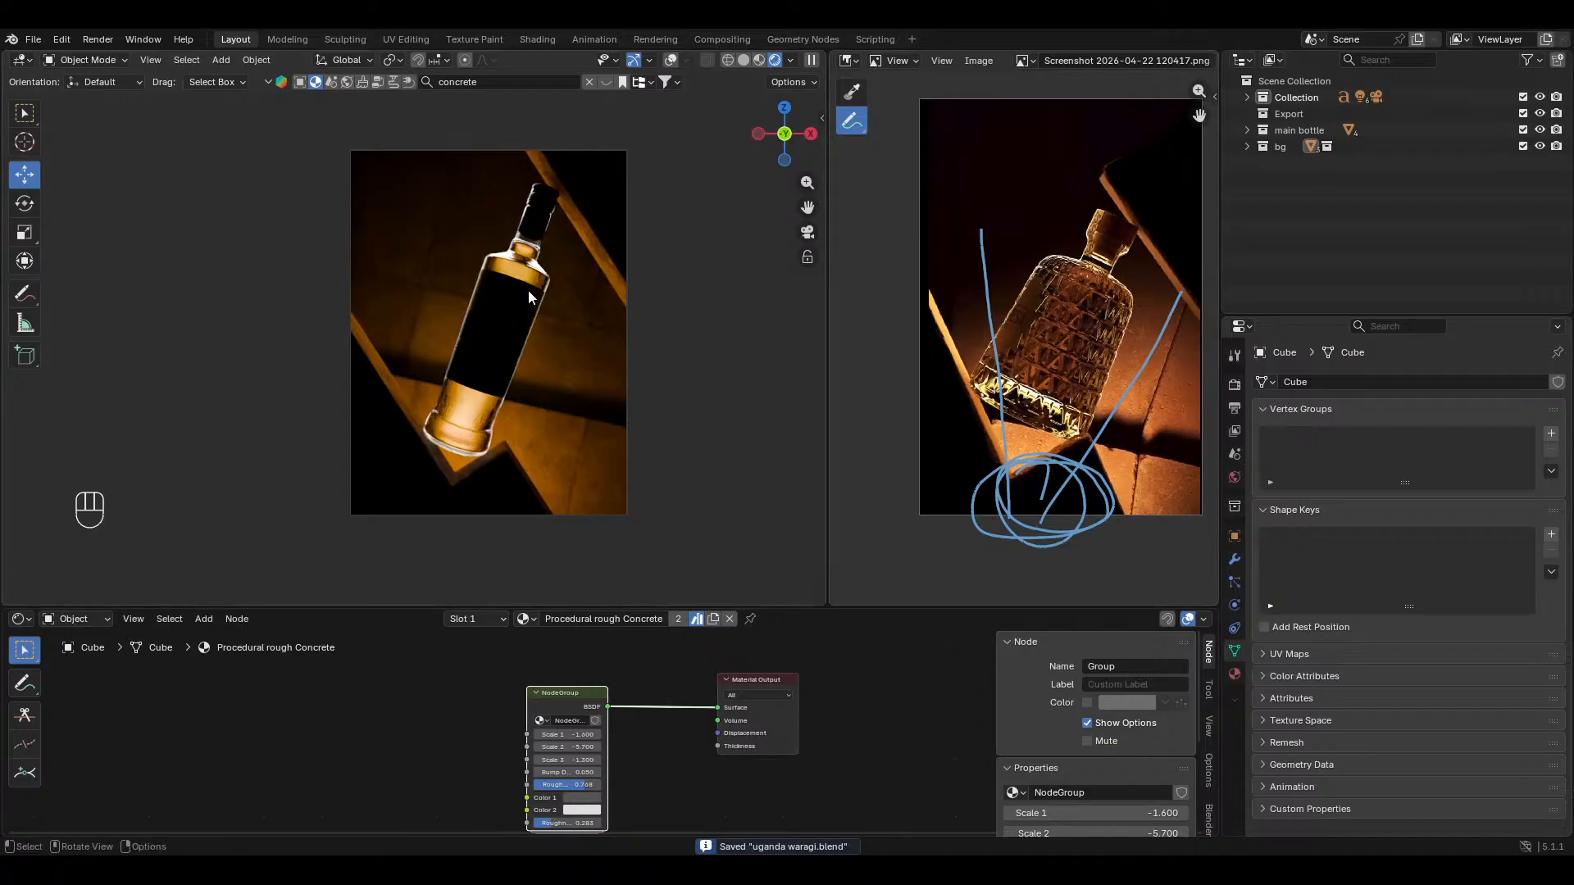
key("ctrl+s")
key("ctrl+s")
scroll(525, 385, "up", 1)
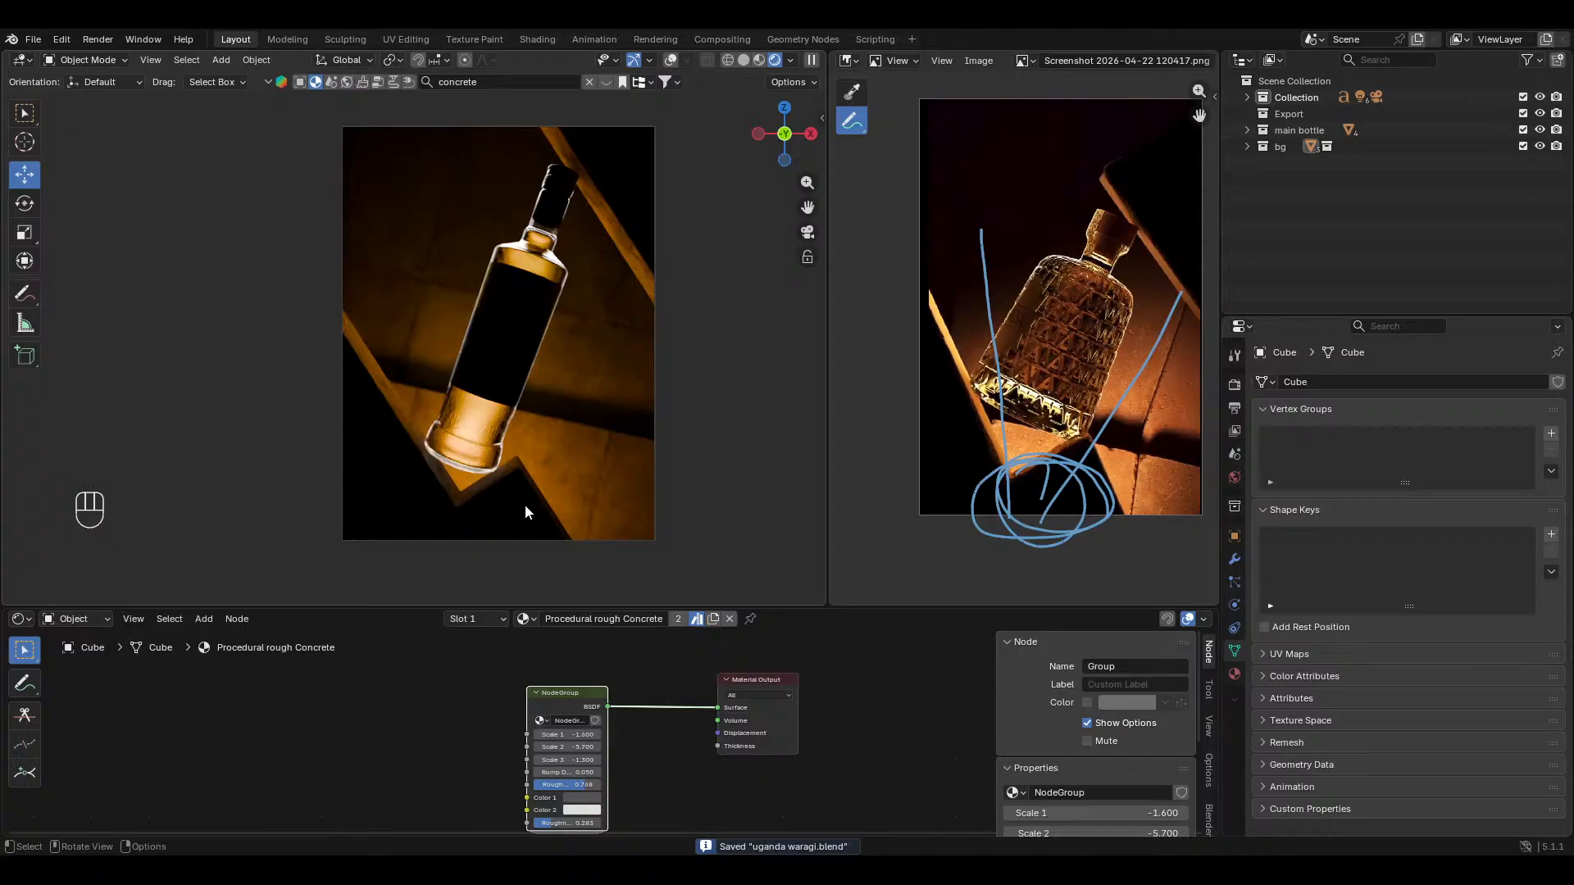
Step: Move the upper concrete block's top corner vertices about 70 mm down its local Z axis in Edit Mode, and hide the overlays
middle_click_drag(543, 376, 553, 446, "shift")
left_click(687, 201)
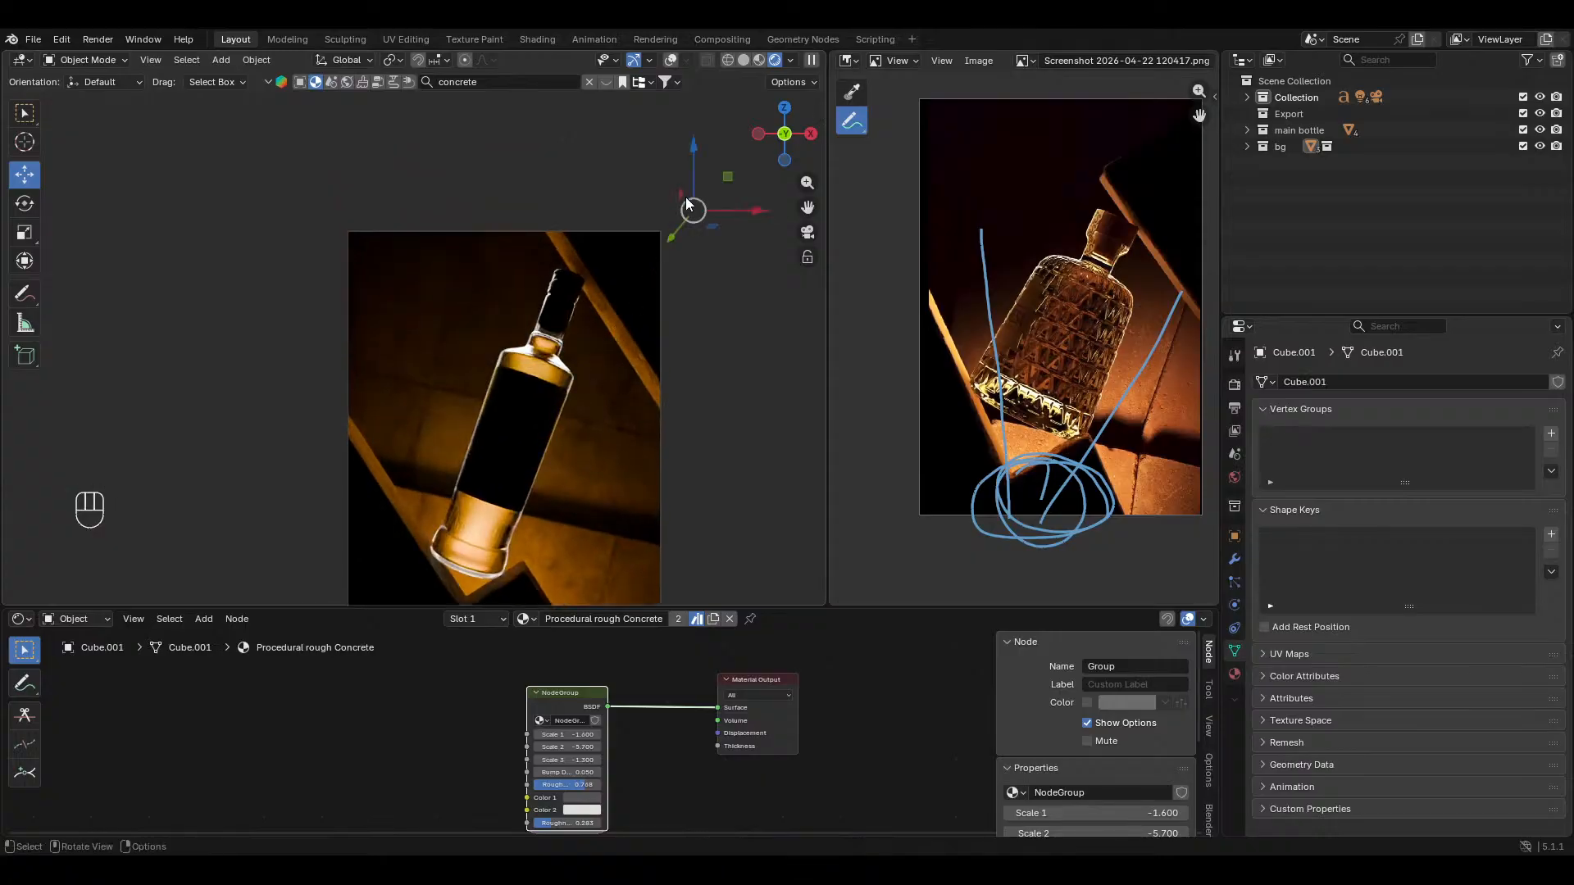
key("Tab")
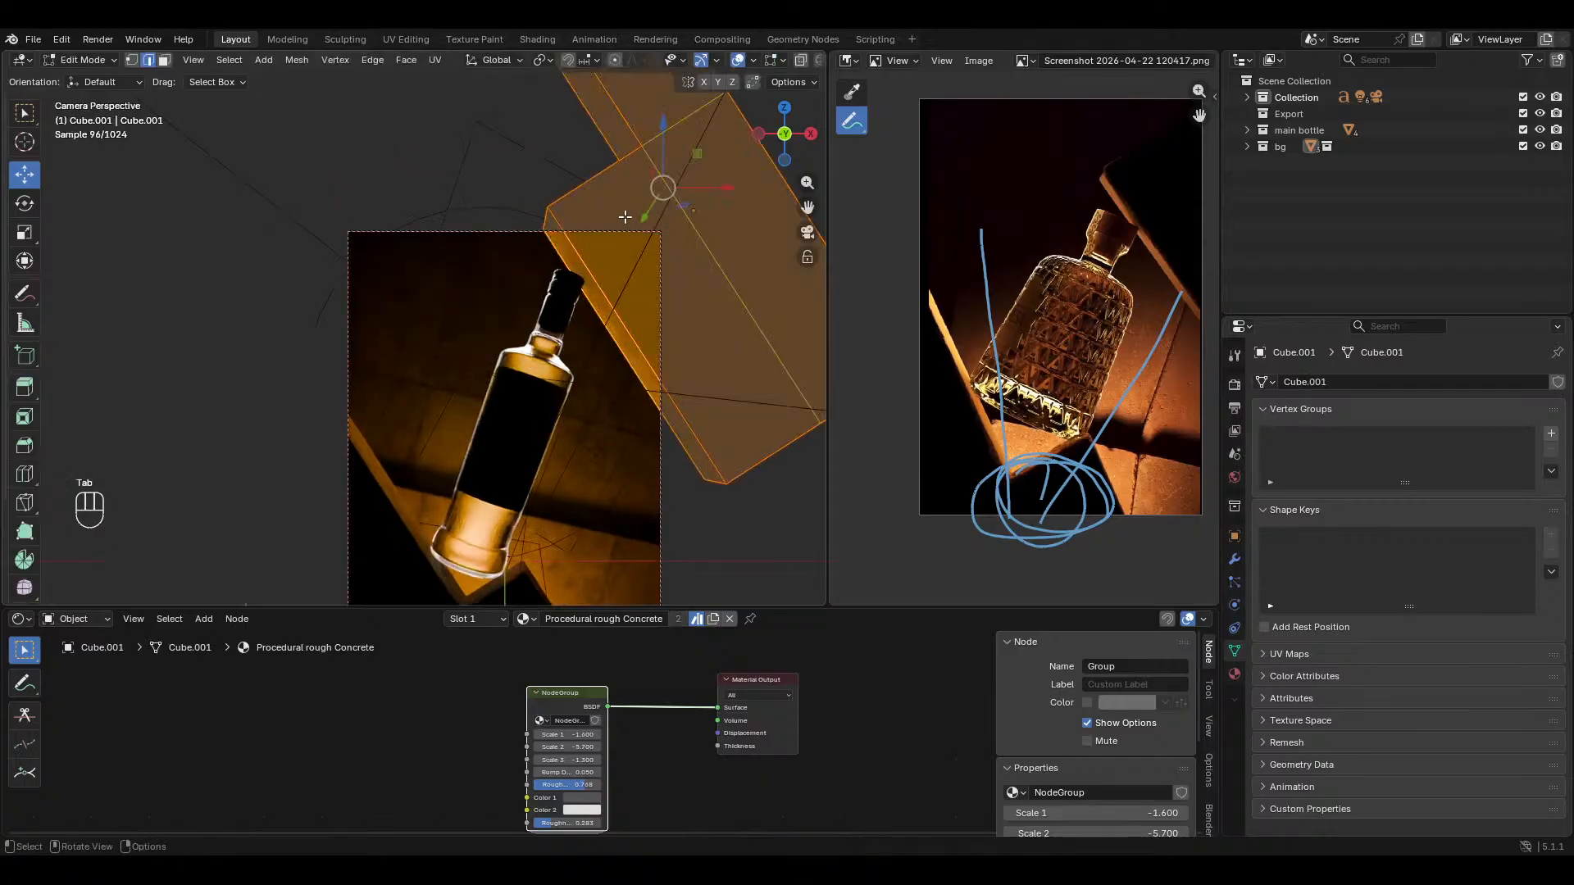
key("alt+z")
key("1")
left_click_drag(819, 187, 460, 274)
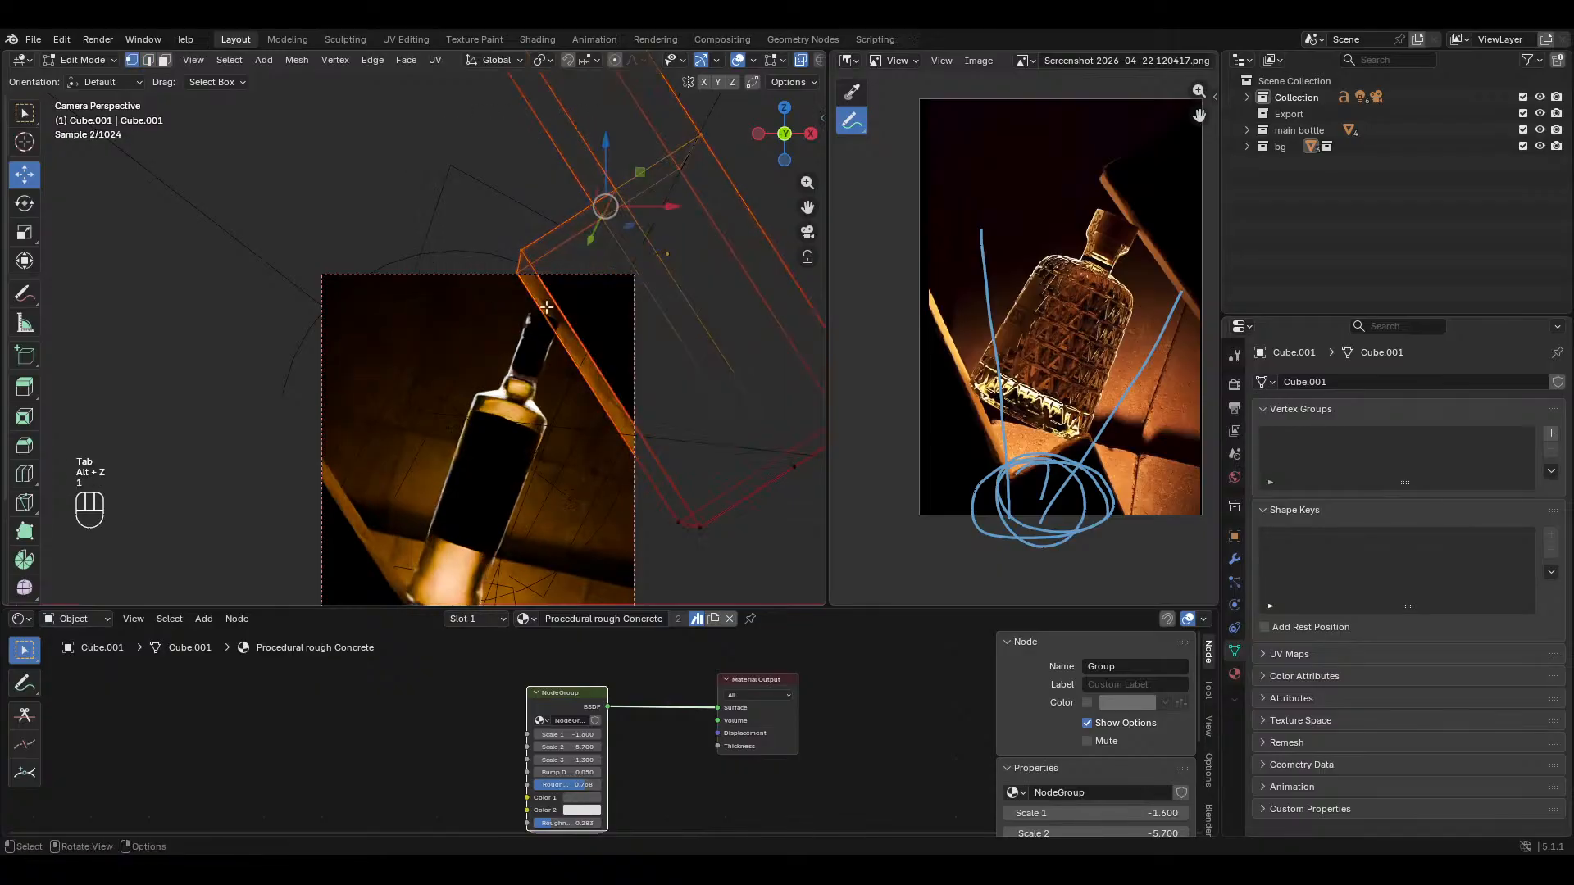
key("g")
key("y")
key("y")
key("x")
key("x")
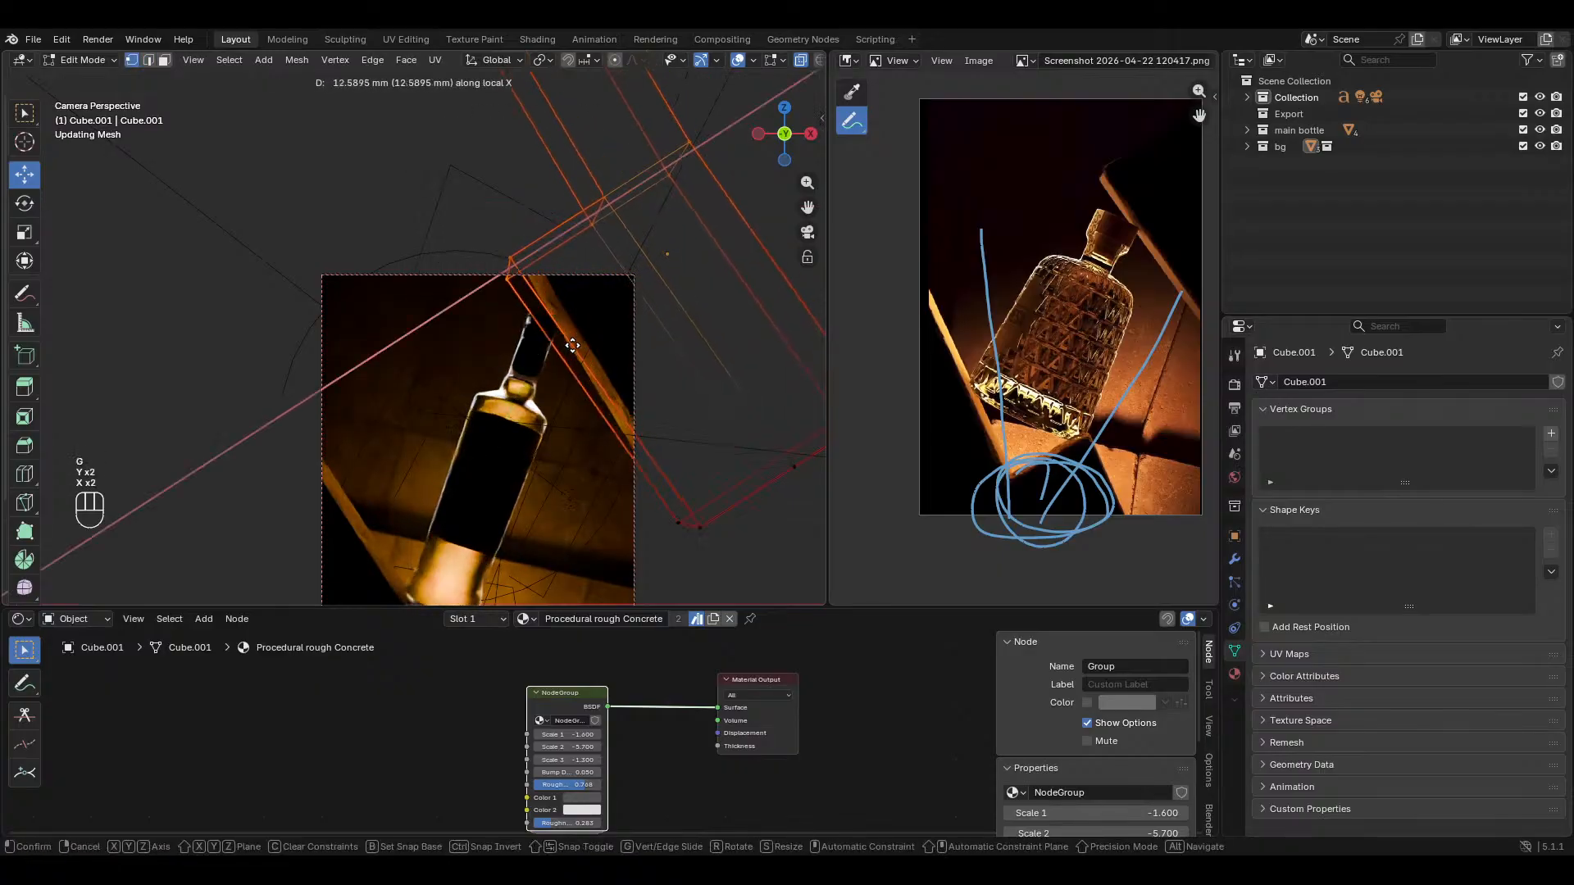
key("z")
key("z")
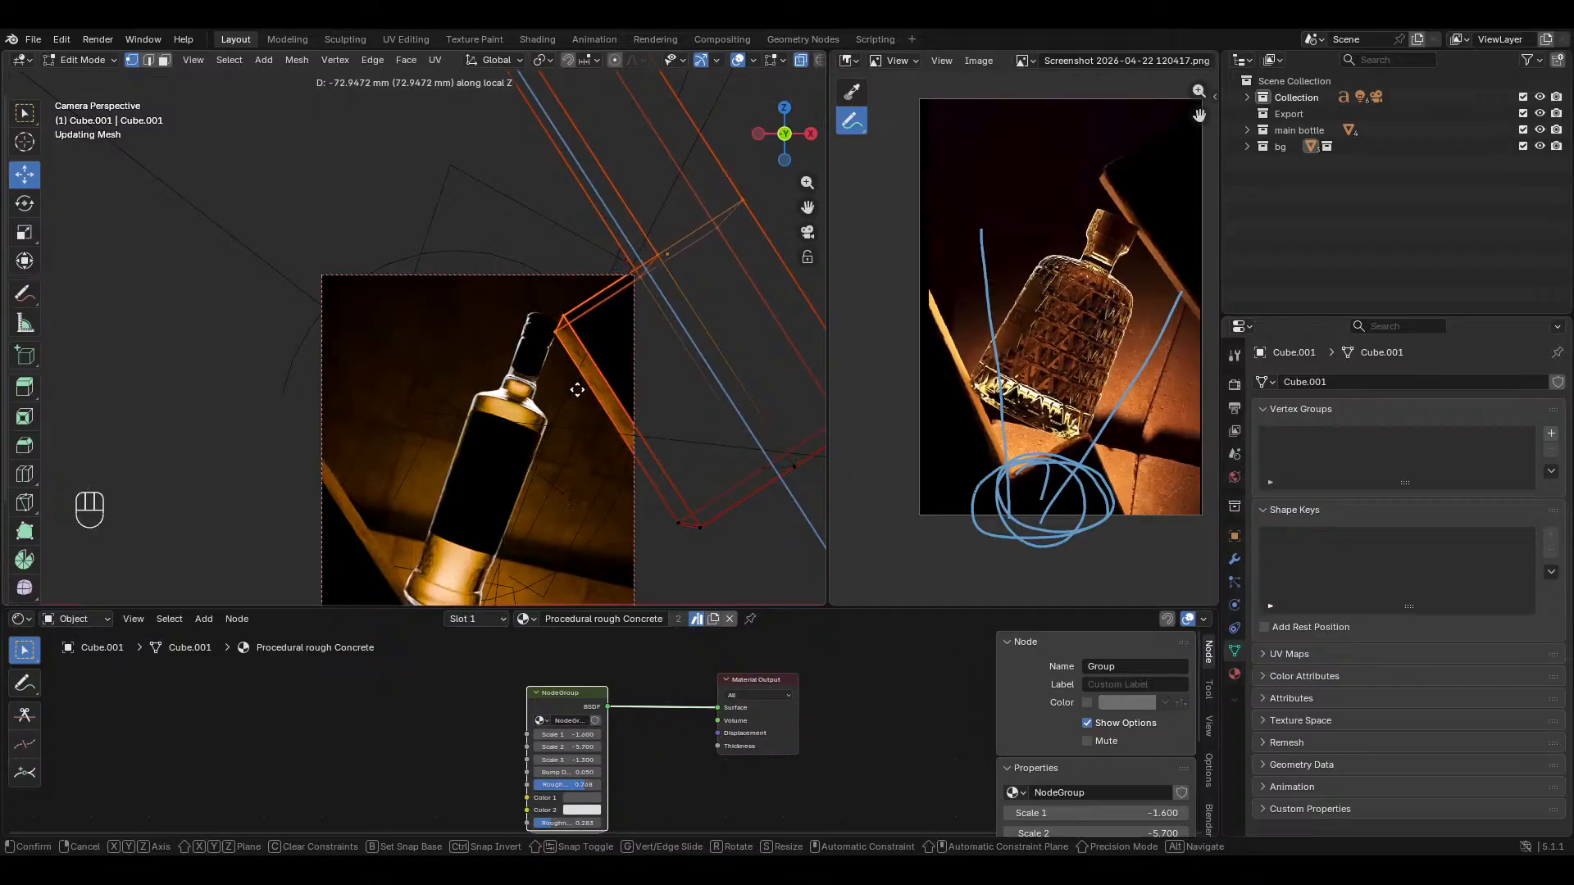
left_click(573, 382)
key("Tab")
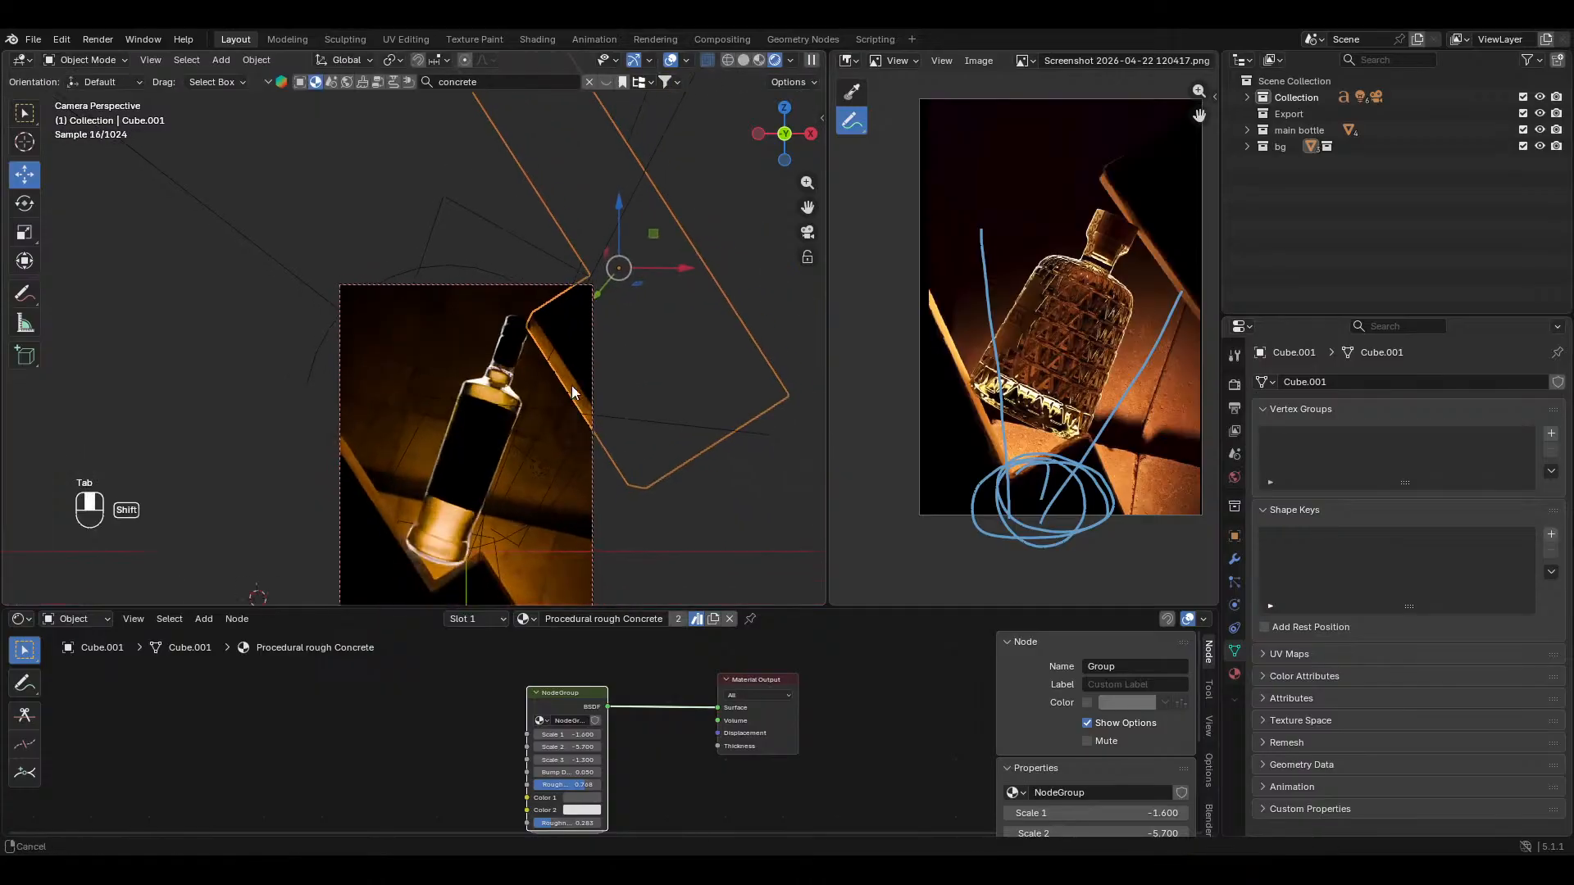
key("alt+a")
left_click(671, 59)
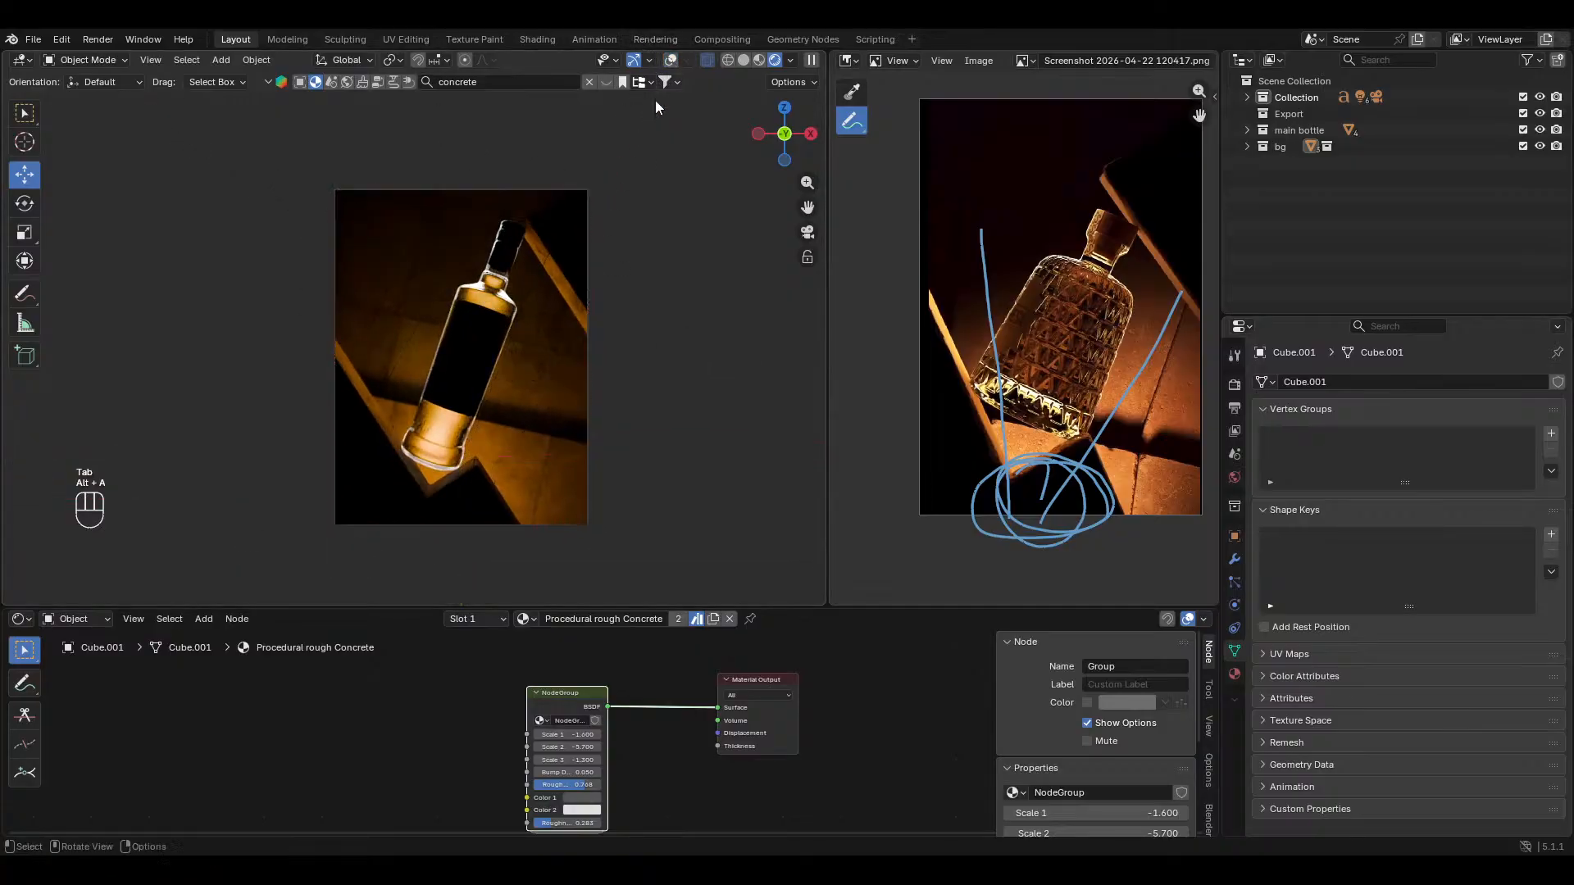
Step: Select the bottle, show the overlays, and rotate it about 3.7° around the global Y axis
left_click(520, 317)
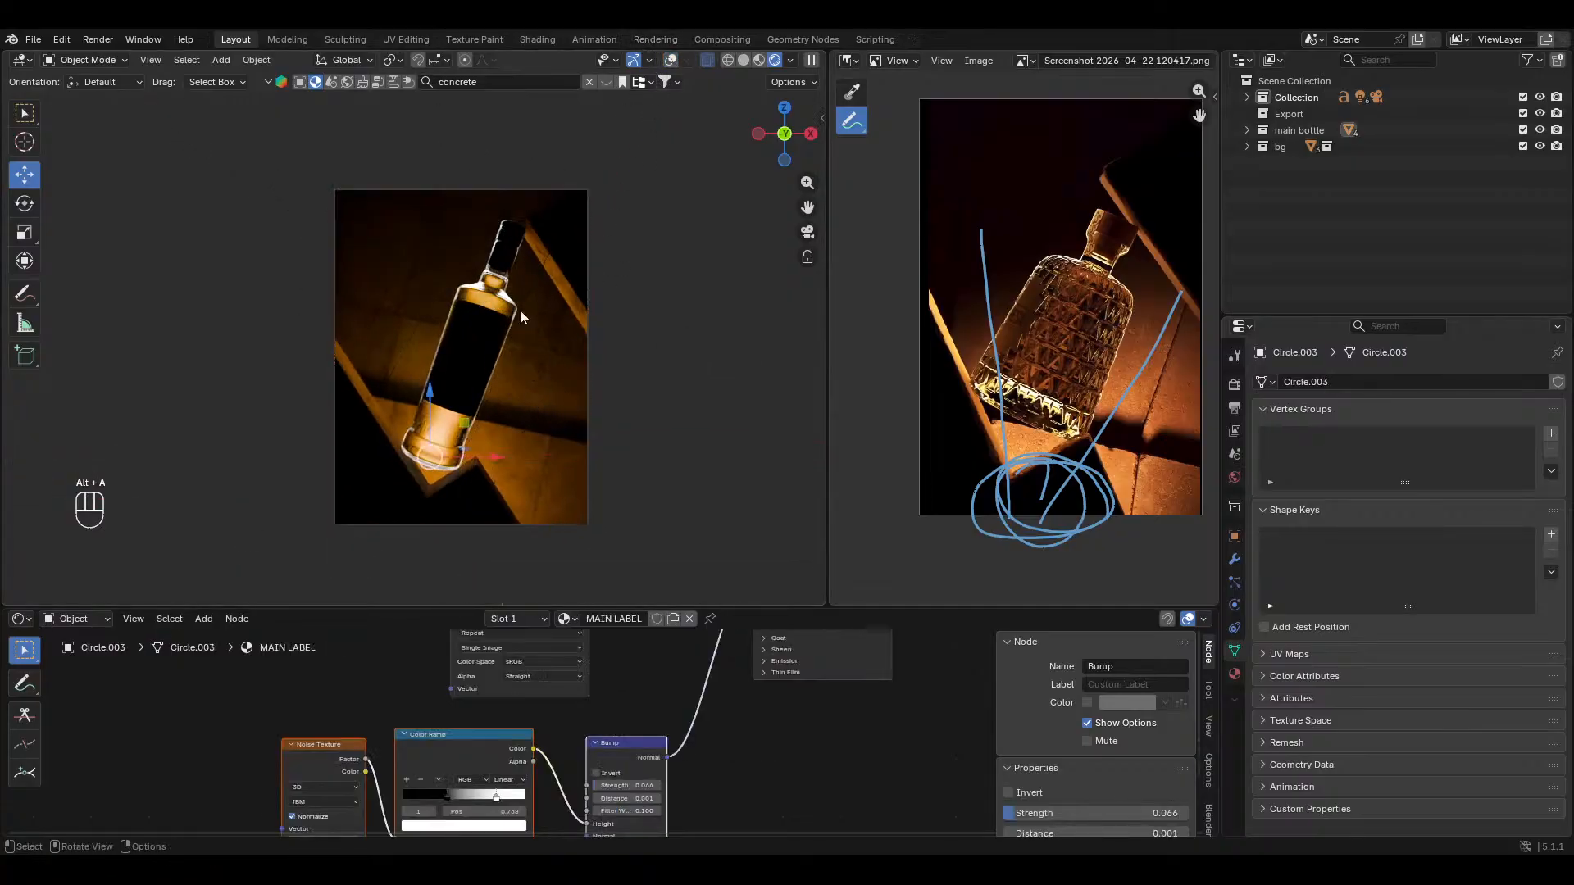
left_click(671, 61)
key("r")
key("y")
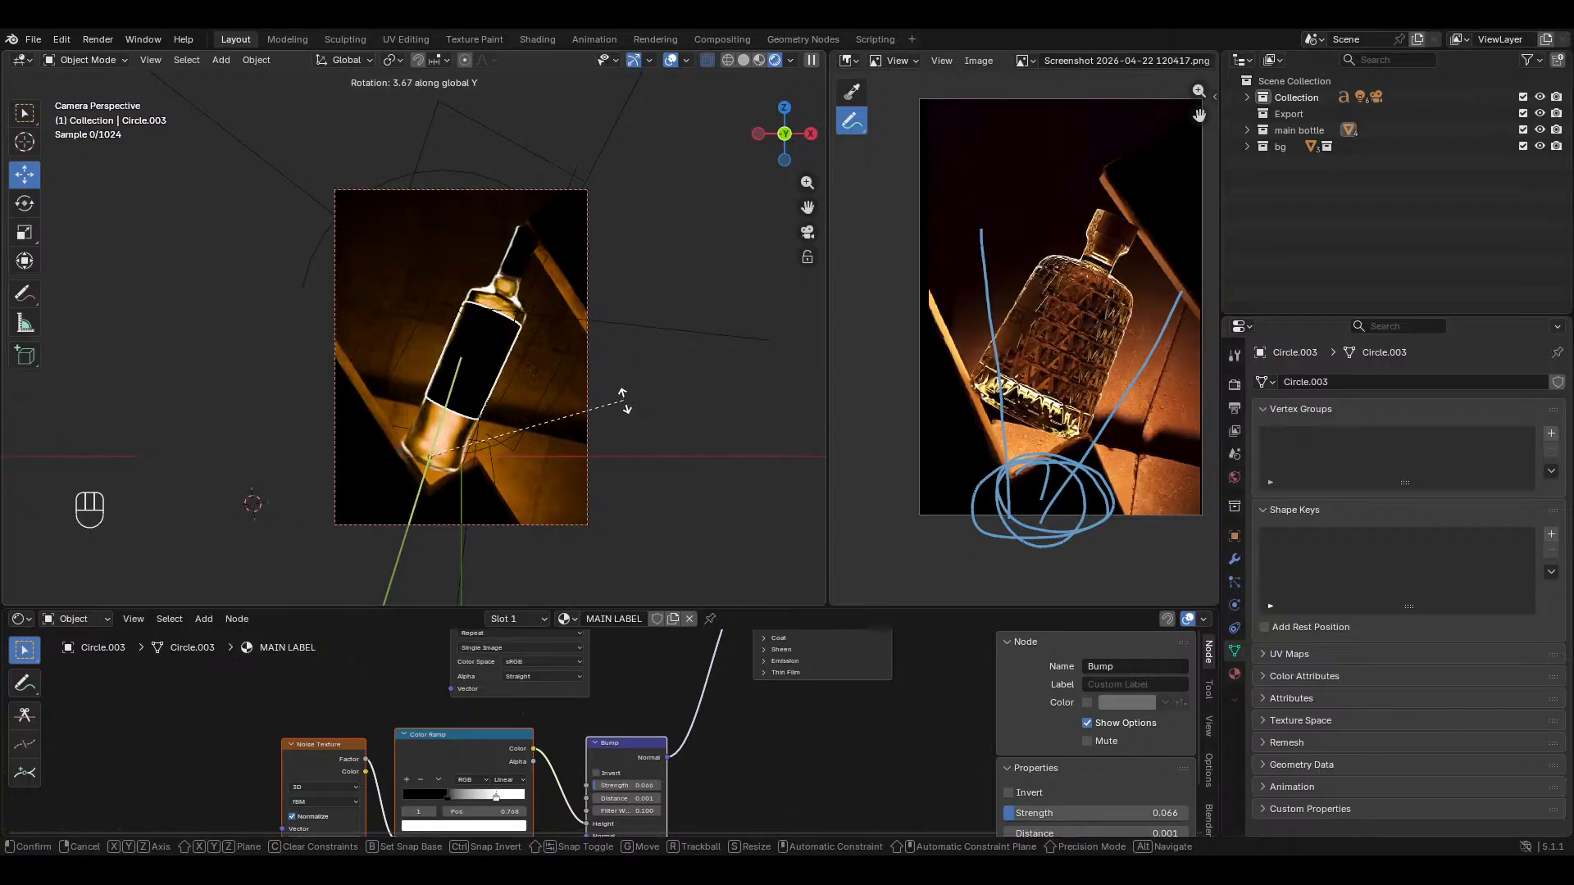
left_click(563, 310)
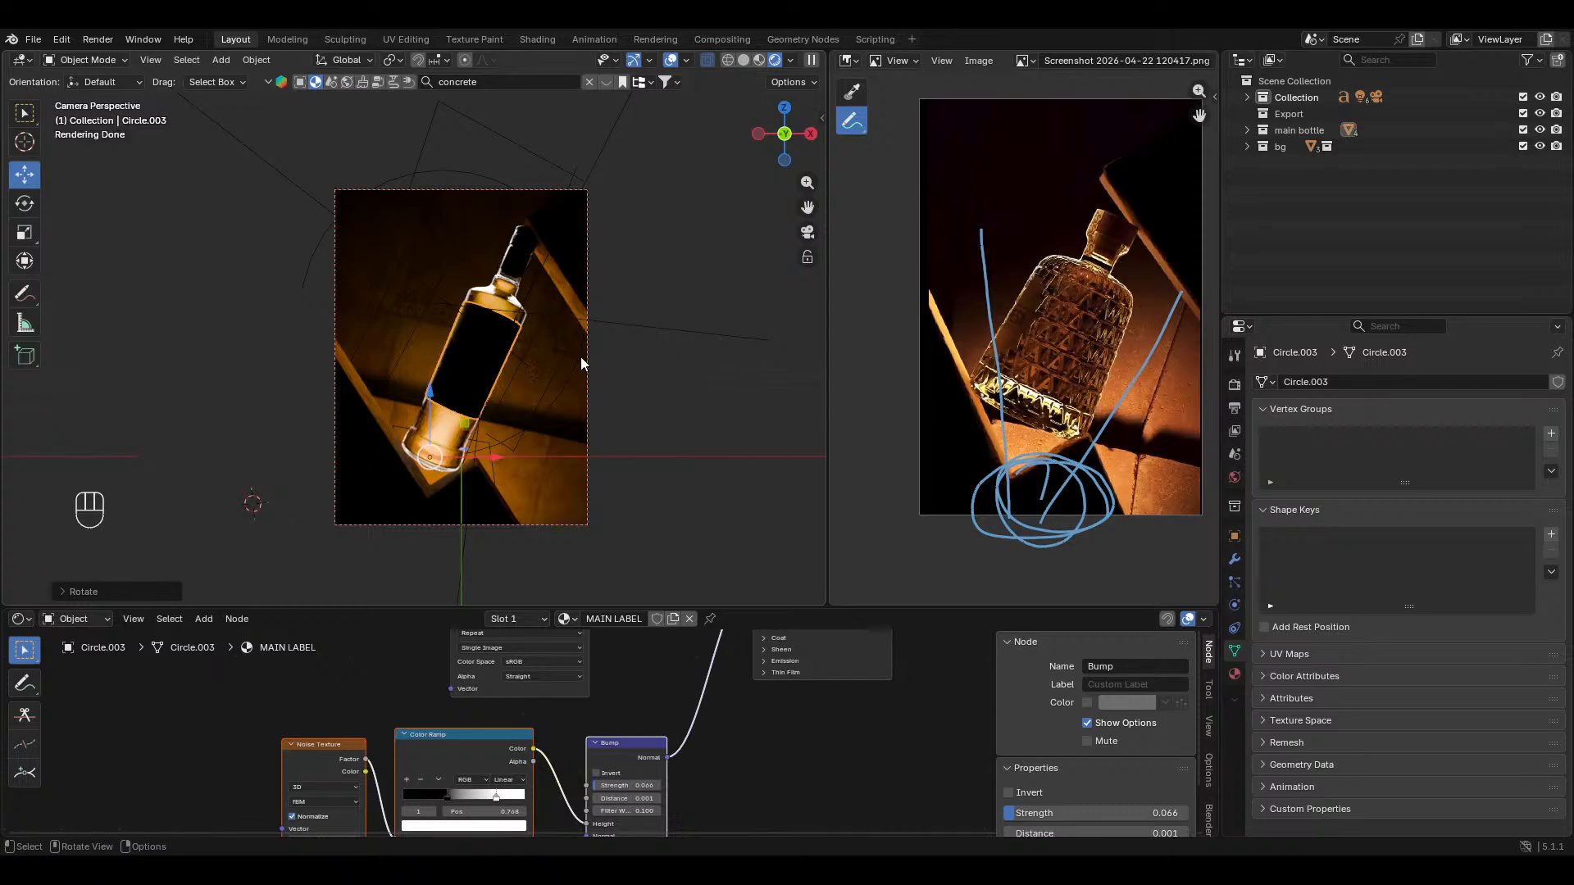
Step: Scale the bottle down uniformly to about 0.96 and deselect it
key("s")
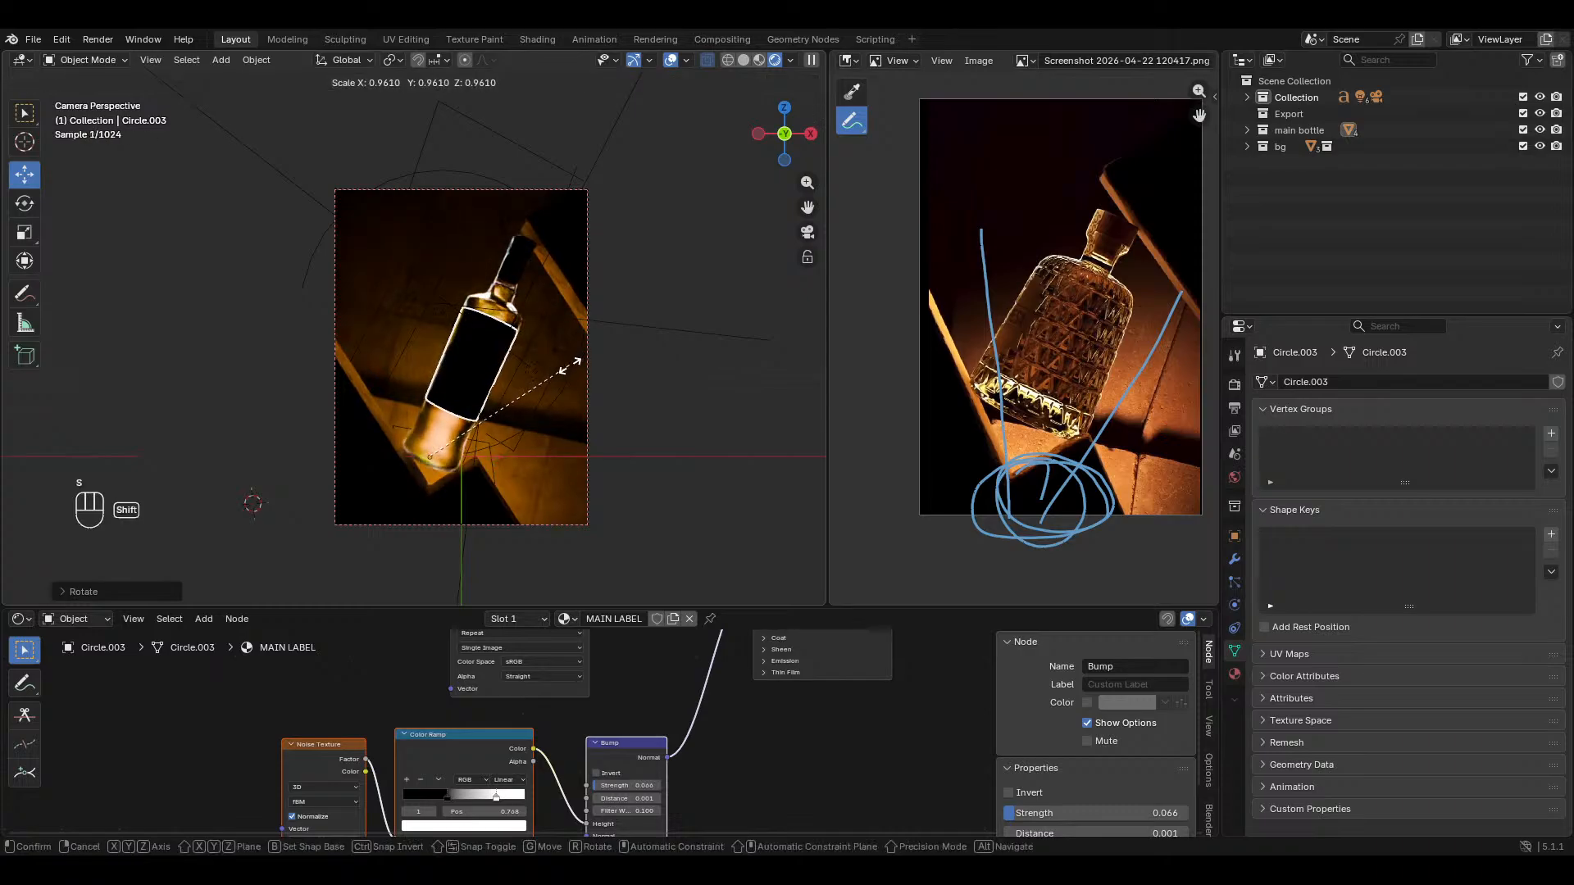
left_click(567, 369)
key("alt+a")
middle_click_drag(567, 420, 619, 370, "shift")
scroll(621, 353, "up", 1)
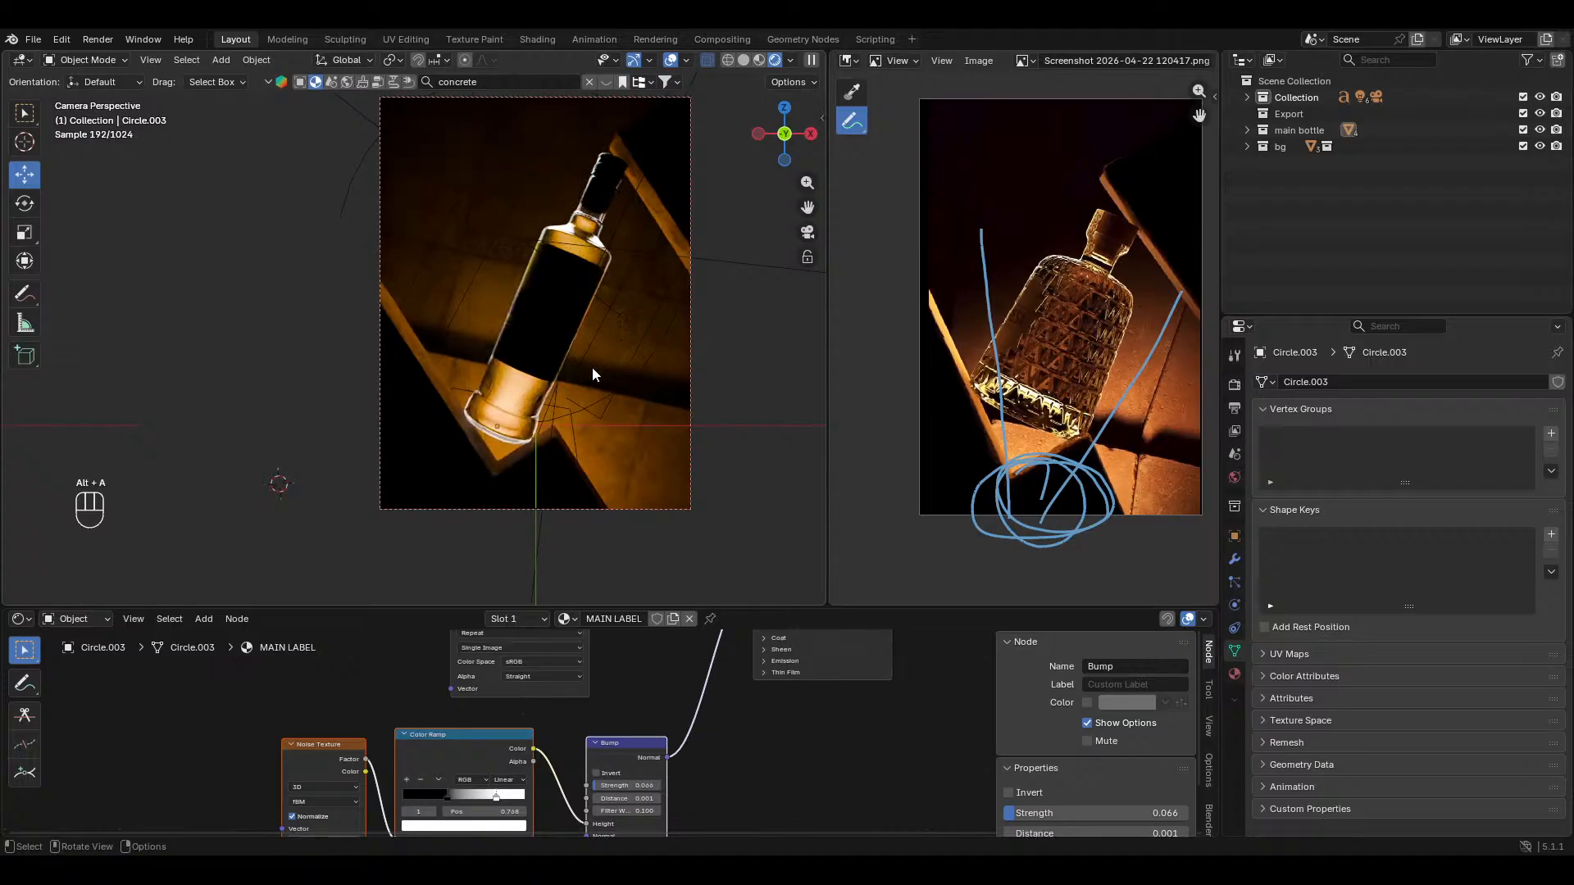
Step: Select the bottle again and move it slightly down its local Z axis toward the lower concrete block
left_click(547, 339)
key("g")
key("z")
key("z")
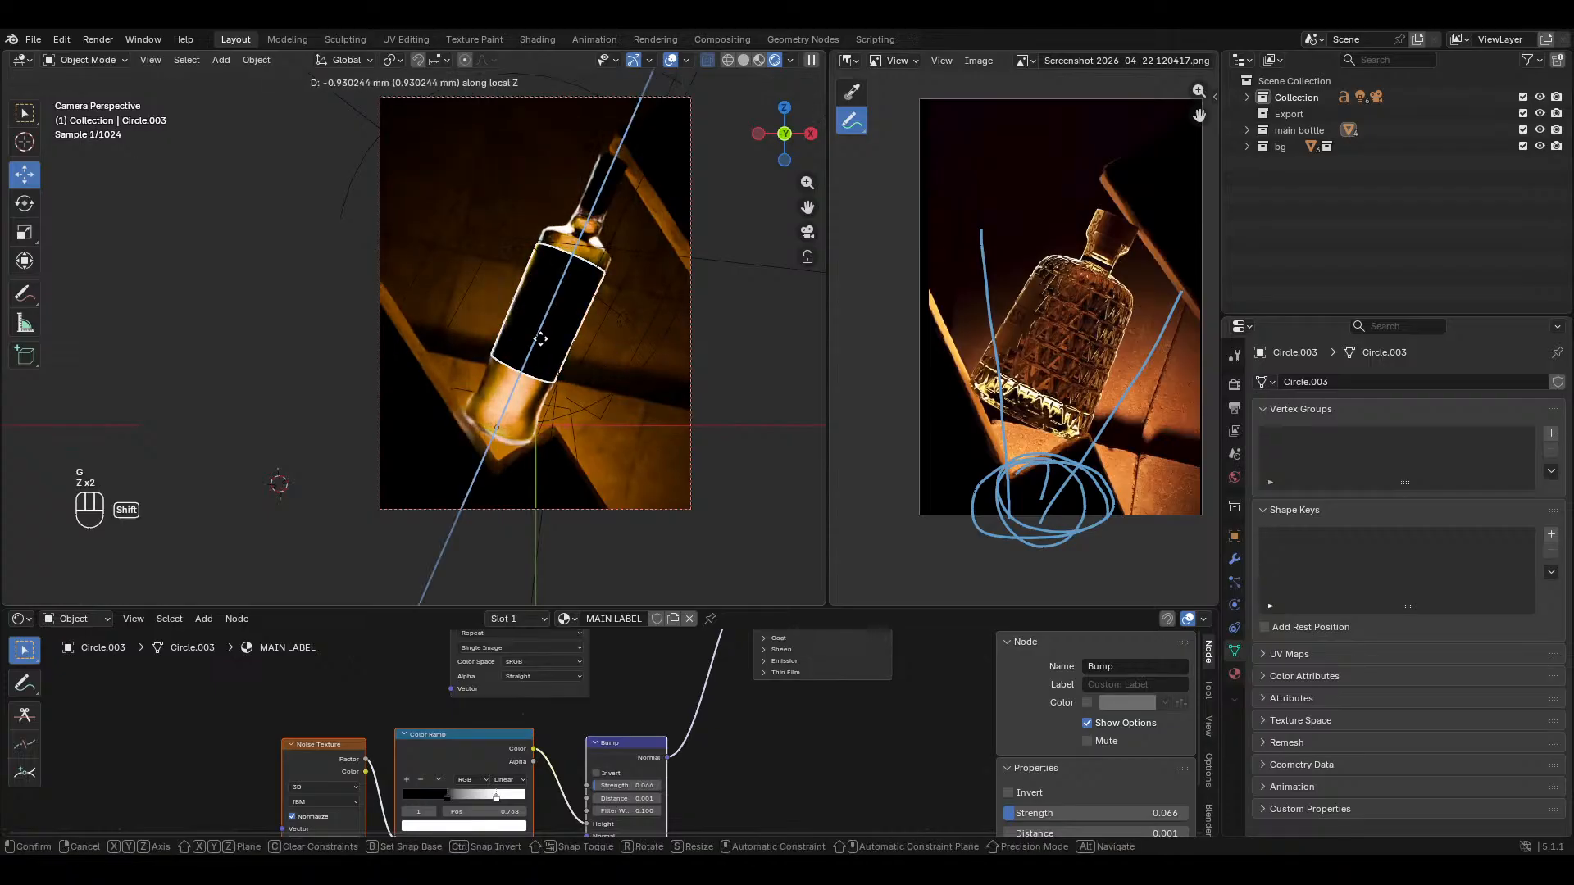
left_click(528, 352)
Step: Nudge the bottle's base closer to the lower block's corner, deselect it, save the file, and return to the camera view
middle_click_drag(502, 499, 502, 331)
key("g")
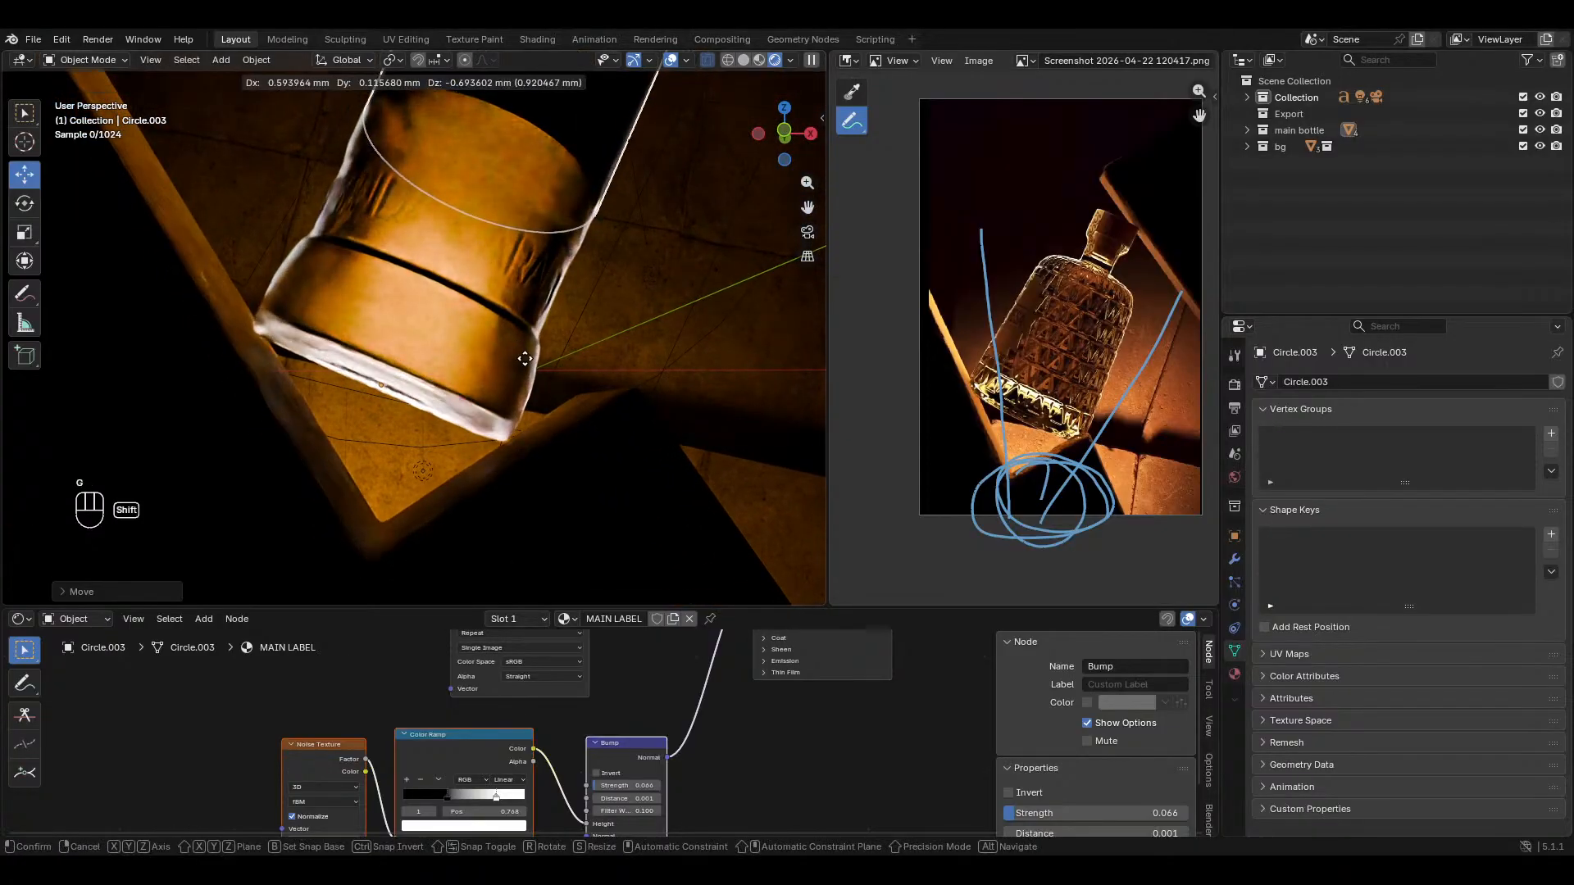
left_click(523, 380)
key("alt+a")
middle_click_drag(503, 366, 504, 376)
key("ctrl+s")
key("KP_0")
scroll(483, 418, "down", 2)
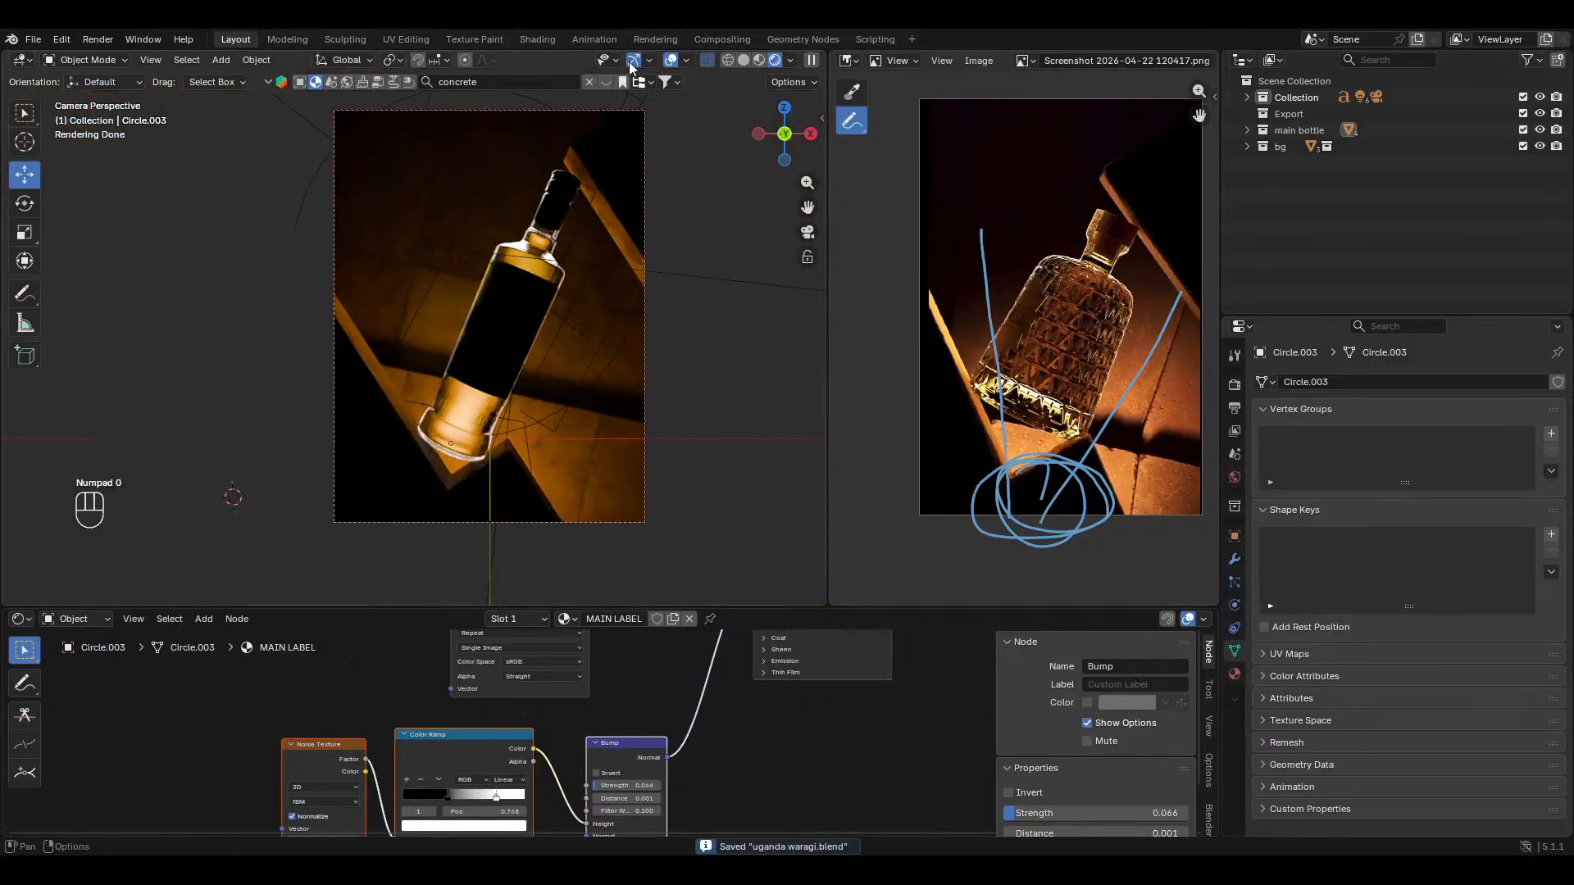
Step: Move the upper concrete block about 3.2 mm along its local X axis toward the bottle cap, then save the file in camera view
middle_click_drag(631, 310, 675, 316, "shift")
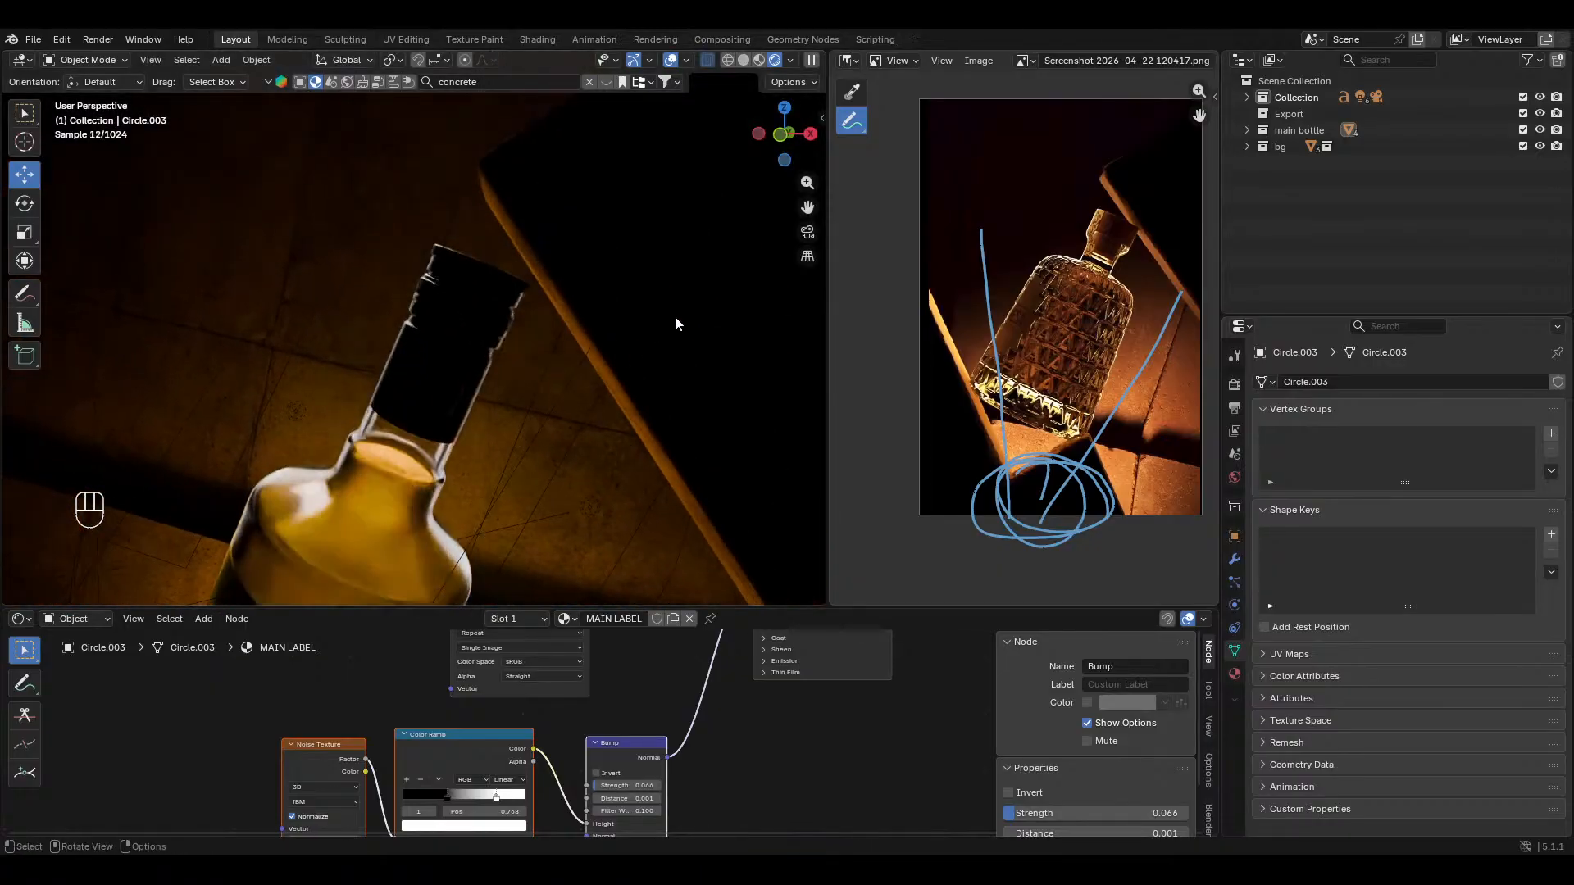
left_click(675, 317)
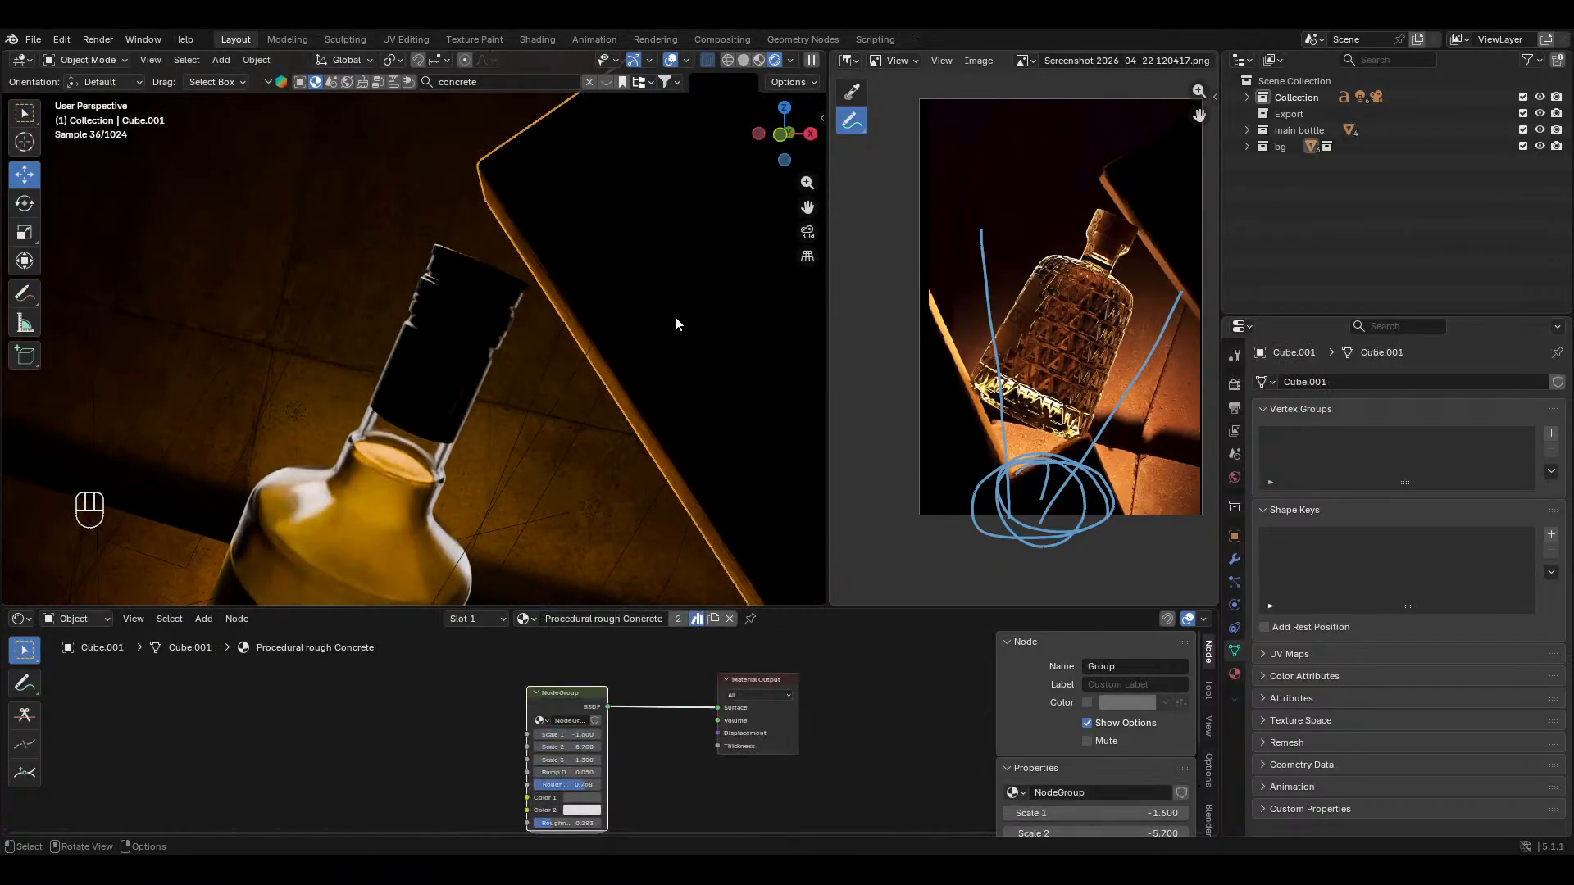
key("g")
key("x")
key("x")
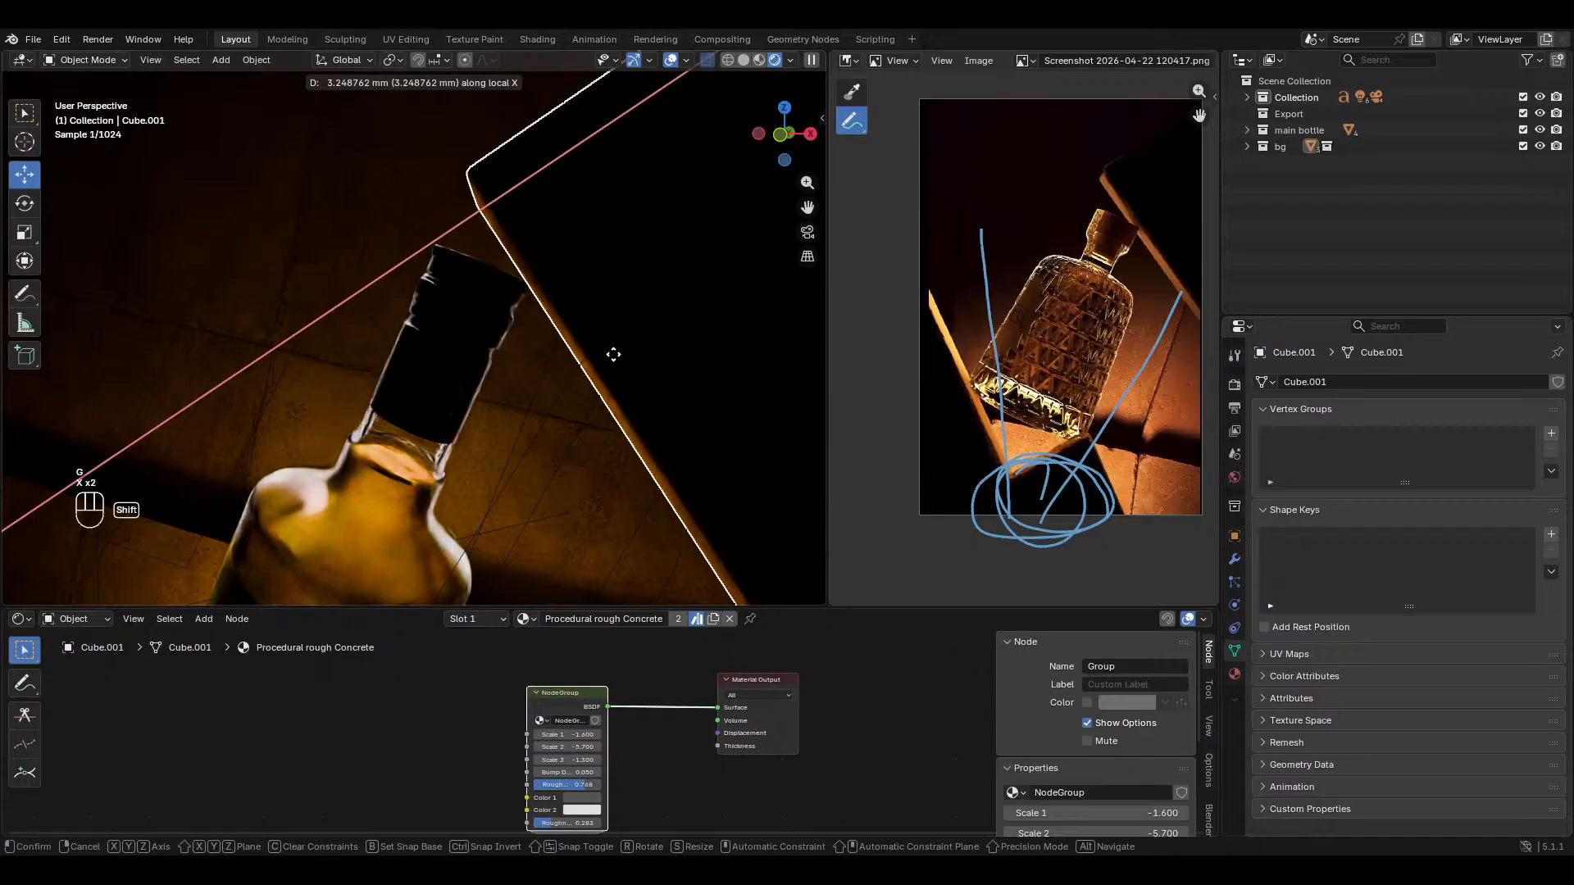
left_click(613, 353)
key("alt+a")
key("ctrl+s")
key("KP_0")
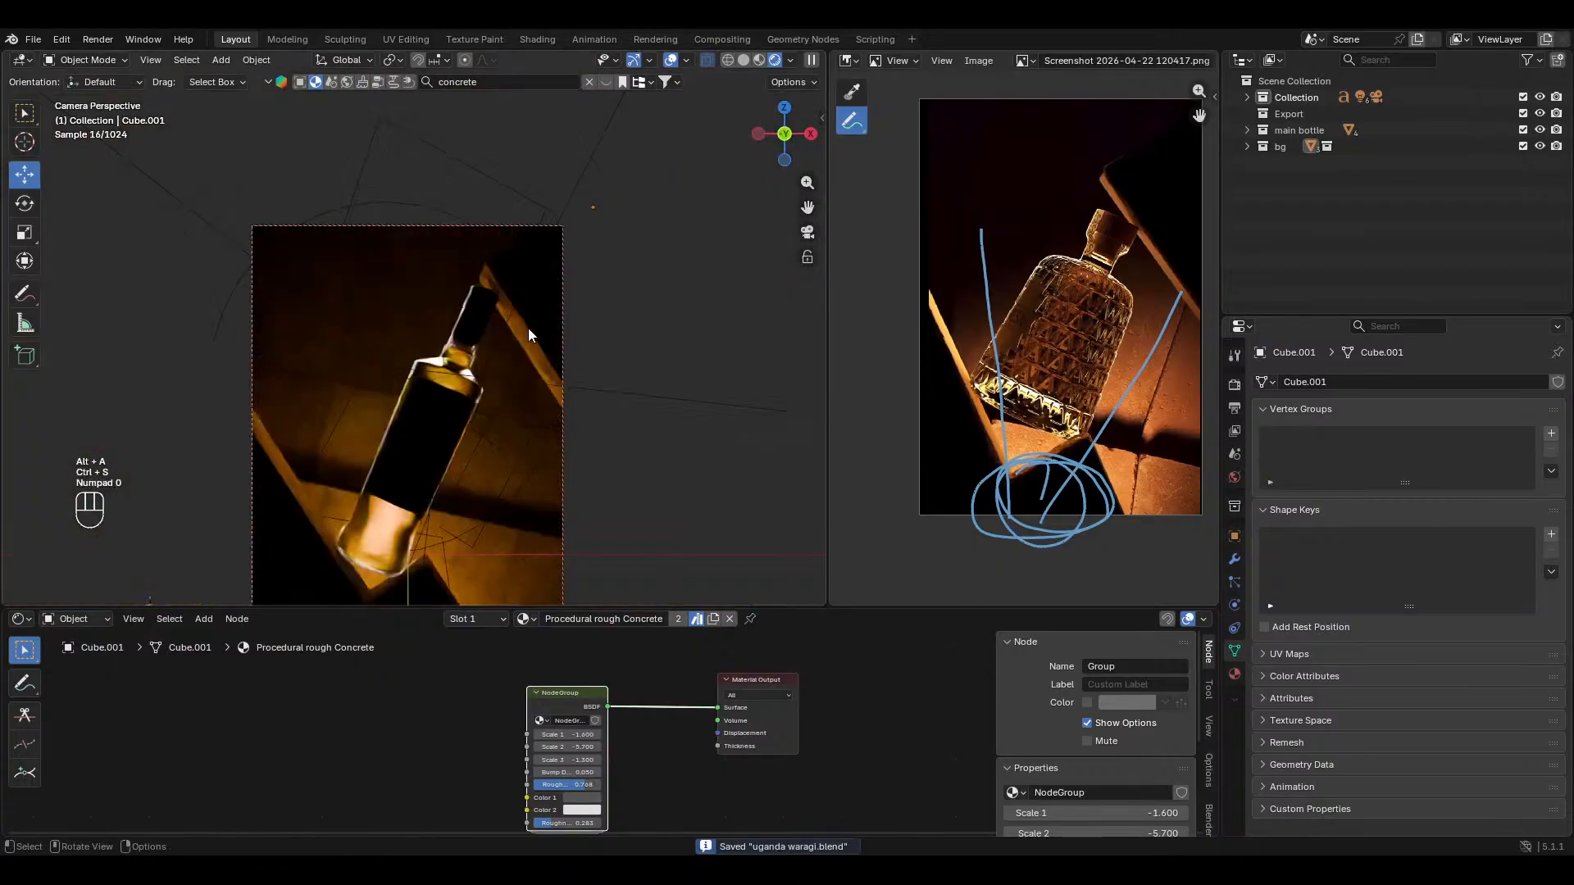
Step: Shift the upper block's selected geometry slightly up its local Z axis in Edit Mode, deselect the block, and hide the overlays
middle_click_drag(533, 331, 558, 253, "shift")
scroll(564, 296, "down", 2)
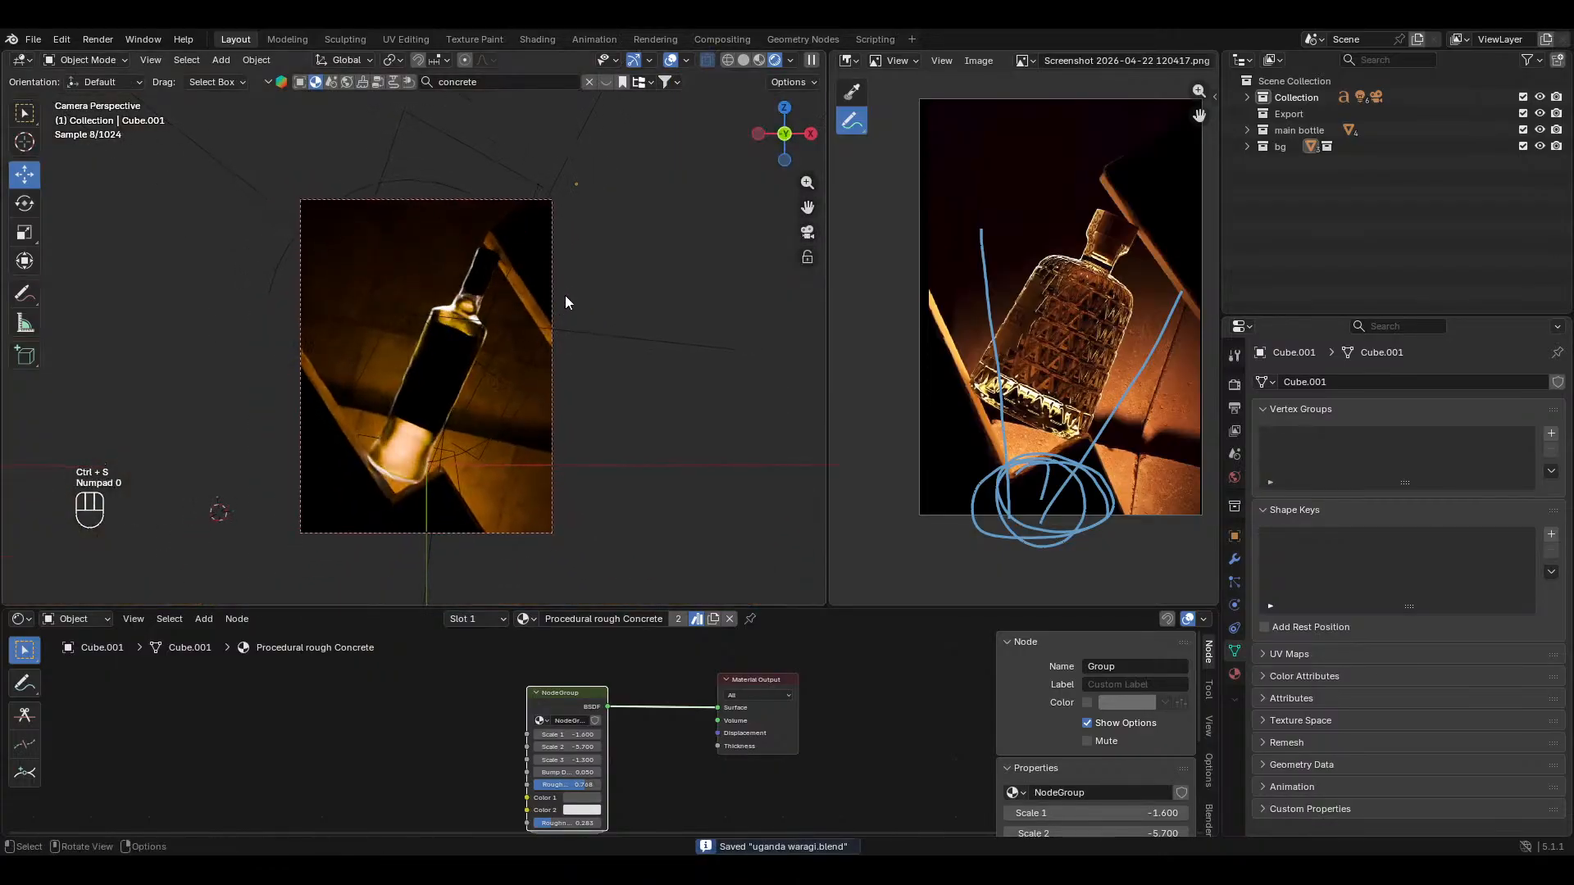
left_click(528, 266)
key("Tab")
key("g")
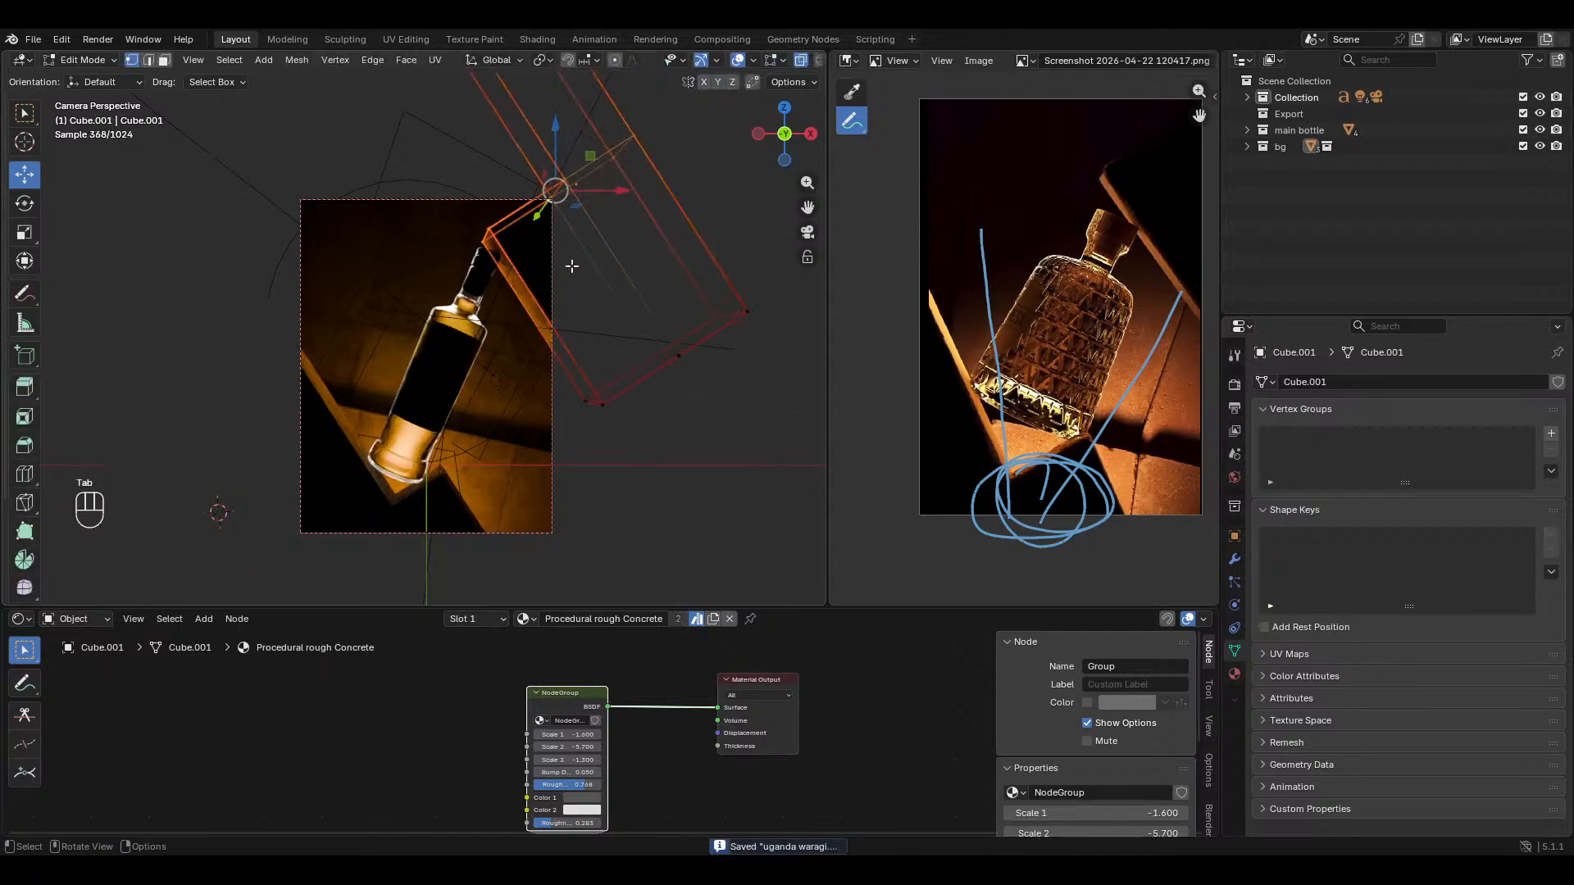
key("z")
key("z")
left_click(562, 256)
key("Tab")
key("alt+a")
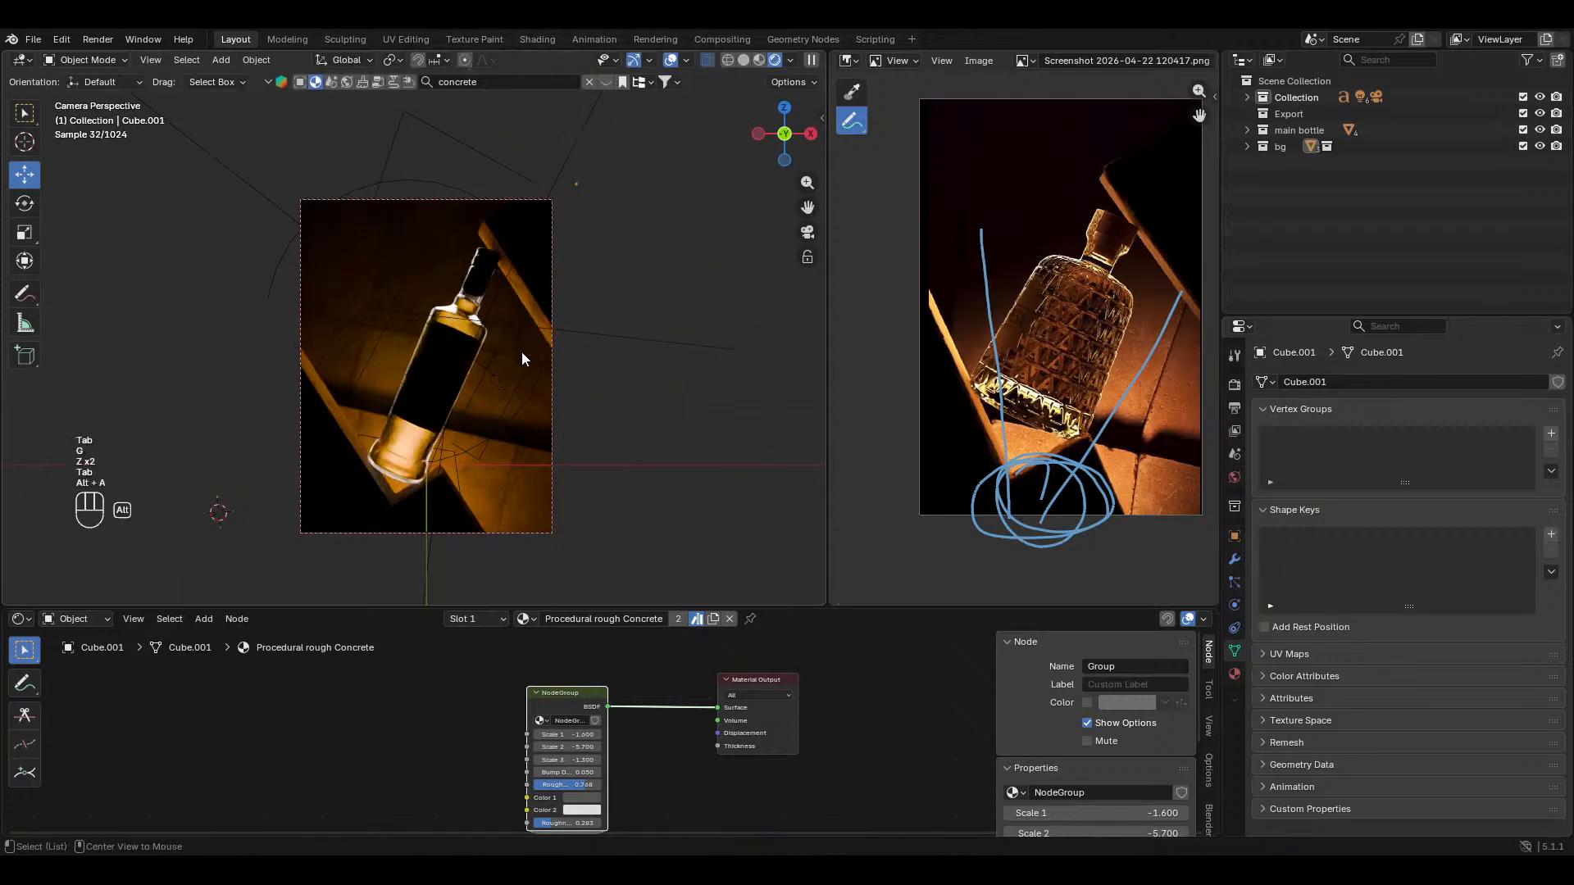
middle_click_drag(523, 383, 551, 346, "shift")
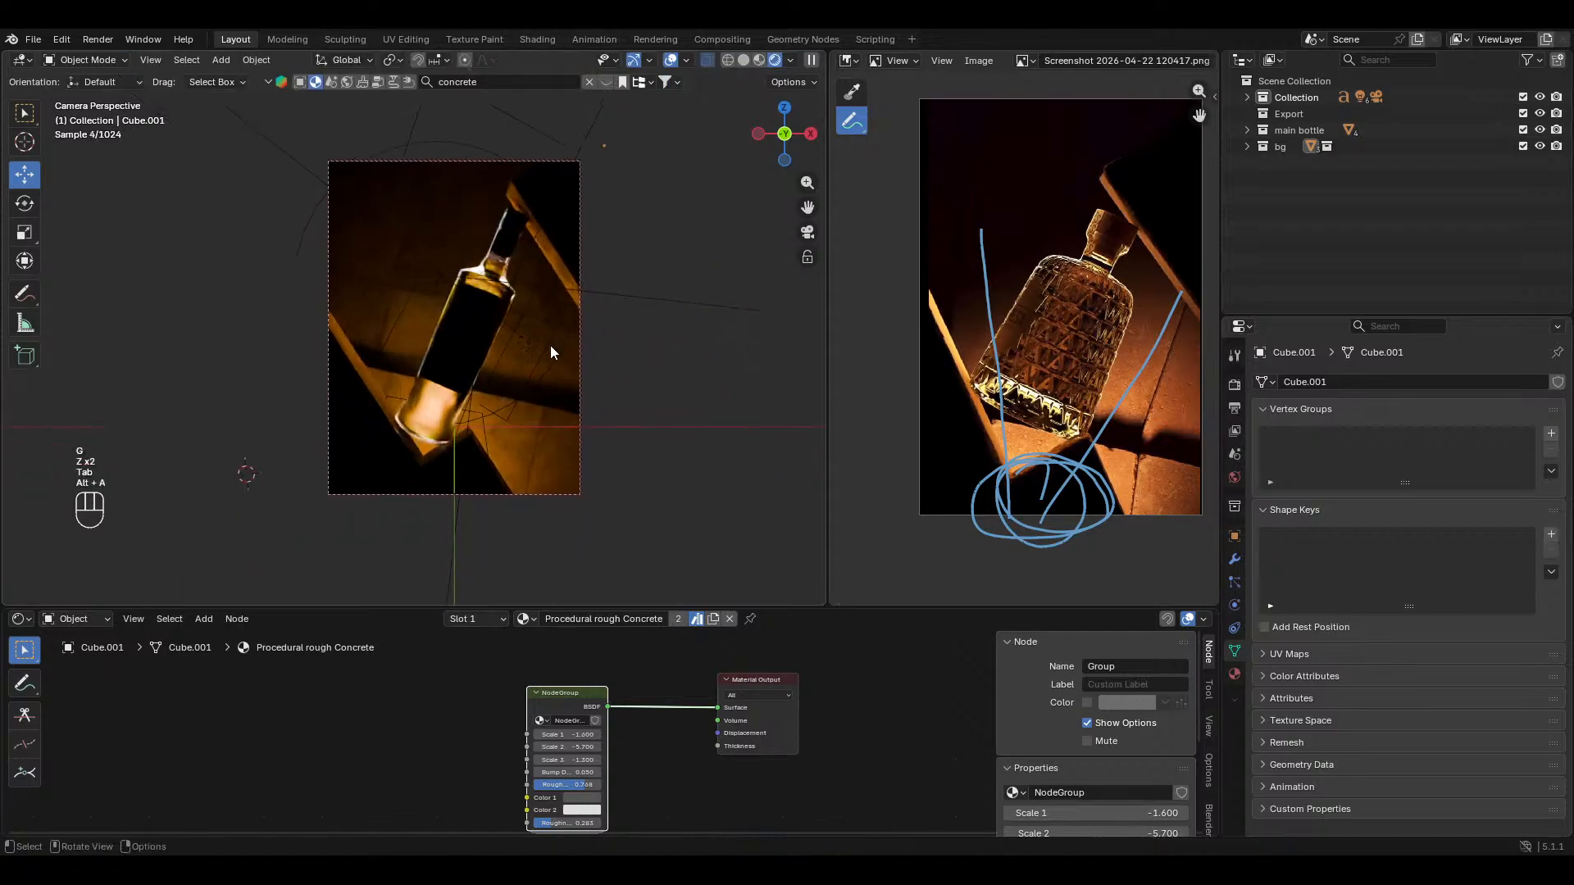
scroll(549, 346, "up", 1)
left_click(669, 60)
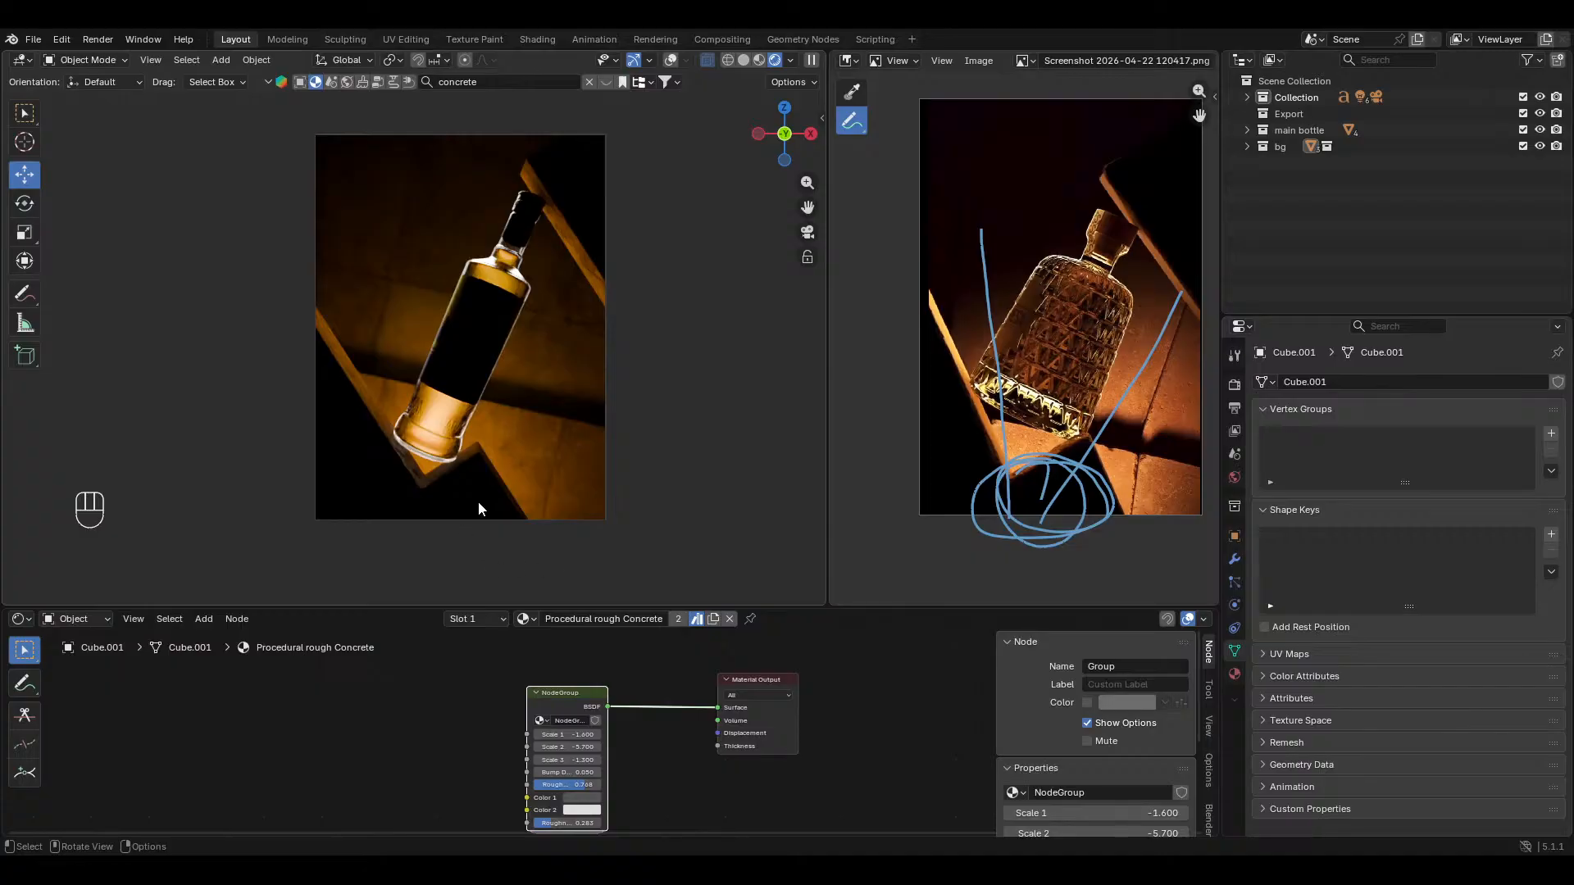
Step: Show the overlays, select the 2500 K area light below the camera frame, and set its beam spread to 90°
middle_click_drag(479, 502, 489, 420)
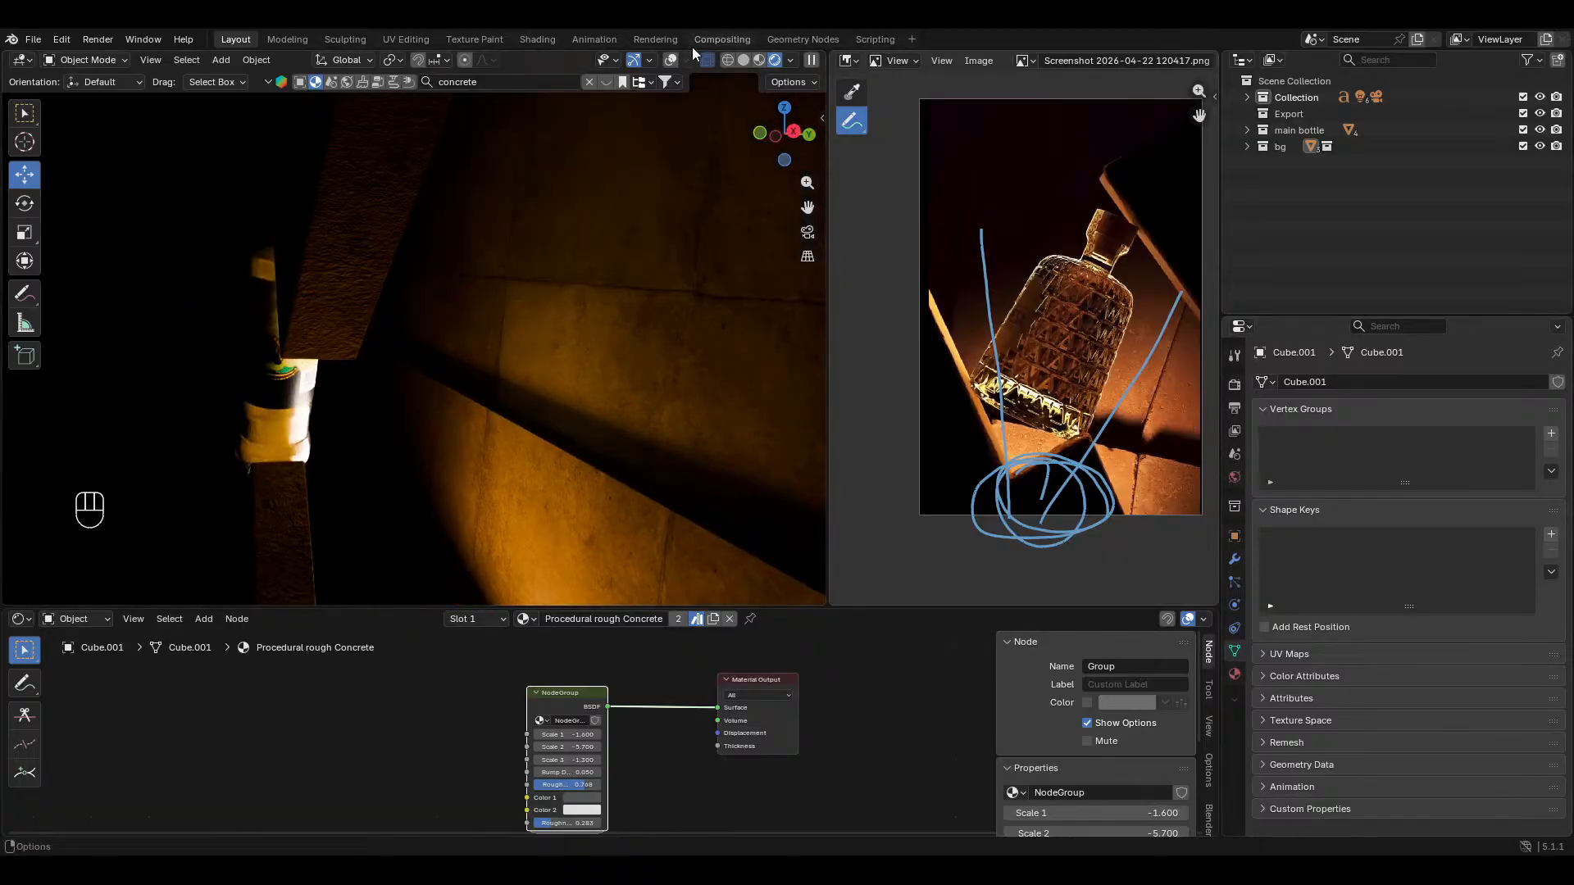
left_click(671, 60)
middle_click_drag(544, 369, 505, 459)
left_click(495, 533)
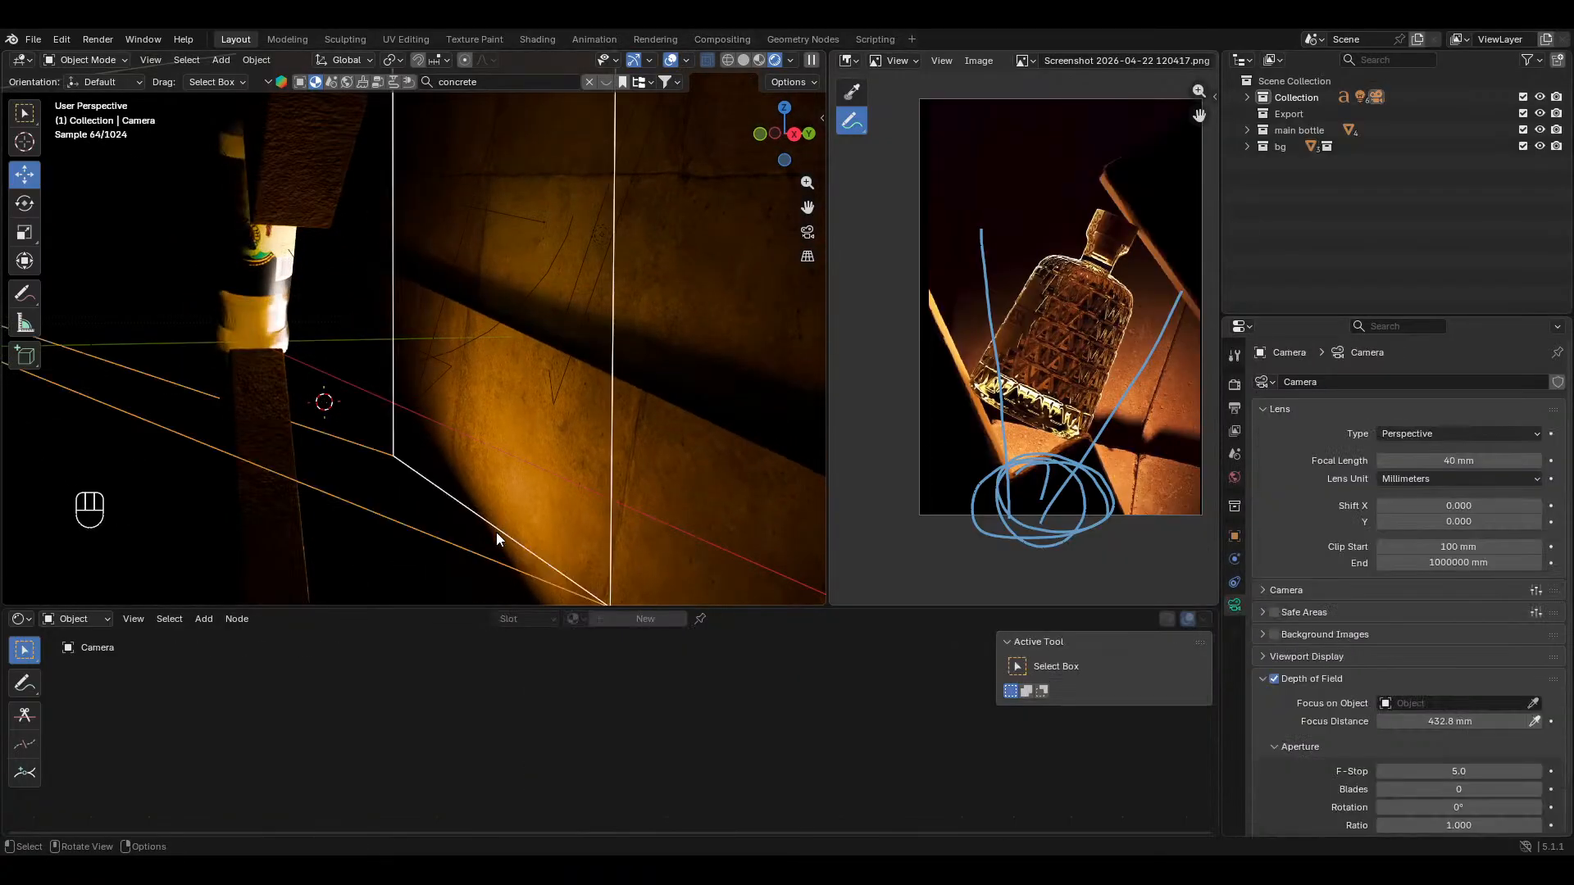
middle_click_drag(495, 533, 487, 384, "shift")
left_click(447, 438)
key("KP_0")
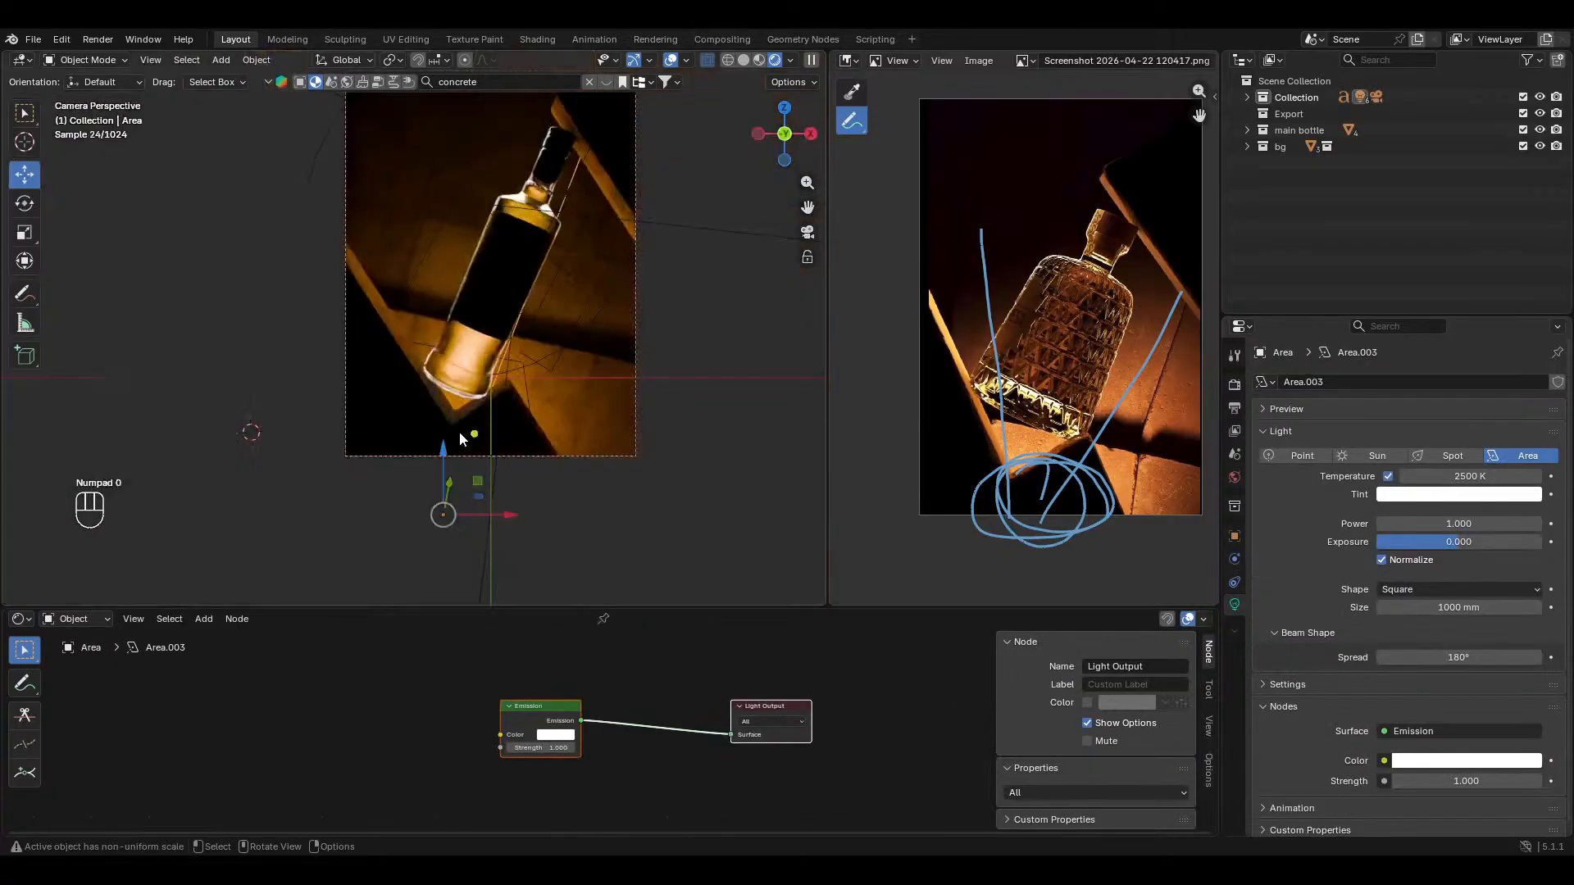
scroll(1455, 775, "down", 1)
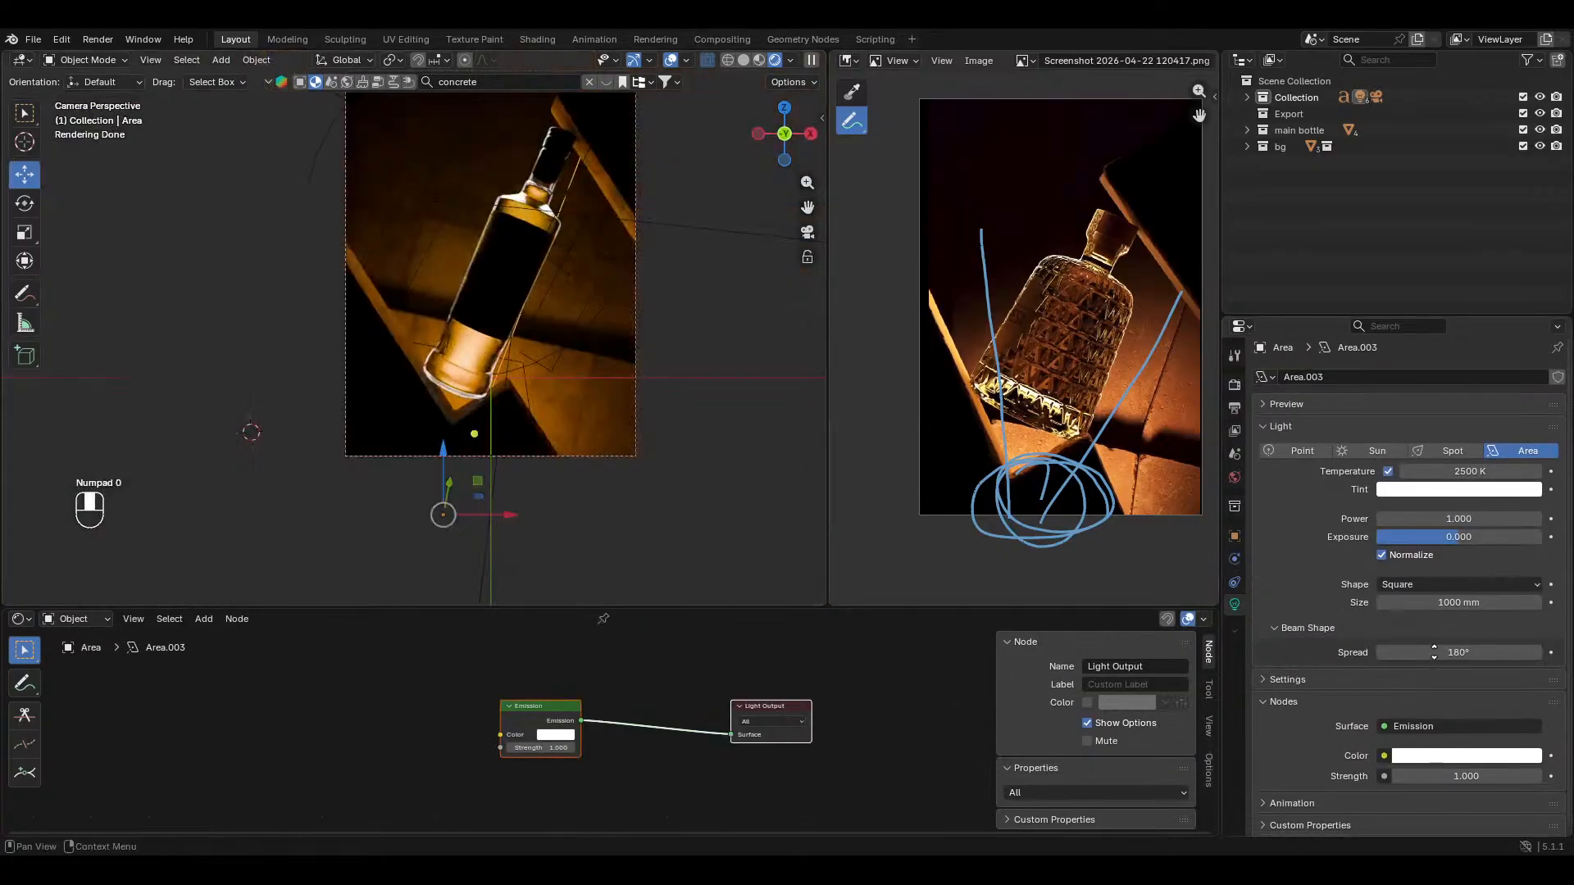
left_click(1448, 654)
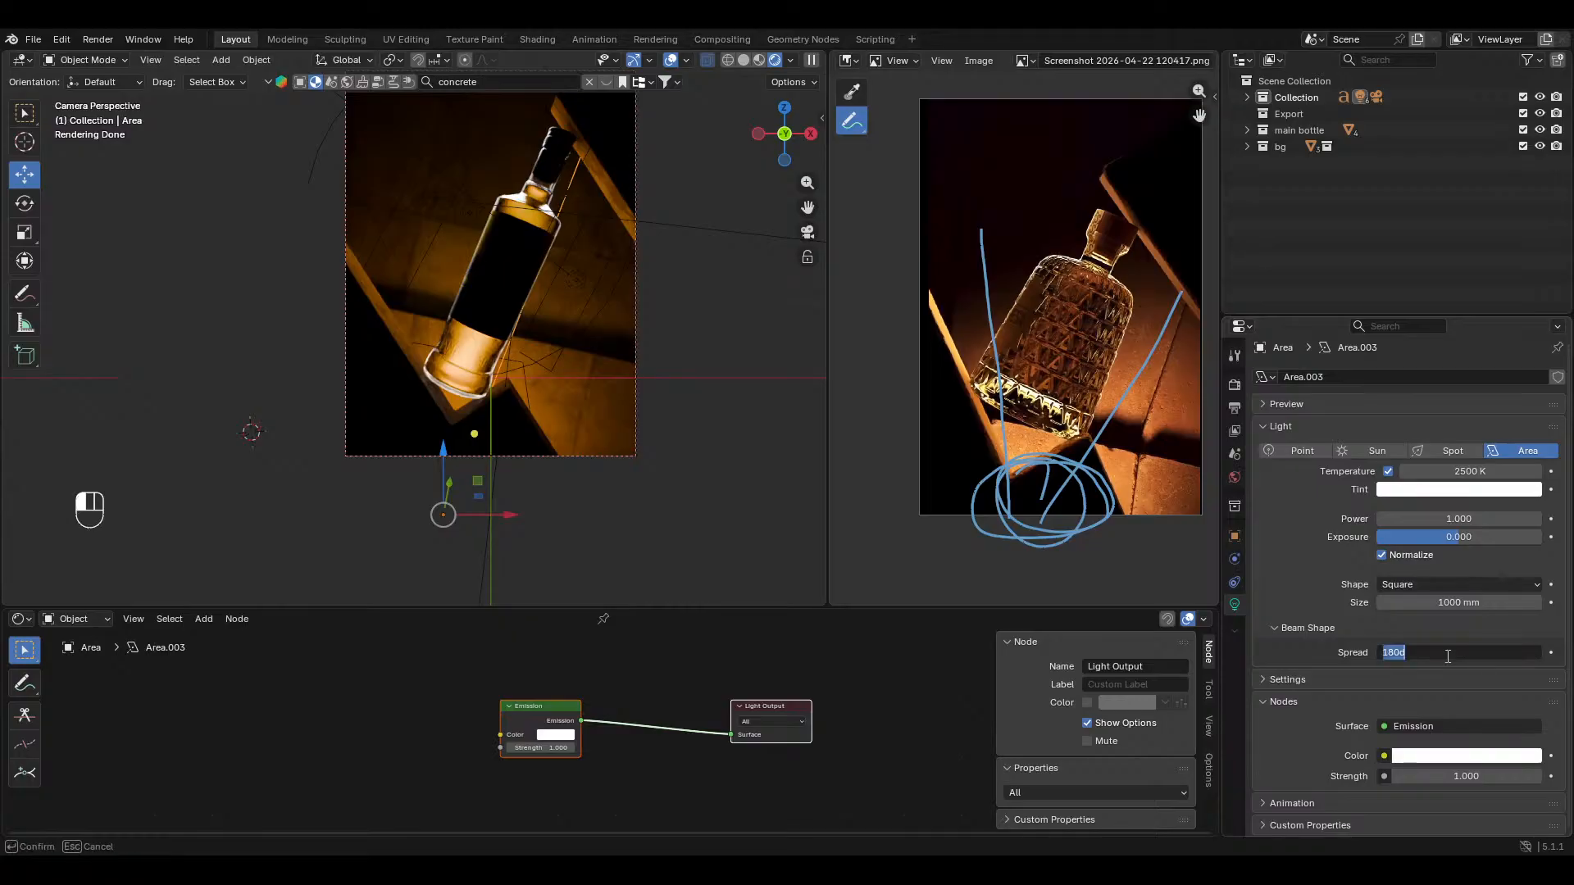
type("90")
key("Return")
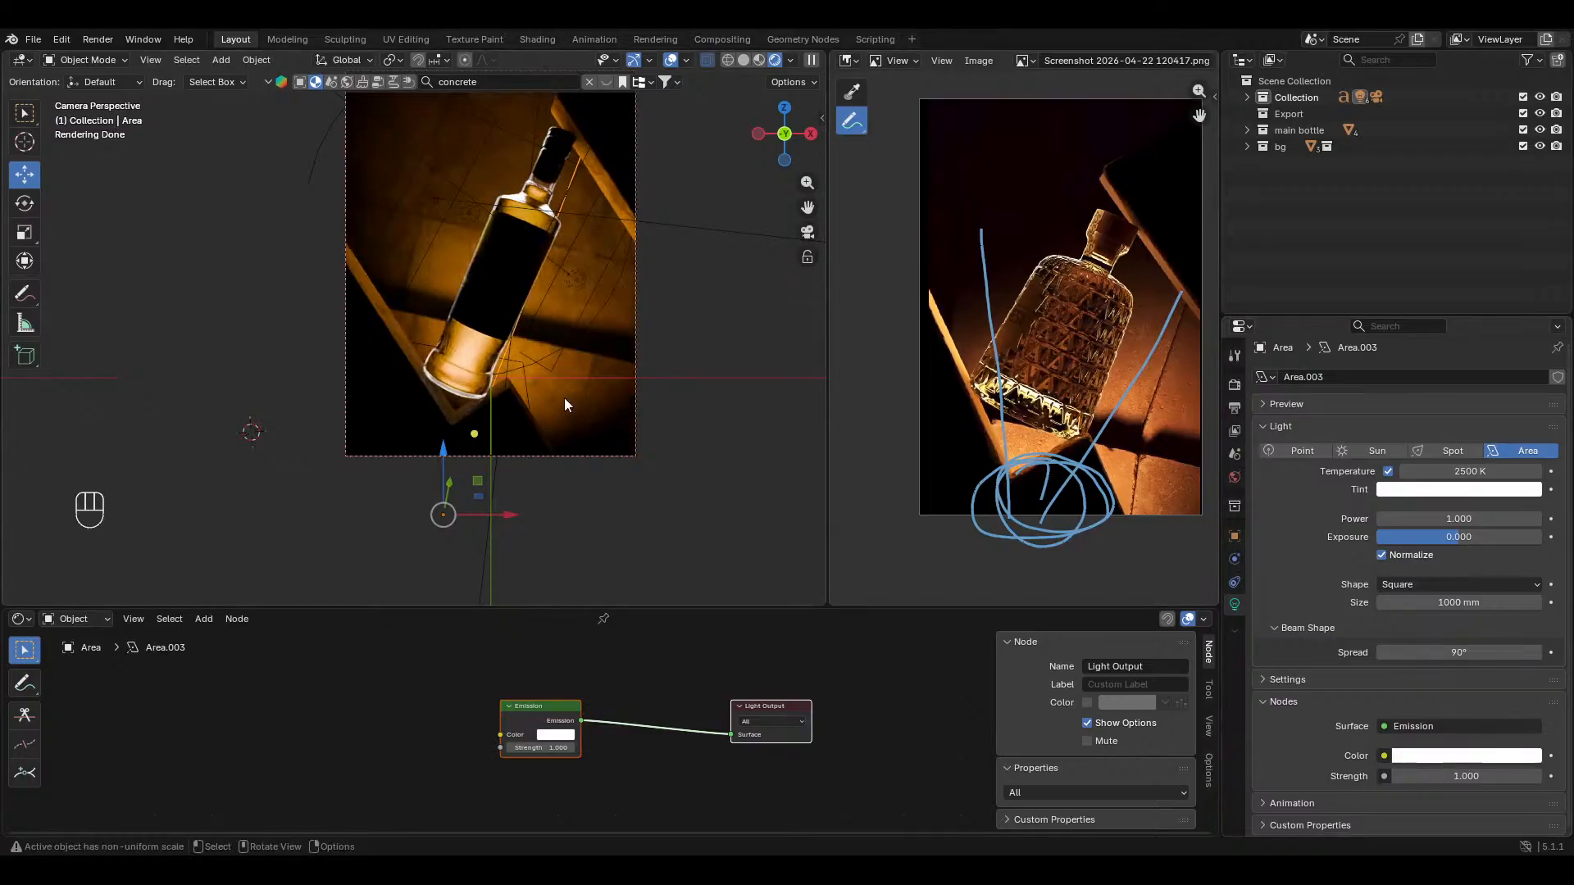
Step: Scale up the area light and move it lower beneath the camera frame
key("s")
left_click(638, 386)
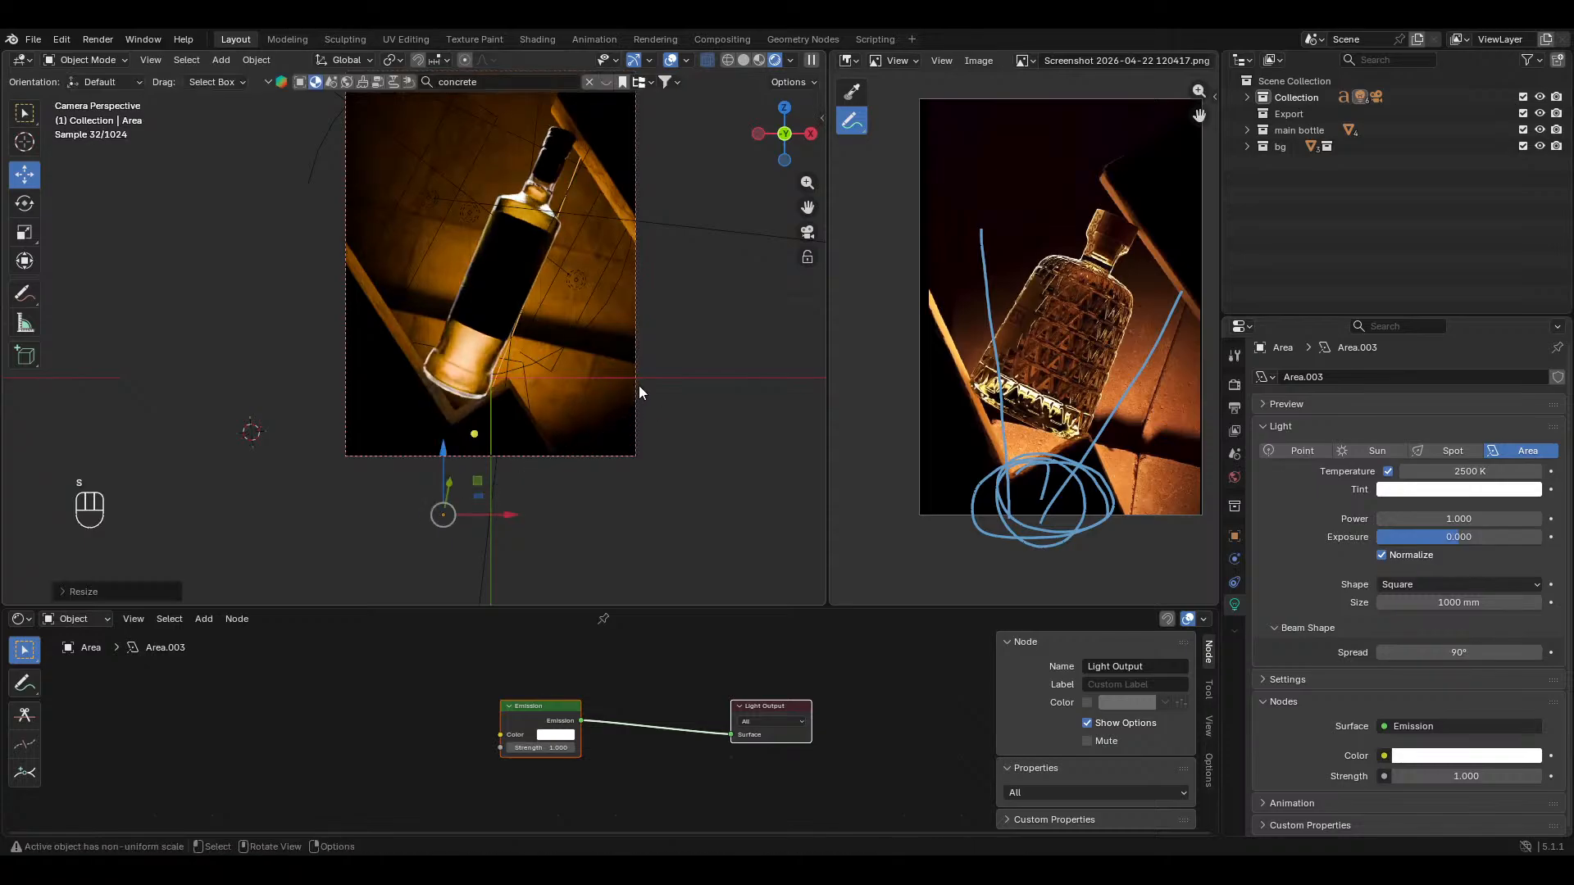
key("g")
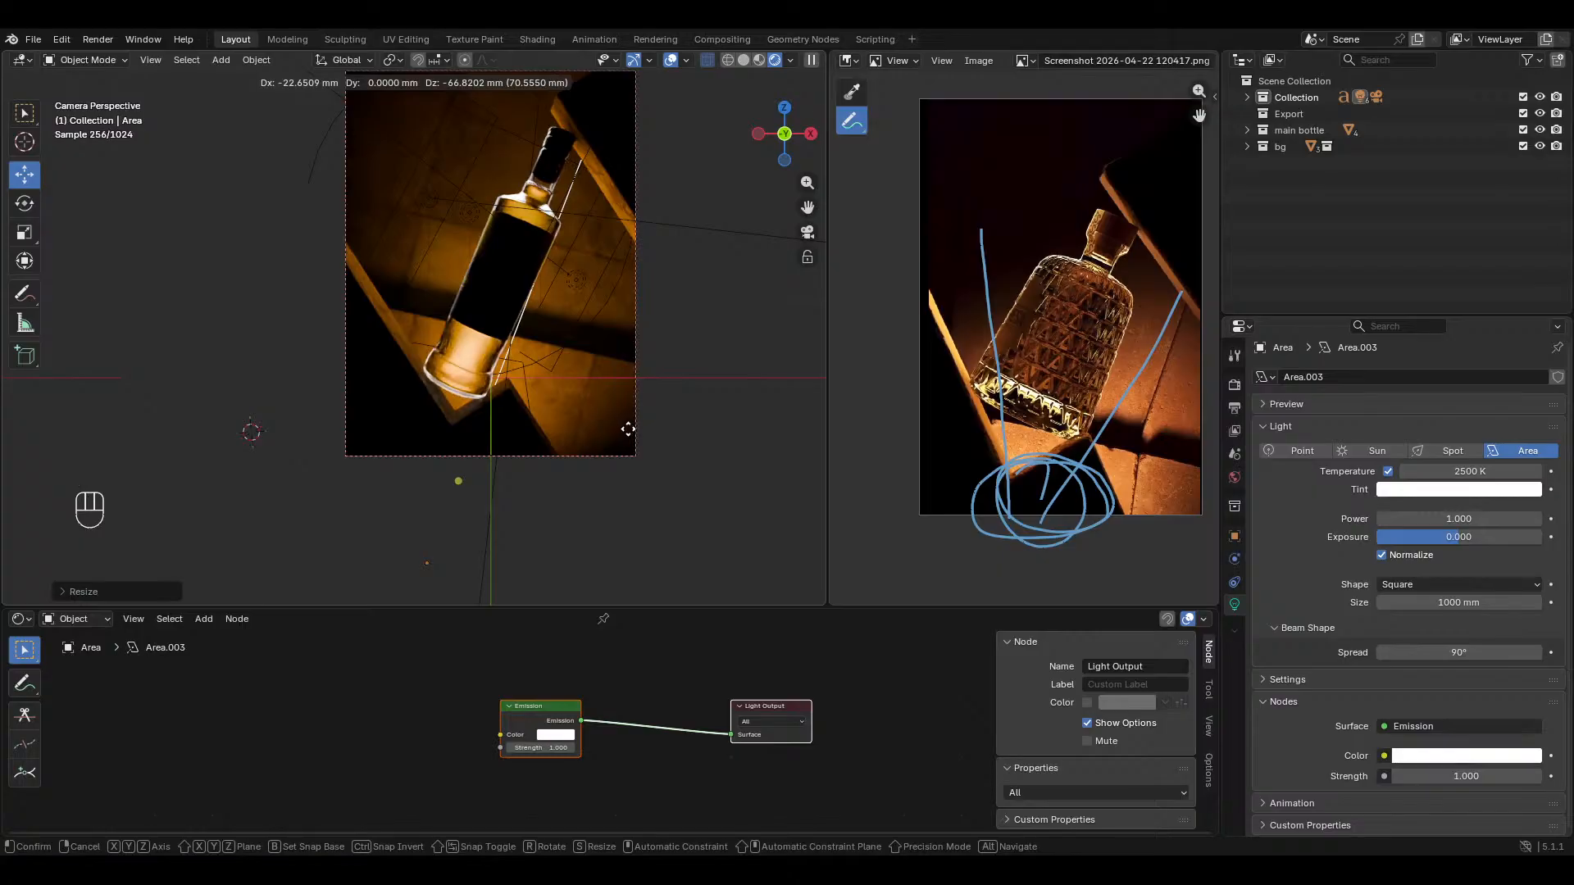
left_click(632, 422)
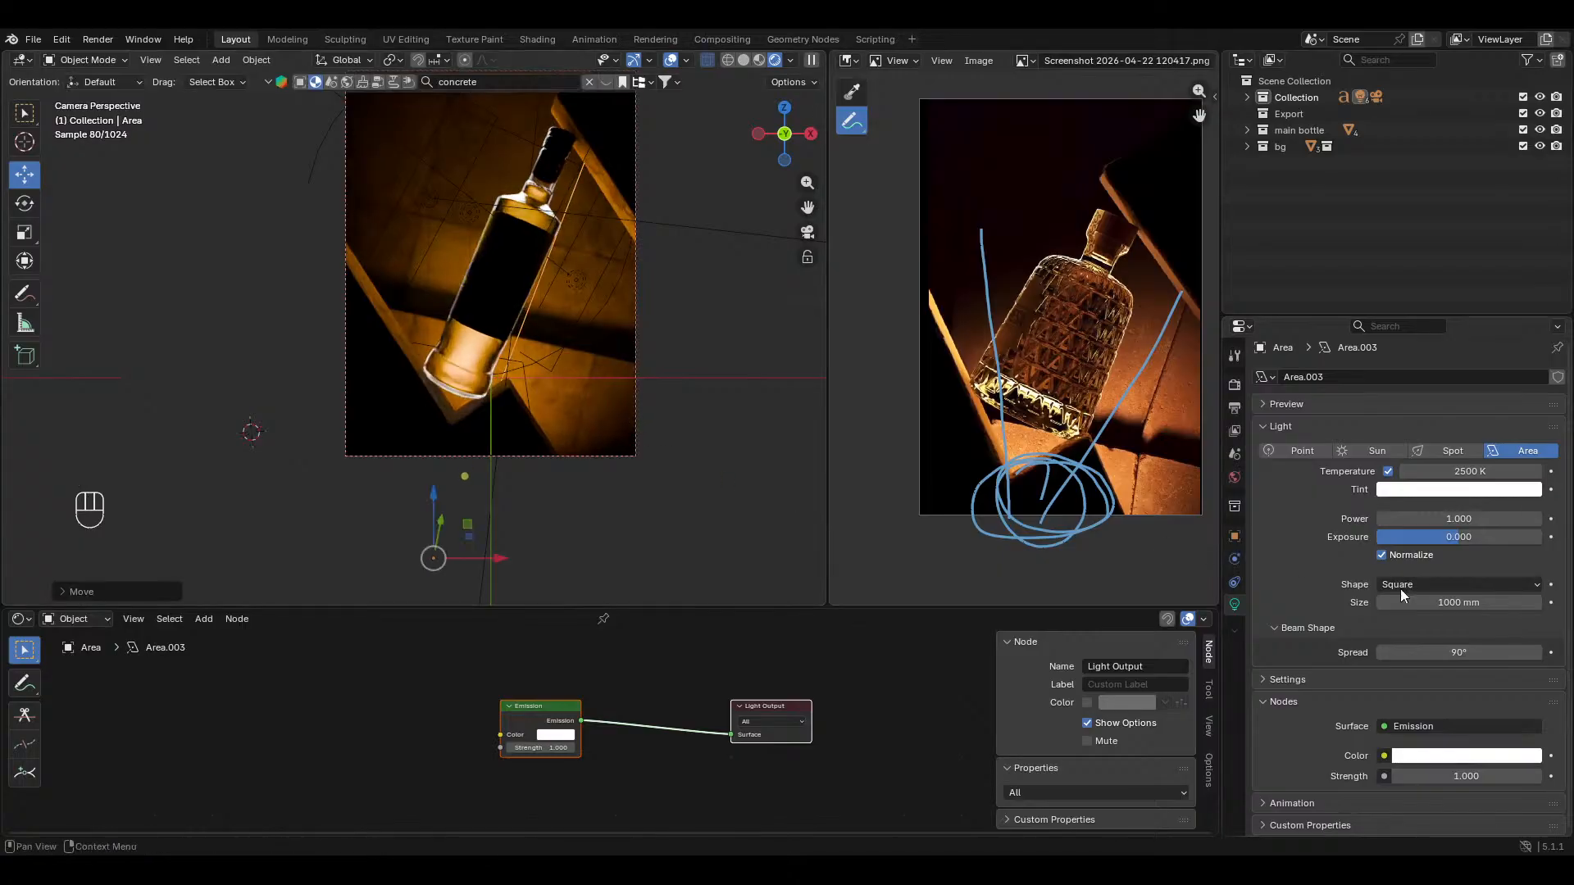
Step: Set the area light's power to 2 and its temperature to 2800 K
left_click(1451, 513)
type("2")
key("Return")
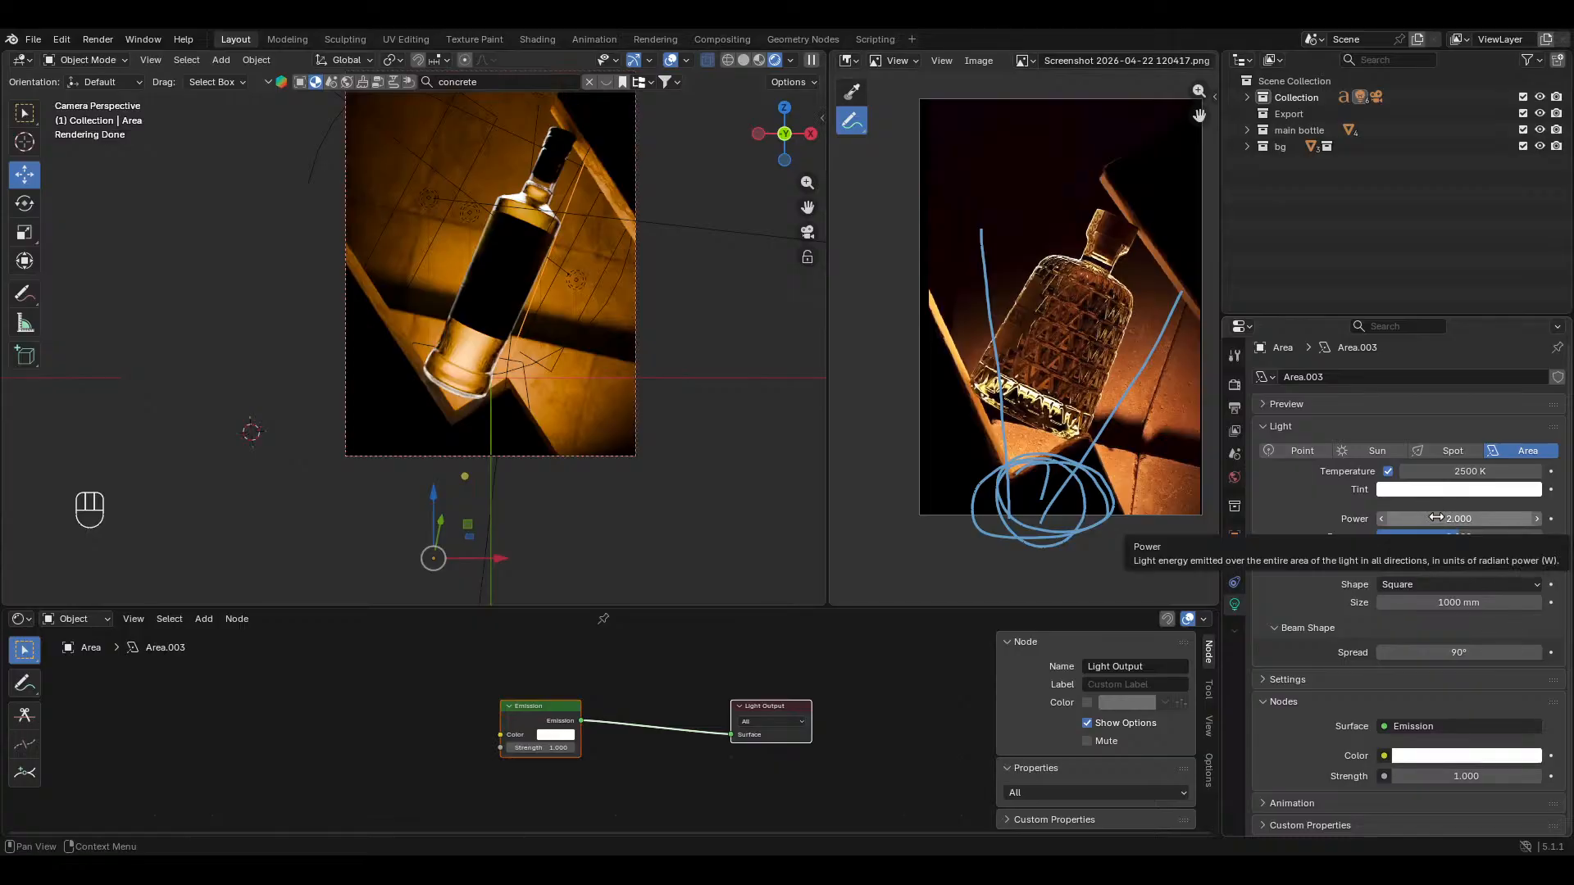
left_click(1453, 472)
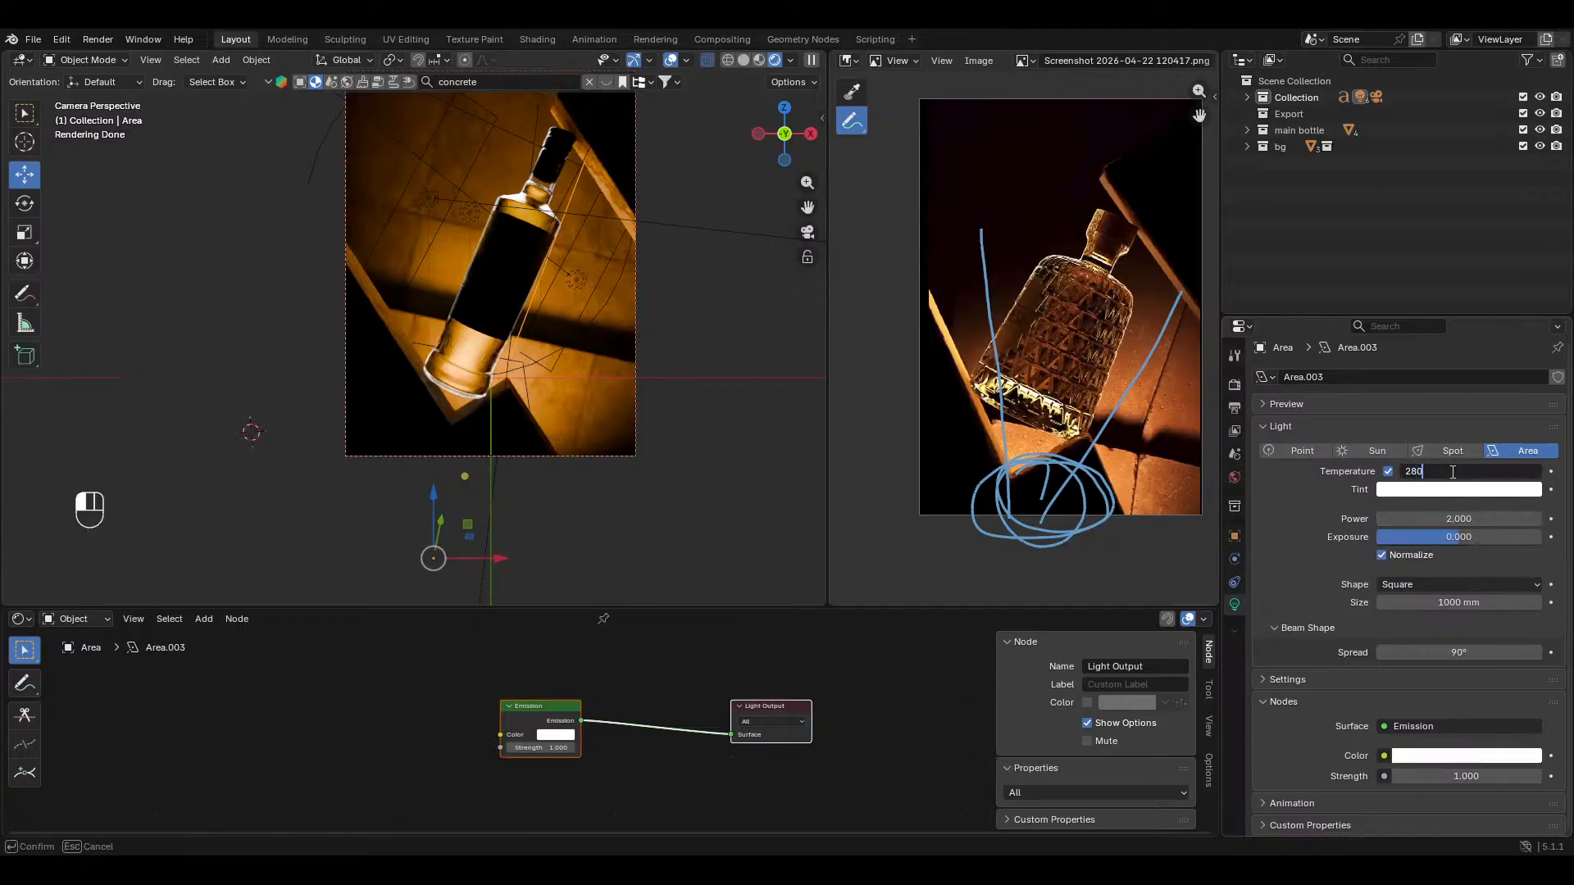
key("Return")
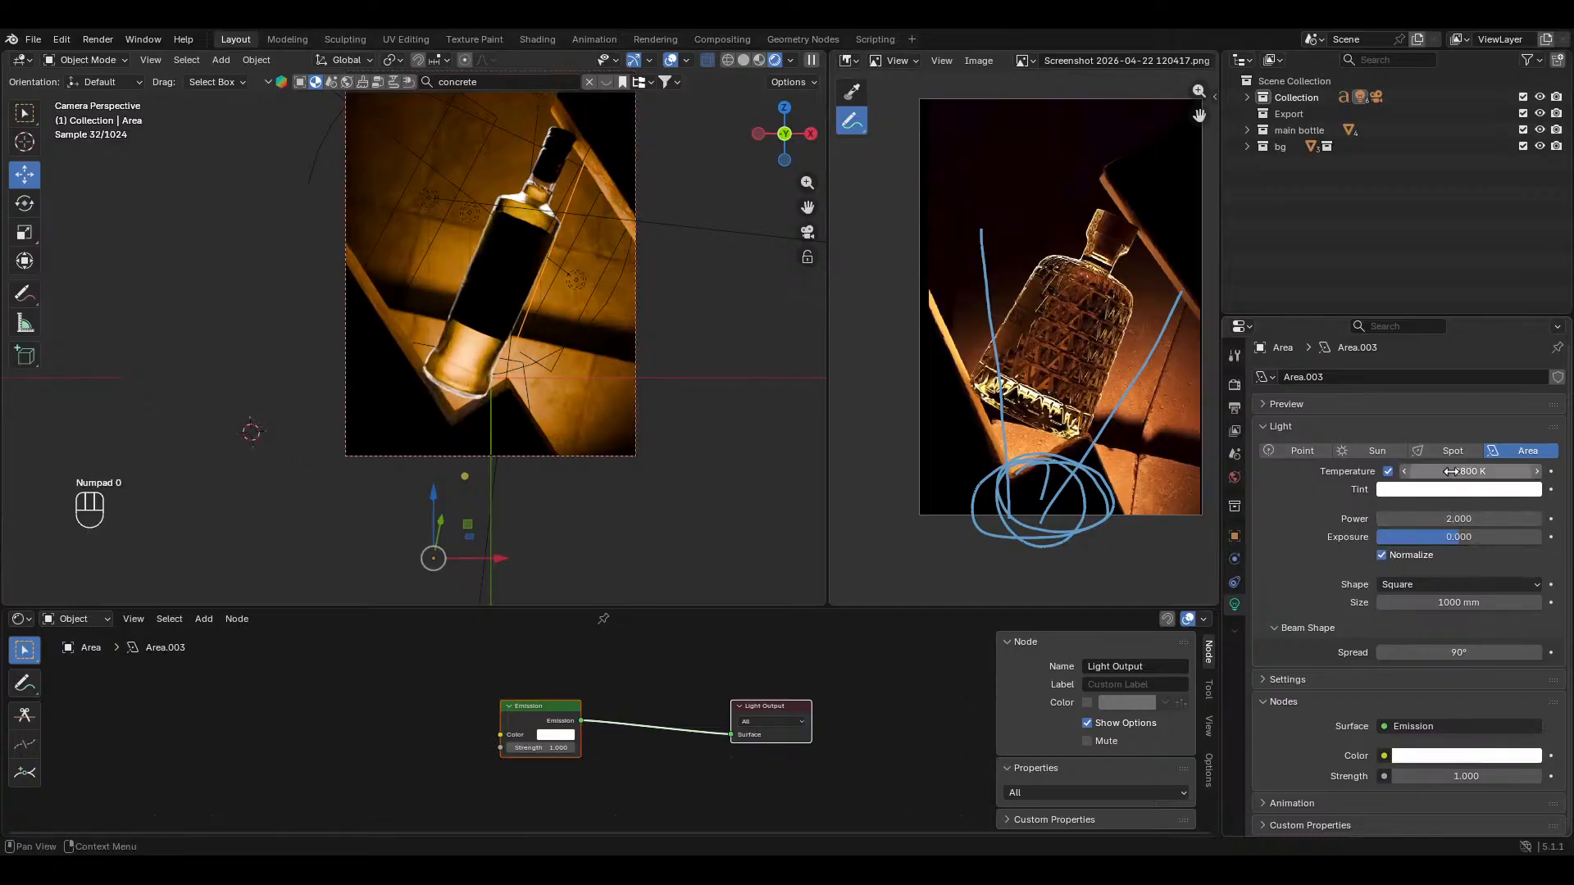
Step: Hide the overlays to compare the full frame with the reference photo, and save the file
left_click(671, 61)
middle_click_drag(653, 251, 653, 308, "shift")
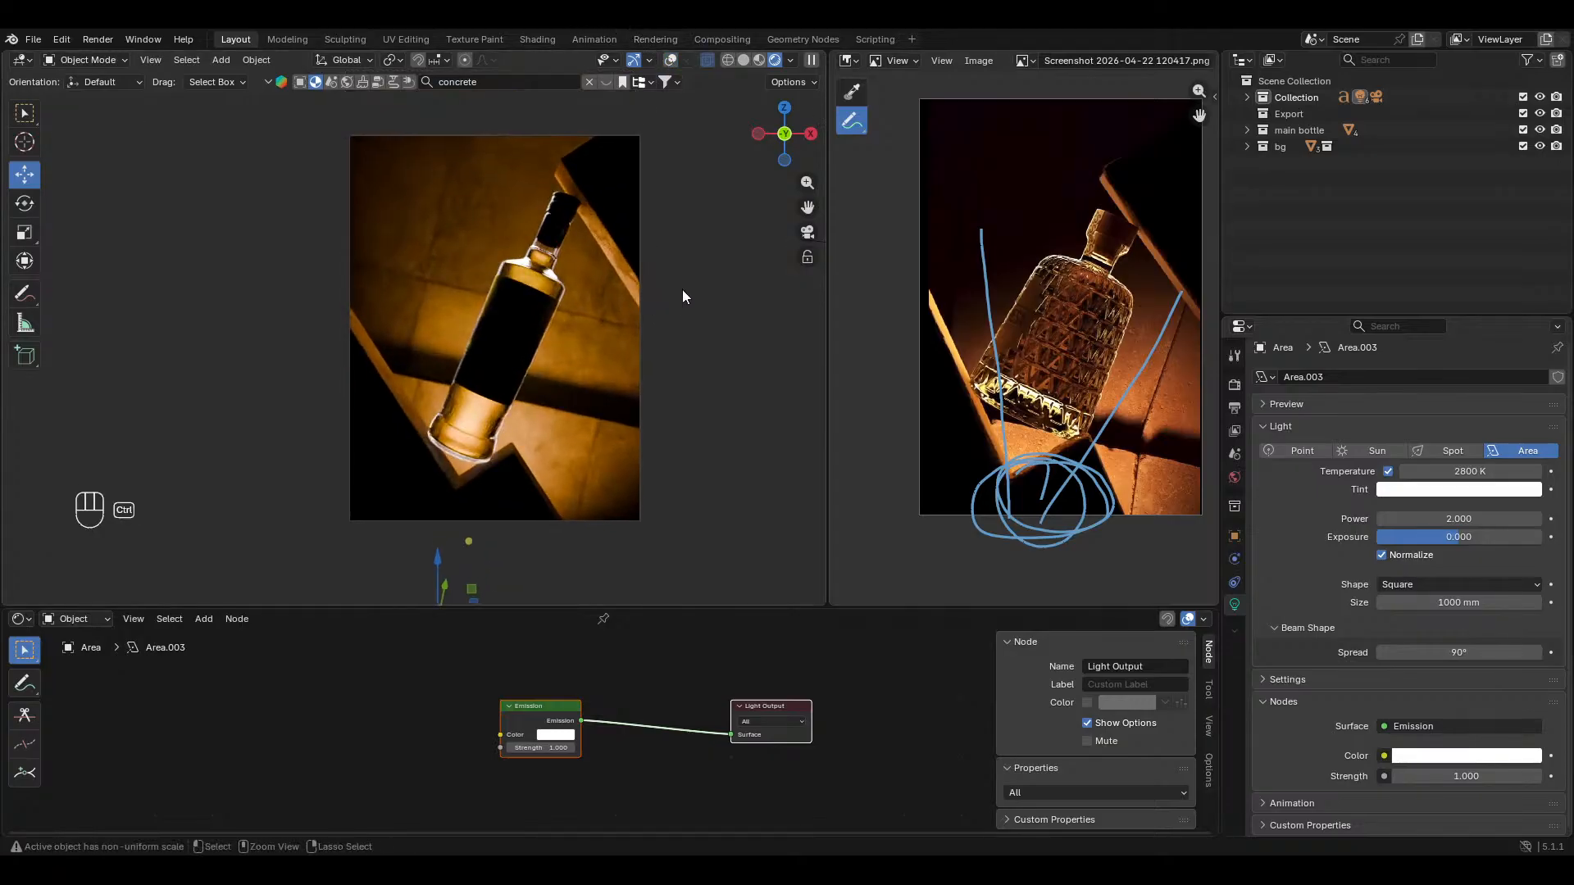
key("ctrl+s")
Step: Show the overlays again, scale the area light down, and set its power to 1
key("shift+alt+z")
key("s")
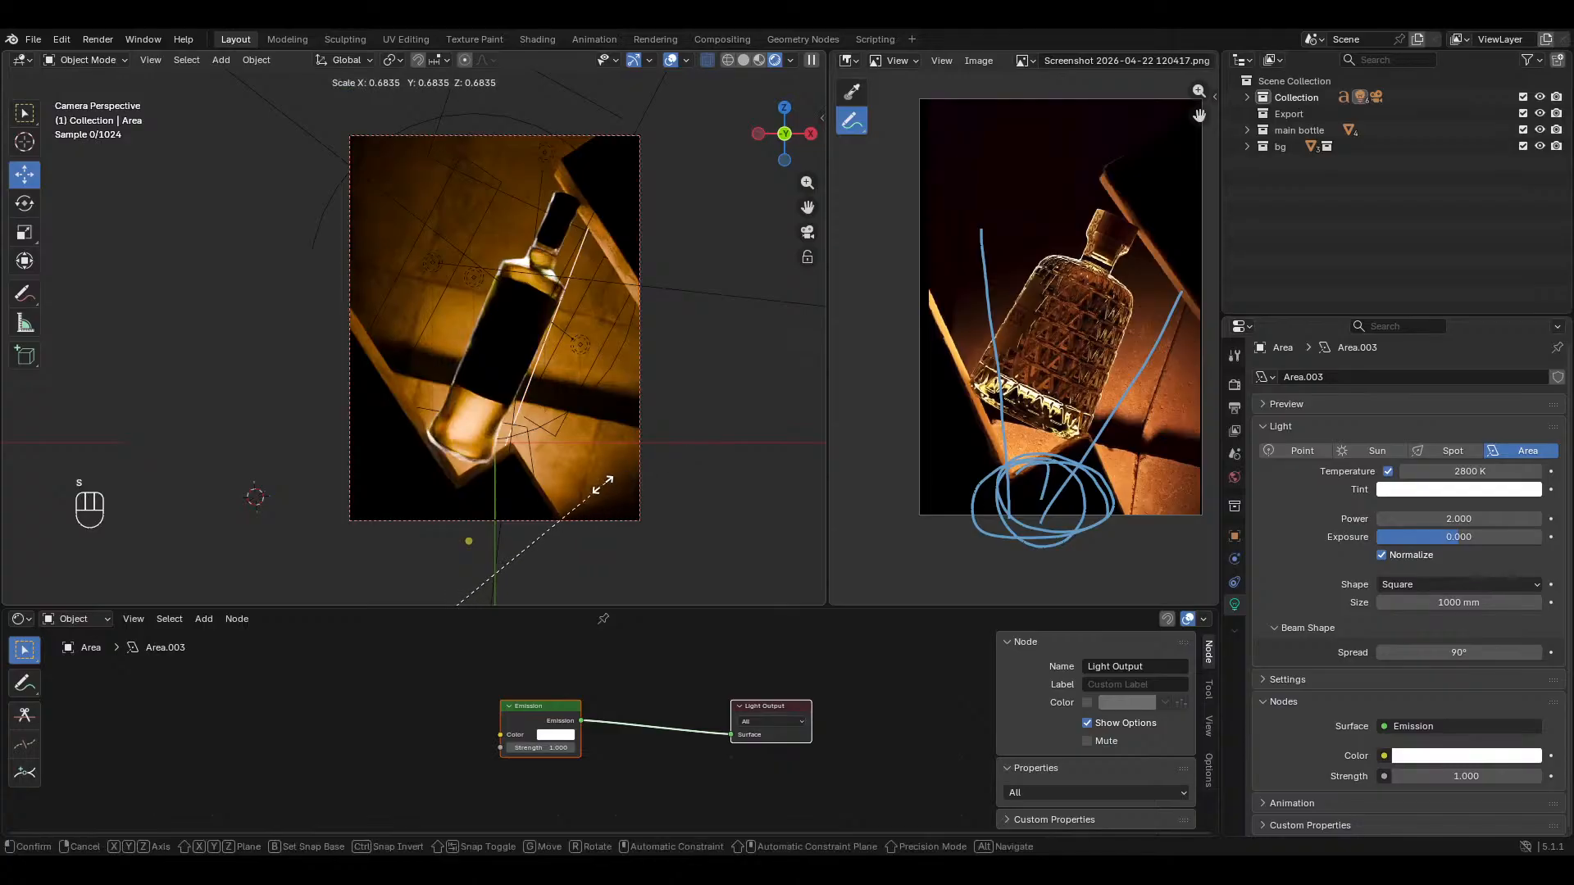
left_click(465, 536)
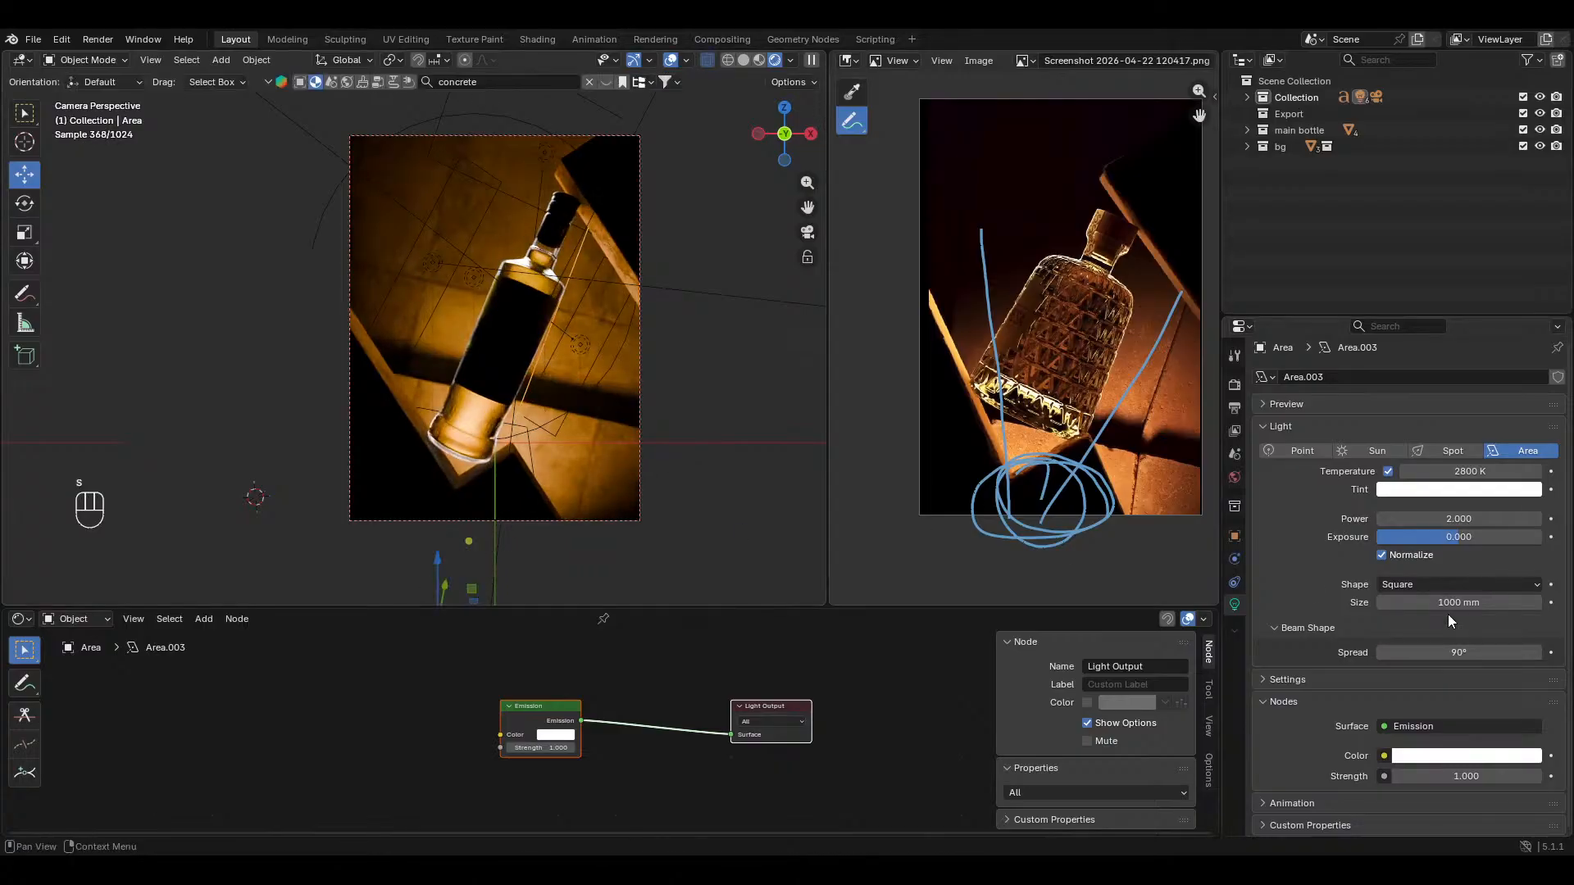
left_click(1455, 518)
type("1")
key("Return")
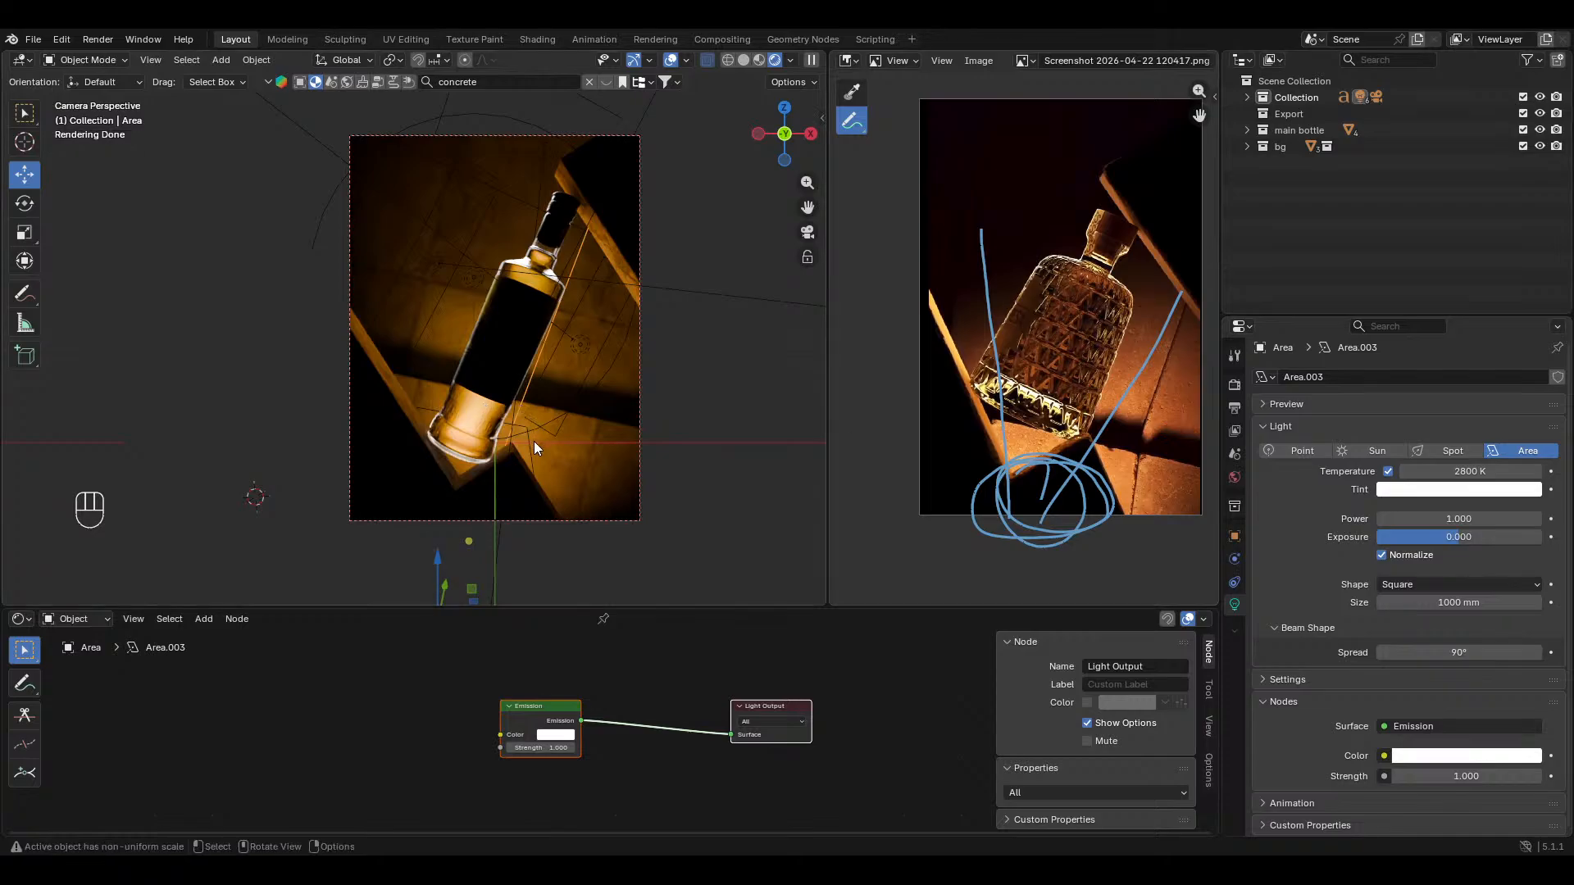
Step: Raise the area light along the global Z axis and hide the overlays to check the camera view
middle_click_drag(534, 441, 352, 382)
left_click_drag(421, 512, 419, 428)
key("KP_0")
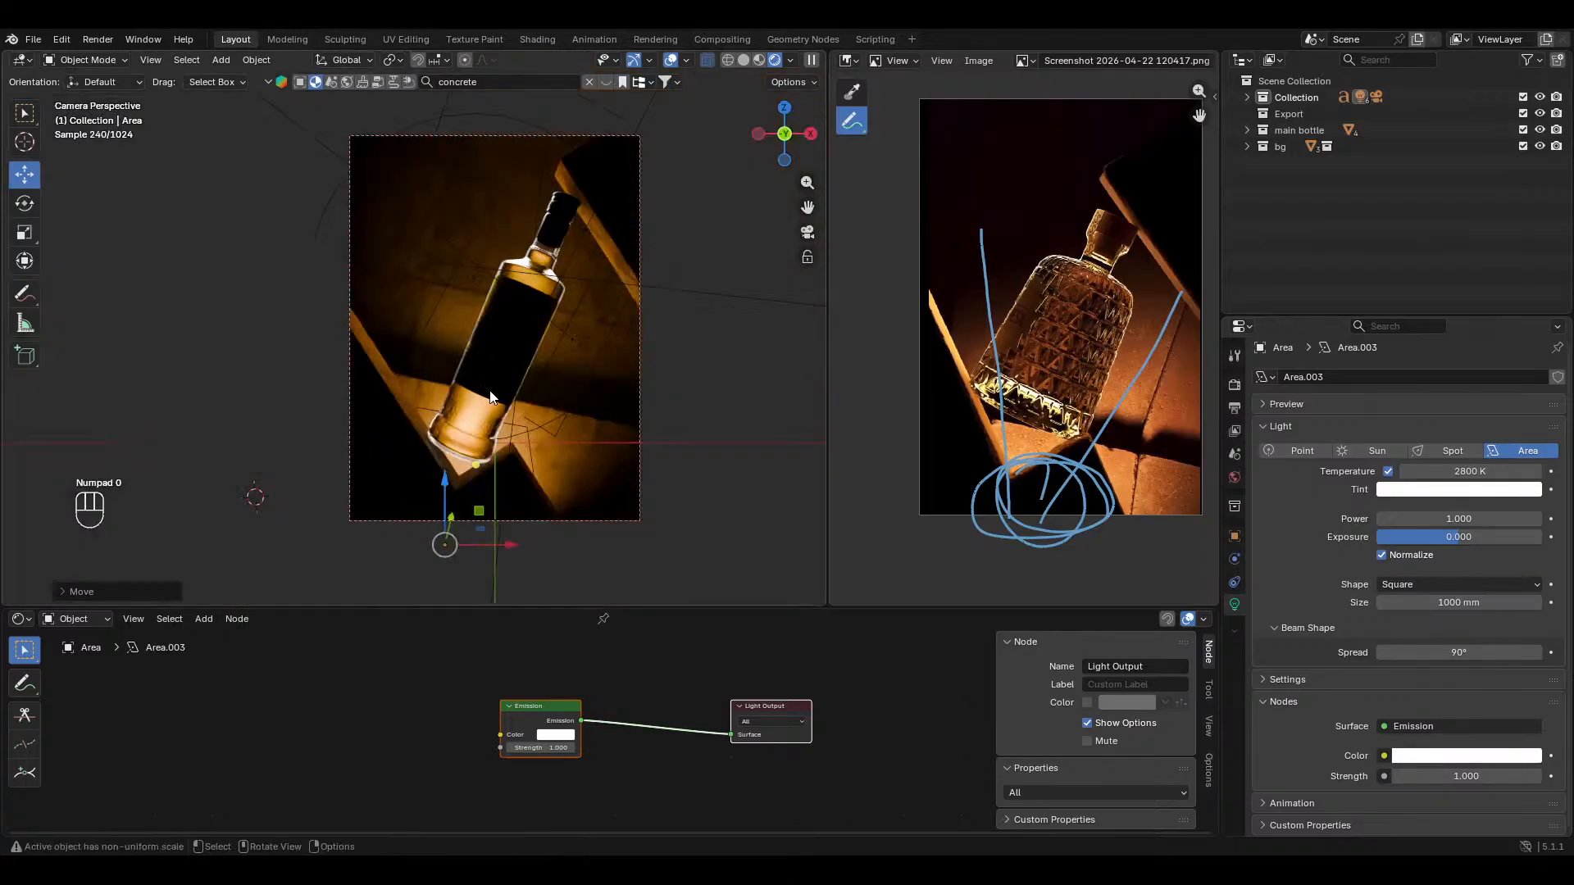
left_click(670, 59)
middle_click_drag(642, 283, 487, 287)
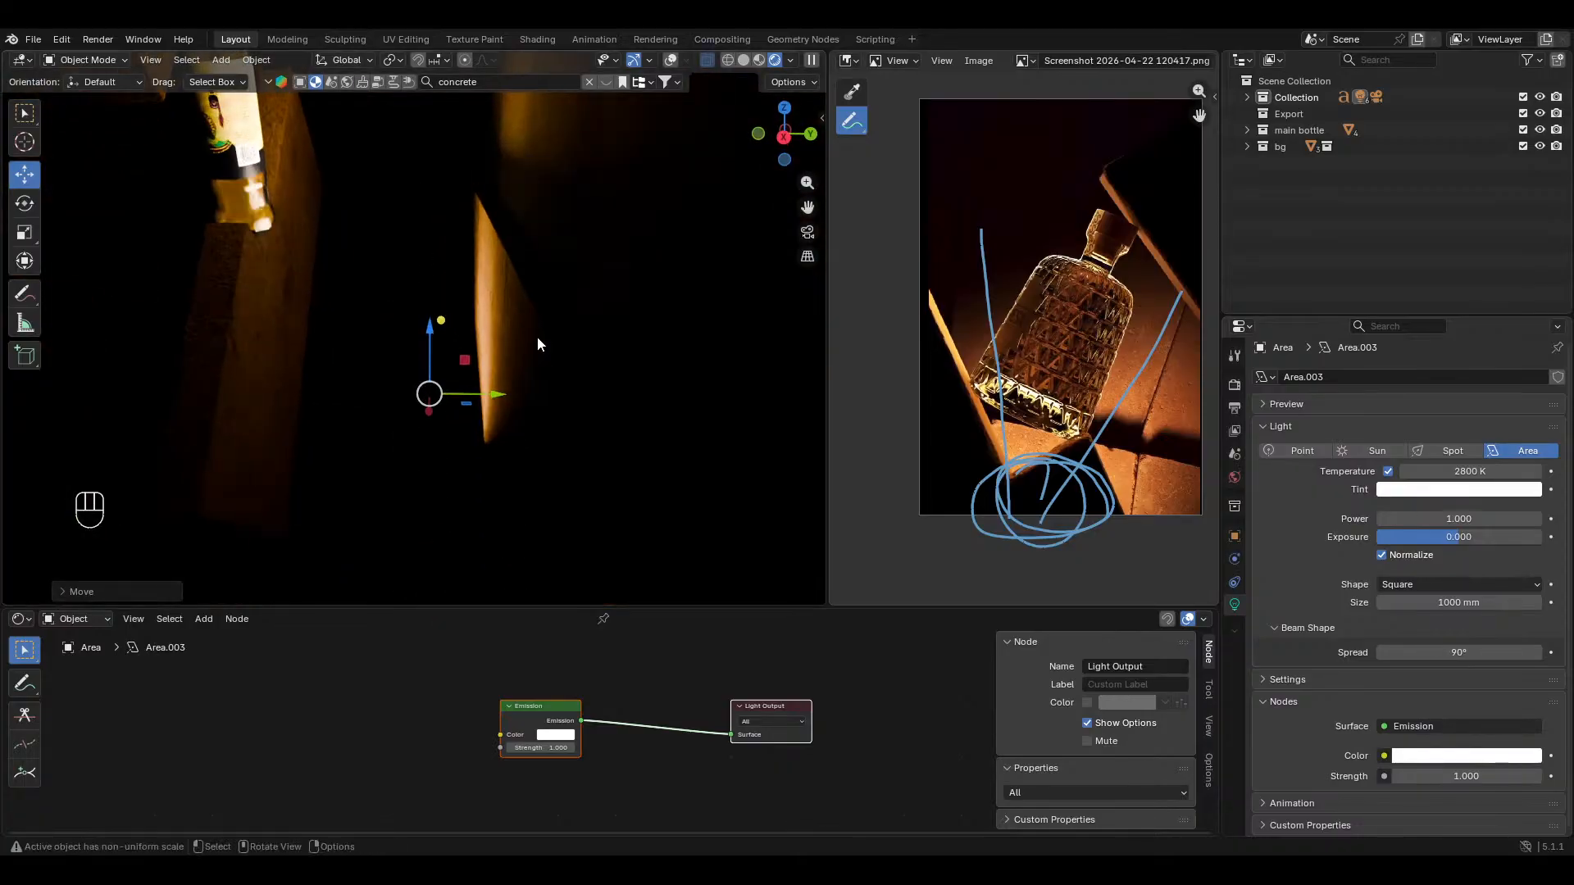
Step: Tilt the area light by about -27° around its local X axis toward the background wall
key("r")
key("x")
key("x")
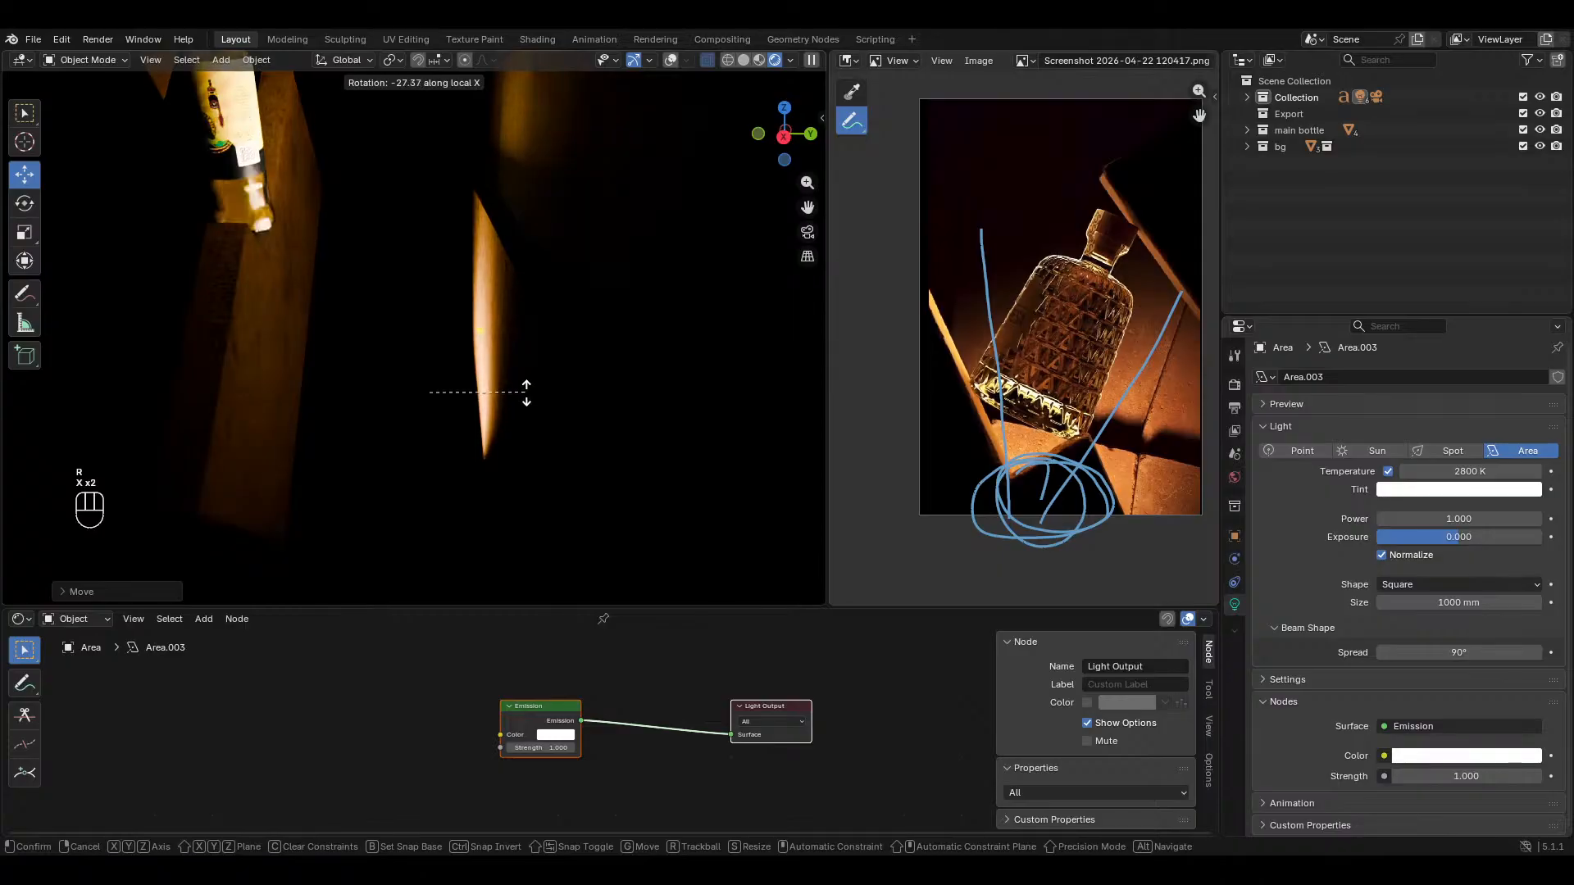
left_click(529, 390)
middle_click_drag(603, 313, 636, 263)
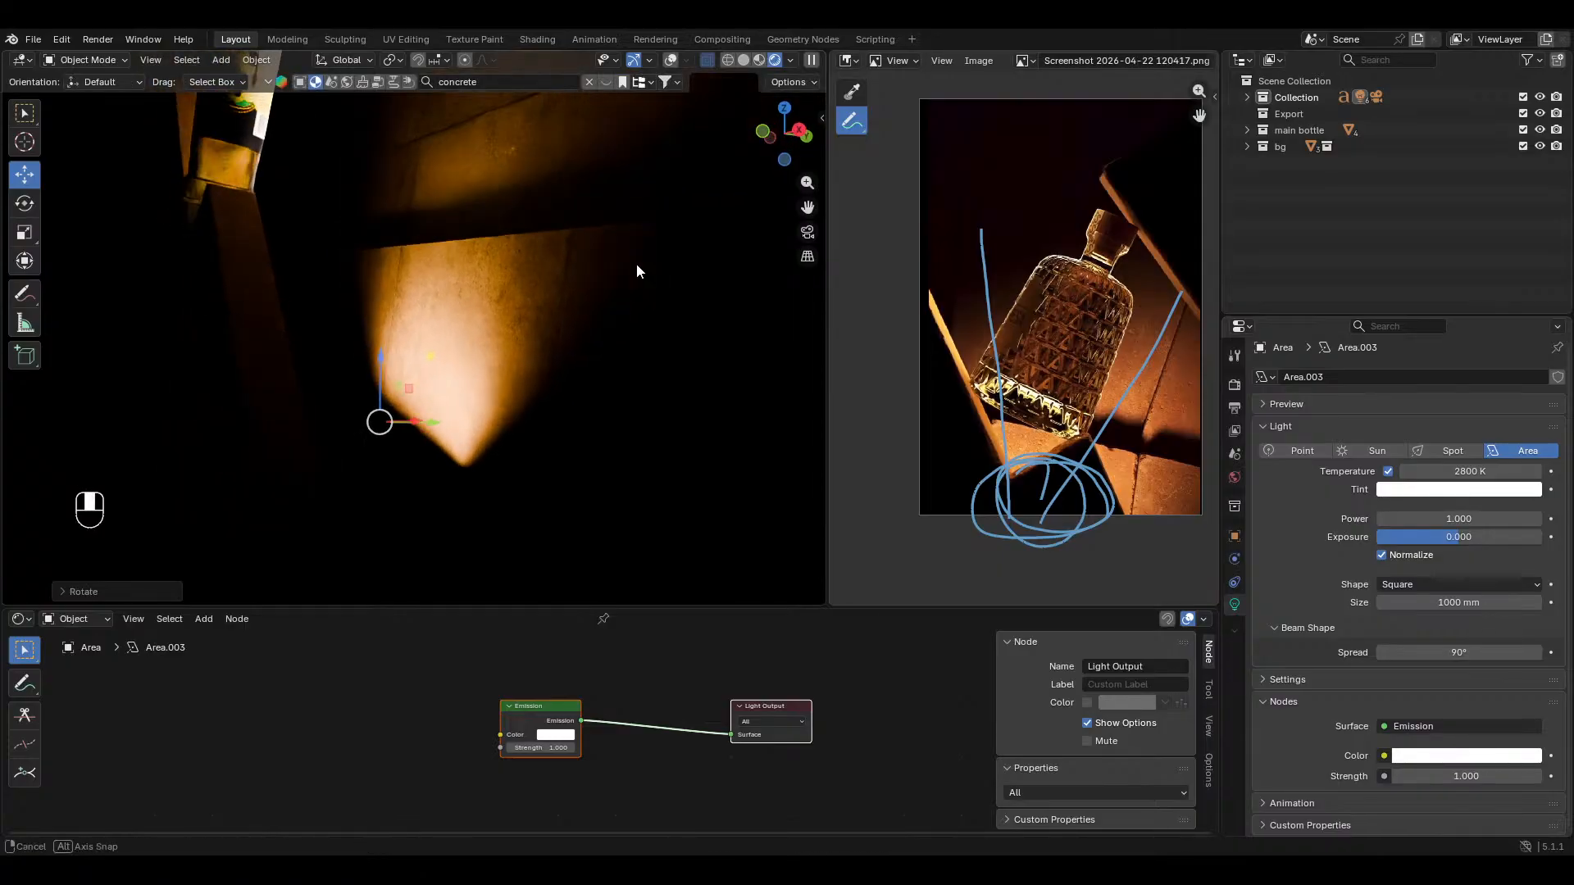
Step: Save the file and hide the gizmos to compare the camera view with the reference photo
key("KP_0")
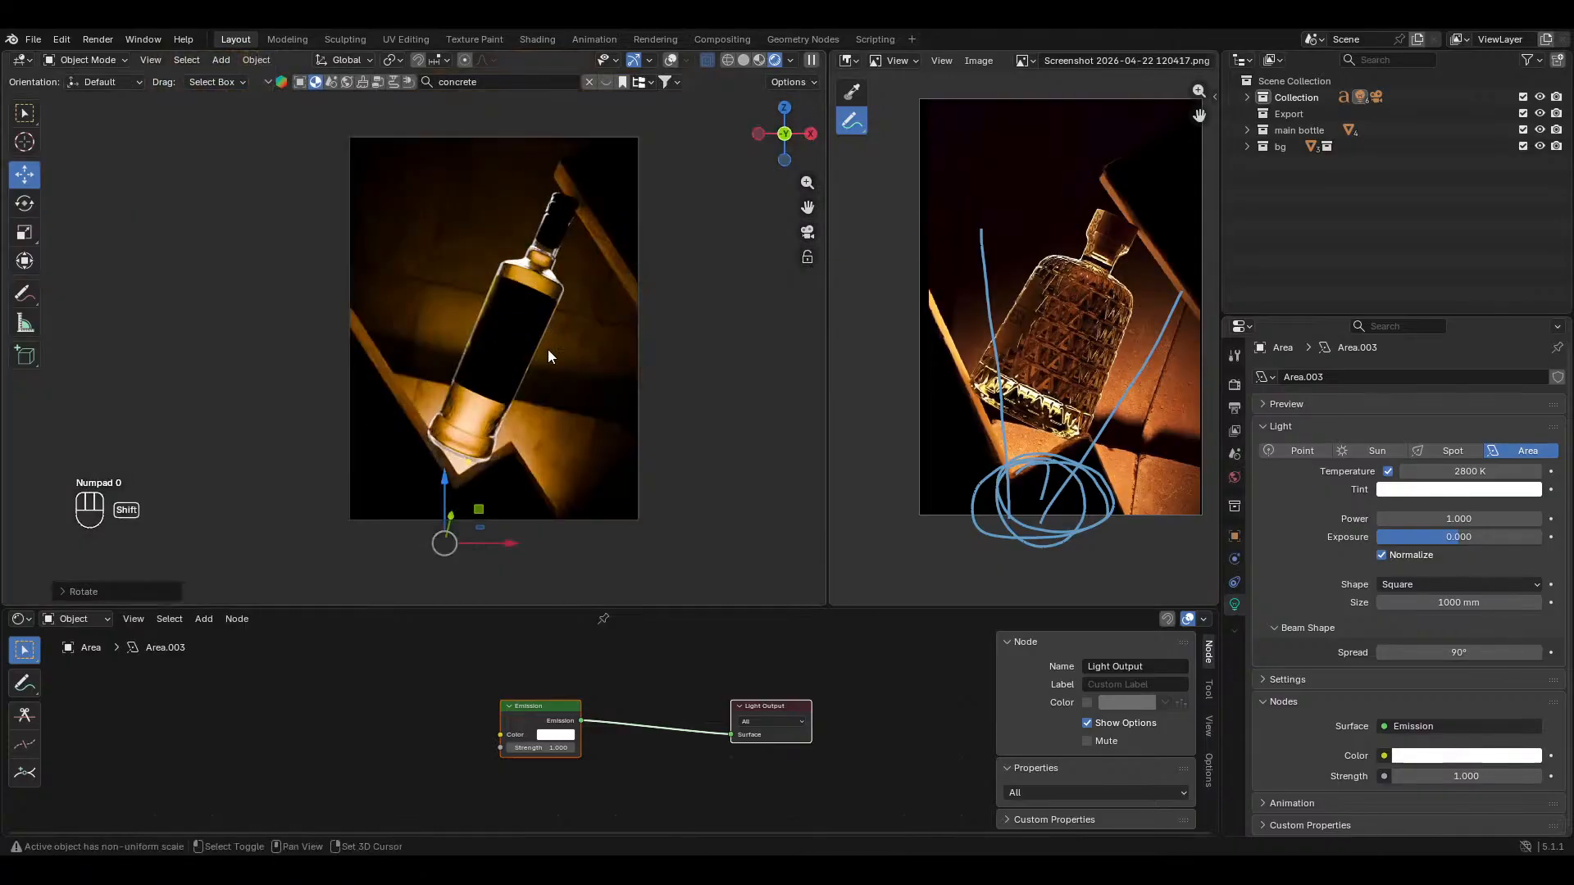
key("ctrl+s")
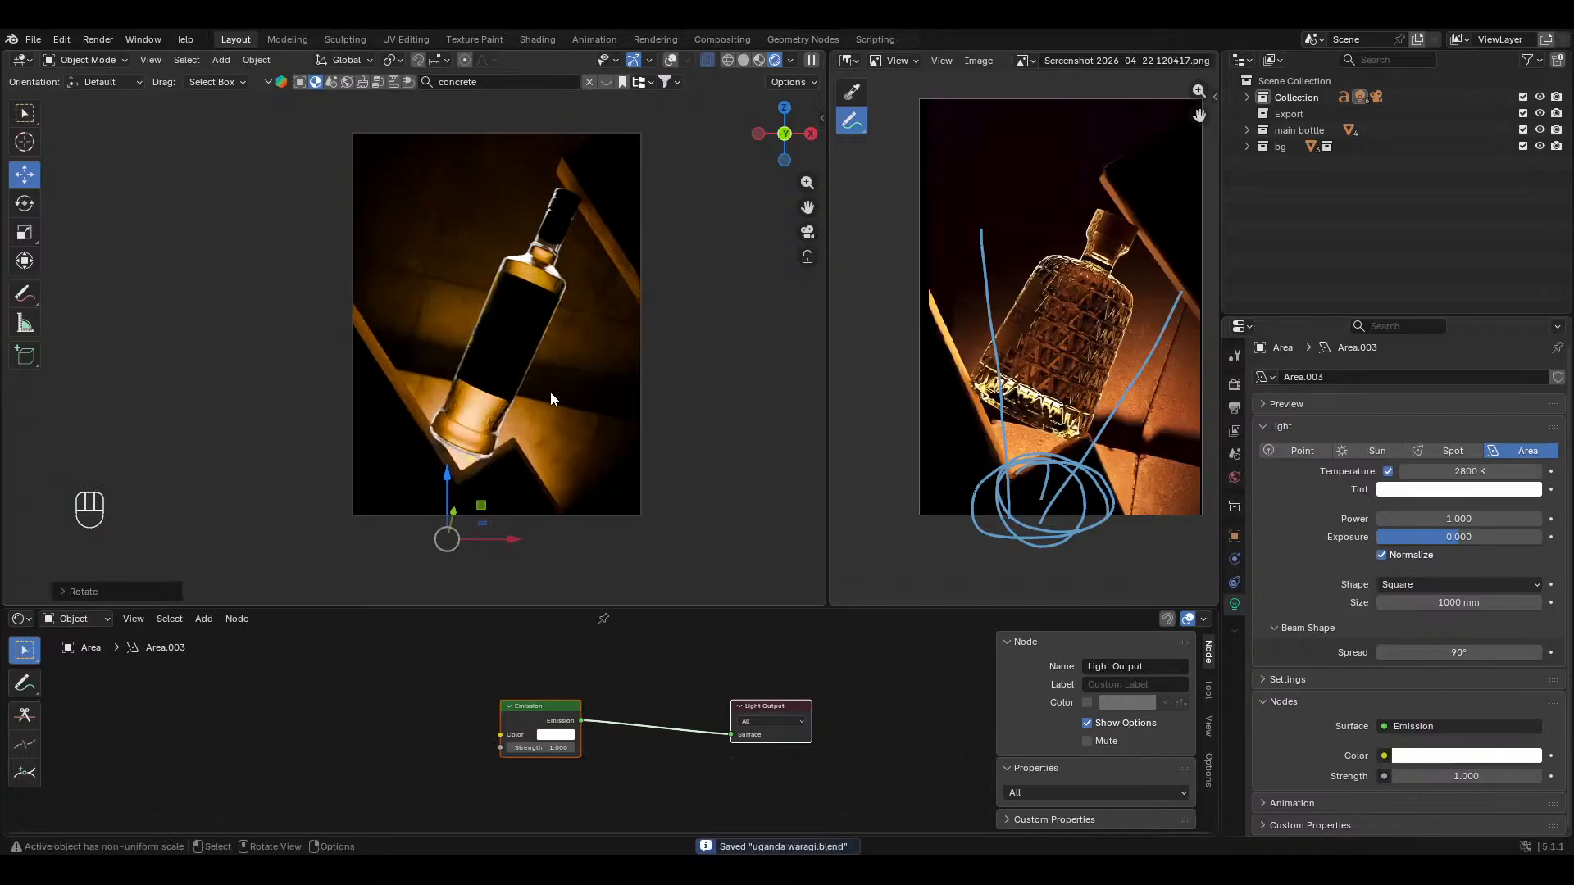
left_click(633, 59)
scroll(605, 328, "up", 2)
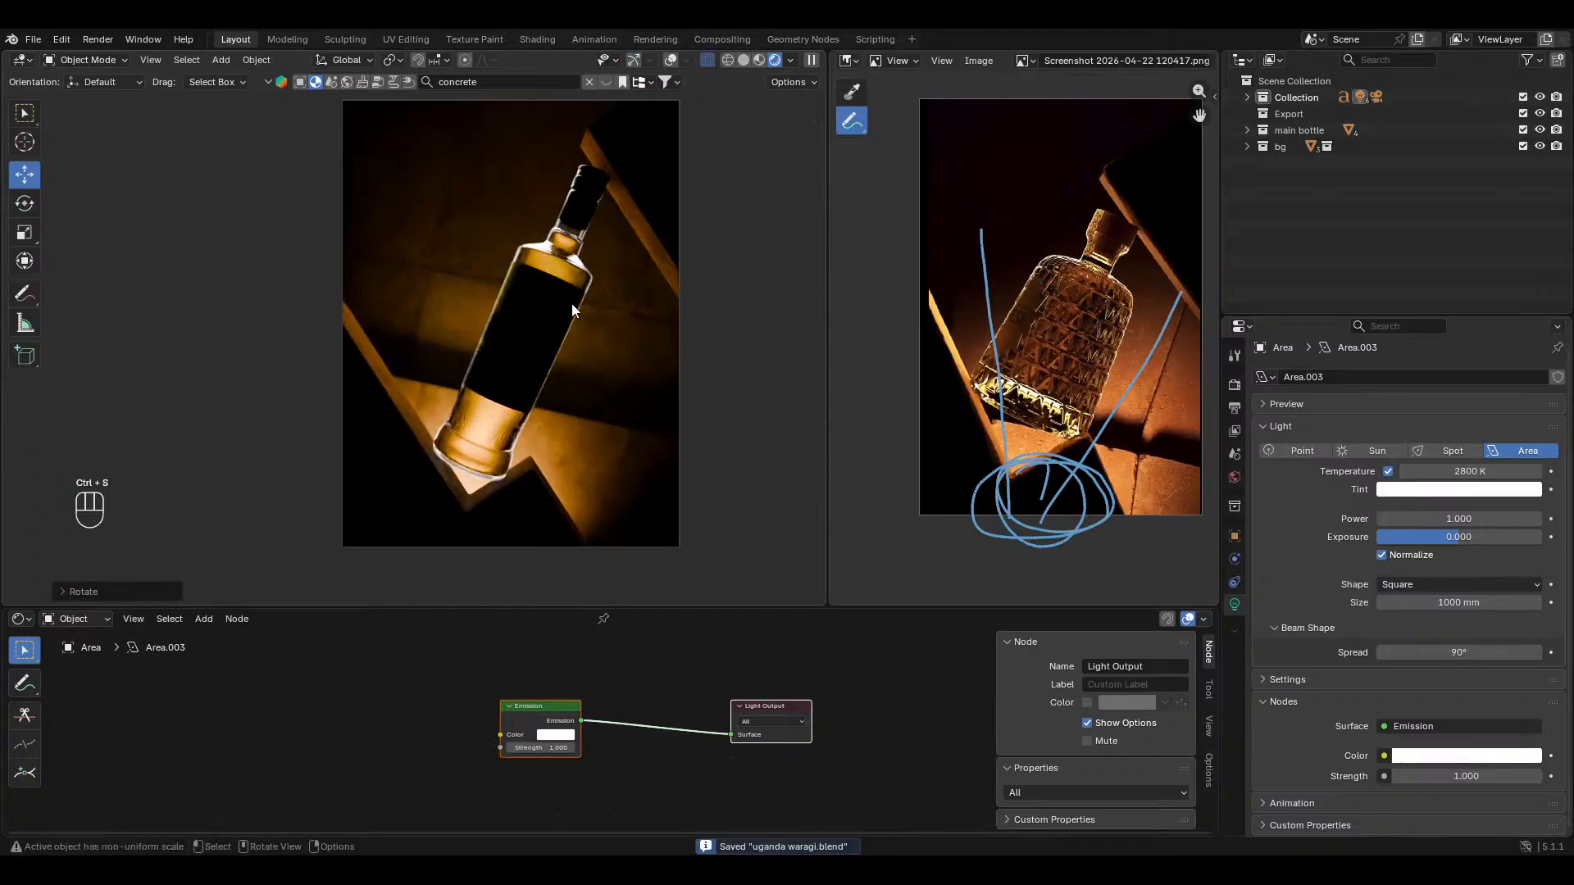
scroll(579, 344, "down", 1)
Step: Show the overlays and gizmos again, and duplicate the area light behind the bottle, placing the copy in front of it in top view
middle_click_drag(582, 356, 553, 398)
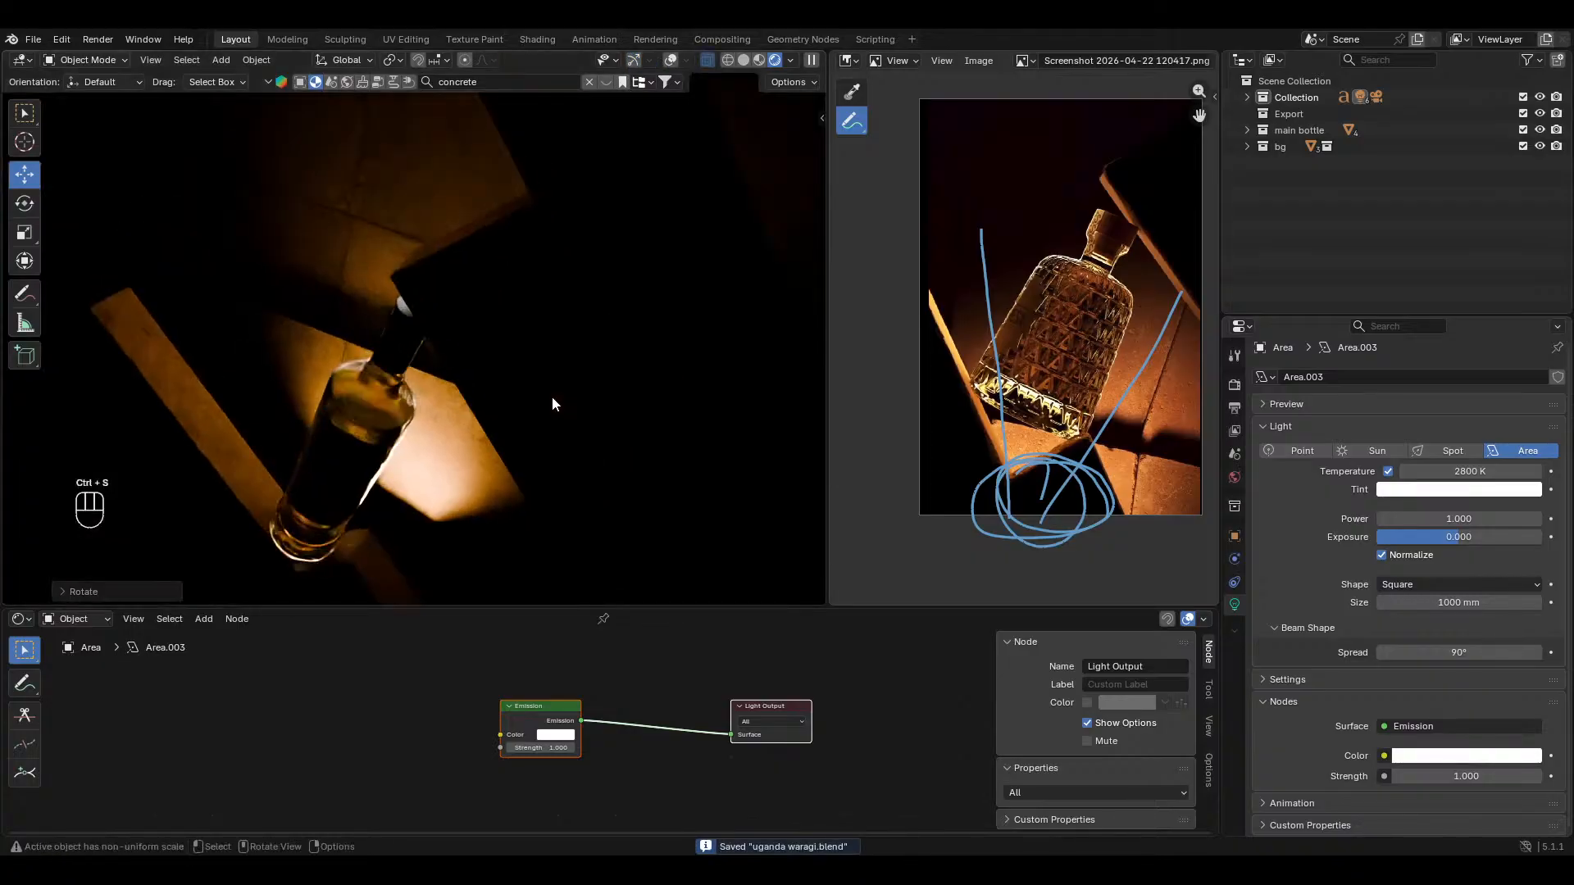
left_click(671, 60)
left_click(634, 61)
scroll(459, 277, "down", 2)
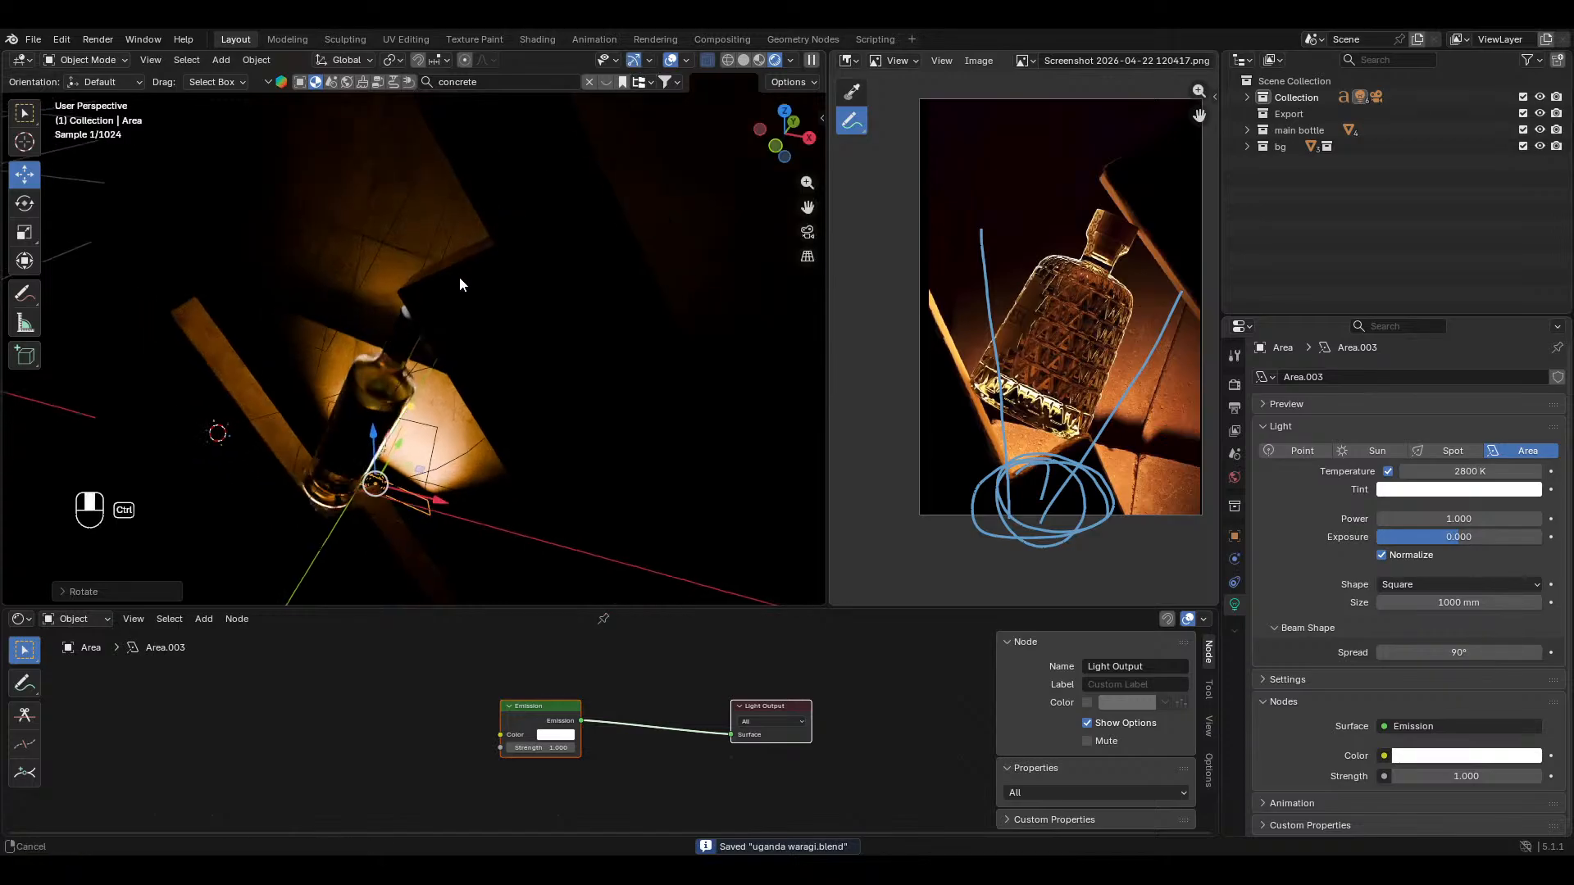
left_click(334, 288)
key("KP_7")
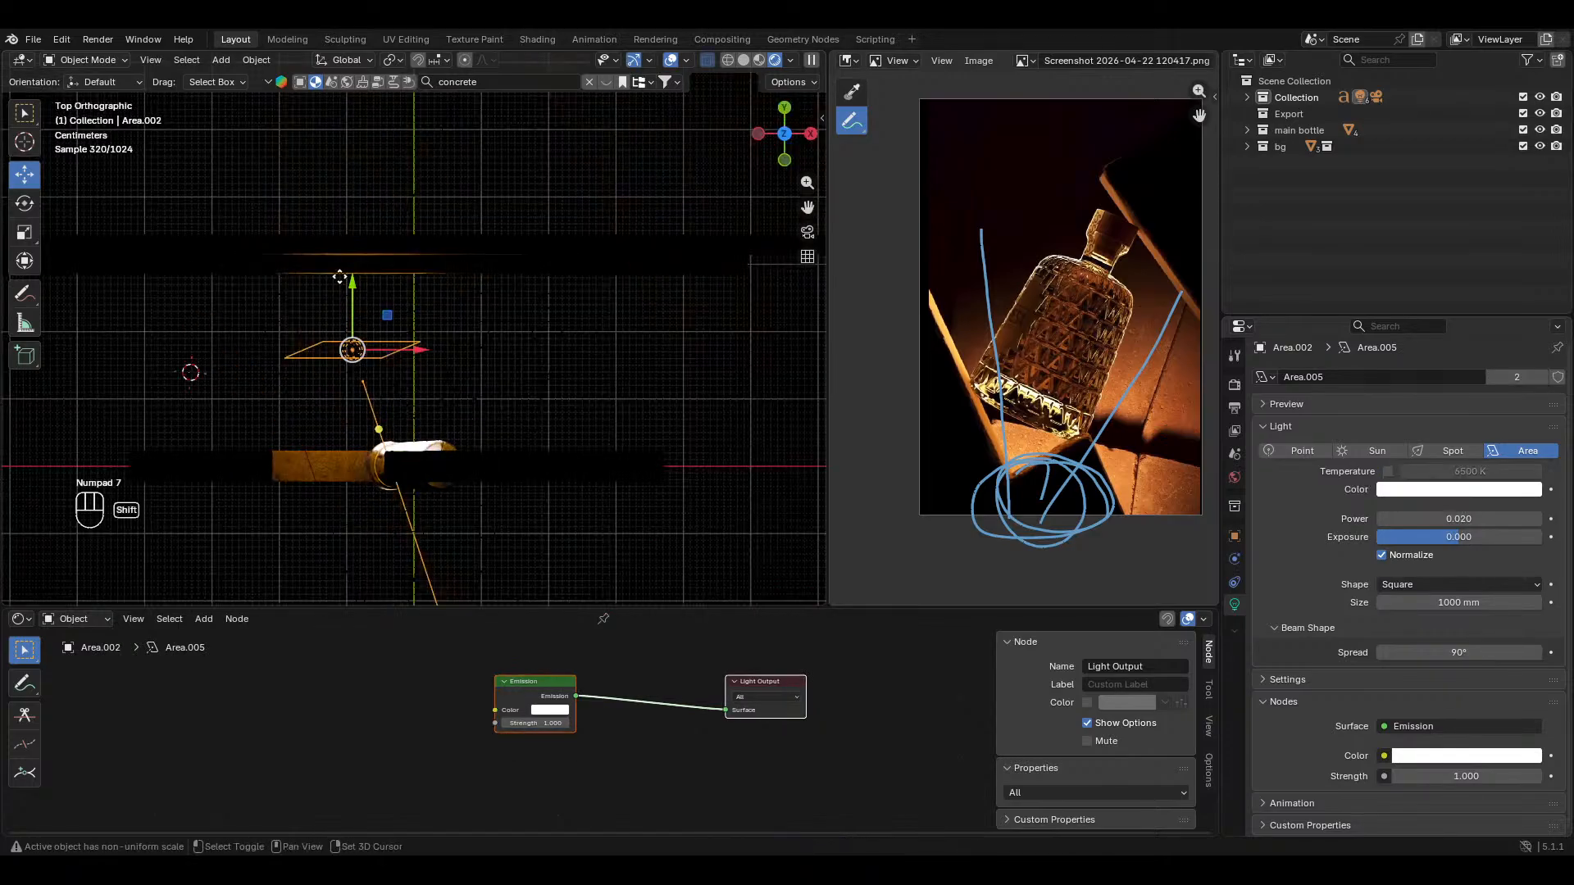
key("shift+d")
left_click(407, 467)
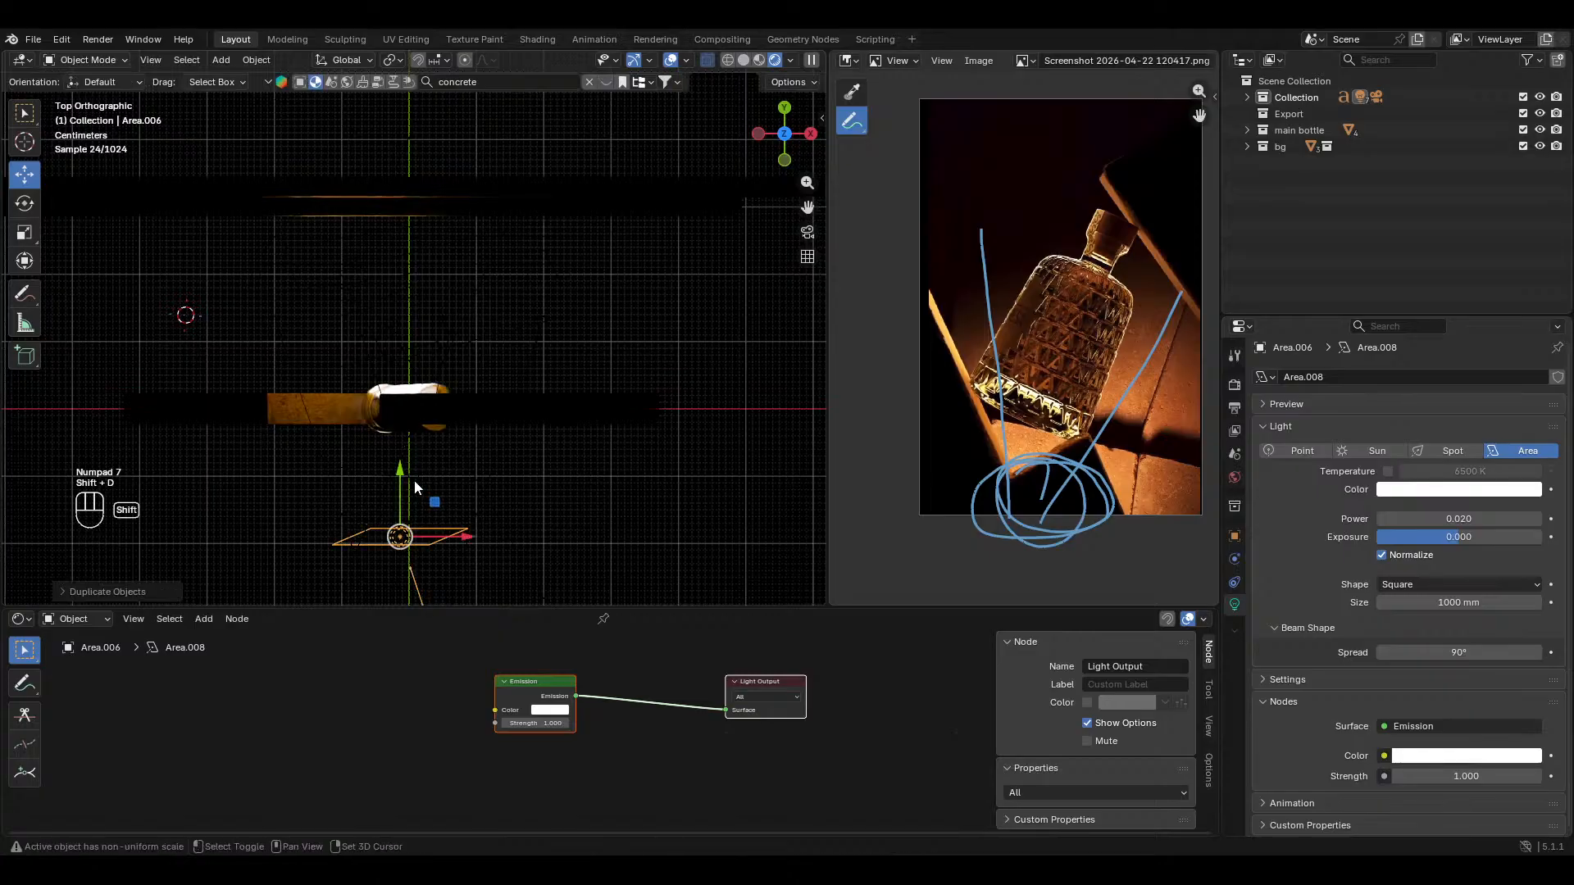
Step: Rotate the duplicated light around its local Z axis by about 116°
middle_click_drag(431, 504, 418, 384, "shift")
key("r")
key("x")
key("x")
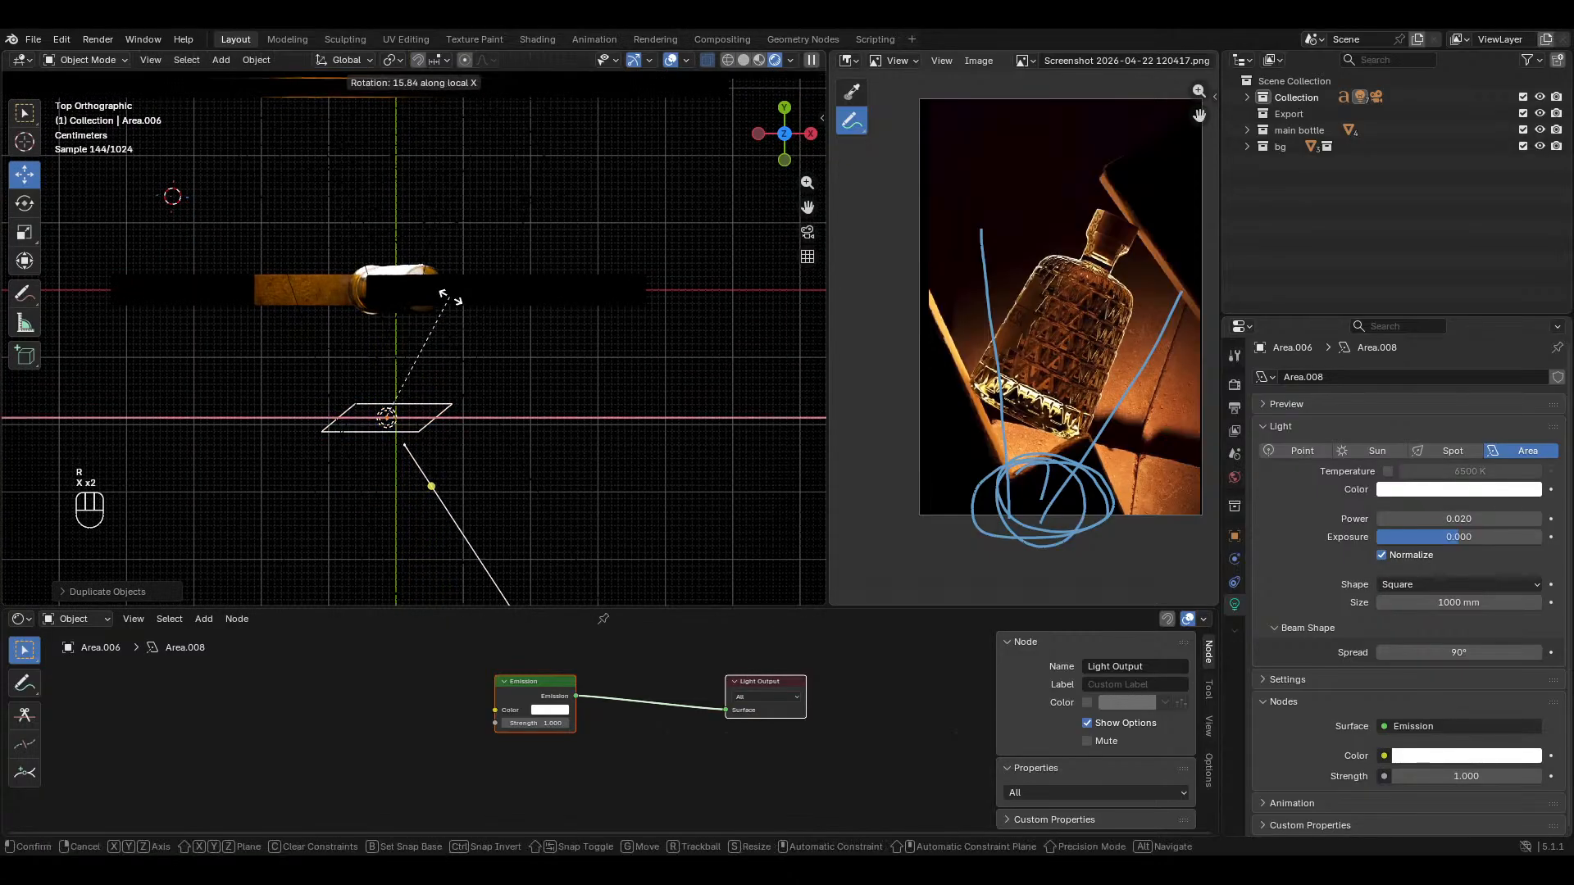
key("y")
key("y")
key("z")
key("z")
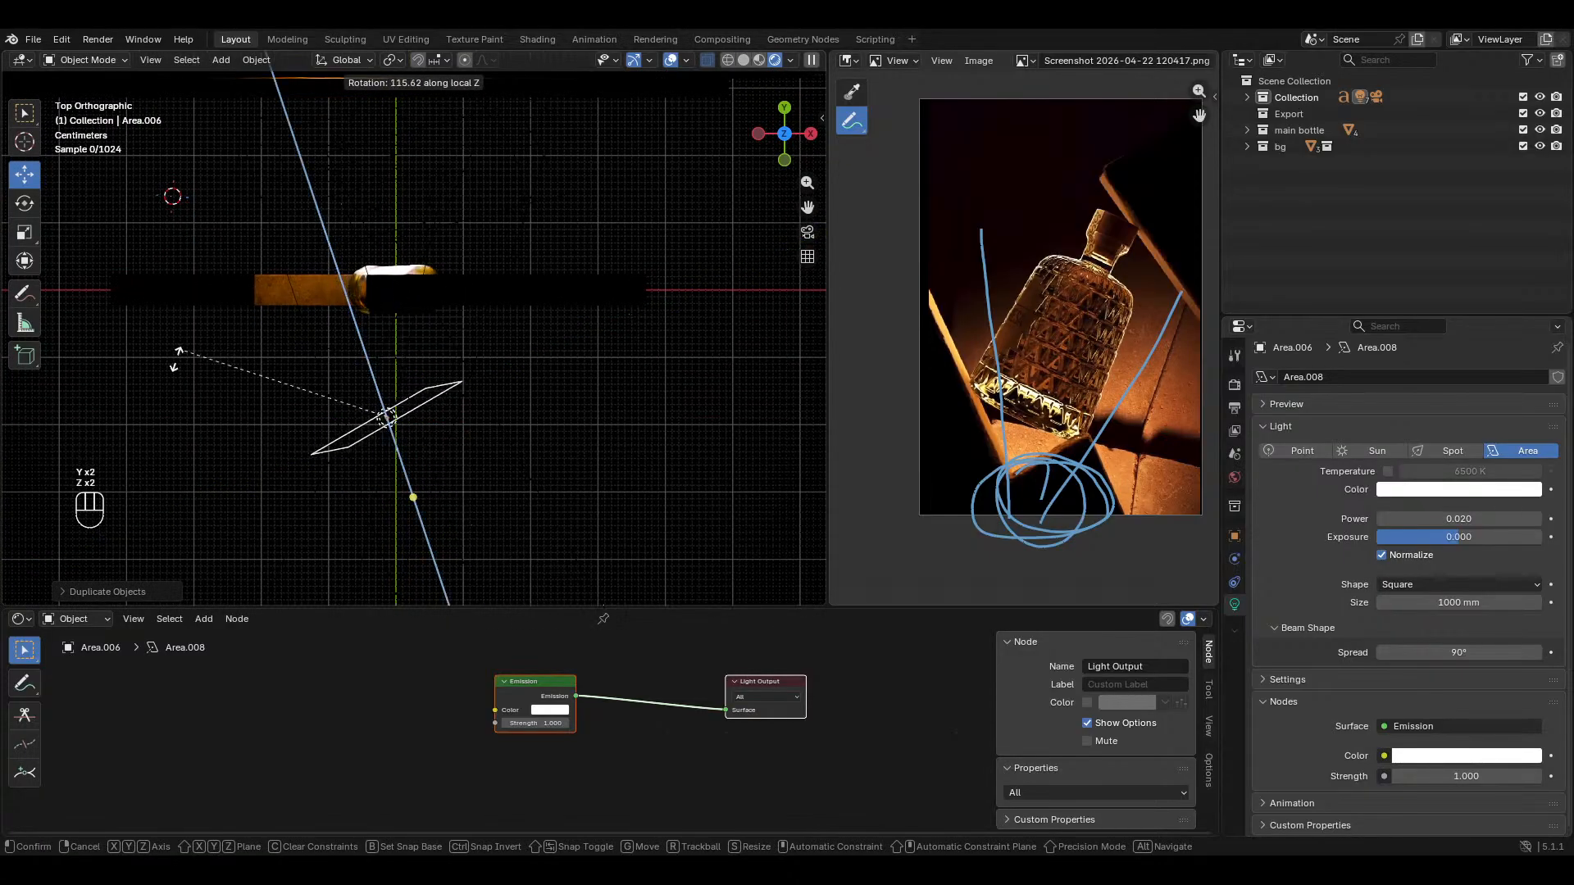
left_click(176, 358)
Step: Rotate the duplicated light around its local X axis so it shines on the bottle's front label
middle_click_drag(270, 435, 556, 300)
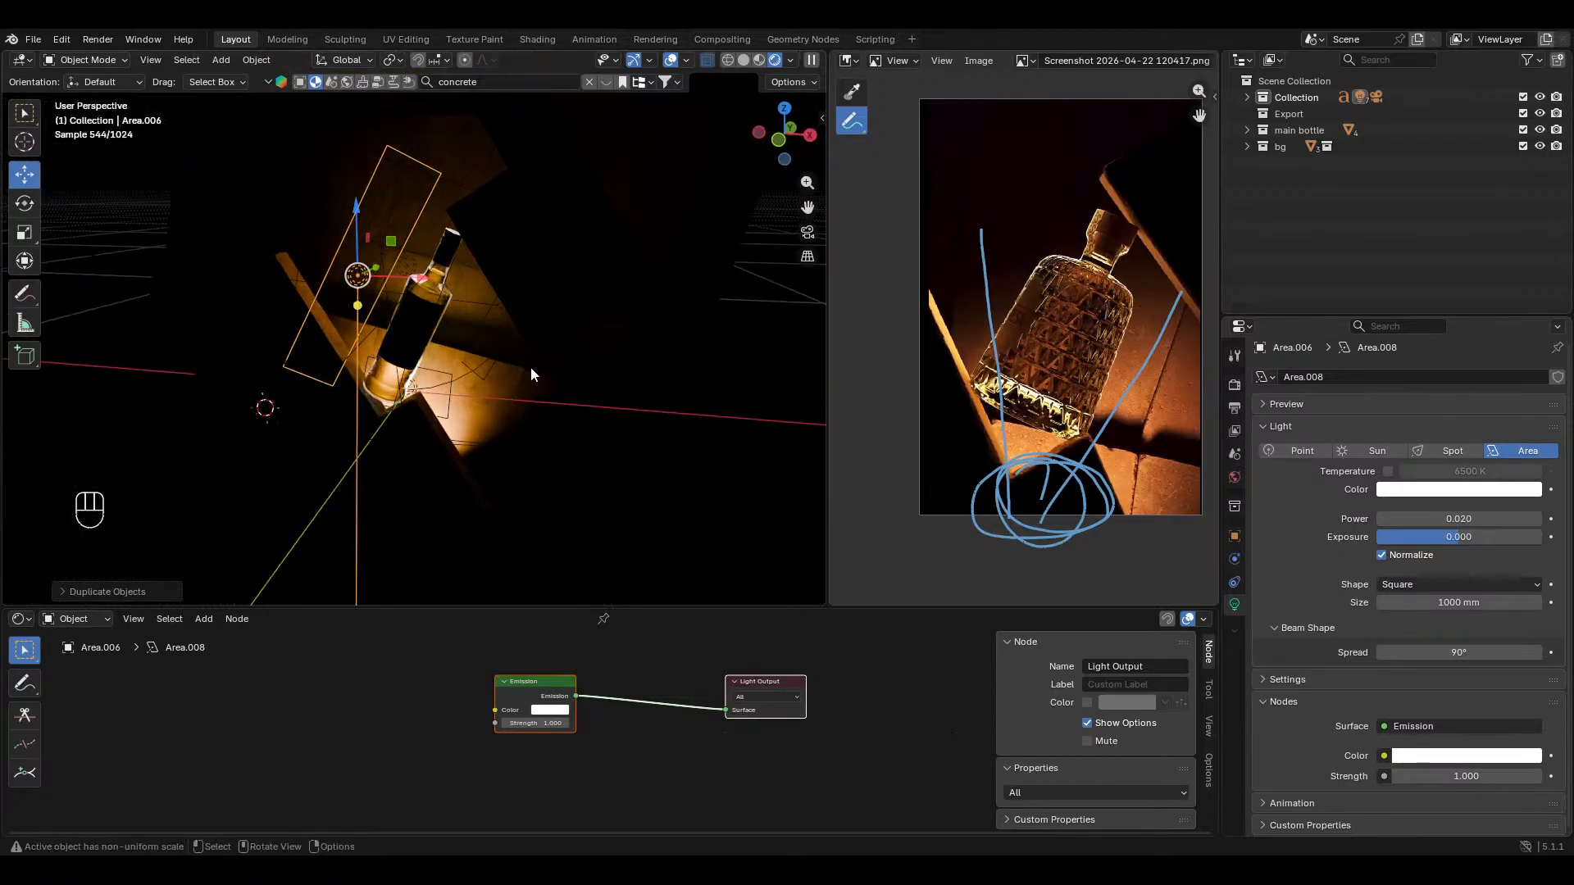
key("r")
key("y")
key("y")
key("x")
key("x")
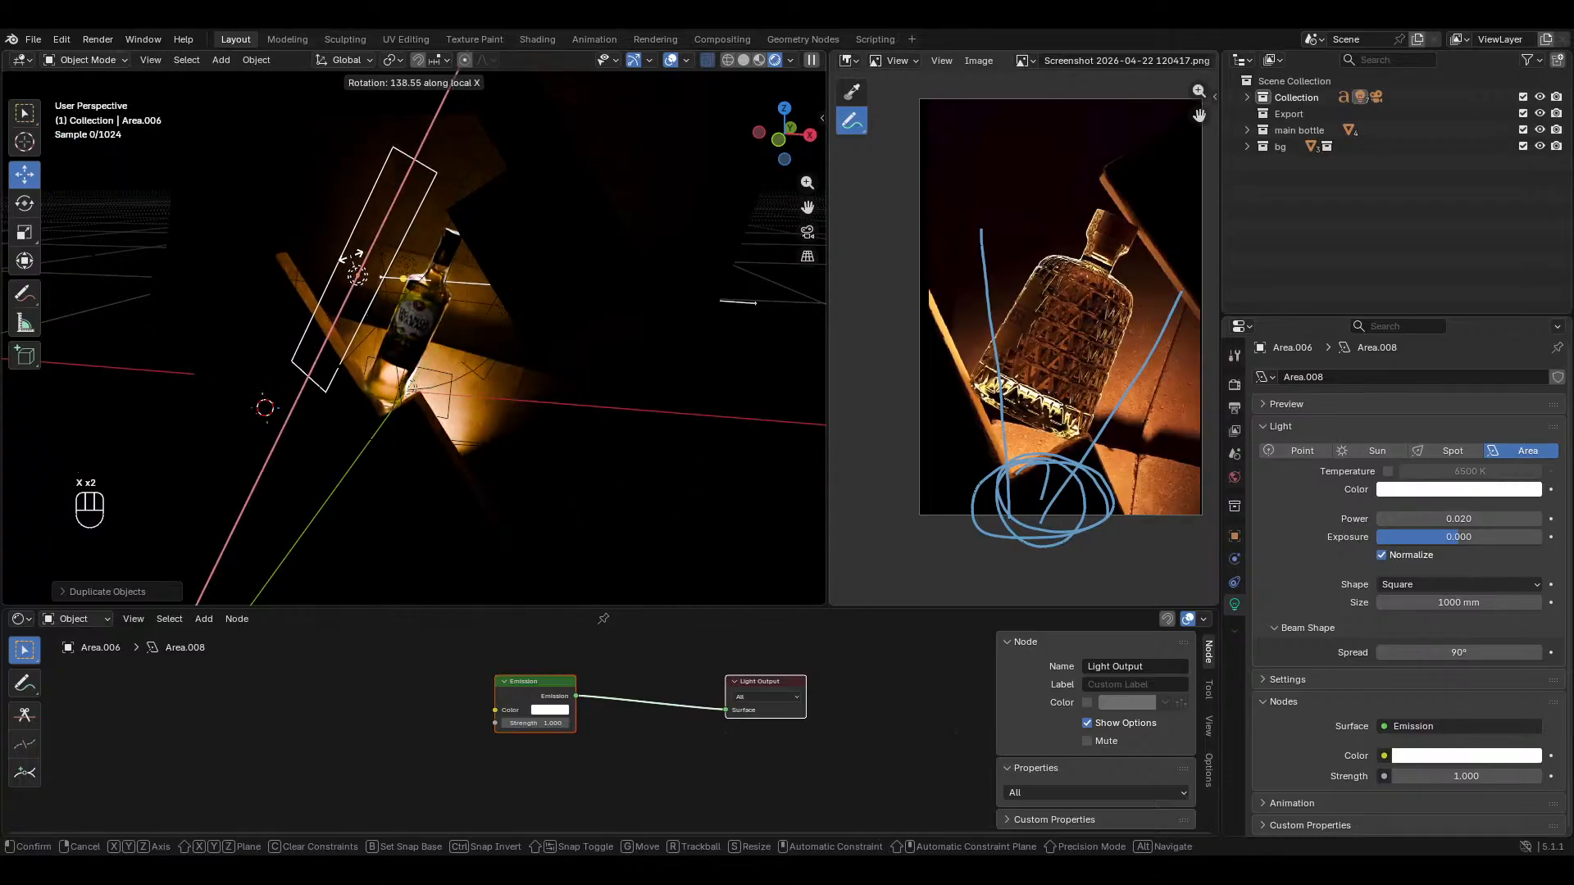
left_click(403, 293)
Step: Move the duplicated light down in front of the bottle and turn it slightly around the global Z axis
key("g")
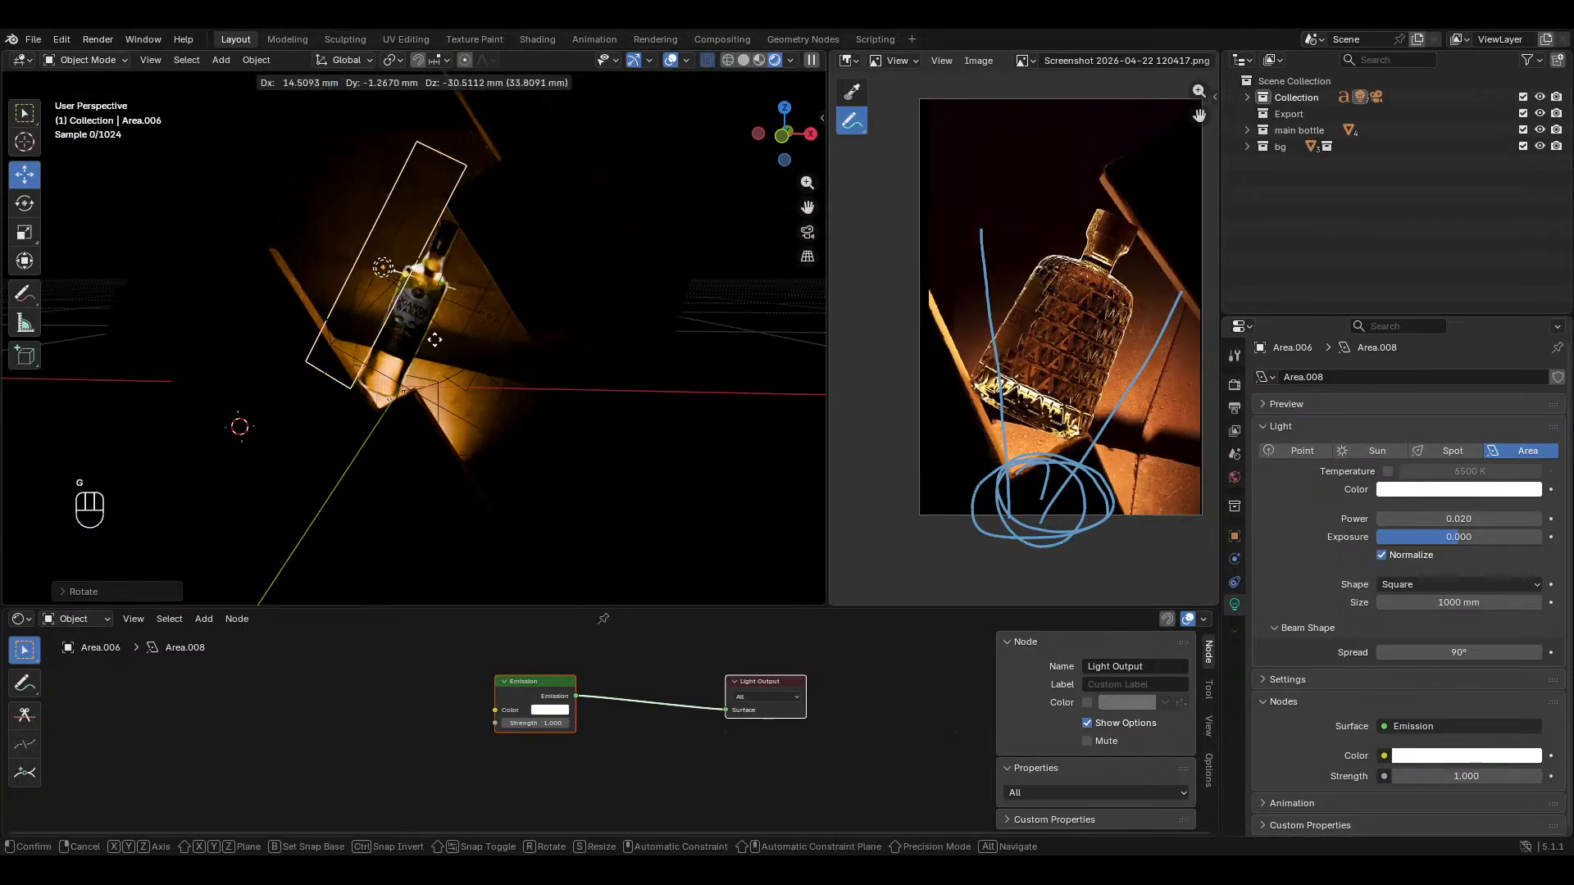
left_click(434, 372)
key("r")
key("z")
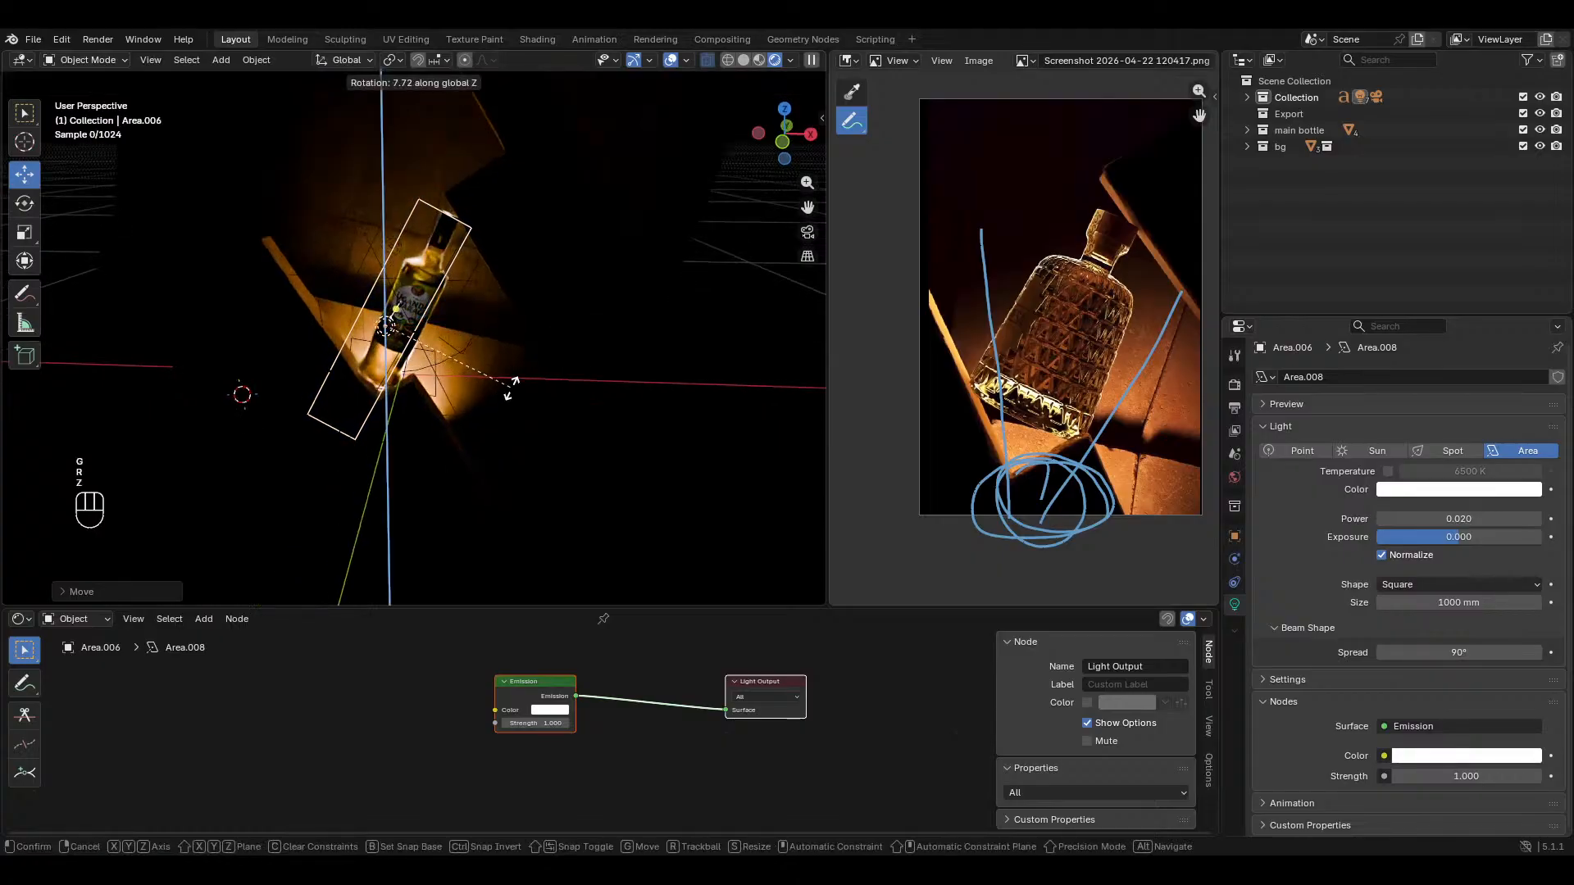
left_click(497, 362)
Step: Reposition the front light in the camera view so it lights the bottle's label
key("KP_0")
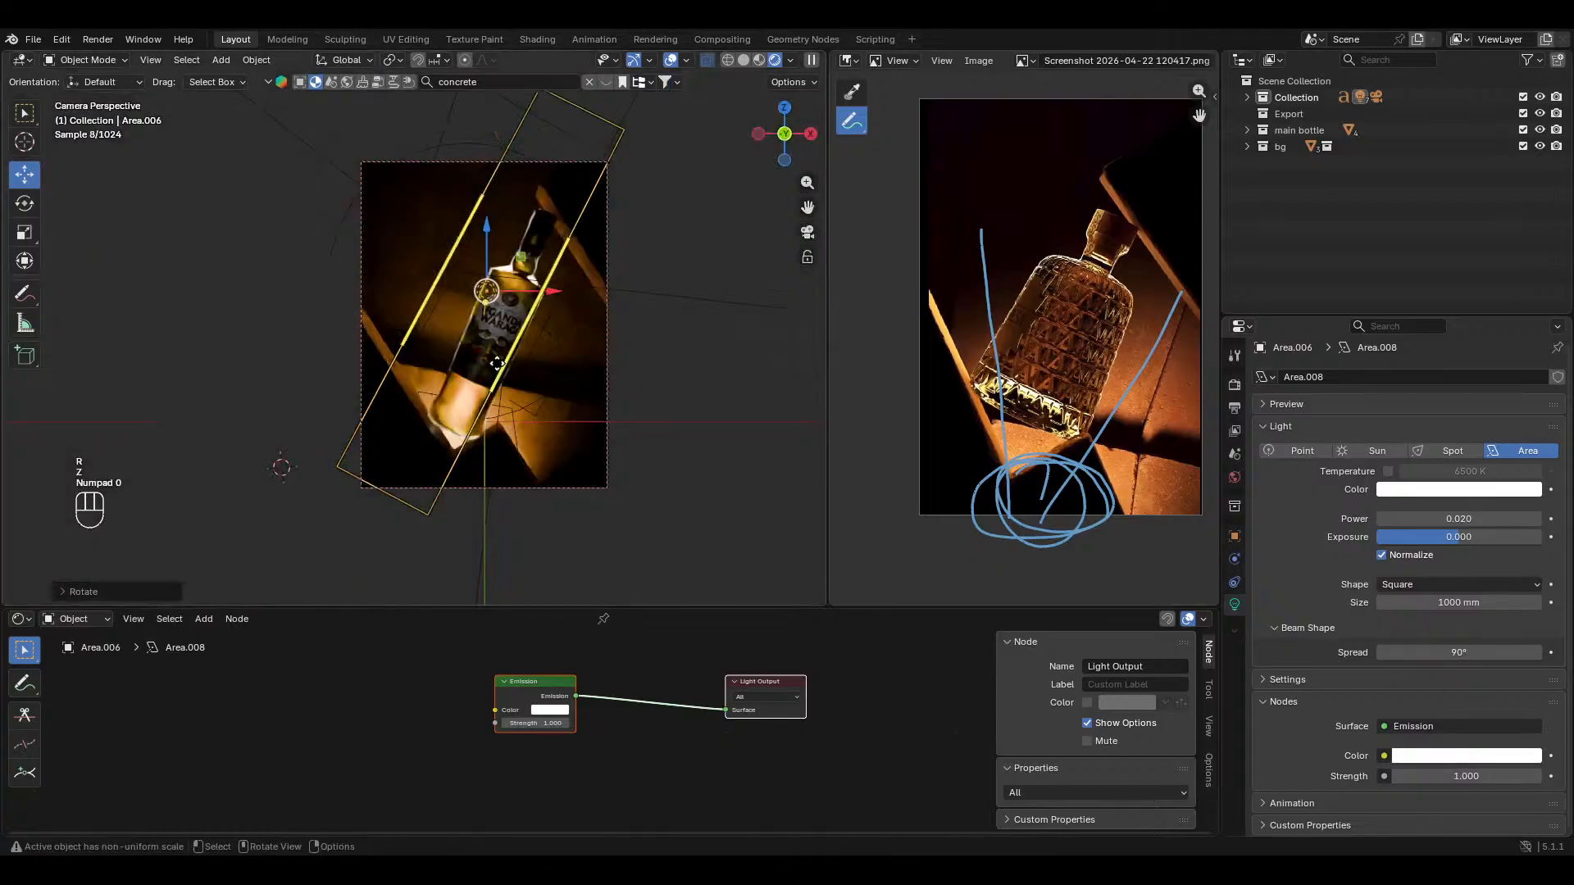
scroll(497, 362, "up", 2)
key("g")
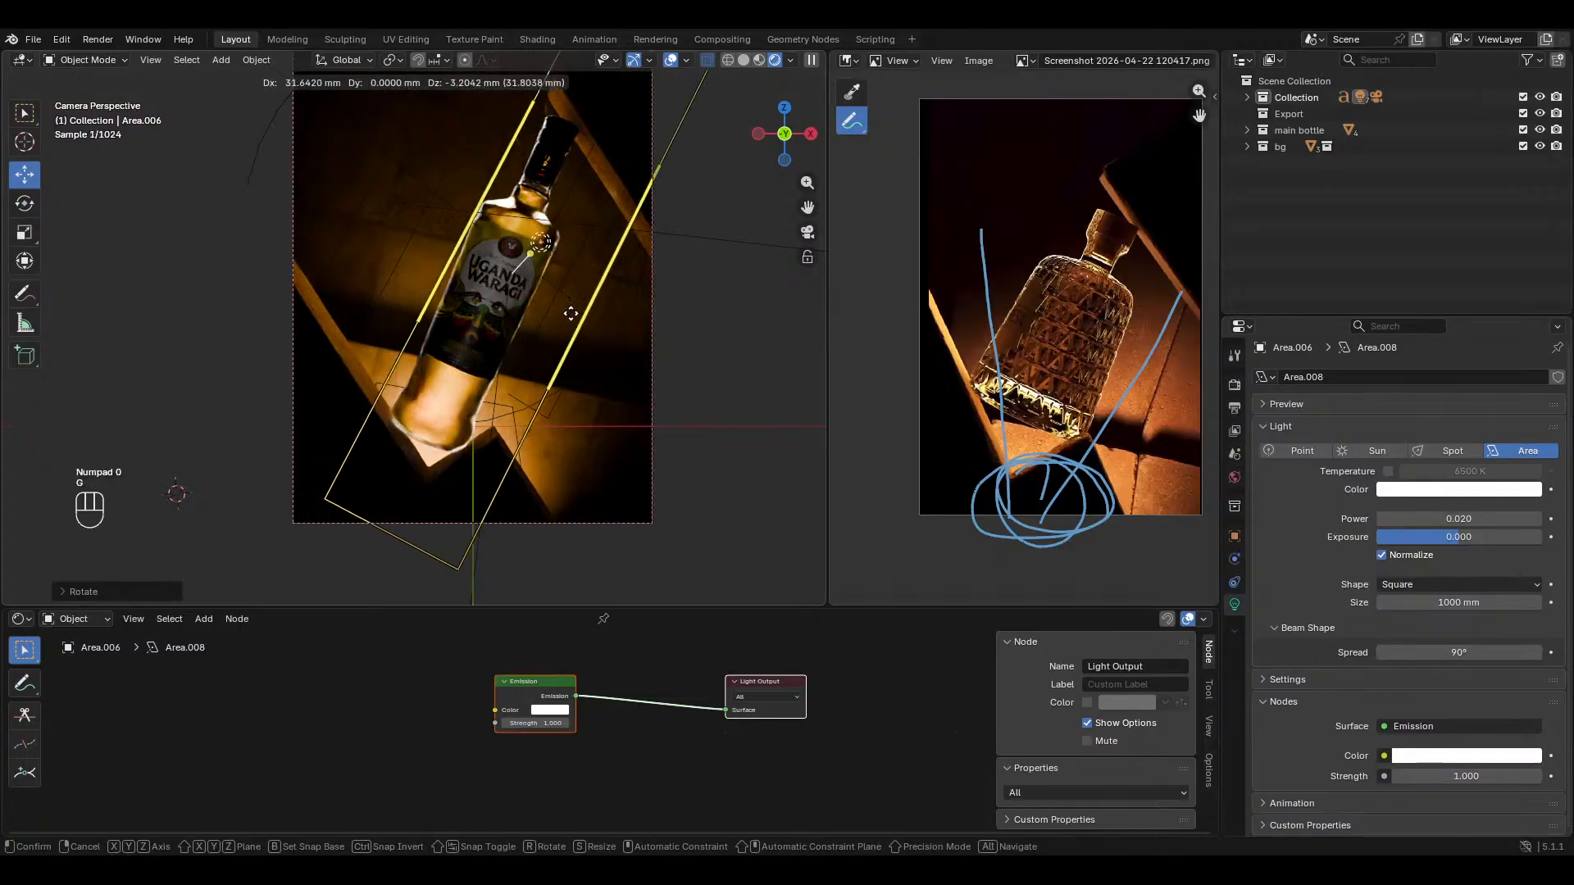
left_click(562, 326)
scroll(589, 361, "down", 2)
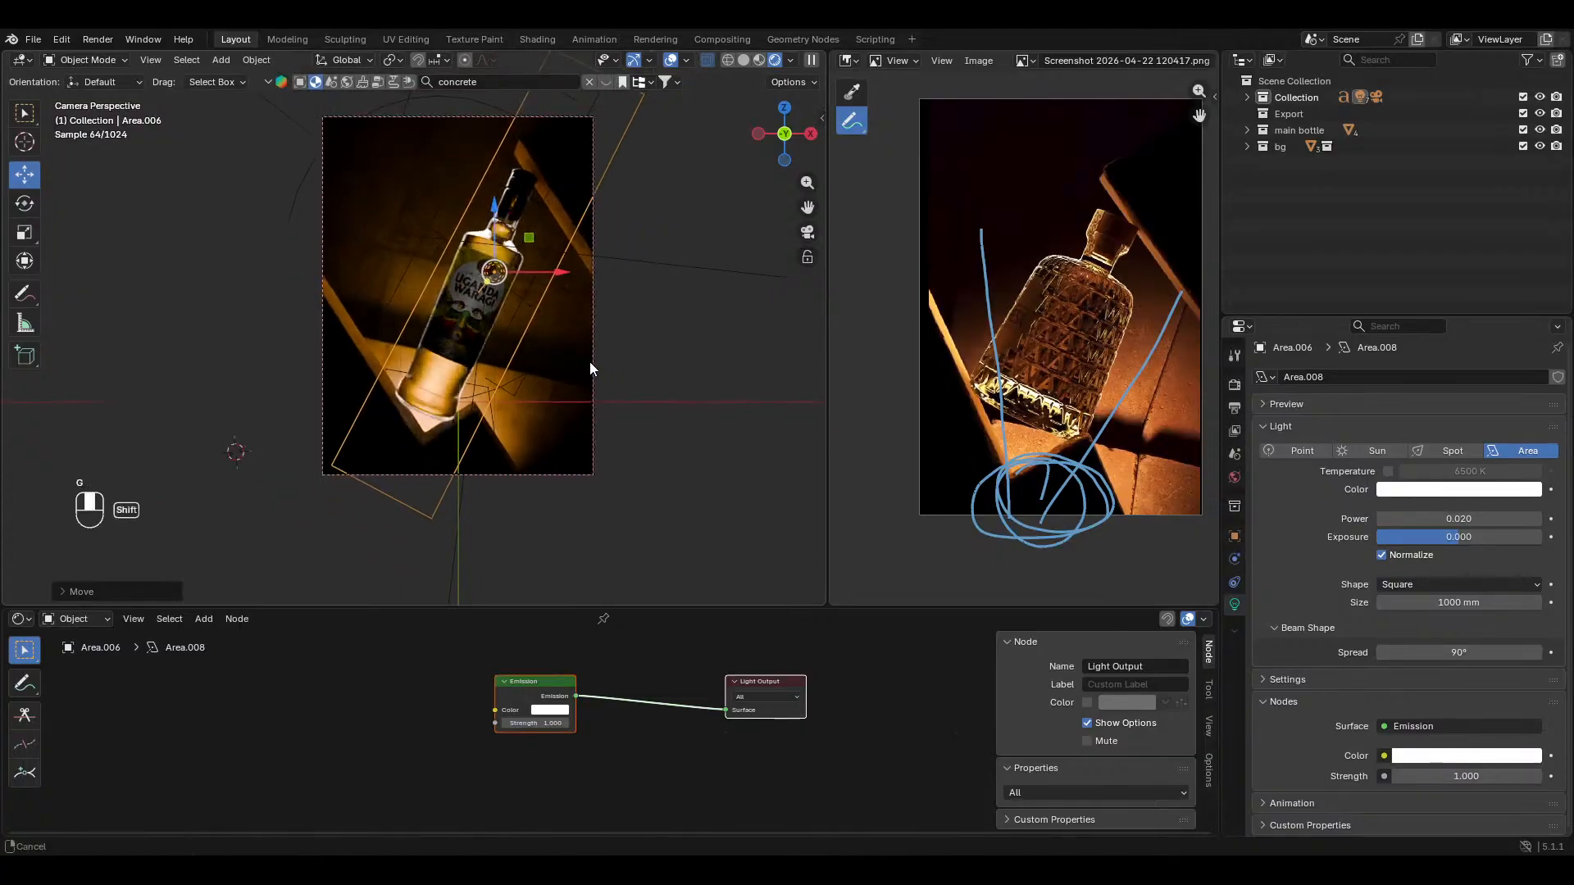
Step: Hide the overlays and gizmos to compare the render with the reference photo, and save the file
middle_click_drag(638, 220, 649, 290, "ctrl")
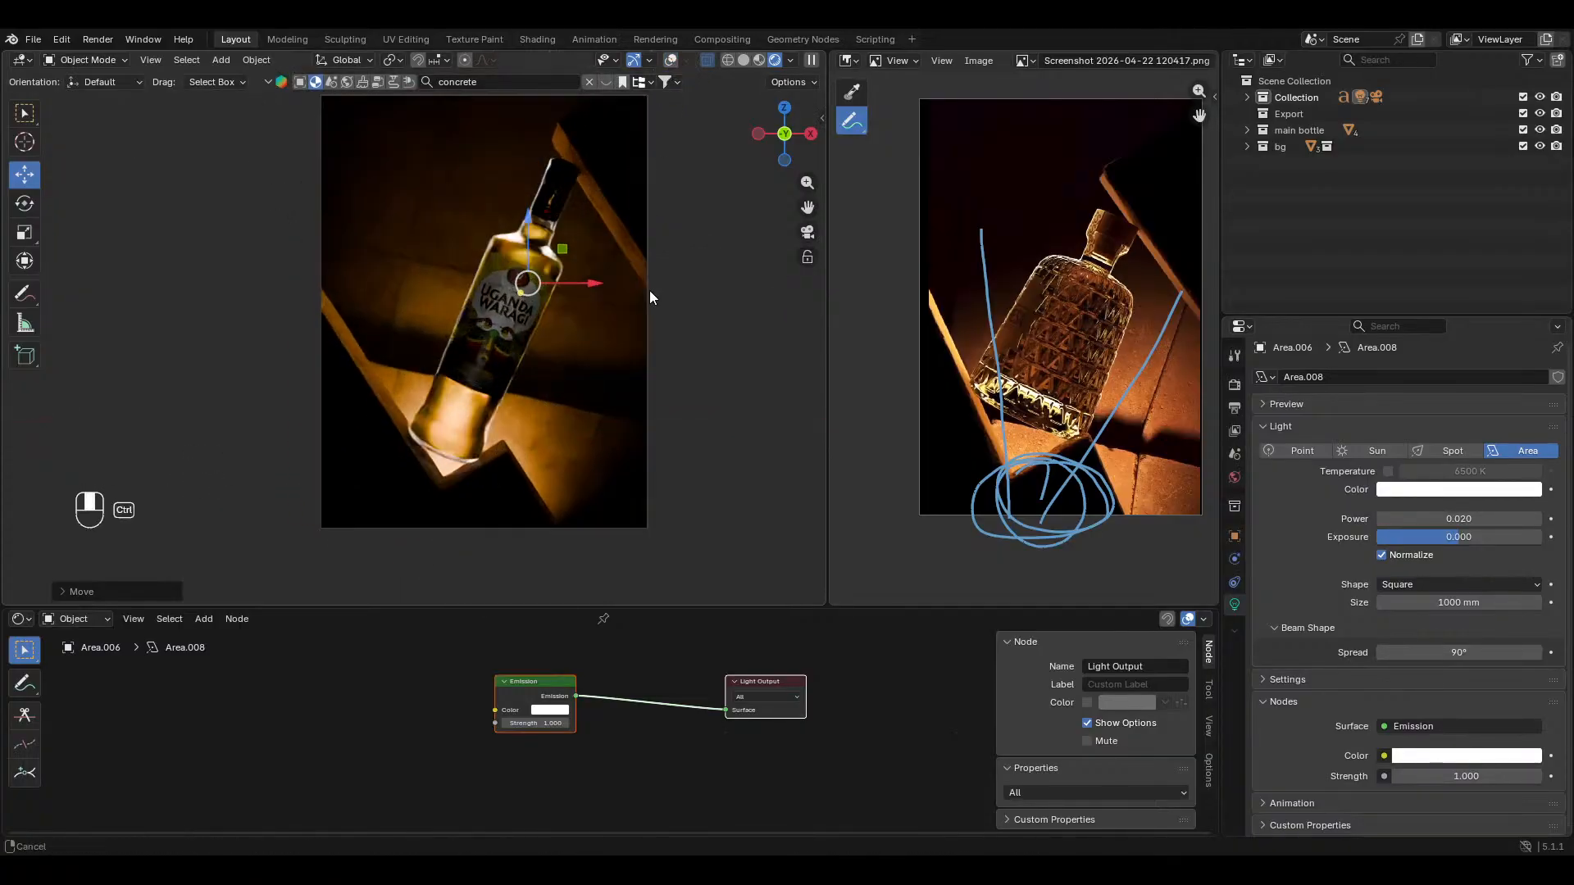
key("shift+alt+z")
middle_click_drag(579, 226, 639, 284, "ctrl")
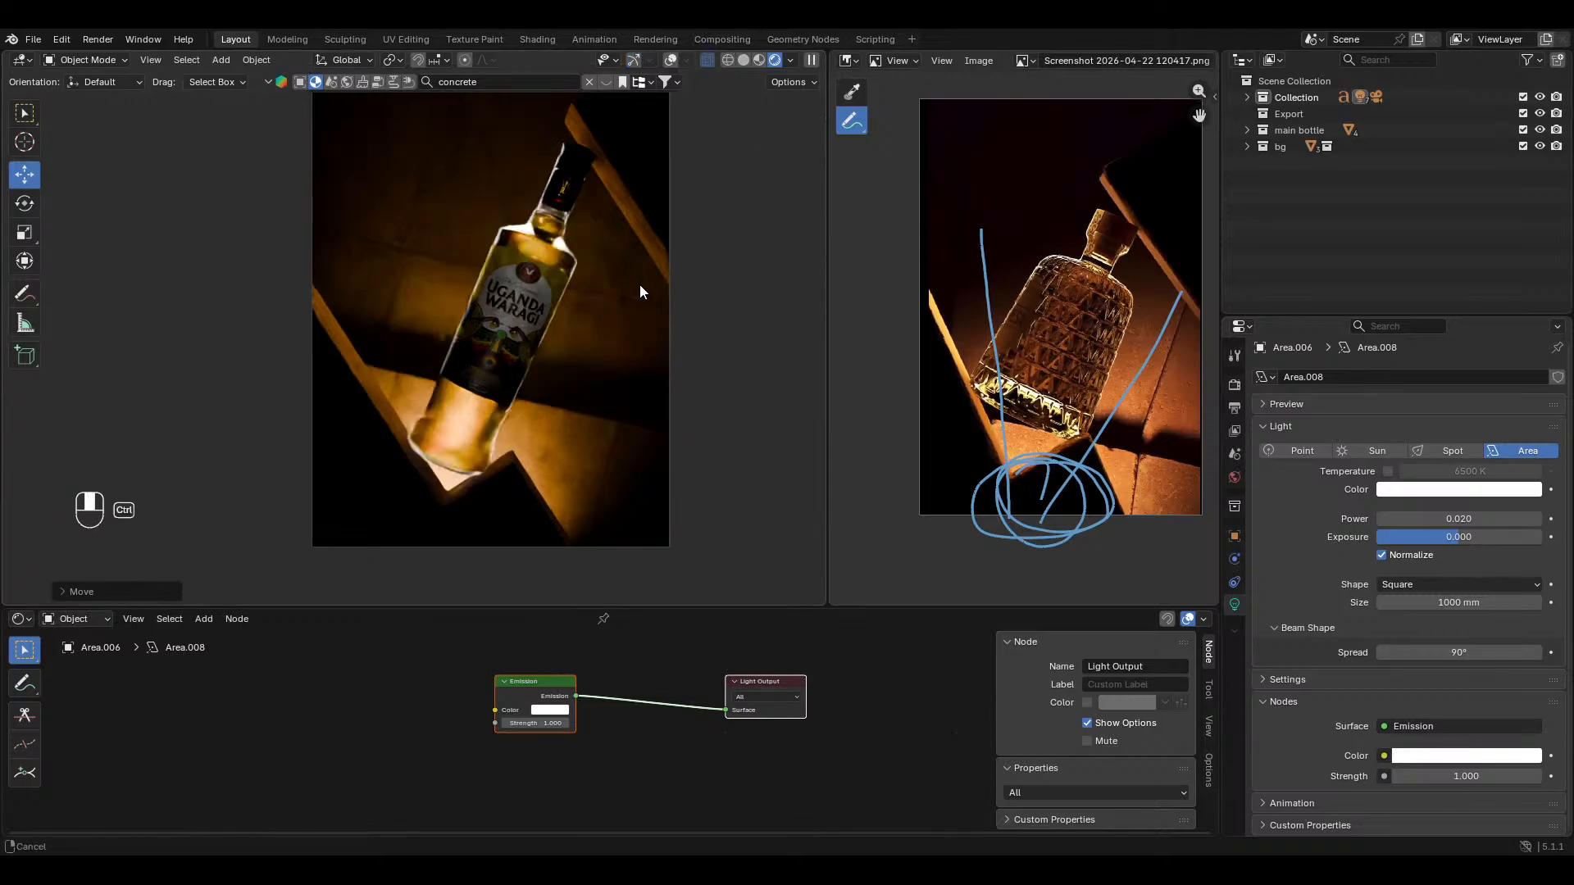
key("ctrl+s")
middle_click_drag(701, 377, 702, 312, "ctrl")
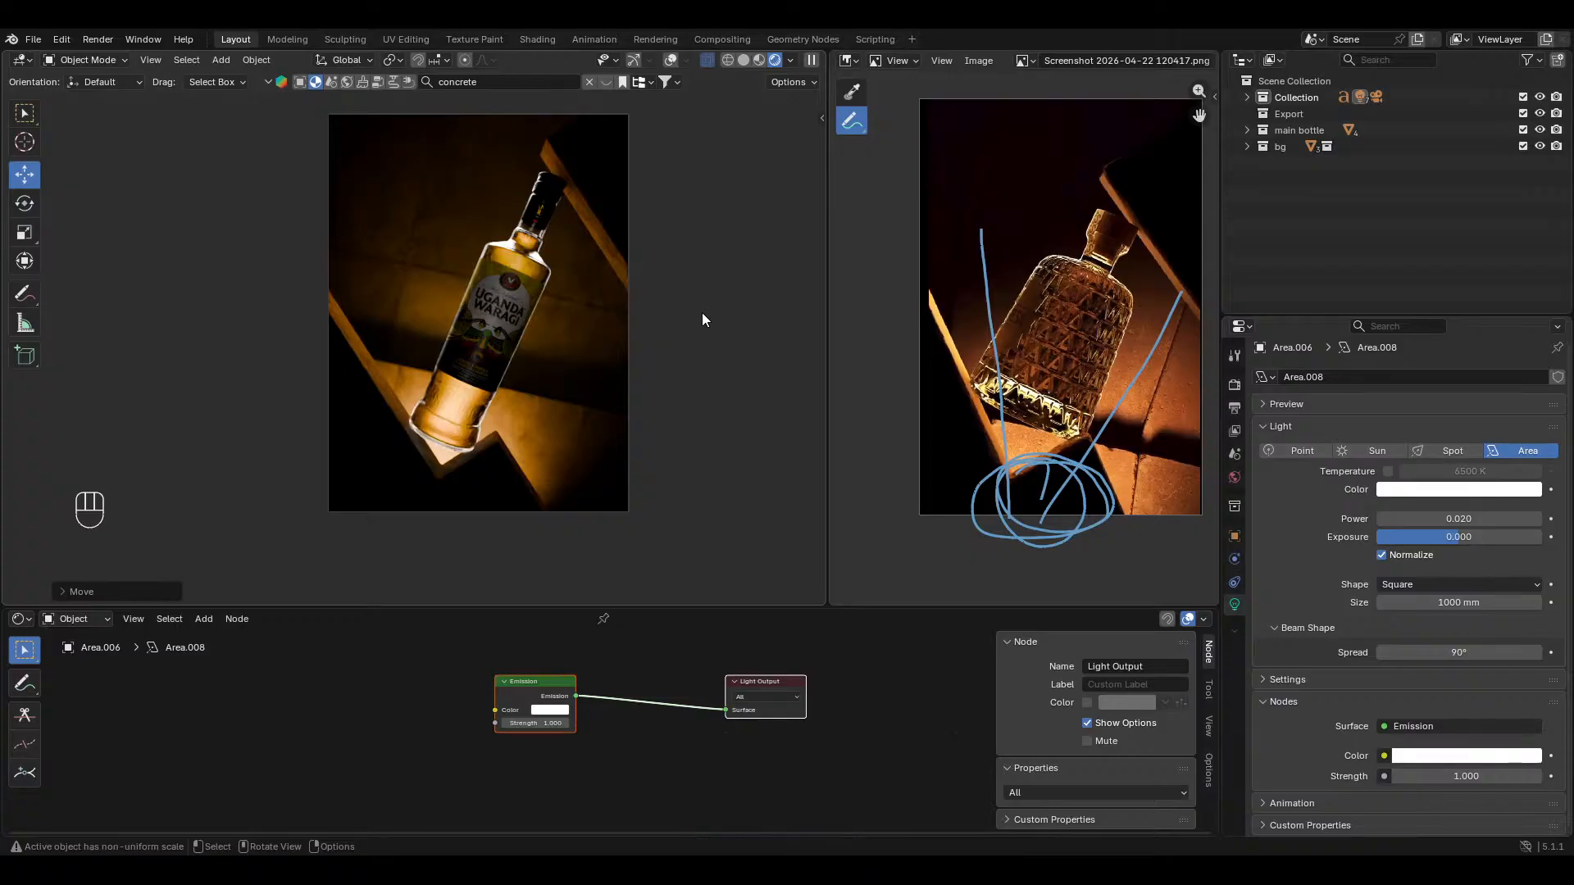
key("ctrl+s")
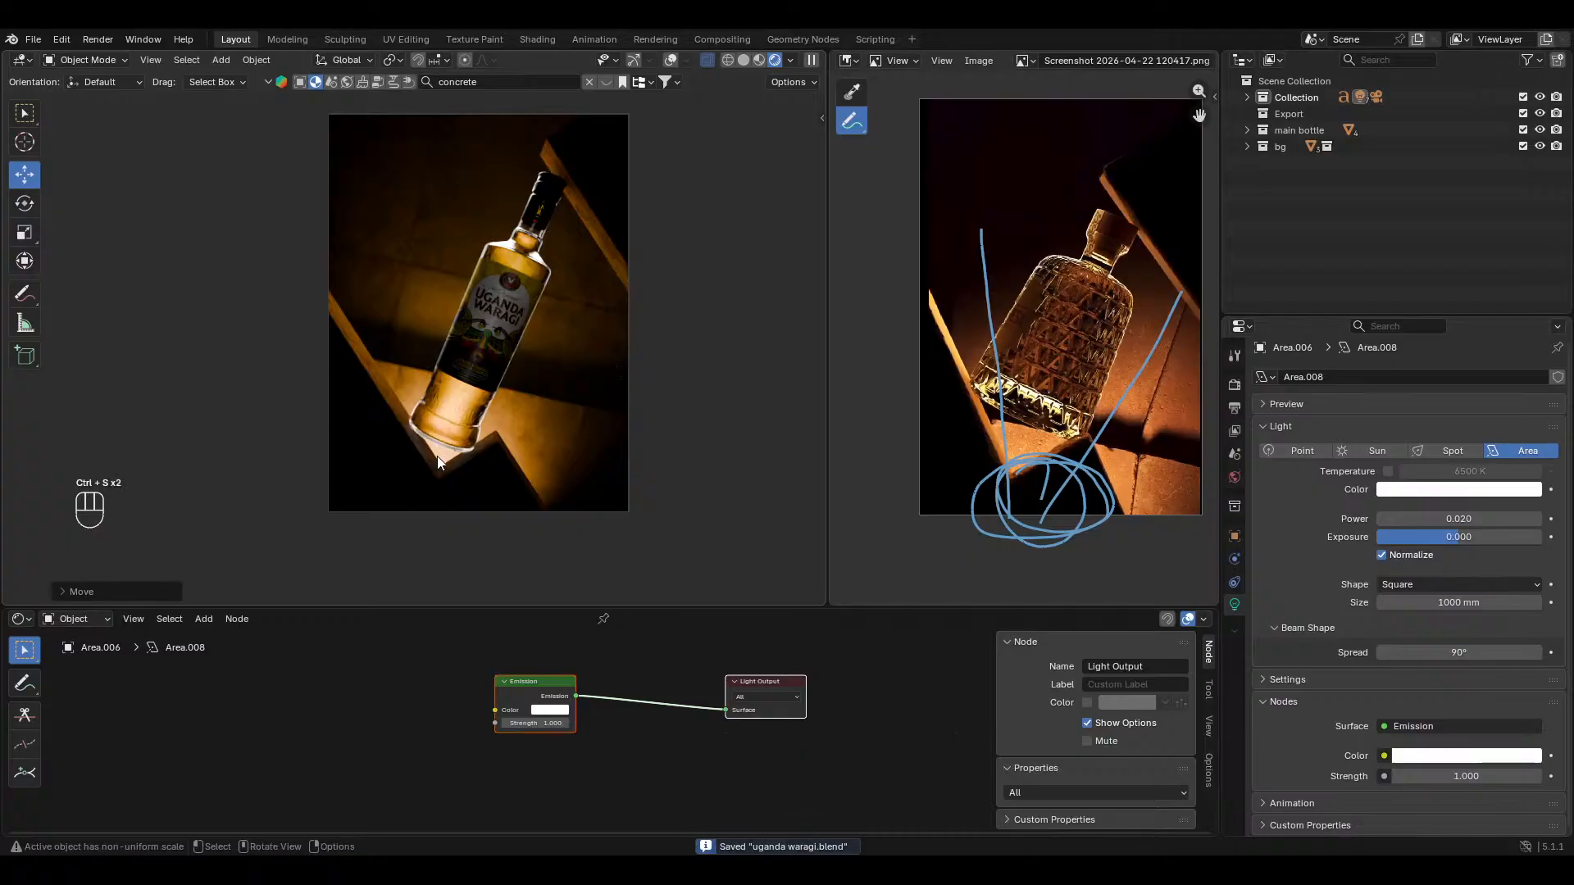
Step: Show the overlays, select the 2800 K area light below the bottle, and set its shape to Disk
middle_click_drag(439, 459, 266, 282)
scroll(441, 416, "up", 3)
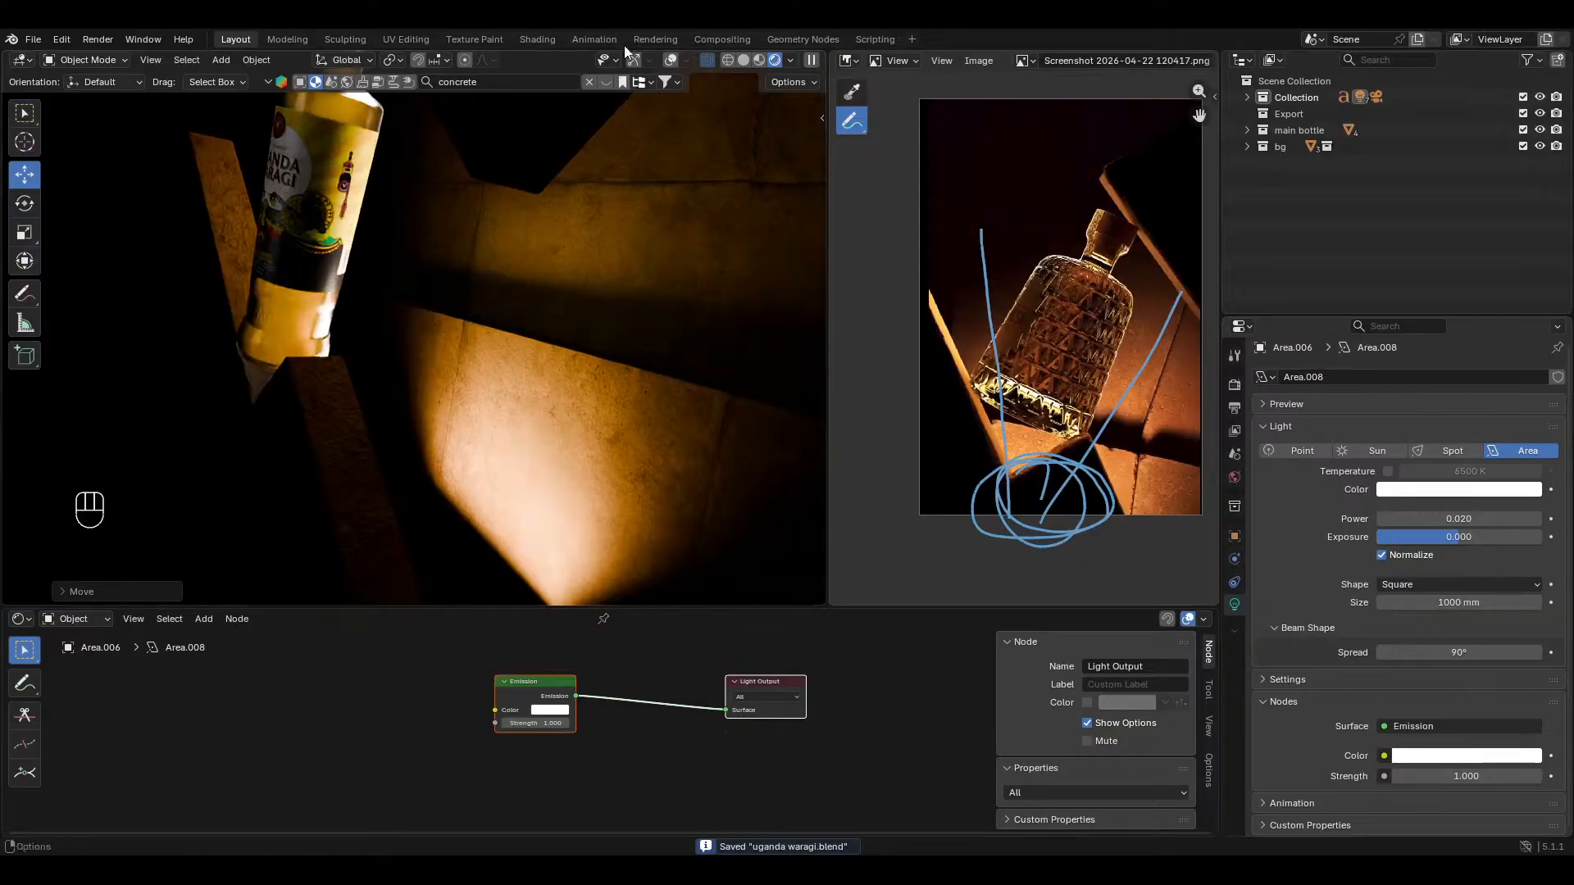
left_click(669, 60)
middle_click_drag(493, 510, 475, 346)
left_click(480, 431)
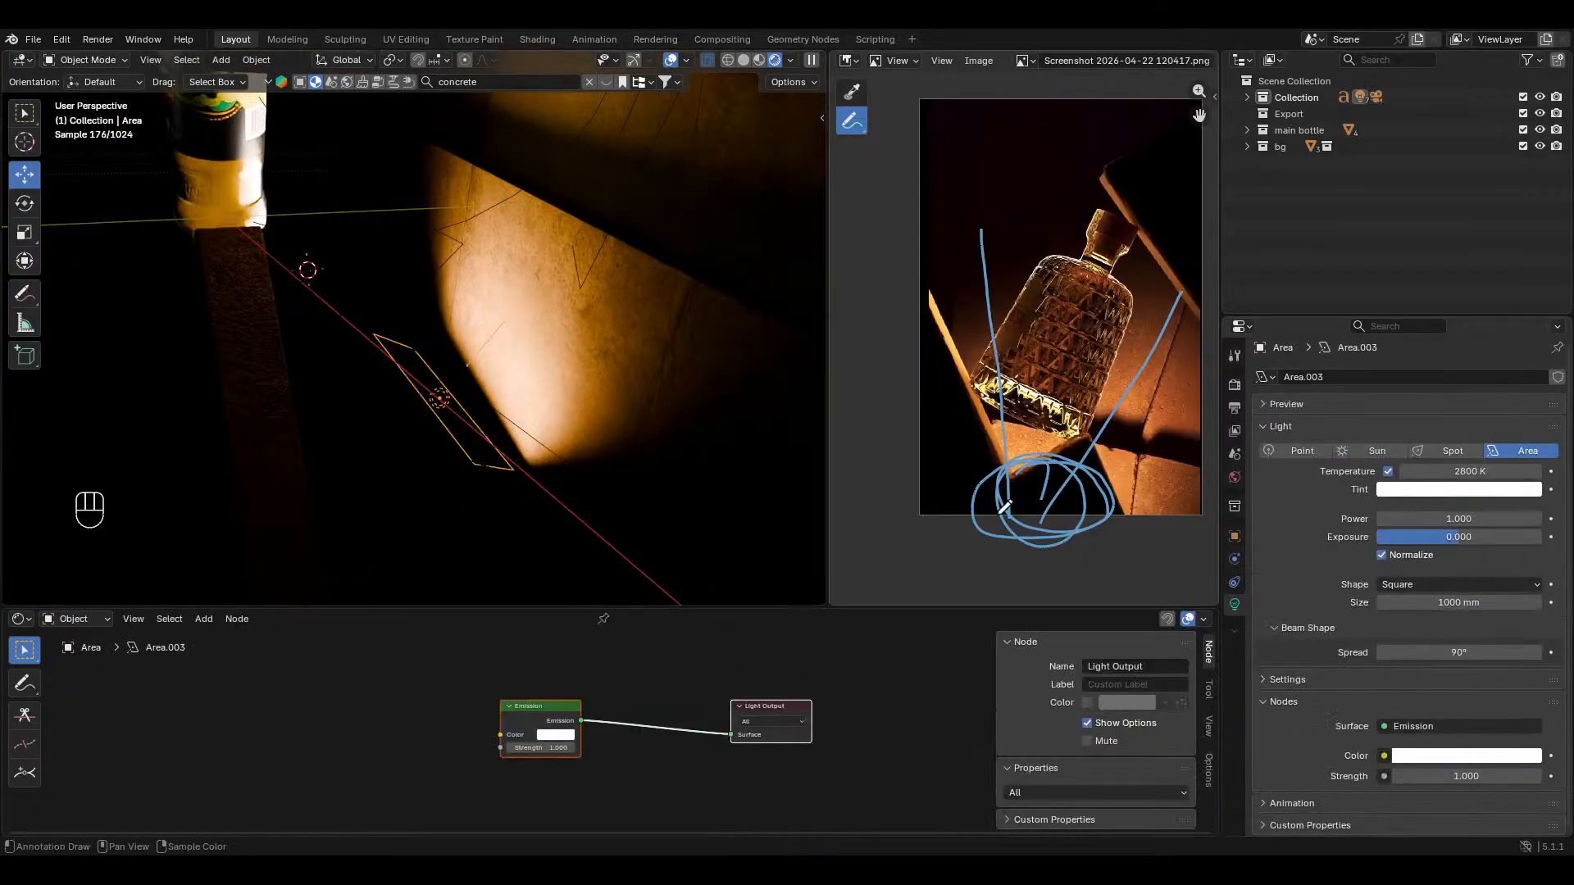
left_click(1433, 588)
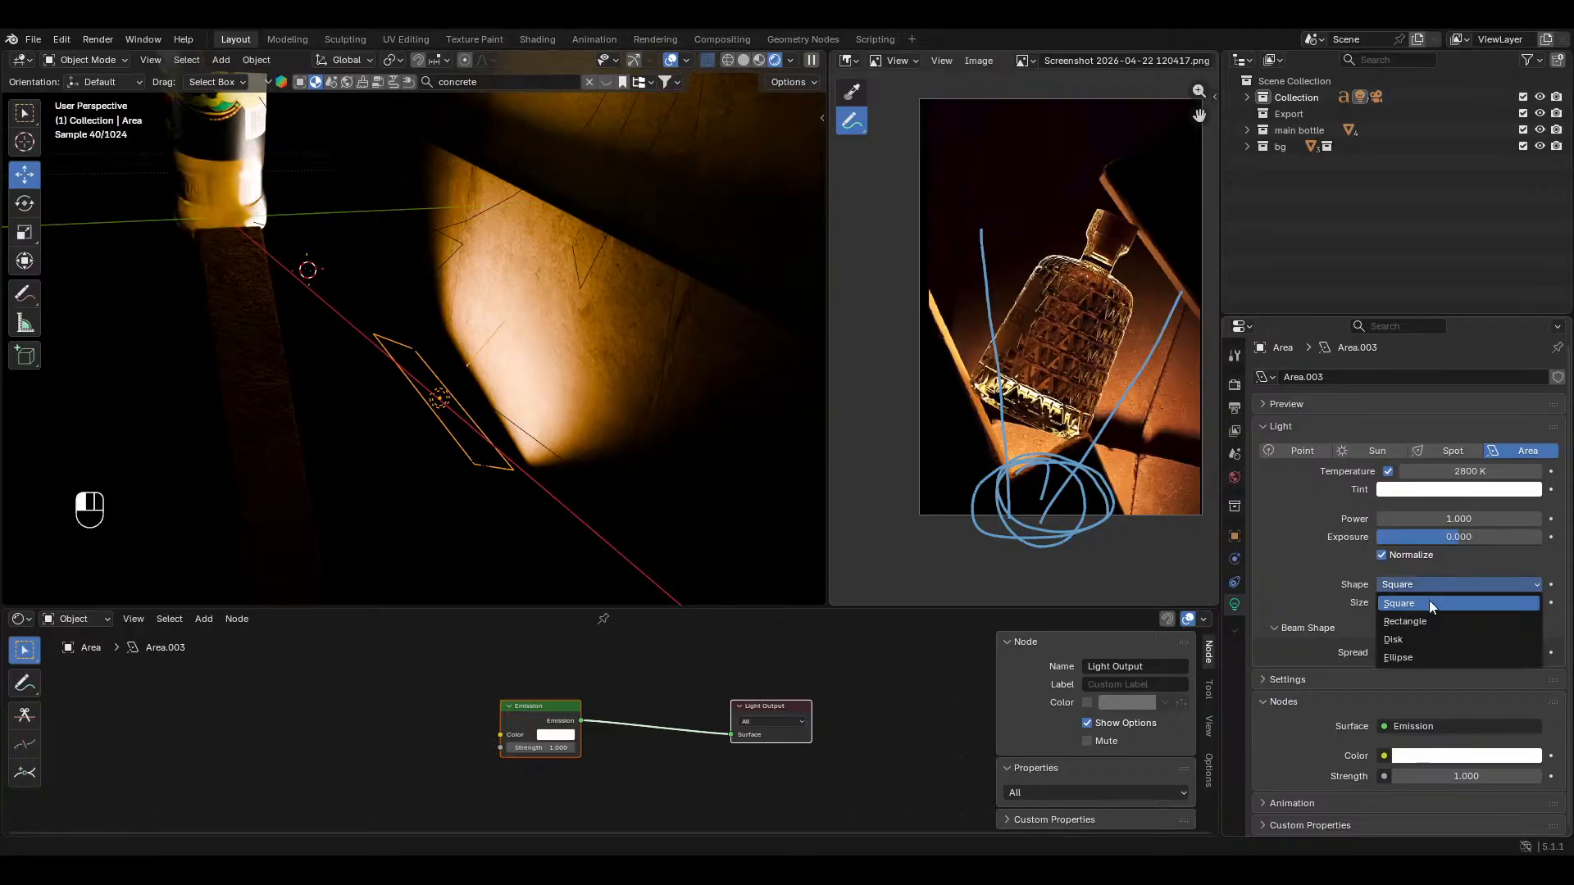
left_click(1420, 638)
Step: Shrink the disk light along its local X axis, and scale it up uniformly by about 1.75
mouse_move(548, 465)
middle_mouse_down()
mouse_move(538, 488)
mouse_move(552, 491)
middle_mouse_up()
key("s")
key("y")
key("y")
key("x")
key("x")
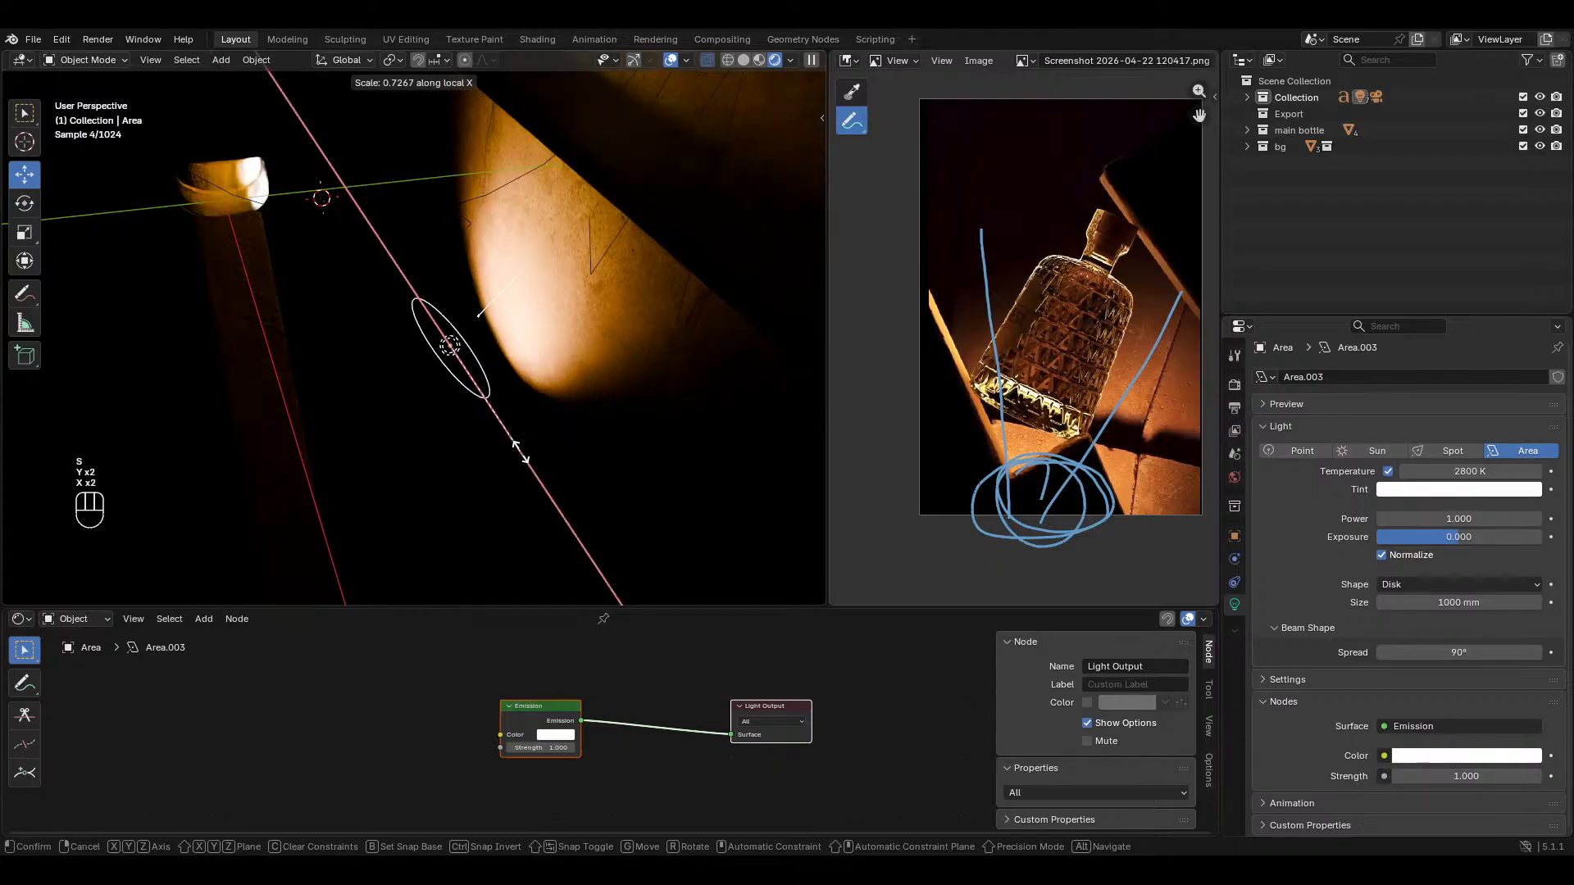
left_click(485, 411)
key("s")
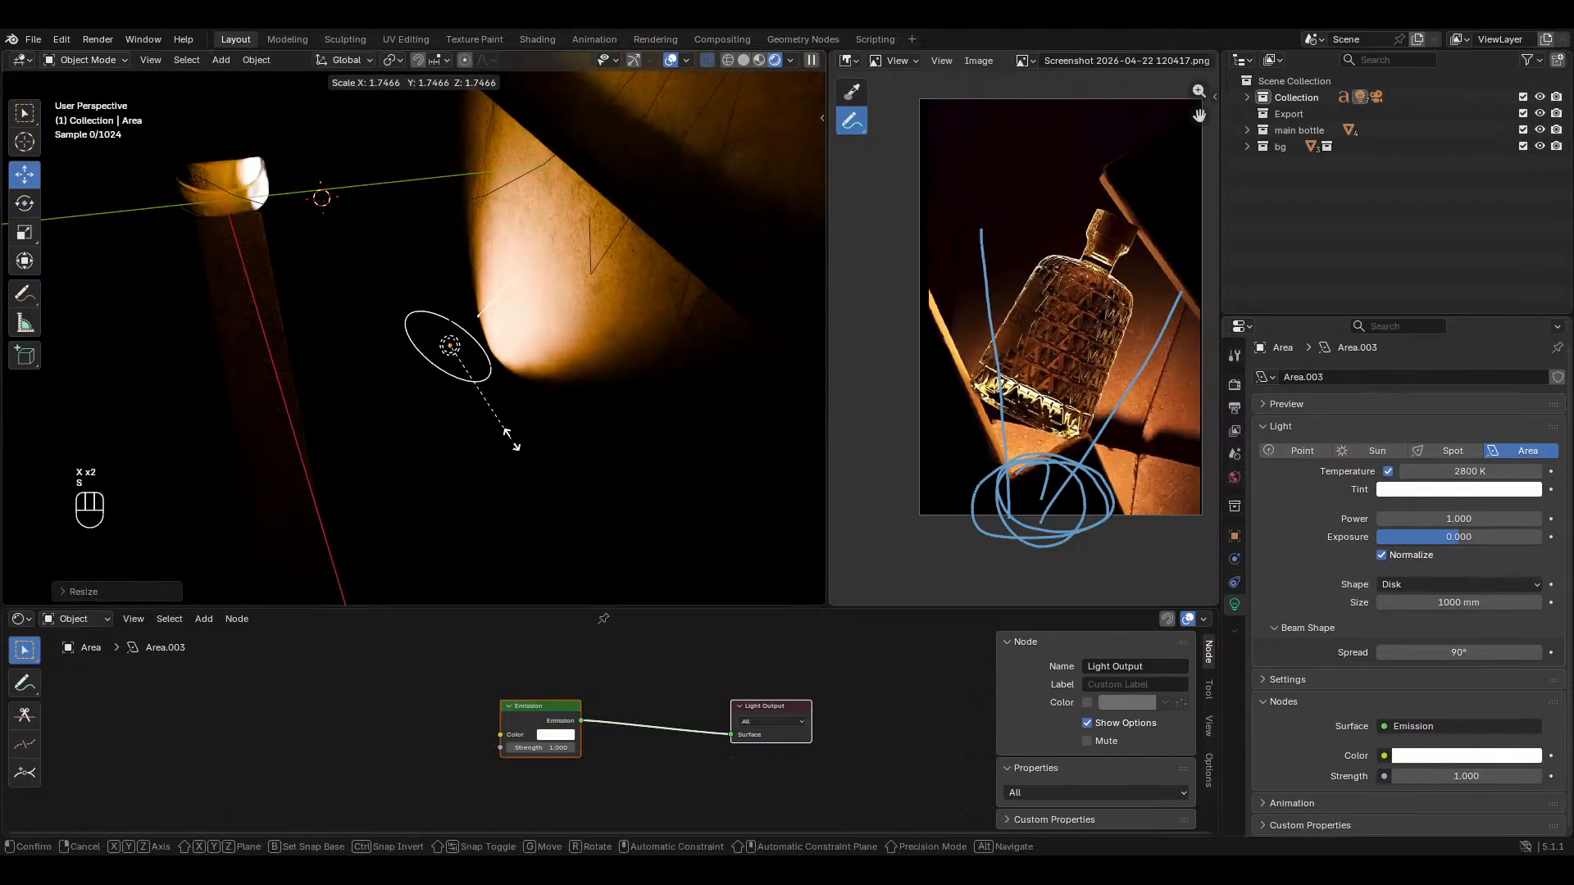
left_click(514, 440)
Step: Set the disk light's tint to peach #FFD0AD and check it in the camera view
left_click(1425, 492)
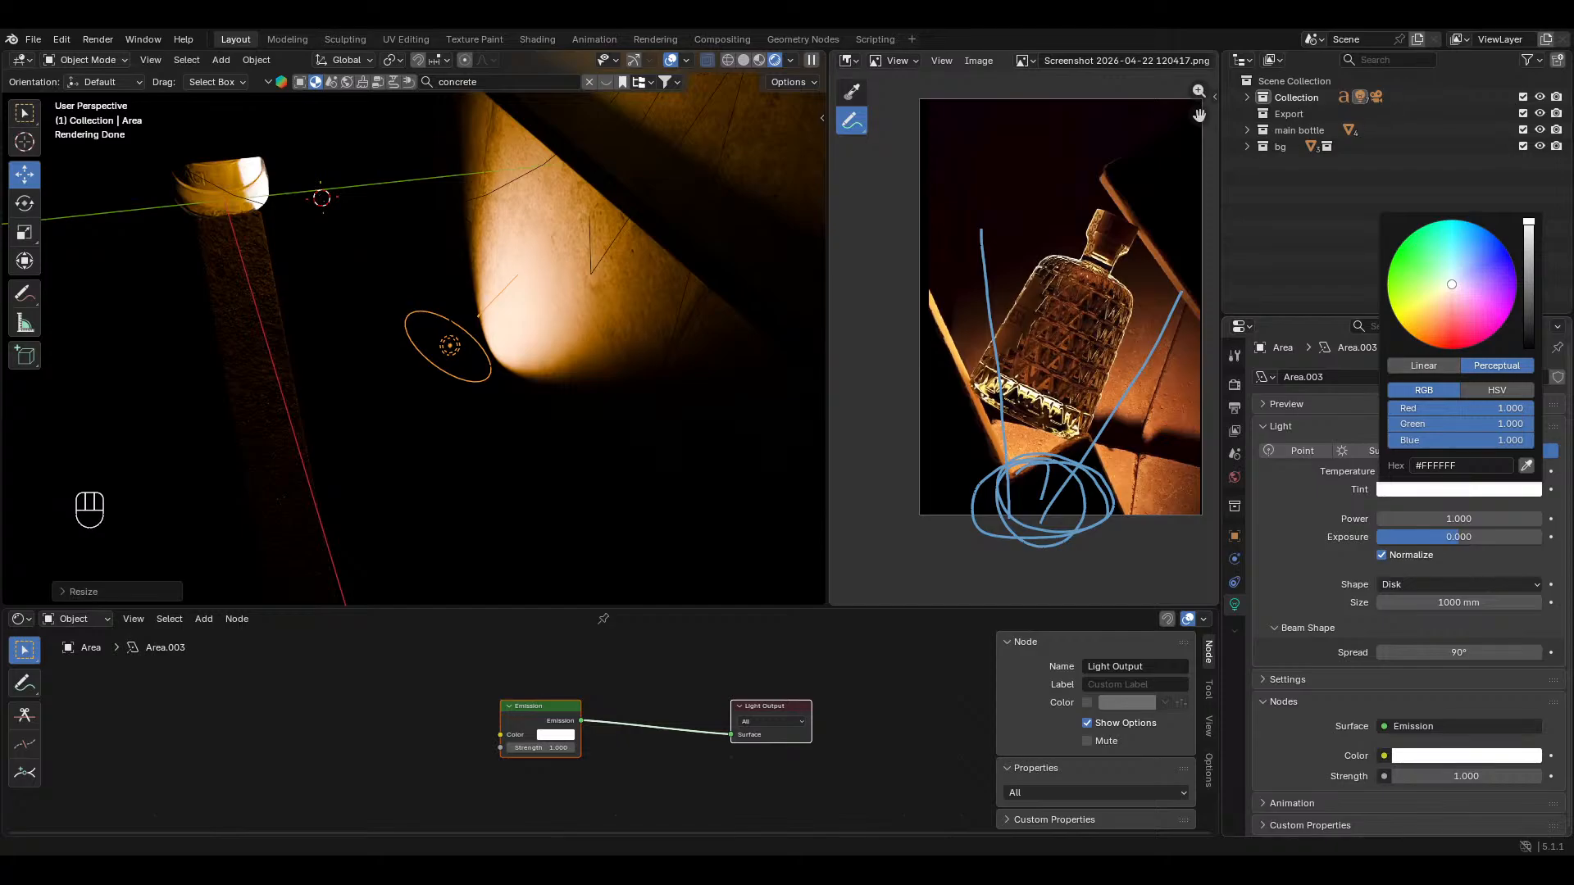
left_click_drag(1424, 314, 1443, 304)
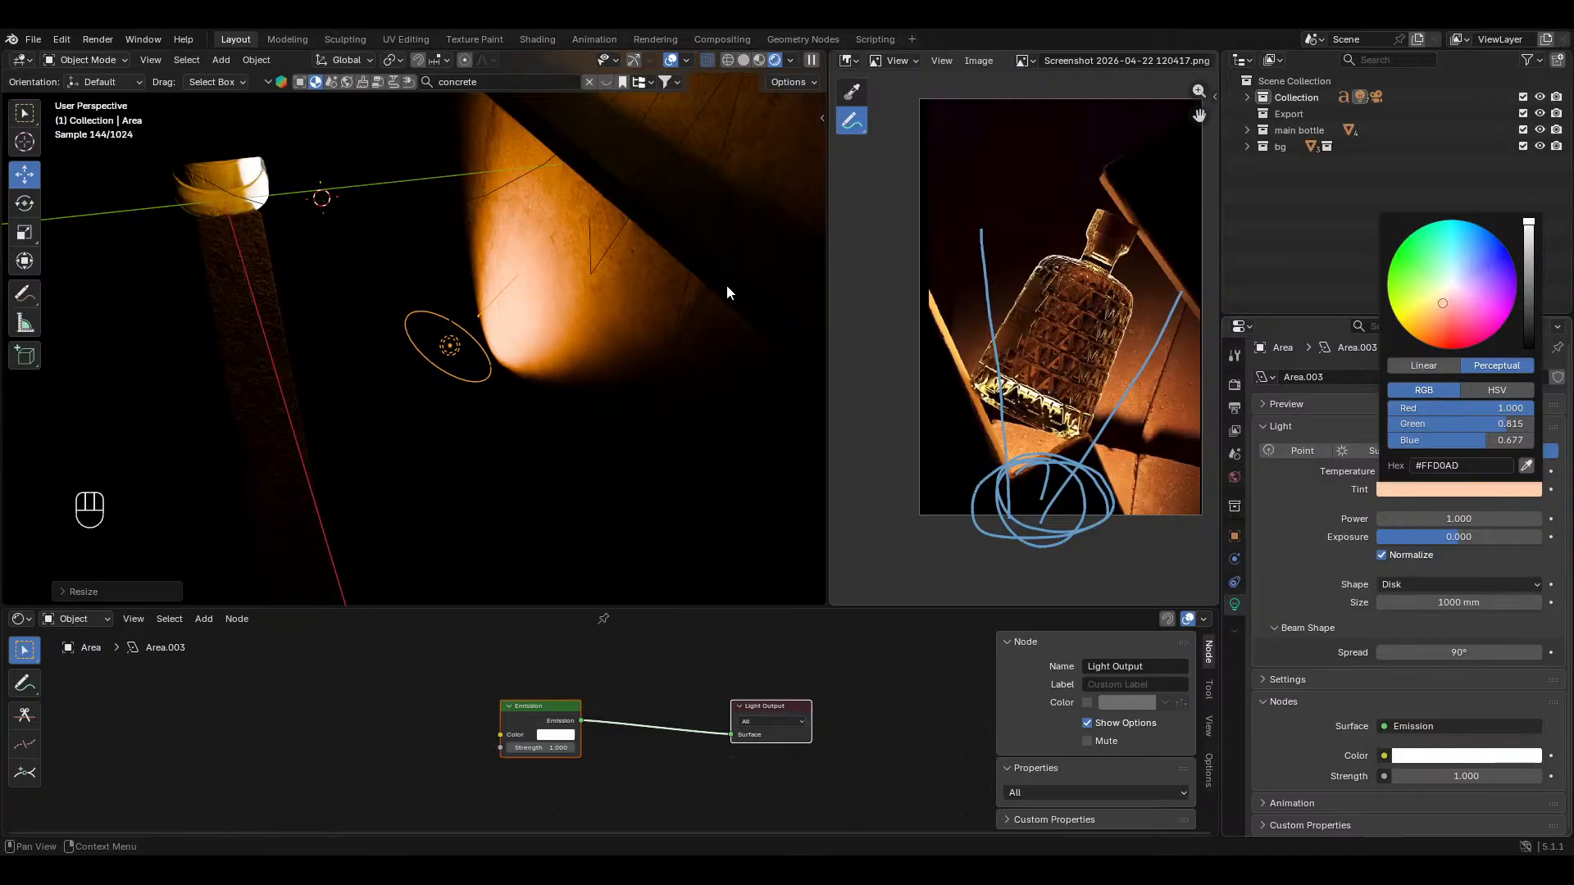
key("KP_0")
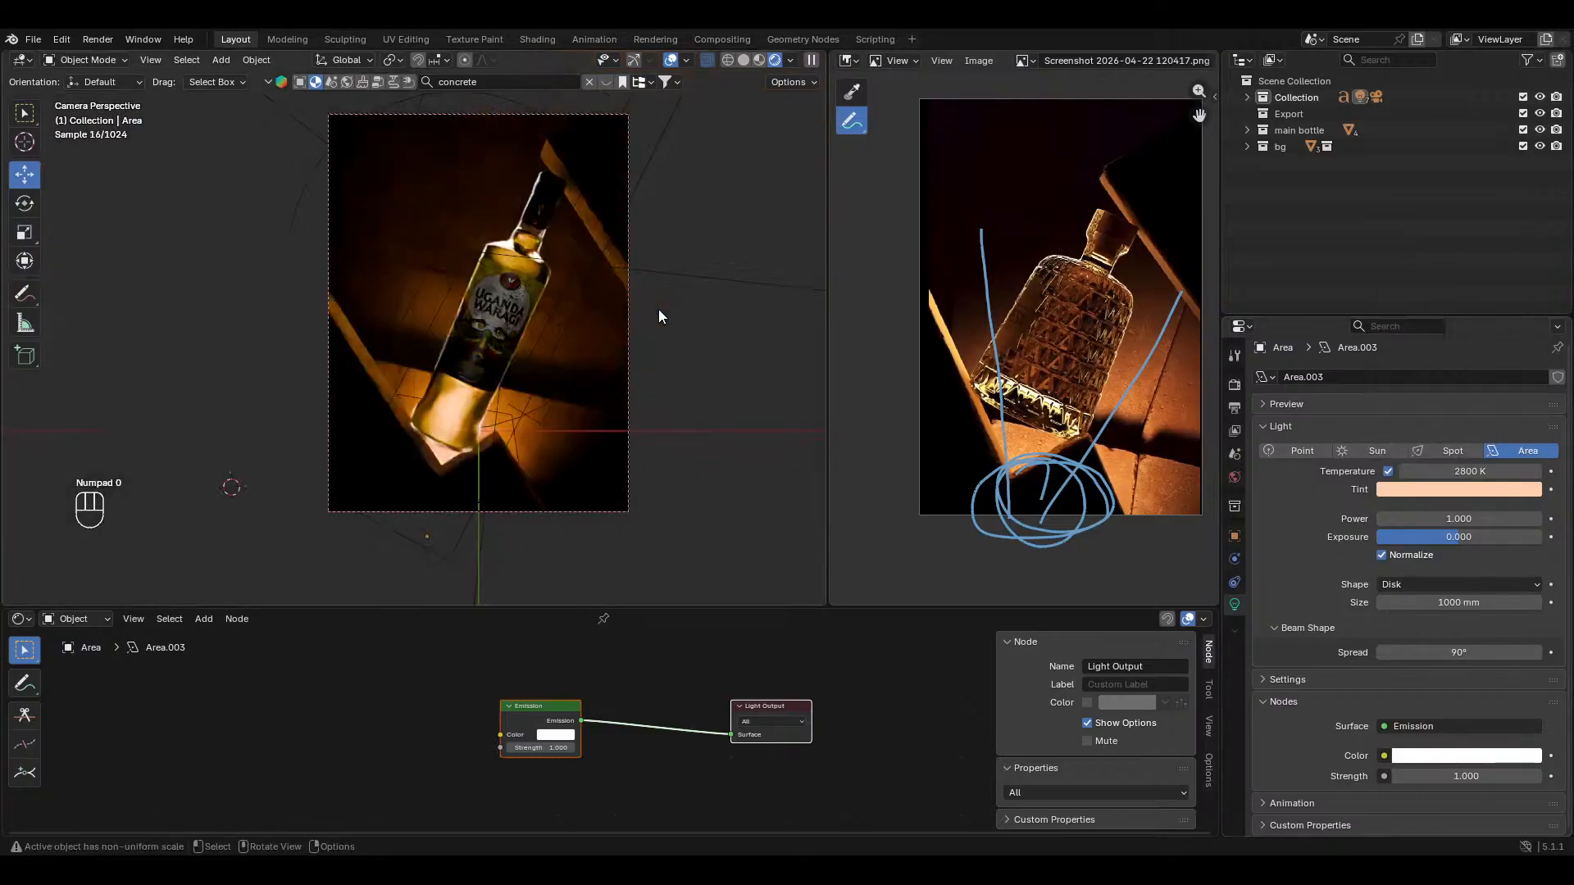
Step: Move the disk light lower in the camera view and scale it up
key("g")
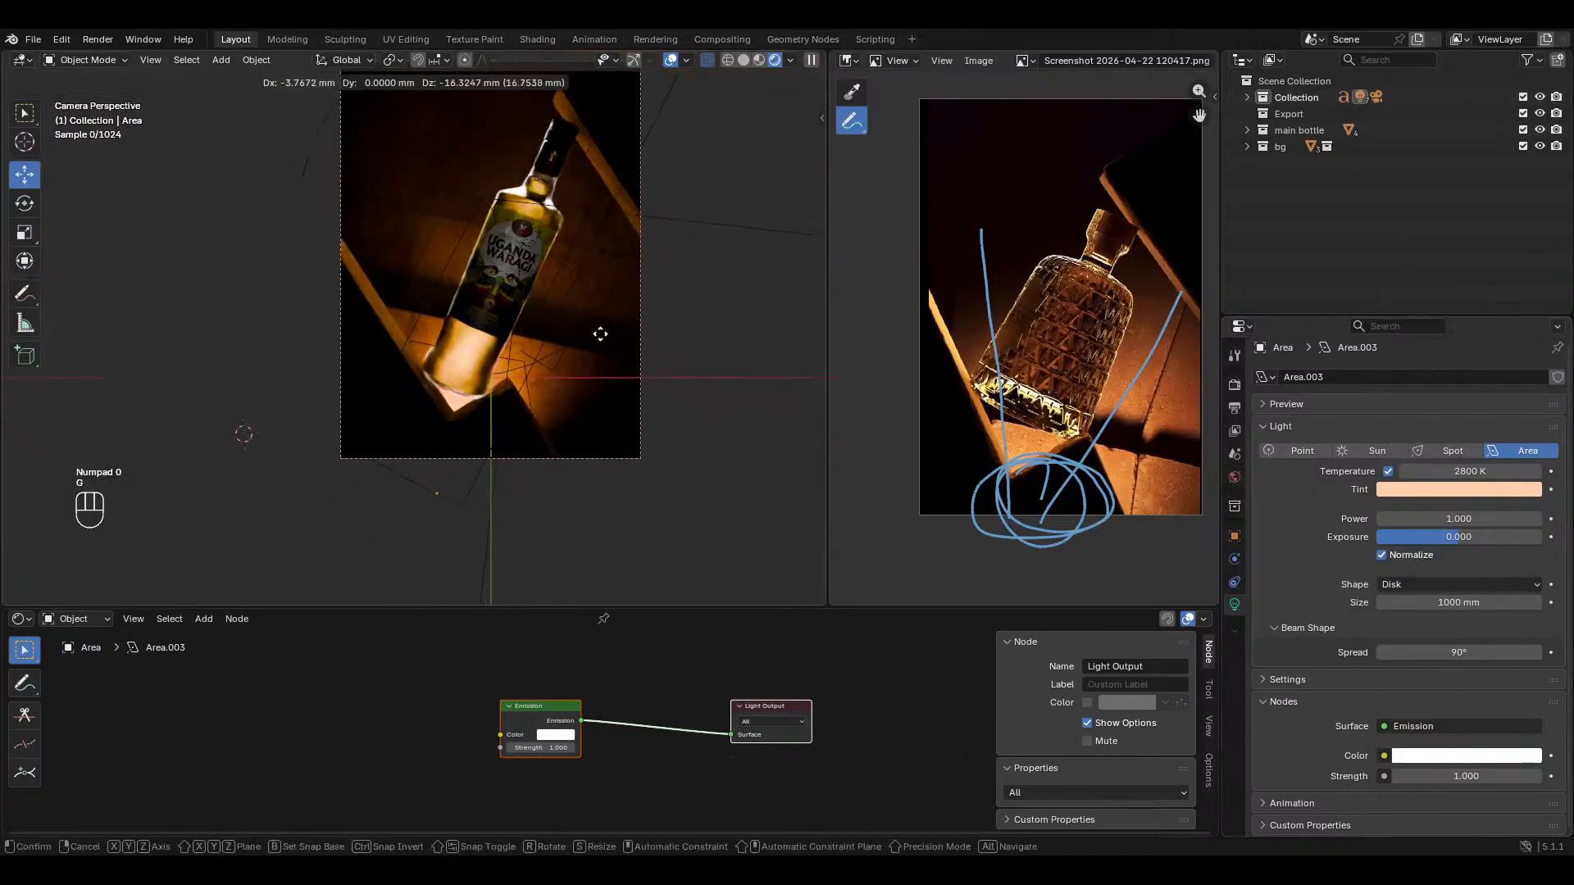
left_click(572, 365)
key("s")
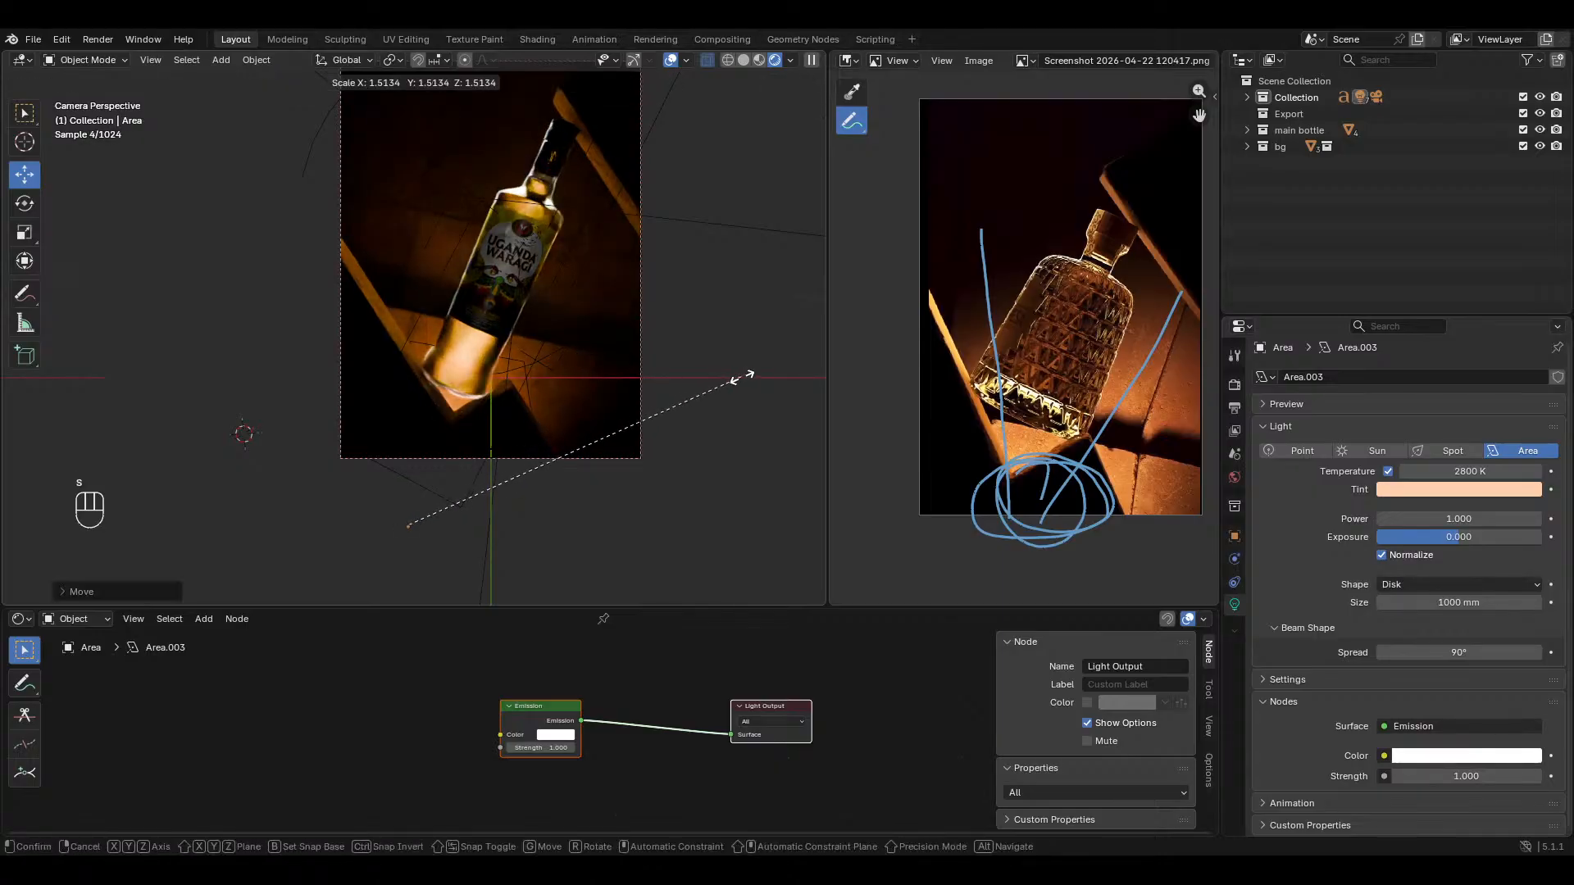
left_click(676, 400)
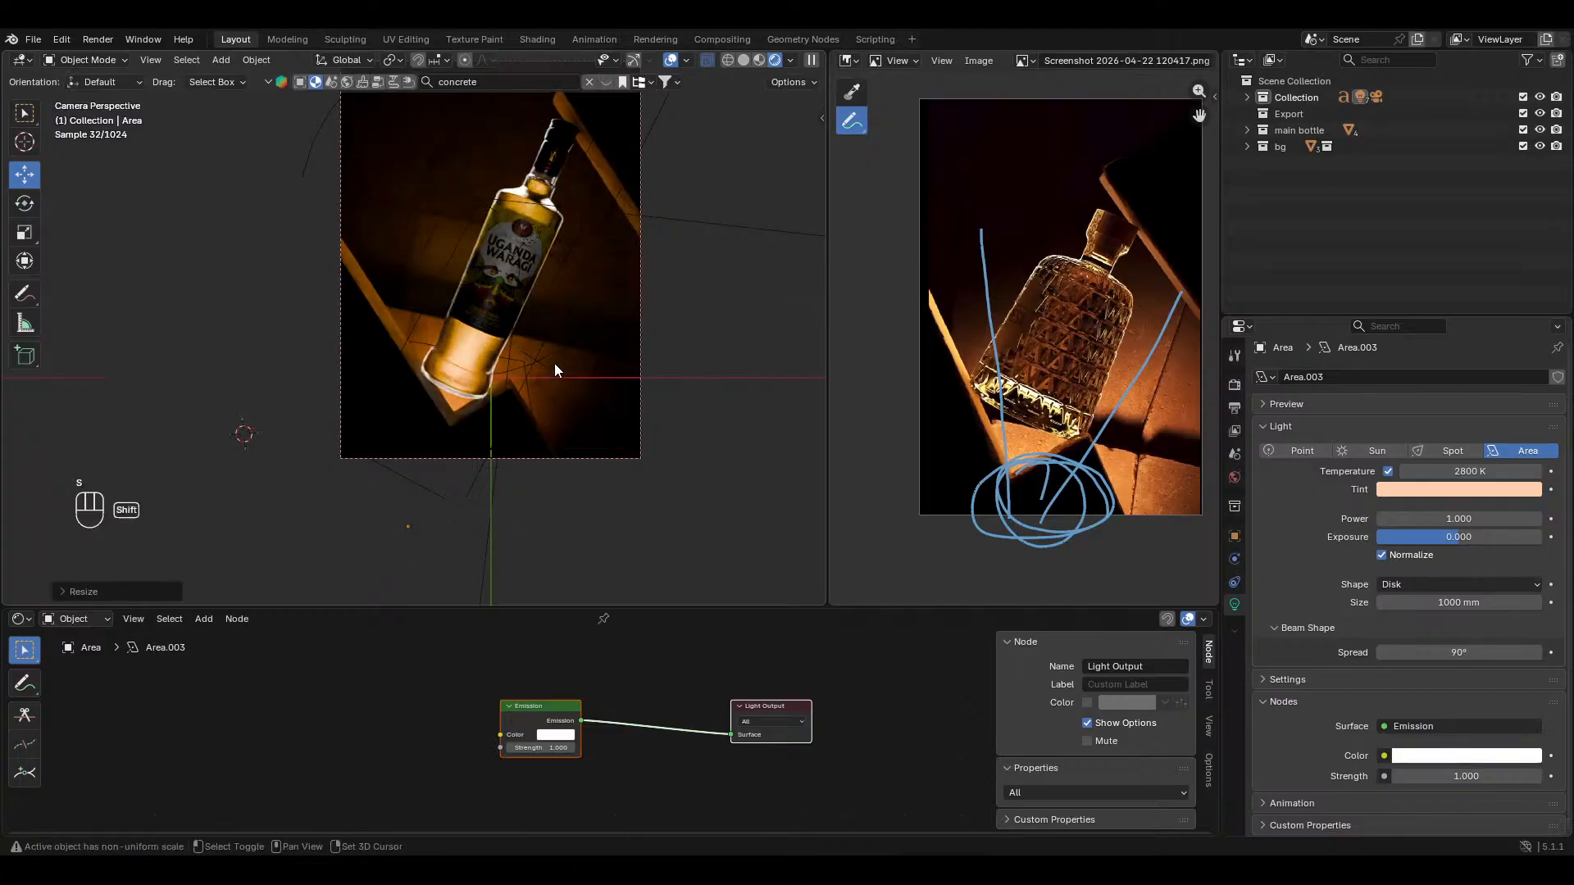
Step: Hide the overlays to check the softened background glow against the reference photo, and save the file
middle_click_drag(554, 362, 562, 411, "shift")
scroll(562, 411, "up", 1)
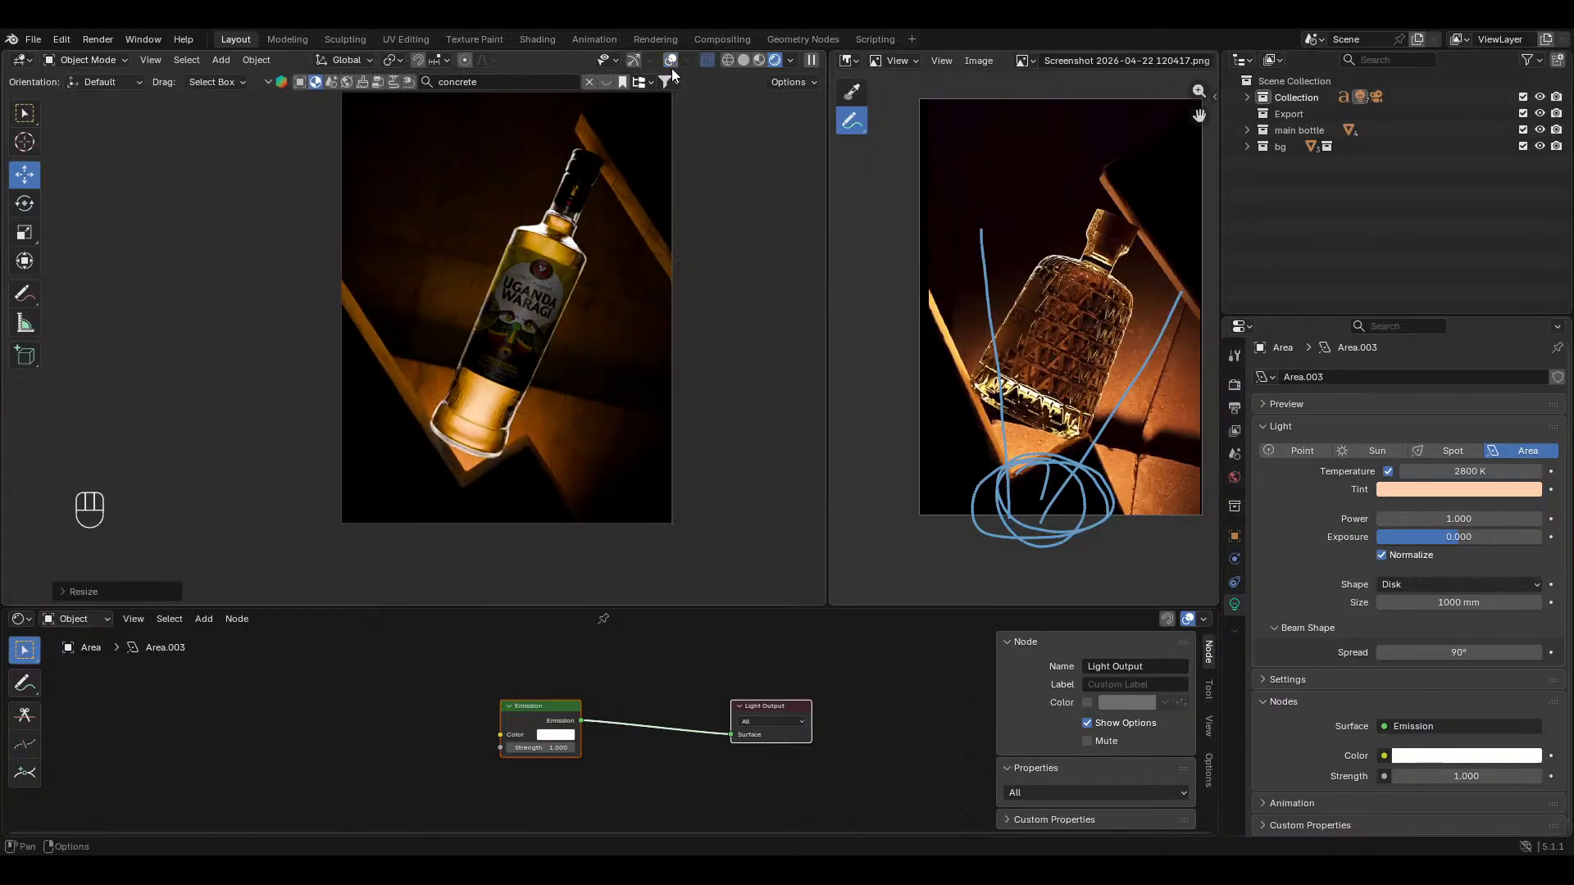
scroll(641, 268, "down", 1)
key("ctrl+s")
middle_click_drag(677, 280, 678, 314, "shift")
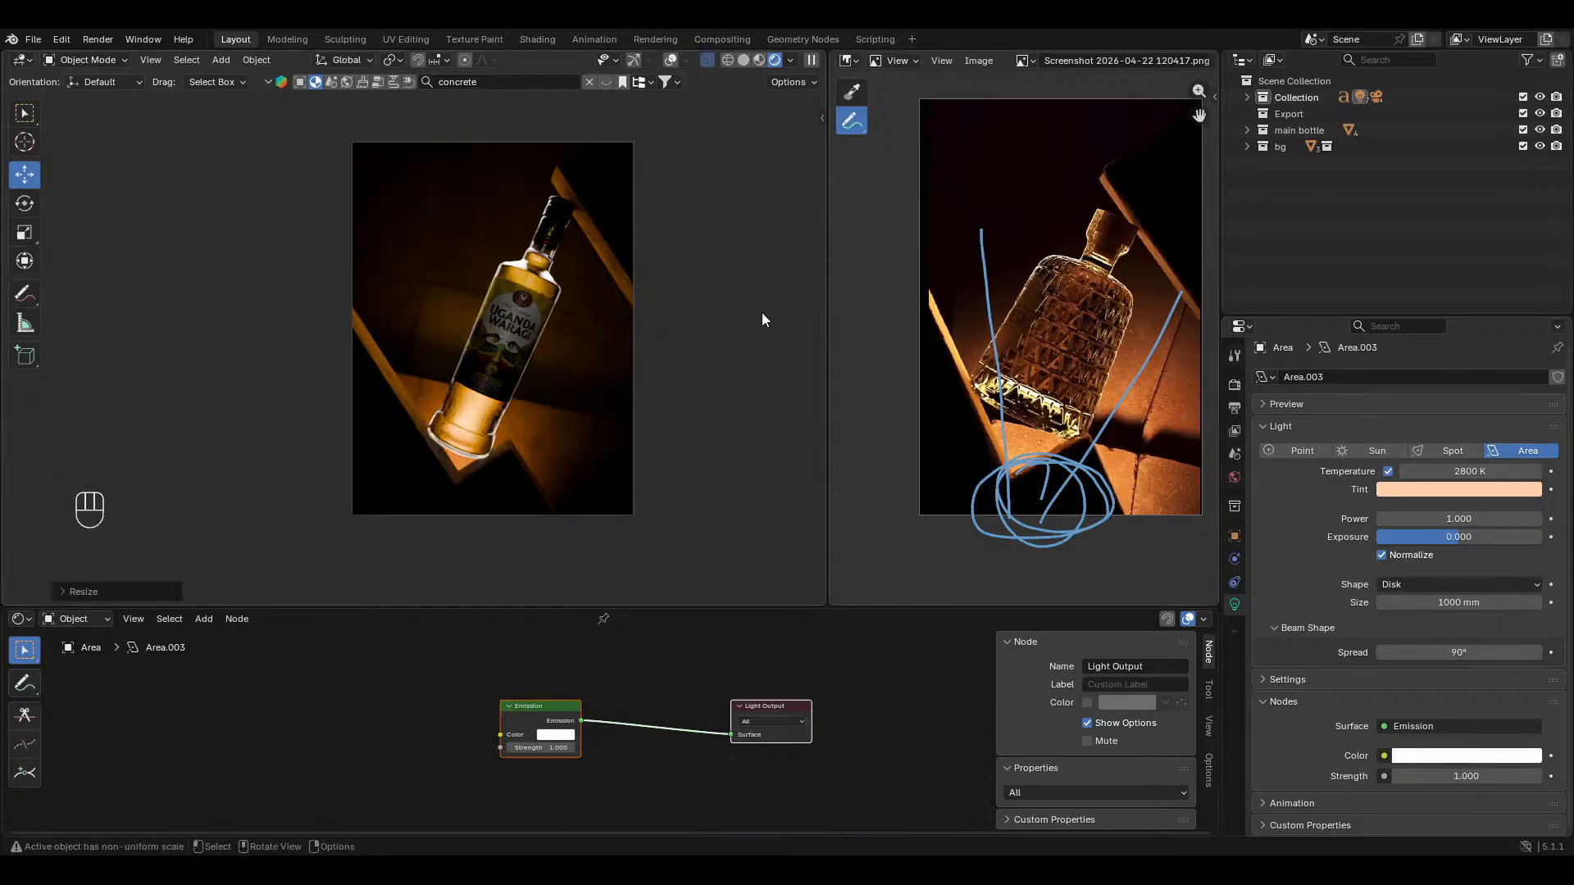
Step: Switch the viewport to solid shading outside the camera view, show the overlays and gizmos, turn off X-ray, and save the file
scroll(726, 360, "up", 2)
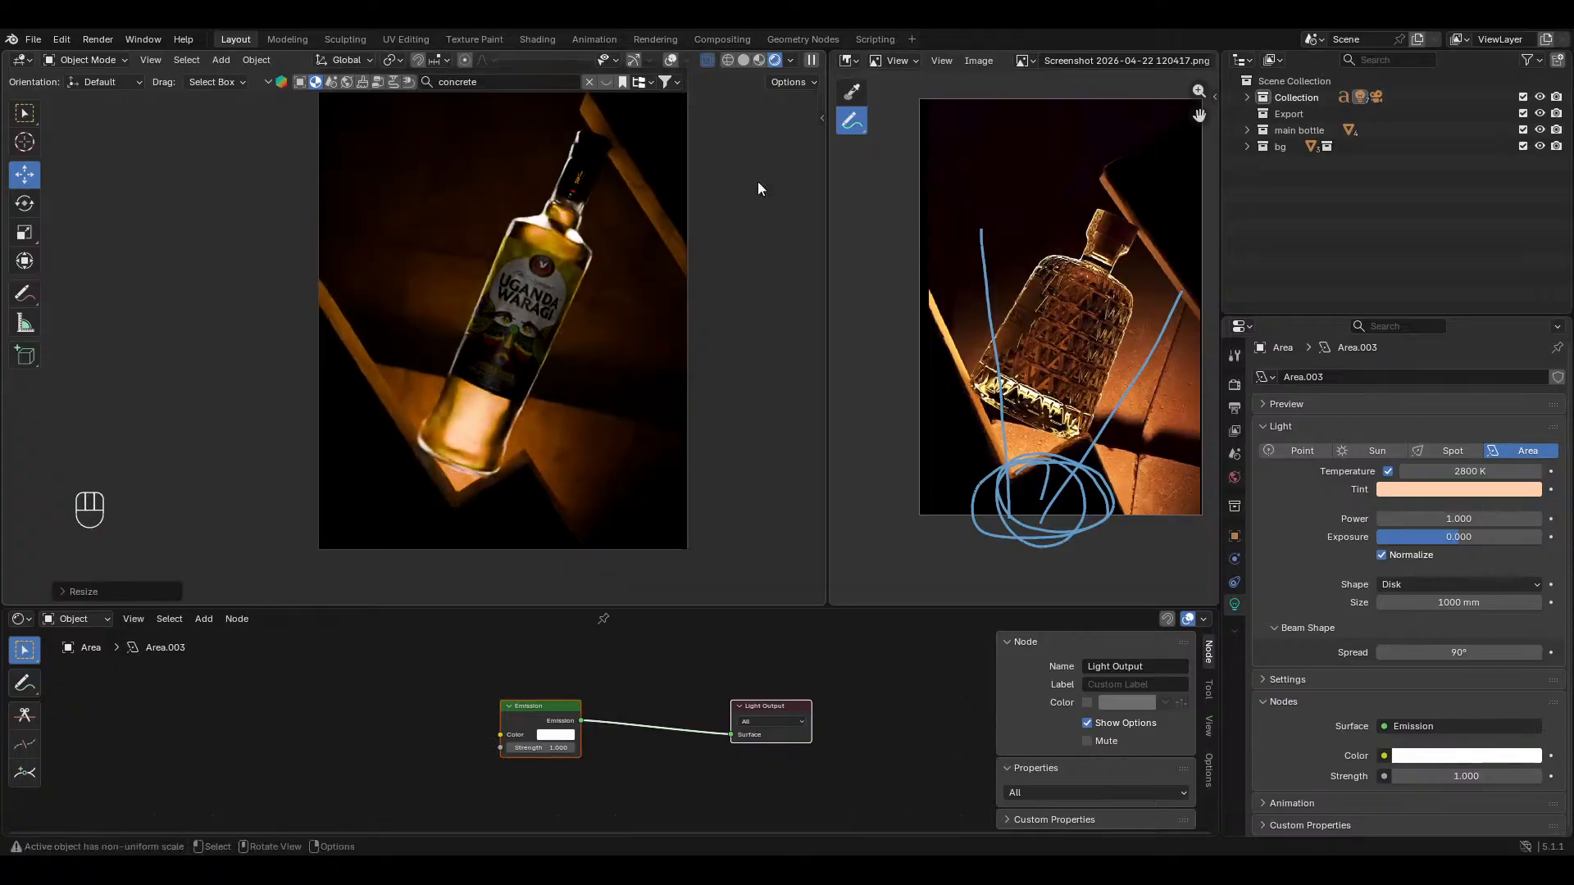
left_click(744, 60)
middle_click_drag(656, 192, 809, 165)
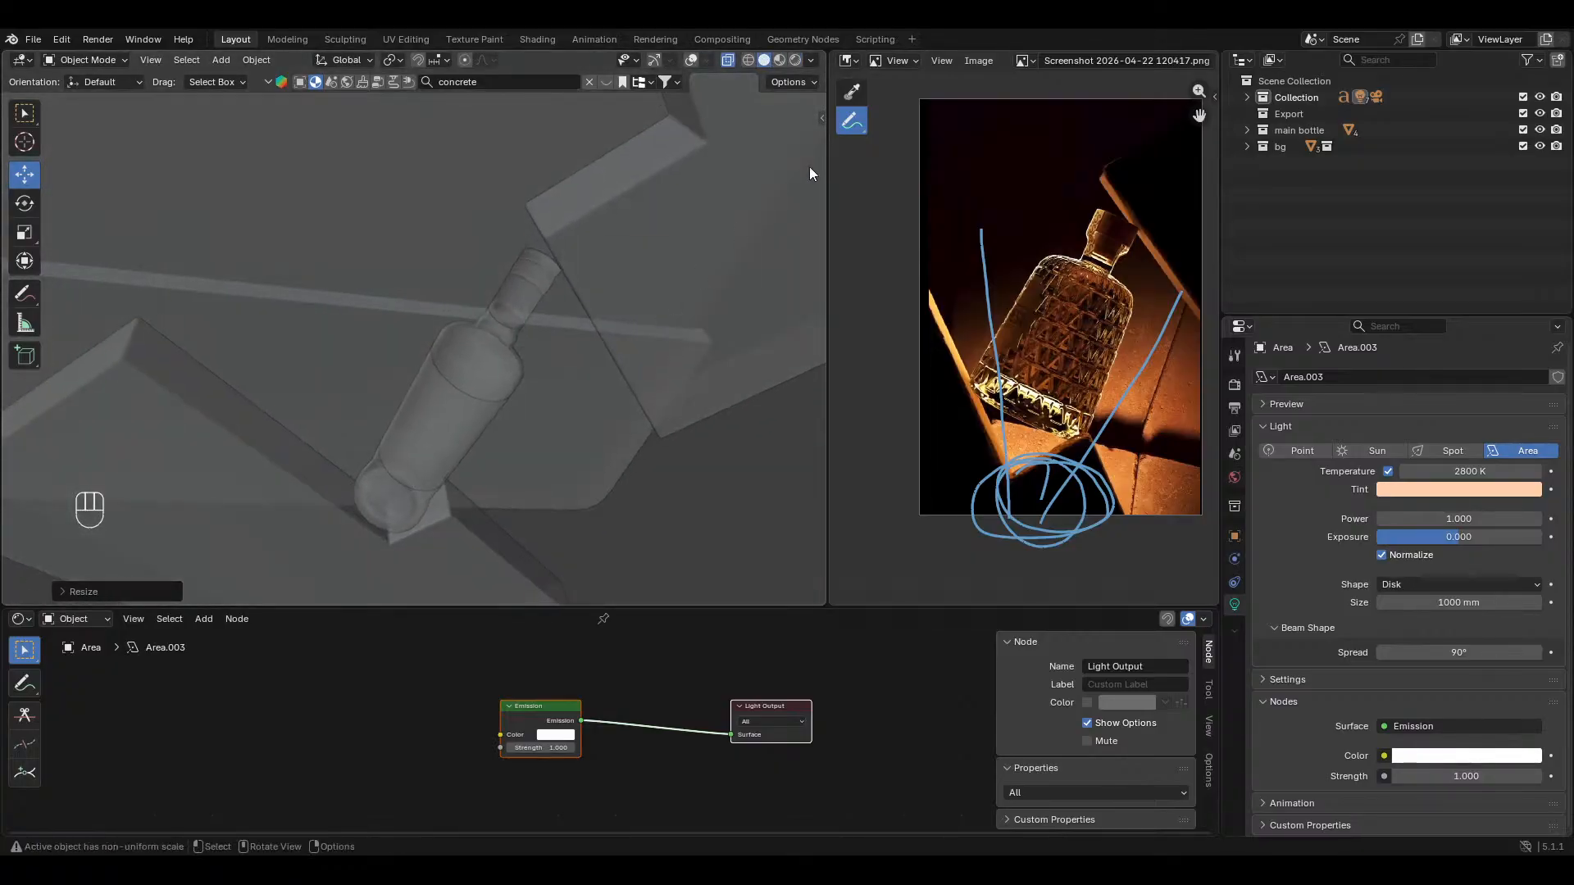
key("ctrl+s")
left_click(693, 62)
left_click(654, 59)
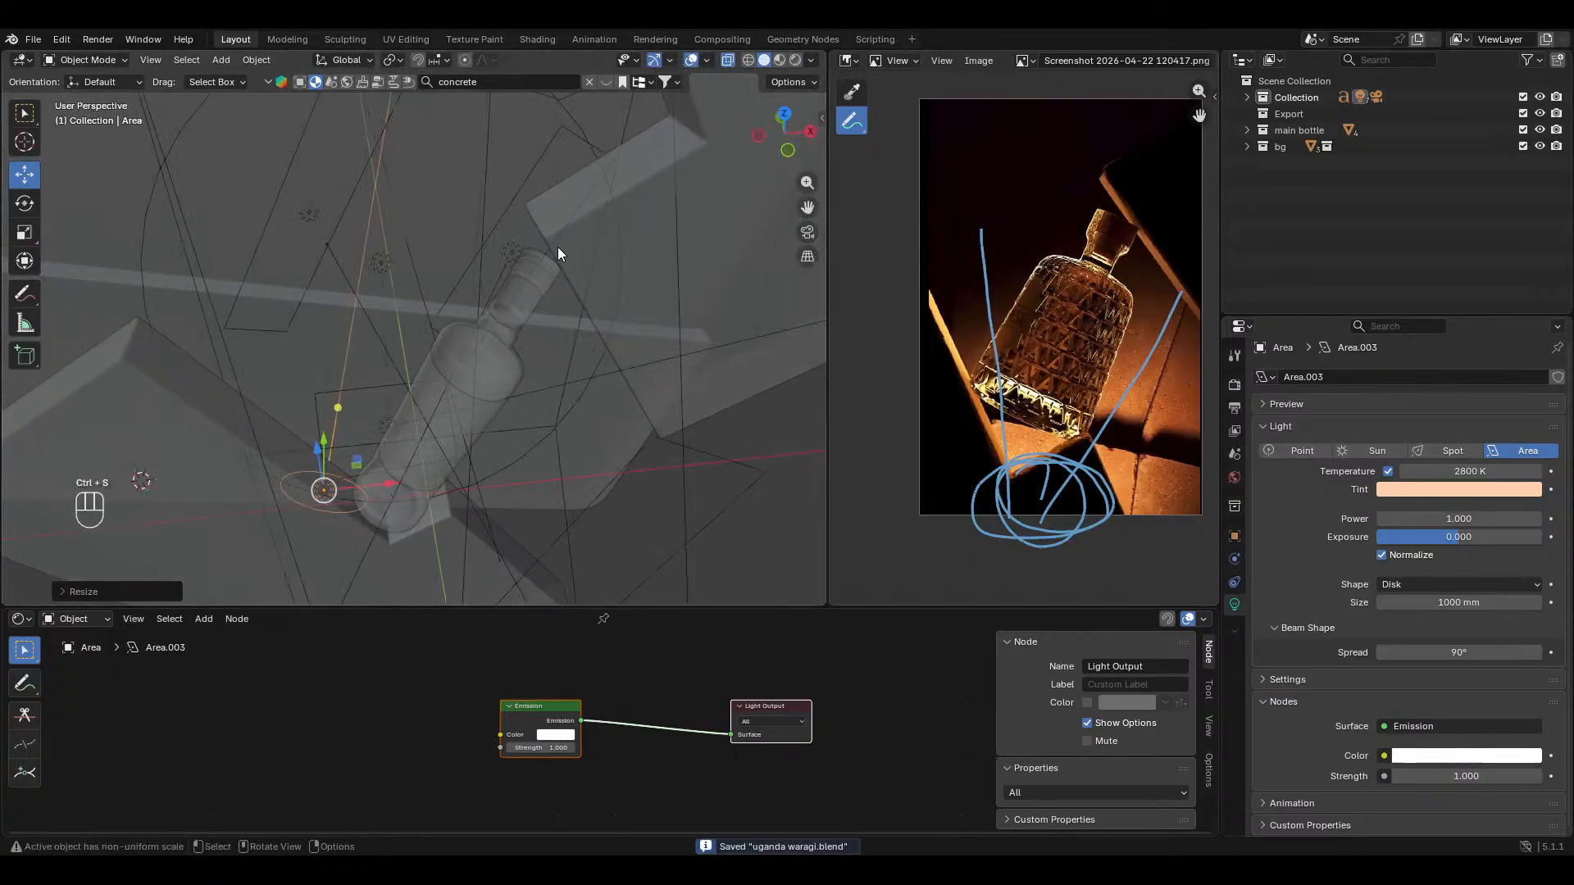
key("alt+z")
Step: Duplicate the narrow area light beside the bottle and place the copy behind the bottle
middle_click_drag(401, 422, 459, 425)
left_click(303, 244)
middle_click_drag(304, 246, 362, 288)
key("shift+d")
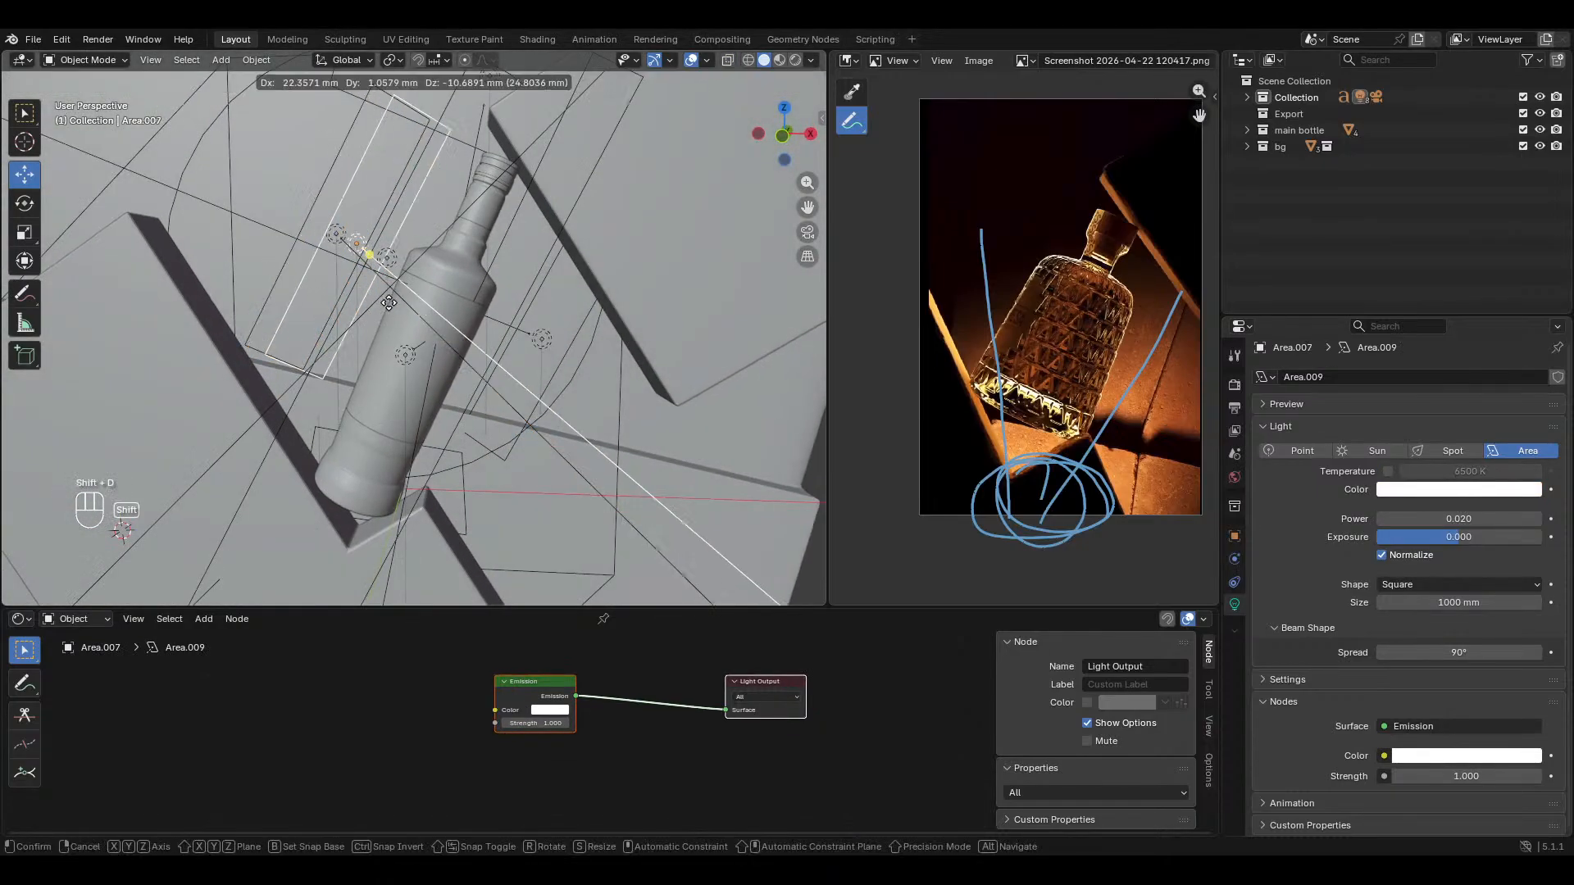
left_click(461, 365)
Step: Rotate the duplicated light about its local X axis in top view so that it faces the bottle straight on
key("KP_7")
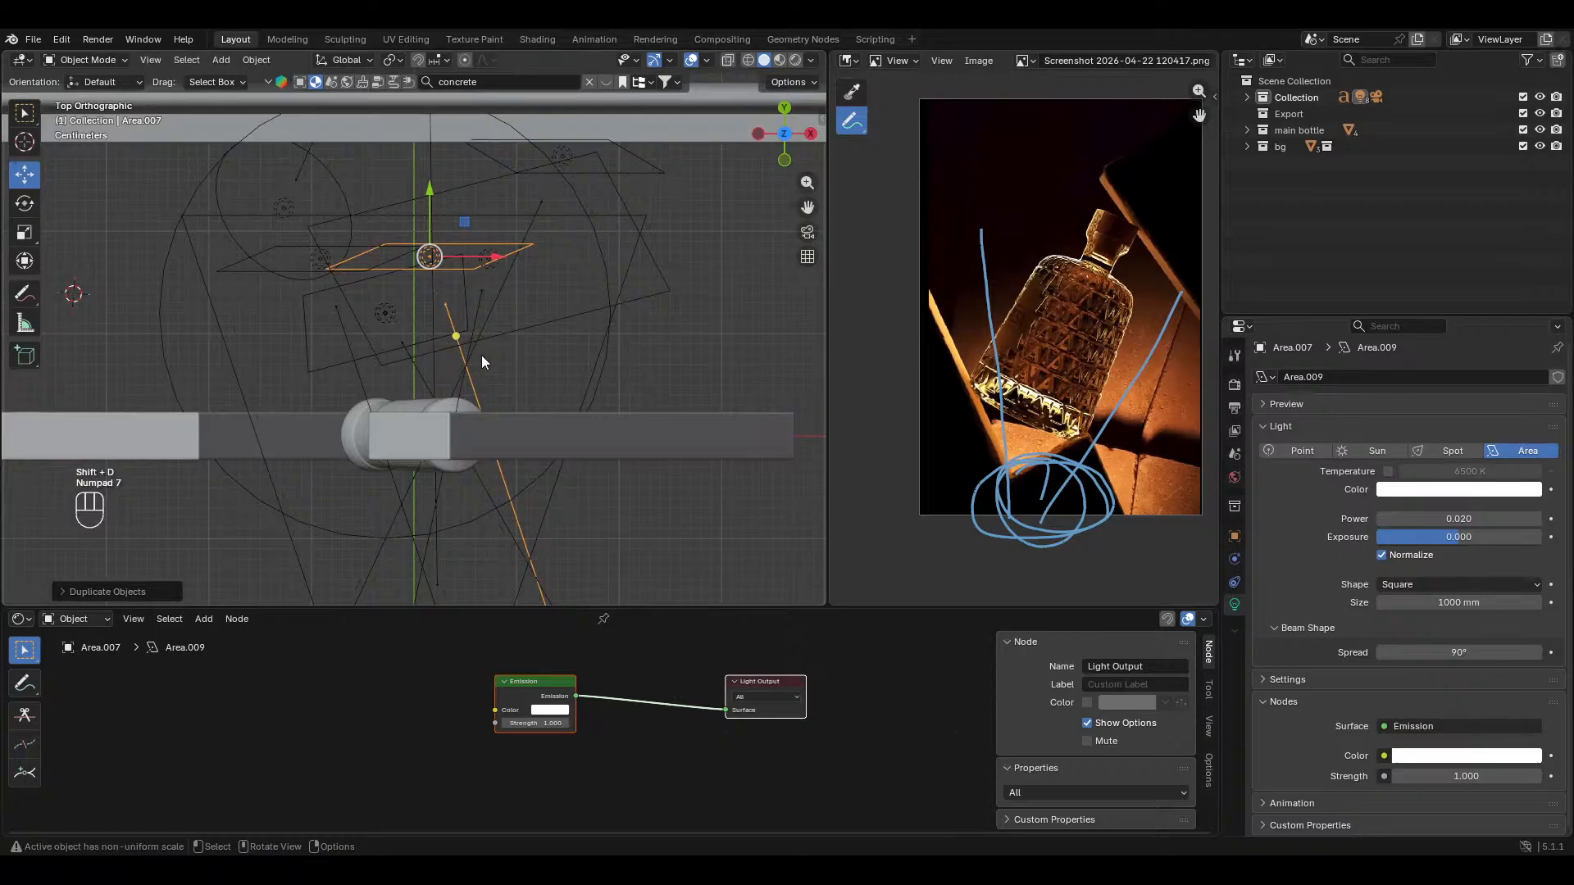
key("r")
key("x")
key("x")
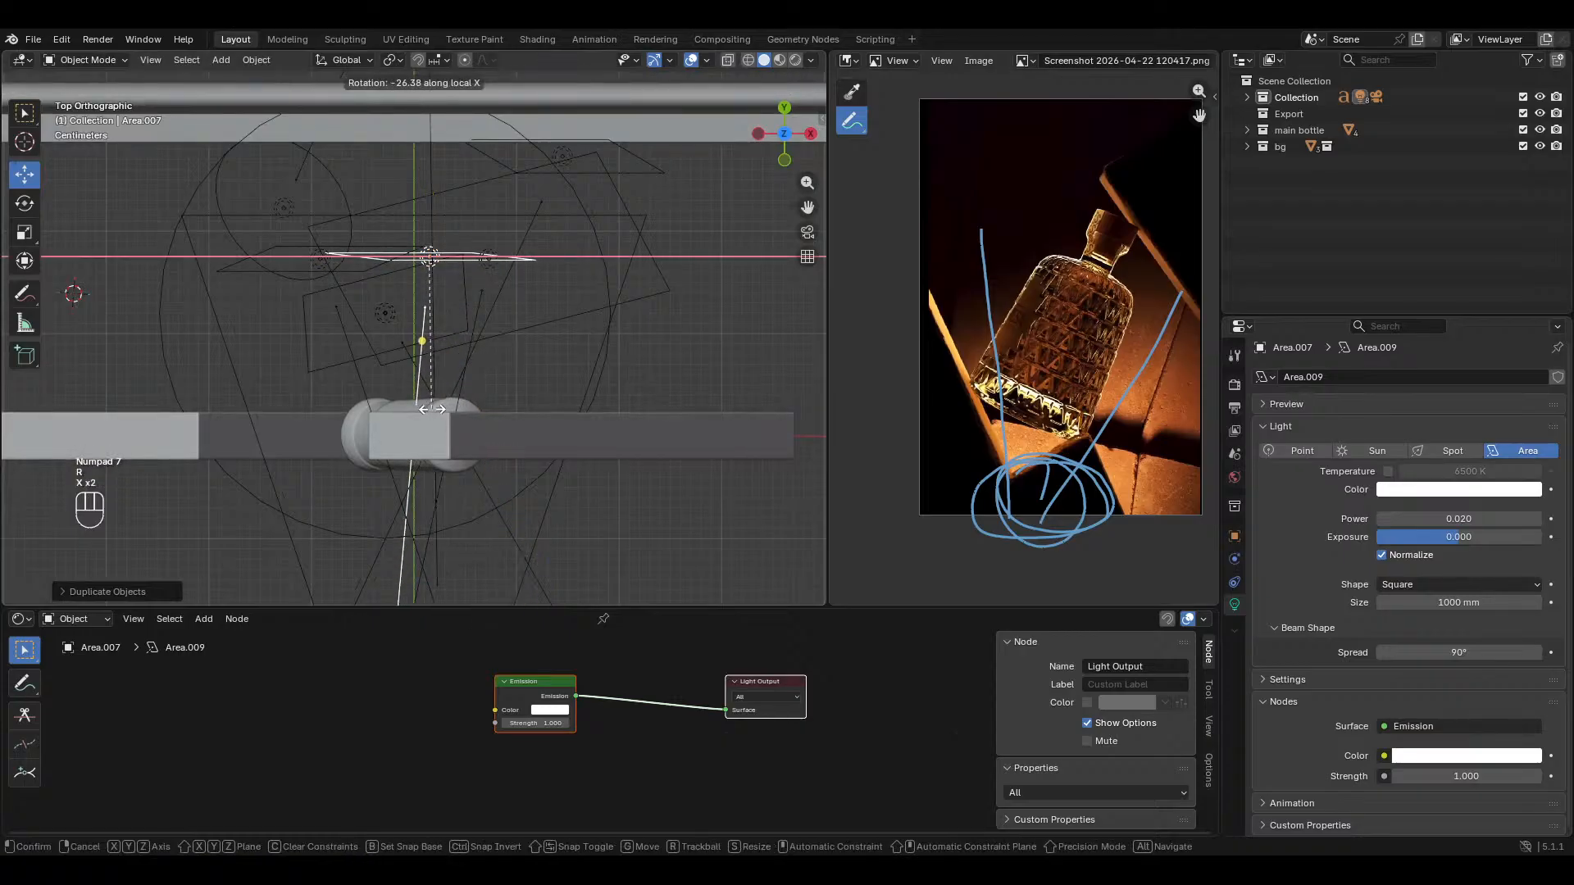
left_click(428, 420)
Step: Shift the duplicated light closer to the centre of the bottle's body and save the file
middle_click_drag(427, 422, 437, 249)
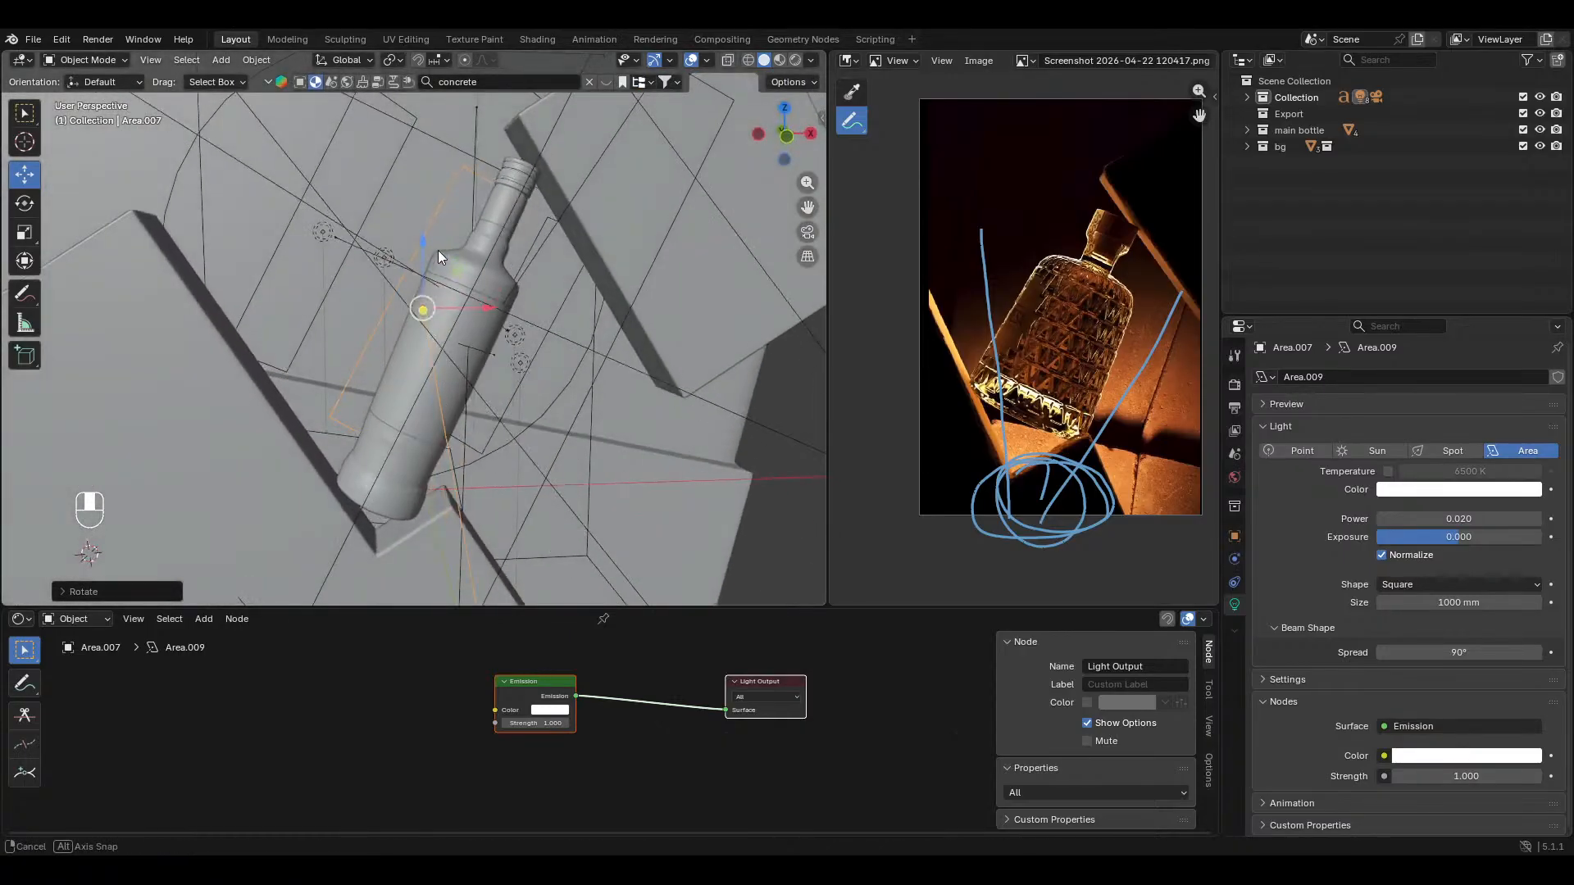
key("g")
left_click(462, 287)
key("ctrl+s")
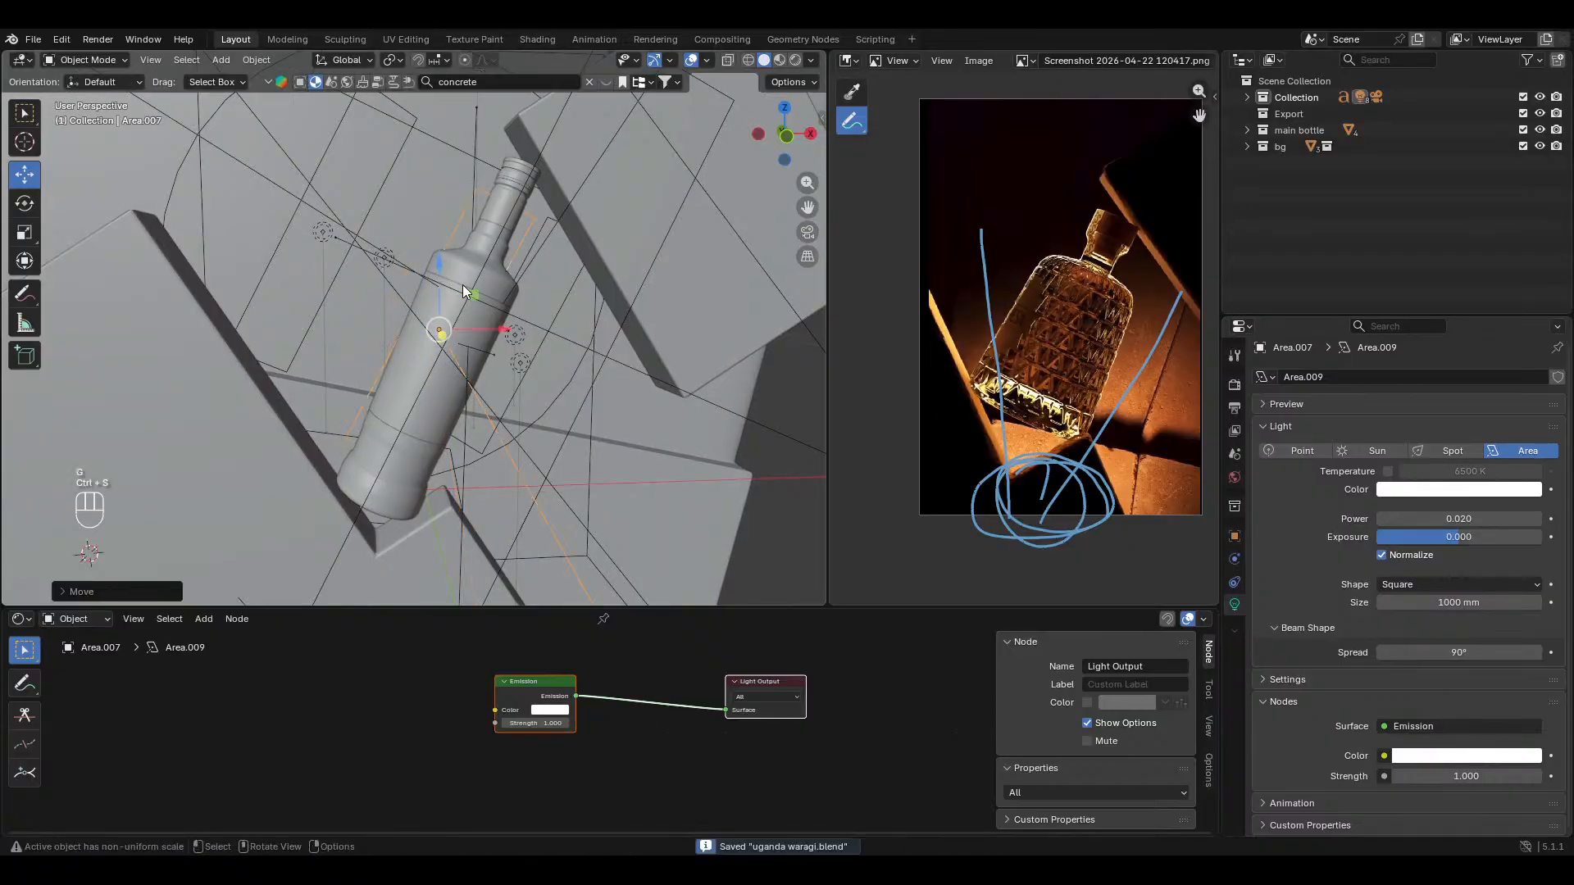
Step: Move the duplicated light slightly higher behind the bottle in the rendered camera view
key("KP_0")
scroll(487, 287, "up", 1)
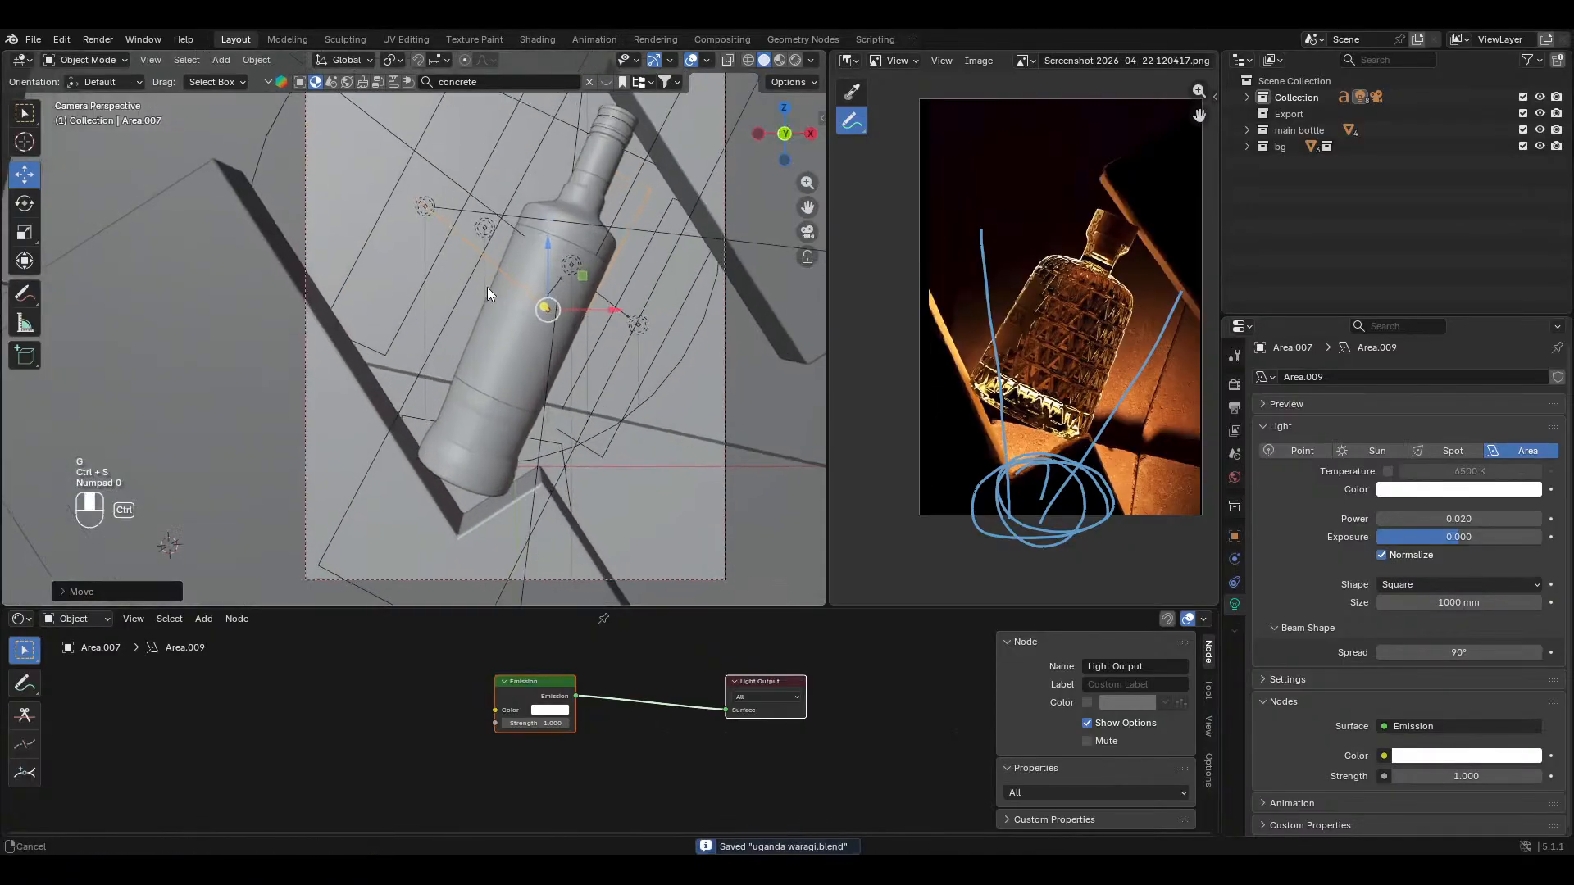
left_click(788, 60)
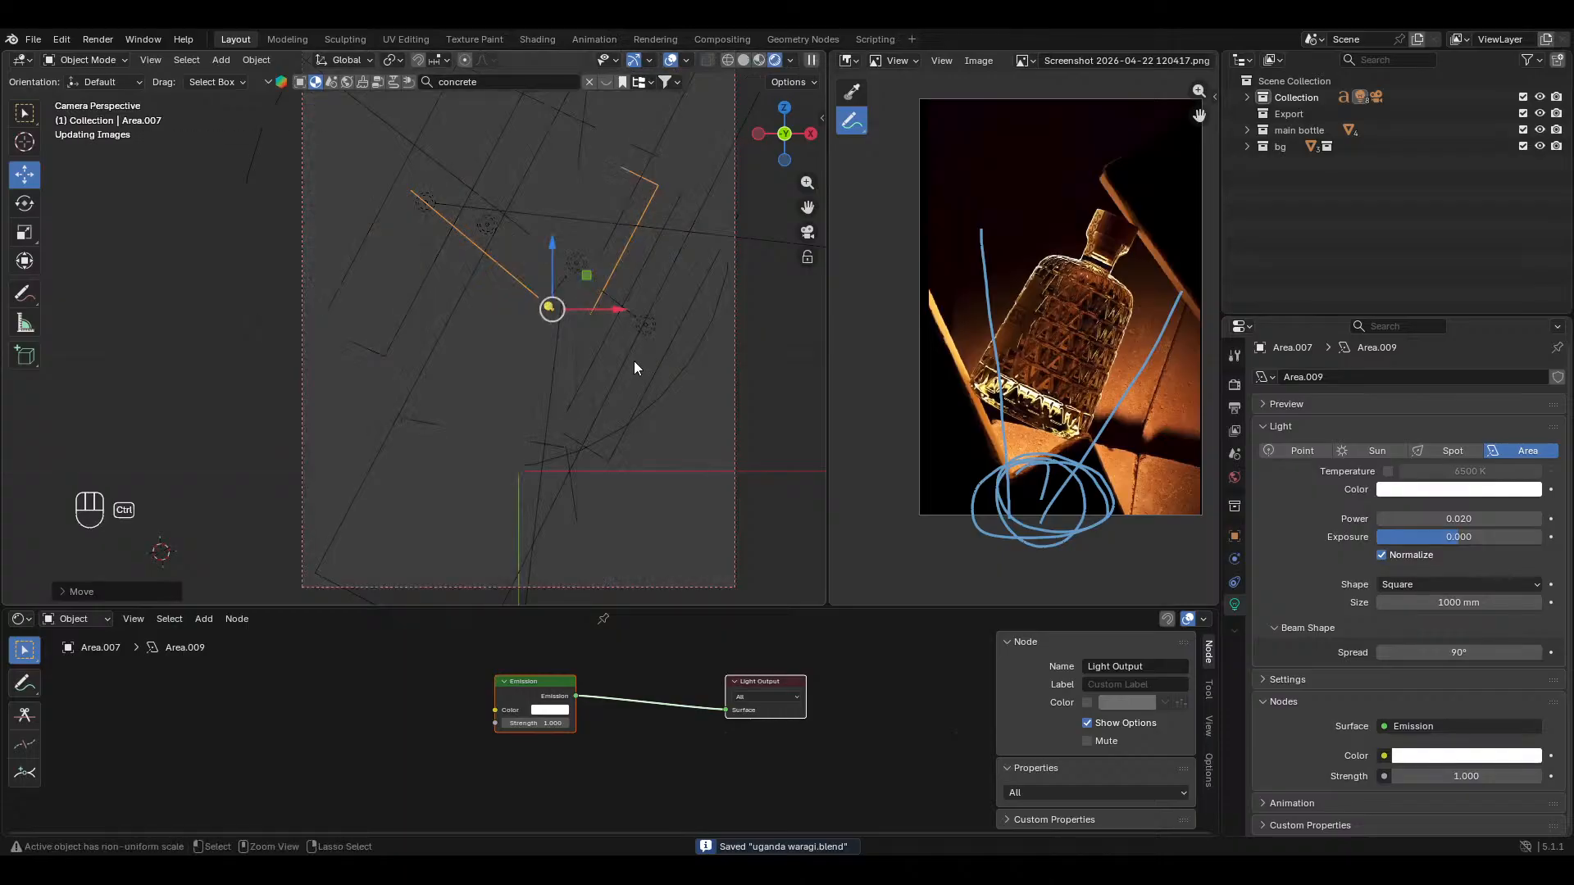
scroll(634, 368, "down", 1)
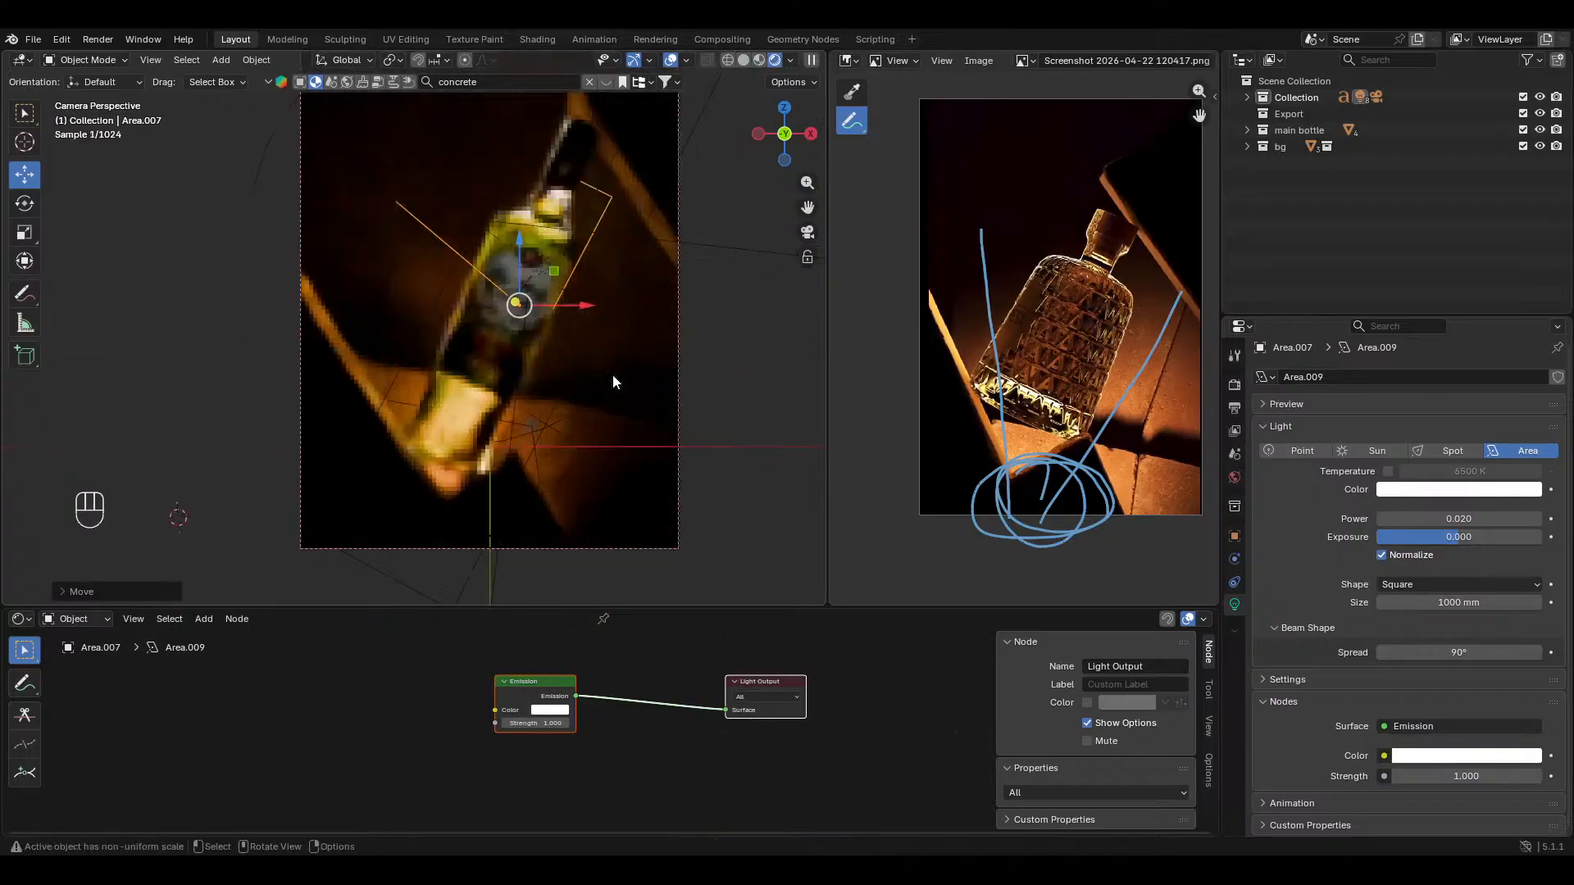
key("g")
left_click(602, 318)
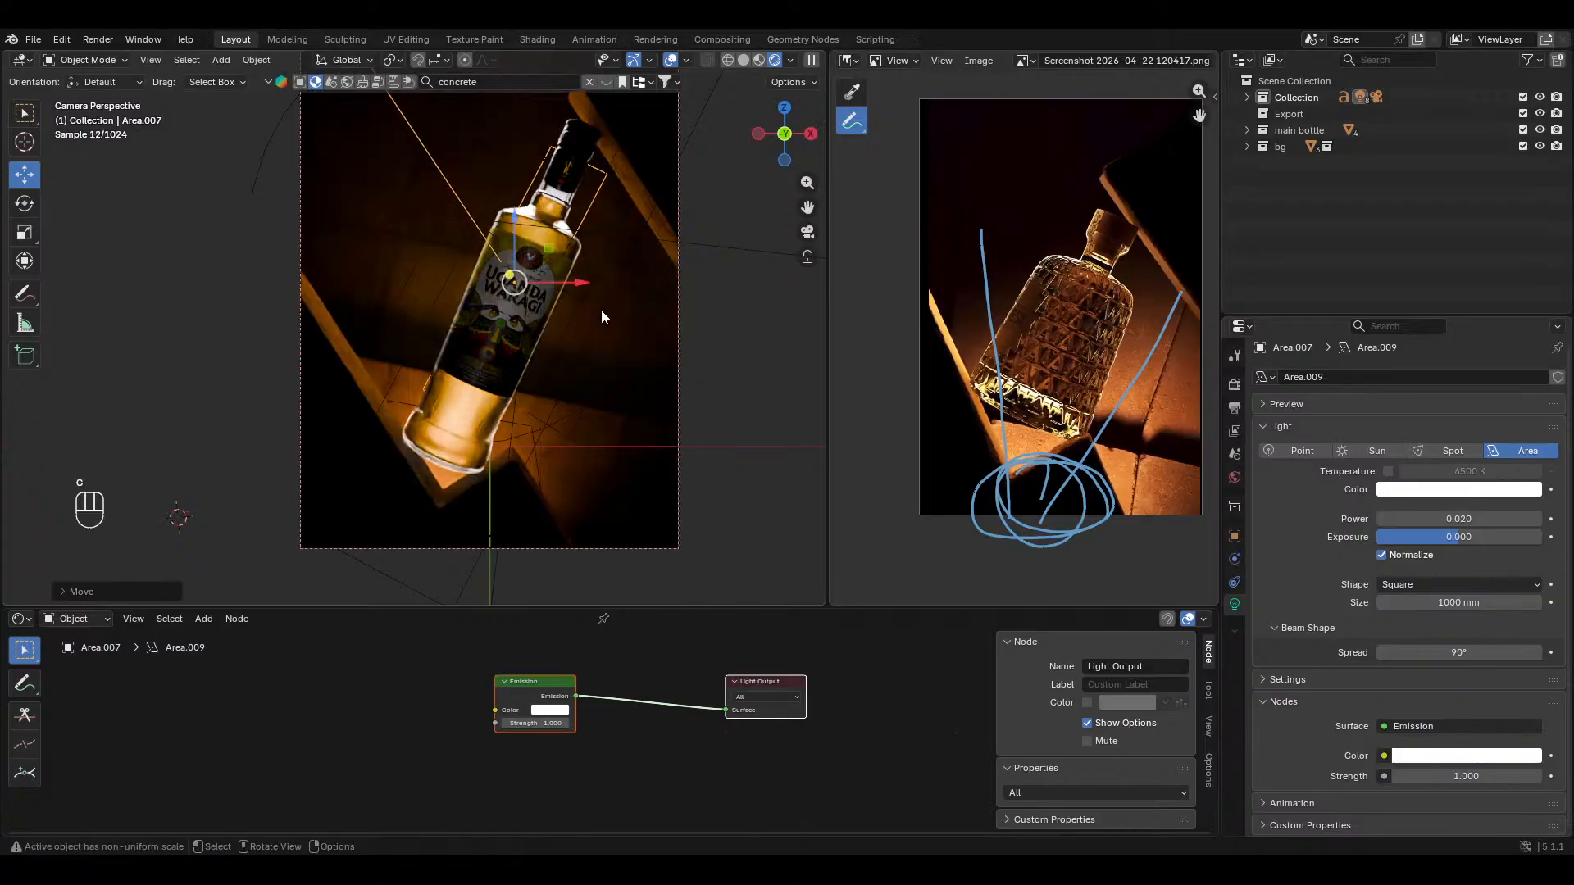
Step: Adjust the duplicated light's tilt about its local X axis in the camera view
key("r")
key("x")
key("x")
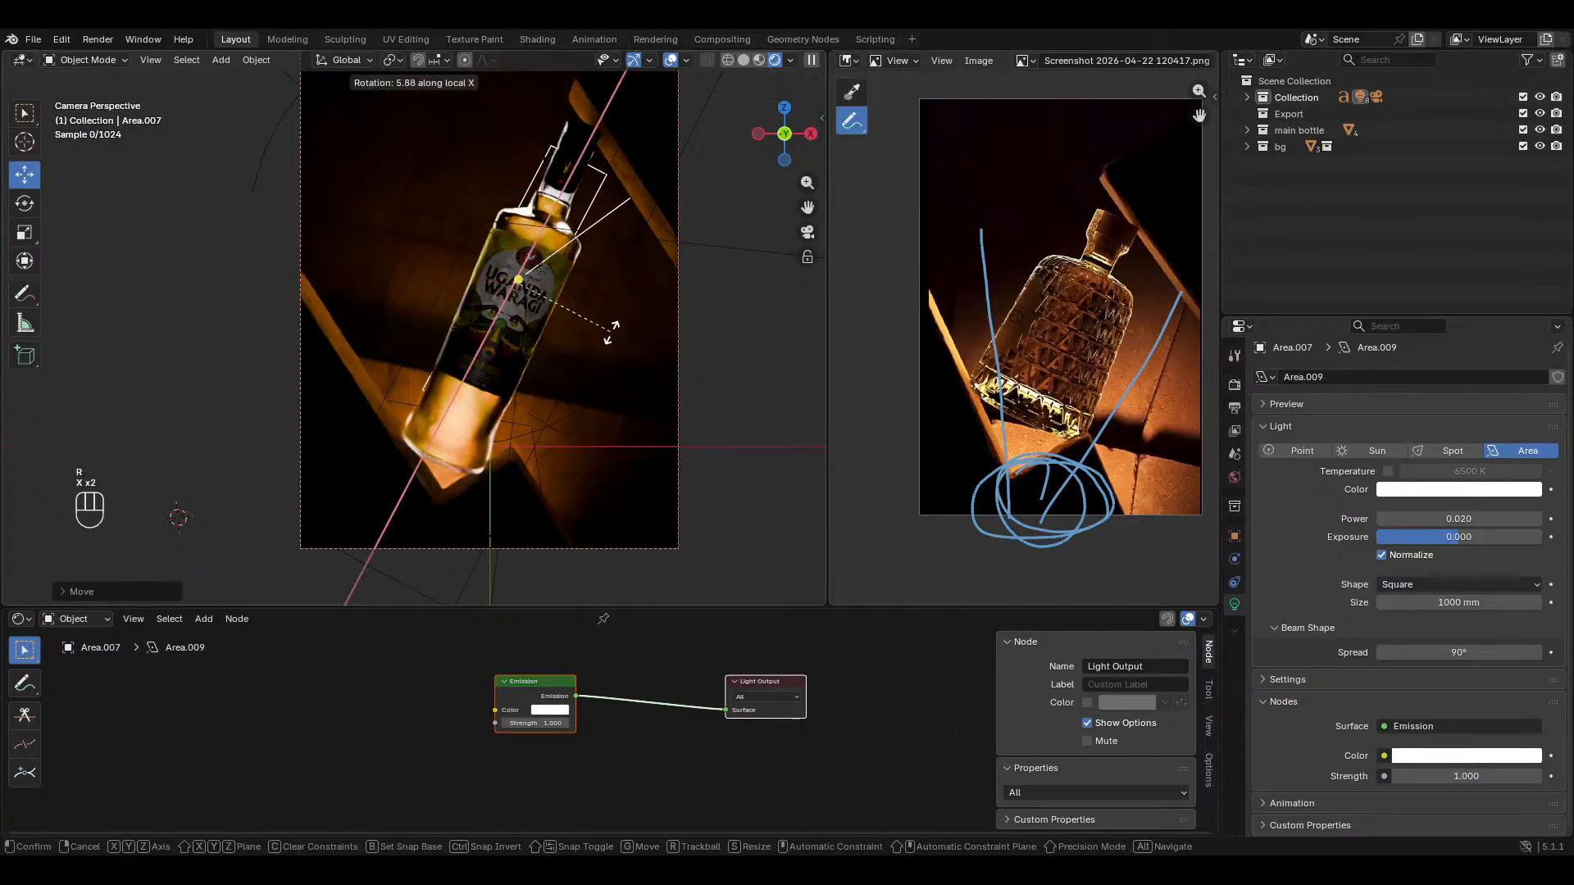
left_click(608, 321)
Step: Try a power of 5 on the duplicated light, inspect it from the side and through the camera, and undo the power change
double_click(1443, 518)
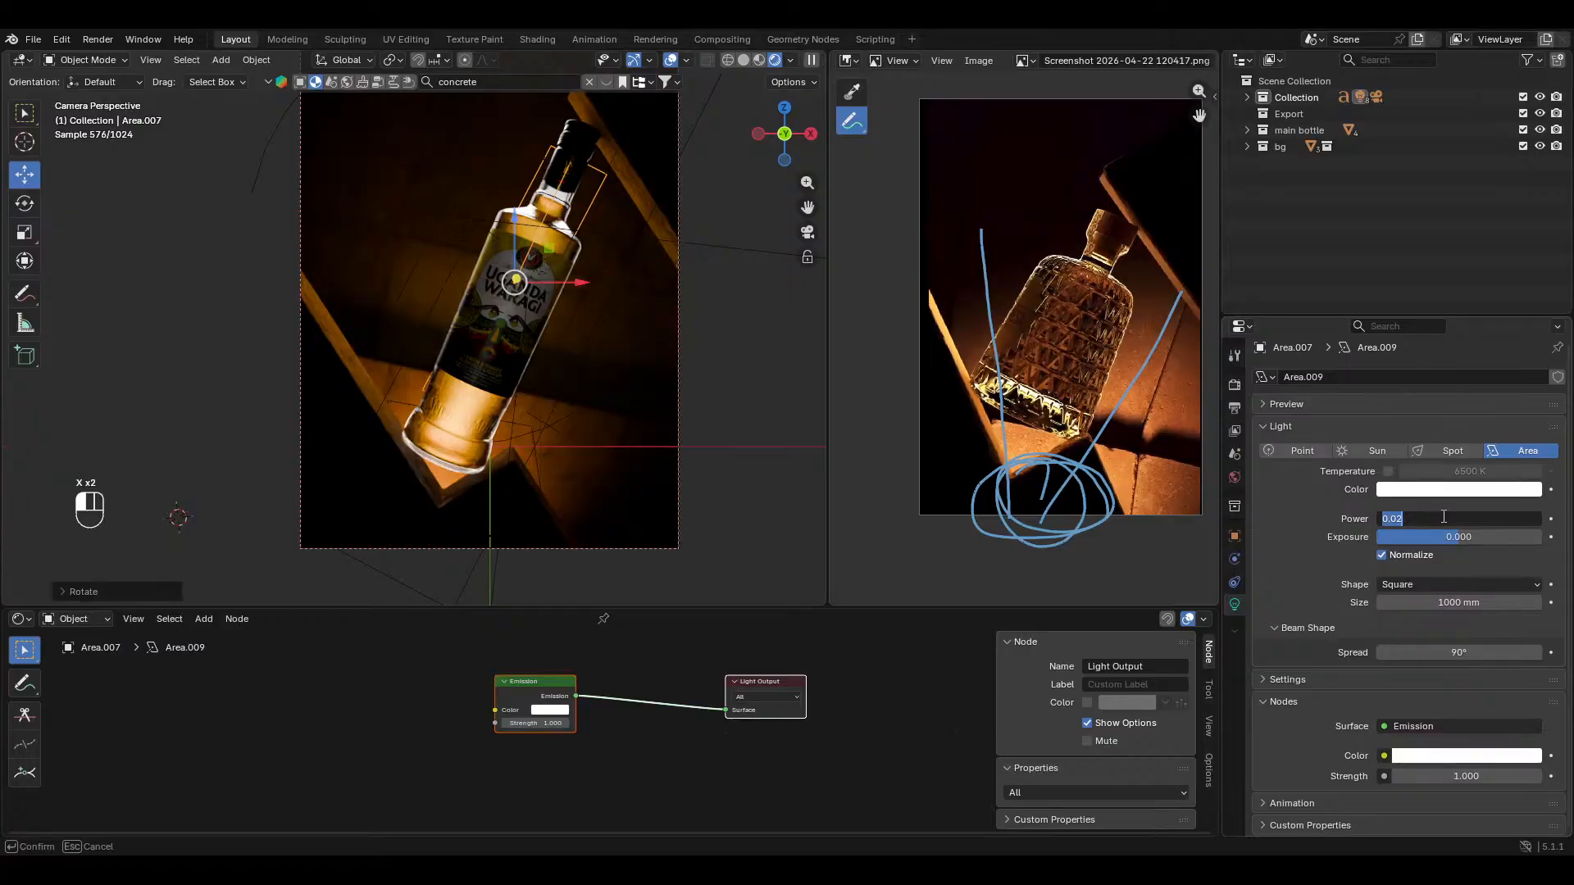
type("5")
key("Return")
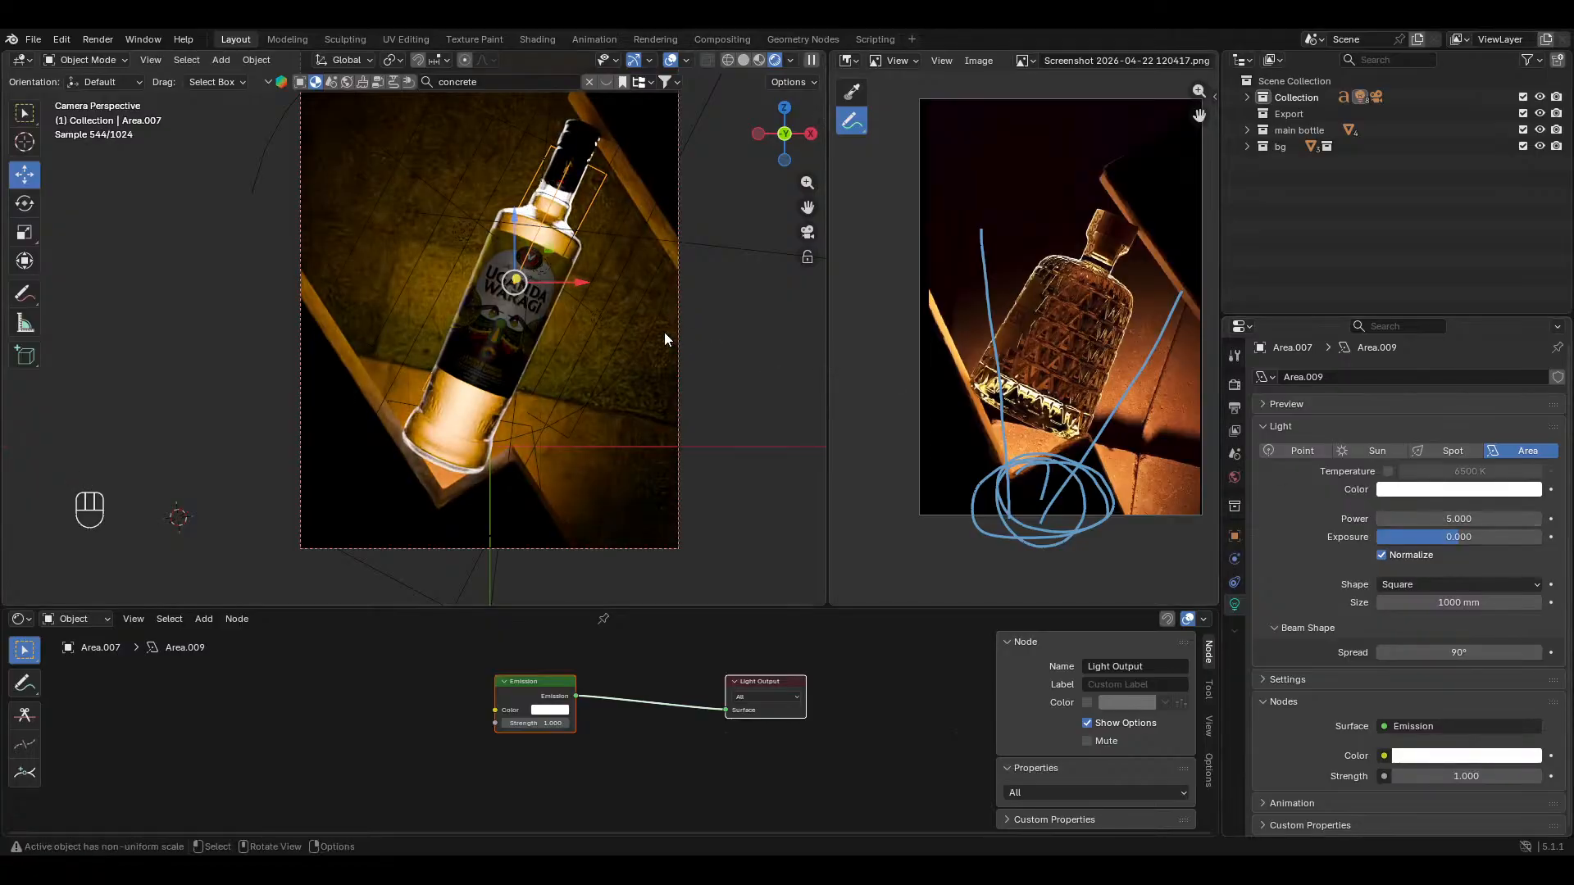
middle_click_drag(608, 374, 690, 472)
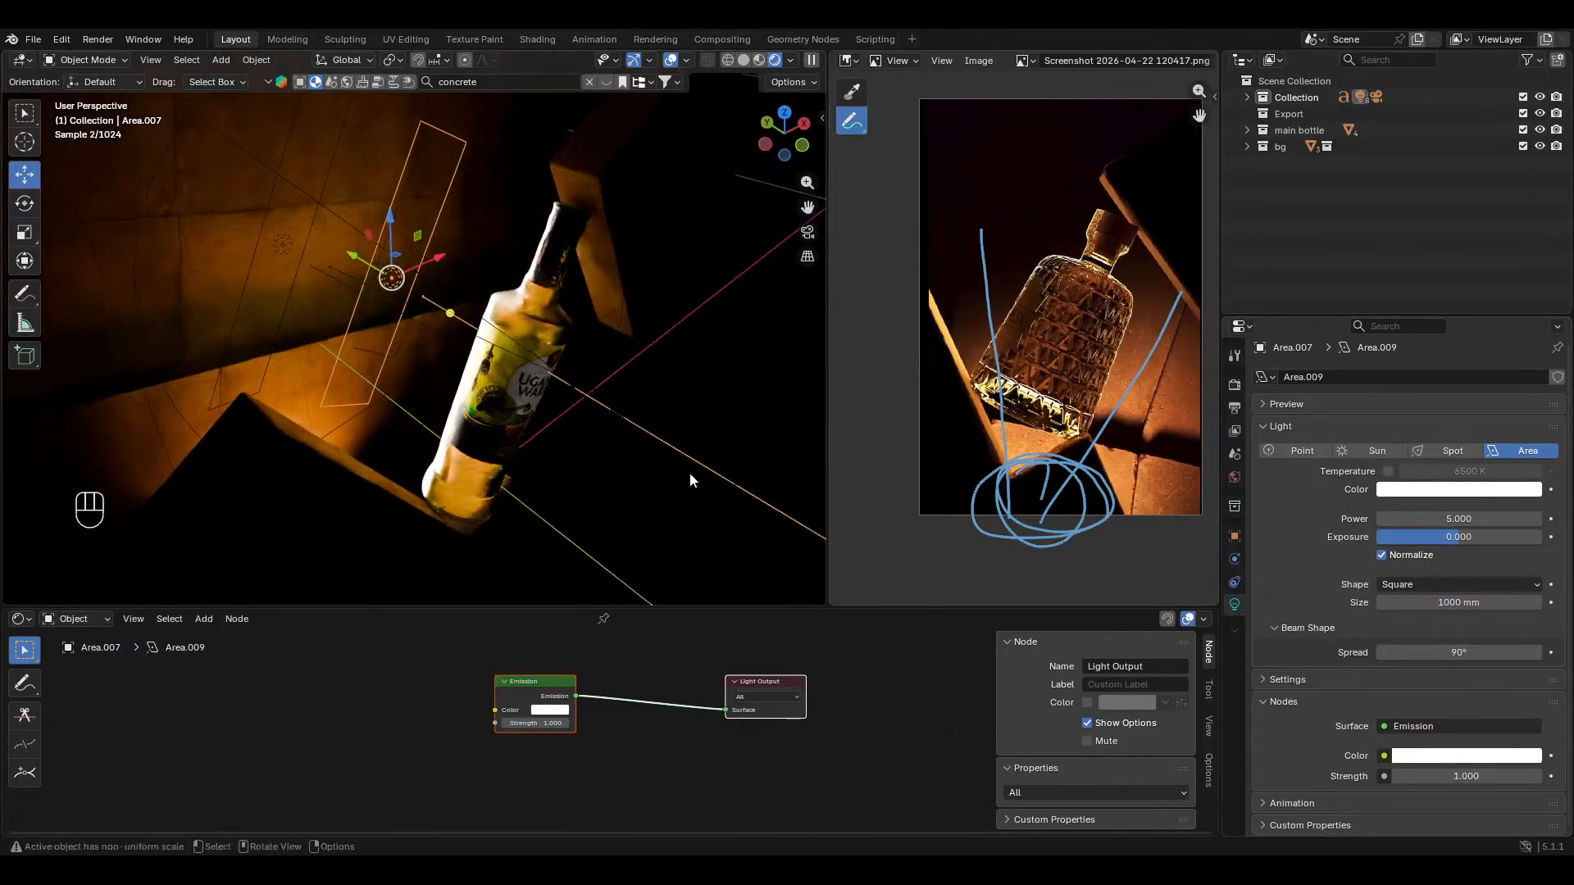
middle_click_drag(570, 401, 660, 369)
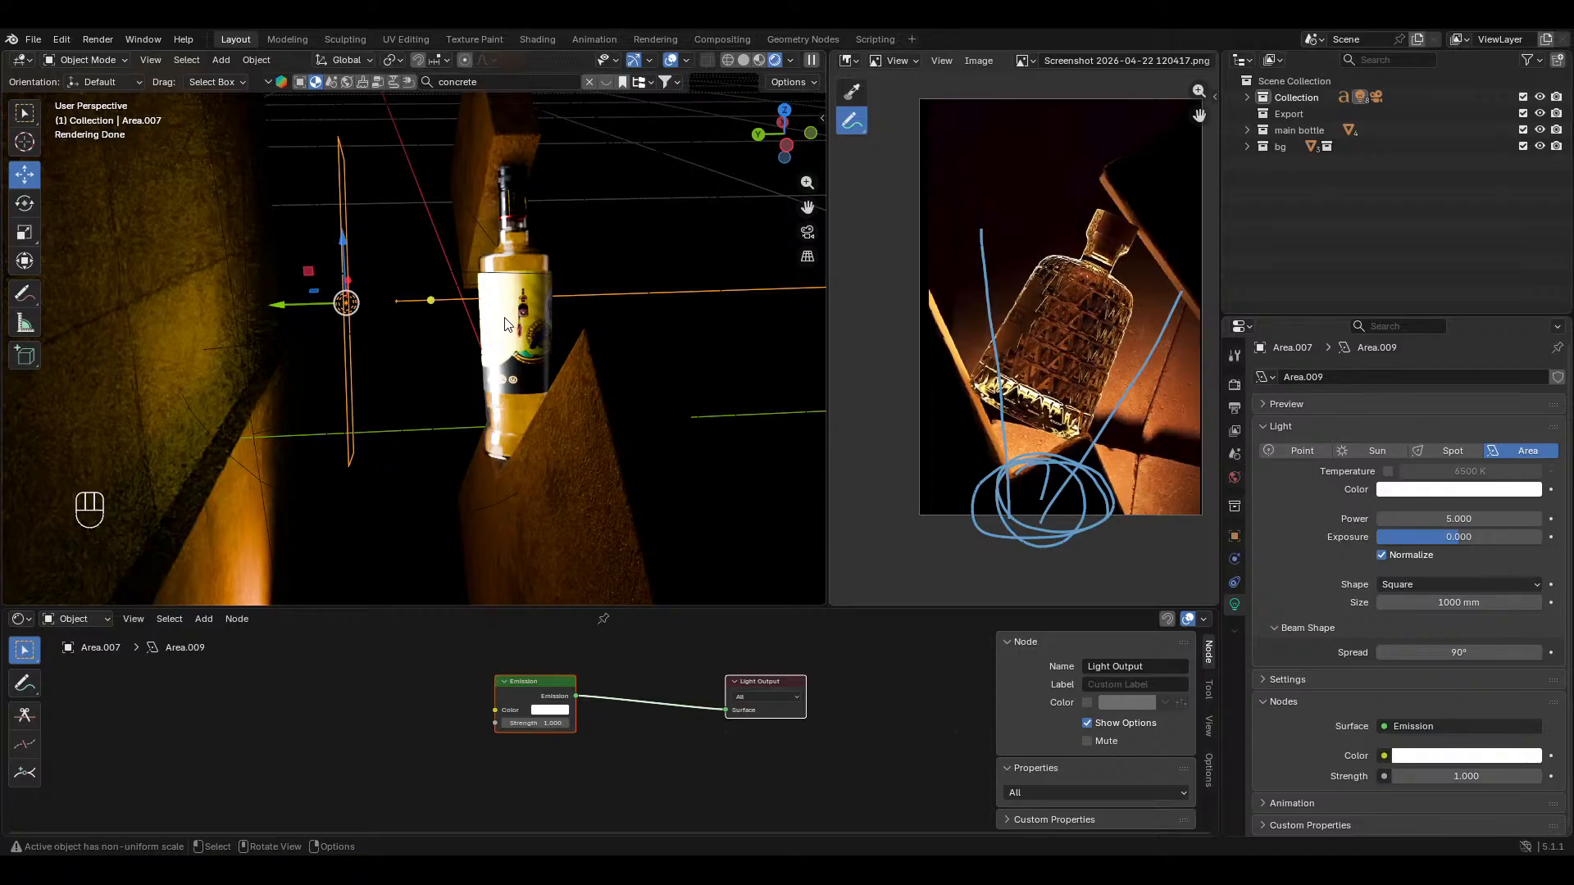
middle_click_drag(505, 325, 493, 328)
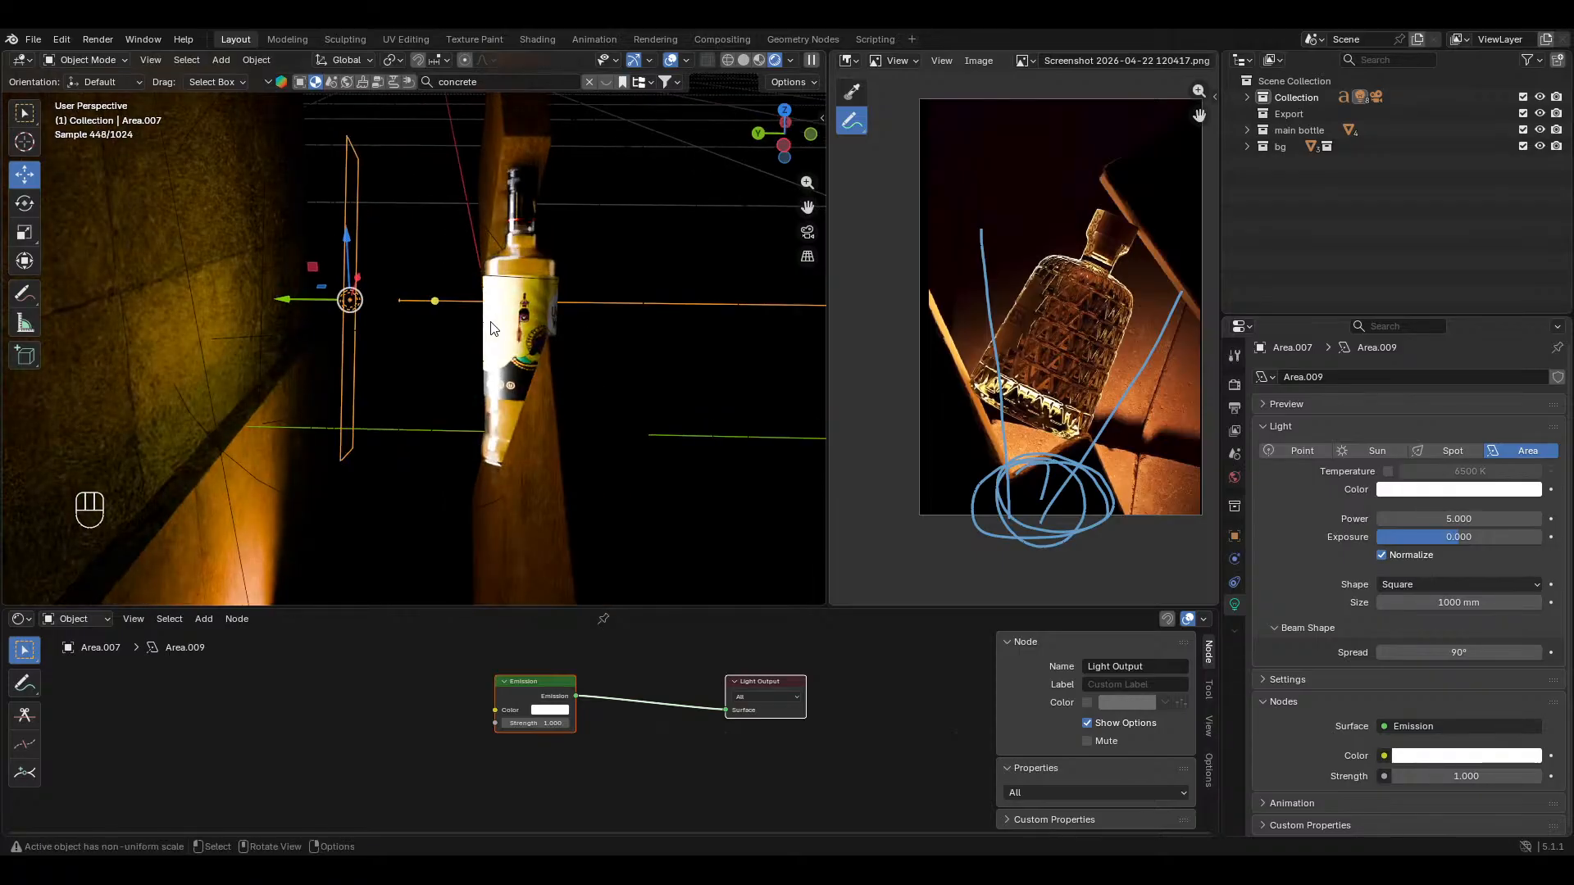
key("KP_0")
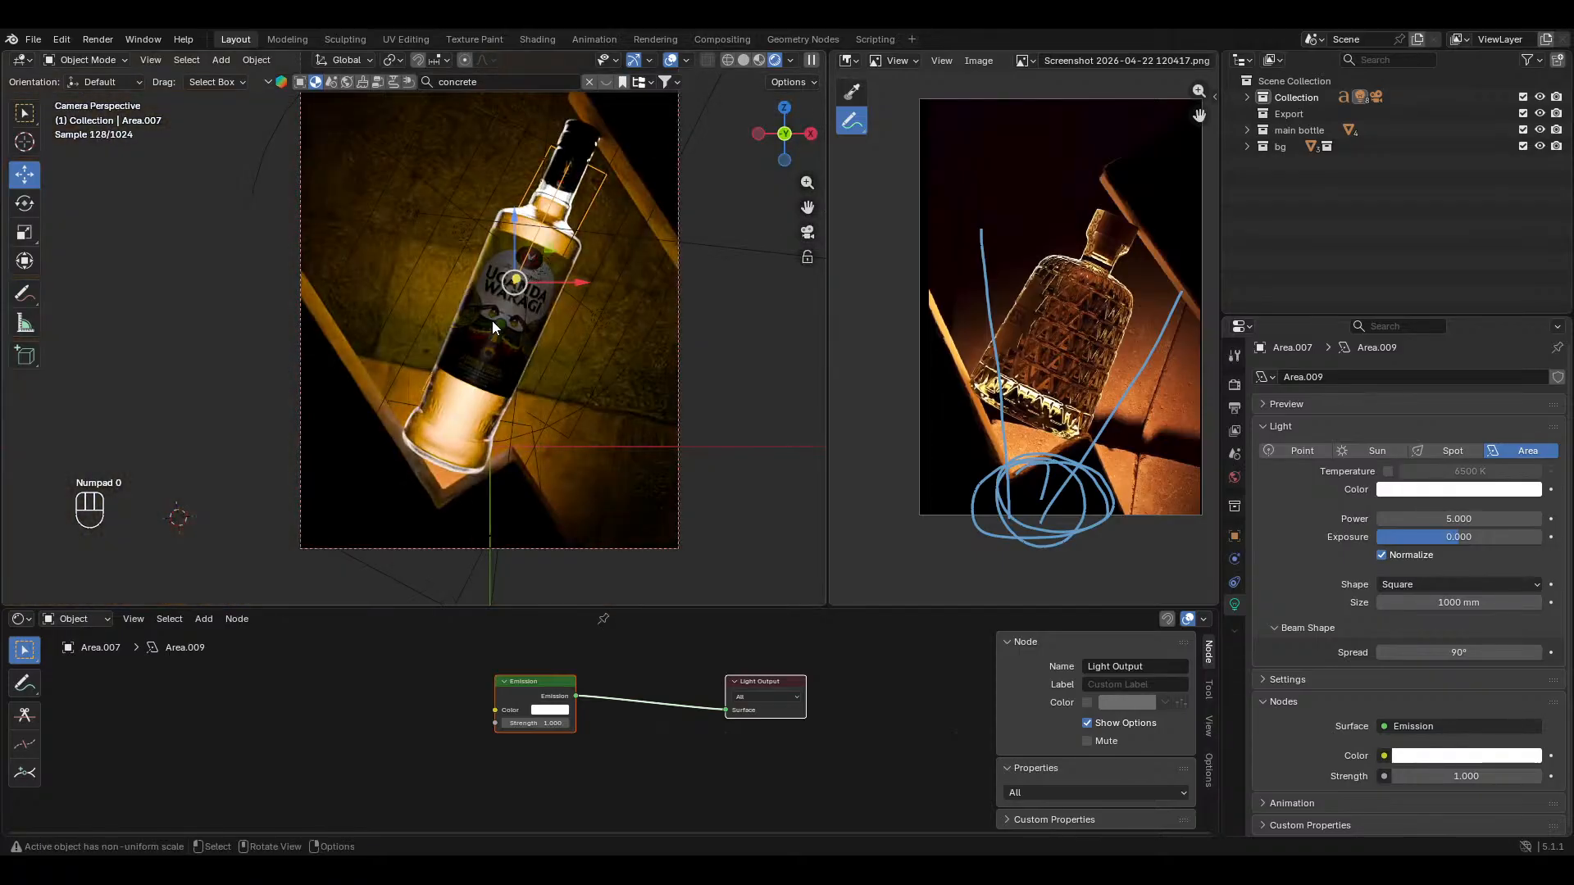
left_click(669, 60)
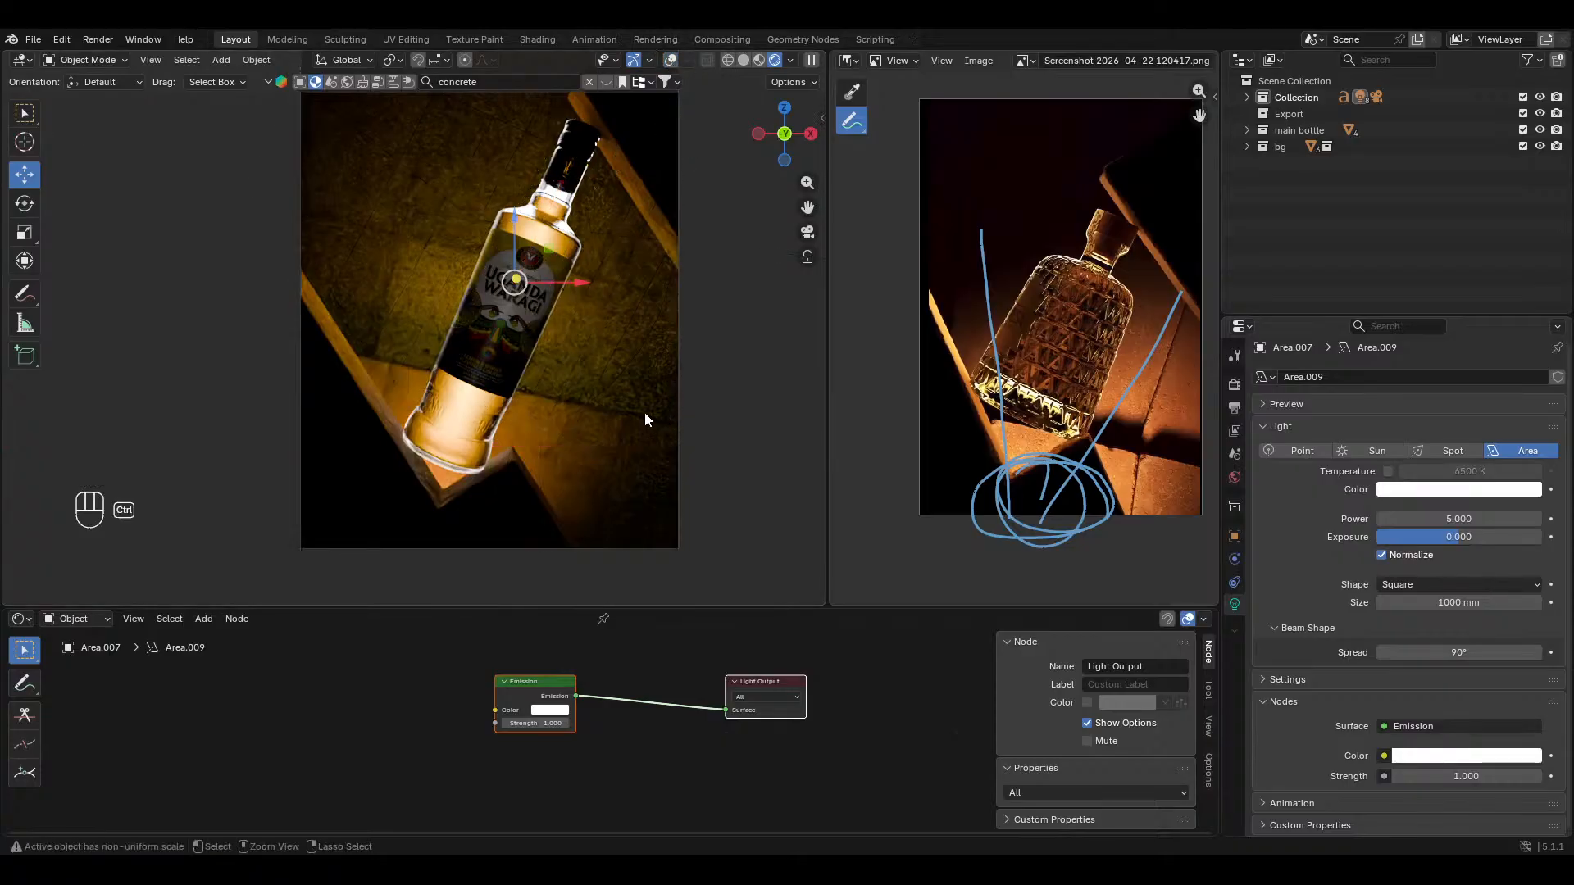
key("ctrl+z")
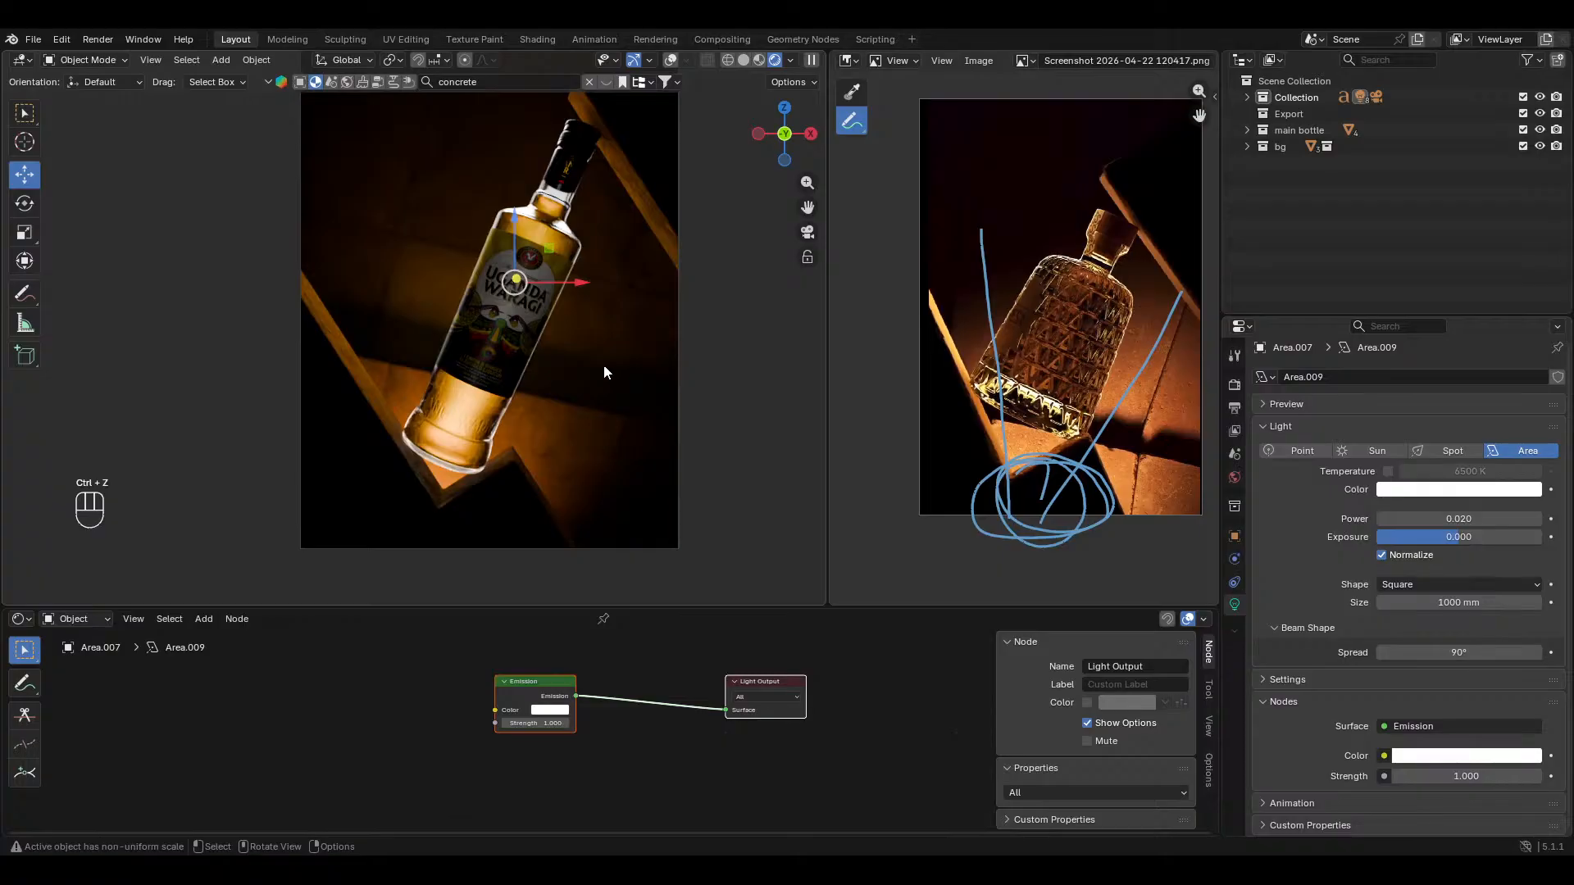
Step: Show the overlays again and slide the duplicated light along its local X axis toward the bottle's base
left_click(669, 60)
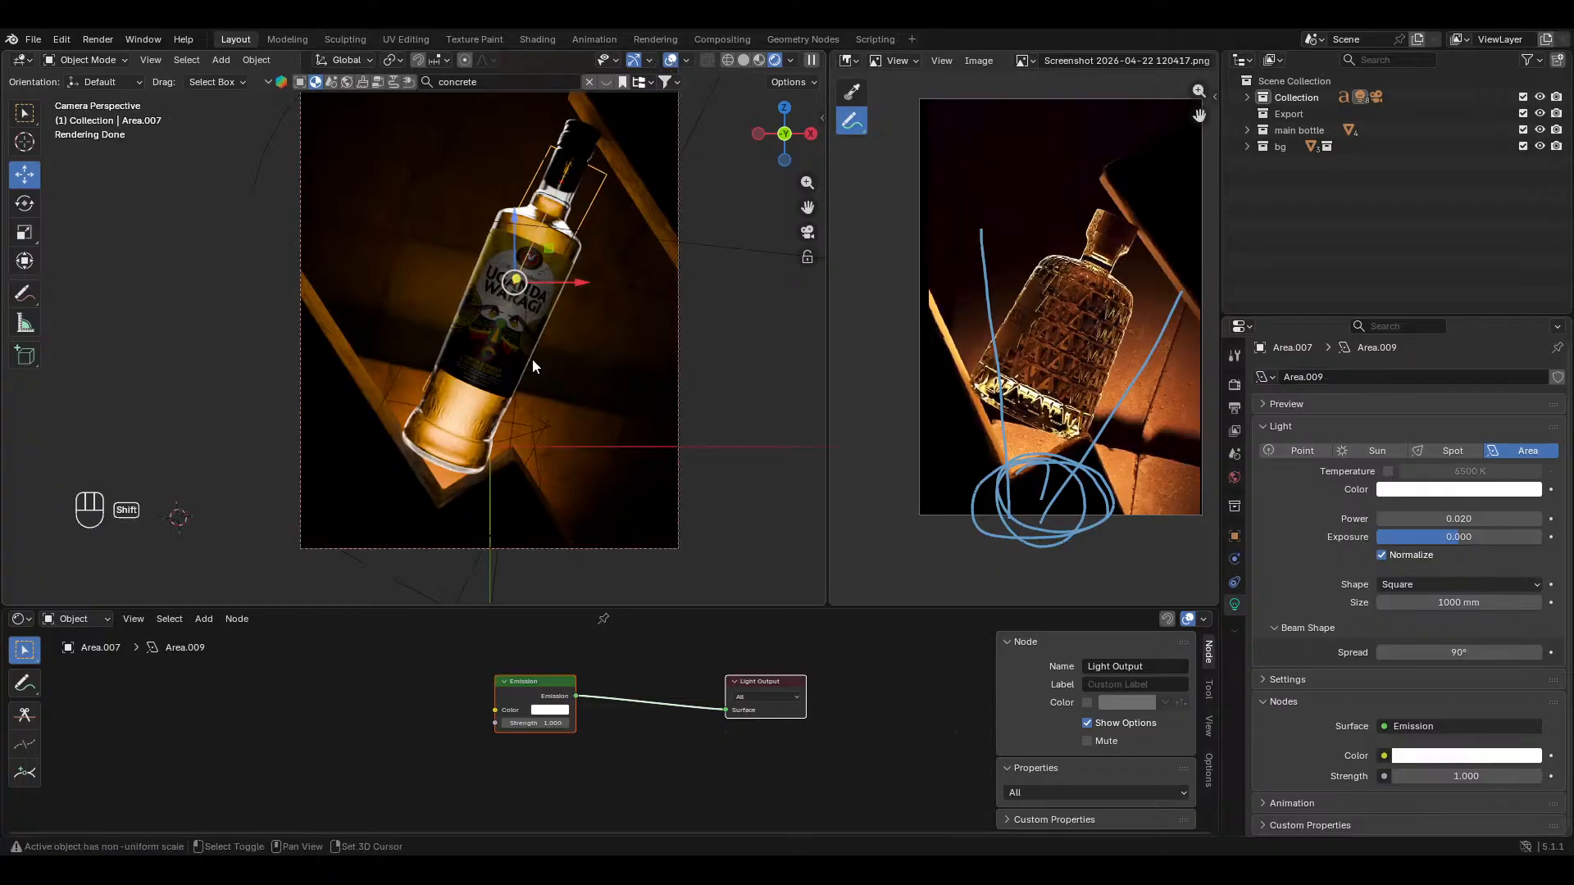
key("g")
key("z")
key("z")
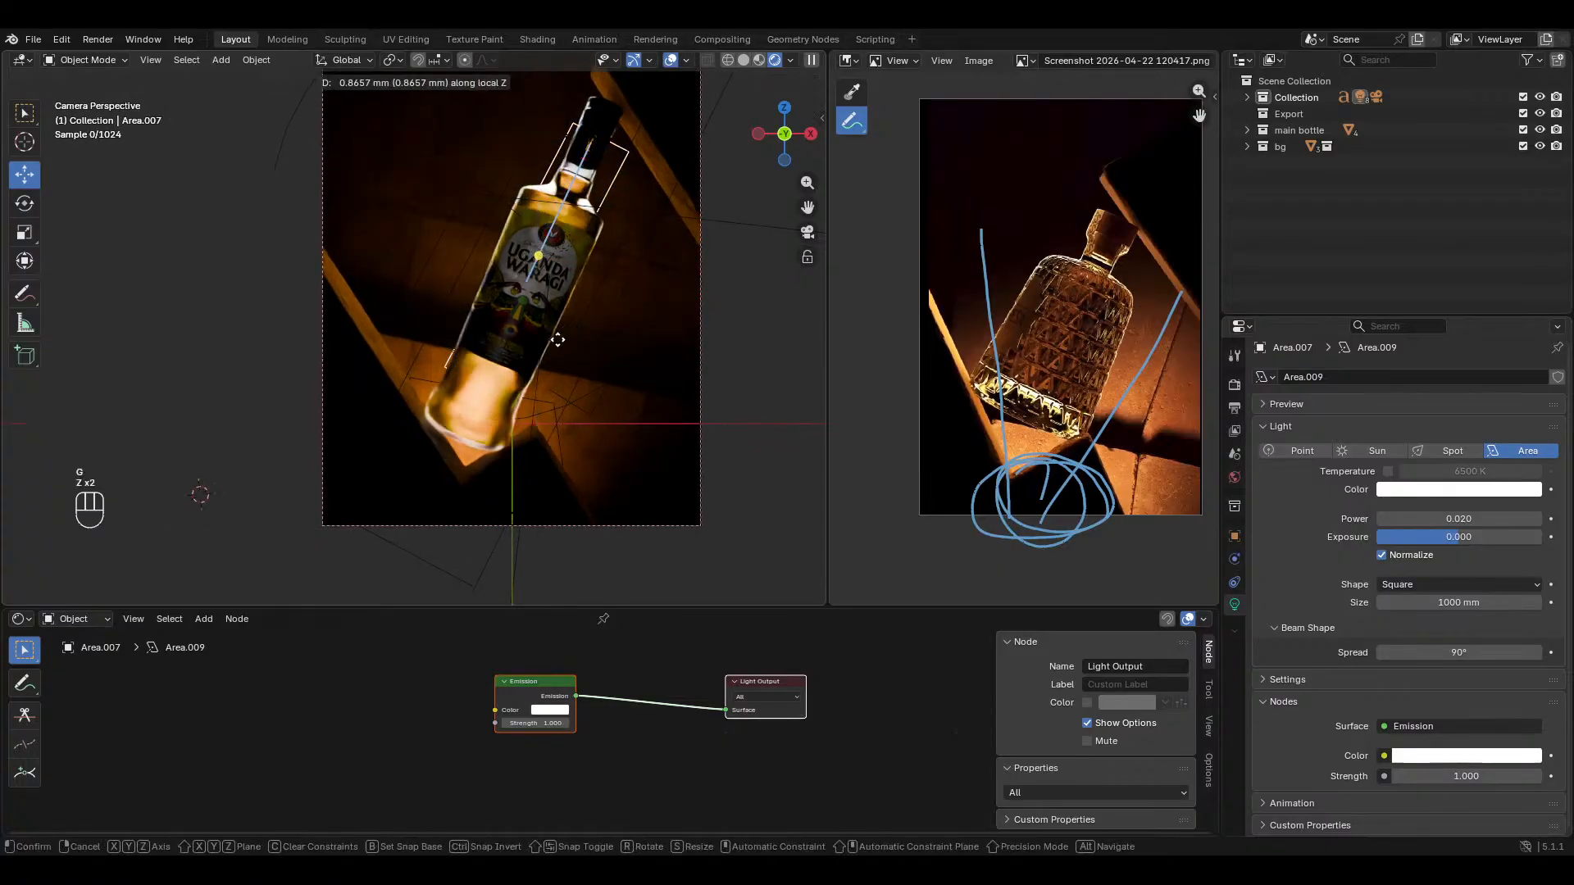
key("y")
key("y")
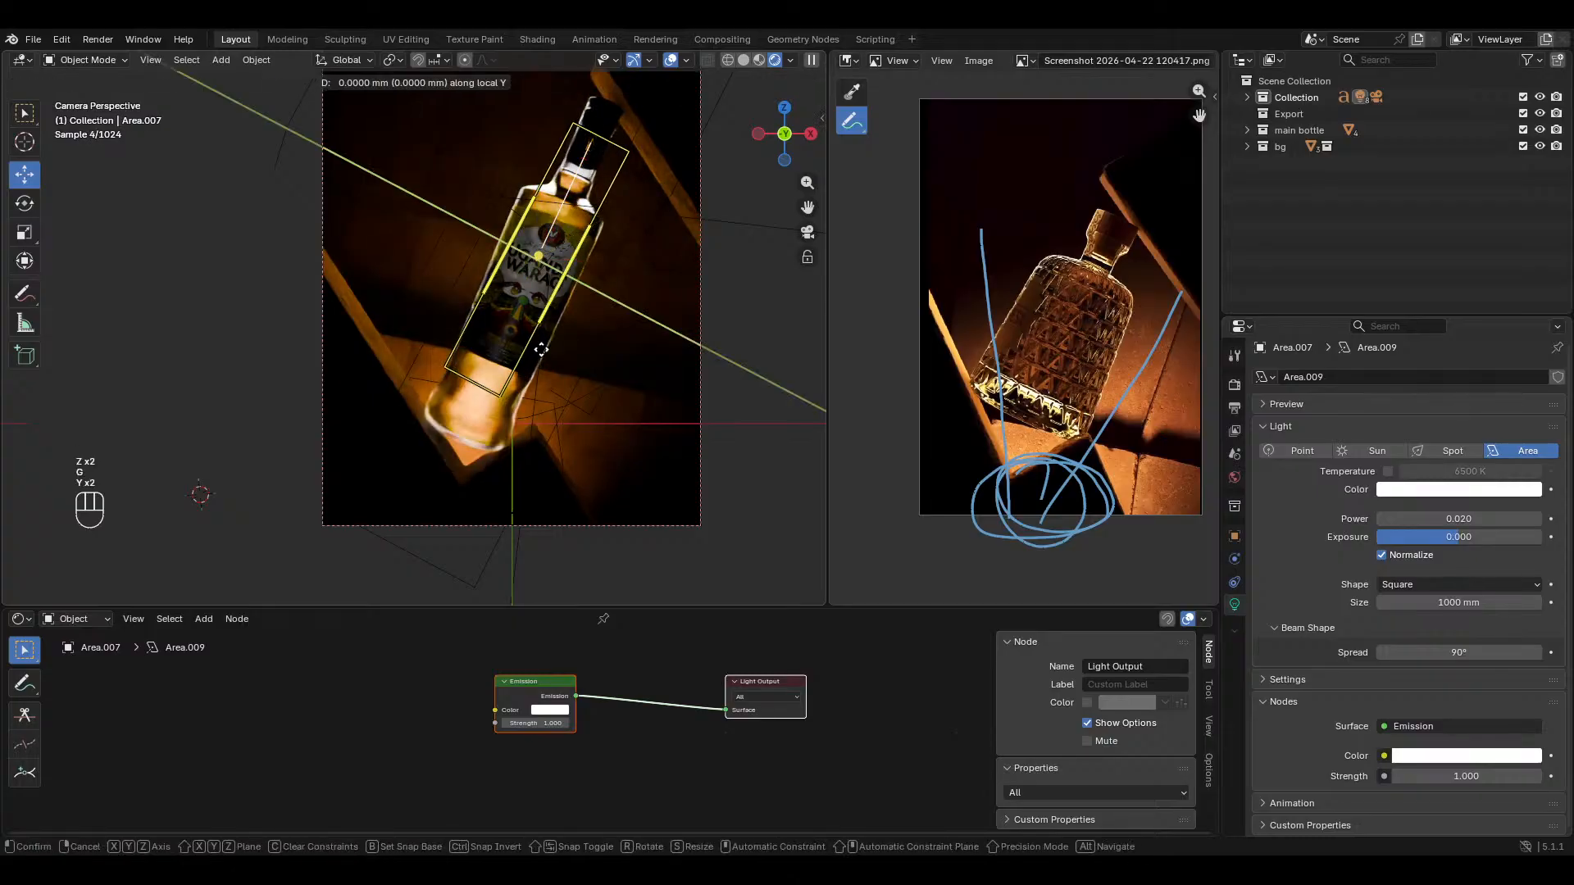
key("g")
key("z")
key("x")
key("x")
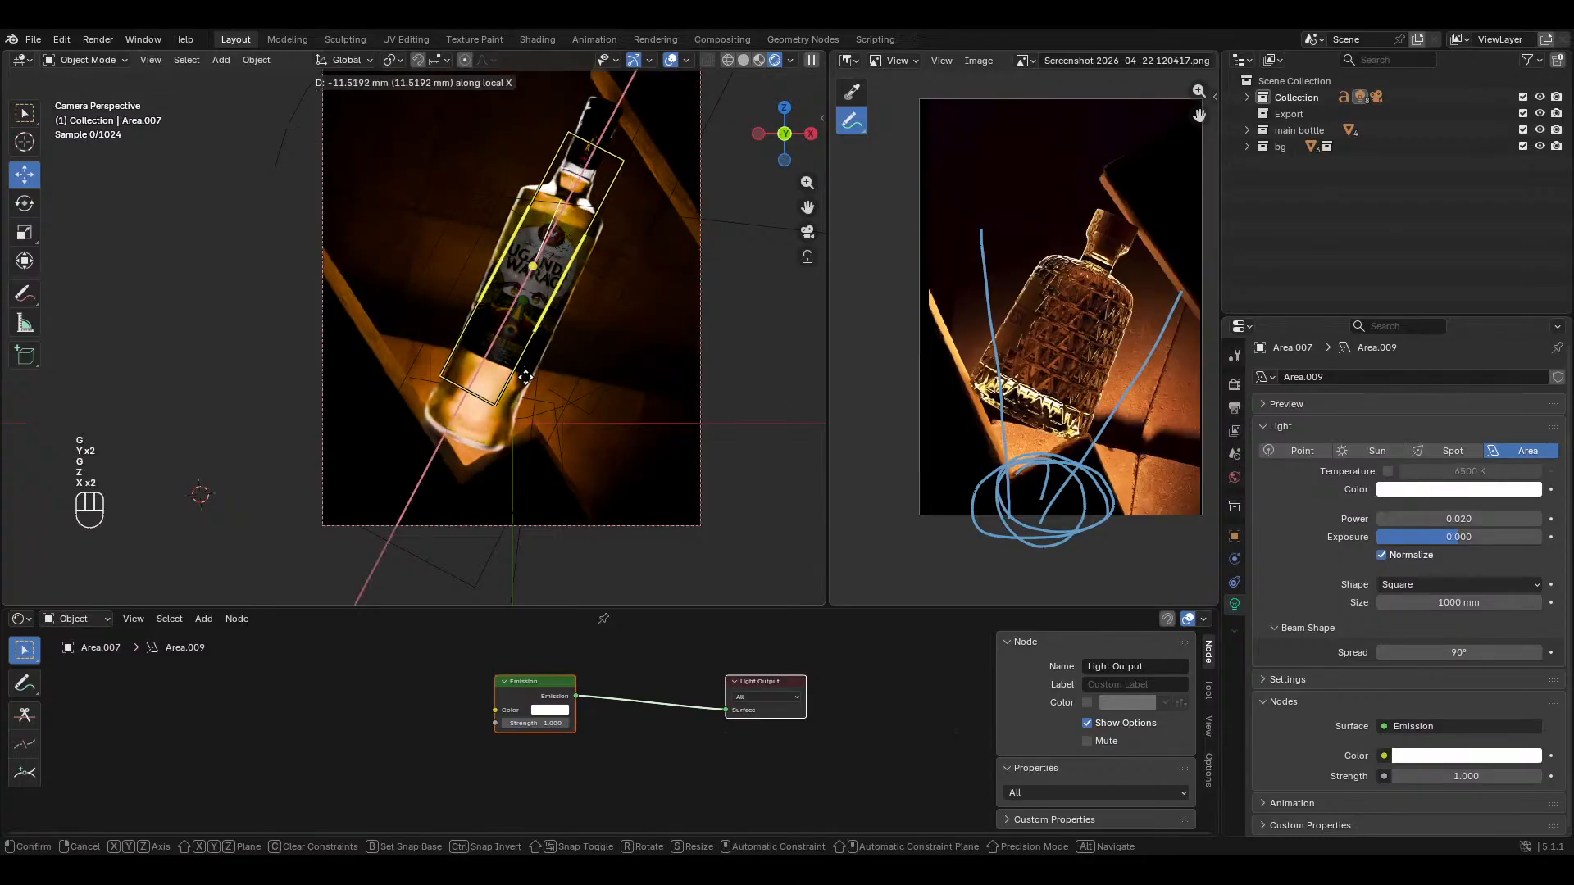
left_click(507, 411)
Step: Reposition the duplicated light over the lower part of the bottle and rotate it about -4.3° around its local Z axis
key("g")
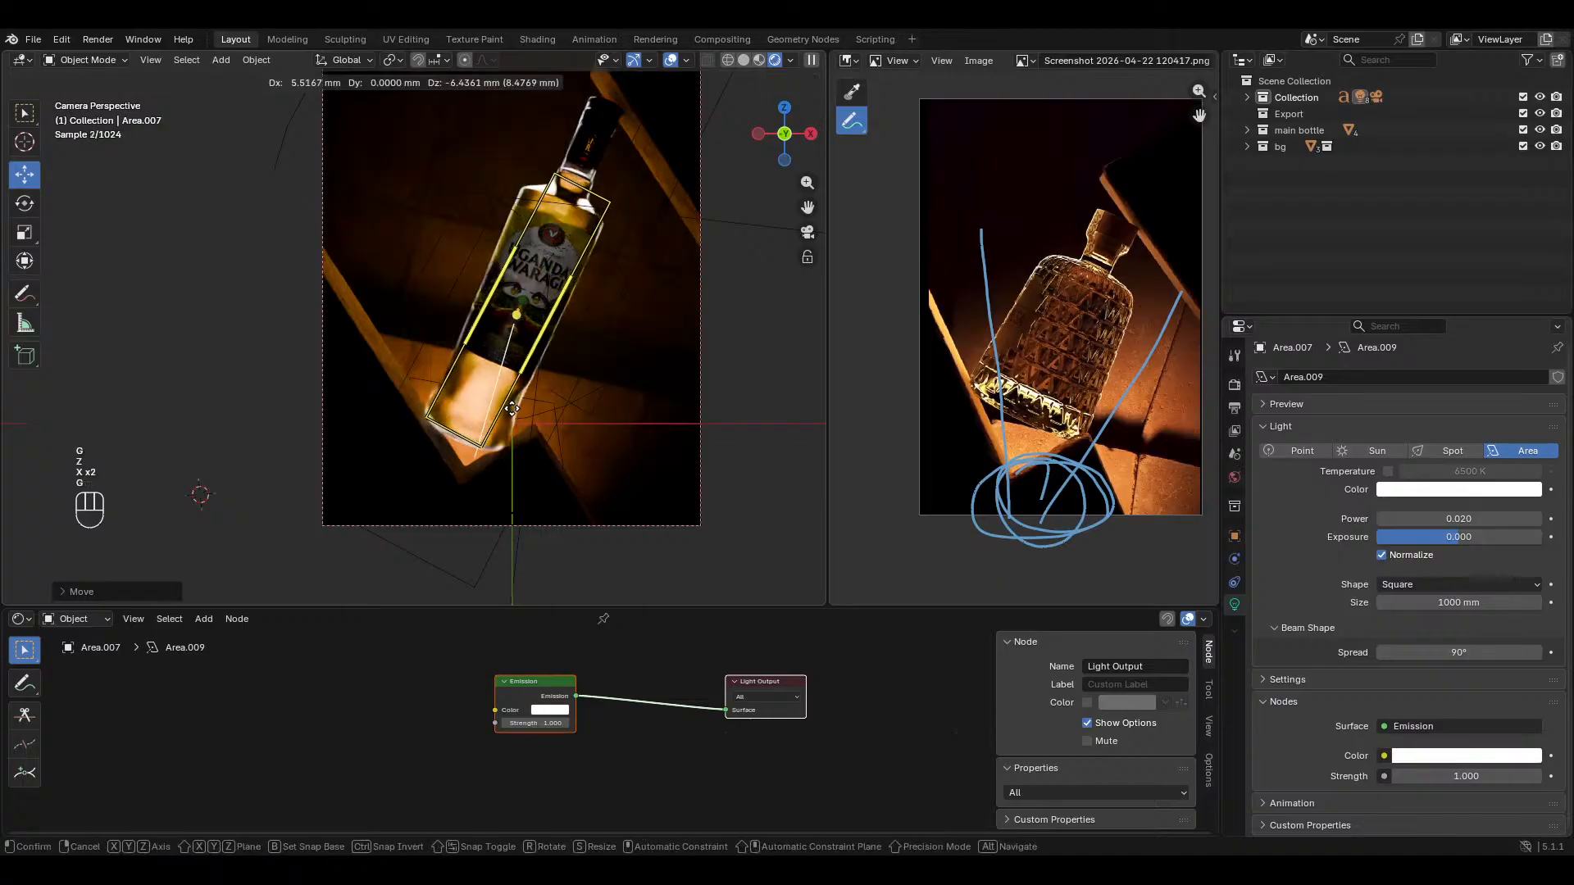
key("r")
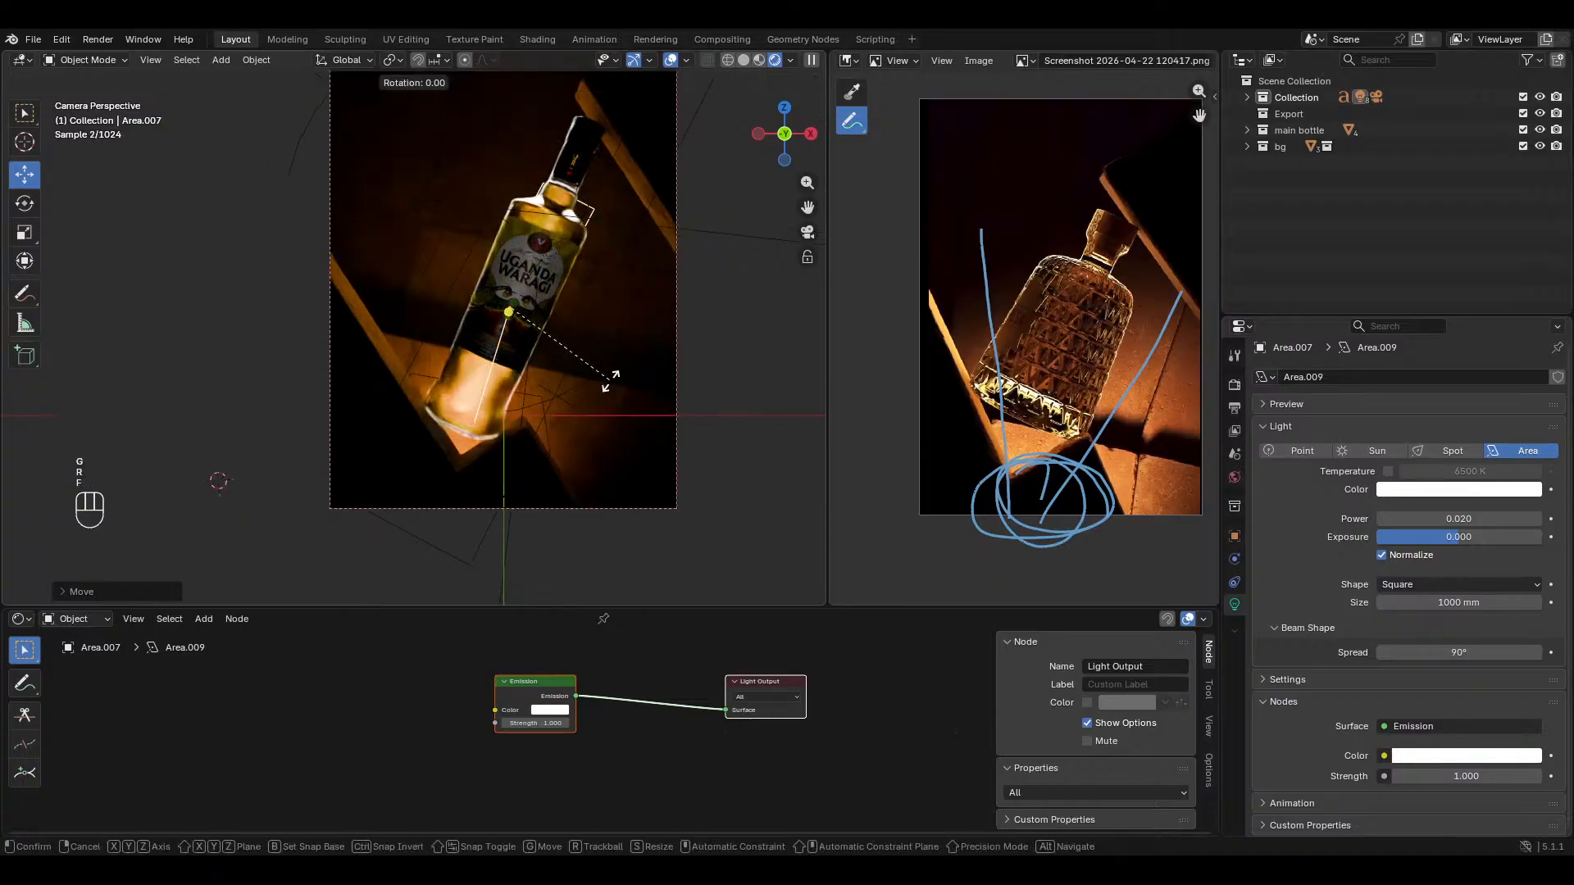
key("f")
key("x")
key("z")
key("z")
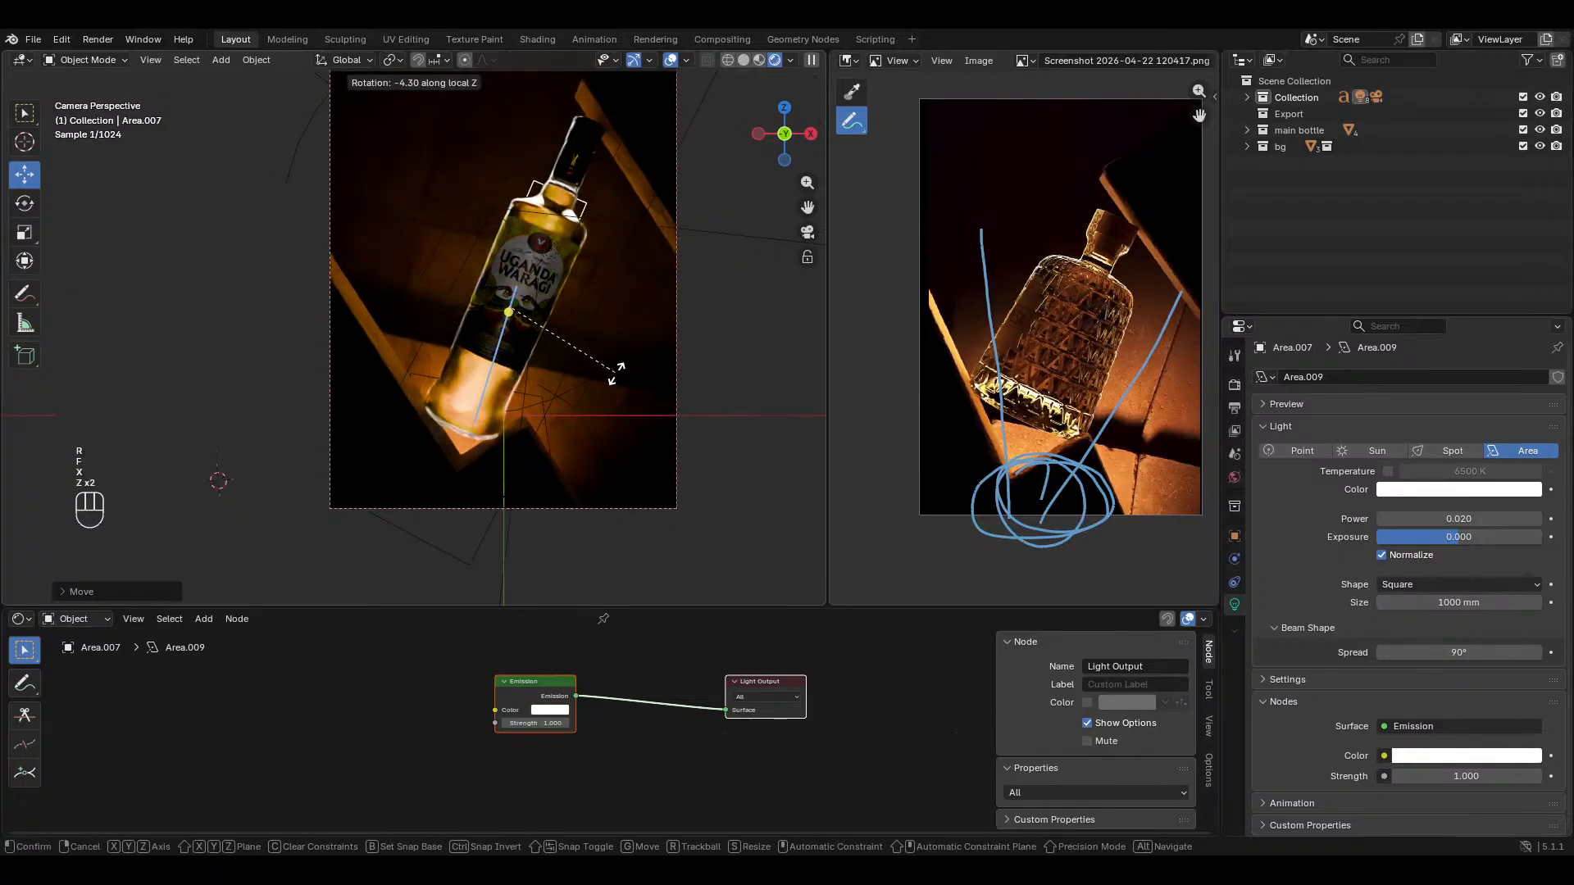
left_click(617, 375)
Step: Hide the overlays and gizmos to compare the render with the reference photo, and save the file
scroll(611, 345, "down", 1)
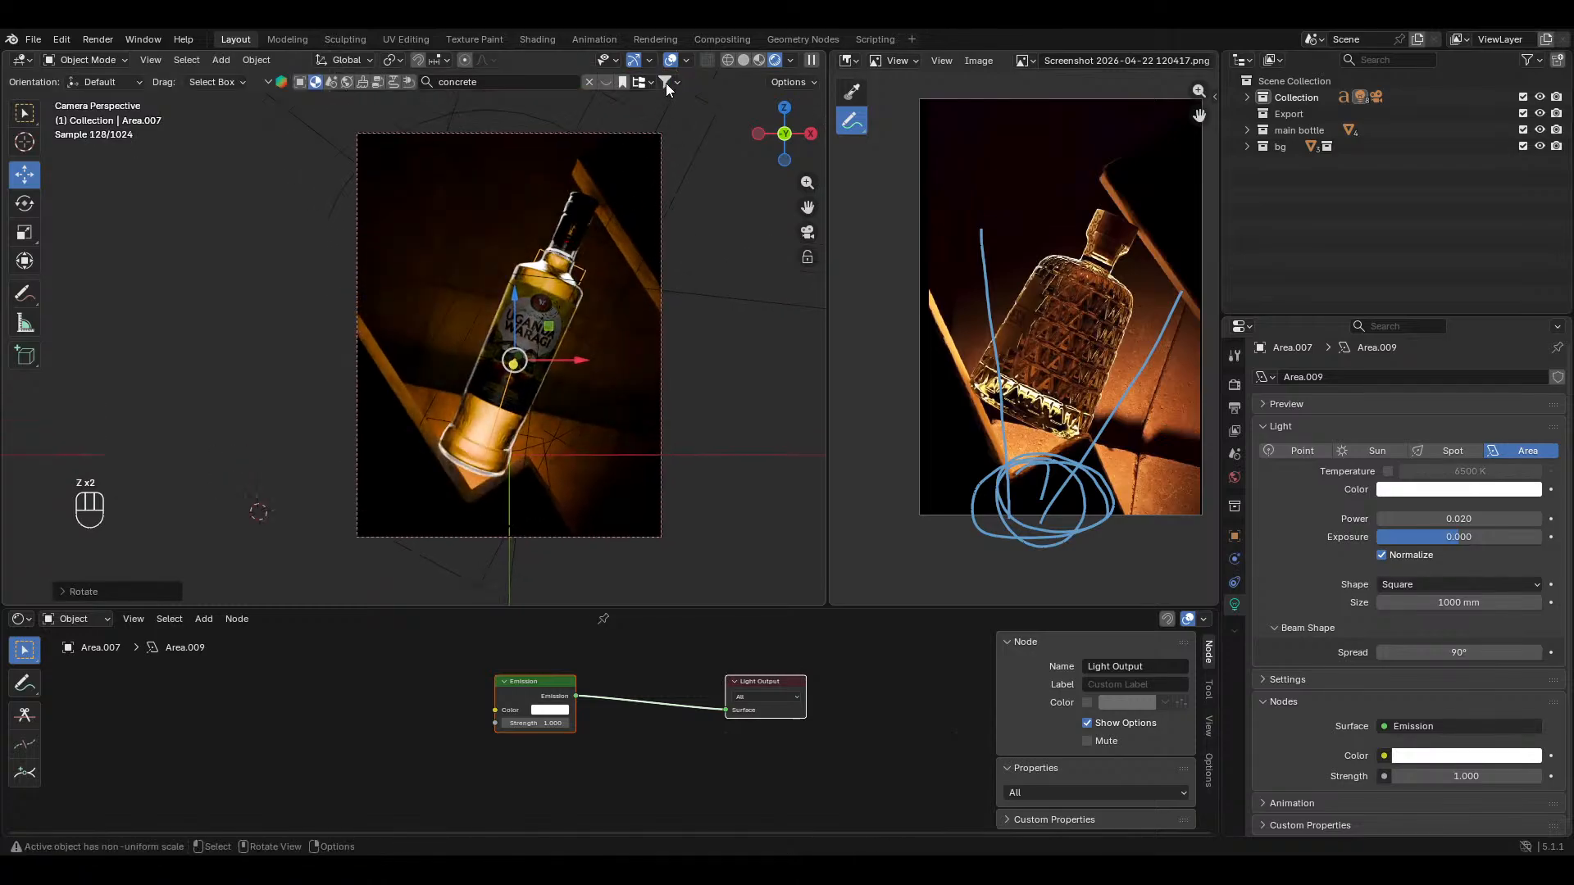
left_click(634, 60)
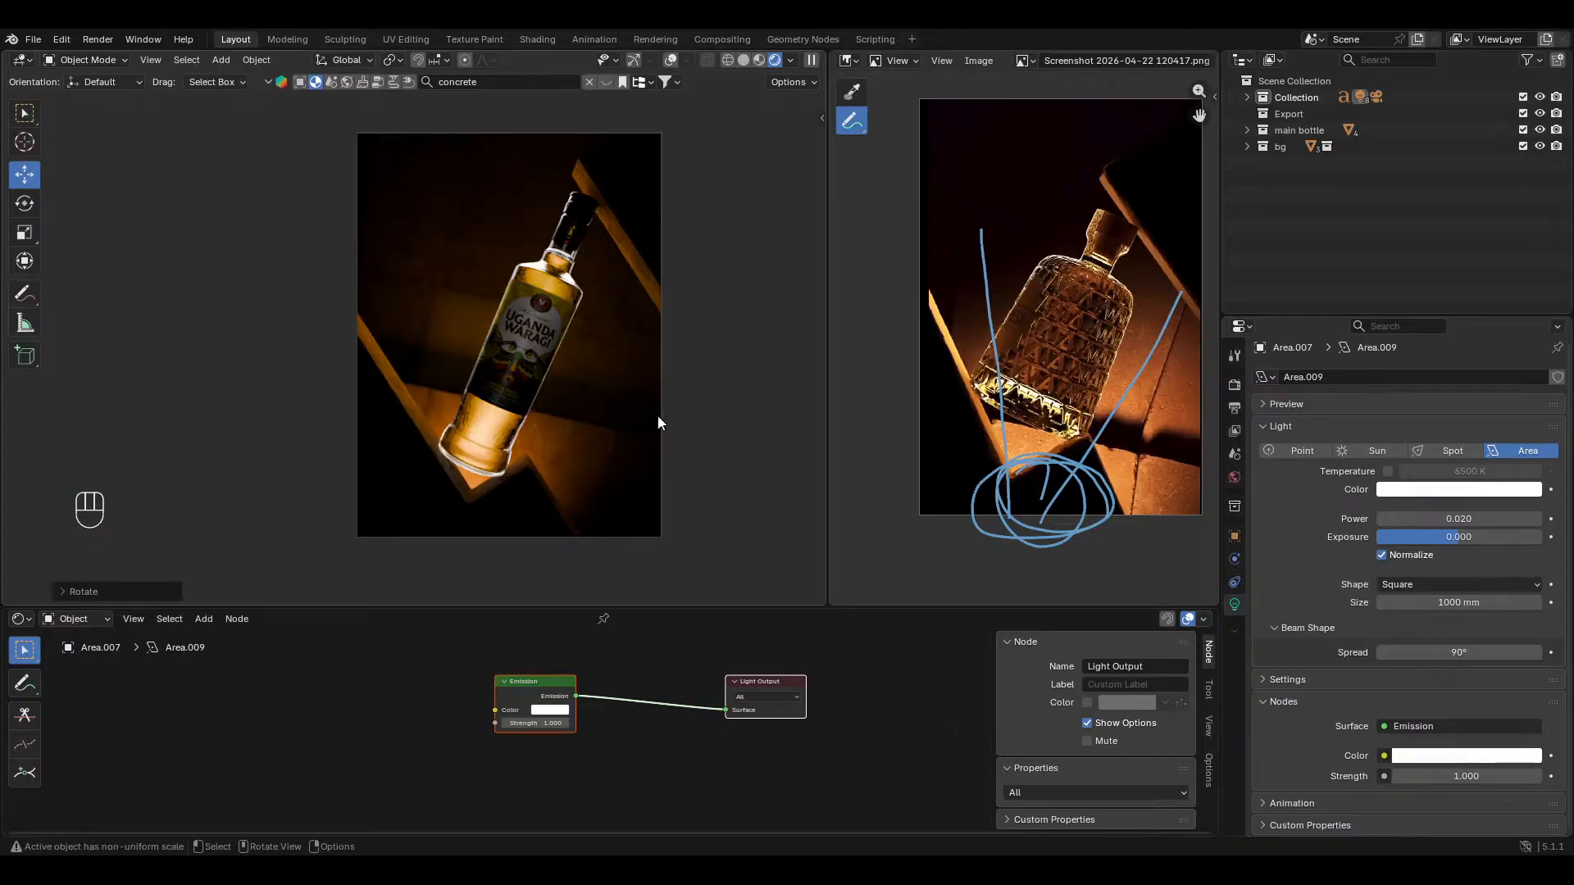
key("ctrl+s")
Step: Show the overlays and gizmos, select the peach-tinted disk light, and set its temperature to 3500 K in the camera view
middle_click_drag(639, 427, 639, 462, "ctrl")
middle_click_drag(636, 305, 611, 311)
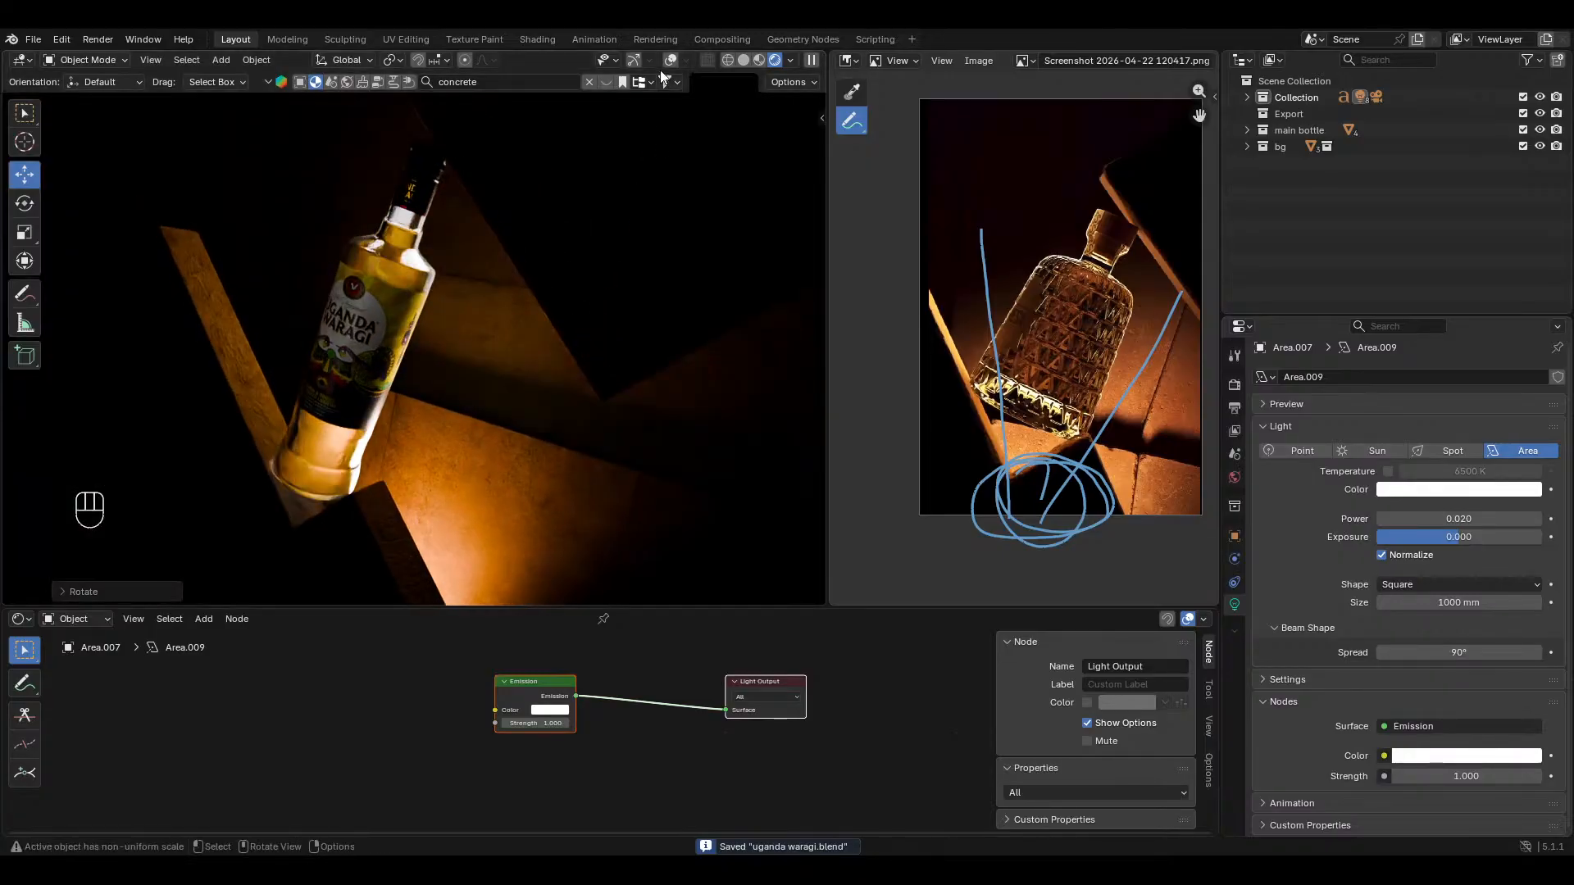
left_click(633, 60)
mouse_move(423, 477)
middle_mouse_down("shift")
mouse_move(405, 529)
mouse_move(390, 392)
mouse_move(413, 477)
middle_mouse_up("shift")
left_click(435, 446)
left_click(439, 449)
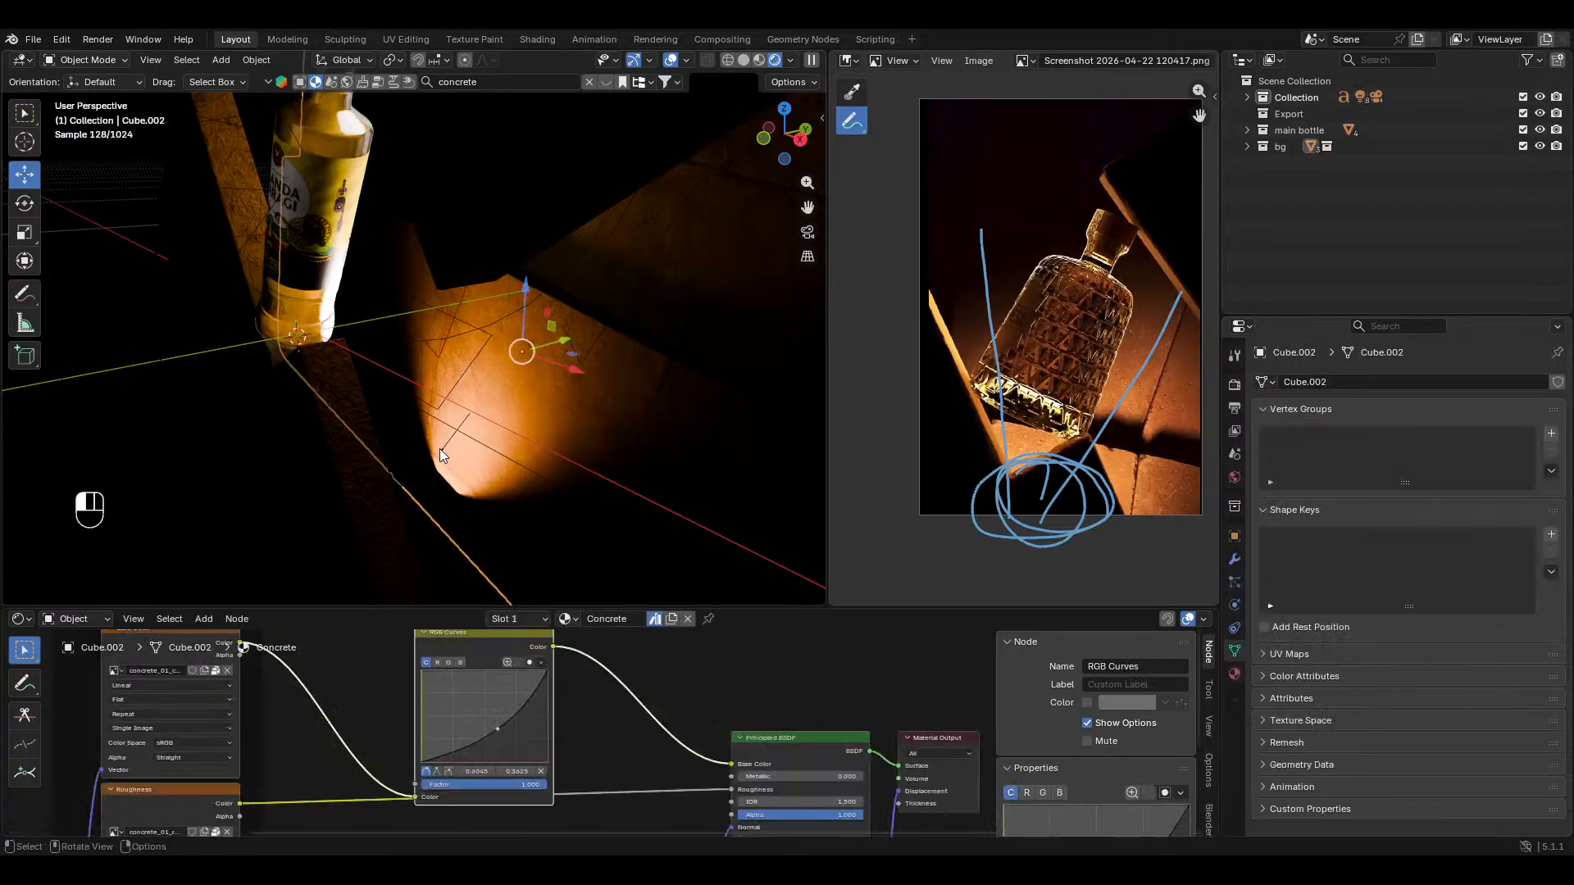
key("KP_0")
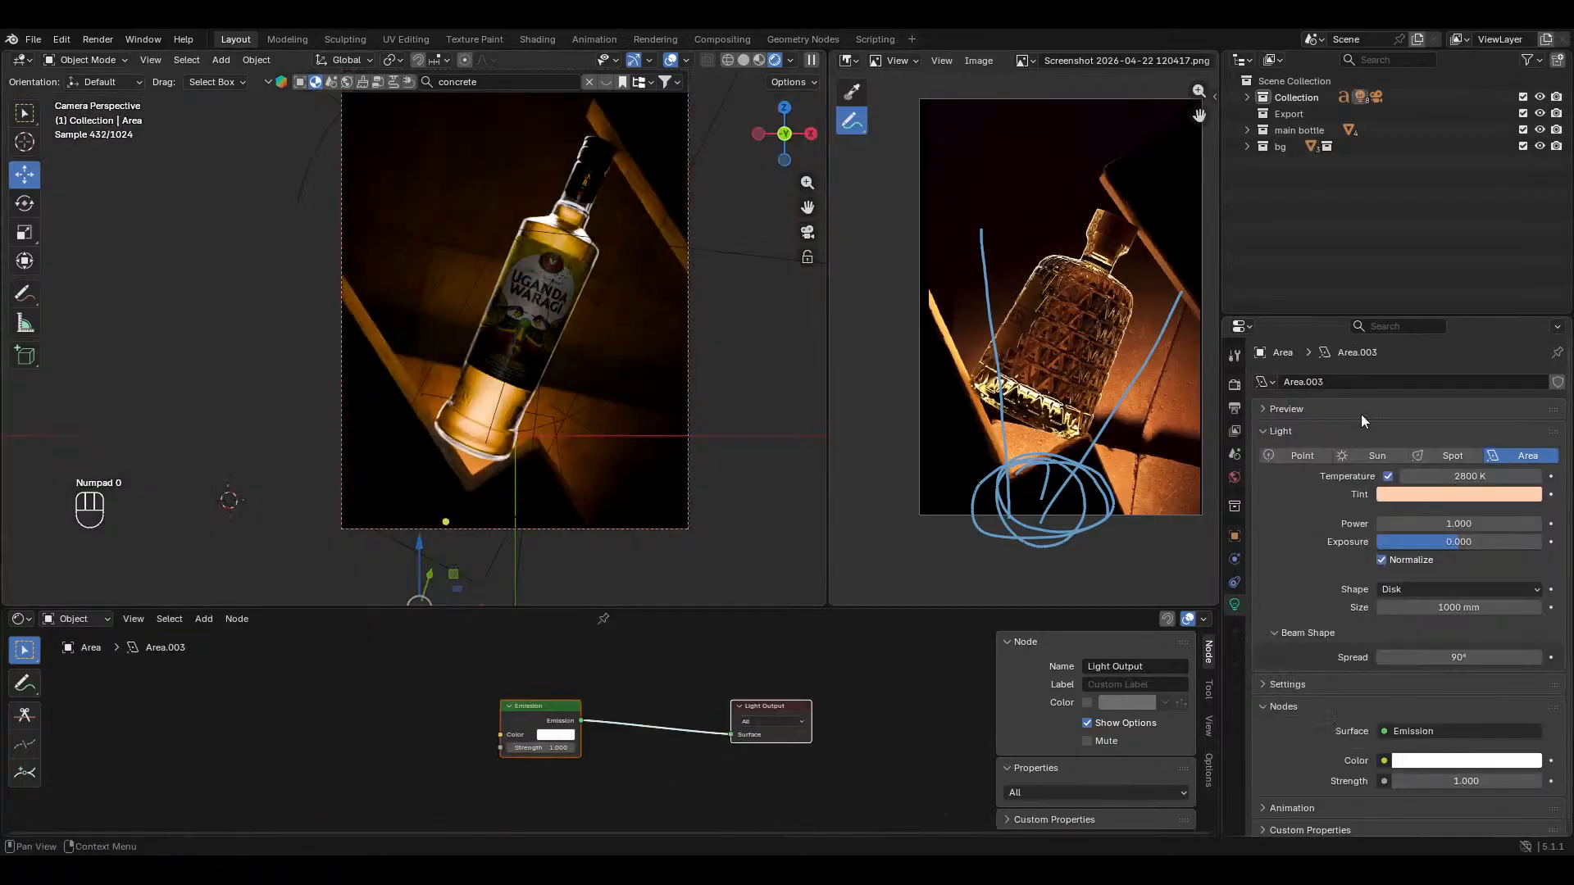
left_click(1473, 476)
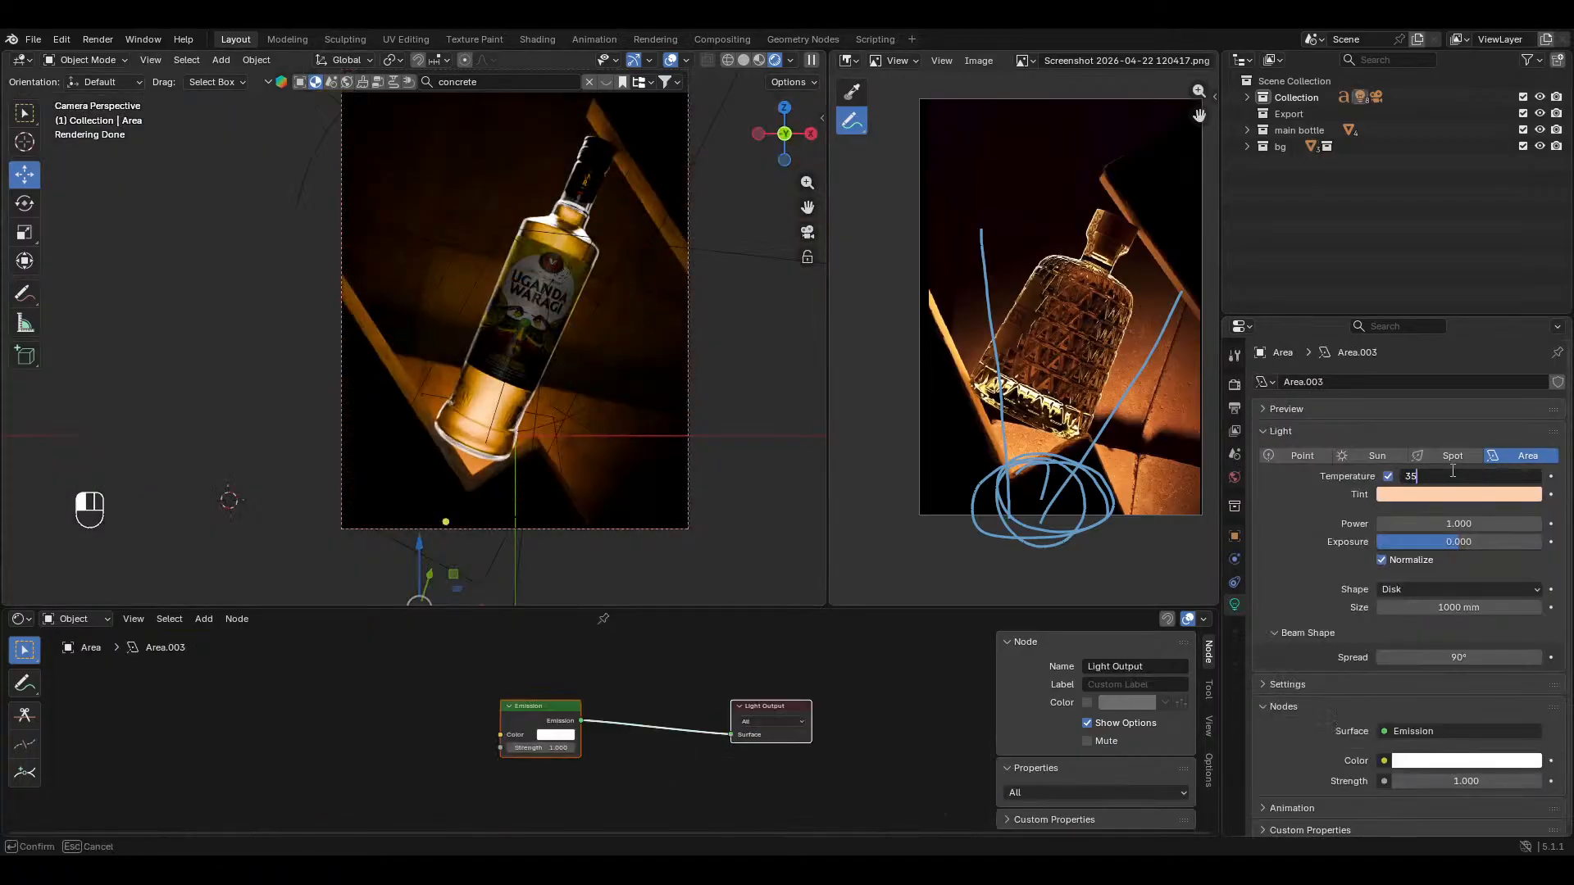
key("Return")
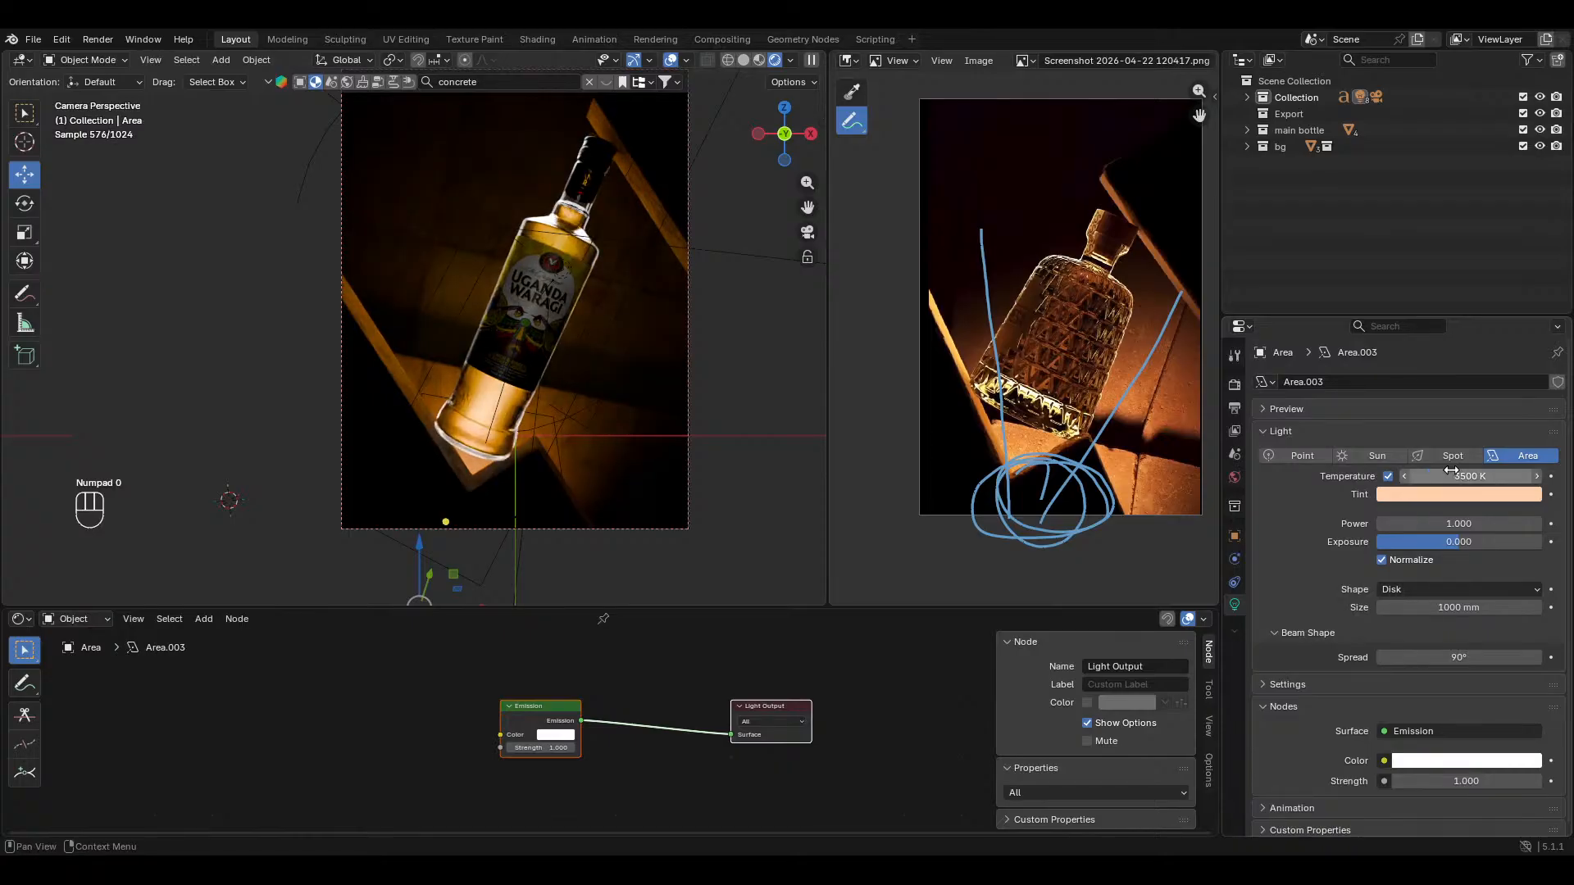
Step: Set the disk light's temperature to 4500 K and change its tint to a saturated golden yellow
left_click(1451, 474)
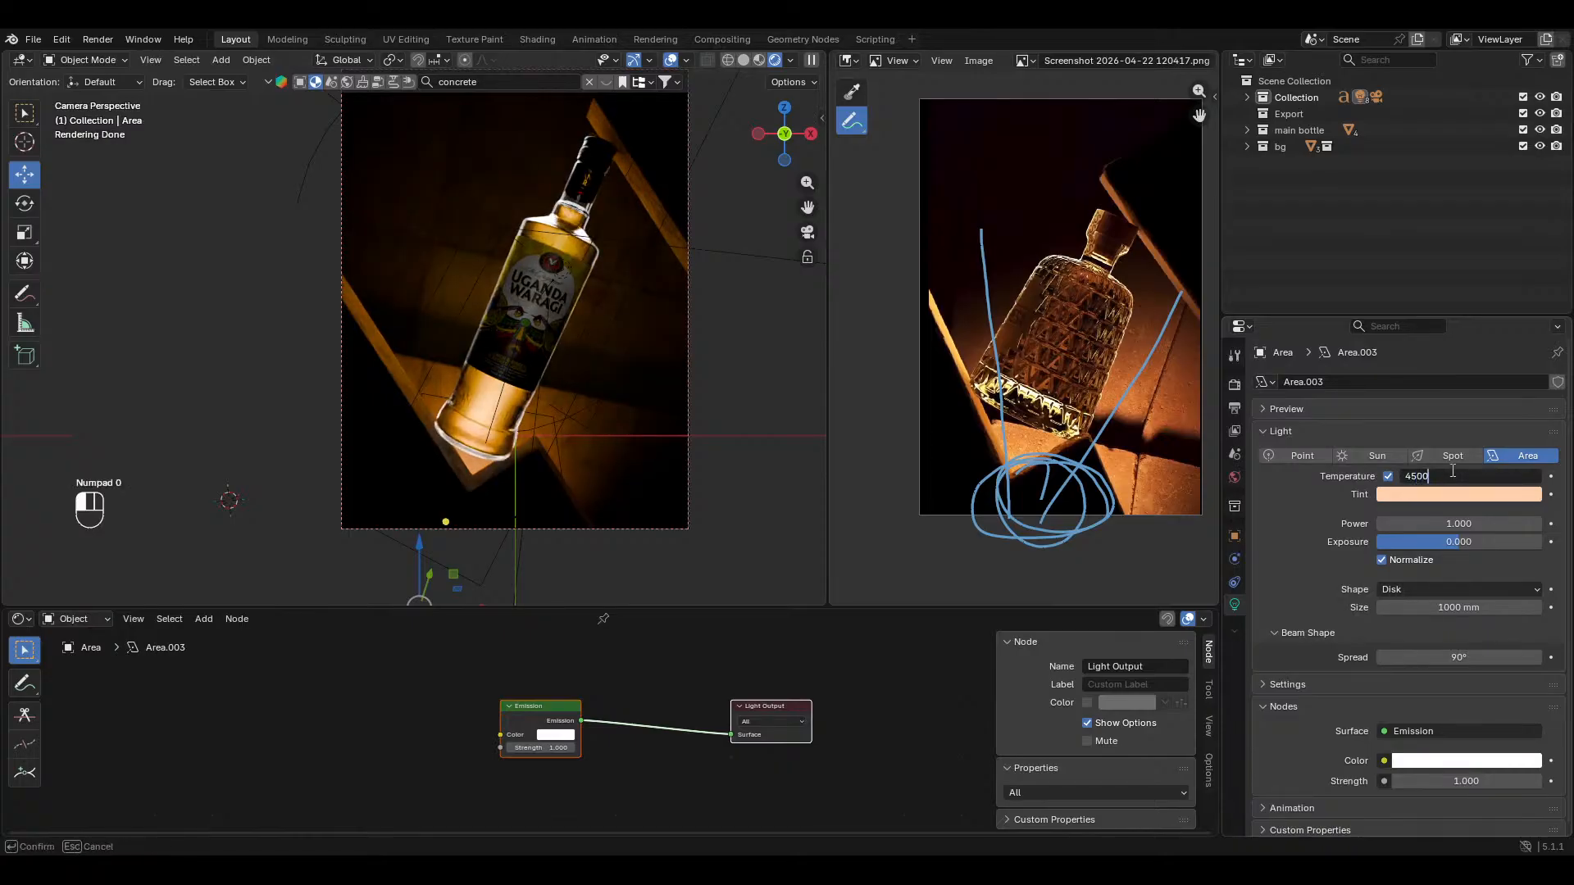
key("Return")
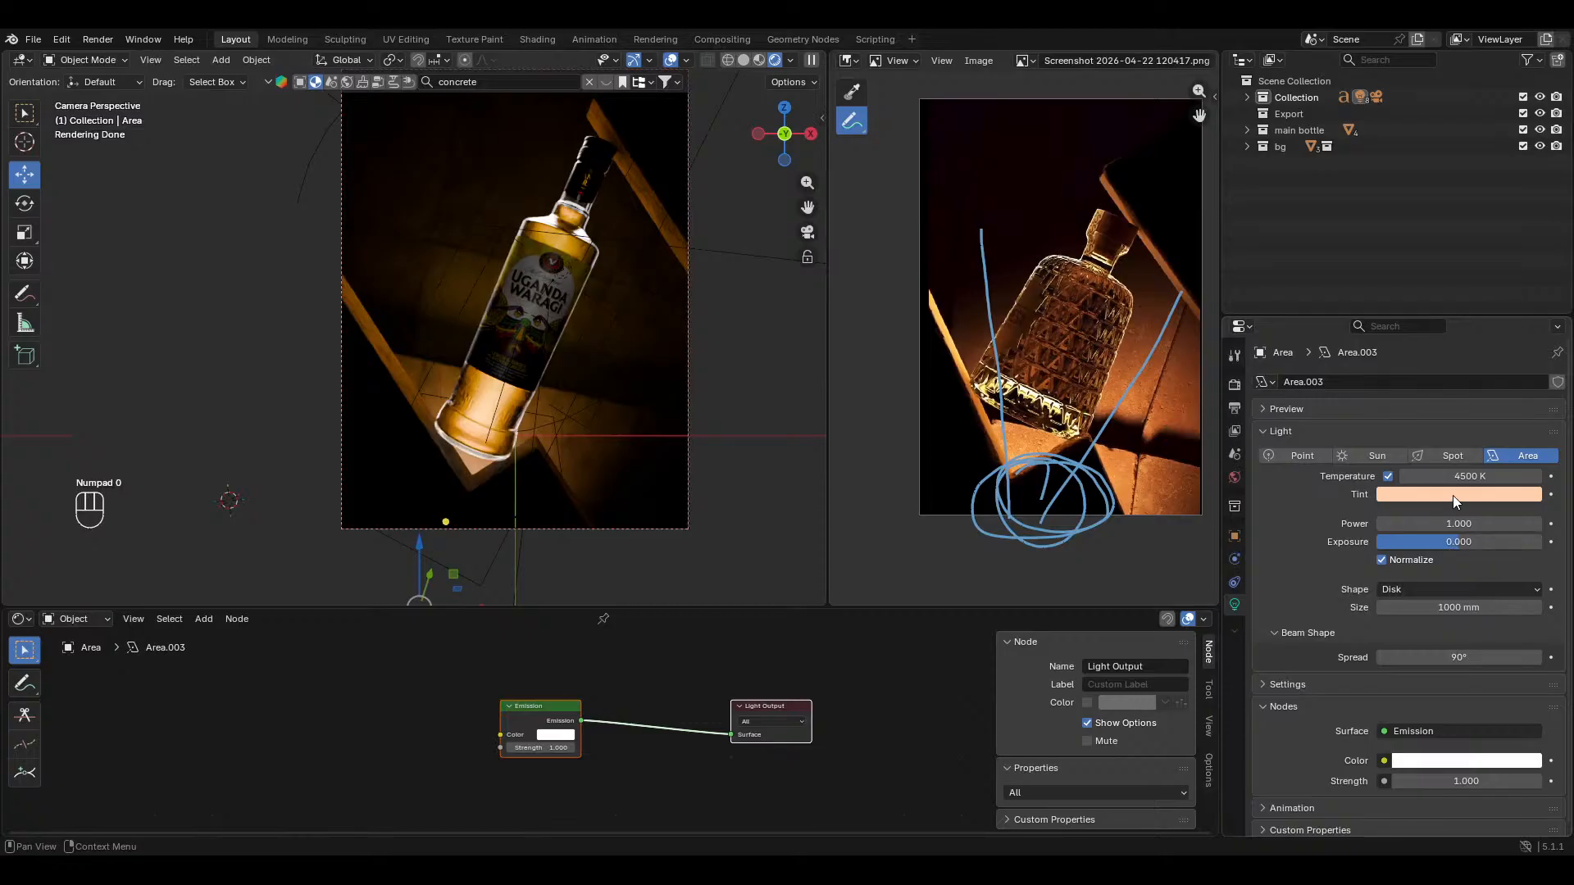
left_click(1452, 495)
left_click_drag(1439, 321, 1405, 333)
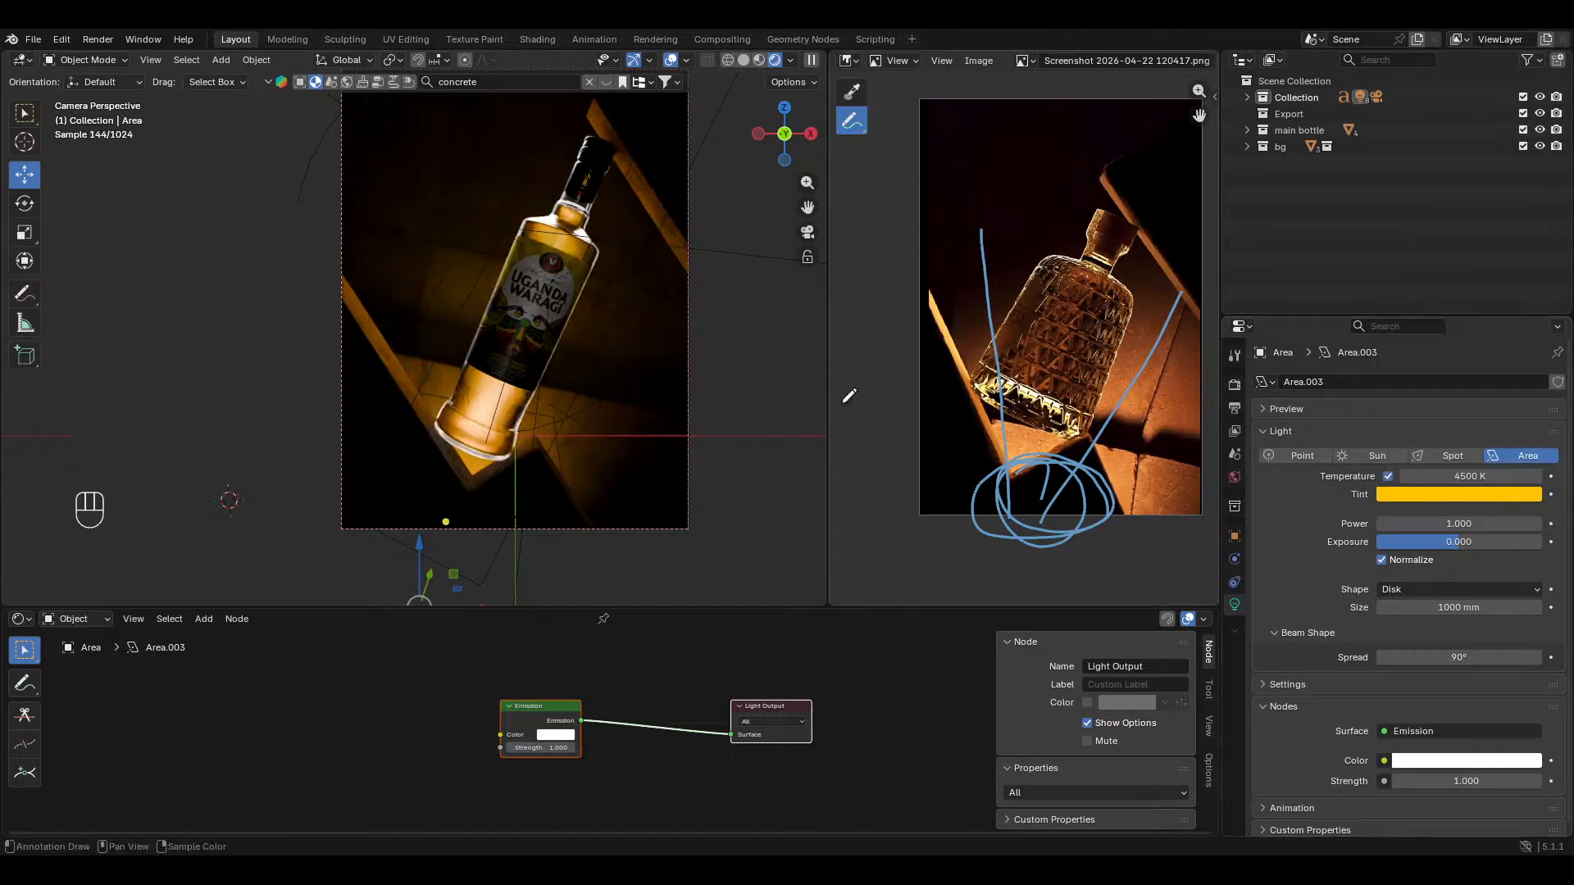
Step: Select the point light behind the bottle and set its temperature to 3500 K in the camera view
left_click(465, 279)
middle_click_drag(465, 280, 490, 336)
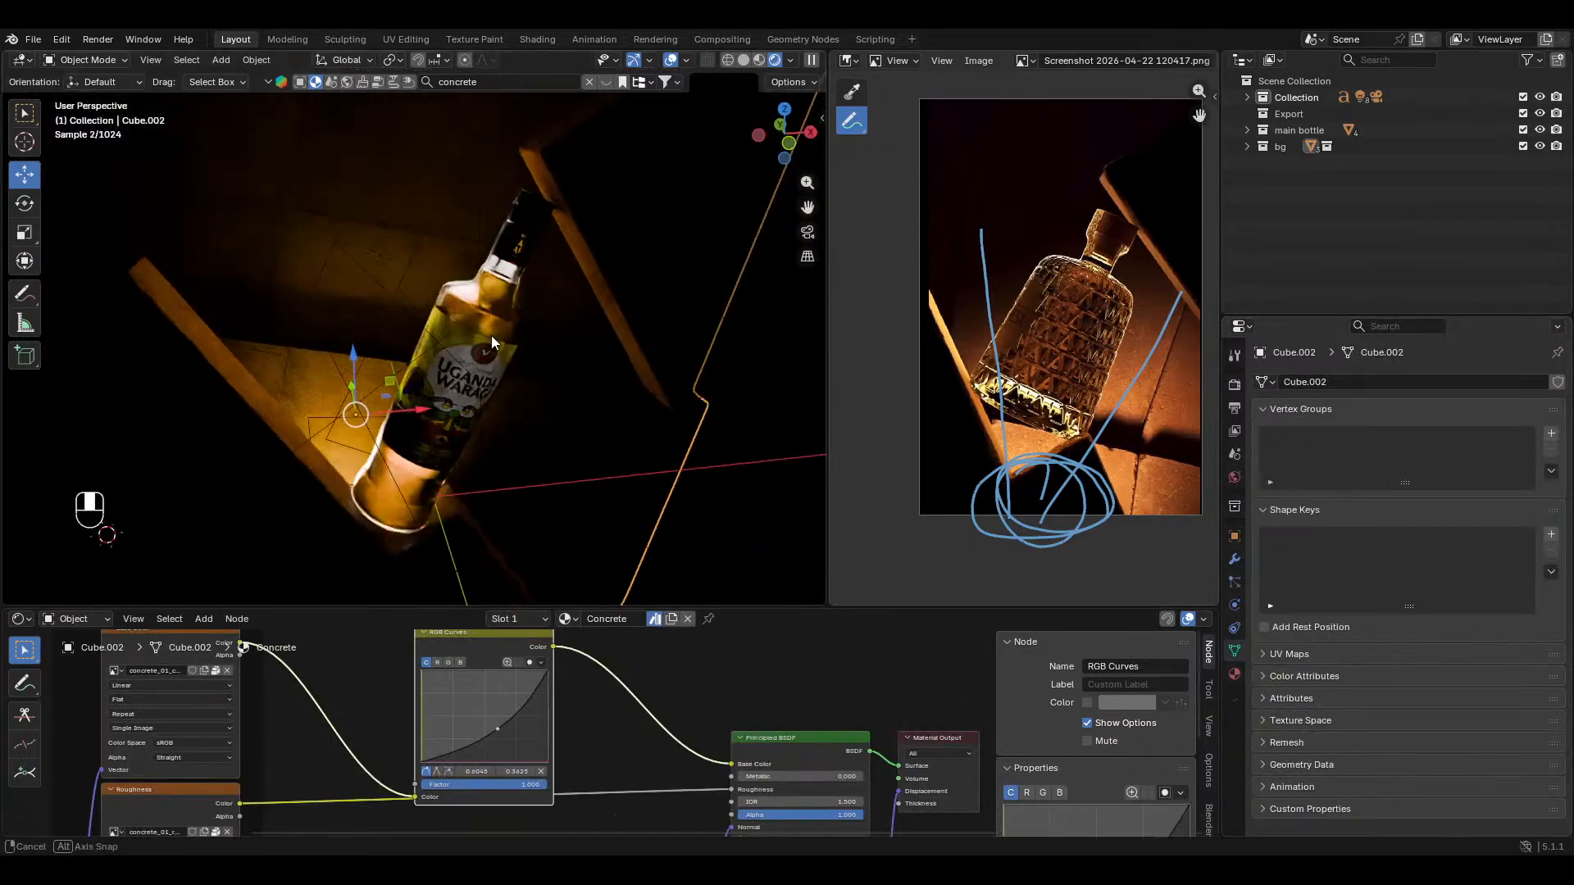
left_click(382, 260)
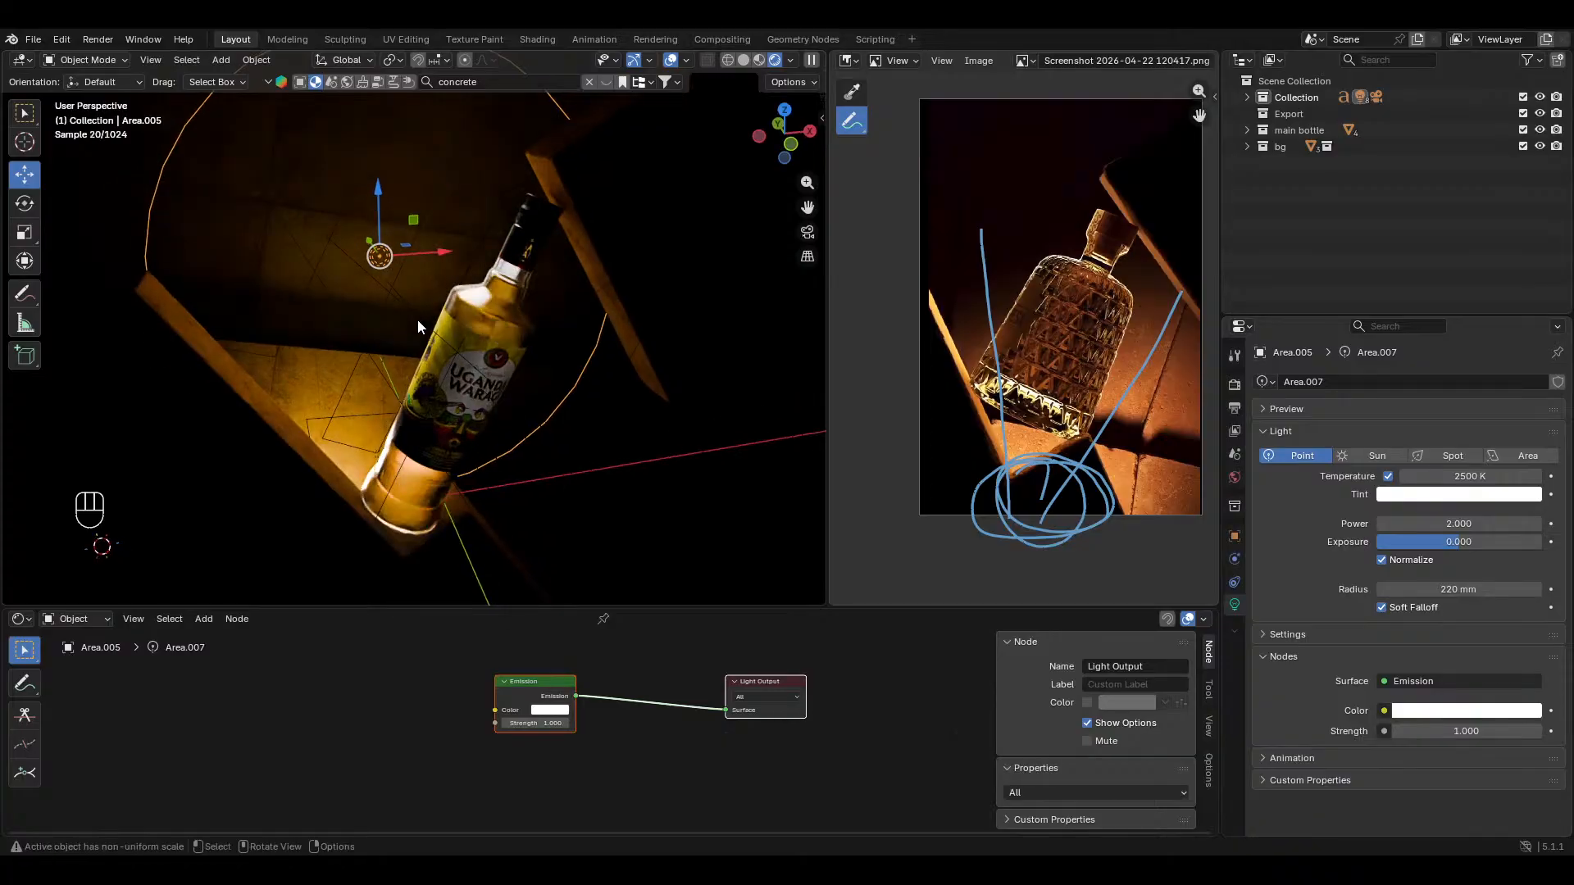
key("KP_0")
left_click(1445, 475)
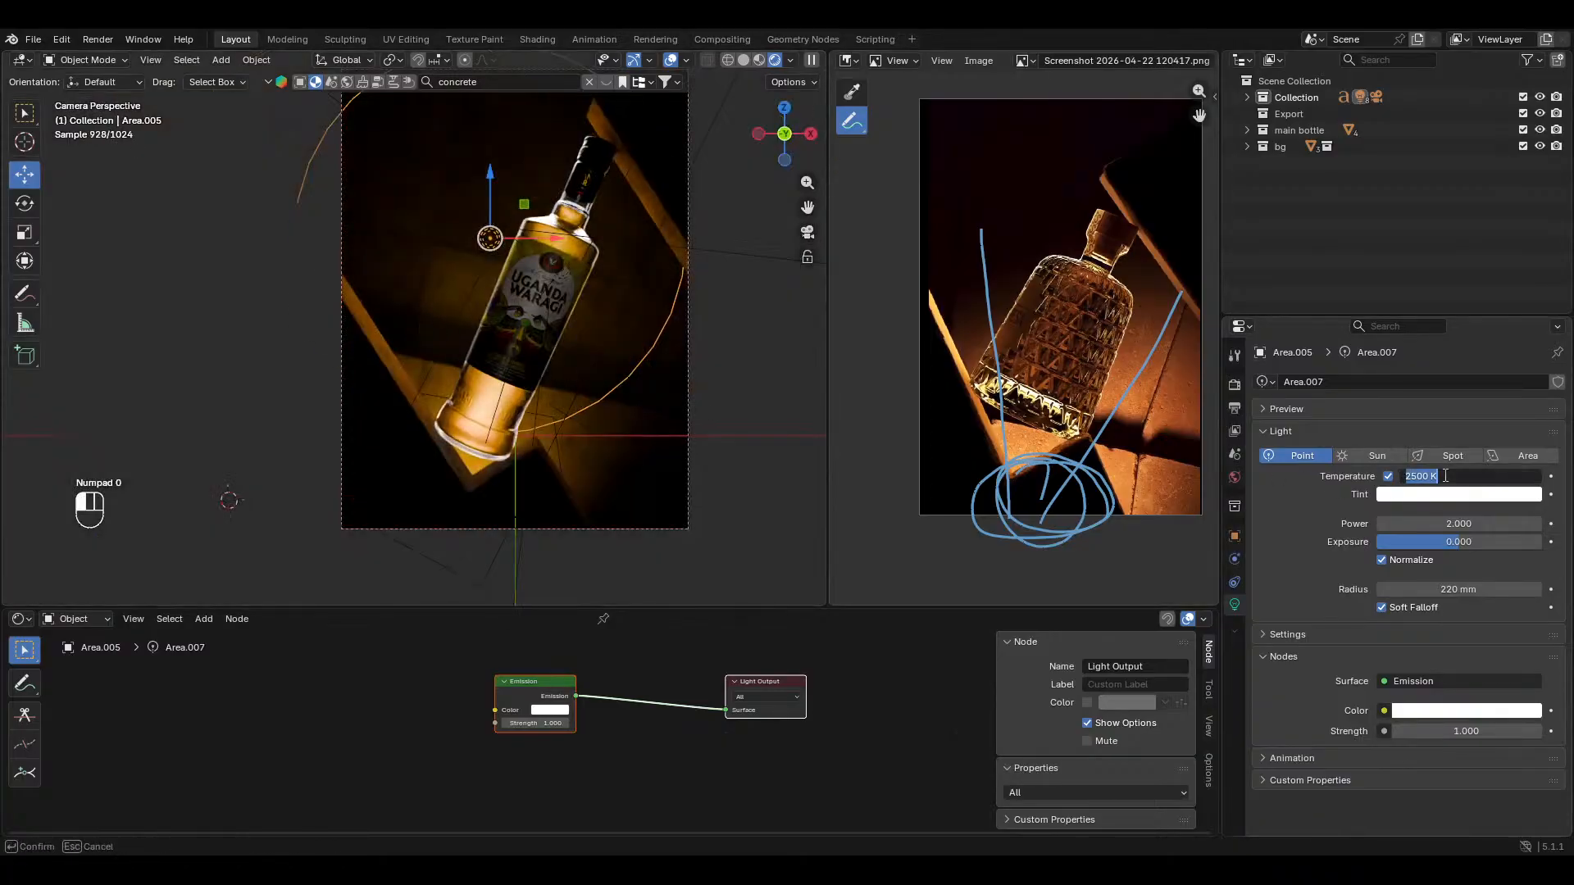
key("Return")
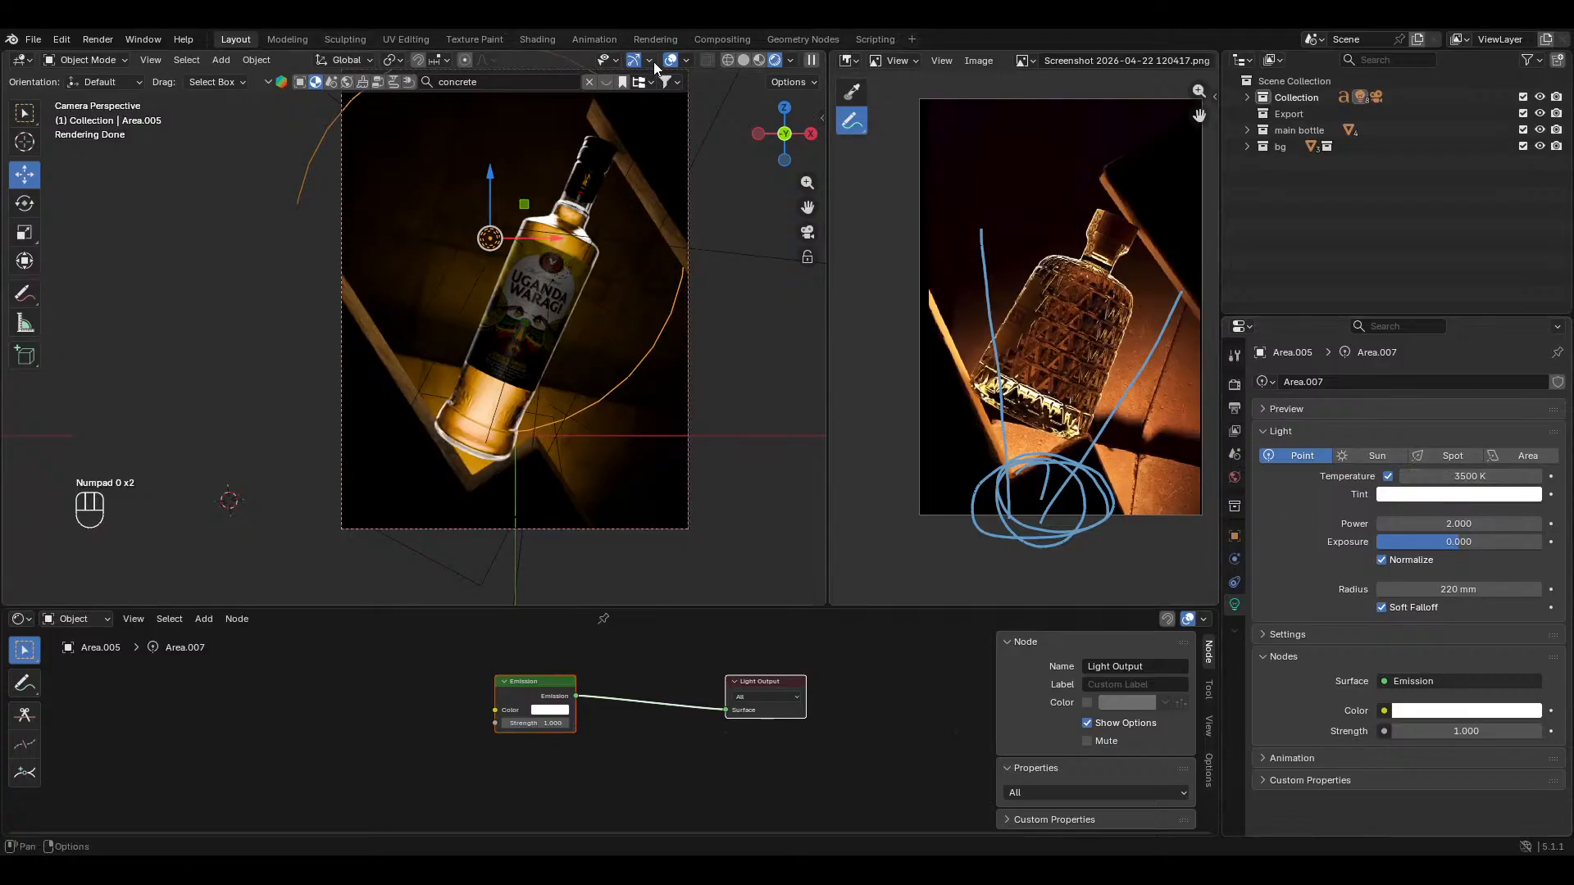
Step: Hide the overlays and gizmos, save the file, and compare the bottle render with the reference photo
scroll(651, 243, "down", 2)
key("ctrl+s")
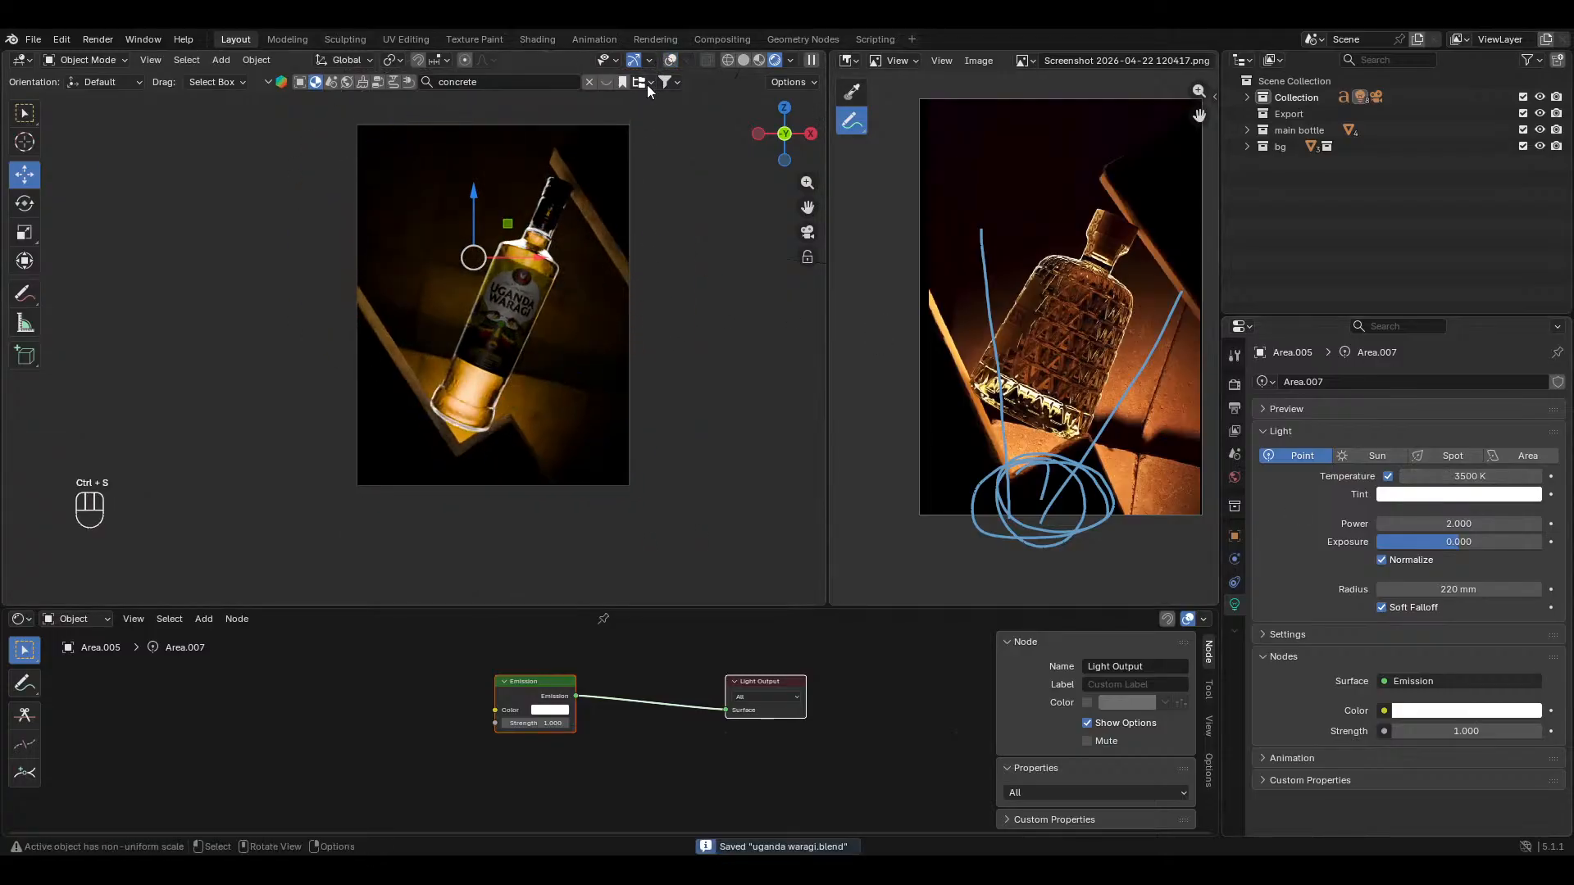
left_click(634, 60)
middle_click_drag(640, 288, 631, 298, "shift")
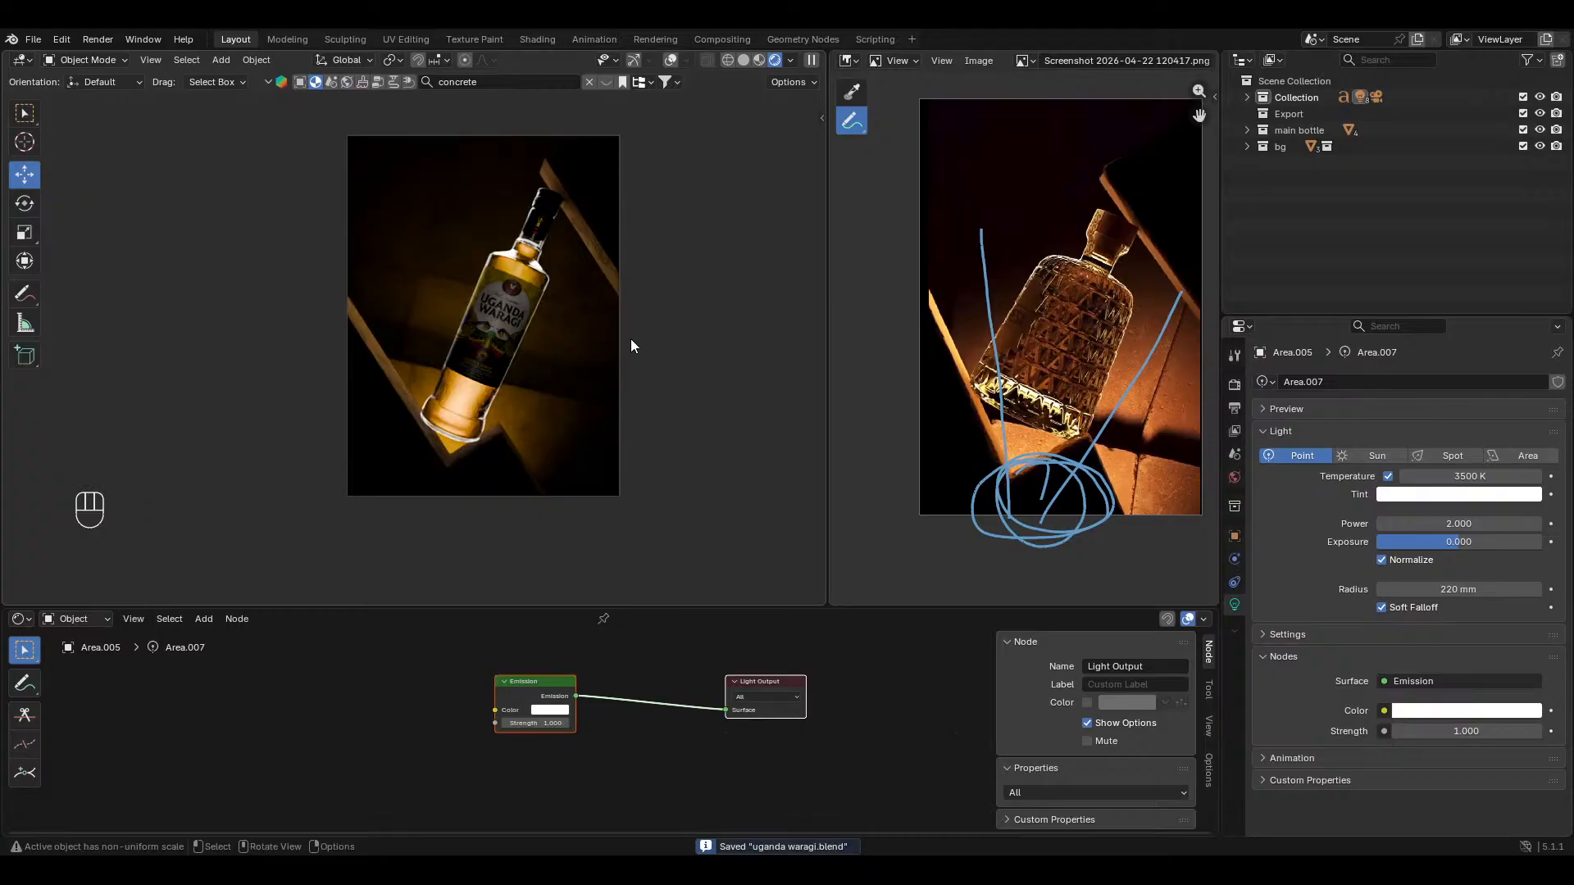
middle_click_drag(571, 365, 589, 293, "ctrl")
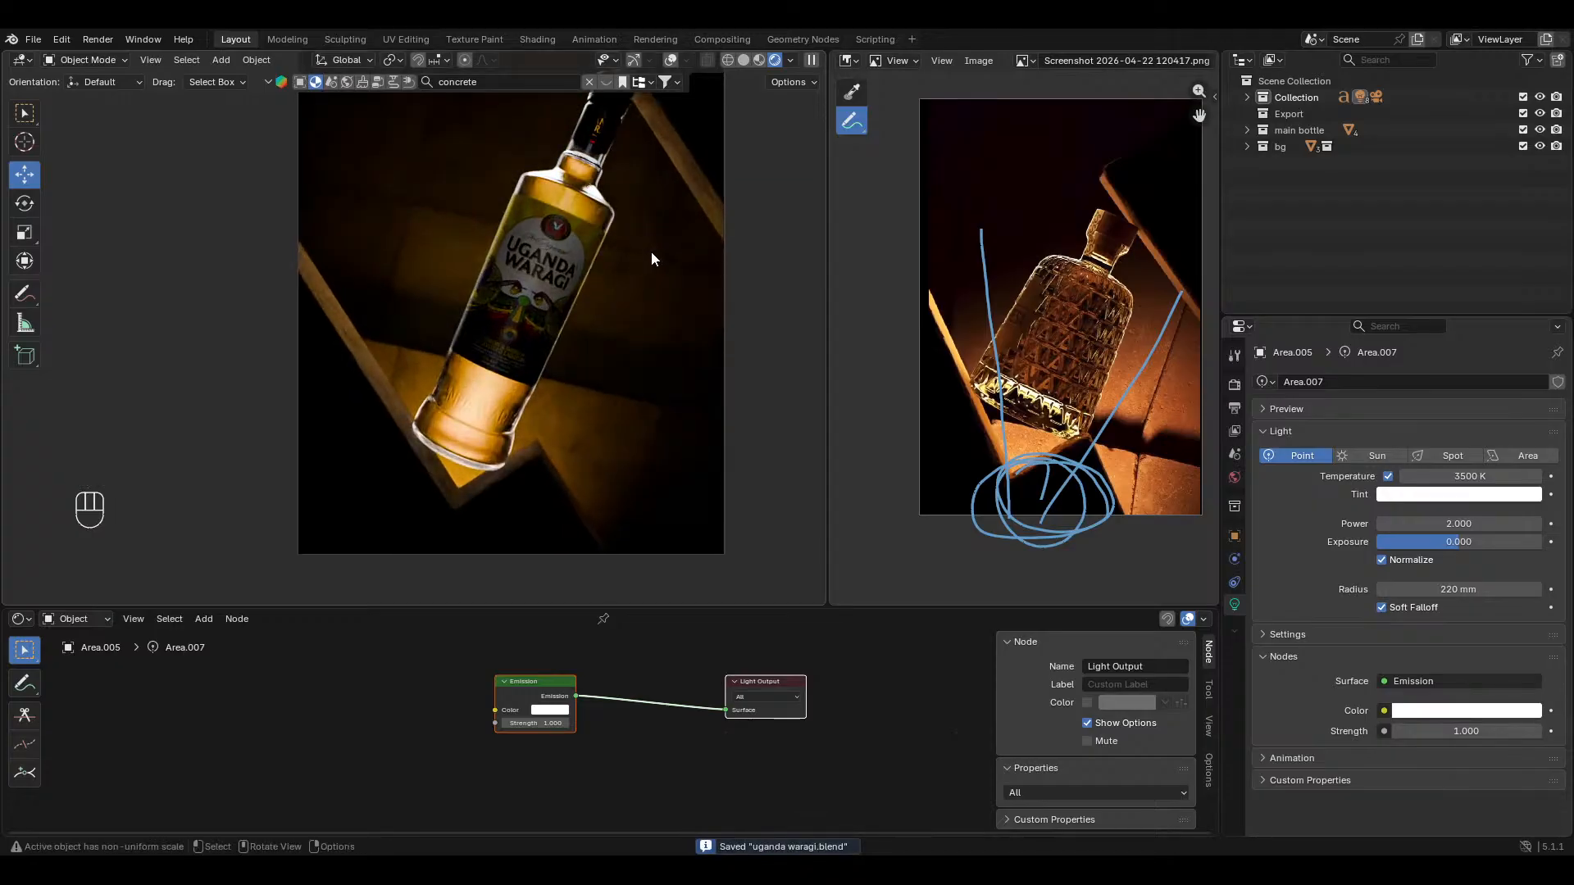
Step: Show the overlays and gizmos, select the square area light, and move it up over the bottle's base in the camera view
middle_click_drag(586, 312, 381, 213)
left_click(668, 59)
left_click(634, 60)
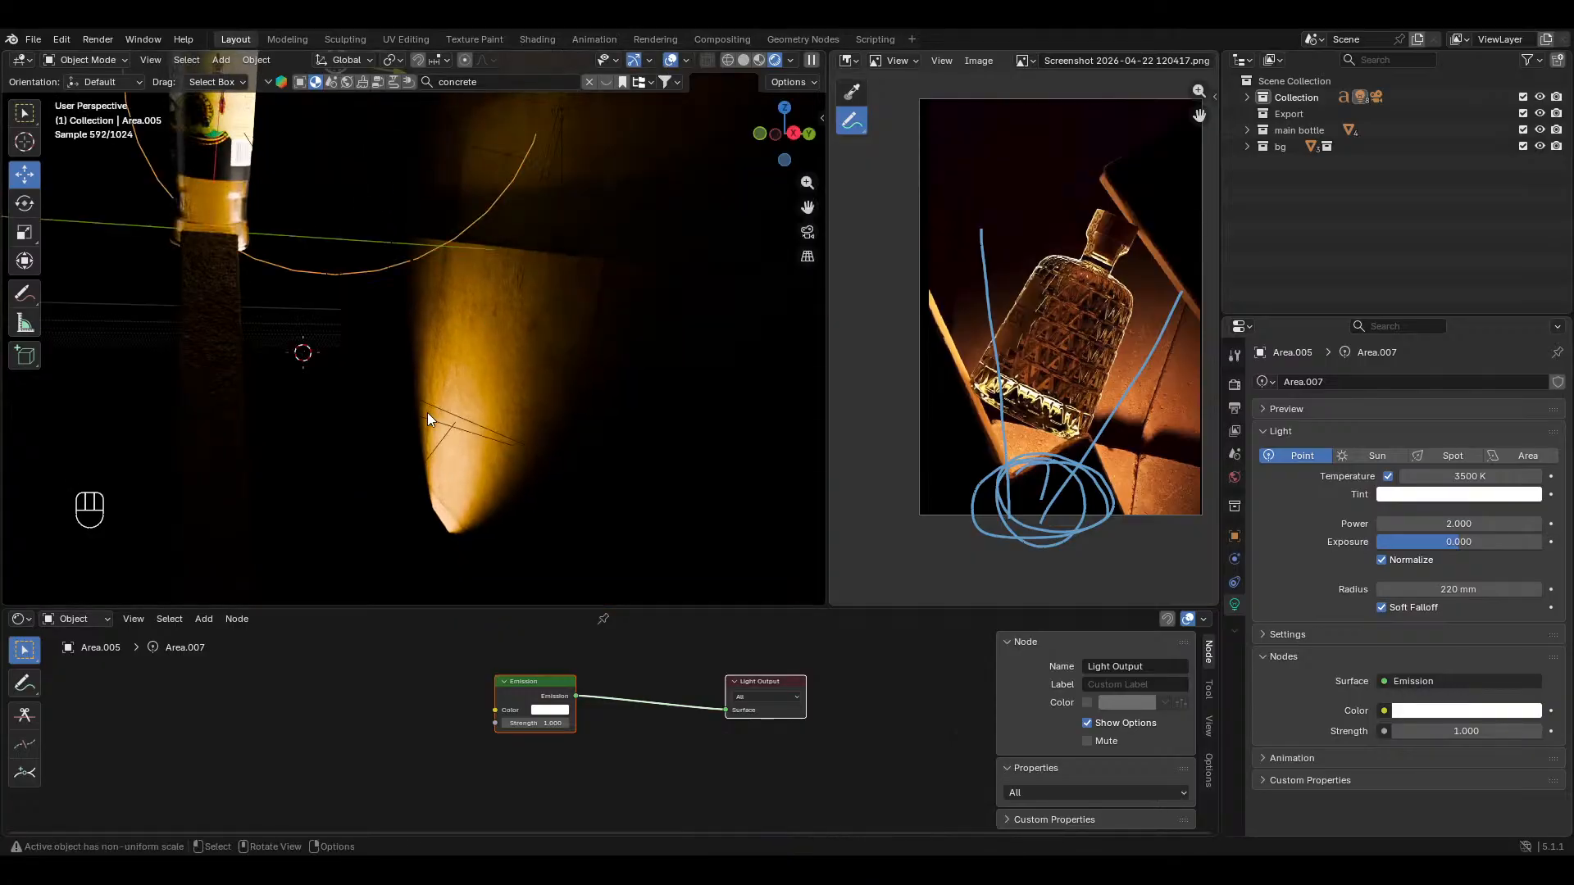
left_click(332, 291)
key("KP_0")
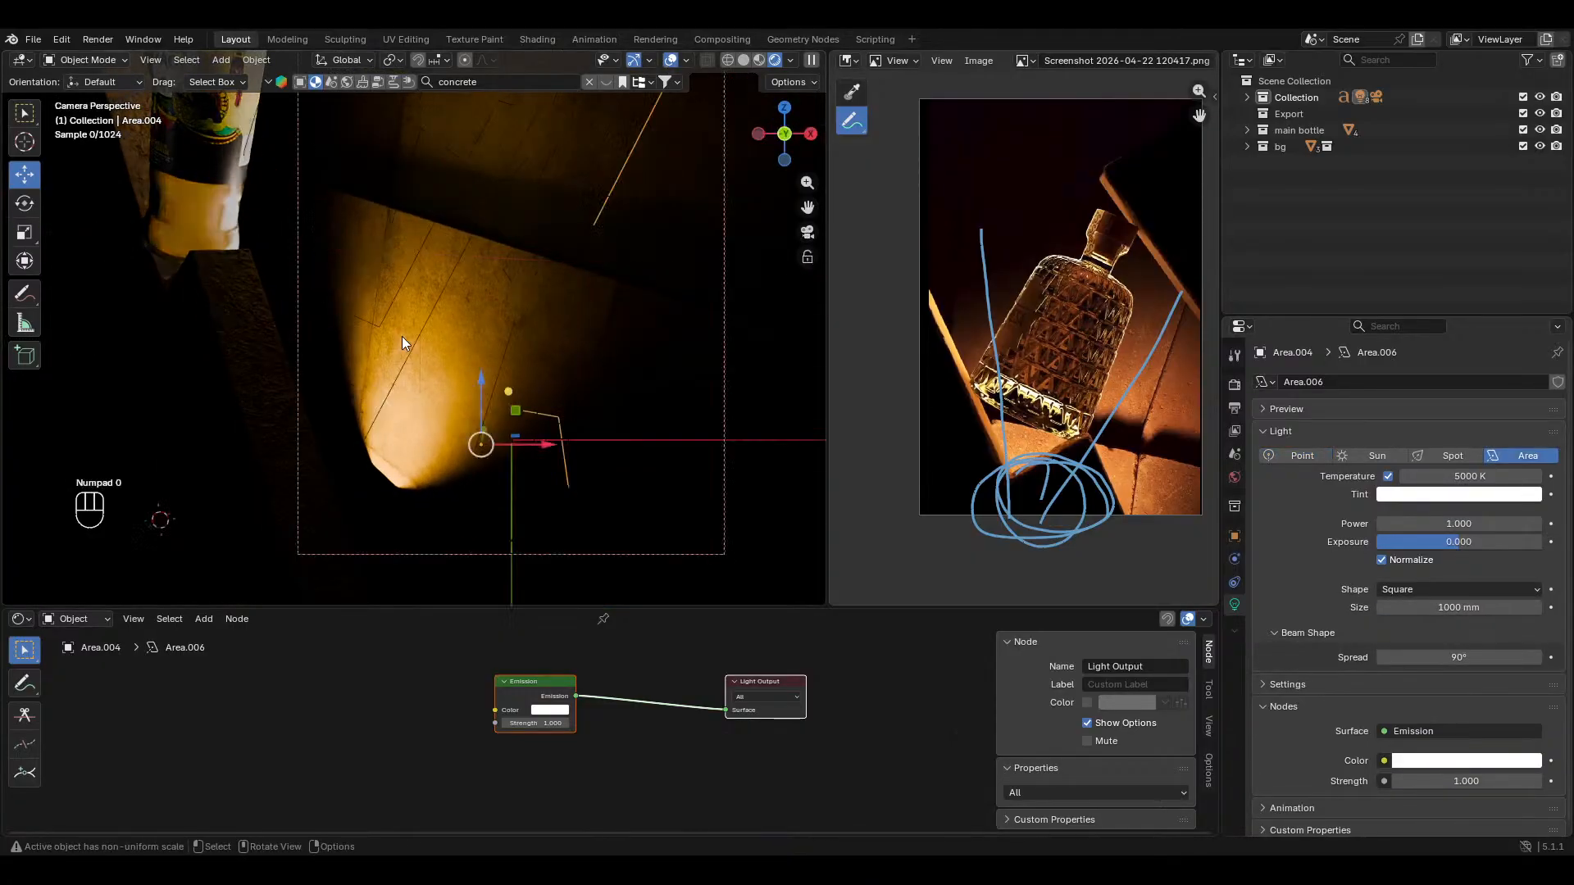
key("g")
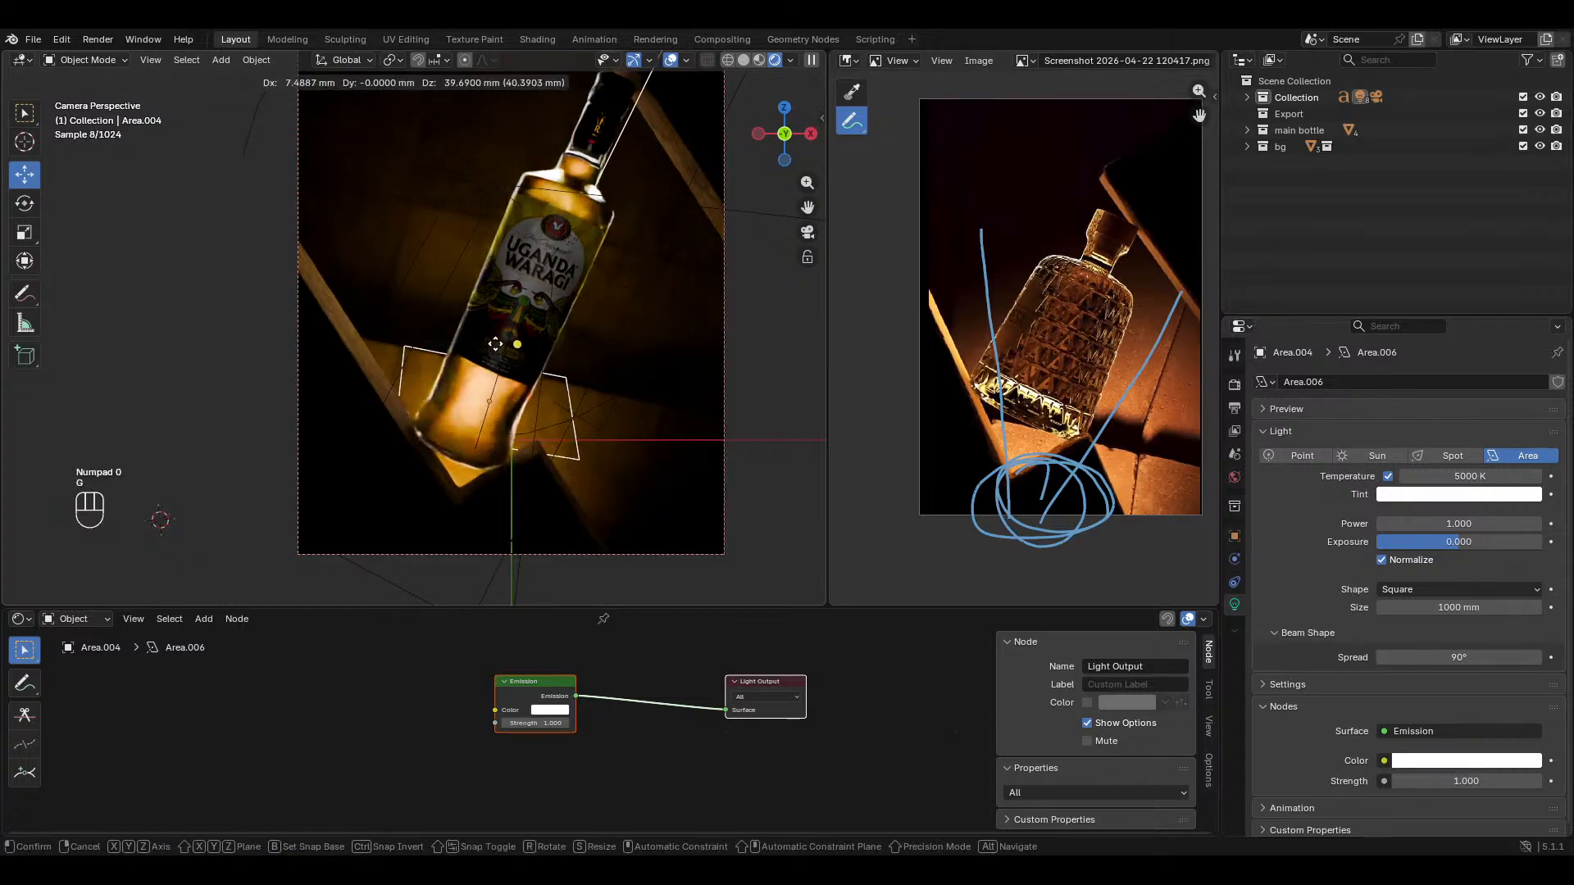
left_click(486, 352)
Step: Rotate the square area light about 13° around its local Z axis and move it about 12 mm, mostly downward
key("r")
key("x")
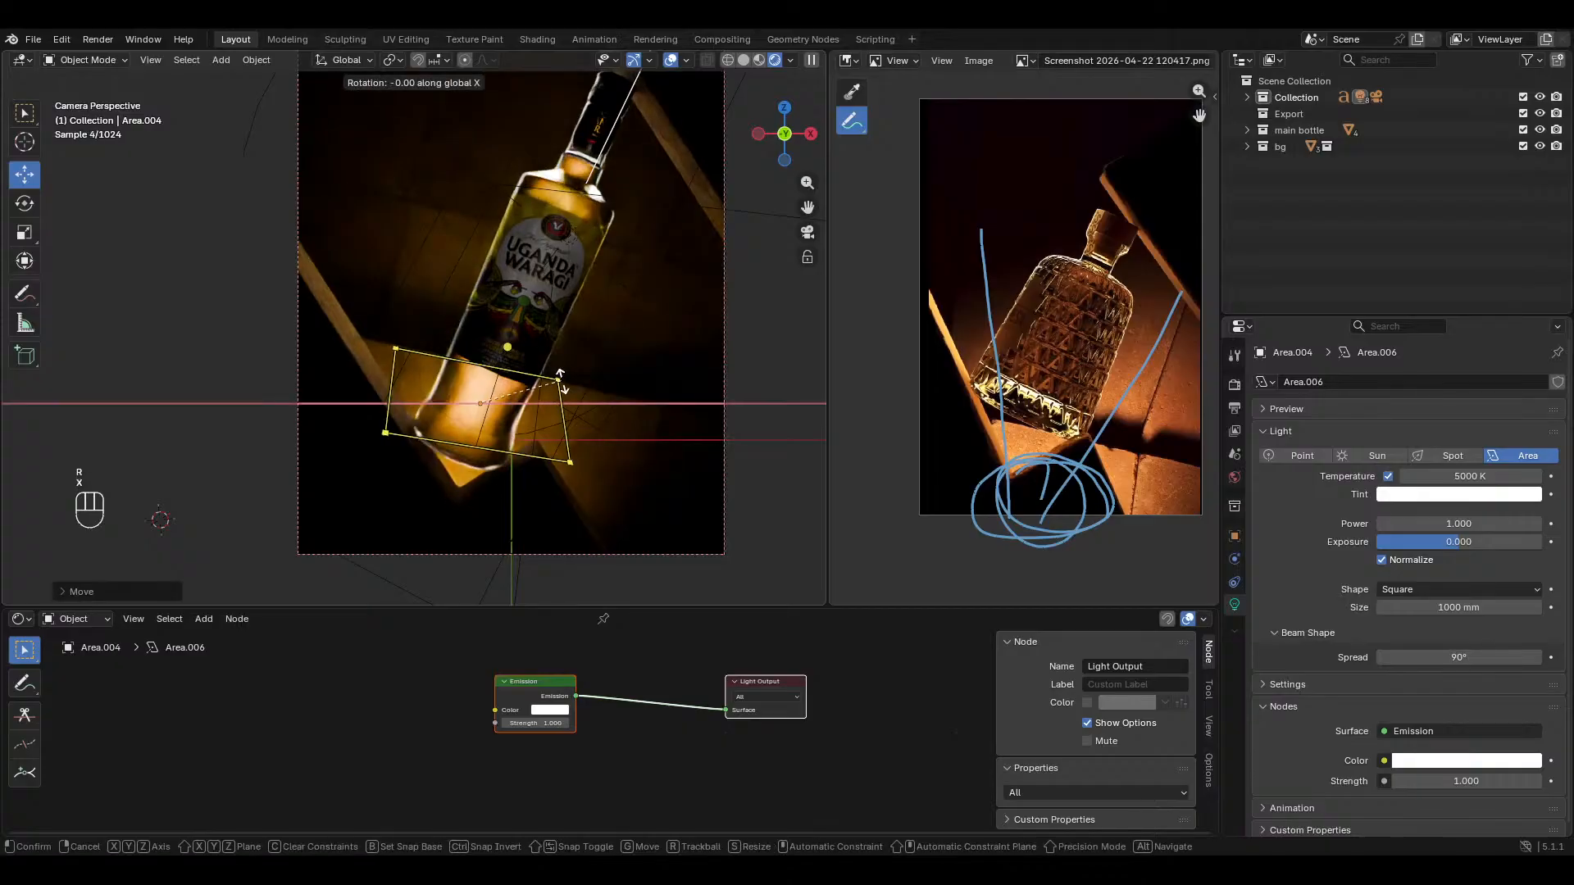
key("x")
key("z")
key("z")
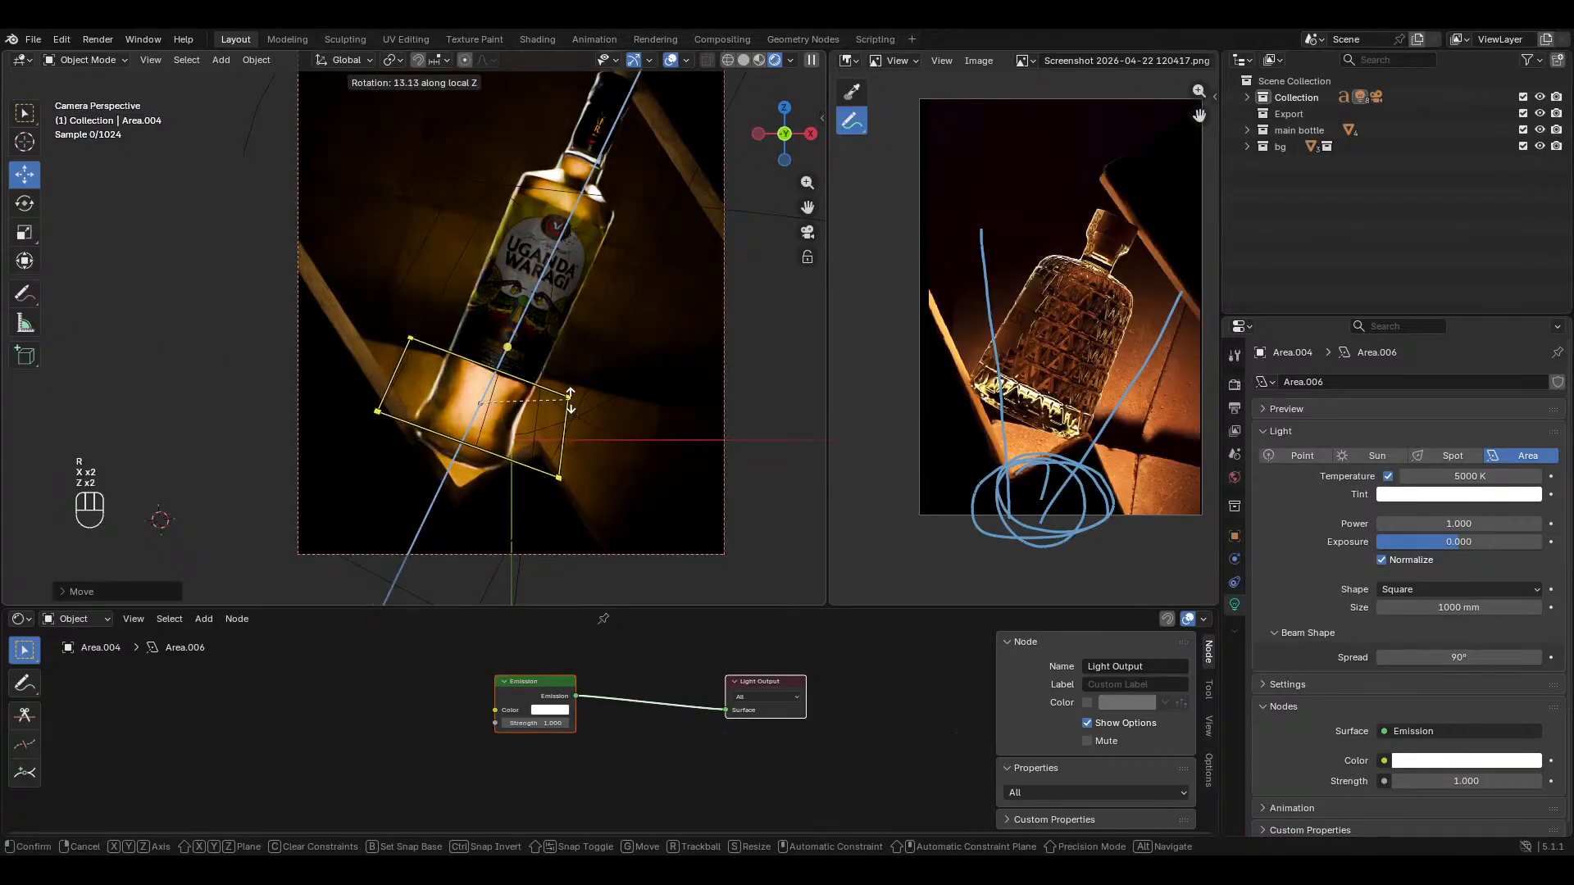
left_click(567, 413)
key("g")
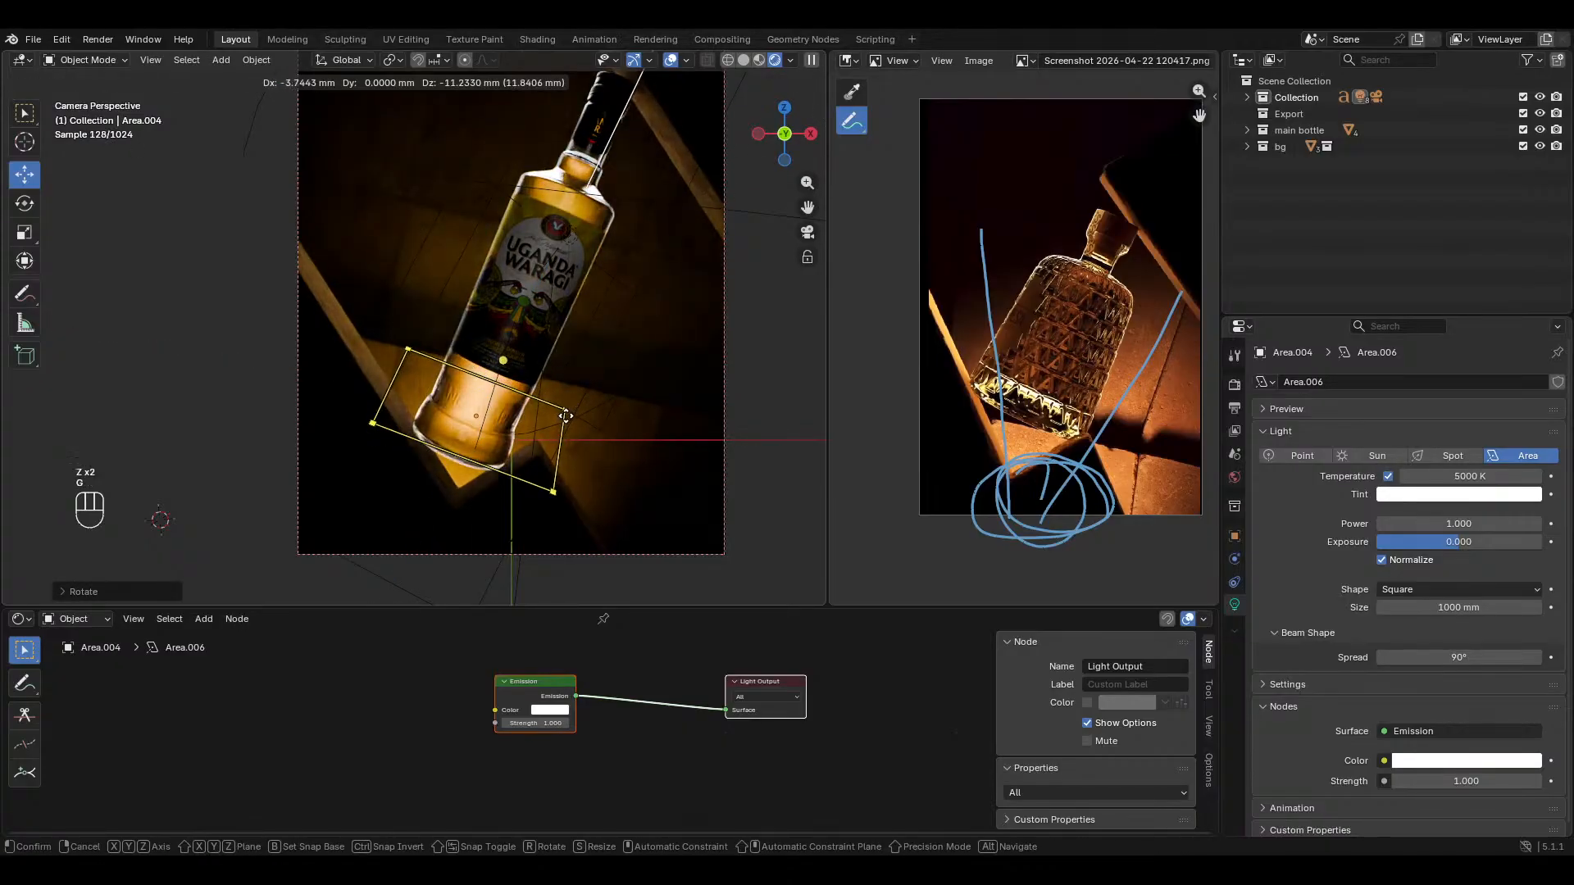
left_click(565, 416)
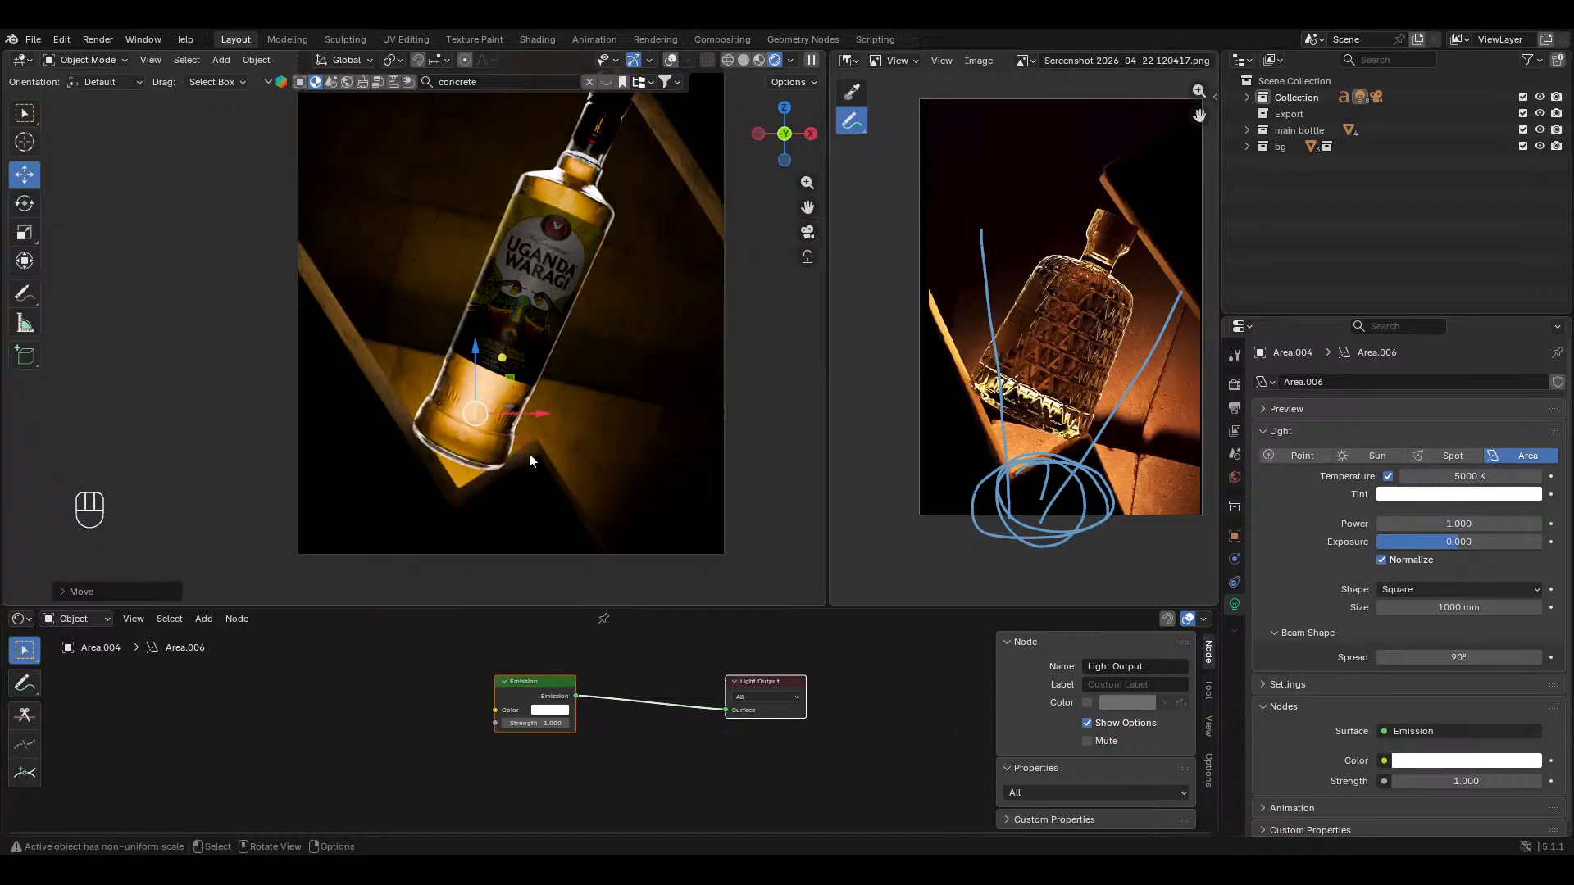
Step: Show the overlays, select the point light behind the bottle, and set its temperature to 3000 K
middle_click_drag(659, 385, 686, 466, "ctrl")
middle_click_drag(688, 443, 690, 464, "ctrl")
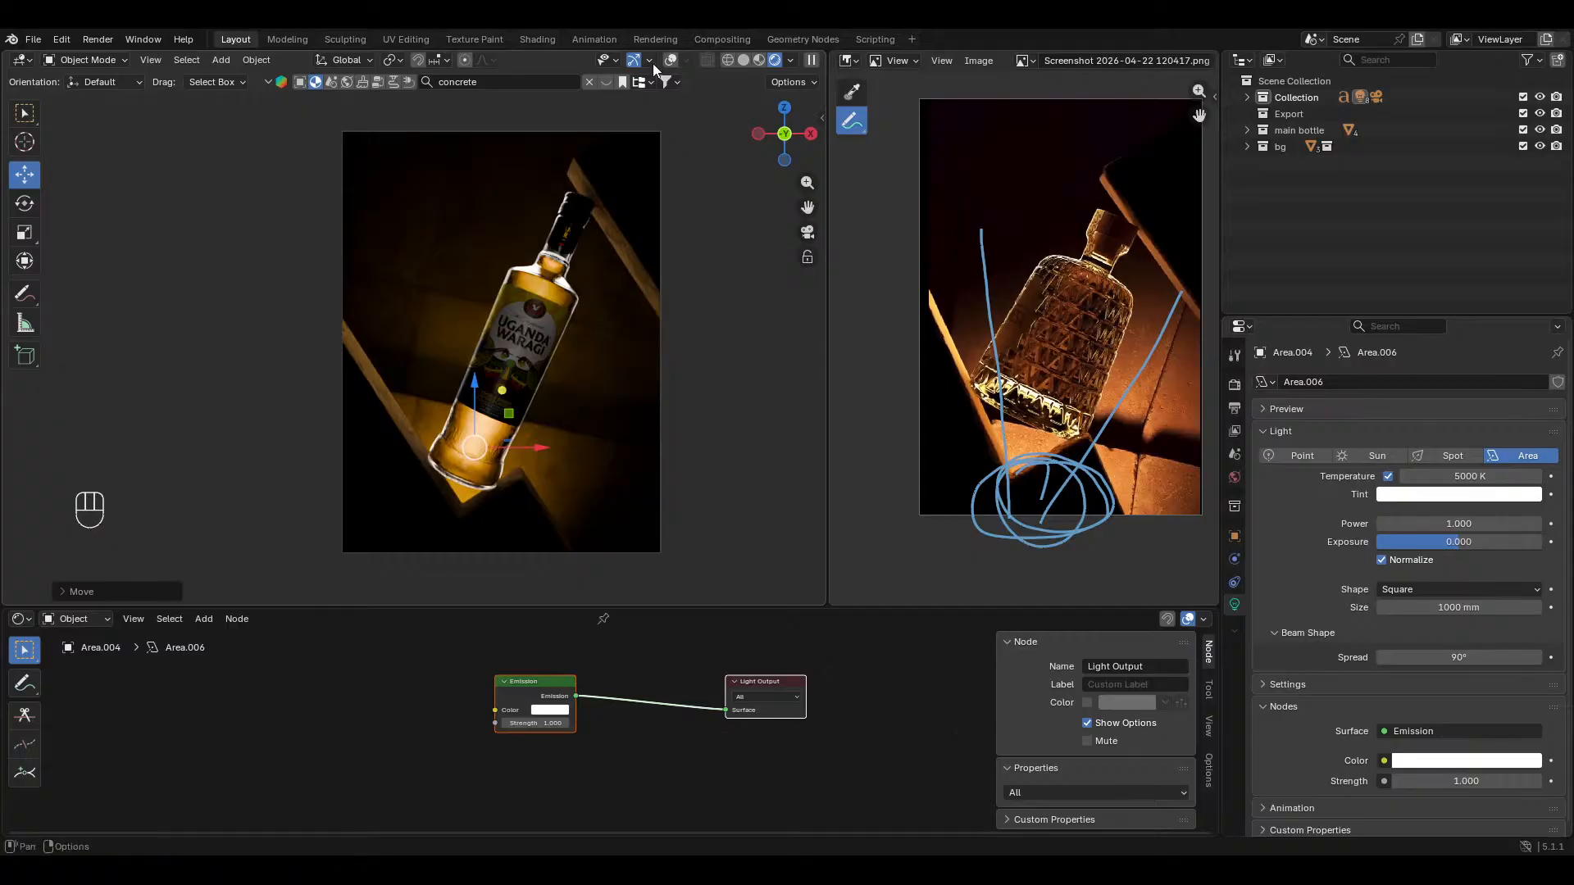
key("shift+alt+z")
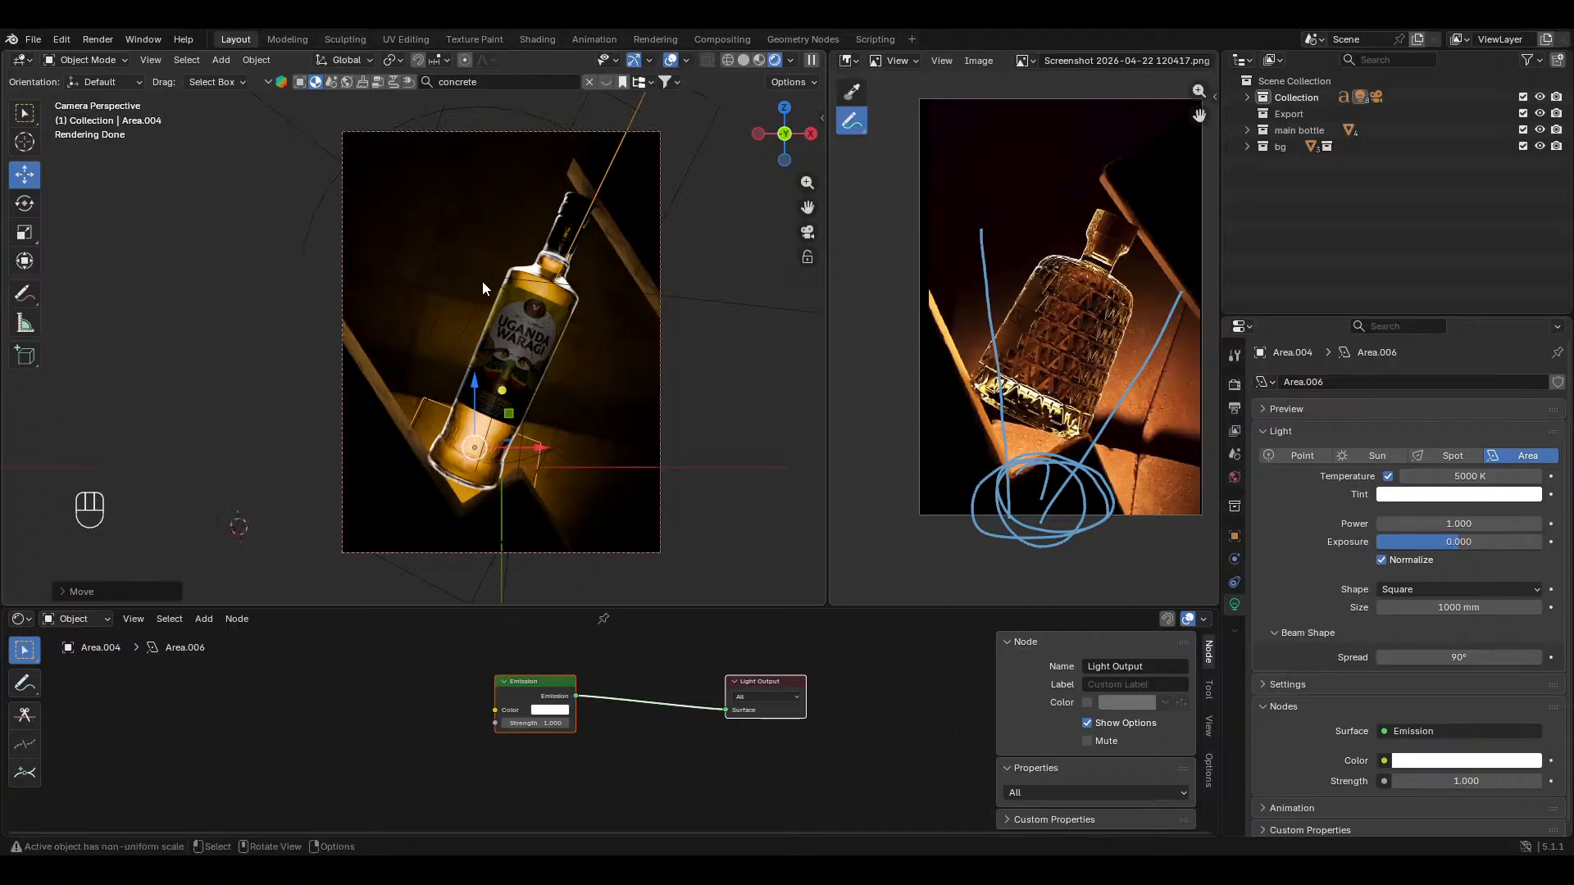
left_click(480, 283)
left_click(1466, 477)
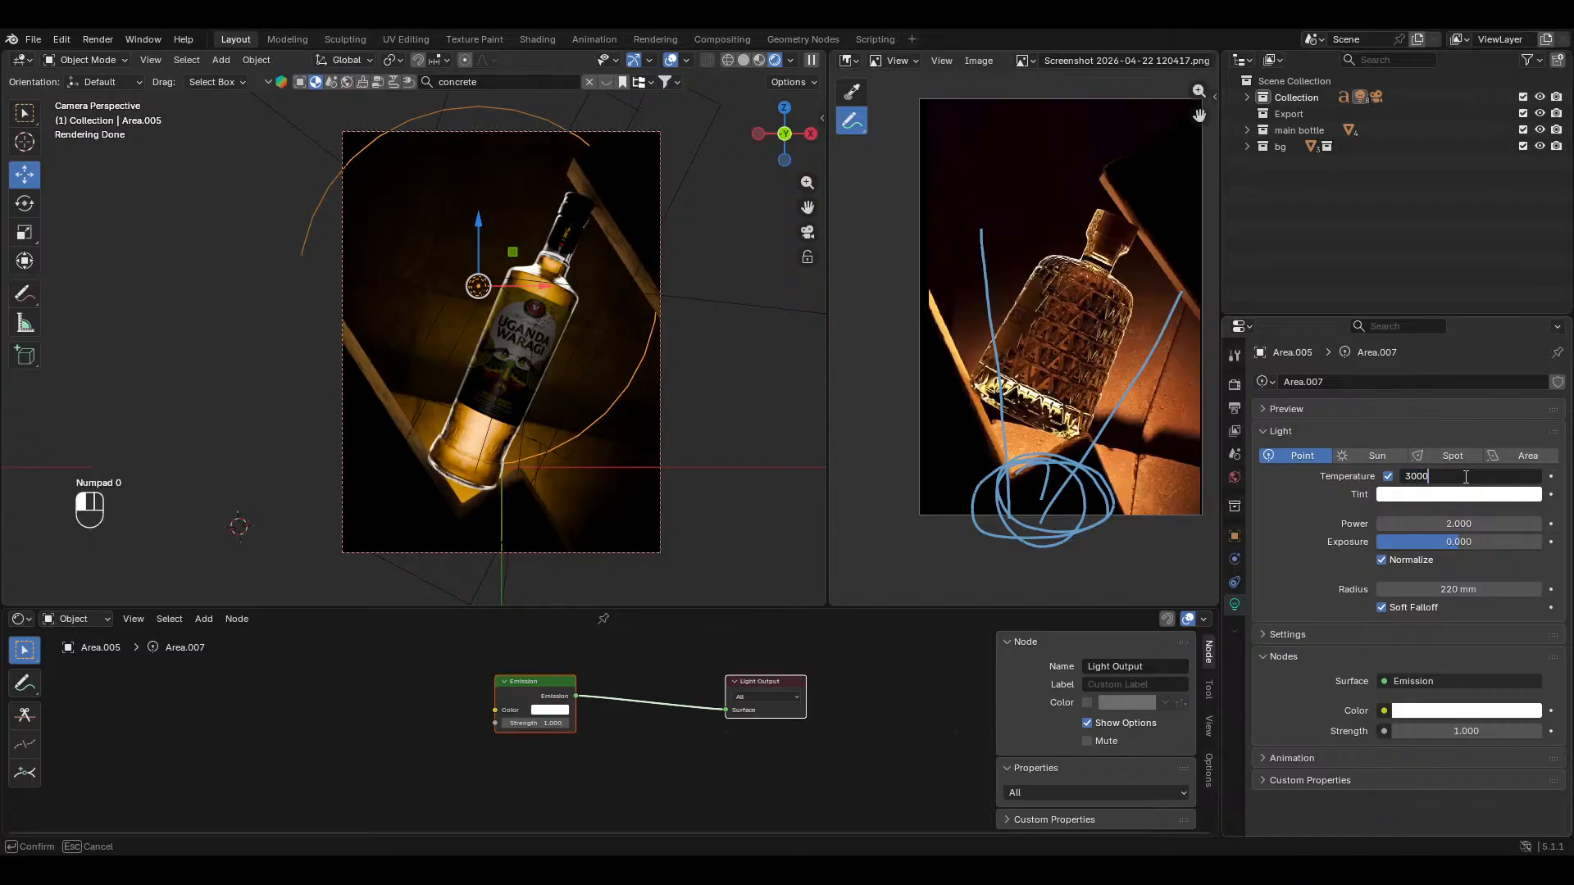
key("Return")
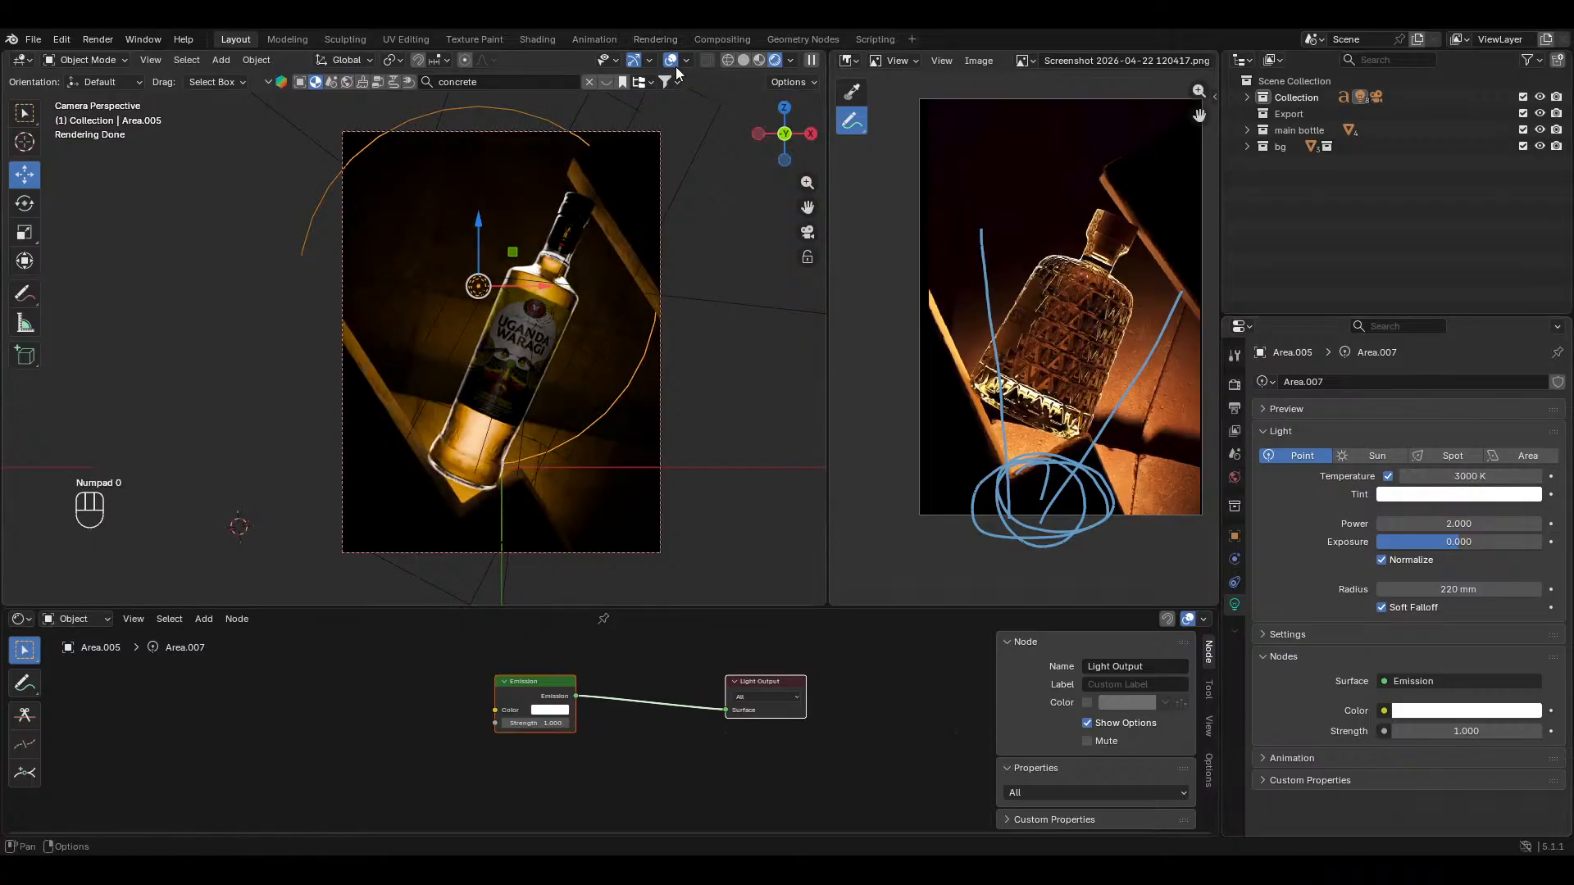
Step: Hide the overlays and gizmos to check the render without guides, and save the file
left_click(672, 62)
scroll(694, 204, "up", 1)
key("ctrl+s")
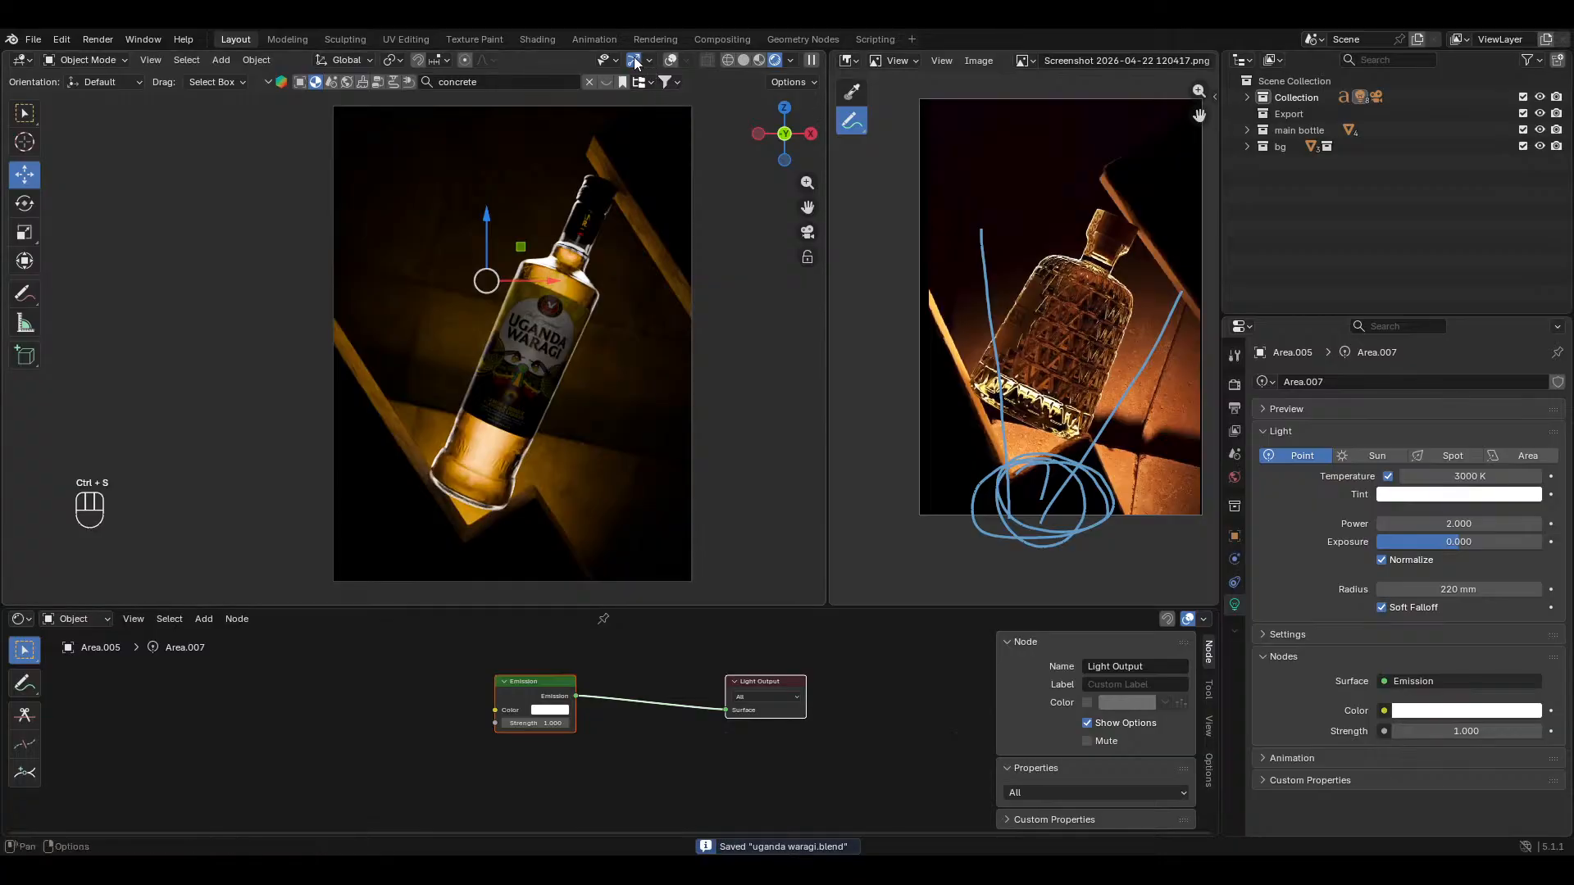
Step: Hide the bottle's main label and its outer glass, and select the liquid inside with the overlays shown
left_click(550, 330)
key("h")
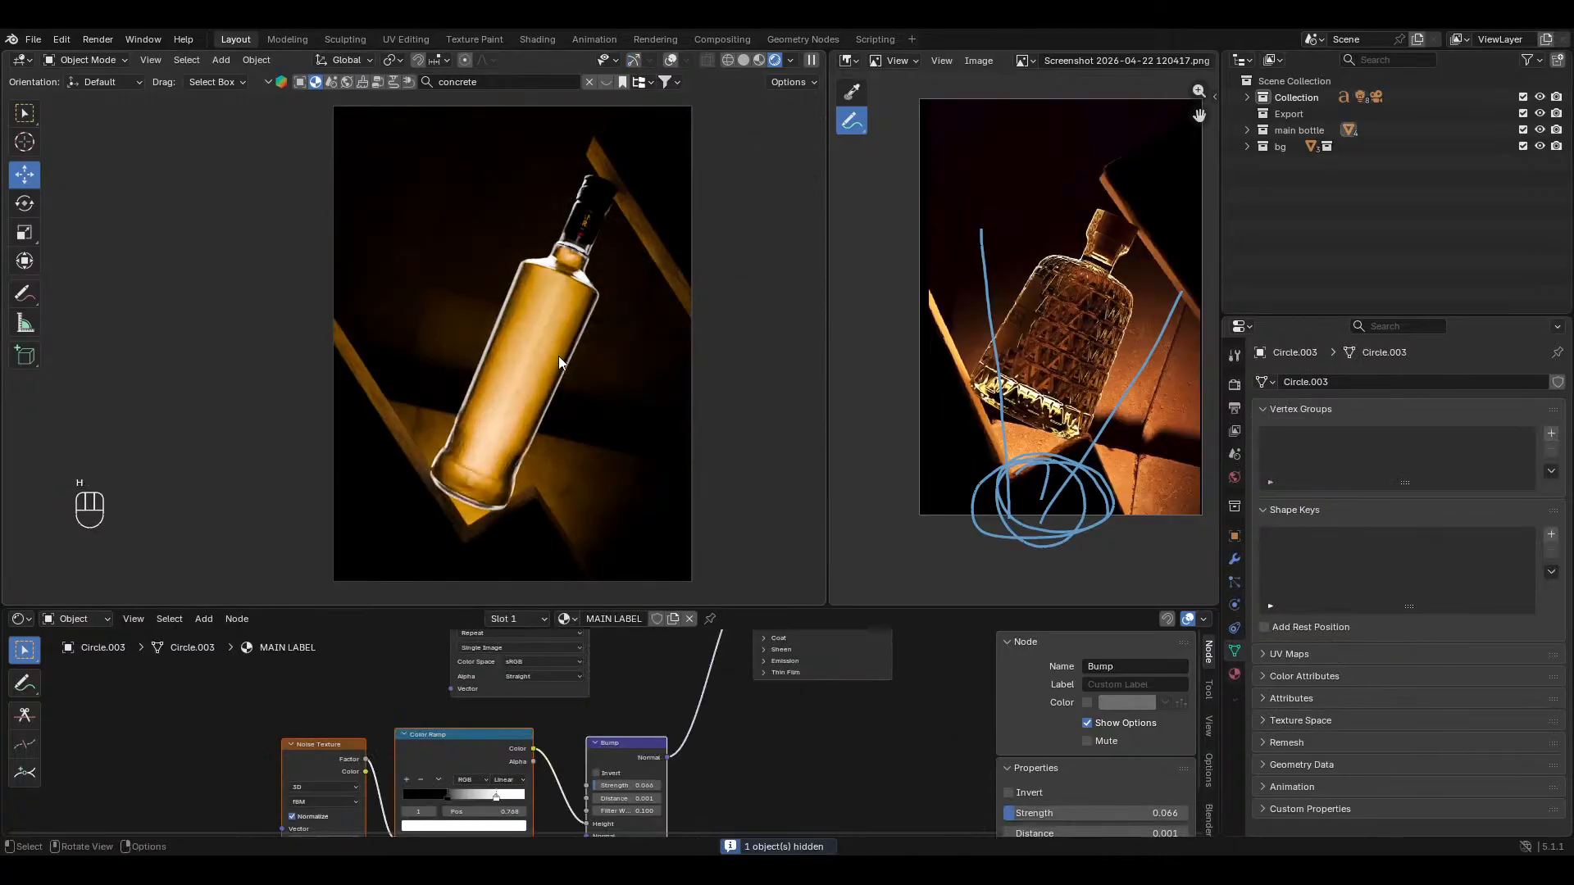
left_click(550, 326)
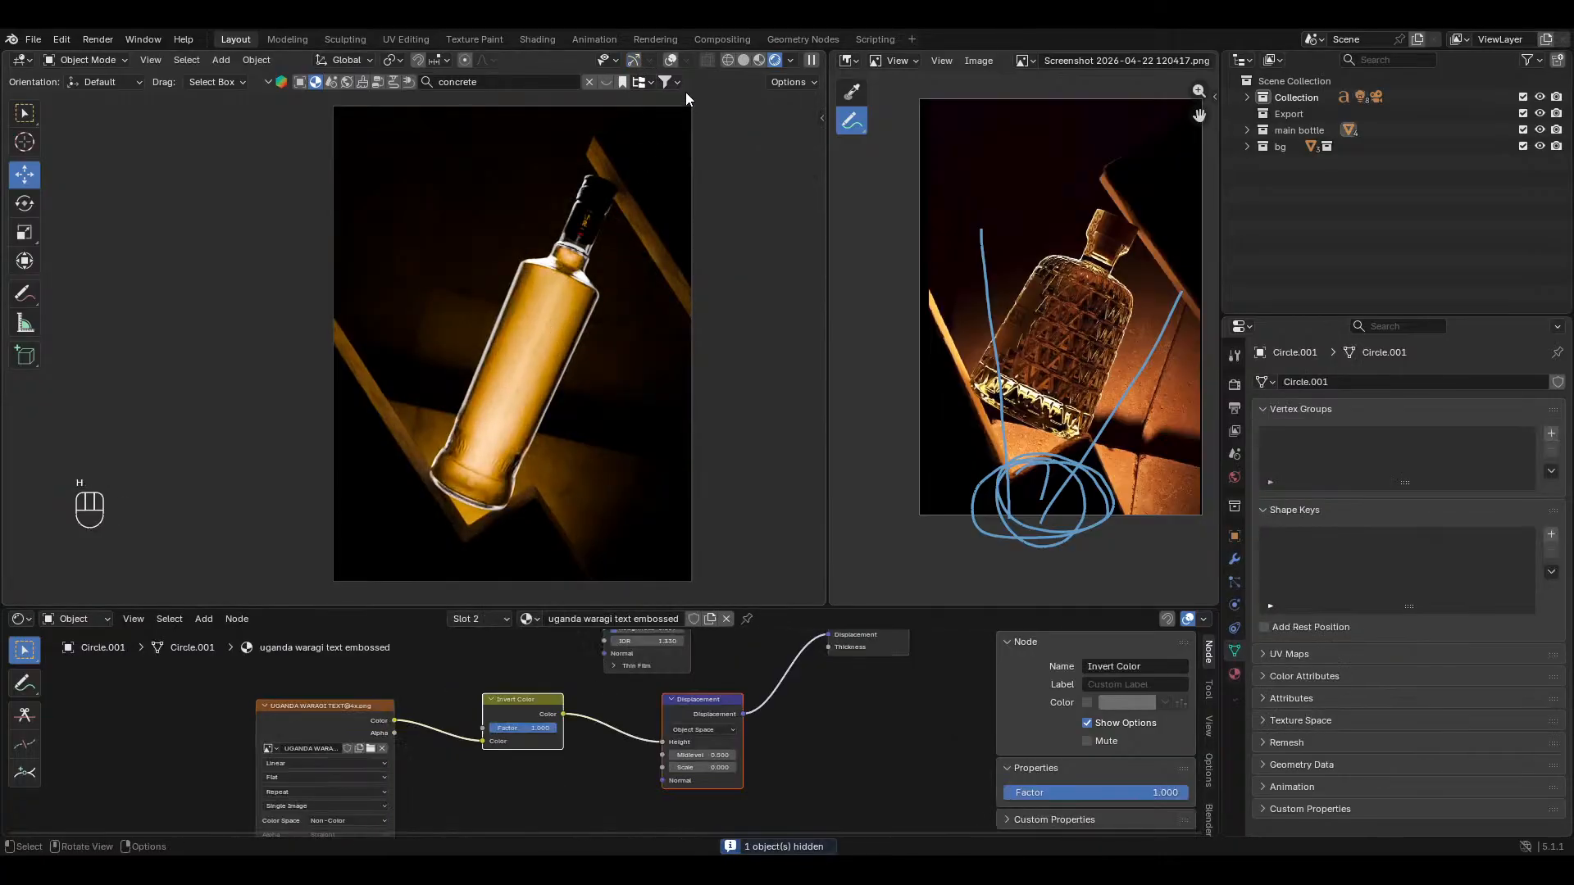
left_click(674, 62)
key("h")
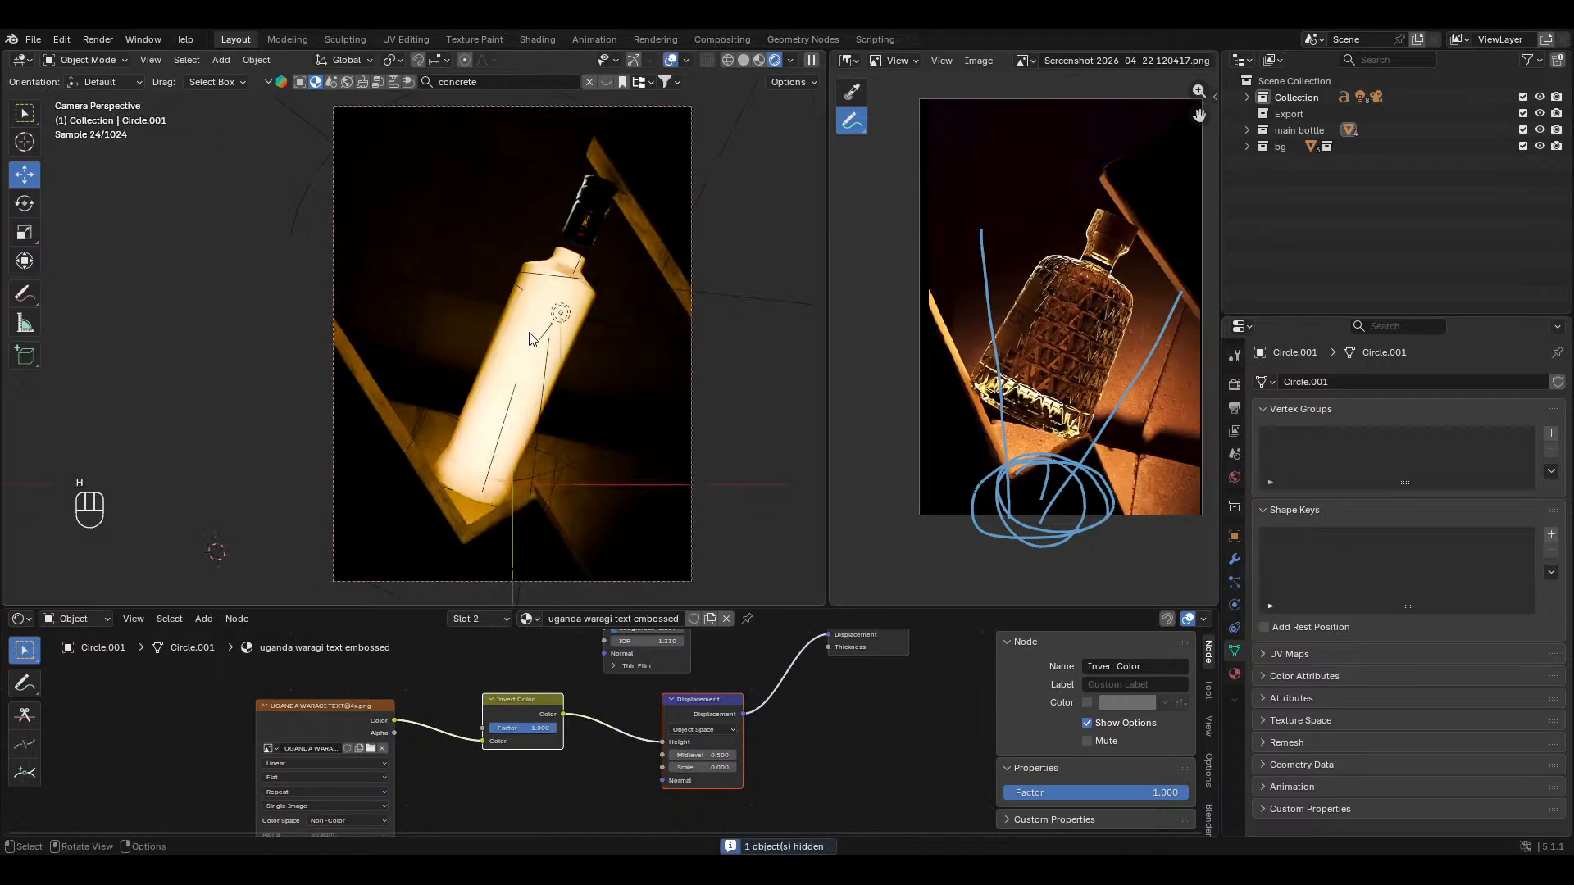
left_click(528, 309)
Step: Try a cyan colour, #00FCE9, on the yellow Glass BSDF in the liquid's material and undo it
scroll(615, 722, "up", 3)
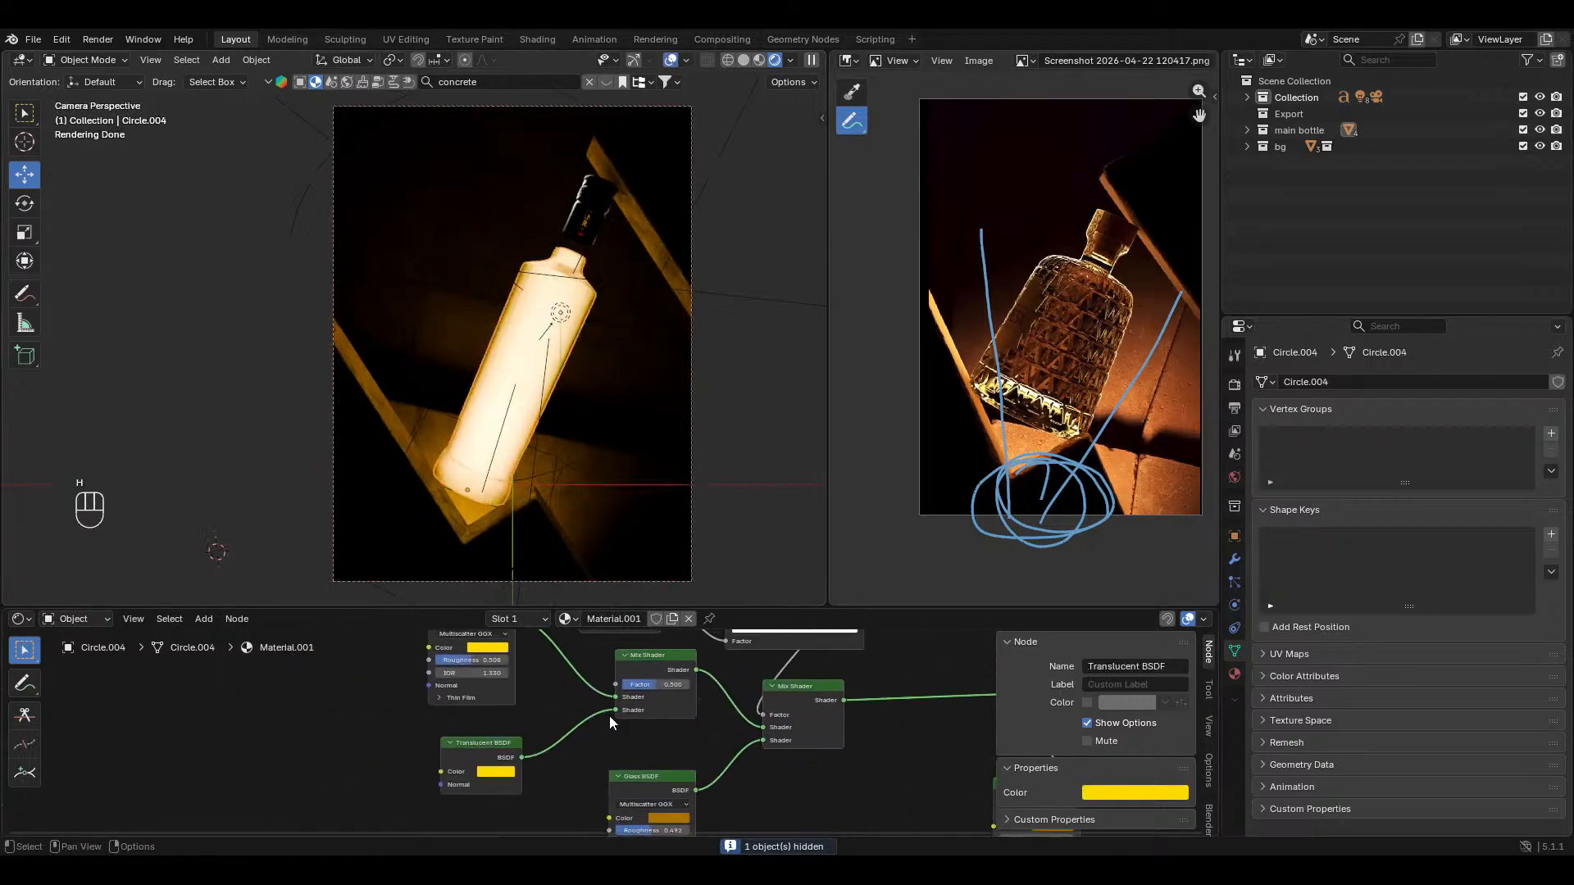
mouse_move(615, 723)
middle_mouse_down()
mouse_move(541, 736)
mouse_move(526, 723)
mouse_move(573, 713)
mouse_move(608, 762)
mouse_move(606, 693)
middle_mouse_up()
left_click(571, 699)
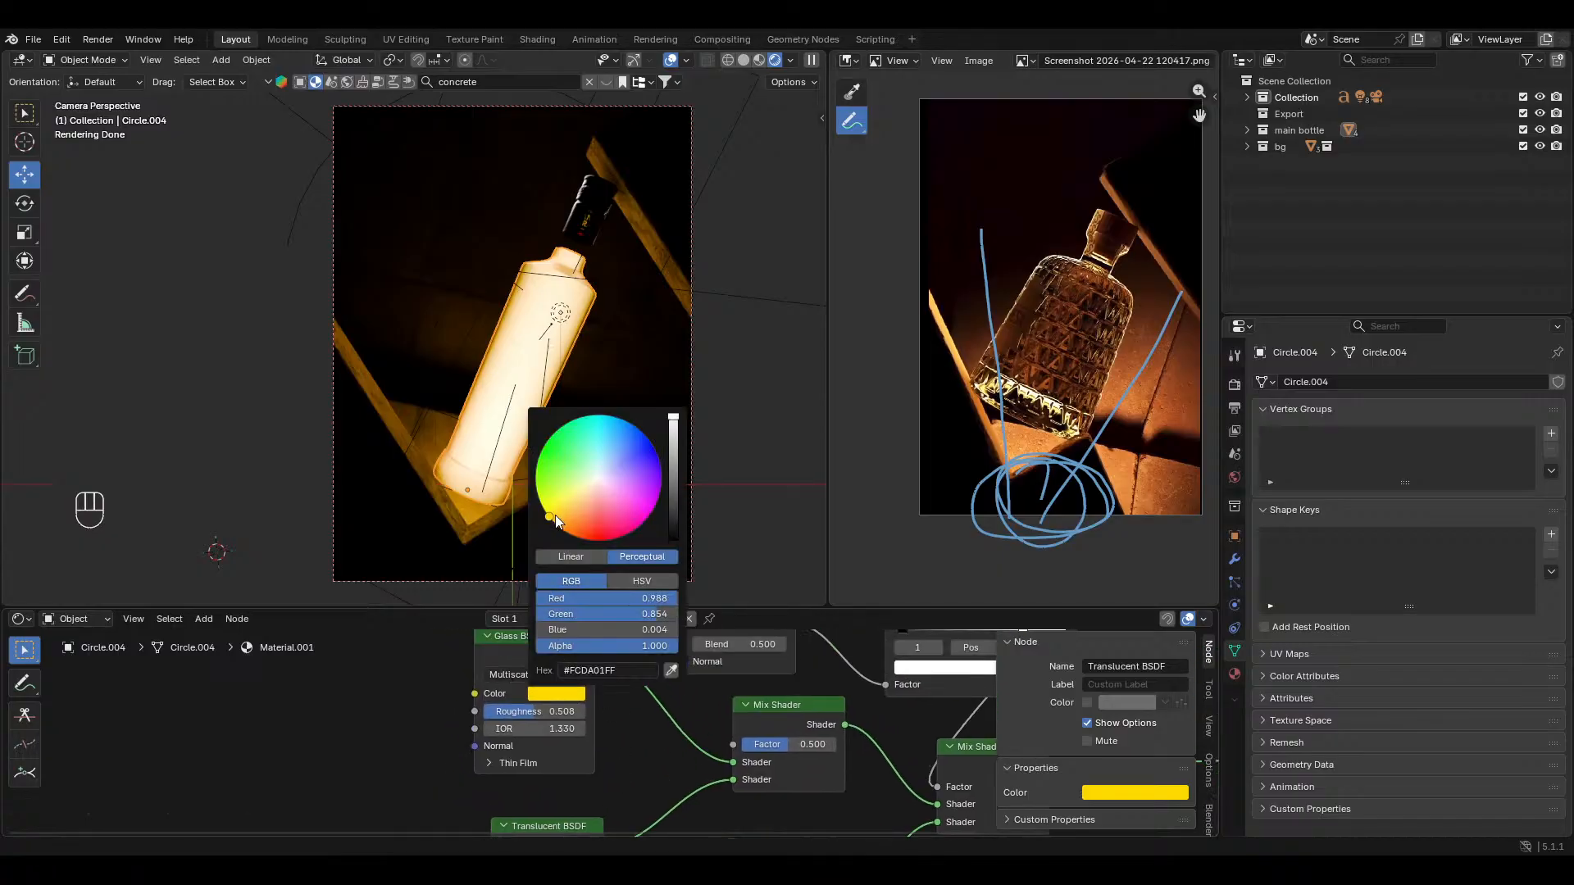
left_click_drag(556, 522, 596, 421)
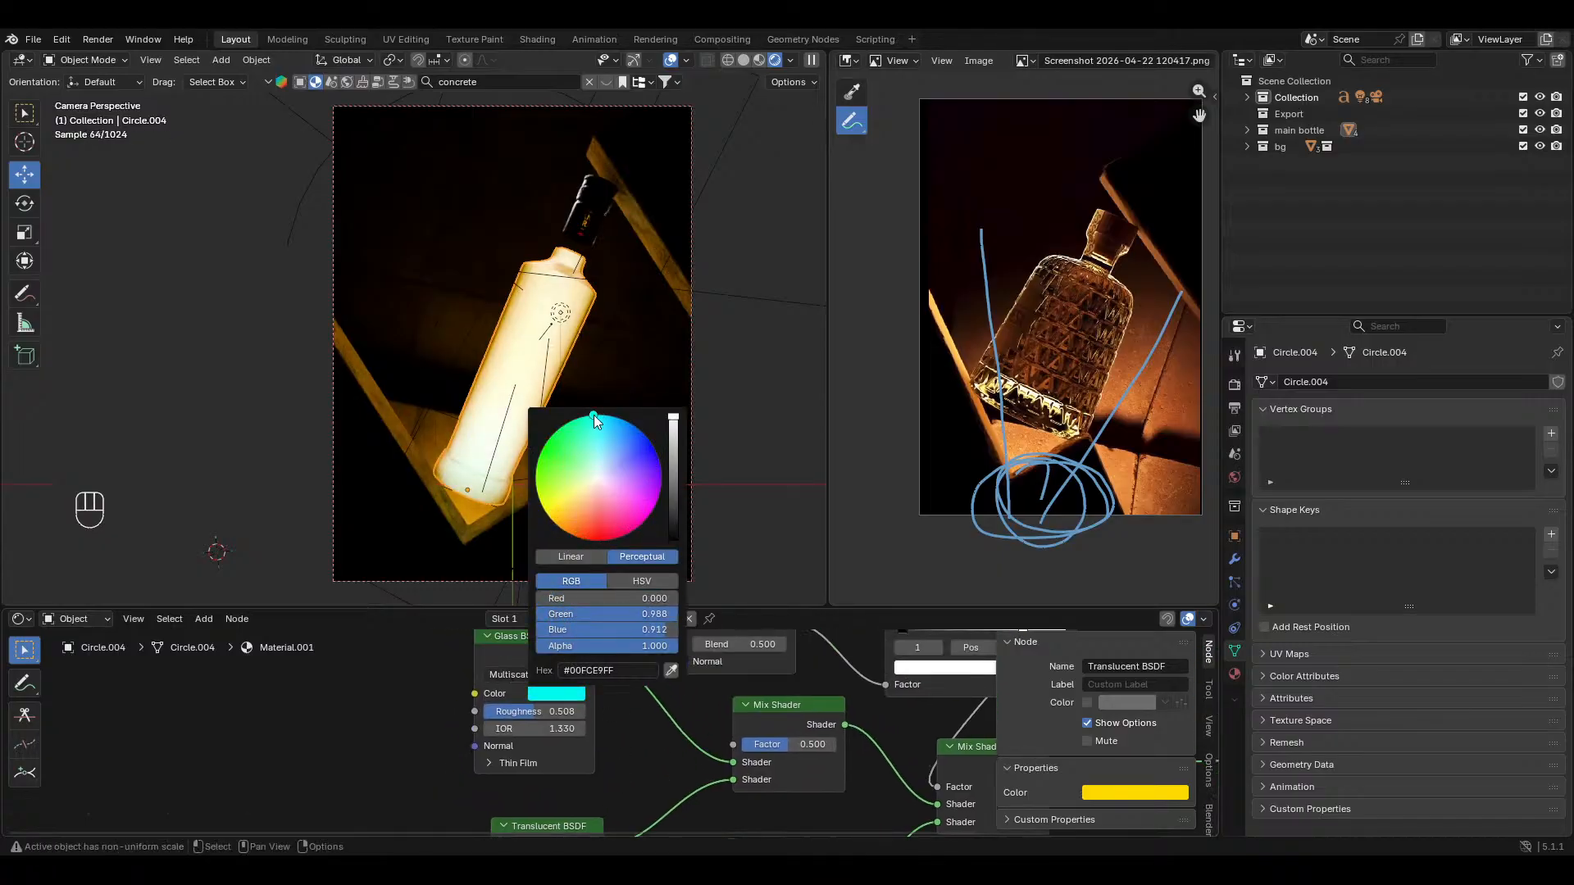
key("ctrl+z")
Step: Add a Principled BSDF node beside the Translucent BSDF in the liquid's material
middle_click_drag(776, 760, 724, 716)
scroll(741, 740, "down", 1)
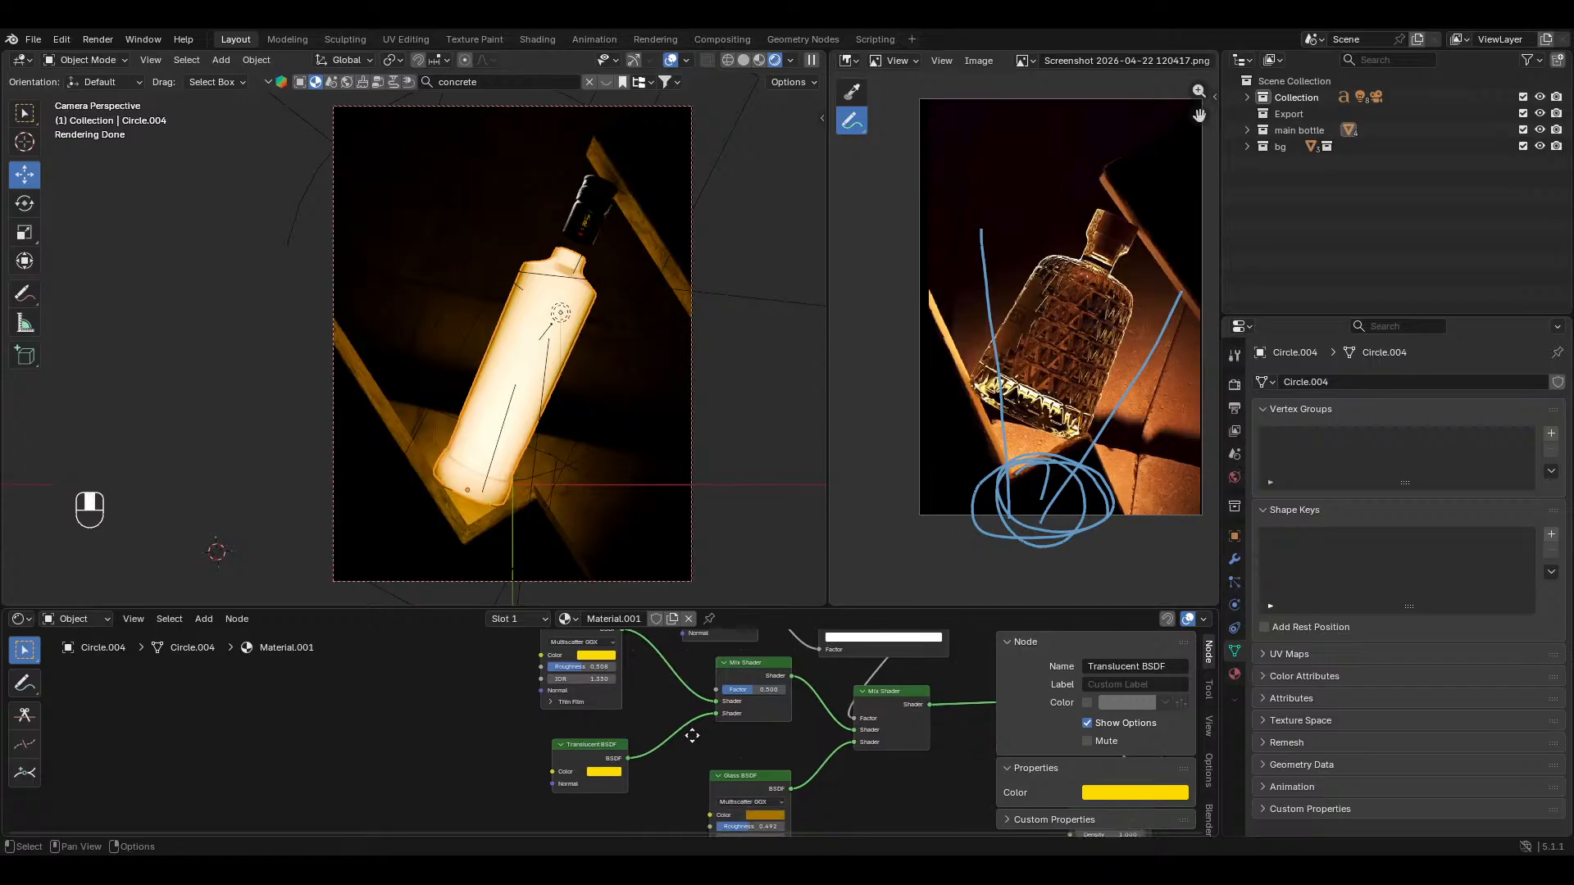
key("shift+a")
key("Escape")
key("shift+a")
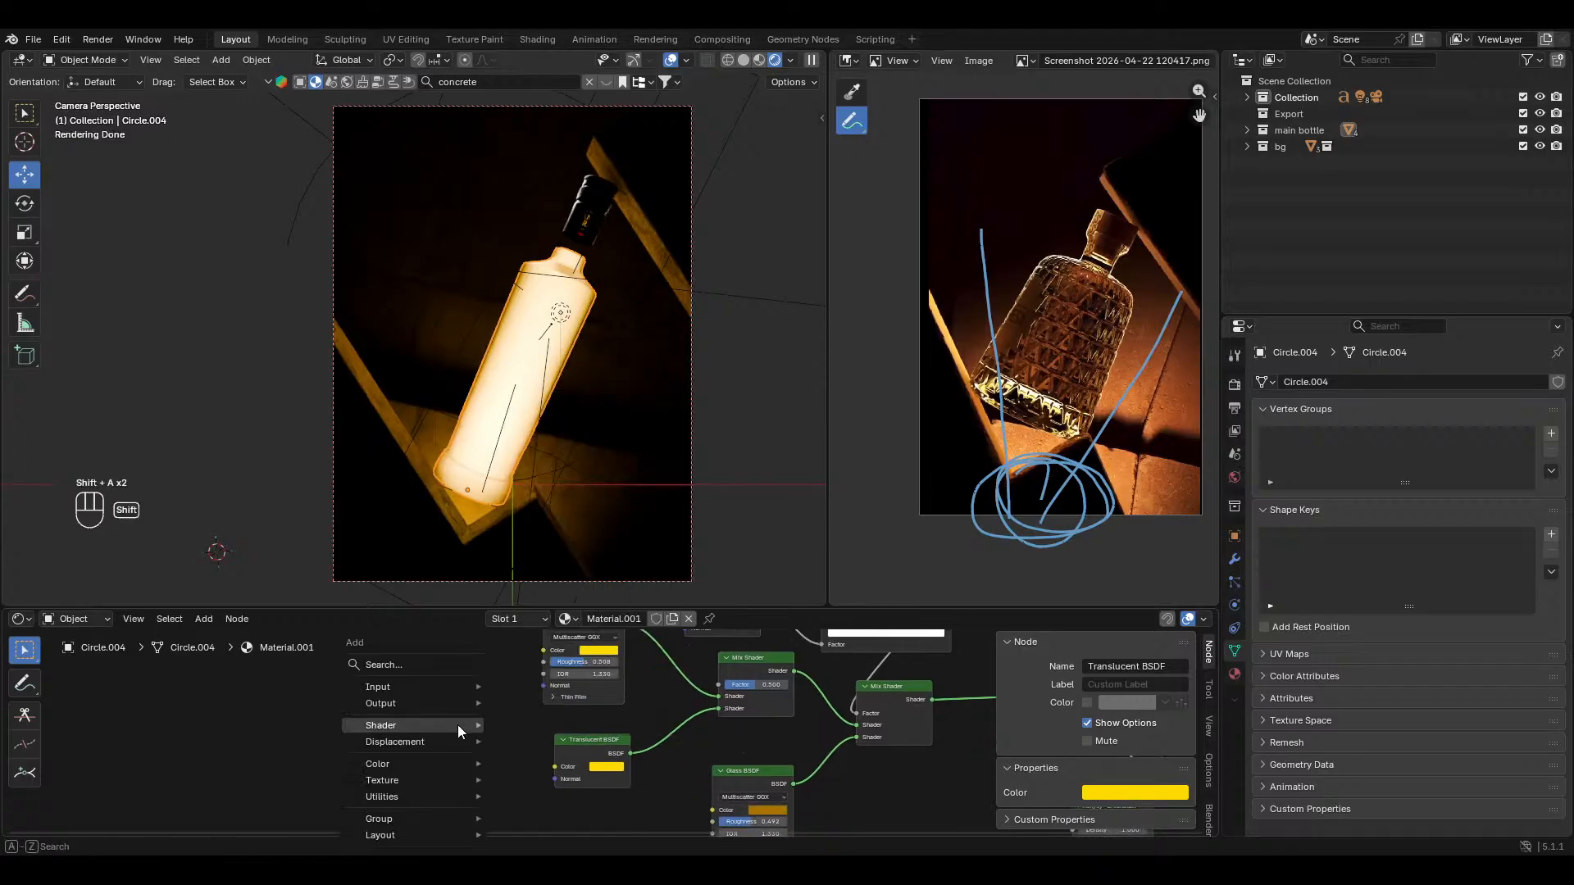
left_click(400, 661)
type("princ")
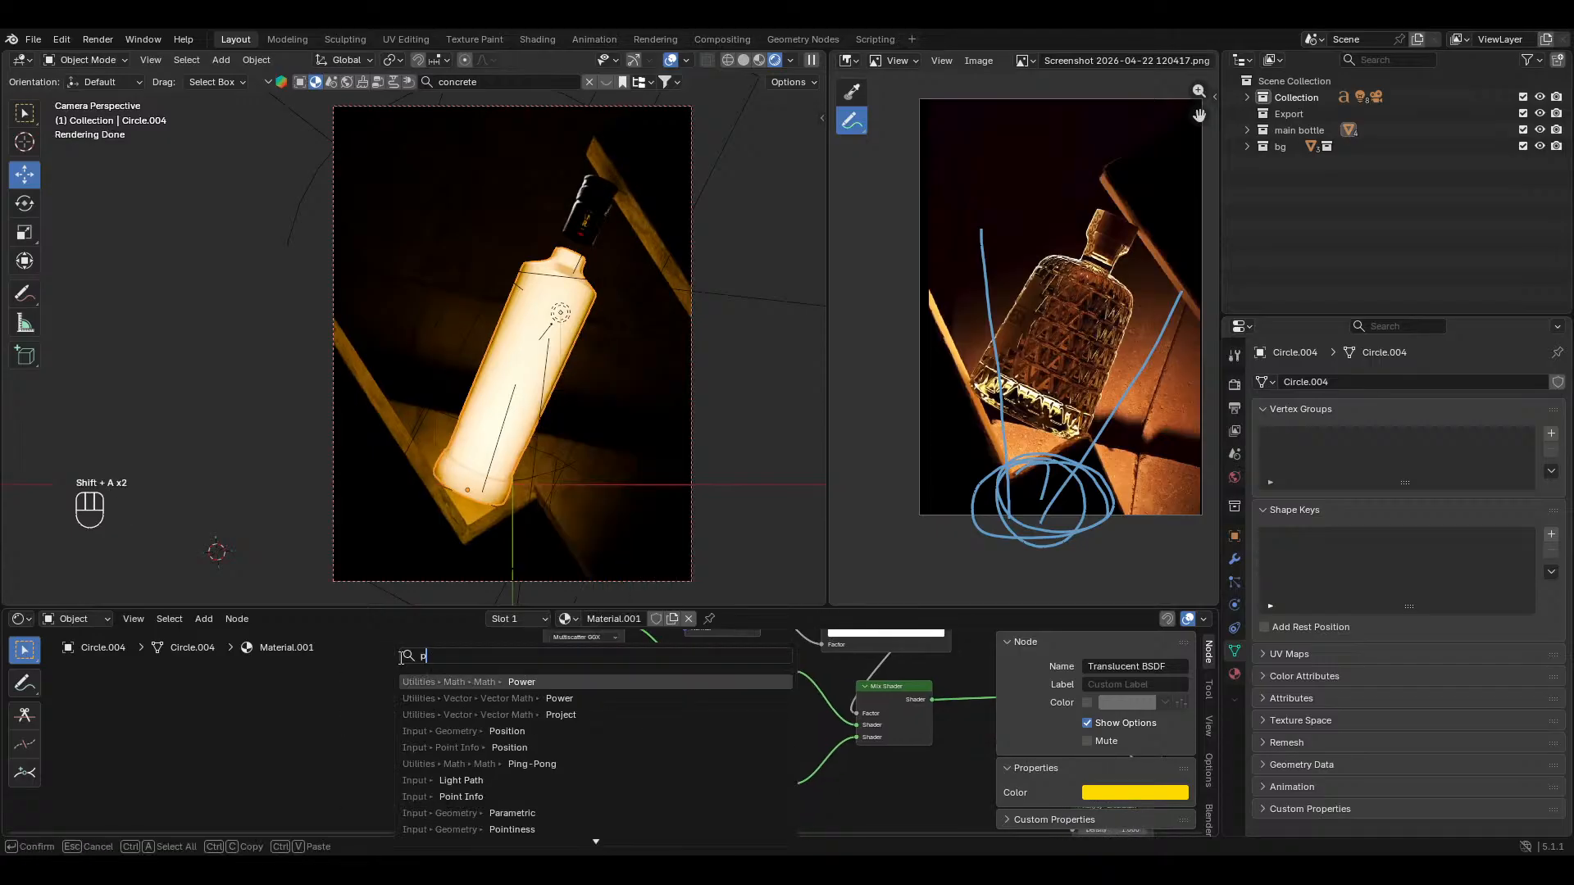
key("Return")
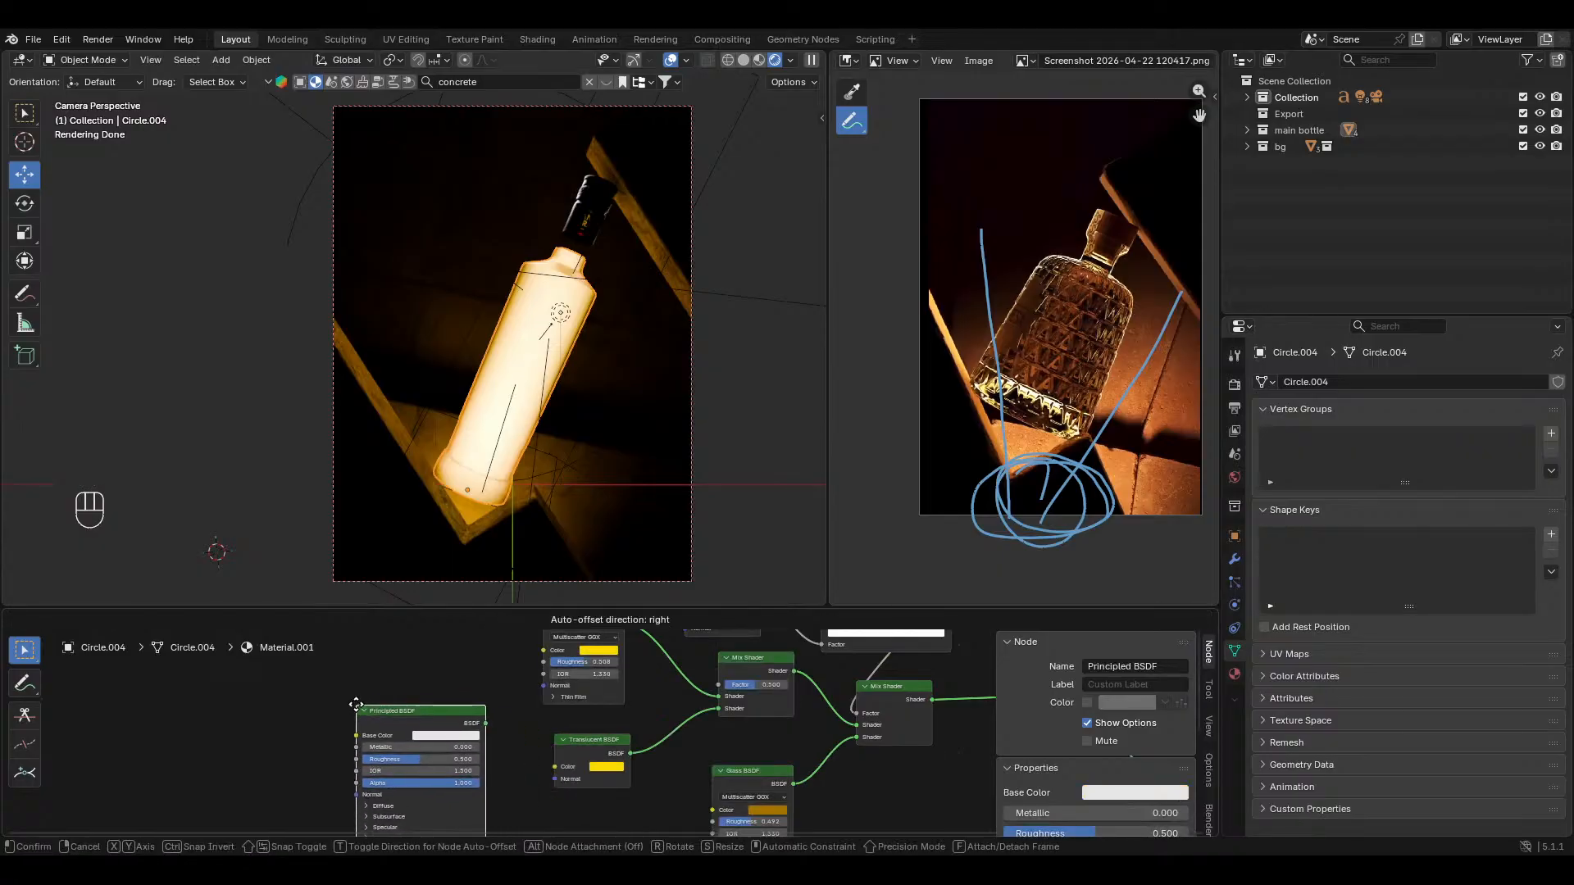
left_click(357, 702)
Step: Sample the Translucent BSDF's yellow as the Principled BSDF's base colour and connect its output to the Mix Shader's second shader input
left_click(461, 732)
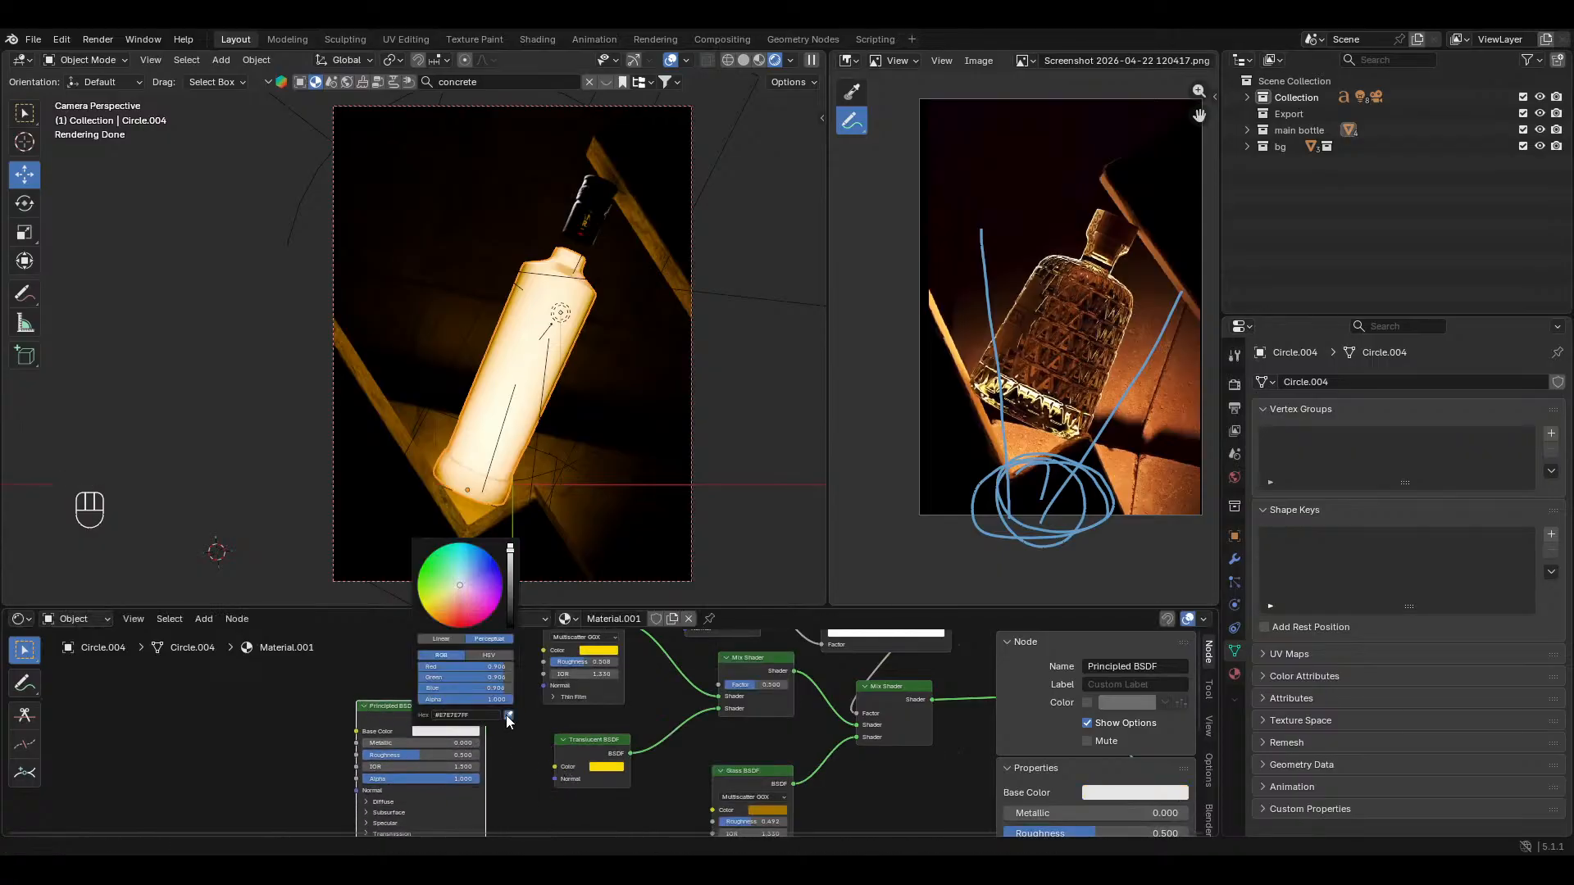
left_click(508, 716)
left_click(605, 765)
left_click_drag(487, 721, 719, 708)
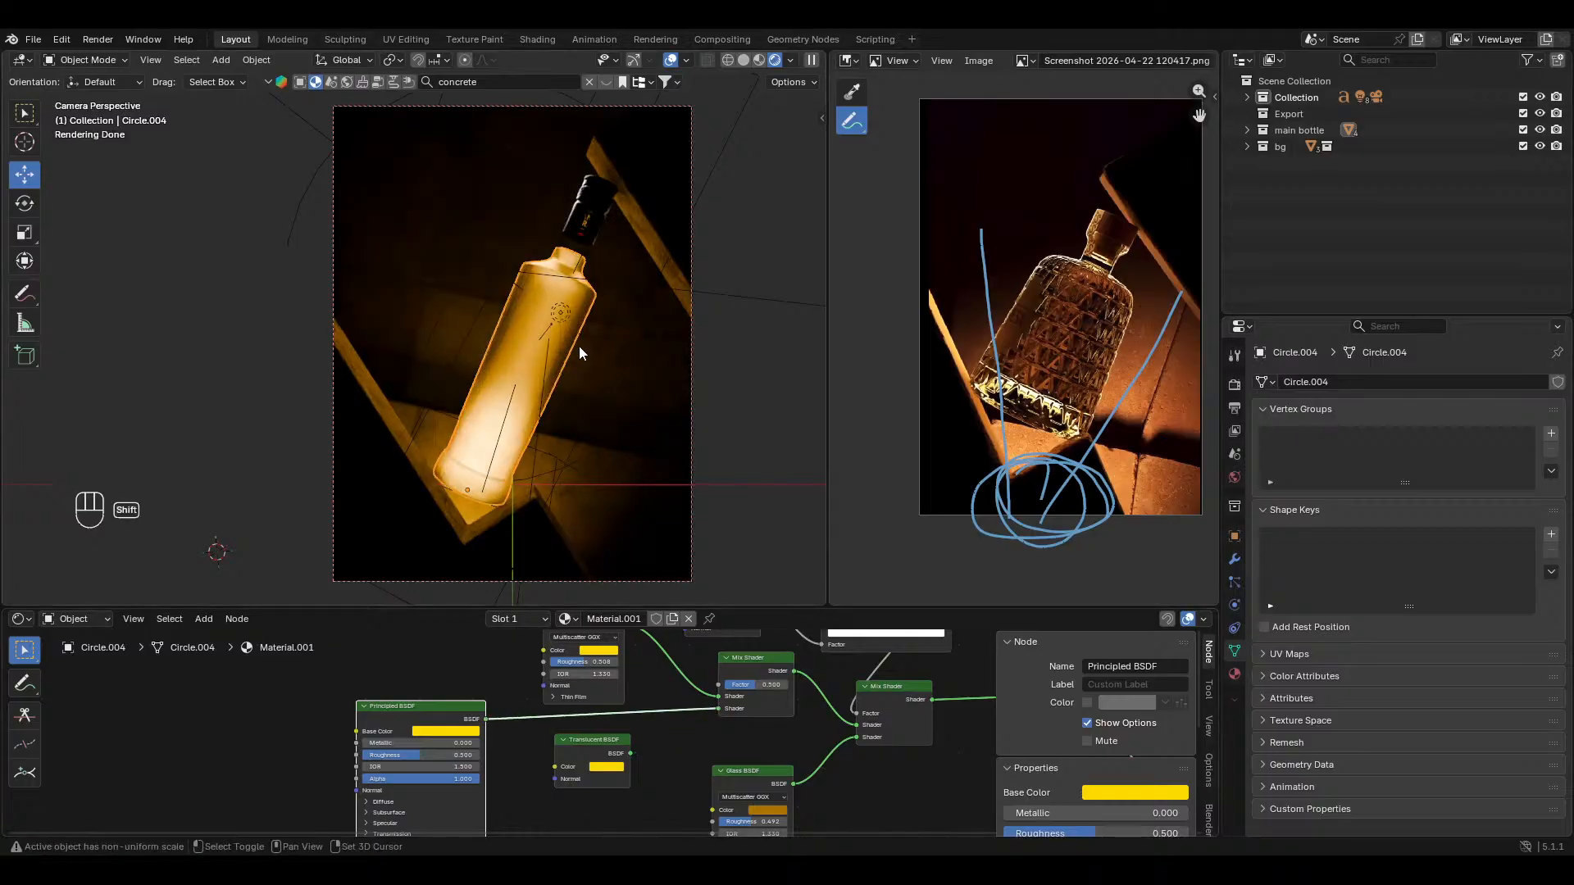
Step: Set the Principled BSDF's transmission weight to 1.000 in the liquid's material
middle_click_drag(580, 352, 611, 331, "shift")
middle_click_drag(542, 737, 584, 627)
left_click(409, 726)
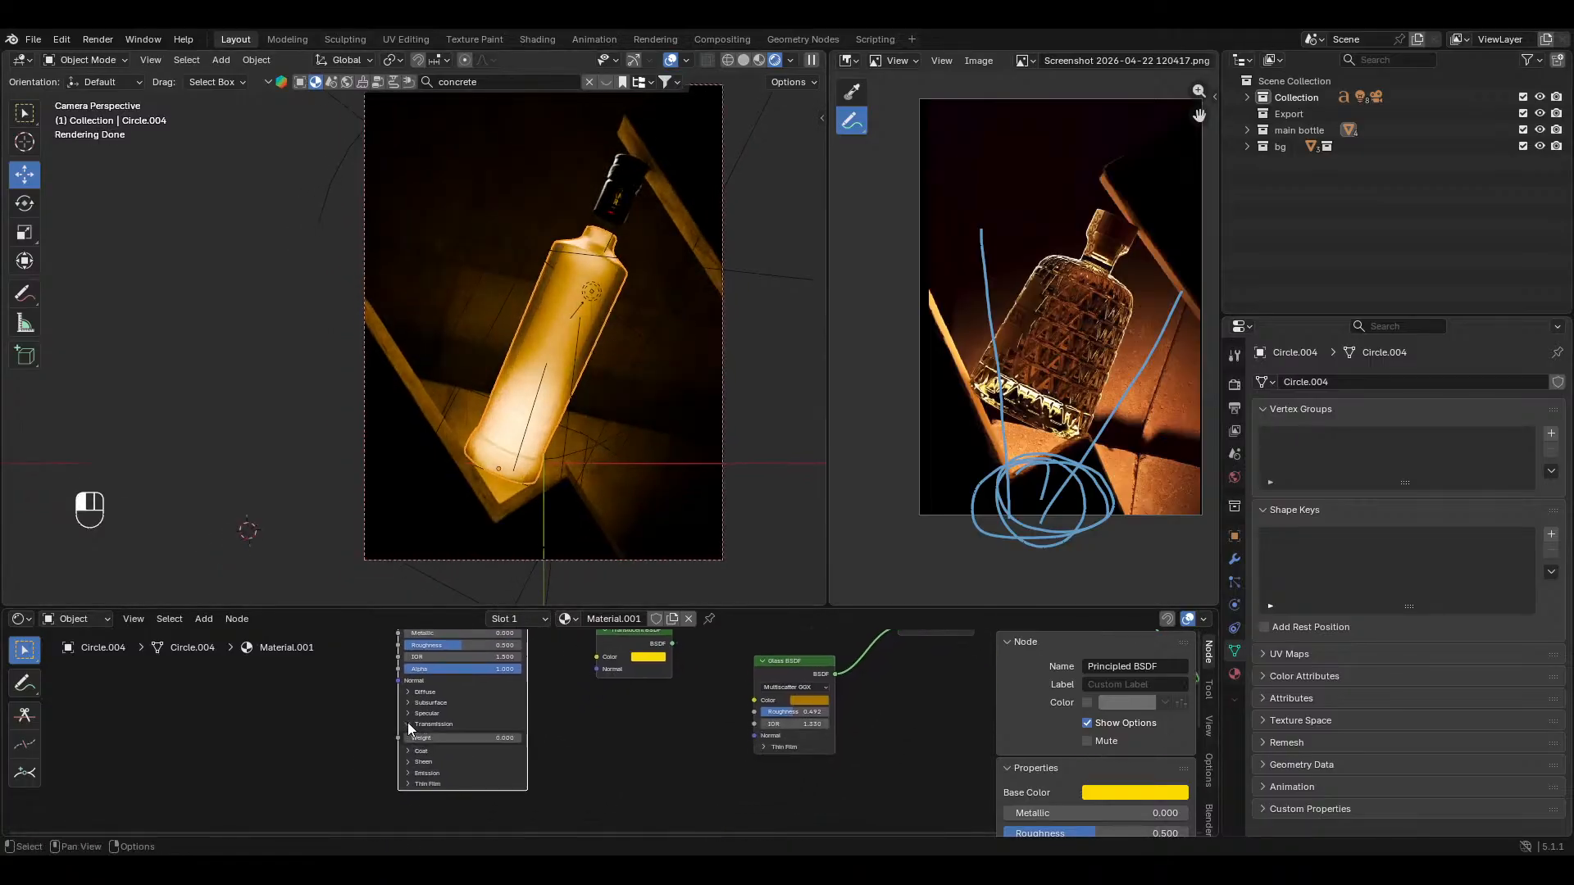
left_click_drag(441, 744, 508, 743)
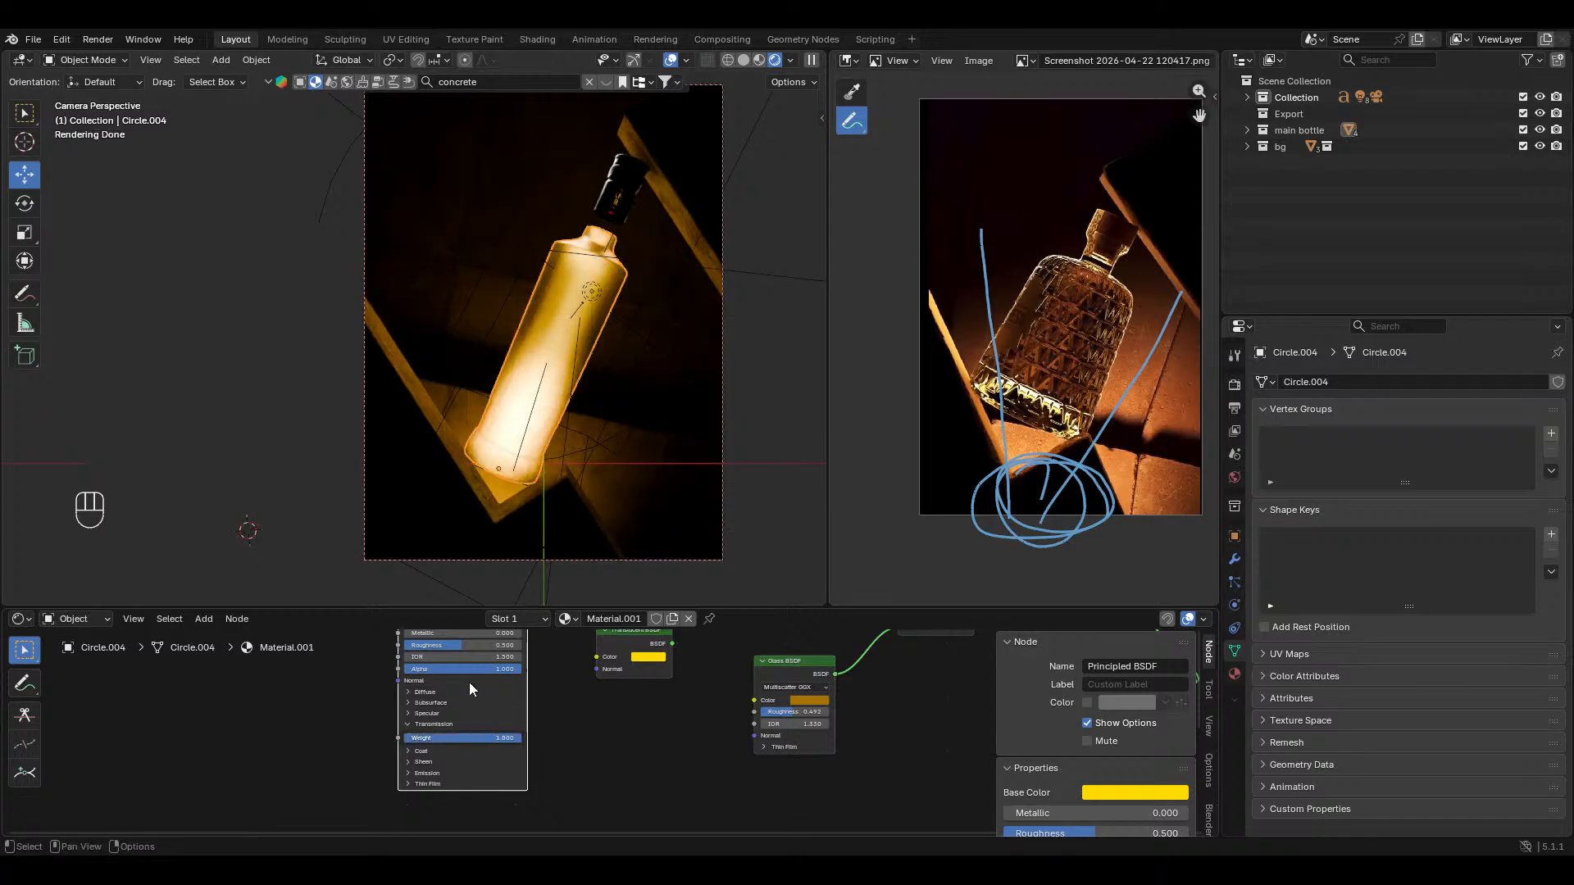
mouse_move(577, 690)
middle_mouse_down()
mouse_move(555, 721)
mouse_move(568, 713)
middle_mouse_up()
middle_click_drag(605, 658, 592, 670)
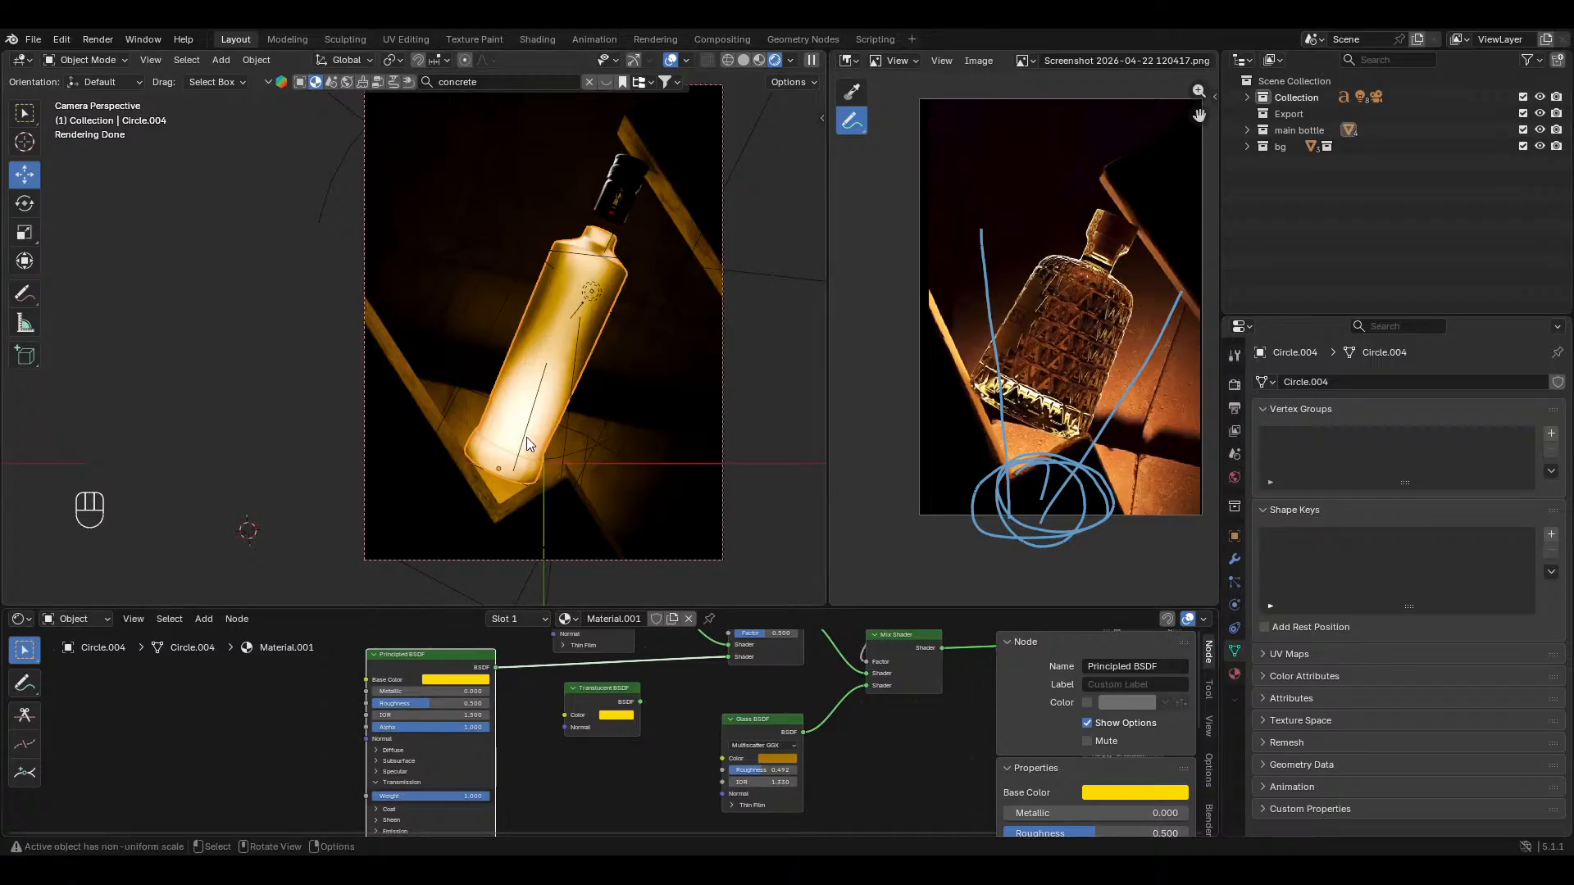
Step: Select the square area light behind the bottle's base and return to the camera view
left_click(525, 431)
middle_click_drag(524, 431, 435, 440)
left_click(400, 444)
left_click(345, 443)
left_click(366, 465)
left_click(372, 465)
key("KP_0")
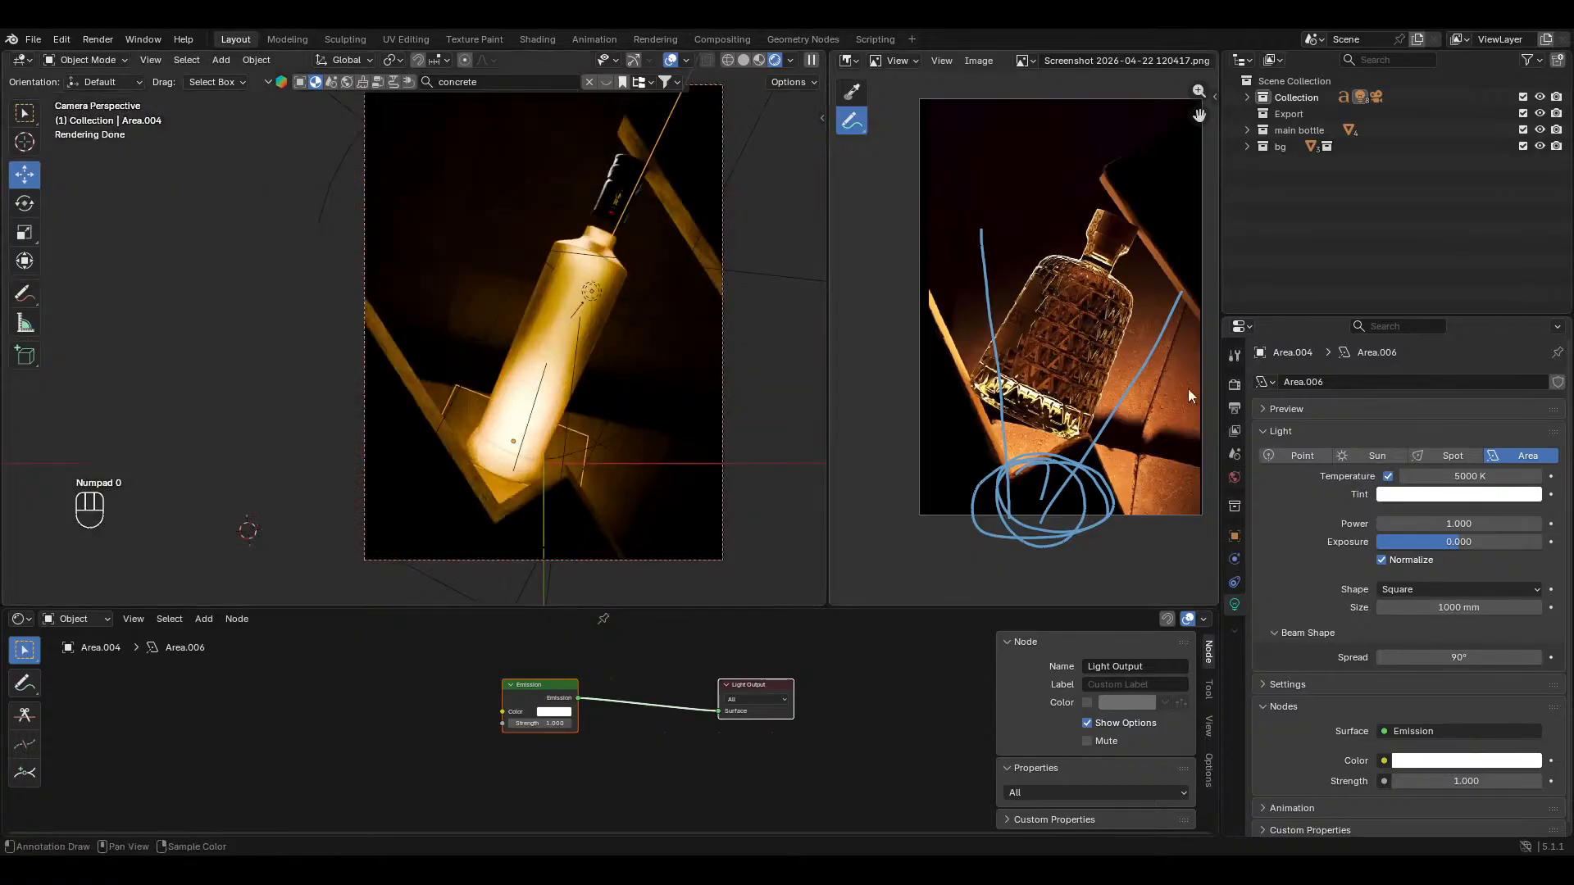
Step: Try amber tints such as #FFBD33 and #FFD000, ending on orange, for the area light behind the bottle's base
left_click(1453, 496)
left_click(1418, 328)
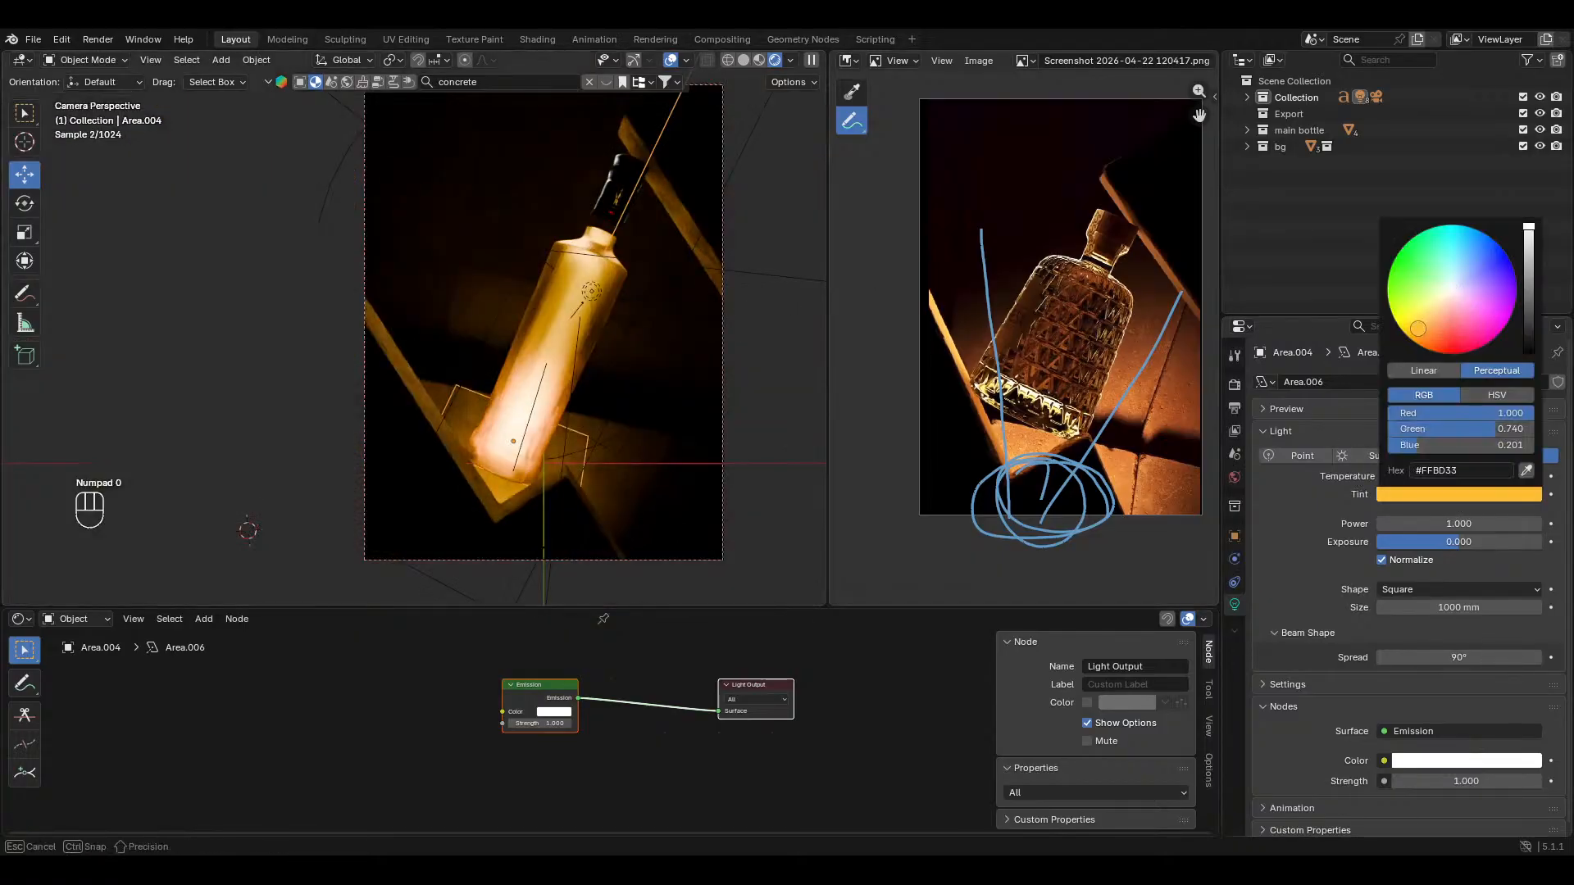
left_click_drag(1418, 328, 1404, 333)
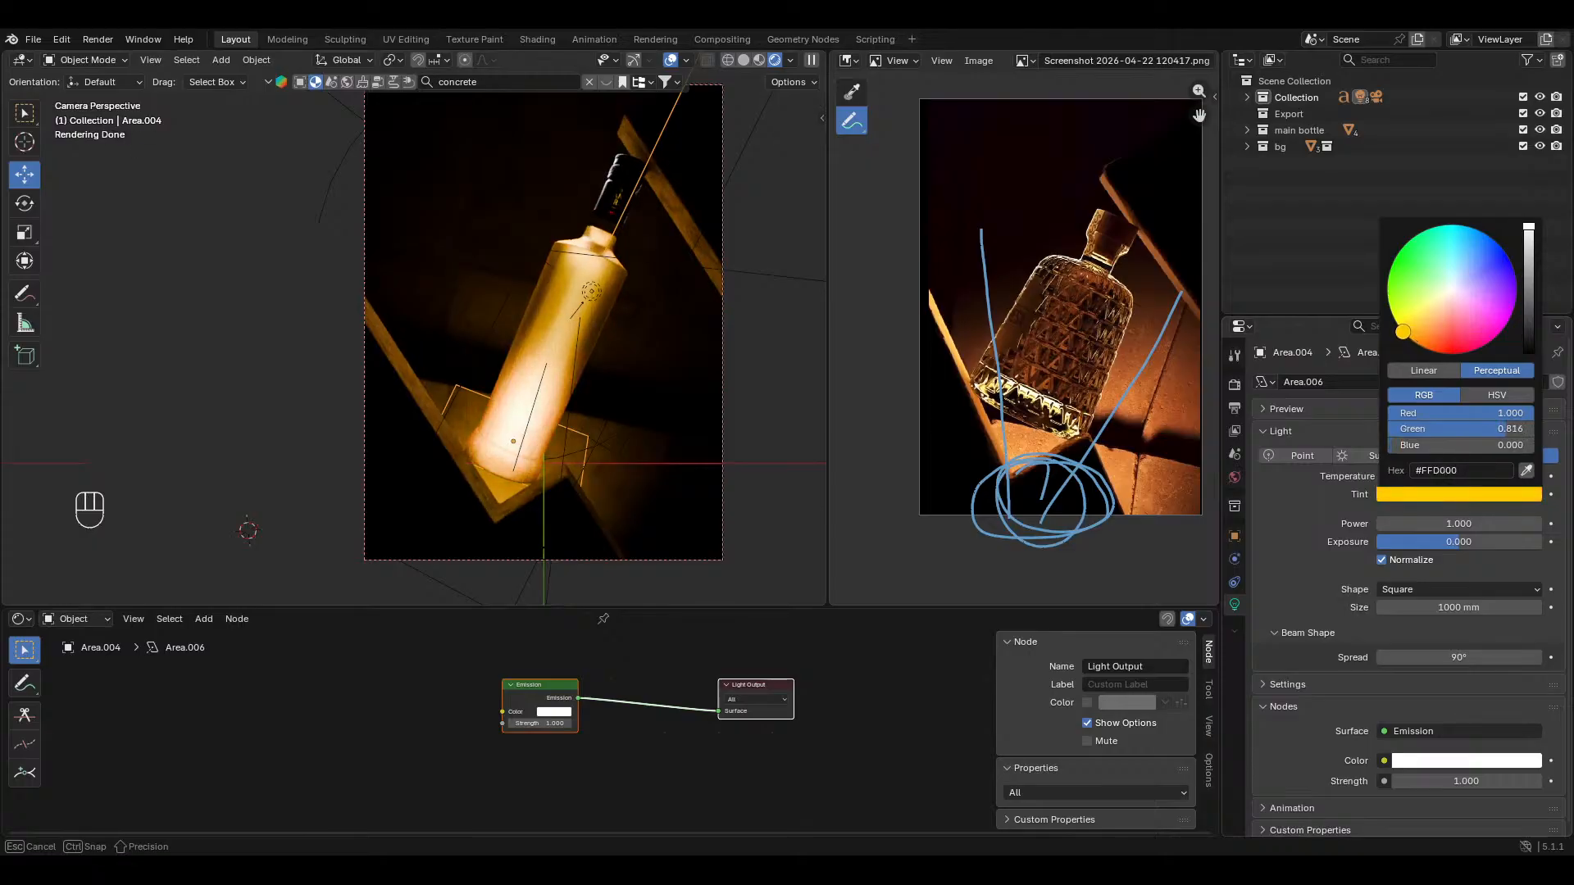
left_click_drag(1402, 331, 1408, 337)
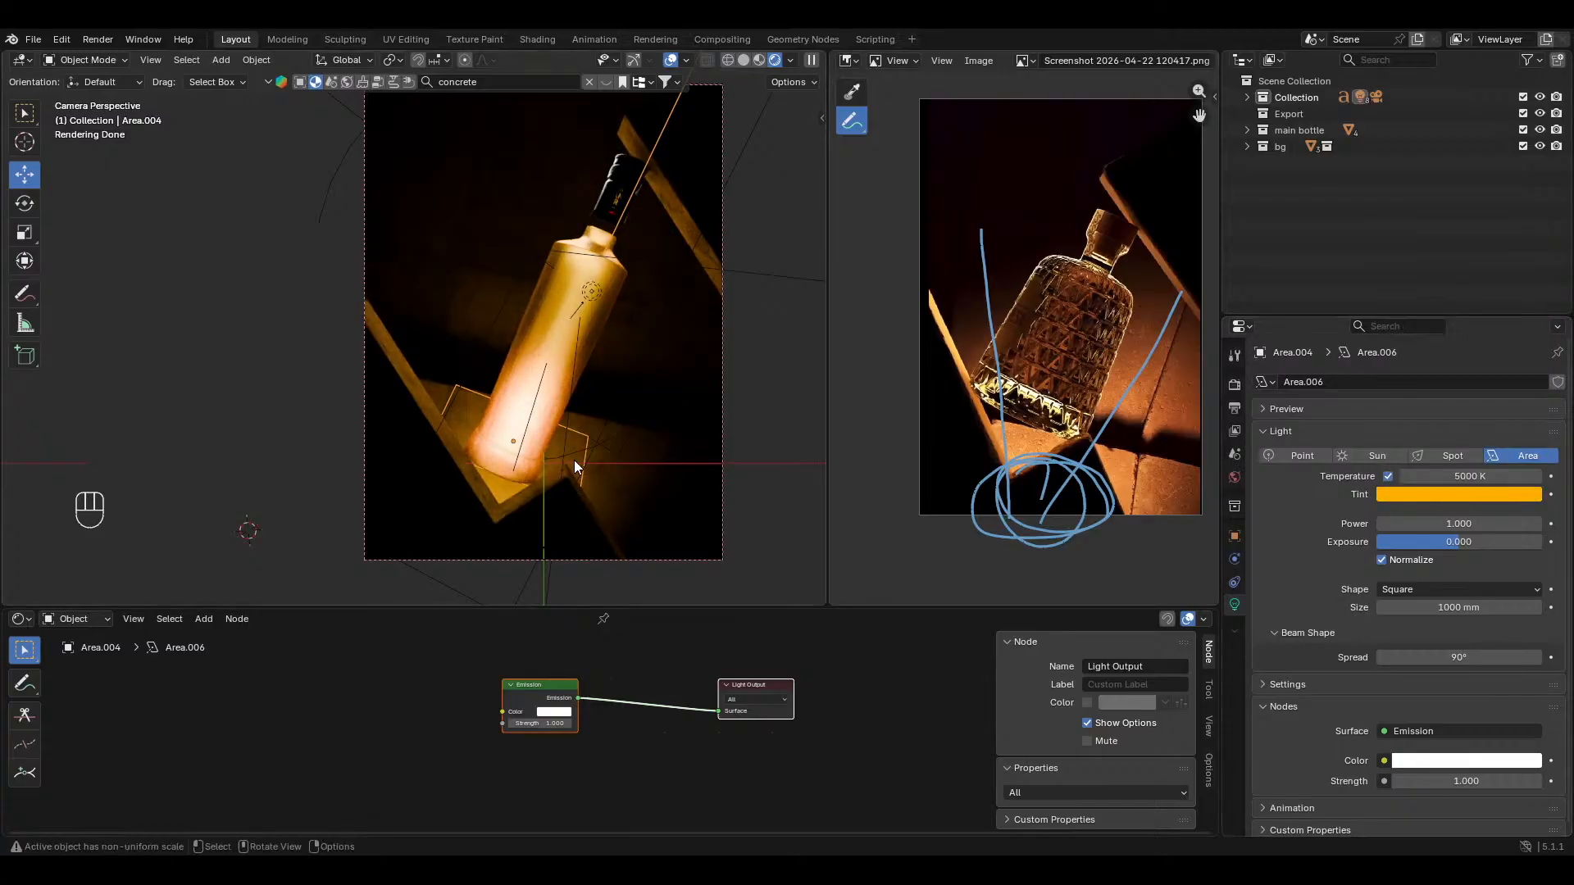
middle_click_drag(553, 441, 558, 457, "shift")
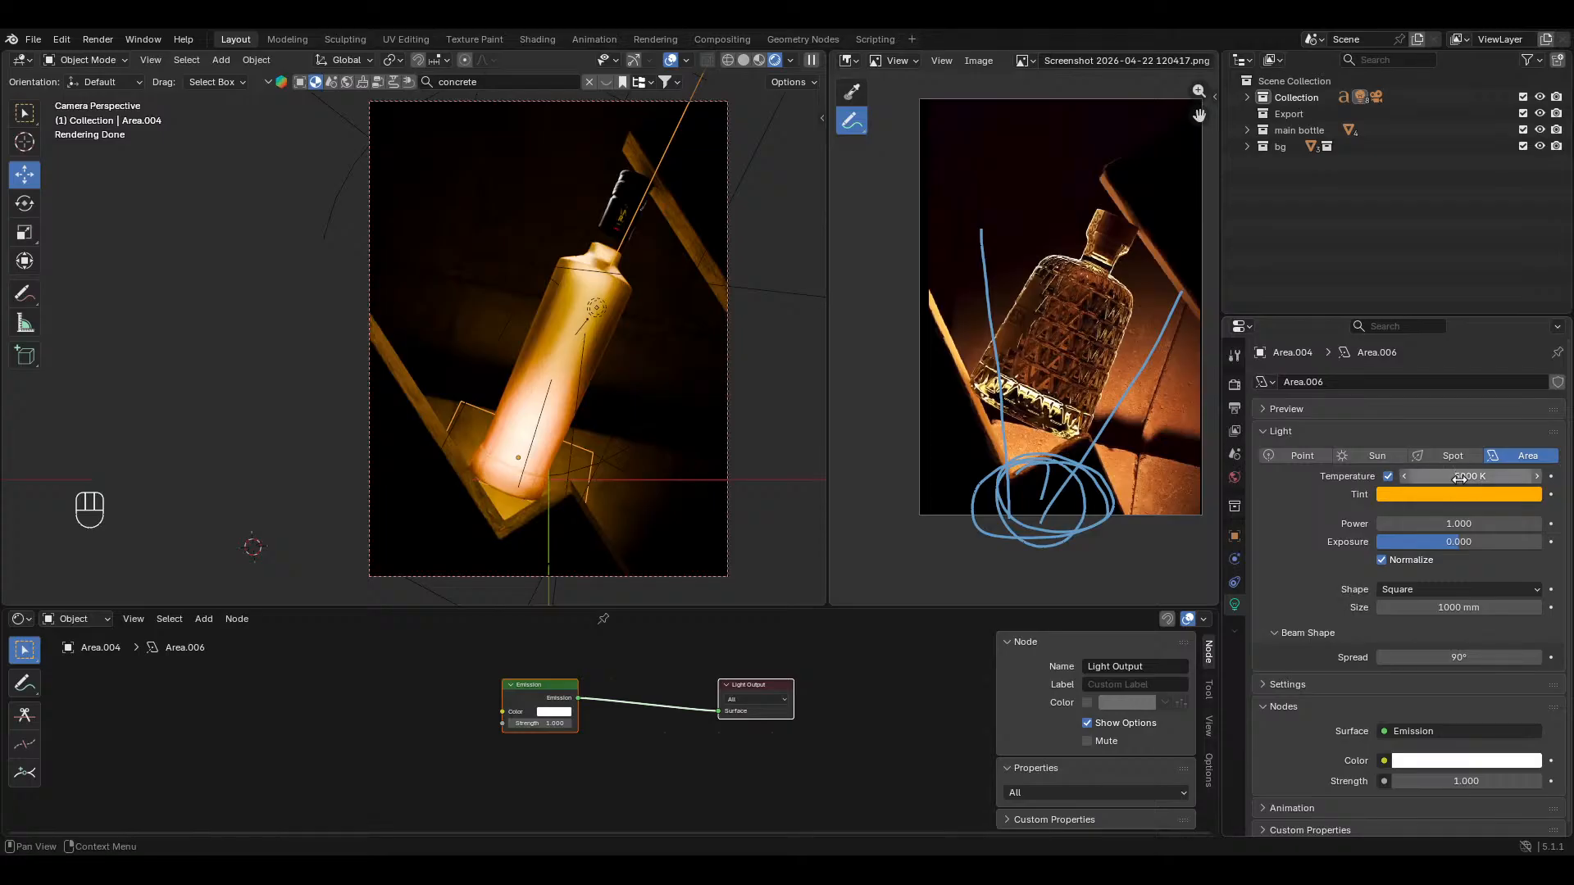
Step: Try the light without its colour temperature, using a plain yellow colour, #FFEC01
left_click(1387, 476)
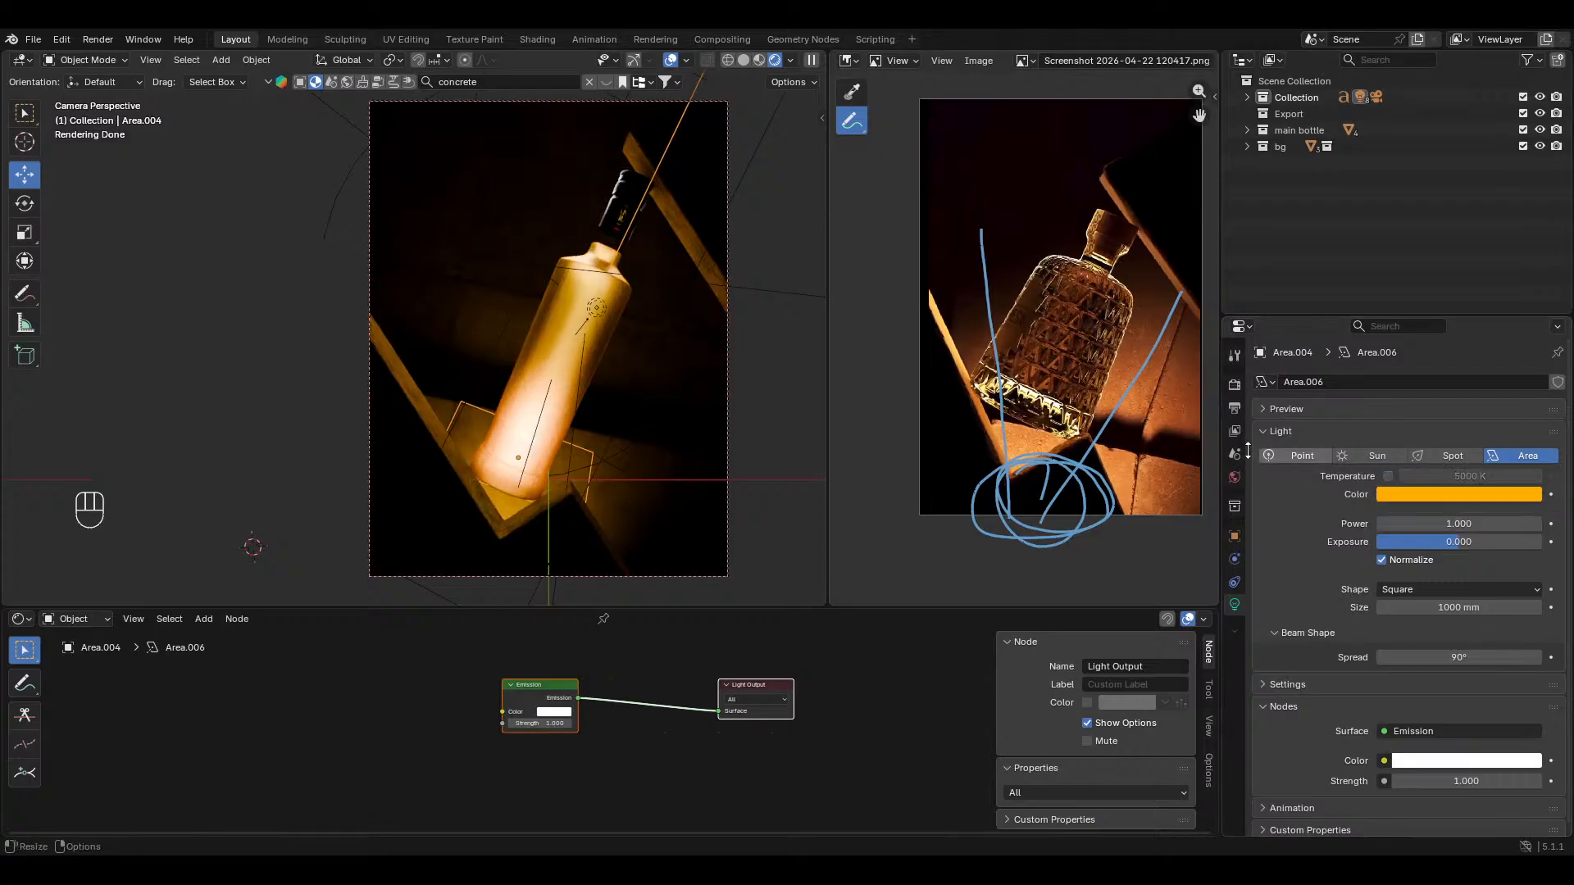
left_click(1393, 494)
mouse_move(1420, 338)
left_mouse_down()
mouse_move(1446, 351)
mouse_move(1398, 326)
left_mouse_up()
Step: Show the hidden label and outer glass again, deselect everything and hide the overlays to check the render
left_click(254, 61)
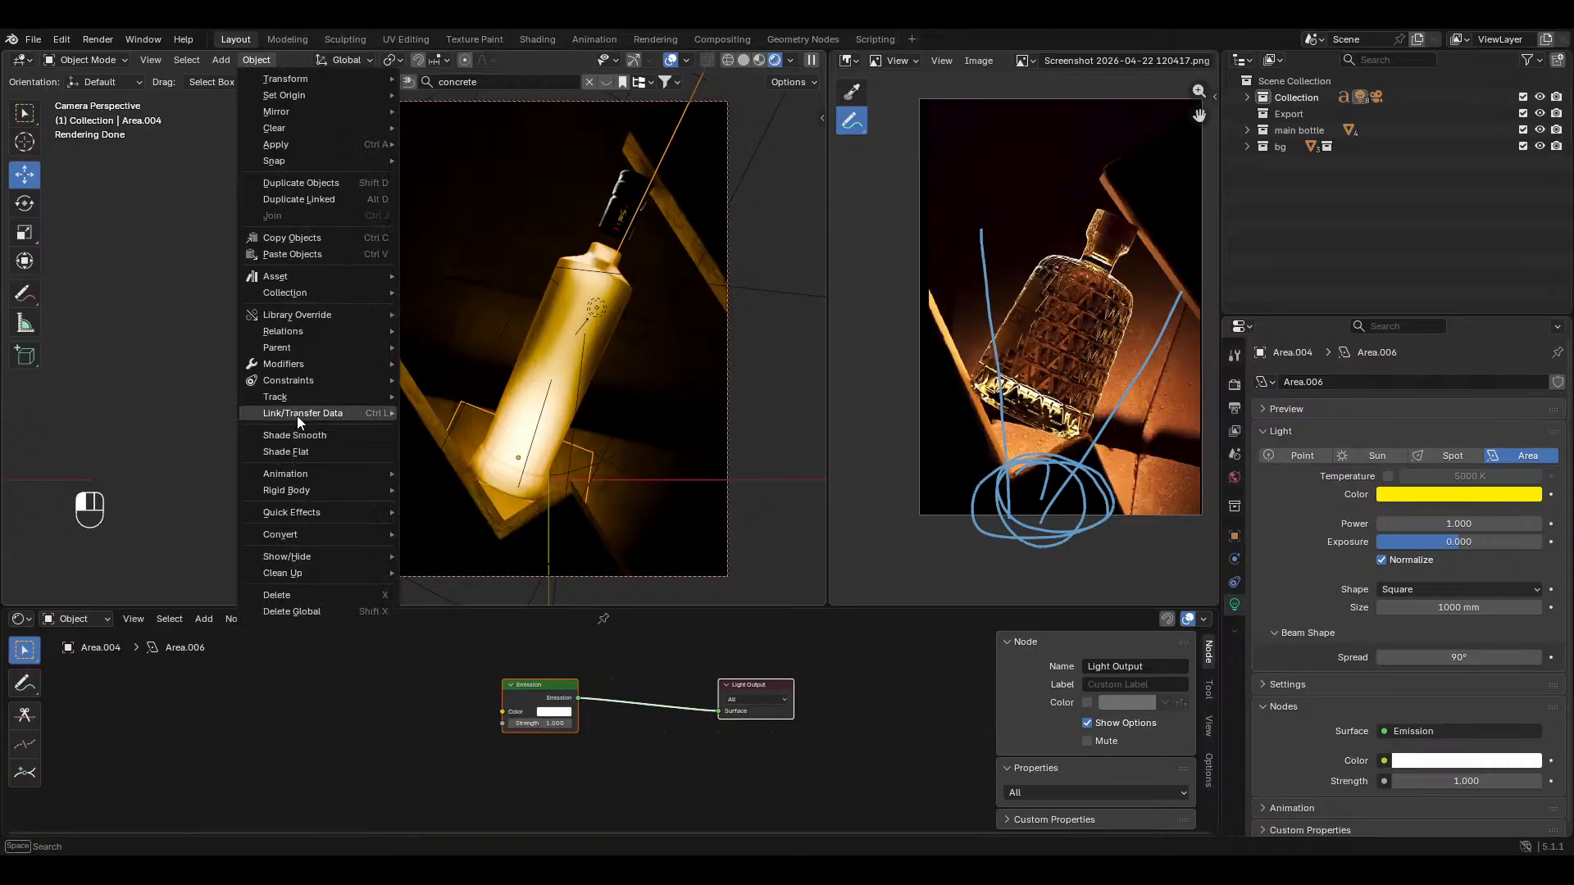
mouse_move(334, 554)
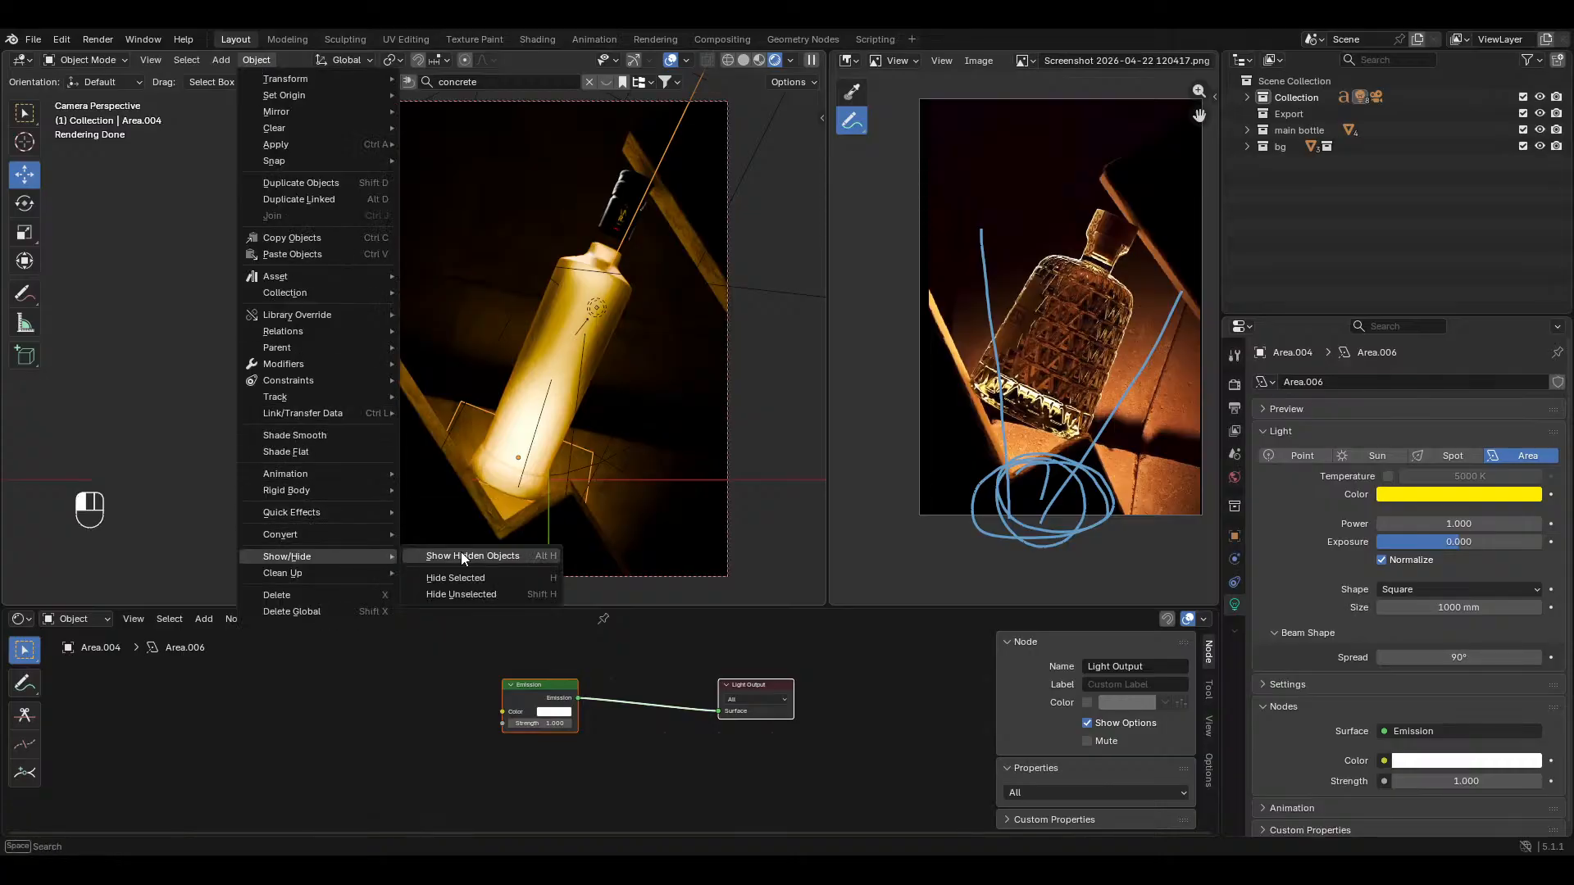
left_click(460, 552)
key("alt+a")
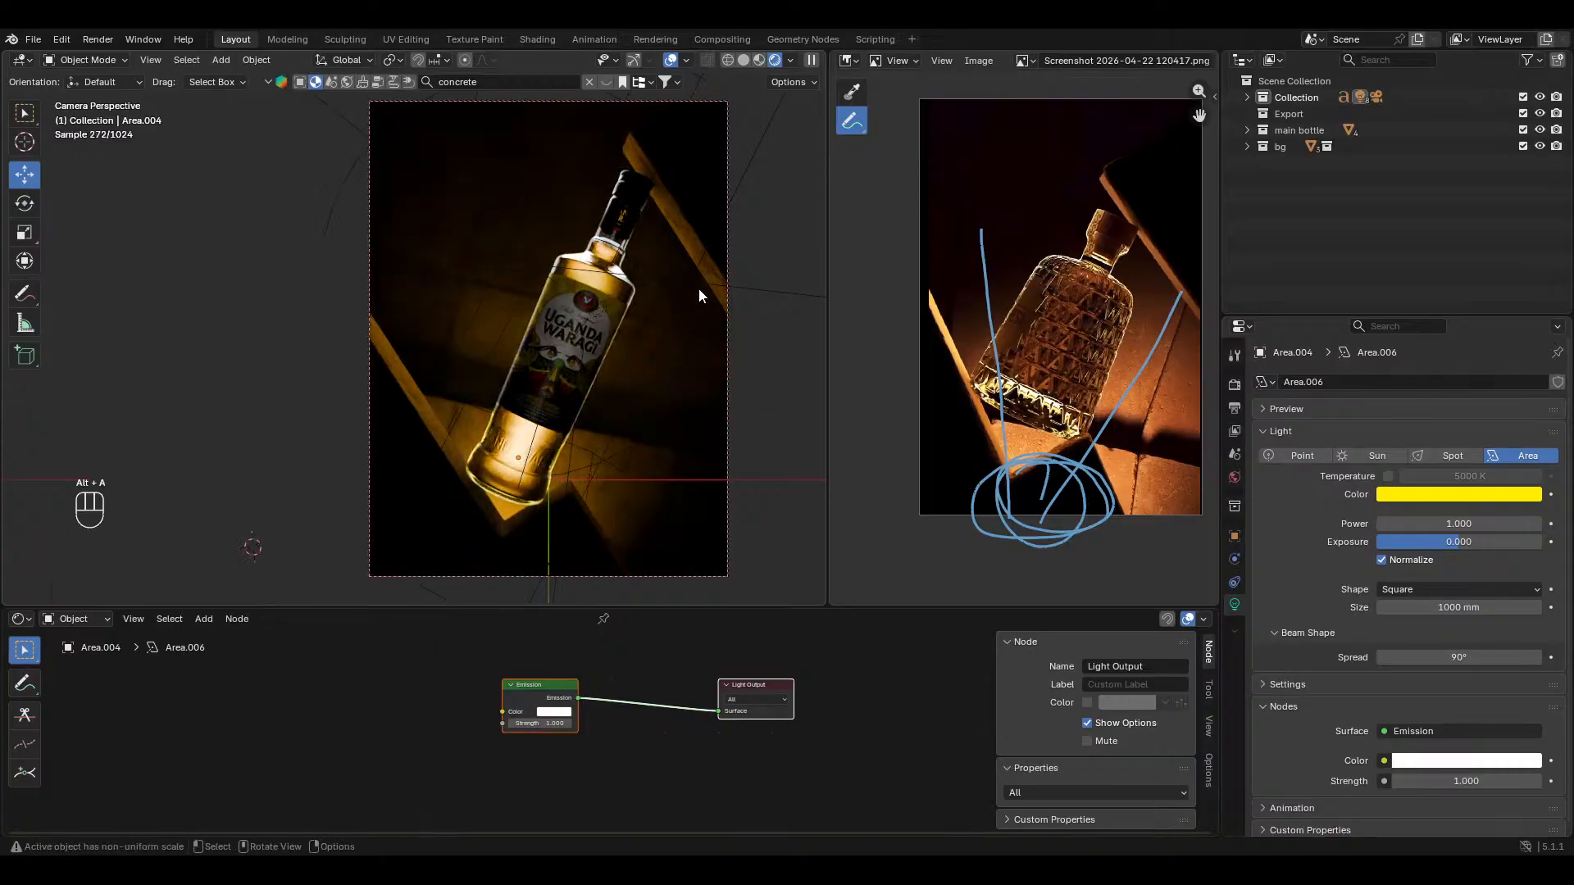
left_click(671, 60)
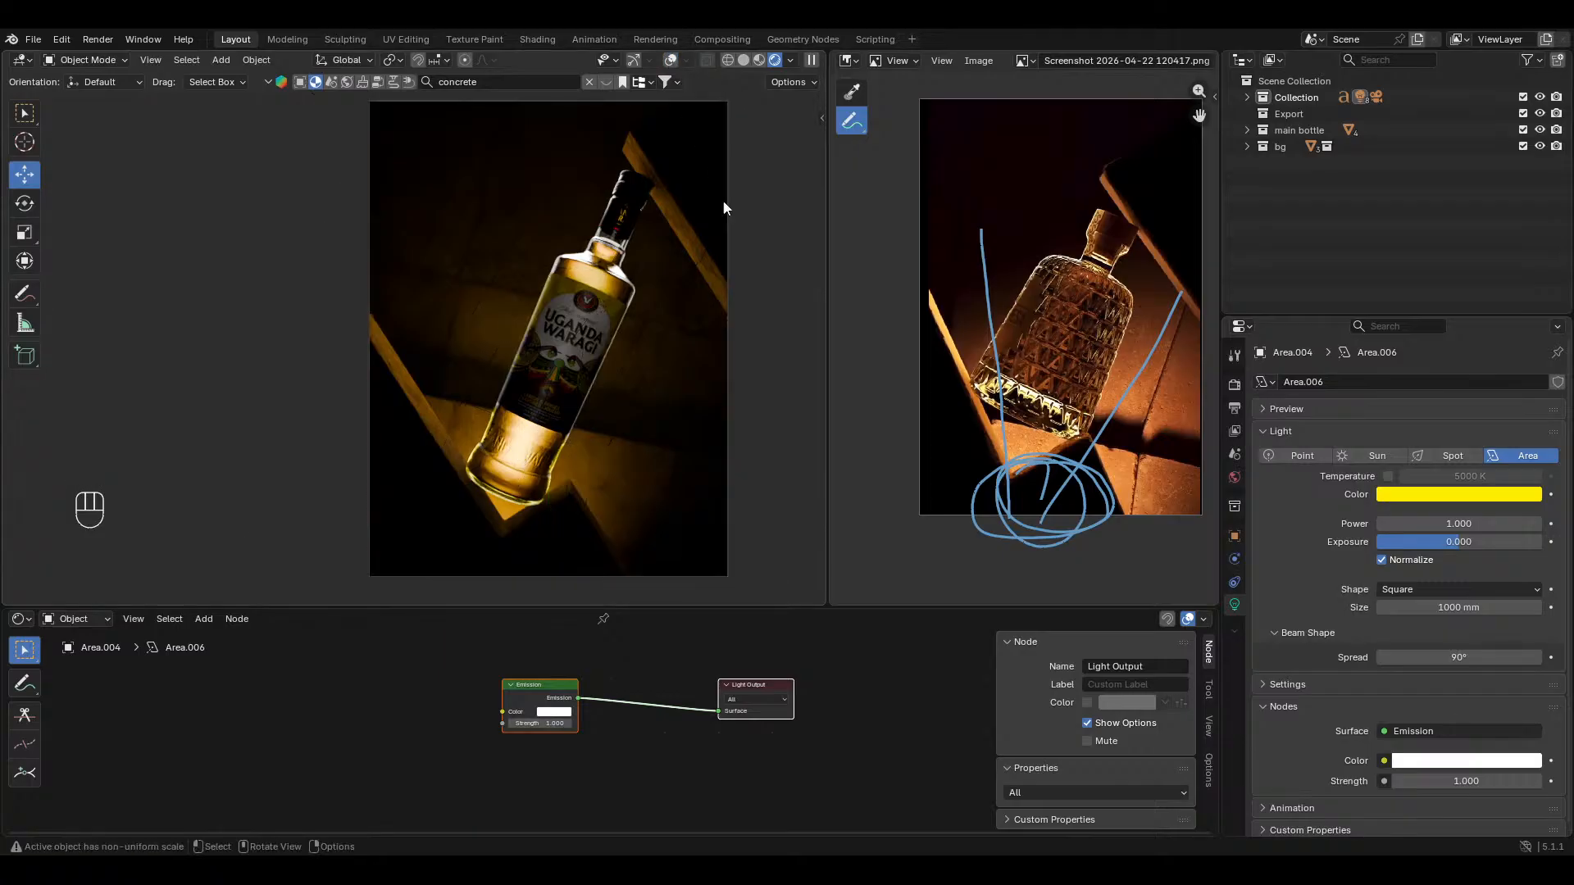
scroll(796, 361, "down", 1)
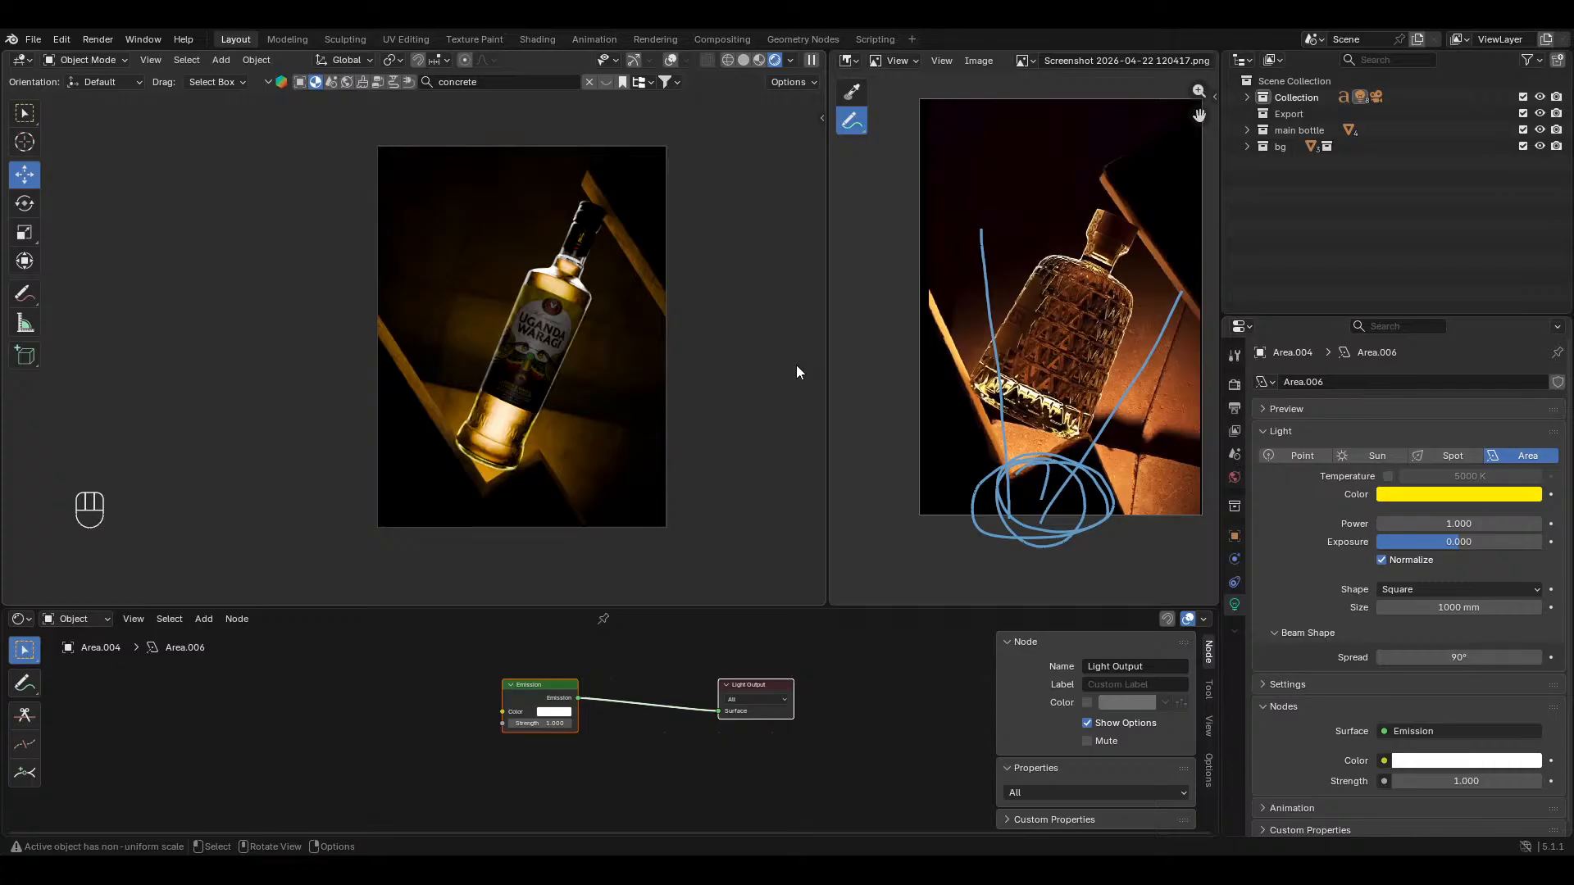
Step: Reset the light behind the bottle's base to white, #FFFFFF, with its colour temperature enabled, showing gizmos and overlays
middle_click_drag(659, 407, 500, 327)
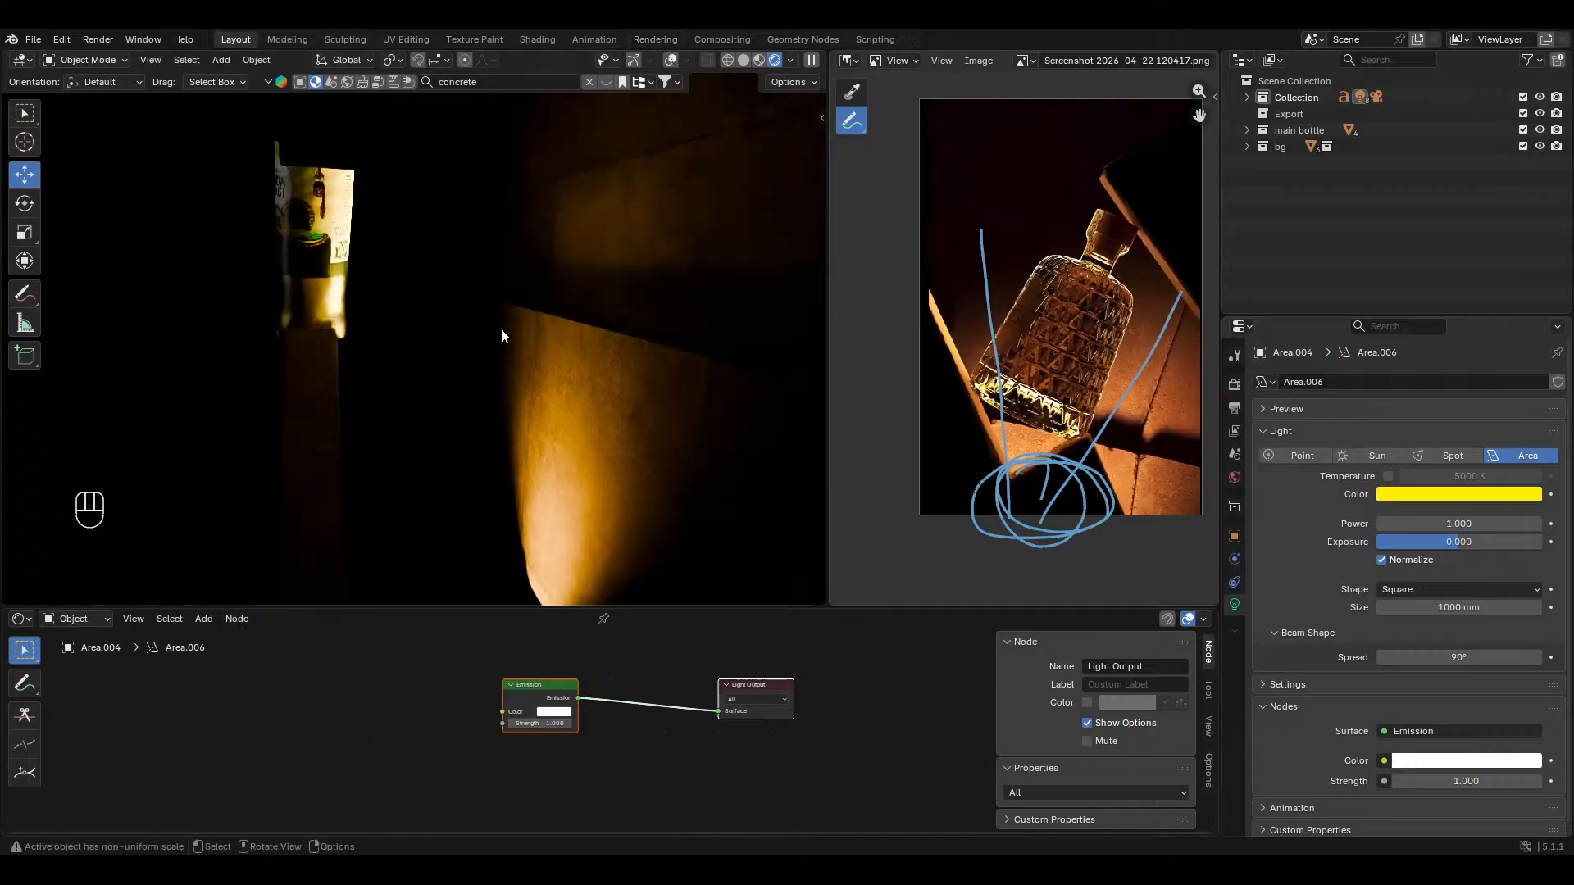
left_click(633, 63)
left_click(673, 62)
middle_click_drag(520, 386, 491, 386)
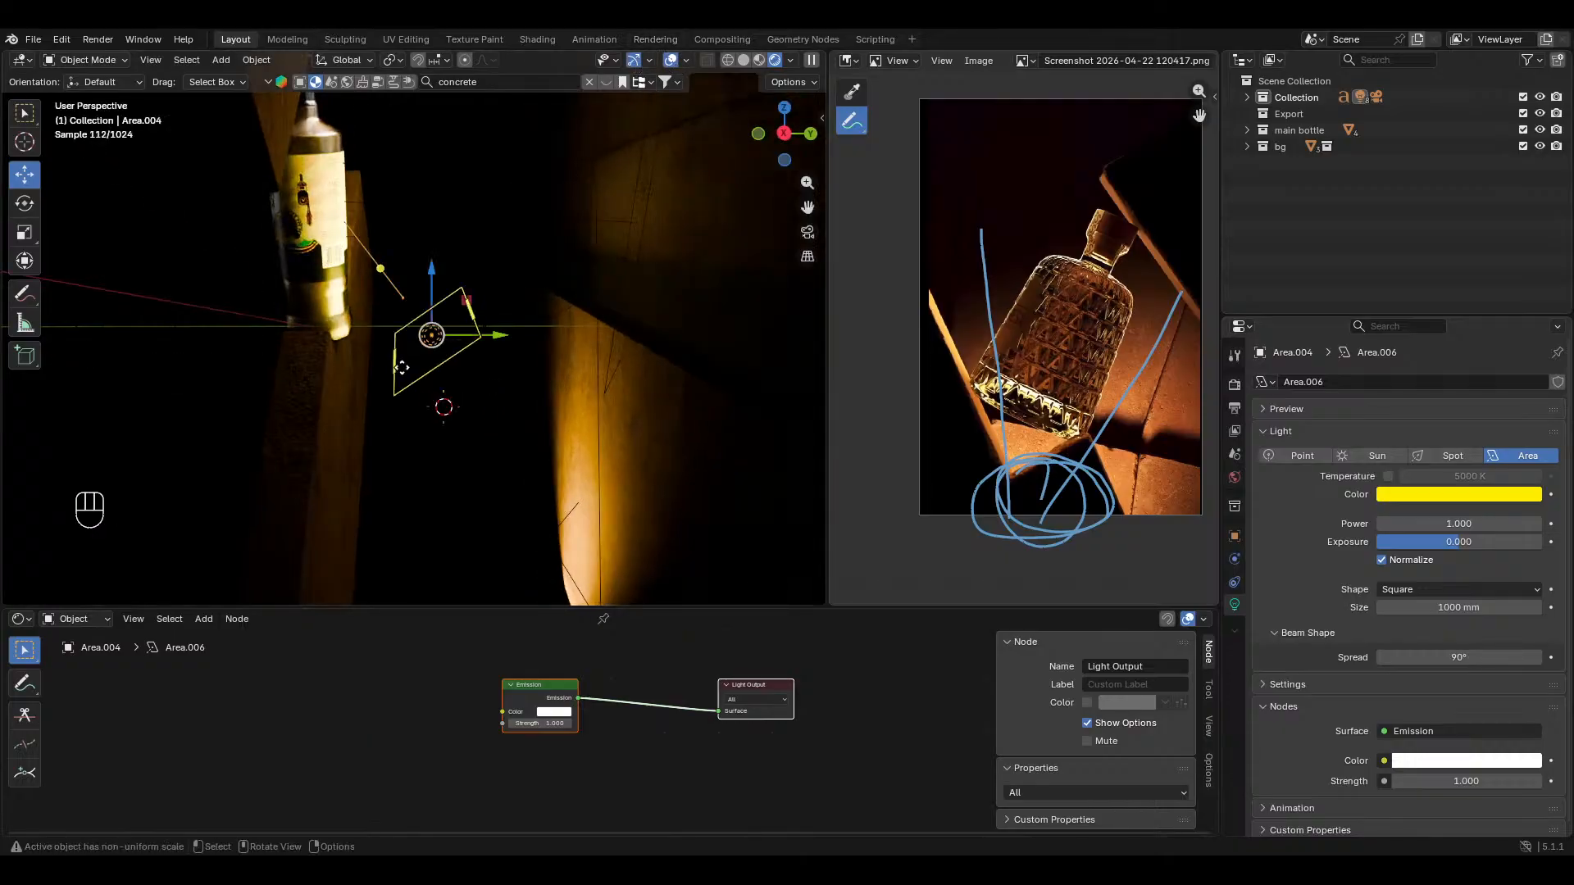
left_click(1412, 495)
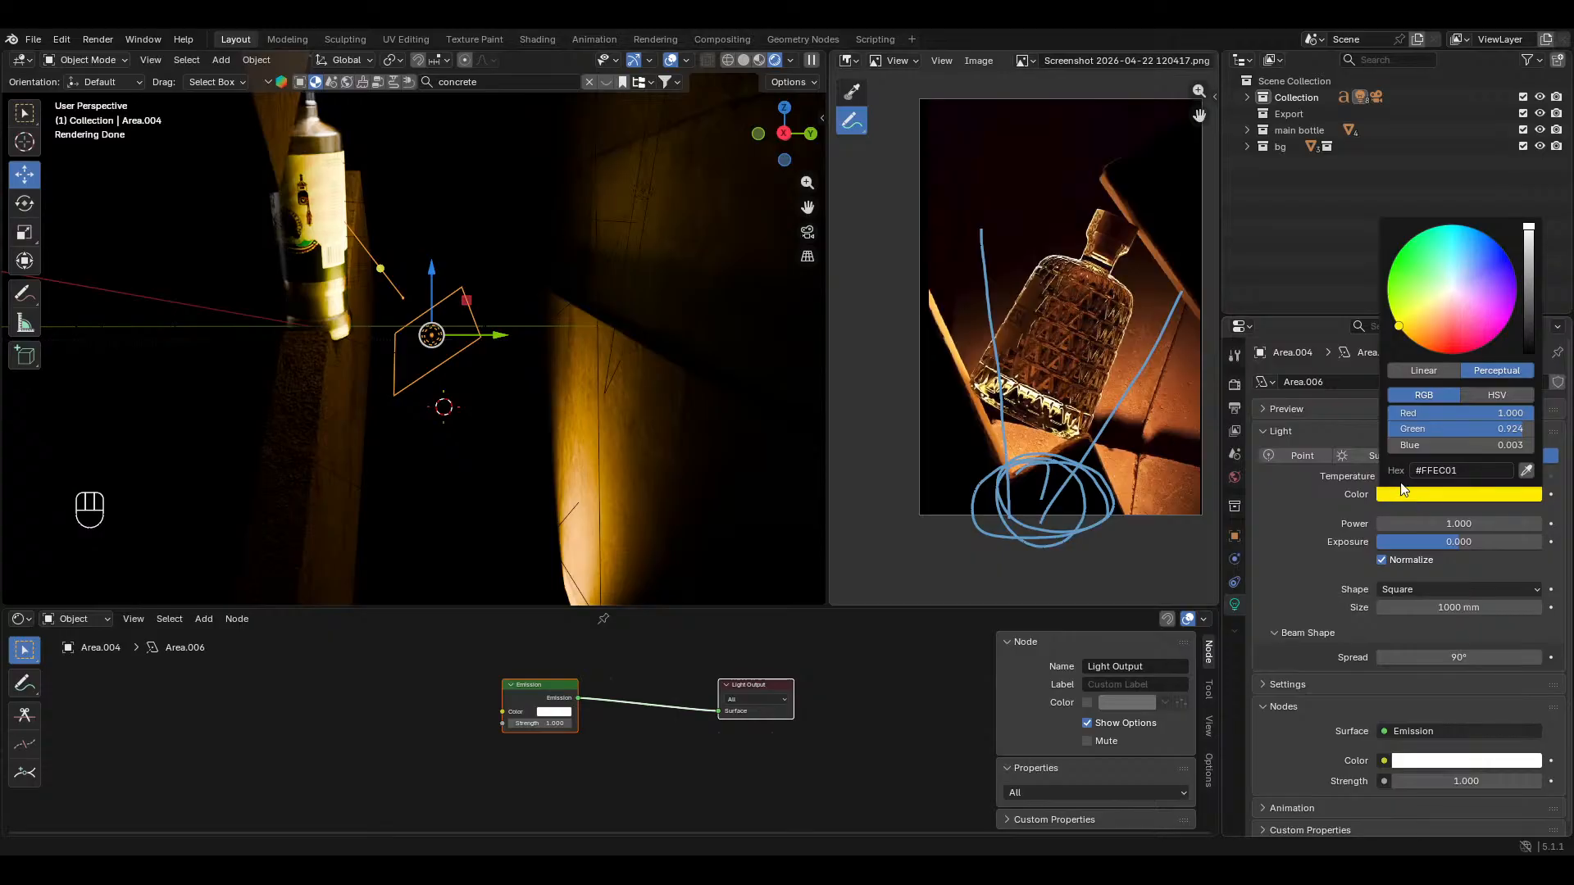
left_click_drag(1430, 428, 1567, 445)
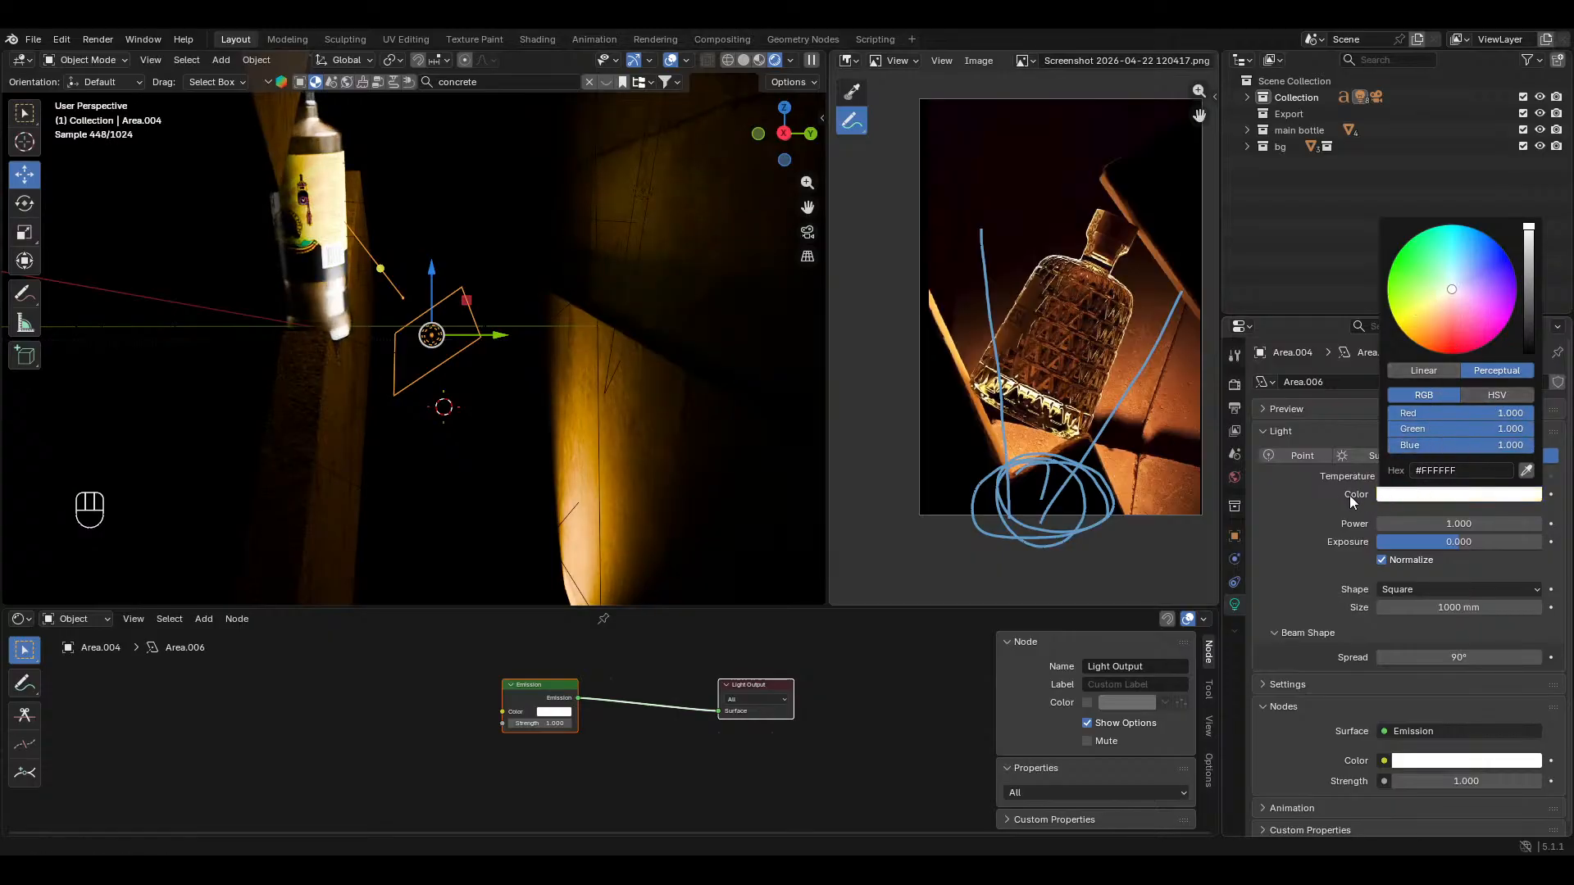
left_click(1388, 476)
Step: Return to the camera view and set the power of the light behind the bottle's base to 0.5
middle_click_drag(432, 336, 623, 388)
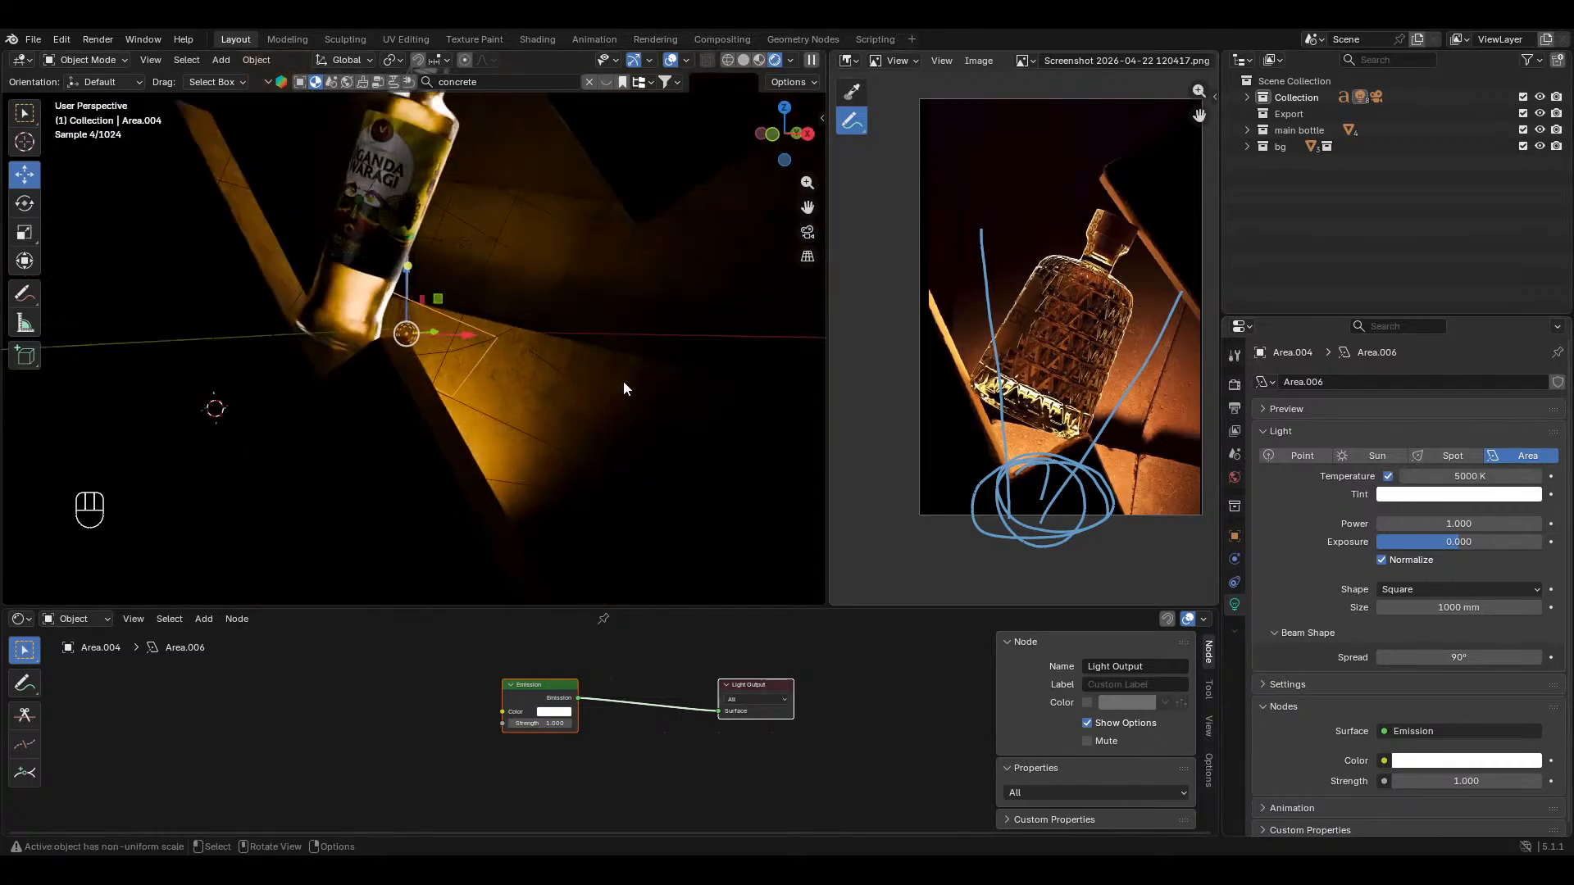
key("KP_0")
key("alt+a")
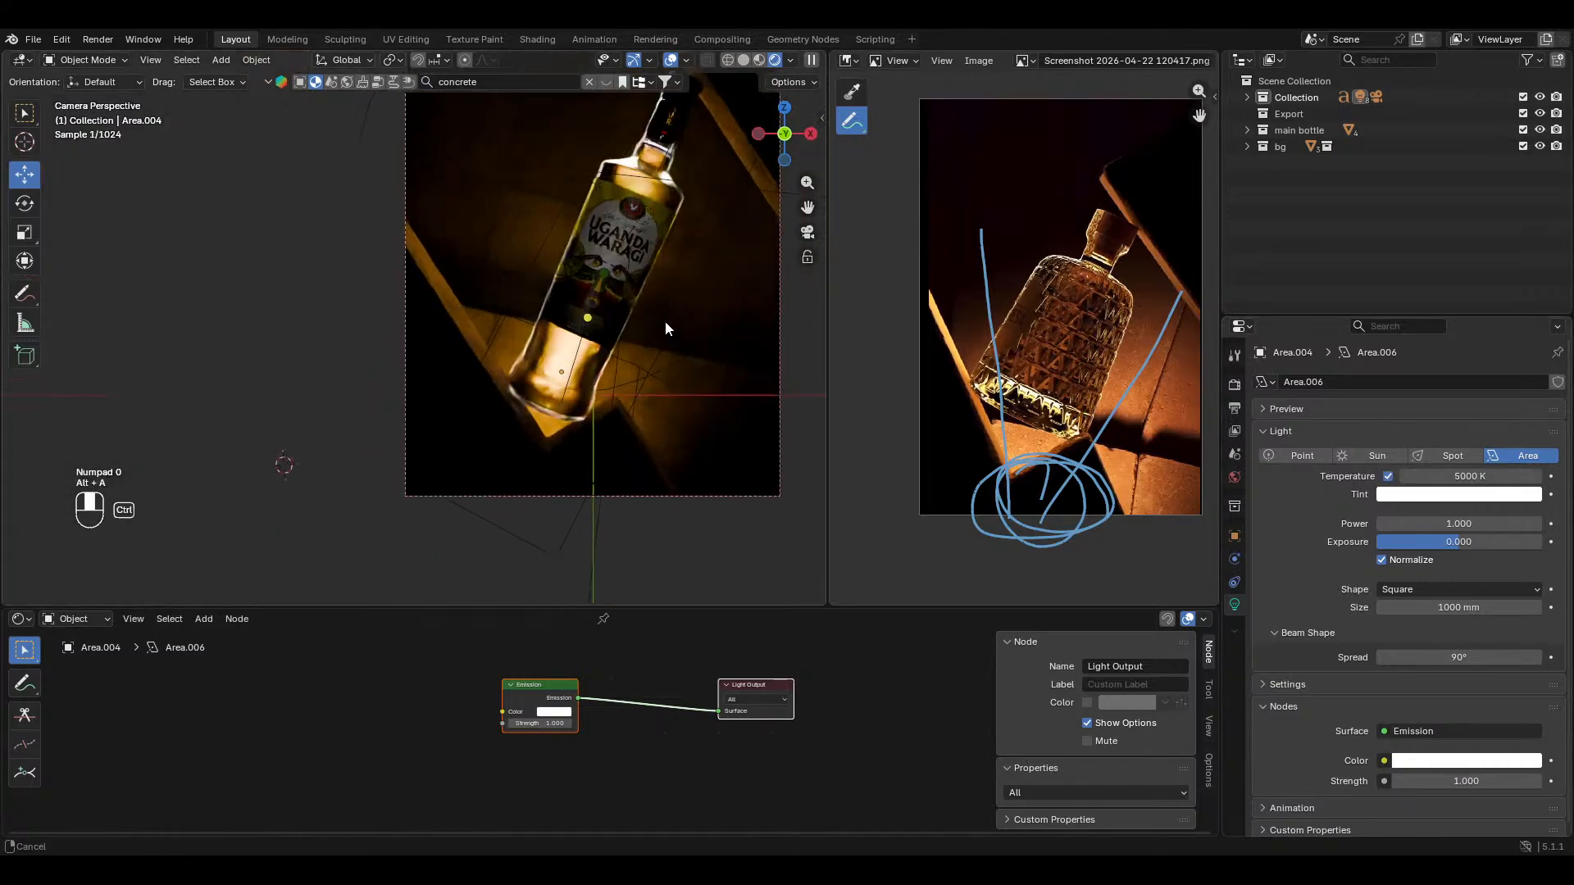
middle_click_drag(666, 321, 666, 319, "ctrl")
middle_click_drag(655, 339, 614, 369, "shift")
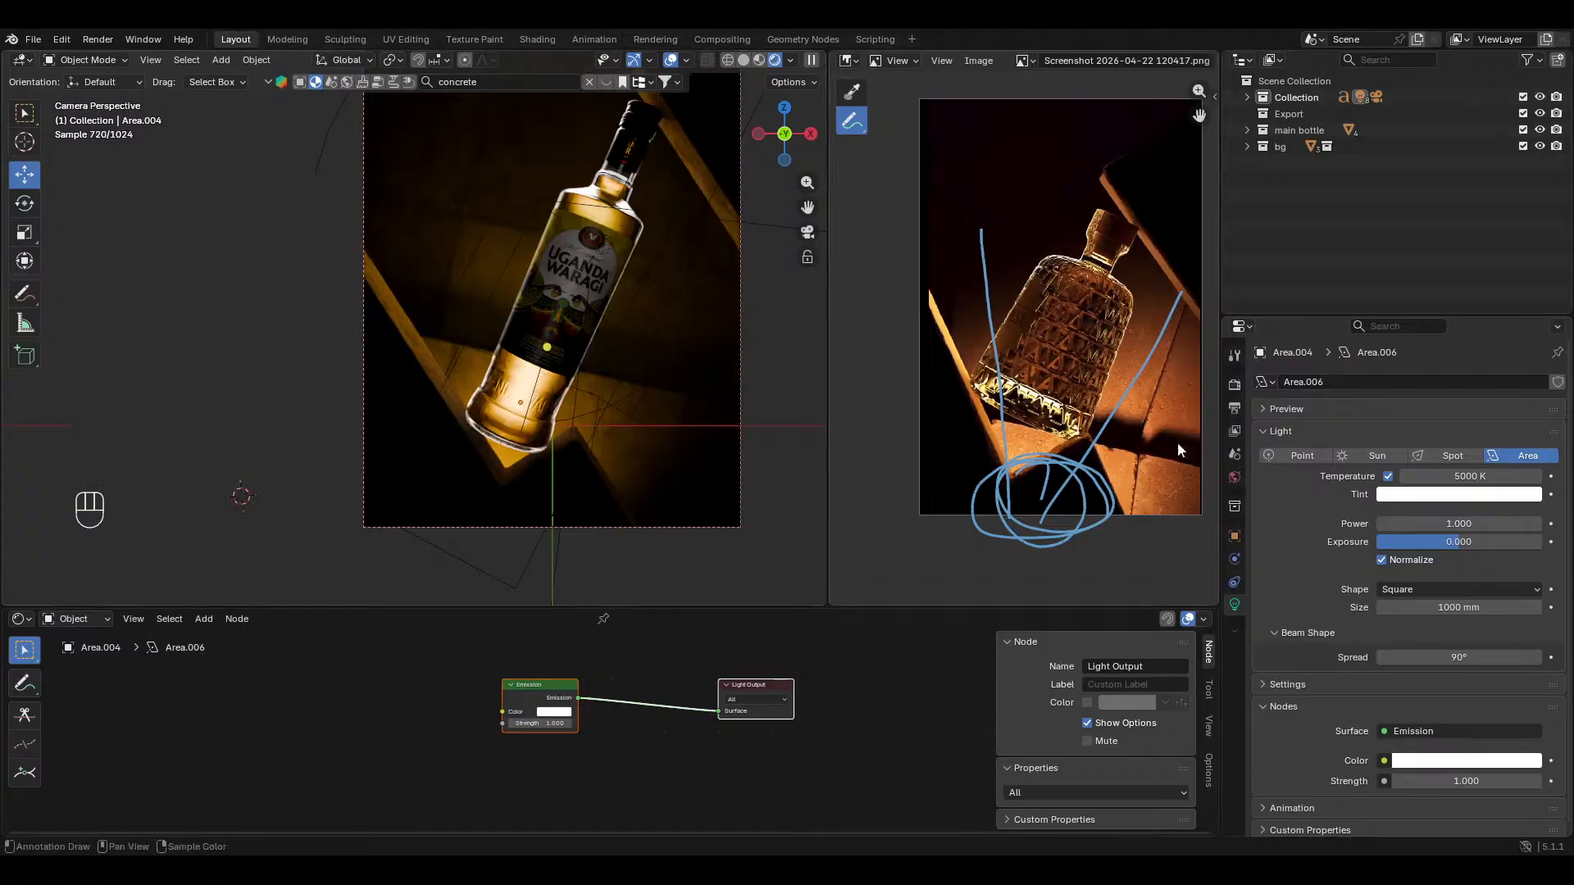
left_click(1451, 539)
left_click(1450, 525)
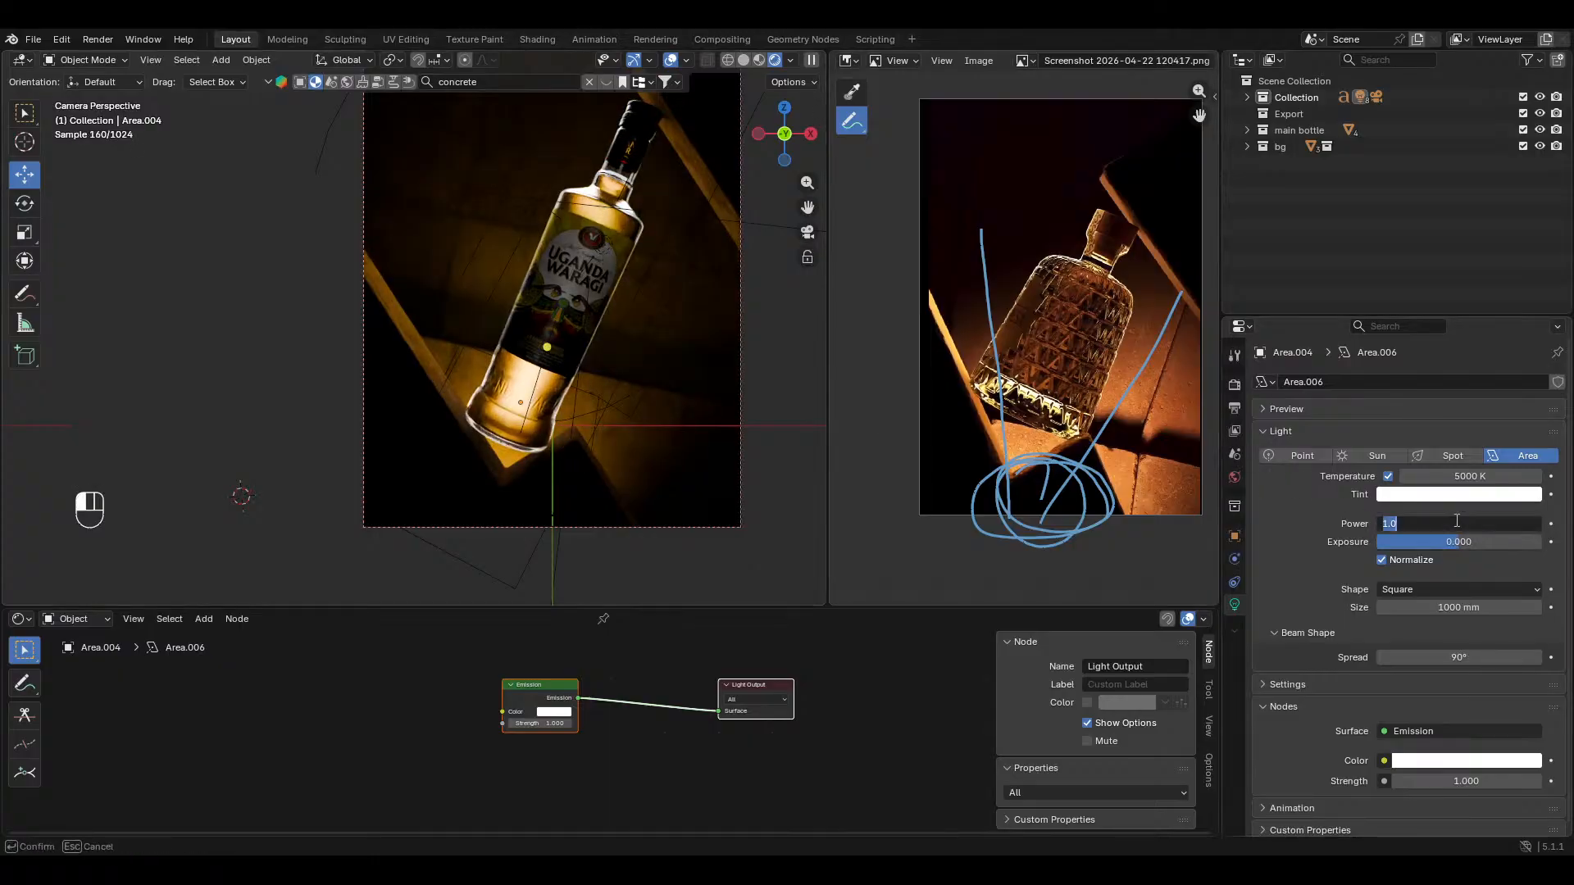
key("Return")
left_click(1454, 522)
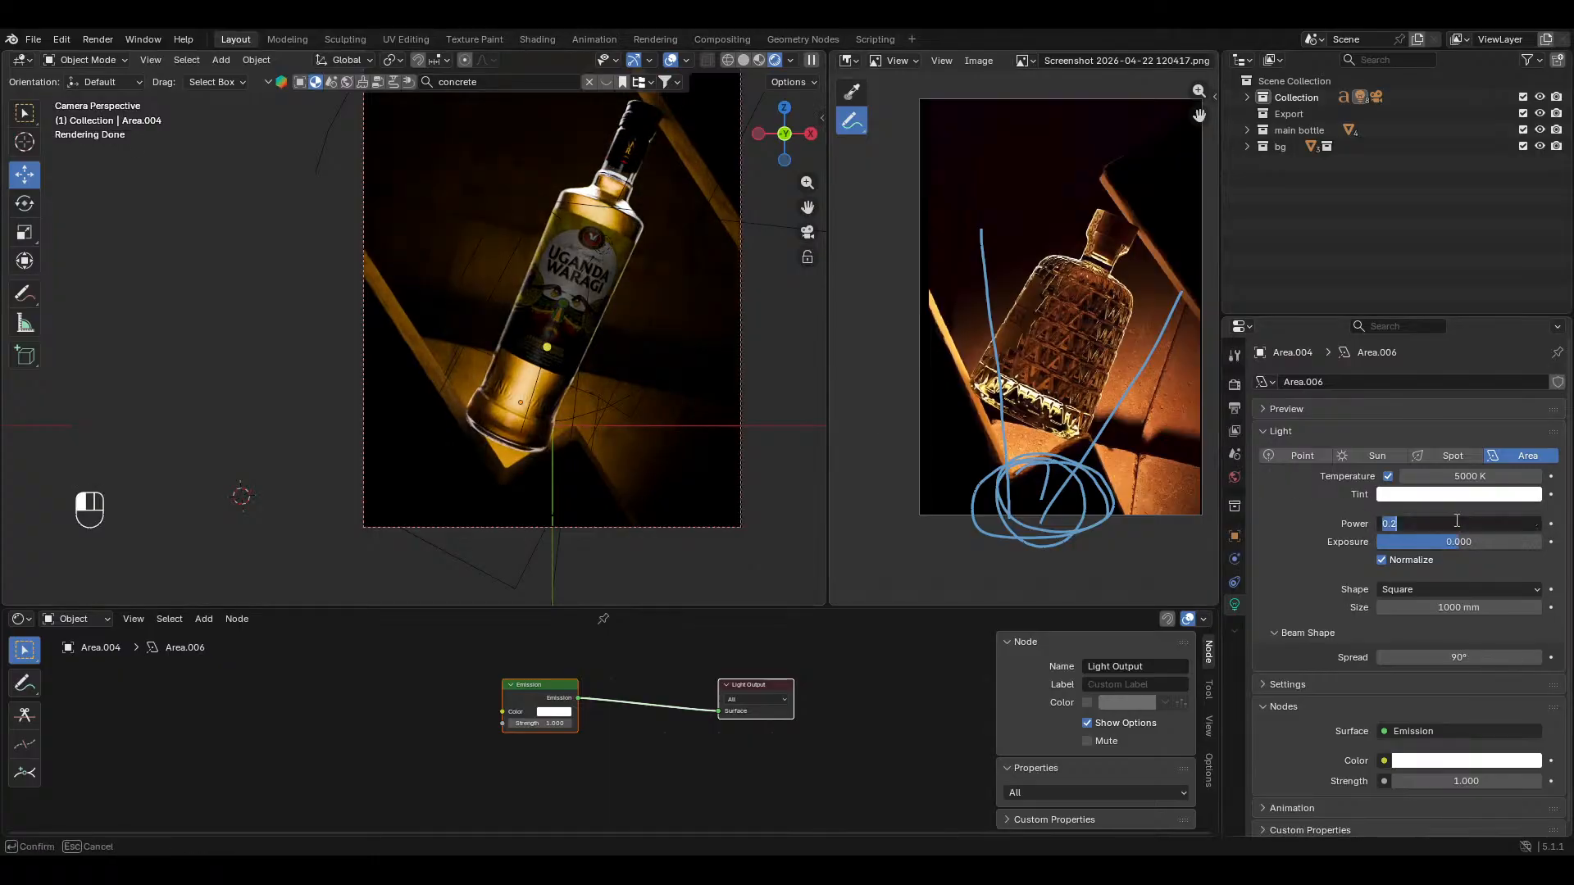
type("0.5")
key("Return")
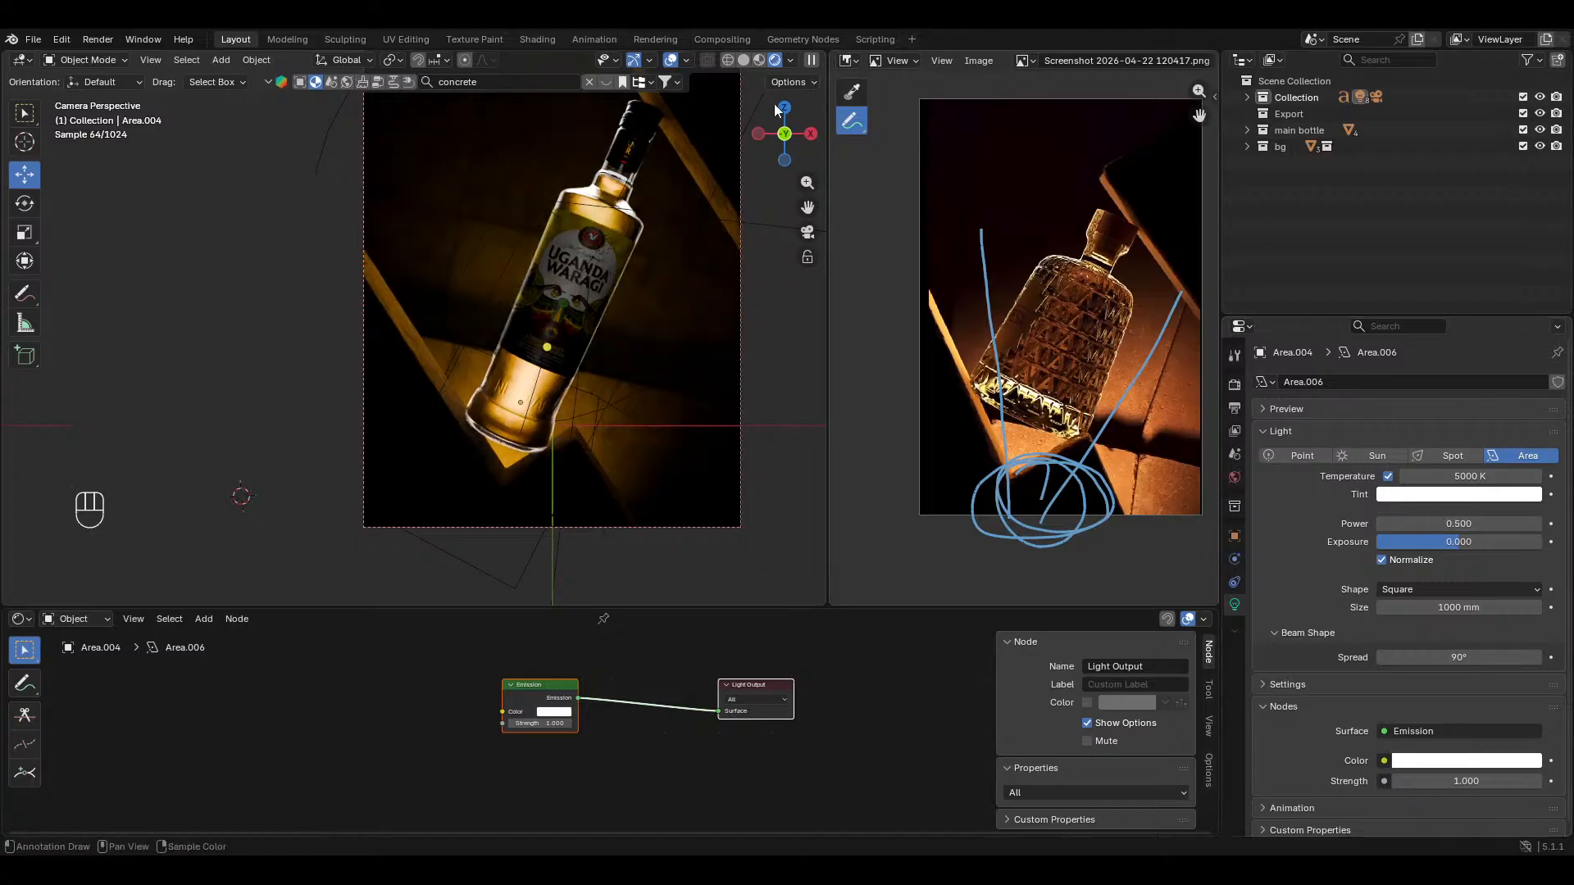
Step: Stretch the area light to the right of the bottle lengthwise along its local X axis
scroll(616, 284, "down", 2)
left_click(616, 284)
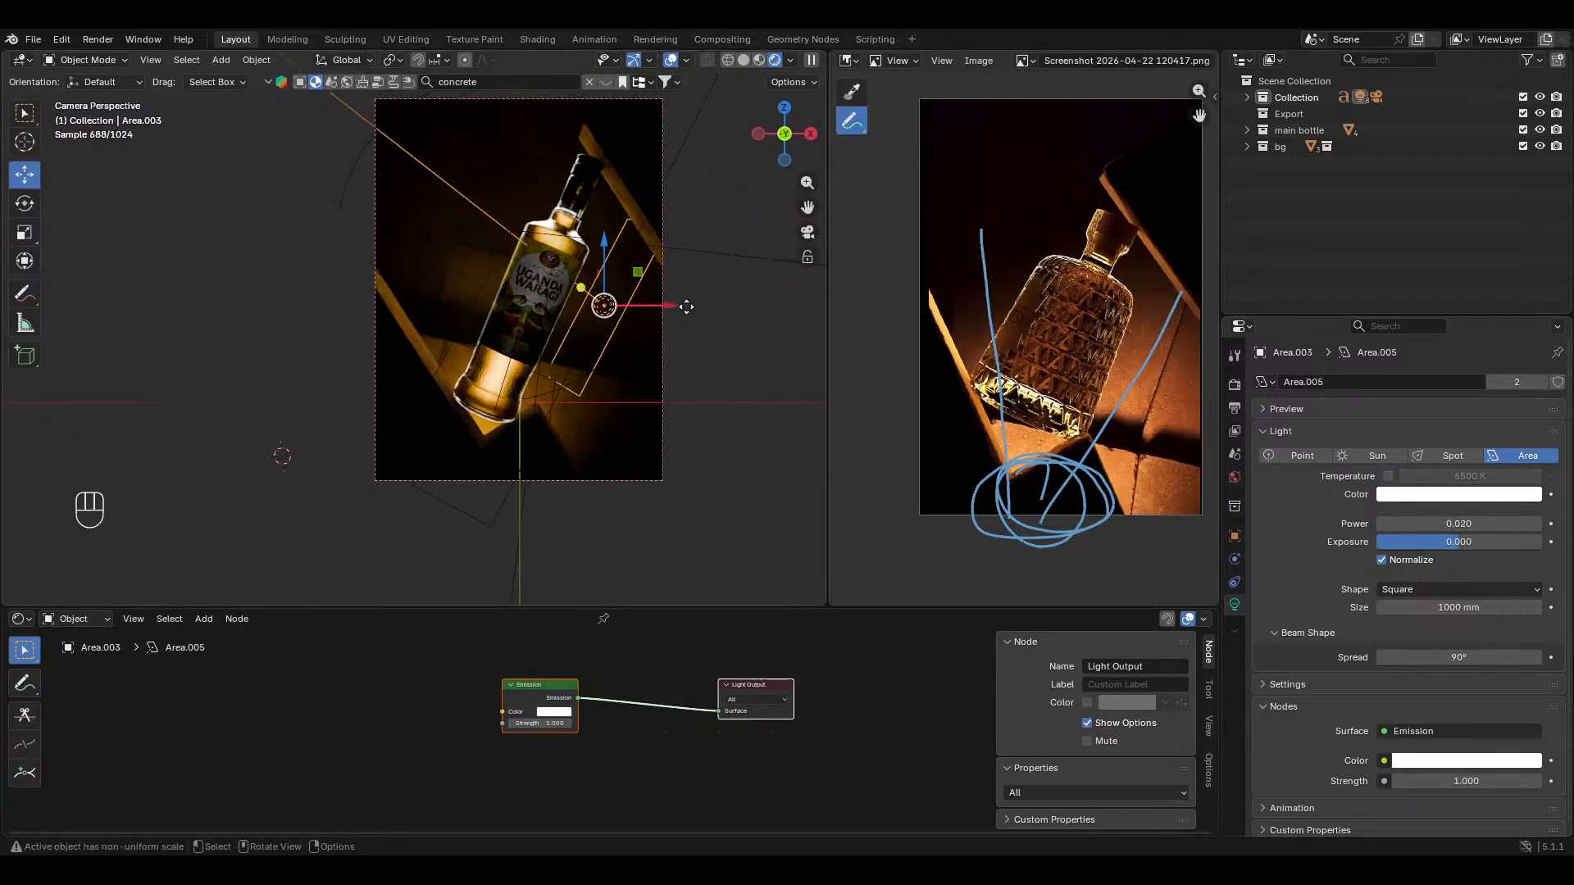
key("s")
key("z")
key("z")
key("s")
key("x")
key("x")
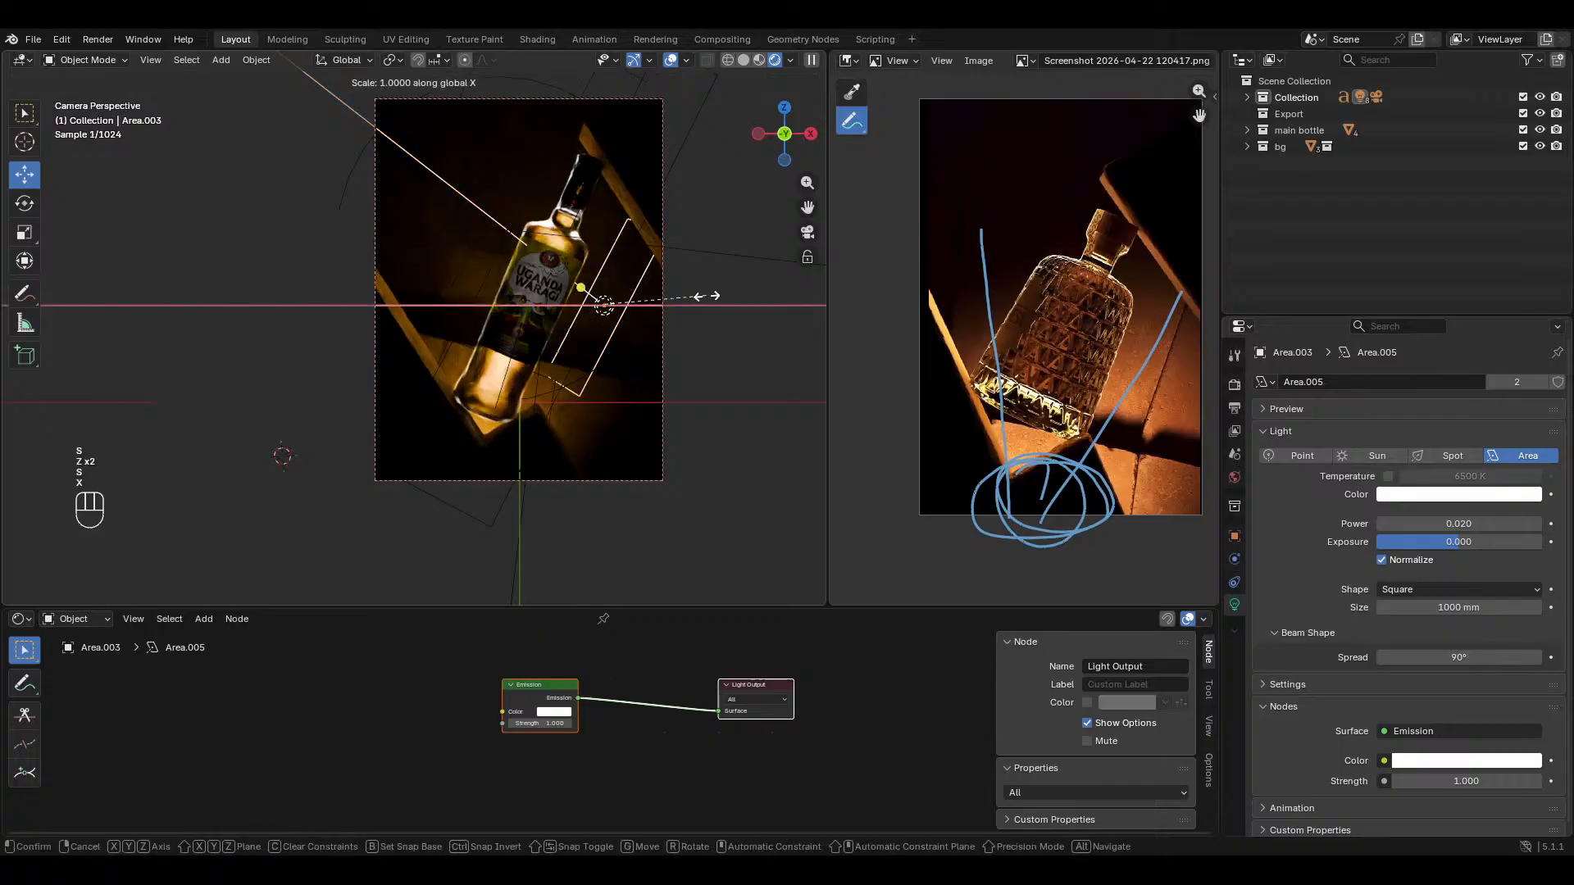
left_click(748, 251)
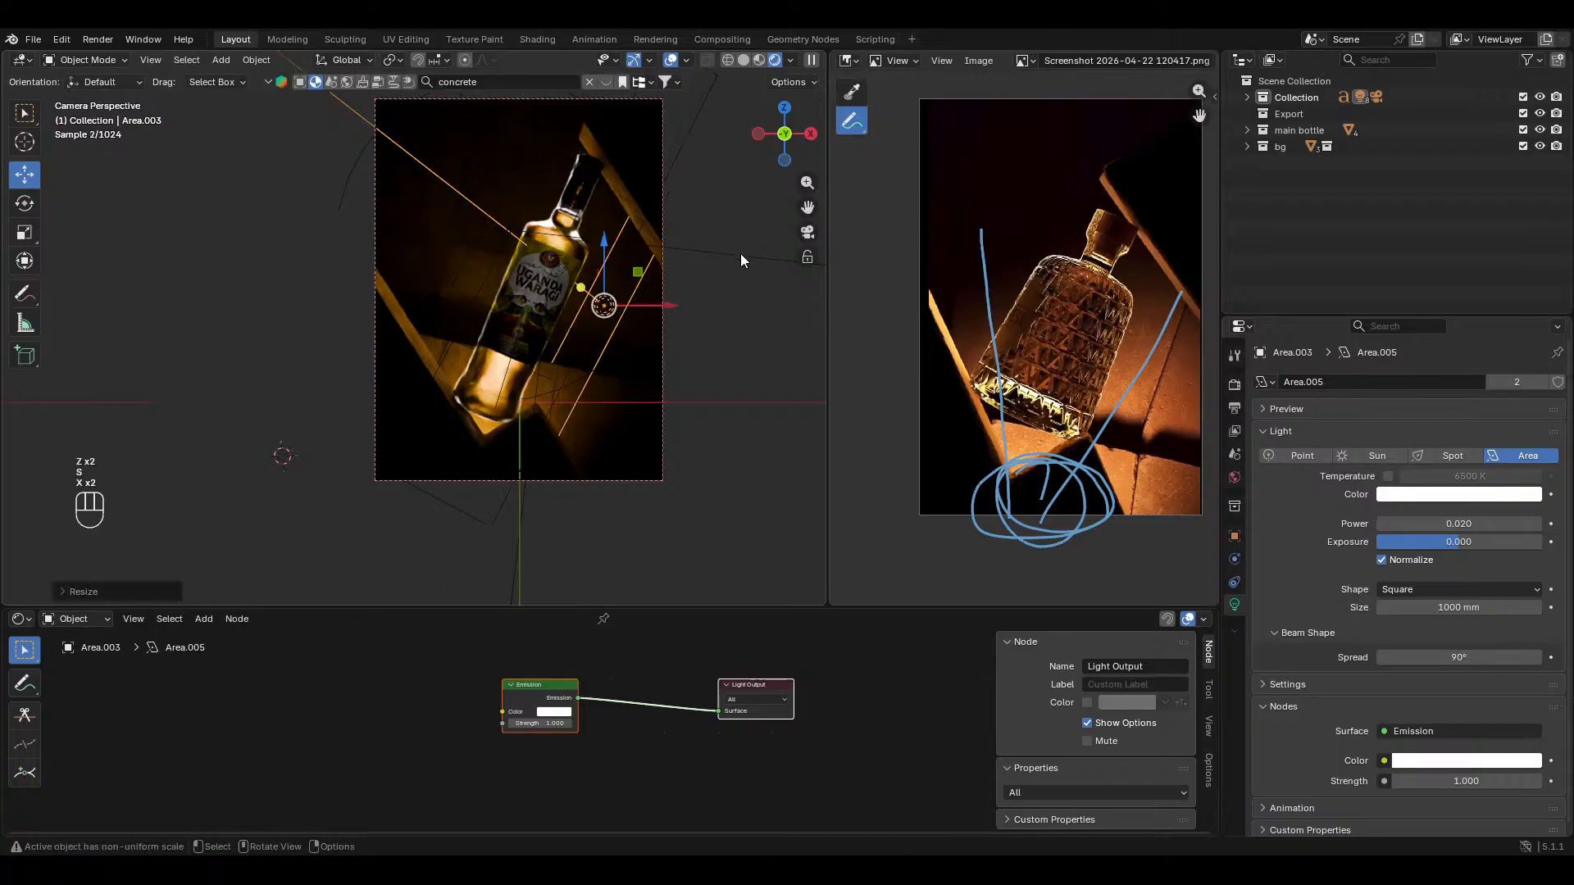
Step: Stretch the area light to the left of the bottle along its local X axis by about 1.66
left_click(483, 264)
key("s")
key("z")
key("z")
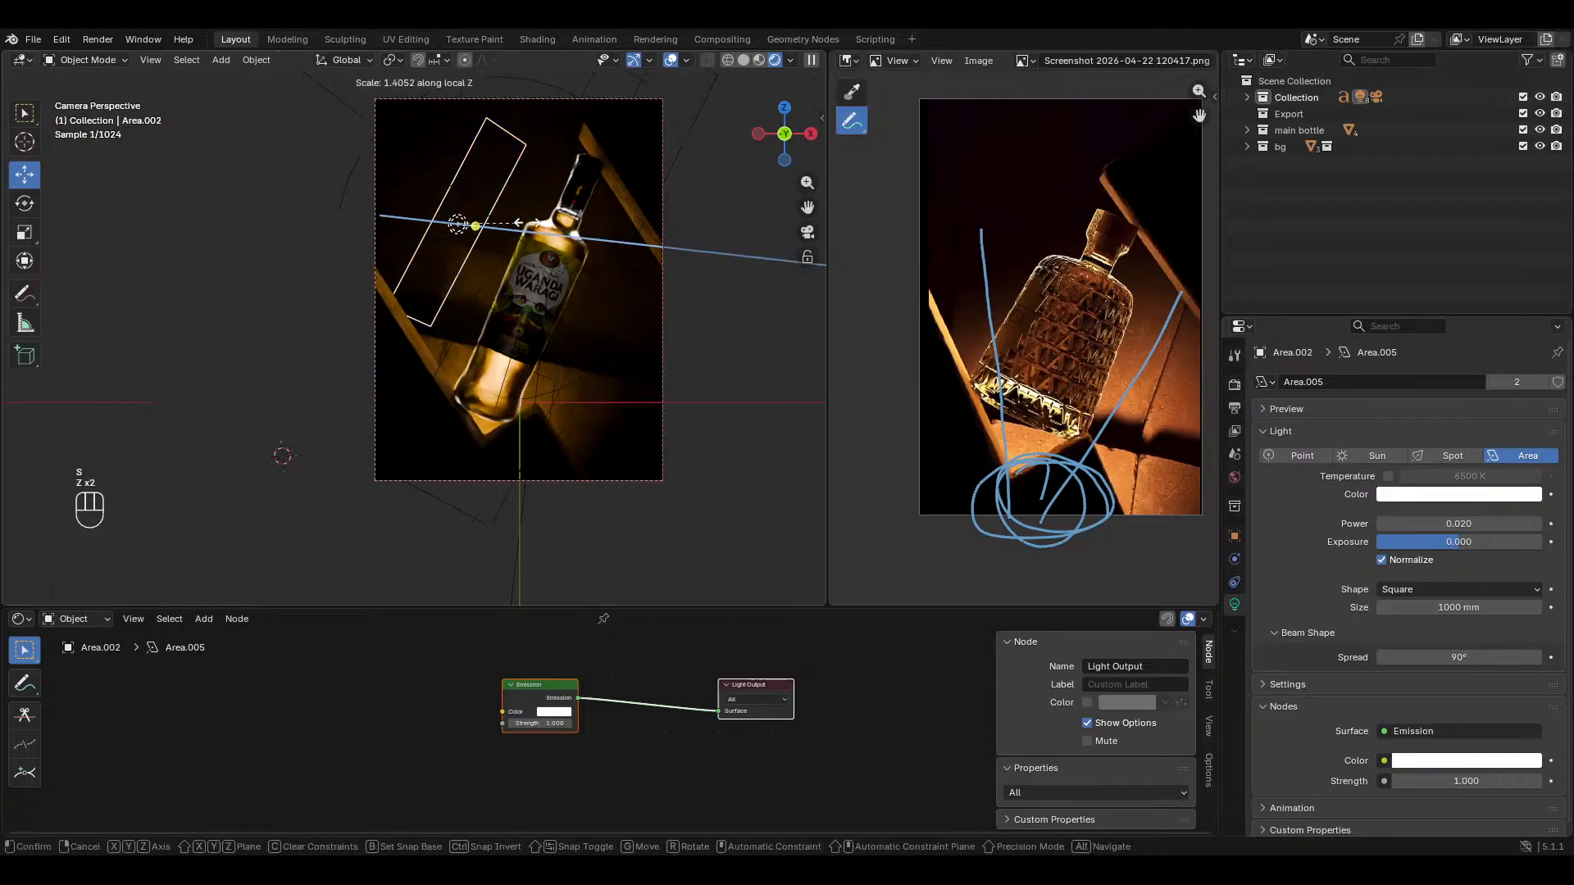
key("s")
key("x")
key("x")
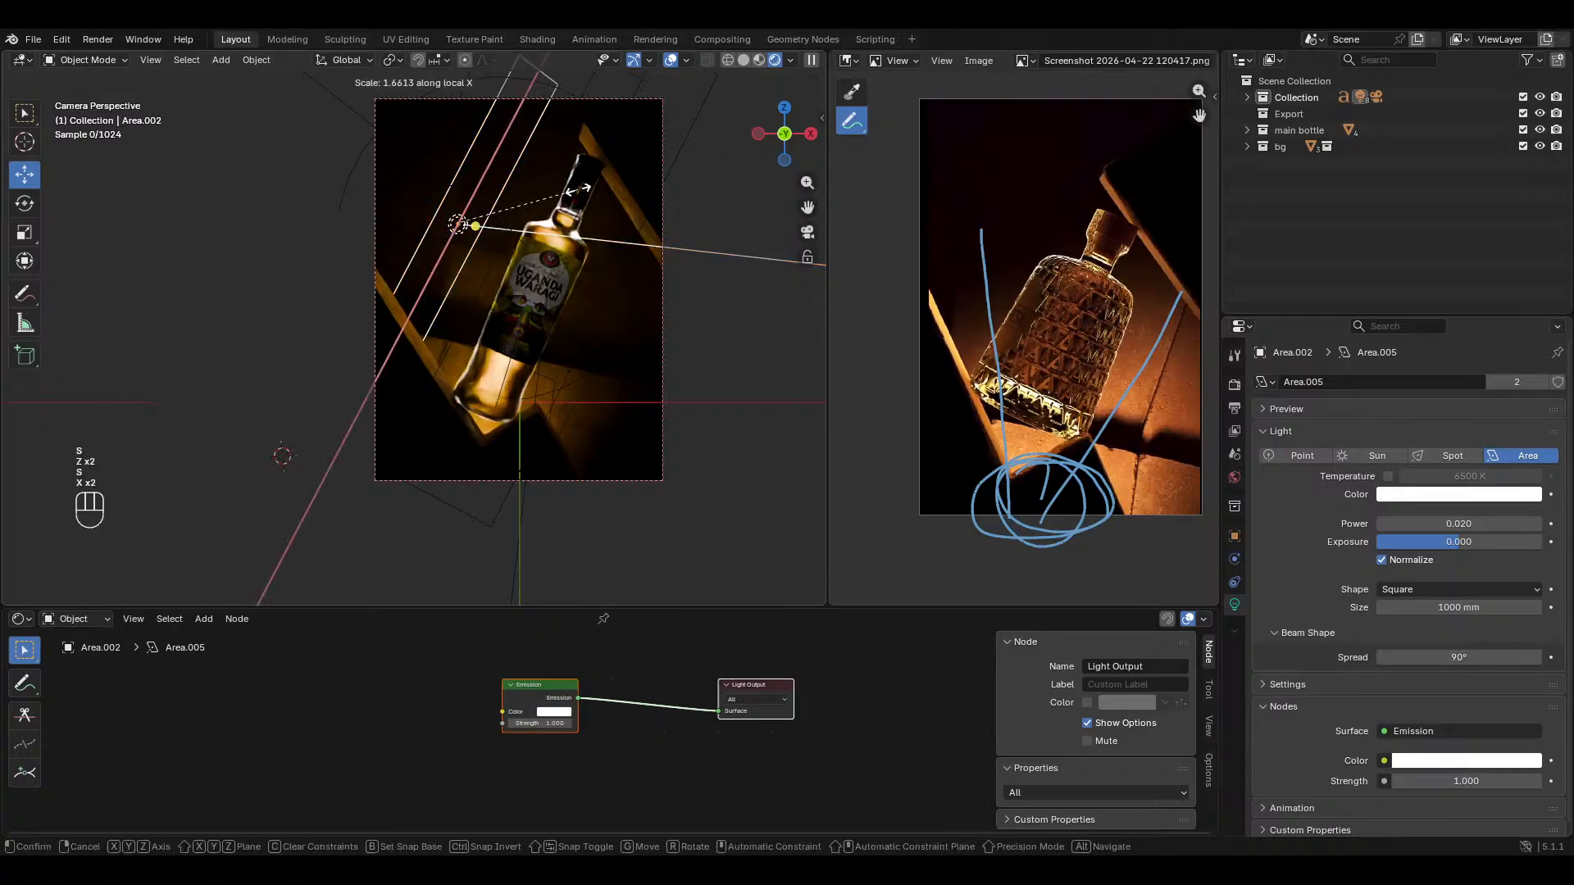
left_click(578, 189)
Step: Deselect everything, hide the overlays to check the framed render, and save the file
key("alt+a")
left_click(670, 60)
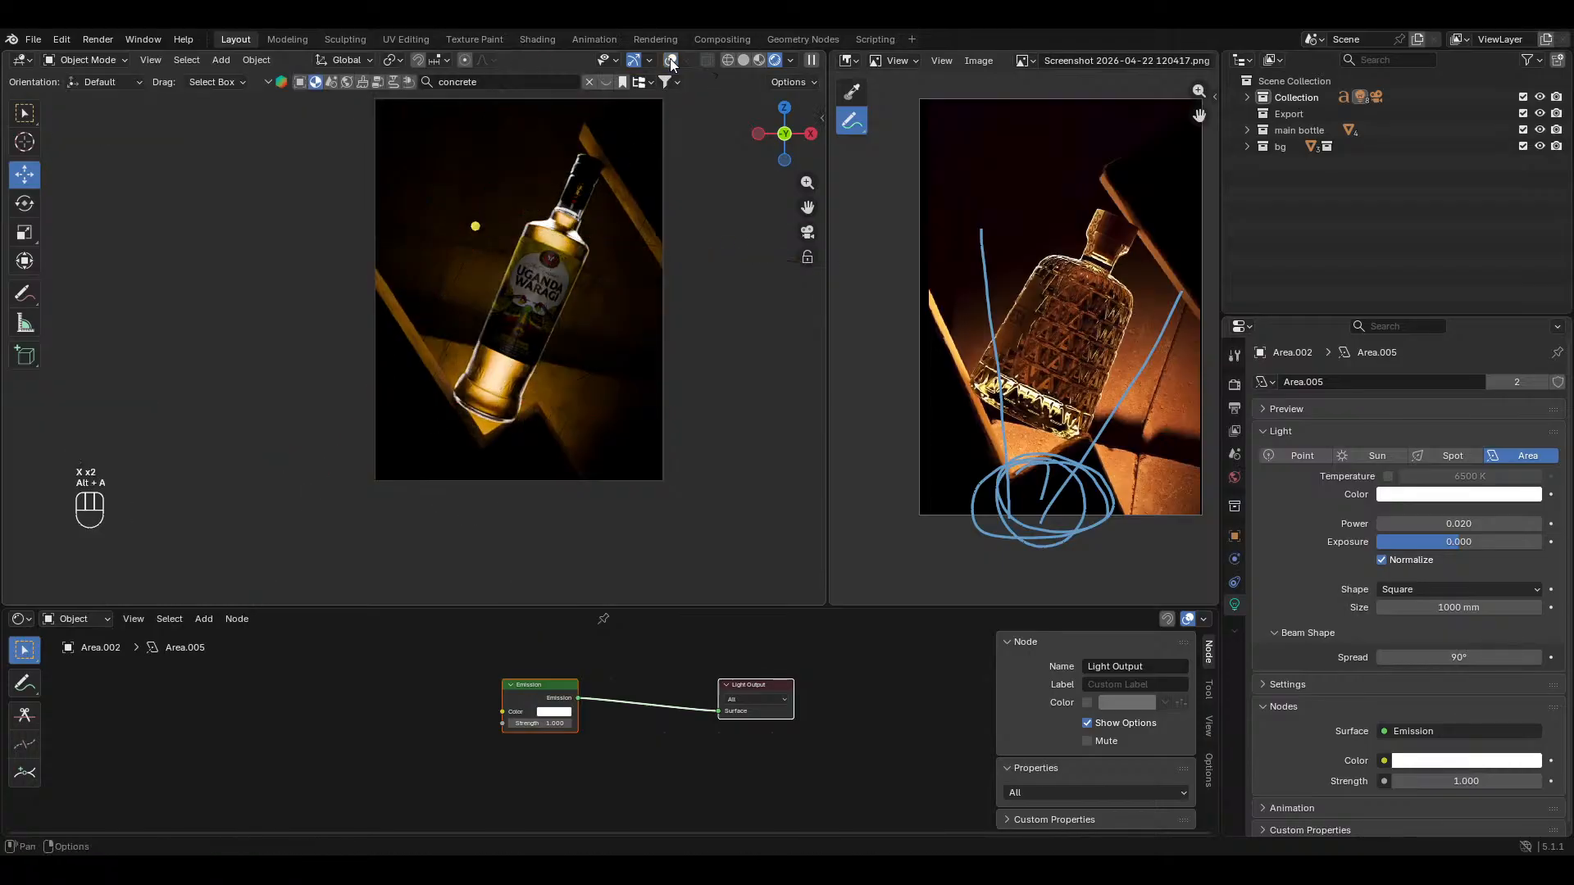
middle_click_drag(661, 202, 674, 223, "shift")
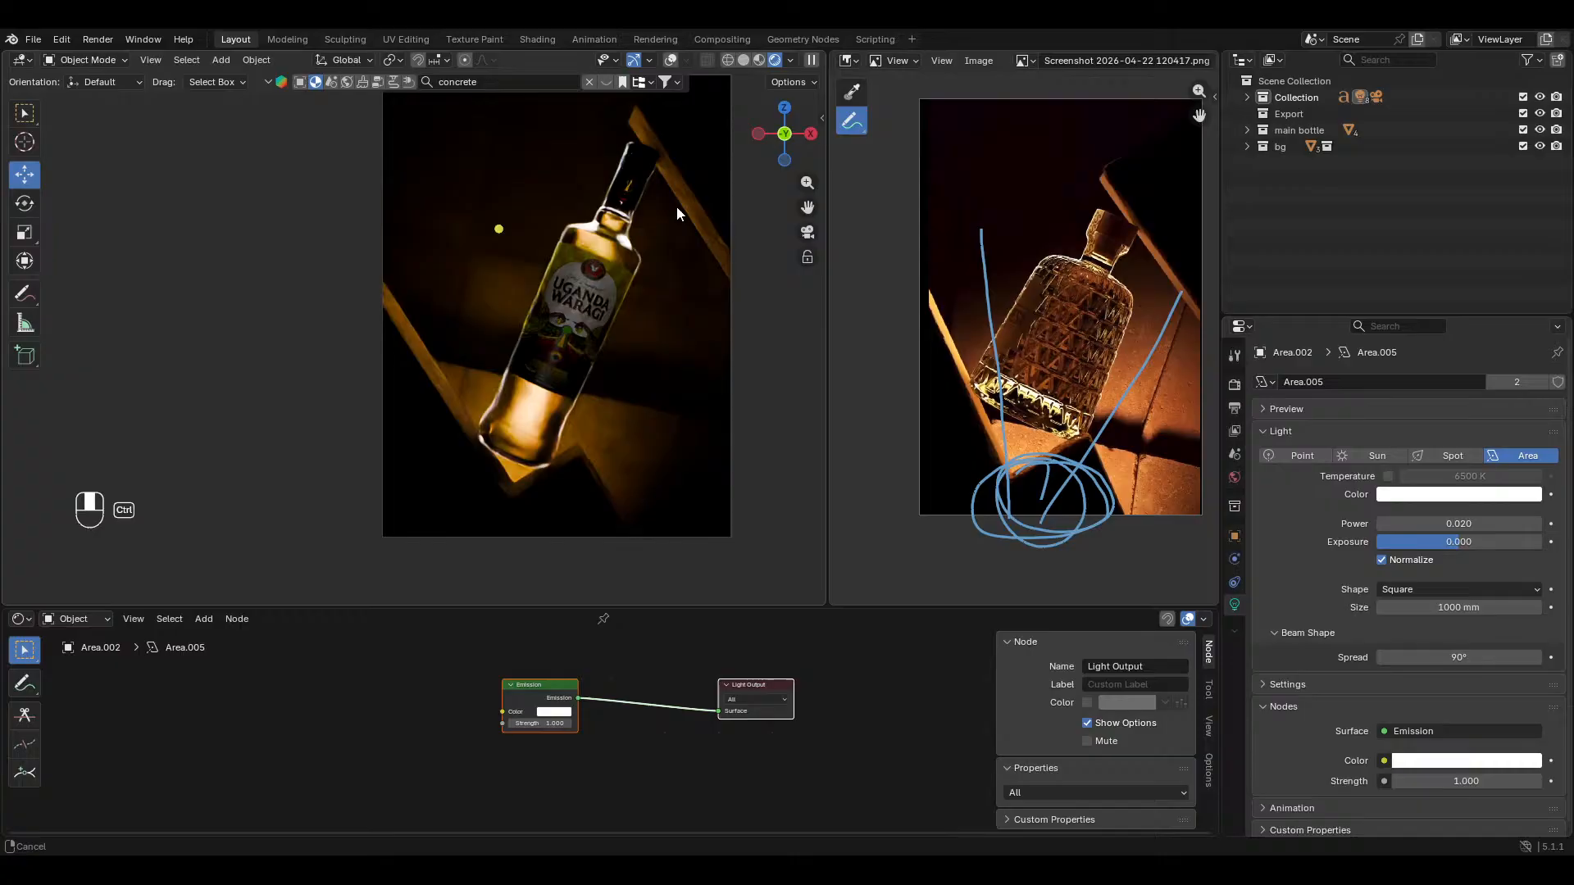
middle_click_drag(677, 206, 676, 209, "ctrl")
middle_click_drag(676, 209, 635, 219, "shift")
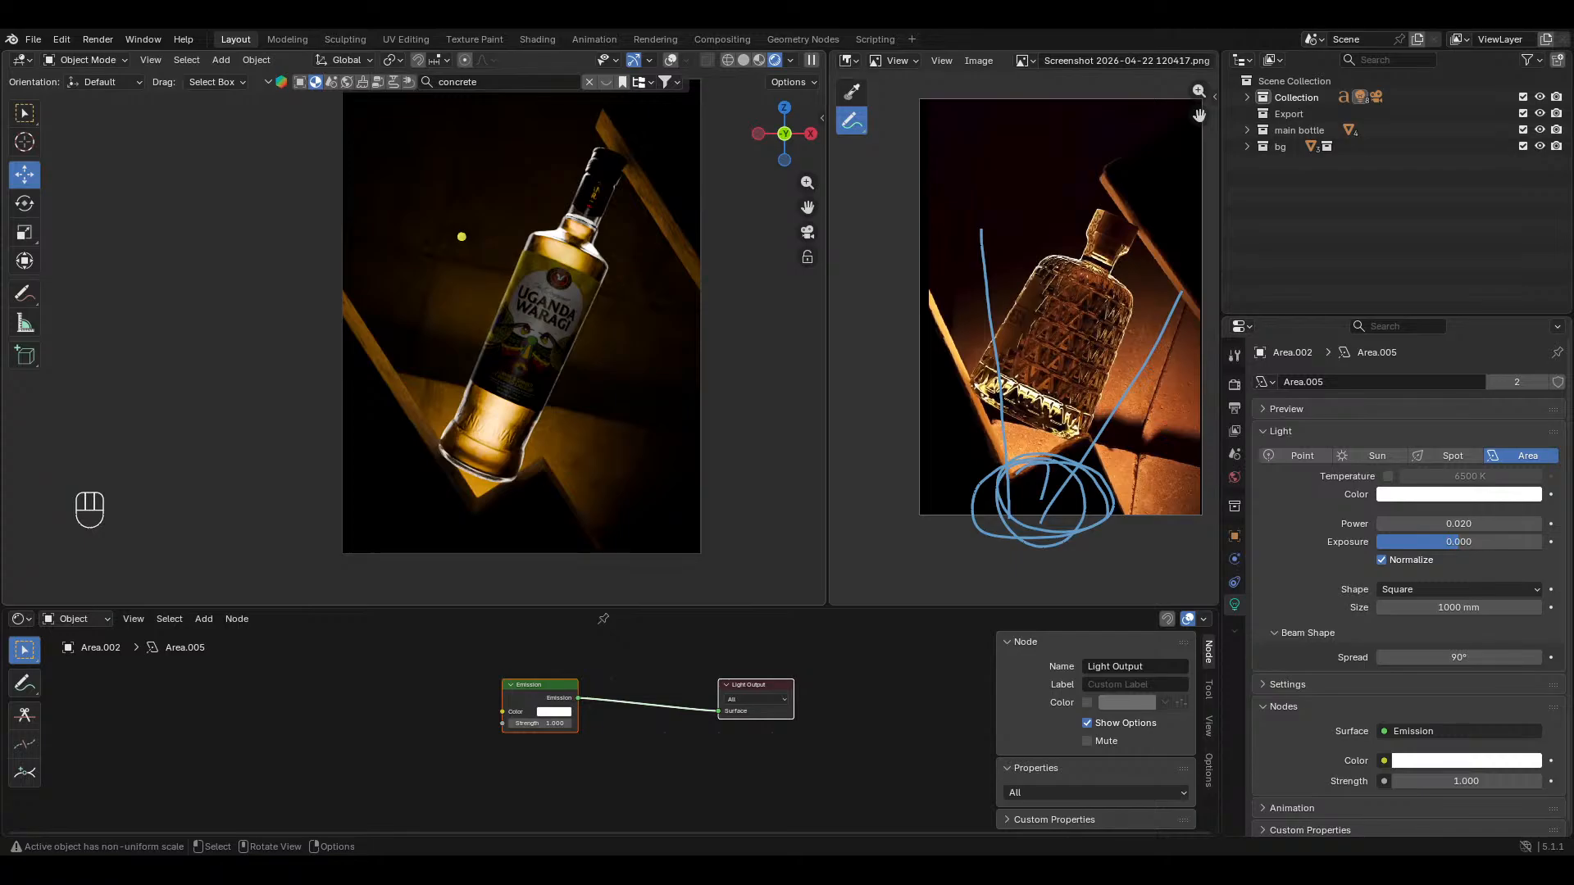
middle_click_drag(581, 250, 574, 259, "shift")
key("ctrl+s")
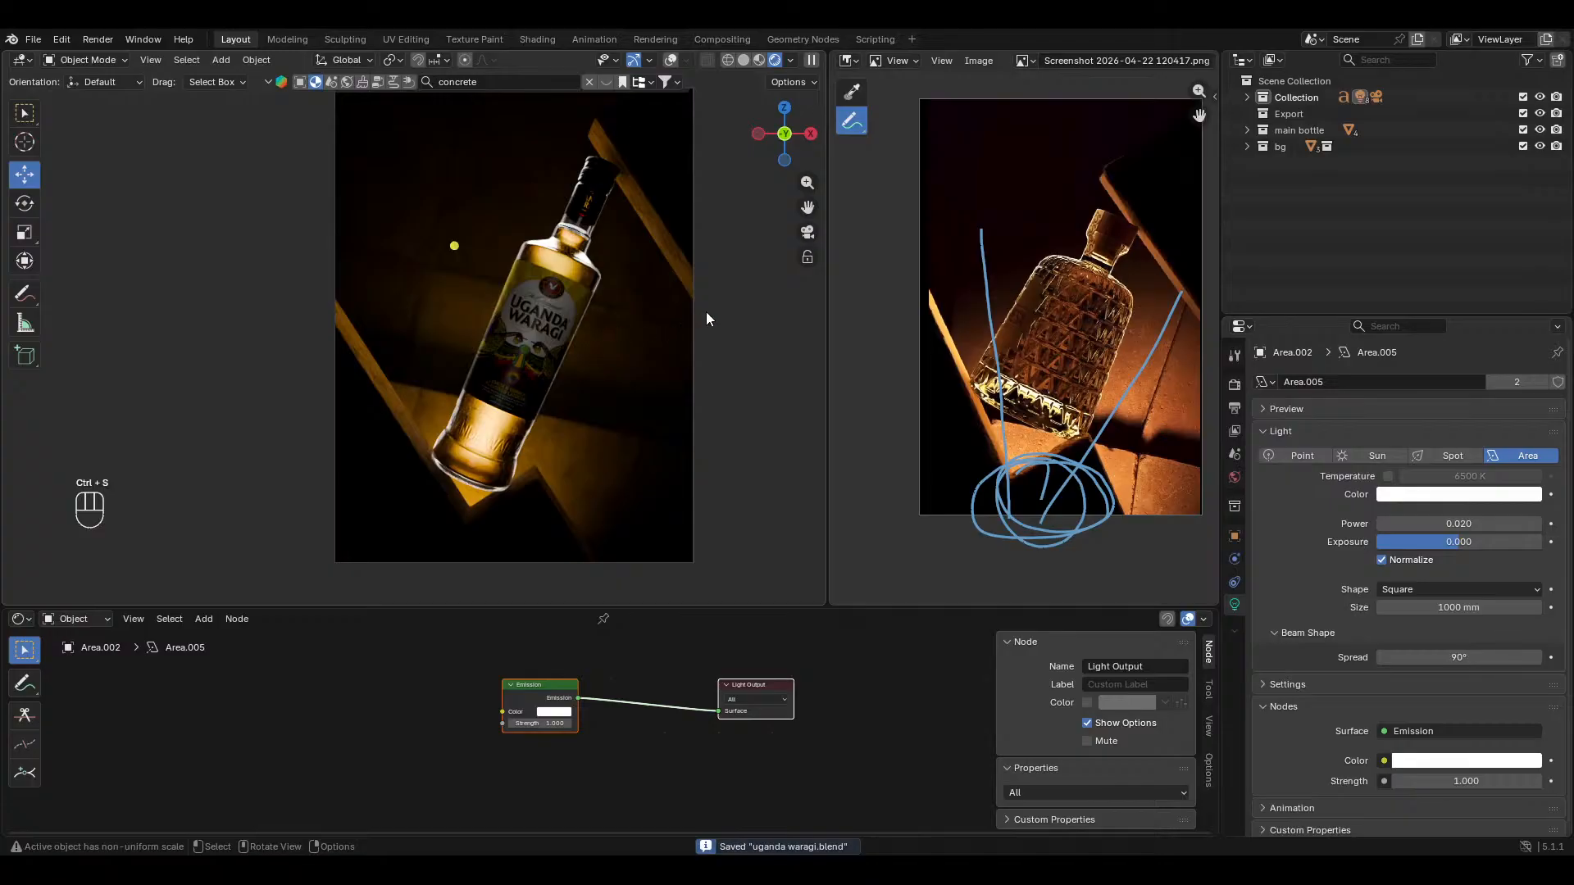
Step: Inspect the disk light behind the bottle's base from a rotated view with overlays shown, then return to the camera view and deselect everything
middle_click_drag(691, 323, 366, 384, "ctrl")
key("ctrl+s")
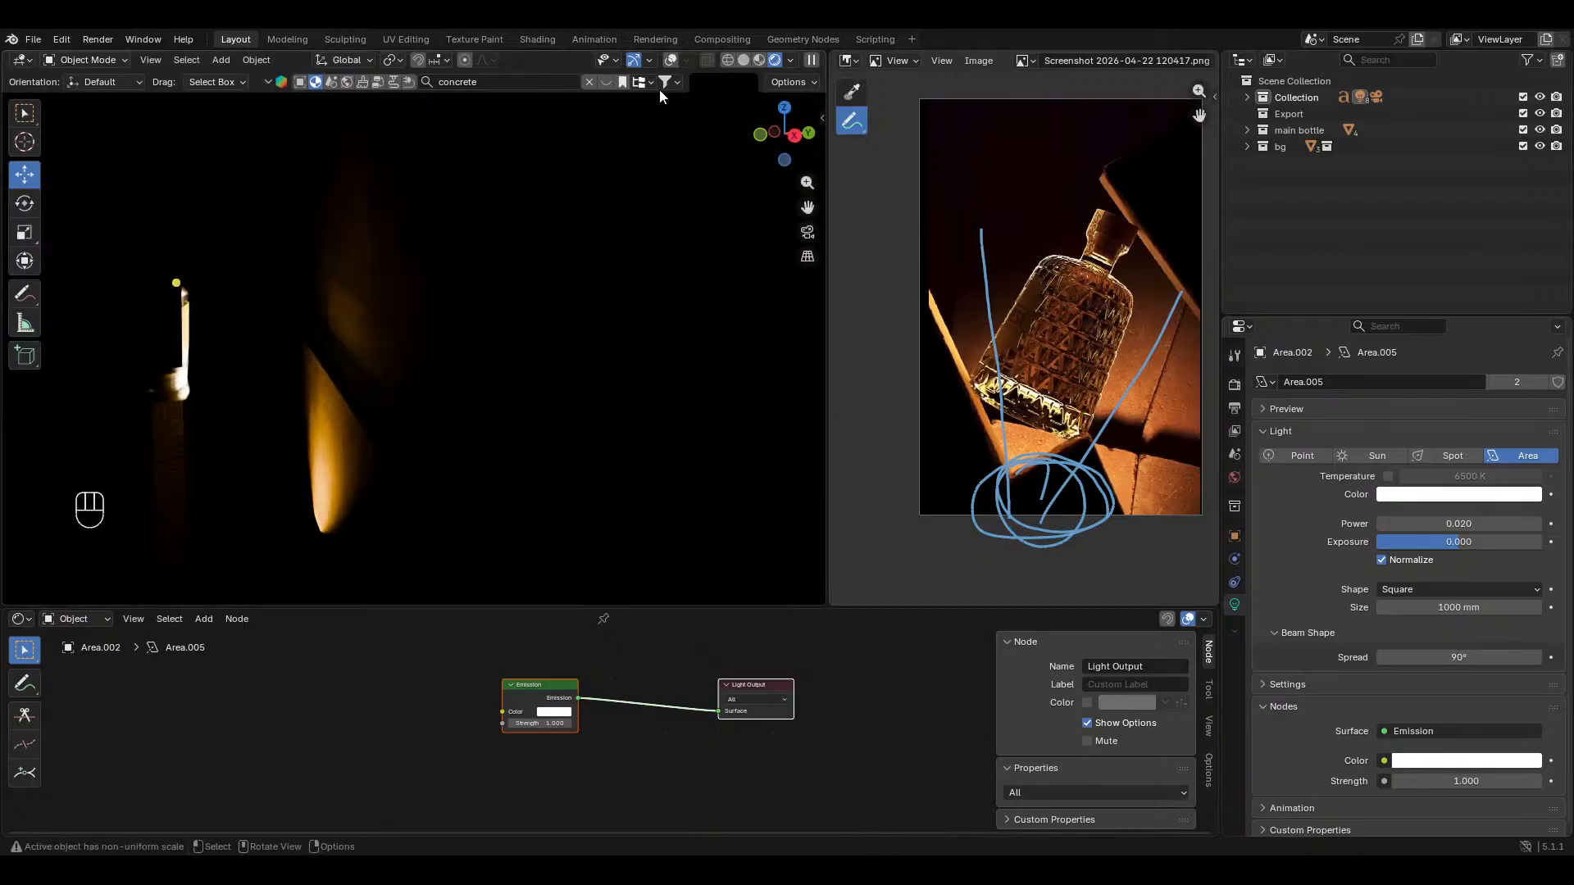
left_click(671, 60)
left_click(311, 478)
left_click(315, 481)
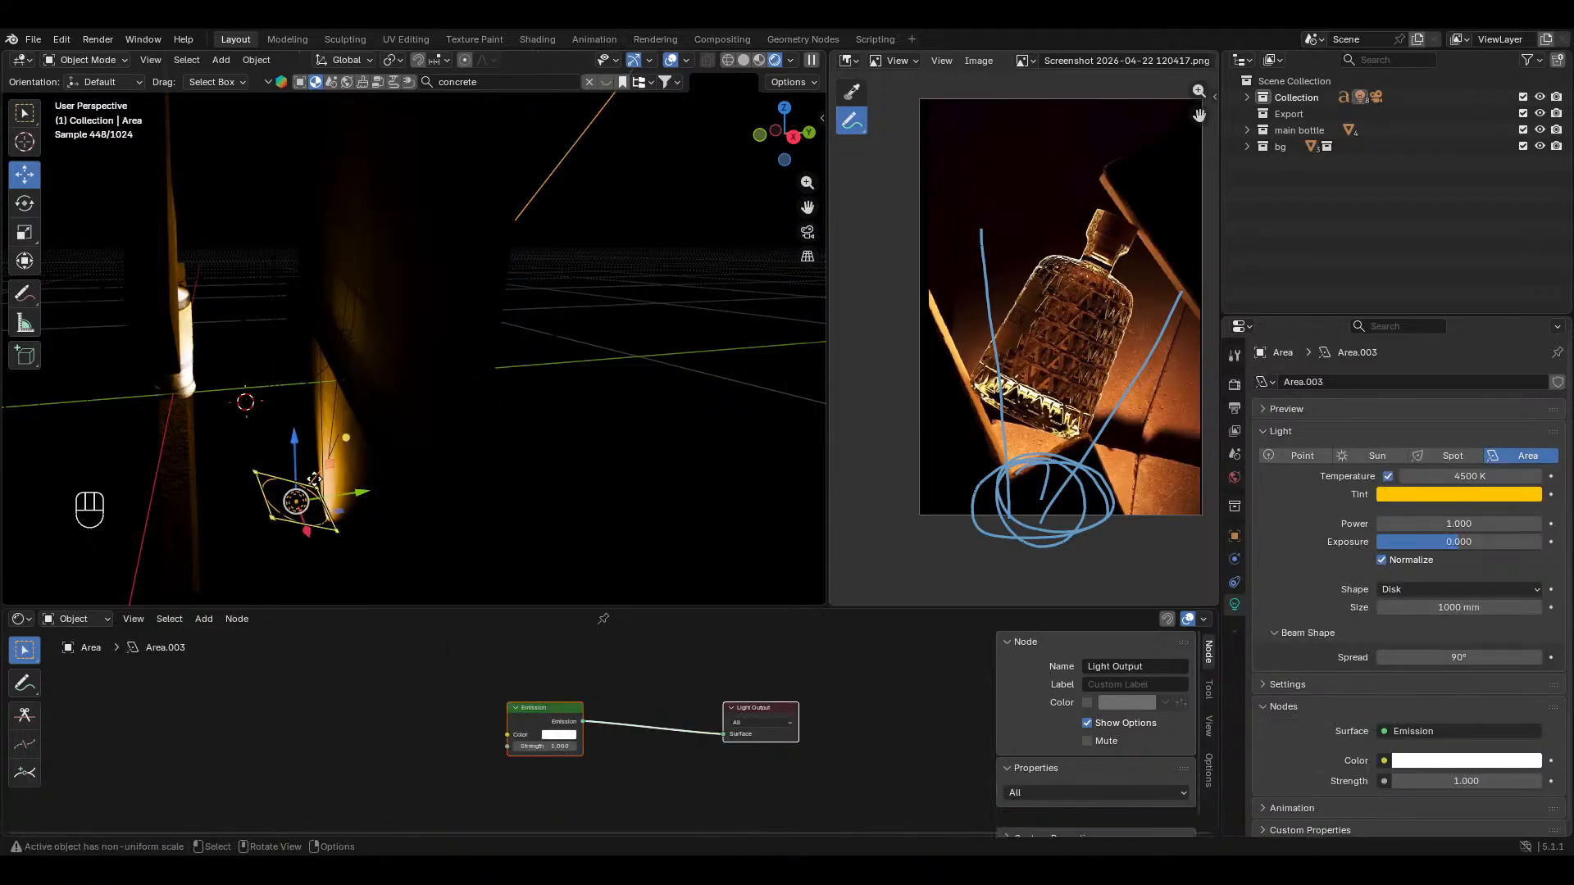
left_click(382, 459, "shift")
left_click_drag(391, 453, 421, 446)
key("KP_0")
key("alt+a")
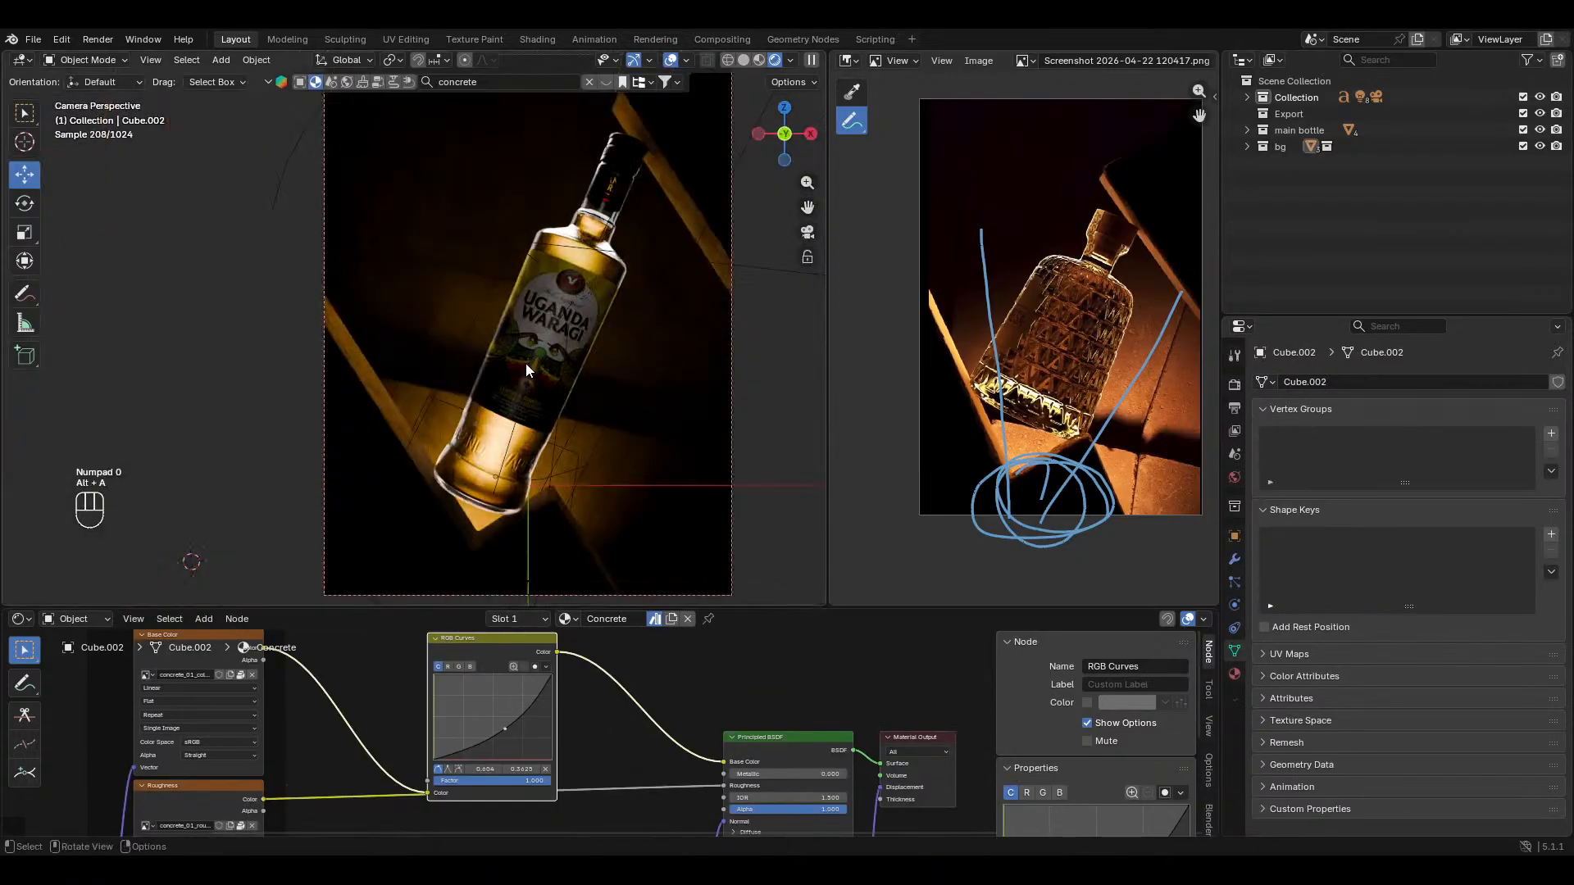
Step: Hide the viewport overlays to check the framed render, and save the file
scroll(529, 373, "down", 1)
left_click(671, 61)
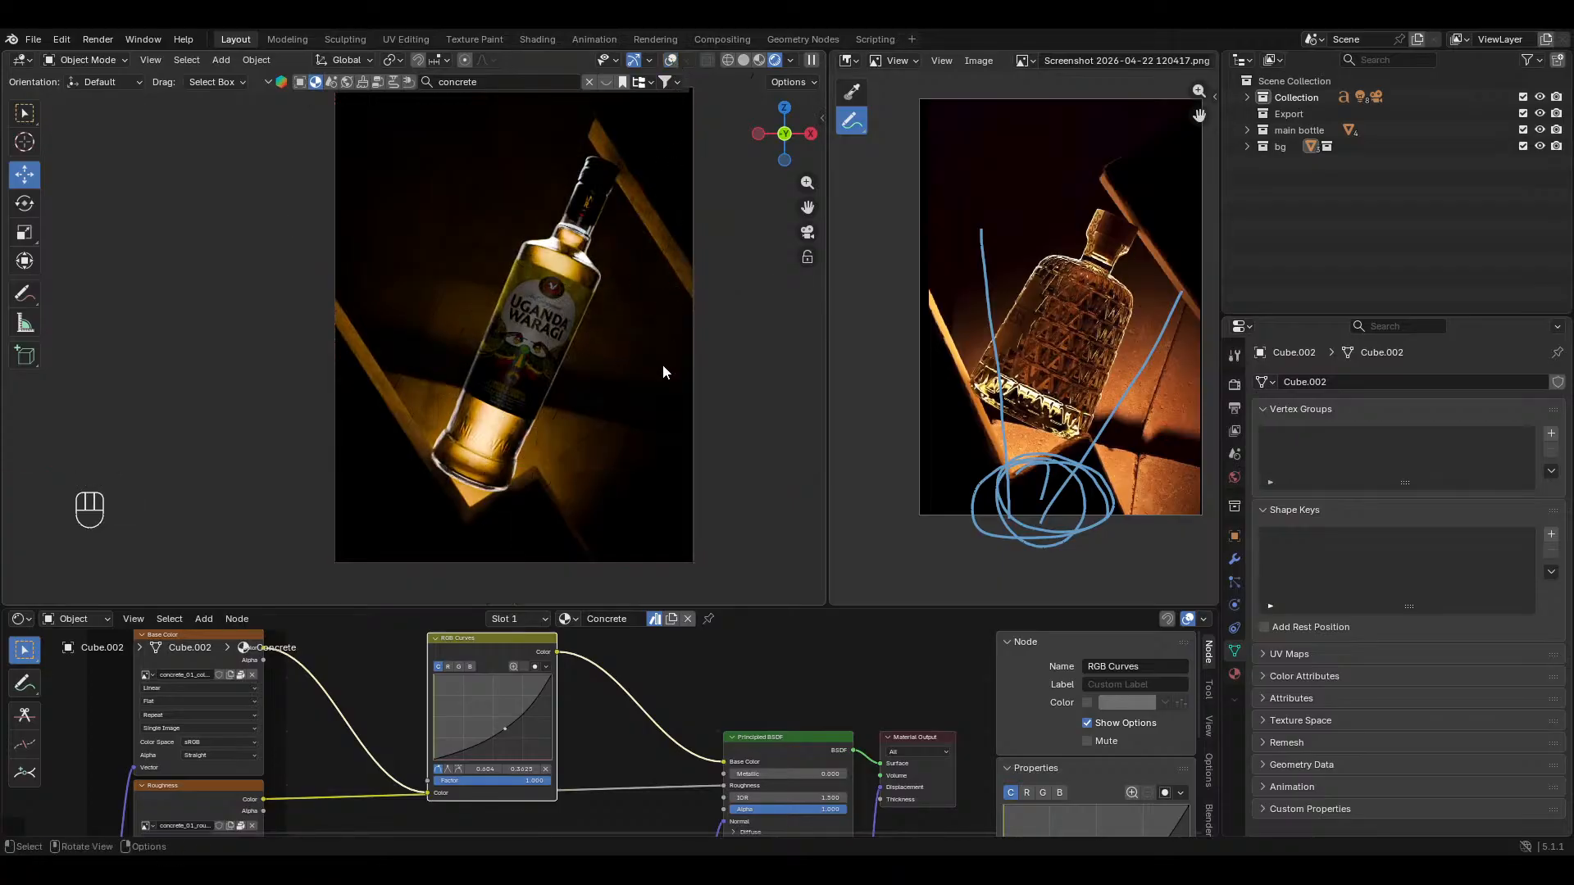
key("ctrl+s")
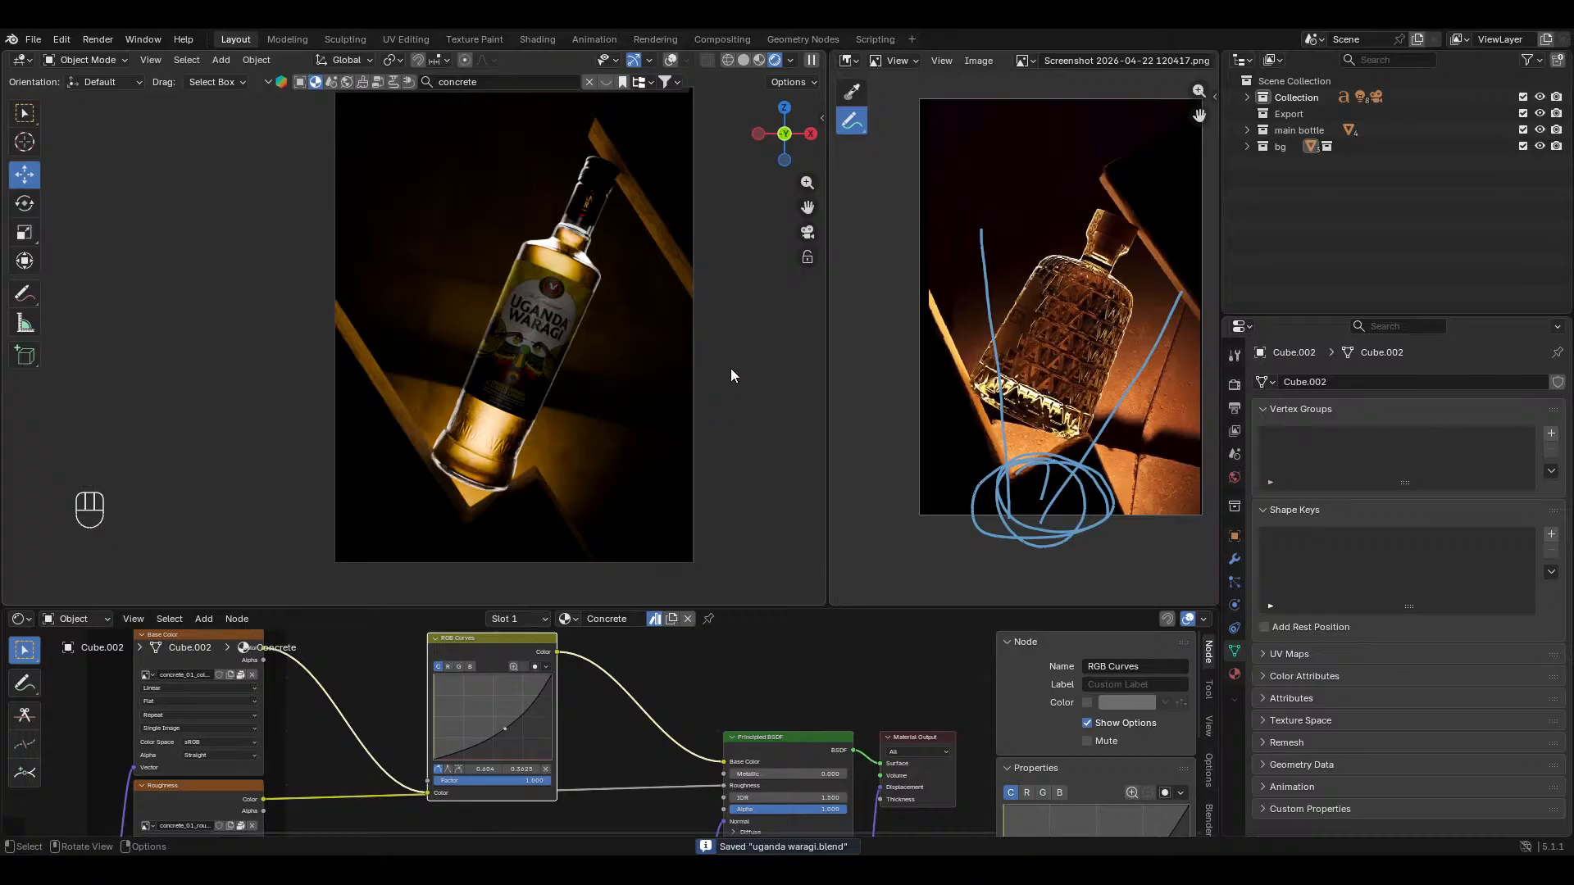
Step: Show the overlays and move the camera by about -1.87 mm along the global X axis
left_click(671, 60)
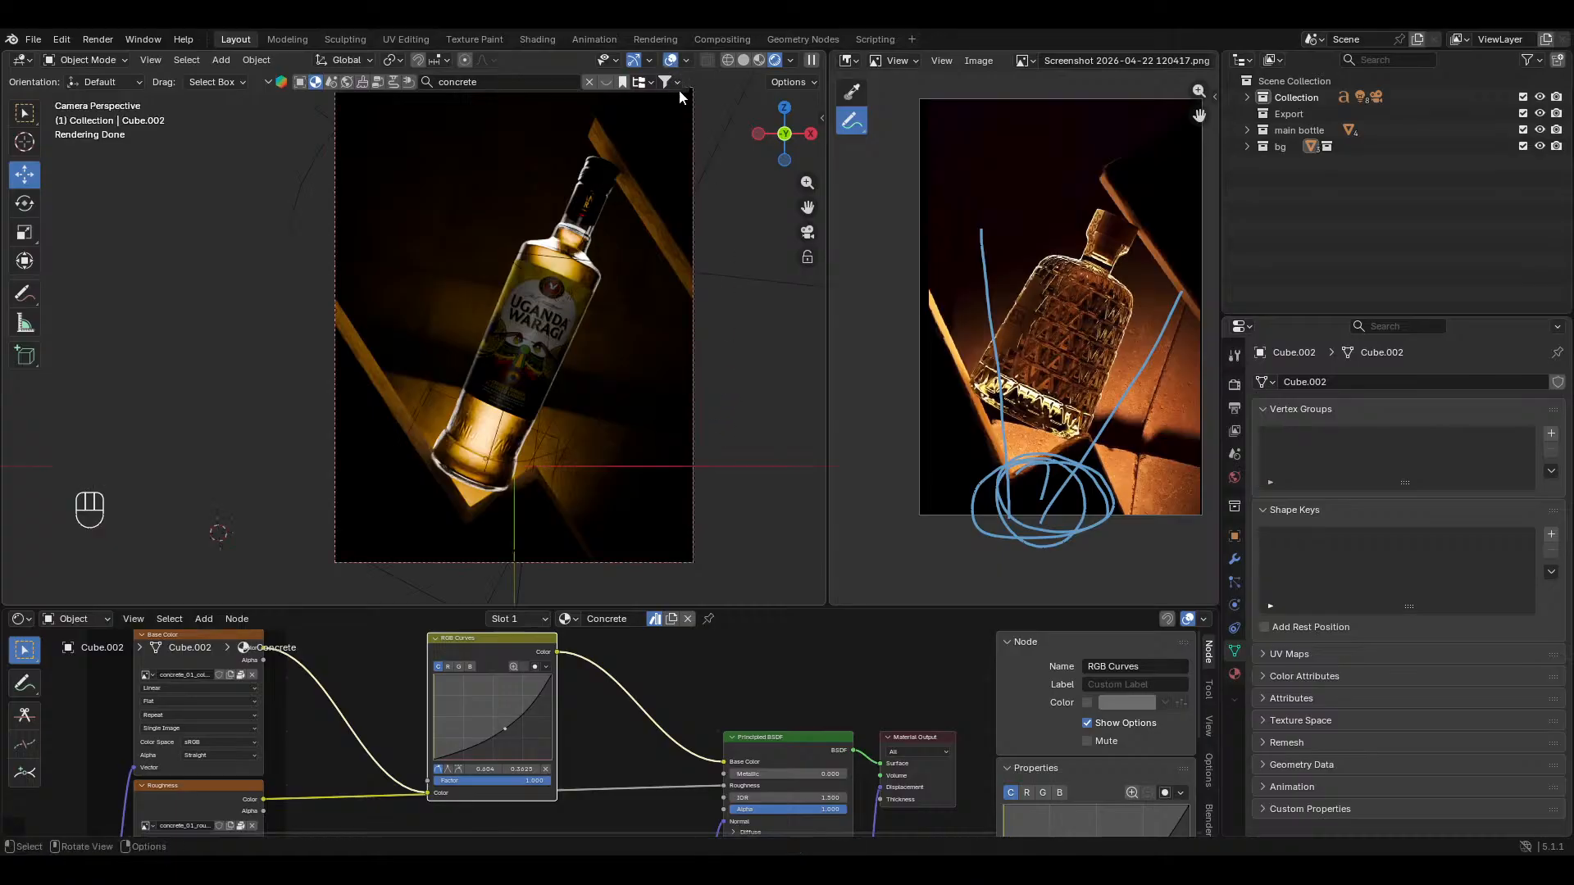
left_click(693, 108)
key("g")
key("x")
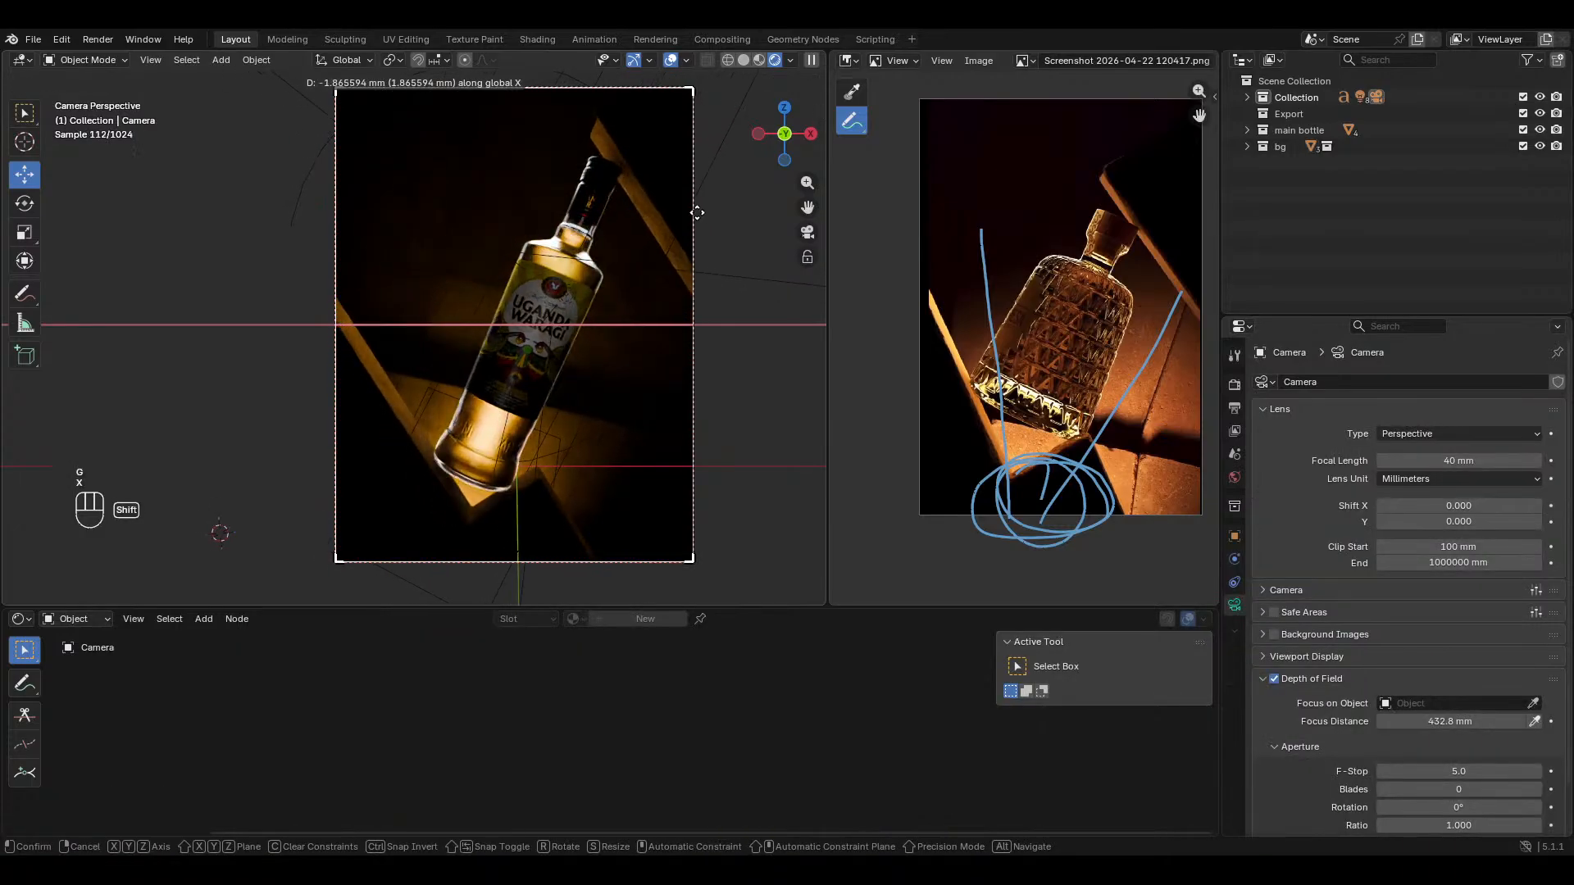
left_click(697, 213)
Step: Try repositioning the area light in front of the bottle, and set its beam spread to 5°
left_click(572, 293)
key("g")
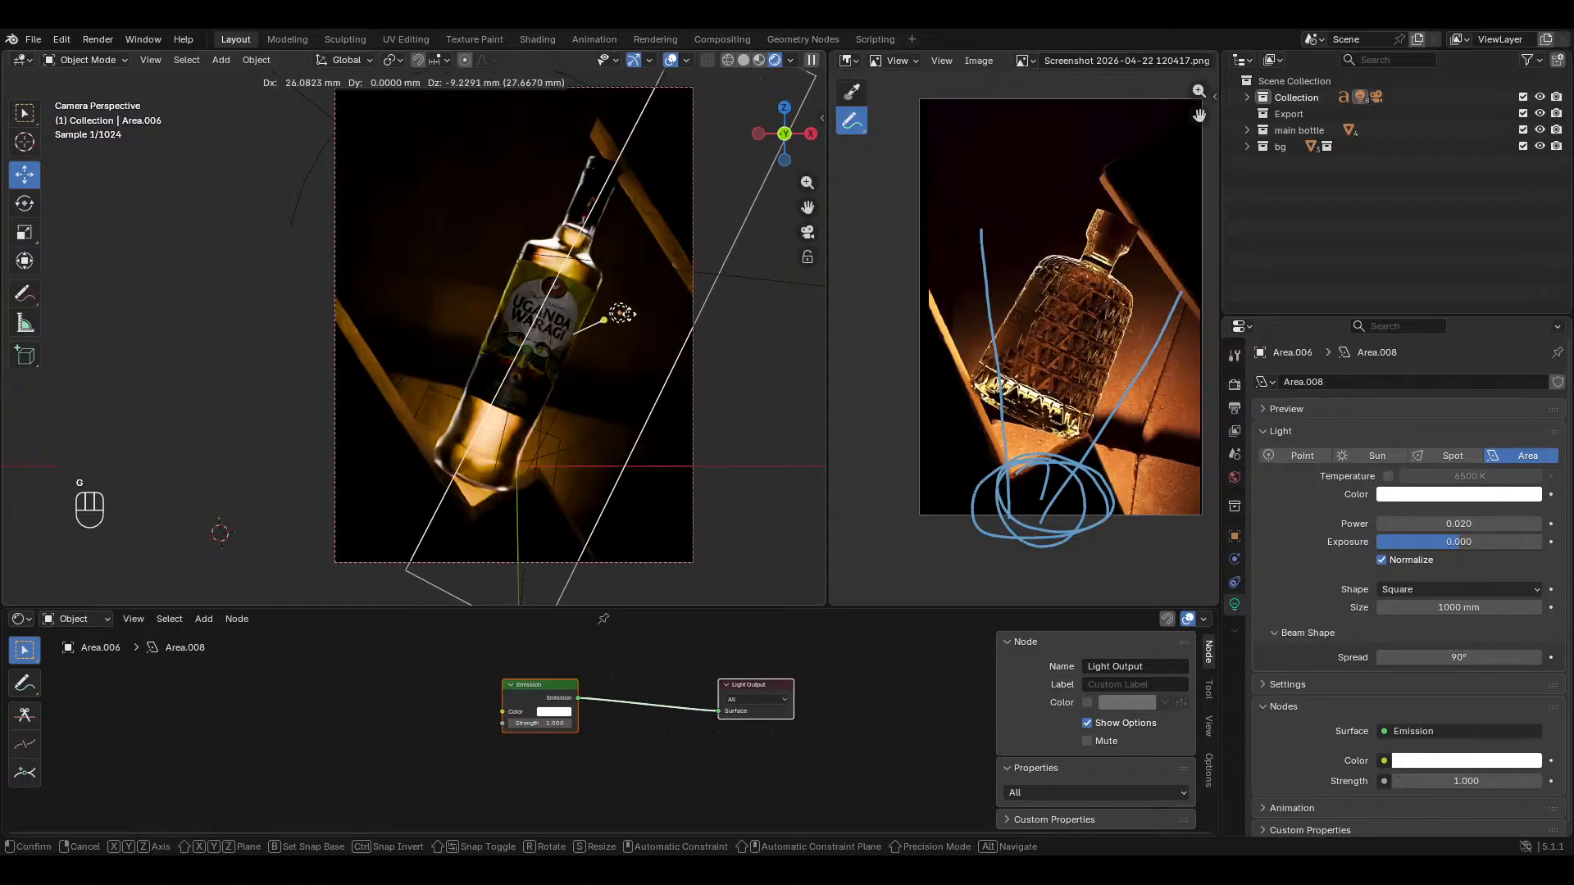
left_click(583, 289)
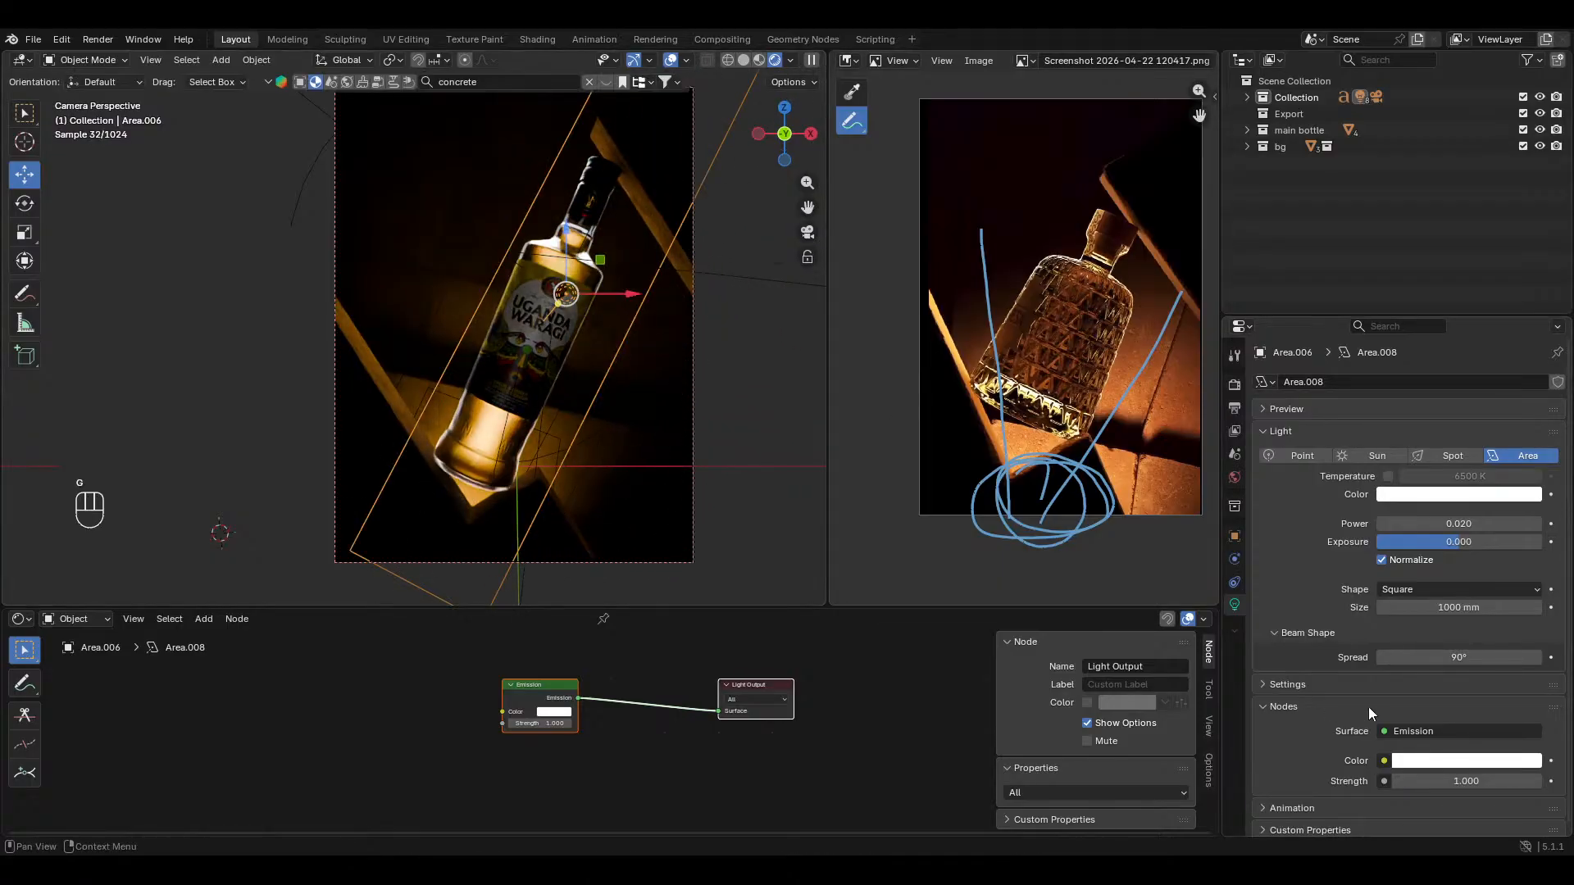
left_click(1458, 659)
type("0")
key("Return")
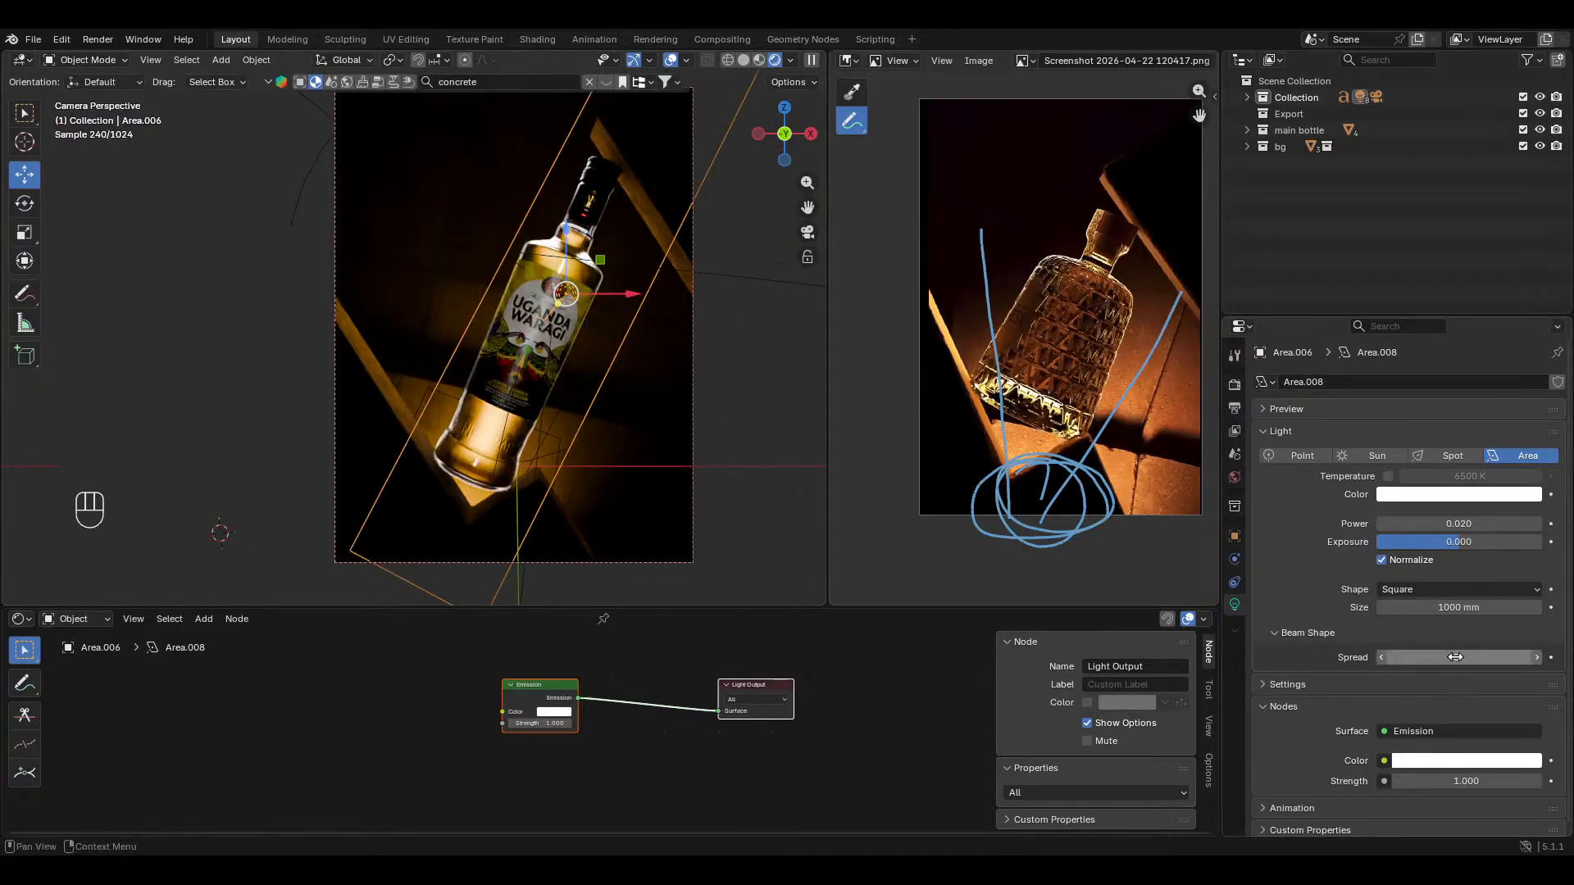
Step: Test shifting the front area light to see its effect on the label, and set its beam spread to 20°
key("g")
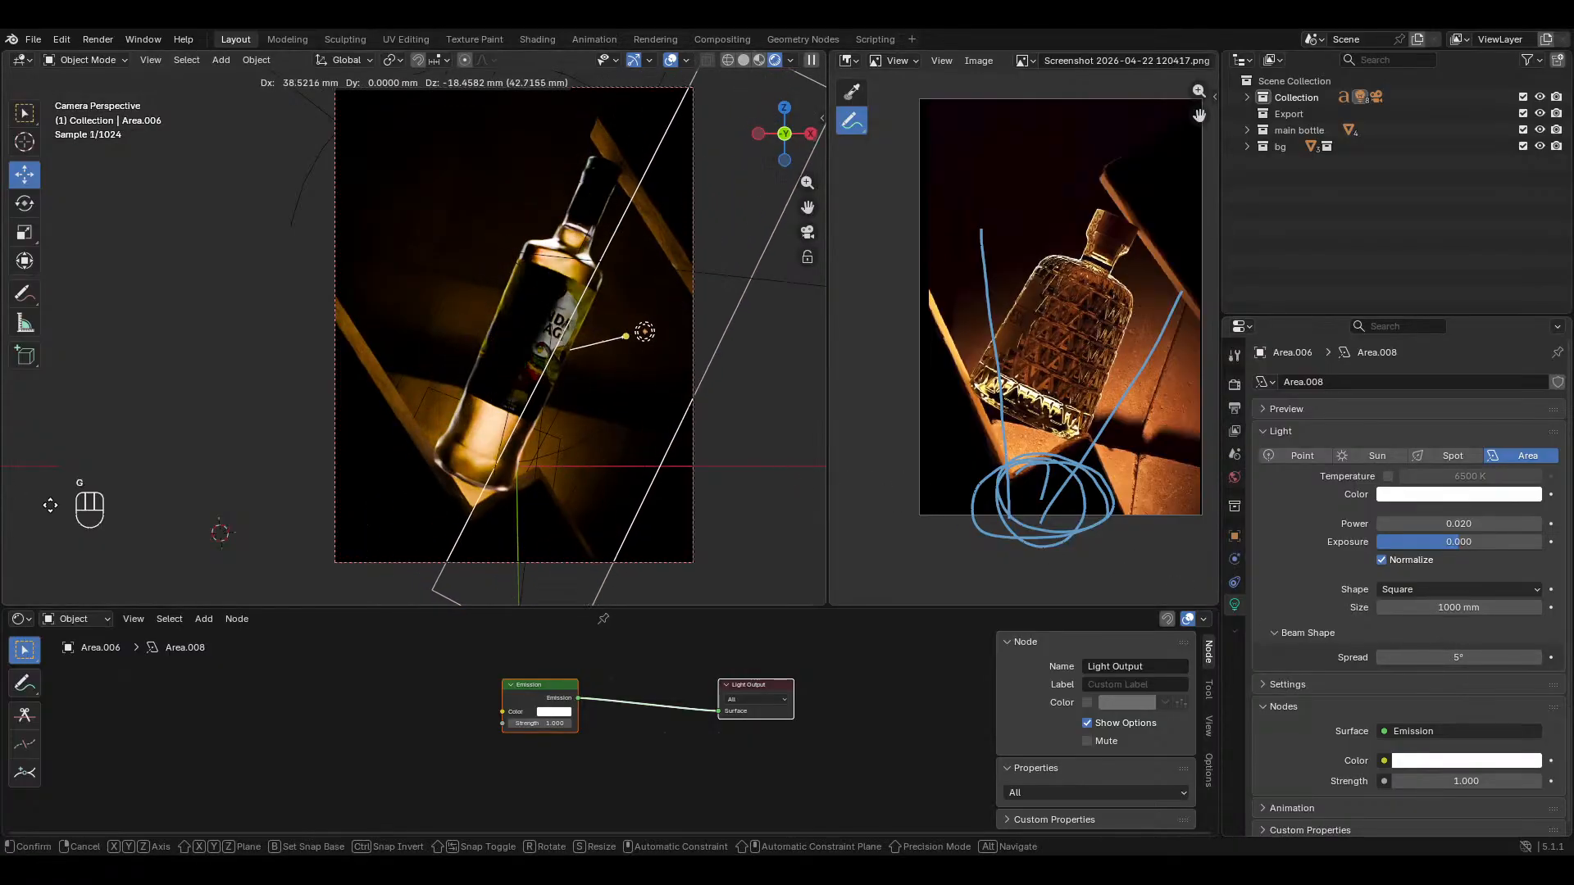
right_click(695, 424)
left_click(1504, 657)
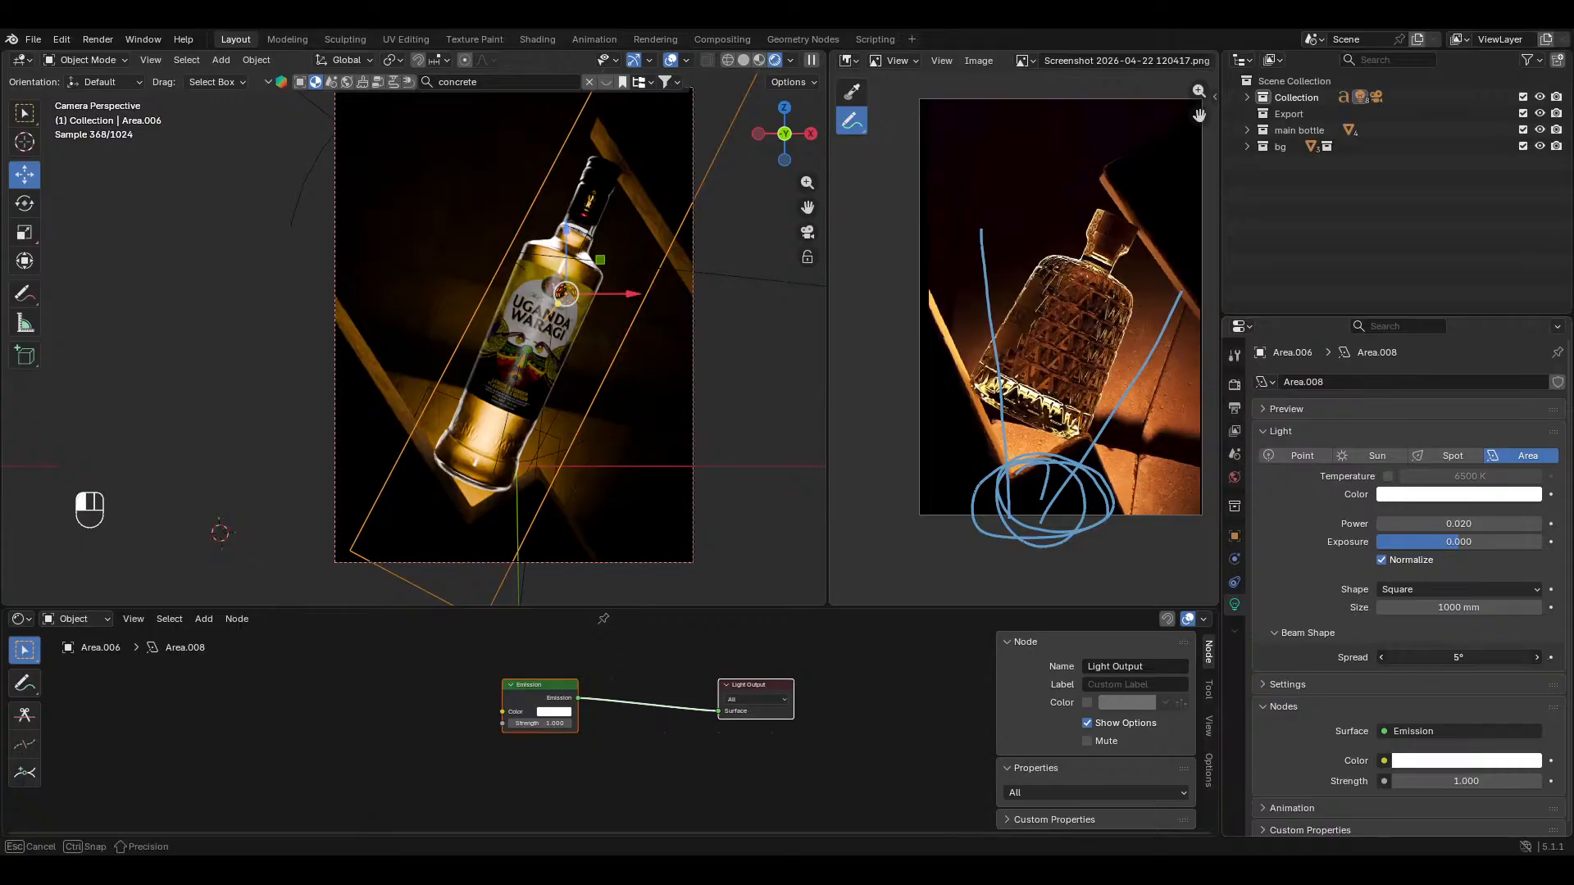
type("20")
key("Return")
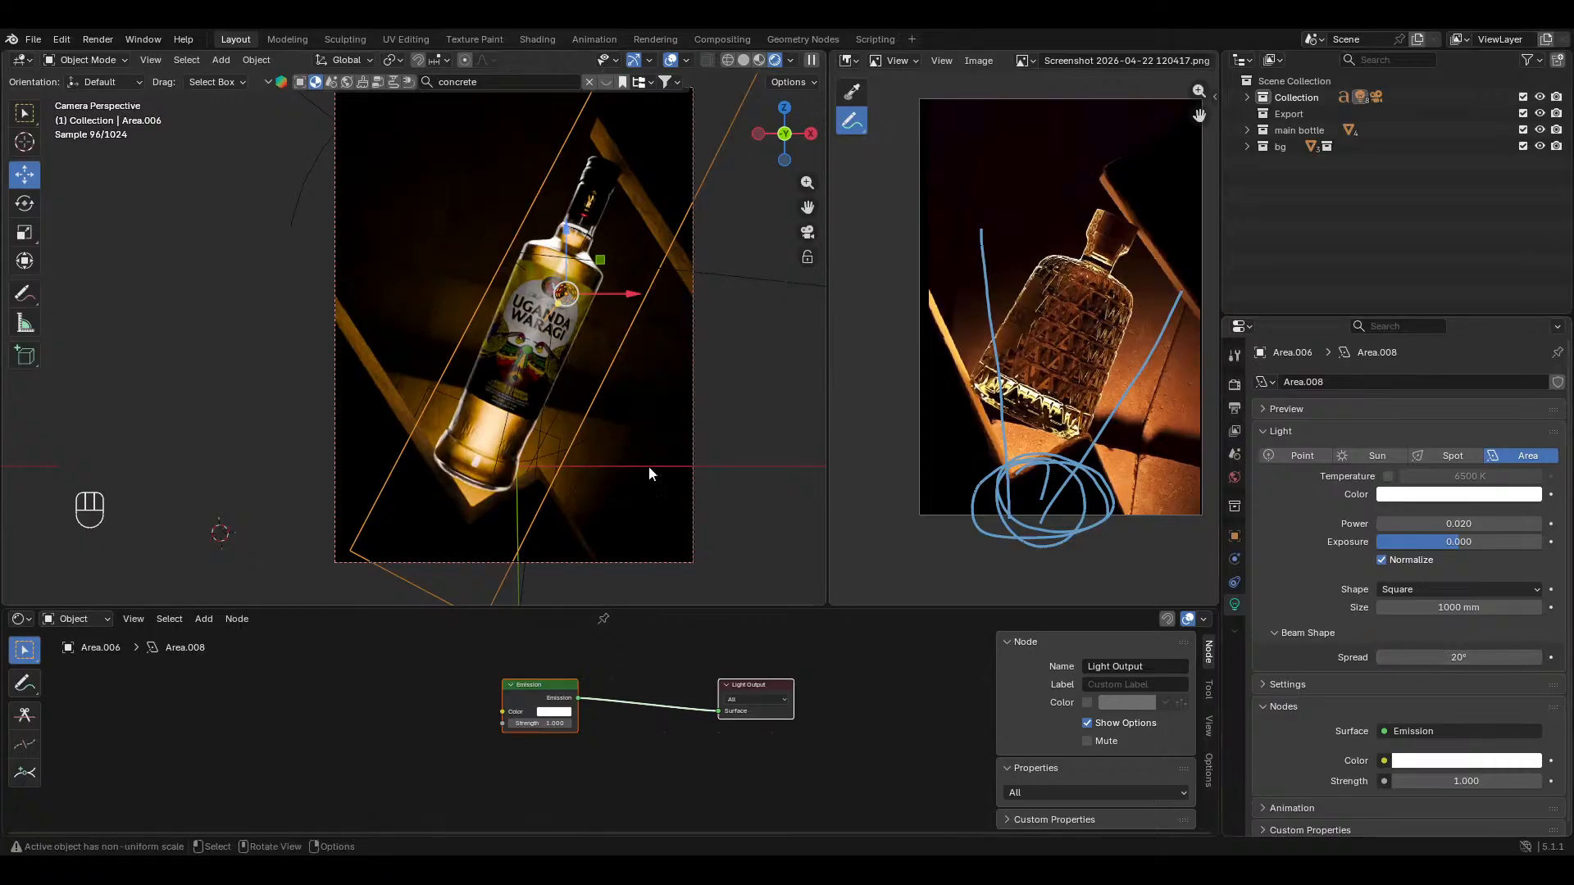
Step: Narrow the area light in front of the bottle to about 0.41 along its local Y axis
key("s")
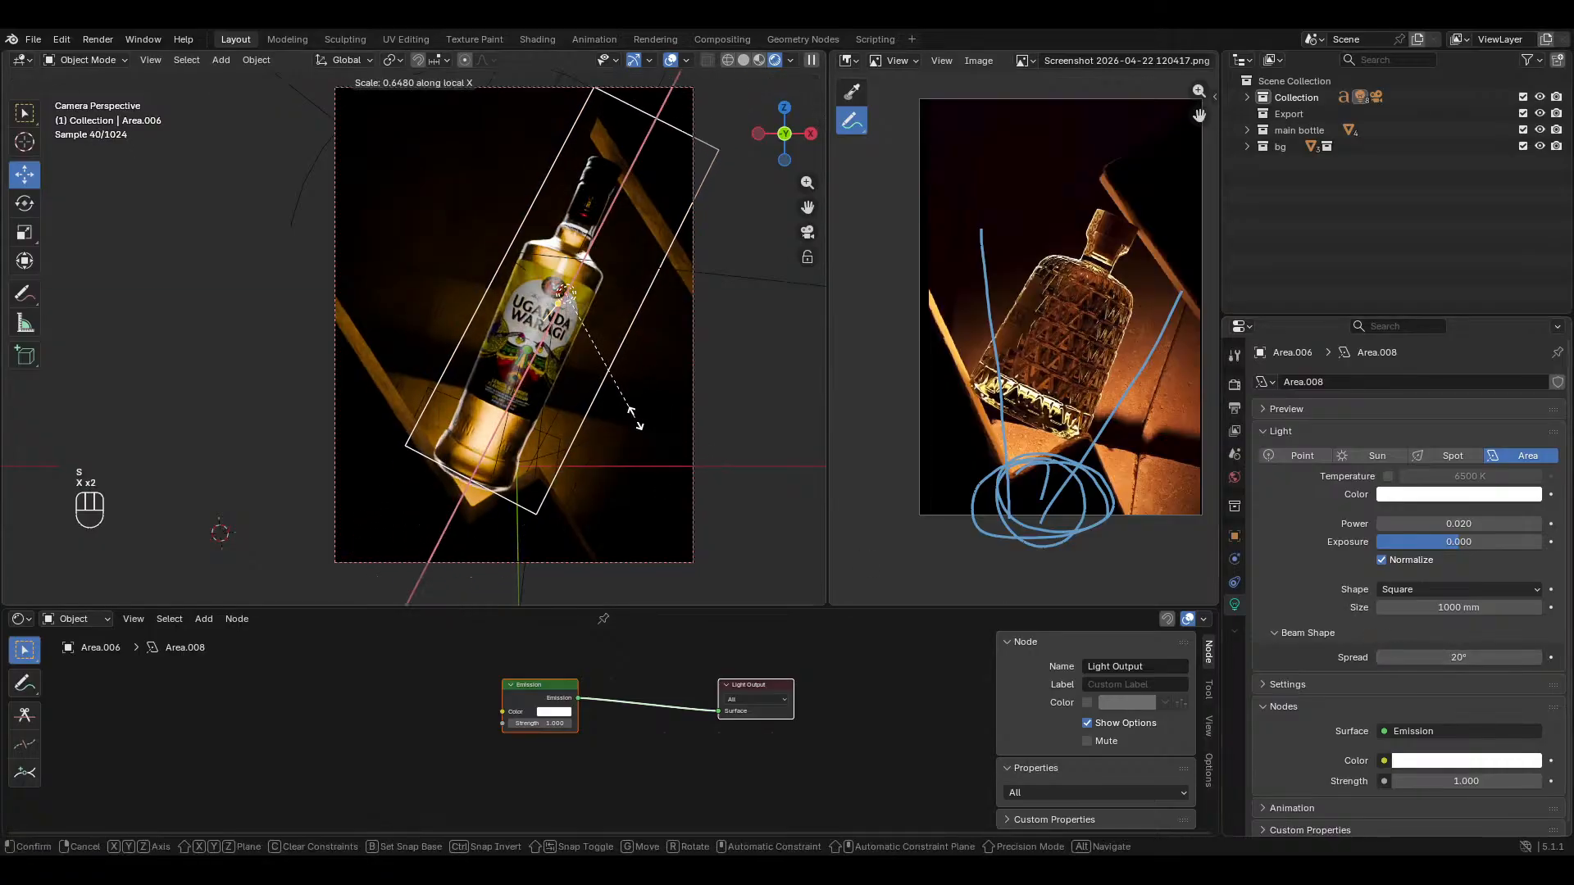
key("x")
key("x")
key("y")
key("y")
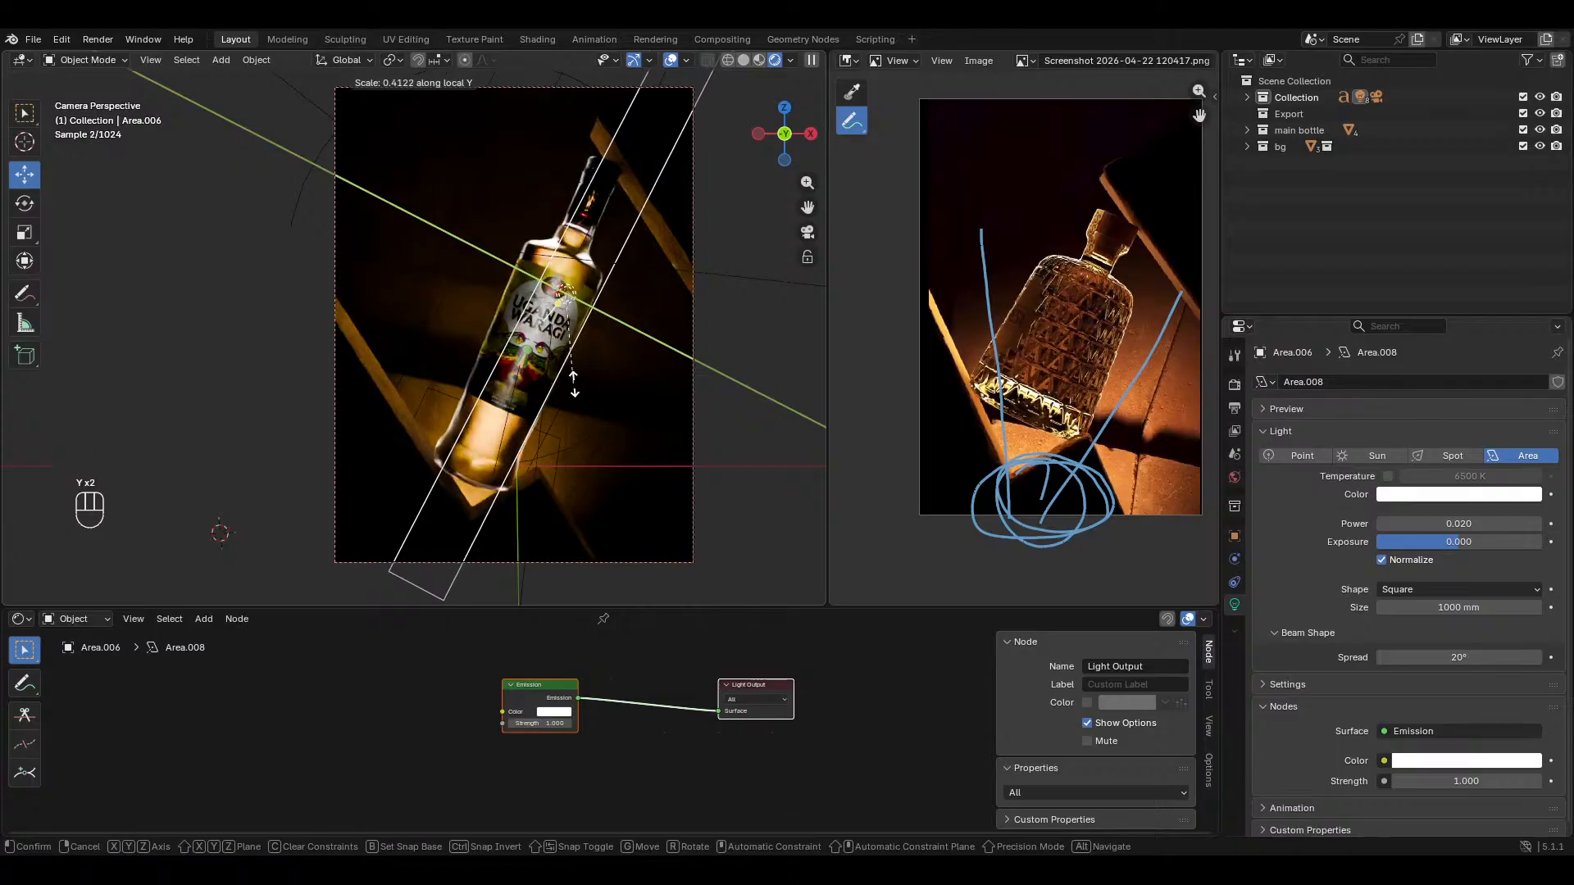
left_click(588, 341)
Step: Try rotating the front area light about its local axes, then rotate it about -1.8° in the camera view plane
key("r")
key("x")
key("x")
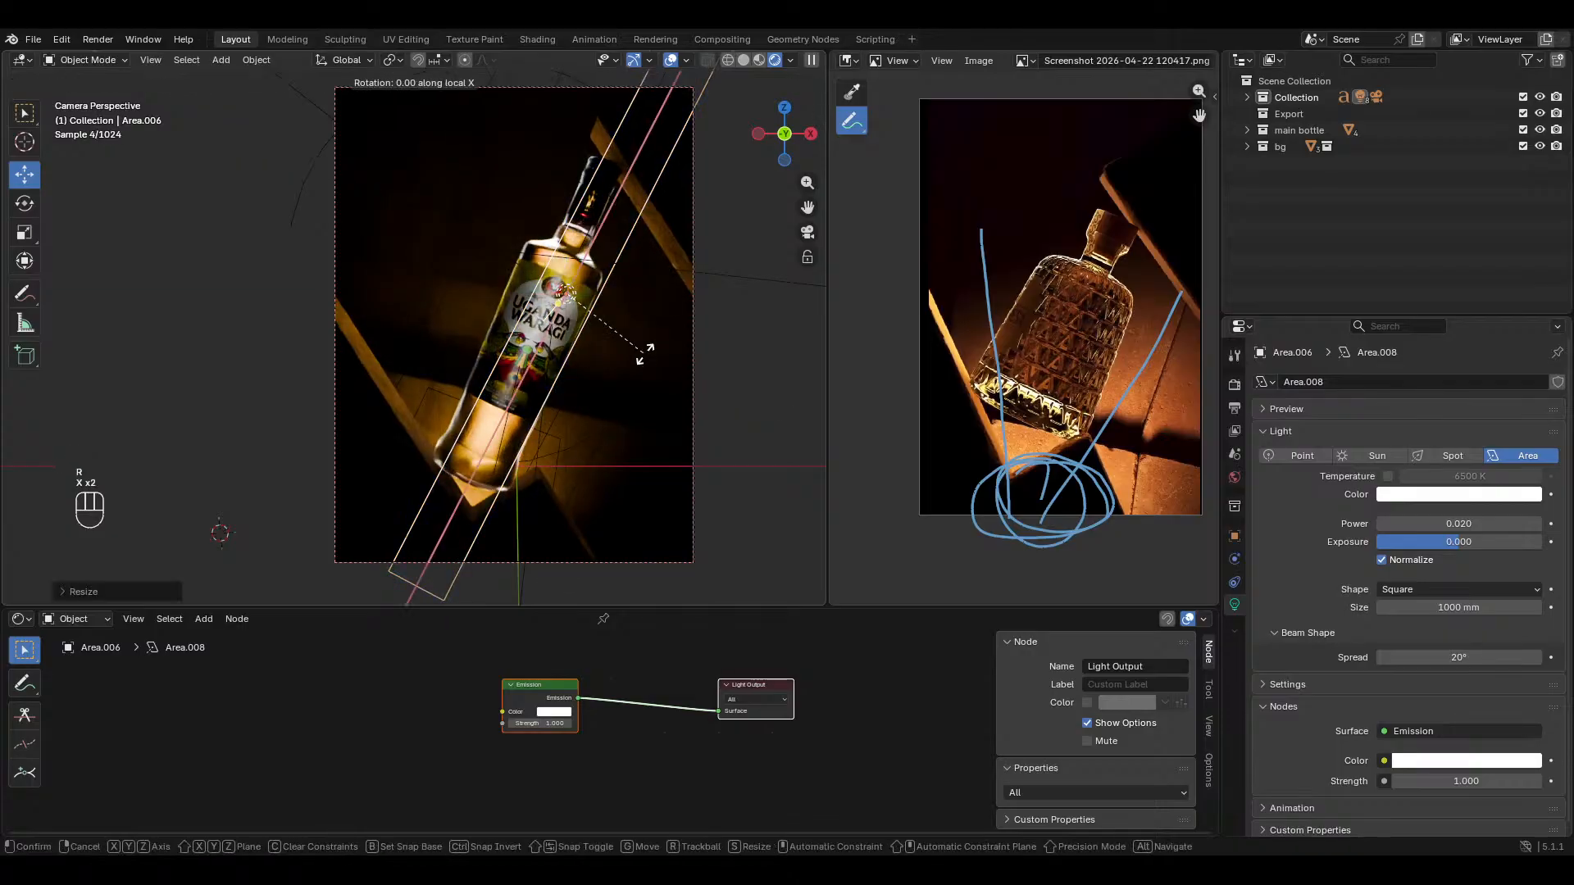
key("y")
key("y")
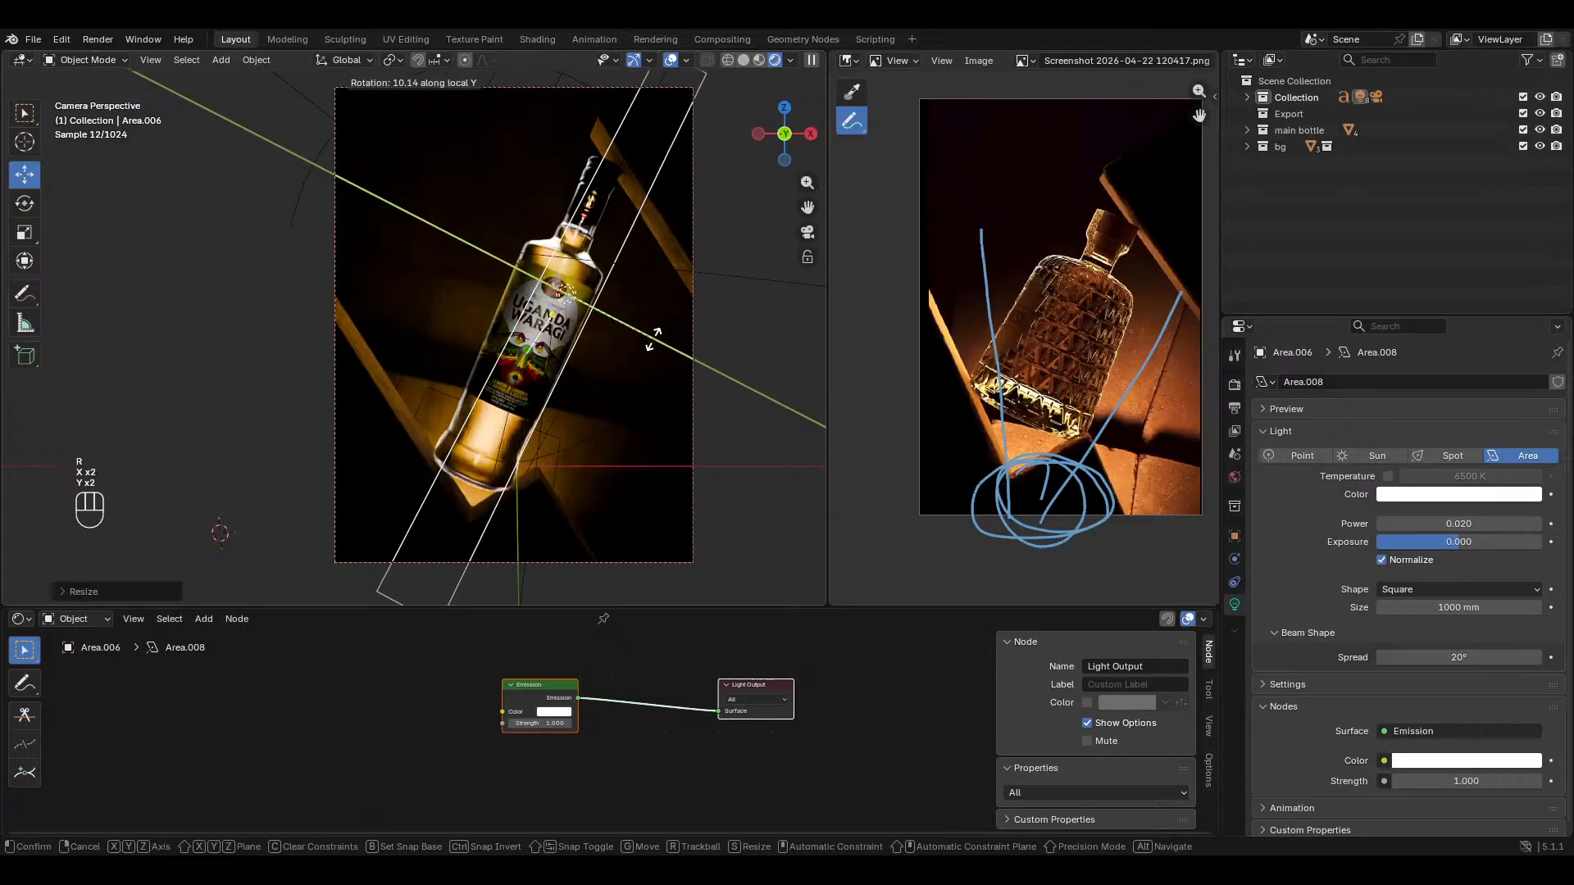
key("z")
right_click(653, 336)
key("r")
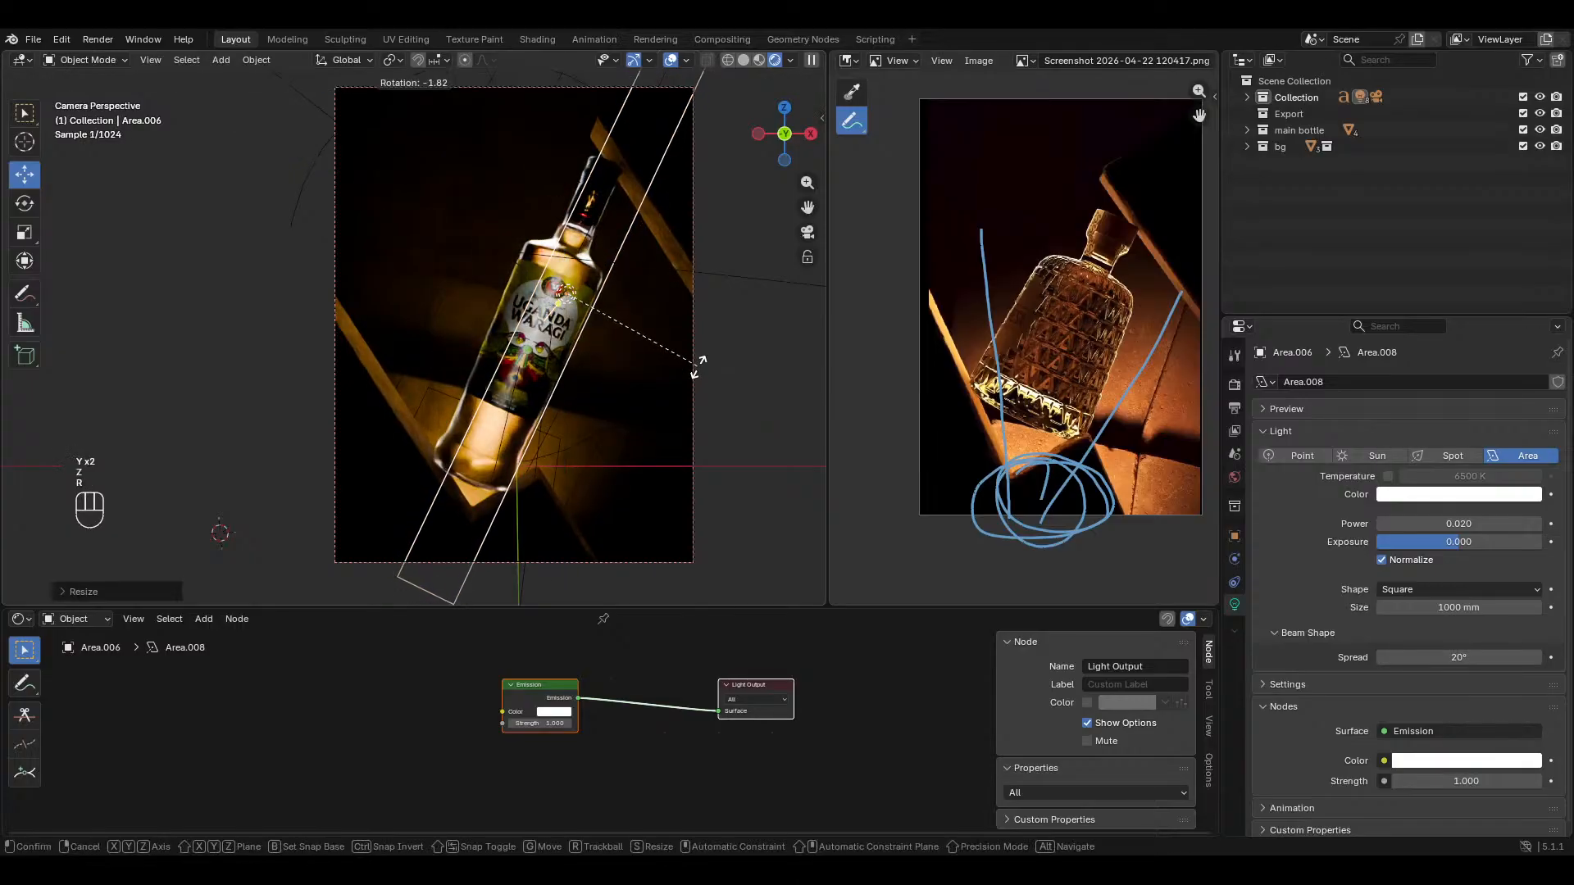
left_click(696, 366)
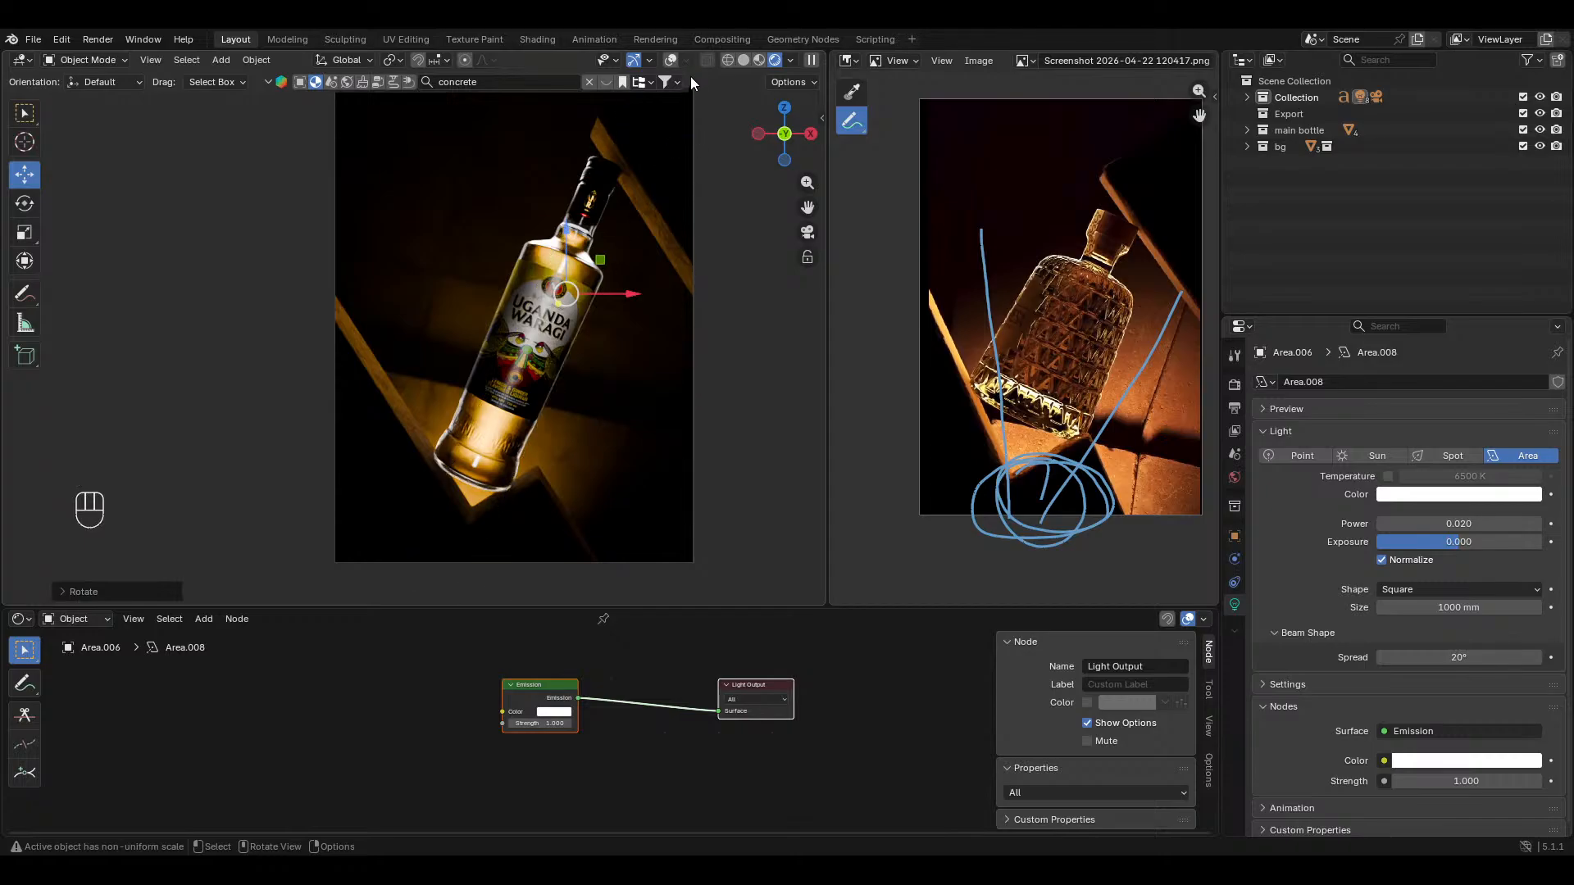
Step: Hide the viewport gizmos and set the front area light's beam spread to 90°
key("ctrl+grave")
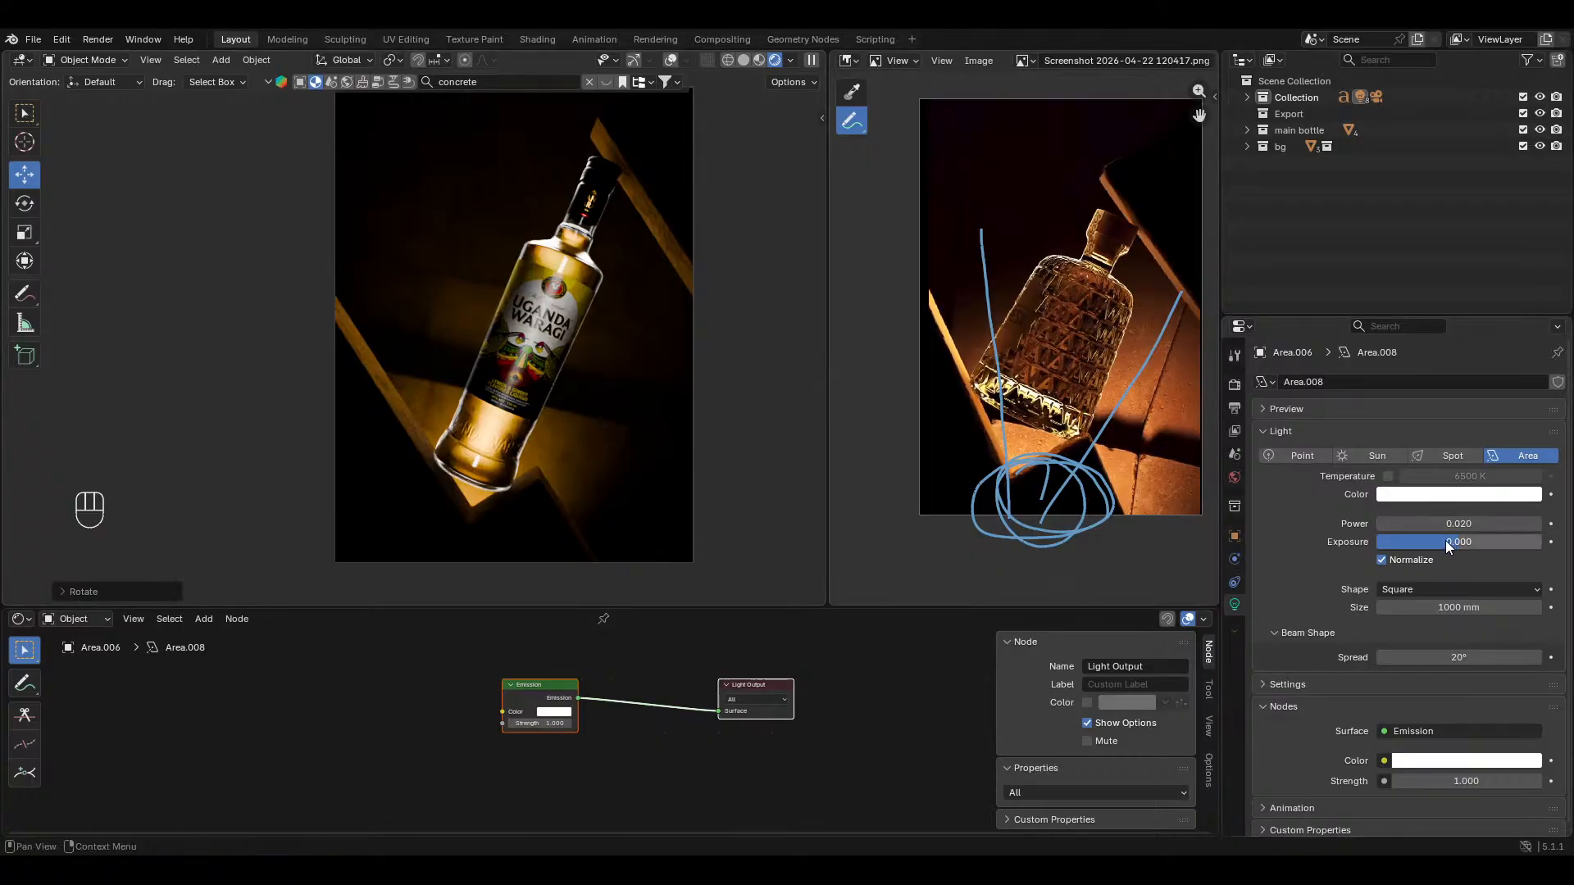
left_click(1466, 656)
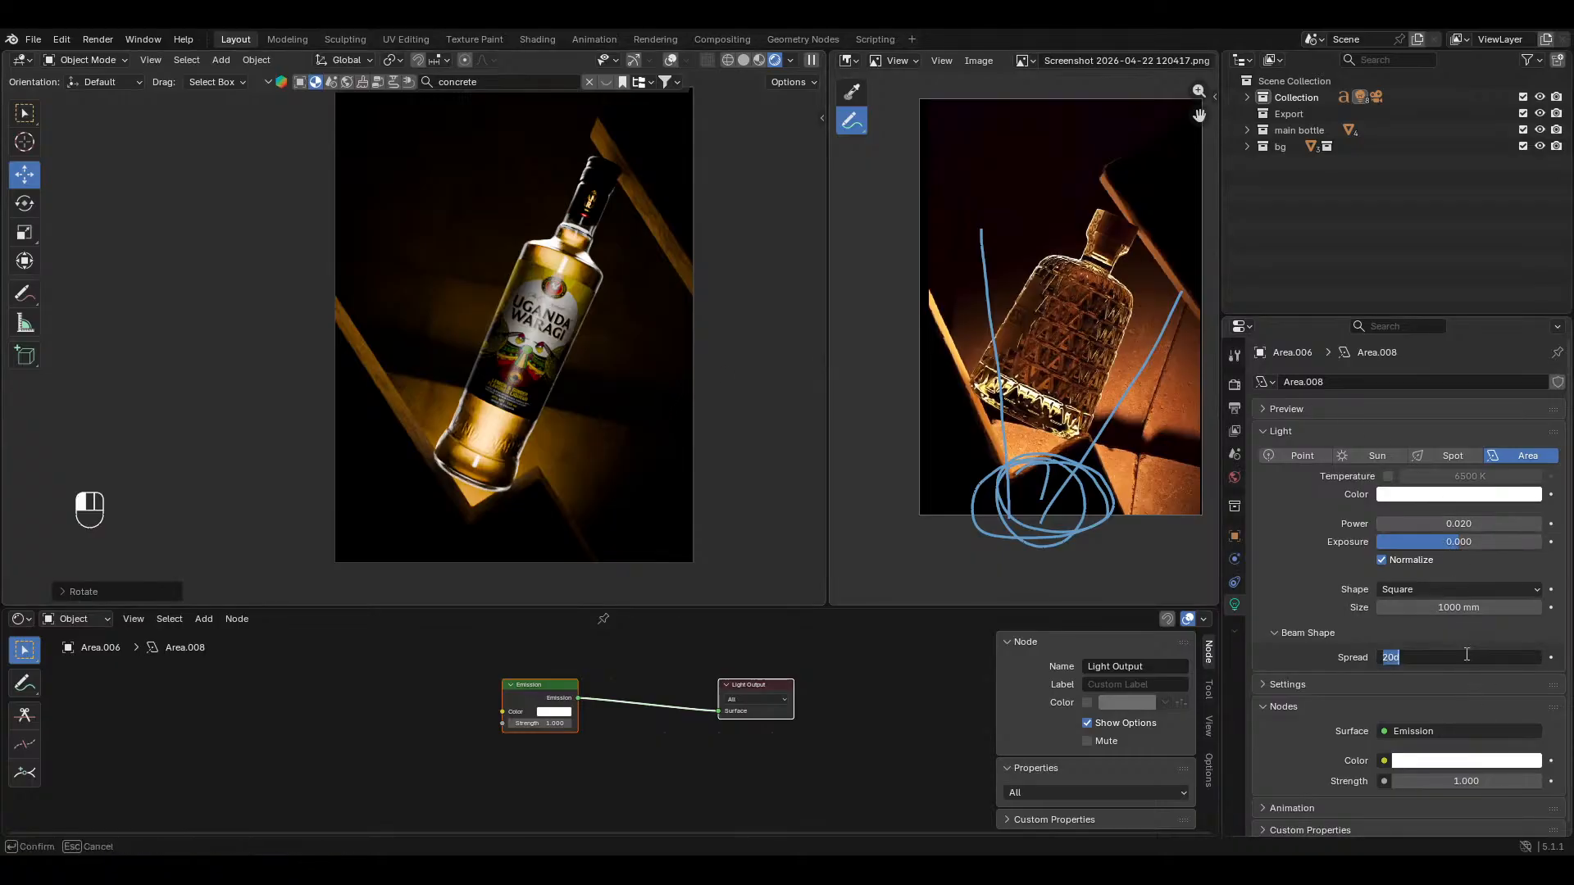
type("90")
key("Return")
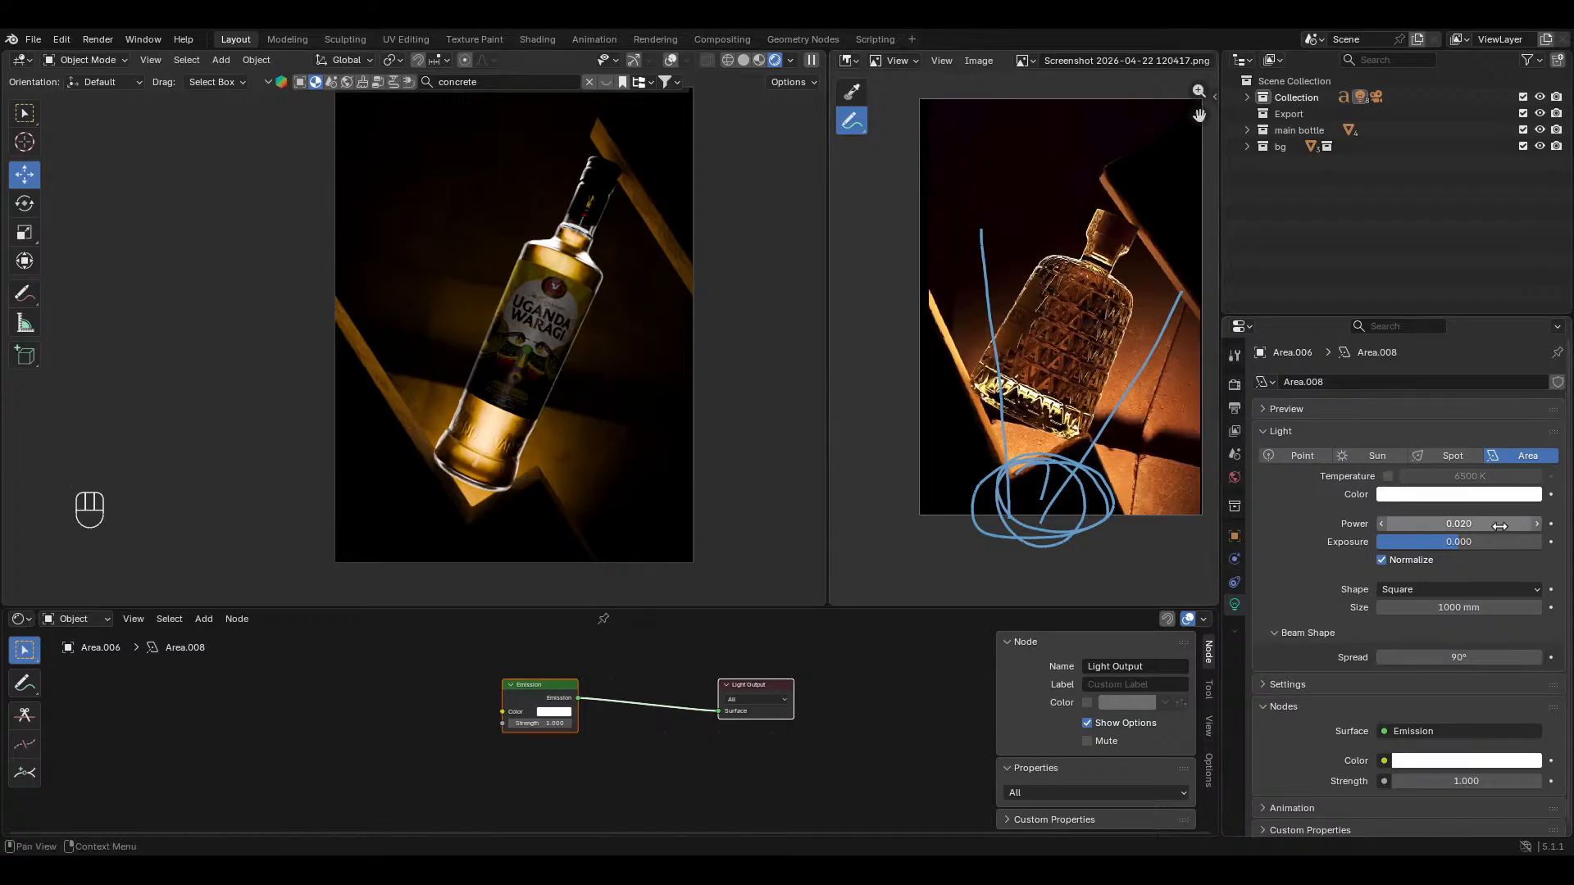
Step: Set the power of the area light in front of the bottle to 0.2
left_click(1465, 525)
type("0.2")
key("Return")
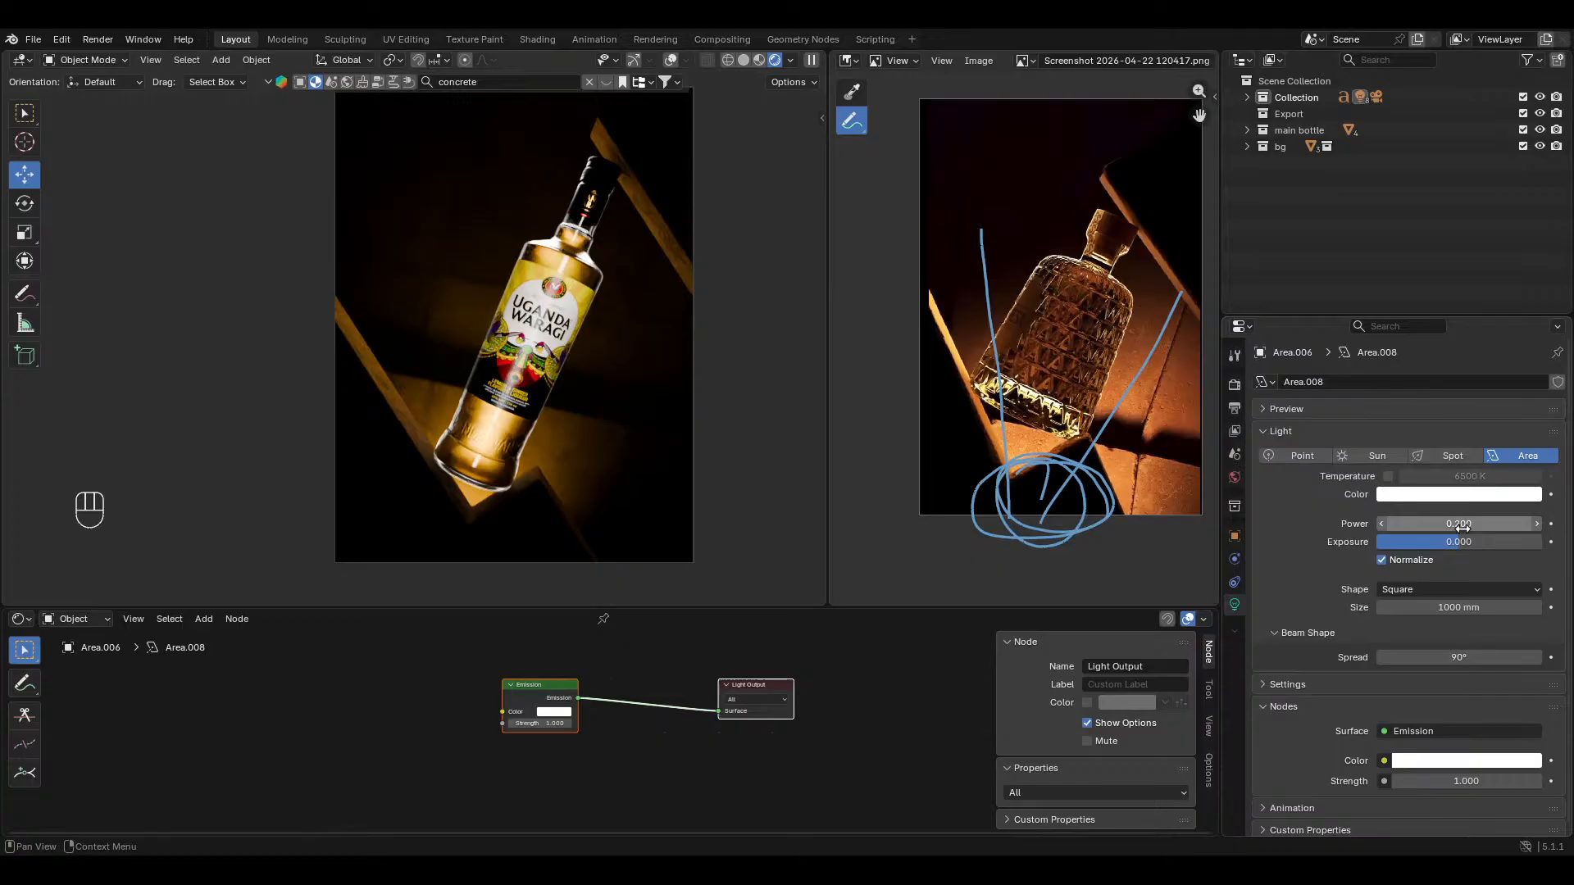
Step: Set the front area light's power to 0.02 and save the file
left_click(1463, 526)
key("BackSpace")
type(".02")
key("Return")
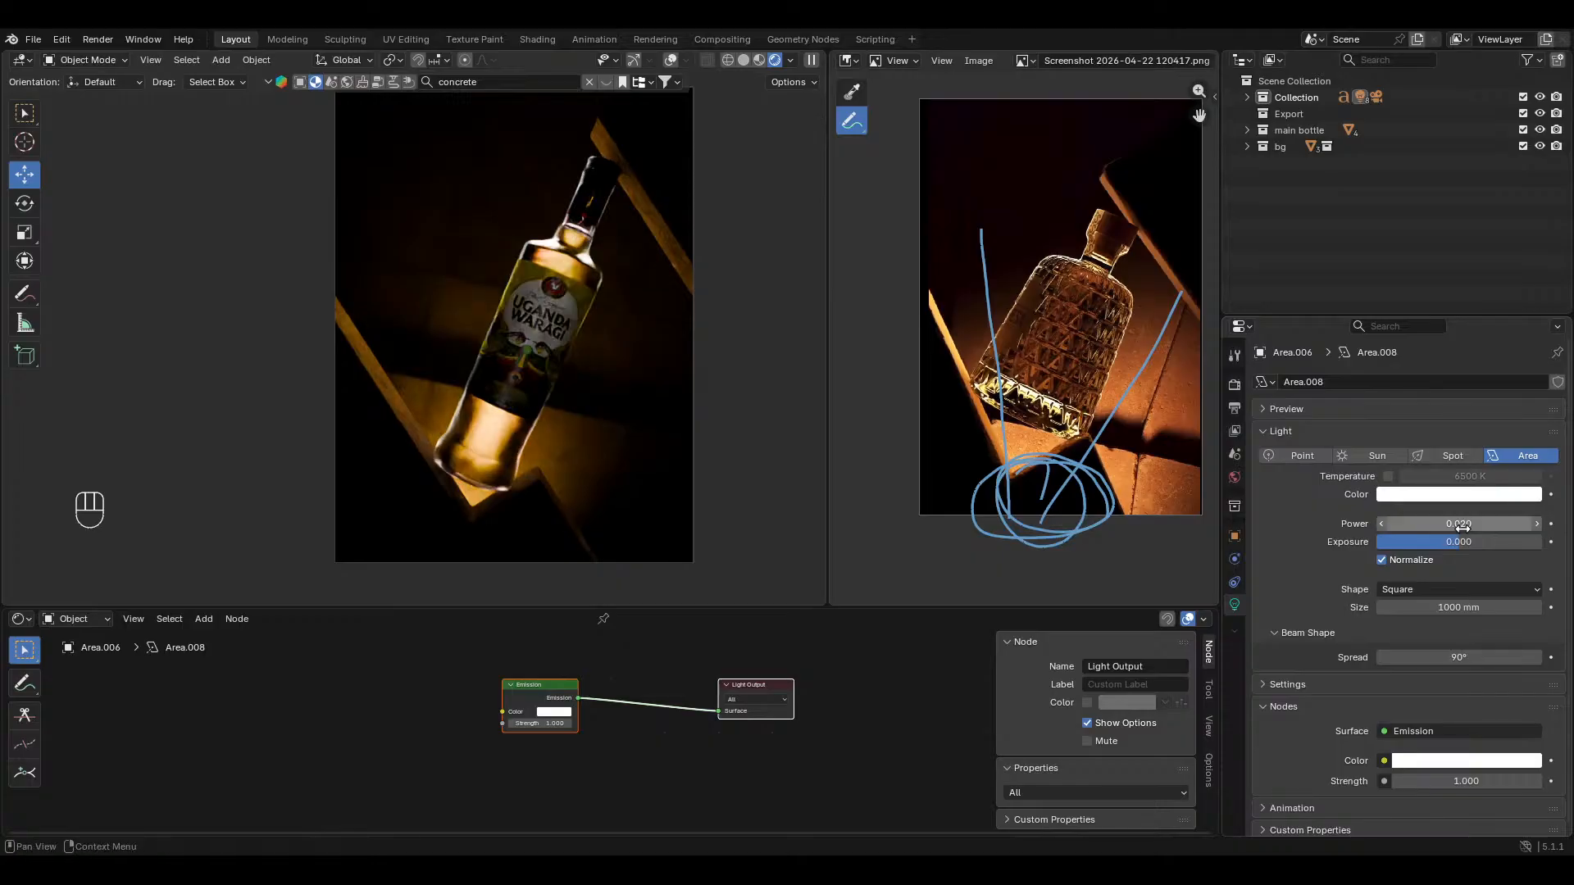
middle_click_drag(341, 379, 359, 409, "ctrl")
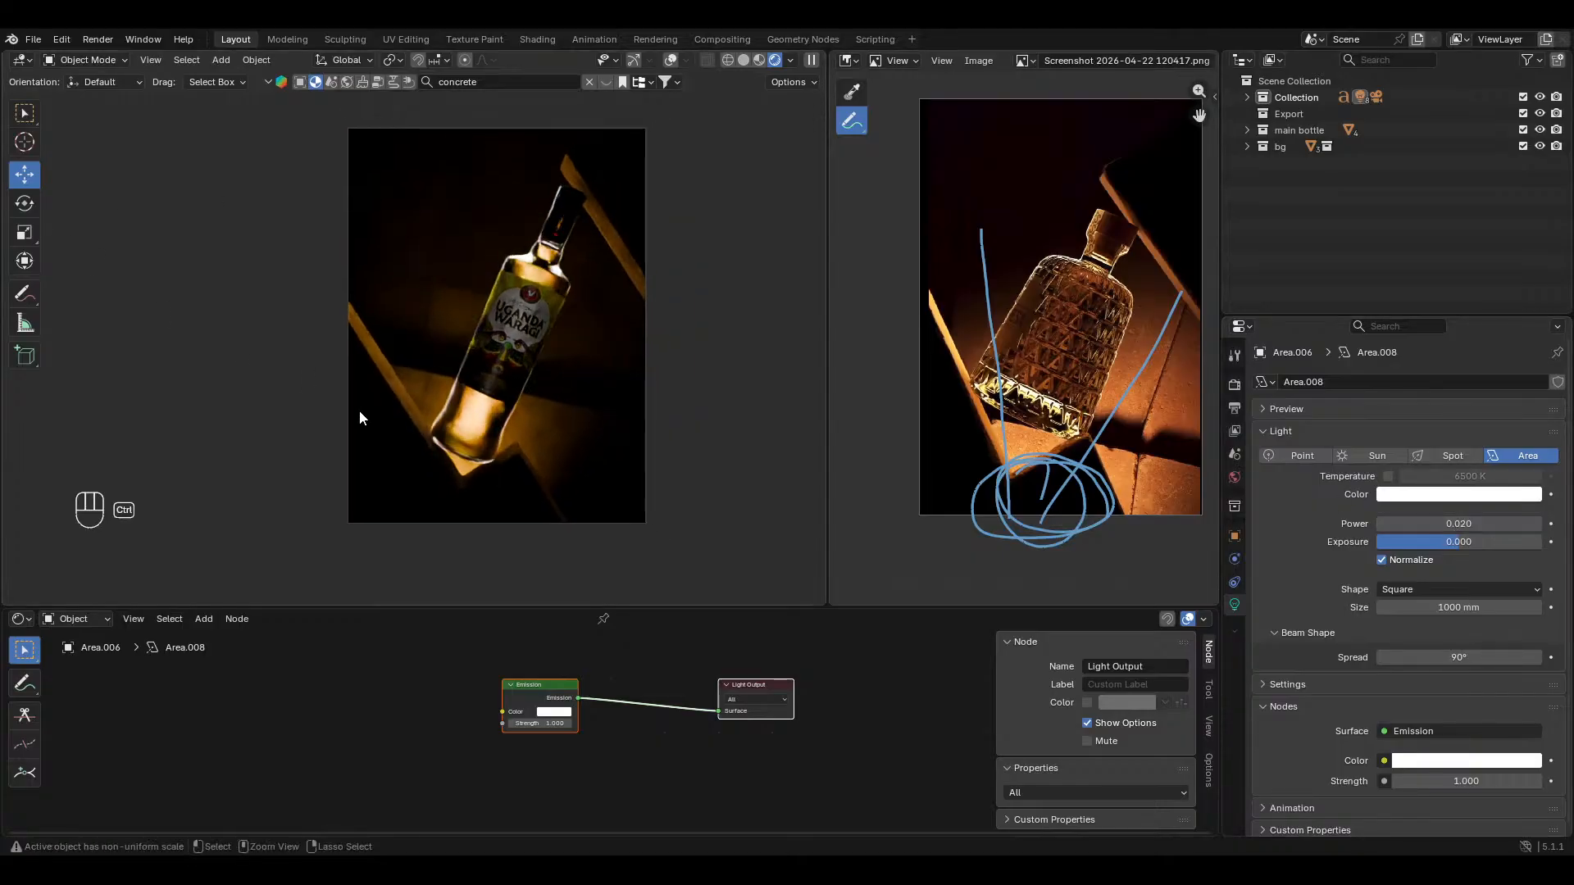
key("ctrl+s")
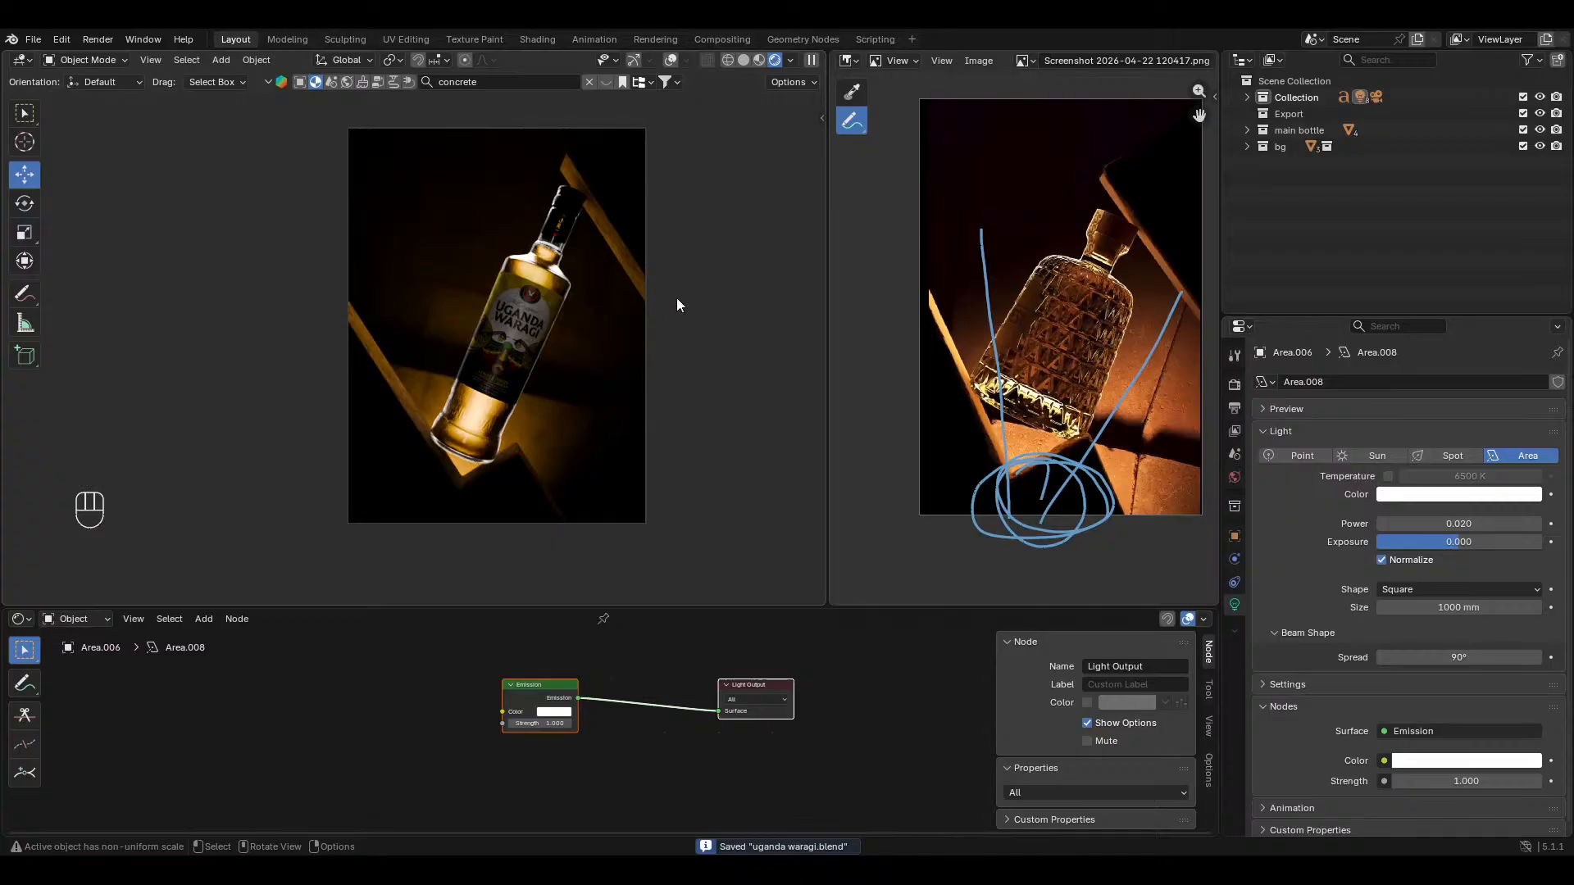
Step: Select the 4500 K disk light behind the bottle's base and scale it up by about 2.25 in the camera view
left_click(670, 60)
middle_click_drag(623, 246, 342, 458)
left_click(338, 473)
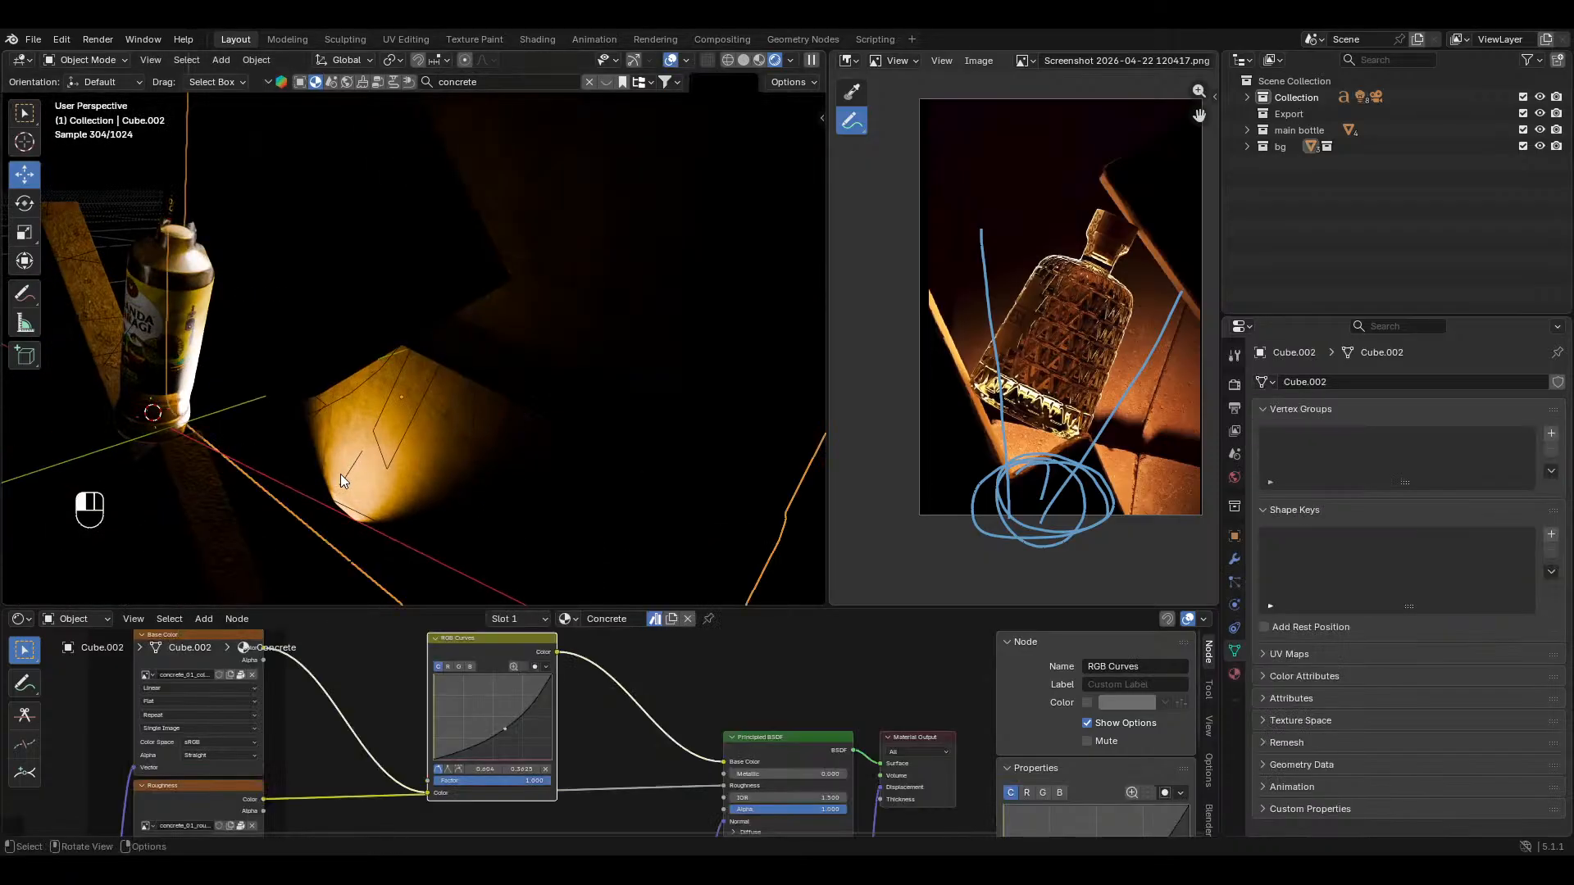
left_click(342, 479)
key("KP_0")
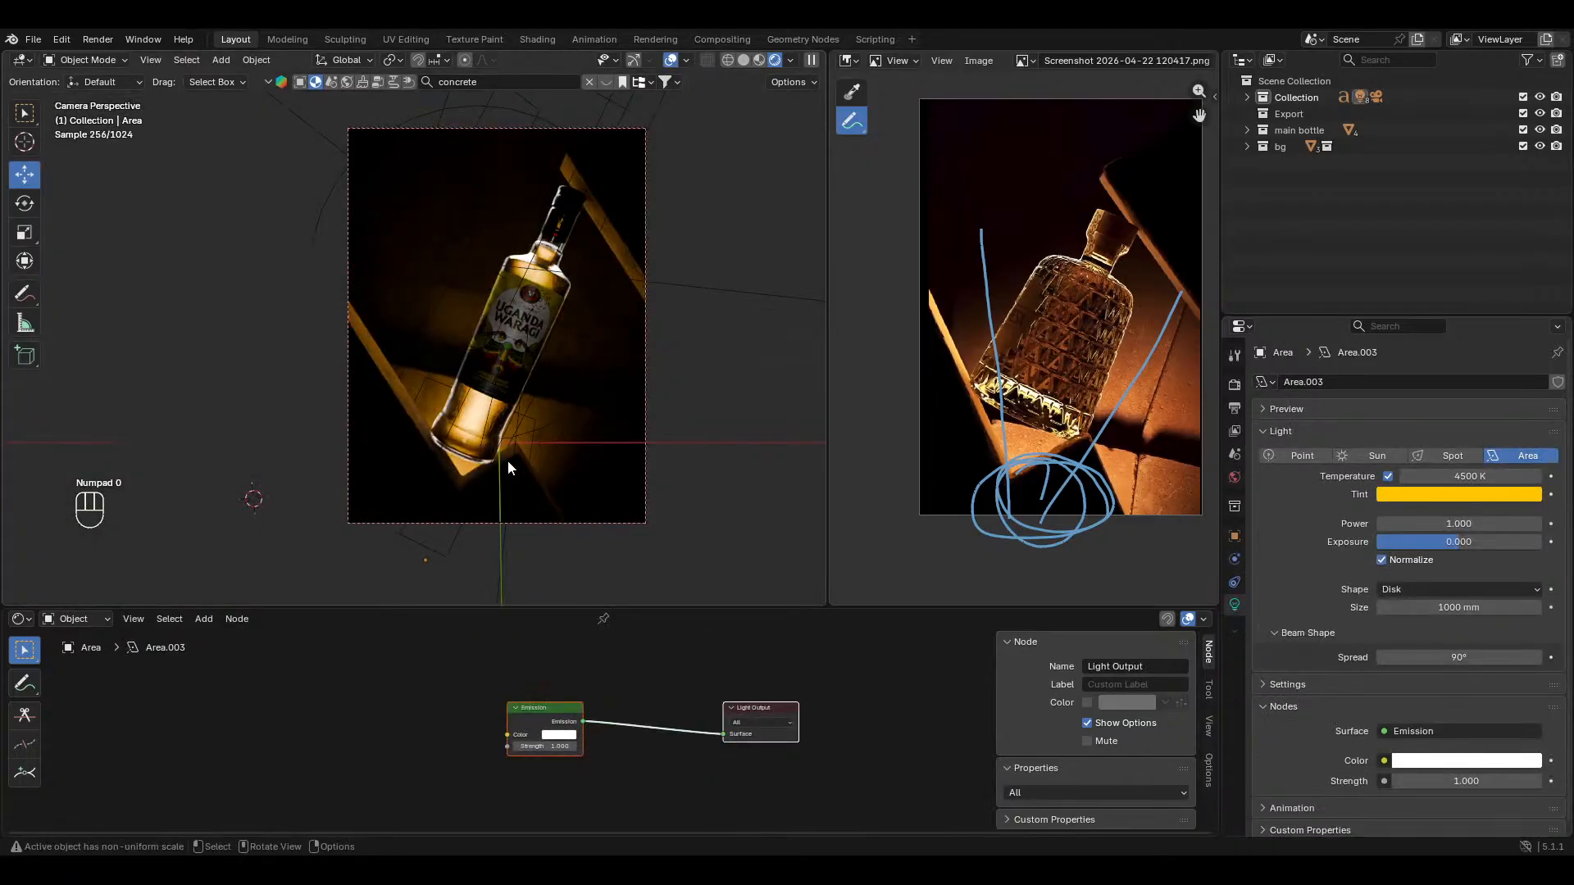
key("s")
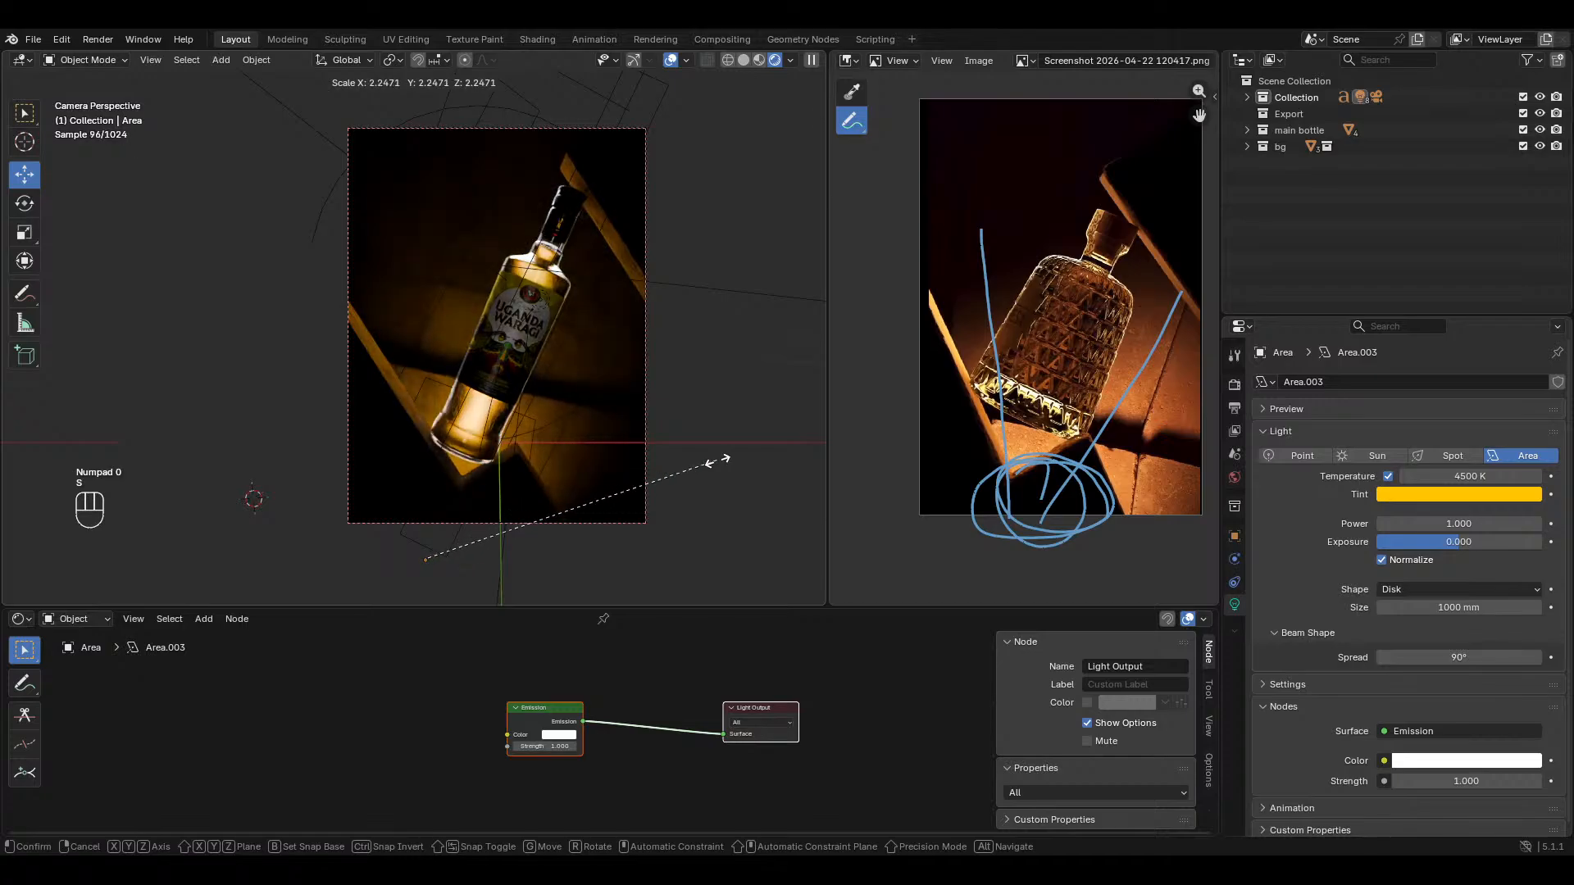
left_click(717, 468)
Step: Move the disk light behind the bottle's base in the negative direction along its local Z axis
key("g")
key("z")
key("z")
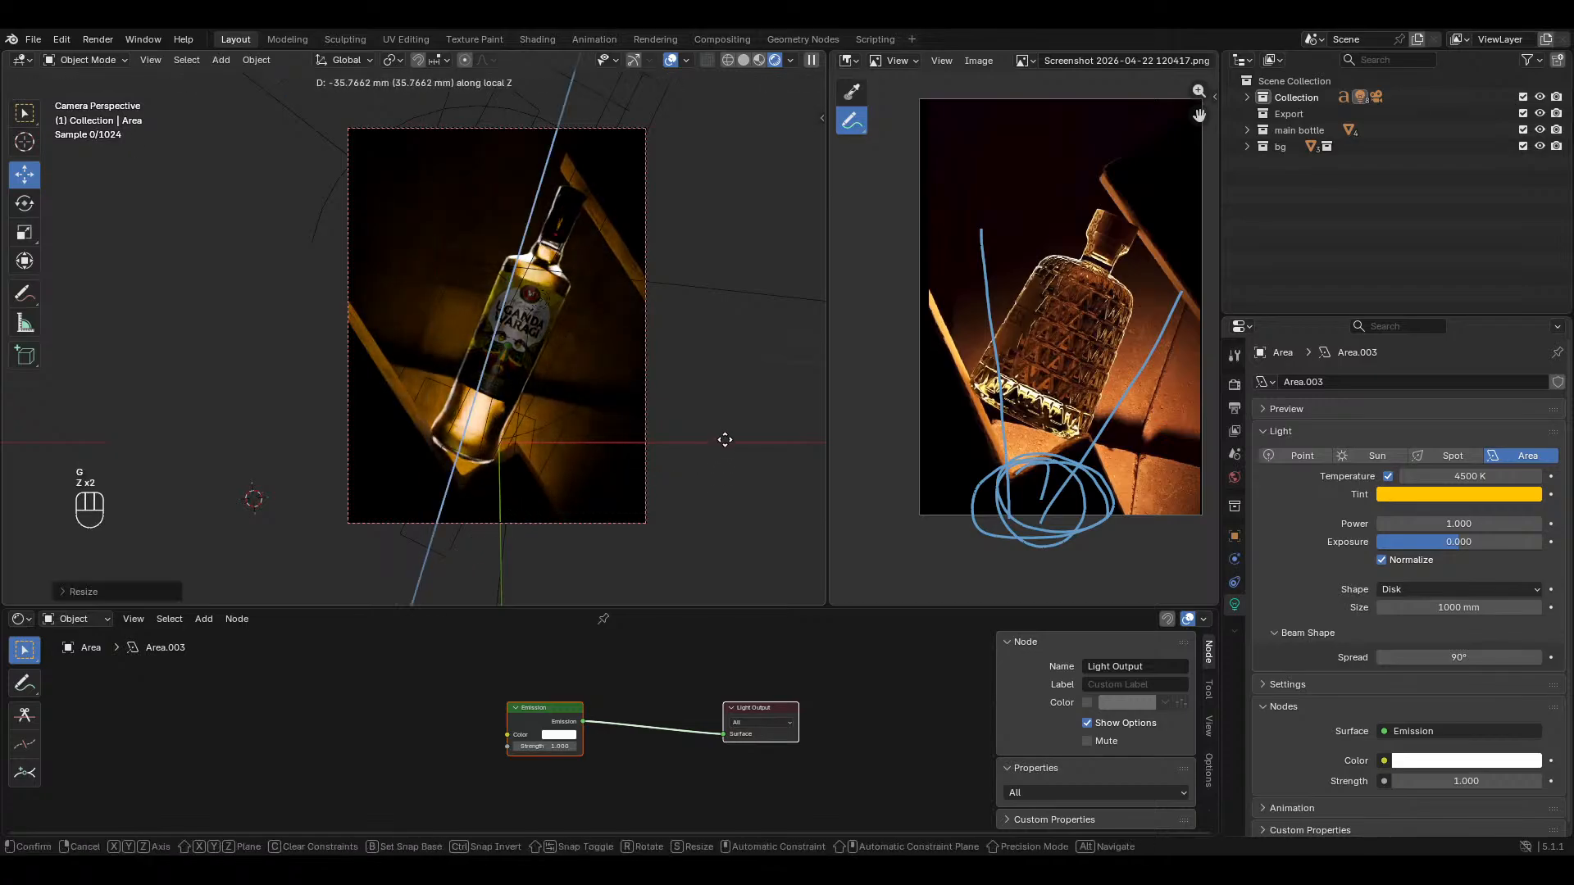
left_click(732, 418)
Step: Enlarge the disk light further, hide the overlays to check the render, and save the file
key("s")
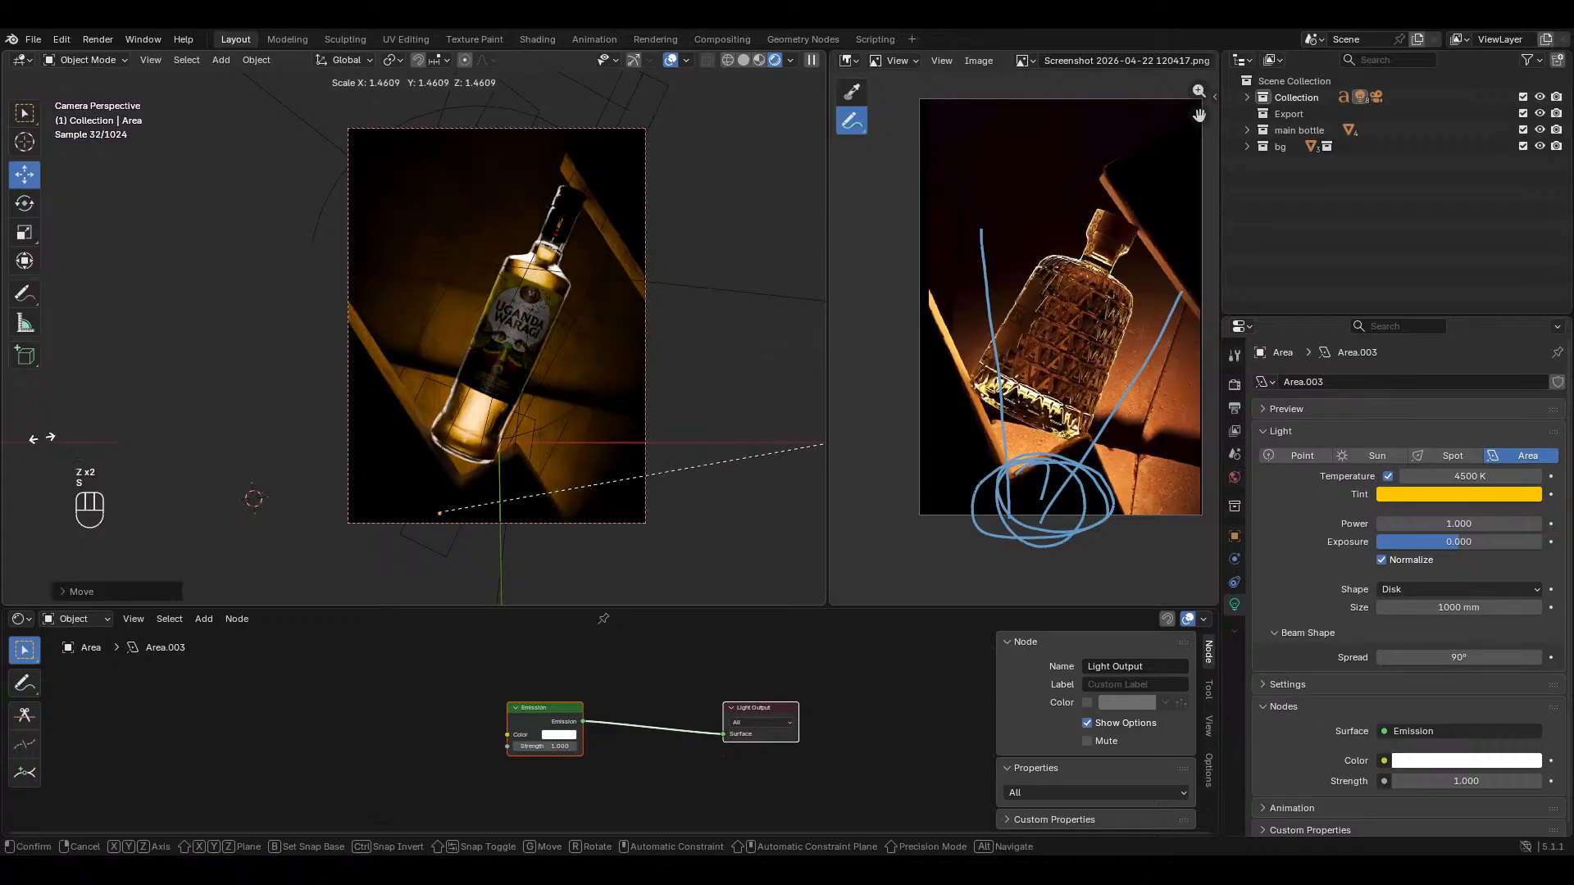
left_click(785, 445)
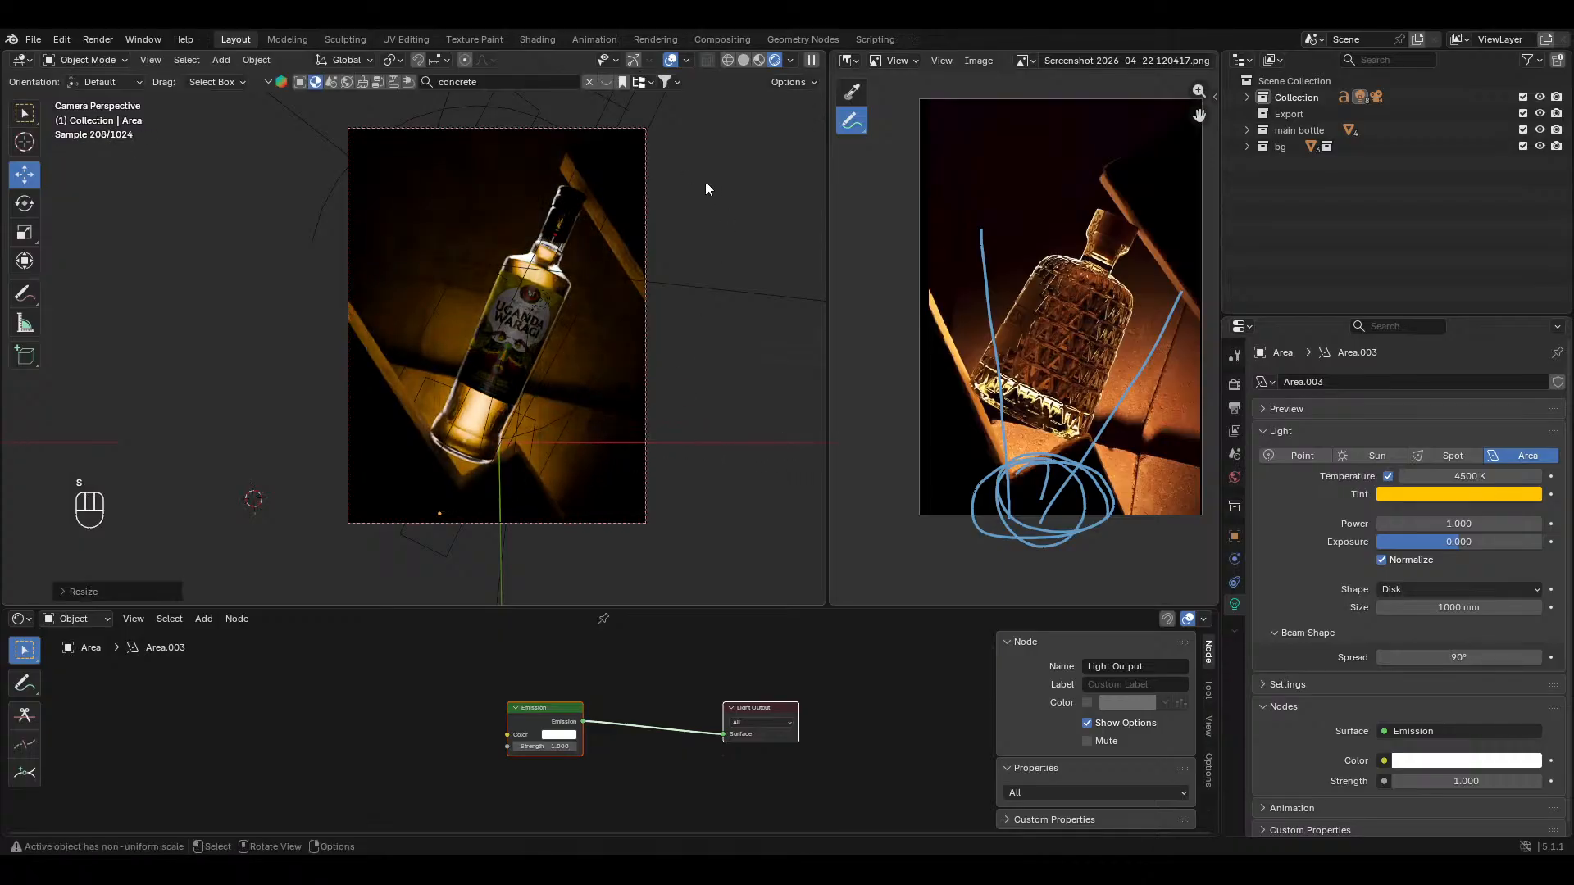
left_click(670, 61)
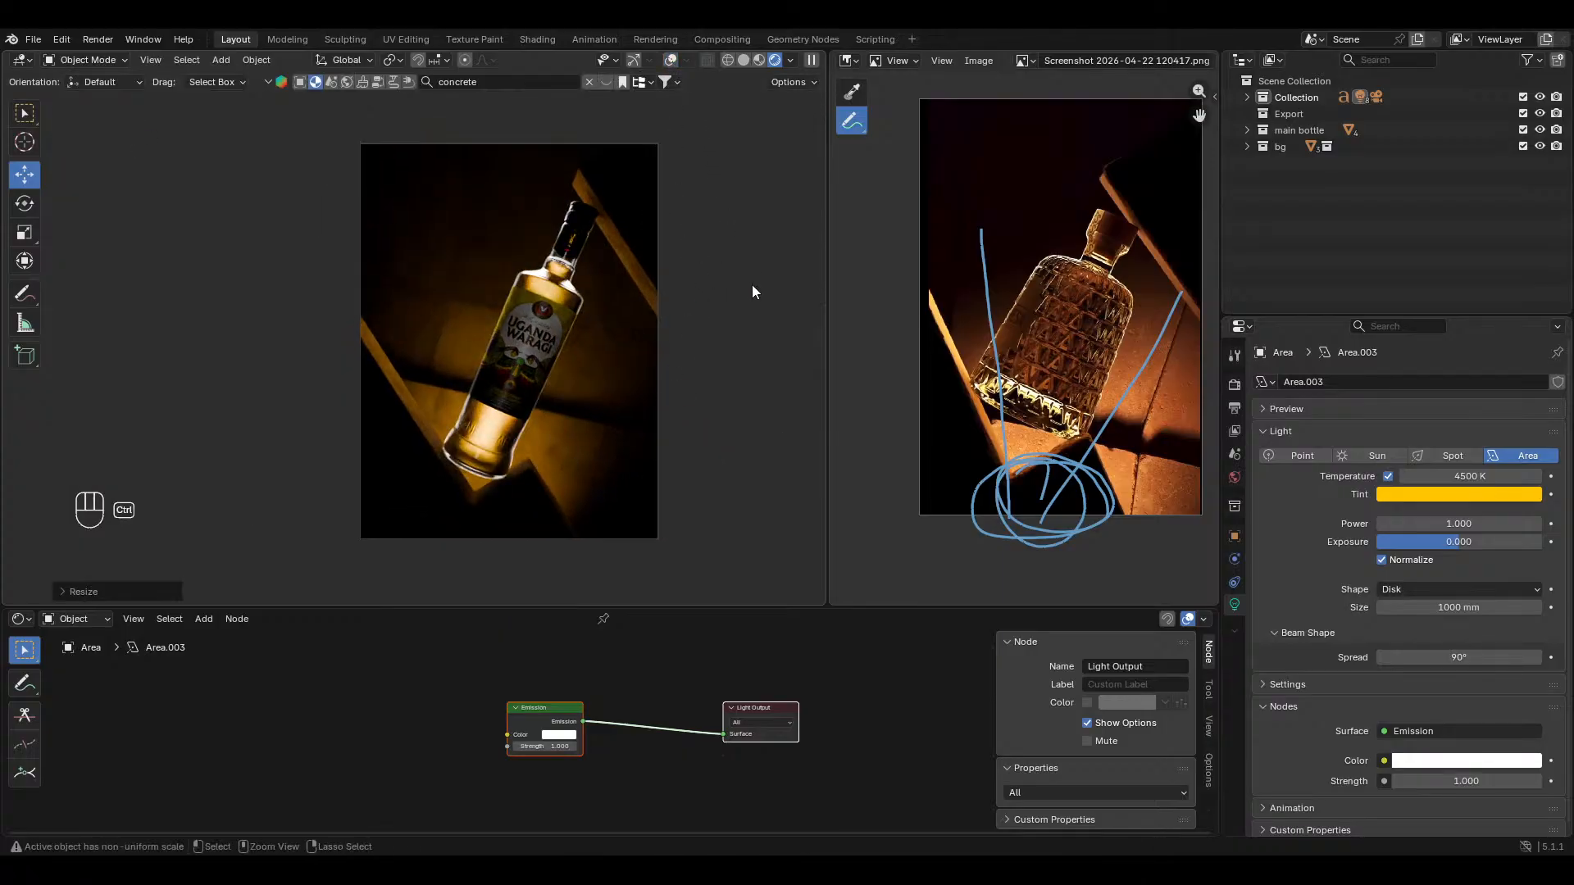
key("ctrl+s")
Step: Move the Circle.002 object at the bottle's neck into the main bottle collection, then deselect everything, hide the overlays and save the file
left_click(669, 60)
left_click(579, 236)
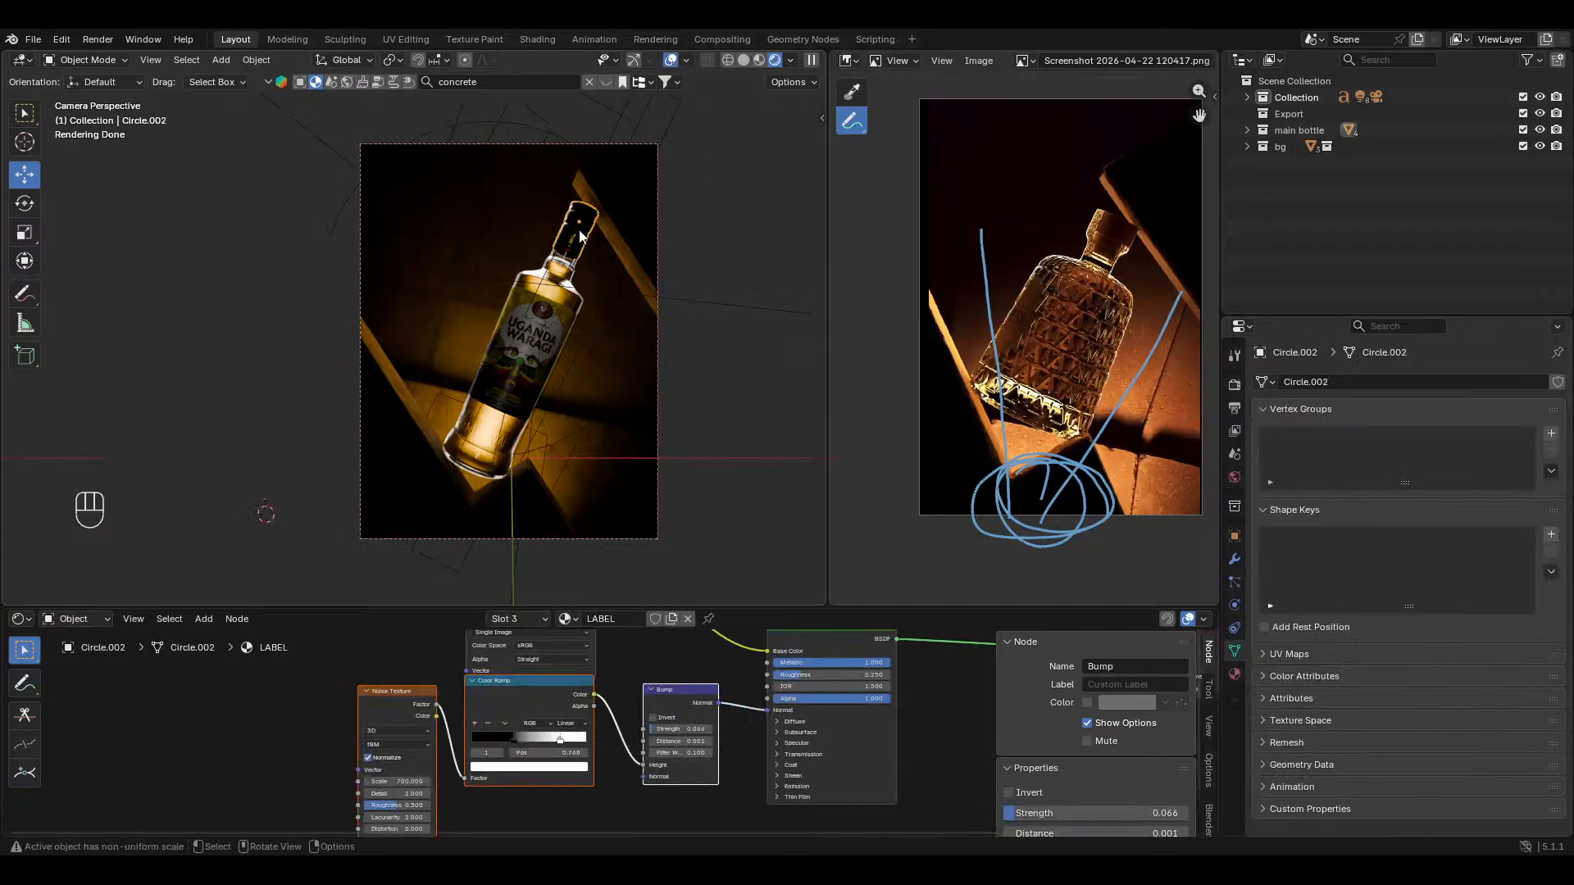
key("m")
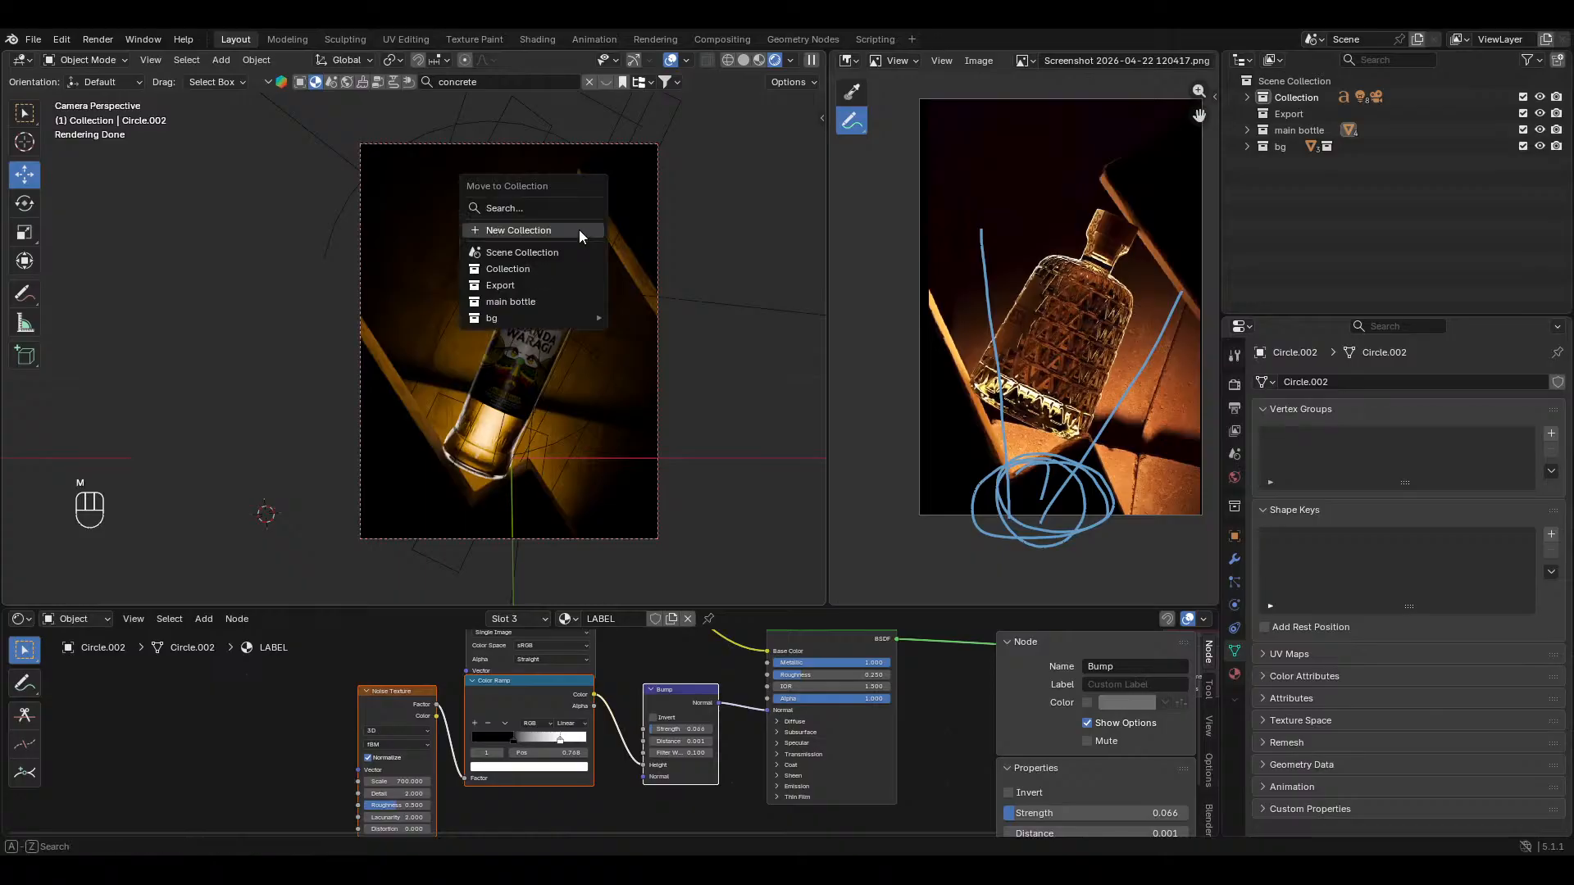
left_click(519, 302)
key("alt+a")
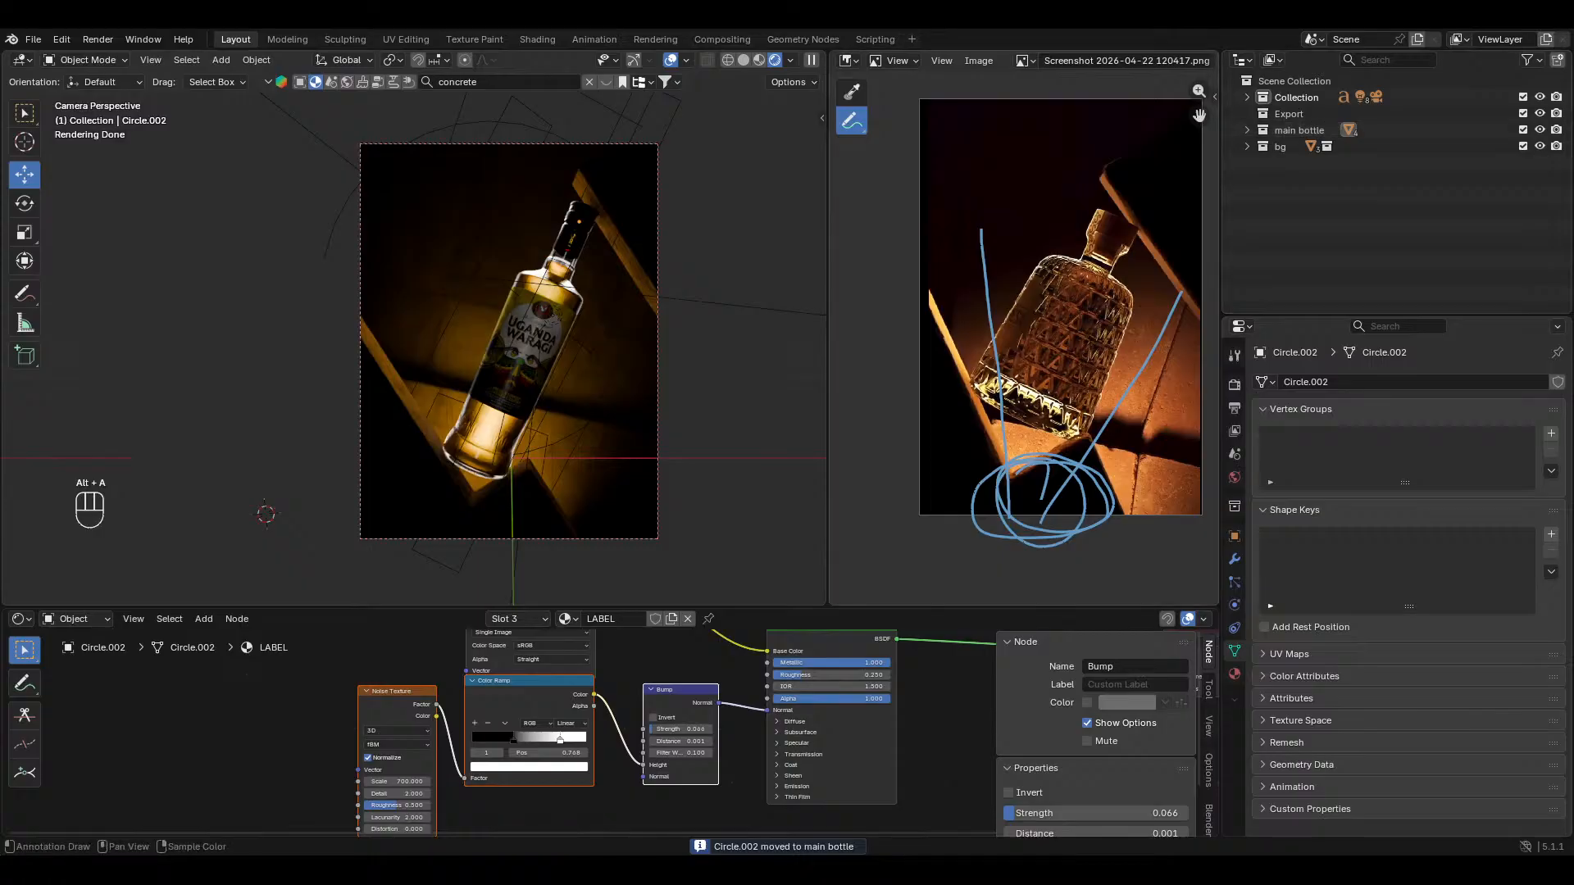
left_click(670, 61)
middle_click_drag(668, 416, 671, 382, "ctrl")
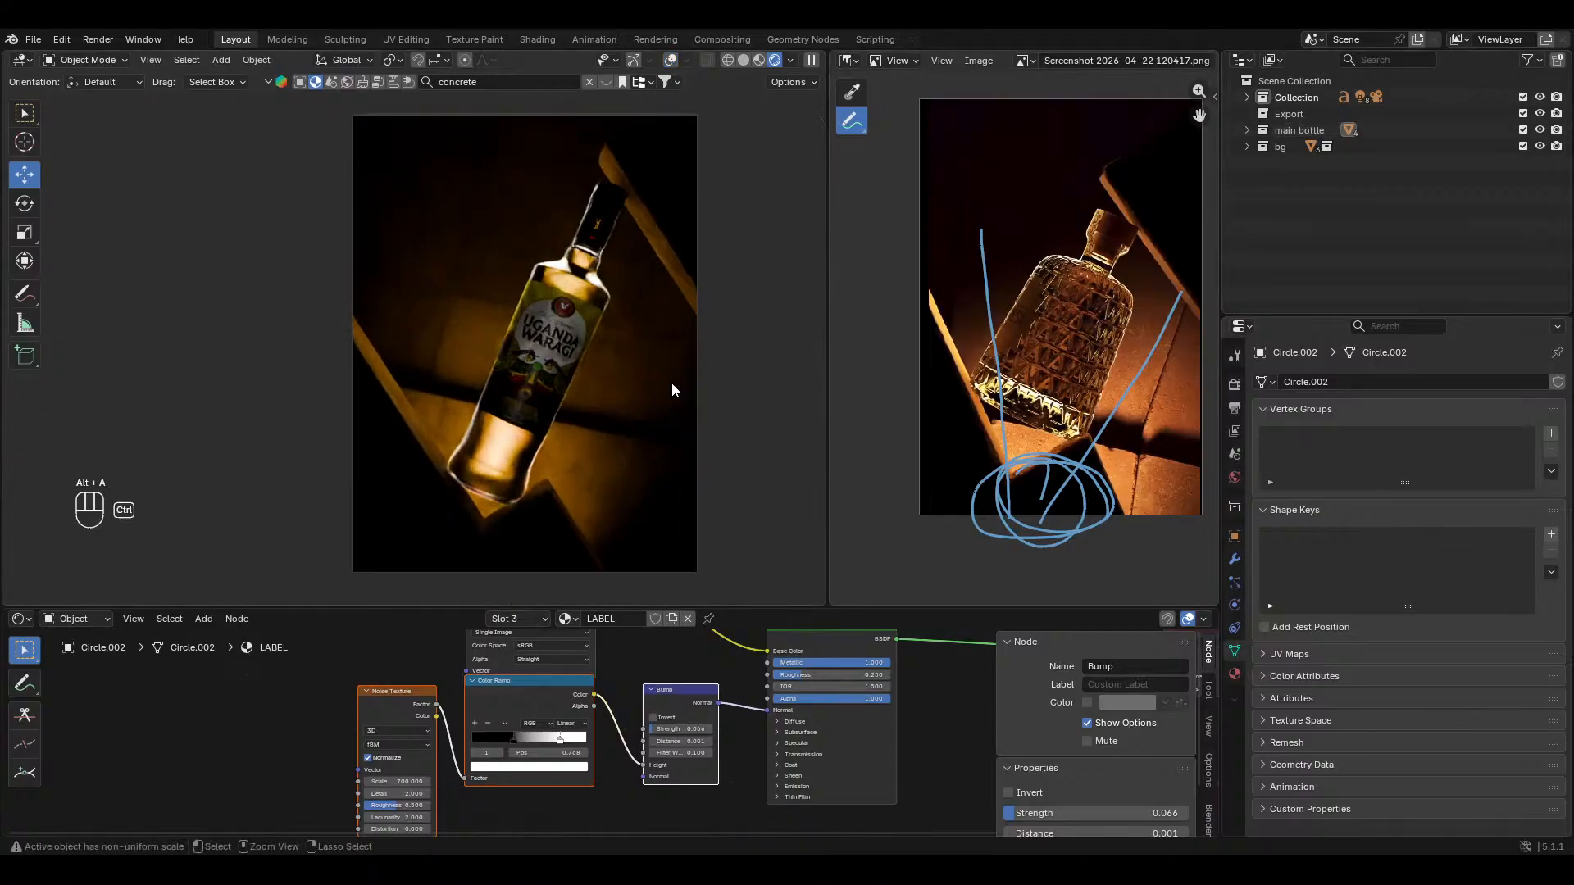
key("ctrl+s")
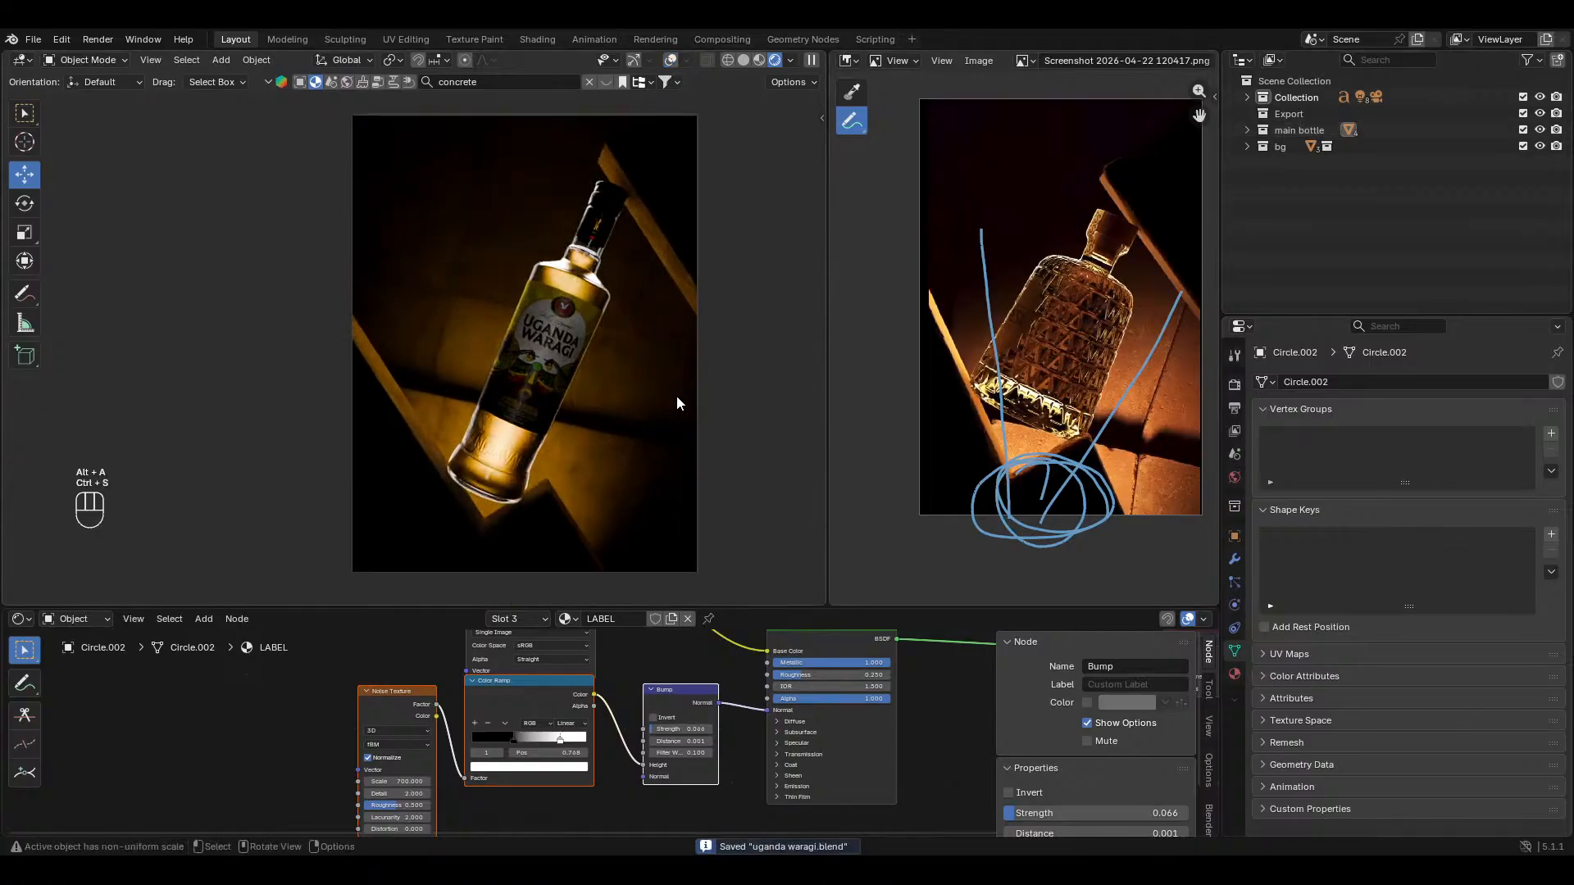
Step: Set the color management look to Medium High Contrast in the render settings and save the file
left_click(1233, 384)
scroll(1373, 573, "down", 4)
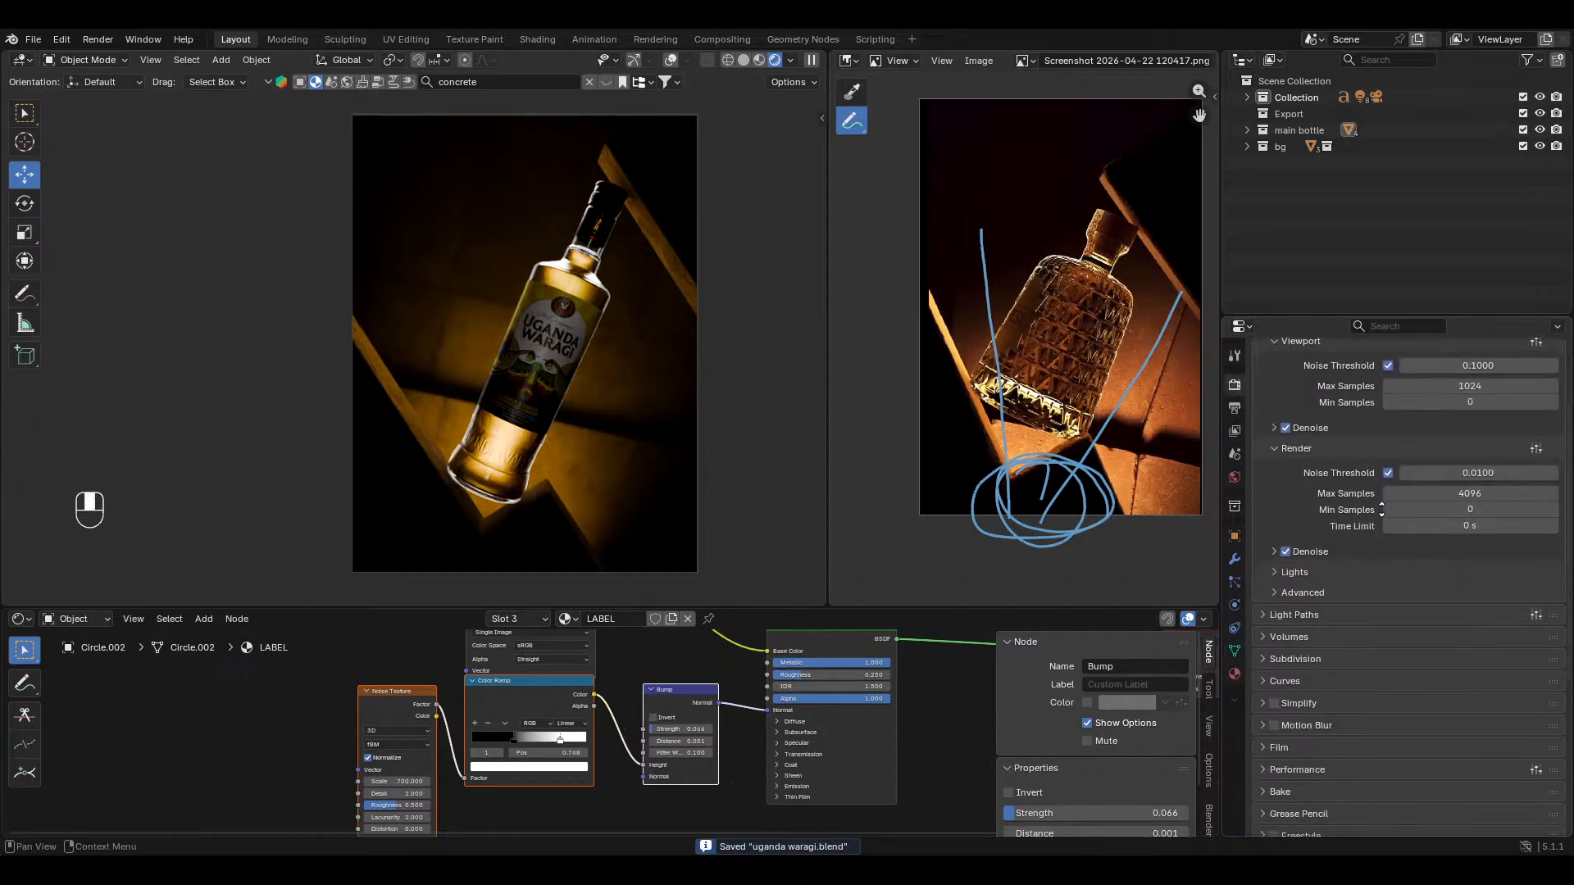
scroll(1390, 574, "down", 8)
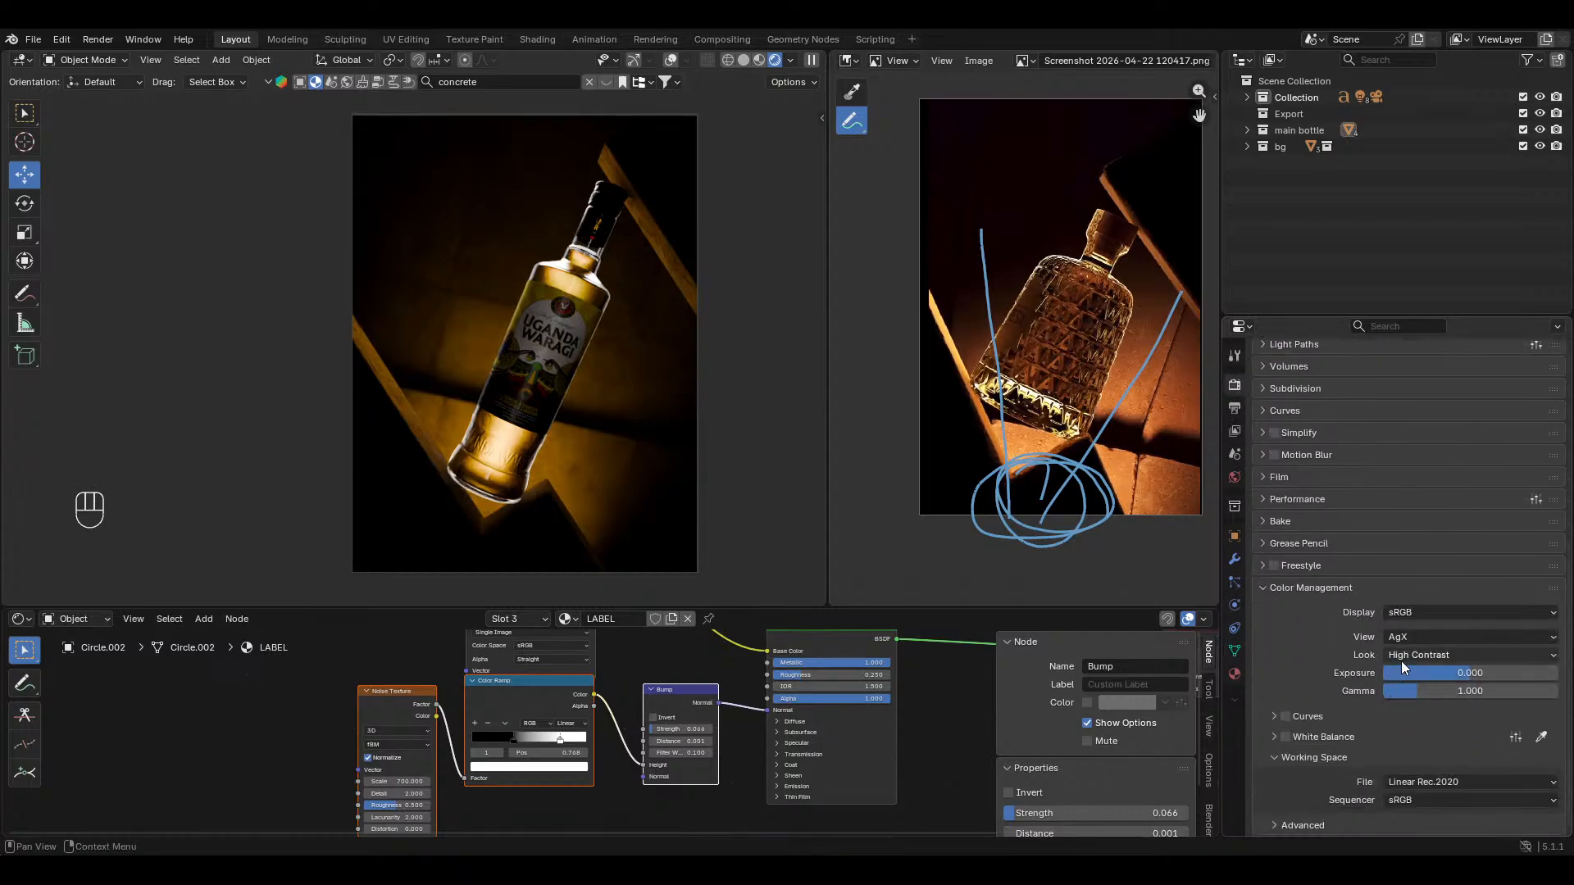
left_click(1403, 657)
left_click(1427, 764)
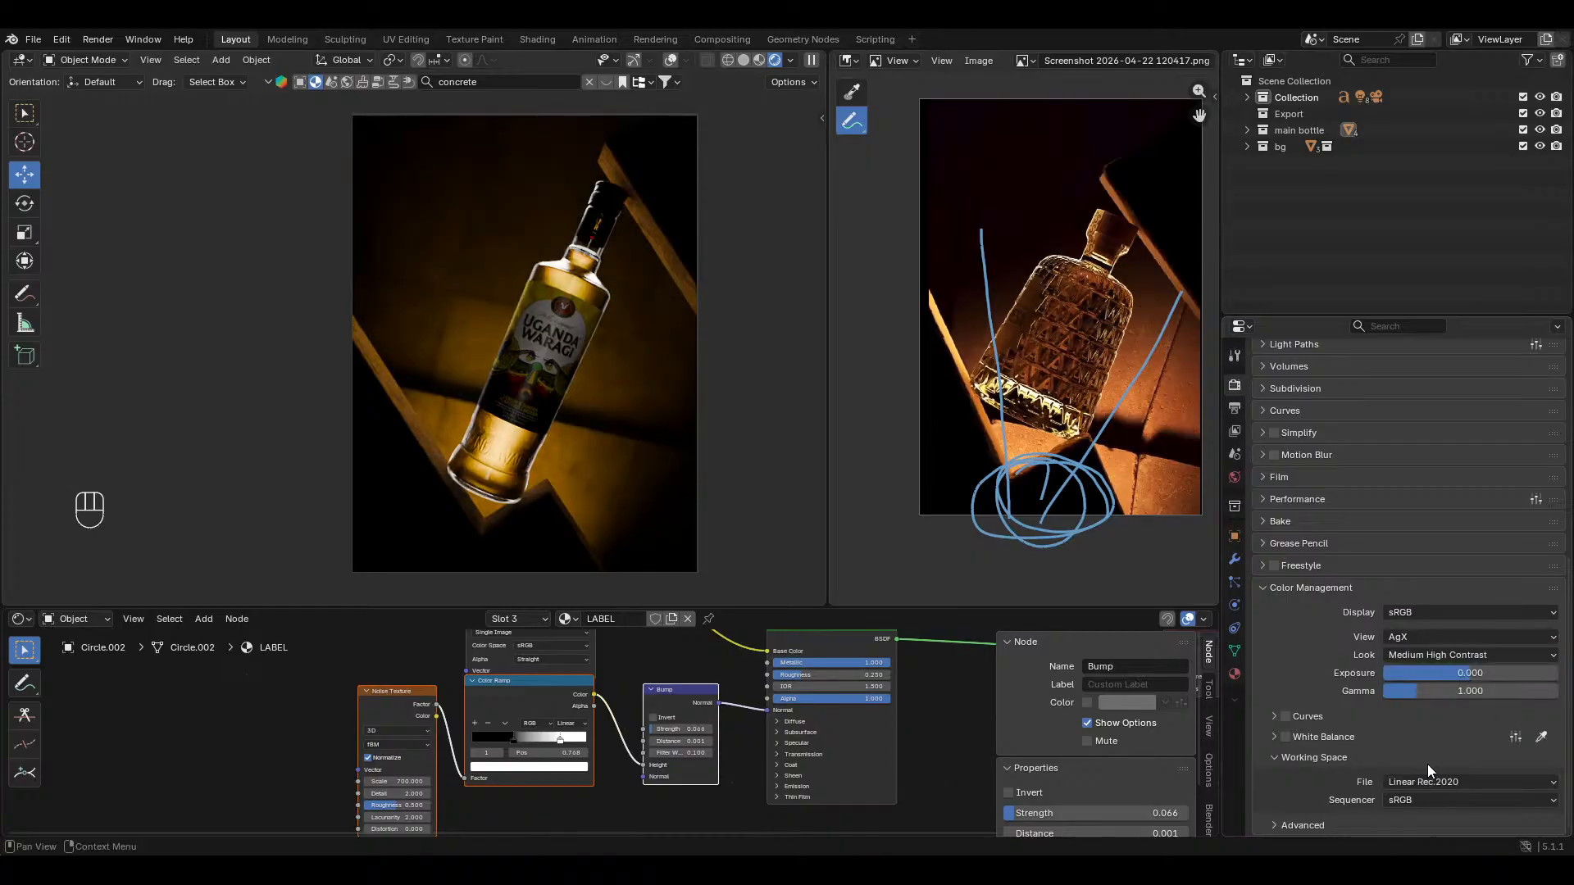
key("ctrl+s")
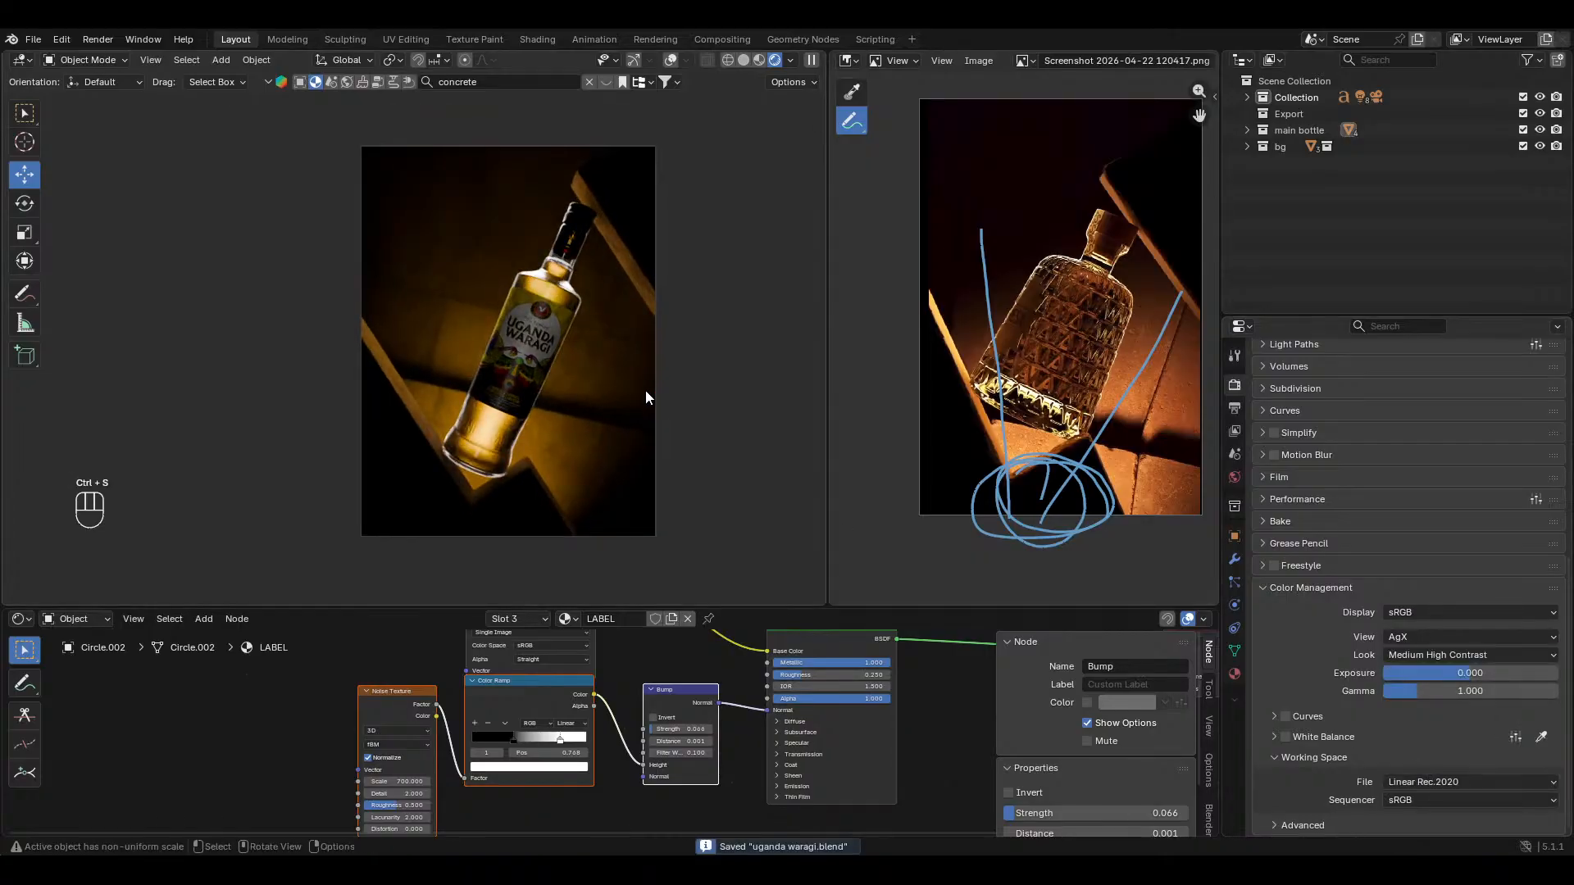
Step: Try to rotate the bottle's main label around its local Z axis
left_click(549, 285)
key("r")
key("z")
key("z")
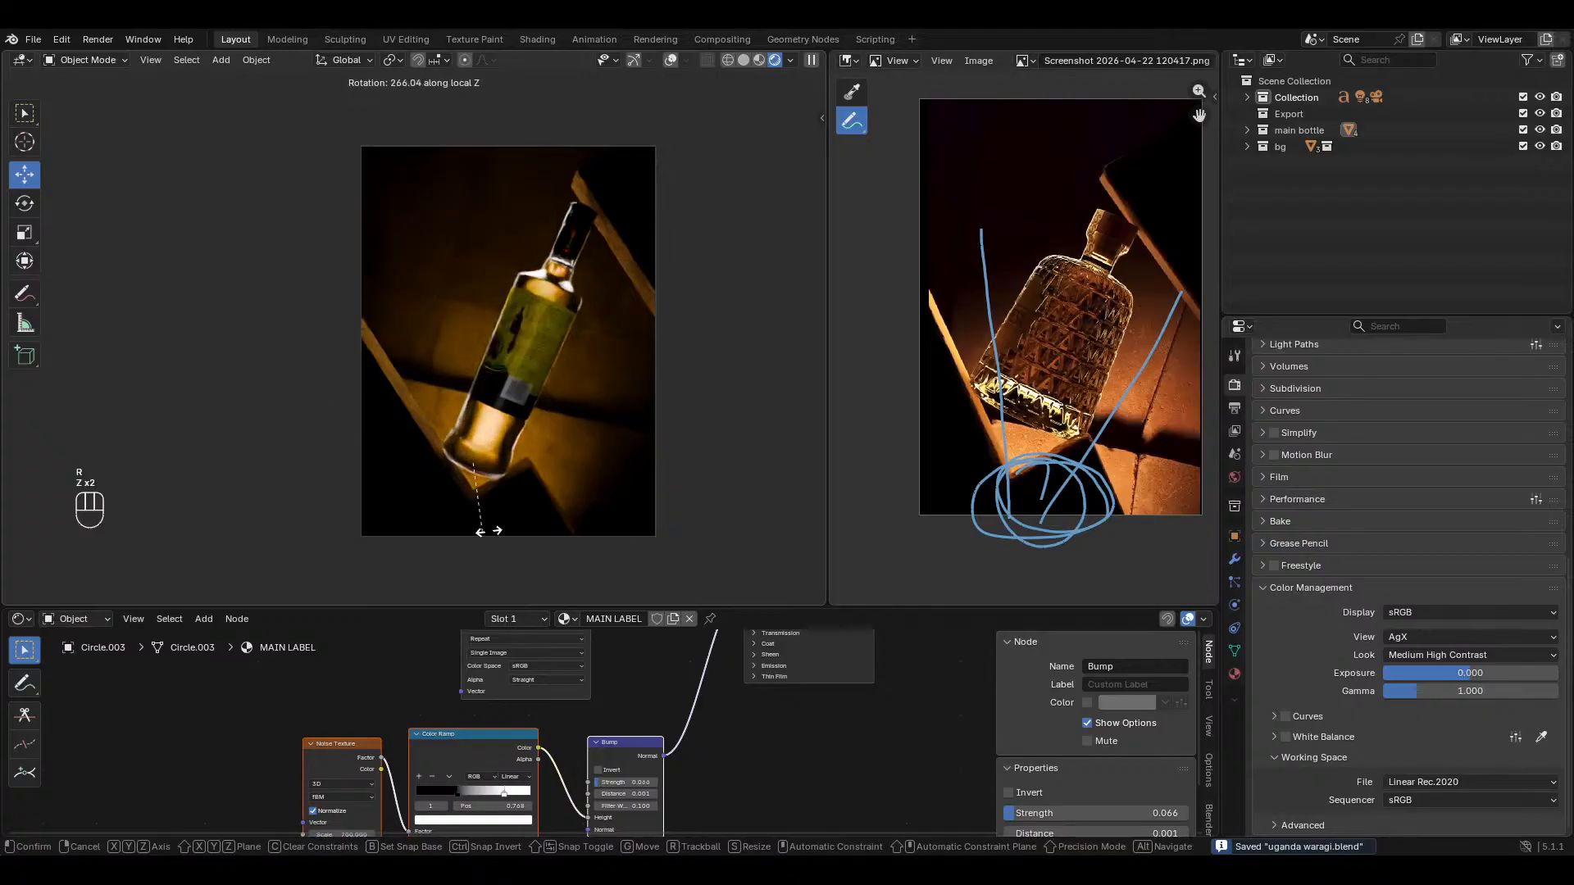
left_click(552, 264)
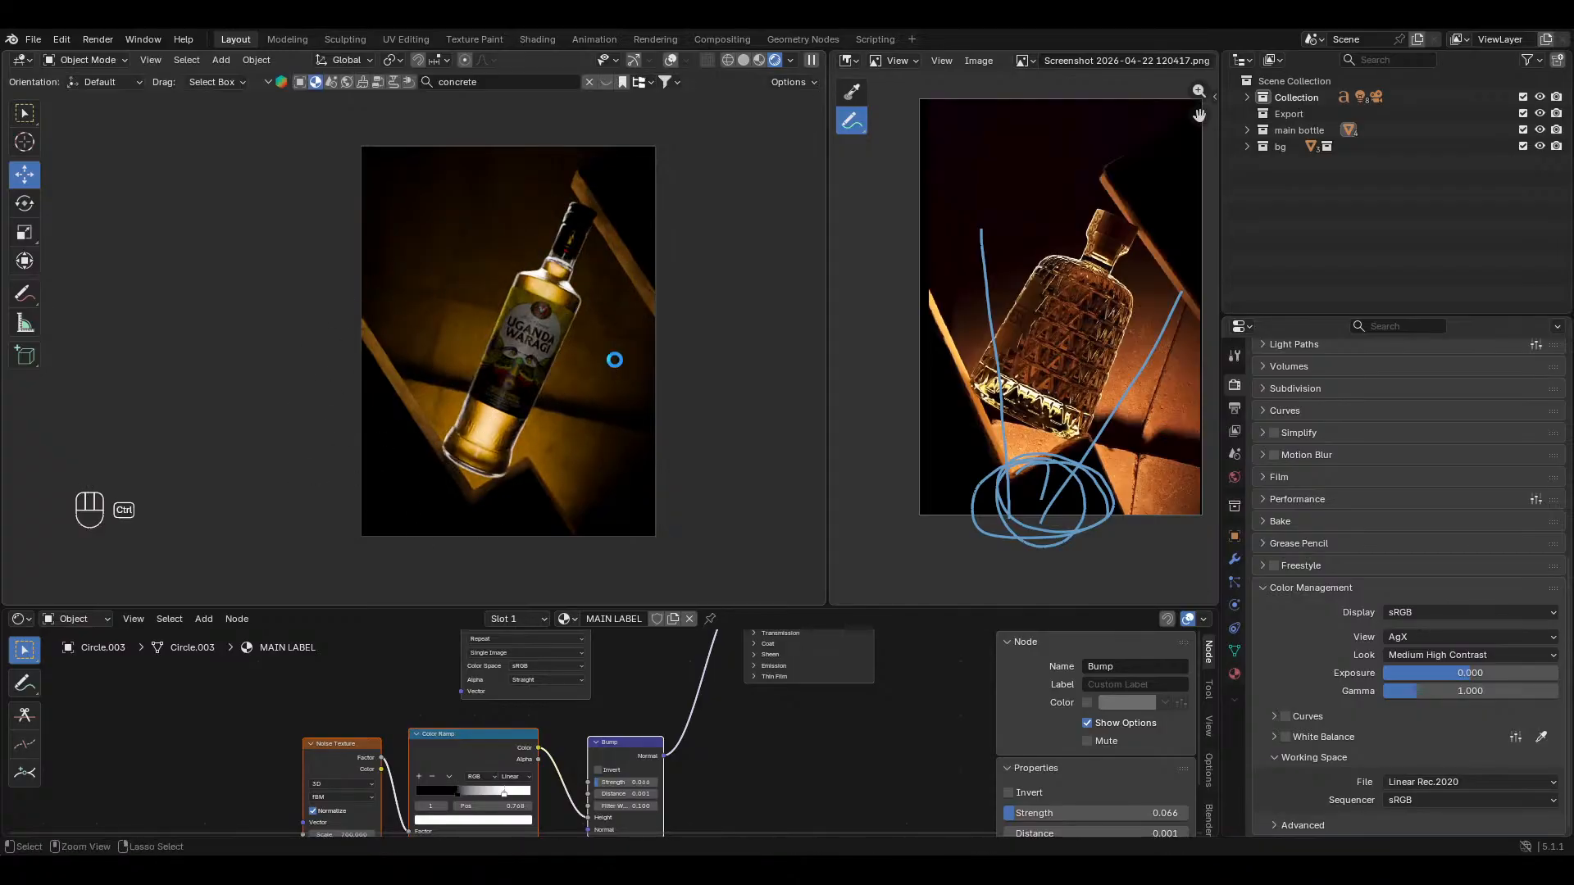
Step: Save the file and check the bottle render at closer range
key("ctrl+s")
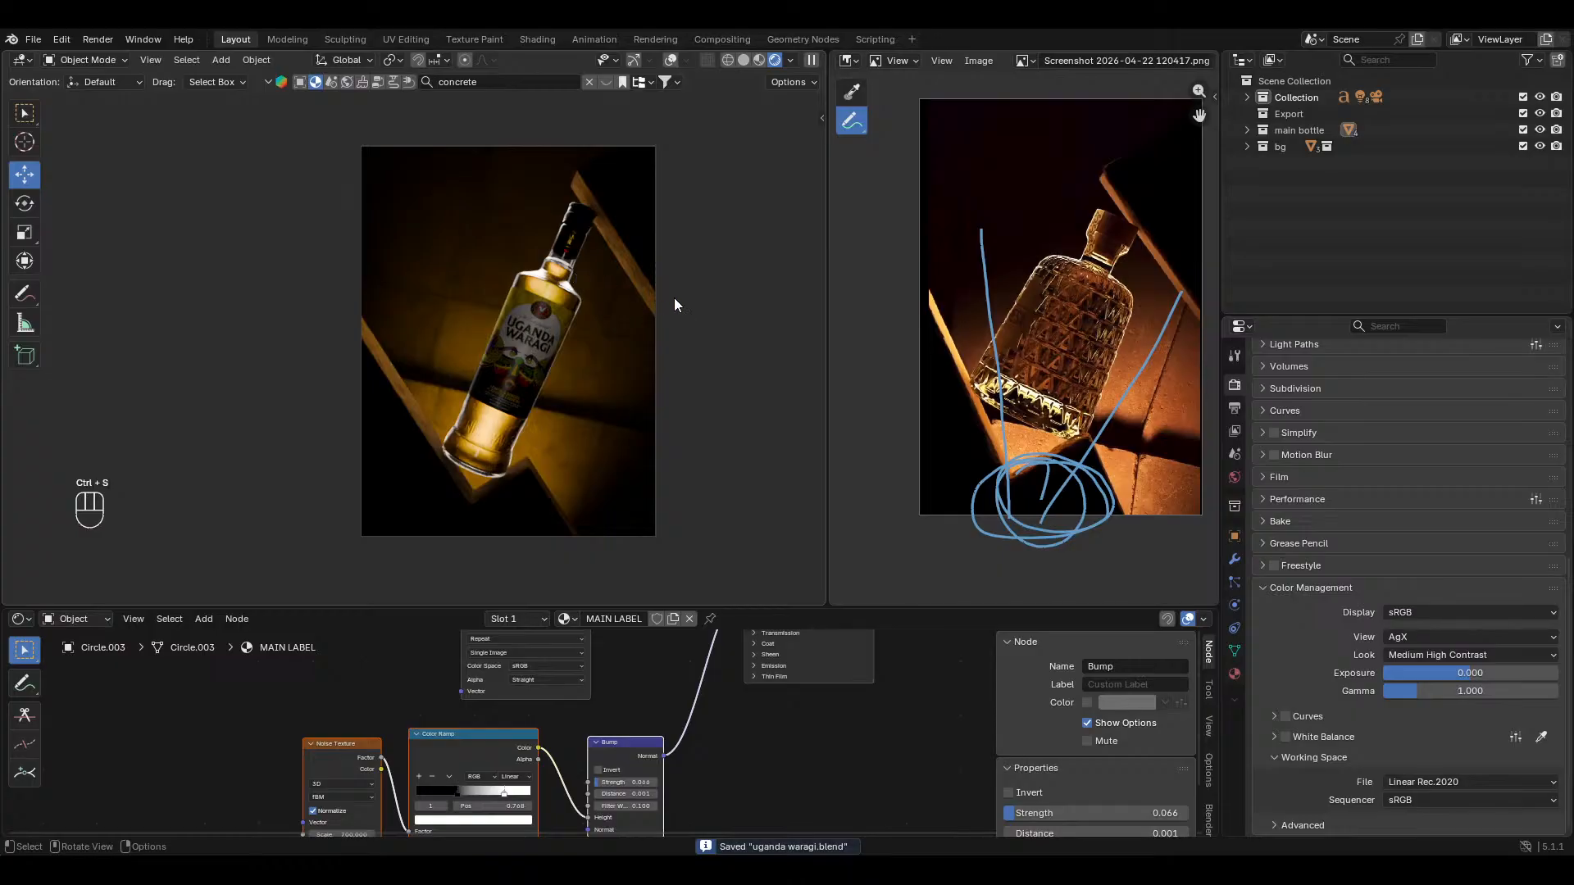
key("ctrl+s")
key("ctrl+w")
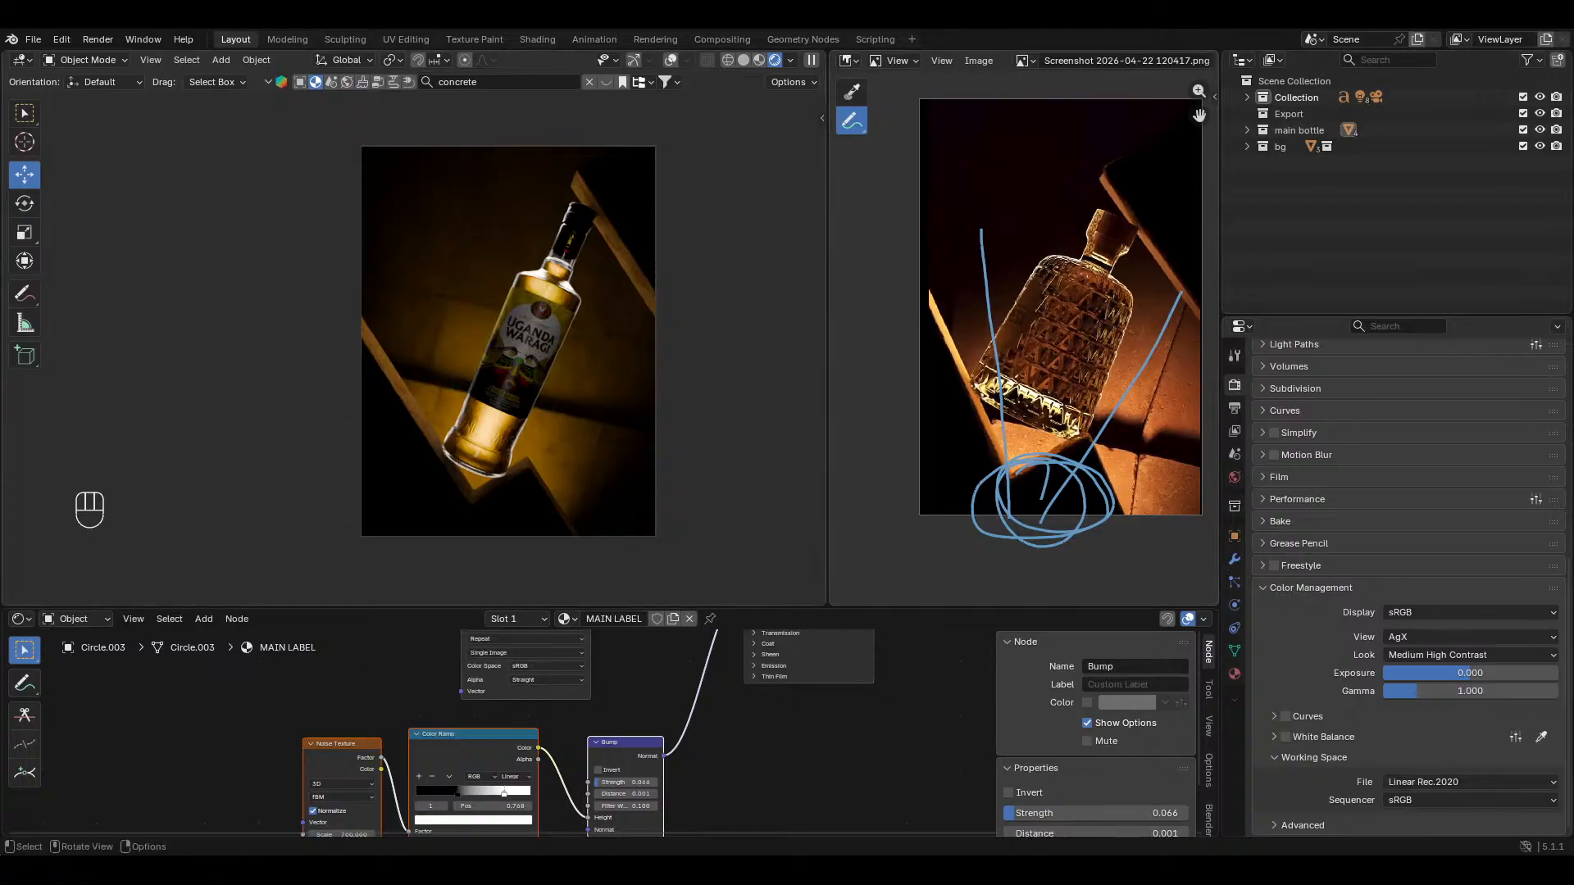
mouse_move(620, 329)
middle_mouse_down("ctrl")
mouse_move(621, 300)
mouse_move(661, 276)
mouse_move(616, 310)
middle_mouse_up("ctrl")
key("ctrl+s")
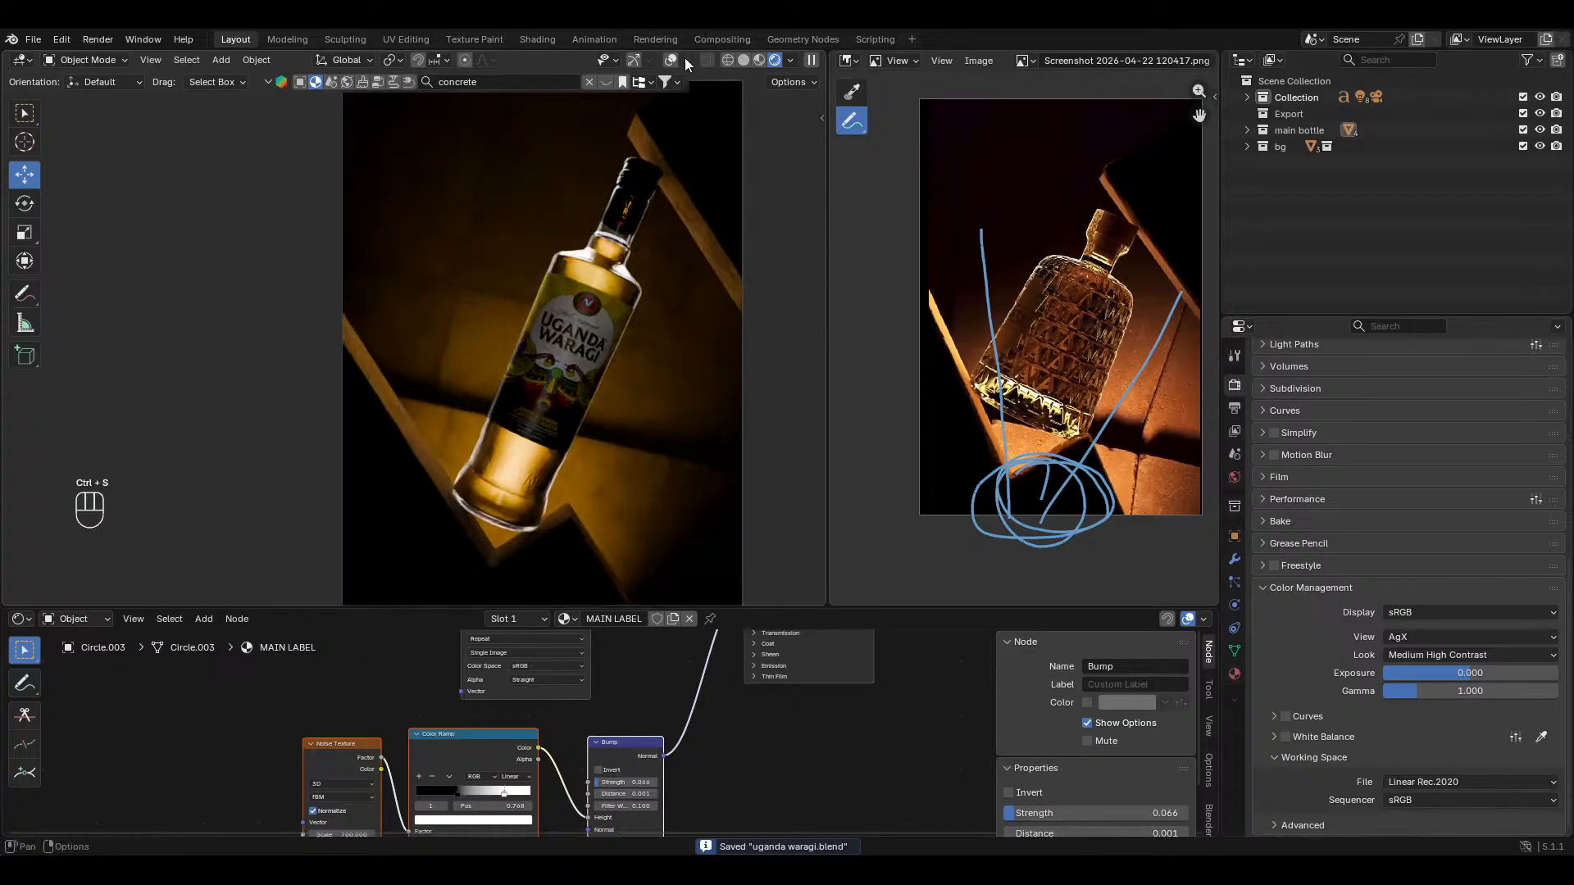
Step: Show the viewport overlays and gizmos again and select the camera by its frame
left_click(671, 60)
left_click(634, 60)
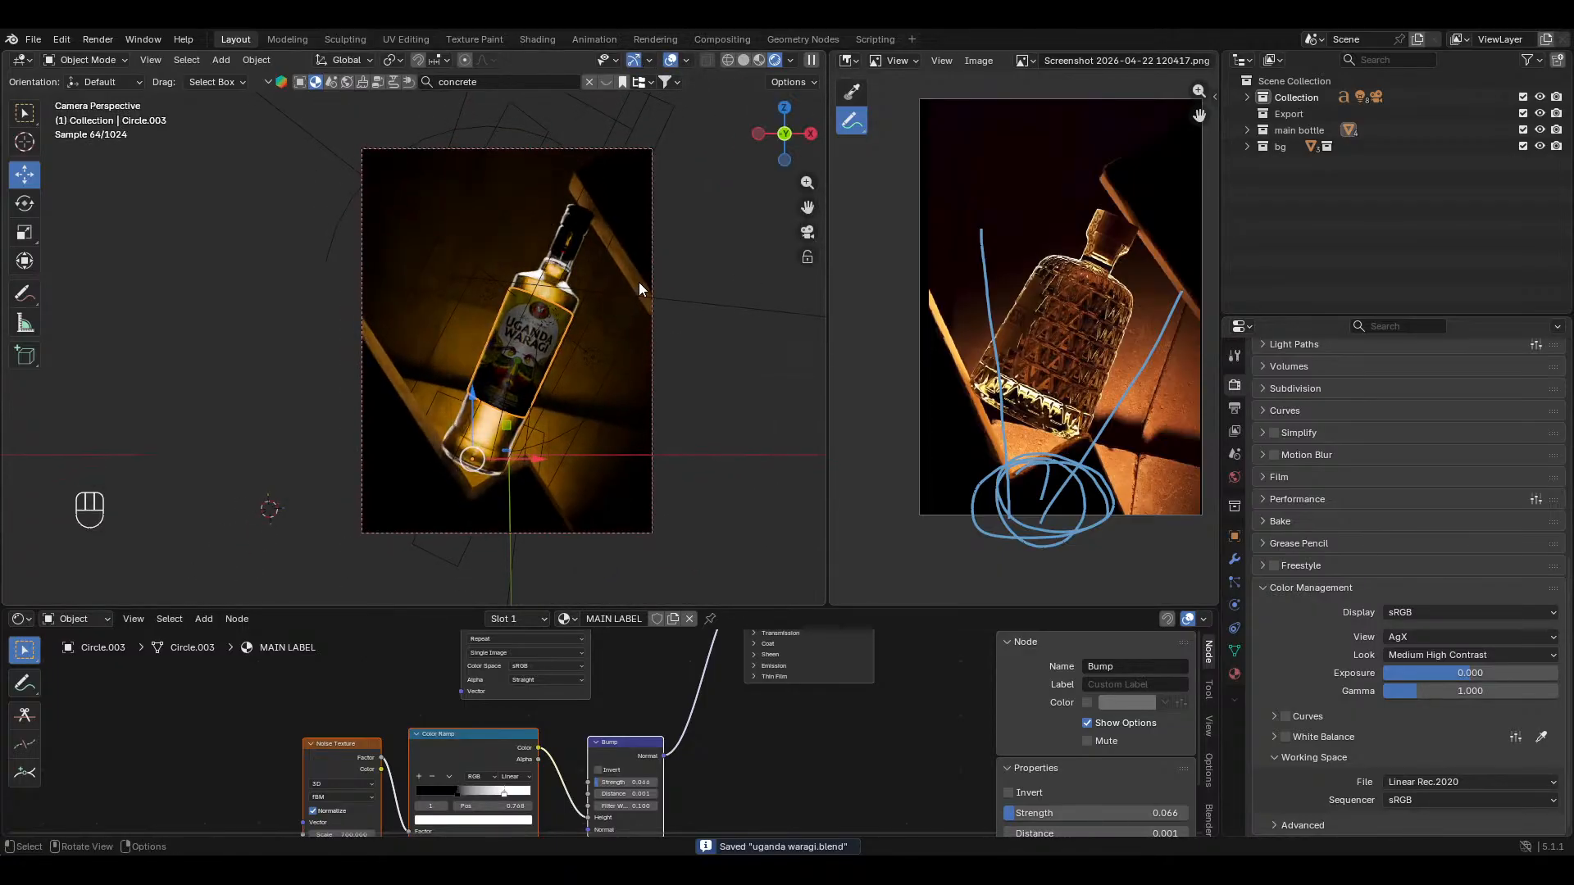
left_click(646, 284)
left_click(652, 288)
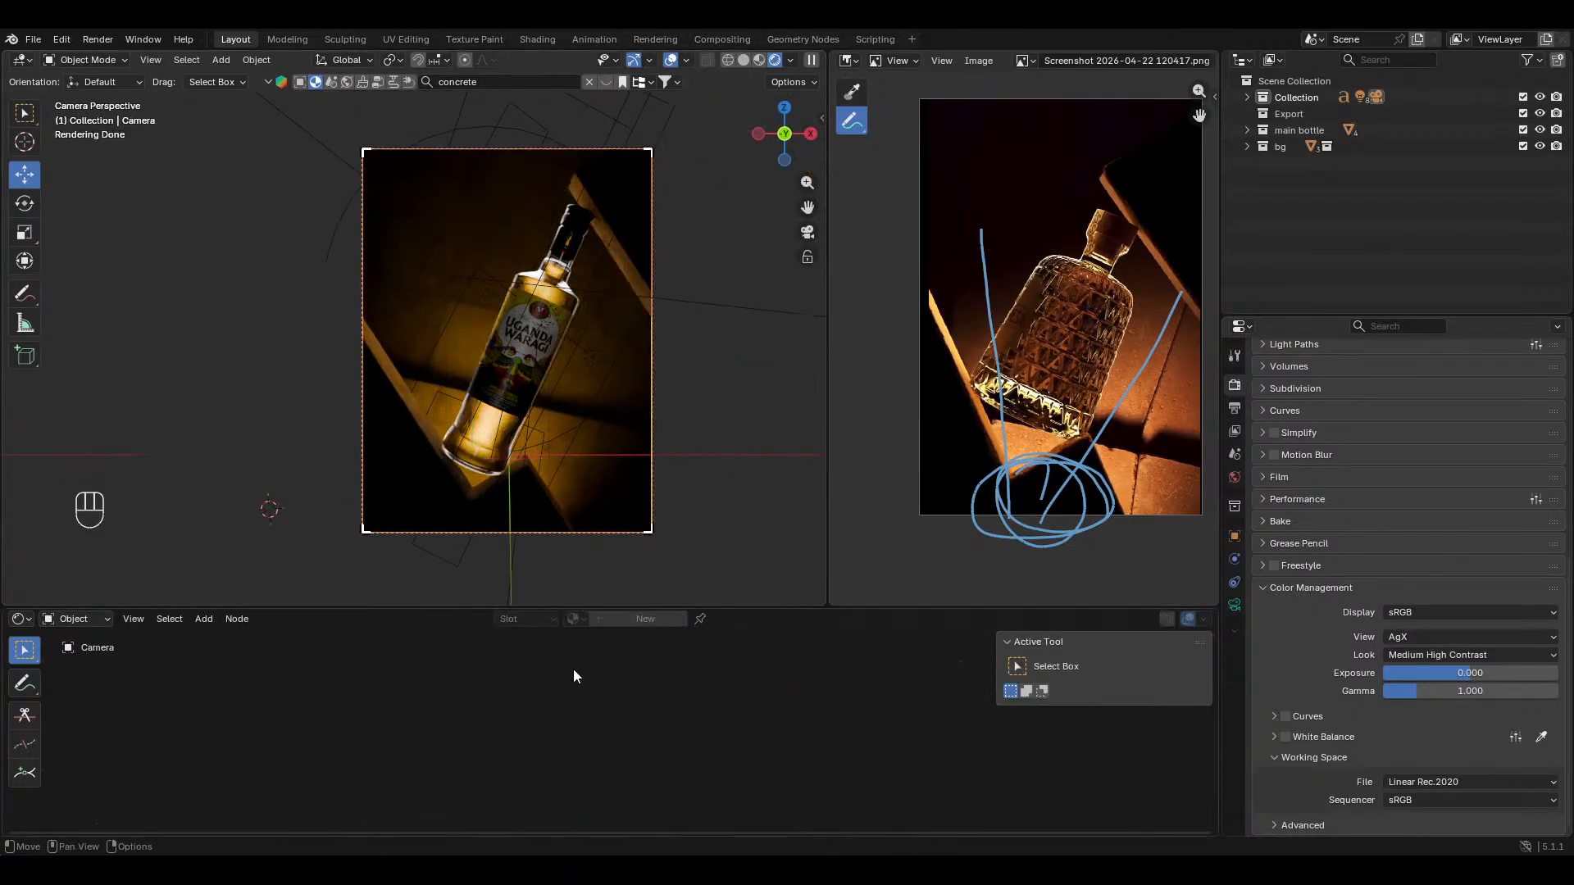
Step: Change the shader editor area into a Timeline, turn on auto keying and save the file
left_click(21, 619)
left_click(229, 676)
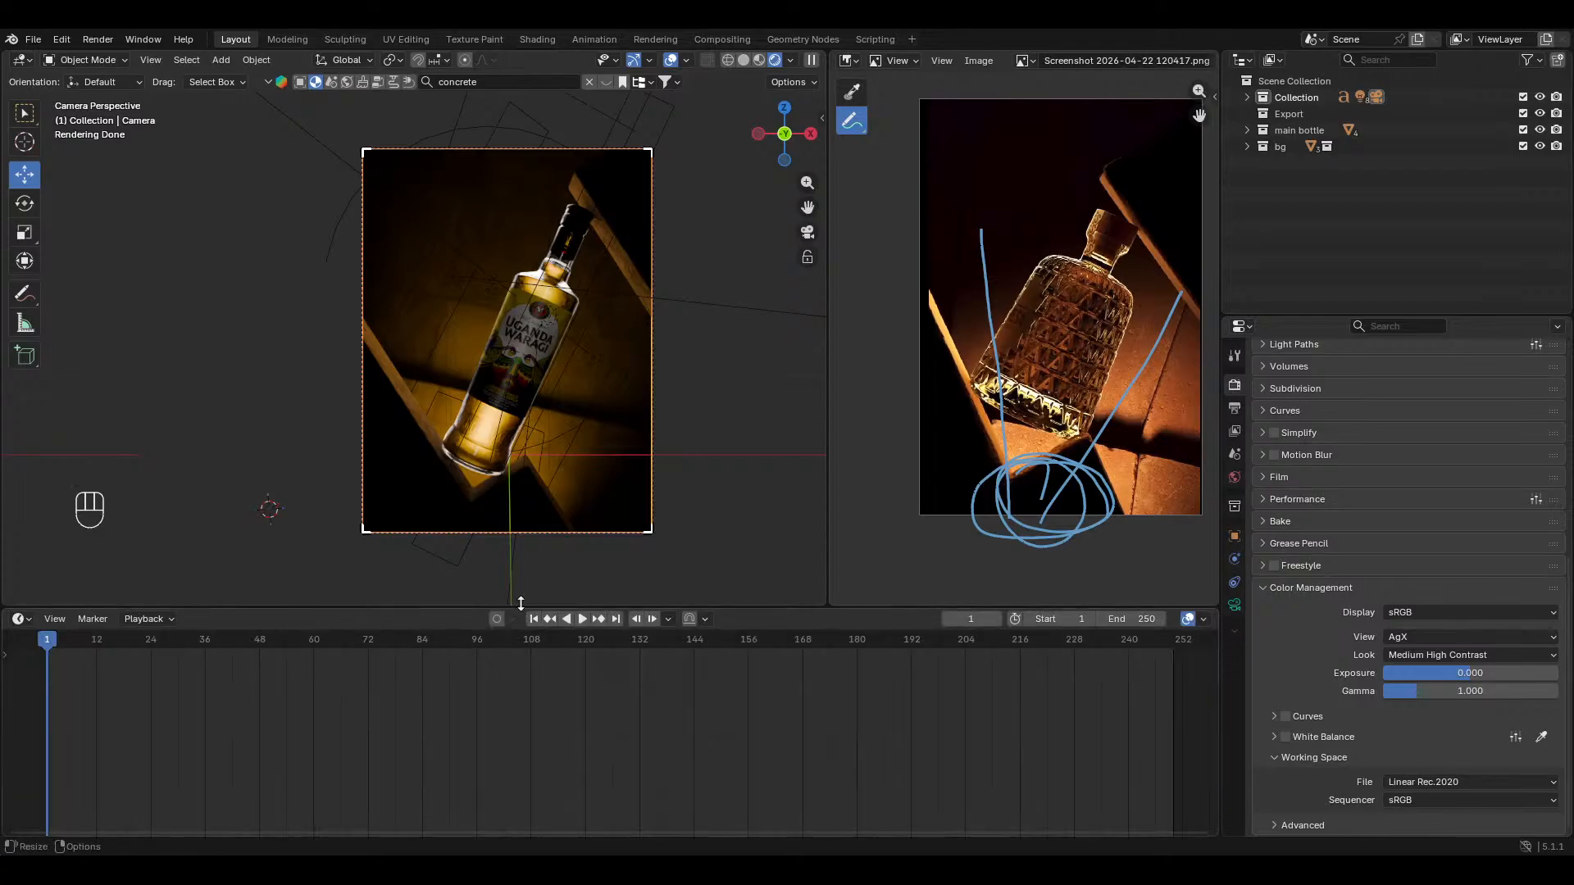
left_click(497, 619)
key("ctrl+s")
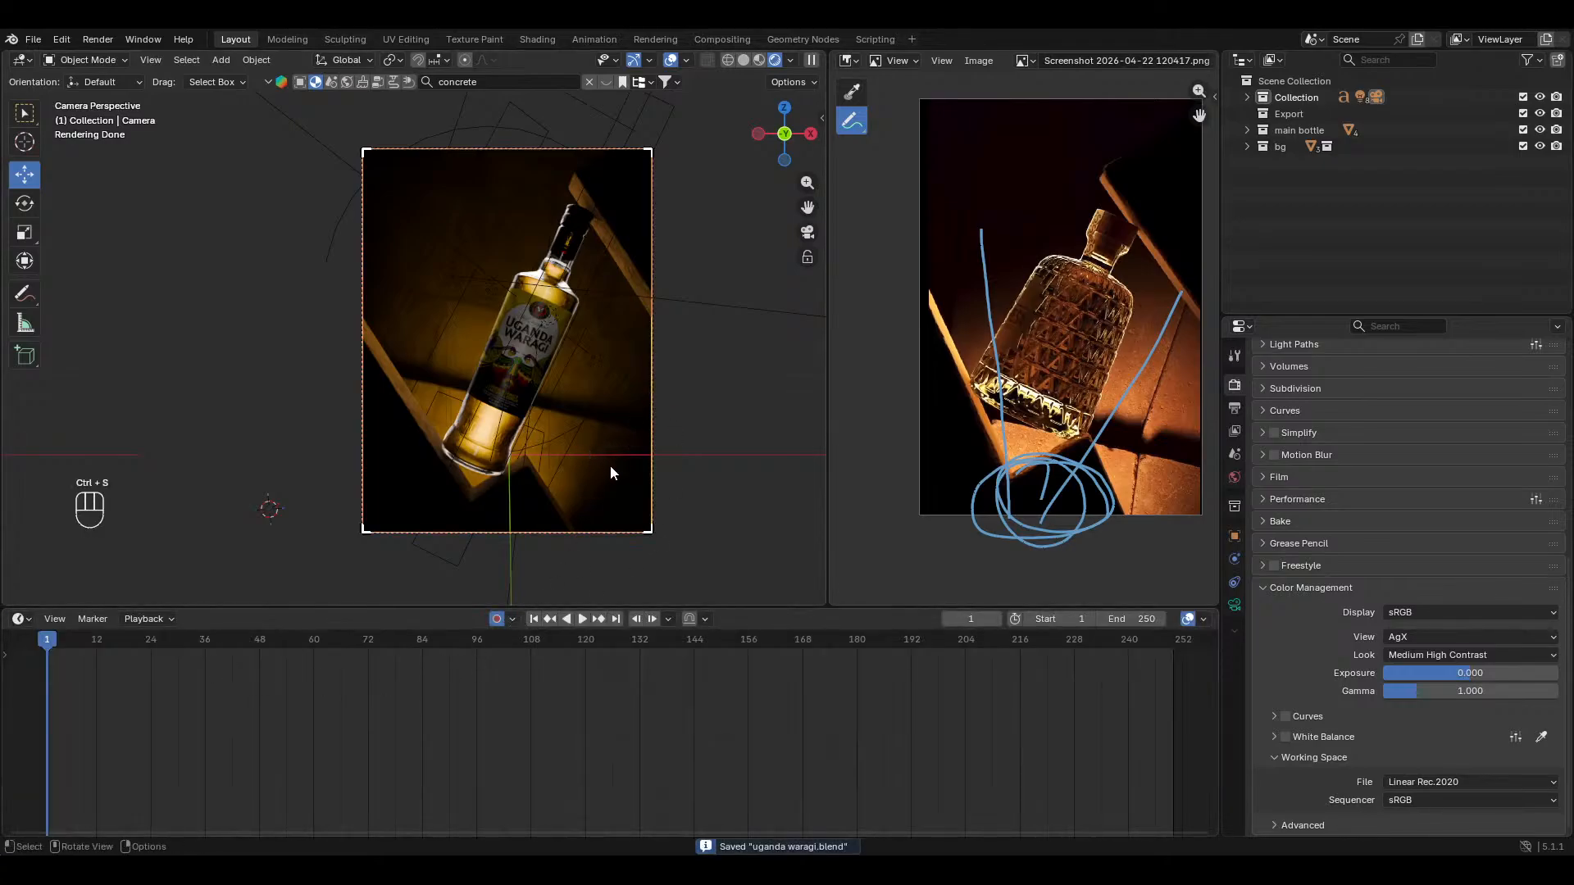
Step: Move the camera away from the bottle along the global Y axis to key its start position at frame 1
key("g")
key("y")
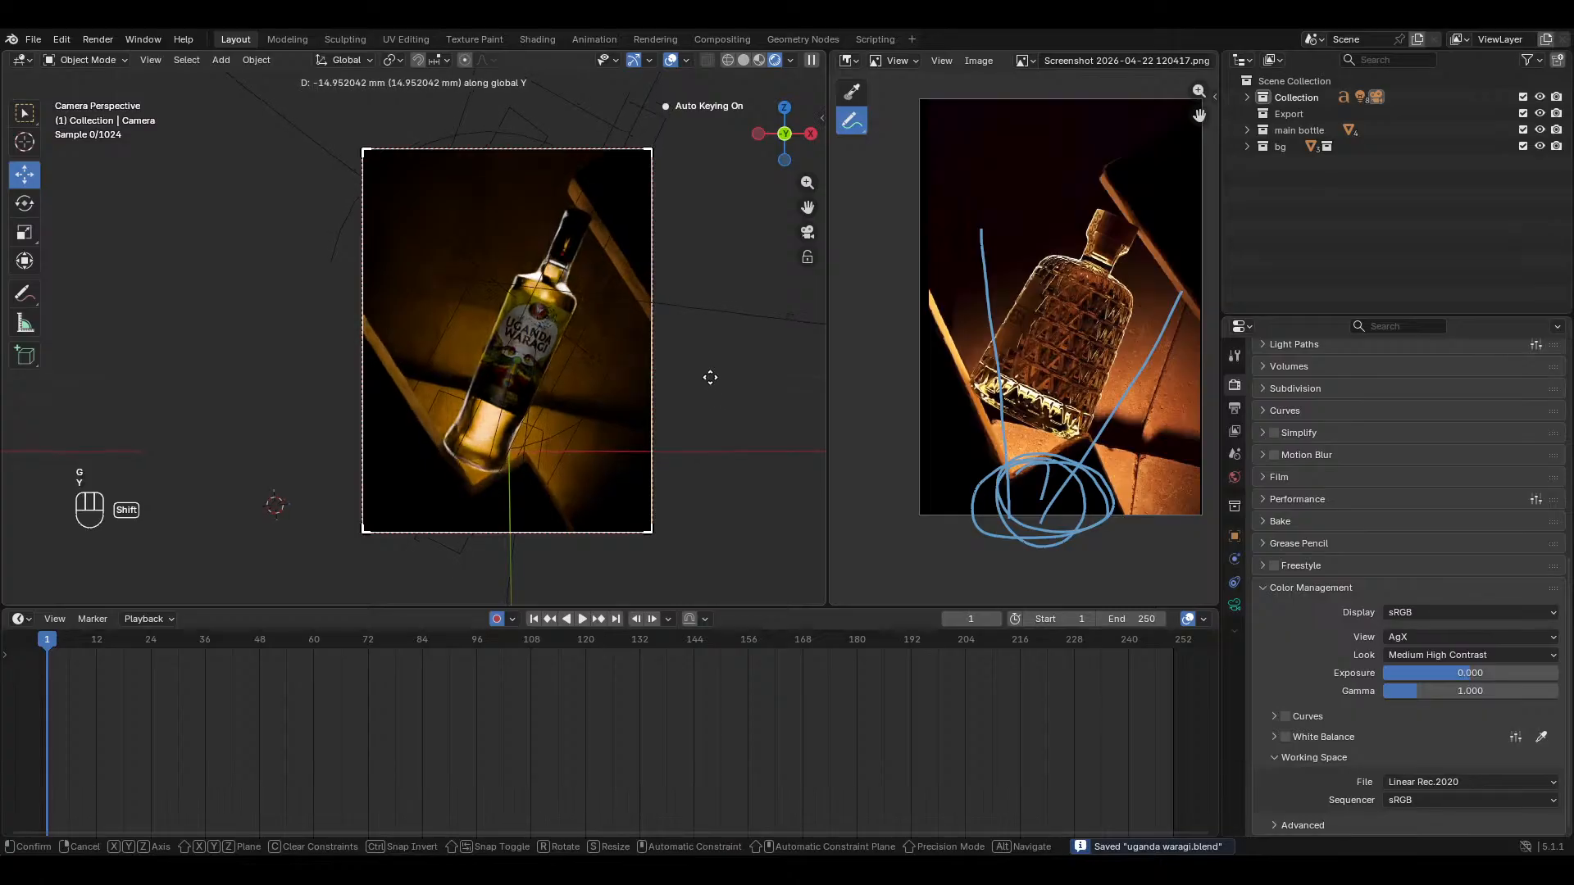
left_click(705, 358)
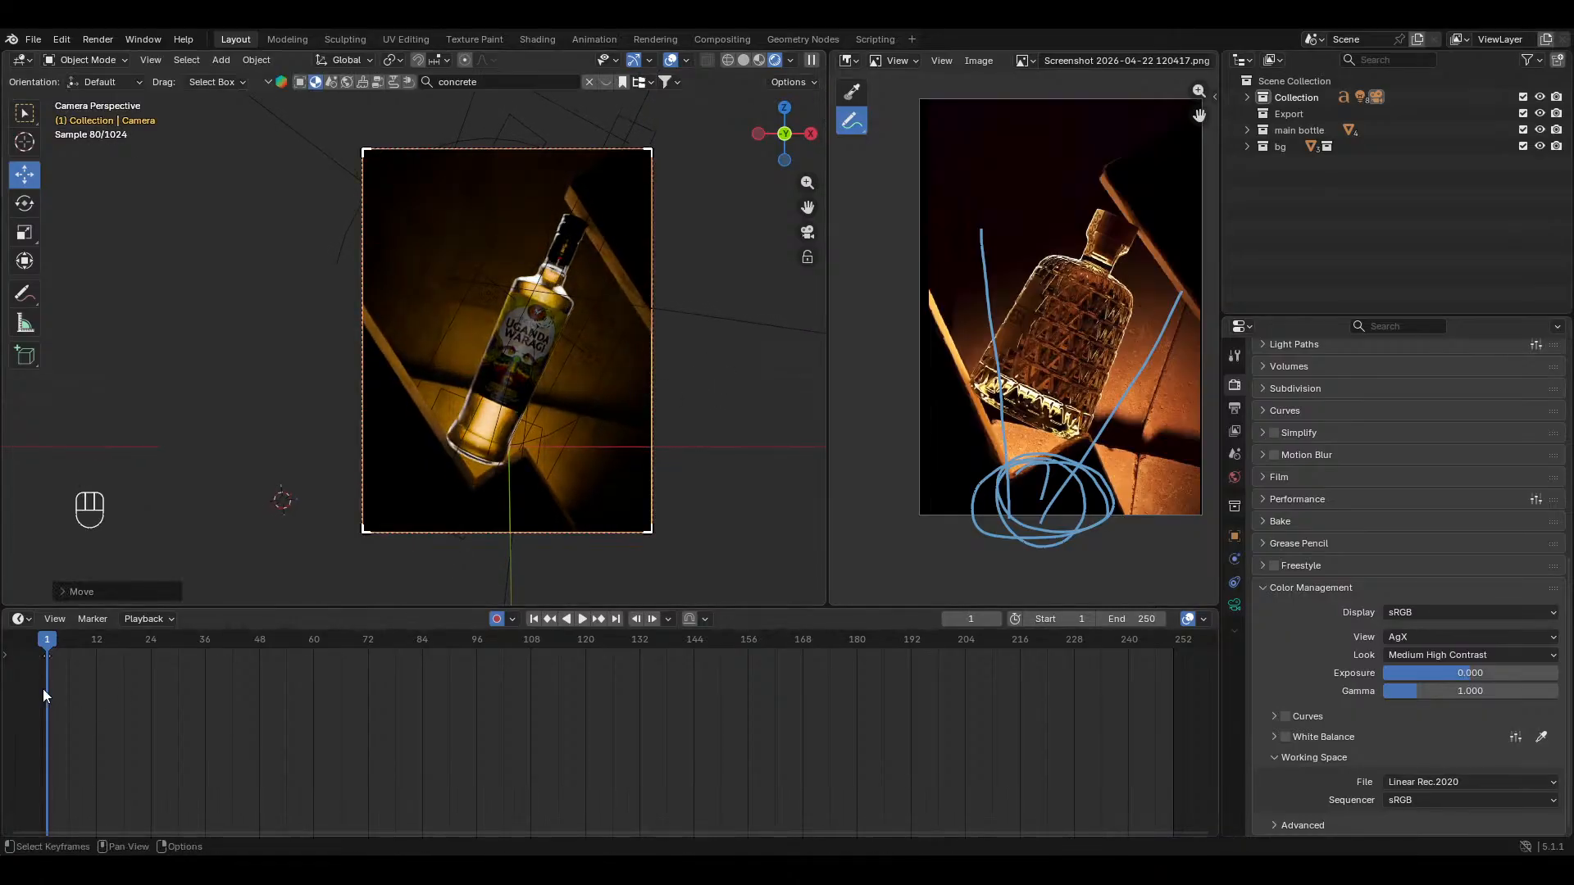
Step: At frame 103, move the camera closer to the bottle along the global Y axis to key its end position
left_click_drag(43, 634, 508, 656)
key("g")
key("y")
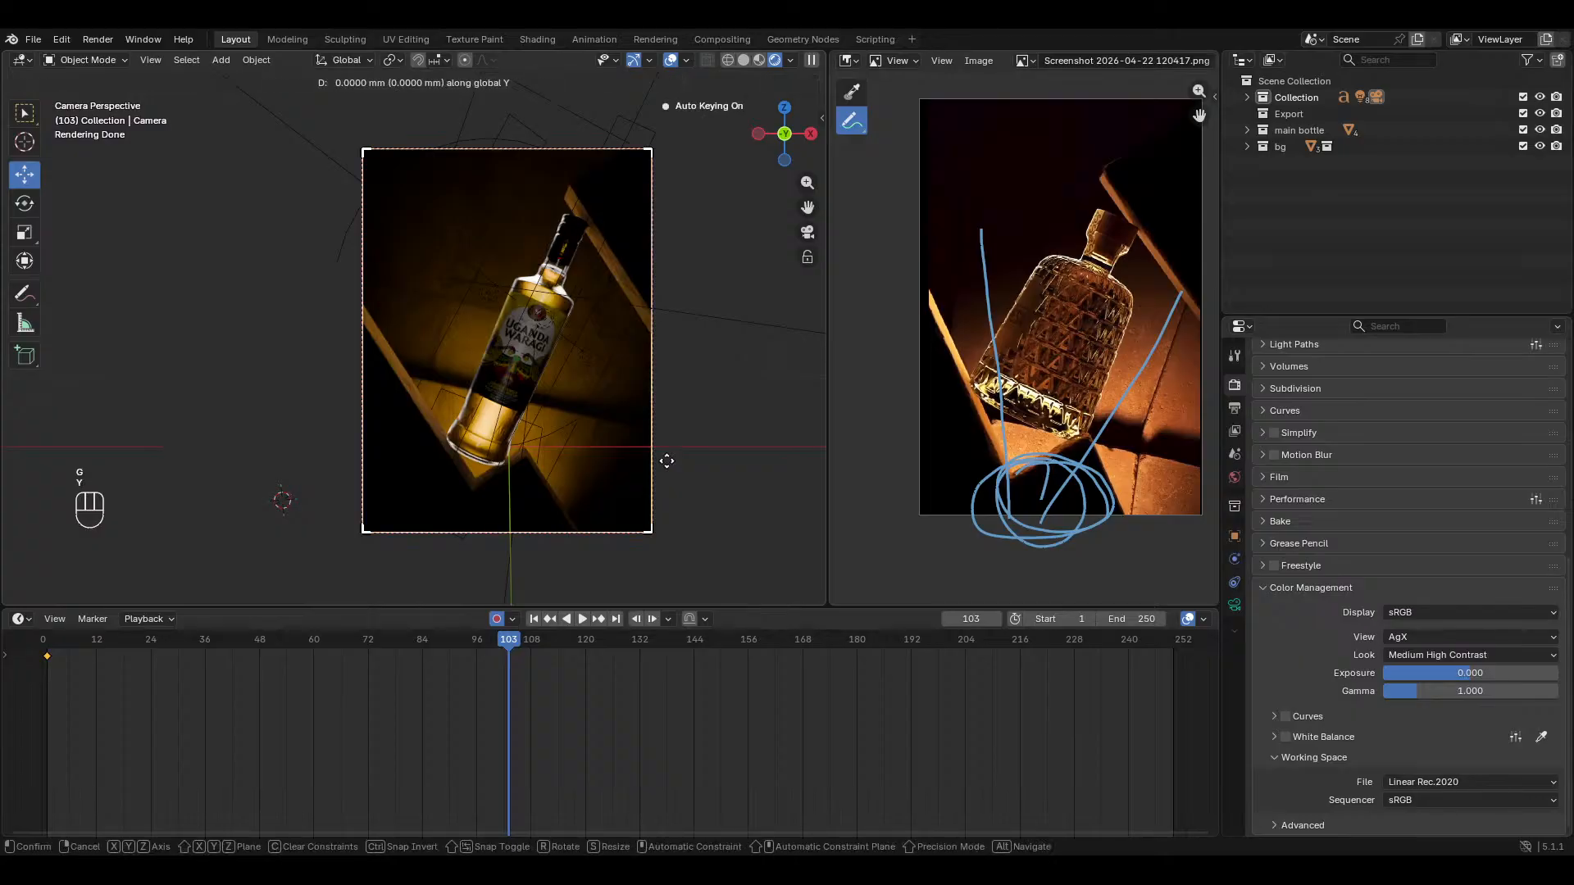
left_click(672, 550)
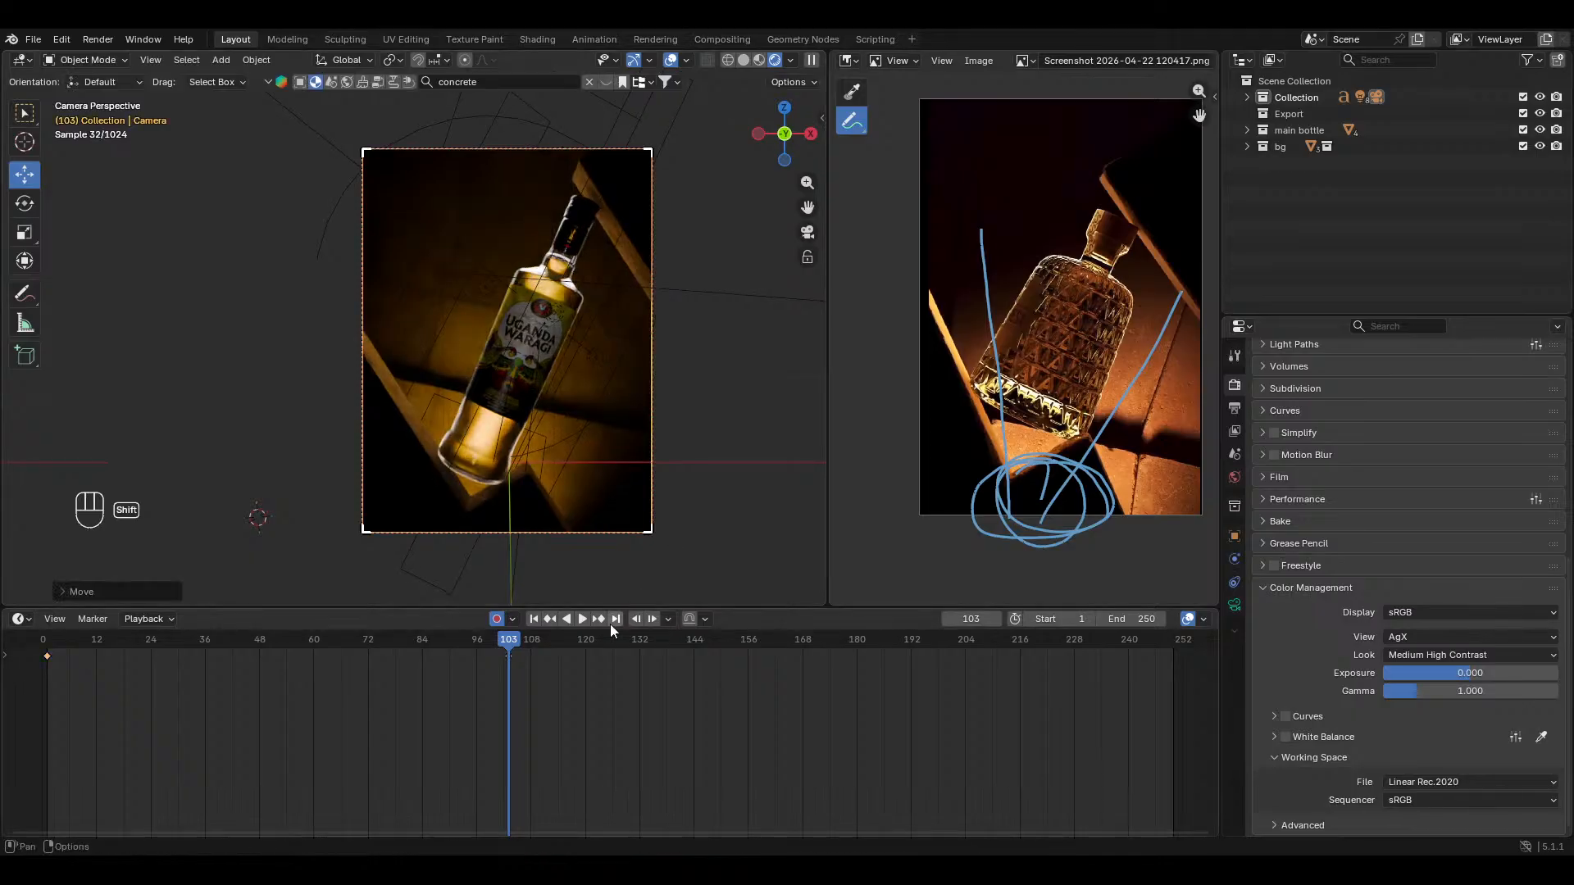
Step: Set the interpolation of all the camera's keyframes to Linear
key("a")
key("q")
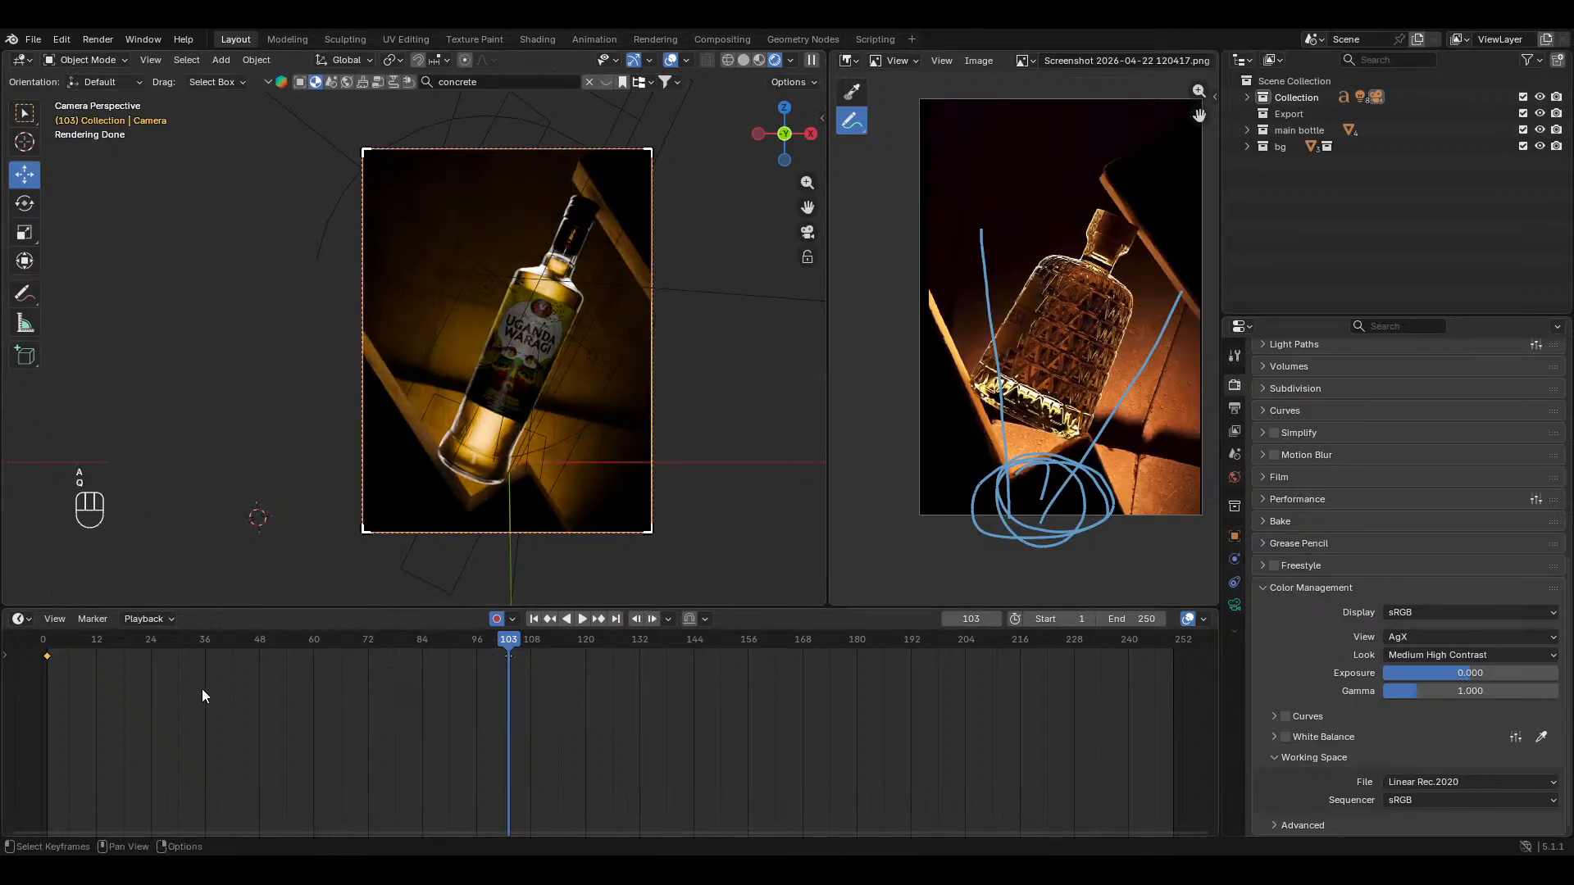
right_click(202, 688)
mouse_move(141, 726)
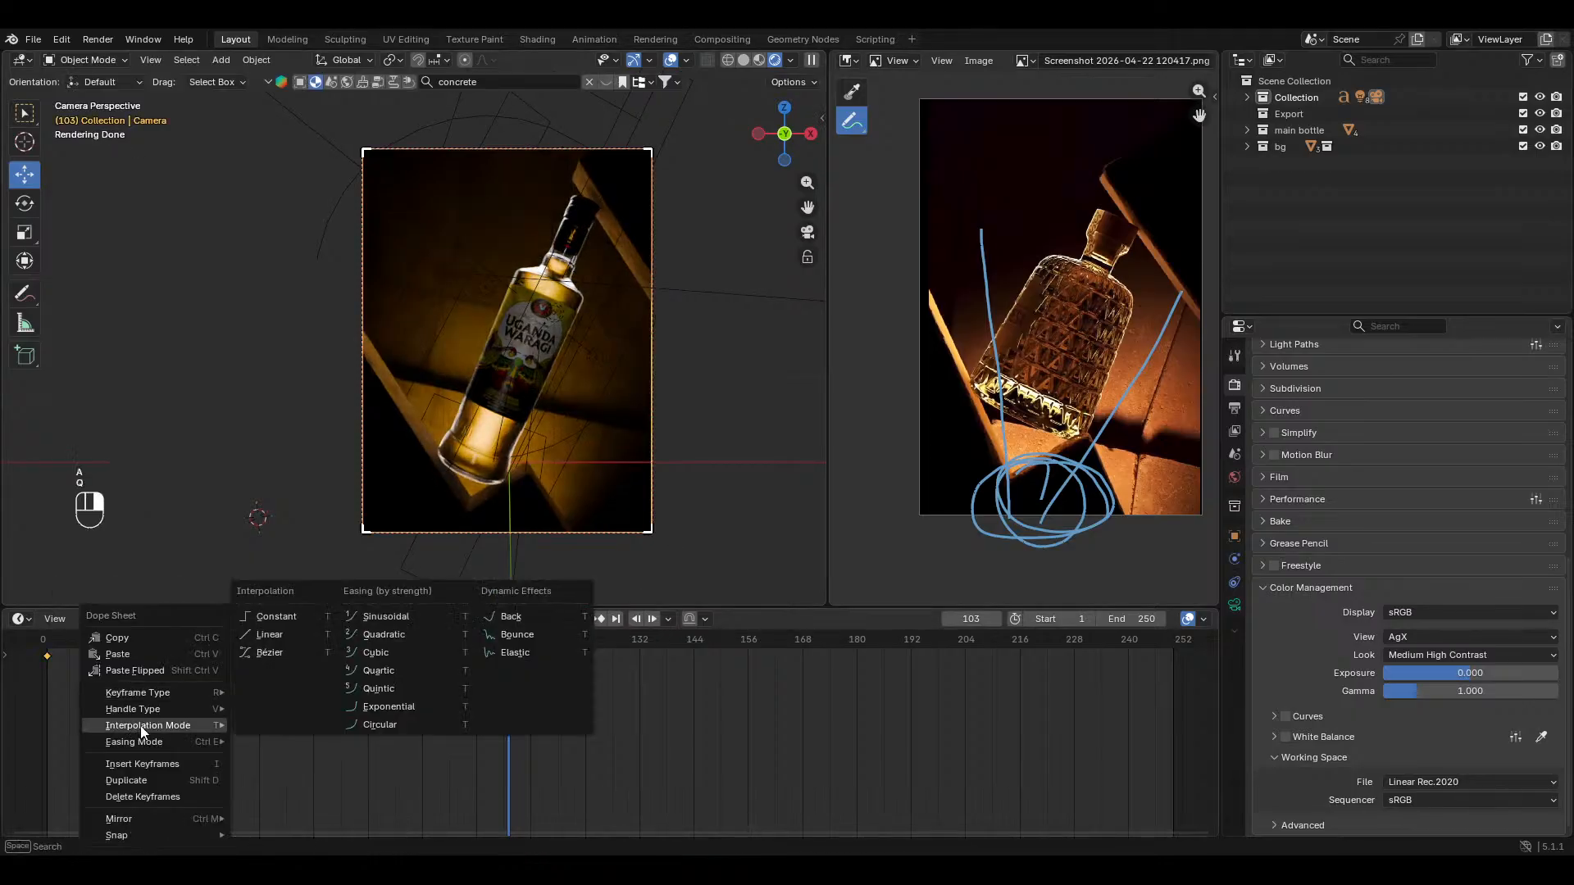
left_click(273, 636)
Step: Play the camera push-in from the first frame and return to frame 1
left_click(532, 620)
key("space")
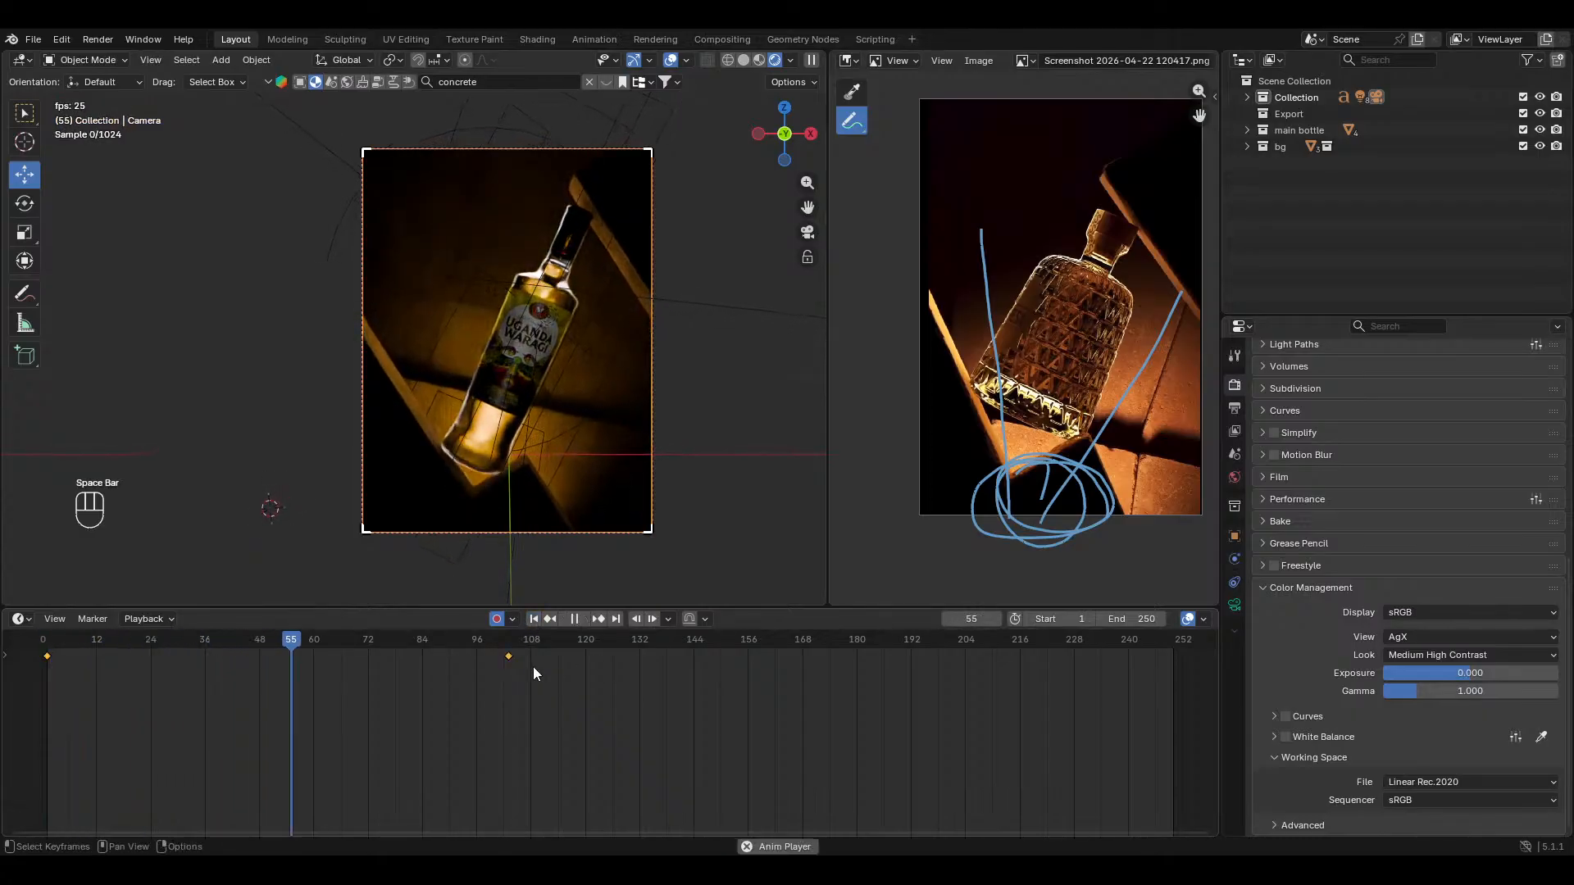
key("space")
left_click(535, 621)
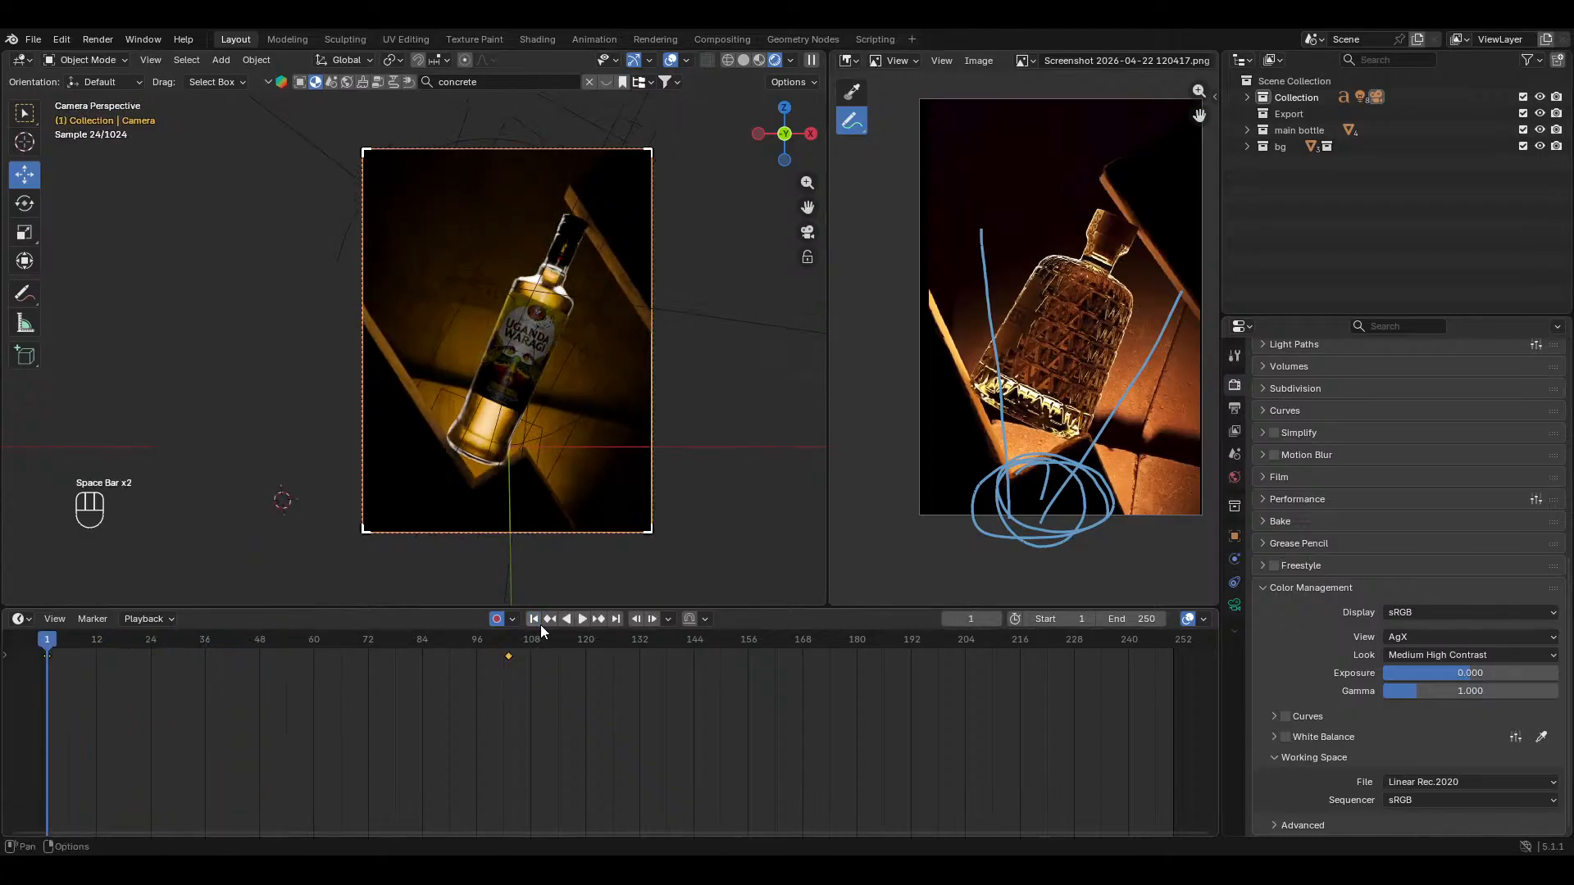
Step: At the frame 103 keyframe, roll the camera about 23° to set the bottle upright and shift it slightly along global X
left_click(597, 619)
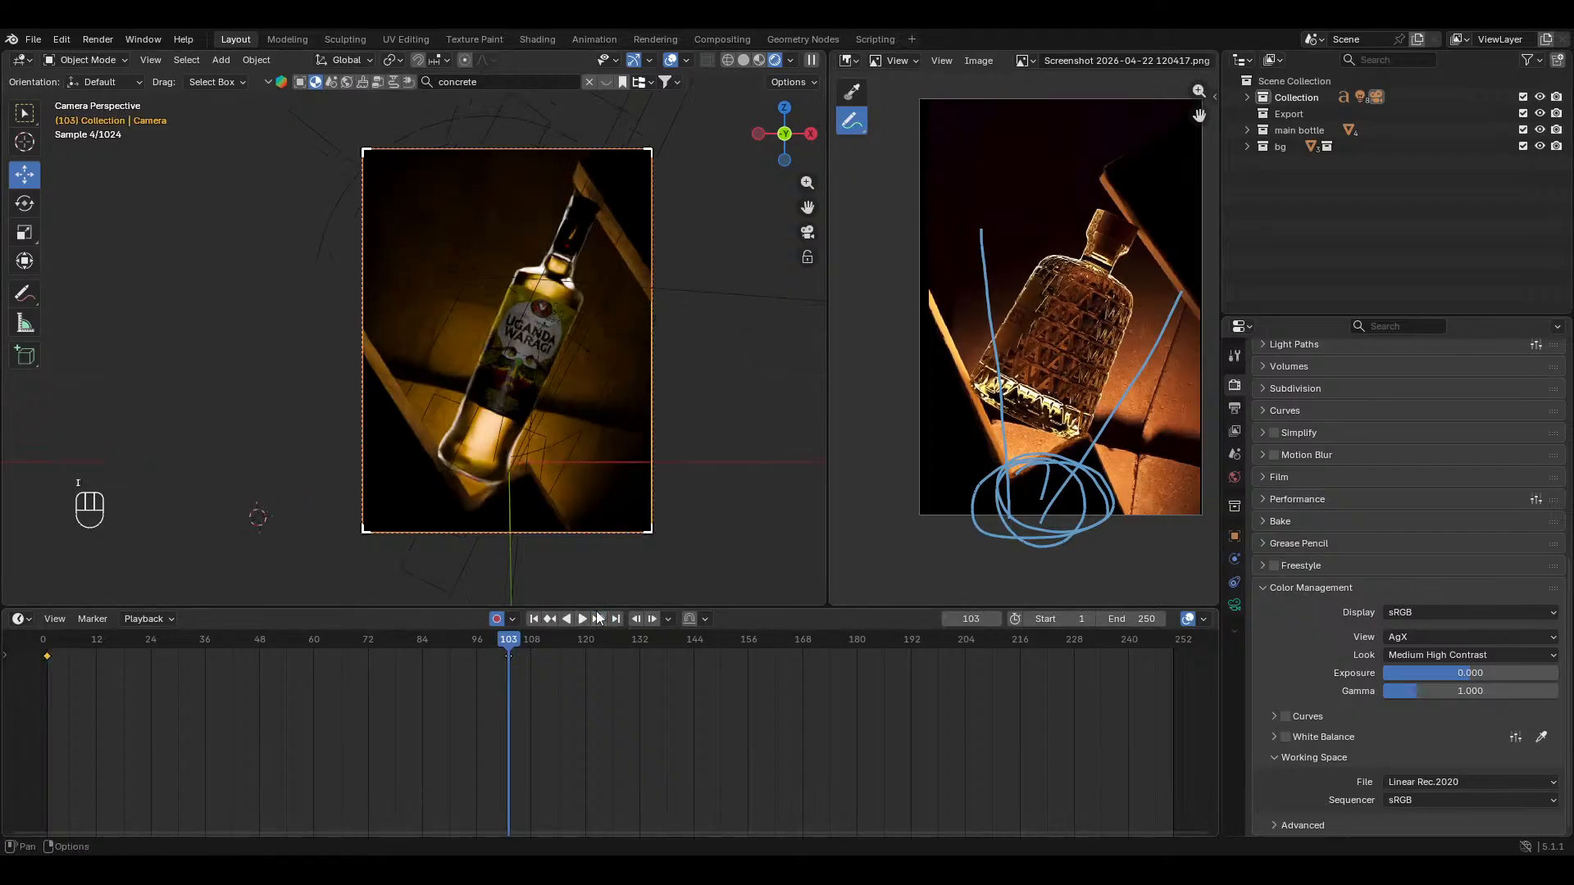
key("r")
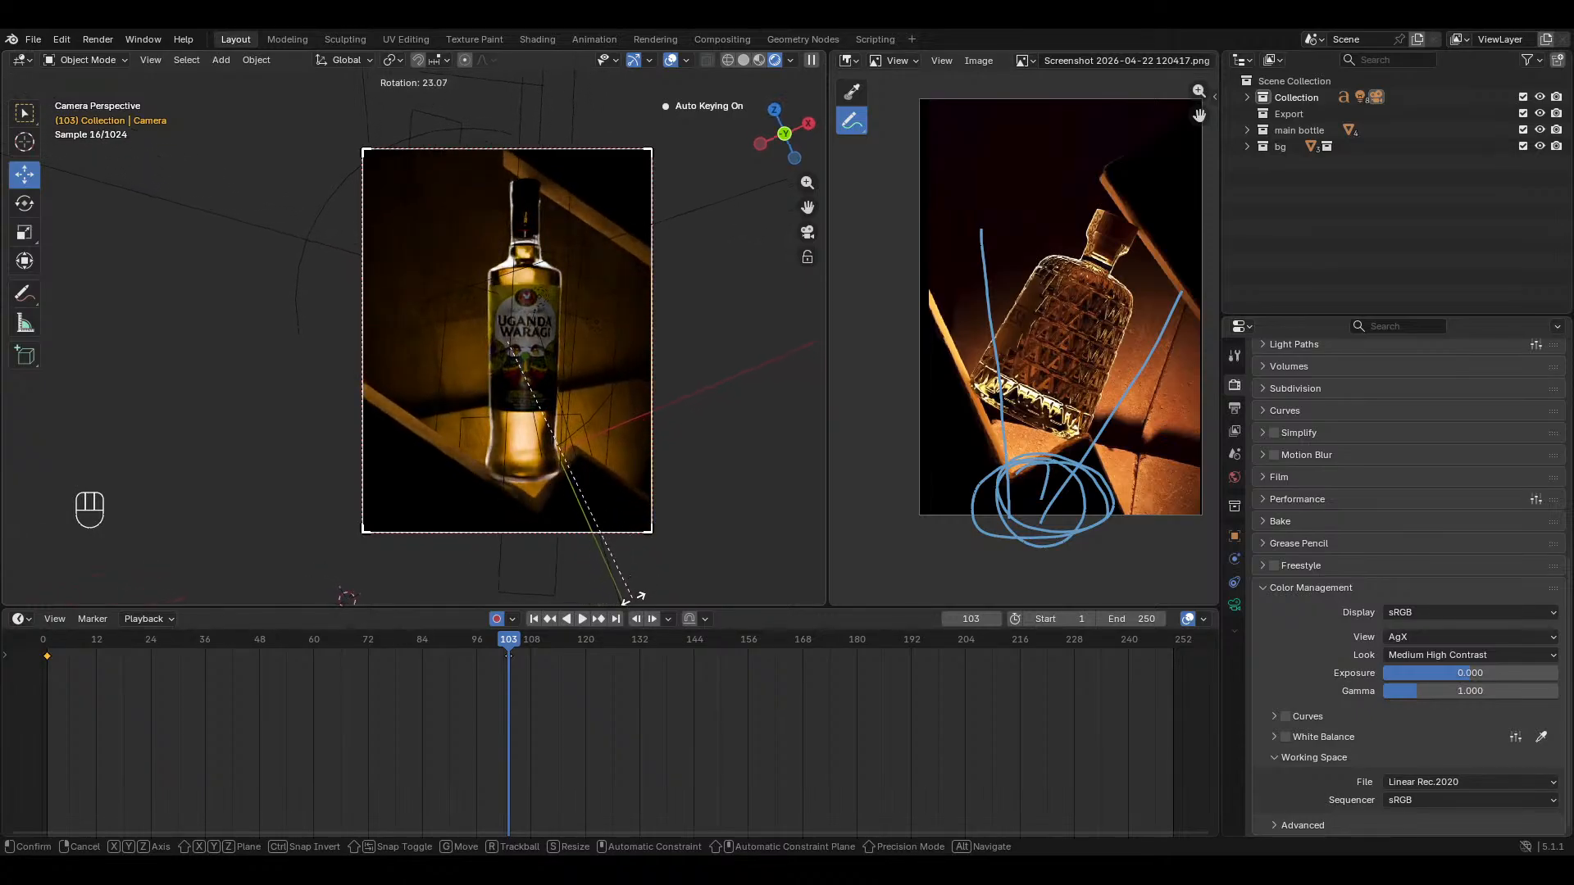
left_click(639, 595)
key("g")
key("x")
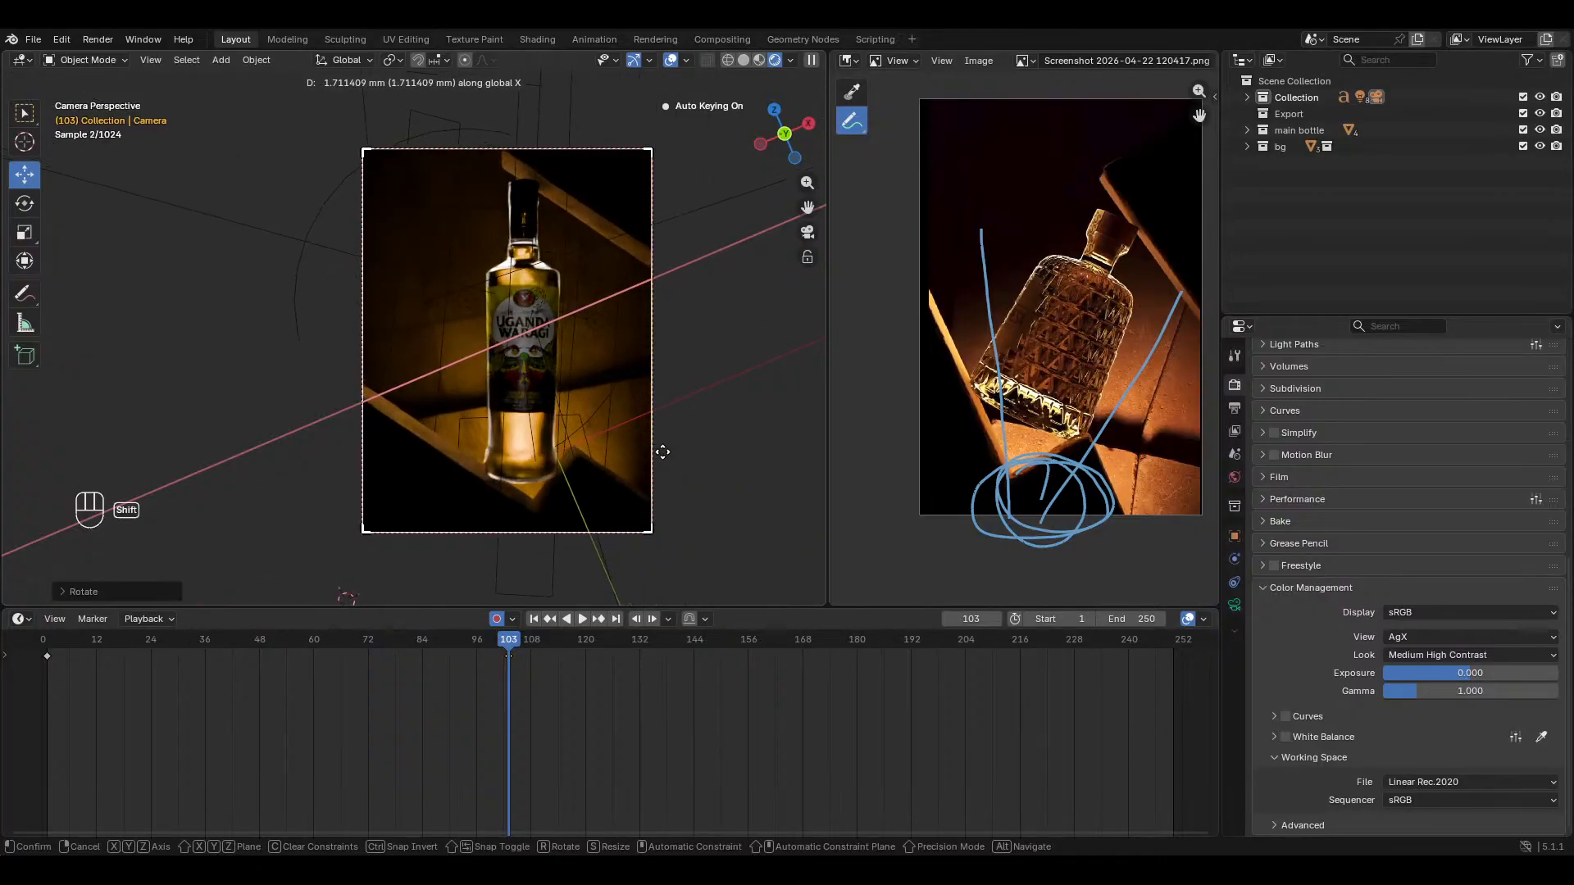
left_click(659, 452)
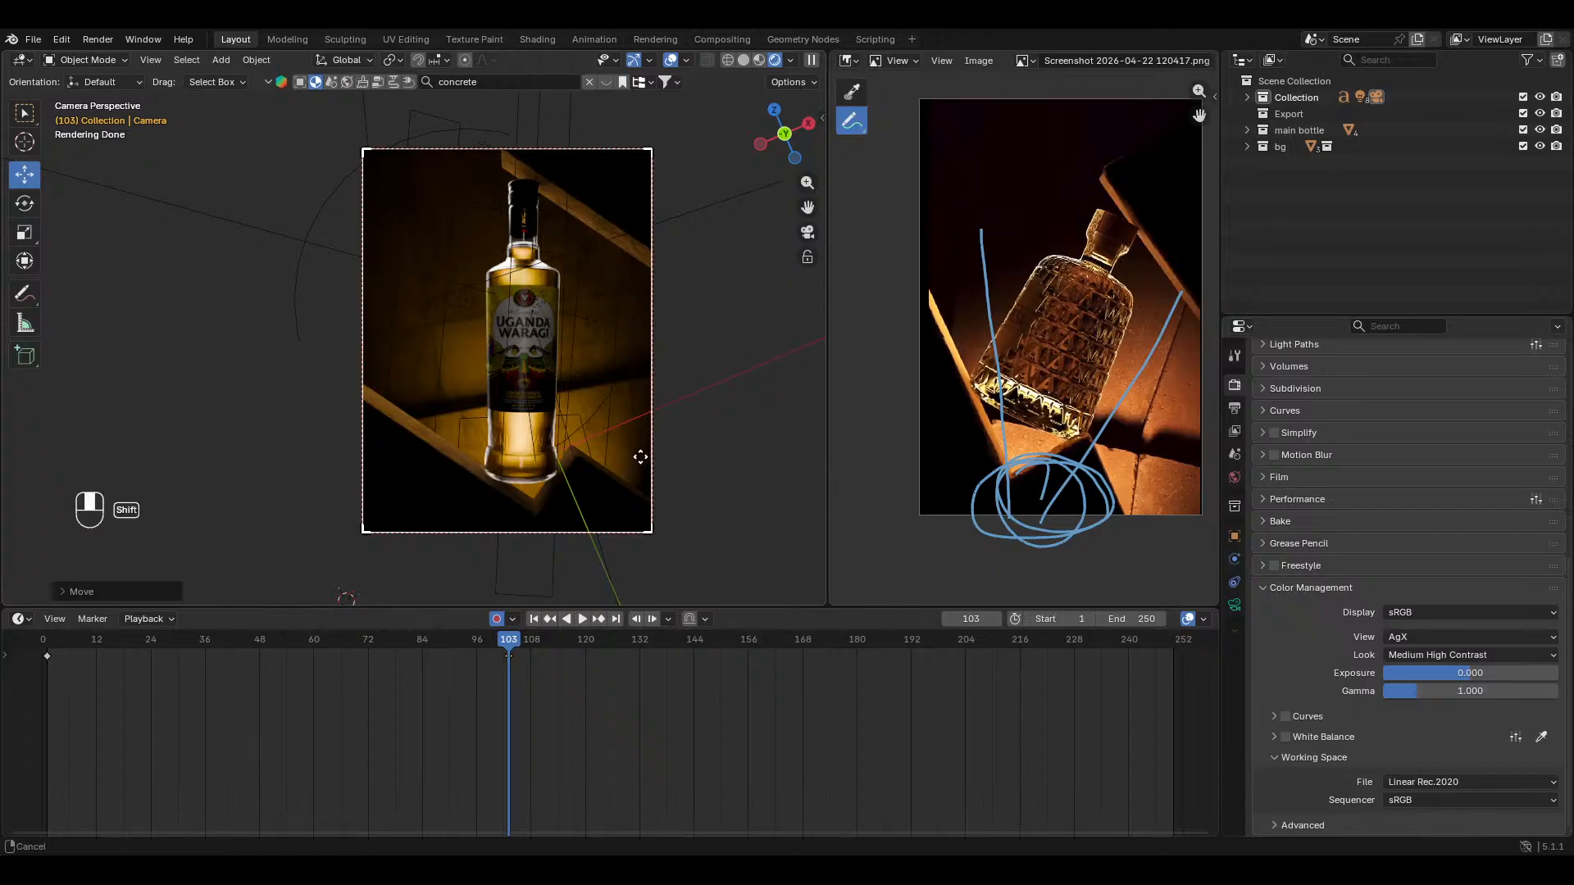
Step: Lock the camera to the view and pan it at frame 103 to centre the upright bottle horizontally in the frame
key("n")
key("n")
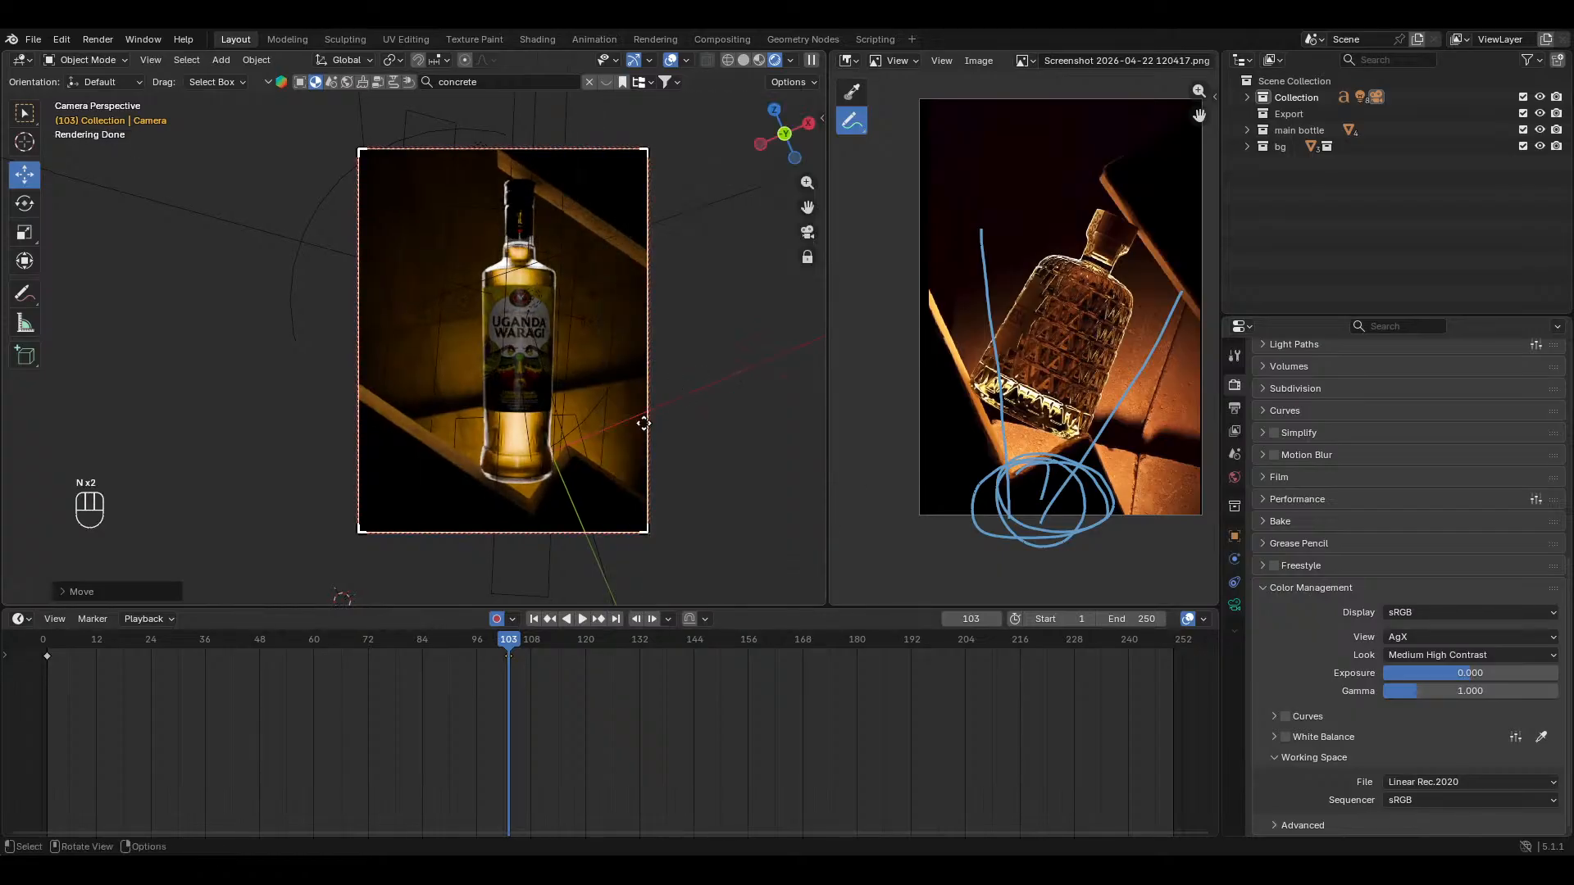
middle_click_drag(637, 424, 638, 424, "shift")
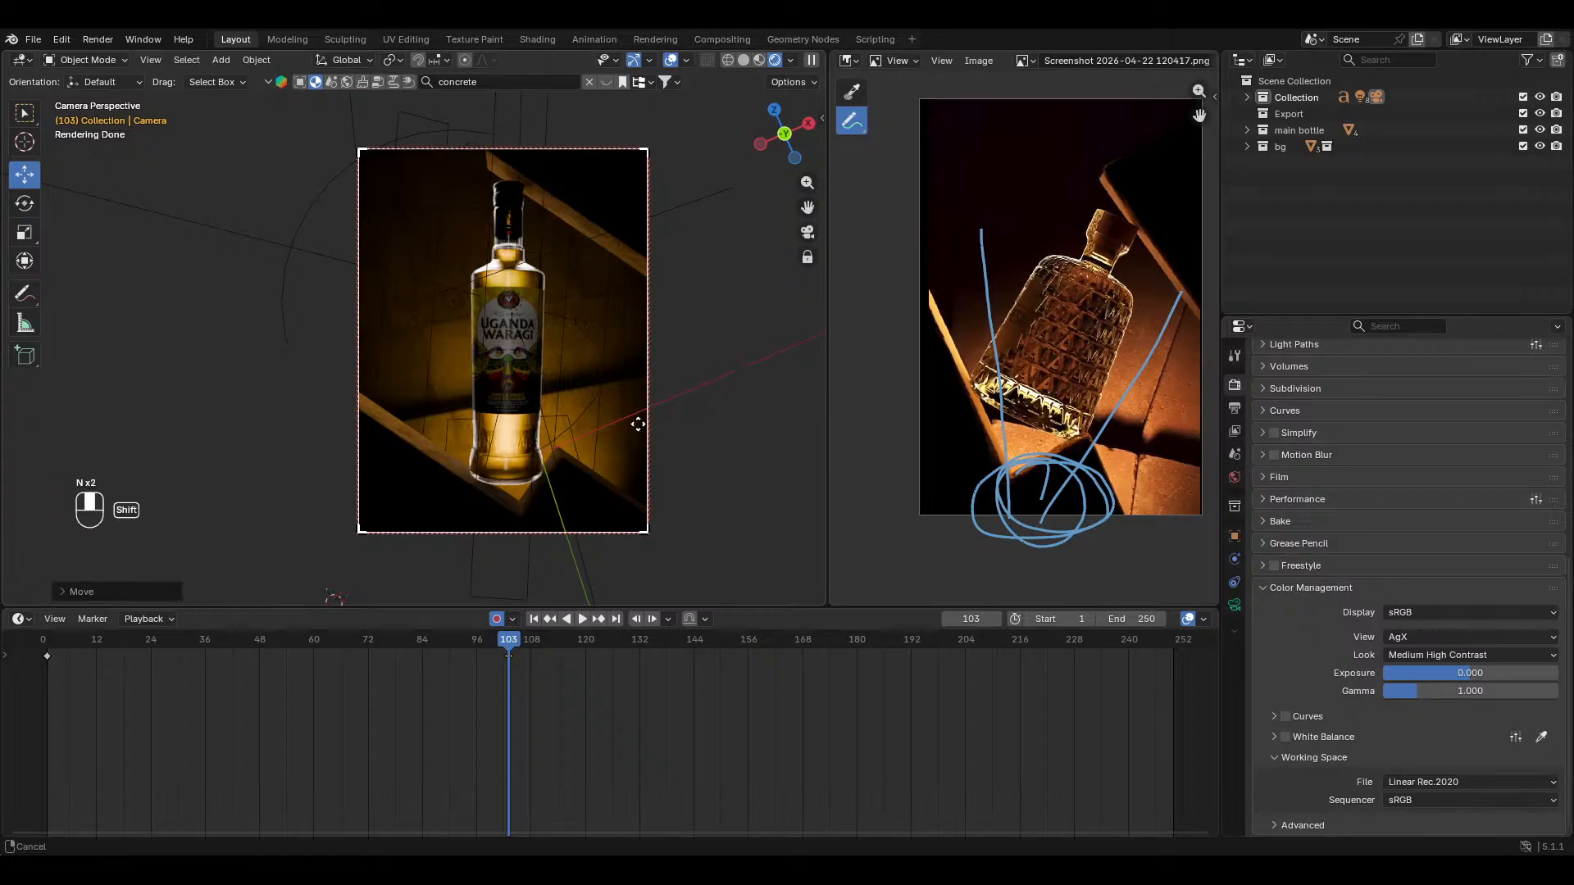
middle_click_drag(637, 424, 636, 420, "shift")
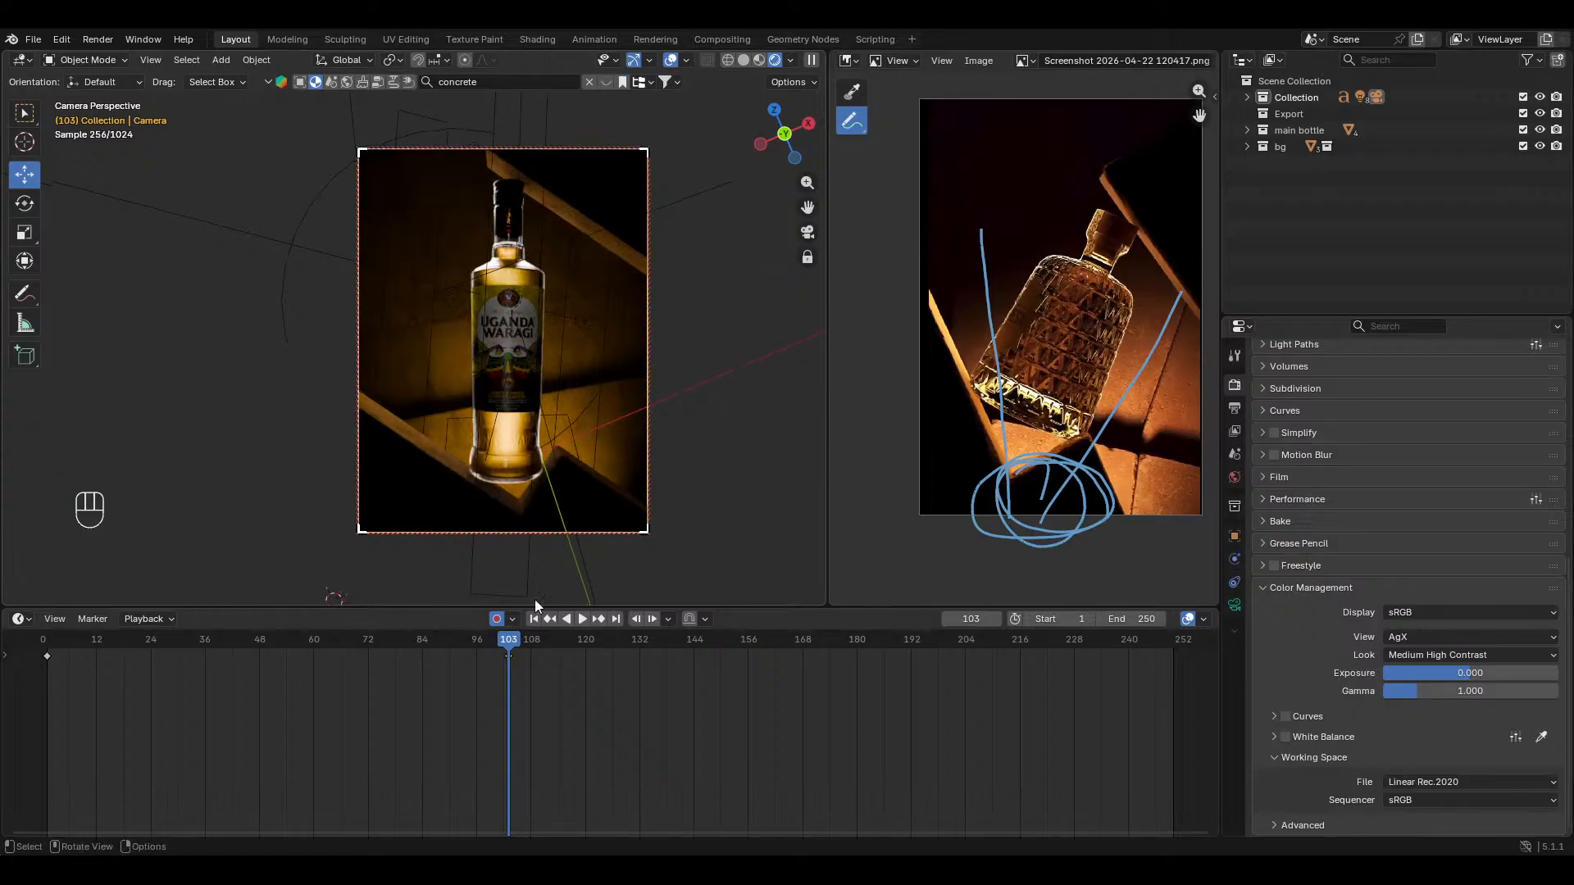
Step: Play the rolling camera move from the start and return to frame 1
left_click_drag(504, 641, 65, 680)
key("space")
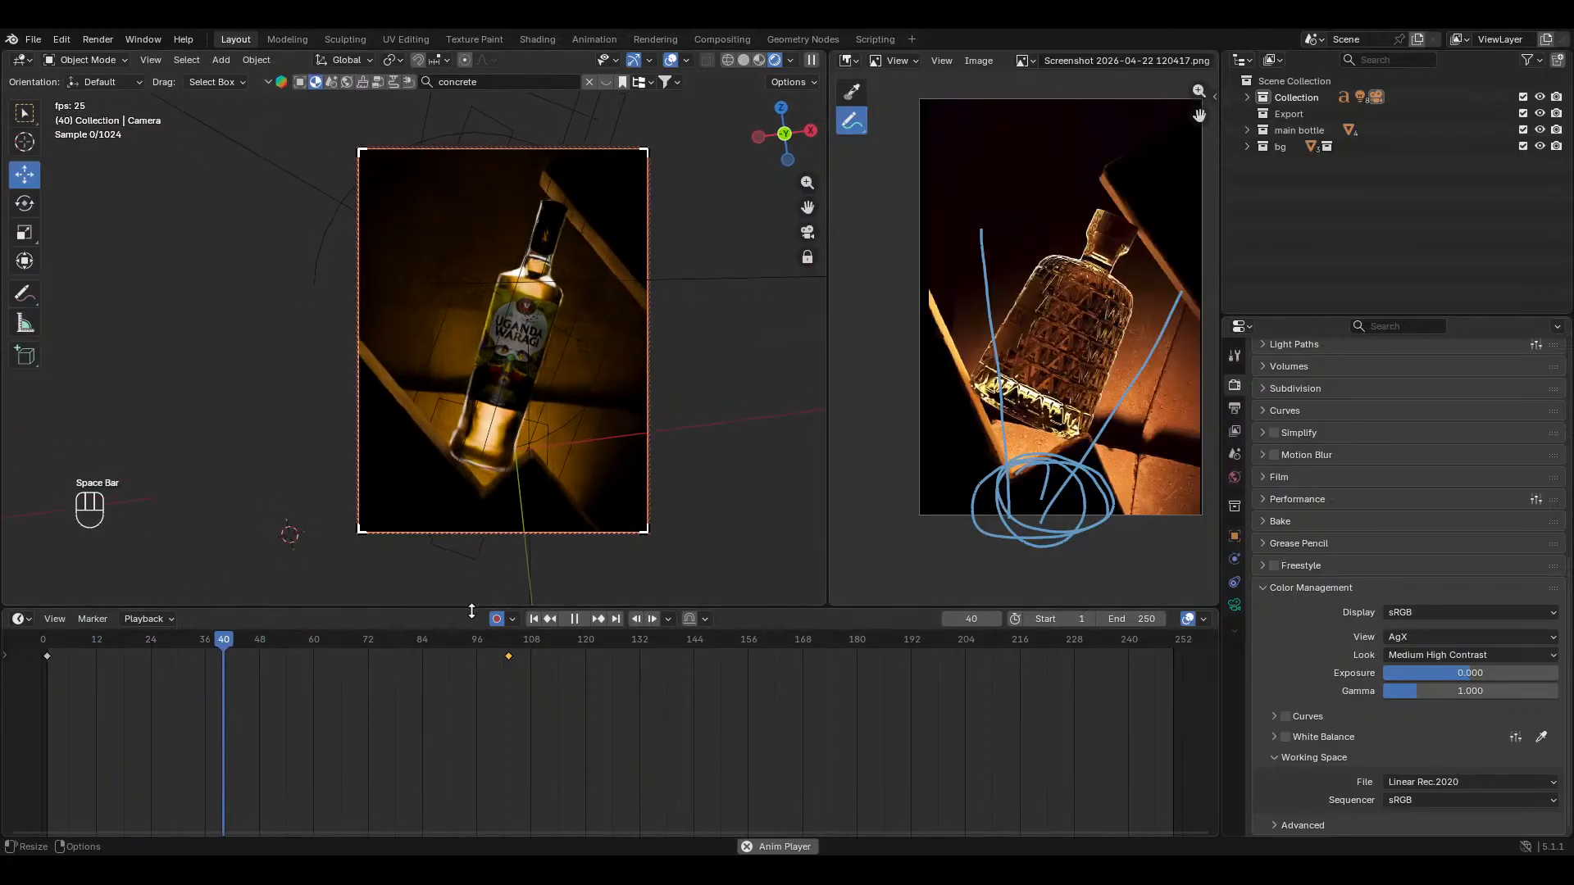
key("space")
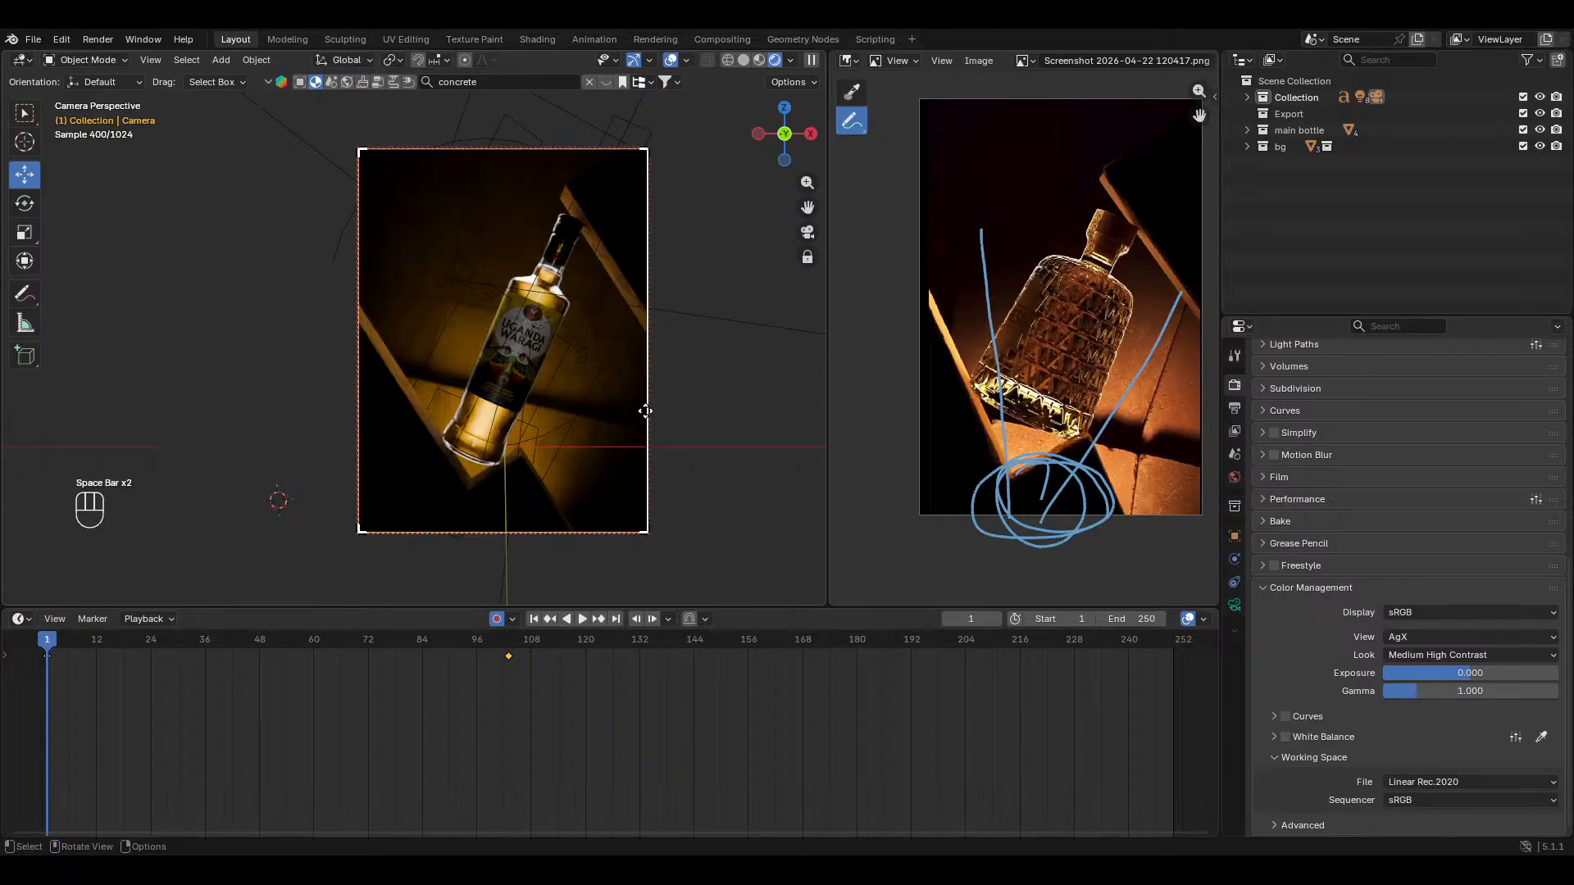
Step: Play the rolling camera move, scrub back to the start of the timeline and play its opening frames again
key("space")
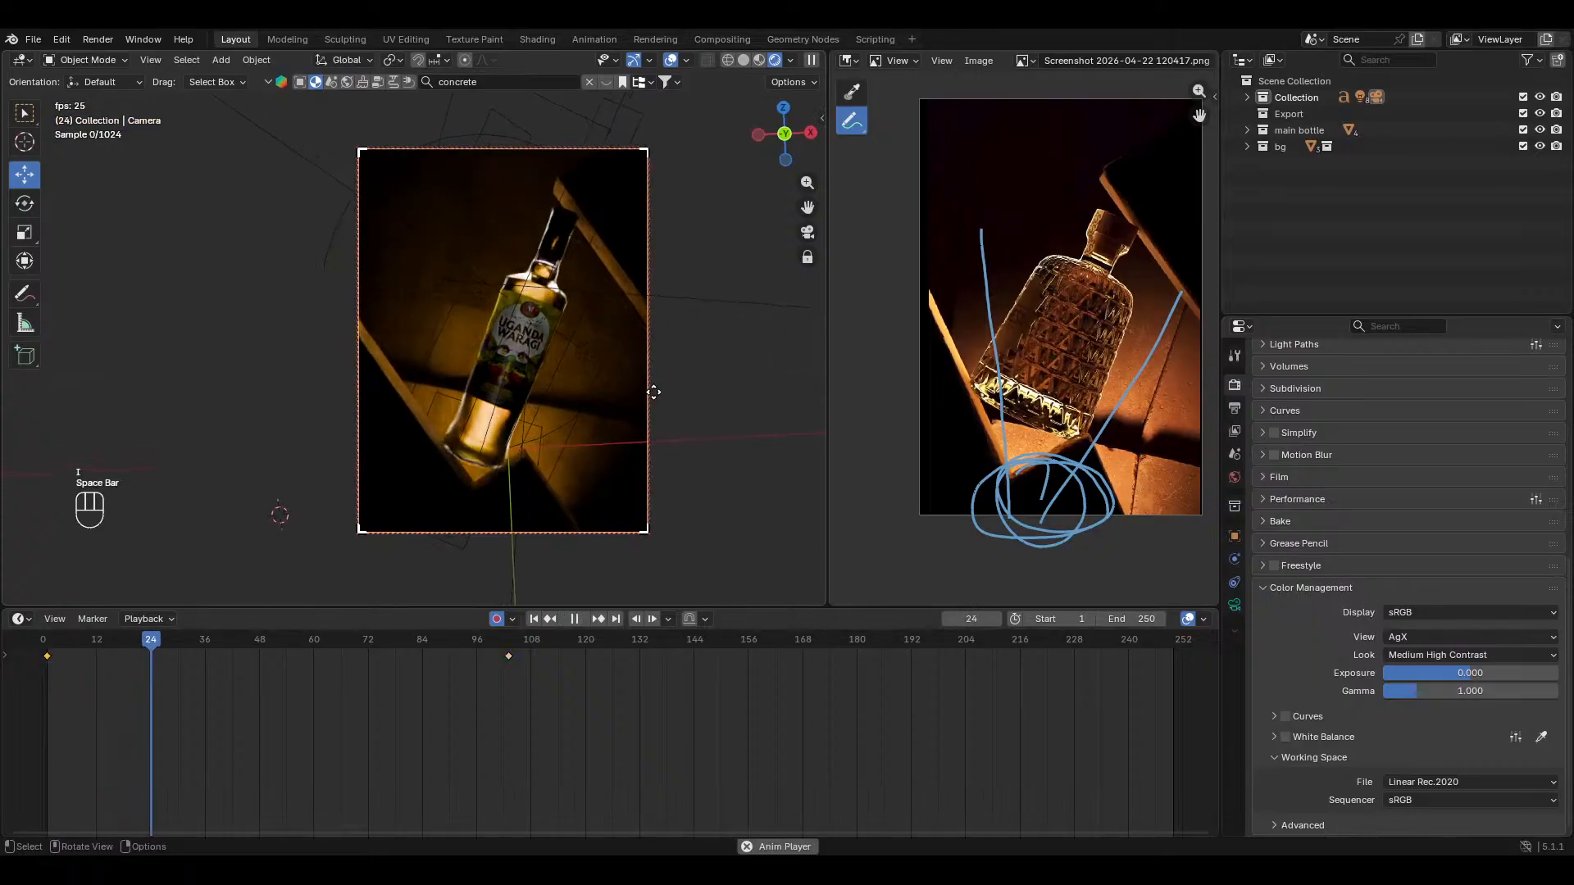
key("space")
left_click_drag(214, 645, 42, 650)
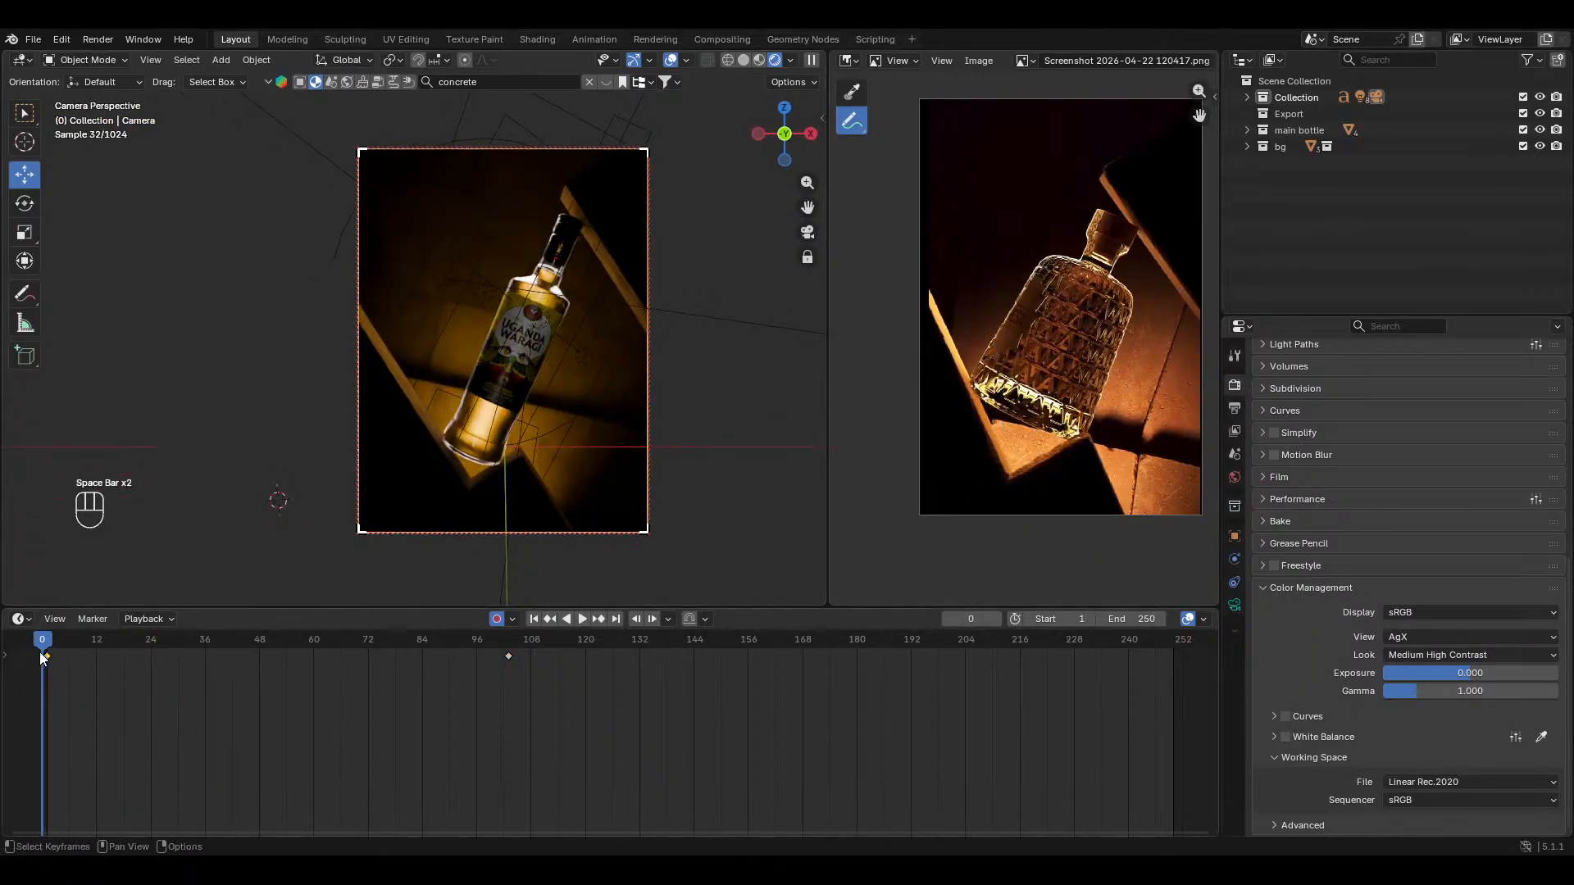
key("space")
key("space")
Step: Select all the camera keyframes and set their interpolation mode to Linear
key("a")
right_click(198, 687)
mouse_move(198, 687)
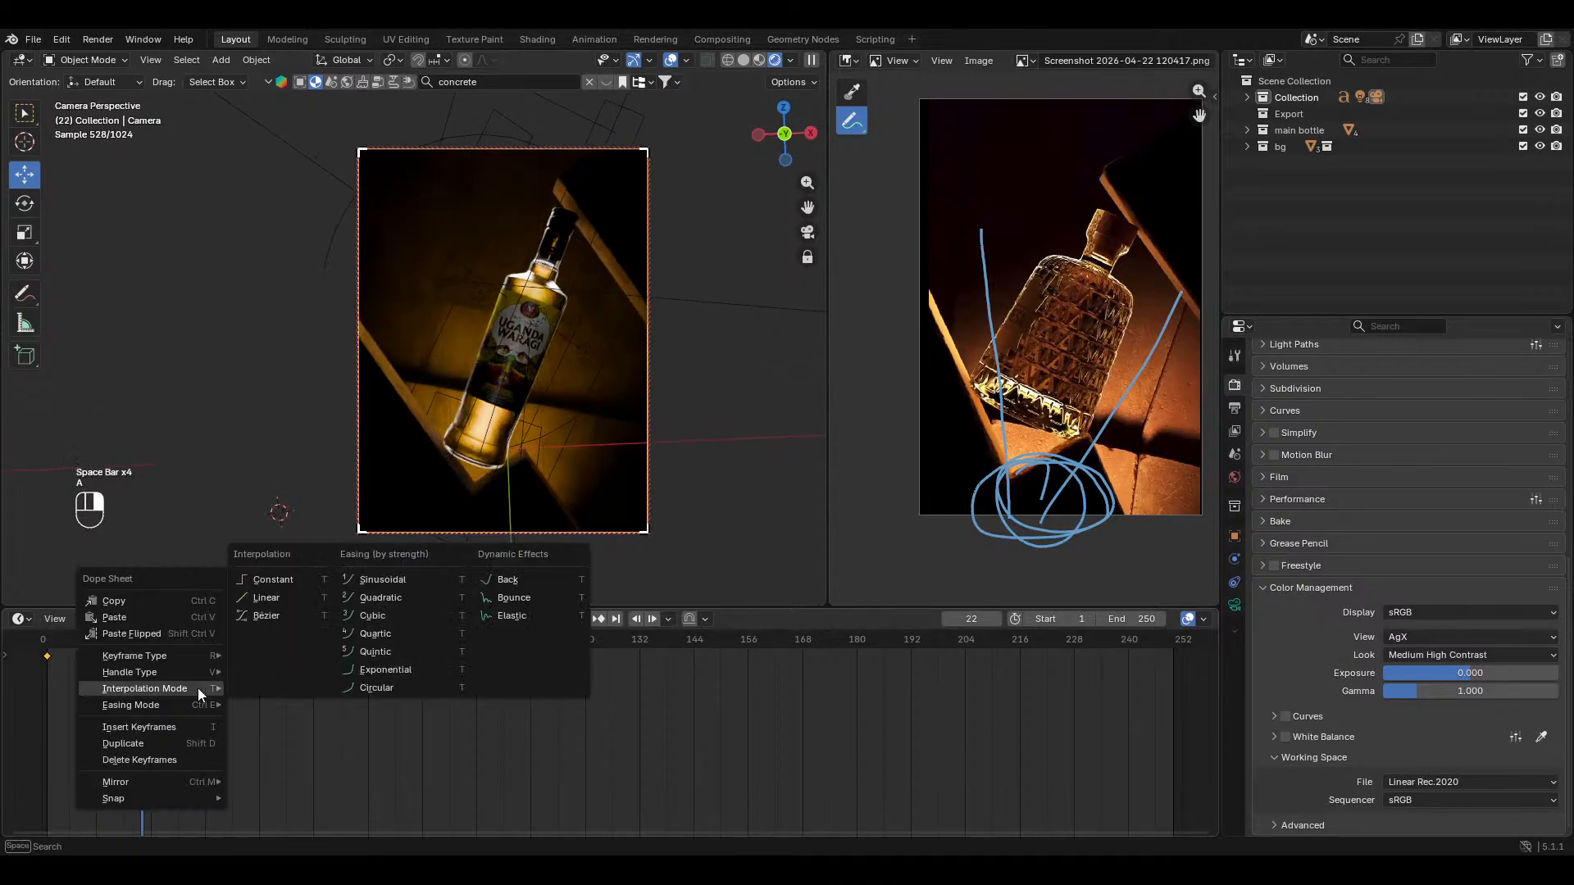
left_click(292, 601)
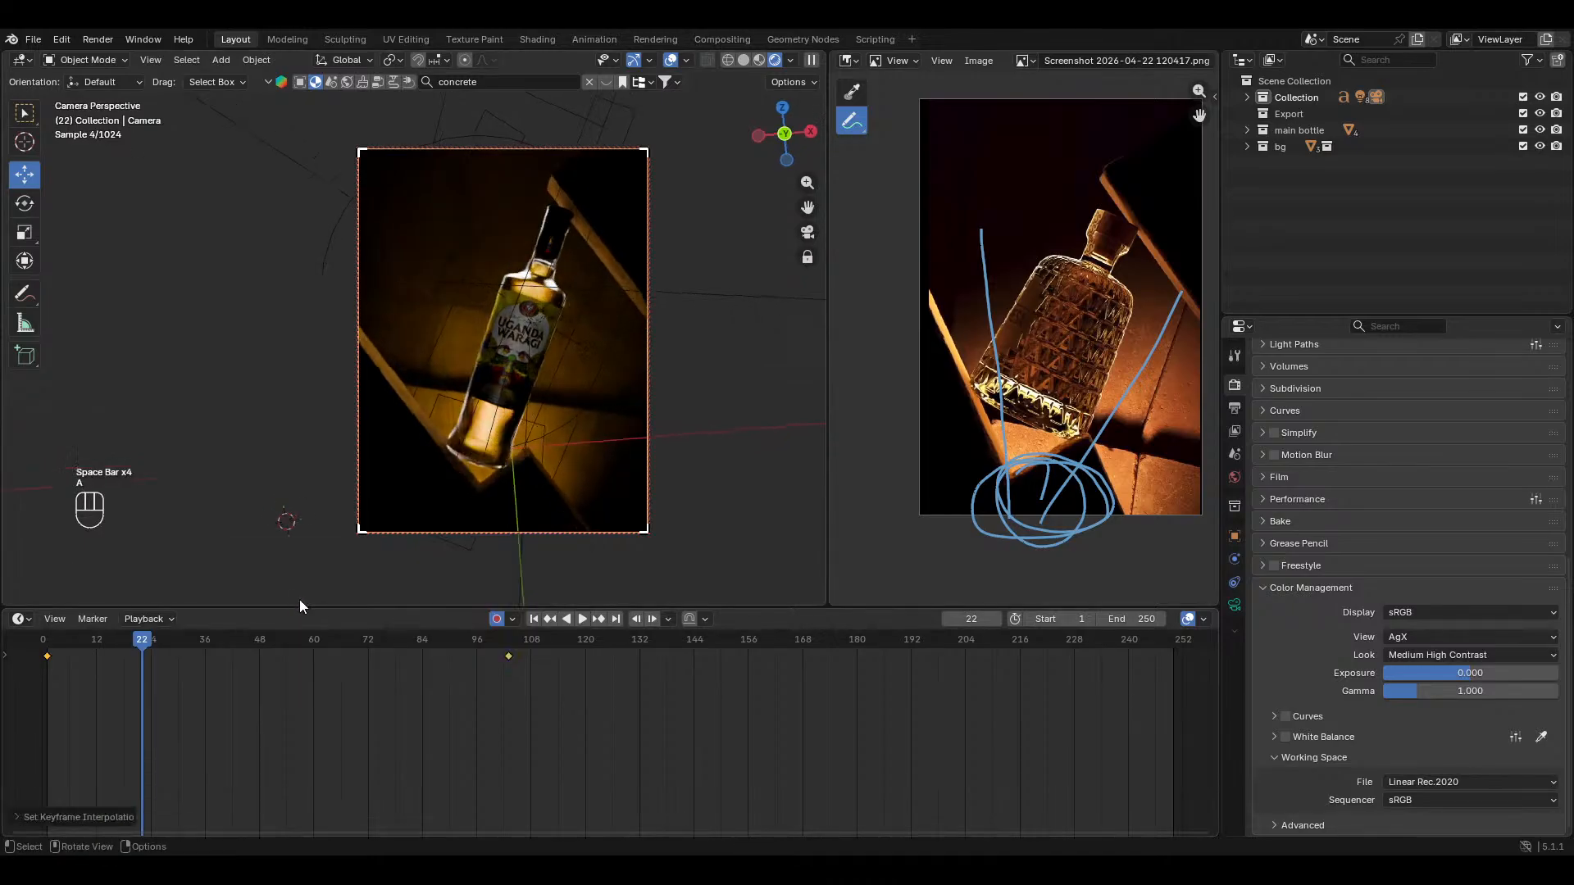
Step: Play the linear camera move from the first frame to judge its constant speed
left_click(533, 619)
key("space")
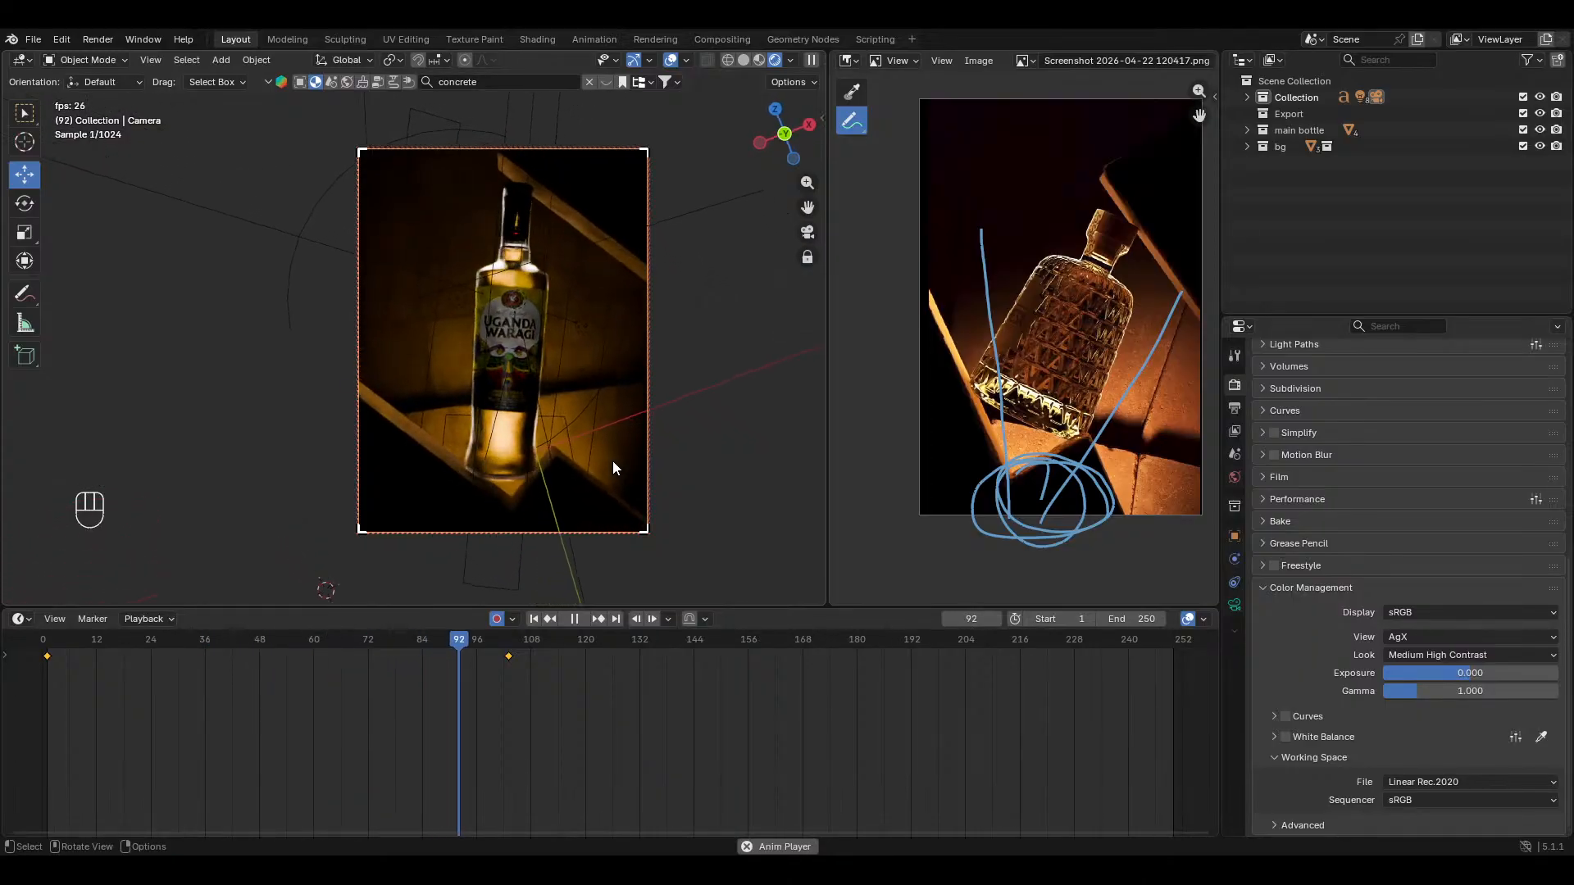
key("space")
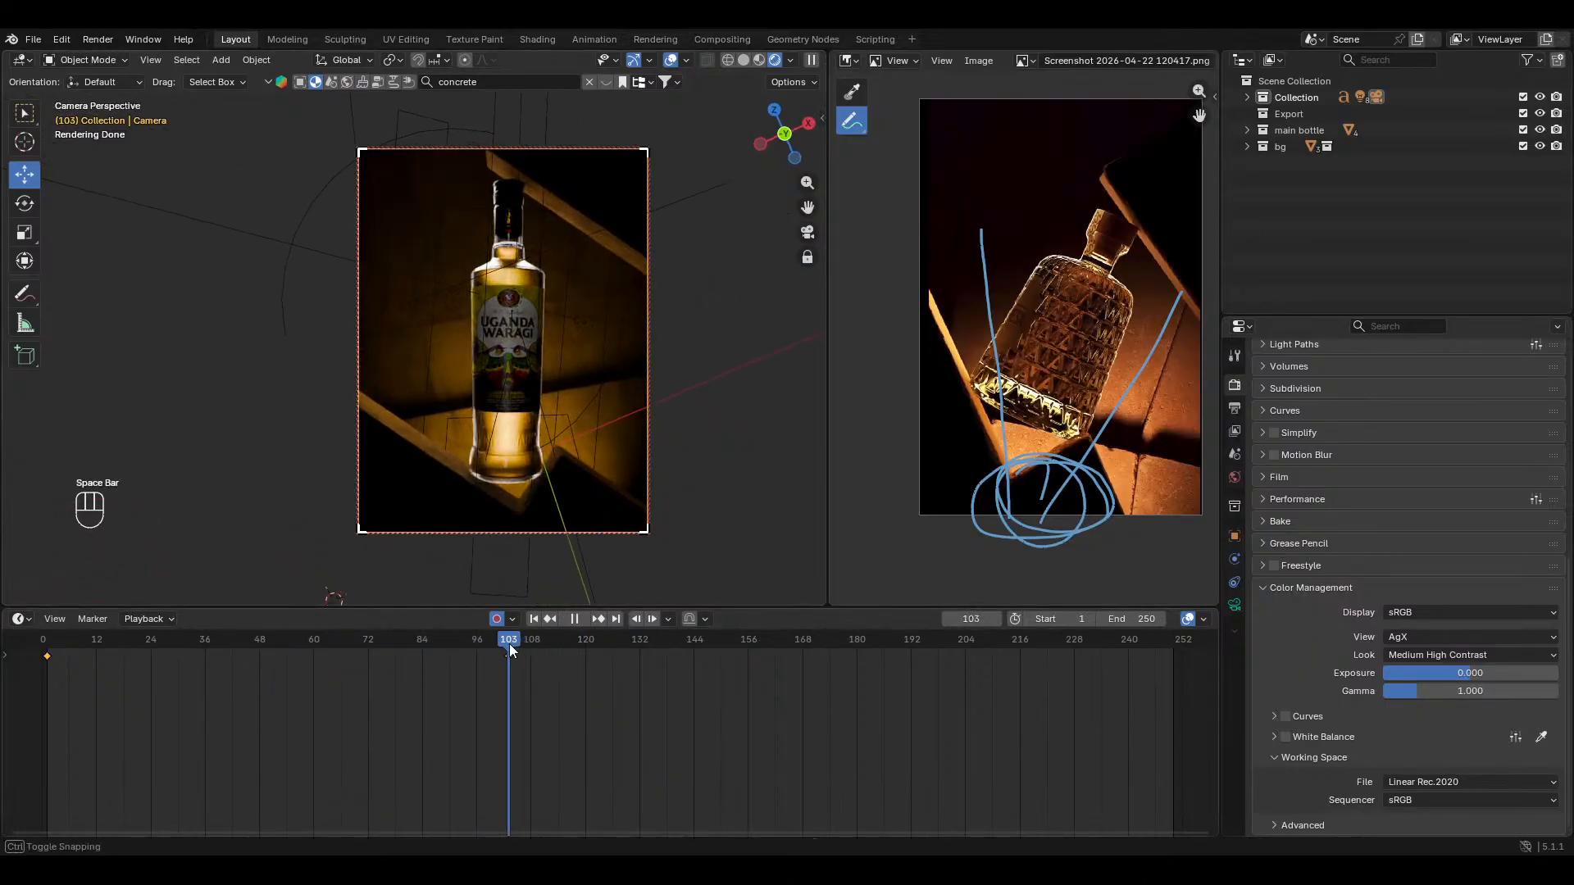
Step: Set the animation's end frame to 103, matching the last camera keyframe, and save the file
left_click_drag(509, 643, 509, 642)
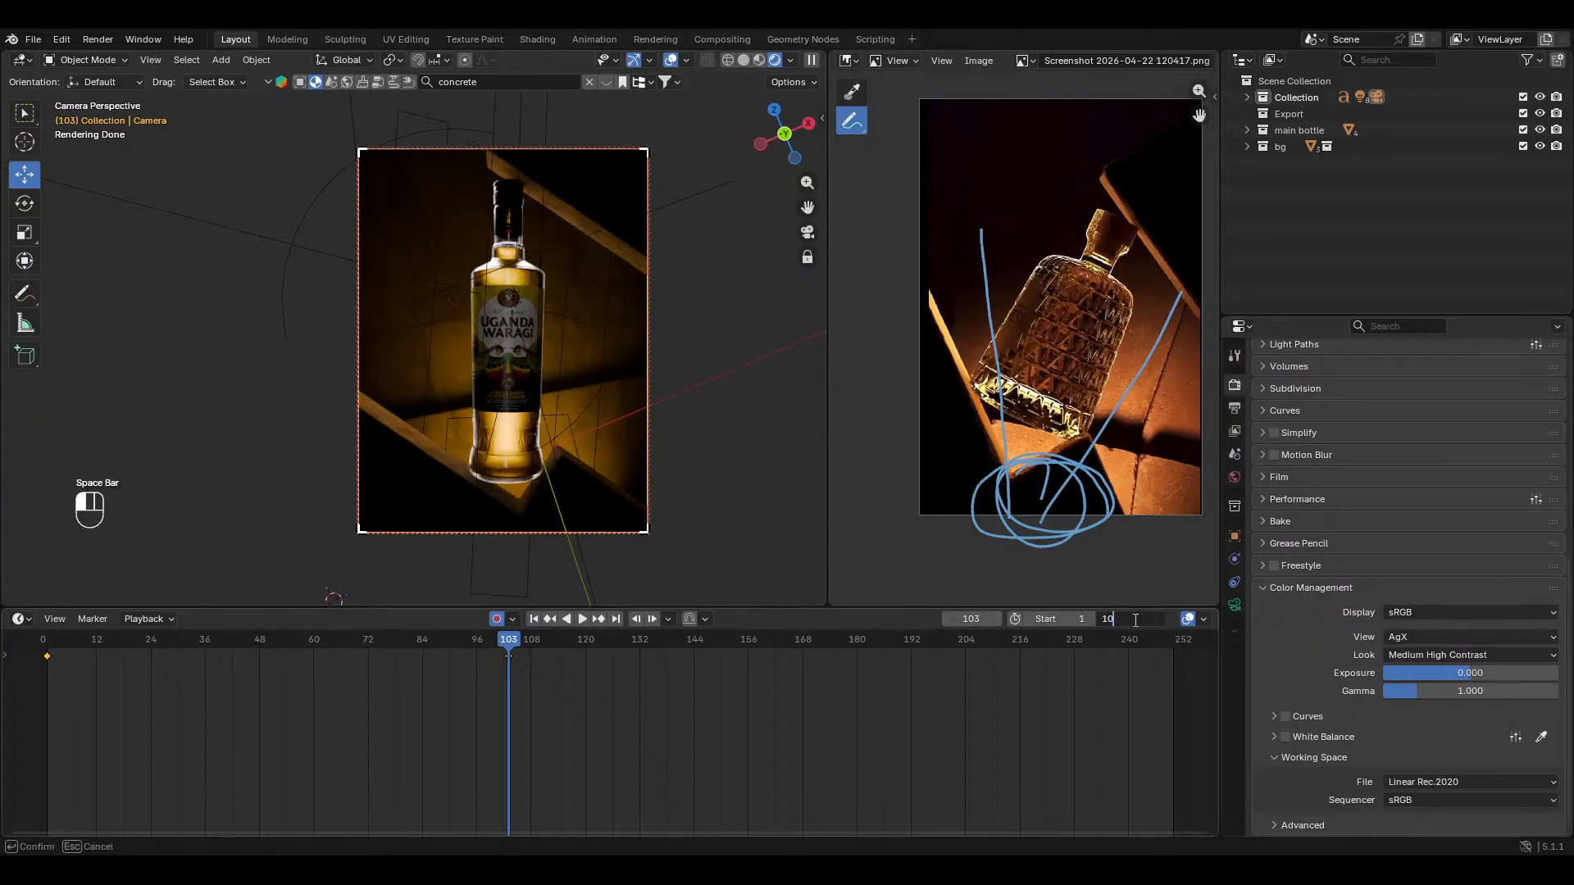
key("Return")
middle_click_drag(526, 758, 847, 769)
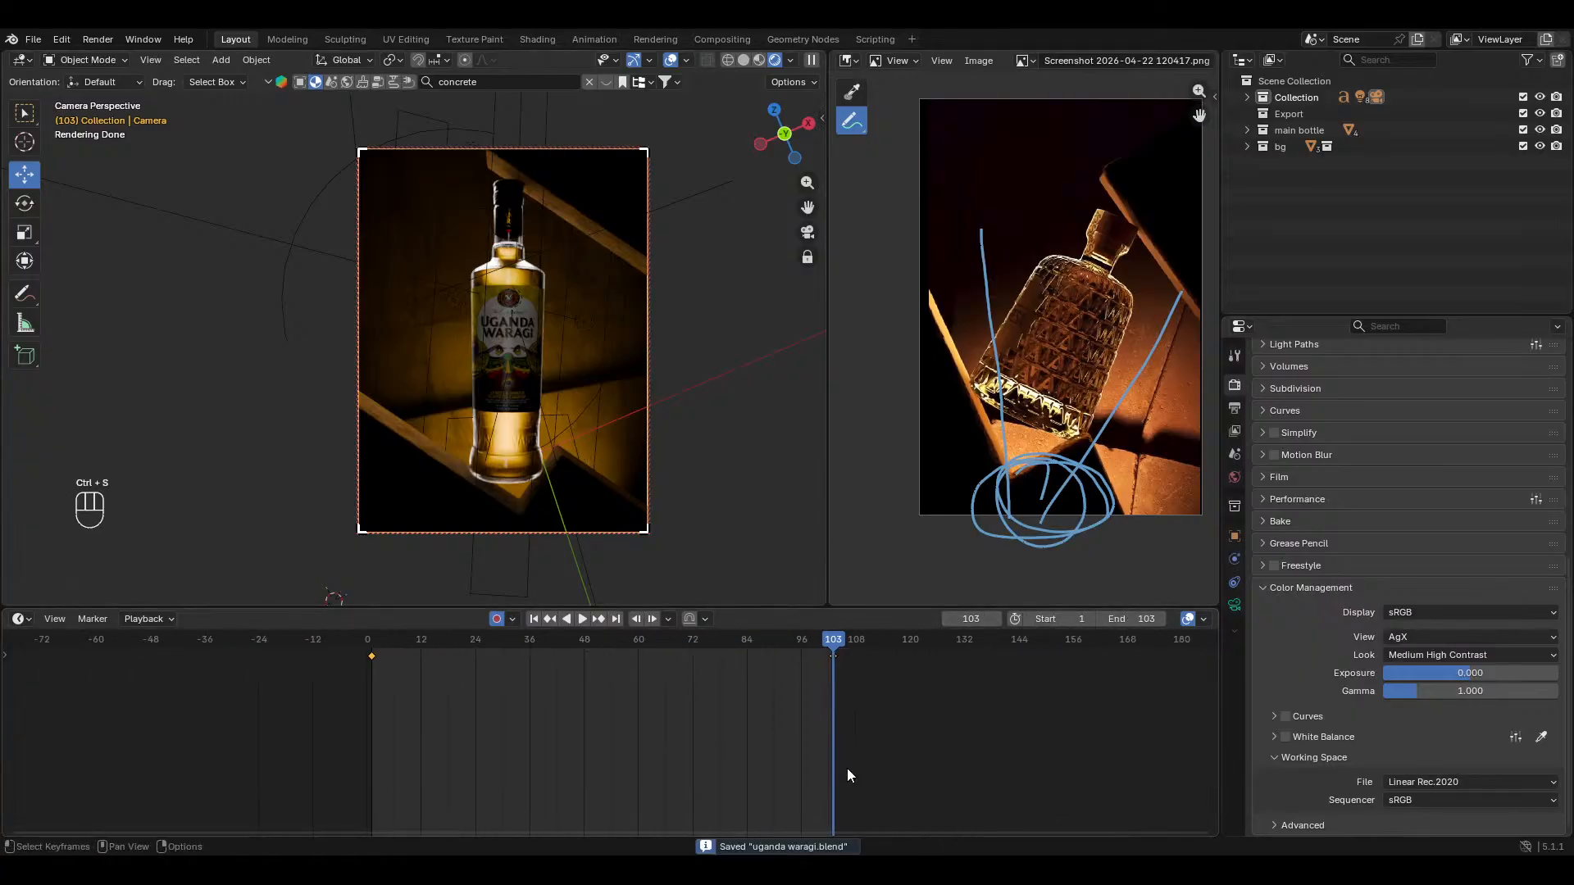
Step: Play the shortened animation from the first frame, stop it at frame 37 and save the file
left_click(534, 619)
key("space")
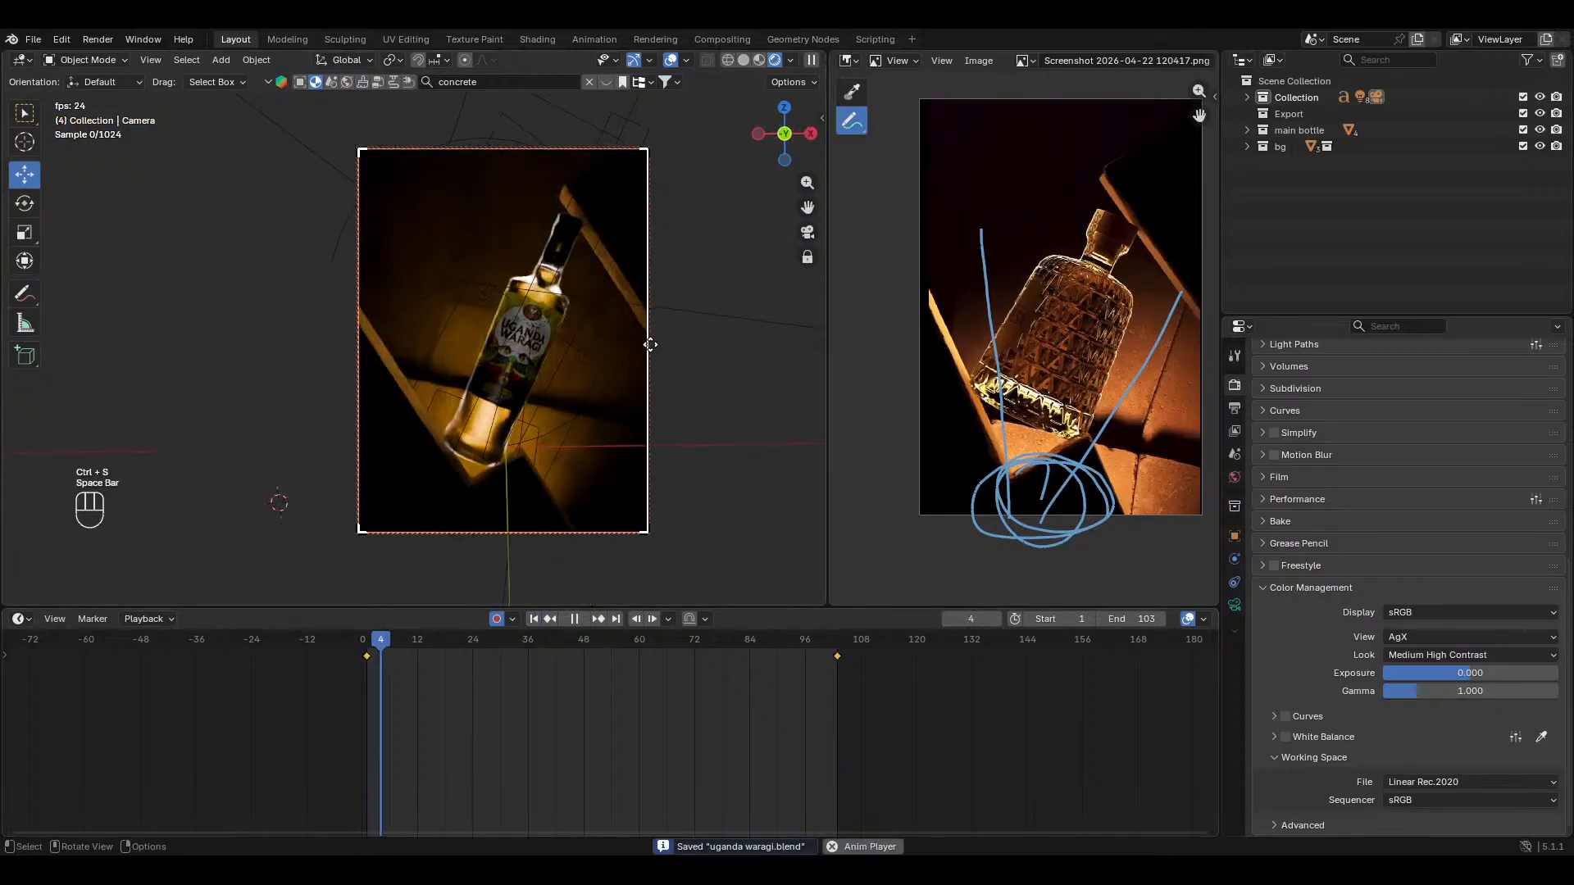
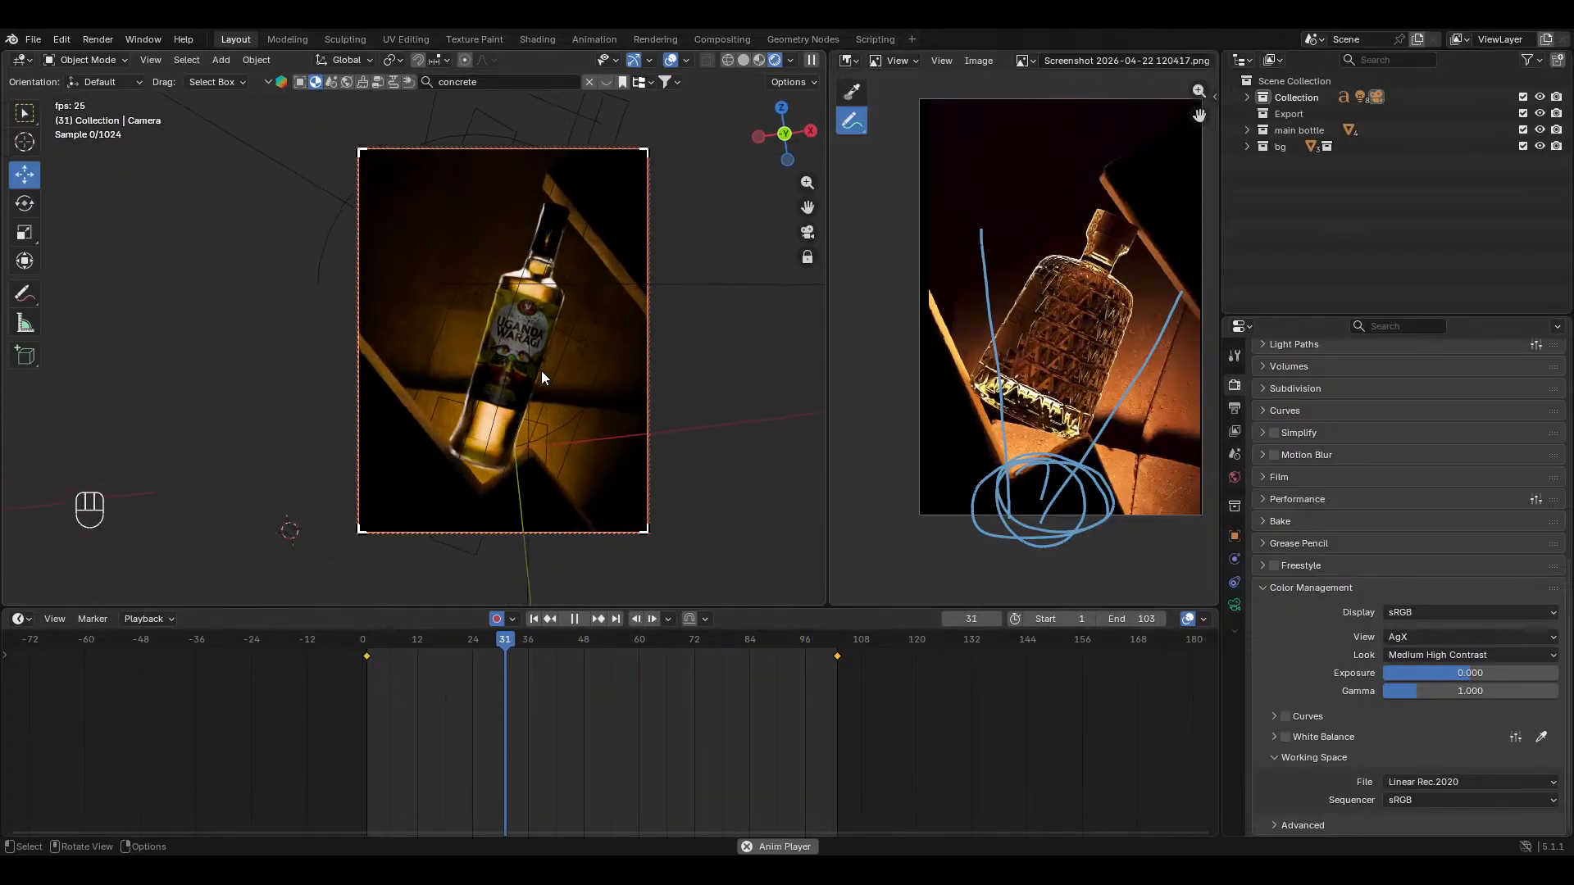
key("space")
key("ctrl+s")
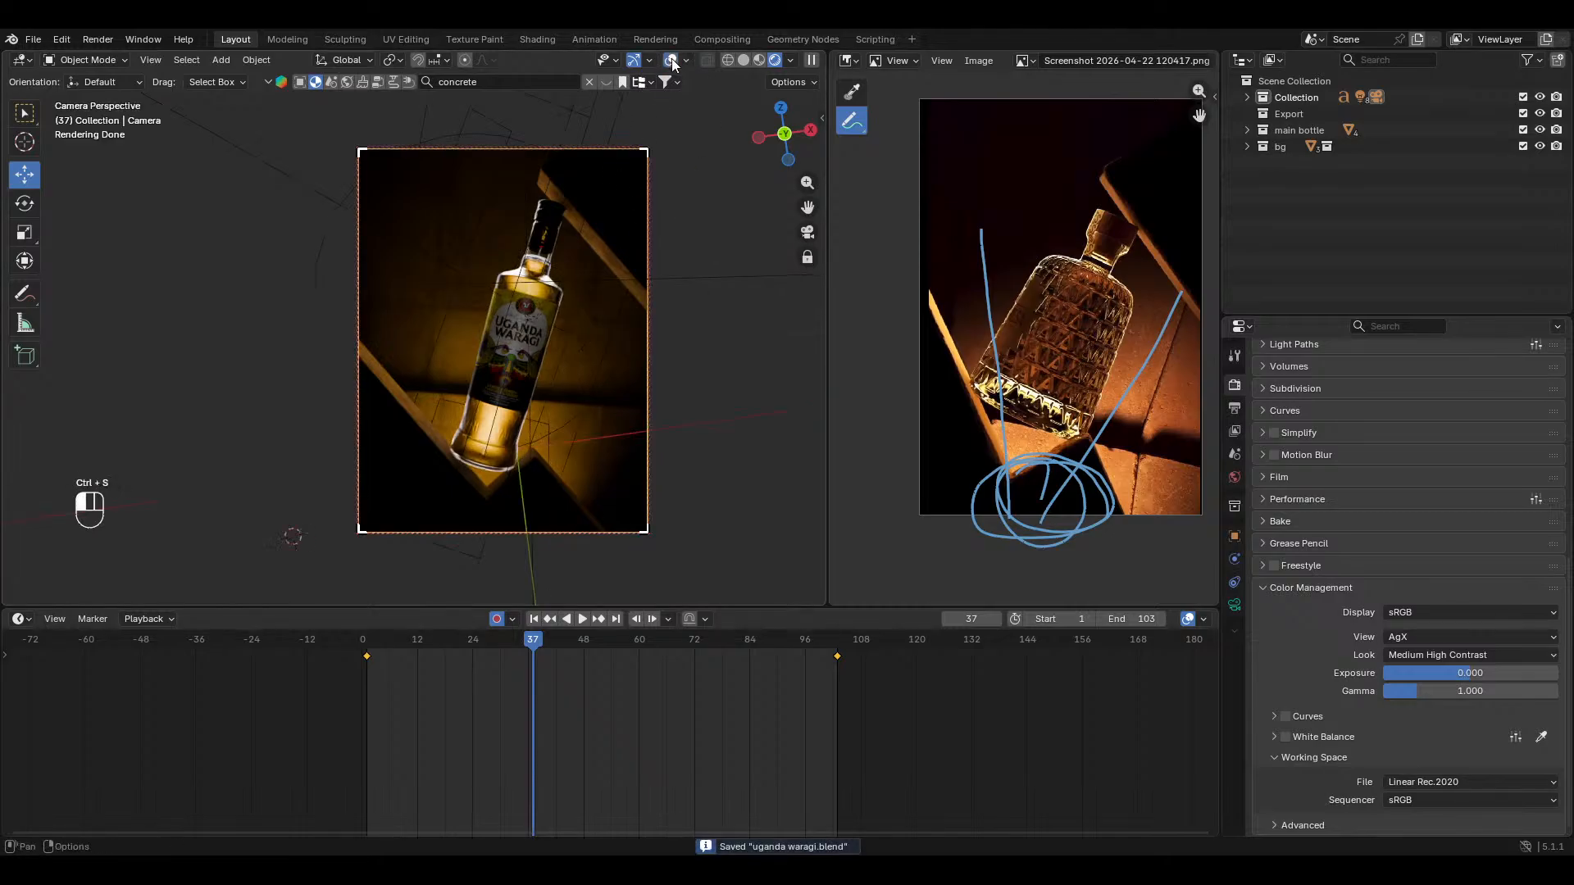
Step: Move the tall area light in front of the bottle about 58 mm along its local Y axis, to the bottle's left side
left_click(519, 327)
key("g")
key("x")
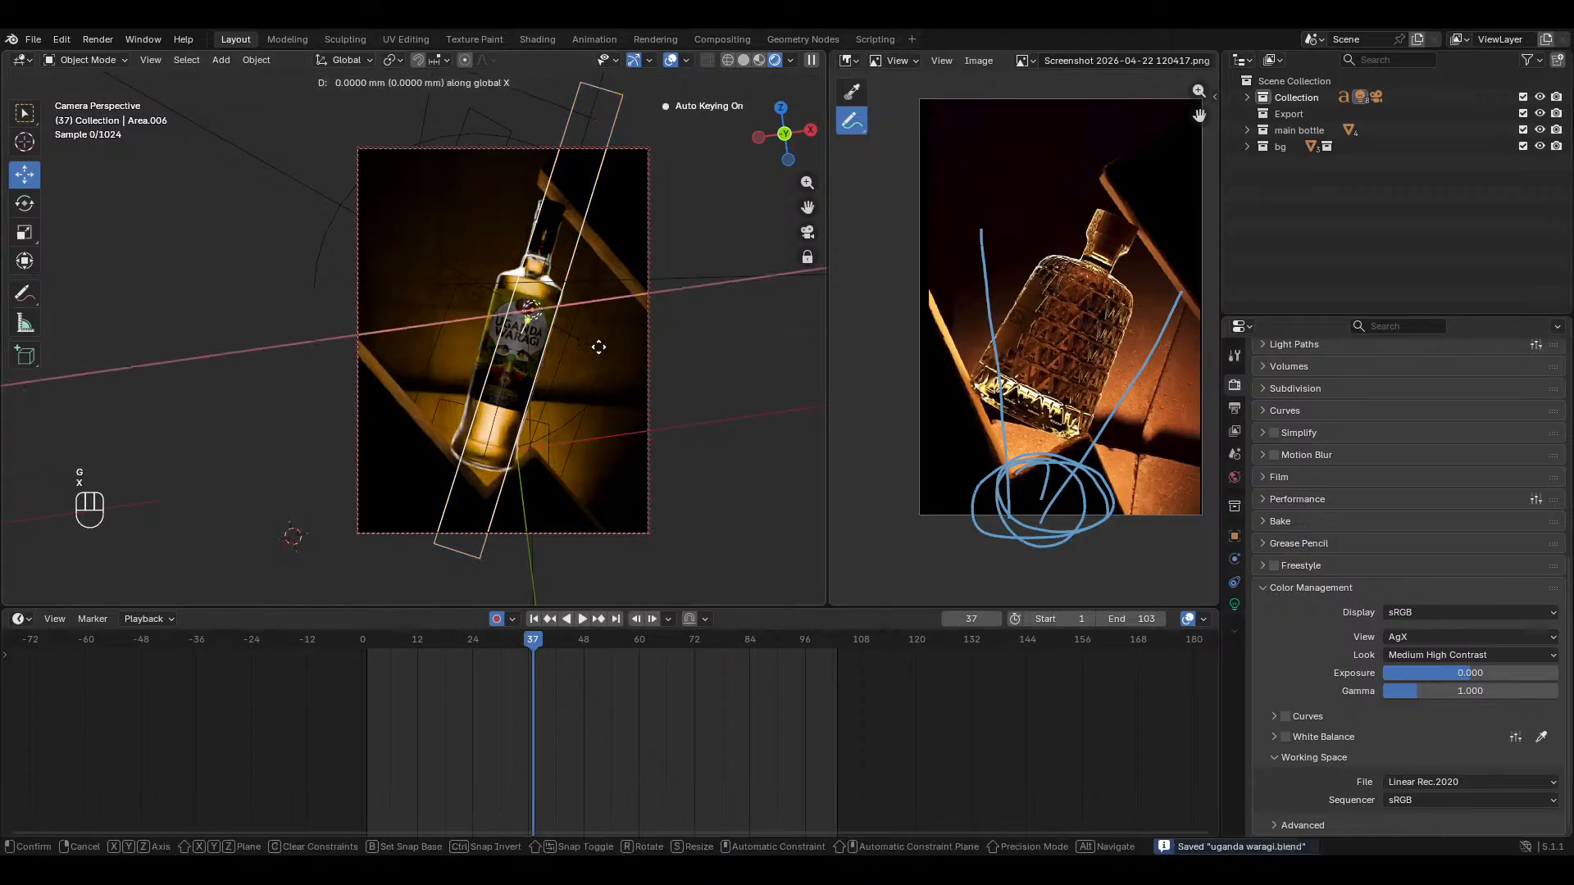
key("x")
key("y")
key("y")
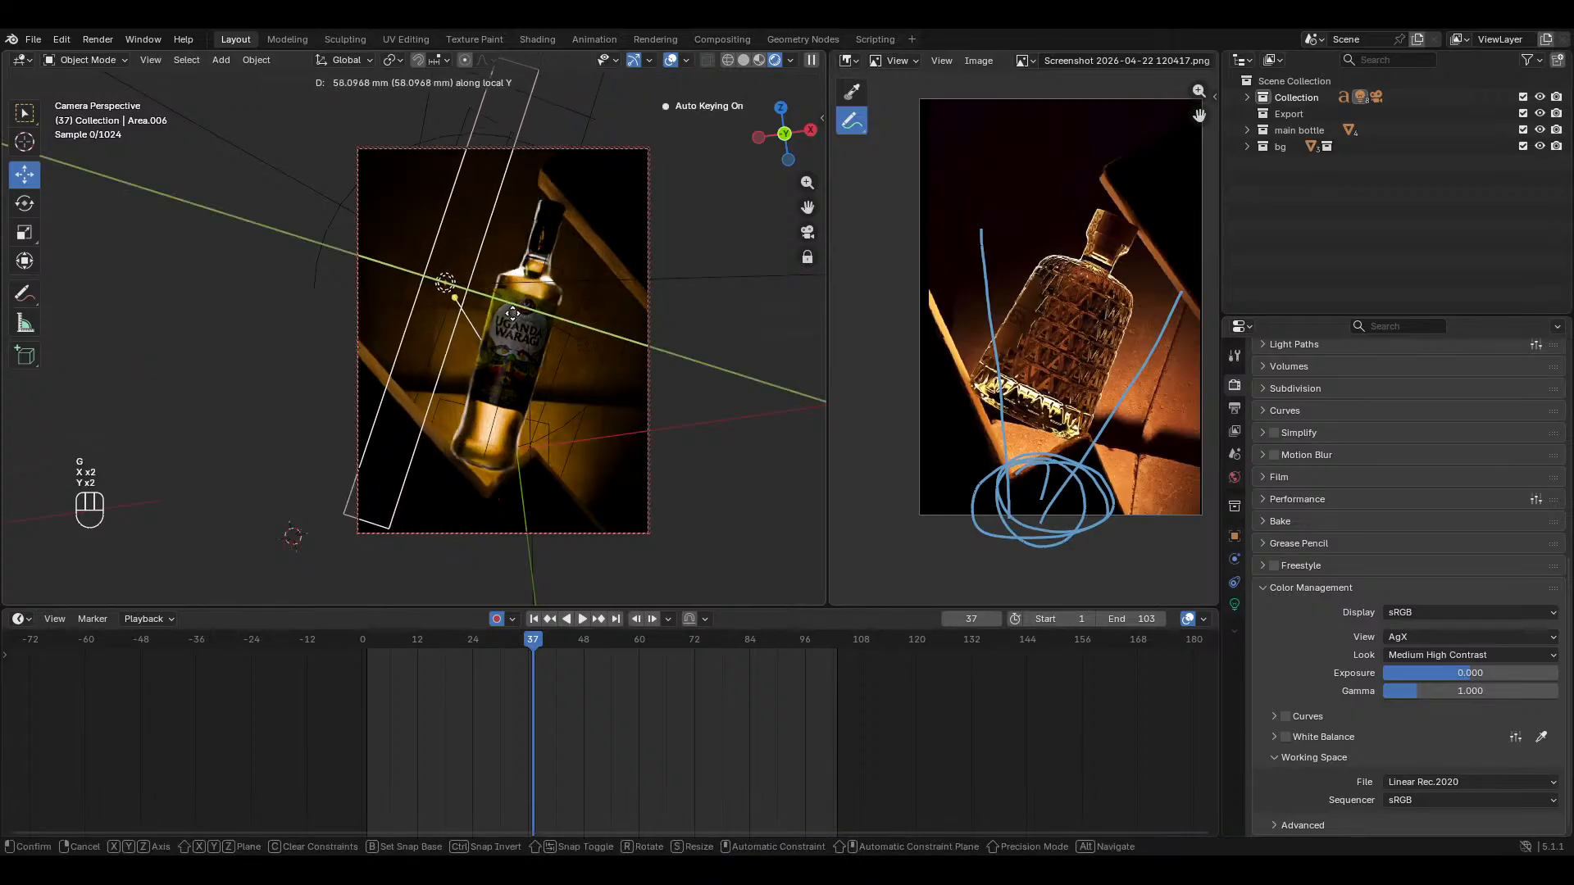
left_click(552, 321)
Step: Rotate the area light about its local X axis to aim it back at the bottle's label
key("r")
key("x")
key("x")
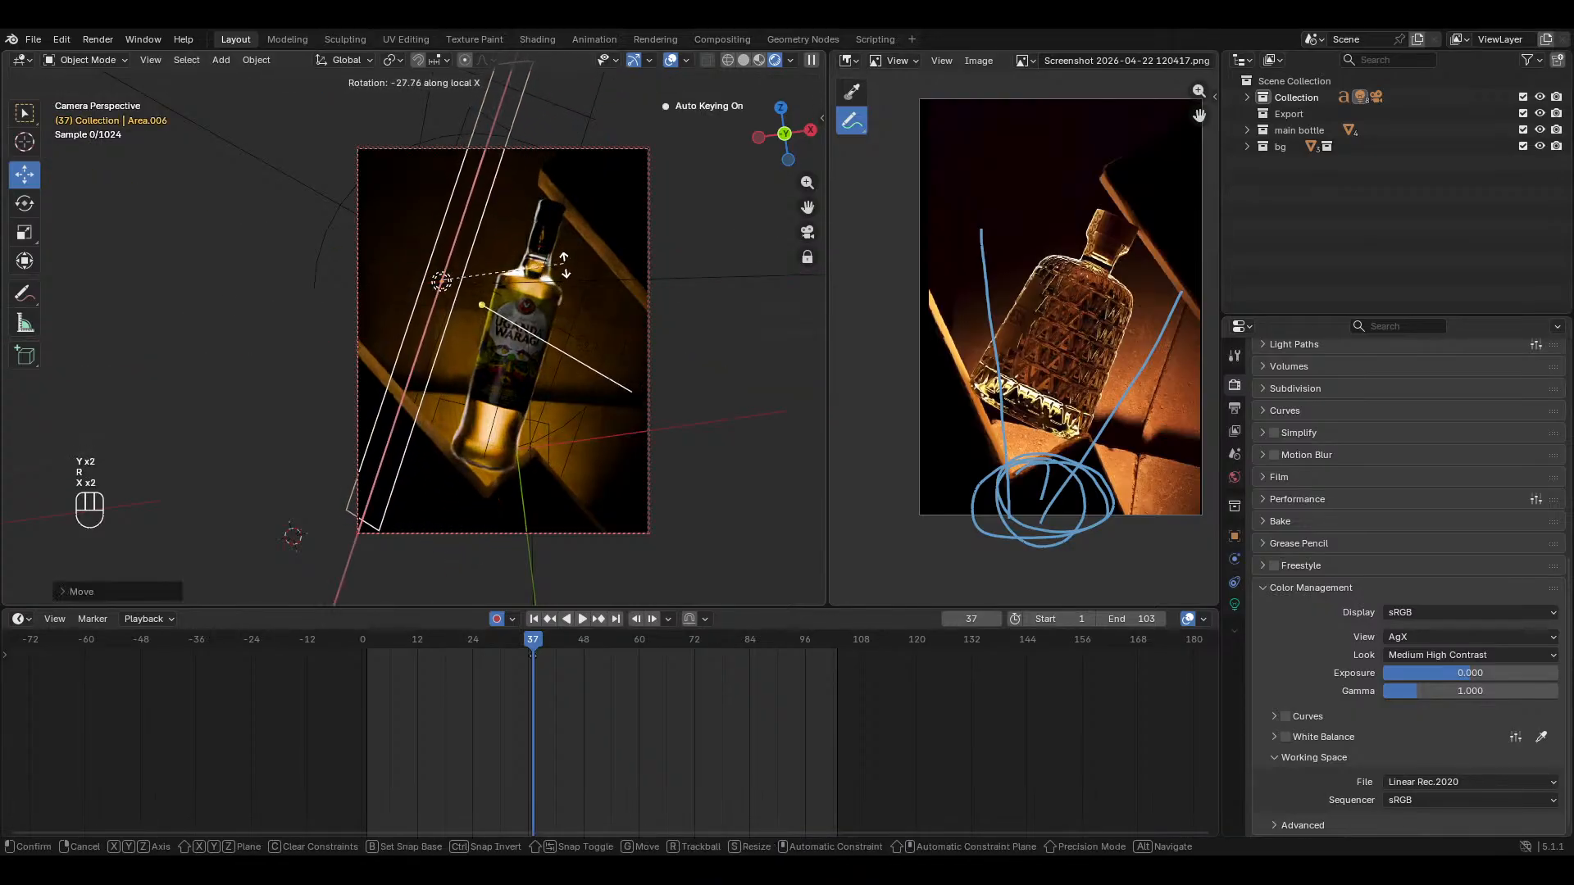
left_click(681, 403)
Step: Try a power of 0.3 on the area light, reduce it to 0.05, and hide the viewport overlays
left_click(1234, 604)
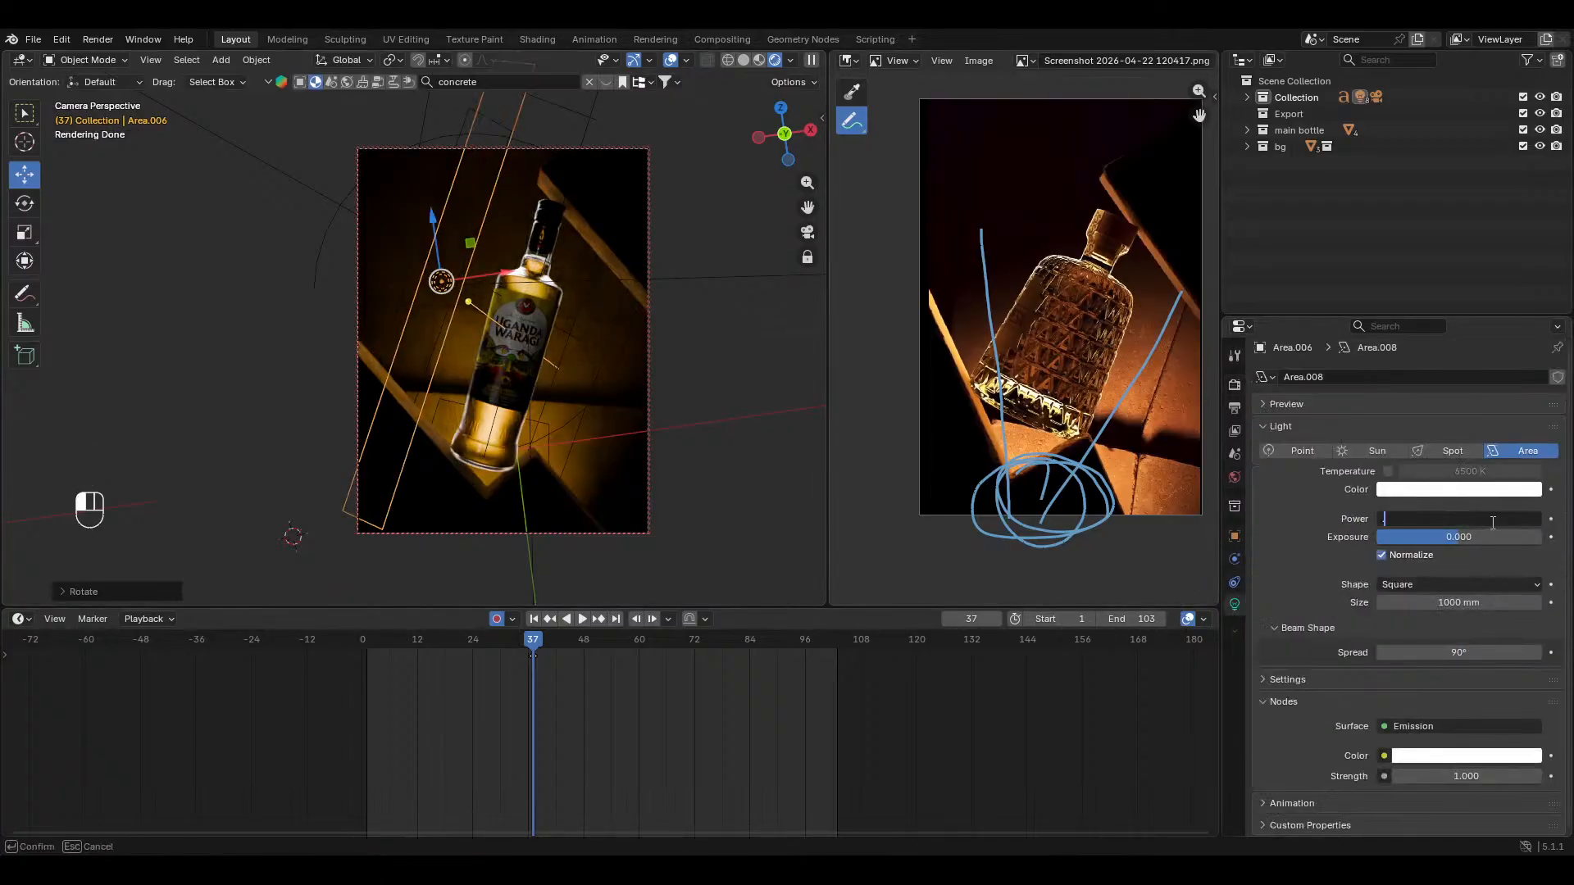
type("0.3")
key("Return")
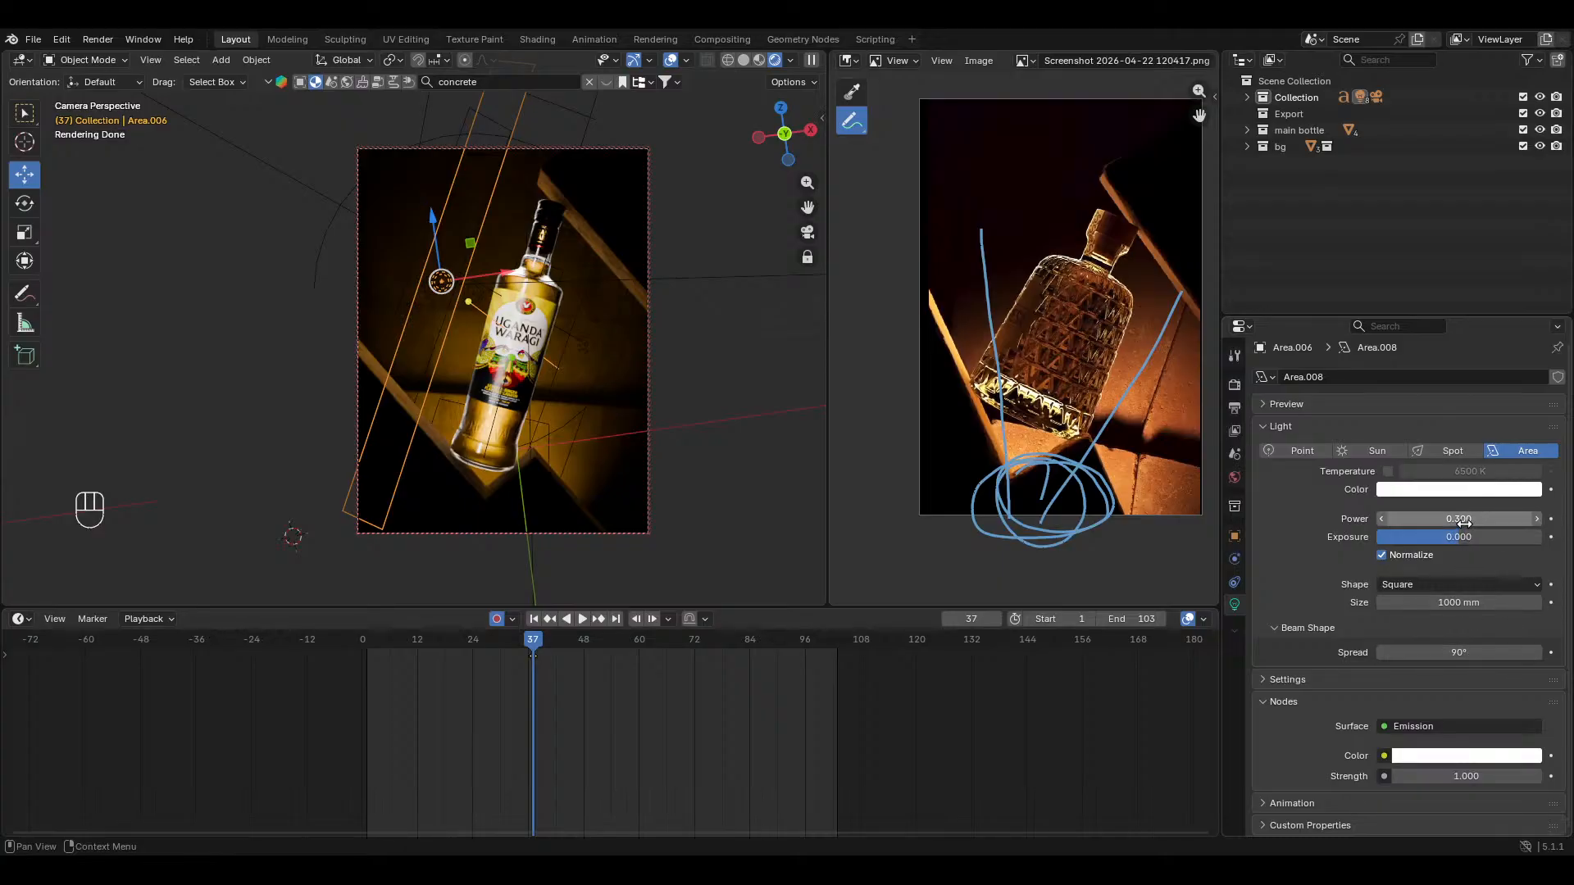
key("Return")
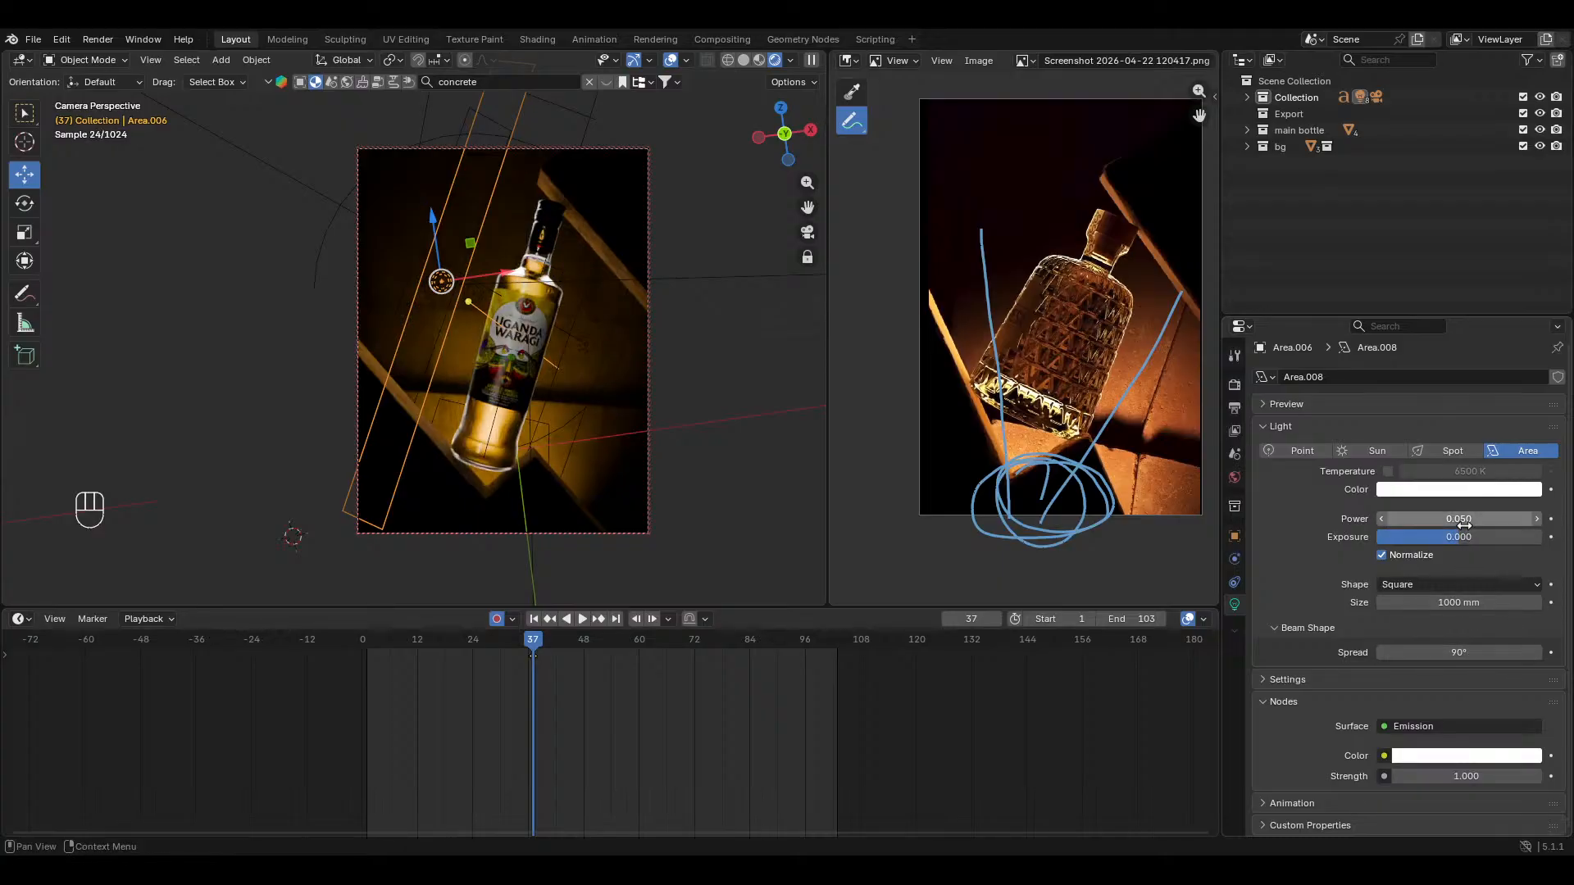
left_click(670, 61)
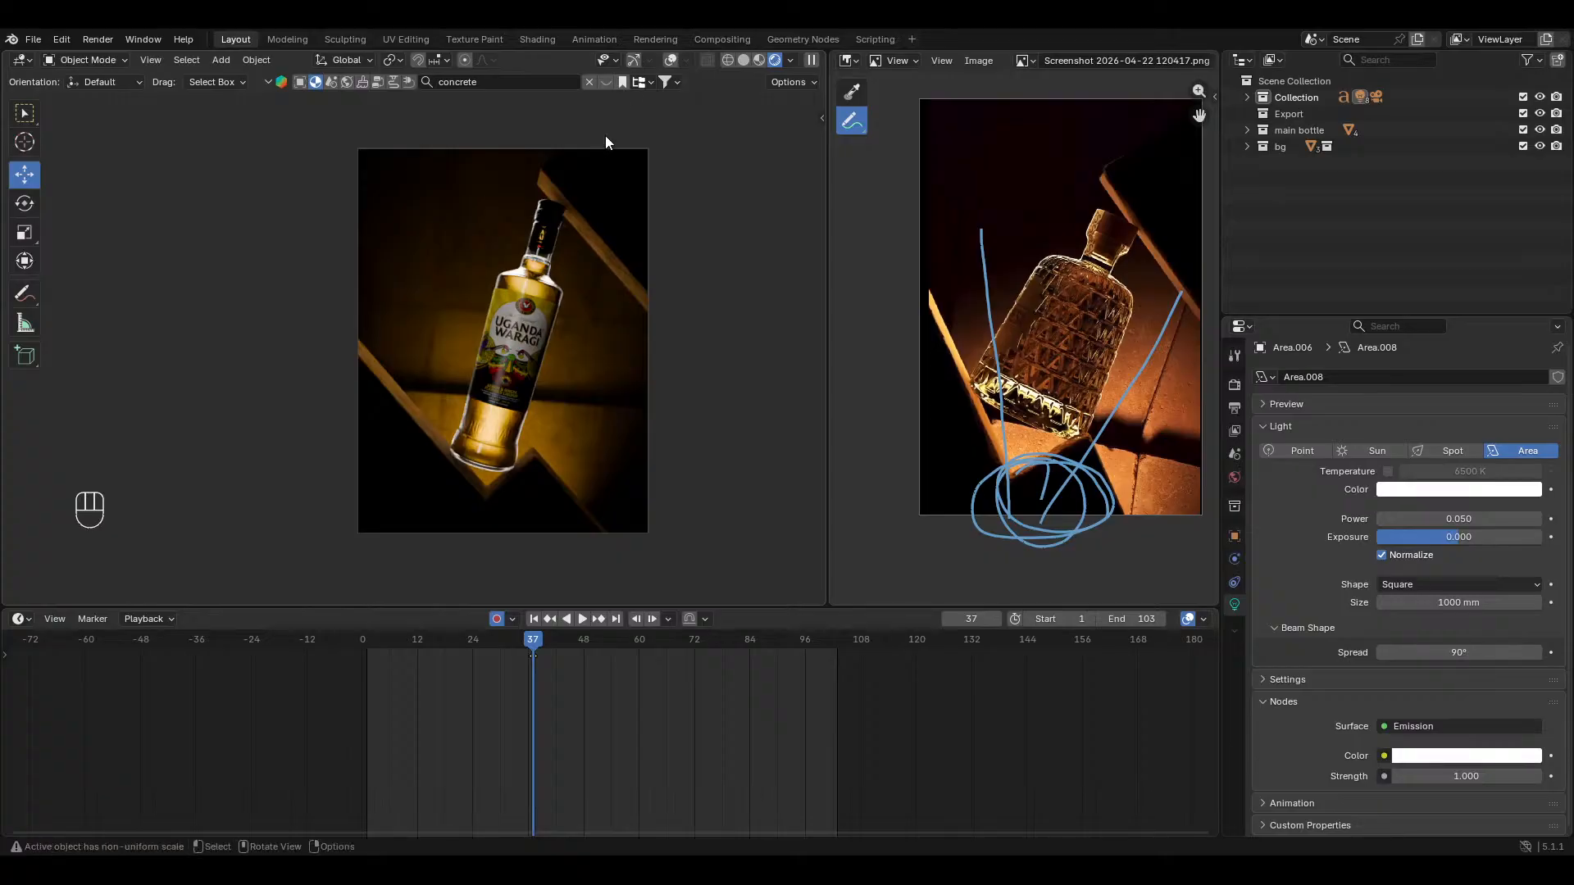
Step: Show the viewport overlays and undo the recent changes to the Area.006 light
left_click(670, 60)
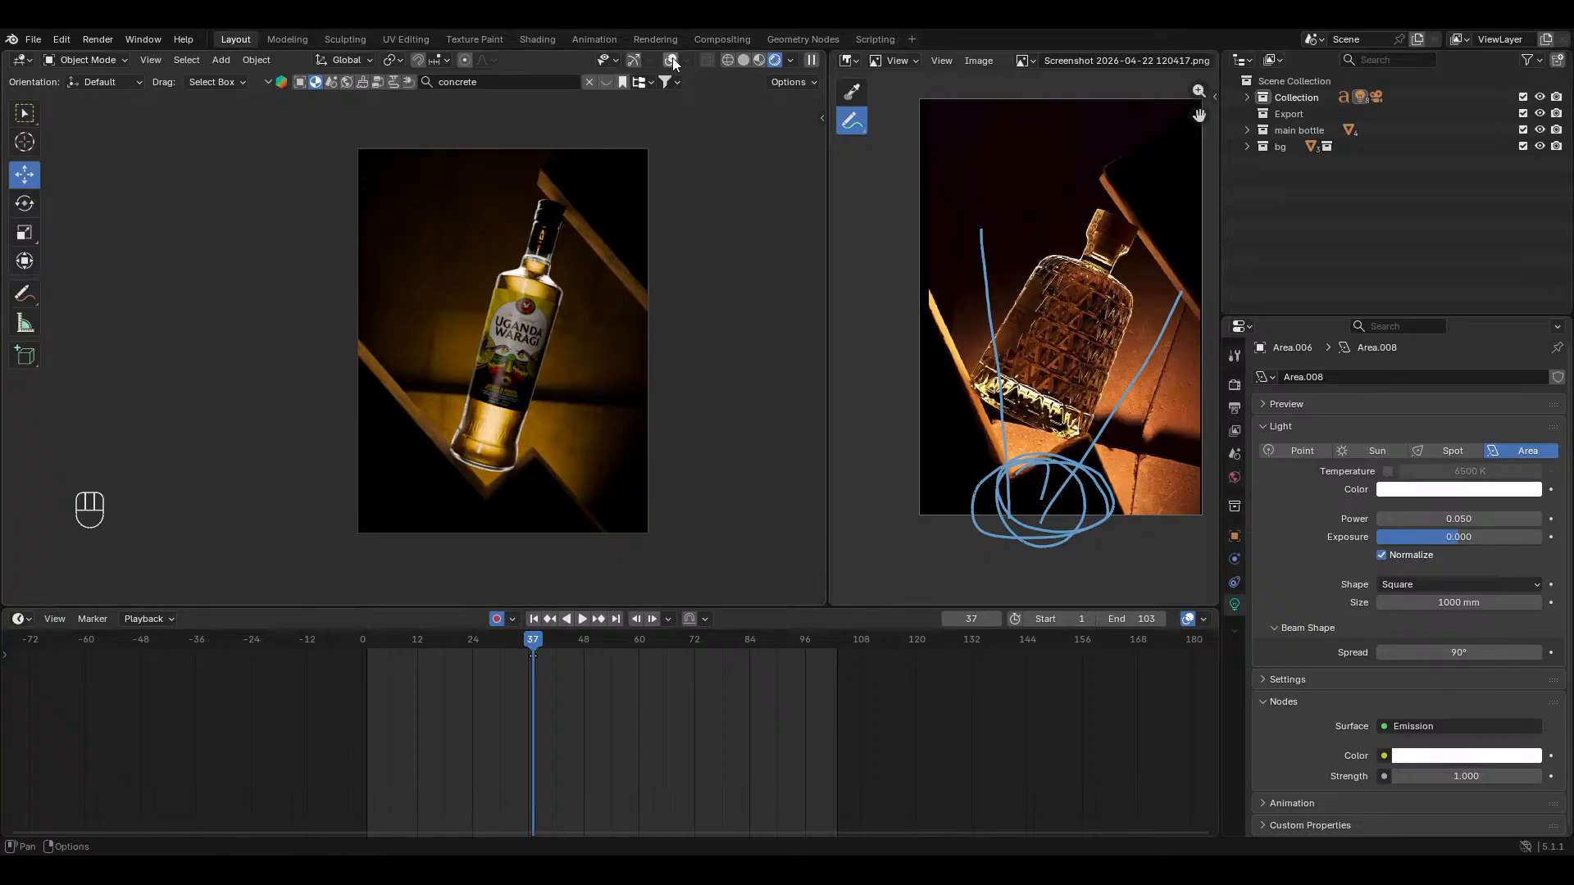
key("x")
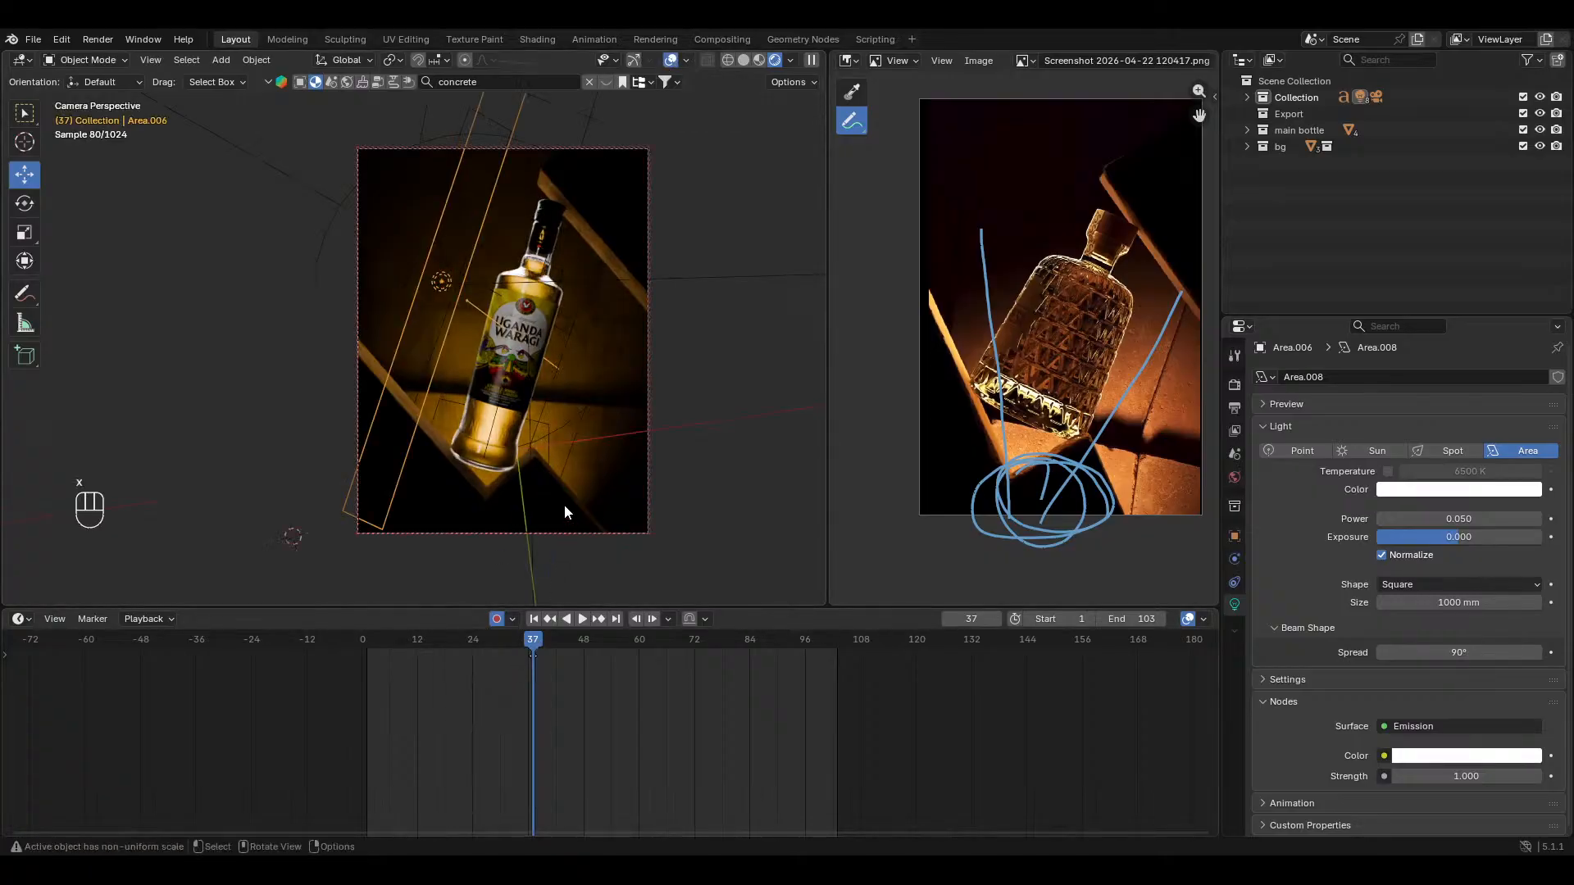
key("ctrl+z")
key("ctrl+z")
key("ctrl+z")
key("ctrl+z")
key("ctrl+z")
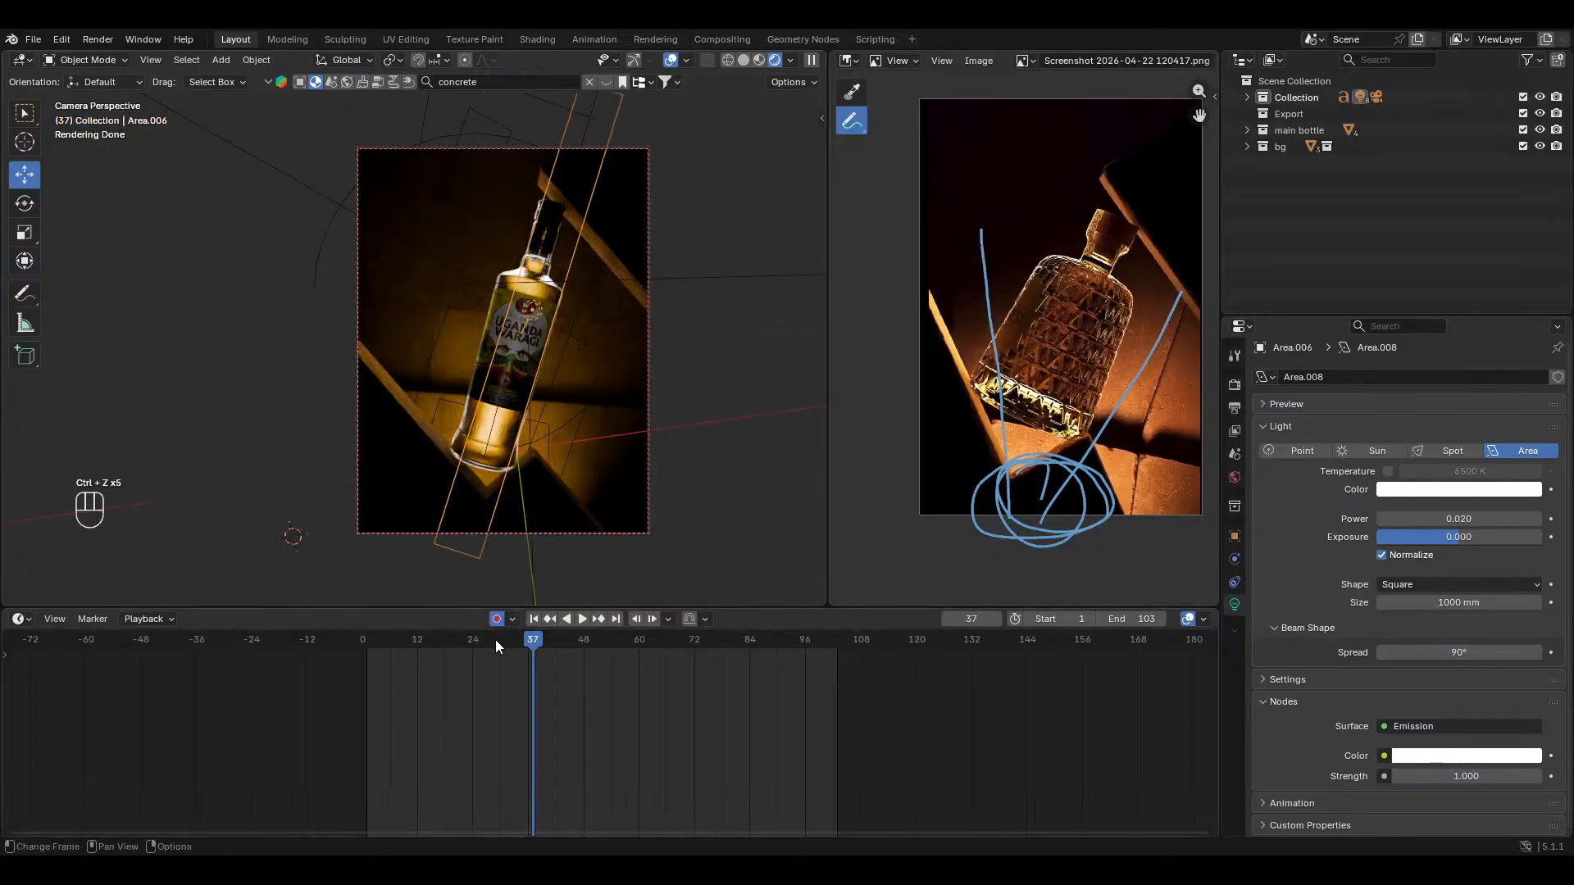
Step: At frame 1, move the Area.006 light along its local Y axis to the right of the bottle, outside the camera frame
left_click(533, 618)
key("g")
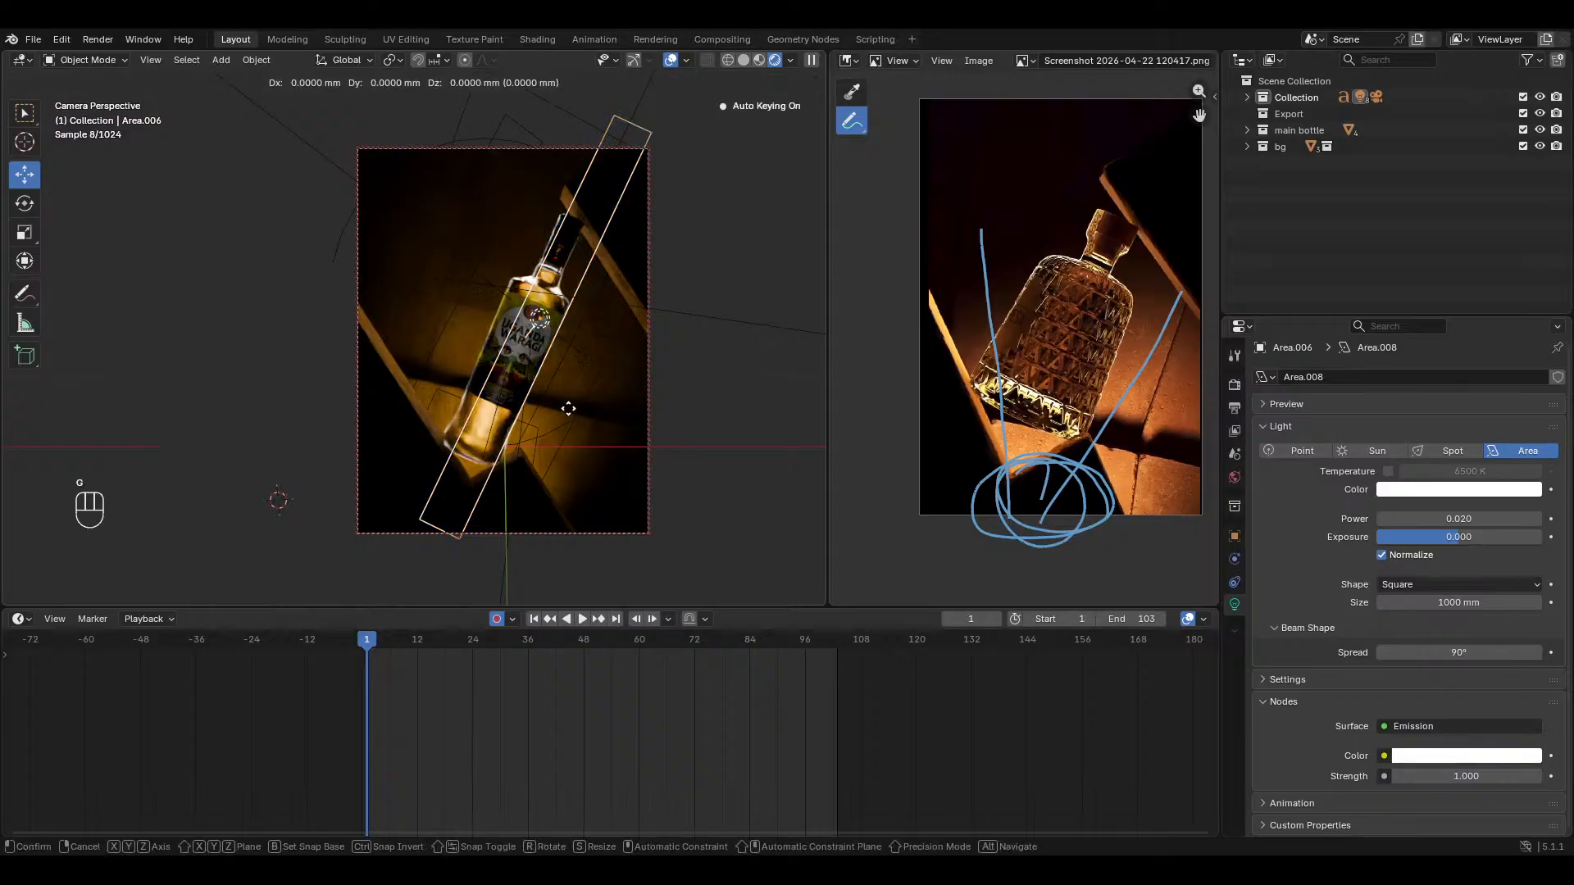
key("x")
key("x")
key("y")
key("y")
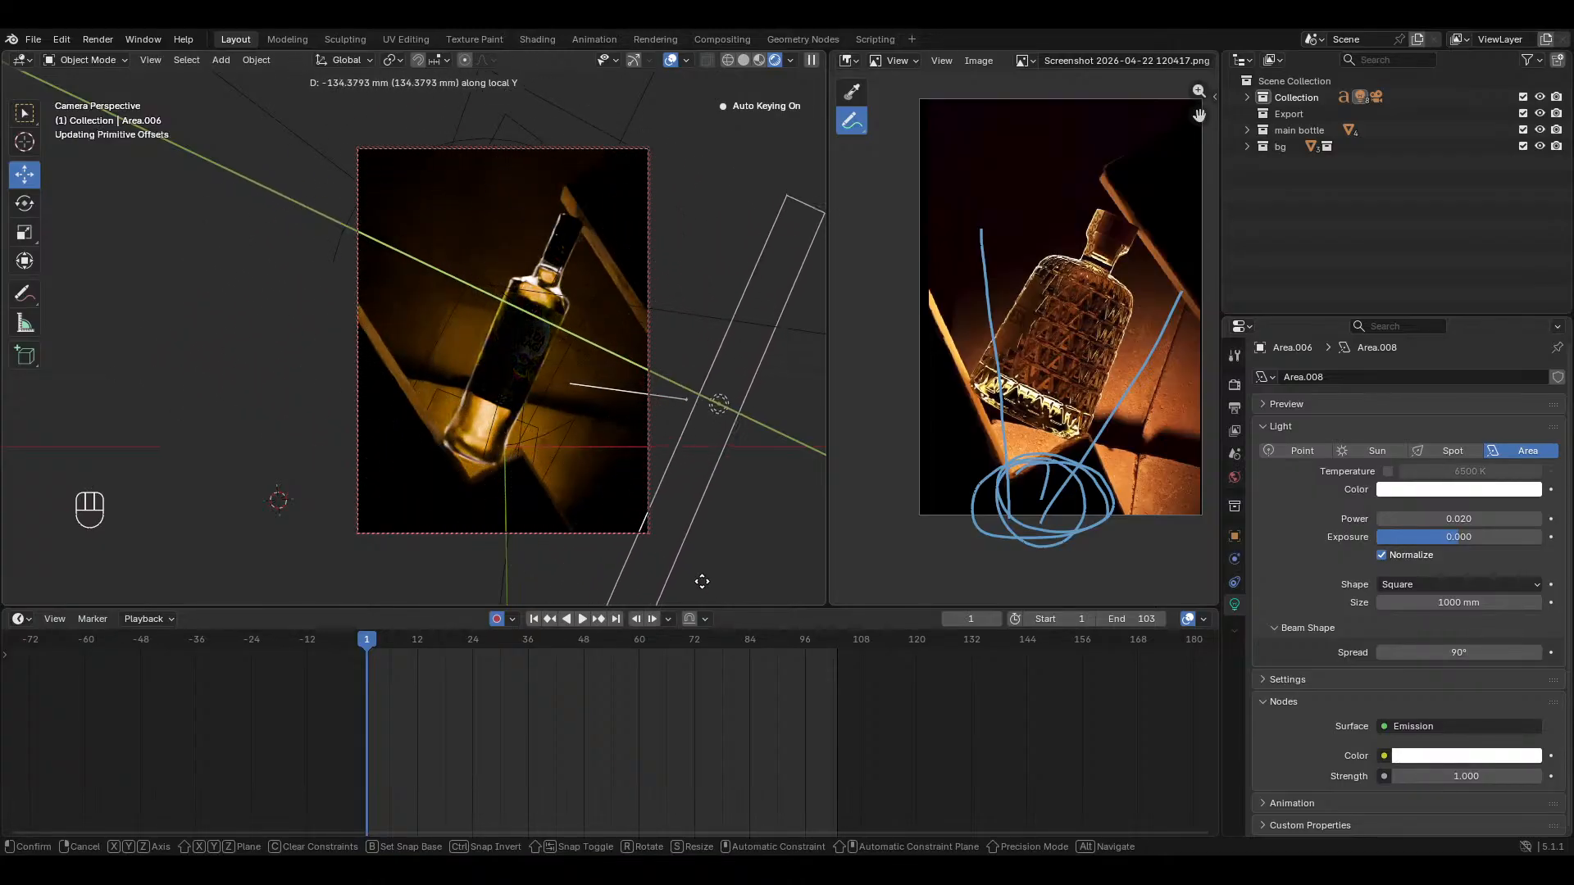
left_click(729, 582)
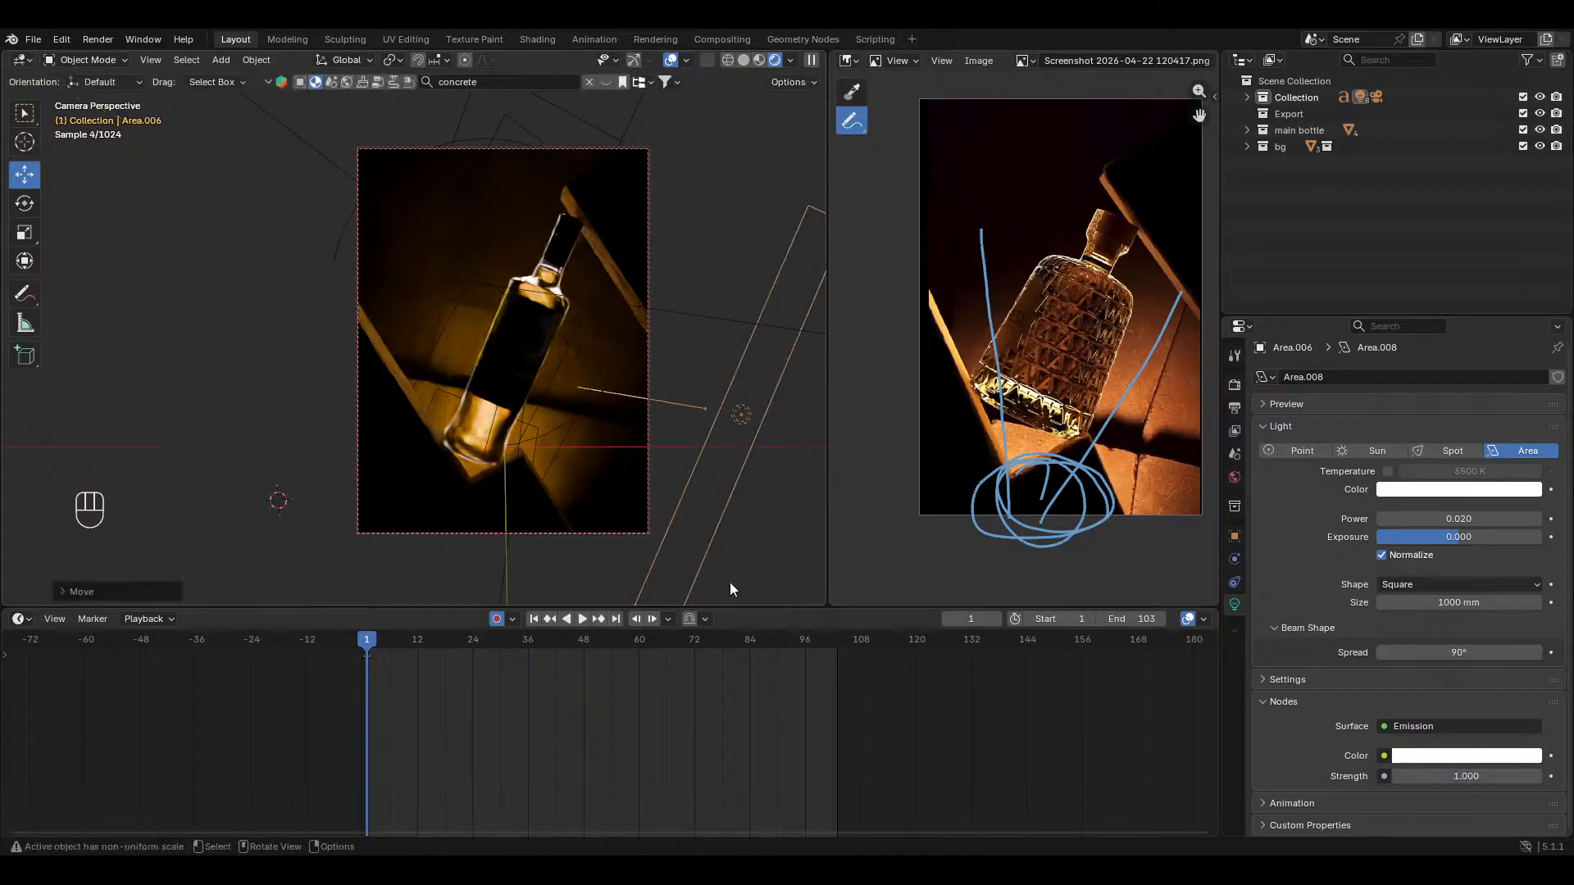
Step: At frame 103, move the Area.006 light about 292 mm along its local Y axis to the left of the camera frame
left_click(599, 619)
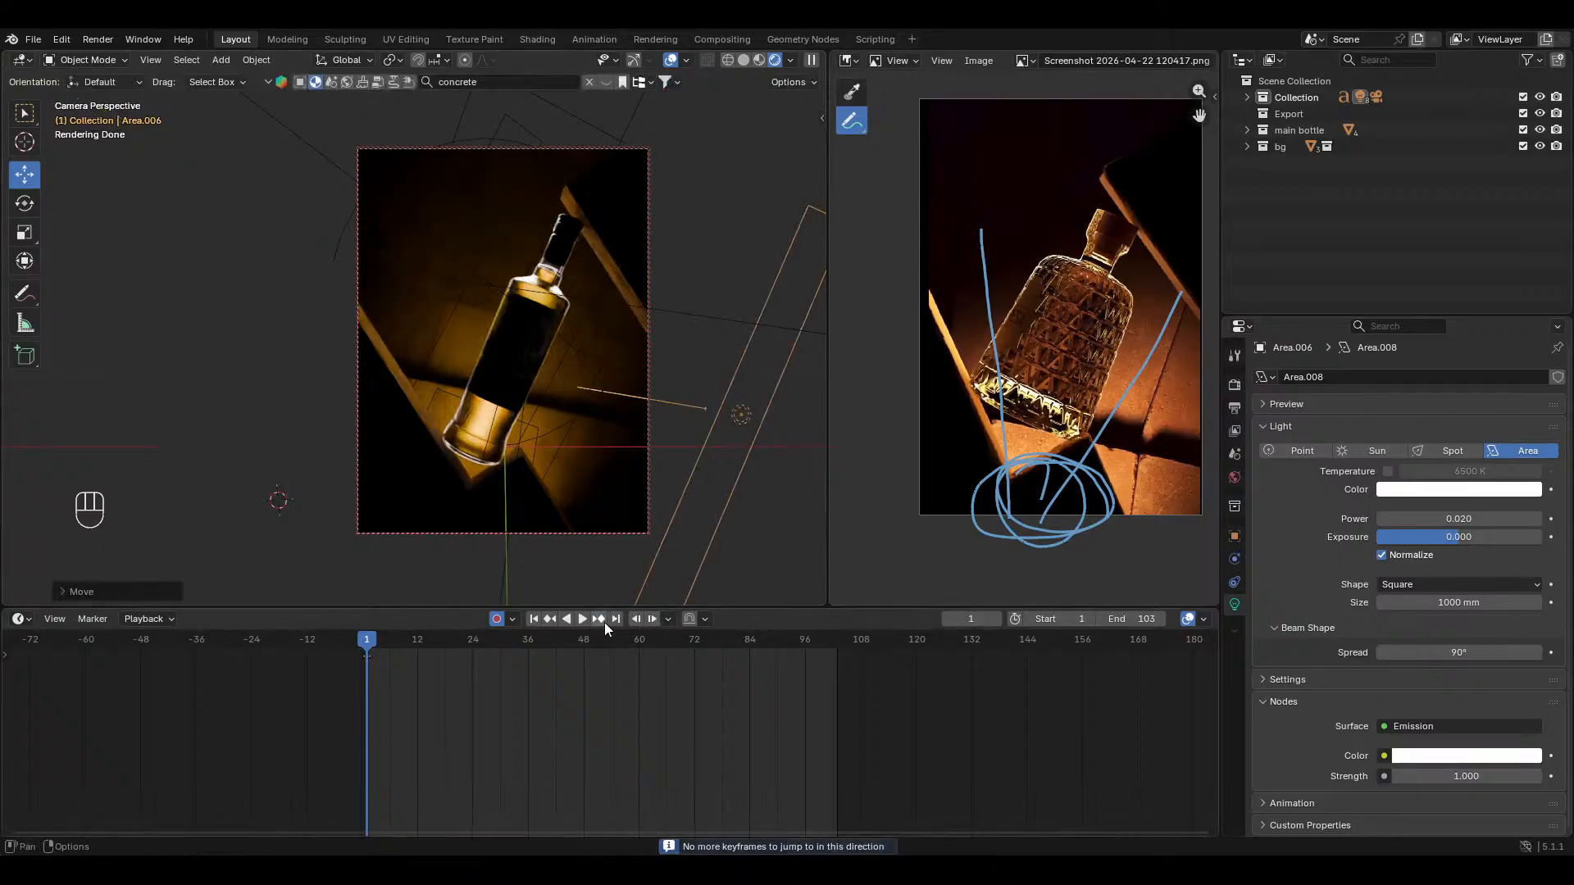
left_click(616, 619)
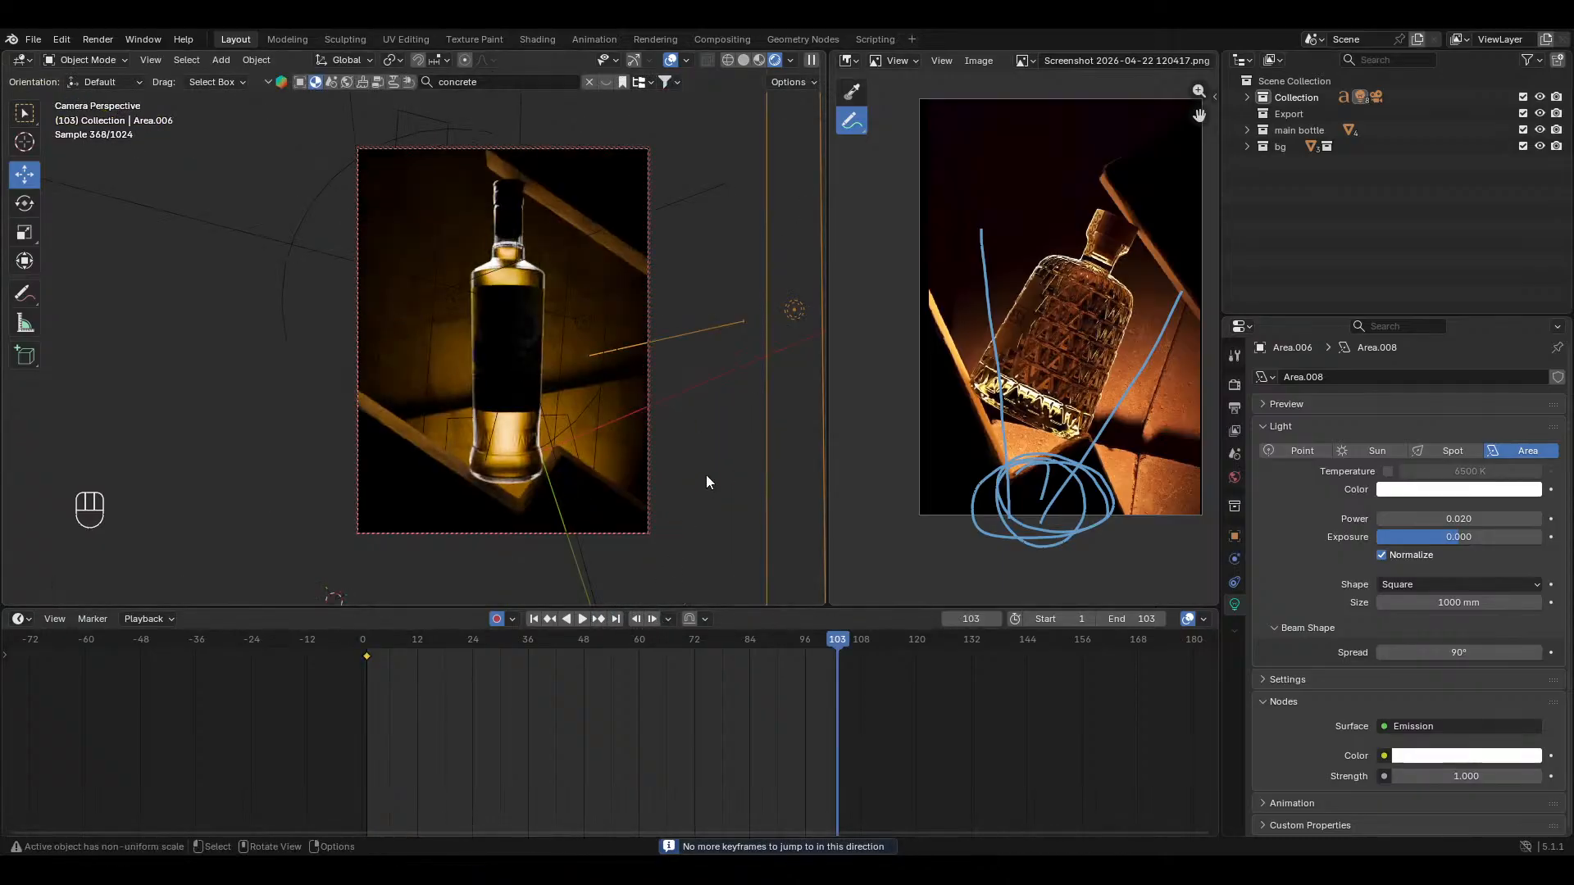
key("g")
key("y")
key("y")
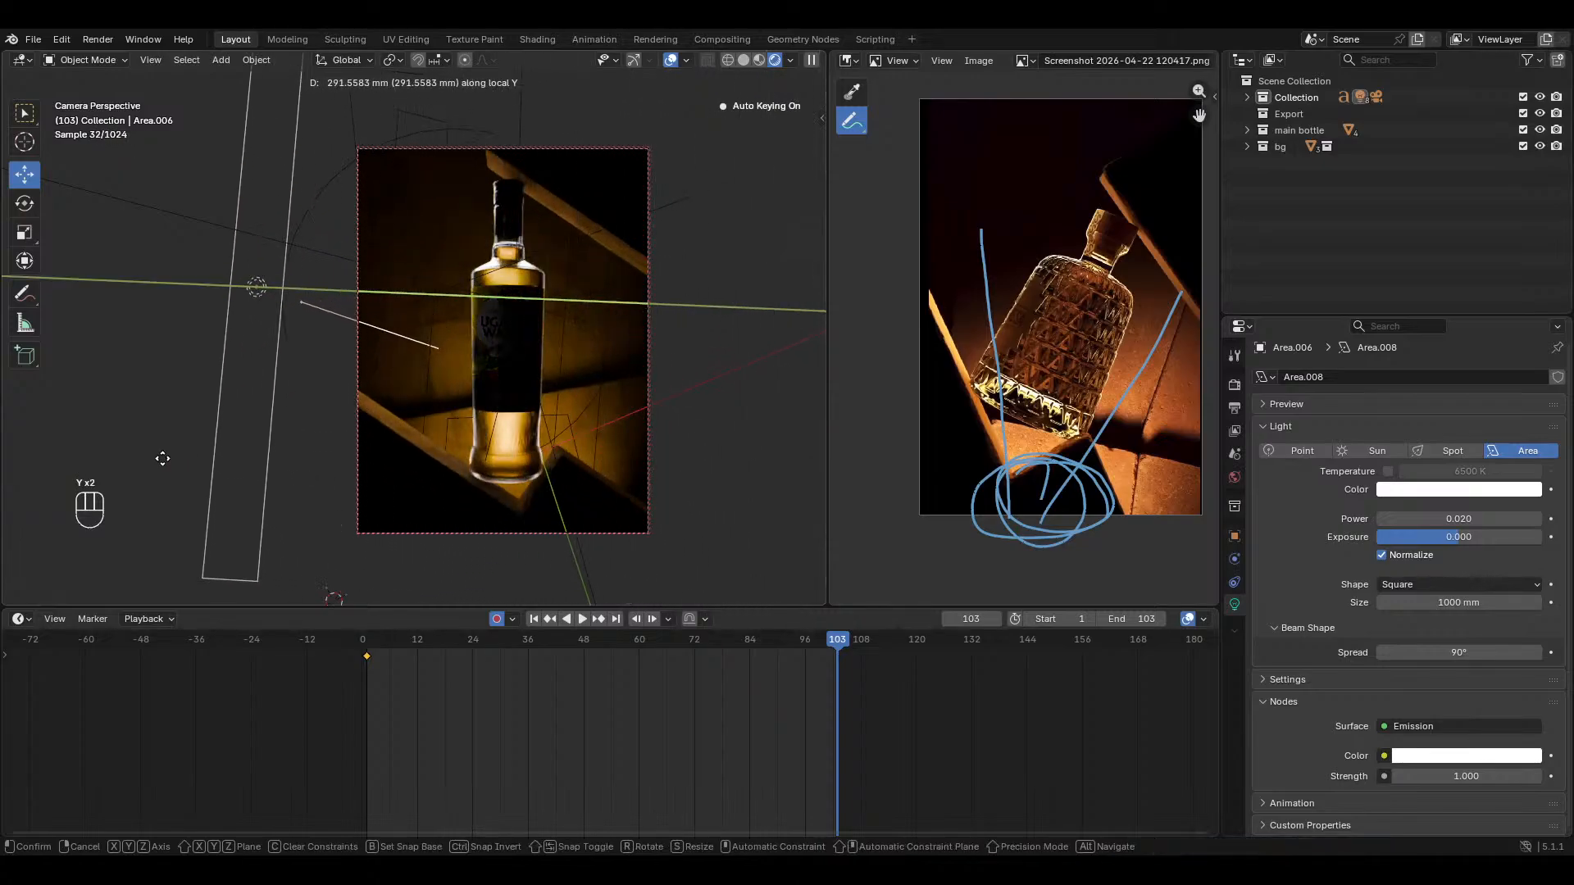
left_click(201, 451)
Step: Set all keyframes of the Area.006 light to linear interpolation
right_click(631, 674)
mouse_move(631, 673)
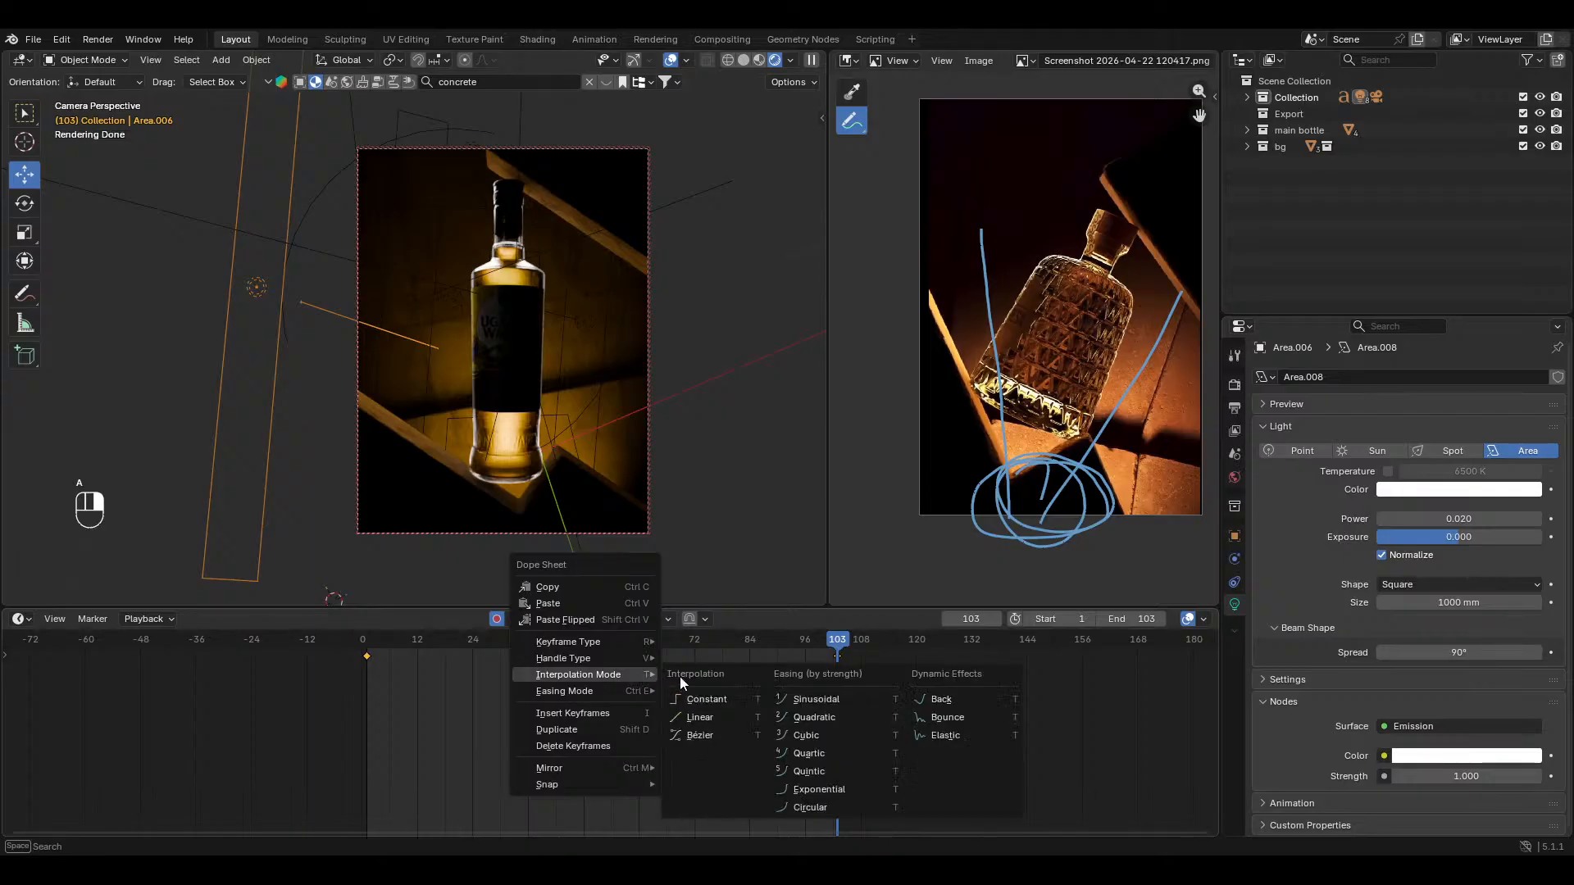
left_click(727, 715)
Step: Play back the light sweep across the bottle with the overlays hidden, and save the file
key("space")
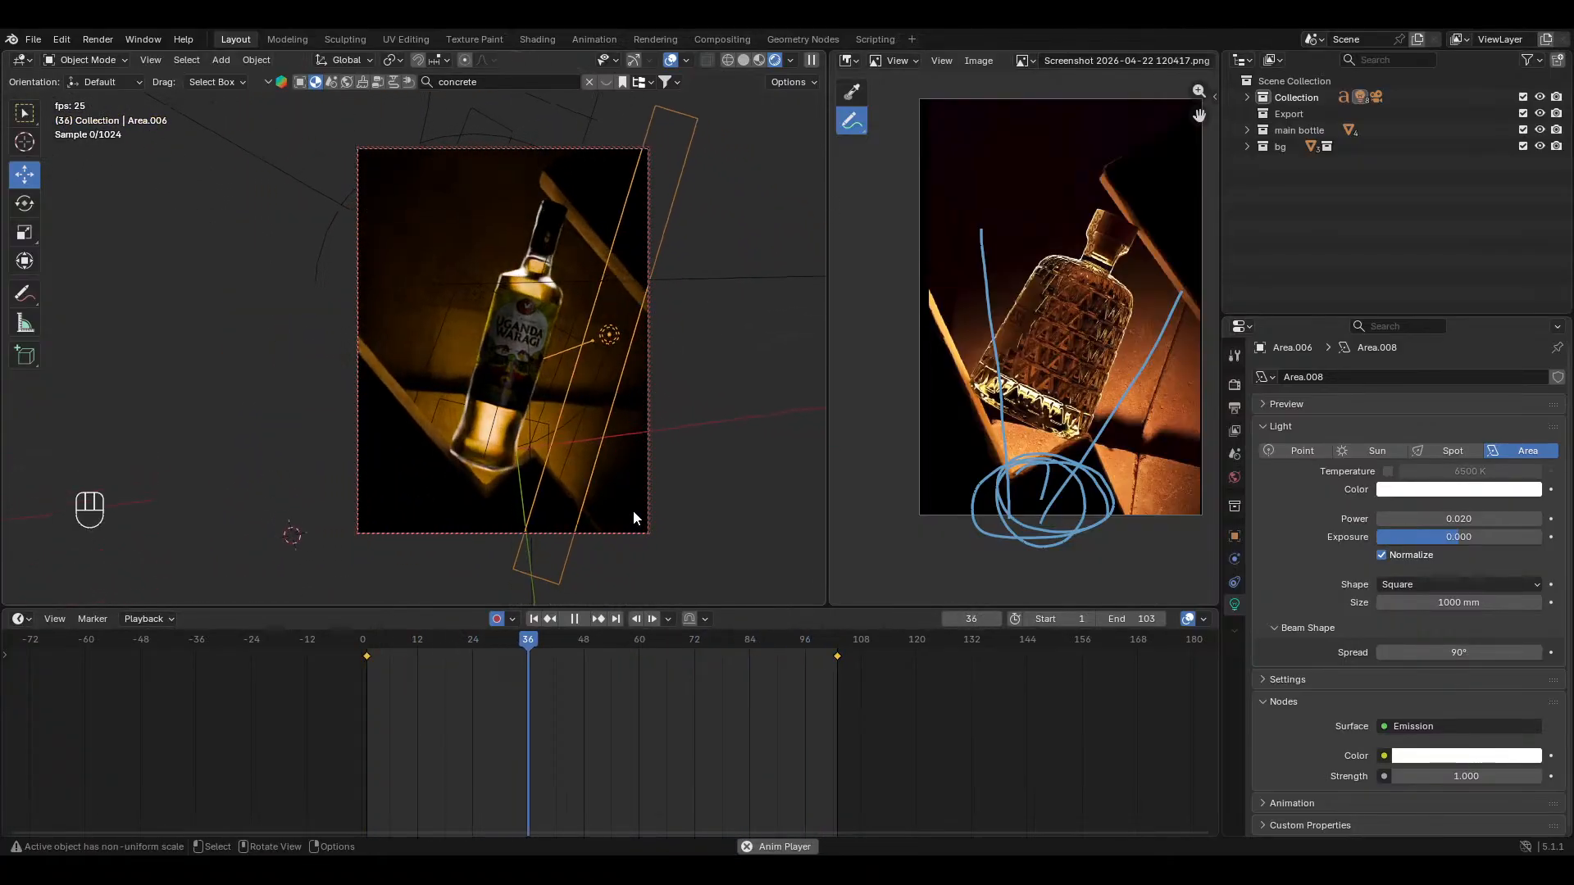
left_click(669, 61)
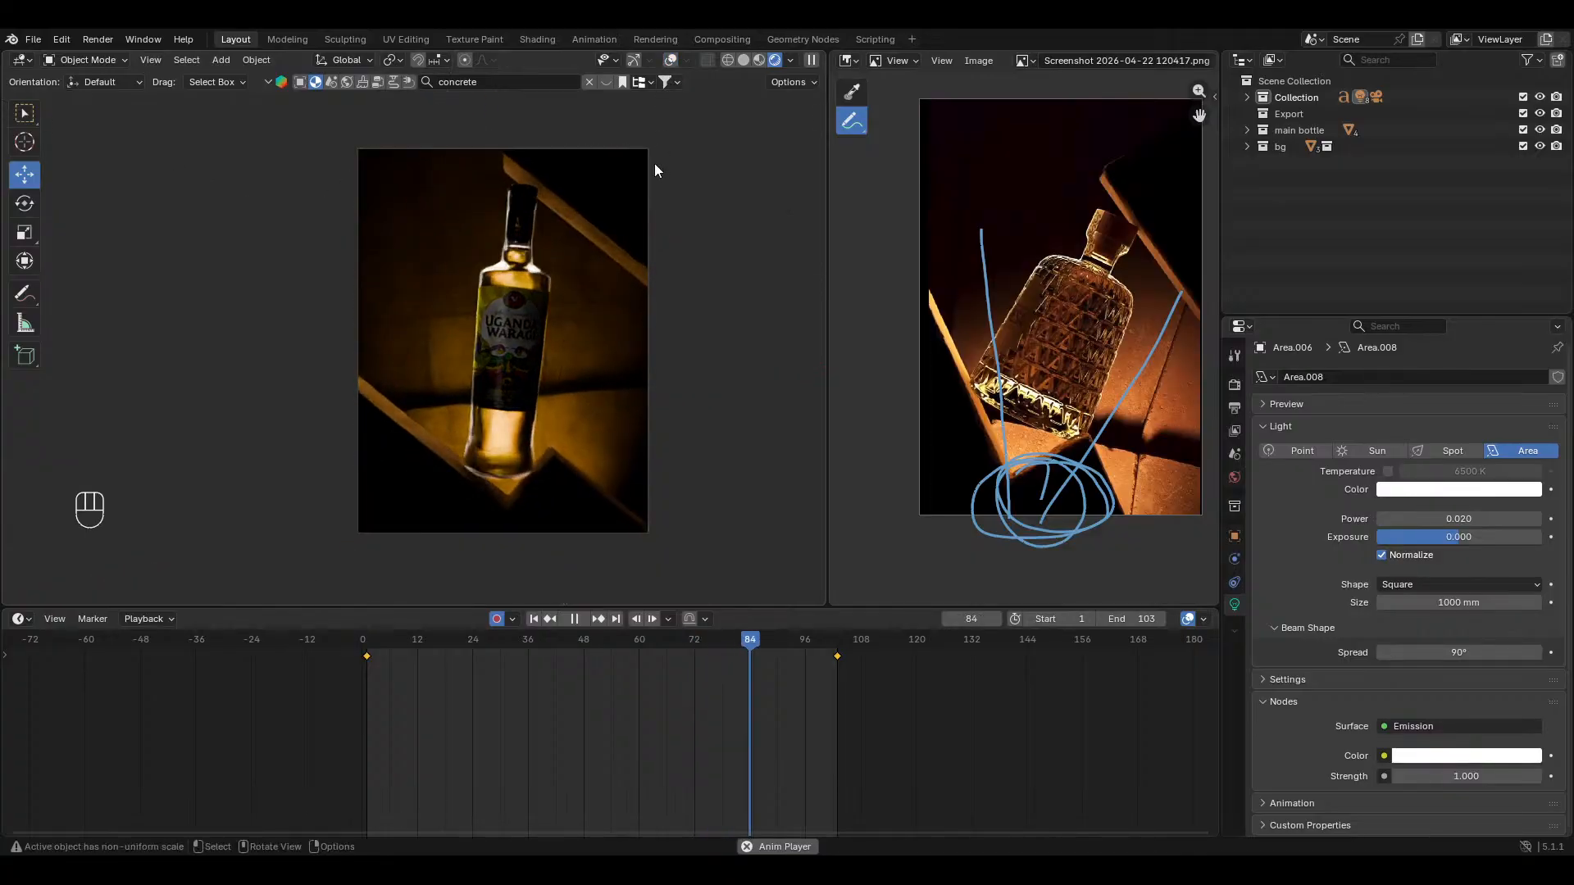
key("n")
key("n")
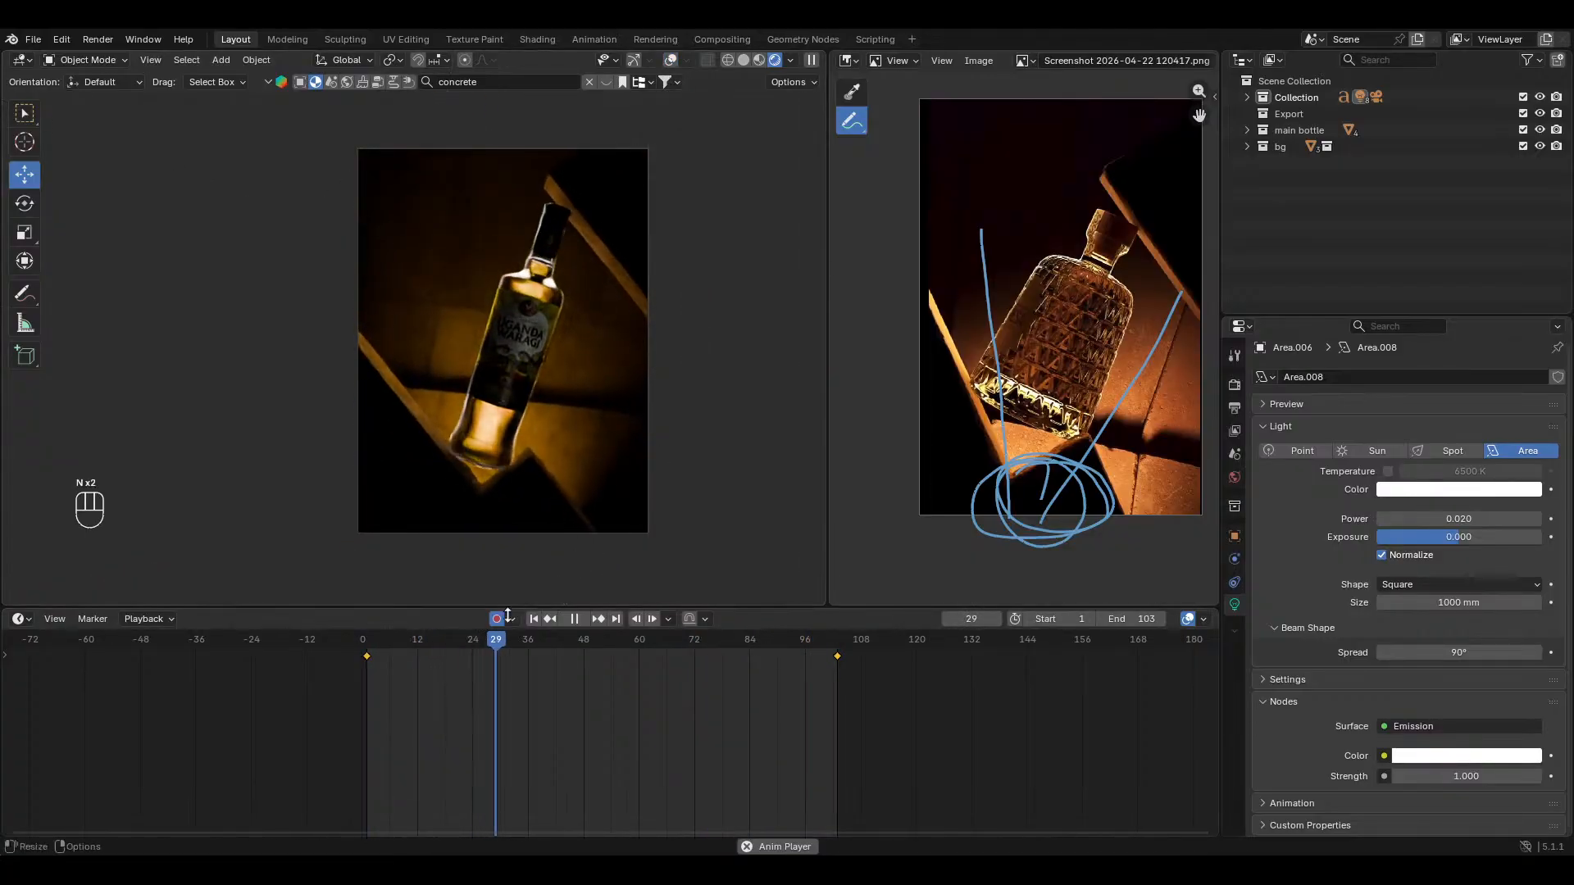
middle_click_drag(636, 425, 715, 480, "ctrl")
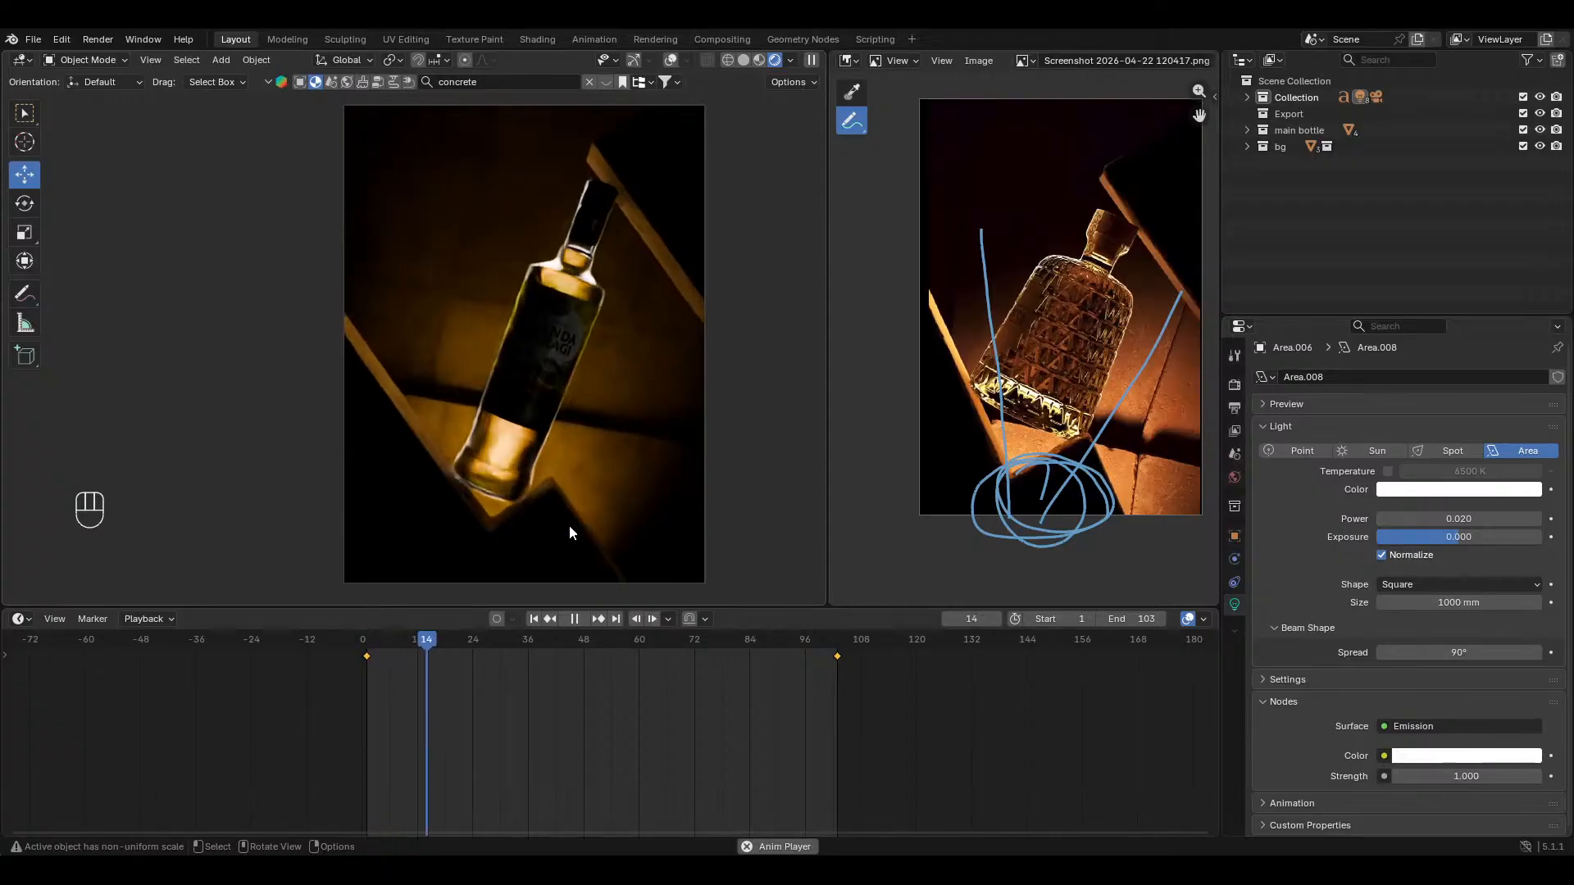
key("space")
key("ctrl+s")
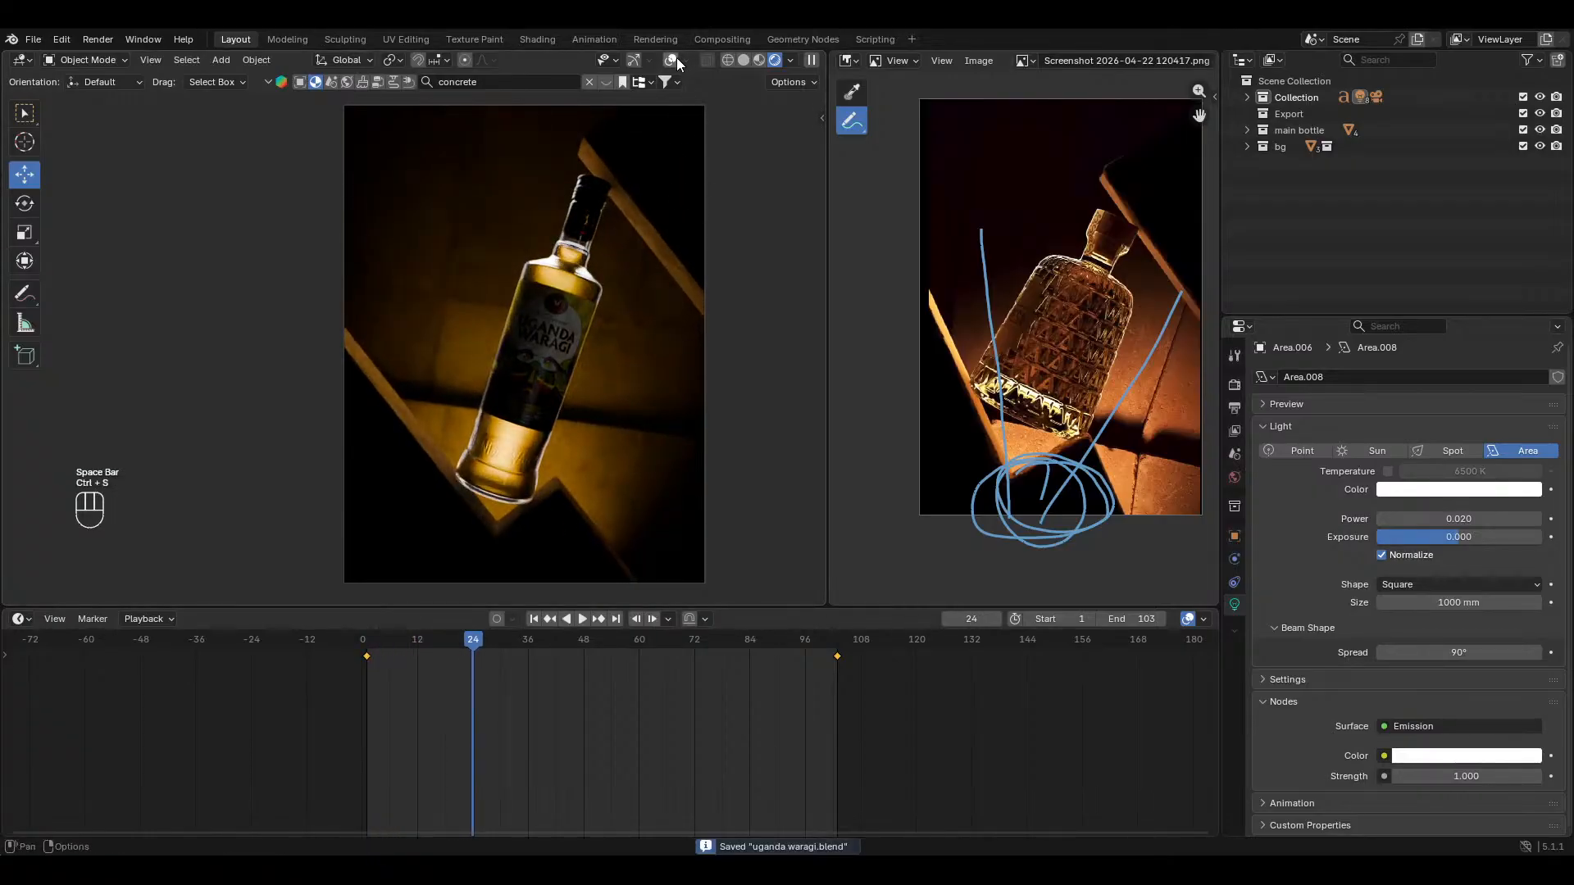
Step: Show the overlays, select the large Cube.002 object around the scene, and insert a keyframe for it at frame 1
left_click(674, 59)
left_click(635, 533)
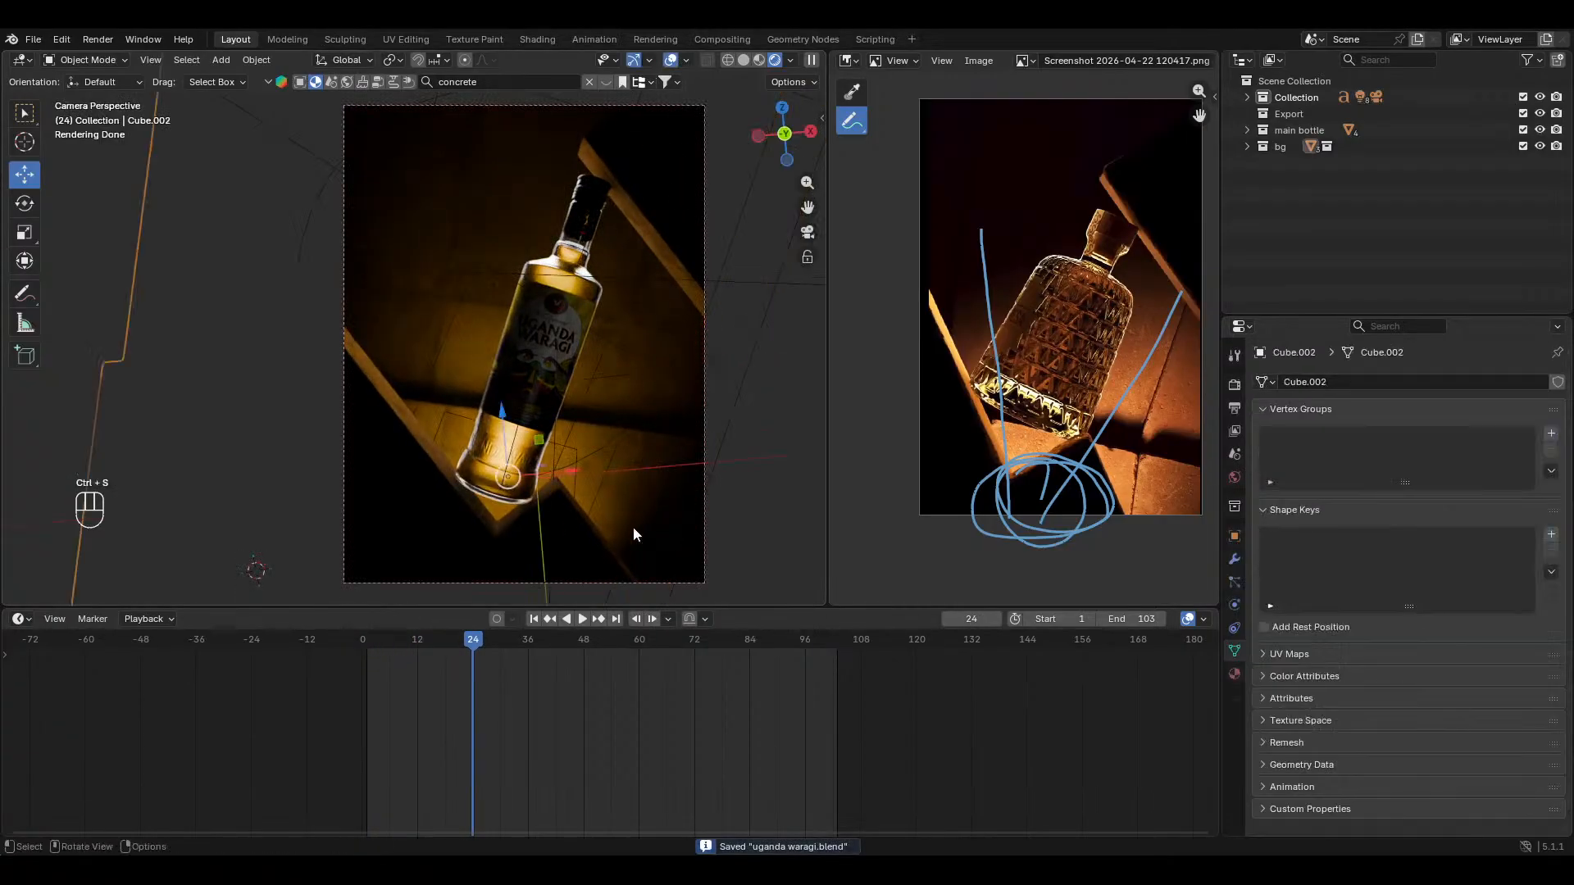
left_click(533, 618)
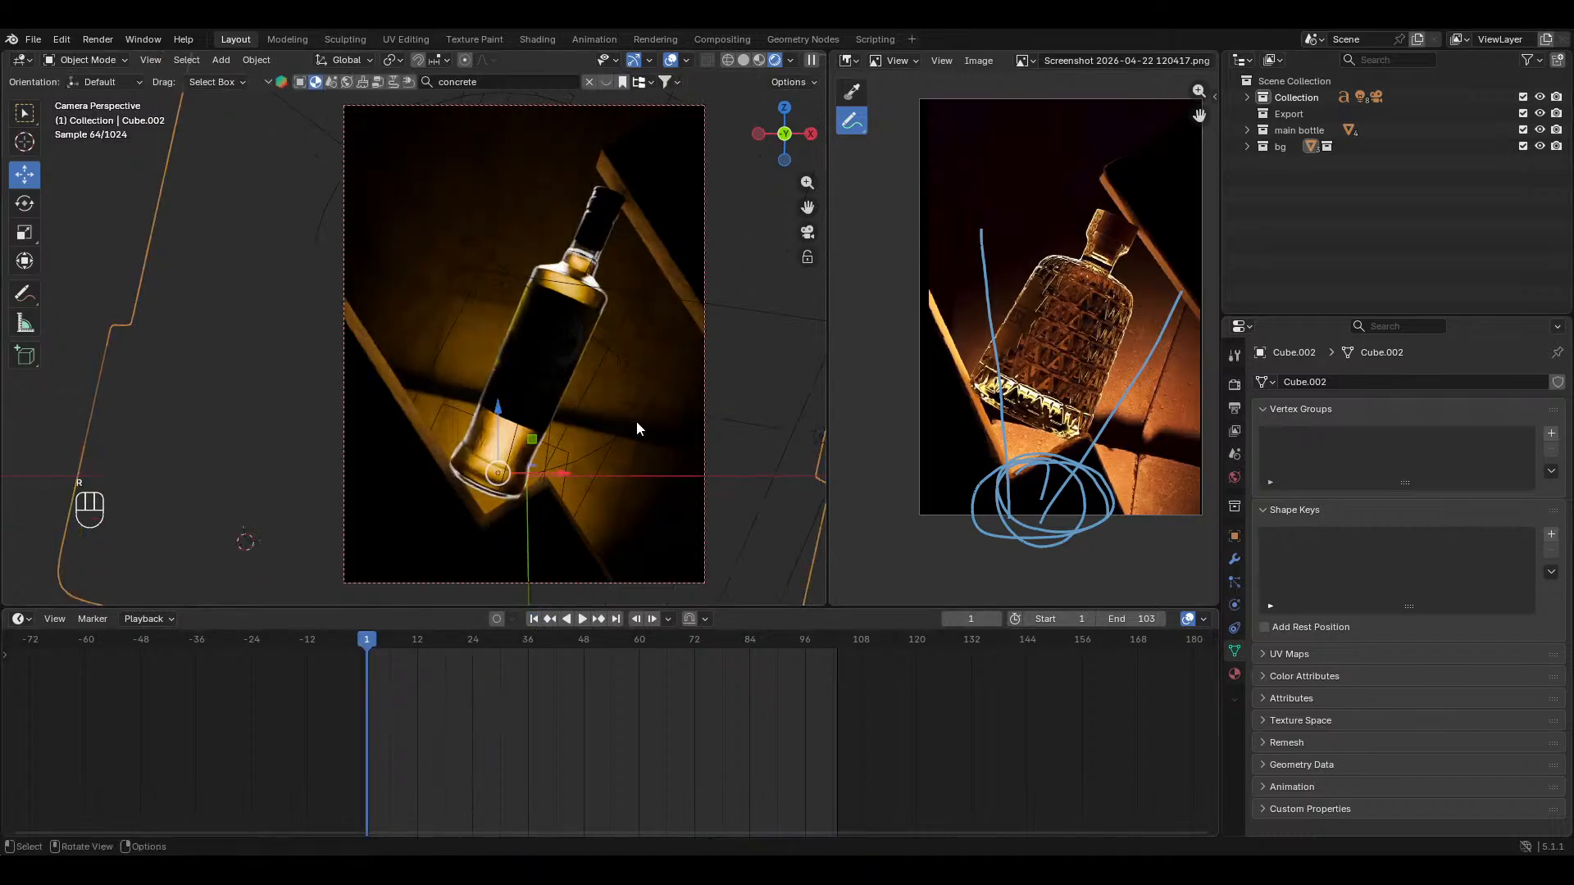
key("i")
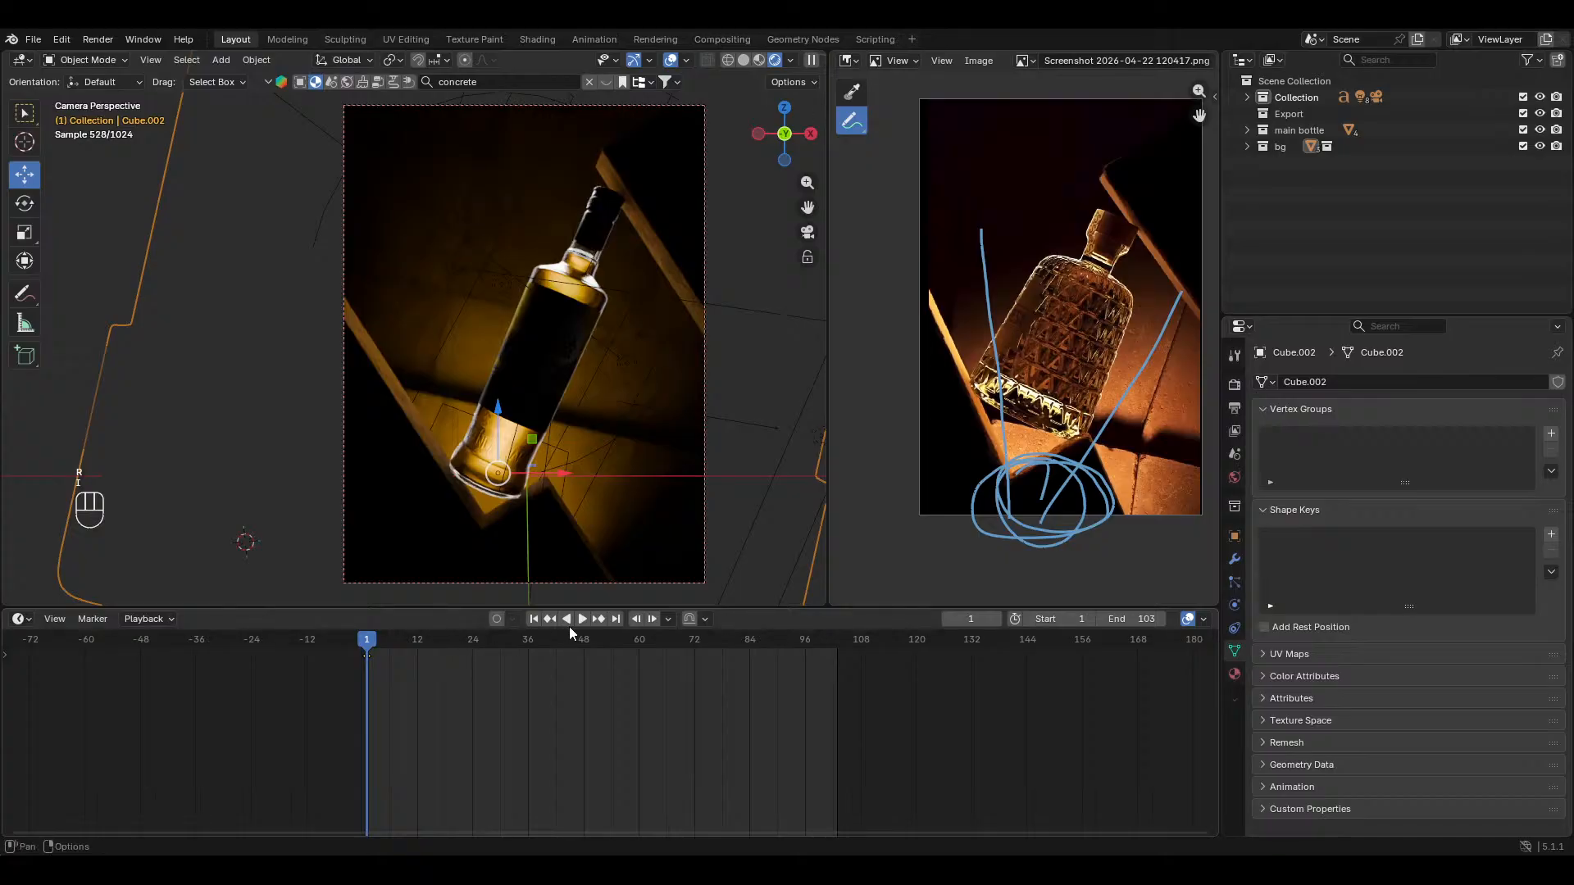
Step: At frame 103, rotate Cube.002 slightly about its local X axis and about 14° about its local Y axis
left_click(617, 619)
key("r")
key("x")
key("x")
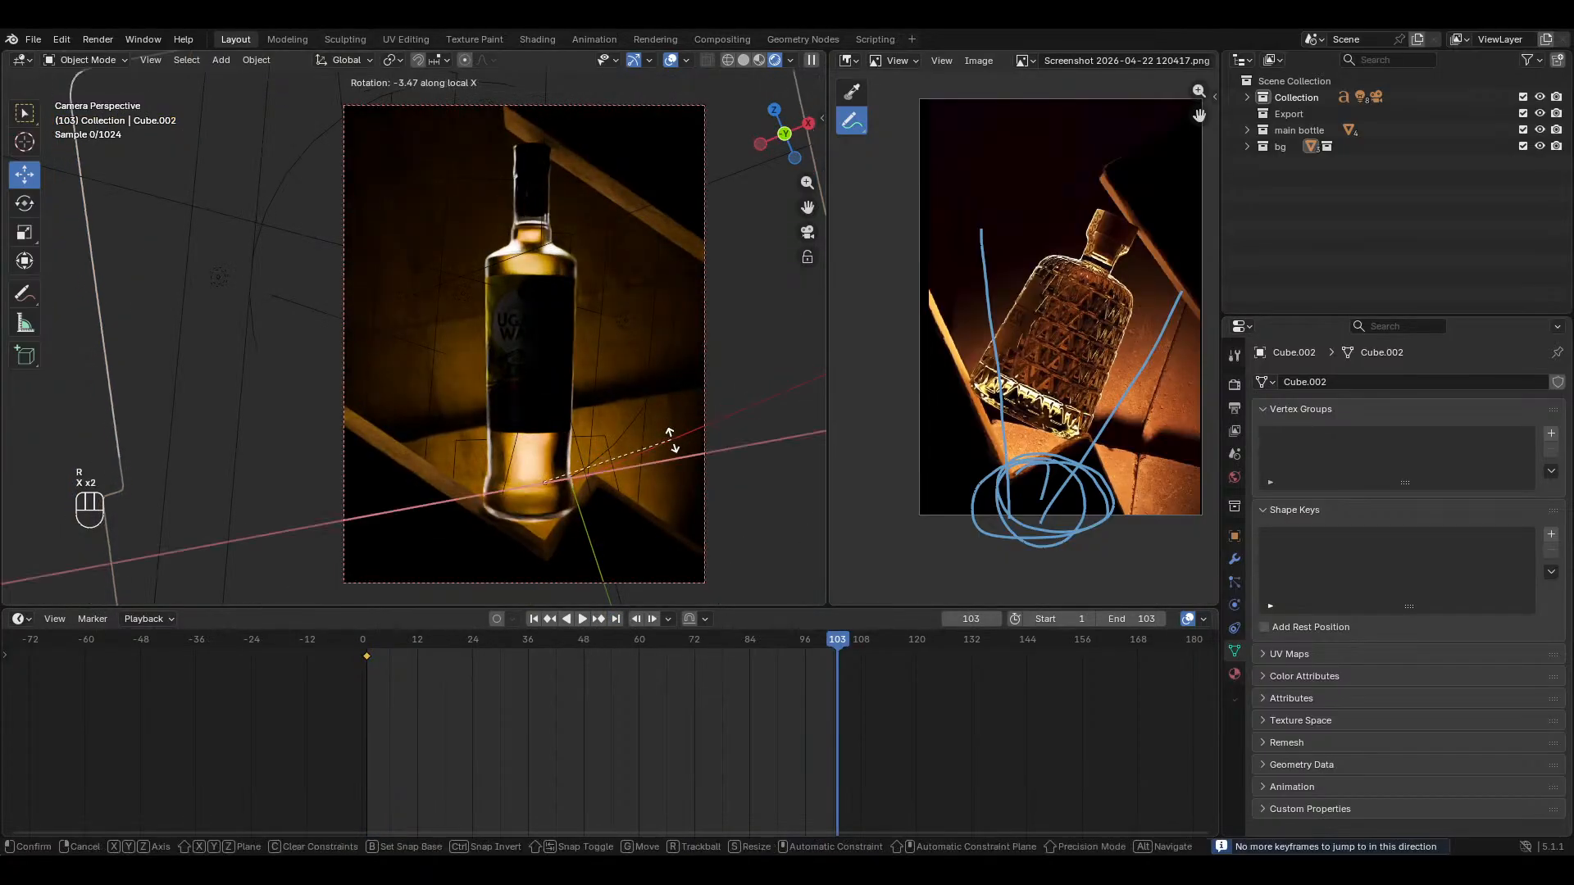
left_click(677, 445)
key("r")
key("y")
key("y")
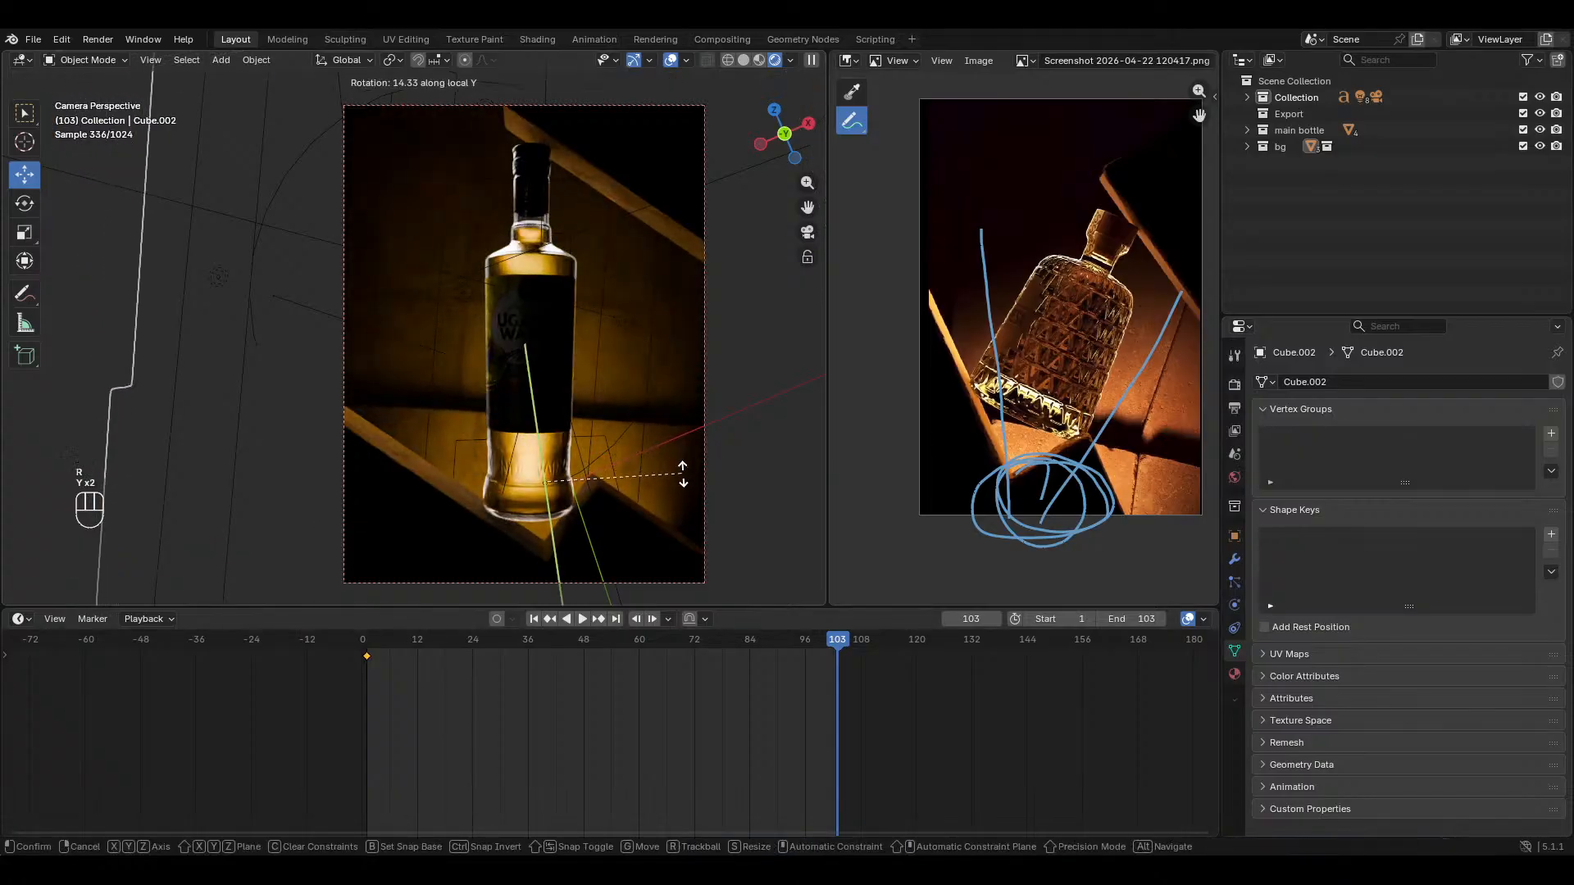
left_click(682, 474)
Step: With auto keying on, rotate Cube.002 further about its local Y axis to record its rotation at frame 103
key("r")
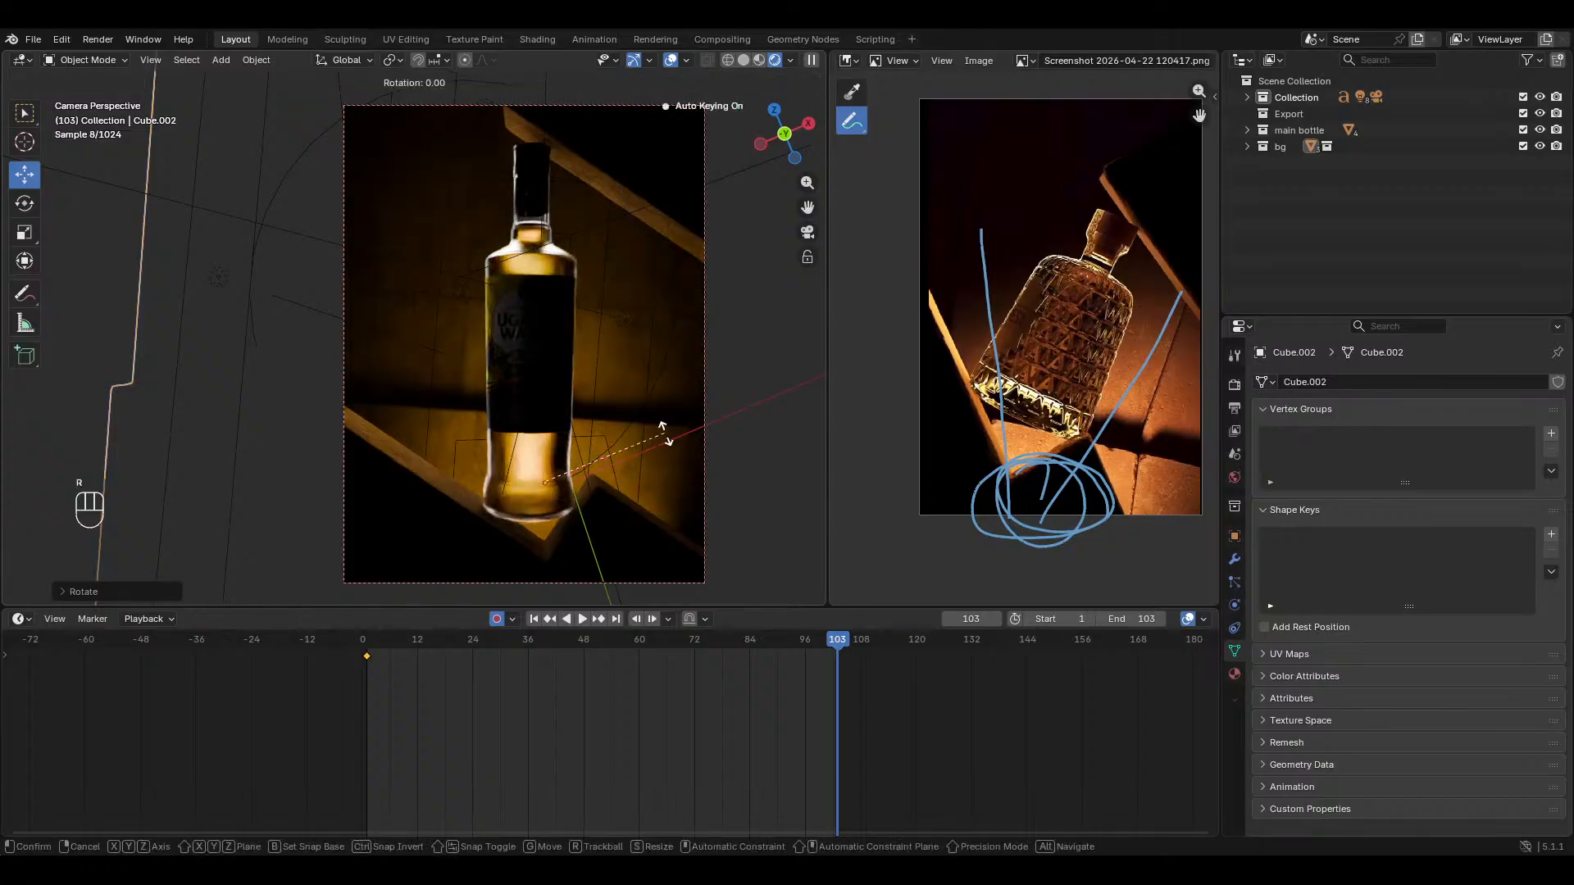
key("x")
key("x")
key("y")
key("y")
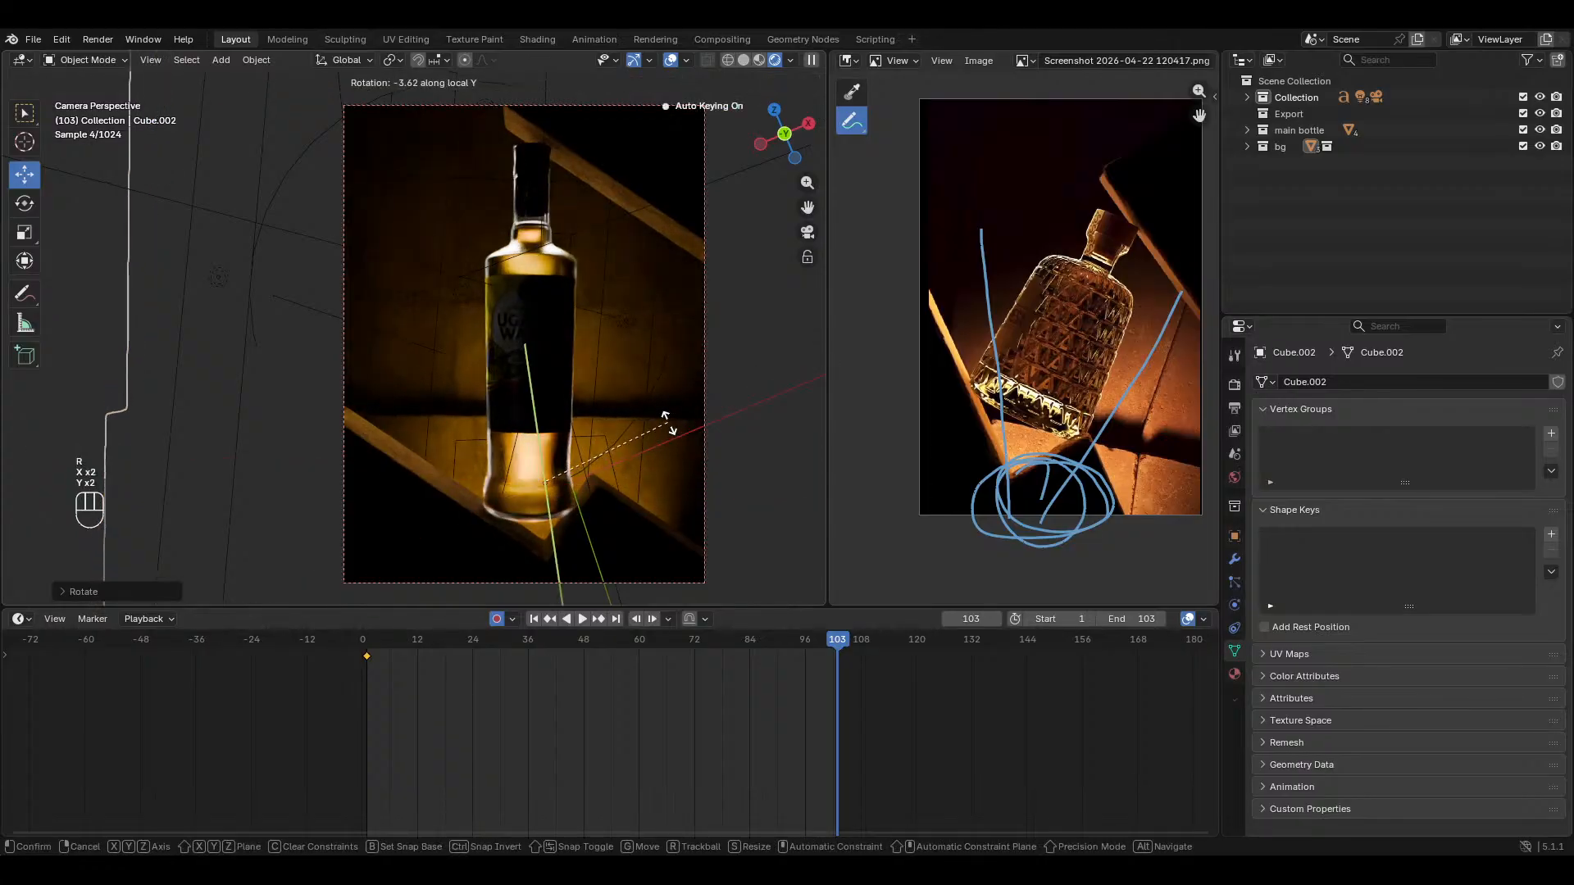
left_click(676, 447)
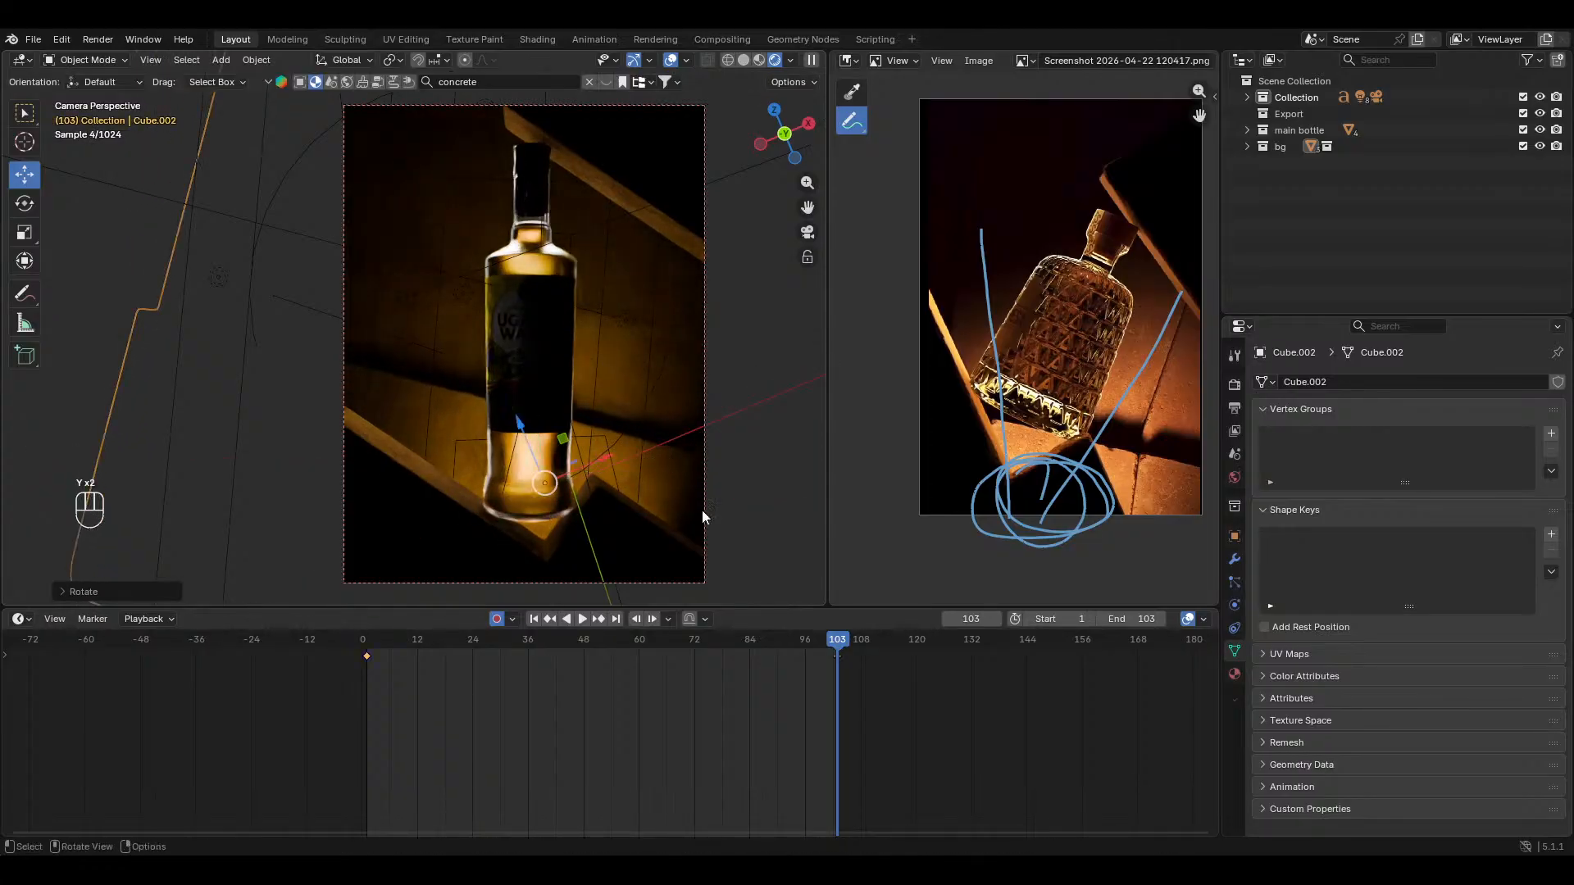
Step: Set all keyframes of Cube.002 to linear interpolation
key("a")
right_click(603, 690)
mouse_move(603, 690)
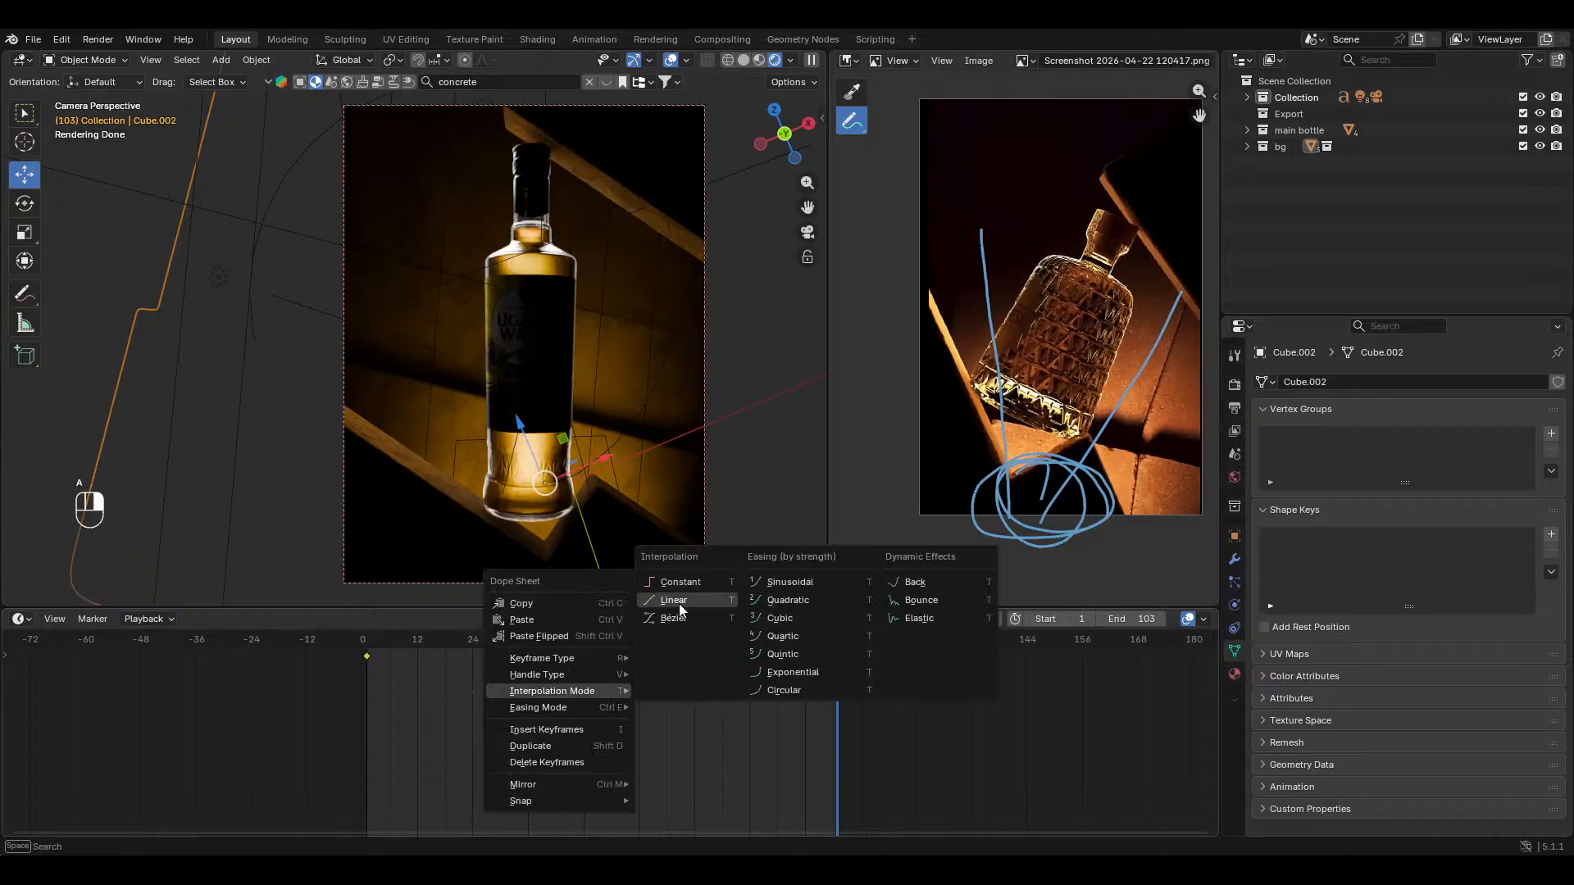
left_click(726, 600)
Step: Play back the moving background shadow with the overlays hidden, and save the file
key("space")
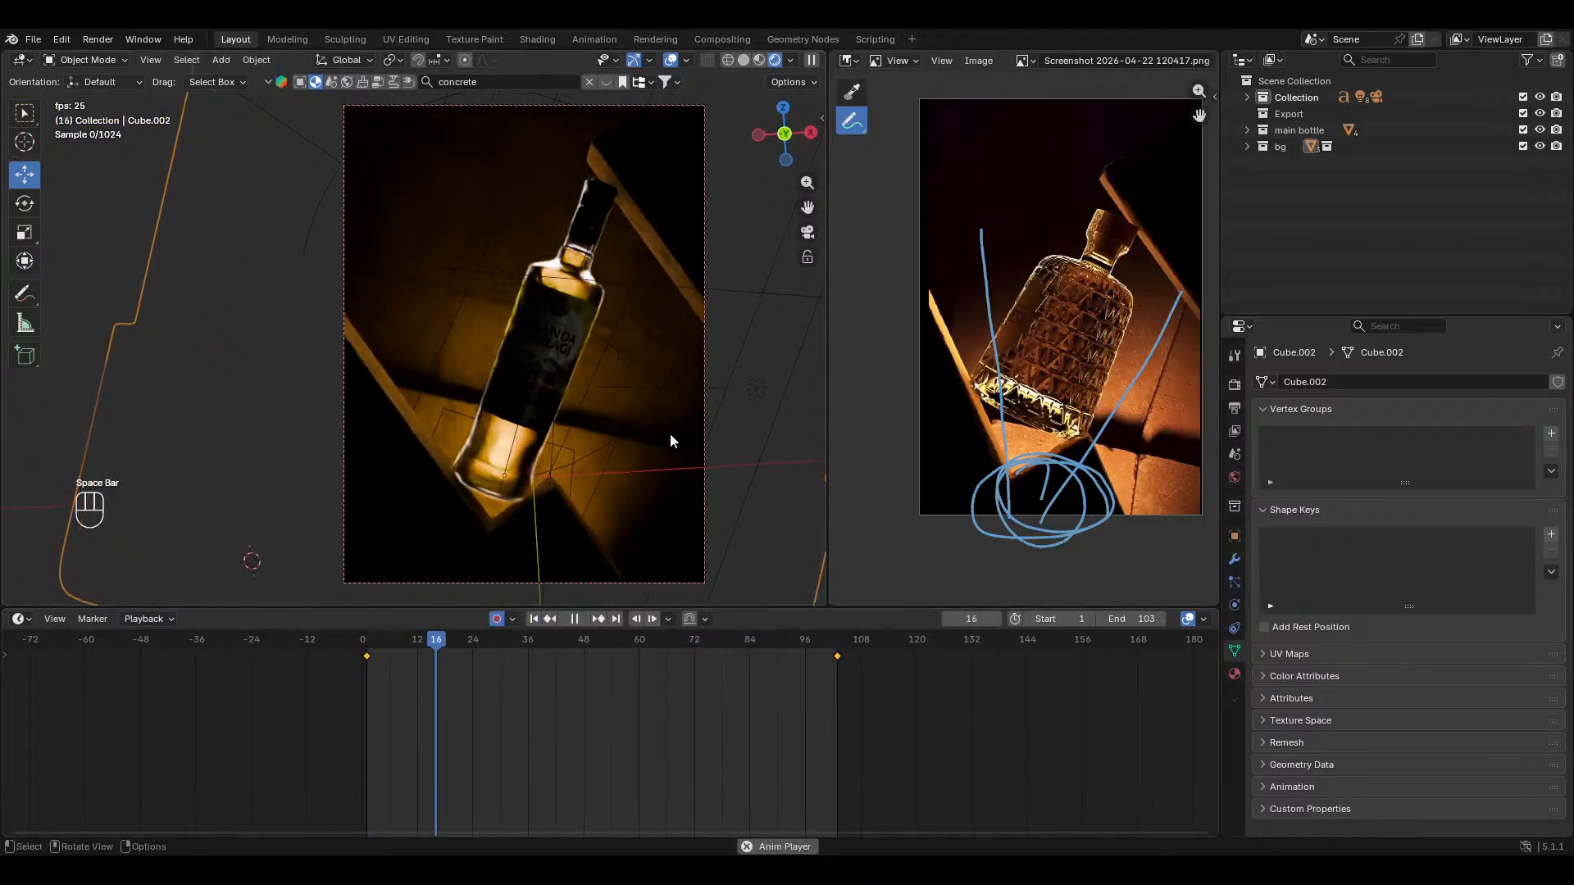
key("space")
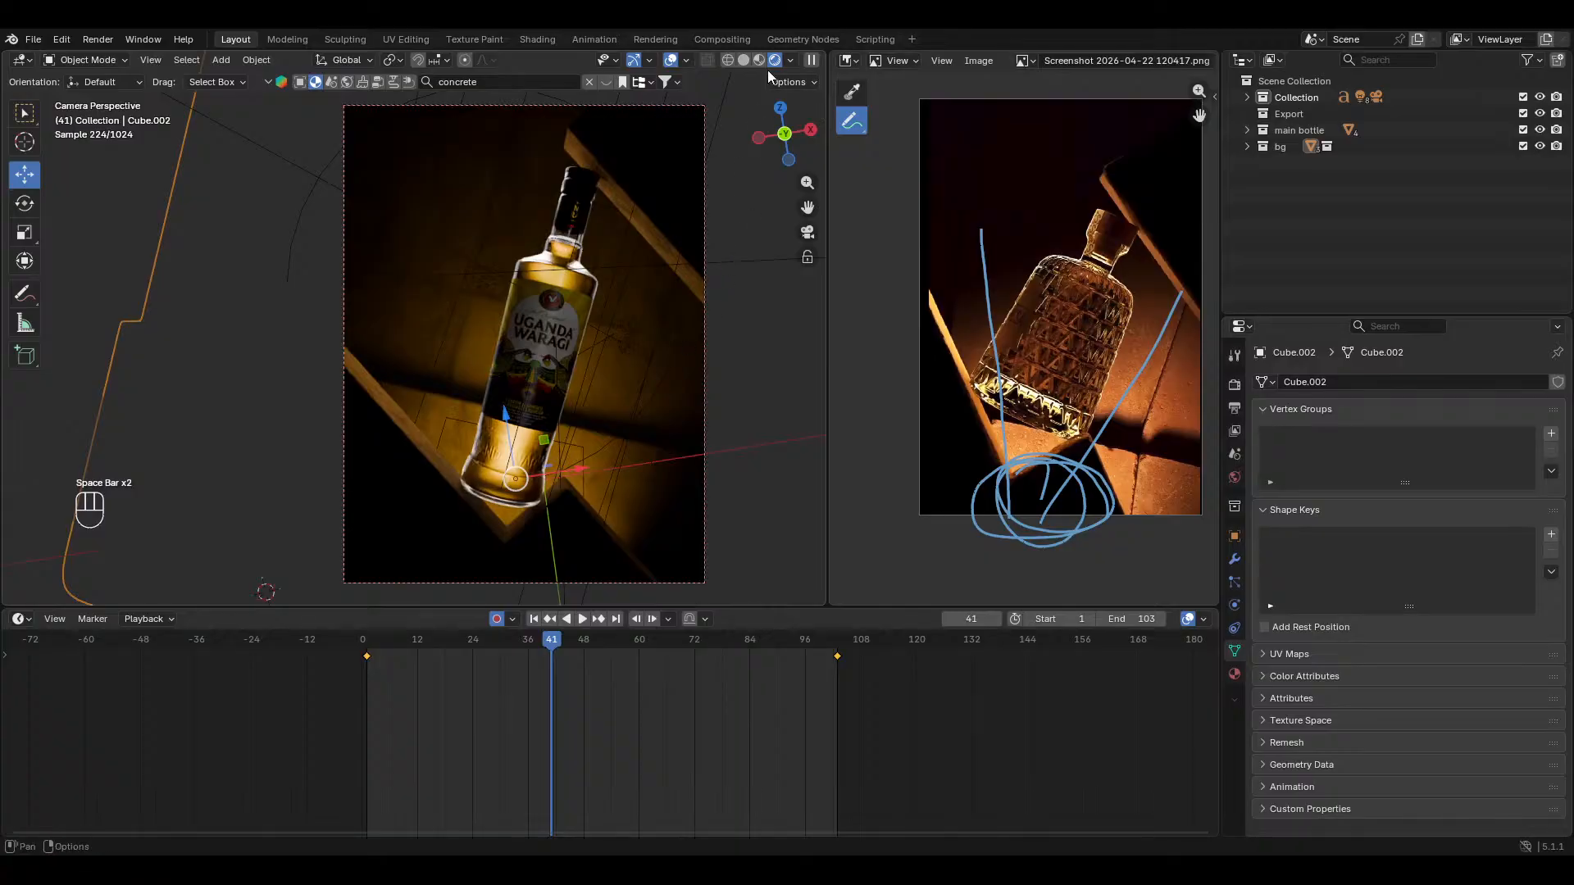
key("space")
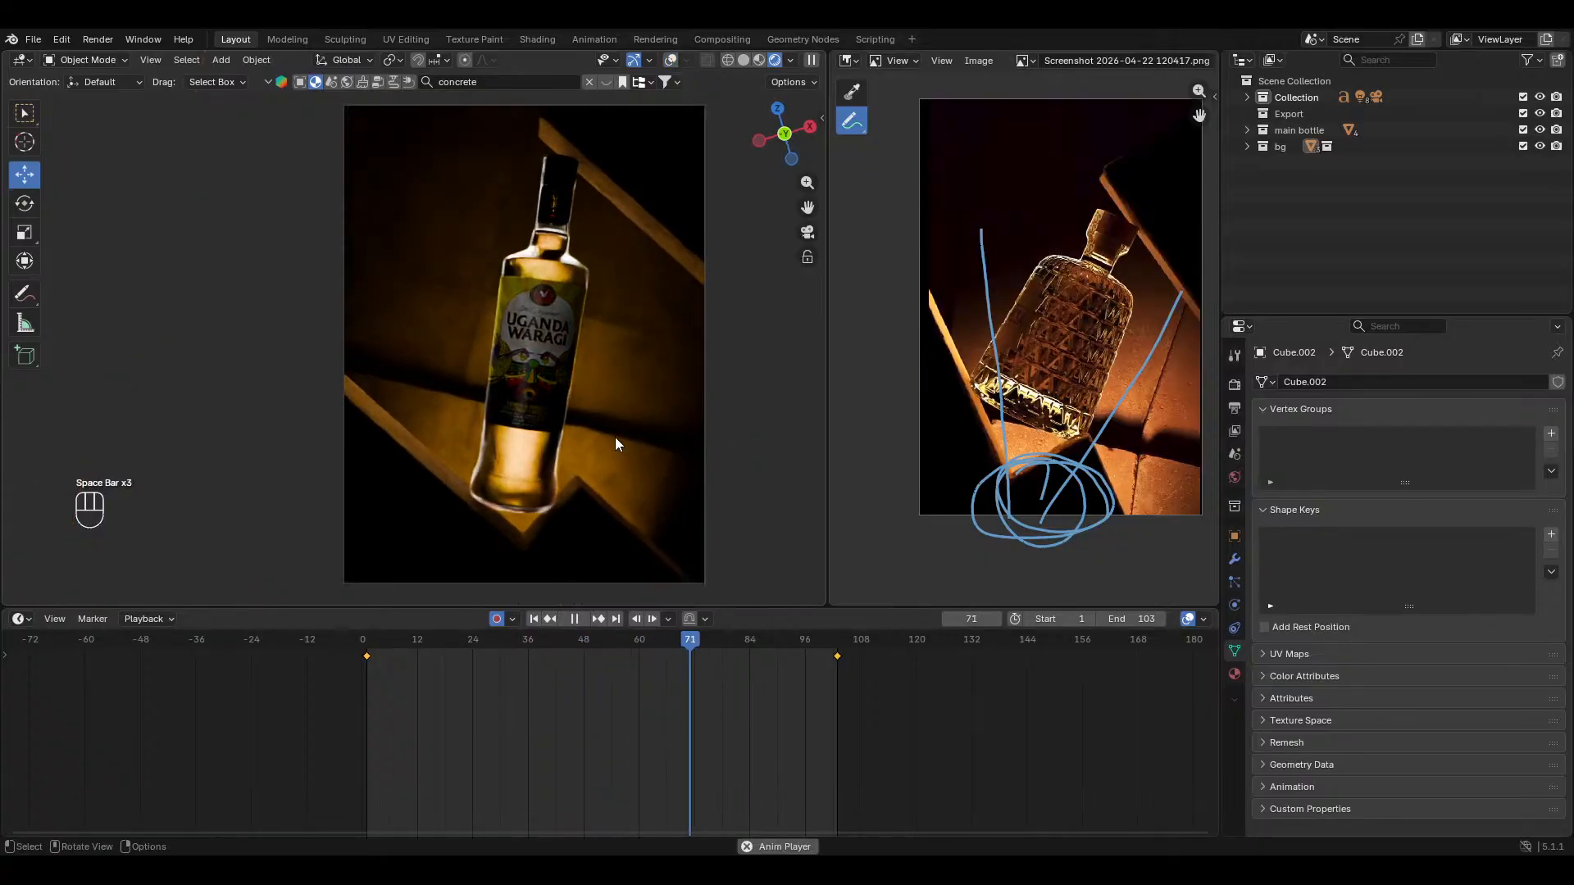
key("space")
key("ctrl+s")
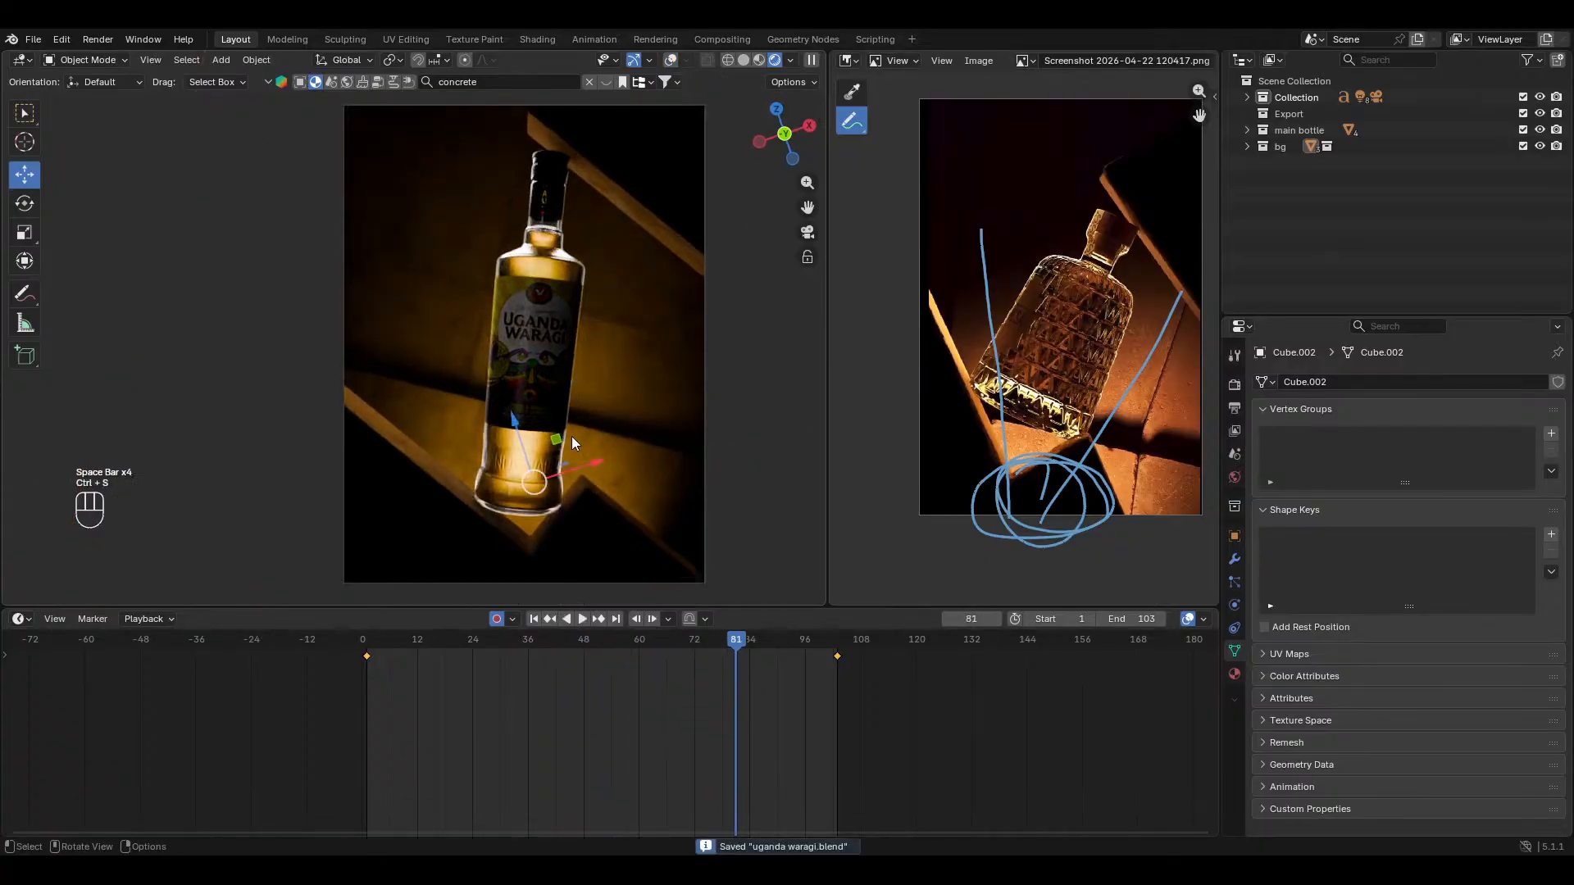
key("space")
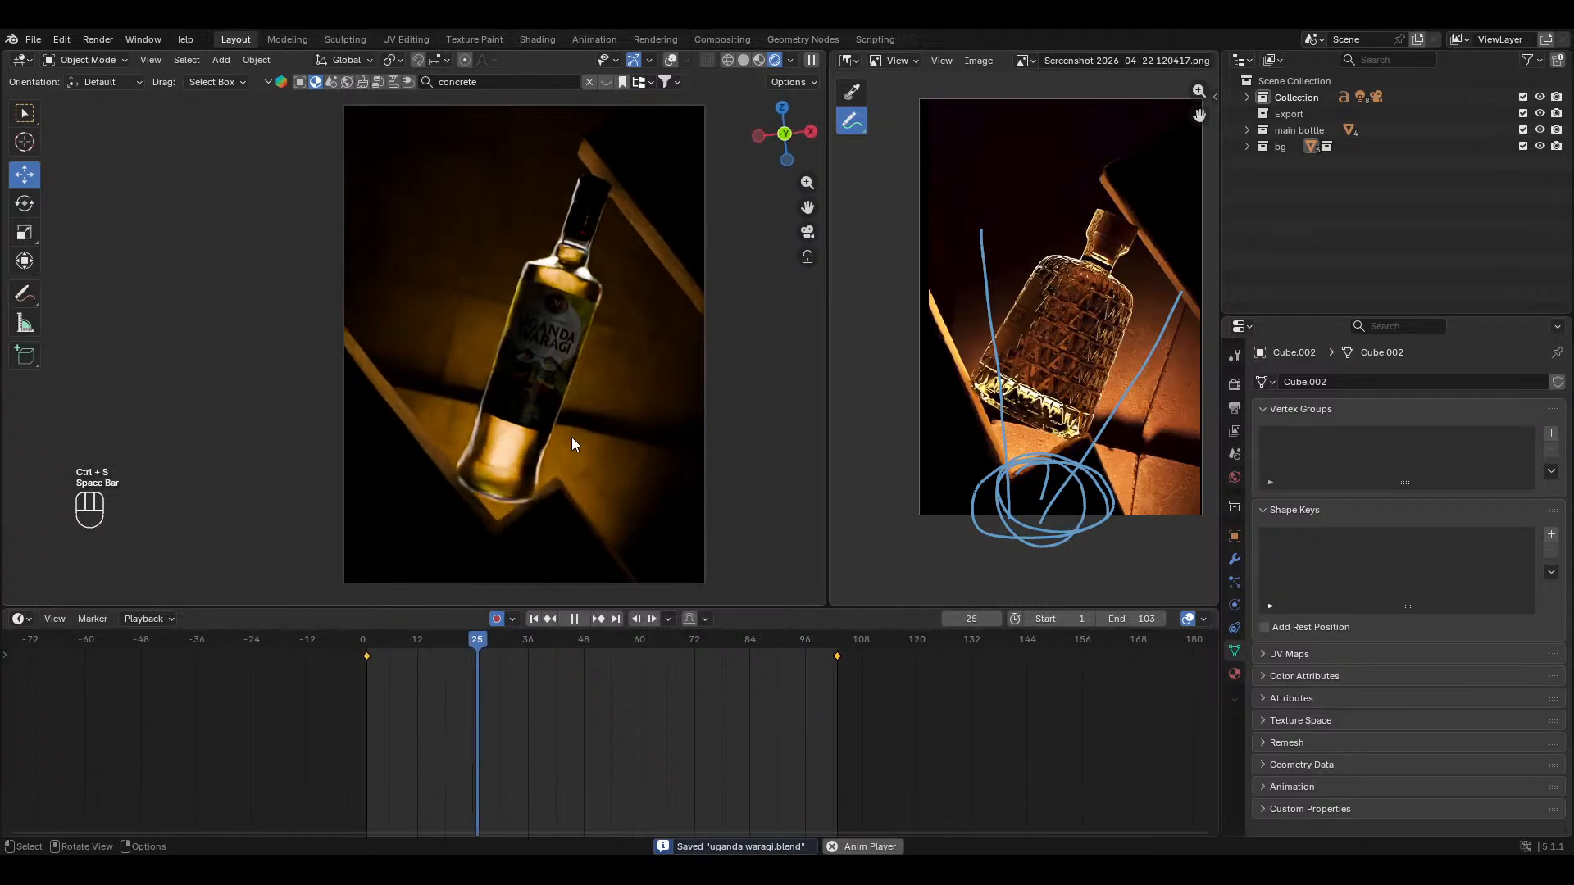
key("space")
Step: At frame 1, rotate Cube.002 about -8° about its local Y axis to adjust the starting shadow
left_click(551, 619)
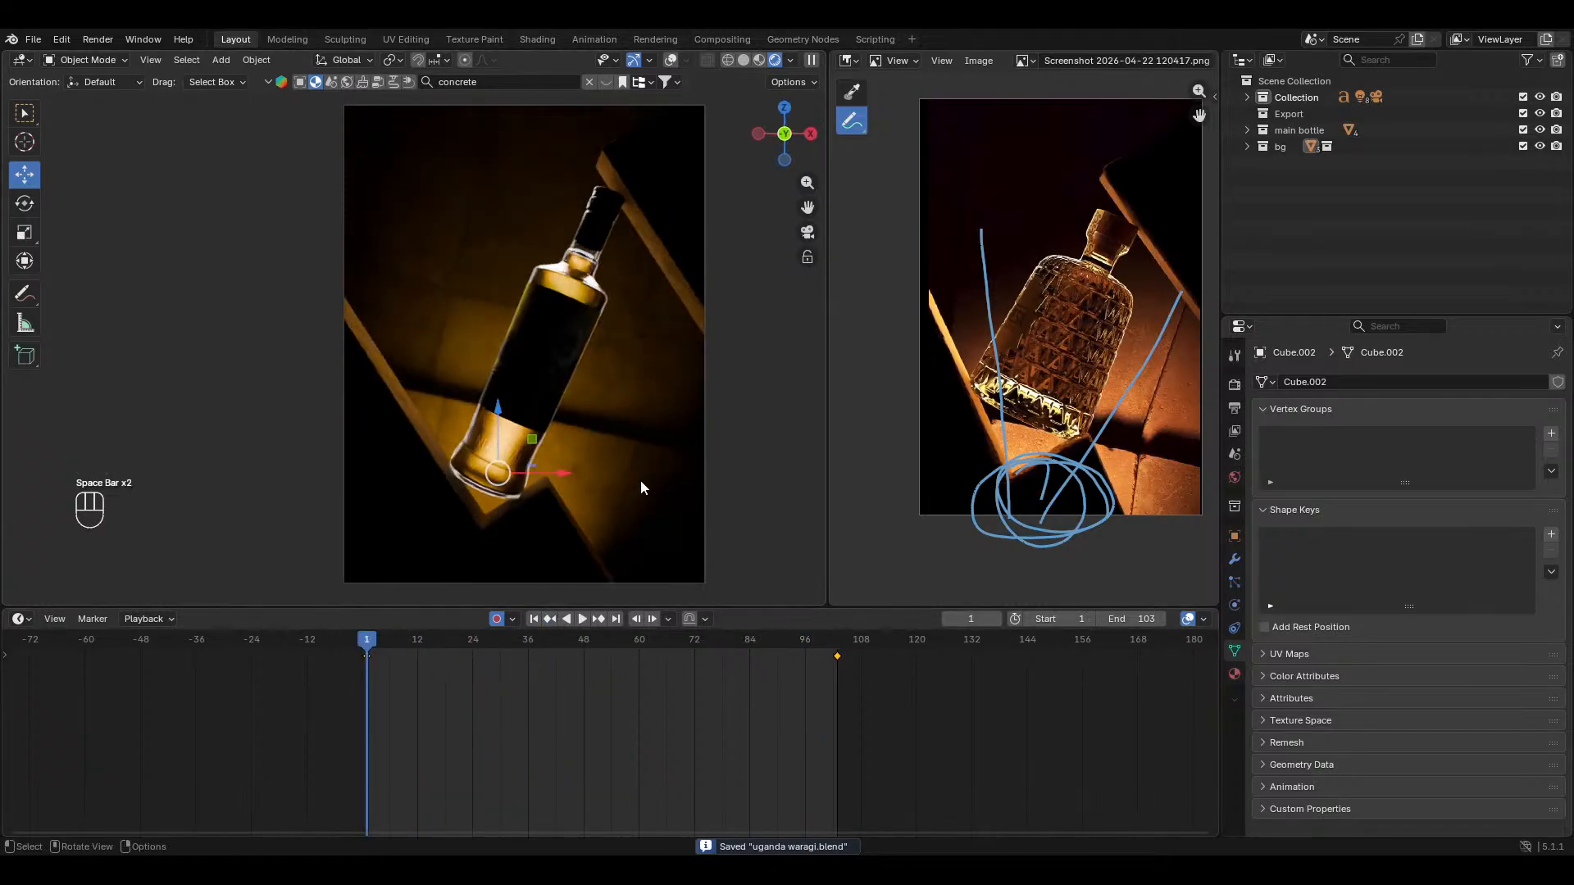
key("r")
key("x")
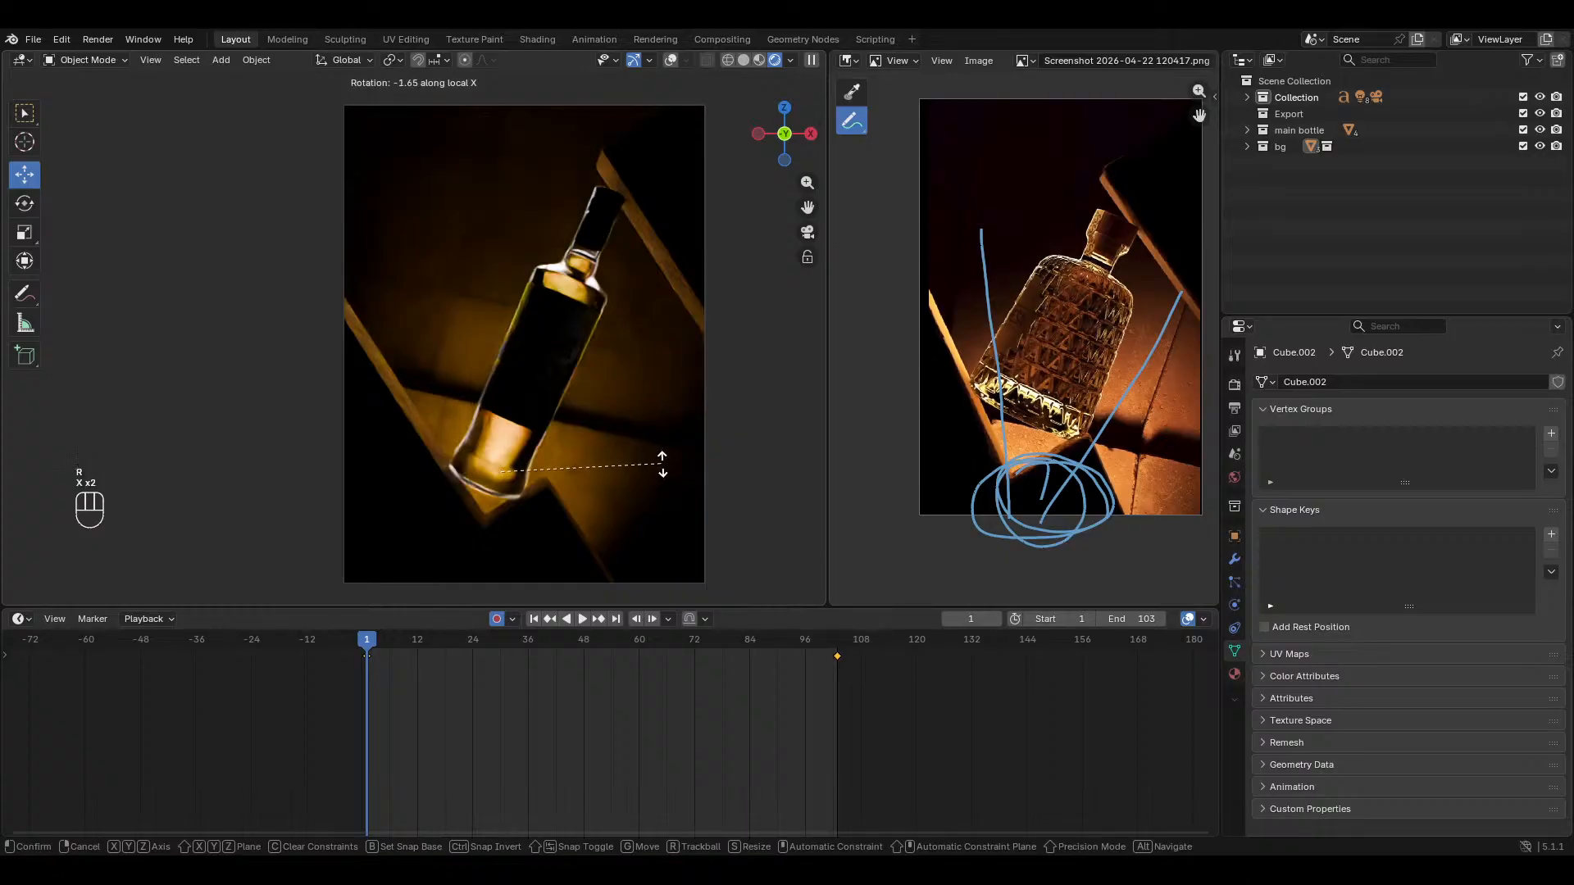
key("y")
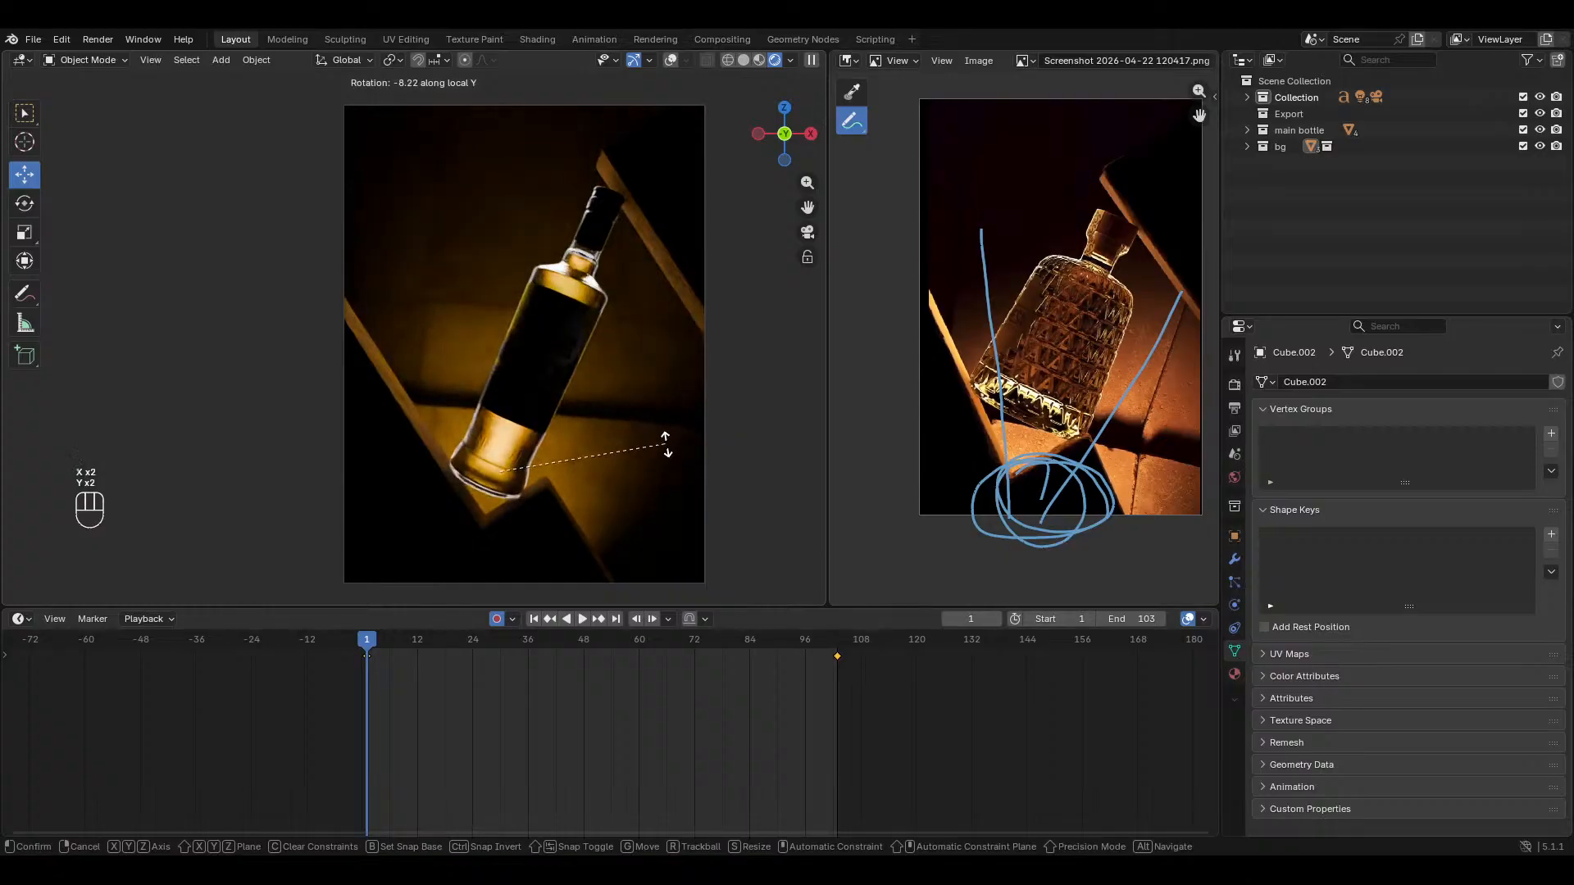
left_click(665, 446)
Step: Play back the adjusted shadow animation, save the file, and show the overlays again
key("space")
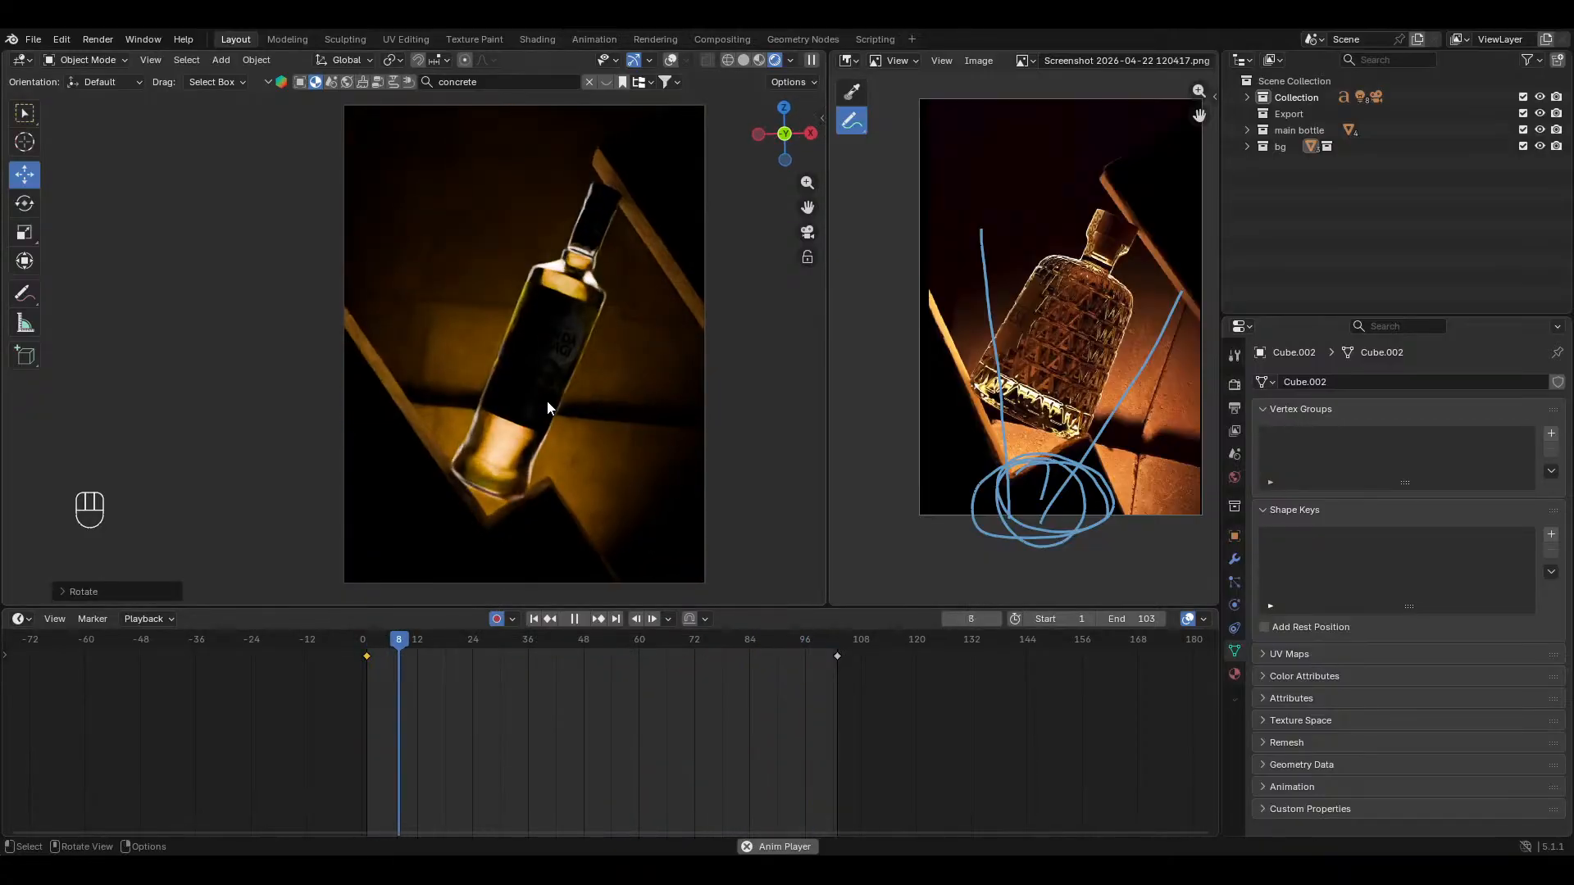
key("space")
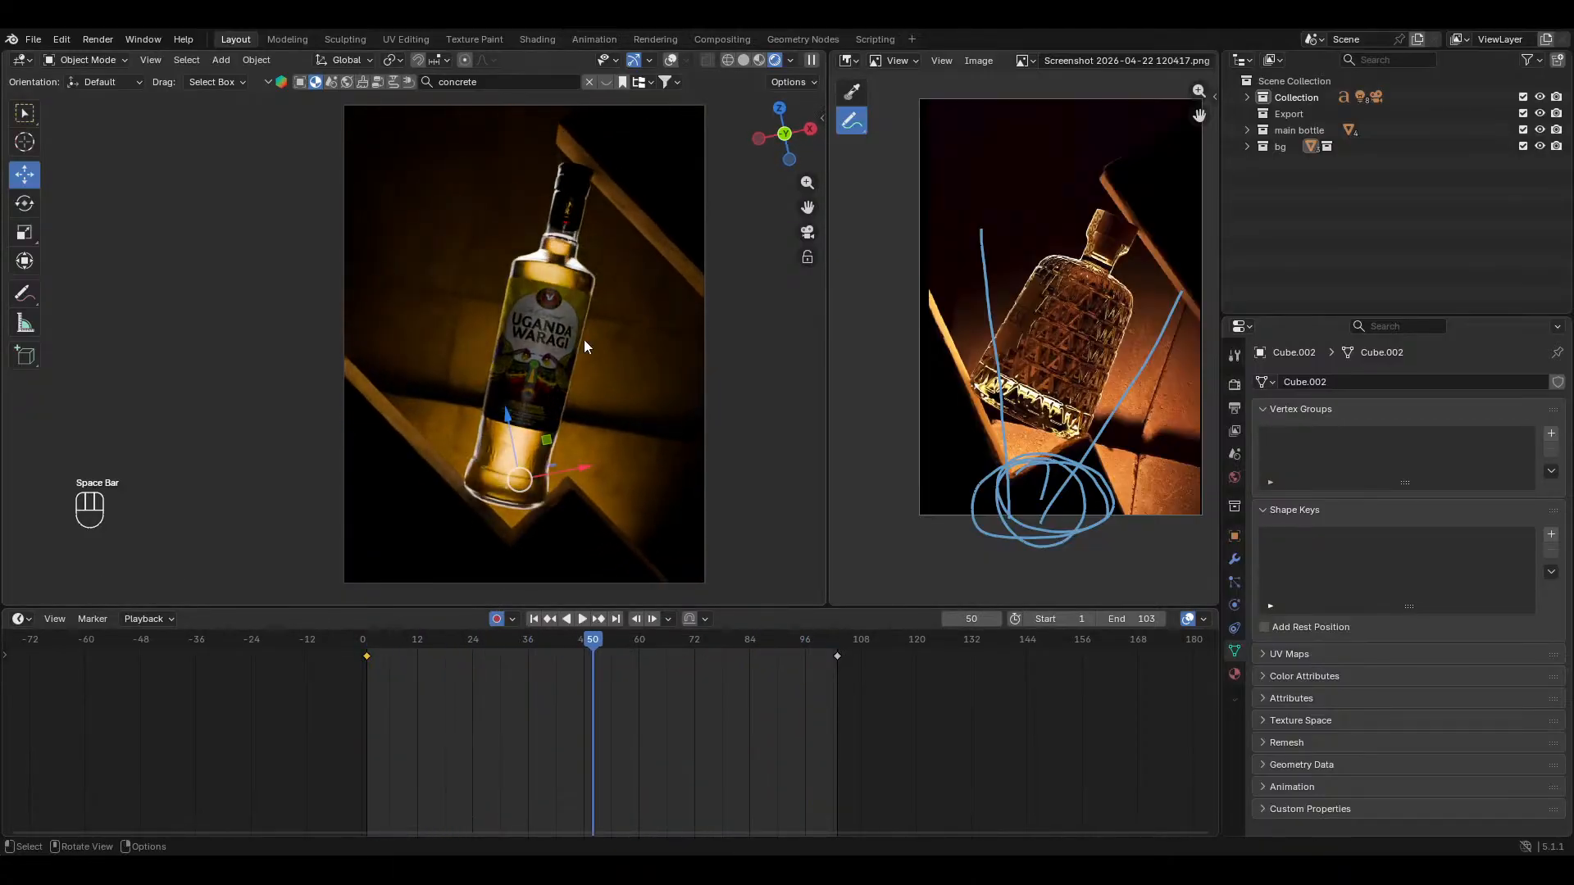
key("ctrl+s")
left_click(670, 60)
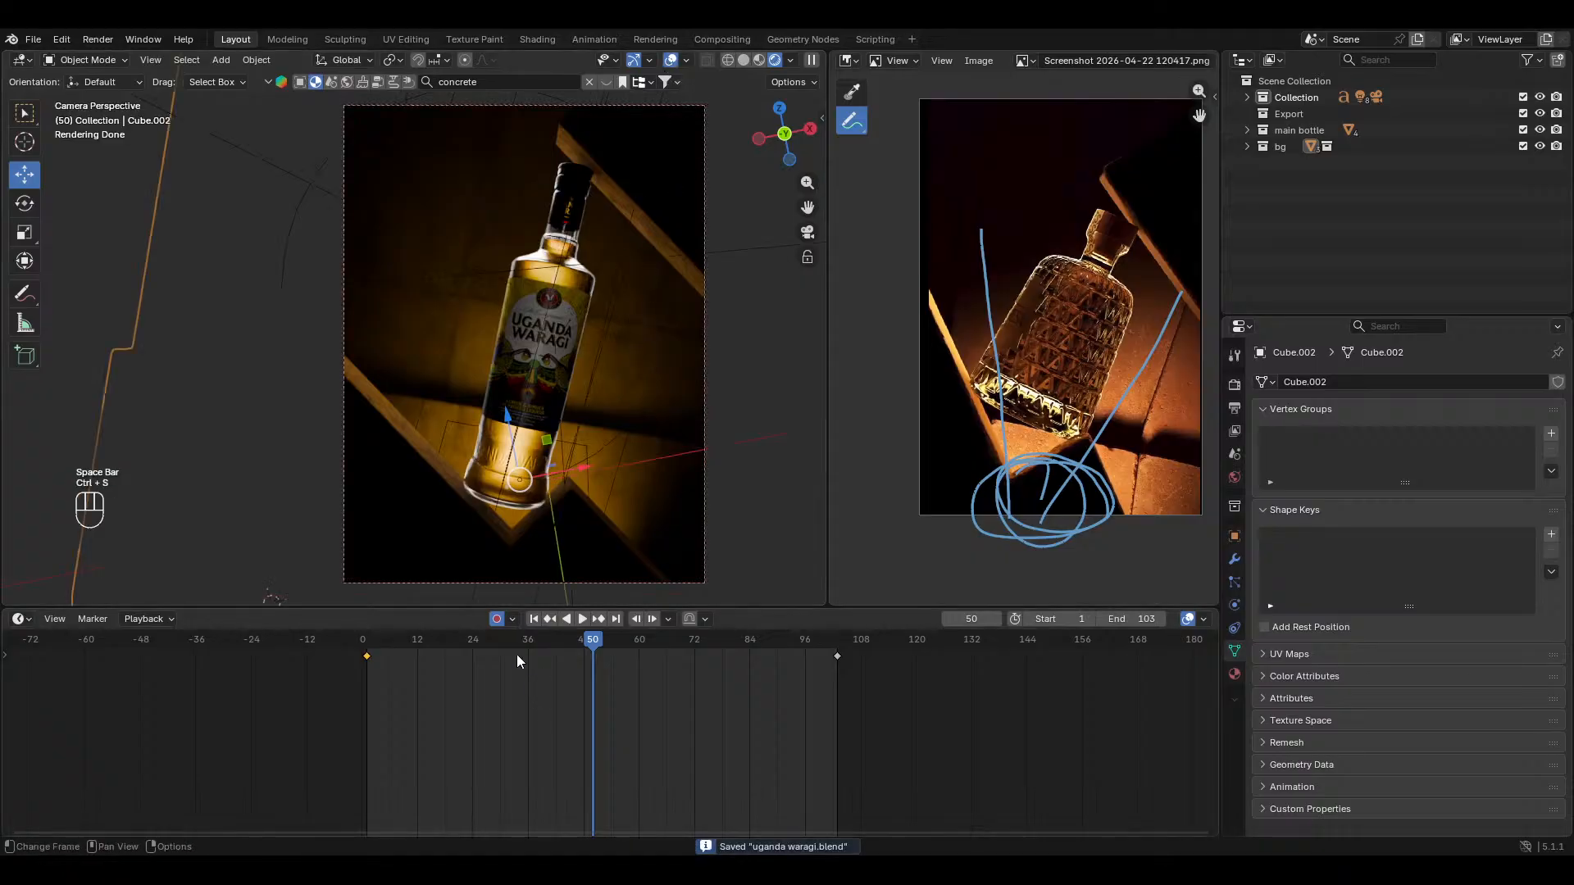
Step: Try clearing the Z and X location keyframes of the Area.006 light, leaving only its Y location animated
left_click(574, 246)
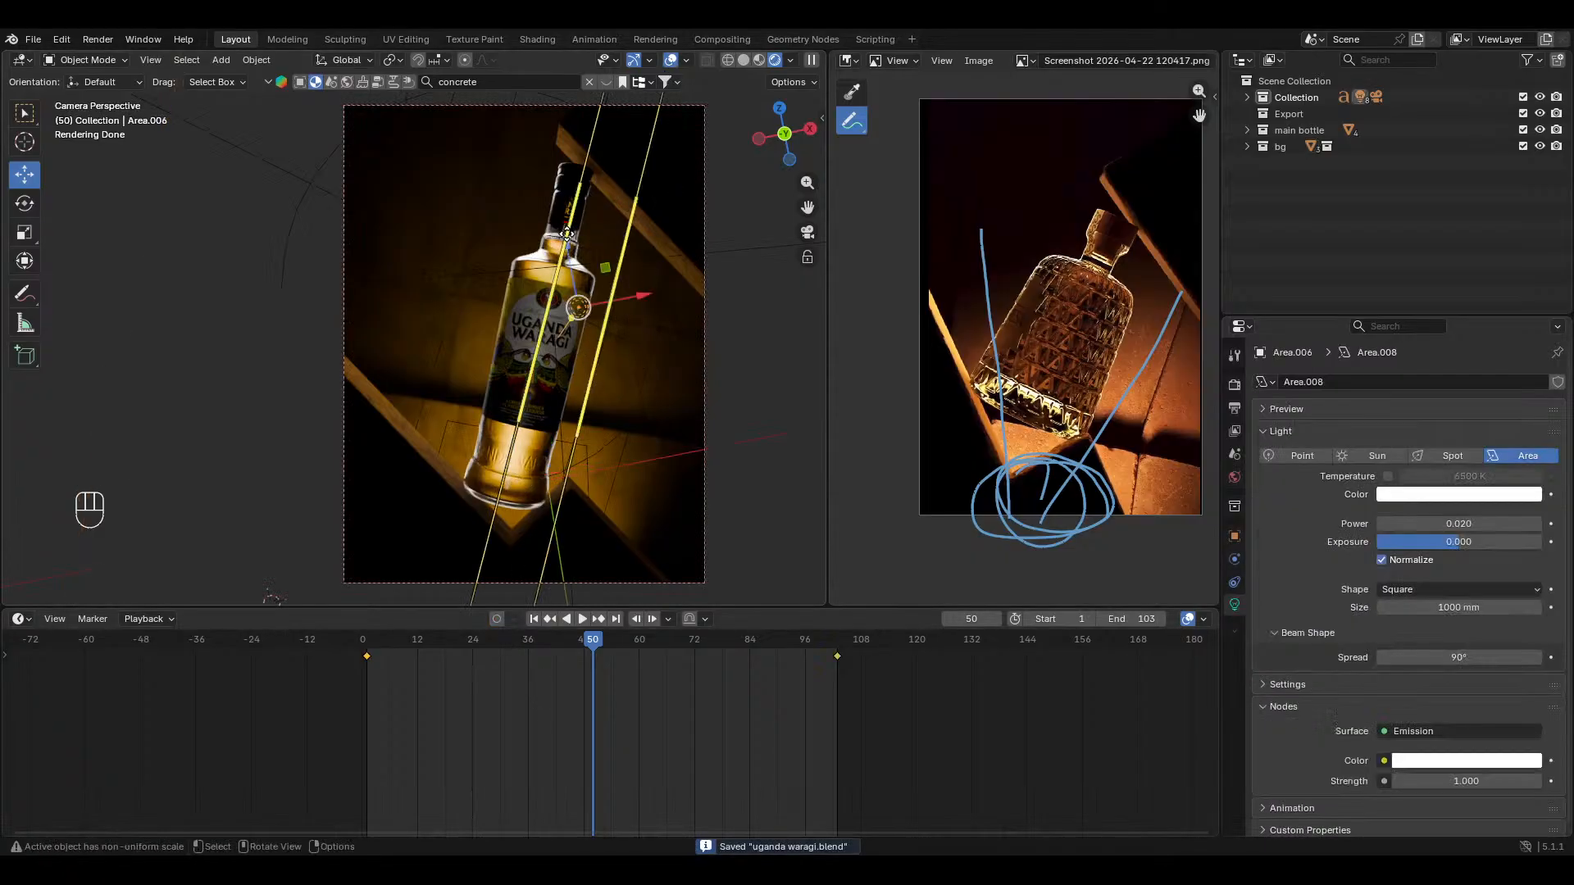
middle_click_drag(574, 246, 697, 350)
key("n")
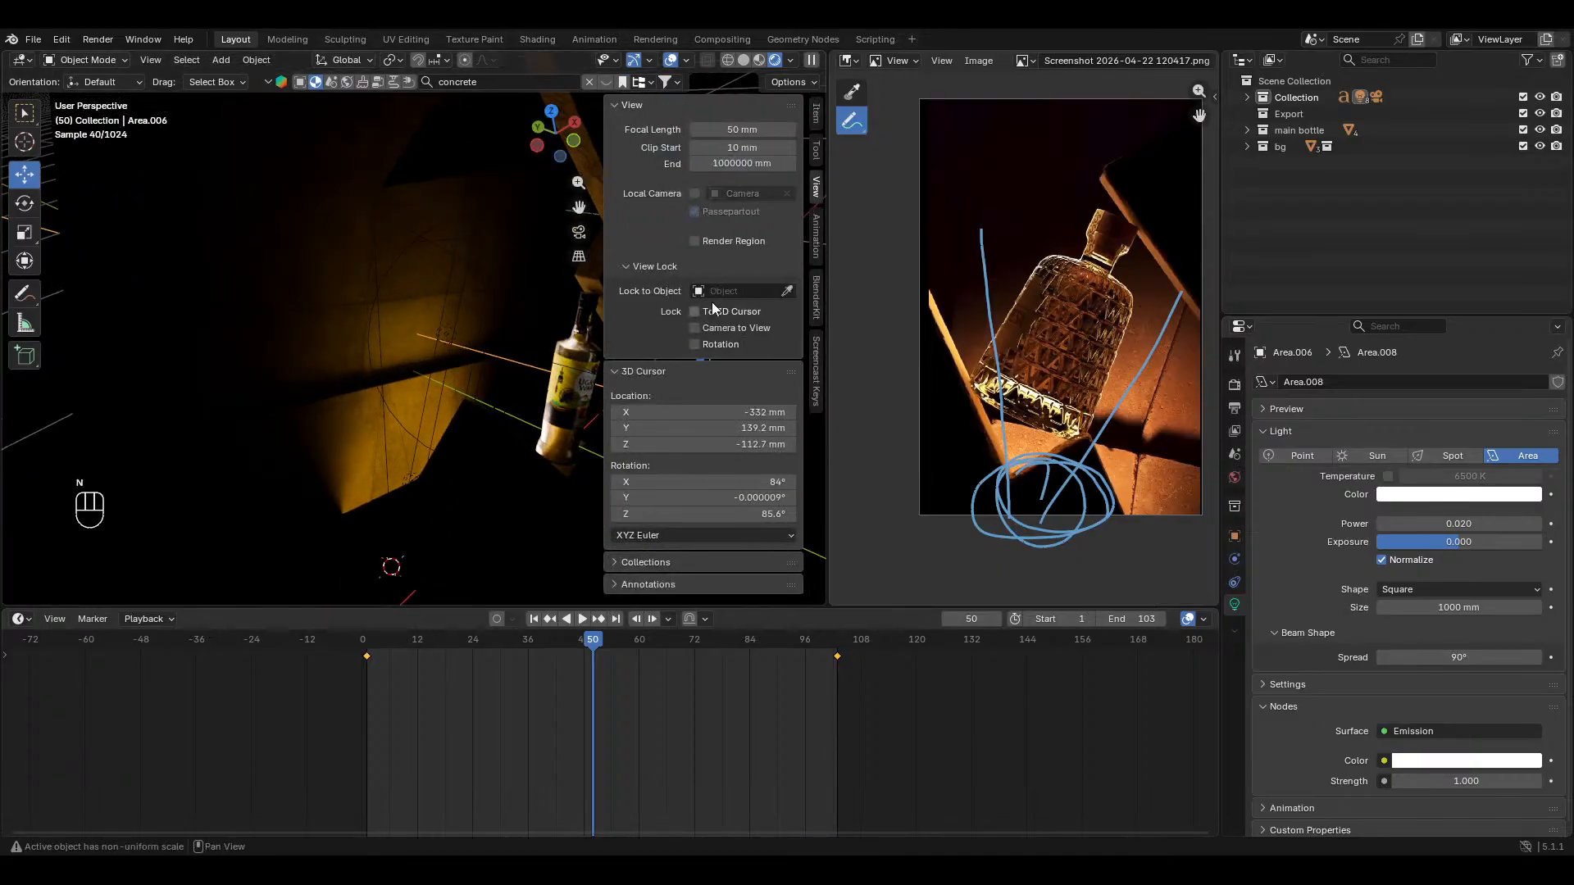
left_click(815, 114)
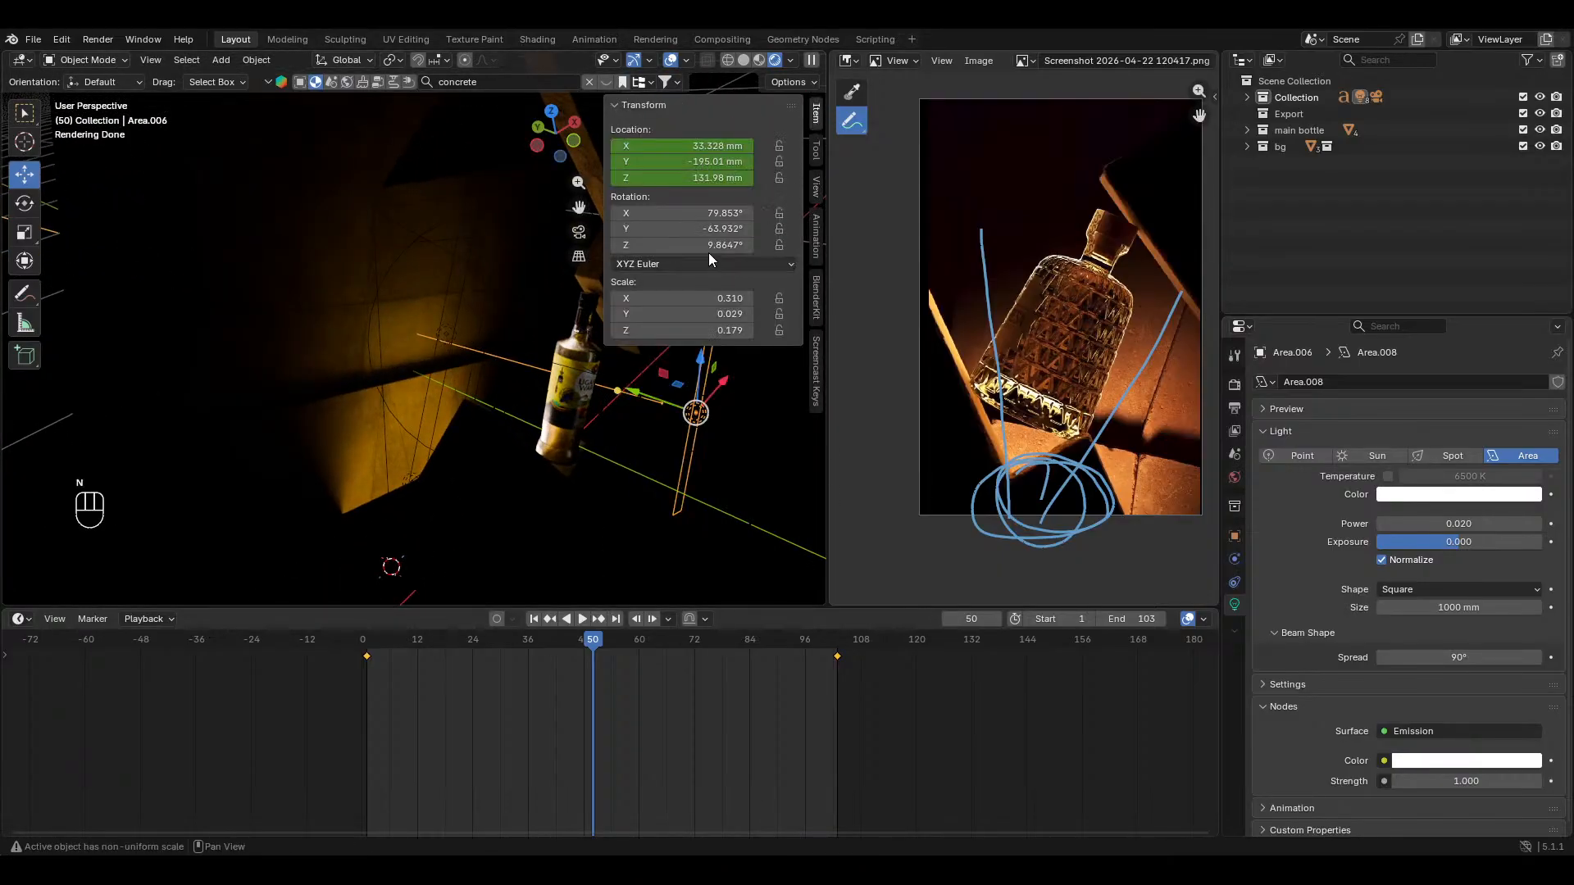
right_click(696, 178)
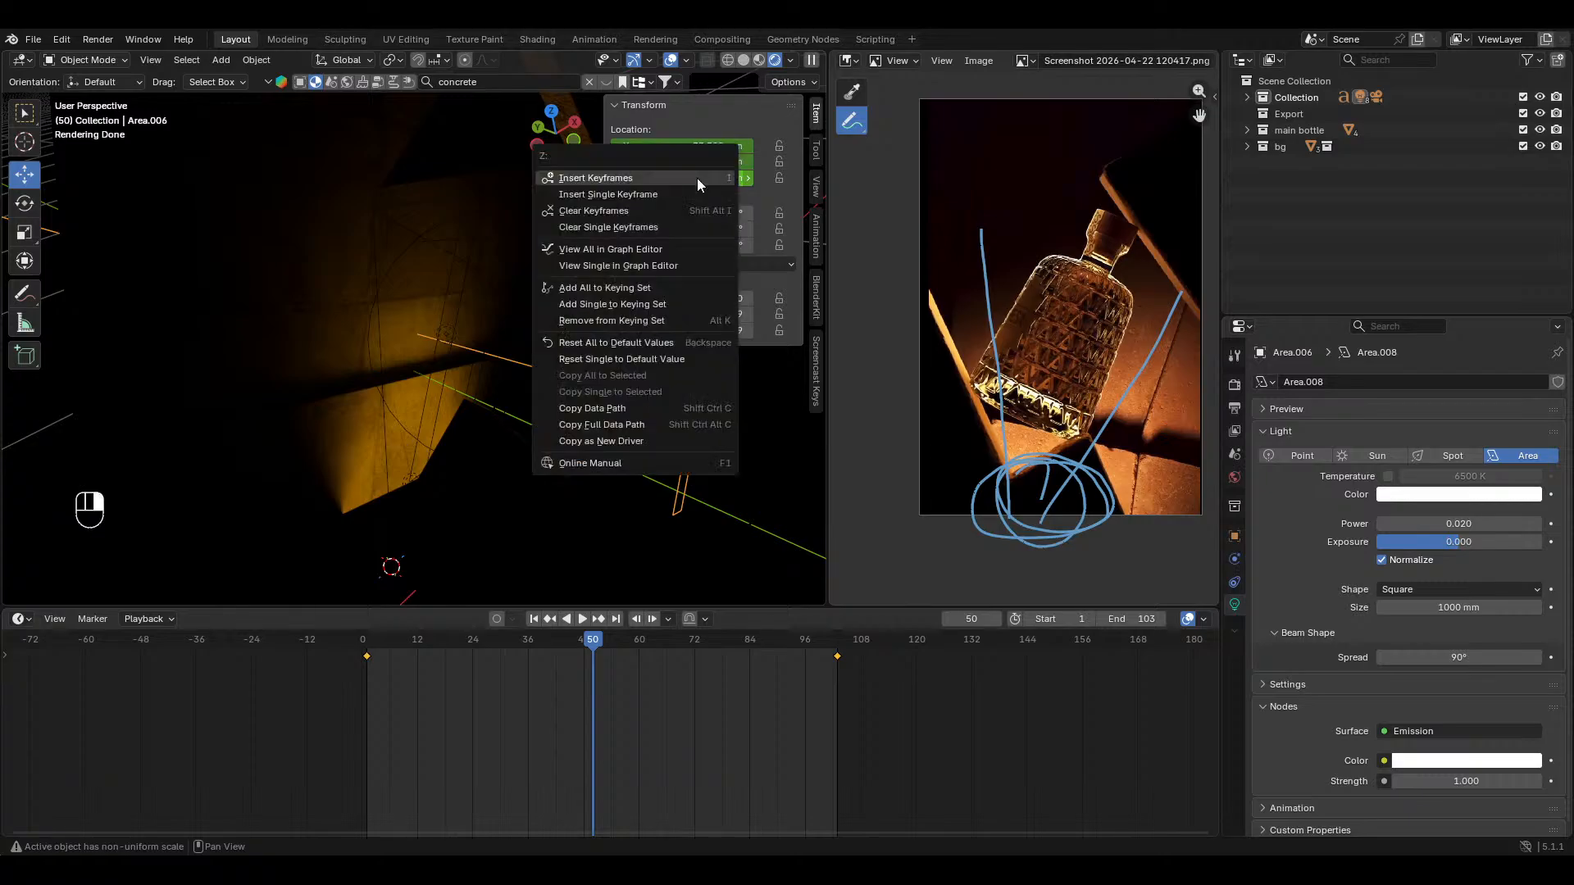
left_click(632, 226)
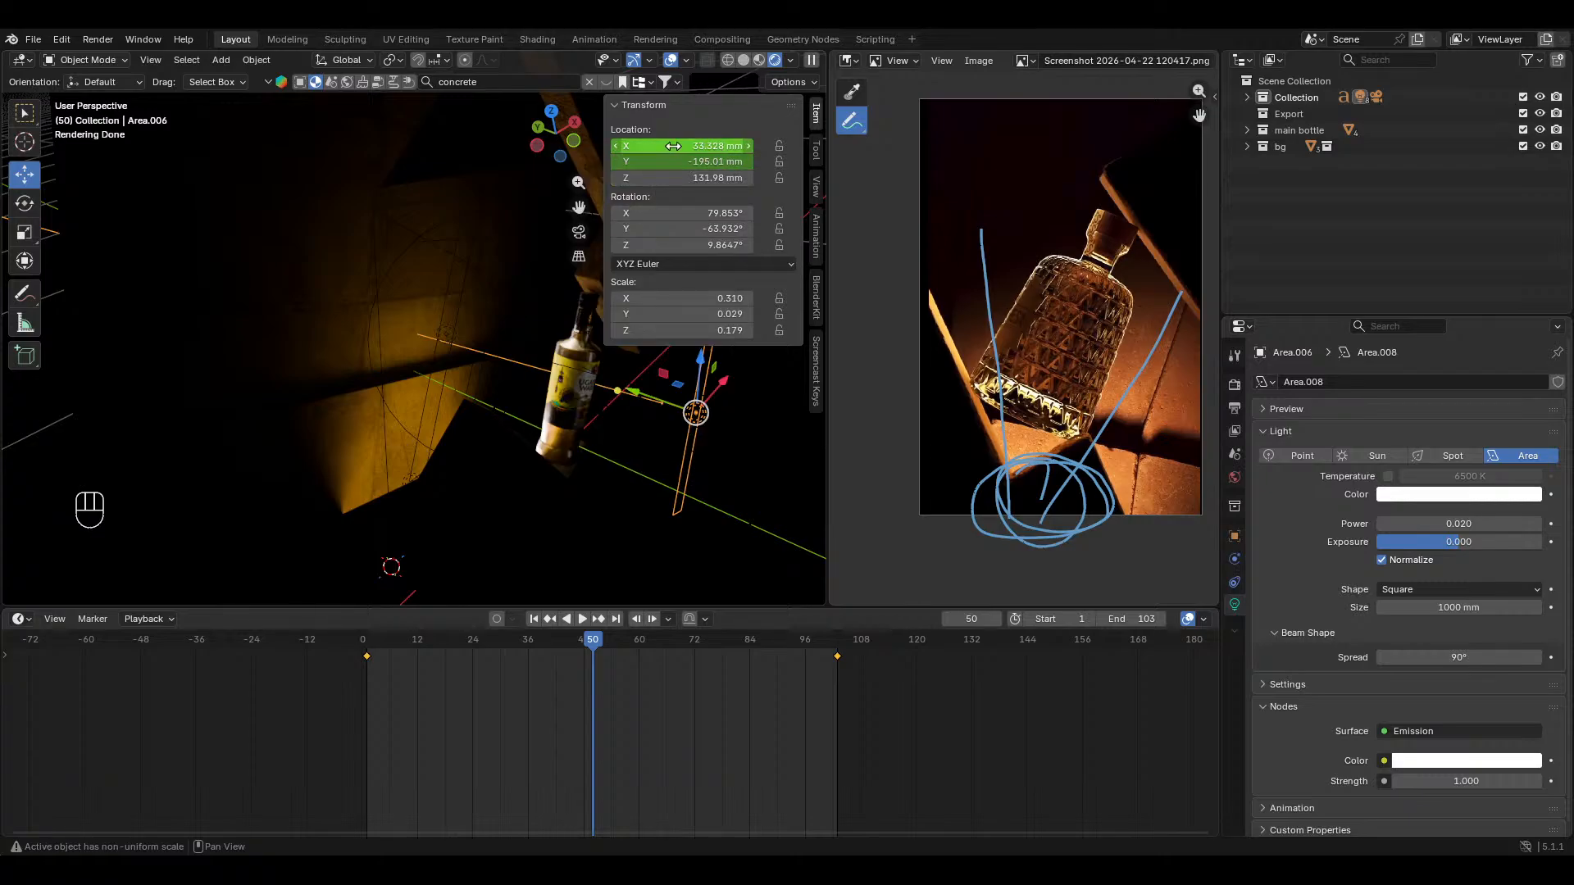
right_click(673, 146)
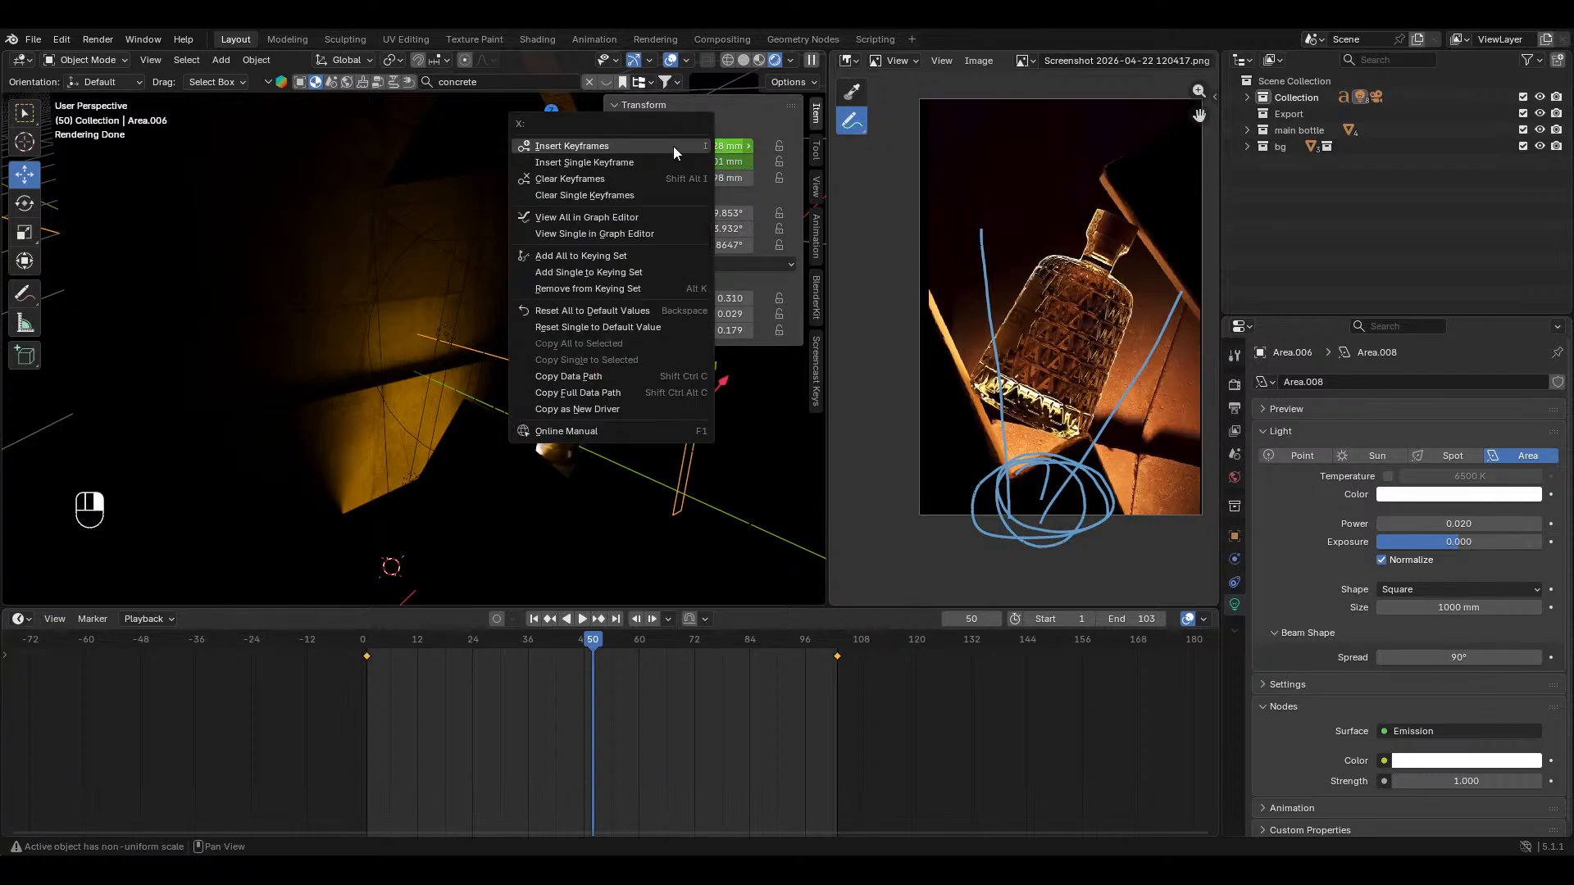
left_click(625, 195)
Step: Play back the light animation through the camera, and undo the clearing of the location keyframes
key("space")
key("space")
middle_click_drag(657, 485, 620, 479)
key("KP_0")
key("space")
key("space")
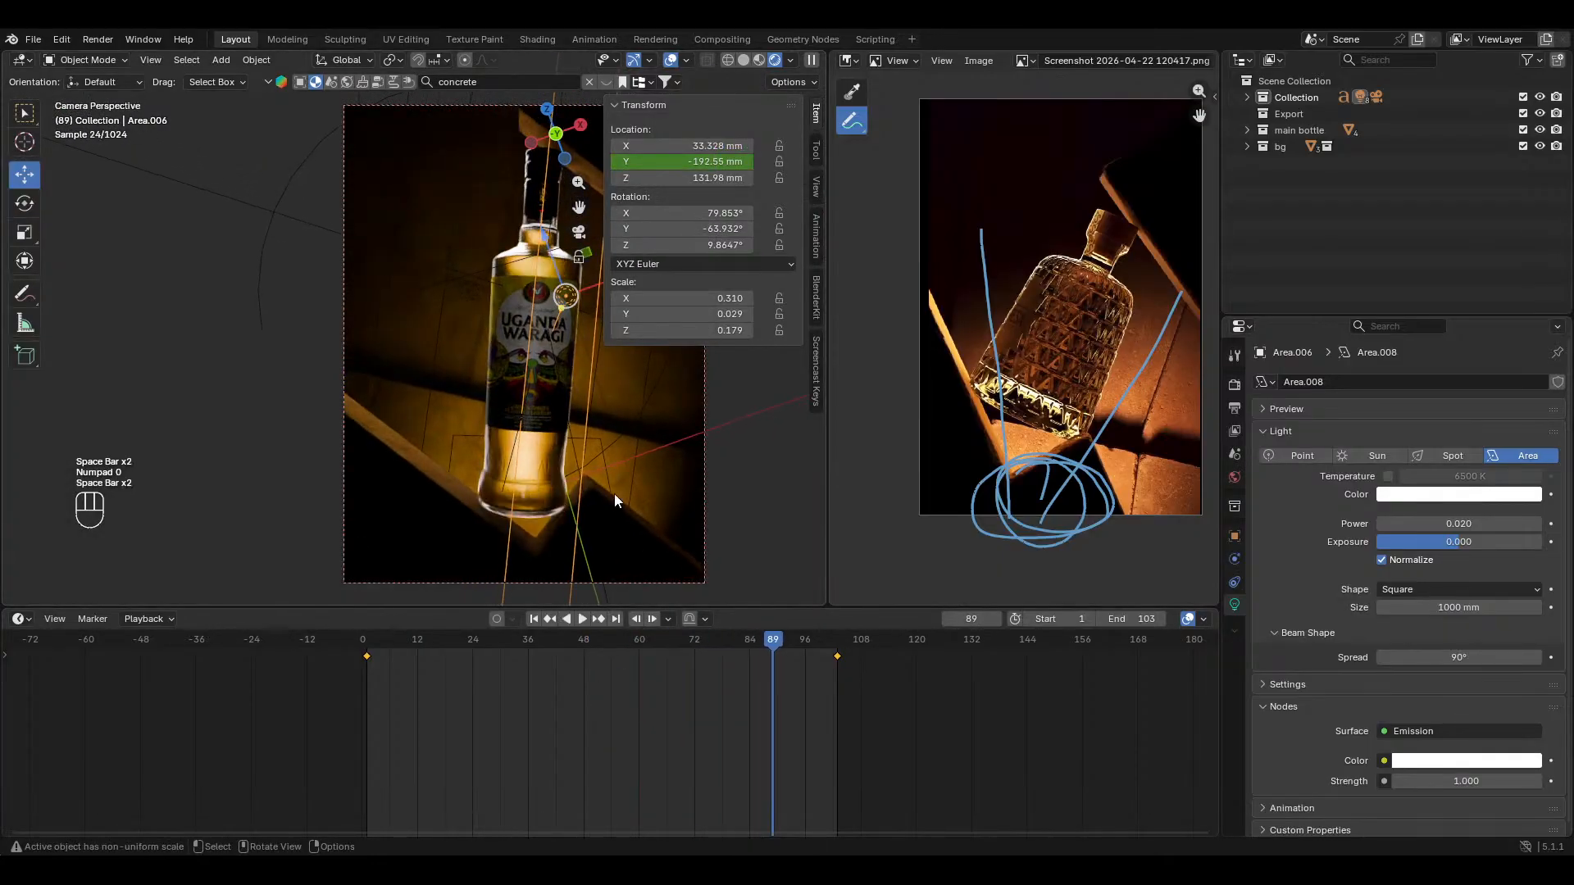
key("ctrl+z")
key("ctrl+z")
key("ctrl+z")
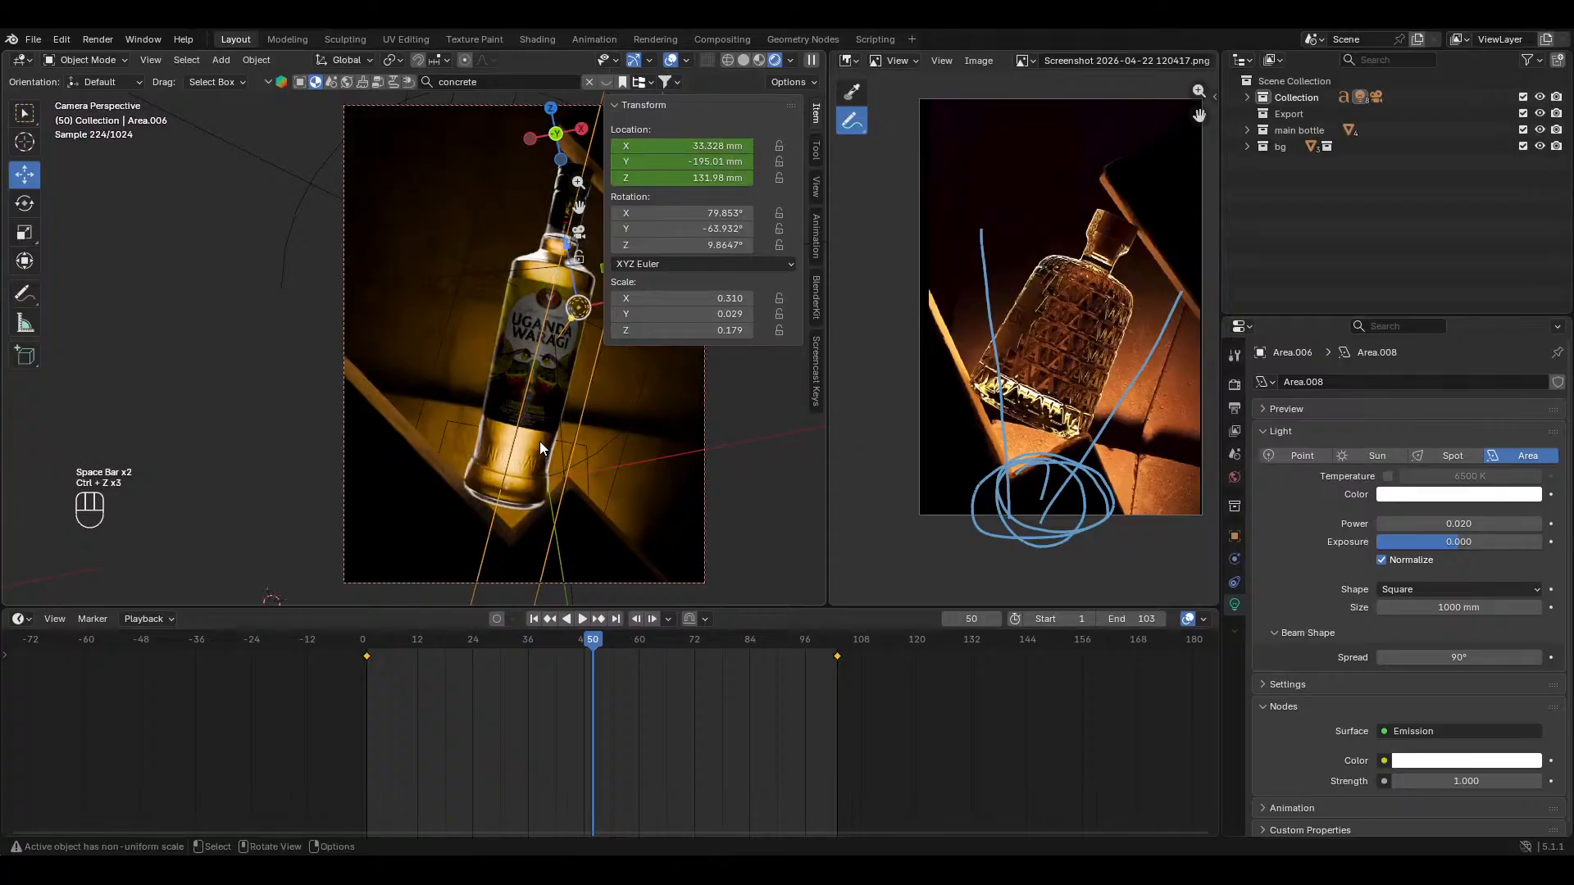
middle_click_drag(540, 441, 556, 472)
key("s")
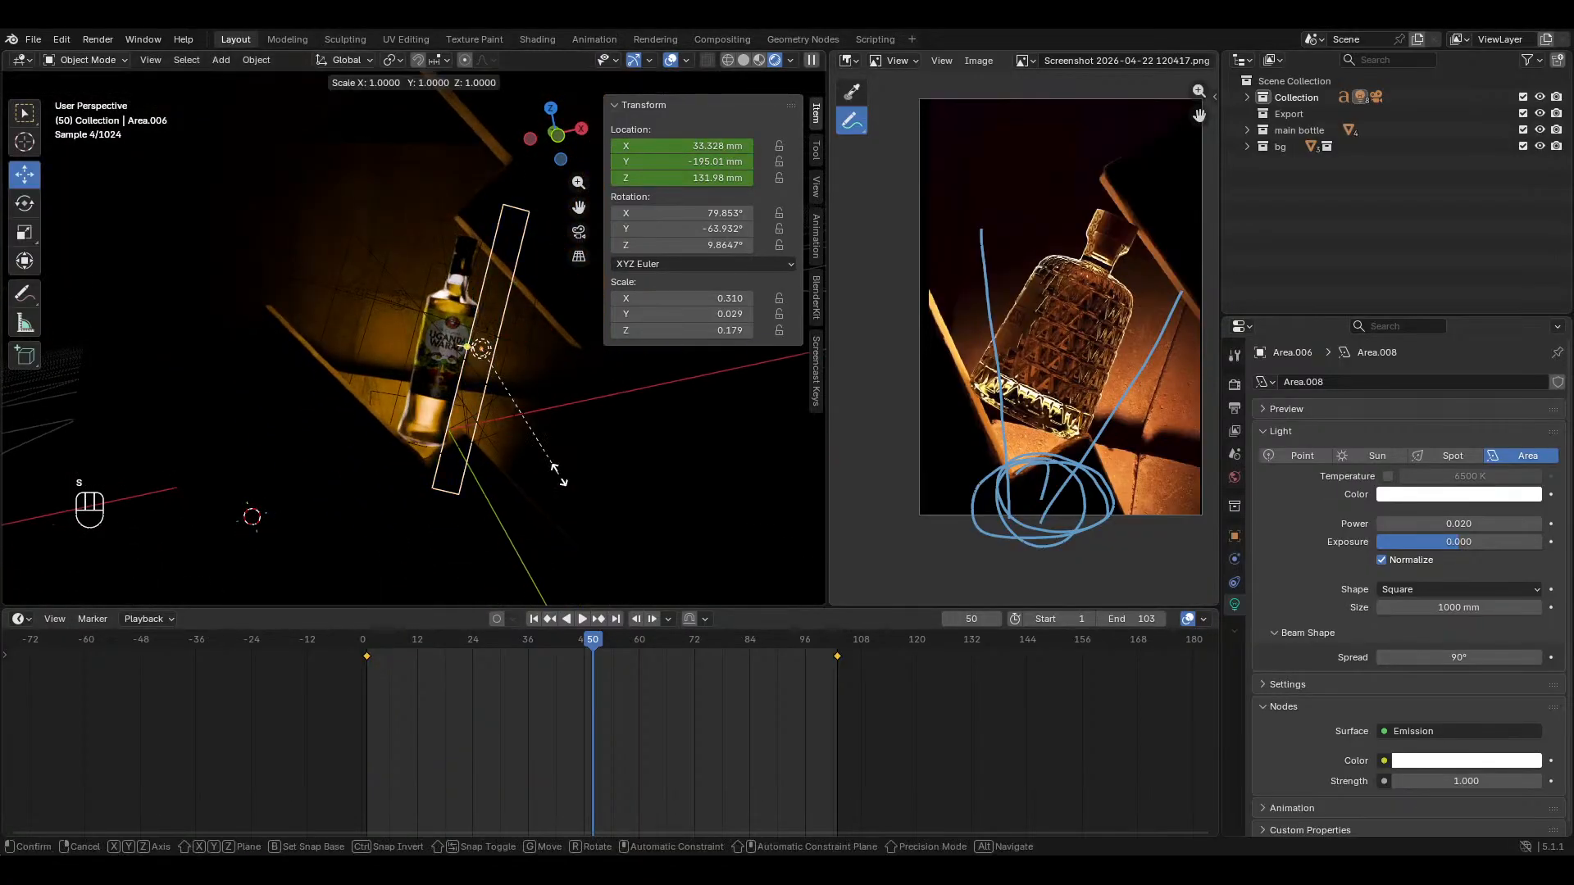
key("z")
key("z")
right_click(555, 500)
Step: Select the bottle cap object Circle.002 and make its MAIN BOTTLE CUP material active
middle_click_drag(443, 250, 434, 376)
left_click(425, 278)
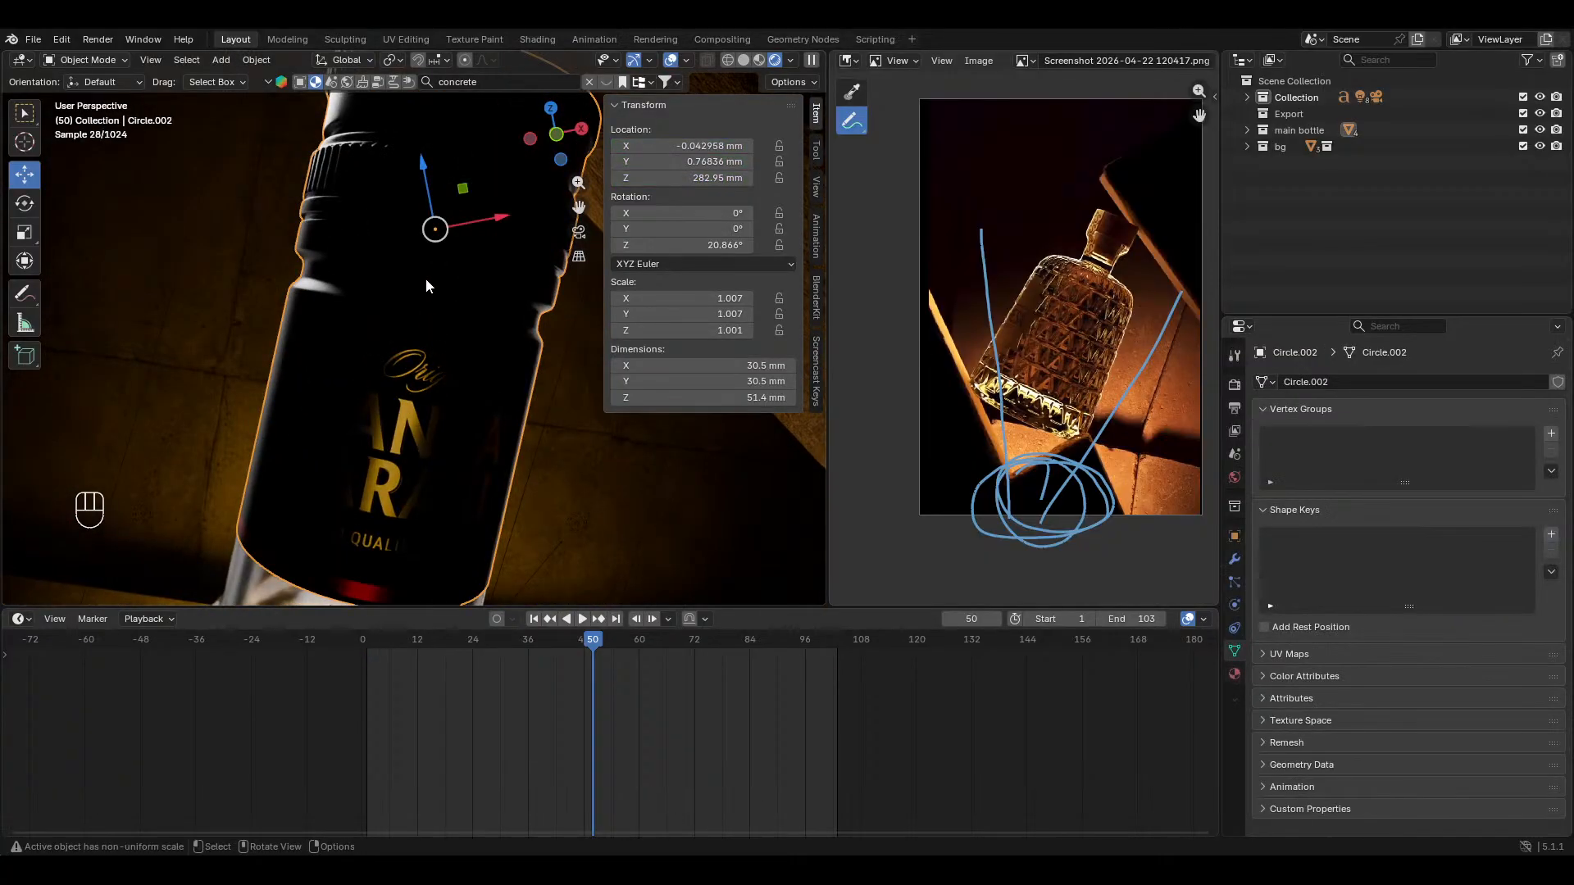
left_click(1235, 674)
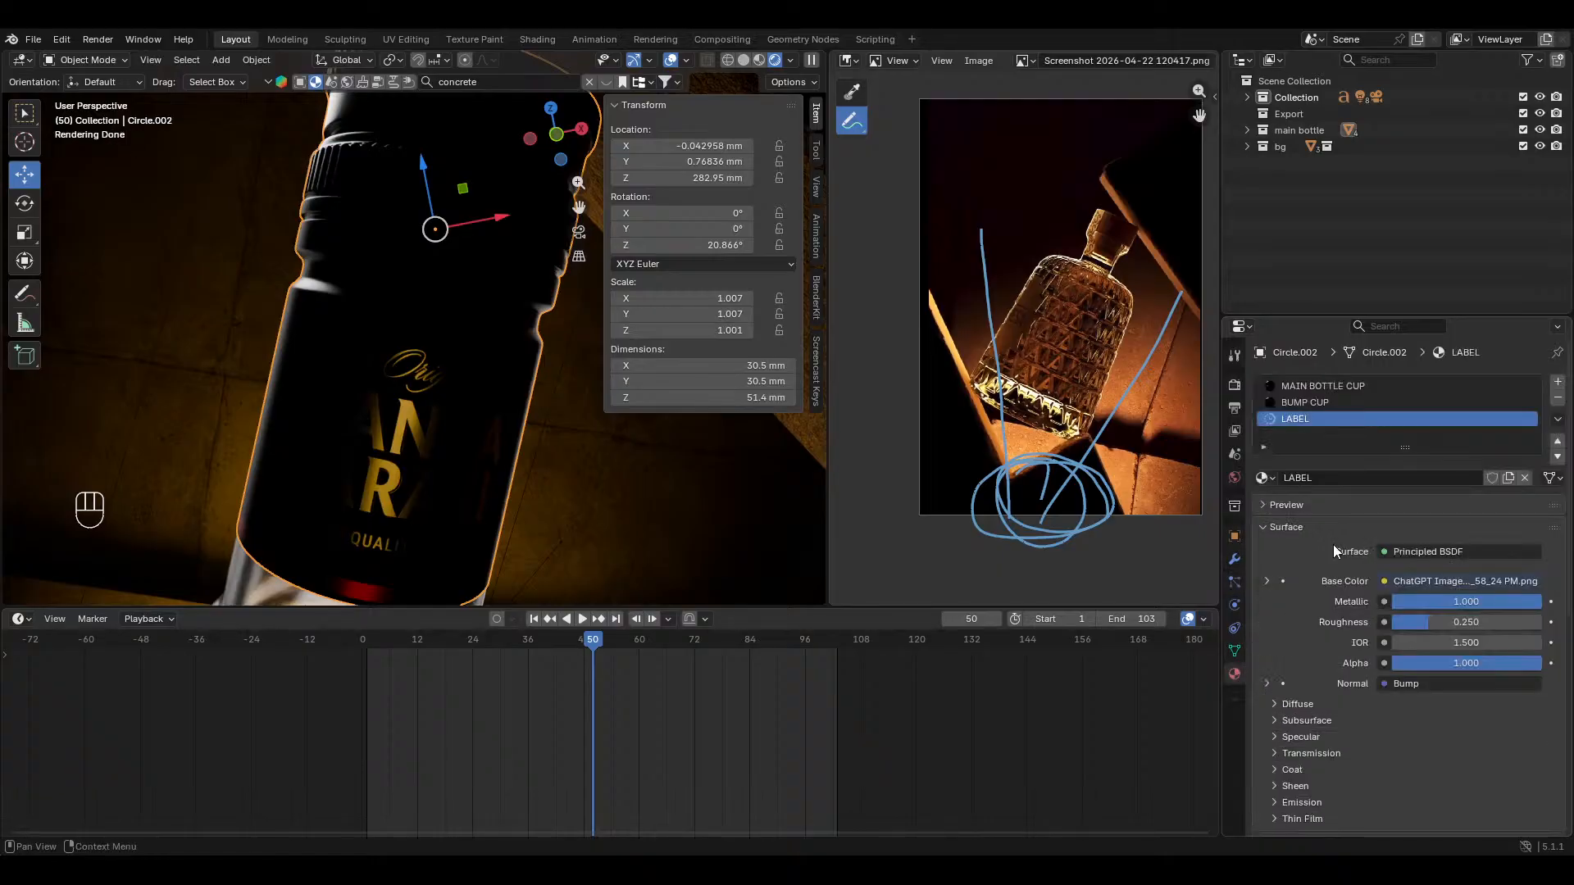
scroll(1328, 539, "down", 1)
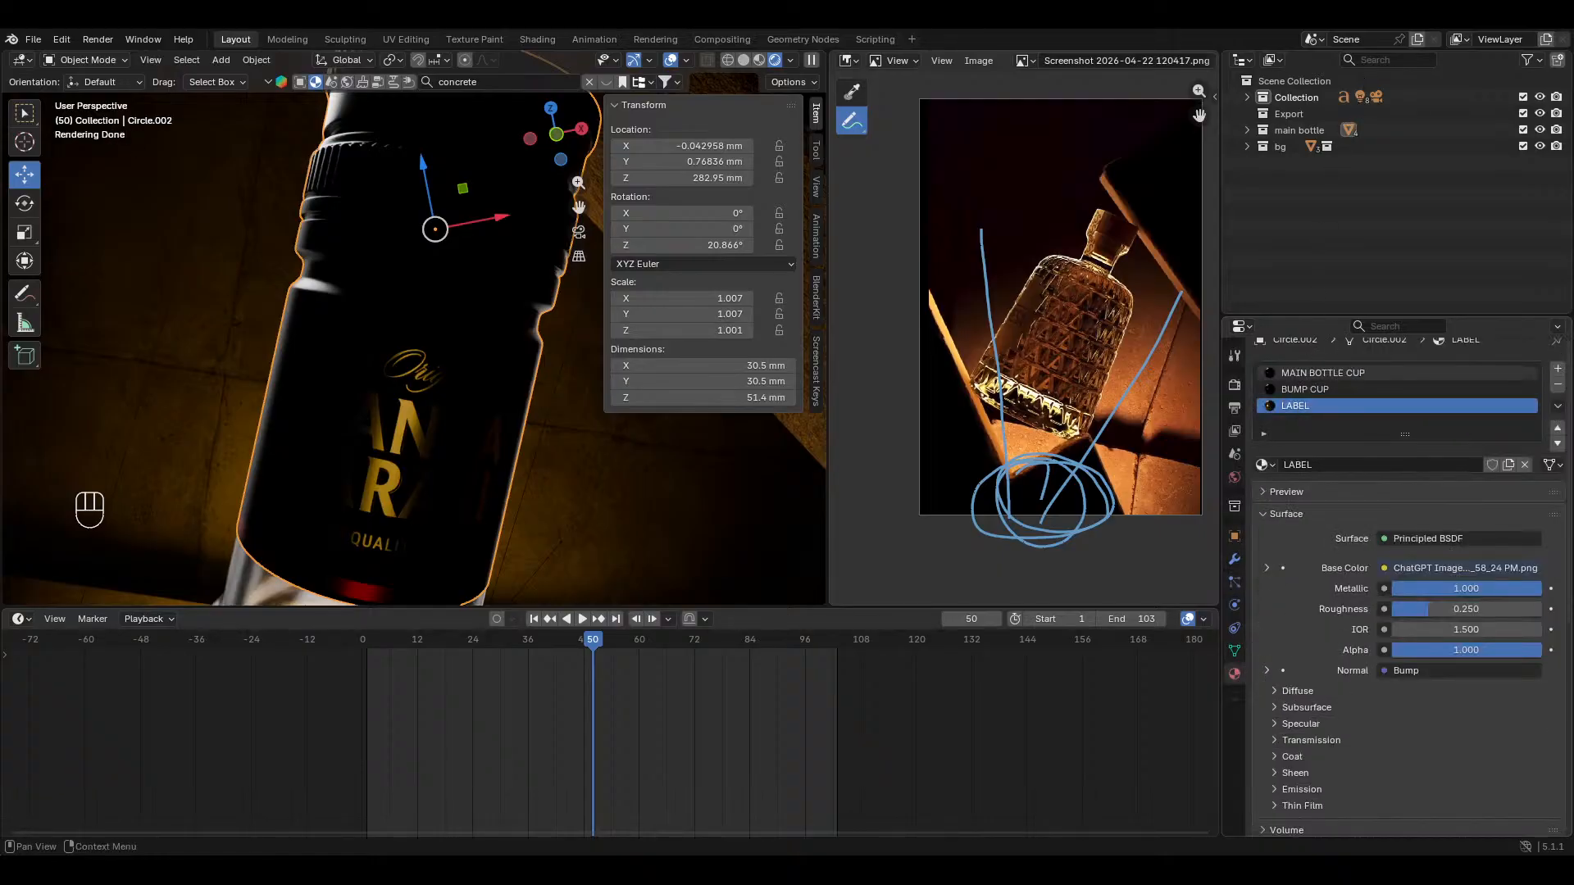
left_click(1323, 373)
Step: Replace the timeline with the Shader Editor and bring the cap material's Principled BSDF node into view
left_click(18, 619)
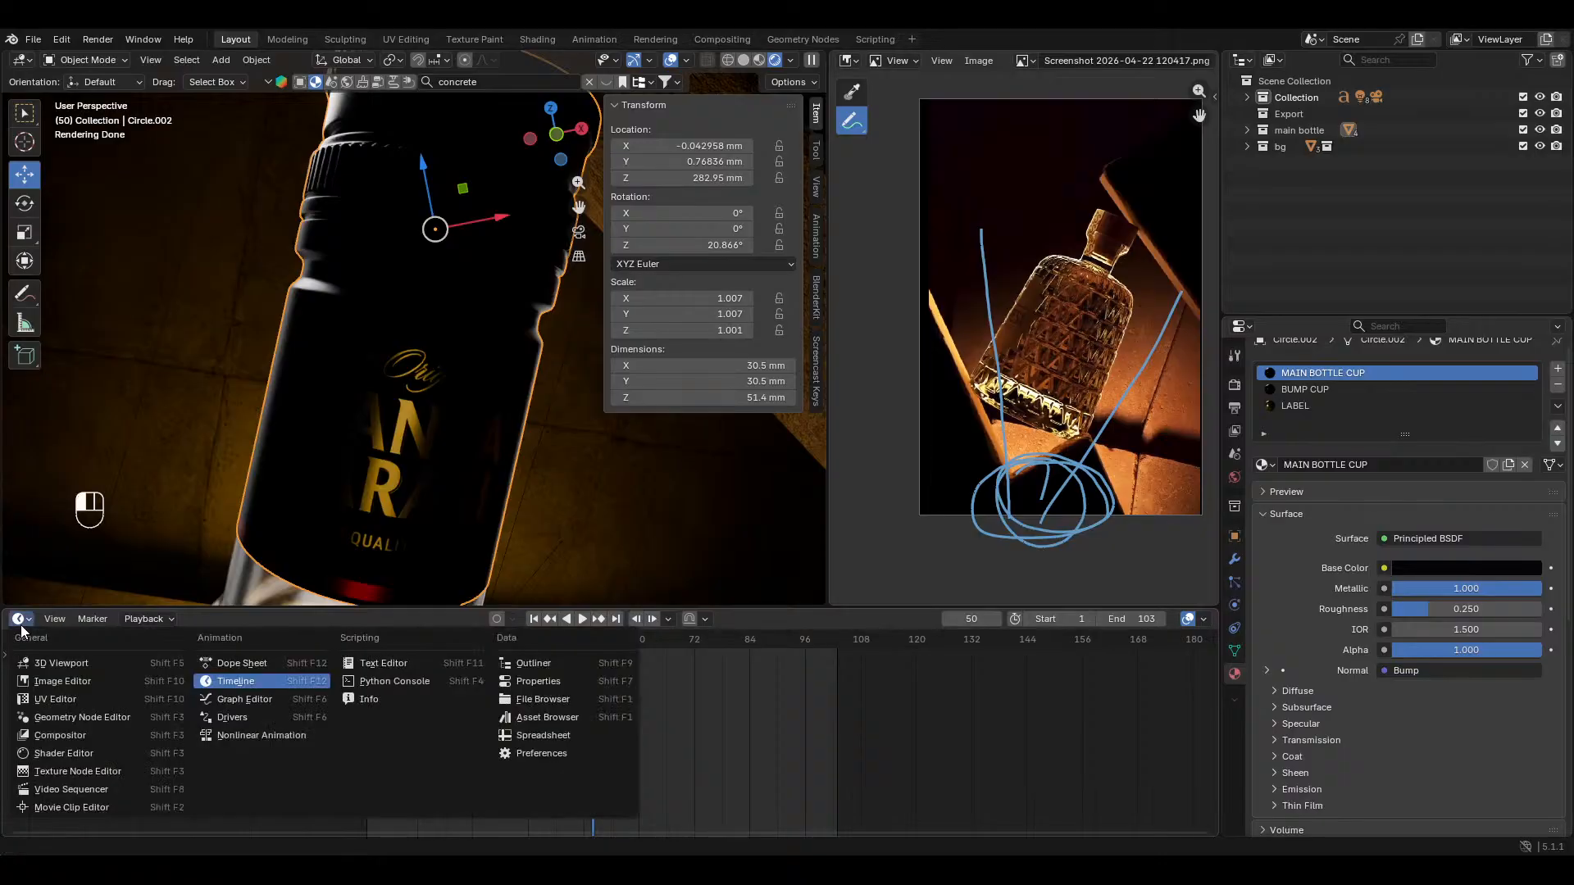
left_click(66, 754)
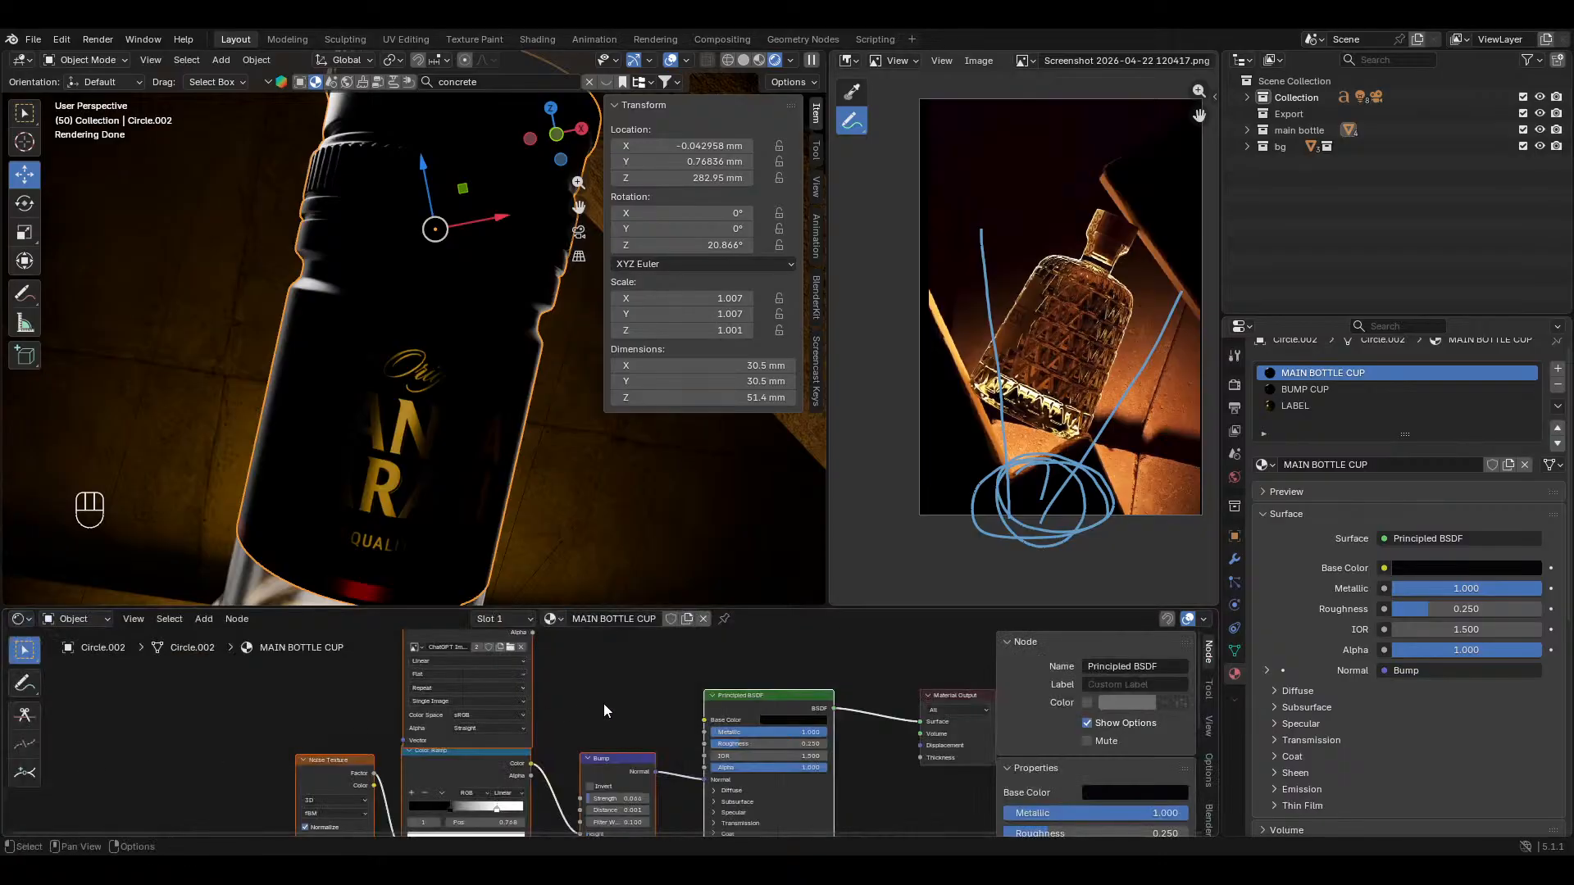
middle_click_drag(606, 710, 670, 743)
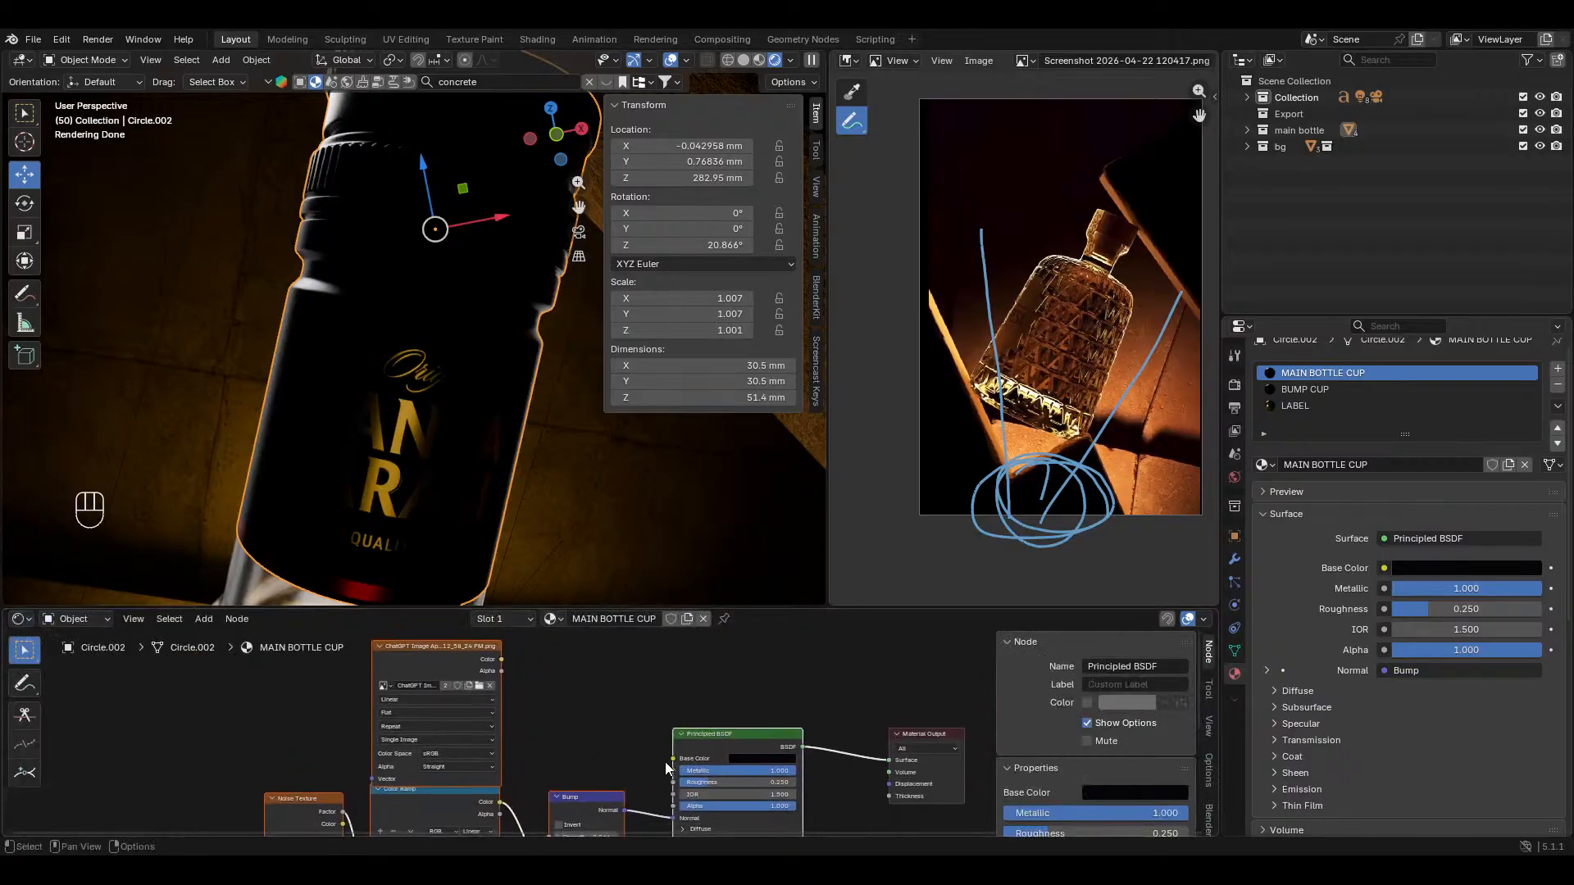
scroll(610, 755, "up", 2)
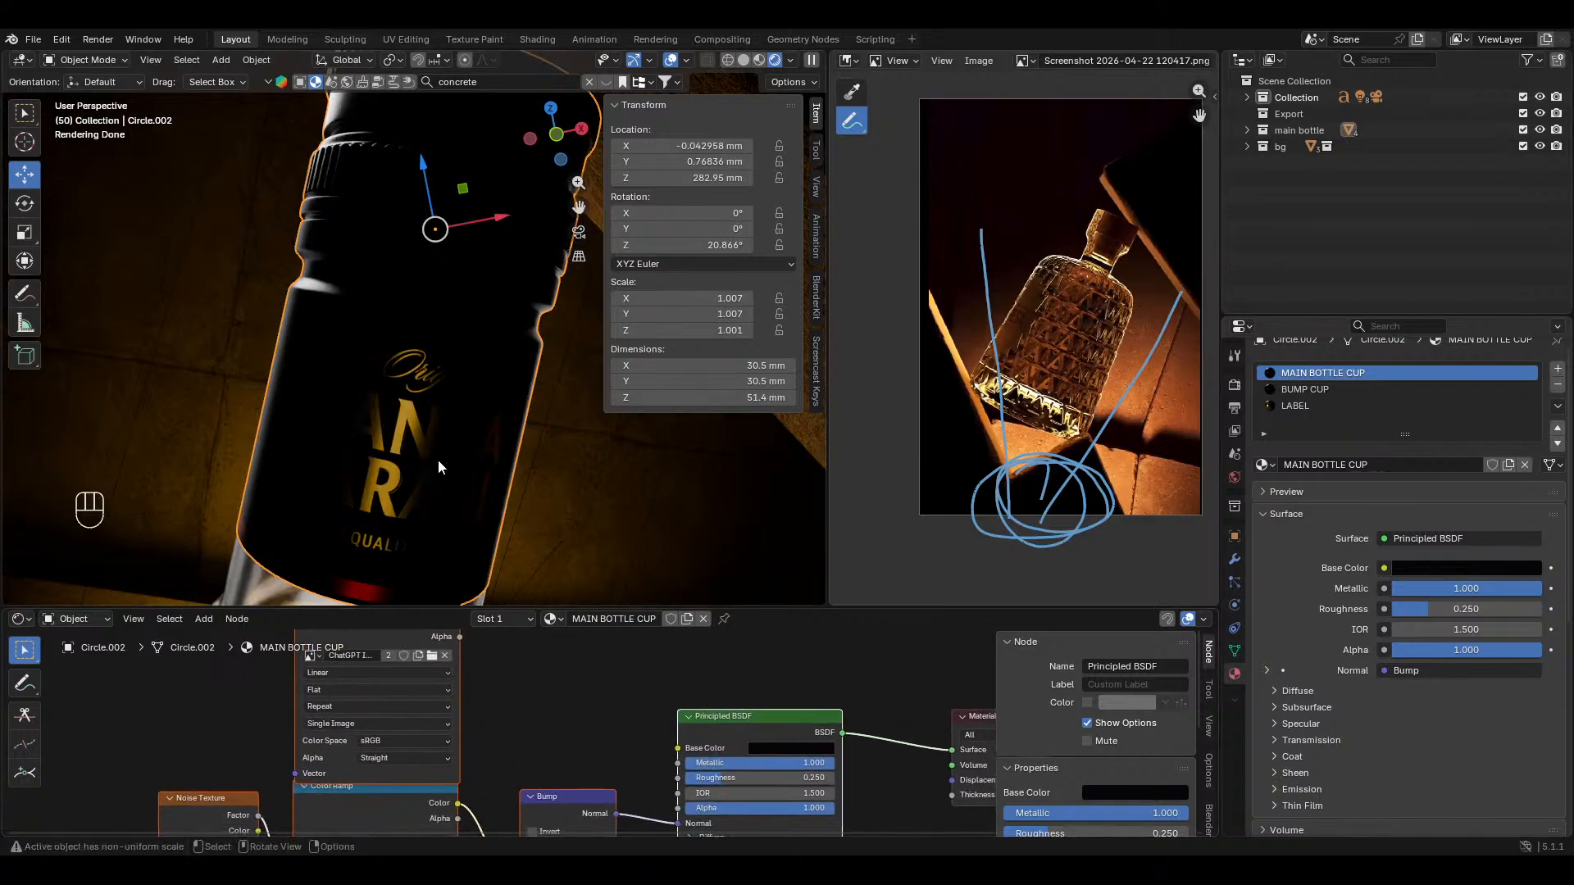
scroll(443, 467, "down", 3)
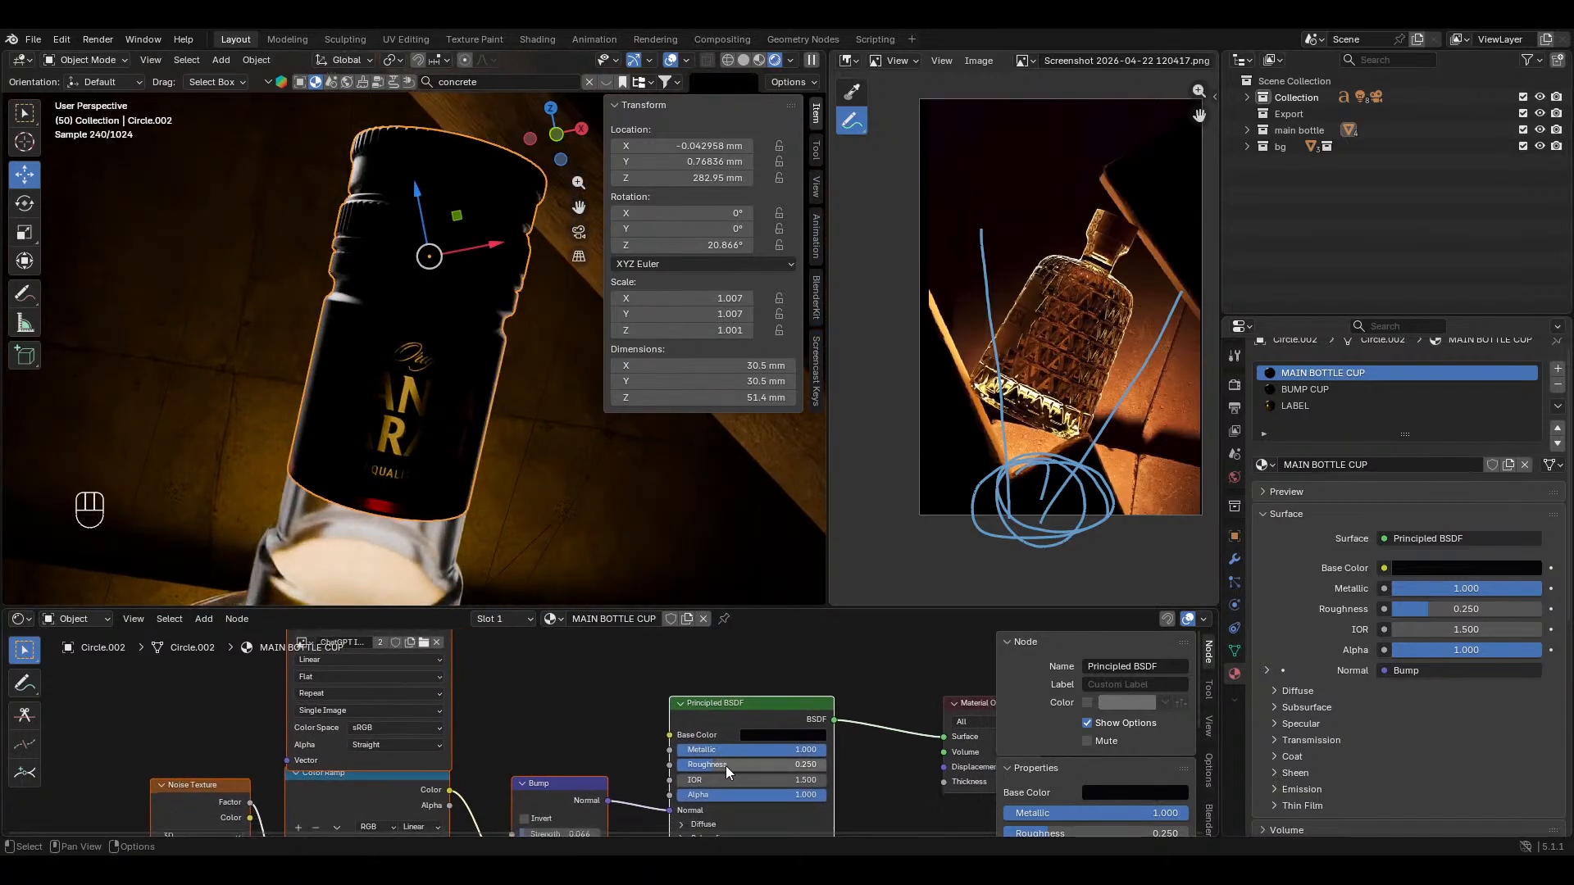
key("ctrl+z")
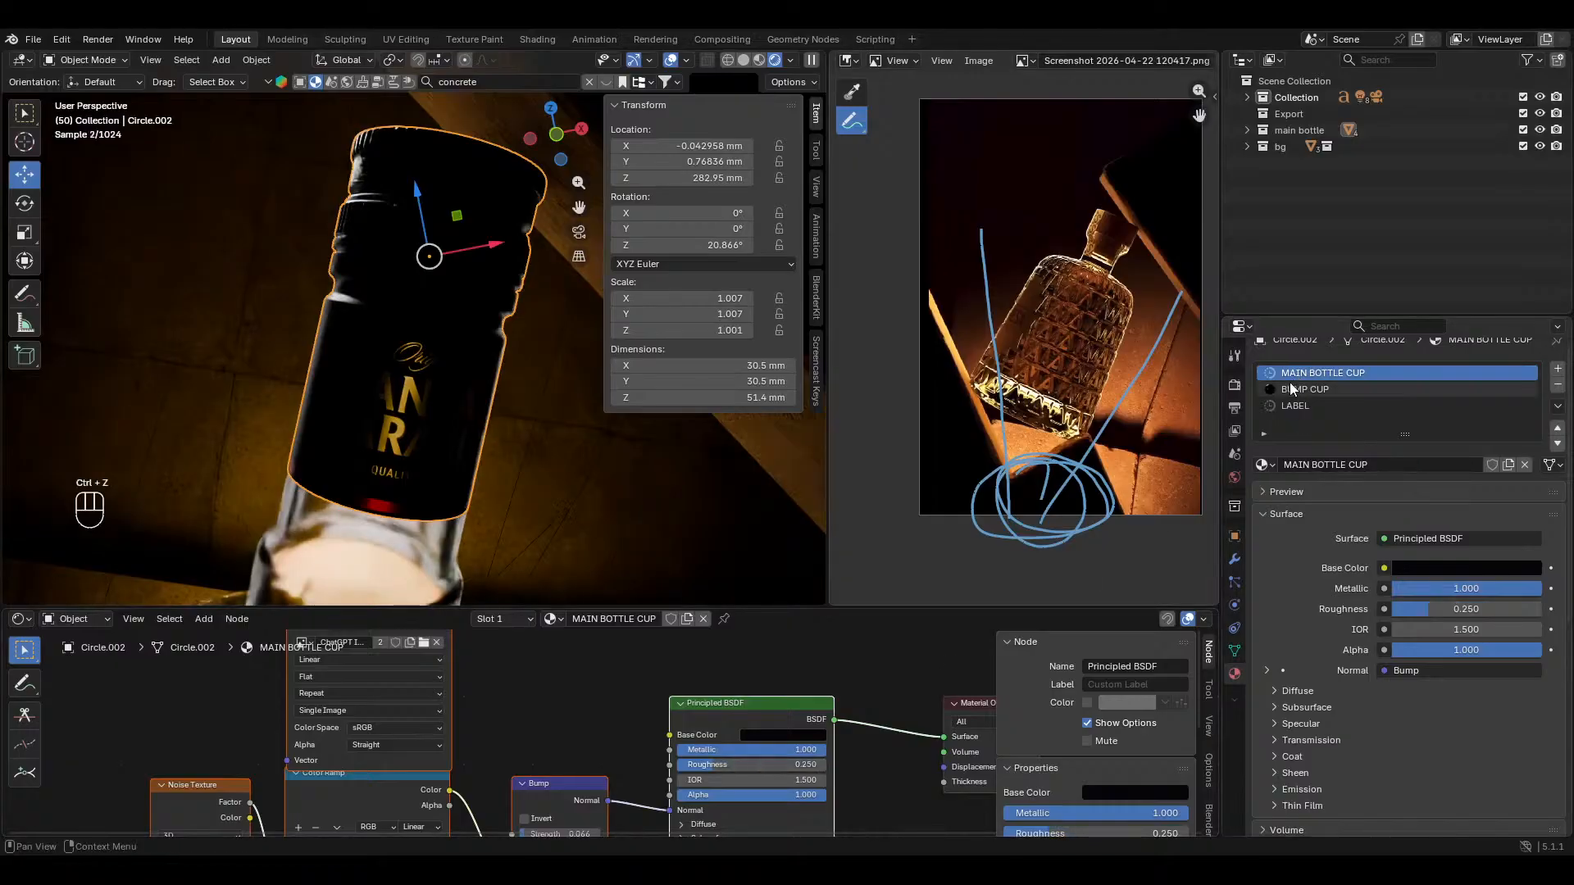
Step: Raise the roughness of the cap's LABEL material to about 0.509 and copy that value
left_click(1293, 405)
middle_click_drag(744, 715, 666, 766)
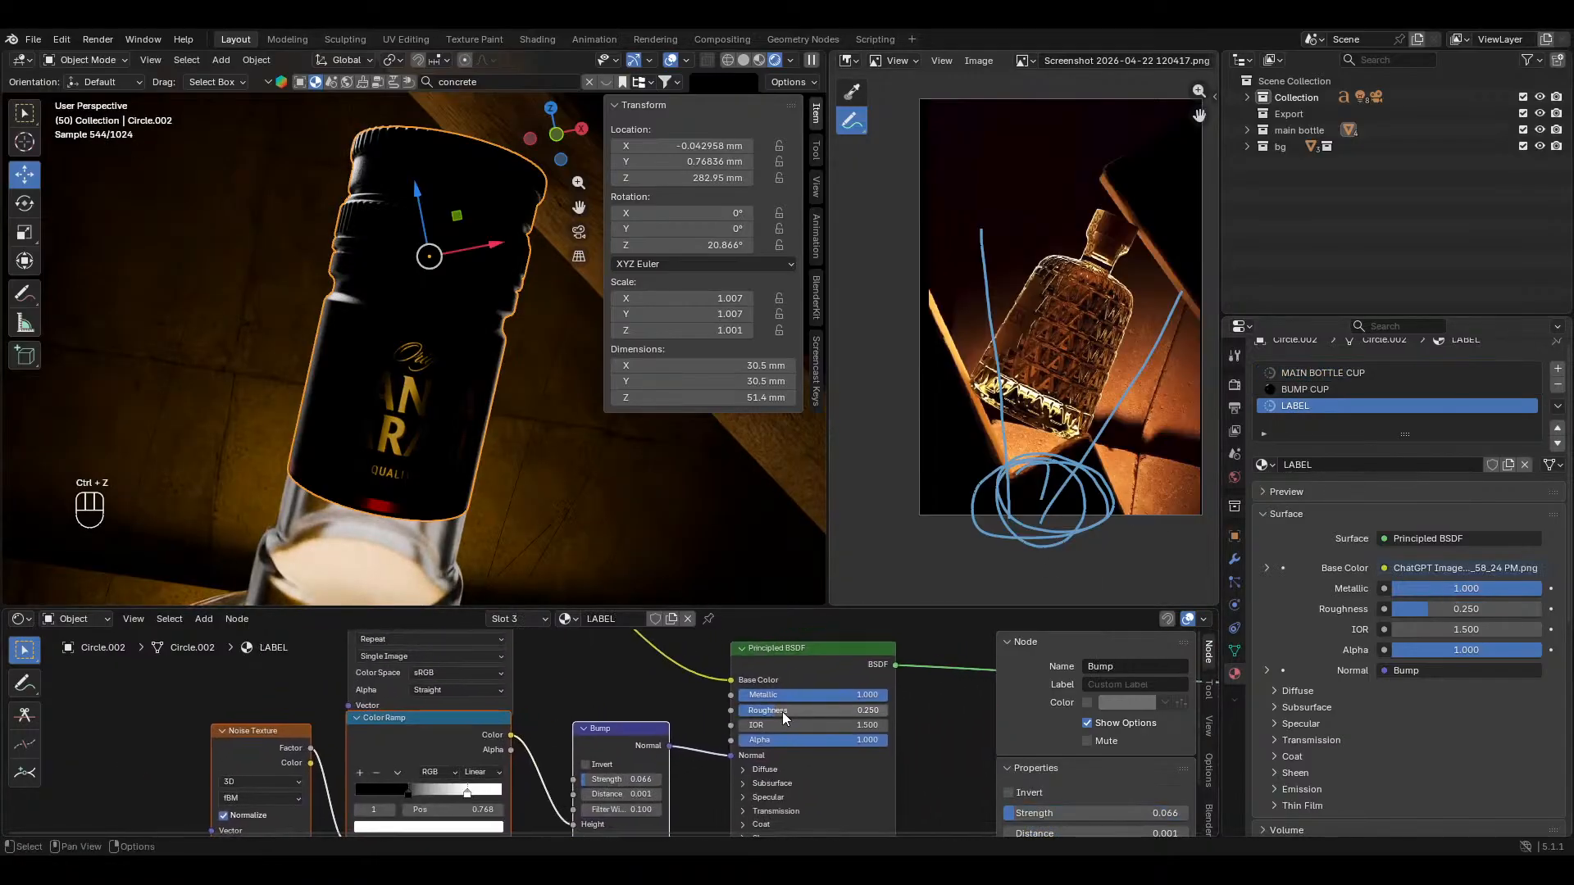
left_click_drag(784, 718, 823, 718)
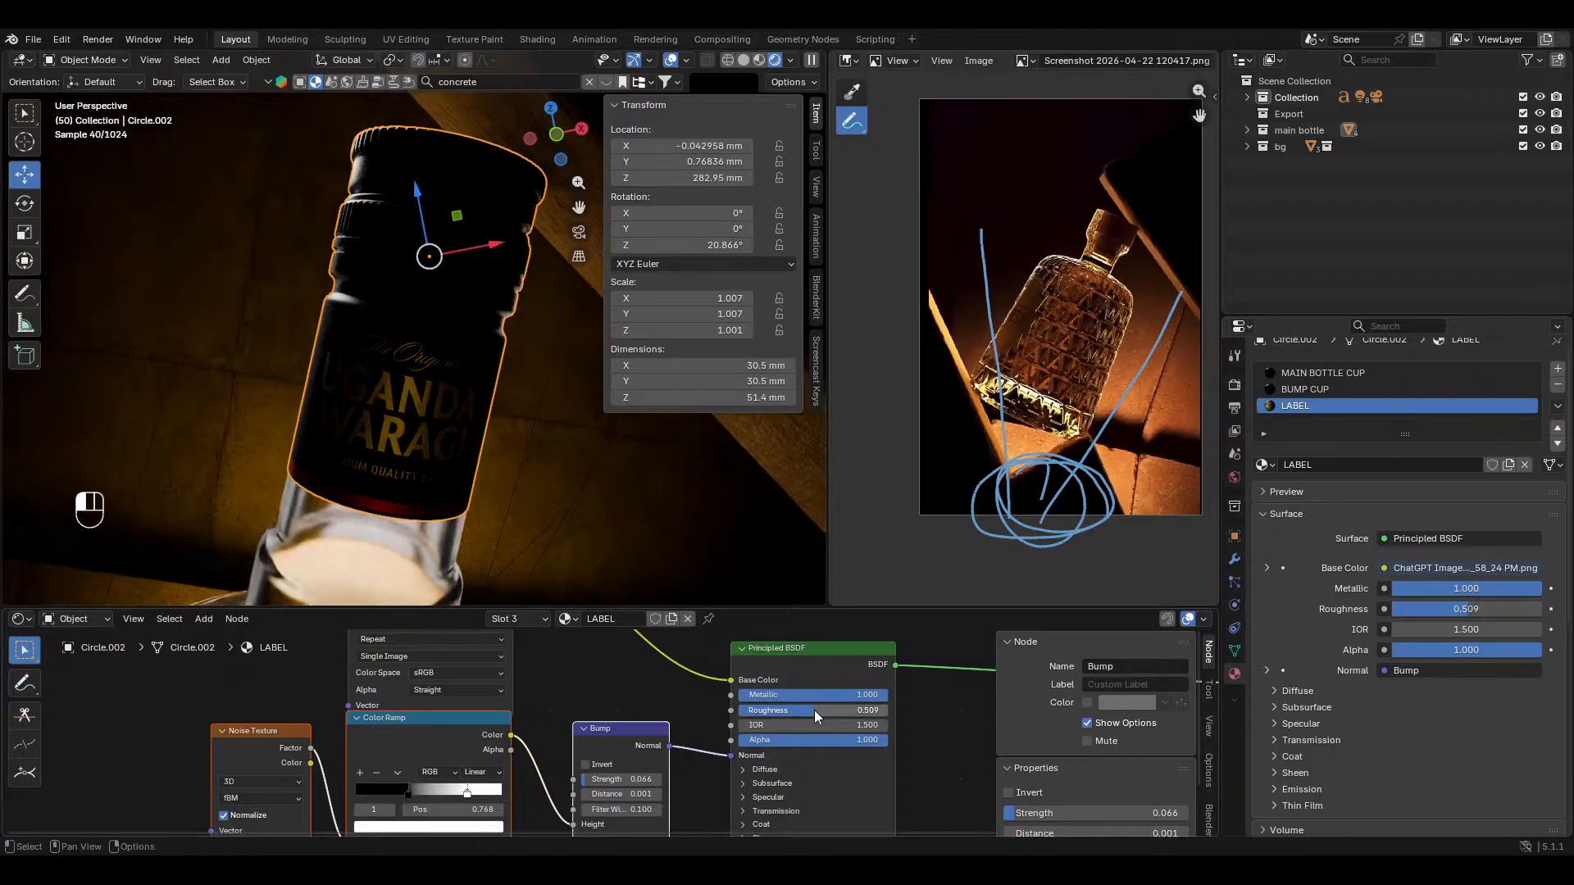
left_click(851, 708)
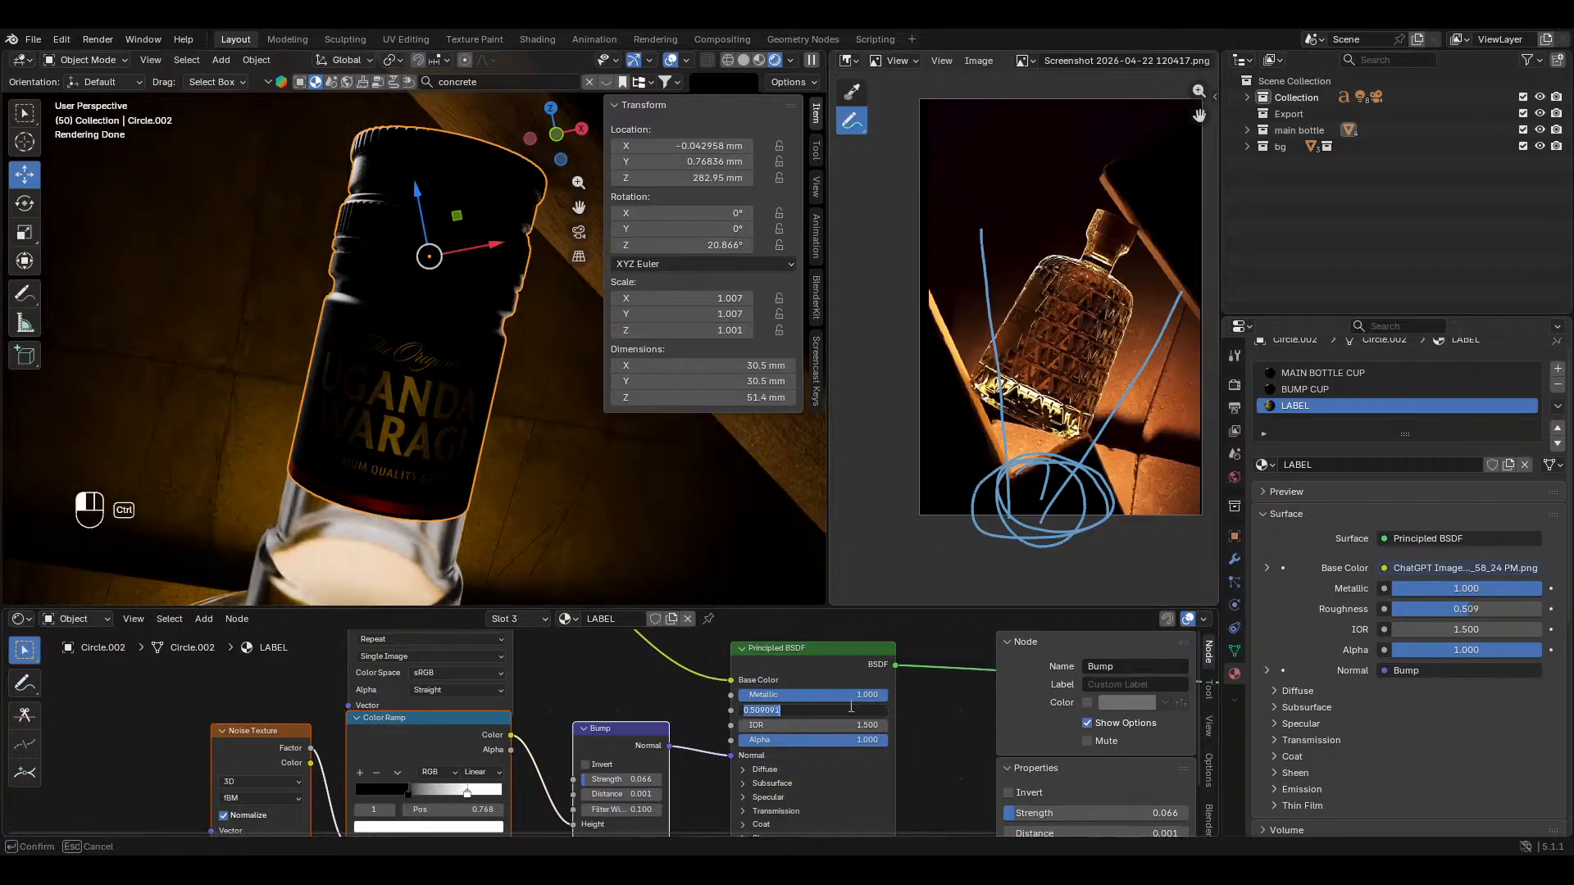
key("Return")
Step: Set the roughness of the BUMP CUP and MAIN BOTTLE CUP materials to the same 0.509
left_click(1305, 390)
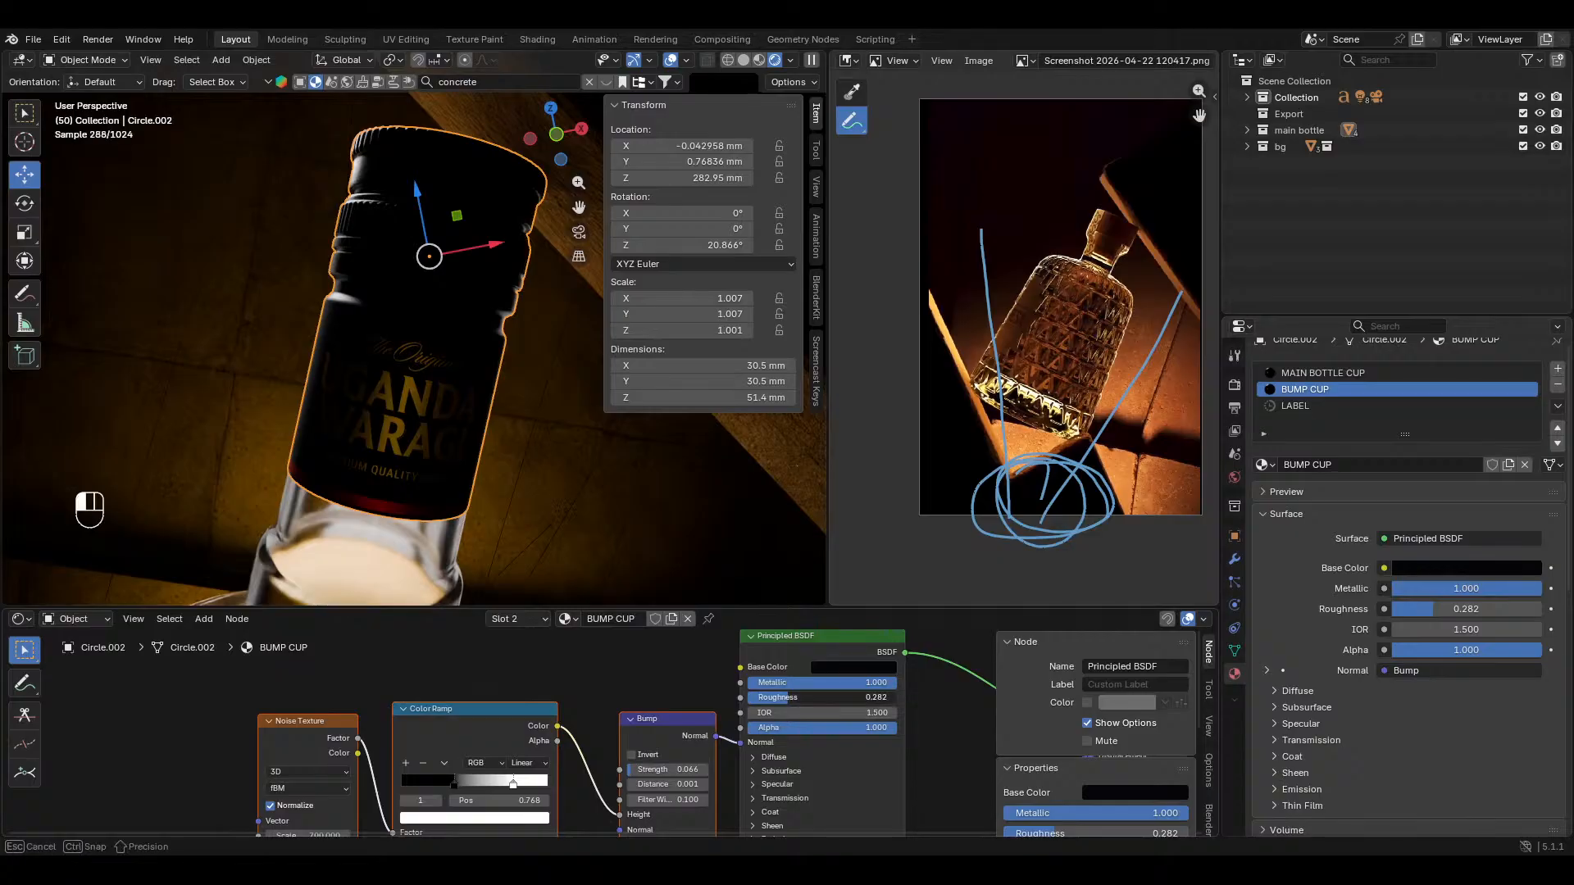
key("Return")
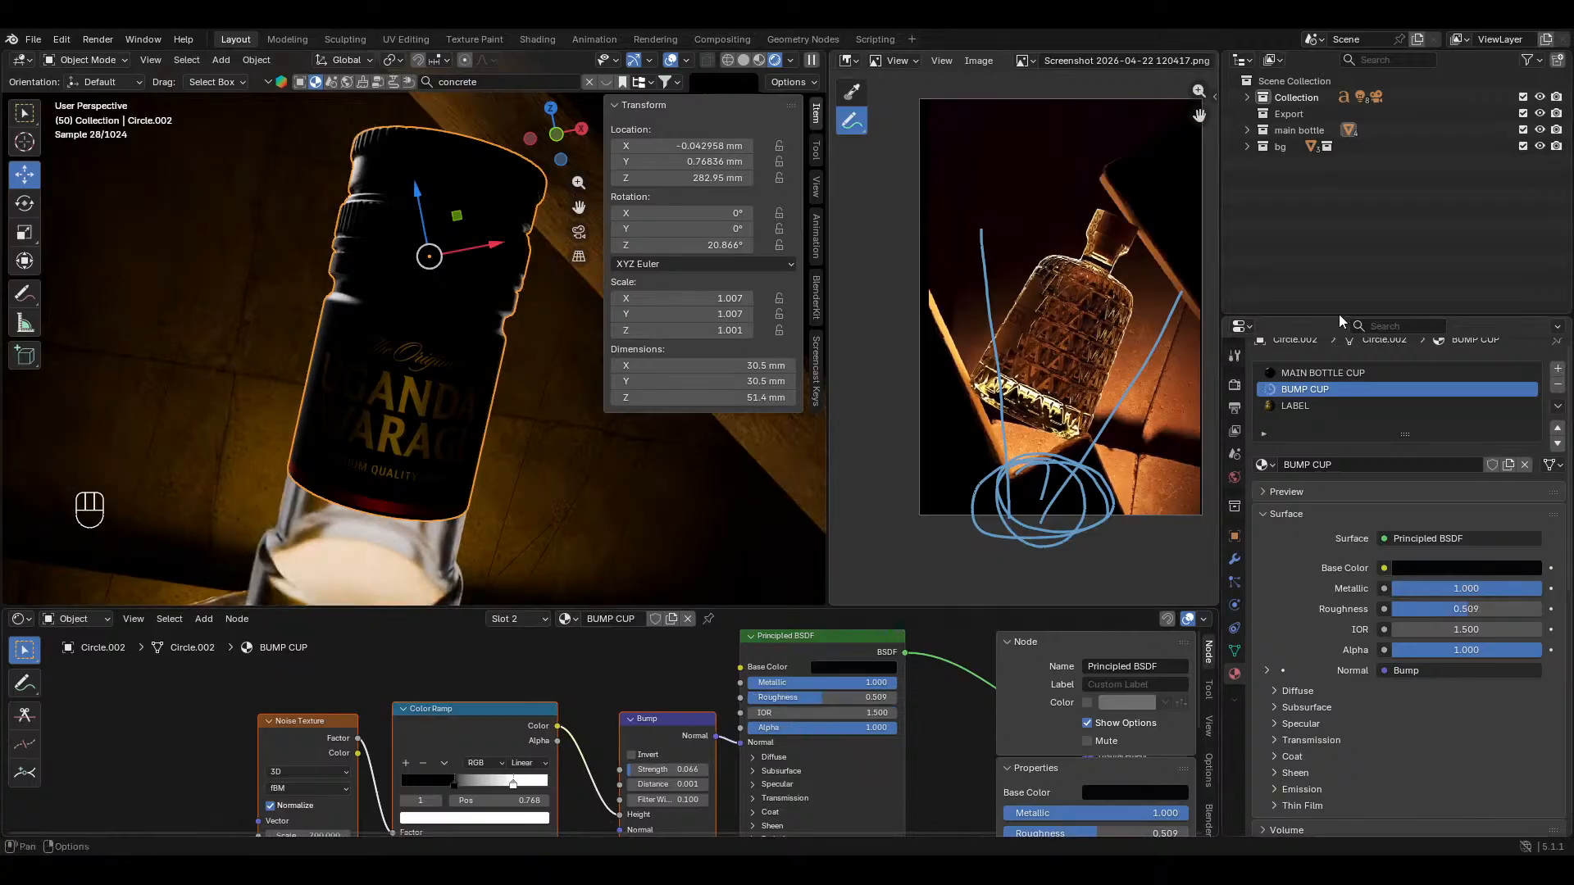
left_click(1317, 375)
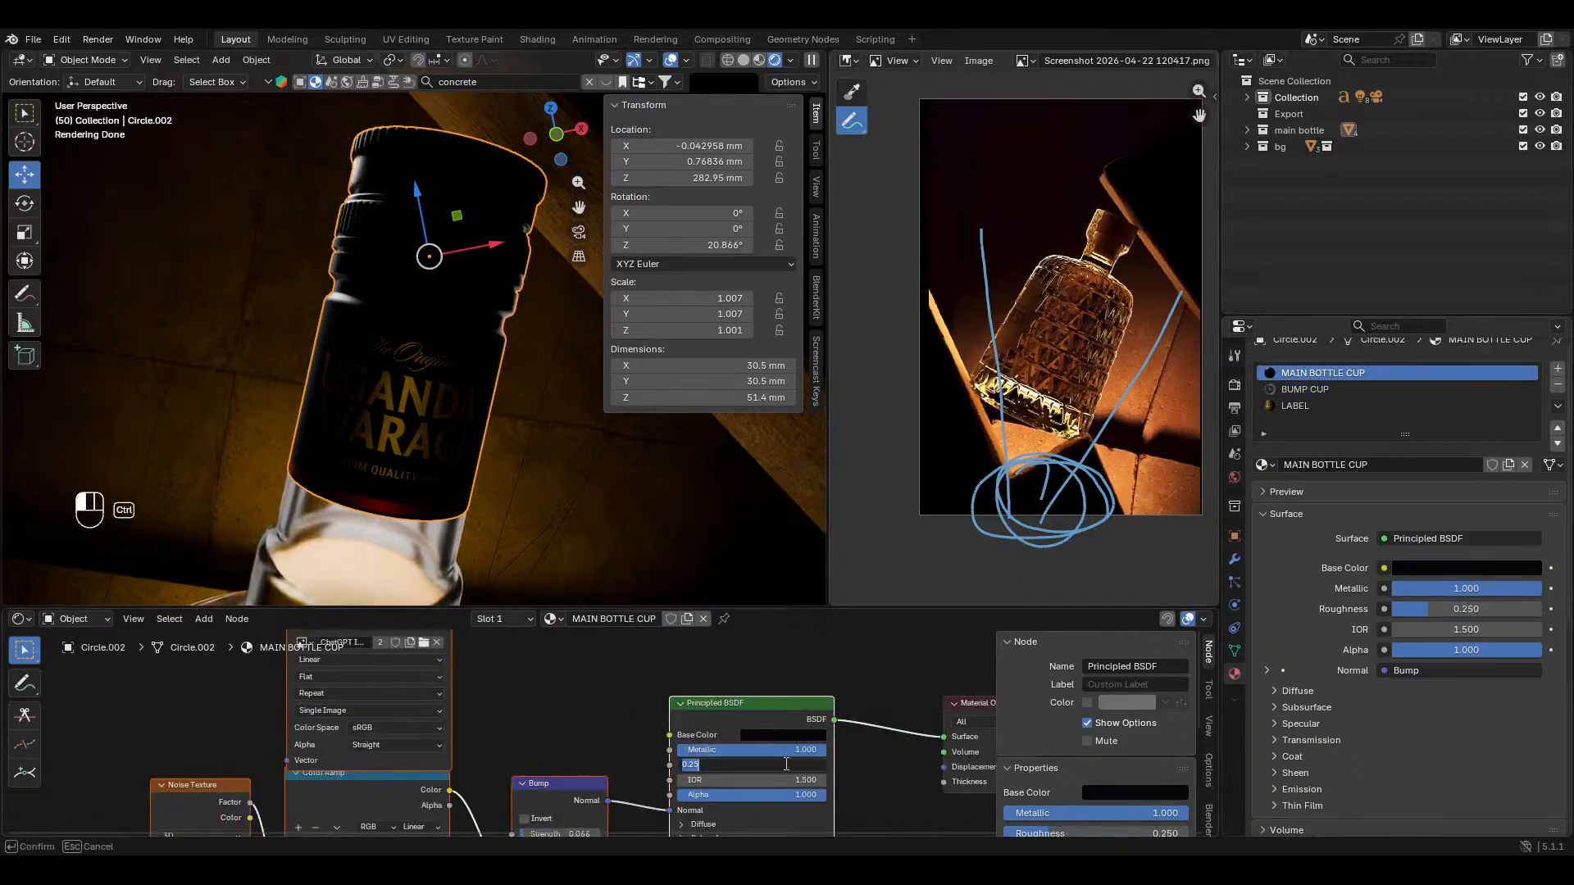
key("alt+a")
Step: Return to the camera view with the sidebar and overlays hidden, and save the file
key("KP_0")
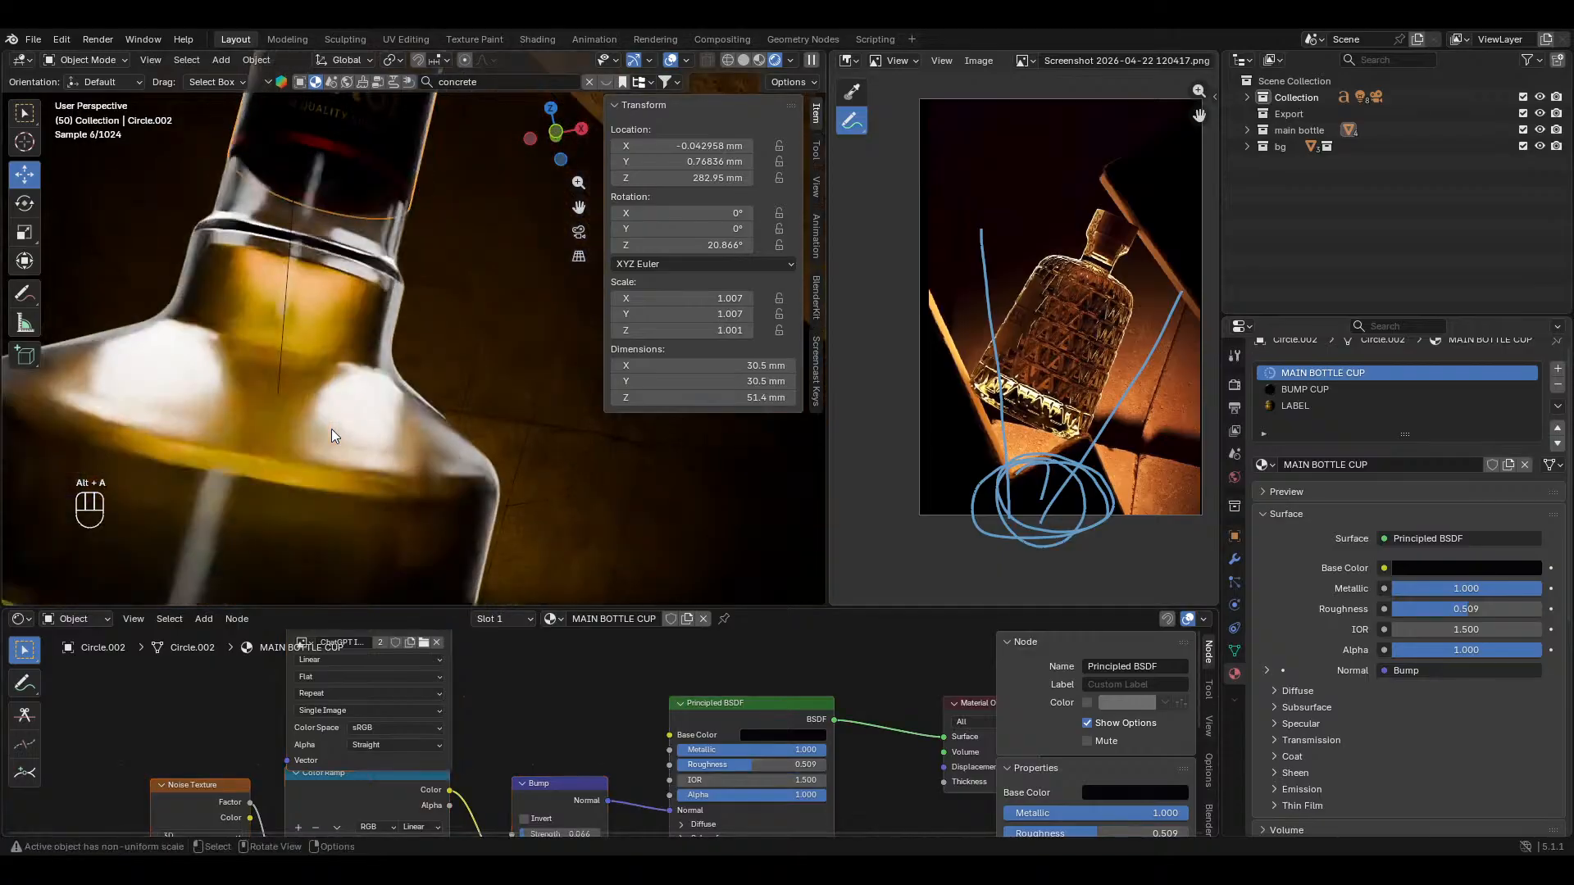
middle_click_drag(391, 392, 331, 436, "shift")
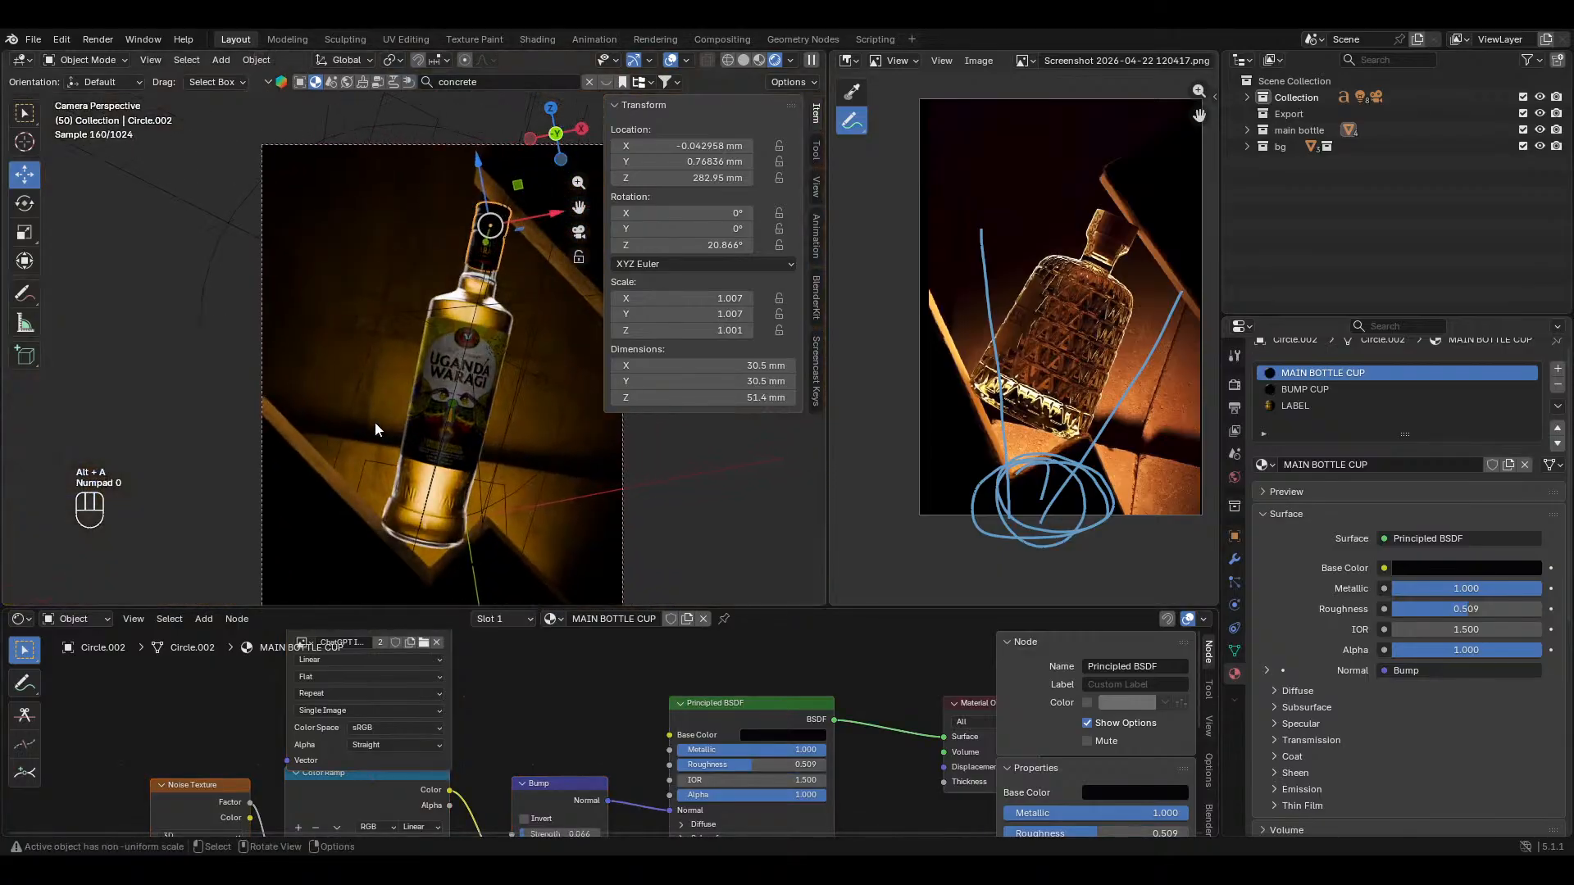
key("n")
scroll(523, 317, "up", 4)
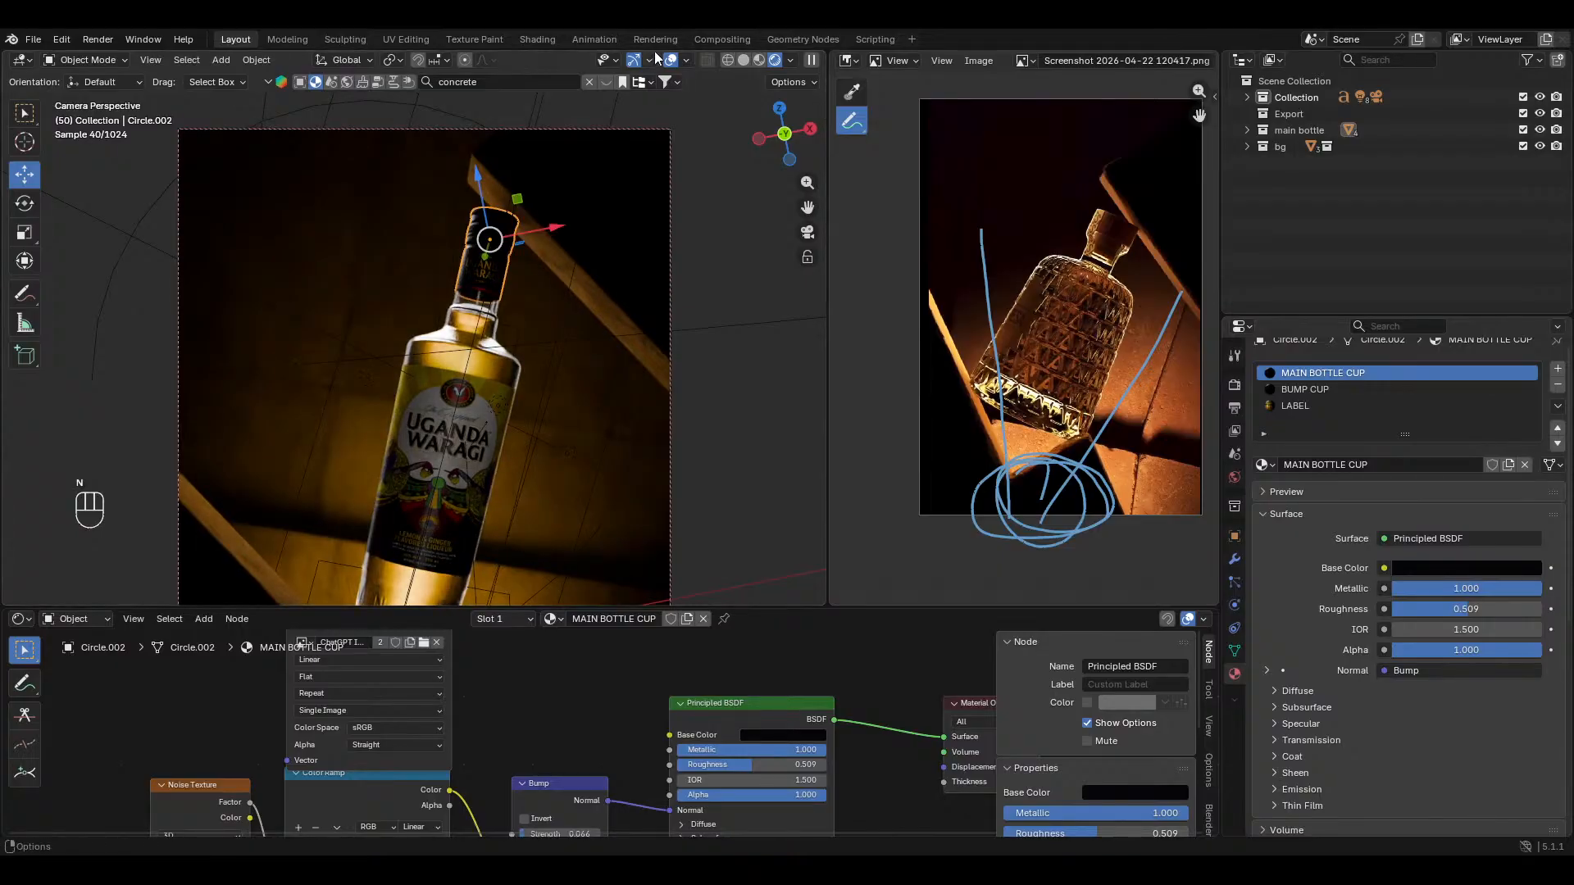
left_click(671, 60)
scroll(549, 399, "down", 2)
key("ctrl+s")
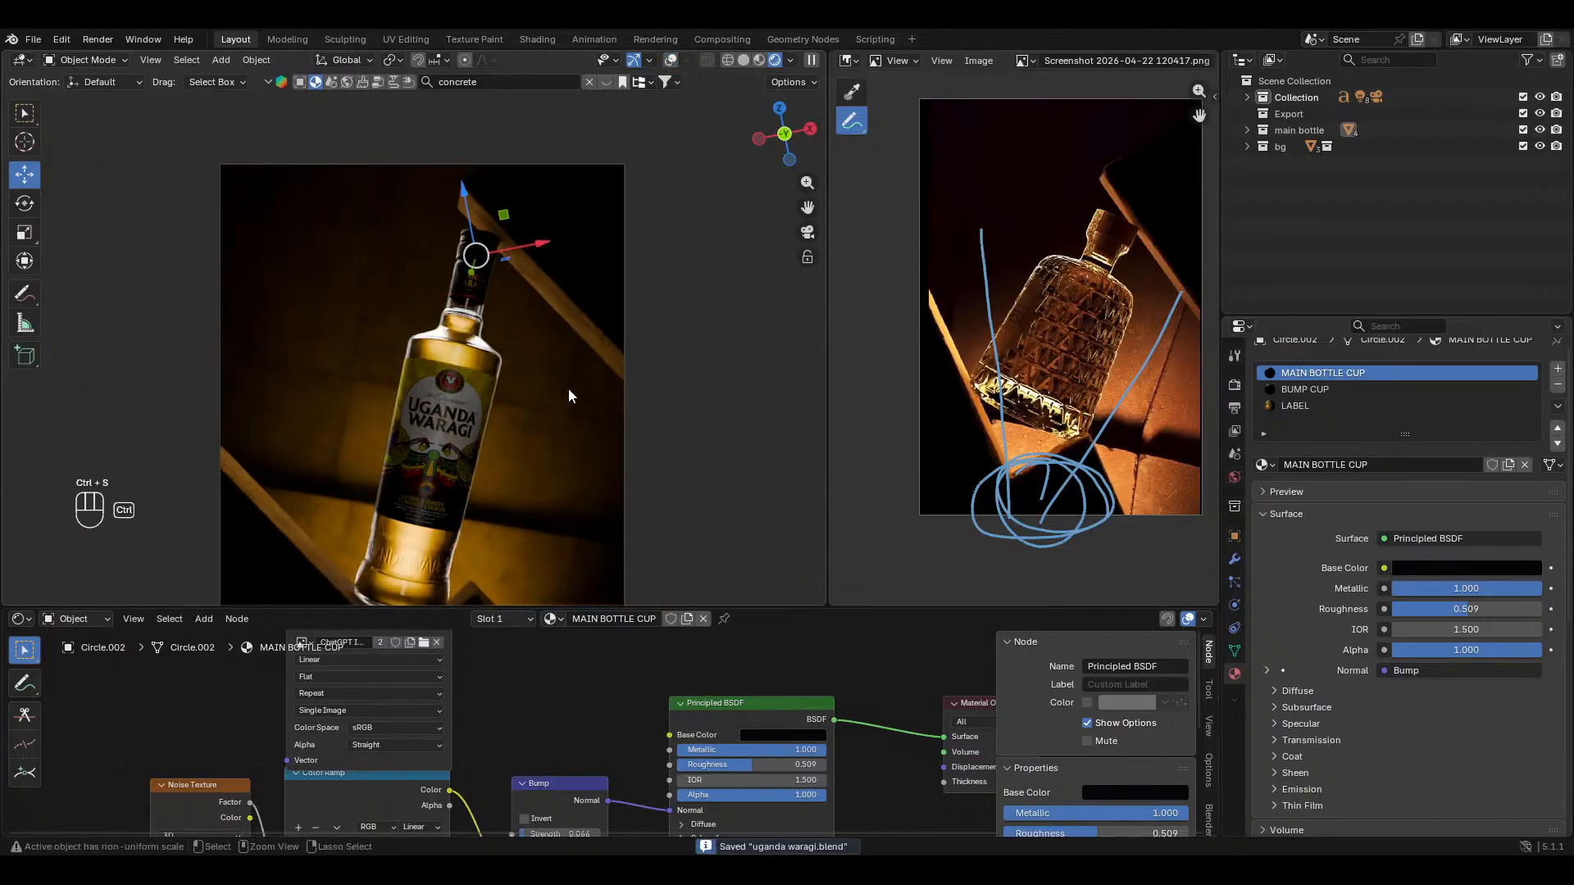
Step: In the render settings' light paths, set the total maximum bounces to 100
middle_click_drag(568, 387, 613, 292, "ctrl")
middle_click_drag(611, 390, 648, 303, "ctrl")
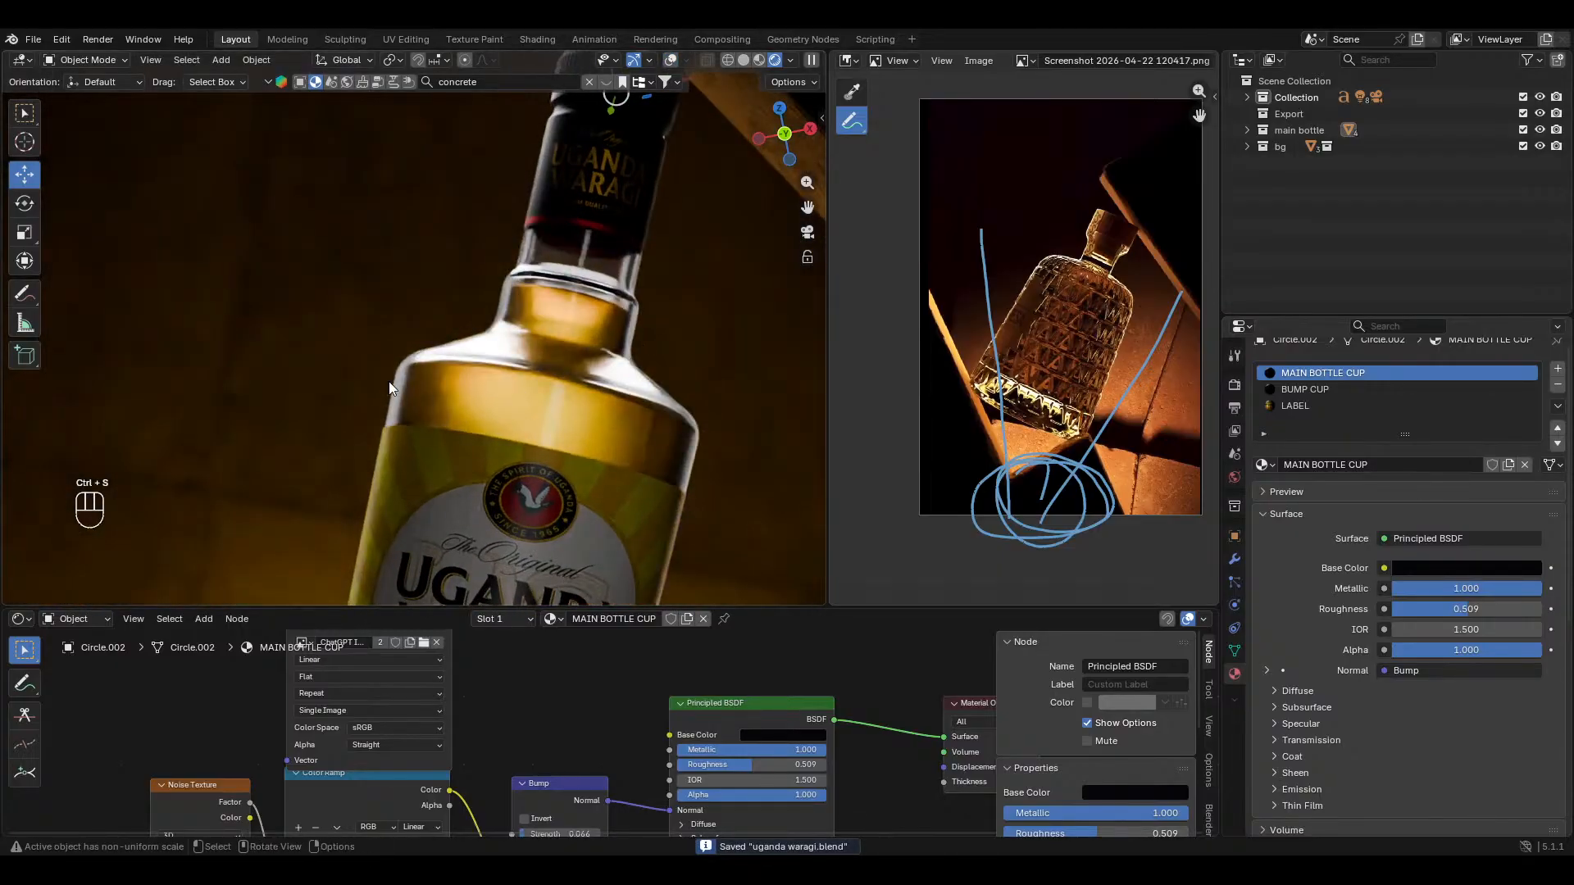
left_click(1234, 384)
scroll(1352, 627, "down", 3)
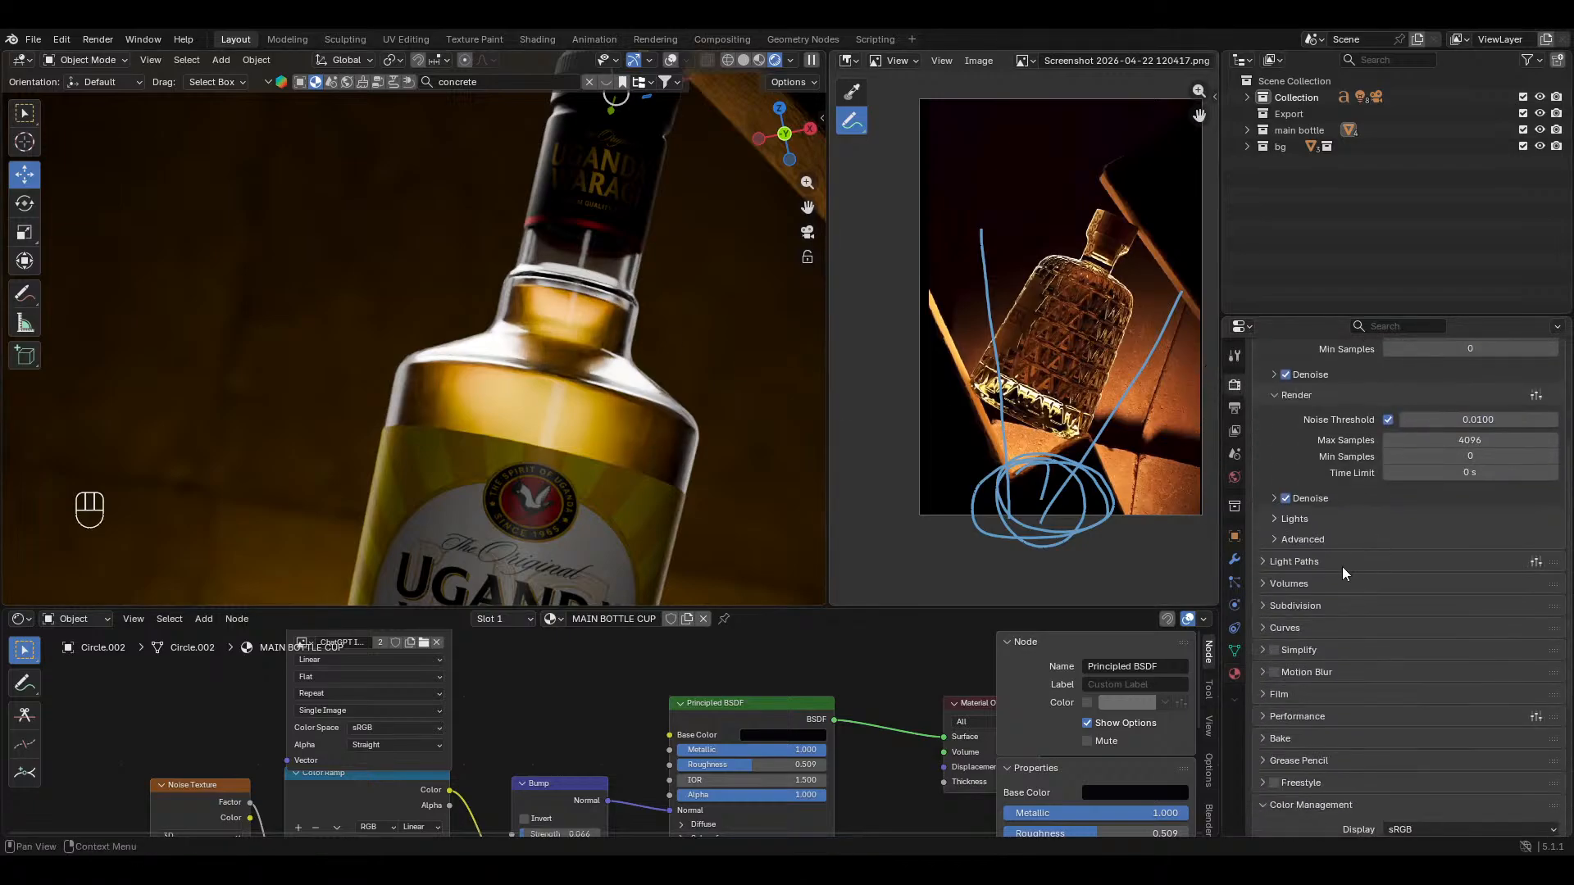
left_click(1266, 562)
left_click(1443, 607)
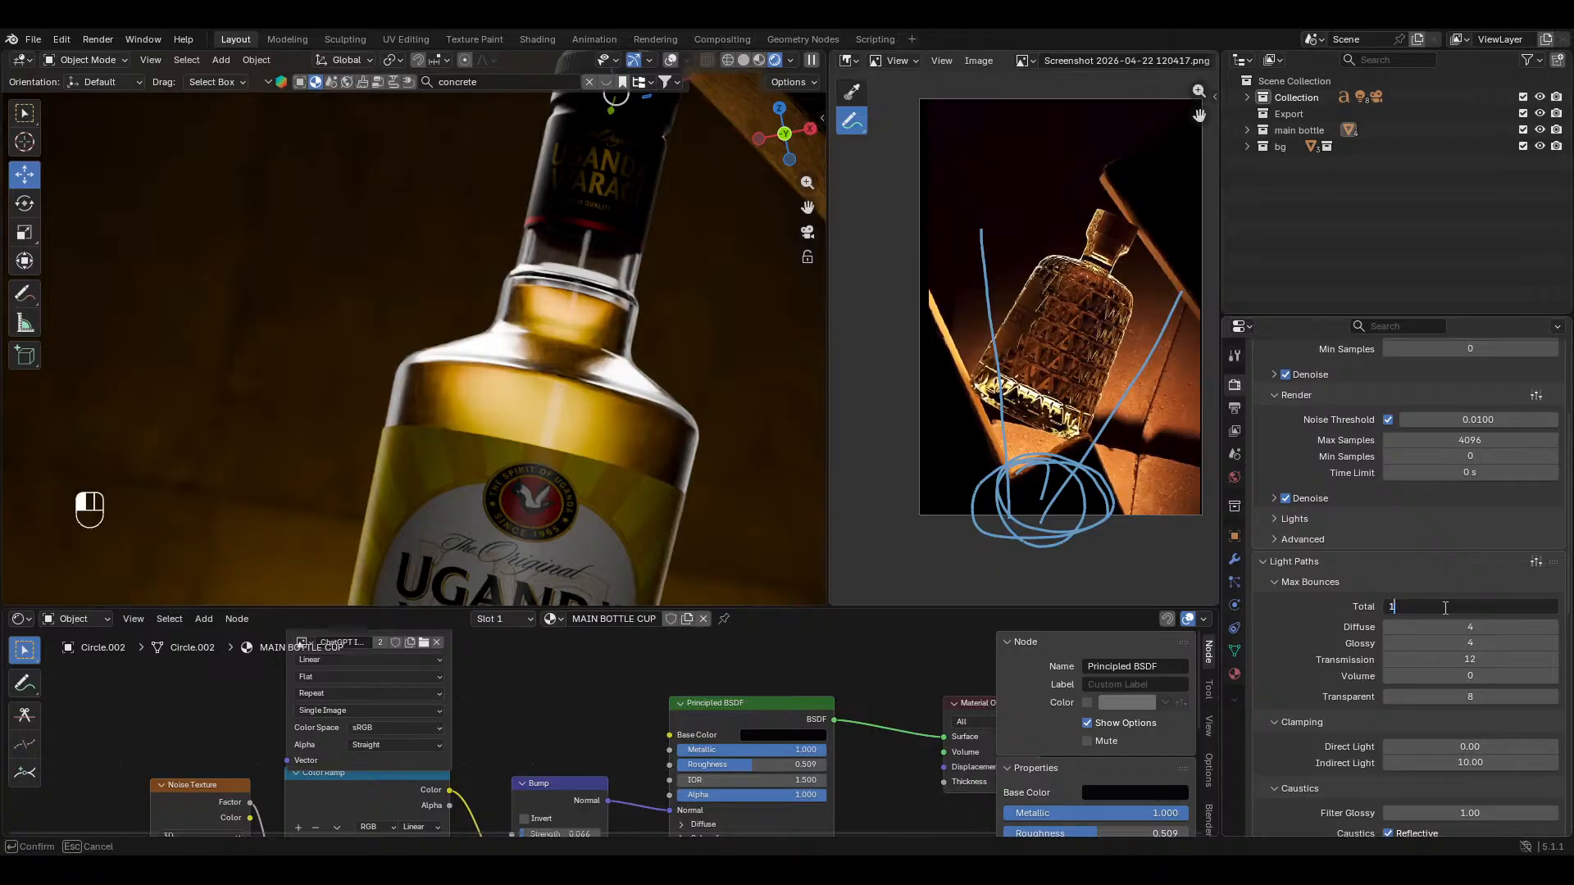
type("100")
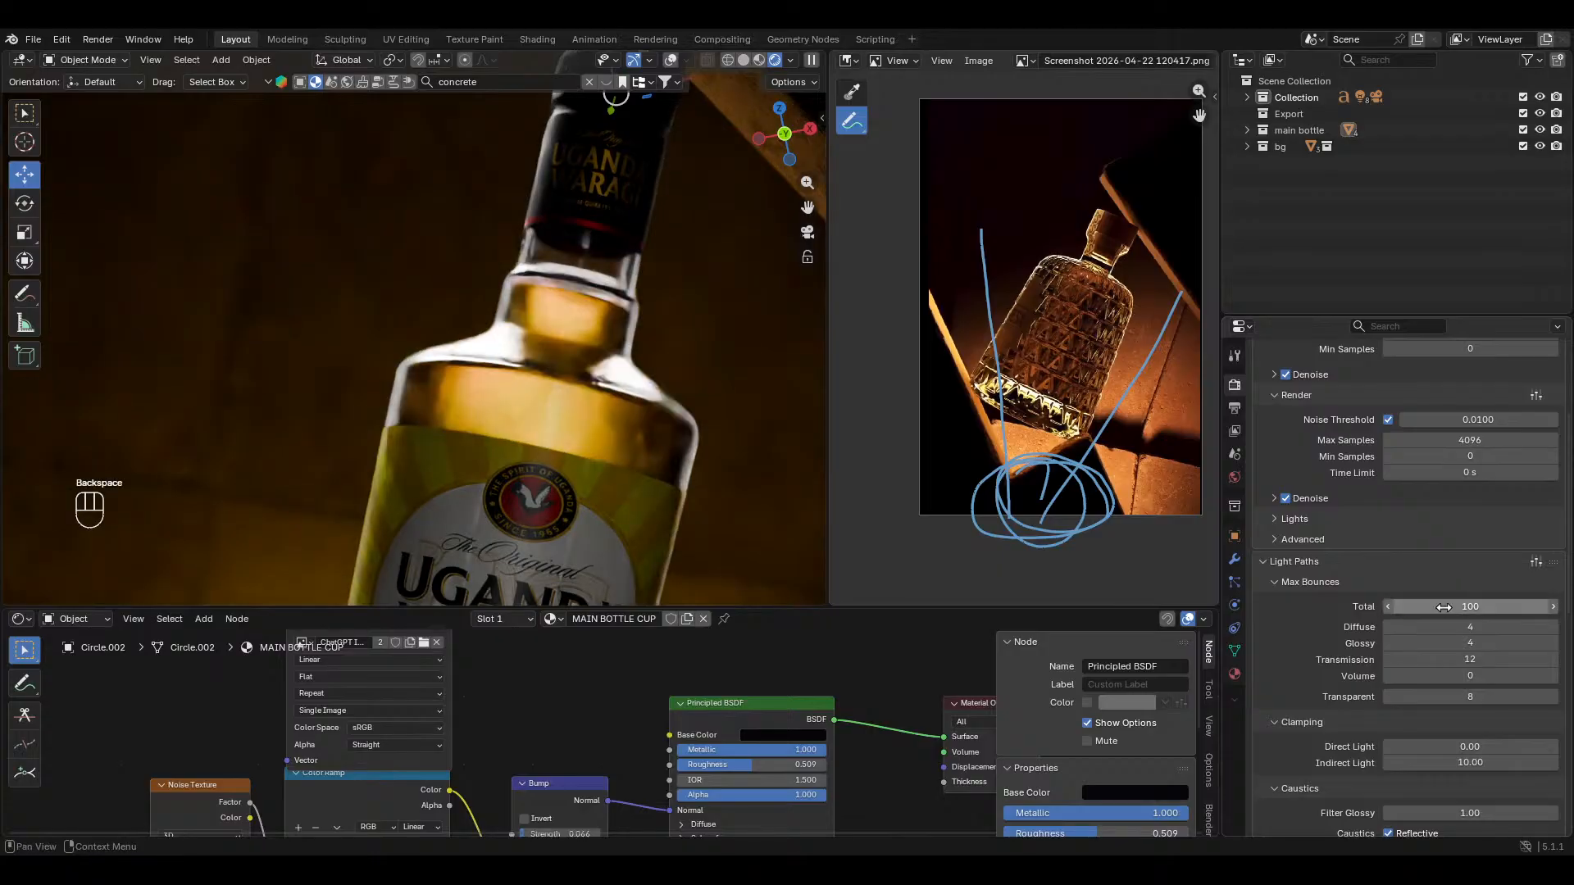
key("Return")
Step: Set the diffuse and glossy maximum bounces in the render's light paths to 32 each
left_click(1442, 628)
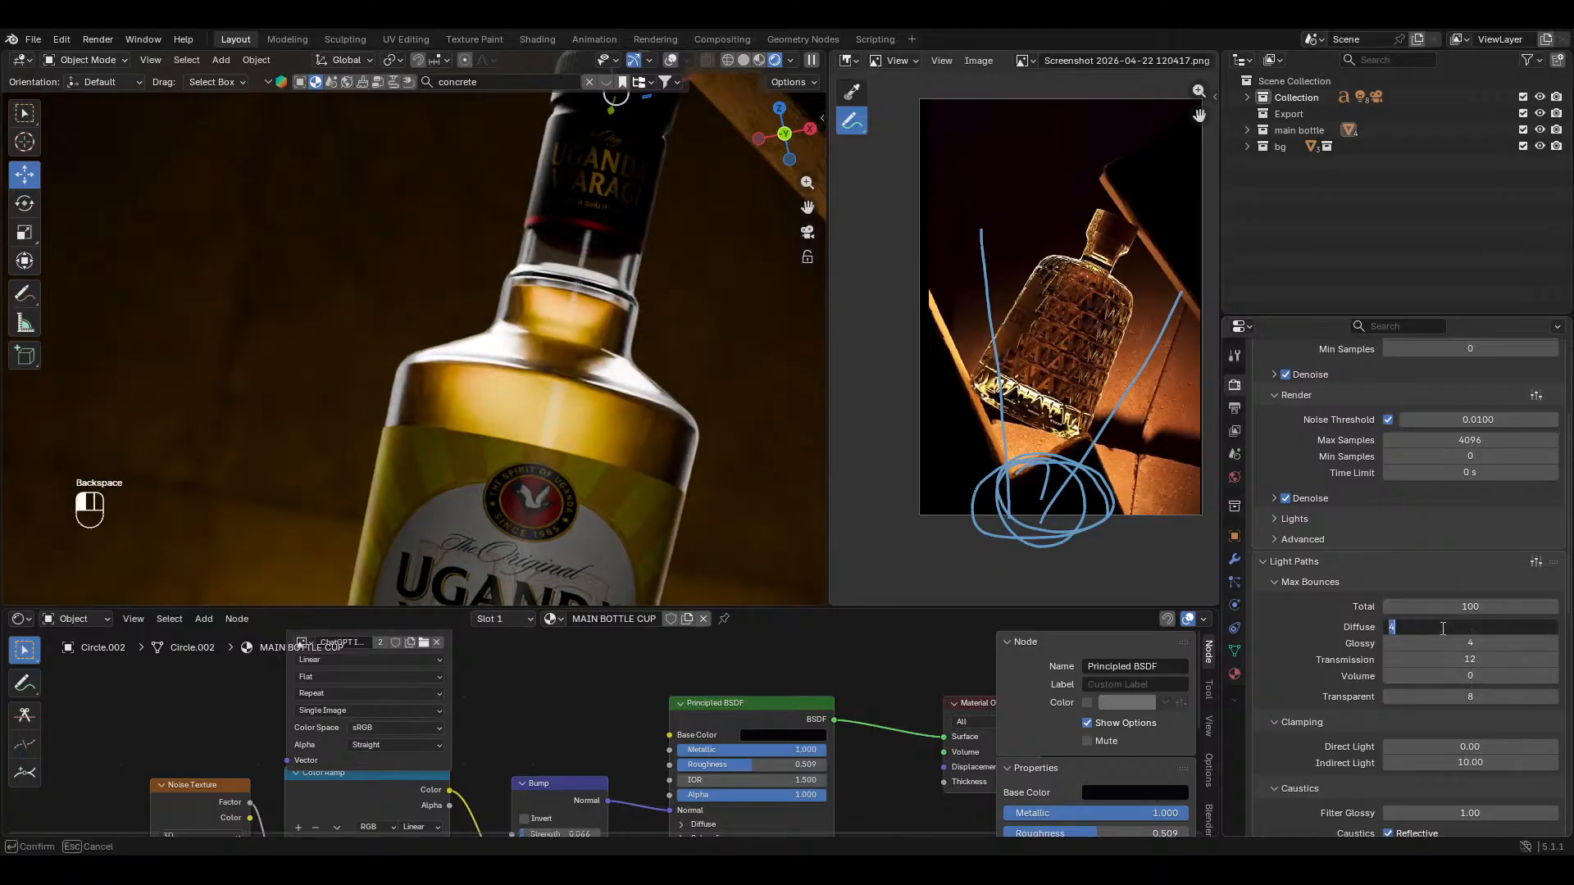
key("Return")
left_click(1445, 643)
type("32")
key("Return")
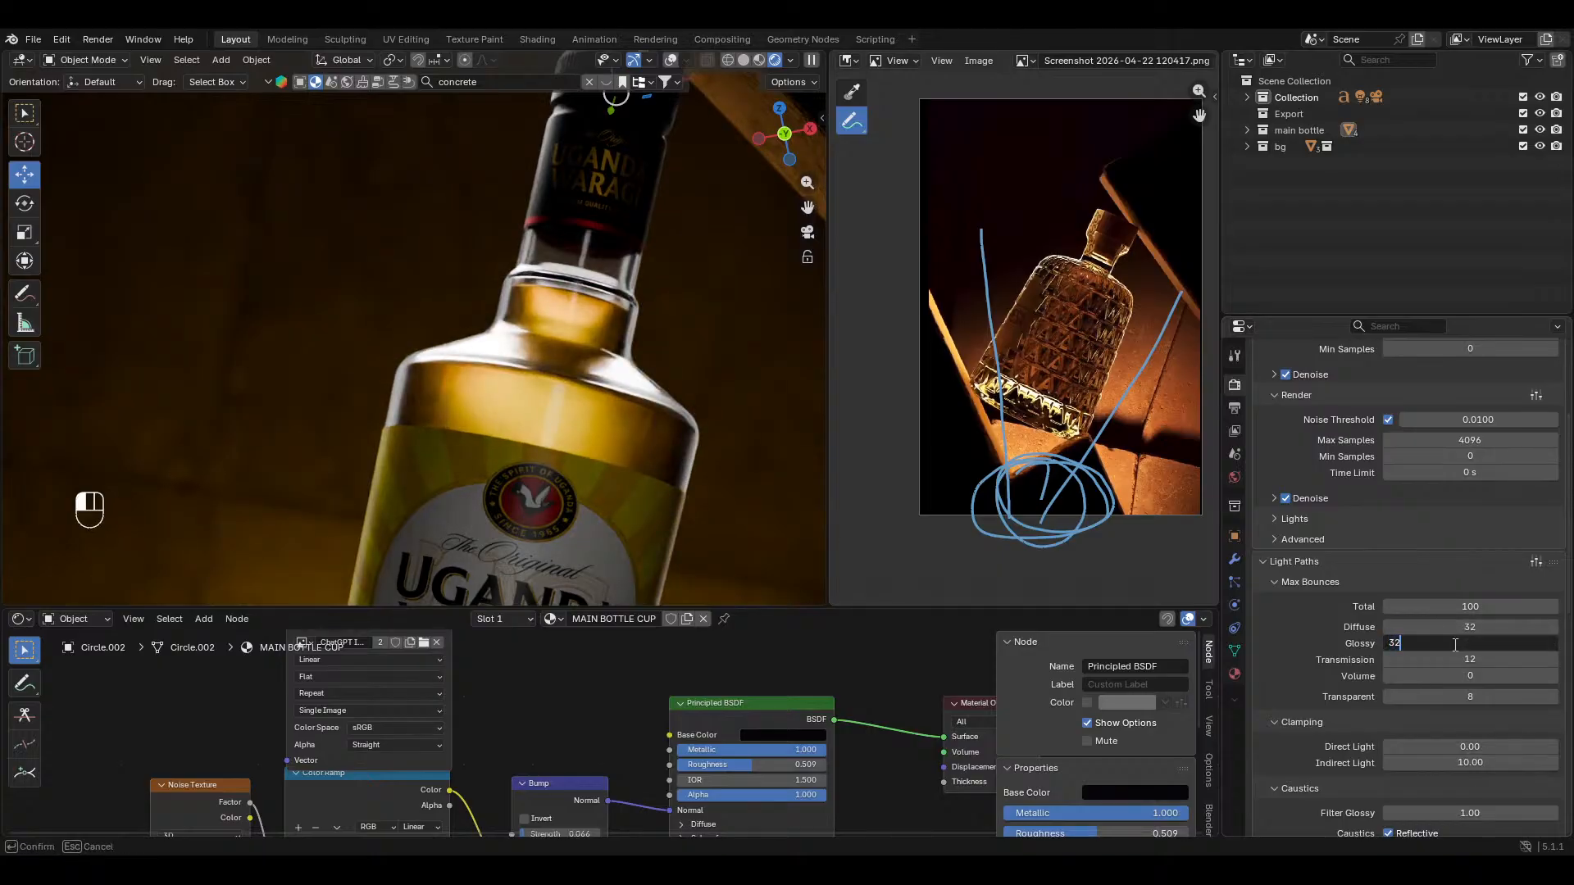
Step: Set the transmission and volume maximum bounces to 32 each, leaving the transparent bounces as they are
left_click(1452, 661)
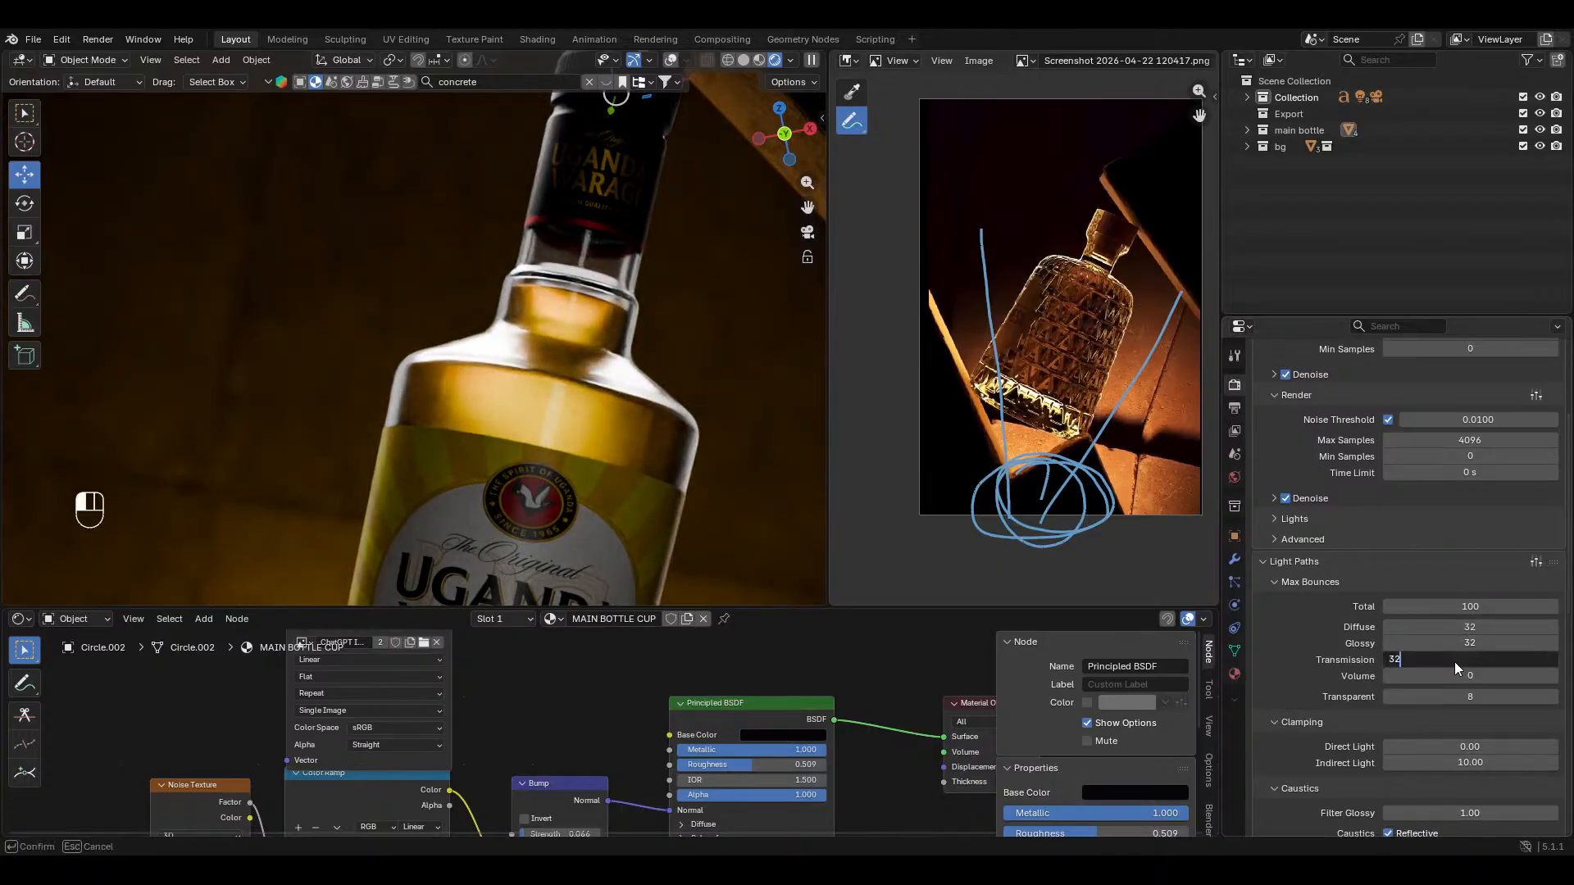
type("32")
key("Return")
left_click(1458, 677)
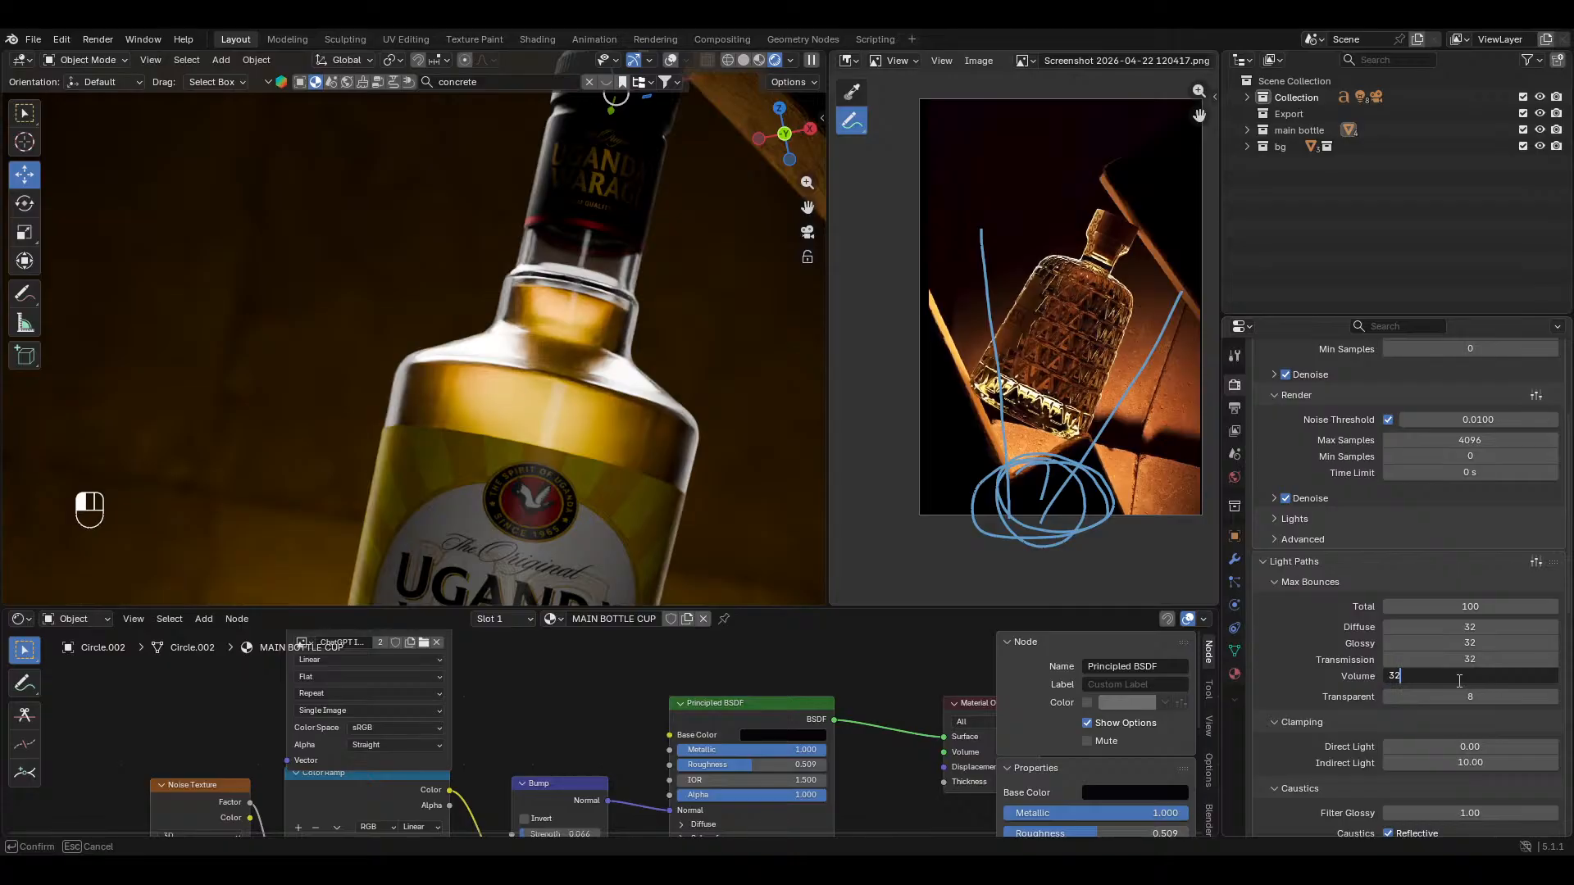
type("32")
key("Return")
left_click(1459, 696)
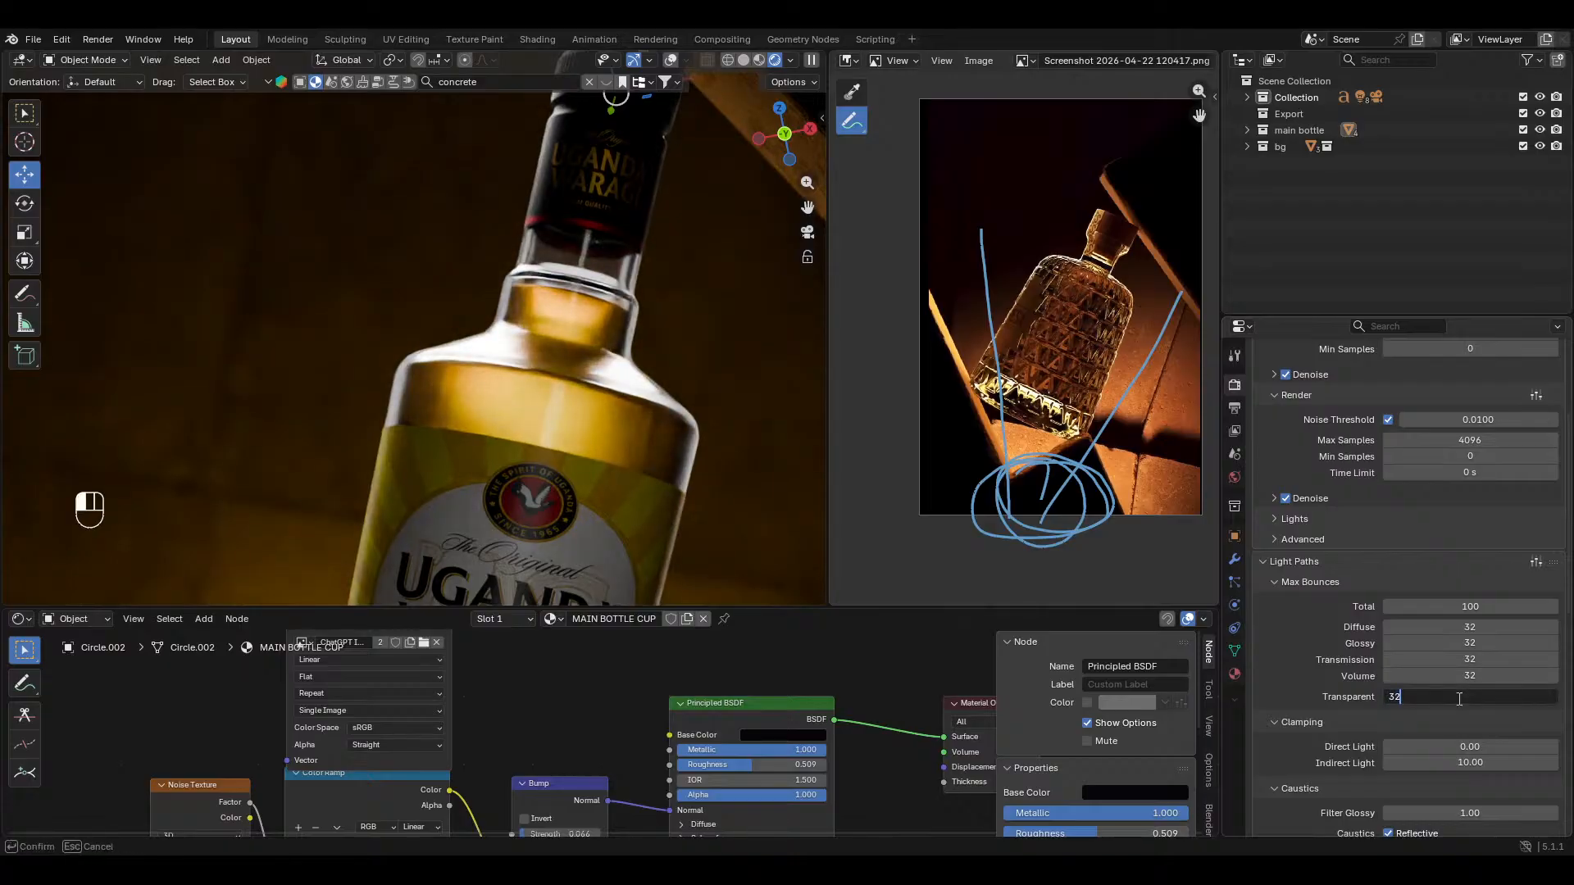
key("Escape")
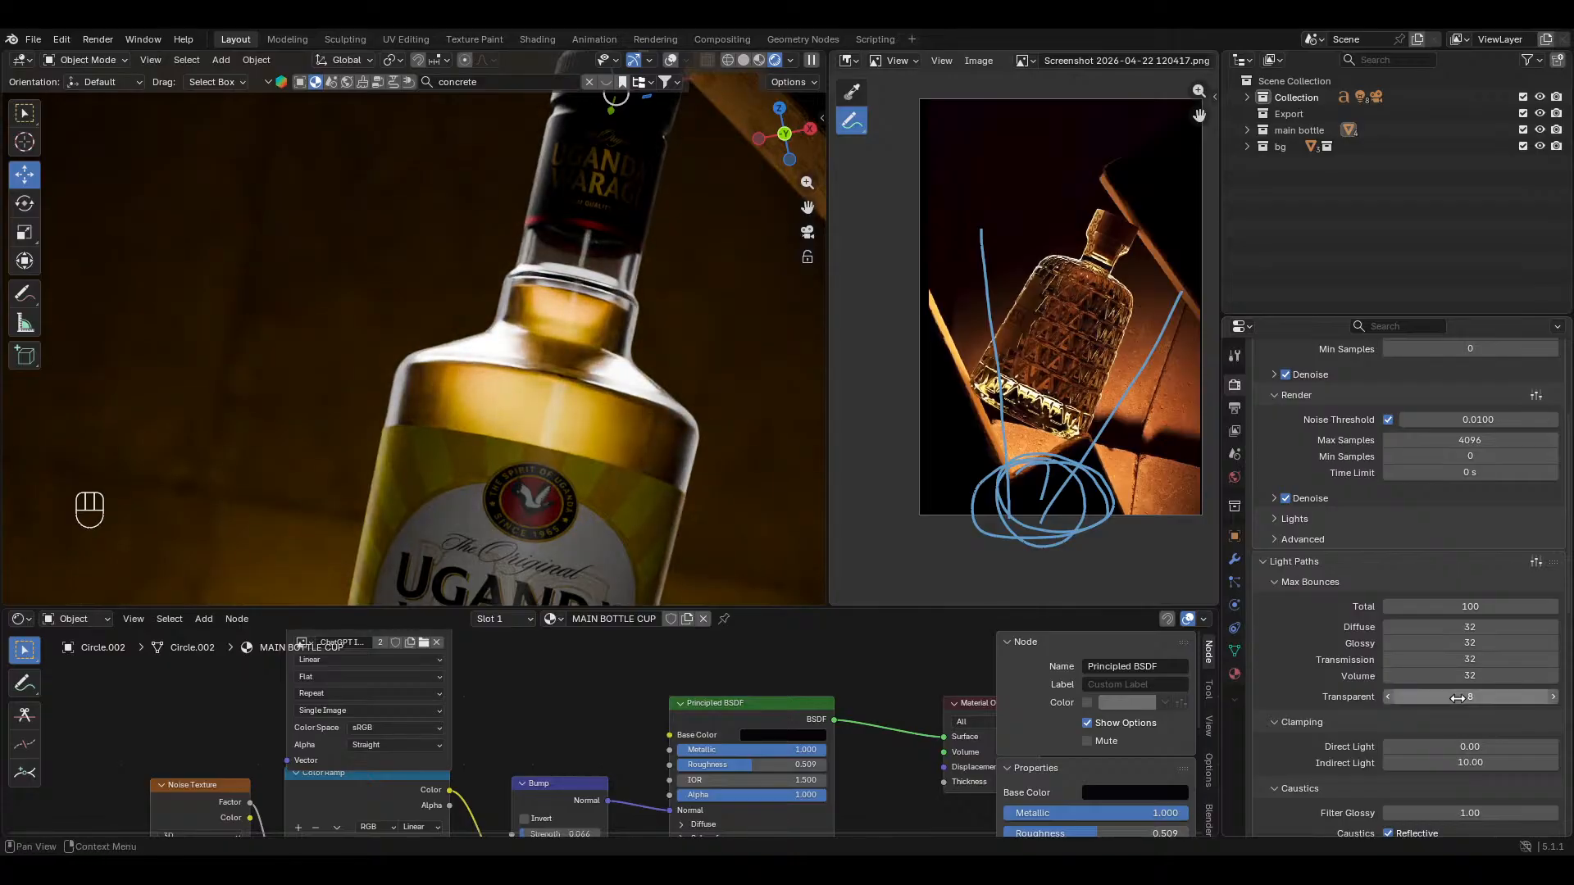
Step: Set the indirect light clamping to 50 and save the file
left_click(1471, 763)
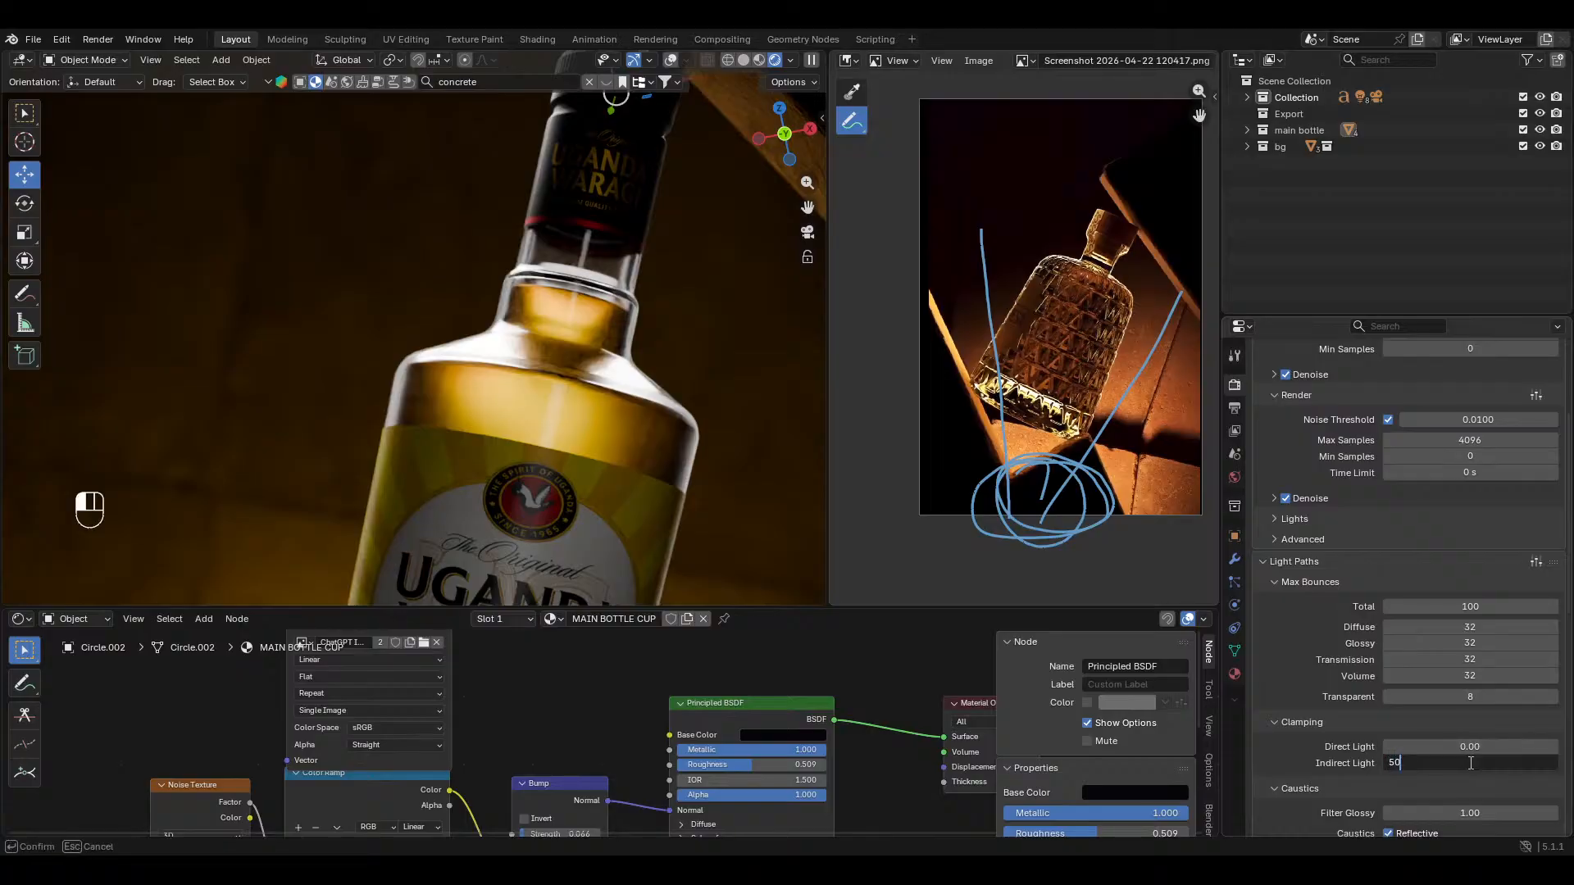
key("Return")
scroll(595, 426, "down", 5)
key("ctrl+s")
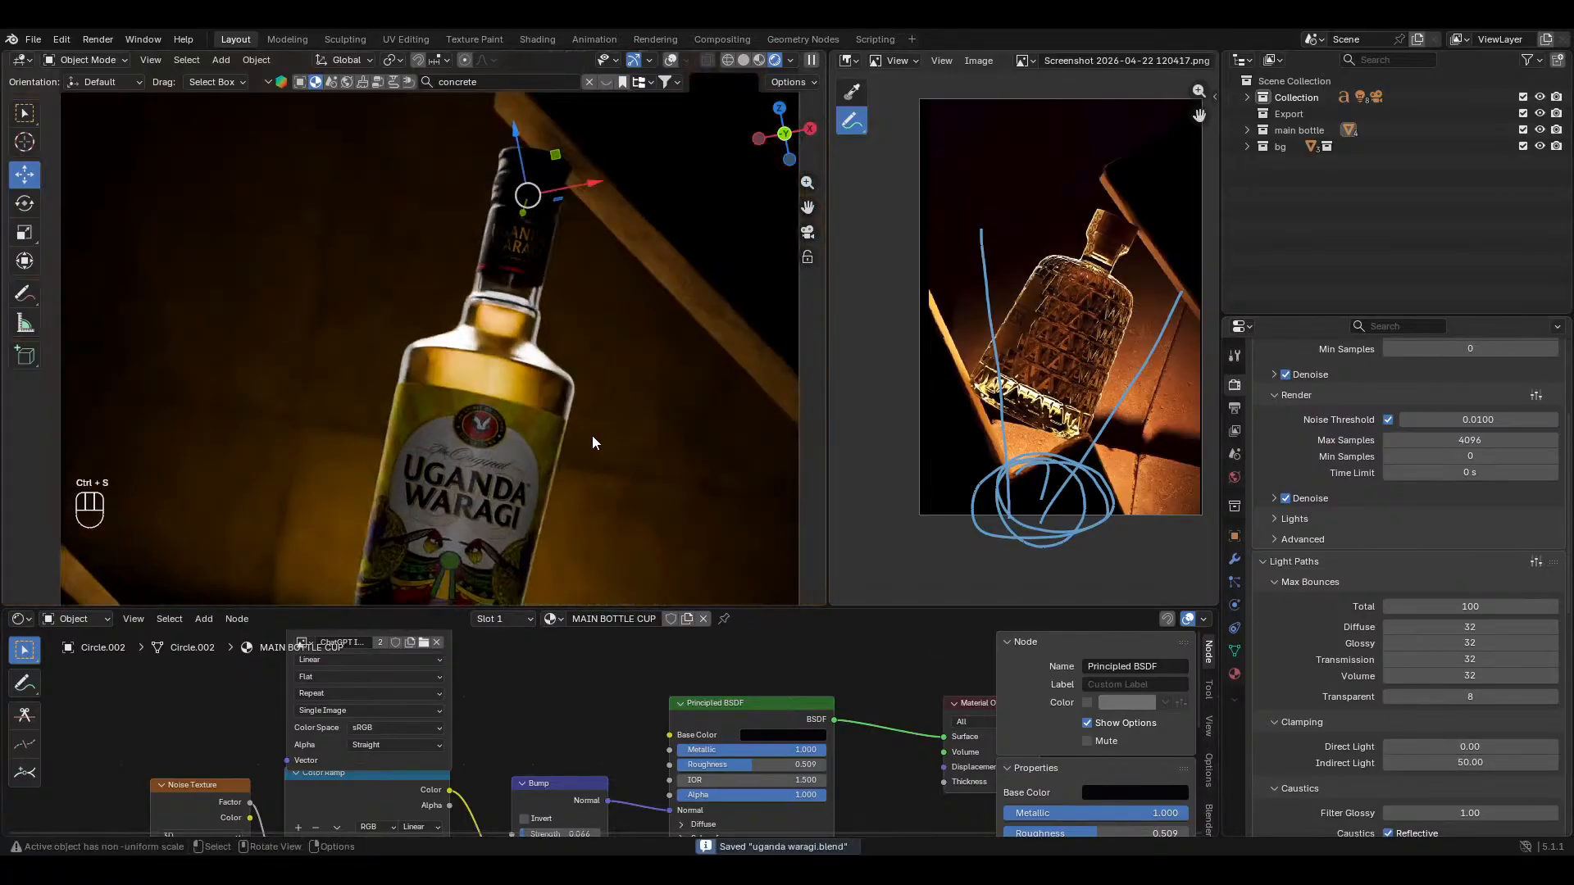
Step: Enlarge the 3D viewport, examine the bottle's embossed base up close and the whole bottle through the camera, and save the file
left_click_drag(767, 608, 767, 783)
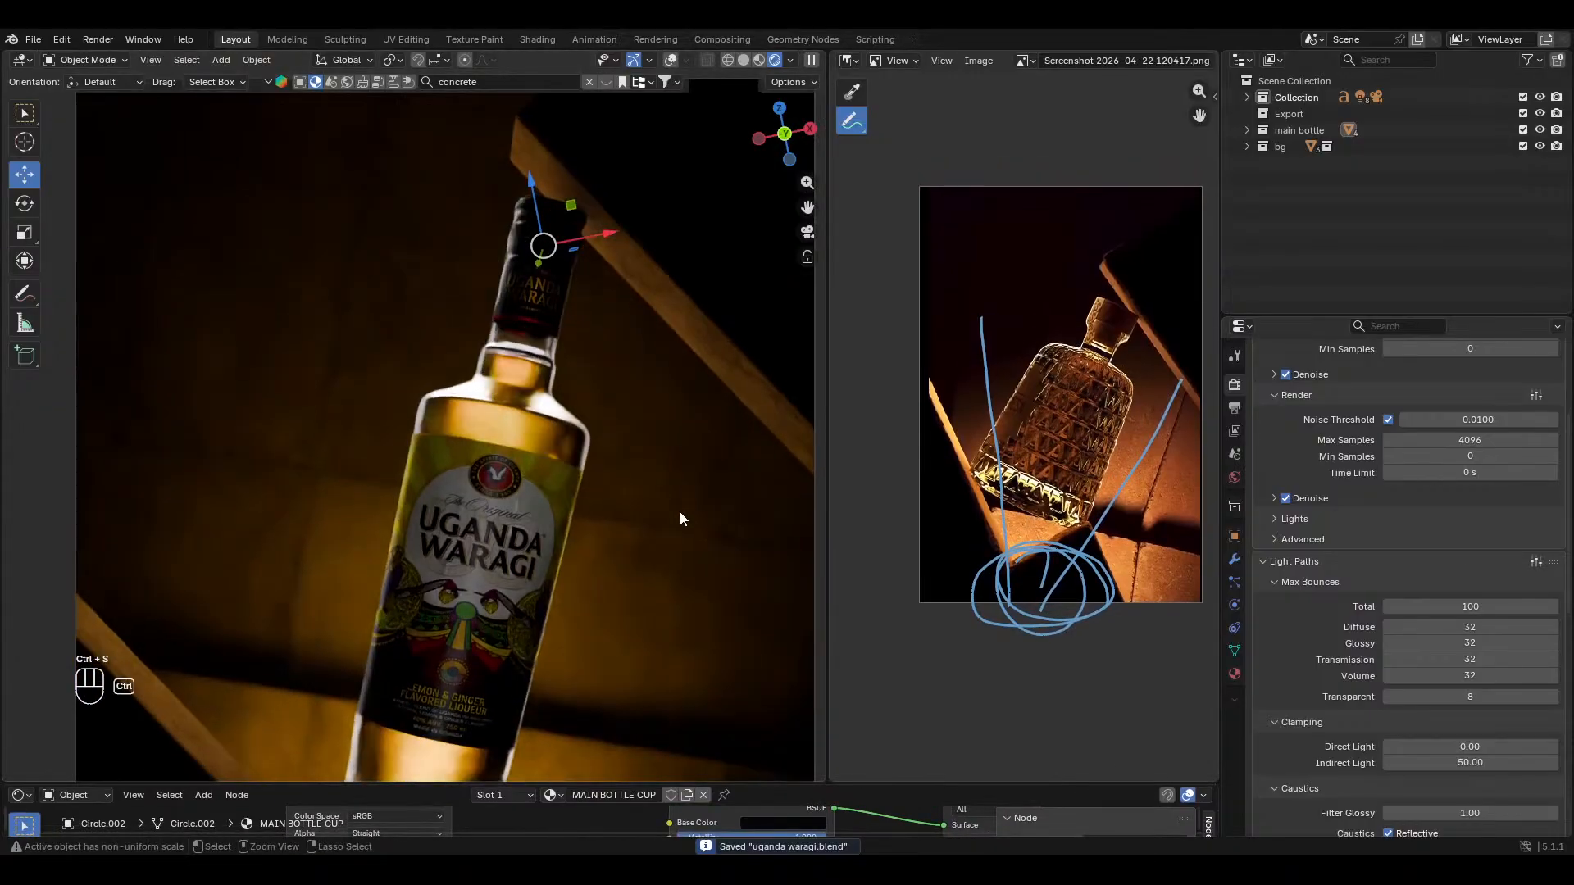
mouse_move(680, 511)
middle_mouse_down("shift")
mouse_move(678, 598)
mouse_move(695, 529)
middle_mouse_up("shift")
scroll(695, 529, "up", 5)
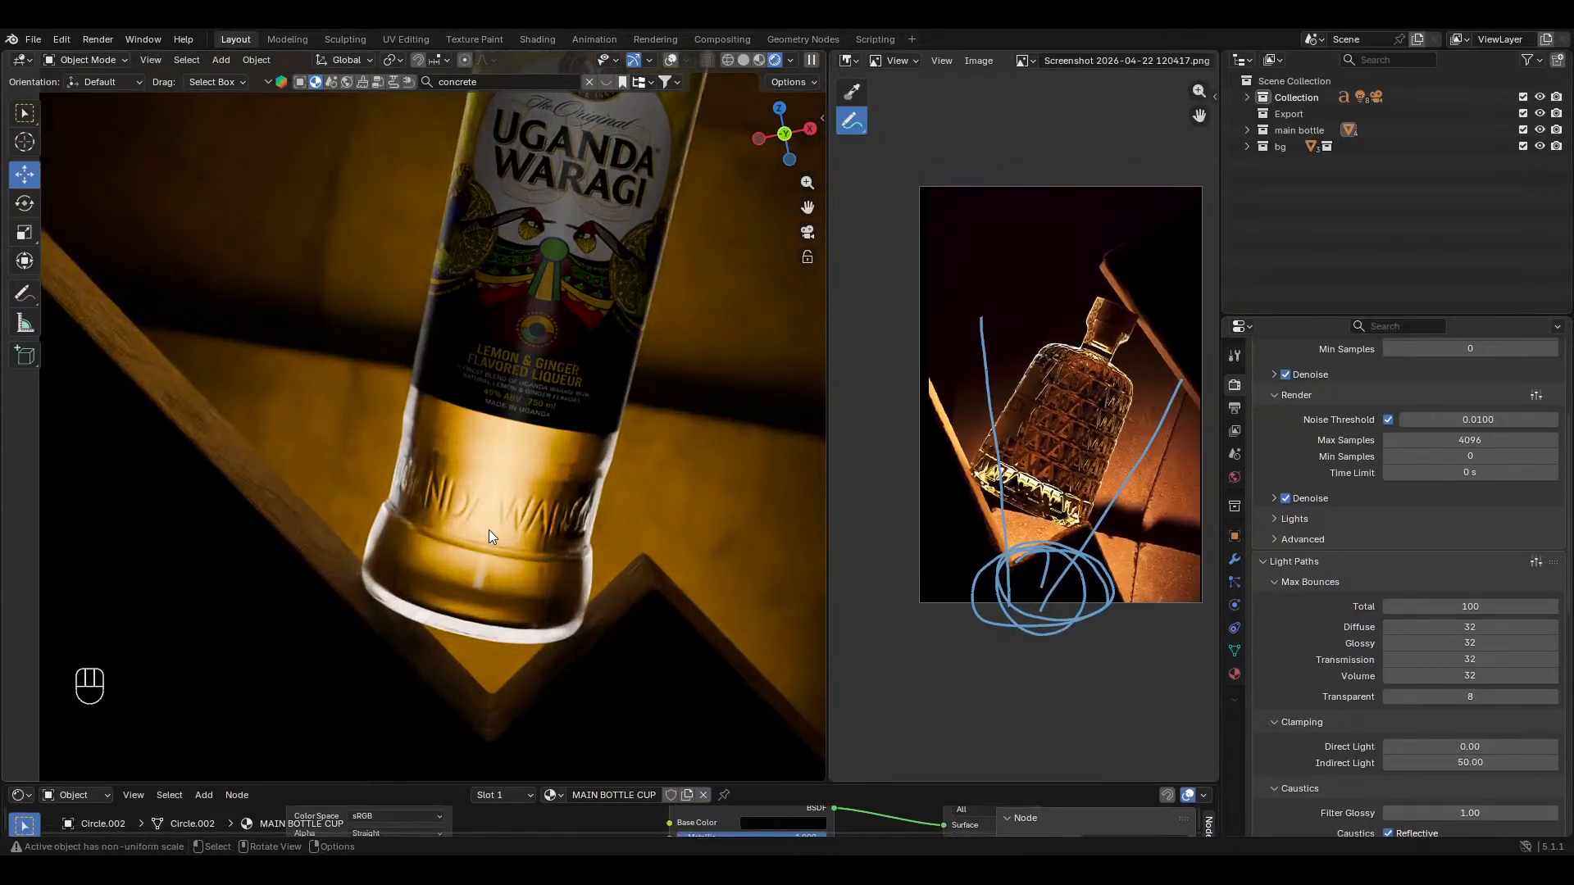
middle_click_drag(489, 530, 529, 451)
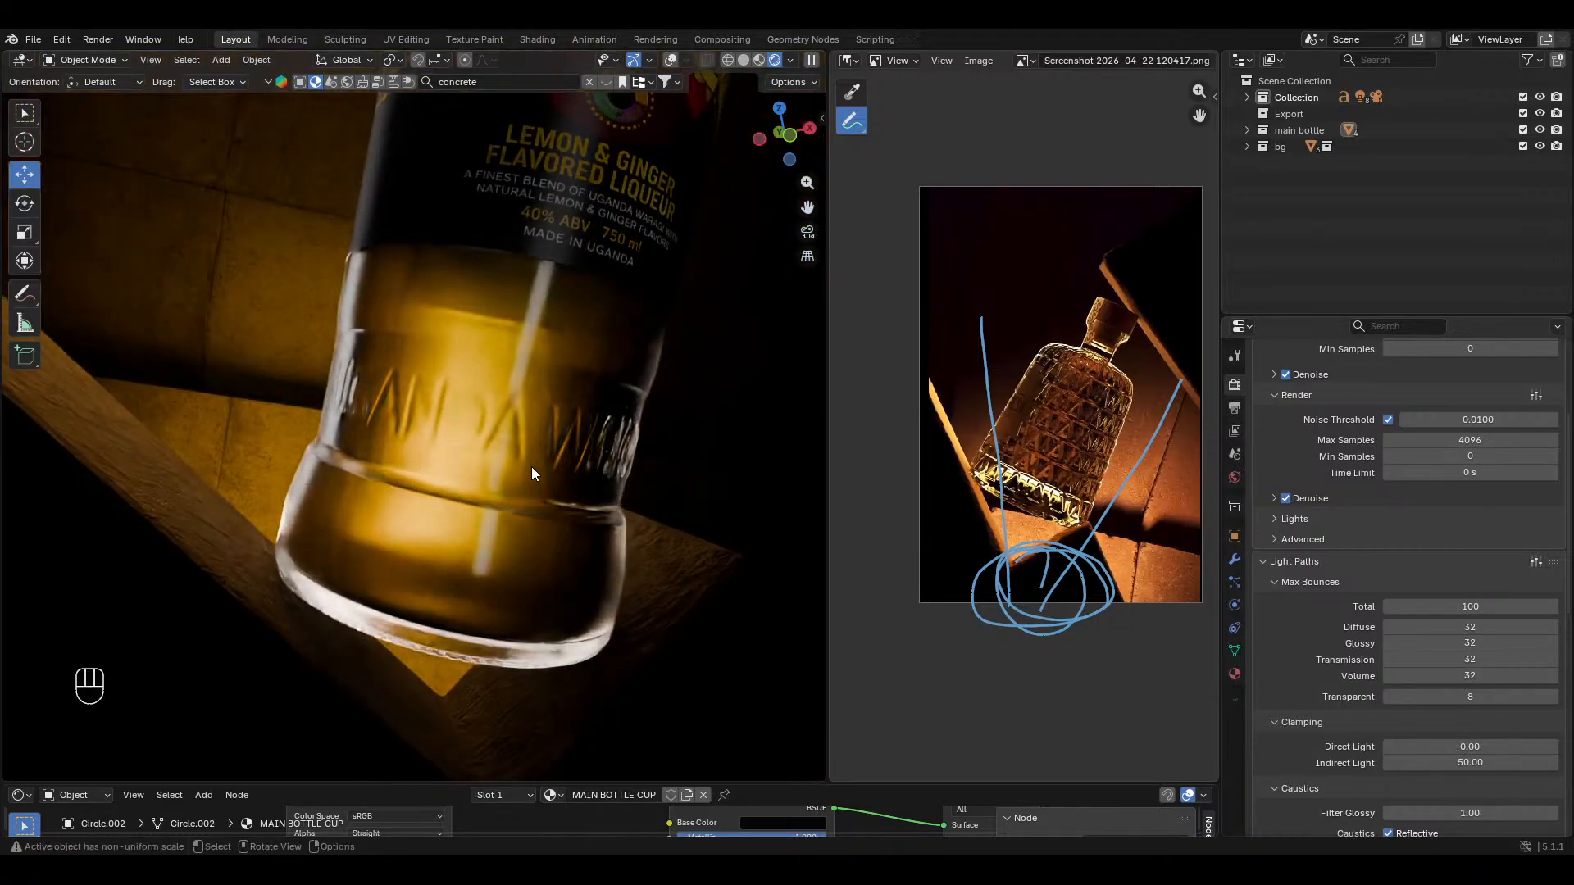
scroll(607, 457, "up", 3)
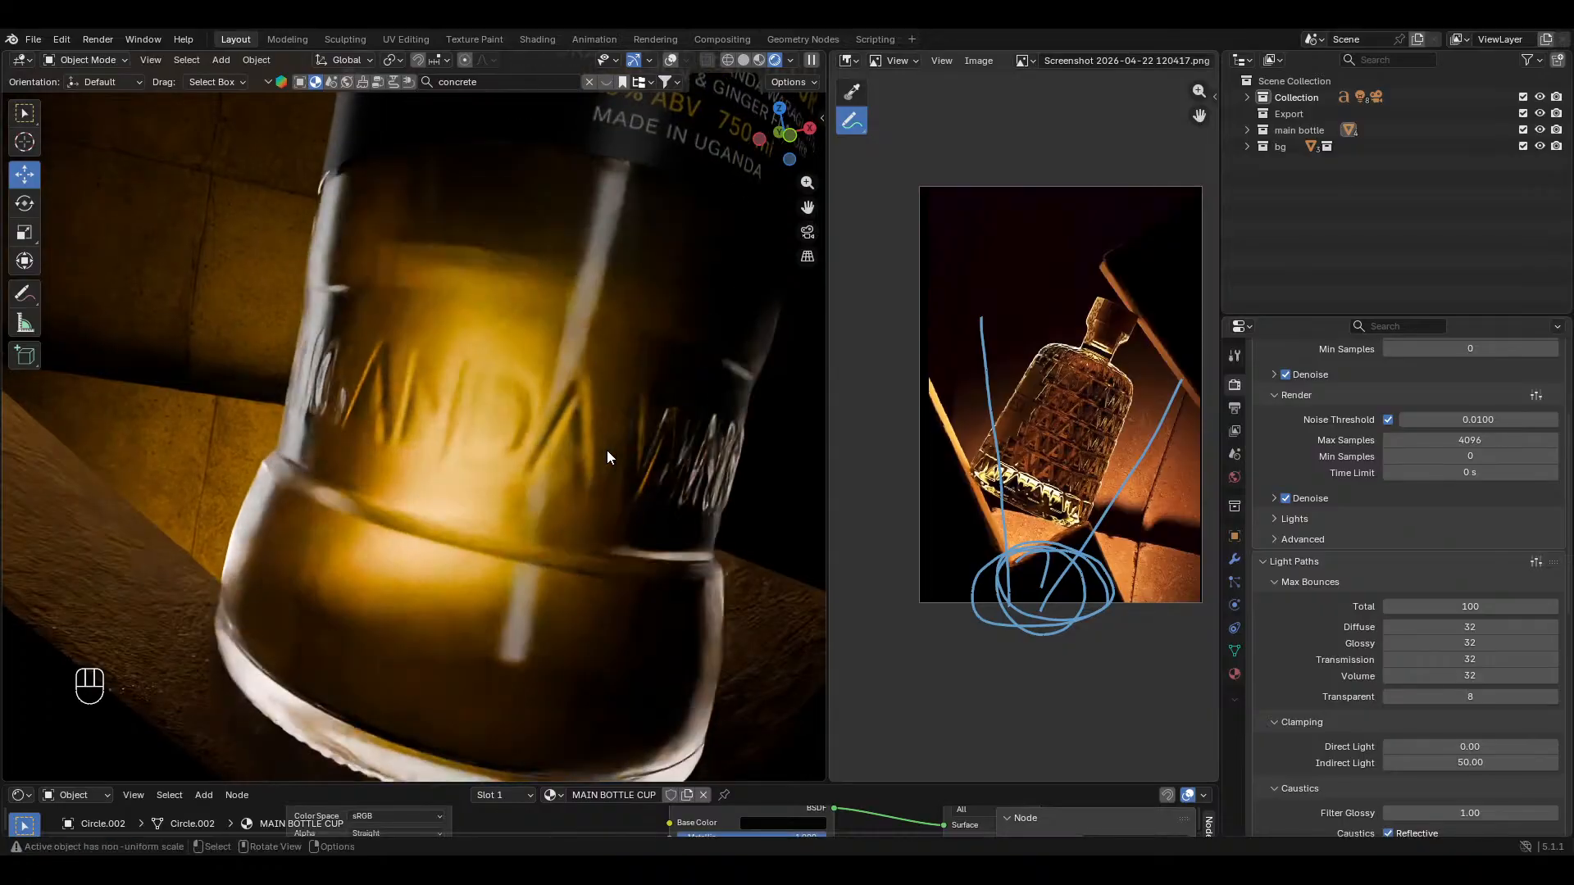
key("KP_0")
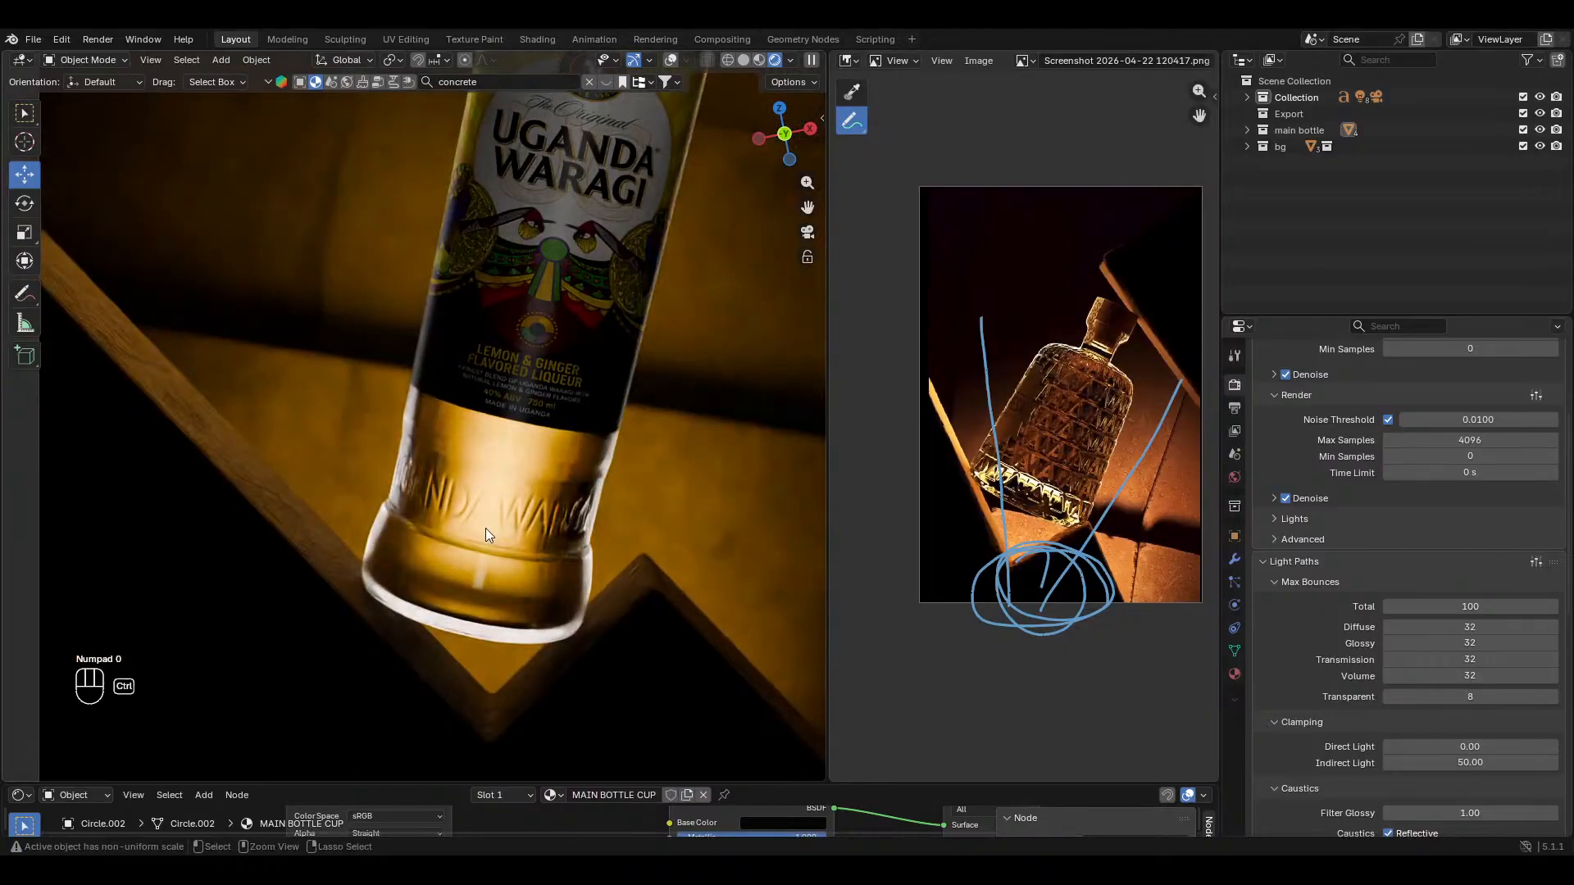
middle_click_drag(485, 528, 501, 469, "ctrl")
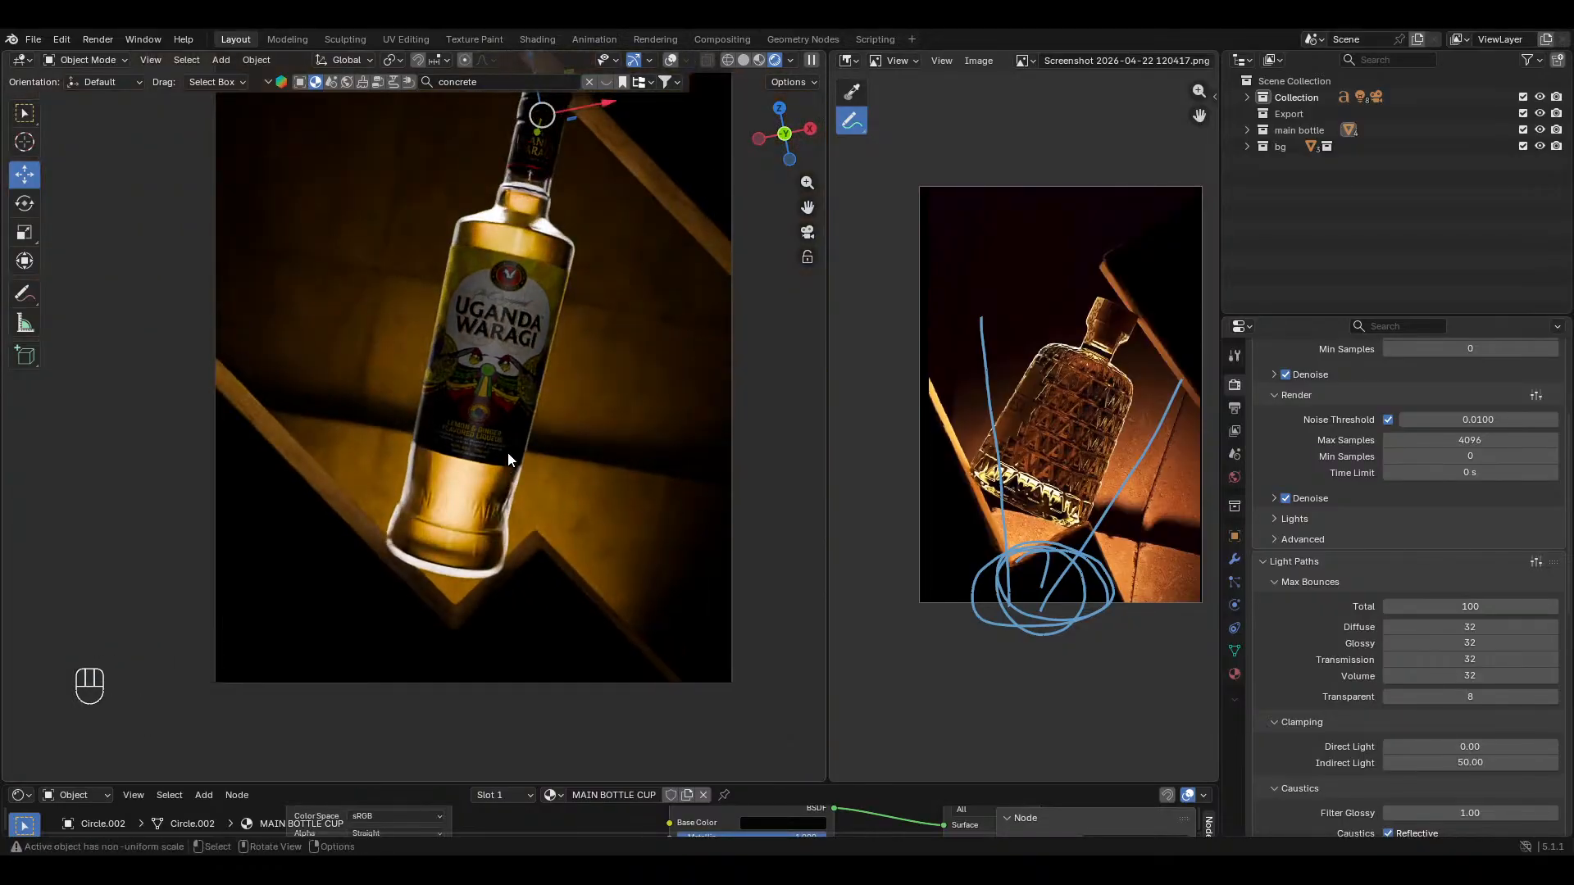
middle_click_drag(584, 360, 580, 421, "ctrl")
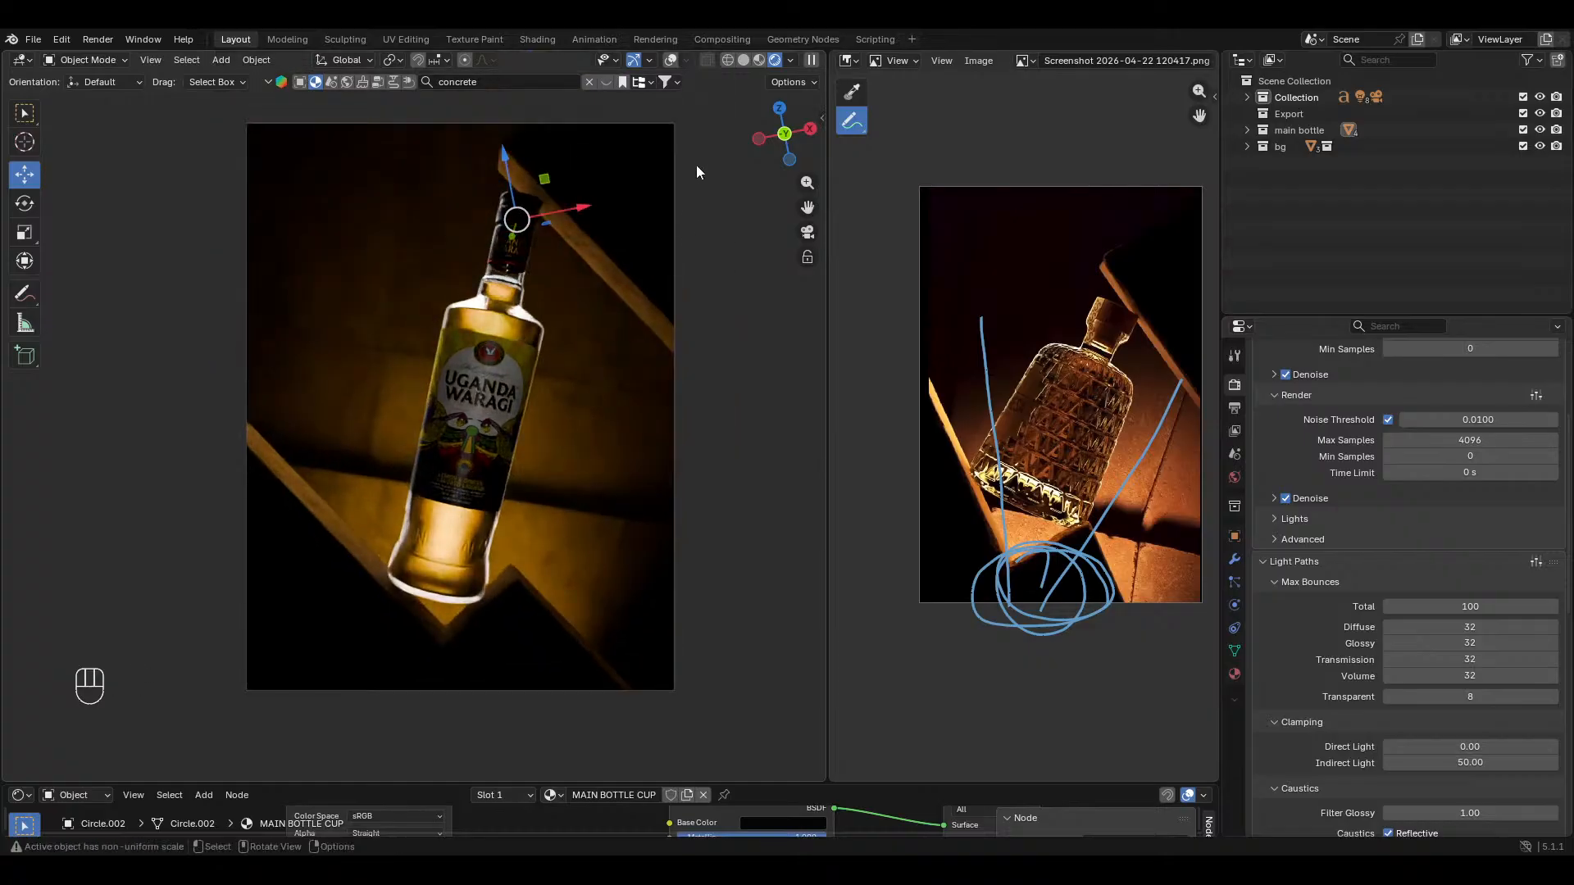
key("ctrl+s")
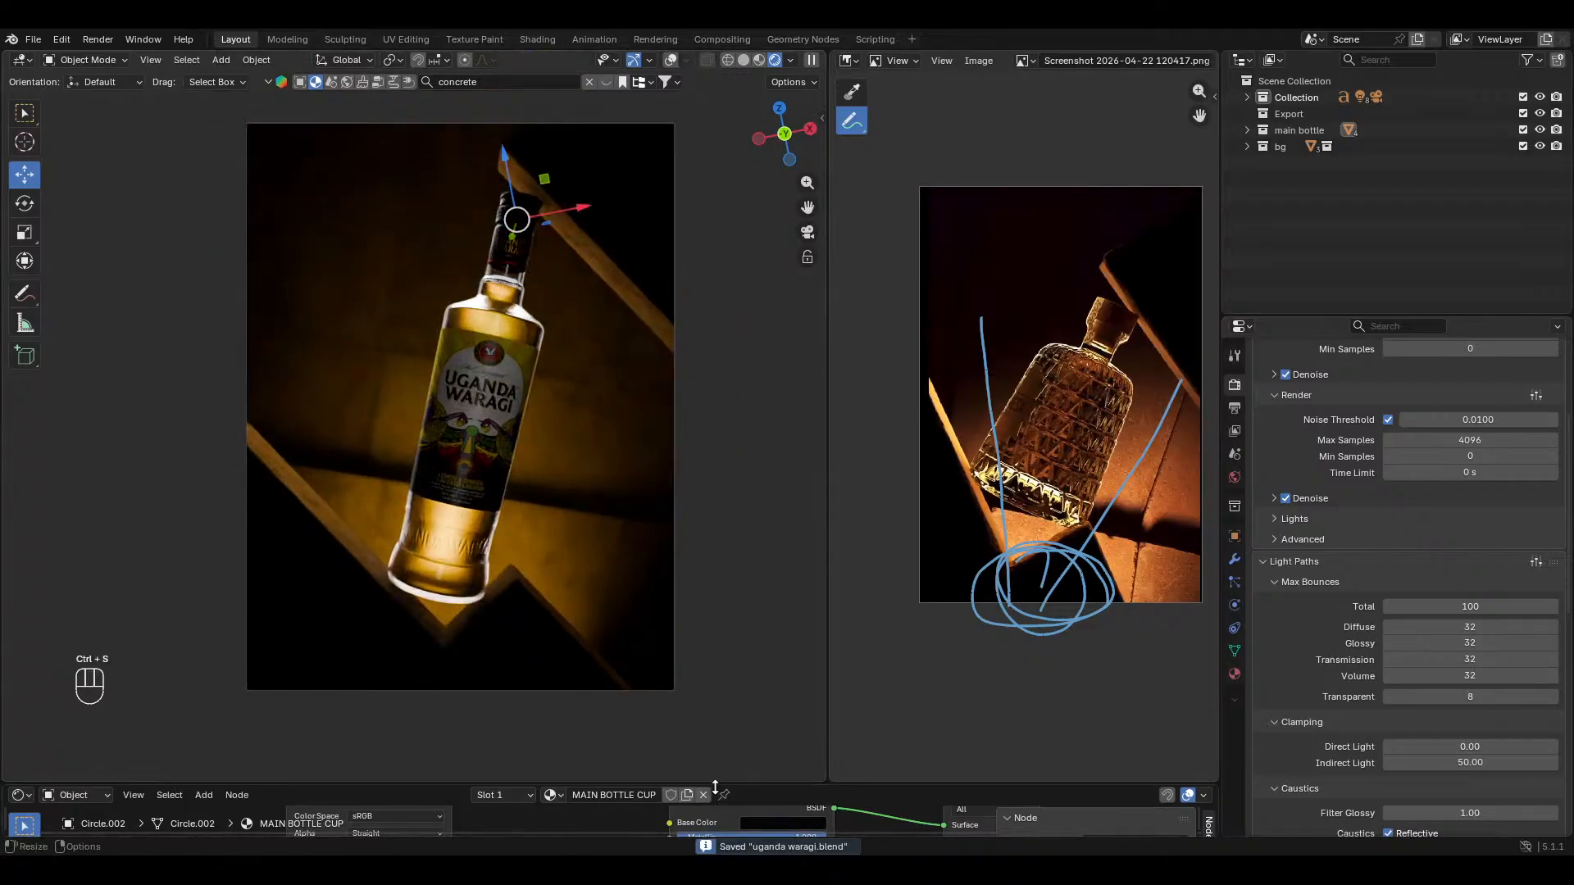
Step: With overlays shown, select the area light at the bottle's base (Area.004) and change its shape to Disk
left_click_drag(715, 787, 718, 758)
middle_click_drag(541, 484, 566, 303)
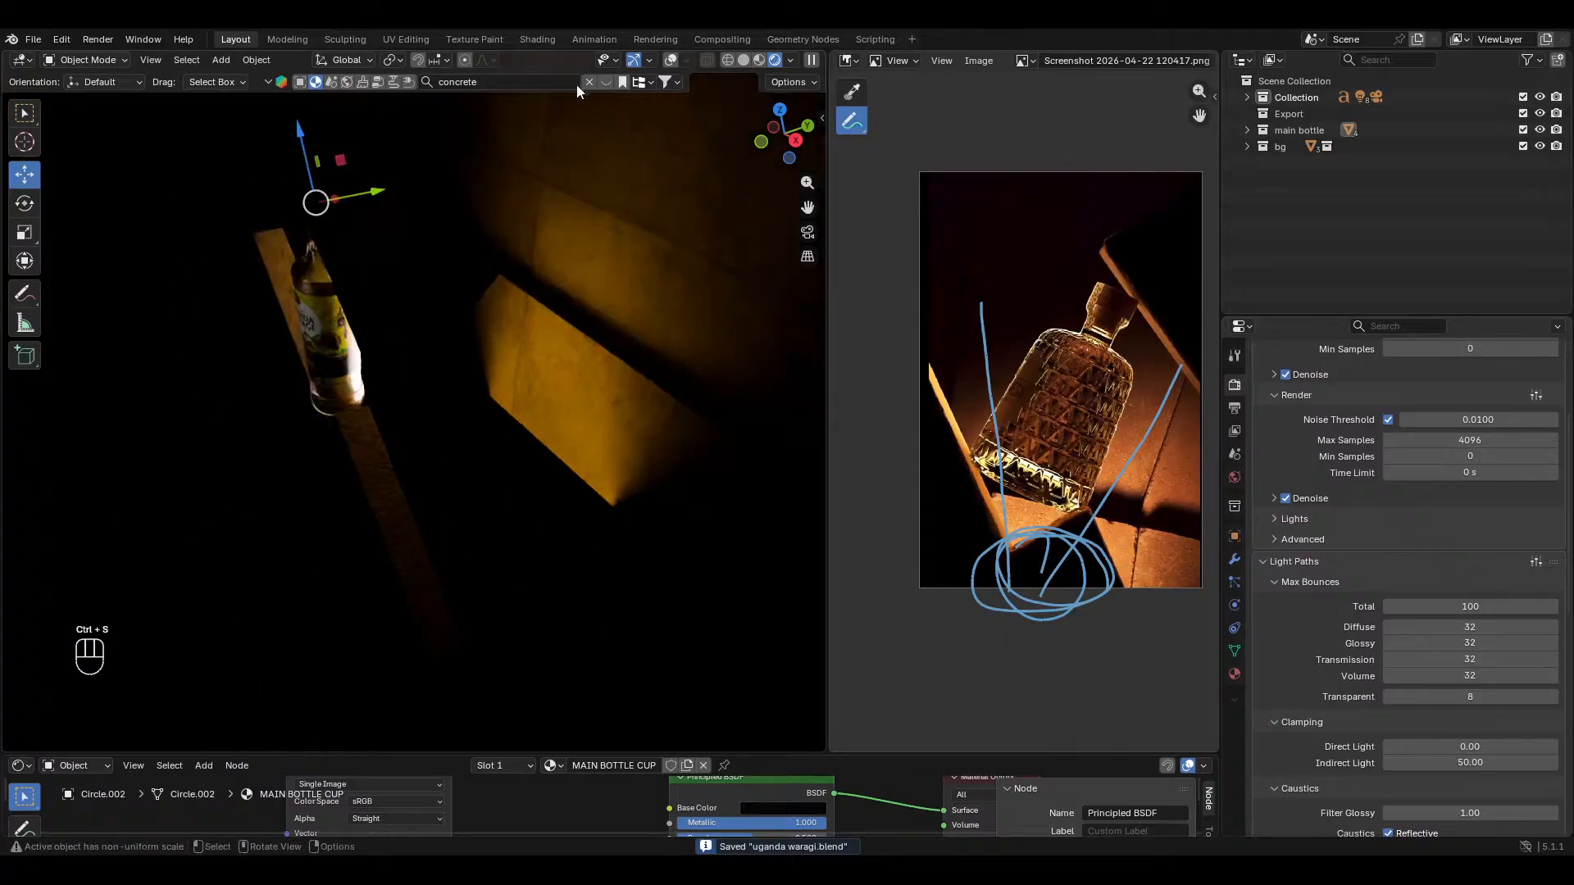
left_click(671, 60)
middle_click_drag(419, 438, 460, 400, "ctrl")
left_click(406, 431)
left_click(389, 423)
left_click(417, 441)
key("KP_0")
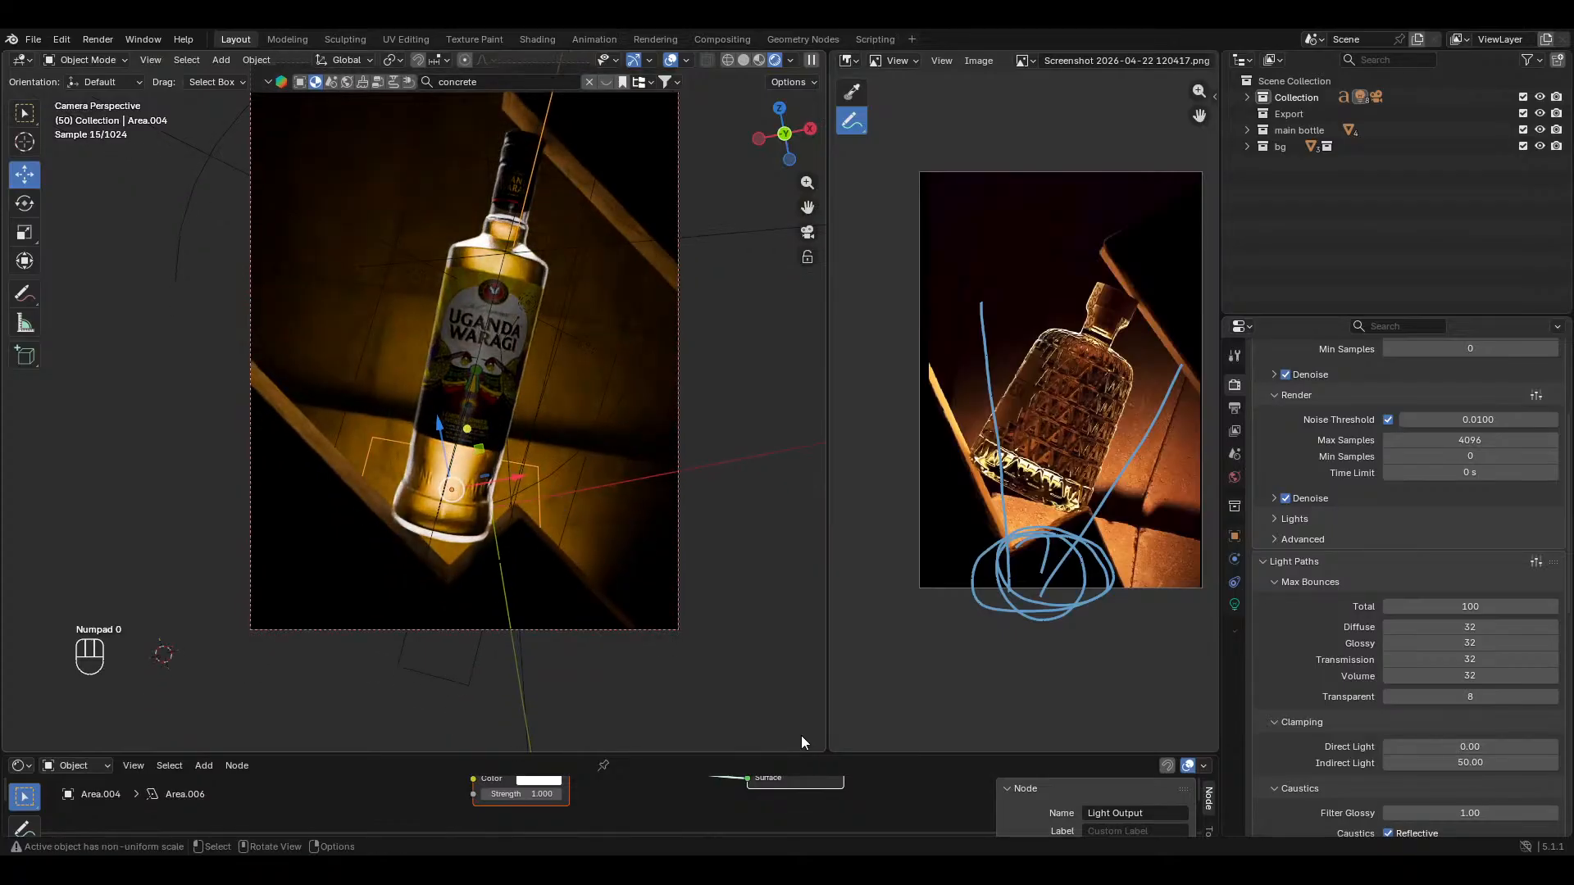
left_click(1235, 605)
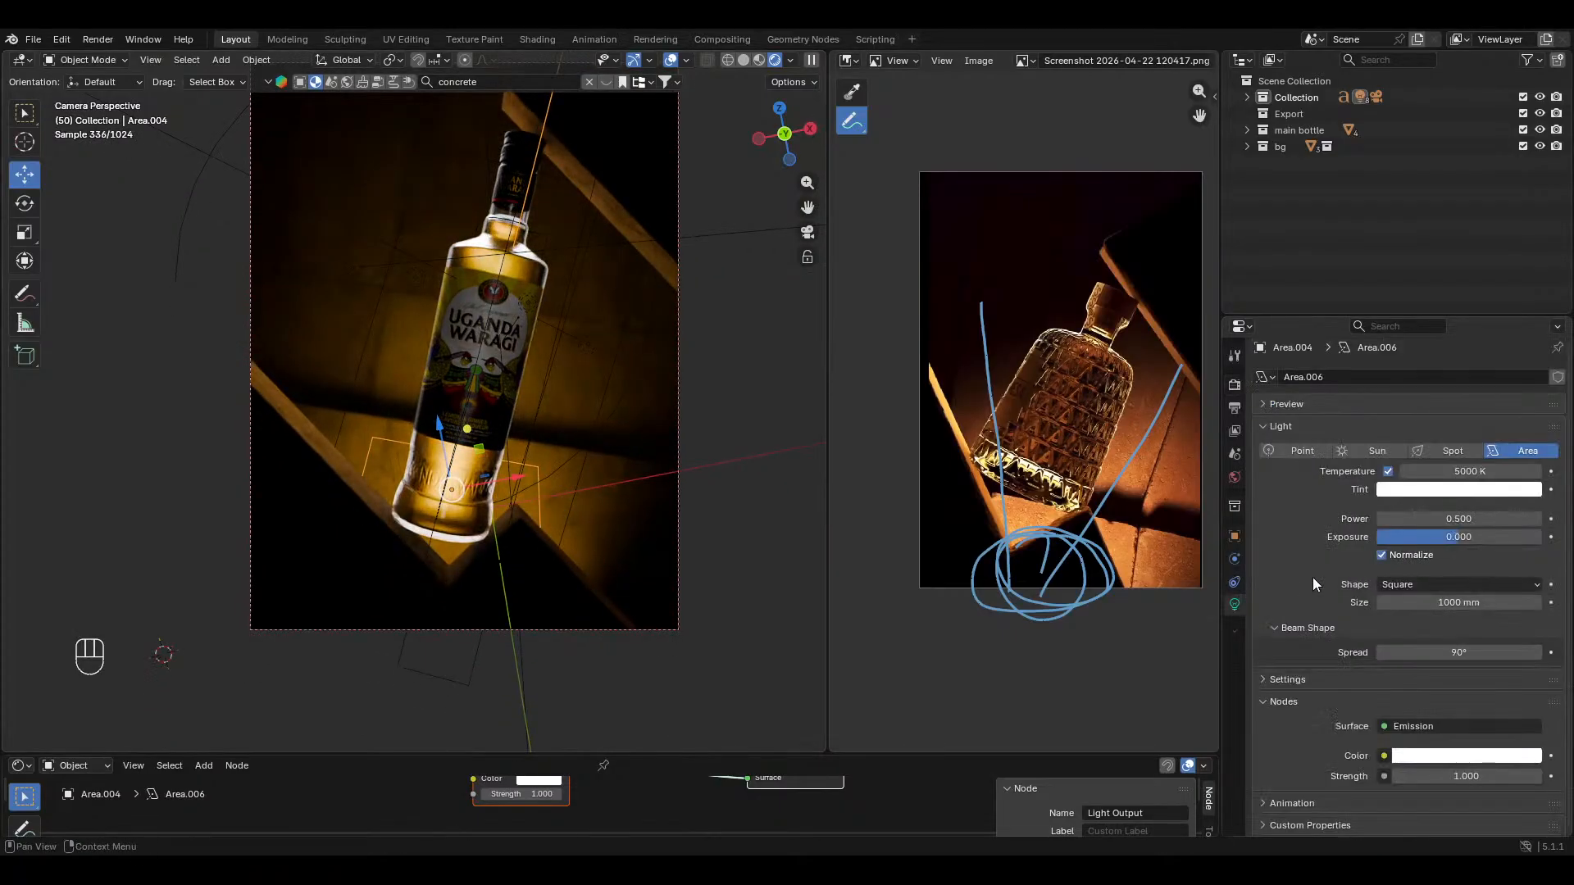
left_click(1438, 584)
left_click(1406, 638)
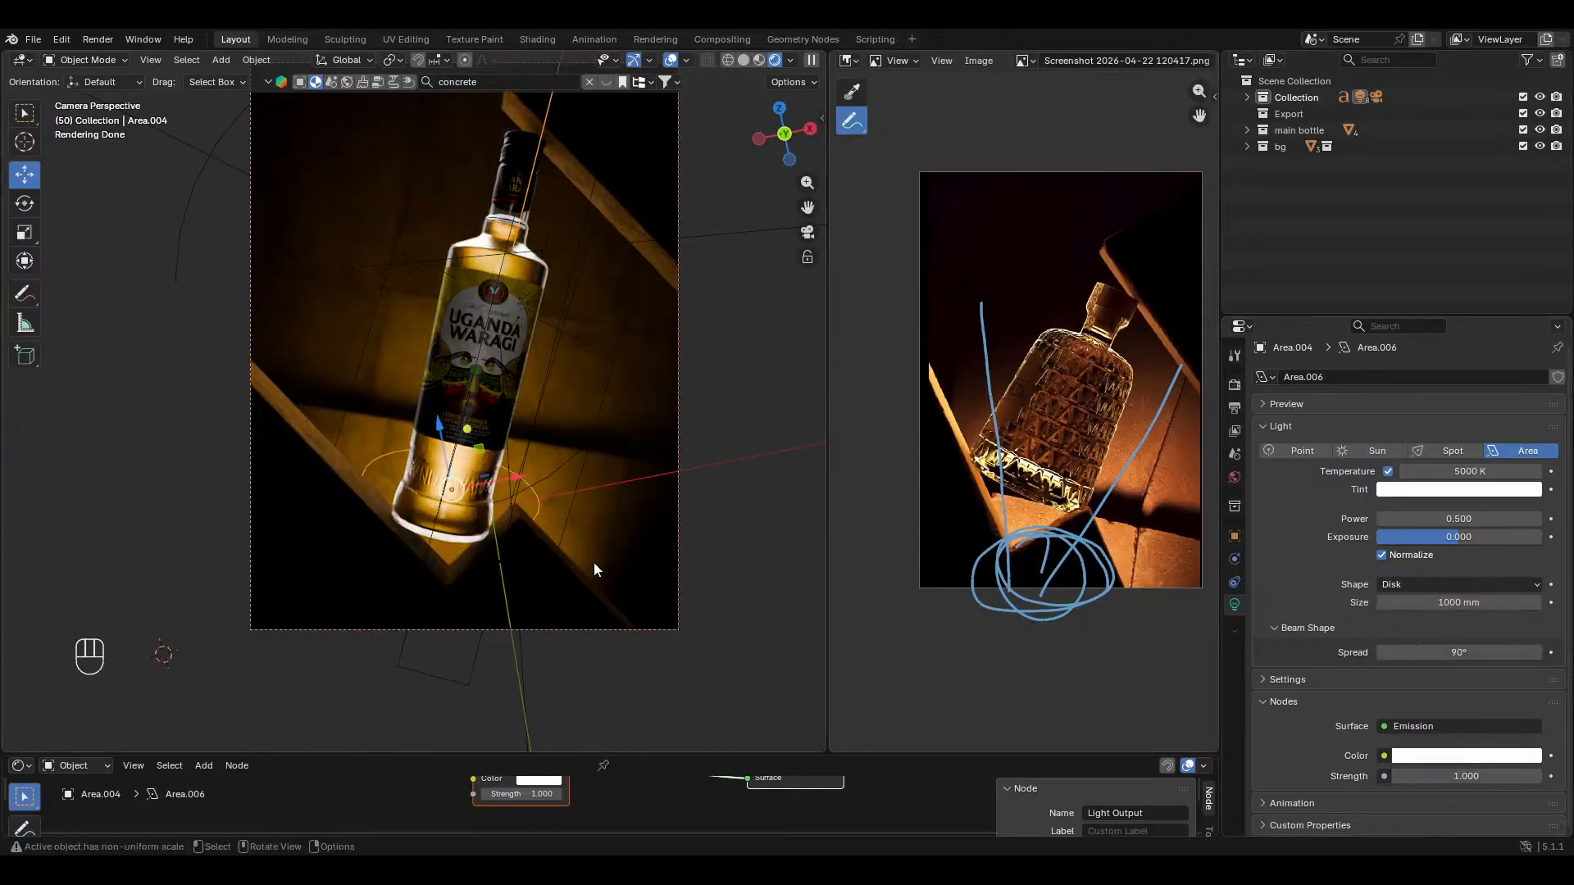
Step: Move the disk light slightly up behind the lower bottle and scale it down
key("g")
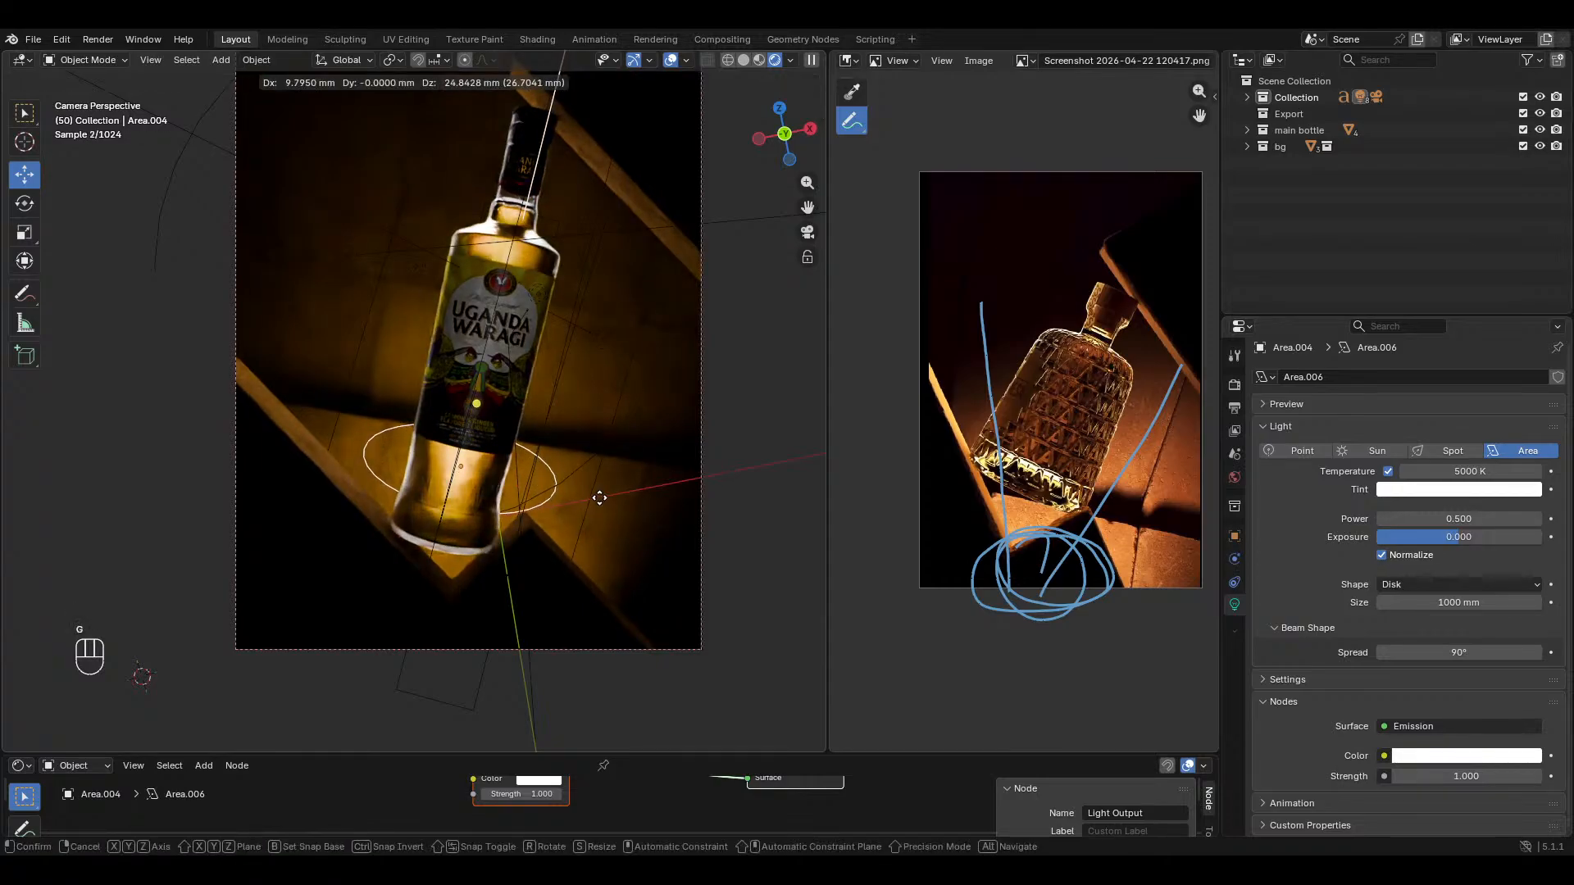
left_click(601, 498)
key("s")
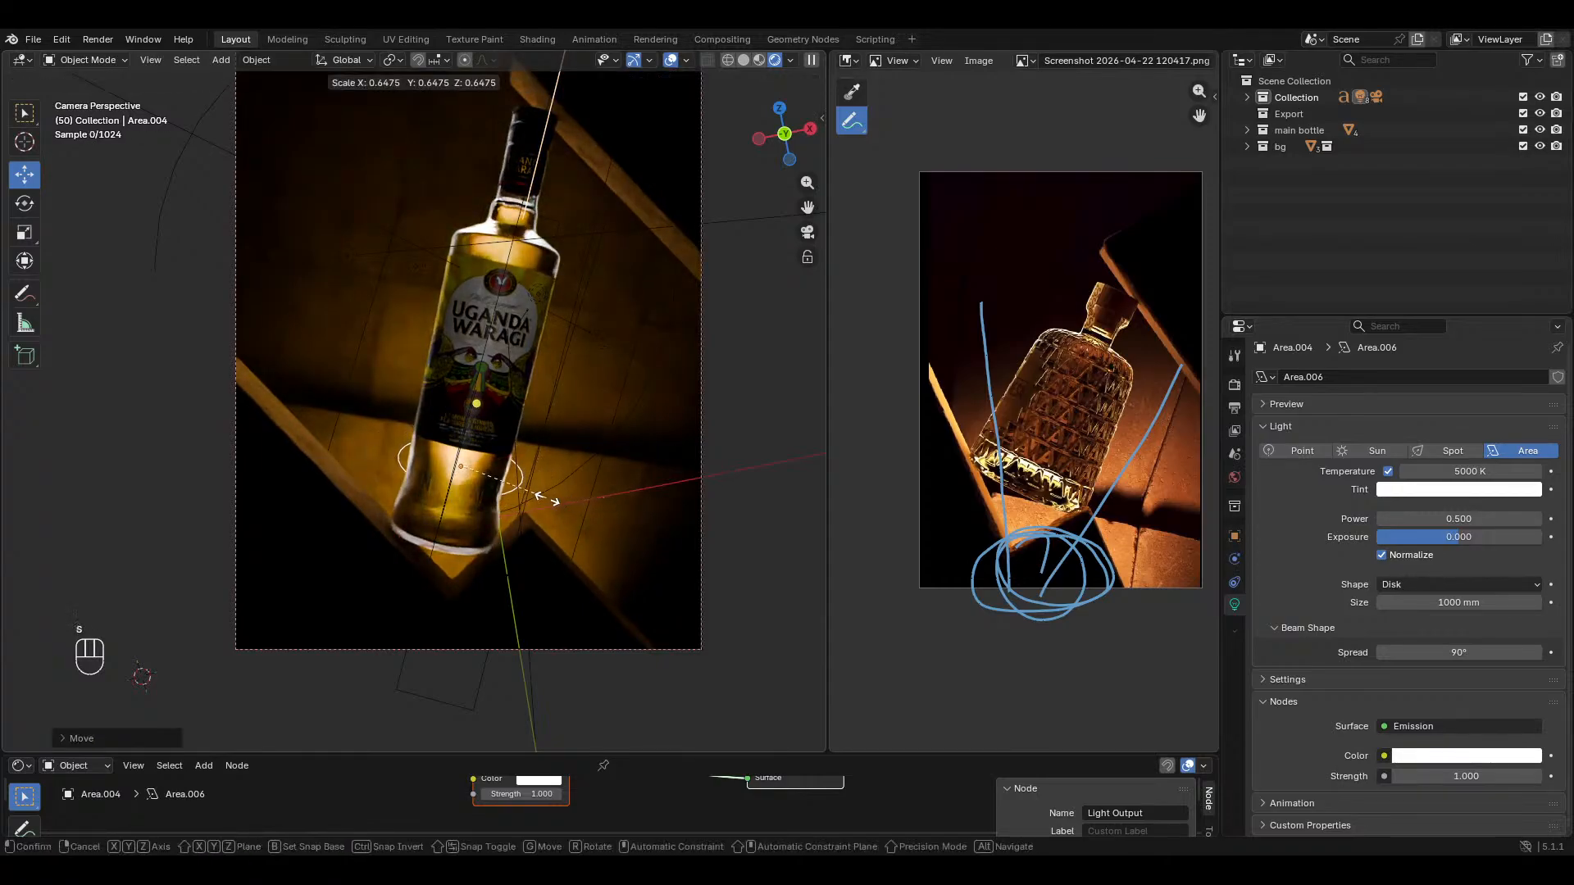
left_click(558, 484)
key("r")
key("x")
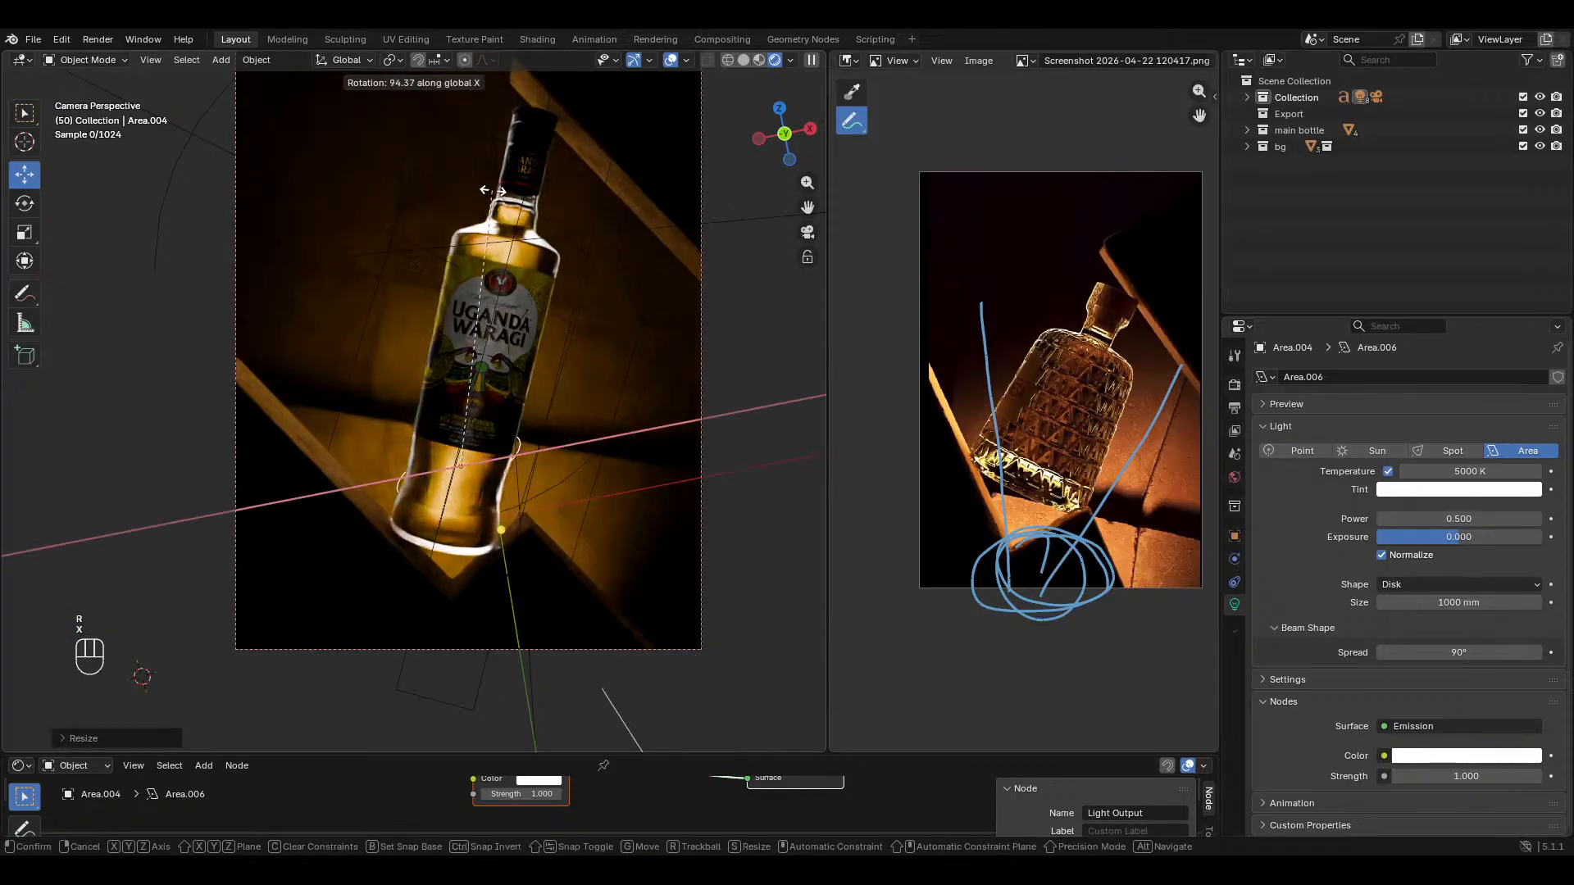
key("x")
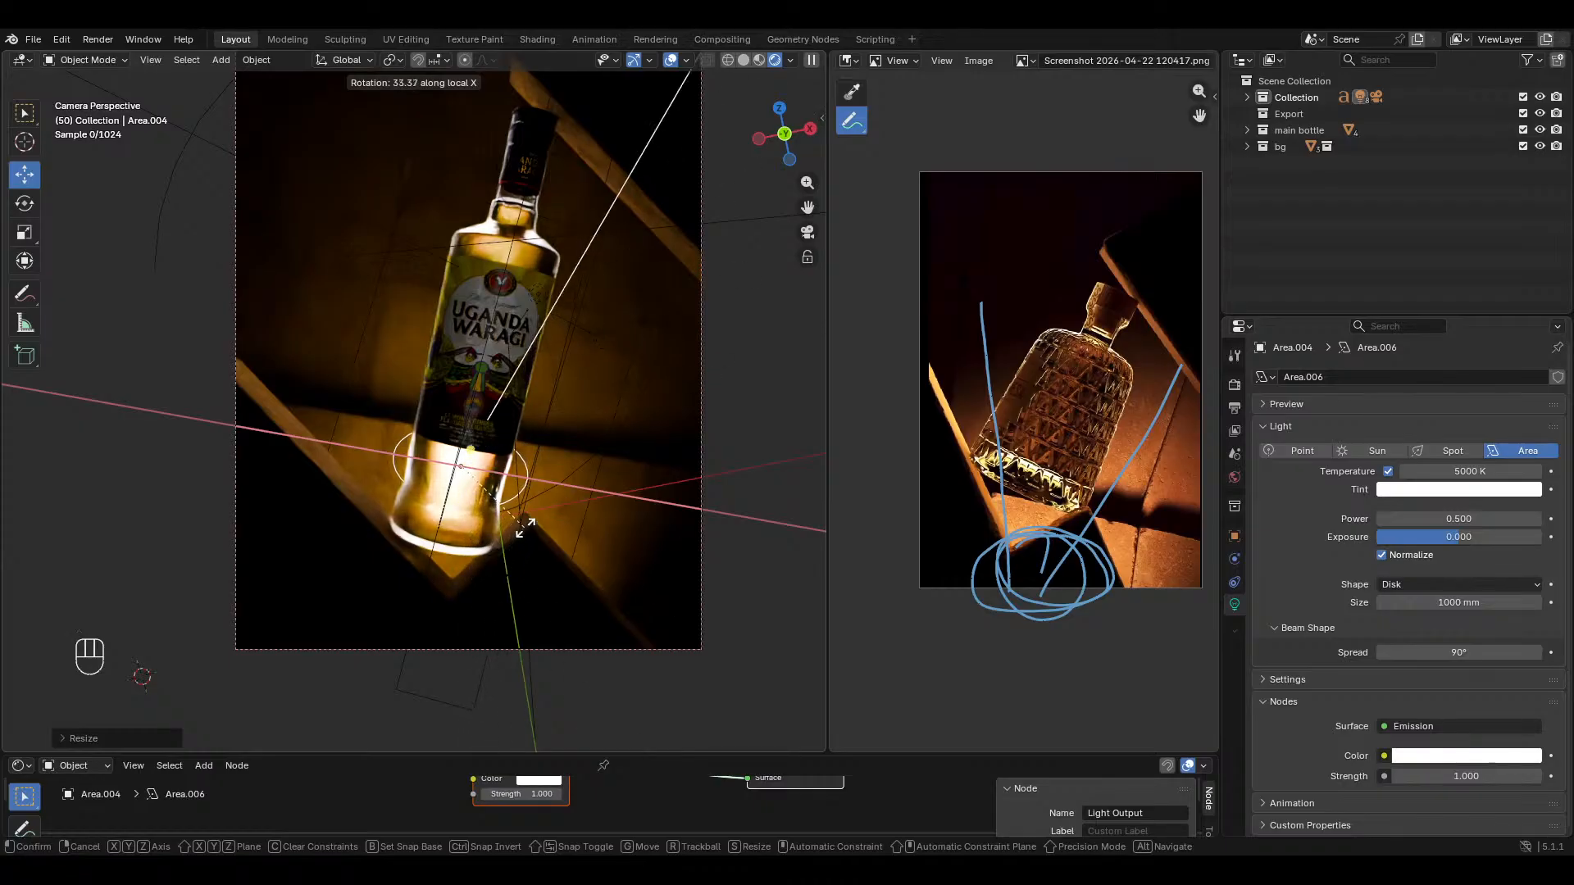
left_click(505, 596)
Step: Lower the disk light slightly behind the bottle's base and check the whole camera frame without overlays
key("g")
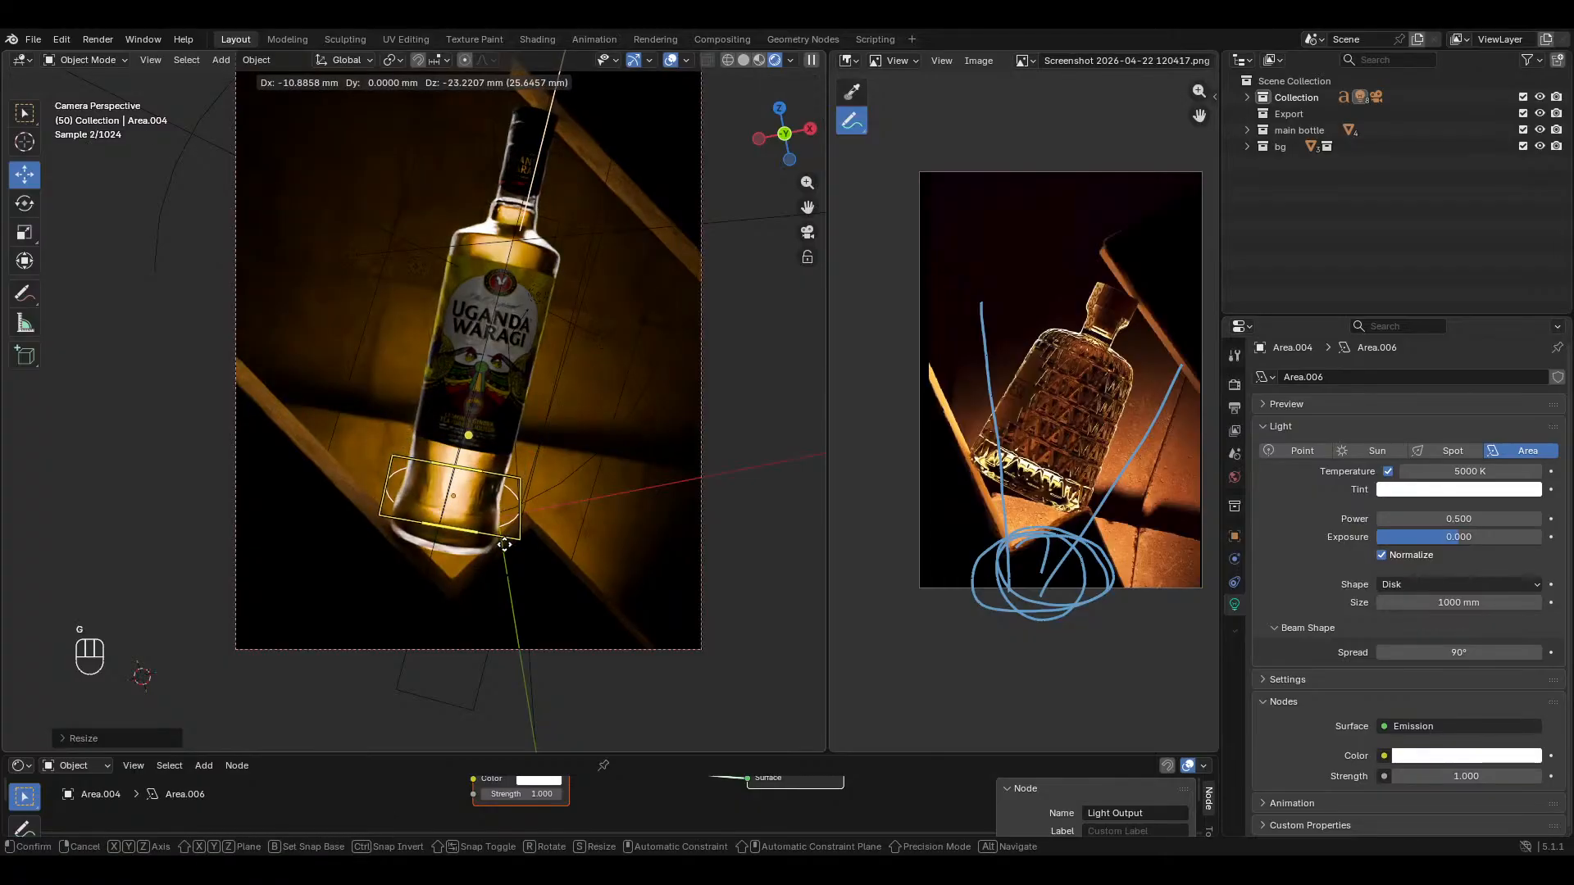
left_click(507, 531)
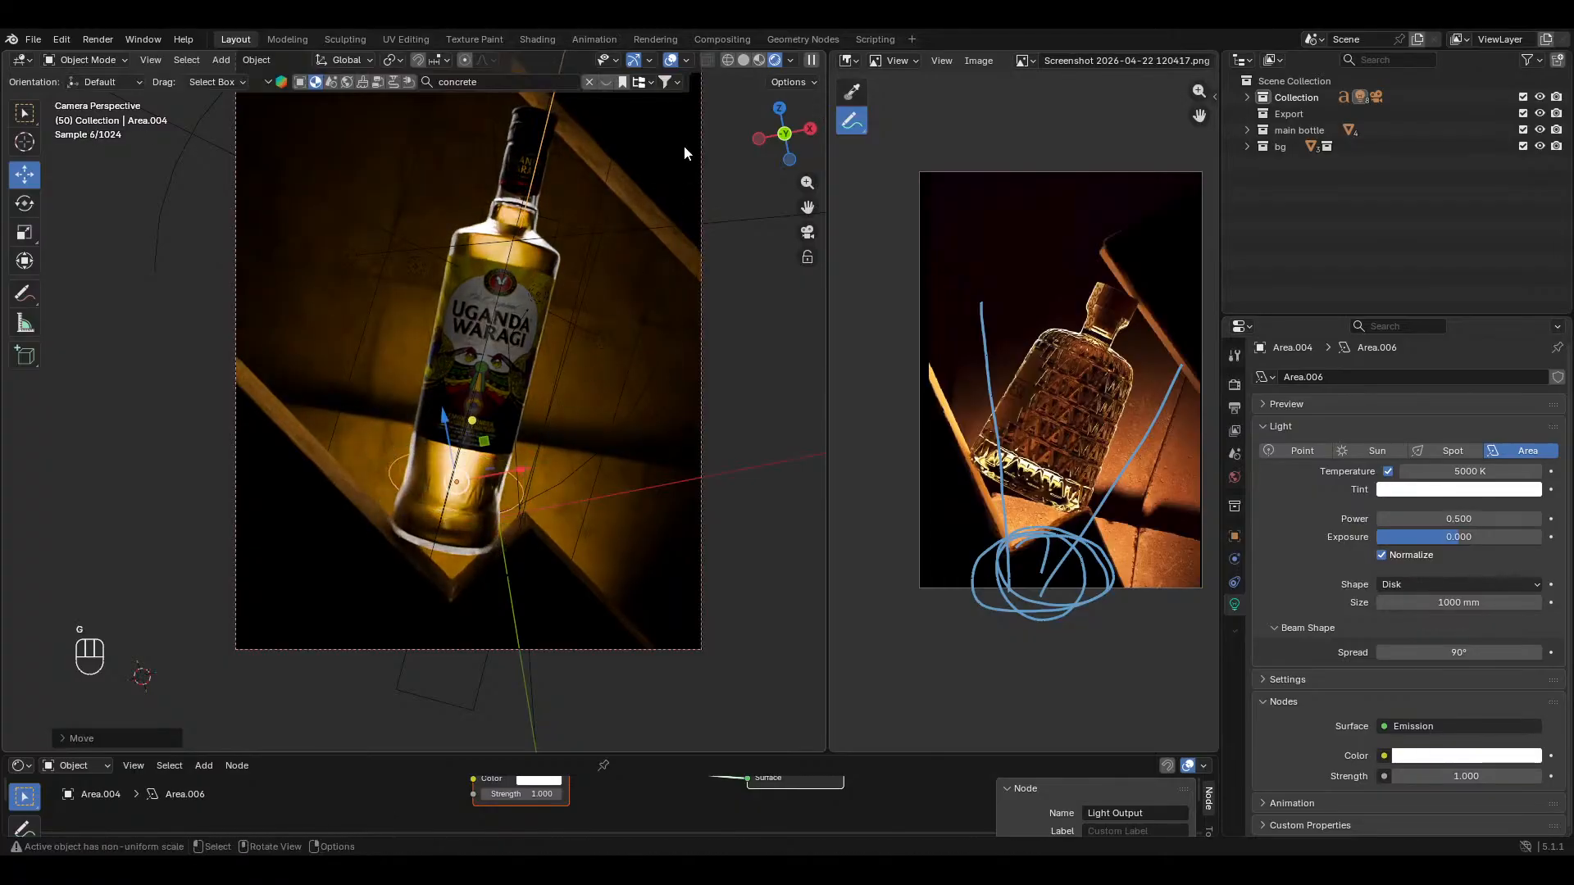
left_click(672, 61)
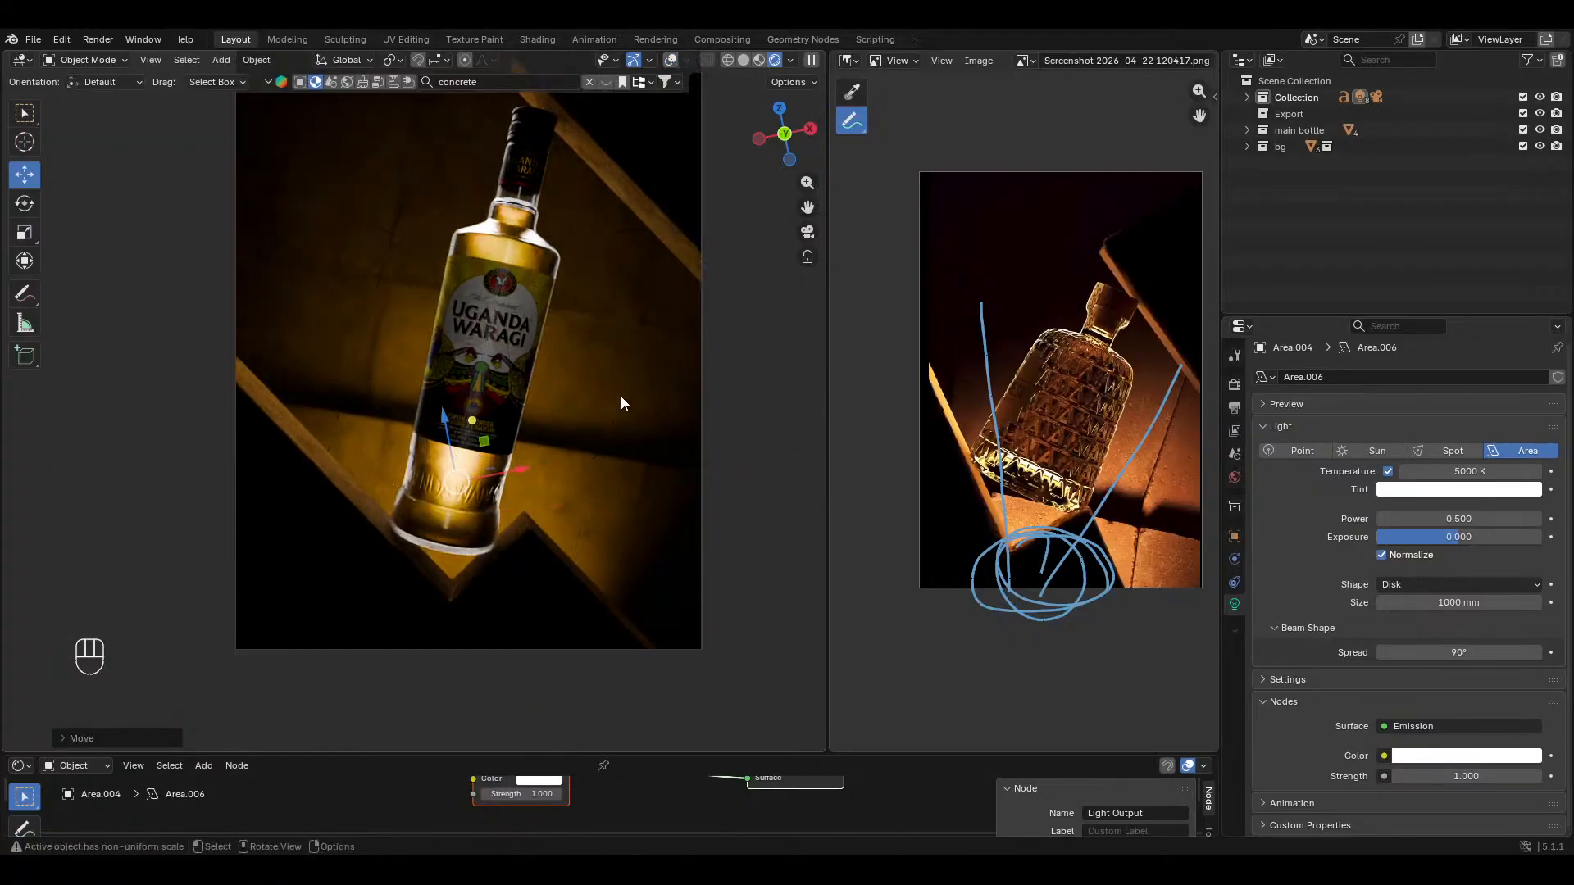
middle_click_drag(621, 419, 637, 491, "ctrl")
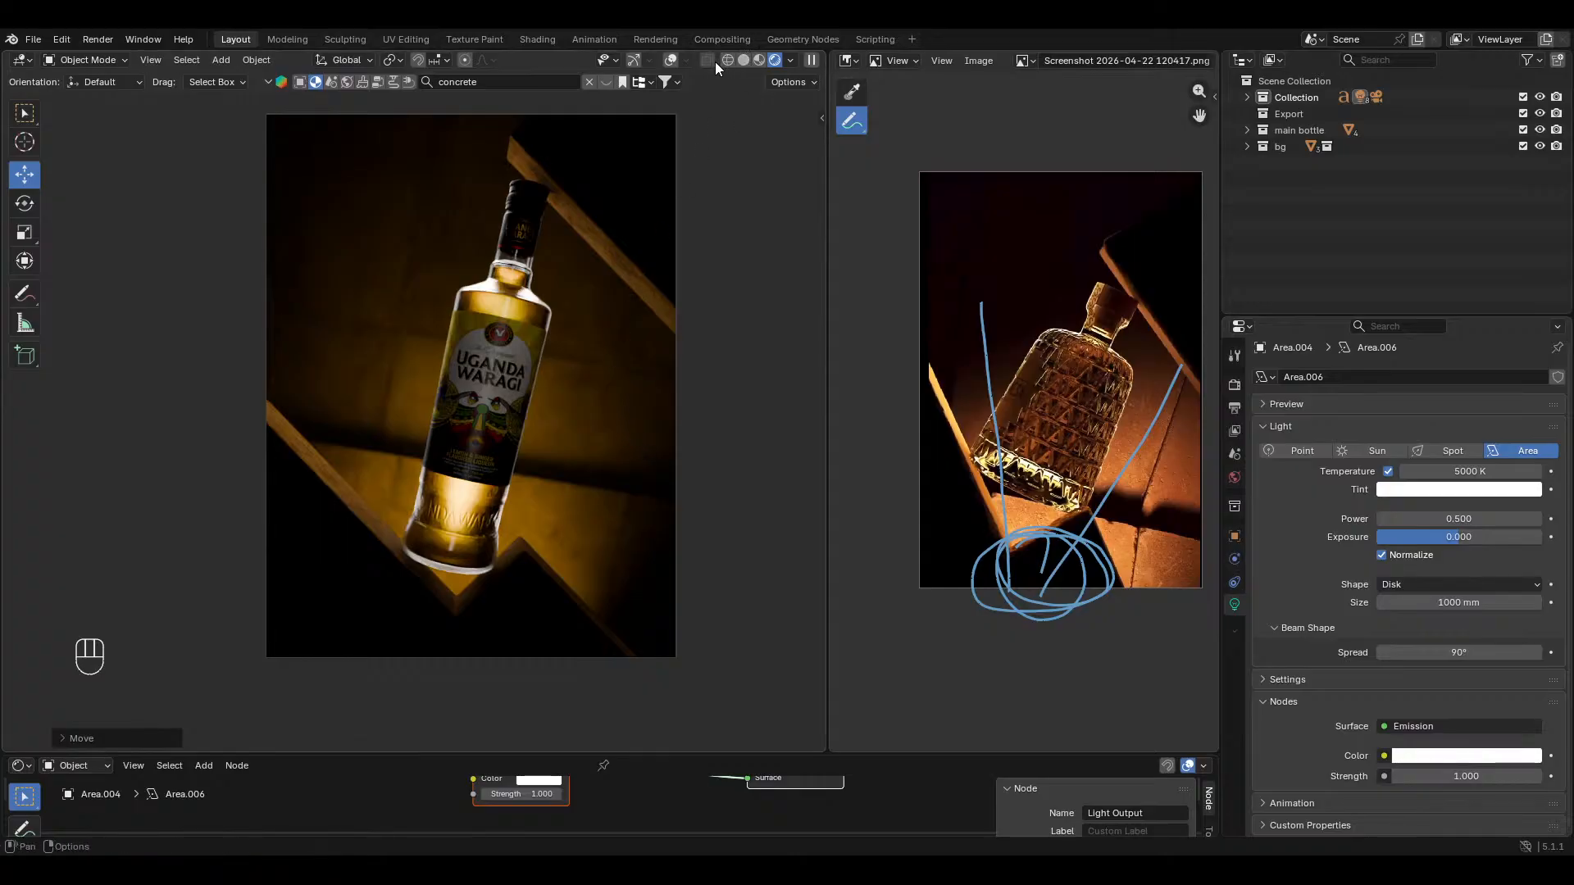
Step: Show overlays and gizmos again, and move the tall area light beside the bottle (Area.002) along its local Y axis
left_click(670, 59)
left_click(633, 60)
left_click(397, 318)
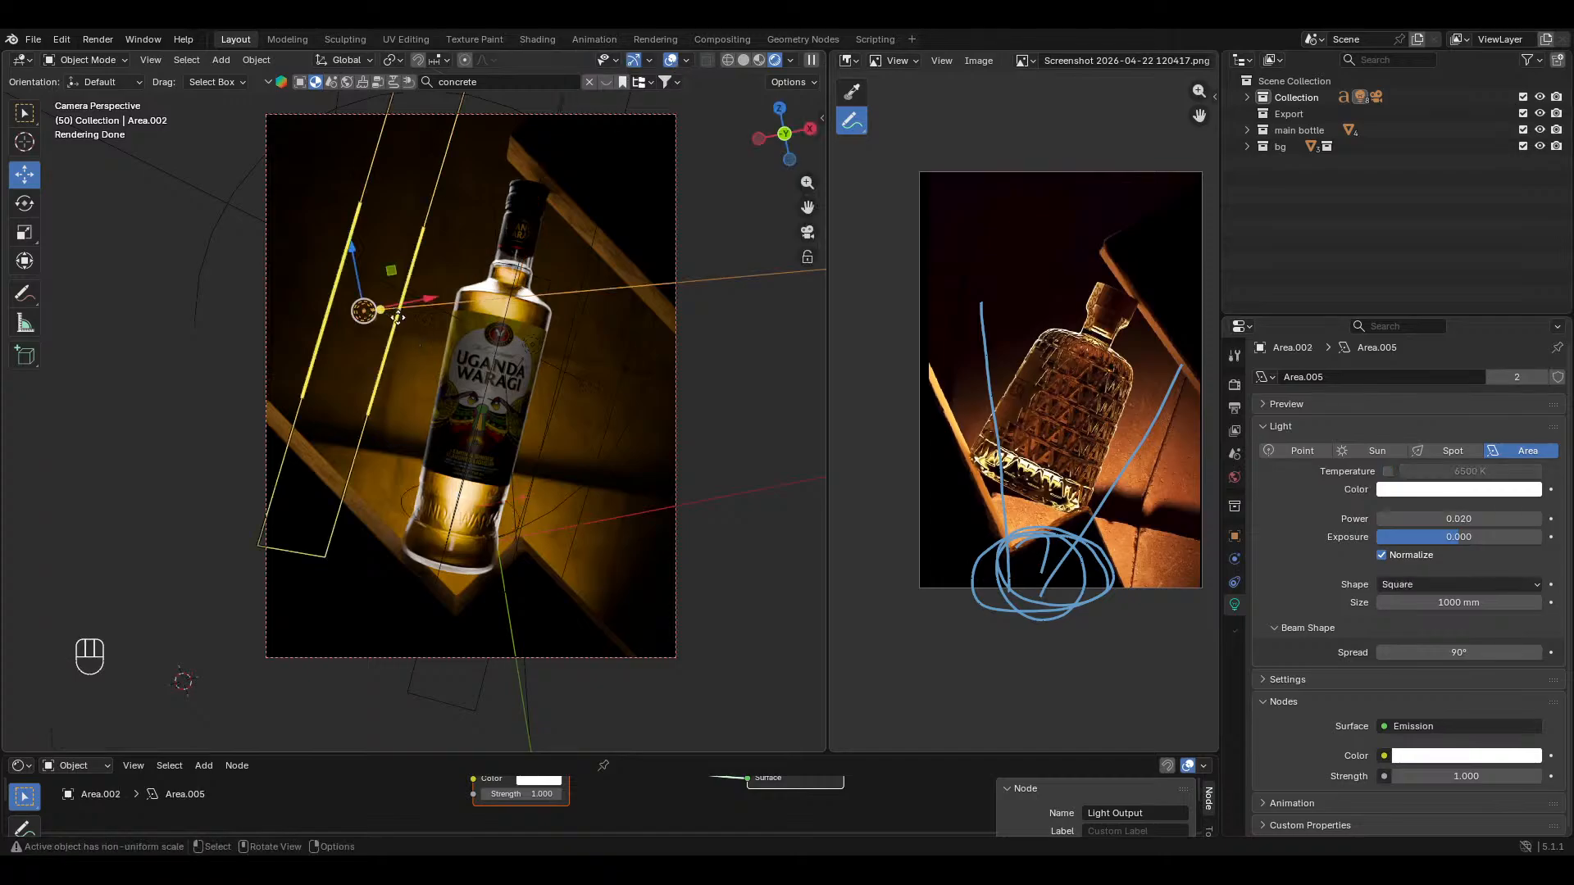
middle_click_drag(398, 318, 440, 480)
key("g")
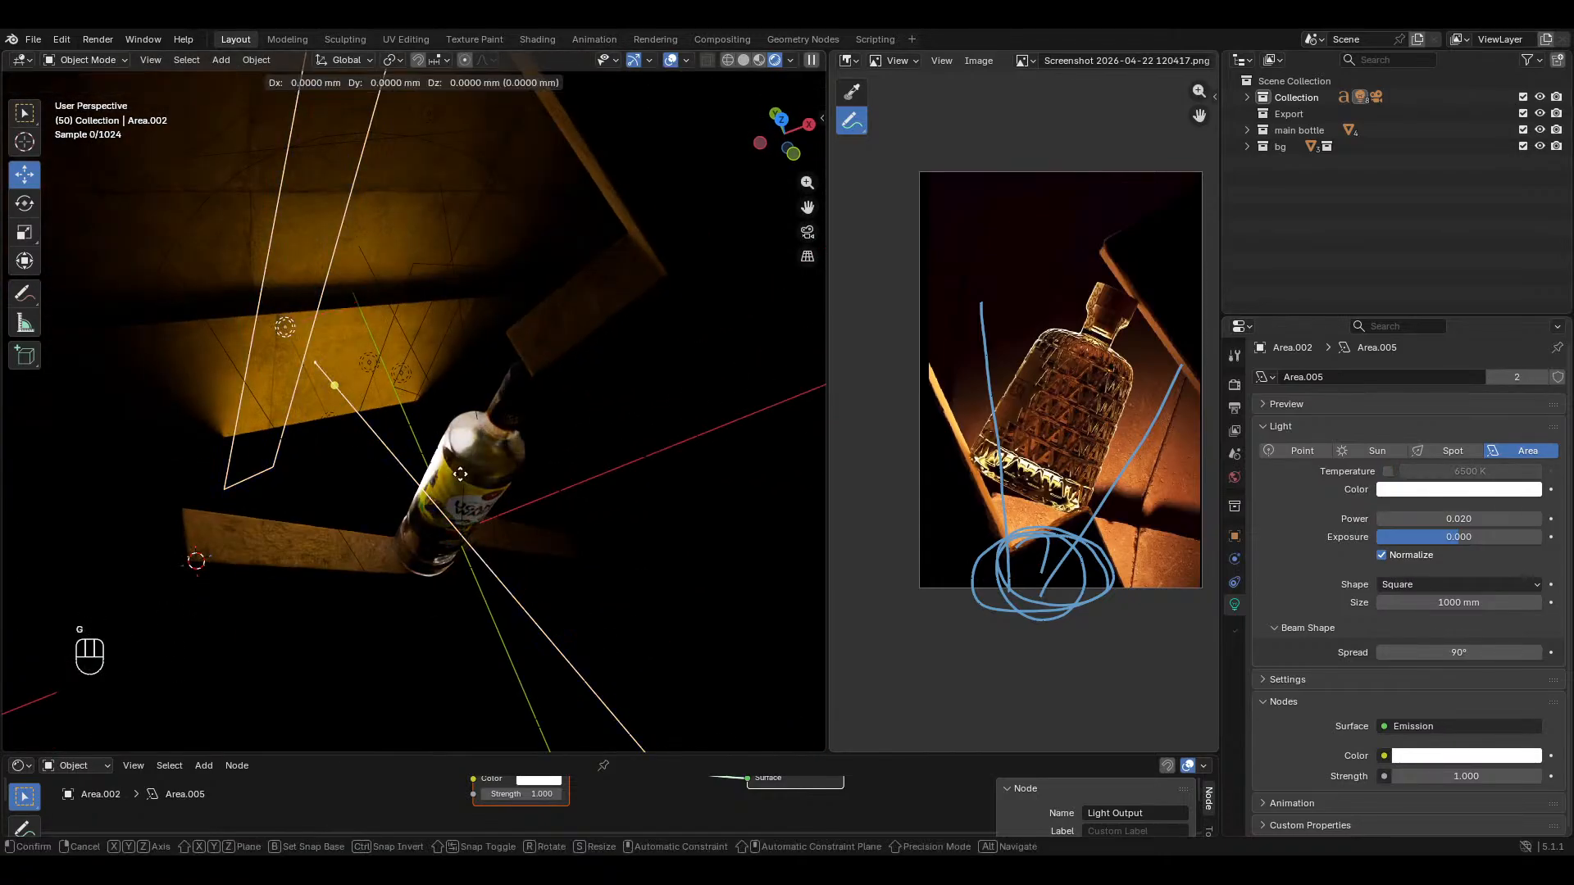
key("y")
key("y")
Step: Rotate the tall area light about its local X axis to change its angle towards the bottle
key("r")
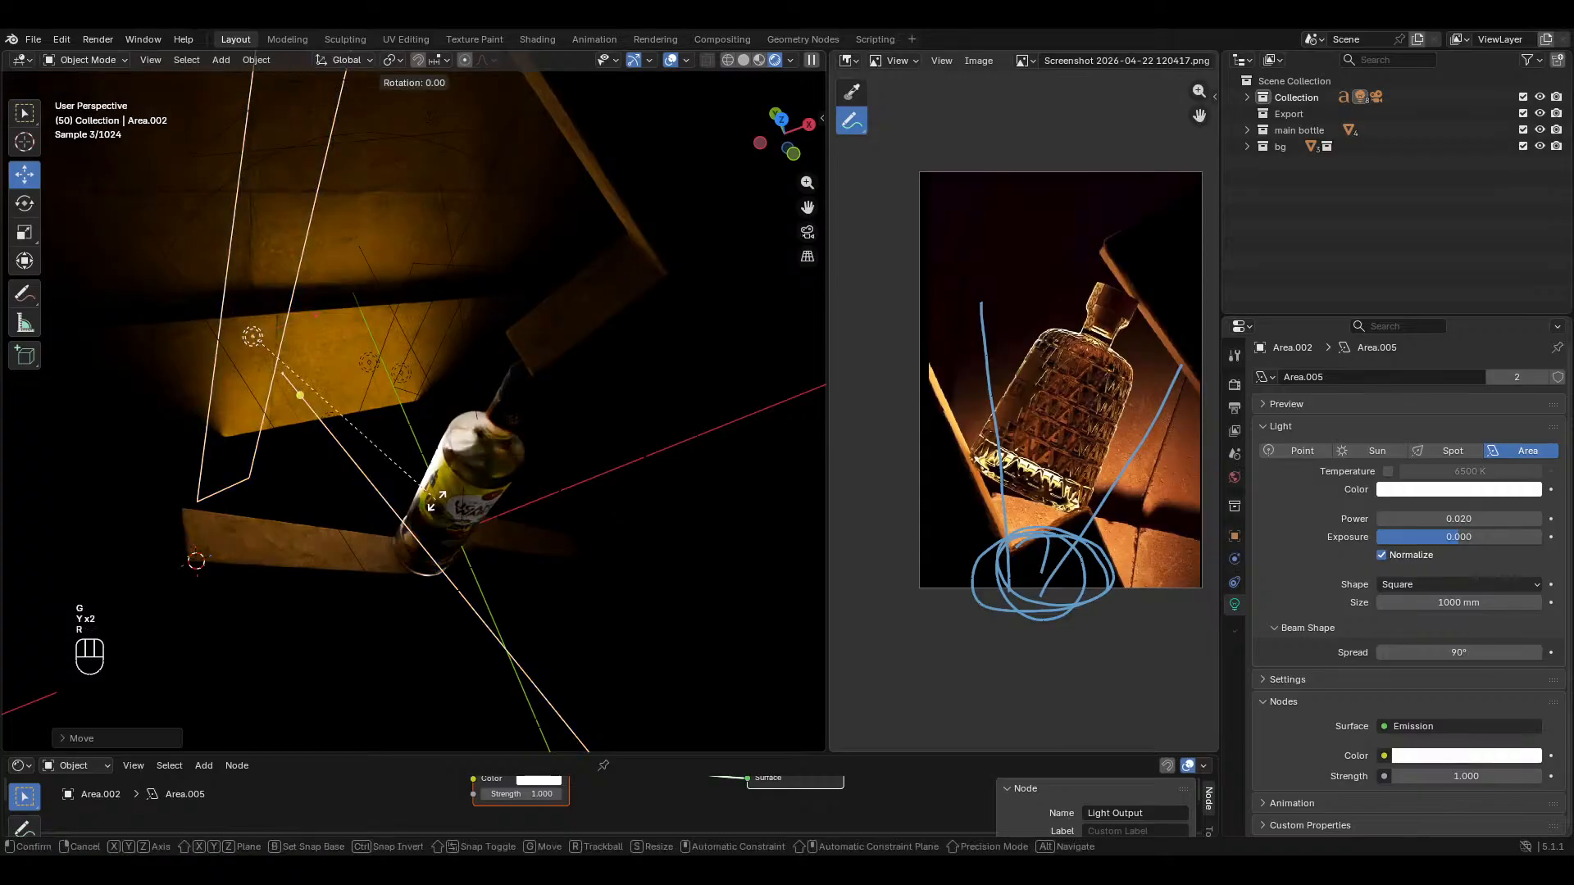
key("z")
key("z")
key("x")
key("x")
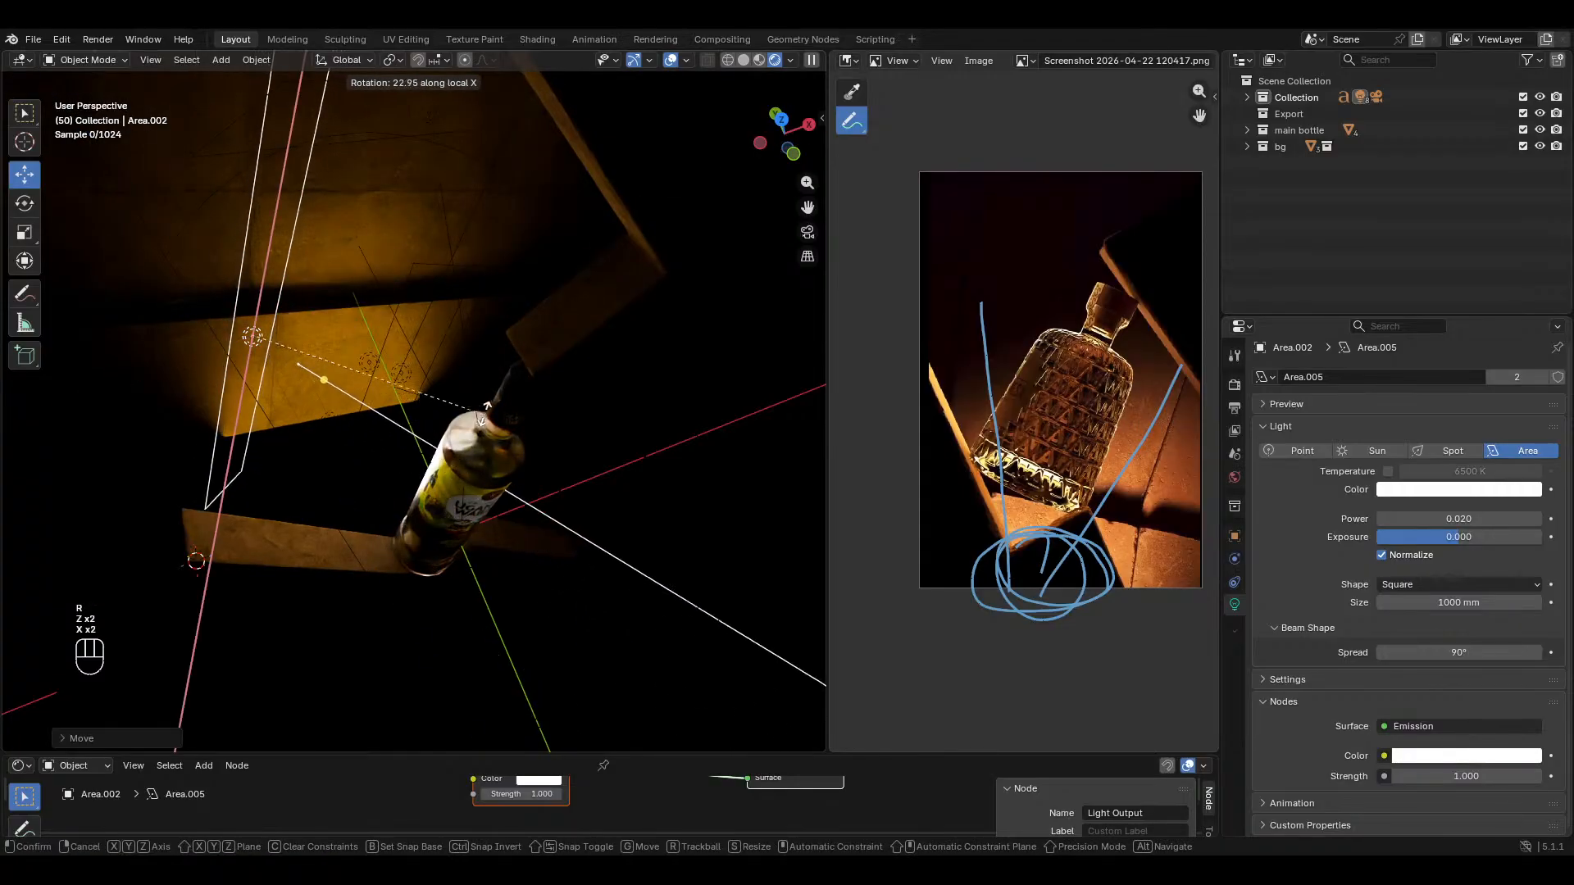
left_click(464, 455)
Step: Move the tall area light about 32 mm with its height locked and return to the camera view
middle_click_drag(465, 455, 541, 498)
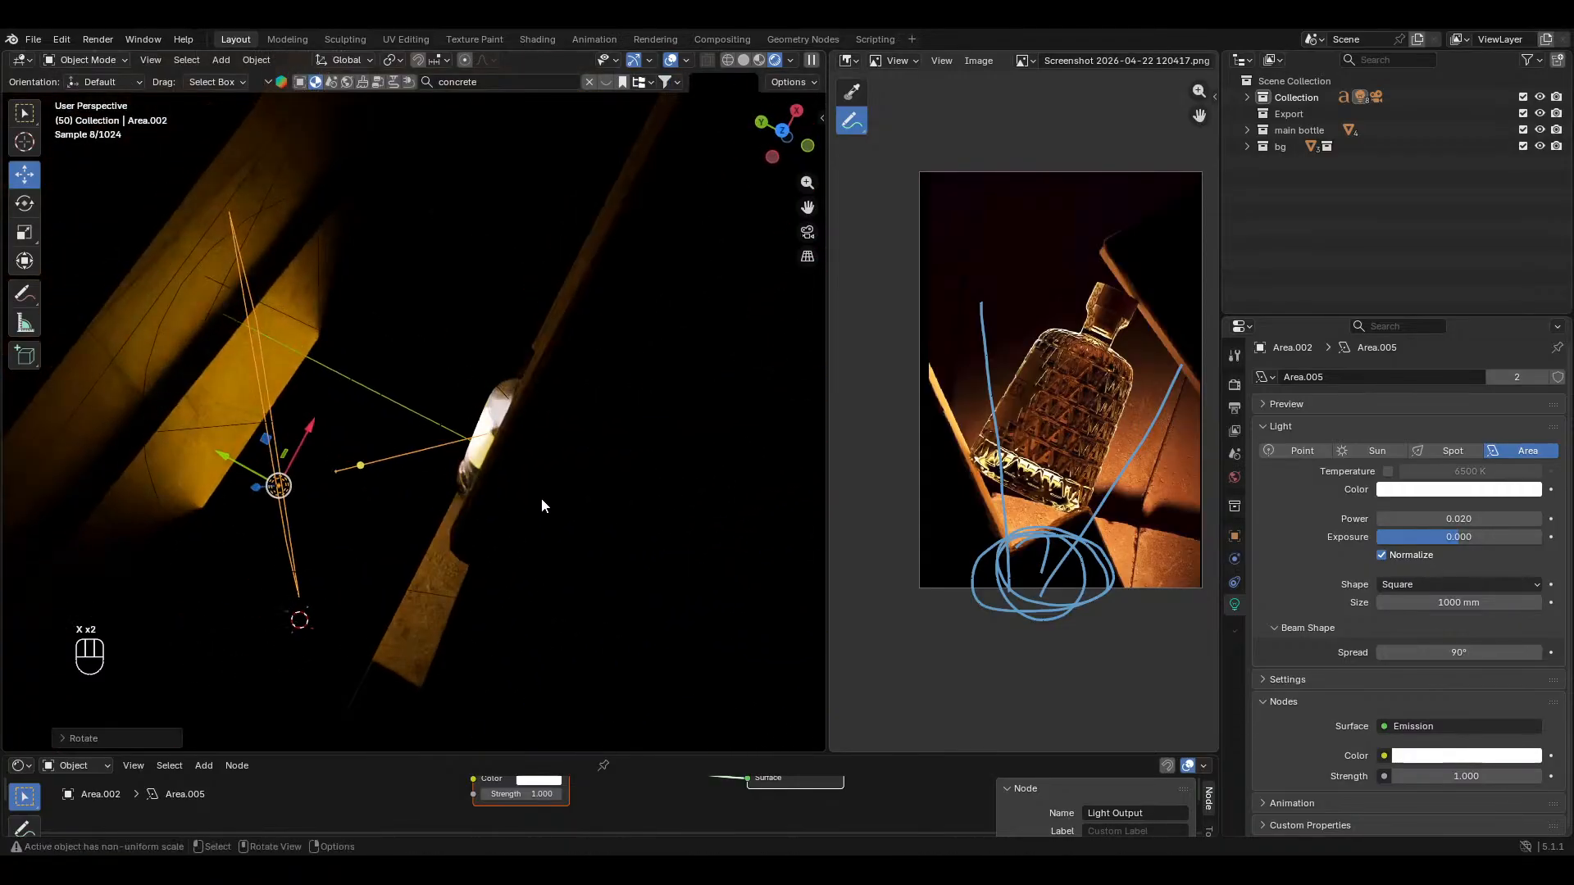
key("g")
key("shift+z")
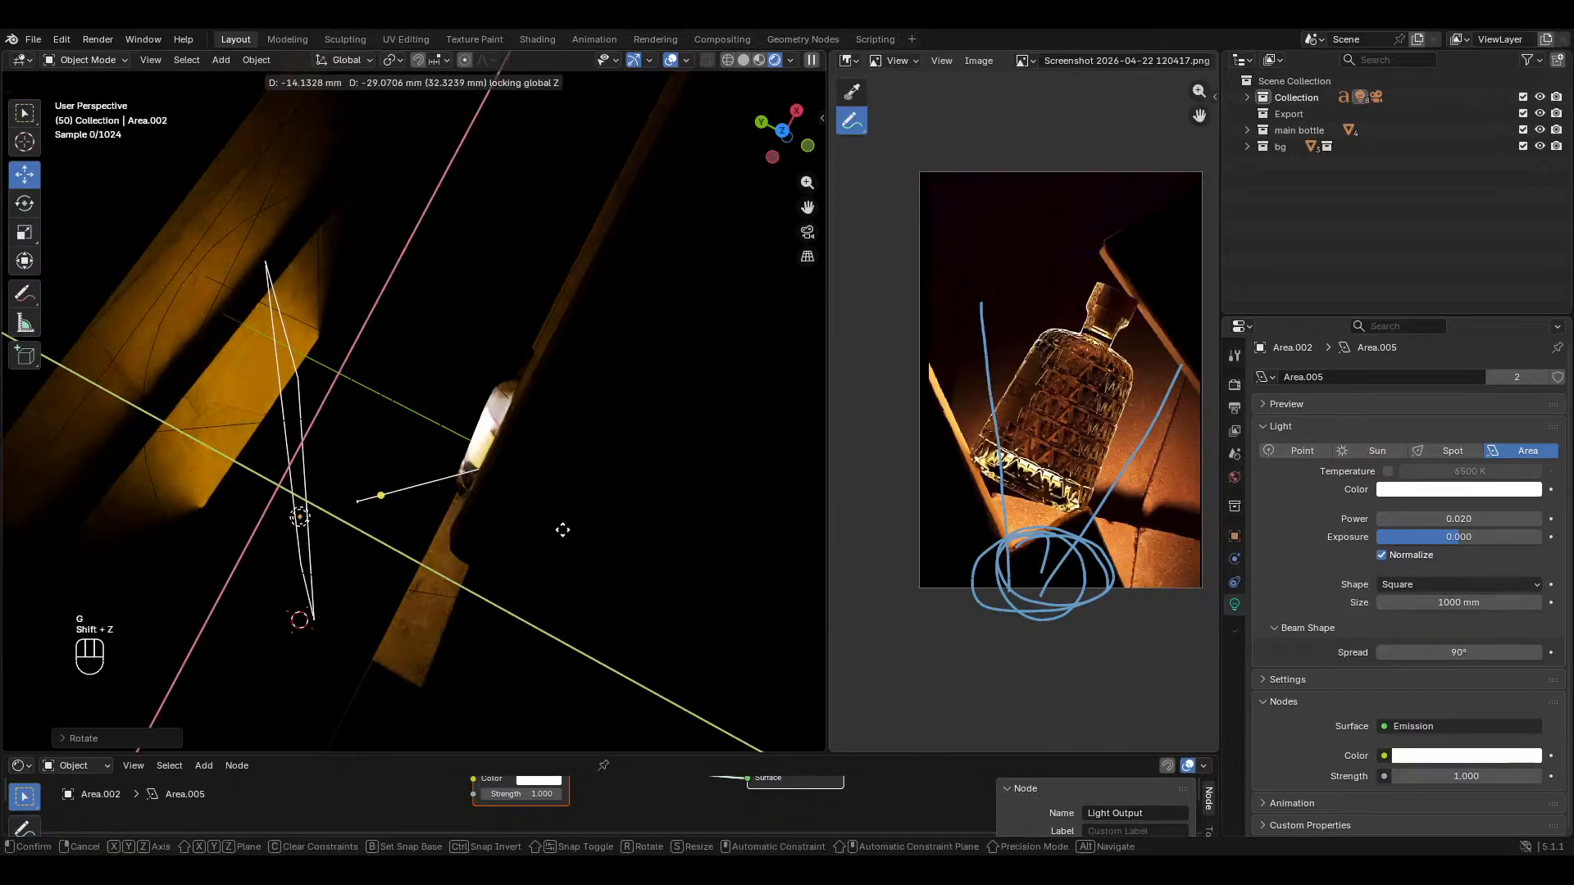
left_click(562, 530)
key("KP_0")
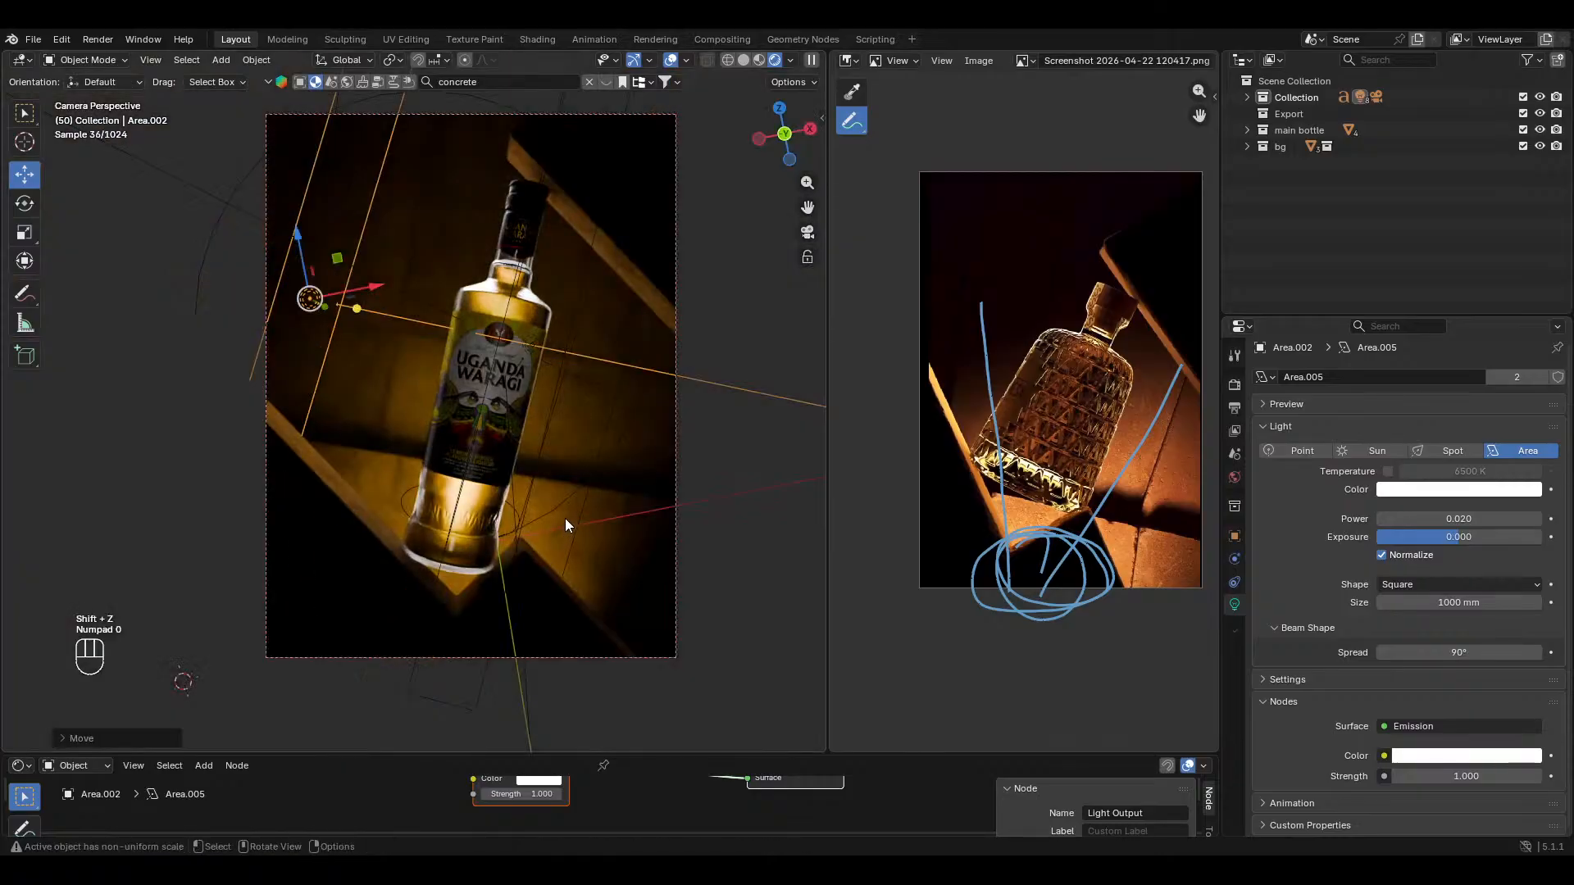
Step: Undo the last three changes to the tall area light and check the camera frame with overlays hidden before restoring them
key("ctrl+z")
key("ctrl+z")
key("ctrl+z")
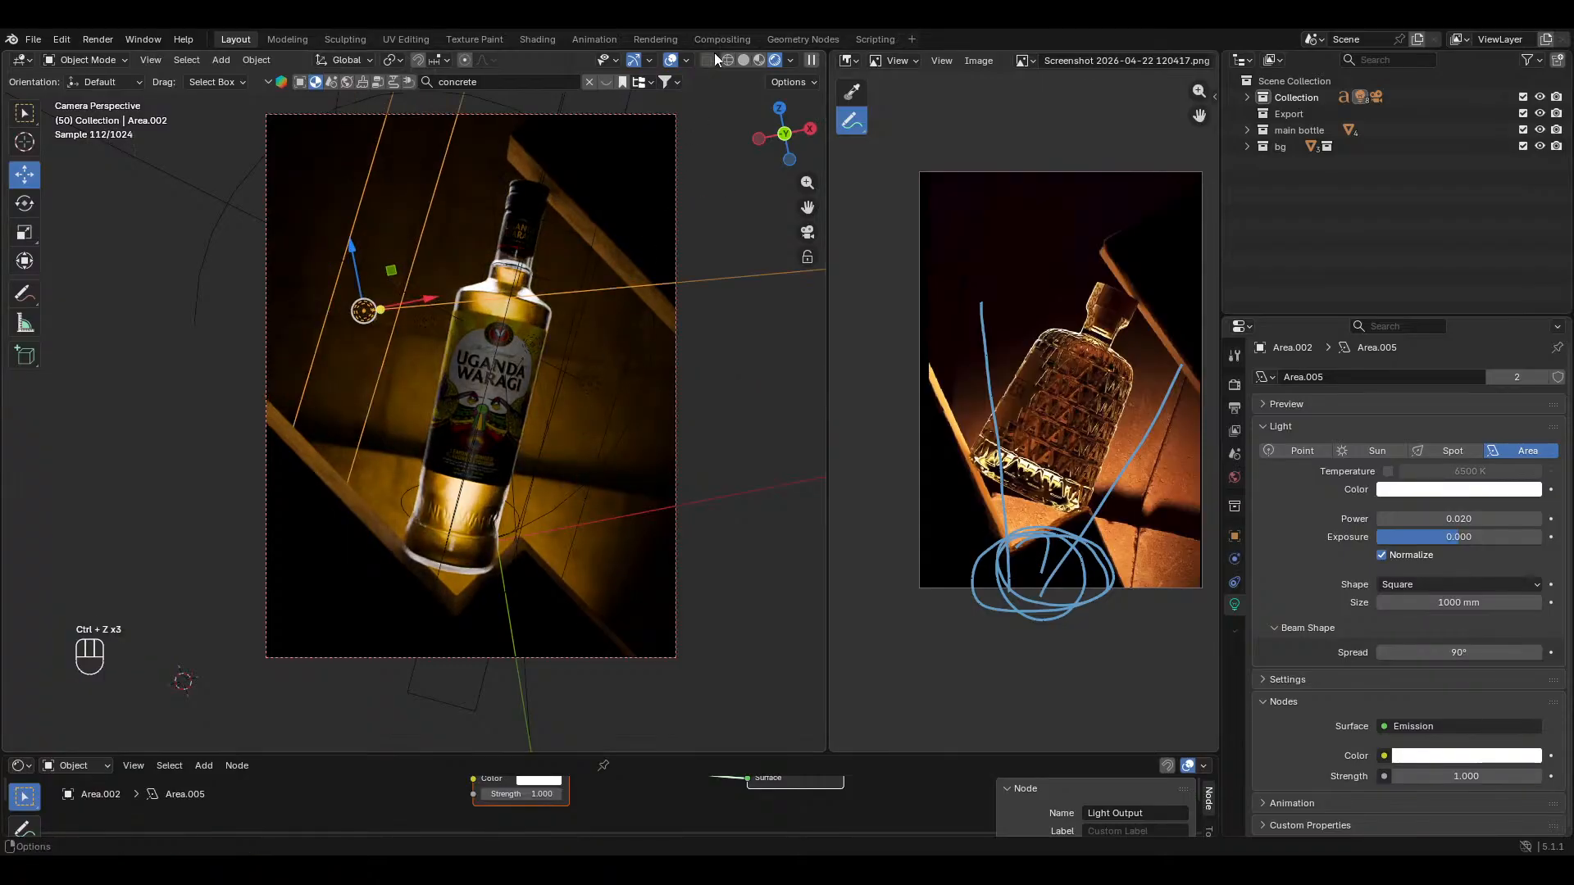
left_click(674, 61)
middle_click_drag(592, 242, 593, 308, "shift")
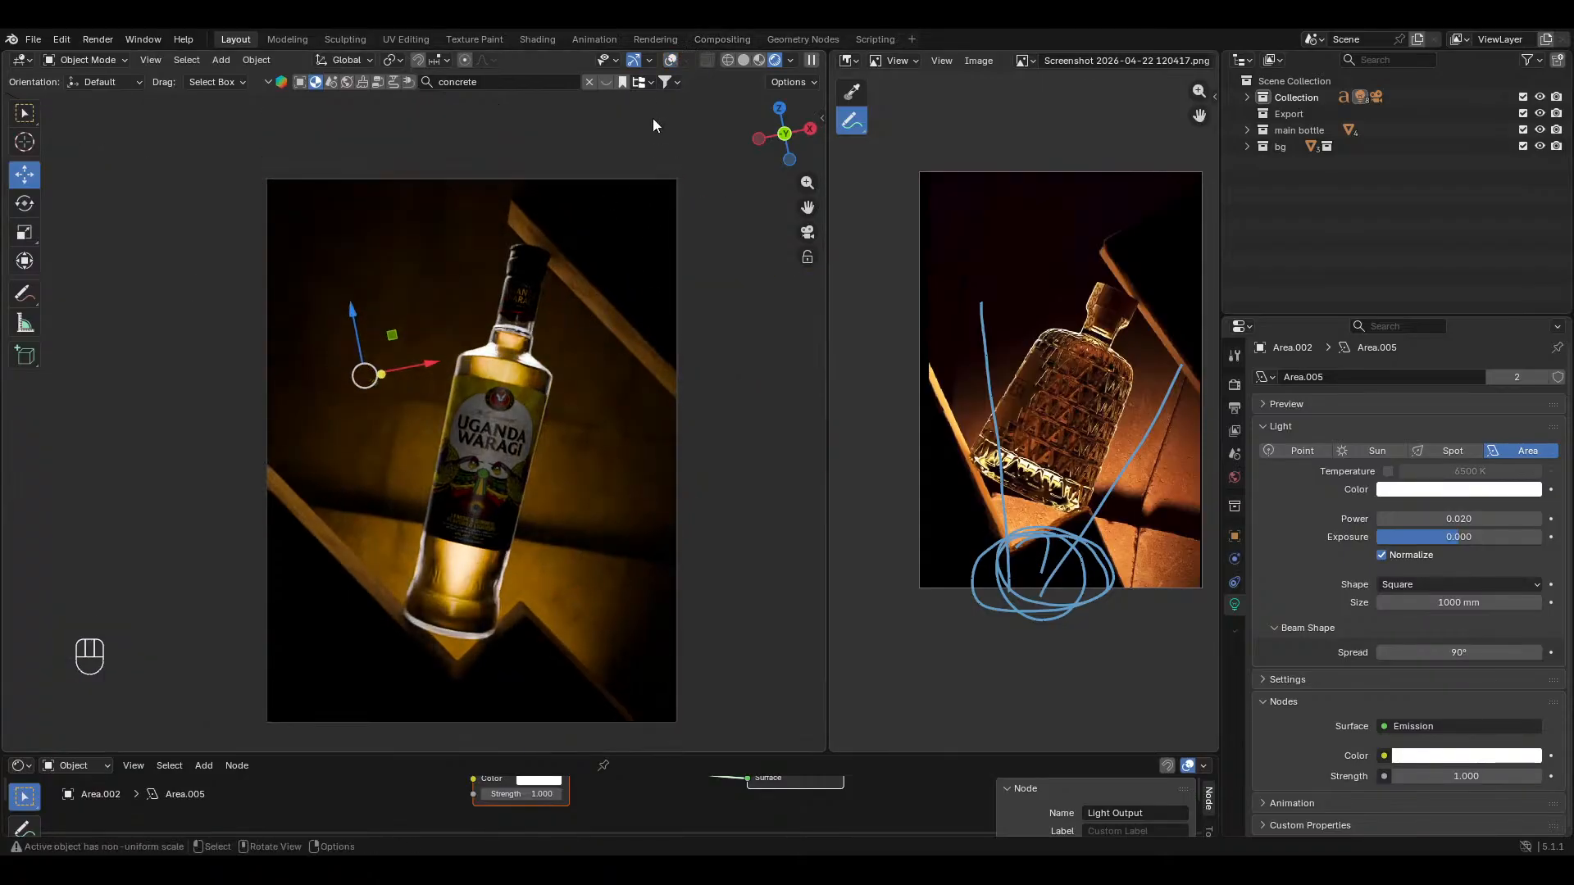
left_click(668, 63)
Step: Rotate the area light above the bottle (Area.001) about -26° around its local Z axis
left_click(493, 267)
left_click(492, 267)
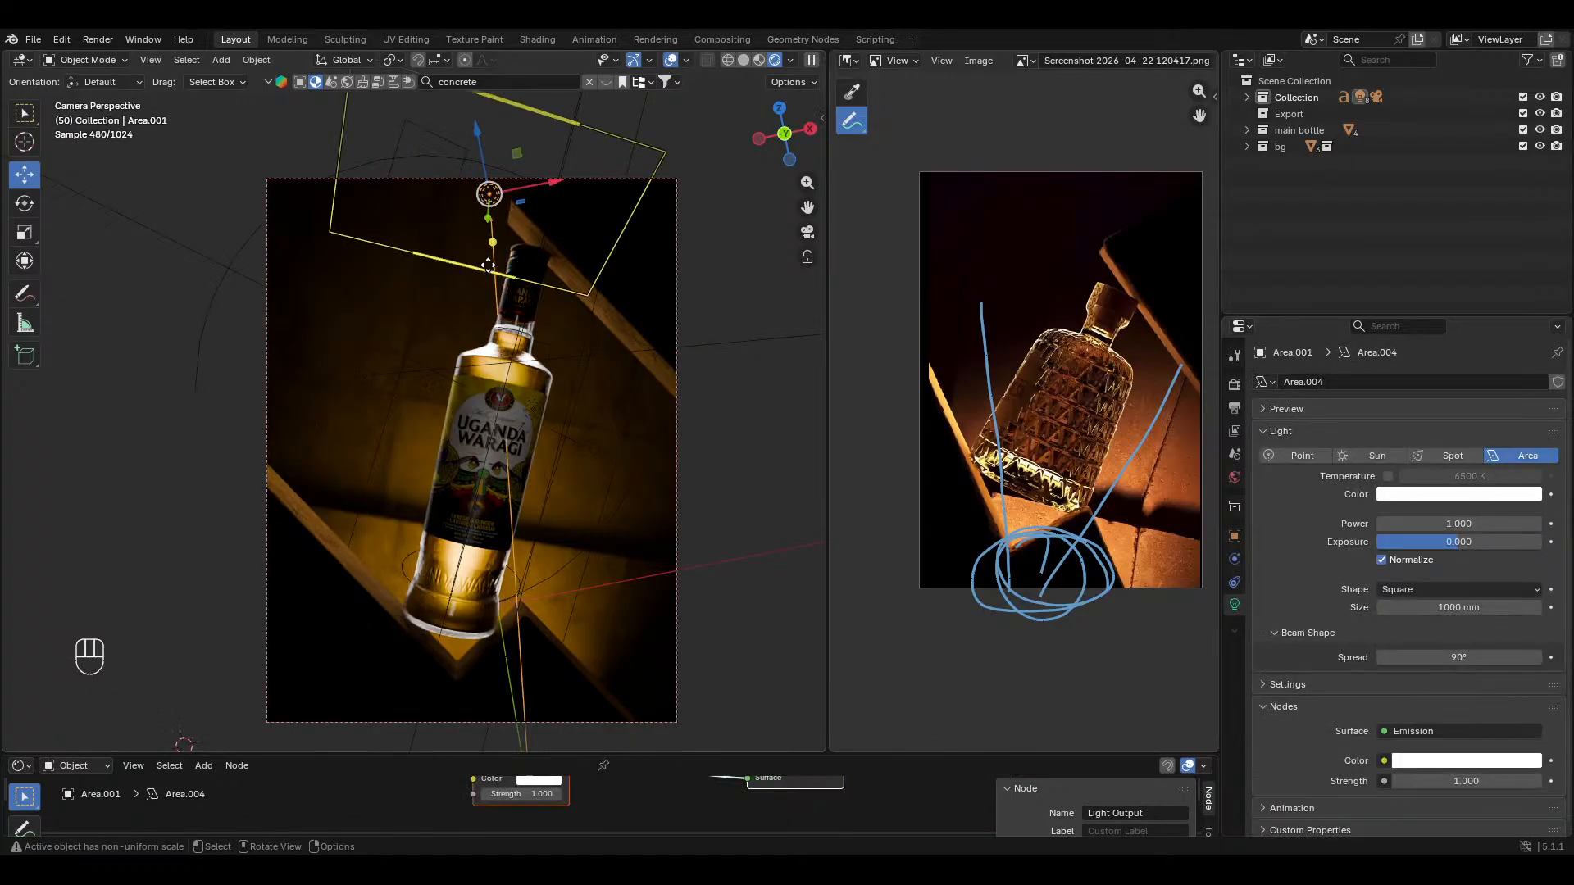
middle_click_drag(591, 428, 543, 467, "ctrl")
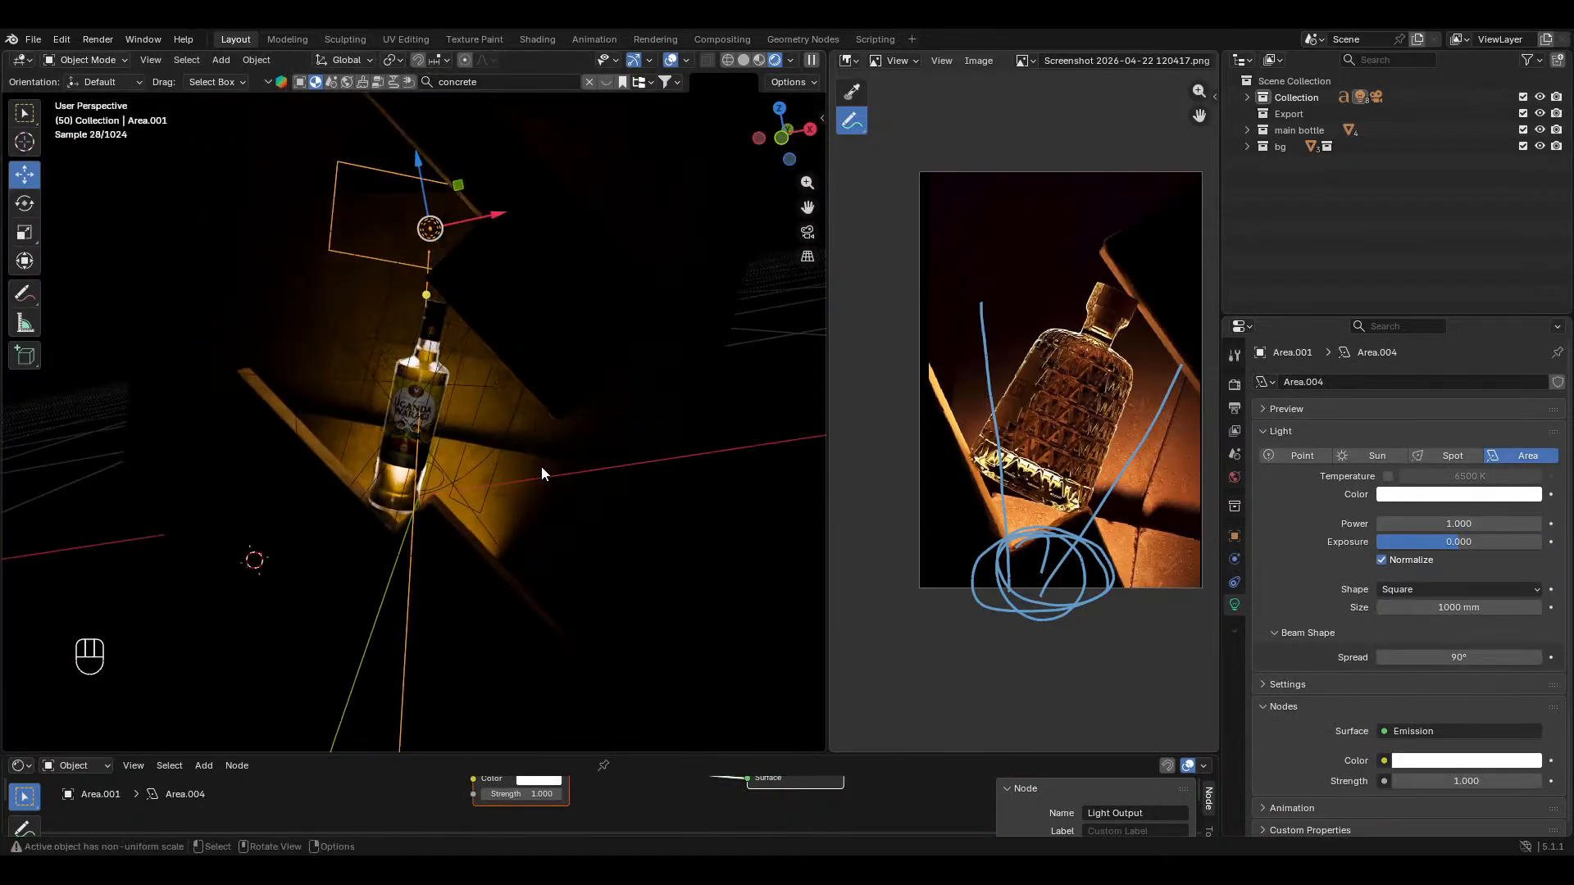
key("KP_7")
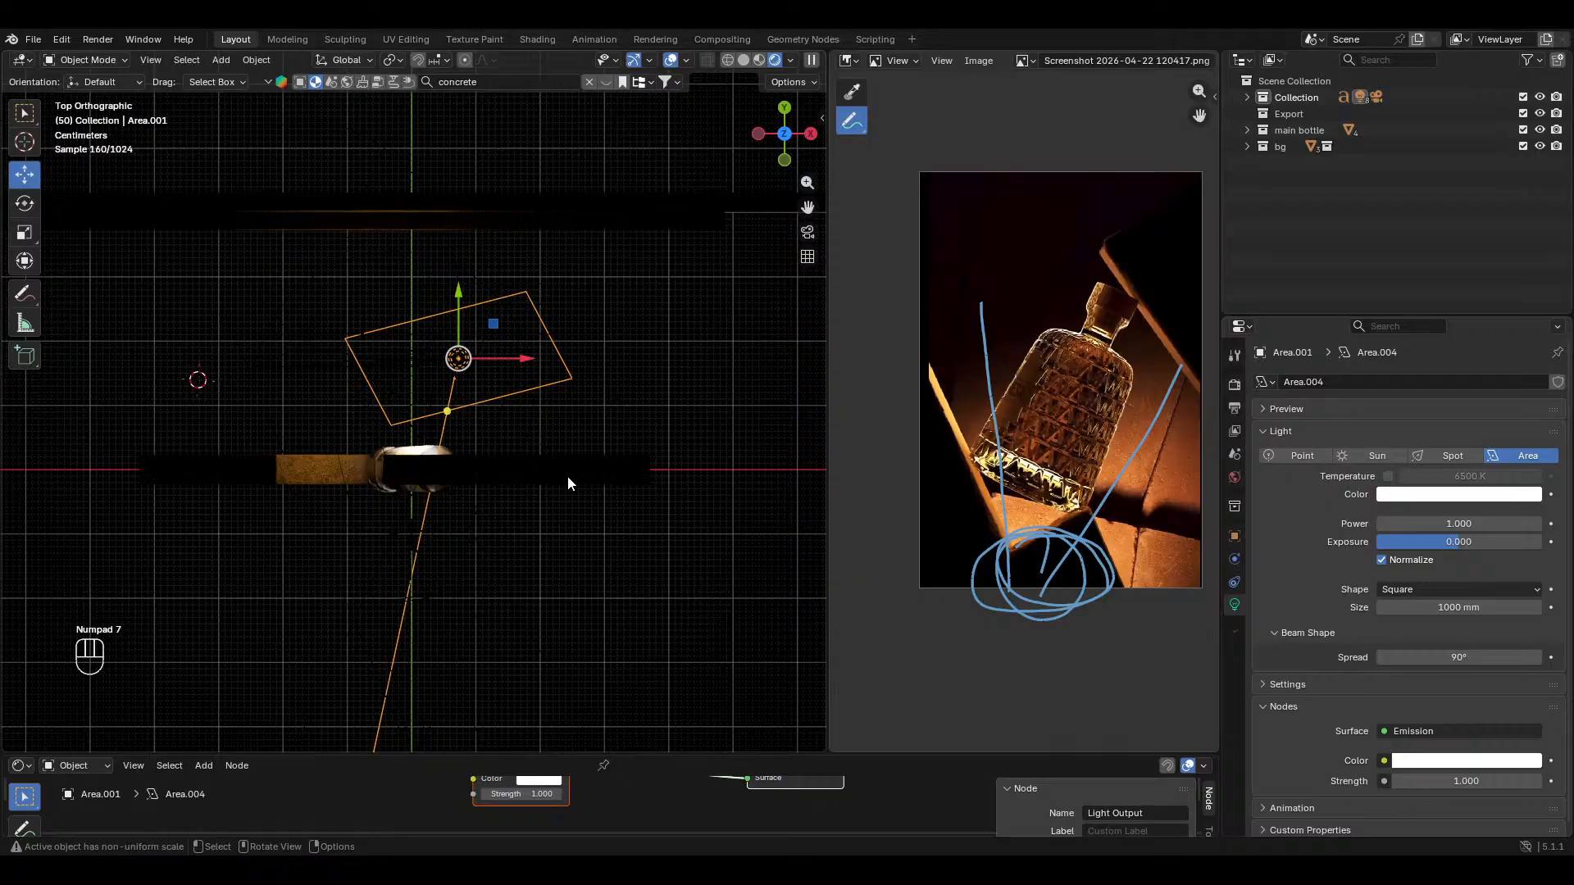
key("r")
key("x")
key("x")
key("z")
key("z")
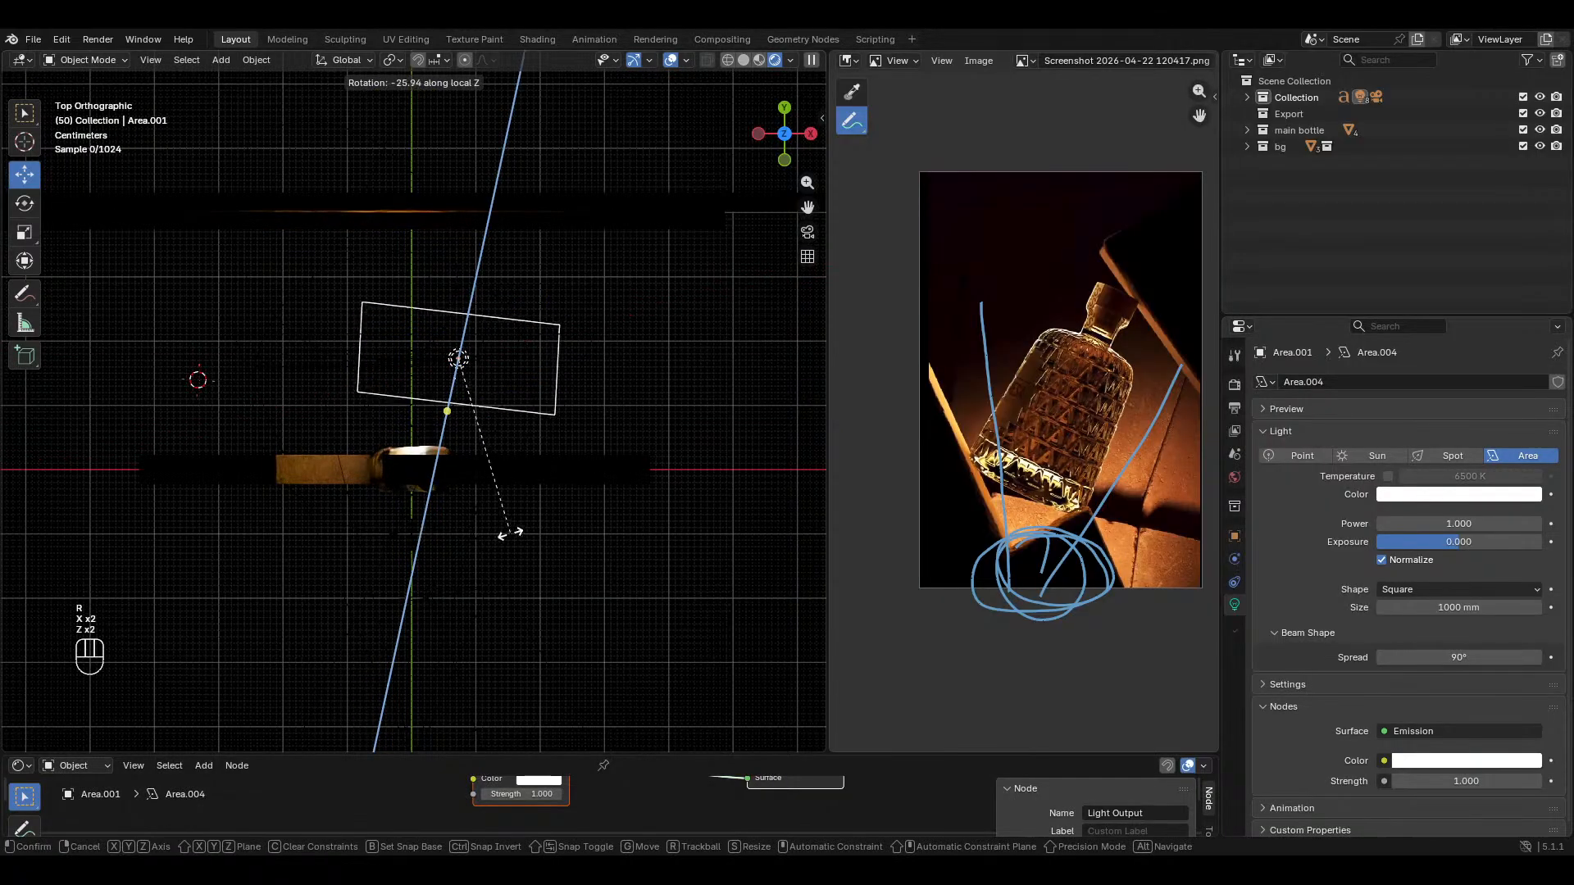
left_click(509, 534)
middle_click_drag(509, 533, 519, 436)
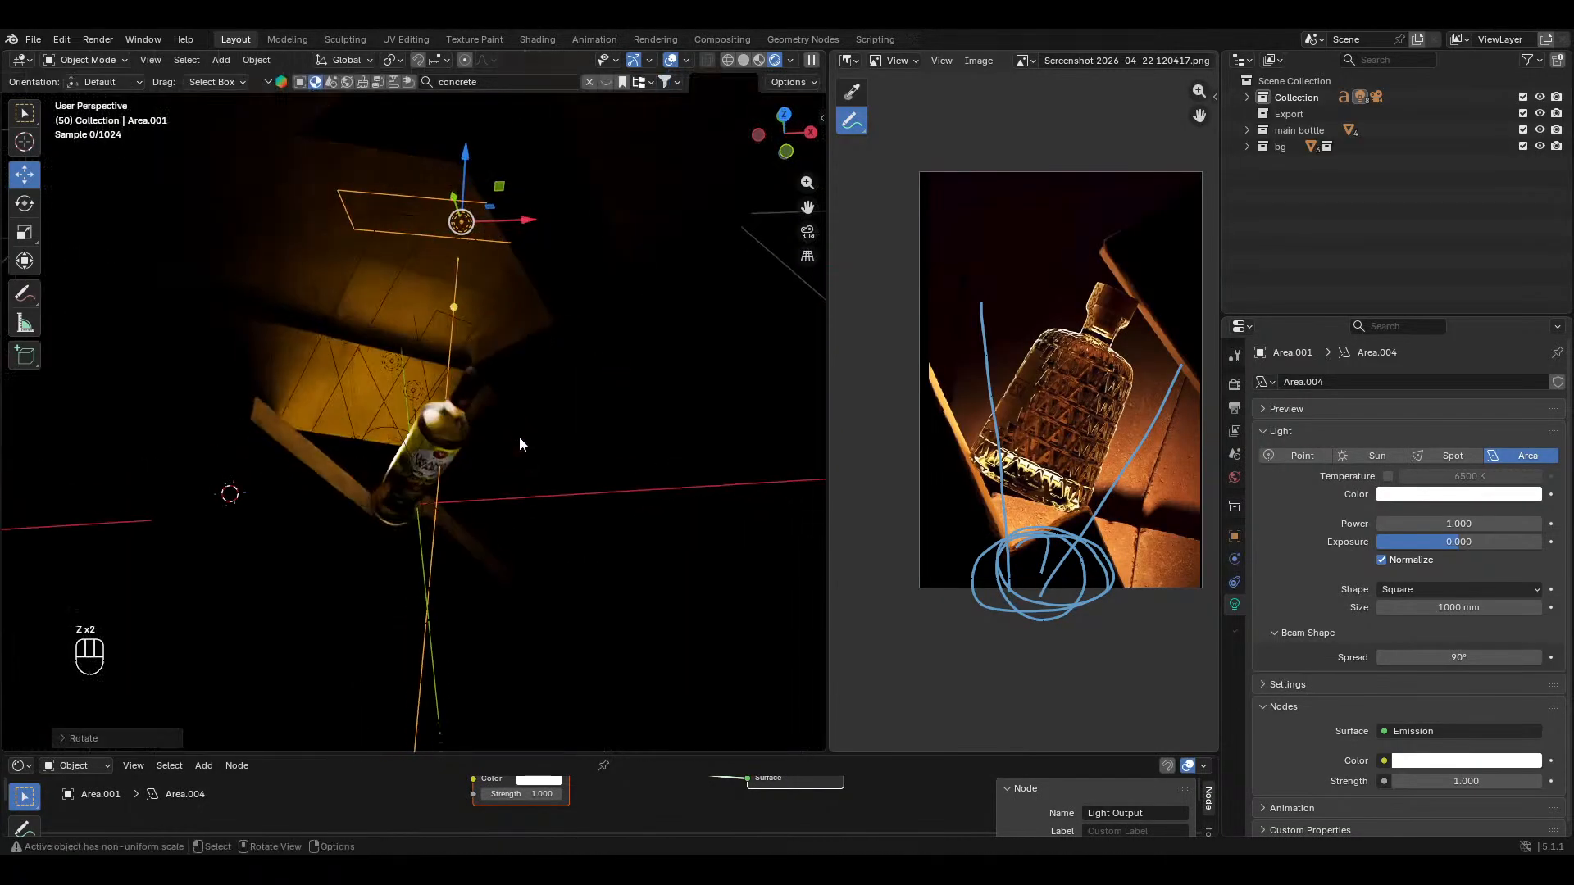
Step: From the camera view, tilt the upper area light around its local Y axis
key("KP_0")
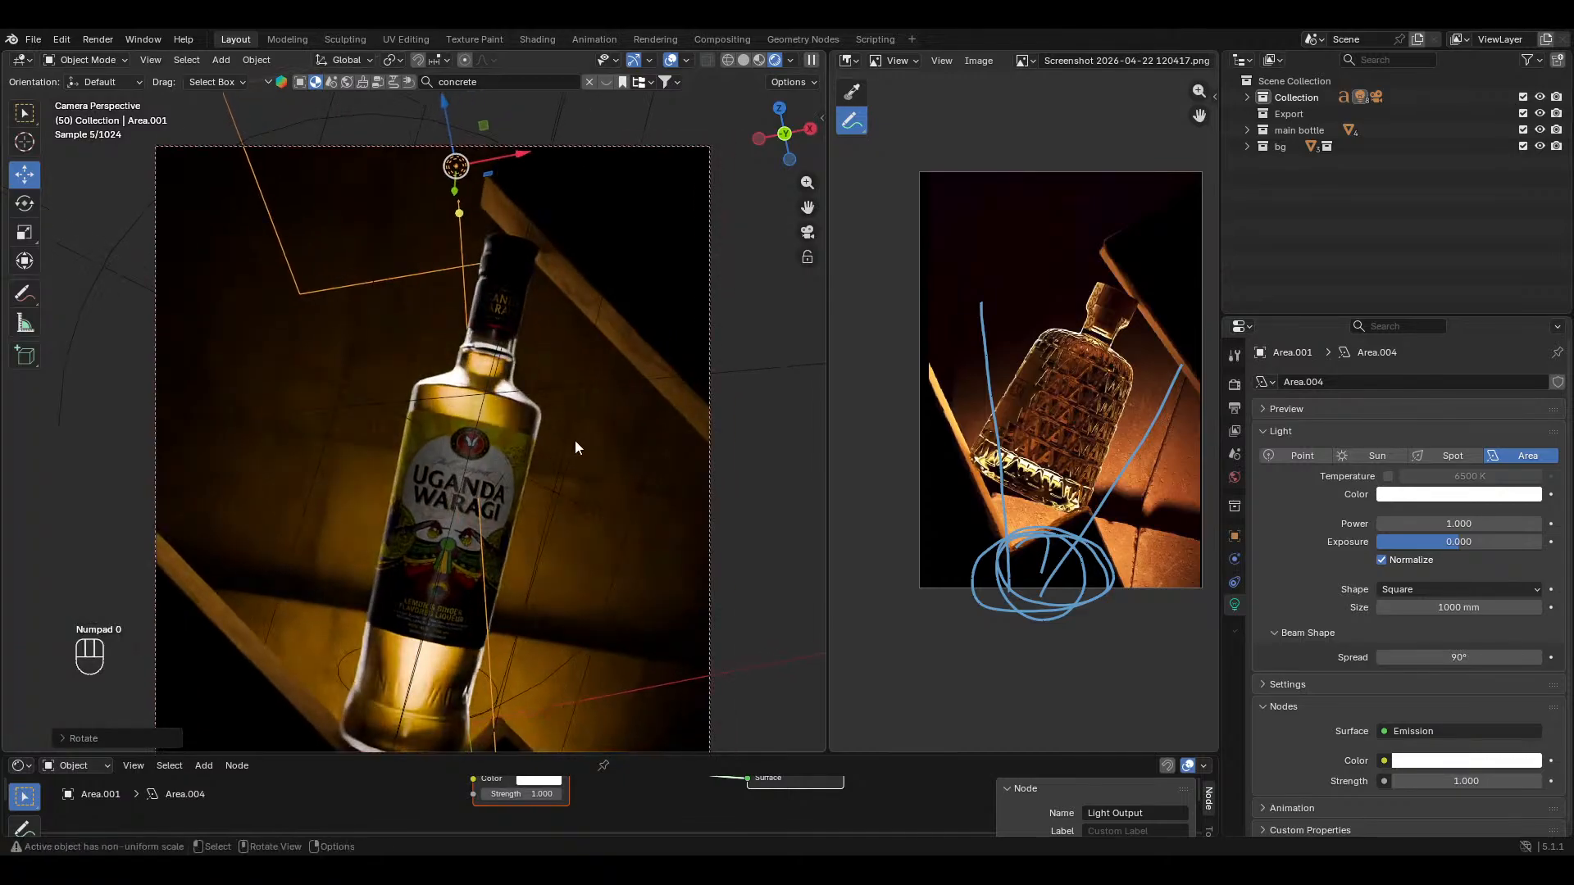
key("r")
key("y")
key("y")
left_click(537, 506)
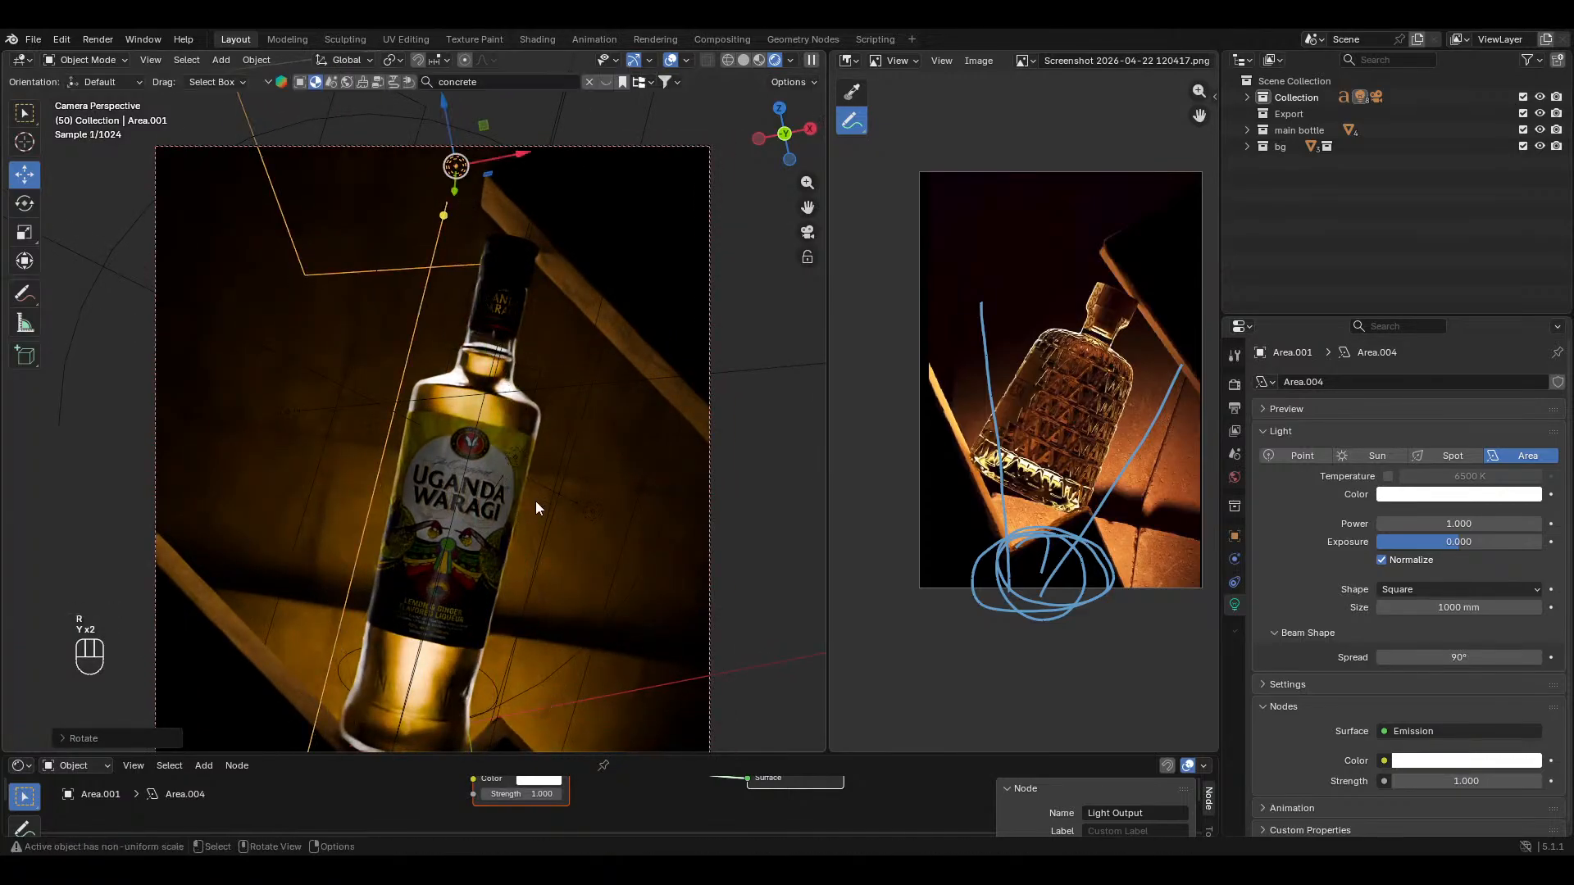
Step: In the front view, shift the upper area light over beyond the bottle's neck and rotate it to aim back at the bottle
key("KP_1")
middle_click_drag(454, 426, 450, 428, "shift")
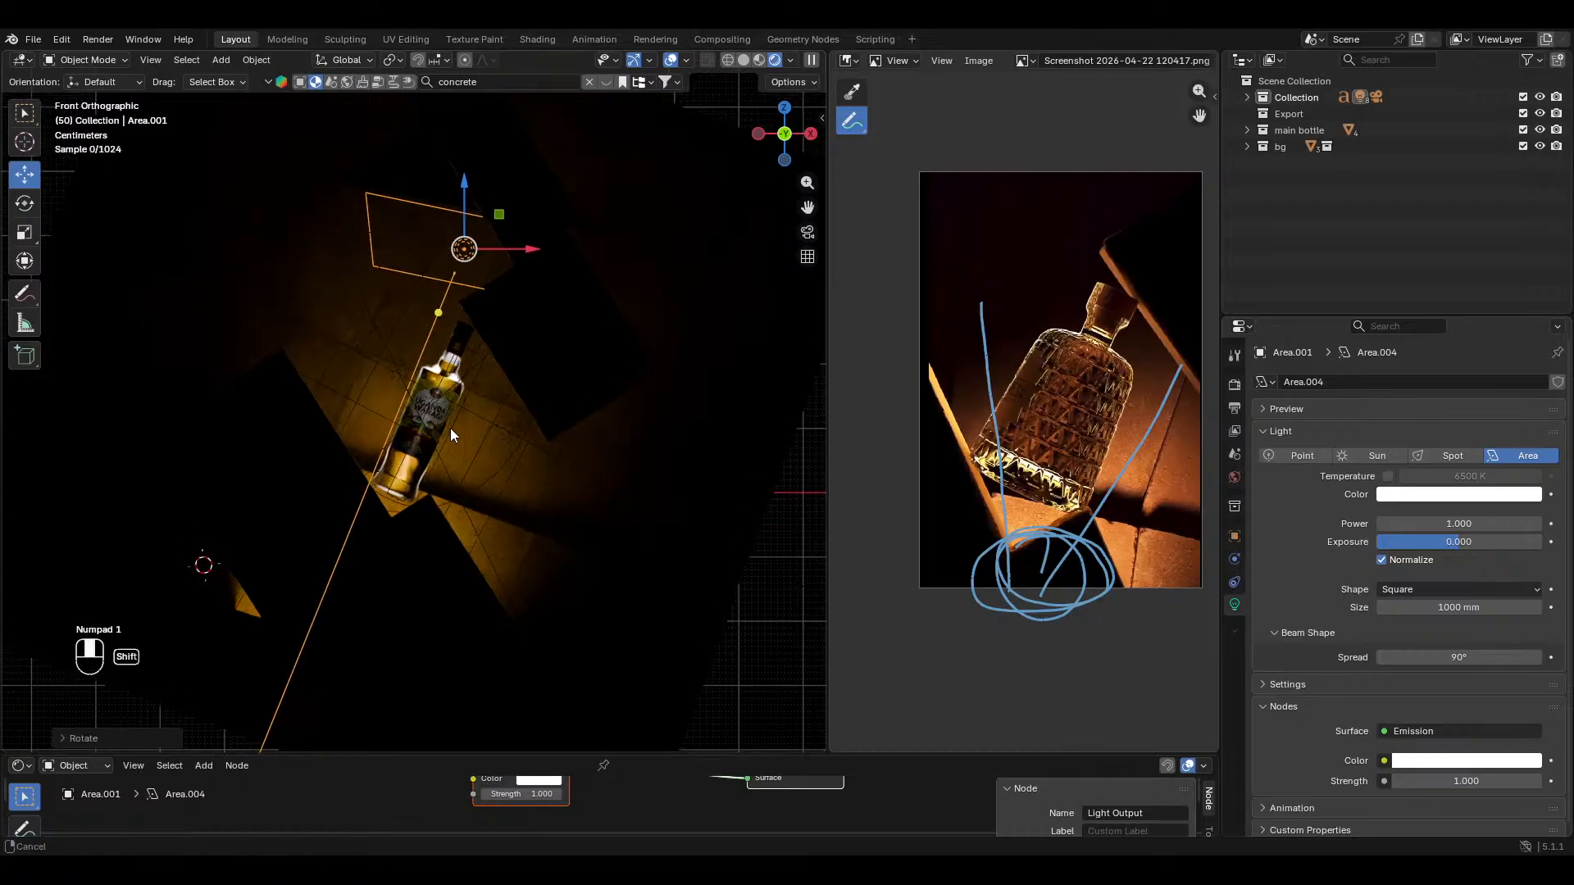
key("g")
left_click(591, 492)
key("r")
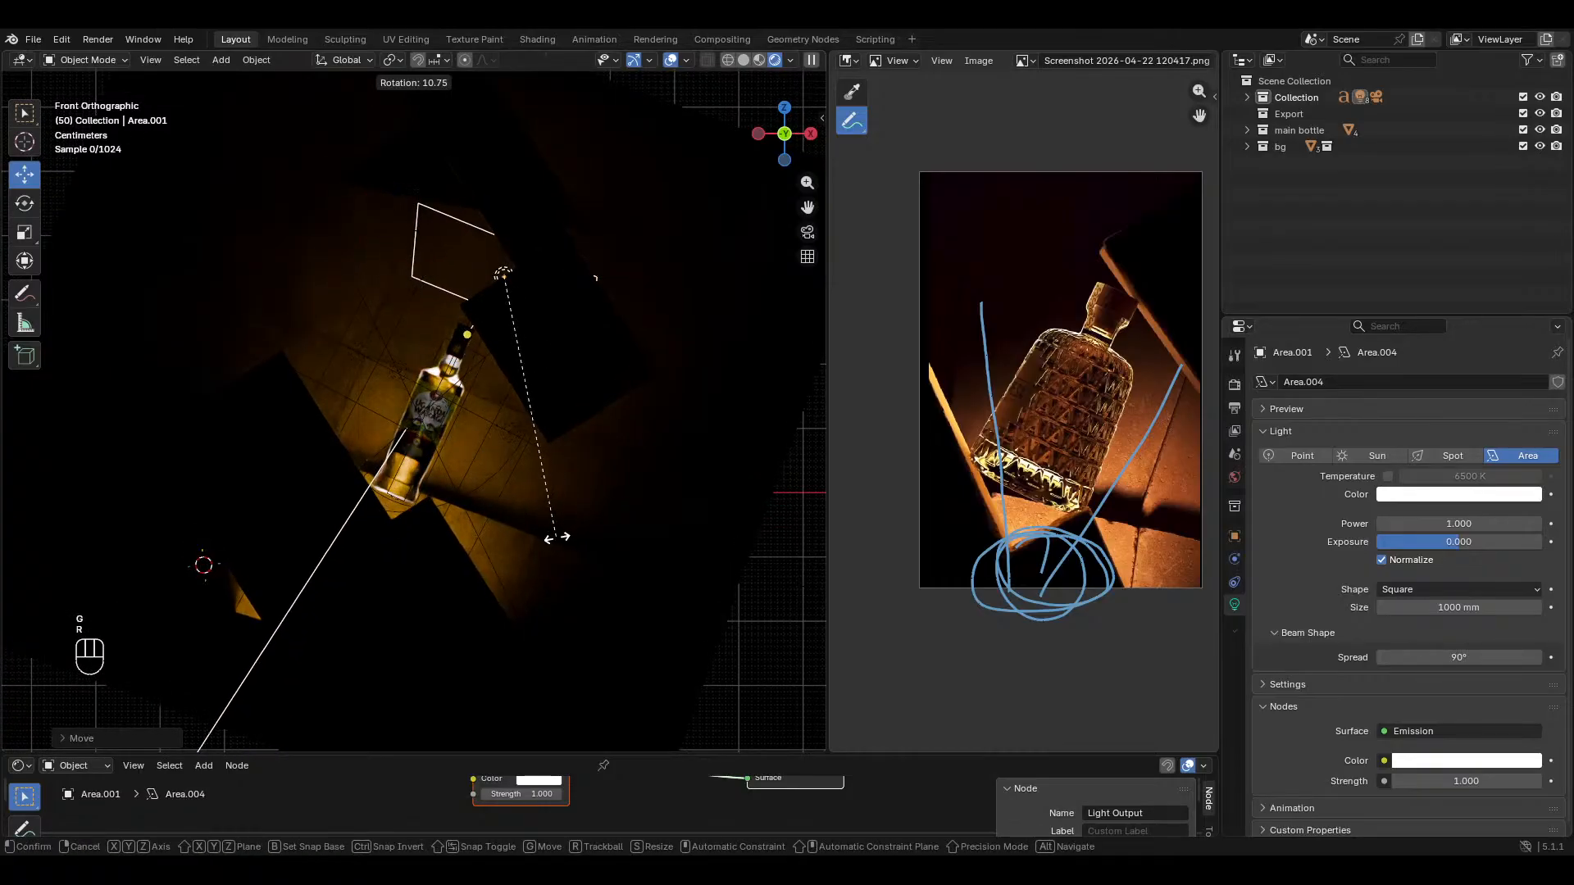
left_click(544, 541)
middle_click_drag(544, 541, 301, 559)
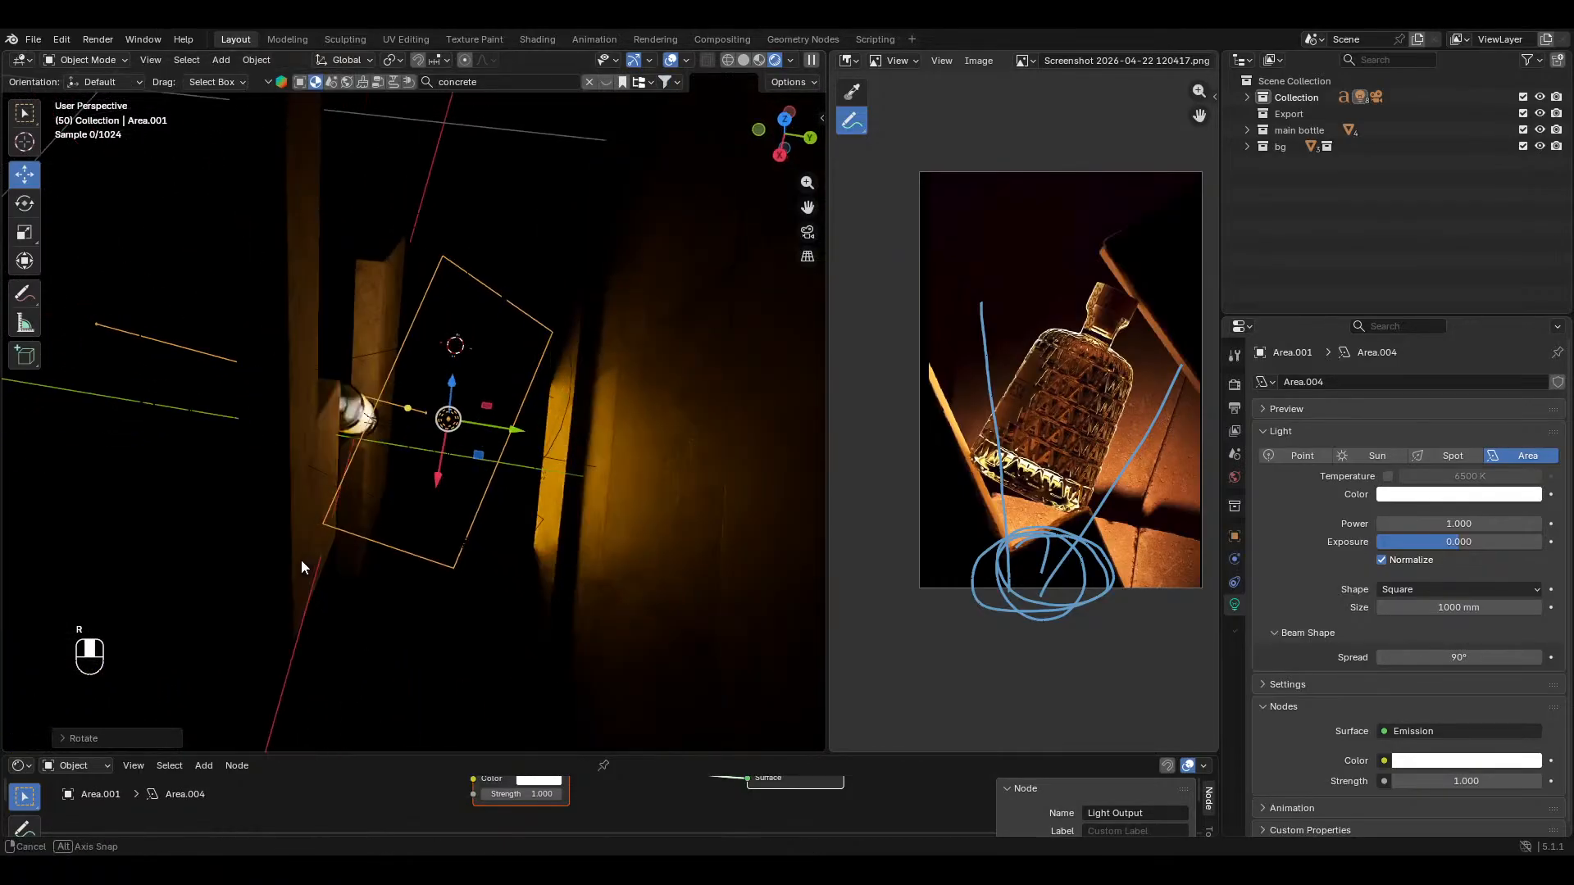
Step: Rotate the upper area light about 14° around its local Z axis to align it with the bottle
key("r")
key("y")
key("y")
key("x")
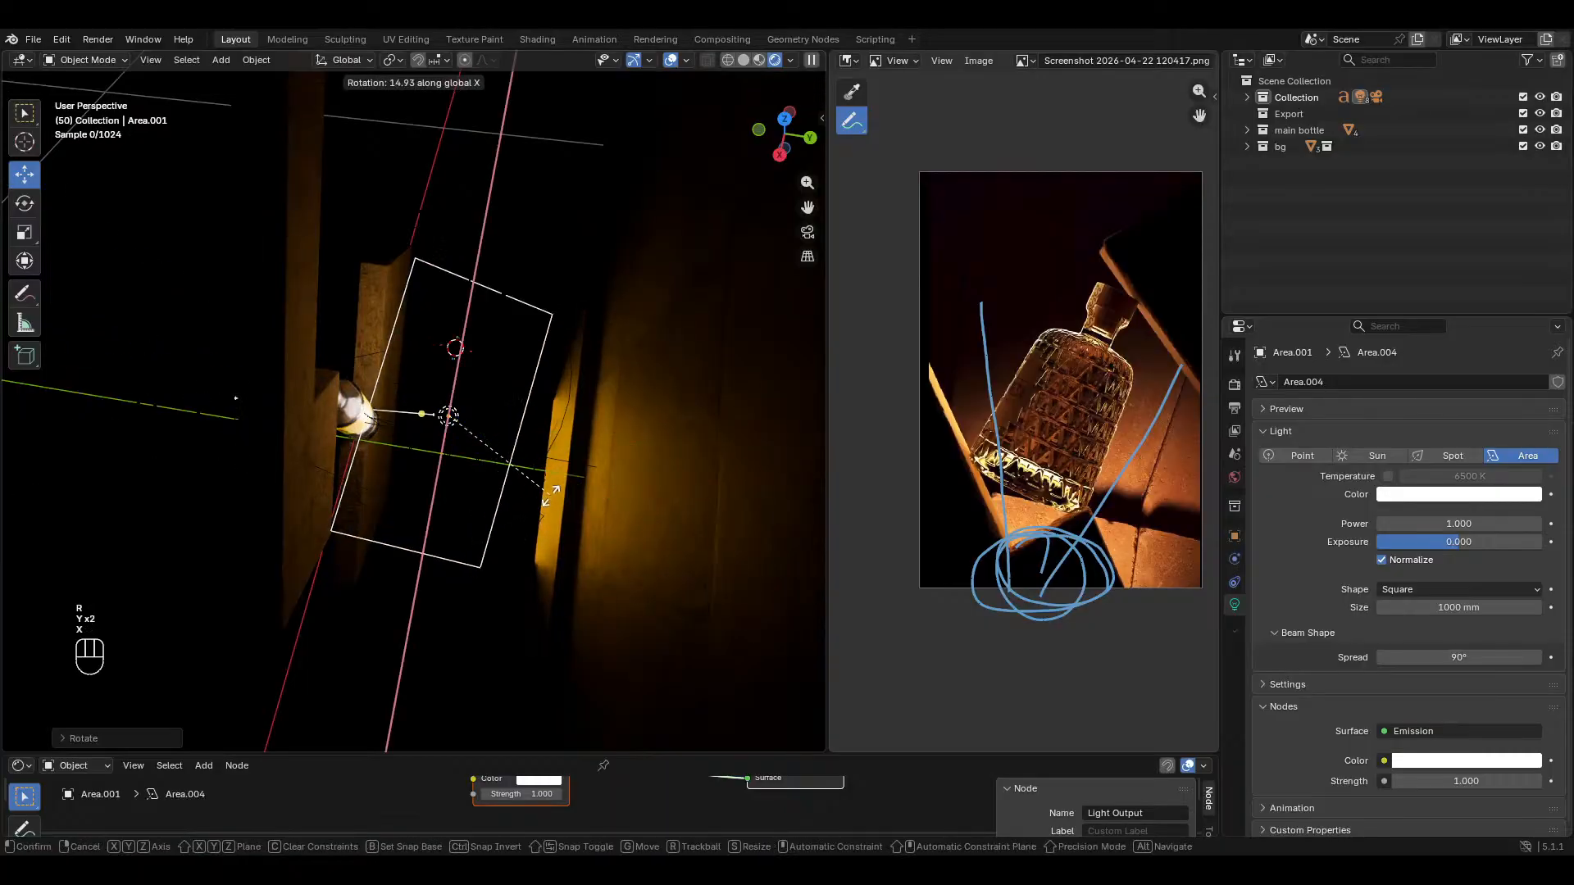
key("x")
key("z")
key("z")
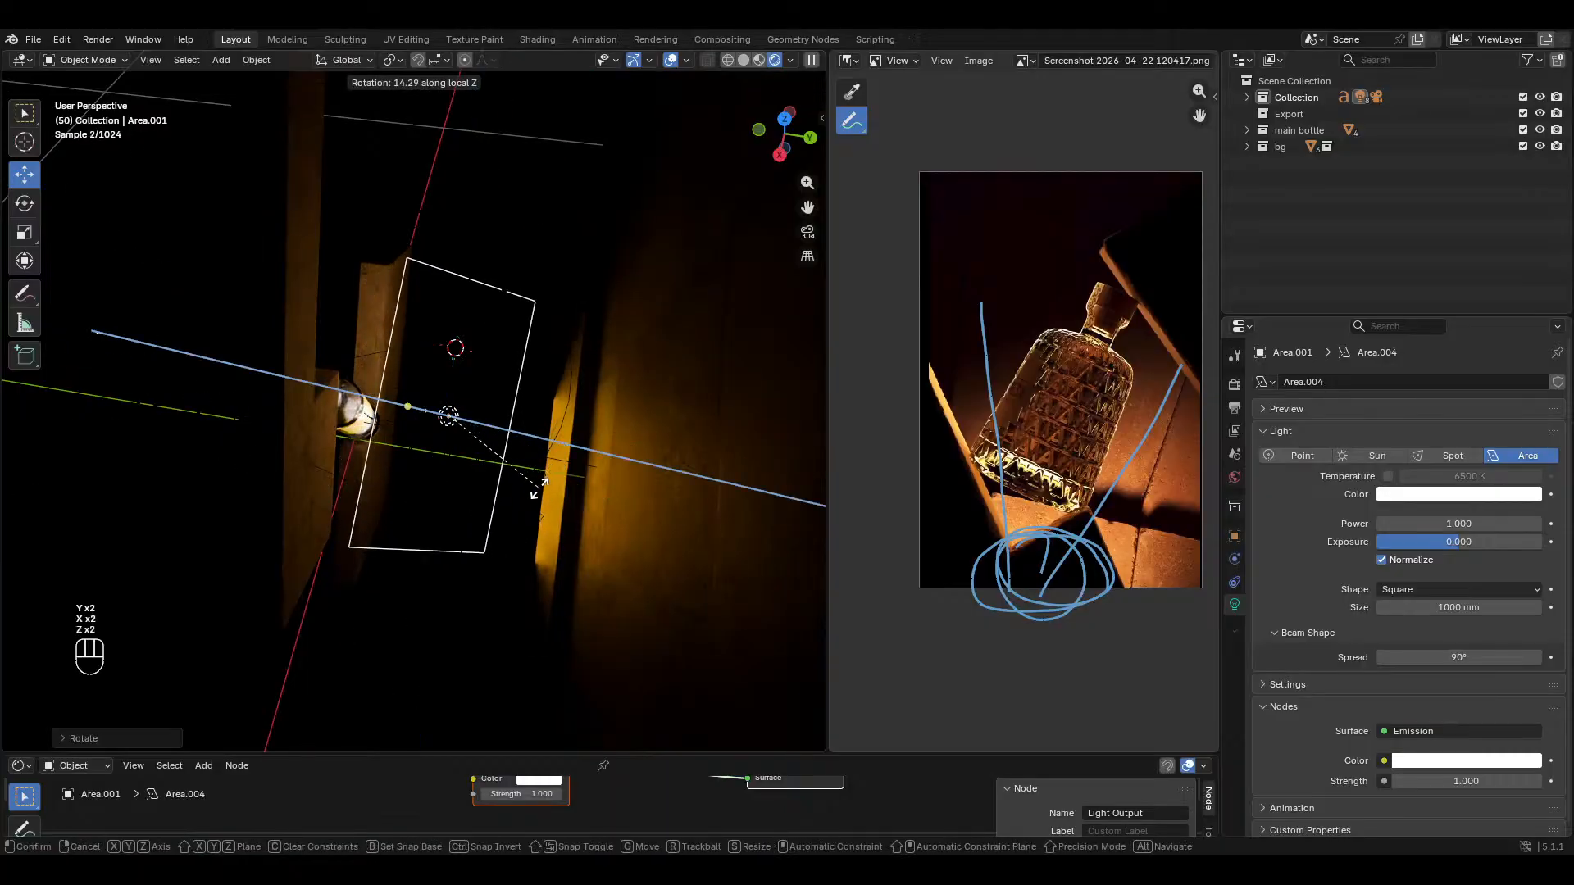
Step: Scale the upper area light to about 0.48 along its local Y axis and move it closer to the bottle
key("s")
key("x")
key("x")
key("y")
key("y")
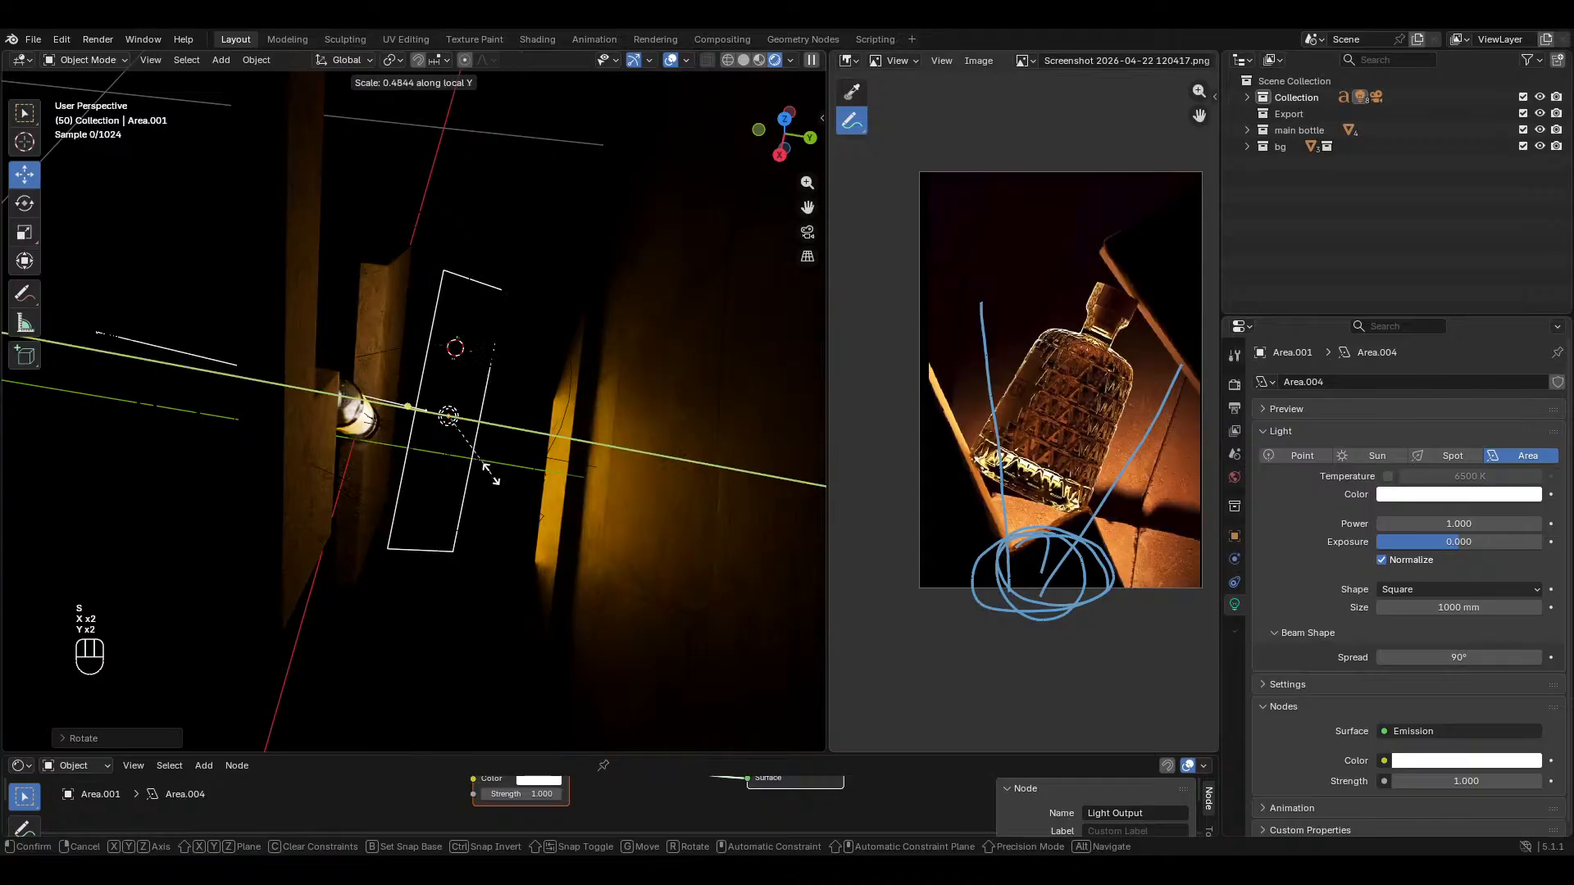
left_click(489, 473)
key("g")
left_click(441, 446)
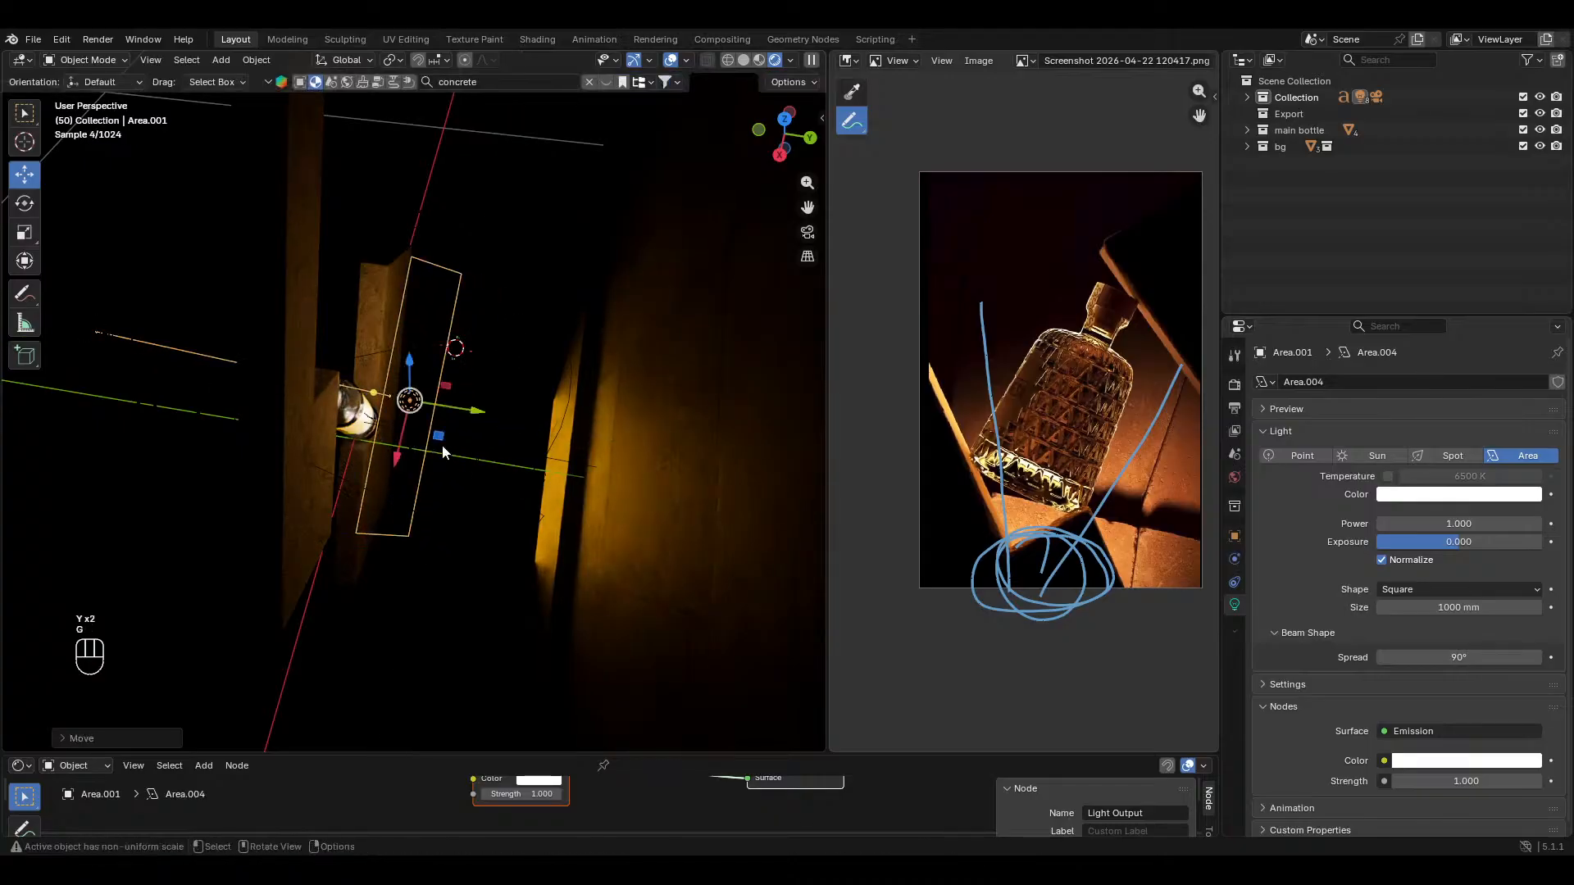
Step: Compare the camera render with the upper area light temporarily hidden and shown again
key("KP_0")
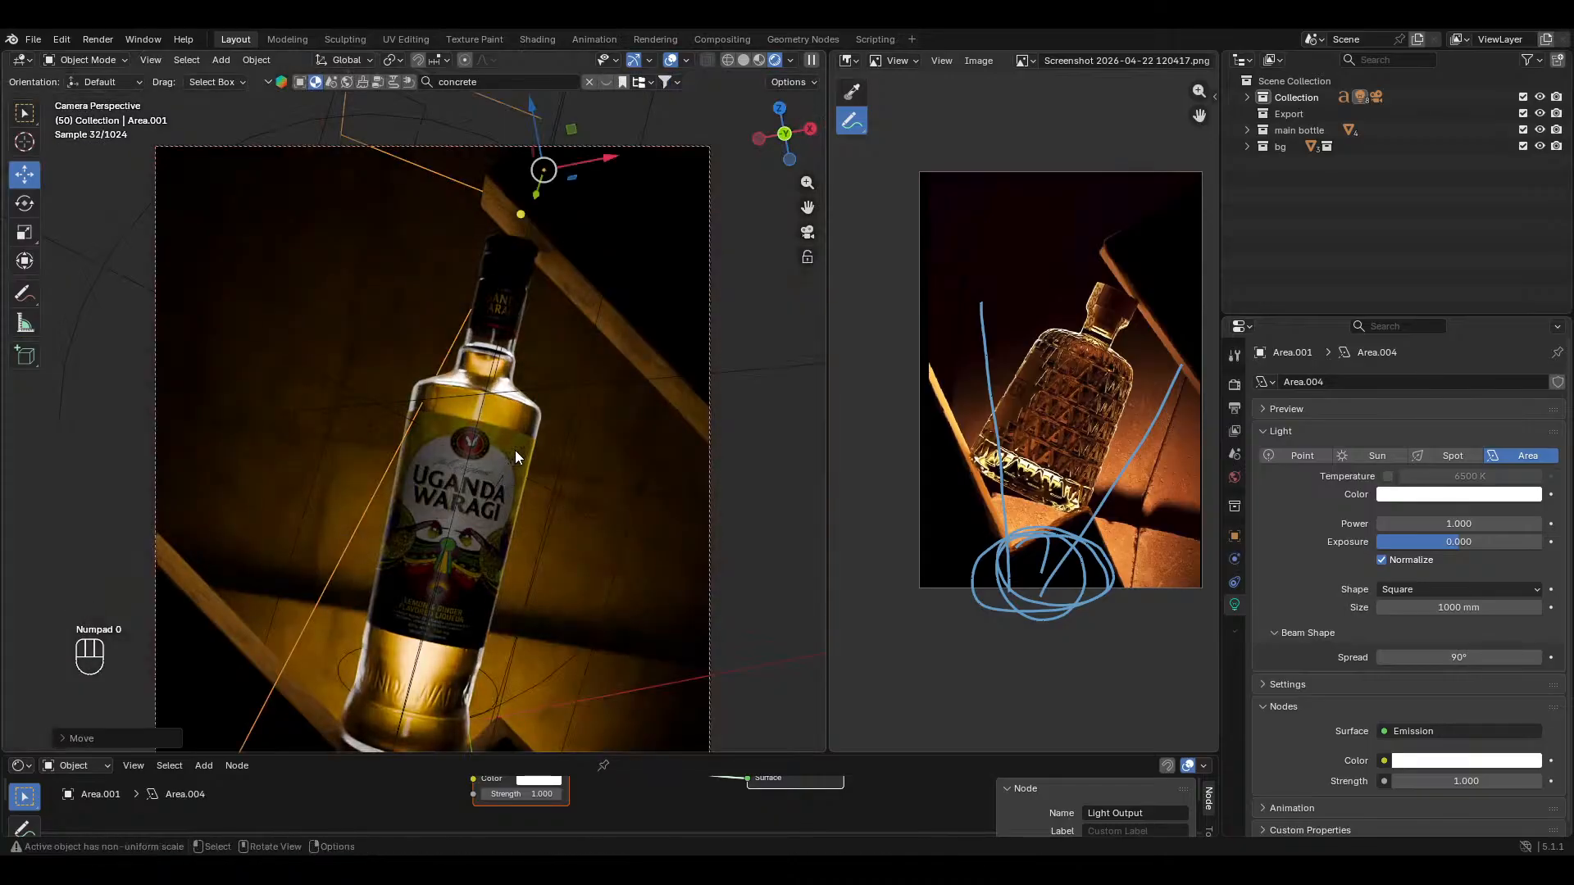
key("h")
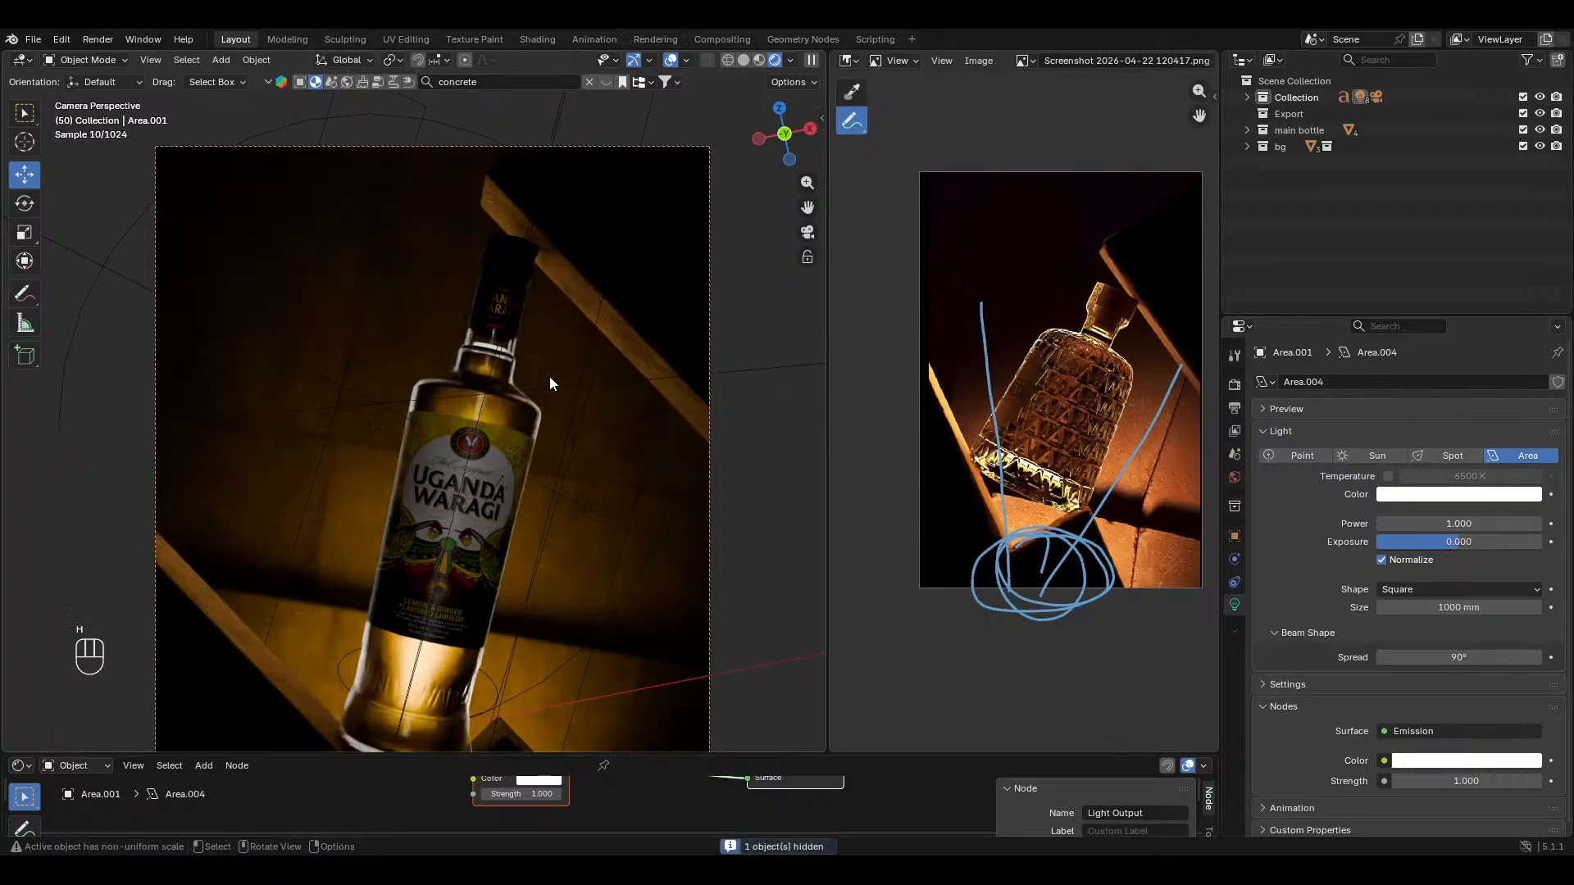
key("ctrl+z")
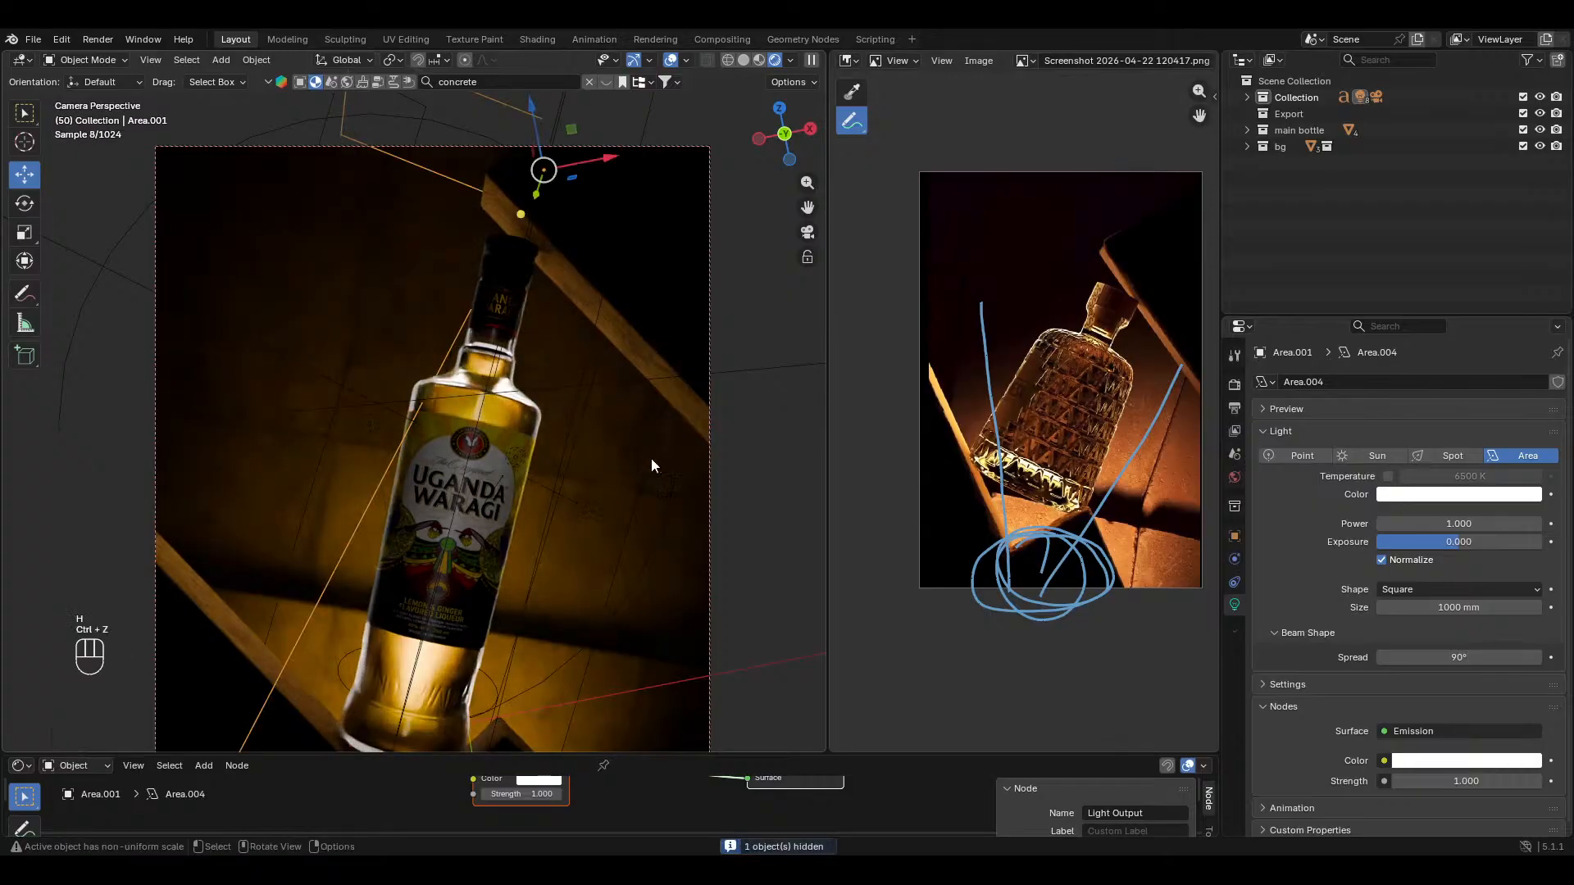
Step: Set the upper area light's power to 0.5 and view the whole camera frame
left_click(1457, 523)
key("BackSpace")
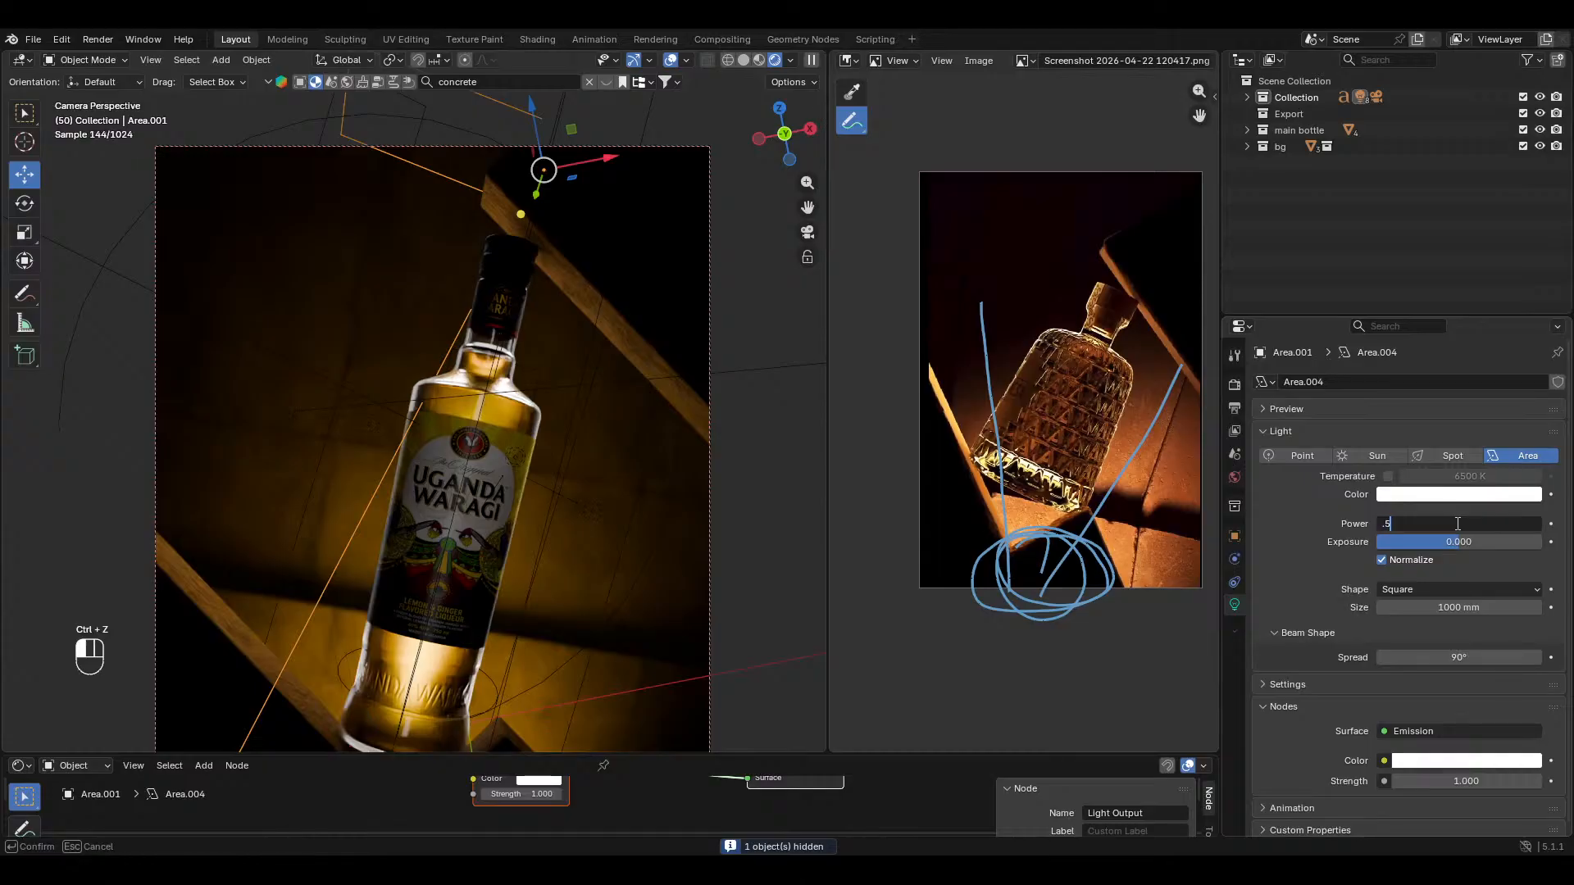
type(".5")
key("Return")
middle_click_drag(480, 391, 533, 385, "ctrl")
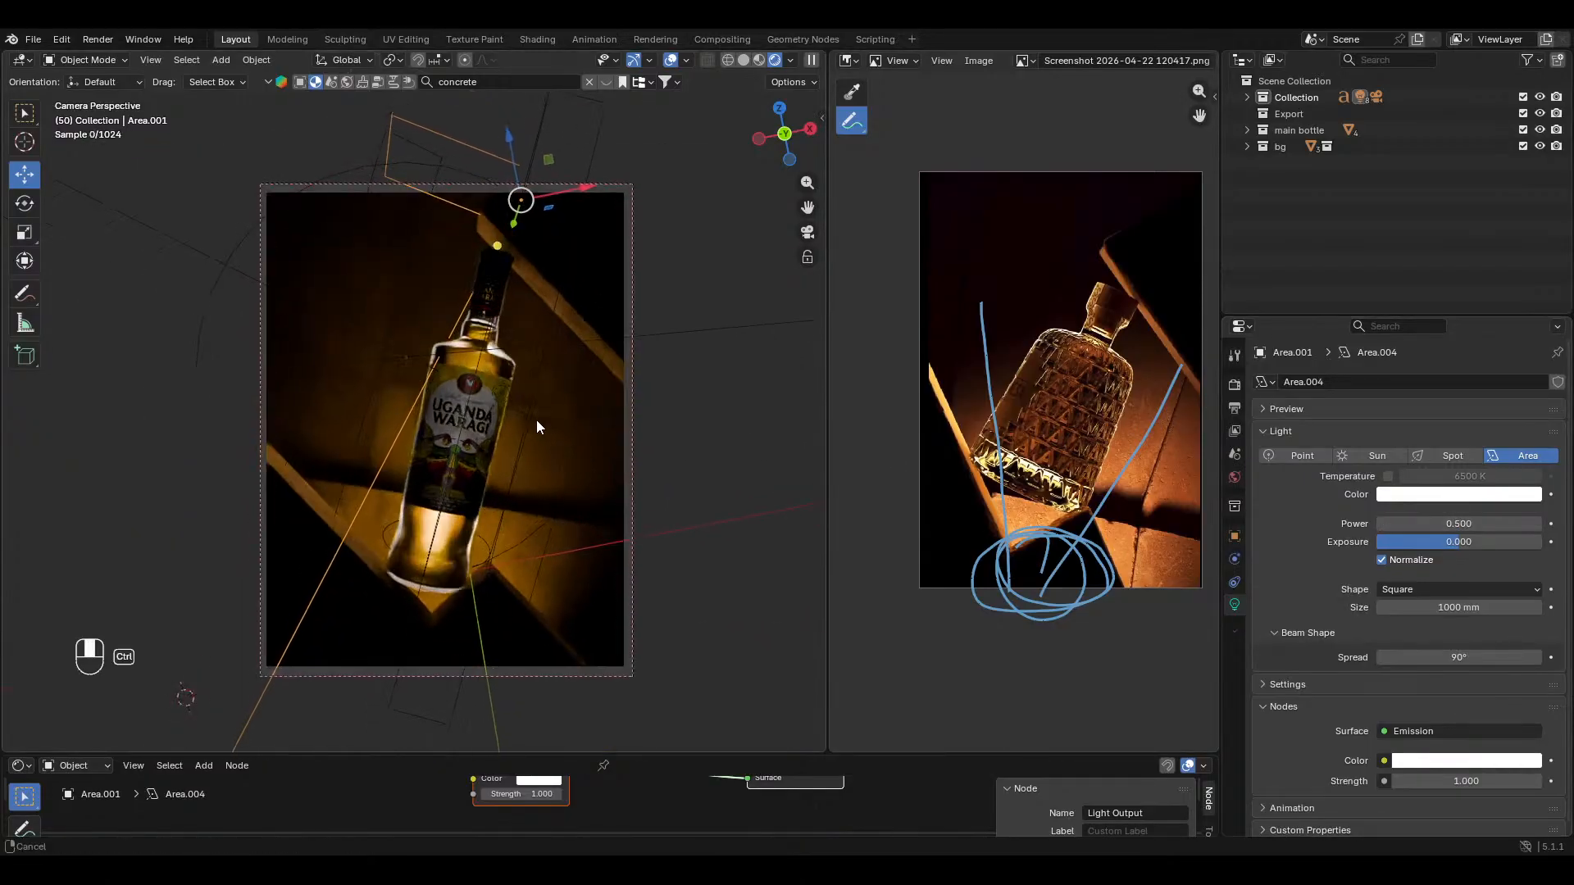
Step: Hide the viewport overlays and save the file
left_click(671, 60)
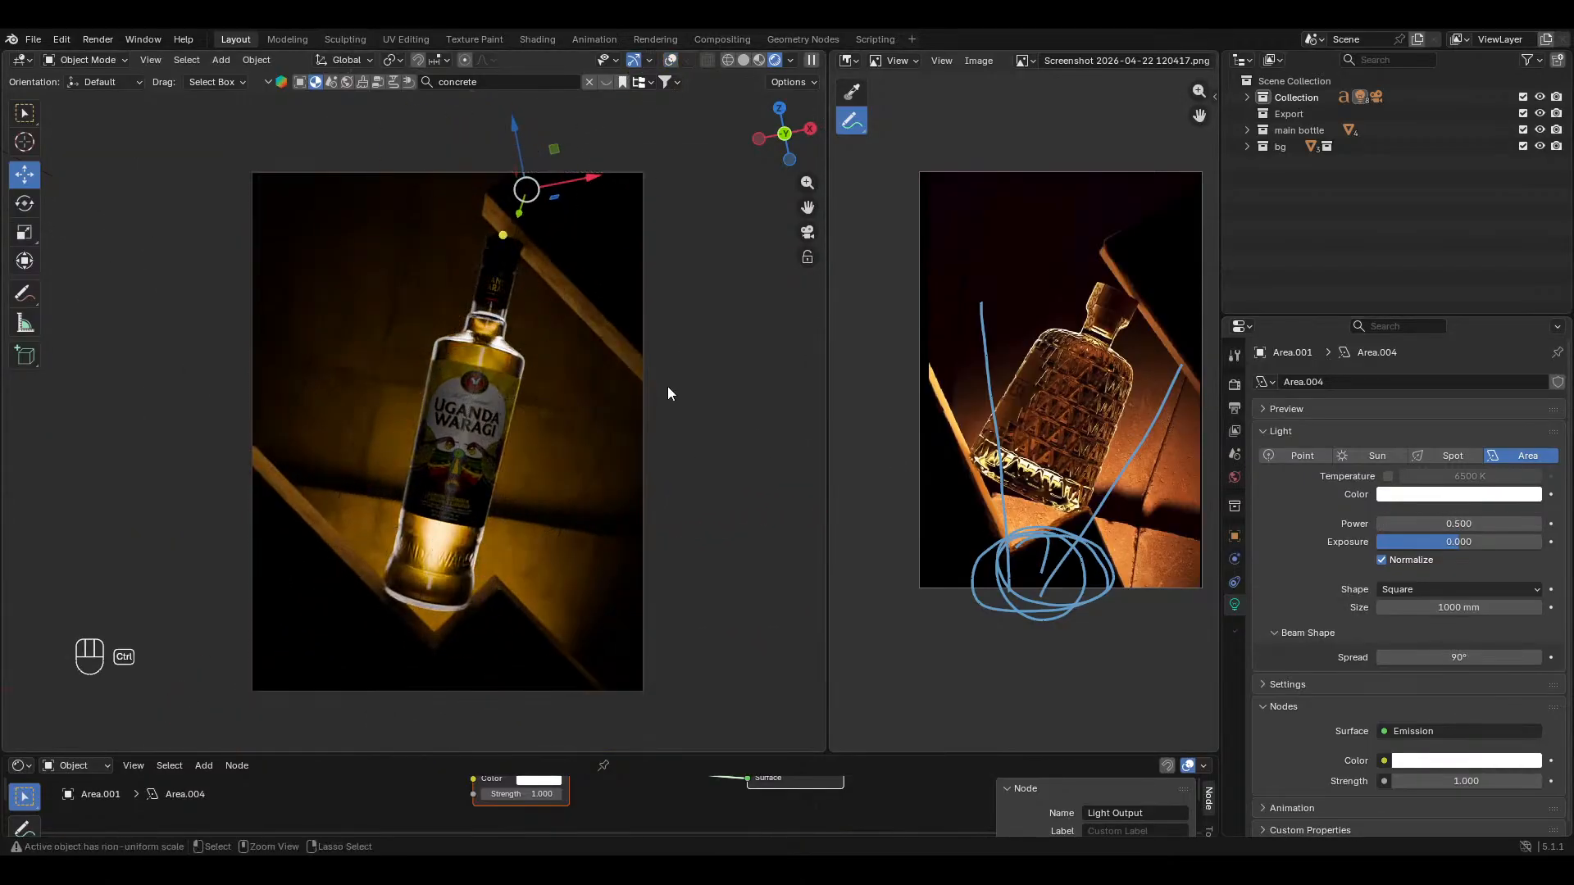
key("ctrl+s")
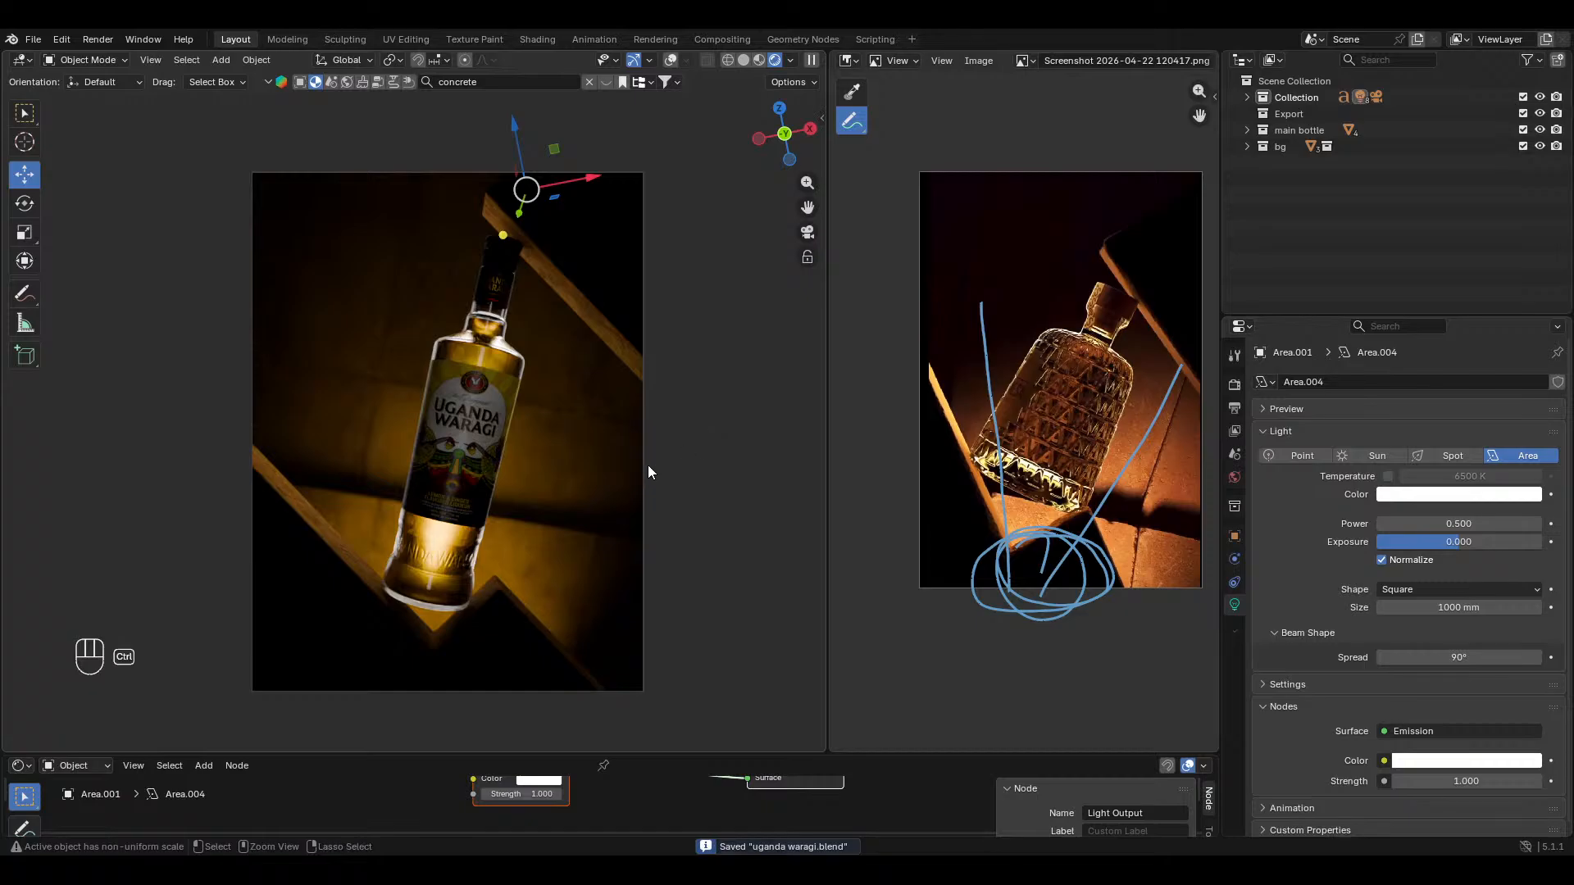
key("ctrl+s")
middle_click_drag(981, 484, 1174, 525)
scroll(453, 504, "up", 2)
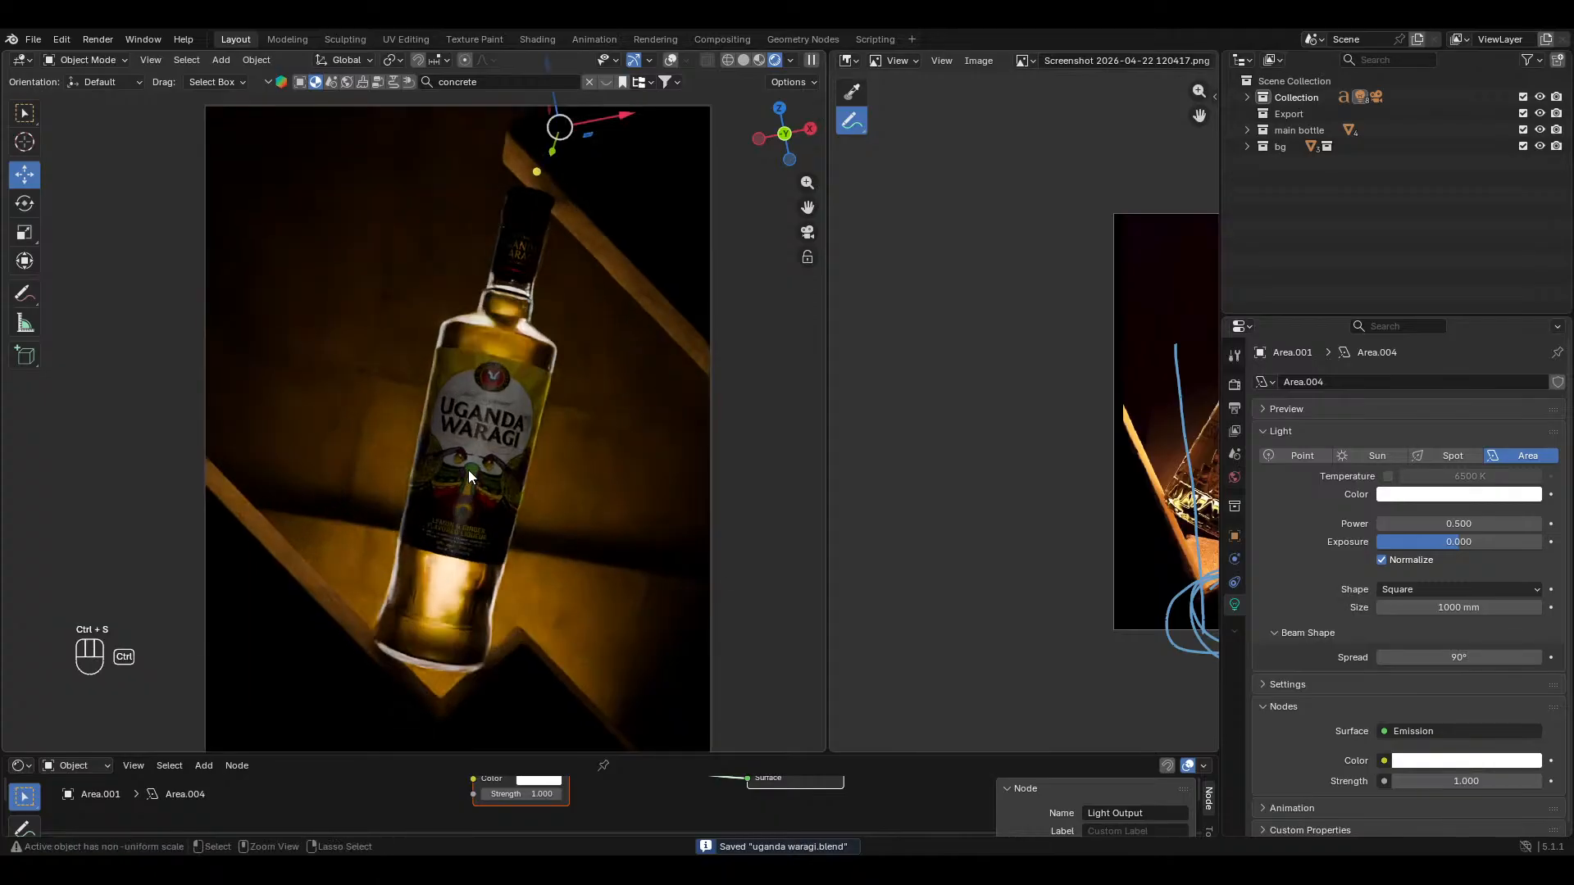
Step: Hide the bottle's outer glass, show overlays again, and place a duplicate of the inner liquid body beside the bottle
left_click(523, 333)
key("h")
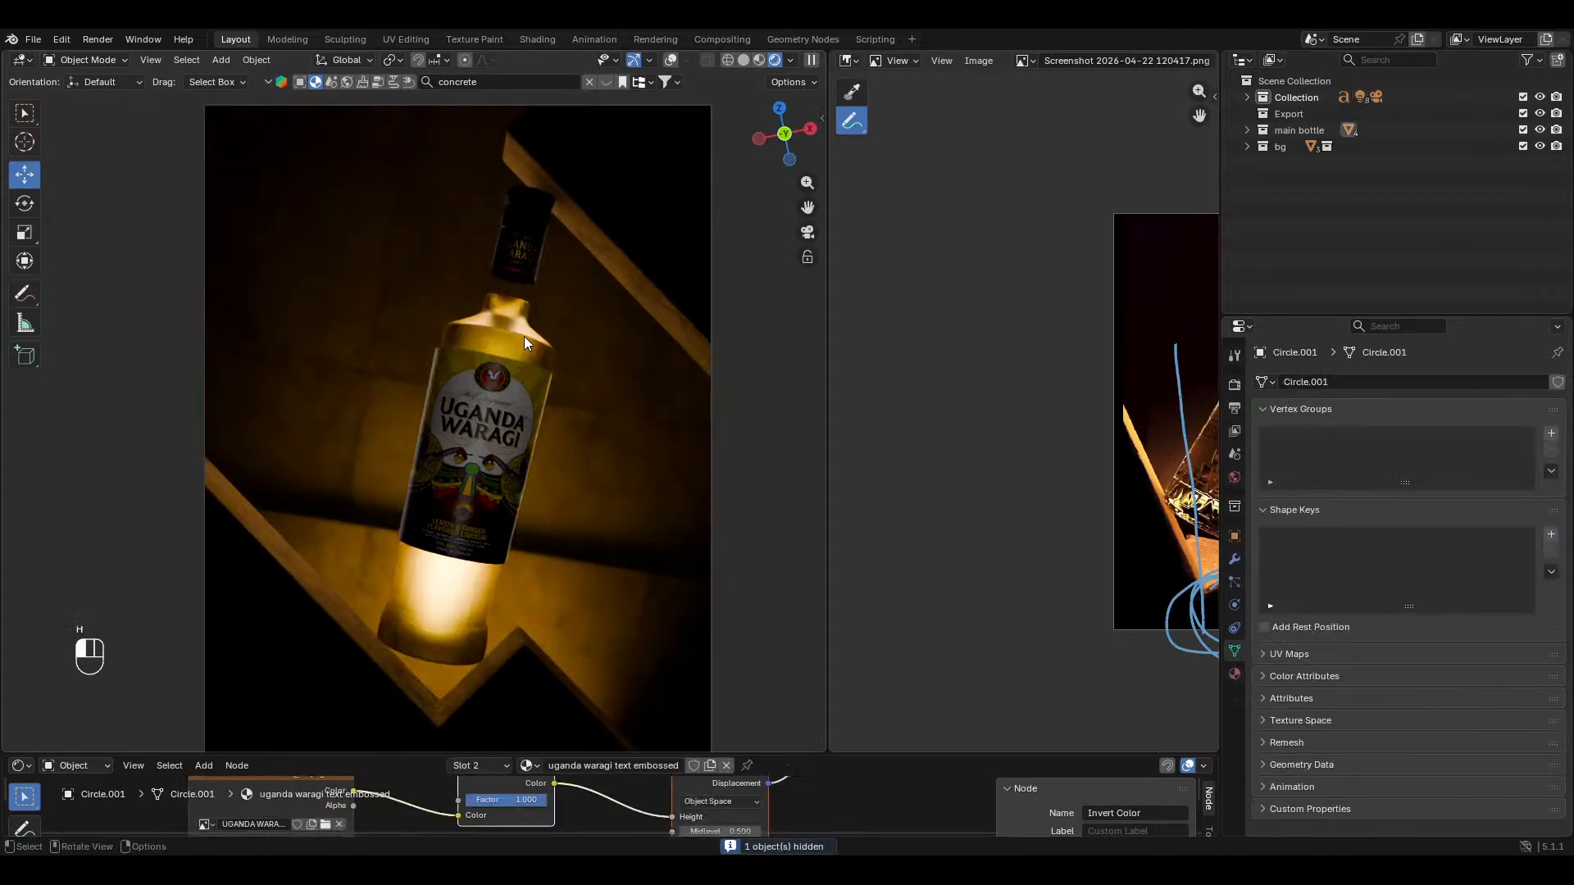
left_click(524, 336)
left_click(671, 60)
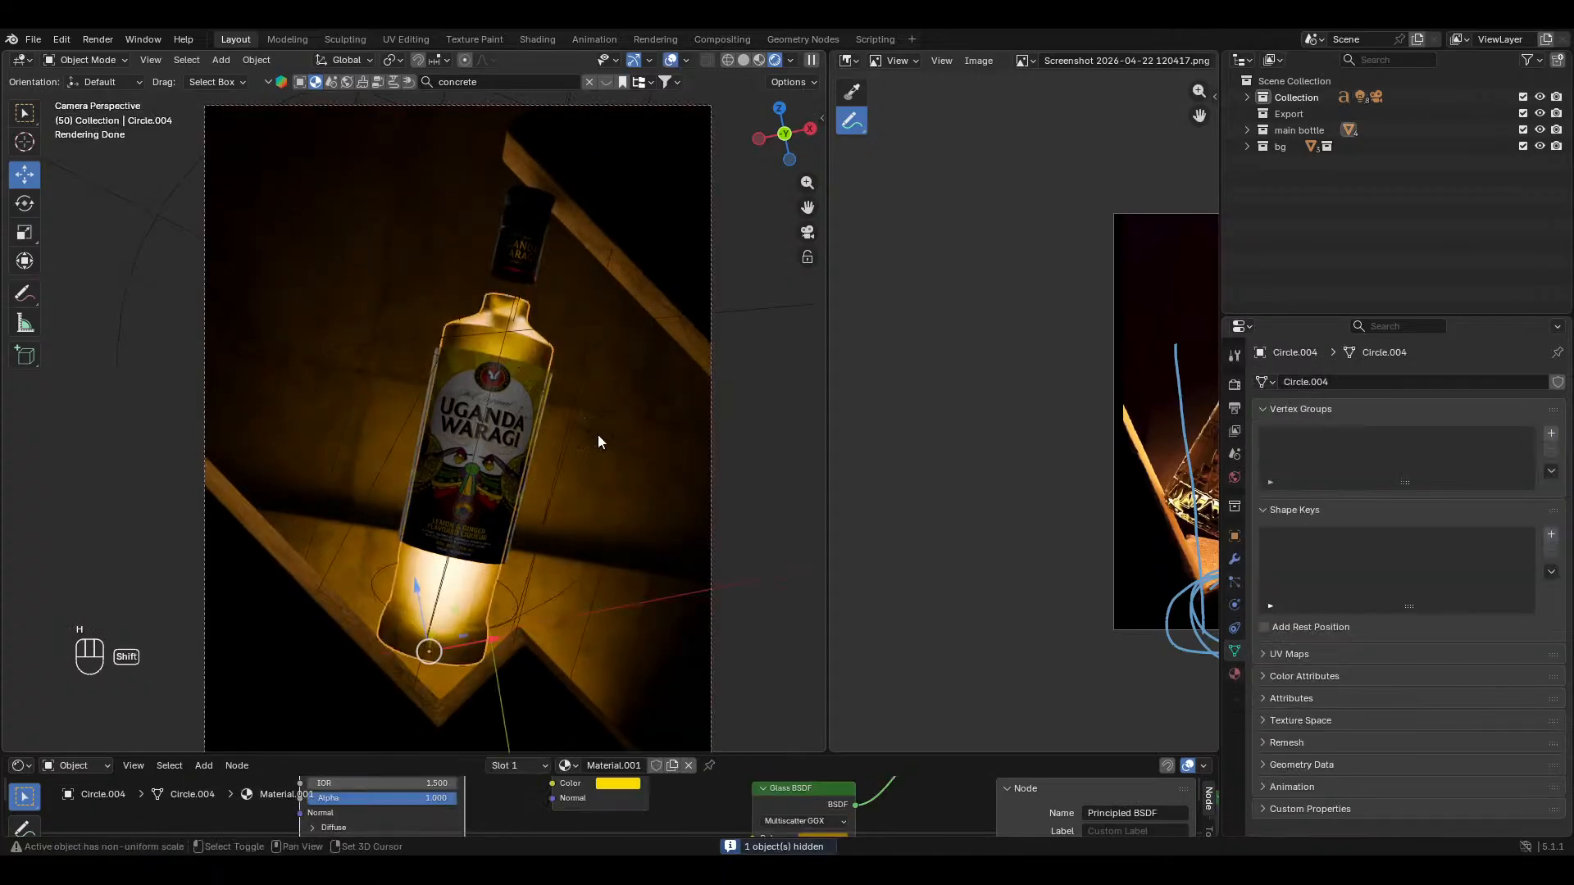
key("shift+d")
left_click(713, 488)
Step: Search the BlenderKit material library for "whisky" and show the results
left_click(514, 83)
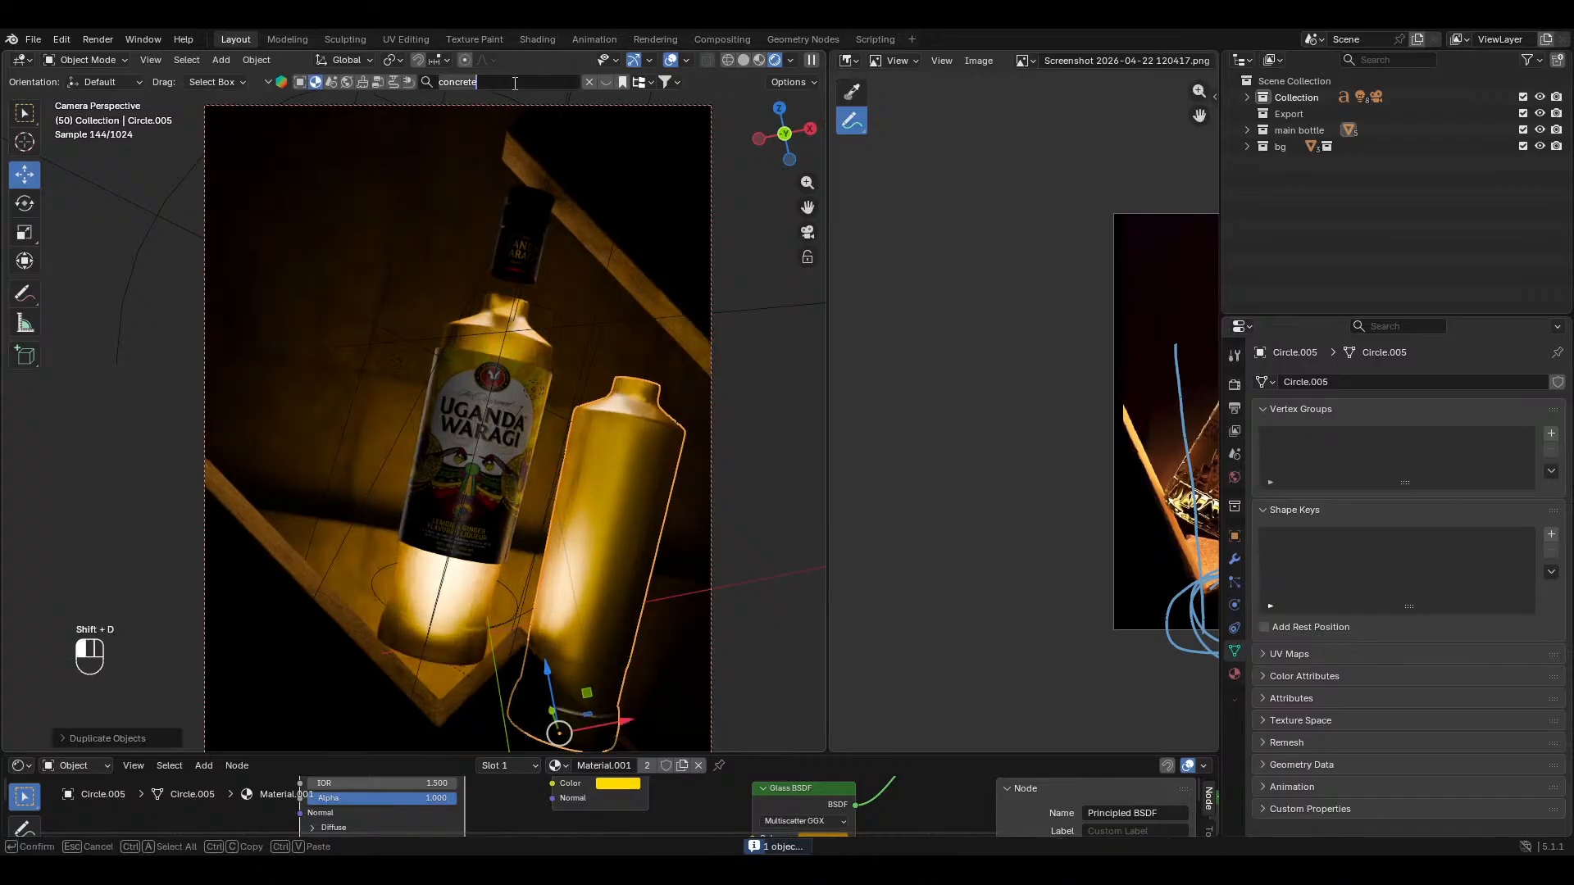
type("wi")
key("BackSpace")
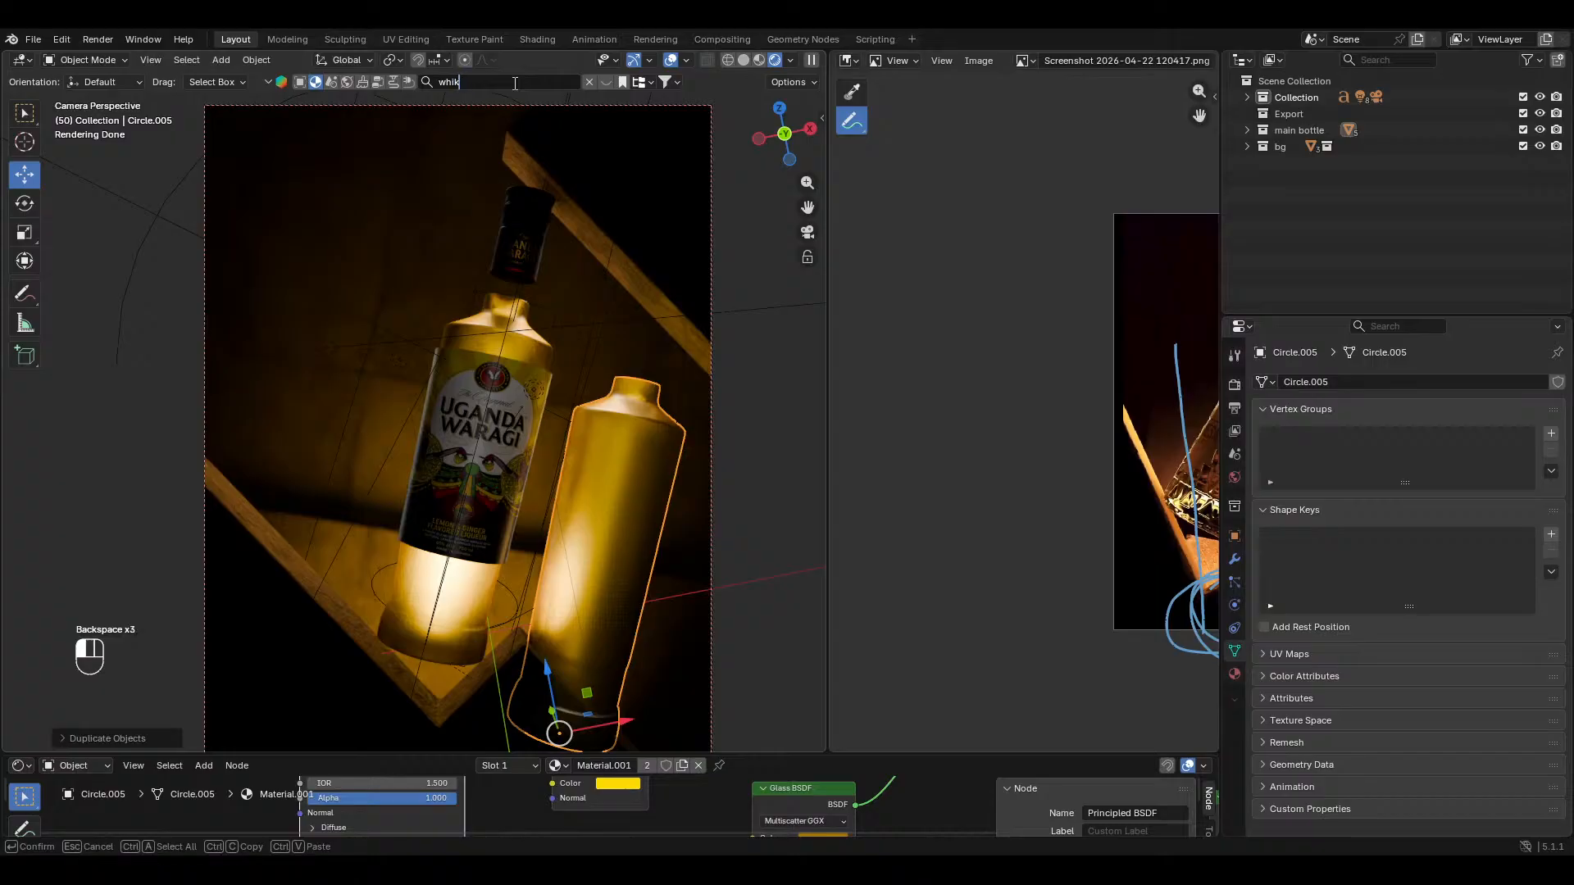
key("BackSpace")
key("Return")
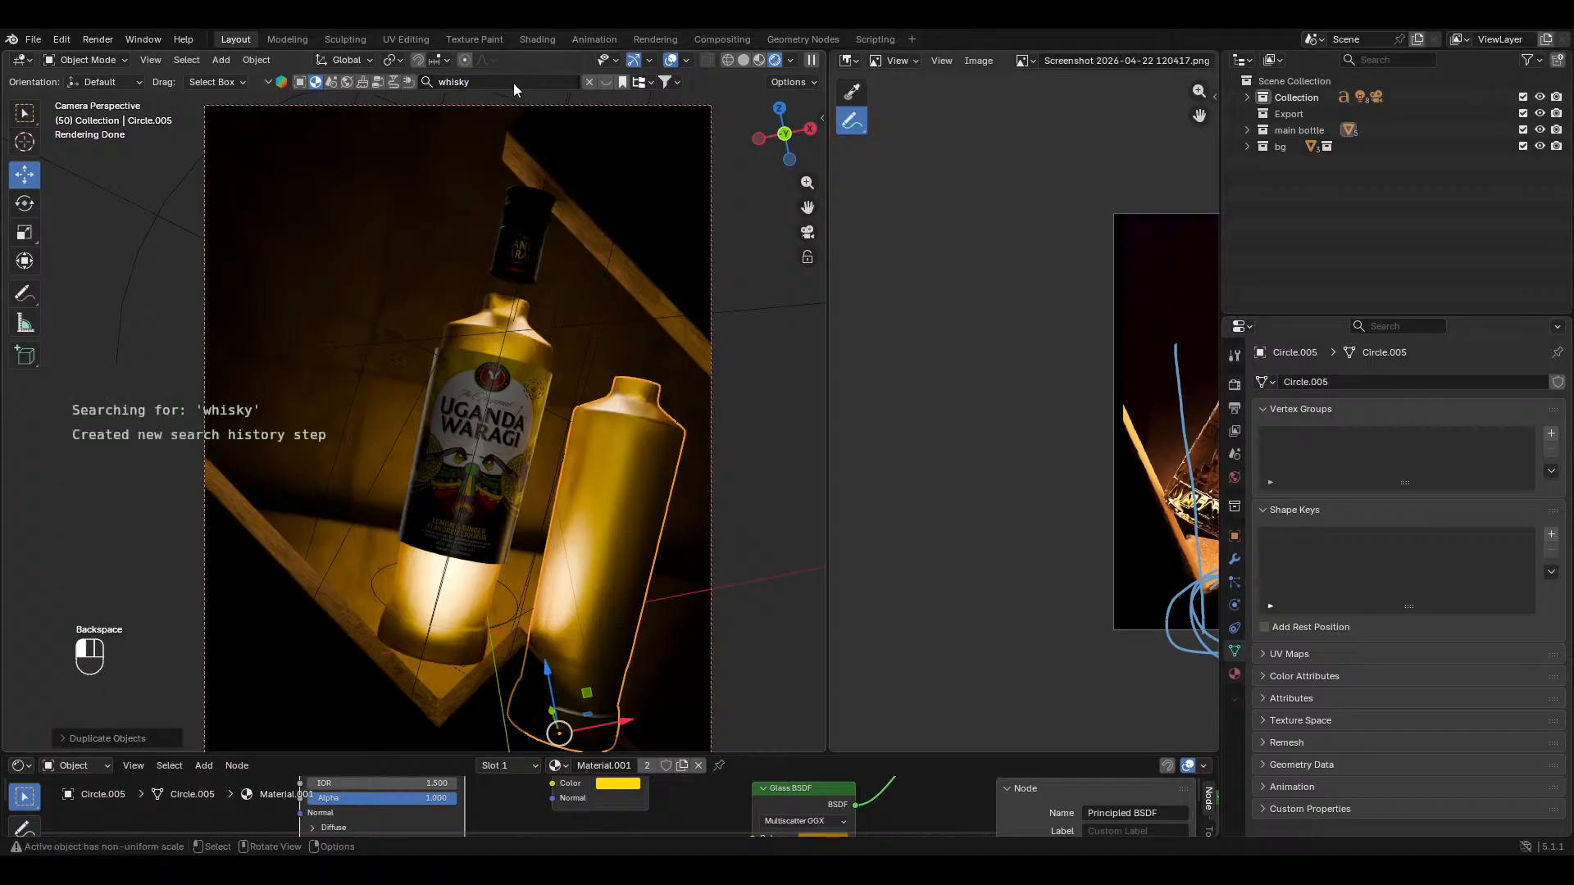
left_click(606, 82)
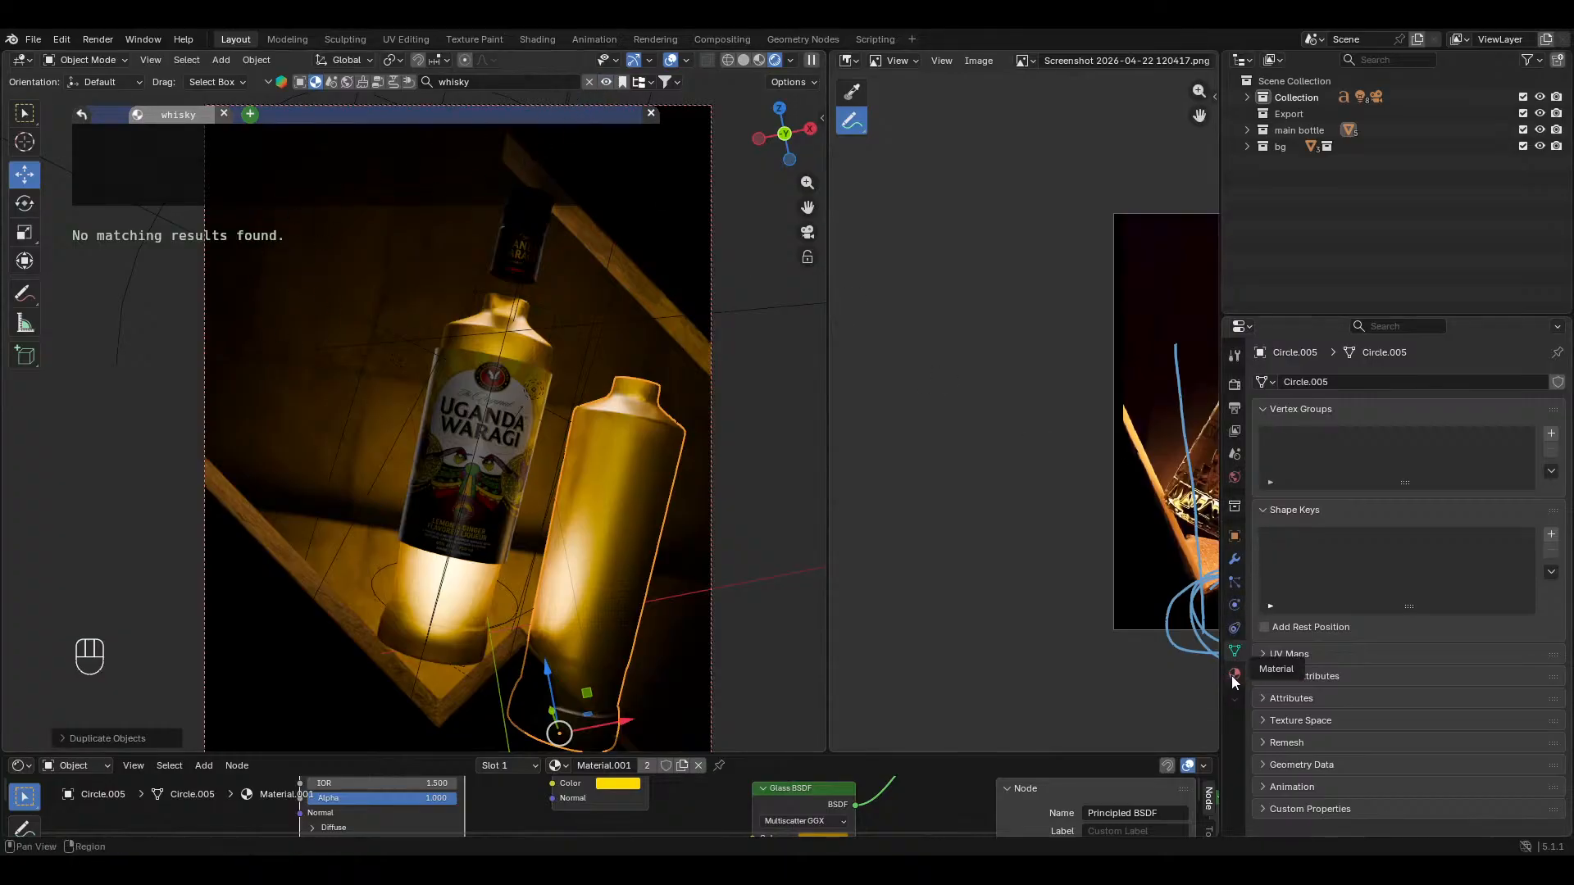
left_click(1234, 558)
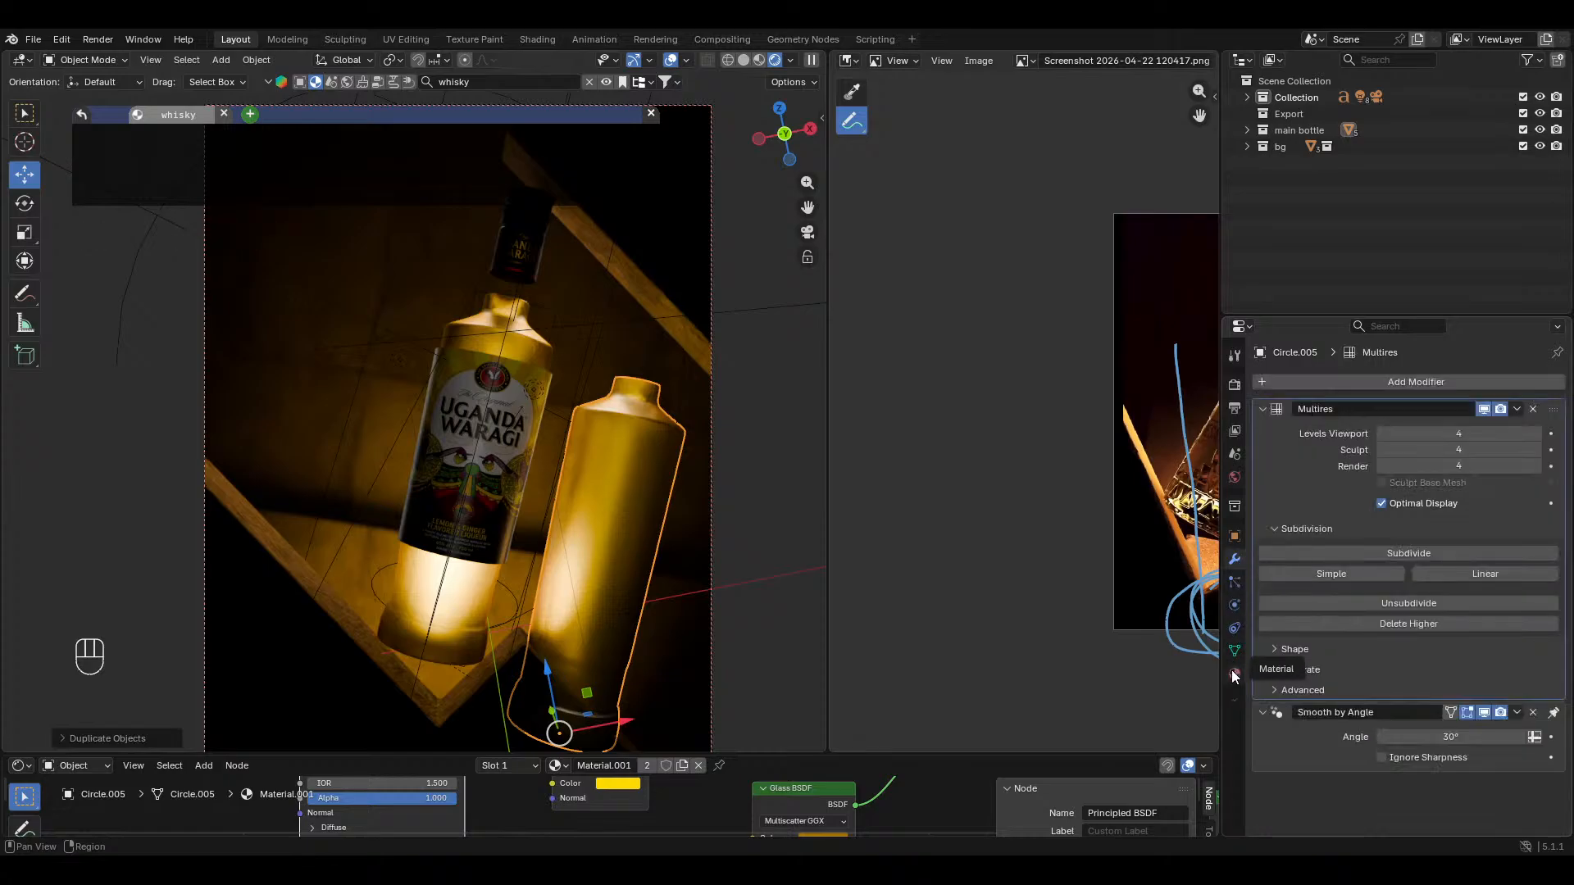
key("n")
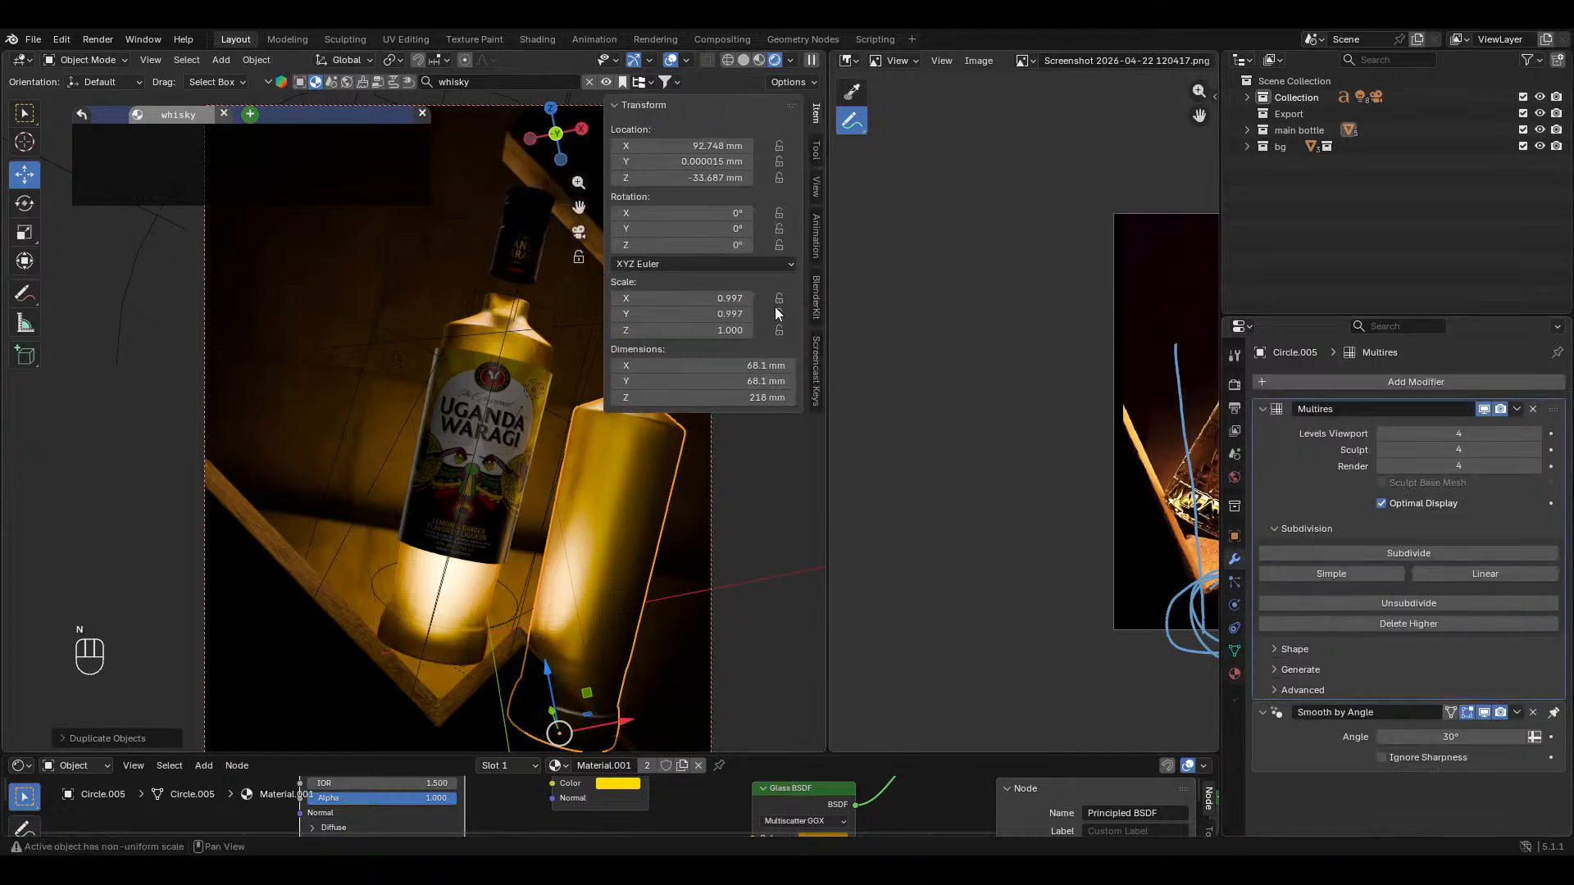
left_click(816, 297)
key("n")
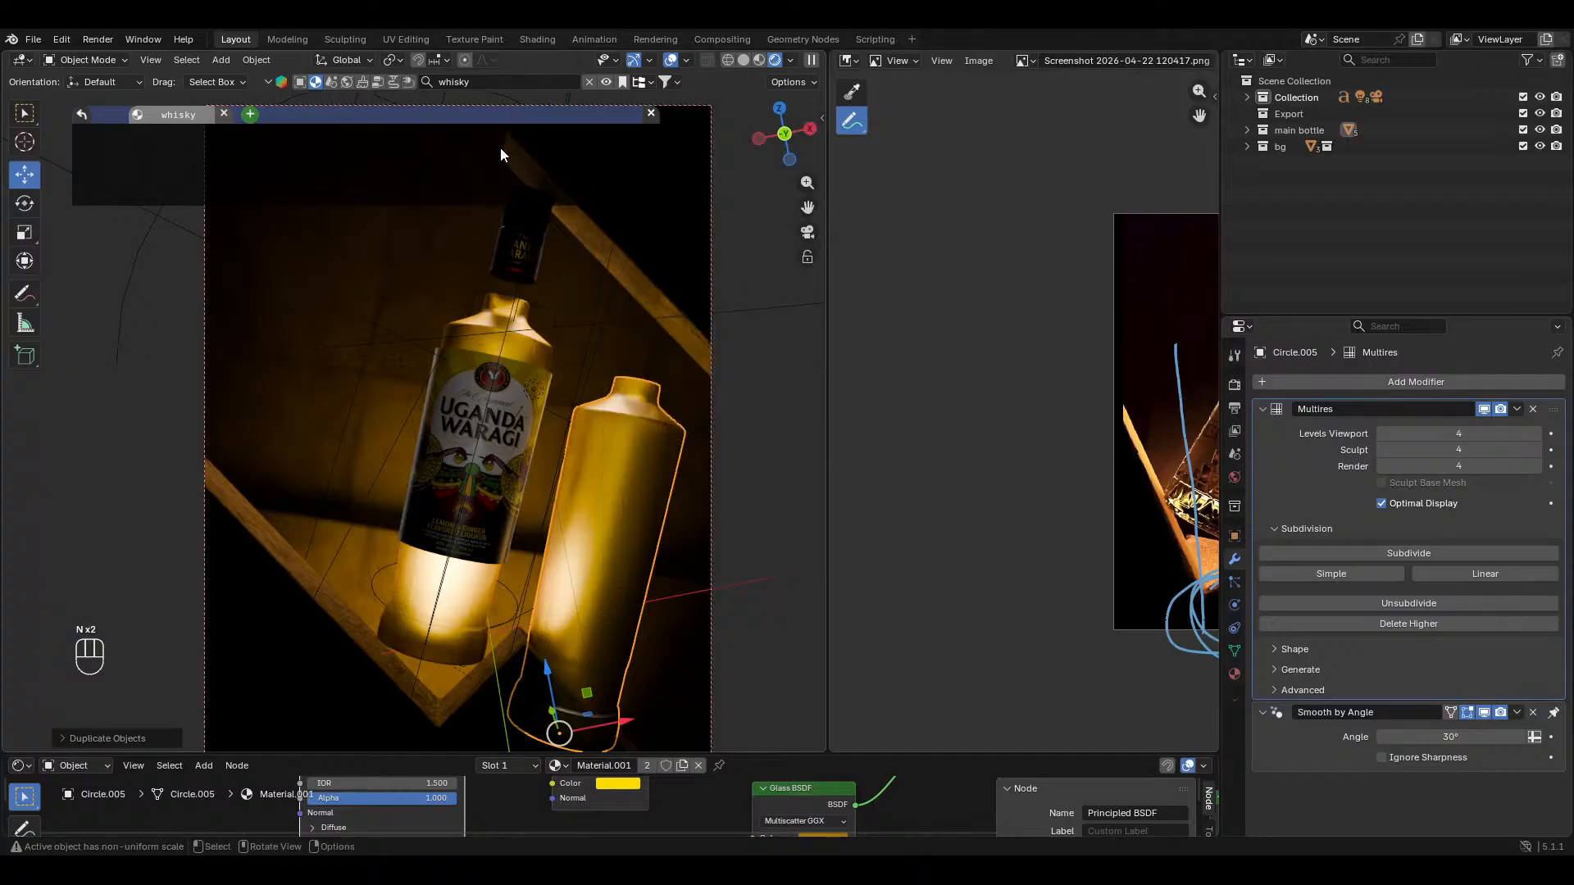
Step: Search the BlenderKit material library for "wine"
left_click(502, 83)
type("w")
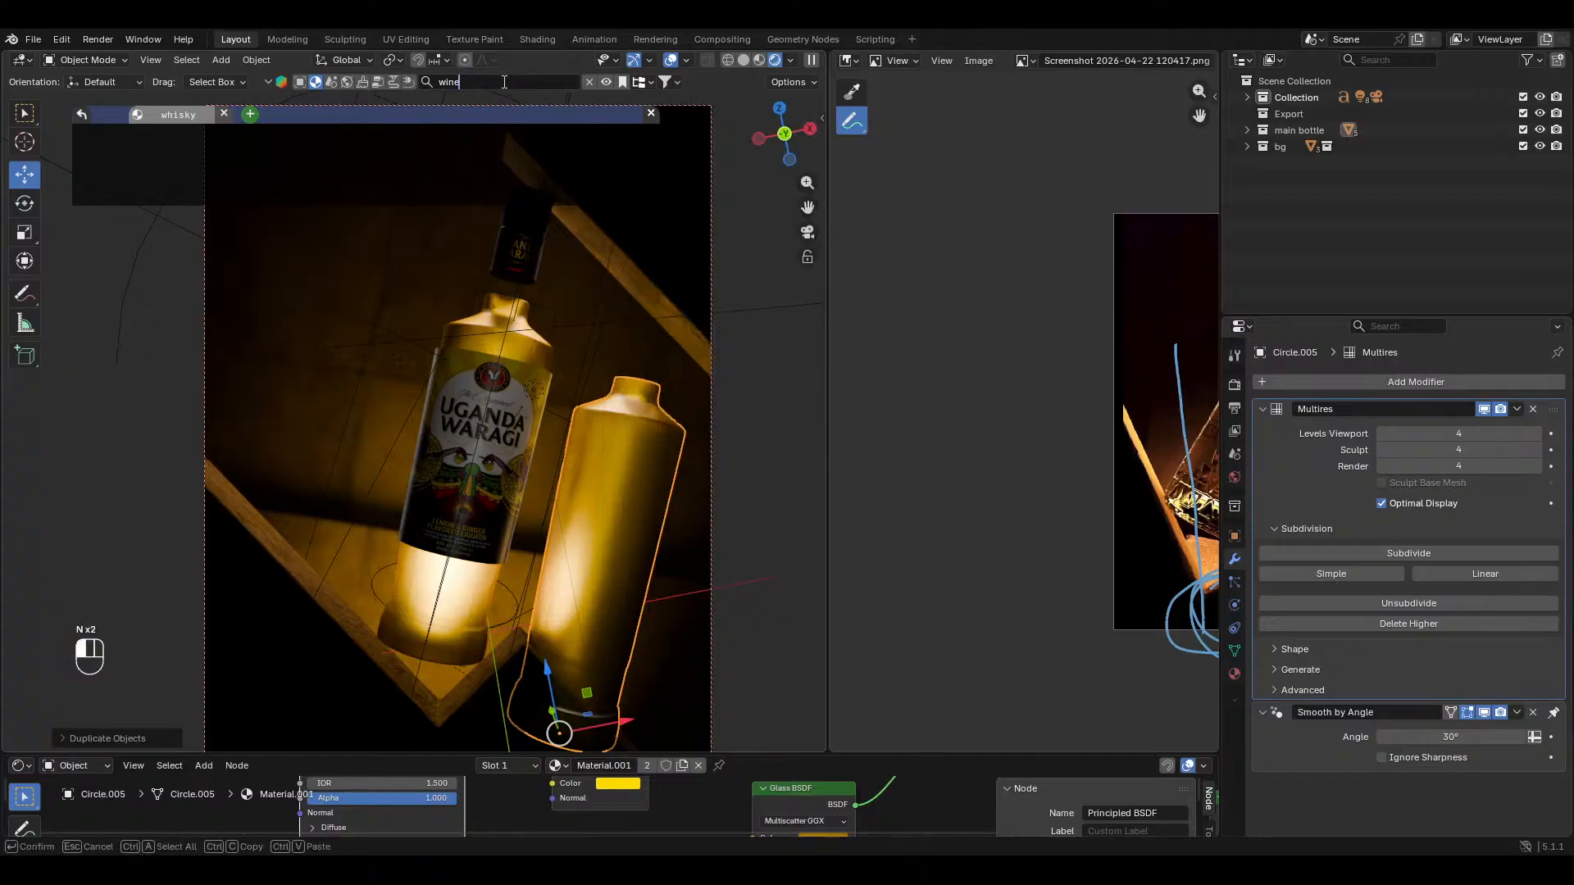
type("ine")
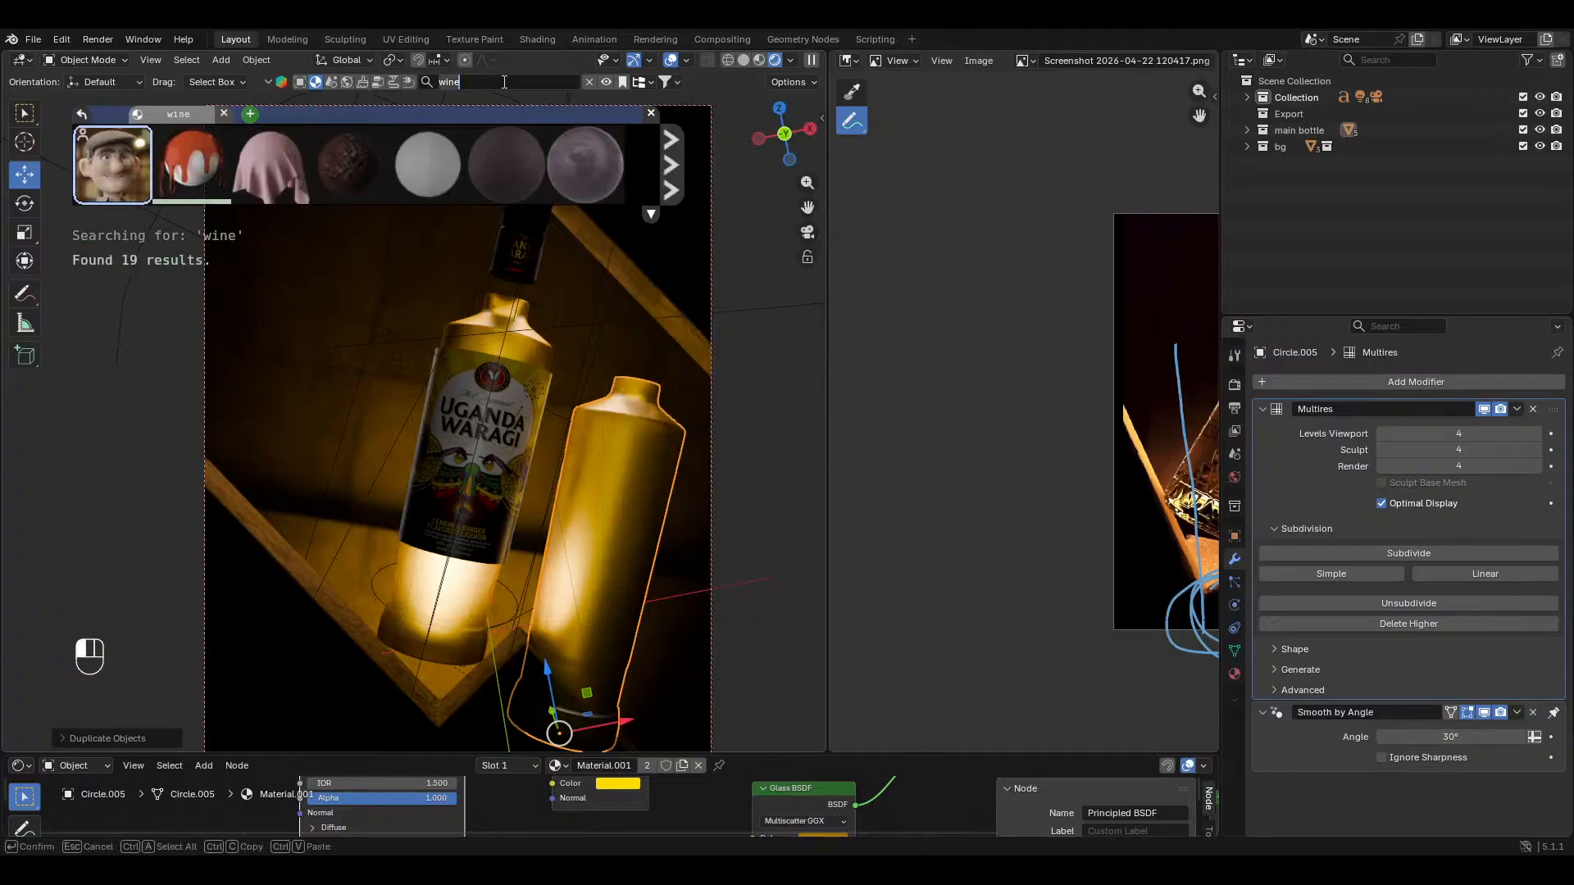
Step: Search the BlenderKit material library for "beer" and look through the glass materials in the results
key("ctrl+a")
type("beer")
key("Return")
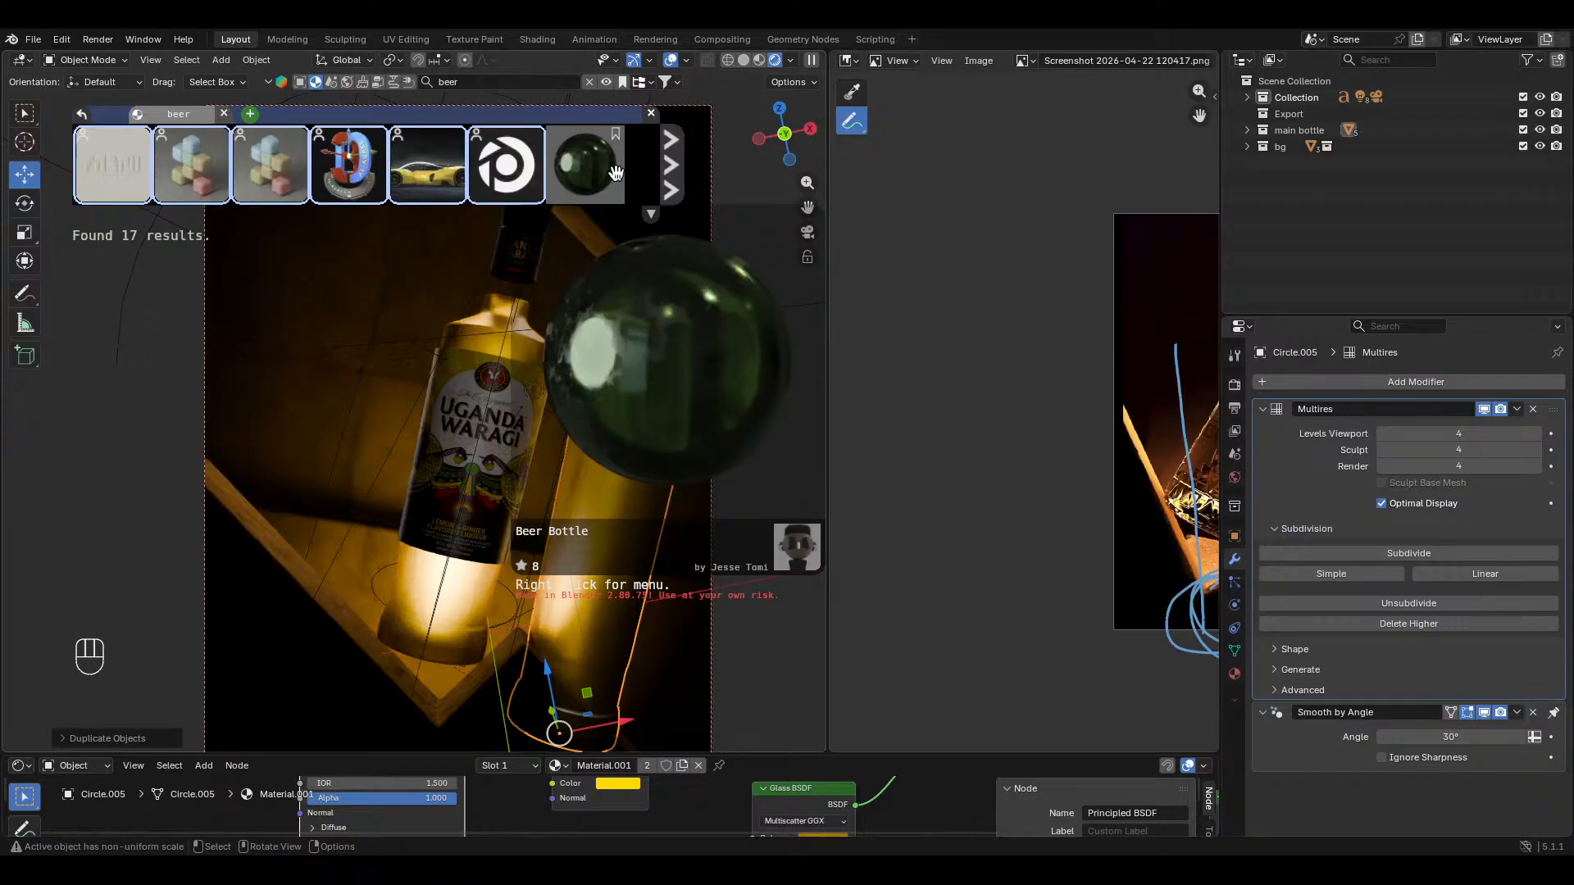
left_click(669, 180)
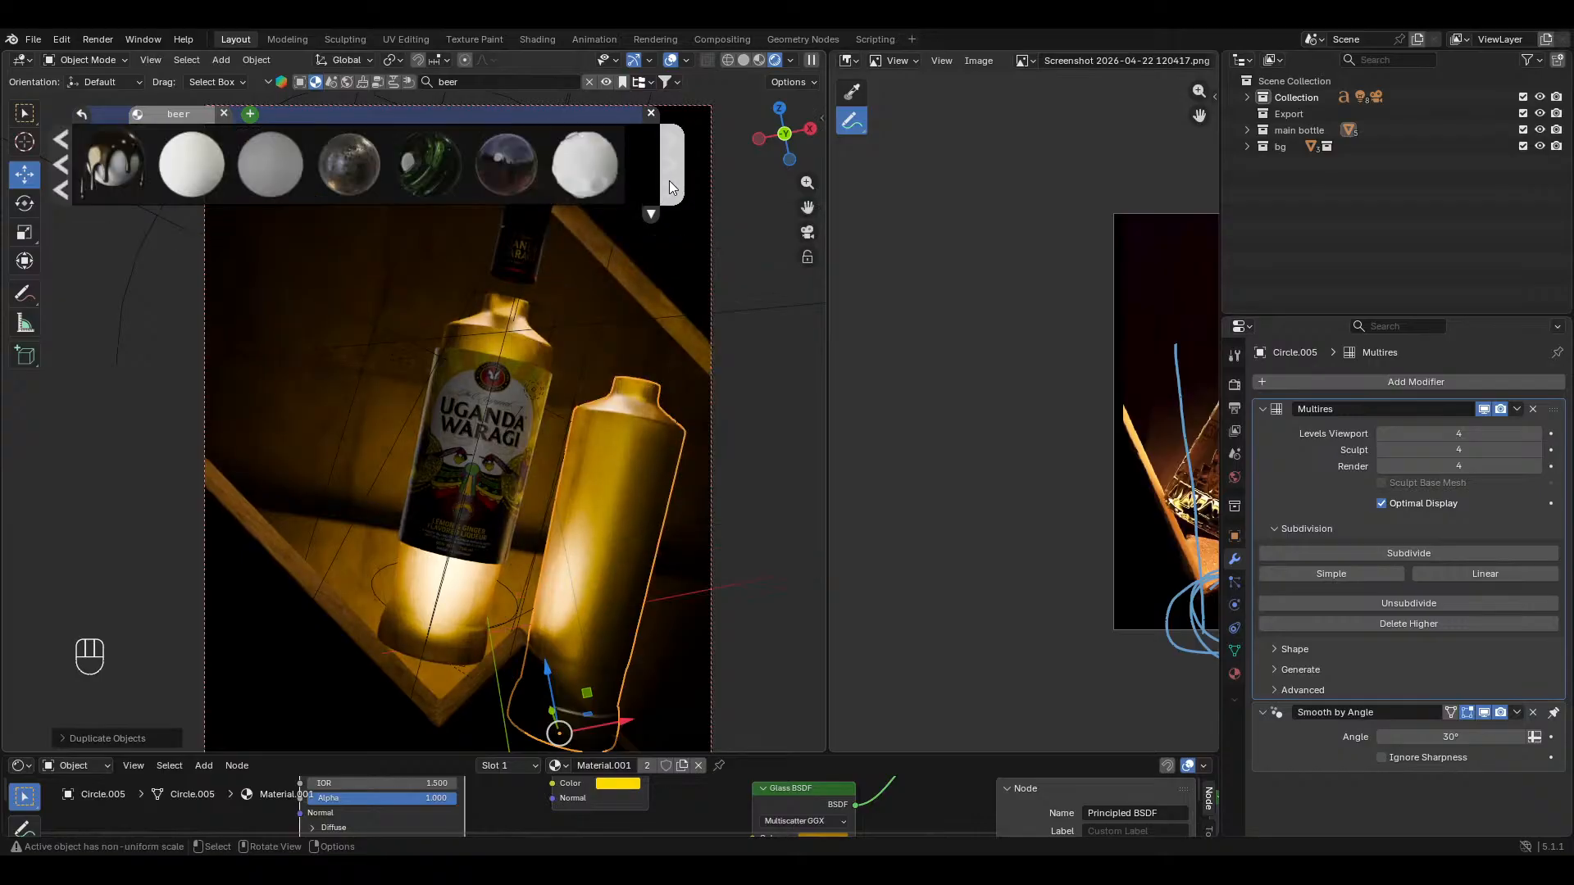
mouse_move(419, 182)
mouse_move(496, 176)
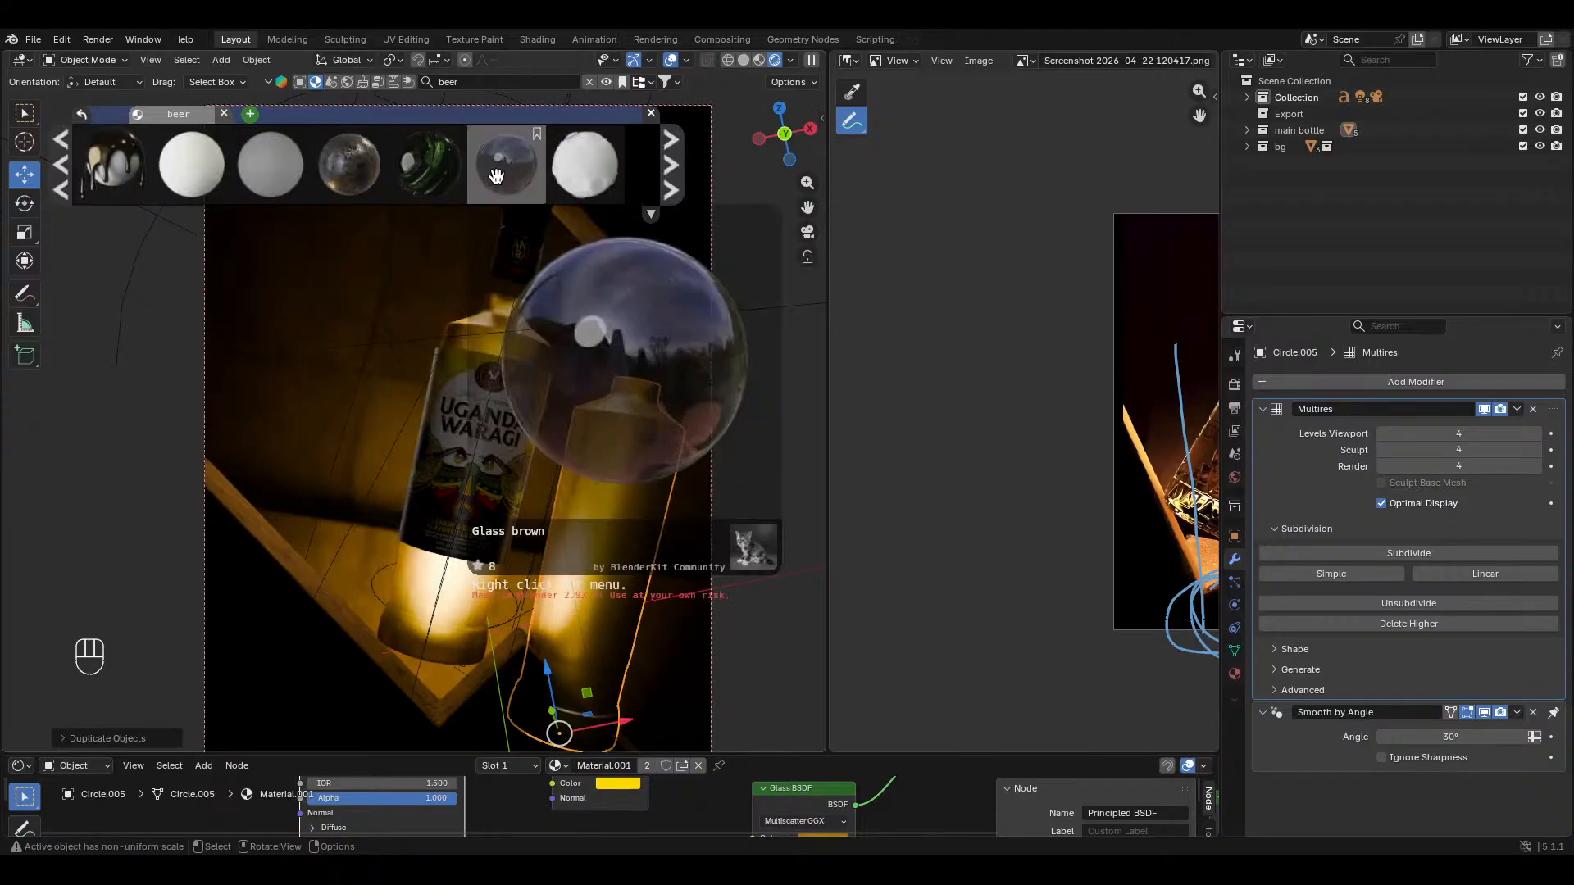
mouse_move(93, 182)
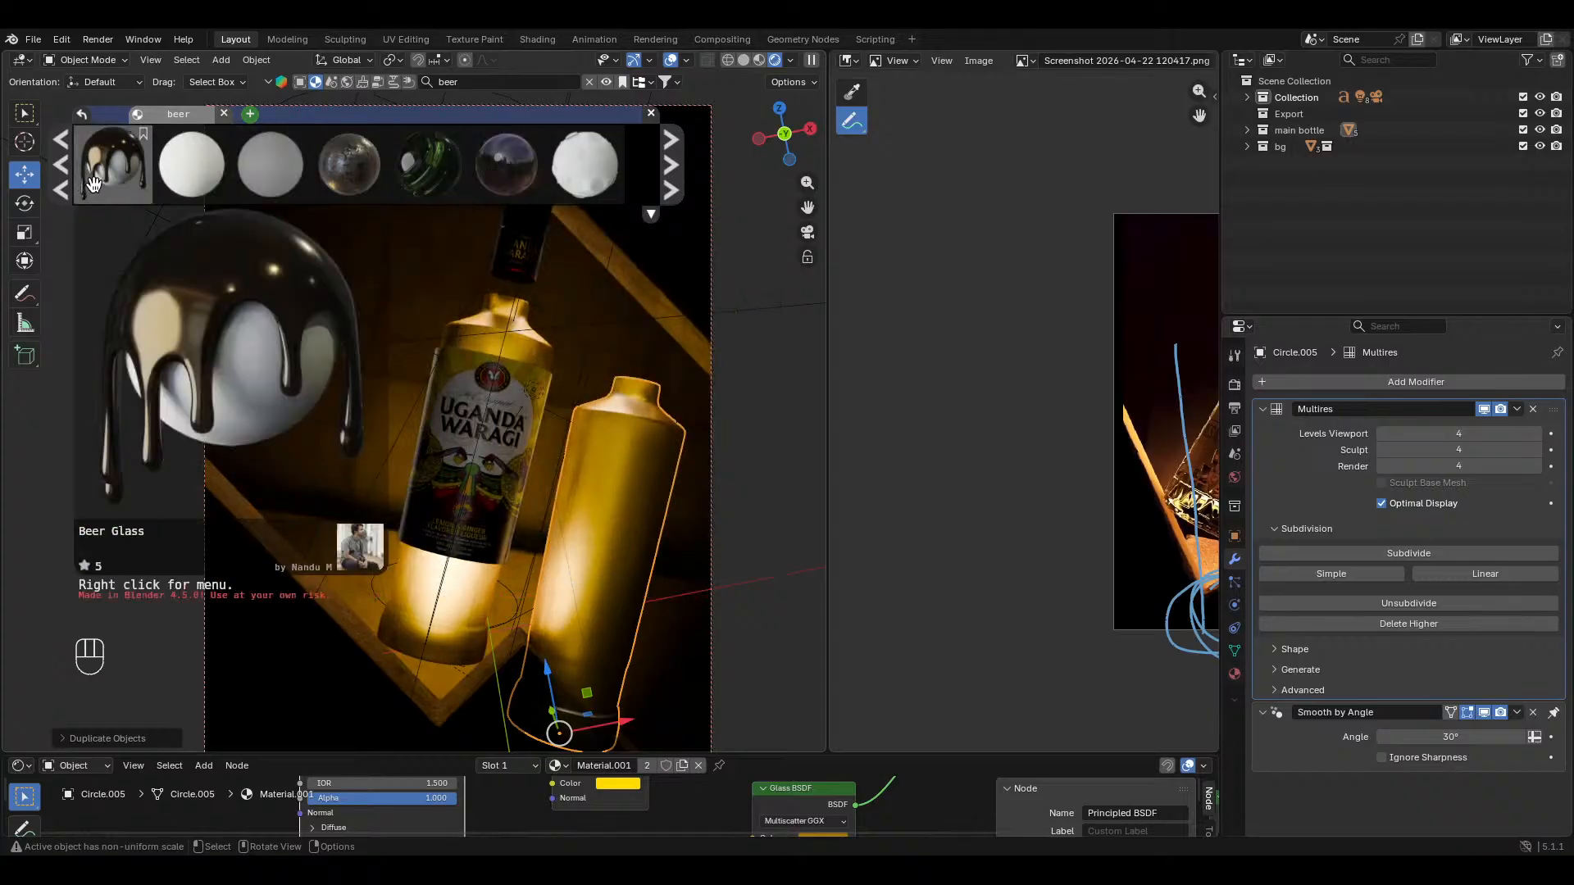
mouse_move(344, 169)
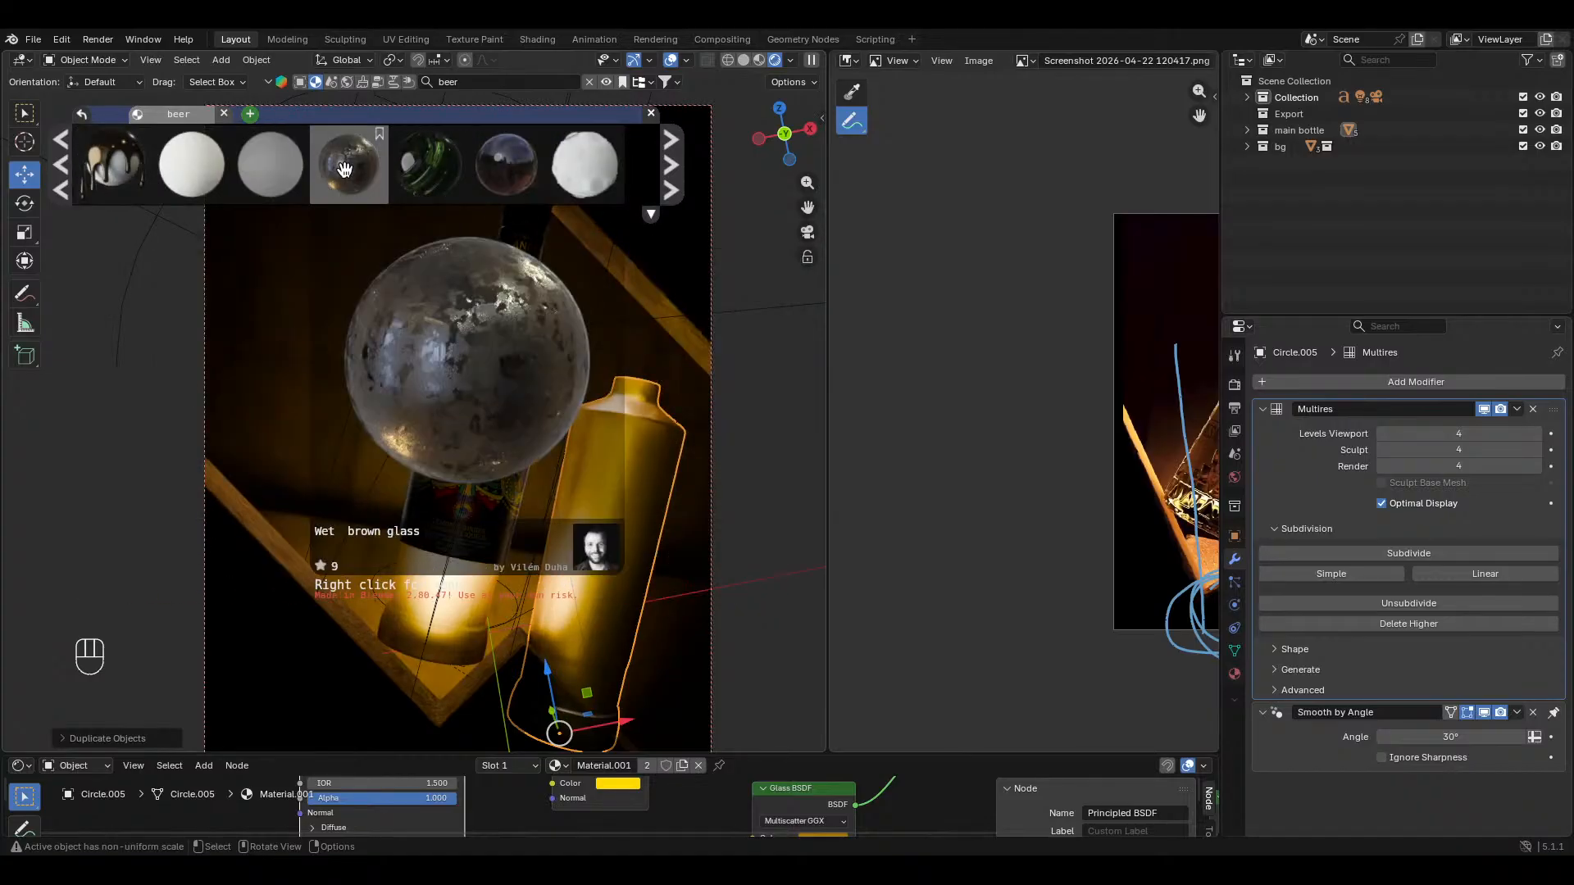
left_click(681, 155)
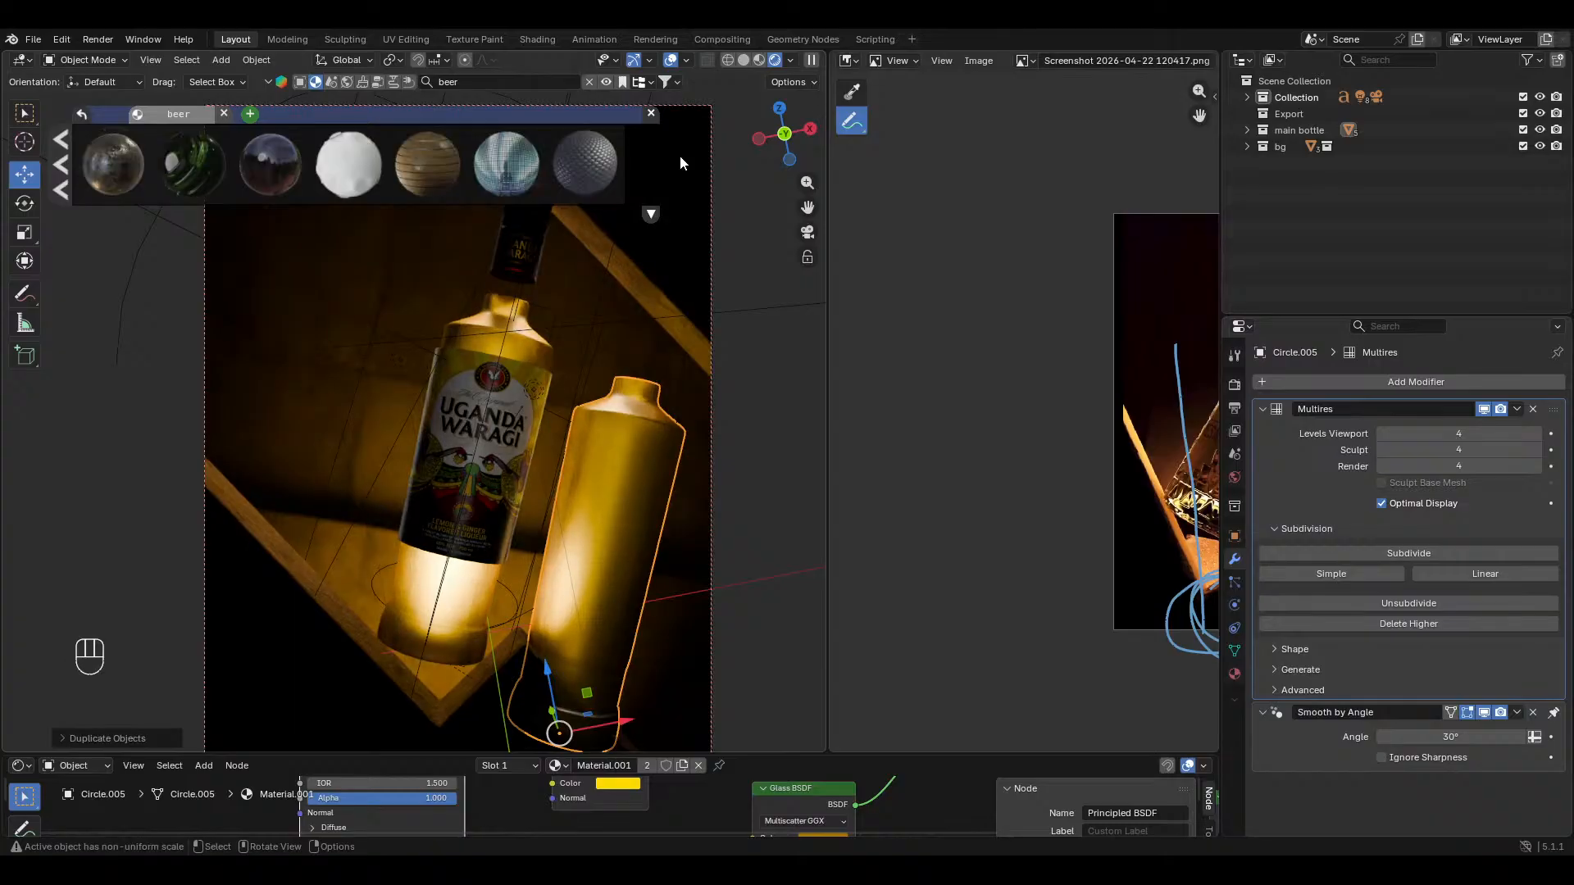
mouse_move(264, 182)
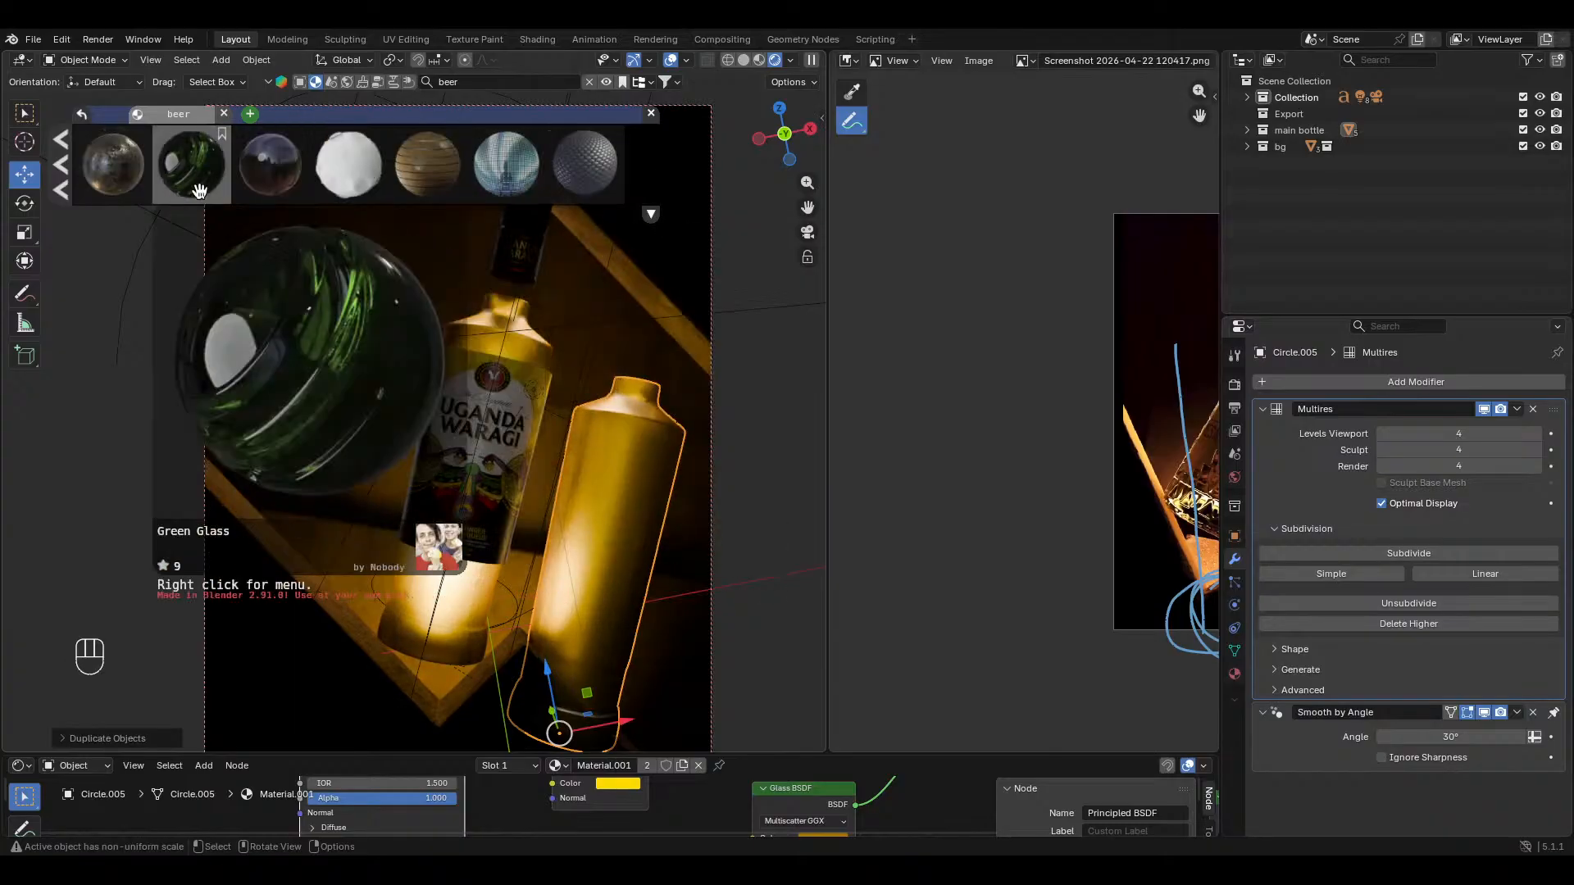
Step: Search the material library for "wine" again and apply the Red wine material to the duplicate liquid body
left_click(478, 81)
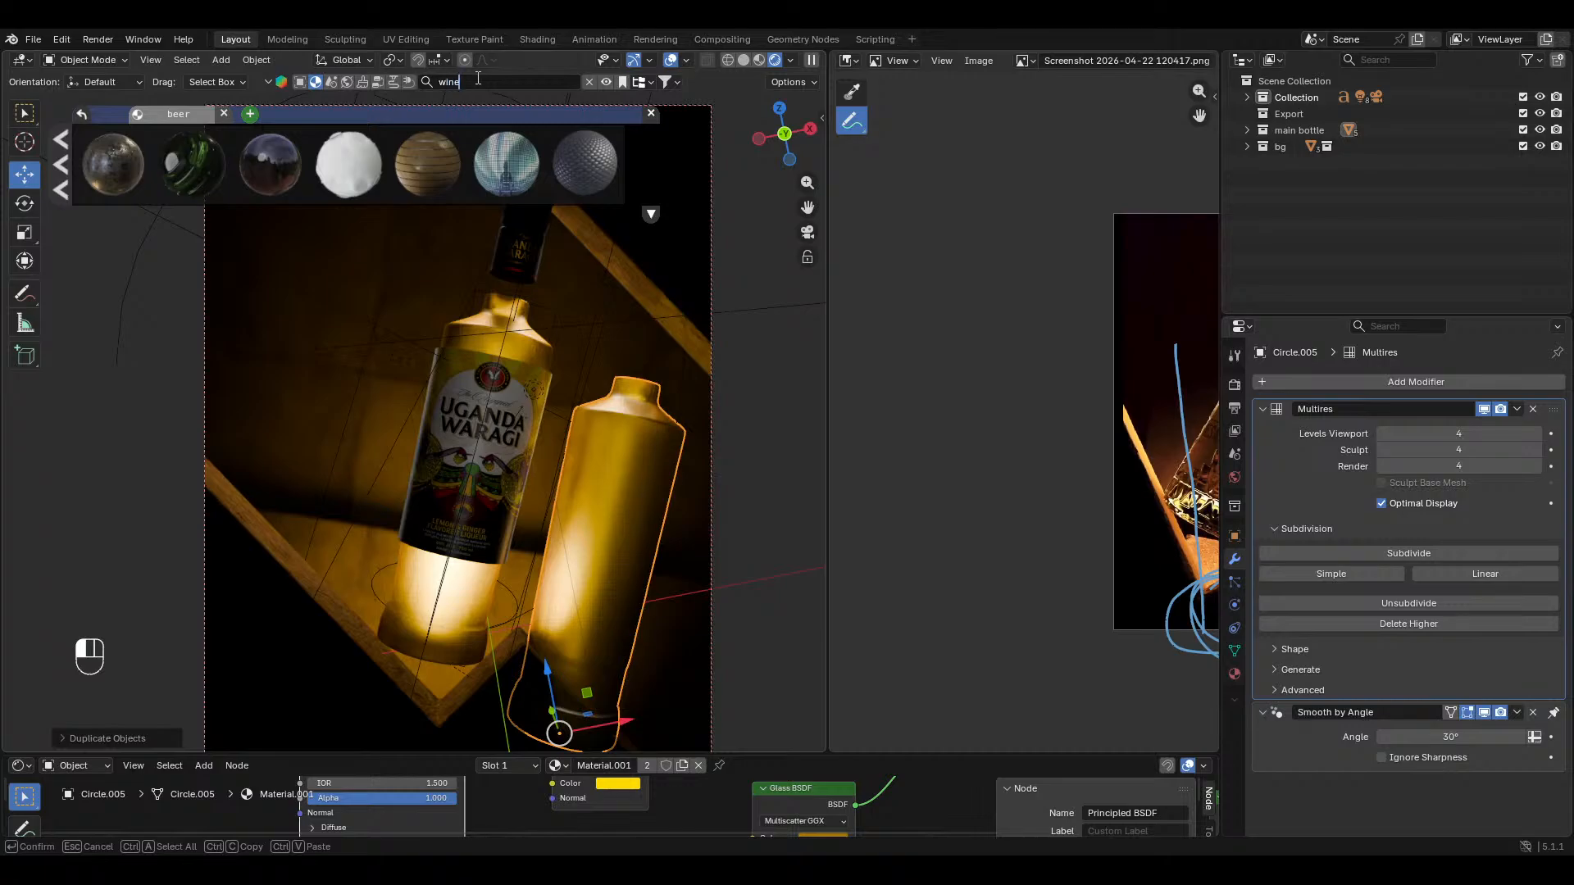
key("Return")
mouse_move(233, 190)
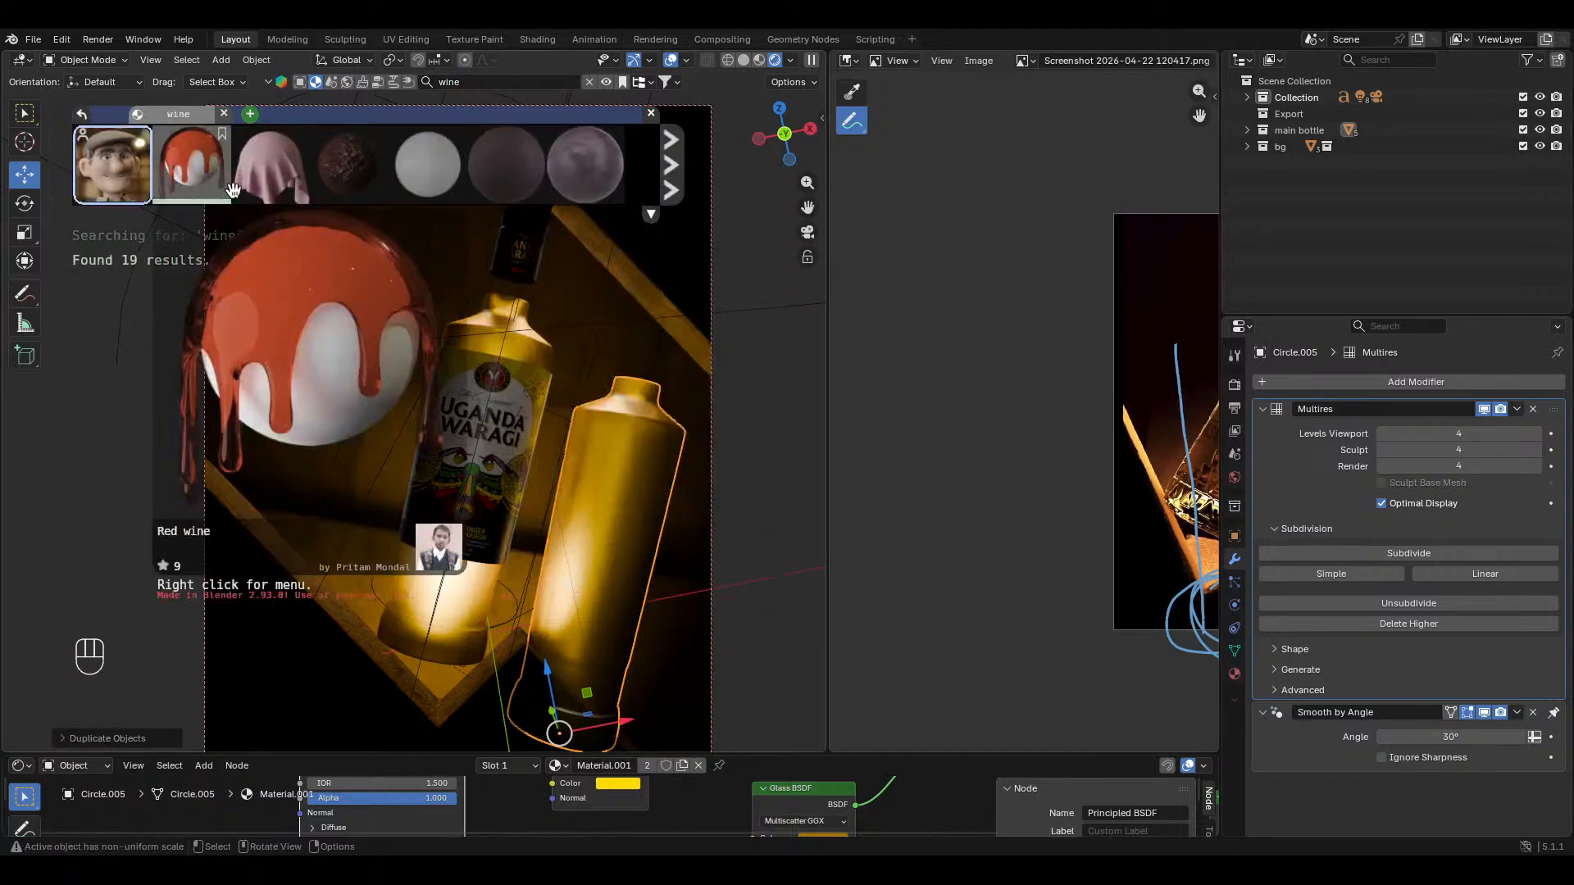
left_click(666, 175)
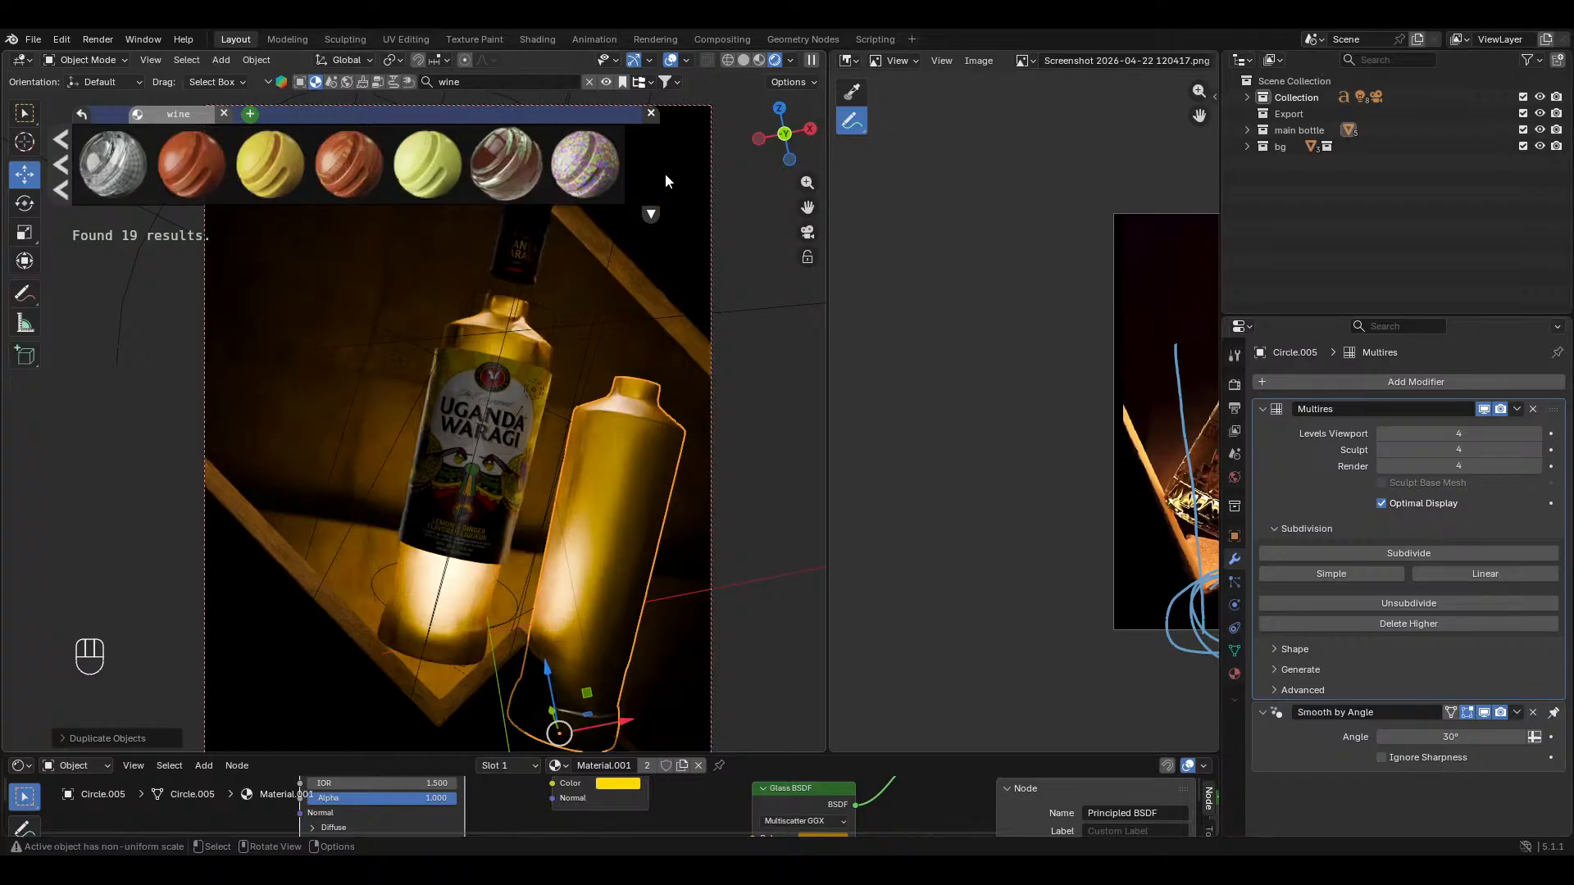
mouse_move(211, 180)
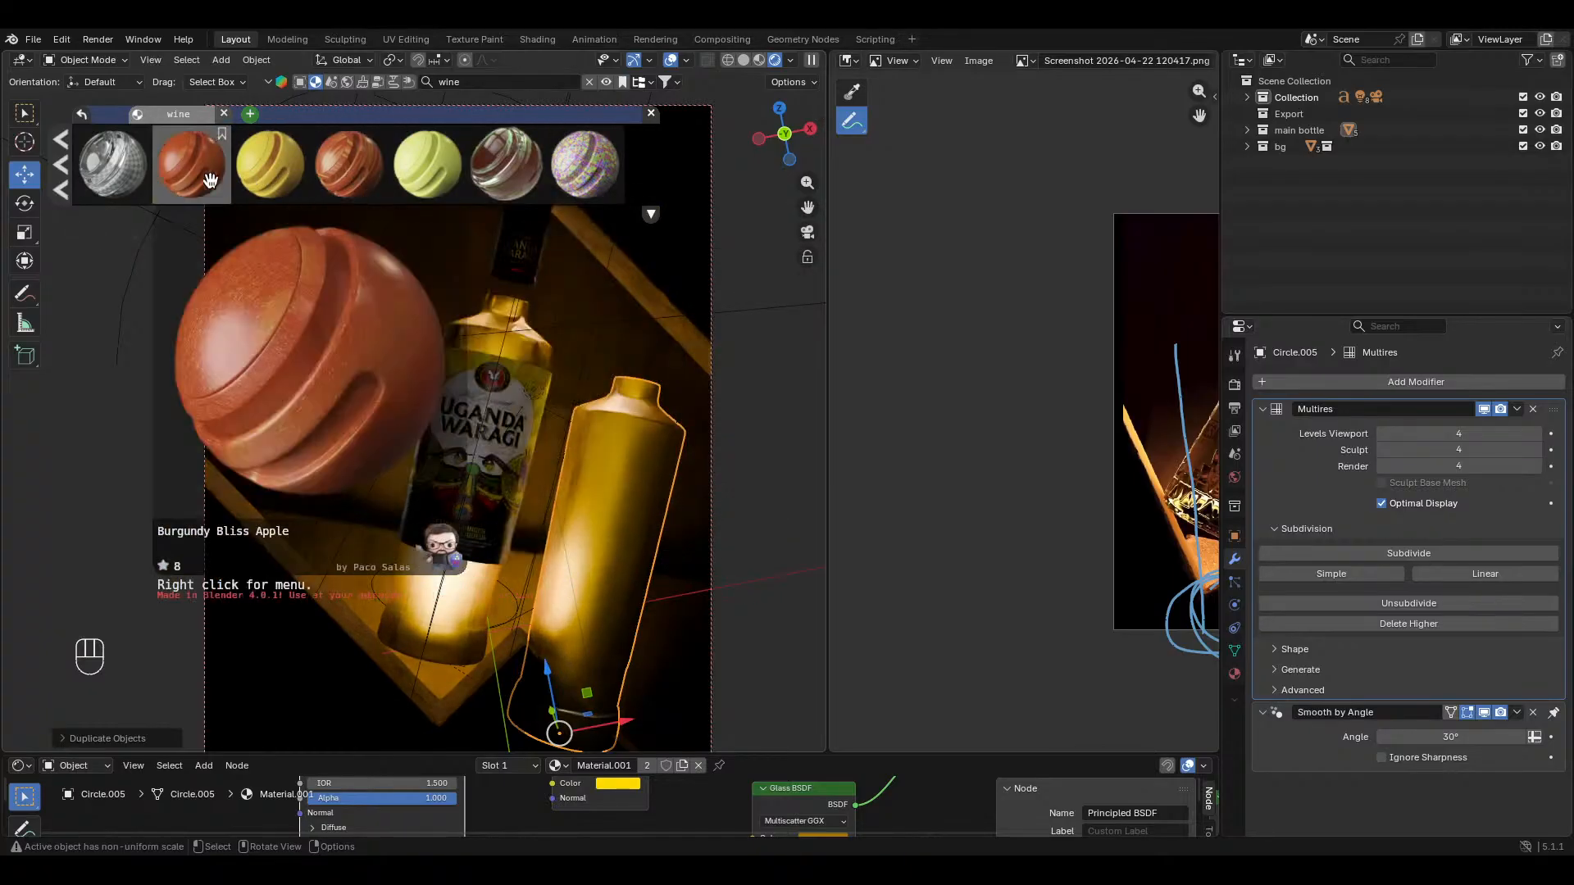
left_click(62, 178)
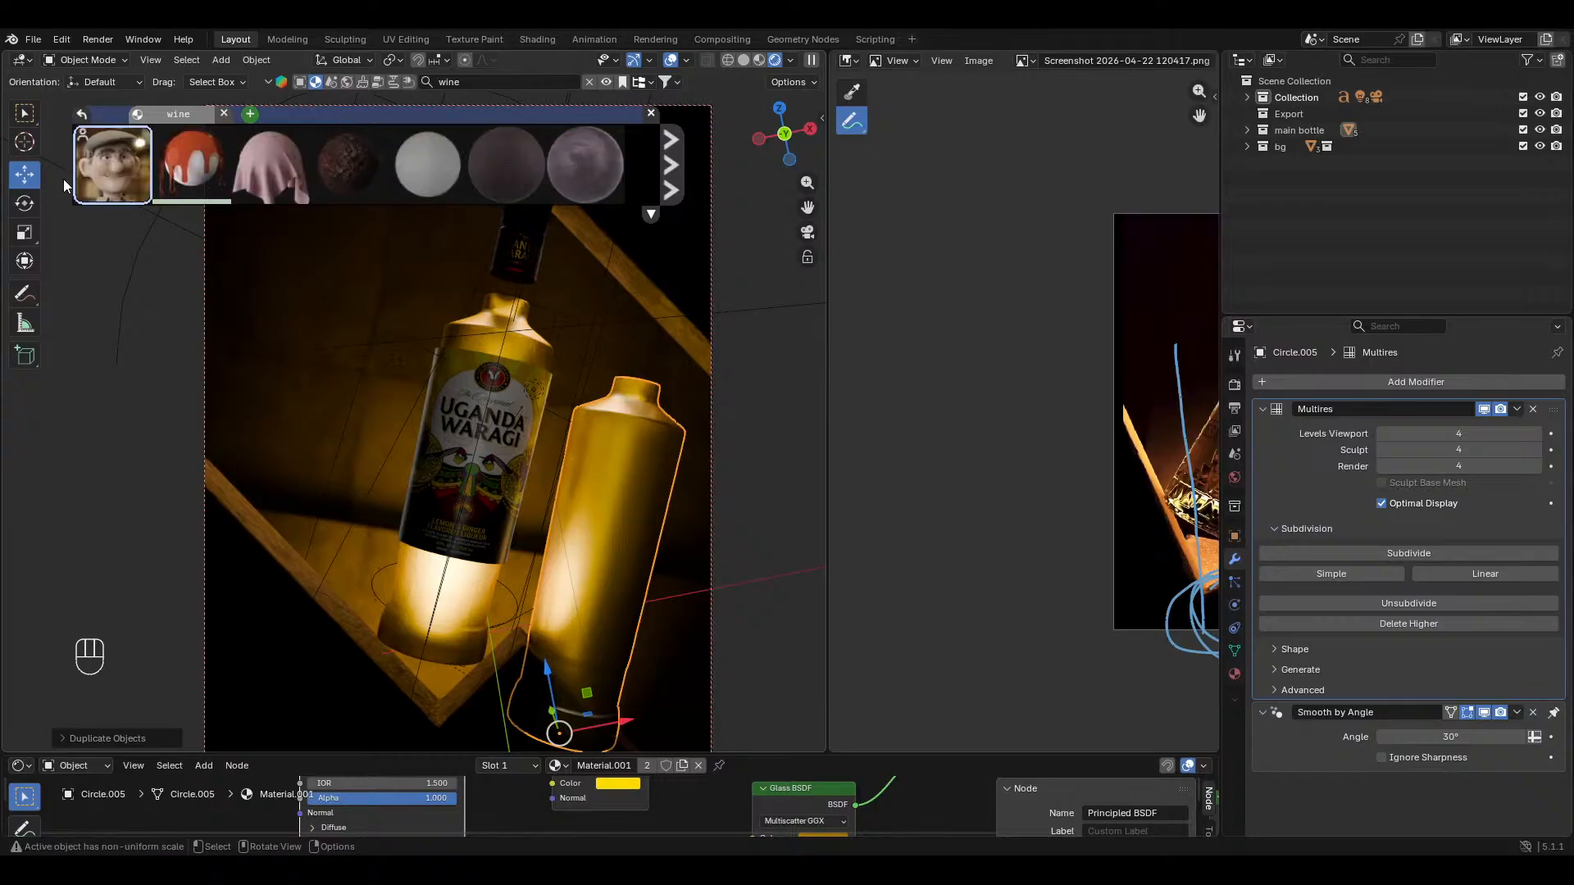
left_click(191, 164)
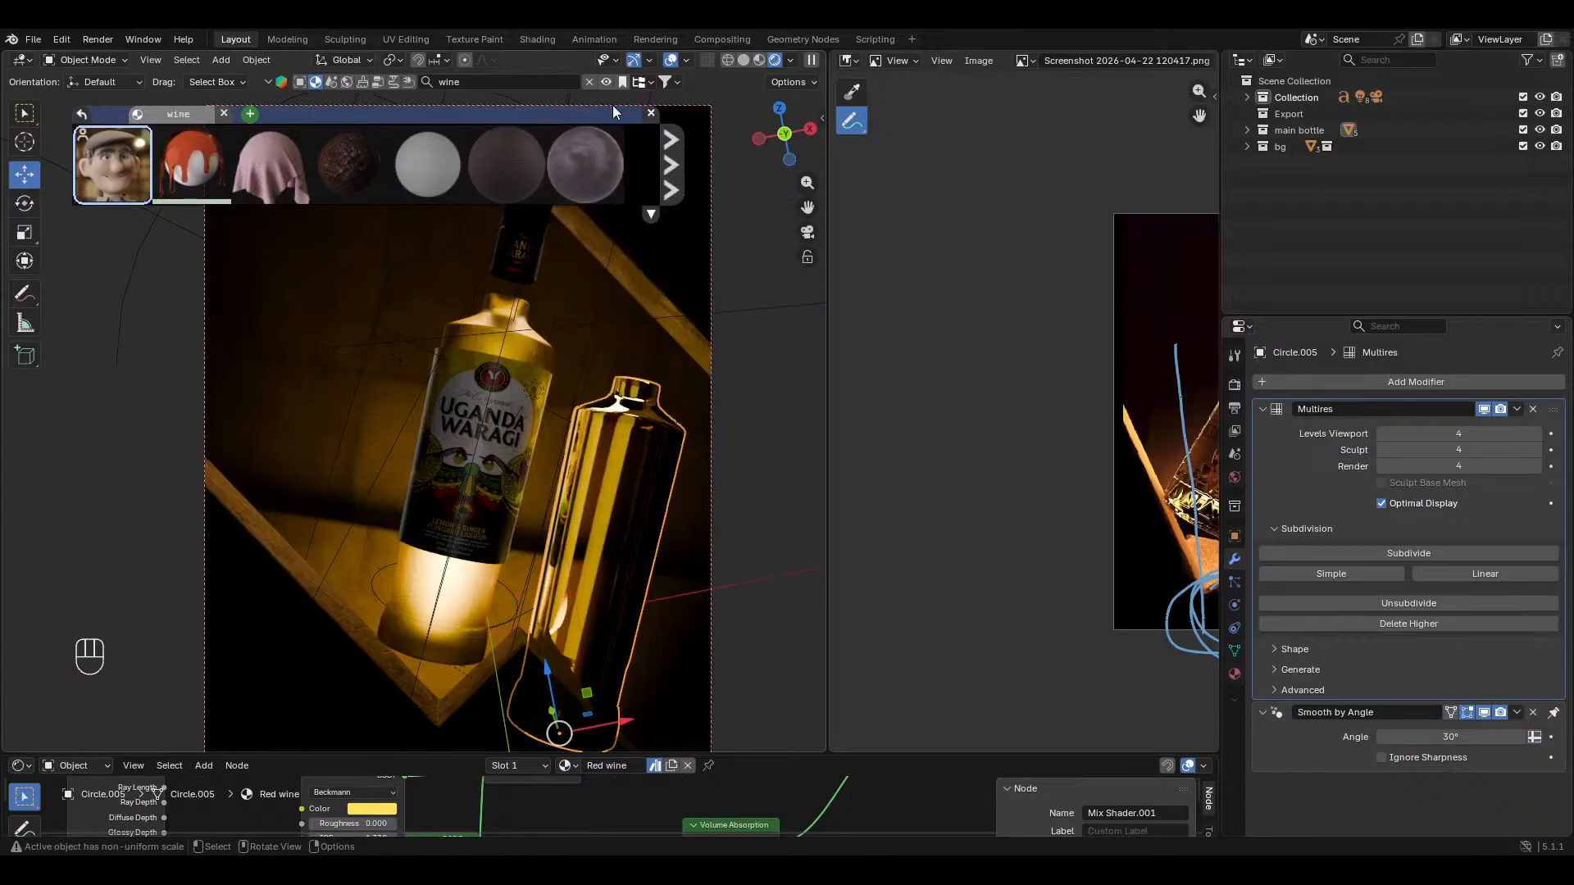
Step: Show all hidden objects and hide the bottle's outer glass again
left_click(255, 60)
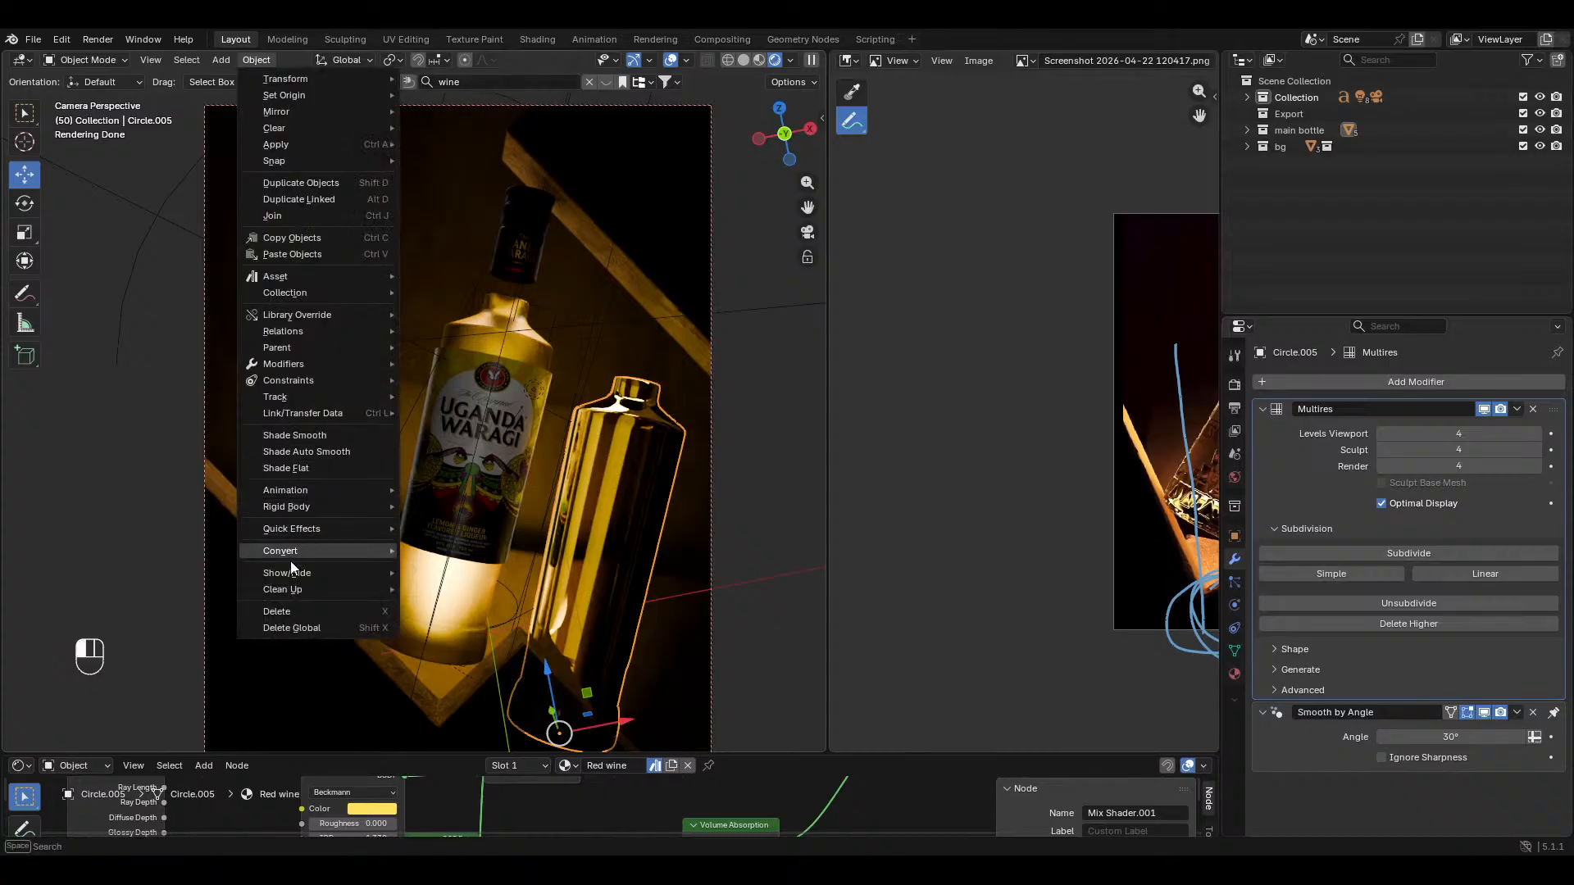
mouse_move(310, 572)
left_click(484, 571)
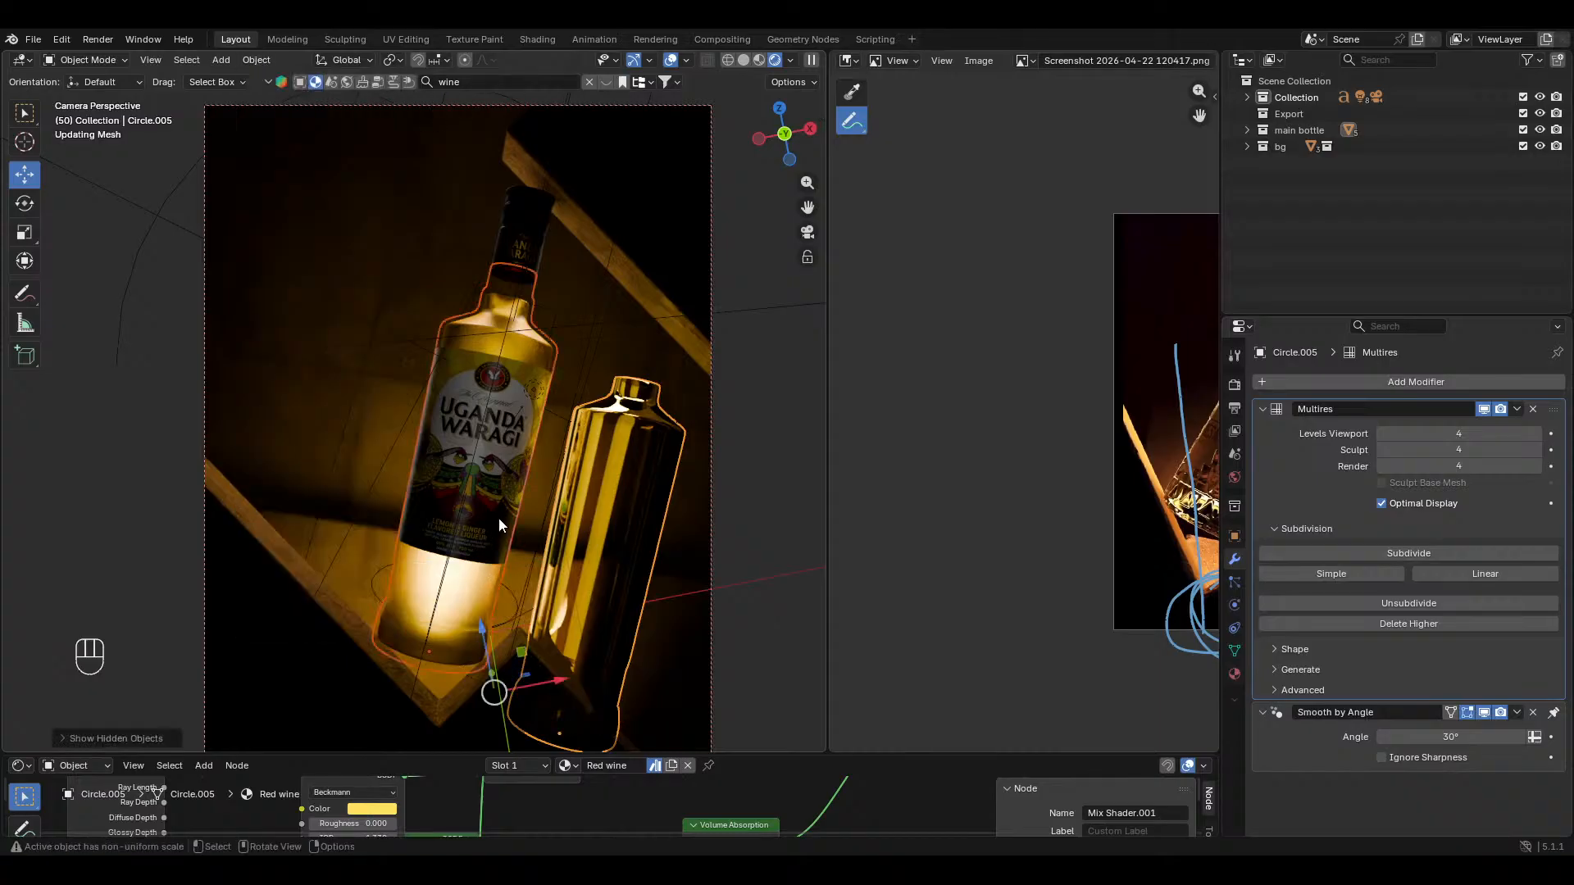
key("alt+a")
left_click(538, 341)
key("h")
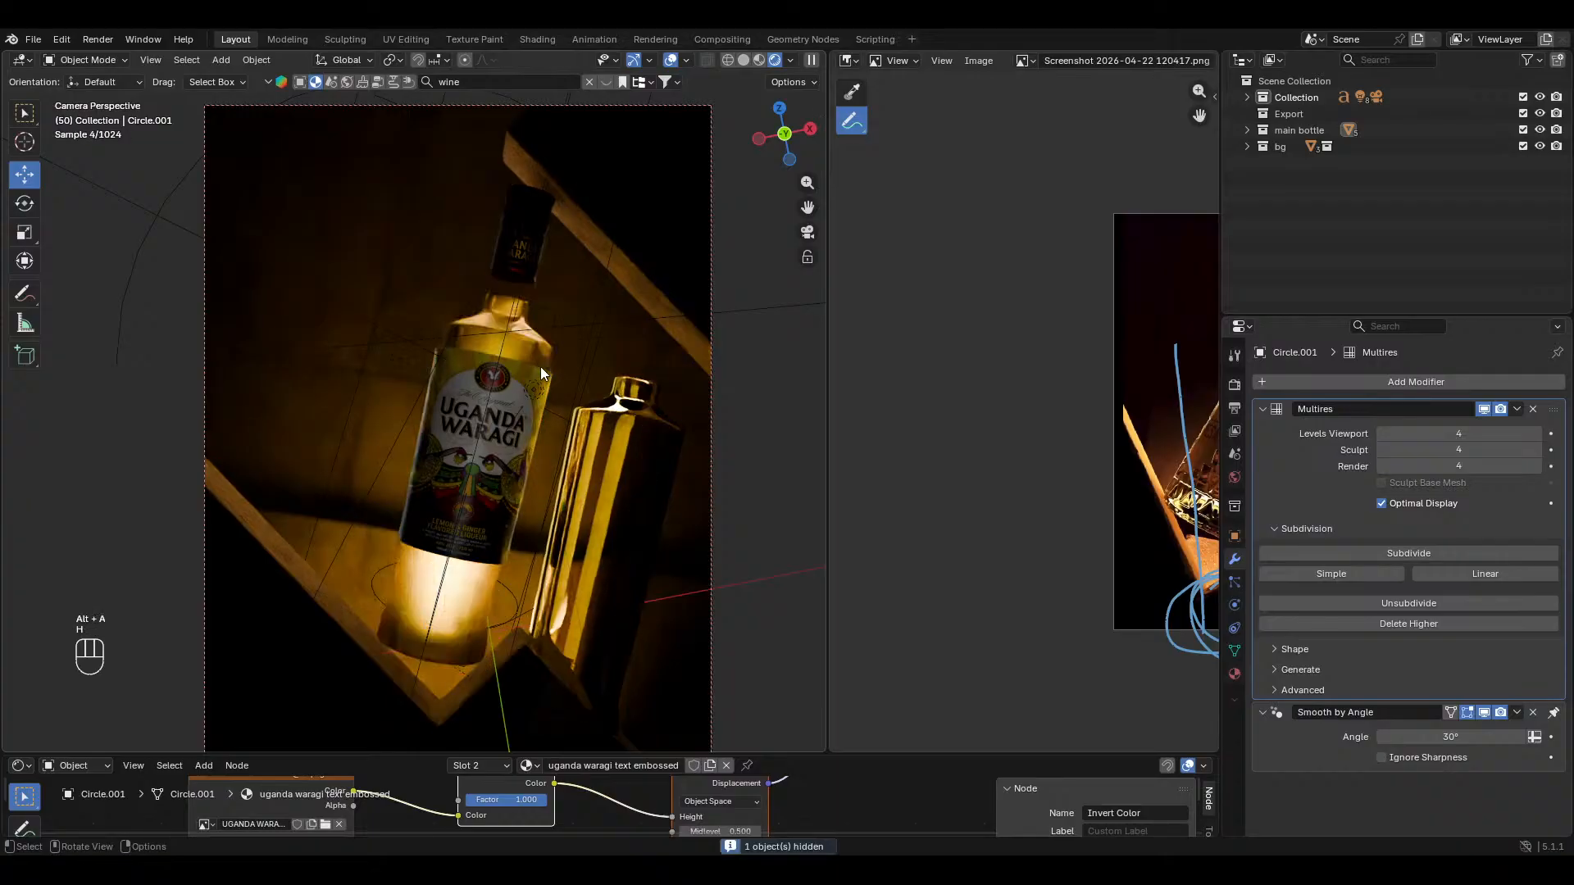
Step: Try linking the duplicate's Red wine material to the liquid body inside the labelled bottle
left_click(541, 360)
left_click(606, 439, "shift")
key("ctrl+l")
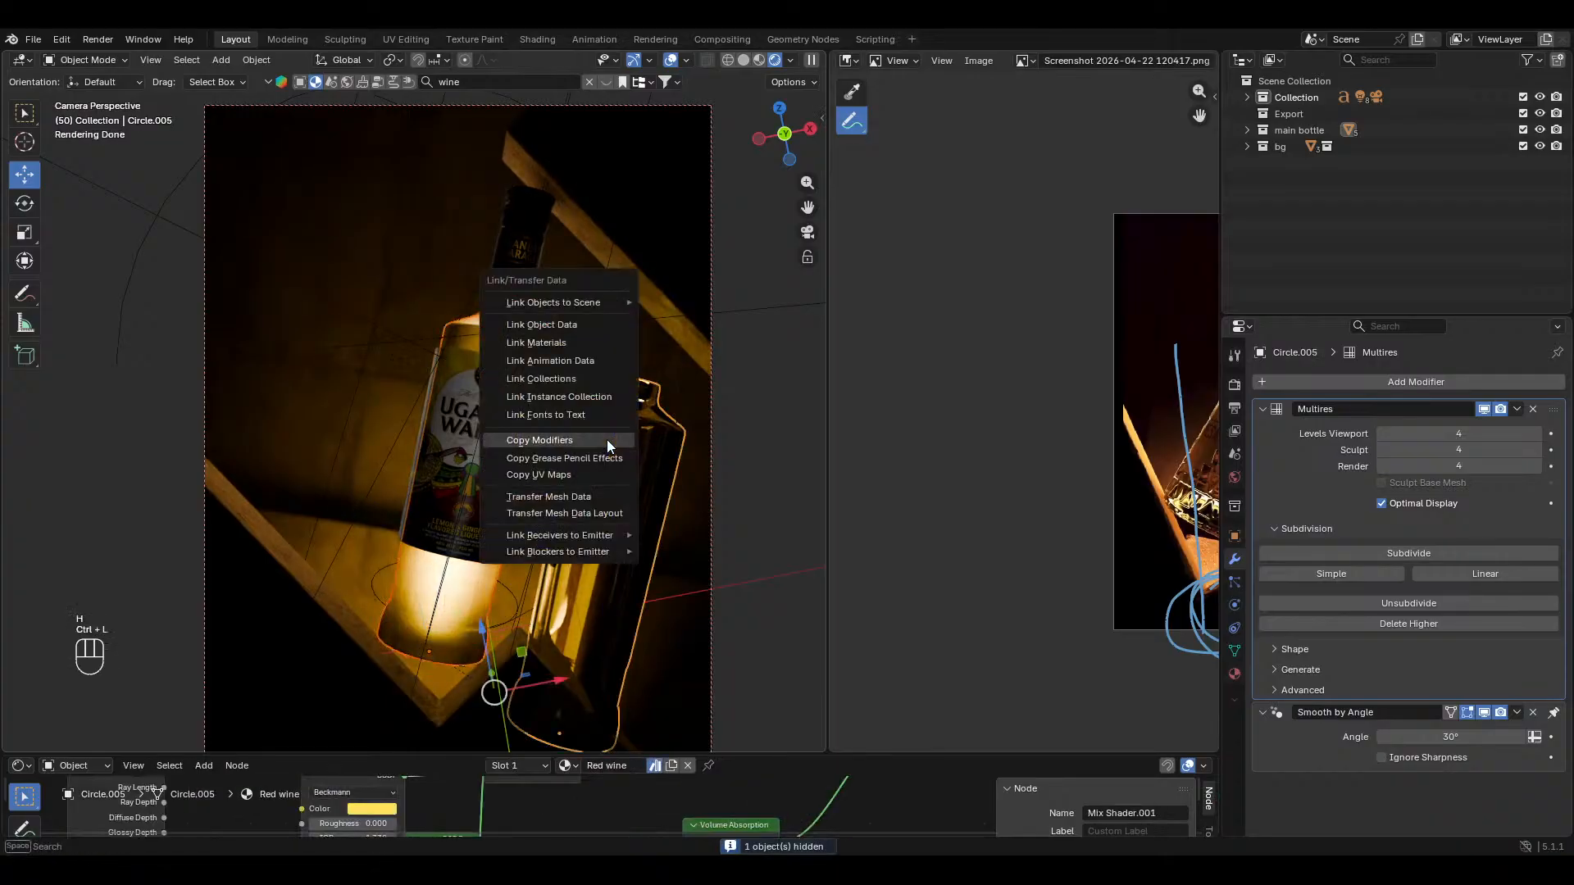
left_click(558, 345)
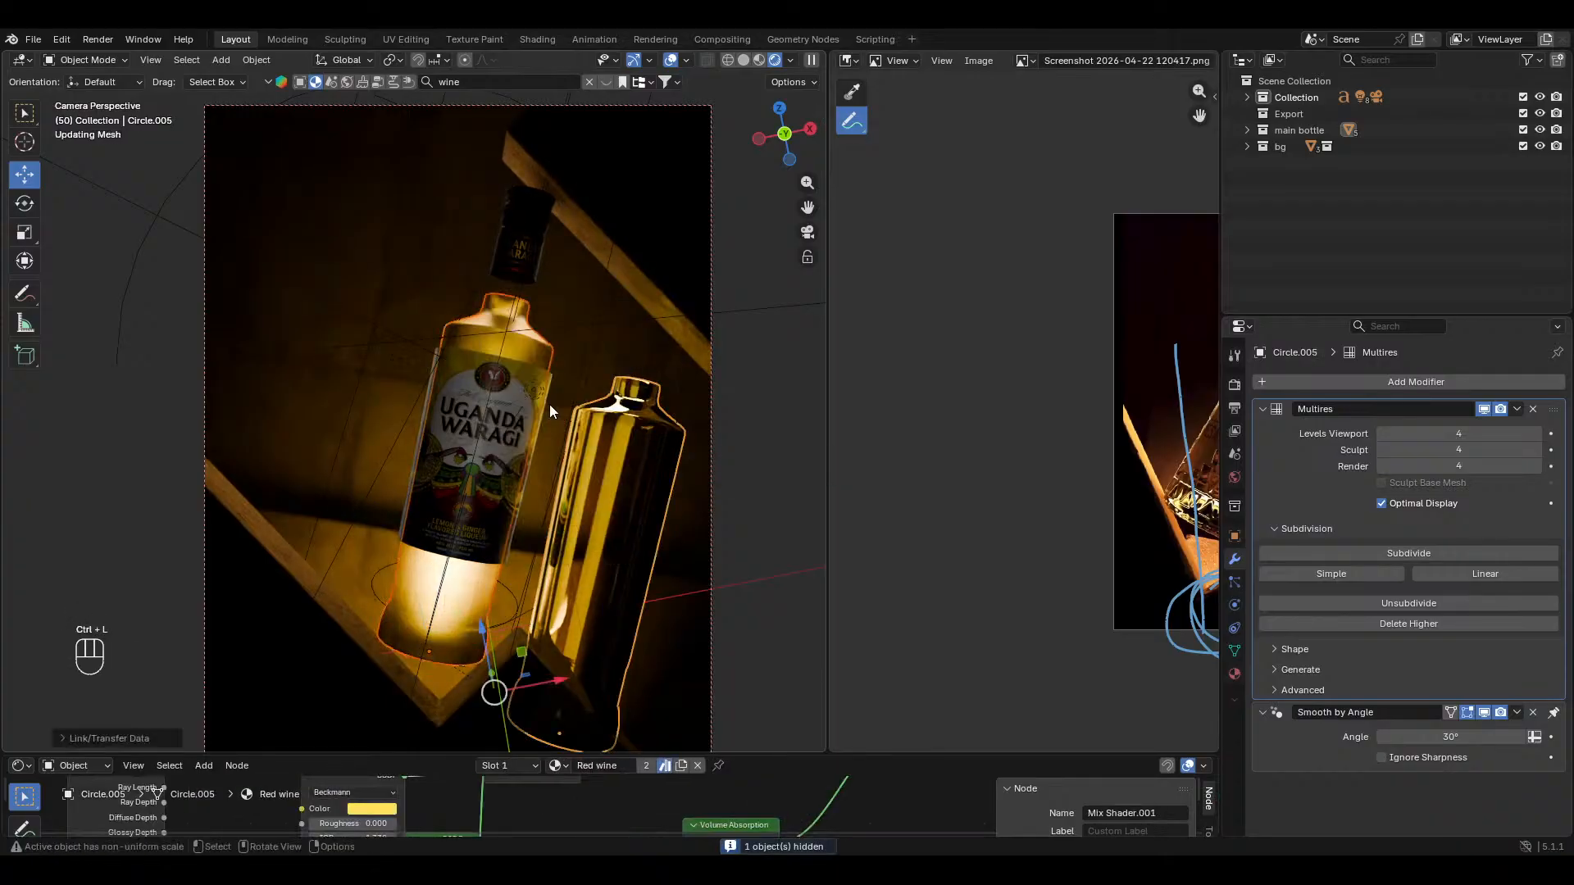
key("alt+a")
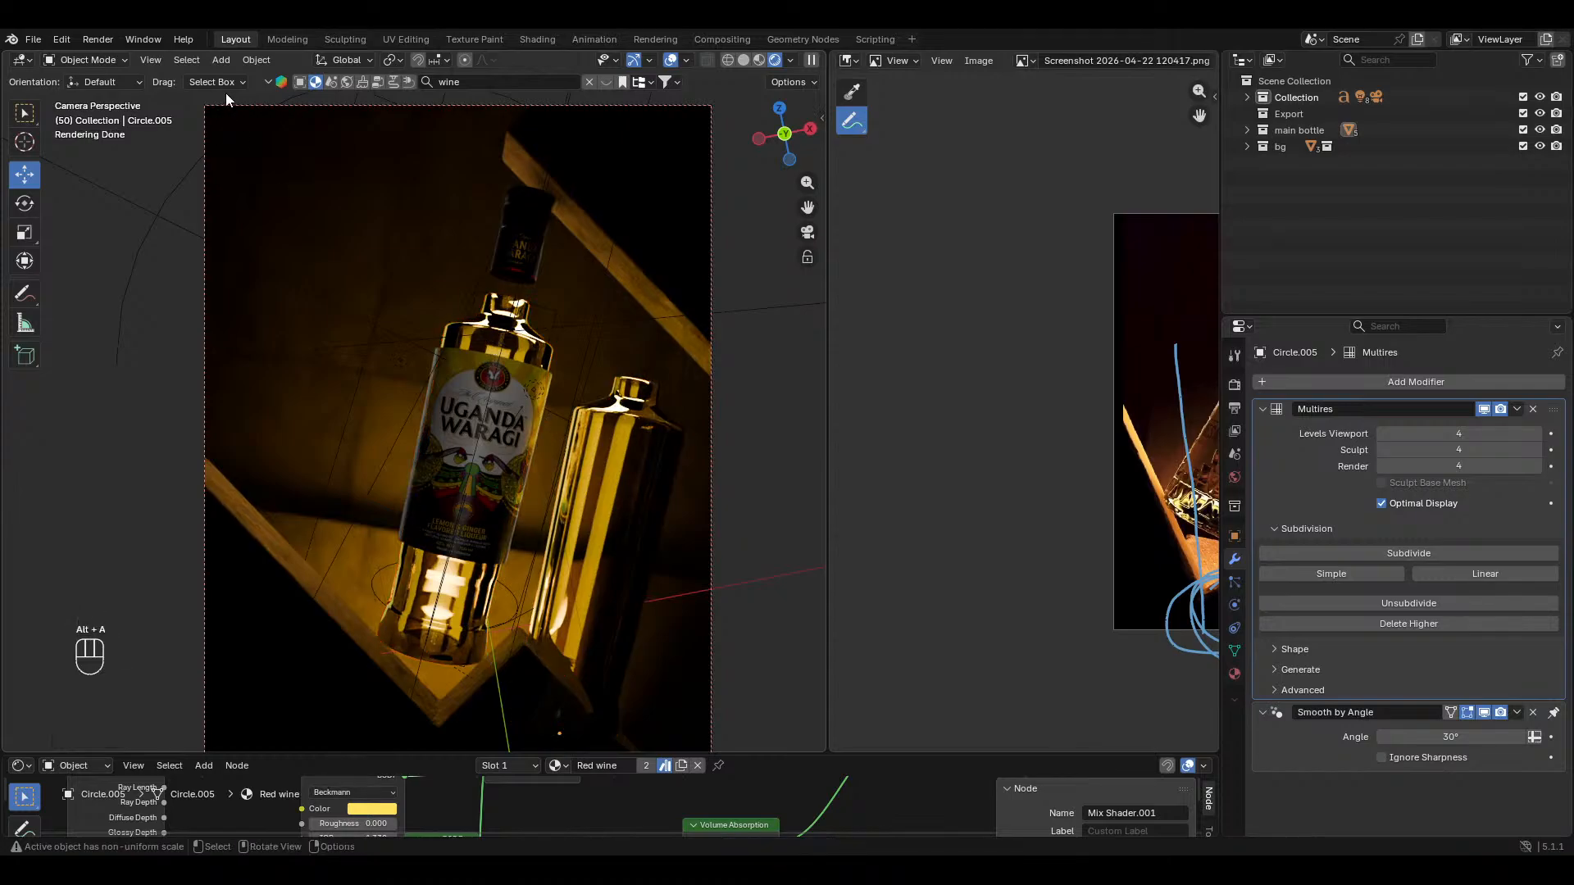
Step: Show the hidden outer glass around the bottle and clear the selection
left_click(254, 59)
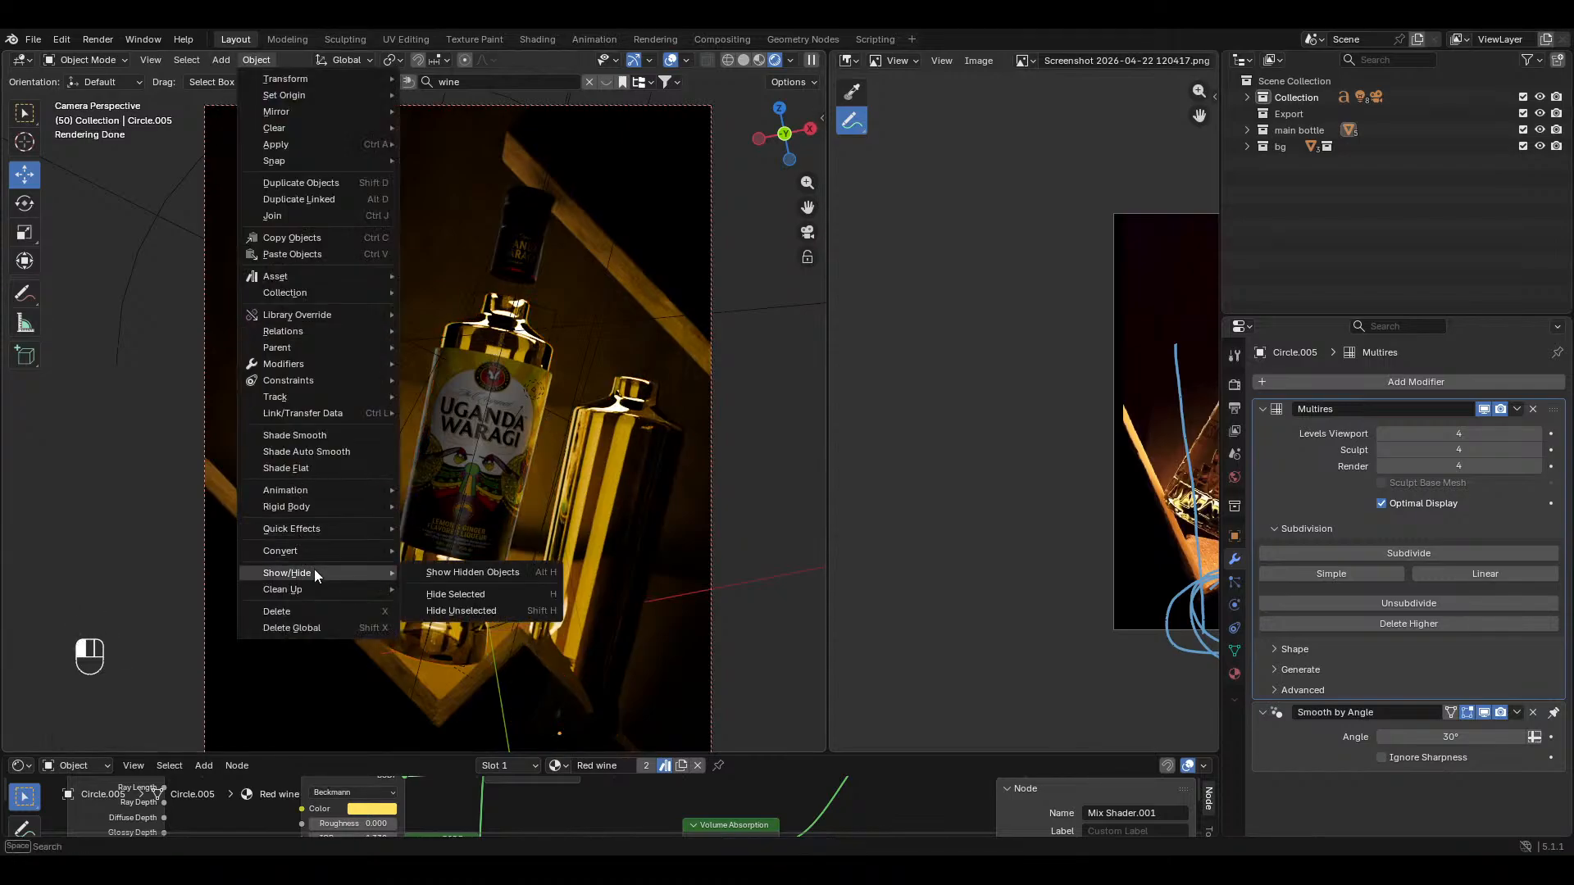
left_click(464, 572)
key("alt+a")
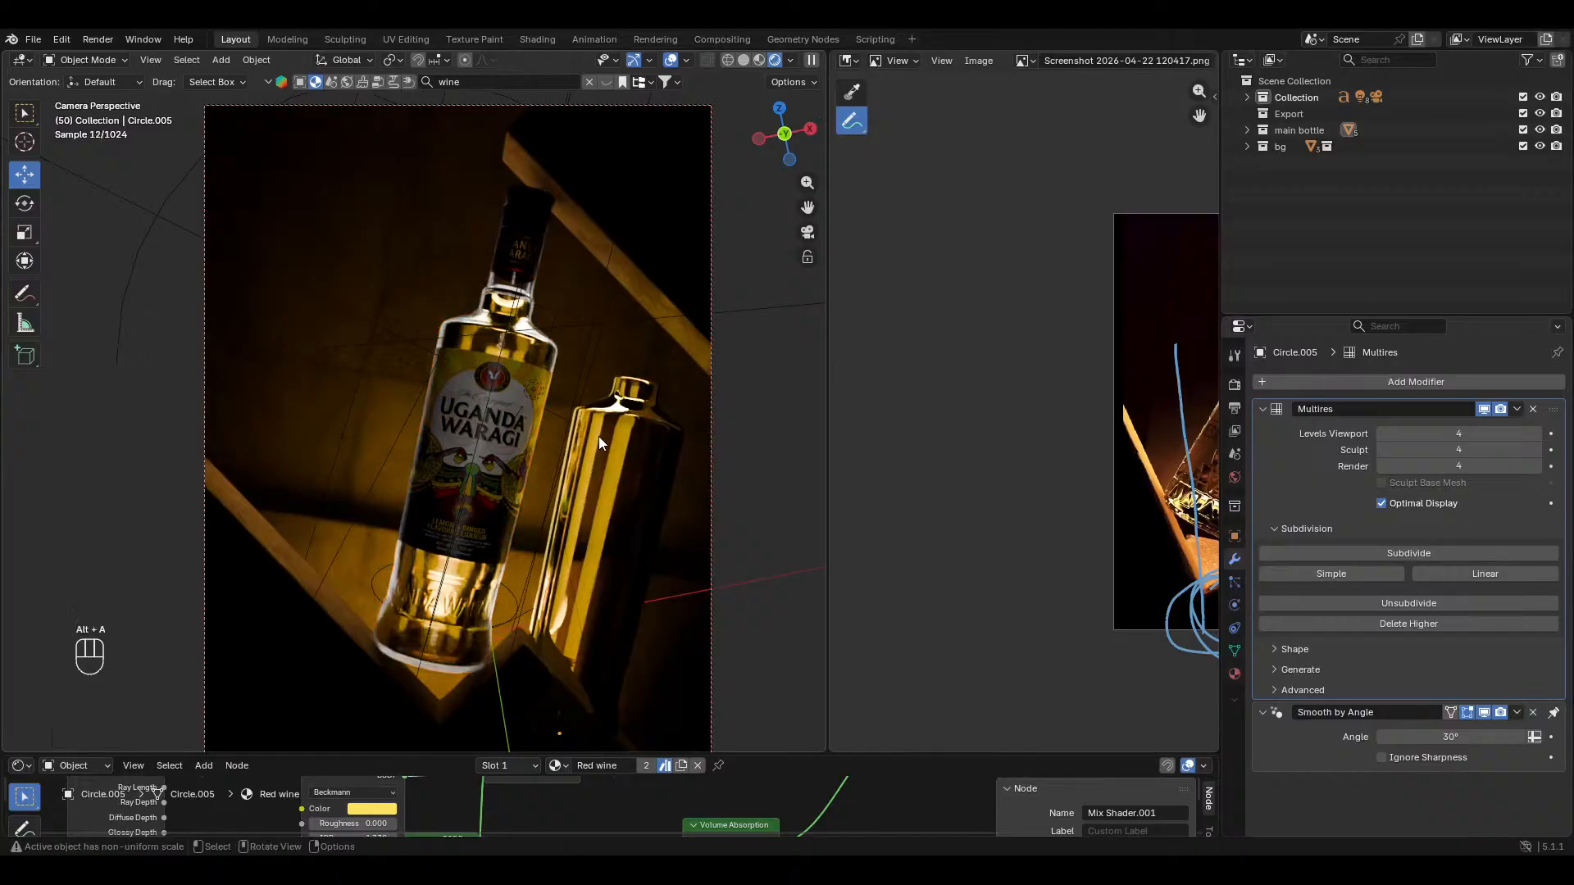
Step: Undo the reveal of the outer glass and the material link on the bottle's inner liquid
key("ctrl+z")
key("ctrl+z")
key("ctrl+z")
key("ctrl+z")
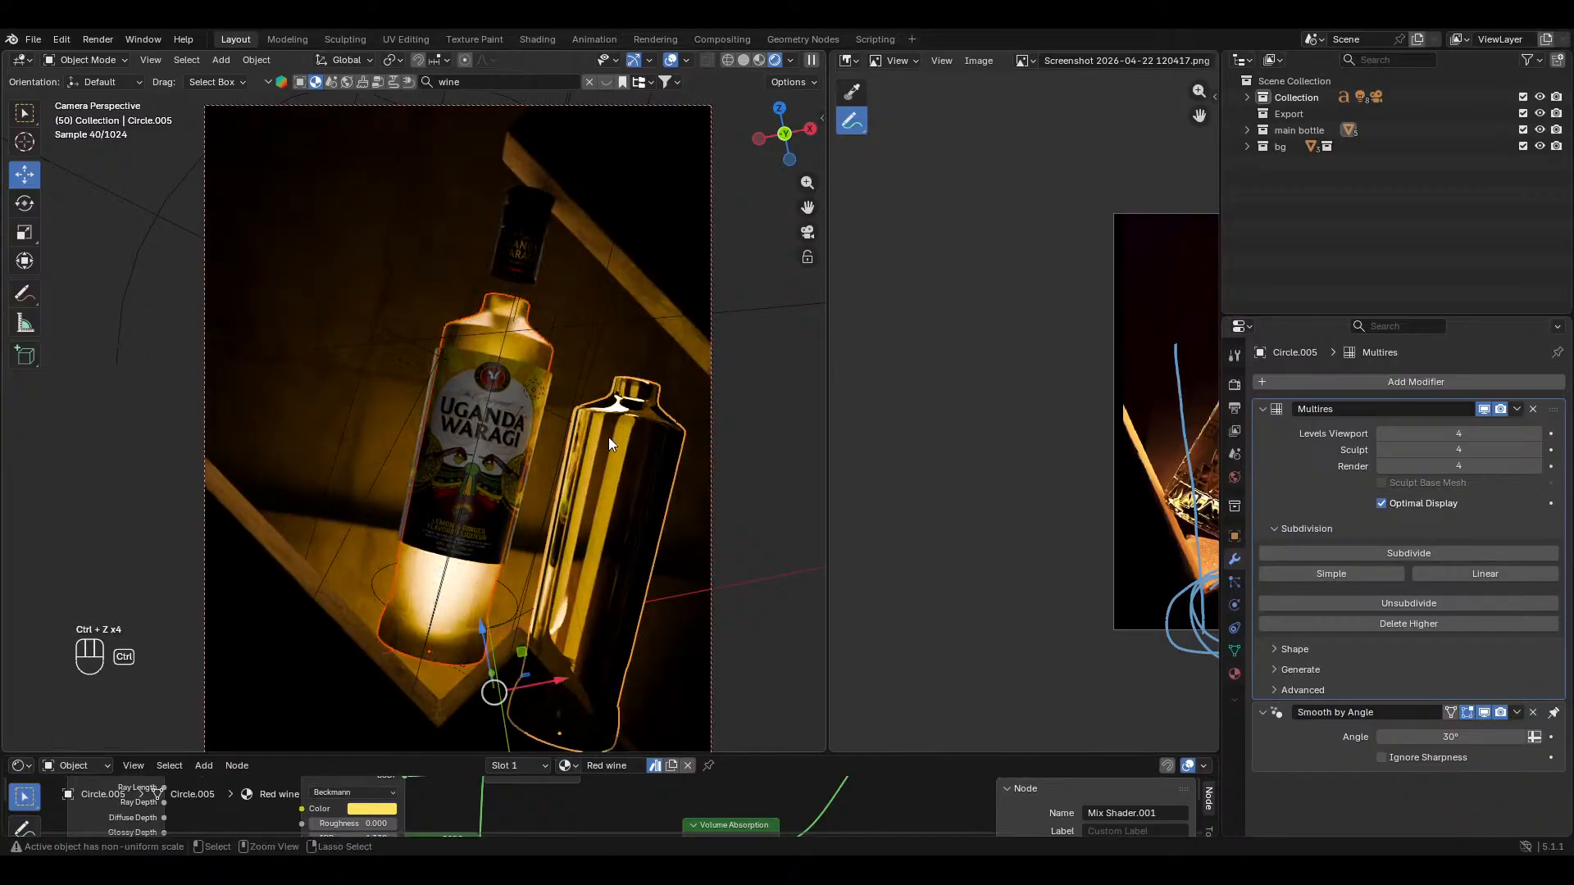
Step: Select only the duplicate liquid body, search the material library for "liquid", and look through several pages of results
left_click(621, 436)
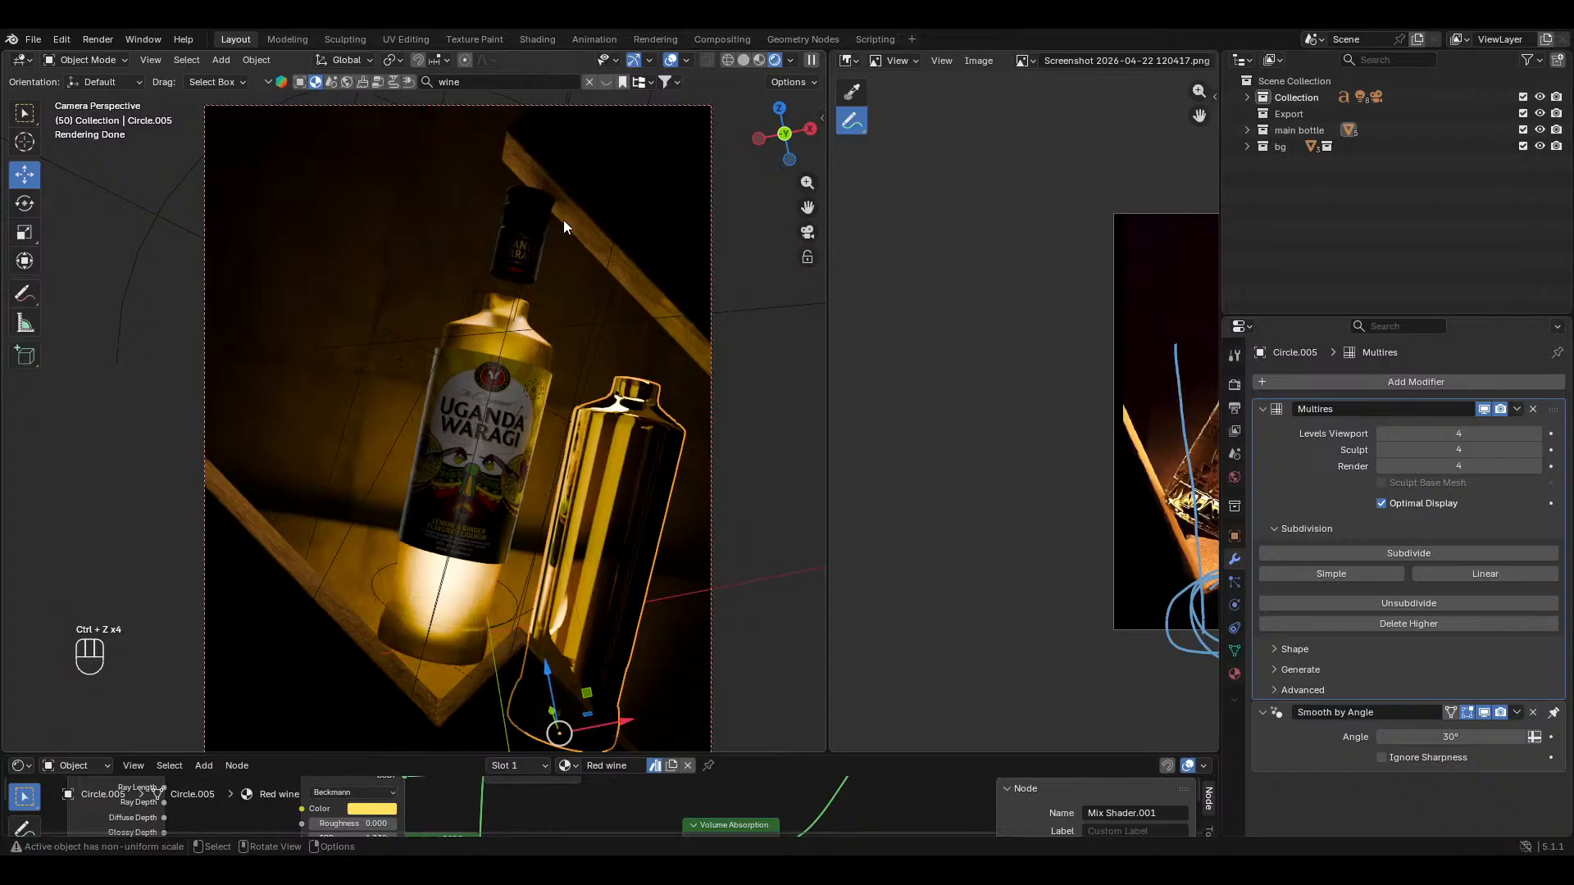
left_click(533, 81)
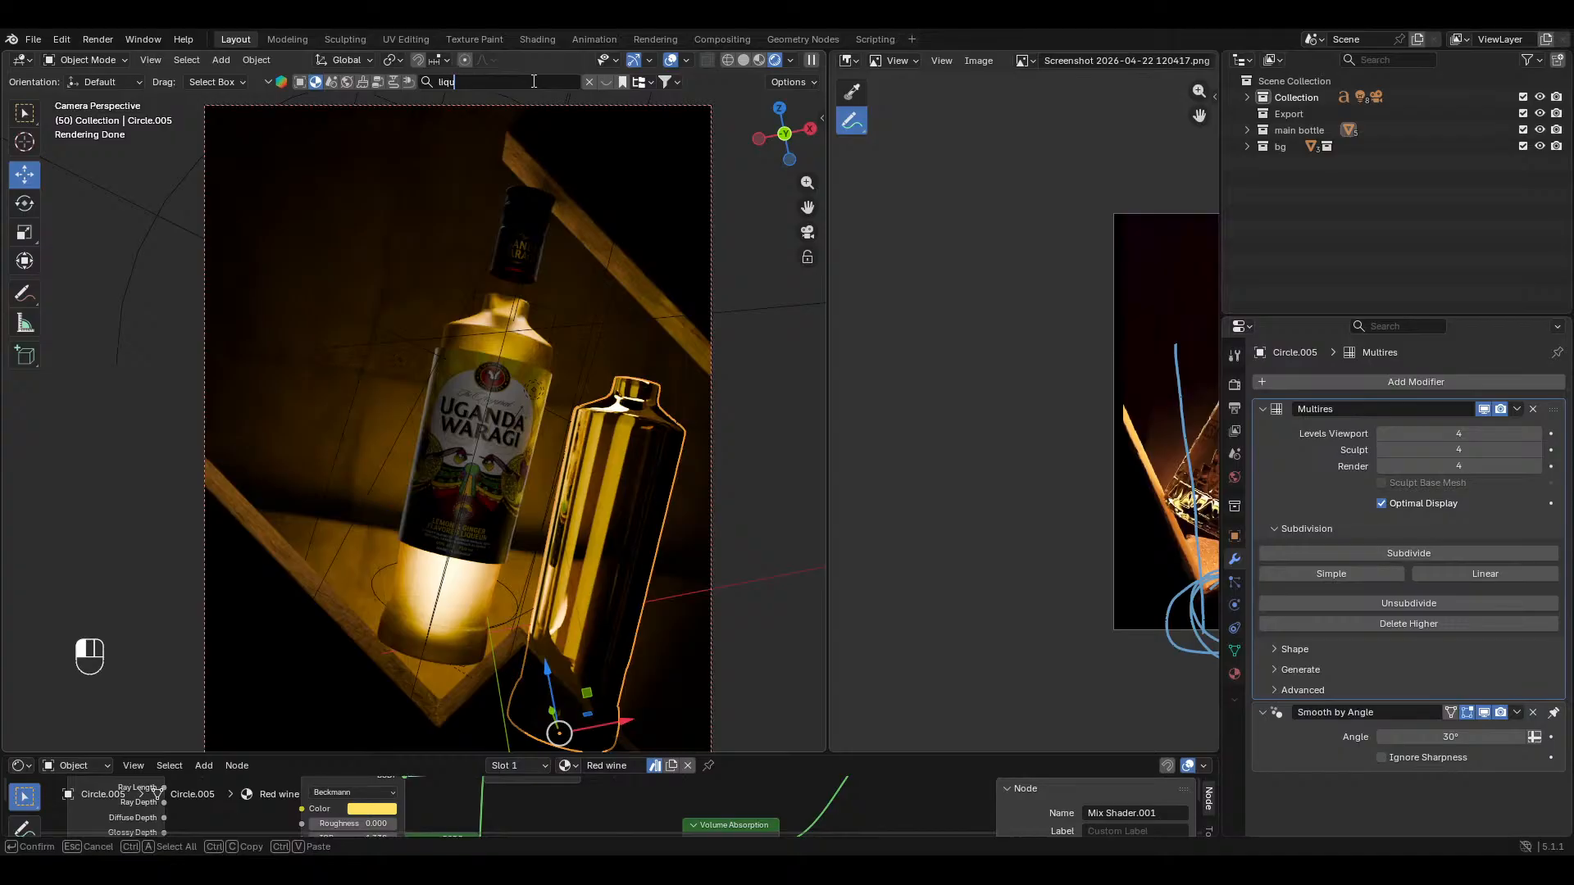
type("liquid")
key("Return")
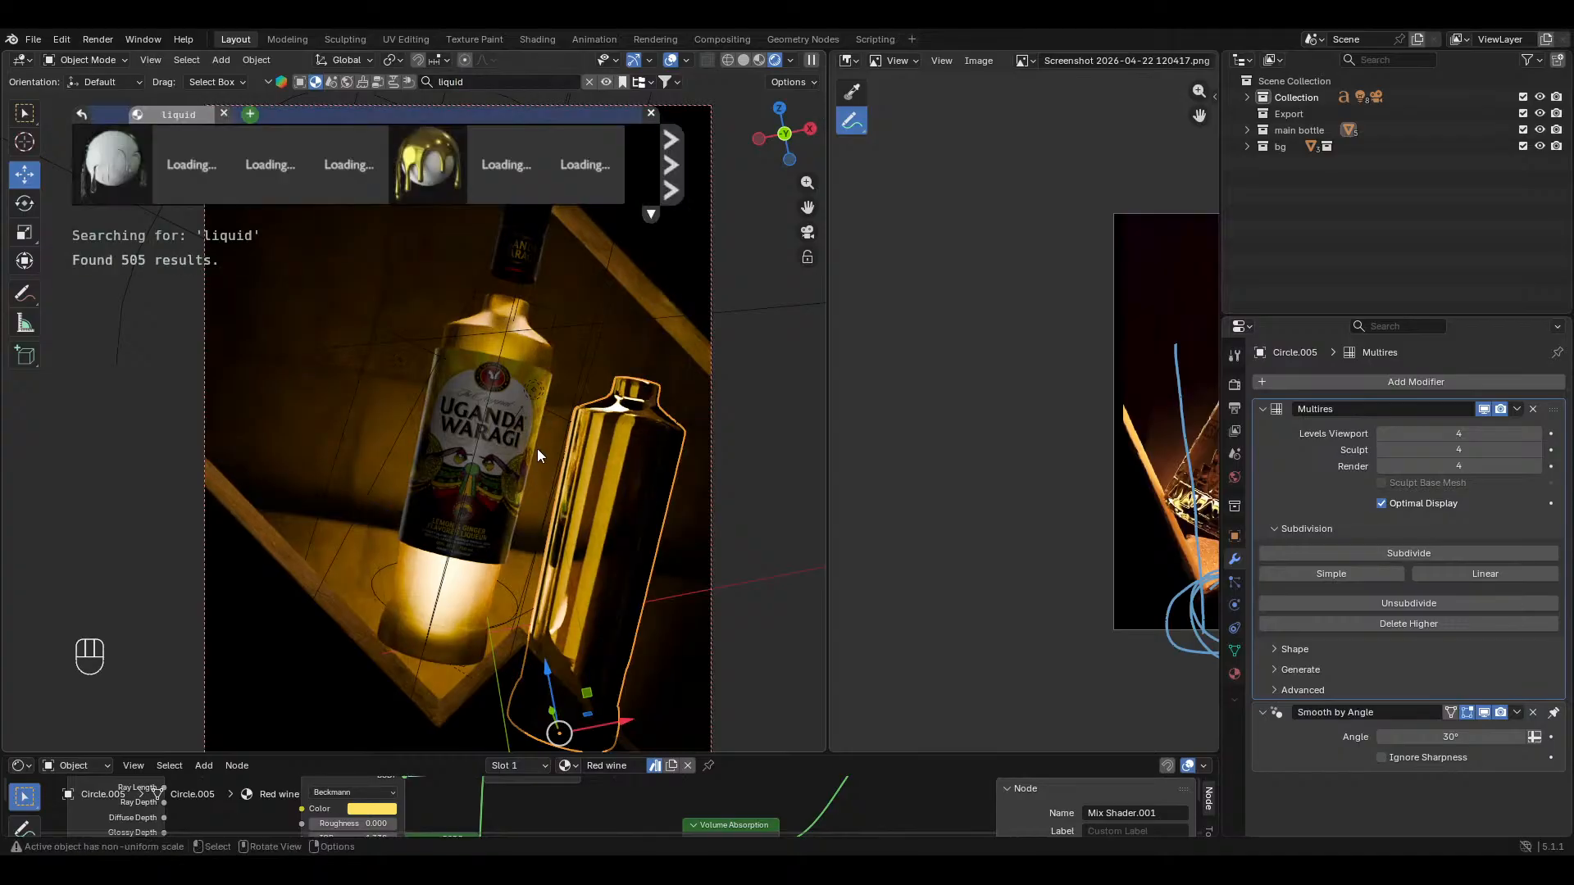
mouse_move(209, 192)
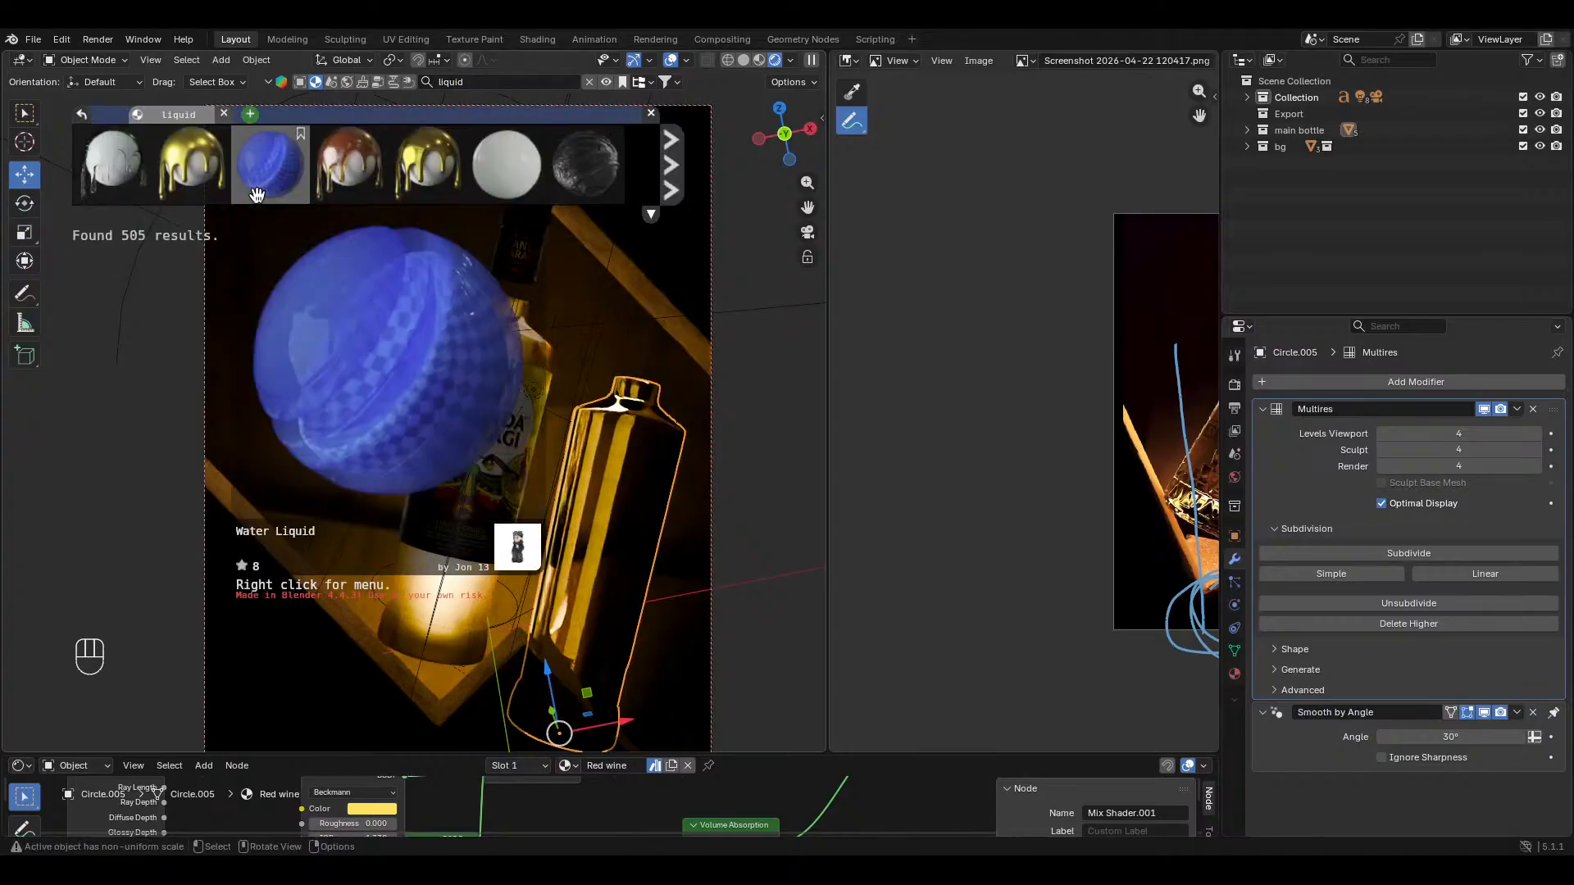
mouse_move(365, 172)
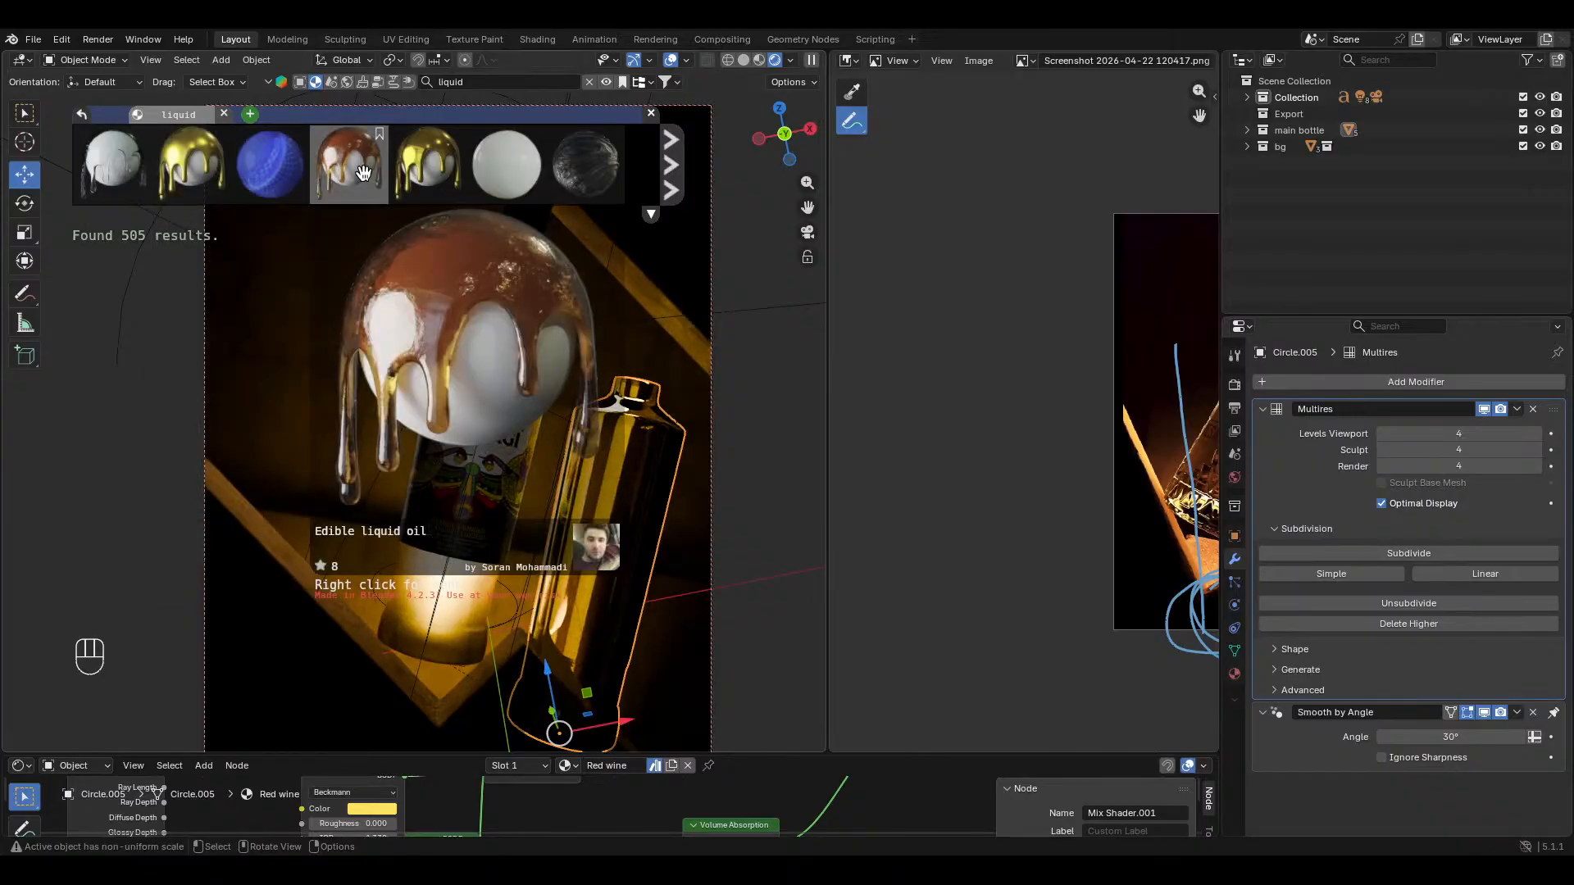
mouse_move(554, 177)
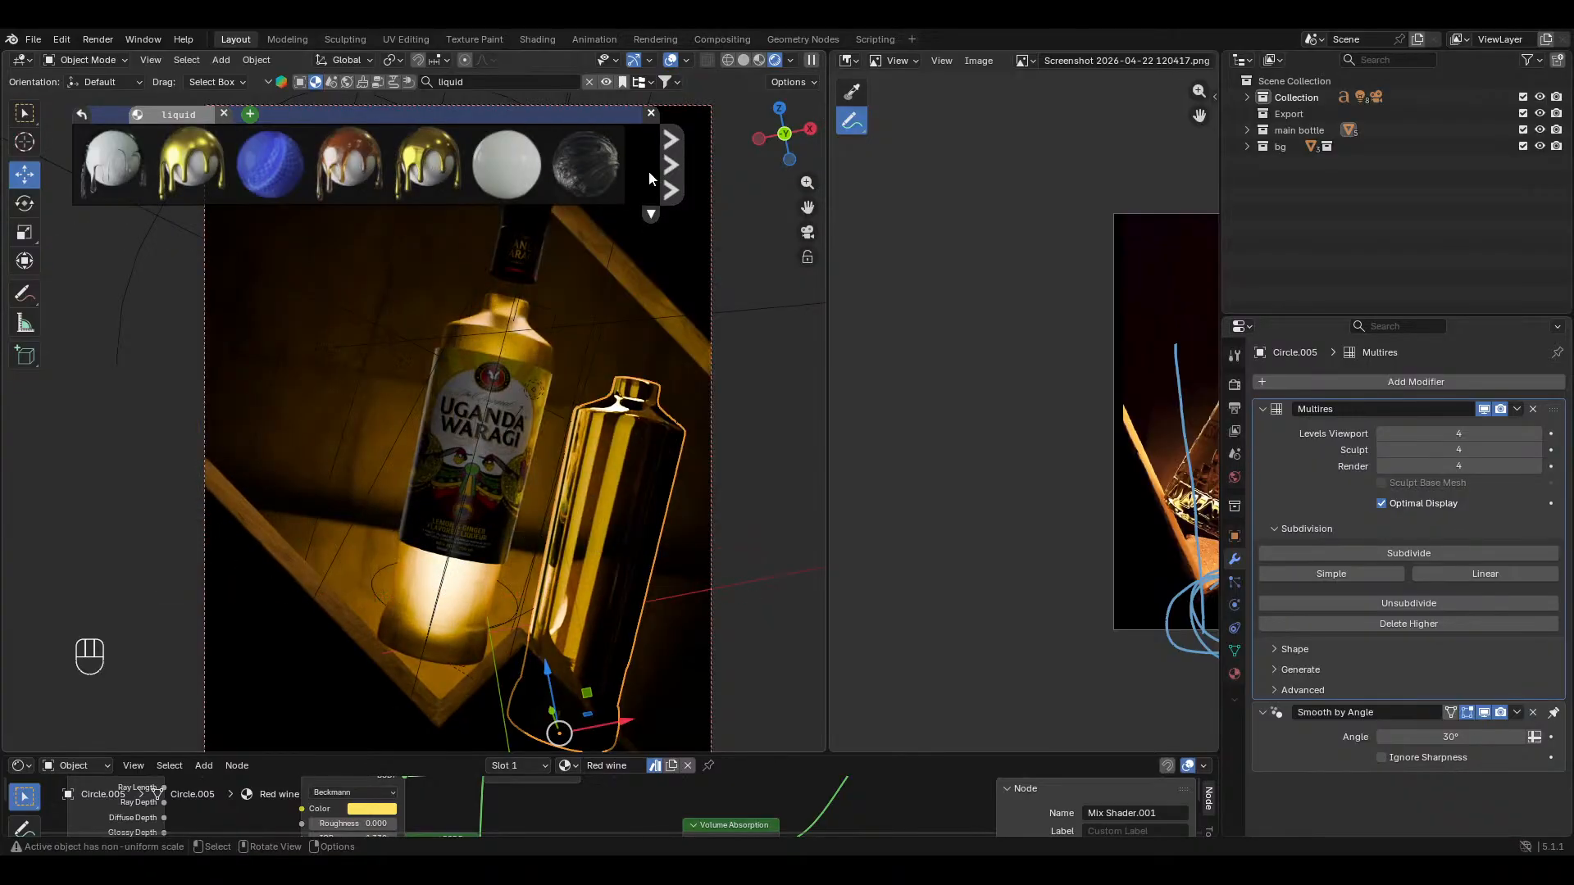
left_click(671, 168)
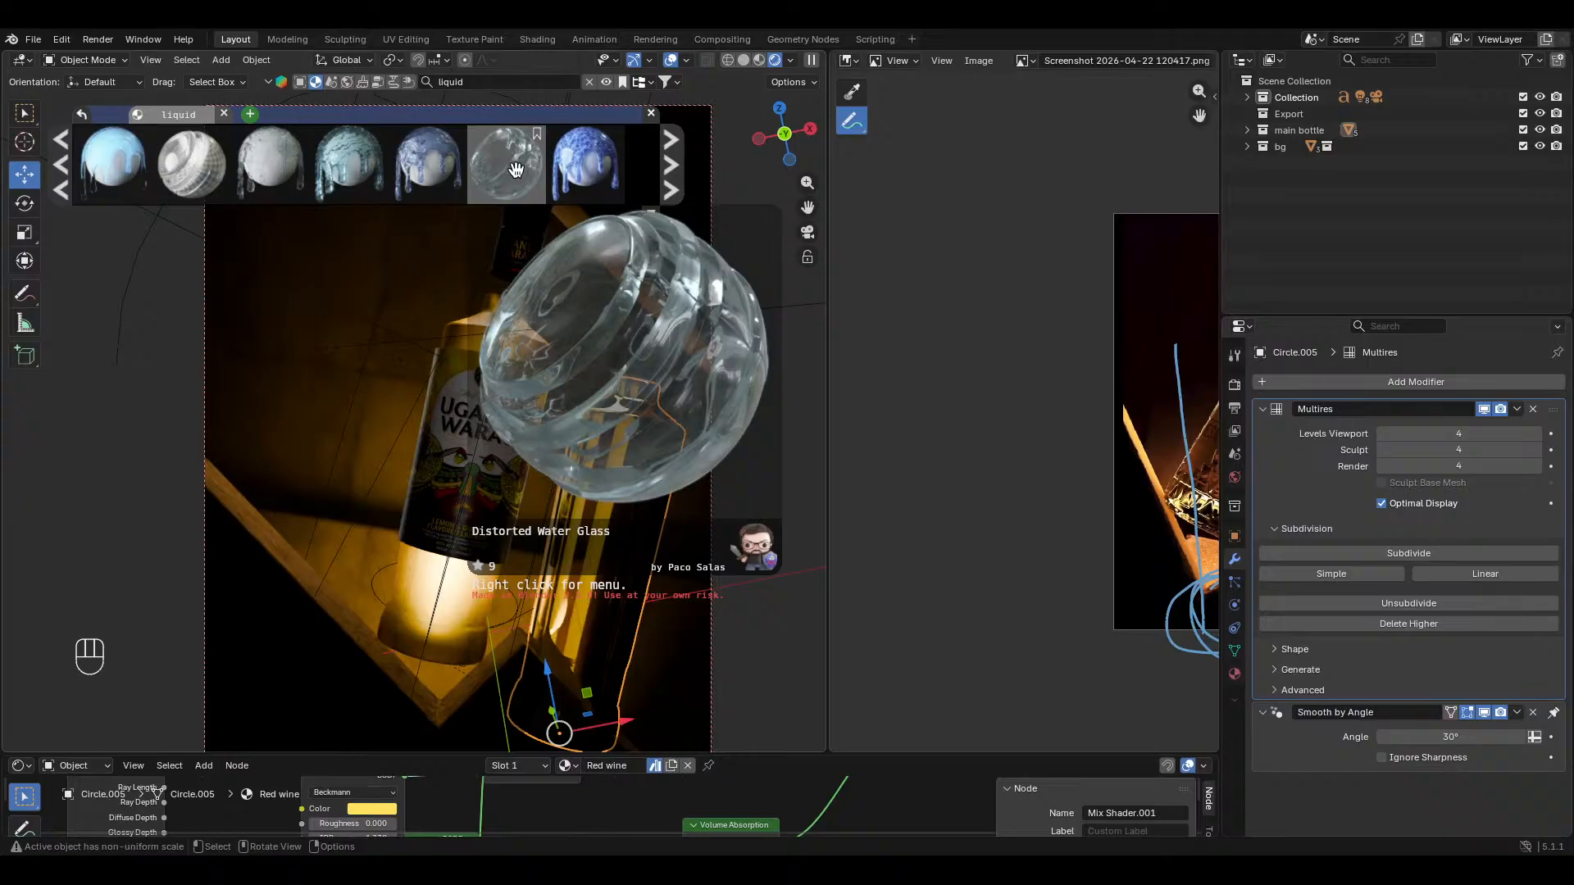
mouse_move(108, 175)
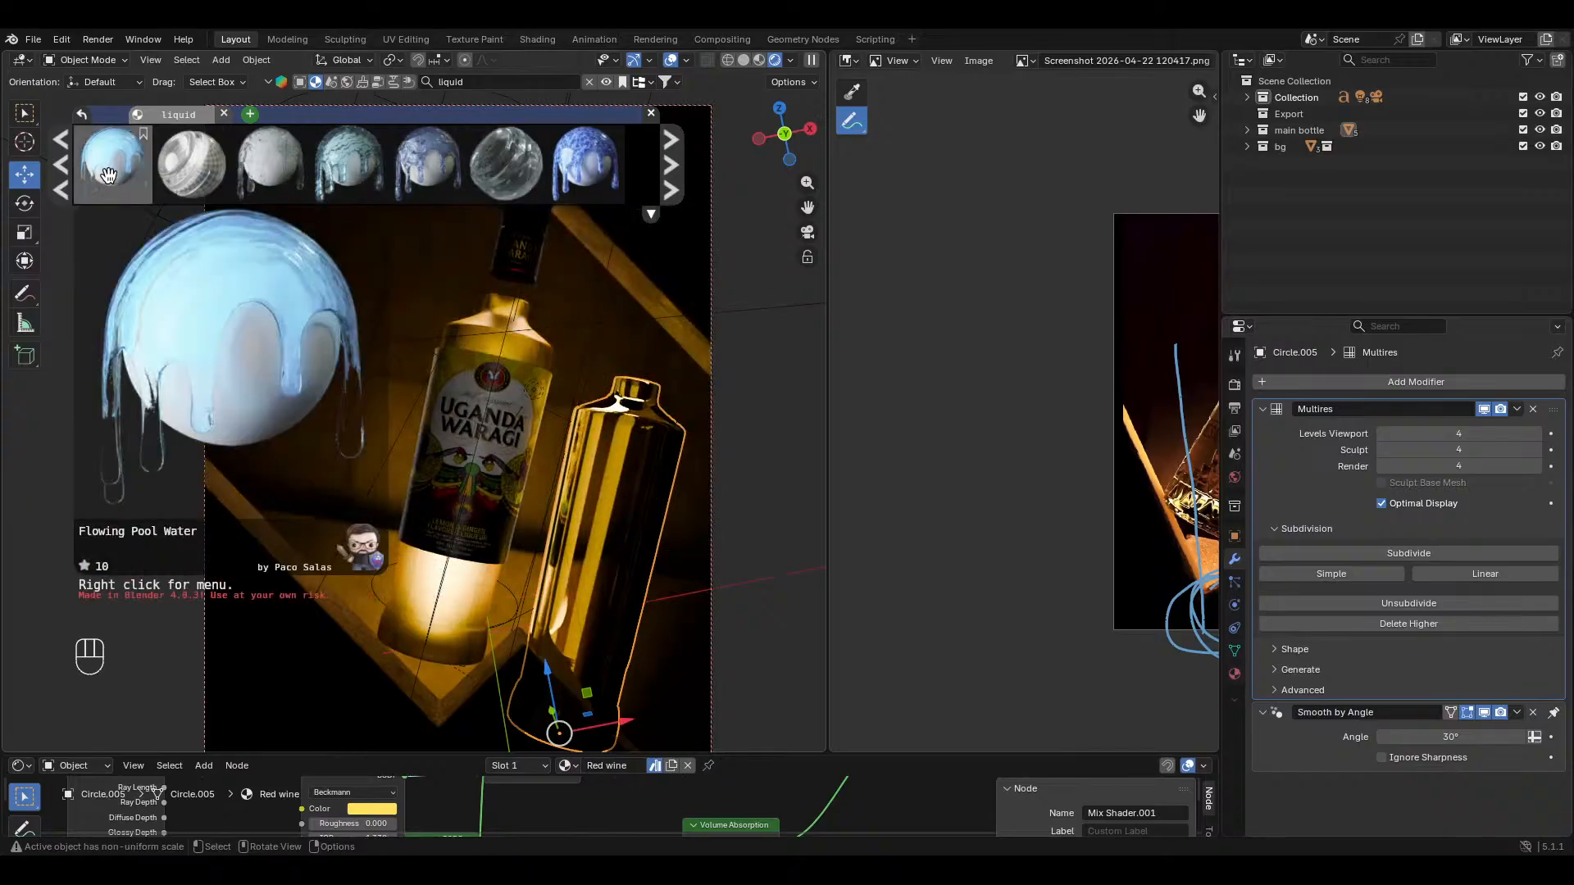
left_click(667, 160)
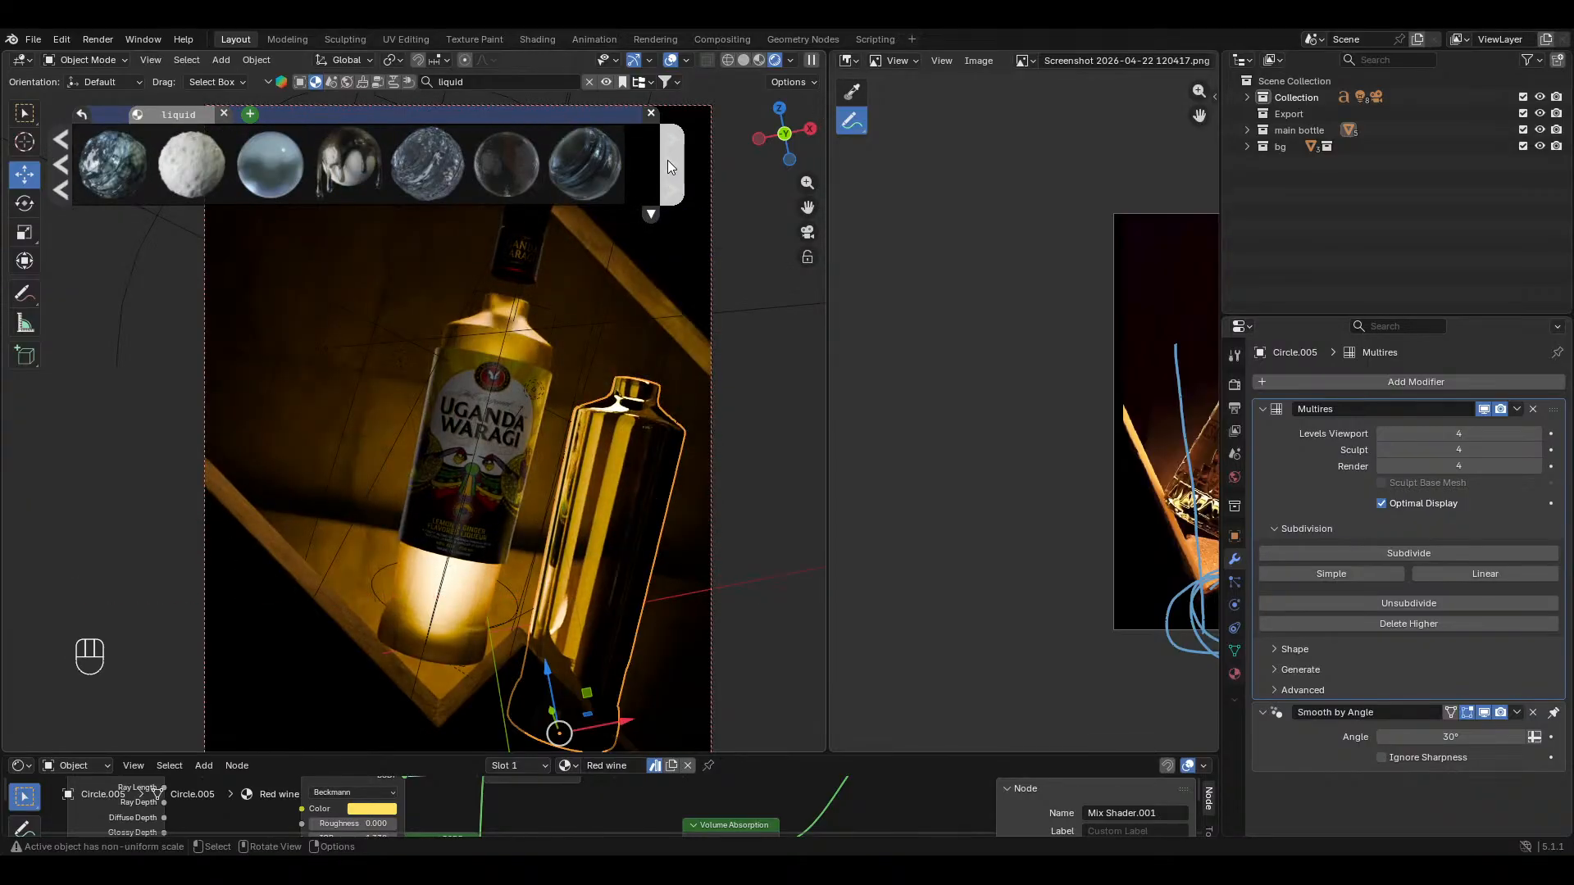
mouse_move(522, 168)
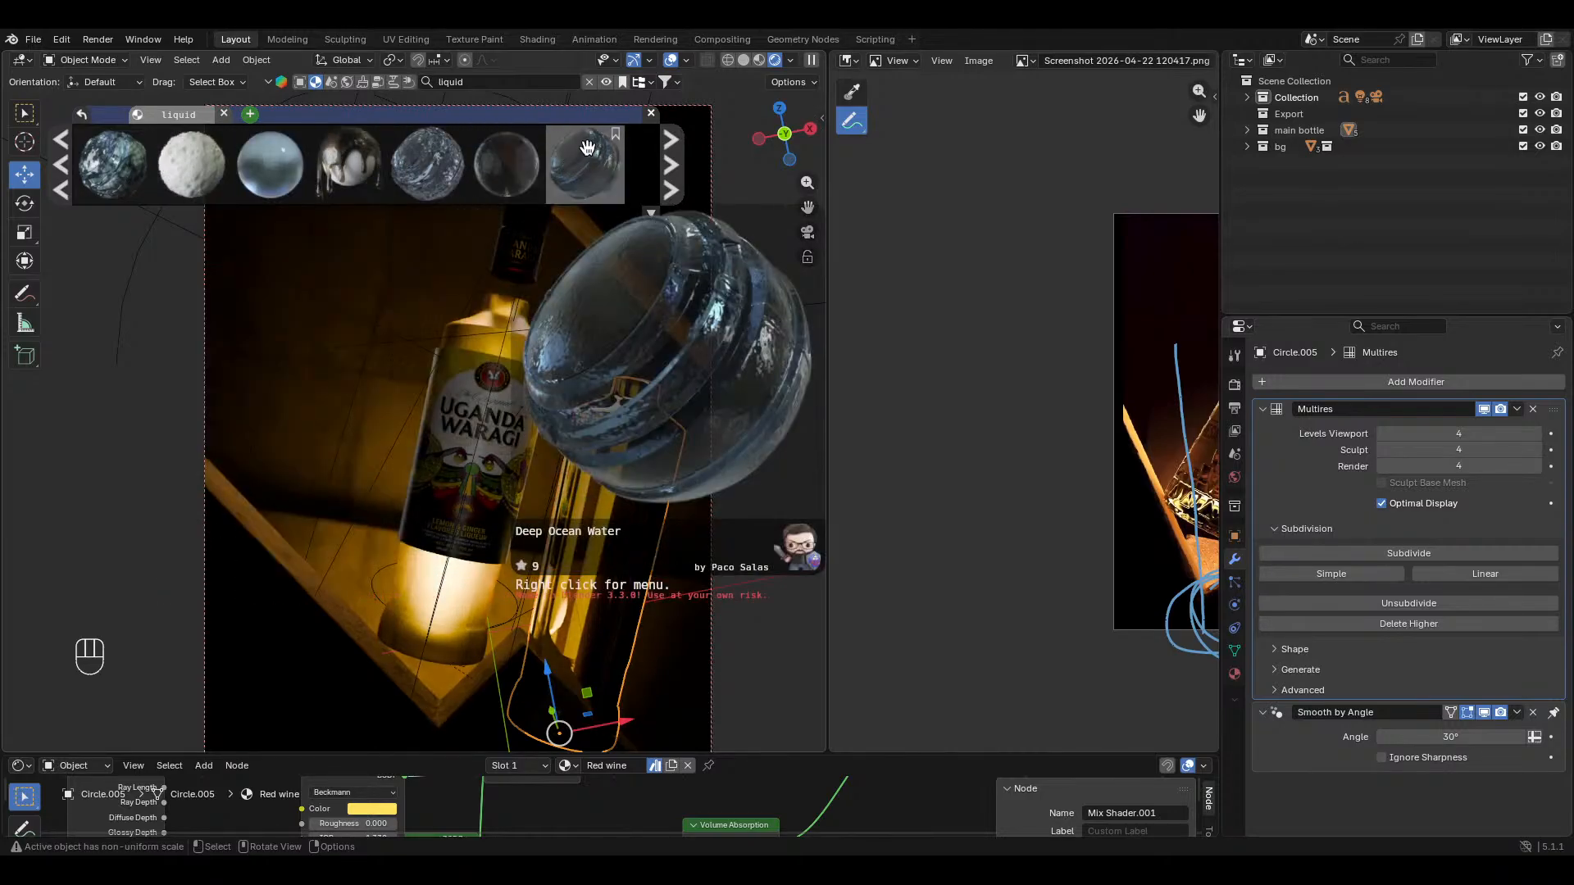
left_click(677, 183)
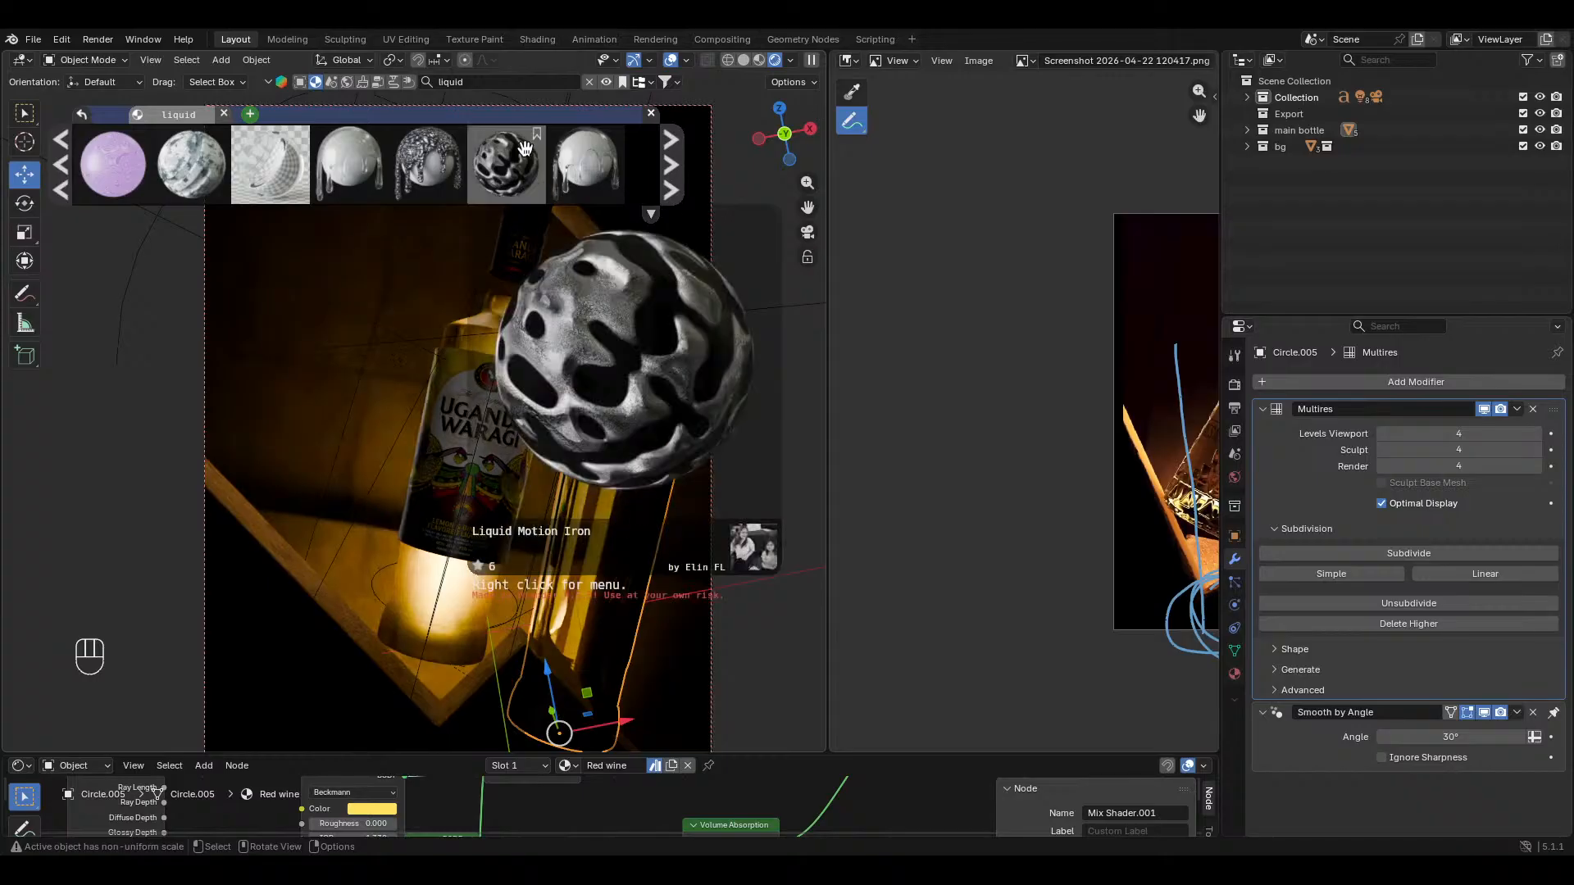
Step: Close the material search results and show the bottle's hidden outer glass
left_click(651, 114)
left_click(263, 63)
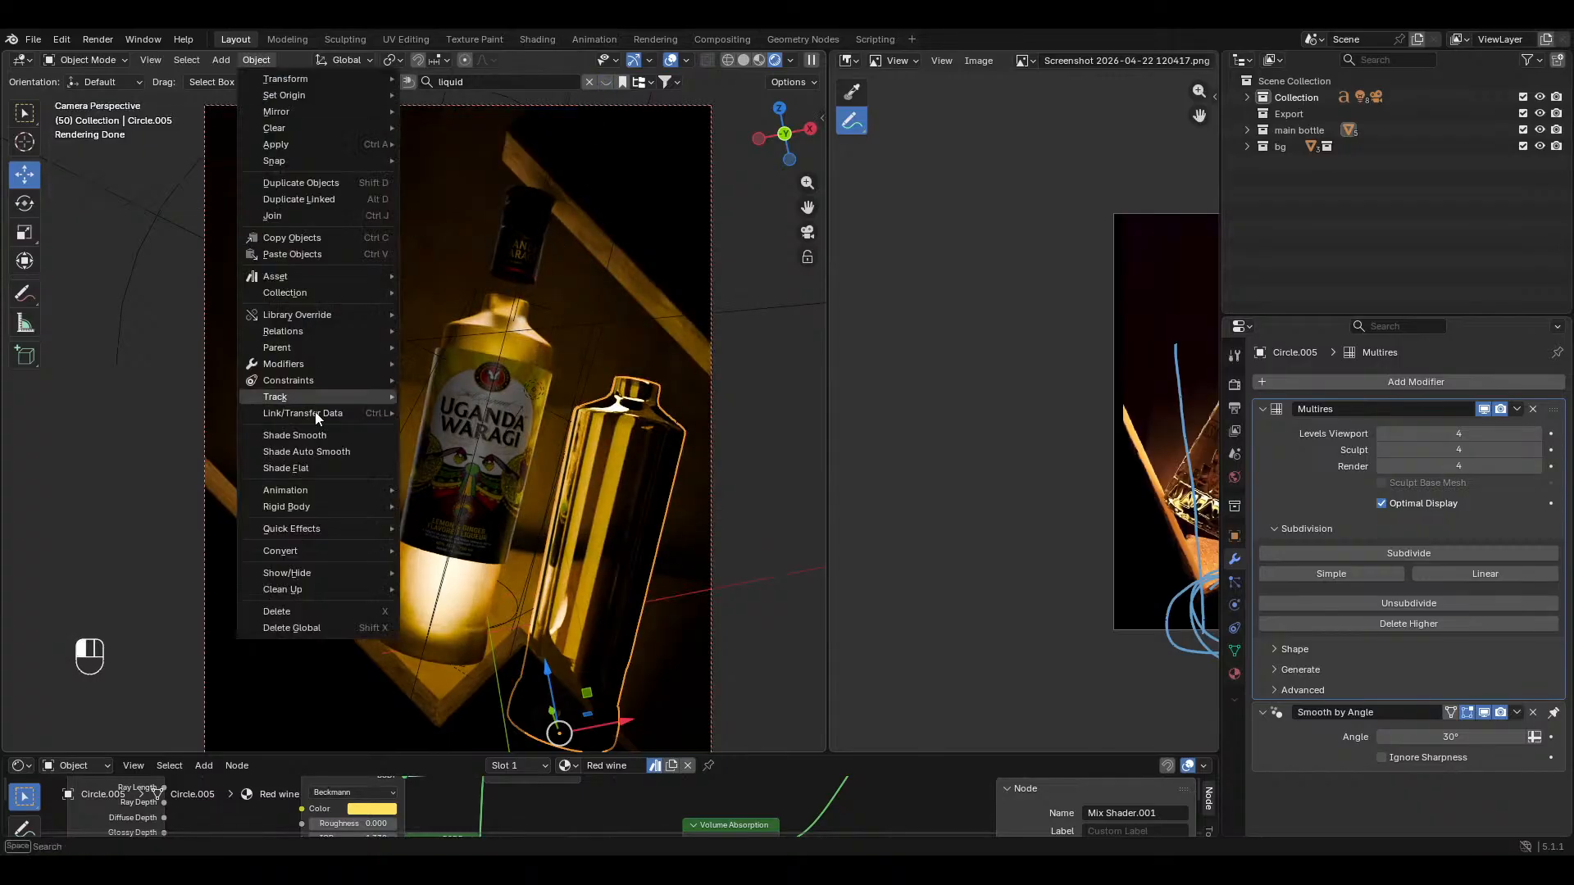
mouse_move(308, 572)
left_click(468, 571)
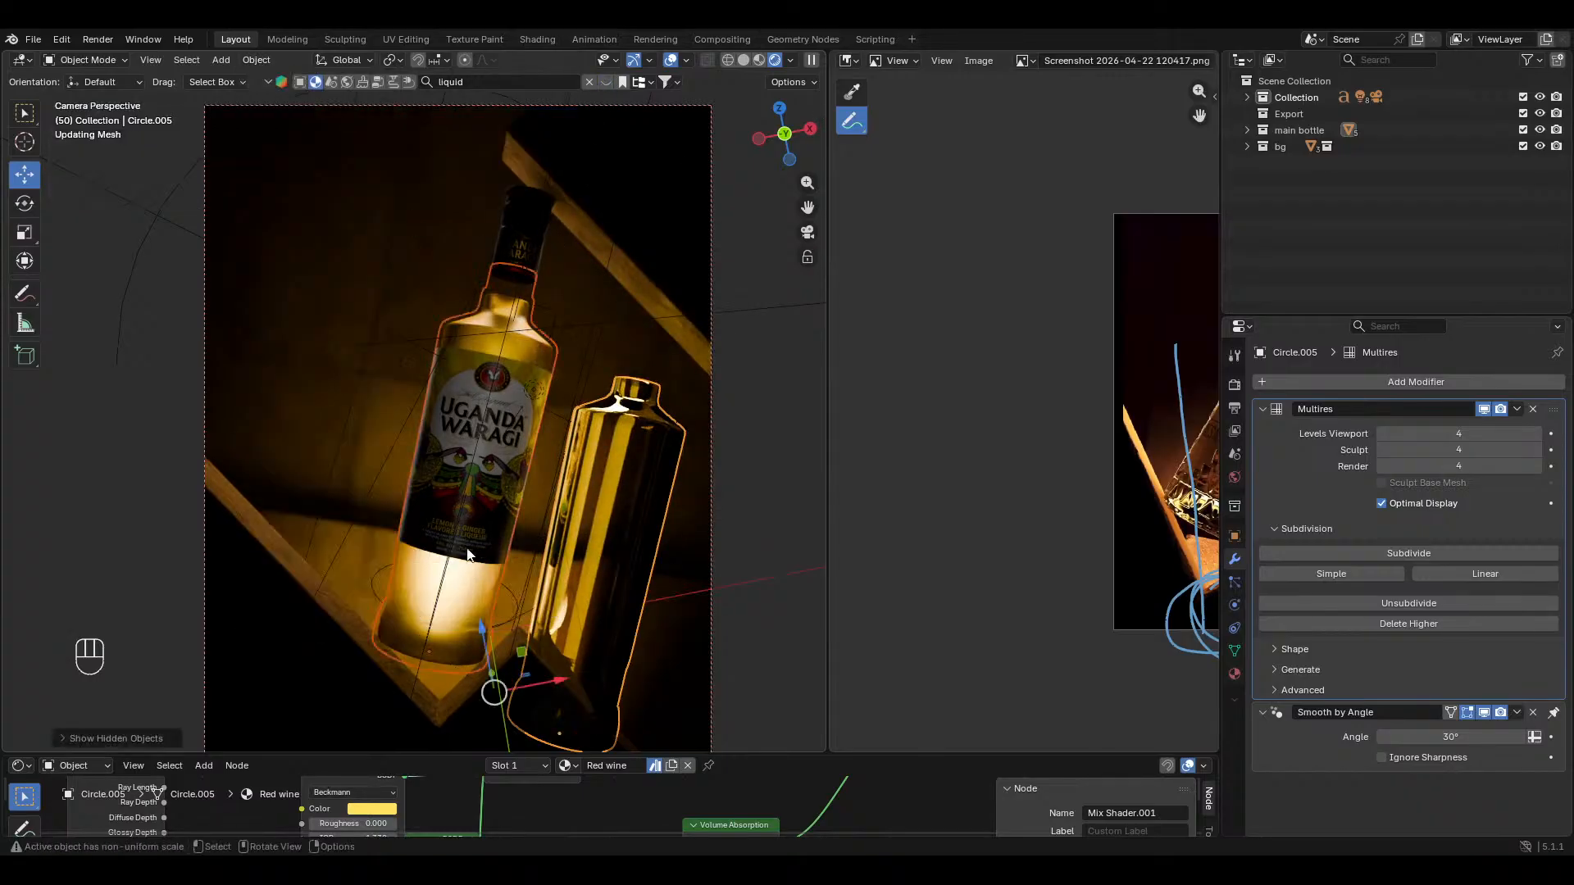
Step: Select the bottle's outer glass and search the material library for "glass"
left_click(501, 380)
key("alt+a")
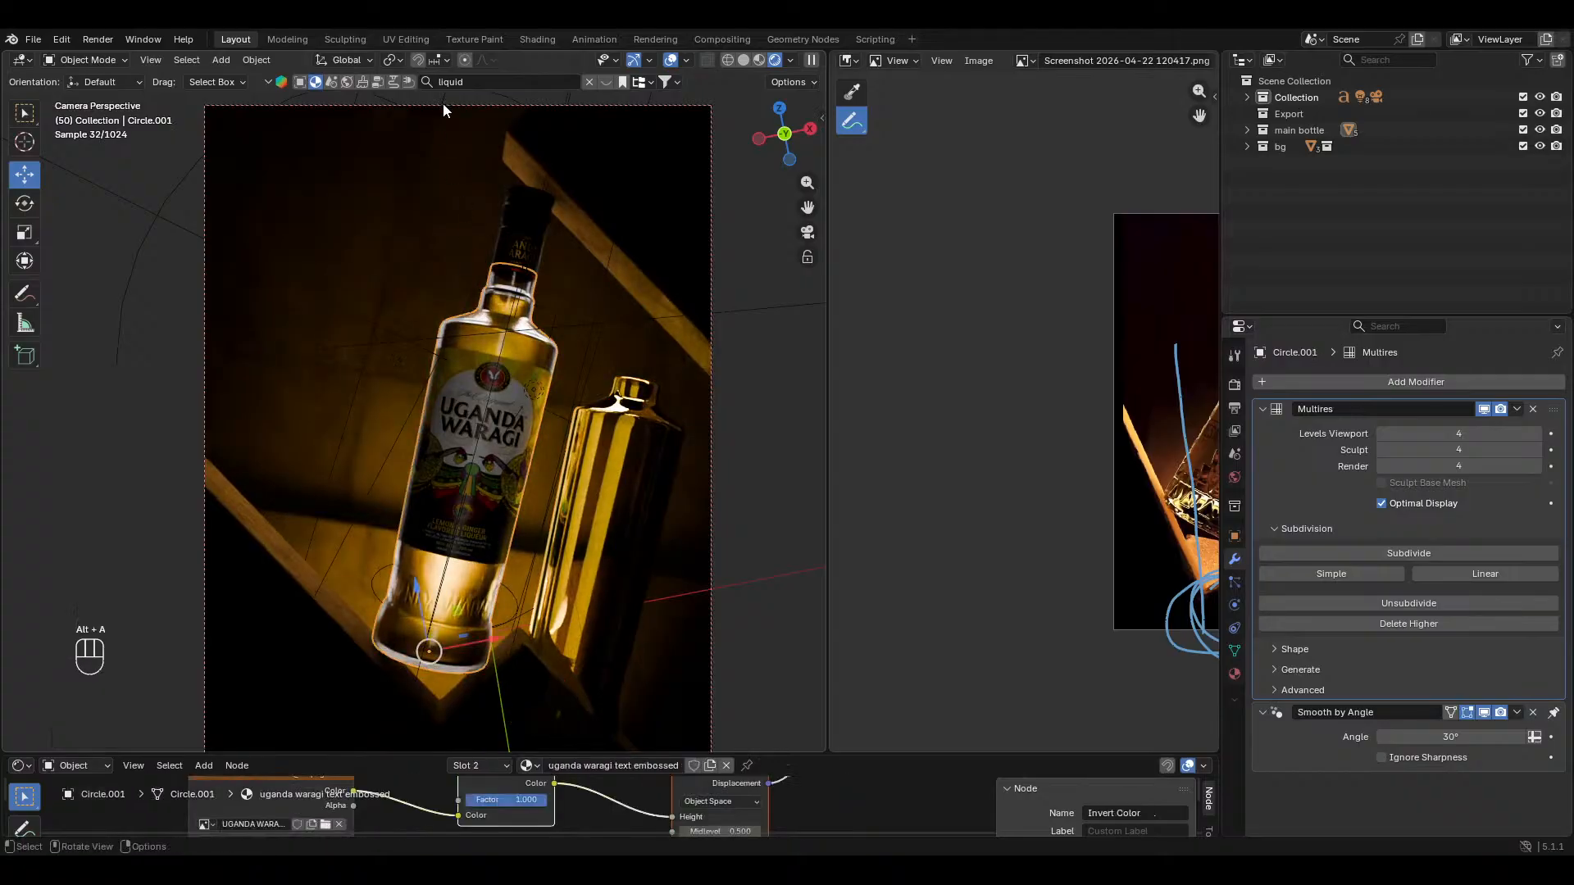
left_click(489, 81)
type("glas")
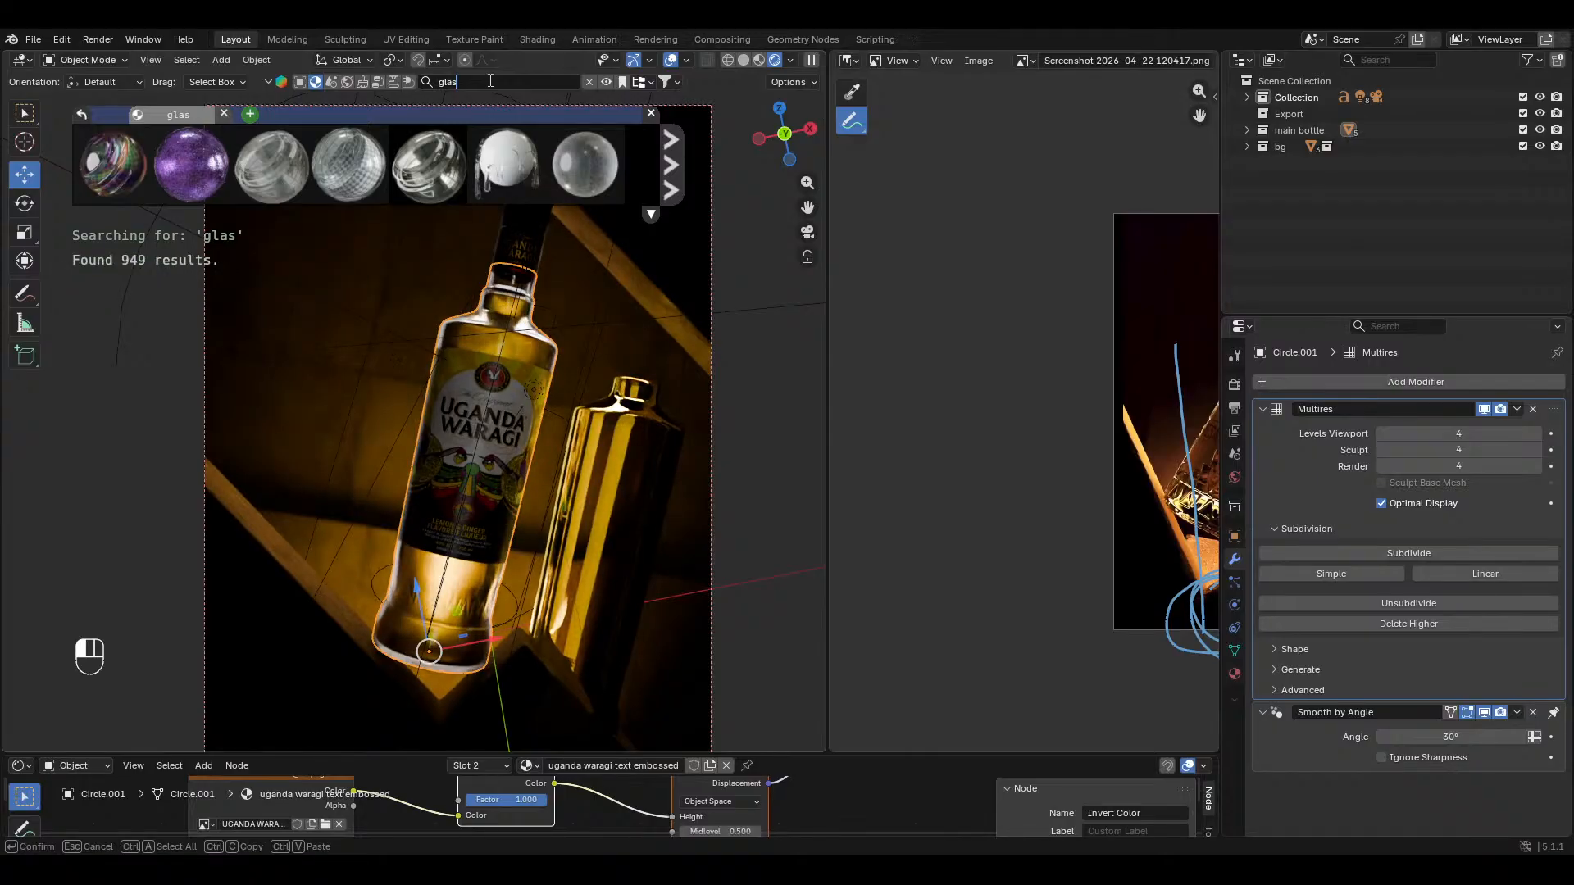
type("s")
key("Return")
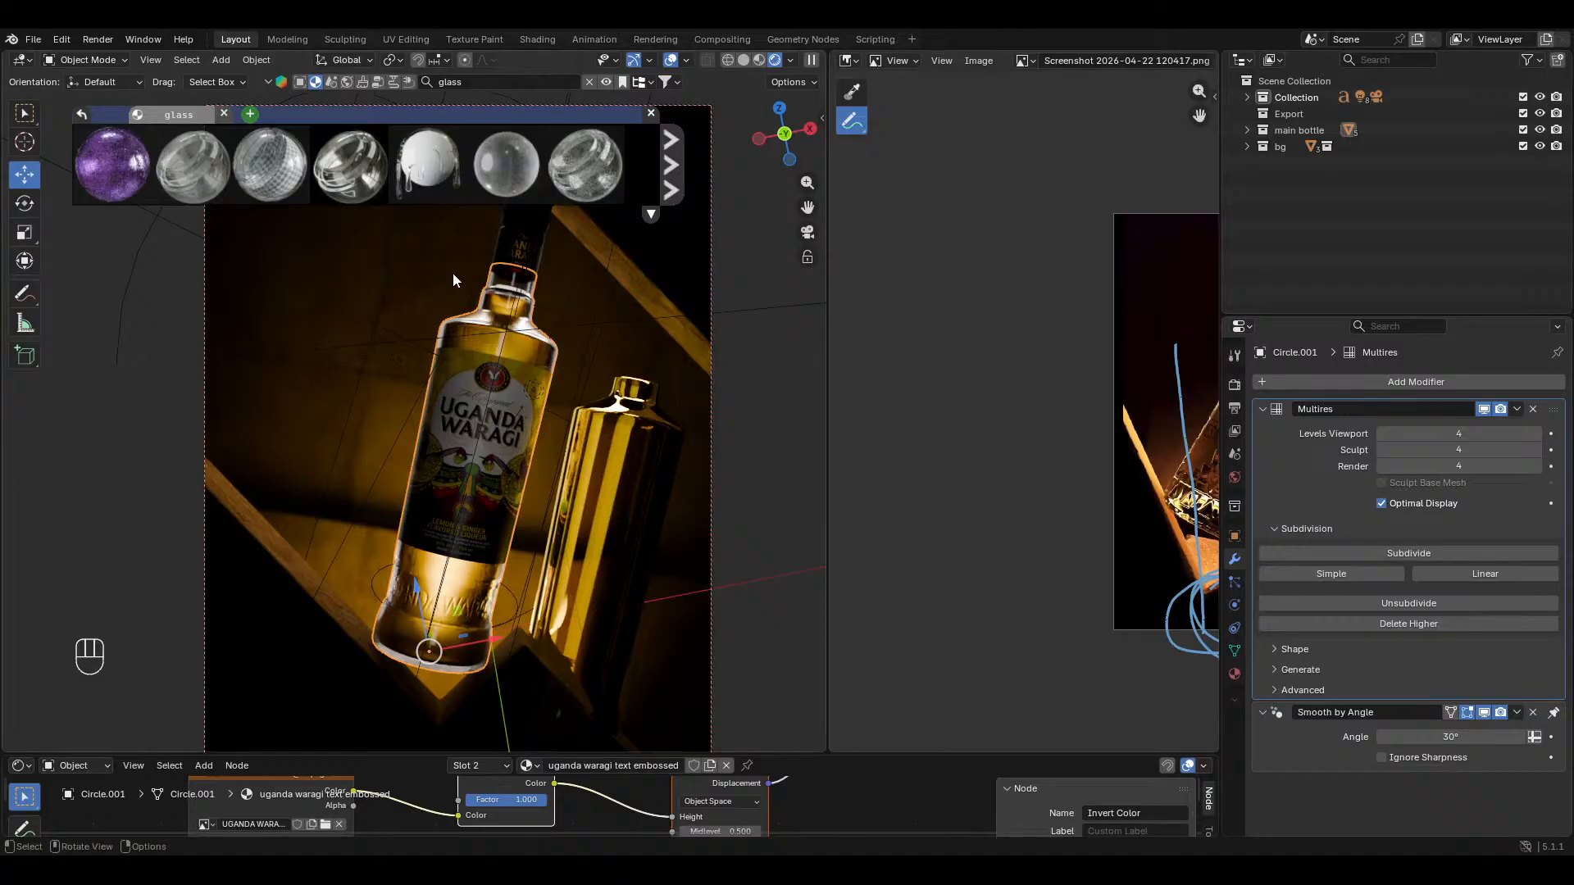
Step: Select the bottle's outer glass, enlarge the shader node area, and make MAIN BOTTLE the active material slot
key("alt+a")
left_click(539, 336)
left_click_drag(726, 750, 724, 516)
scroll(672, 610, "down", 6)
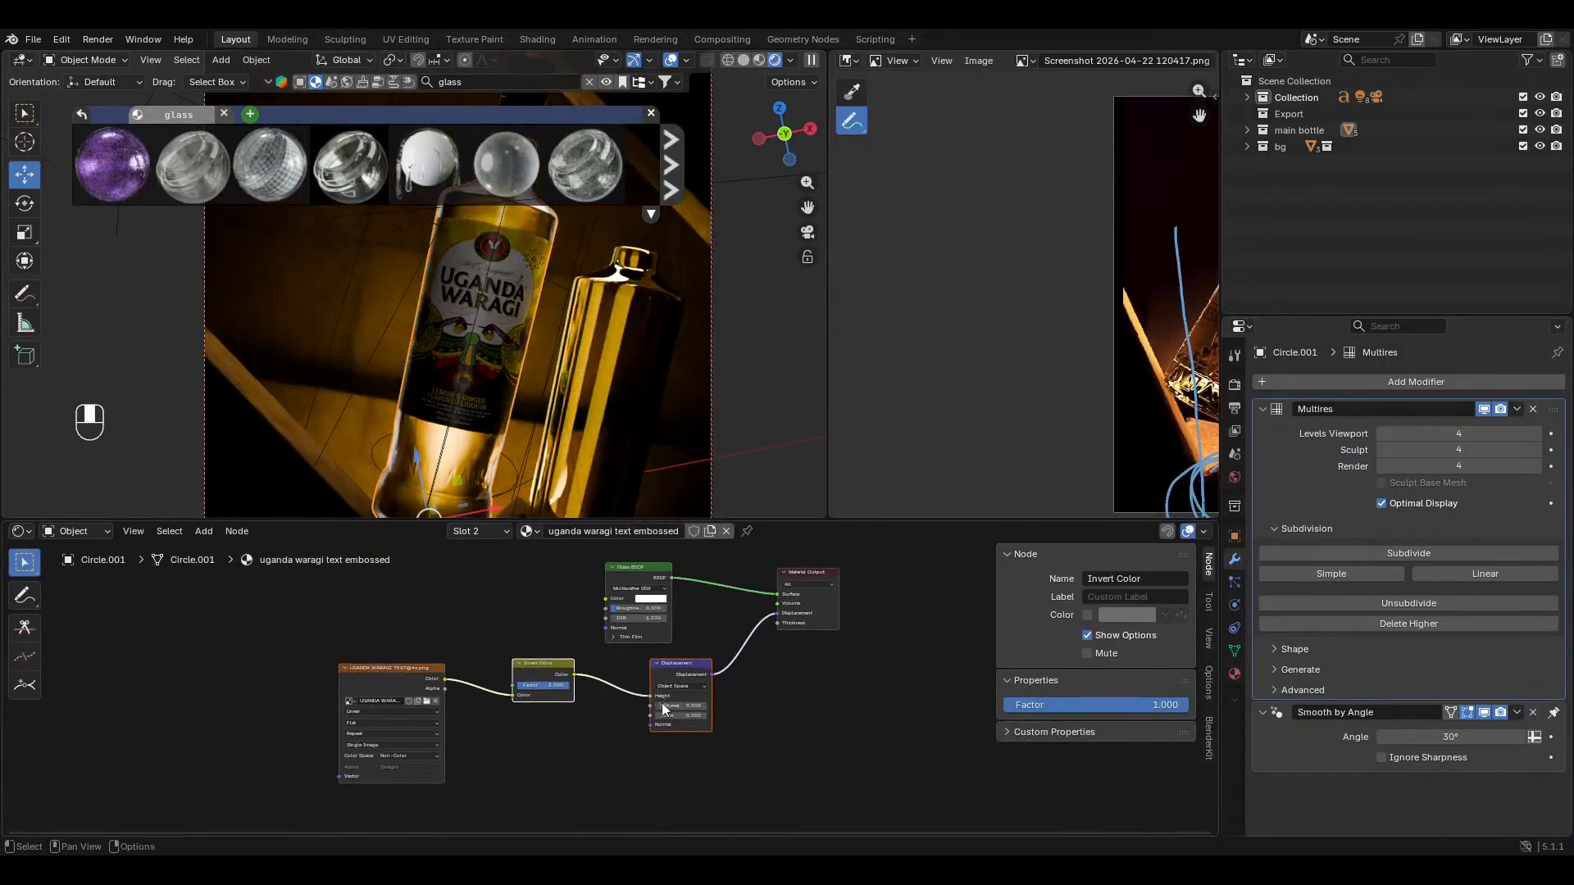
middle_click_drag(677, 668, 680, 703)
middle_click_drag(621, 380, 630, 466, "shift")
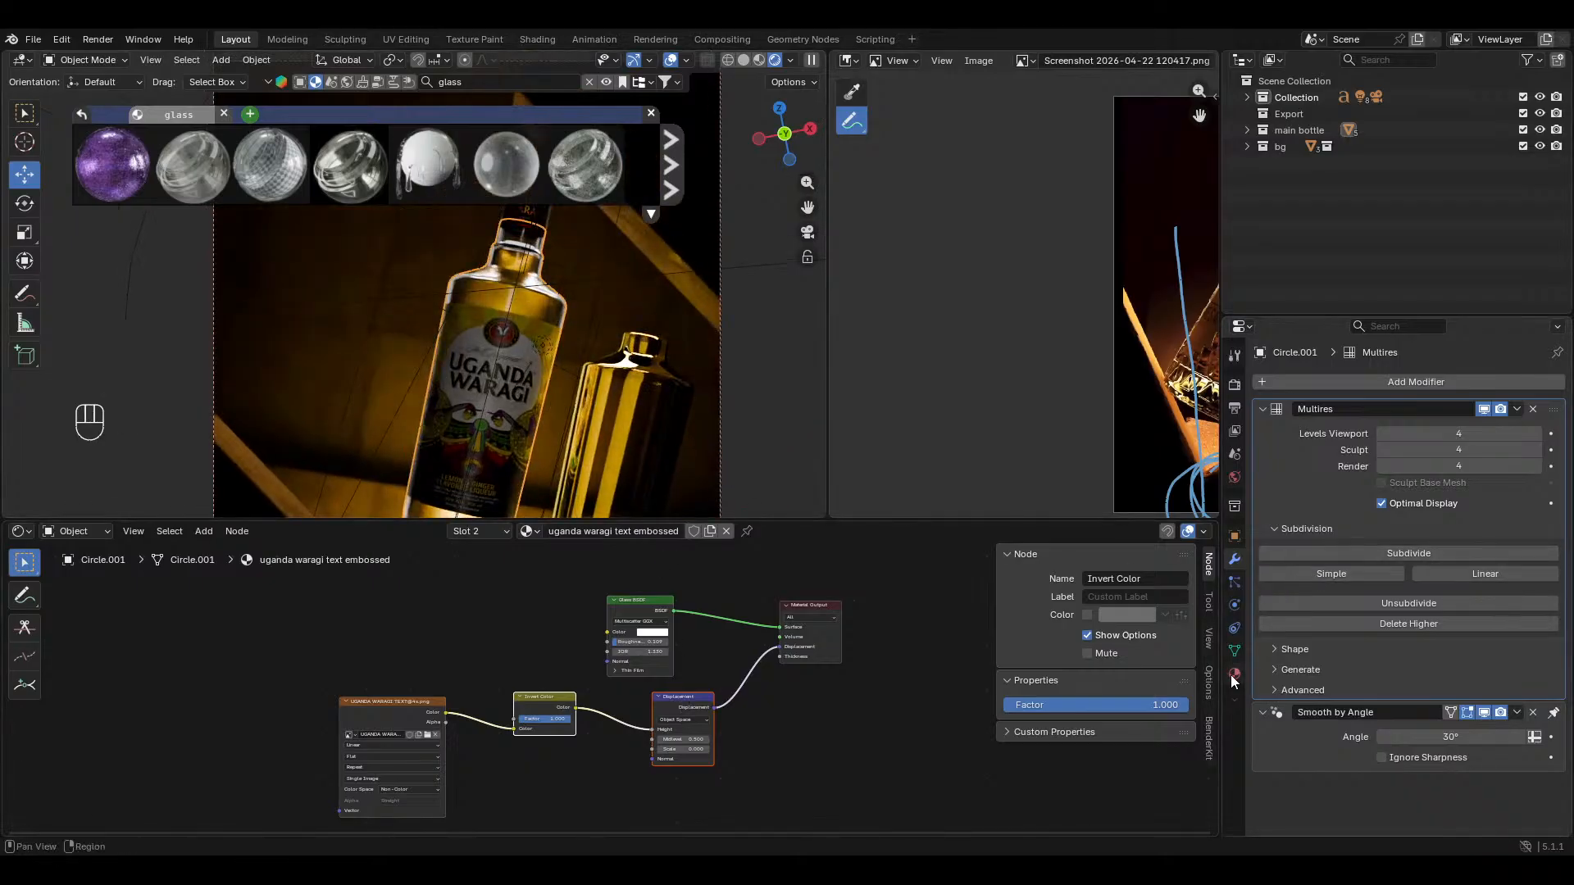
left_click(1235, 675)
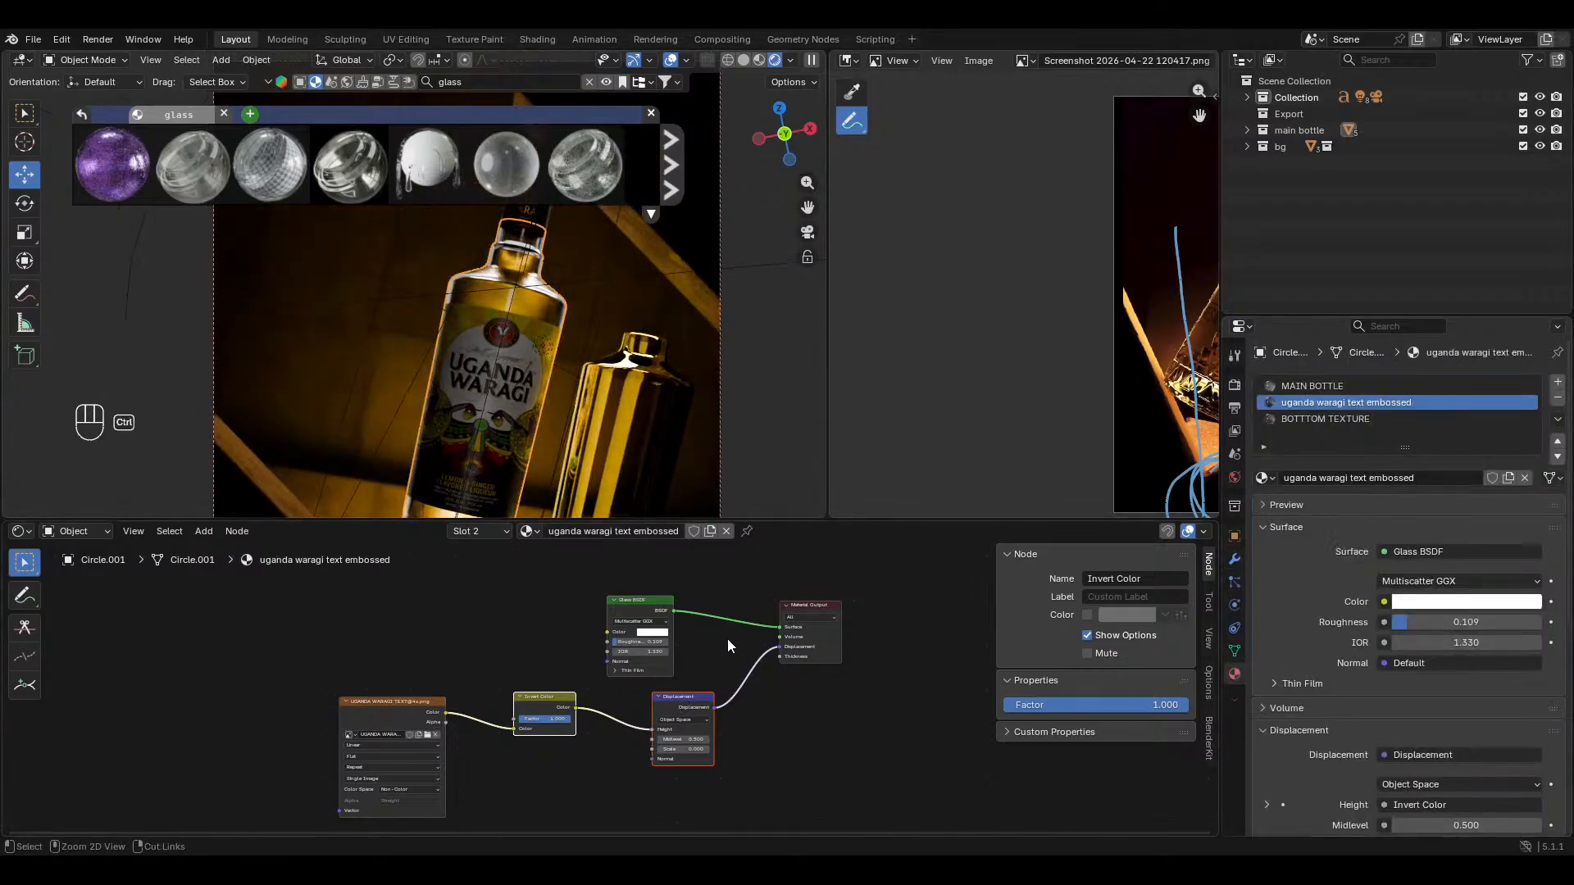
scroll(726, 638, "up", 3)
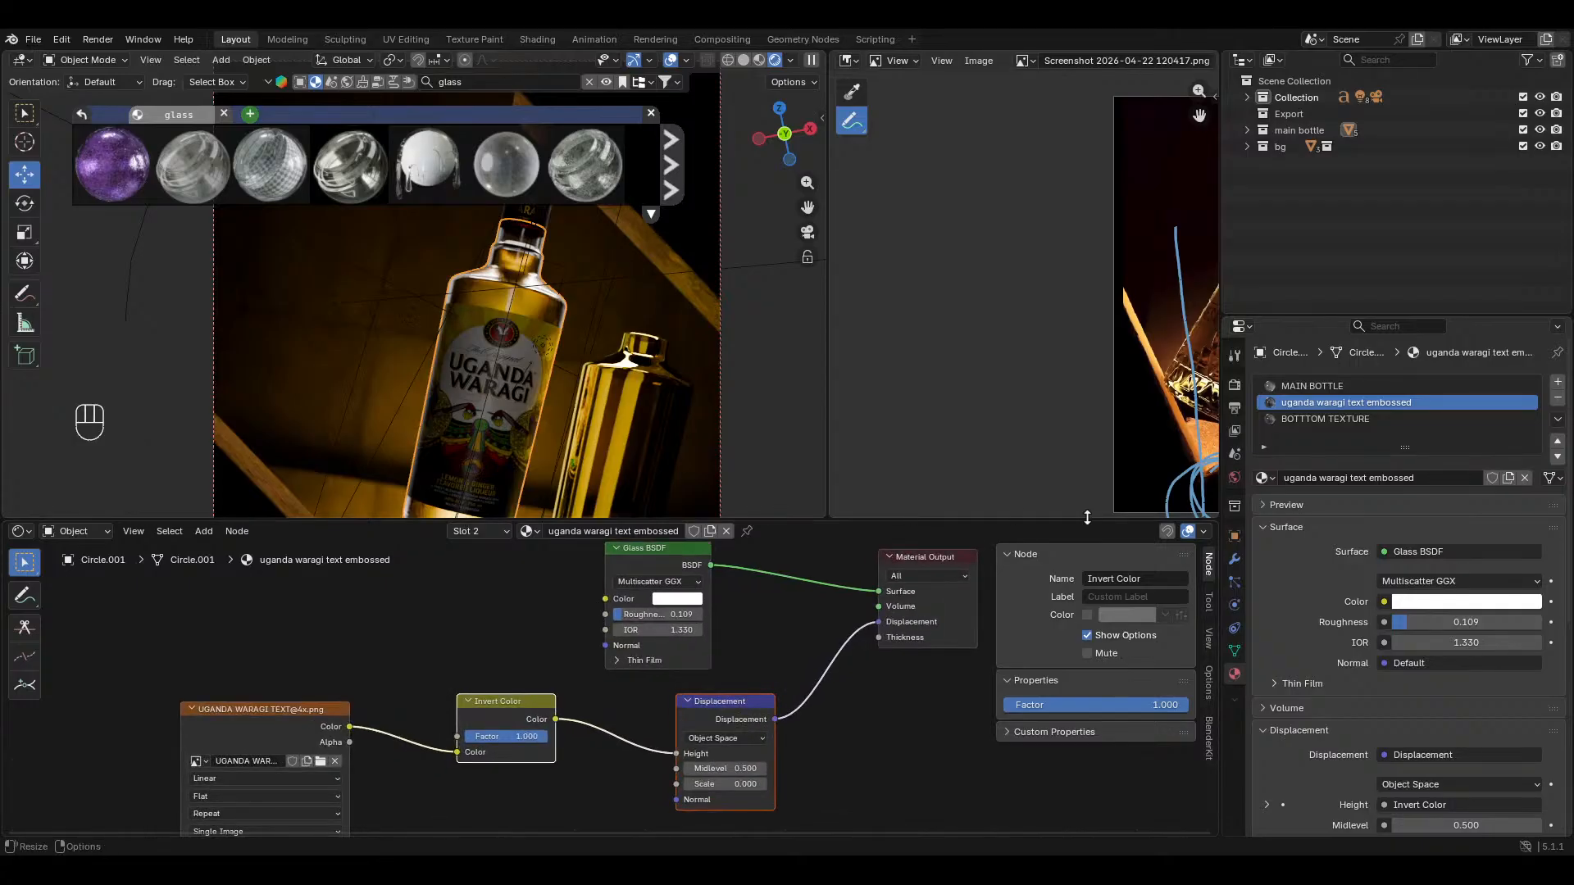
left_click(1311, 386)
Step: Try the library's Glass material in place of MAIN BOTTLE, preview it without overlays, and undo the assignment
mouse_move(366, 172)
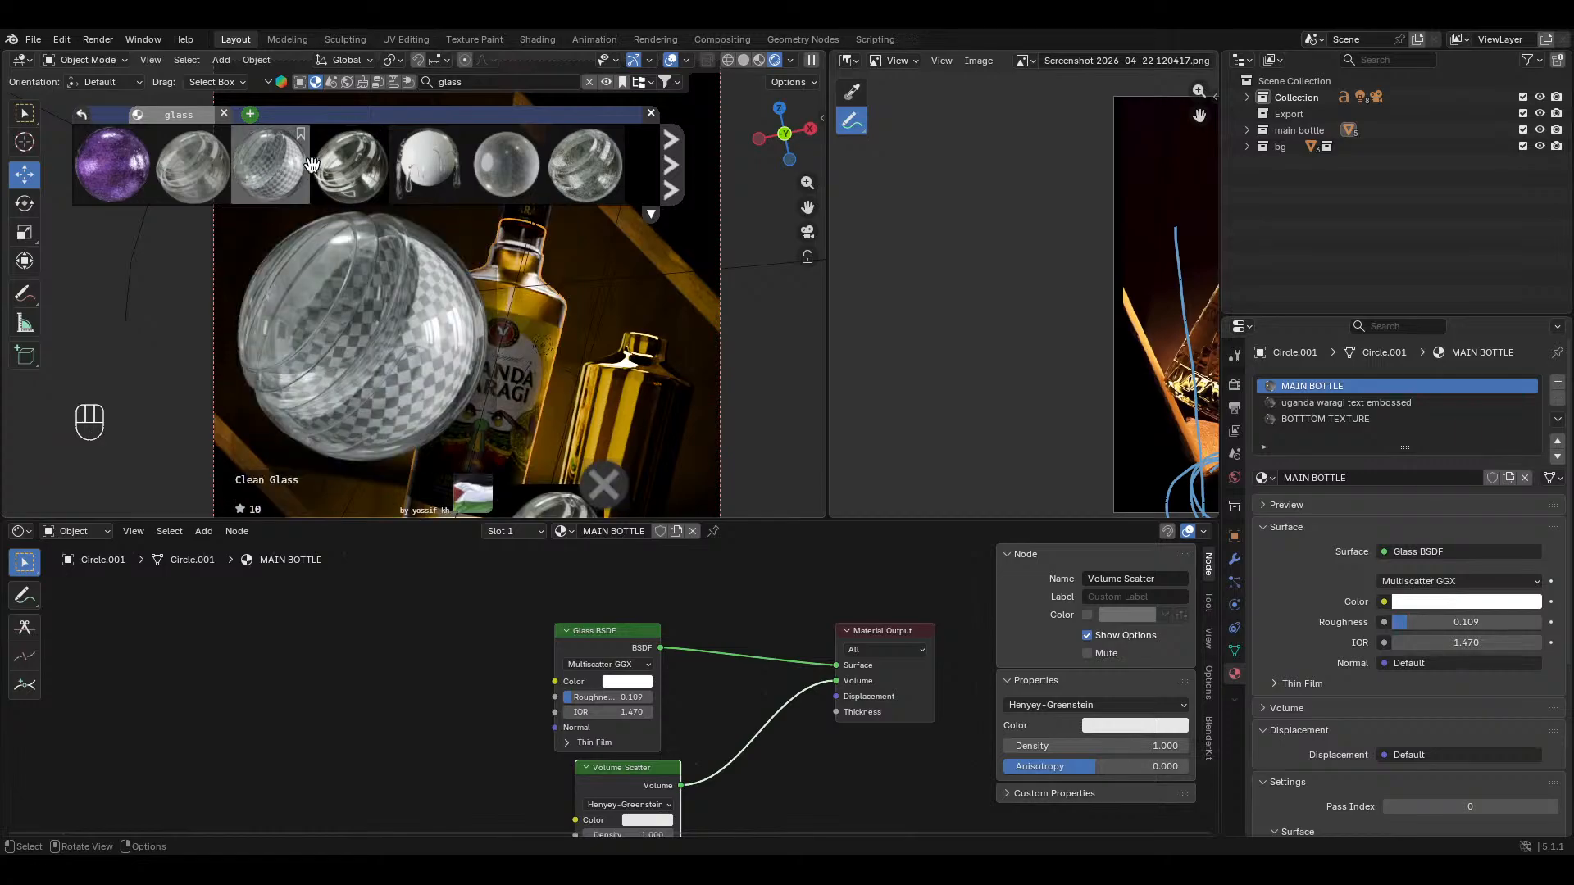
left_click_drag(425, 329, 495, 383)
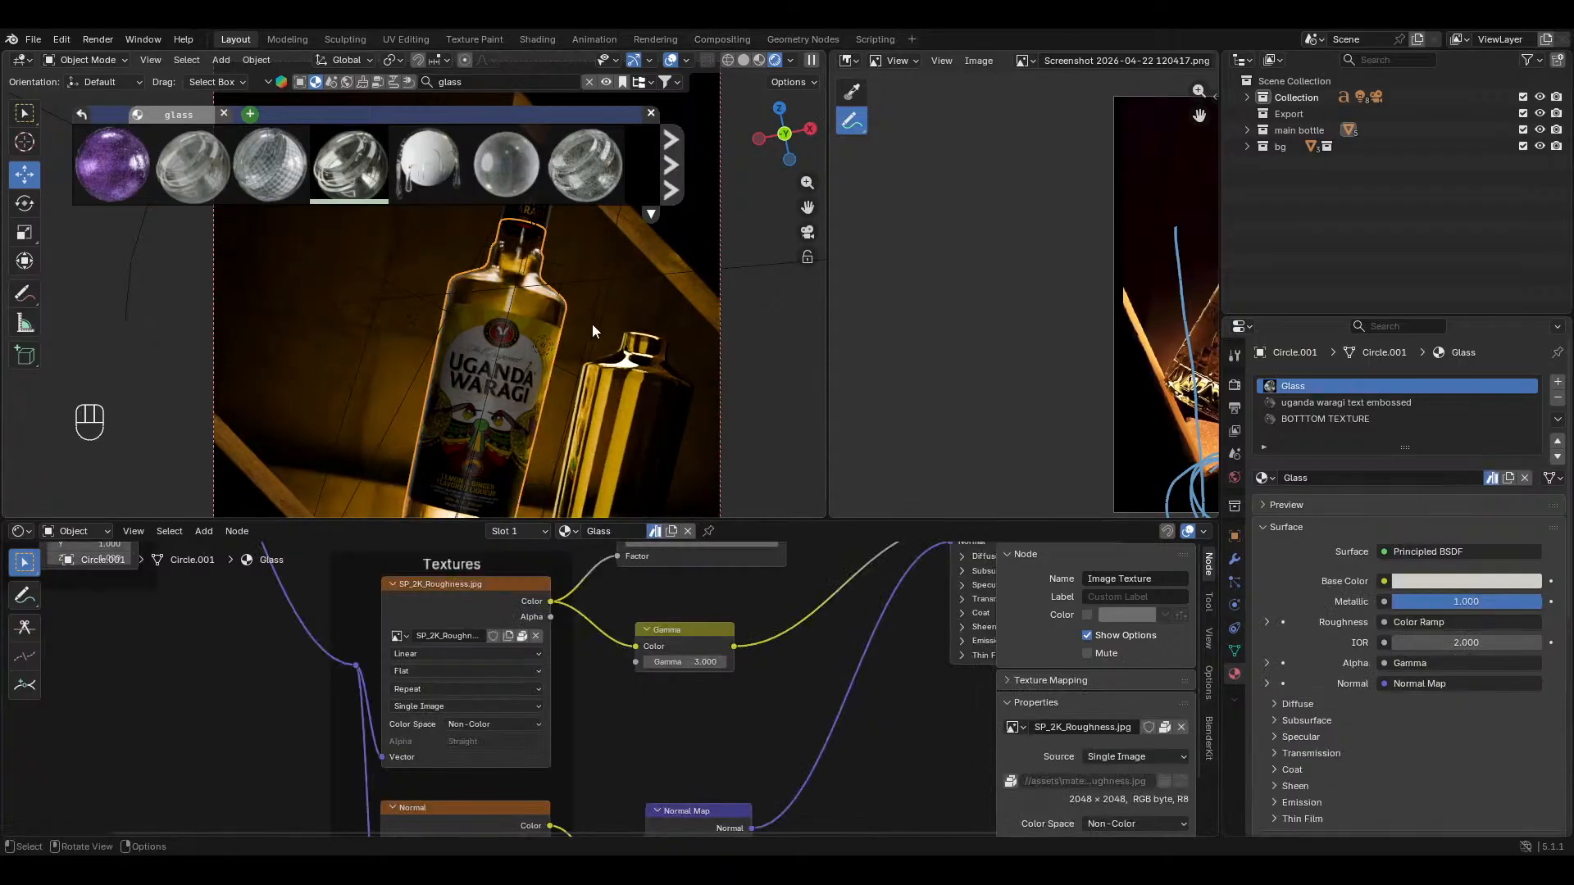
left_click(670, 59)
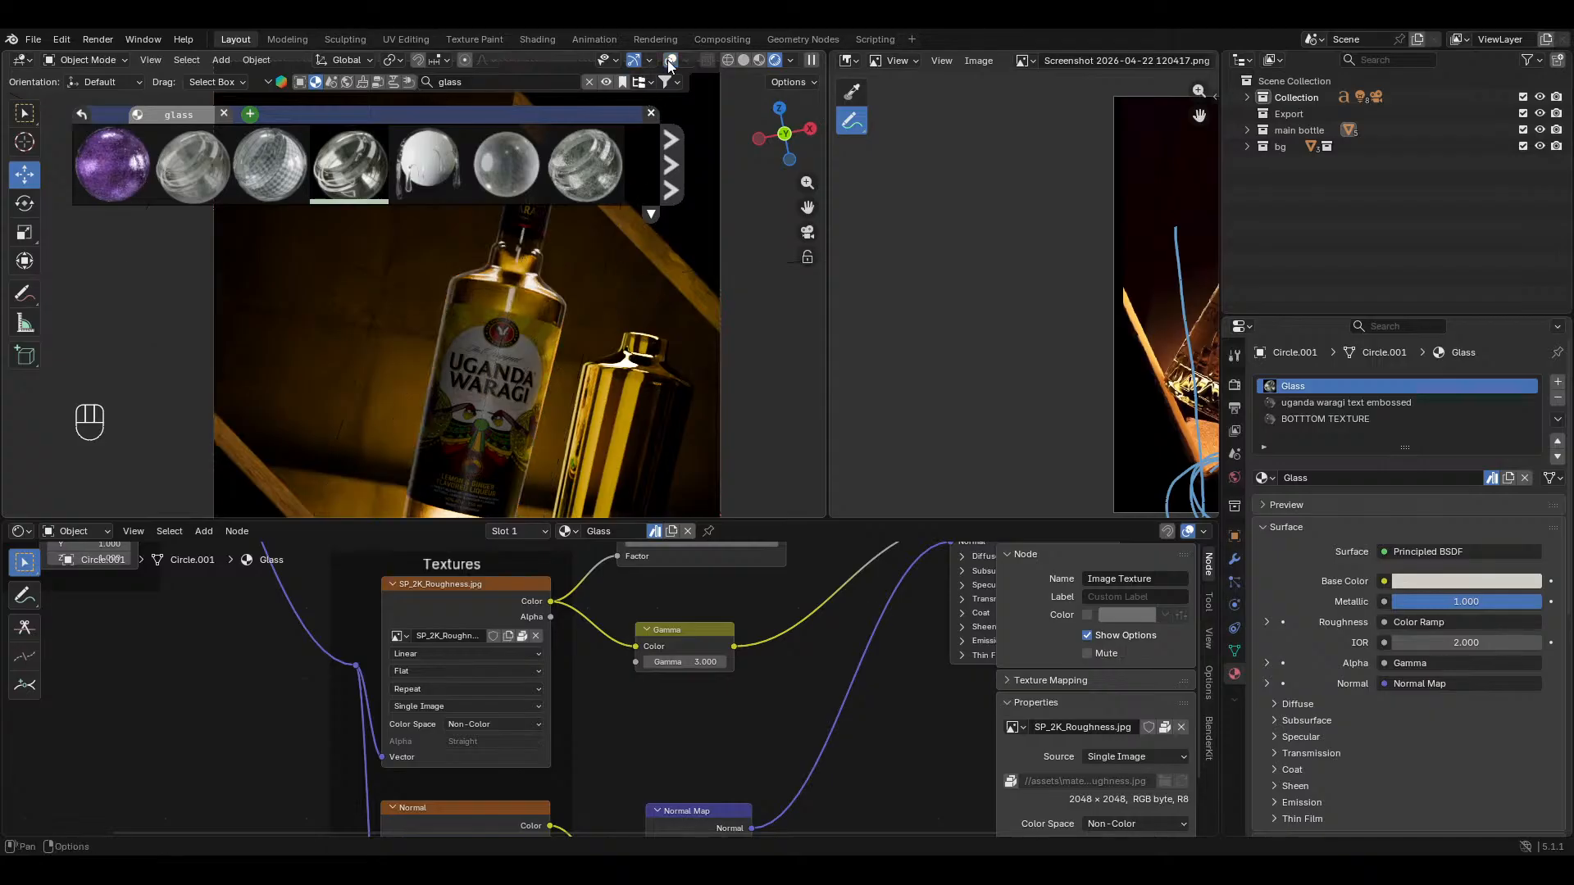
scroll(631, 418, "down", 3)
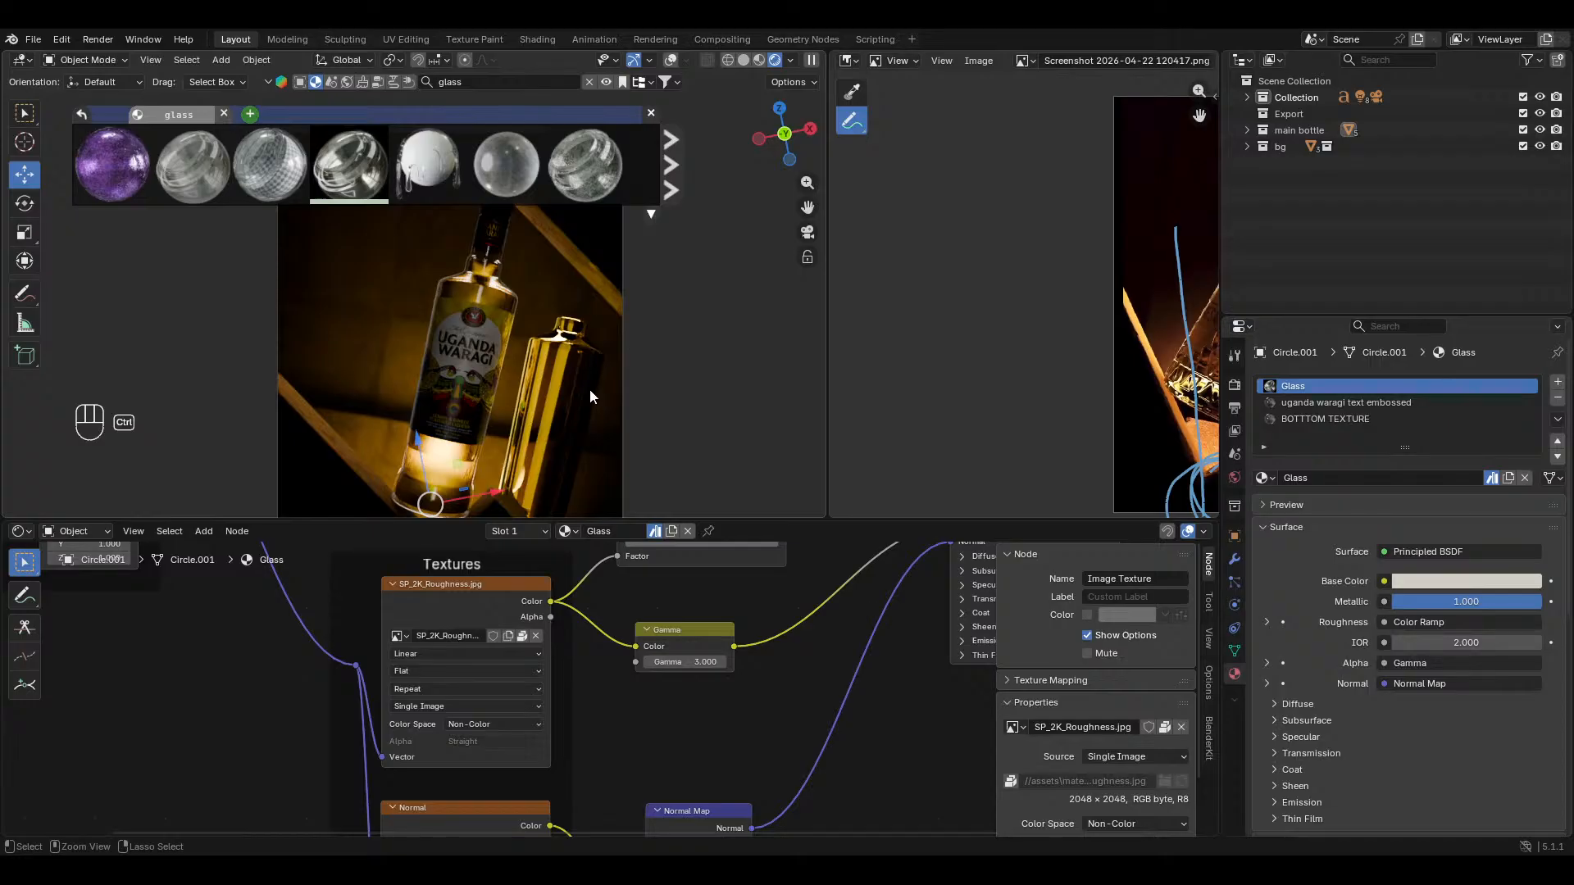
key("ctrl+z")
key("ctrl+z")
Step: Delete the duplicate liquid body standing beside the bottle and save the file
left_click(565, 362)
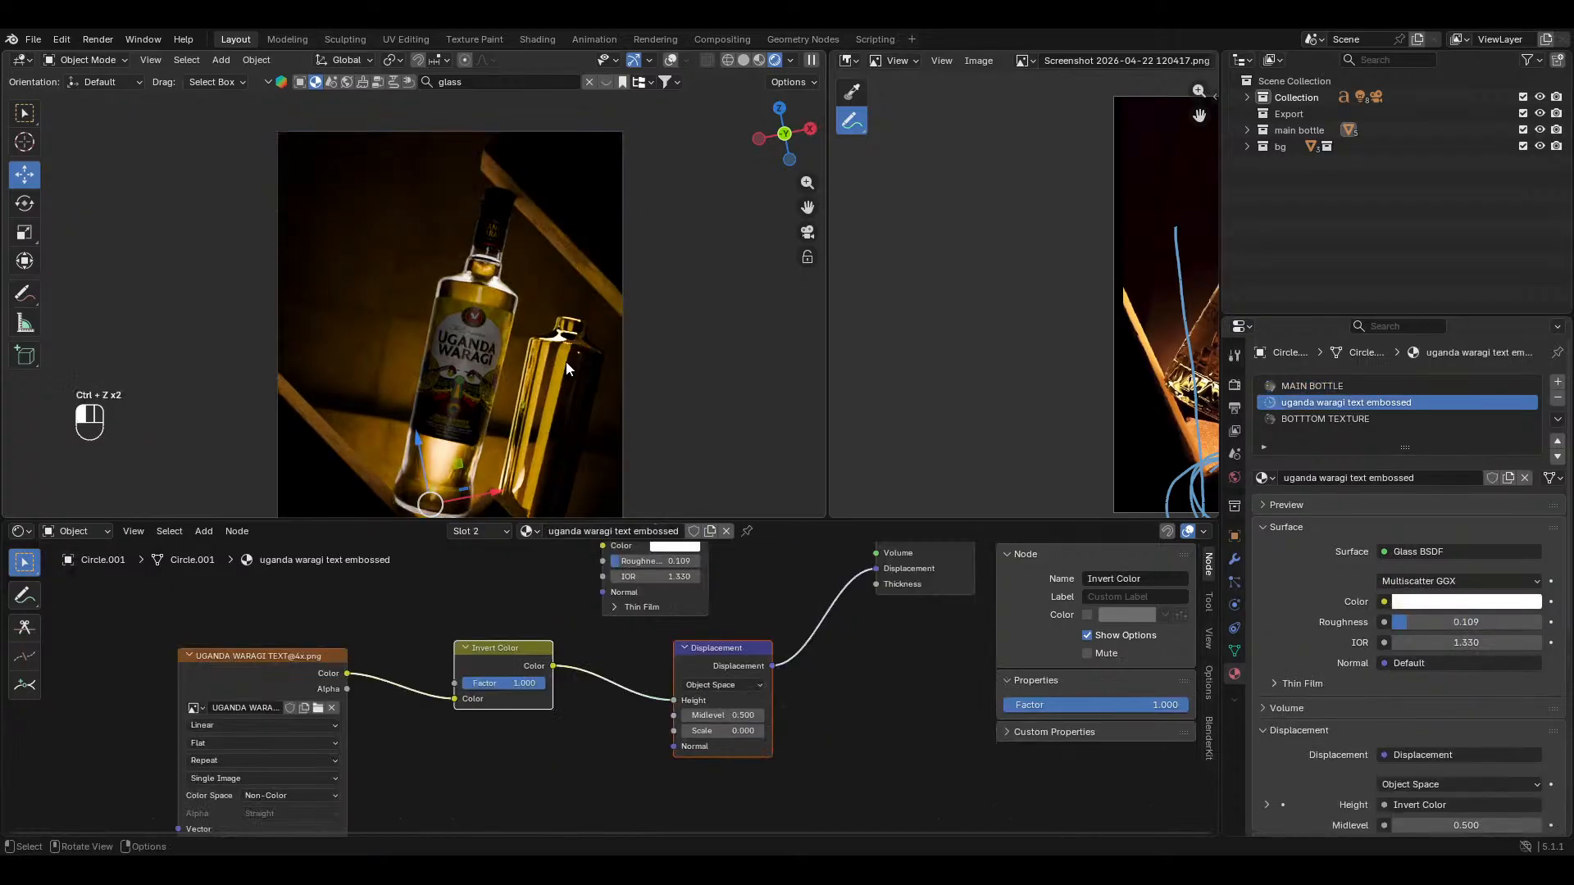
key("x")
left_click(621, 174)
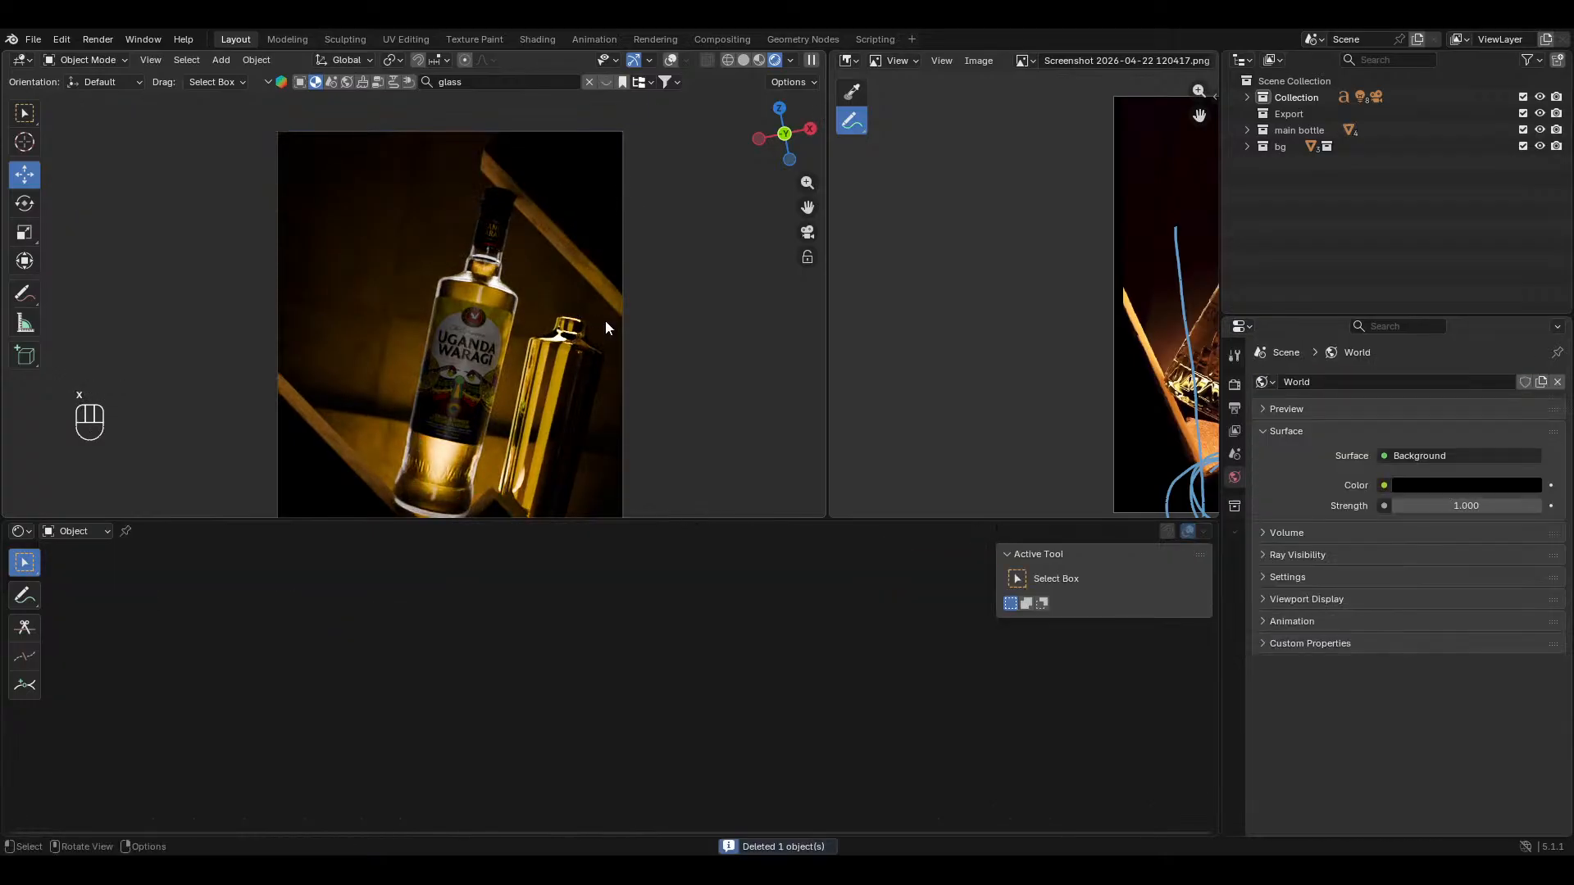
left_click_drag(706, 518, 718, 666)
scroll(705, 523, "up", 3)
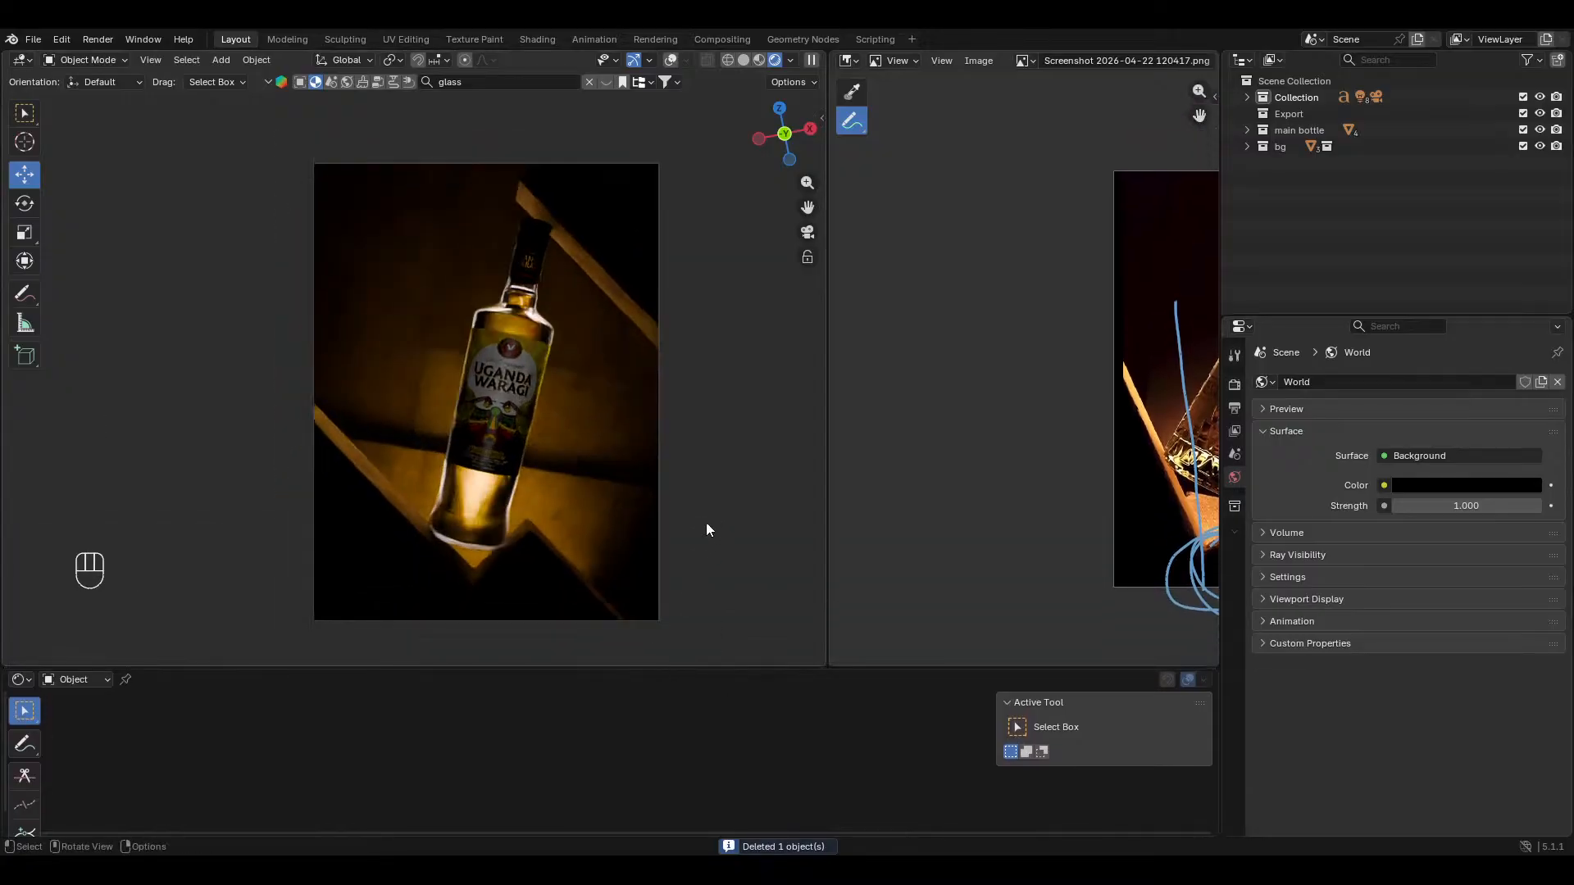
middle_click_drag(721, 475, 712, 447, "shift")
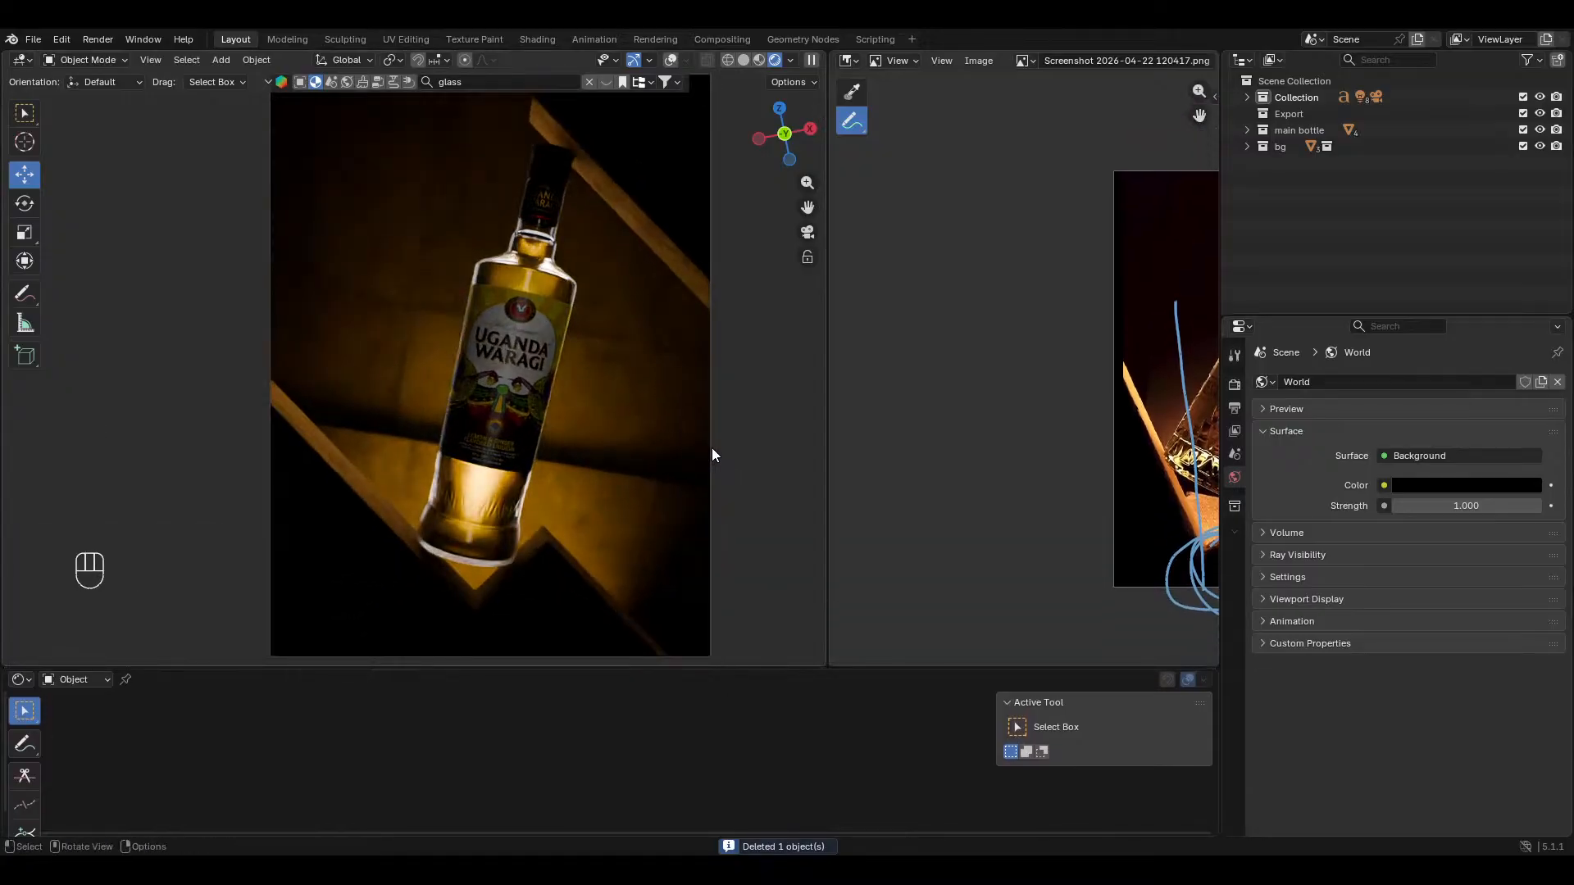
key("ctrl+s")
scroll(705, 449, "down", 1)
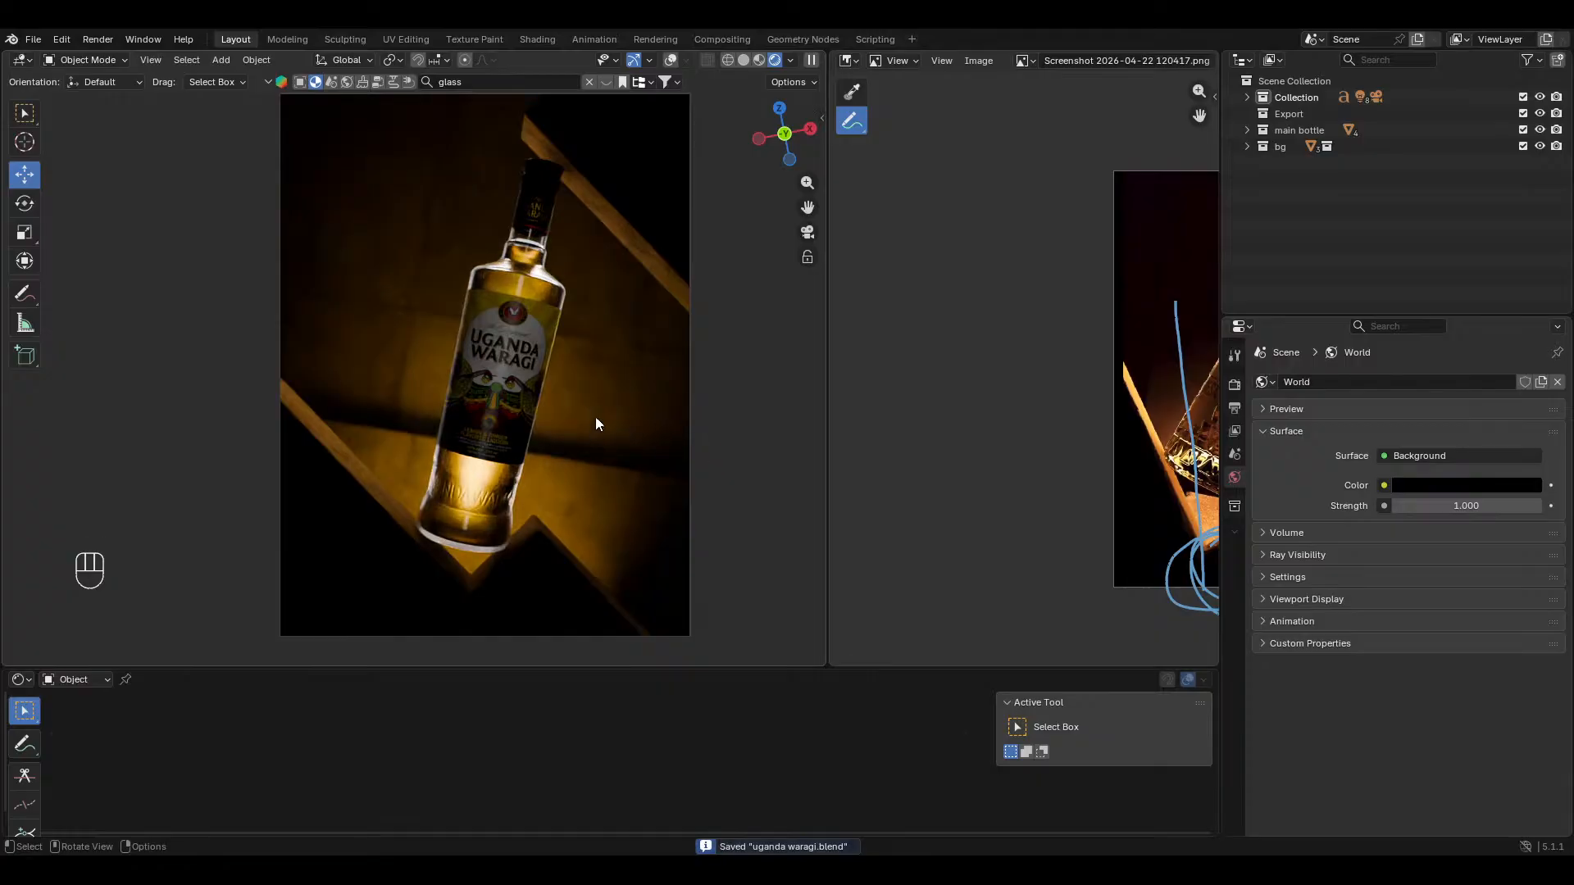
Step: Switch the shader node area to the Timeline, go to frame 49, and show the viewport overlays again
left_click(18, 685)
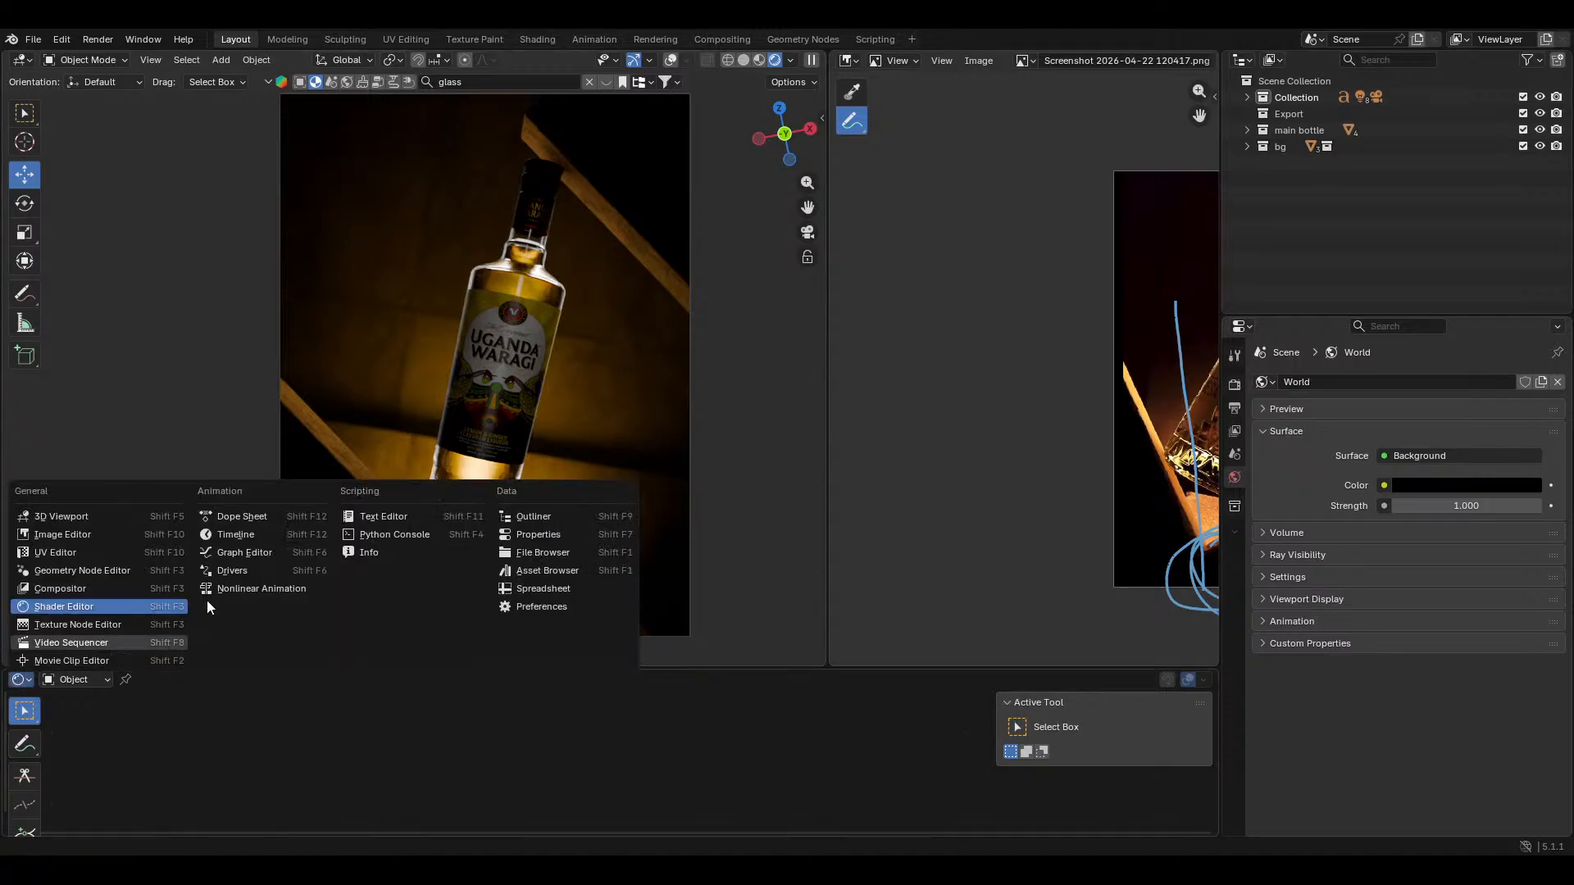
left_click(224, 536)
left_click(569, 702)
mouse_move(570, 707)
left_mouse_down()
mouse_move(351, 707)
mouse_move(662, 700)
mouse_move(375, 711)
mouse_move(587, 702)
left_mouse_up()
left_click(670, 60)
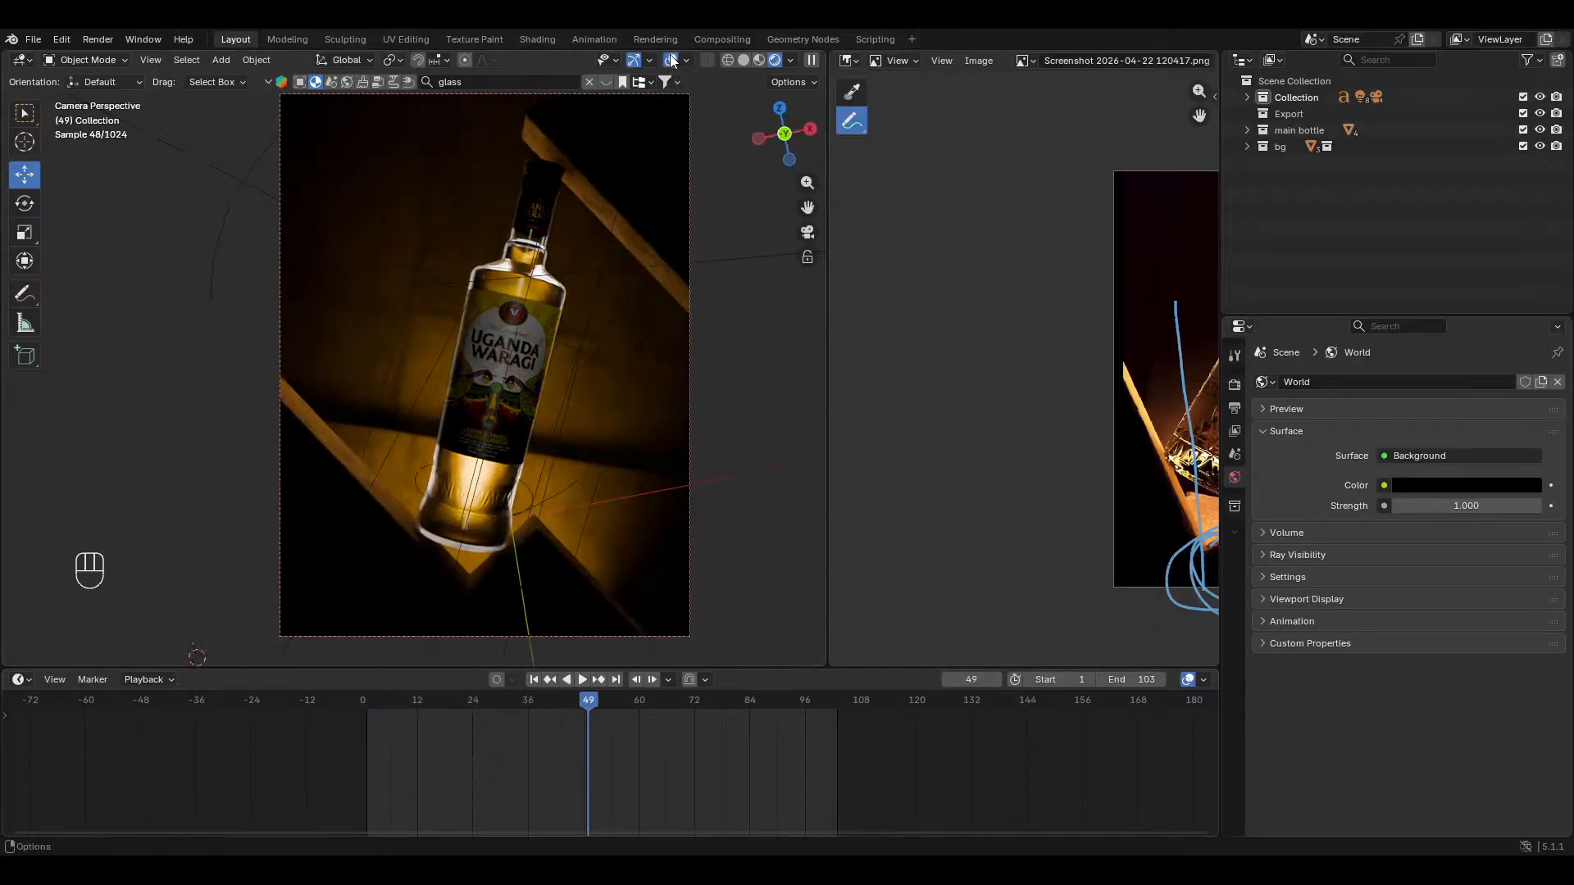
Step: Select the bottle's main label and insert a keyframe for it at frame 43 with auto keying on
left_click(543, 346)
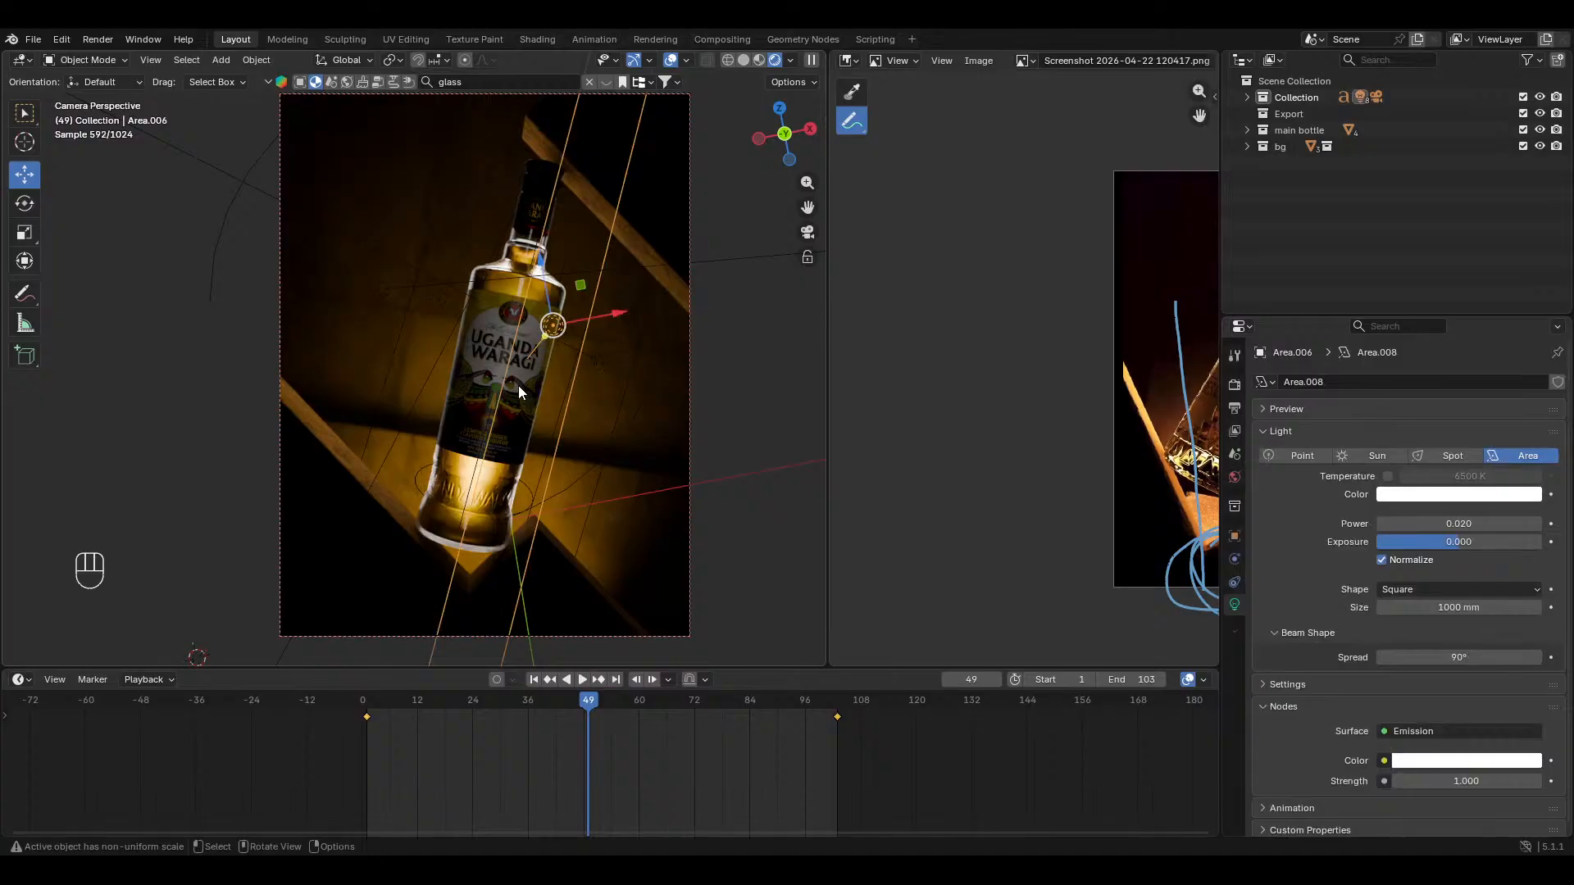
left_click(487, 373)
left_click_drag(513, 711, 560, 699)
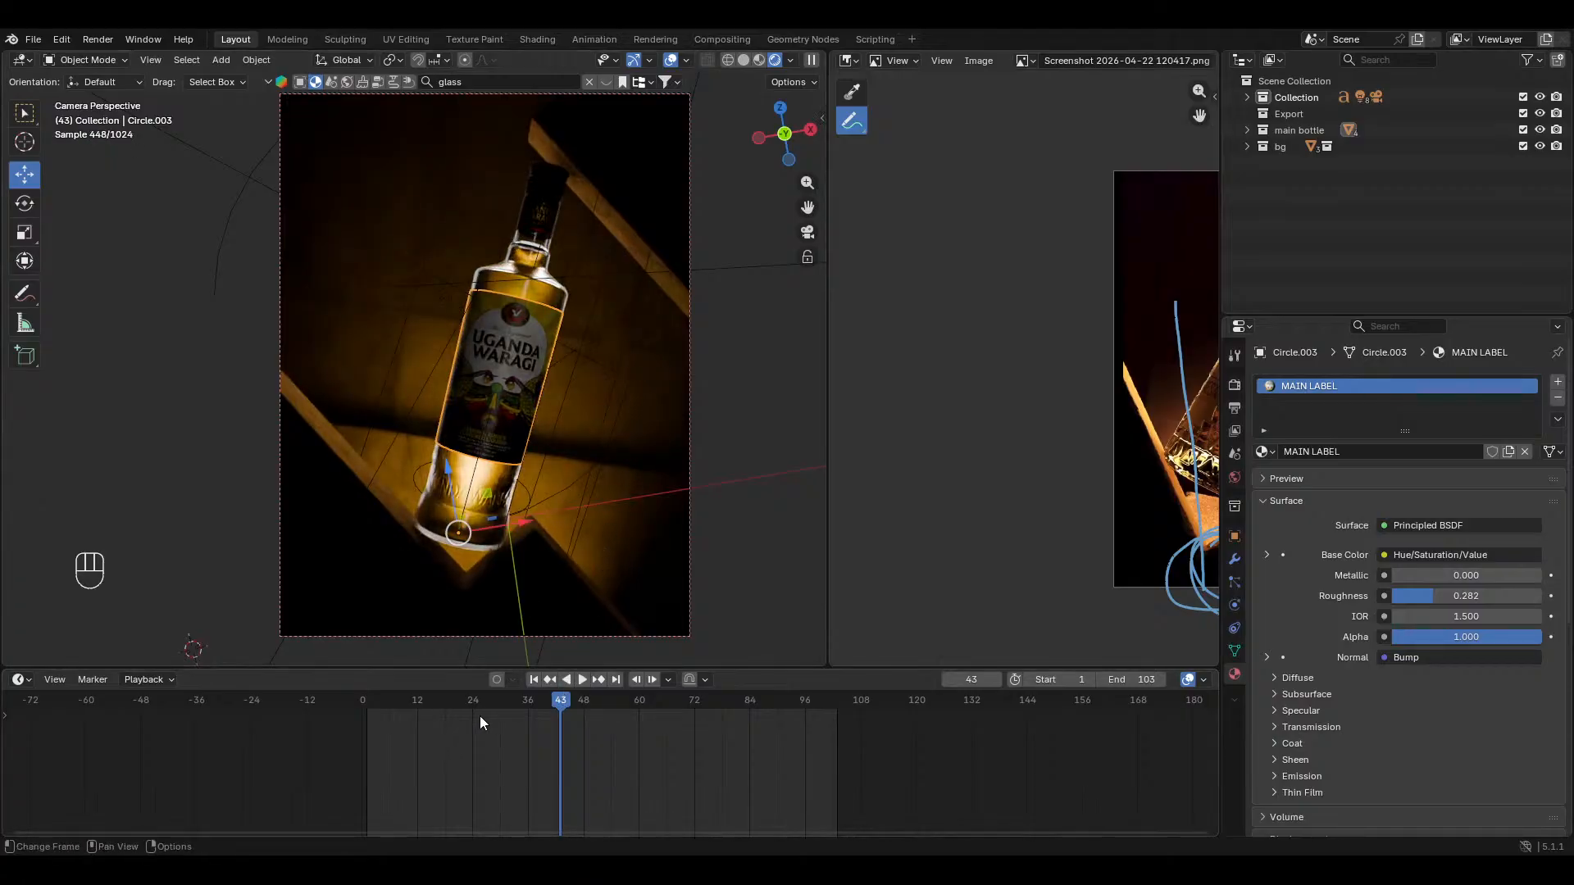
key("i")
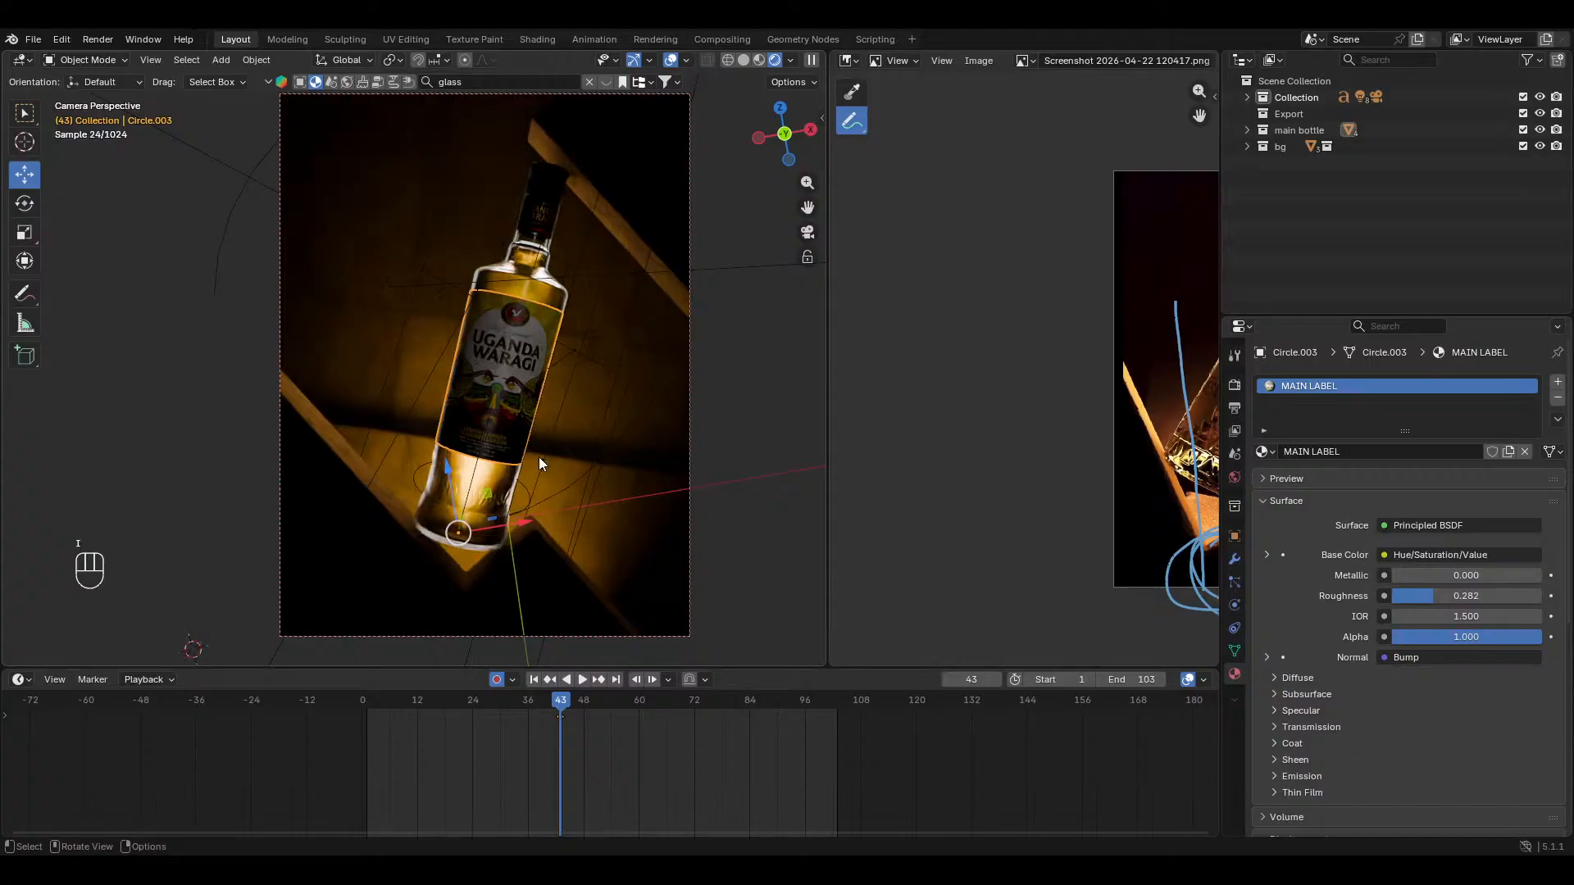
Step: At frame 103, rotate the main label around its local Z axis to record an end keyframe
left_click_drag(560, 704, 837, 711)
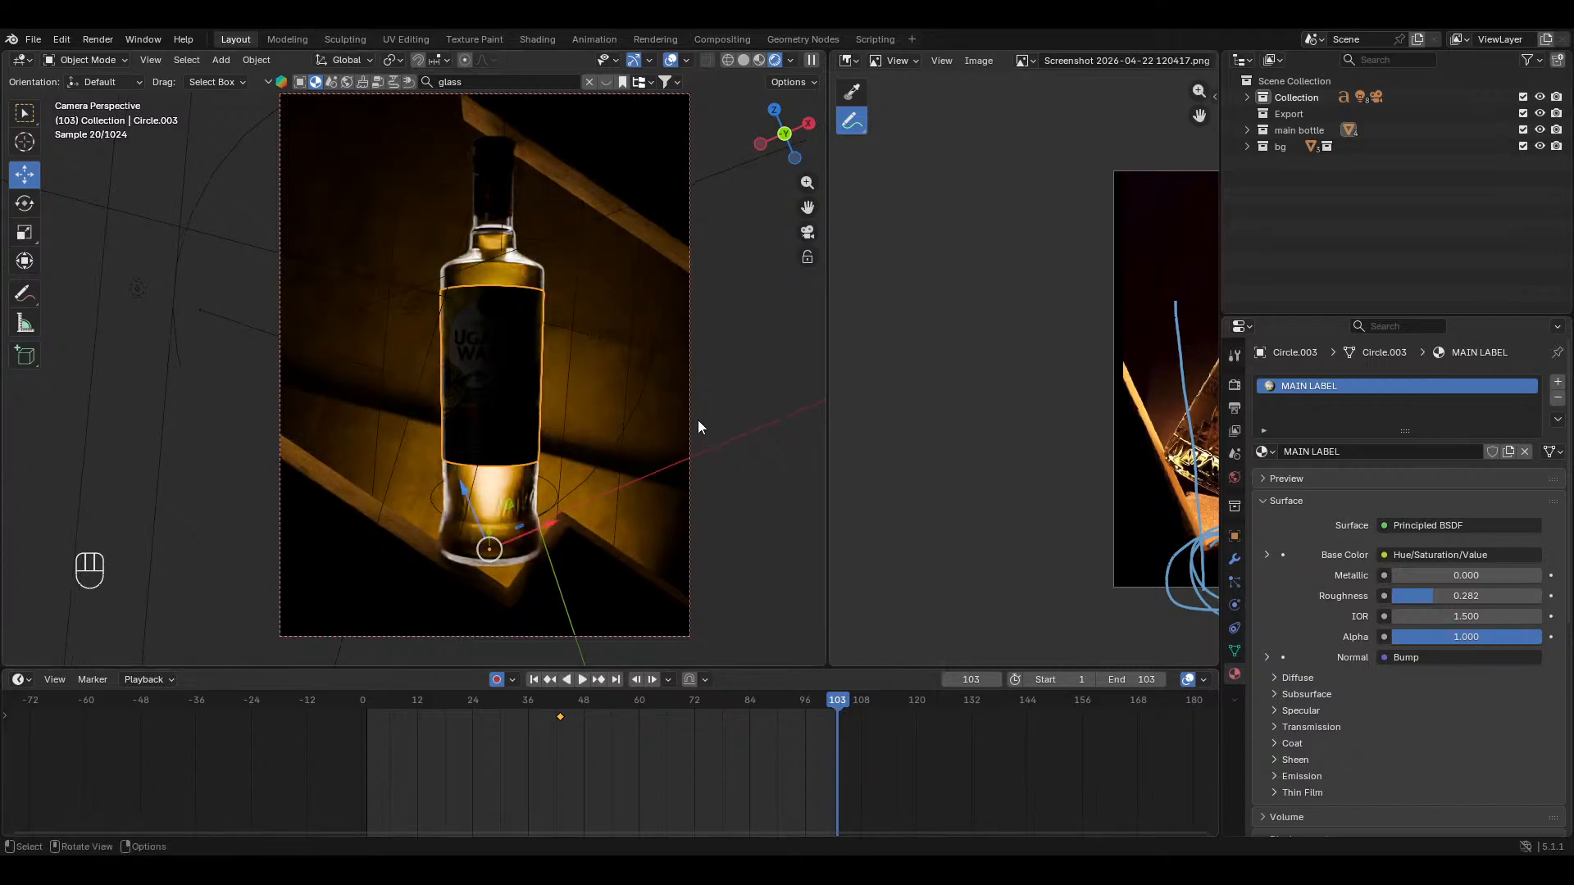
key("n")
left_click(817, 113)
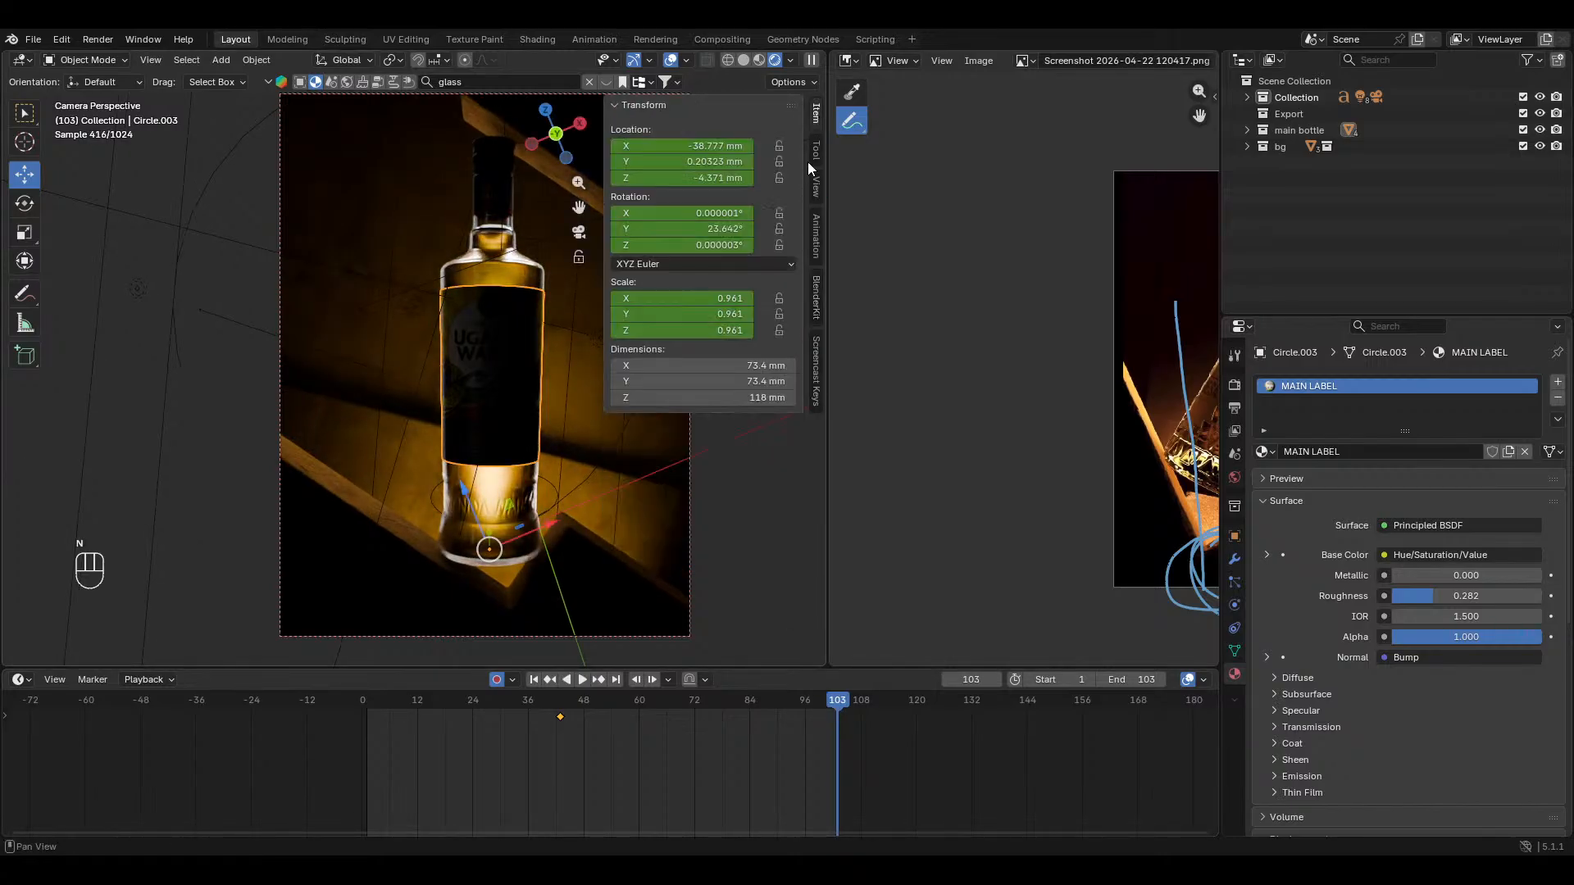
mouse_move(681, 244)
left_mouse_down()
mouse_move(738, 243)
mouse_move(681, 243)
left_mouse_up()
key("ctrl+z")
key("r")
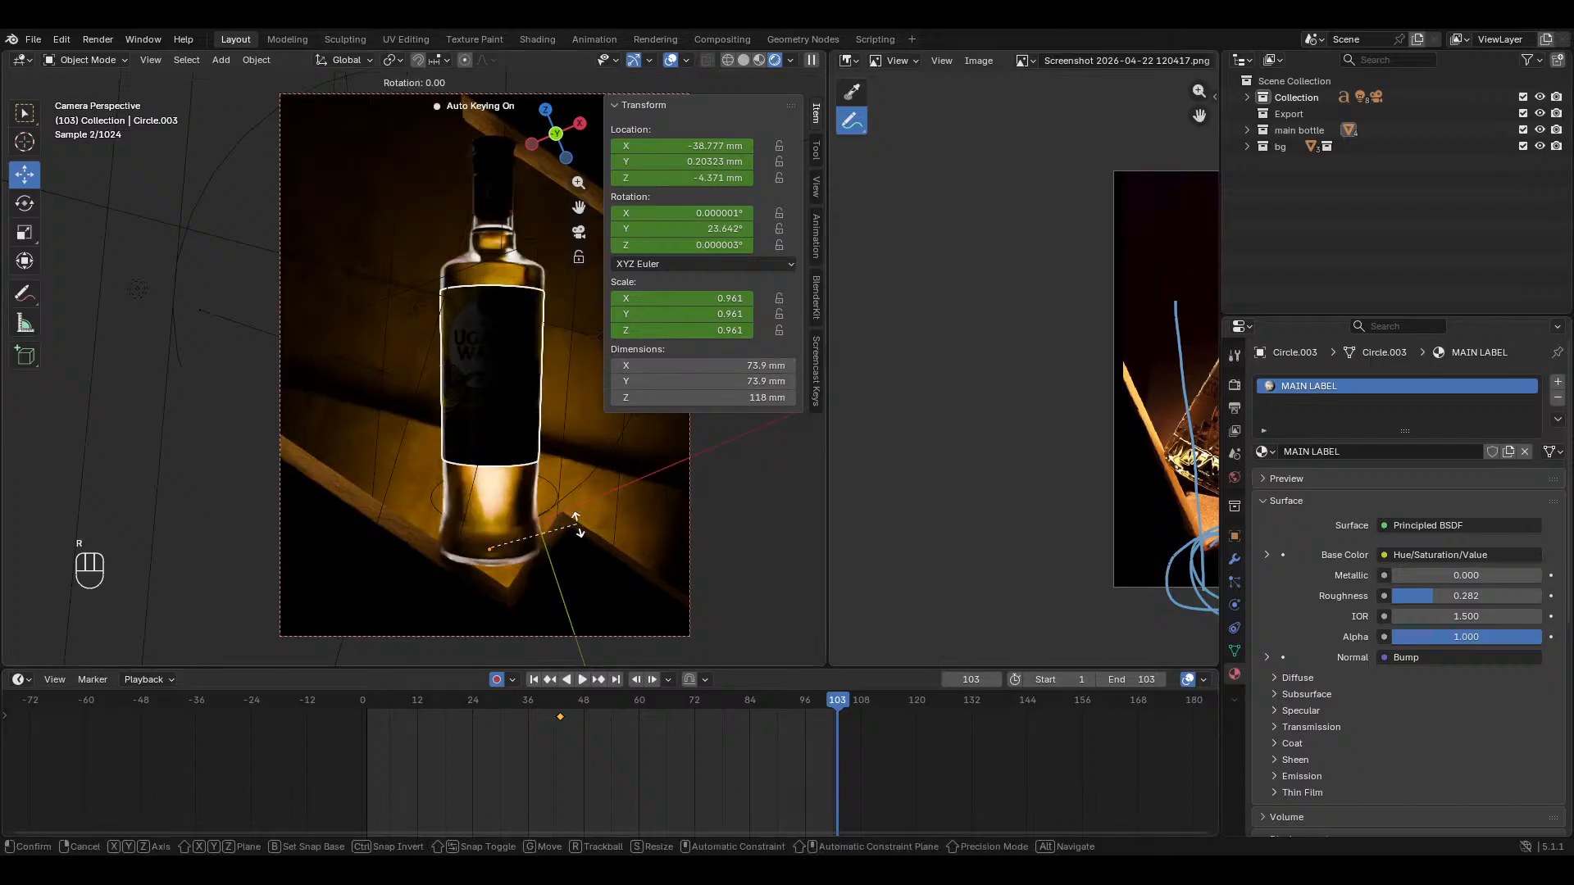
key("z")
key("z")
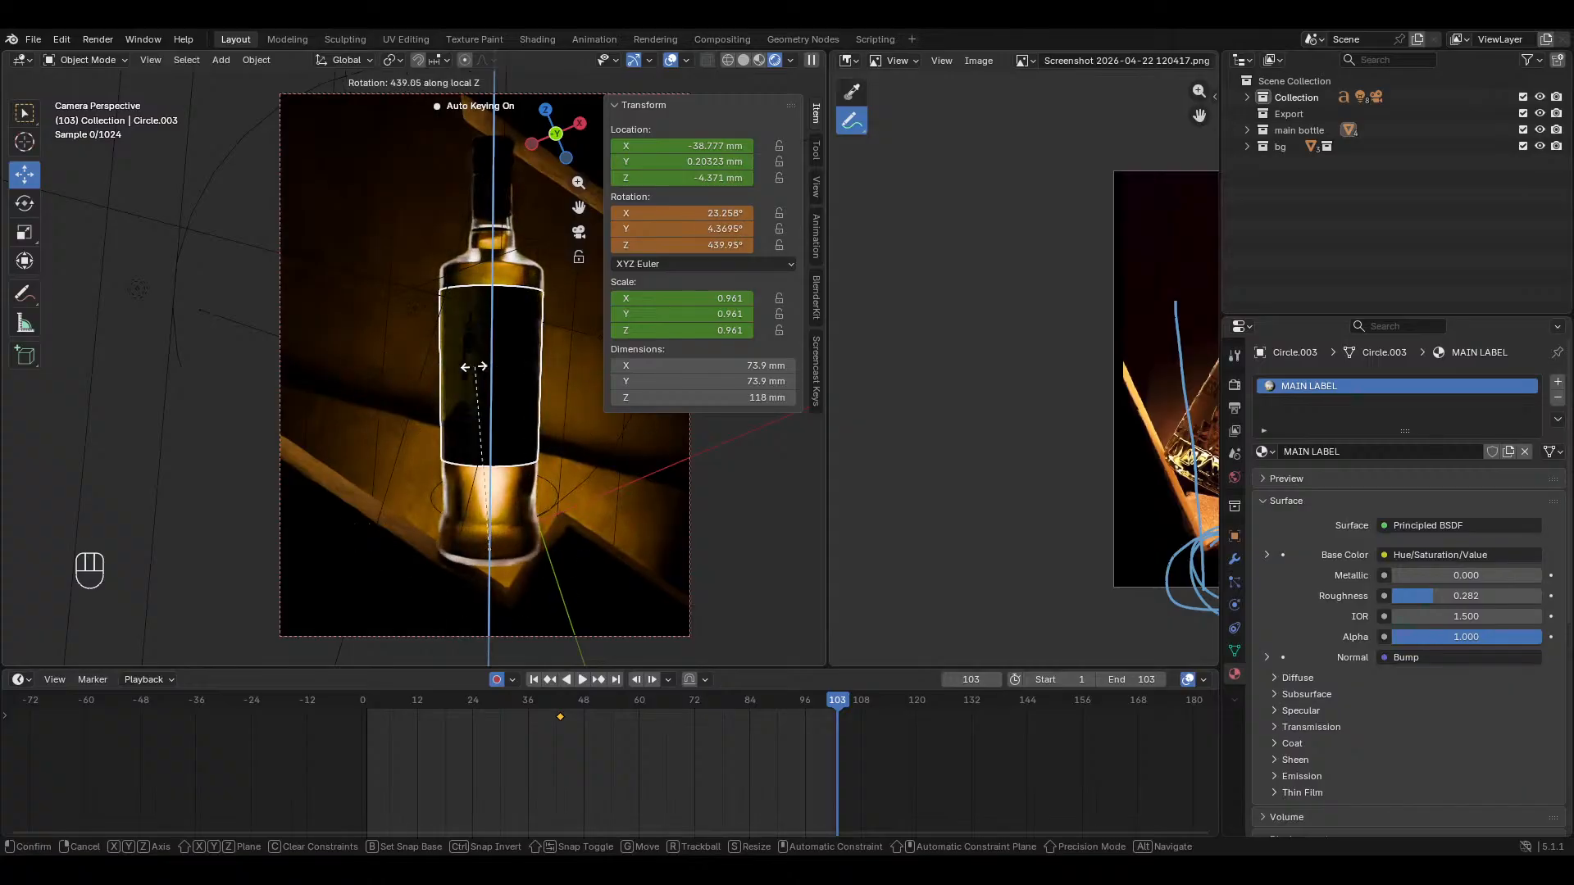
left_click(537, 548)
Step: Return to frame 43, delete the label's keyframes, and hide the transform values
left_click_drag(833, 707, 563, 709)
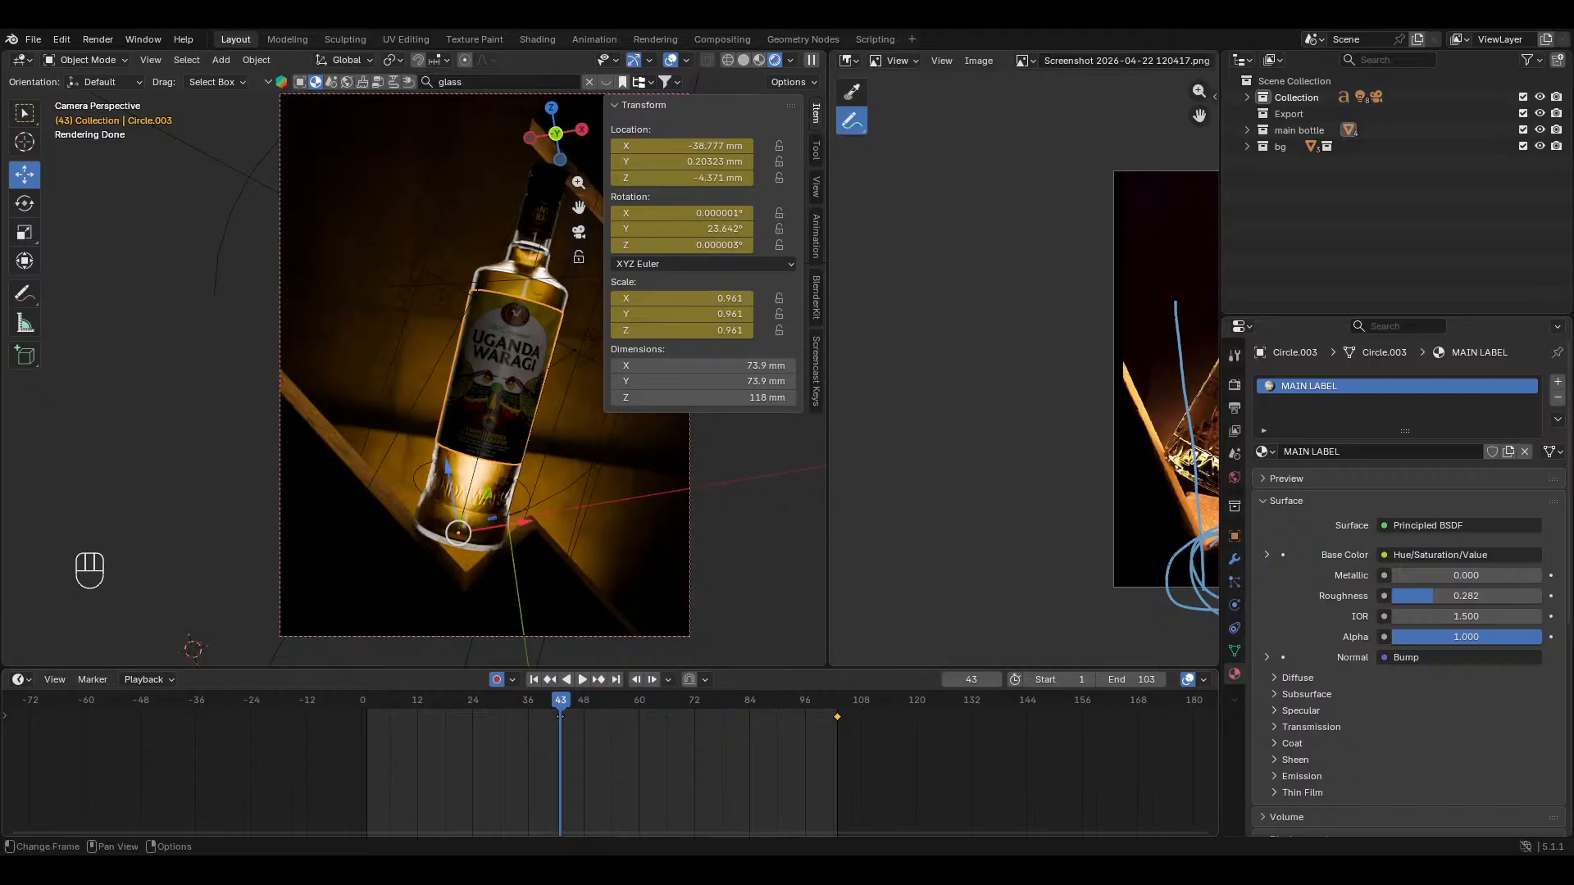
key("x")
left_click(622, 727)
key("n")
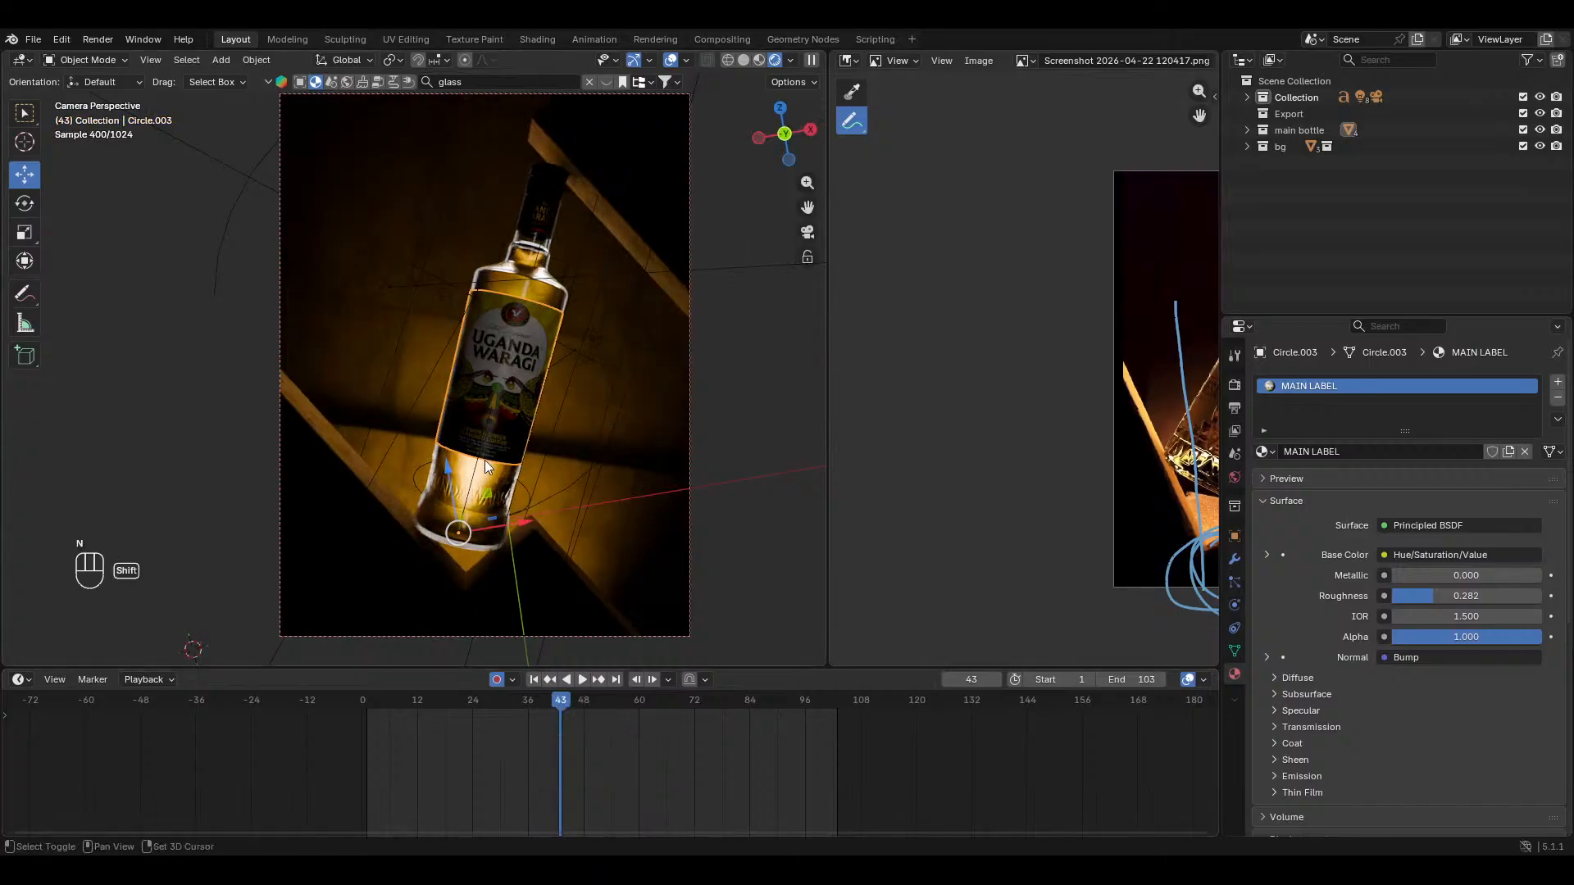
Step: Snap the 3D cursor to the label's origin at the bottle's base and add a Plain Axes empty there
key("shift+s")
key("shift+a")
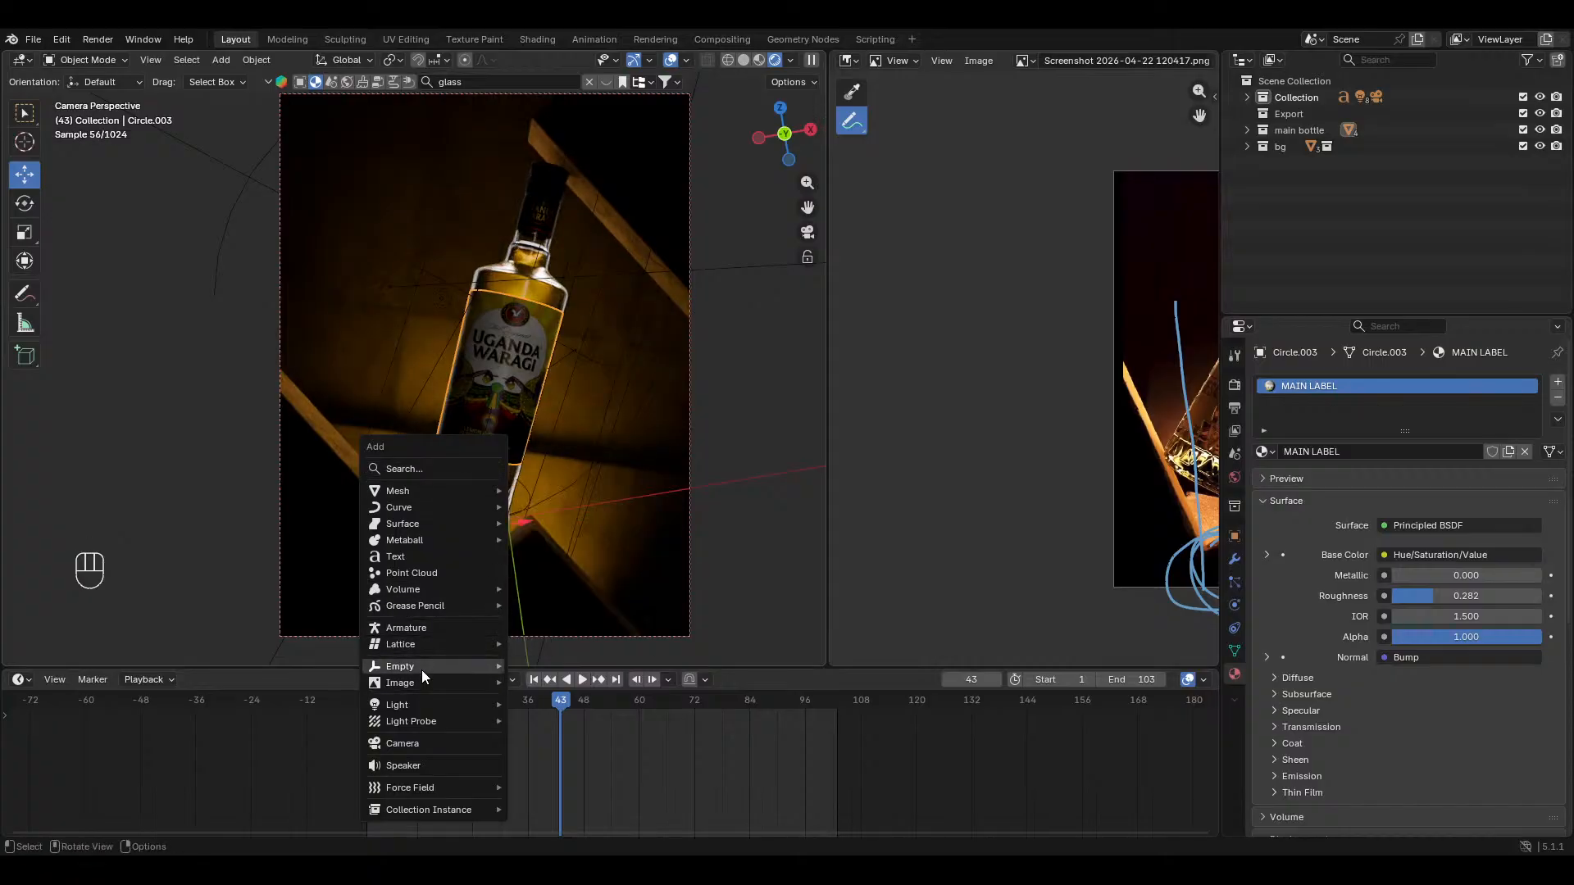
mouse_move(420, 703)
mouse_move(412, 661)
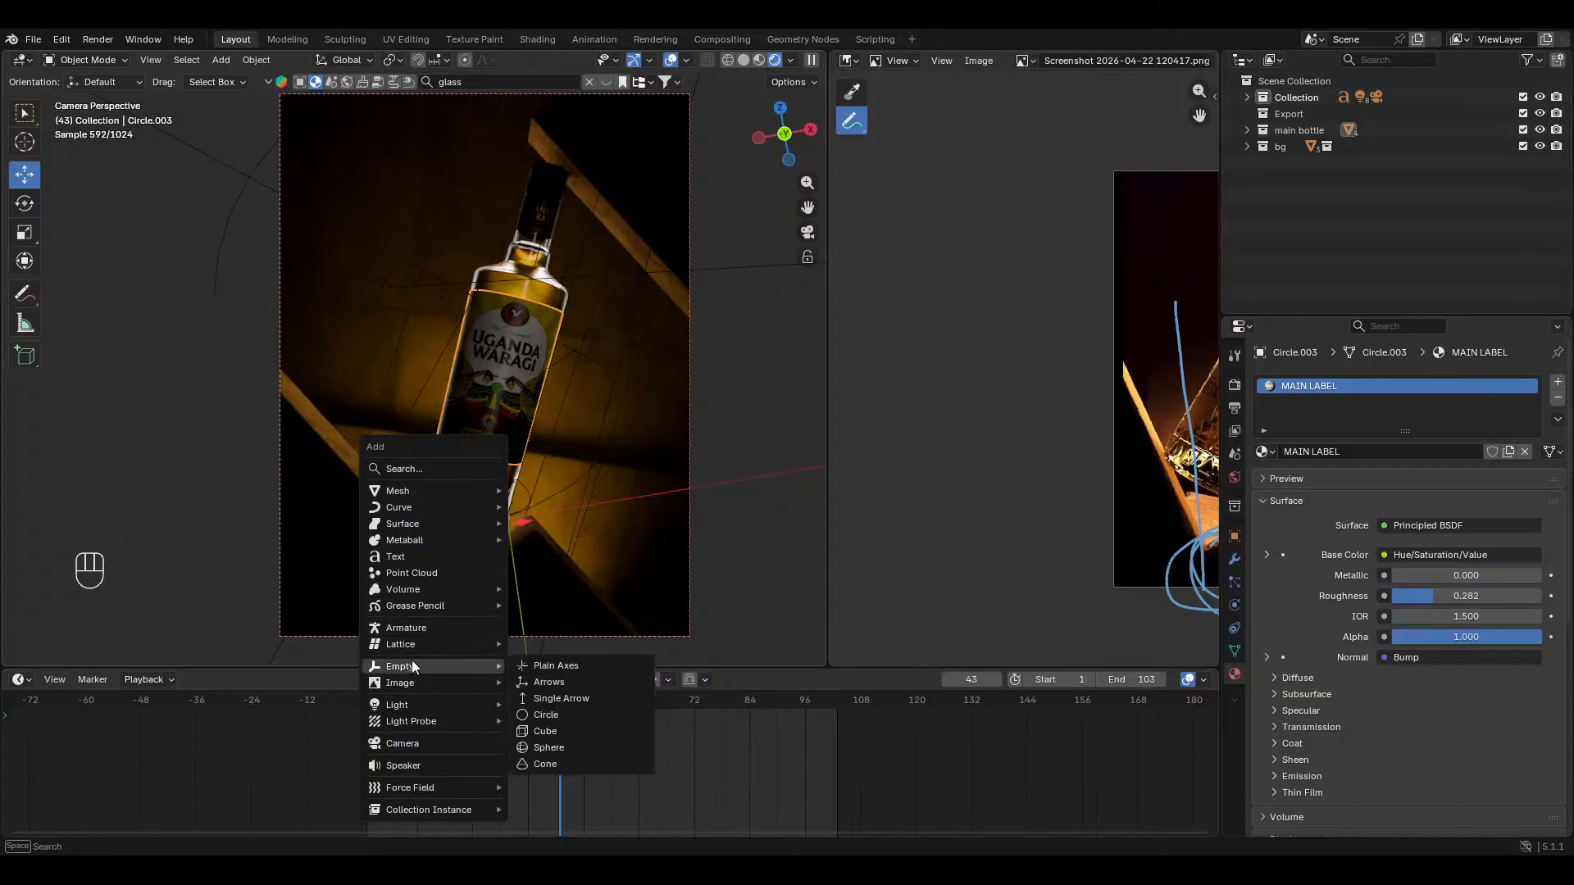
left_click(531, 662)
Step: Switch the viewport to solid shading and scale the empty down to roughly the bottle's size
key("s")
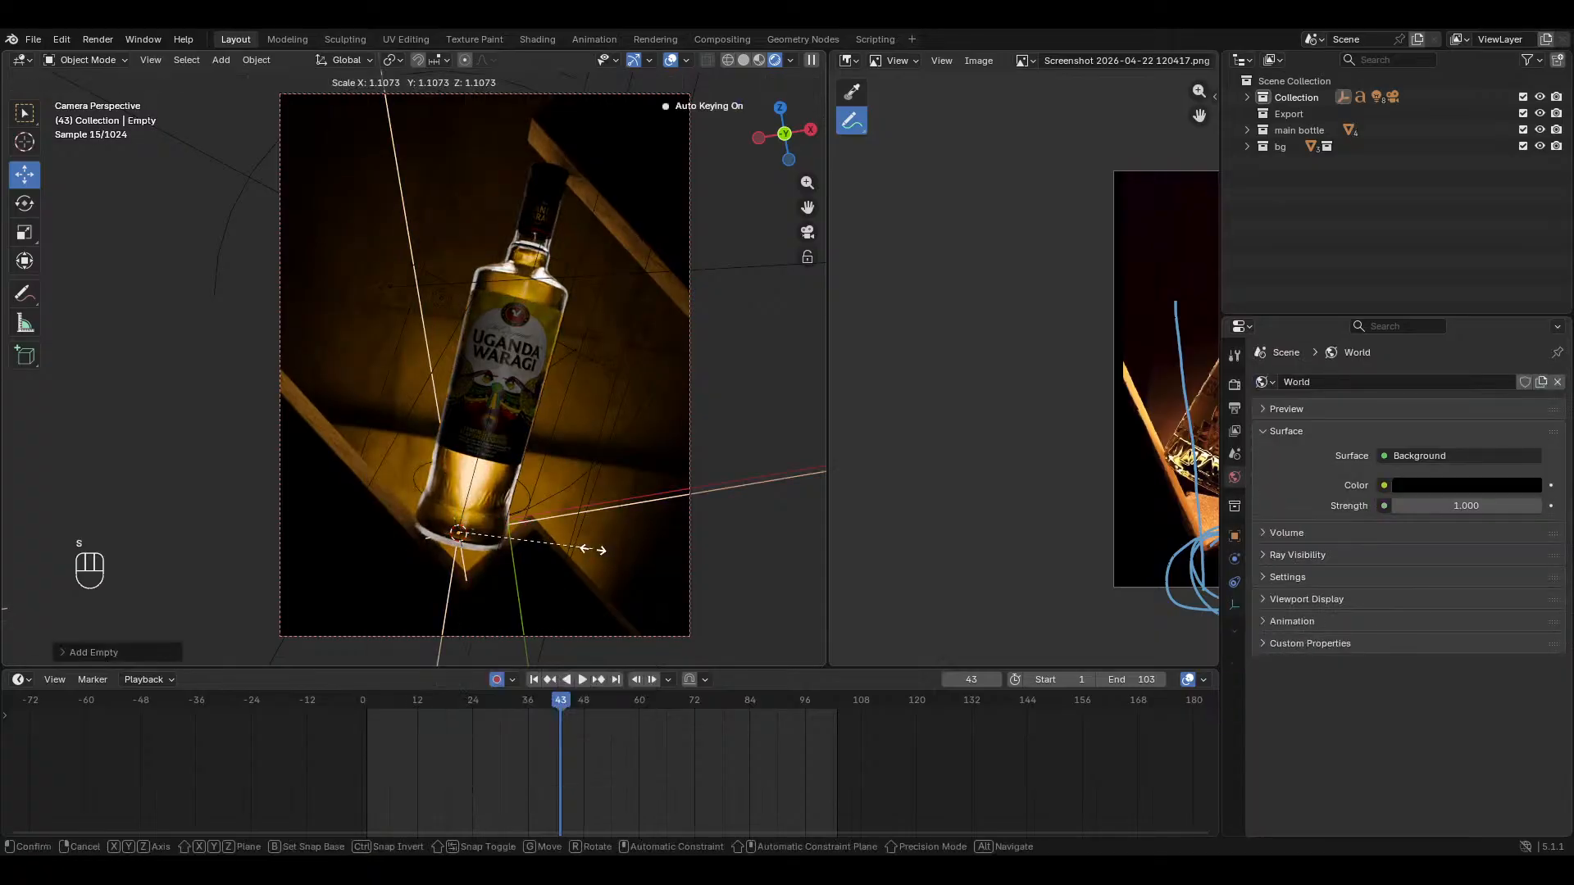
left_click(573, 542)
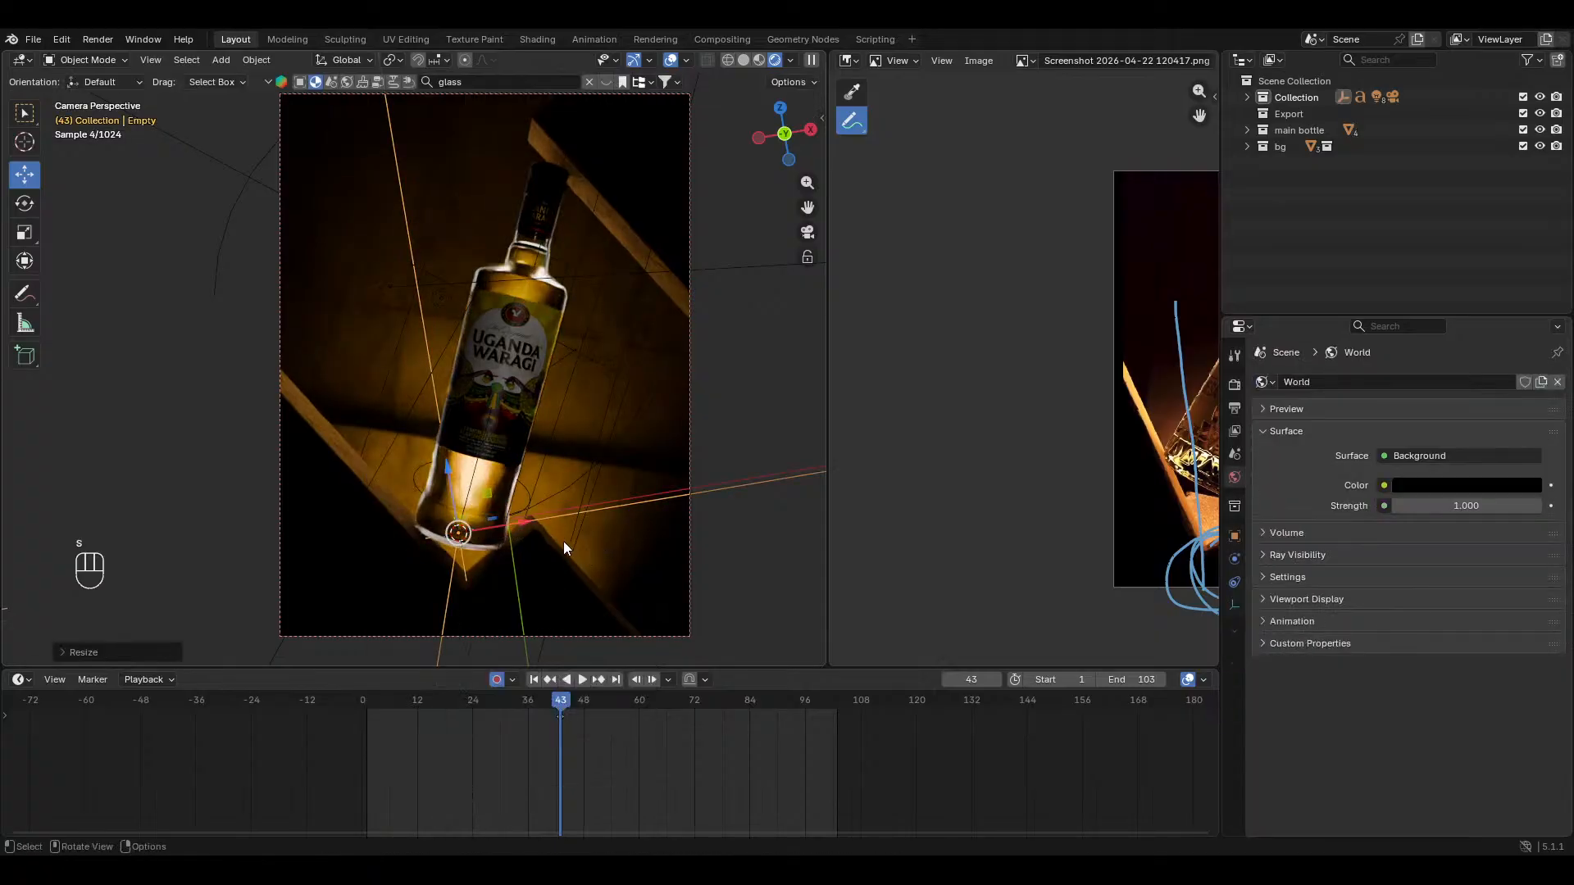
left_click(745, 61)
mouse_move(592, 364)
middle_mouse_down()
mouse_move(503, 538)
mouse_move(567, 522)
middle_mouse_up()
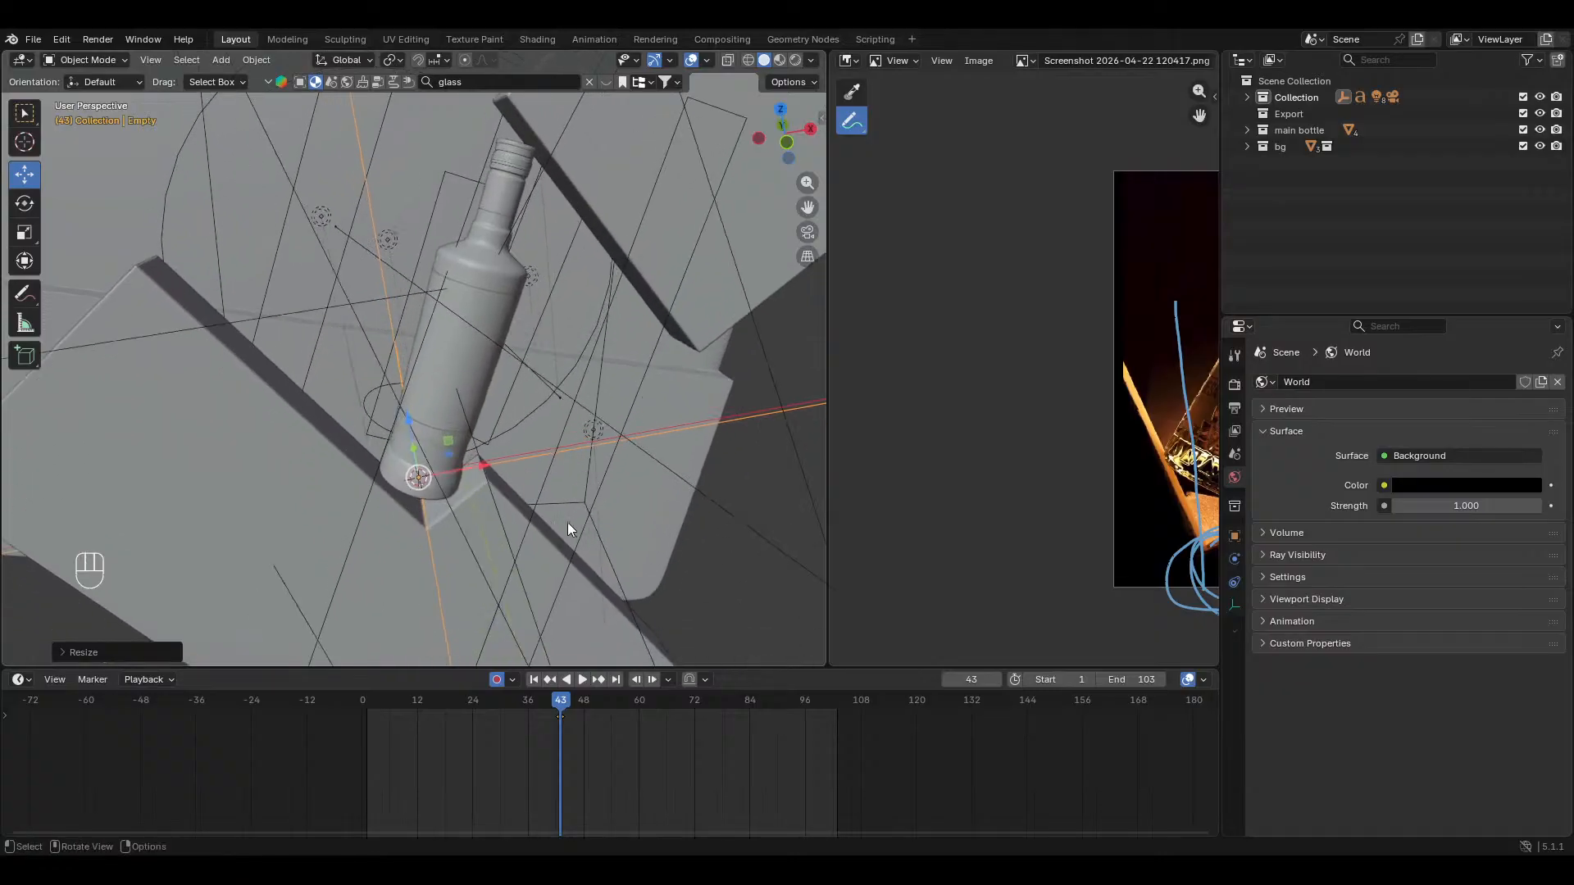
key("s")
left_click(437, 505)
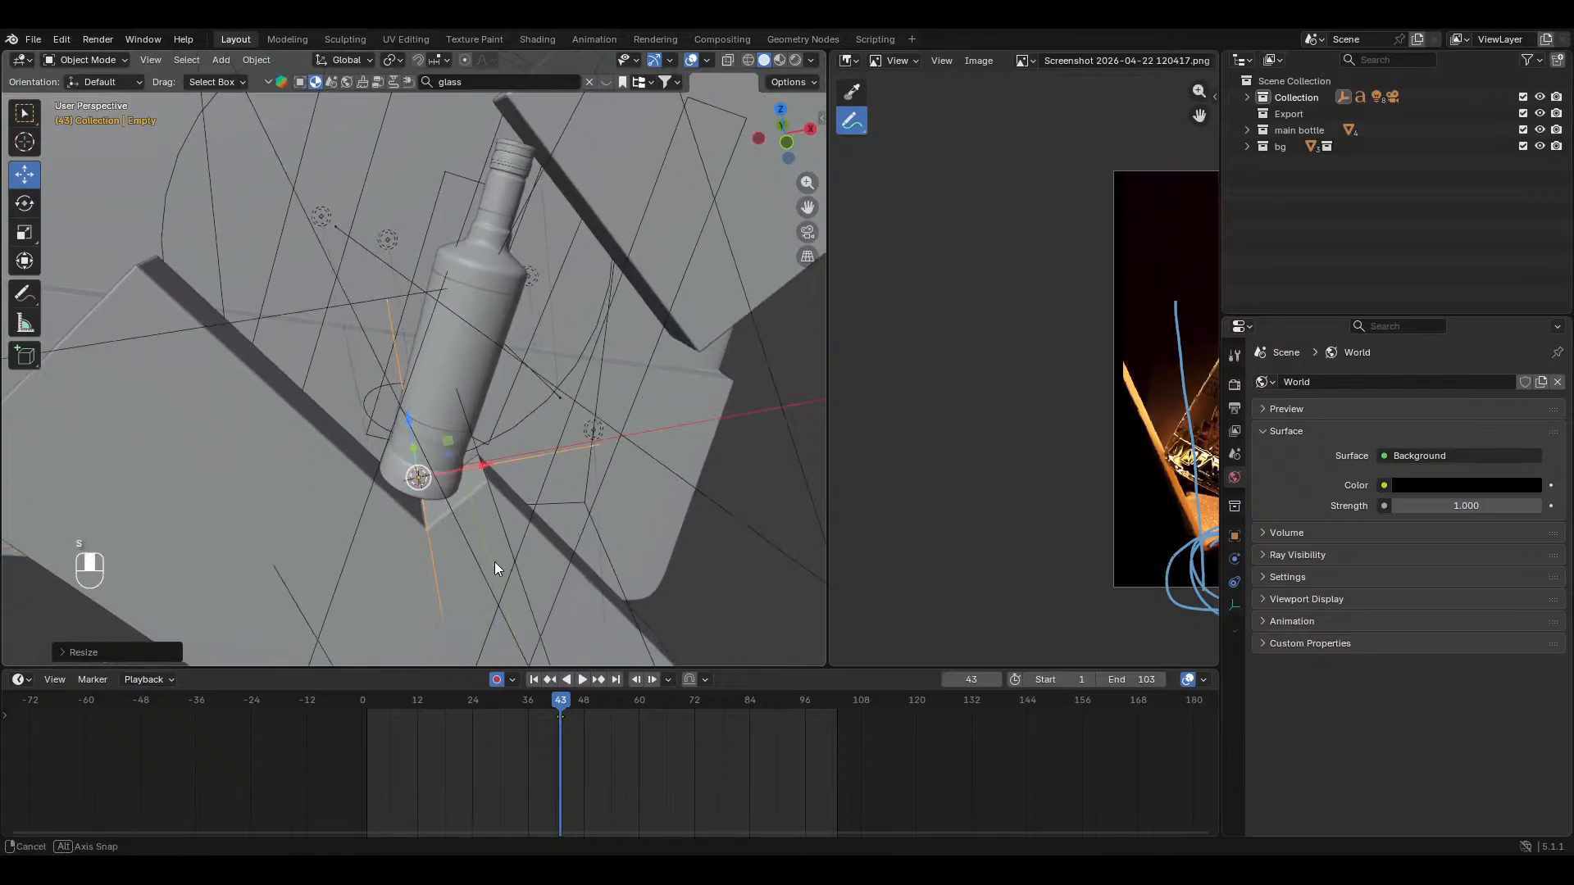
Step: Select the bottle's main label and clear its rotation
middle_click_drag(494, 562, 485, 380)
left_click(485, 333)
key("alt+r")
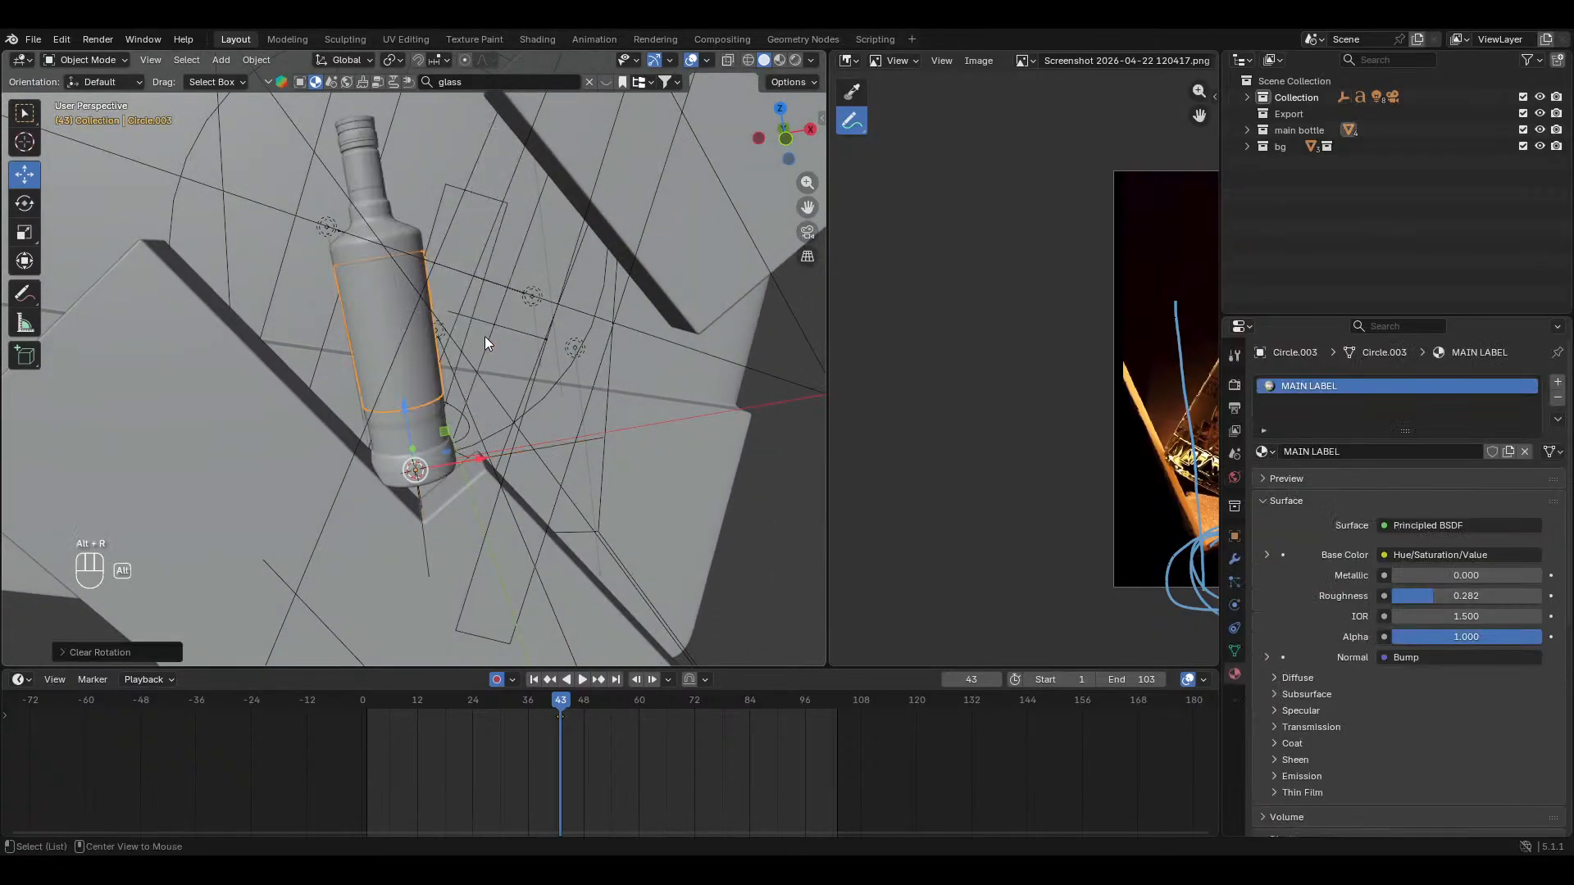
Step: Parent the bottle's main label to the empty at its base using the Object option
key("KP_1")
middle_click_drag(464, 492, 459, 541)
left_click(479, 465, "shift")
left_click(480, 460, "shift")
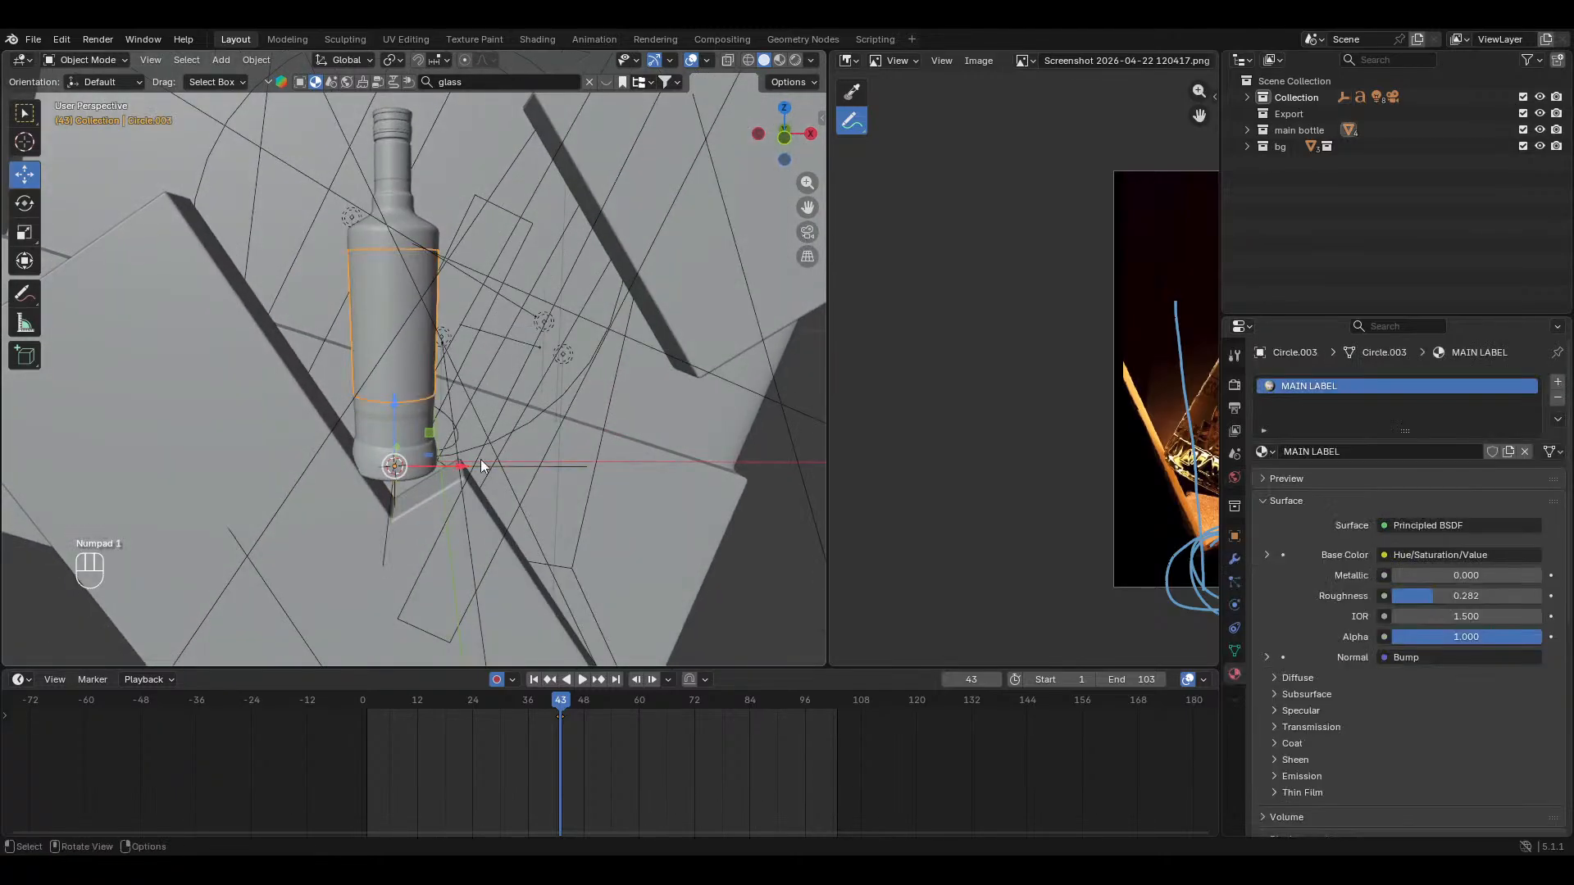
left_click(484, 468, "shift")
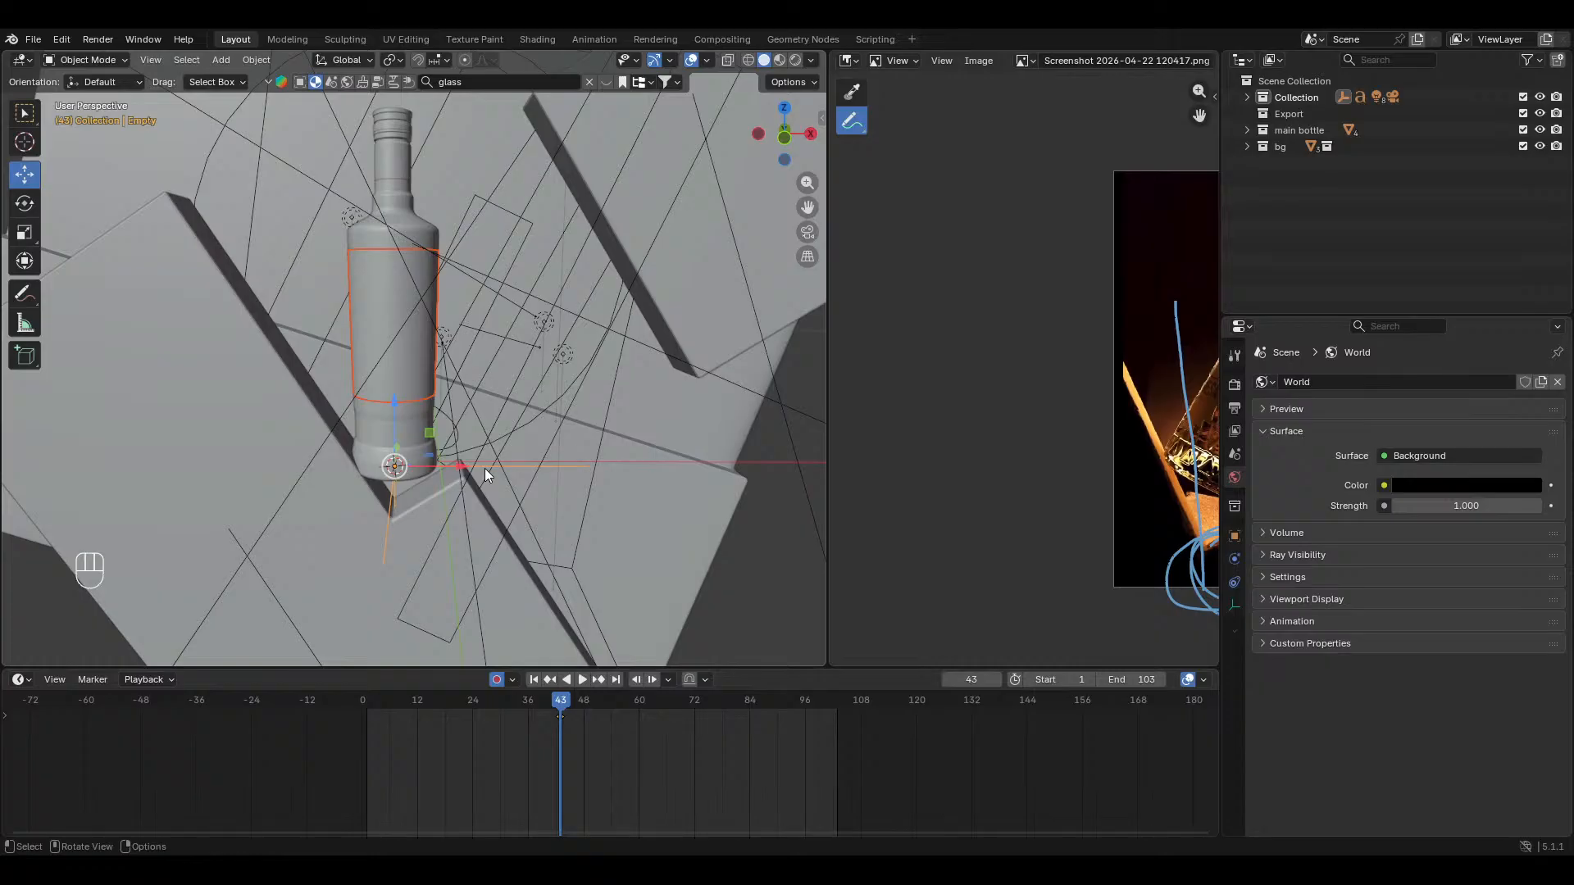
key("ctrl+p")
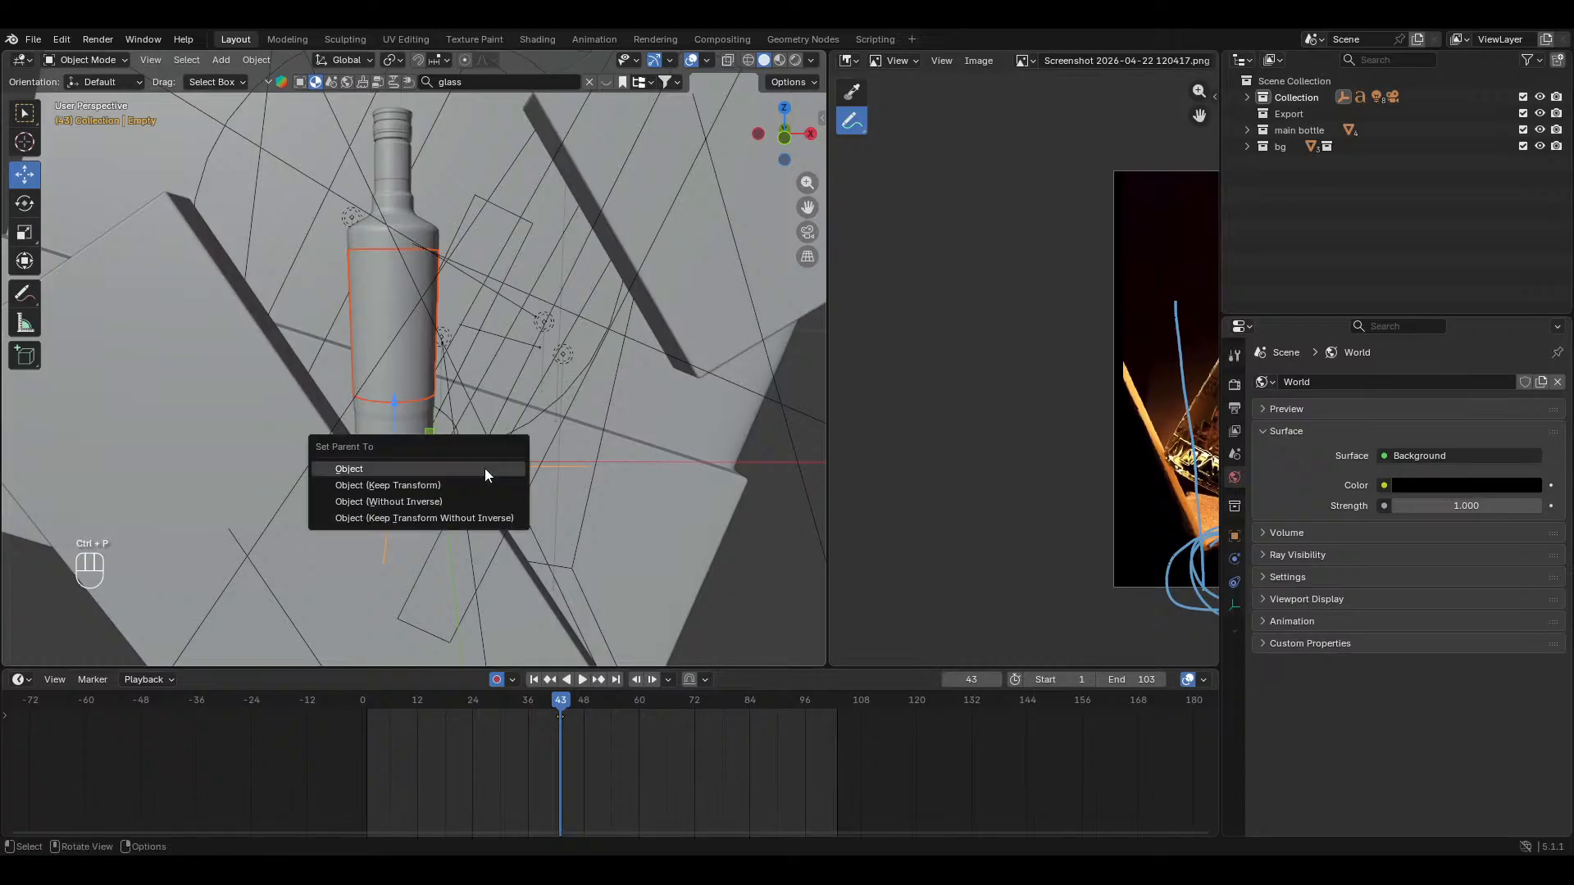
left_click(485, 469)
middle_click_drag(477, 473, 468, 449)
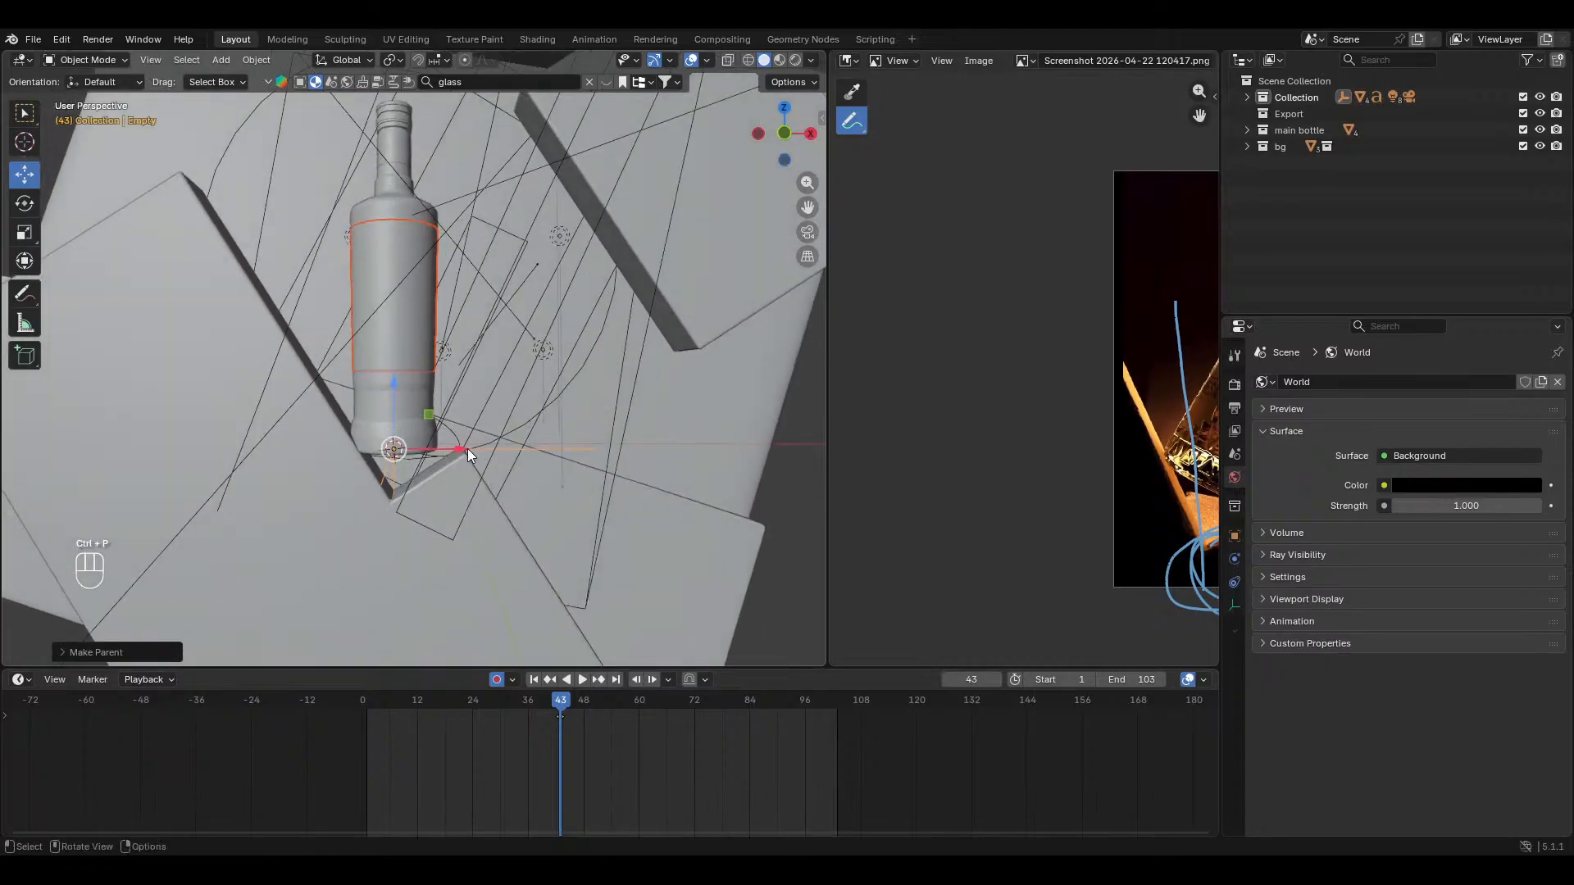
Step: Select the empty and rotate it about 24° around the global Y axis so the bottle leans, checking it in camera view
left_click(390, 469)
key("g")
right_click(347, 425)
key("KP_1")
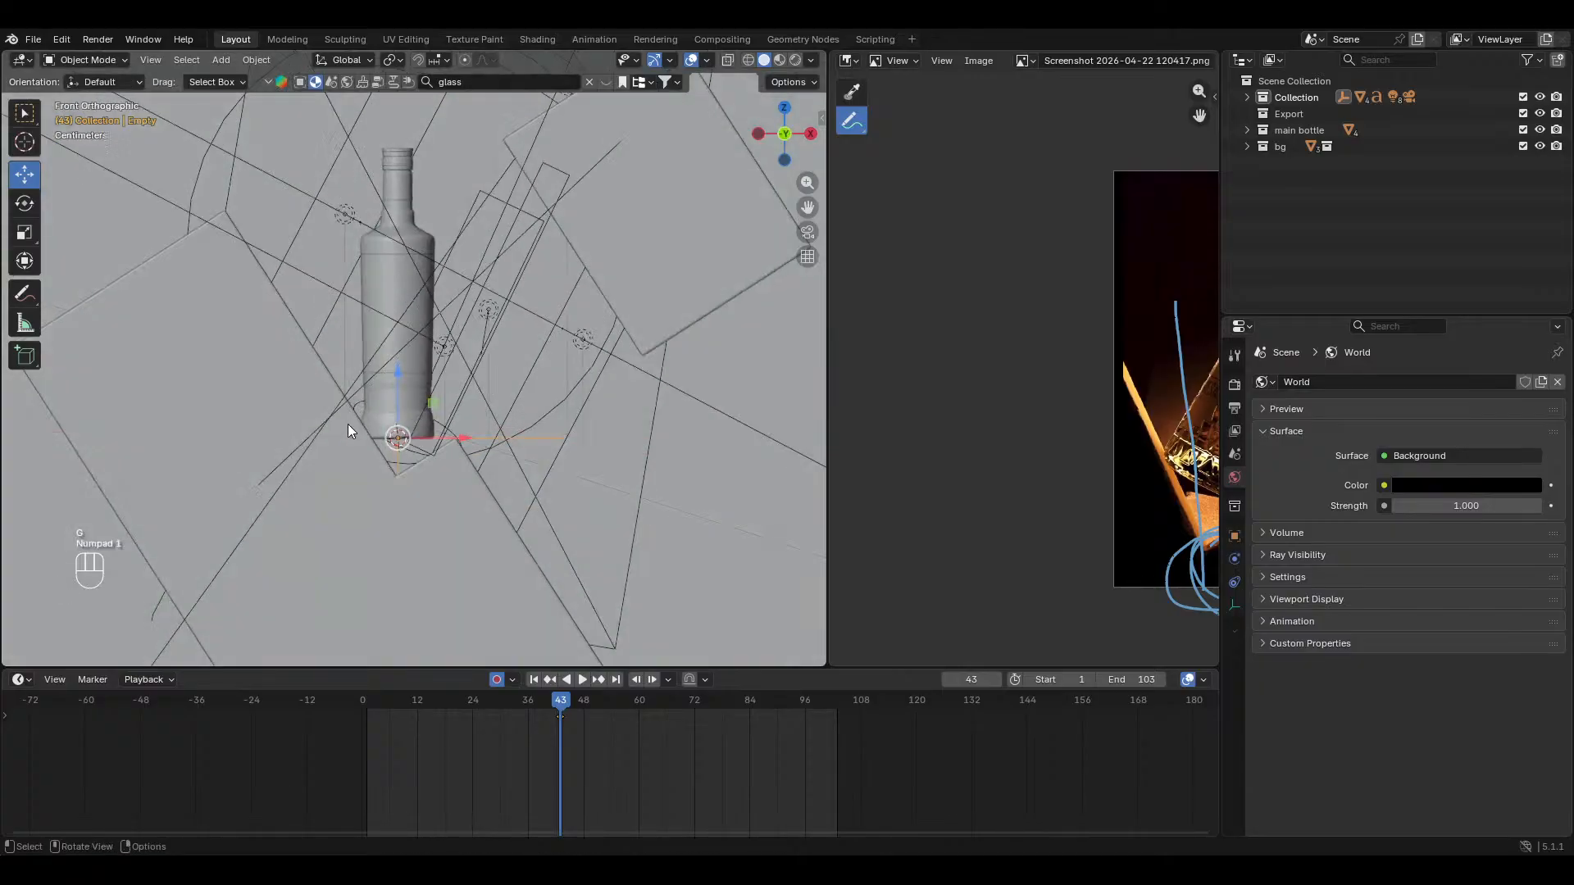
key("r")
key("x")
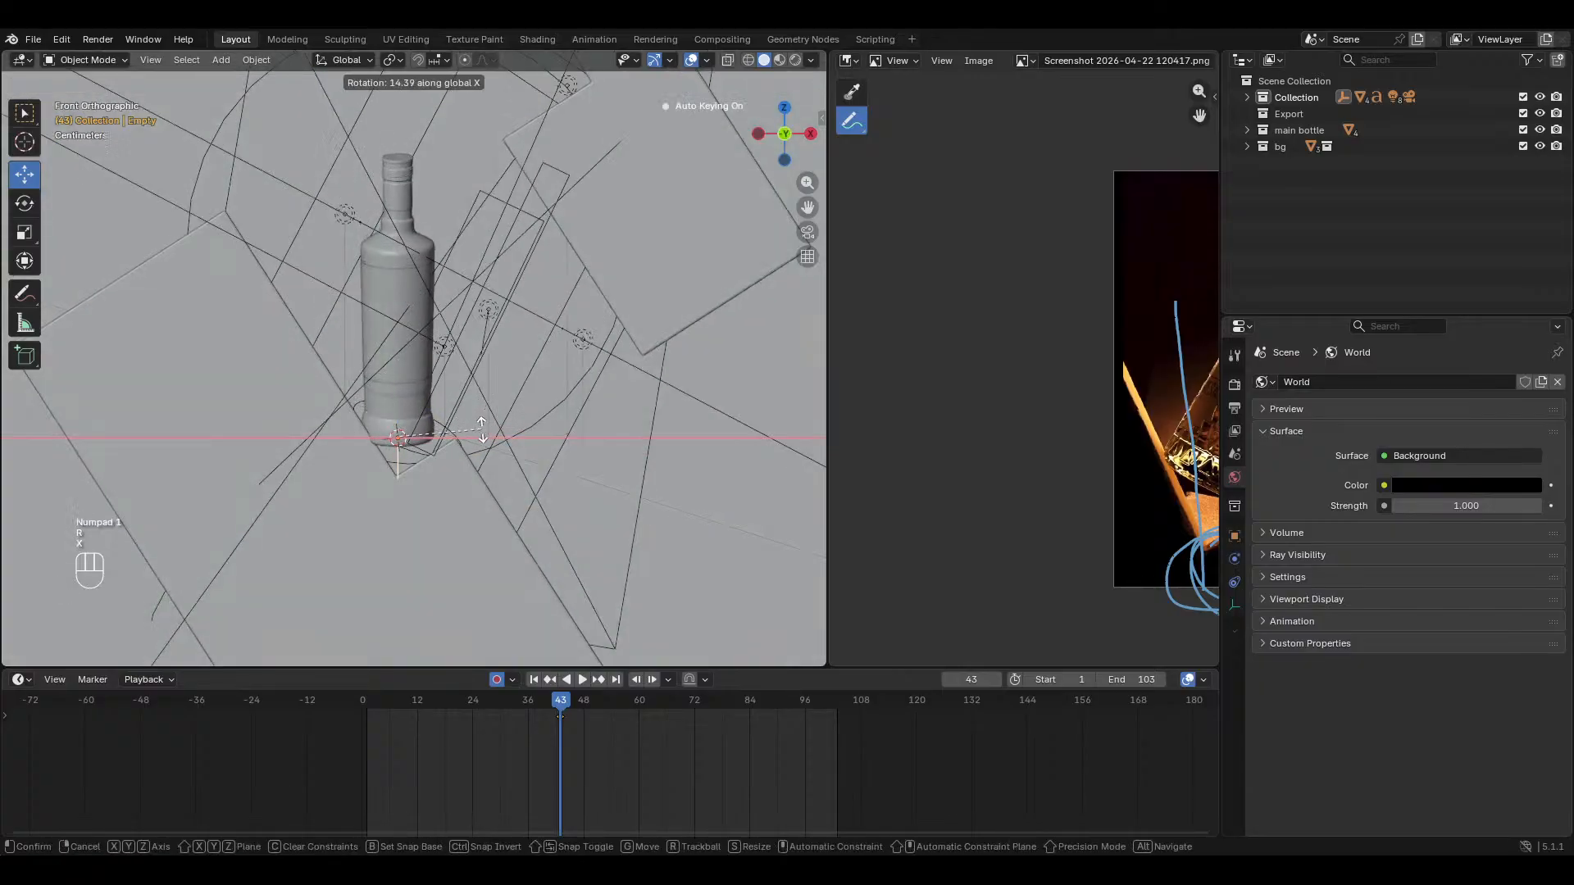
key("y")
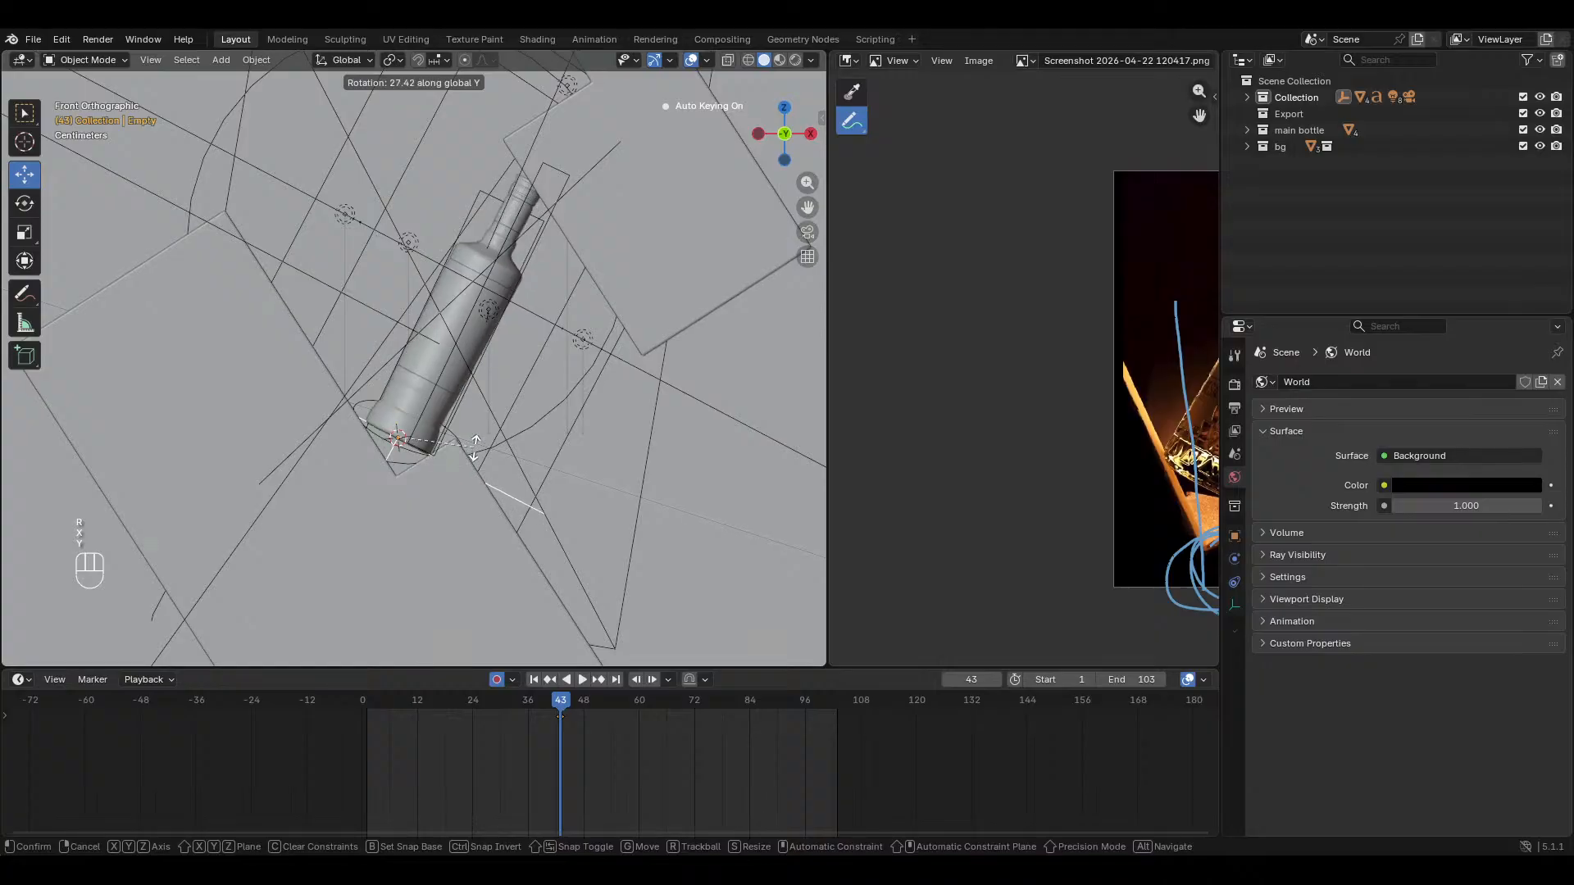
key("shift")
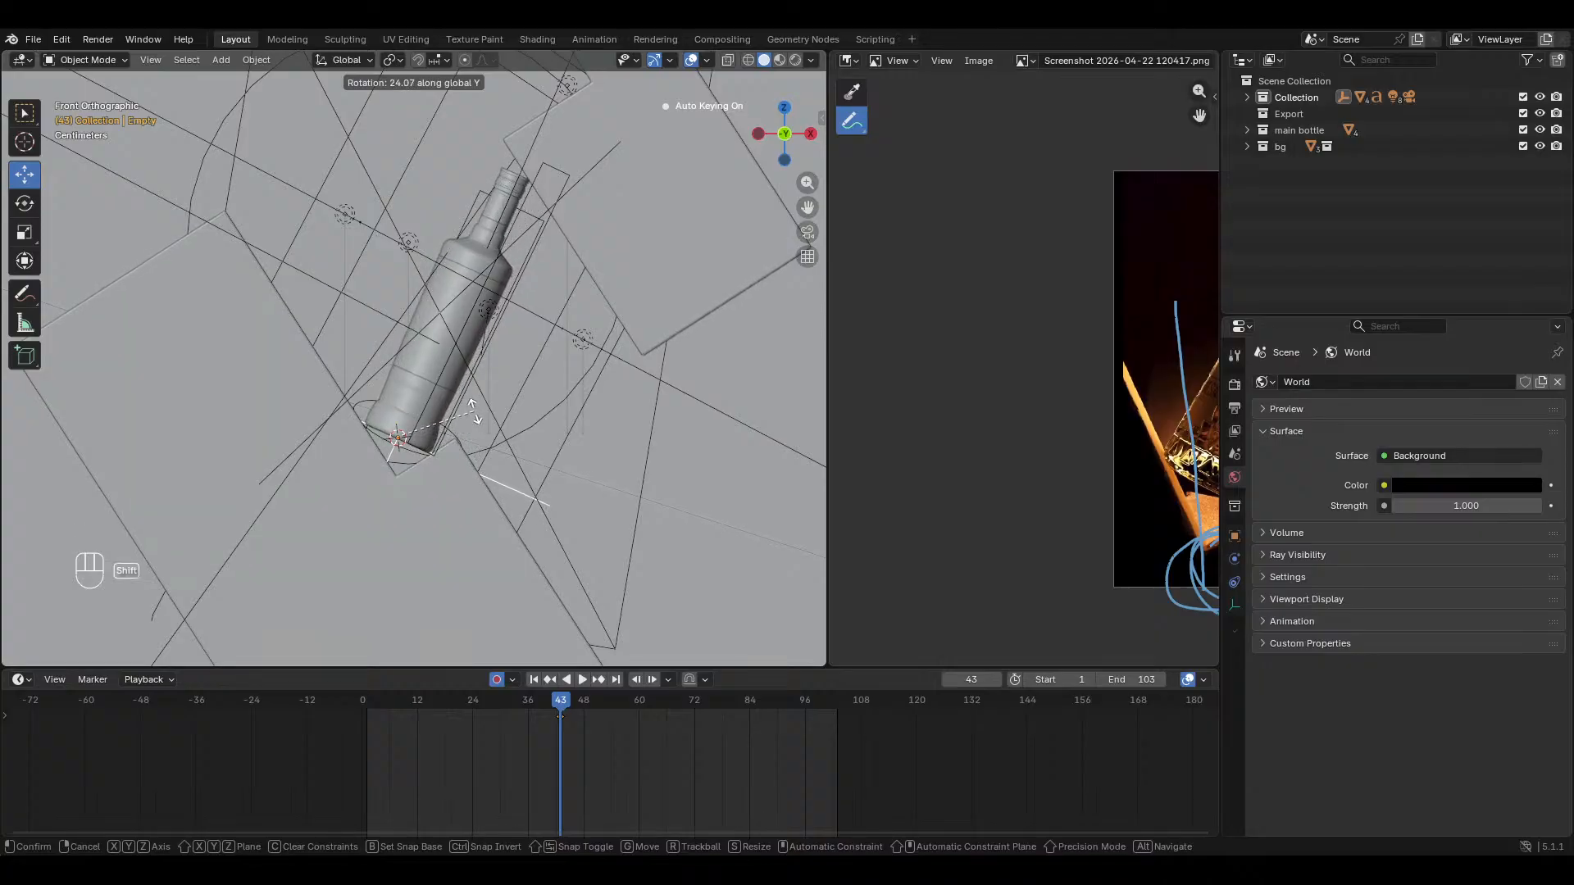
left_click(474, 412)
key("ctrl+KP_0")
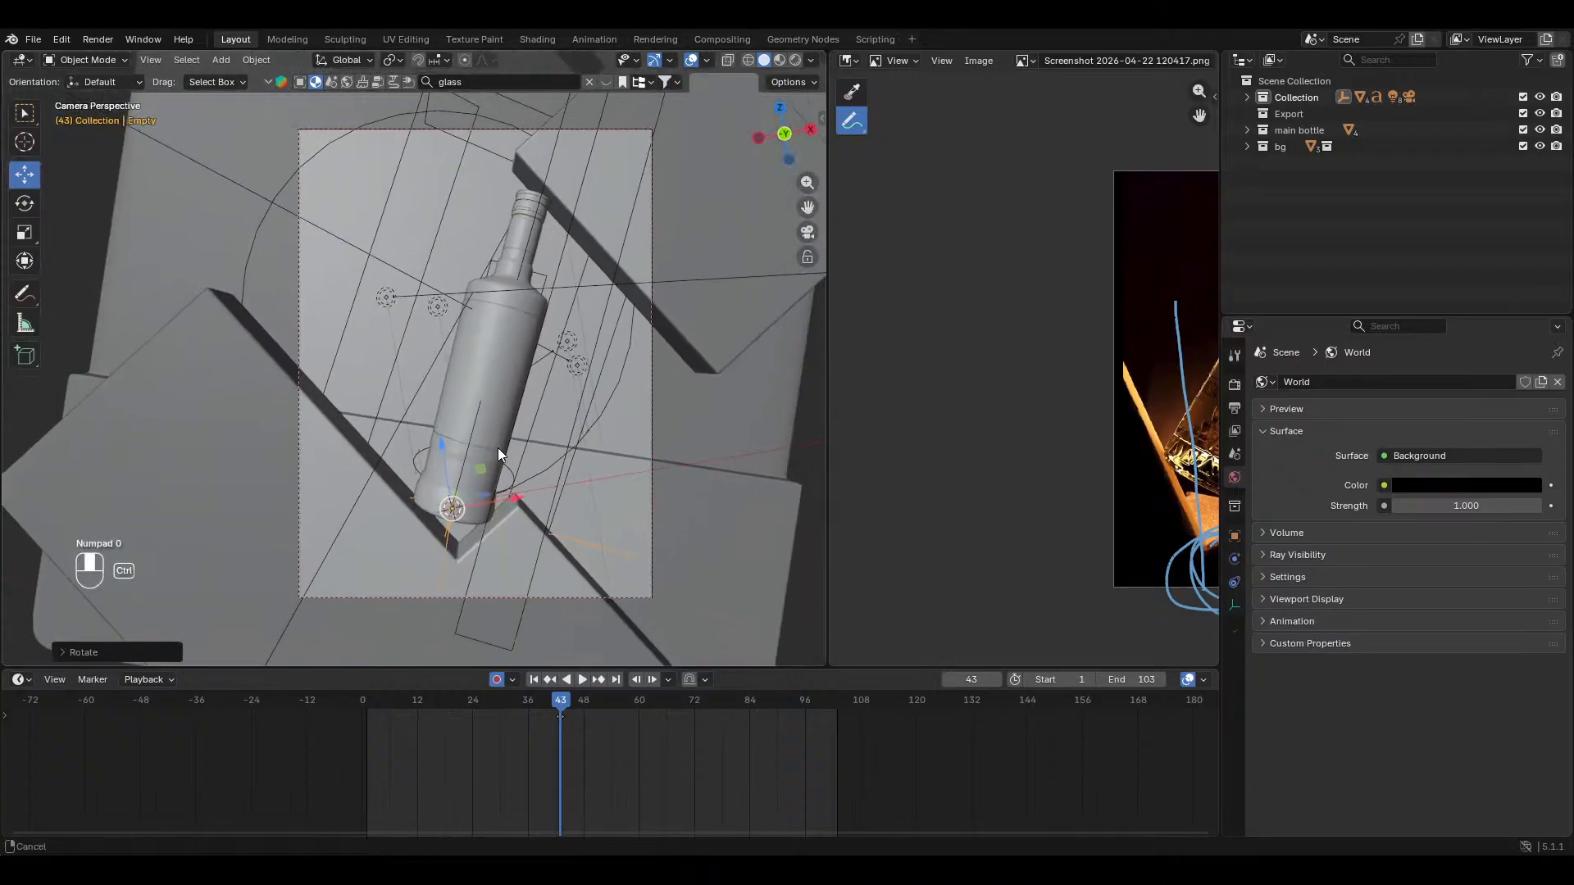
Step: Switch the camera view to rendered shading to check the tilted bottle
left_click(797, 61)
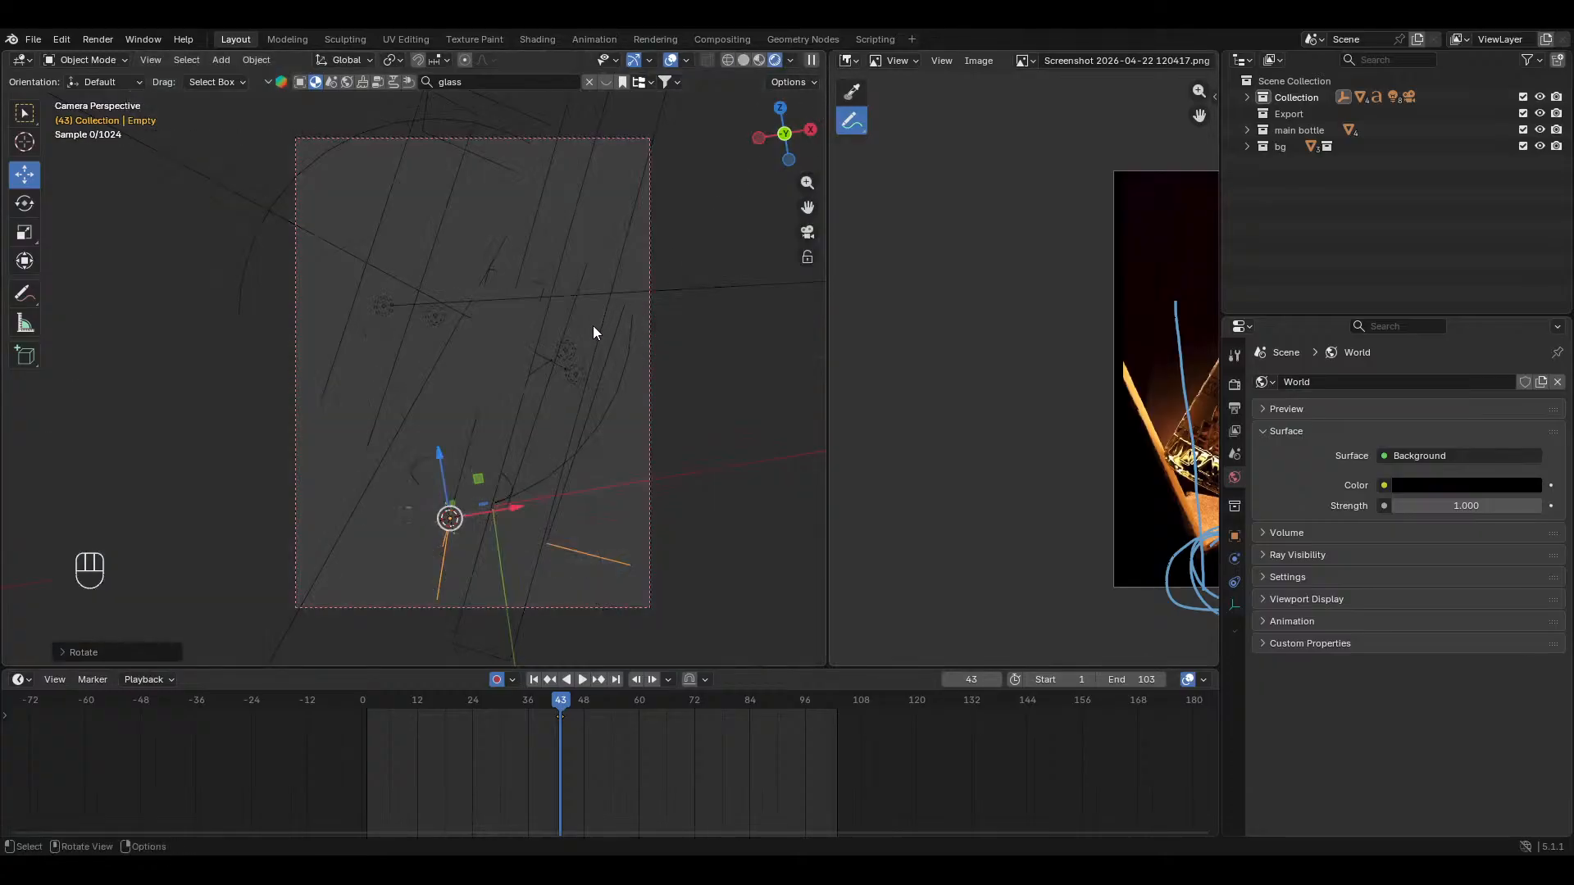
middle_click_drag(593, 388, 593, 367, "shift")
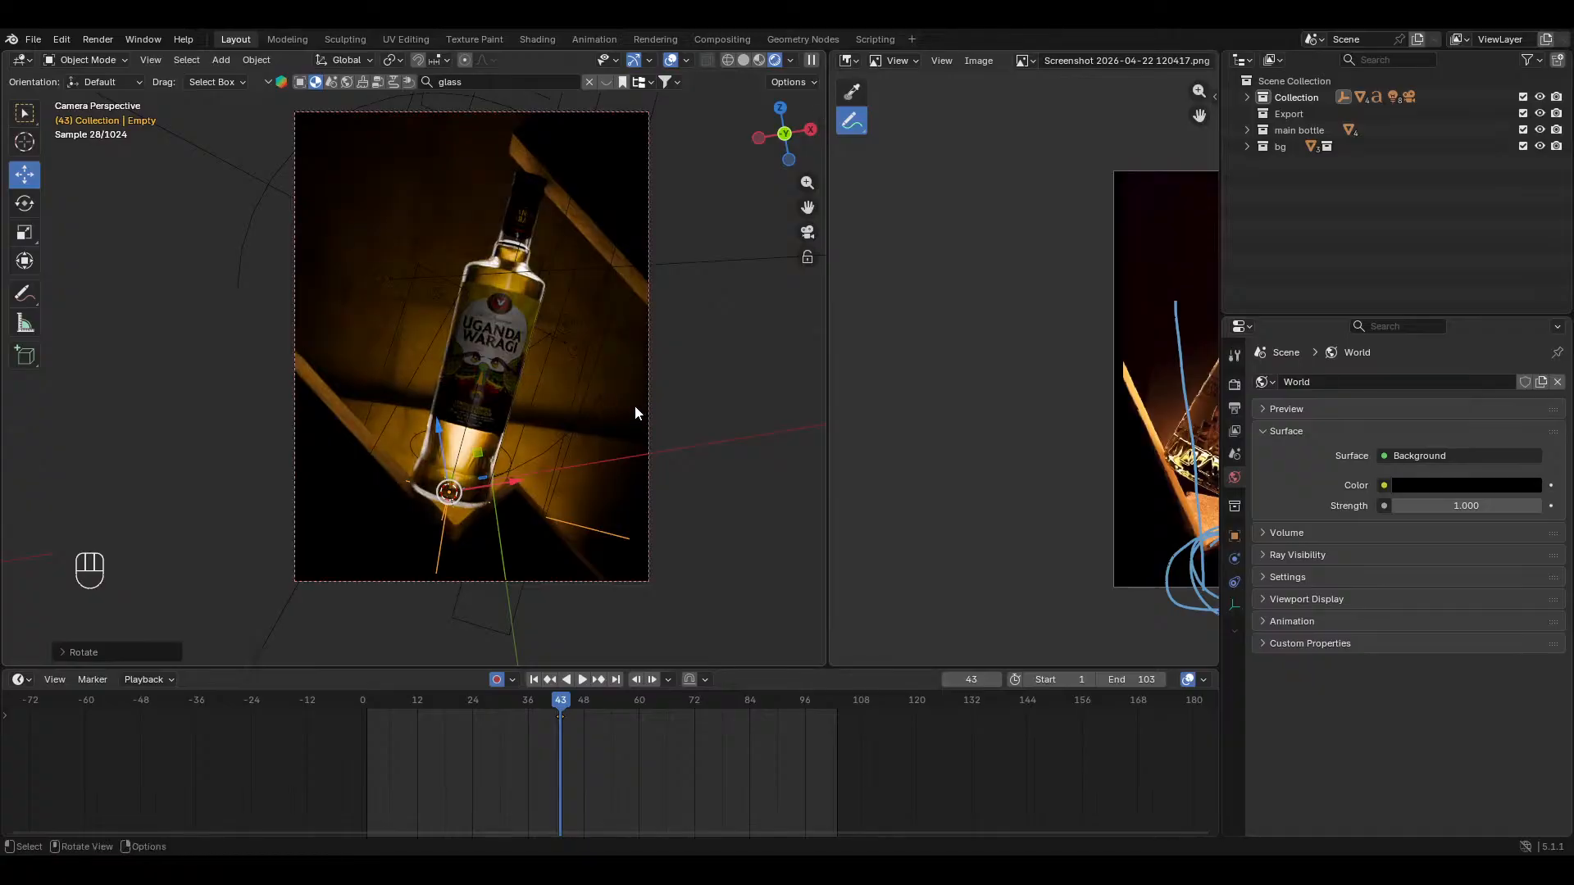
scroll(639, 398, "up", 2)
key("r")
key("y")
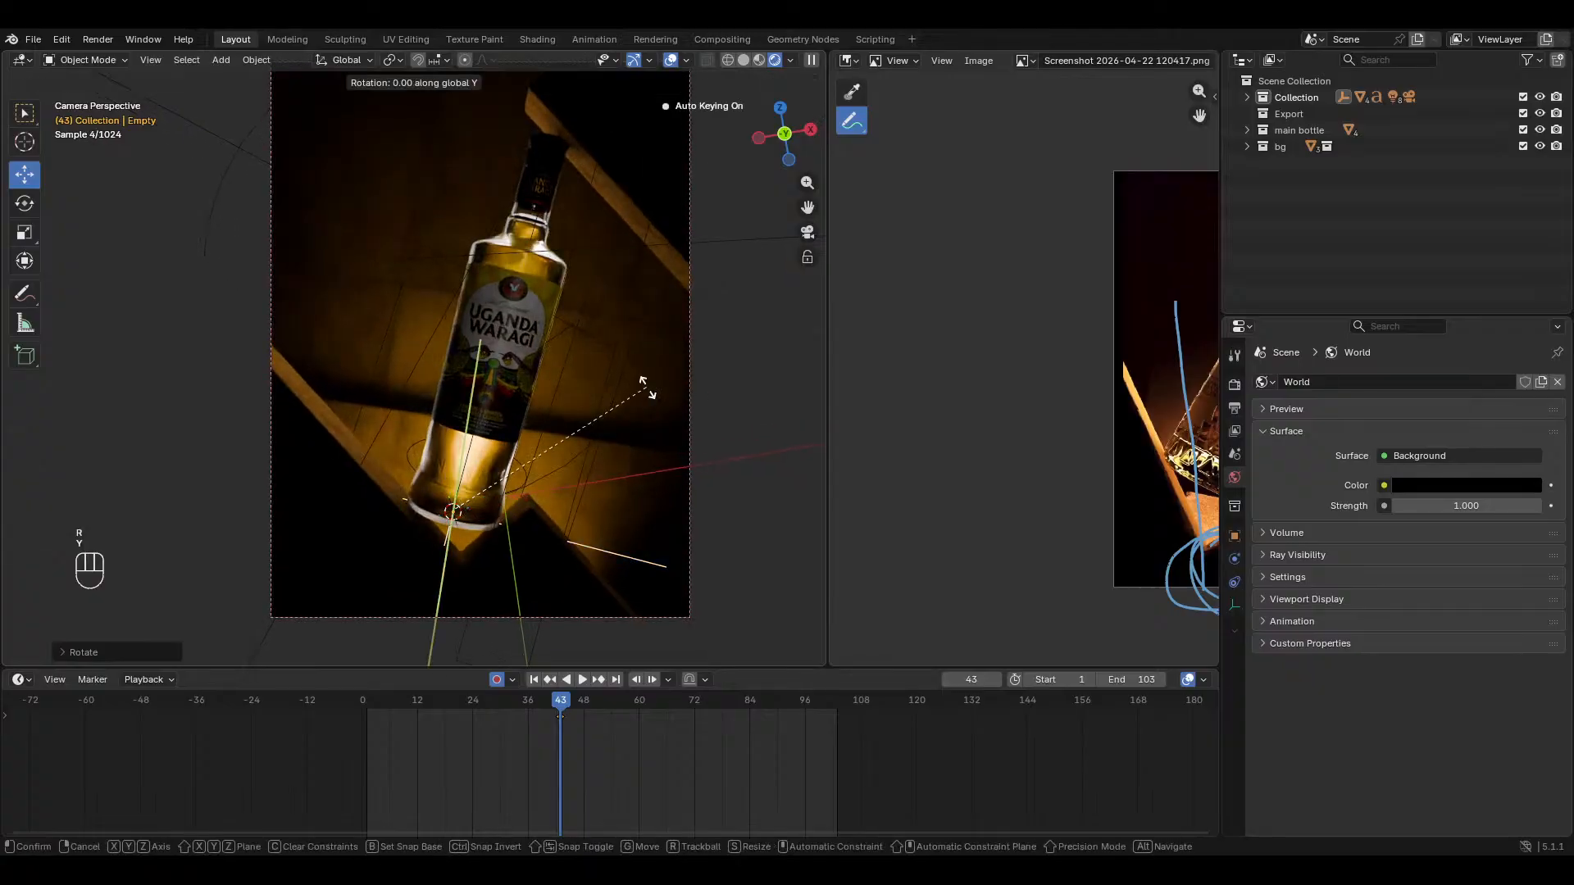
right_click(643, 385)
Step: Turn off auto keying and delete the empty's keyframes
key("x")
key("x")
left_click(543, 721)
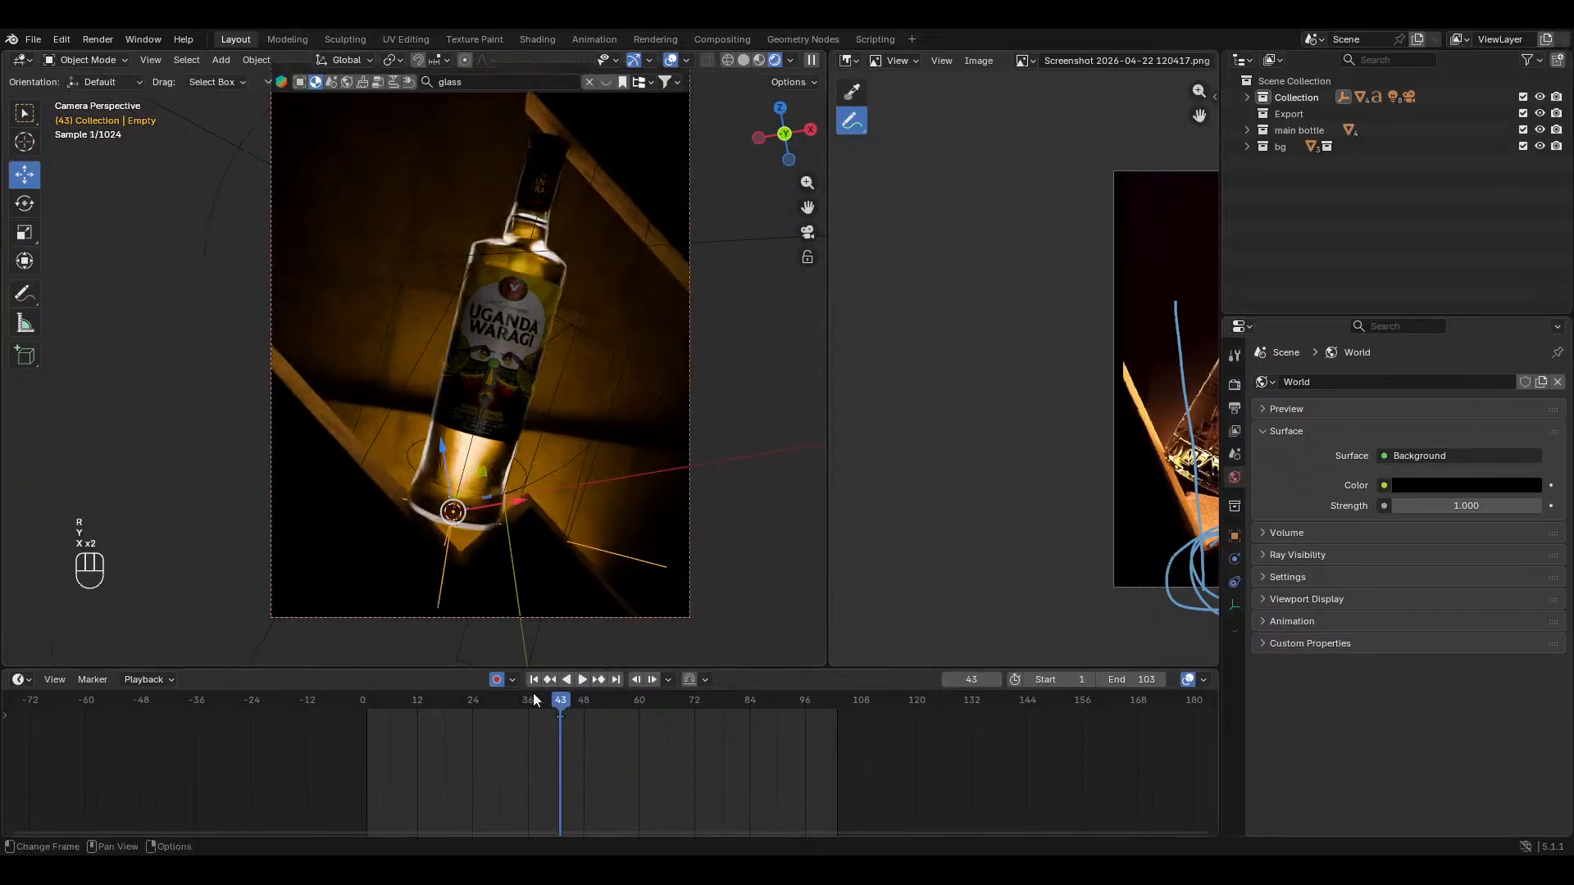
left_click(496, 680)
key("a")
key("x")
left_click(586, 731)
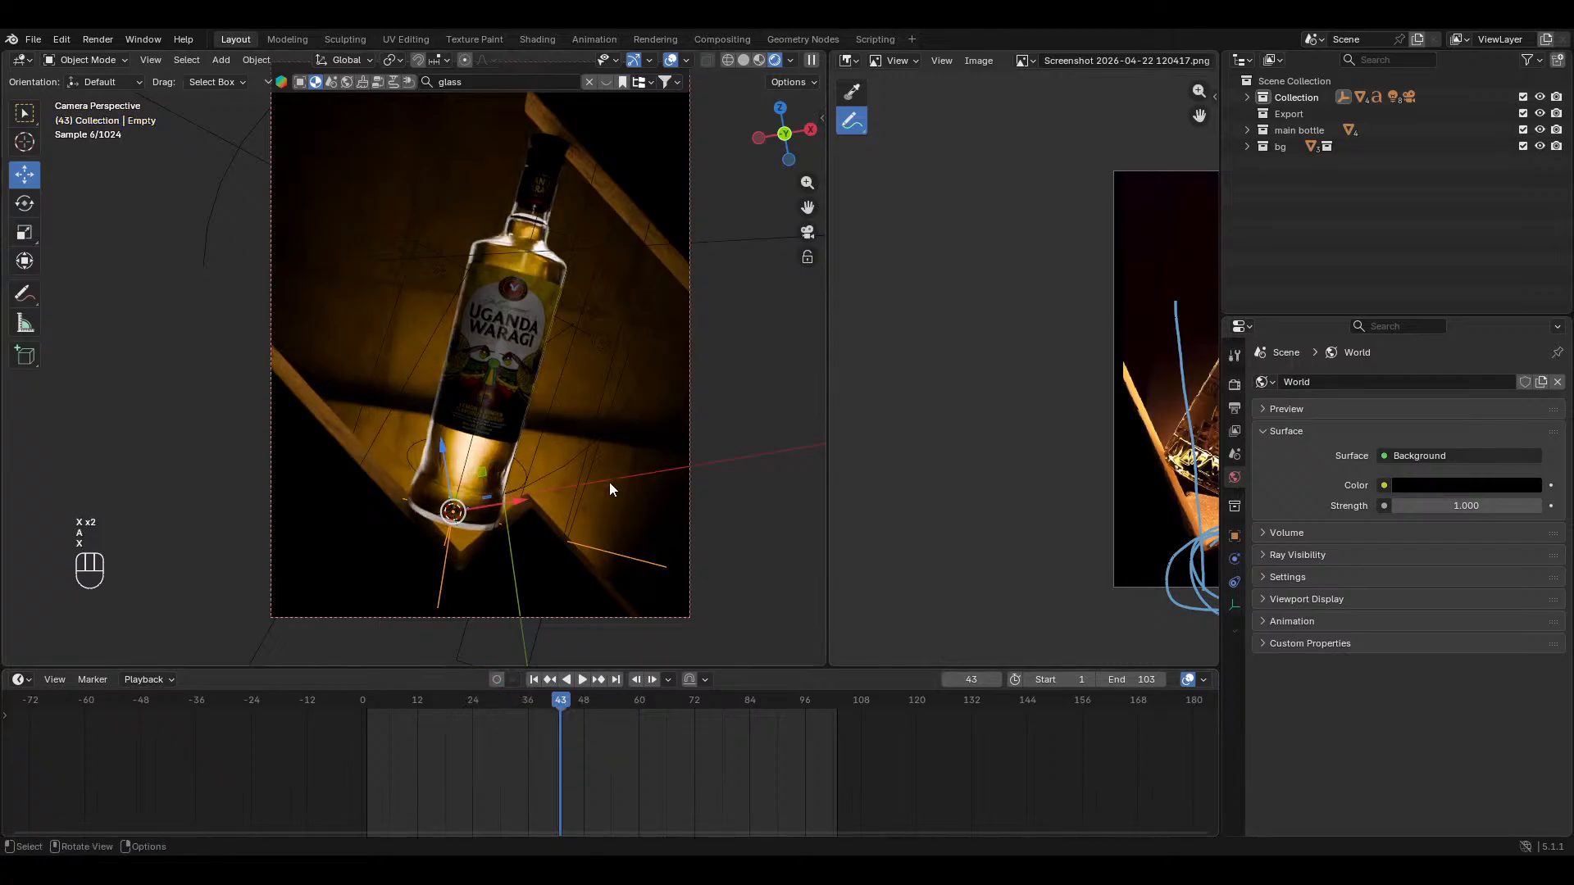
Step: Fine-tune the empty's tilt with a slight negative rotation around the global Y axis
key("r")
key("x")
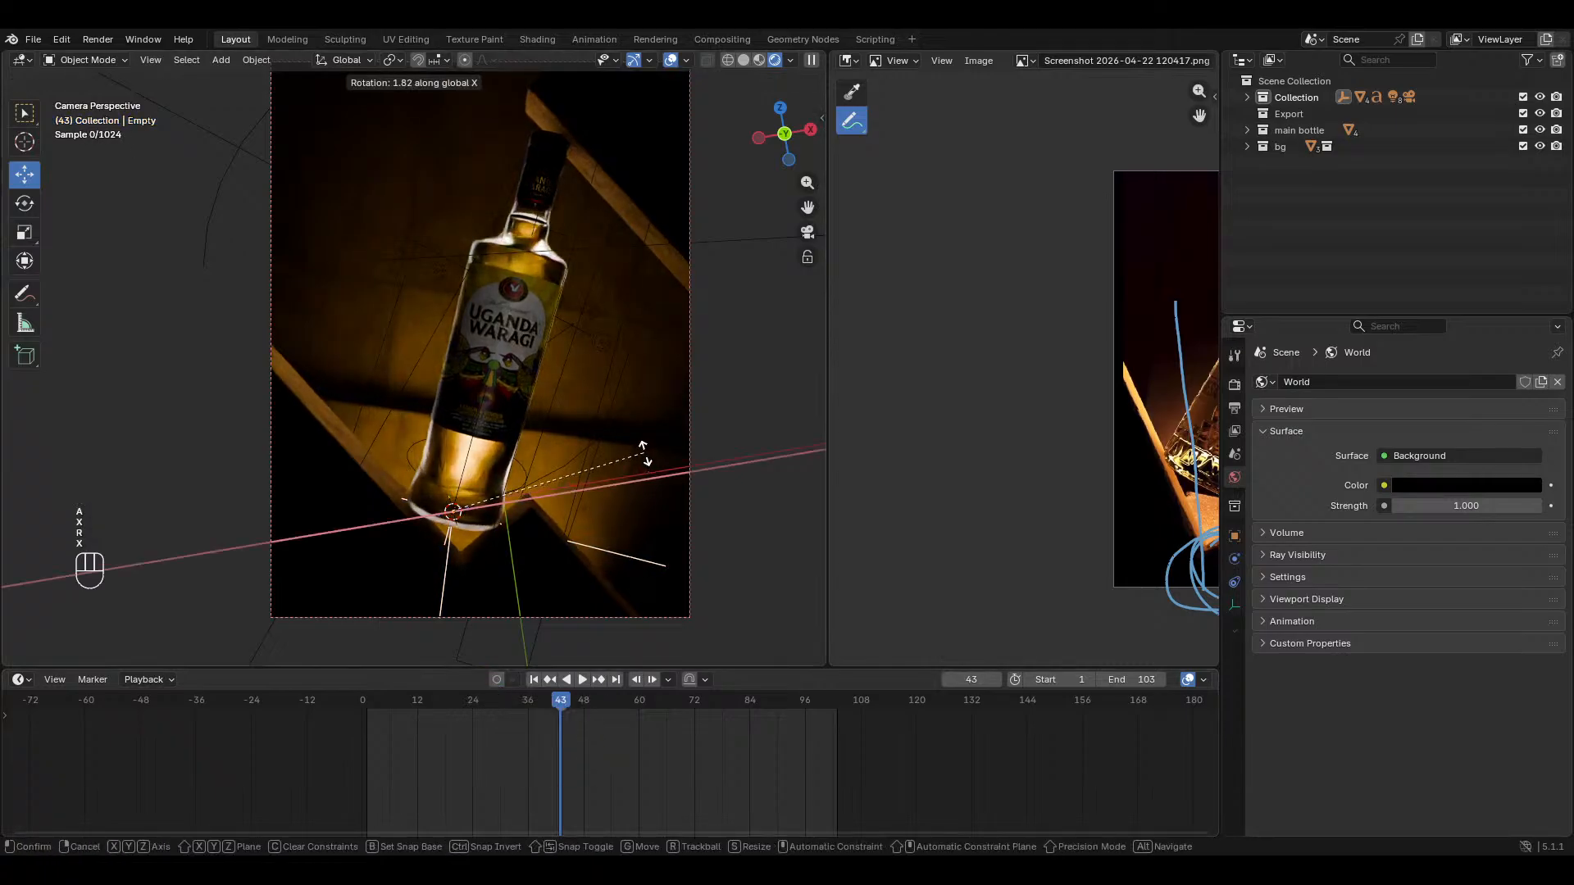
key("y")
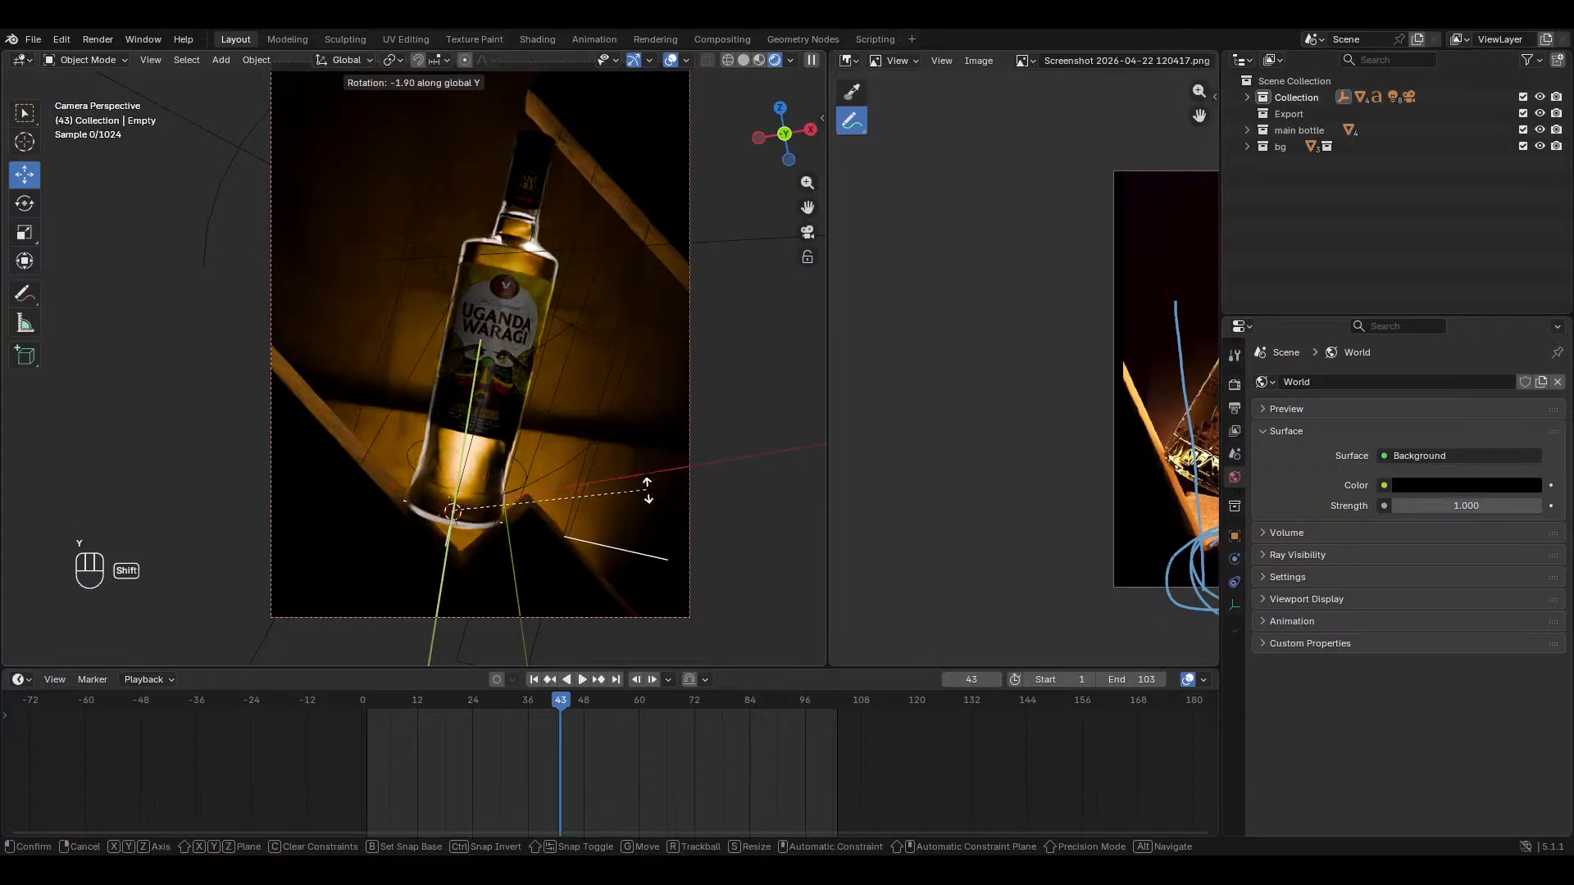
left_click(630, 560)
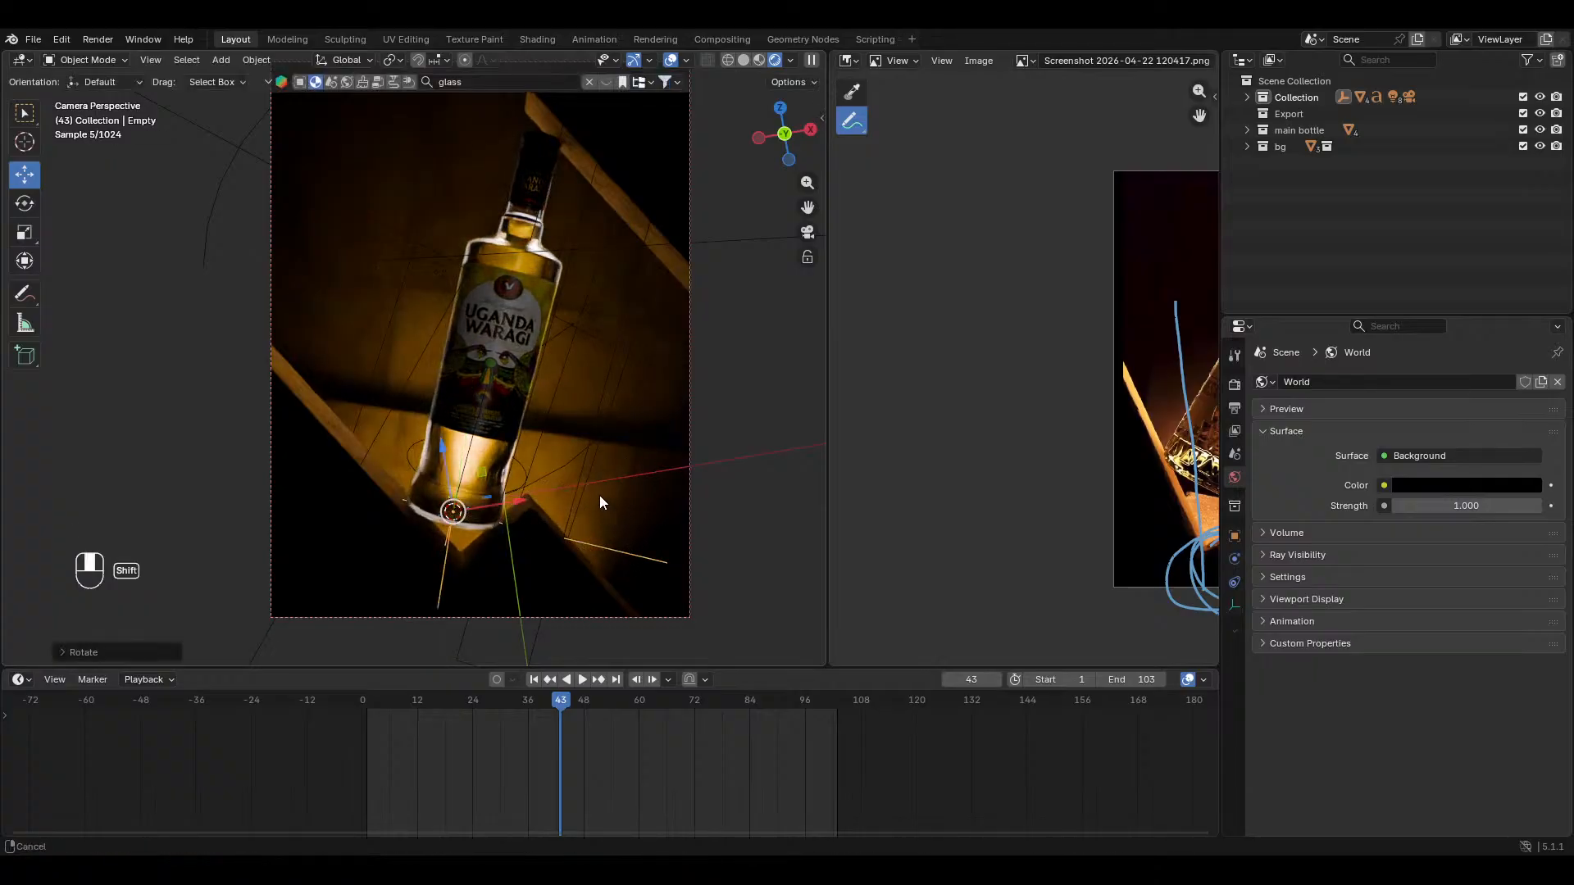
Step: Select the main label, delete its keyframes, and turn auto keying back on
left_click(523, 317)
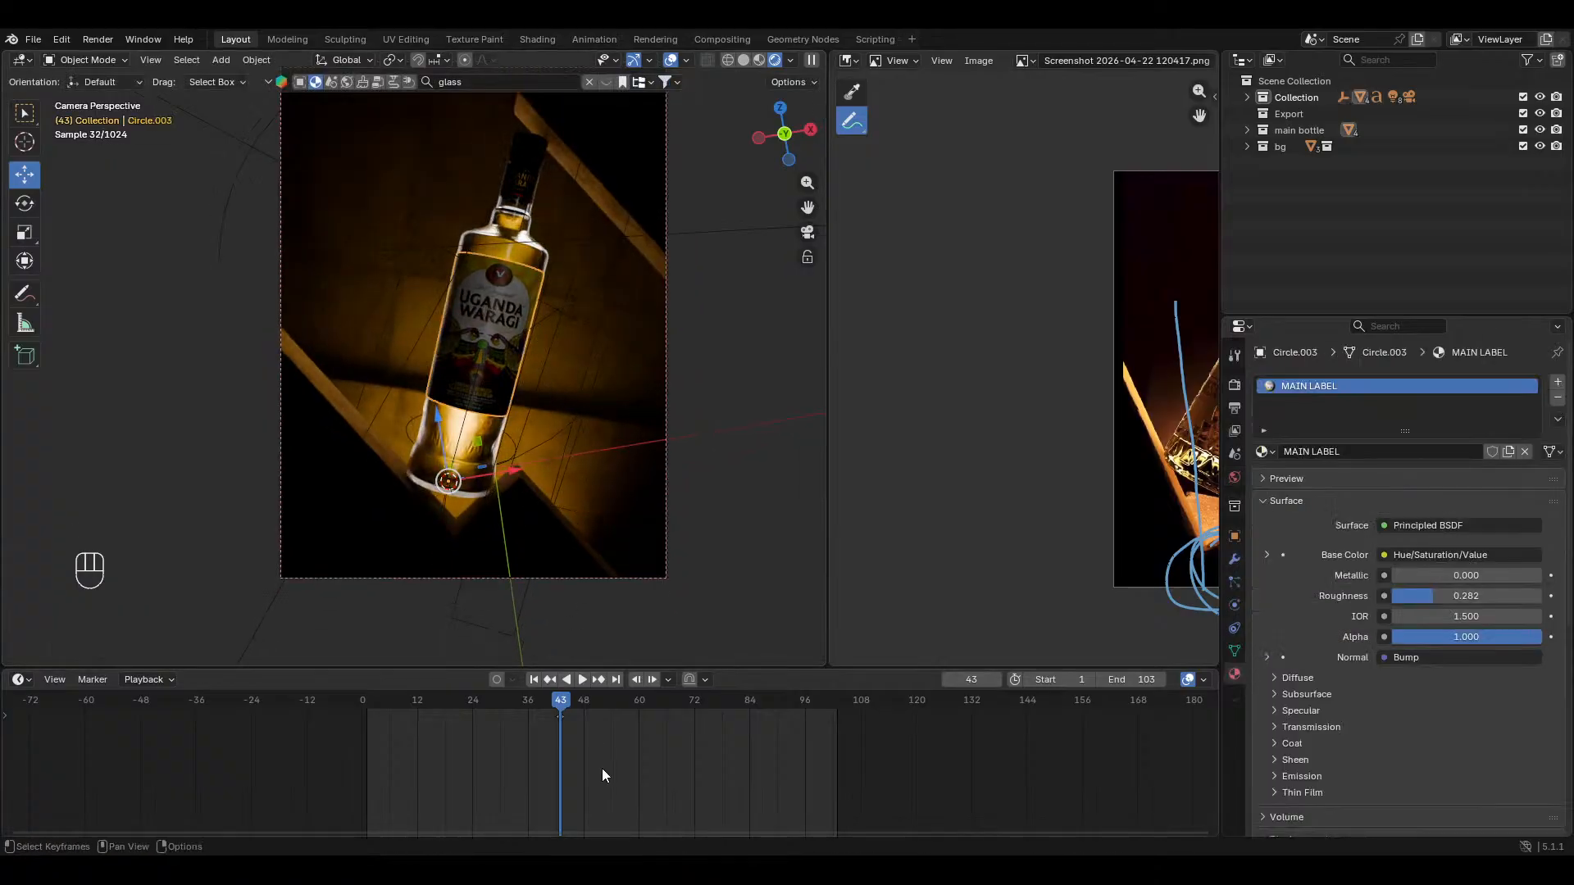
key("a")
key("x")
left_click(568, 745)
left_click(496, 679)
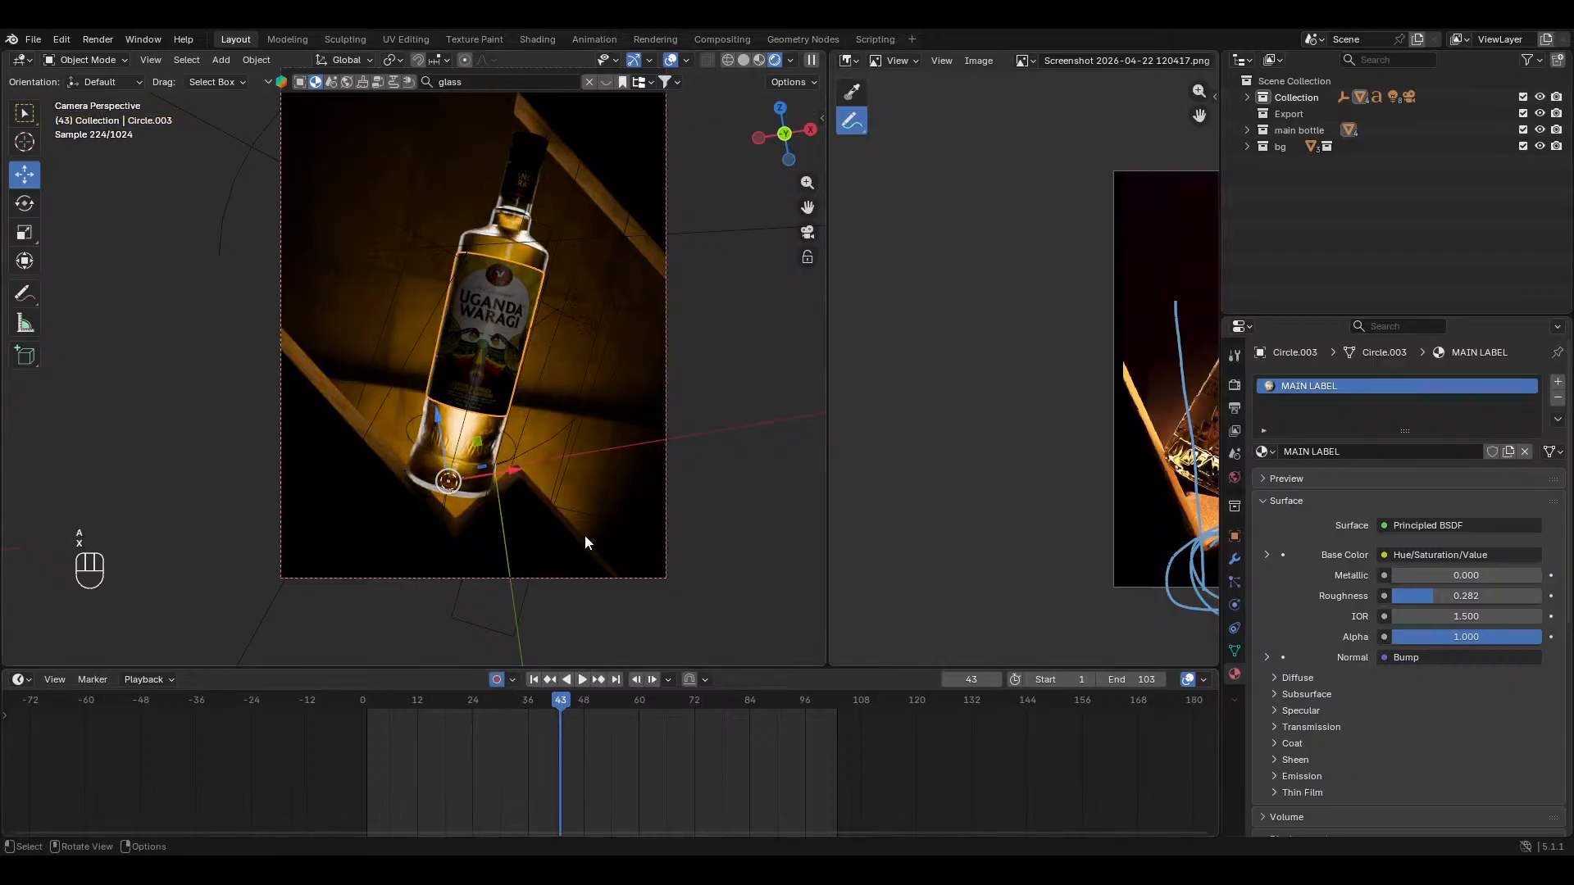
Step: Keyframe the label at frame 43 and spin it about two full turns around its local Z axis at frame 103
key("i")
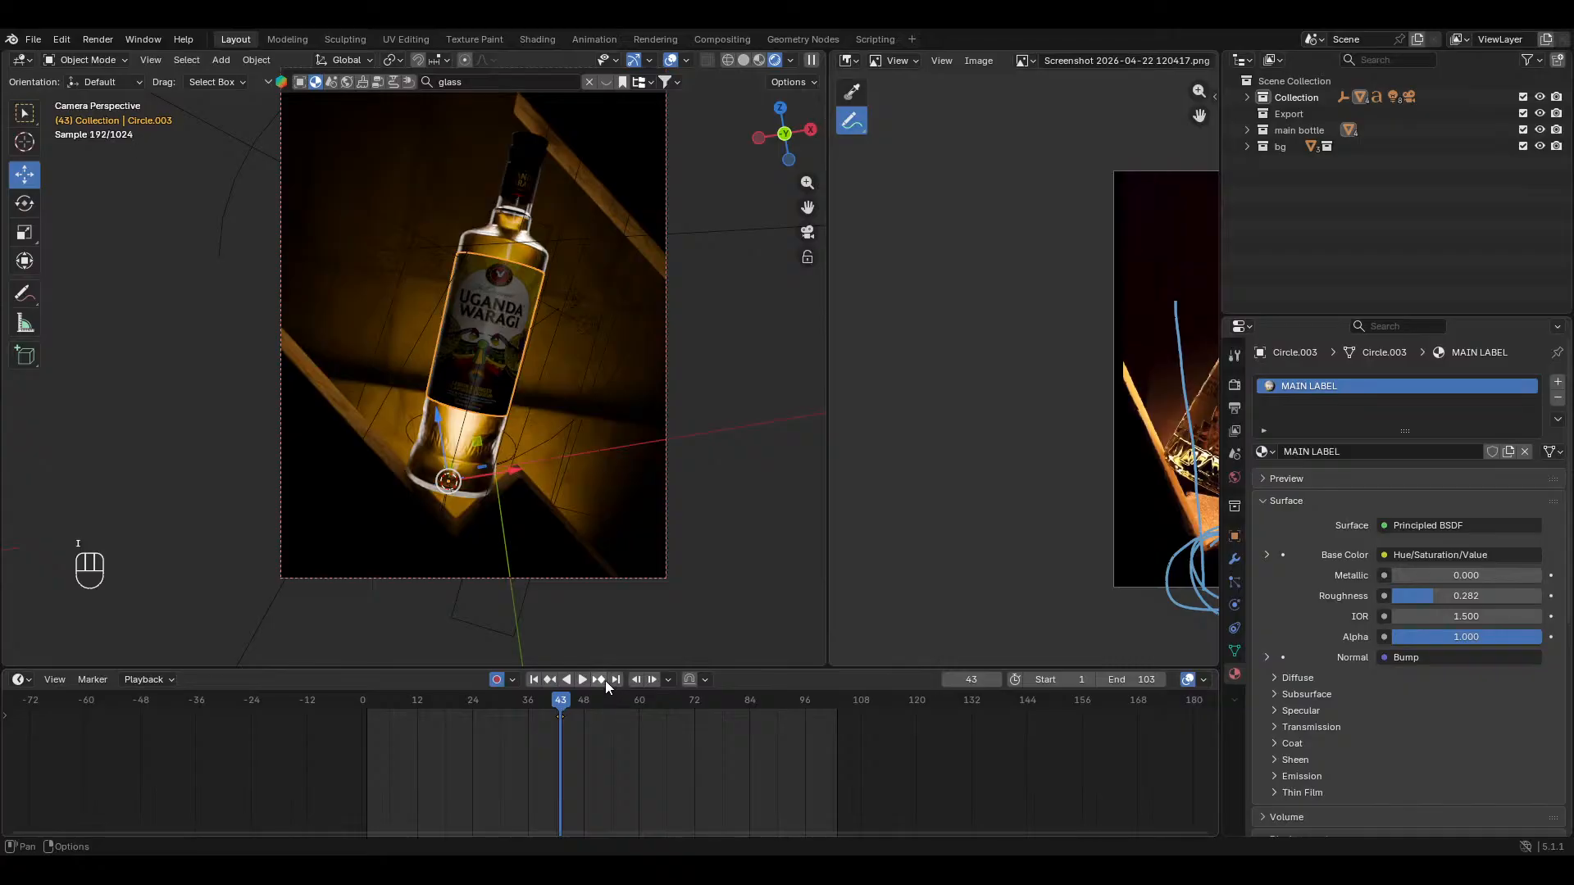
left_click(605, 680)
left_click(612, 681)
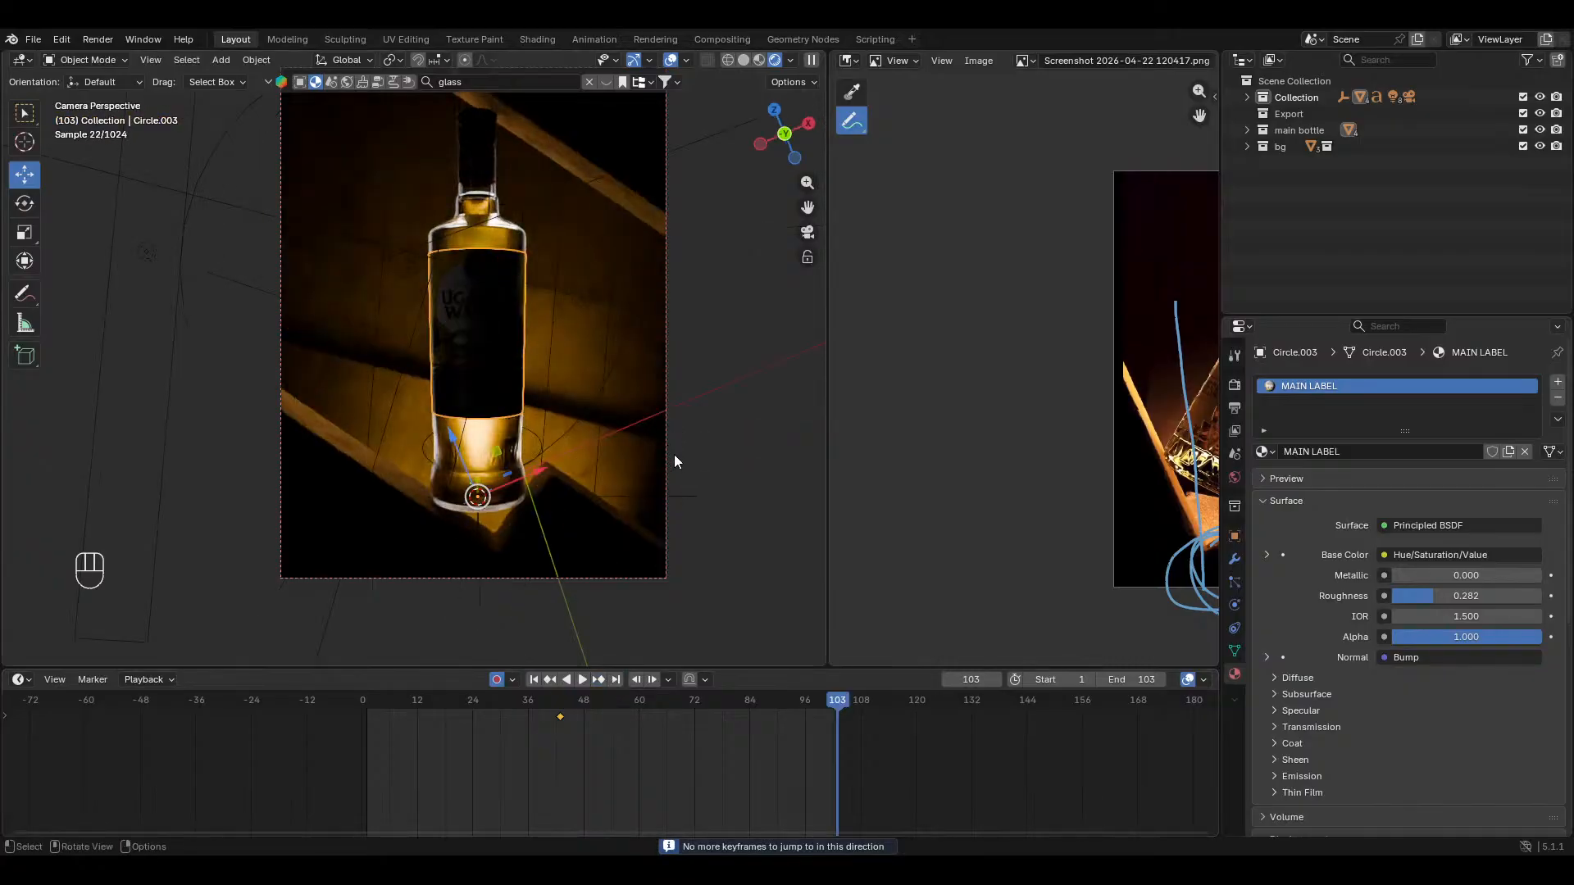
key("r")
key("z")
key("z")
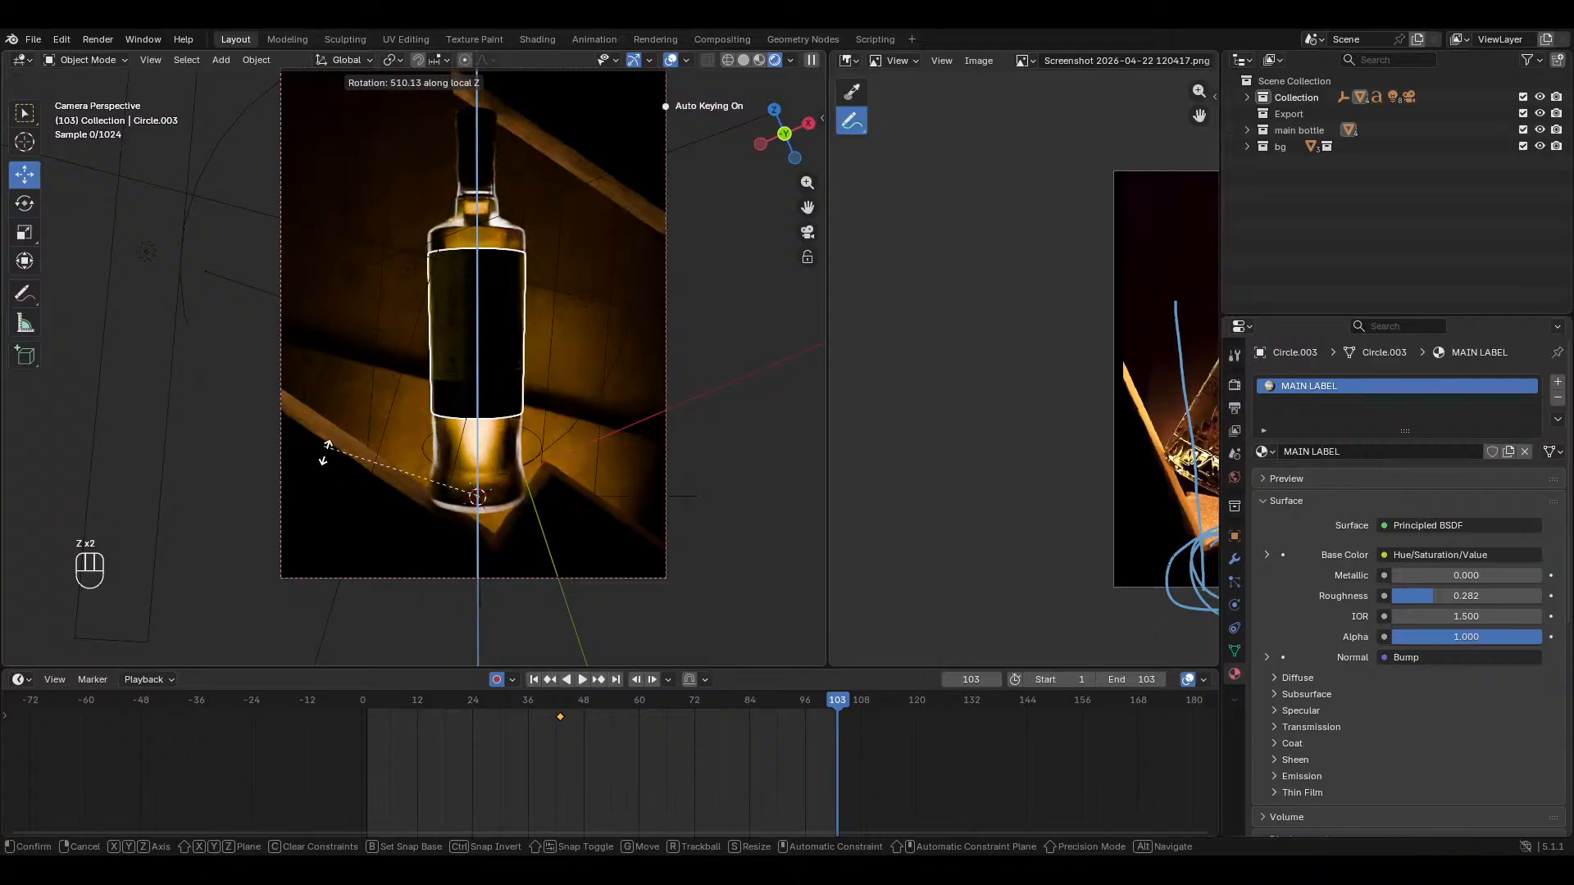
left_click(618, 444)
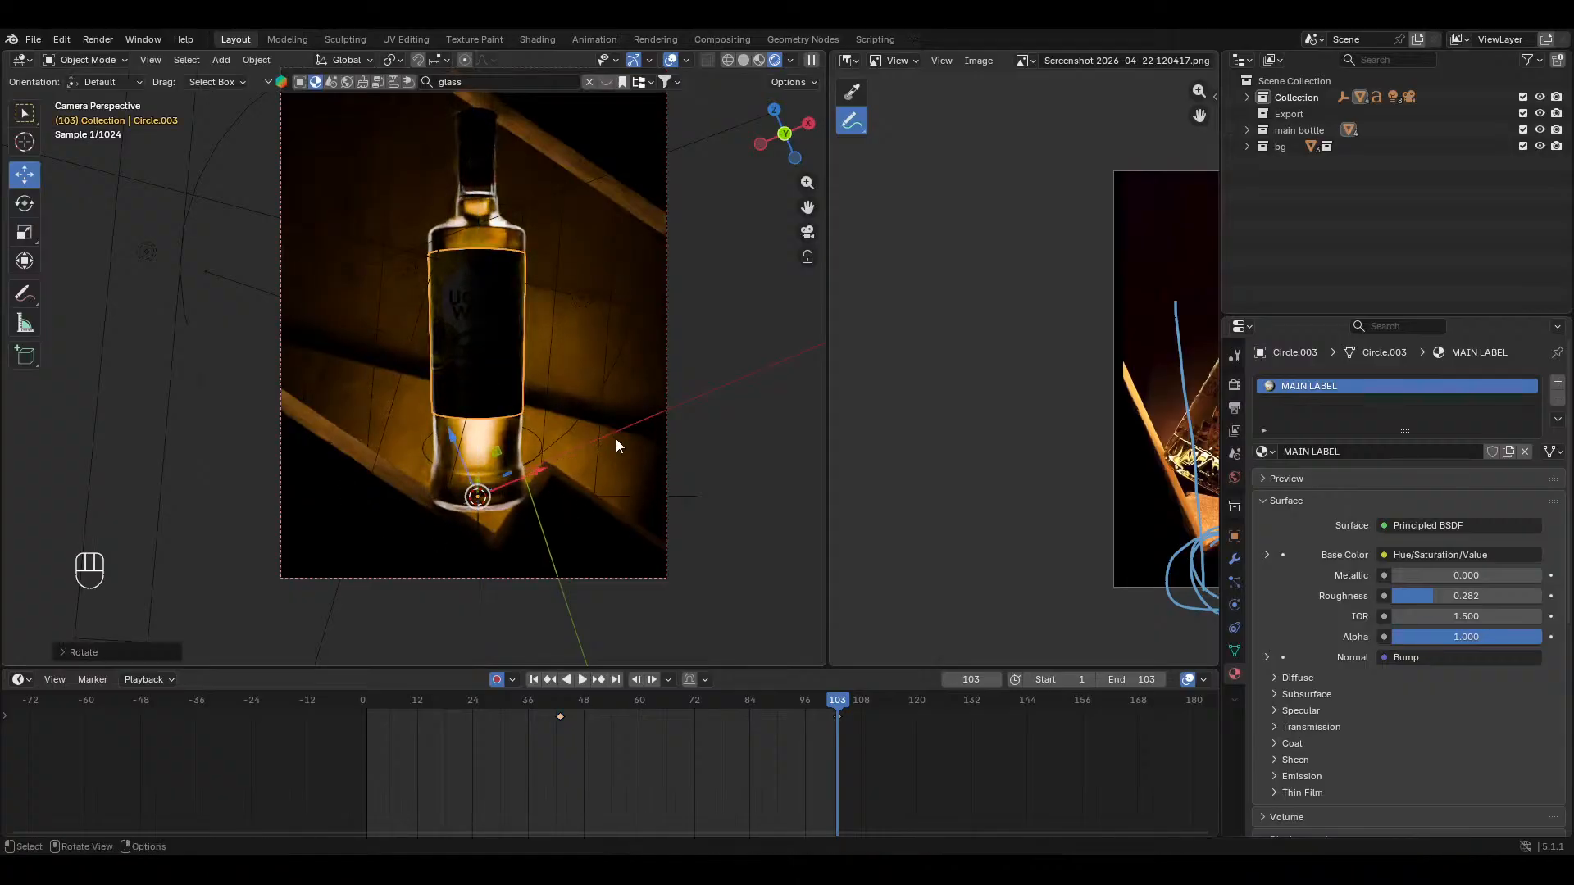
Step: Play back the label's spin animation from before frame 43
left_click_drag(812, 707, 492, 715)
key("space")
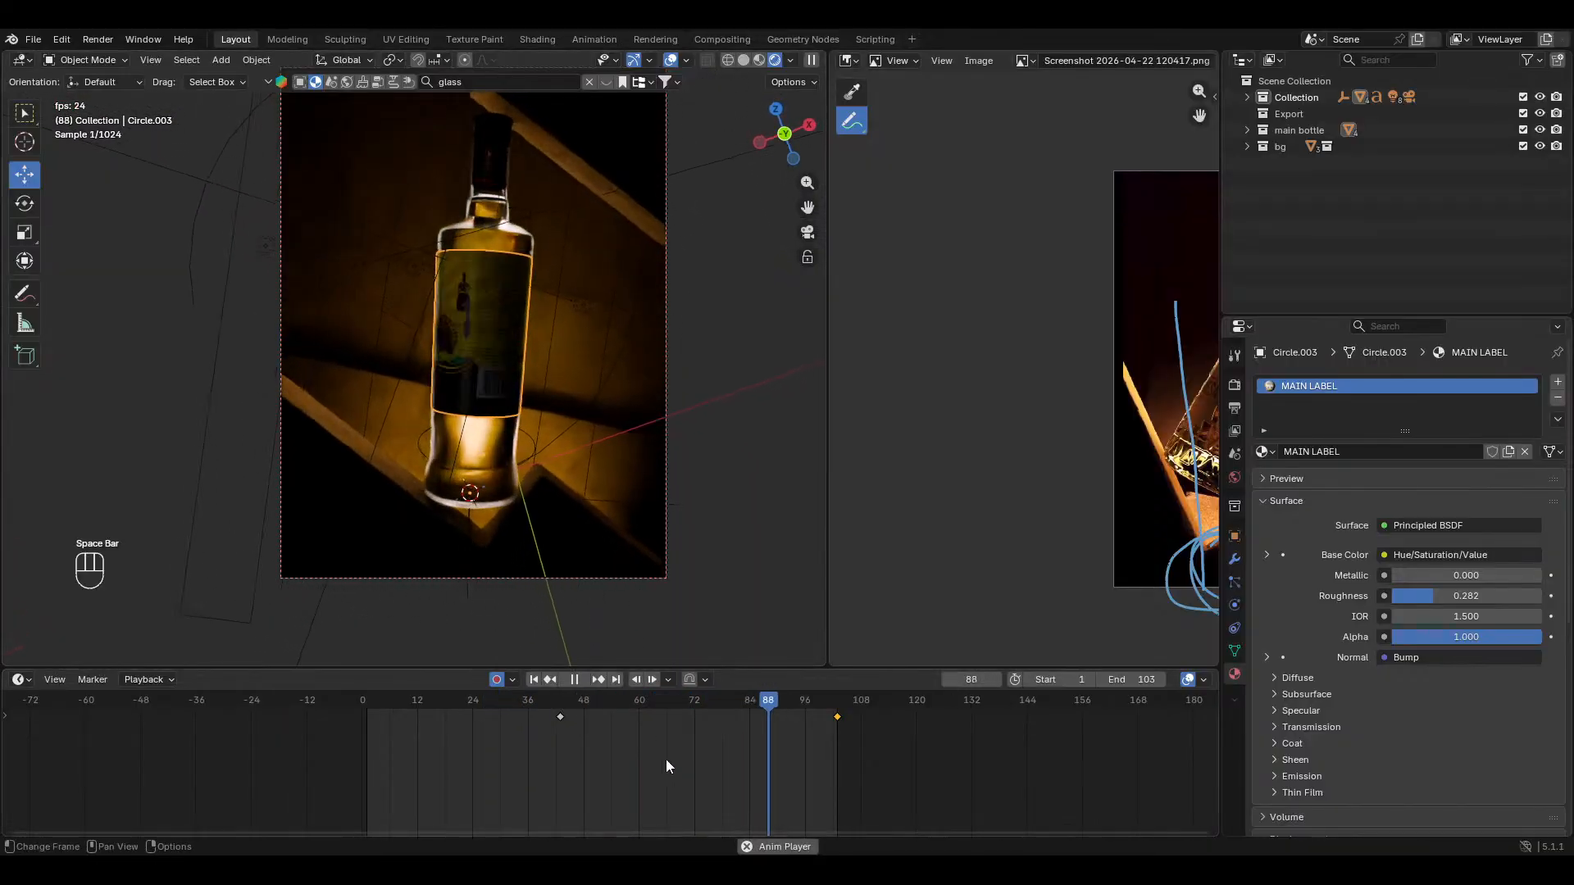
key("space")
left_click(460, 715)
key("space")
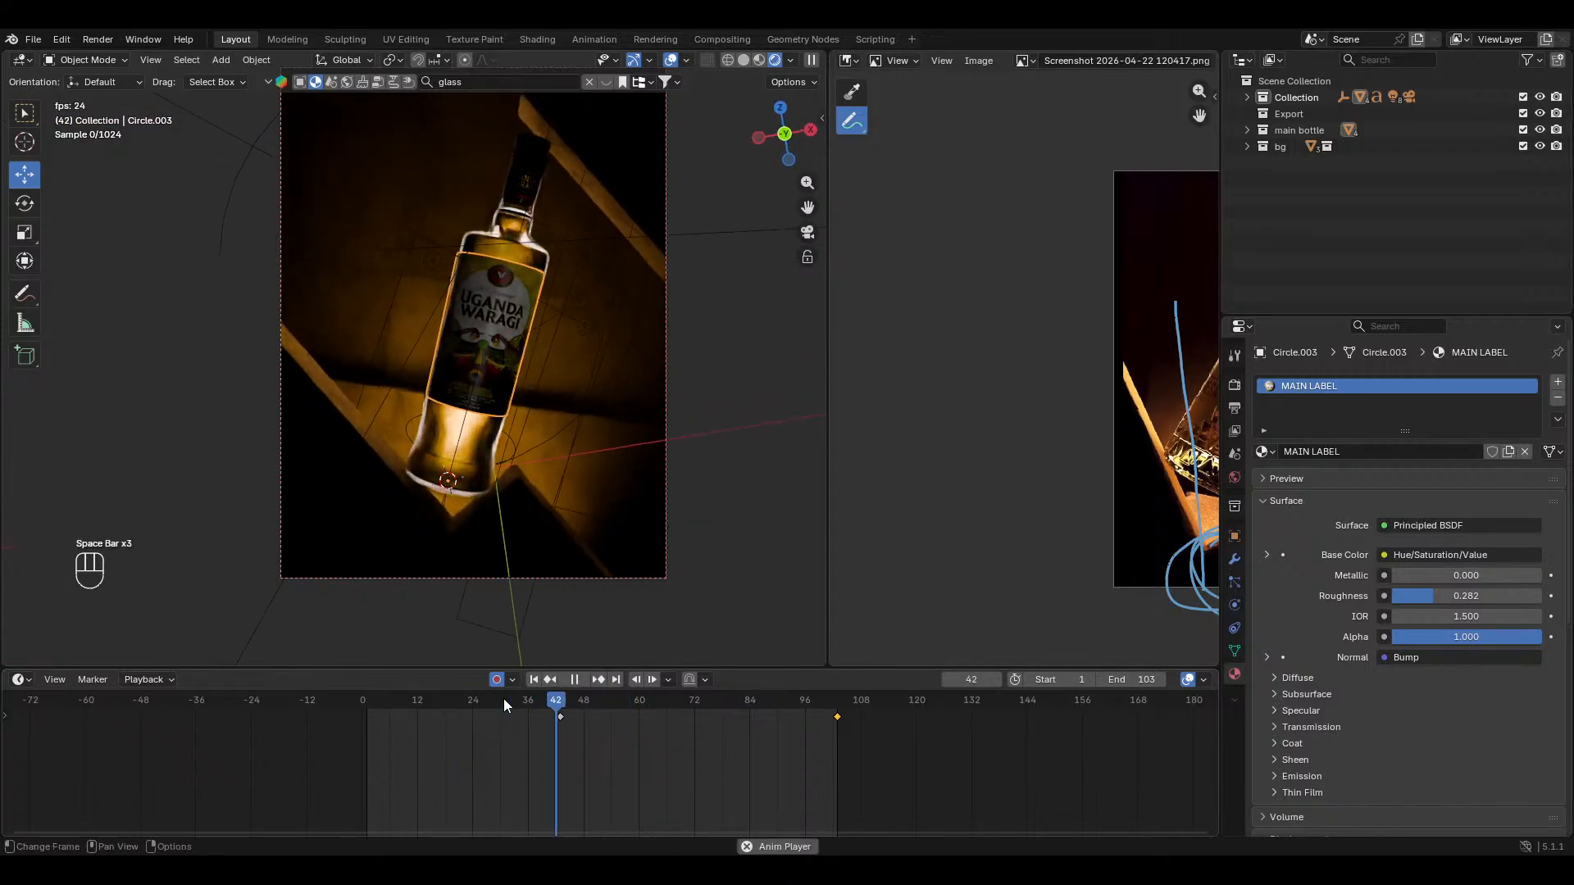
key("space")
Step: Save the file and replace the timeline with an enlarged Graph Editor showing the label's curves
key("ctrl+s")
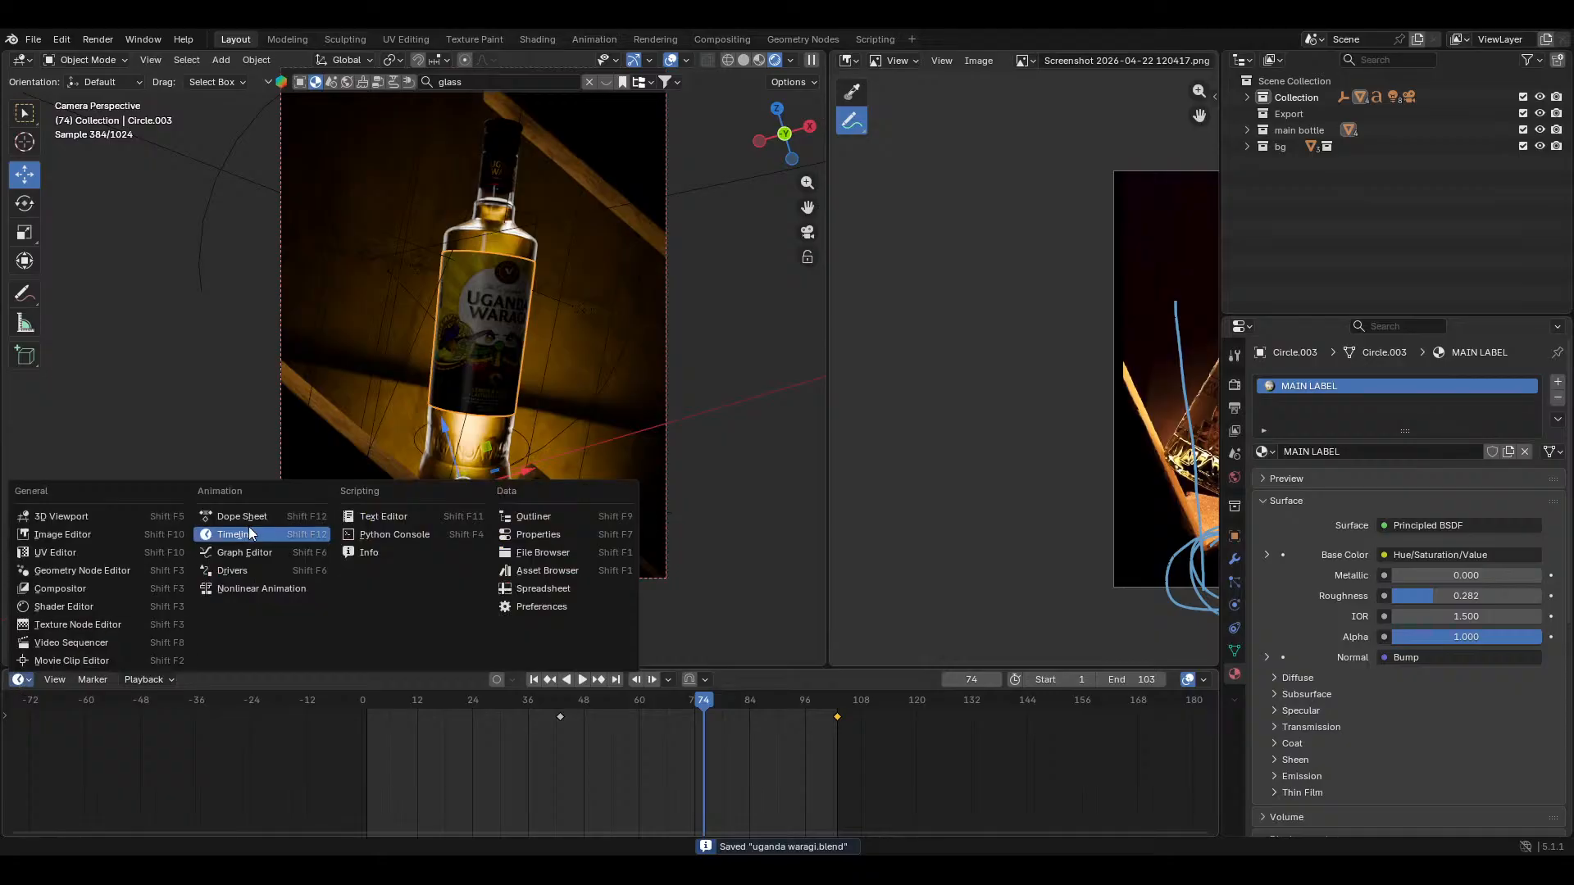
left_click(253, 552)
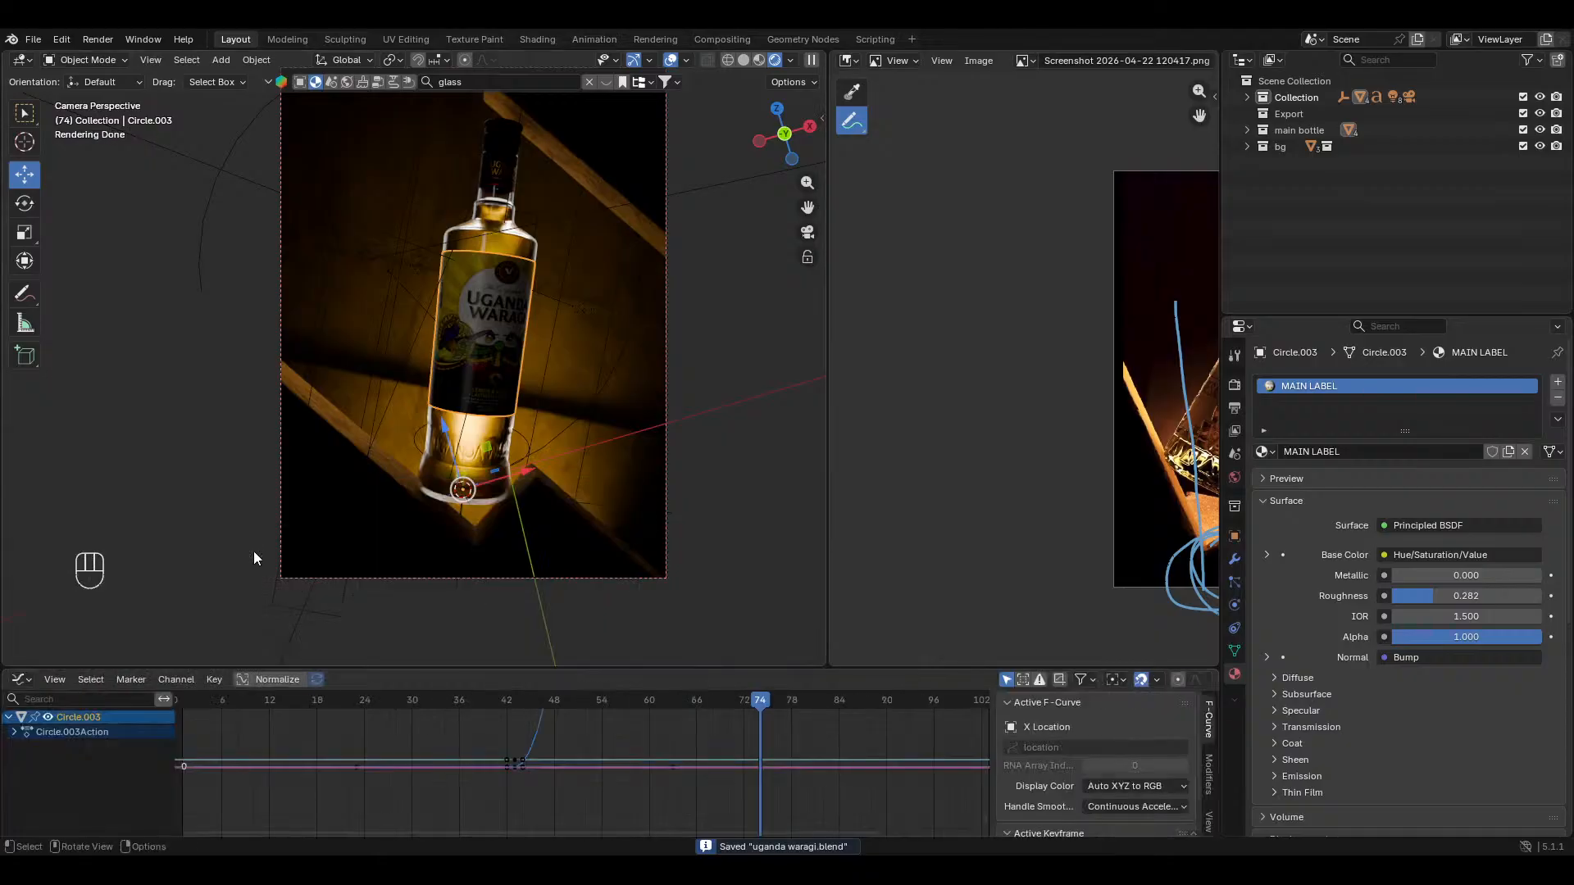
left_click_drag(612, 670, 632, 450)
middle_click_drag(639, 565, 653, 633, "ctrl")
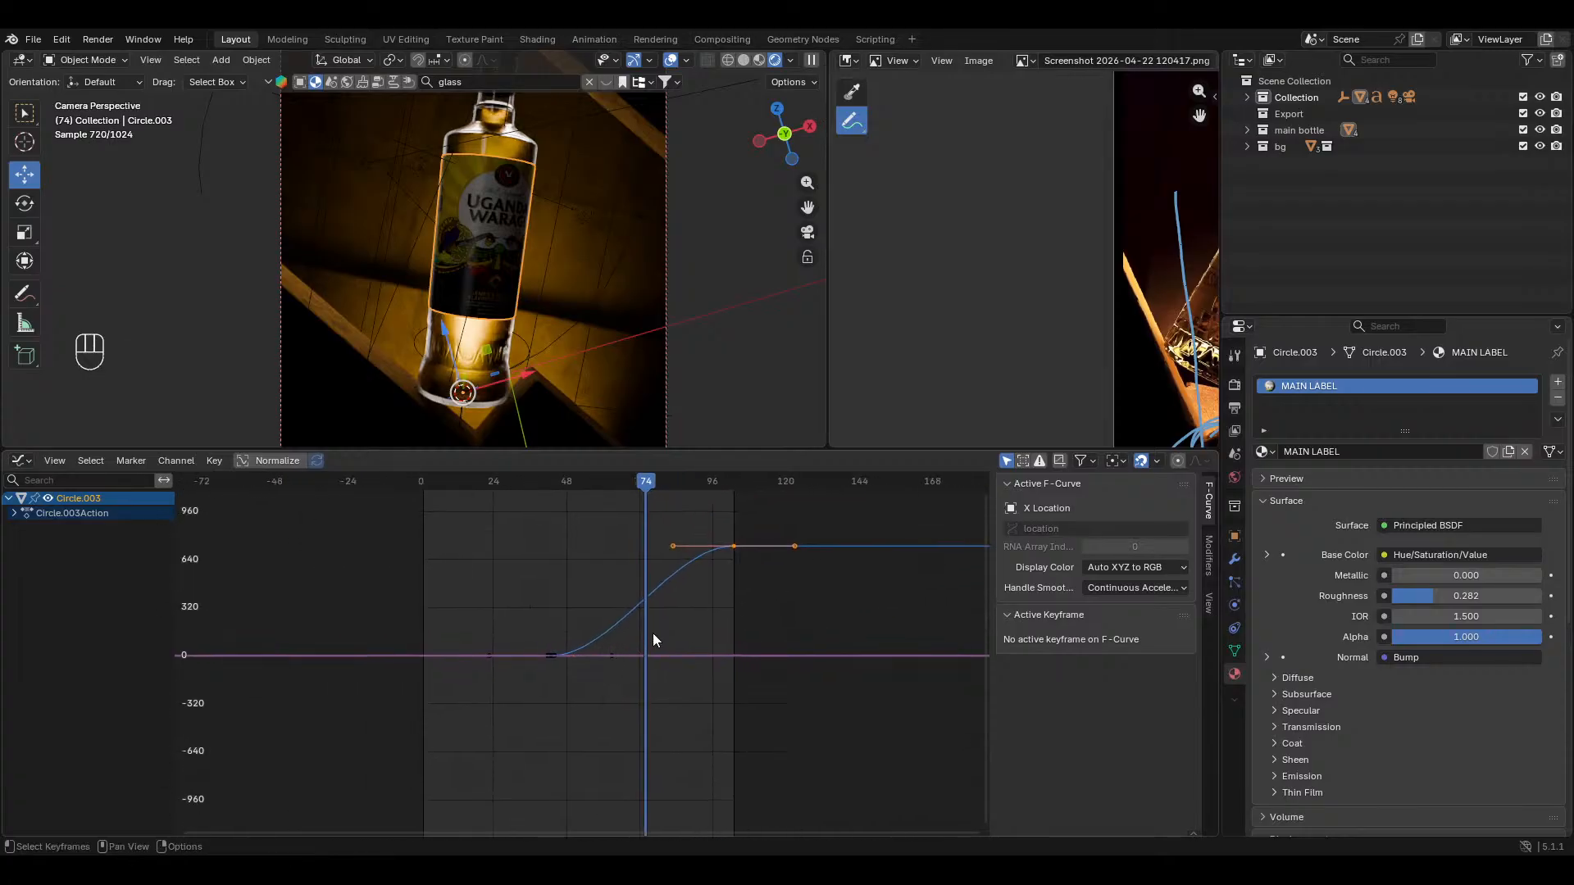
Step: Stretch the right handle of the first Z rotation keyframe horizontally to about frame 95 and play back the eased spin
left_click(611, 657)
key("g")
key("x")
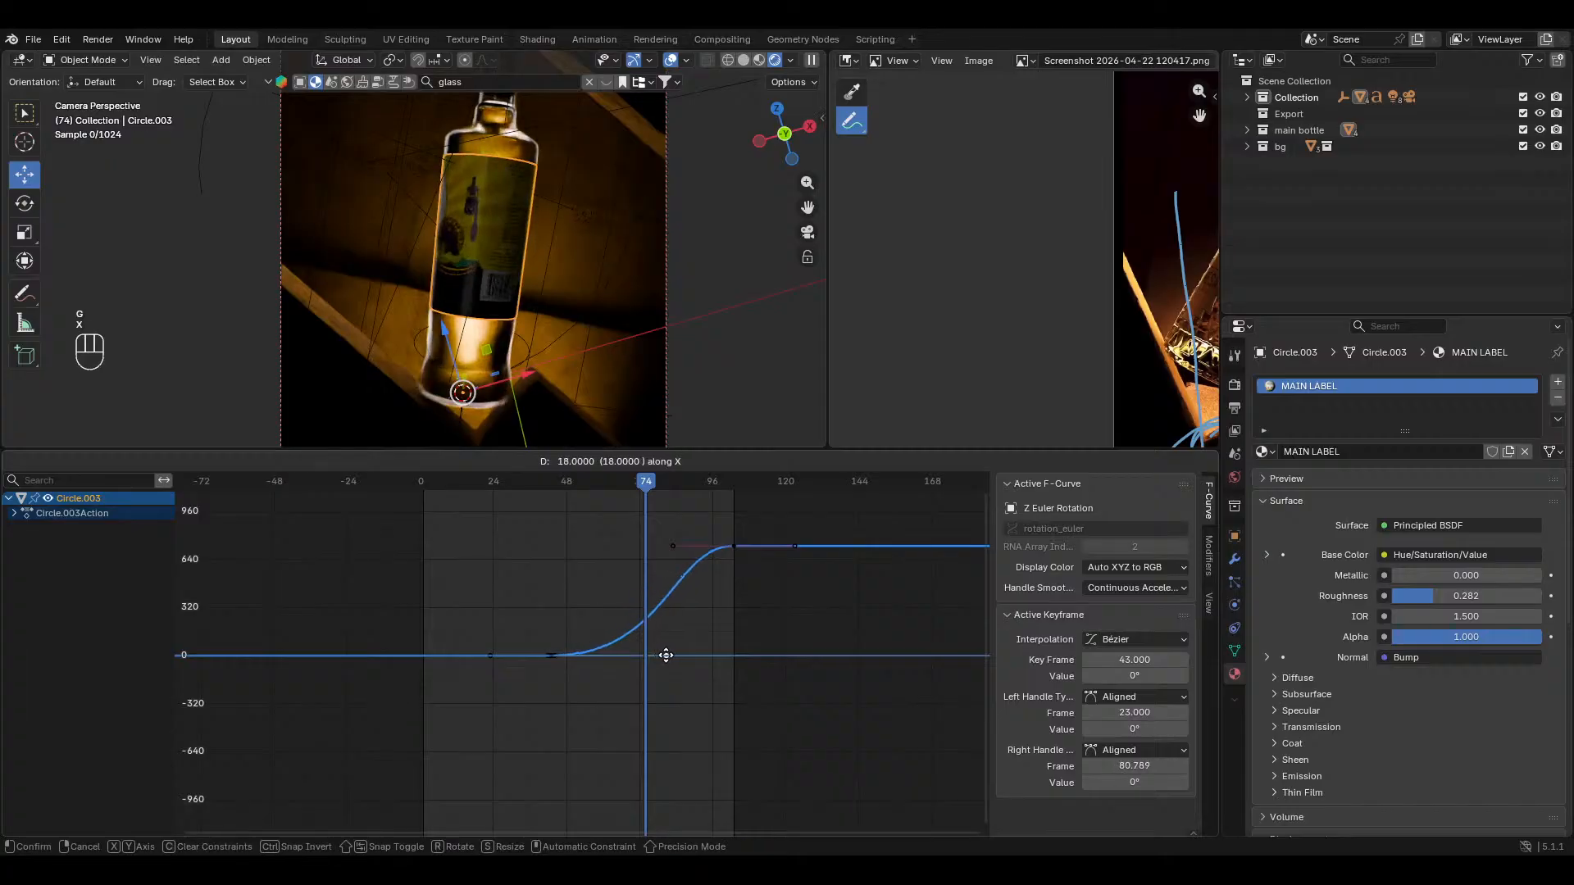
left_click(709, 660)
left_click_drag(636, 487, 536, 504)
key("space")
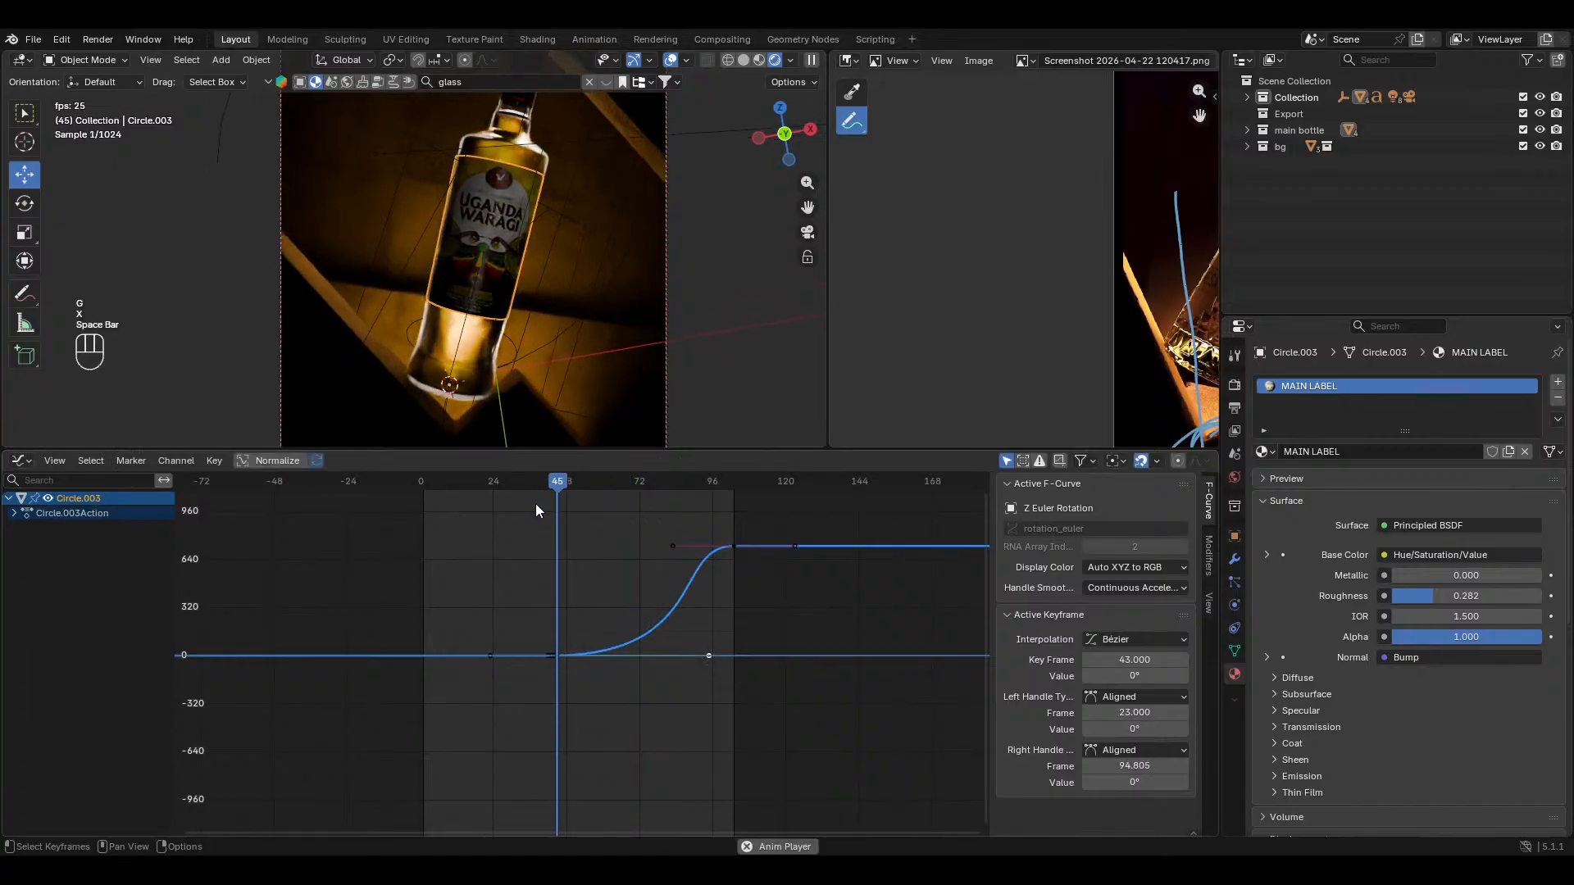
key("space")
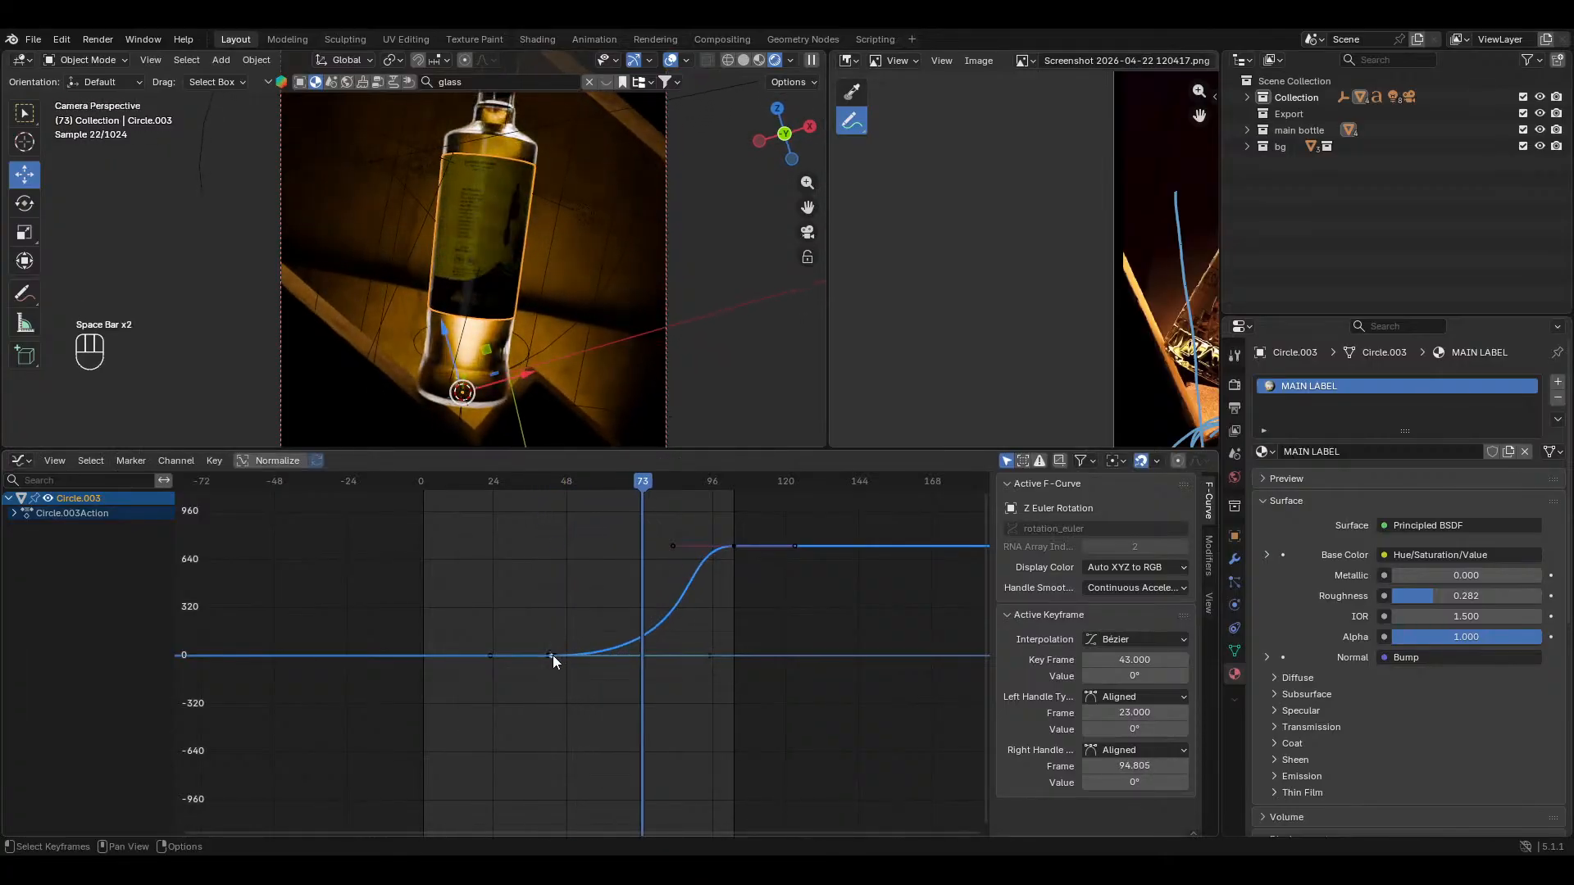
Step: Move the first Z rotation keyframe horizontally to frame 23
key("g")
key("x")
key("c")
key("x")
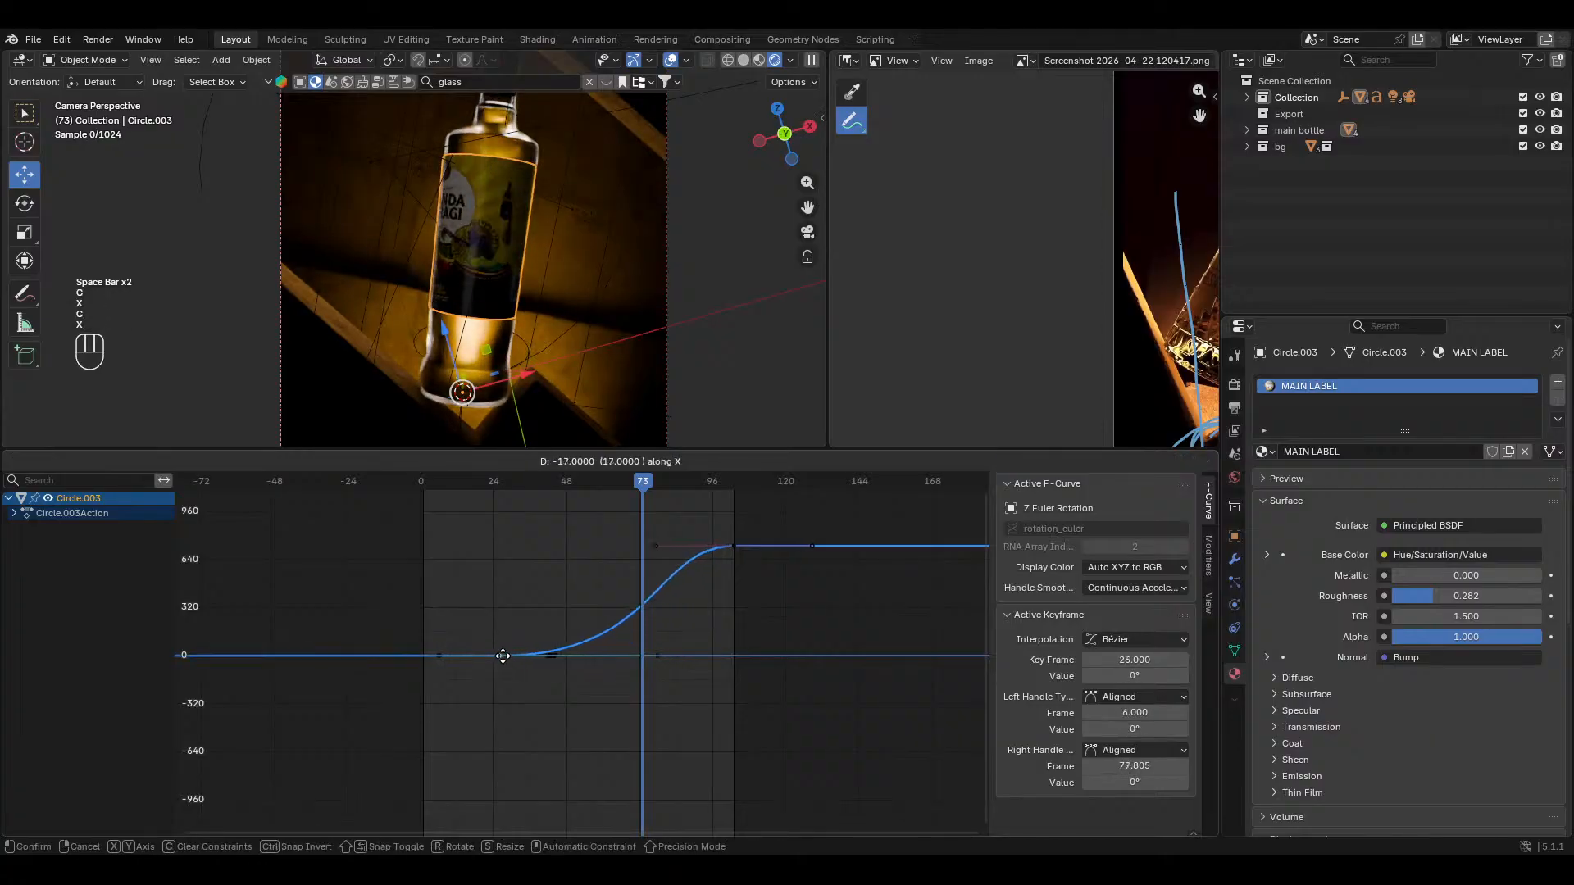
left_click(493, 656)
Step: Stretch the right handle of the frame 23 keyframe horizontally to about frame 101 and play back the spin
key("f")
key("g")
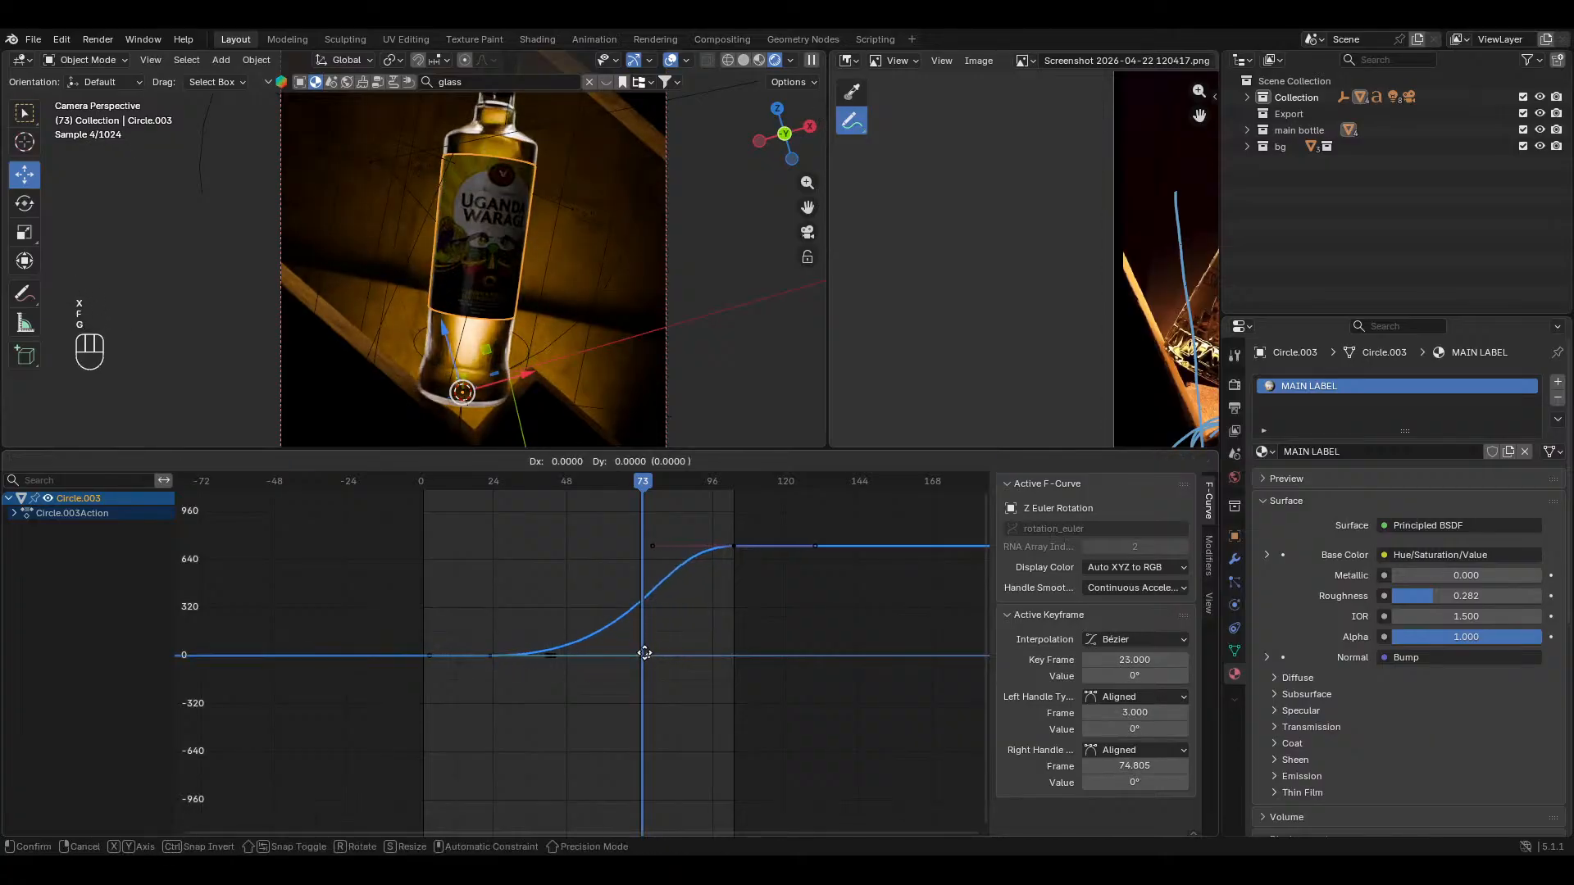
key("x")
left_click(723, 648)
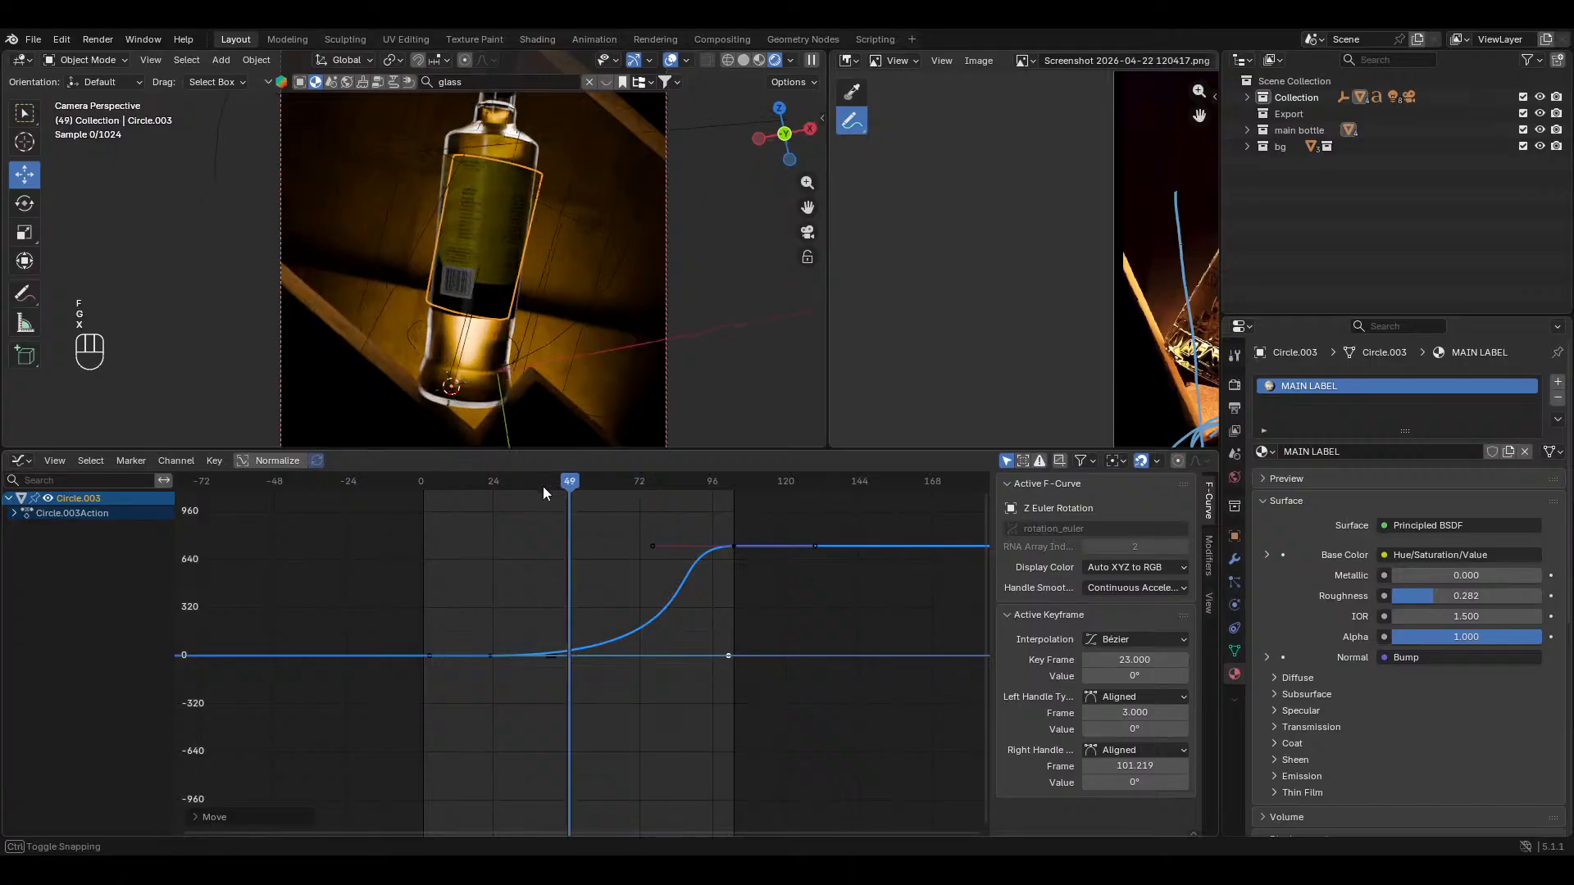
key("space")
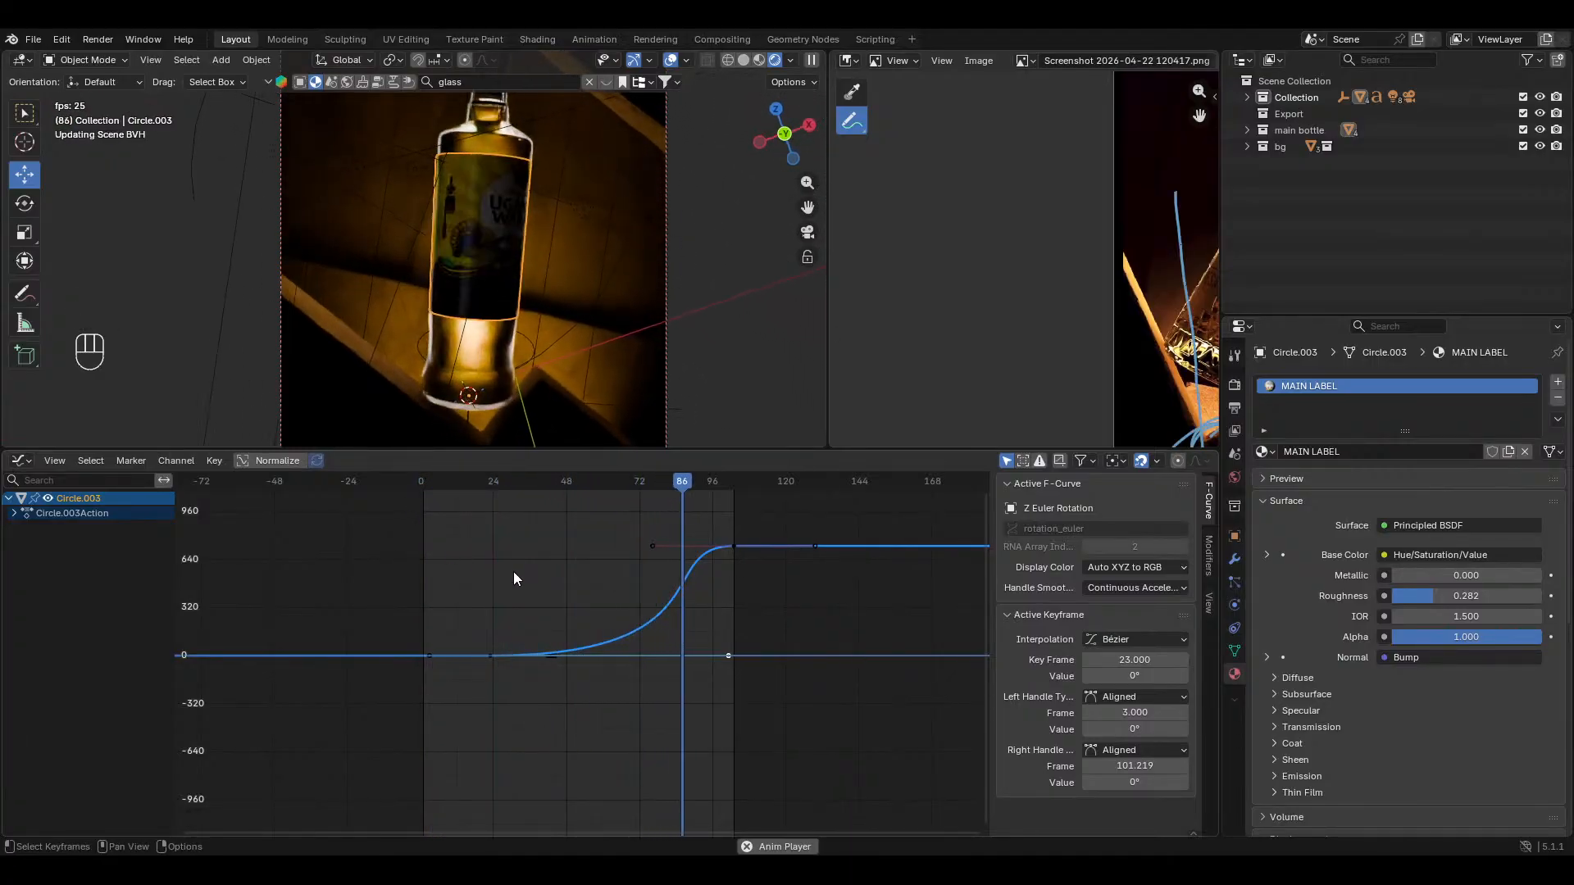
Step: Play back and scrub the label's spin repeatedly to examine its easing
key("space")
key("space")
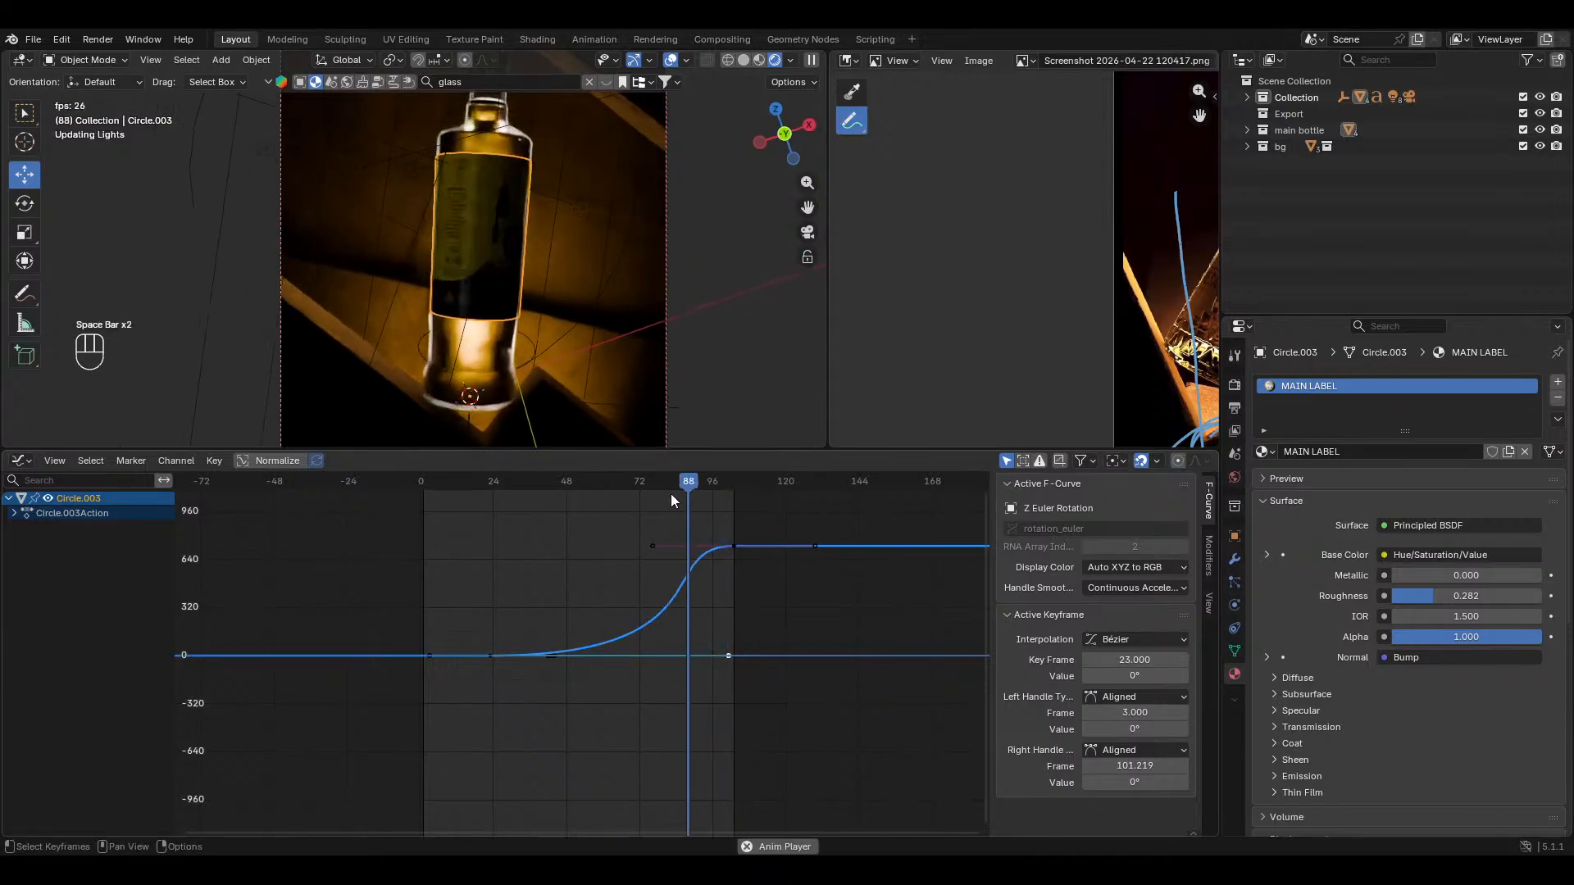
key("space")
left_click_drag(709, 484, 529, 498)
key("space")
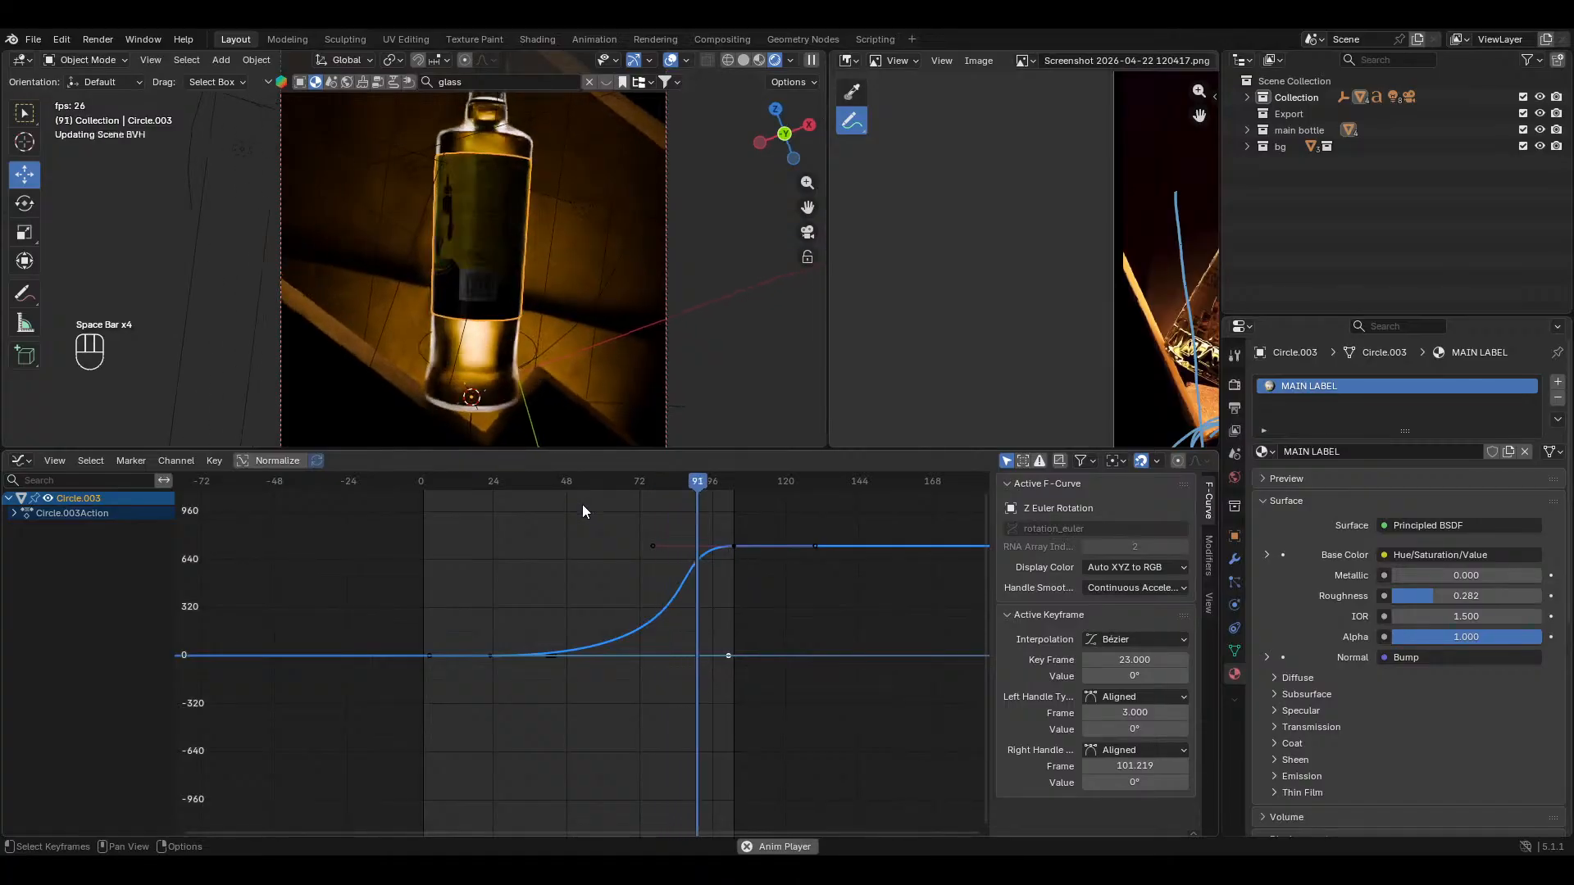
key("space")
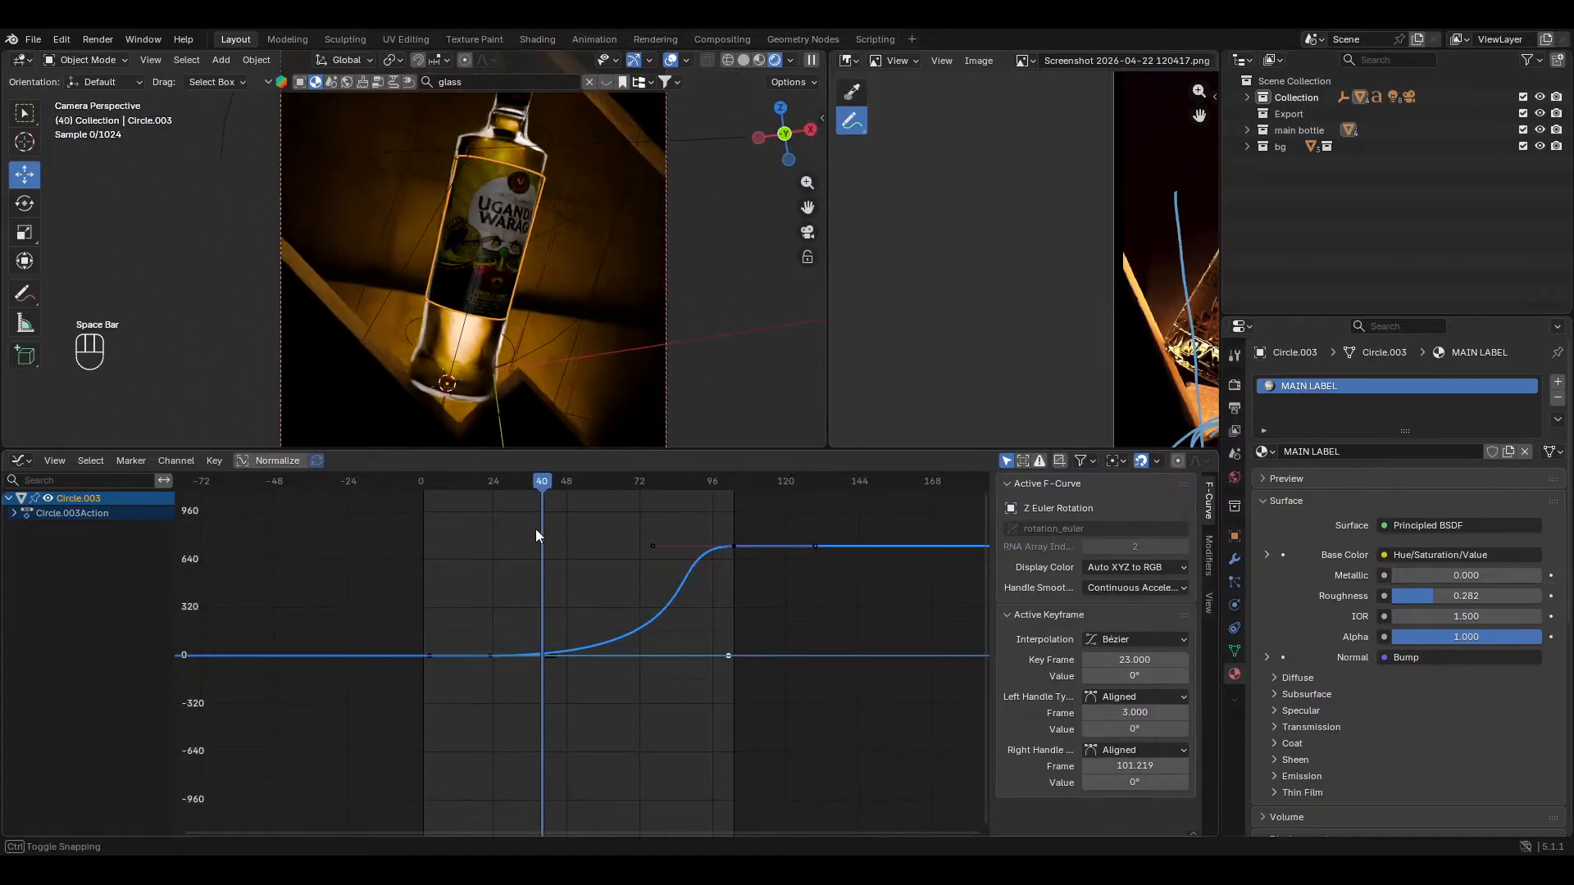
key("space")
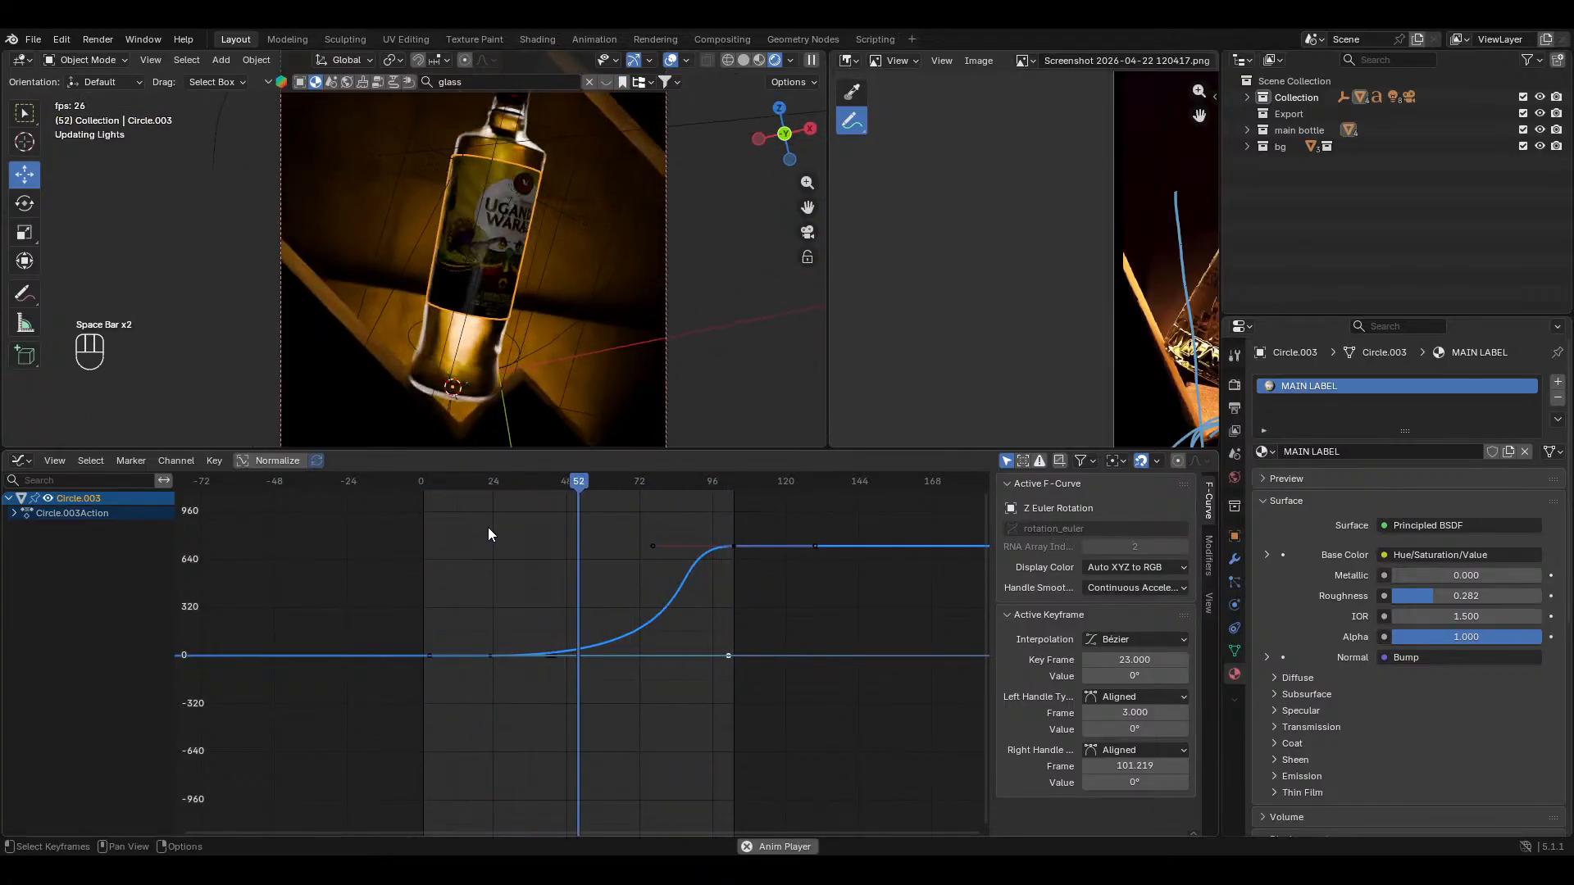
key("space")
left_click_drag(790, 514, 469, 671)
left_click(720, 578)
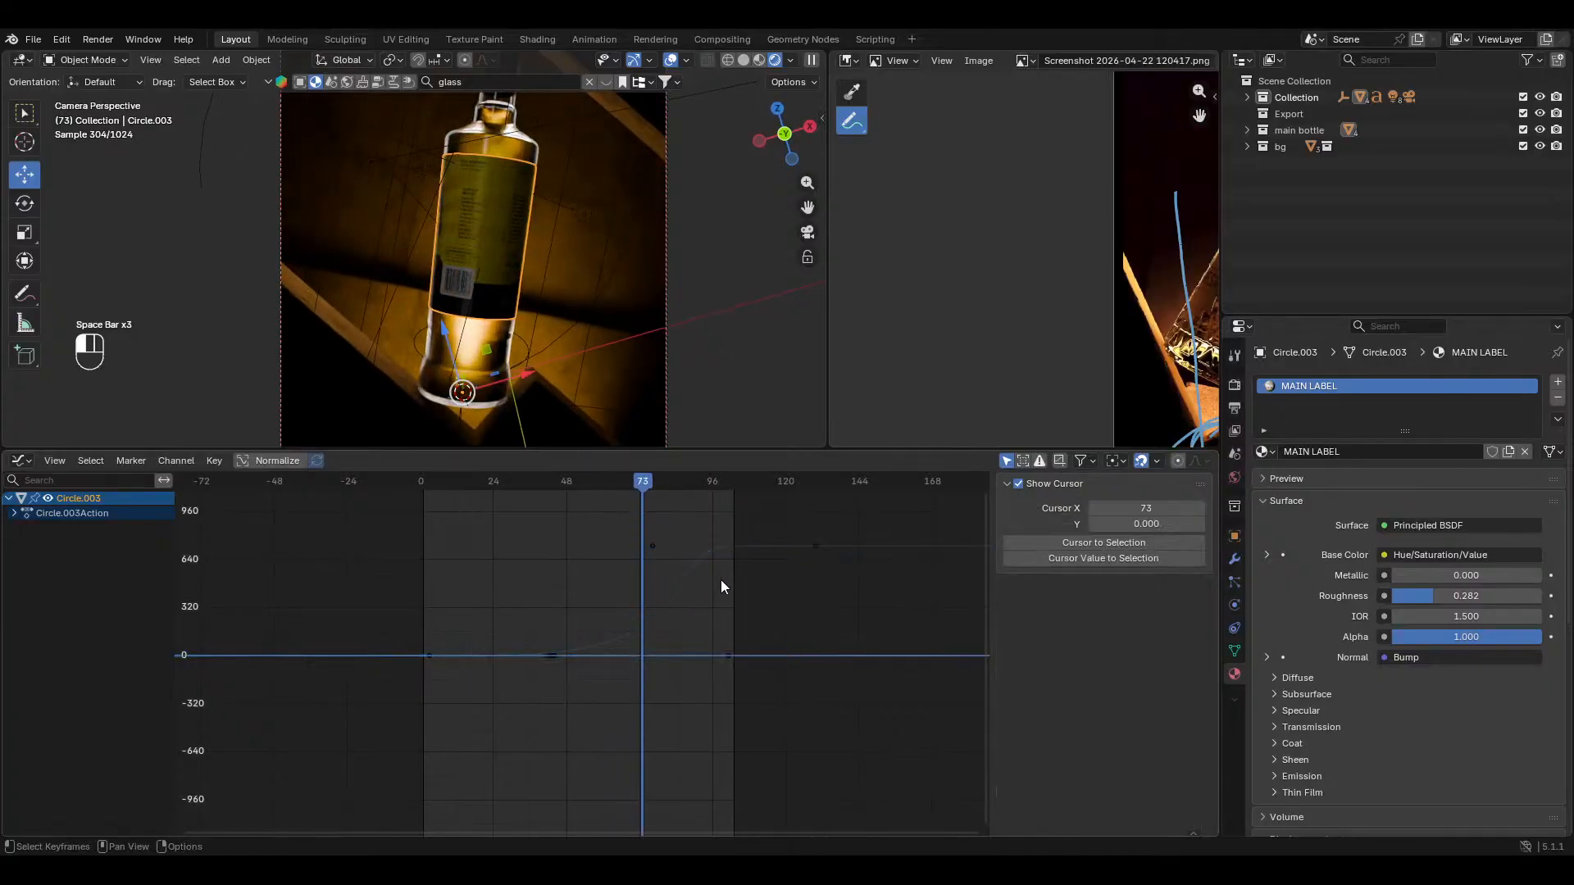
Step: Clear all scale and location keyframes from the label, leaving only its rotation animated
left_click(646, 485)
key("n")
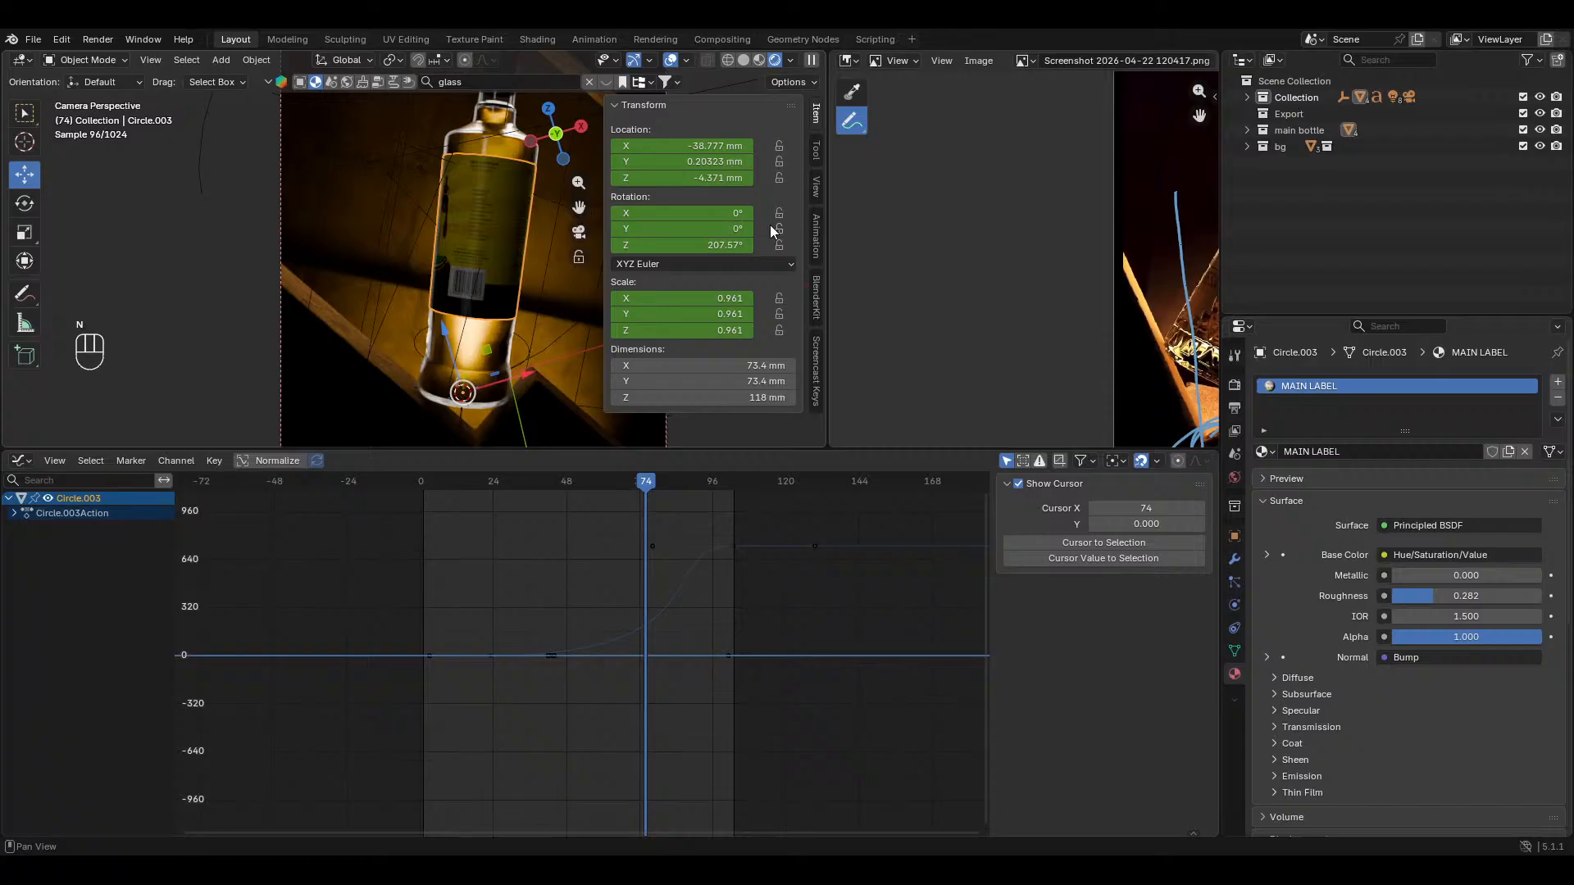
right_click(689, 314)
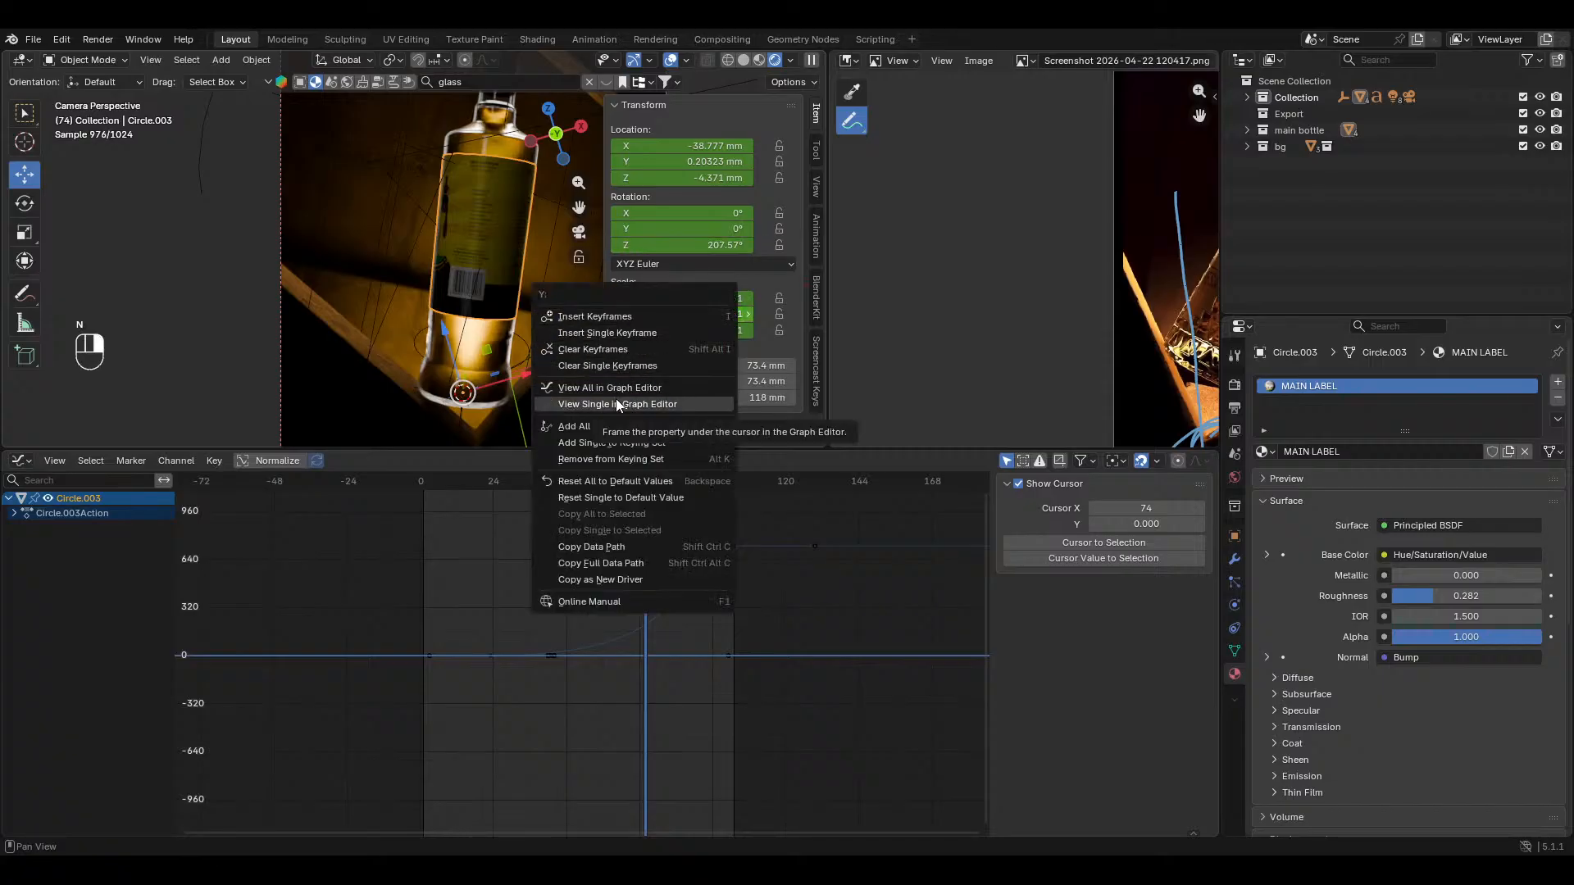
left_click(603, 350)
right_click(680, 163)
left_click(646, 168)
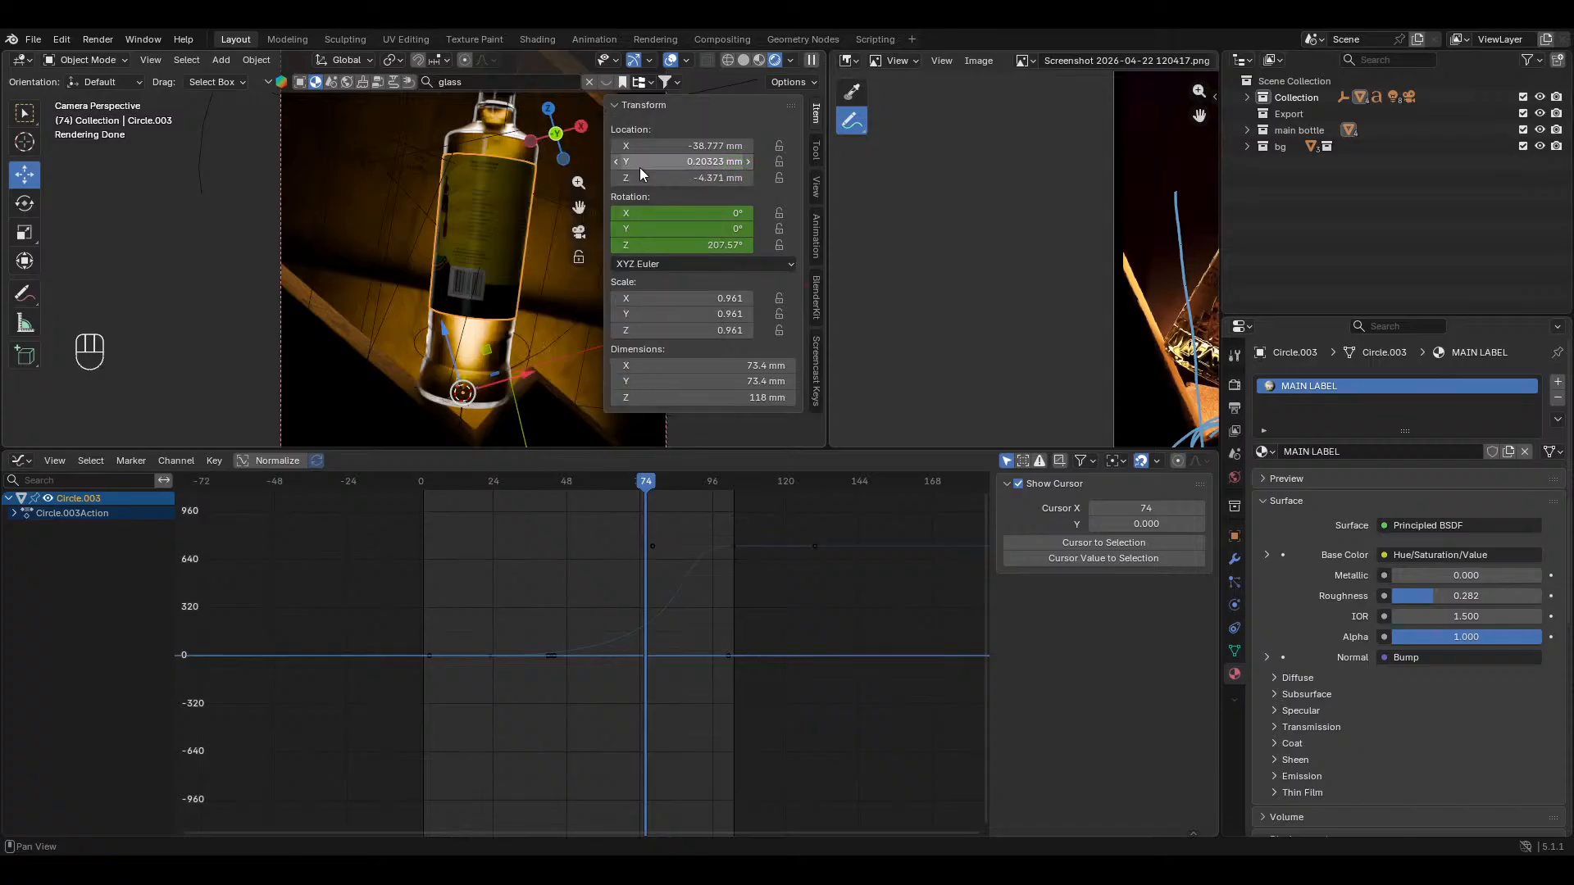
Step: Split off a narrow timeline under the Graph Editor and jump to the keyframe at frame 103
left_click(732, 549)
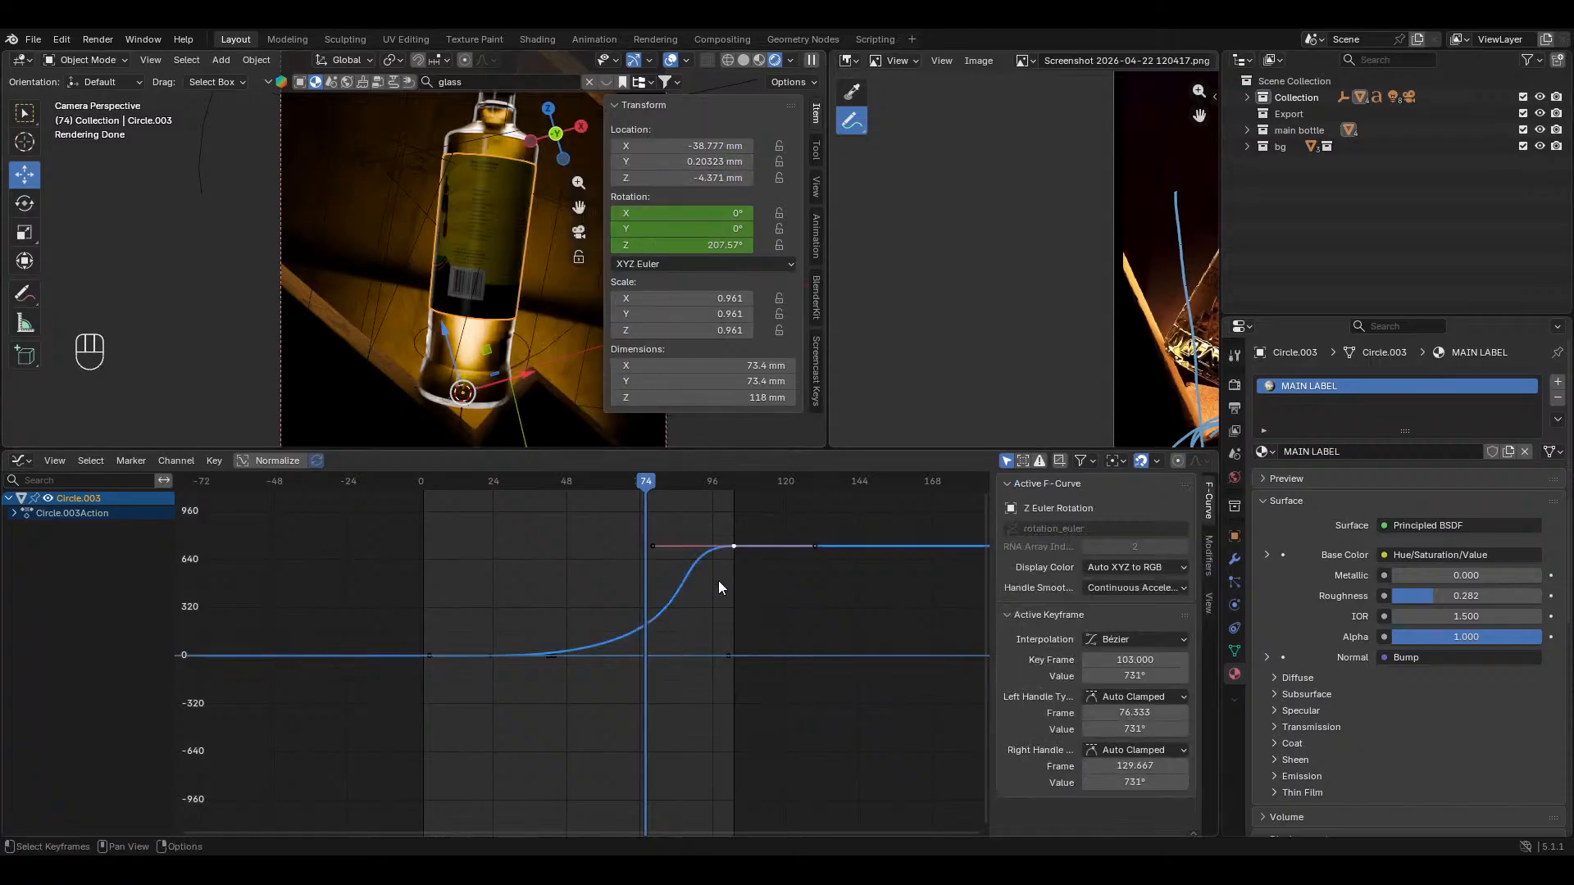
left_click_drag(7, 835, 8, 795)
left_click(20, 804)
left_click(236, 659)
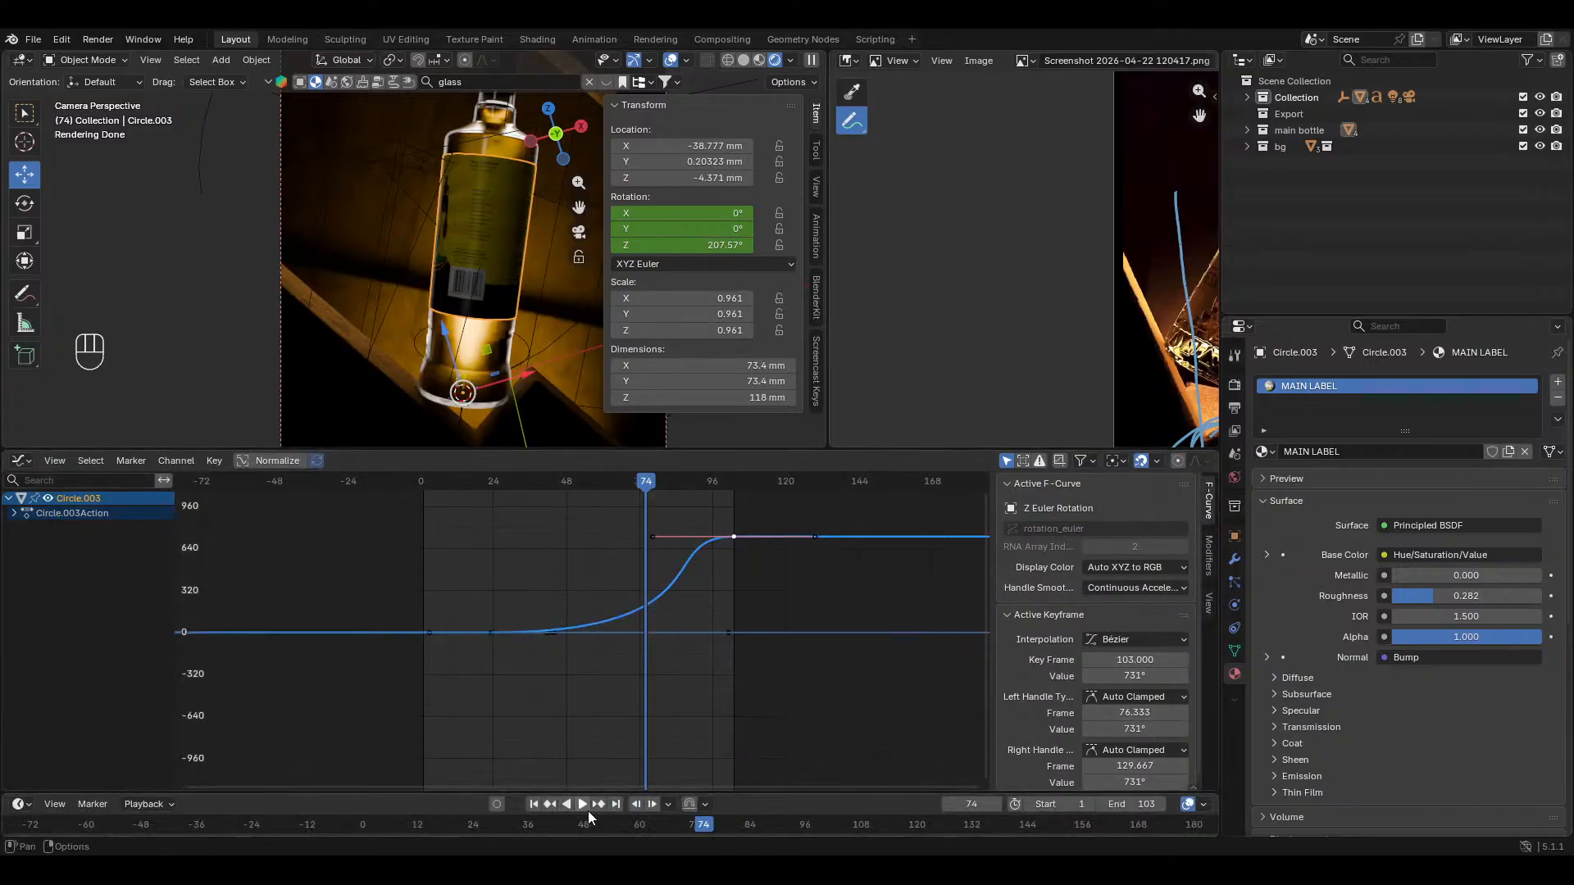
left_click(598, 807)
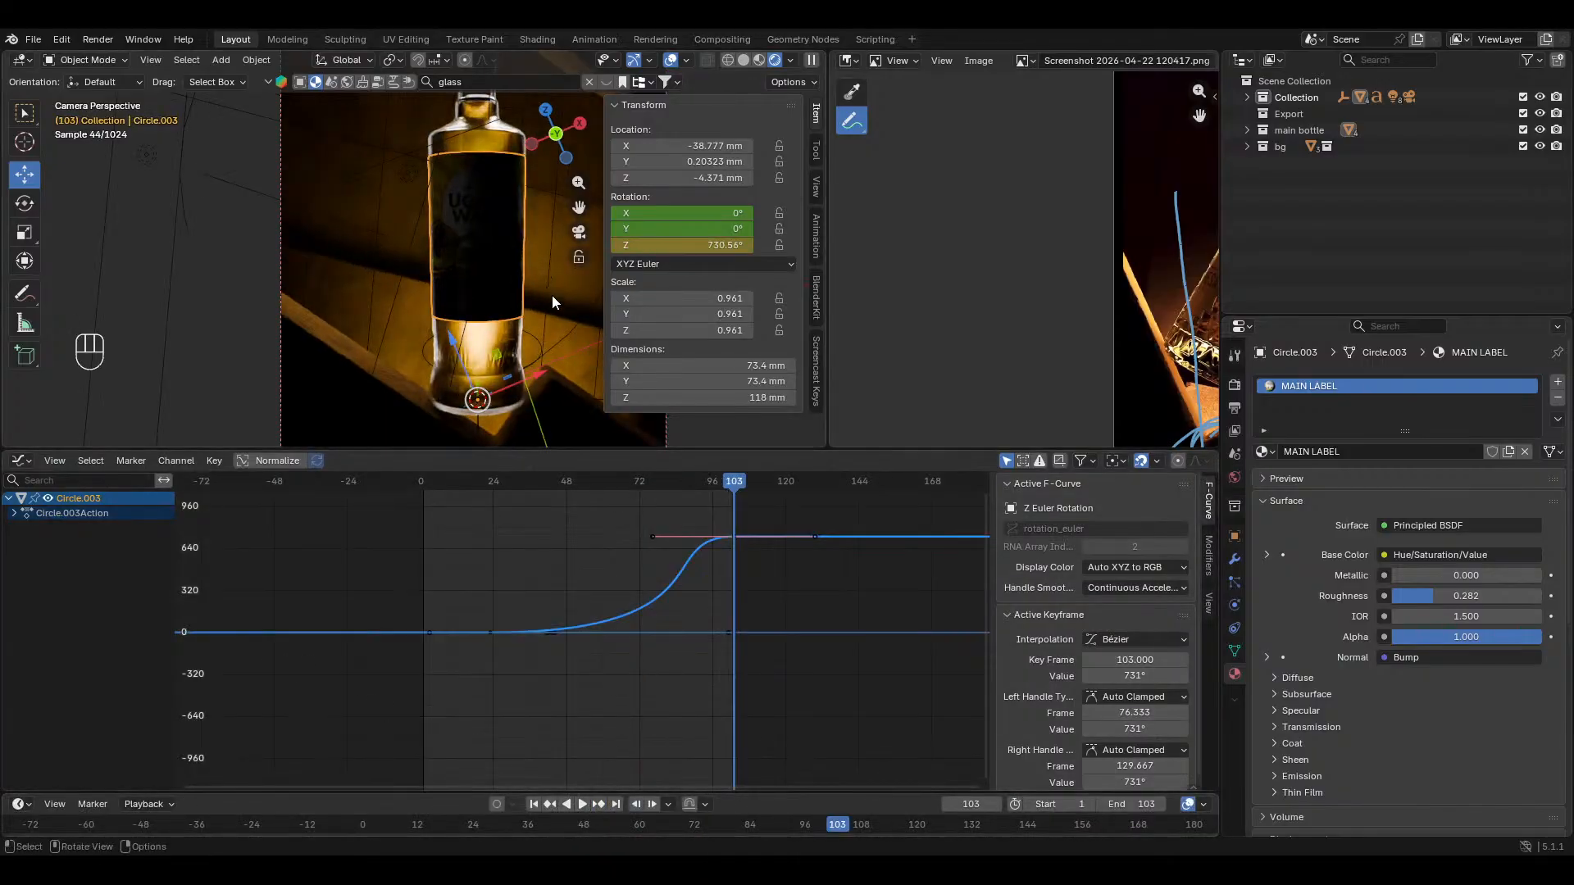
Step: Try rotating the label around its local Z axis to about 349° at frame 103
key("r")
key("z")
key("z")
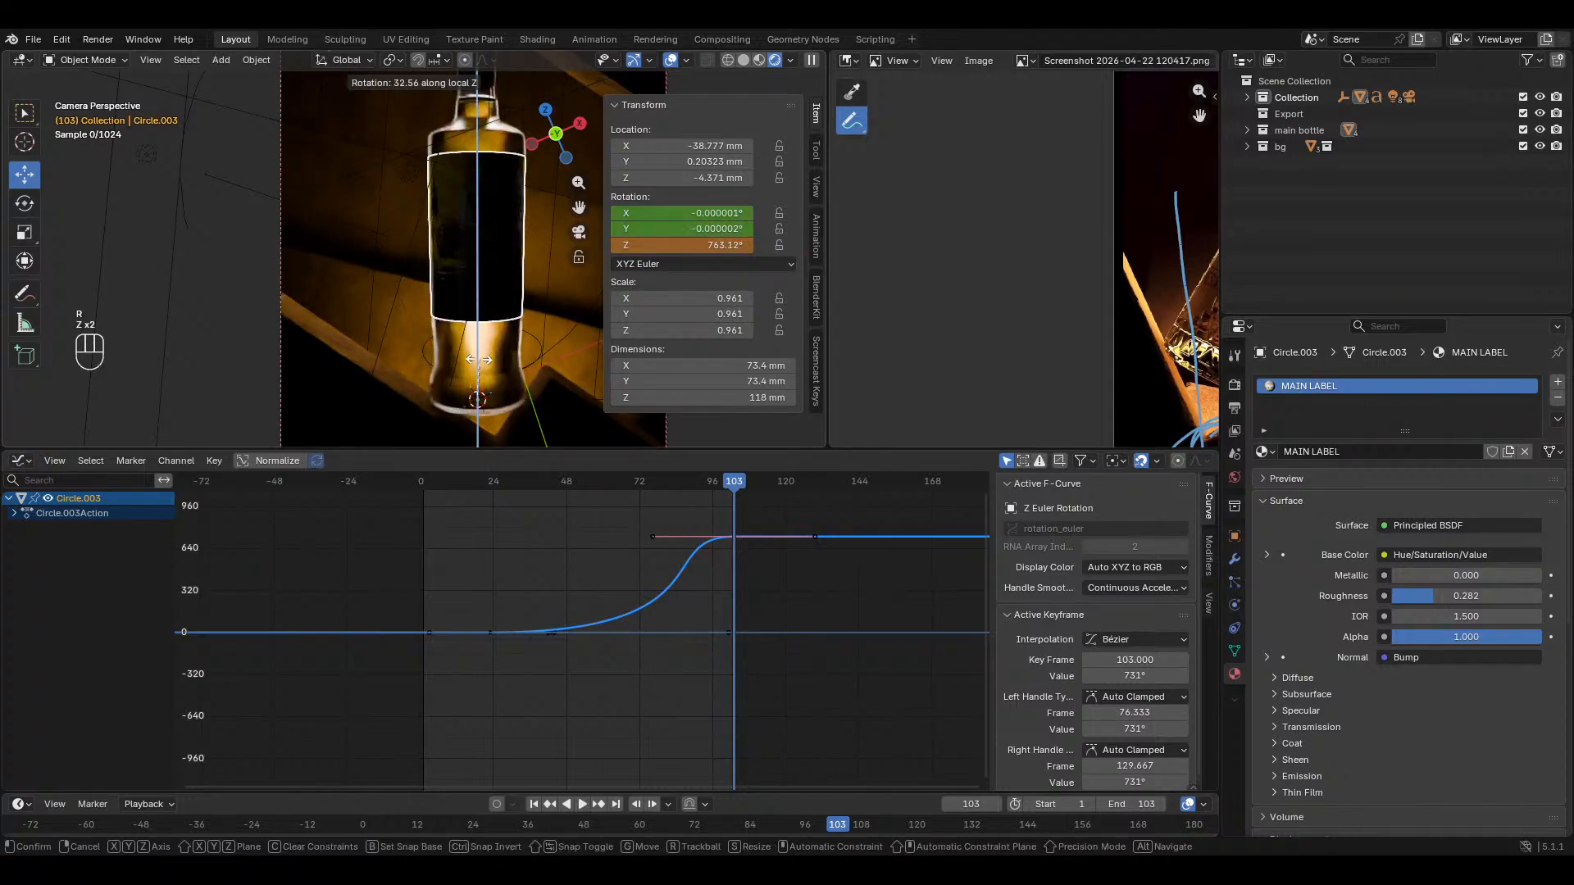
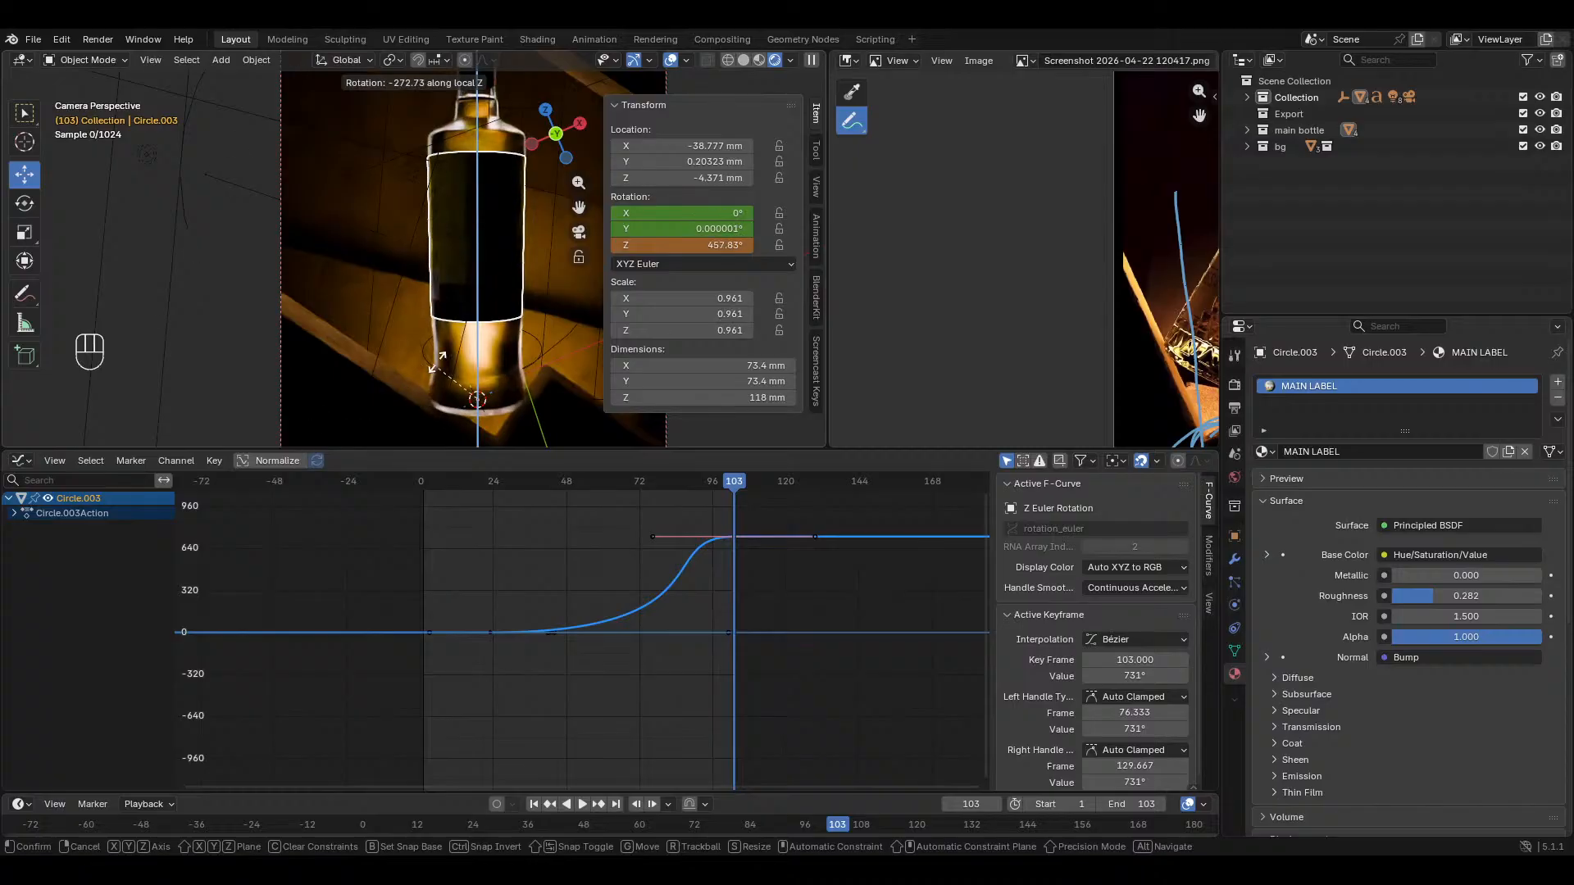
left_click(536, 355)
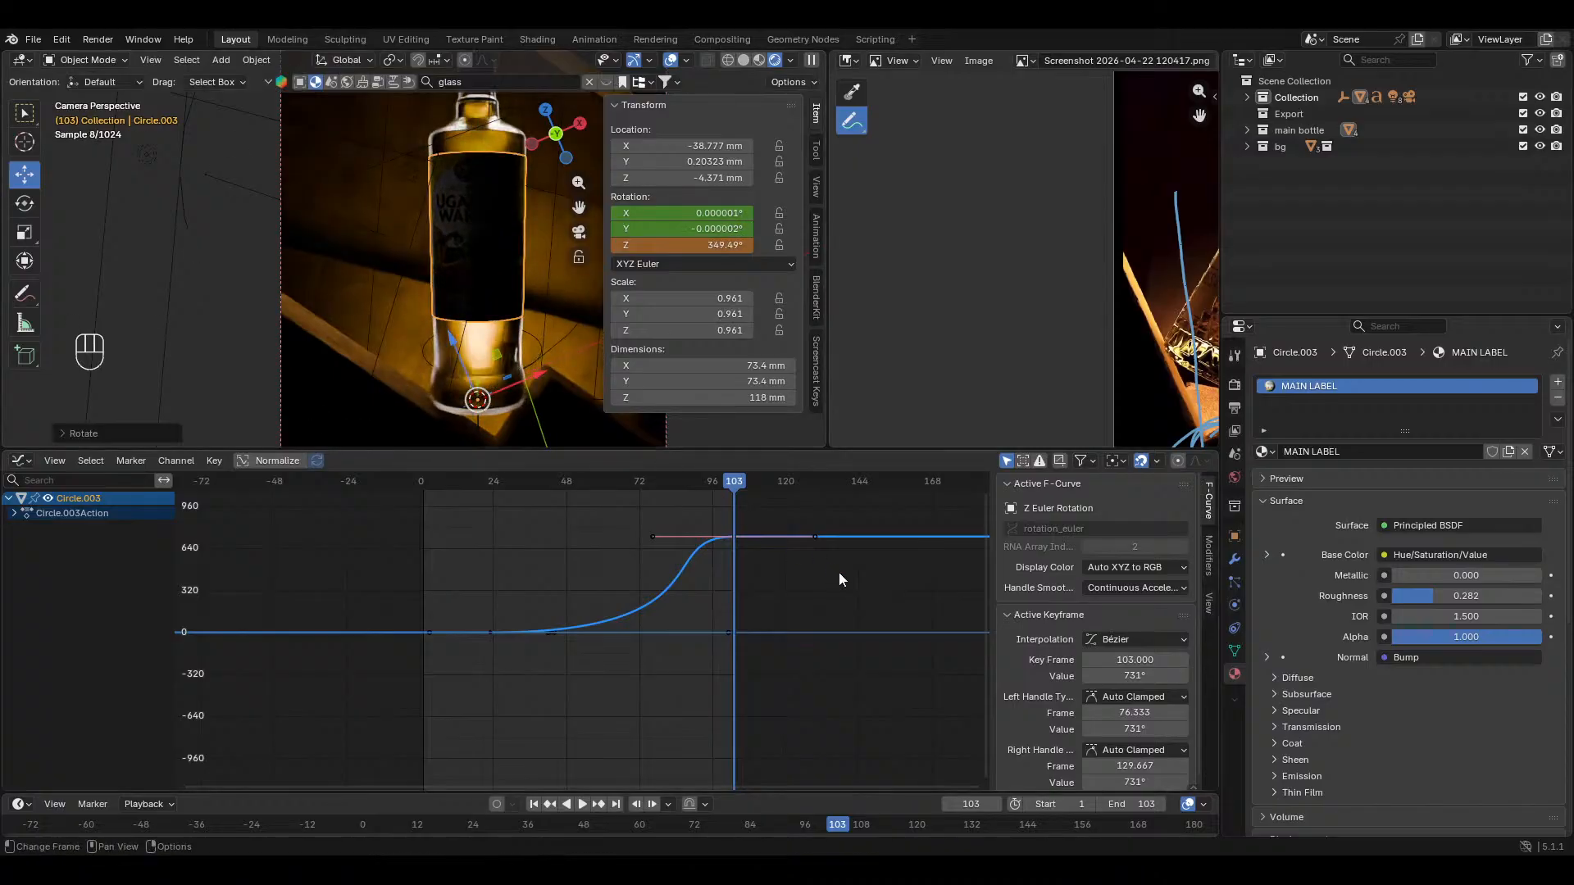
key("r")
right_click(569, 331)
Step: Turn on auto keying and rotate the label around its local Z axis to about 340° at frame 103
left_click_drag(737, 488, 712, 484)
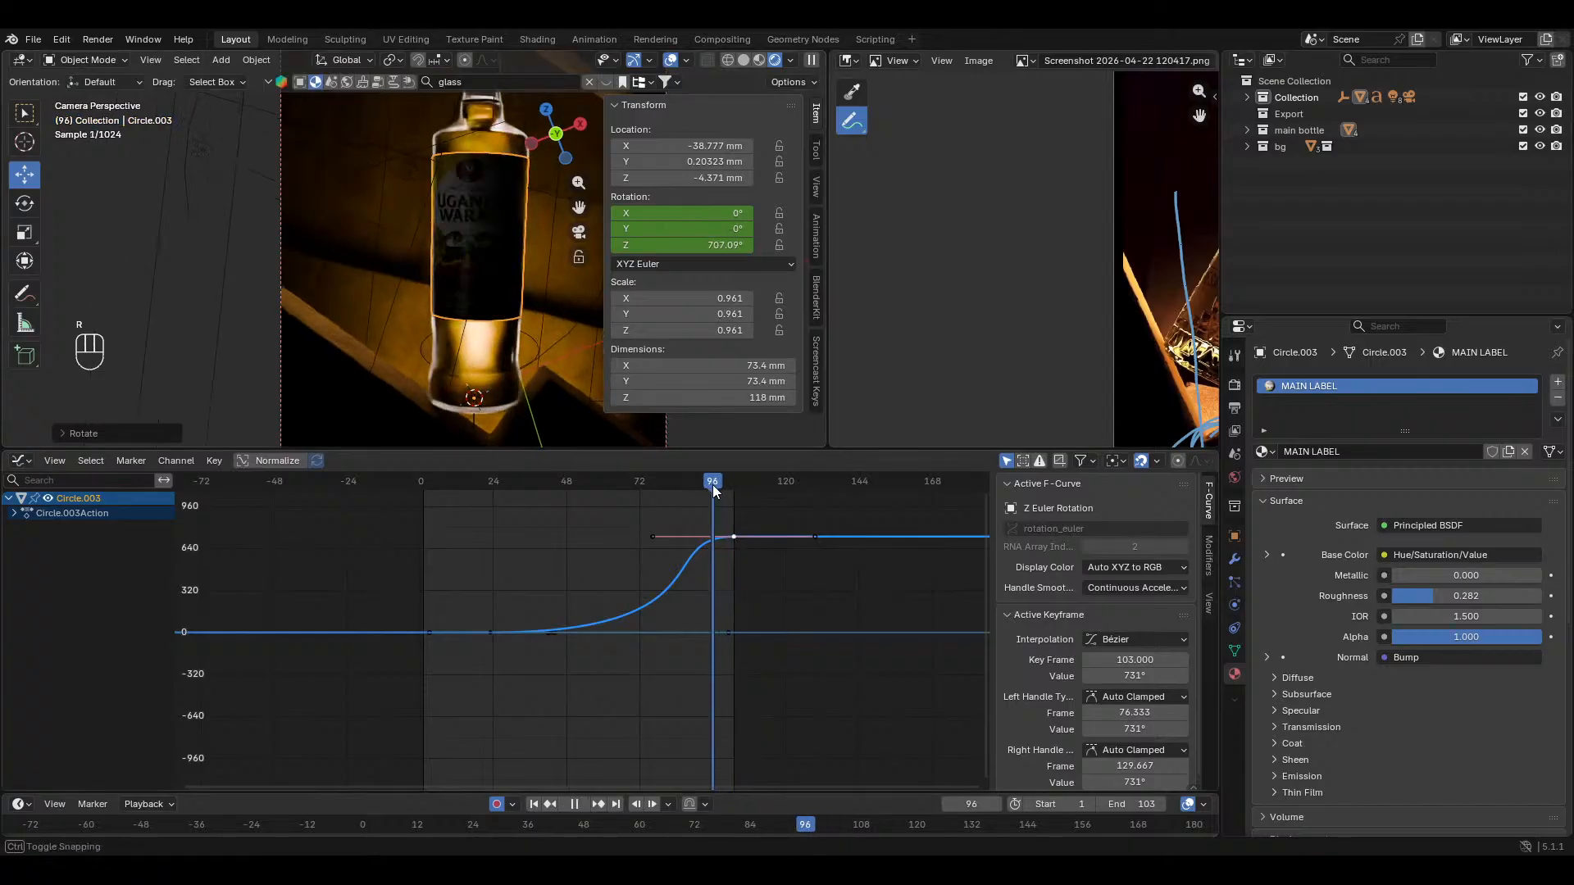
left_click(599, 805)
key("r")
key("z")
key("z")
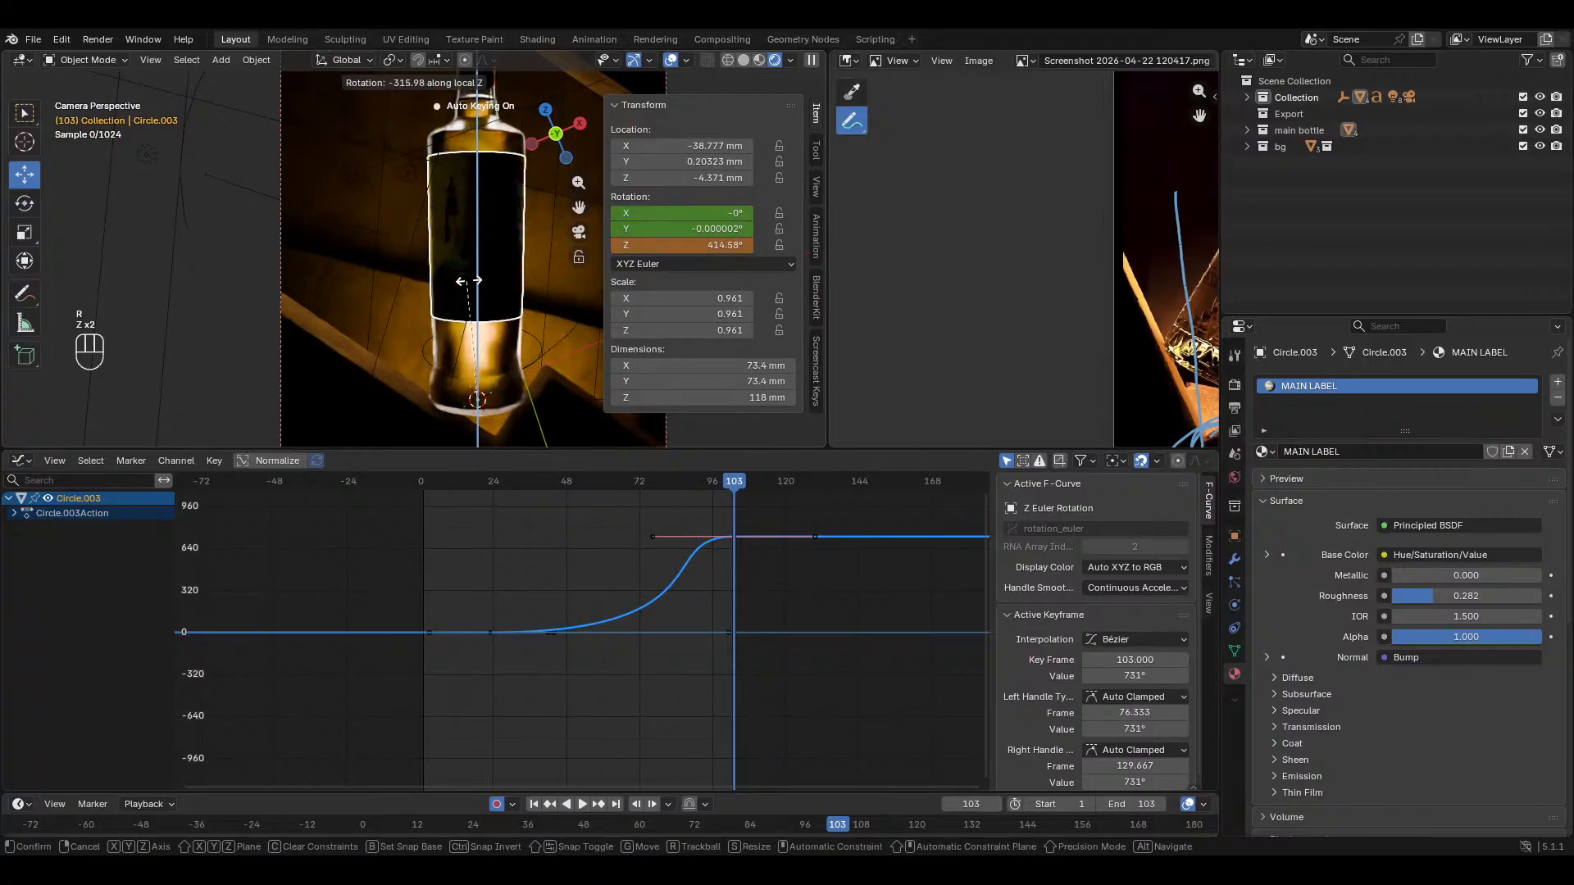
left_click(593, 361)
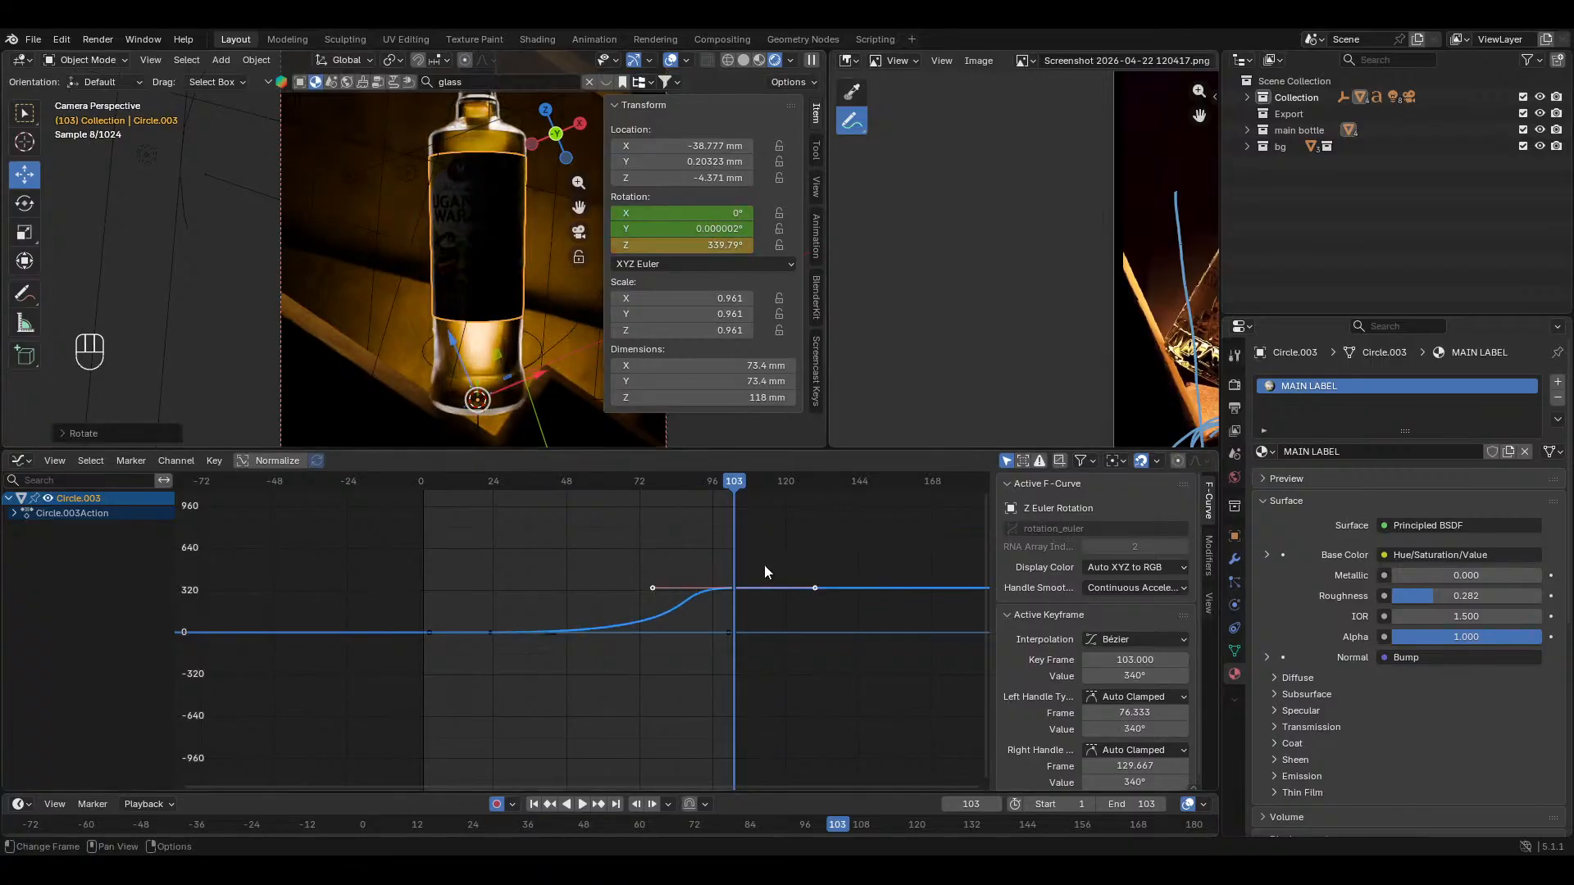
Step: Scrub back and play the shortened spin to check the label's motion
left_click_drag(733, 484, 575, 490)
key("space")
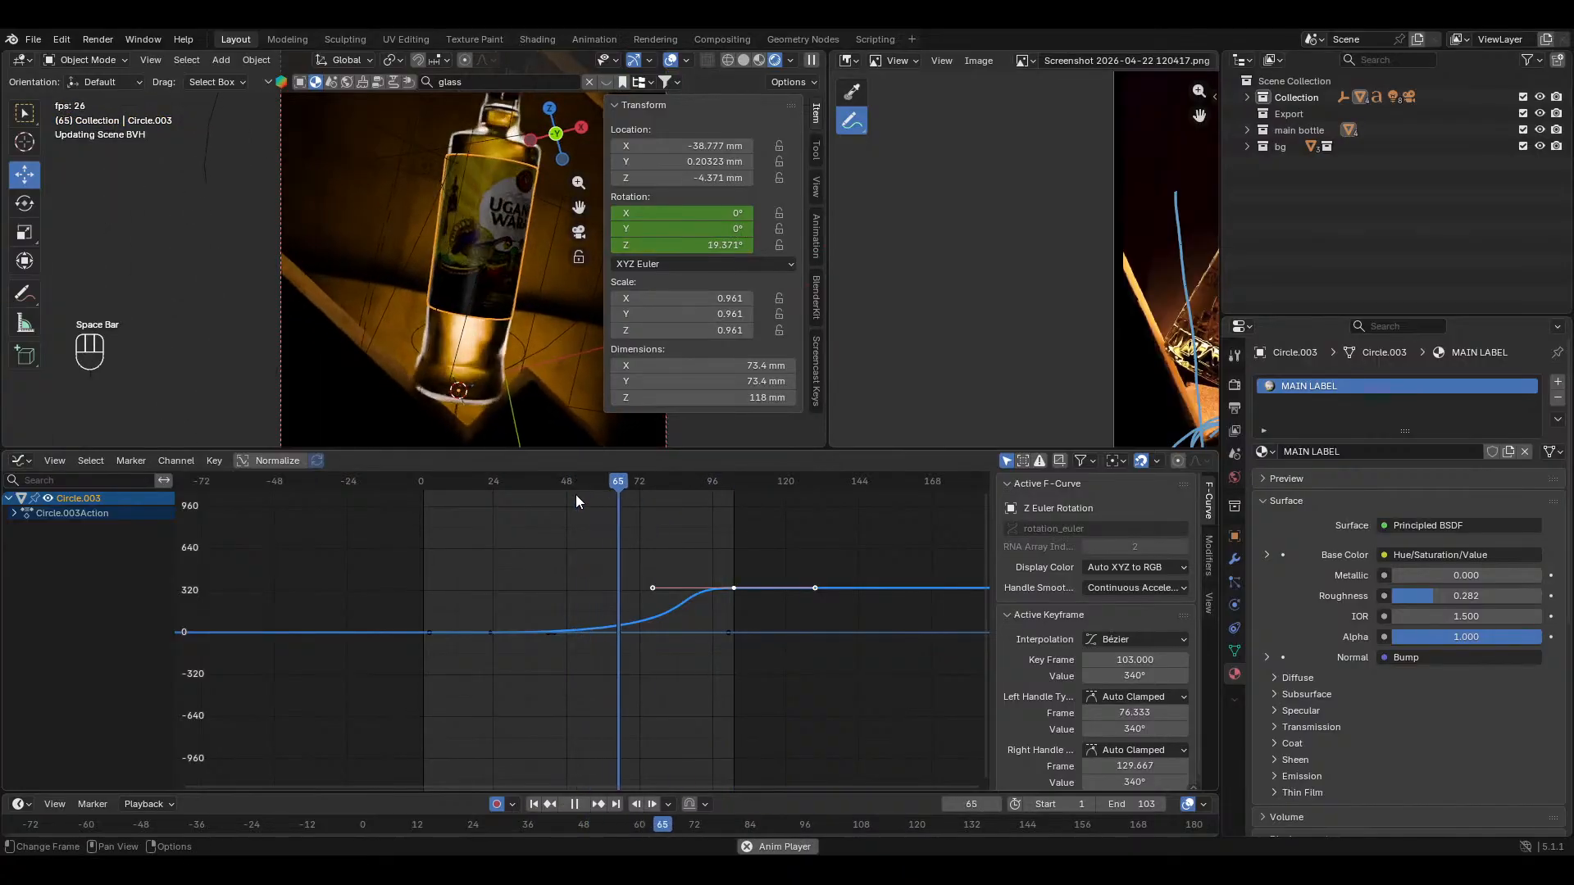
key("space")
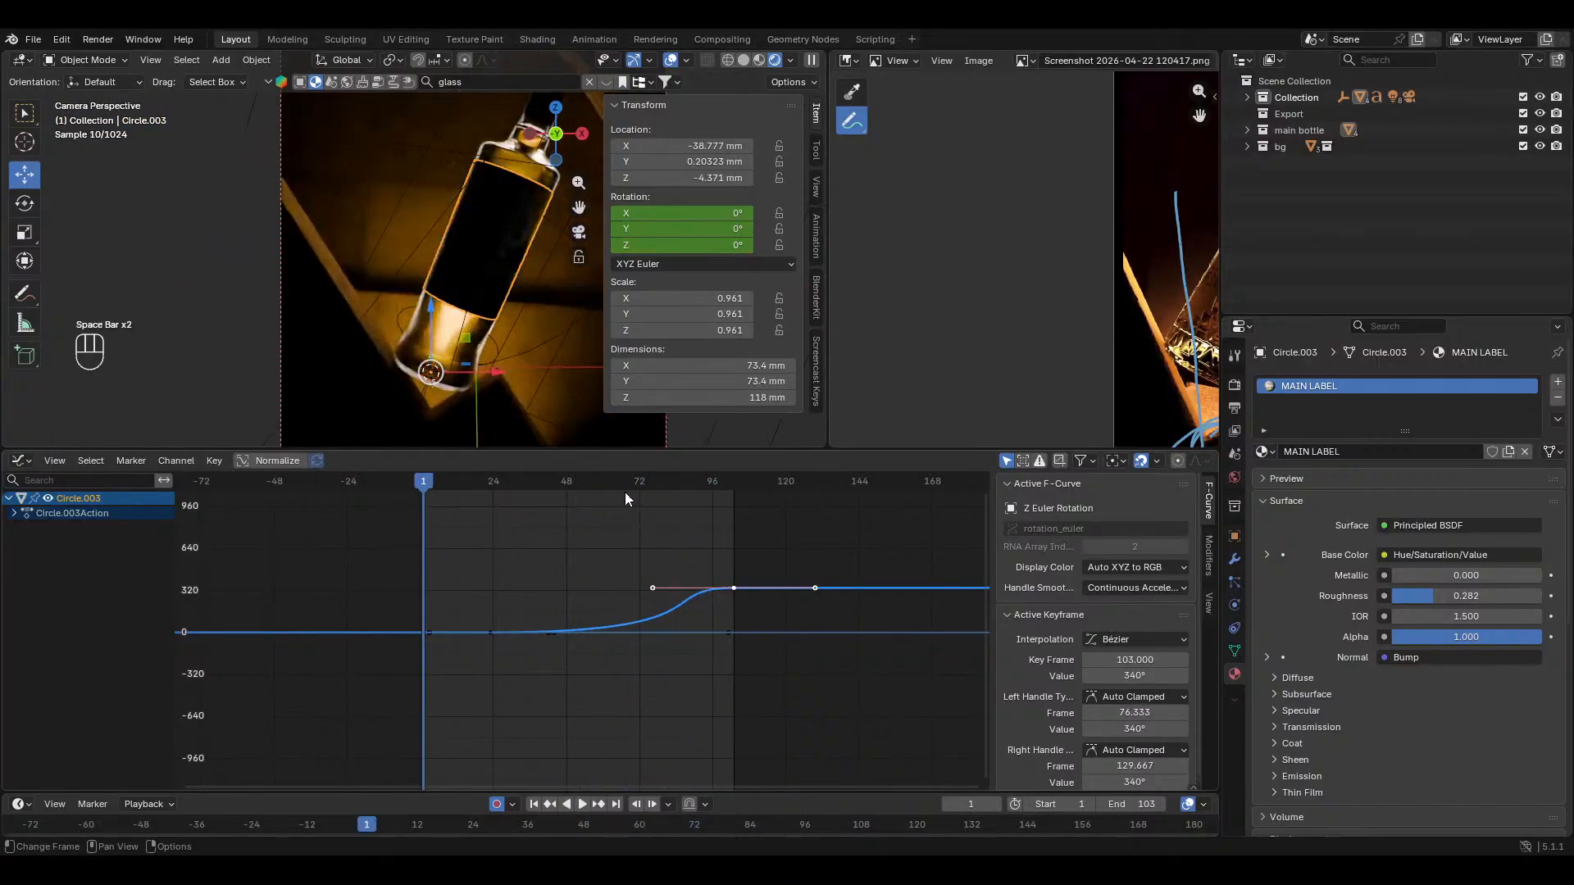
left_click_drag(613, 491, 491, 485)
key("space")
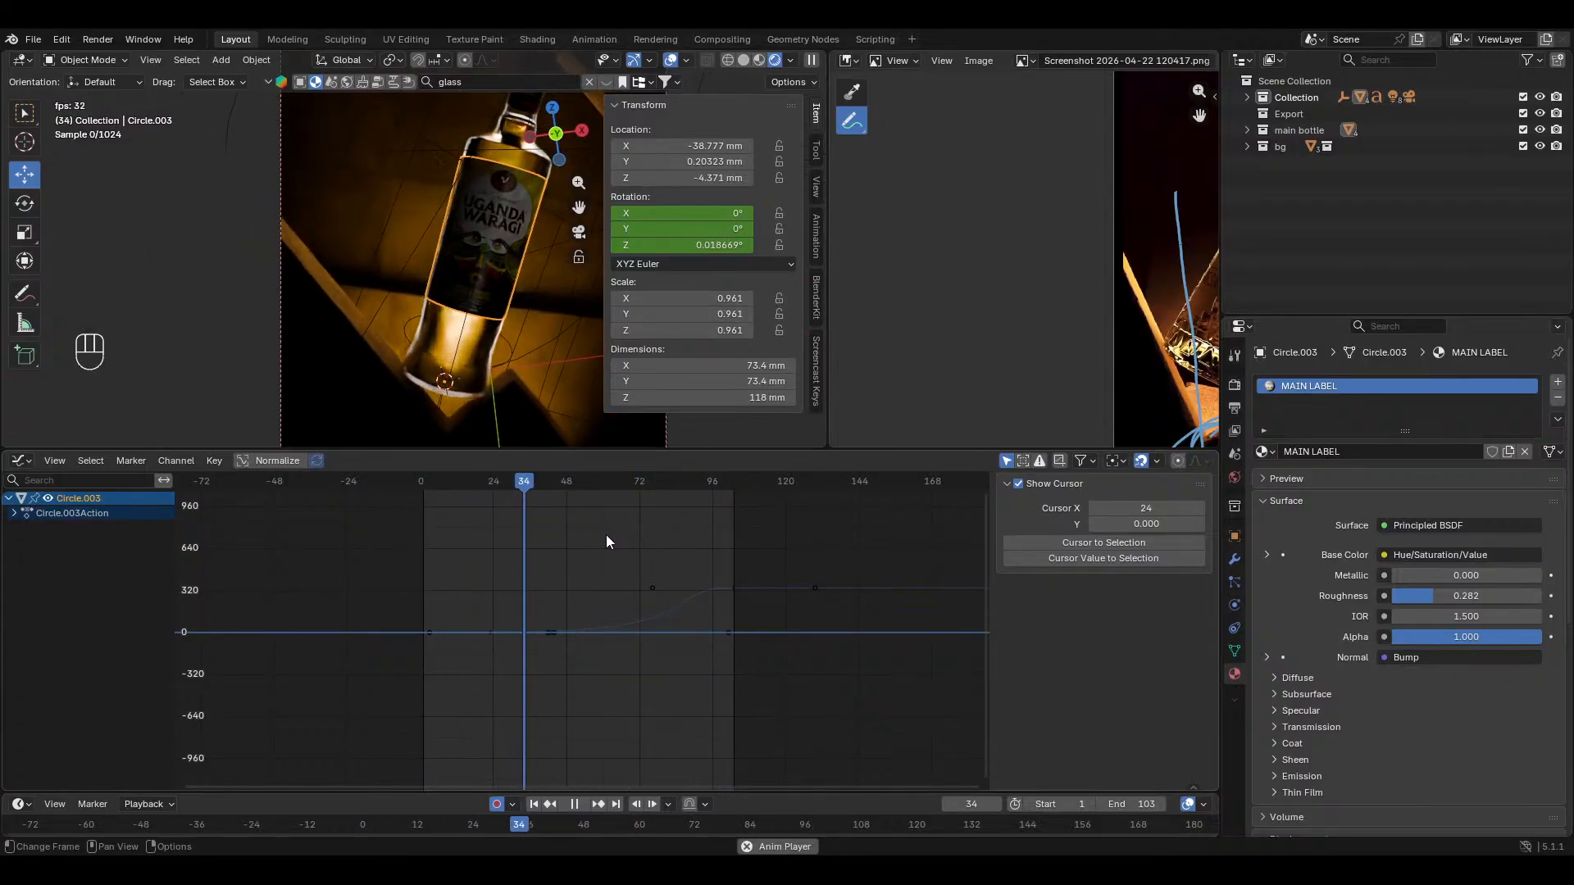
key("space")
left_click(726, 587)
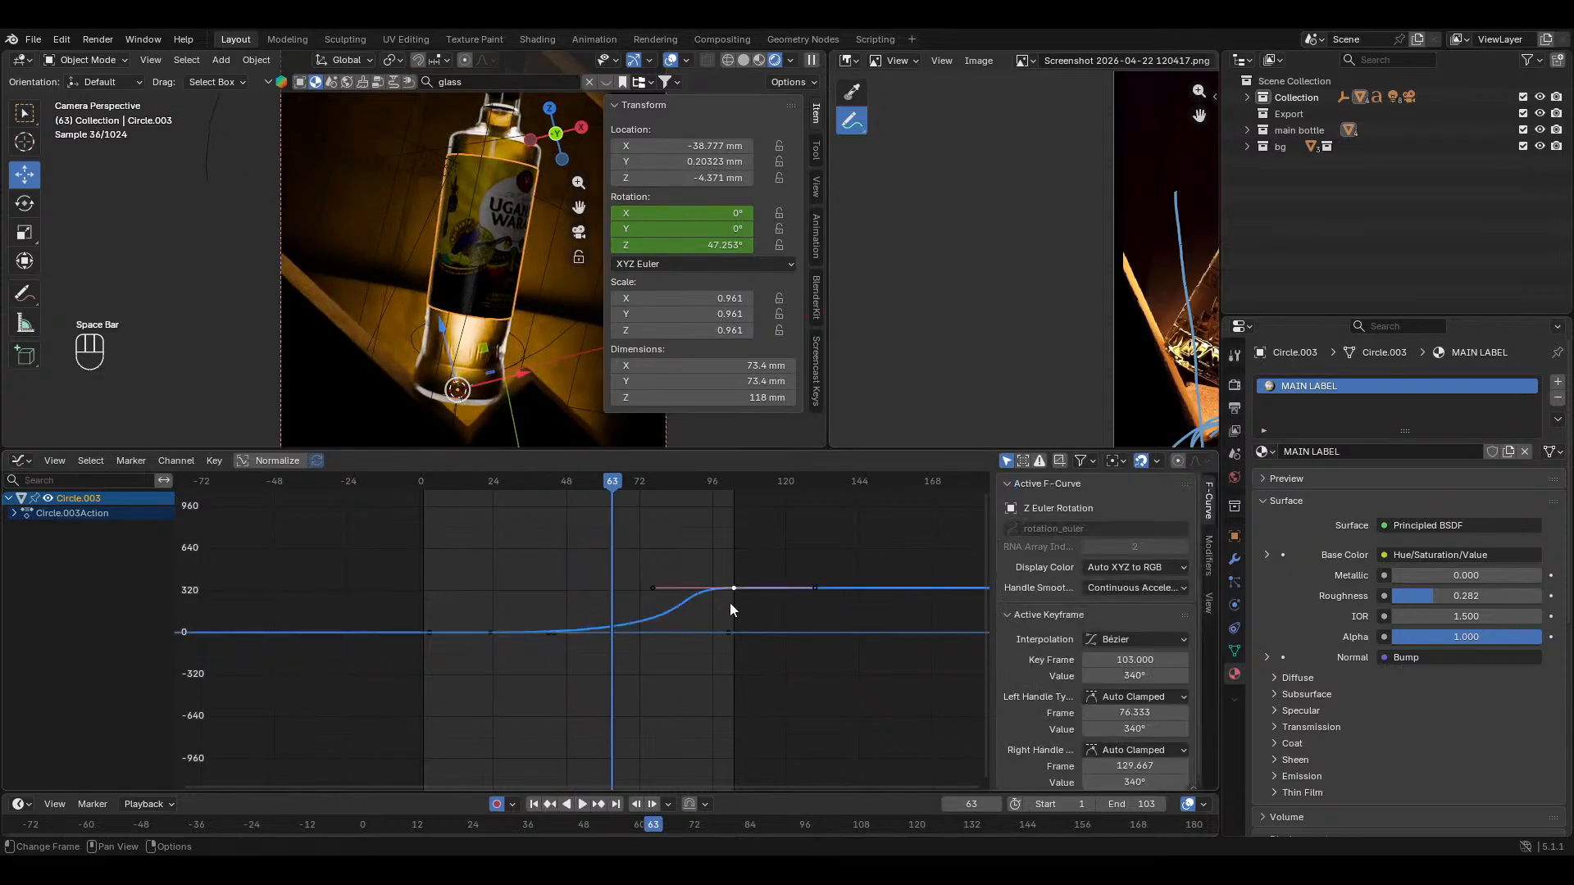
middle_click_drag(729, 602, 681, 620, "ctrl")
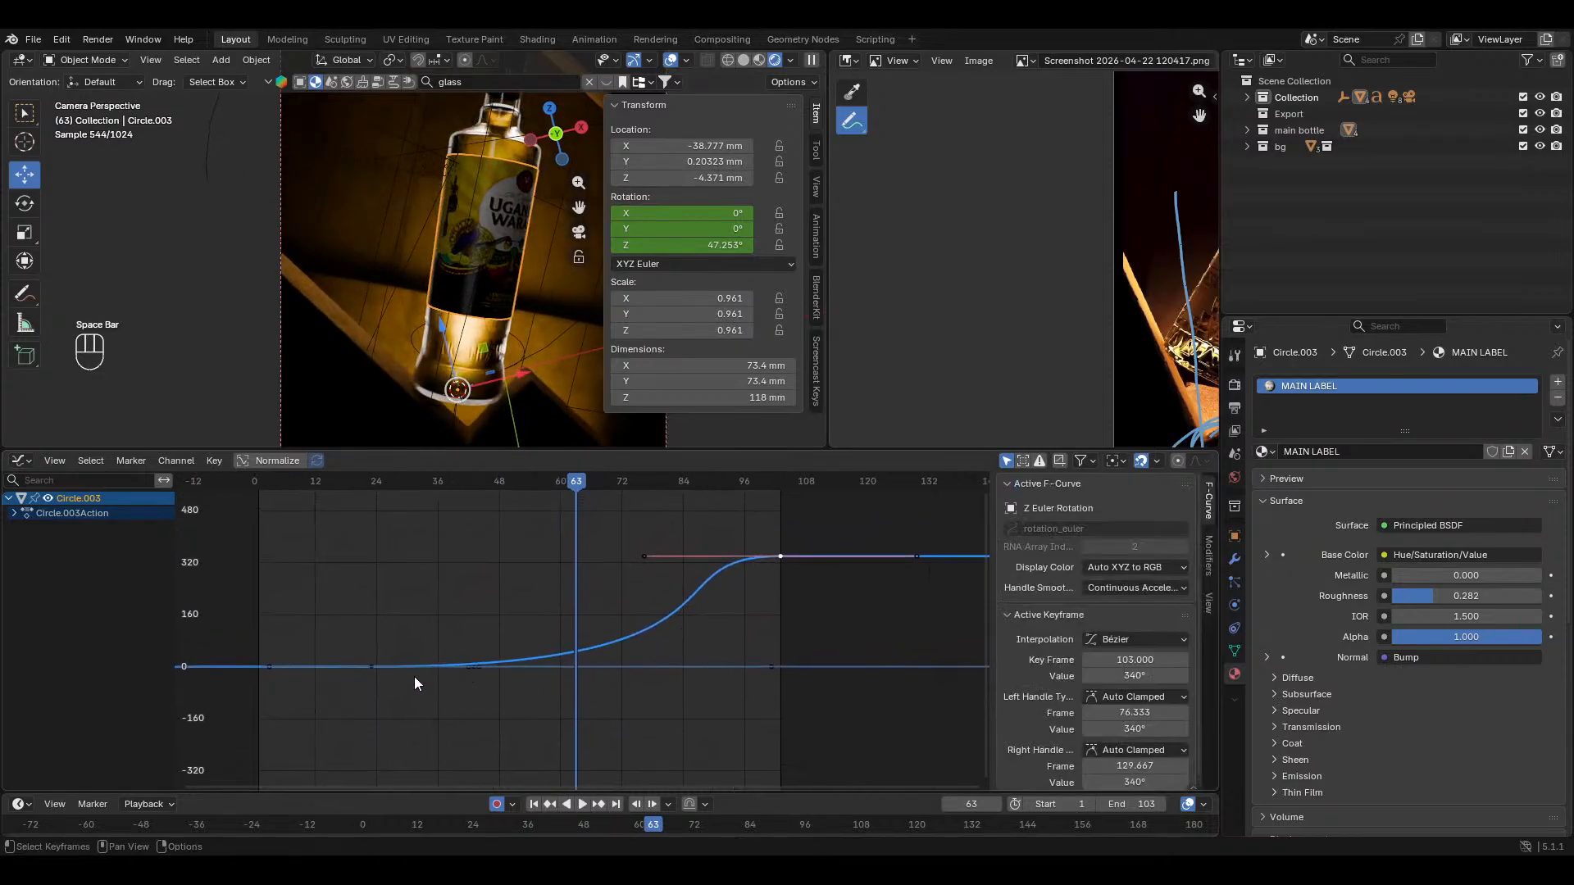
left_click(368, 666)
key("s")
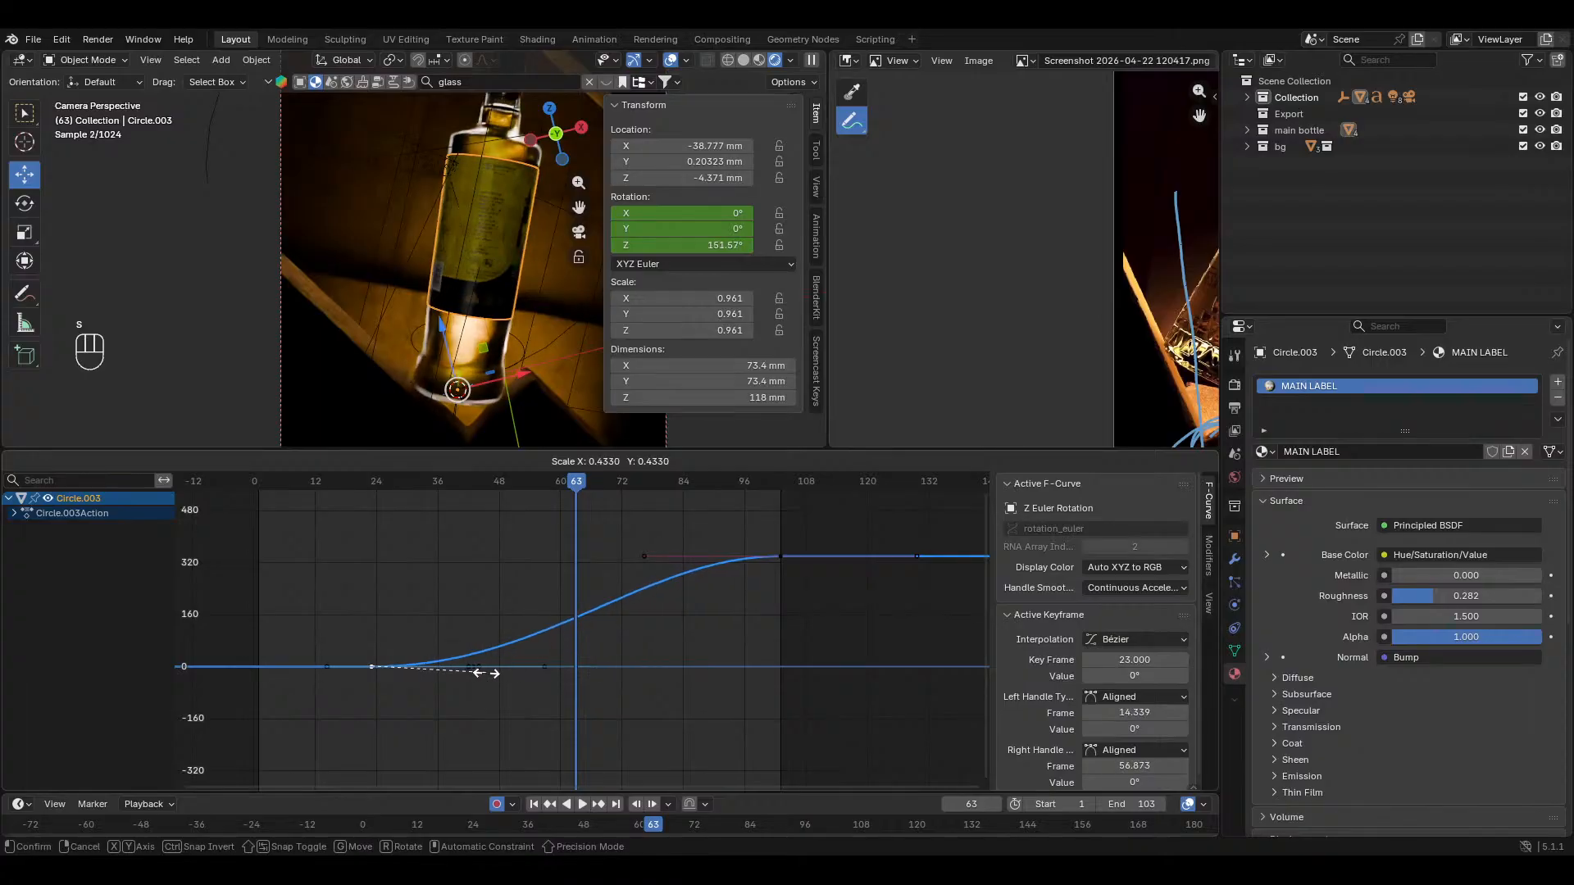
key("Escape")
Step: Clear the label's X and Y rotation keyframes individually, keeping the Z rotation keyframes
right_click(658, 238)
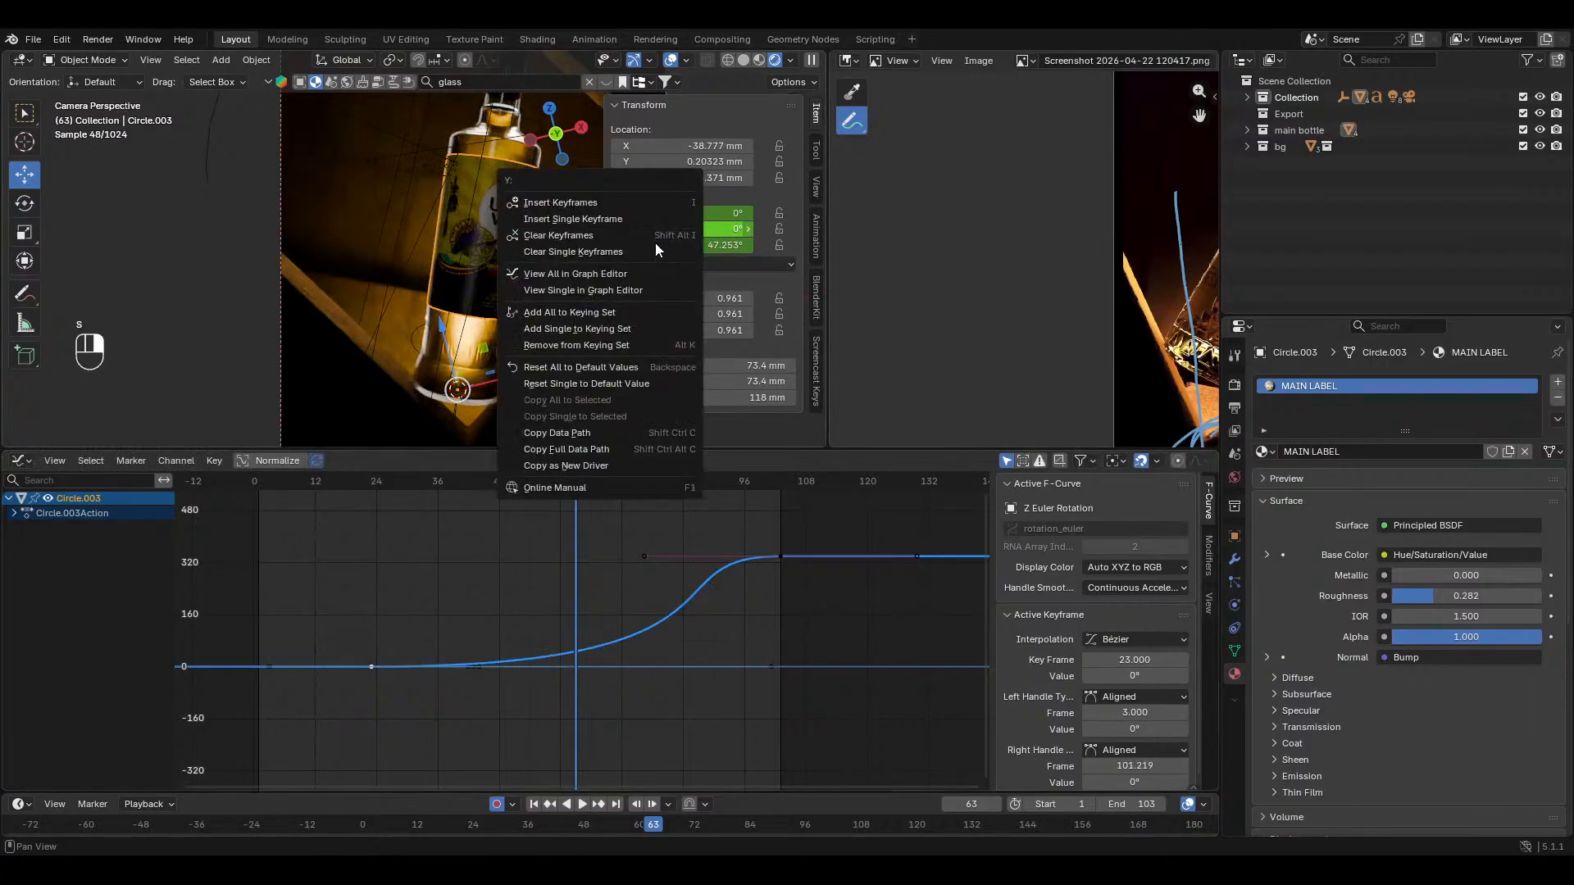
key("Escape")
right_click(701, 217)
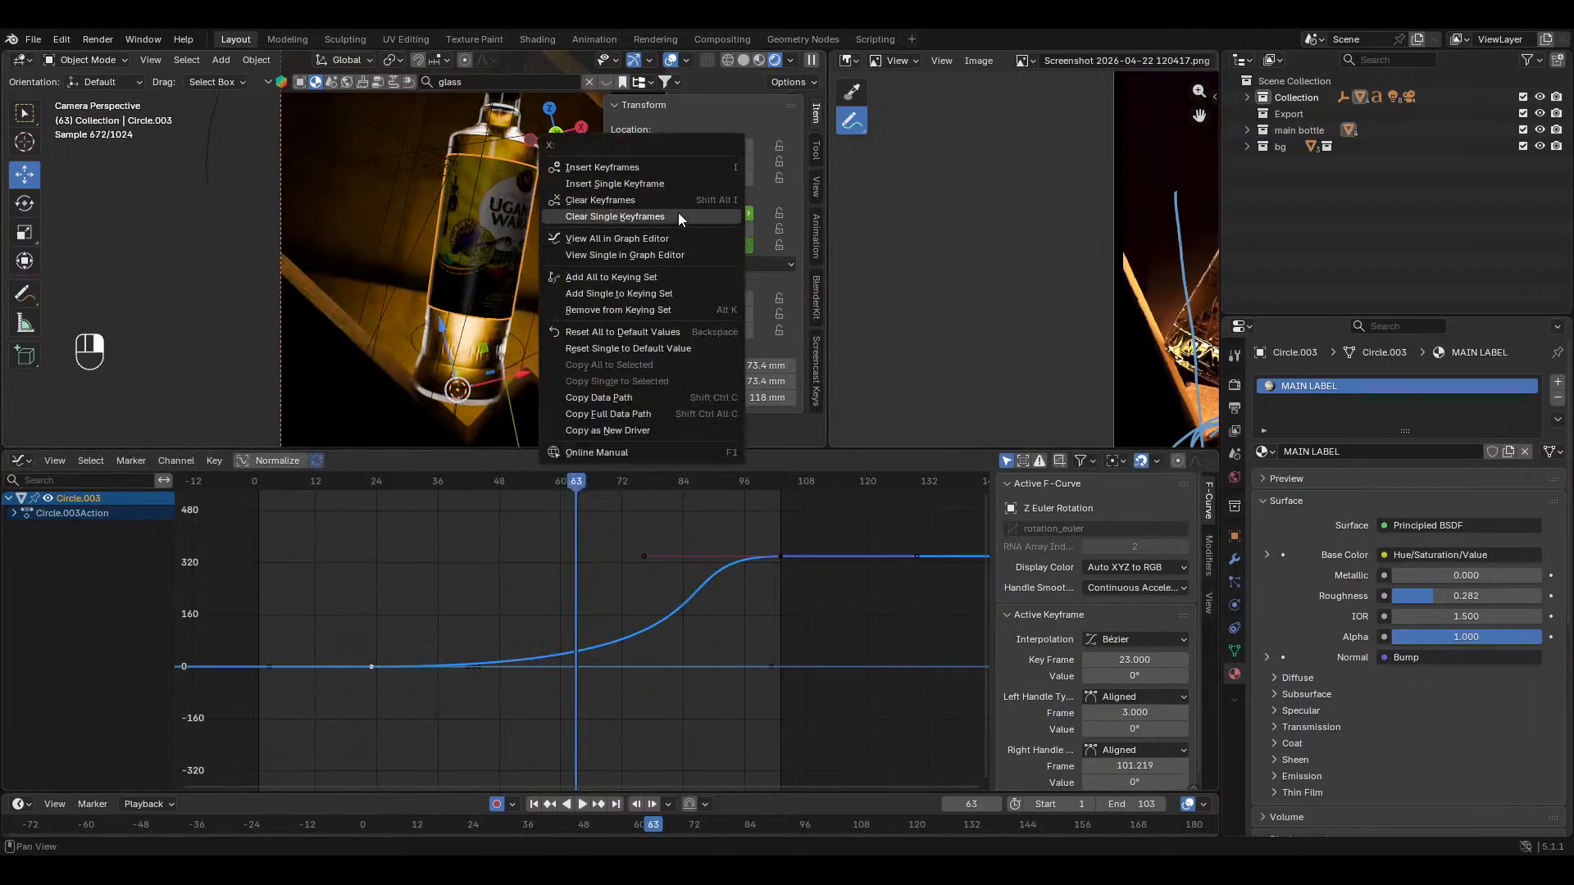
Step: Shrink the handles of the frame 23 Z rotation keyframe, then stretch its right handle horizontally to about frame 64
key("s")
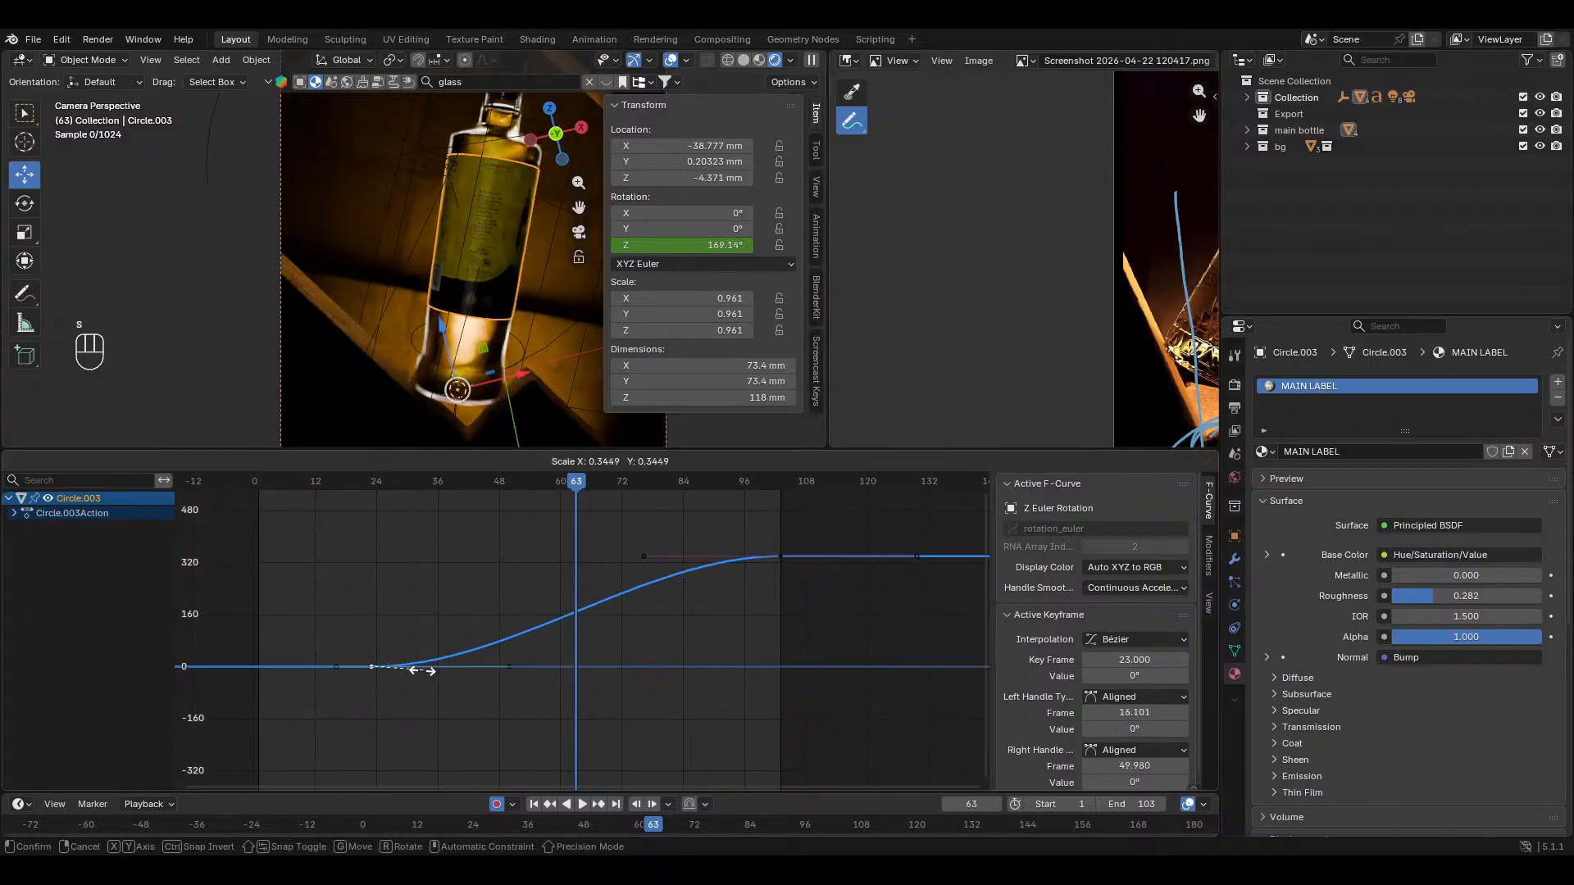
left_click(471, 682)
key("s")
left_click(413, 669)
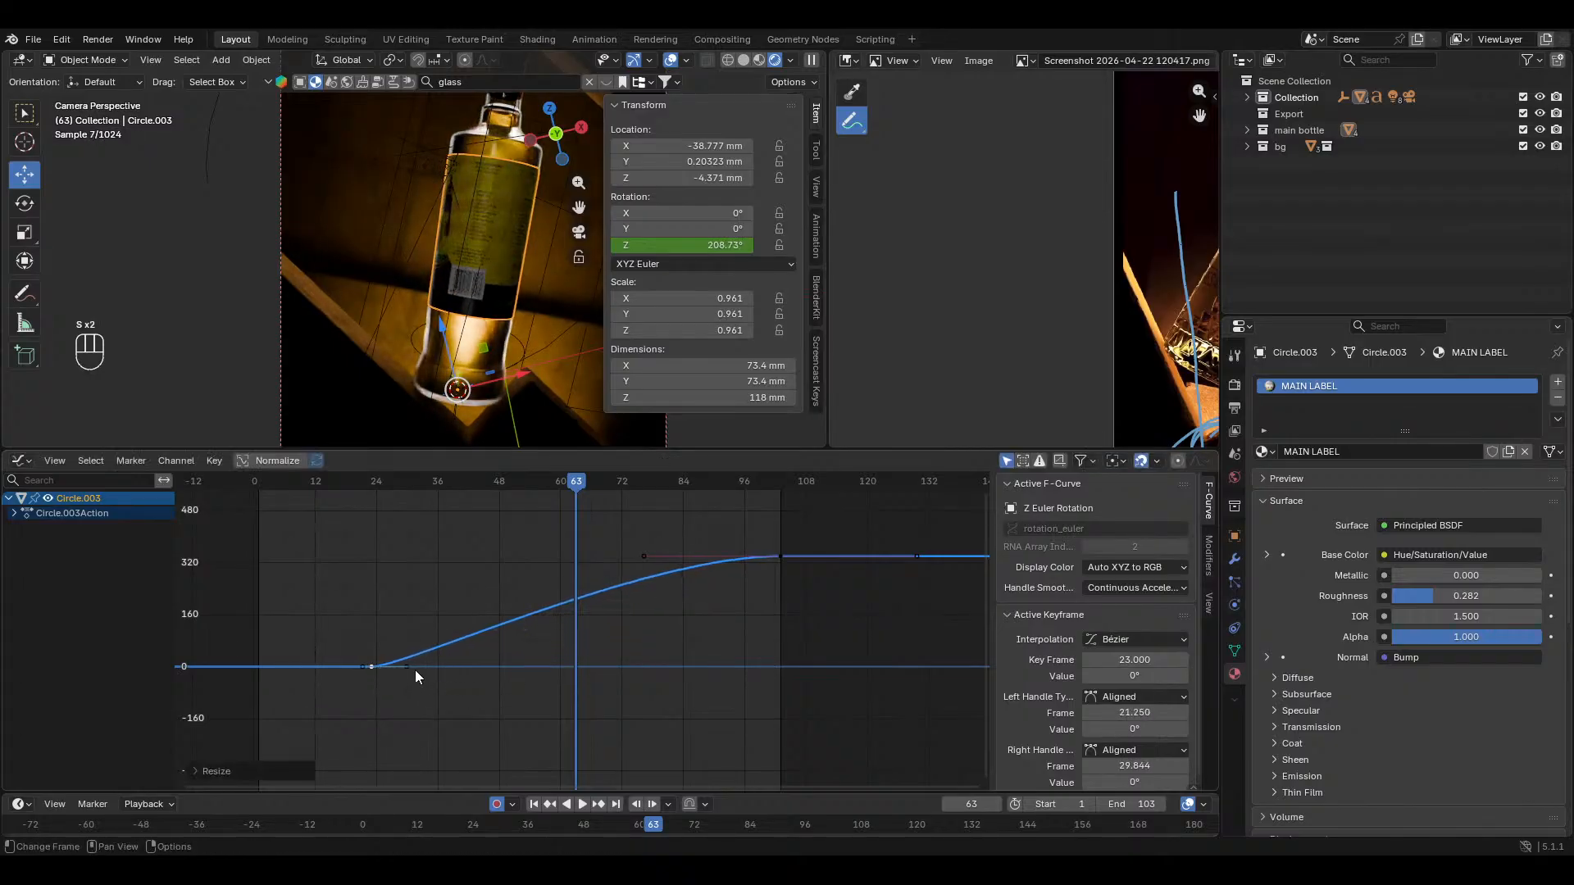
key("g")
key("x")
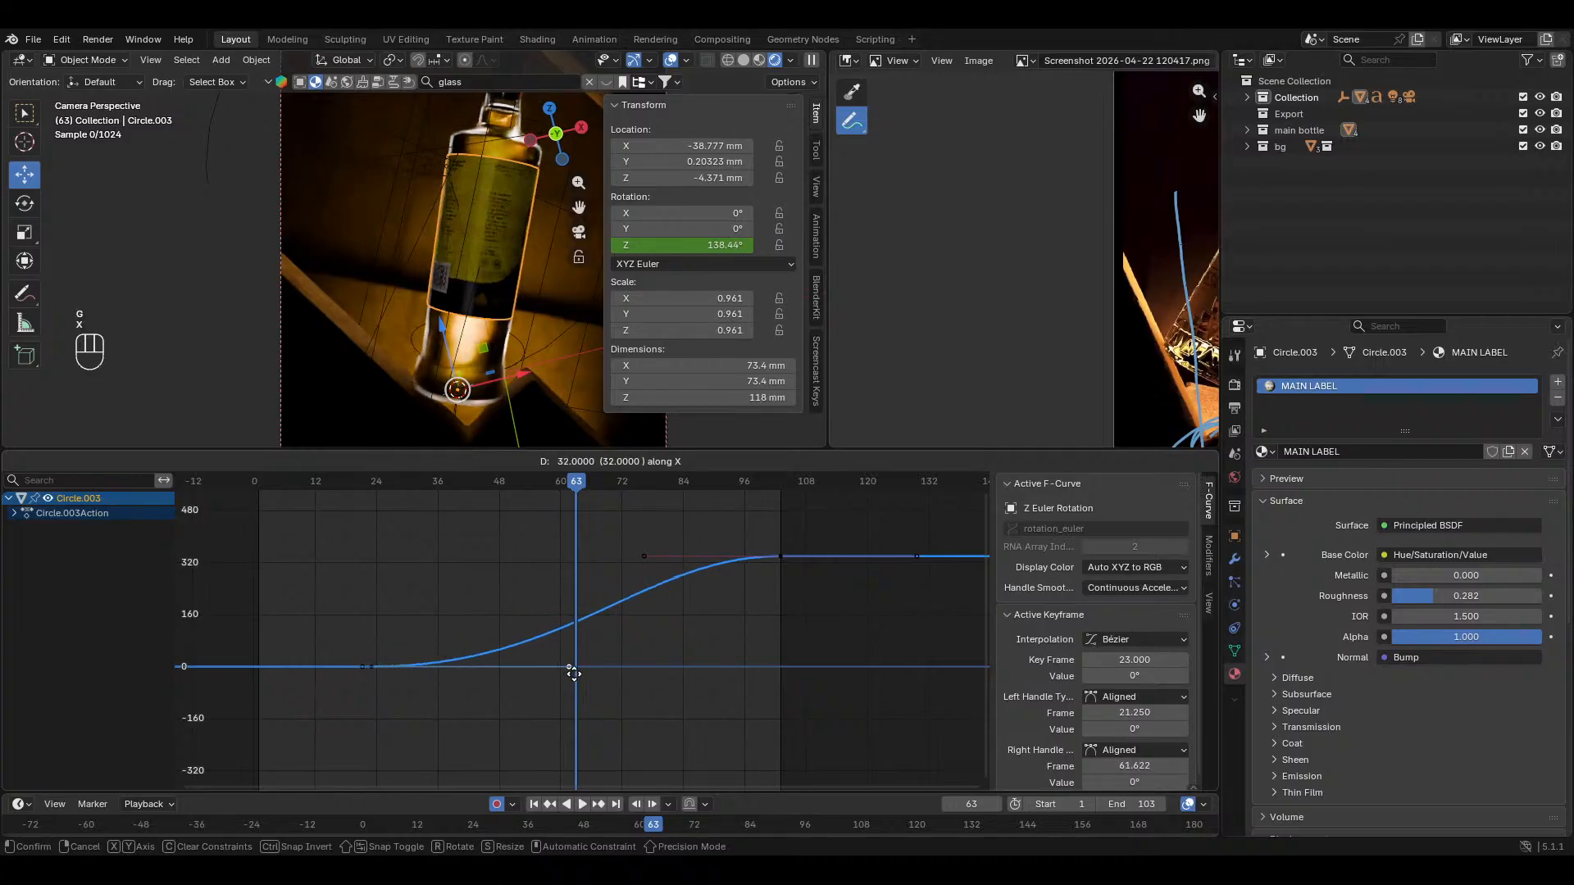
Step: Duplicate the frame 23 Z rotation keyframe to frame 68 at about 169°
left_click(384, 671)
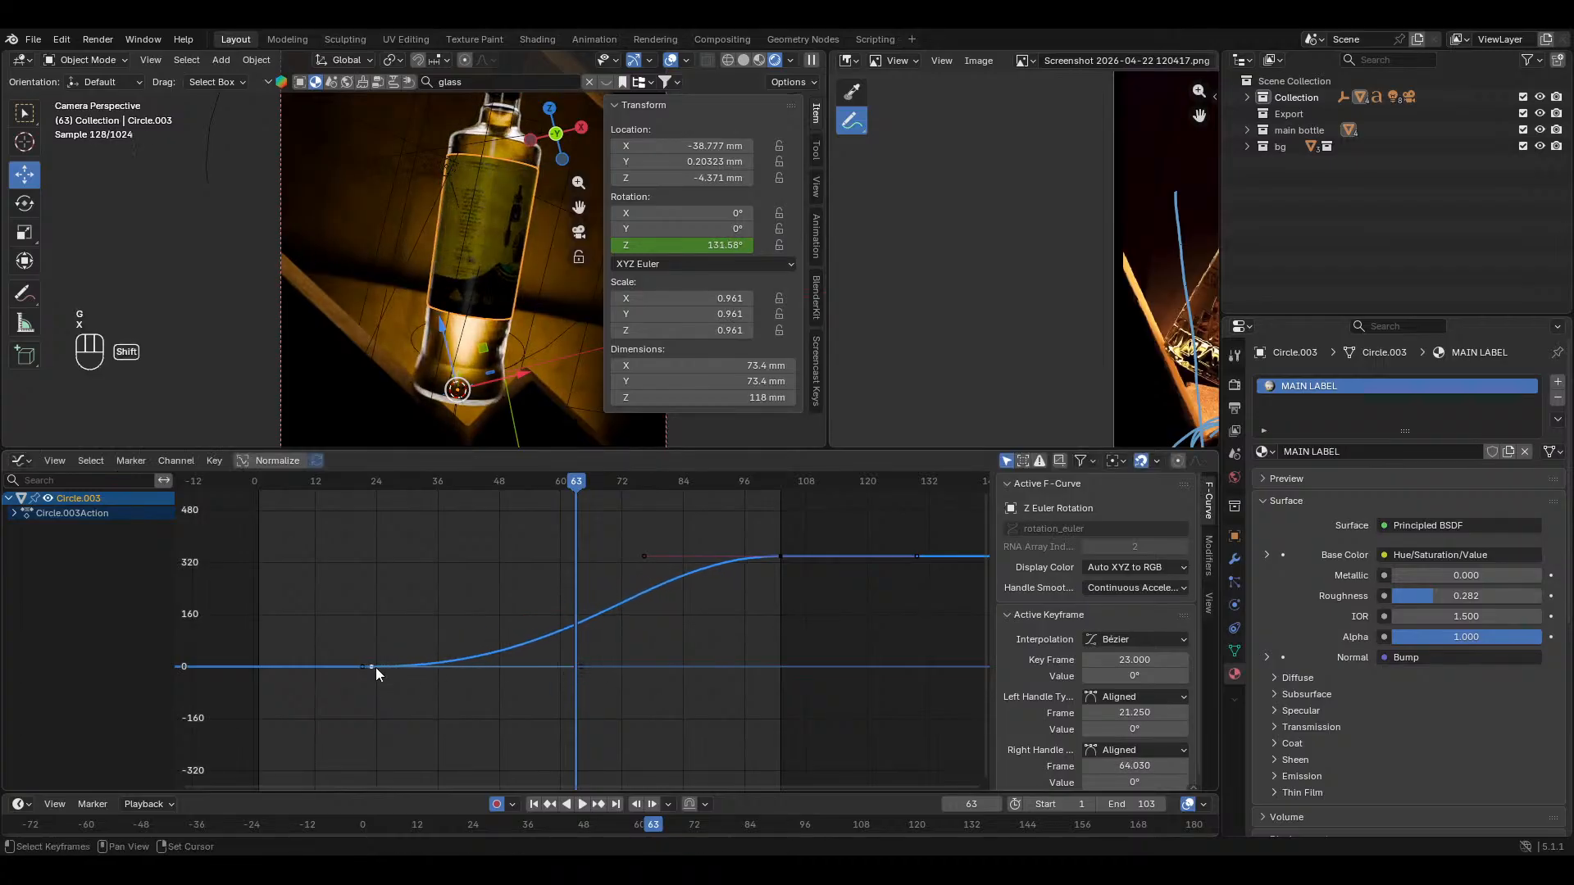
key("shift+d")
left_click(609, 620)
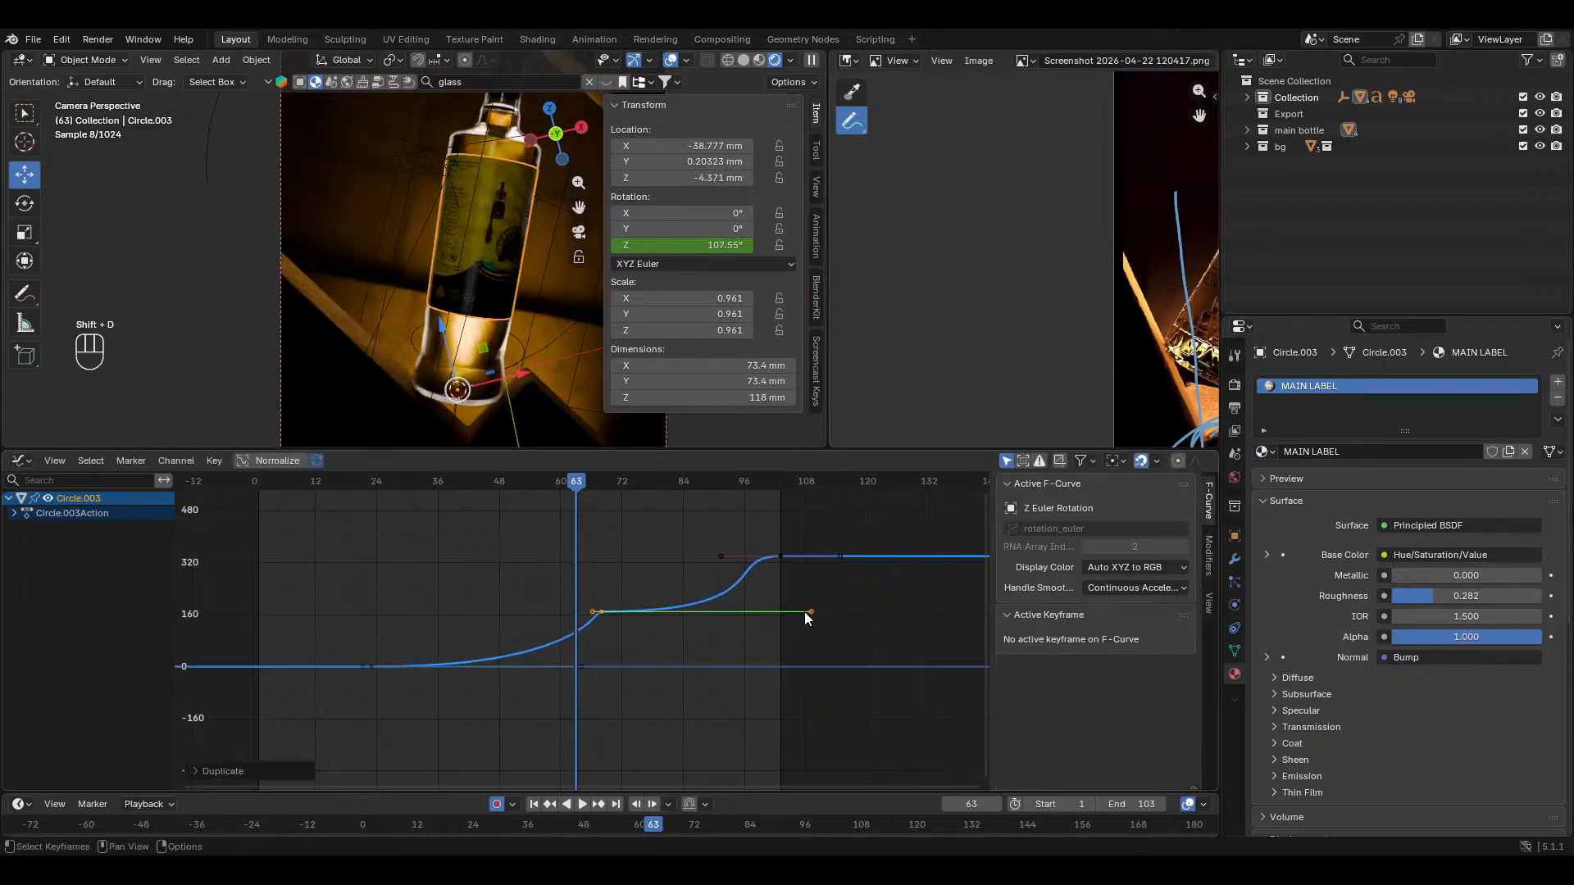
Step: Shorten the right handle of the frame 68 keyframe horizontally to about frame 69.5
left_click(813, 612)
key("g")
key("x")
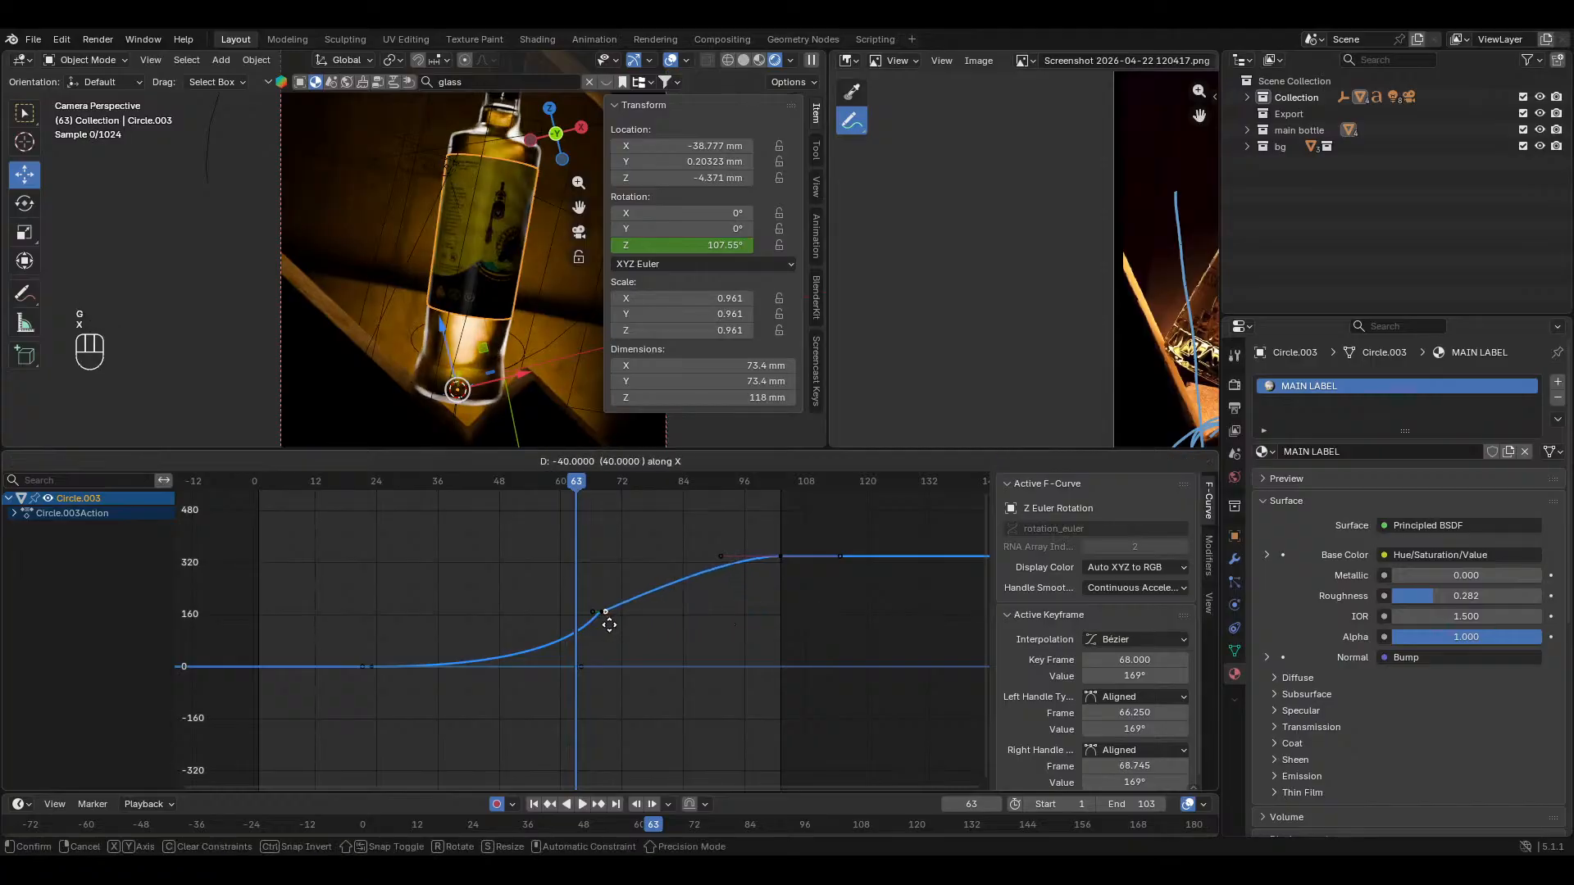
left_click(613, 625)
Step: Rotate the handles of the frame 23 keyframe so its right handle ends at about frame 62.5 and 149°
scroll(654, 597, "up", 3)
scroll(643, 631, "down", 2)
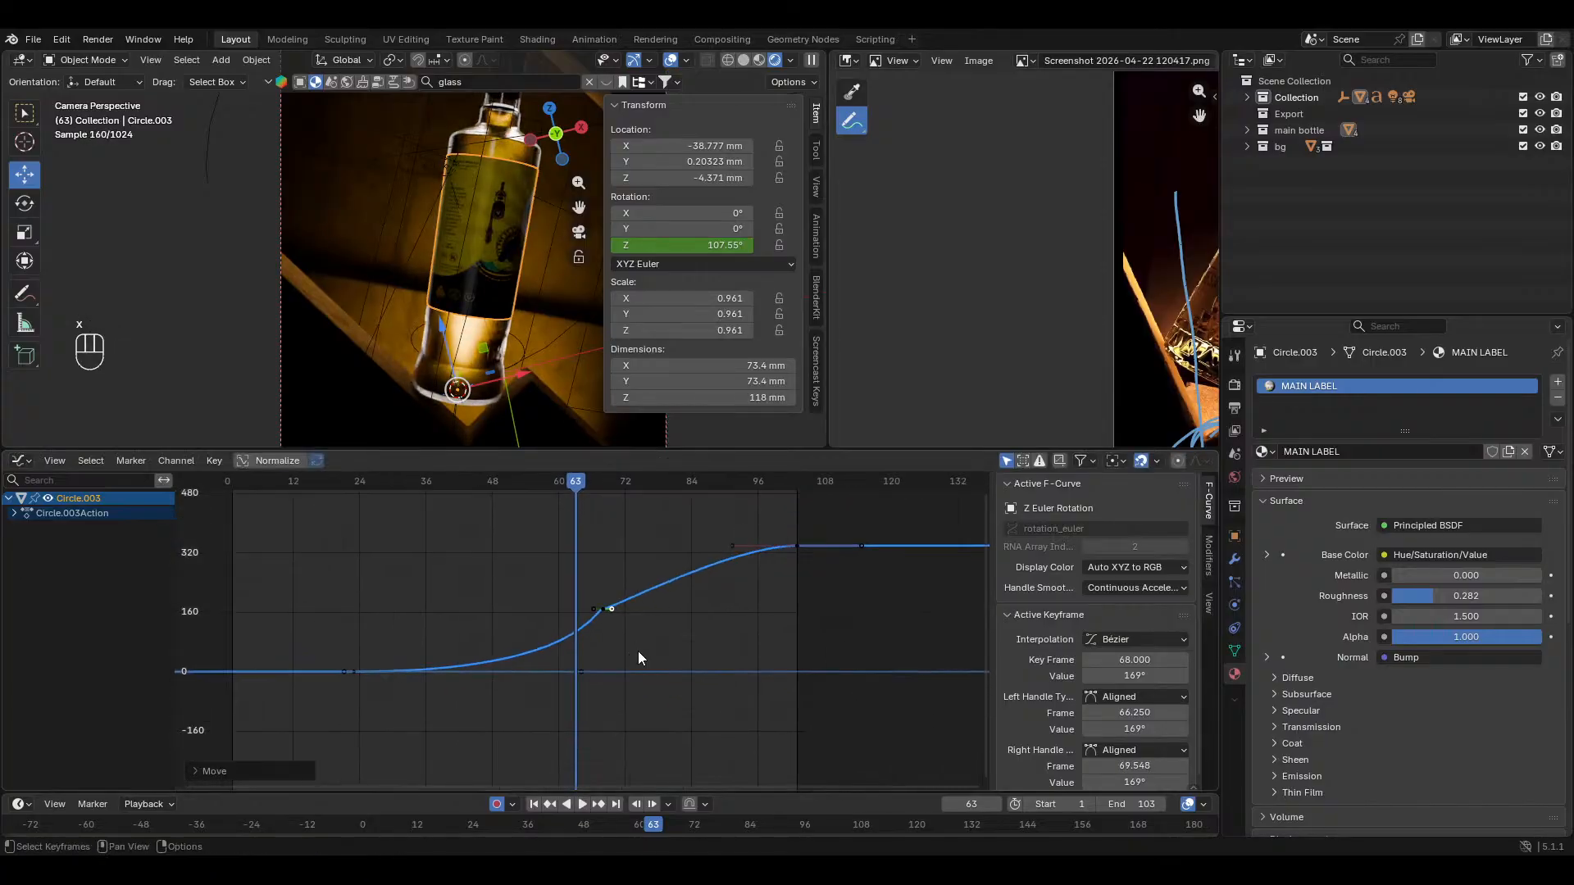
scroll(639, 658, "up", 2)
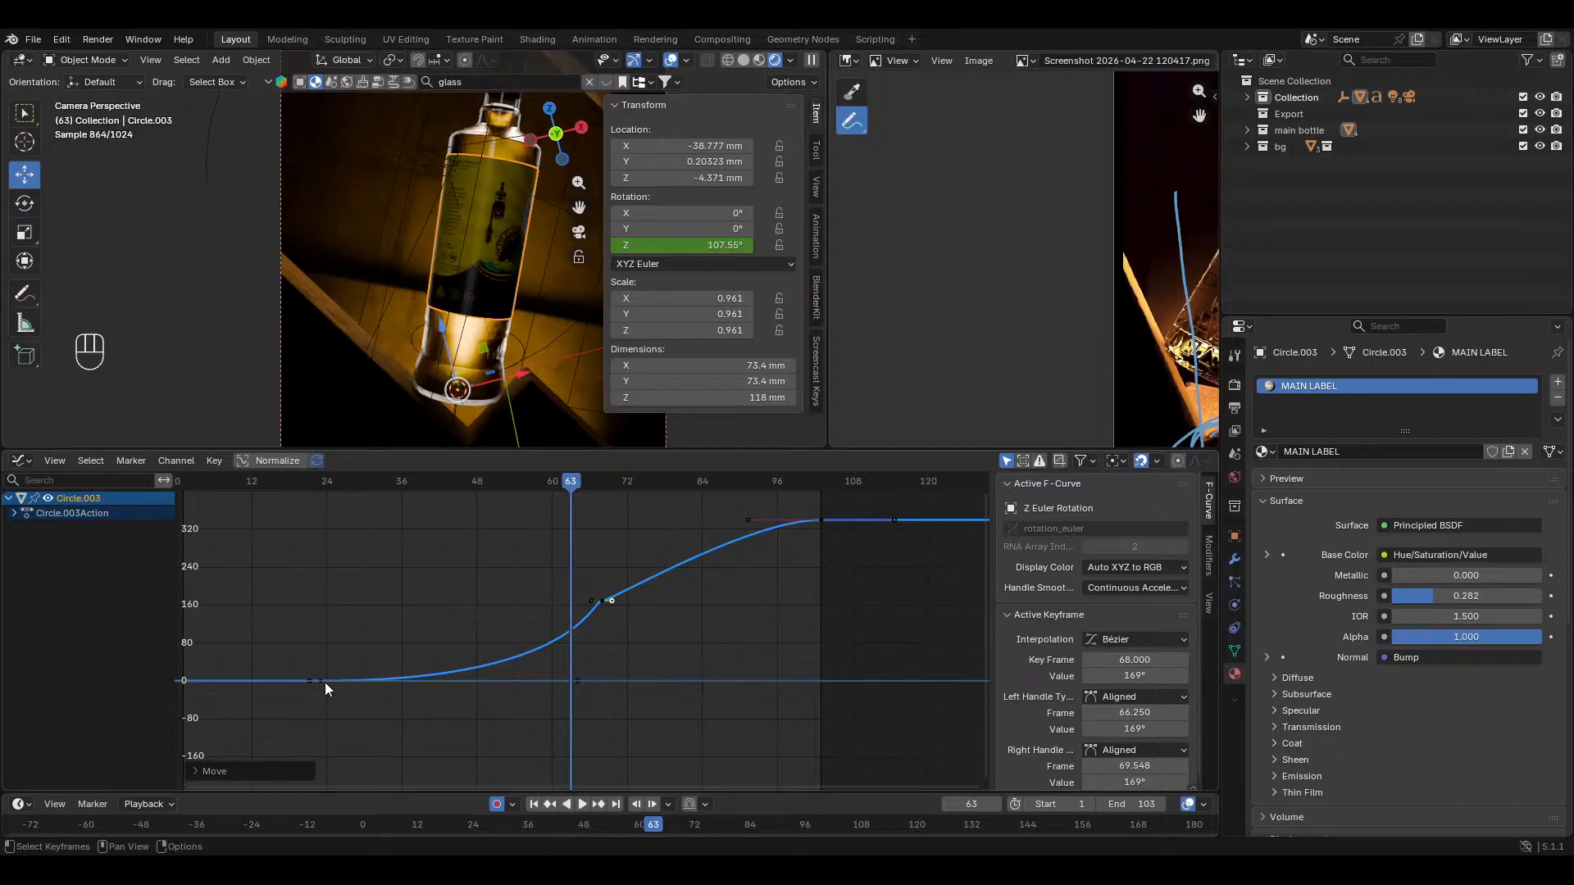
key("r")
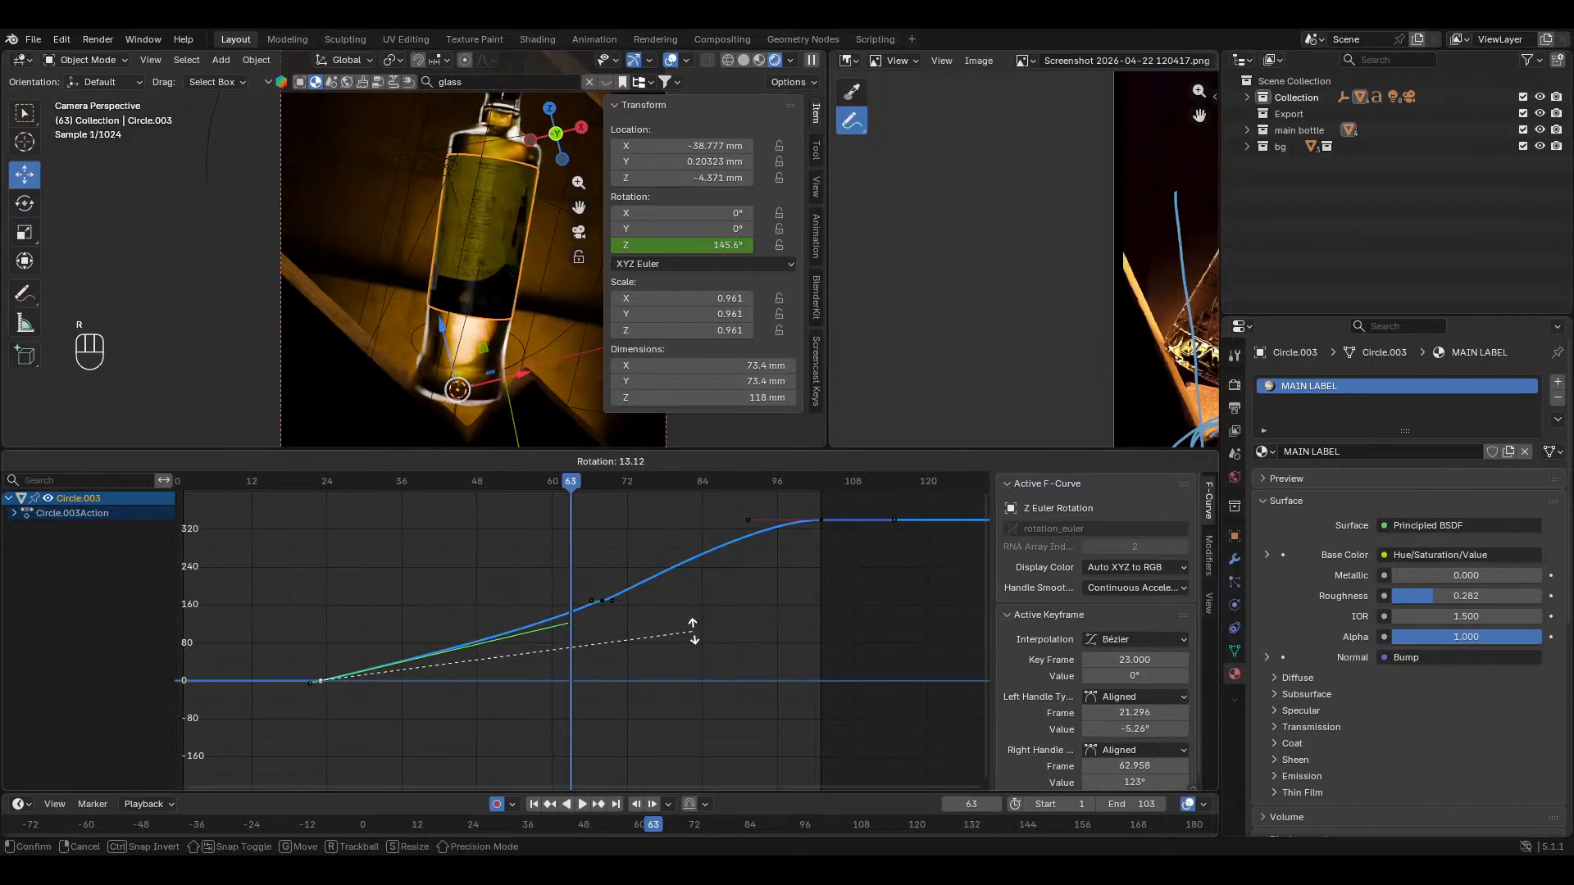
left_click(690, 614)
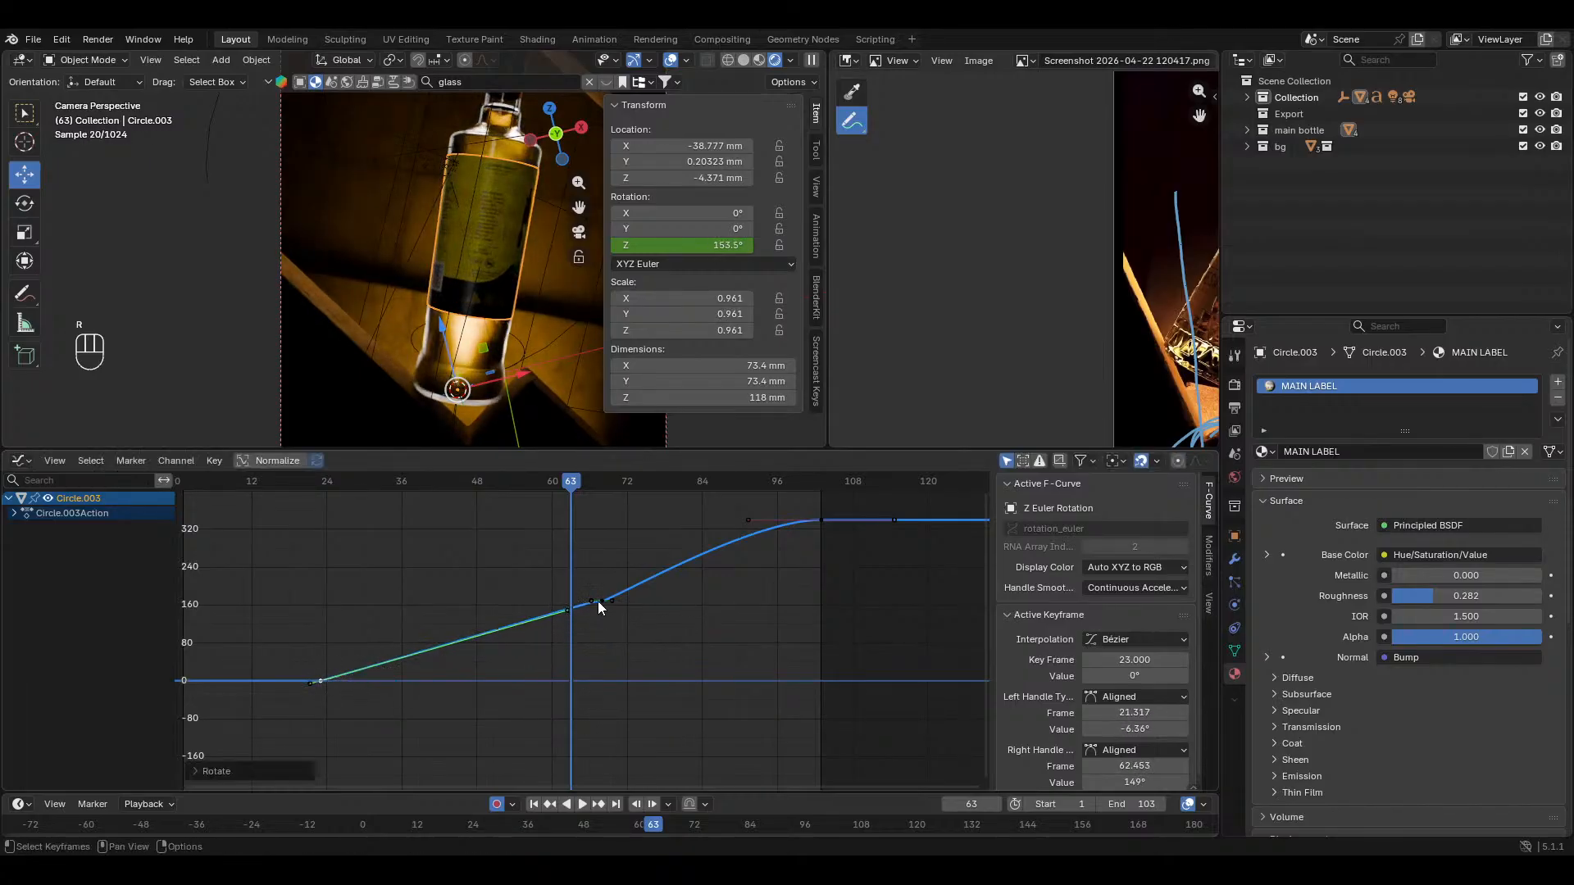
Step: Select the frame 68 Z rotation keyframe and play back the animation to check the label spin
left_click(604, 602)
middle_click_drag(730, 680, 737, 656, "ctrl")
left_click_drag(551, 480, 285, 578)
key("space")
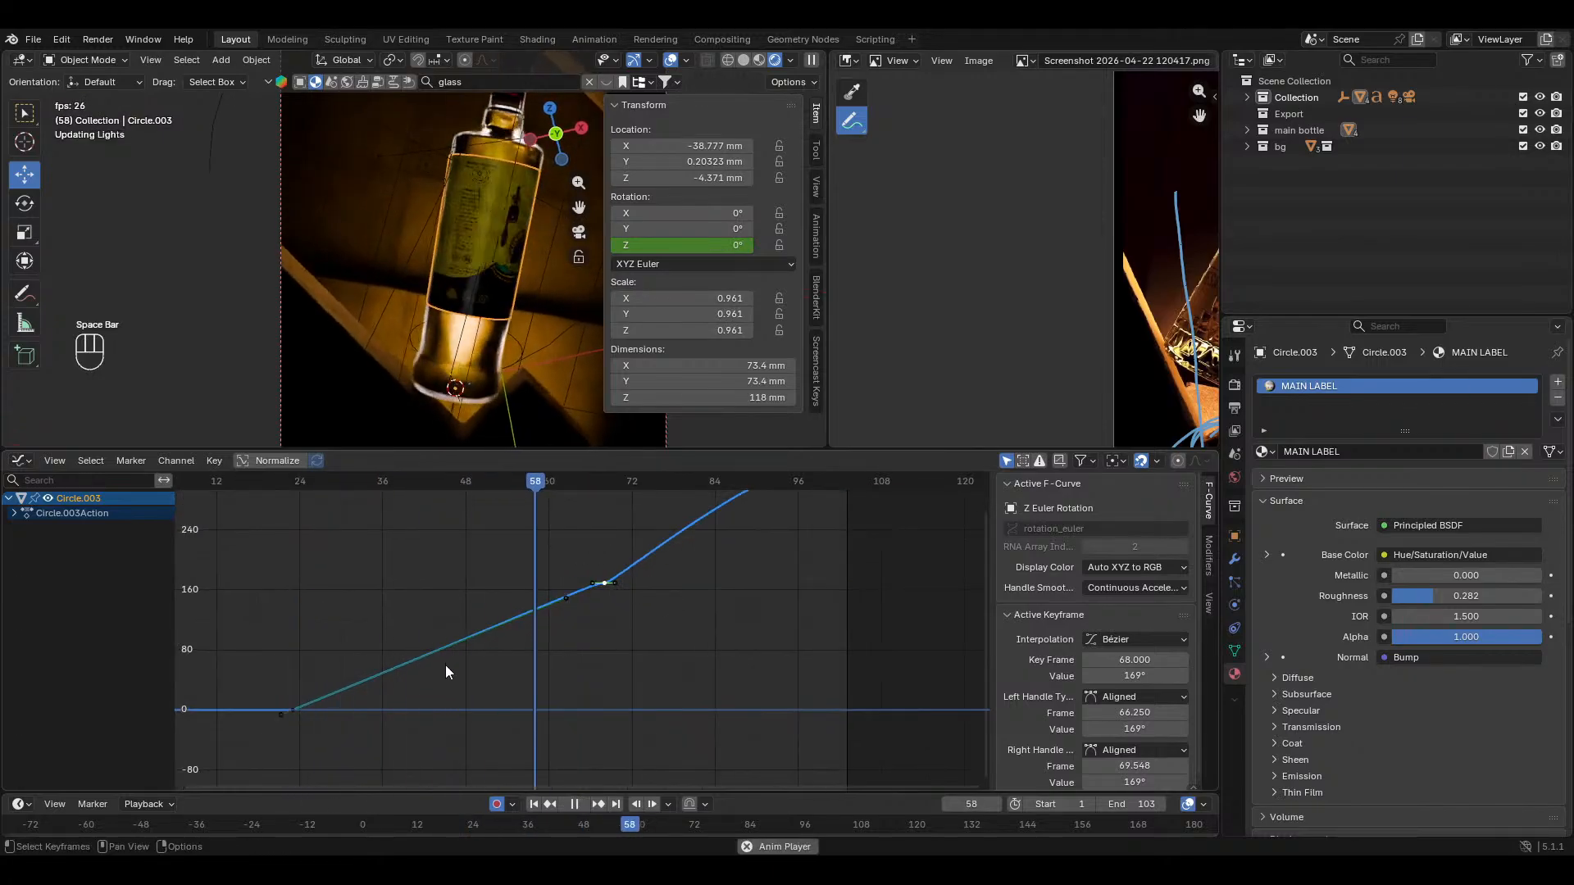
key("space")
Step: Shrink the handles of the frame 103 Z rotation keyframe and move the keyframe horizontally to frame 79
middle_click_drag(693, 587, 674, 591)
middle_click_drag(673, 591, 681, 611, "ctrl")
middle_click_drag(788, 582, 788, 587, "ctrl")
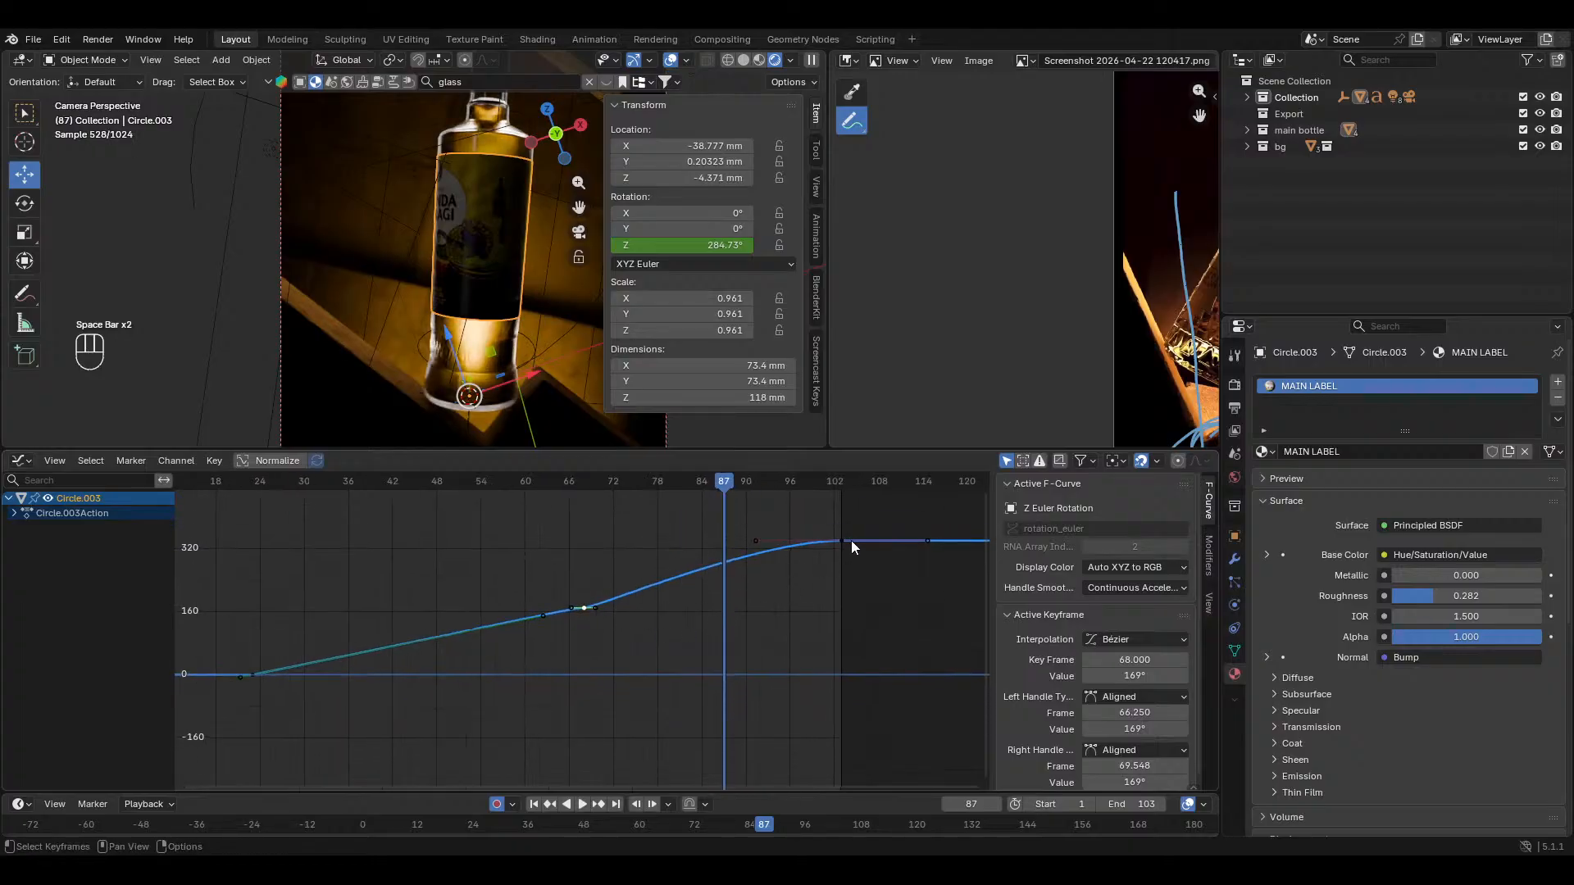
key("s")
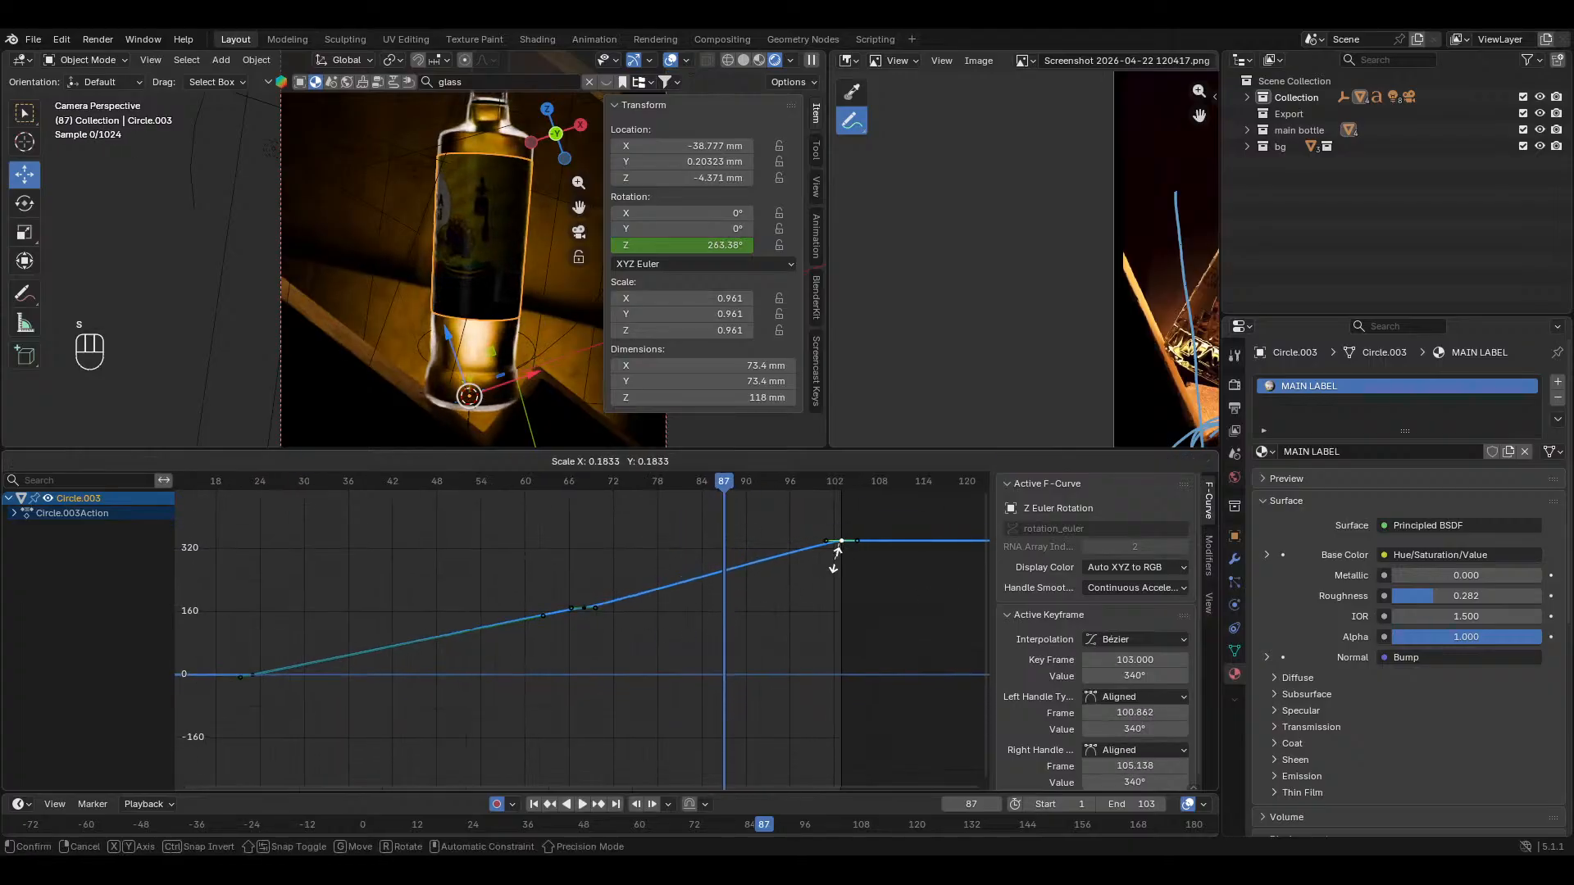
left_click(844, 560)
key("g")
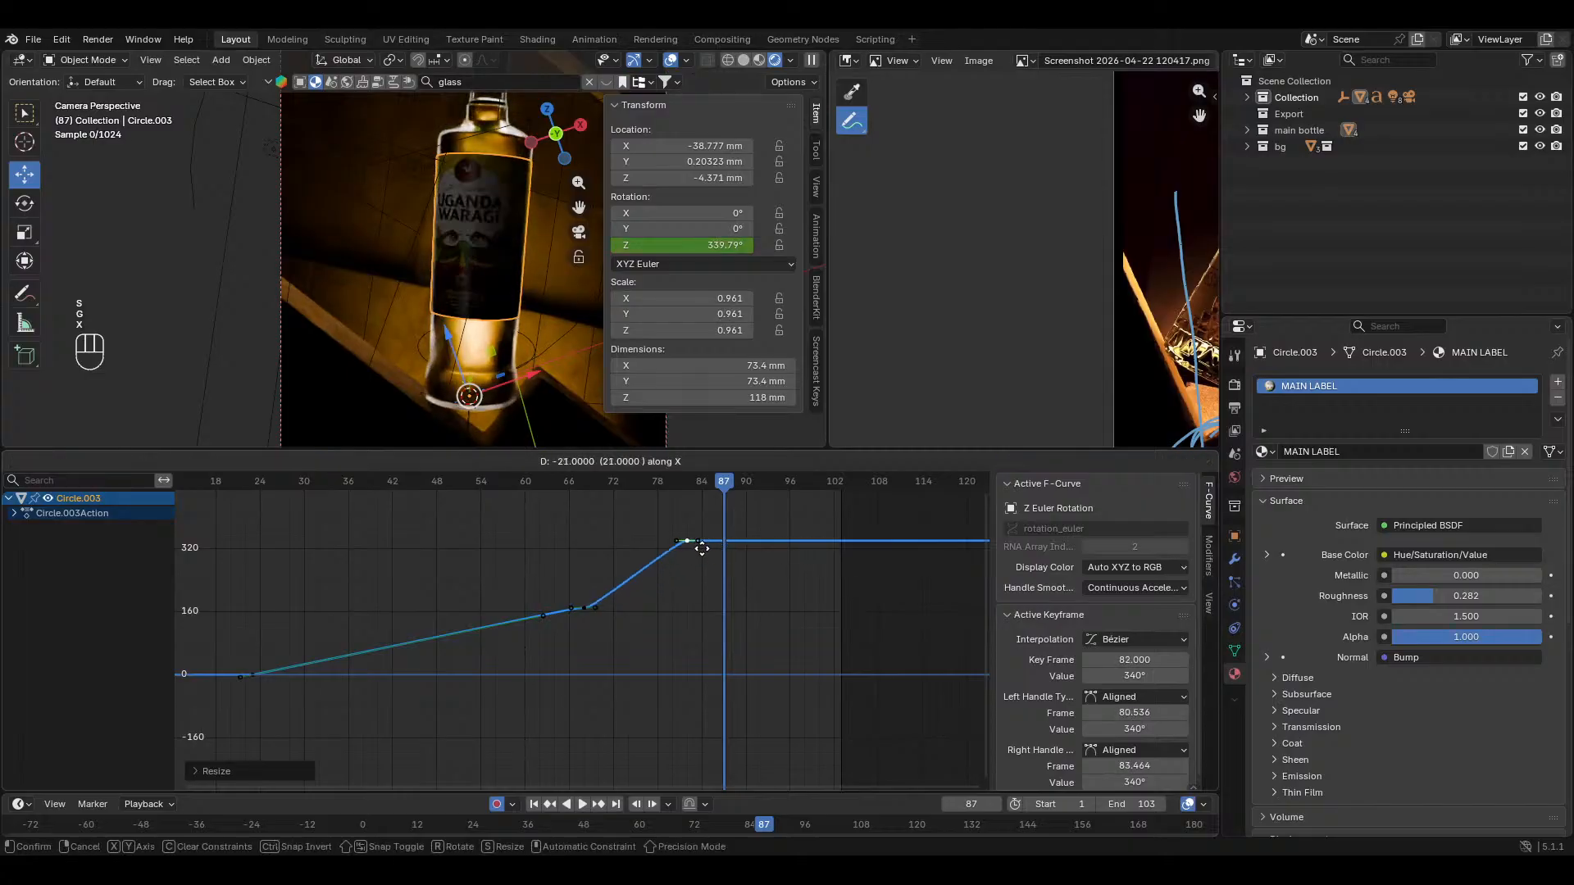
left_click(681, 548)
Step: Play back the label spin in rendered view, then in solid shading from about frame 56
left_click_drag(608, 483, 548, 488)
key("space")
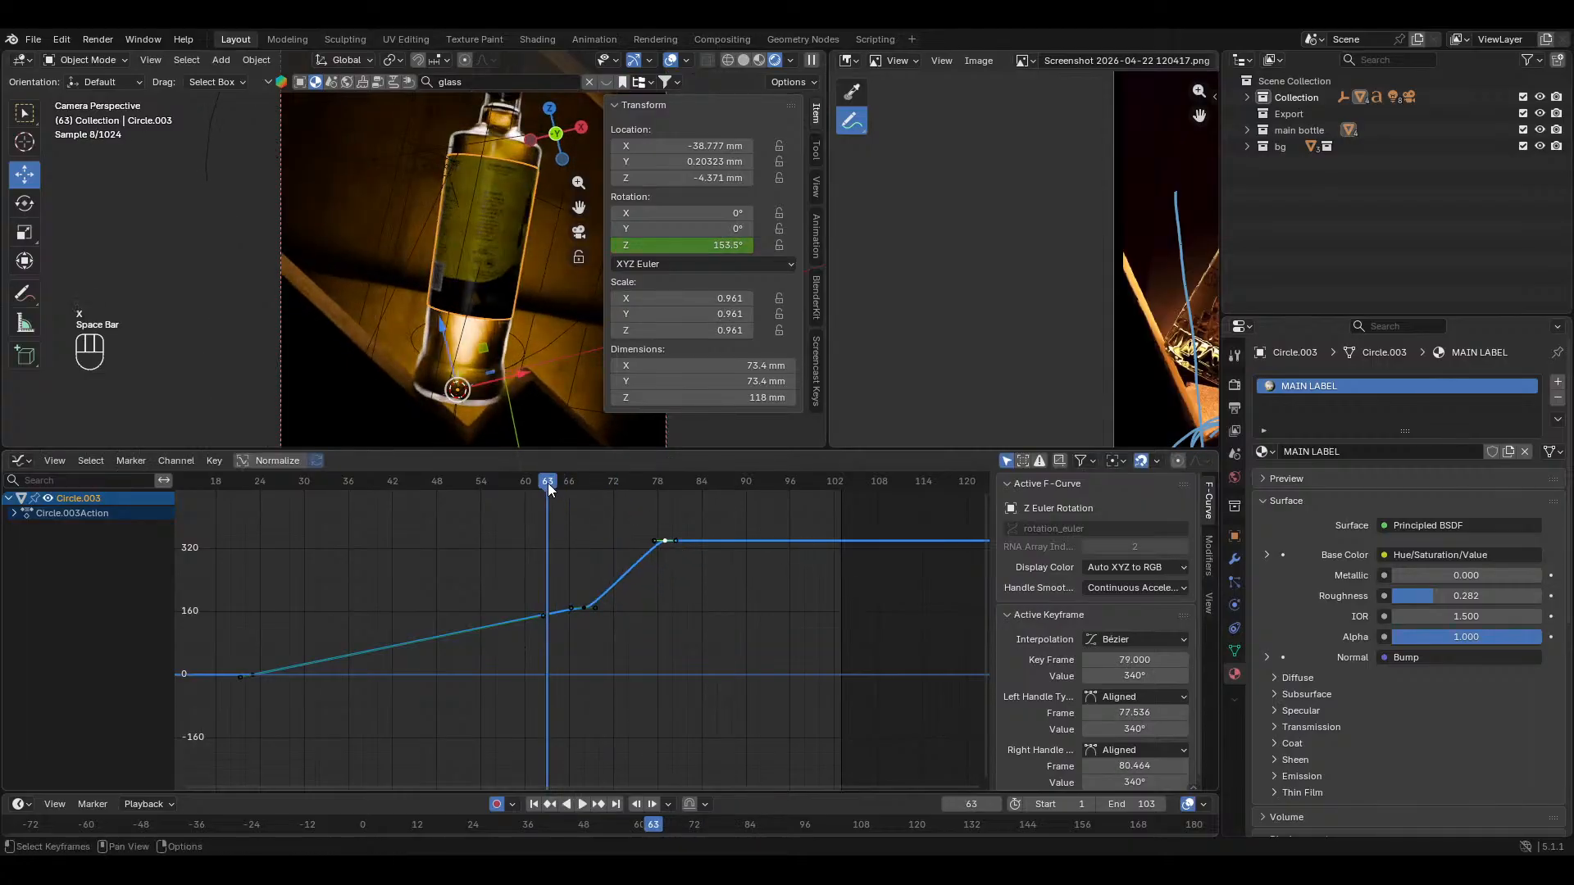
key("space")
key("space")
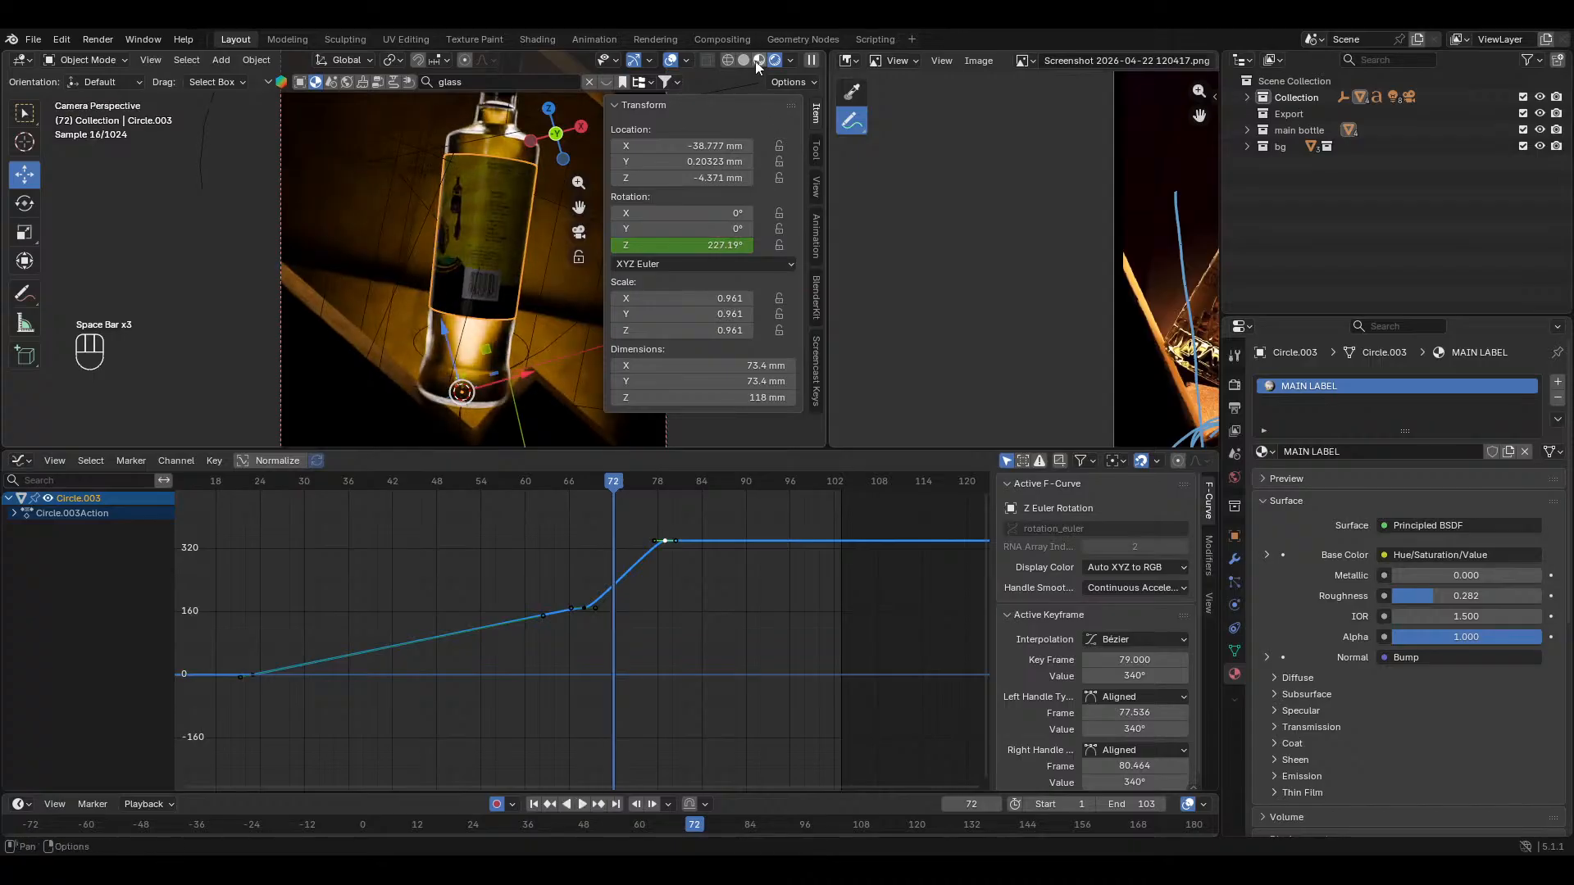
left_click(747, 61)
left_click_drag(556, 495, 494, 500)
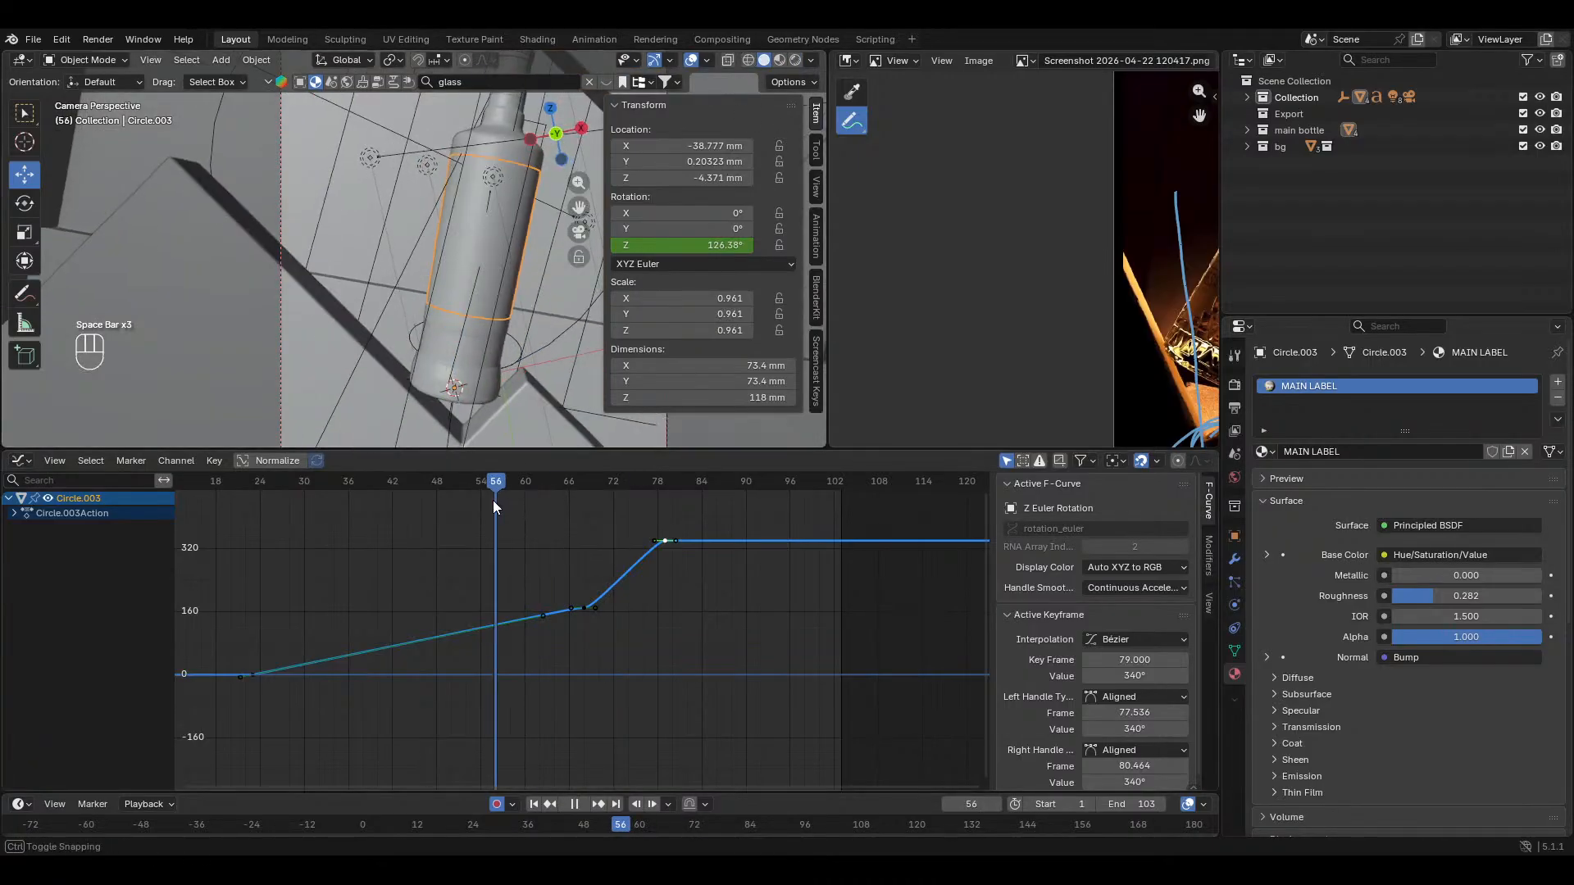
key("space")
key("space")
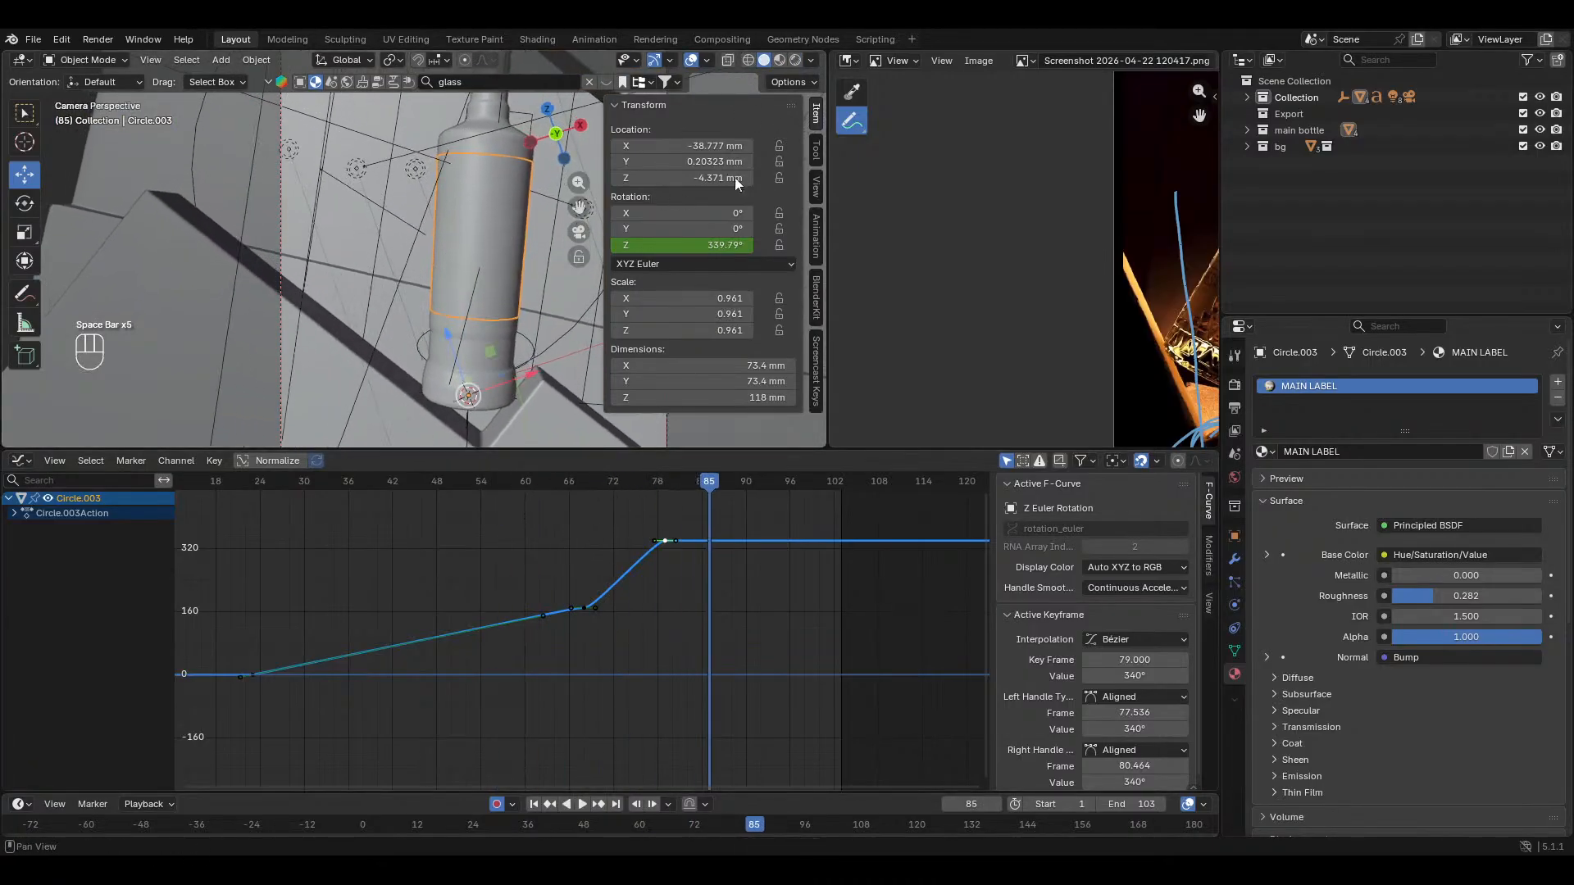
Step: Switch the viewport to Material Preview and replay the label spin from several earlier frames
left_click(780, 60)
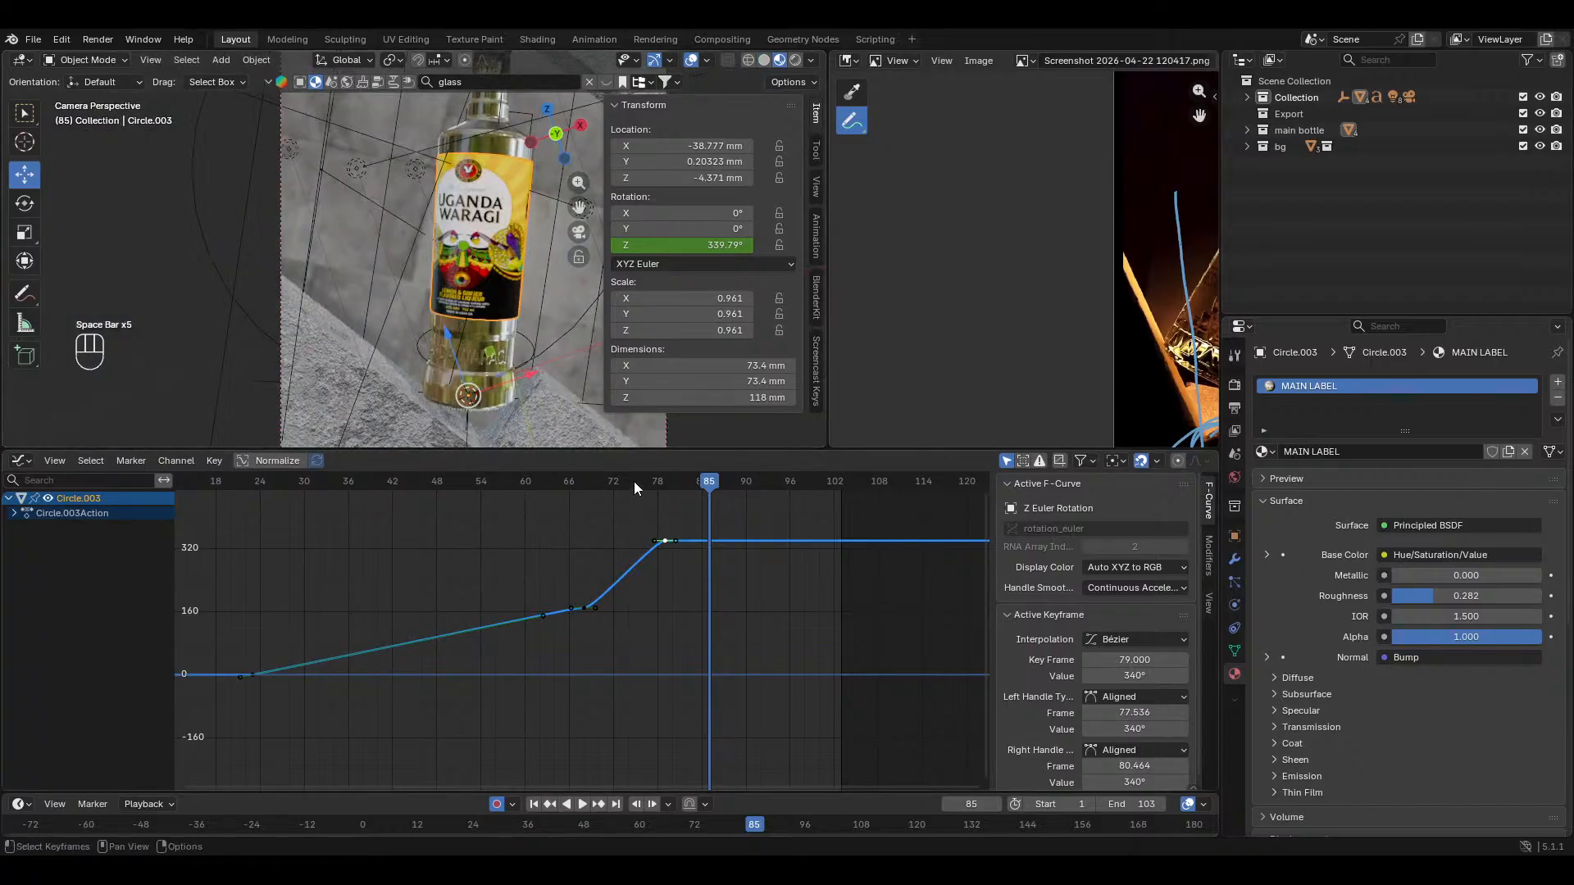
left_click_drag(631, 482, 398, 520)
key("space")
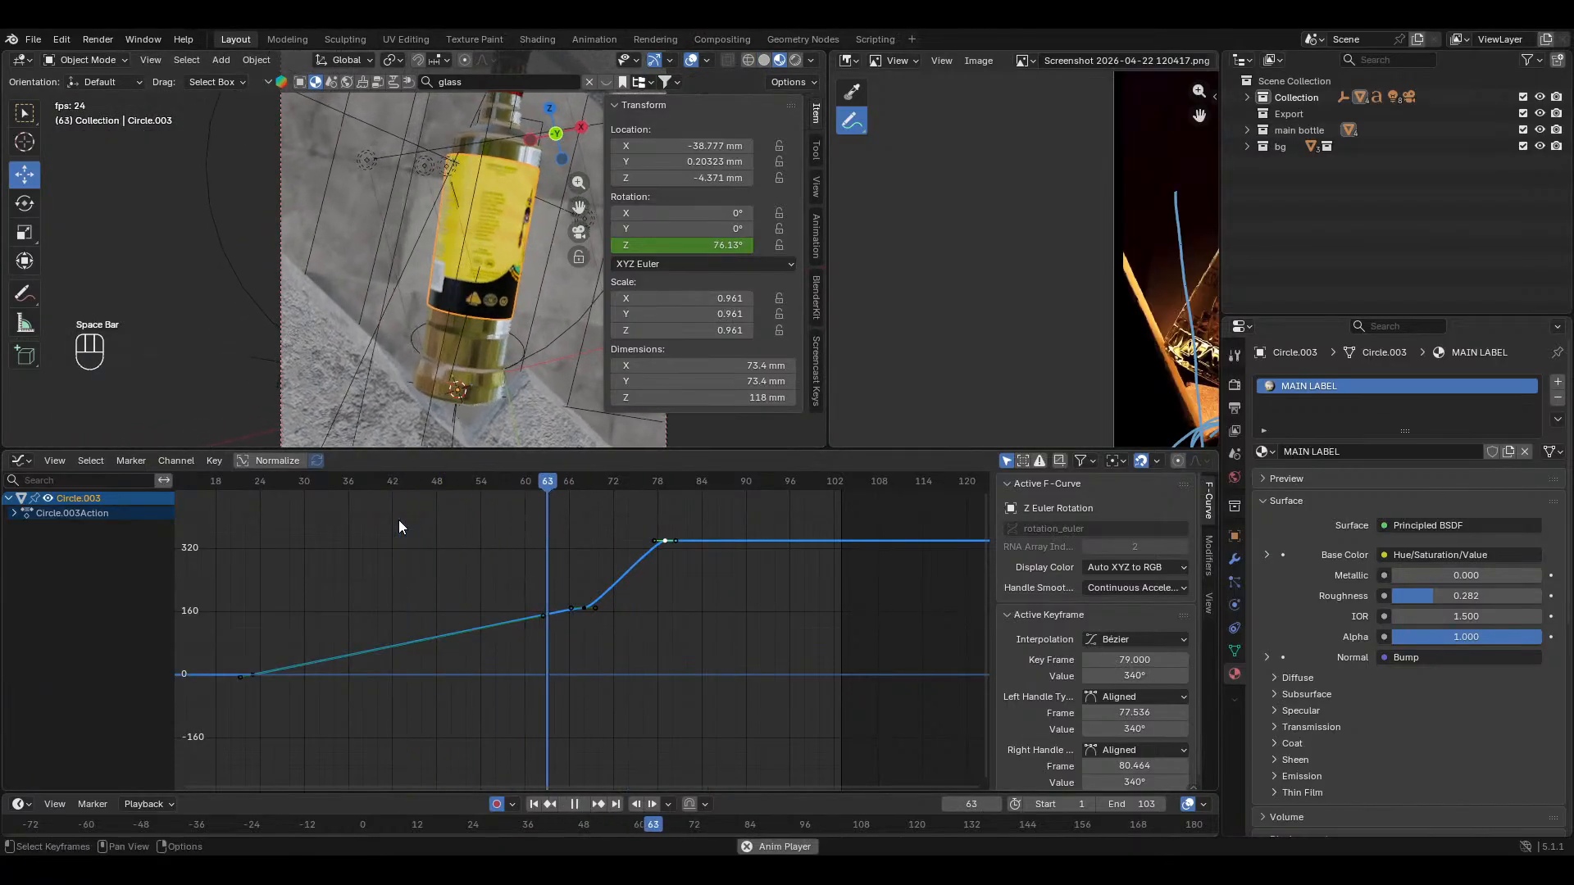
key("space")
left_click_drag(591, 477, 509, 497)
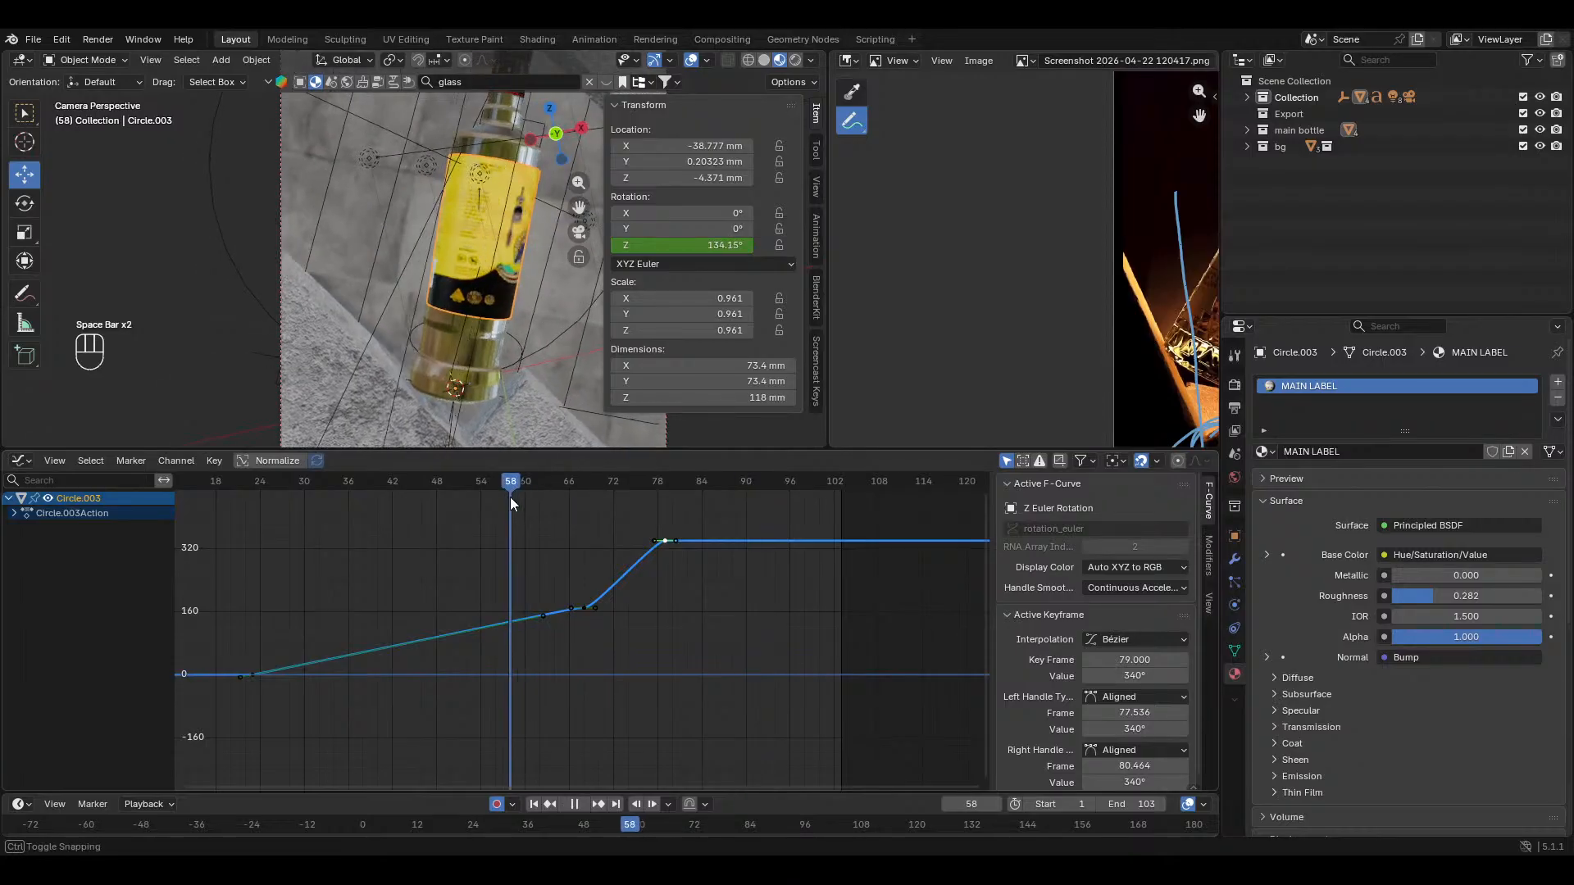
key("space")
key("space")
key("space")
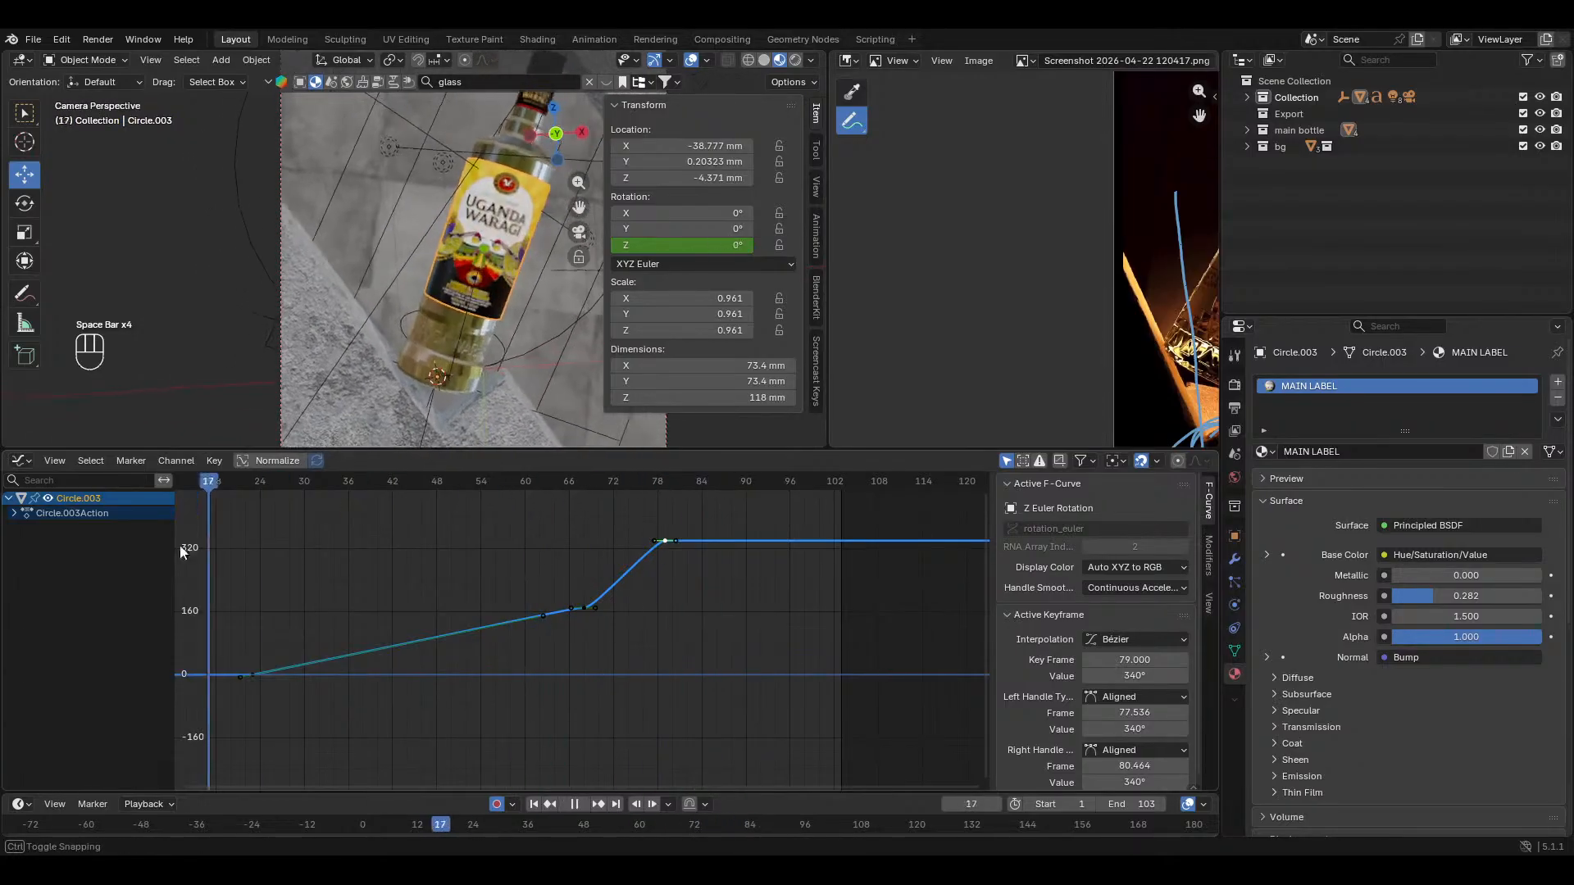
key("space")
Step: Rotate the handles of the frame 23 Z rotation keyframe nearly flat, with the right handle at about frame 63.25 and 3.4°
middle_click_drag(549, 661, 721, 638)
left_click(433, 648)
left_click(424, 651)
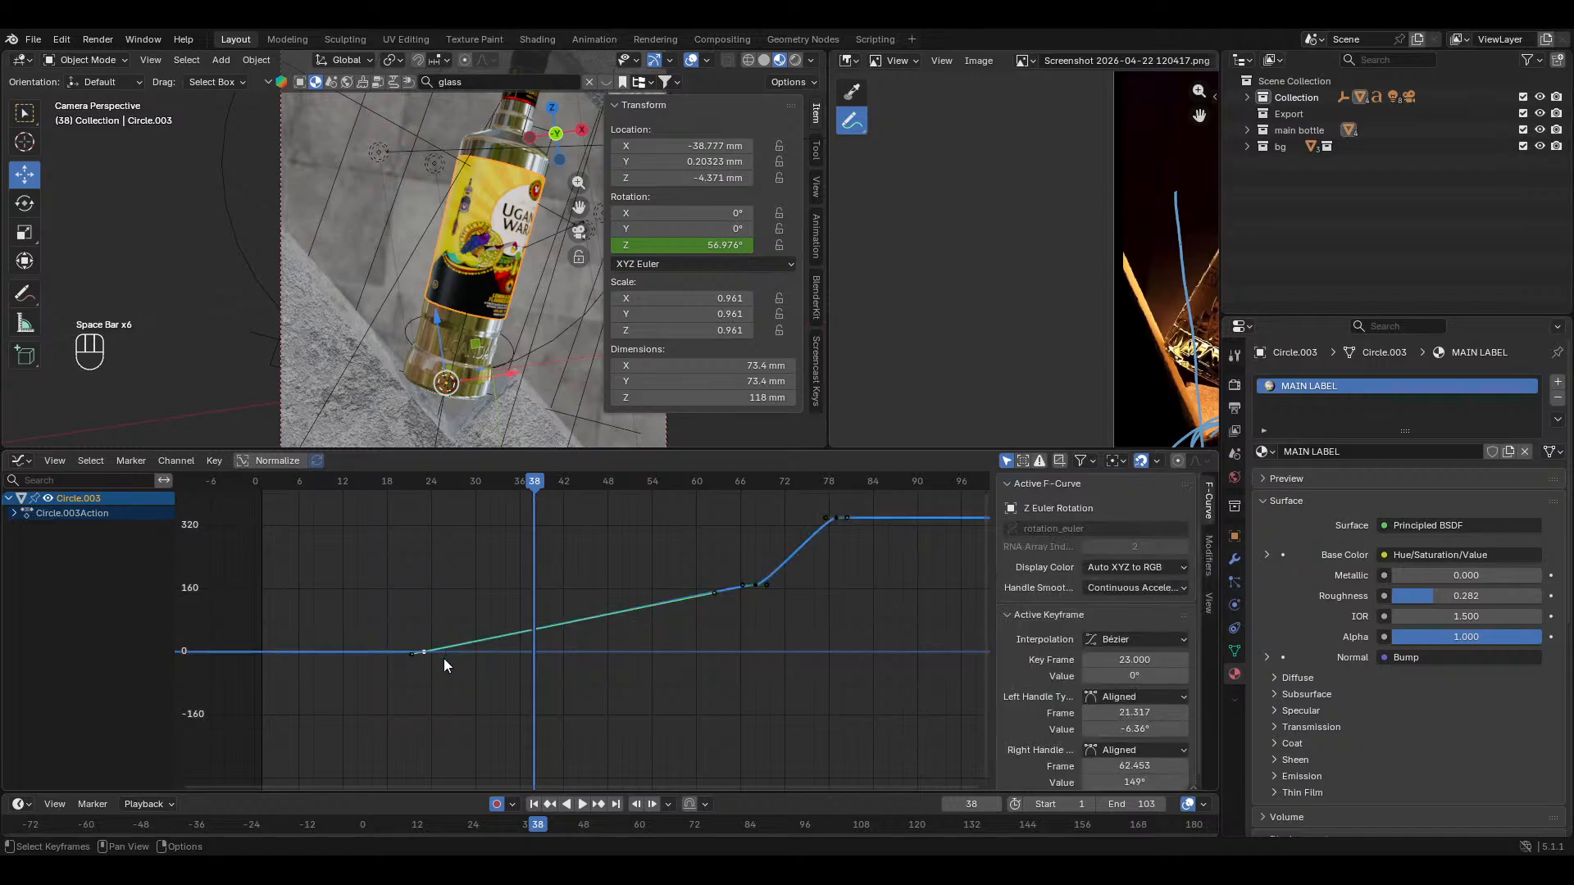
key("r")
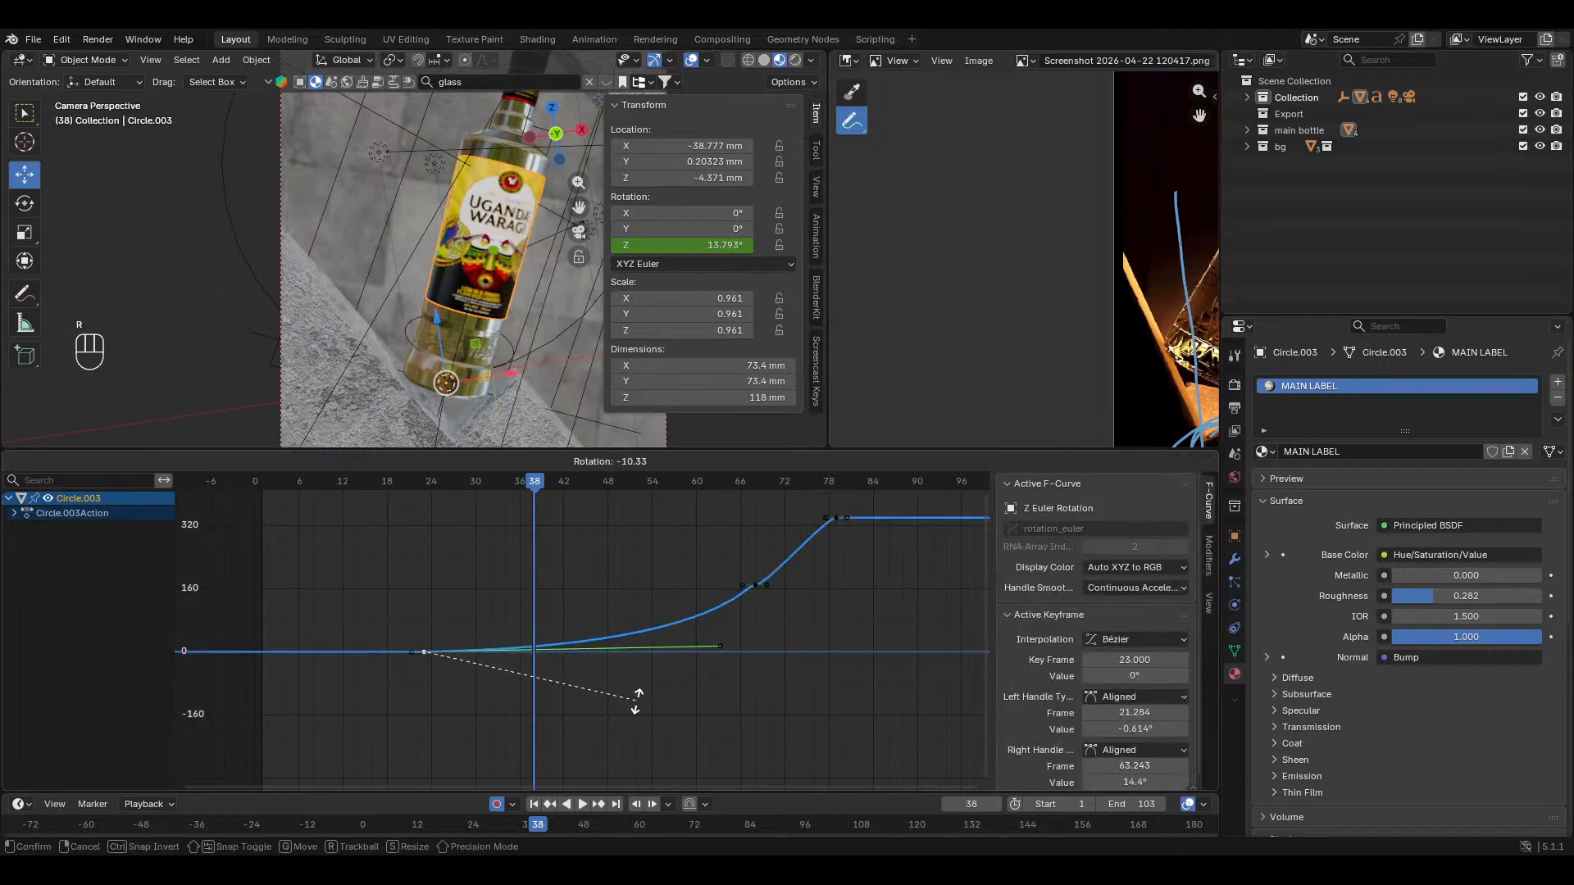
left_click(637, 703)
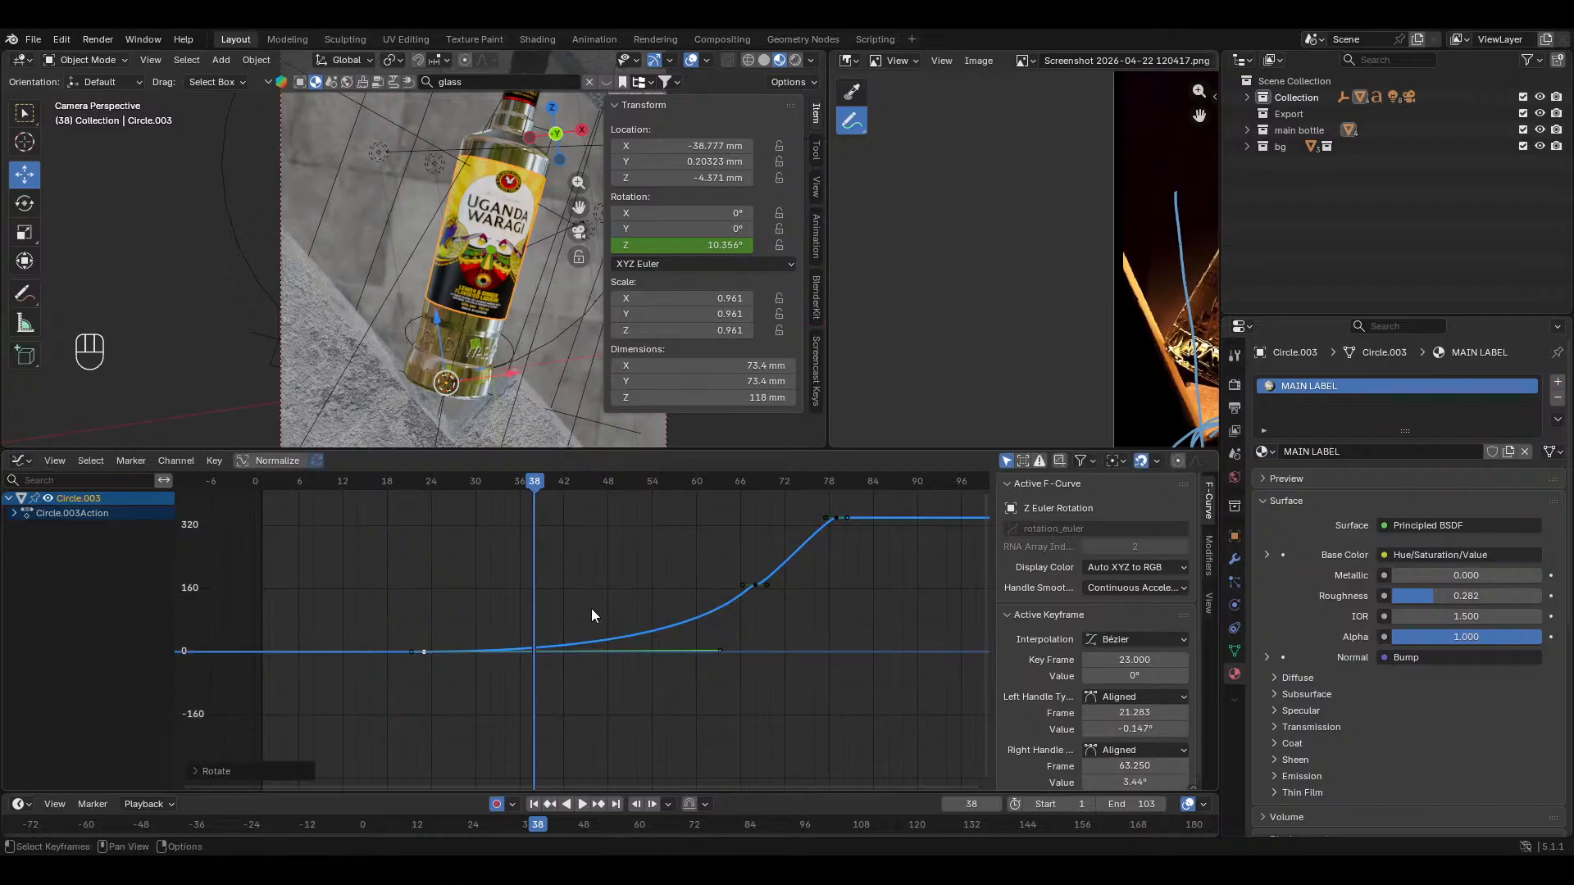
Step: Play back the animation to check the eased start of the label spin
left_click_drag(495, 482, 366, 492)
key("space")
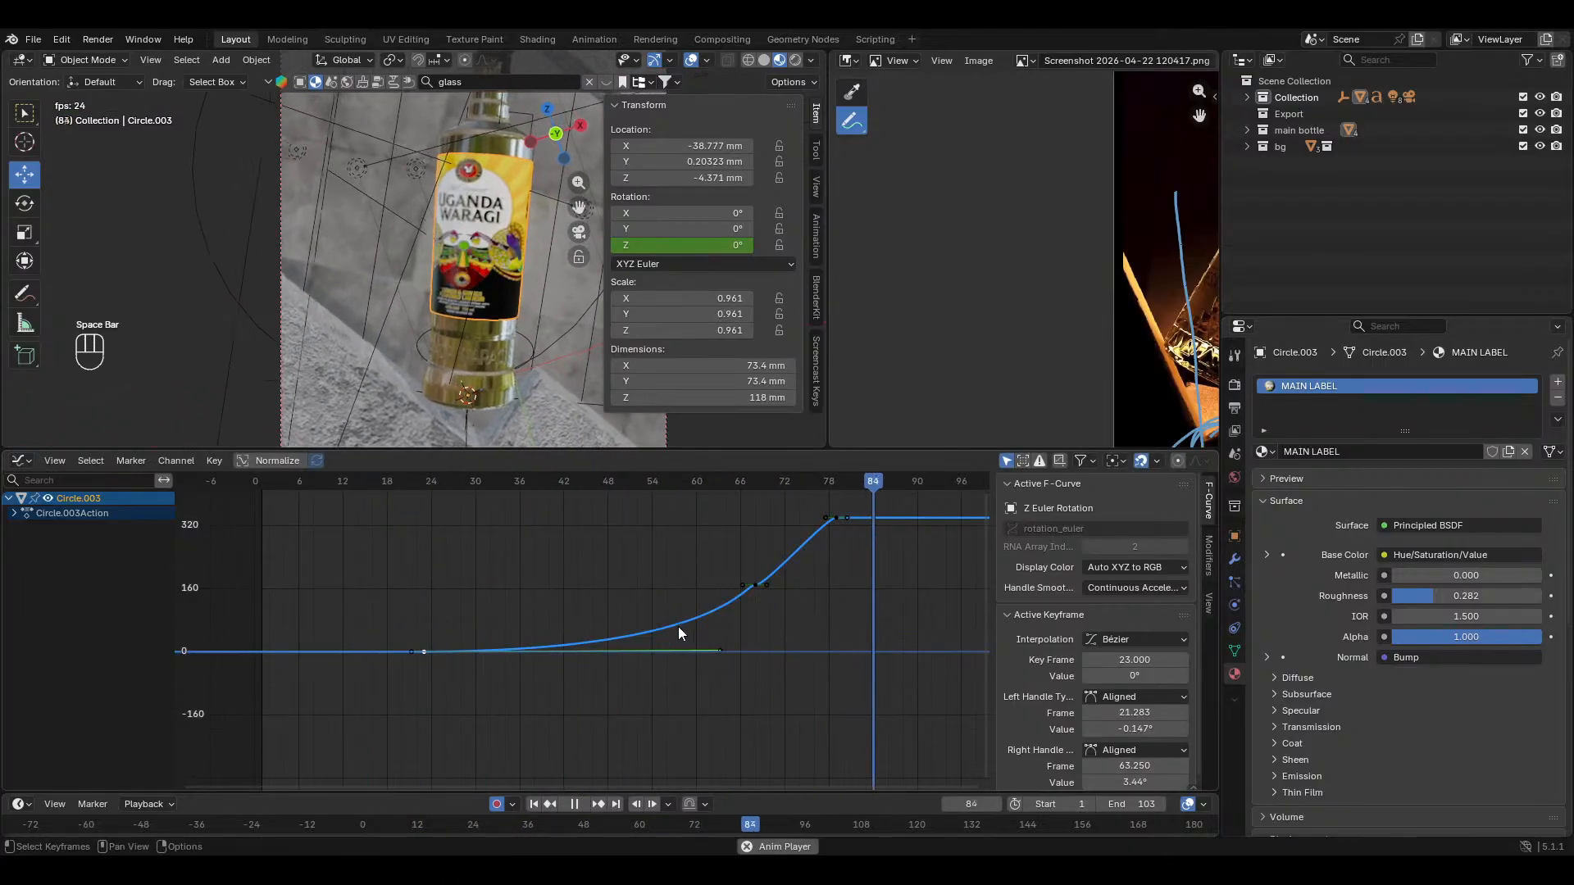
key("space")
Step: At the frame 79 keyframe, rotate the label about its local Z axis to about 718.6°
middle_click_drag(757, 582, 809, 616)
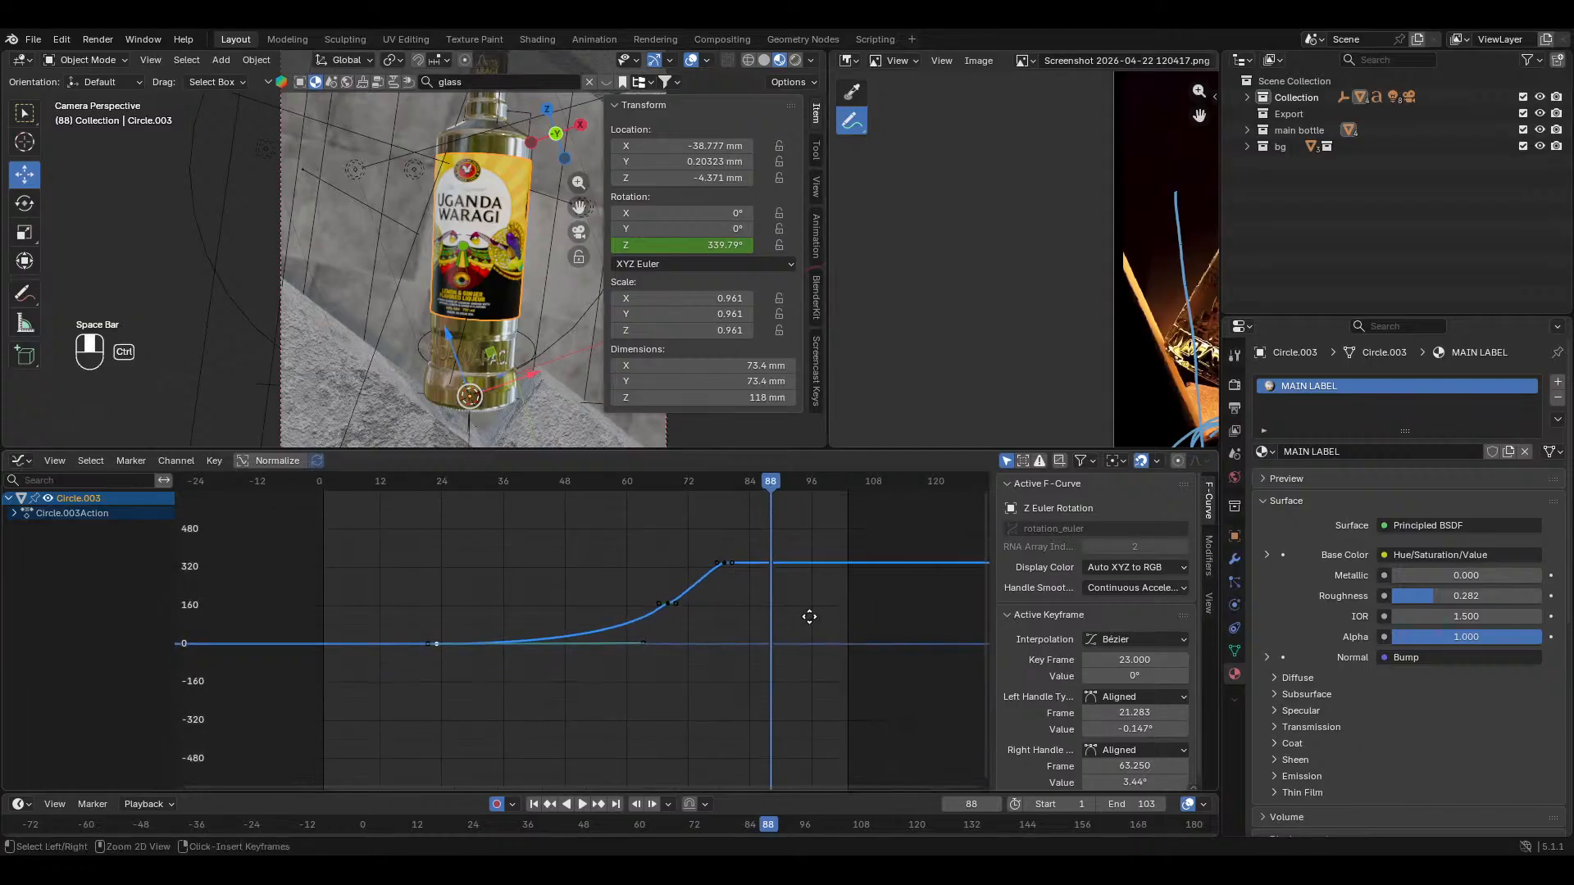
left_click(549, 805)
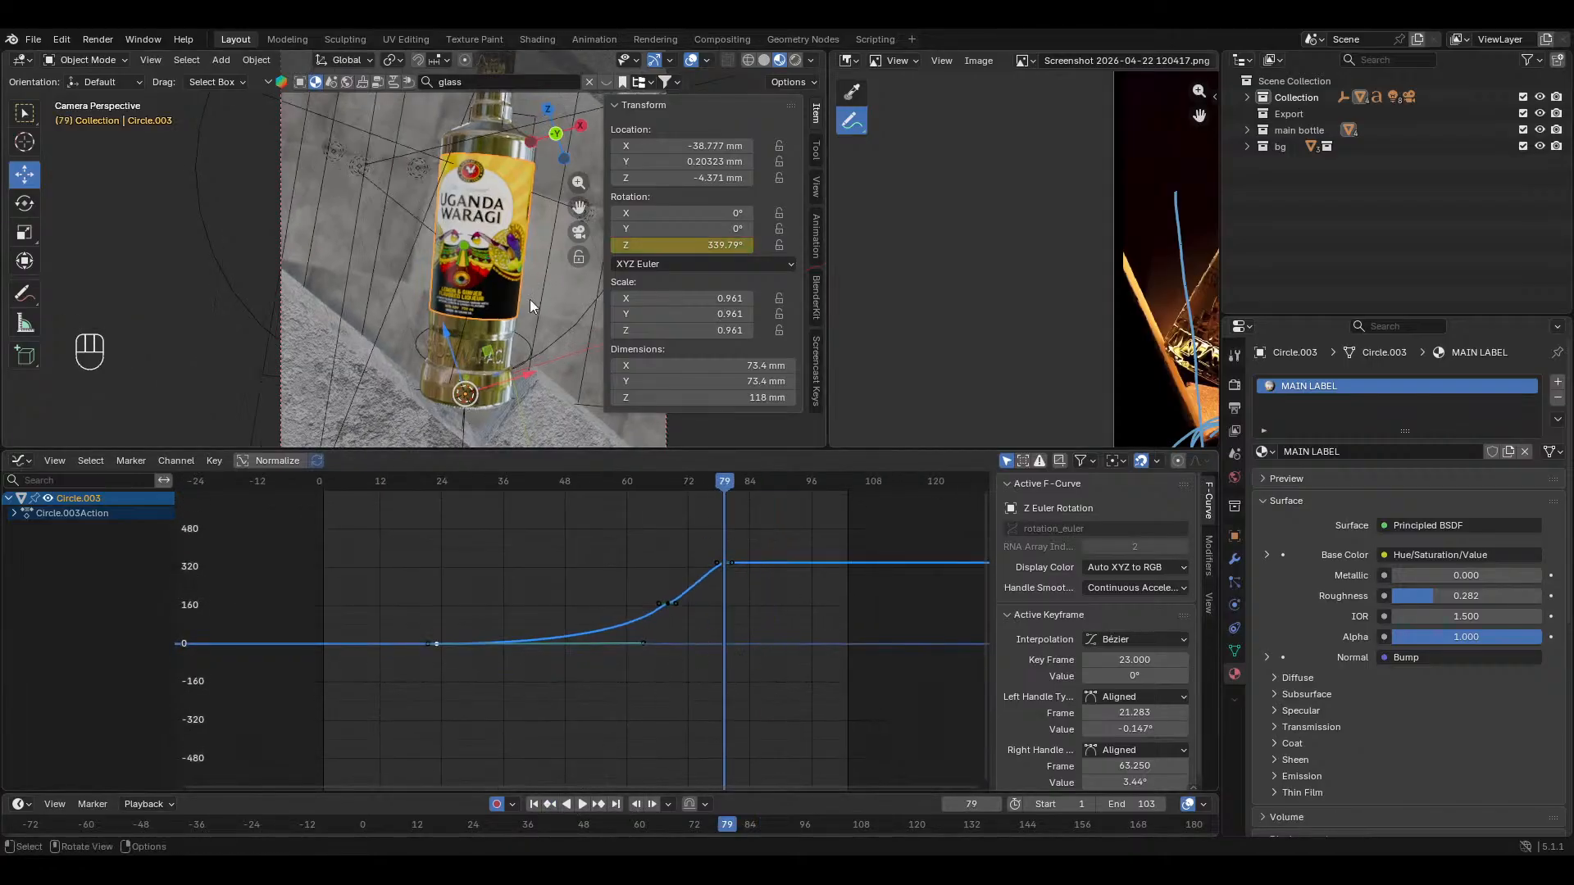
key("r")
key("z")
key("z")
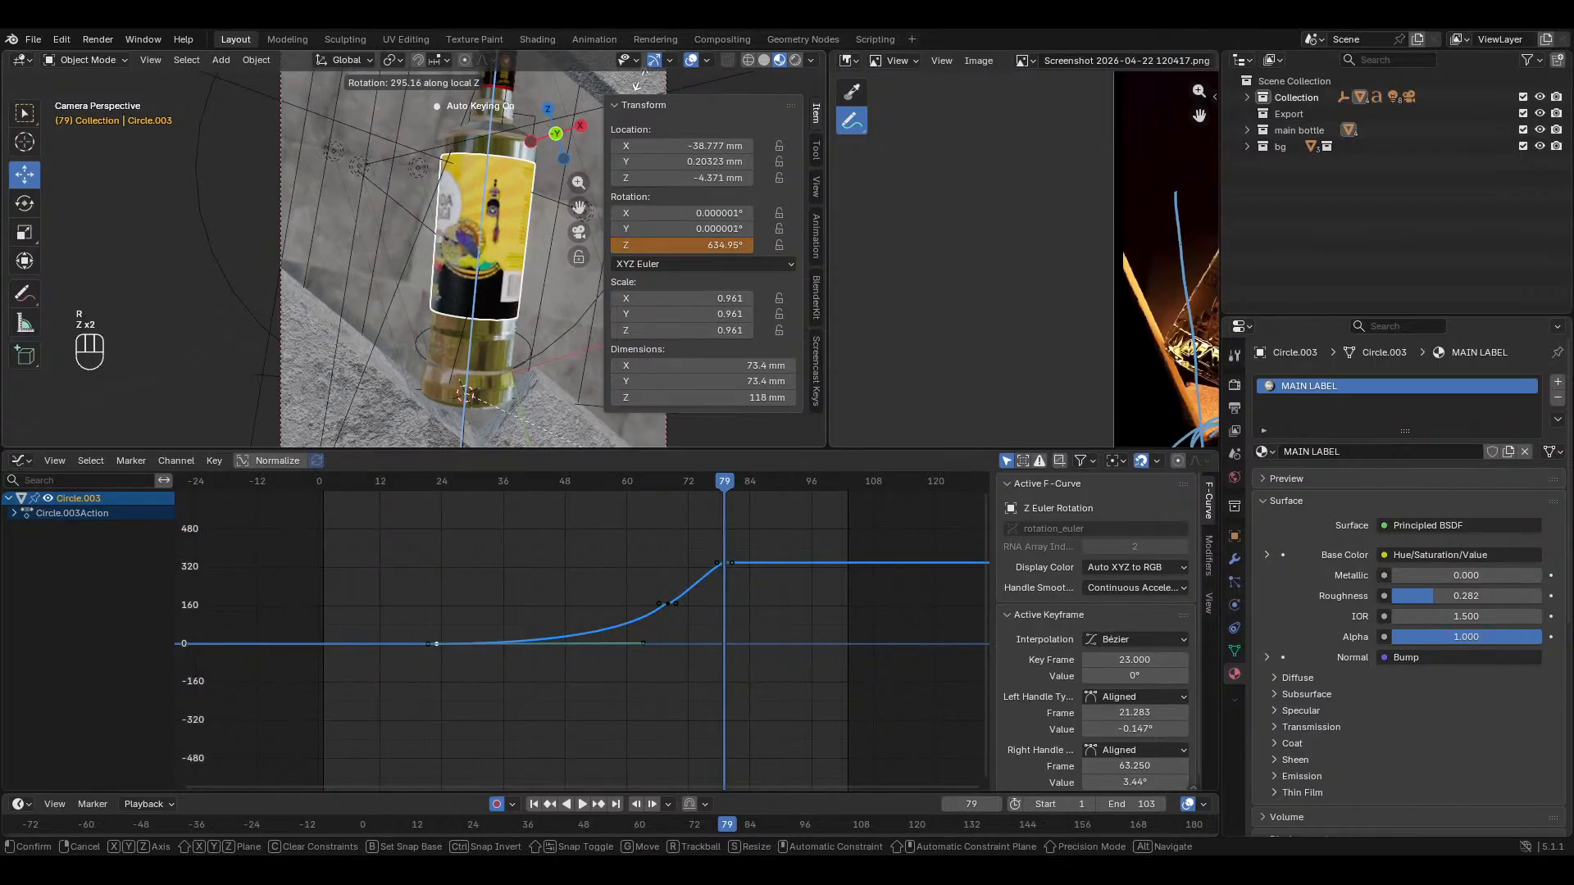
left_click(751, 573)
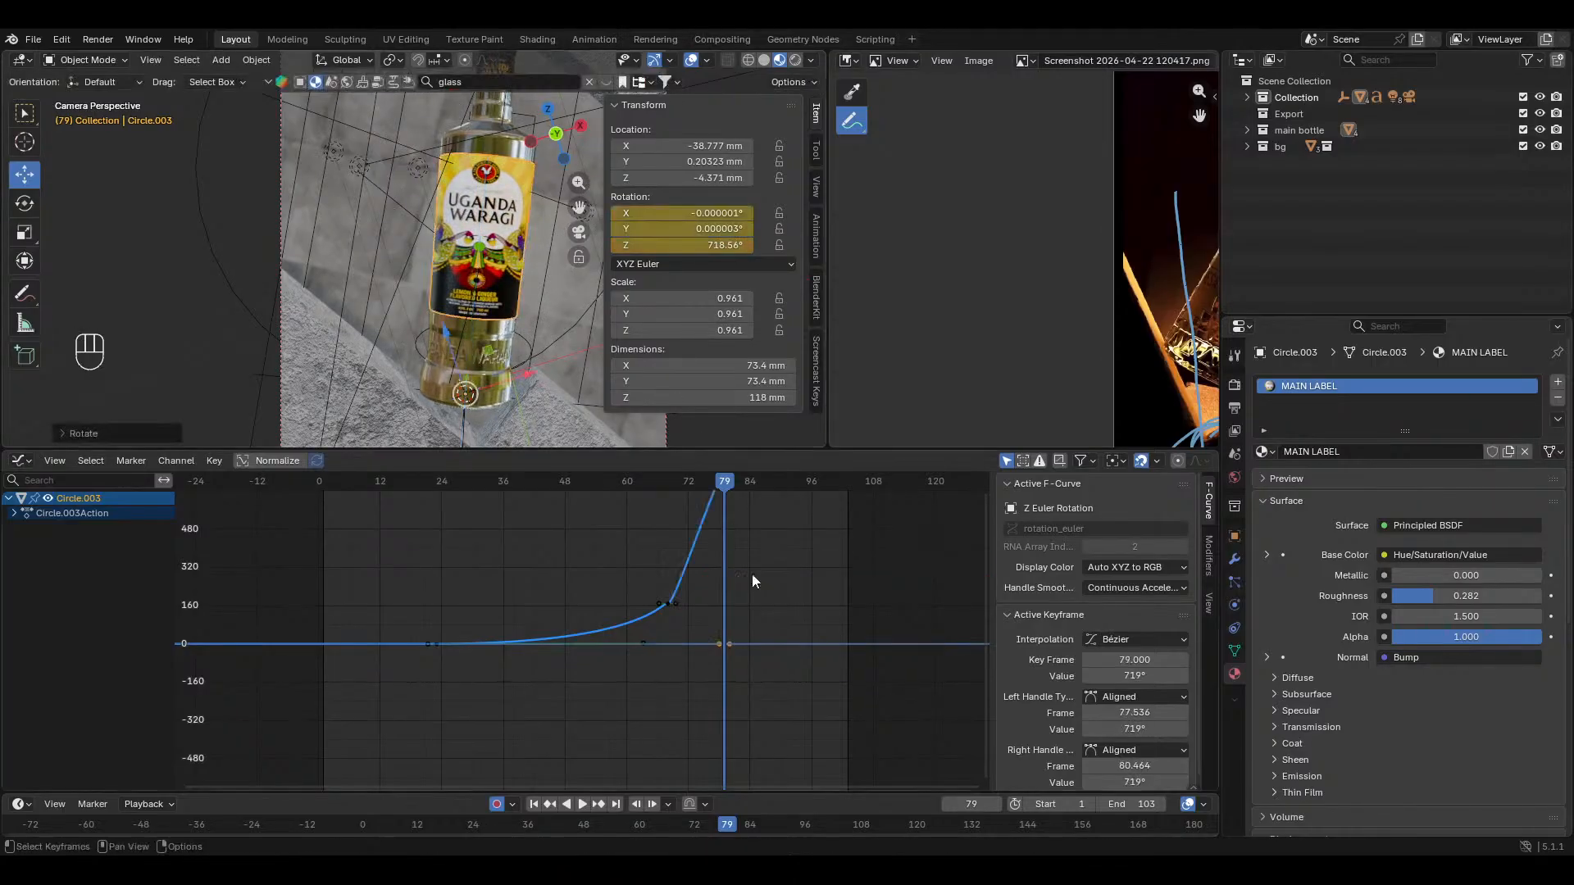
Step: Clear the single-channel keyframes from the label's Y and X rotation, leaving only Z animated
middle_click_drag(742, 565, 736, 619, "ctrl")
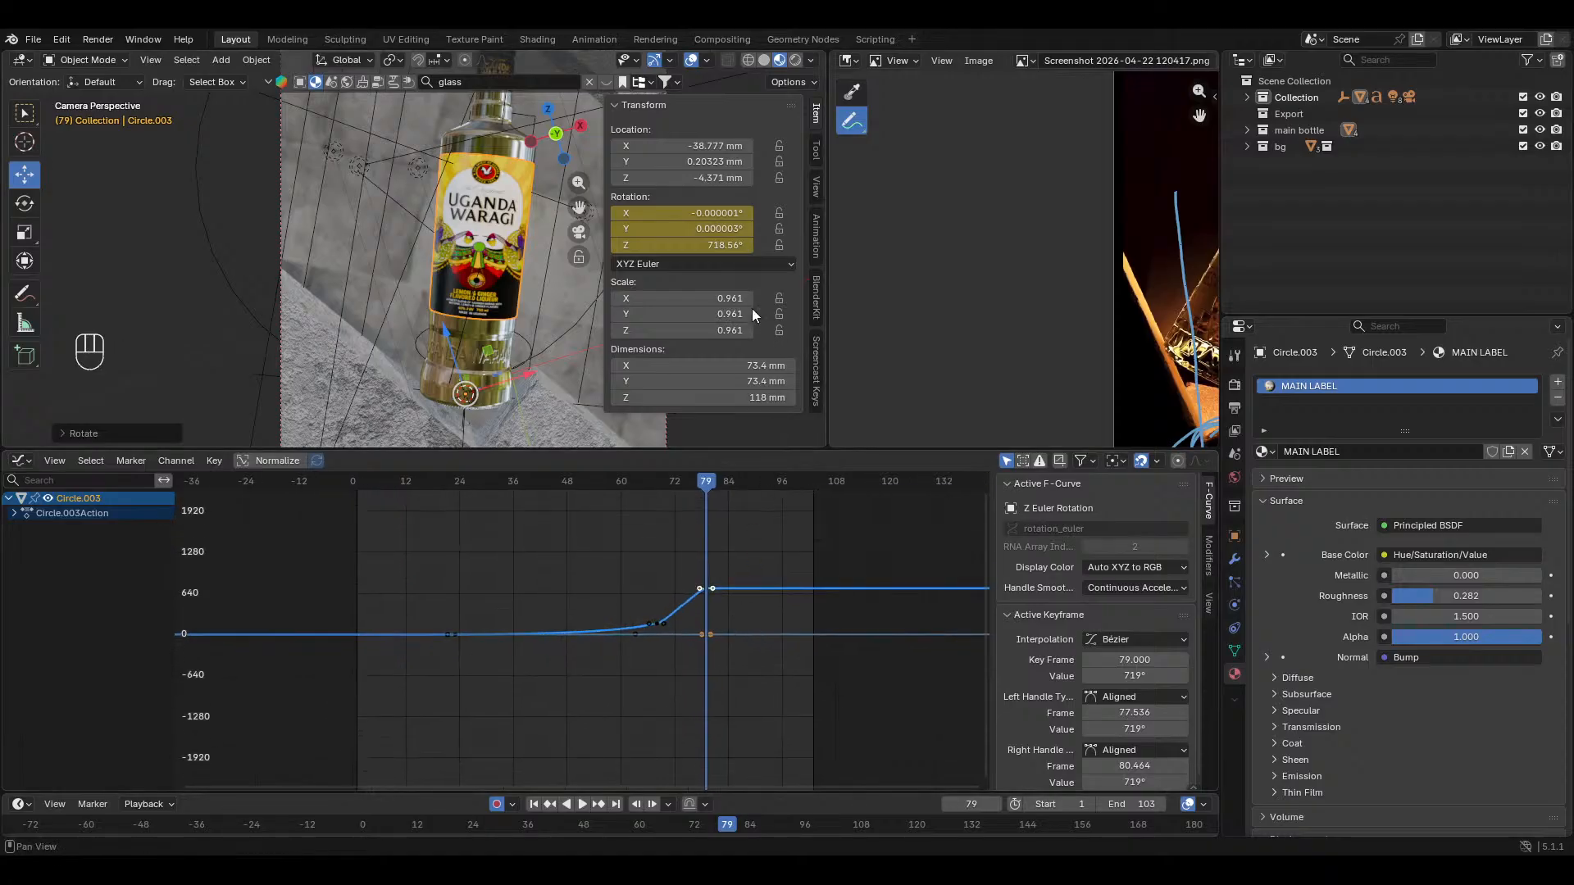
right_click(711, 228)
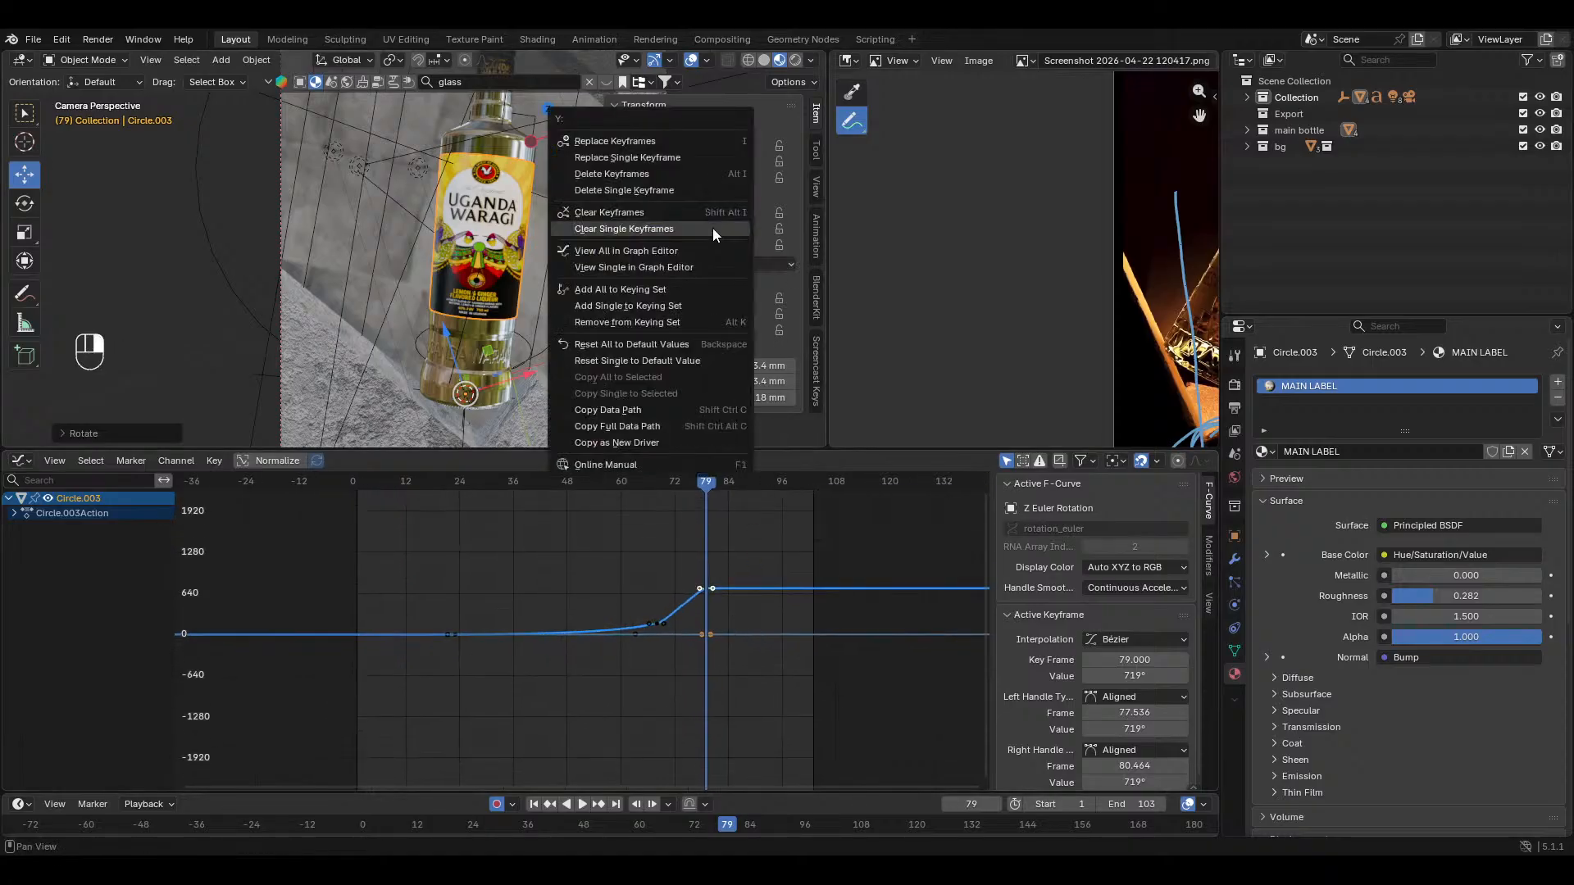
left_click(712, 228)
right_click(712, 213)
left_click(712, 213)
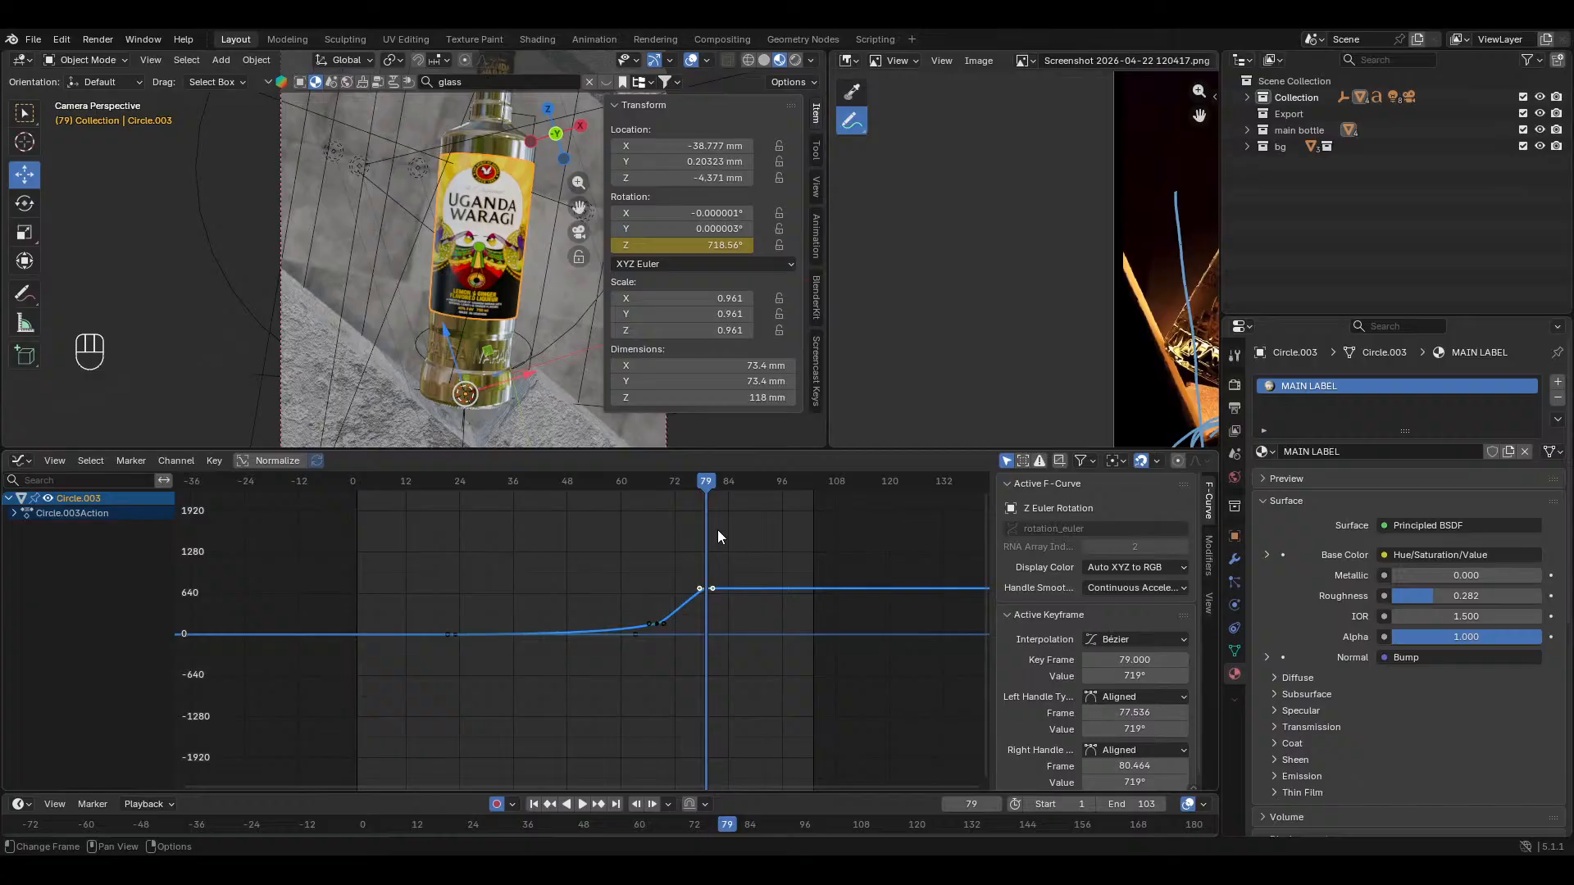
Step: Play back the faster spin, then move the frame 79 Z rotation keyframe to frame 90 at about 987°
left_click(691, 494)
key("space")
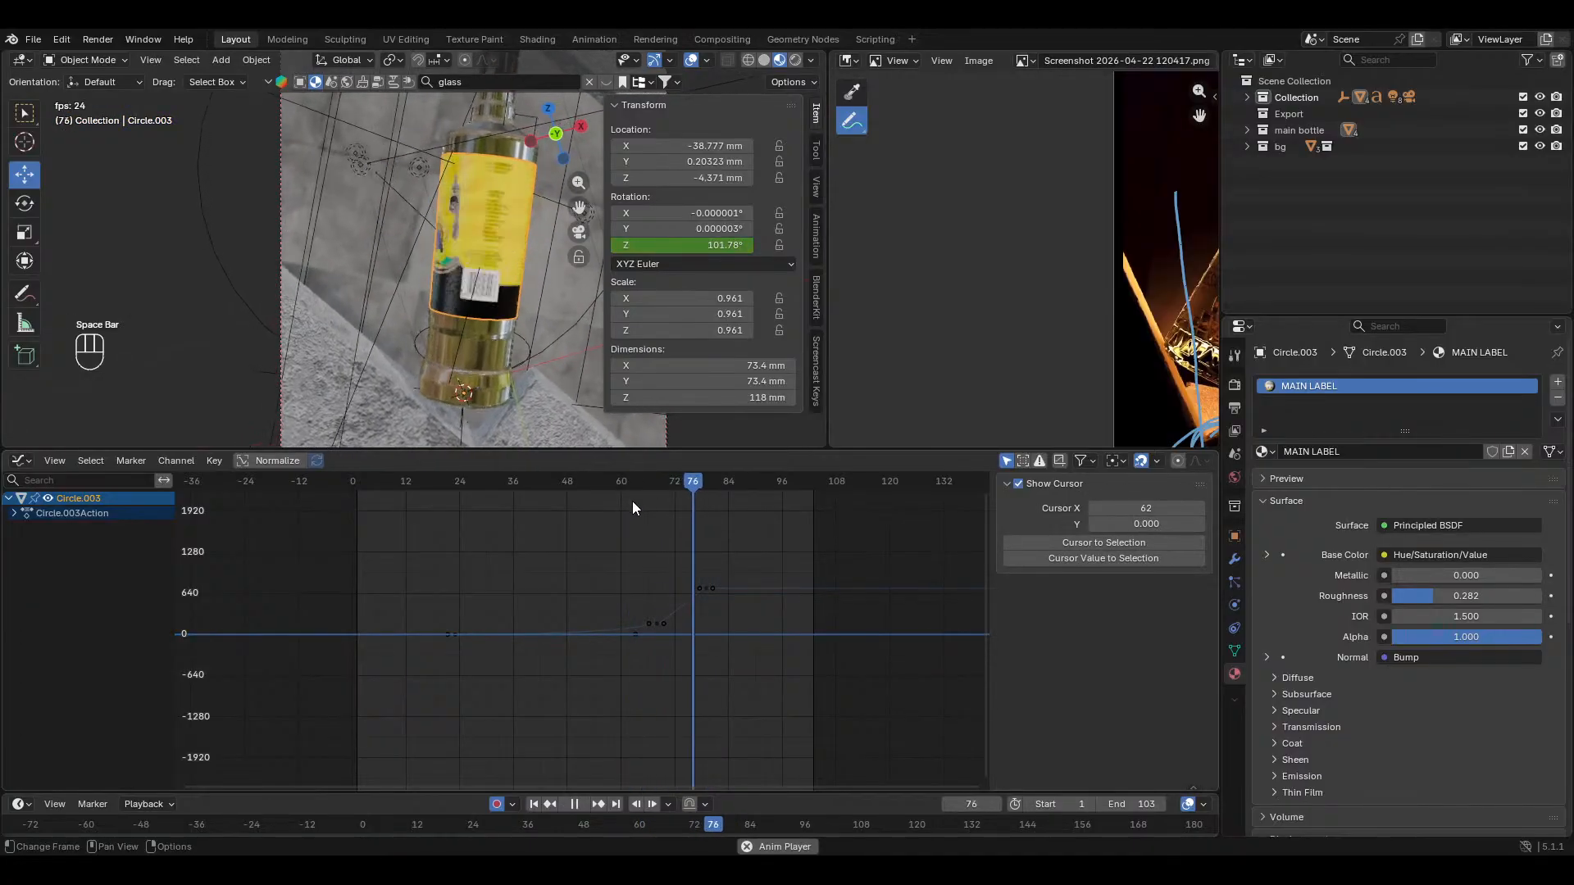
key("space")
left_click_drag(738, 551, 705, 582)
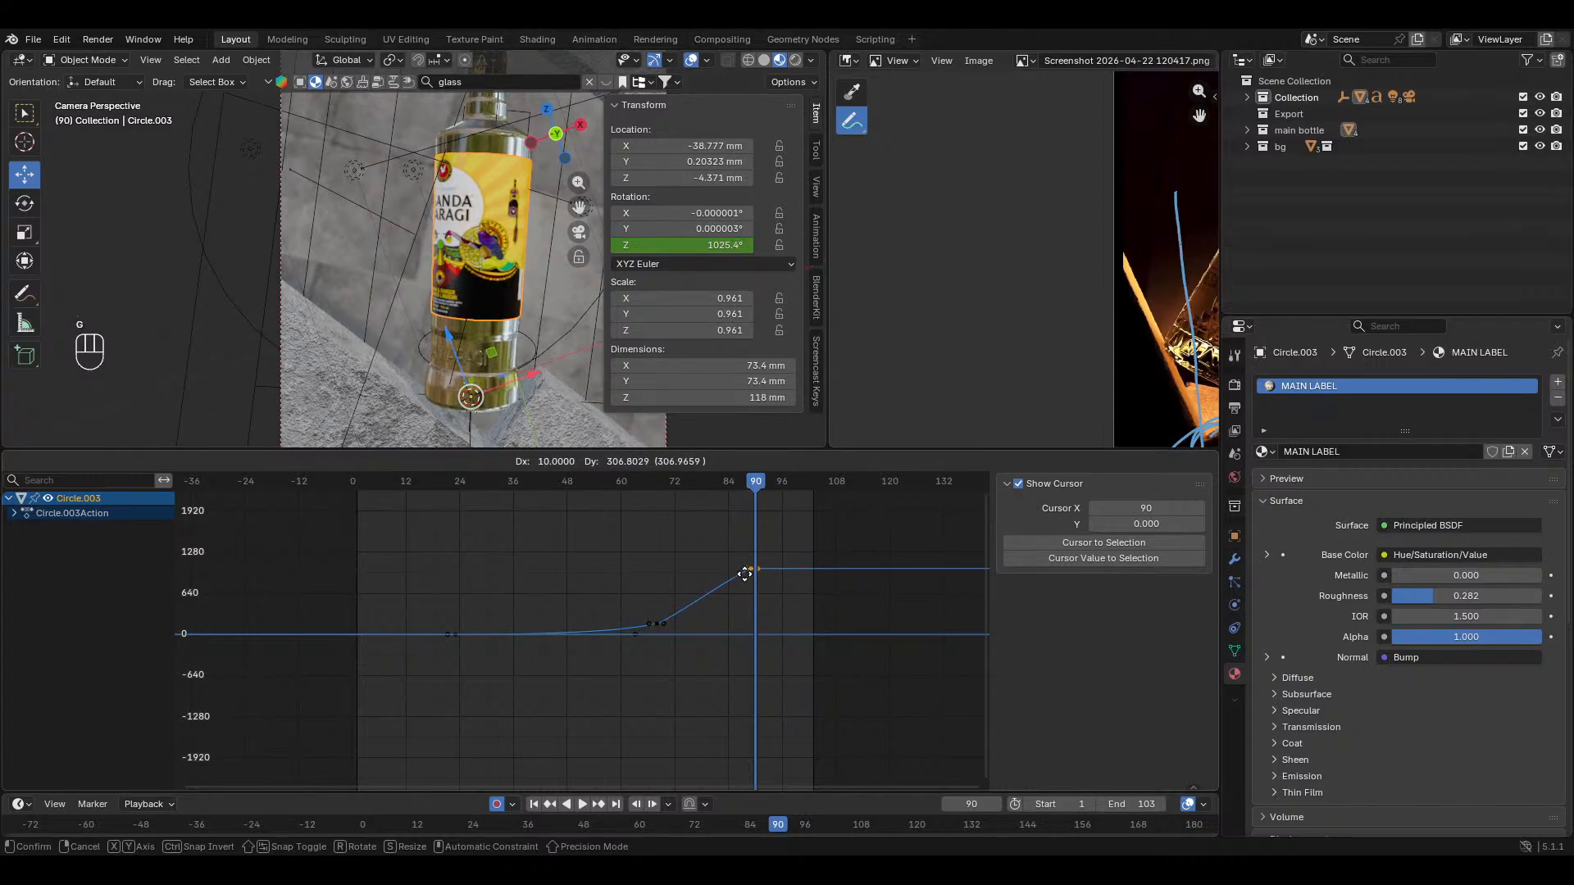
left_click(745, 574)
Step: Replay the animation from several start frames to judge the speed and ending of the label spin
left_click_drag(742, 485, 606, 499)
key("space")
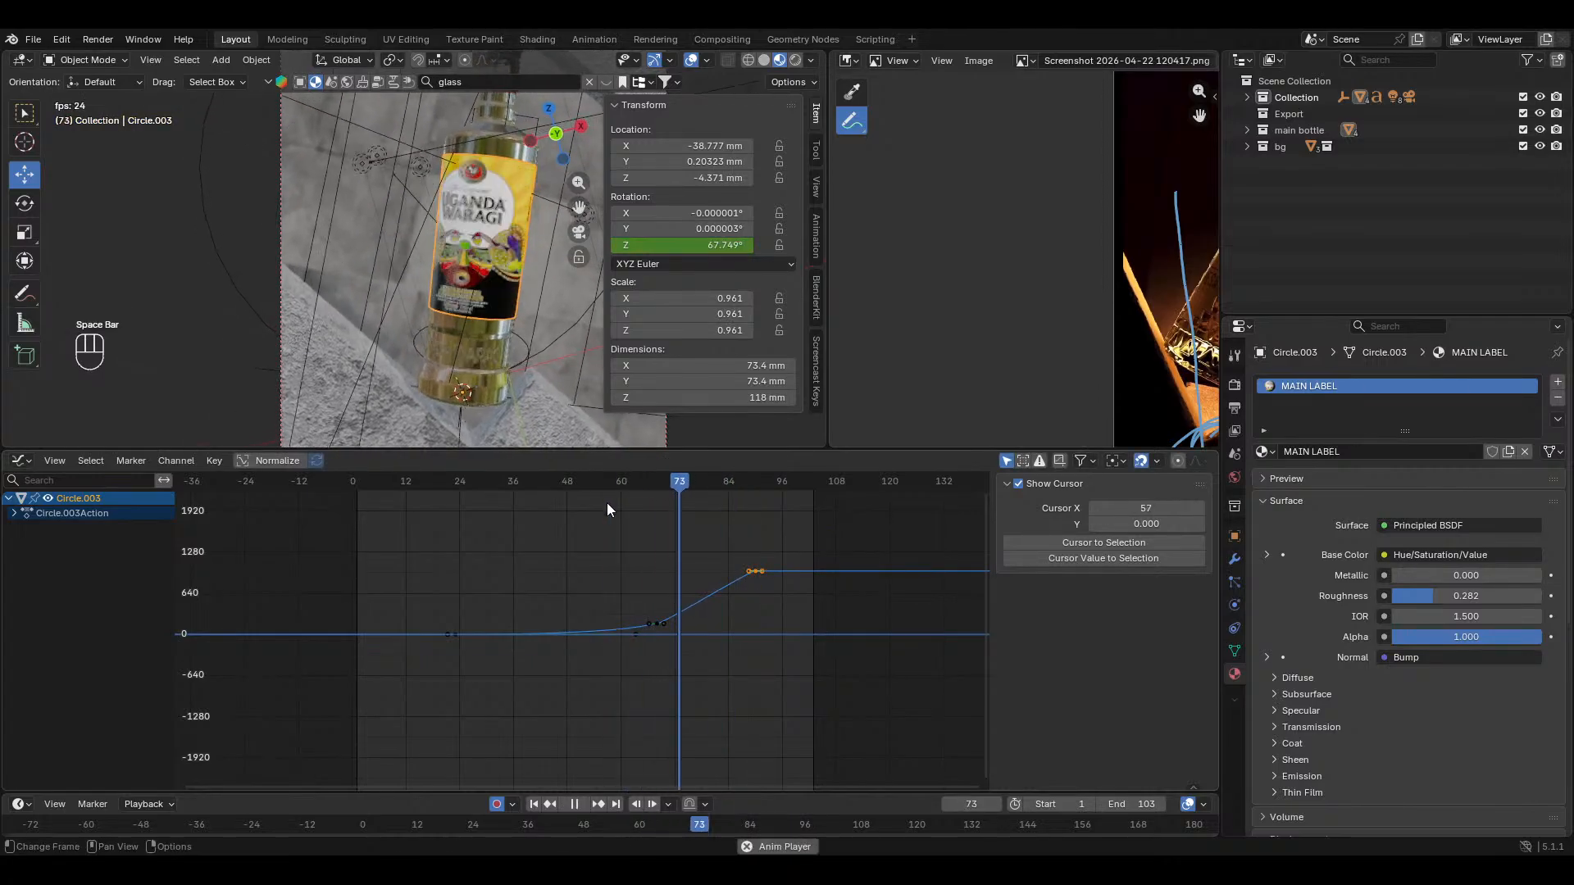
key("space")
left_click_drag(718, 489, 559, 504)
key("space")
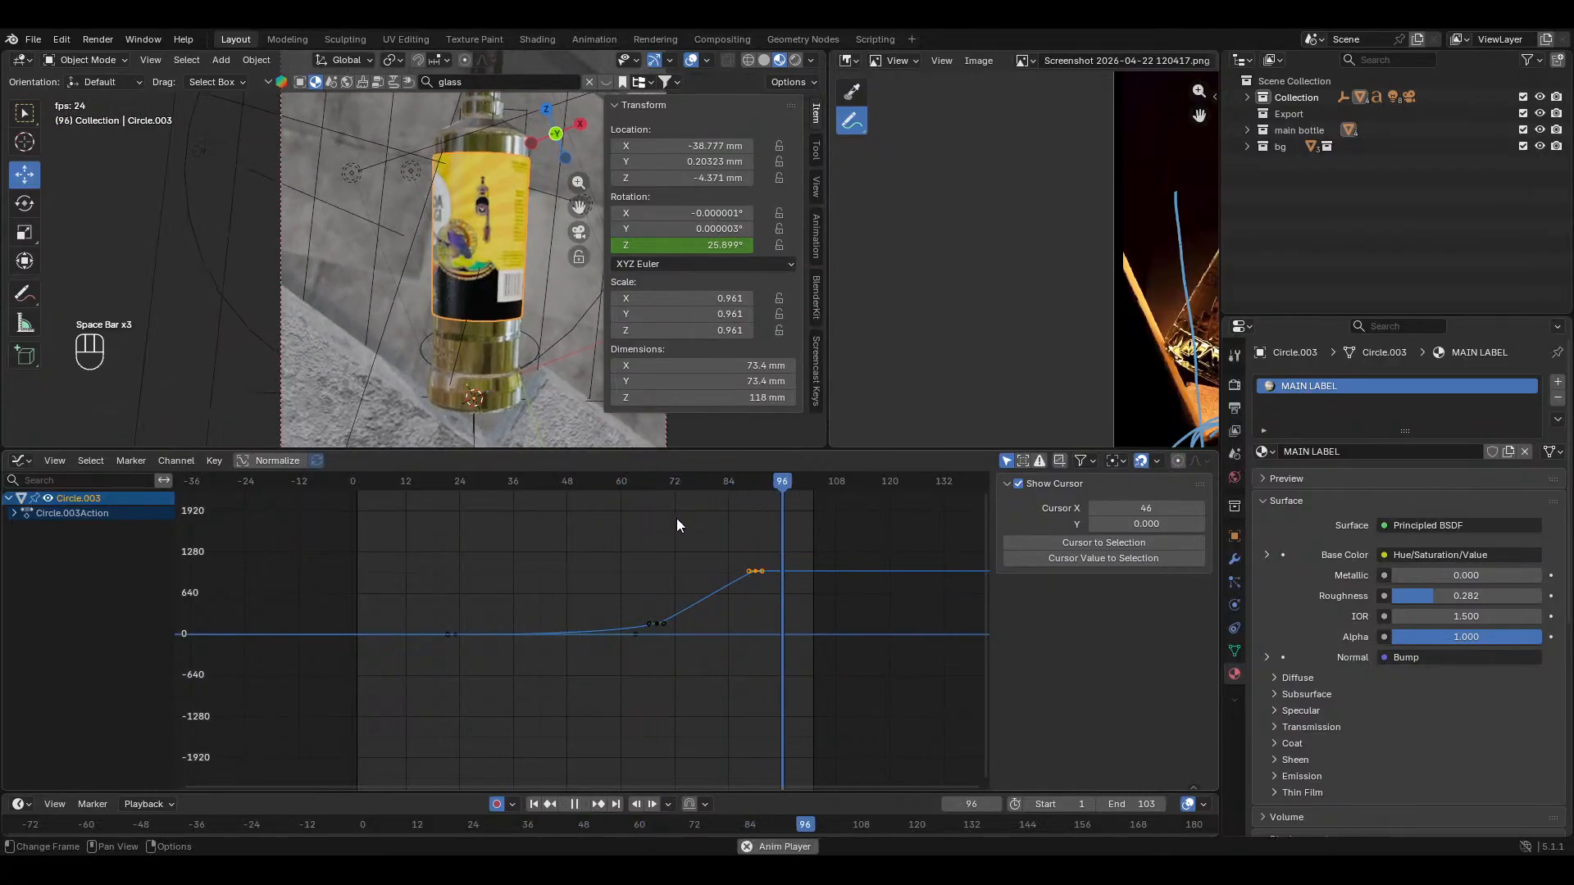
key("space")
left_click_drag(657, 481, 424, 490)
key("space")
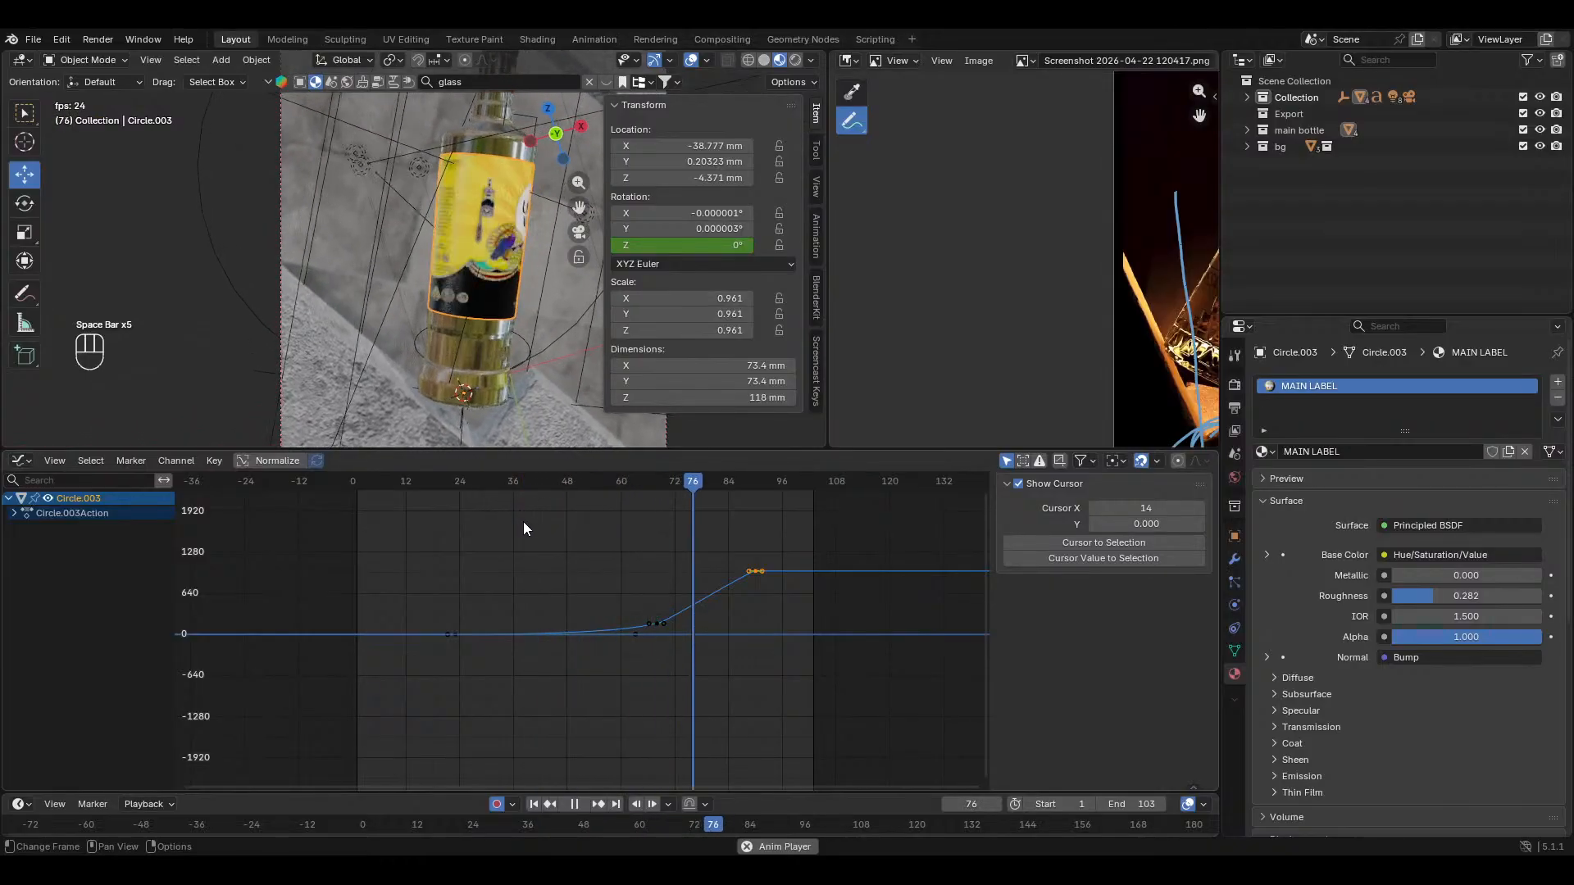
key("space")
left_click_drag(799, 481, 581, 502)
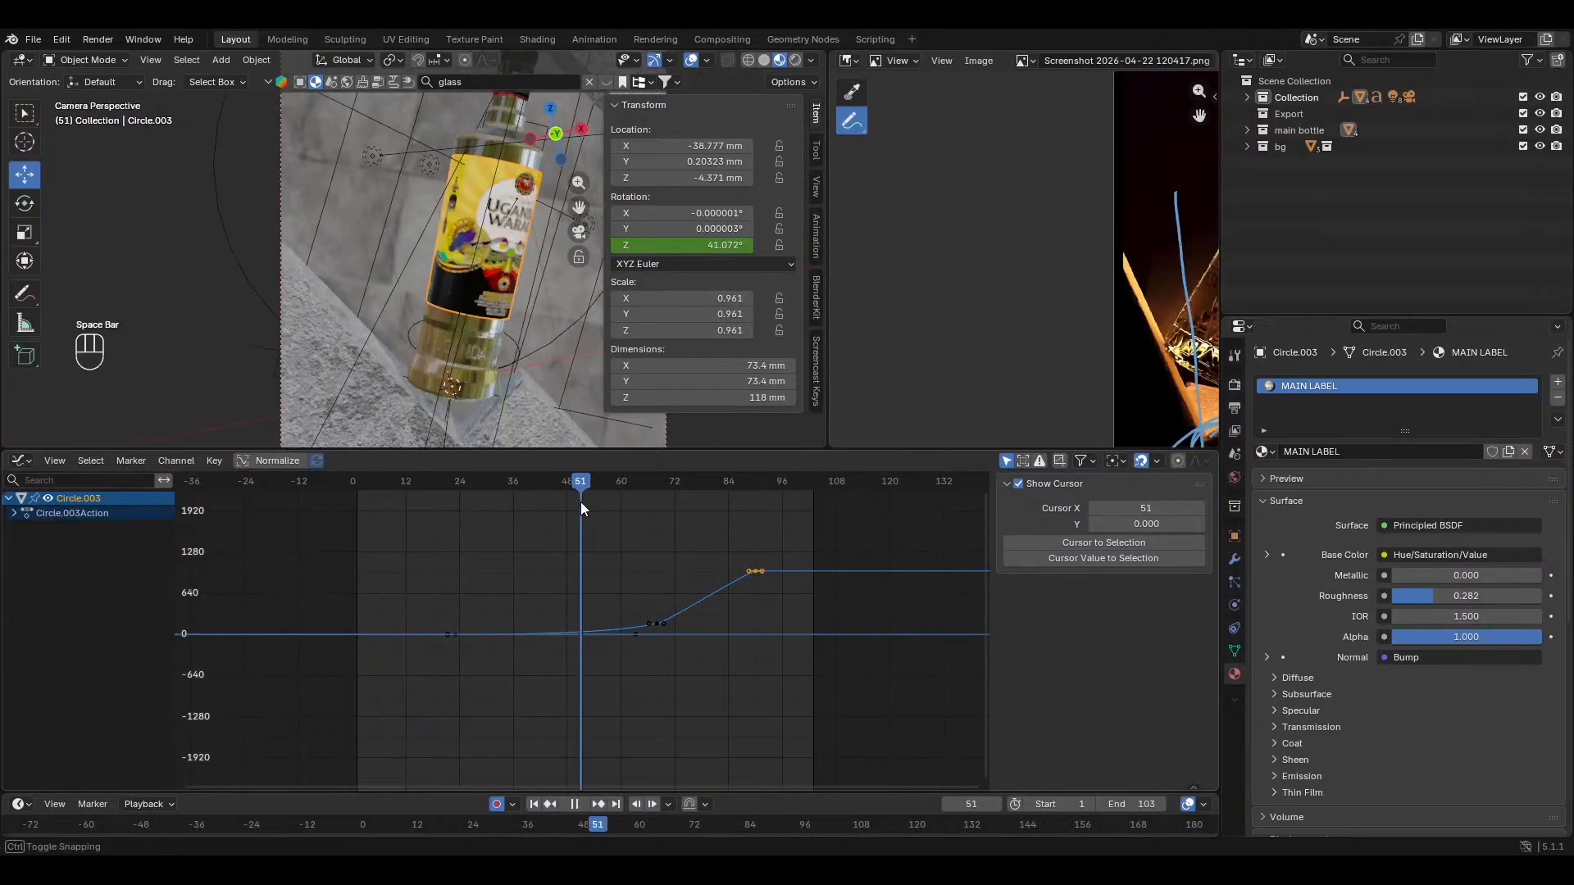
key("space")
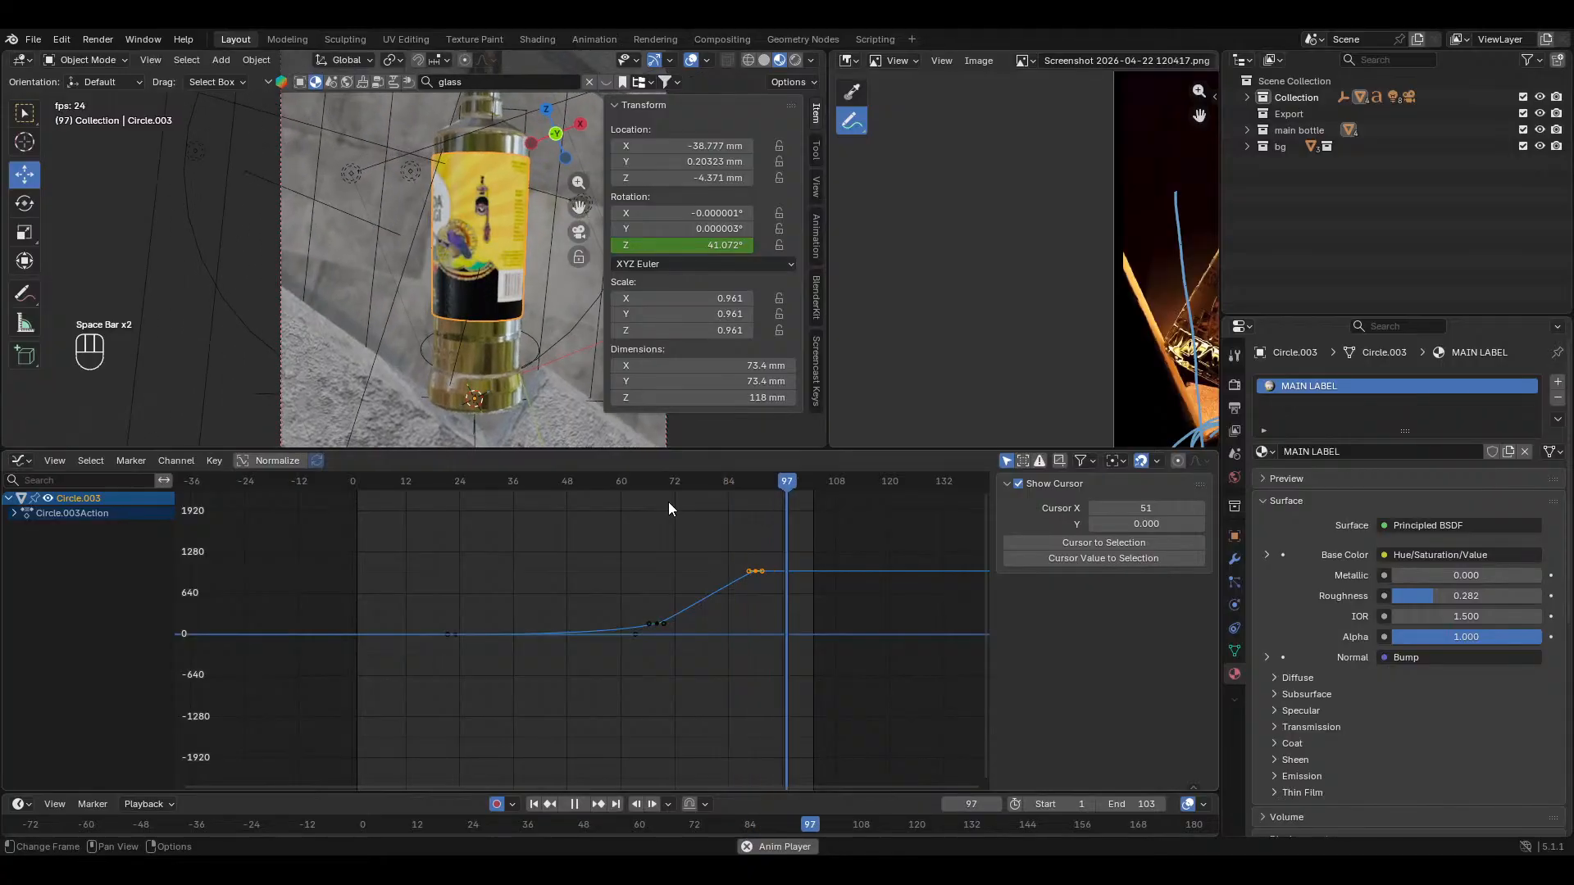
key("space")
Step: Save the file and replay the label spin from about frame 39
key("ctrl+s")
left_click_drag(799, 482, 524, 538)
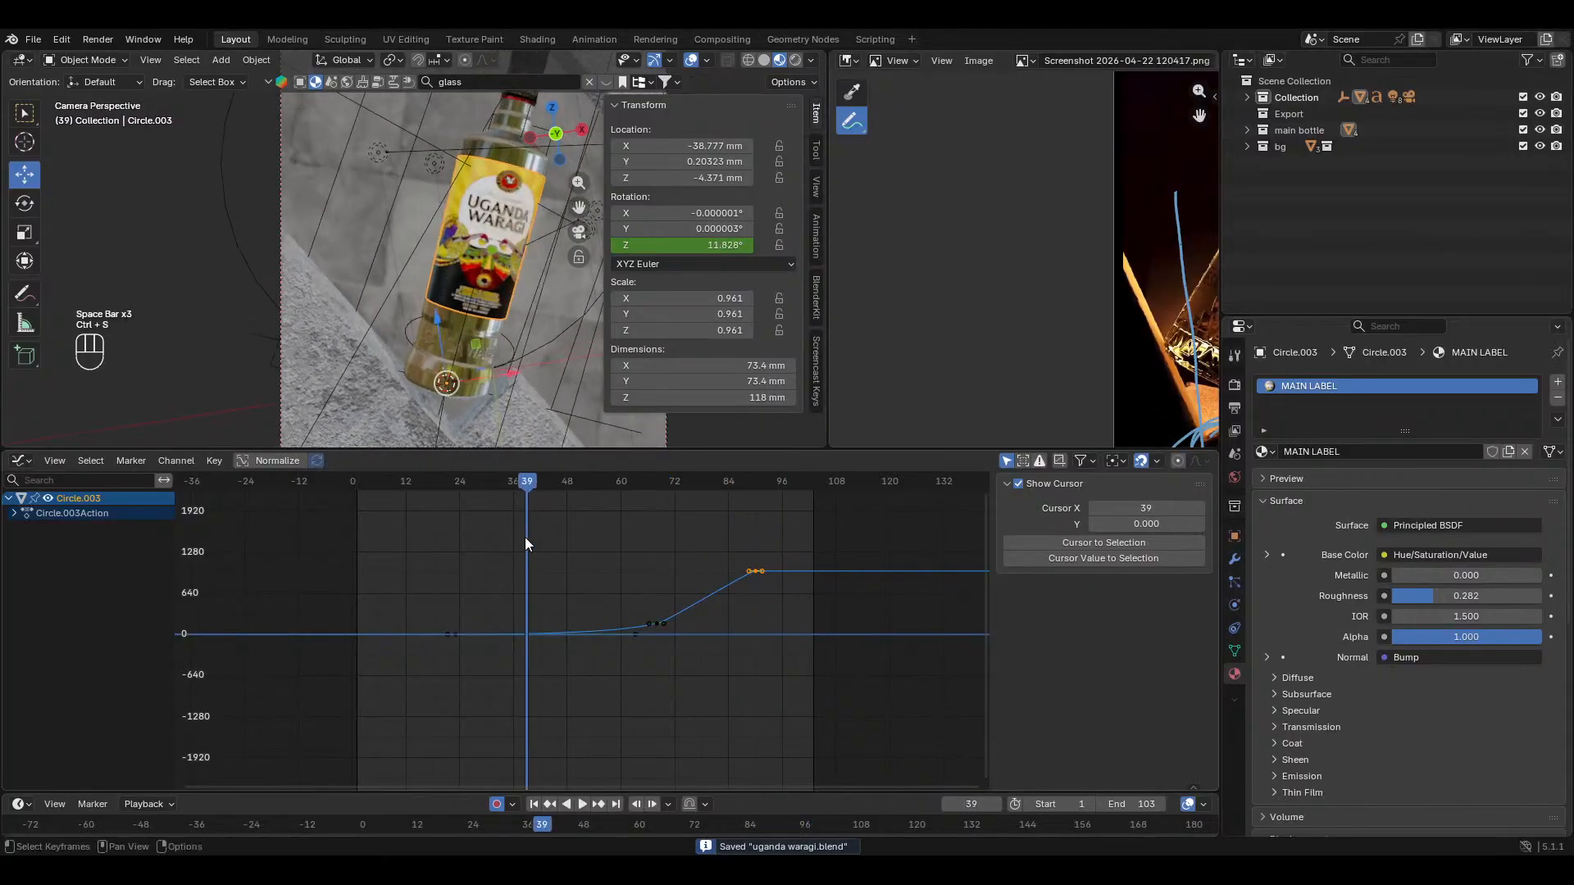
key("space")
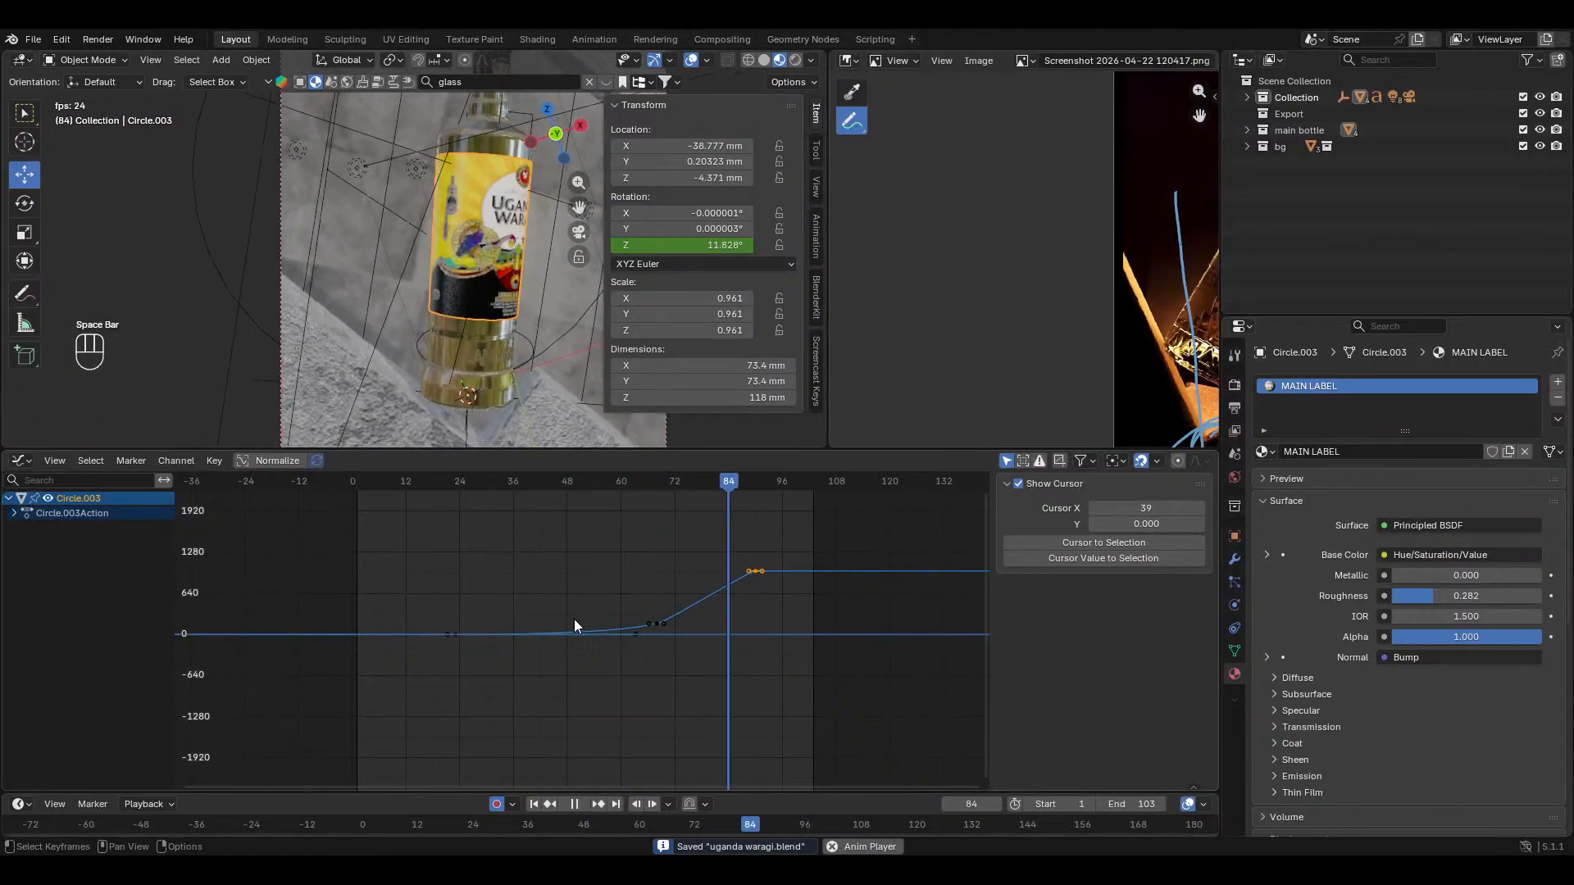
key("space")
left_click_drag(771, 492, 726, 554)
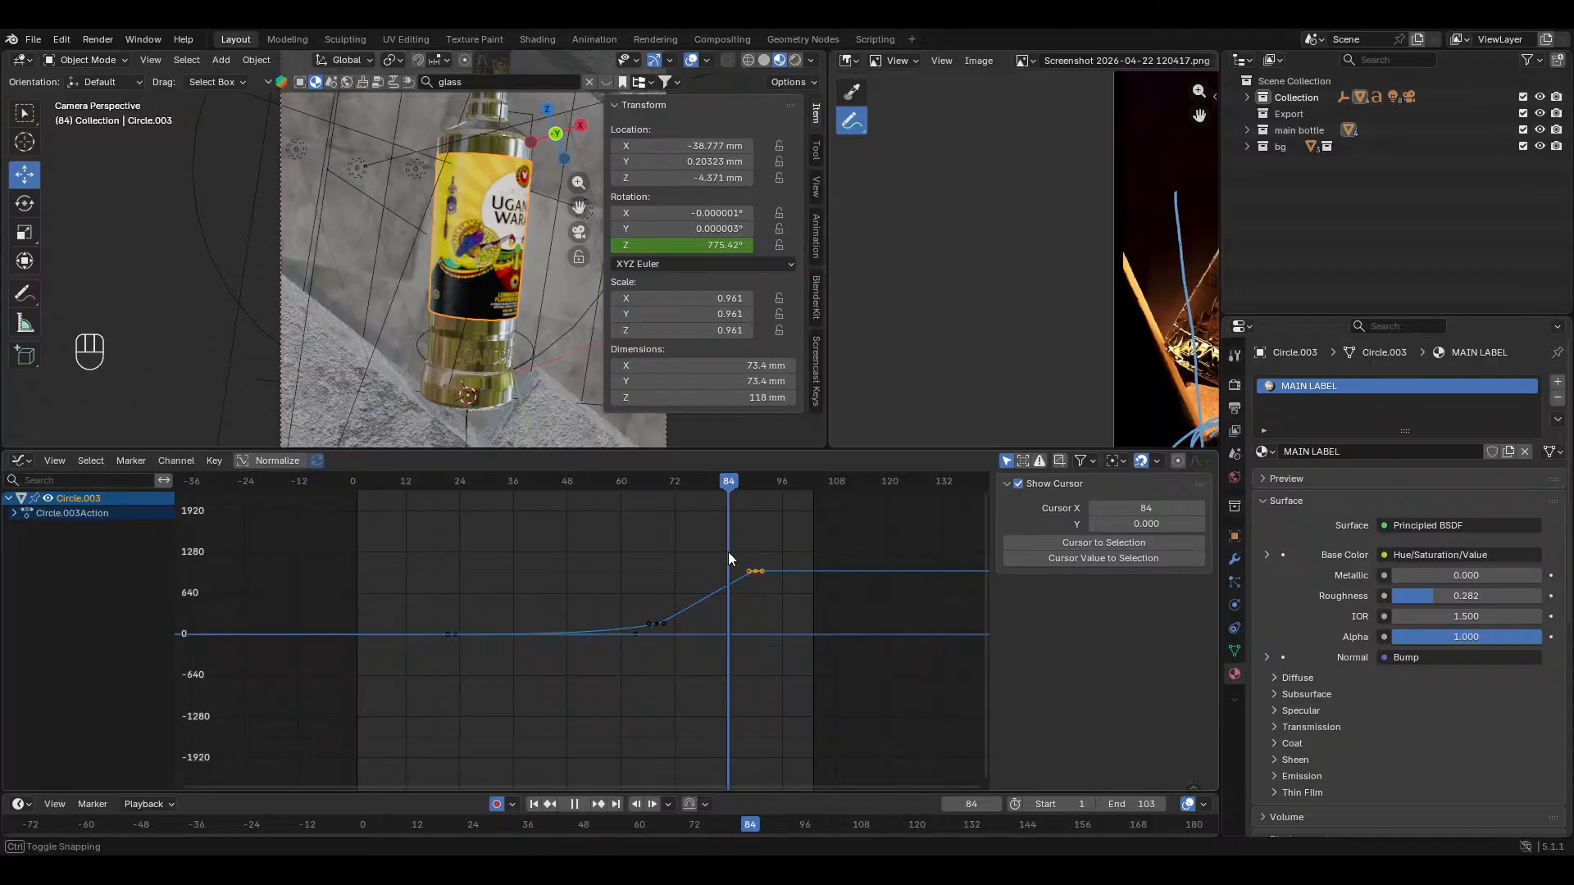
Step: At the frame 90 keyframe, rotate the label about its local Z axis to about 718° so its front faces the camera
left_click(598, 805)
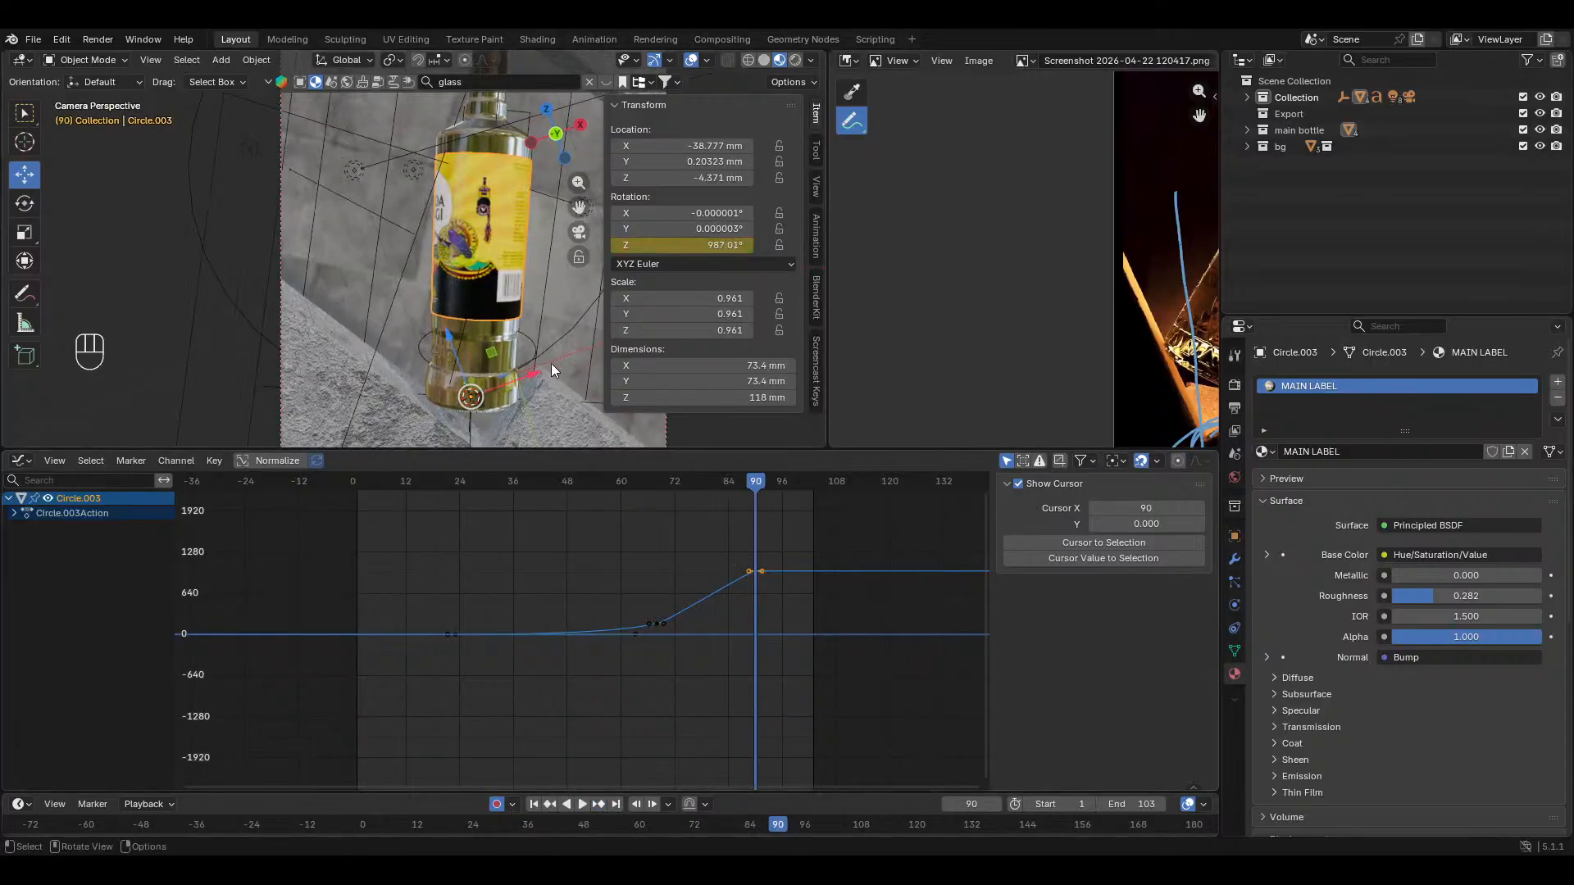
key("r")
key("z")
key("z")
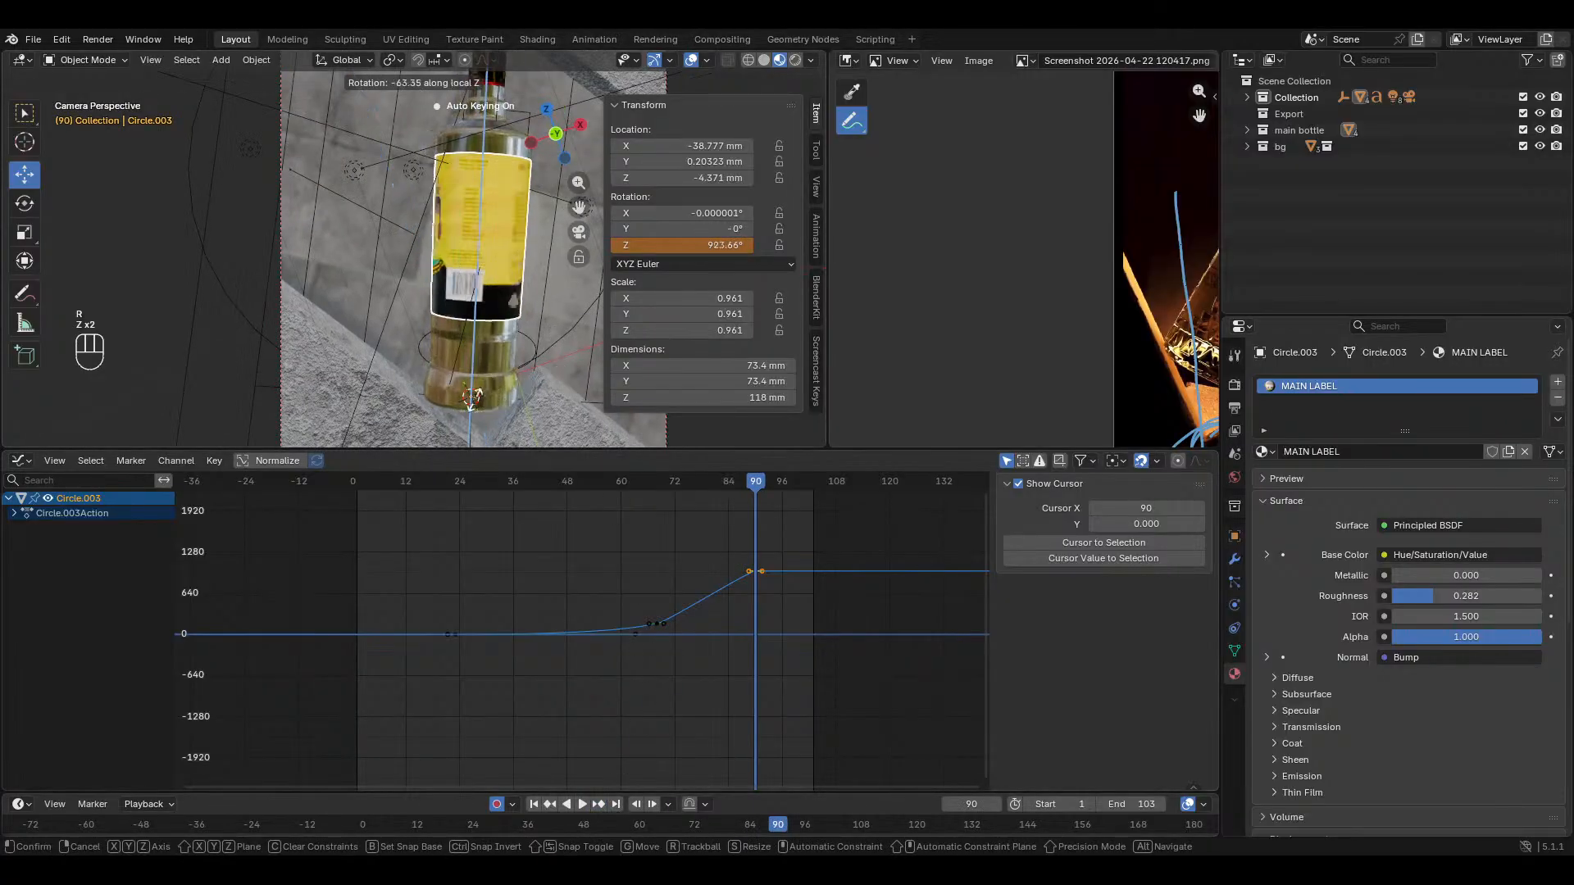
left_click(406, 312)
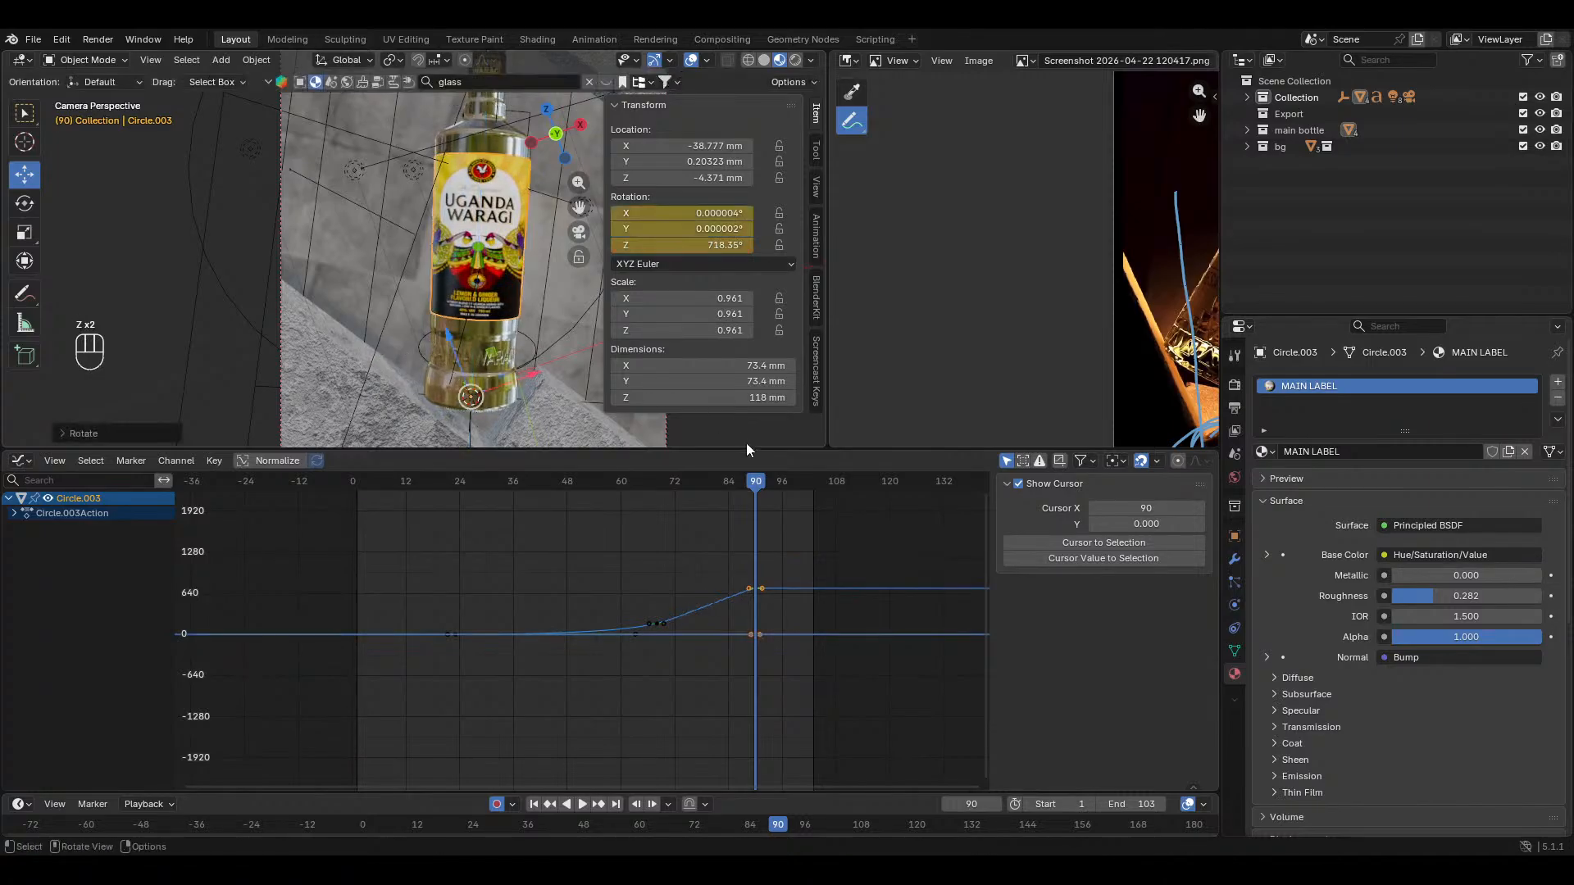
Step: Clear the single-channel keyframes from the label's Y and X rotation while keeping the Z rotation keyframes
right_click(676, 245)
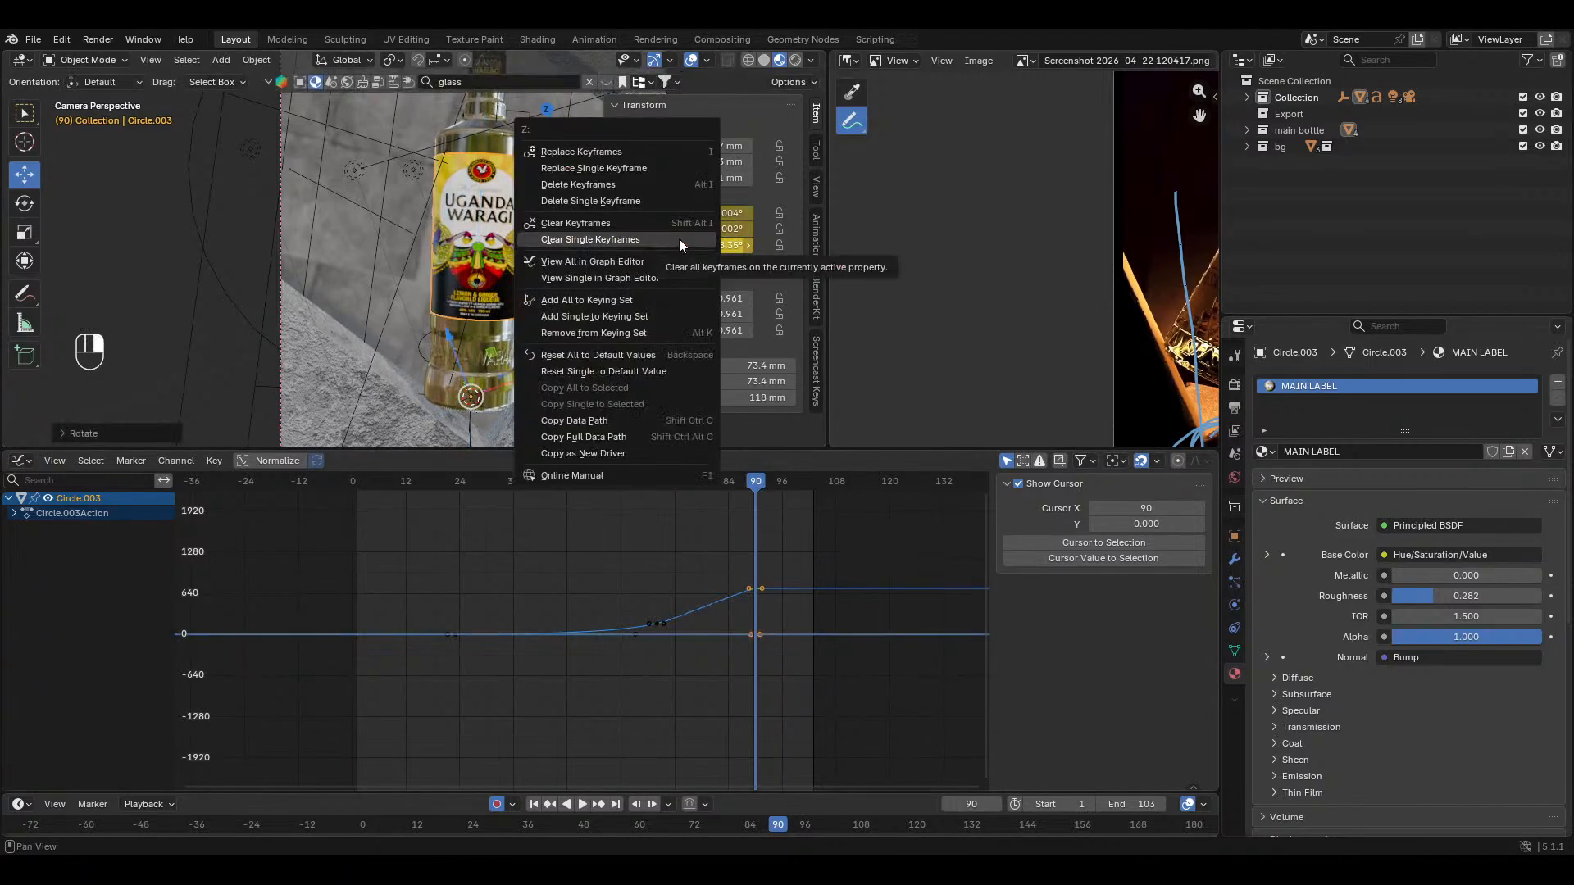
key("Escape")
right_click(725, 229)
left_click(693, 244)
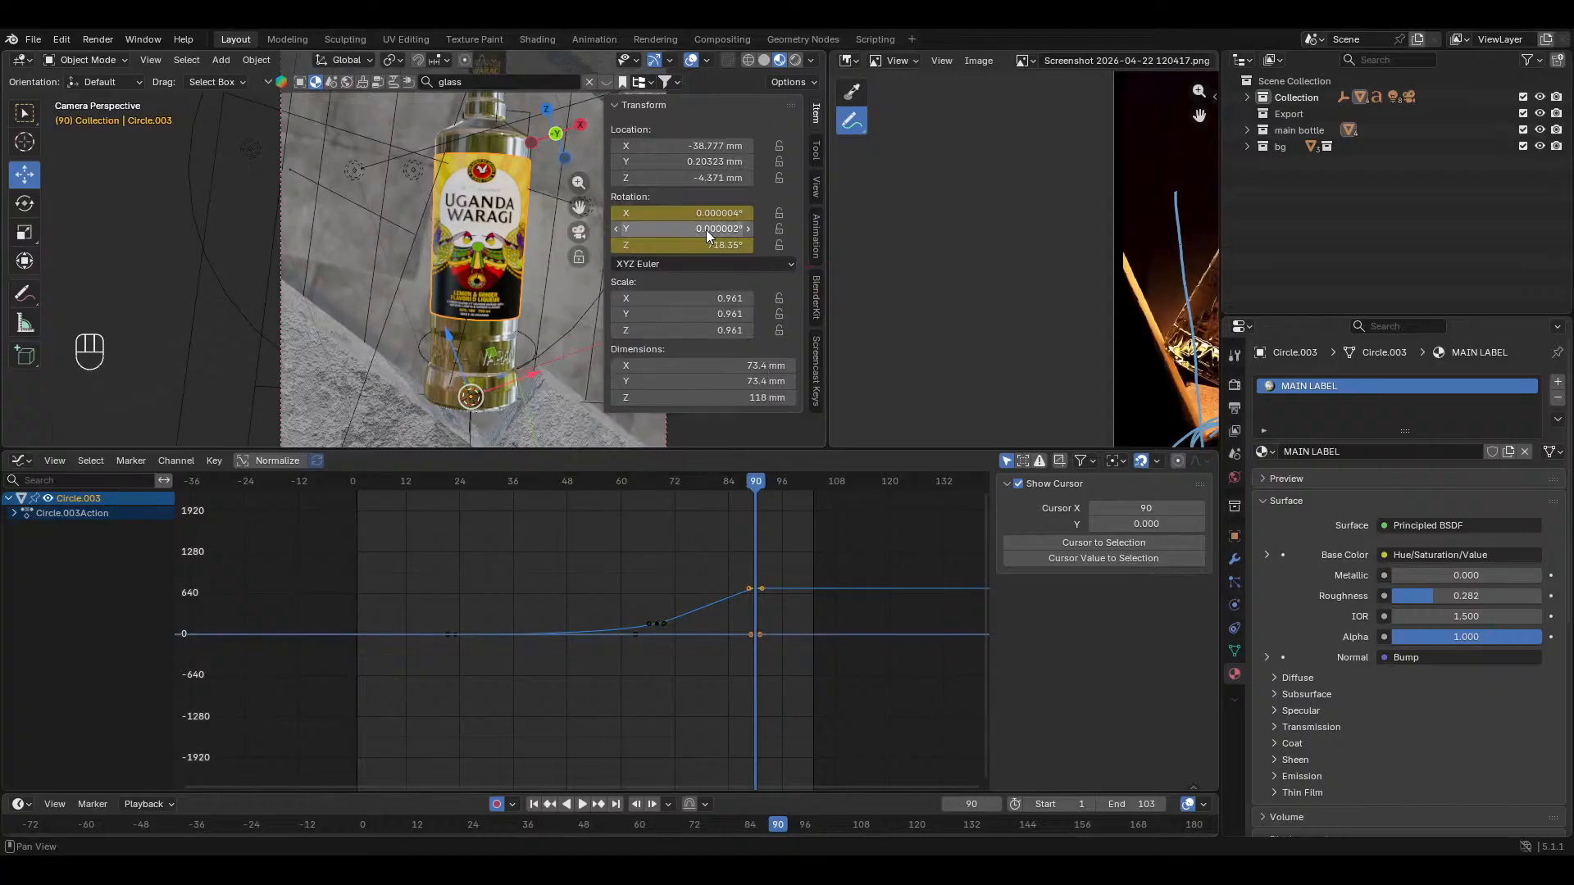
right_click(717, 213)
left_click(697, 228)
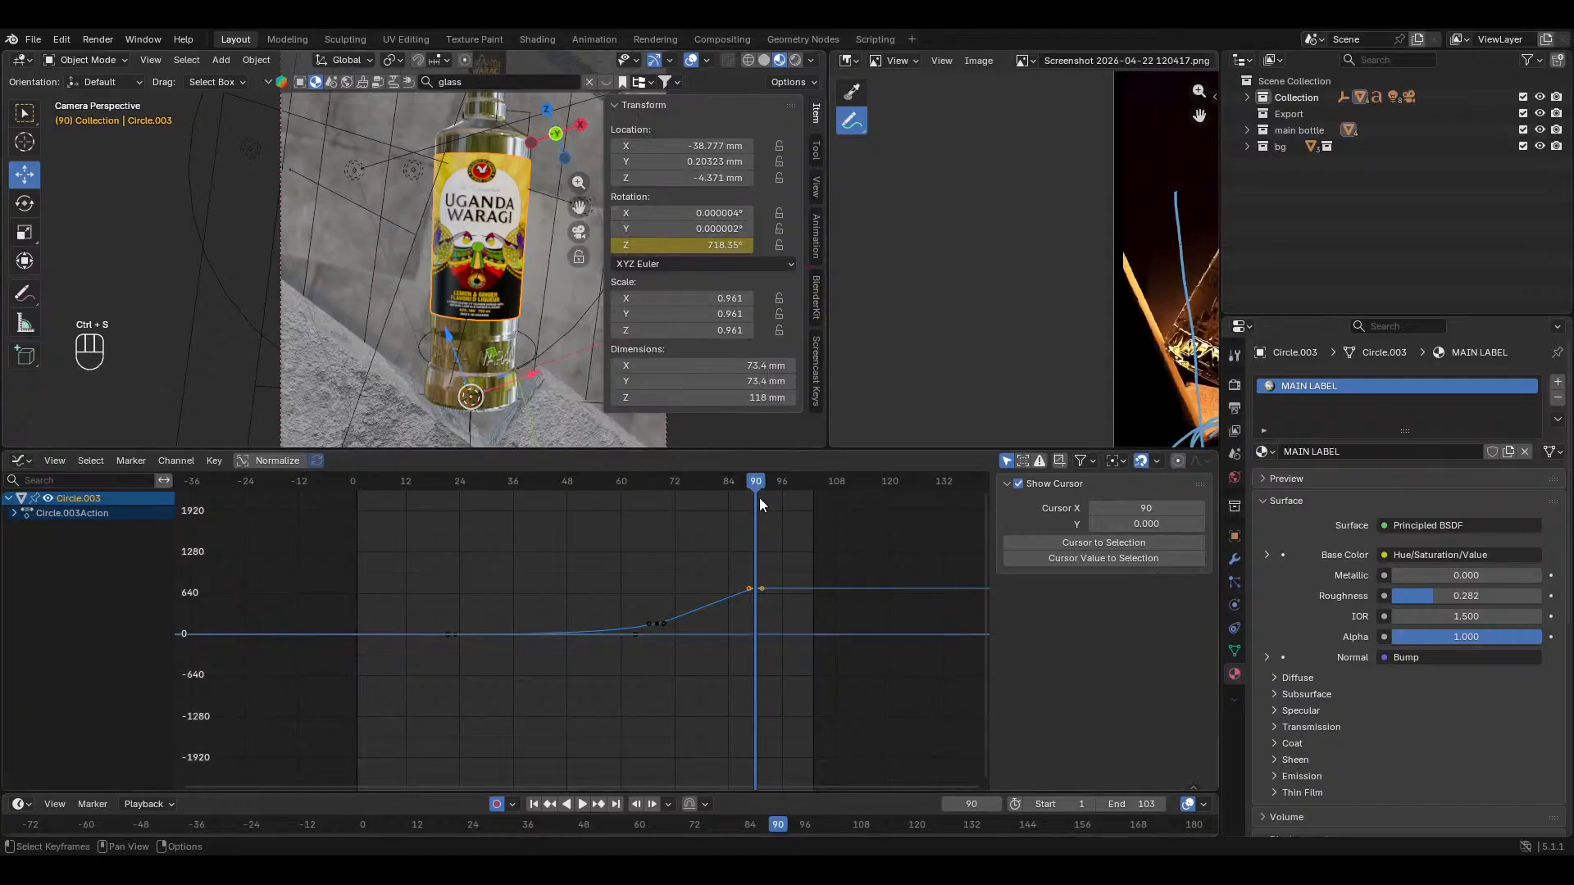
Step: Save the file and replay the label spin from about frame 50
key("space")
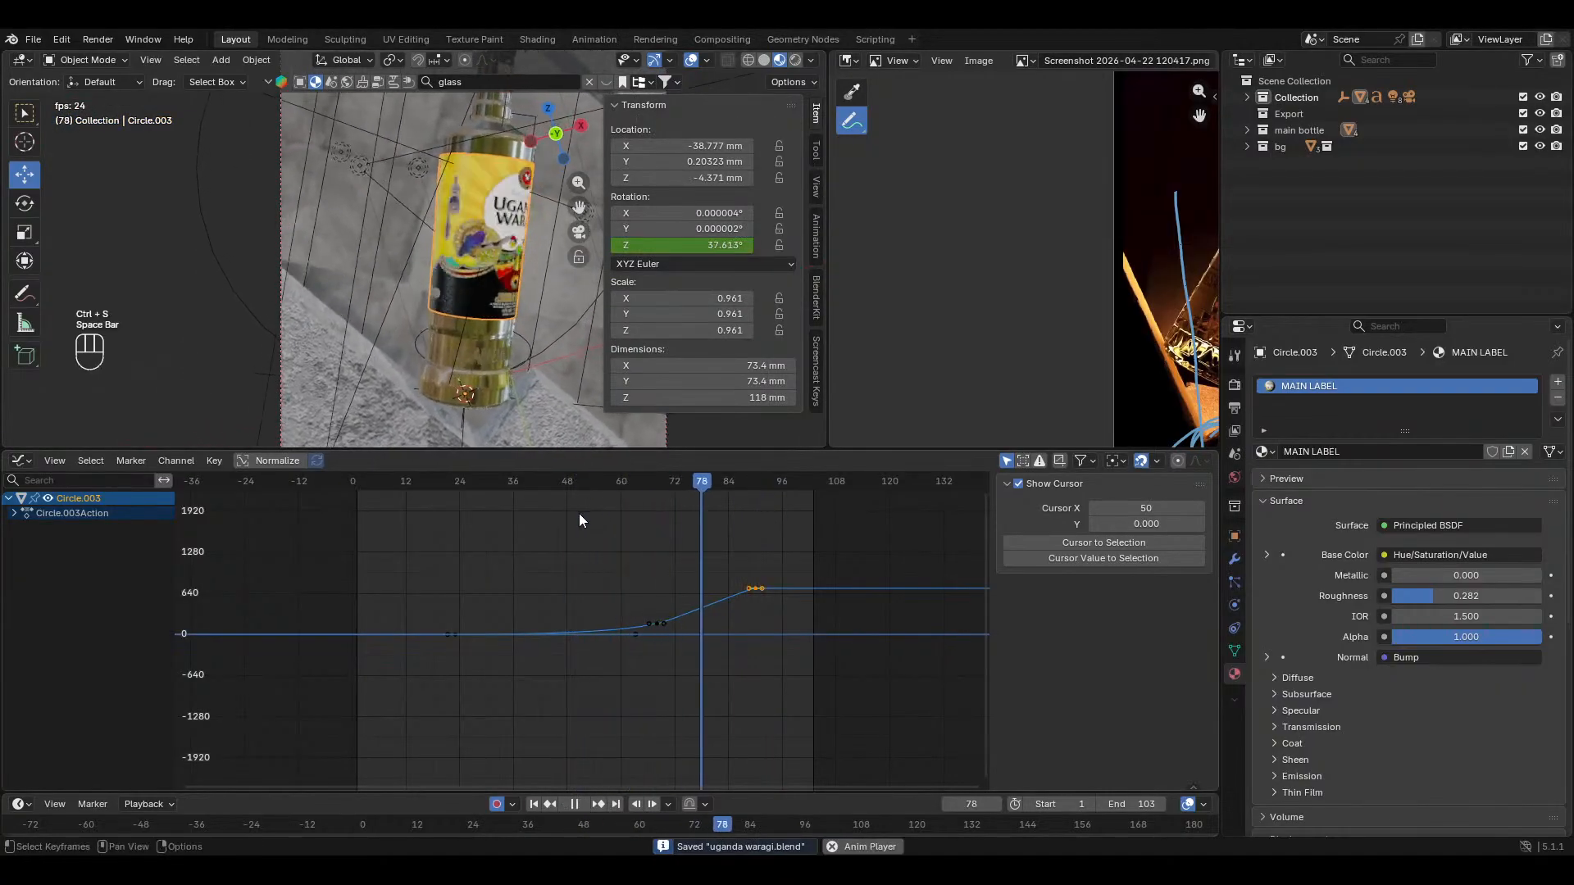
key("space")
key("space")
key("space")
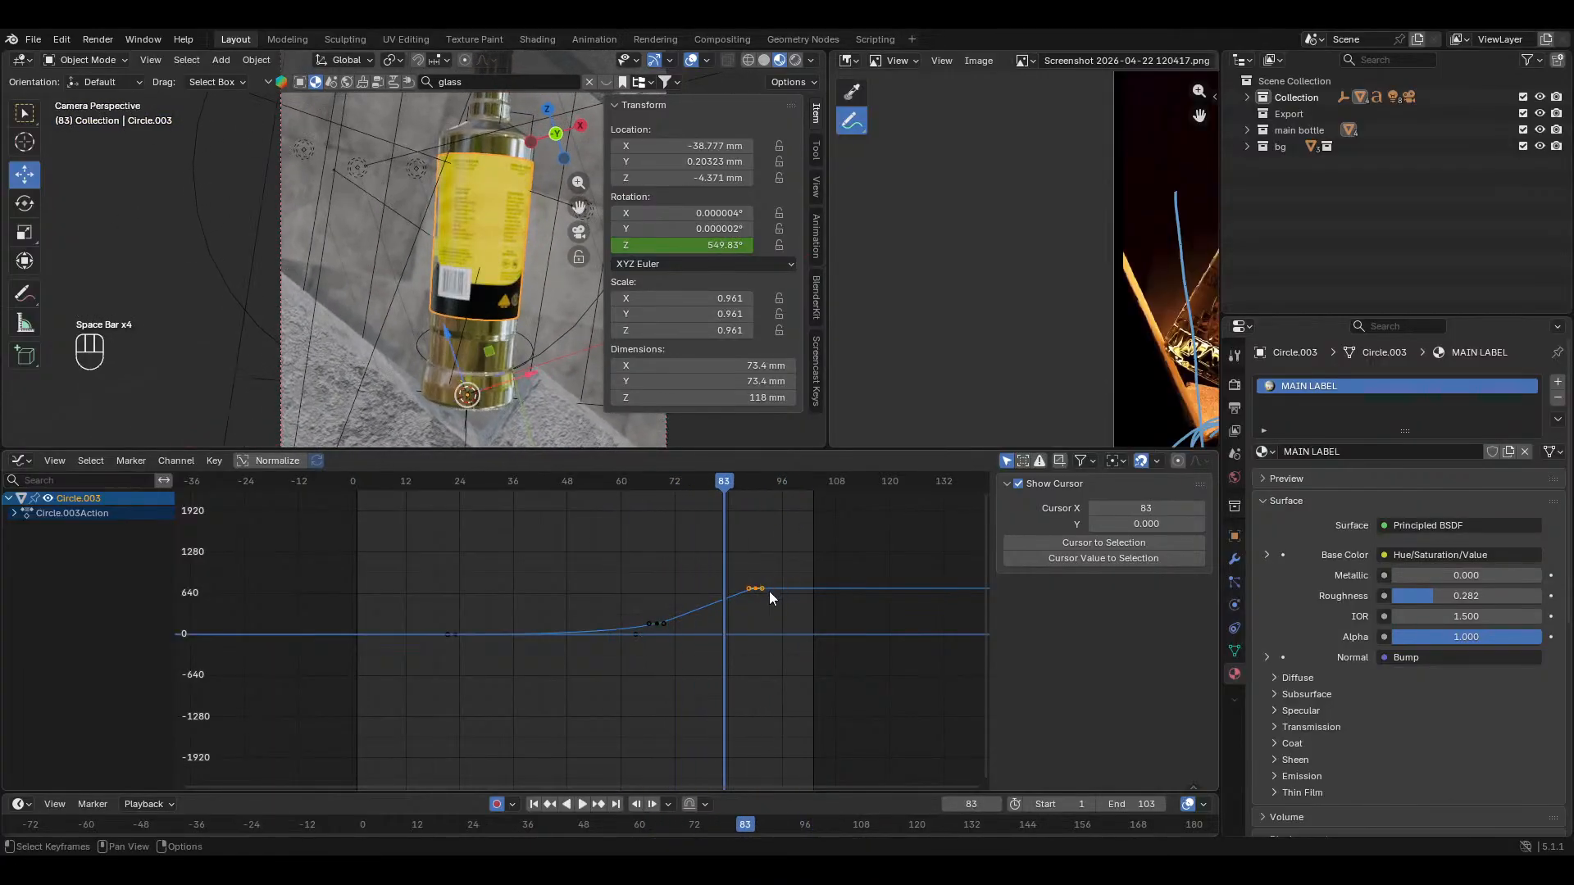
Step: Raise the label's frame 90 Z rotation keyframe to about 897° on the curve
left_click(599, 806)
key("g")
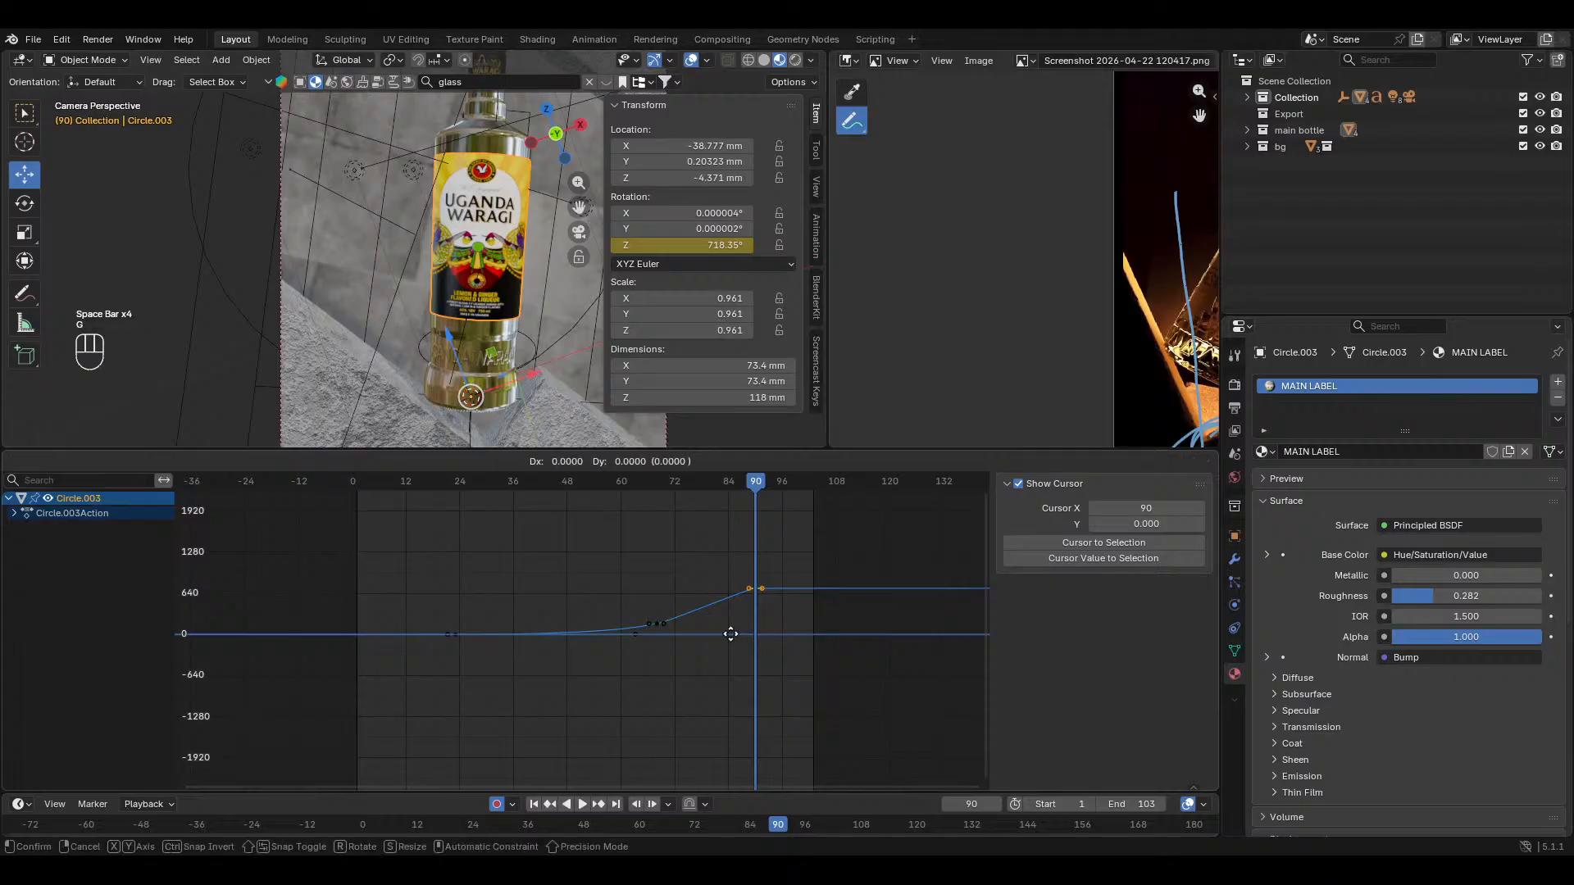
left_click(730, 622)
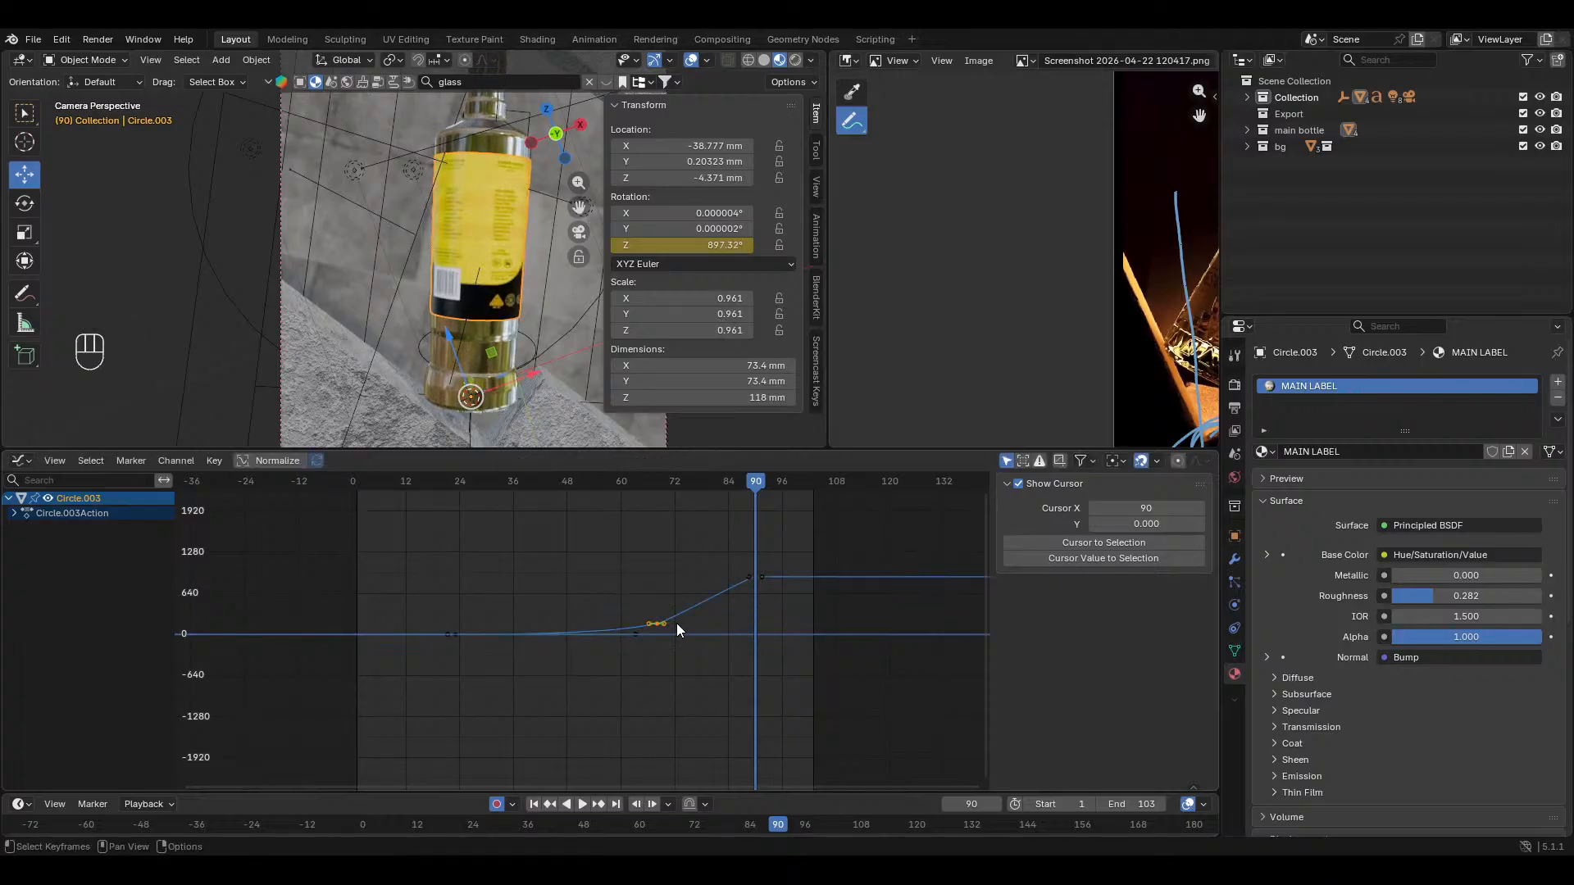
Step: Try moving the frame 68 Z rotation keyframe 6 frames later, replay the spin, and undo the move
key("g")
key("x")
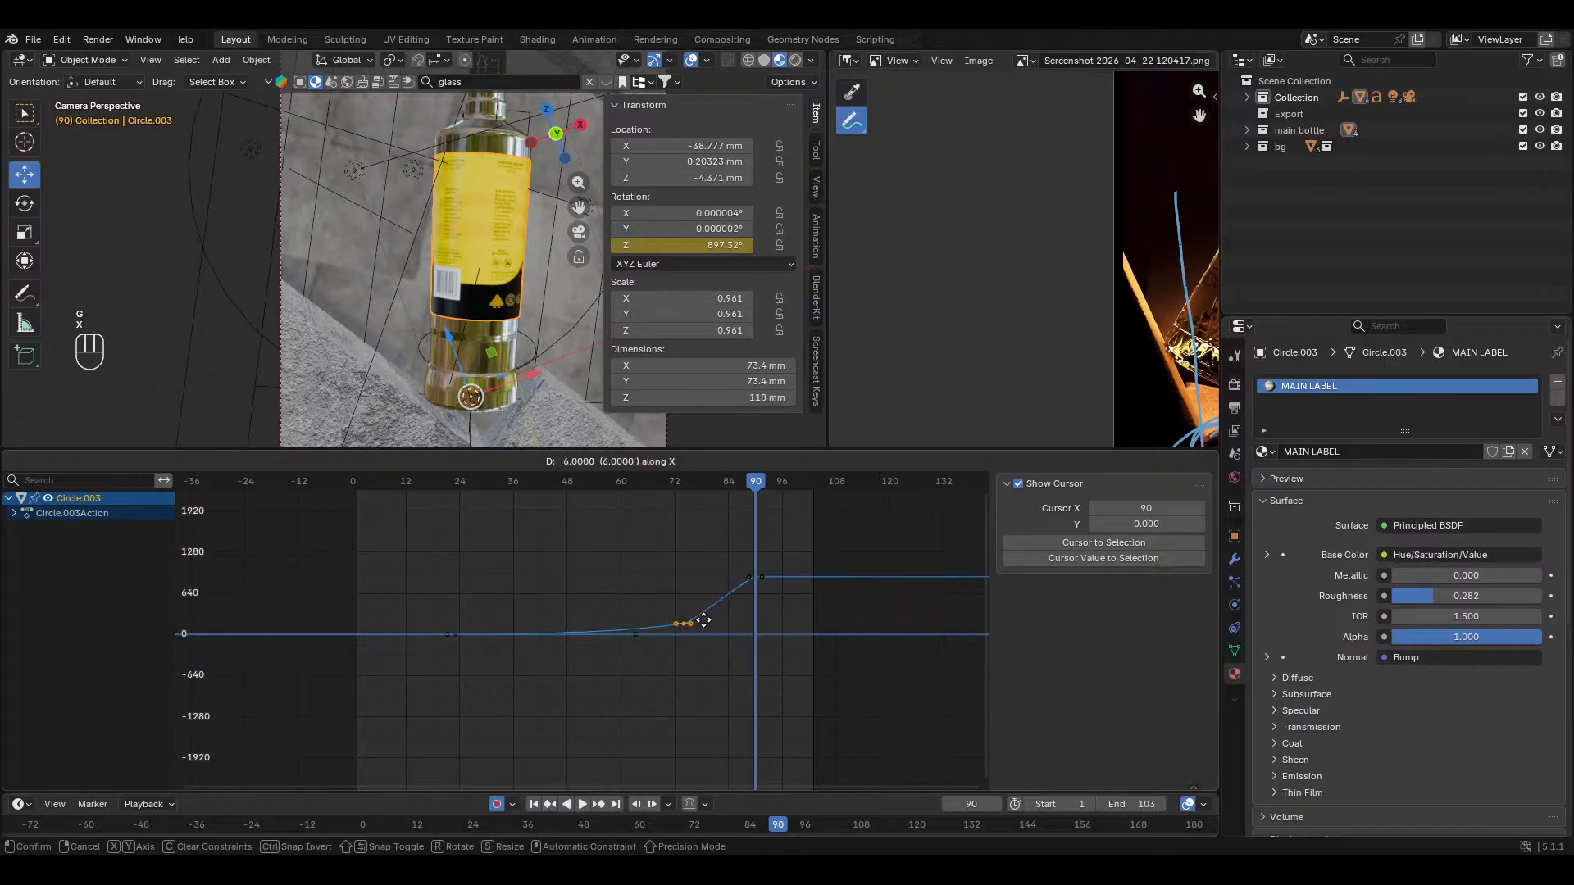
left_click(703, 621)
key("space")
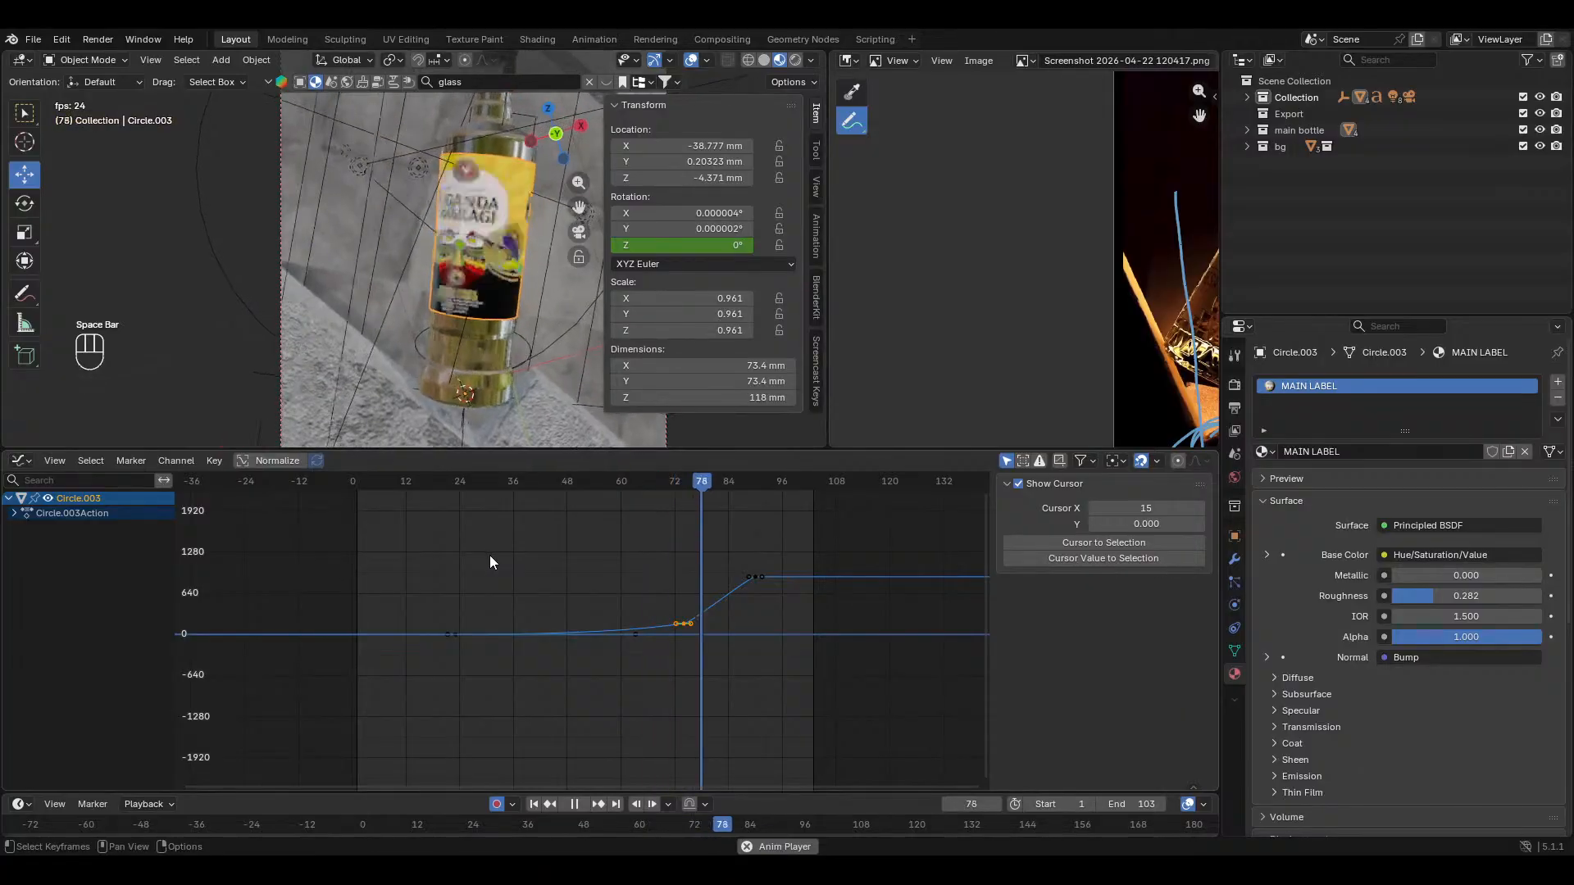
key("space")
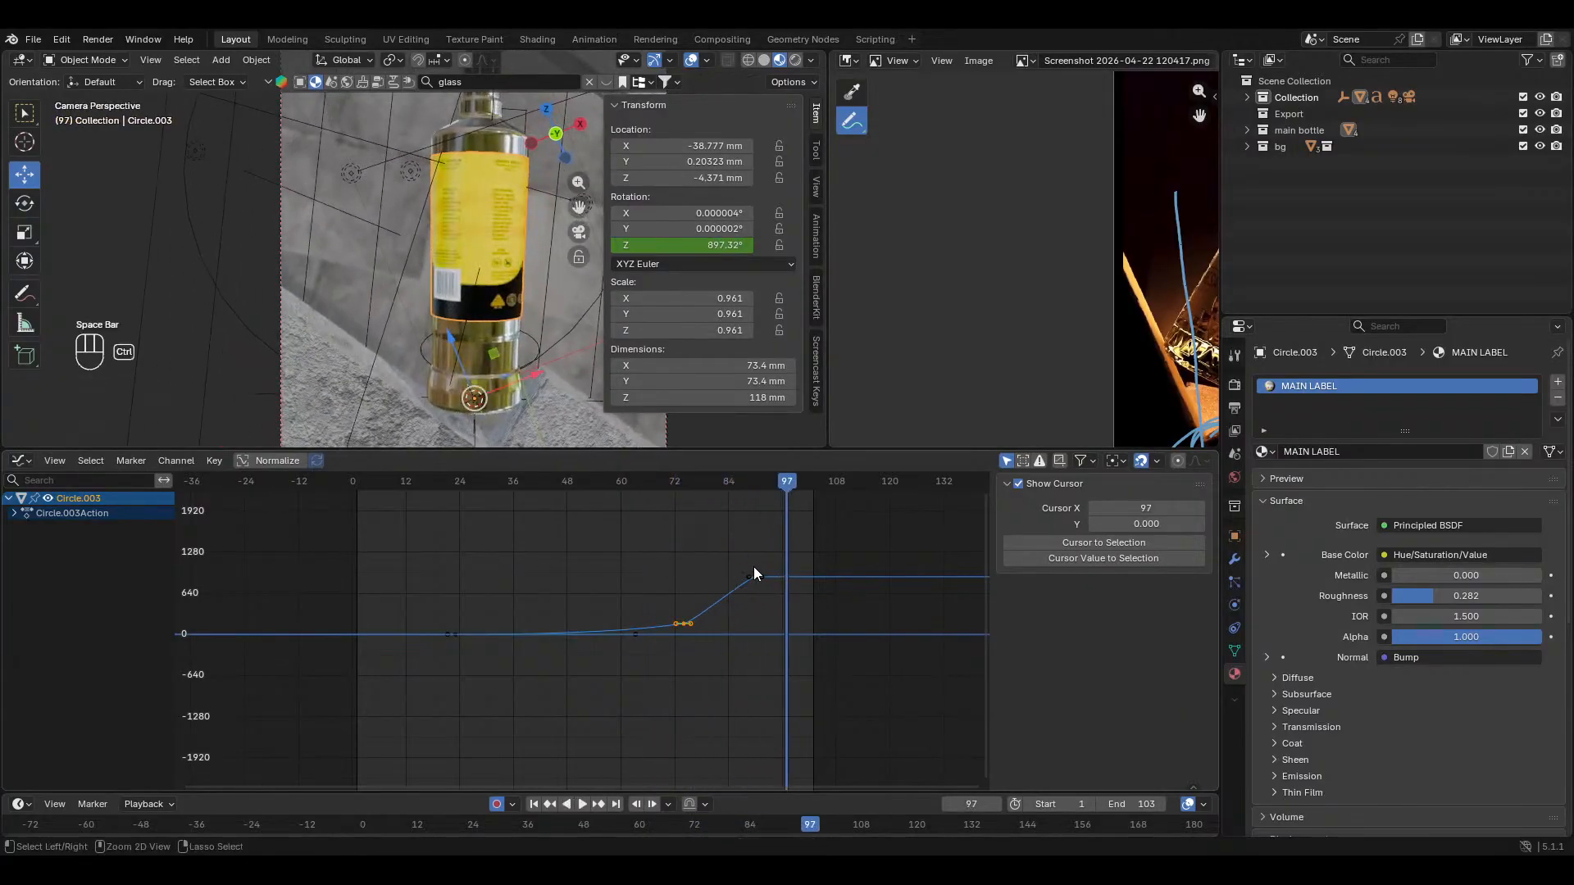
key("ctrl+z")
key("ctrl+z")
Step: Extend the right handle of the frame 68 Z rotation keyframe horizontally by about 2 frames to ease the curve
middle_click_drag(696, 671, 603, 642, "ctrl")
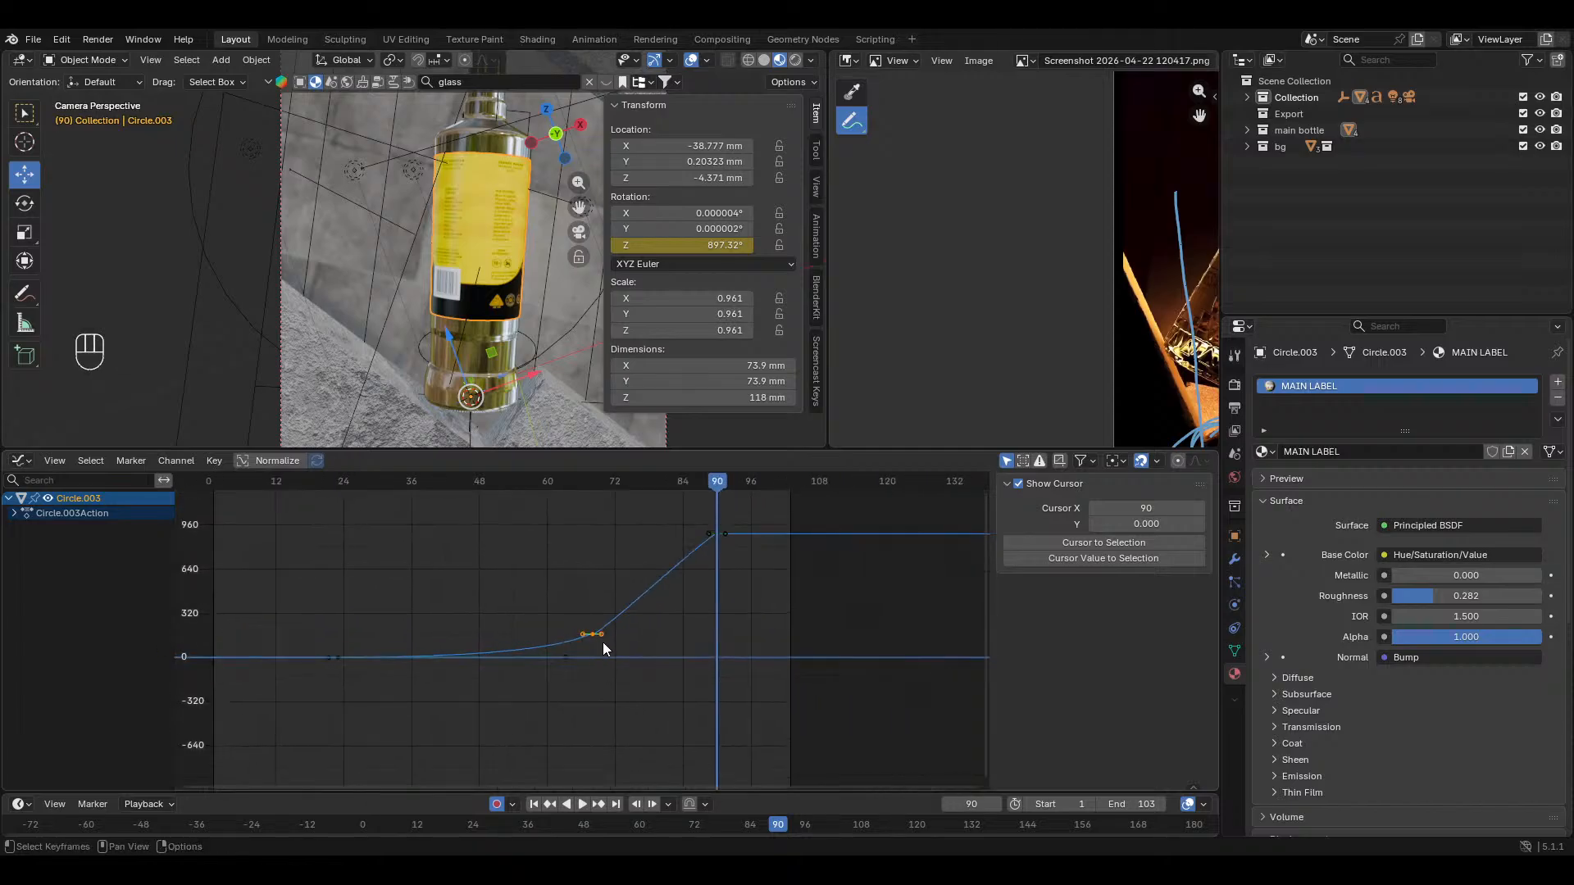
left_click(602, 636)
key("g")
key("x")
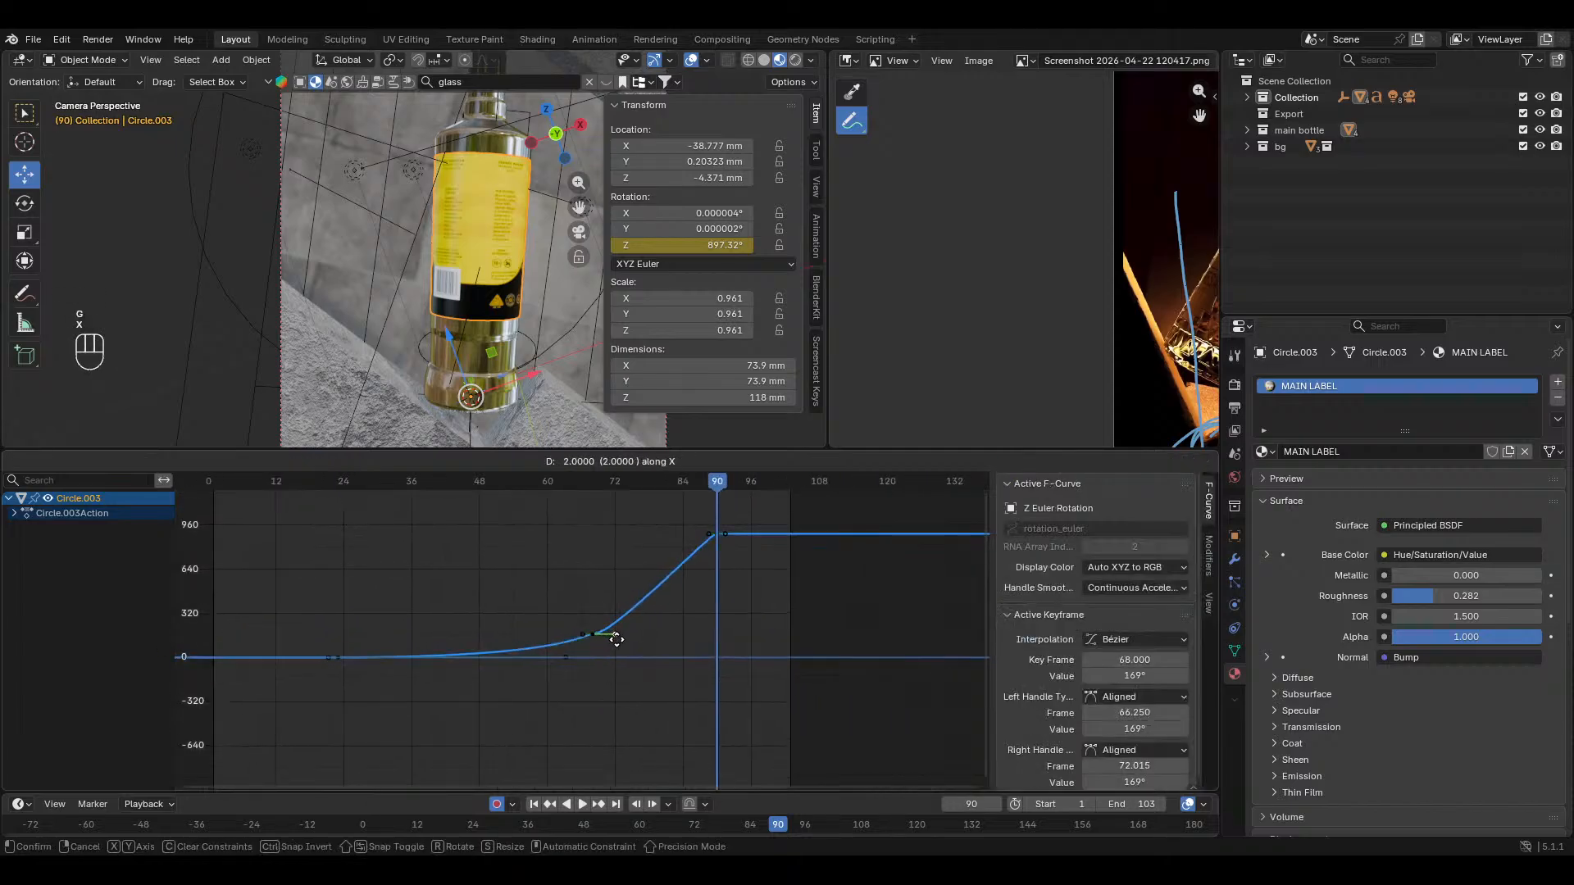
left_click(617, 641)
Step: Replay the label spin from about frames 56 and 60 to judge the adjusted easing
left_click_drag(635, 494, 588, 508)
key("space")
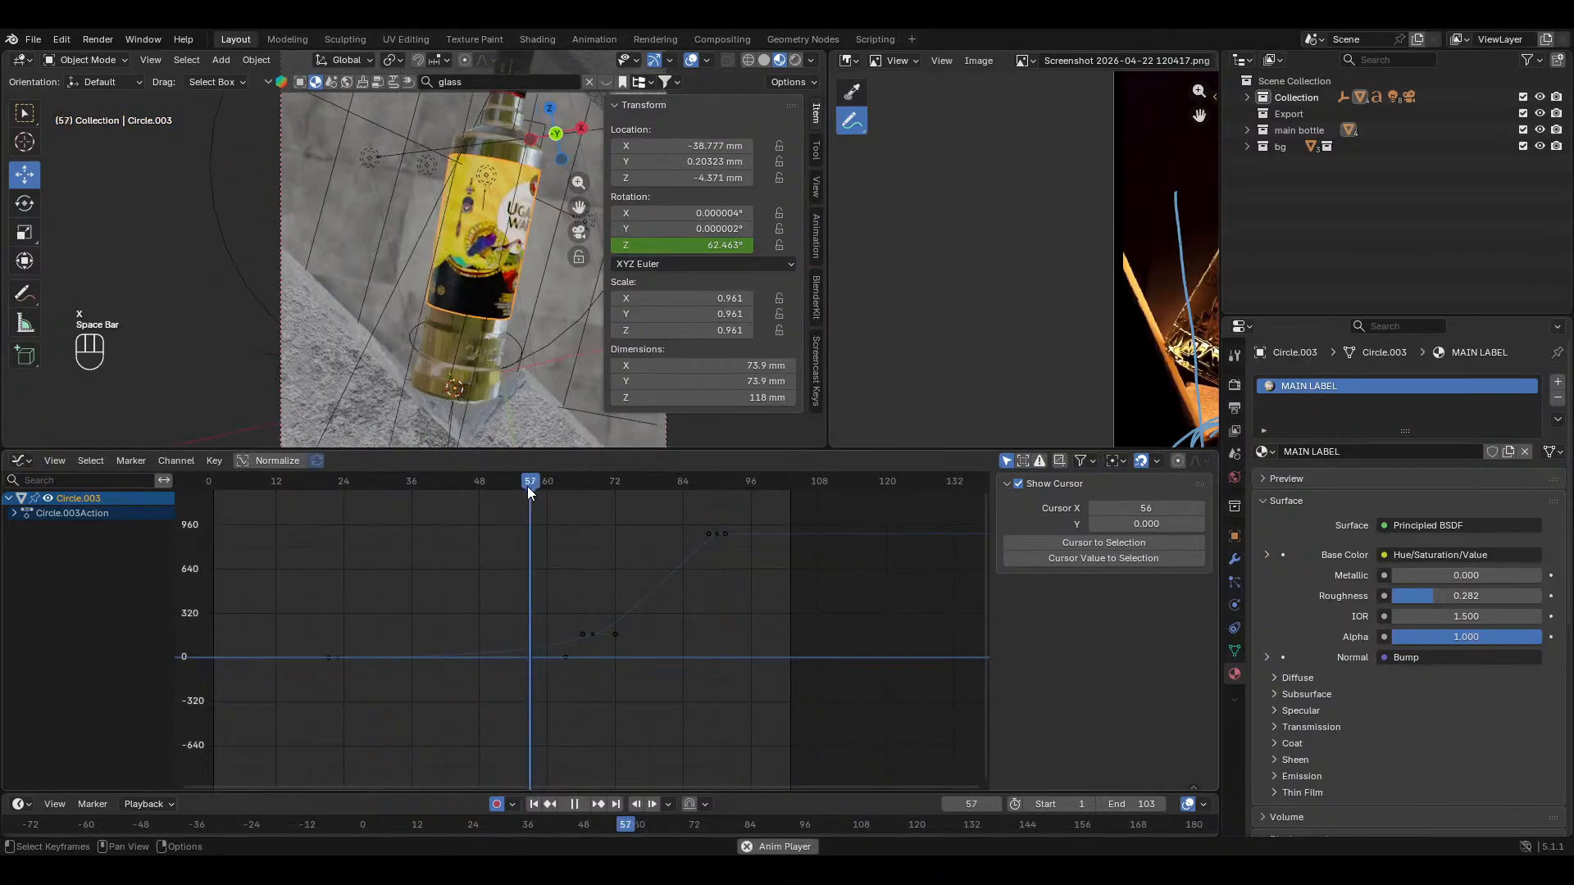
key("space")
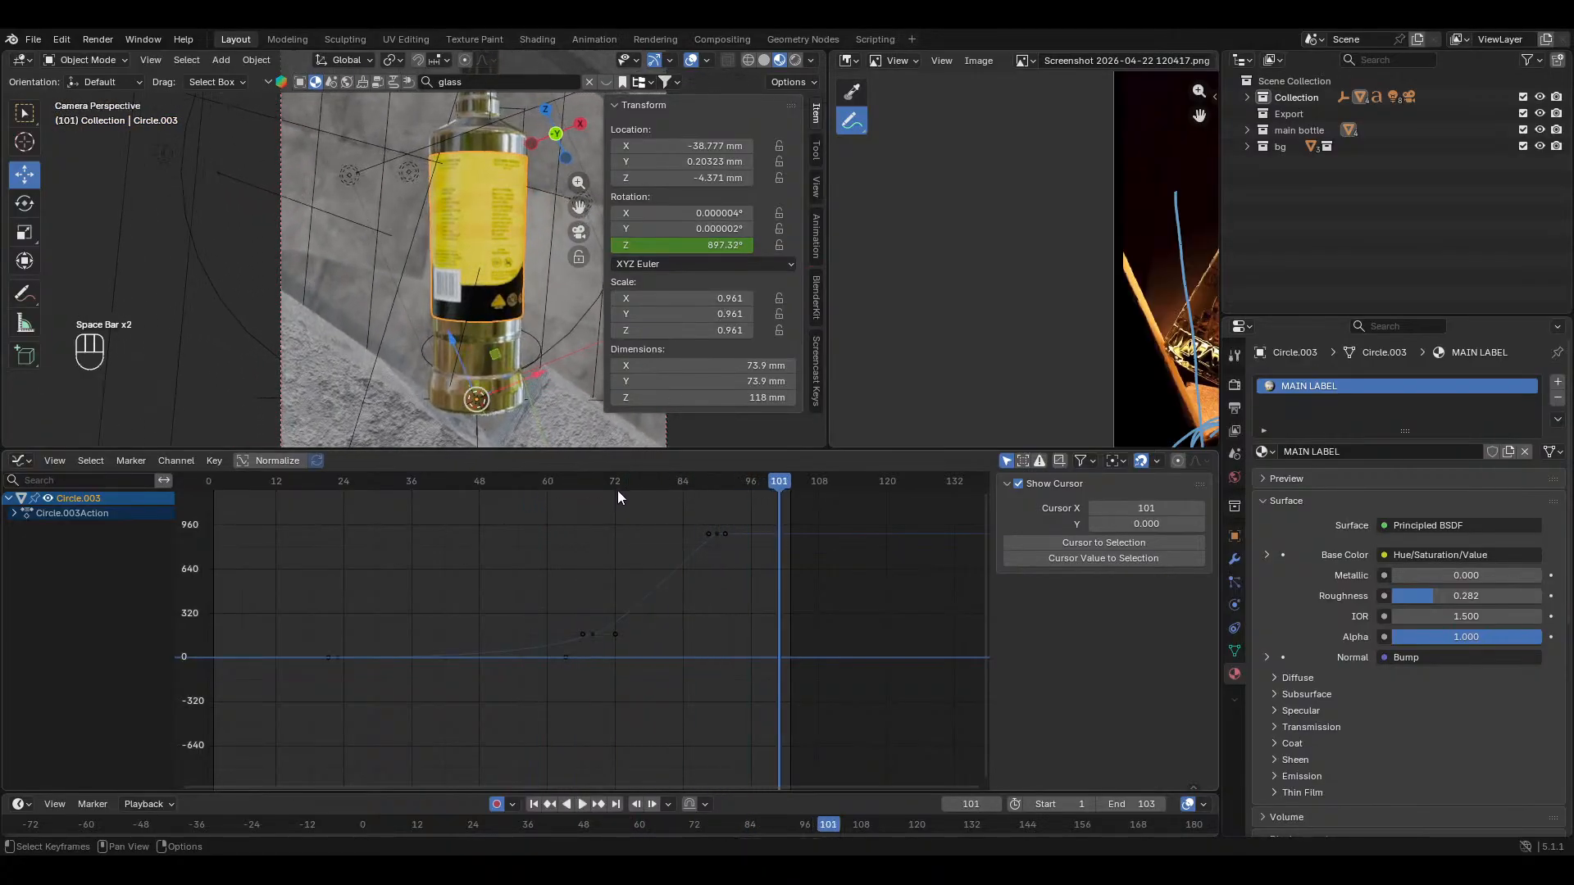
left_click_drag(617, 491, 548, 492)
key("space")
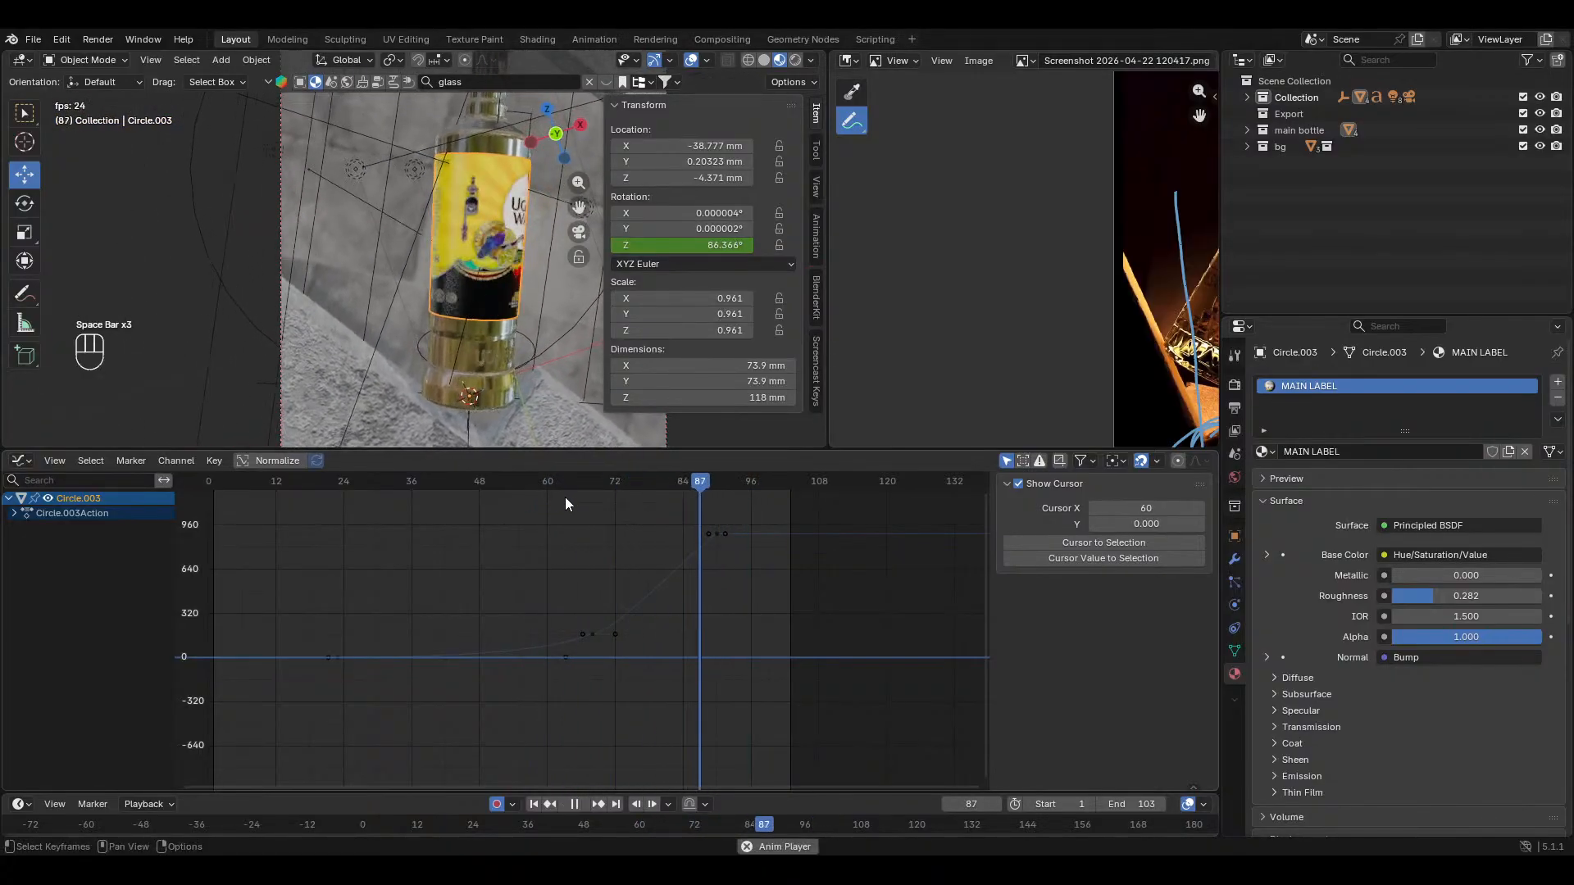
key("space")
Step: Raise the frame 90 Z rotation keyframe vertically to about 1070° so the label front faces the camera
left_click_drag(693, 491, 717, 494)
left_click(710, 533)
key("g")
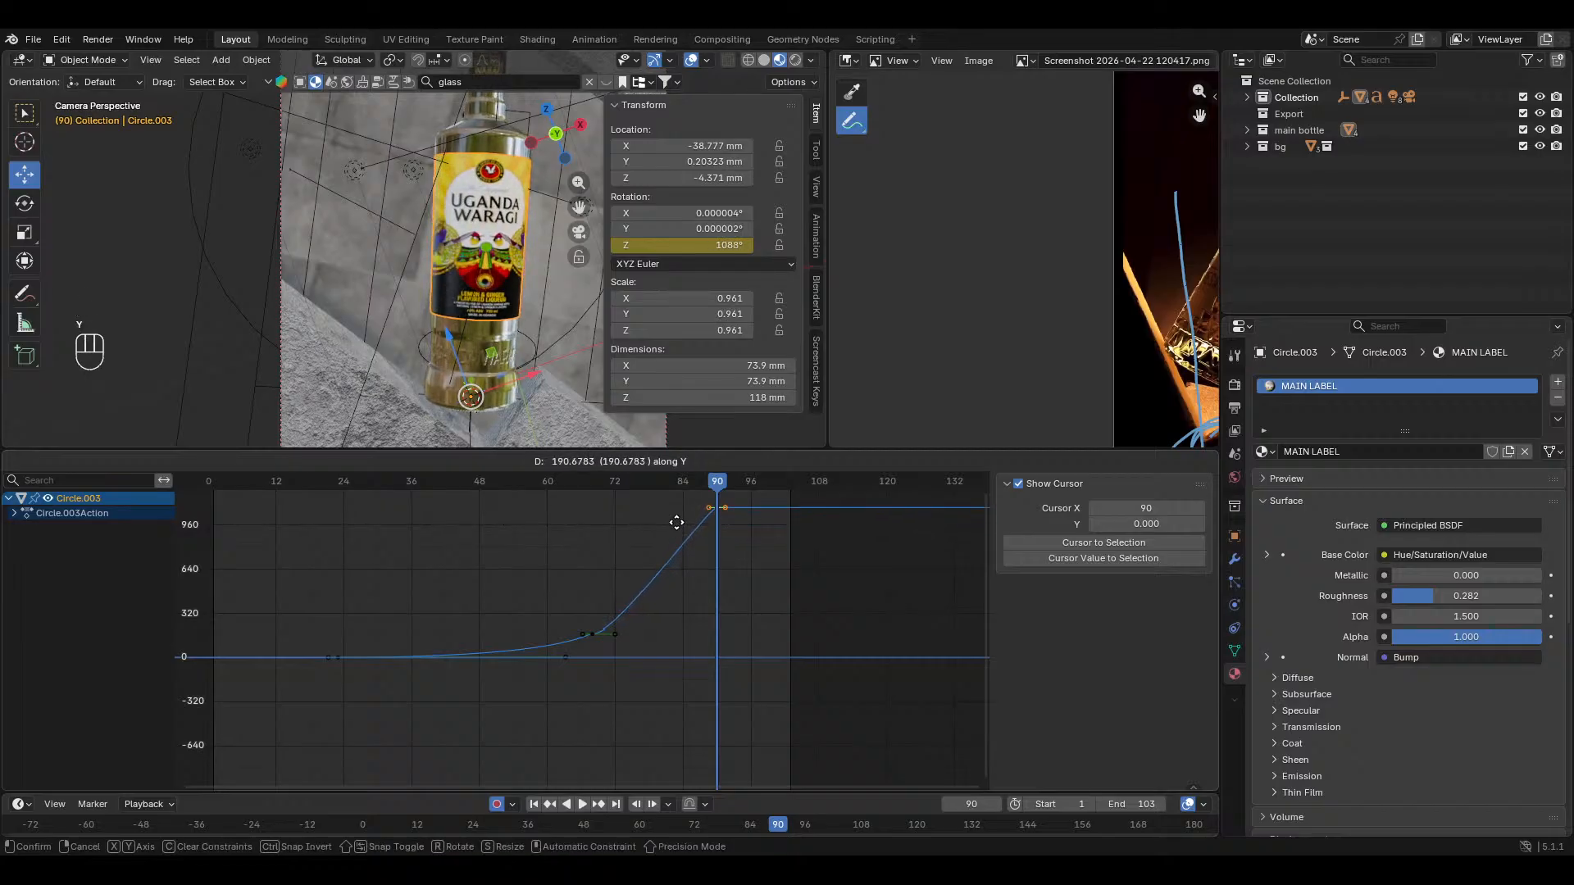
left_click(676, 526)
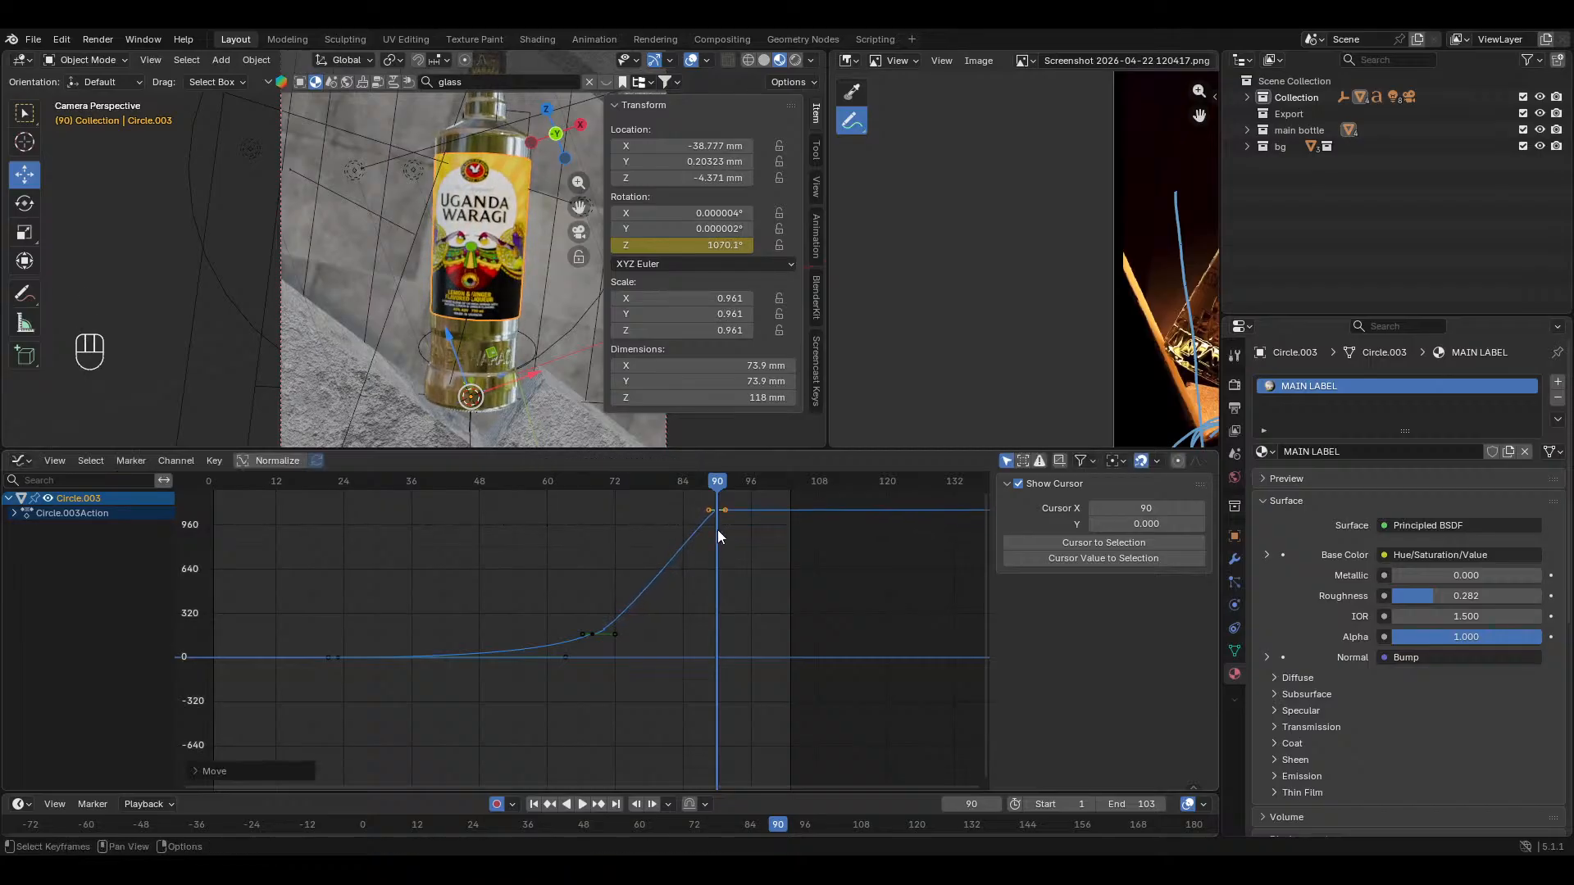
Step: Move the last Z rotation keyframe from frame 90 to frame 103 and replay the spin from about frame 37
key("g")
key("x")
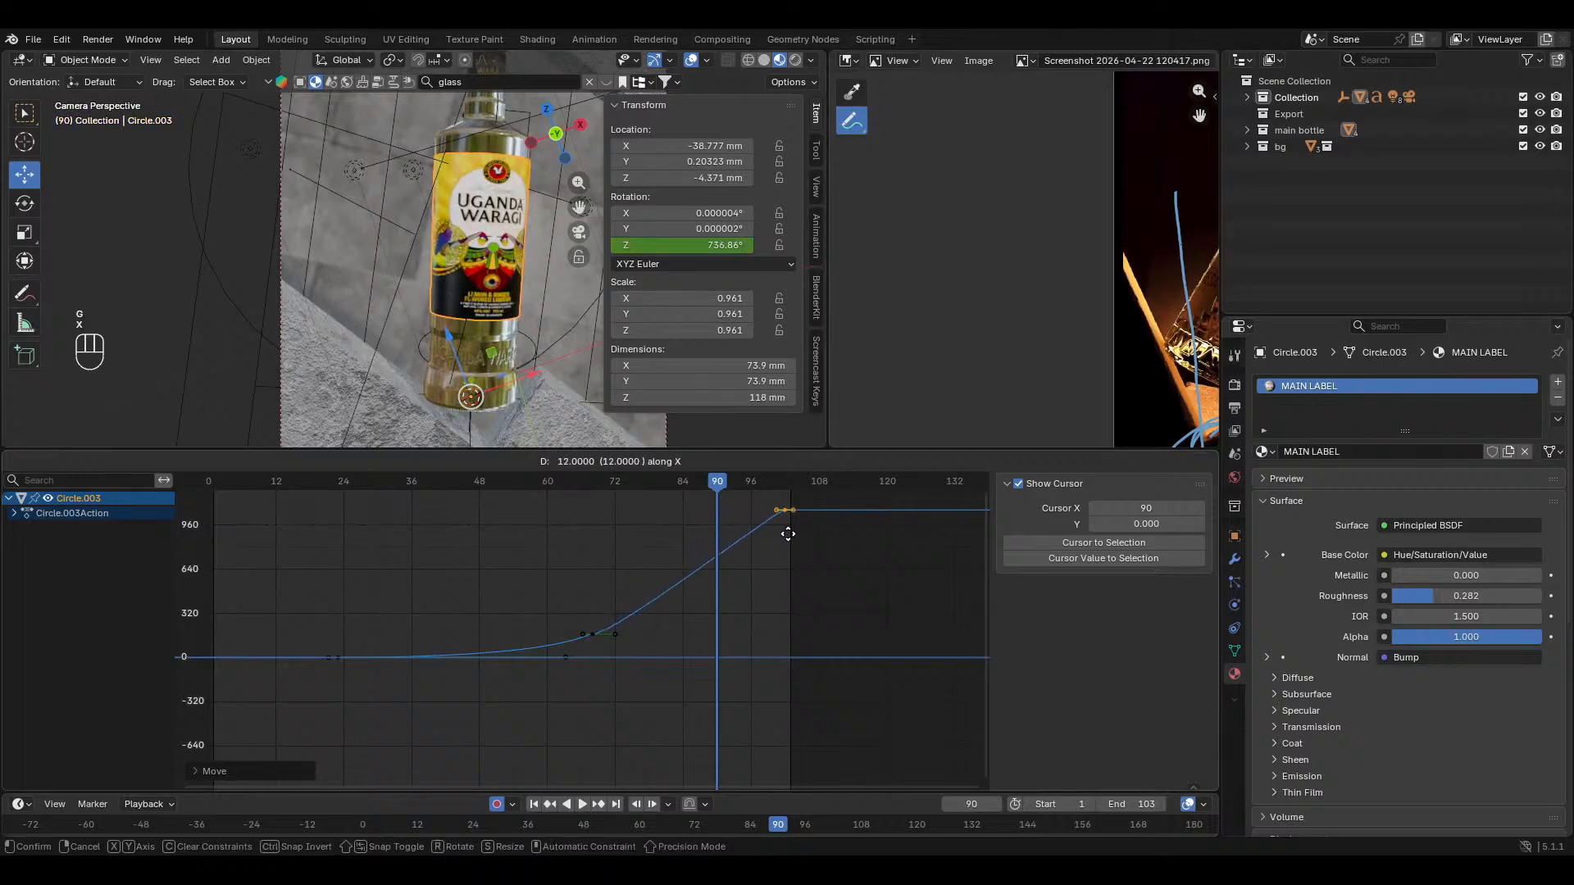
left_click(791, 538)
left_click_drag(692, 486, 416, 508)
key("space")
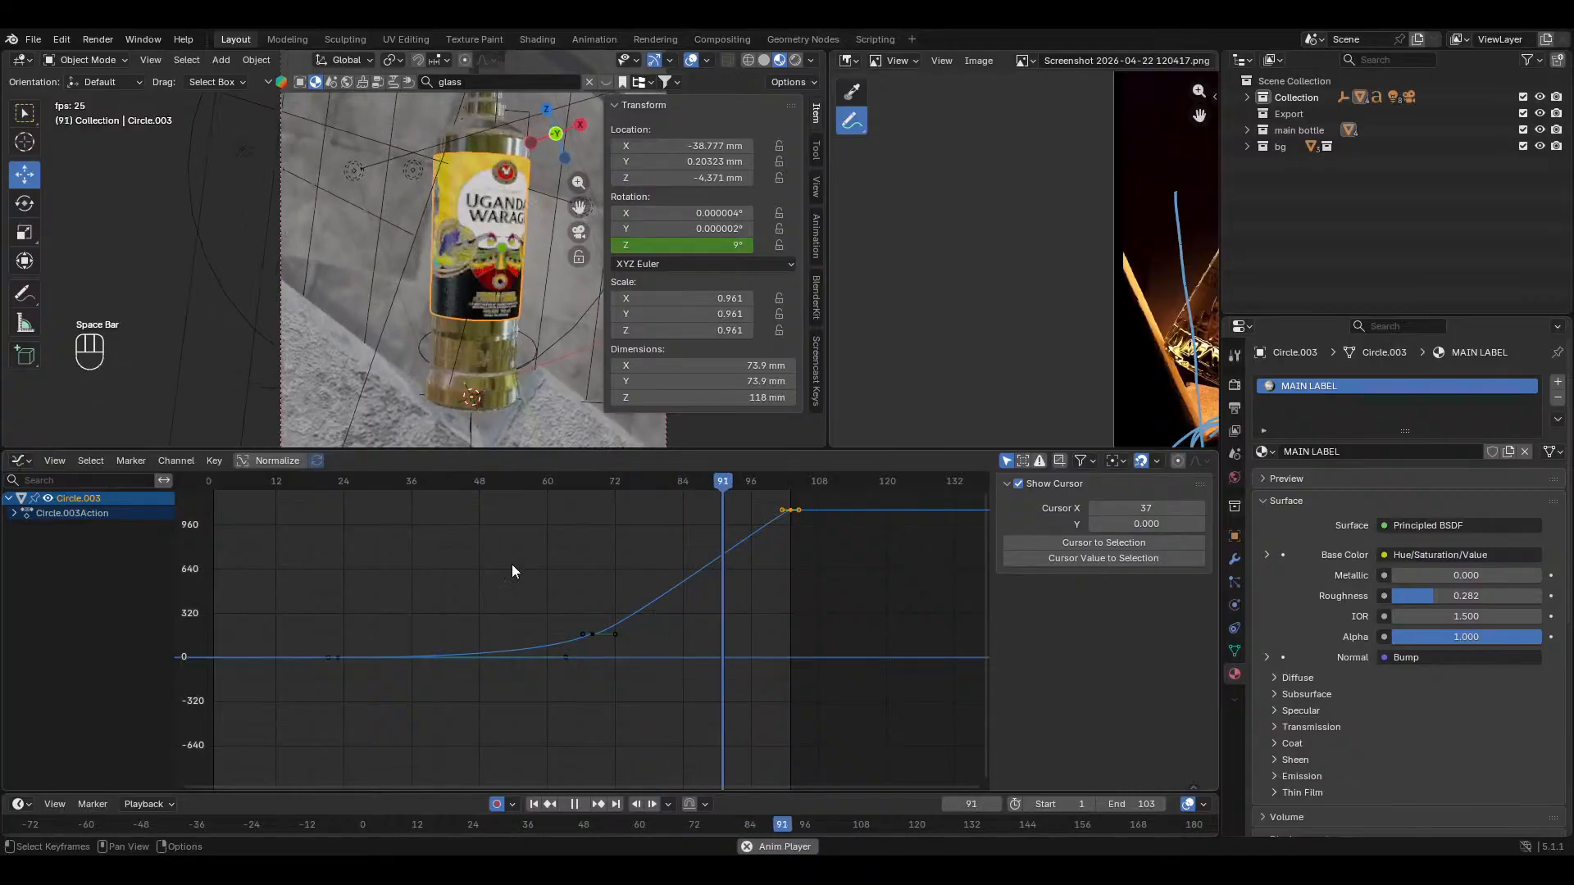
key("space")
Step: Raise the frame 103 Z rotation keyframe vertically to about 1434° so the label ends facing the camera
middle_click_drag(713, 566, 720, 647, "ctrl")
left_click(599, 803)
key("g")
key("y")
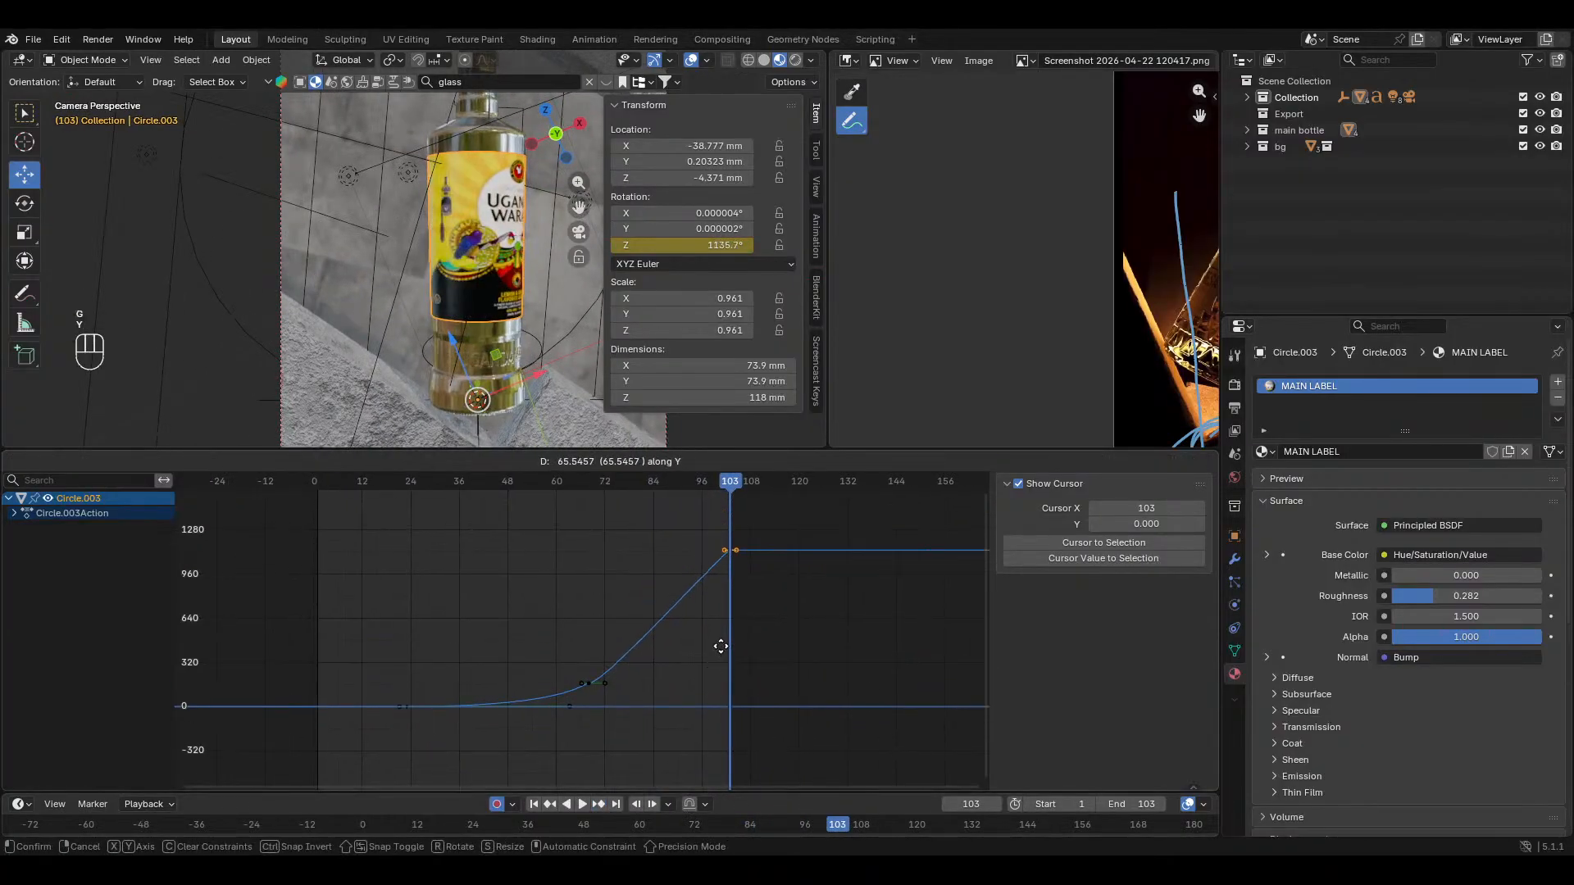
left_click(723, 605)
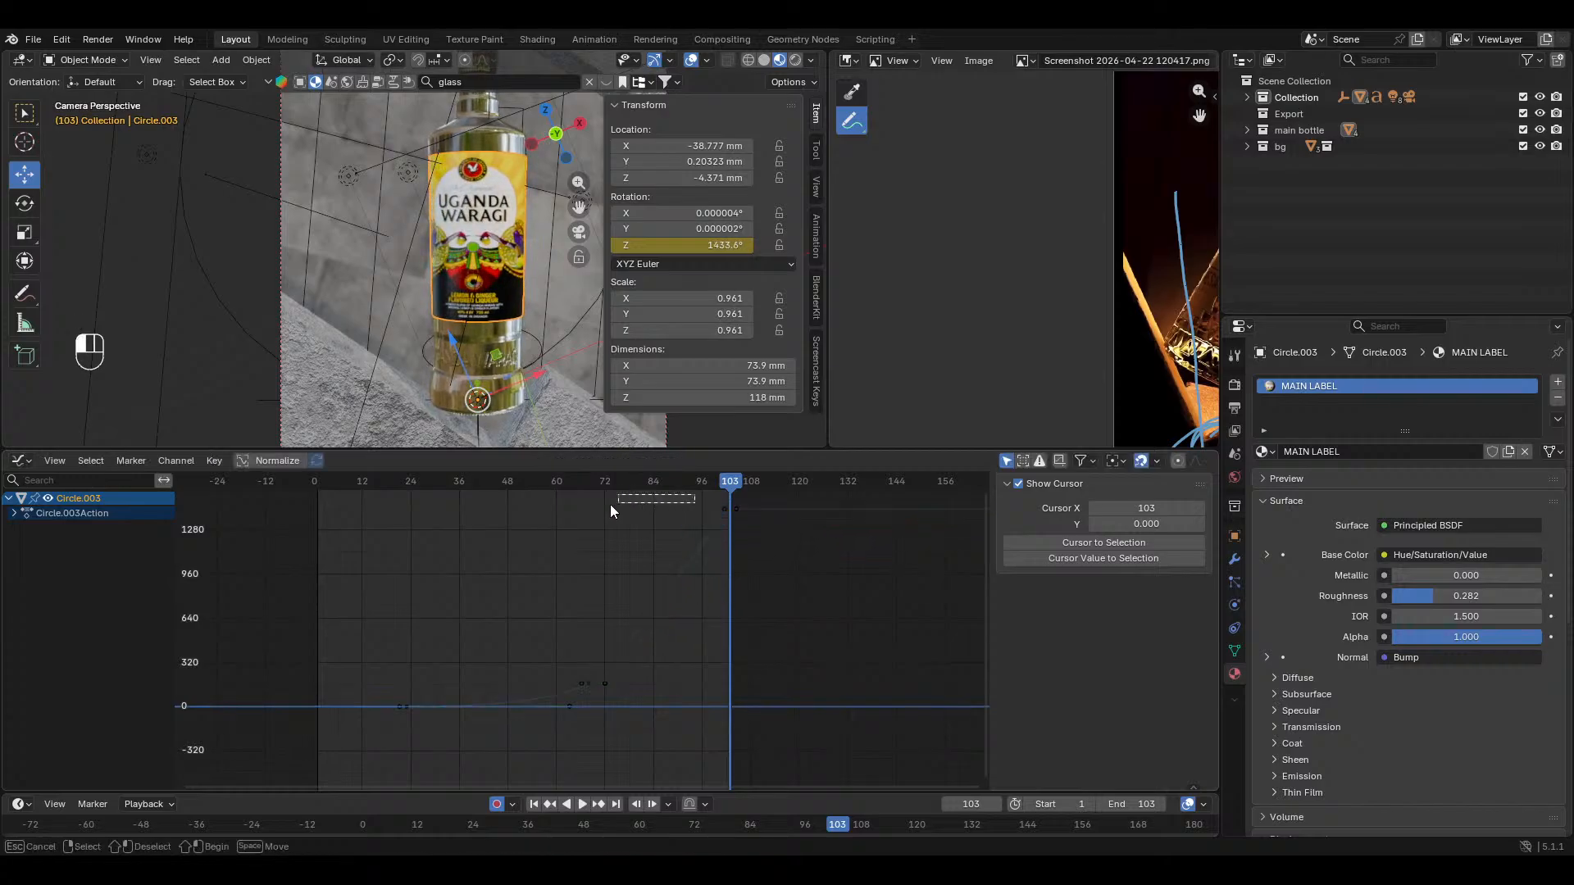
Step: Replay the animation from about frame 21 and again through the final turns to judge the spin
key("space")
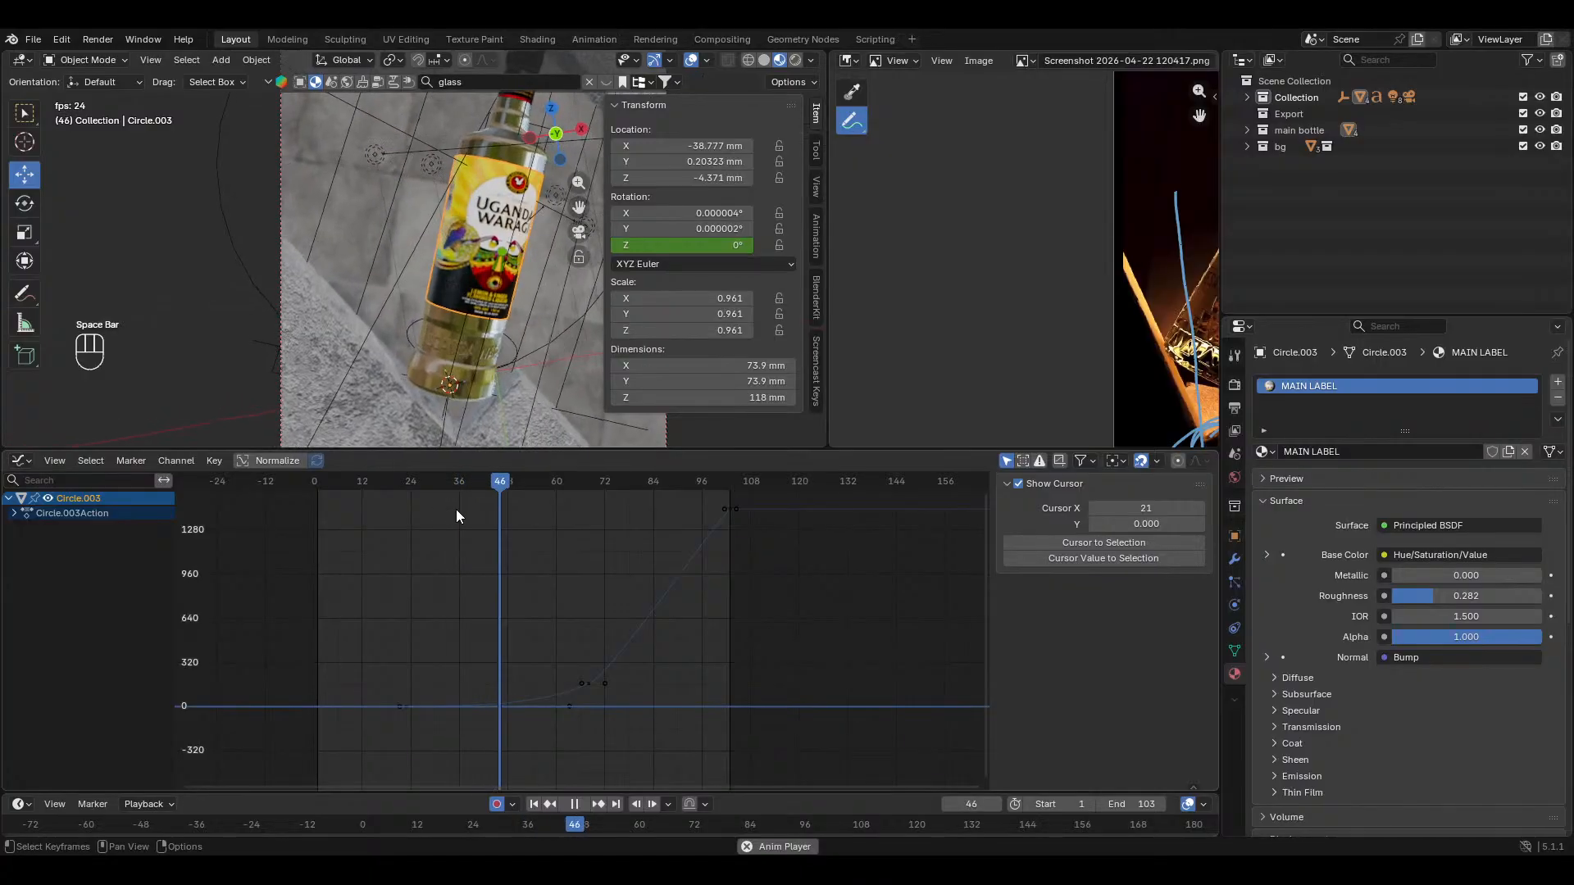
key("space")
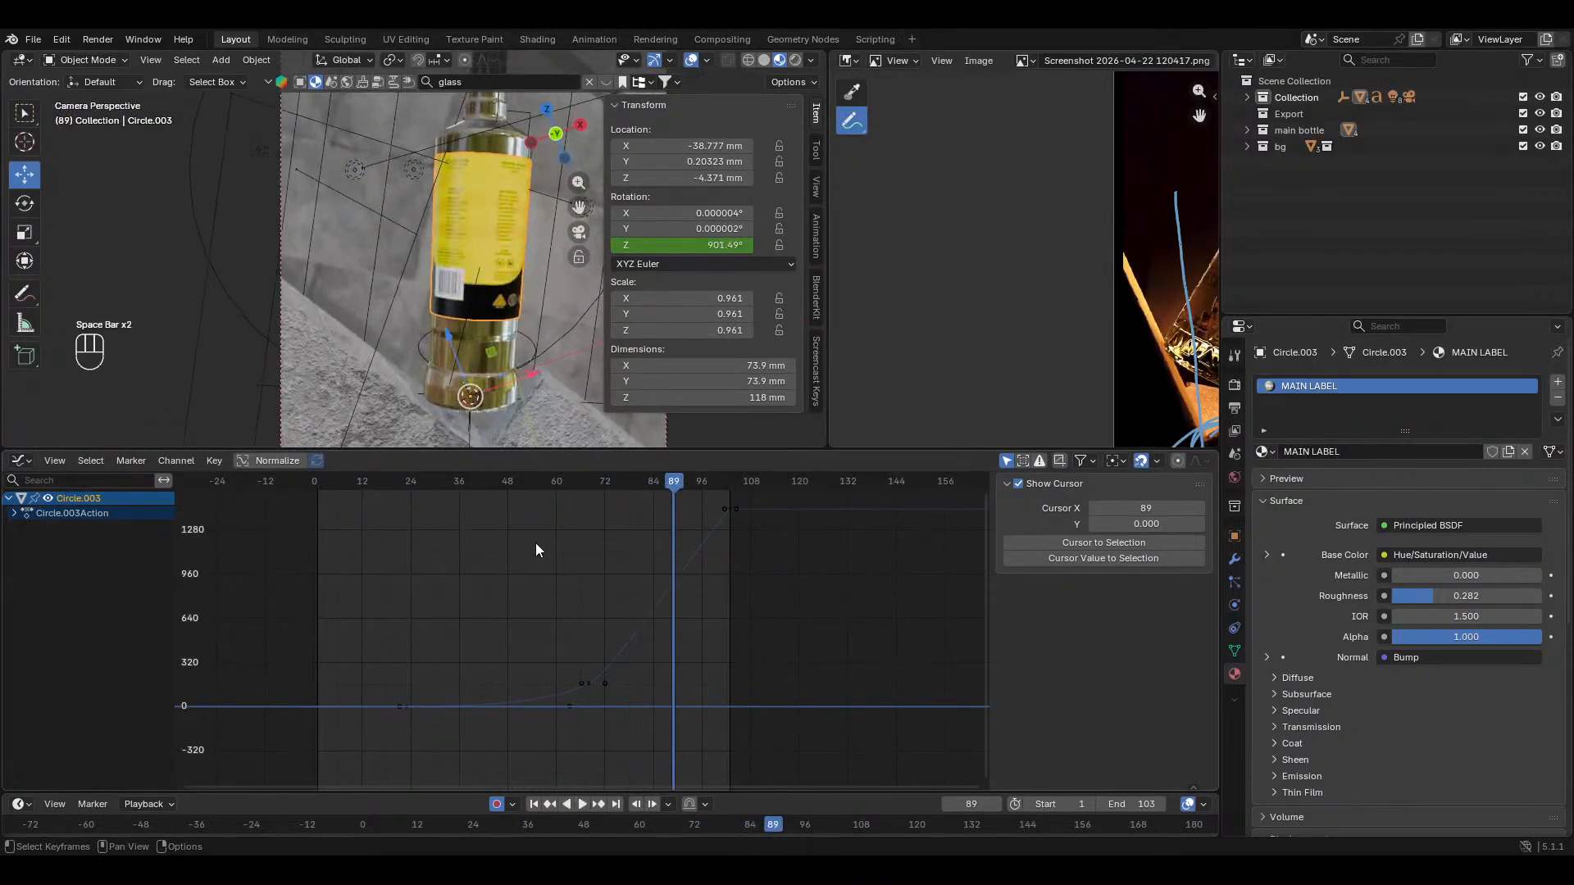
key("space")
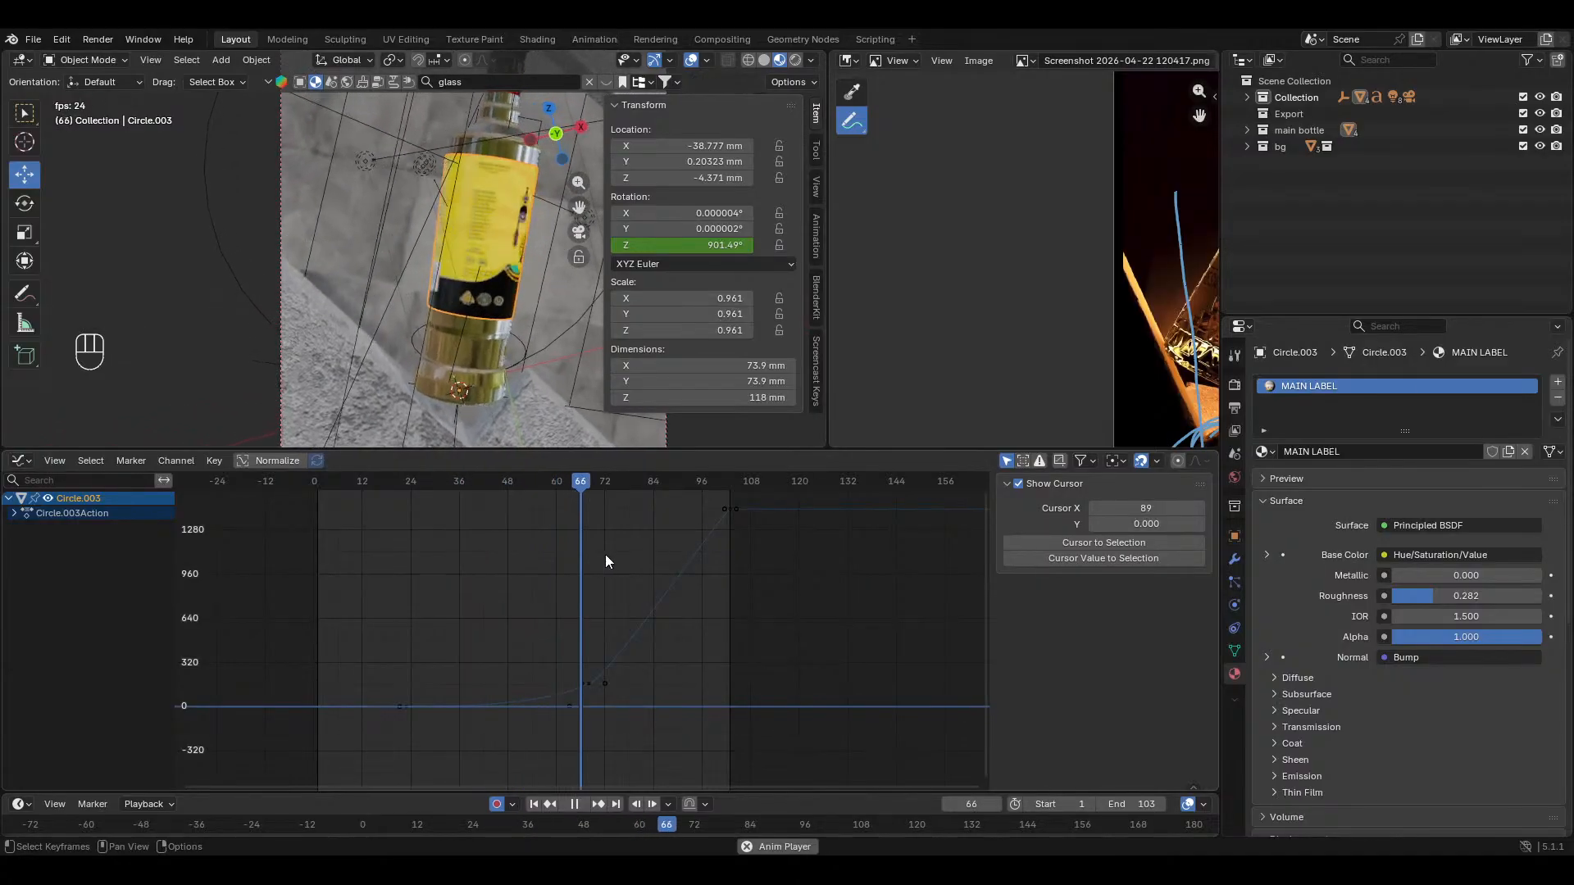
key("space")
key("space")
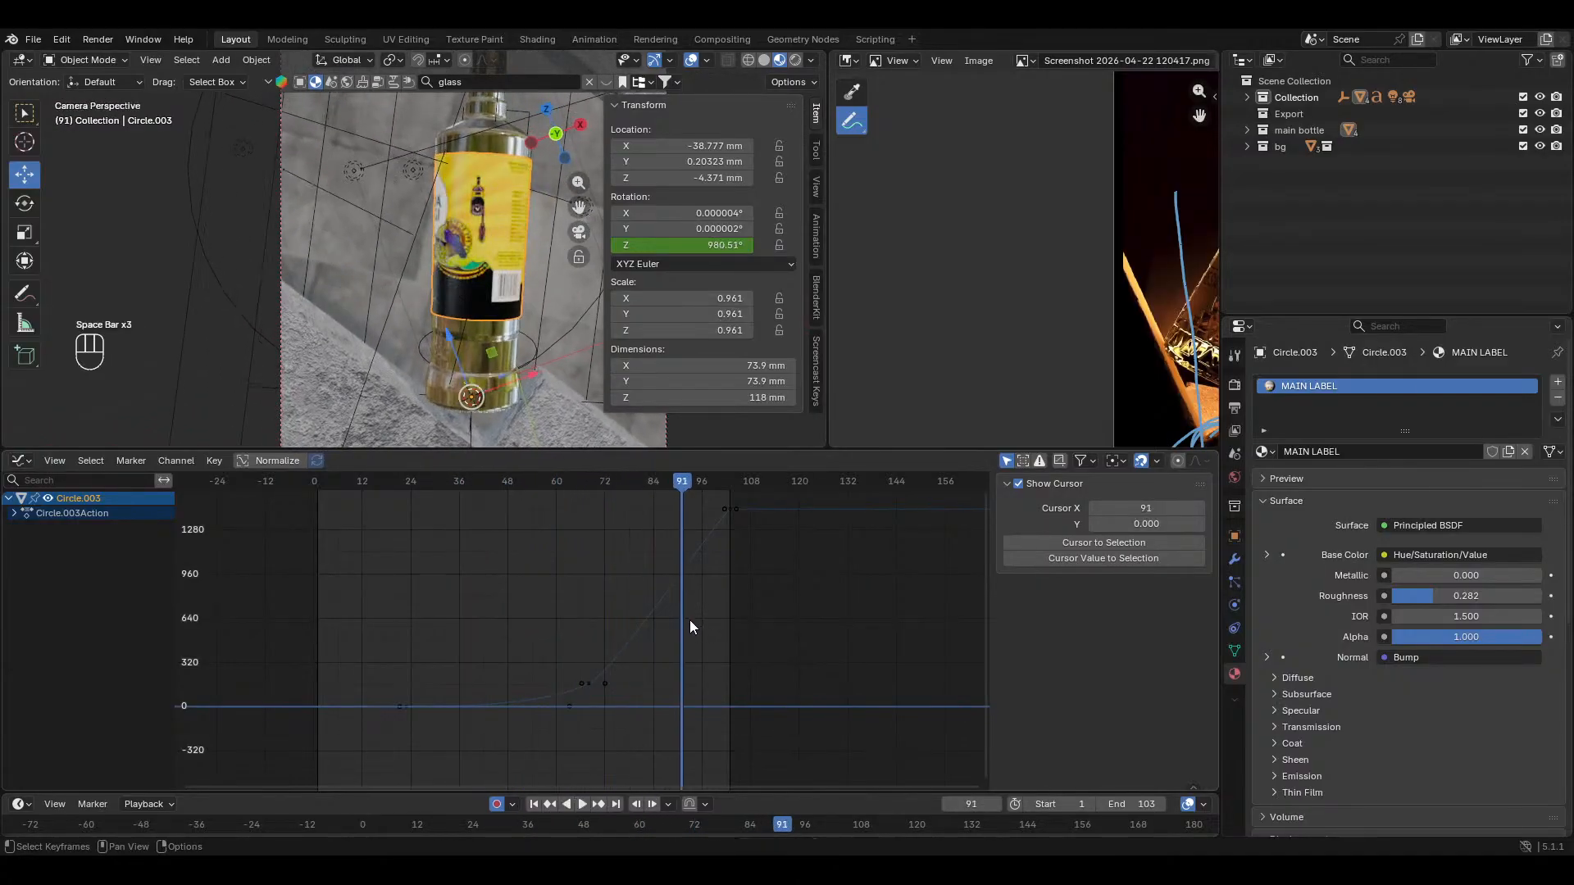
Step: Scrub to frame 94, where the label faces the camera, and set the animation's end frame to 94
left_click_drag(695, 472, 695, 489)
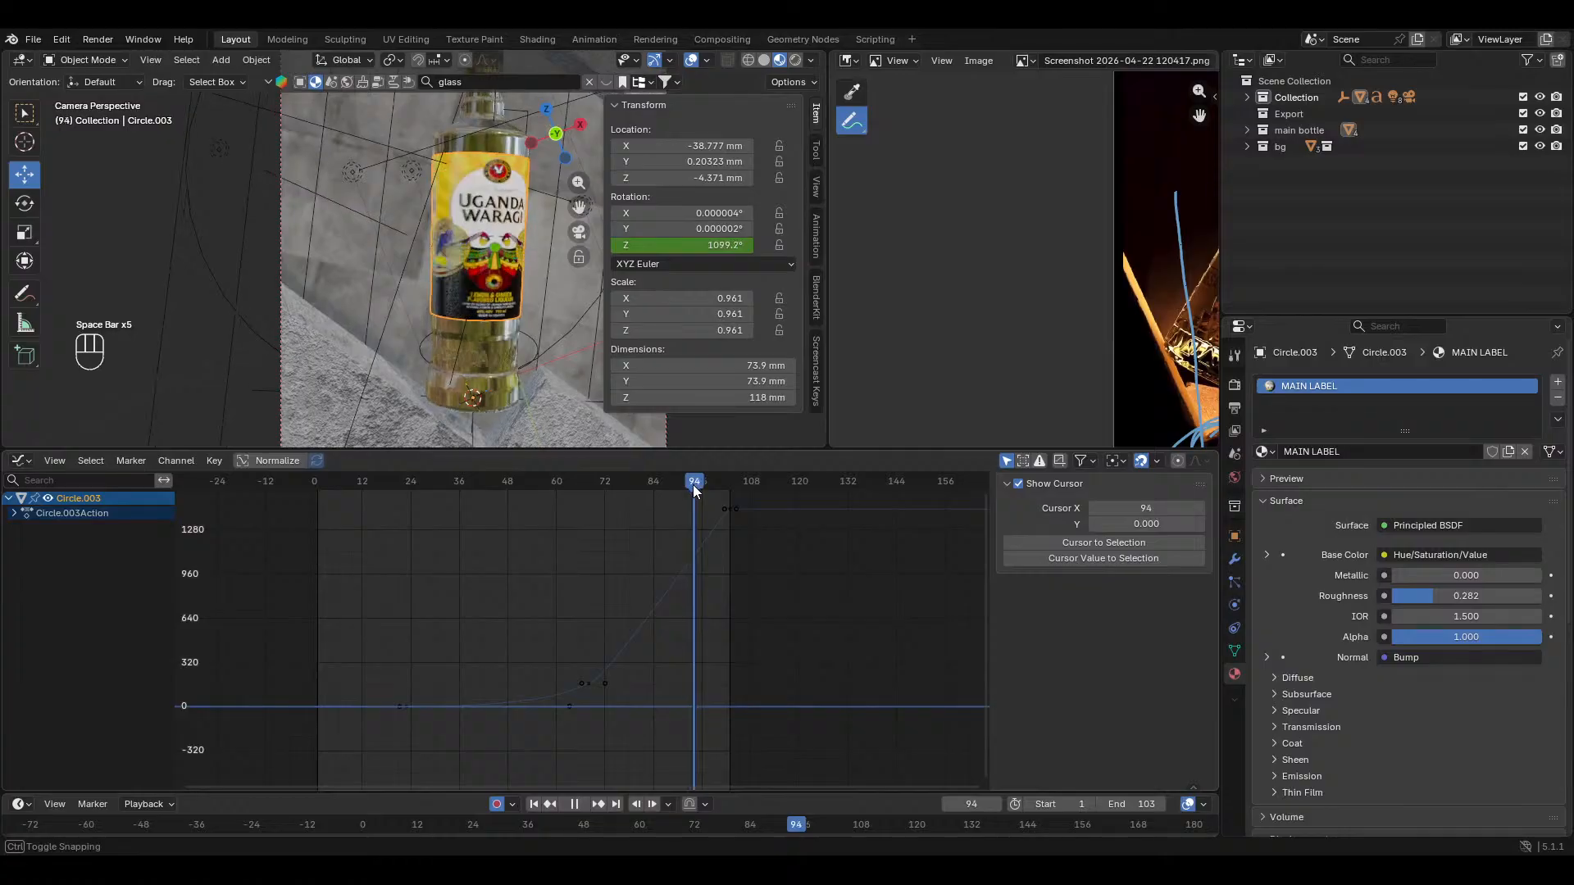
left_click(1147, 805)
type("94")
key("Return")
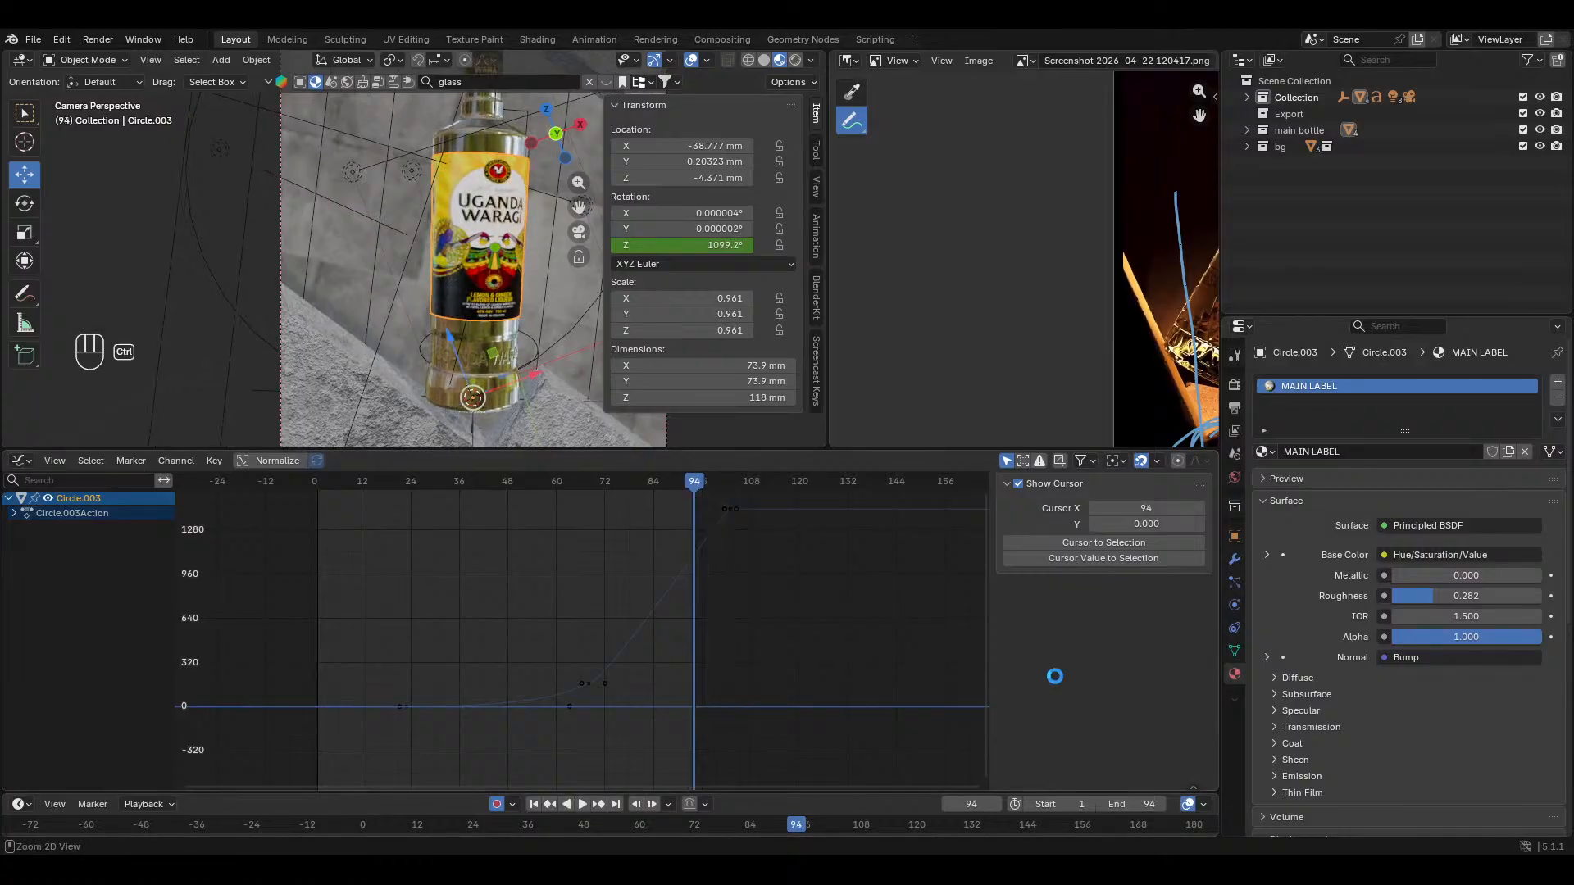
Step: Save the file and replay the shortened animation
key("ctrl+s")
key("space")
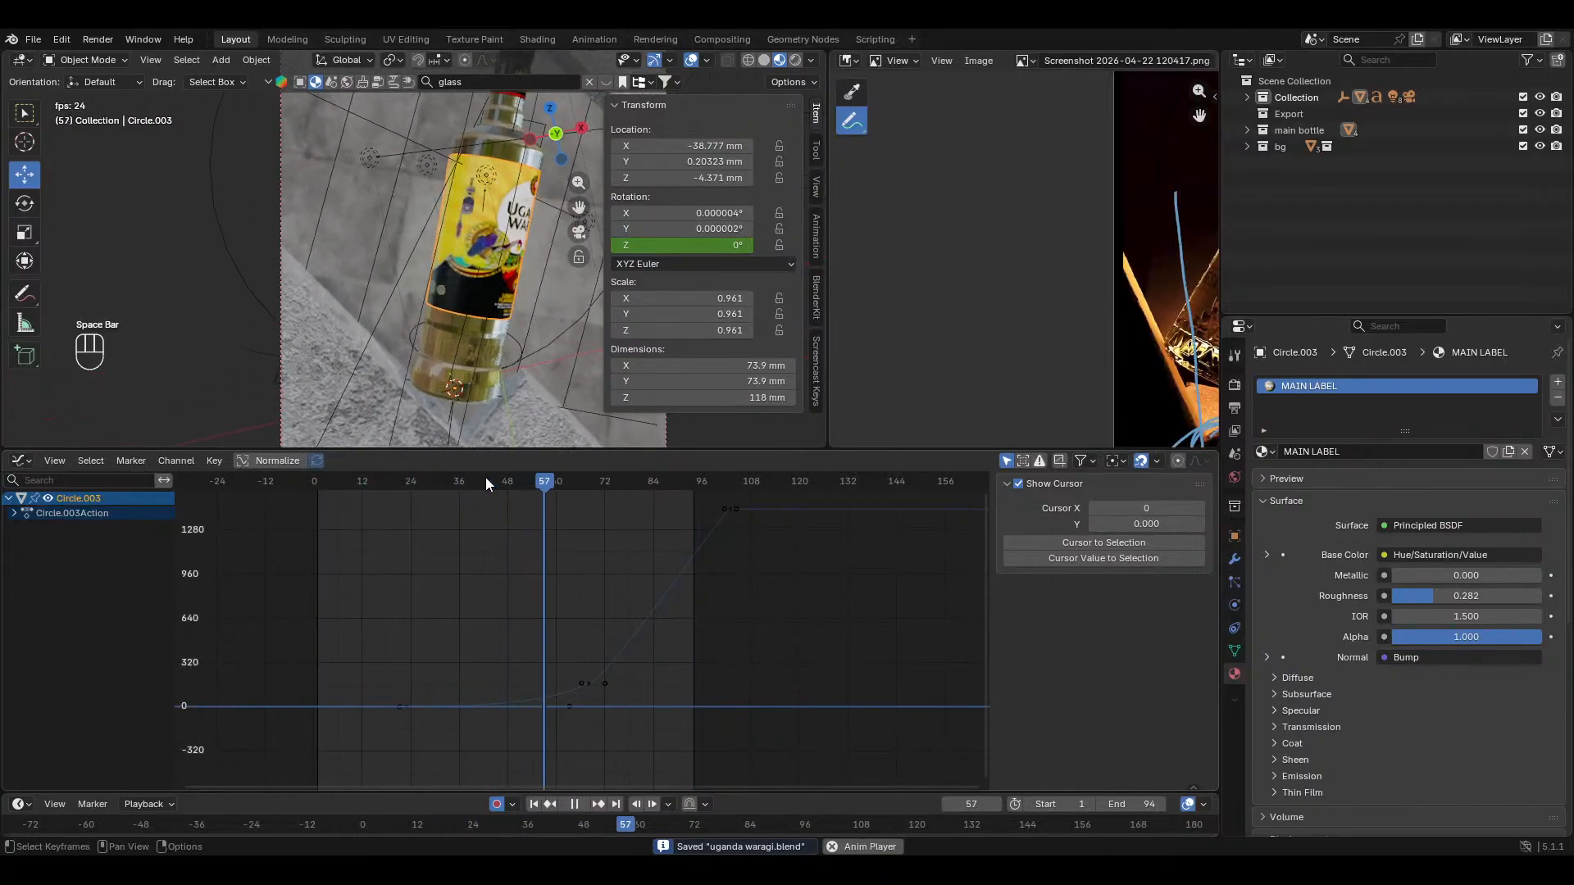
key("space")
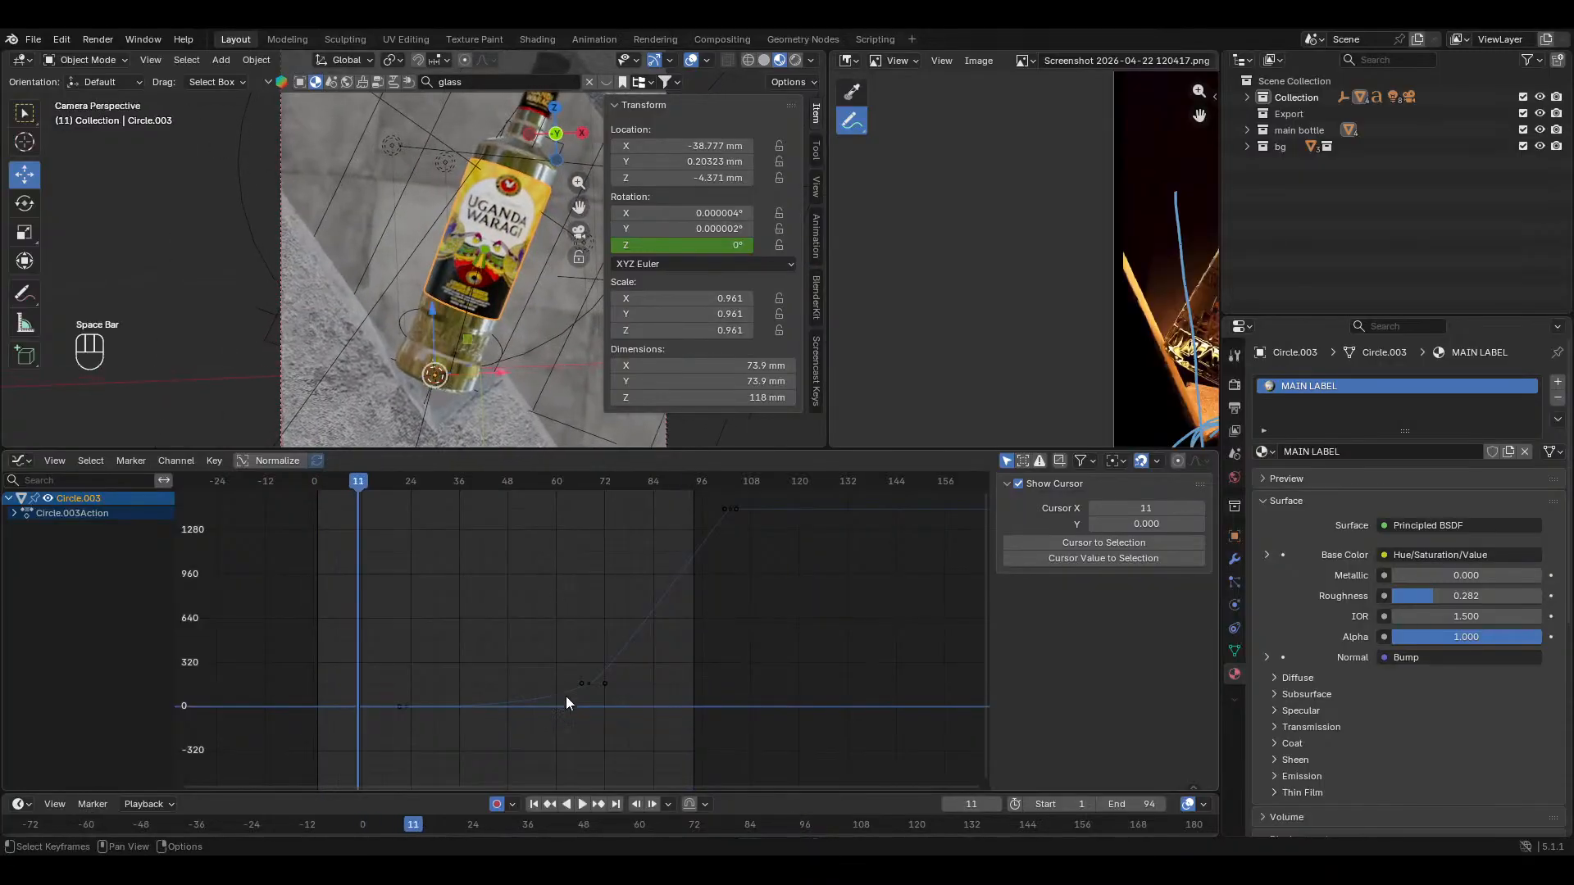
Step: At the frame 23 keyframe, rotate the label about its local Z axis to about -8.11°
left_click(599, 804)
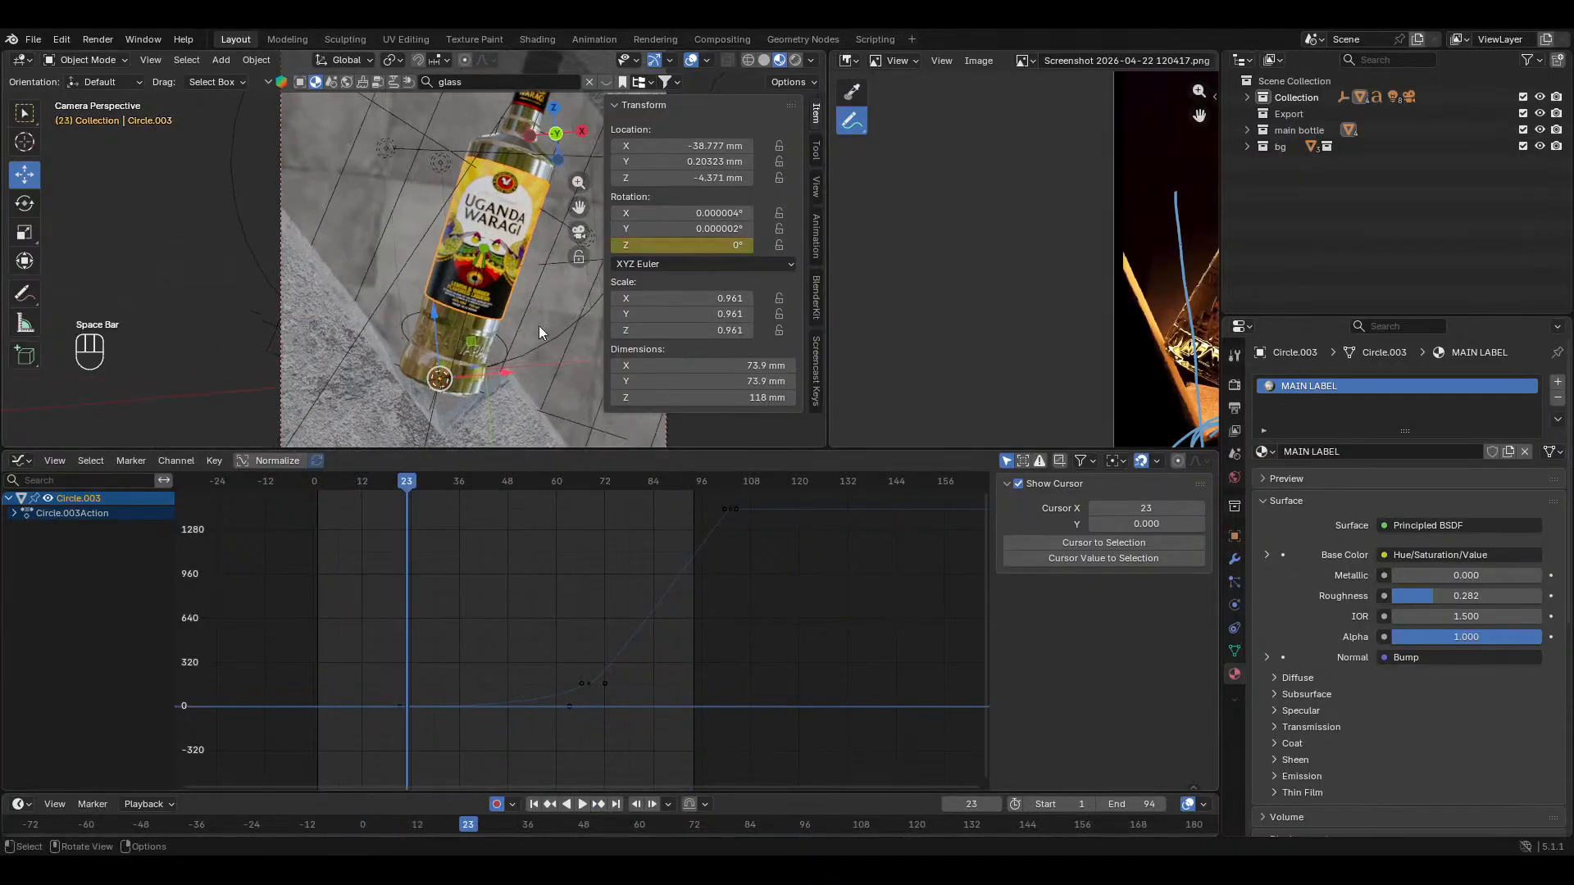
key("r")
key("z")
key("z")
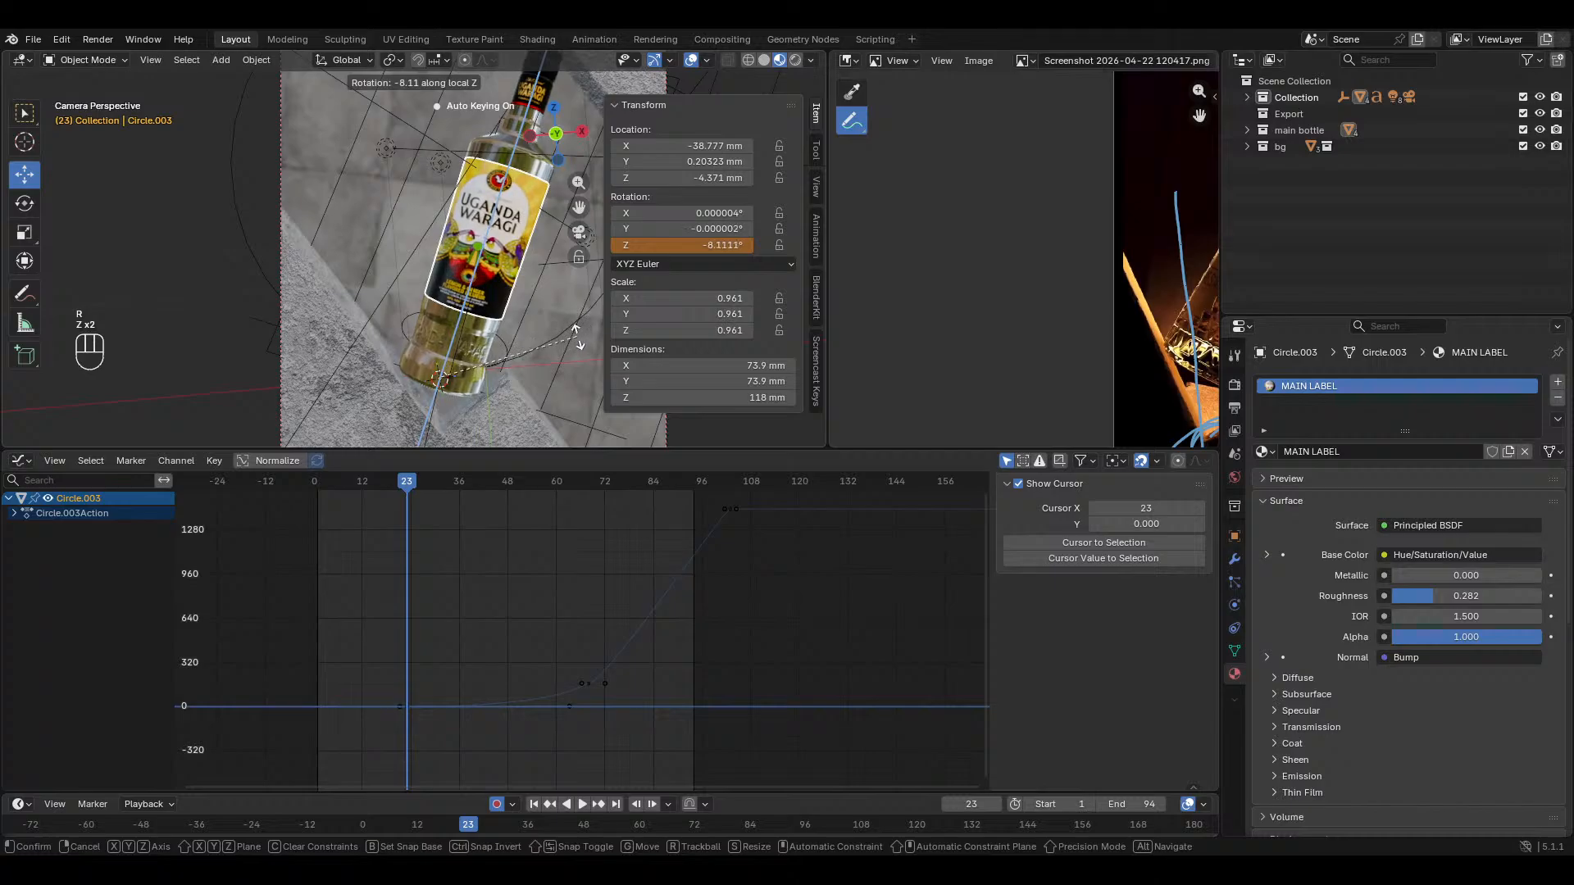
left_click(578, 336)
Step: Clear the label's single-channel keyframes for Y rotation and X rotation, leaving only Z rotation keyed
right_click(659, 230)
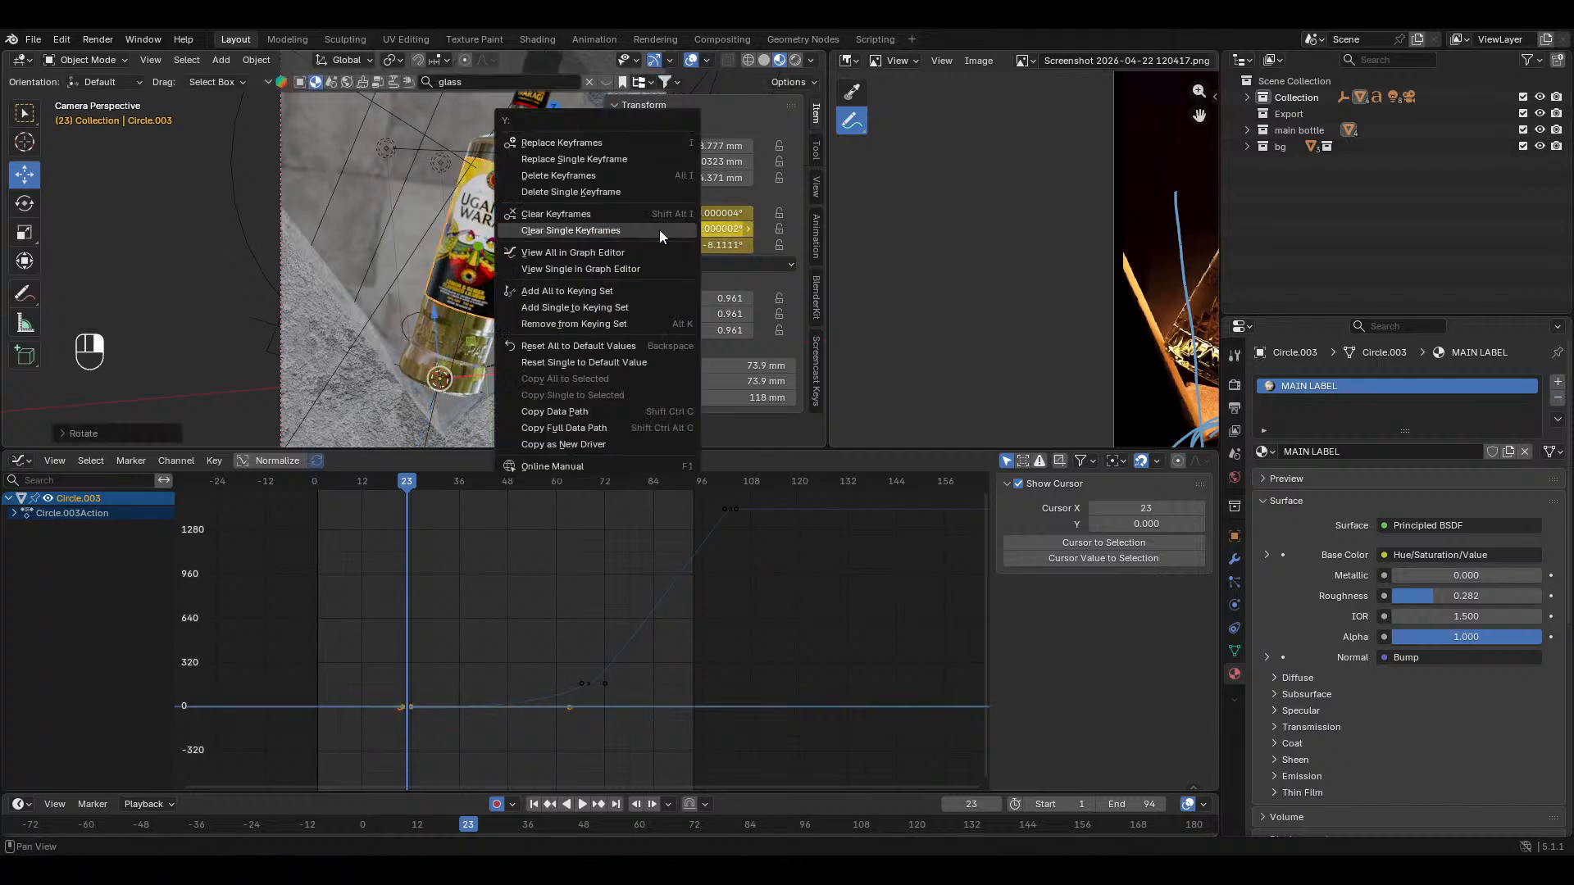
left_click(659, 230)
right_click(669, 219)
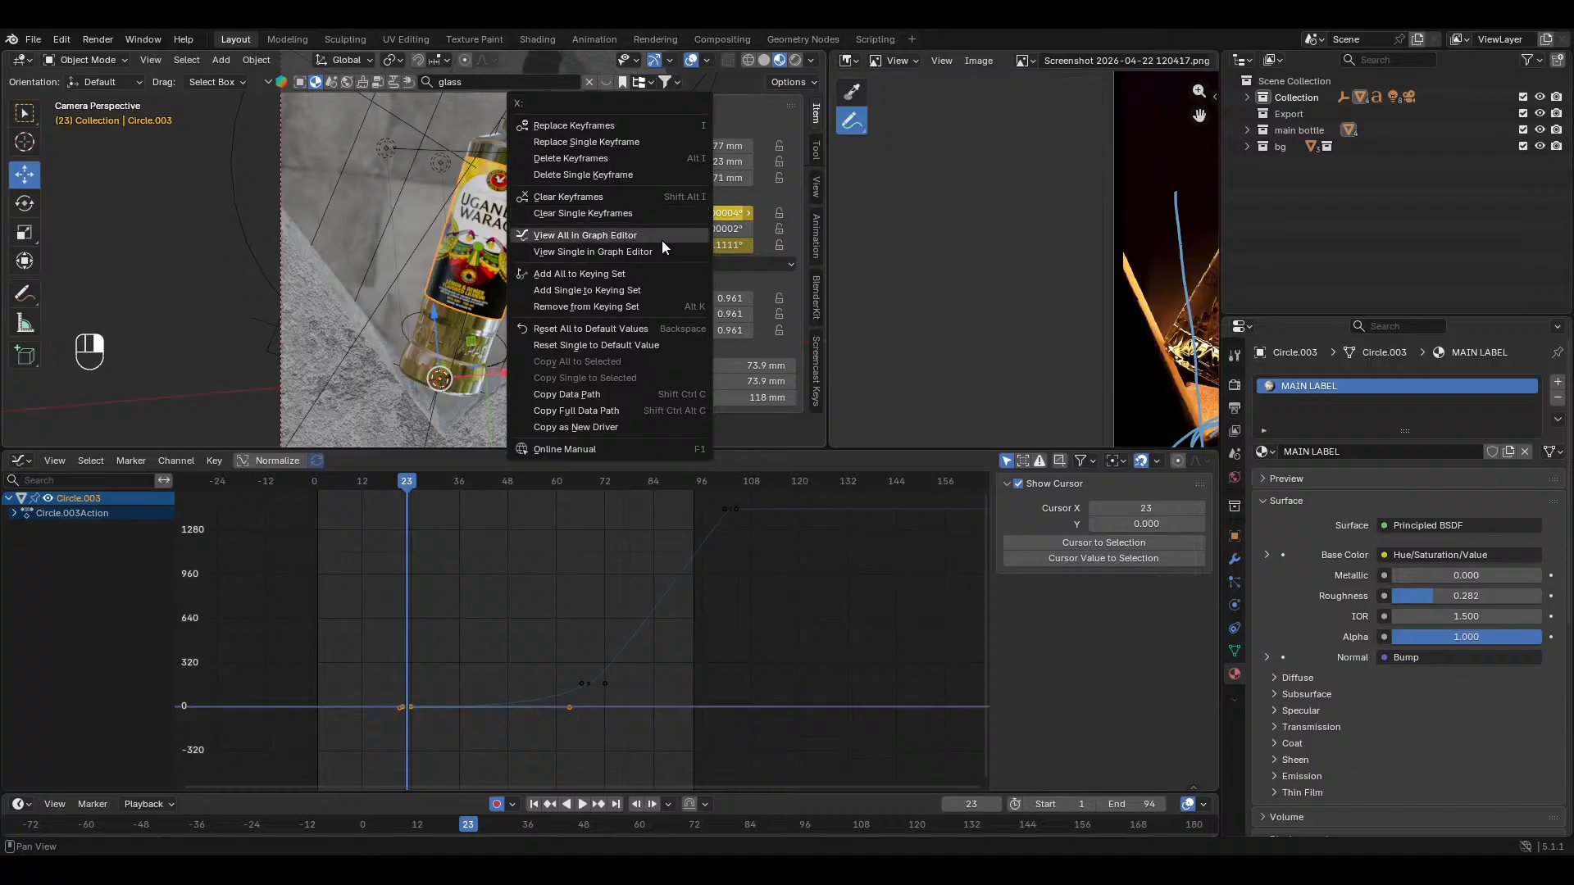
left_click(653, 214)
Step: Replay the animation in a slightly taller viewport to judge the label's adjusted starting turn
key("space")
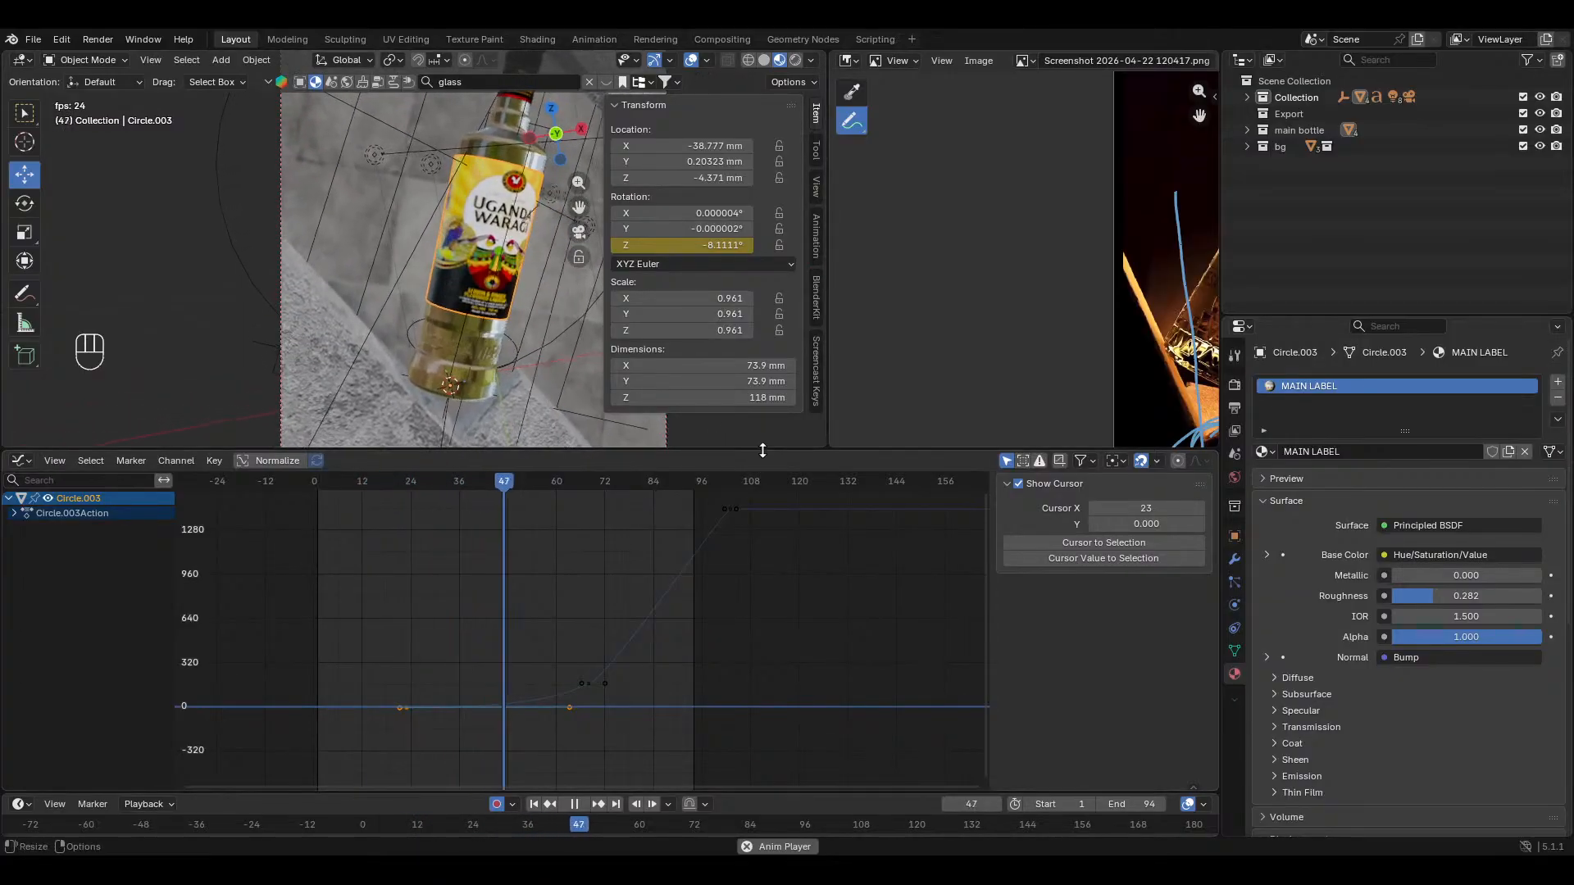
left_click_drag(761, 450, 766, 492)
key("space")
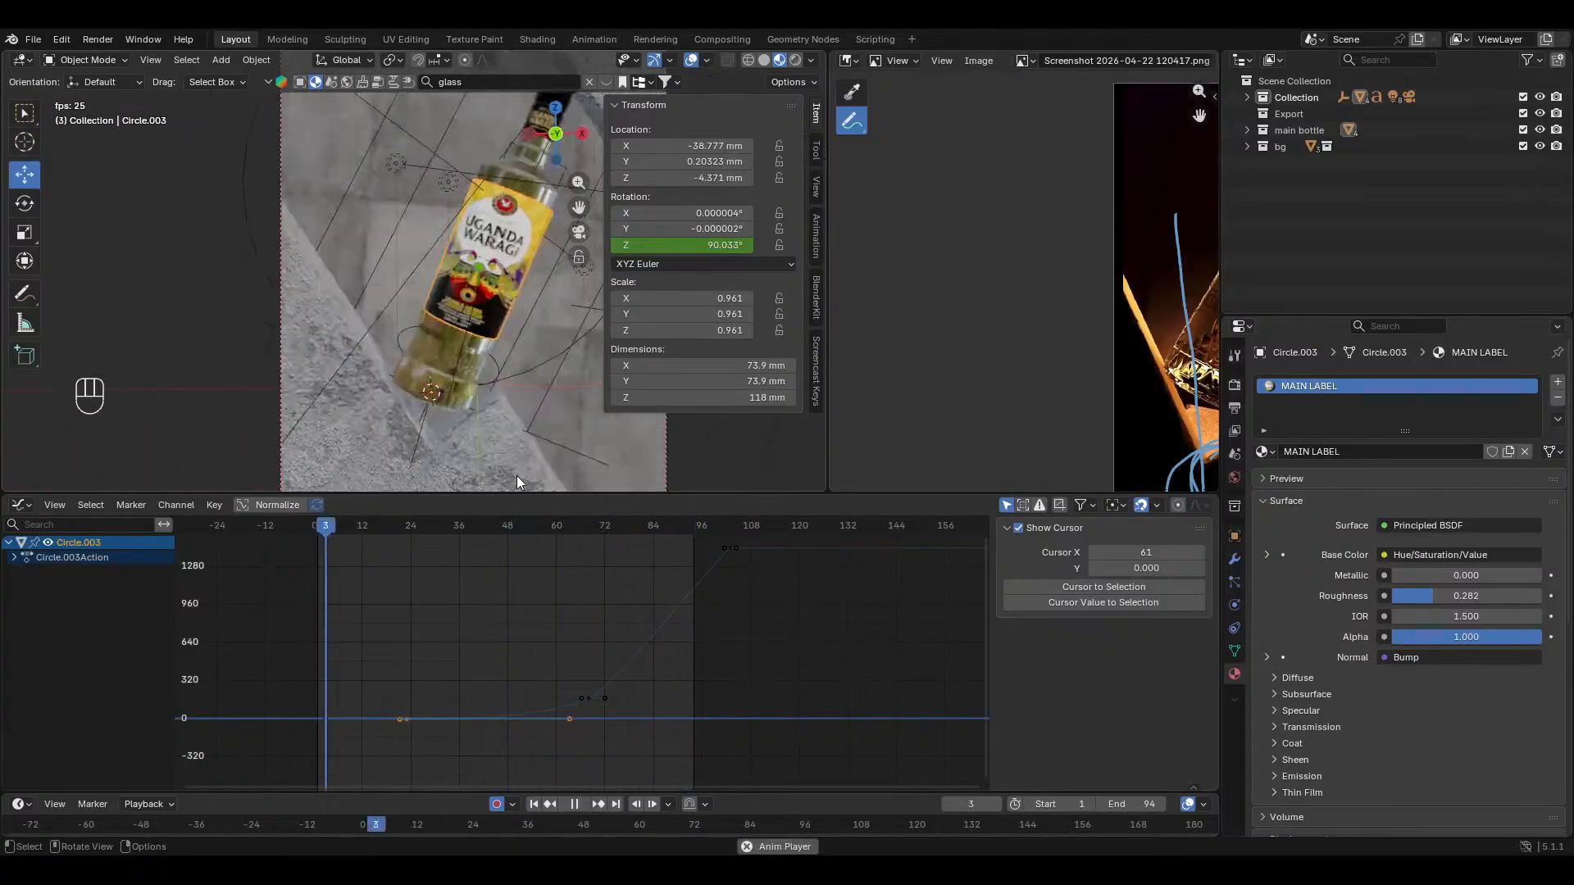
key("space")
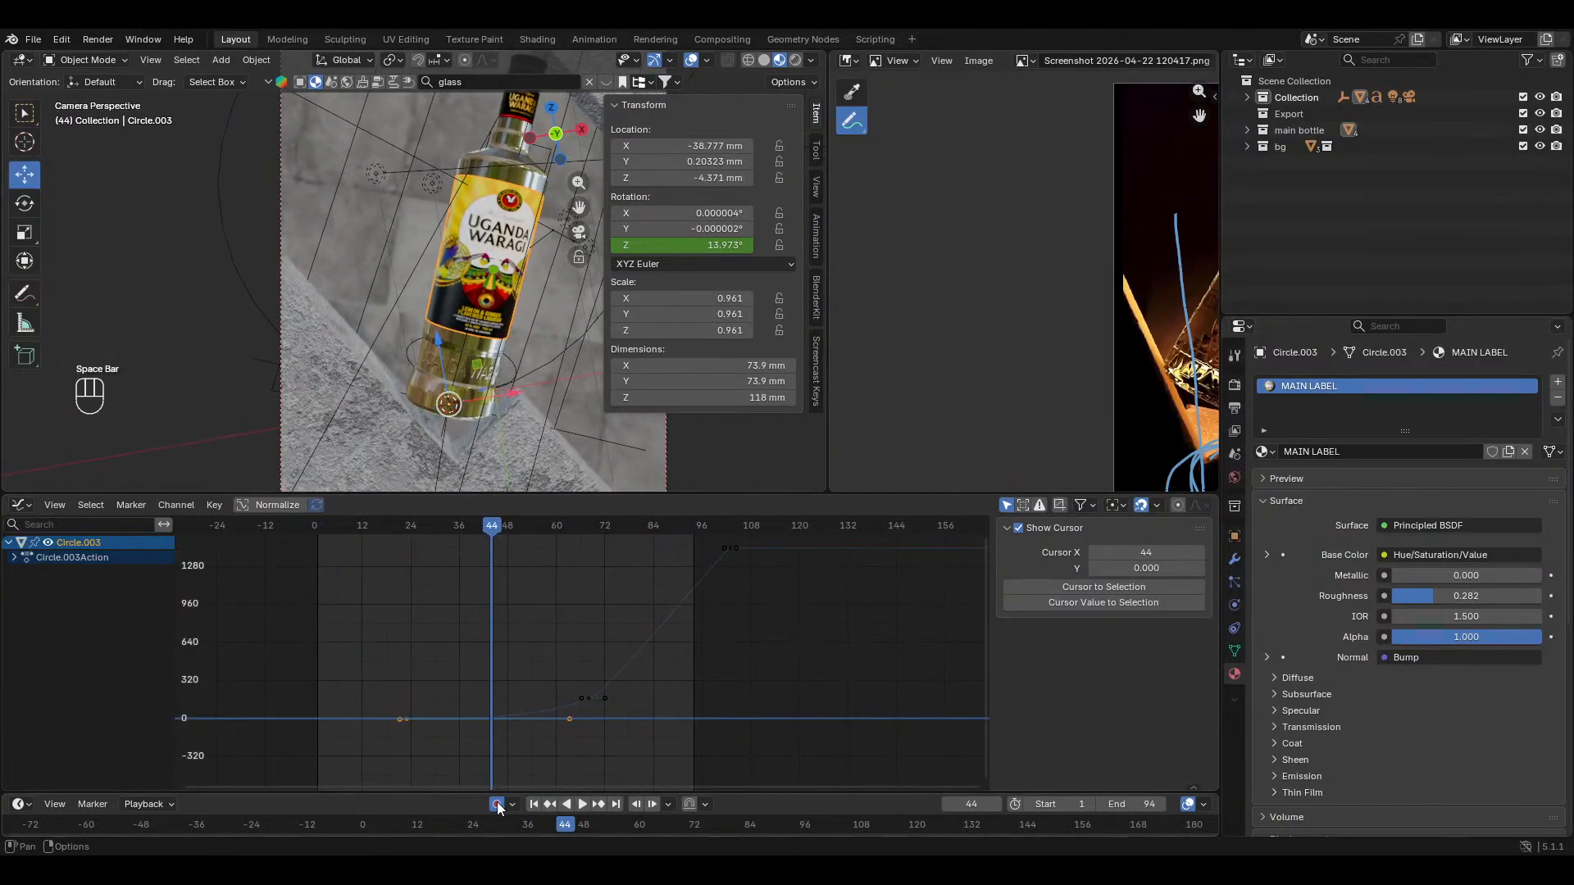
Step: Save the file with auto keying off and replay the animation in an enlarged camera view with the sidebar hidden
left_click_drag(755, 491, 755, 665)
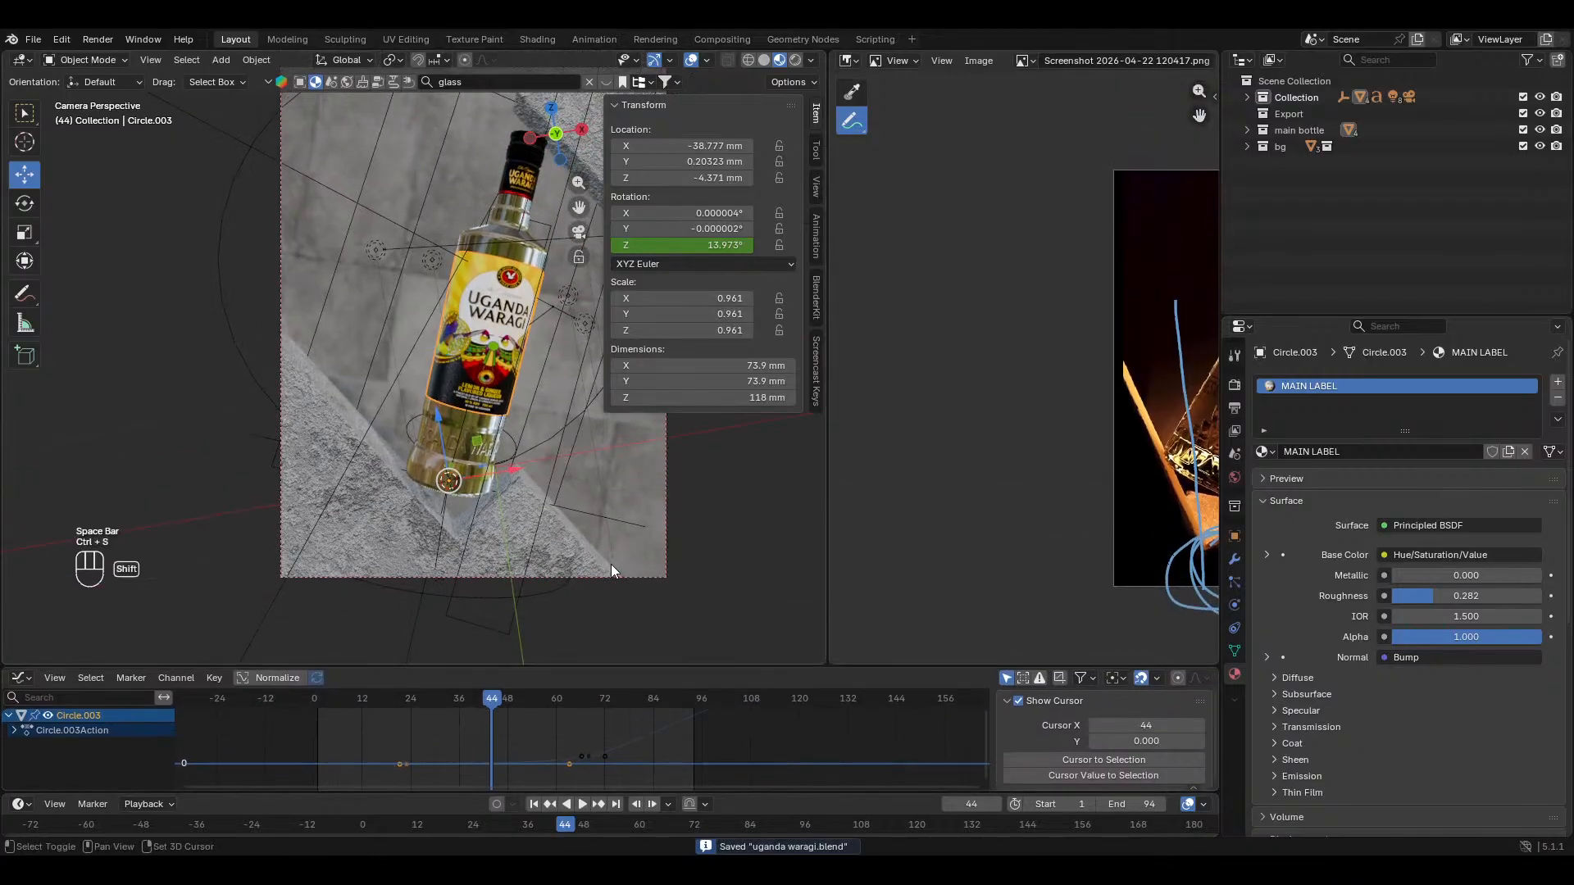
key("n")
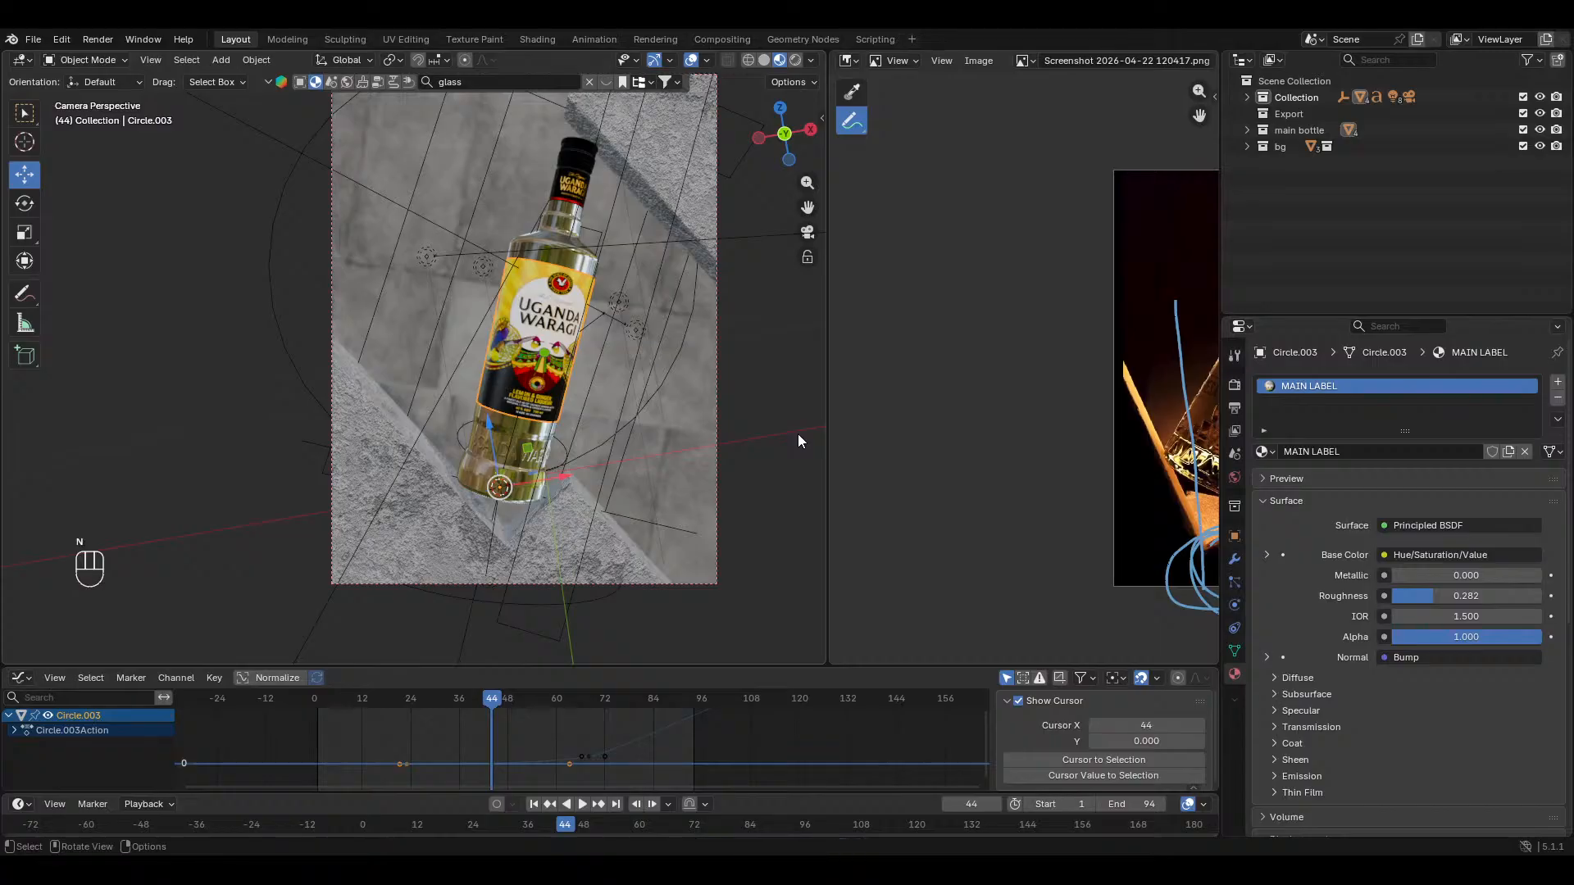
key("space")
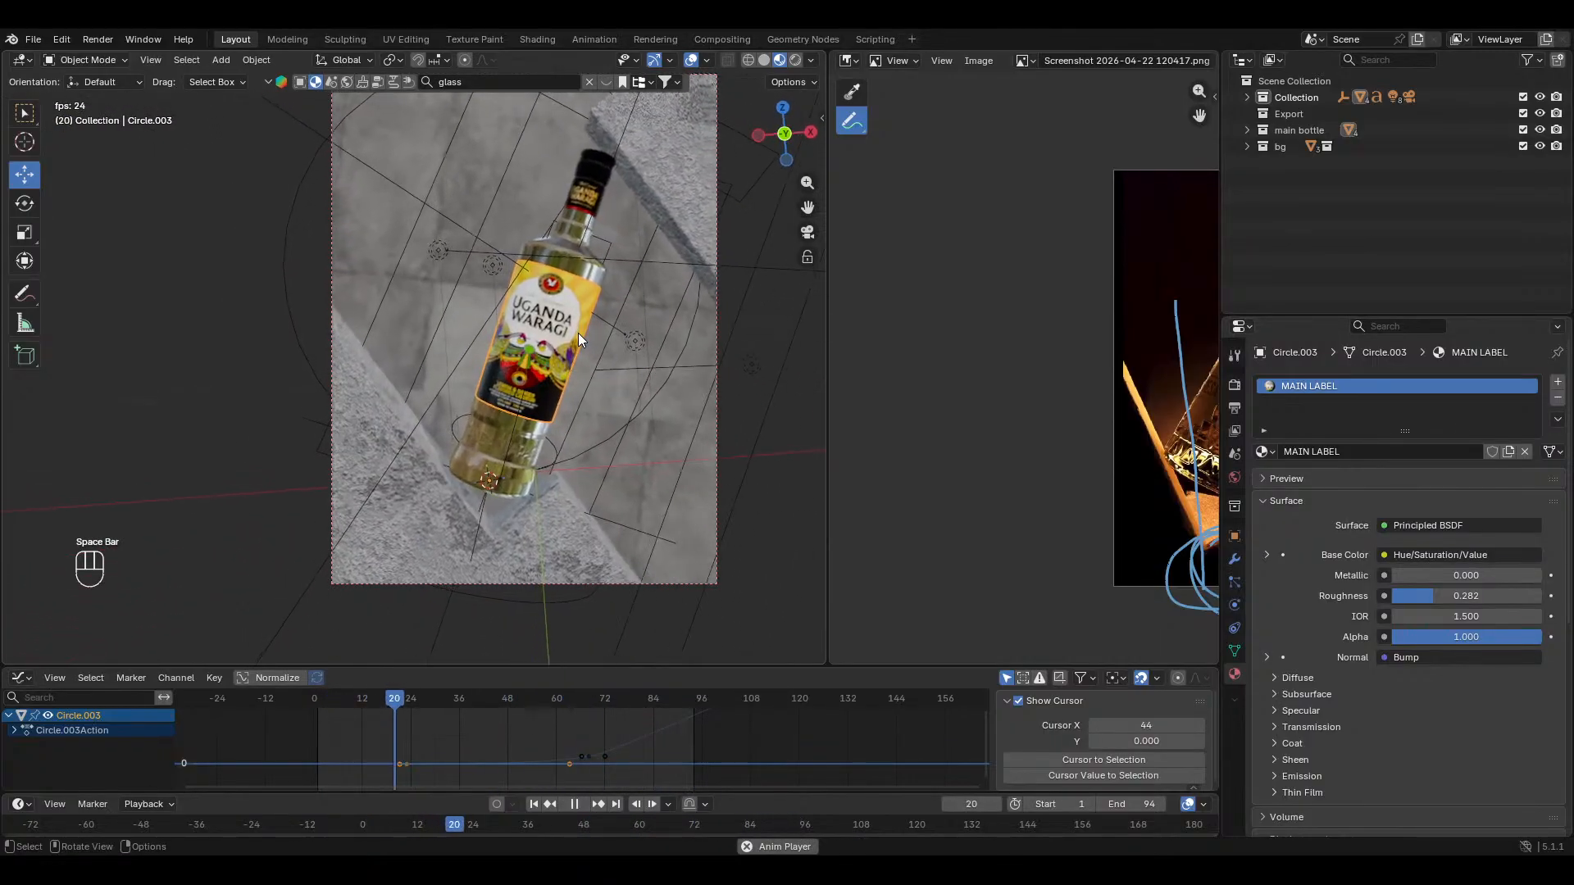
key("space")
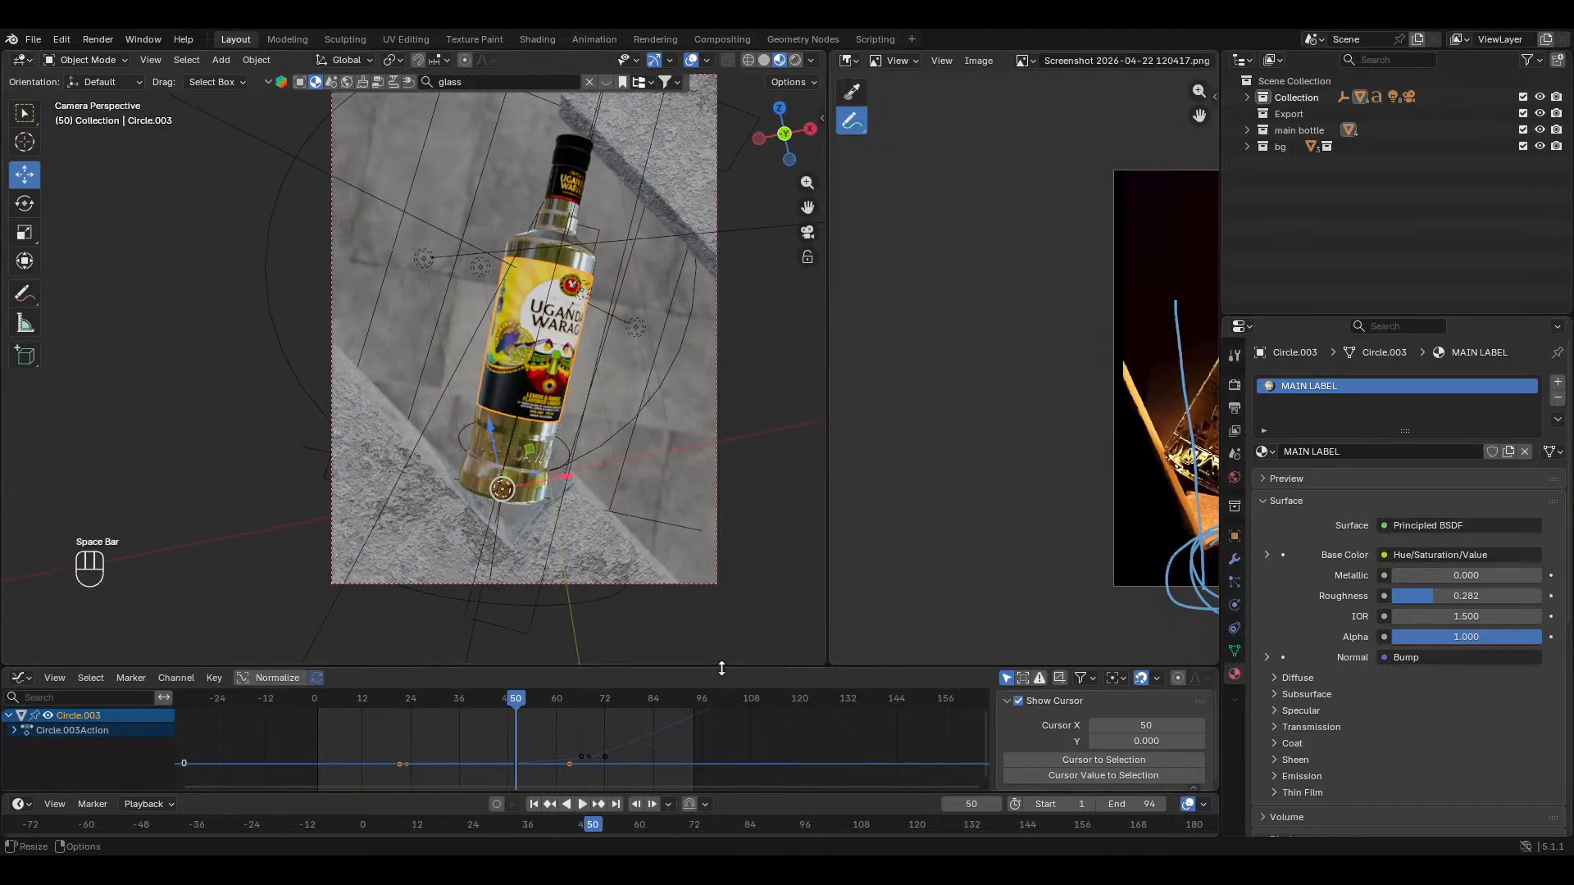
Step: Enlarge the graph editor and try rotating the label further about its local Z axis at the frame 23 keyframe
left_click_drag(721, 668, 721, 560)
left_click_drag(573, 590, 380, 604)
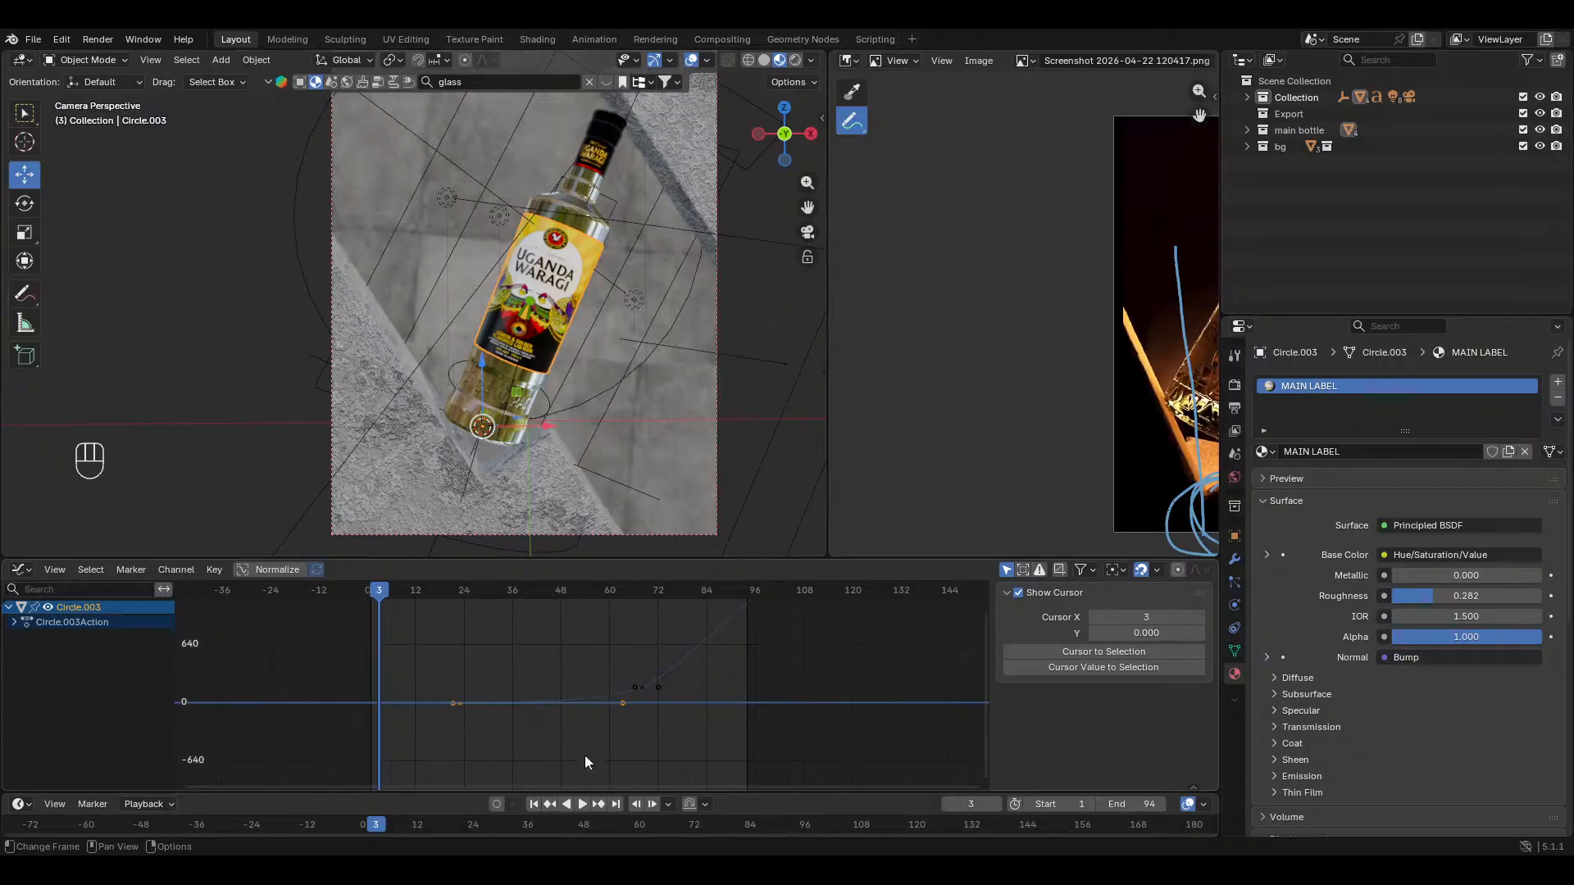
left_click(599, 804)
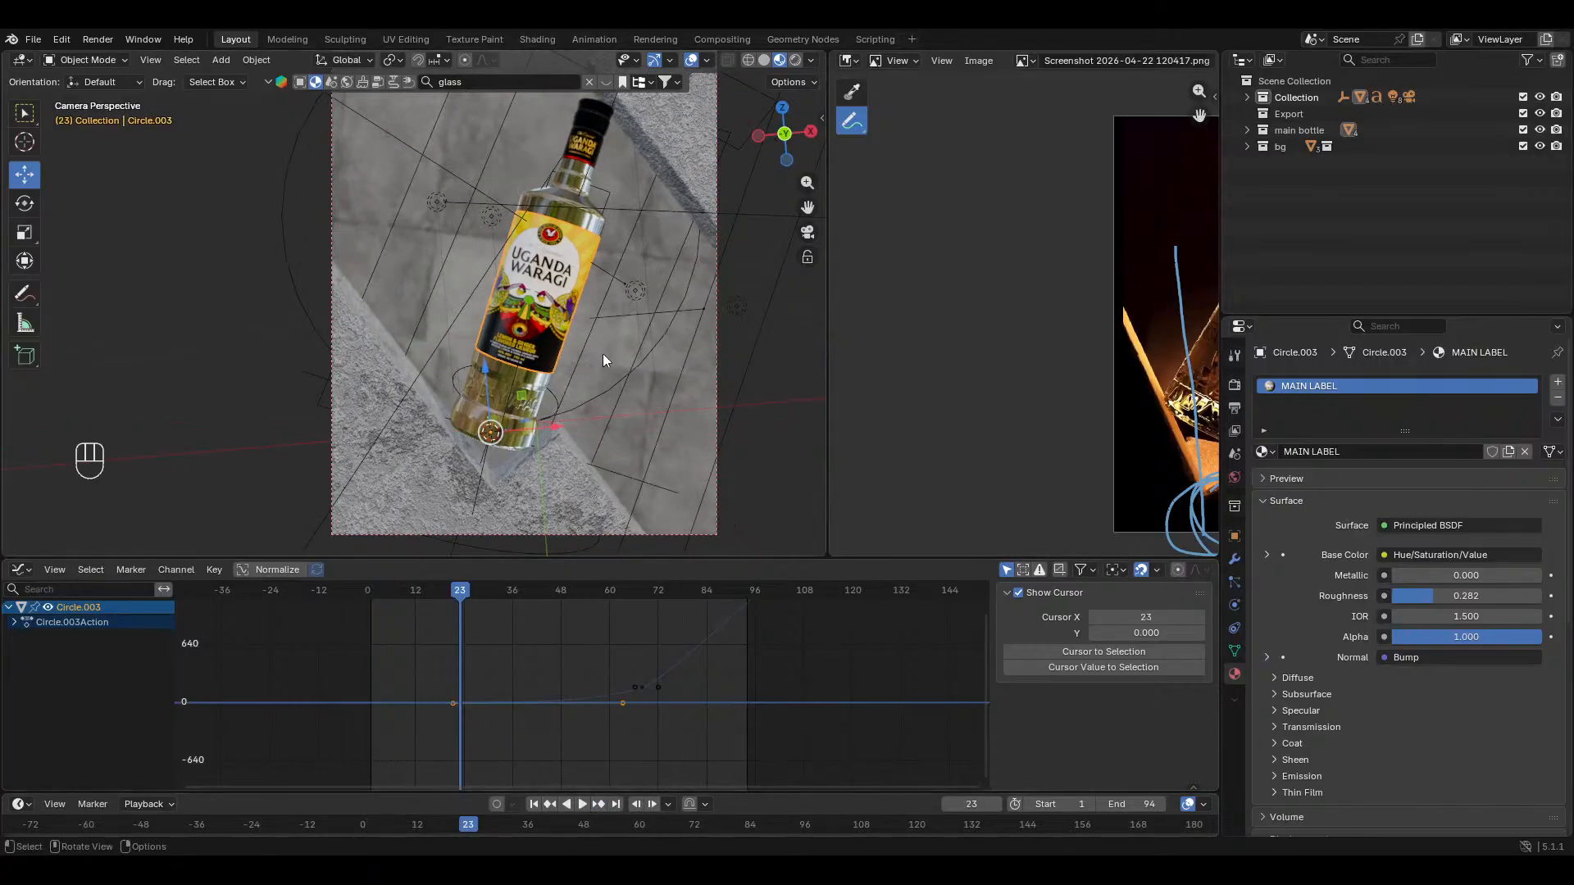
key("r")
key("z")
key("z")
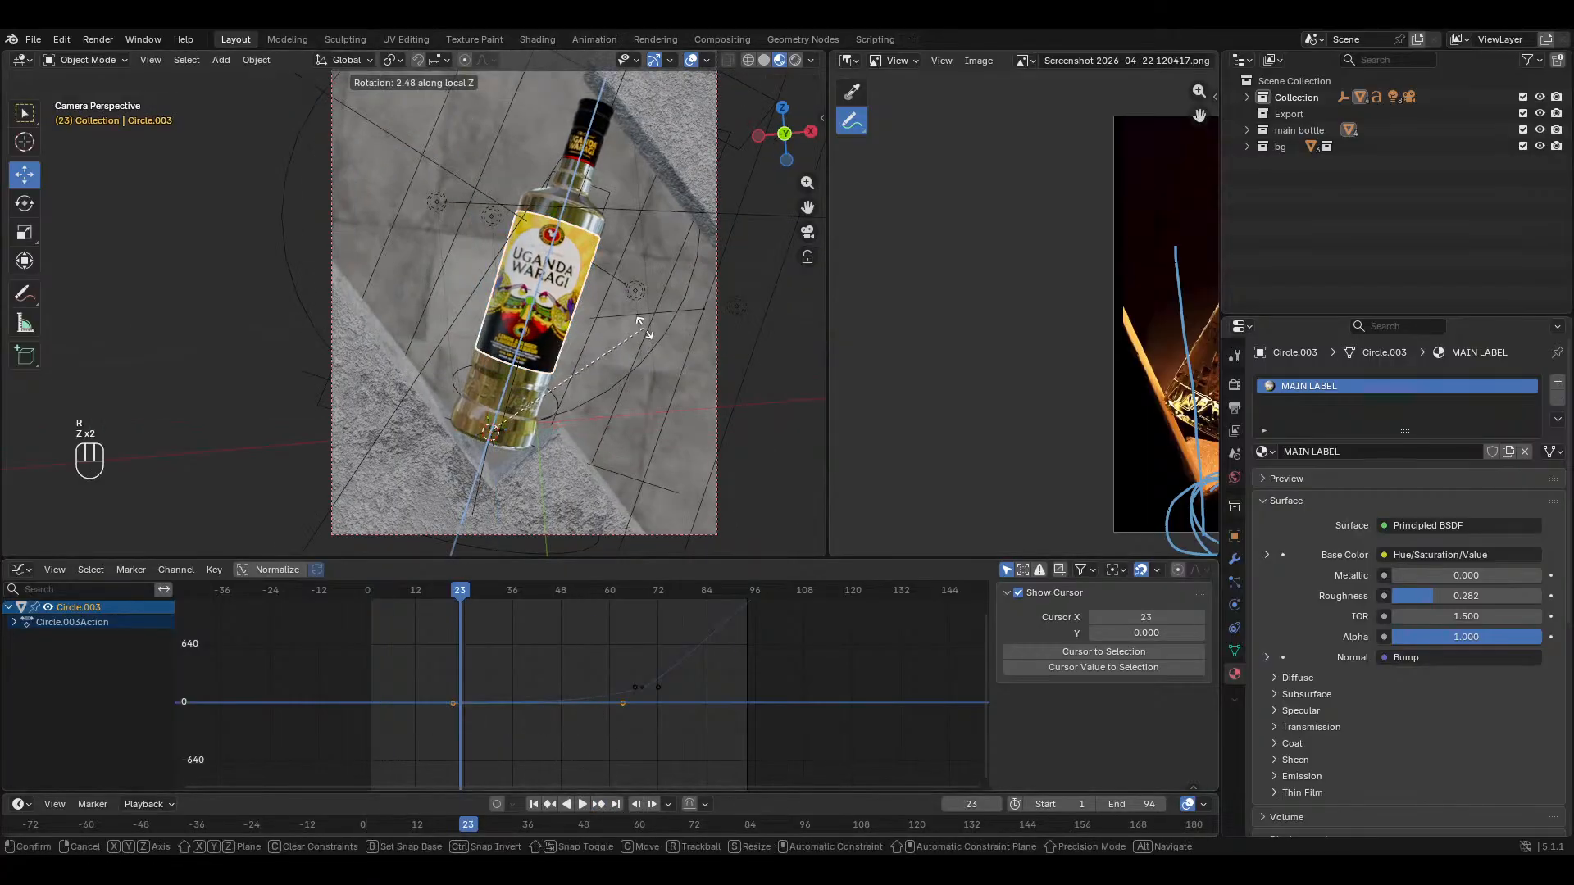
left_click(620, 445)
Step: Re-enable auto keying, return to frame 23 and rotate the label about local Z until the brand name turns partly out of view
left_click_drag(427, 708, 459, 738)
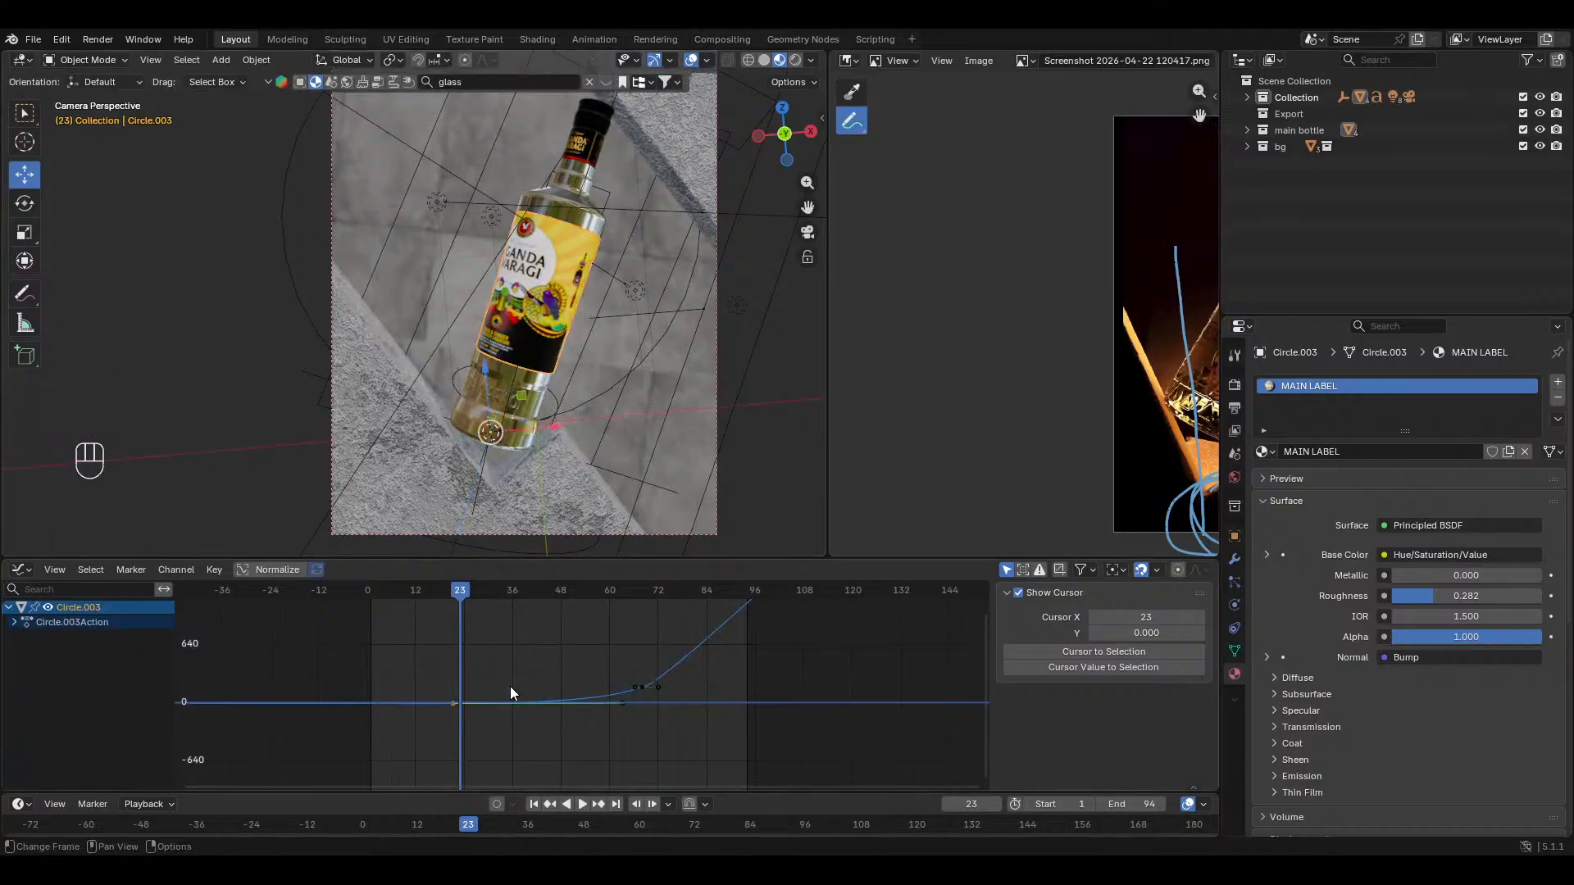
left_click(550, 804)
left_click(599, 804)
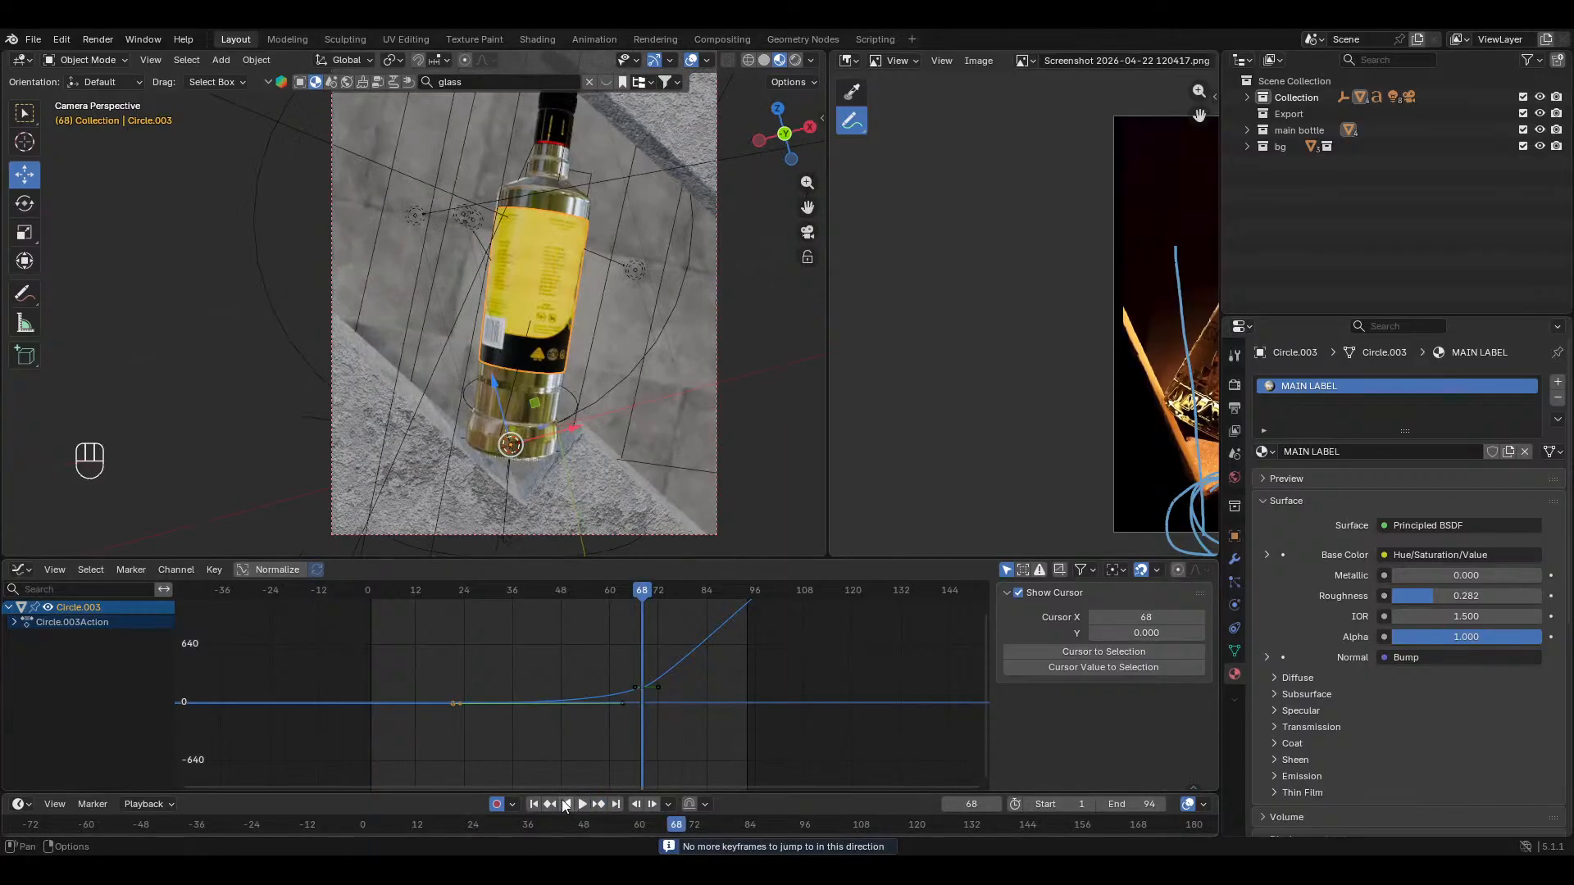
left_click(551, 804)
key("r")
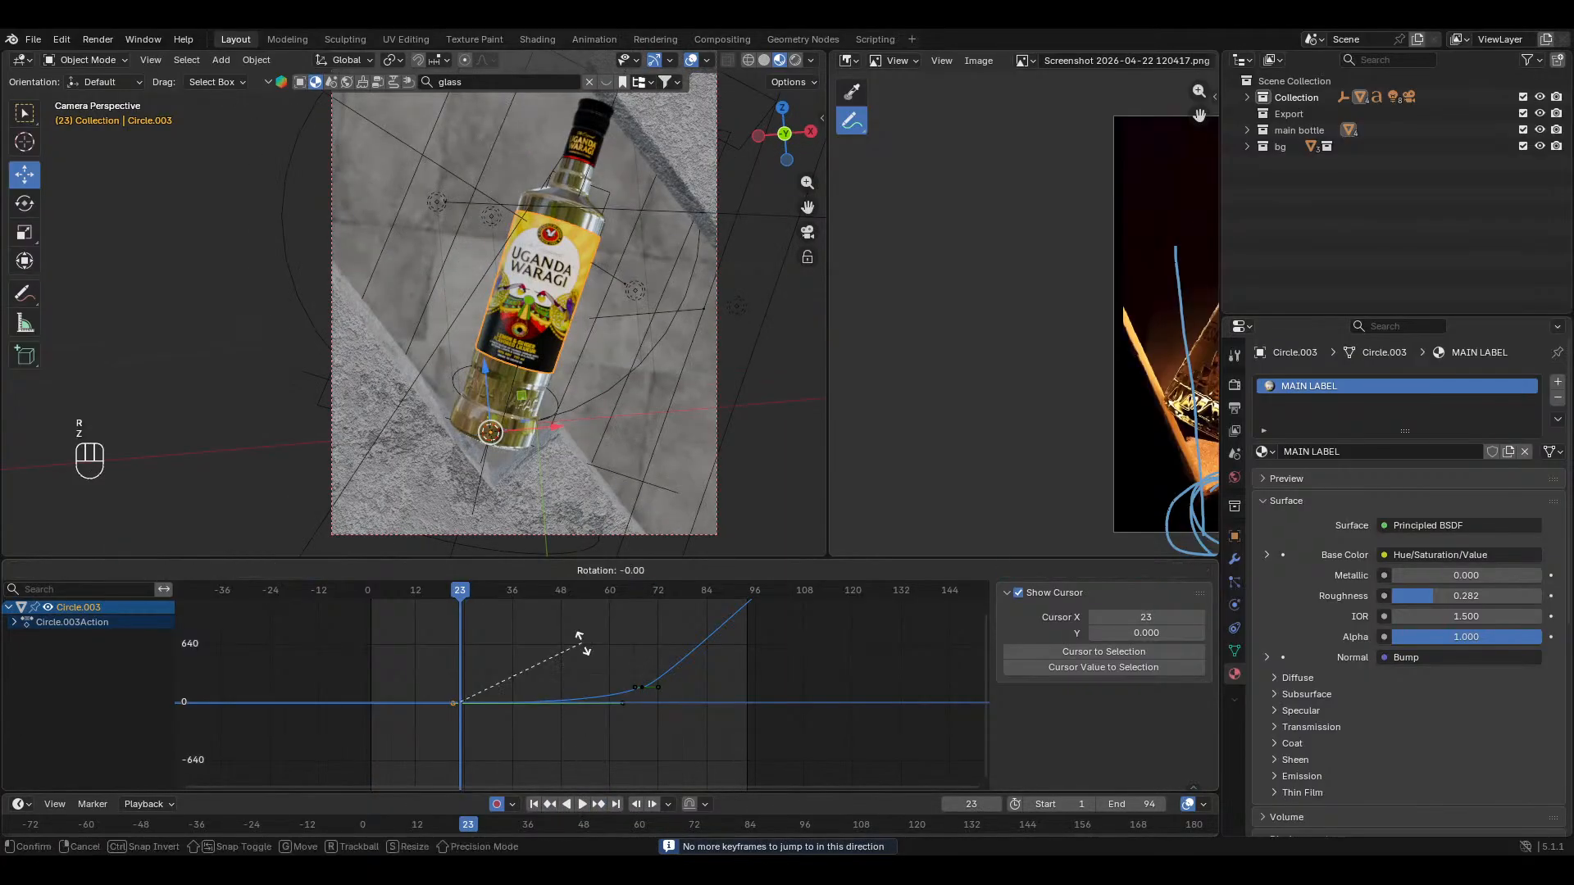
right_click(599, 635)
key("r")
key("z")
key("z")
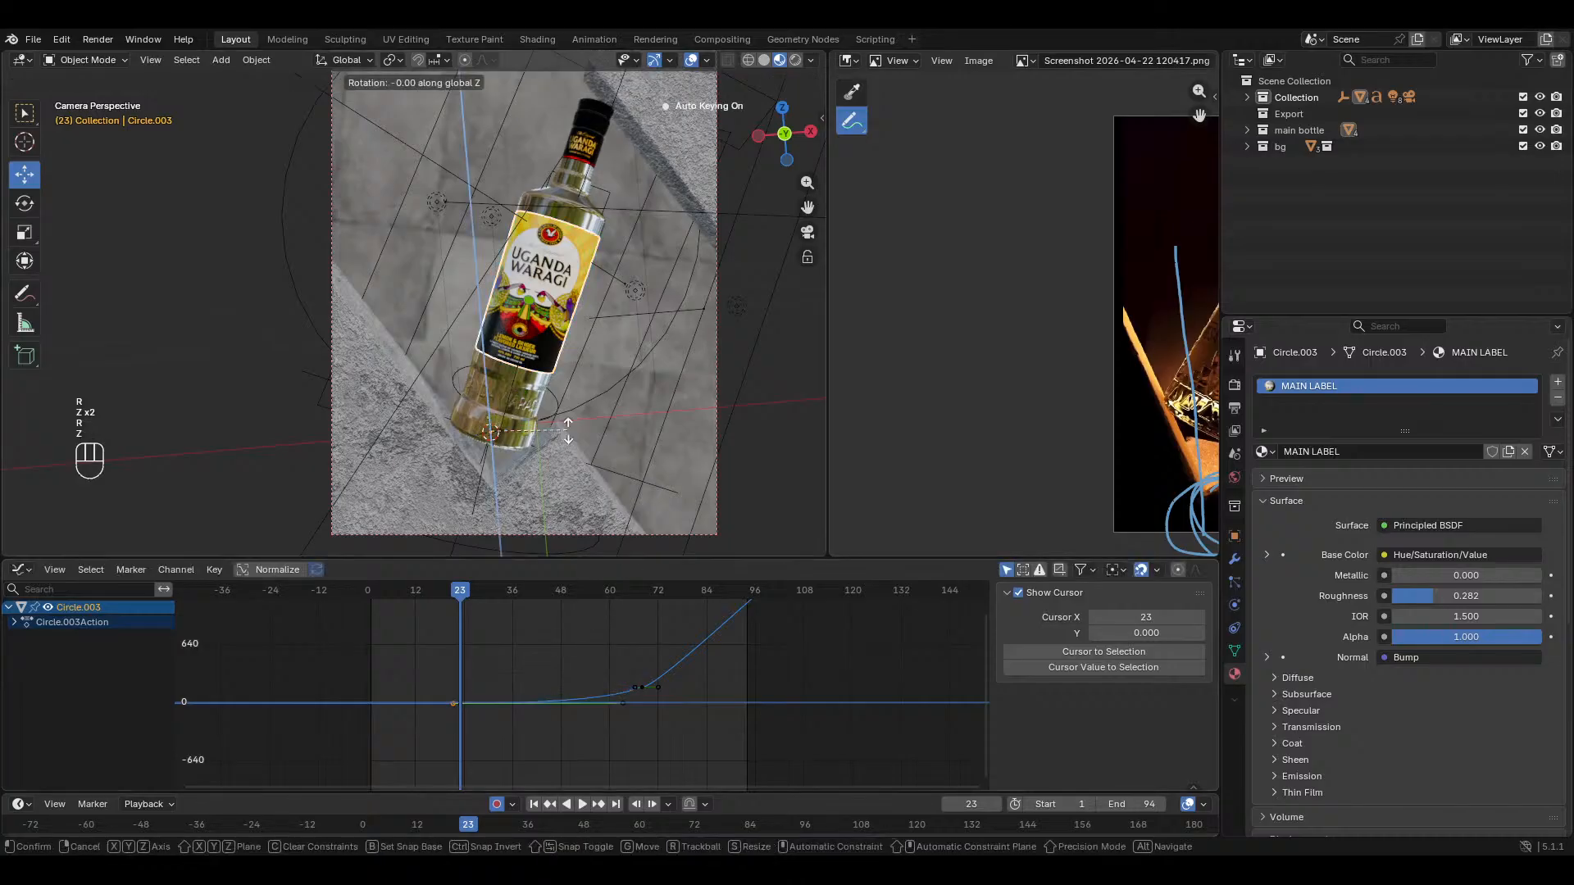
left_click(549, 488)
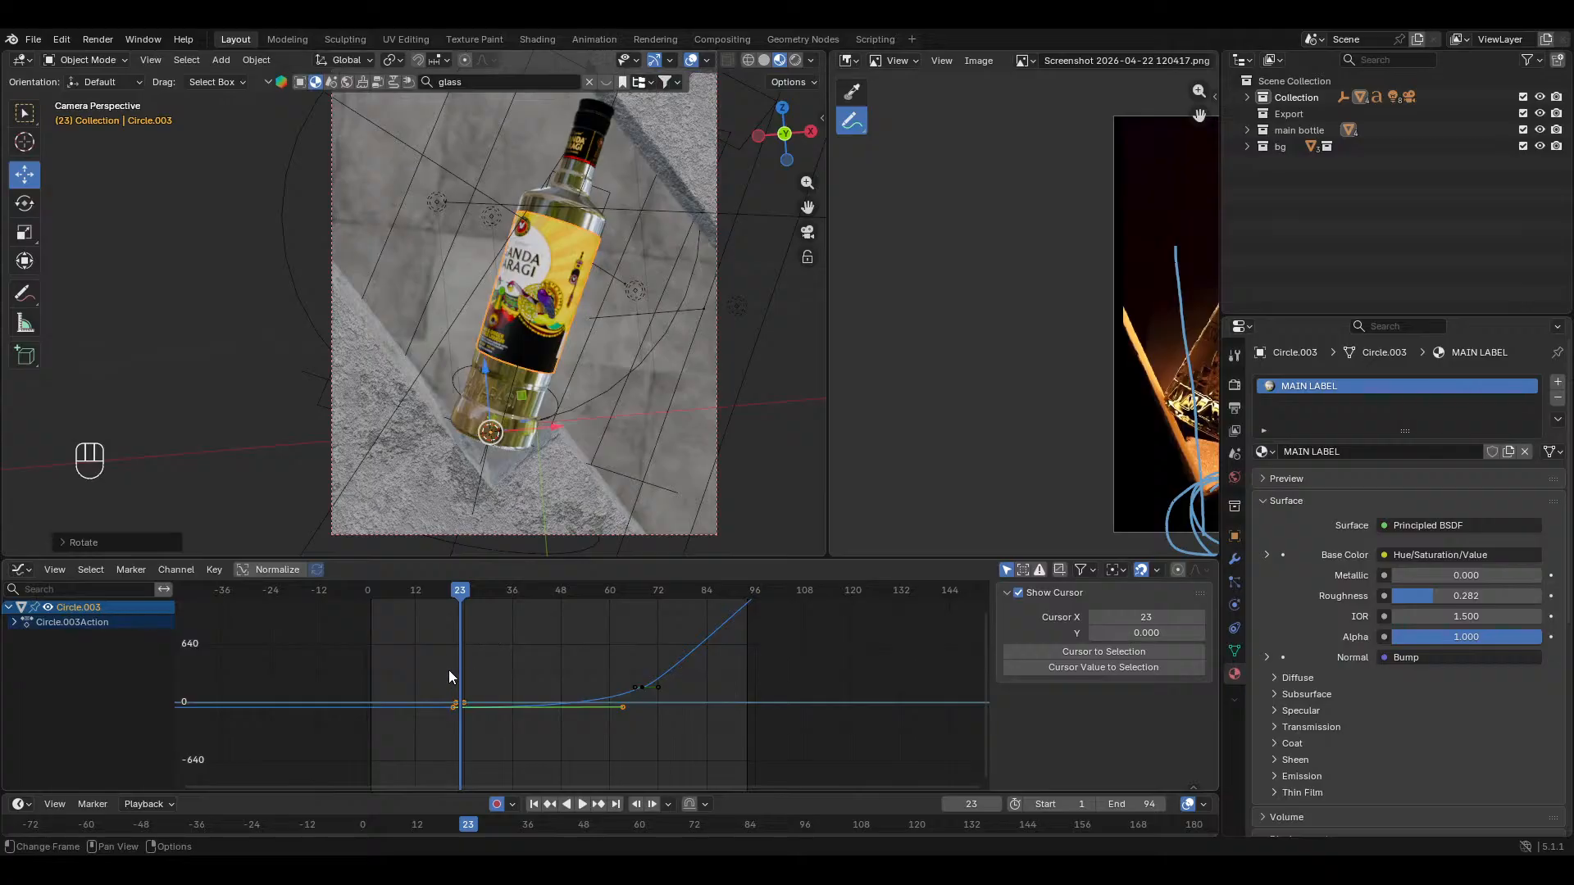
Step: Show the label's transform values and clear the single-channel keyframes on its Y rotation
key("n")
right_click(726, 232)
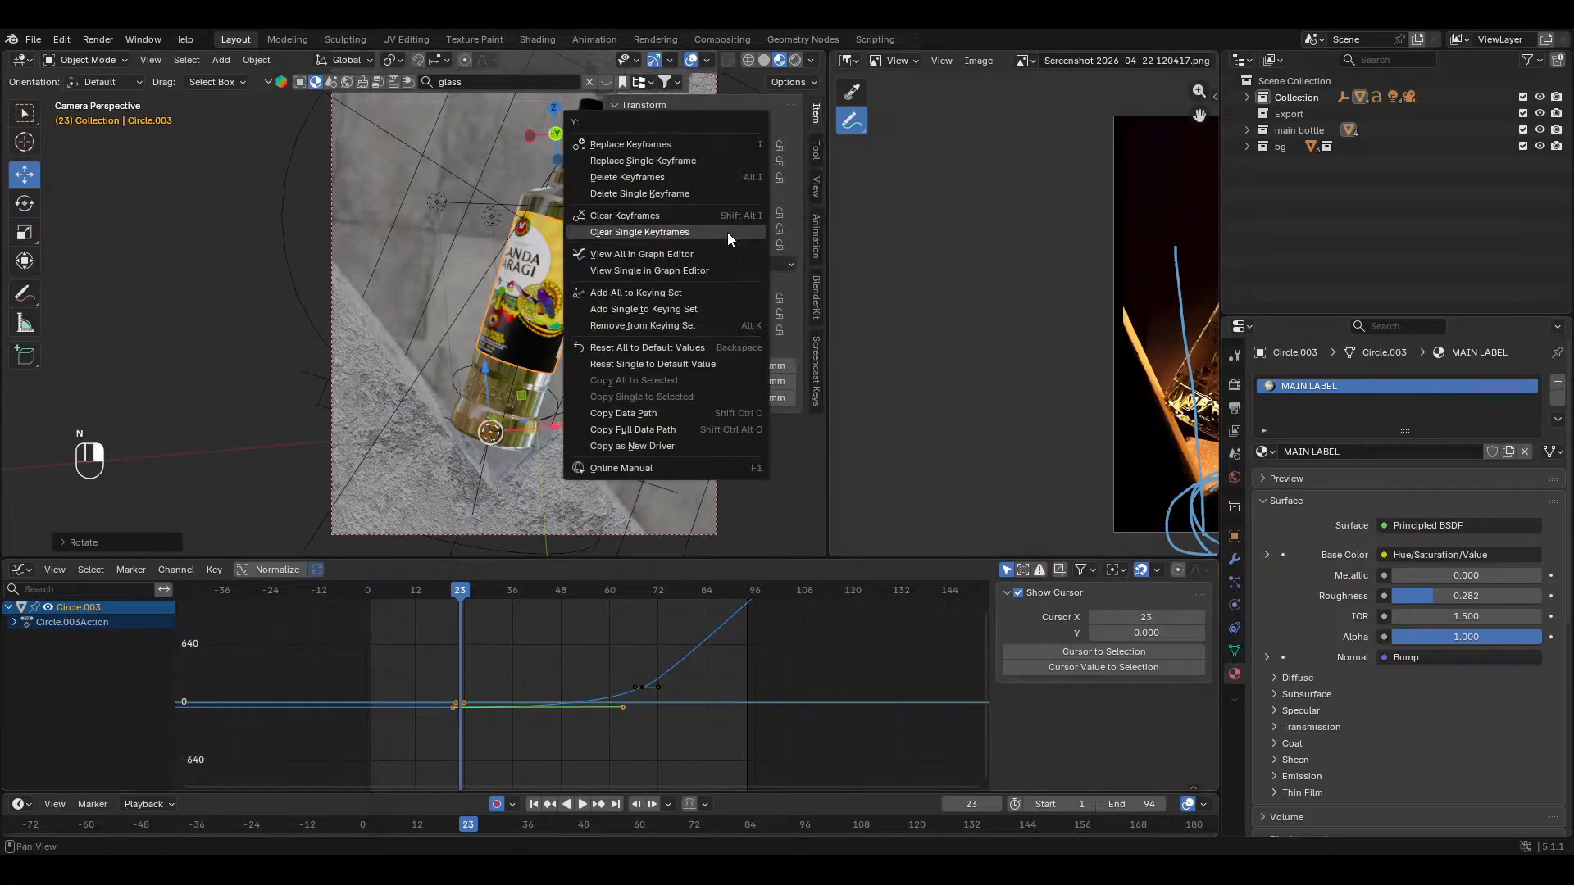
Step: Clear the single keyframes on the label's Y and X rotation channels
left_click(661, 232)
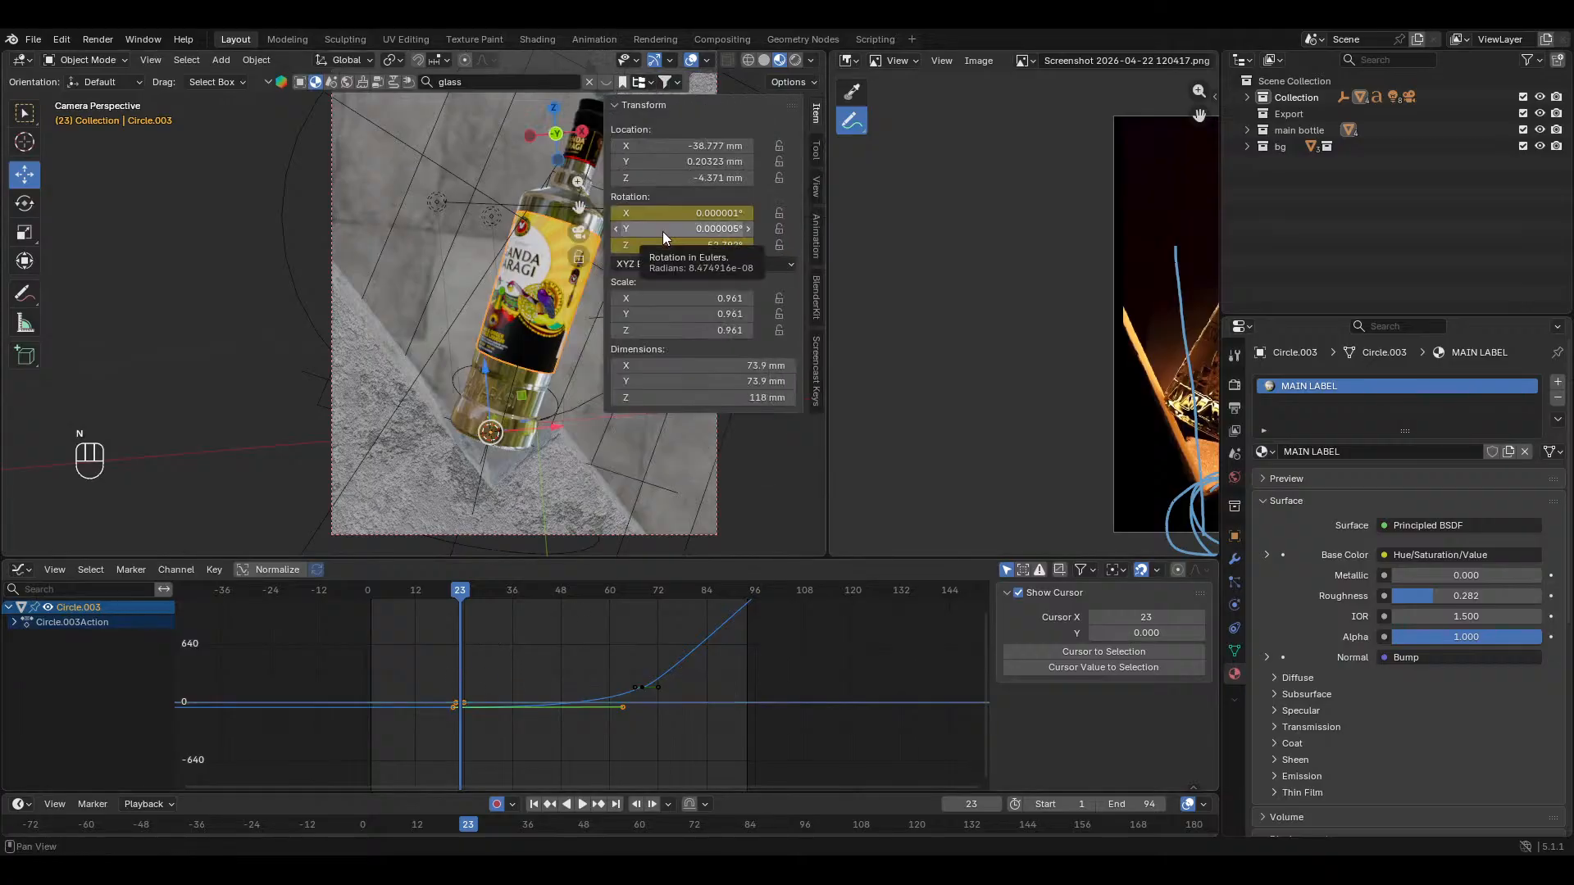
right_click(671, 216)
left_click(653, 216)
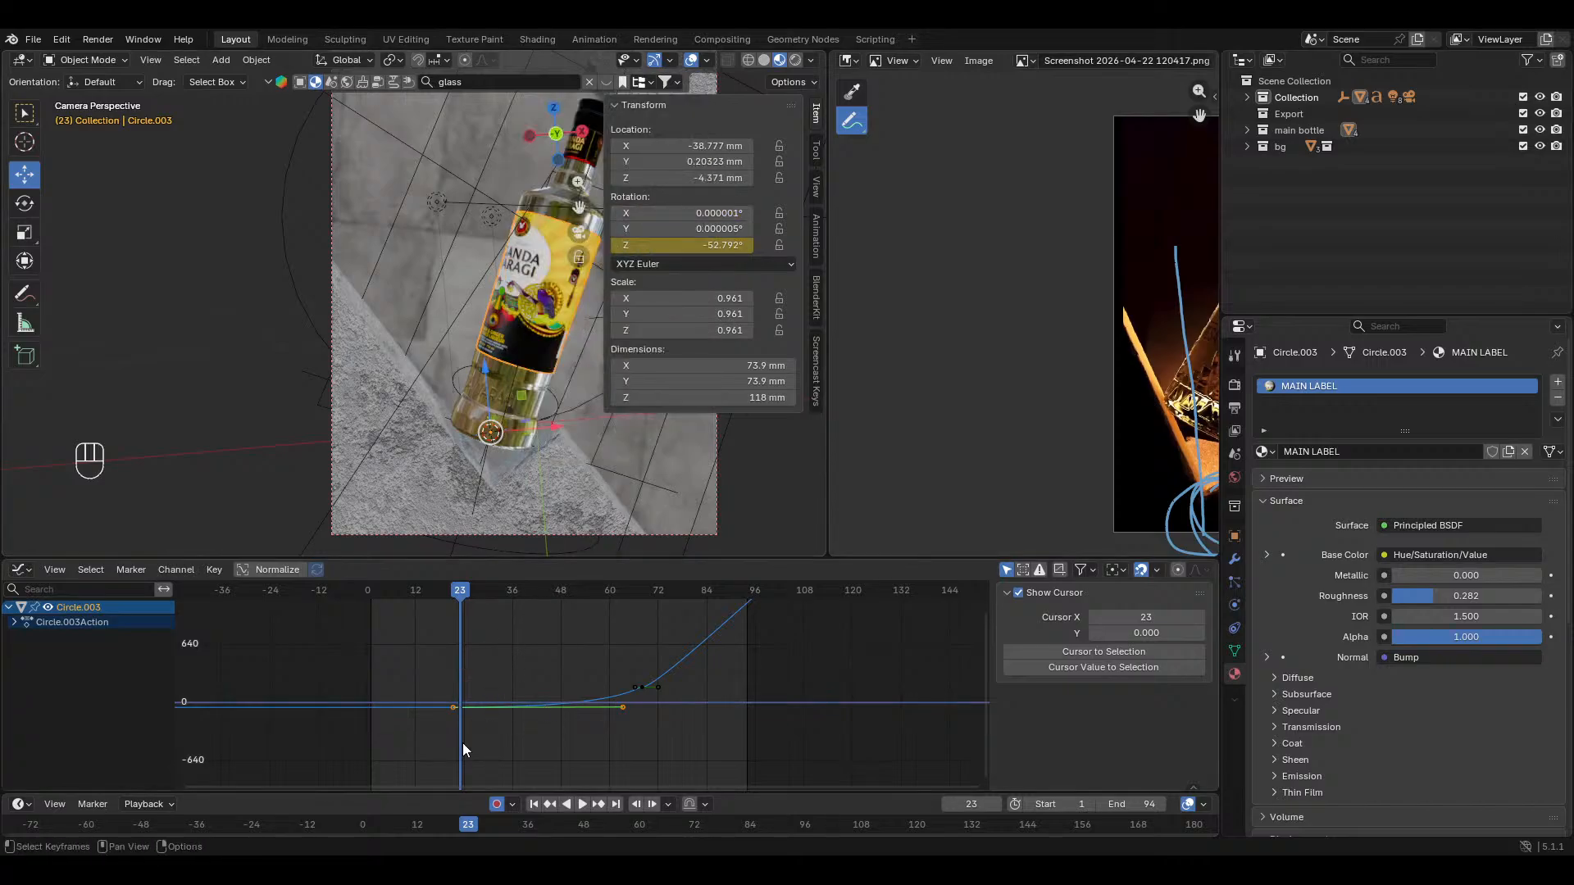
Step: Place the label's first Z rotation keyframe at frame 10 and extend its outgoing handle along the time axis to about frame 57
left_click(418, 742)
left_click(564, 710)
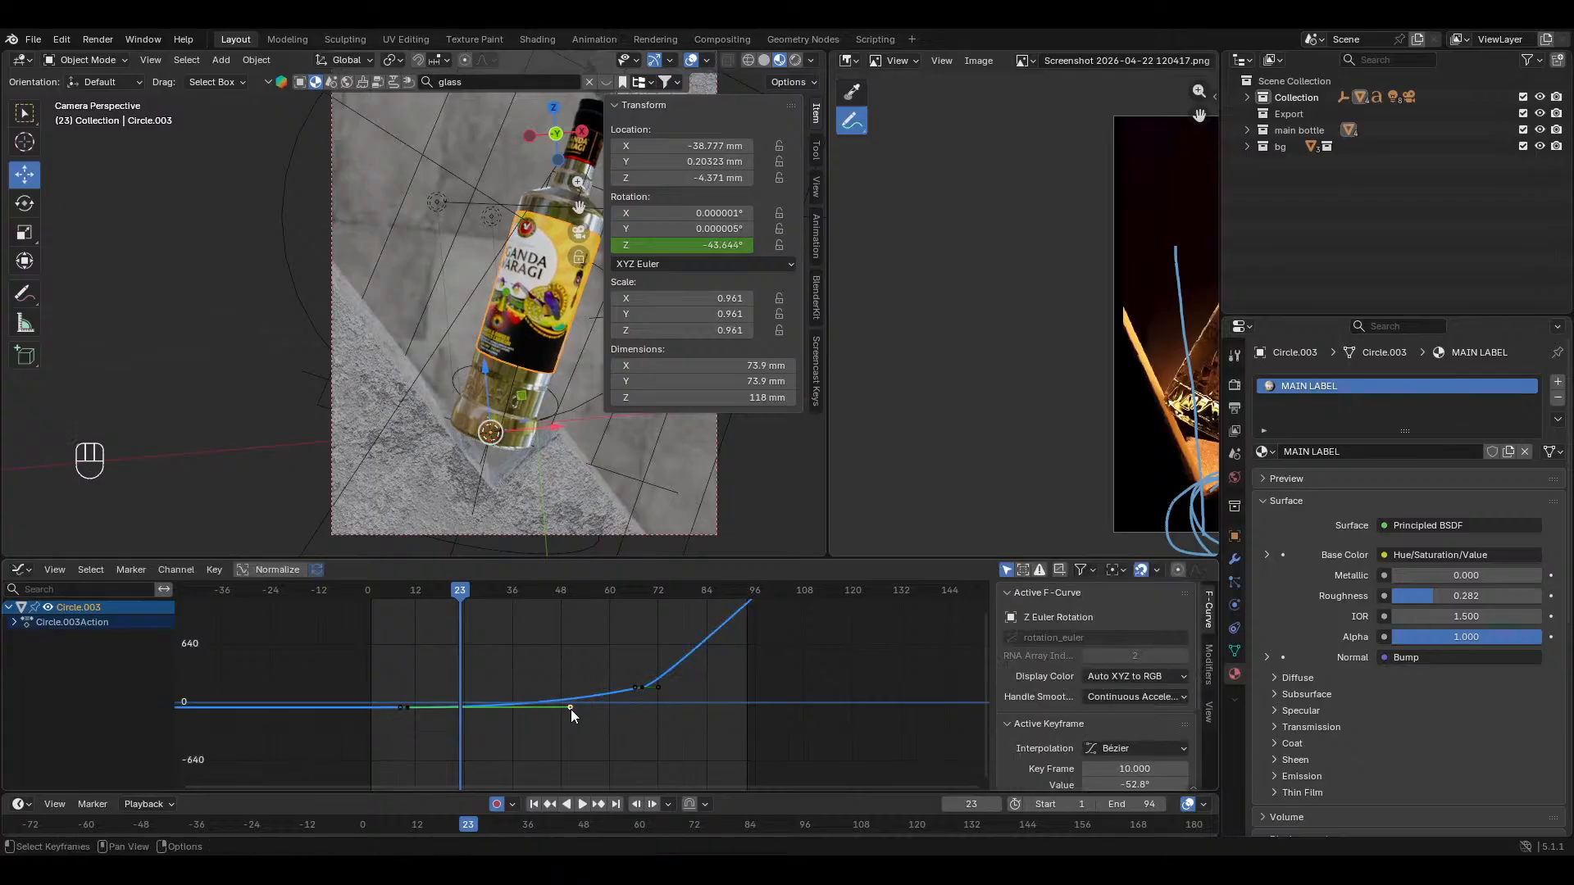
key("g")
key("x")
left_click(599, 716)
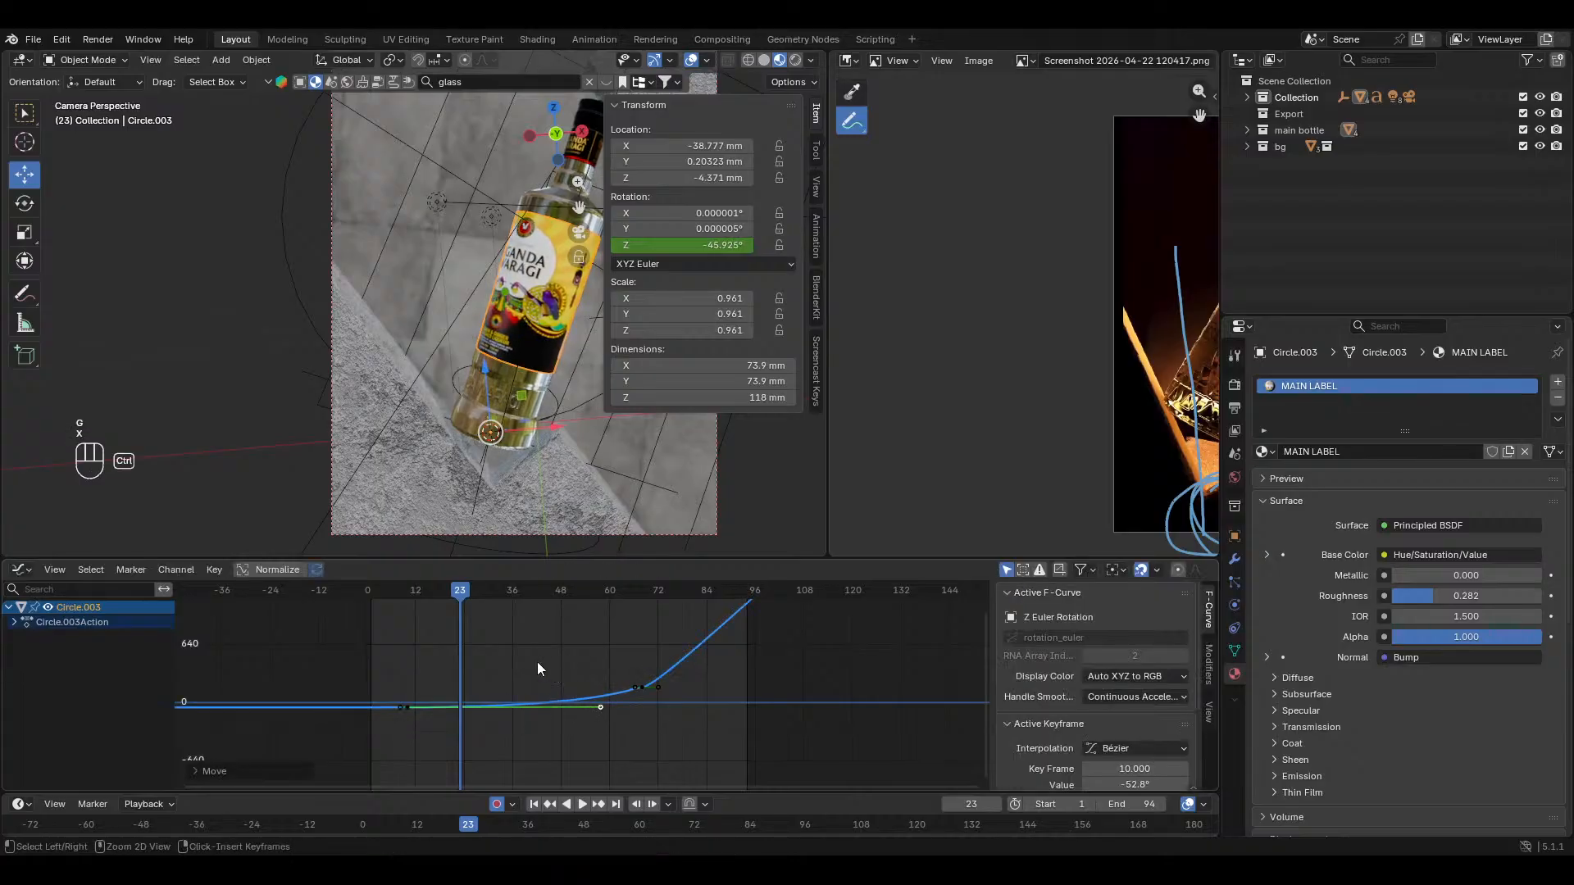
Step: Play the animation from the start to check how the label's rotation eases in
left_click_drag(455, 604, 333, 608)
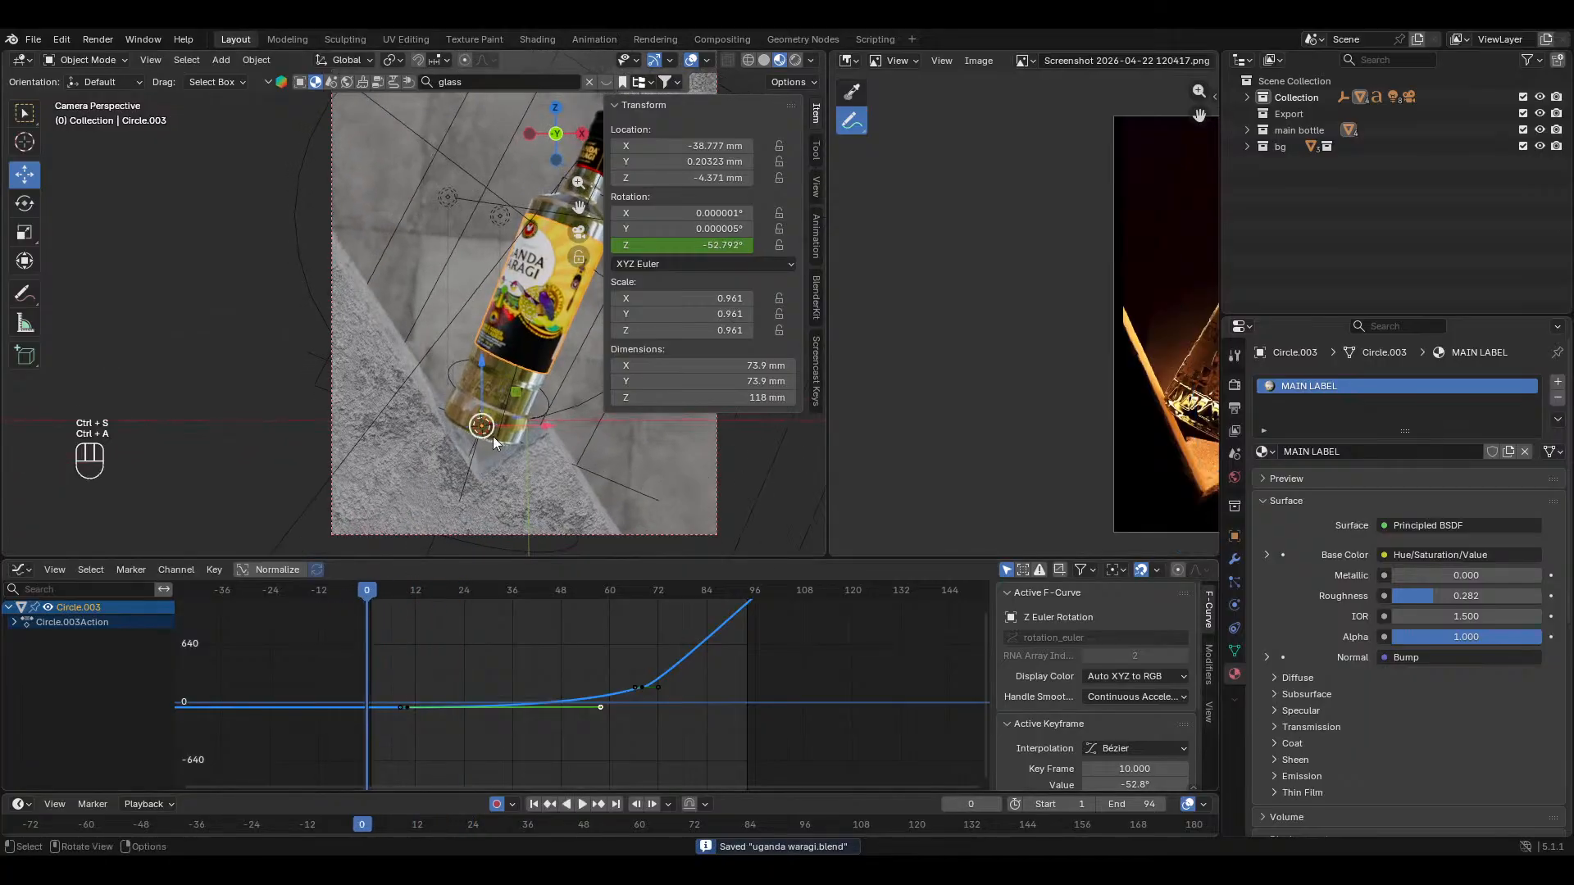
key("n")
key("space")
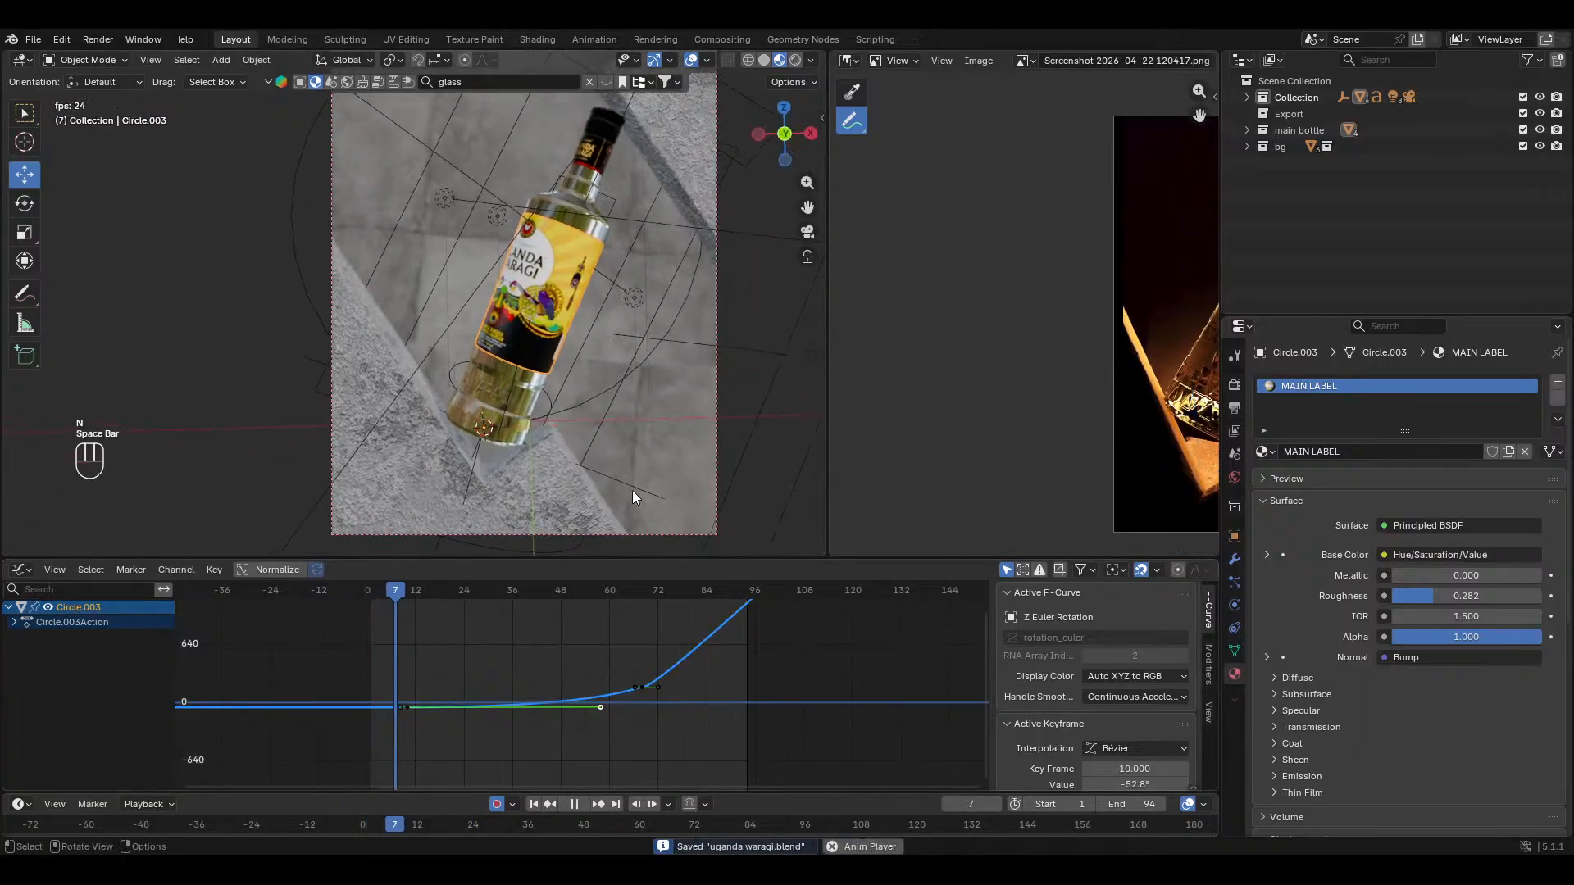
key("space")
left_click_drag(475, 596, 352, 609)
key("space")
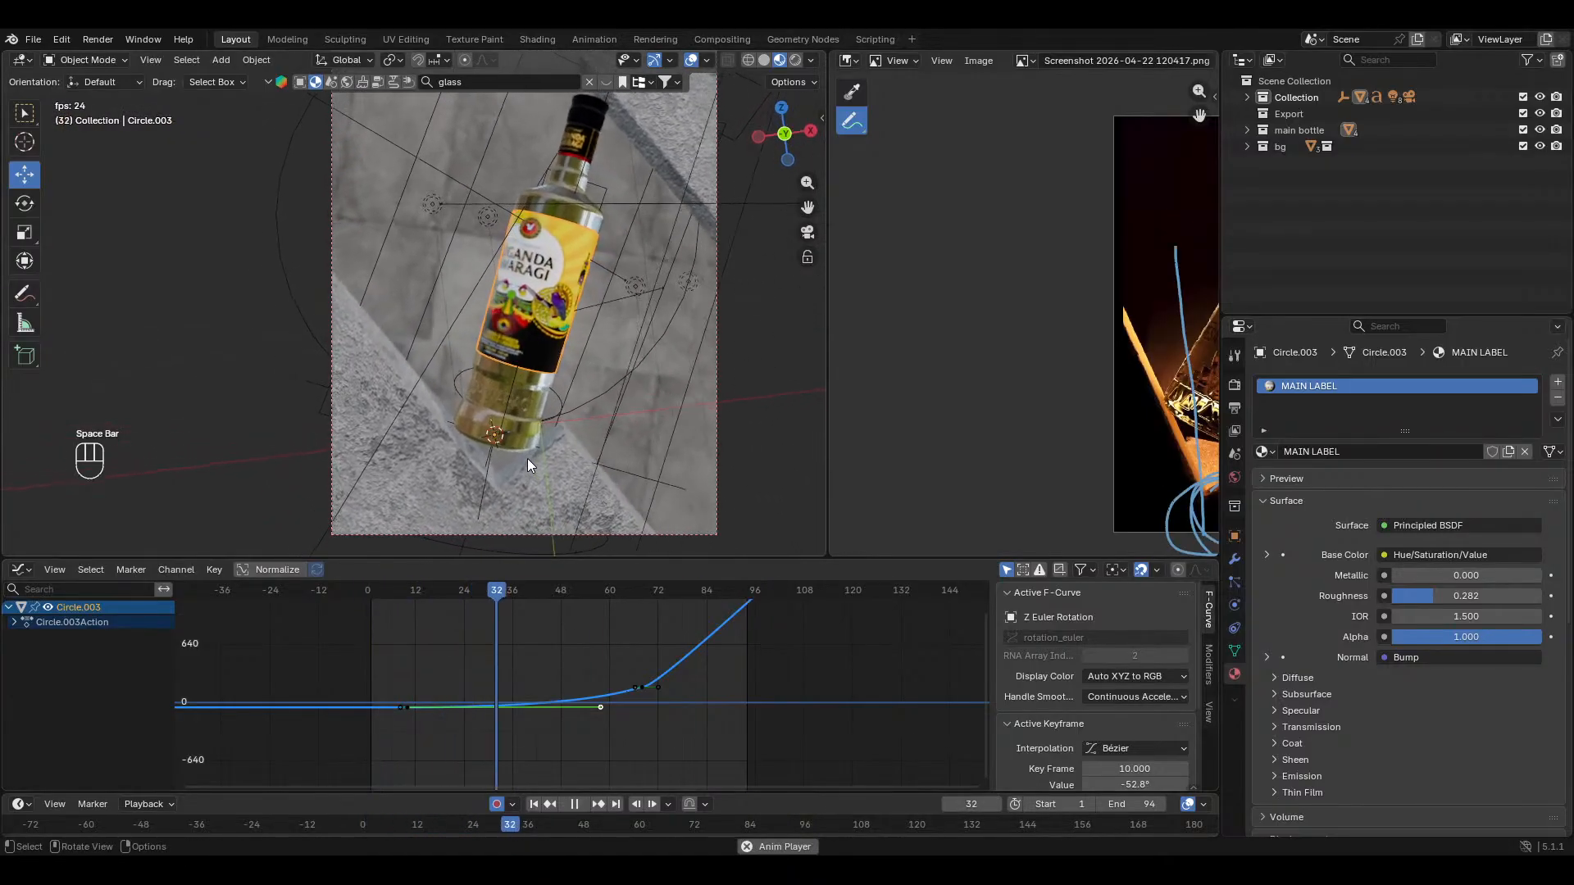
key("space")
Step: At the frame 10 keyframe, rotate the label about its local Z axis to about -12.1° so its front faces the camera
left_click(548, 805)
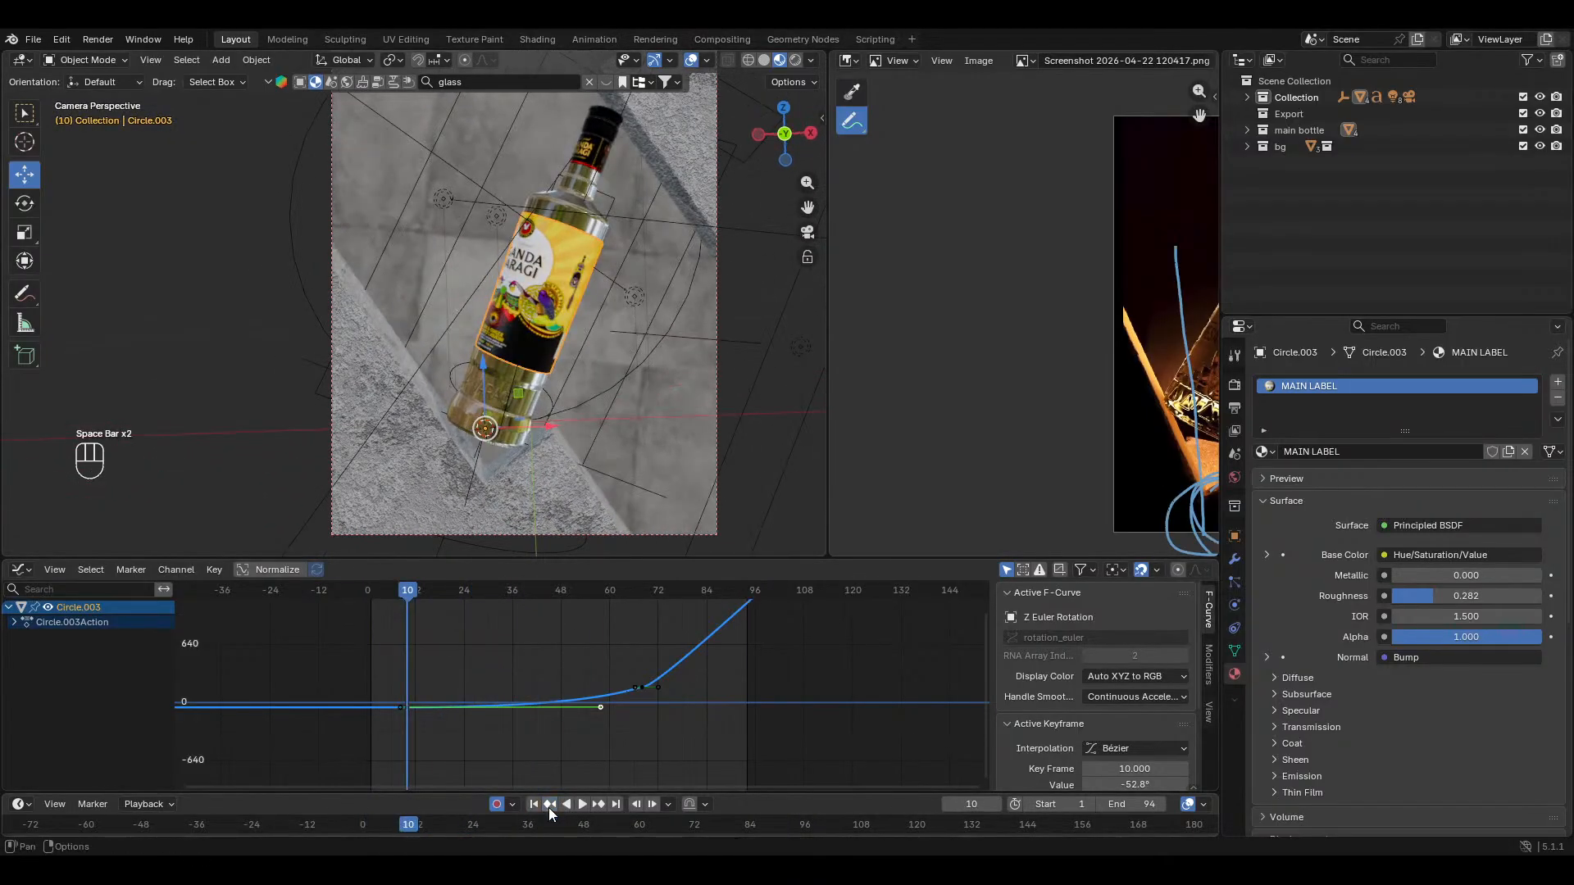
key("r")
key("z")
key("z")
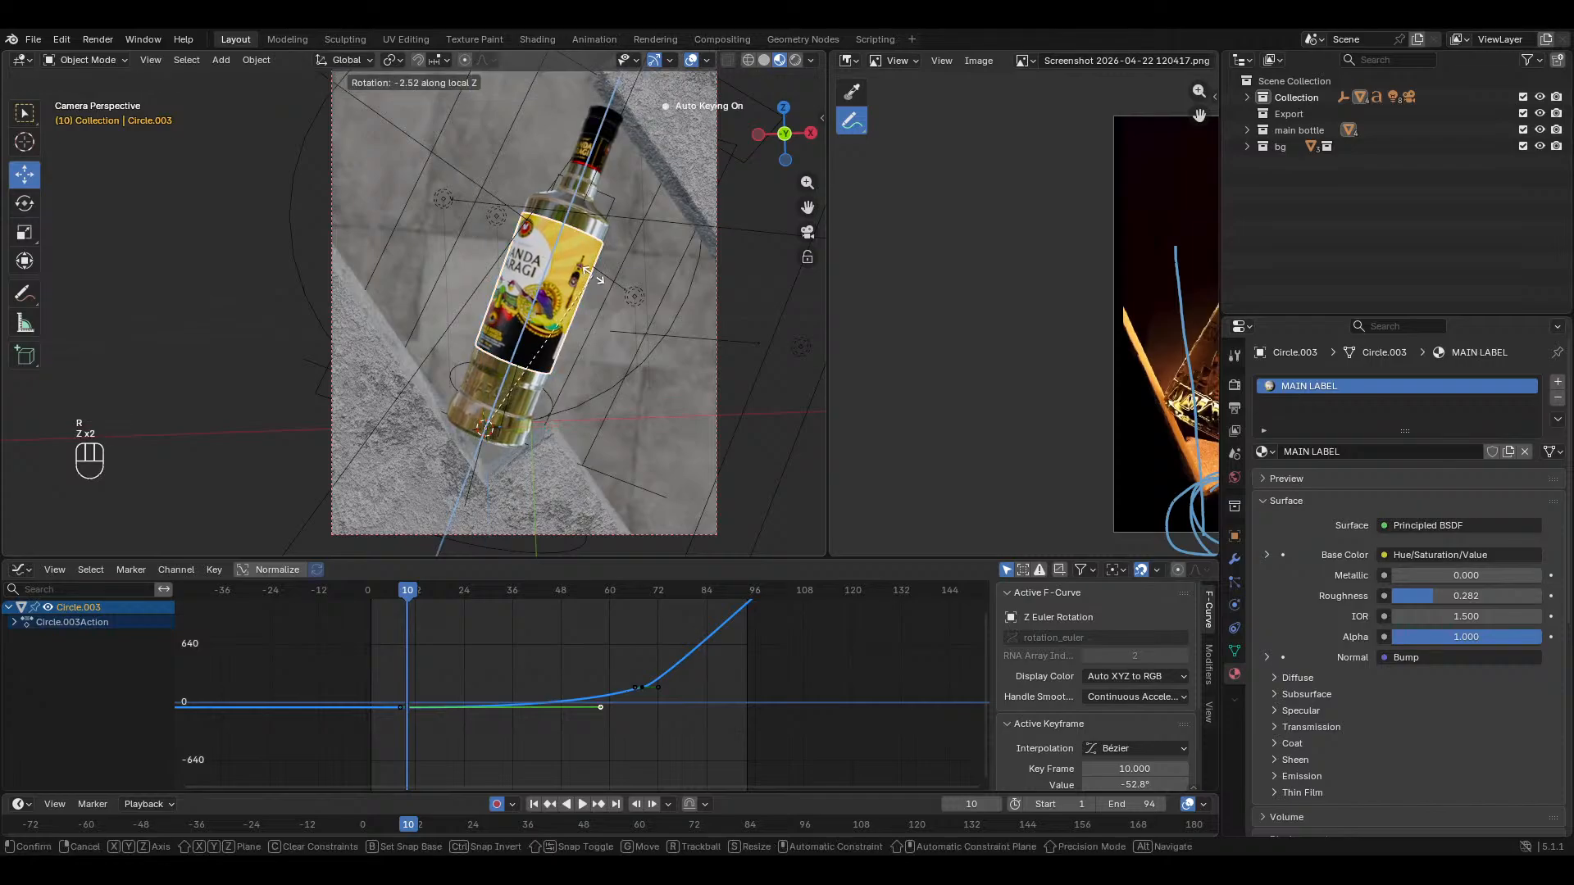
left_click(484, 192)
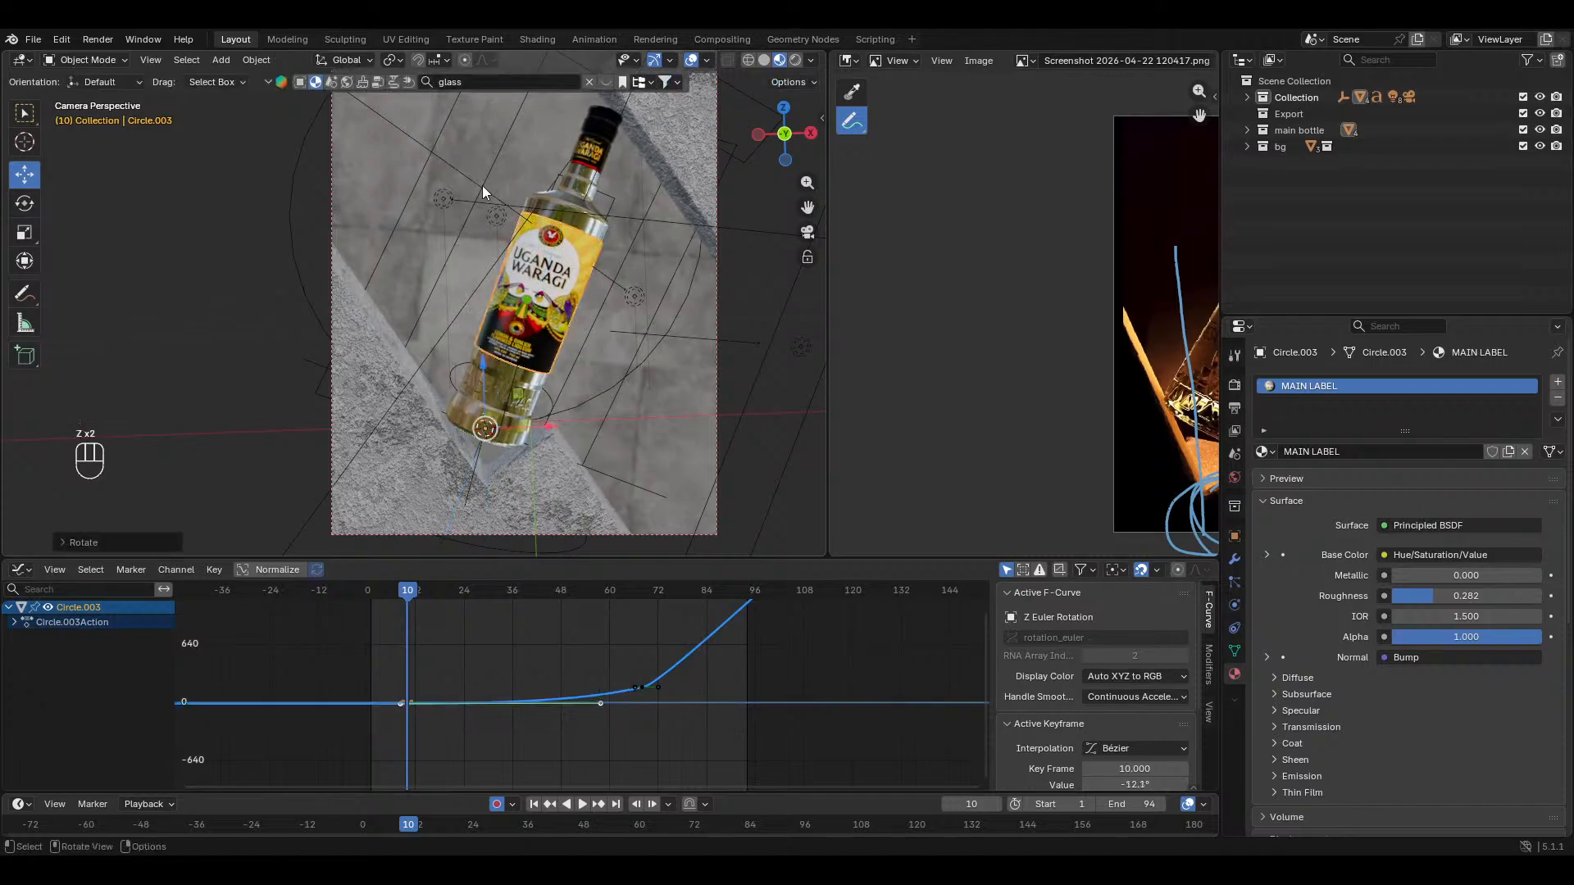
Step: Clear the label's newly added Y and X rotation keyframes so only the Z rotation stays animated
key("n")
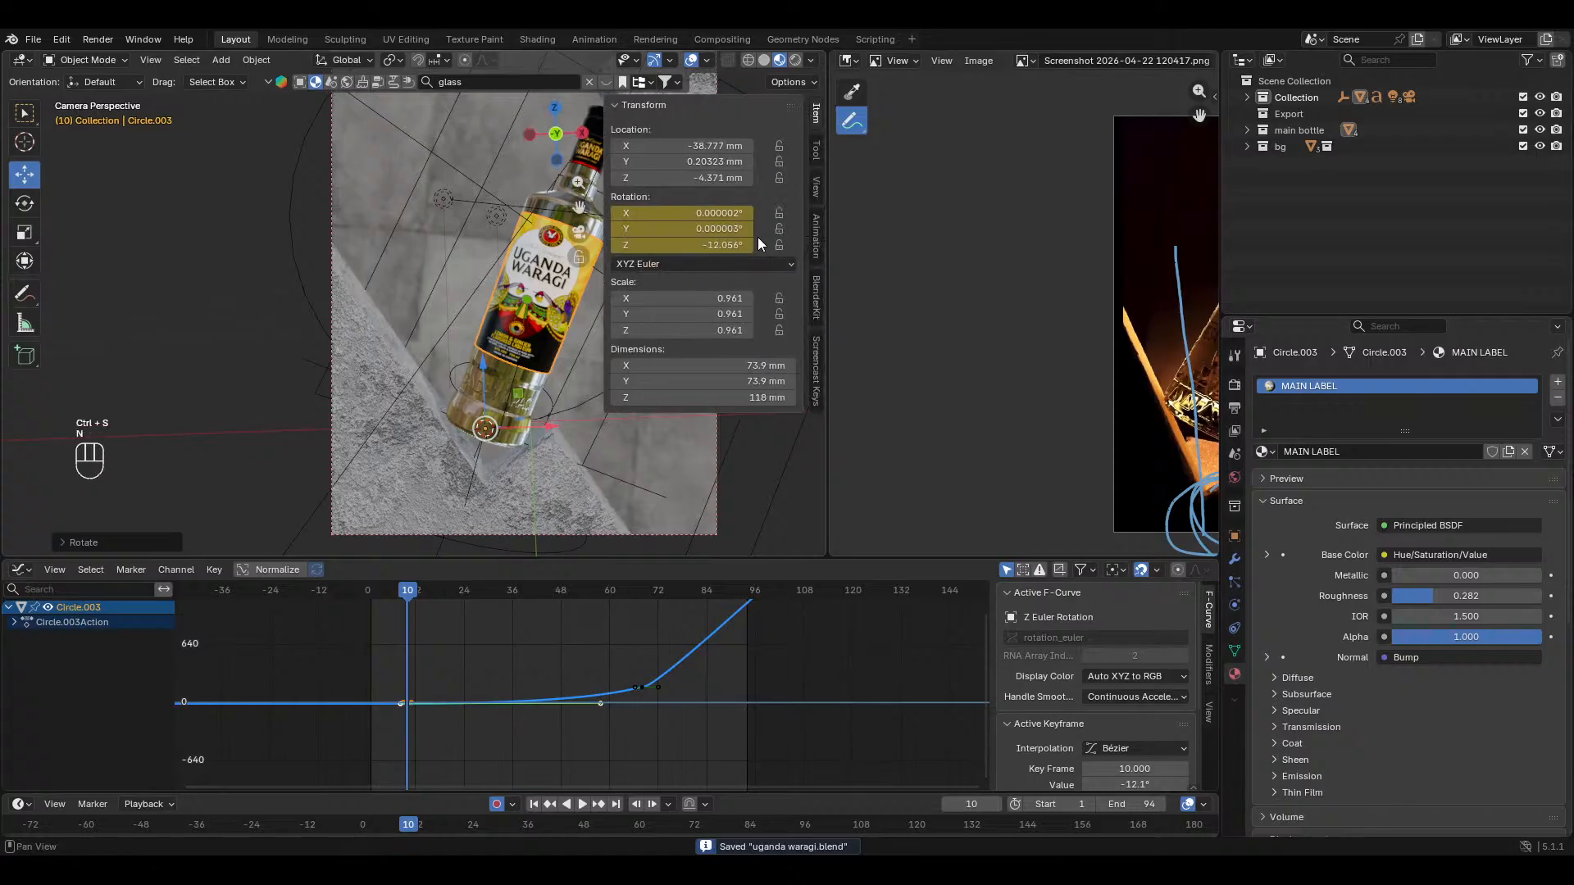
right_click(726, 233)
left_click(682, 232)
right_click(701, 214)
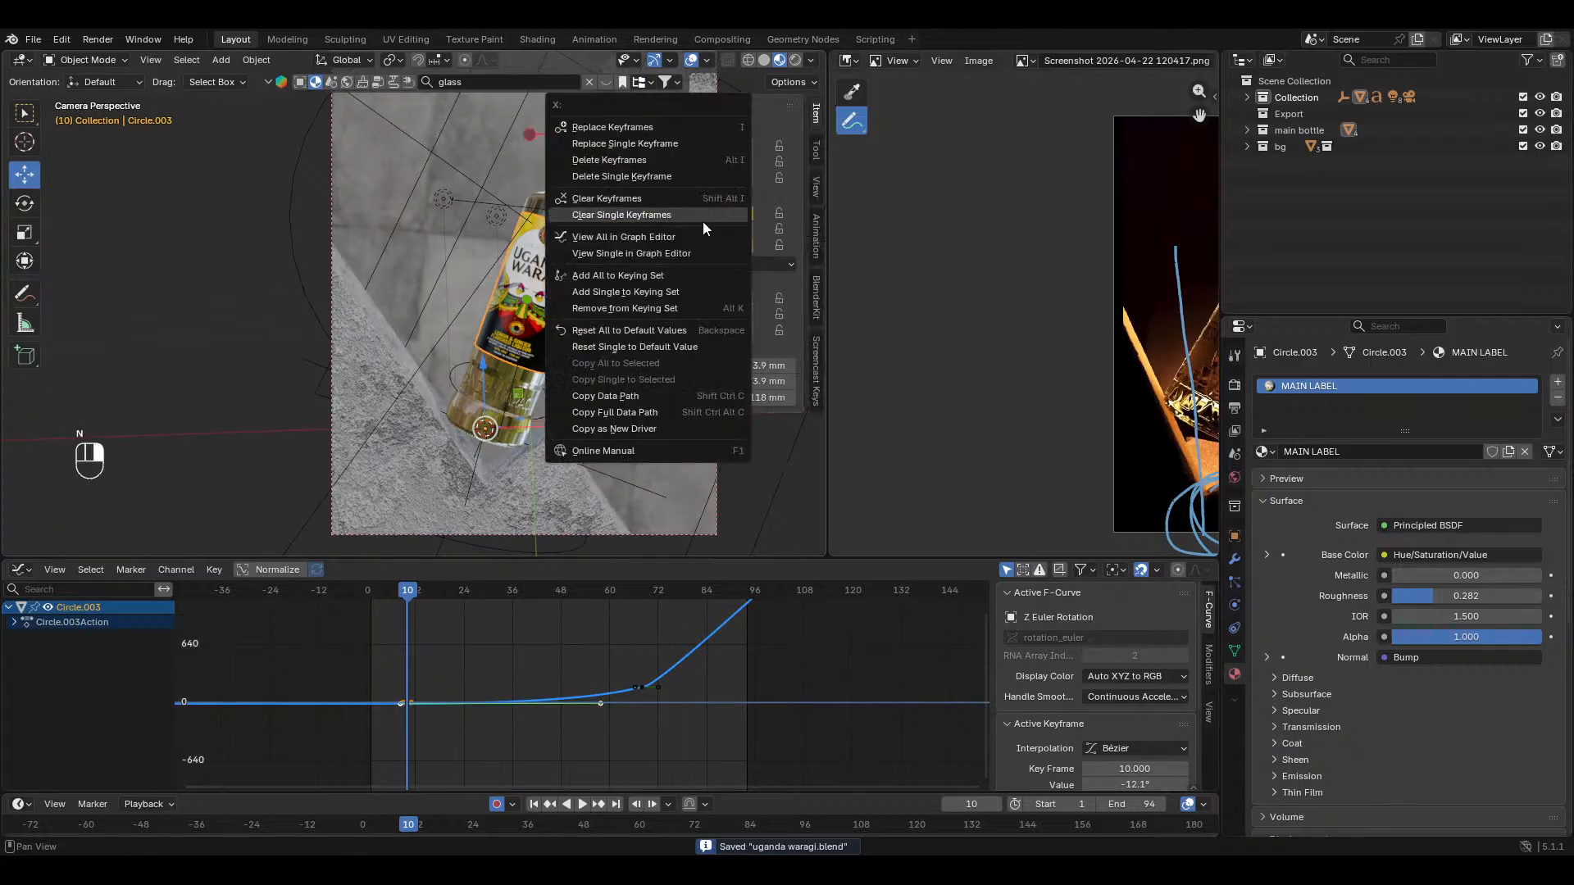
left_click(702, 221)
Step: Play back the spin with the label's new starting angle to review the motion
key("space")
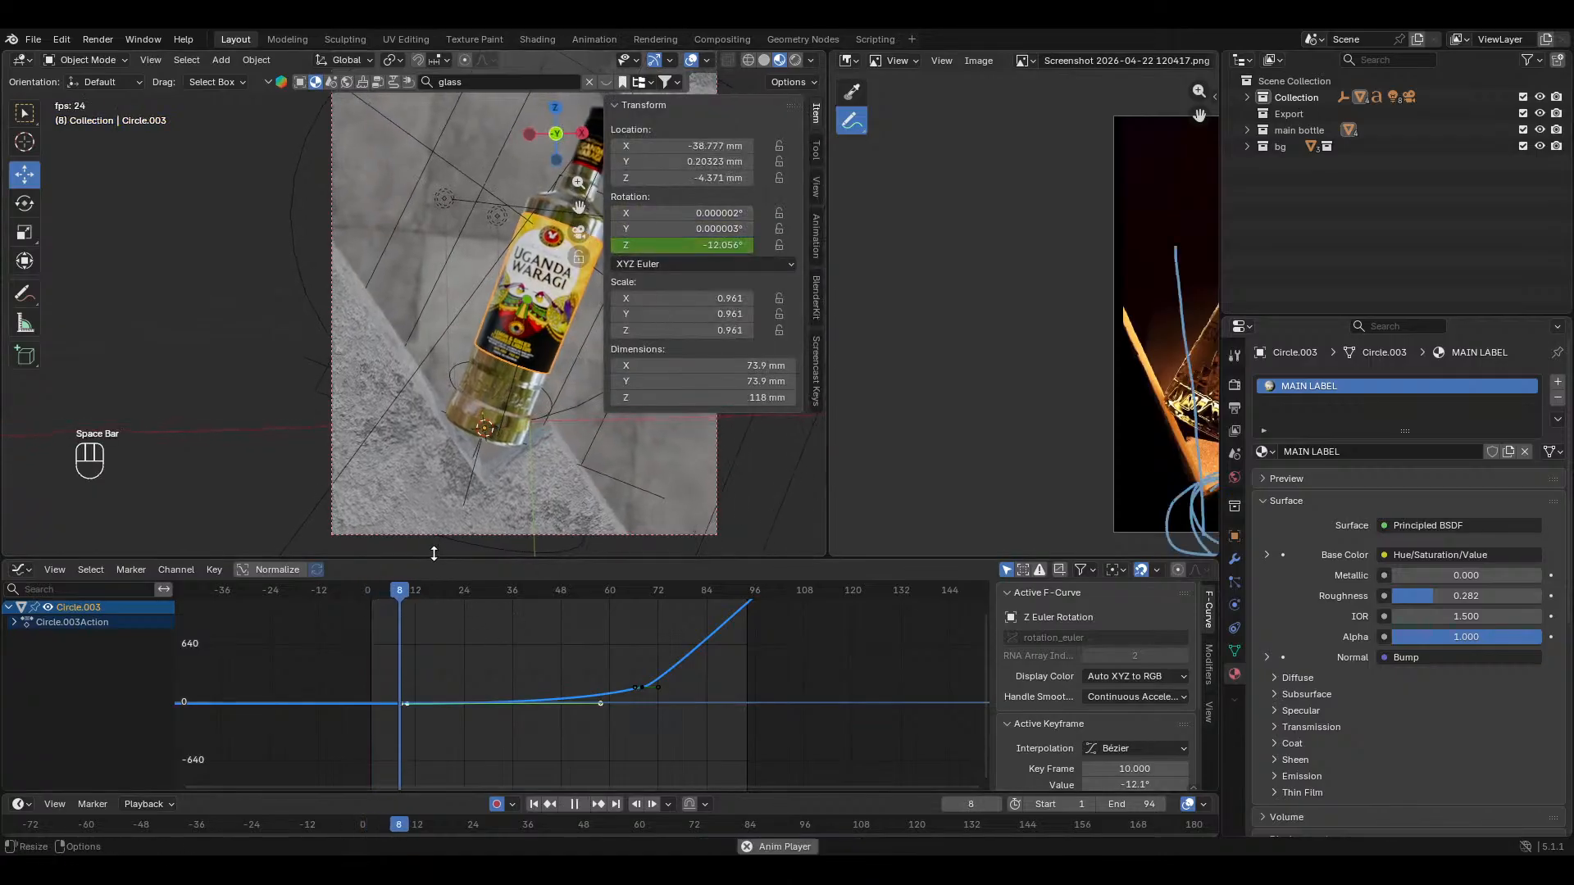
key("n")
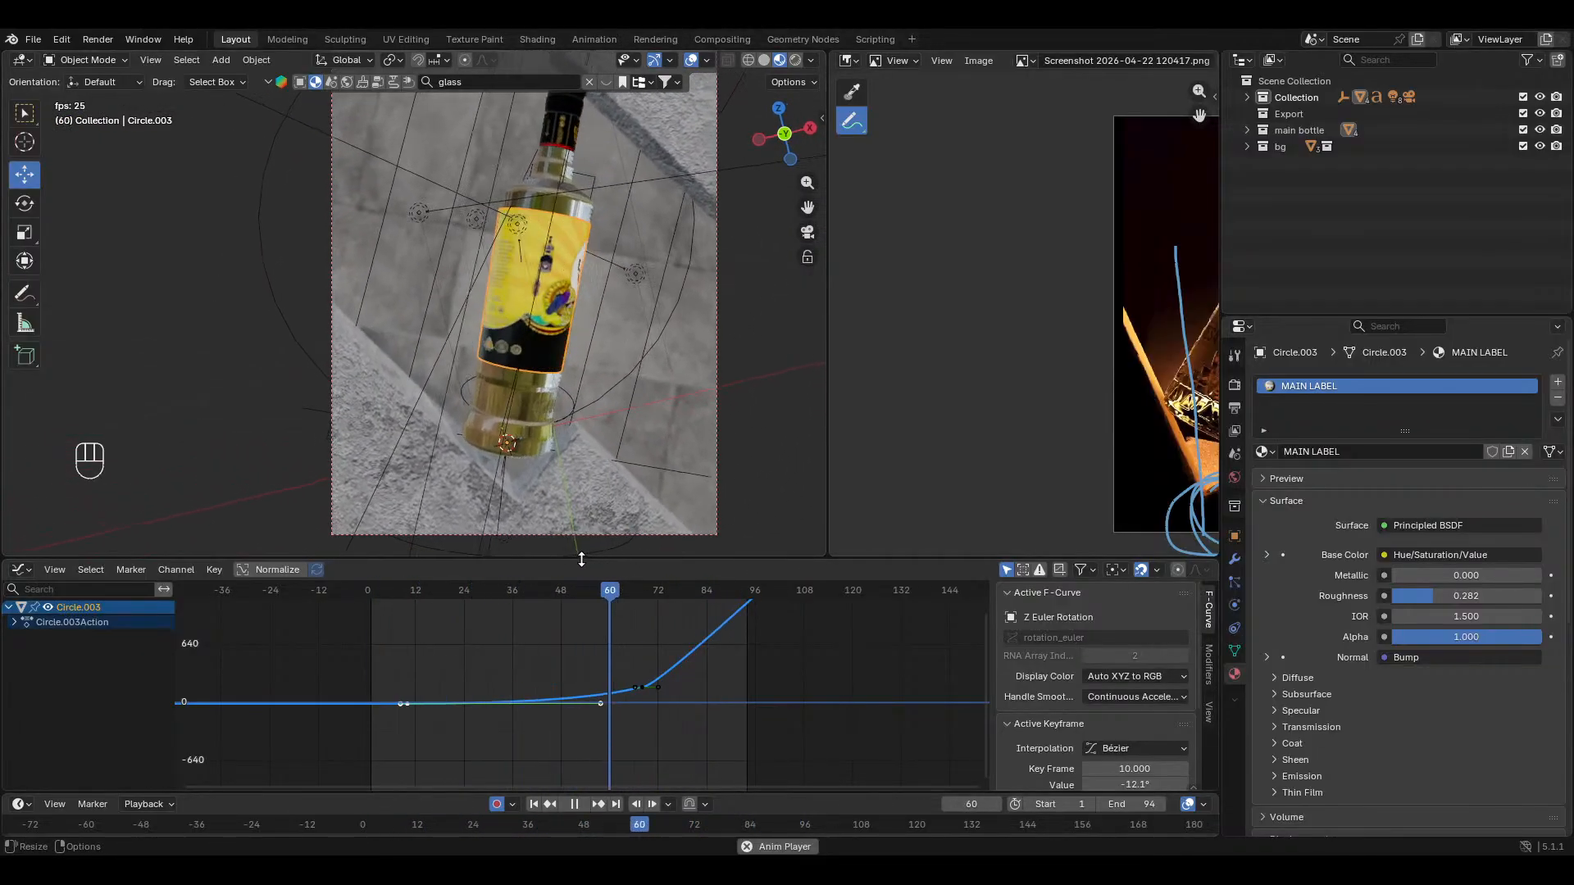
key("space")
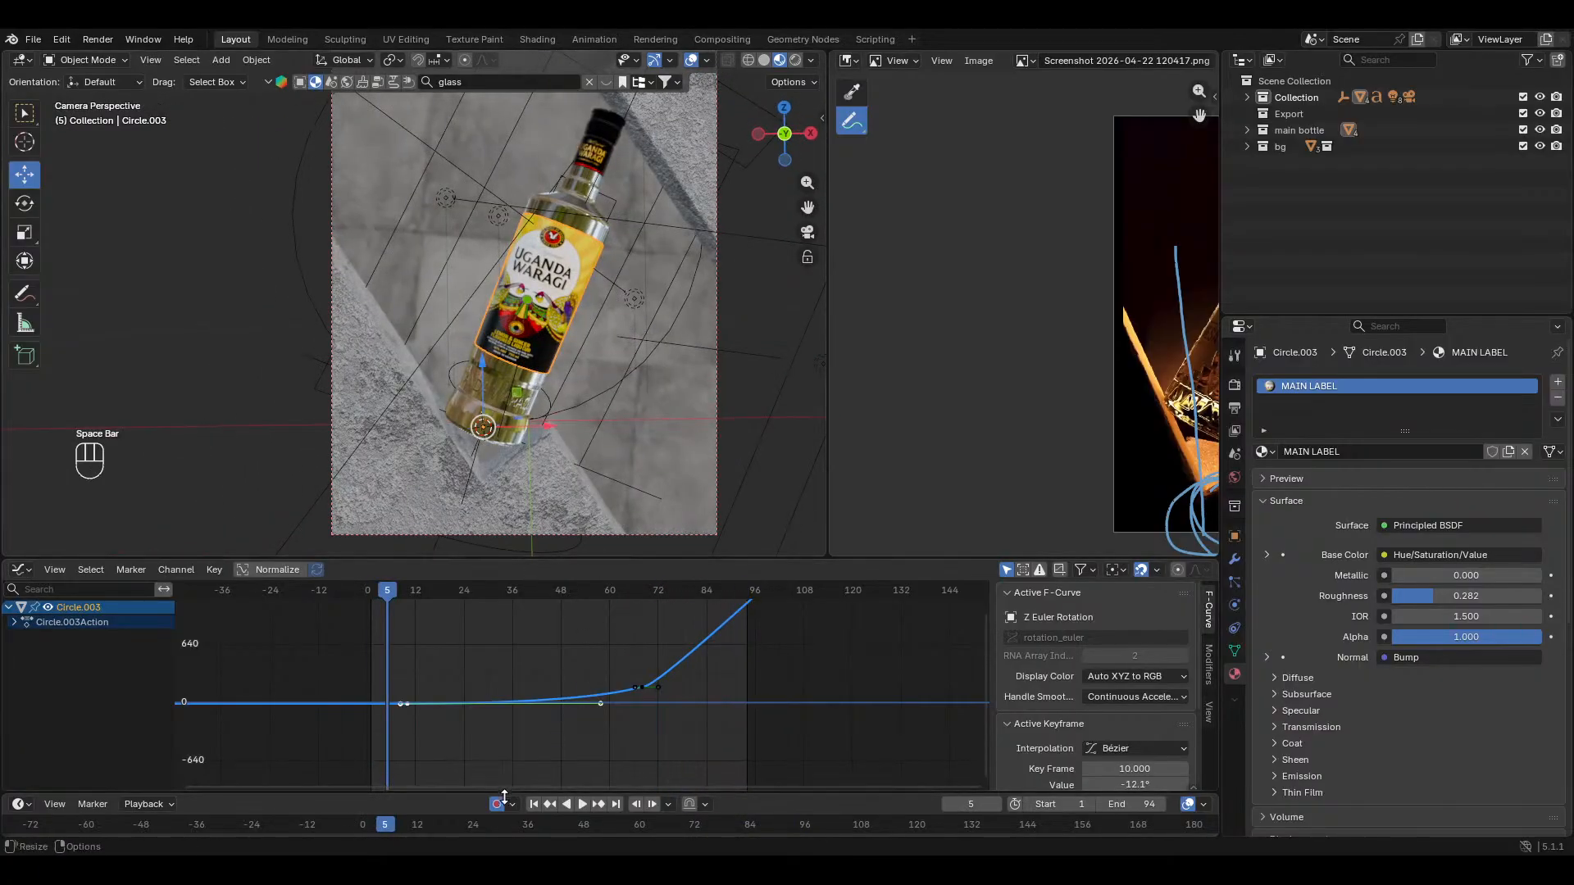
key("space")
key("space")
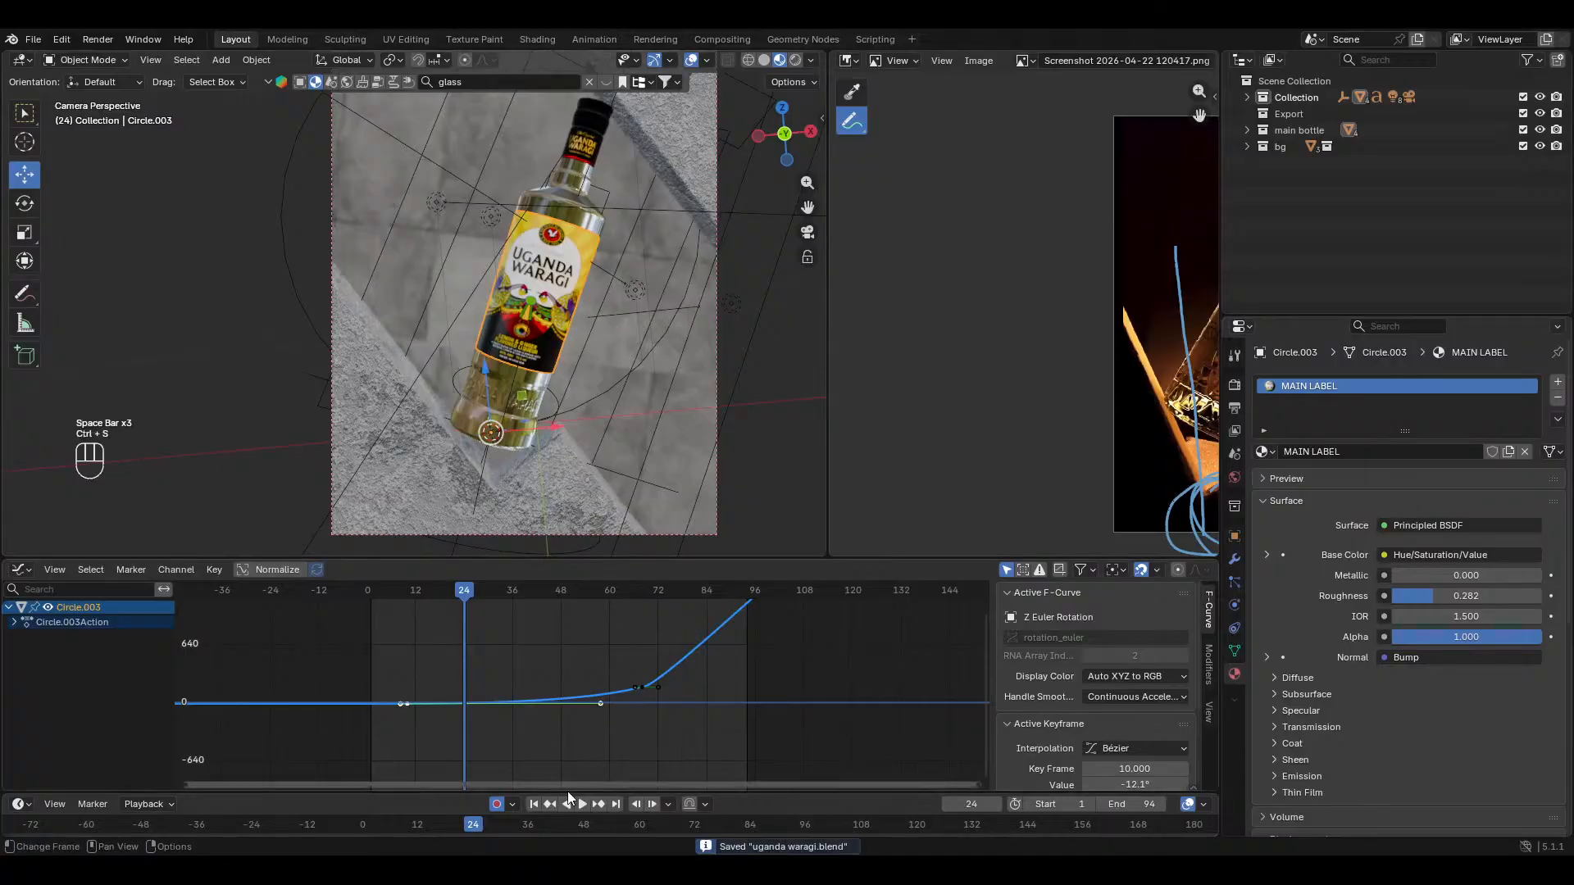
Step: Set the label's origin to its geometry and save the file while the animation plays
right_click(522, 399)
mouse_move(524, 409)
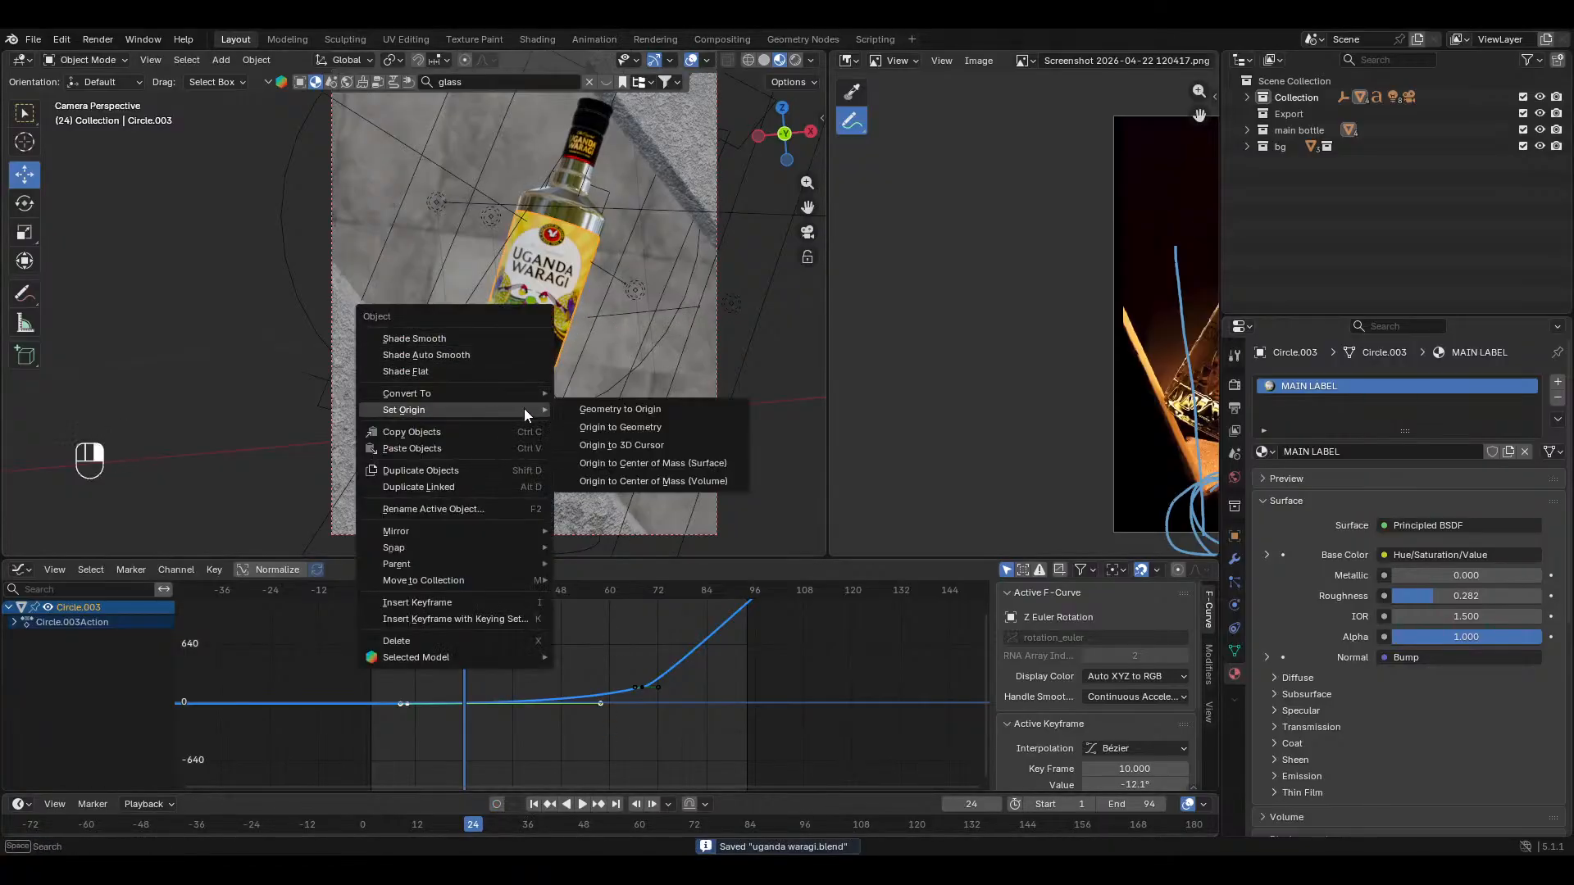
left_click(598, 428)
key("space")
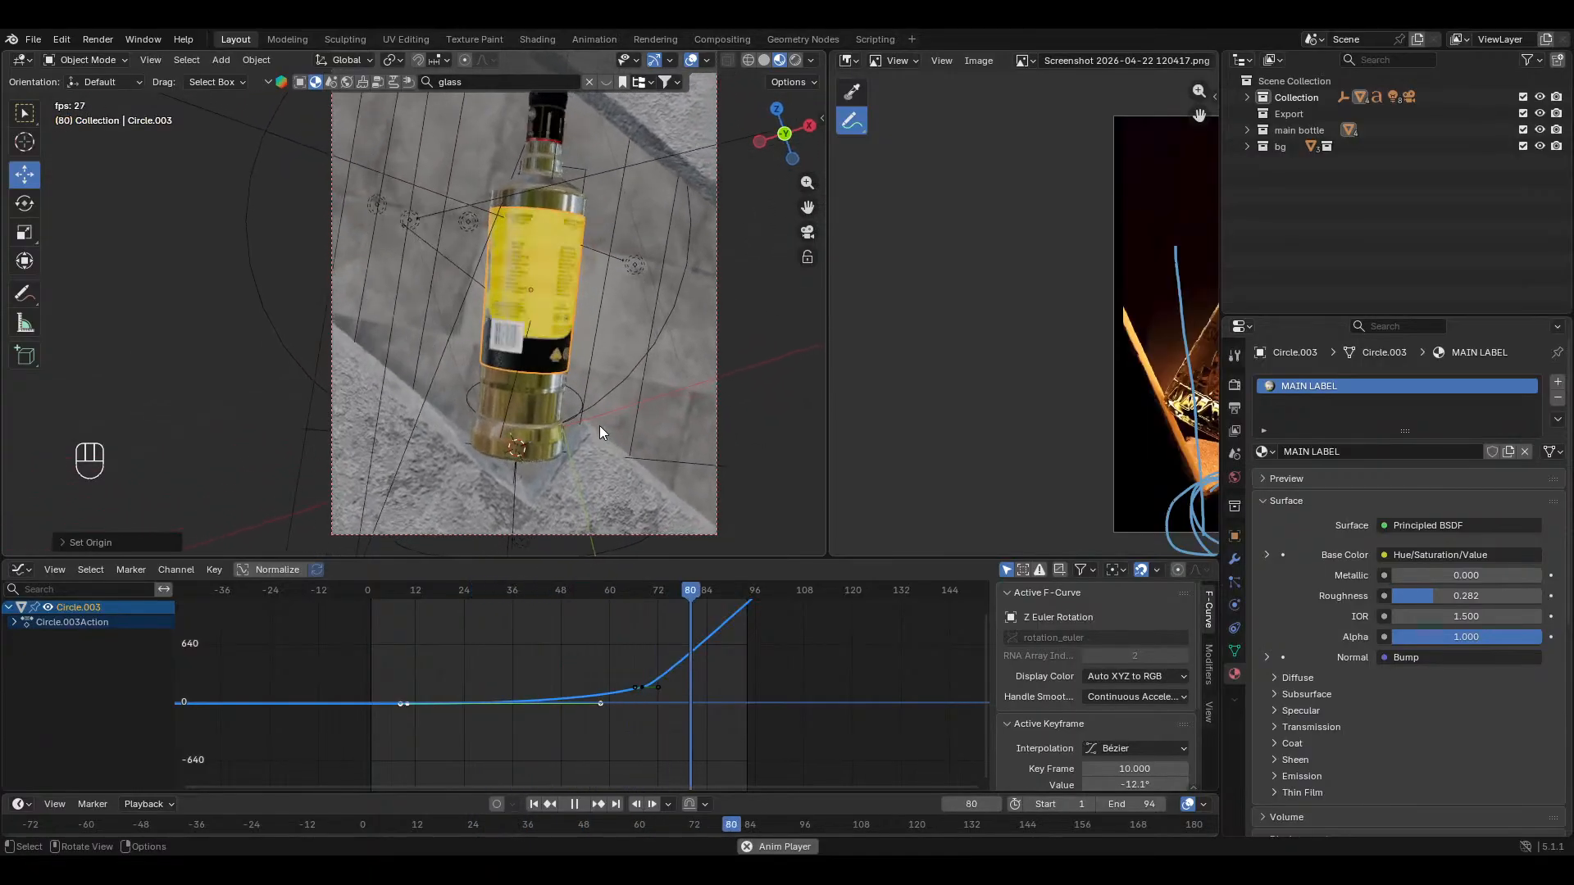
key("ctrl+s")
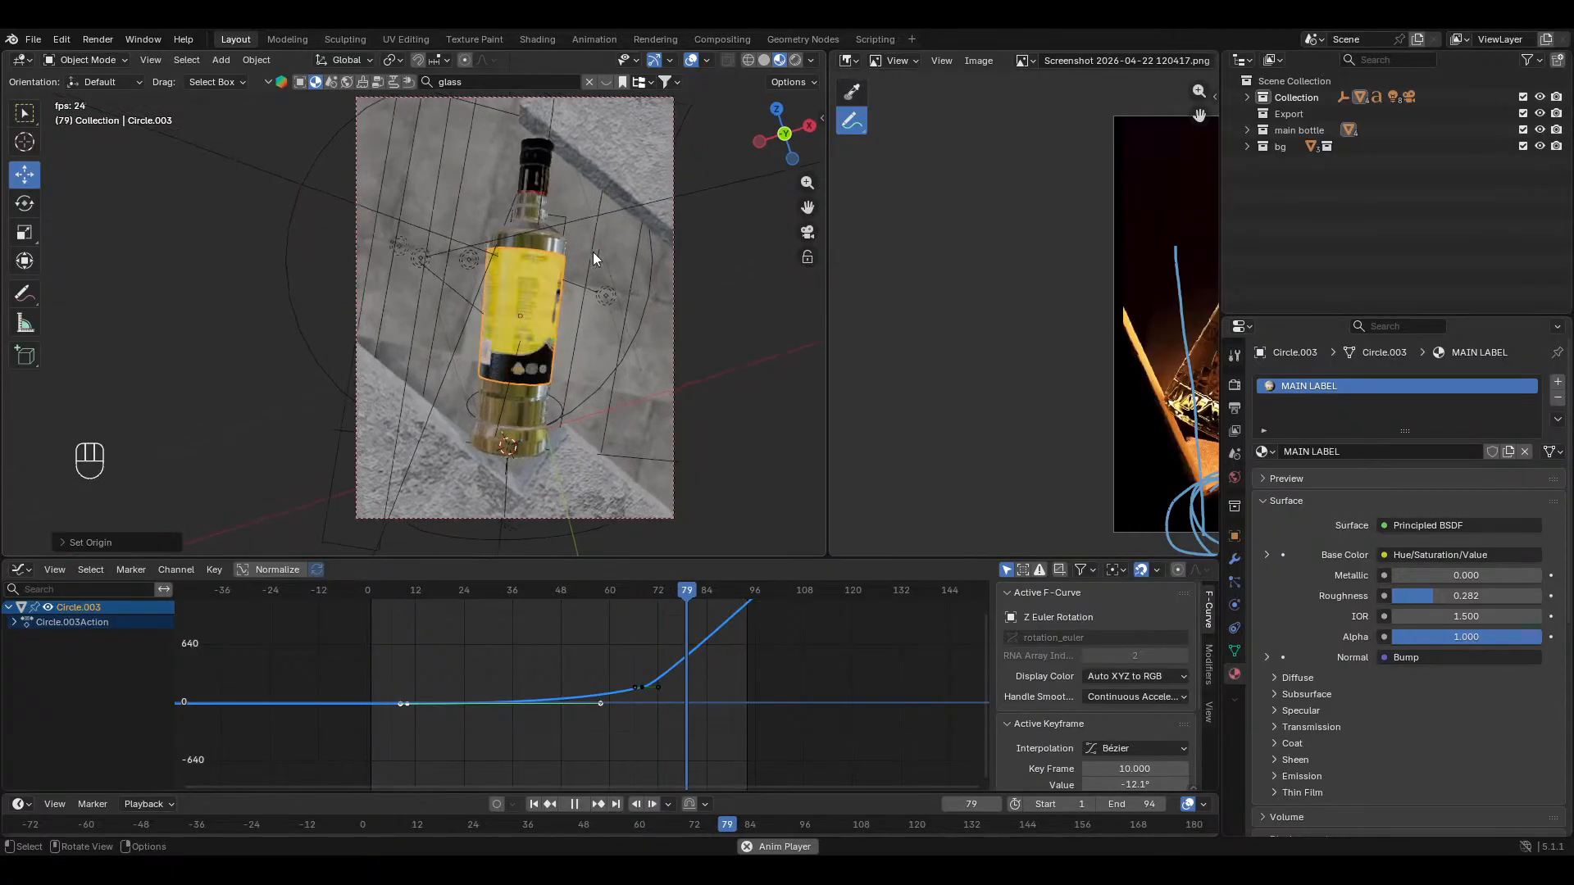
Step: Review the playing animation with the viewport overlays hidden, stop playback and show the overlays again
left_click(691, 61)
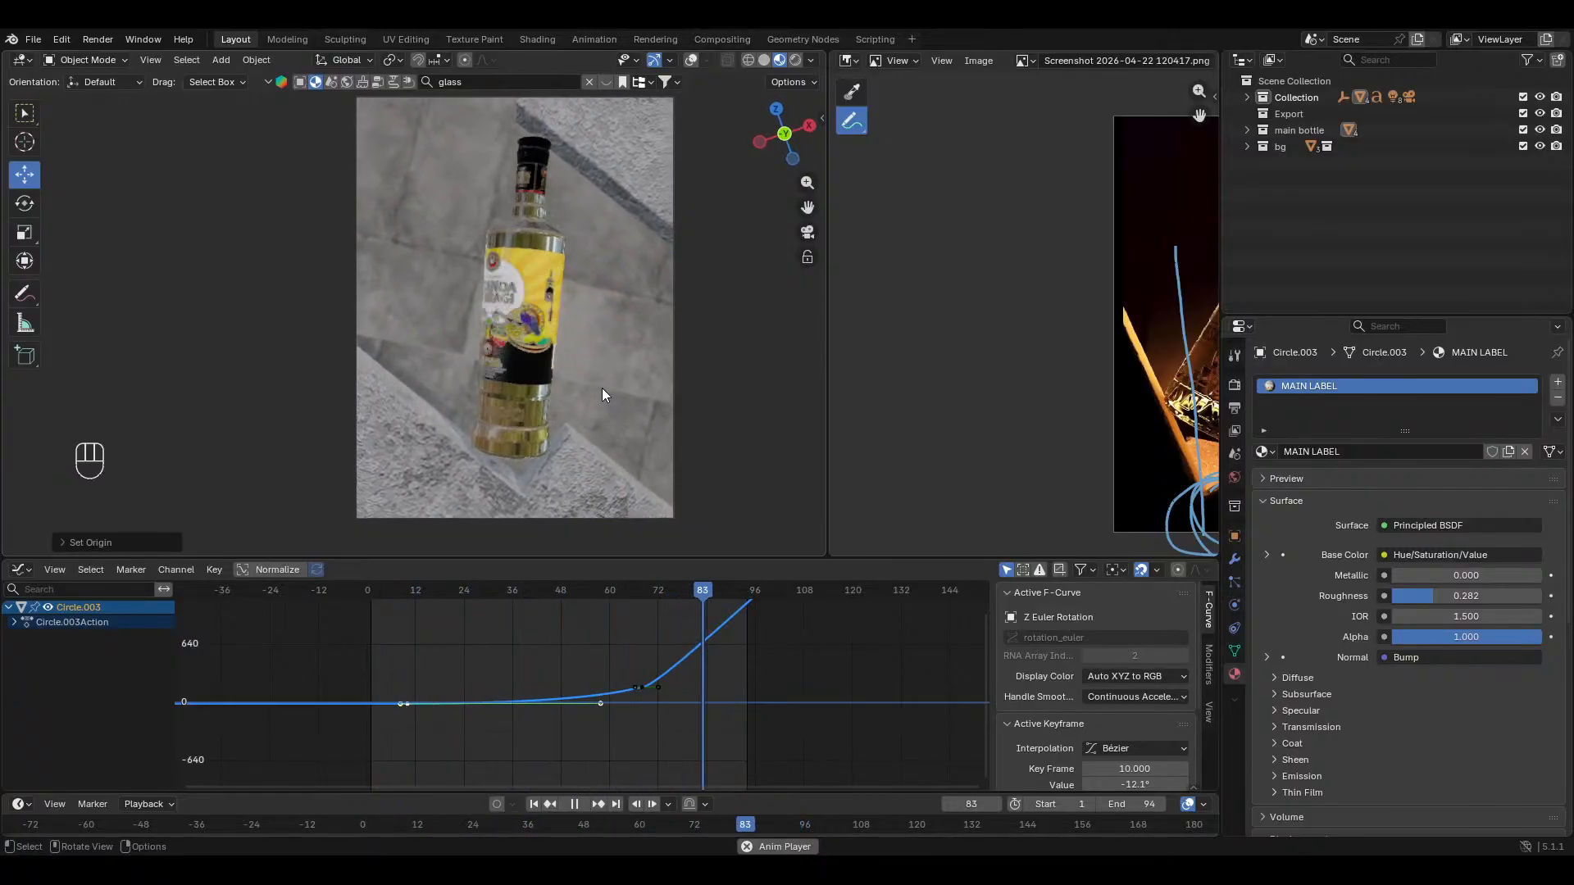
key("space")
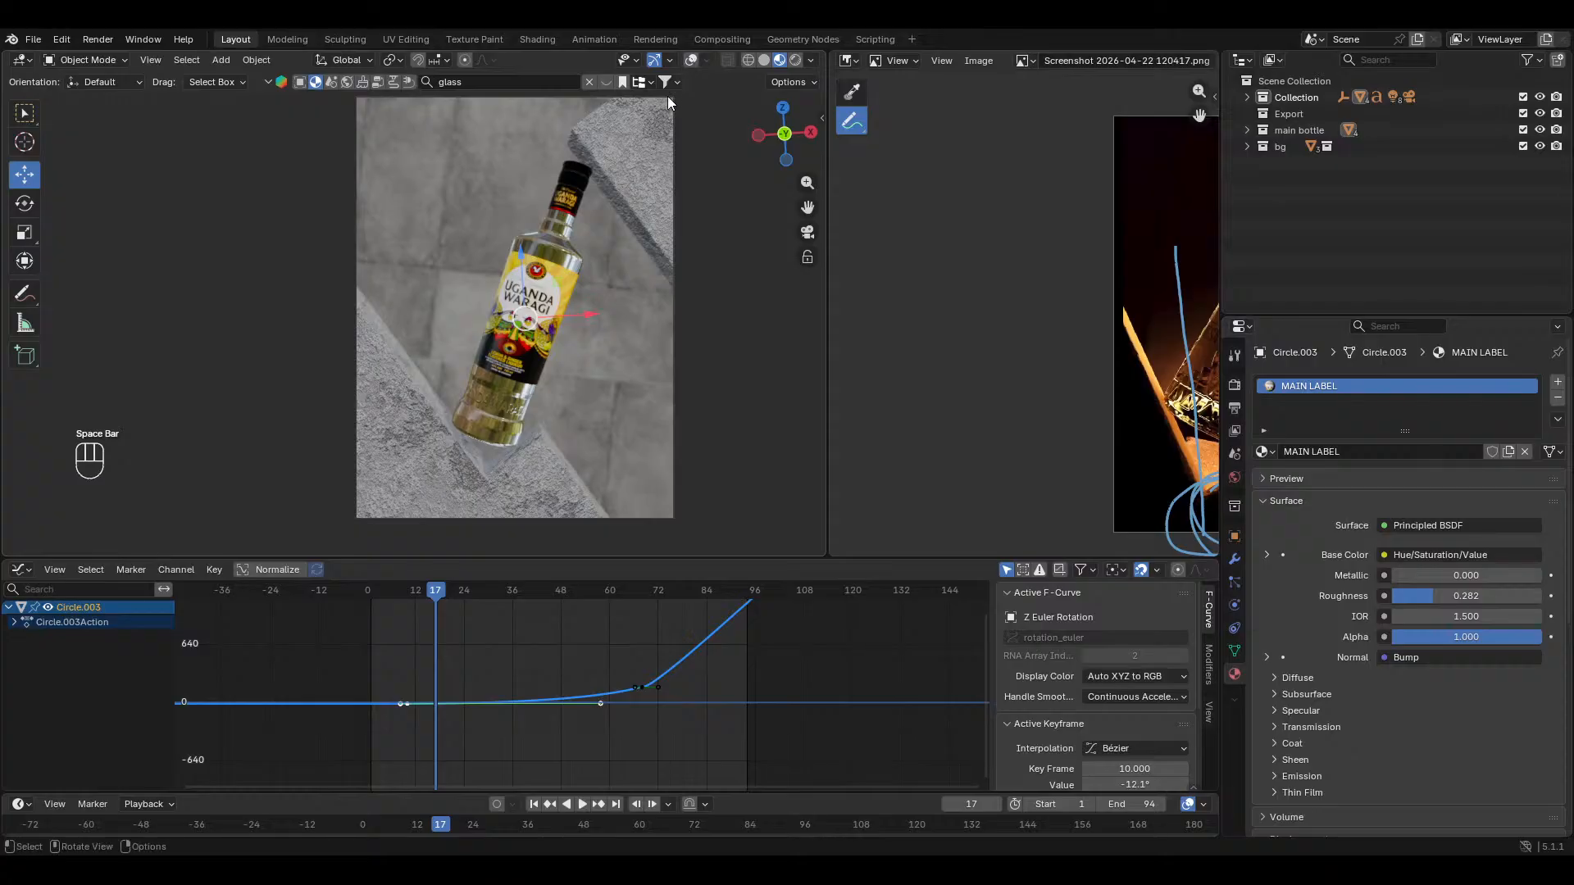
left_click(691, 61)
Step: Select the camera and keyframe its 40 mm focal length at frame 1
left_click(674, 100)
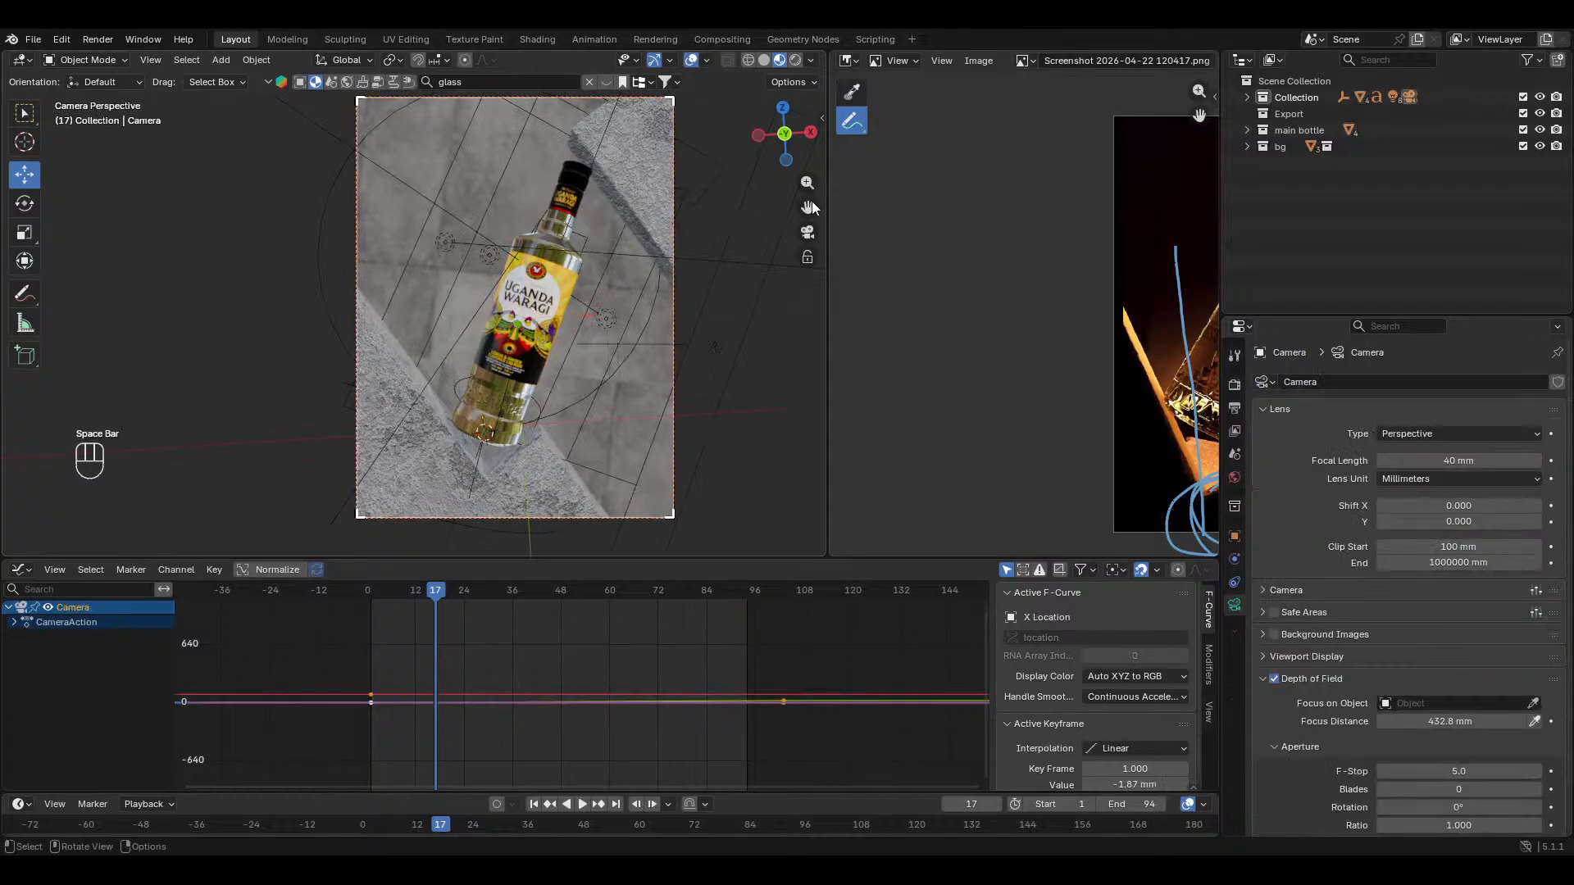
left_click_drag(1458, 461, 1442, 460, "shift")
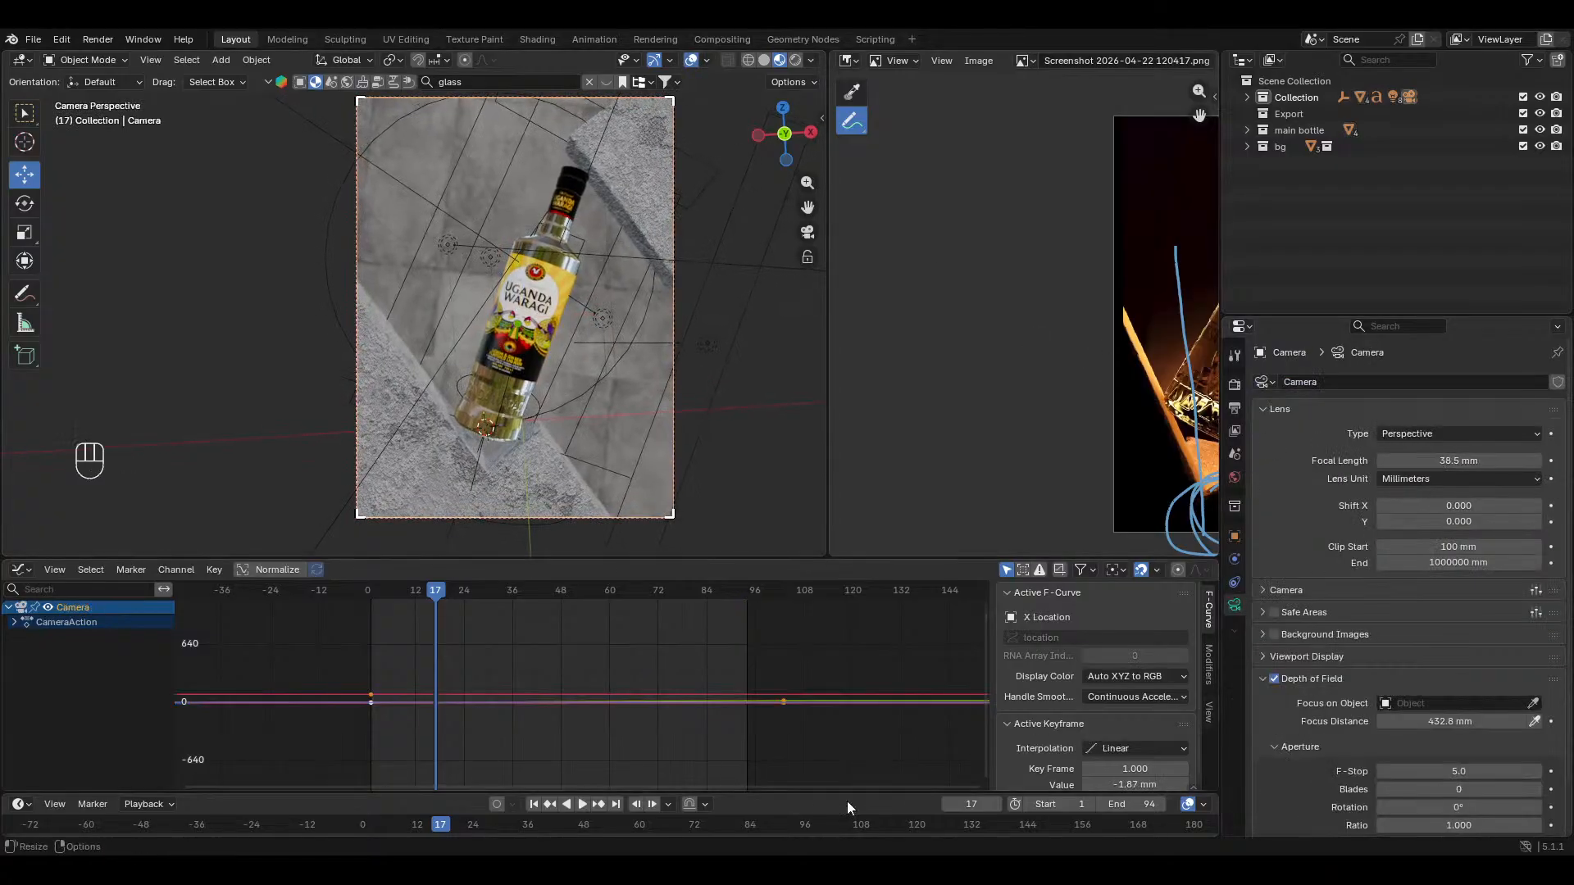
key("ctrl+z")
left_click(533, 804)
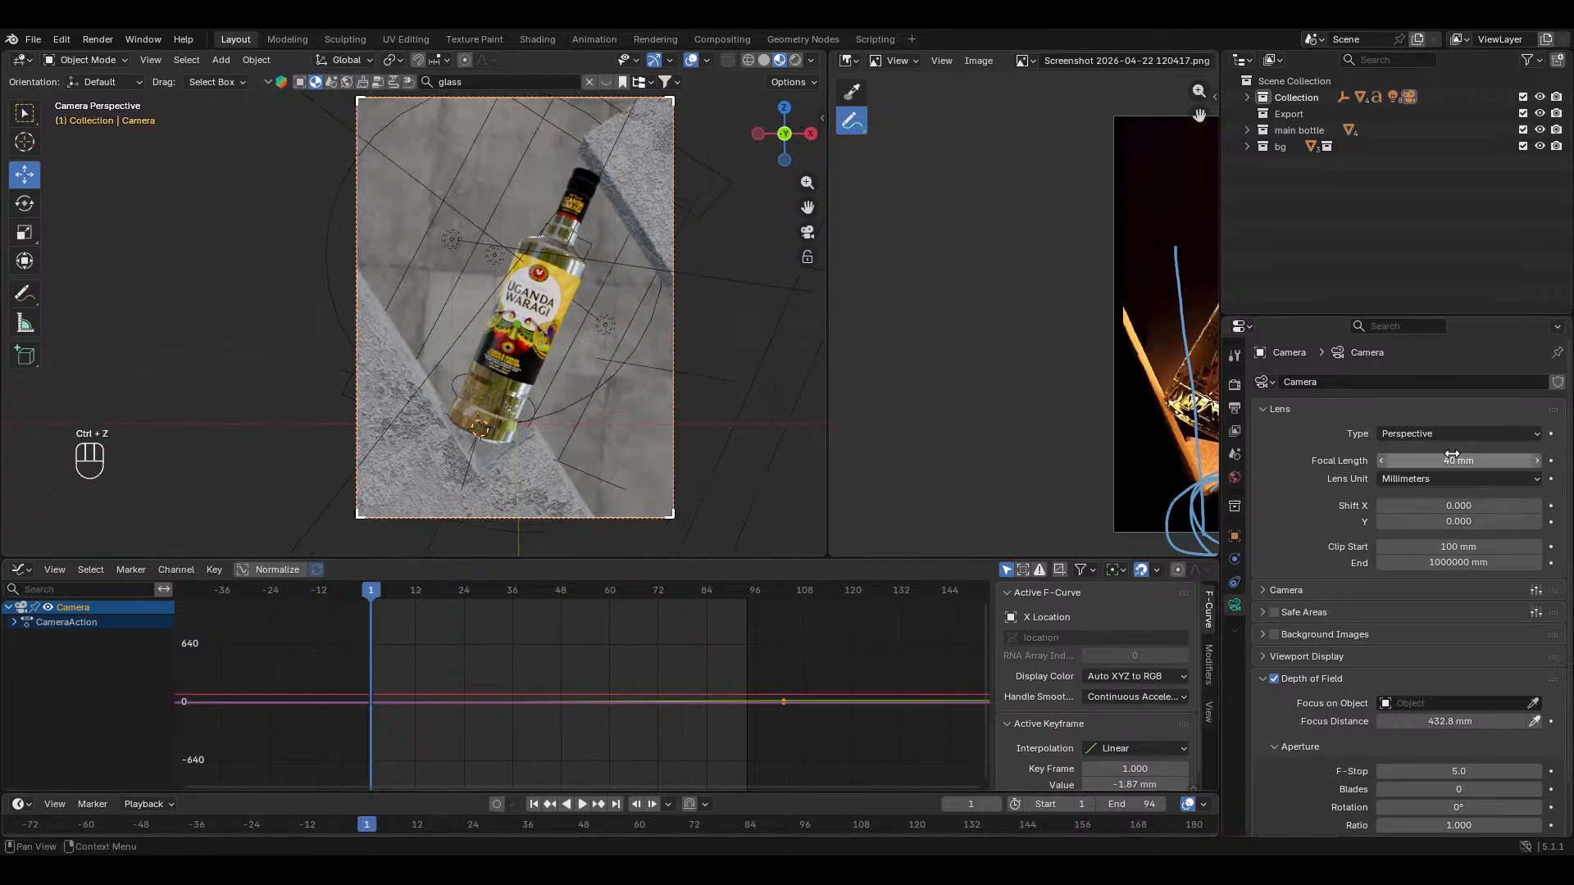
key("i")
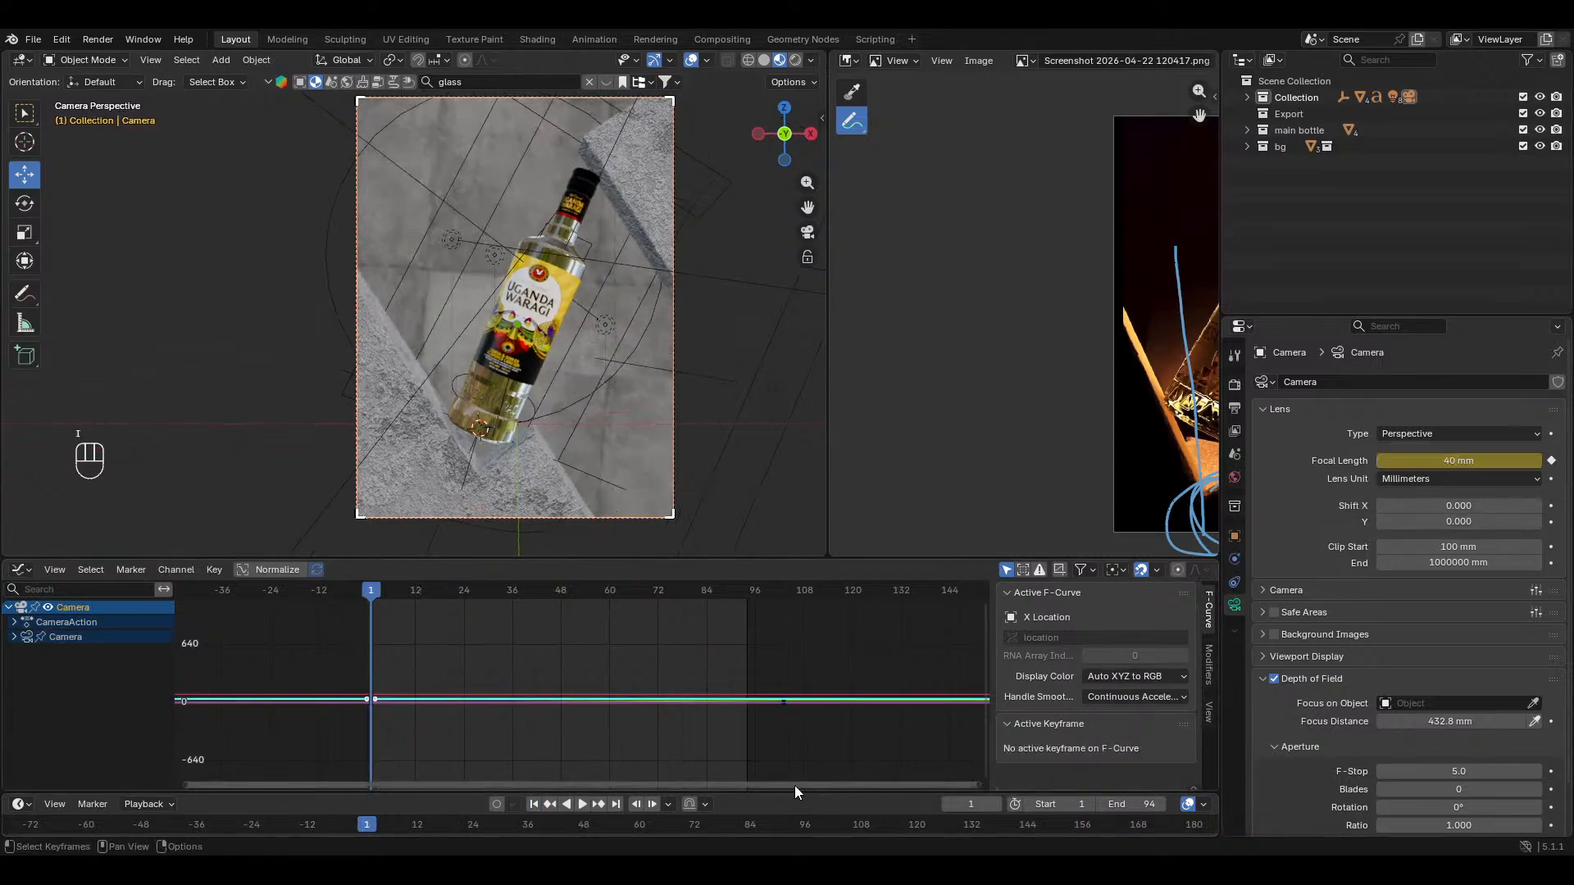
Step: Keyframe the camera's focal length at 37.1 mm on frame 94 and play the animation from the start
left_click(613, 804)
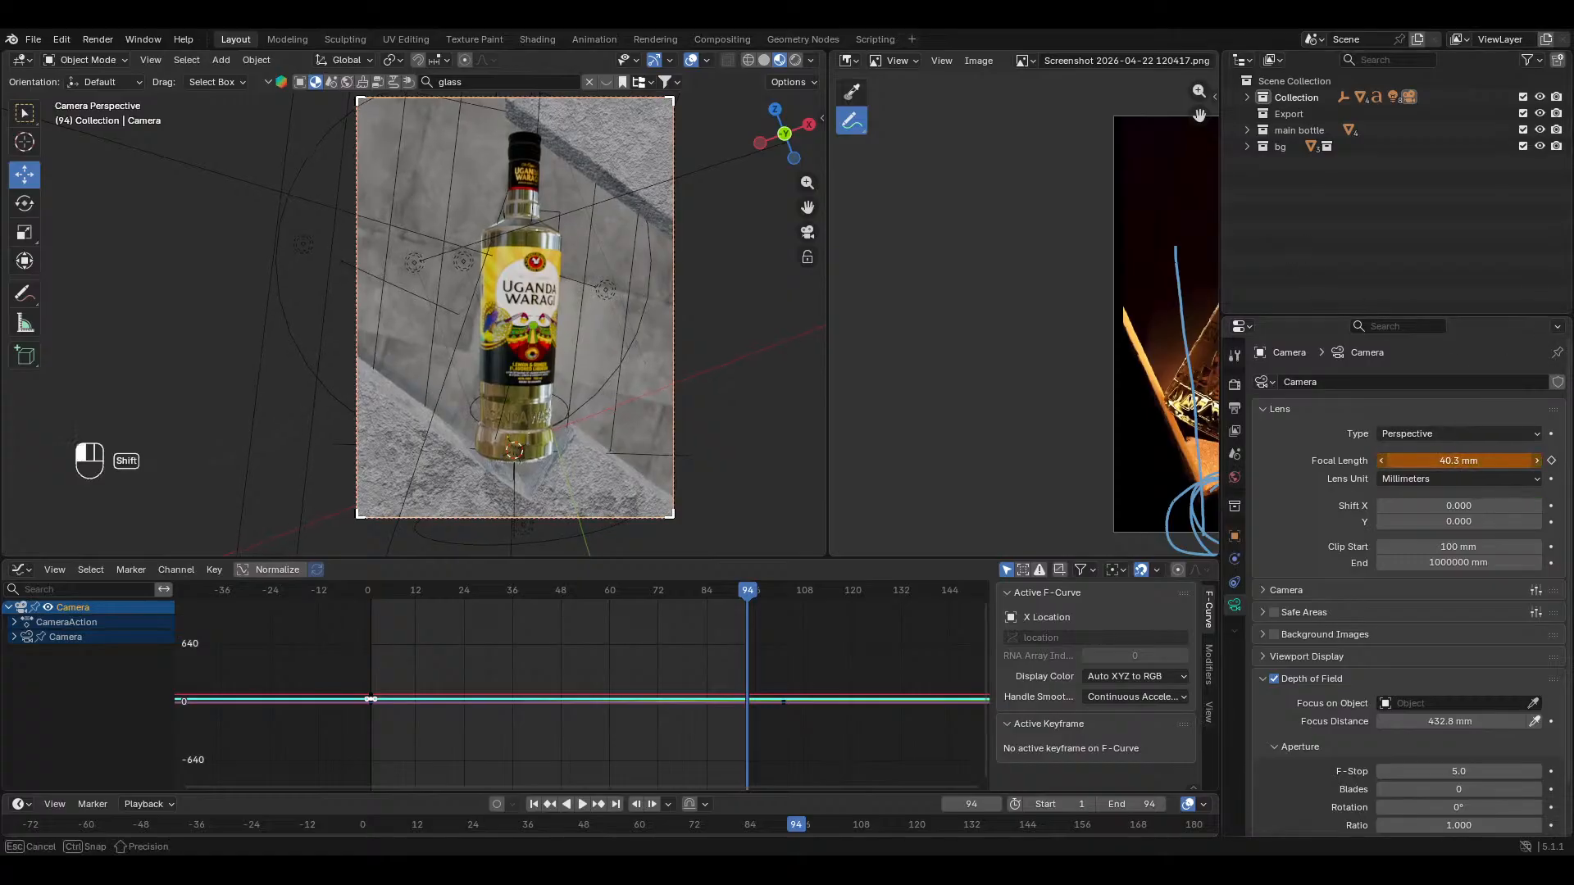
left_click_drag(1459, 460, 1439, 460, "shift")
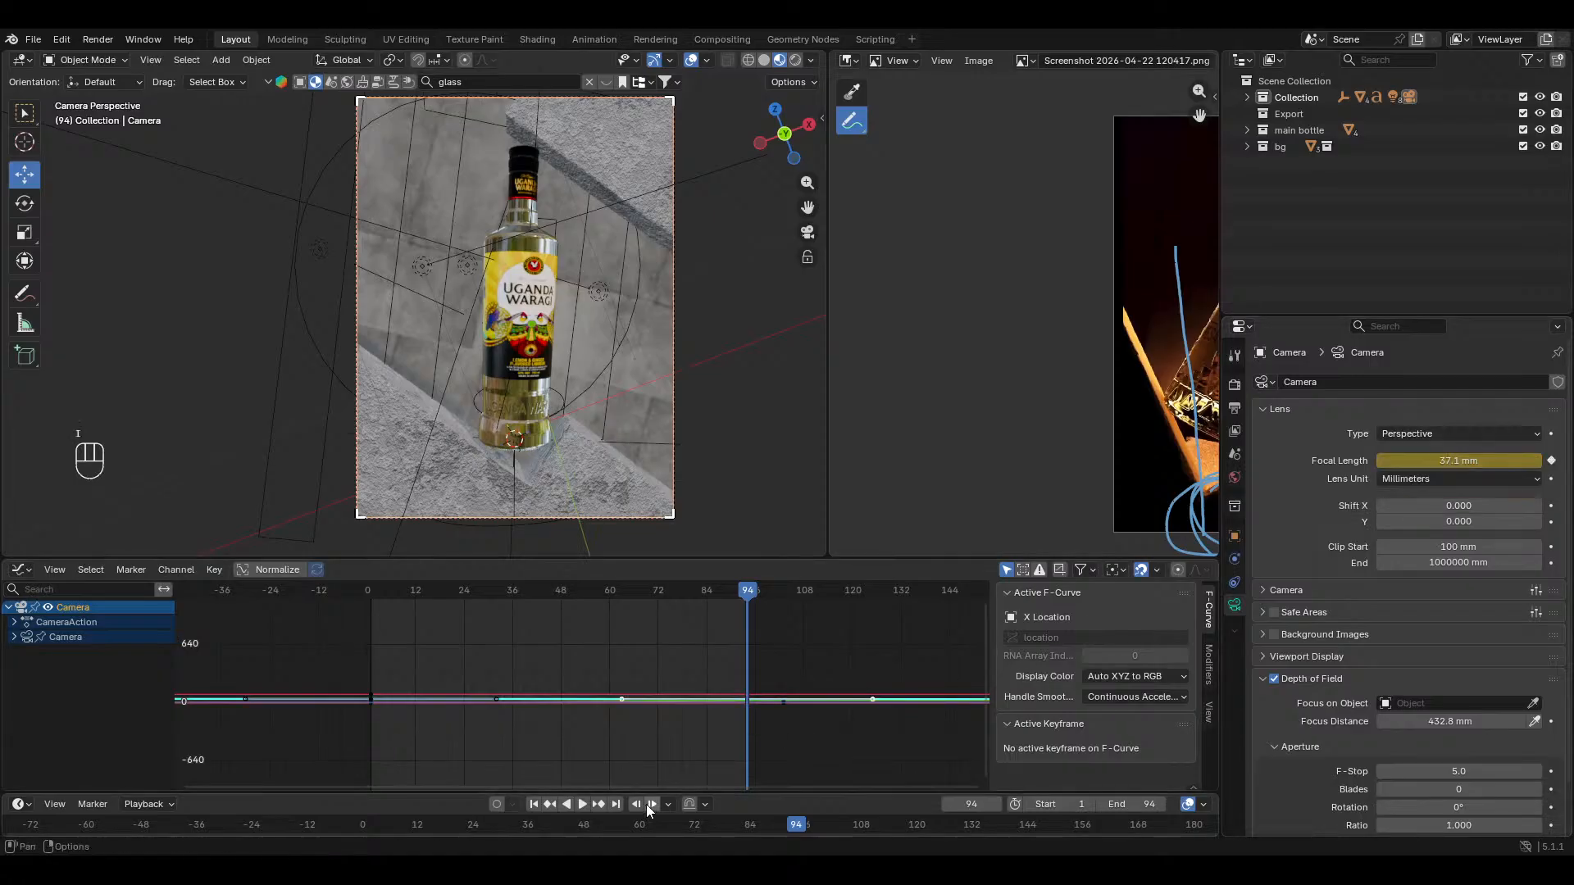
left_click(534, 804)
key("space")
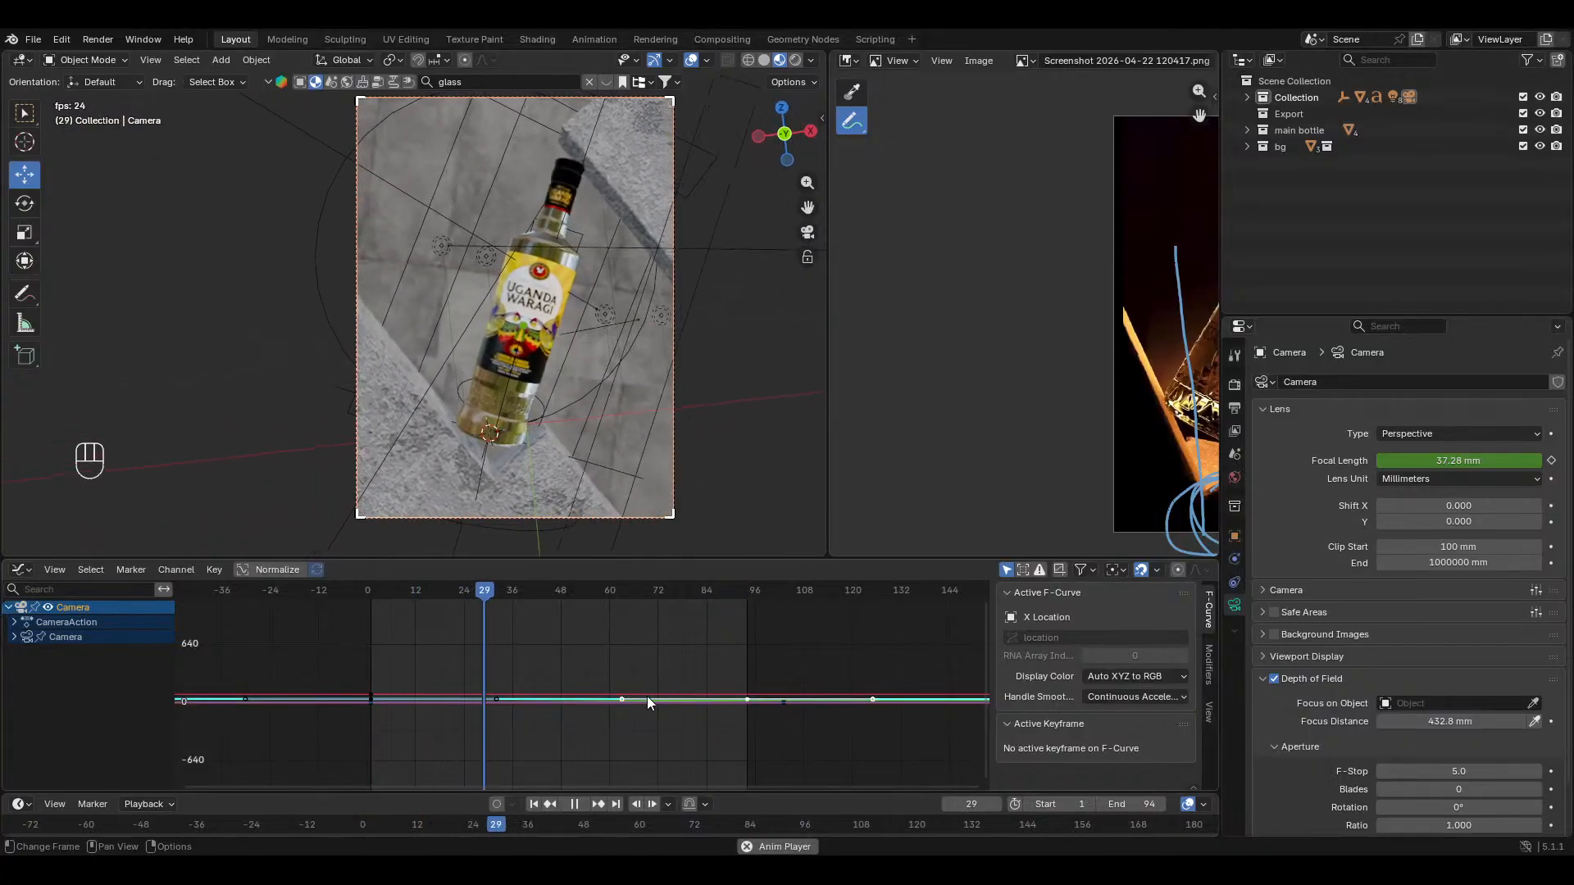
key("space")
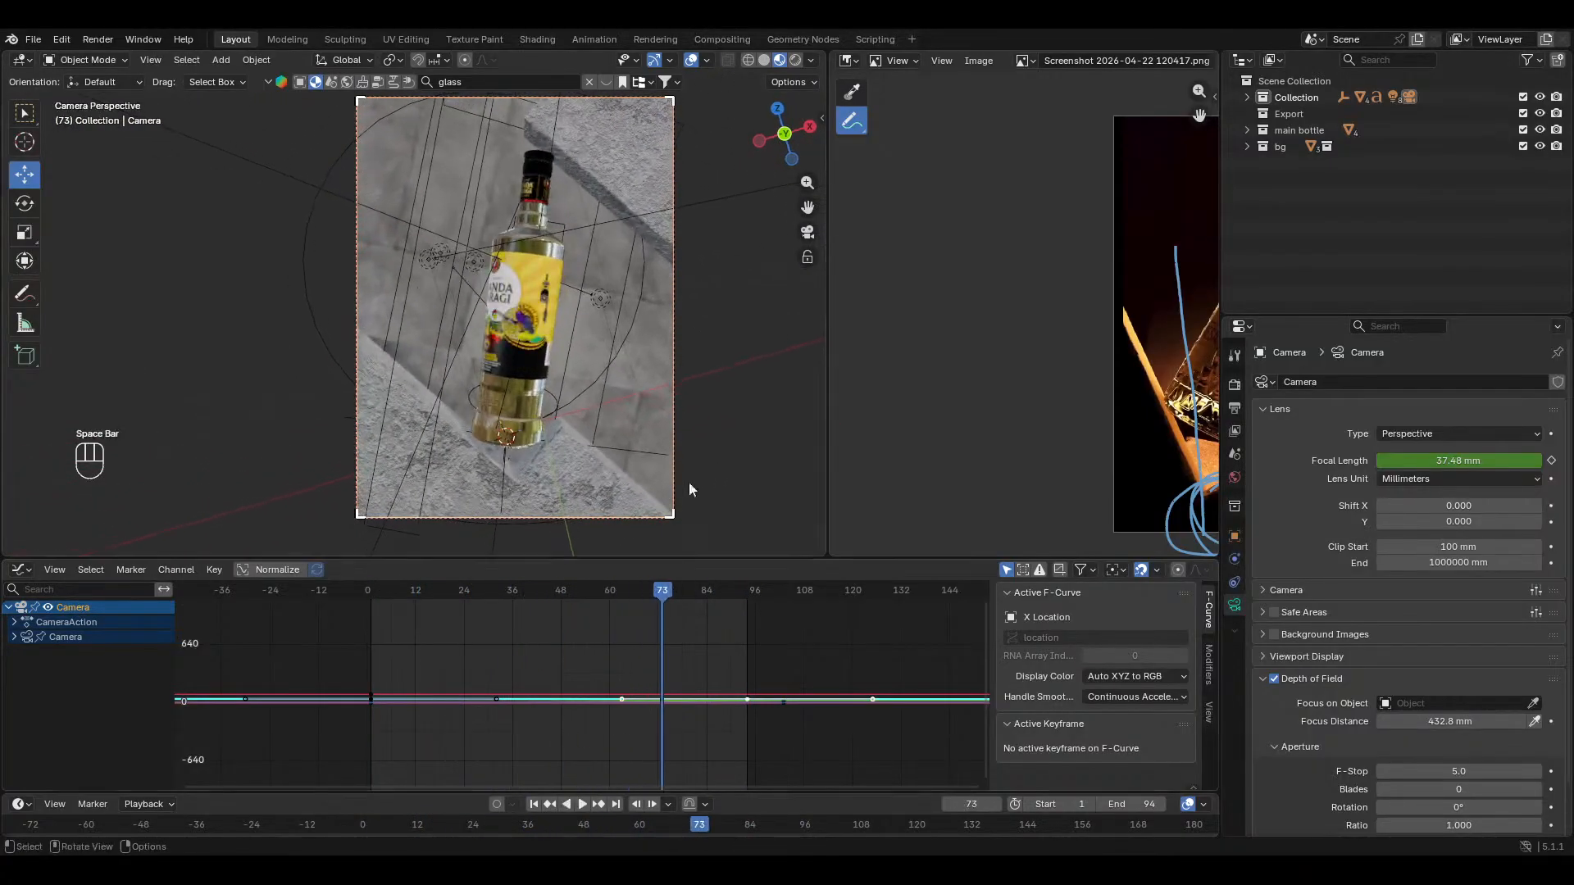
Step: Enlarge the timeline and move the camera about -55 mm along the global Y axis at frame 1, checking the result in playback
left_click_drag(748, 791, 553, 718)
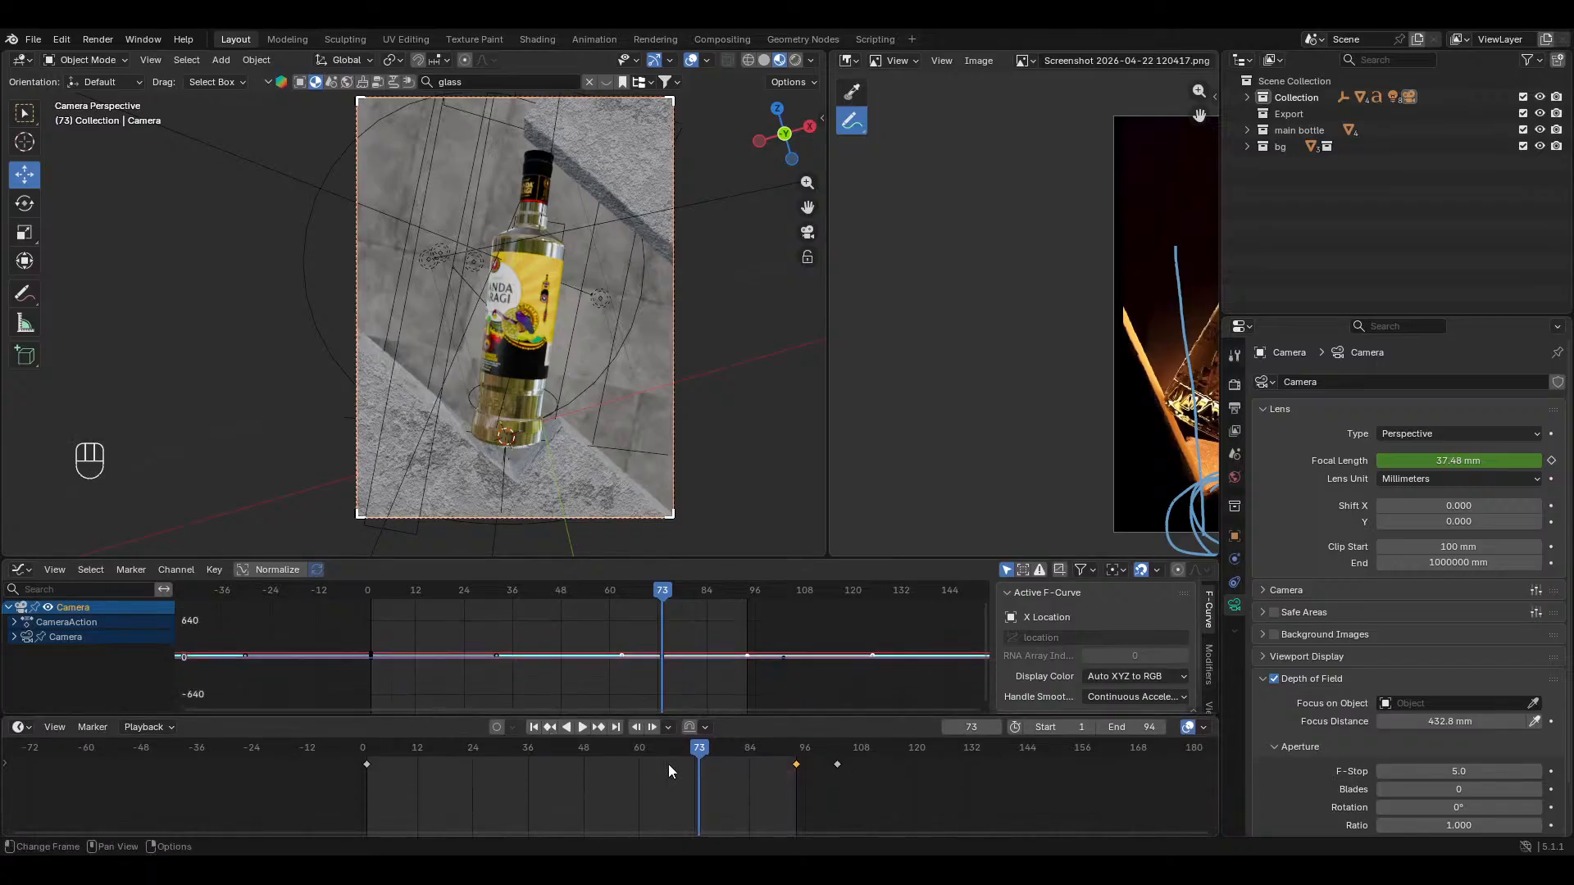
left_click(553, 726)
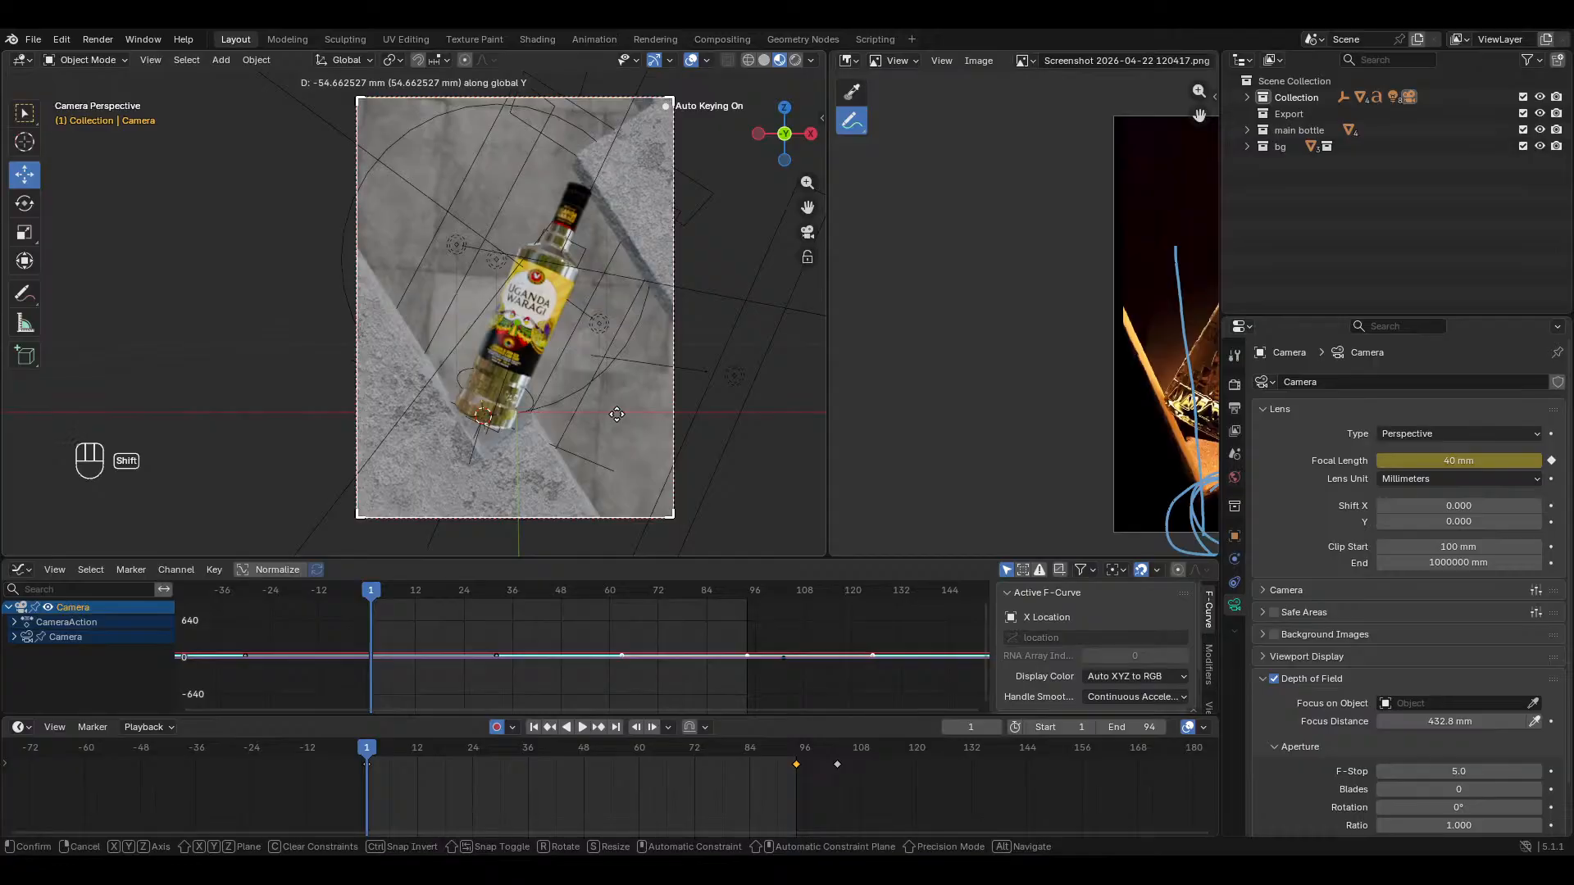
left_click(616, 418)
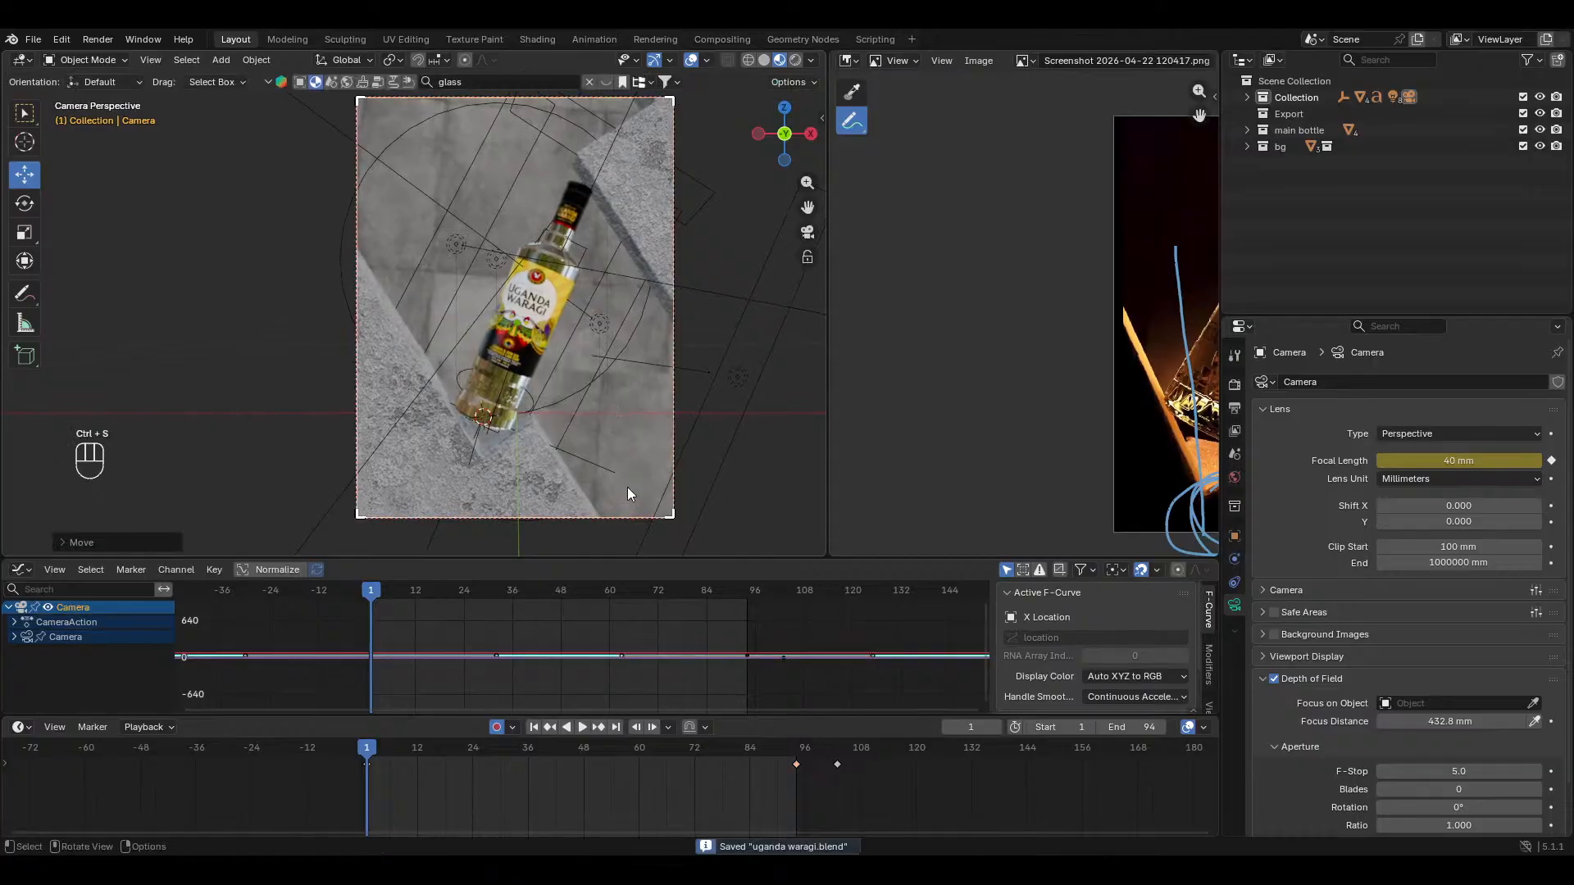
key("space")
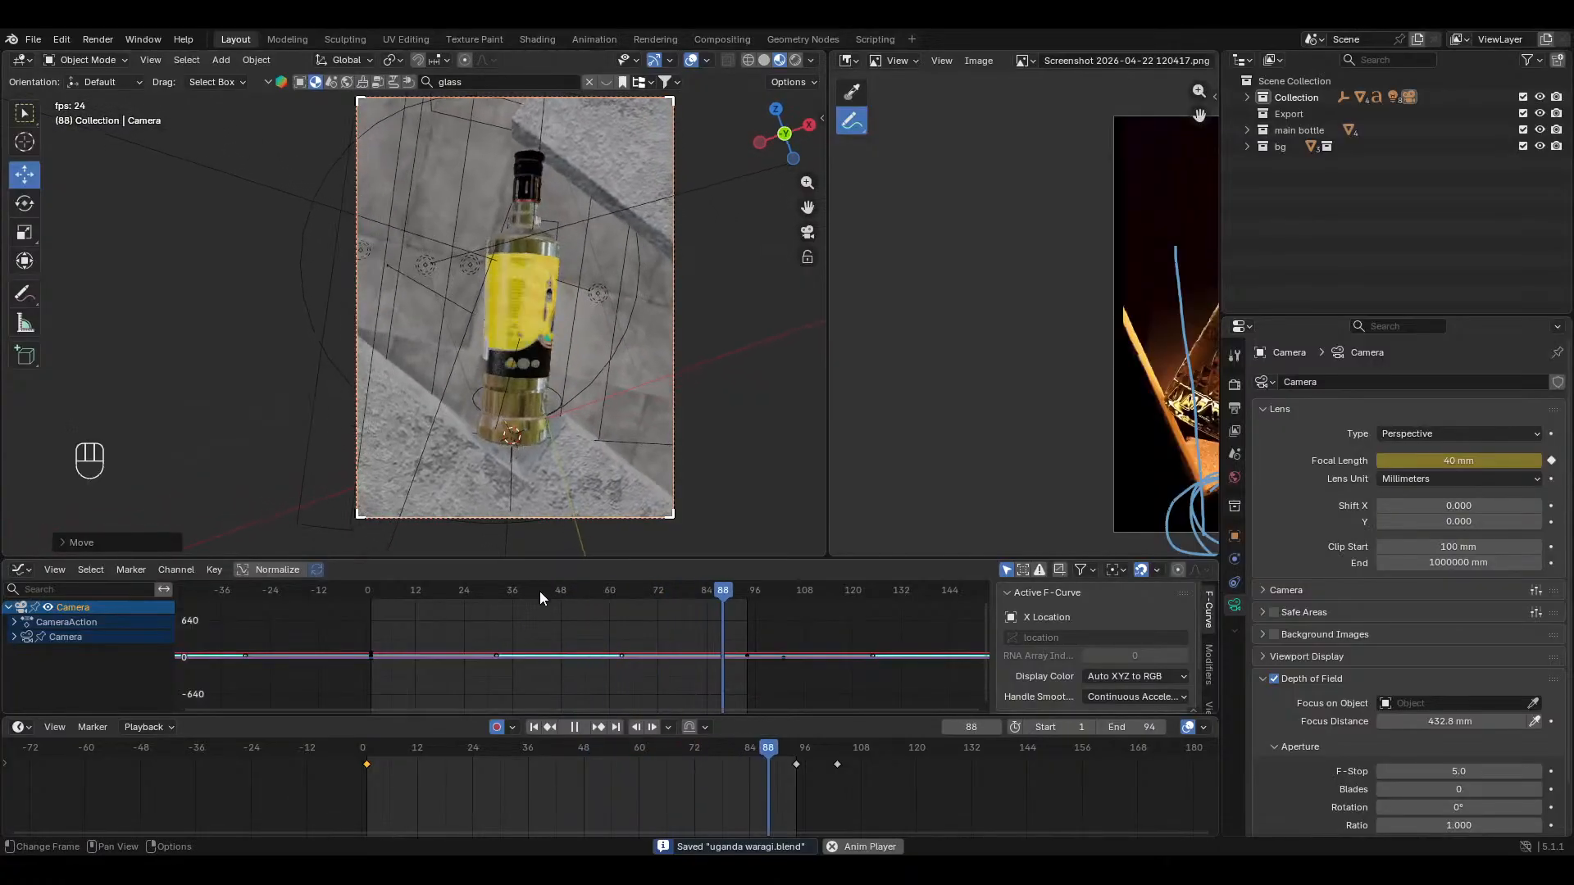
key("space")
Step: Move the camera closer to the bottle along the global Y axis at frame 103, check it in playback and save the file
left_click(598, 727)
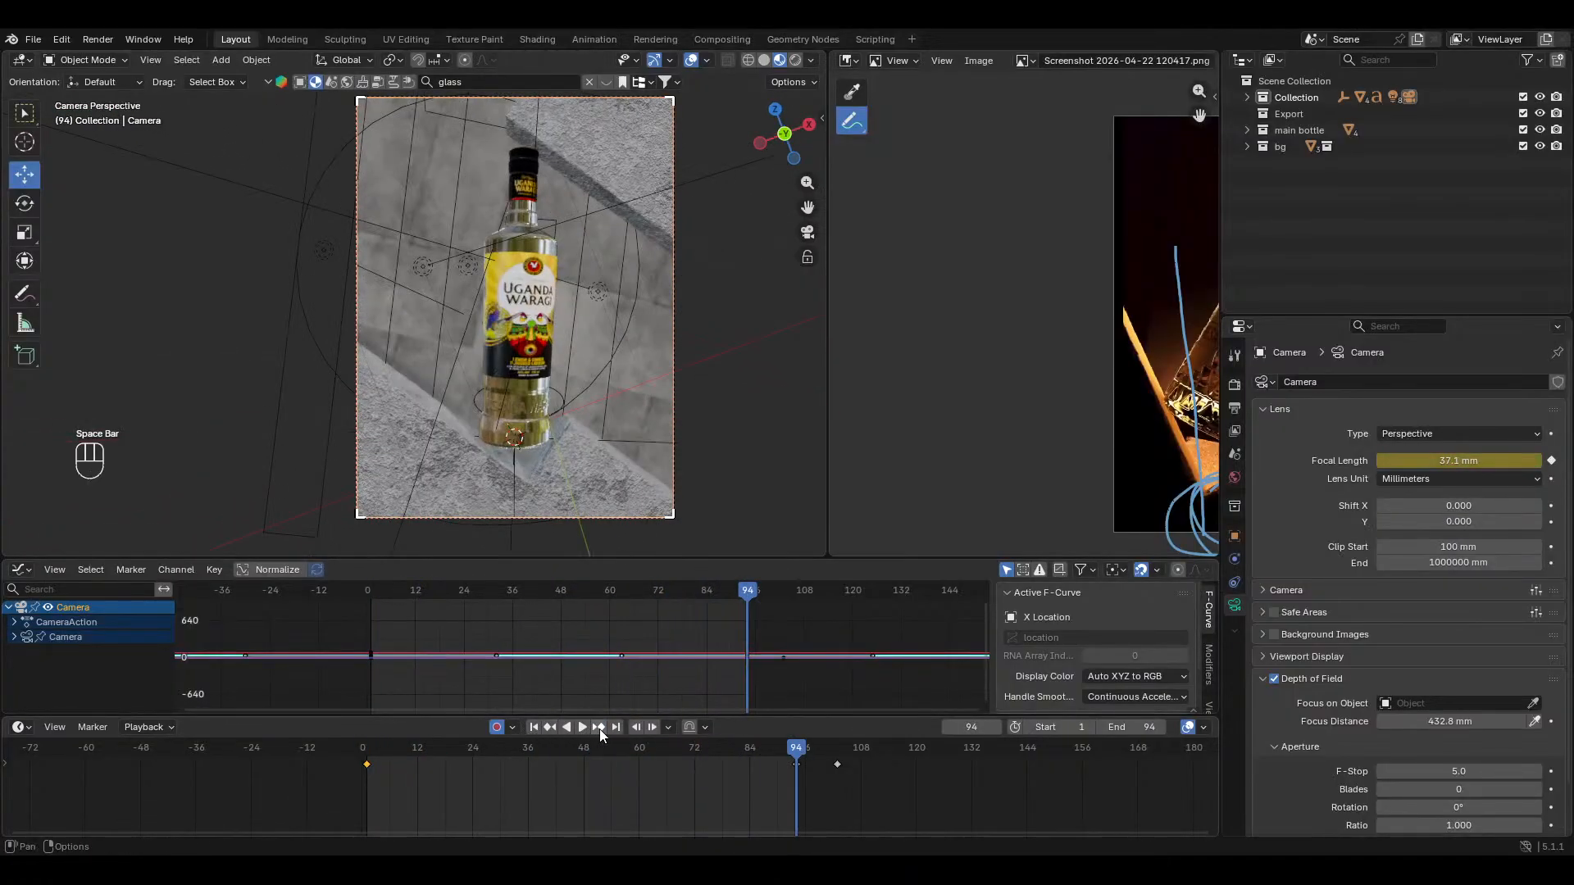
left_click(599, 728)
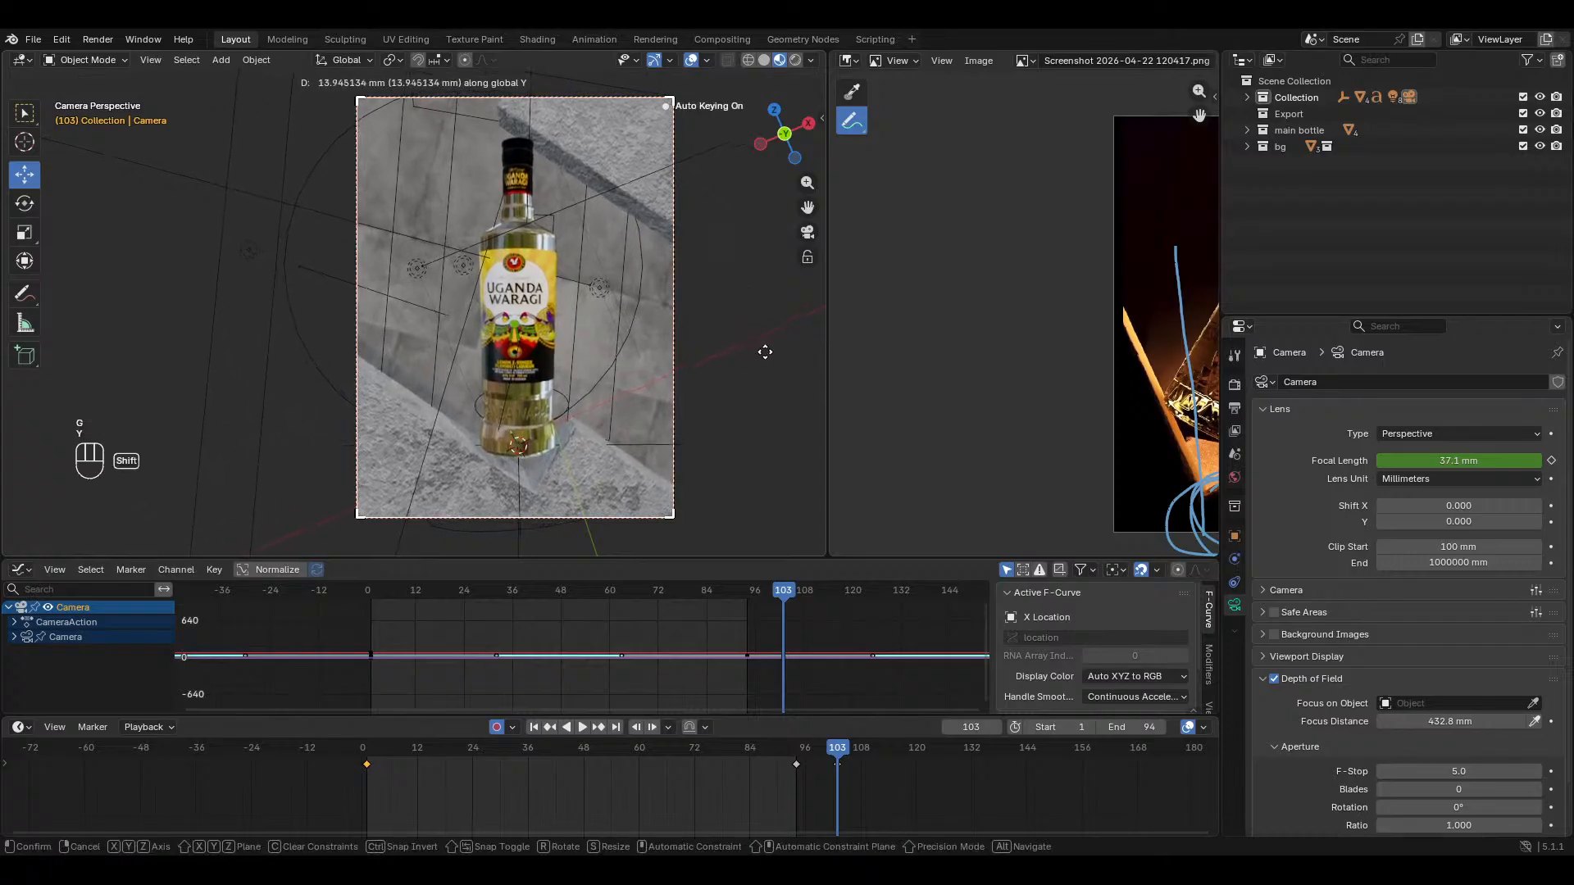
left_click(772, 383)
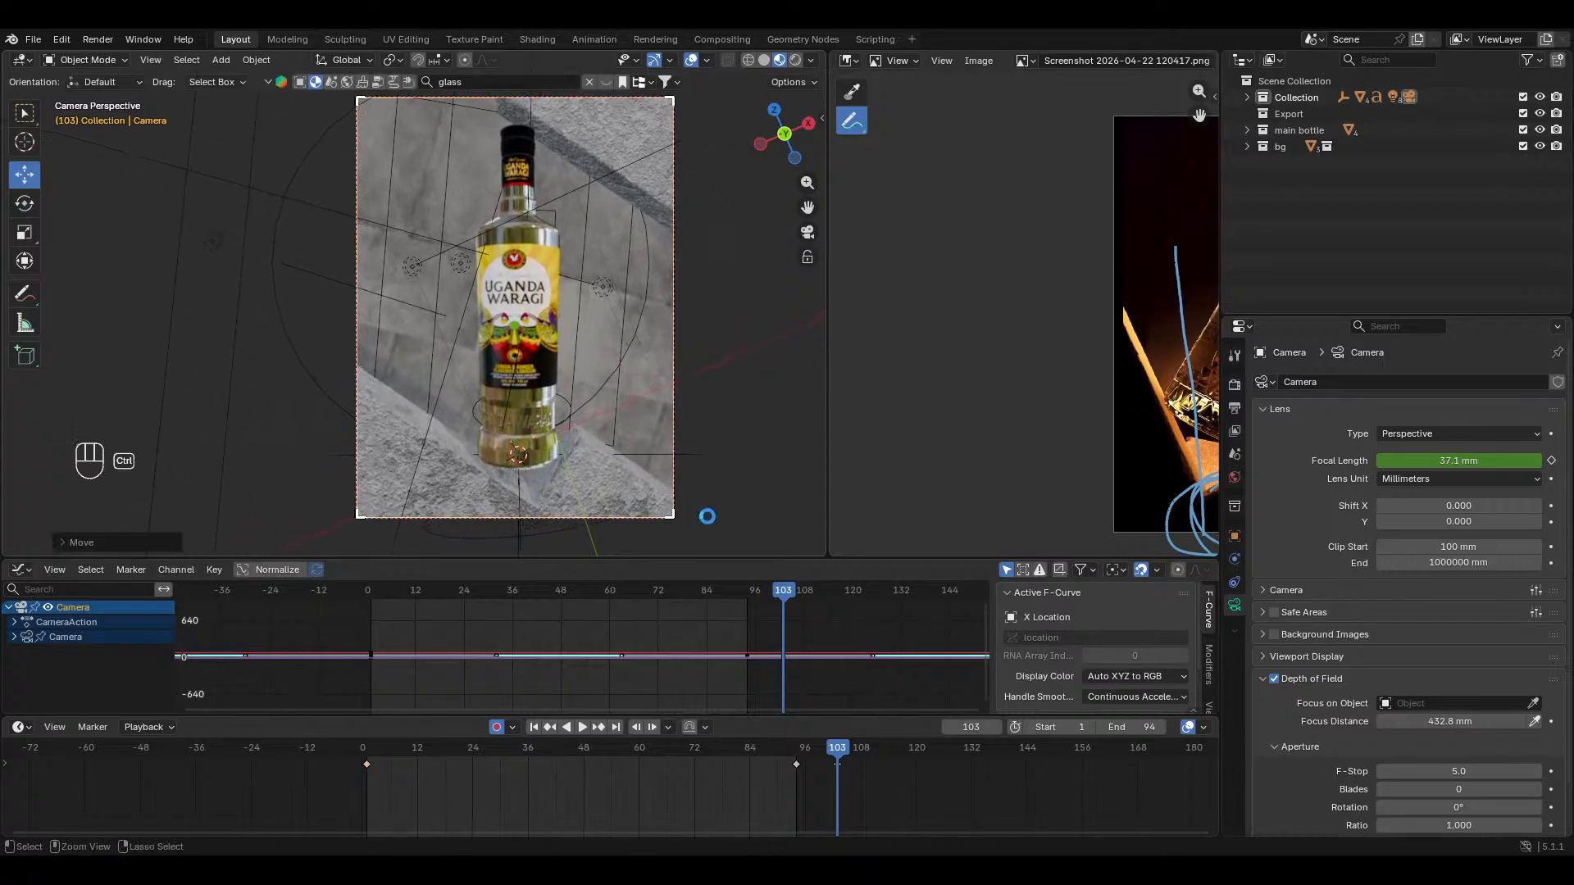
key("space")
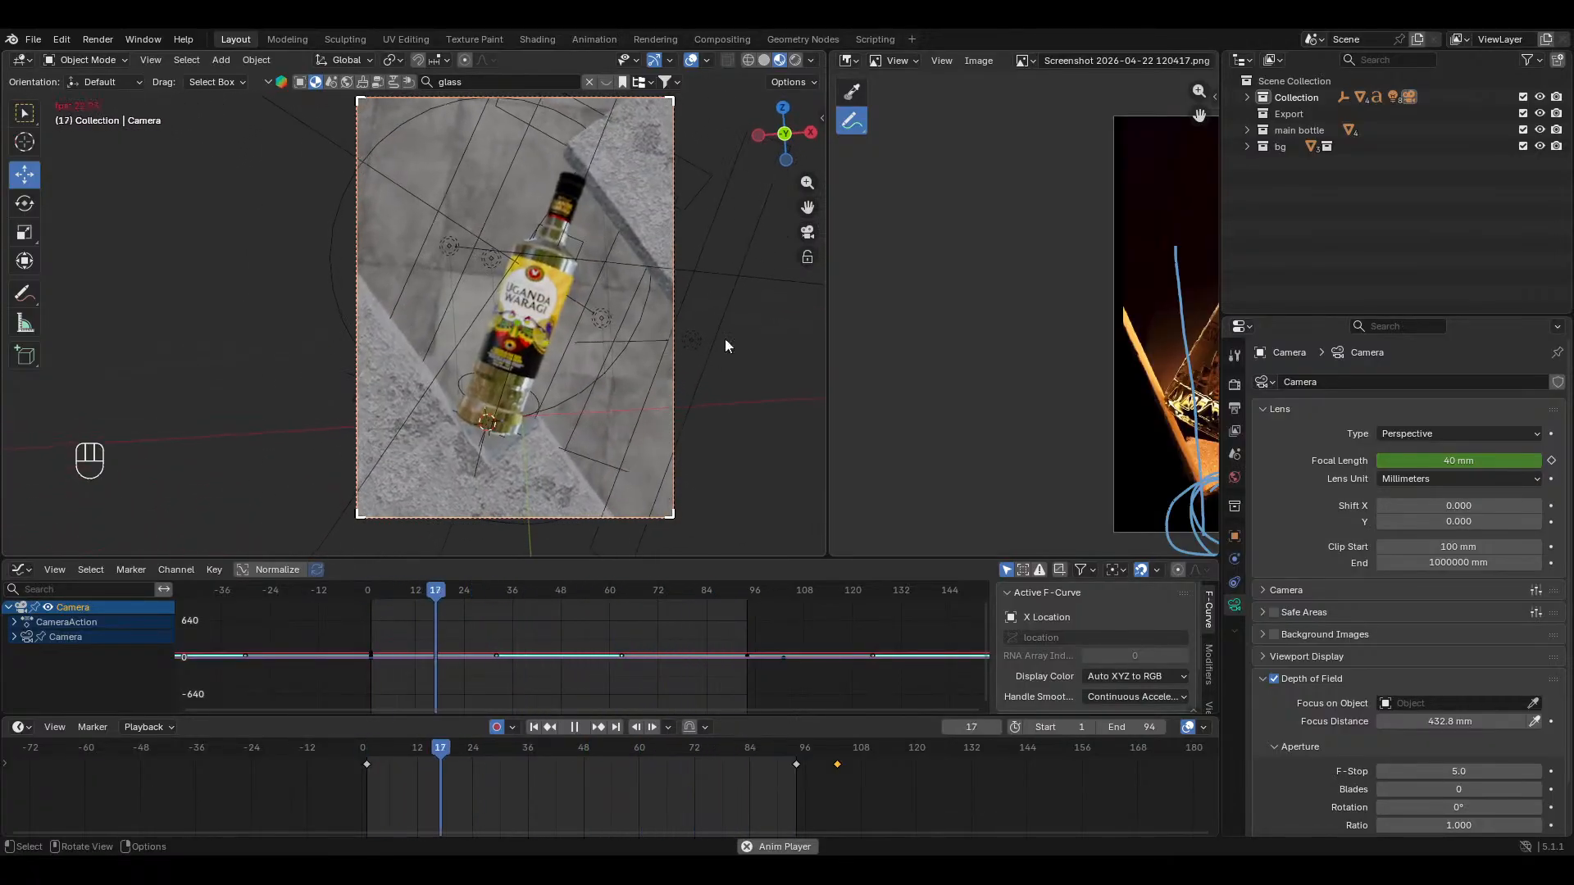
key("ctrl+s")
Step: Hide the viewport overlays and review the camera animation from its first frame
left_click(688, 61)
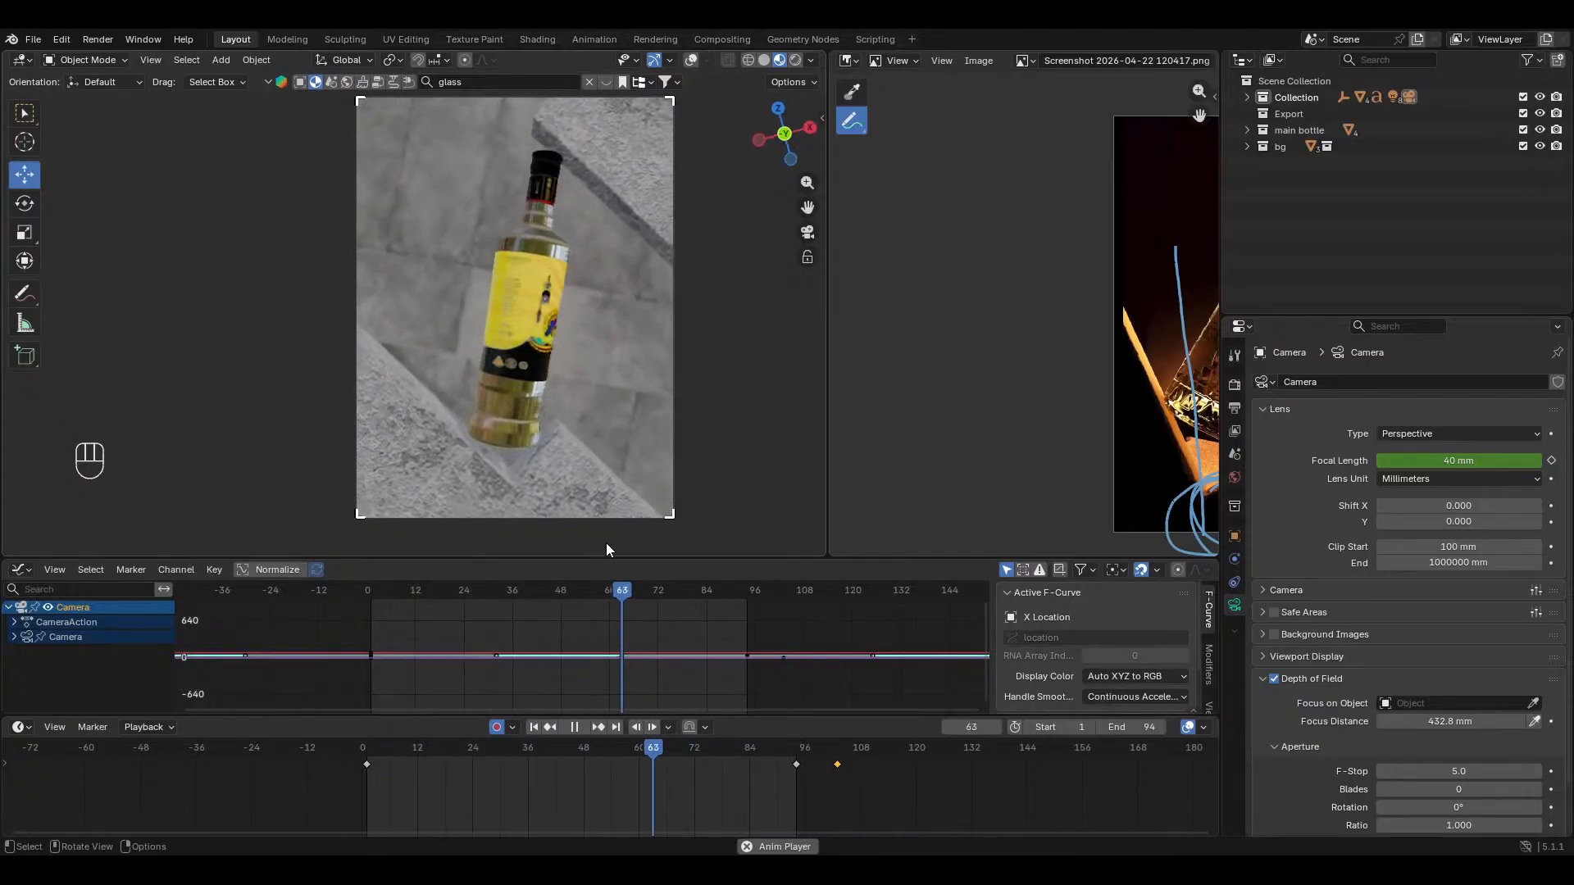
key("space")
left_click(549, 727)
key("space")
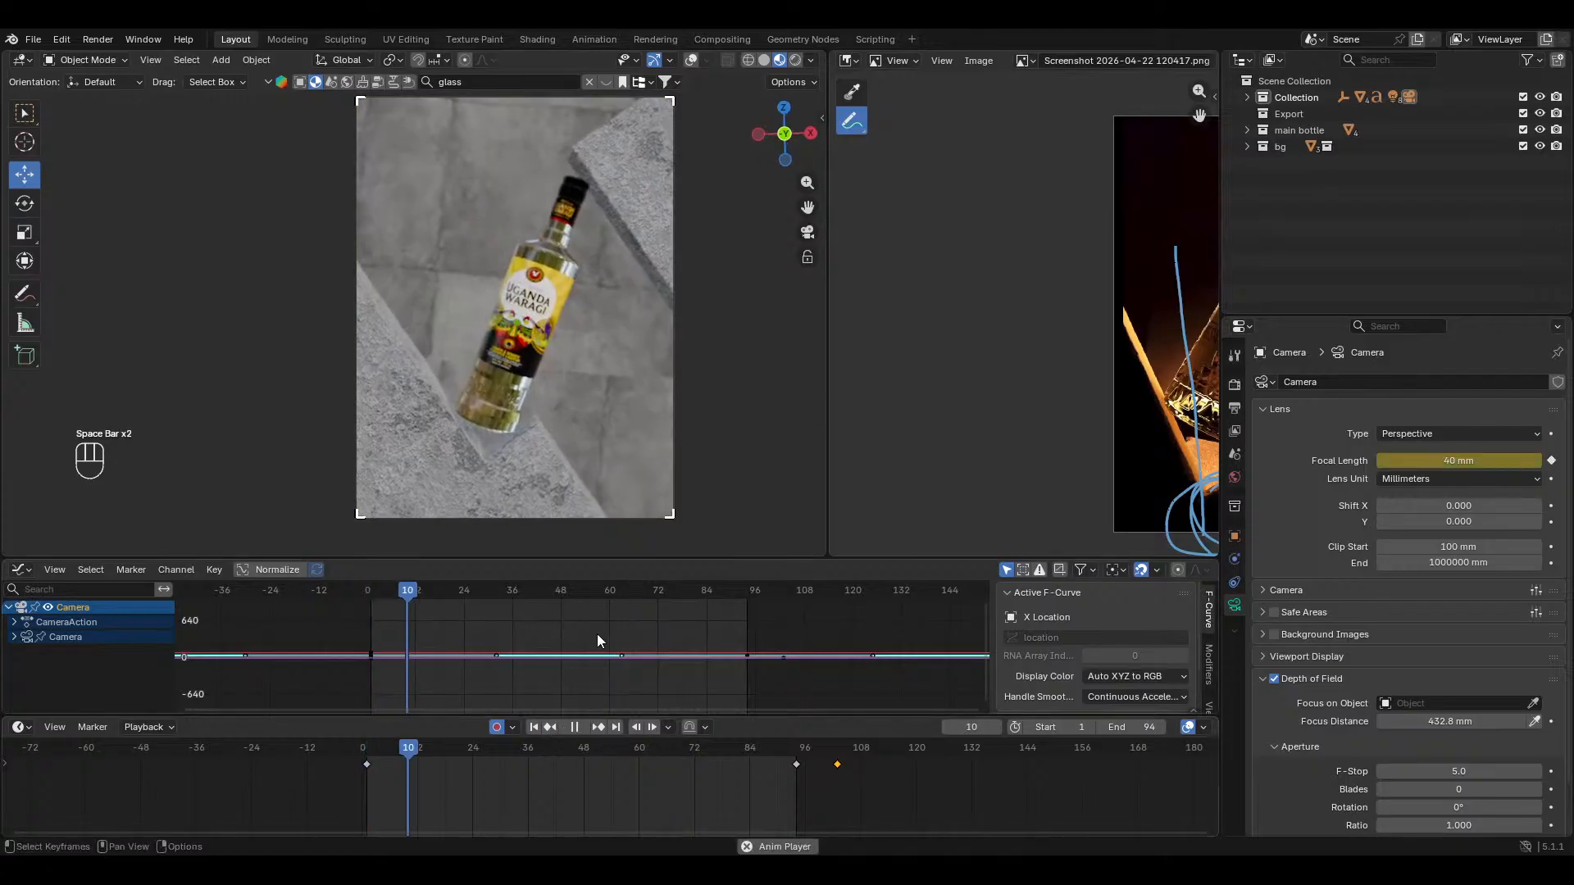
key("space")
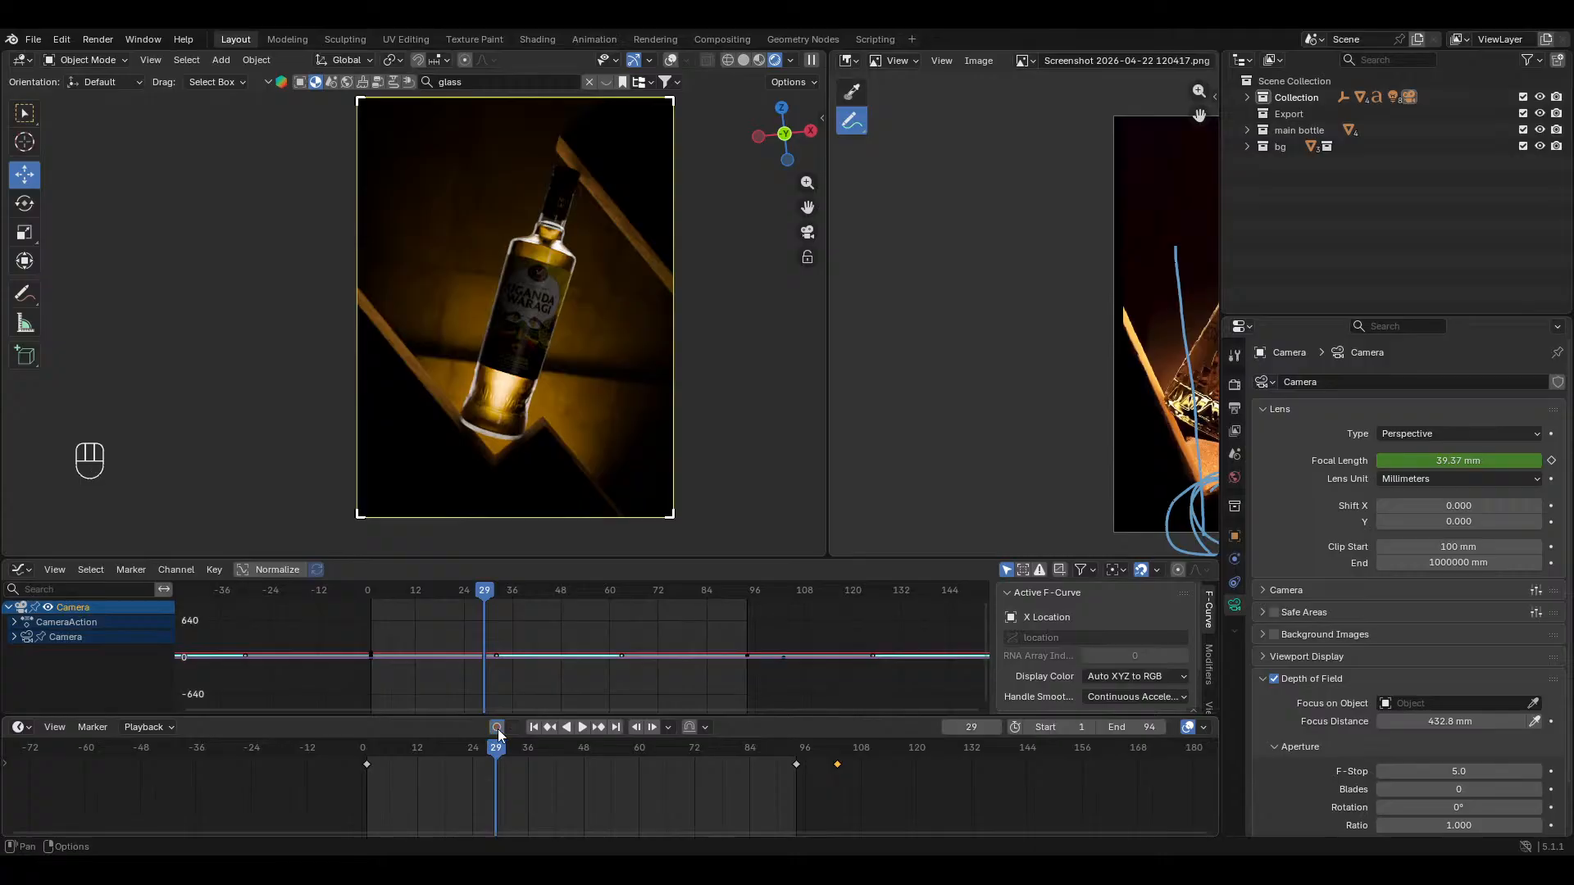
Step: Play the animation from the start in the rendered view and stop it at frame 47
left_click(533, 728)
key("space")
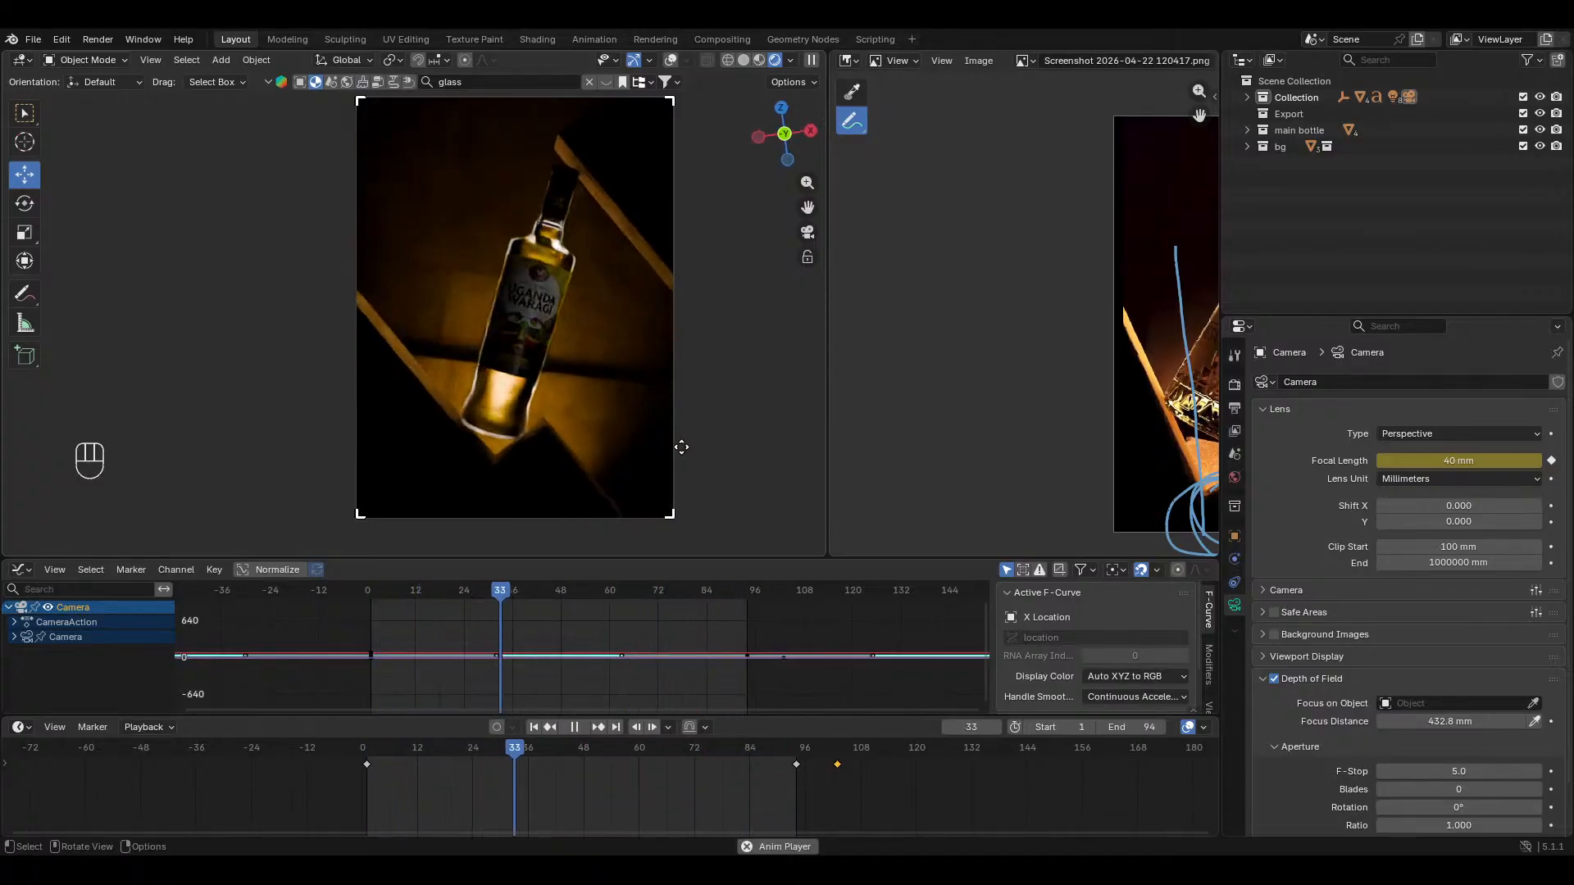
key("space")
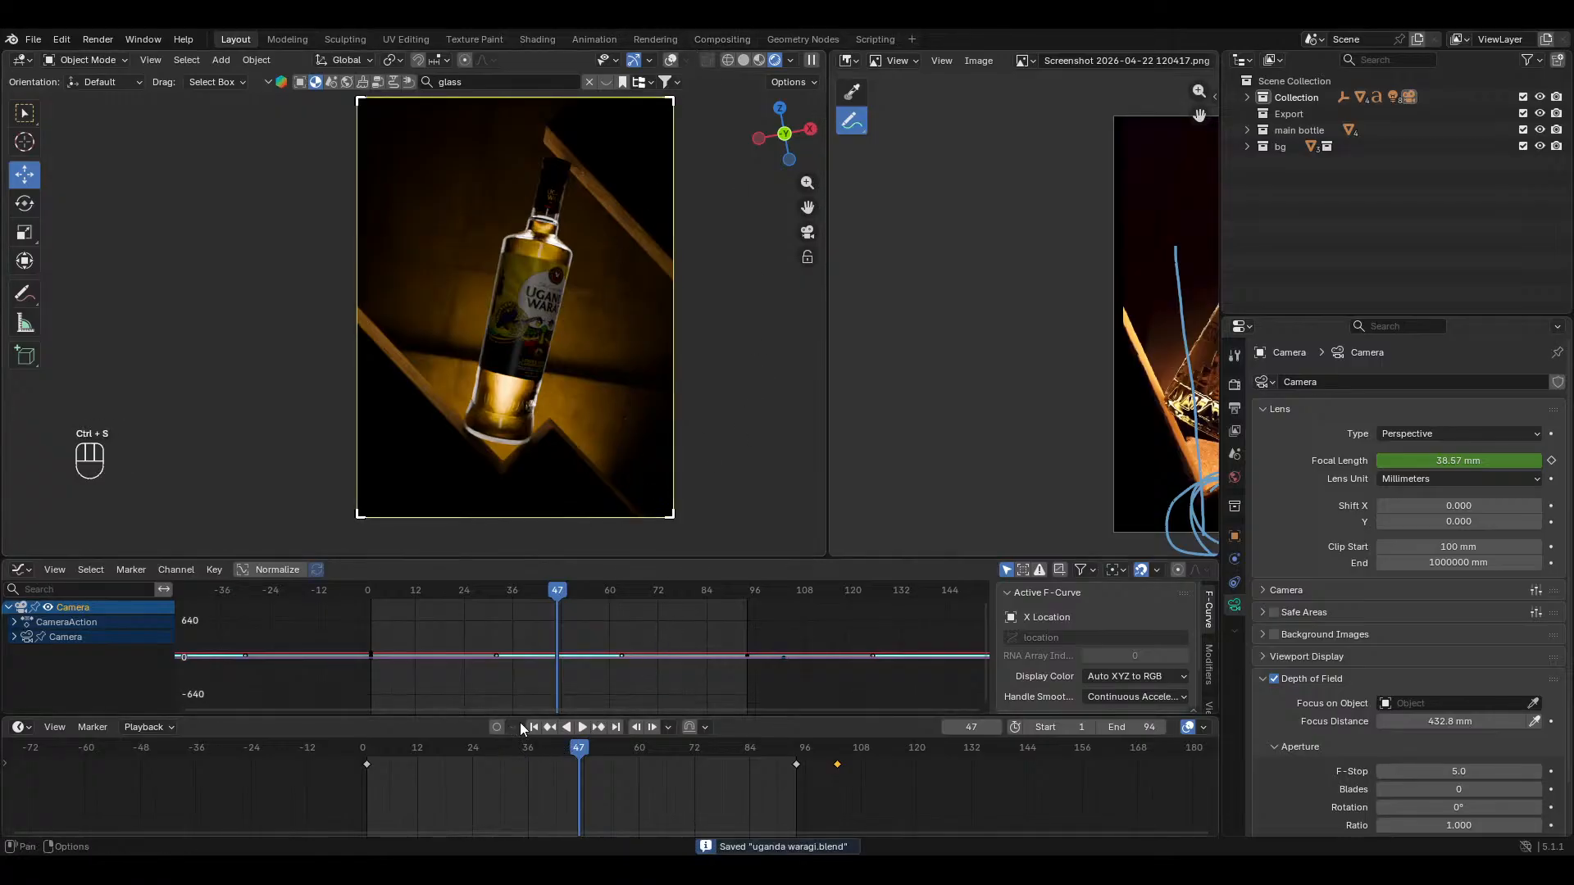
Step: Enlarge the 3D viewport by shrinking the graph and image editors, and zoom in on the rendered bottle
key("n")
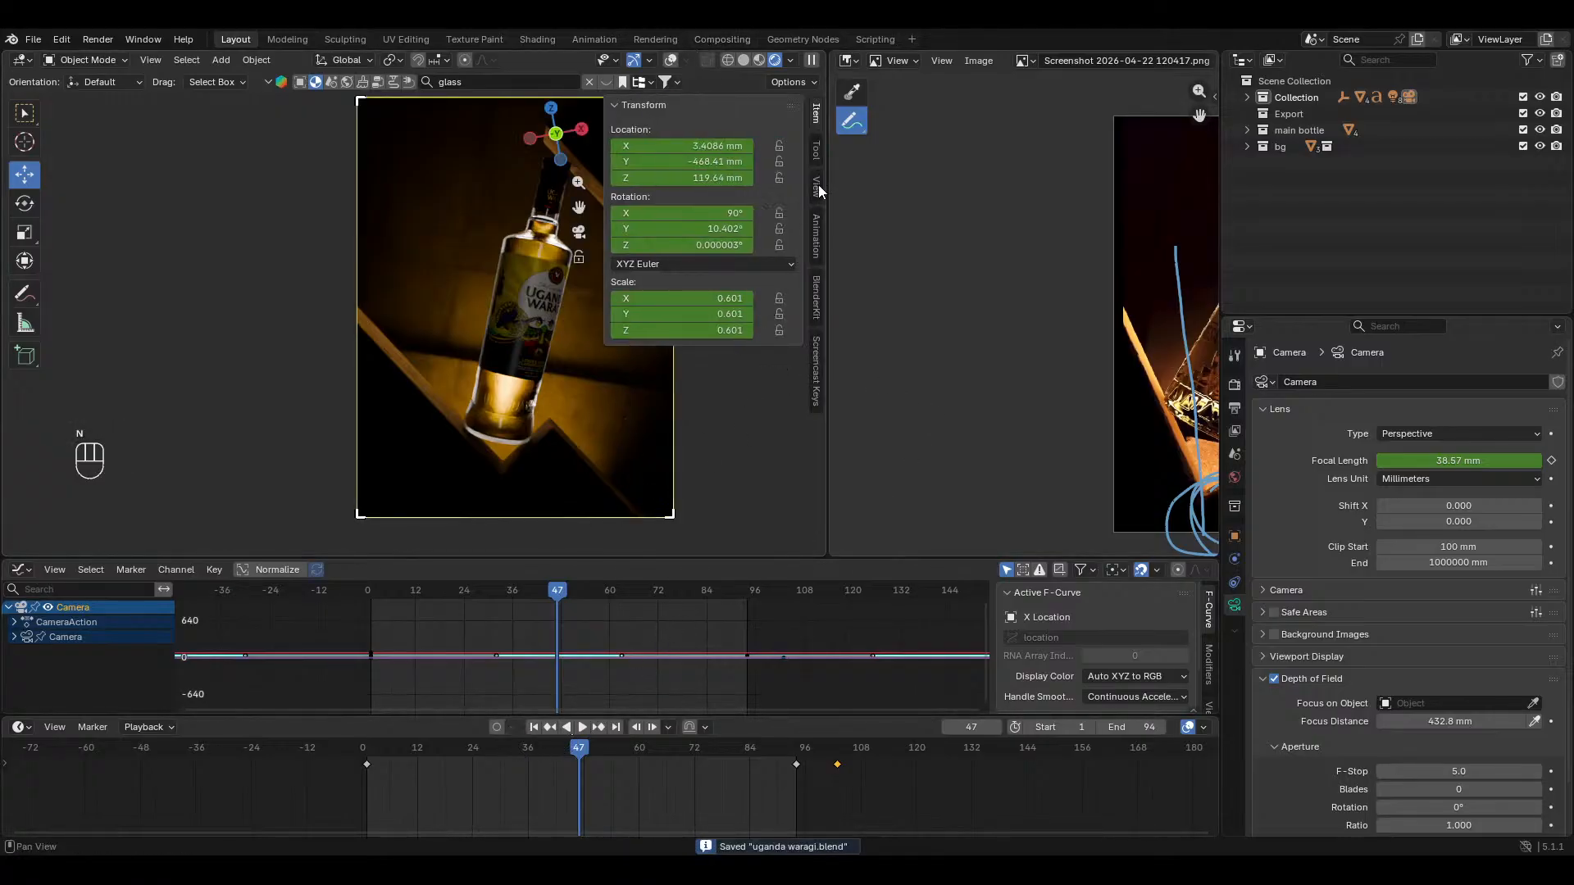
left_click(817, 187)
key("n")
middle_click_drag(557, 426, 666, 497, "ctrl")
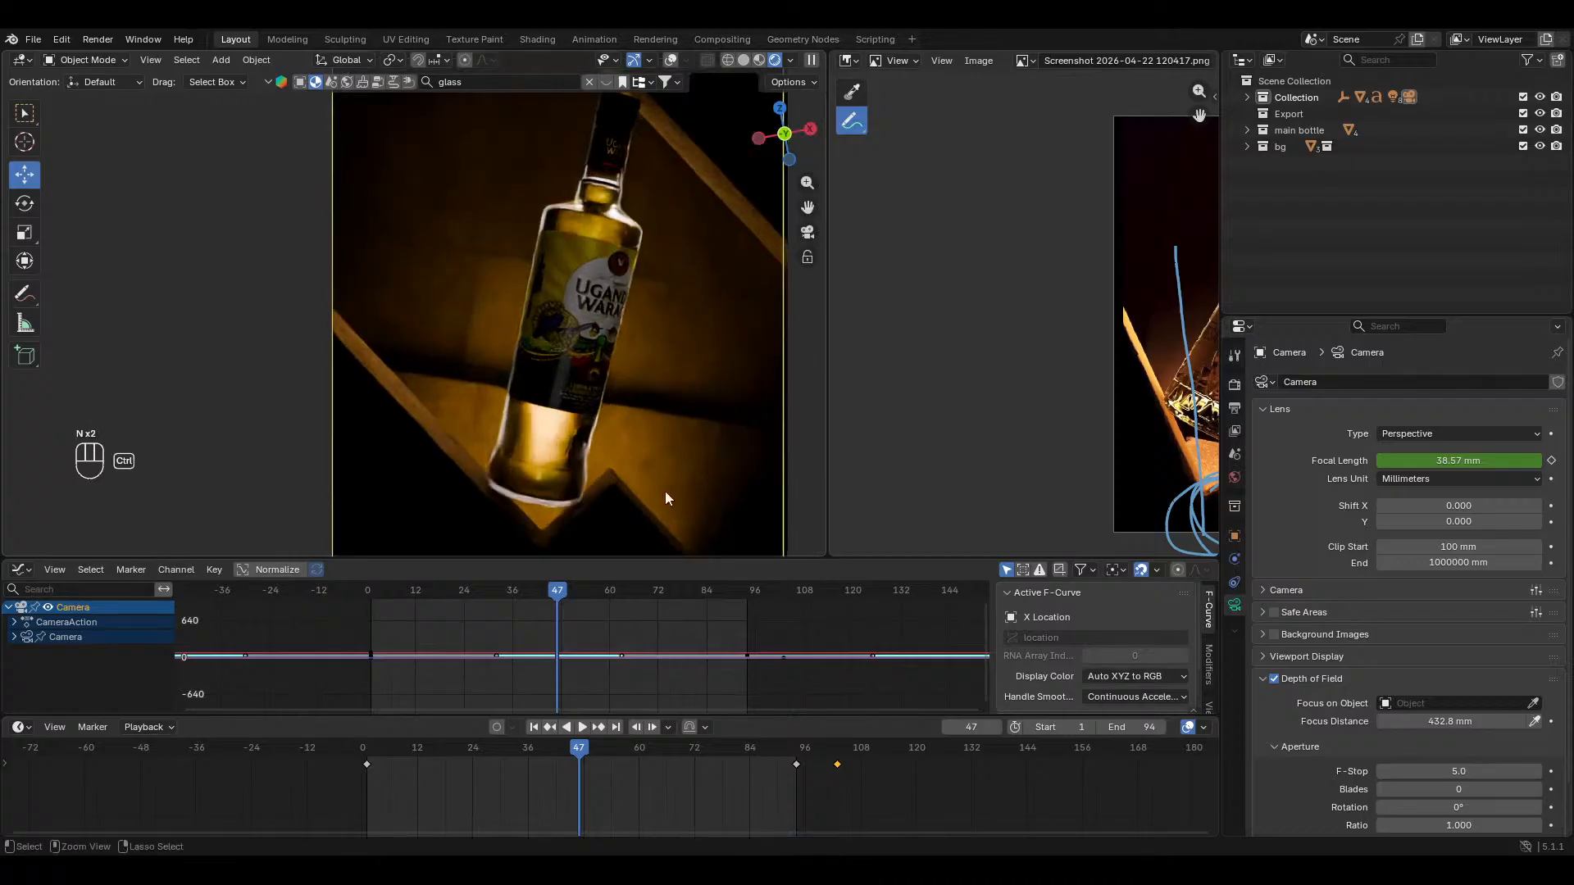
left_click_drag(722, 559, 738, 643)
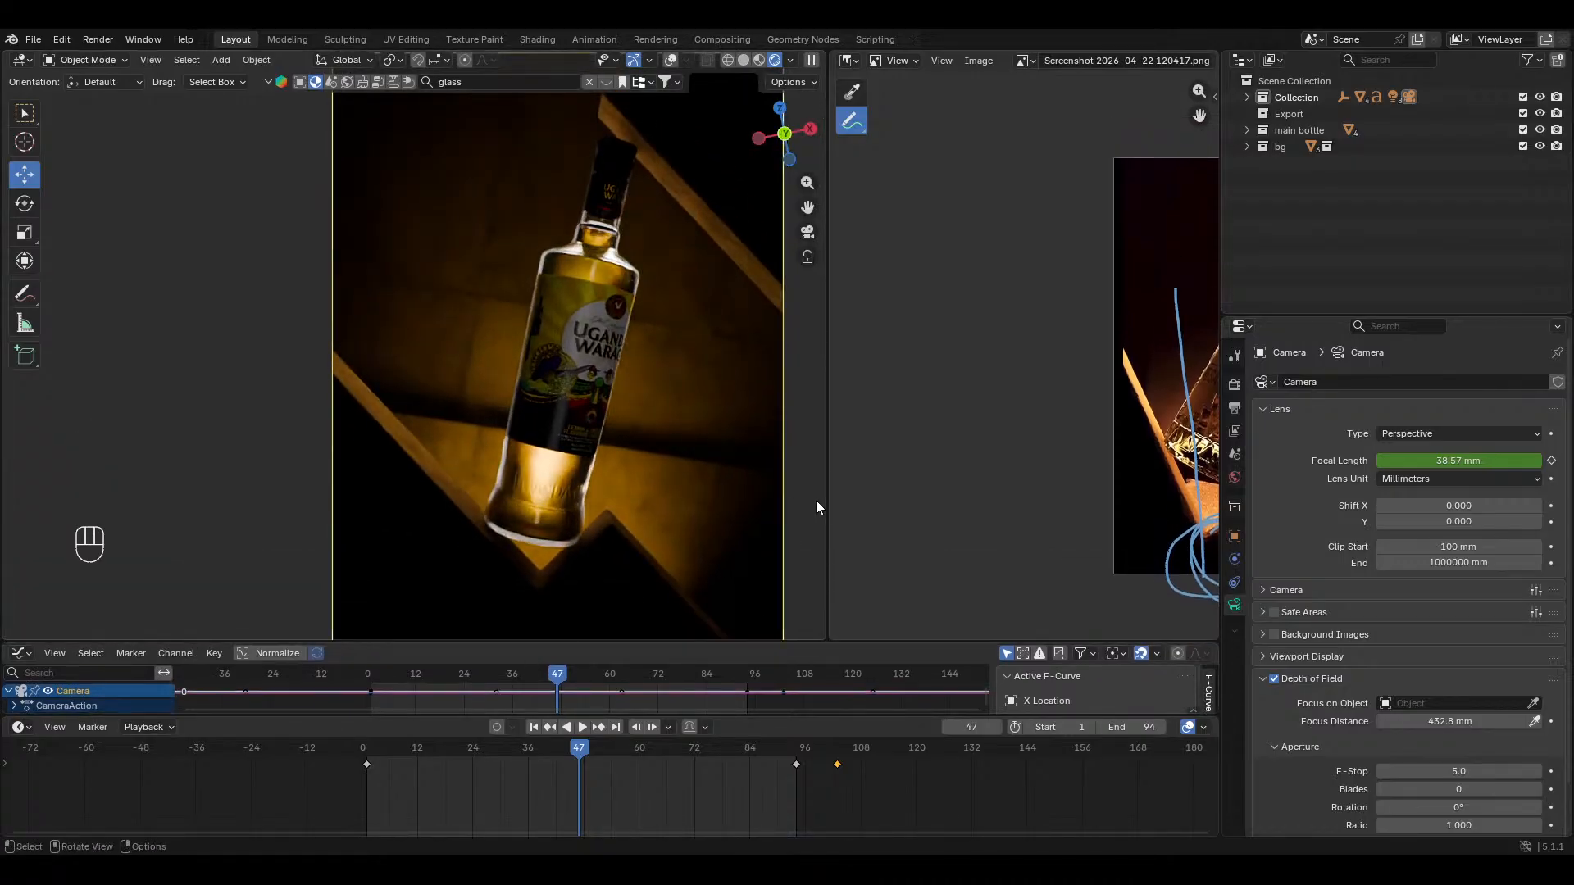
left_click_drag(823, 504, 938, 485)
middle_click_drag(785, 433, 789, 424, "ctrl")
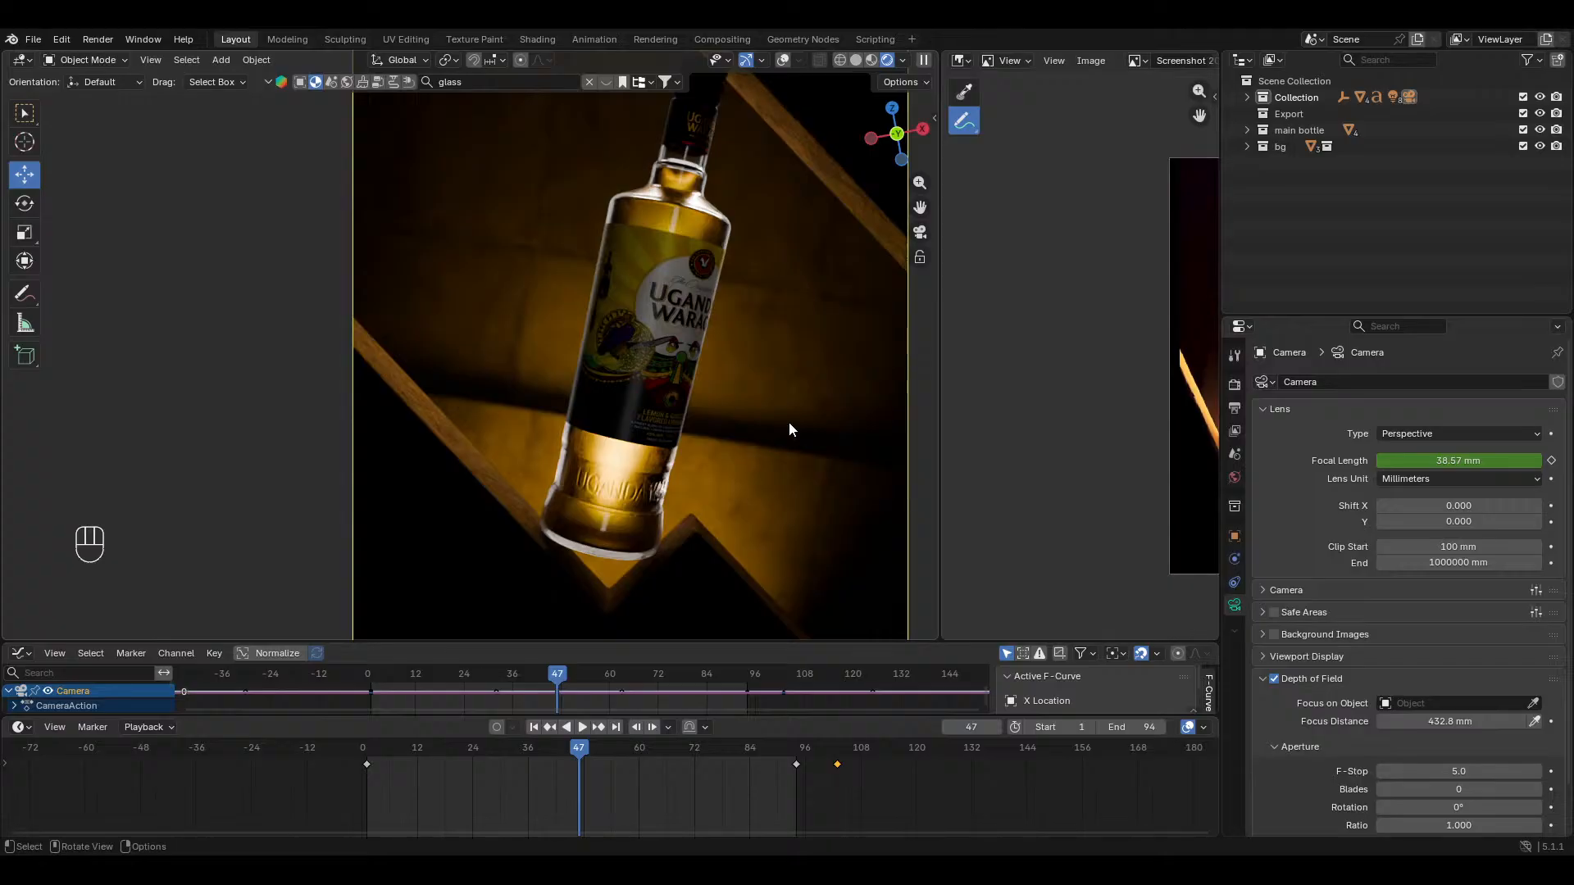
Step: Examine the bottle's base and embossed UGANDA WARAGI lettering up close in the rendered view
mouse_move(643, 320)
middle_mouse_down()
mouse_move(658, 402)
mouse_move(689, 410)
mouse_move(635, 316)
middle_mouse_up()
middle_click_drag(635, 353, 635, 287, "ctrl")
middle_click_drag(659, 413, 640, 254, "shift")
middle_click_drag(680, 360, 662, 500)
middle_click_drag(662, 500, 655, 409, "ctrl")
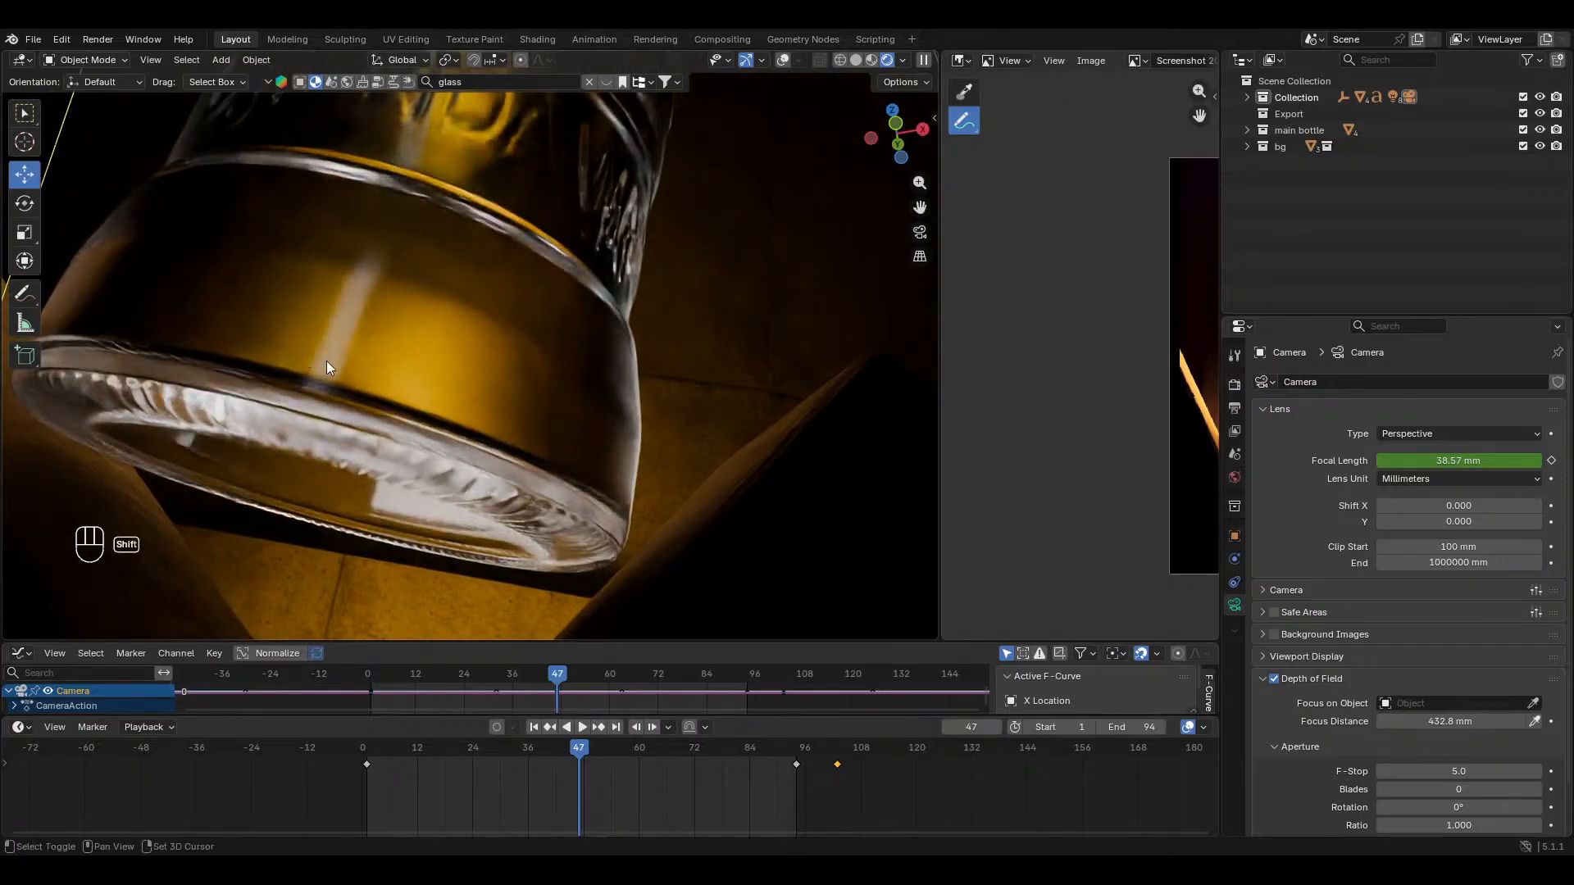
middle_click_drag(326, 361, 366, 469, "shift")
middle_click_drag(467, 407, 505, 376)
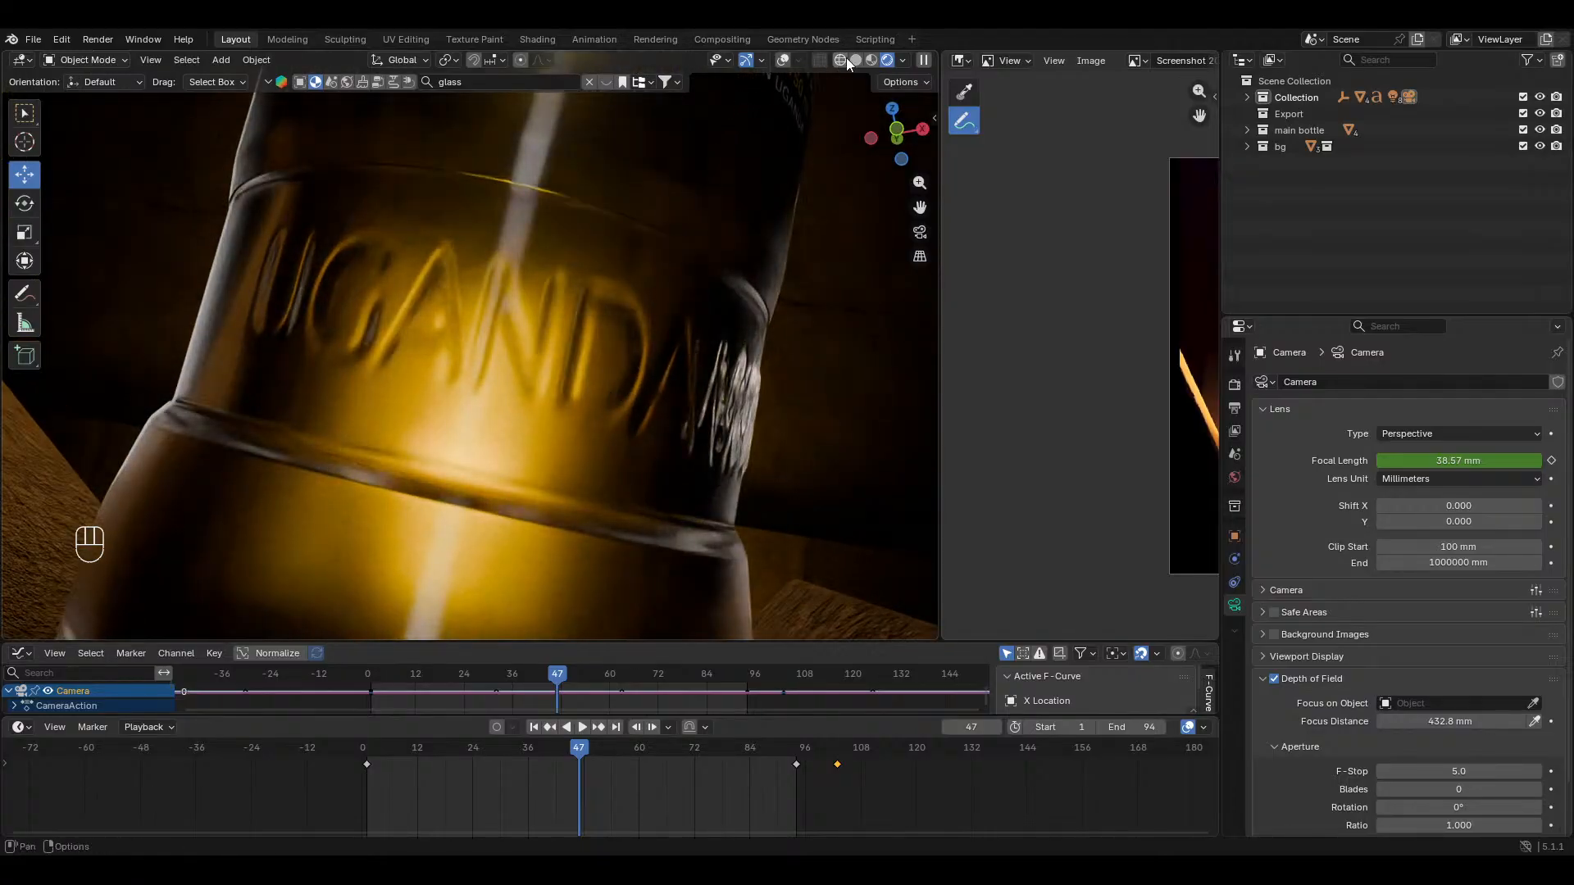
Step: Switch to material preview and examine the embossed lettering along the bottle's side
left_click(870, 62)
middle_click_drag(606, 357, 592, 354, "ctrl")
middle_click_drag(592, 354, 327, 355)
scroll(327, 356, "up", 4)
middle_click_drag(469, 295, 522, 344, "shift")
scroll(662, 411, "up", 2)
scroll(515, 356, "up", 2)
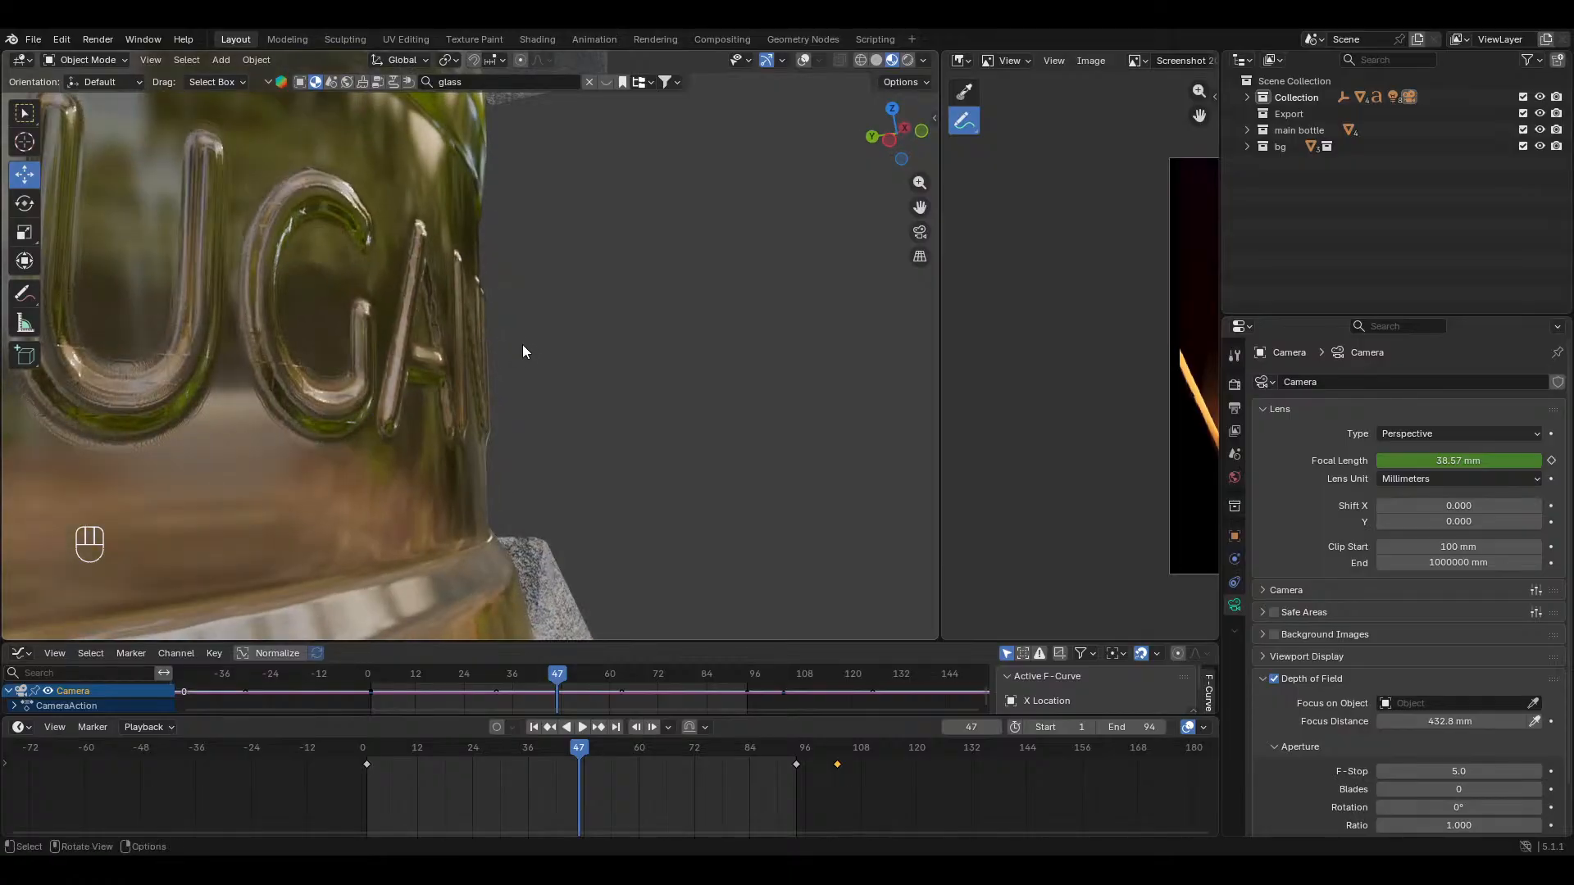
Step: Select the bottle and show its embossed text material in an enlarged Shader Editor in place of the Graph Editor
left_click_drag(727, 644, 739, 556)
middle_click_drag(396, 233, 406, 288, "ctrl")
left_click(407, 289)
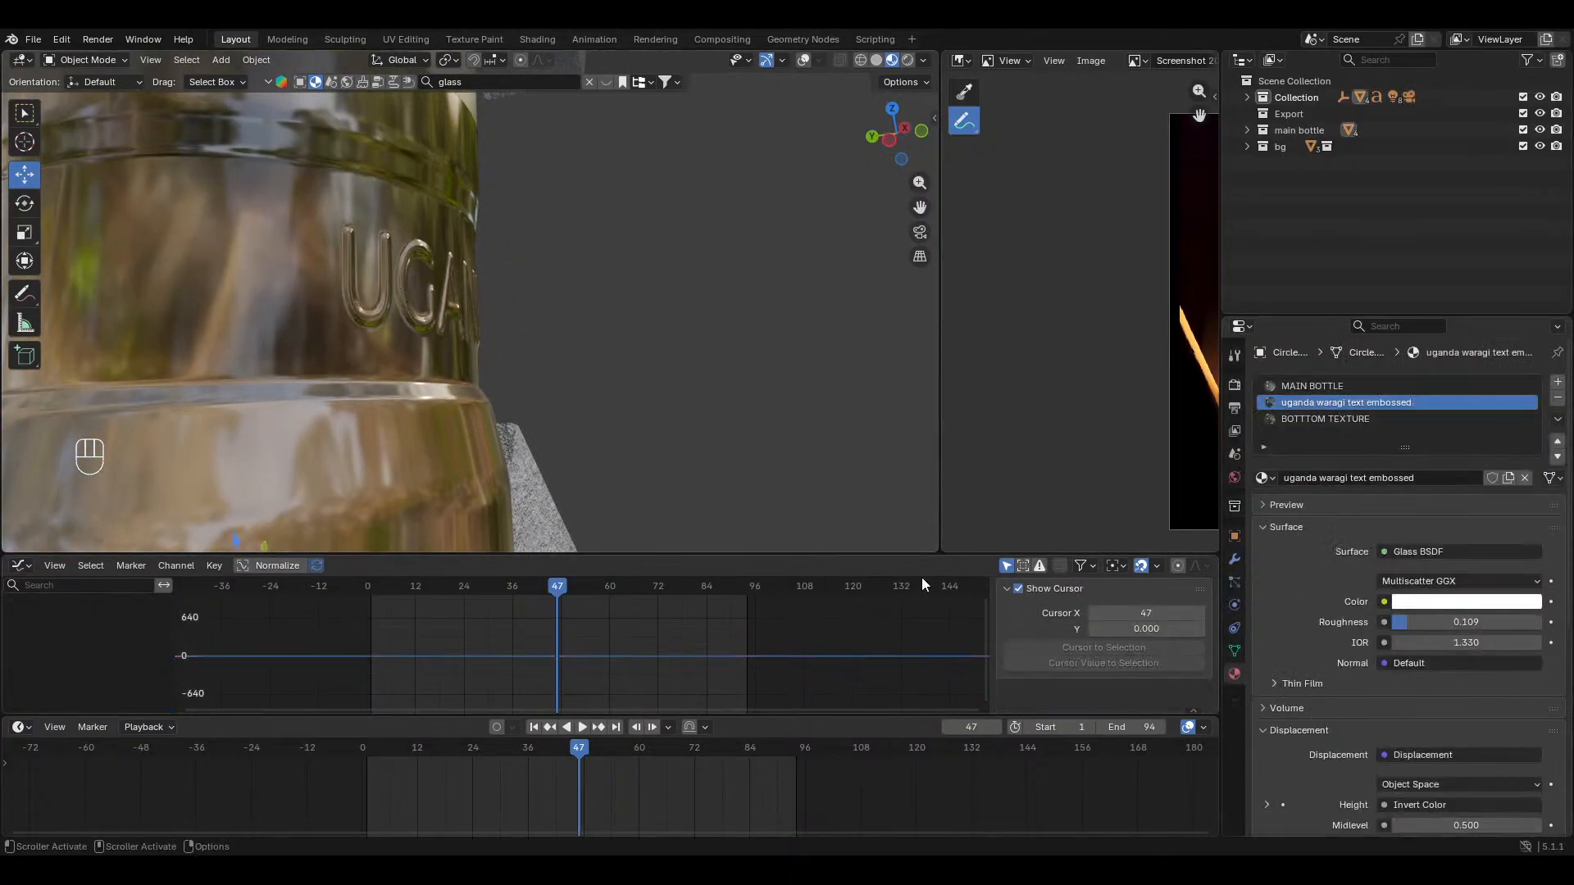
left_click_drag(798, 550, 799, 404)
left_click(20, 415)
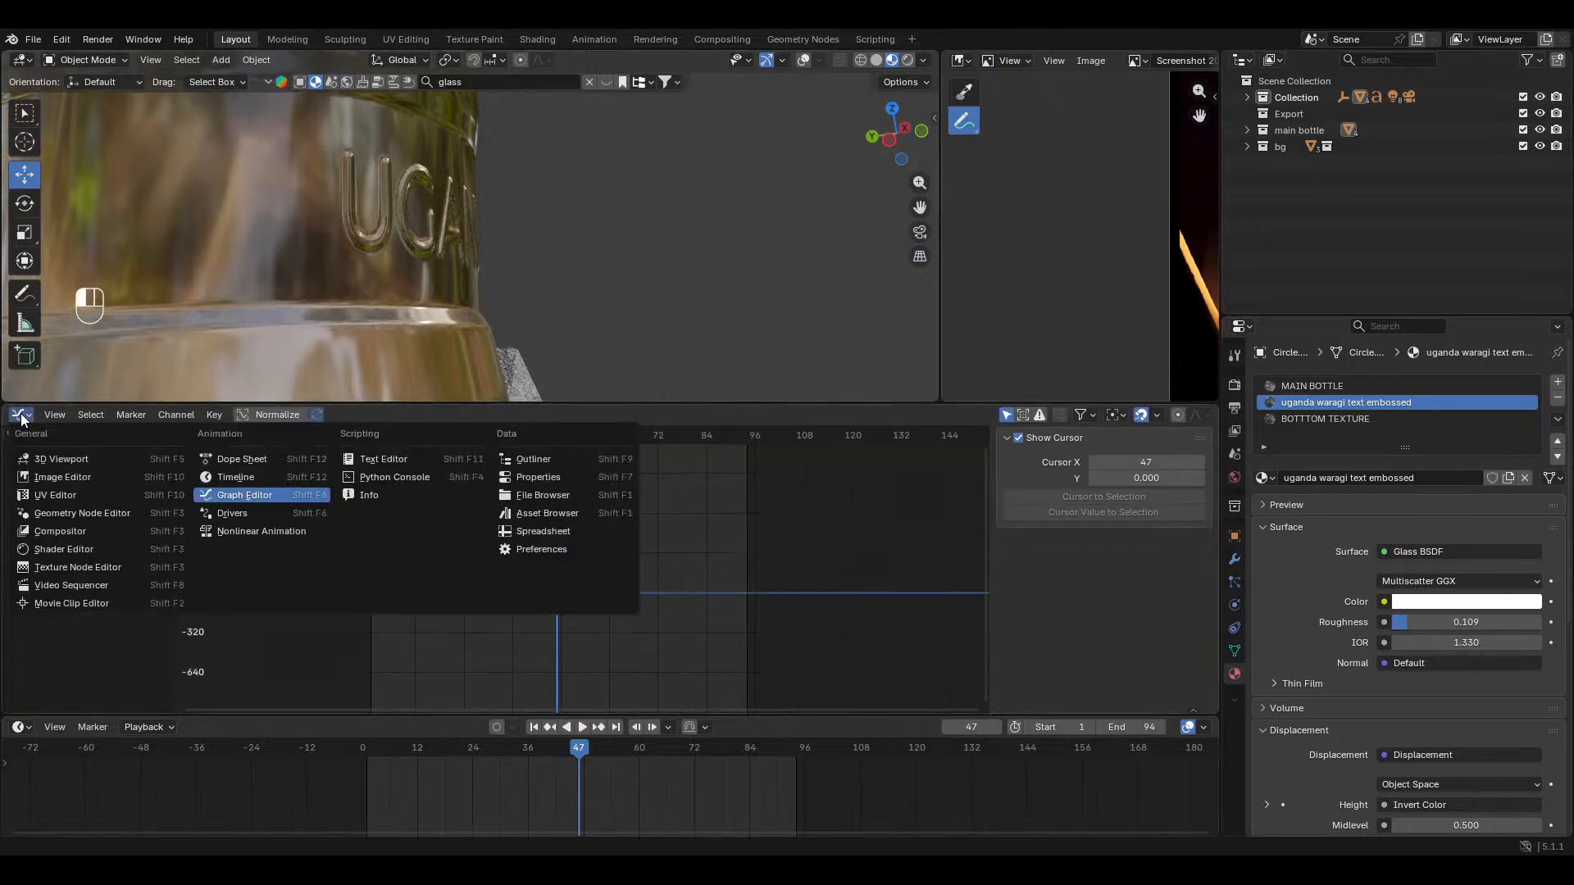
left_click(56, 550)
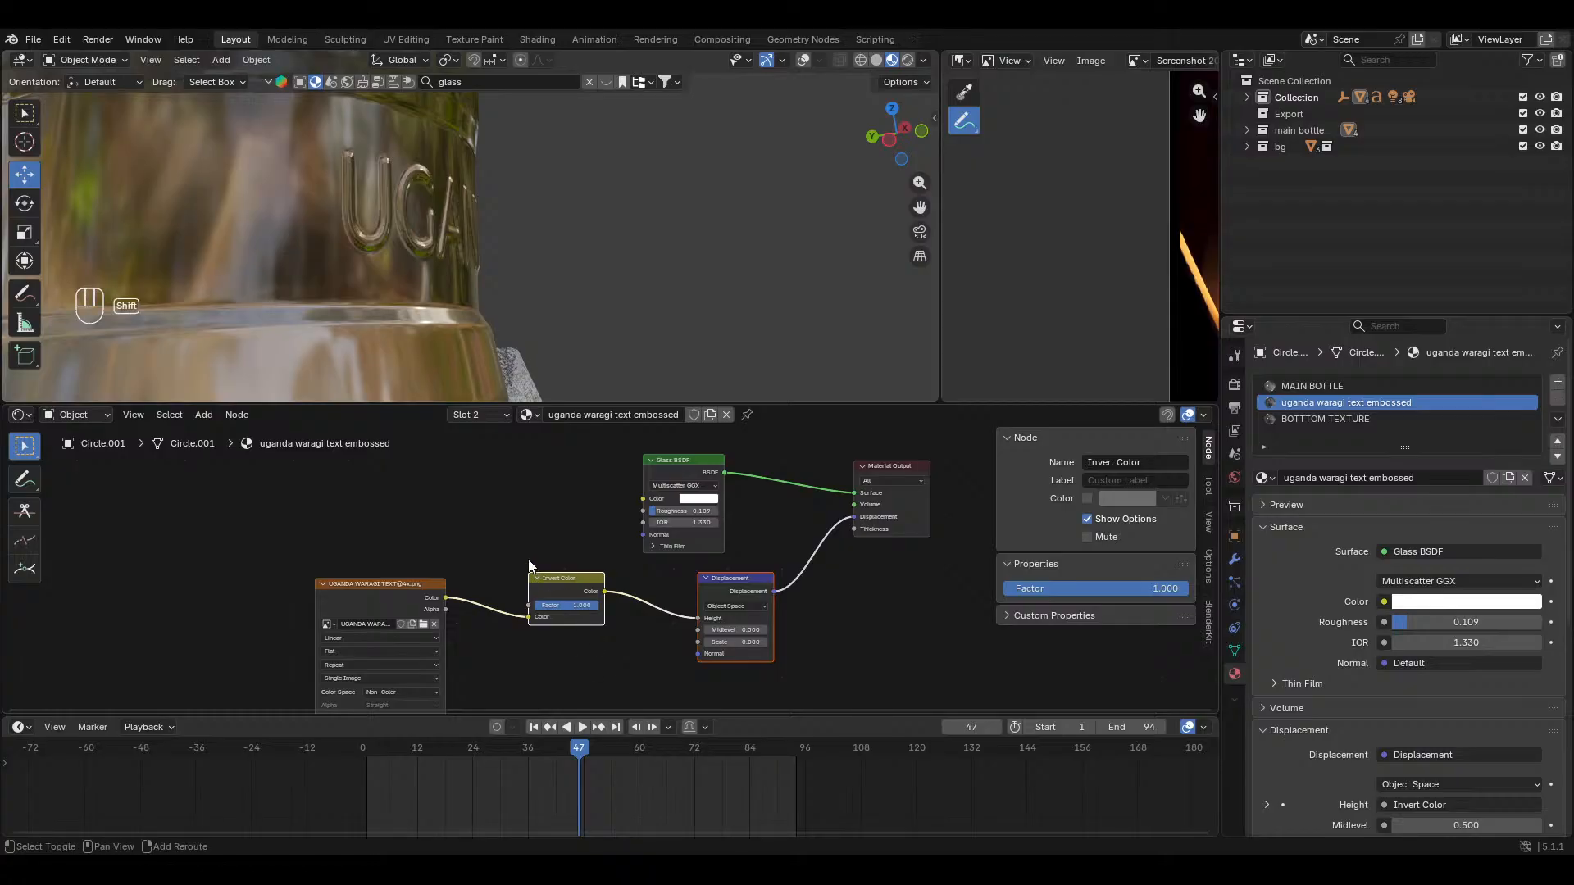
Step: Add a Bump node fed by the Invert Color output into Height, and link its Normal to the Glass BSDF
key("shift+a")
left_click(505, 541)
type("bump")
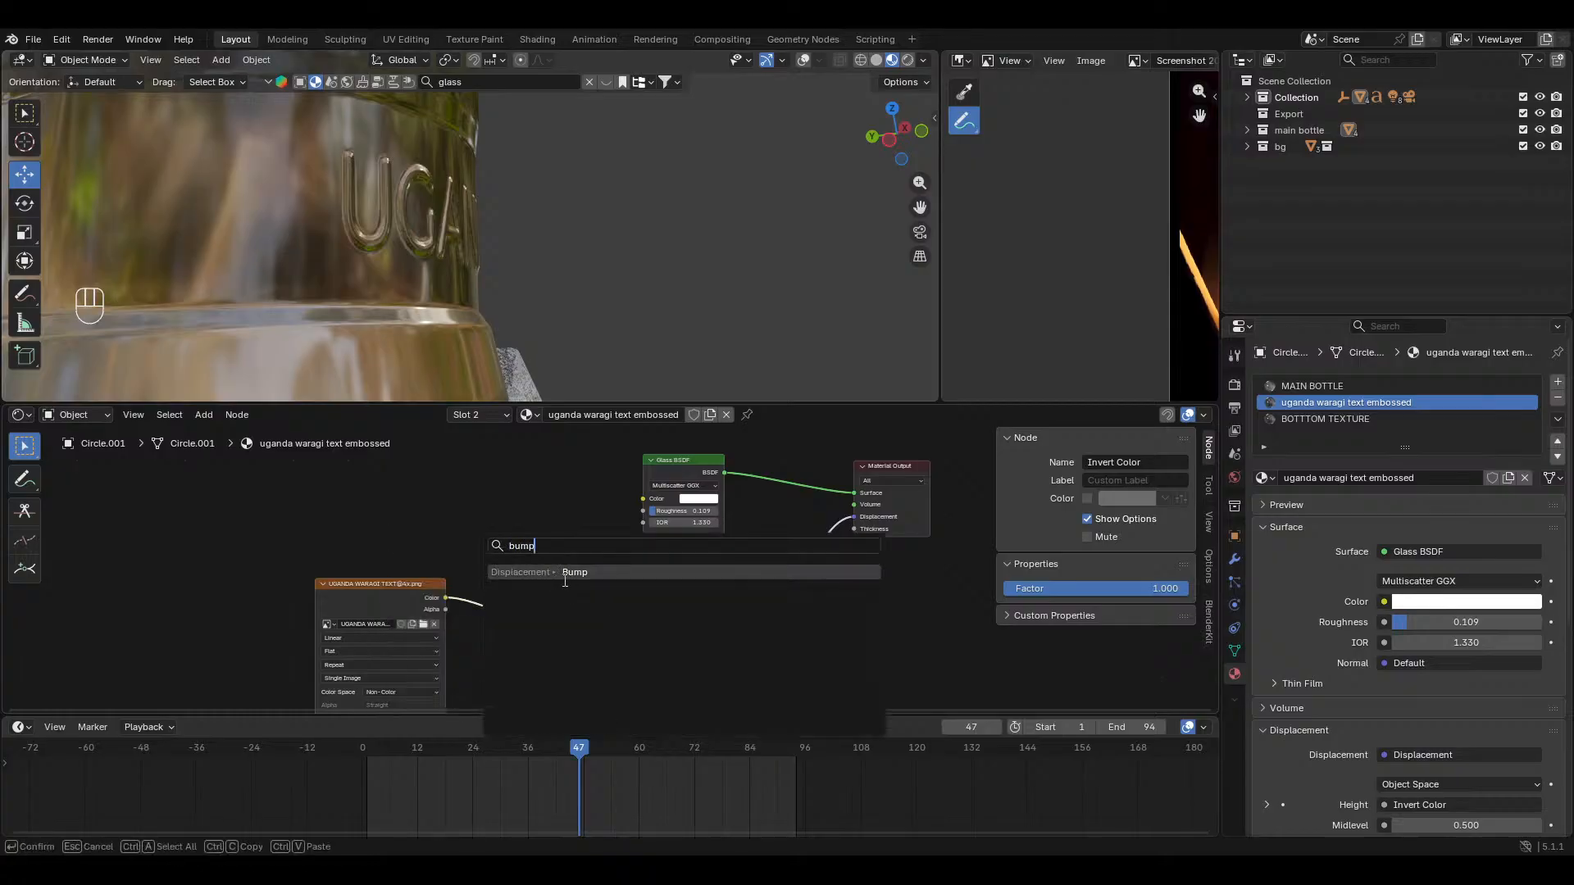
key("Return")
left_click(507, 459)
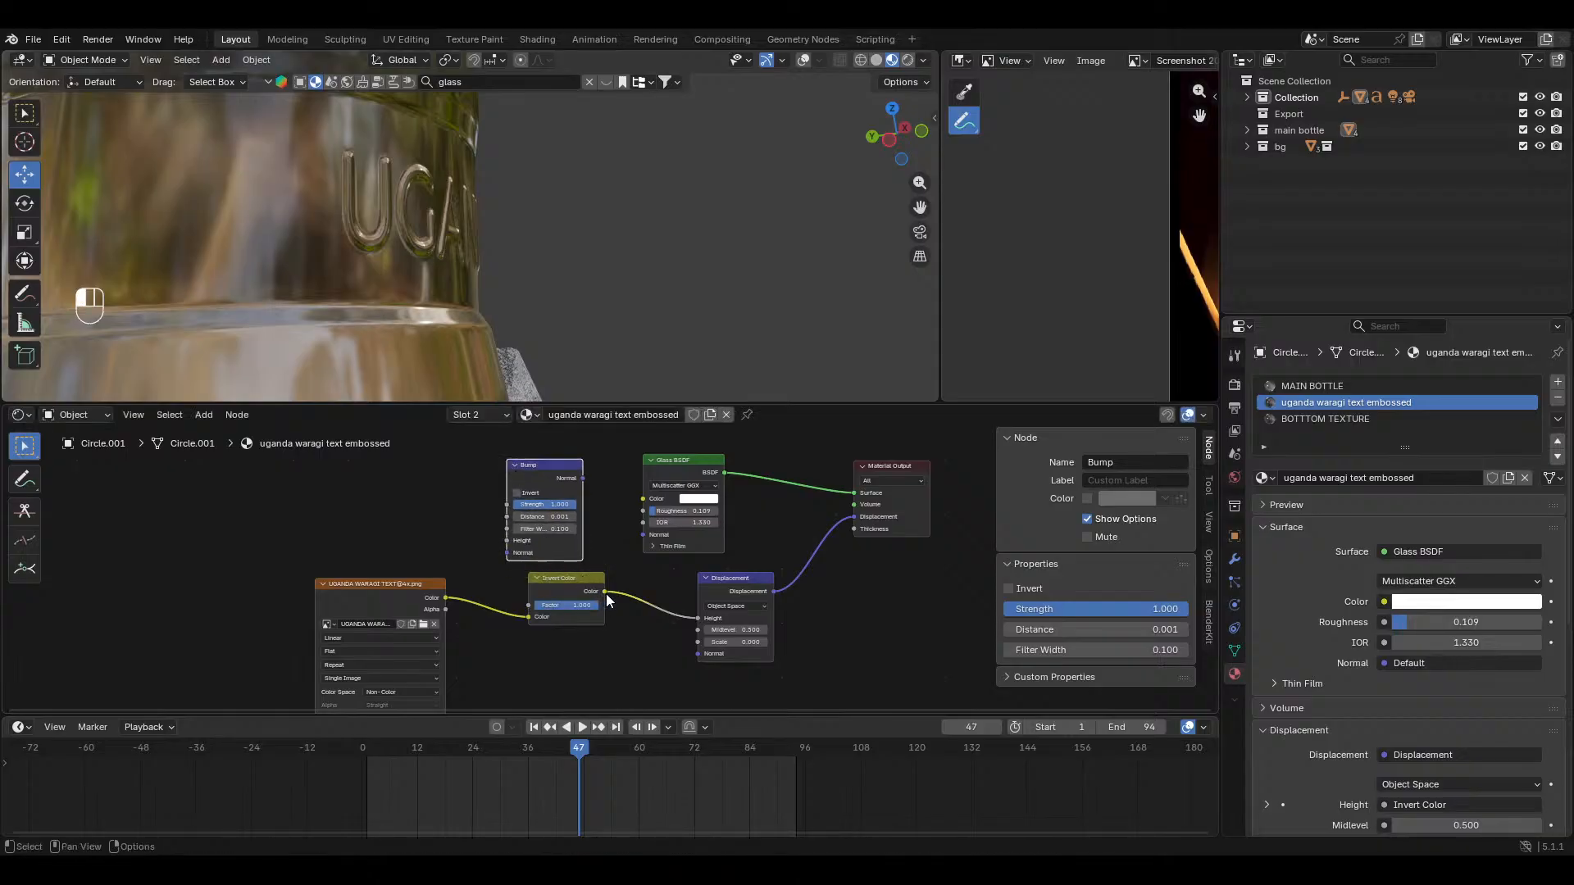
left_click_drag(506, 546, 507, 541)
left_click_drag(581, 478, 643, 534)
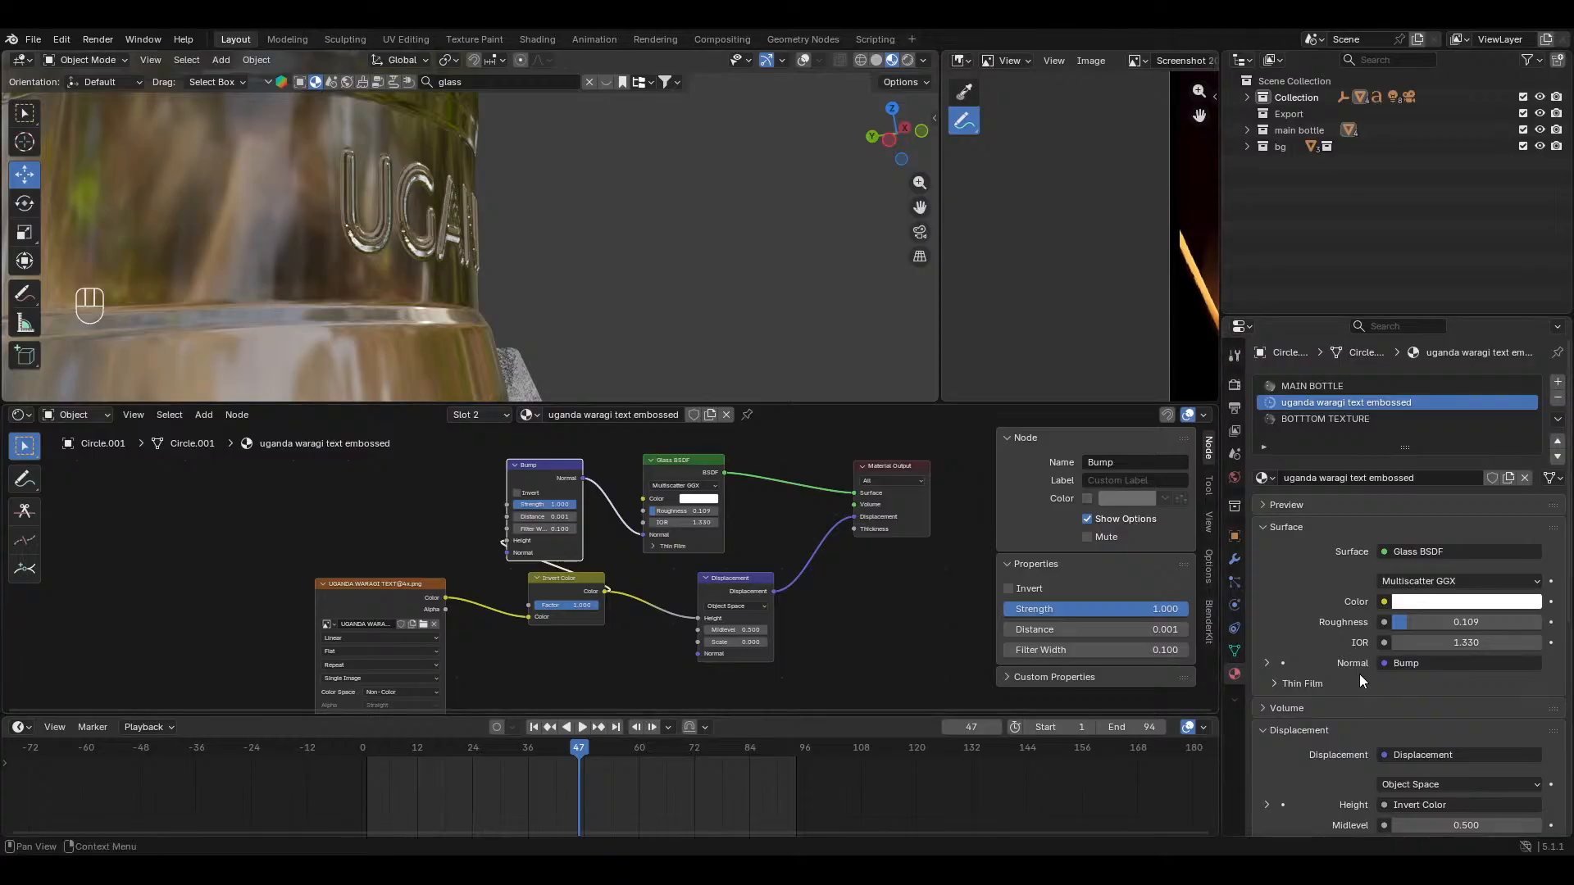
Step: Set the embossed text material's displacement method to Displacement and Bump, check the lettering in an enlarged viewport and save the file
middle_click_drag(1328, 760, 1355, 454)
left_click(1438, 659)
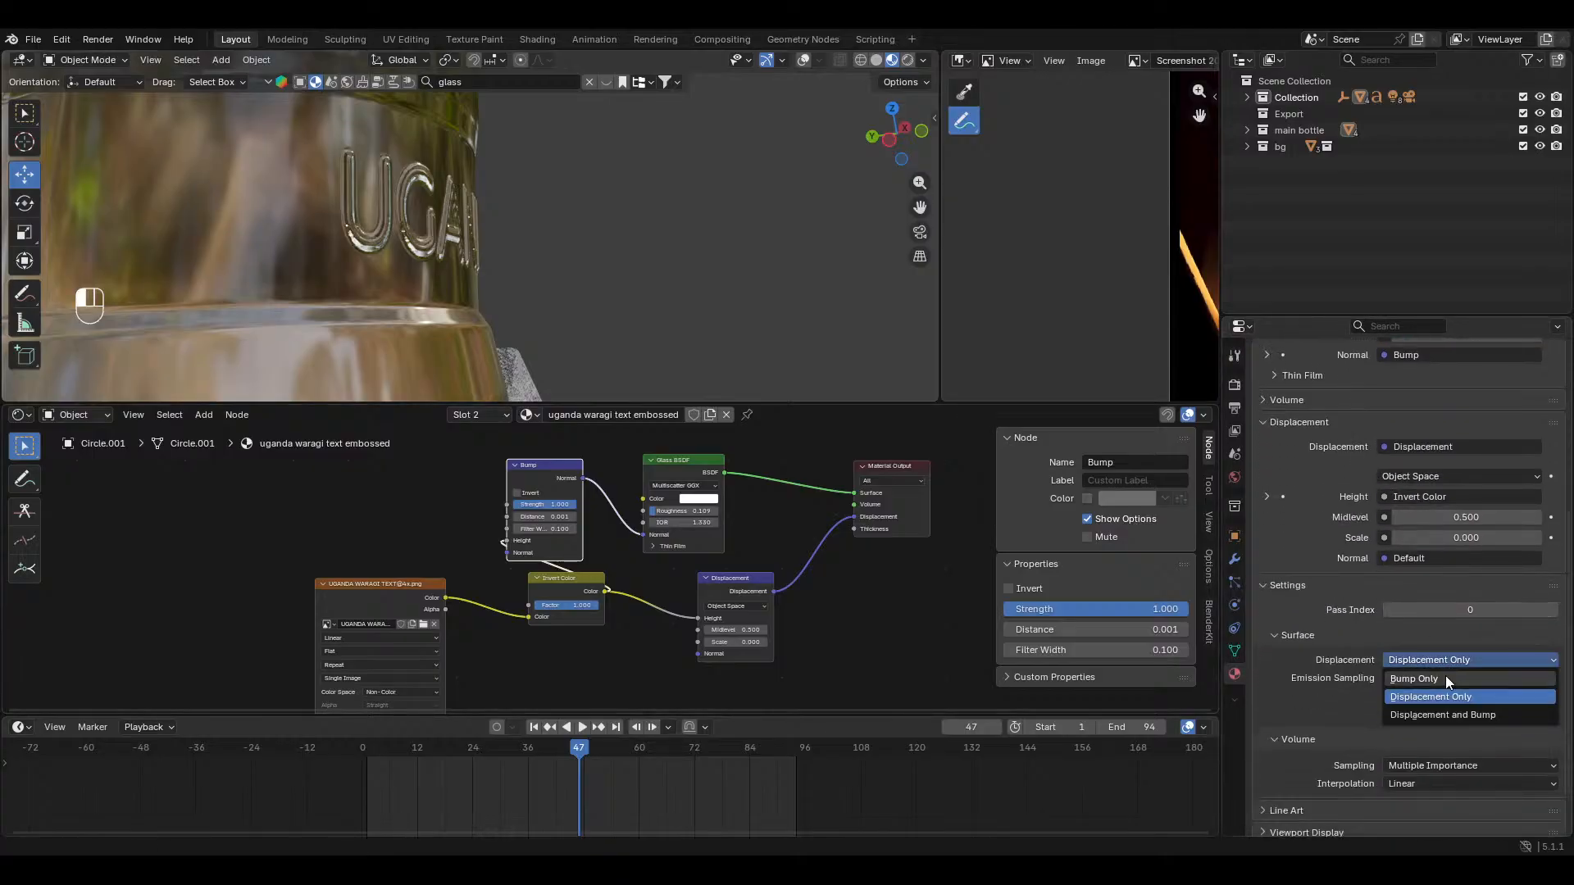
left_click(1441, 706)
middle_click_drag(647, 291, 671, 314)
key("KP_0")
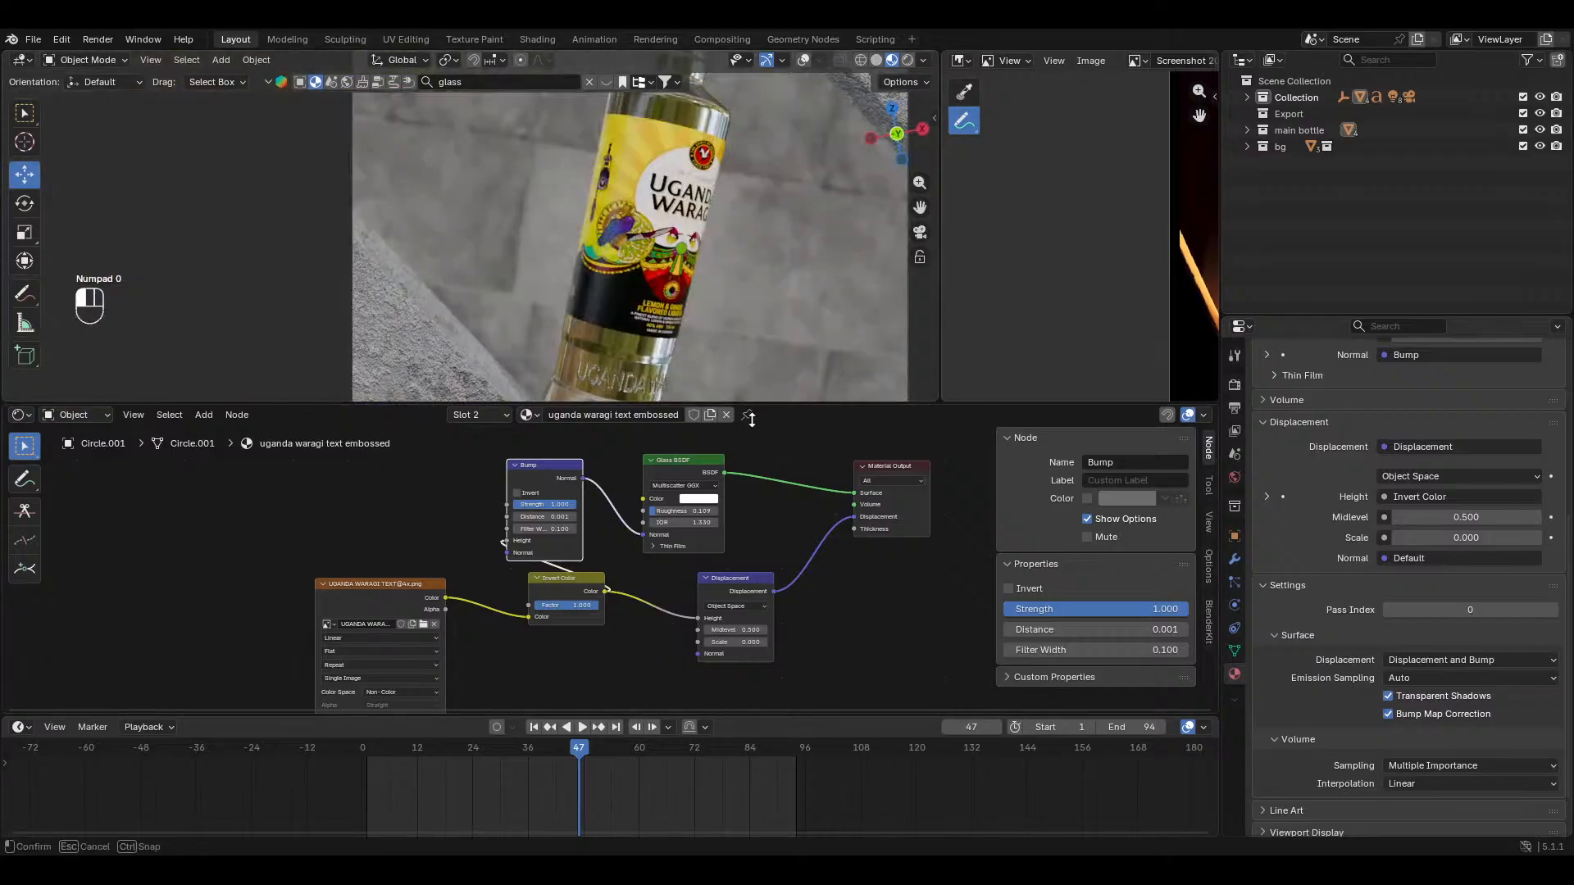
left_click_drag(752, 419, 742, 582)
middle_click_drag(719, 489, 690, 369)
middle_click_drag(690, 369, 701, 293, "ctrl")
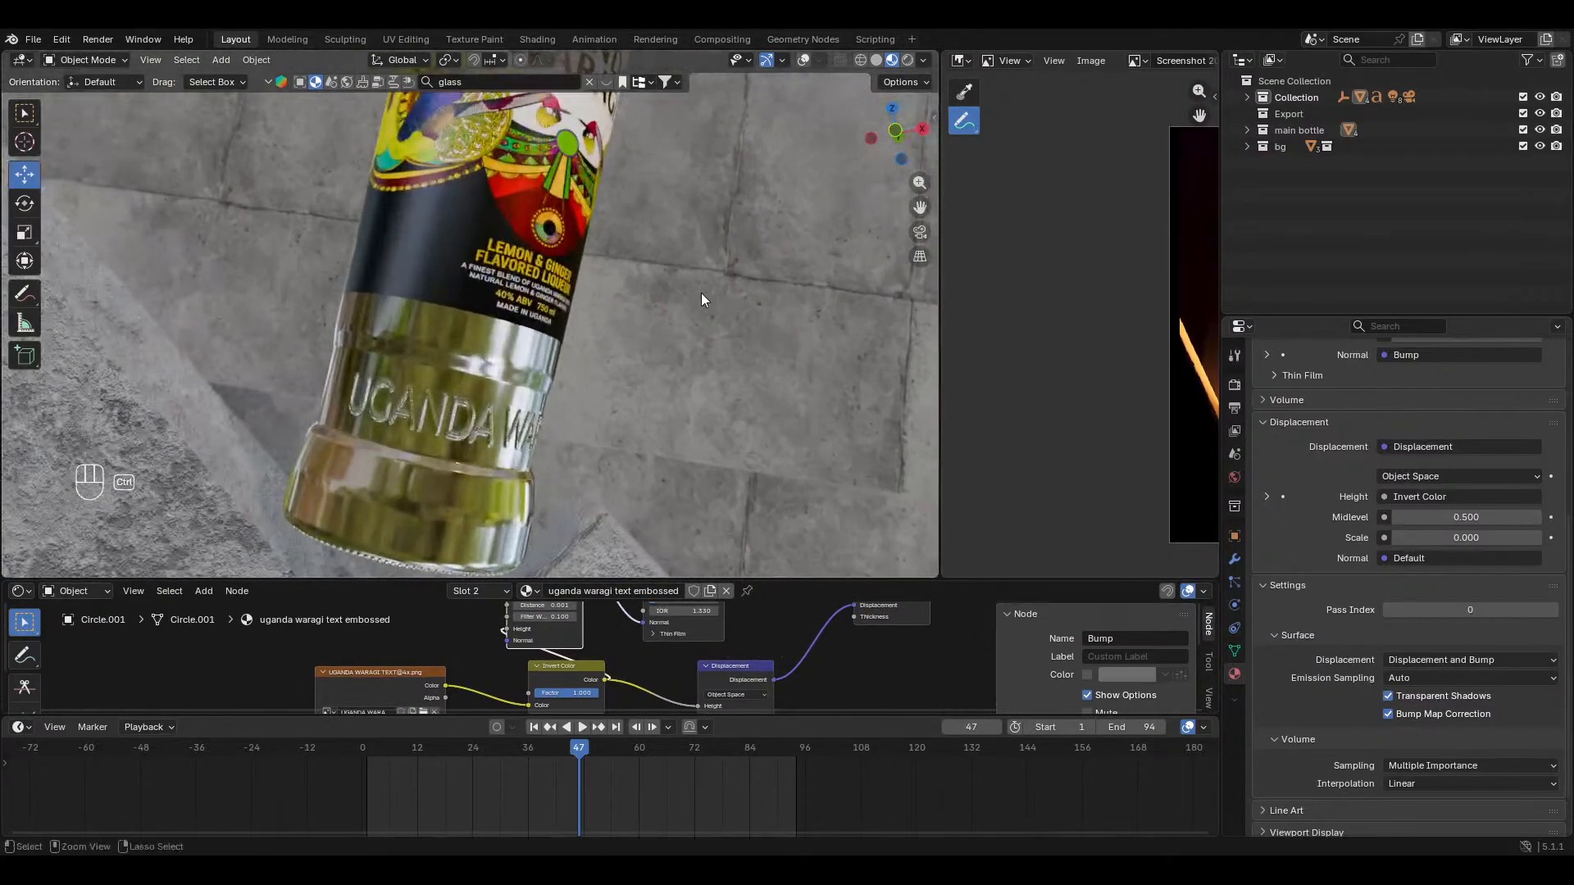
key("ctrl+s")
Step: Show the shot in rendered shading through the camera, hide the viewport gizmos and save the file
key("shift+z")
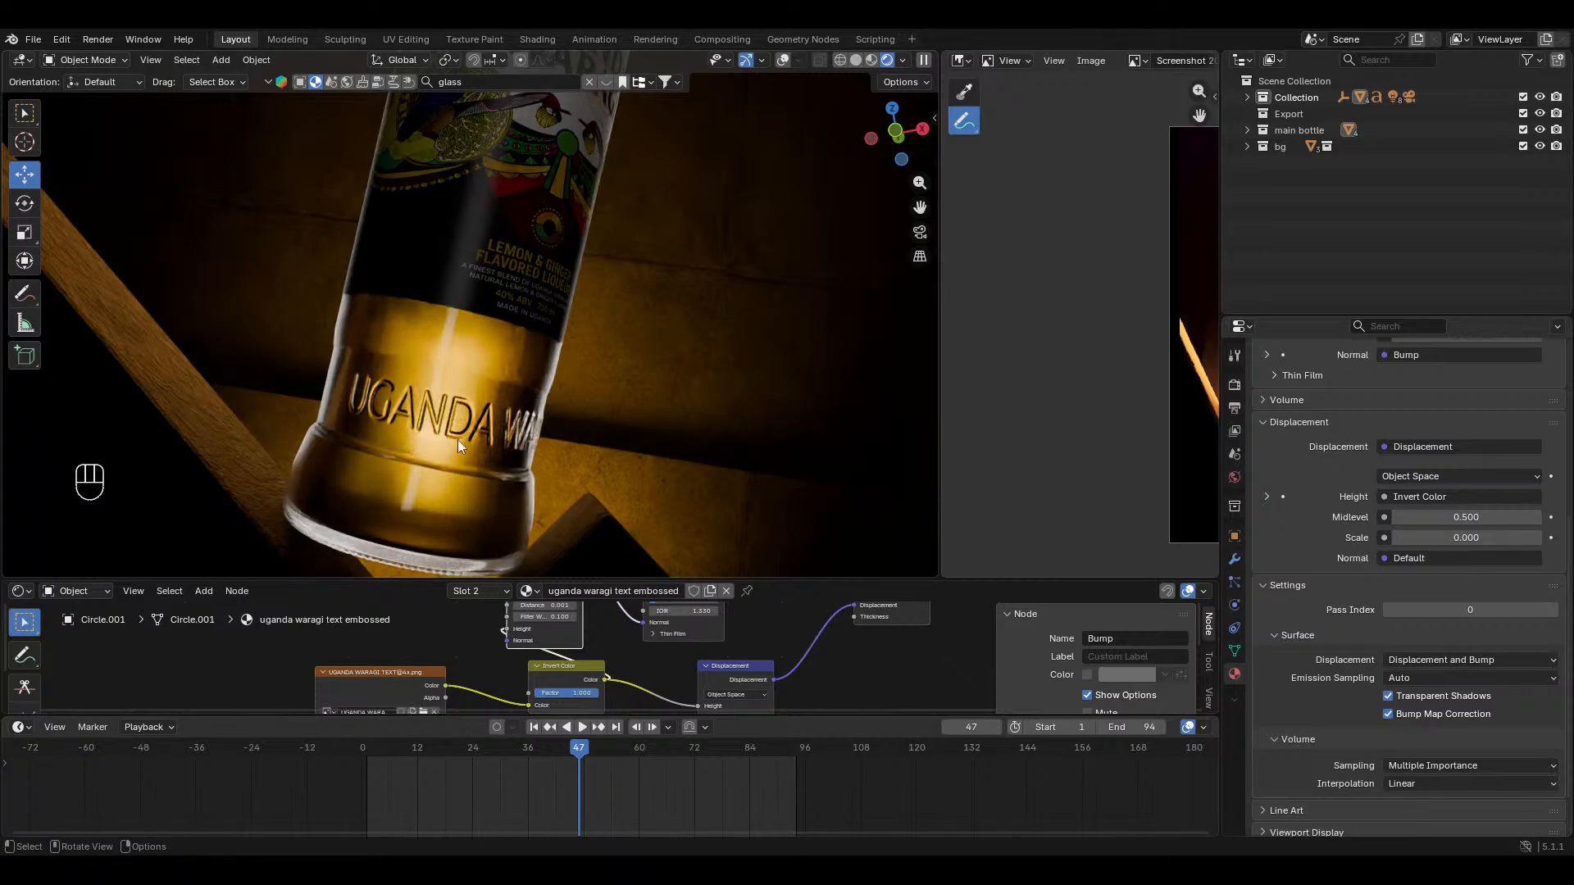
left_click(921, 245)
left_click(921, 239)
middle_click_drag(709, 387, 697, 414, "ctrl")
left_click(745, 60)
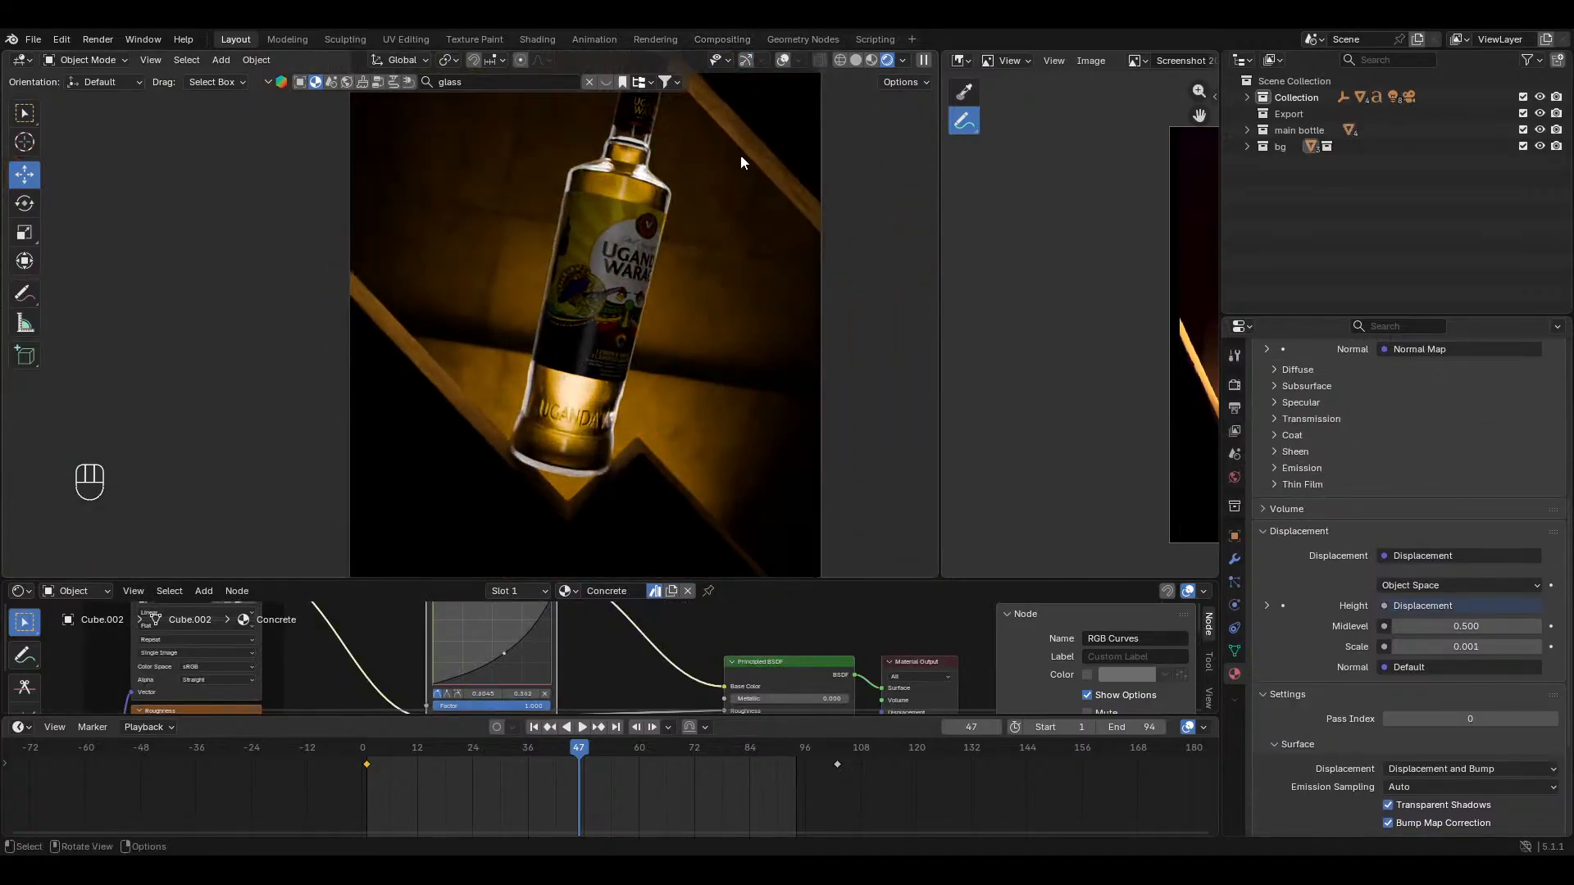
key("ctrl+s")
Step: Enlarge the Shader Editor, reselect the bottle and disconnect the Bump node from the Glass BSDF's Normal input
middle_click_drag(633, 399, 650, 303, "ctrl")
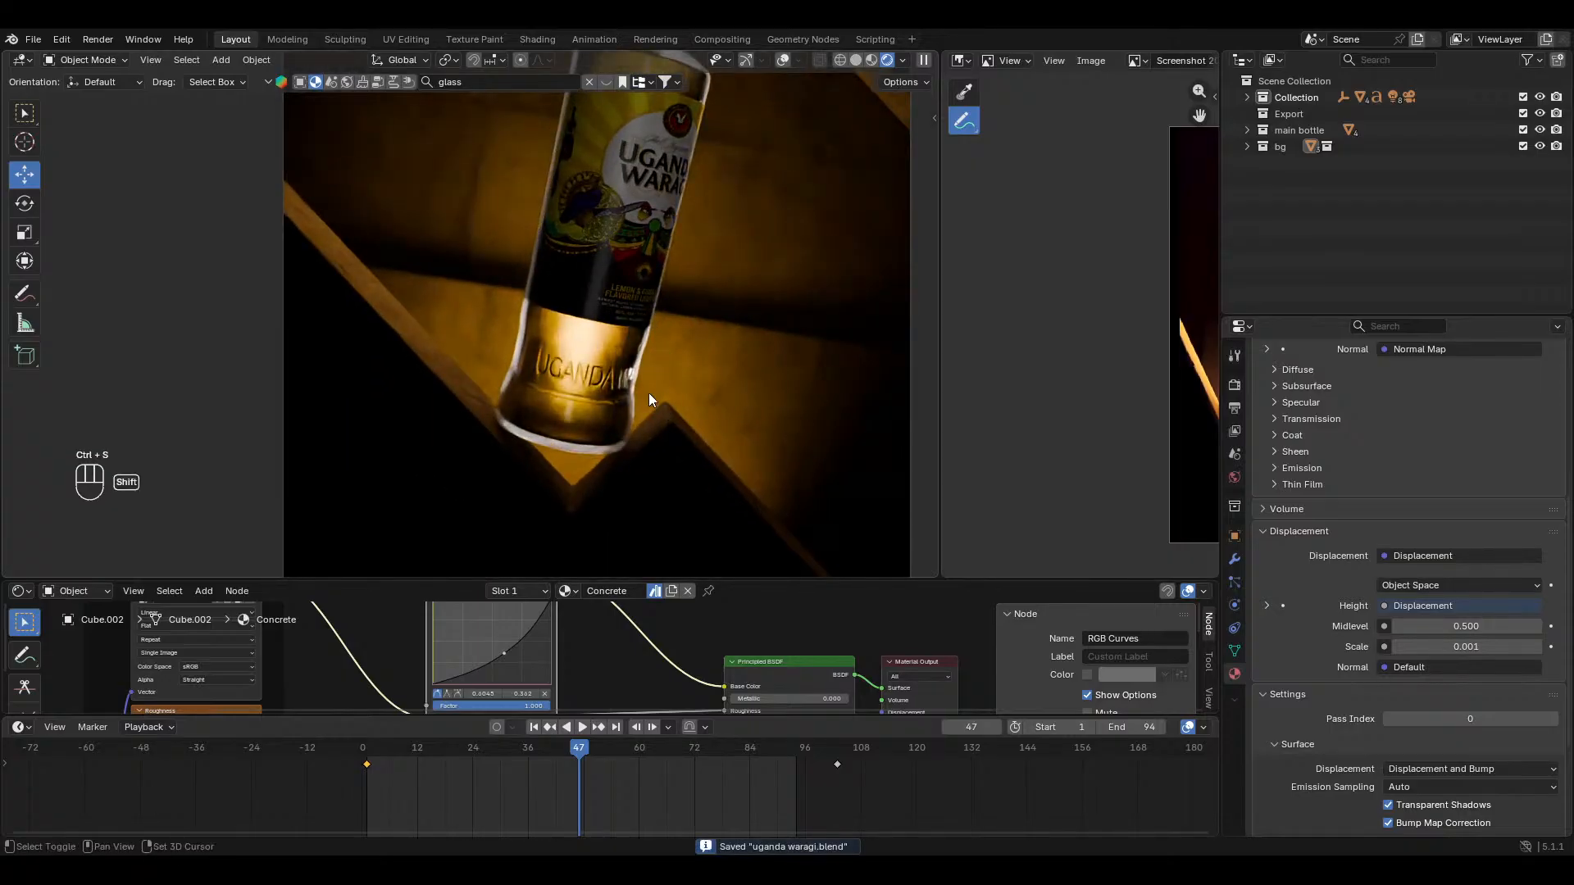
middle_click_drag(647, 392, 595, 297, "shift")
left_click_drag(662, 578, 661, 422)
middle_click_drag(574, 497, 595, 590)
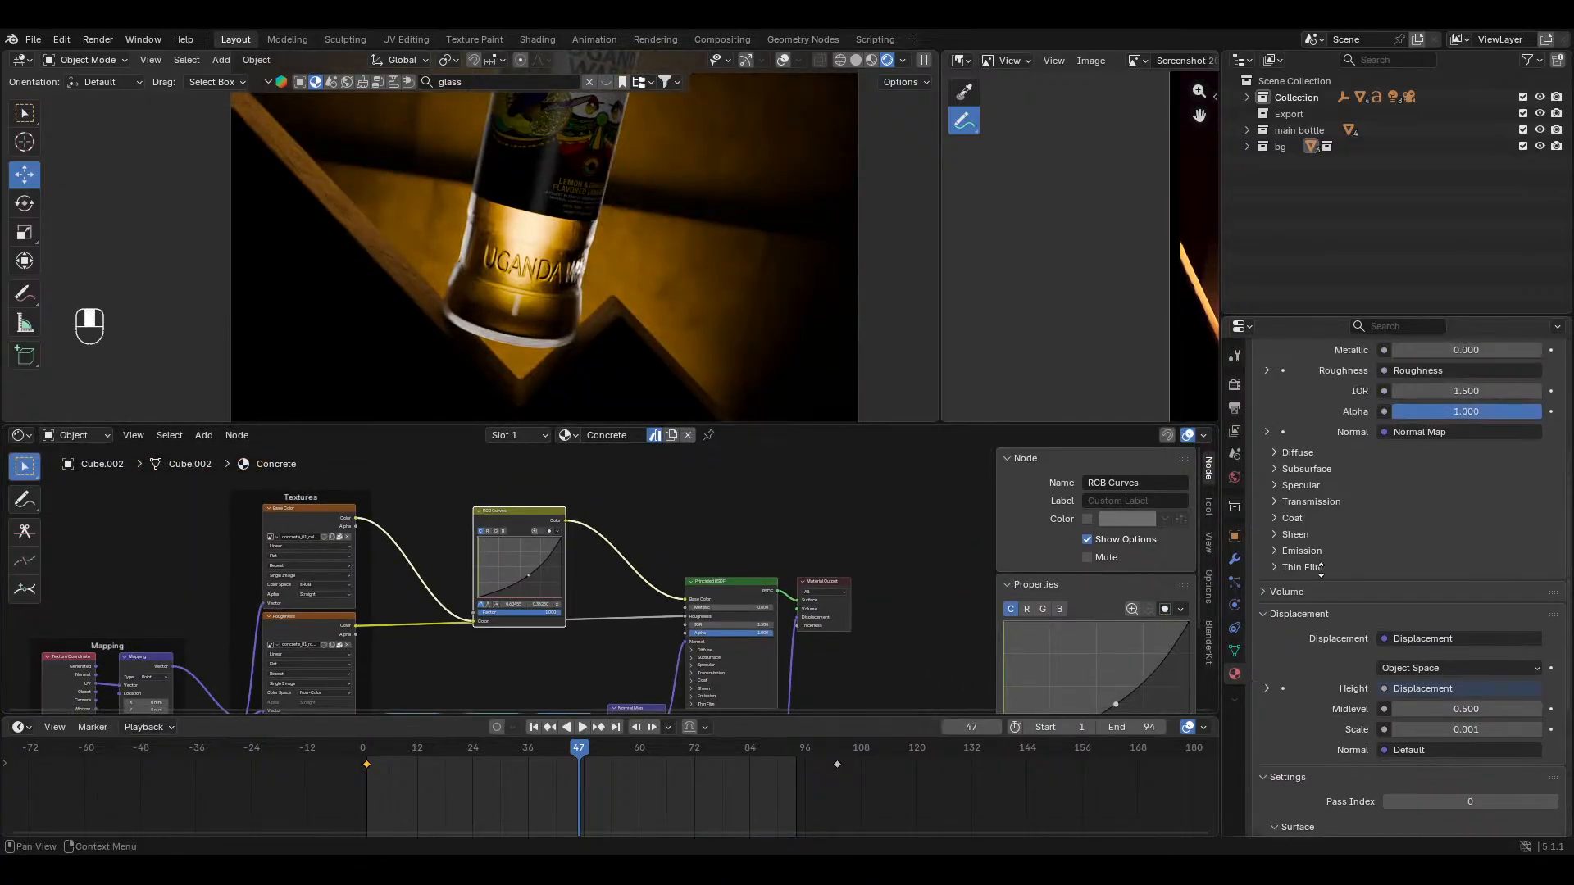
scroll(1364, 571, "up", 10)
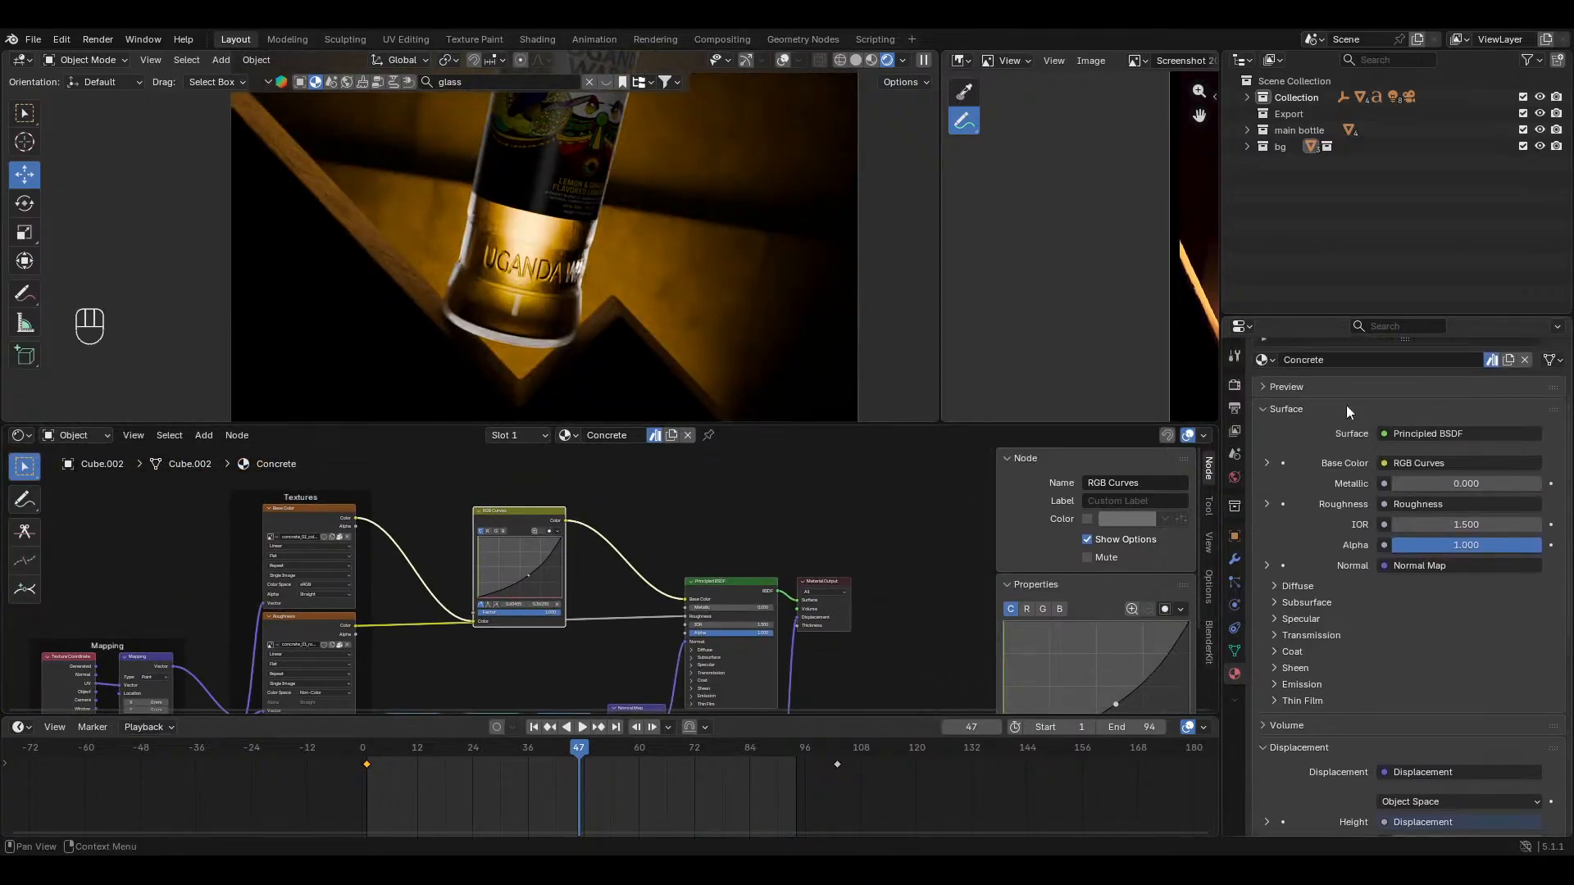
left_click(553, 268)
middle_click_drag(636, 655, 697, 541, "ctrl")
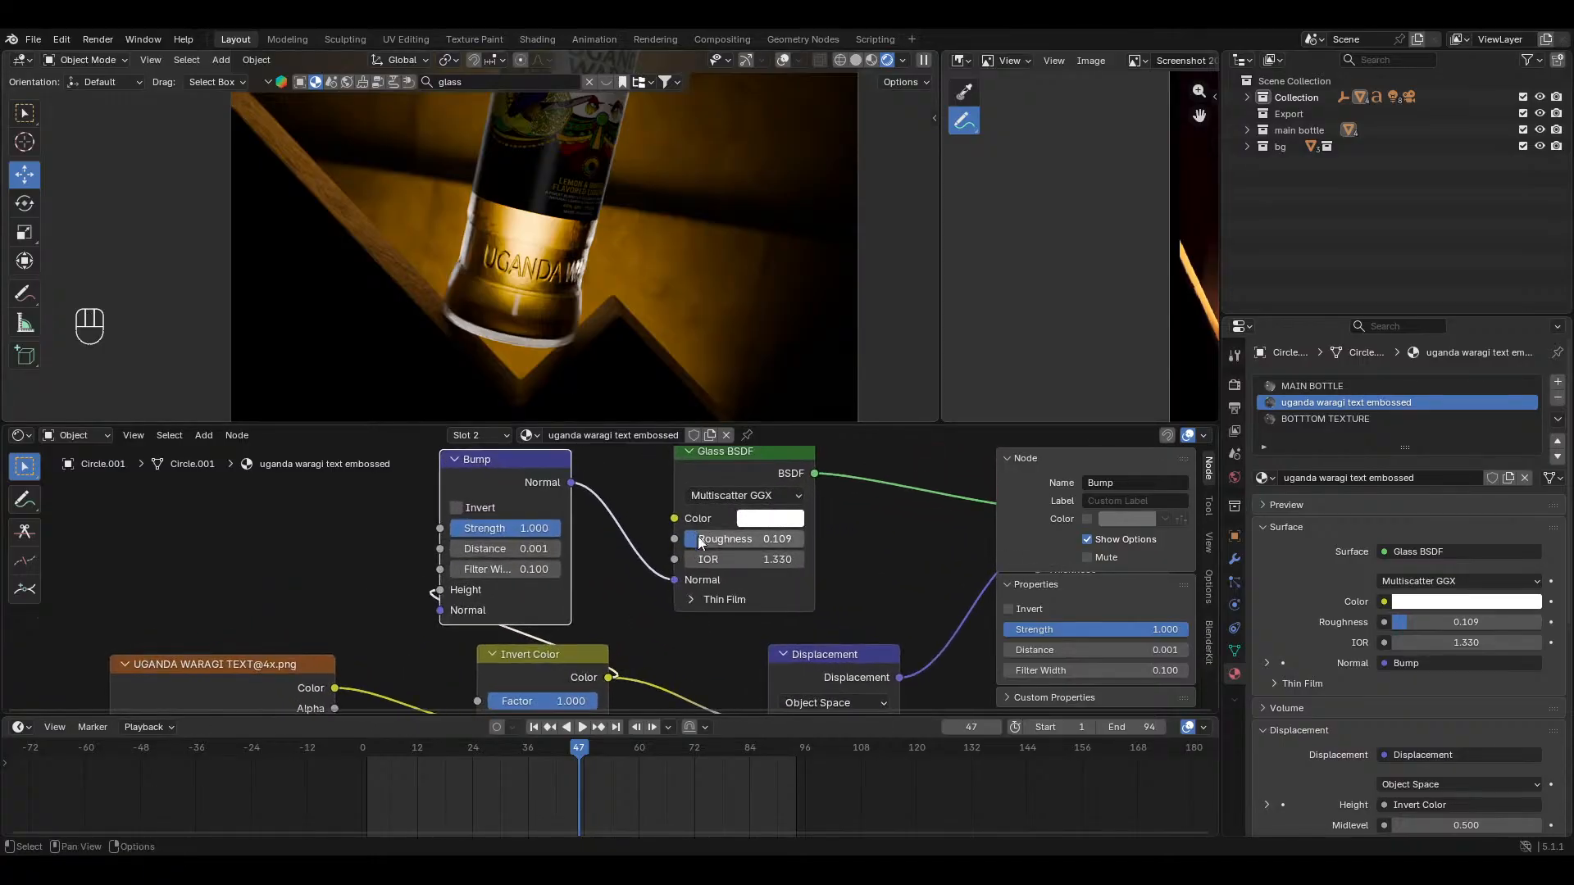
left_click_drag(677, 580, 635, 571)
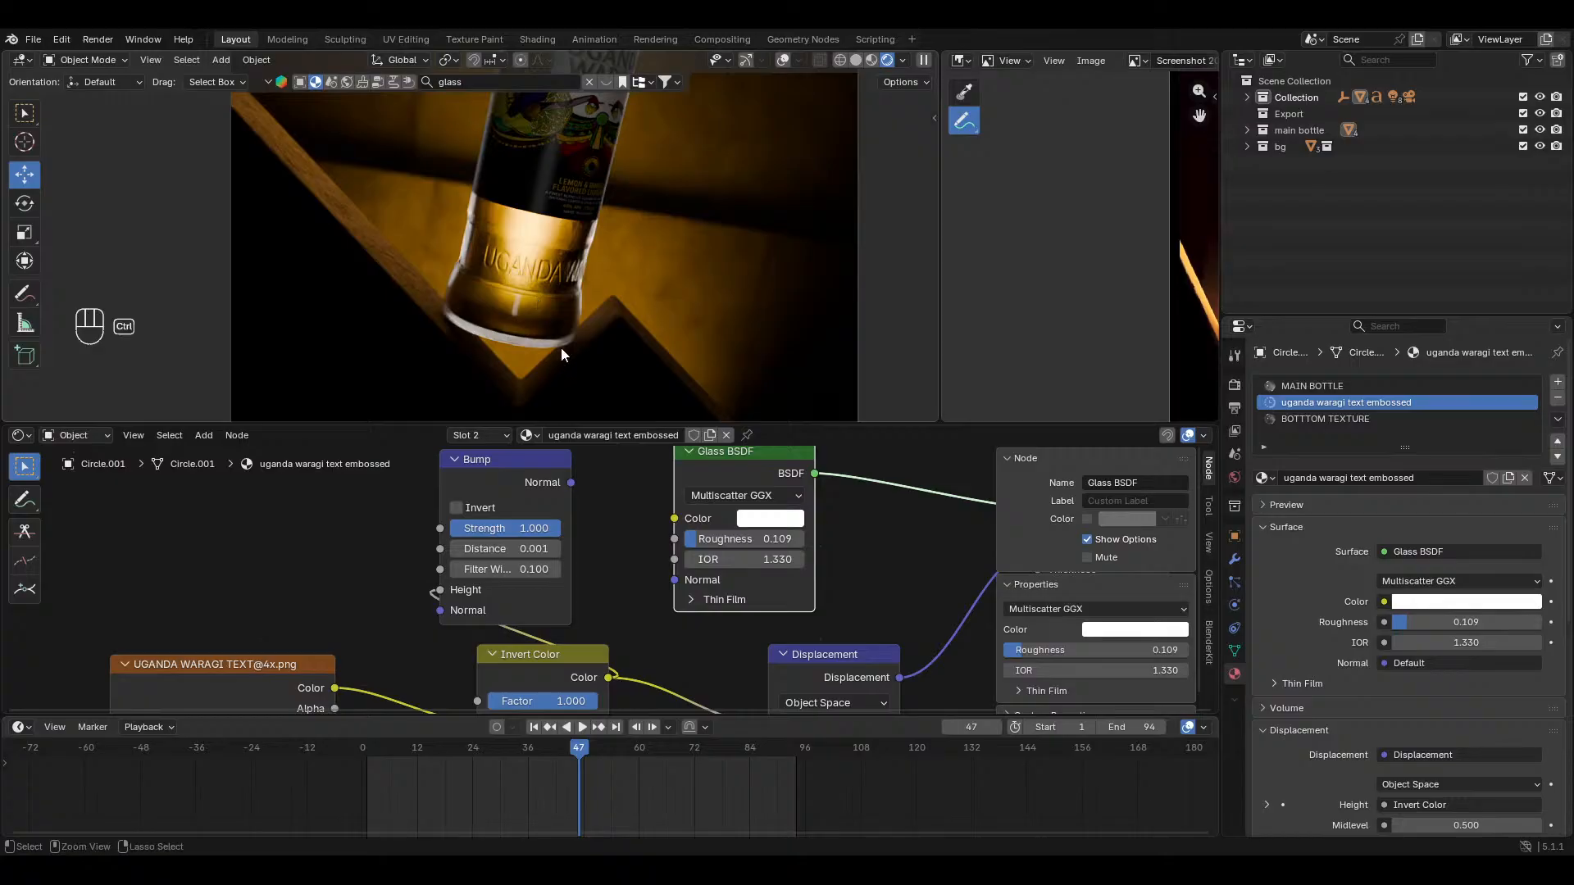
Step: Inspect the rendered embossed lettering, shrink the Shader Editor and frame the whole camera shot in the viewport
middle_click_drag(561, 346, 596, 302, "ctrl")
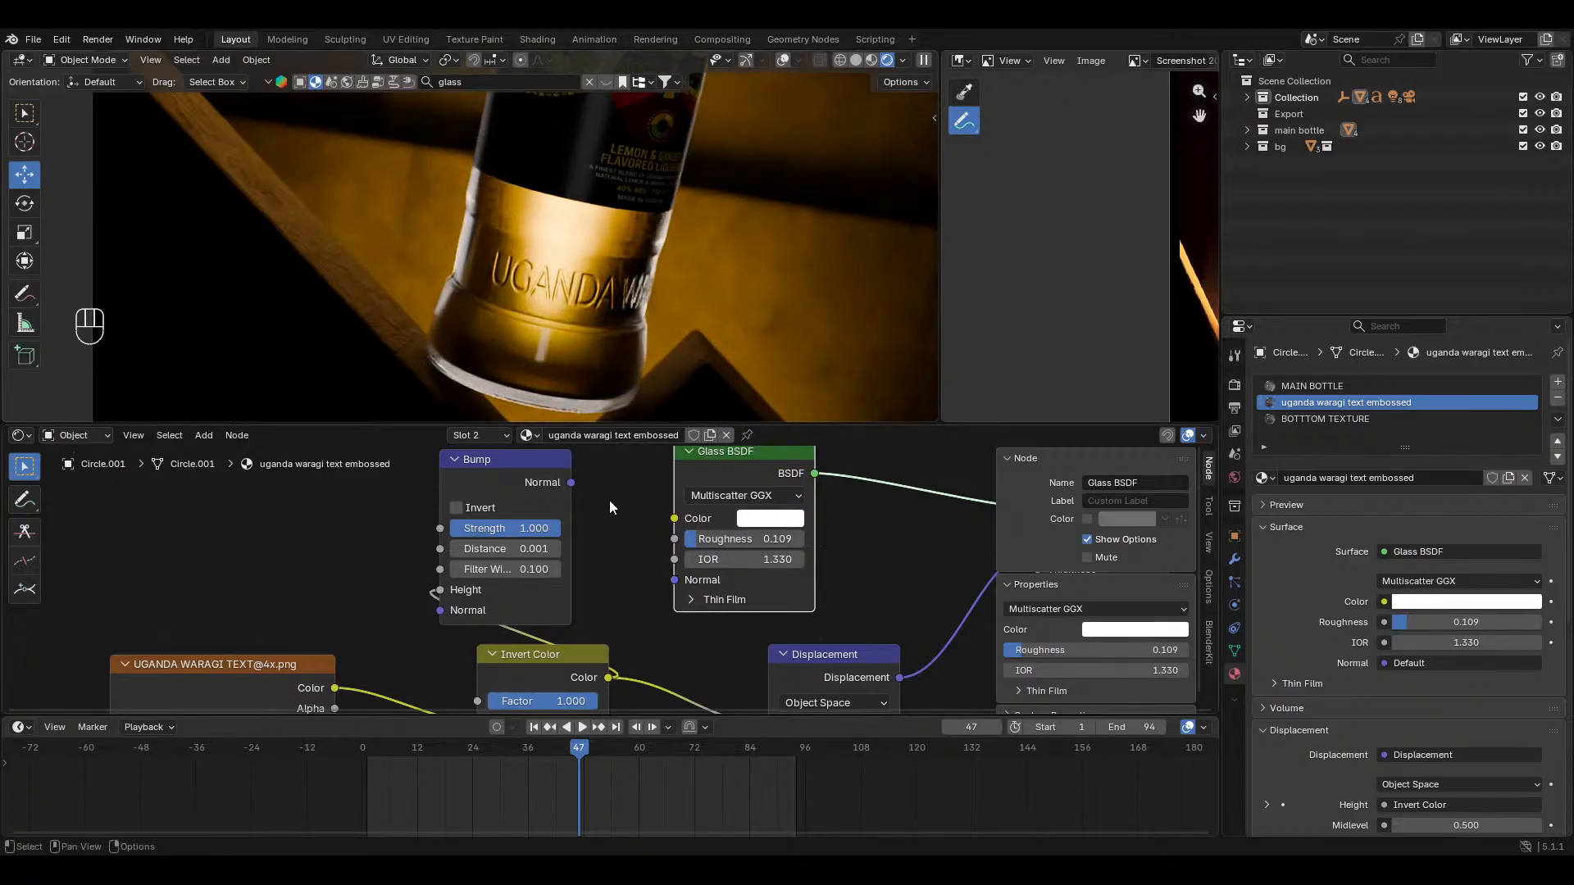
middle_click_drag(623, 514, 645, 633, "ctrl")
middle_click_drag(653, 307, 738, 409, "ctrl")
left_click_drag(762, 423, 779, 633)
middle_click_drag(655, 421, 651, 441, "ctrl")
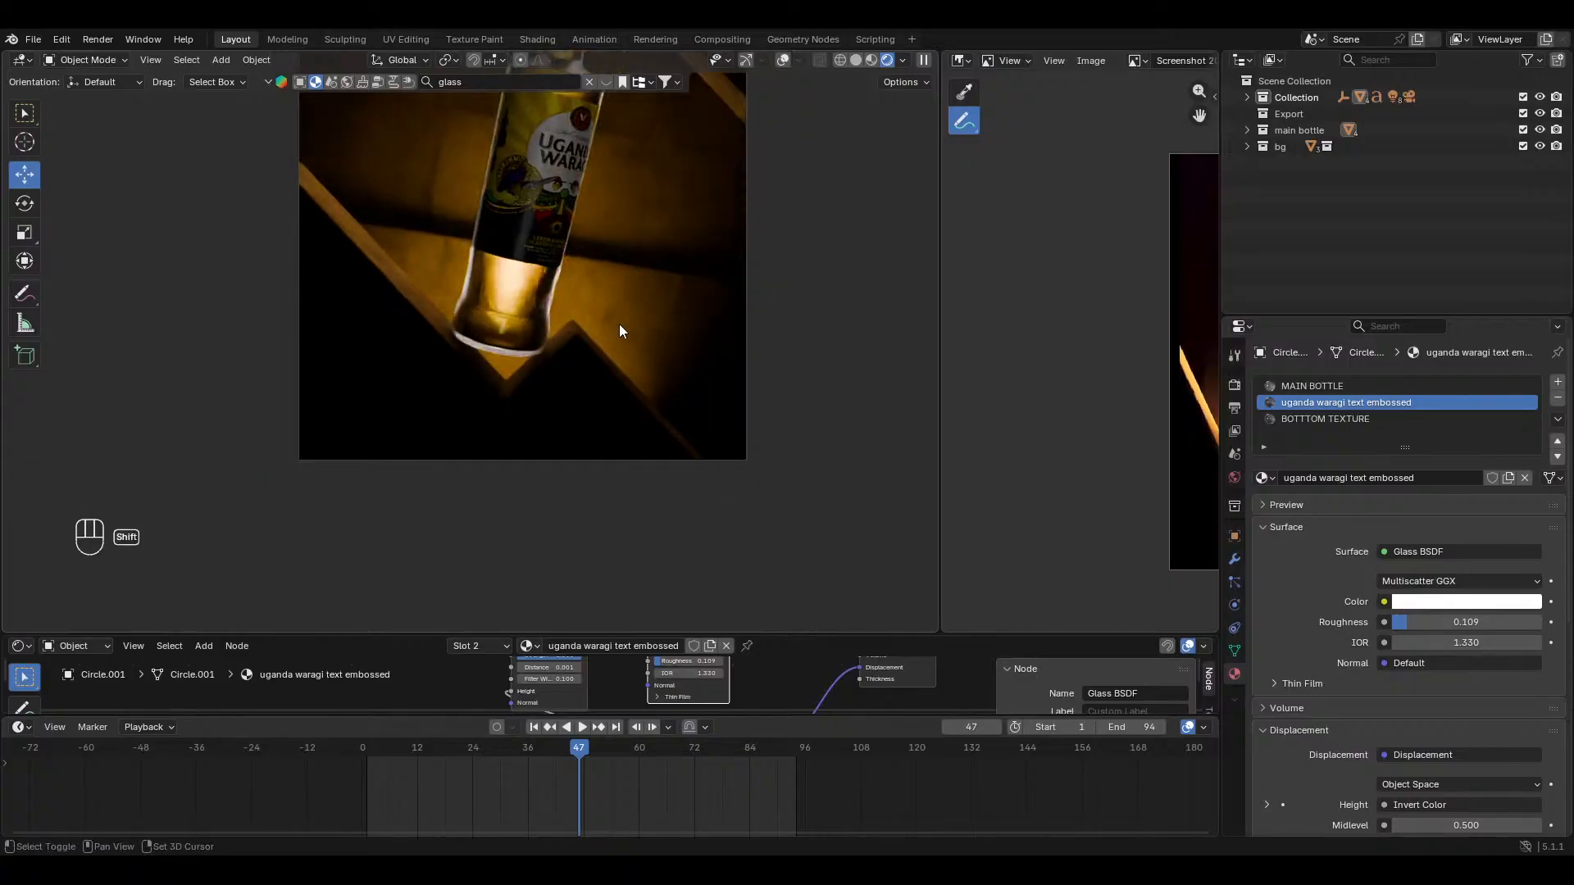
middle_click_drag(618, 323, 622, 482, "shift")
middle_click_drag(629, 360, 634, 410, "ctrl")
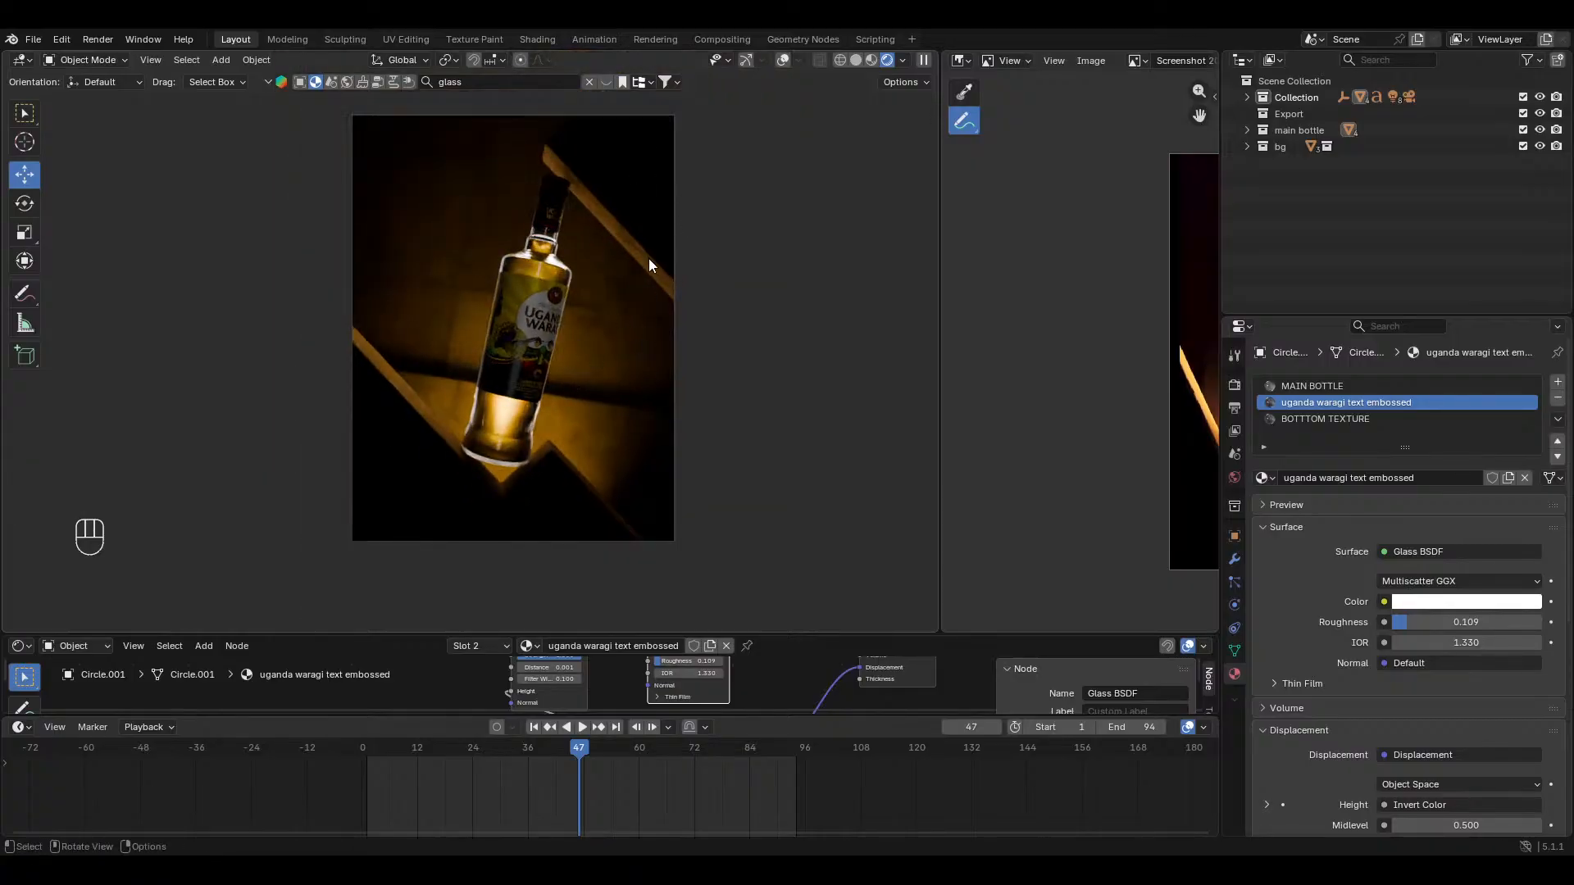
Step: Show the viewport overlays, select the animated area light Area.006 beside the bottle and set its power to 0.03
left_click(783, 61)
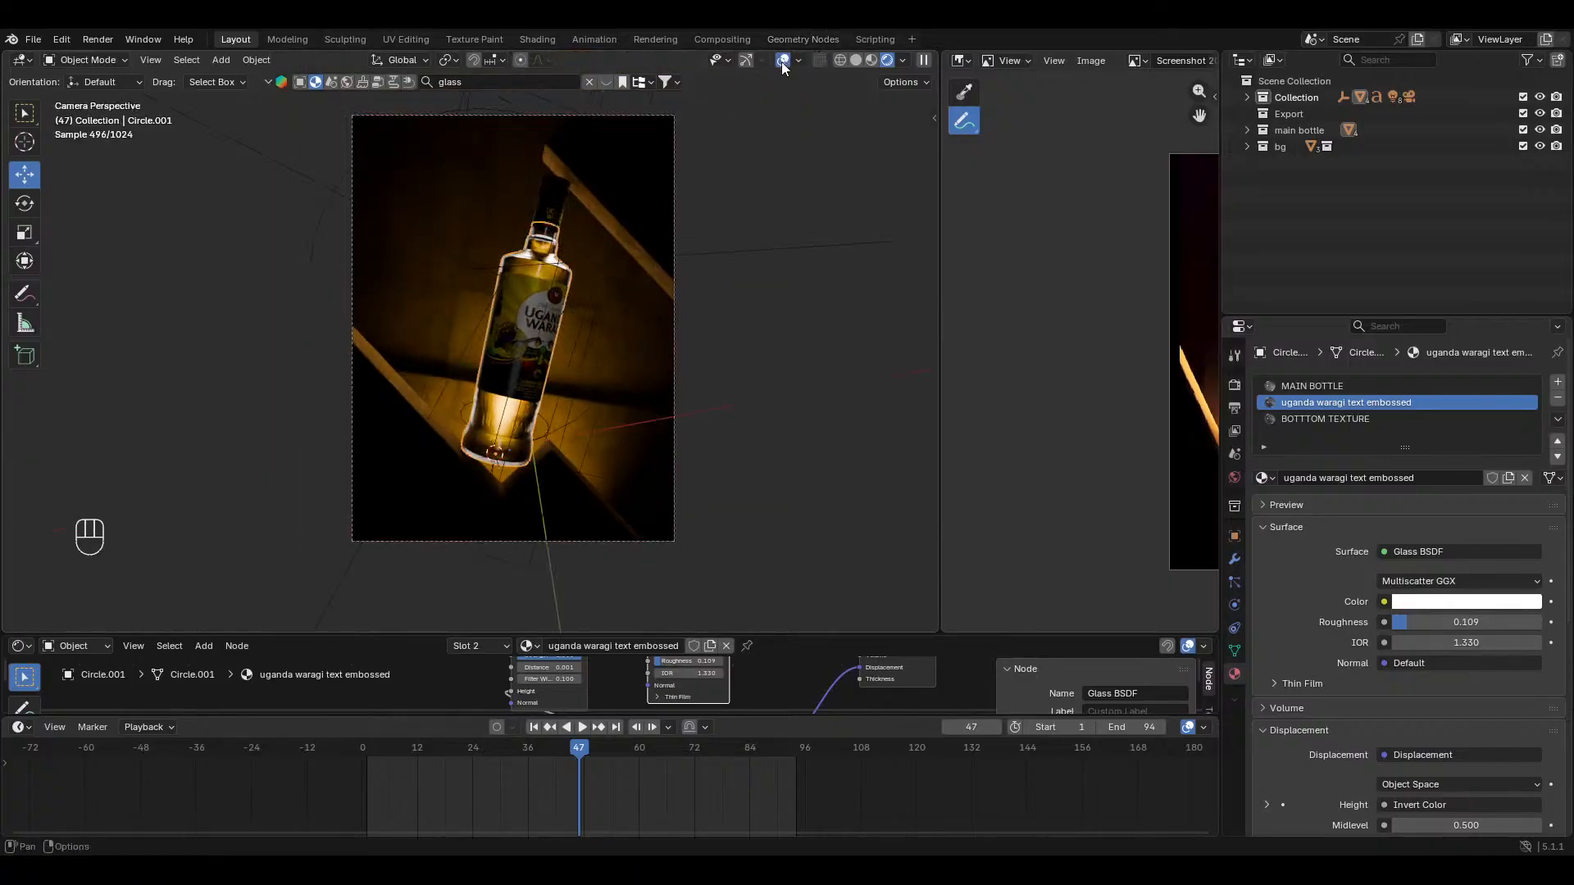
left_click(558, 297)
left_click(558, 298)
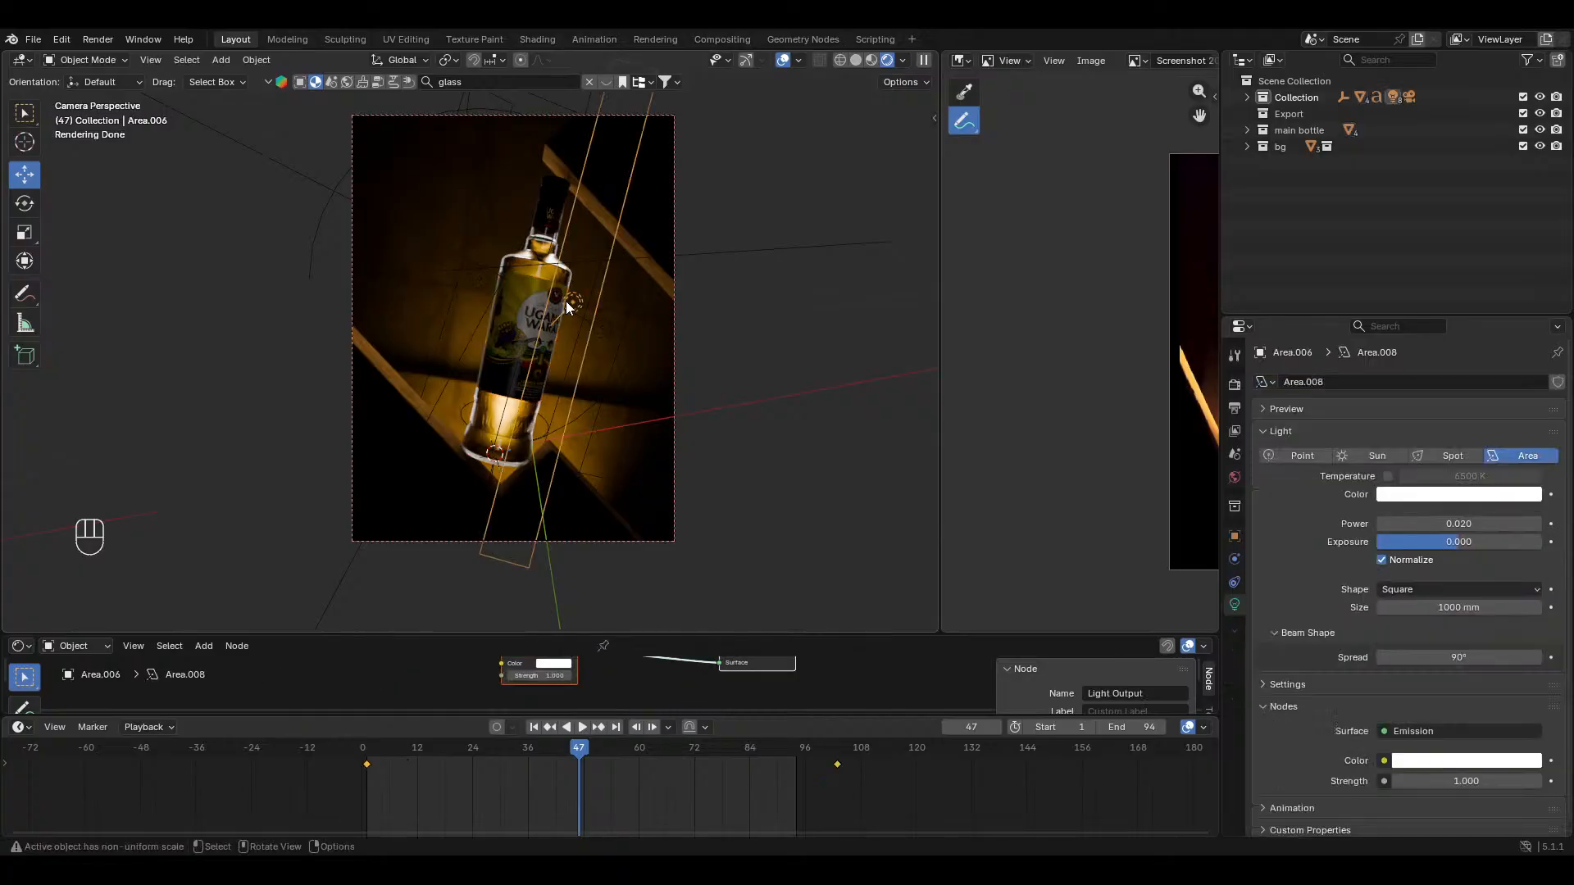
left_click(1444, 521)
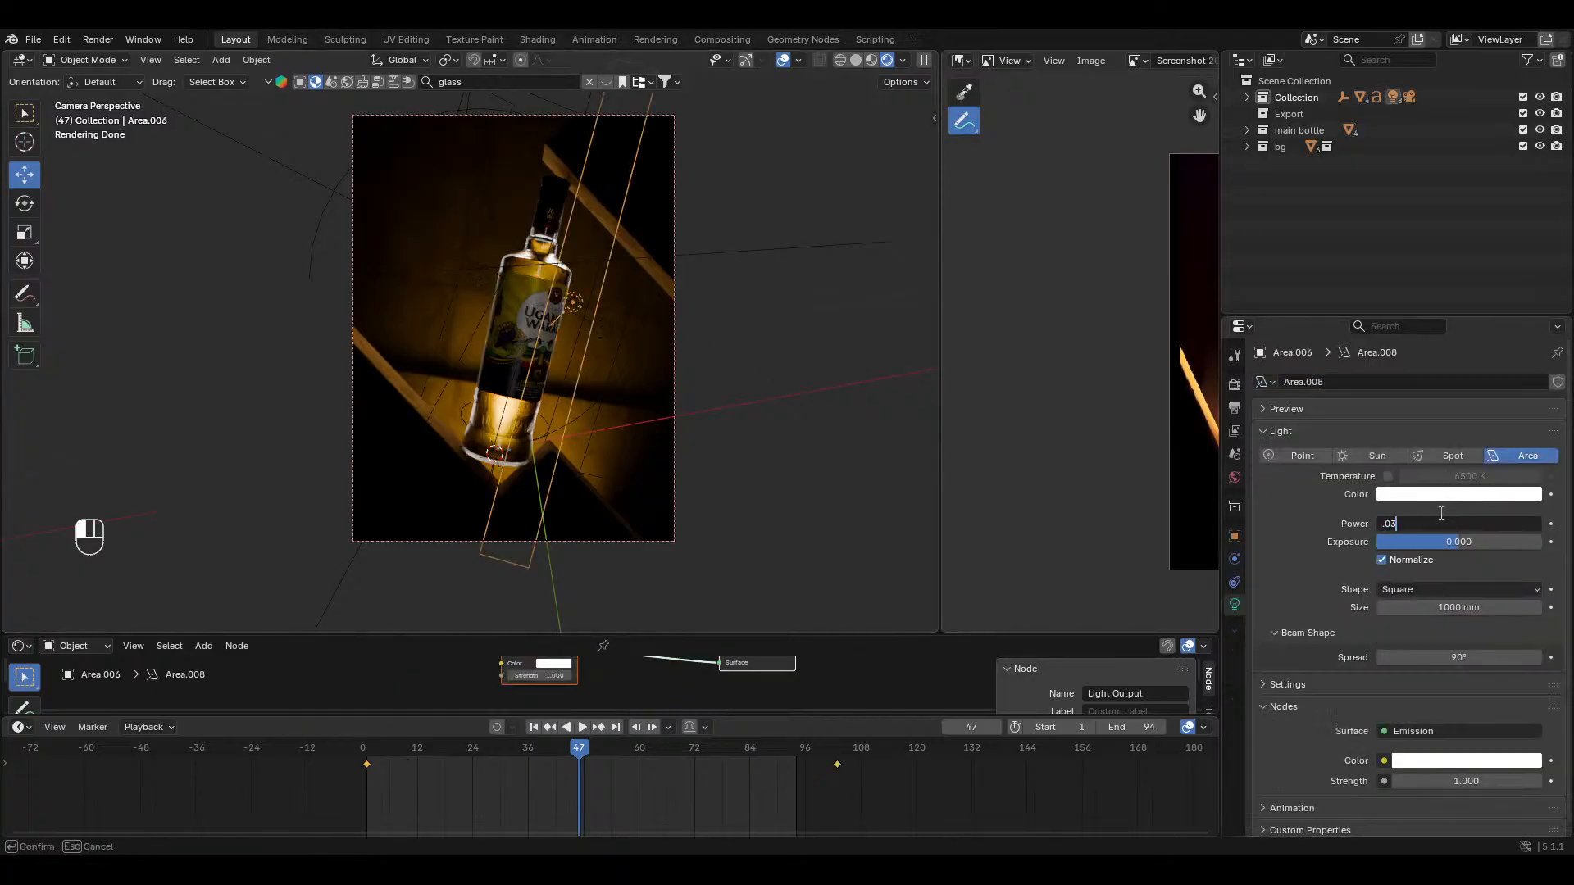
type(".03")
key("Return")
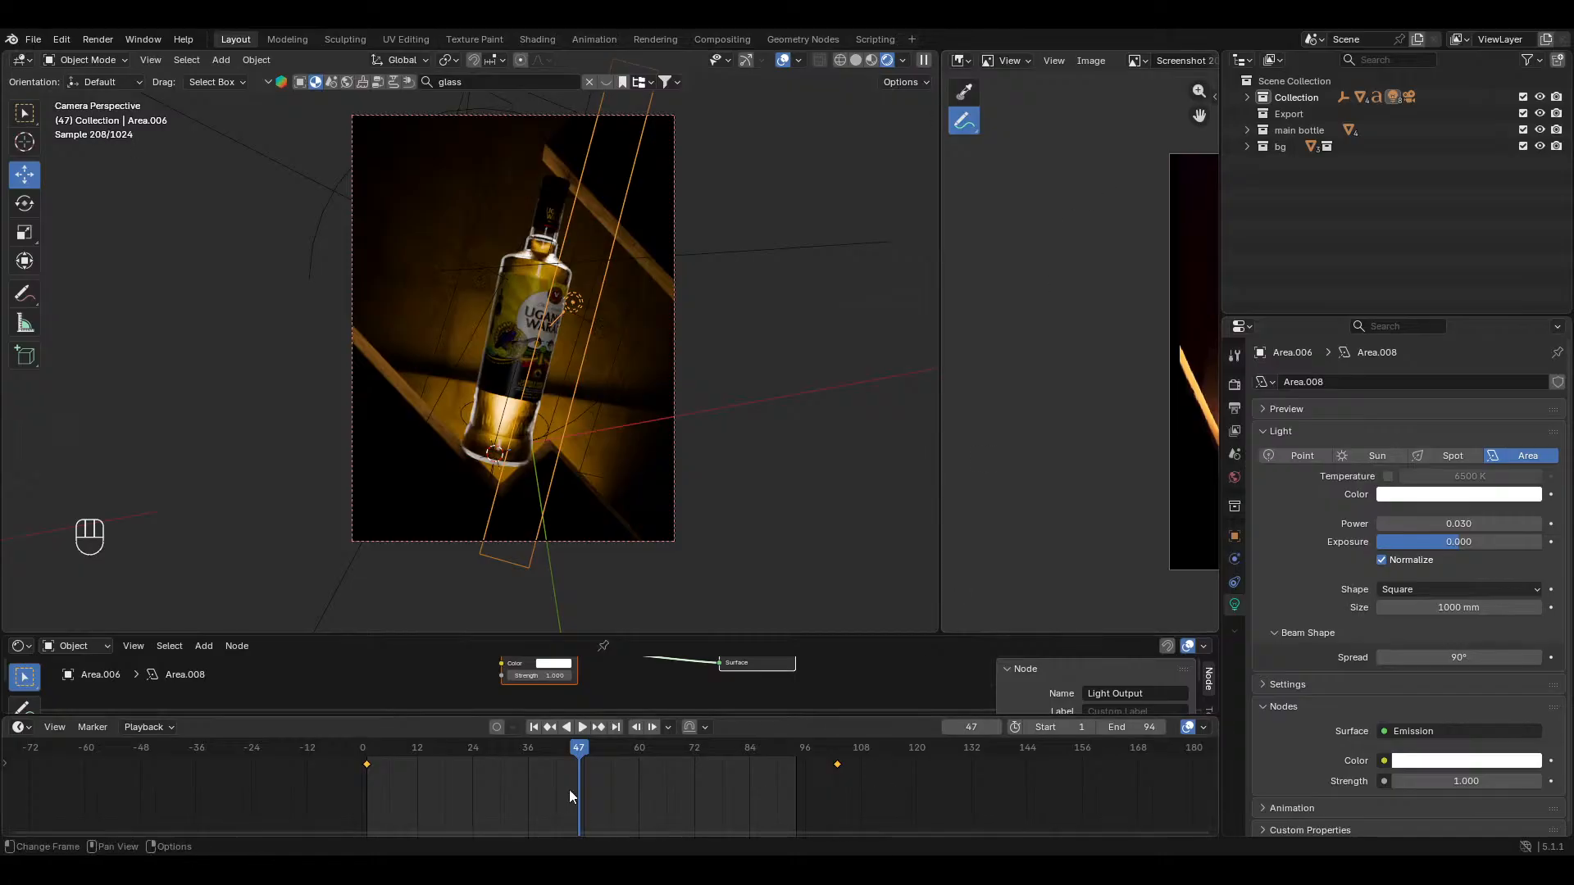
Step: Play the shot from frame 1 with overlays hidden, stop it and scrub back to frame 28
left_click(537, 727)
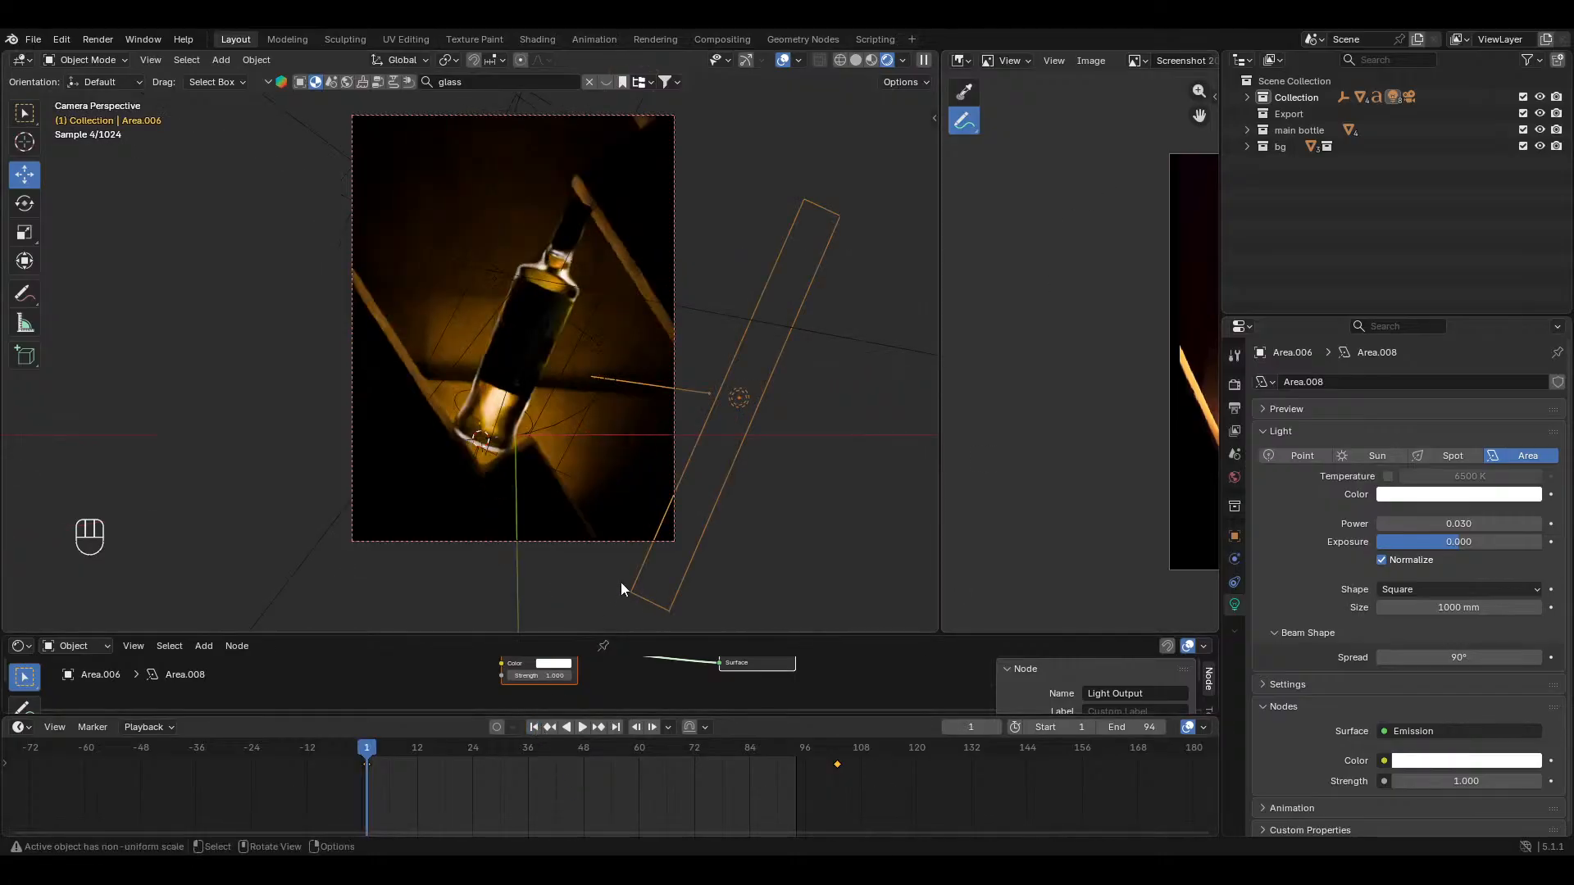
left_click(783, 61)
key("space")
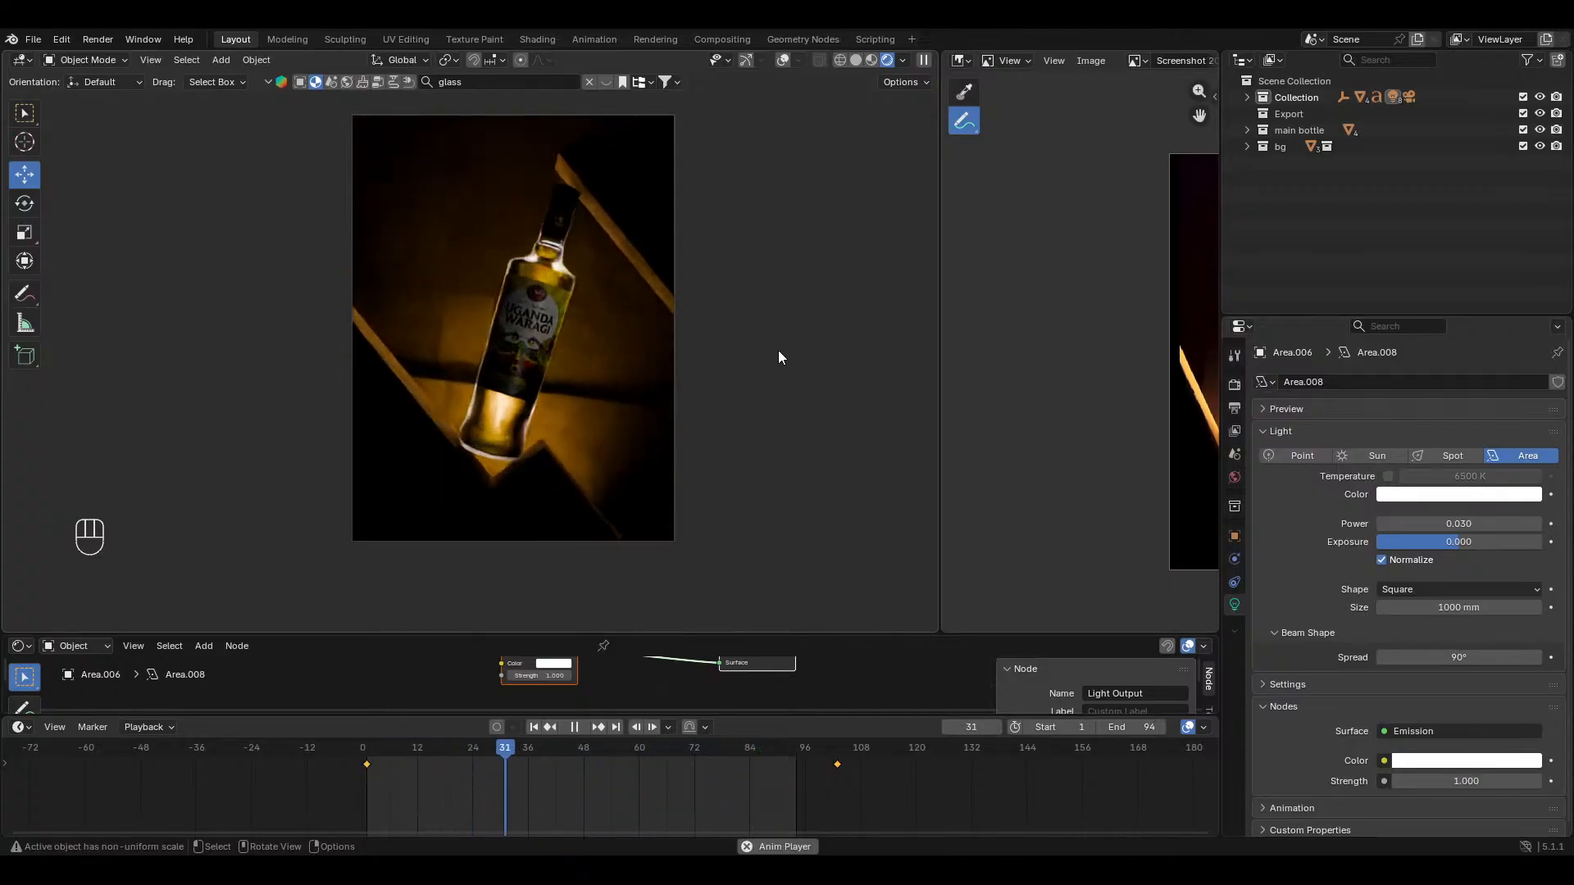
key("space")
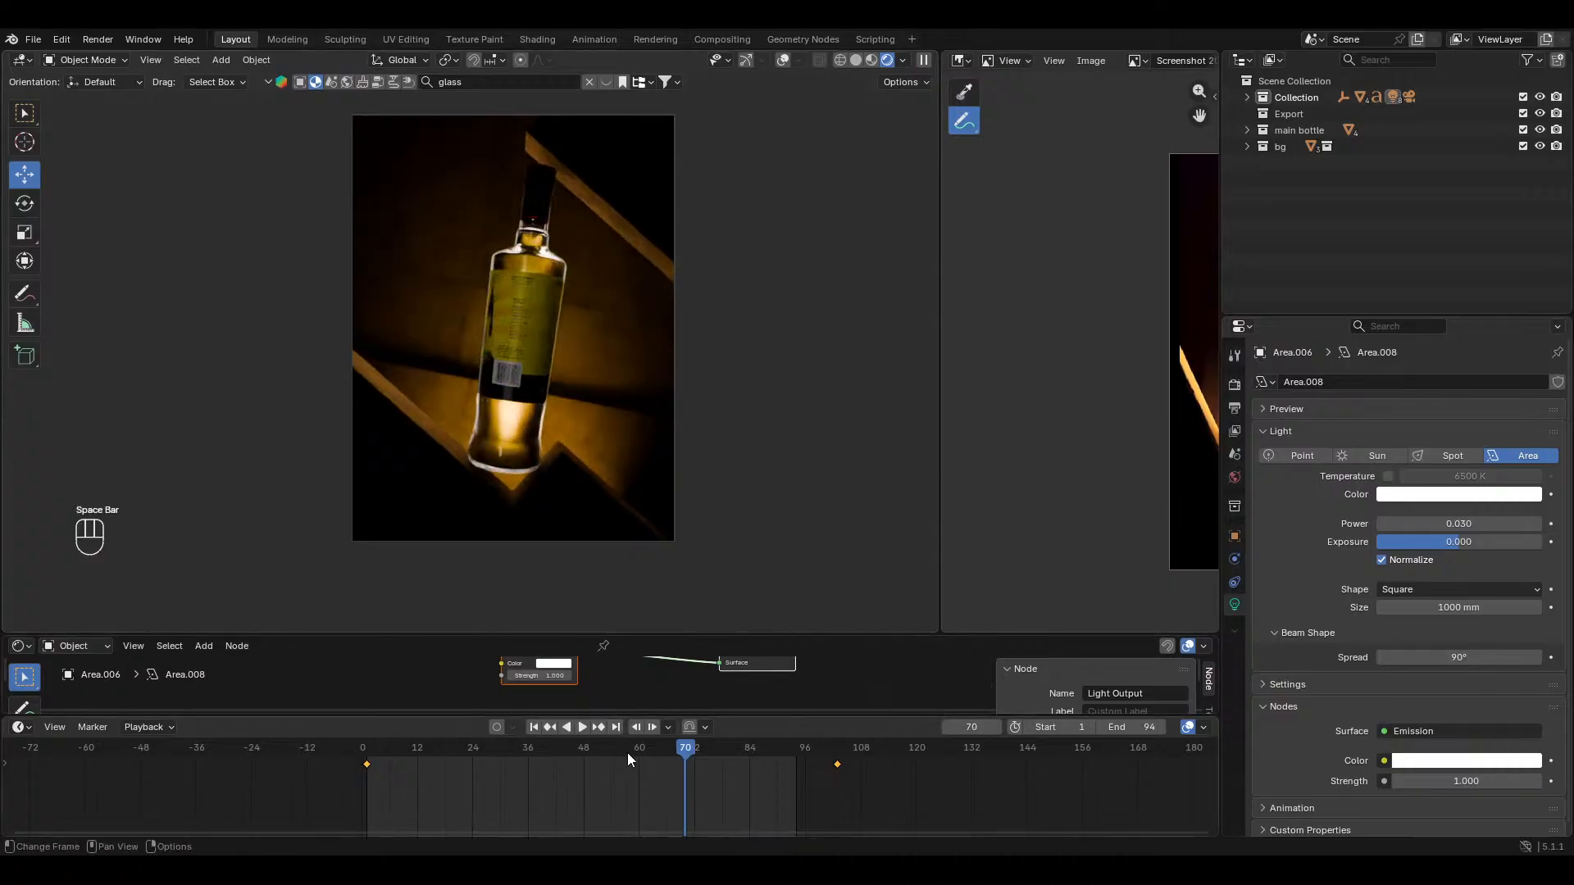
left_click_drag(627, 752, 491, 749)
Step: Turn the overlays back on, select the main label and replace the enlarged Shader Editor with the Graph Editor
left_click(782, 59)
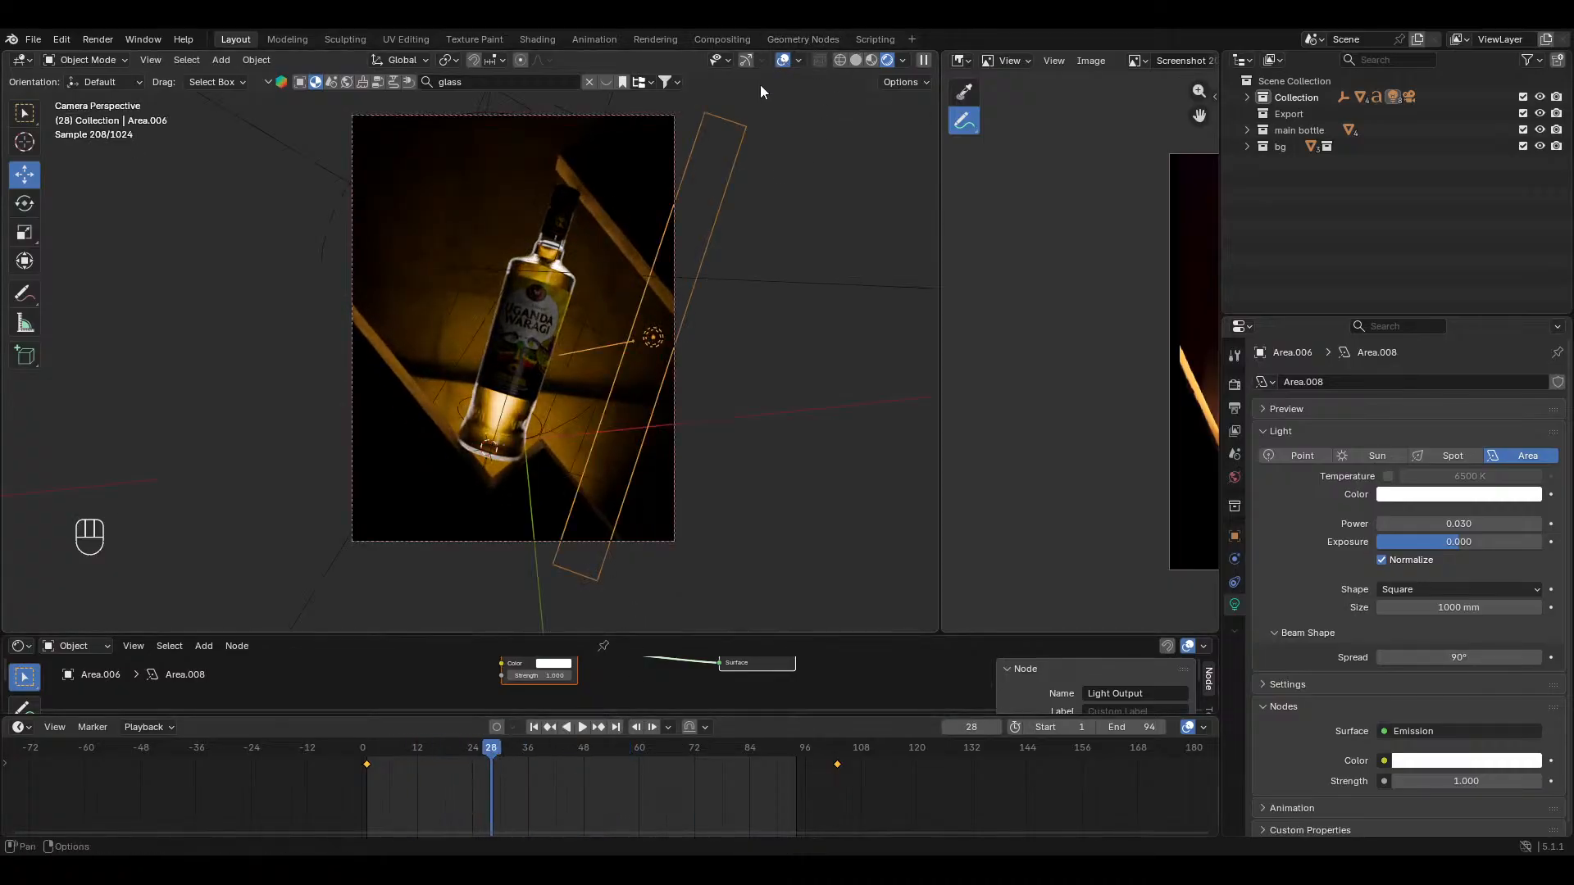
left_click(551, 328)
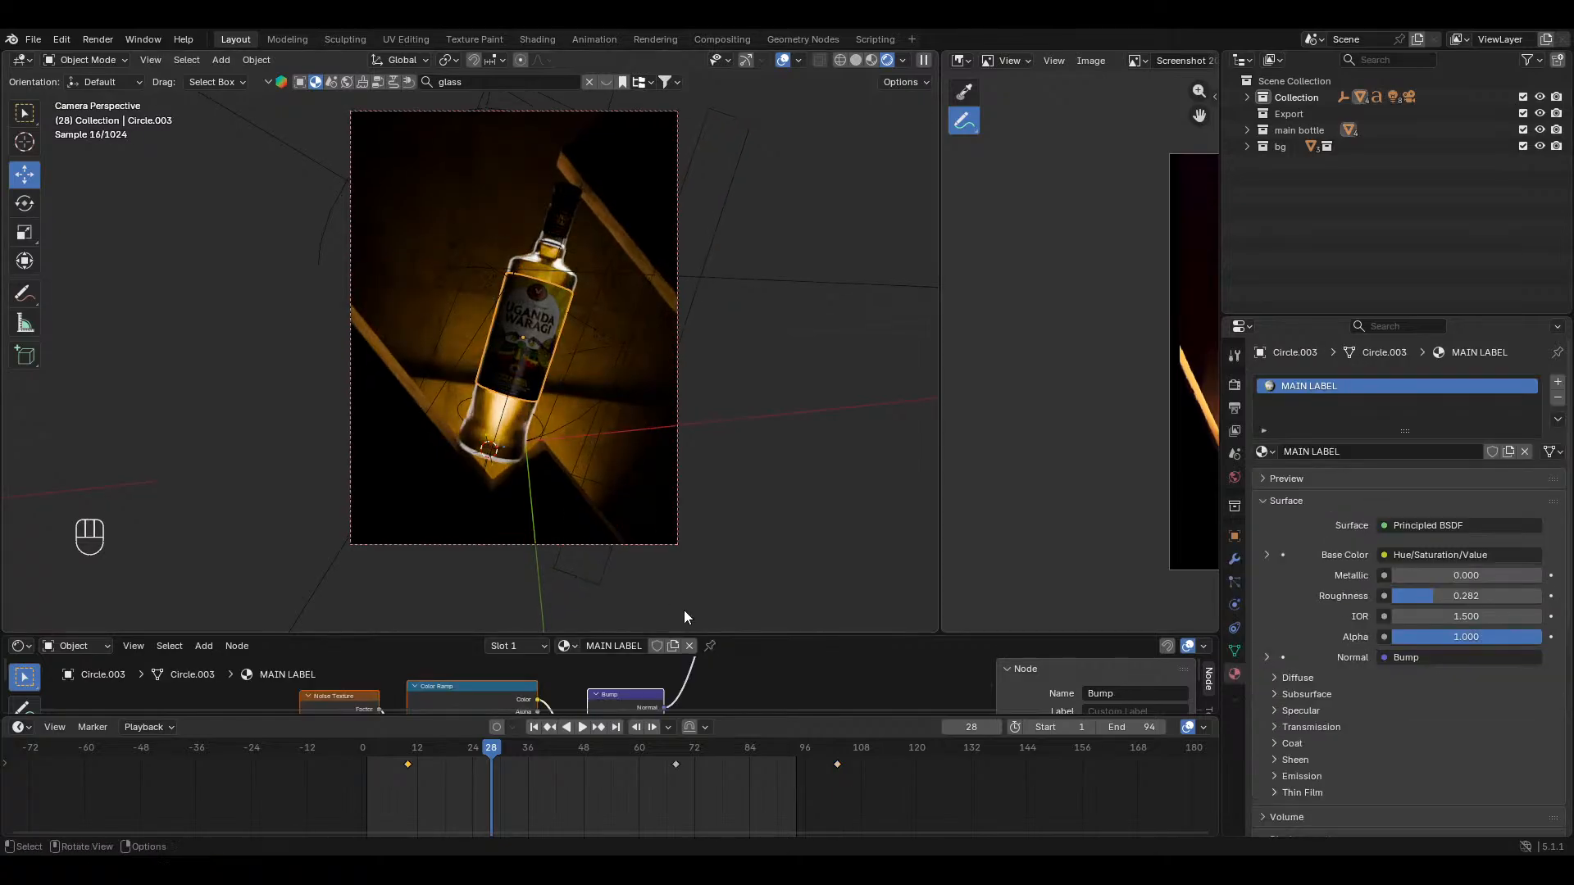
left_click_drag(726, 628, 729, 449)
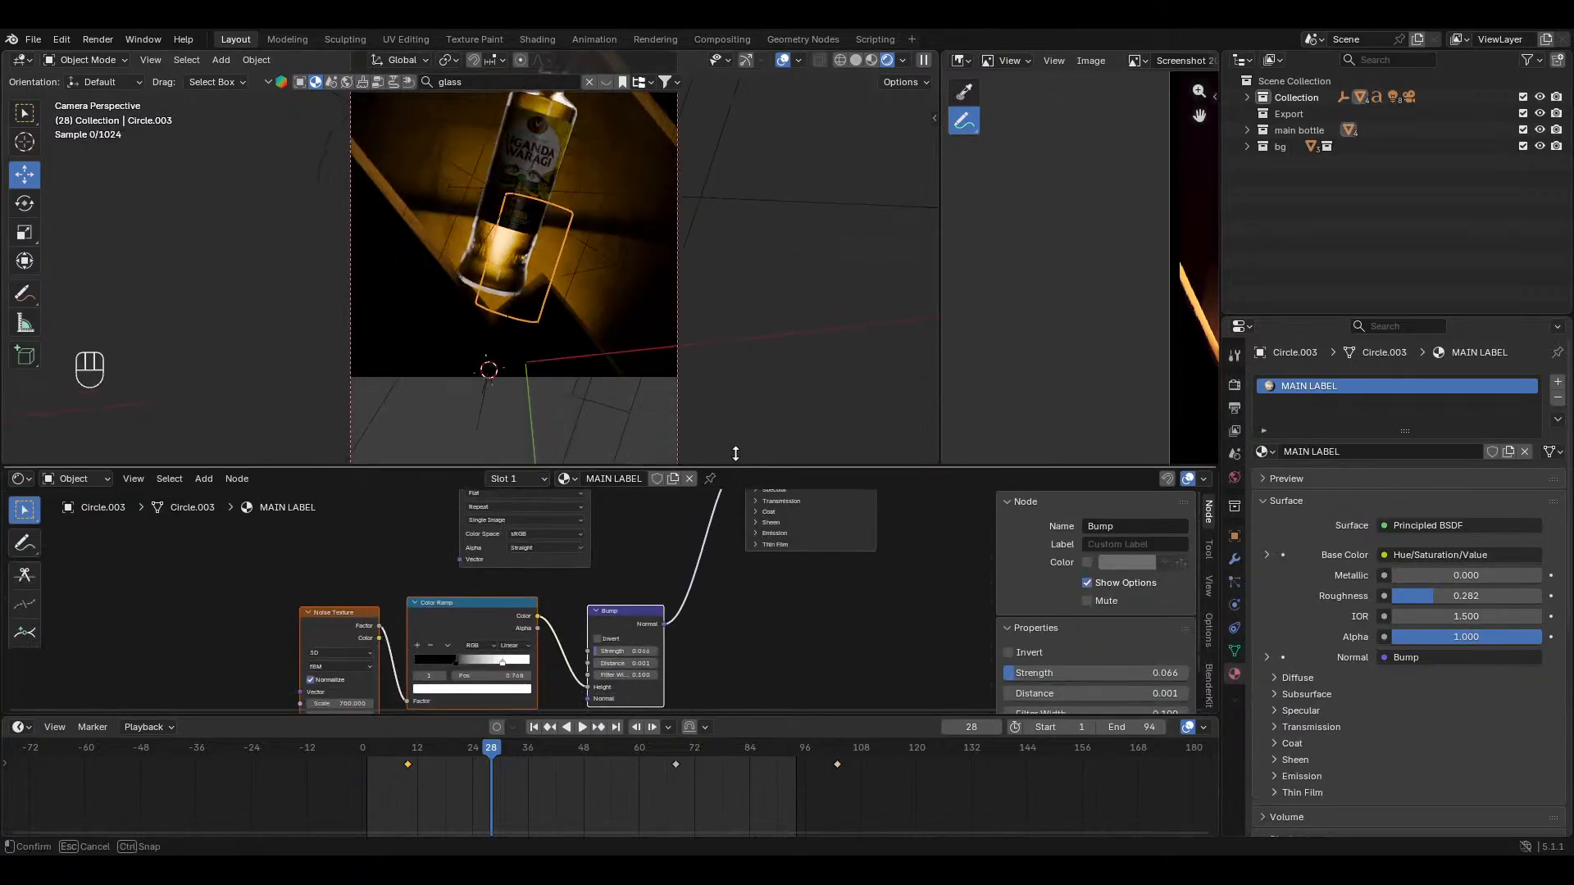
left_click(21, 451)
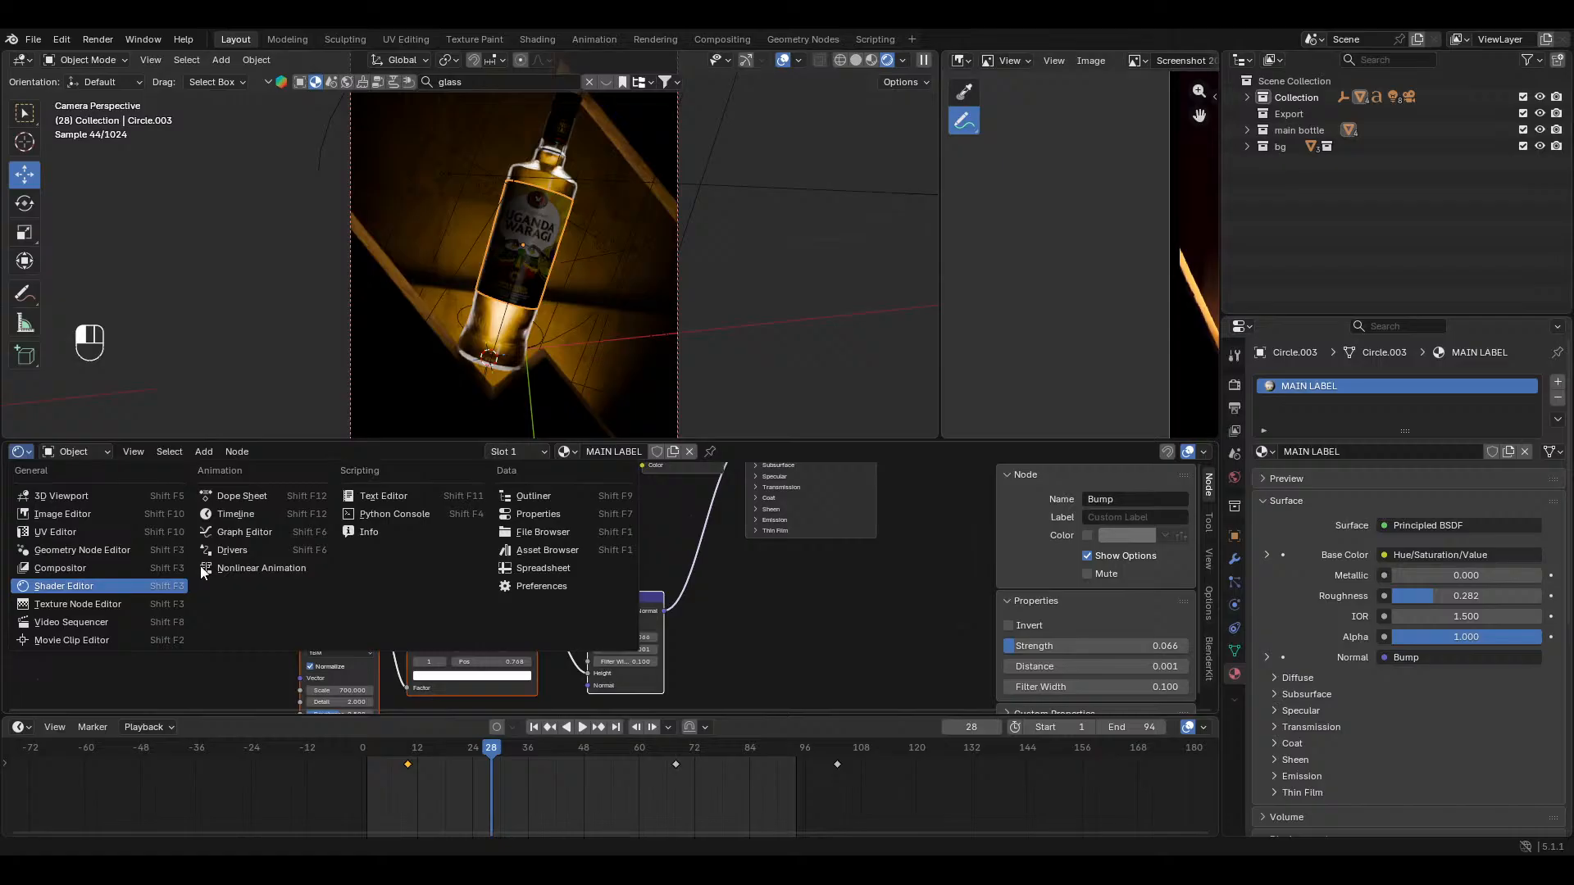
left_click(266, 518)
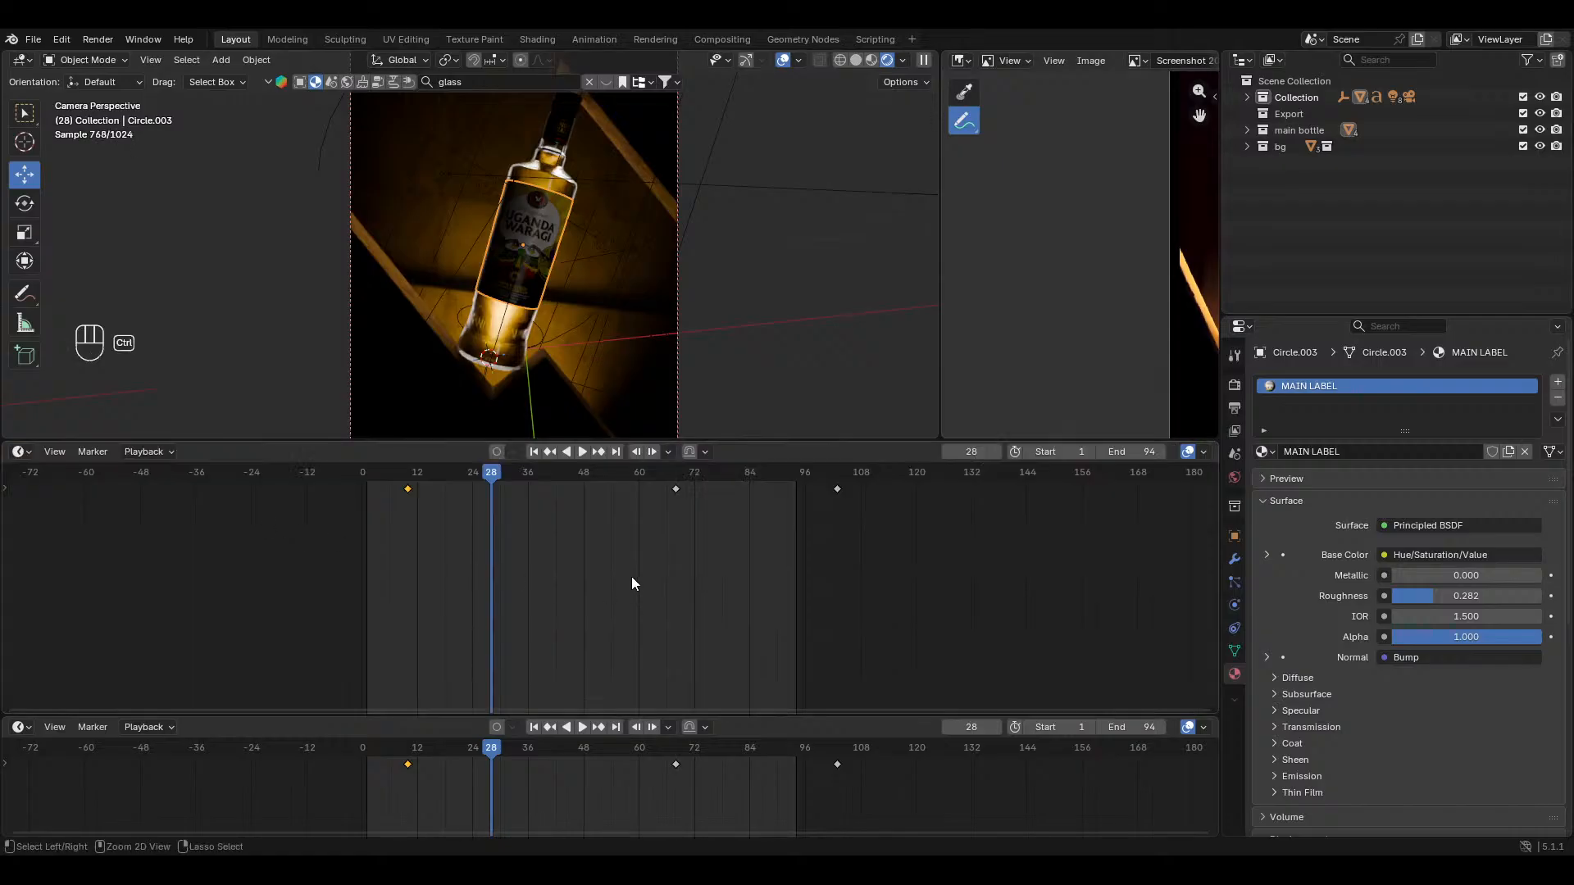
left_click(21, 452)
left_click(263, 534)
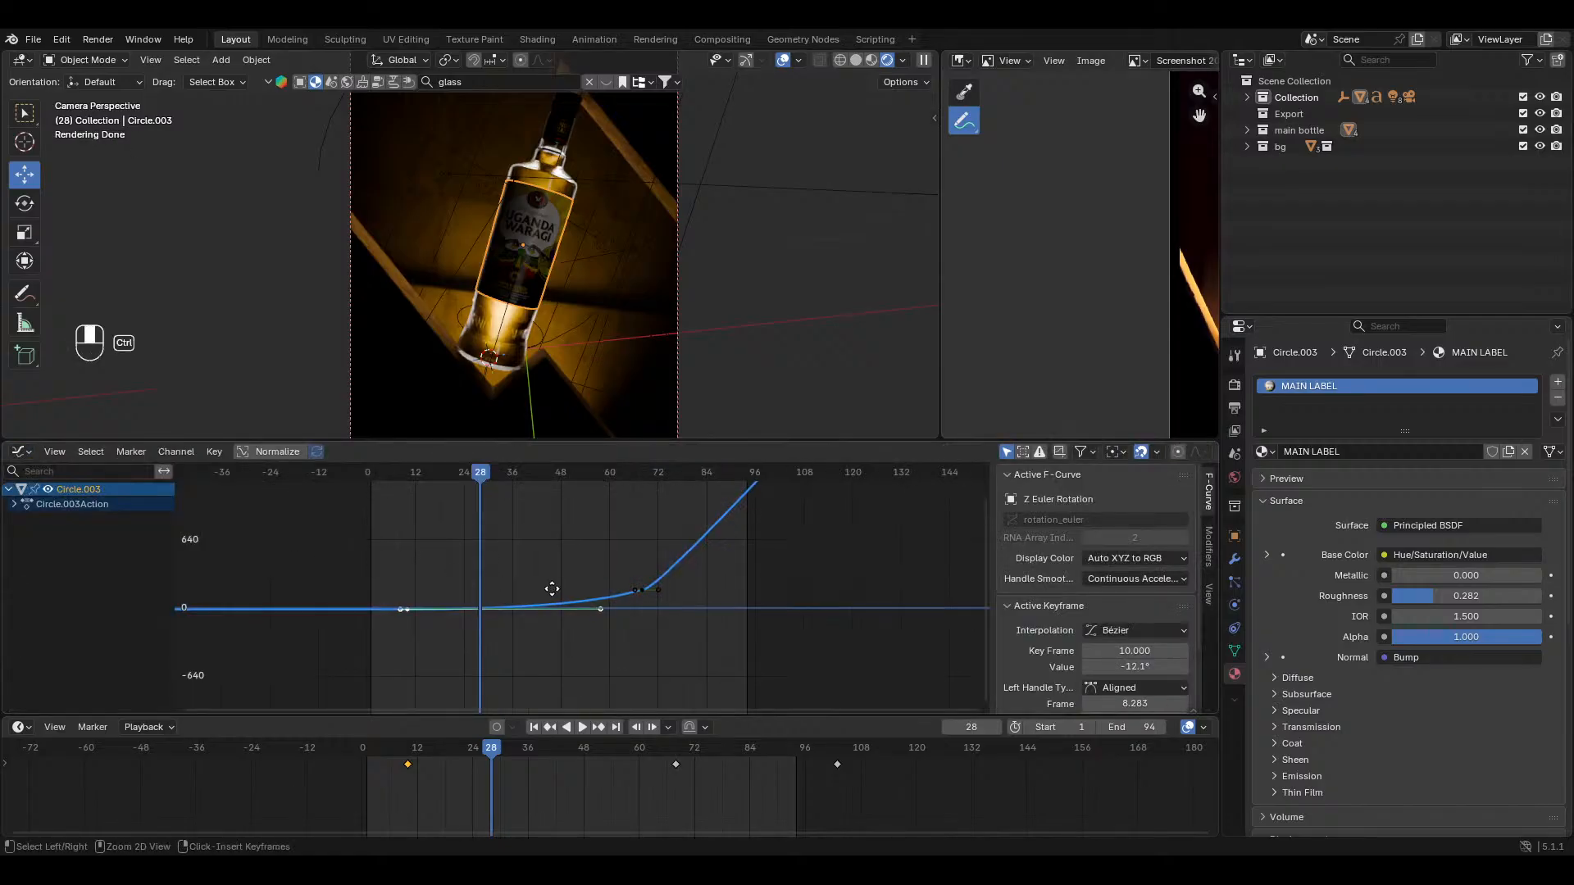
Step: Move the label's first Z rotation keyframe along the time axis to frame 19
middle_click_drag(543, 586, 641, 590, "ctrl")
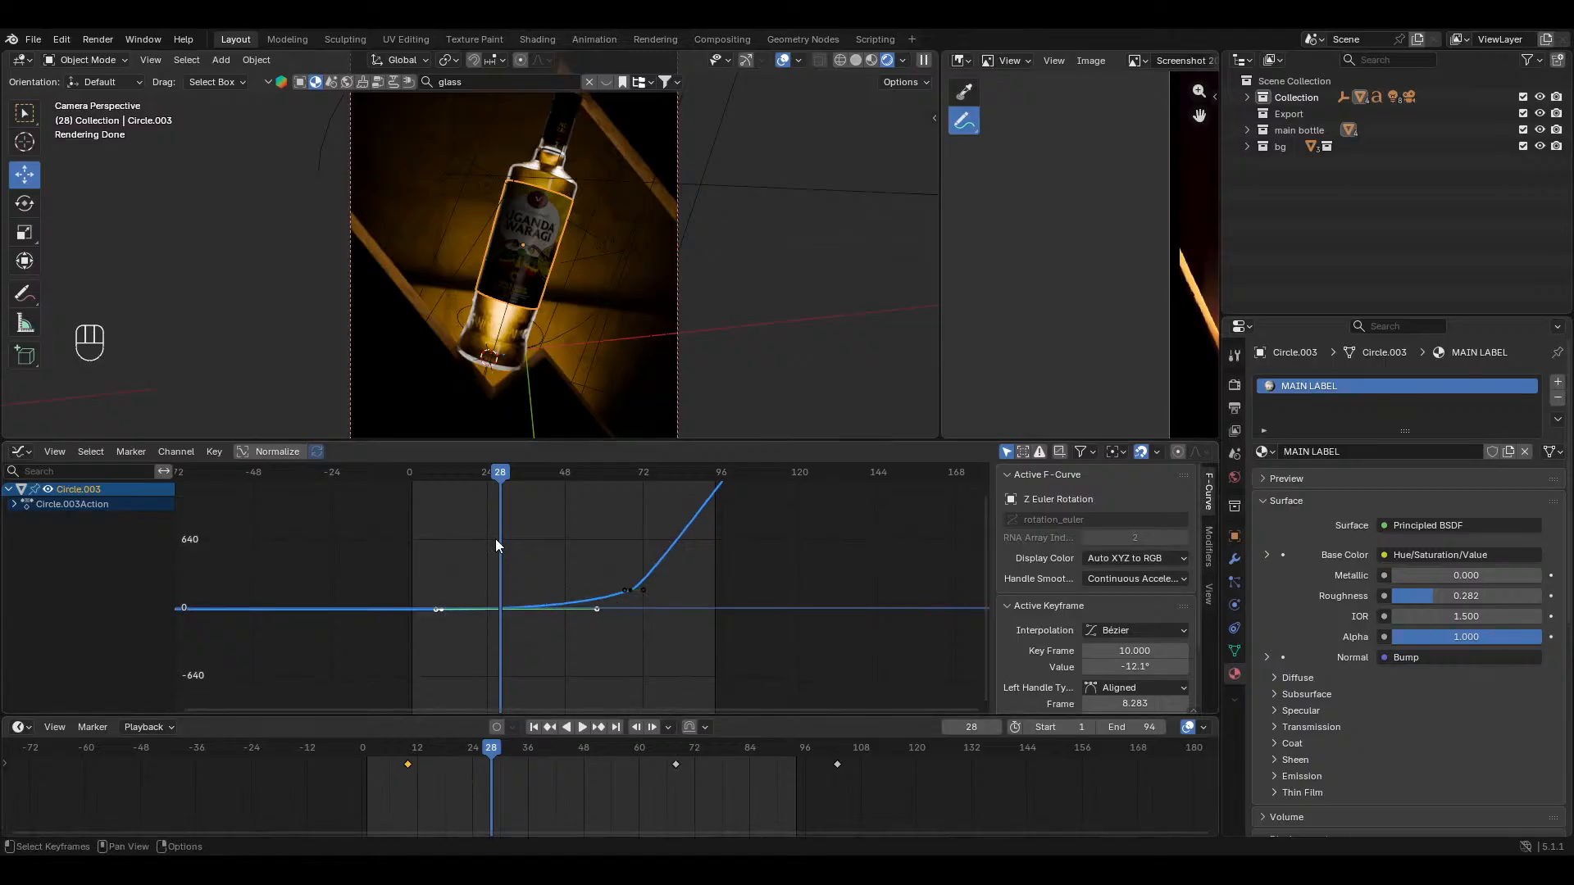
key("g")
key("x")
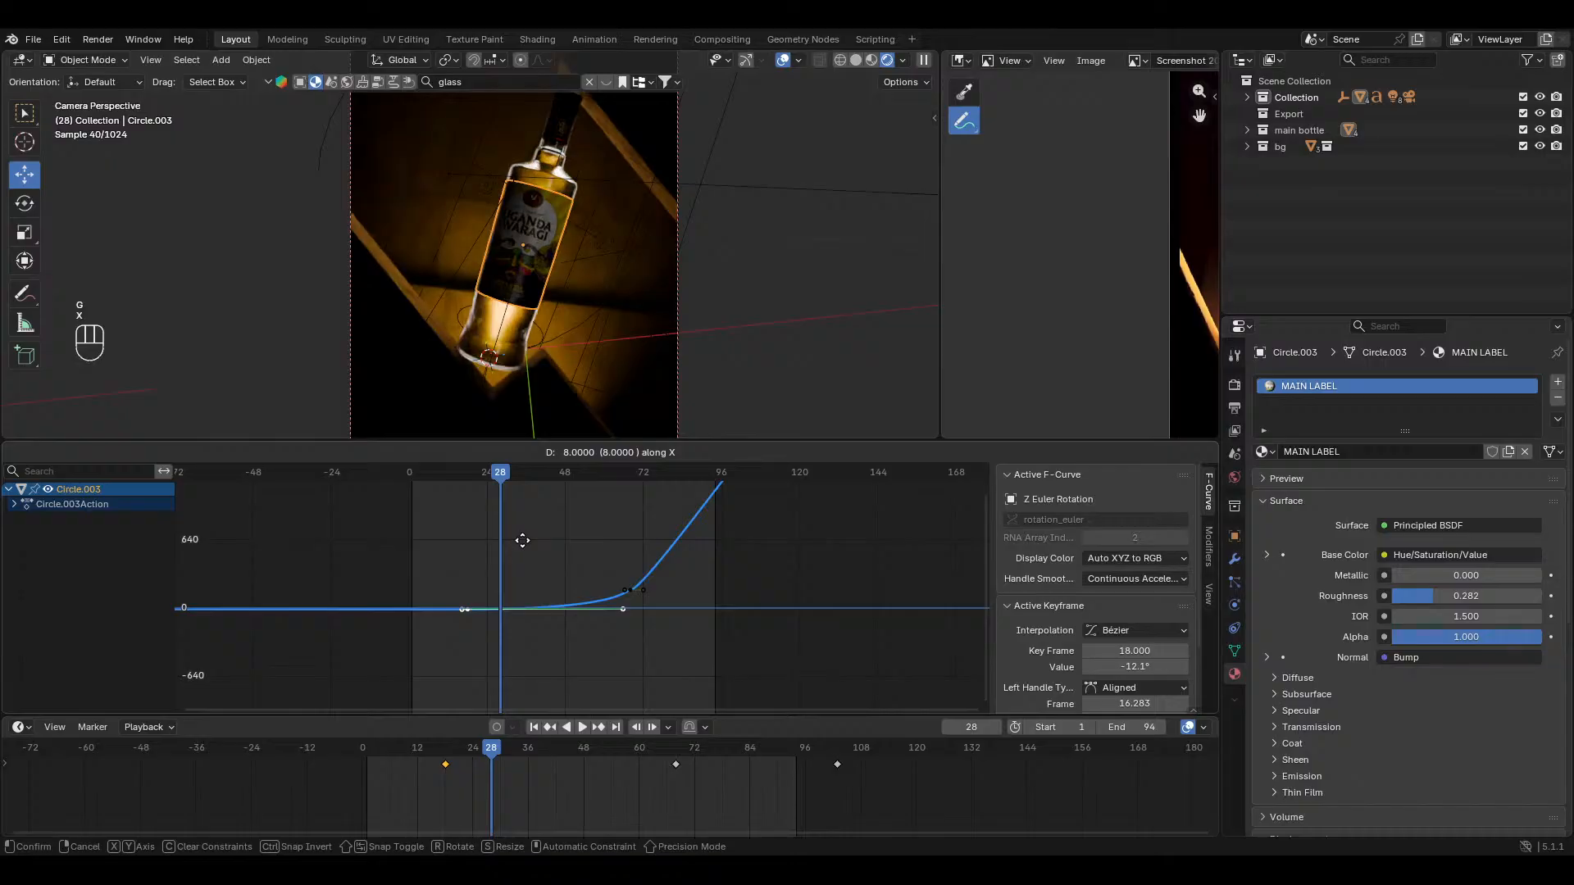
left_click(522, 541)
Step: Play the animation from near its start to check the label's spin, enlarging the viewport during playback
left_click(402, 478)
key("space")
key("space")
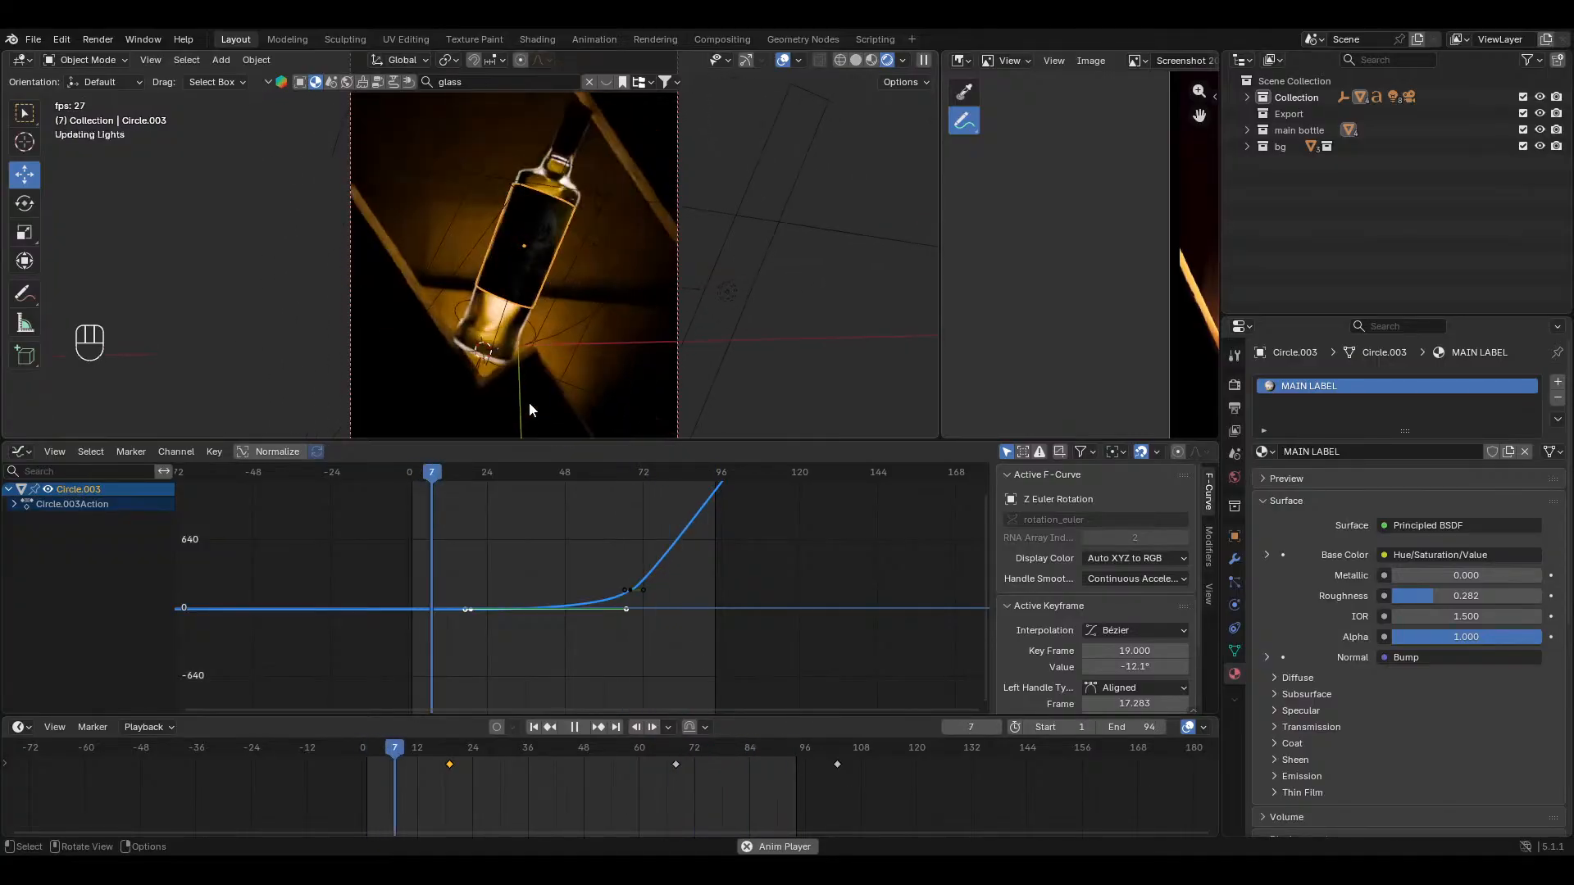
left_click_drag(828, 447, 828, 590)
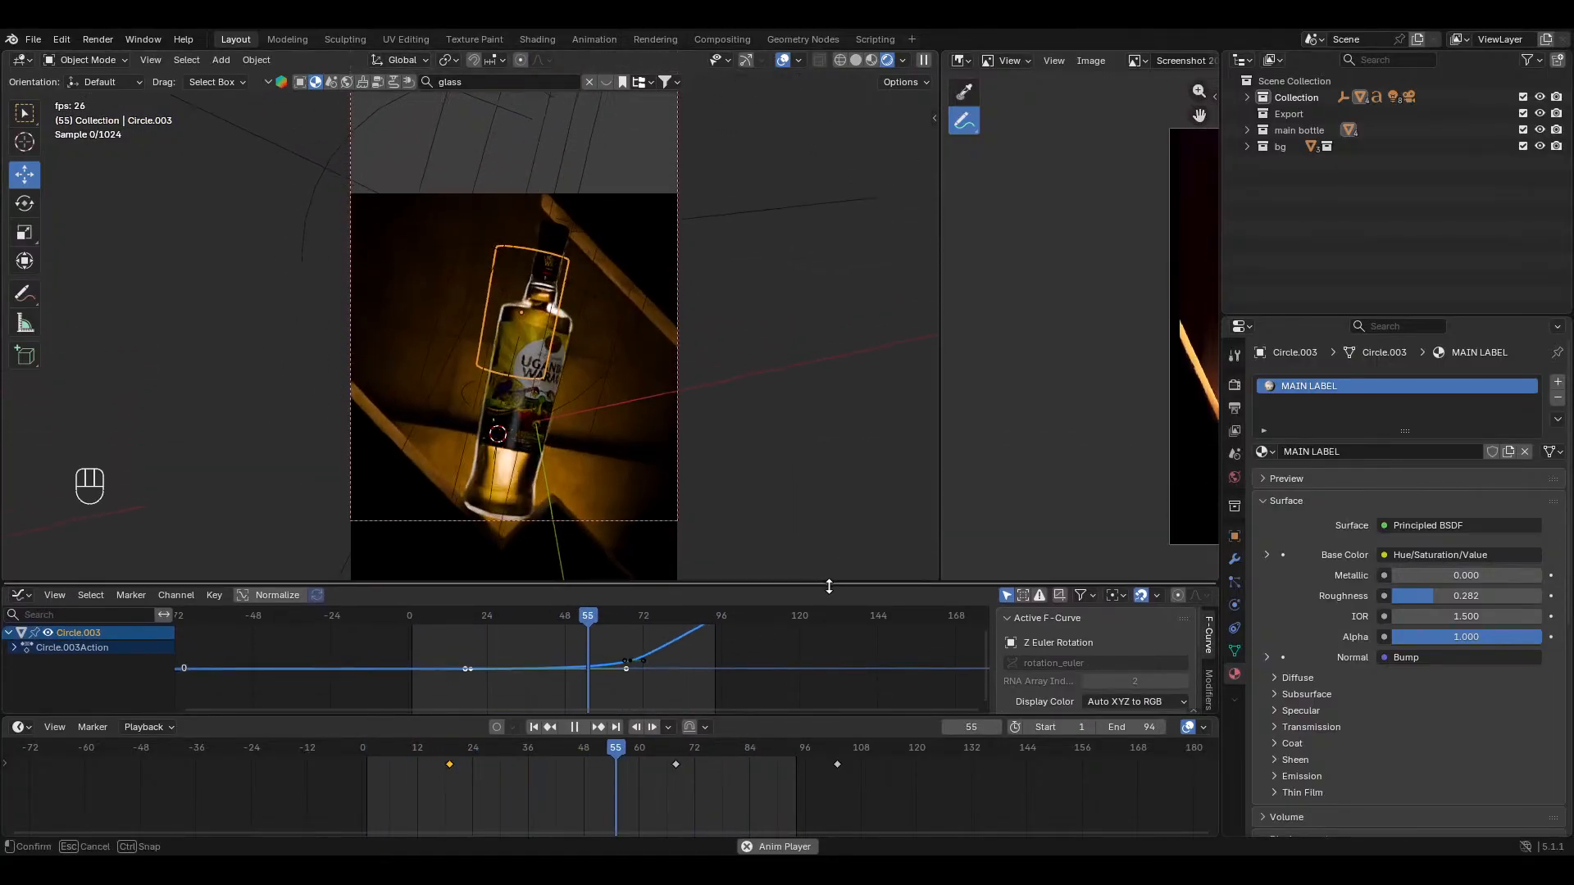
key("space")
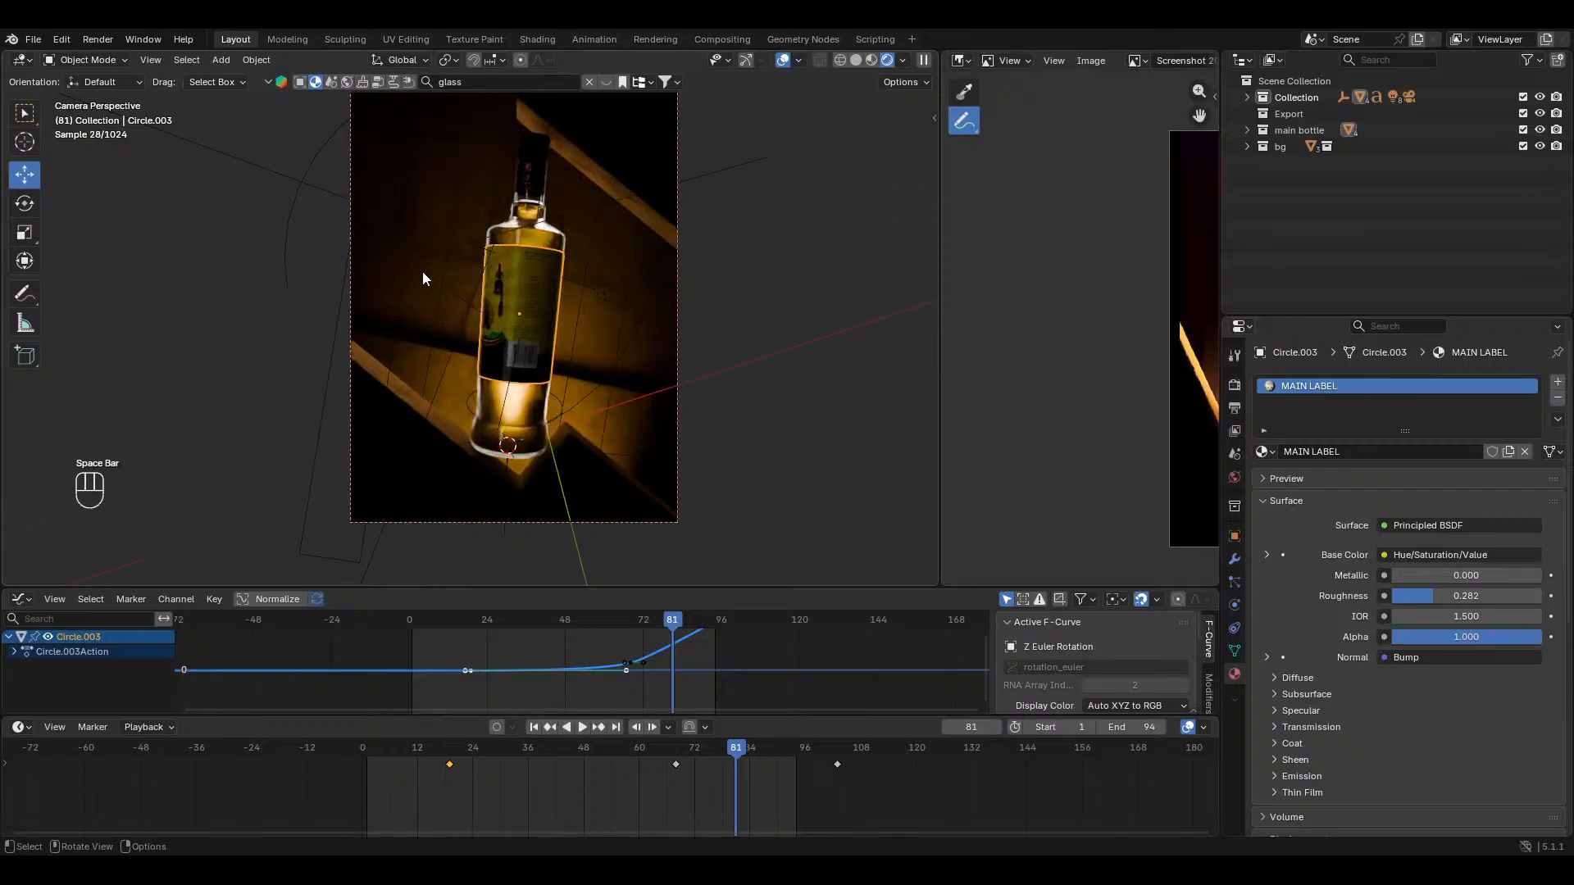
Step: Try a power of 0.07 on the area light Area.006 and undo the change
left_click(418, 261)
left_click(1461, 526)
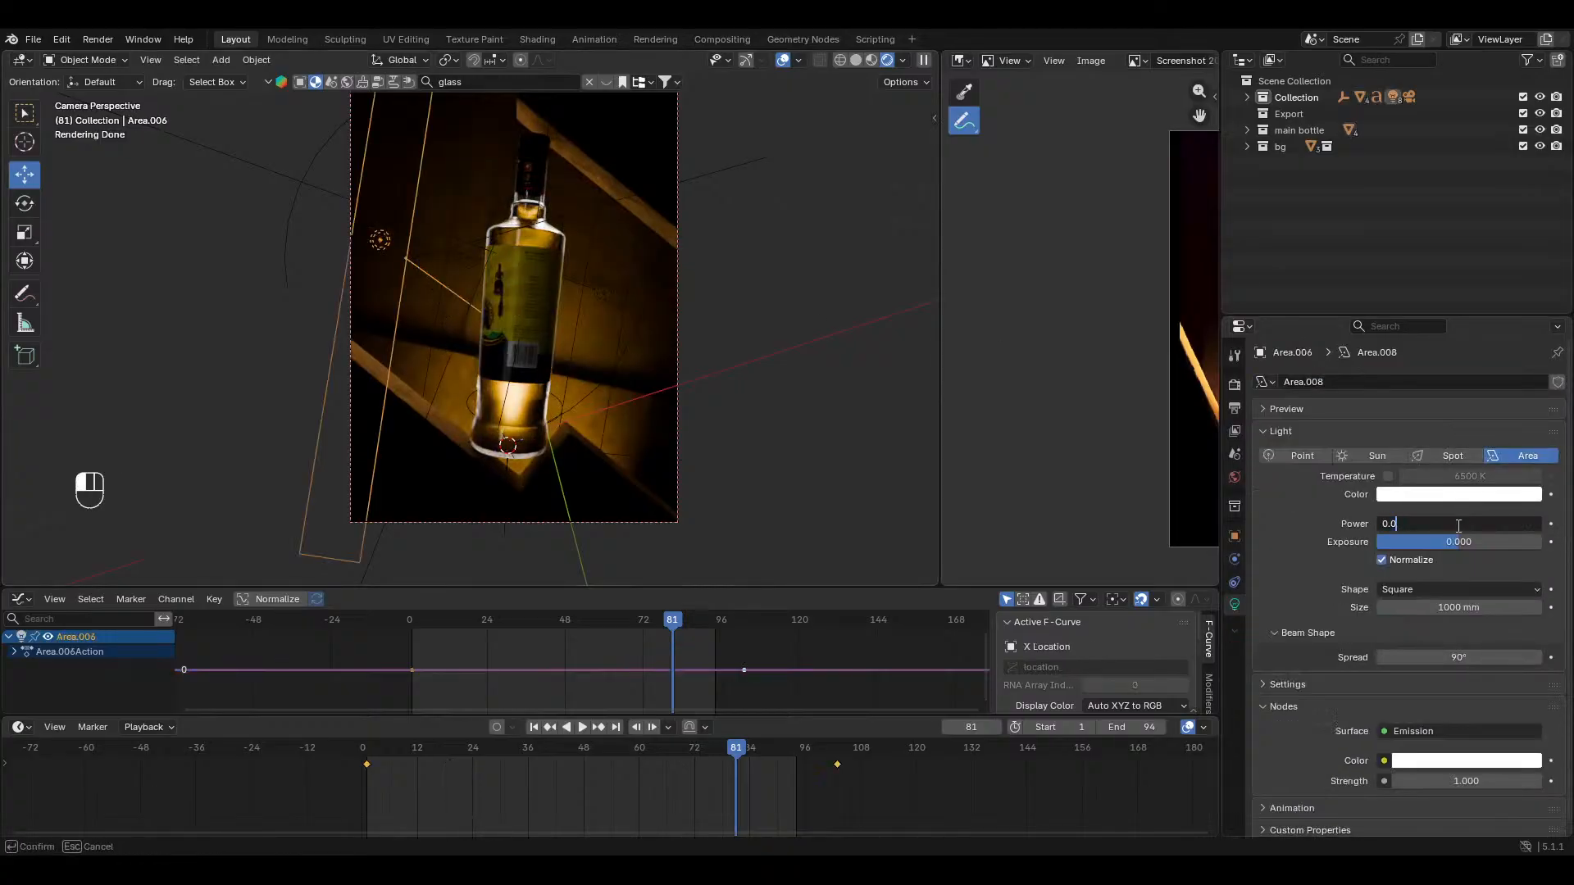
type("0.07")
key("Return")
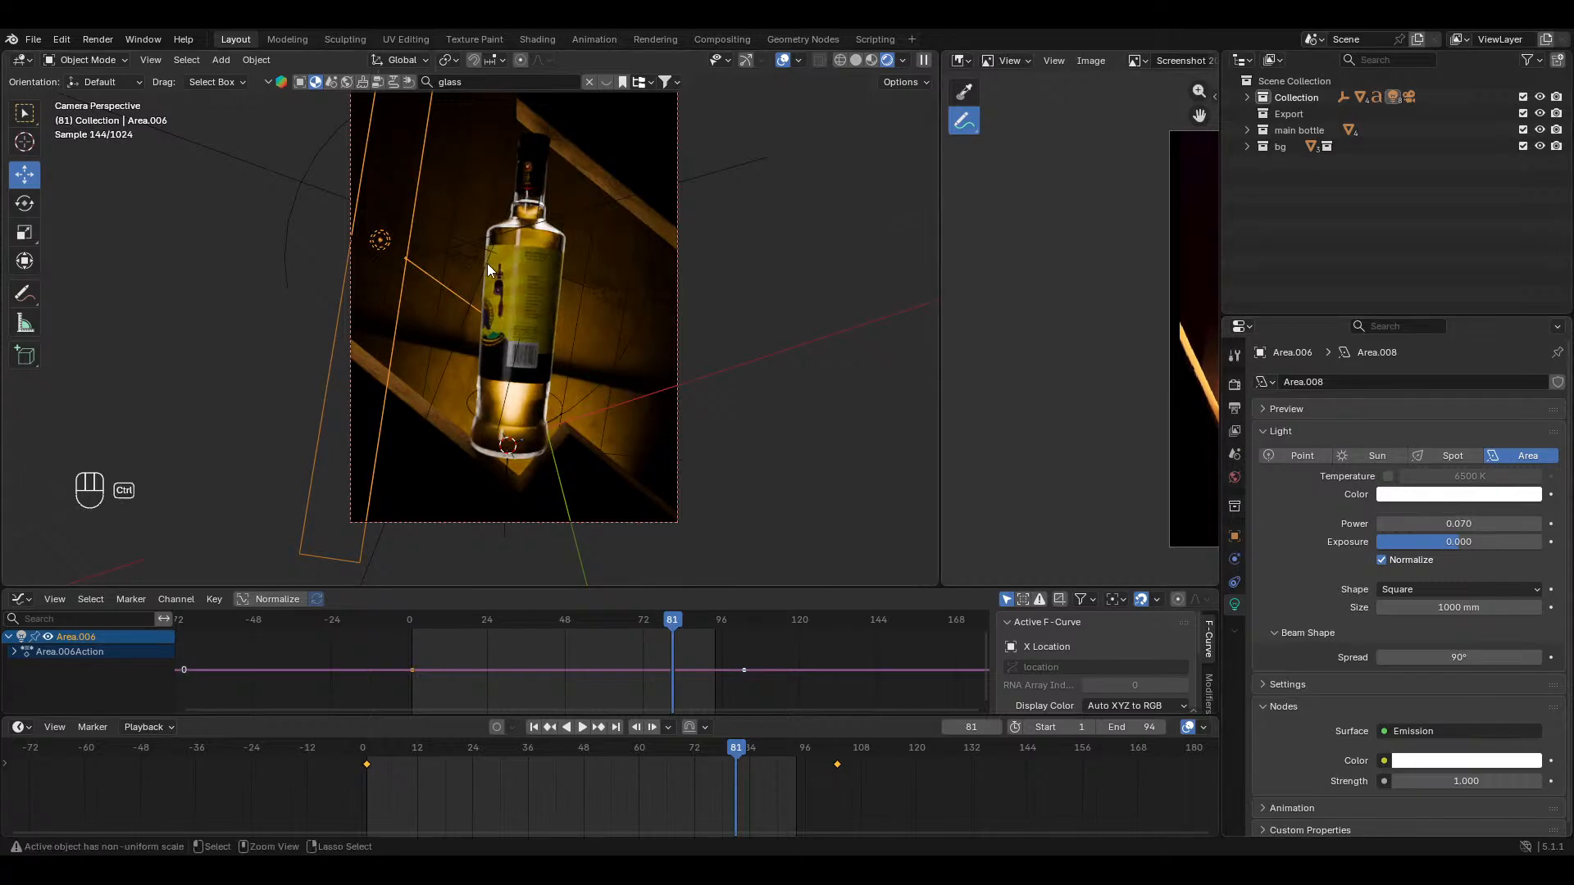
key("ctrl+z")
key("ctrl+z")
Step: Set the power of the area light Area.003 to 0.05
left_click(1442, 526)
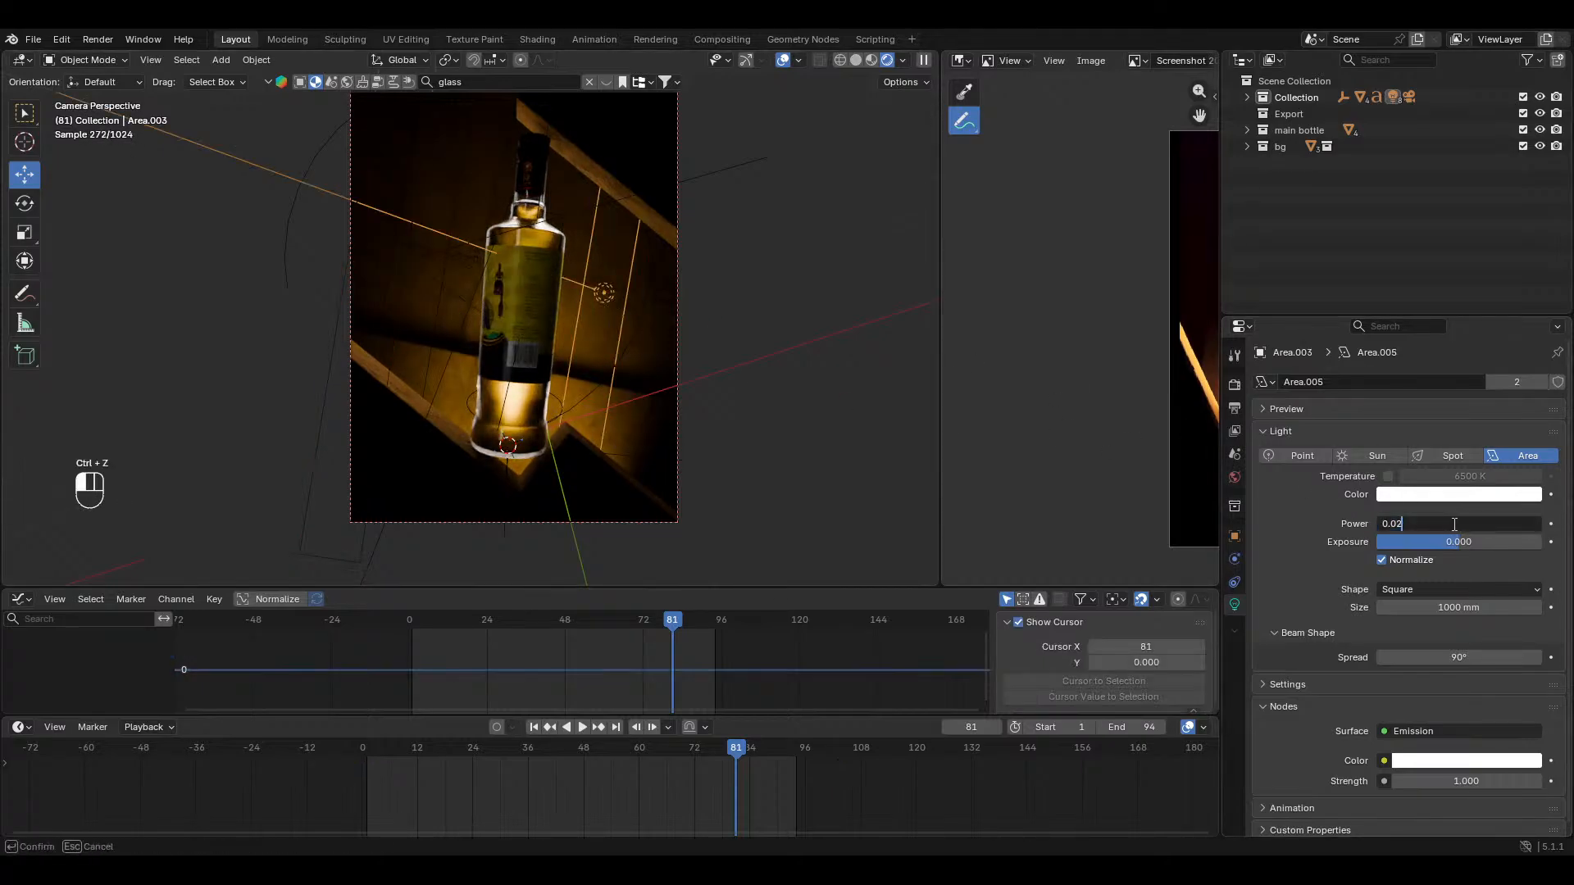
type("0.05")
key("Return")
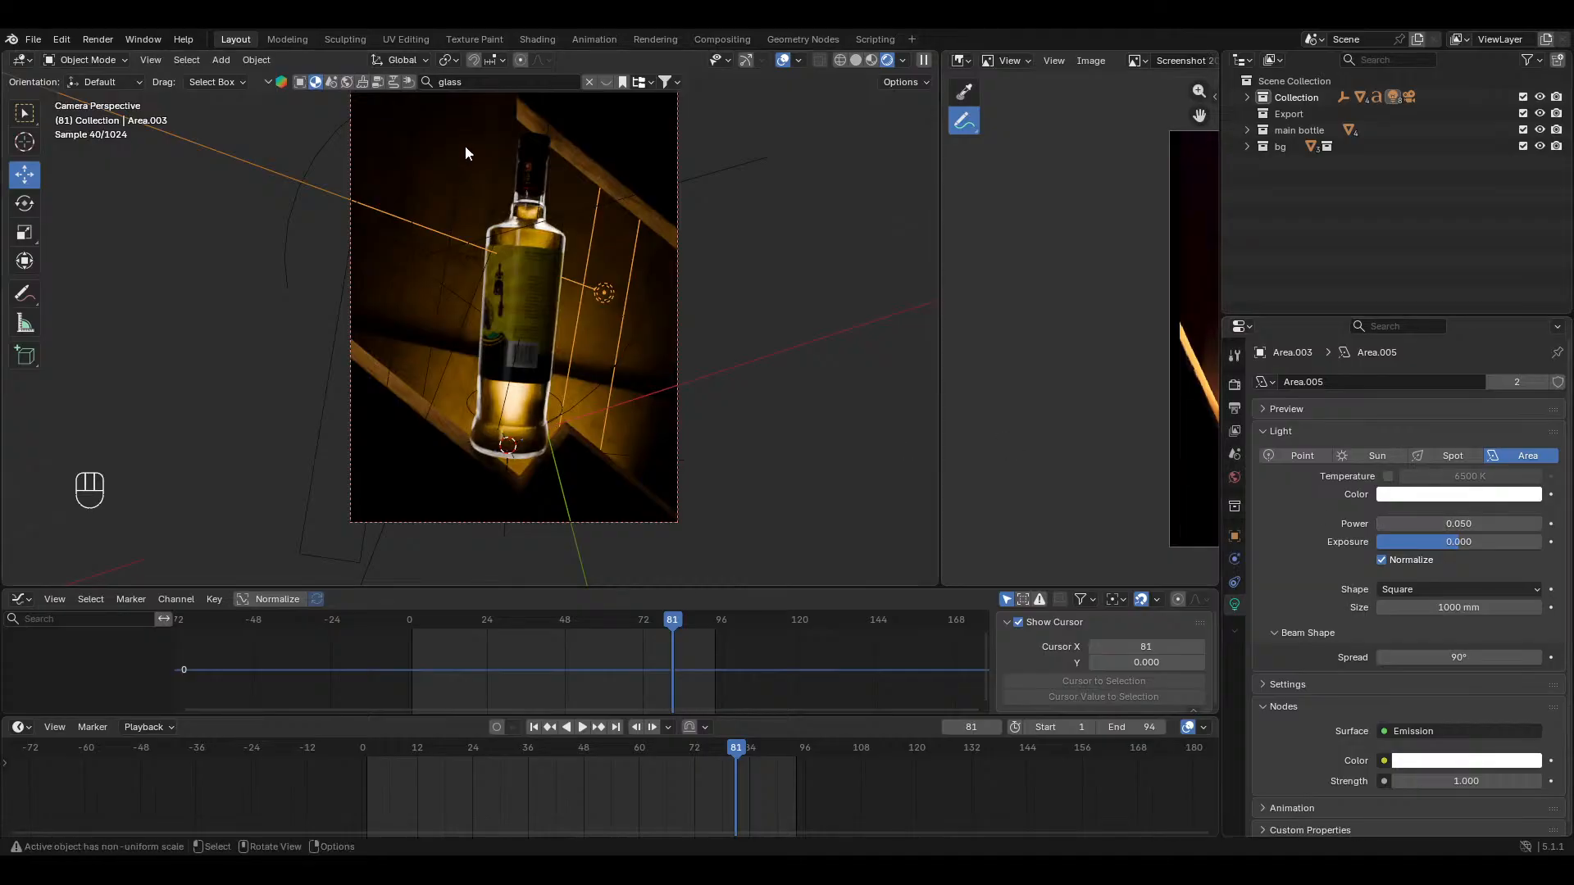
Step: Select the area light Area.002 on the other side of the bottle and set its power to 0.1
middle_click_drag(425, 258, 429, 286)
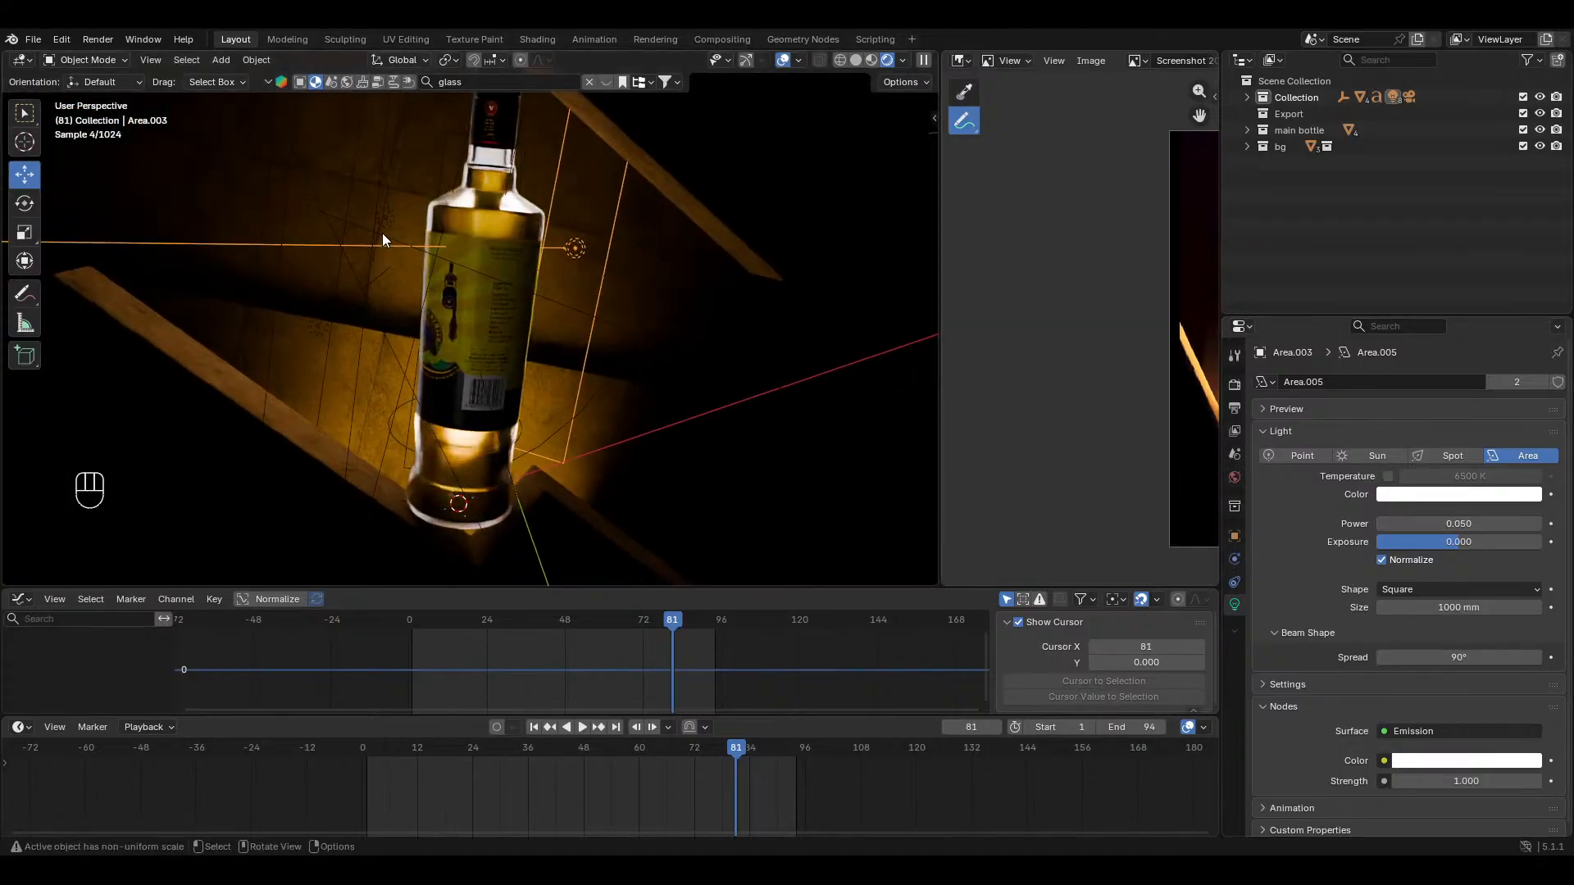
left_click(312, 202)
middle_click_drag(316, 215, 354, 232)
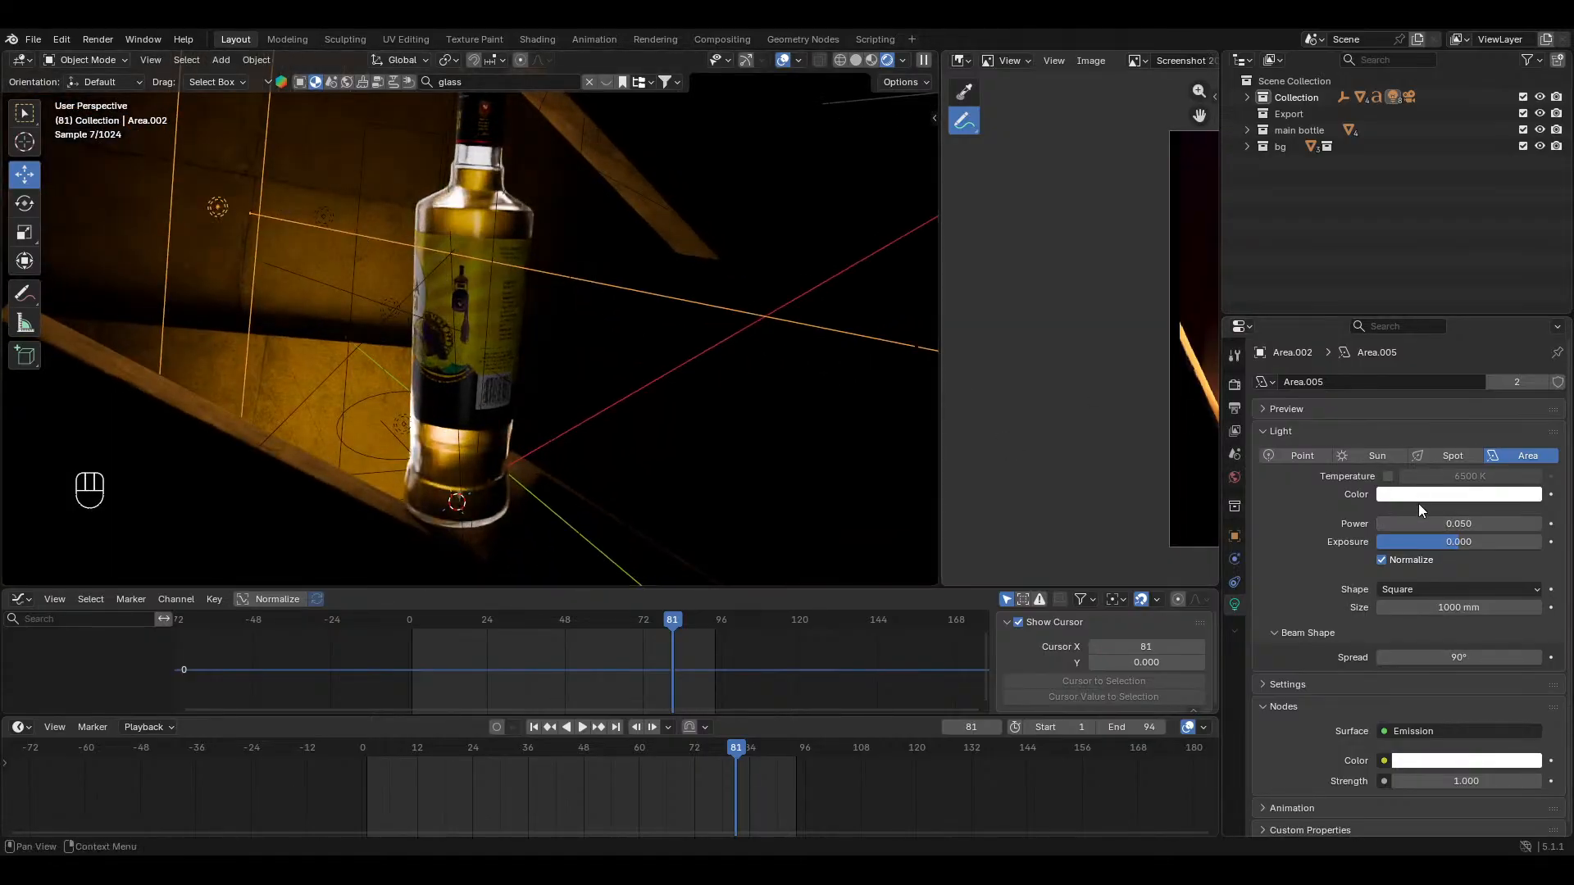
left_click(1453, 521)
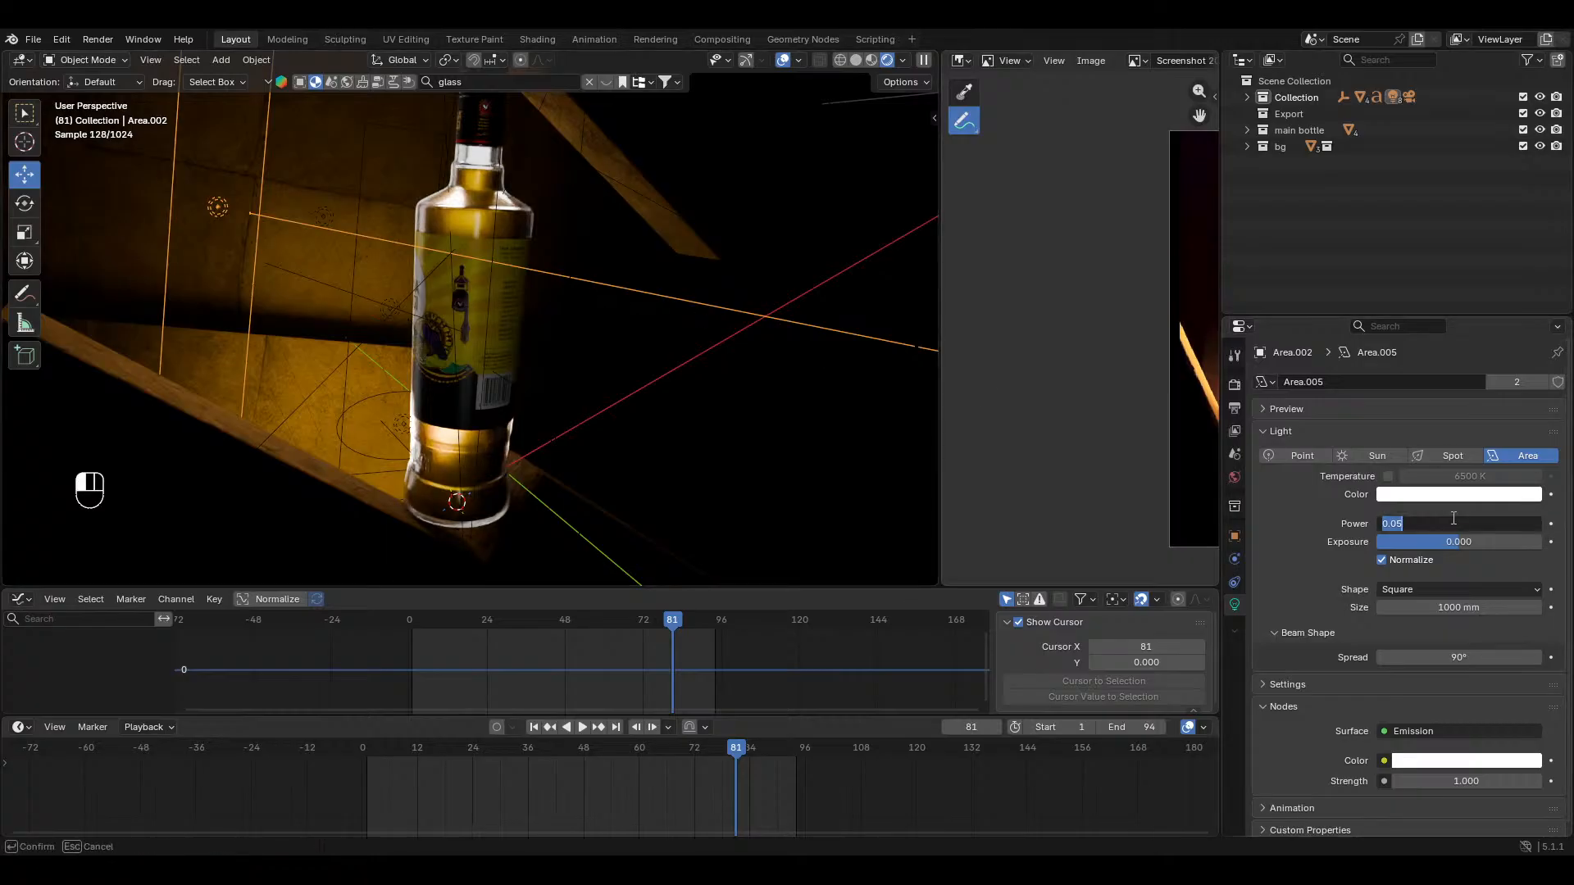
type("0.1")
key("Return")
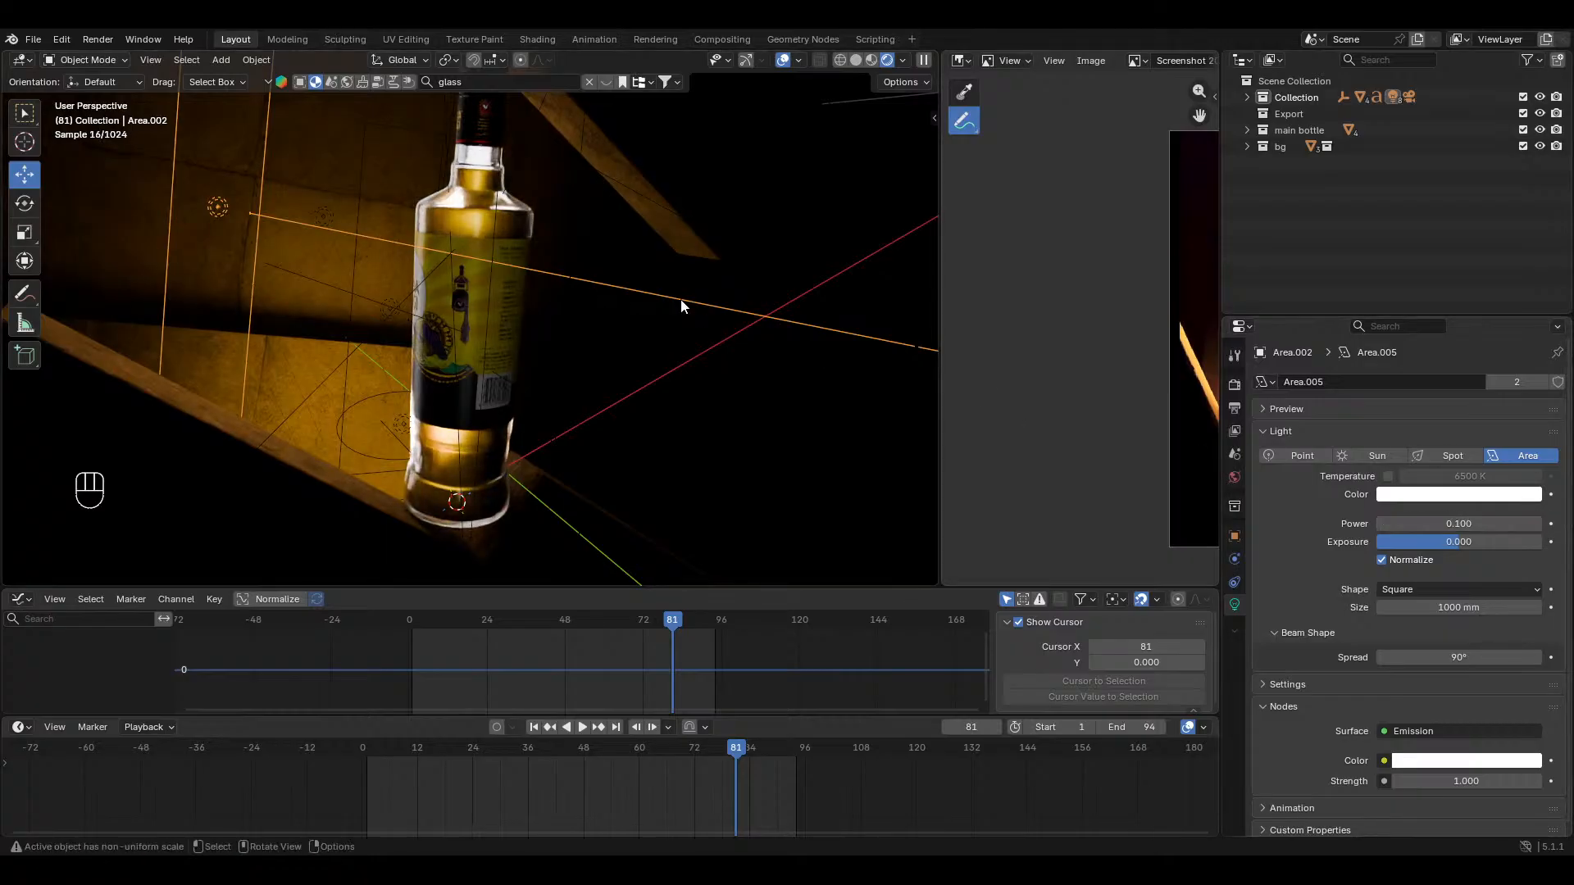
Step: Return to the camera view without overlays, play the relit animation, stop it at frame 46 and save the file
key("KP_0")
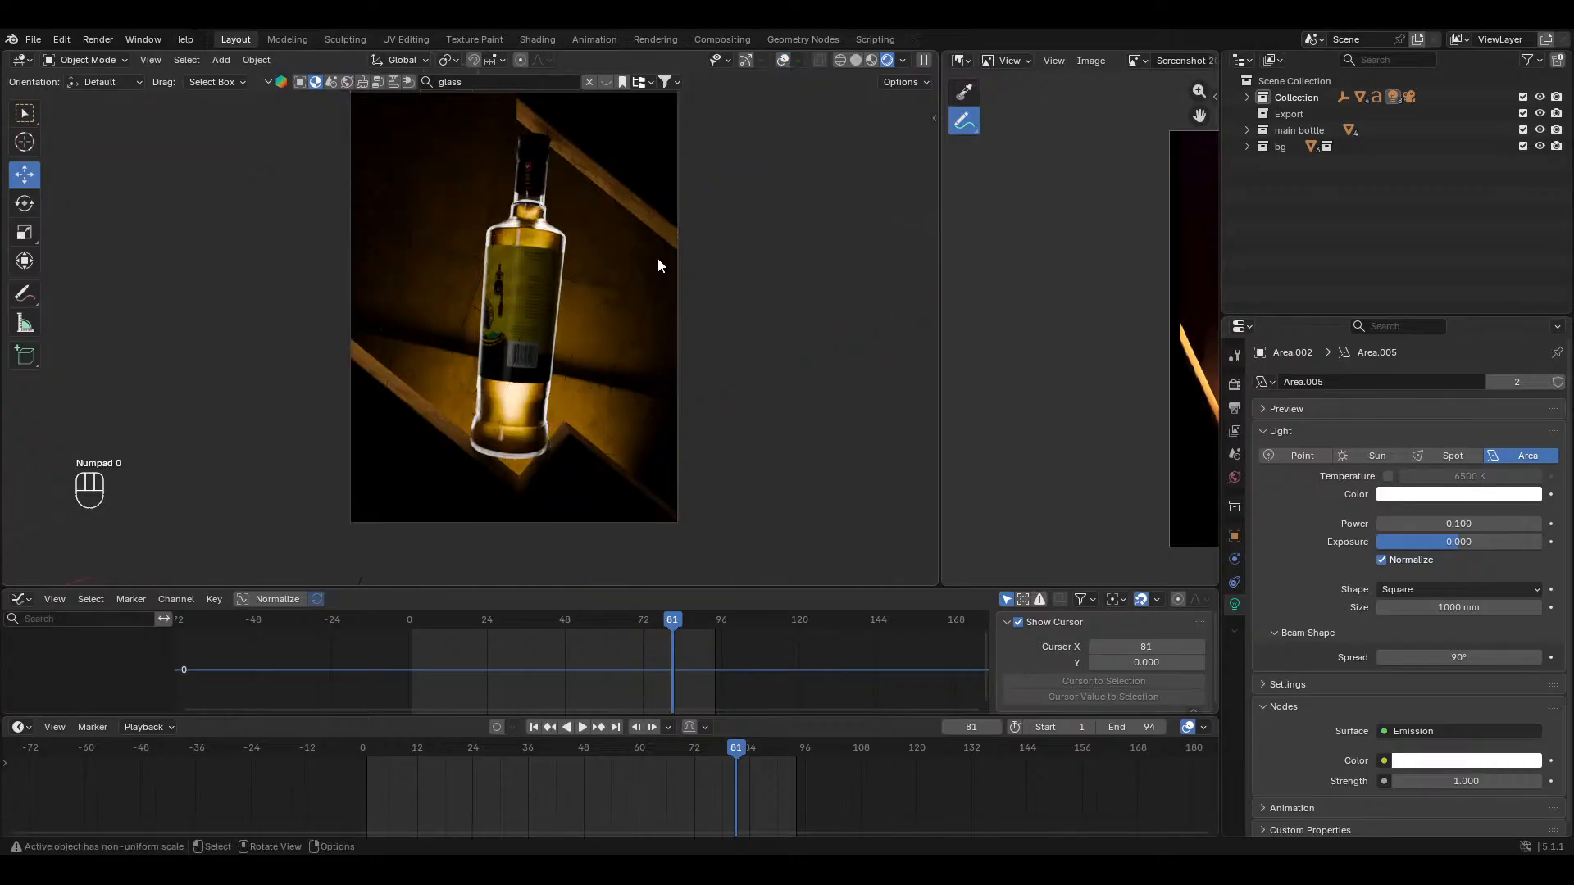
key("space")
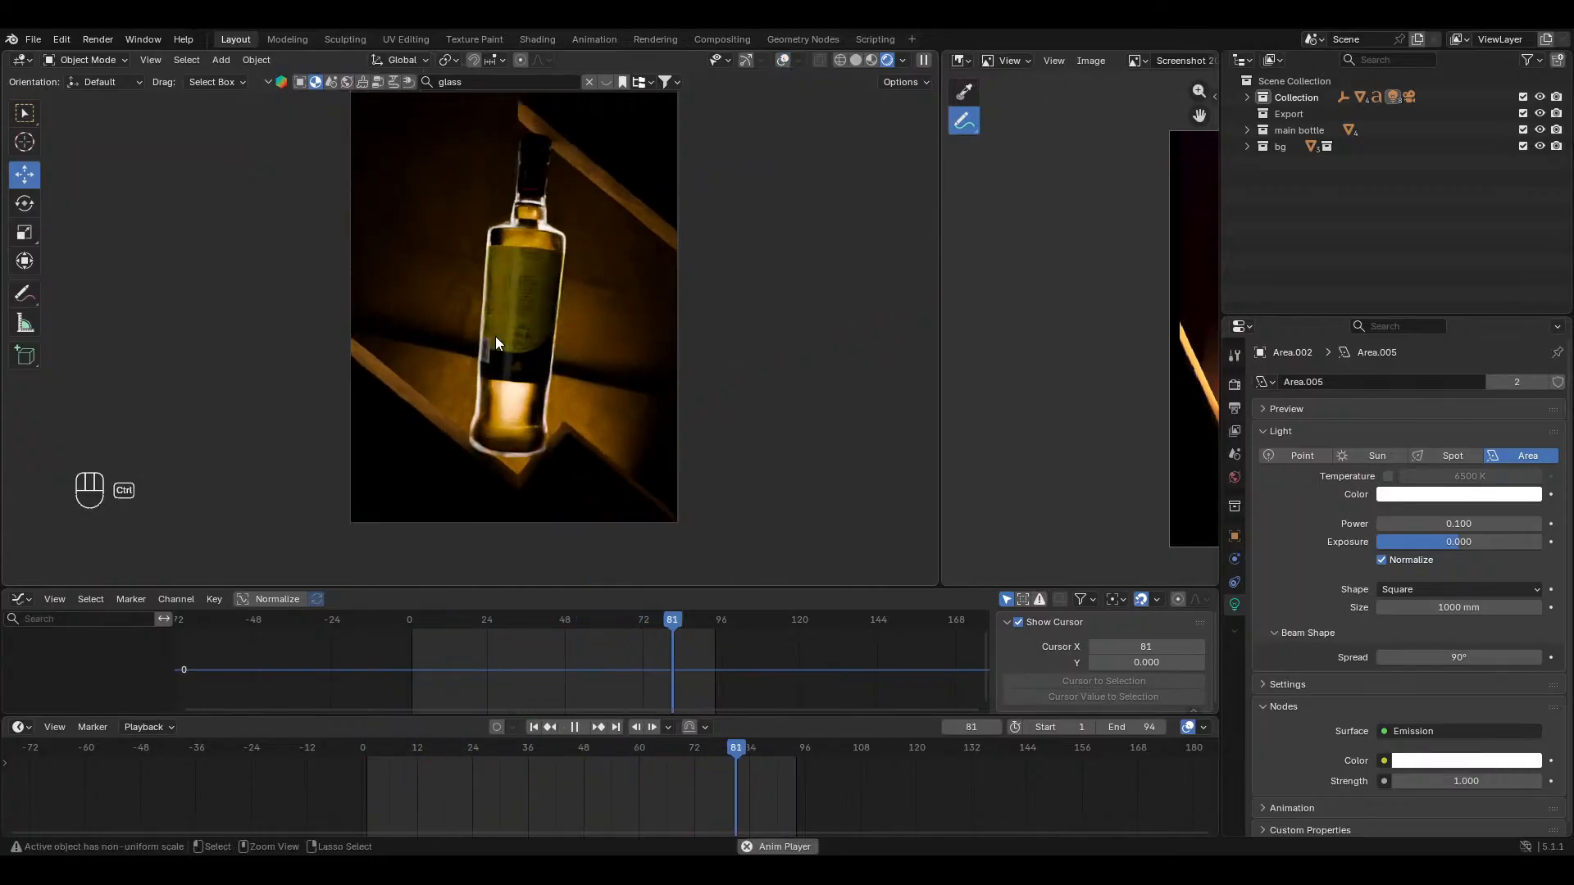
key("ctrl+s")
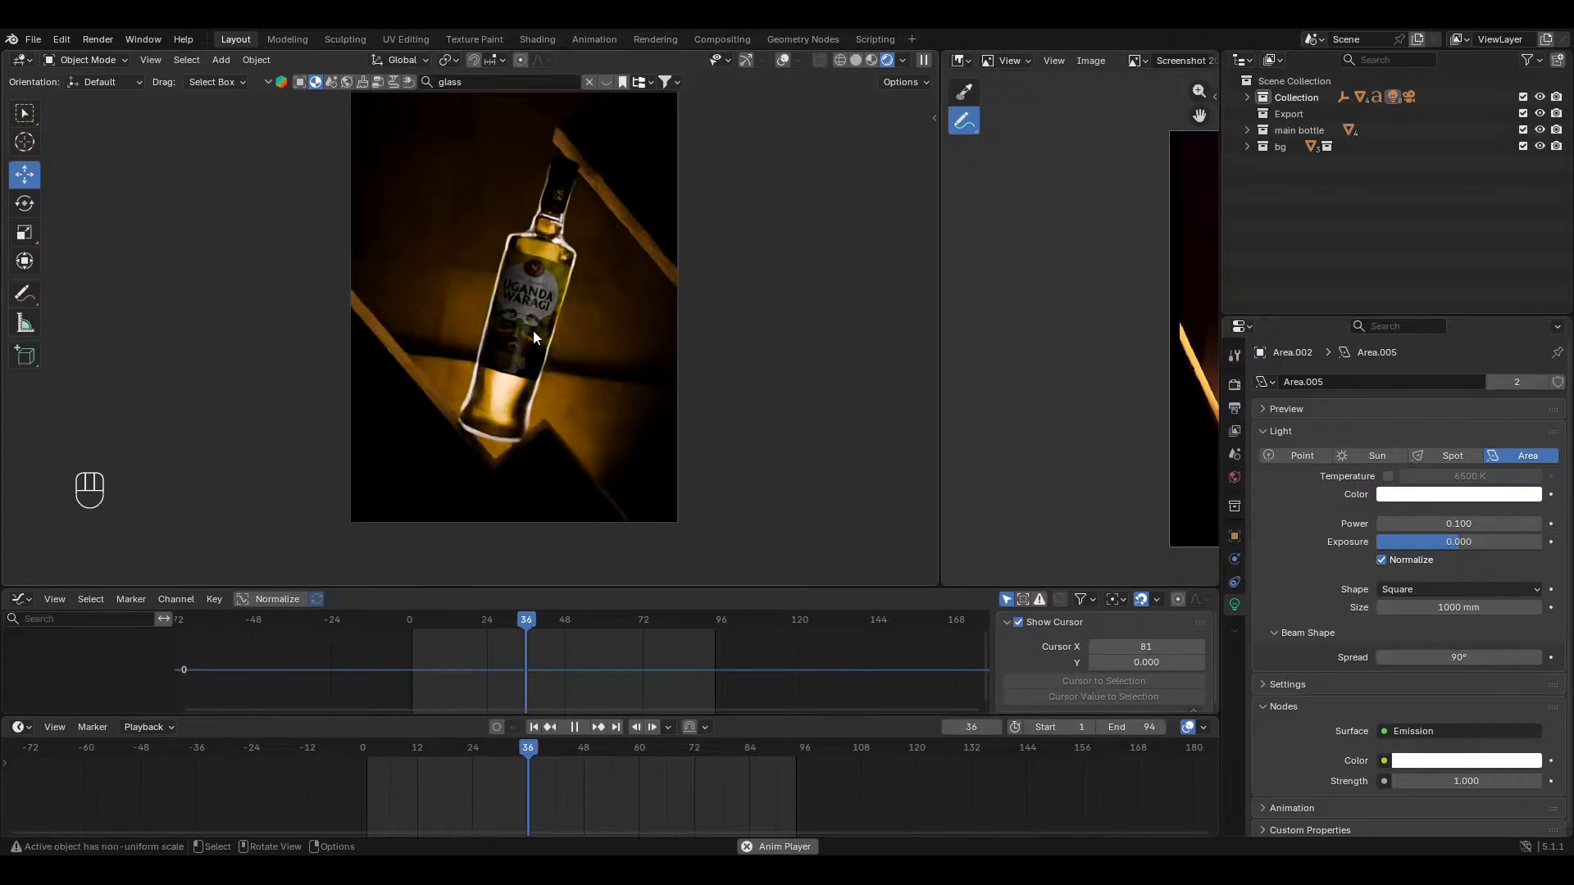
key("space")
key("ctrl+s")
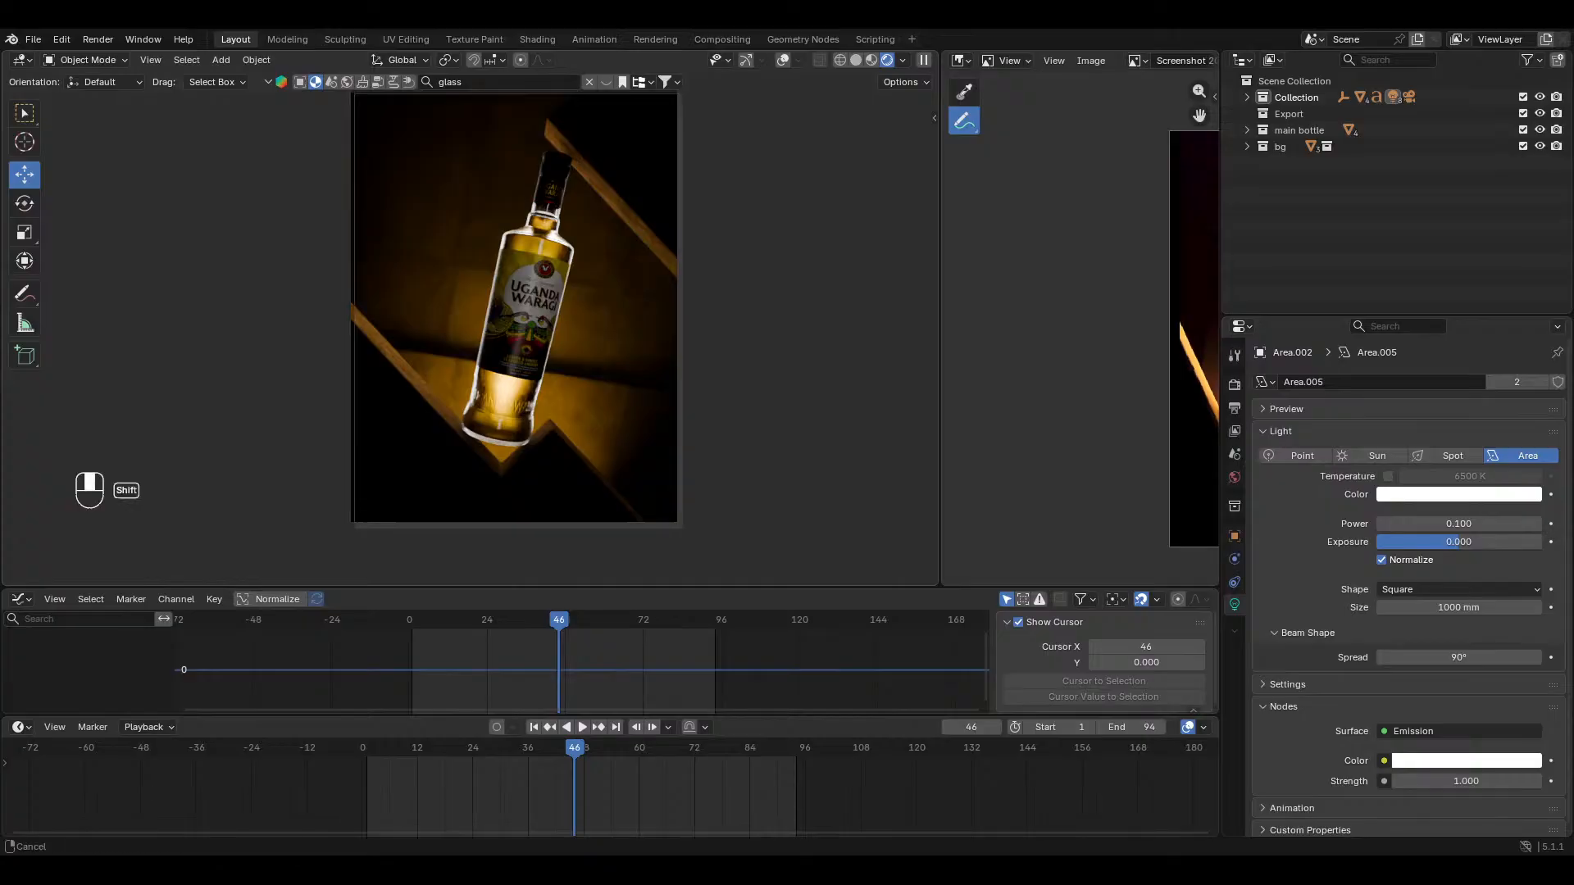
Step: Examine the glass and liquid around the bottle's shoulder up close and turn the overlays and gizmos back on
middle_click_drag(454, 258, 534, 328, "shift")
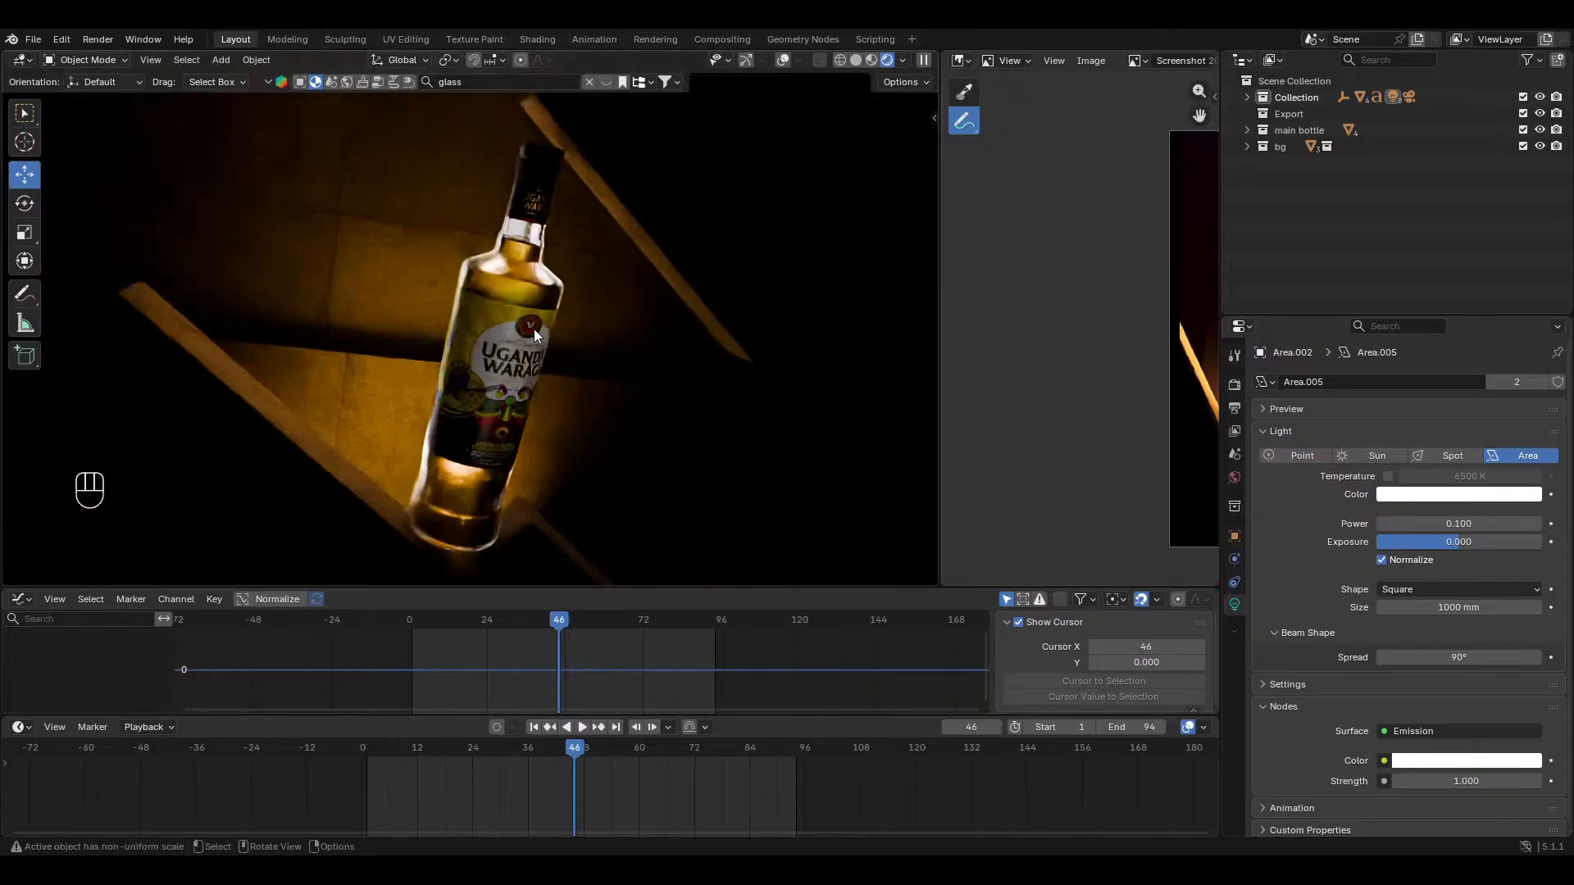
scroll(555, 247, "up", 4)
scroll(562, 268, "up", 3)
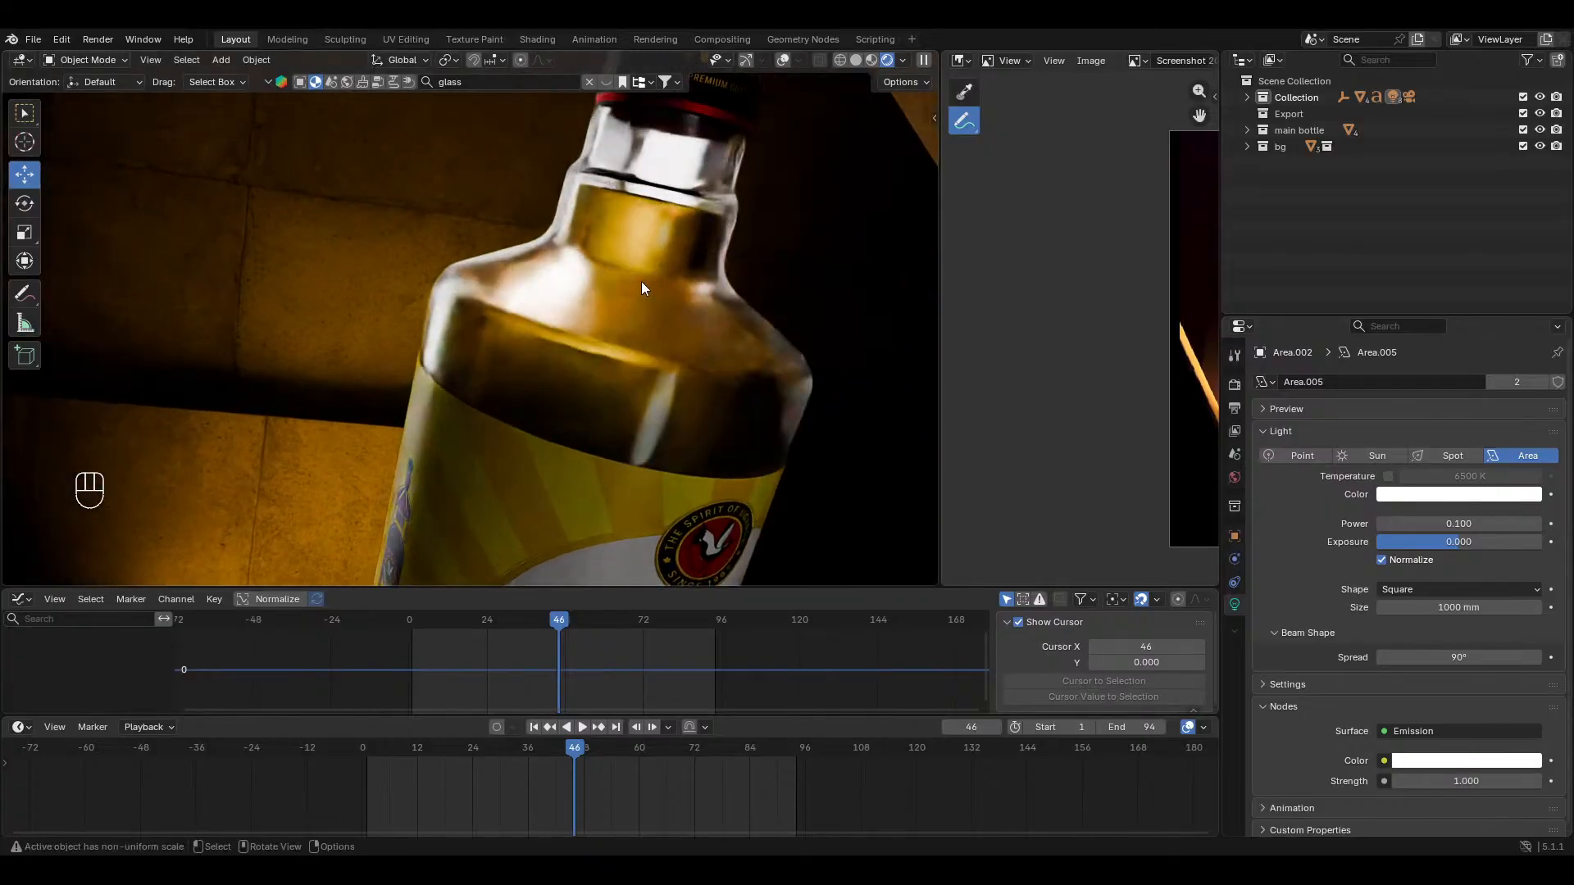
left_click(782, 61)
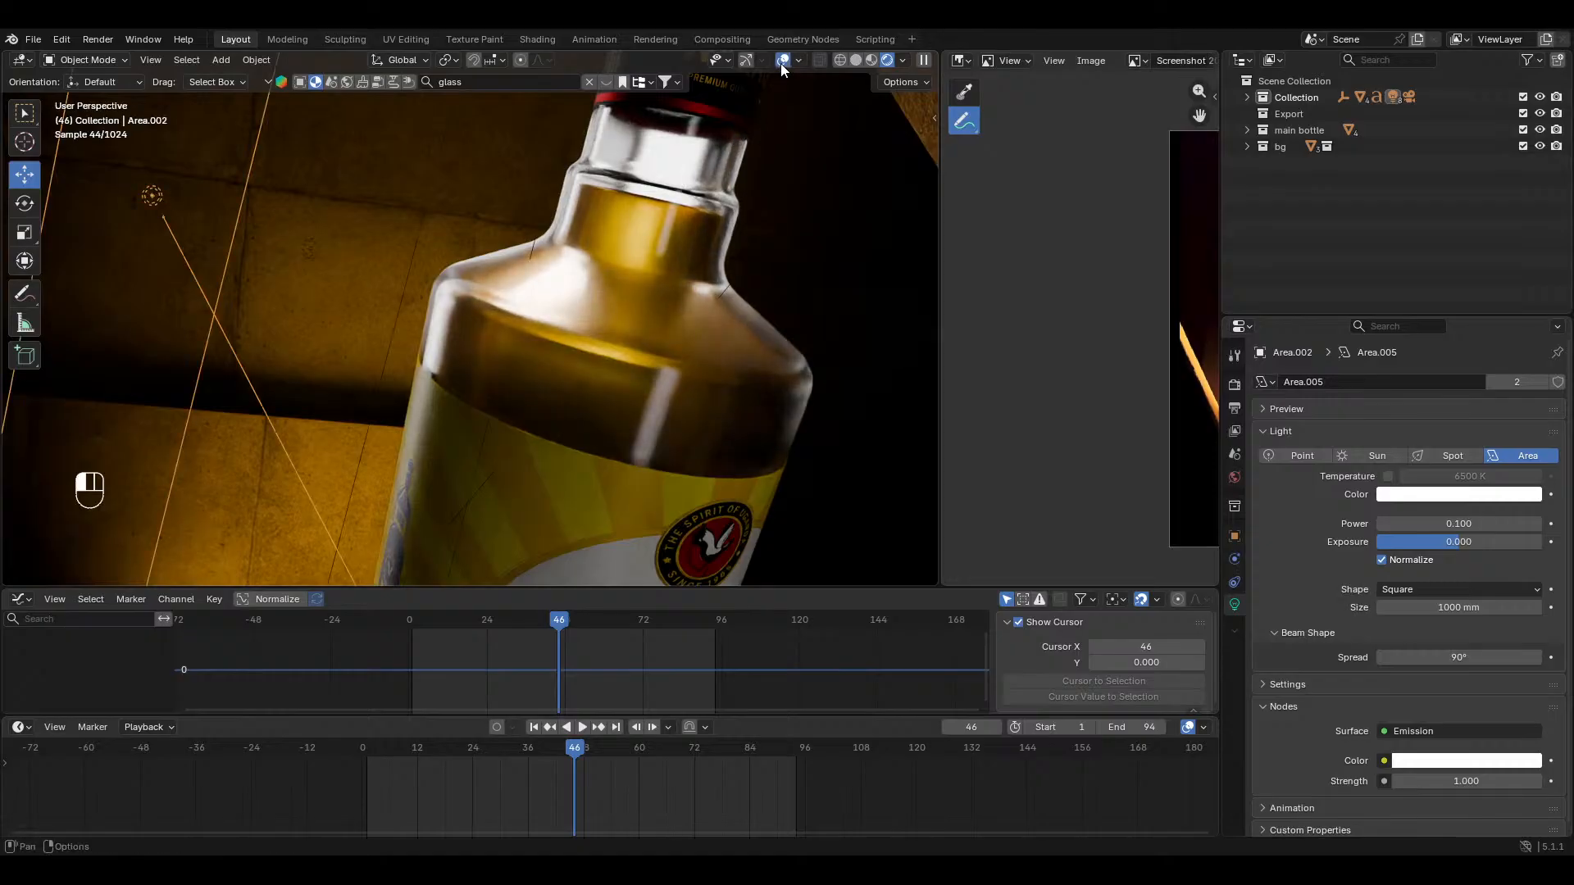
left_click(744, 59)
Step: Hide the outer glass bottle, select the liquid mesh inside it and return to the camera view
left_click(678, 170)
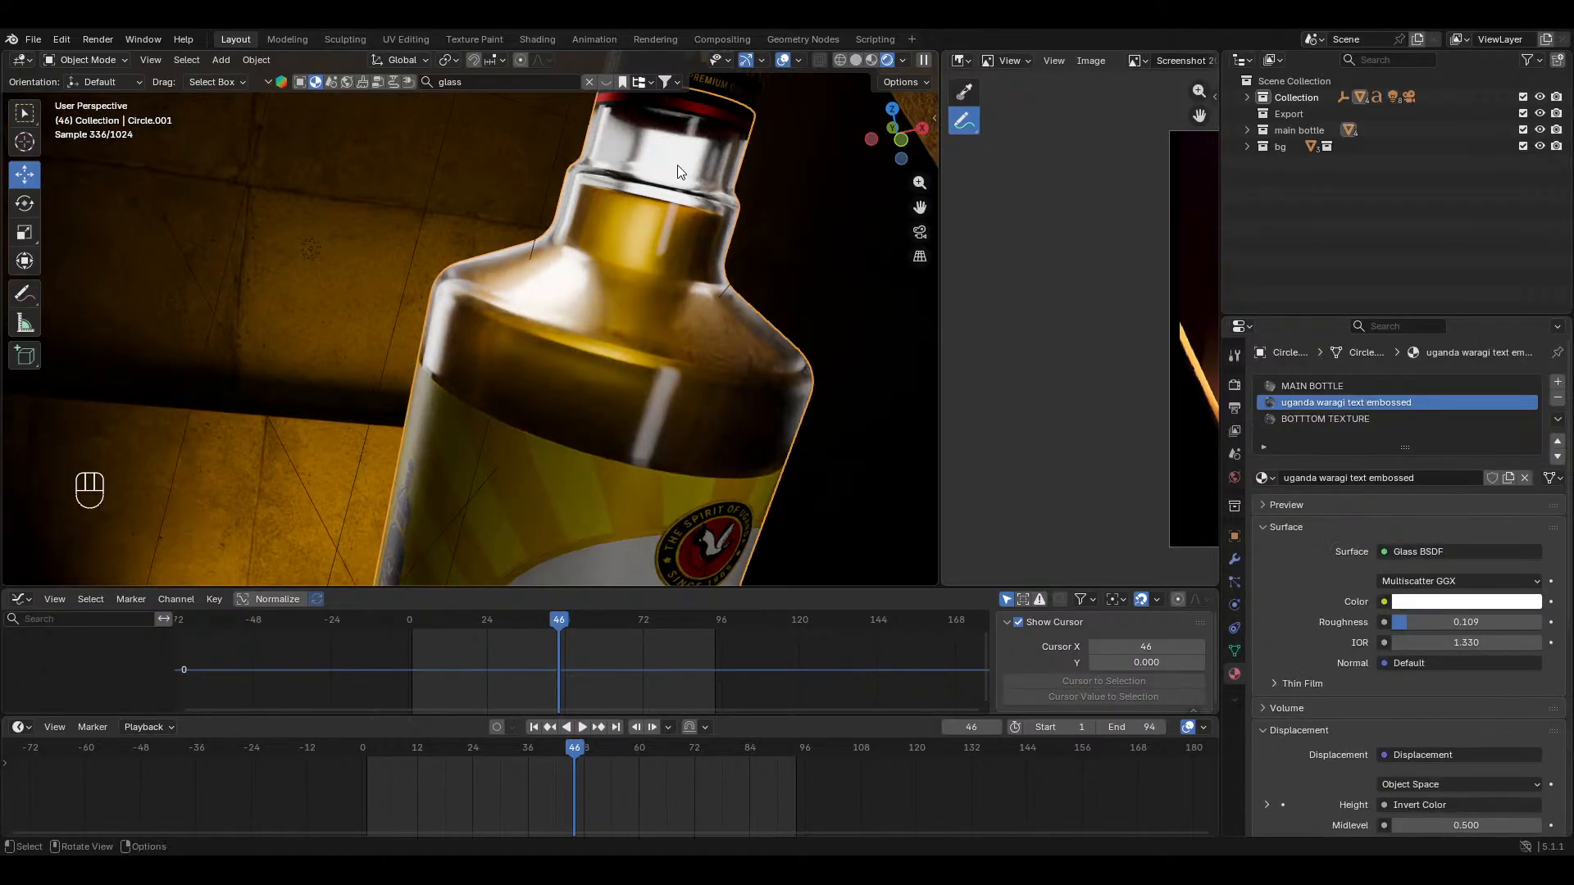
key("h")
left_click(662, 283)
key("KP_0")
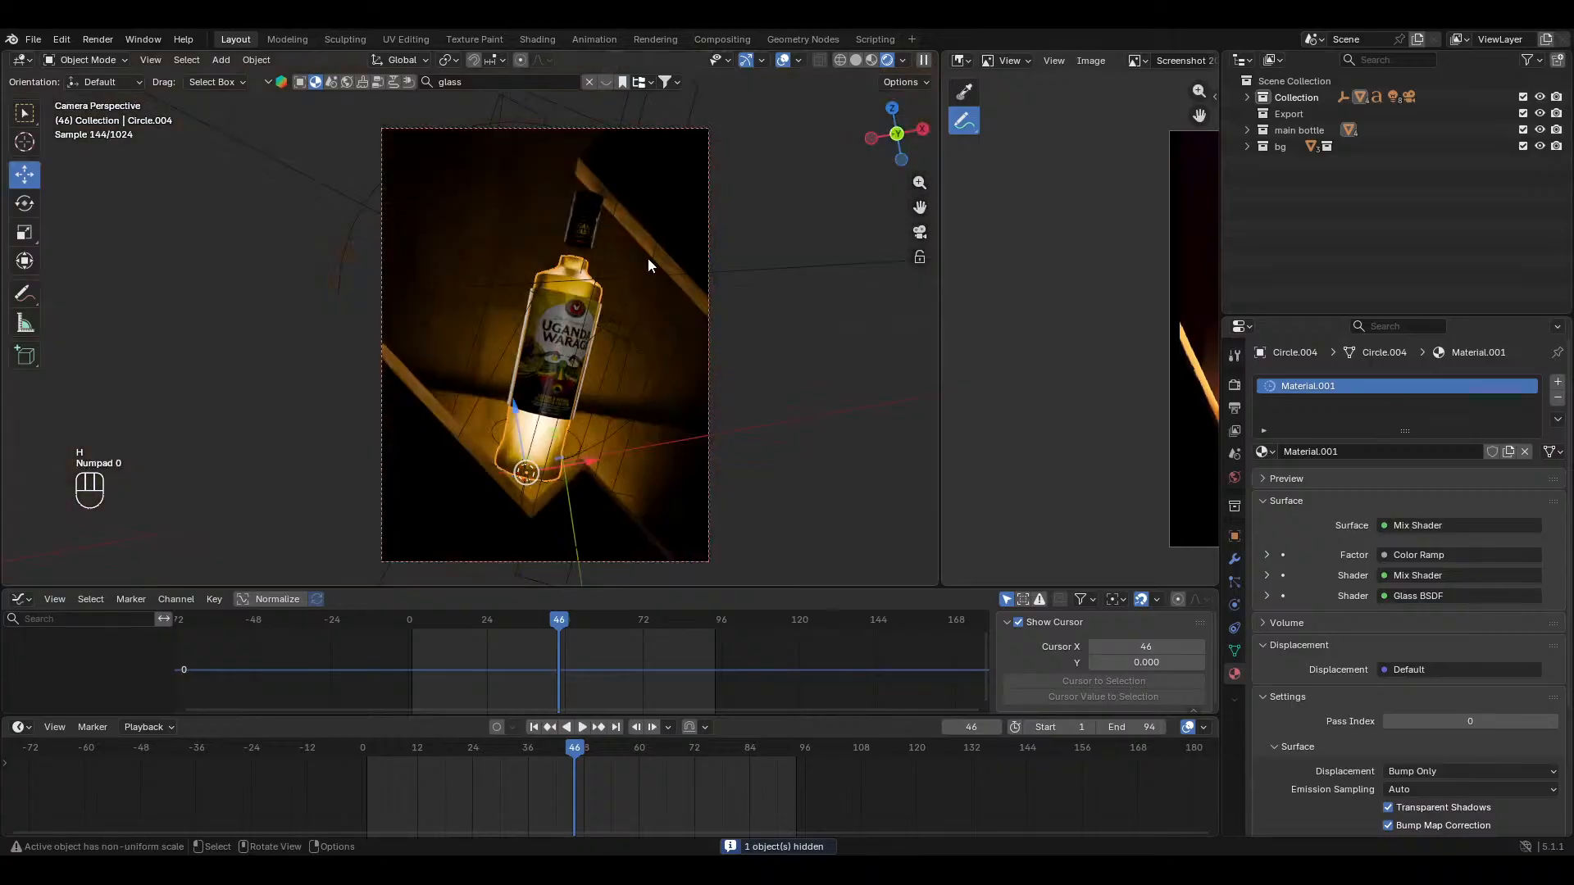
Step: Enlarge the lower editor area, switch it to the Shader Editor and shift the liquid material's Volume Scatter node closer to the other nodes
left_click_drag(735, 586, 751, 516)
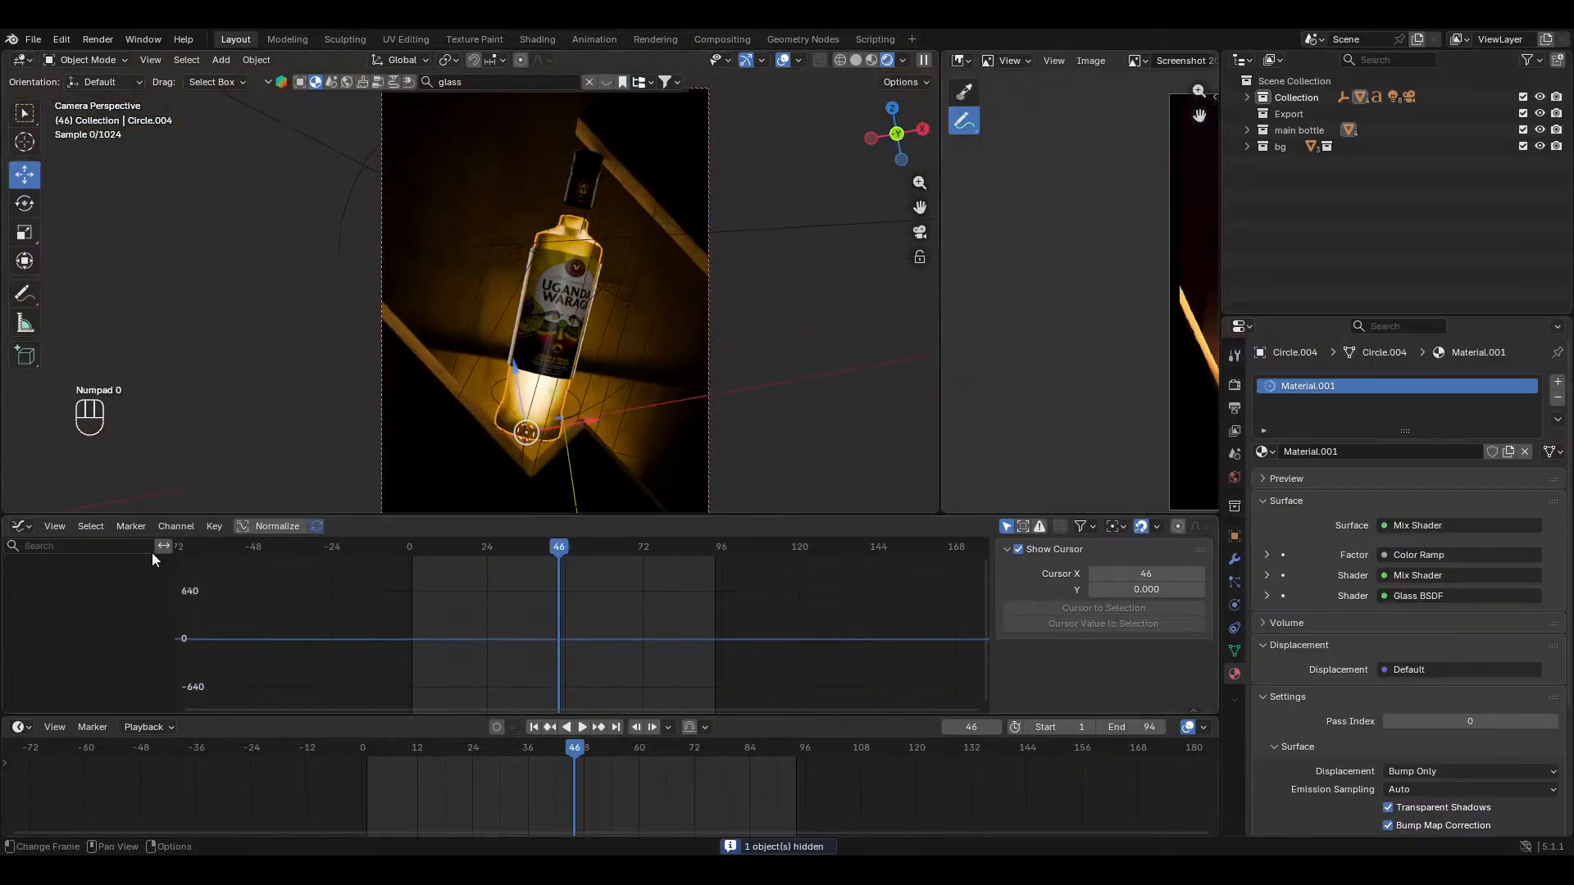
left_click(20, 525)
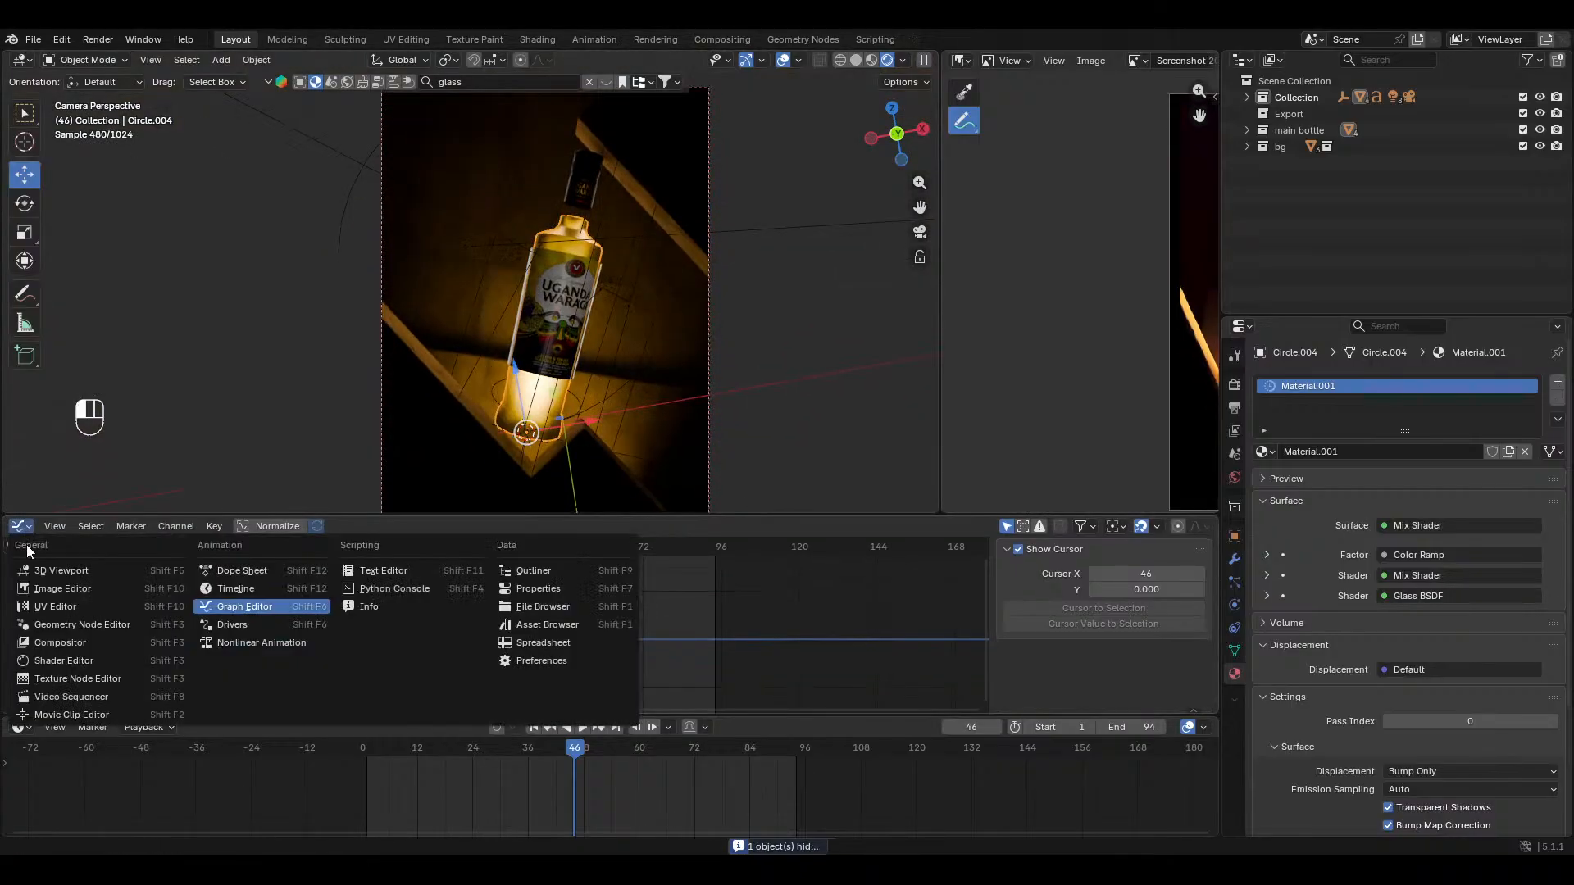
left_click(63, 660)
middle_click_drag(783, 615, 693, 656)
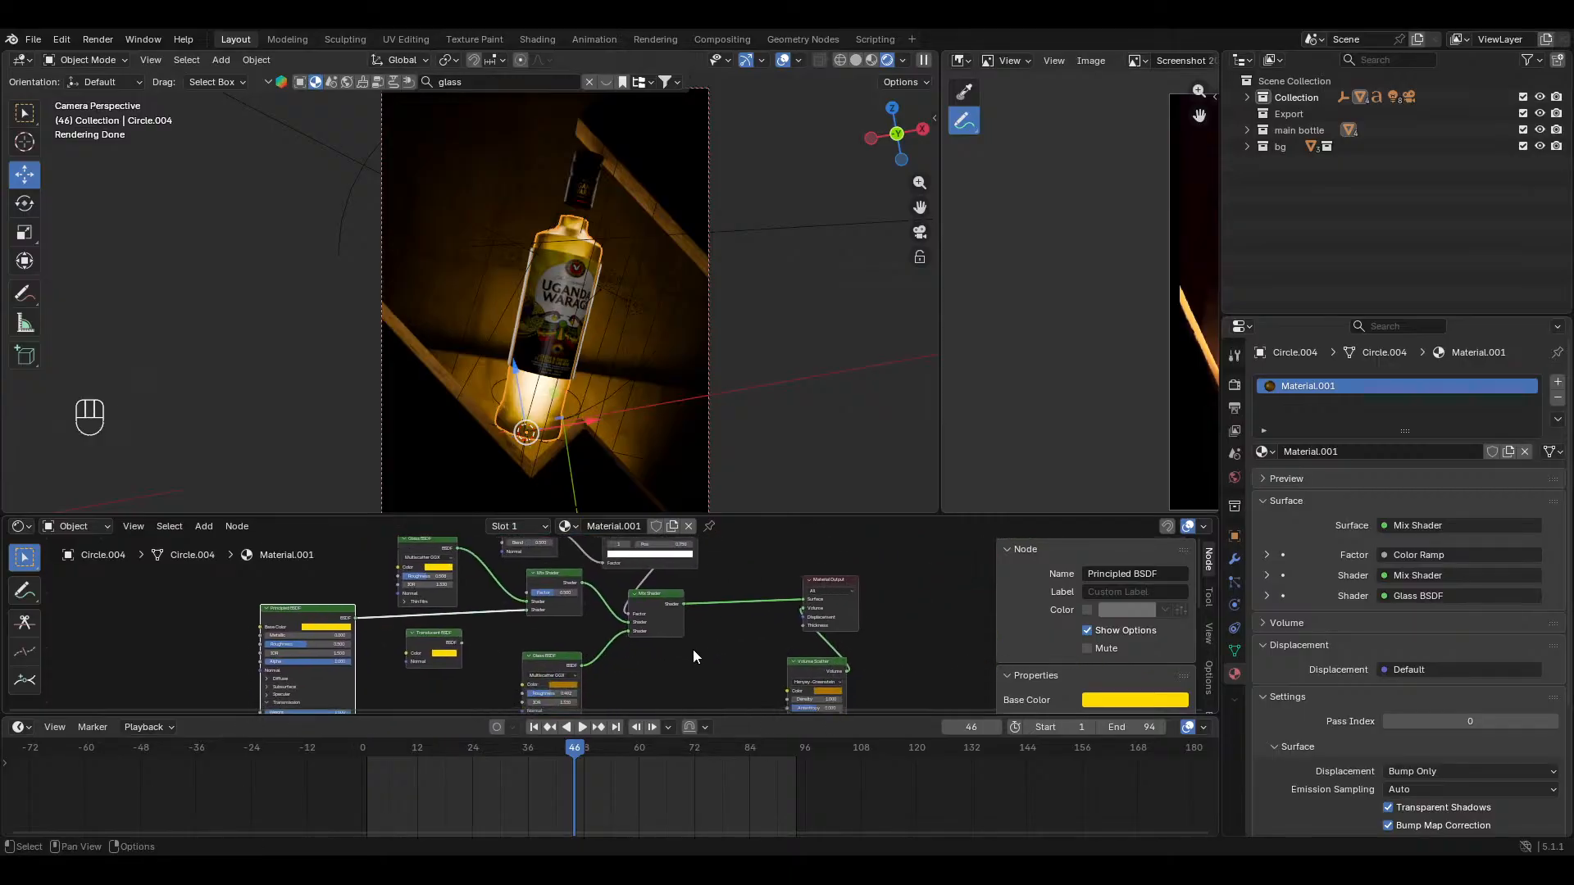
left_click_drag(815, 670, 759, 670)
middle_click_drag(574, 584, 603, 579)
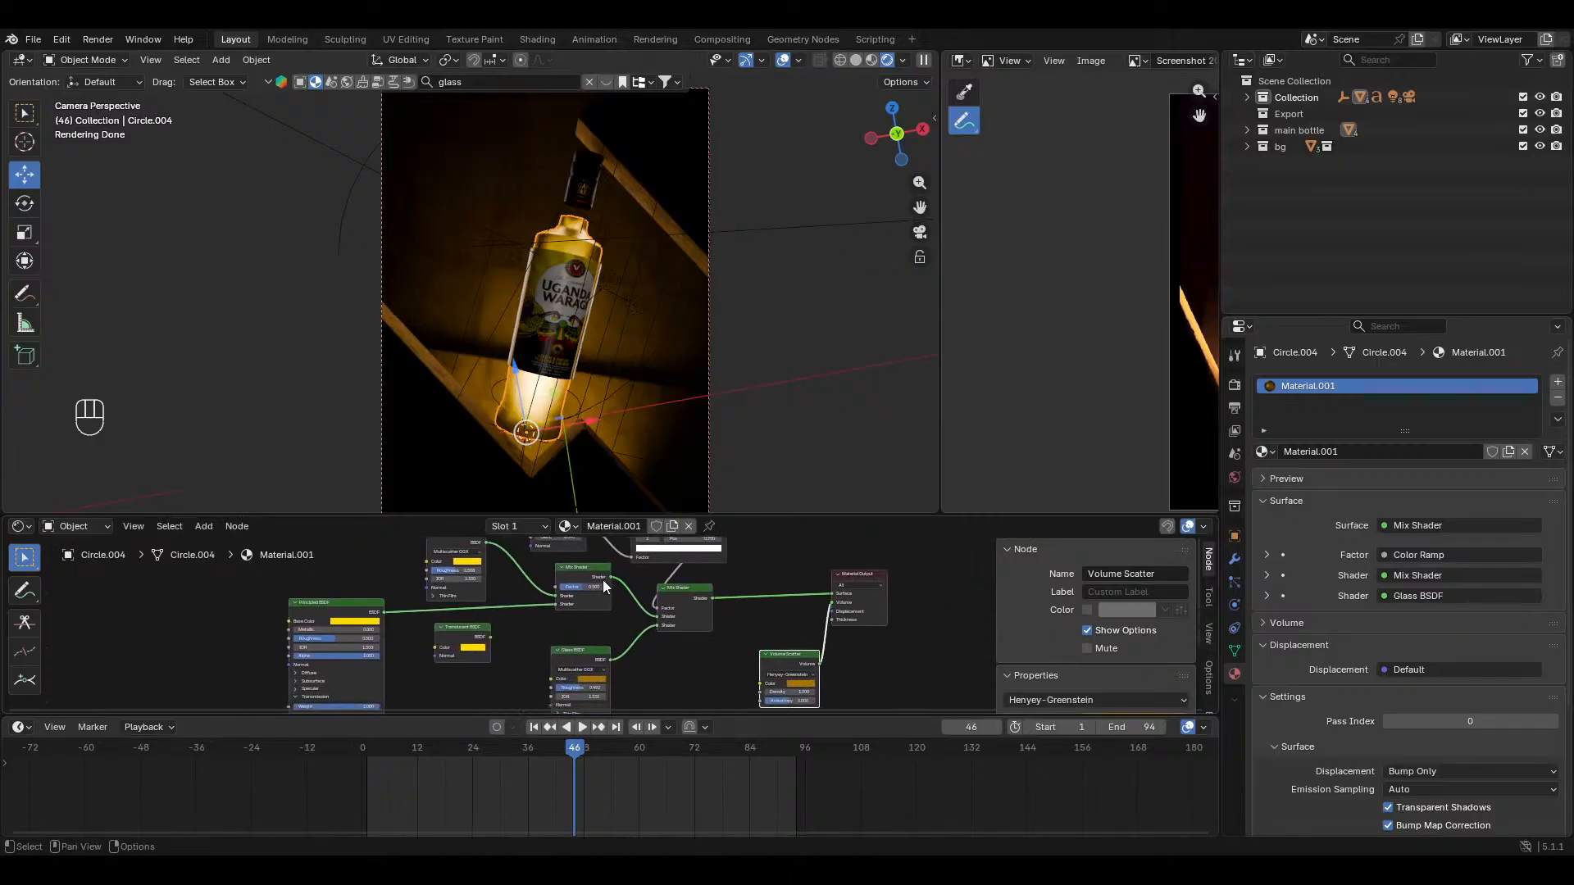
Step: Preview the liquid's Mix Shader.002 directly on the material output, deselect everything and unhide the outer glass bottle
left_click(578, 571, "ctrl+shift")
key("alt+a")
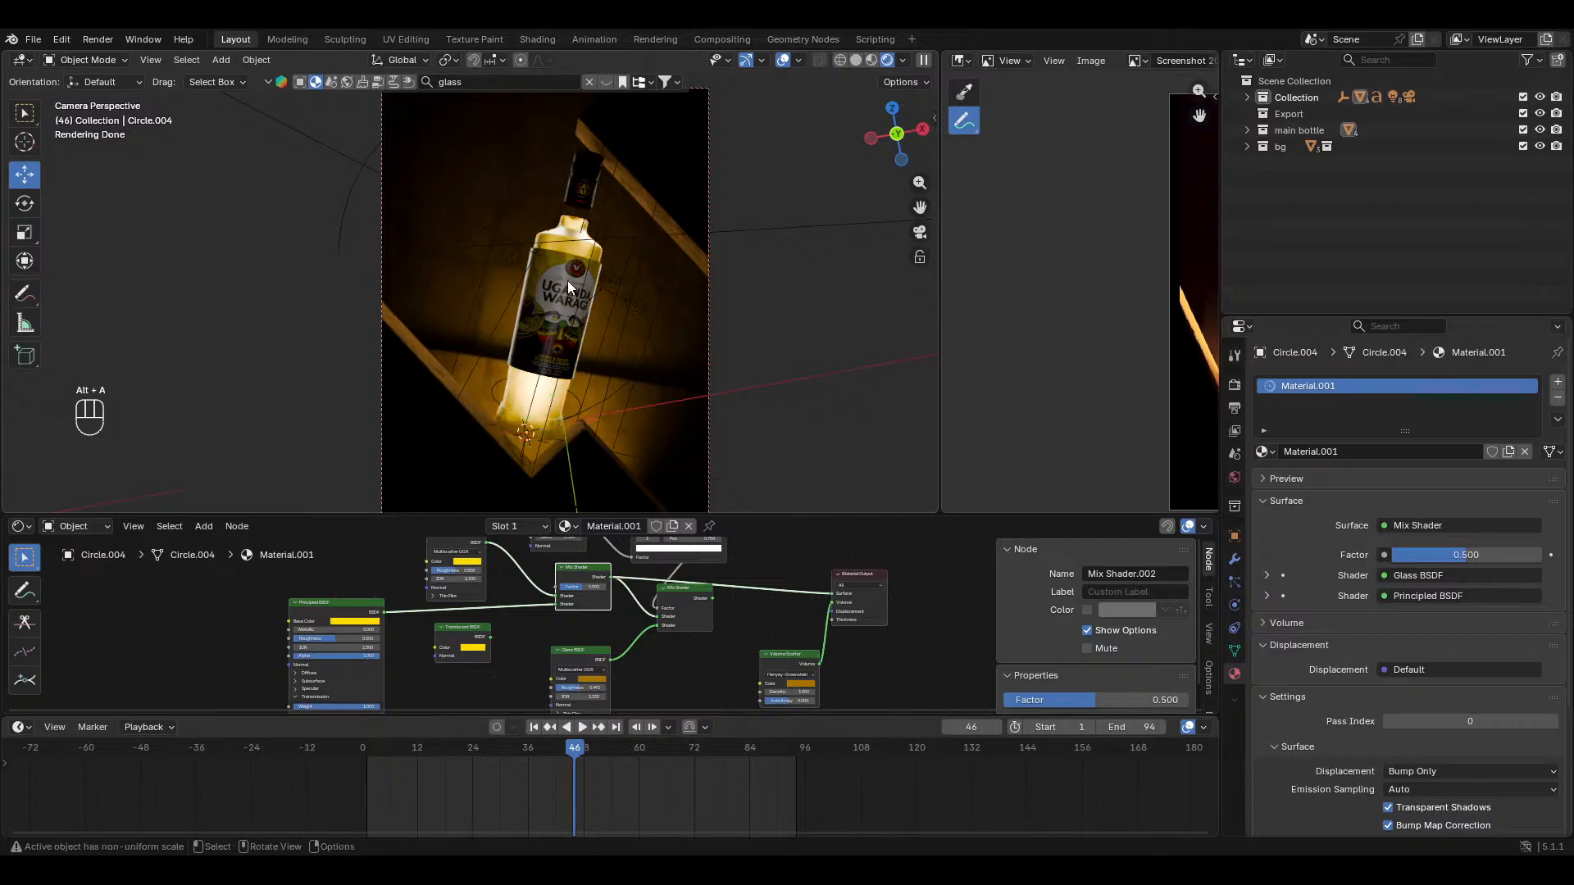
left_click(256, 60)
mouse_move(344, 573)
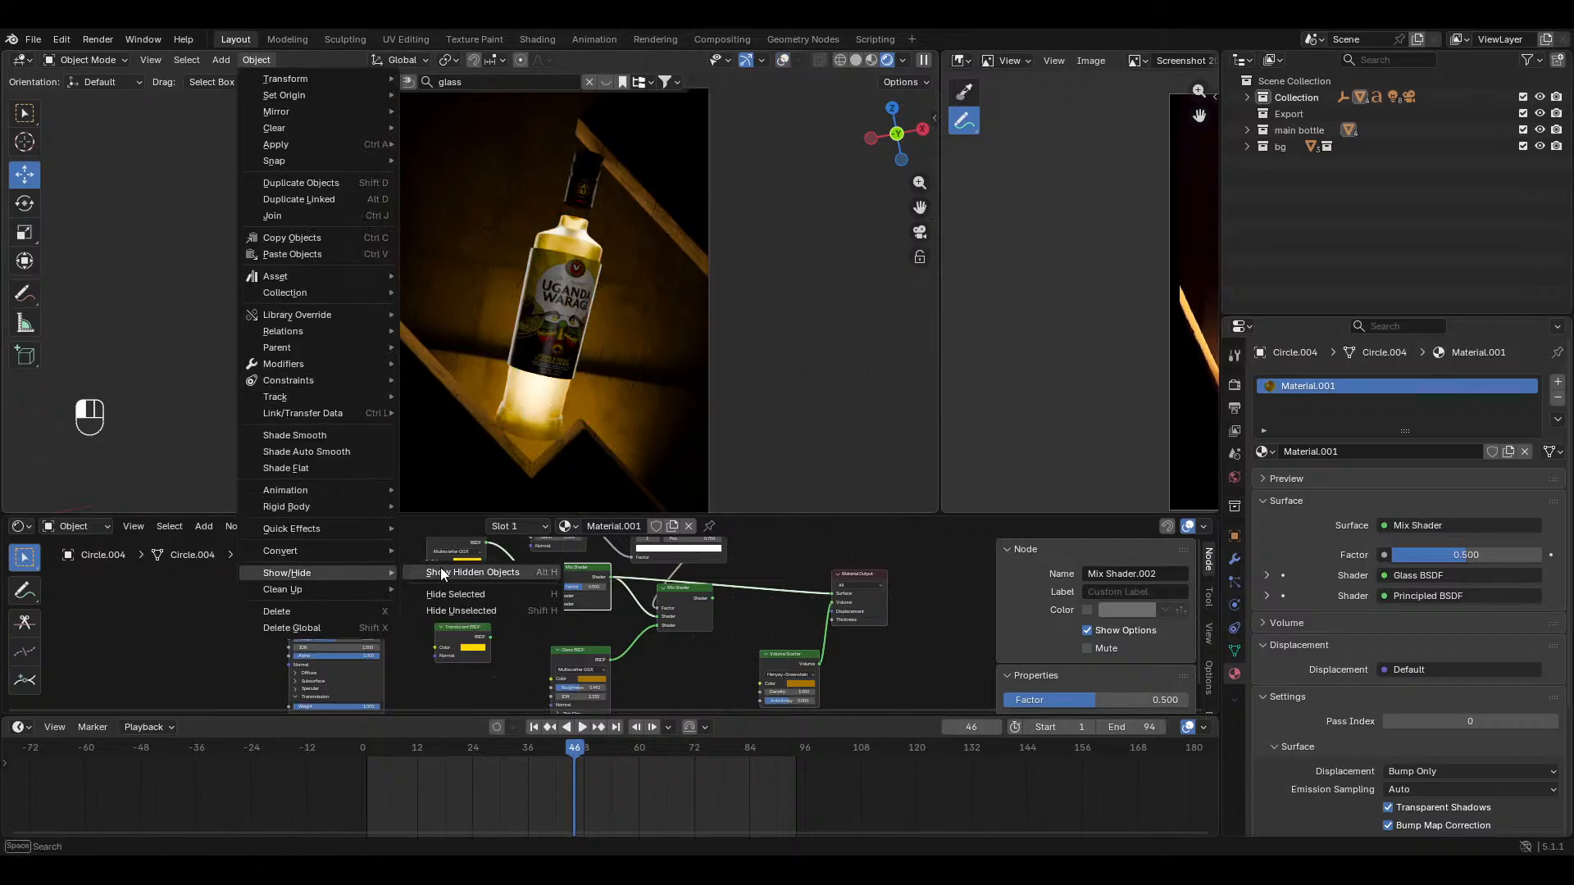
left_click(441, 574)
key("alt+a")
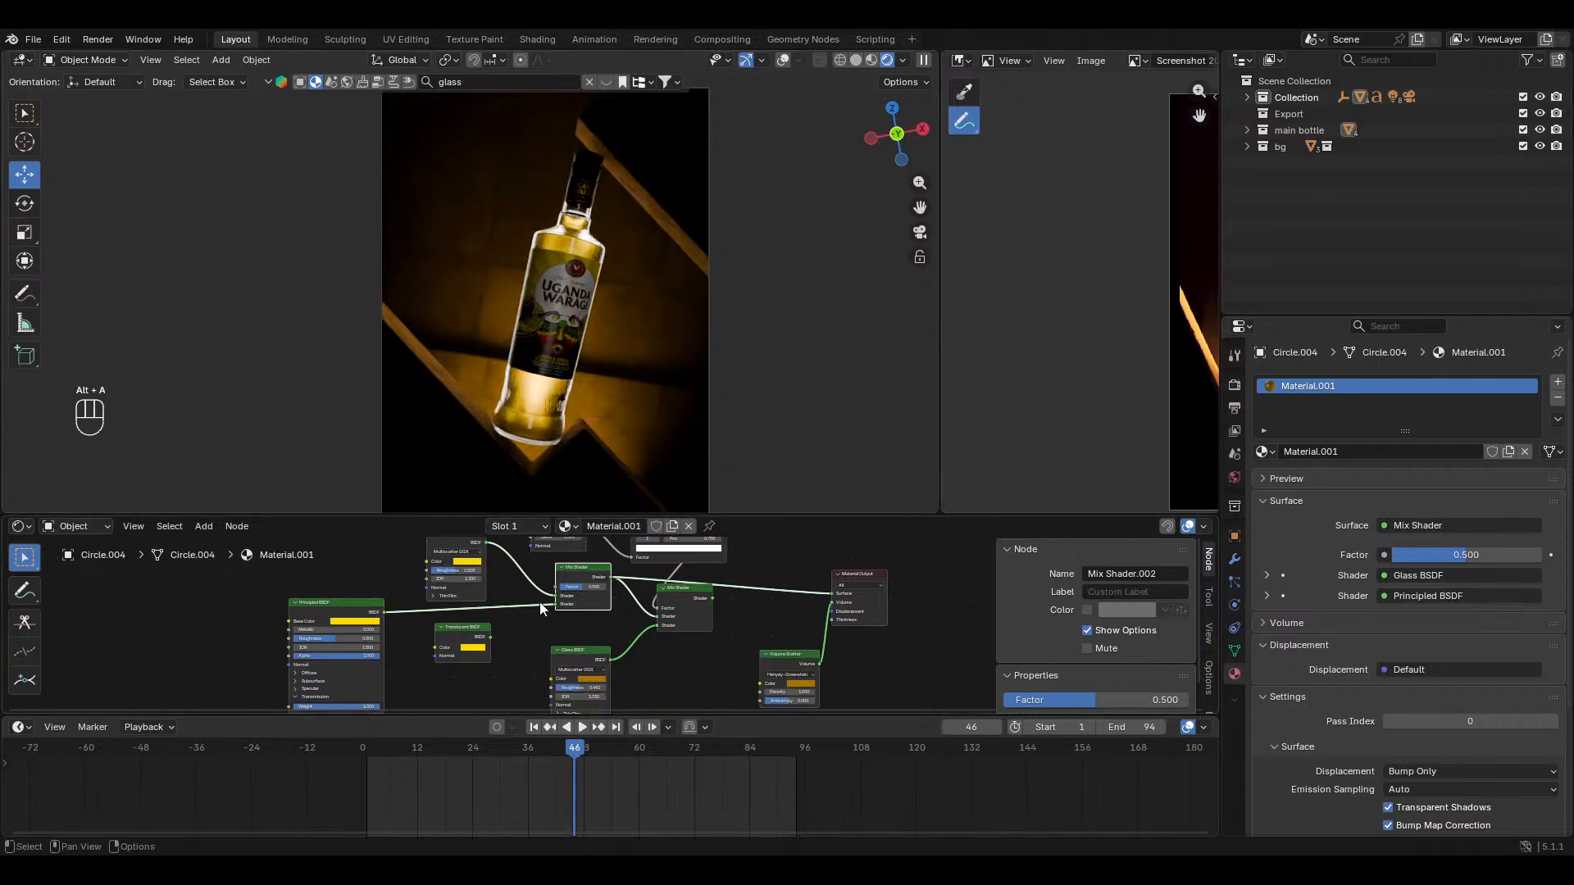
Step: Compare Mix Shader.001 and Mix Shader.002 on the liquid's material output, leaving Mix Shader.001 connected
left_click(696, 602, "ctrl+shift")
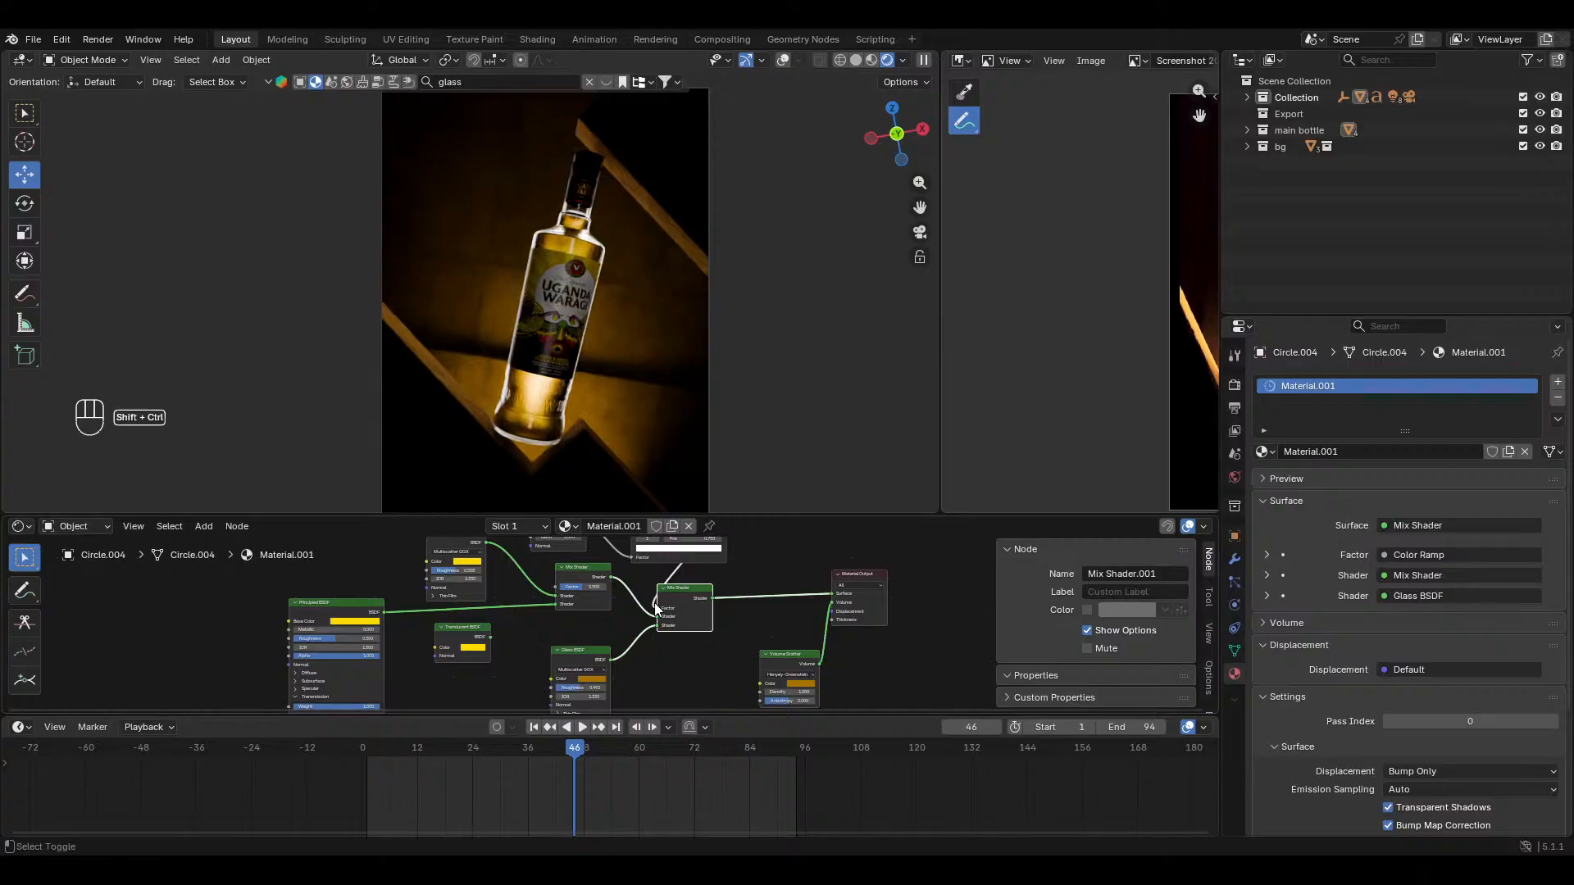
left_click(587, 576, "ctrl+shift")
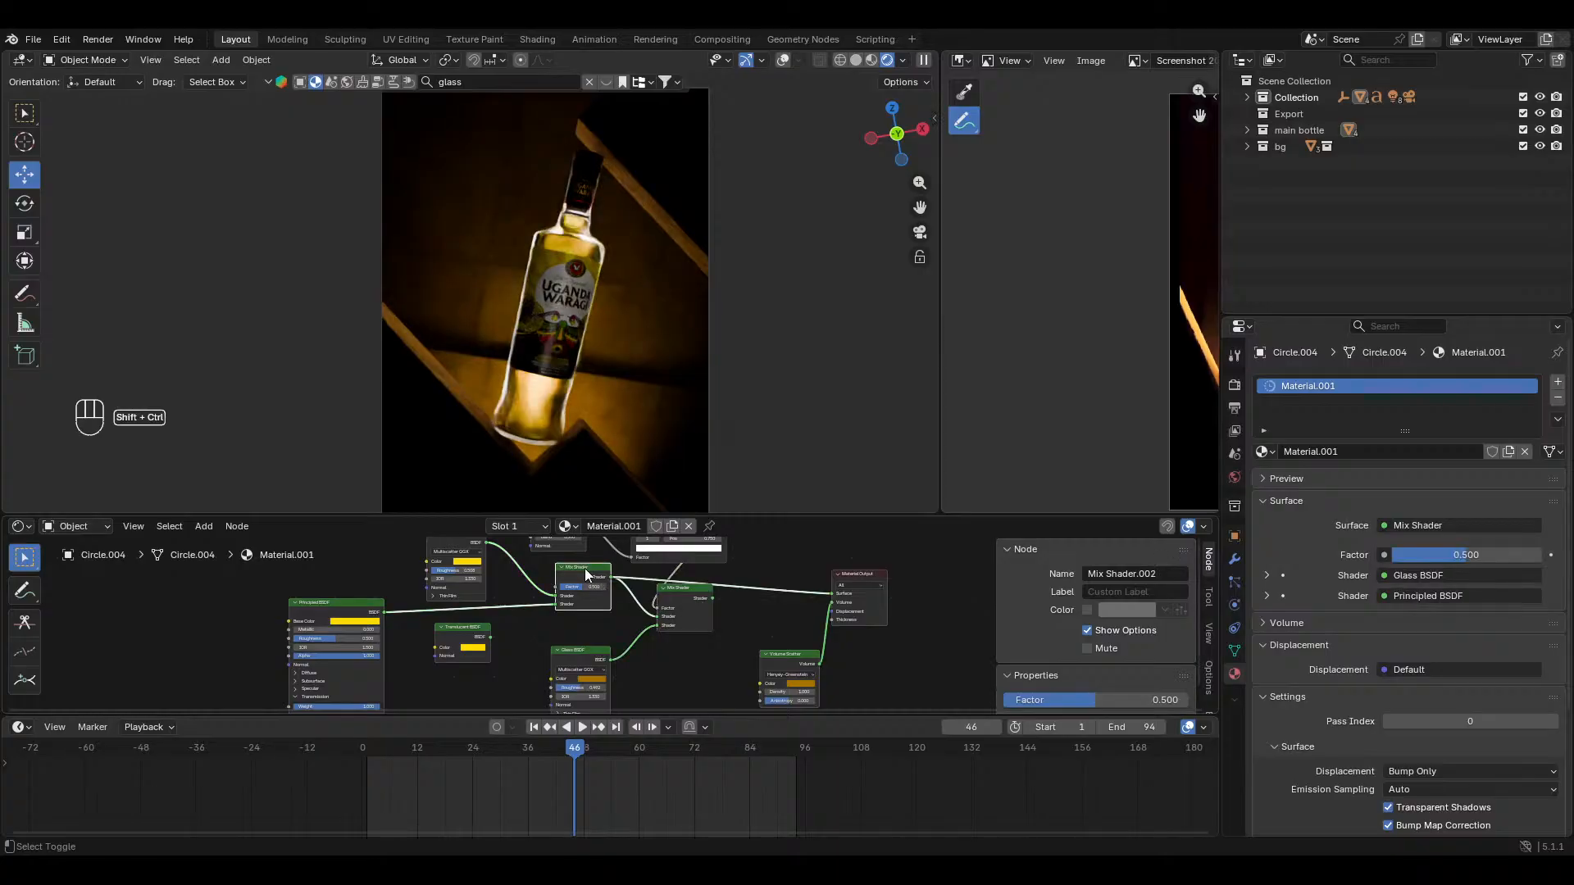
left_click(677, 607, "ctrl+shift")
Step: Brighten the orange color of the Glass BSDF feeding Mix Shader.001 in the liquid material and save the file
scroll(607, 629, "up", 2)
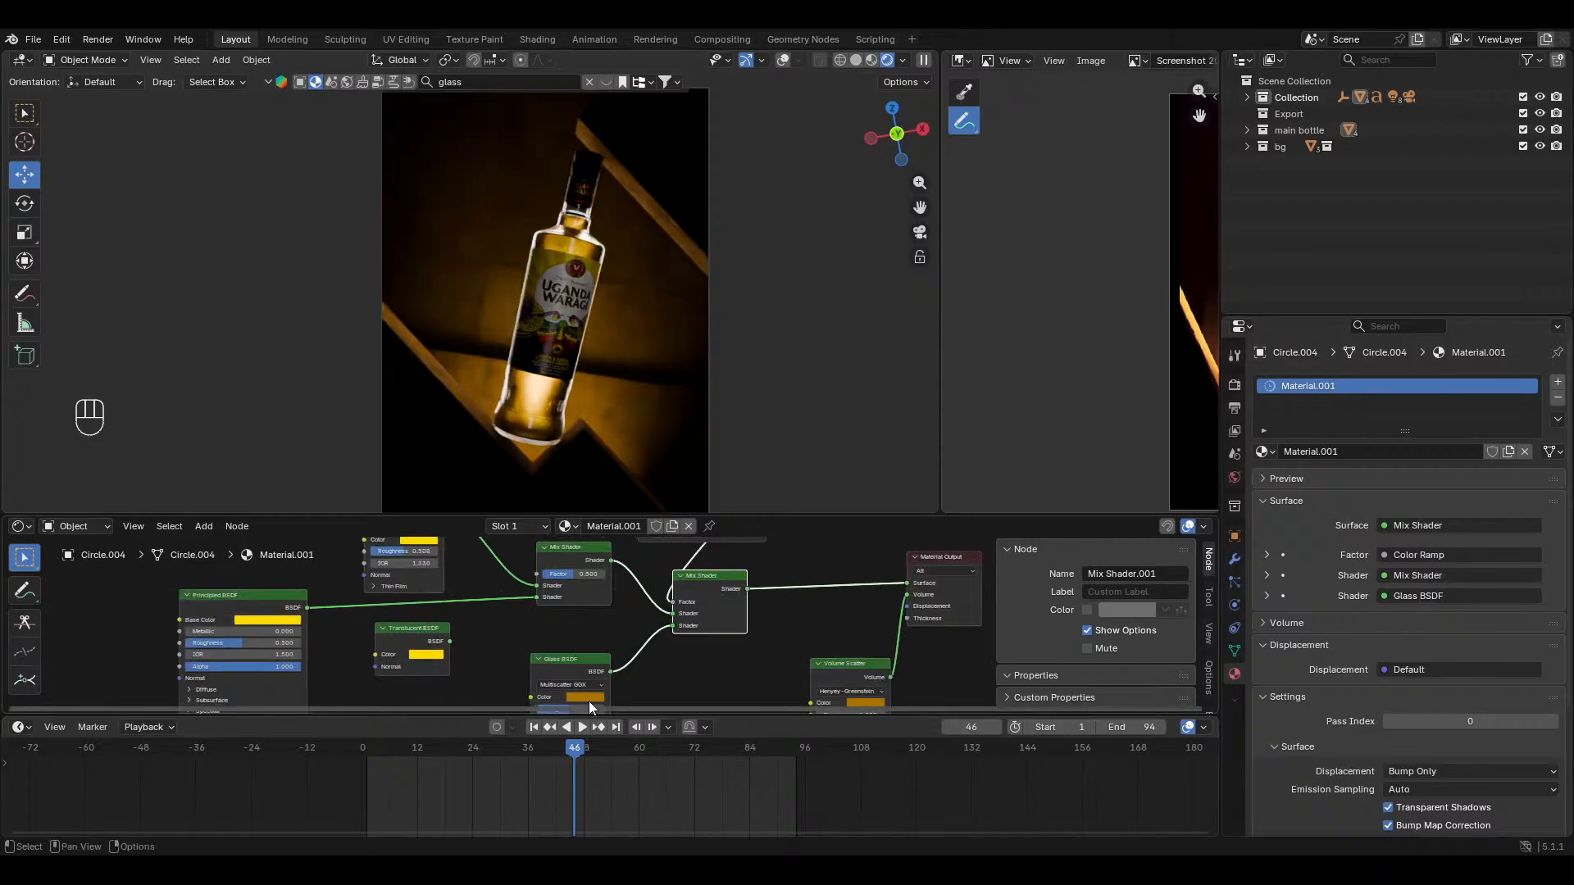
left_click(589, 700)
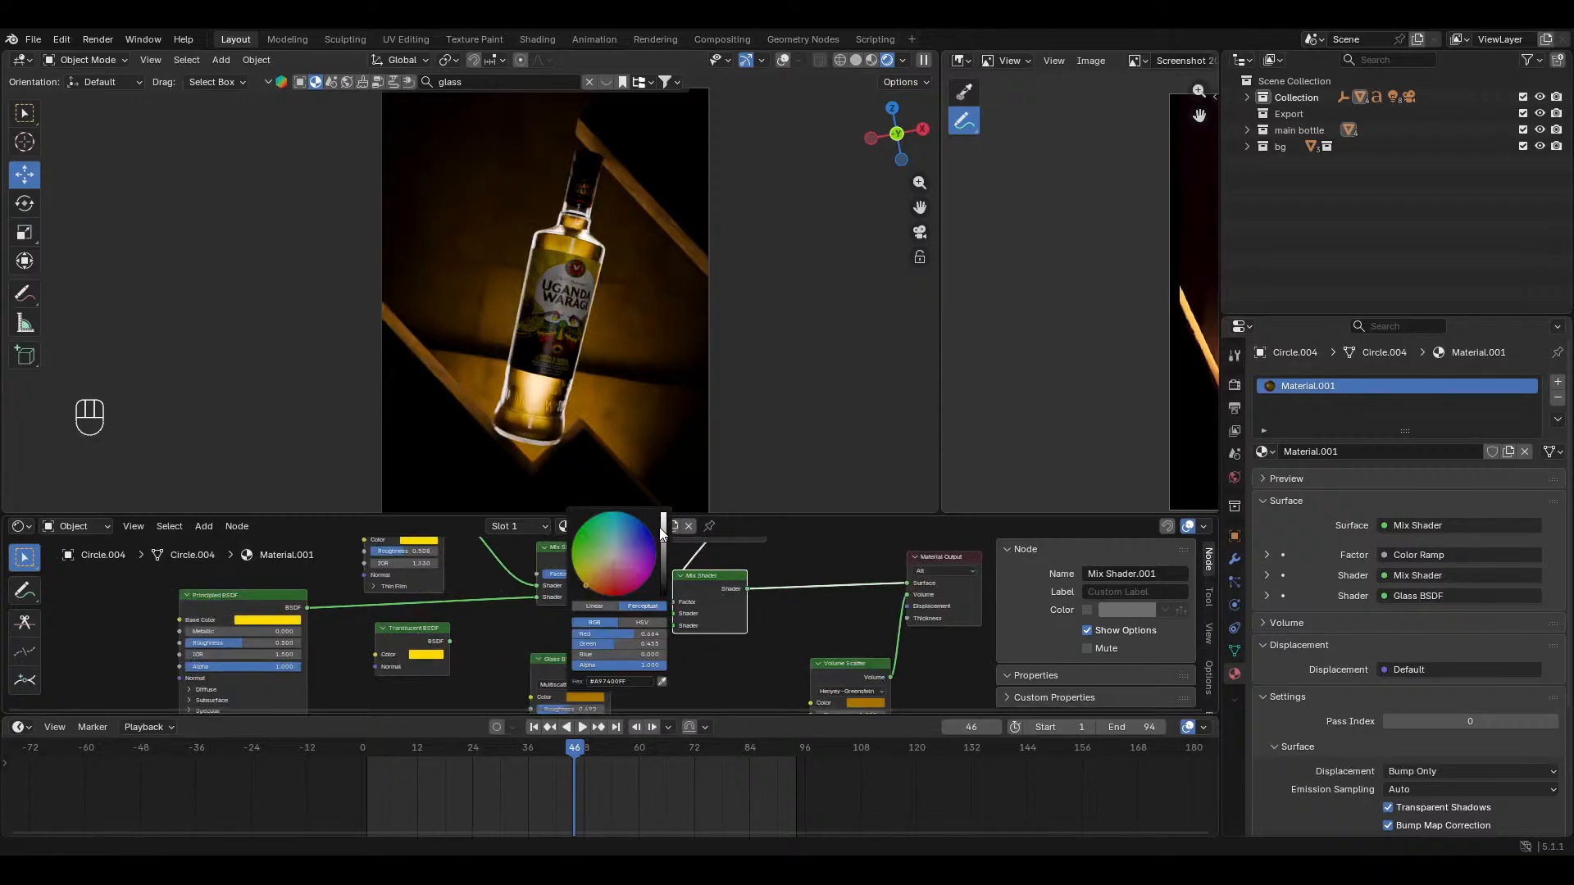
left_click_drag(664, 539, 664, 514)
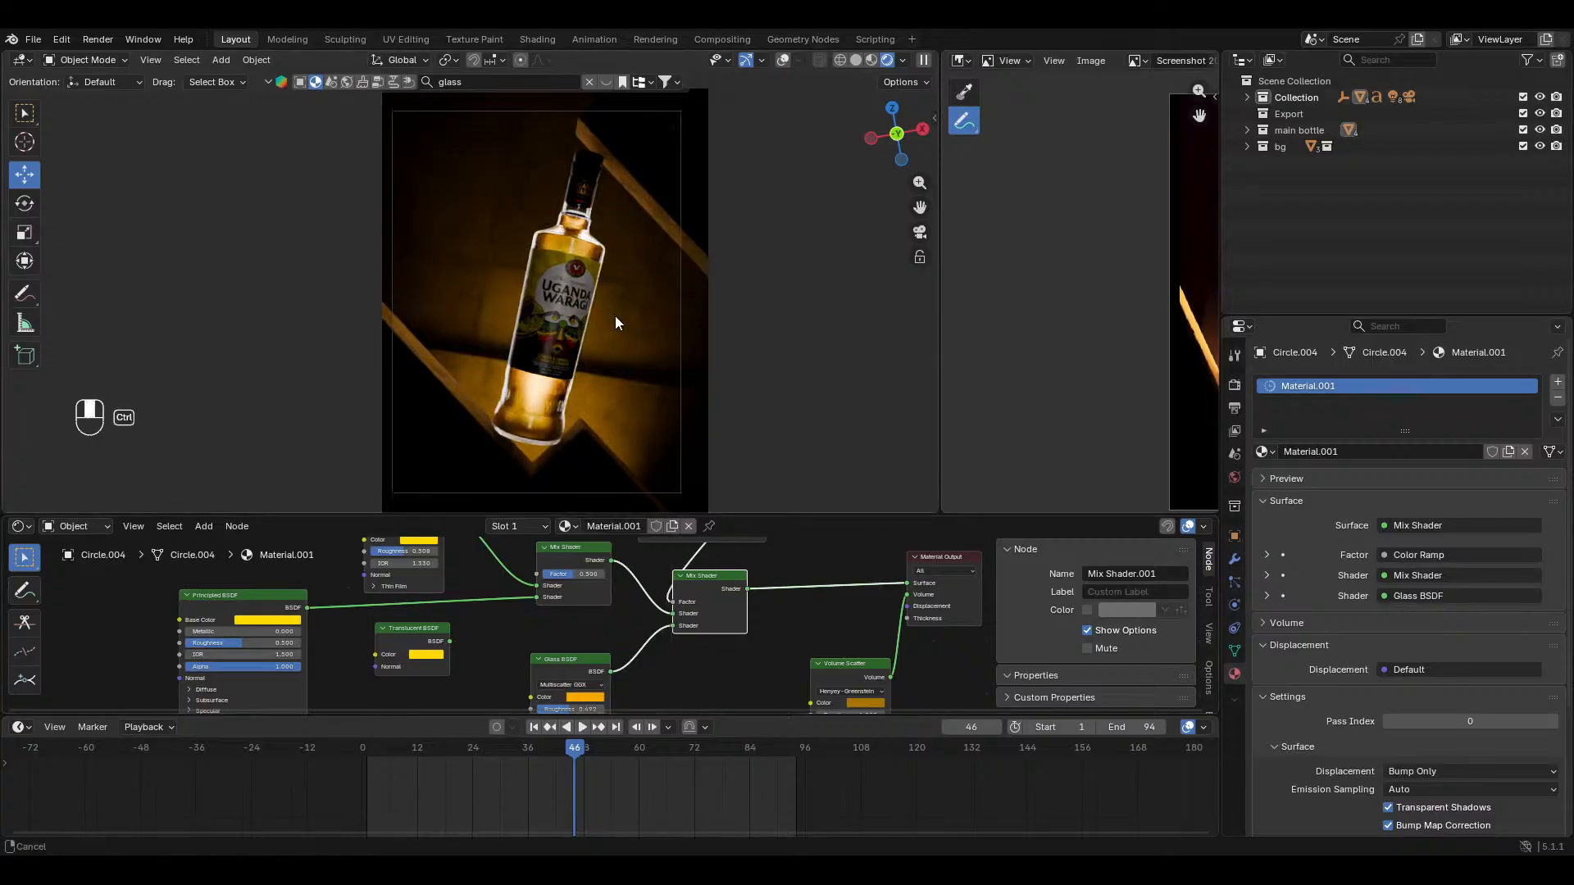
scroll(606, 176, "down", 2)
key("ctrl+s")
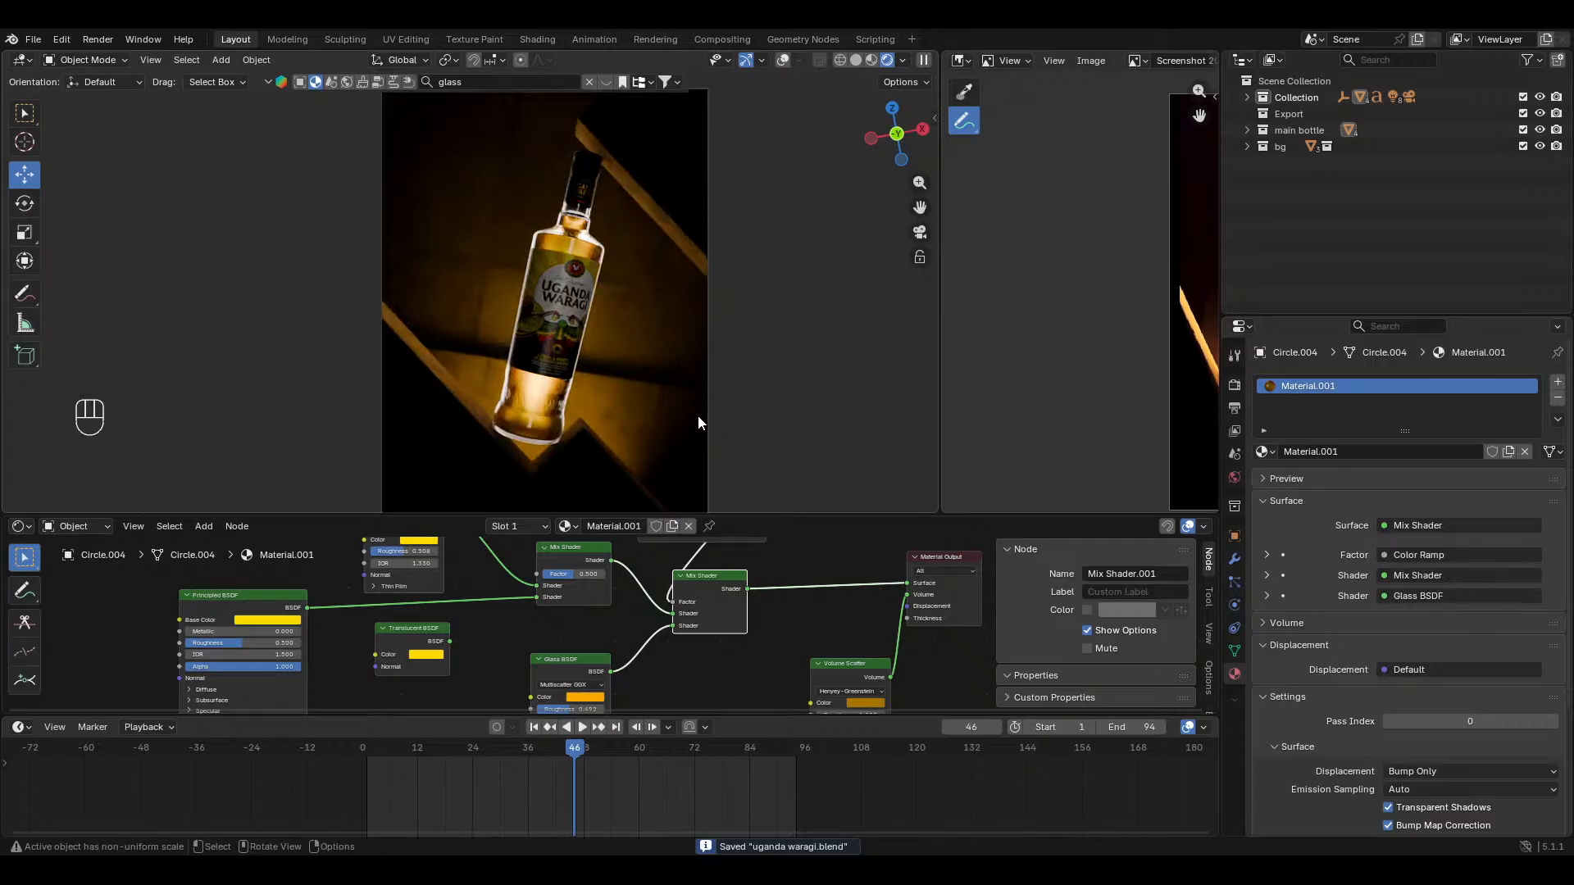
Step: Show the overlays, select the area light Area.003 beside the bottle, set its power to 0.07, hide the overlays and save the file
left_click(781, 60)
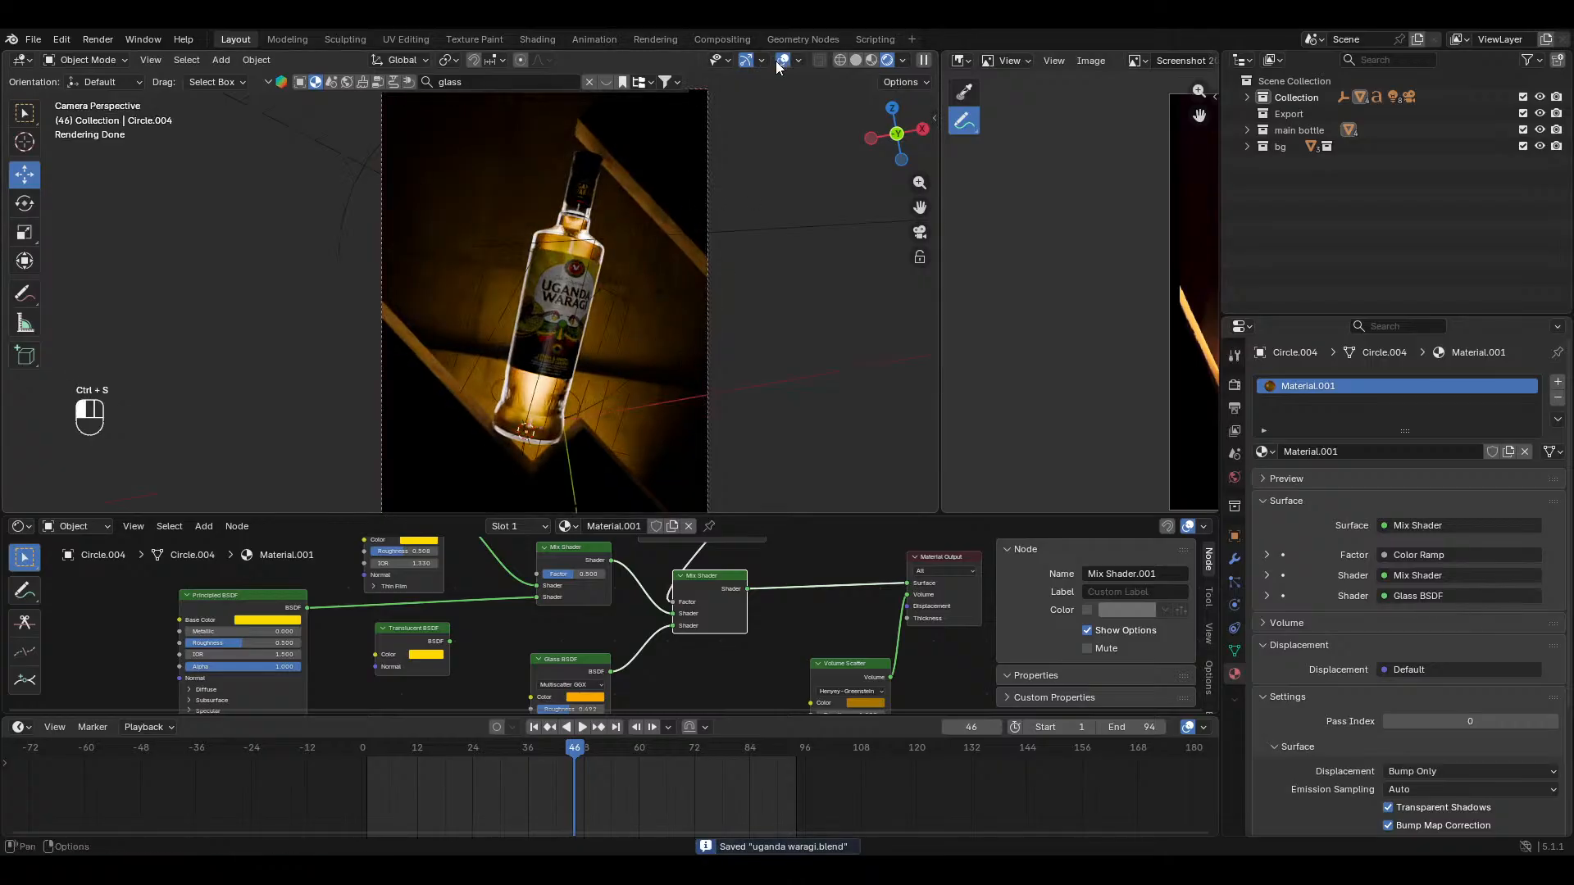
left_click(641, 301)
left_click(641, 297)
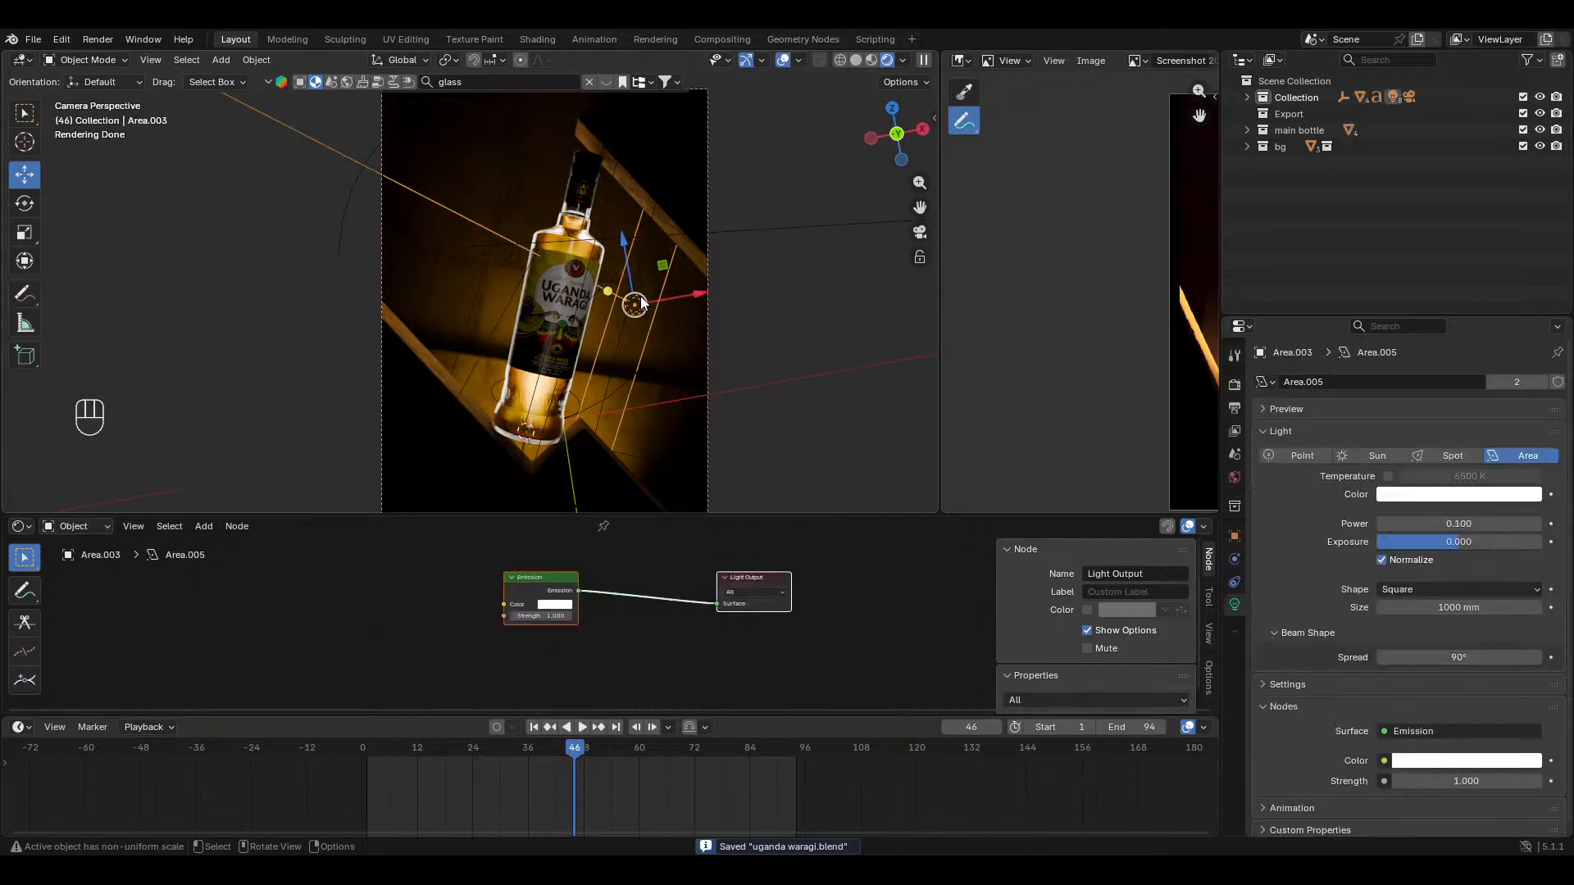
left_click(1478, 528)
key("BackSpace")
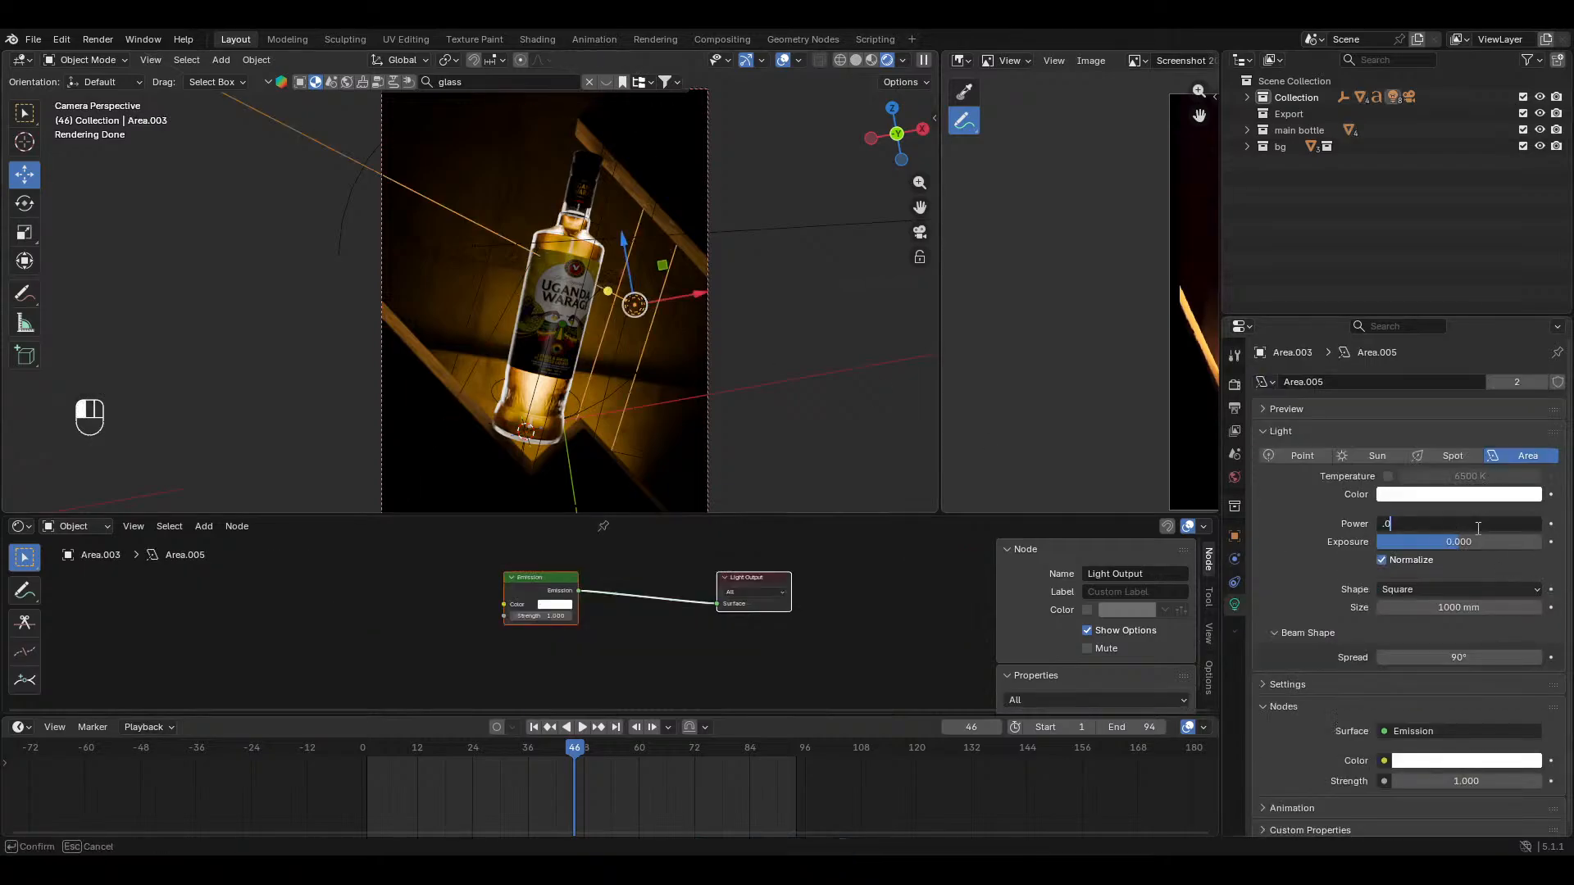
key("Return")
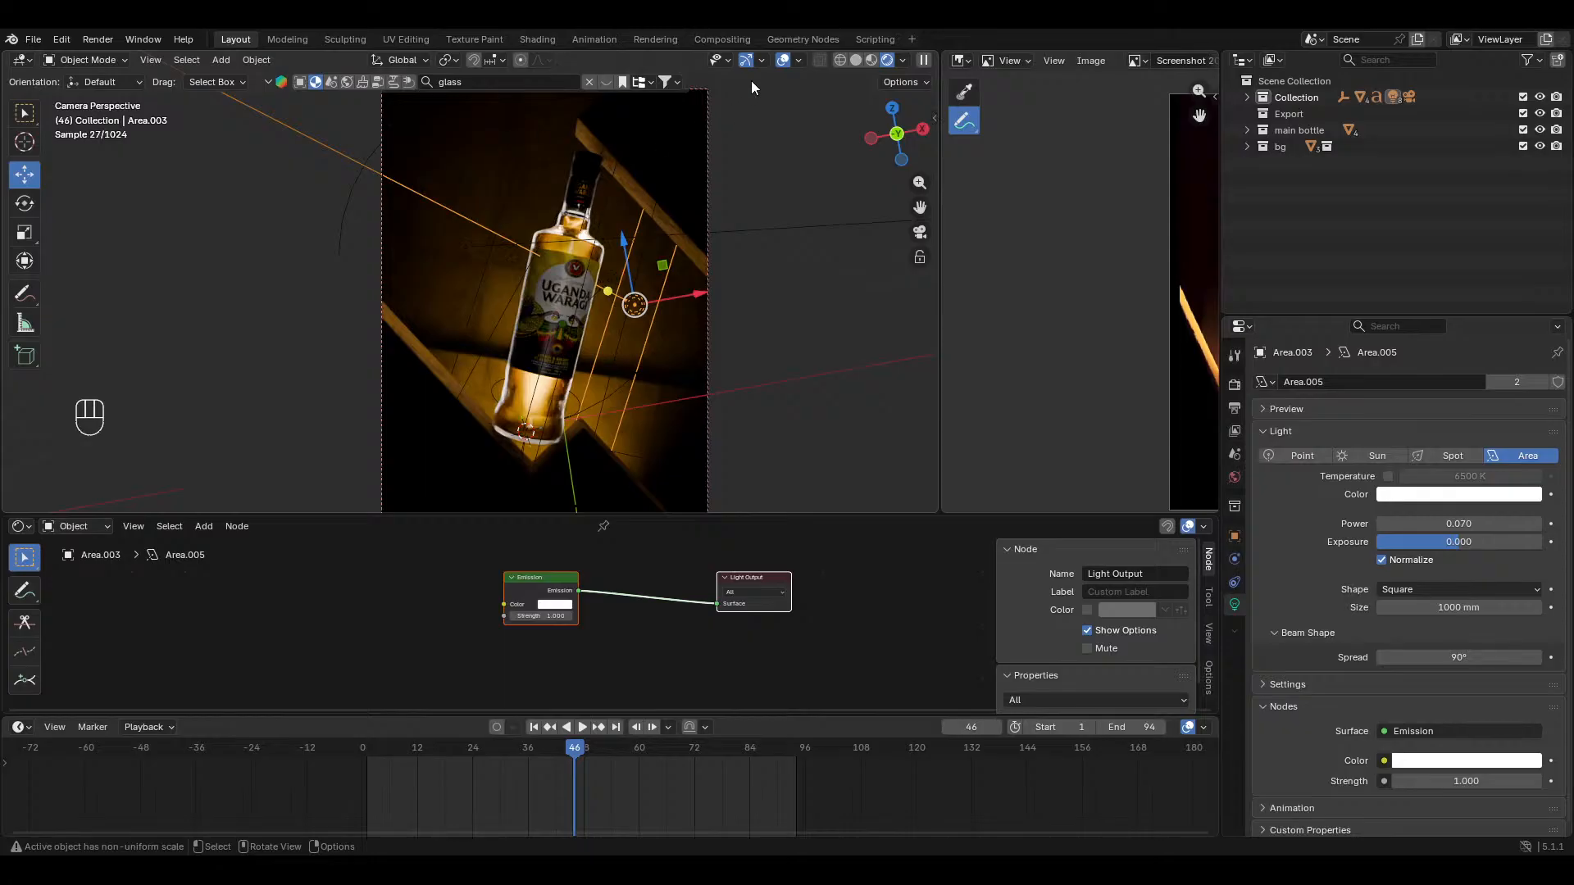
left_click(782, 60)
key("ctrl+s")
Step: Enlarge the 3D viewport again, examine the lower half of the bottle up close and save the file
middle_click_drag(691, 360, 695, 368, "ctrl")
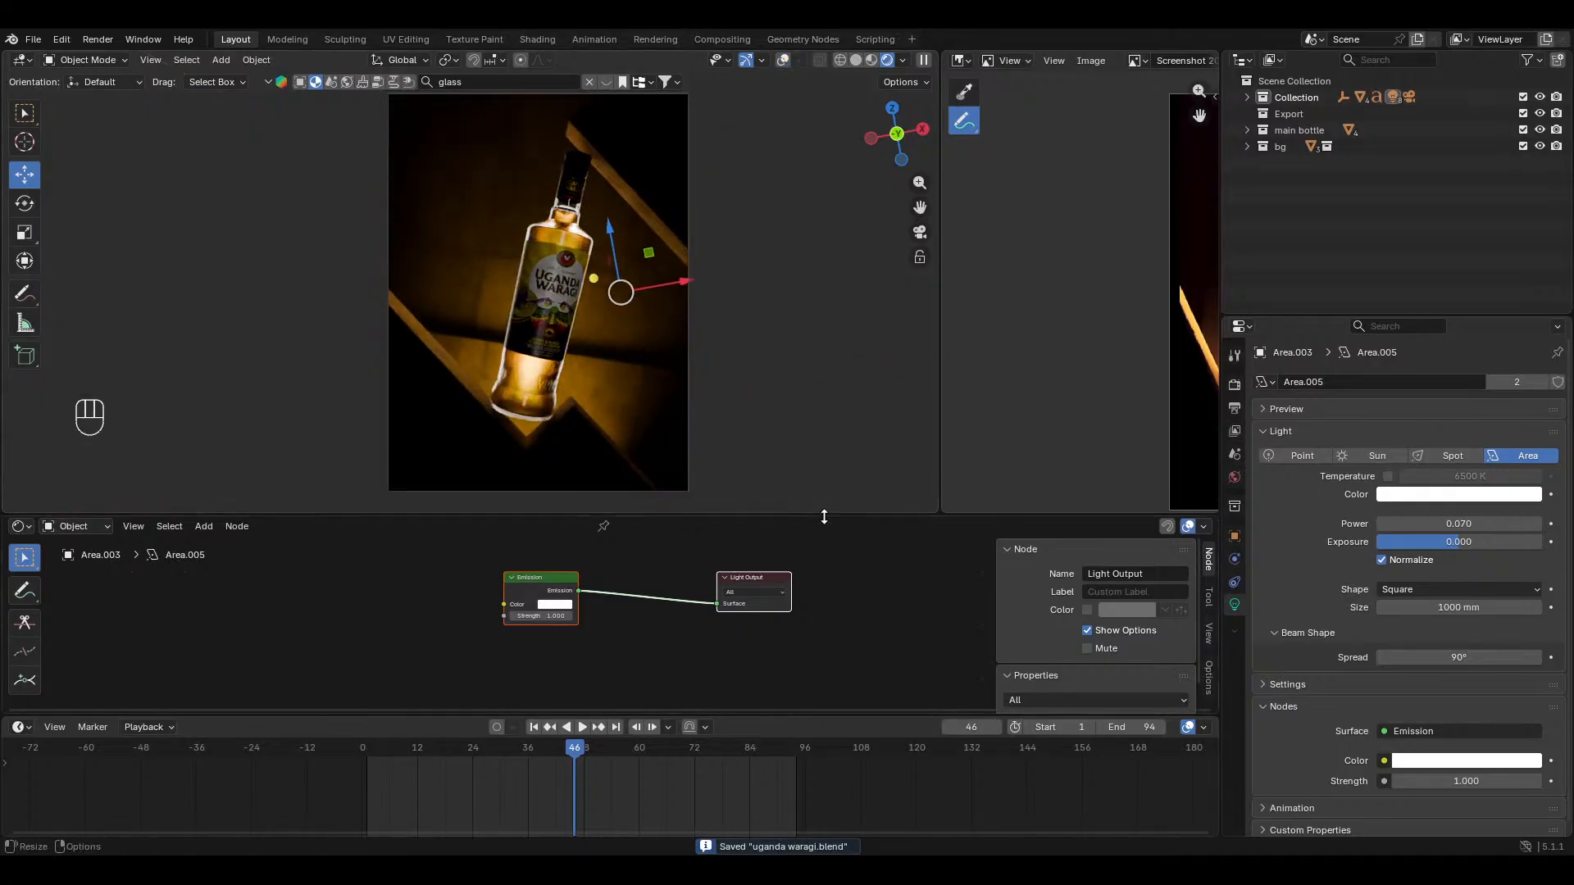
left_click_drag(824, 517, 822, 591)
middle_click_drag(659, 362, 704, 174, "shift")
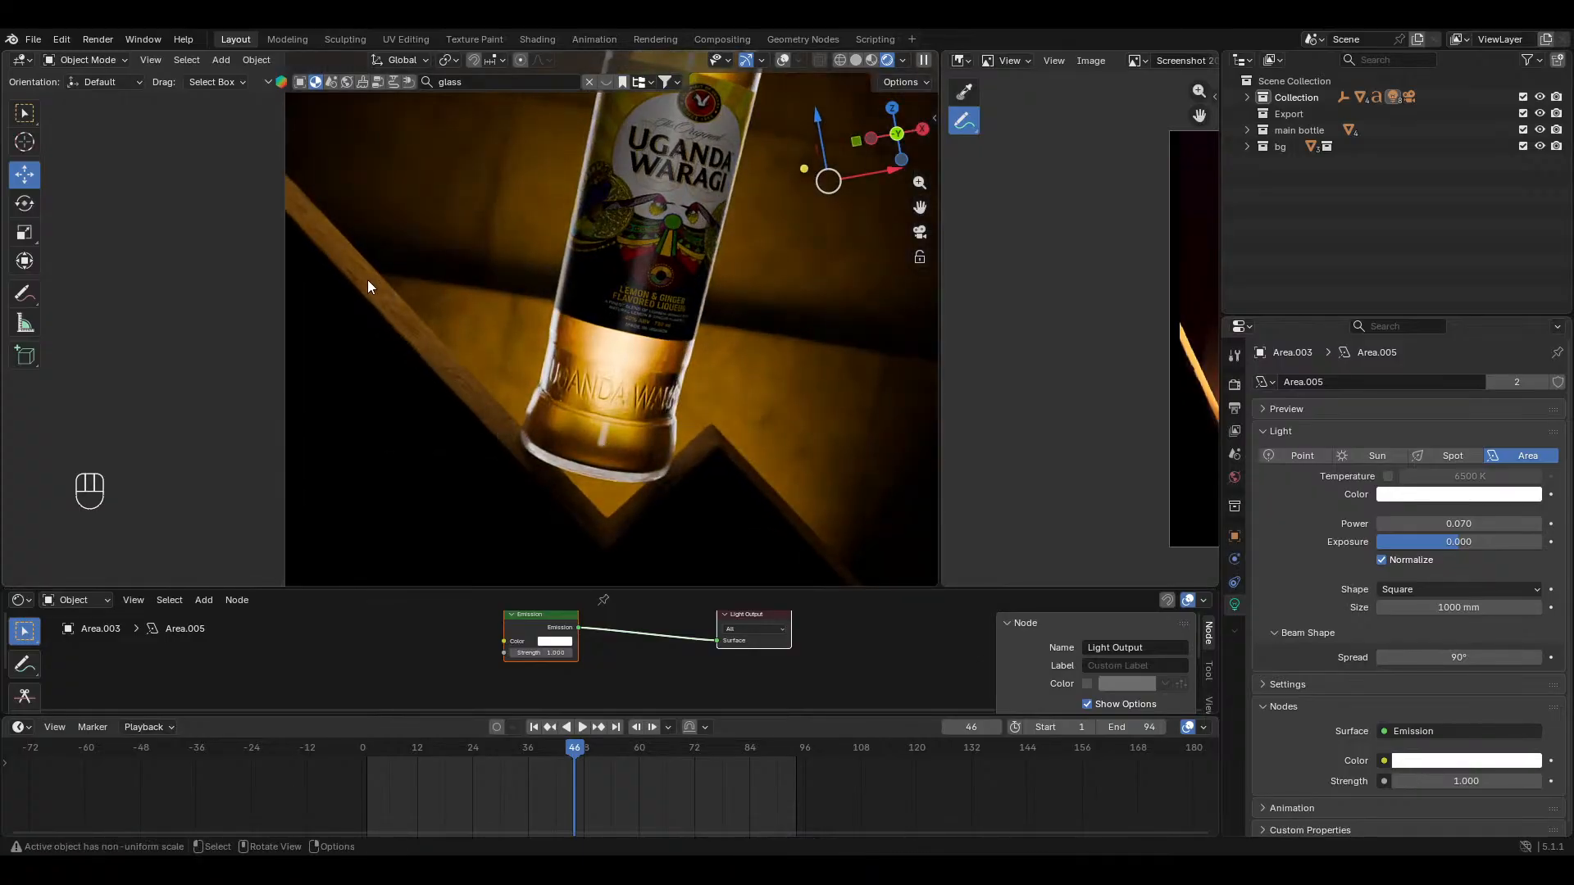
key("ctrl+s")
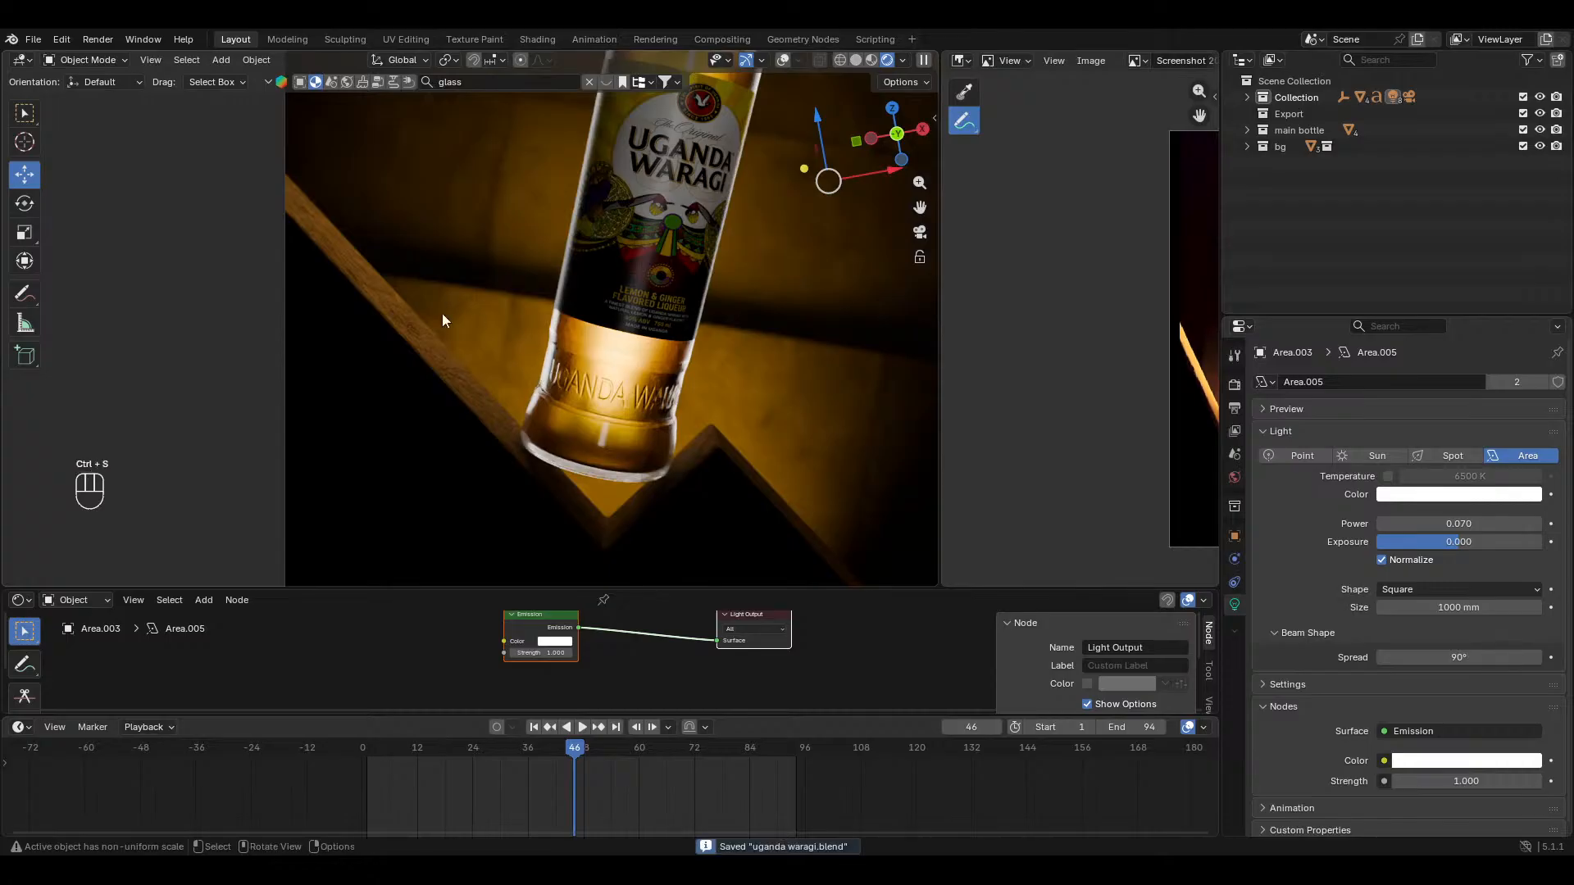
scroll(617, 342, "down", 6)
key("ctrl+s")
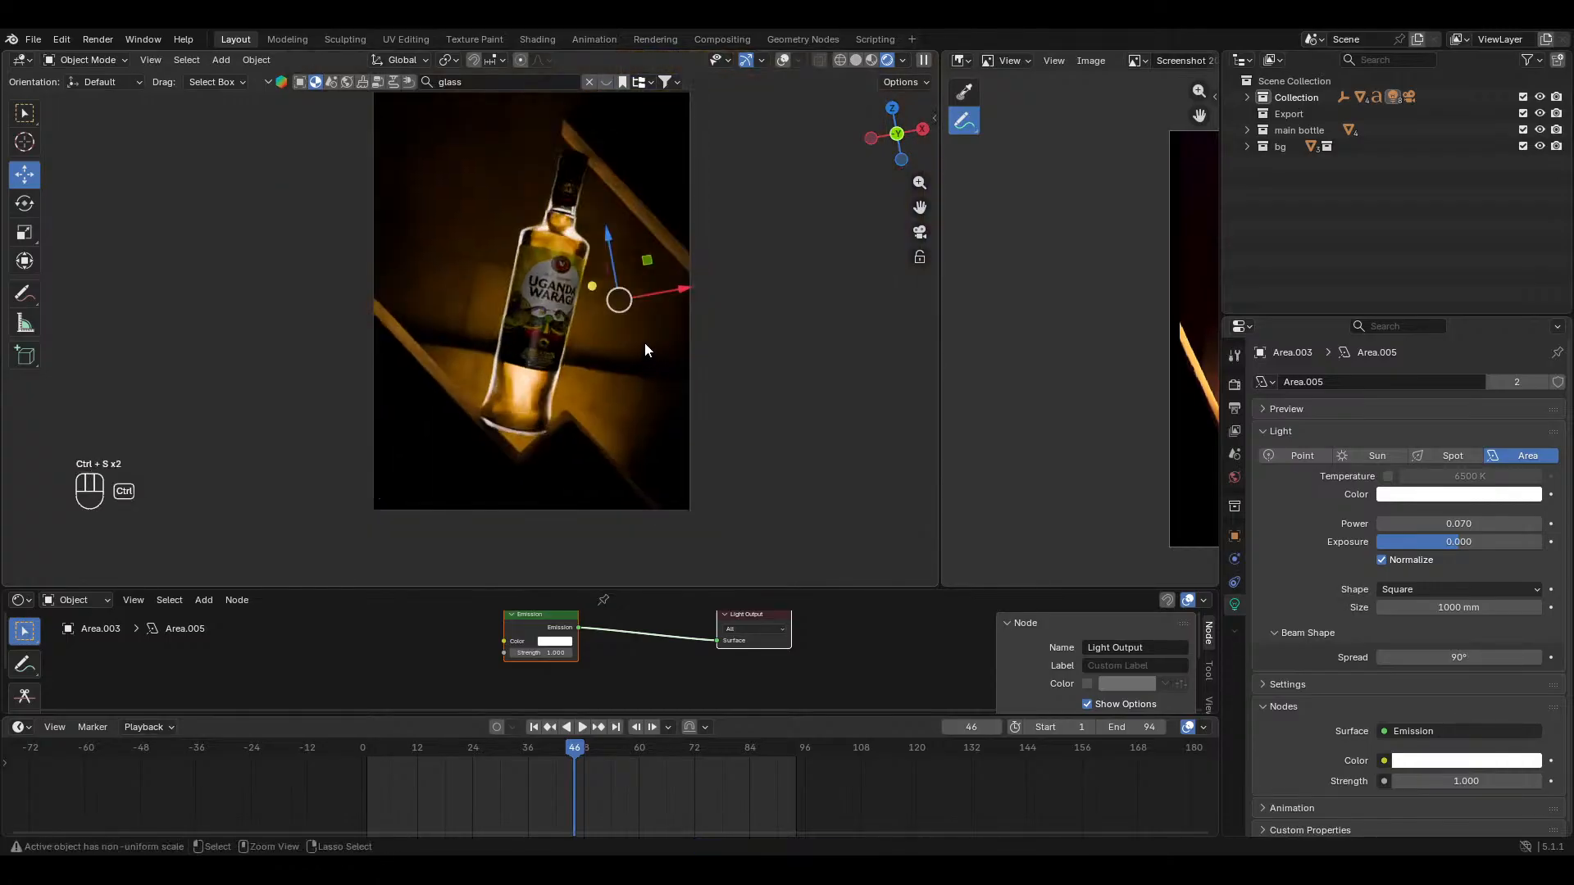
Step: Play the animation, stop it at frame 78, save the file and return to frame 45
key("space")
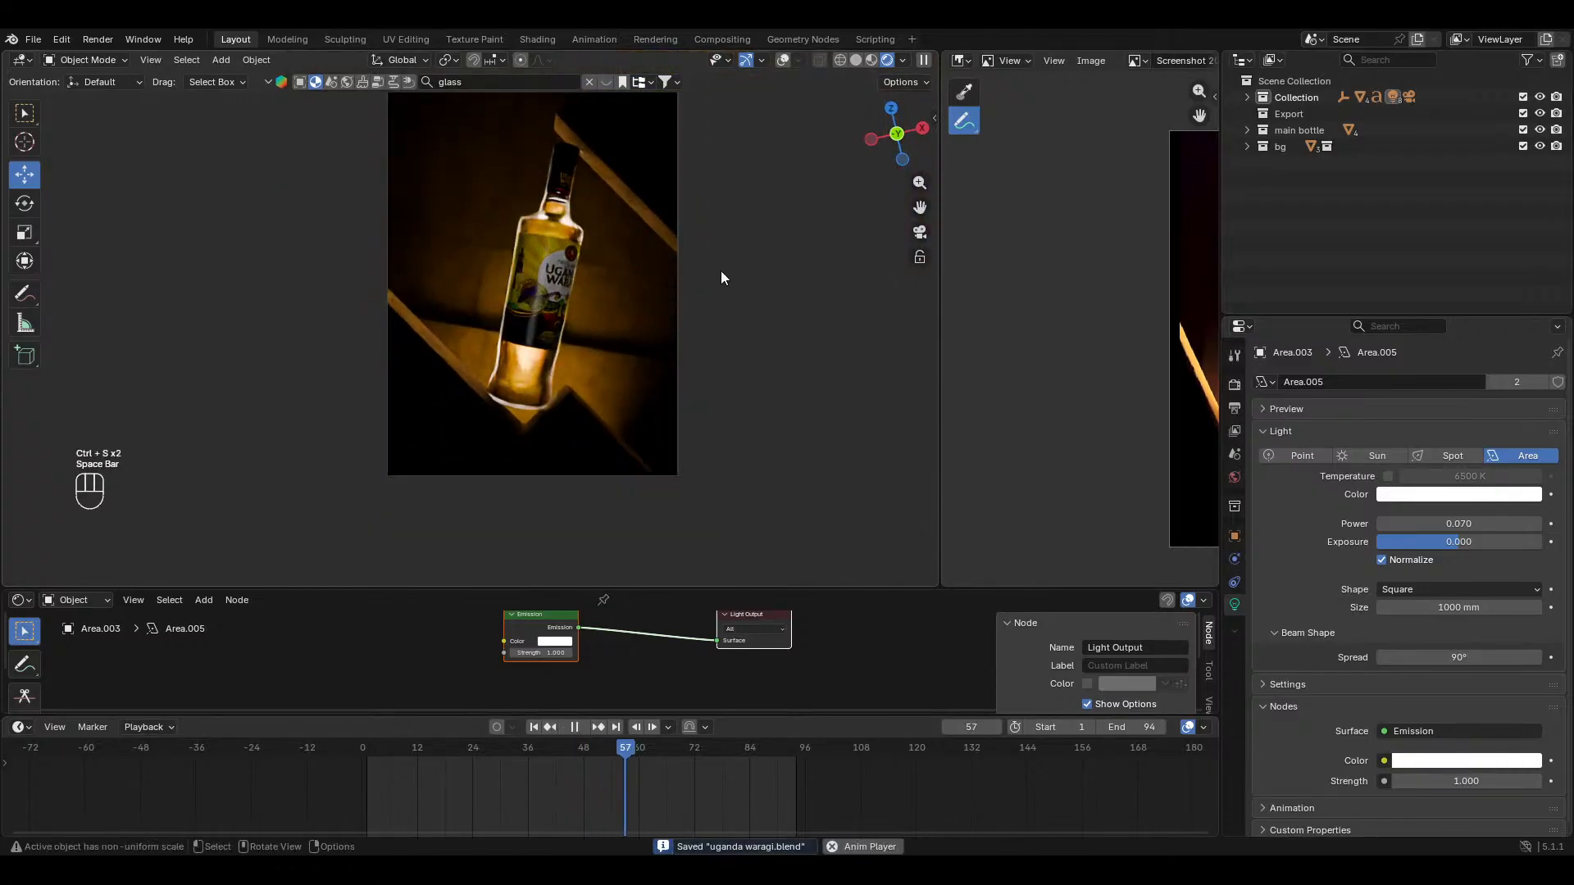
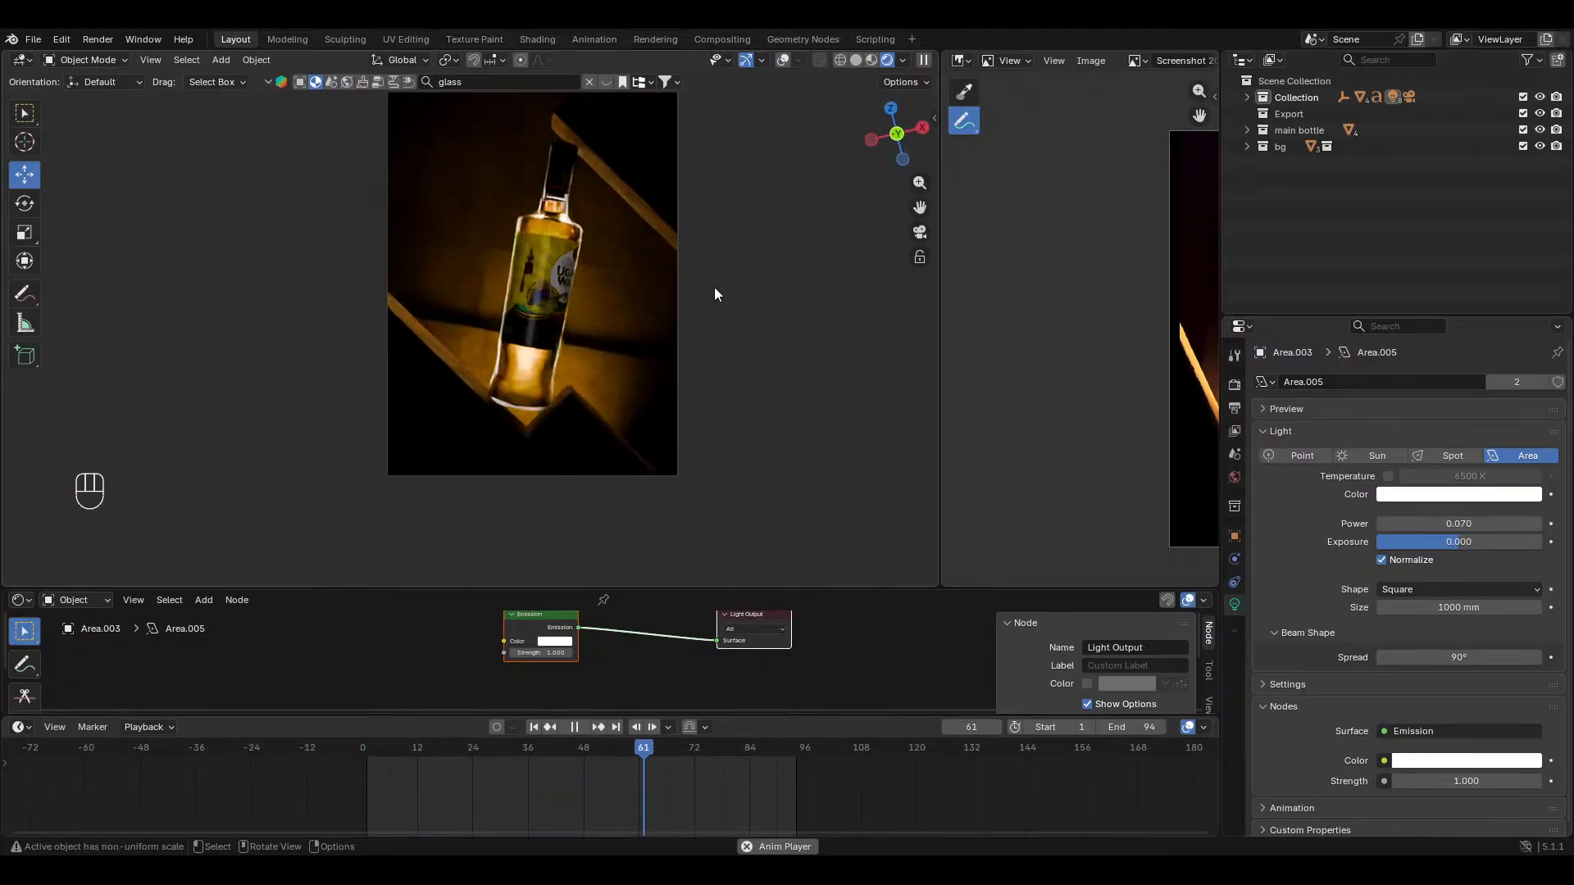
key("space")
key("ctrl+s")
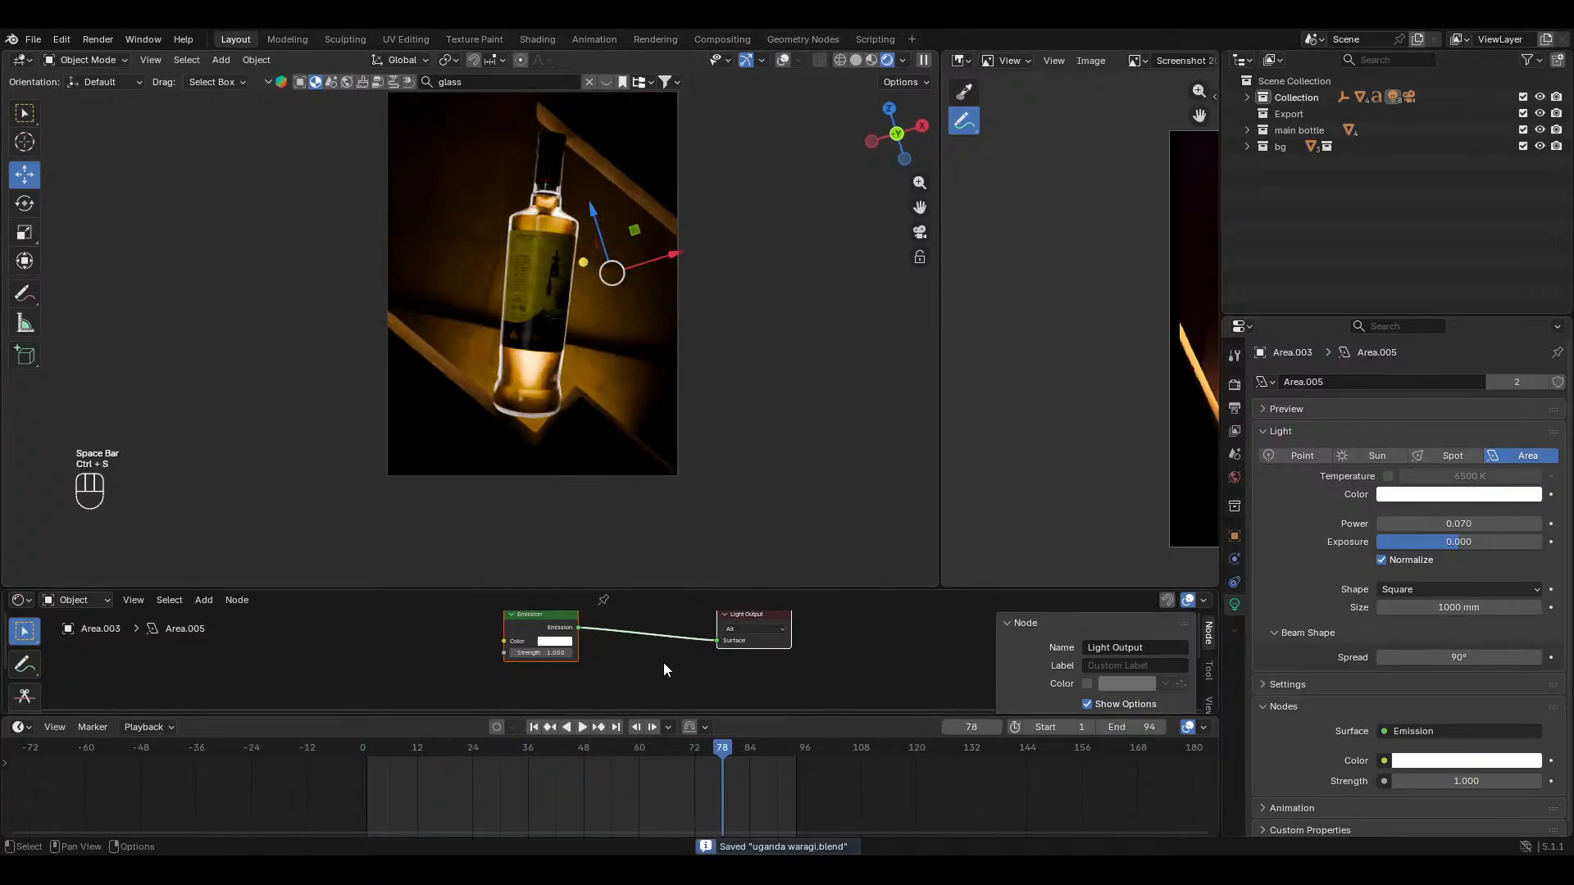
left_click_drag(633, 754, 570, 753)
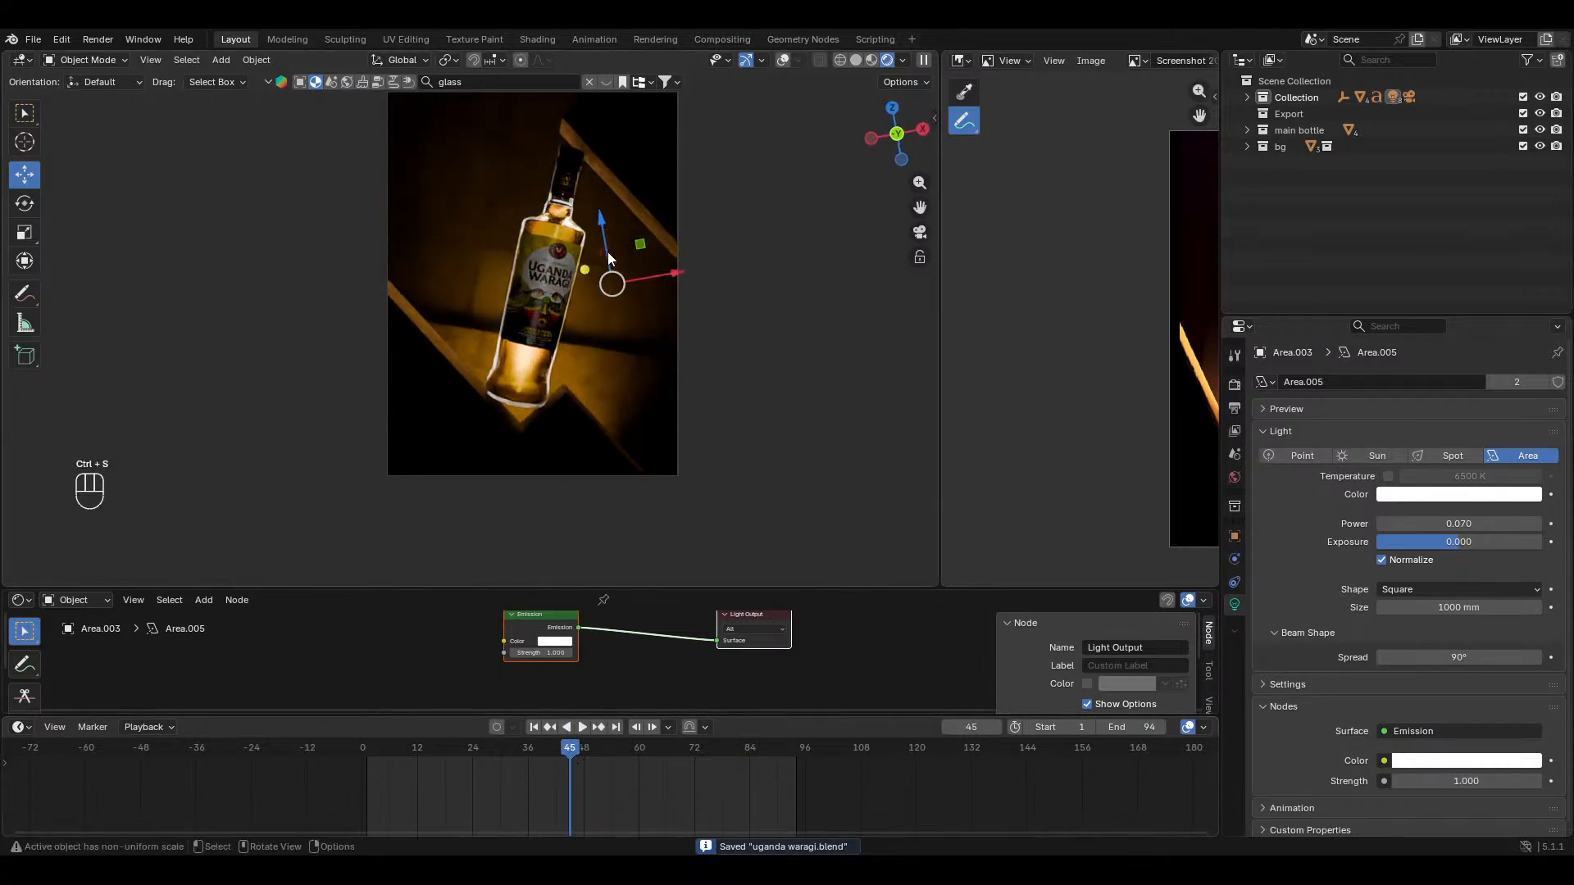
Step: Turn the overlays back on, place the 3D cursor near the base of the concrete wall and add a cube there
left_click(594, 246)
left_click(785, 61)
middle_click_drag(647, 256, 559, 362)
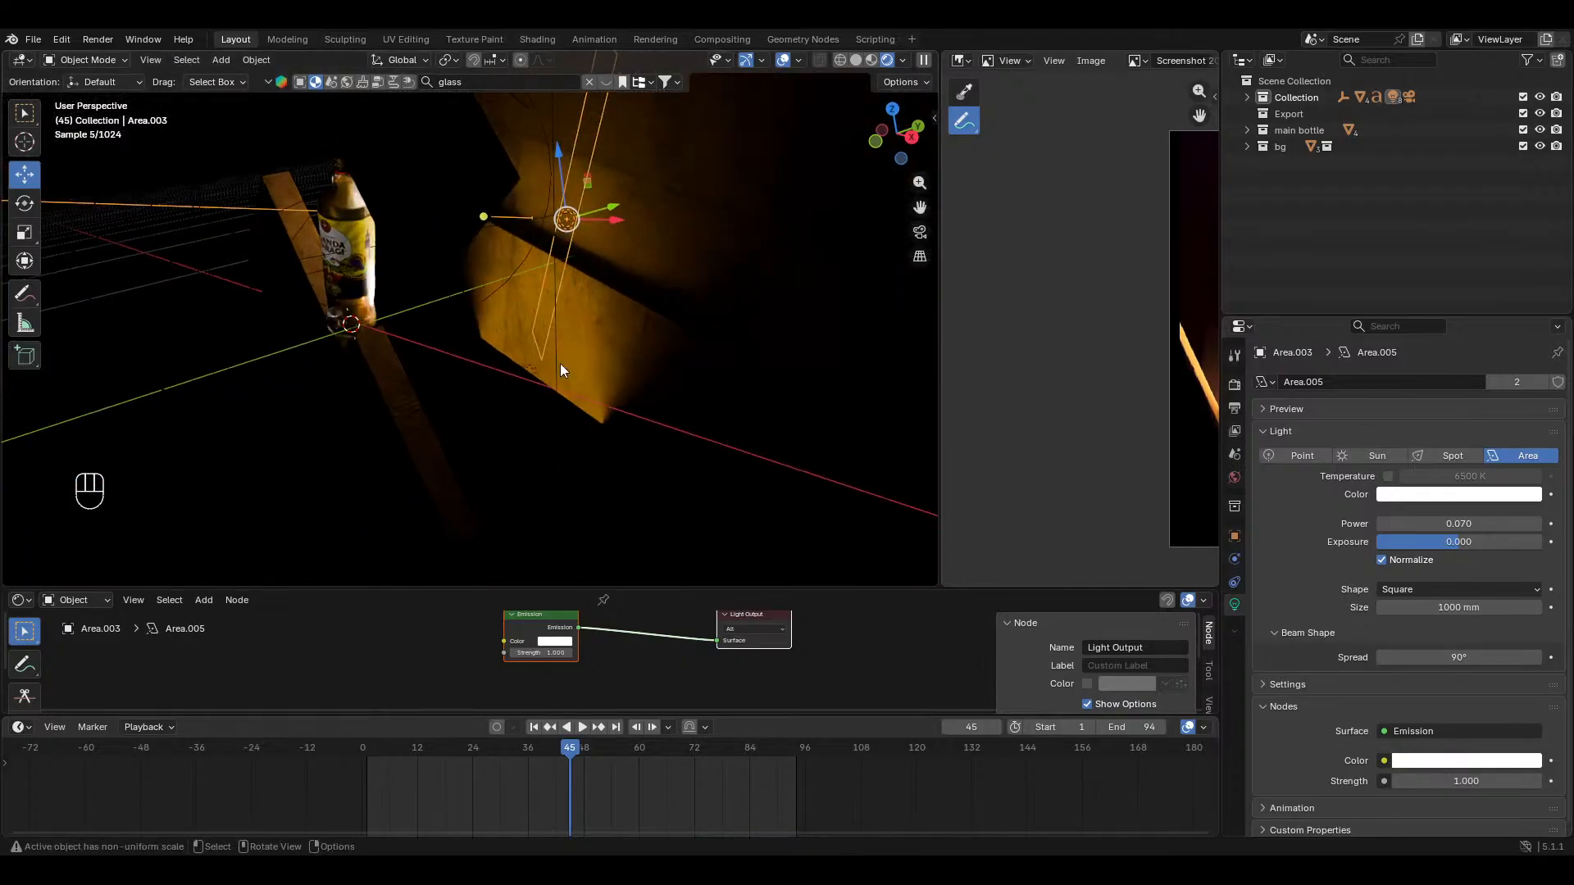
left_click(537, 367, "shift")
key("shift+a")
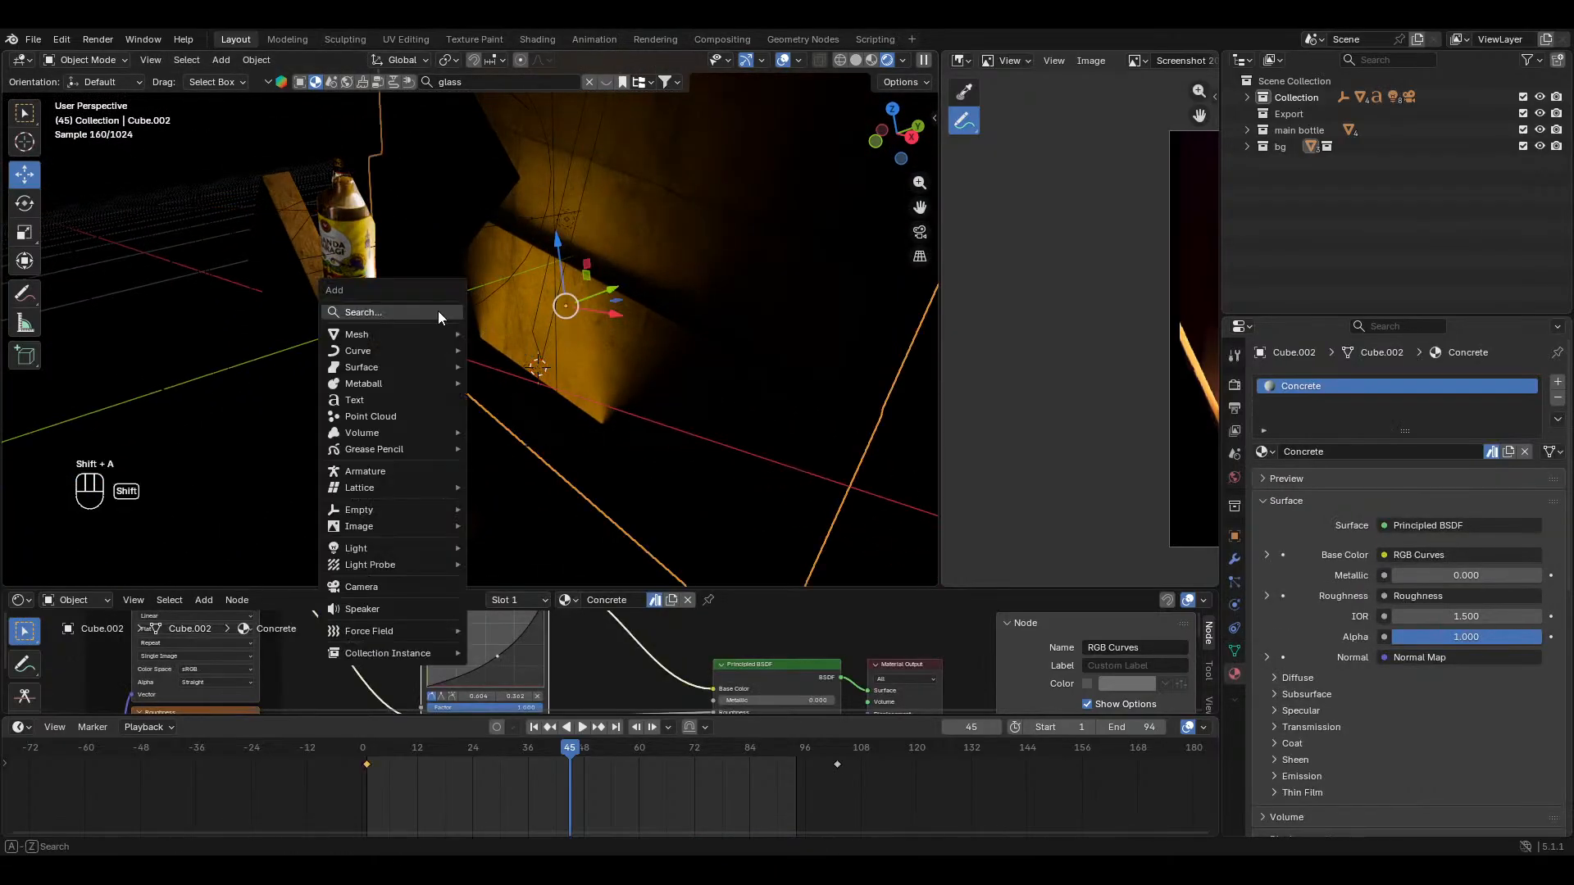
mouse_move(382, 333)
left_click(494, 351)
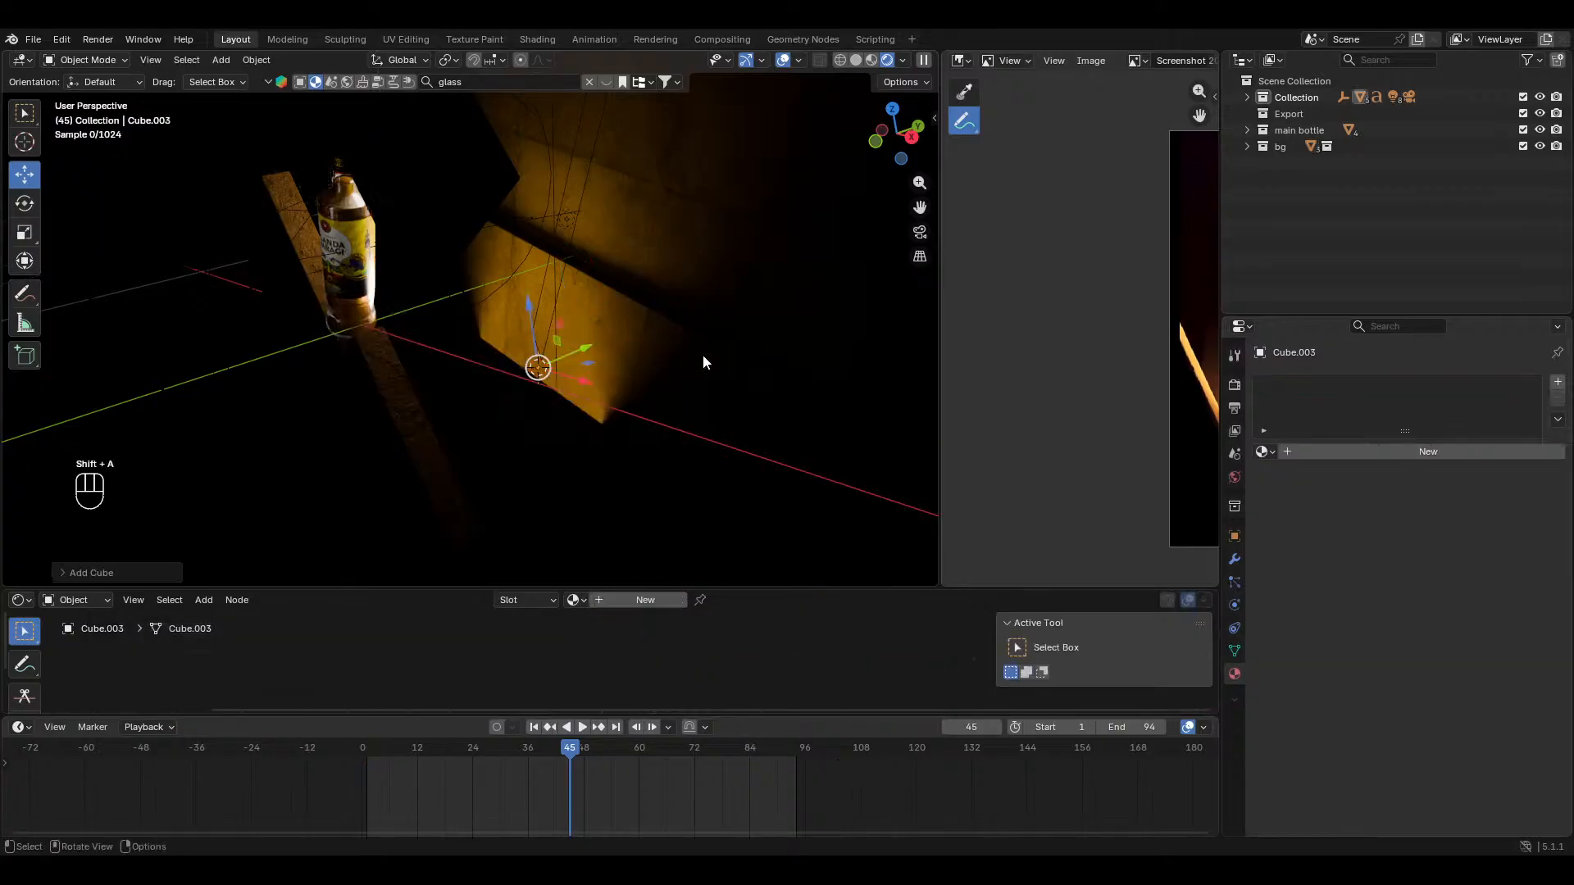
Step: Scale the new cube up, in solid shading, until it surrounds the bottle, planks and part of the concrete wall
key("s")
left_click(429, 317)
middle_click_drag(485, 352, 525, 326, "ctrl")
key("s")
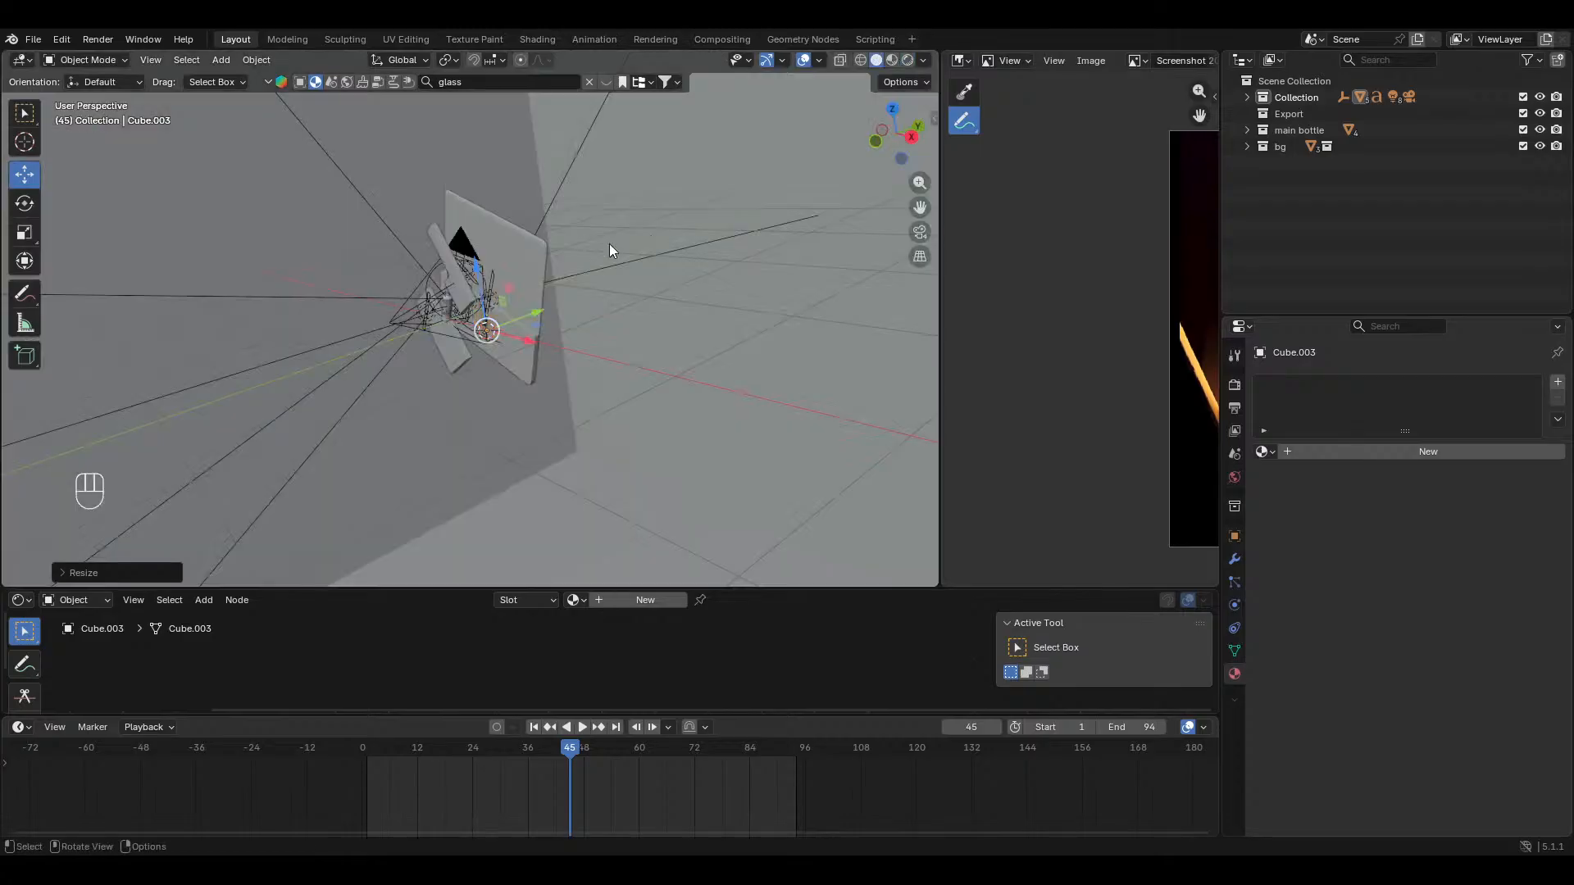
left_click(501, 316)
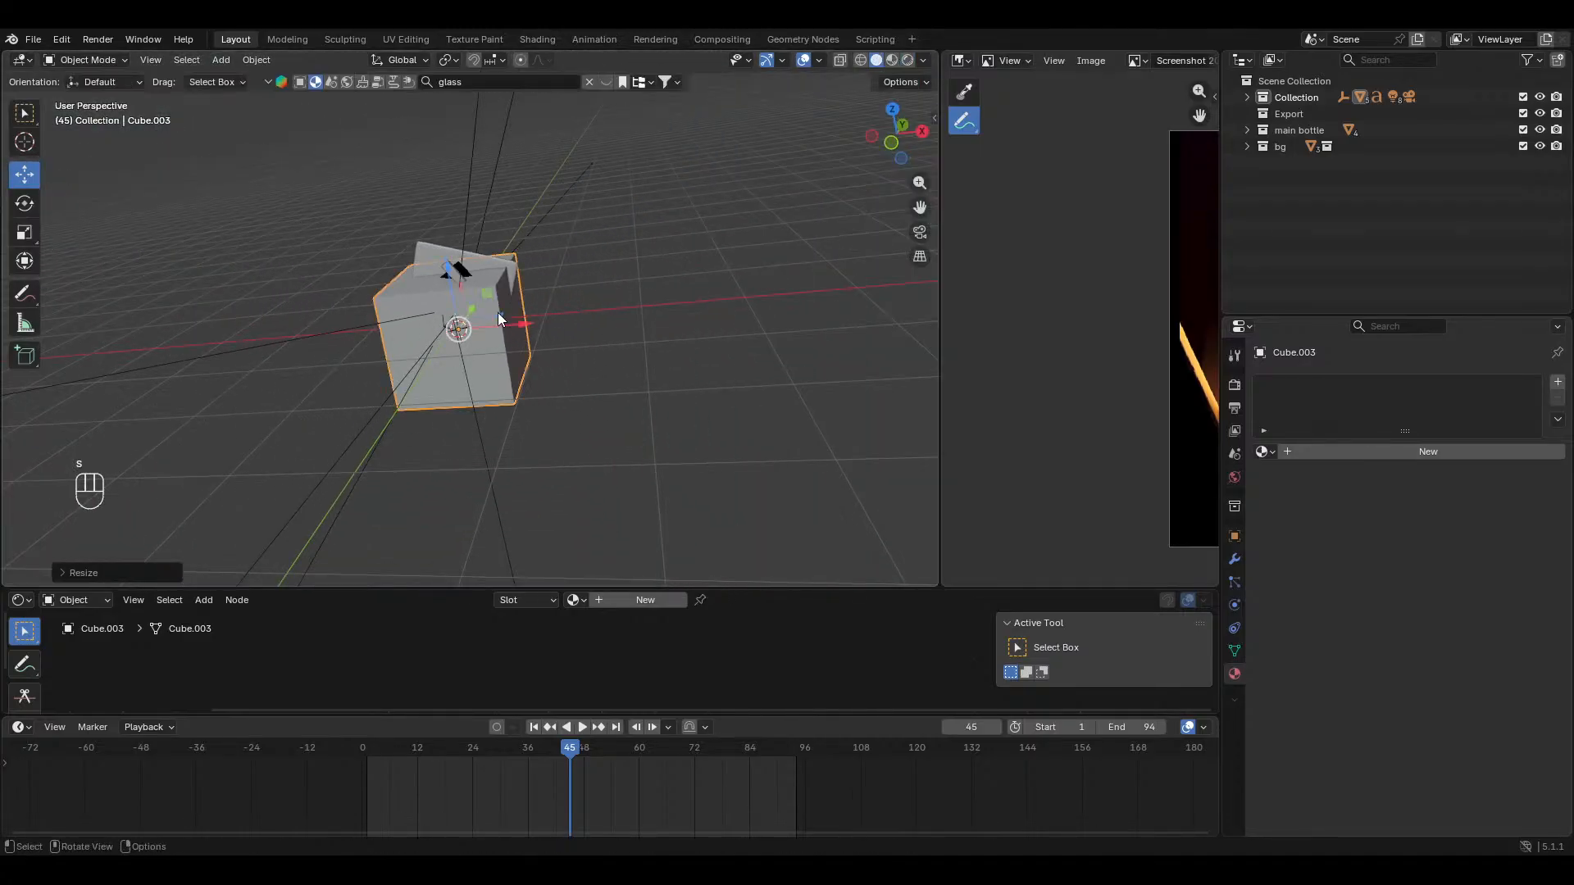
Step: Narrow the surrounding cube along the Y axis into a thick upright block
middle_click_drag(500, 316, 574, 328)
middle_click_drag(770, 361, 722, 368)
key("s")
key("x")
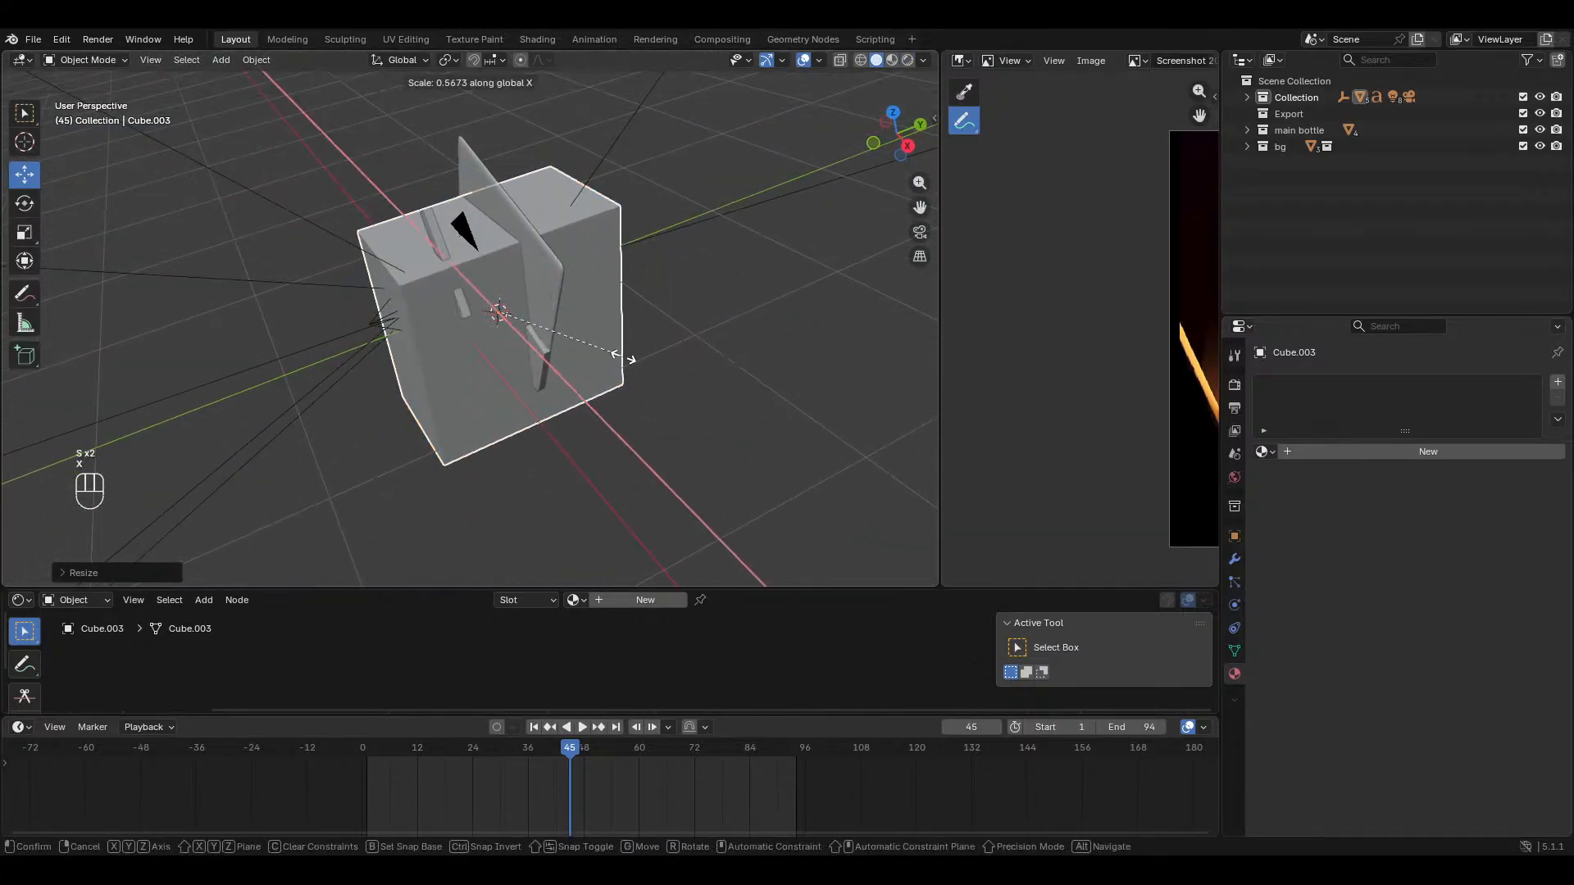
key("y")
left_click(564, 367)
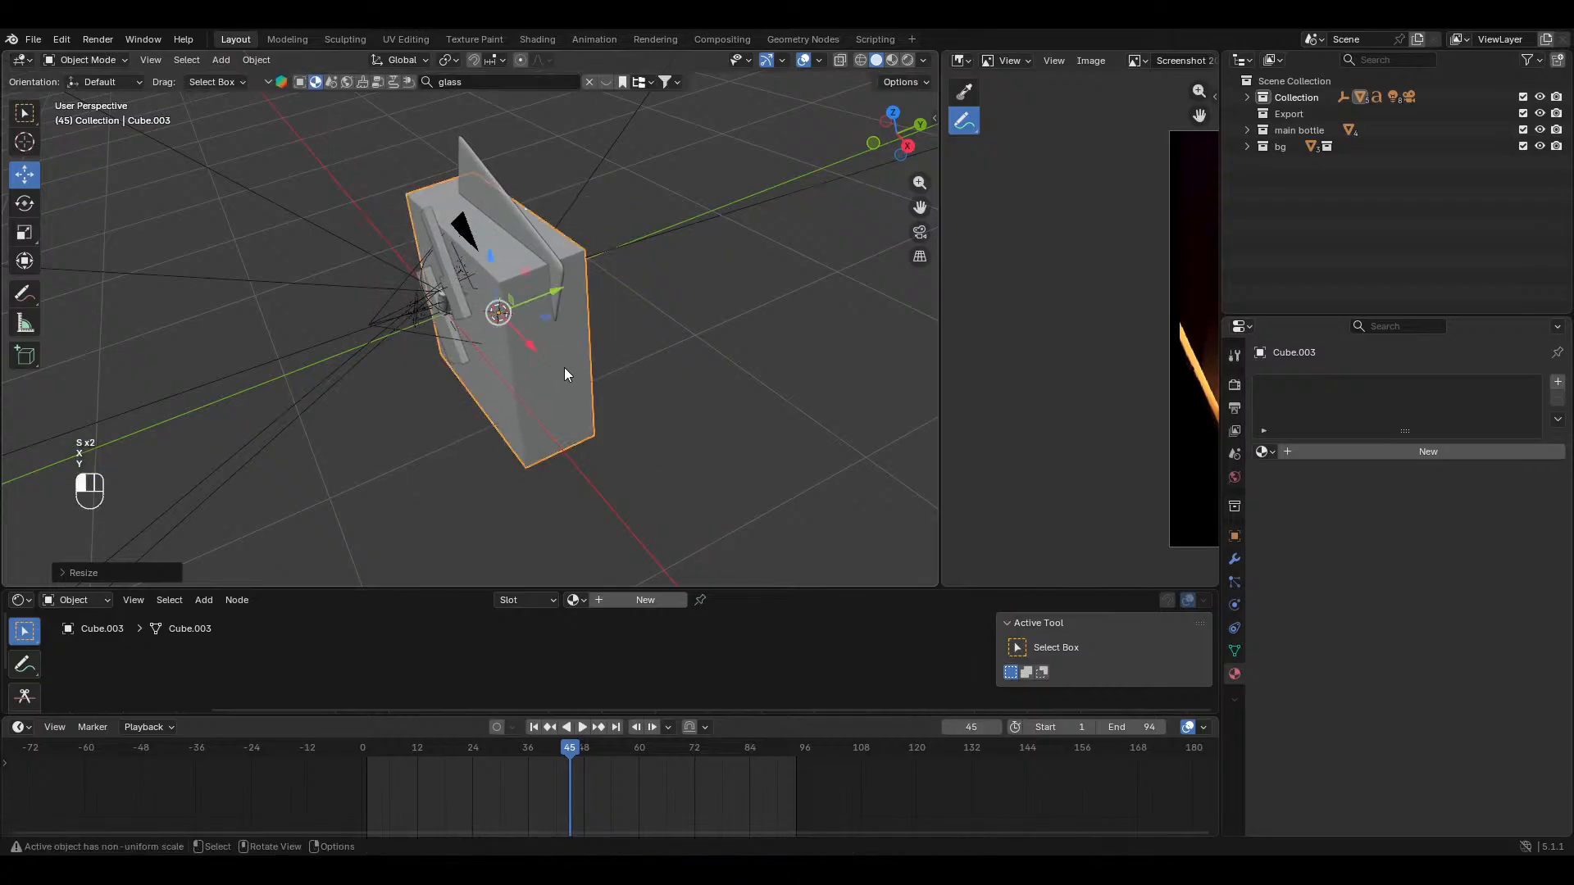
Step: Cut a centered loop along the concrete wall's thin border and bevel it into two parallel support loops
mouse_move(564, 367)
middle_mouse_down()
mouse_move(539, 340)
mouse_move(590, 380)
middle_mouse_up()
scroll(618, 241, "up", 4)
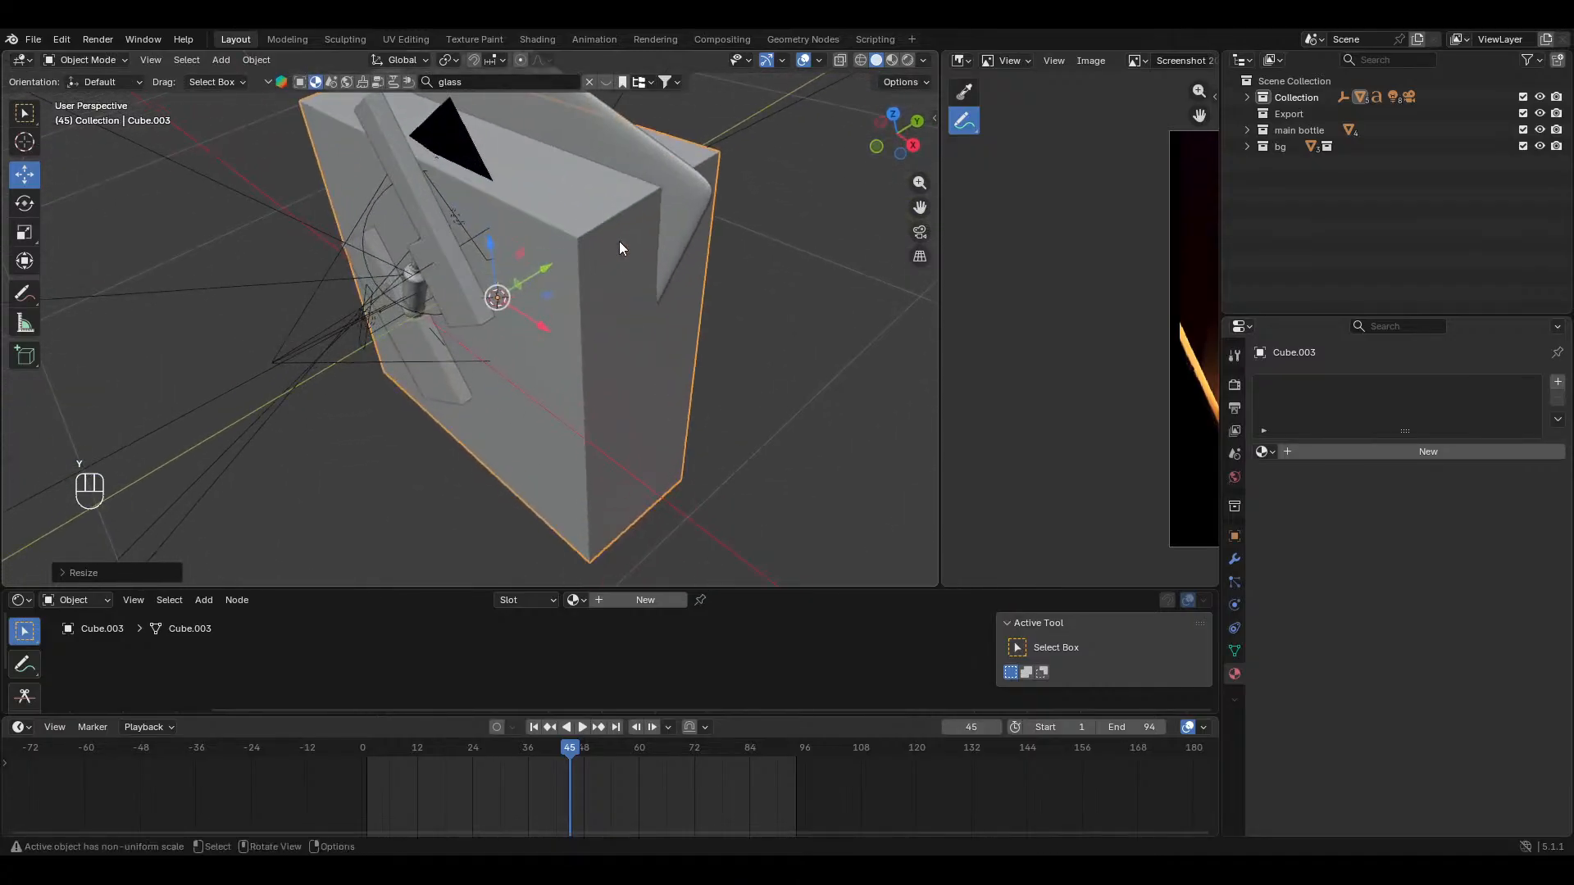
left_click(680, 204)
middle_click_drag(681, 205, 569, 220)
key("Tab")
scroll(557, 287, "up", 1)
middle_click_drag(557, 287, 573, 341)
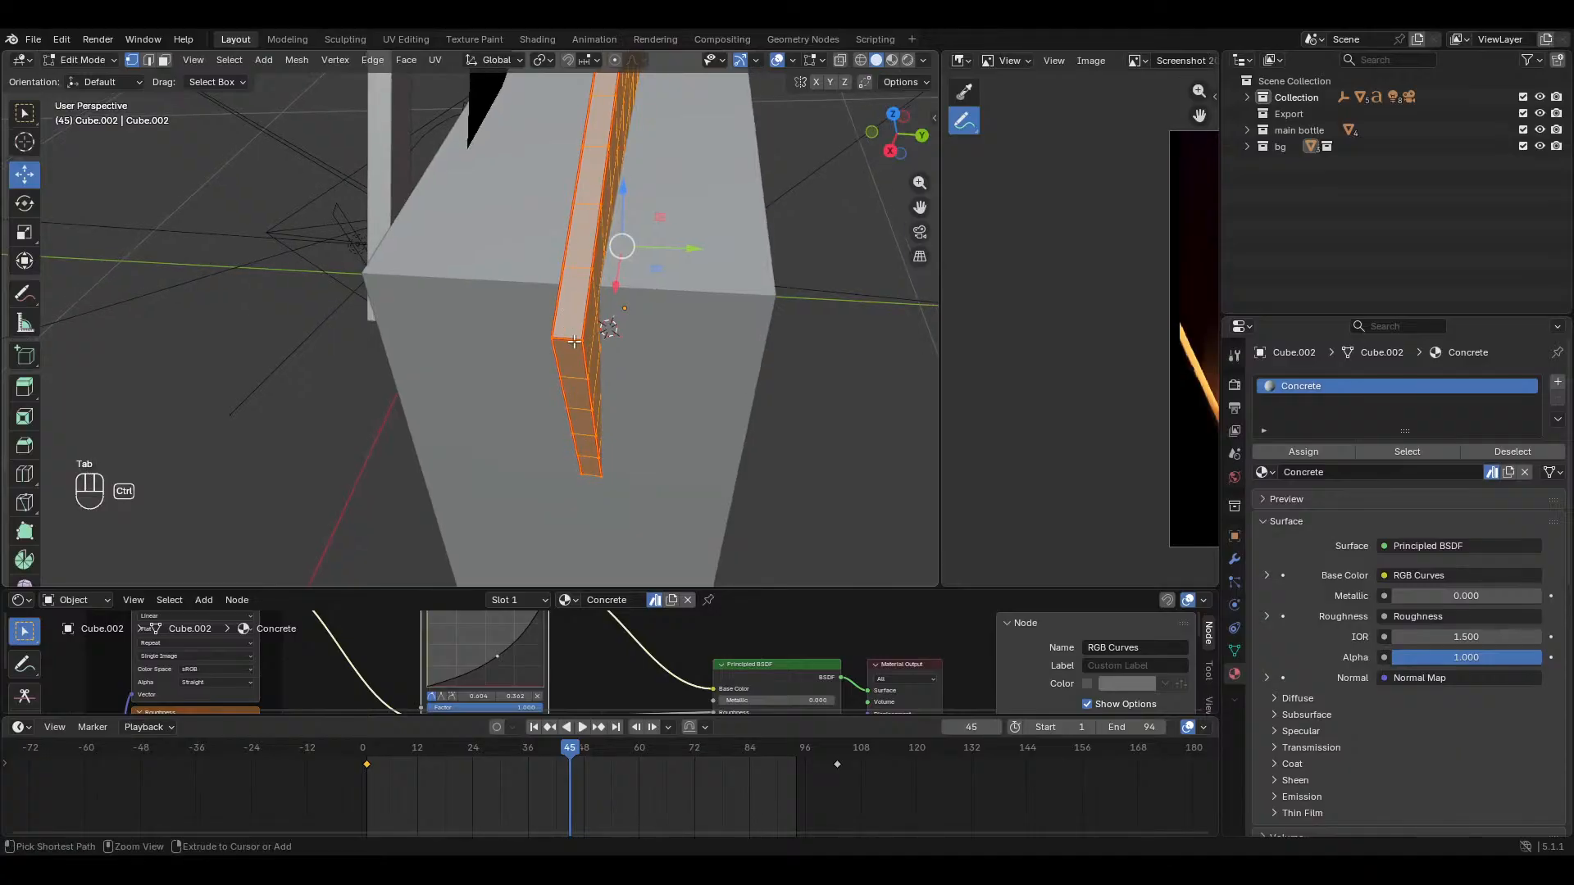
key("ctrl+r")
left_click(574, 341)
left_click(574, 341)
key("ctrl+b")
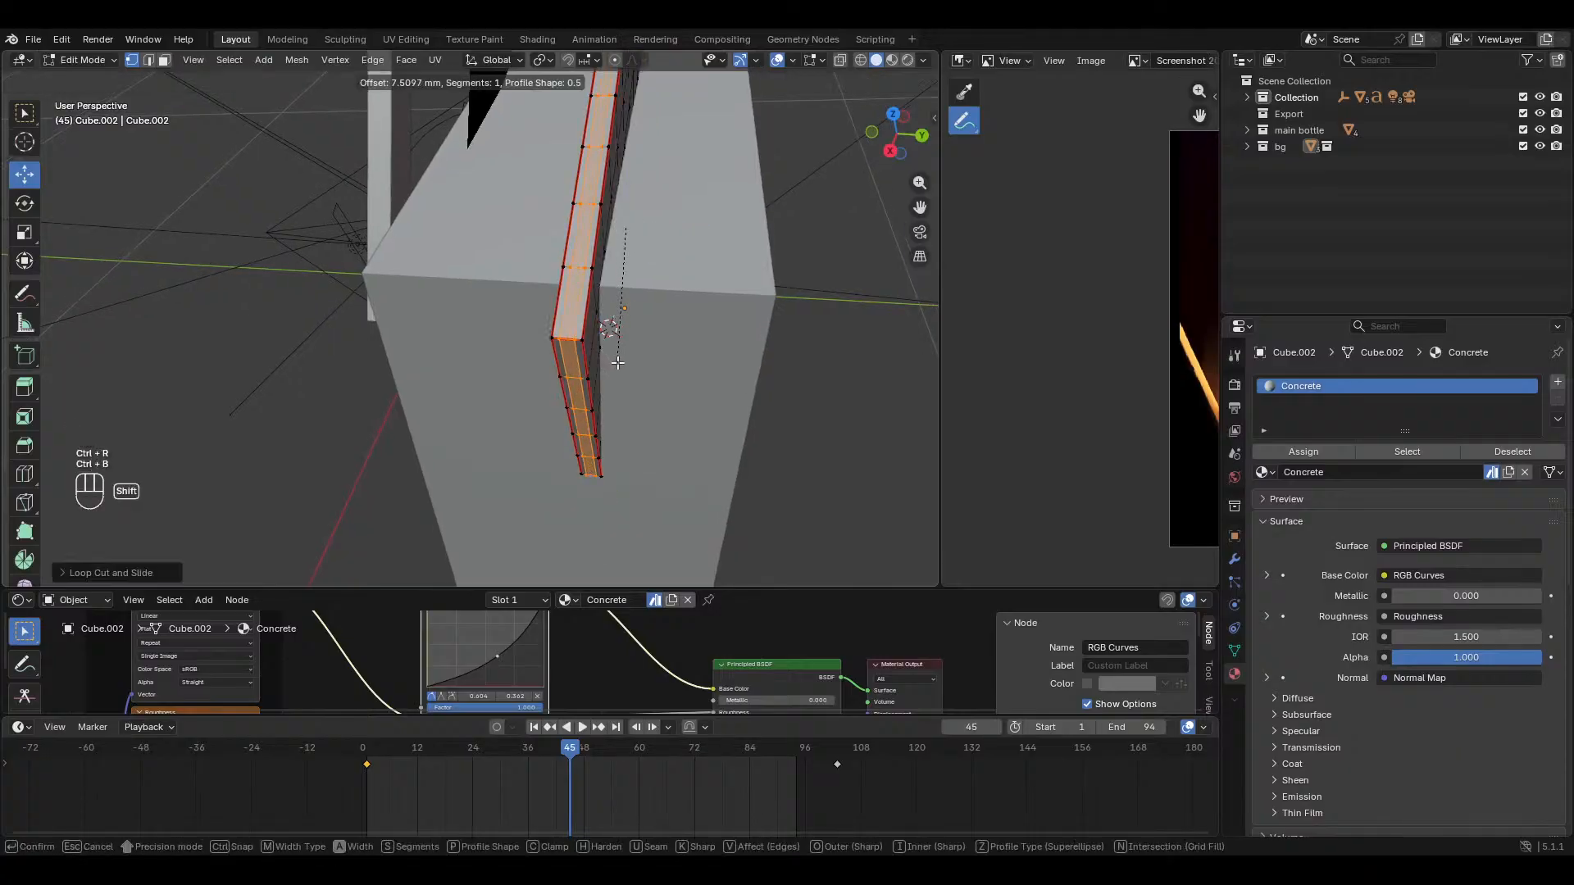
left_click(635, 380)
Step: Add another loop cut to the concrete wall and slide it close to the outer corner edge
key("Tab")
middle_click_drag(577, 377, 633, 326)
key("Tab")
key("ctrl+r")
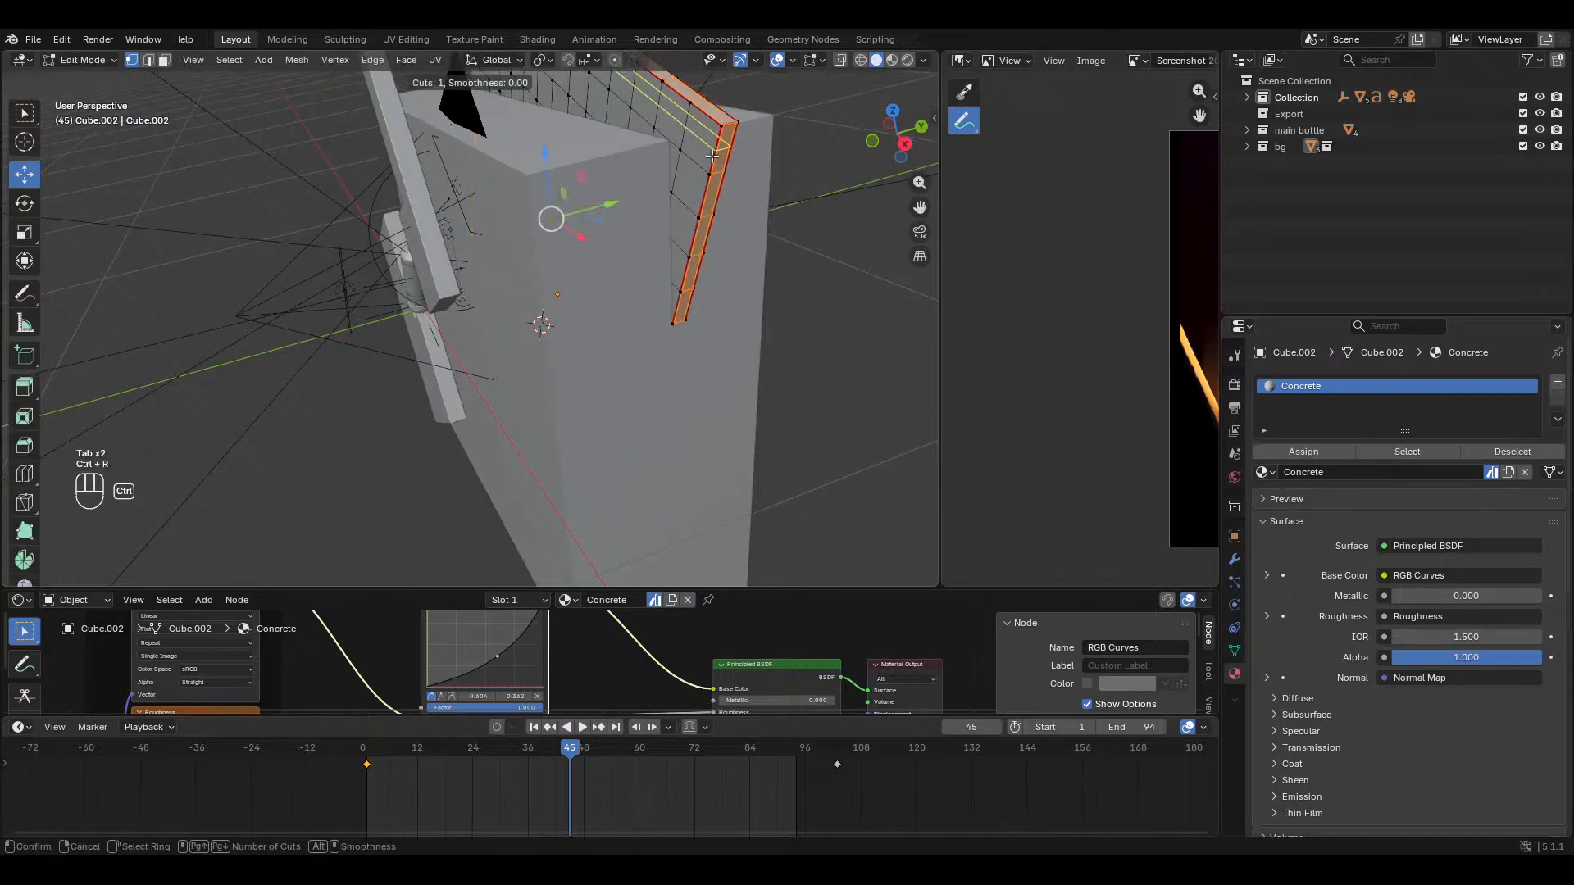
left_click(711, 164)
left_click(719, 138)
key("Tab")
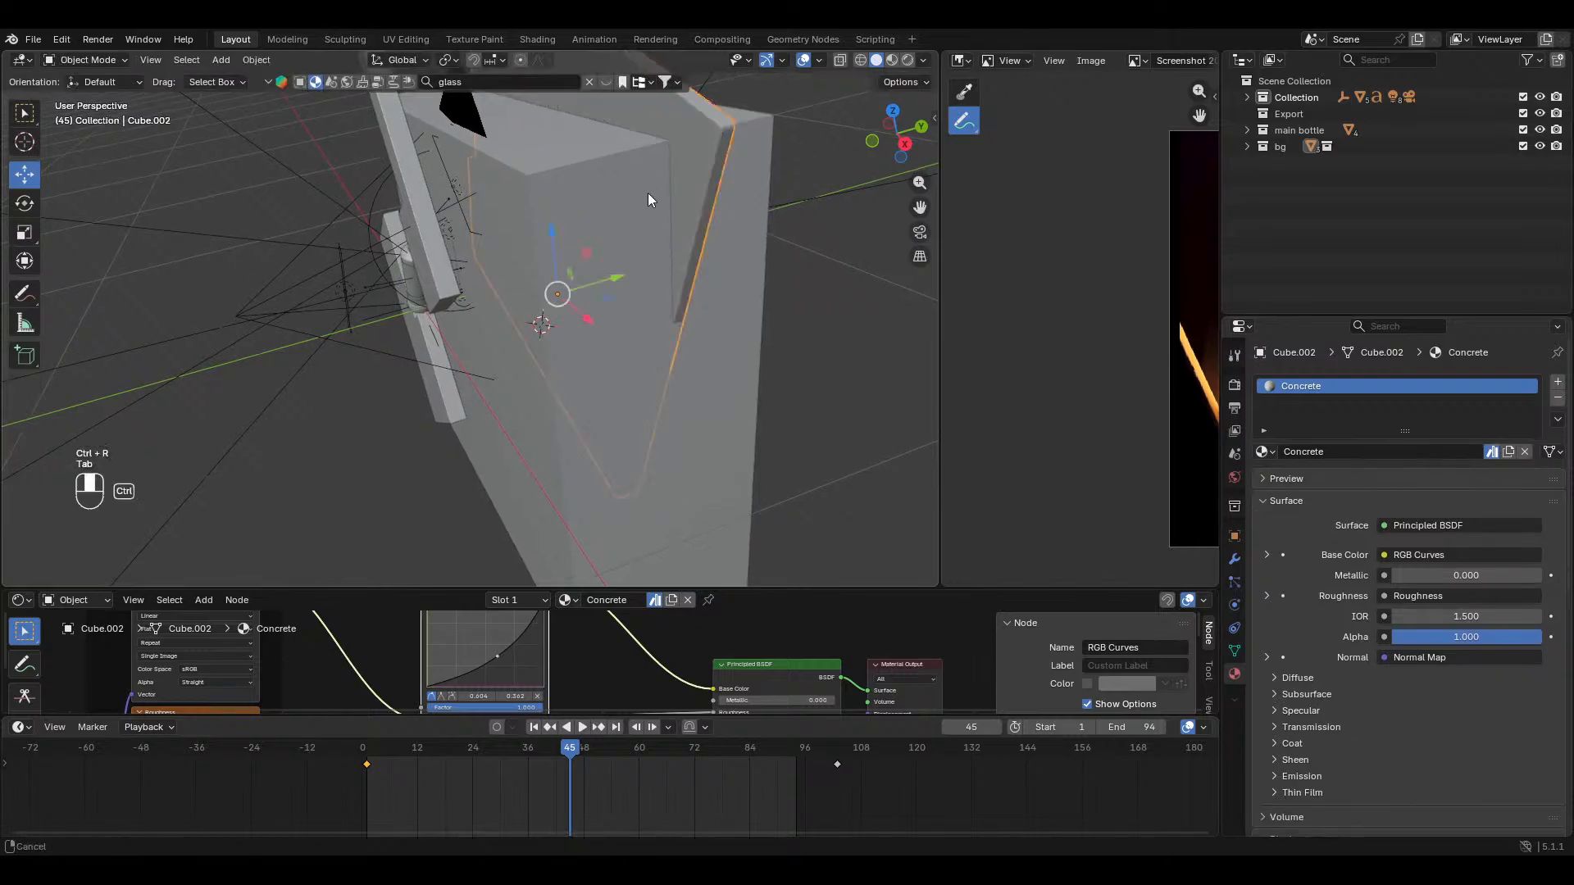
Step: Select the block surrounding the bottle, save the file, give the block a new material and enlarge the node editor
key("alt+a")
middle_click_drag(647, 194, 619, 283, "ctrl")
left_click(531, 261)
key("ctrl+s")
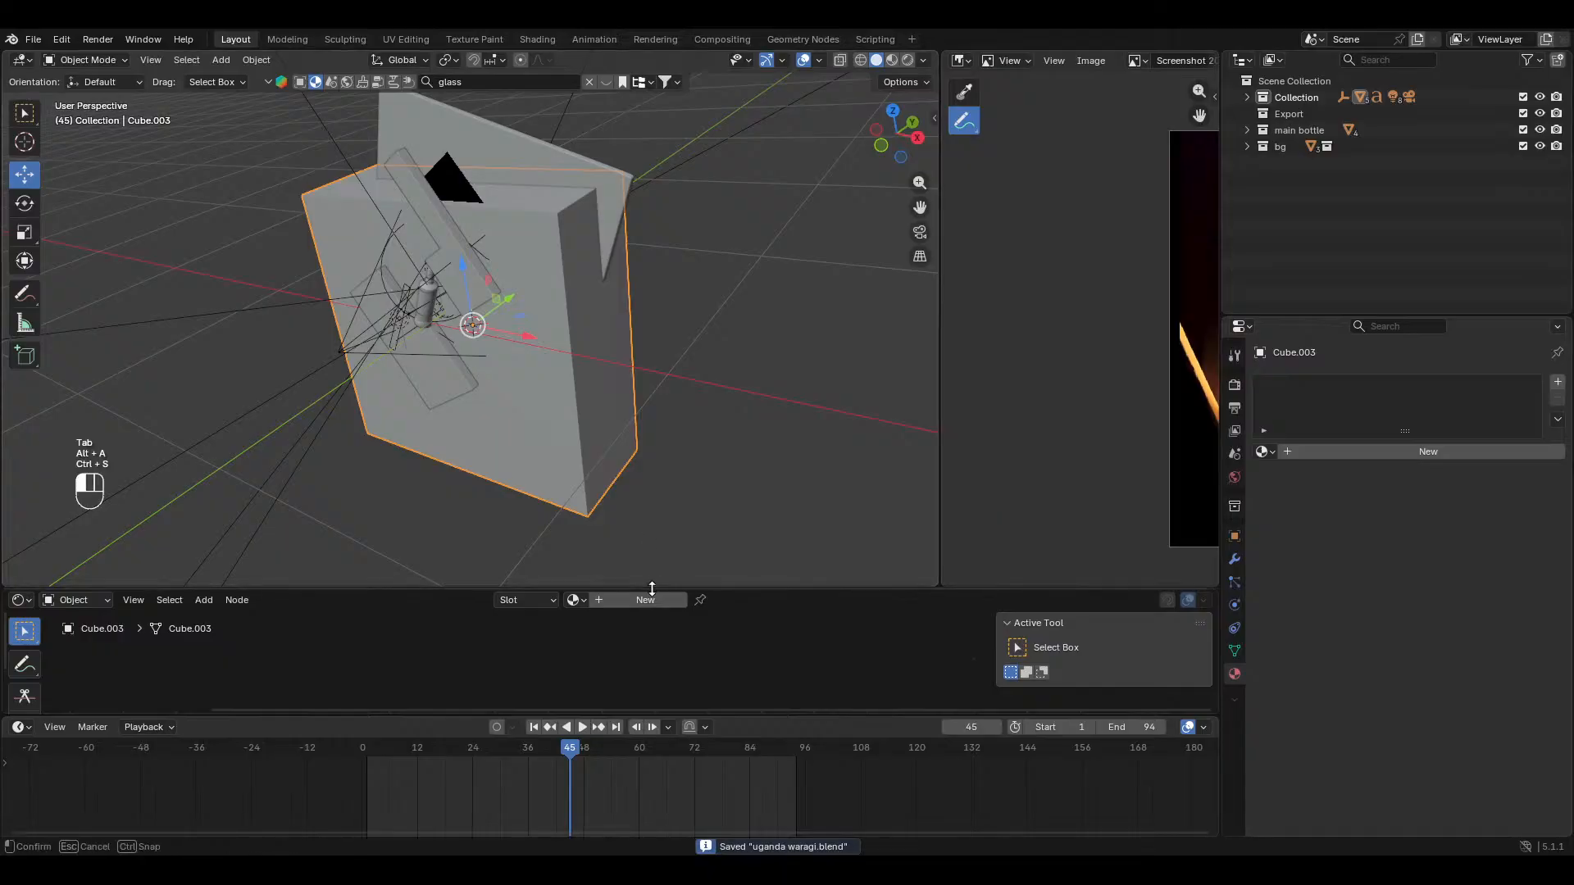
left_click(647, 599)
left_click_drag(660, 590, 566, 423)
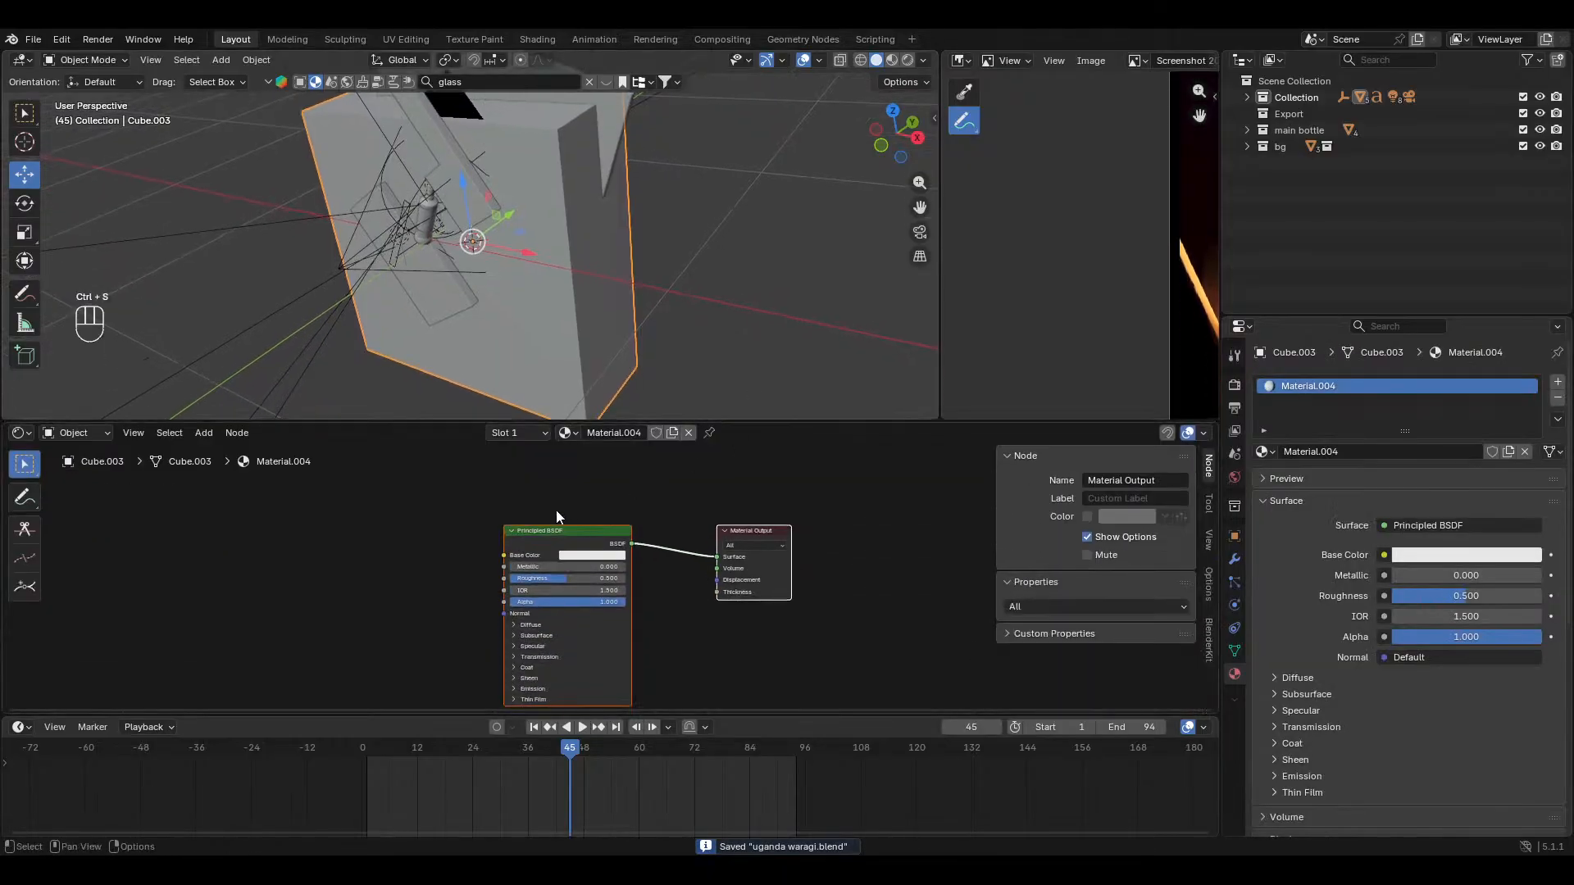
Step: Add a Principled Volume node, connect it to the material output's Volume, and delete the Principled BSDF
key("shift+a")
type("pri")
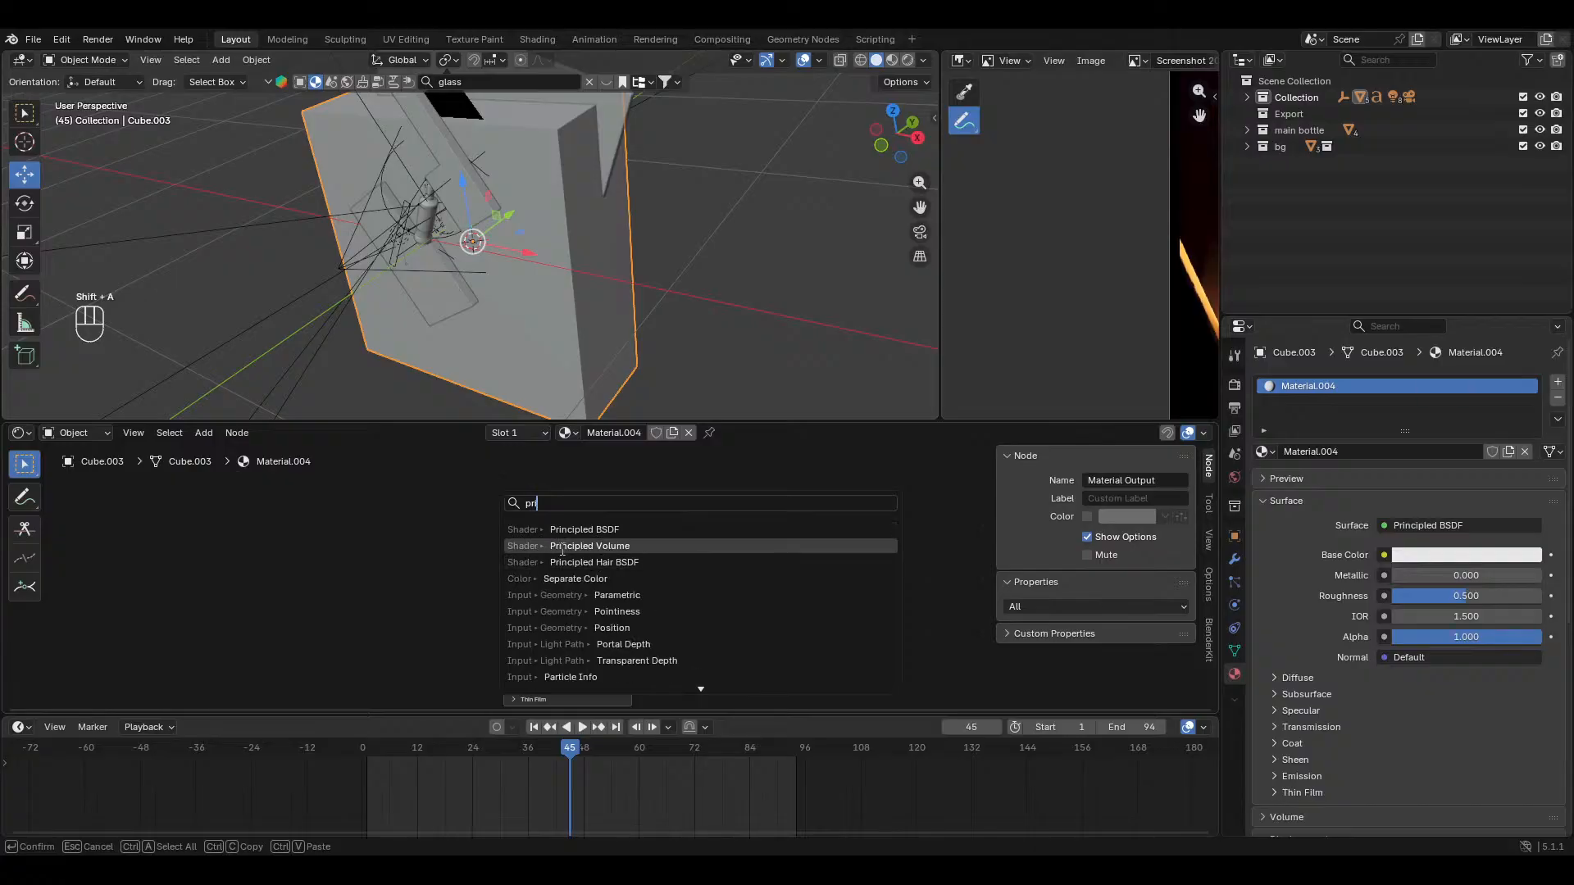
left_click(590, 545)
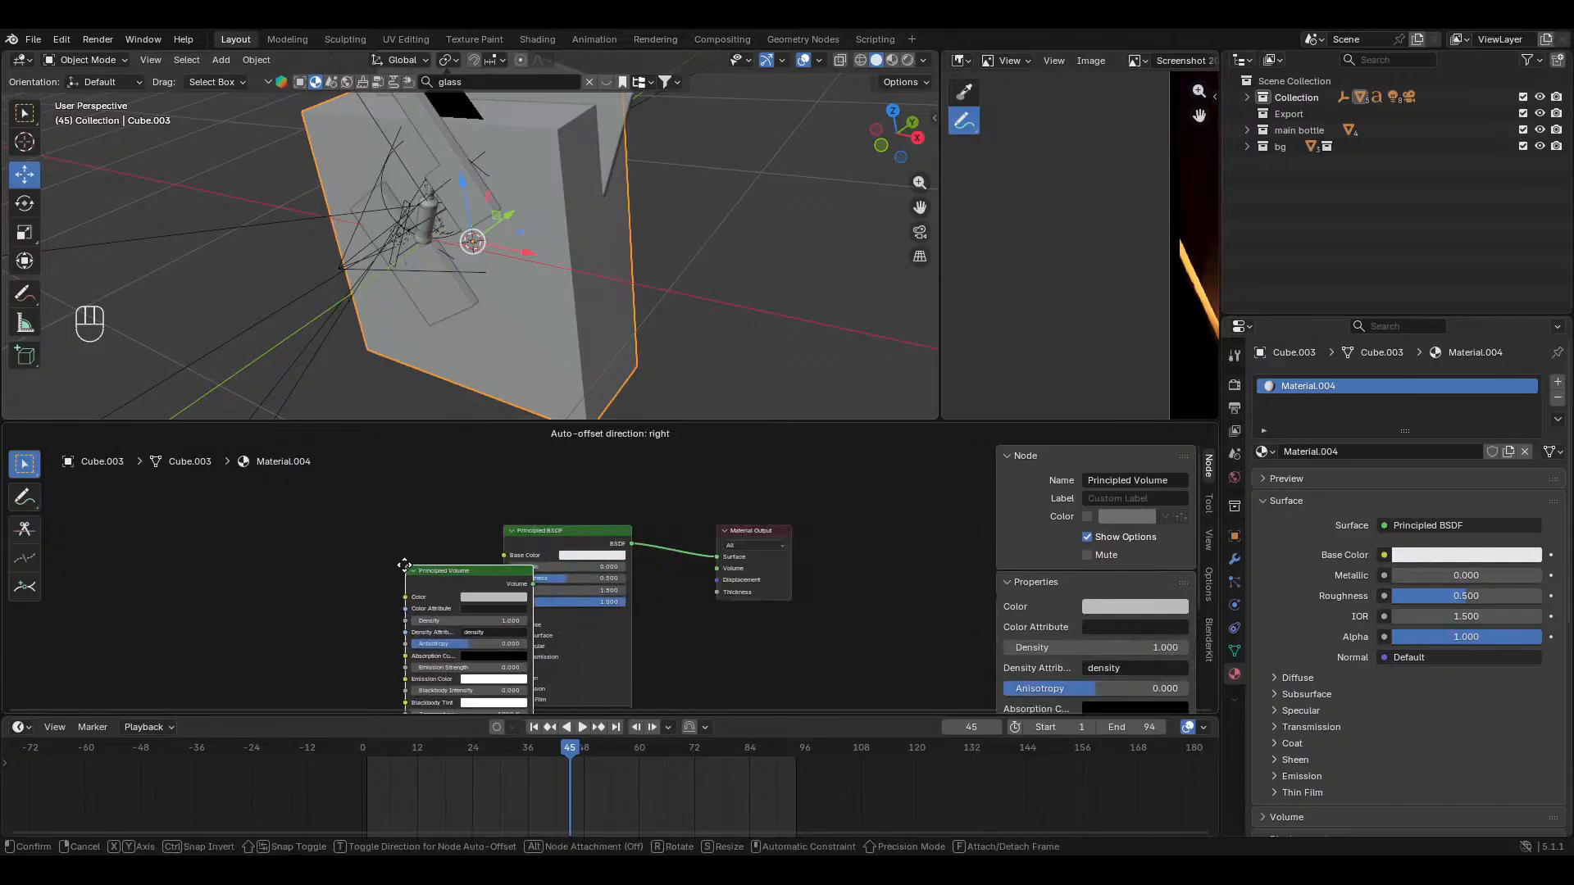
left_click(504, 581)
left_click_drag(532, 584, 717, 568)
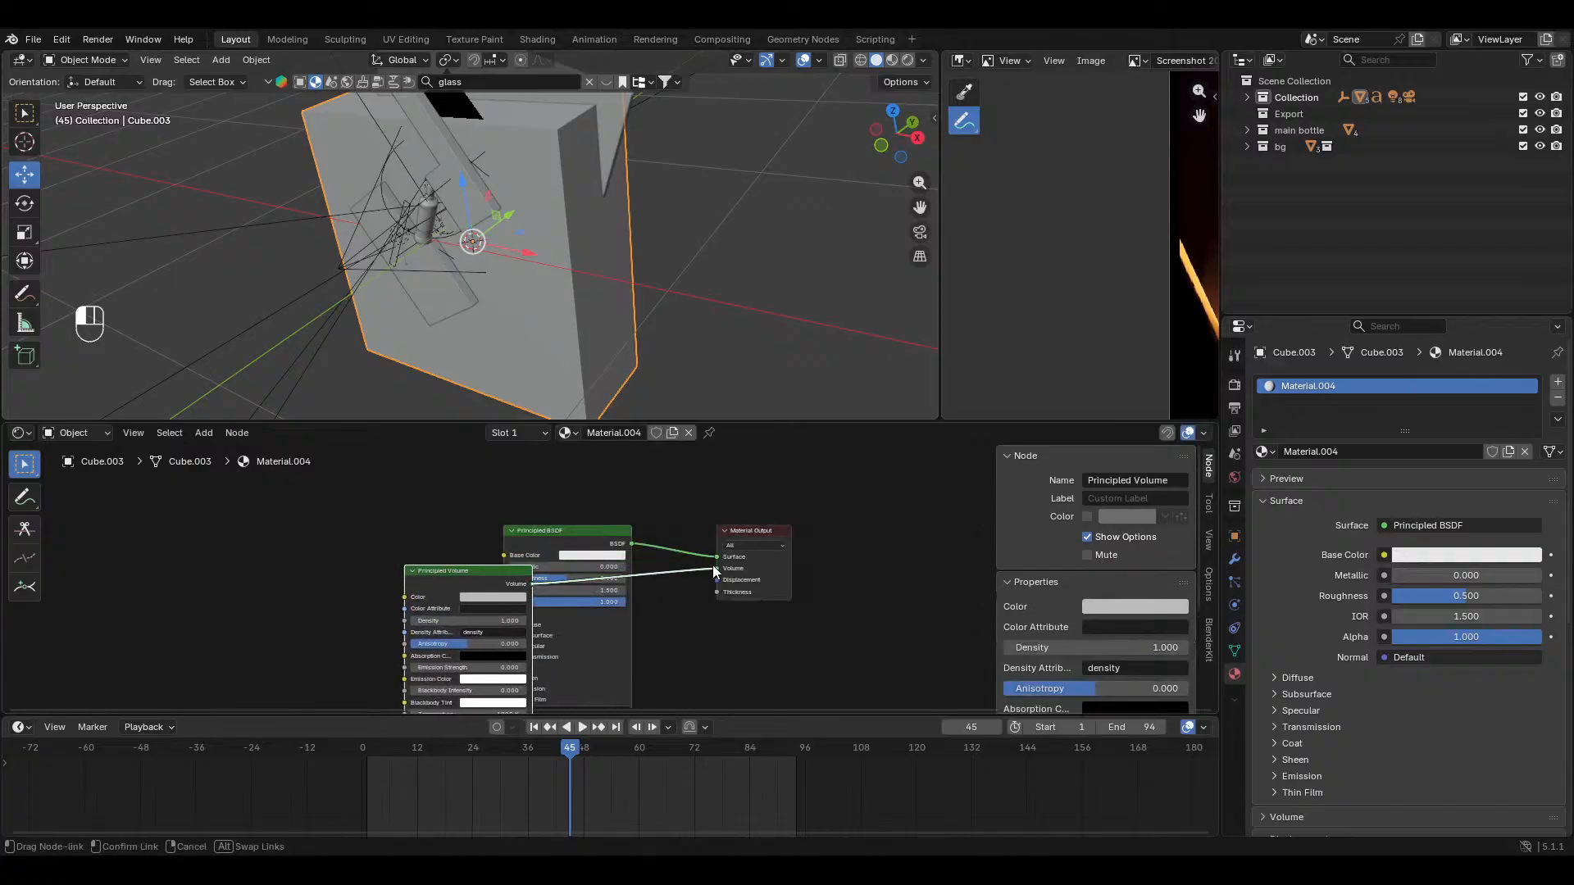
left_click(597, 543)
key("Delete")
middle_click_drag(597, 536, 748, 511)
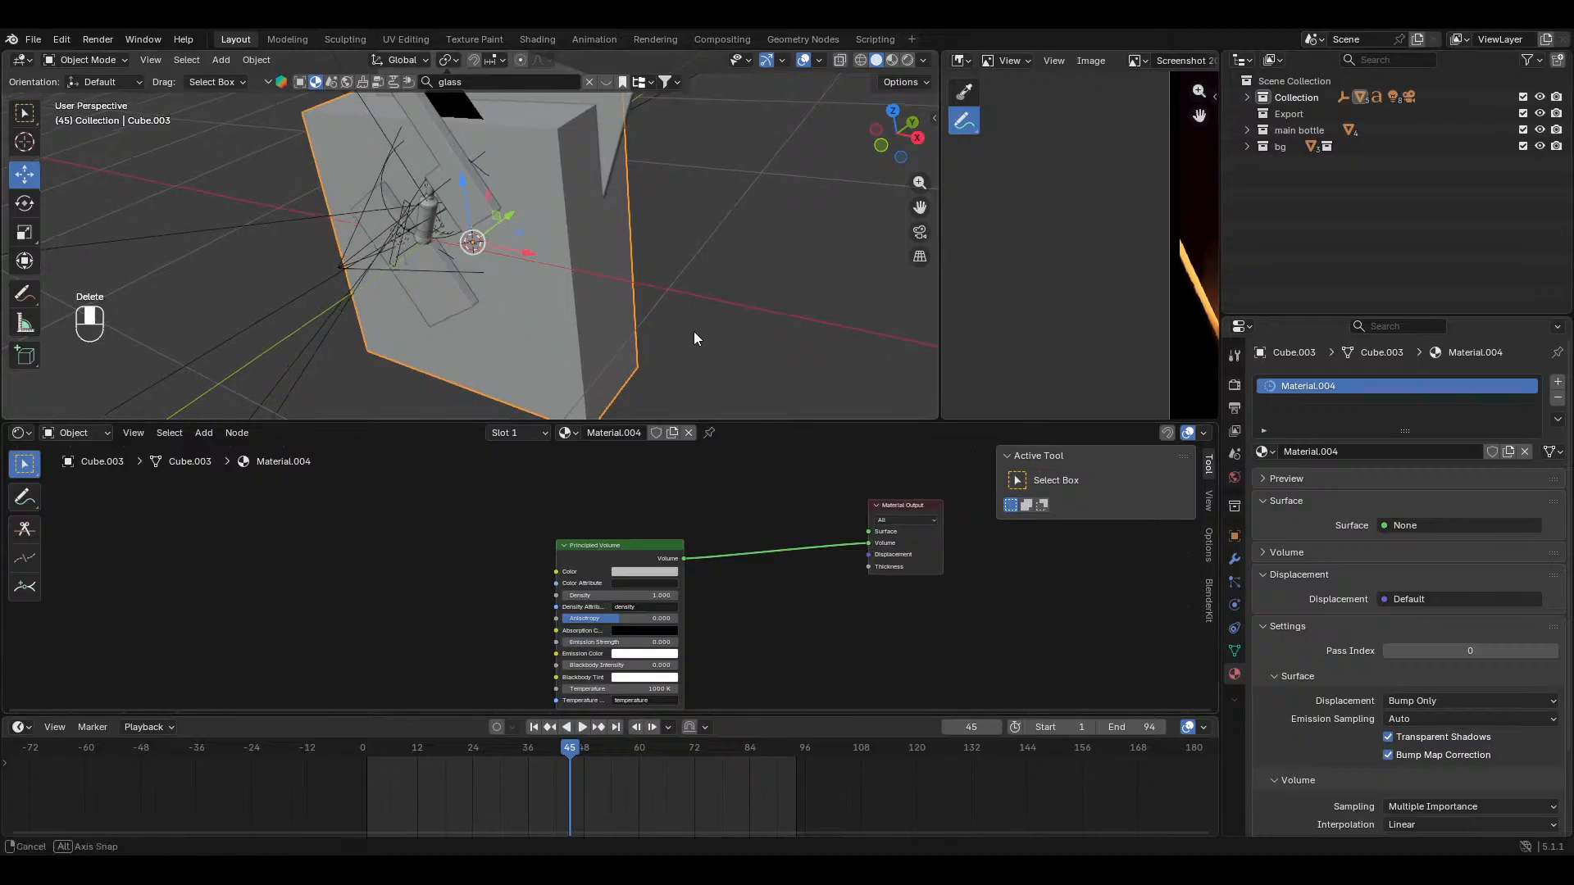
Step: Save the file, preview the camera view in rendered shading, and reposition the volume block around the scene
key("KP_0")
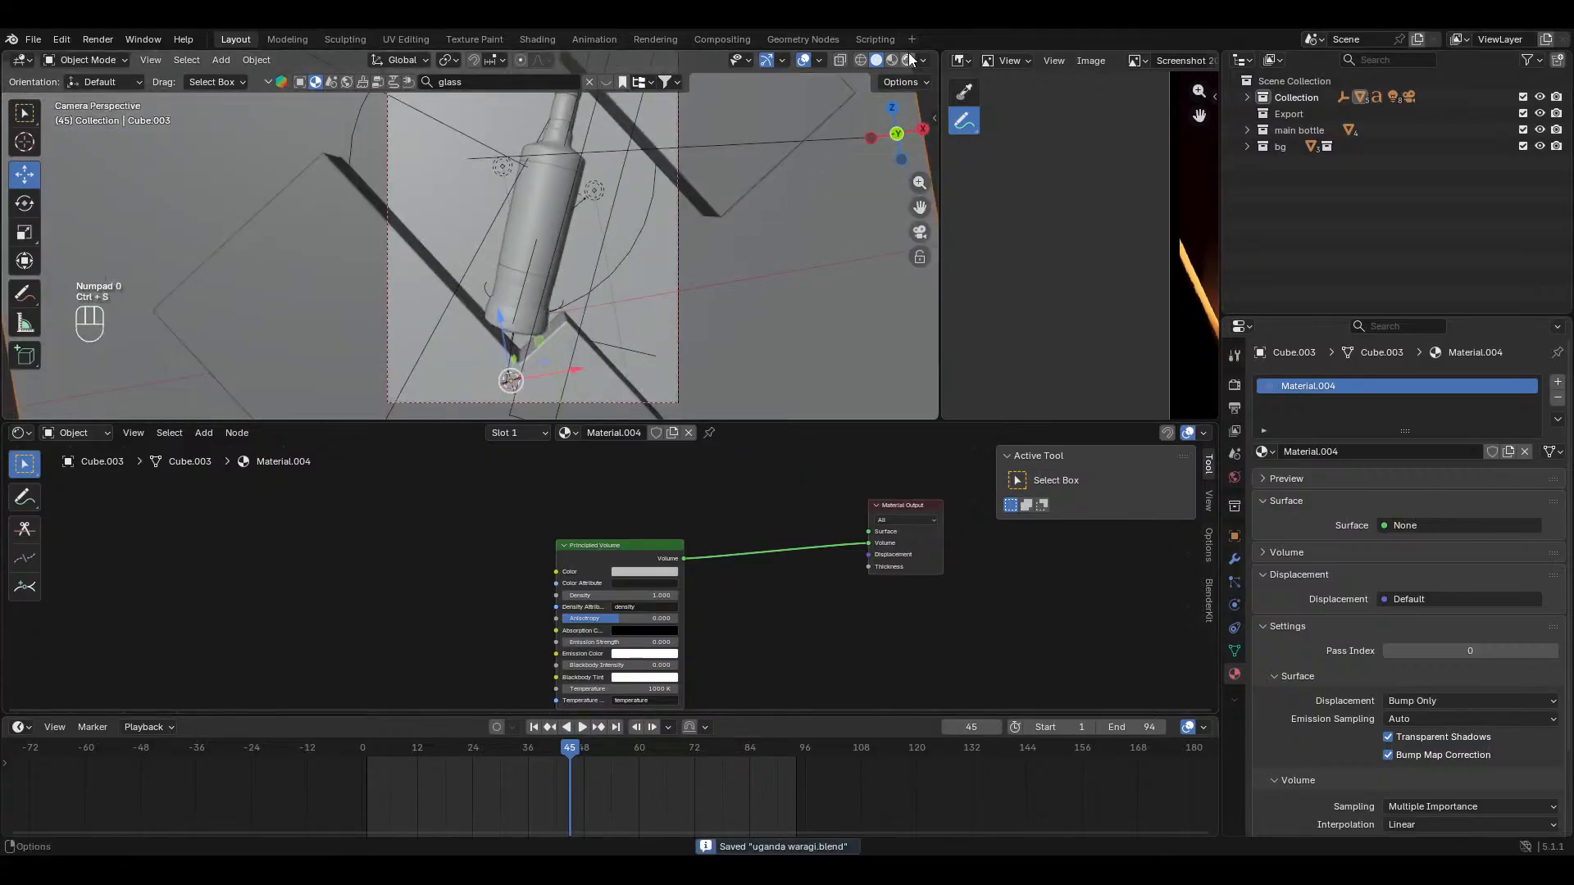
left_click(907, 60)
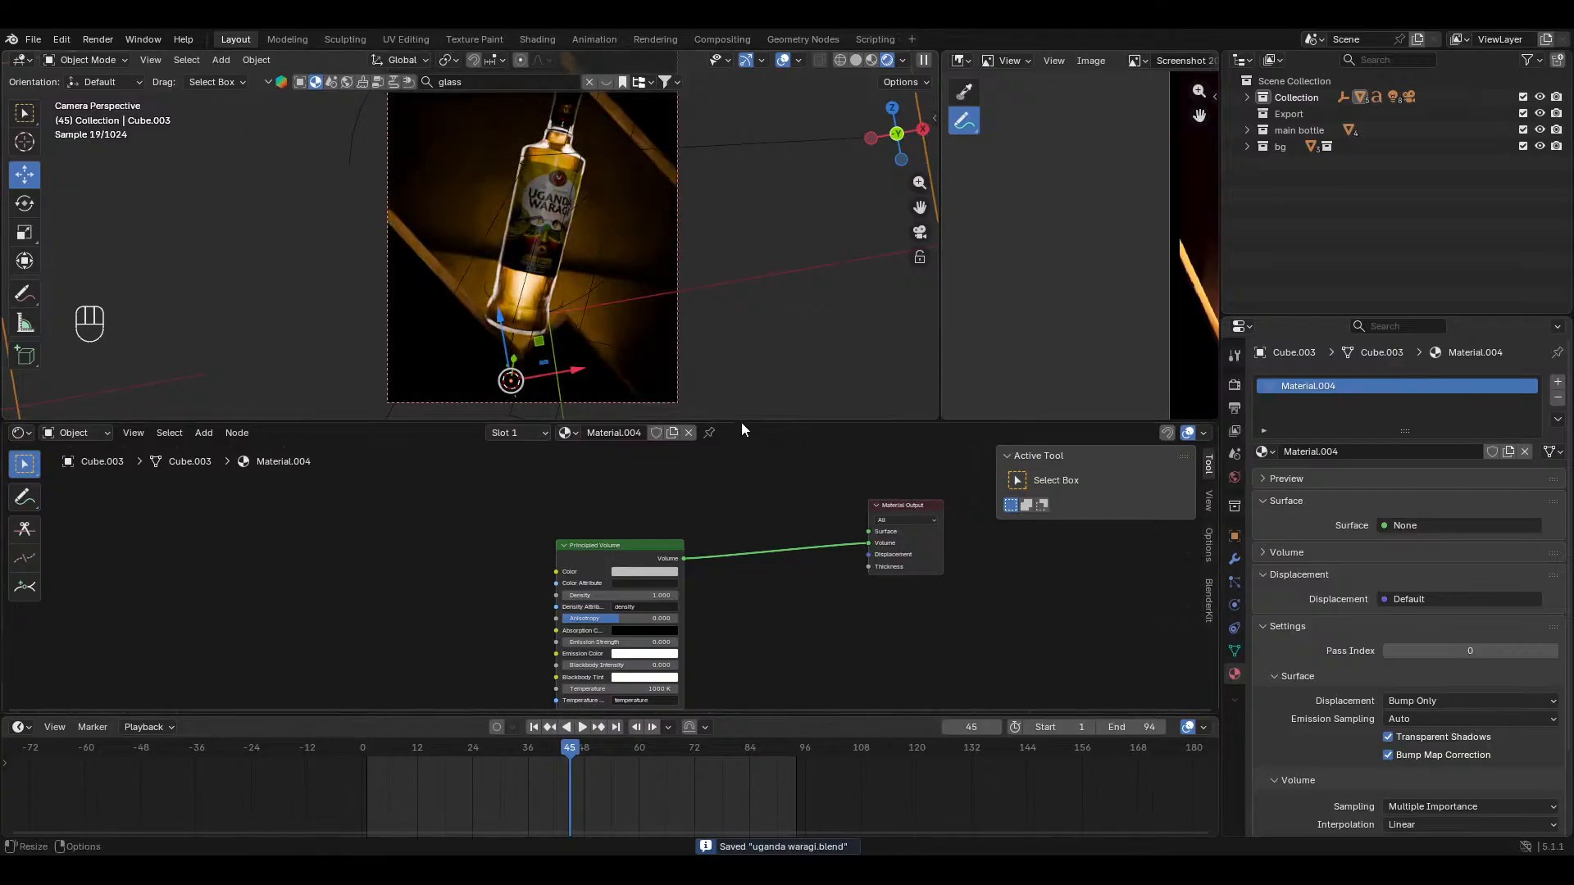
middle_click_drag(780, 367, 602, 241)
key("ctrl+a")
left_click(523, 321)
left_click_drag(602, 243, 575, 282)
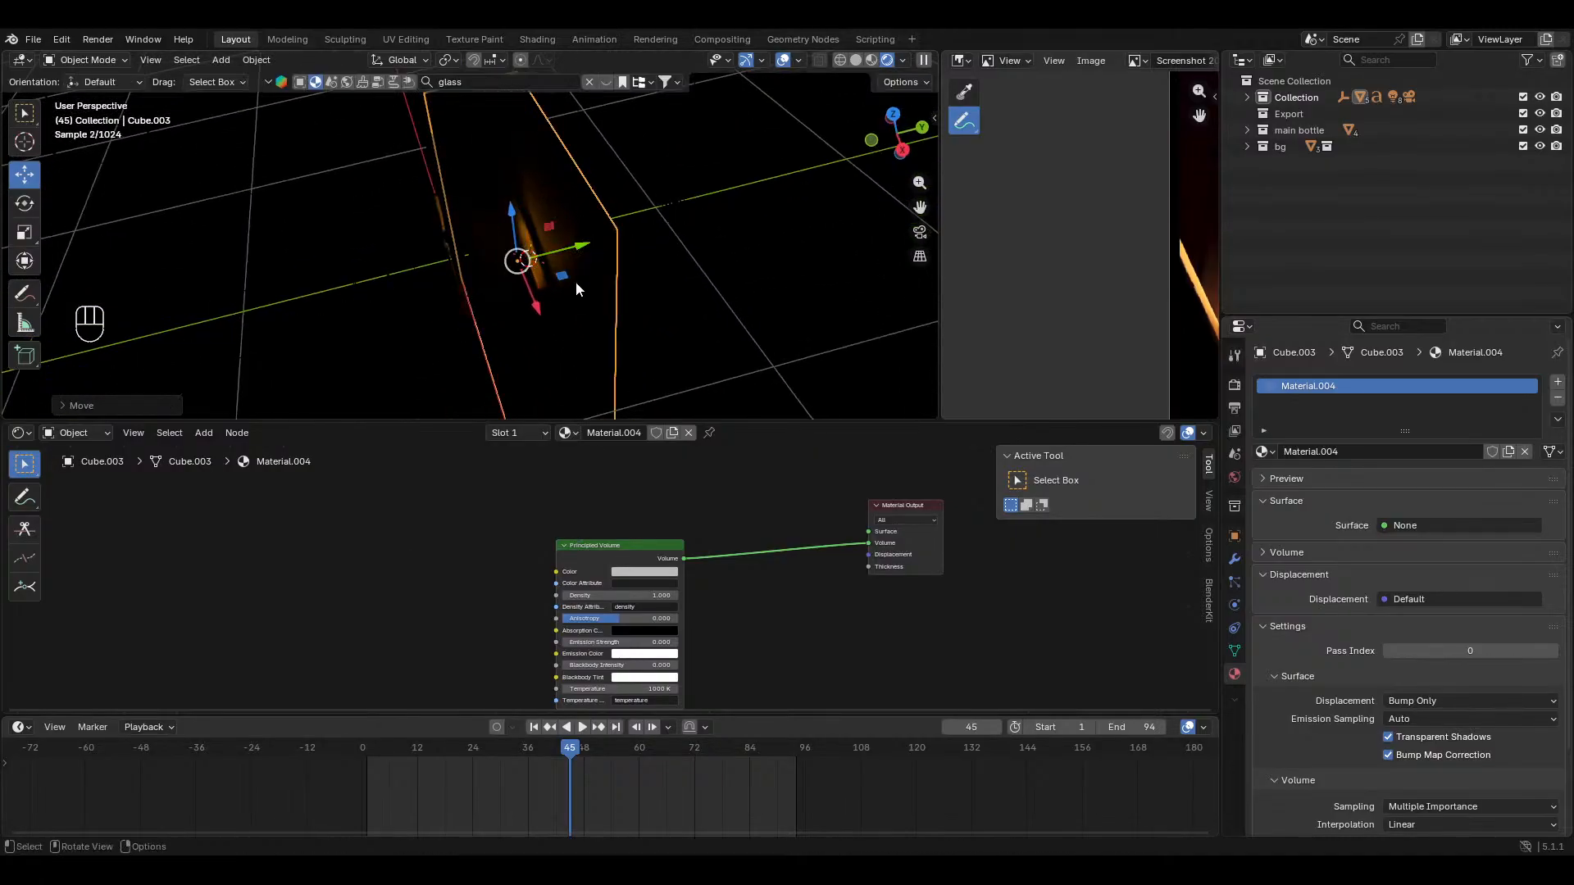
middle_click_drag(575, 282, 642, 241)
key("KP_0")
mouse_move(630, 297)
middle_mouse_down("ctrl")
mouse_move(671, 288)
mouse_move(628, 330)
mouse_move(637, 288)
middle_mouse_up("ctrl")
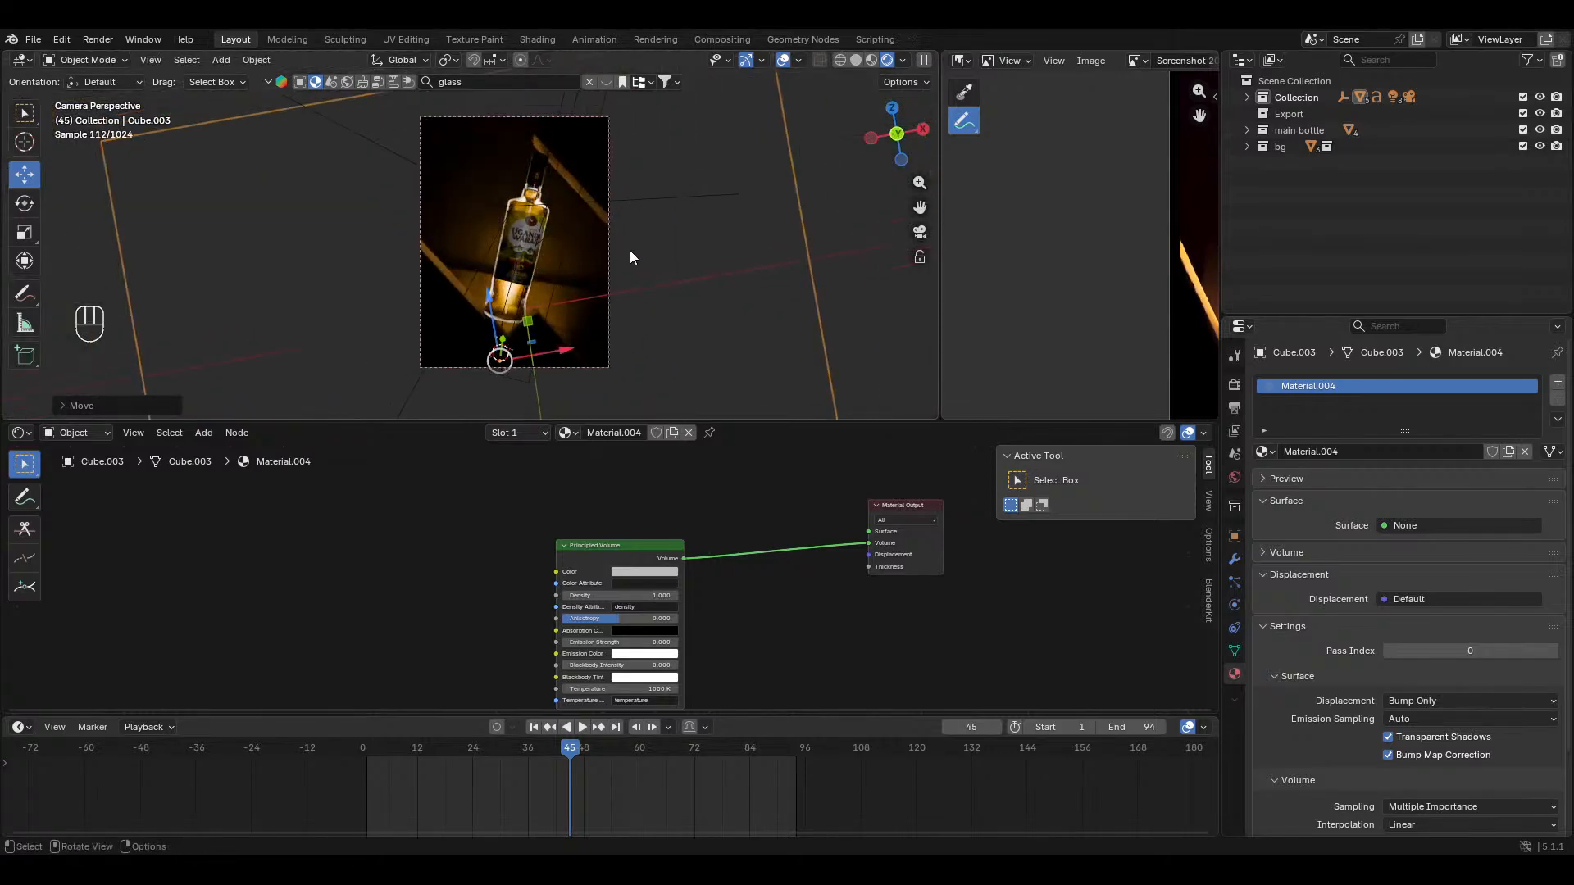
Step: Move the volume block into the bg collection
key("m")
mouse_move(560, 267)
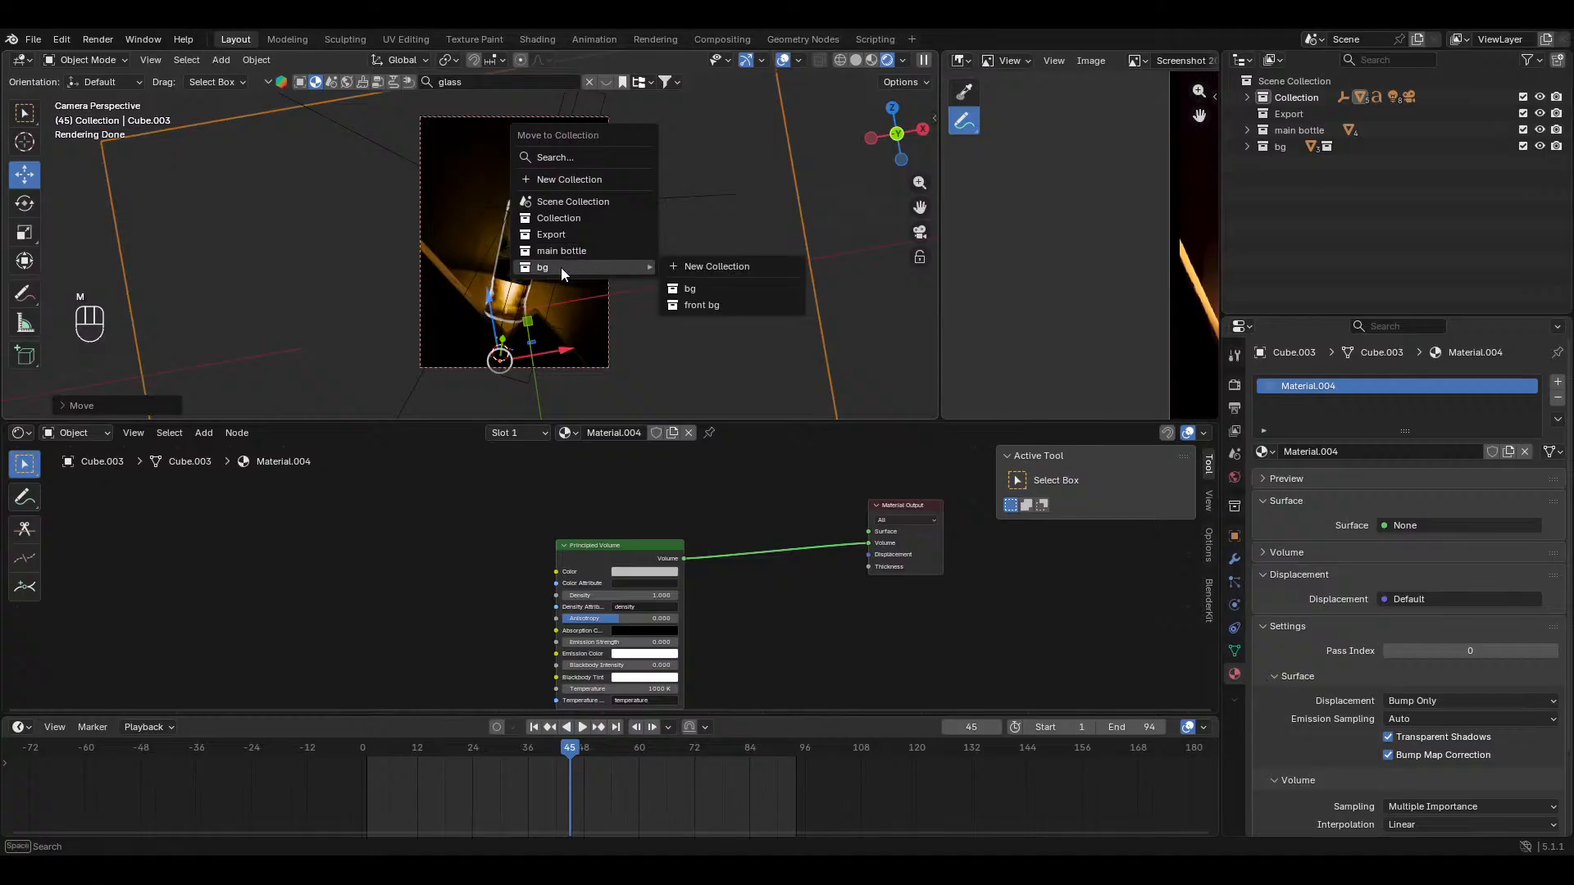
left_click(696, 290)
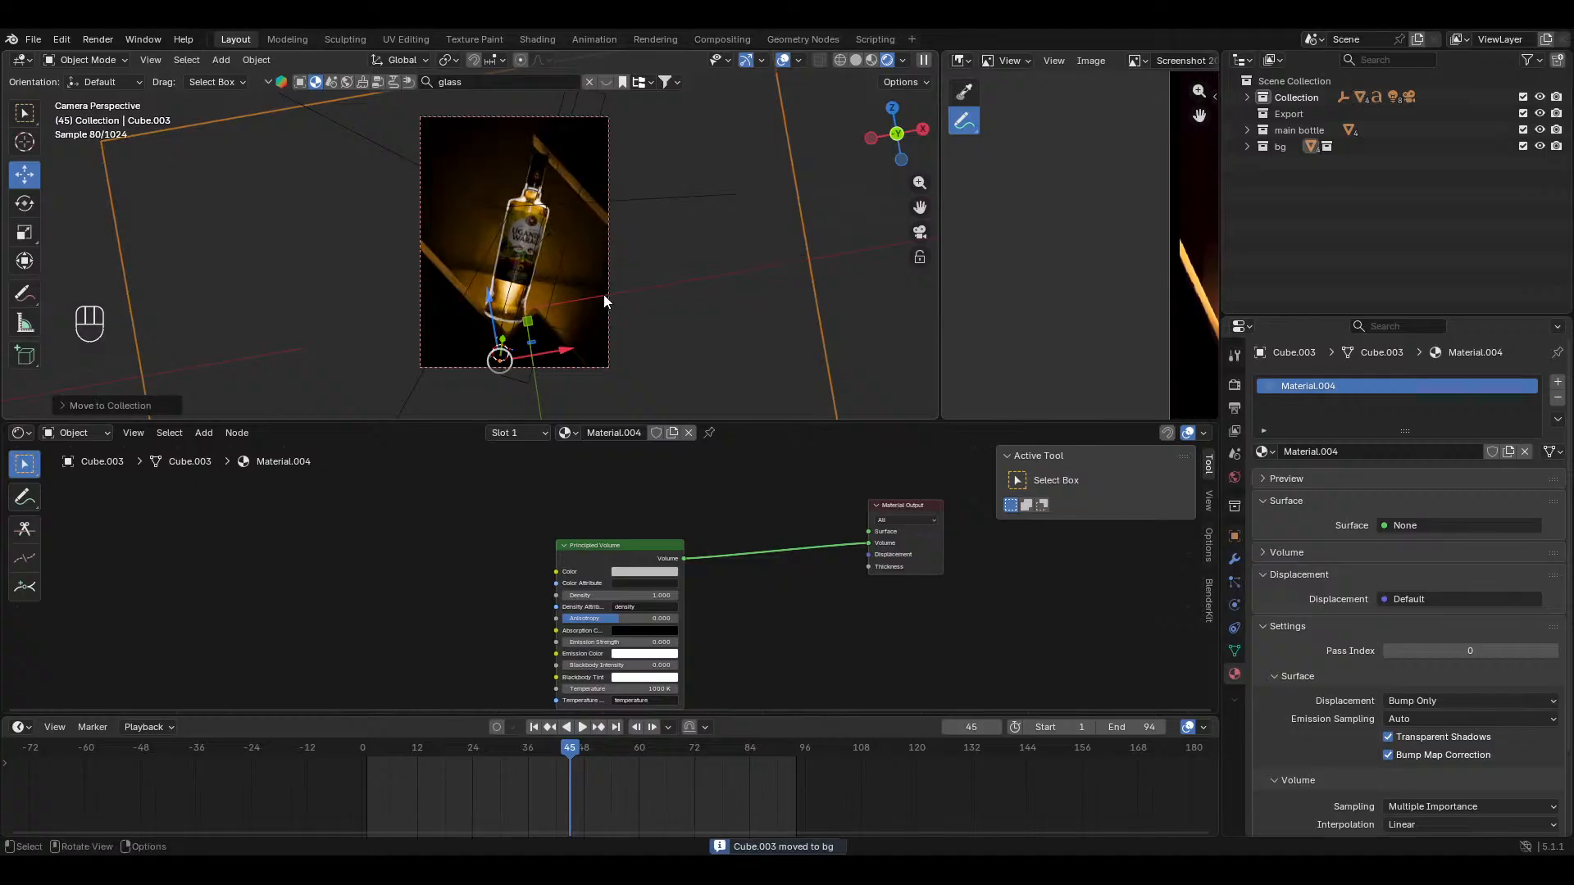
middle_click_drag(629, 297, 652, 236, "ctrl")
Step: Add a Noise Texture node to the volume material, well ahead of the Principled Volume node
middle_click_drag(554, 571, 587, 556)
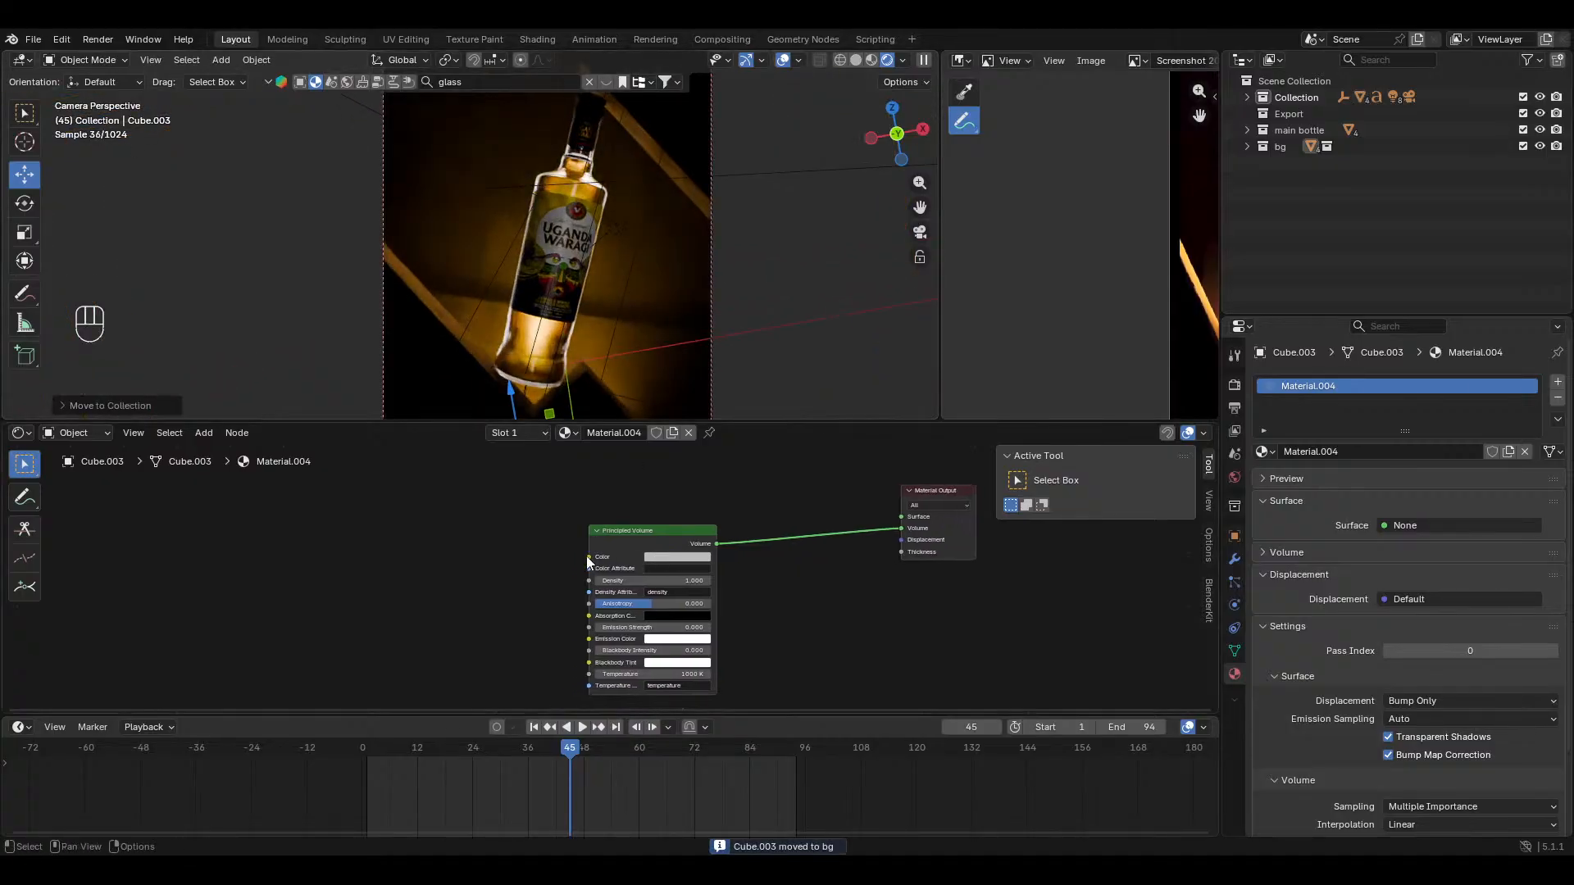
left_click(497, 545)
key("shift+a")
left_click(530, 518)
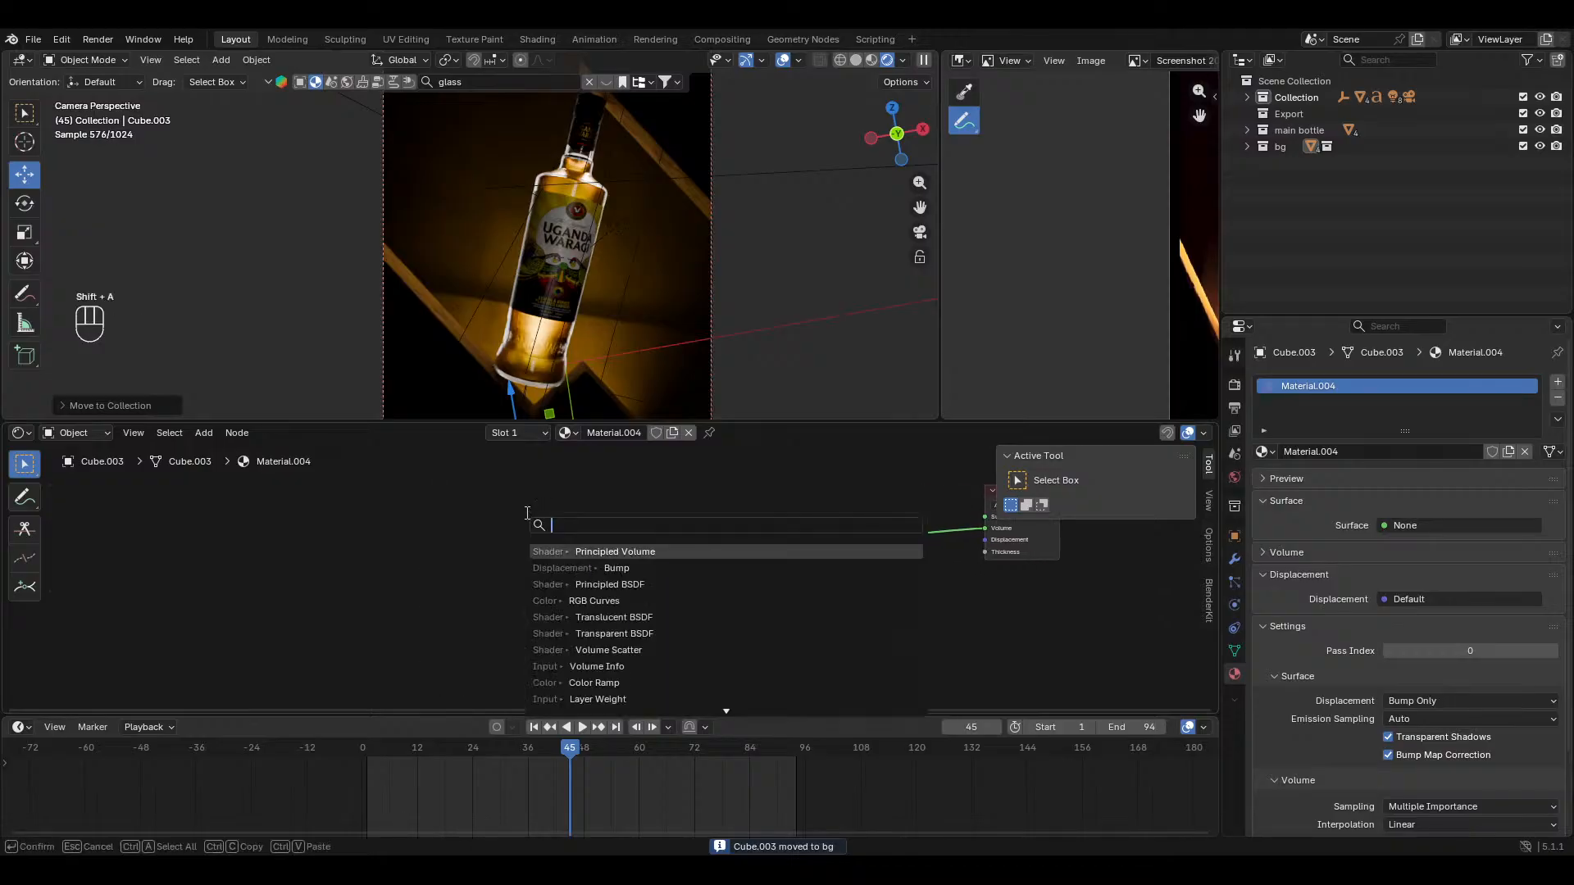
type("noi")
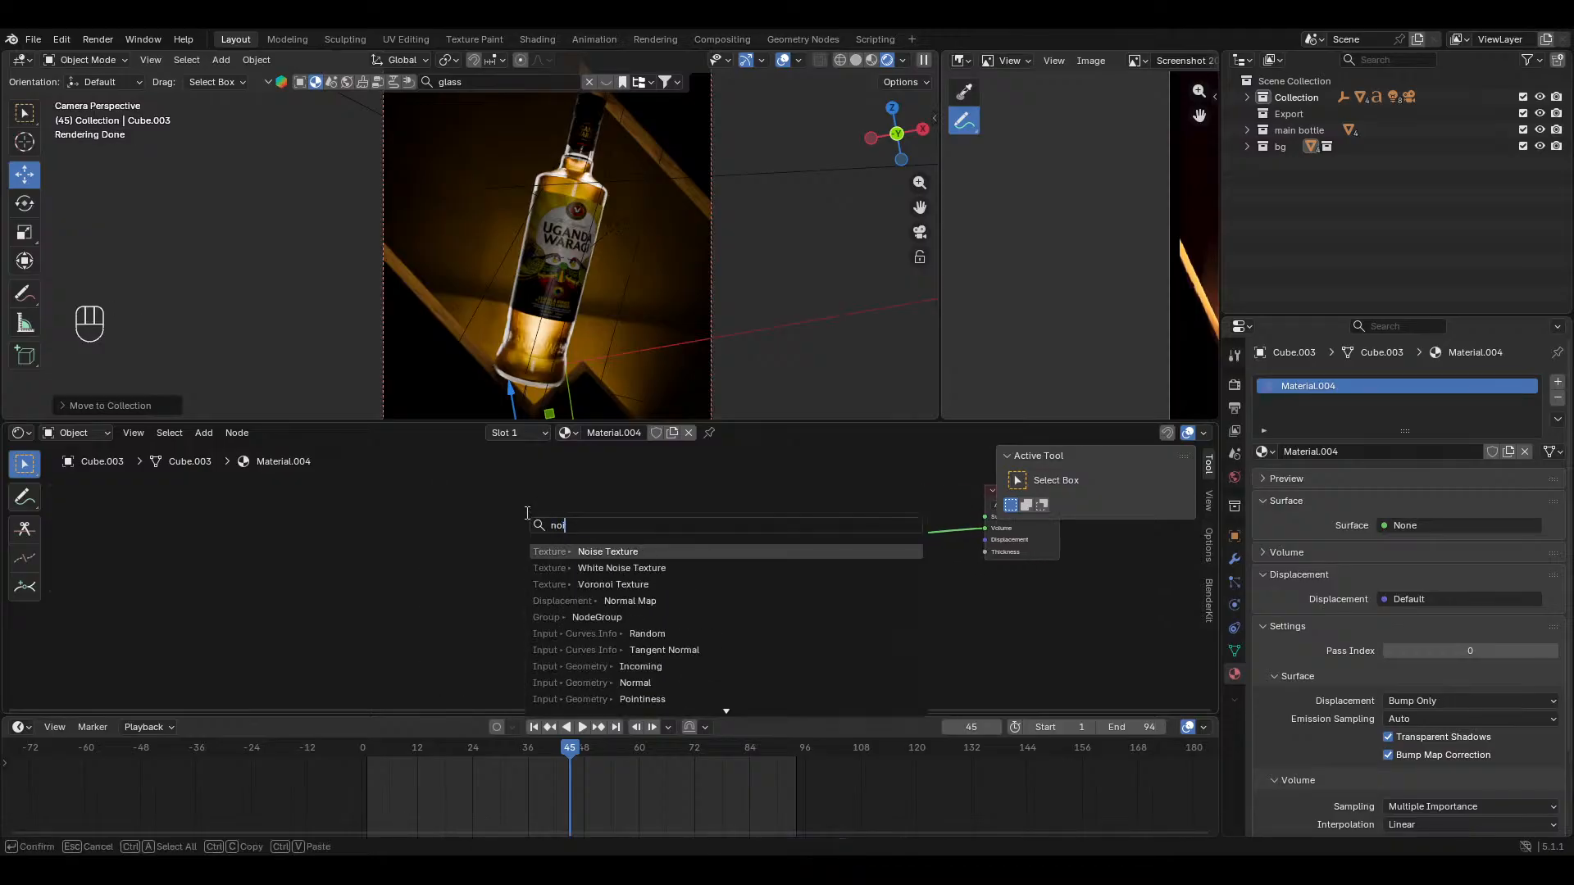
left_click(589, 549)
left_click(323, 558)
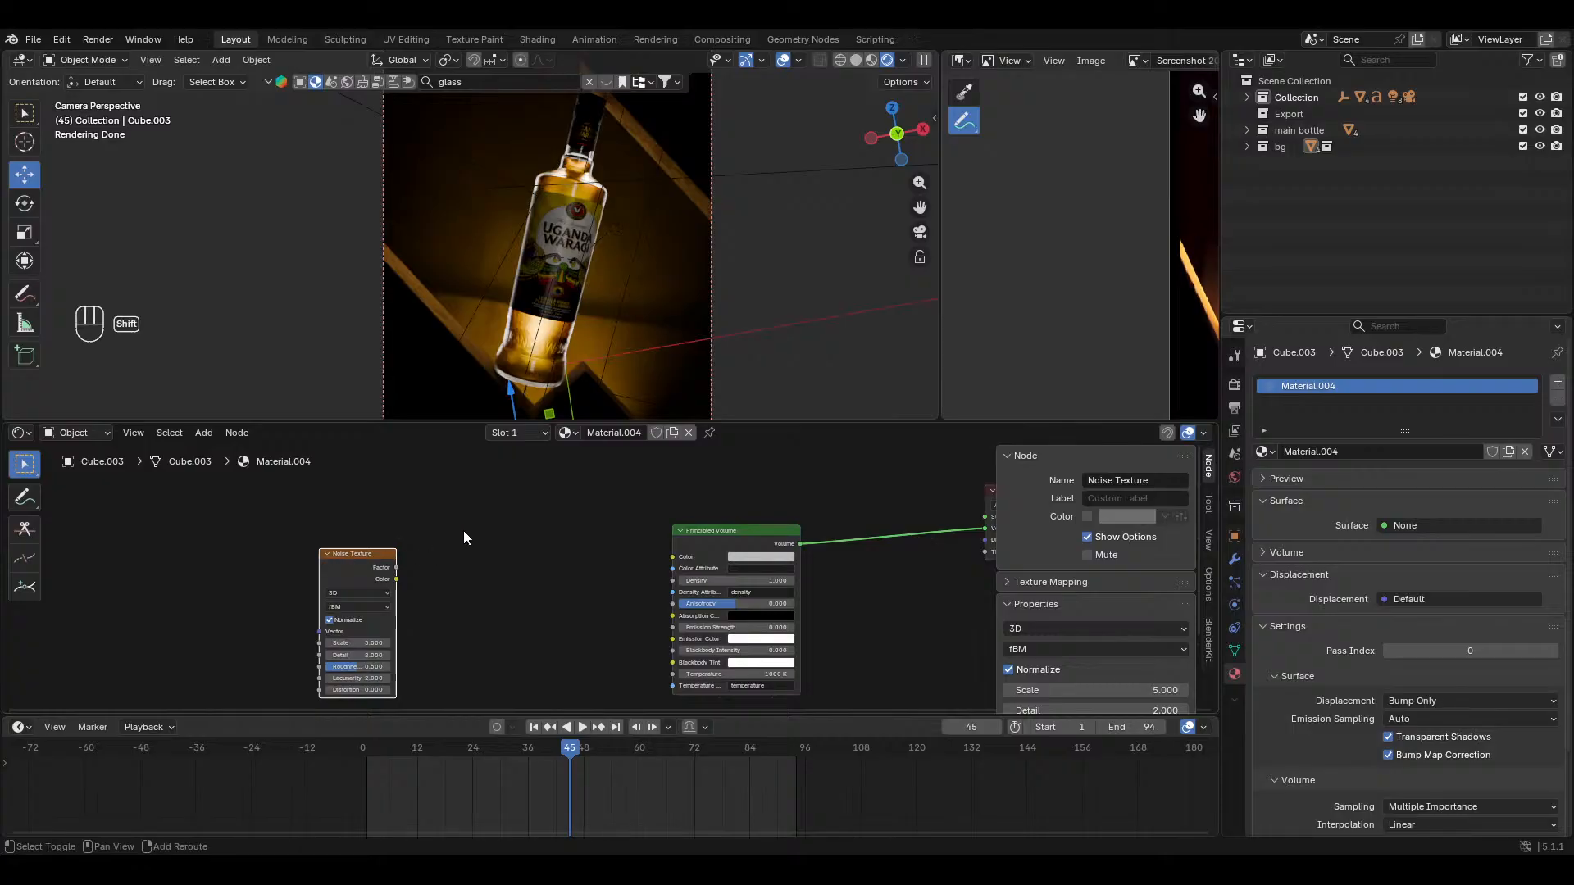
Step: Add a Color Ramp between the noise and volume nodes and feed the noise Factor into it
key("shift+a")
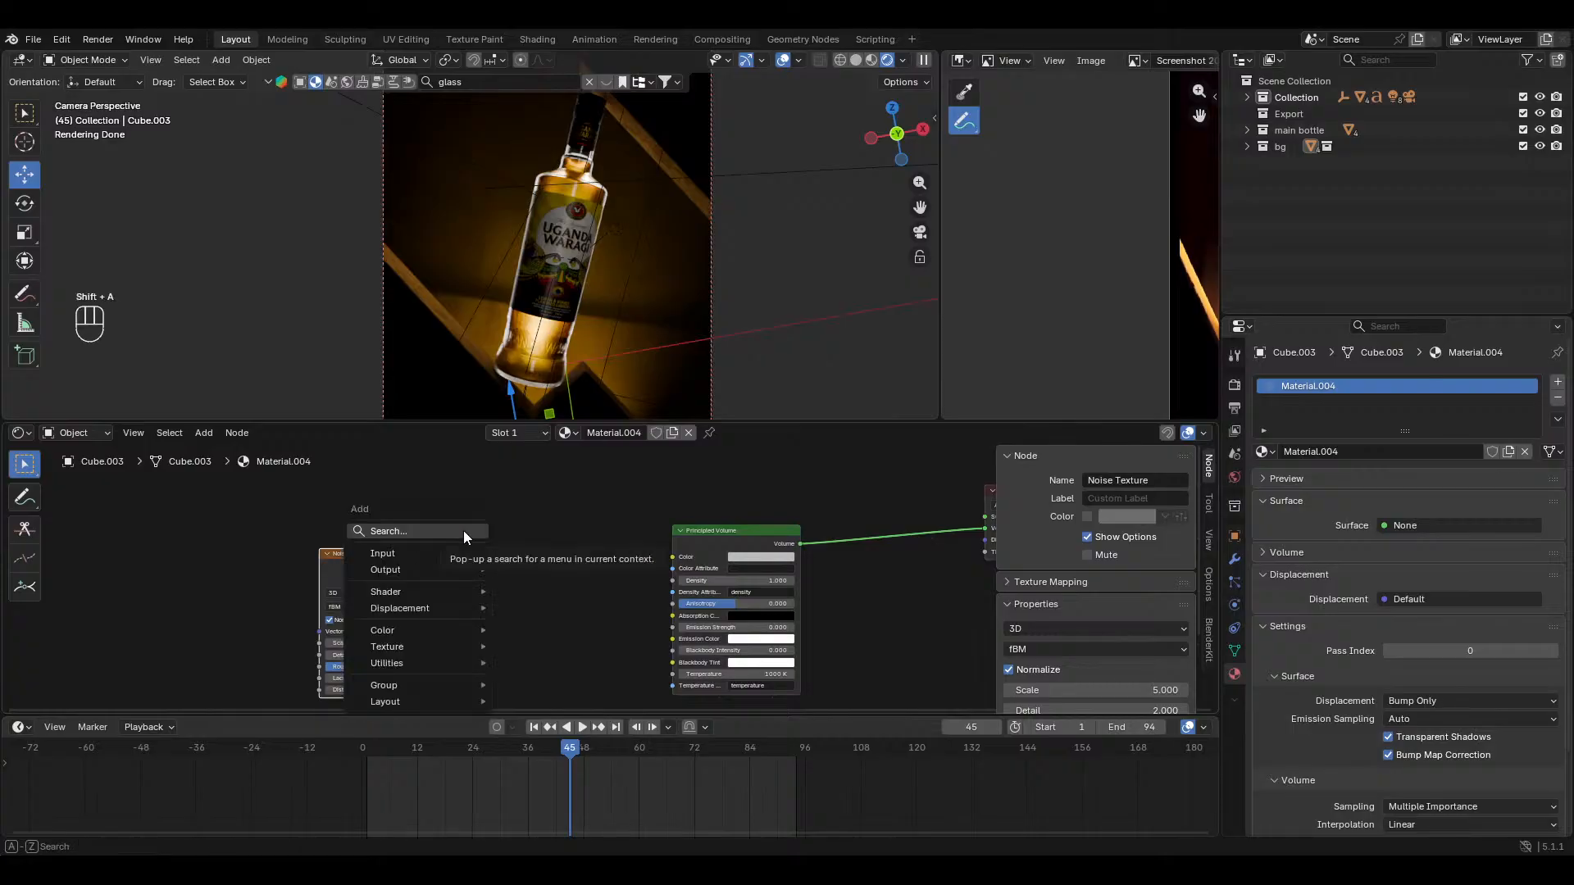
left_click(464, 529)
type("col;o")
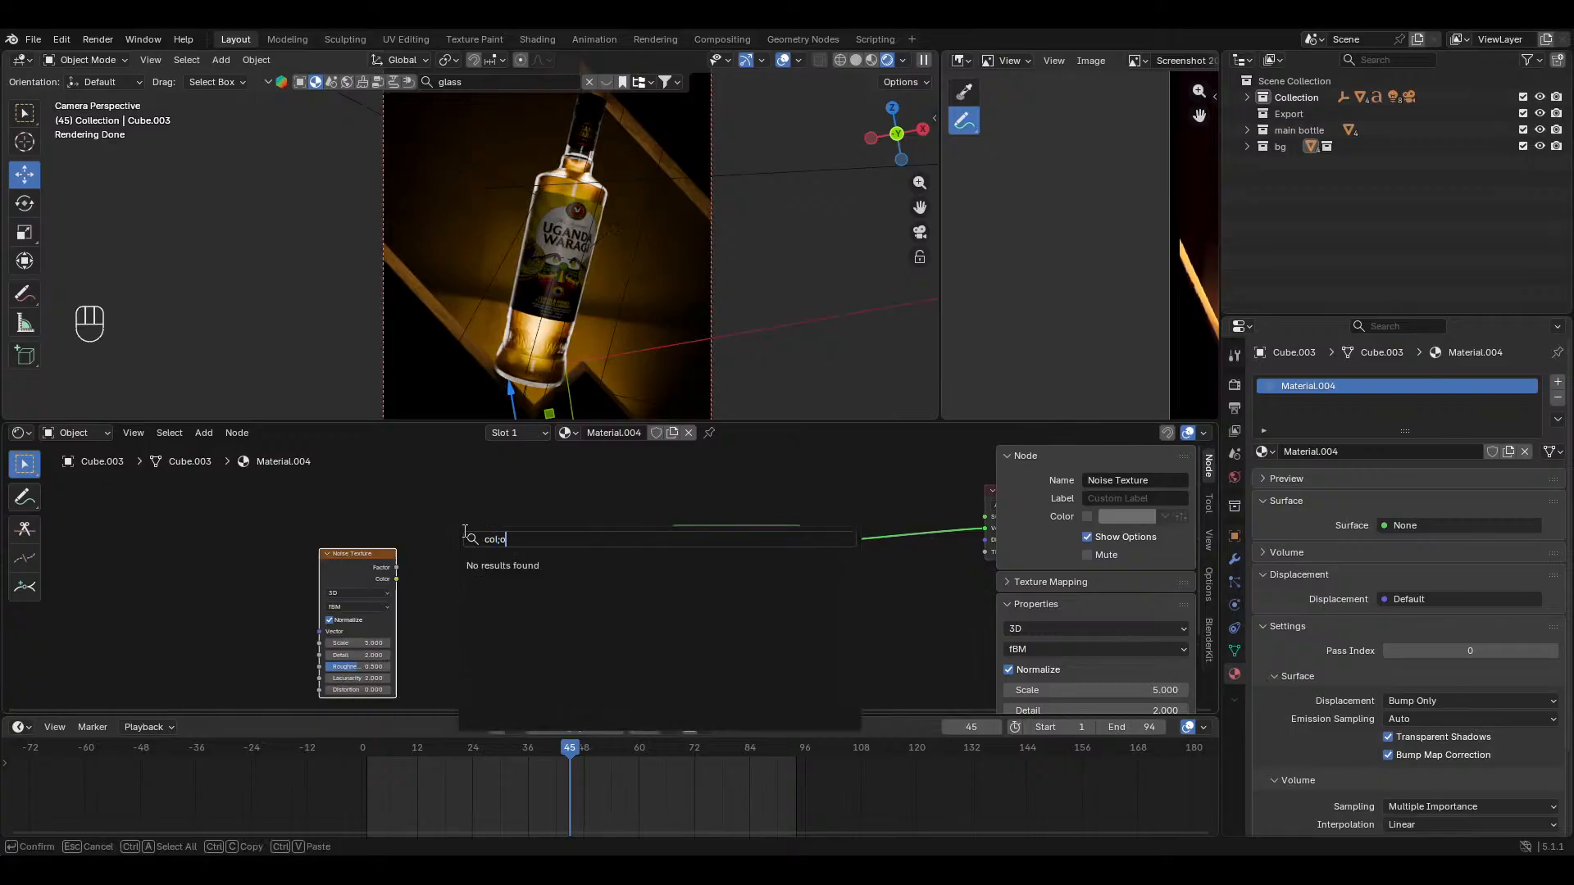
key("BackSpace")
key("BackSpace")
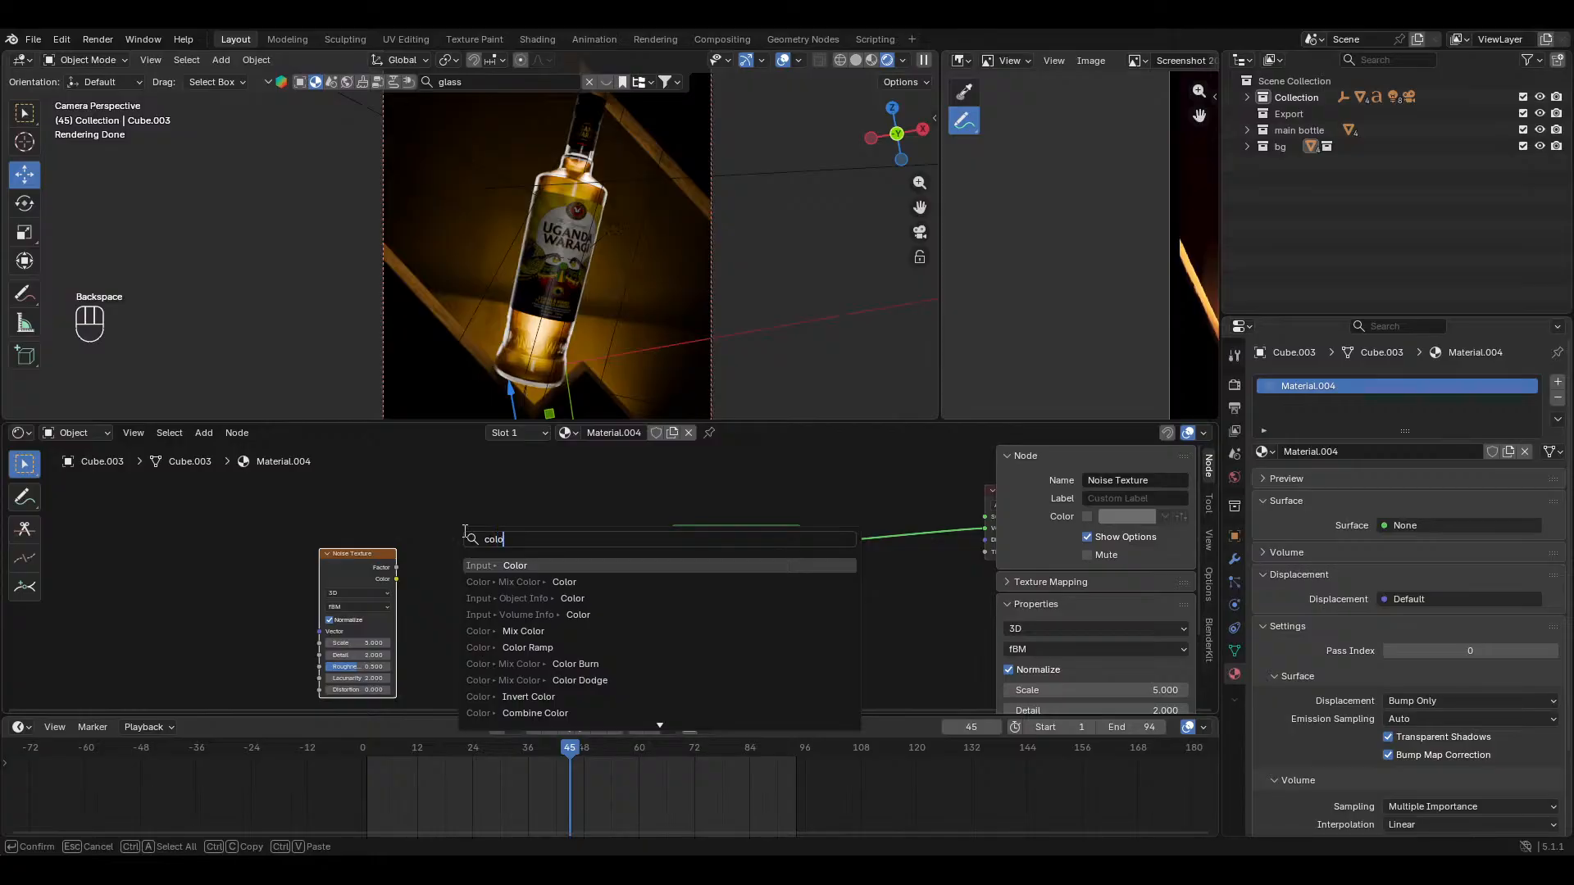
type("o")
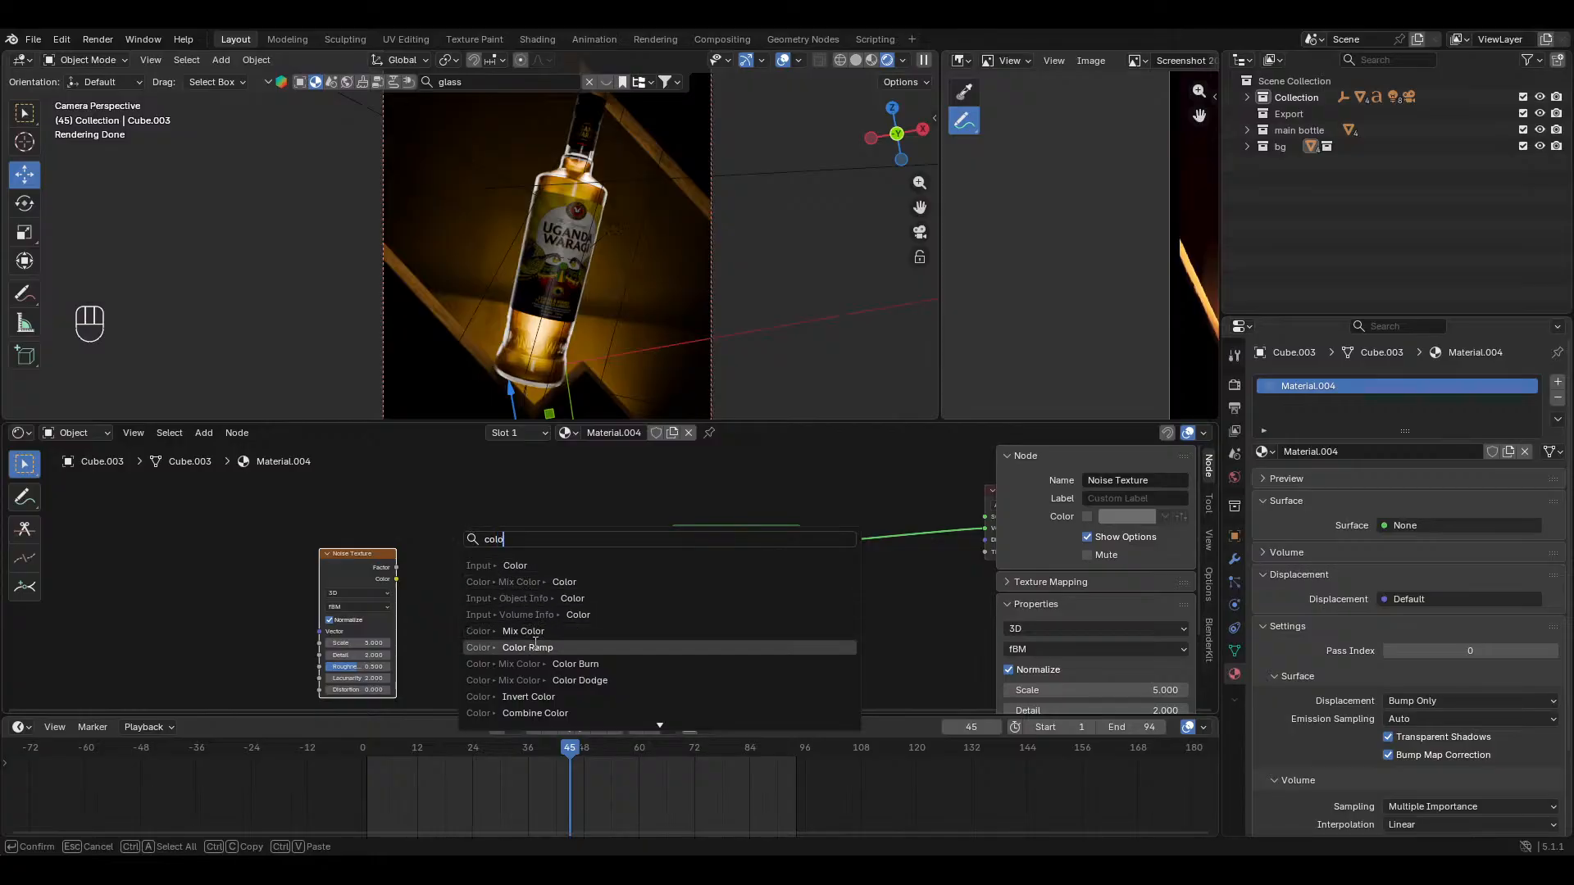
left_click(539, 648)
left_click(468, 536)
left_click_drag(397, 567, 474, 628)
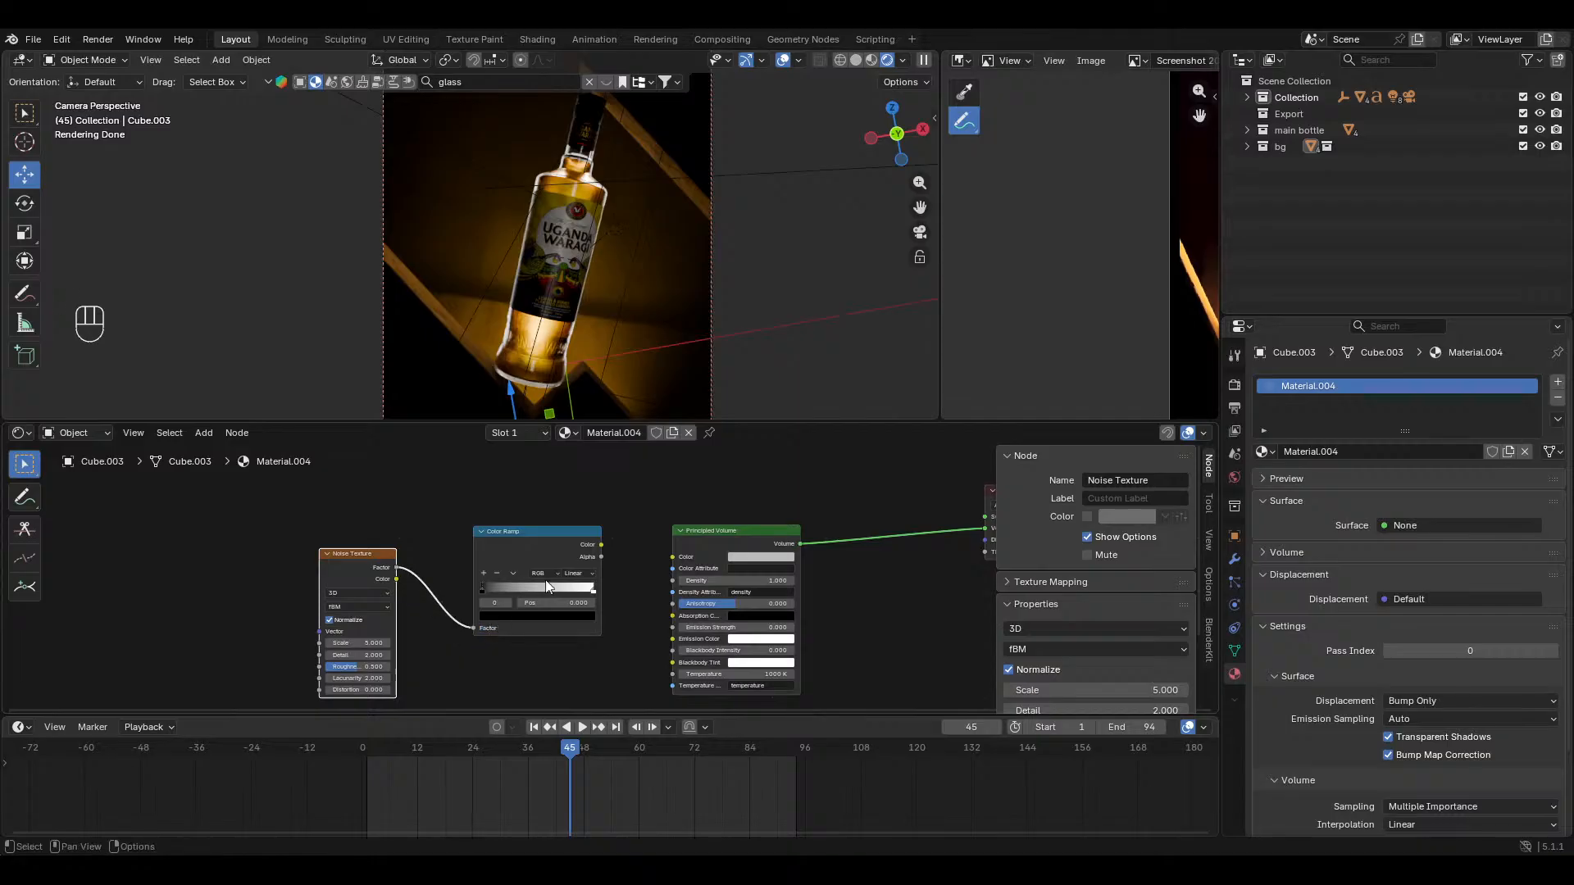
Step: Preview the Color Ramp on the block's surface and set the Noise Texture's Scale to 15.9
left_click(589, 551, "ctrl+shift")
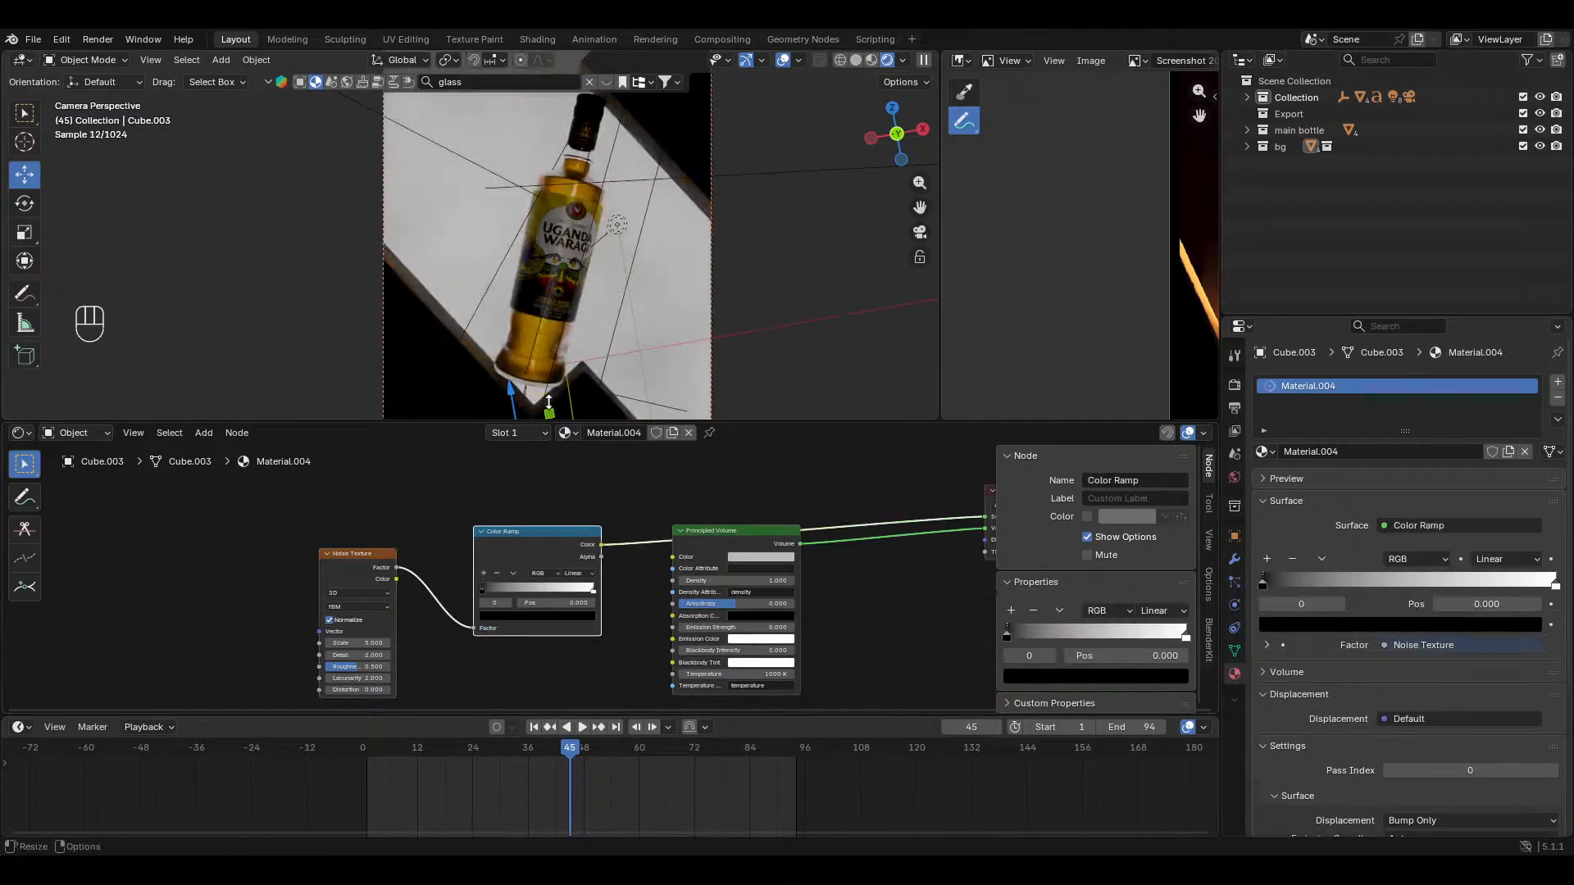
middle_click_drag(454, 629, 534, 605)
left_click_drag(433, 620, 522, 621)
Step: Set the ramp's black stop to 0.414, pull the white stop slightly inward, and raise the noise Detail to 7.9
scroll(544, 613, "up", 2)
left_click_drag(558, 559, 602, 553)
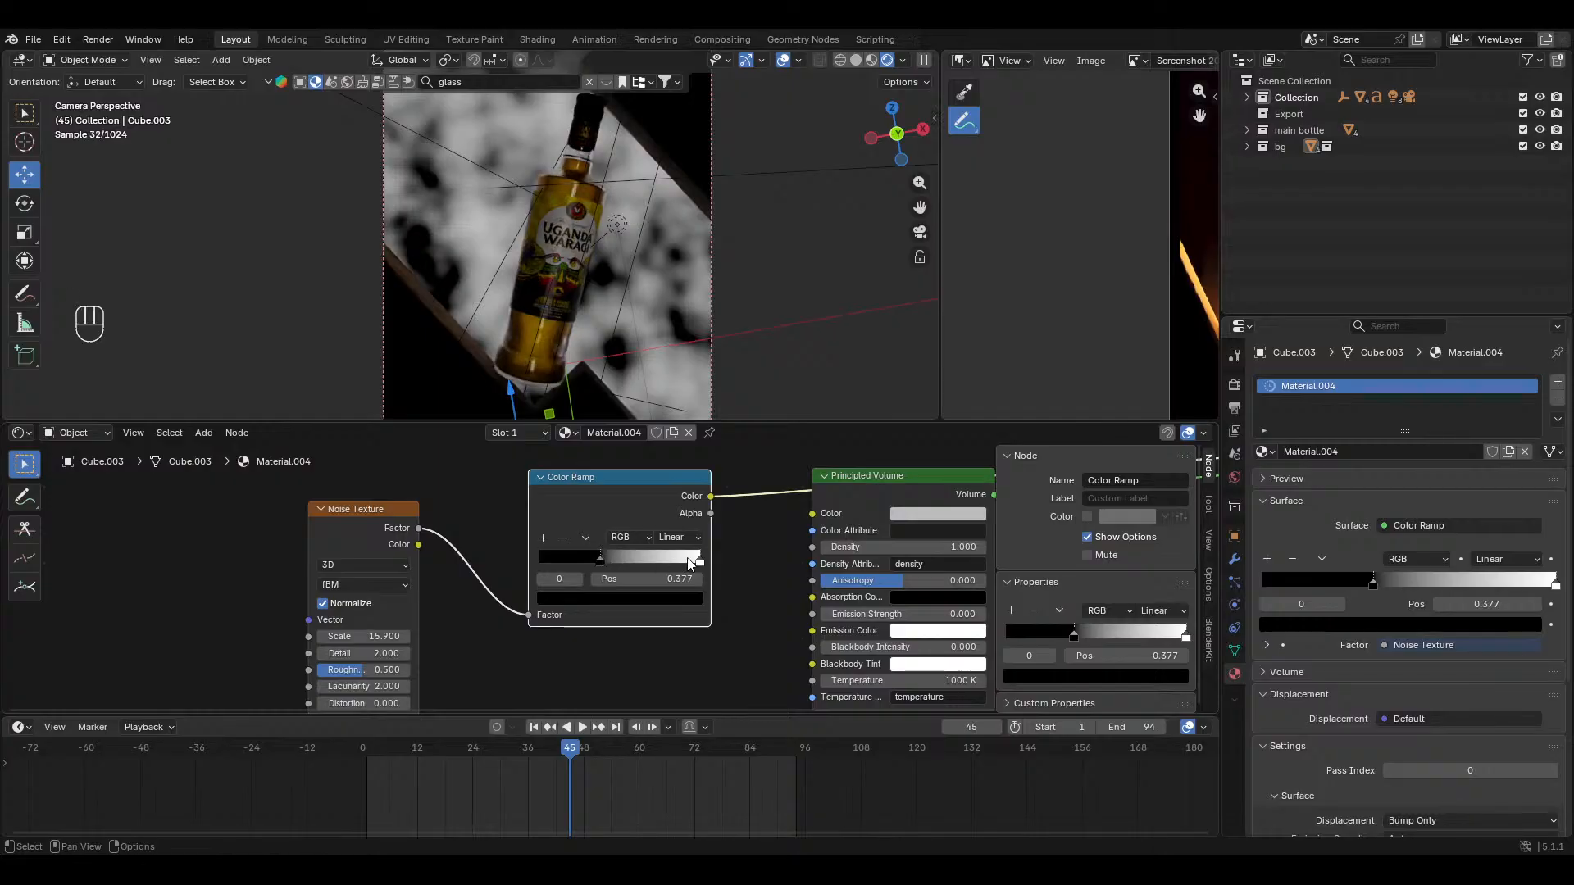
left_click_drag(699, 561, 689, 563)
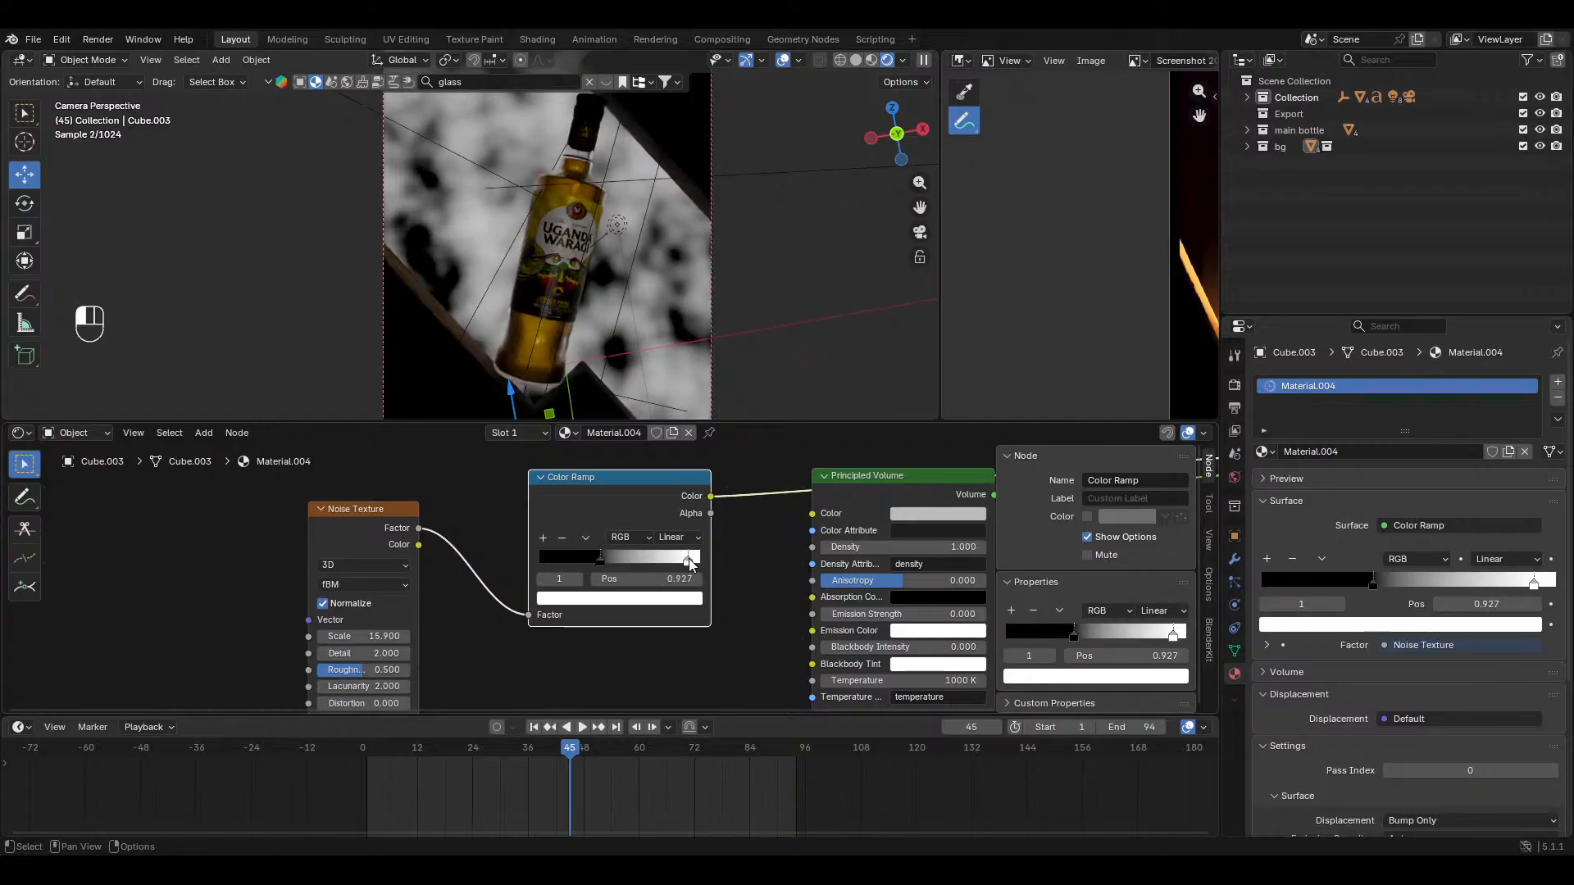
left_click(602, 561)
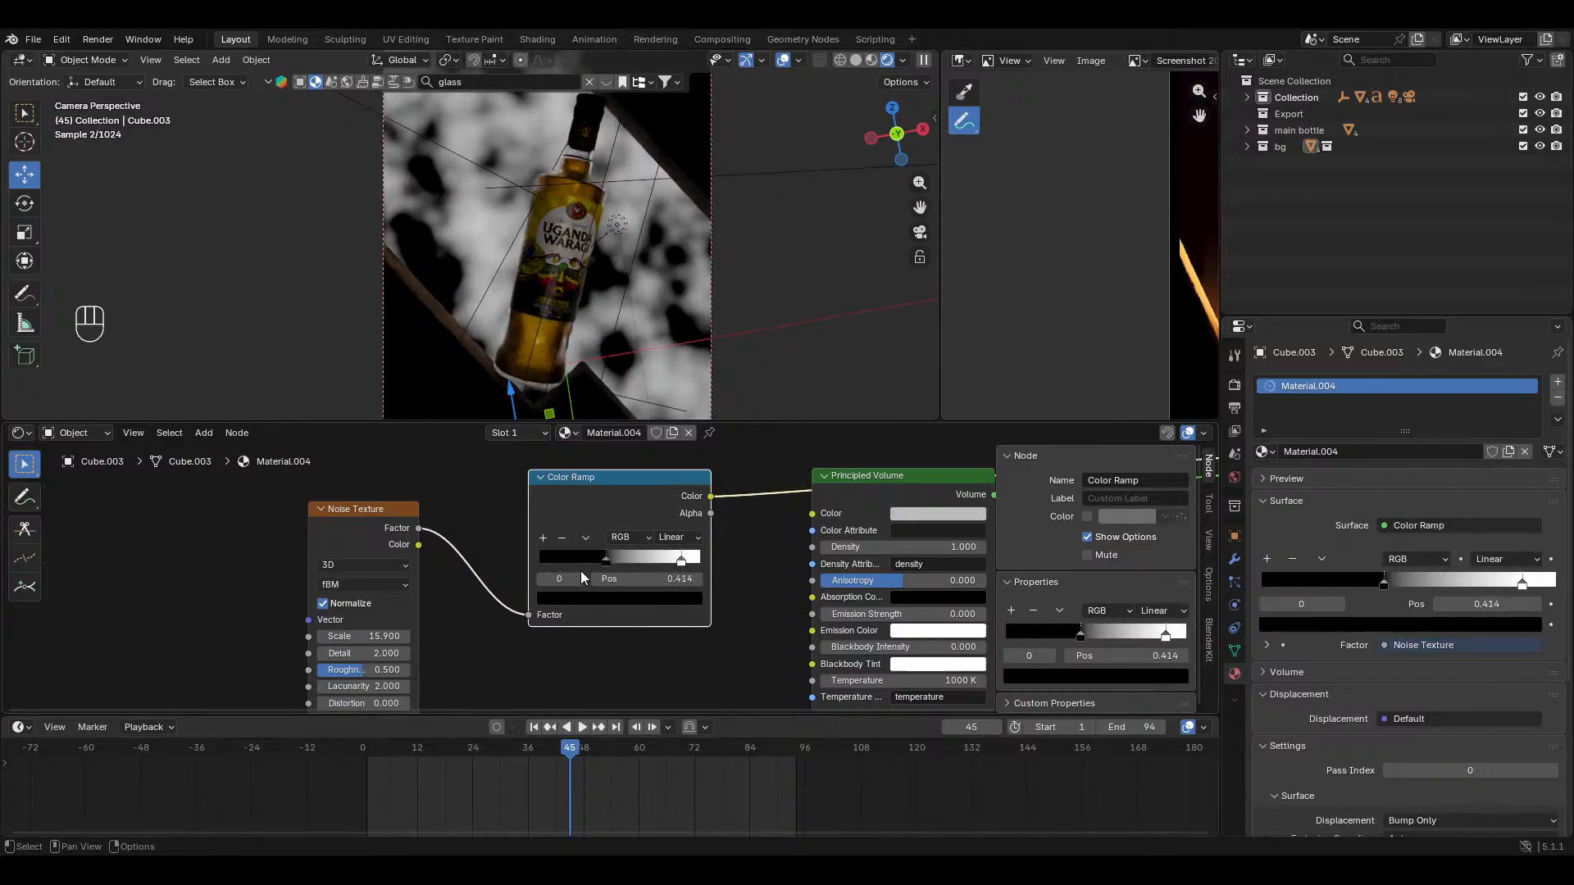
middle_click_drag(367, 659, 448, 618)
mouse_move(435, 618)
left_mouse_down()
mouse_move(472, 618)
mouse_move(435, 612)
left_mouse_up()
Step: Connect the Color Ramp's Color to the Principled Volume's Density and disconnect the ramp from the output's Surface
scroll(656, 623, "down", 3)
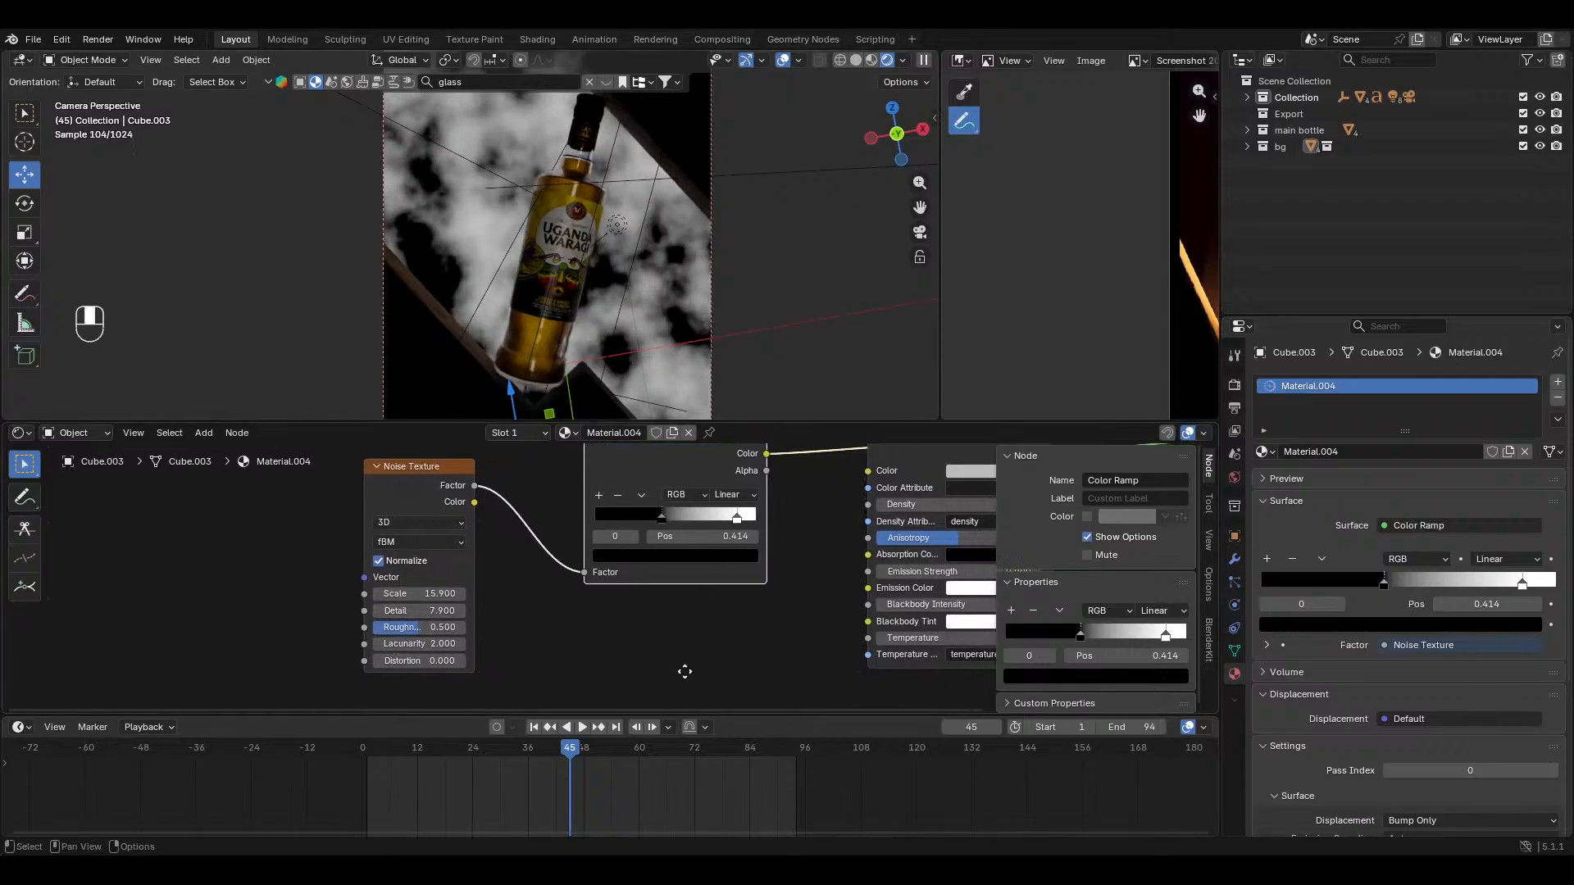
left_click_drag(618, 528, 709, 573)
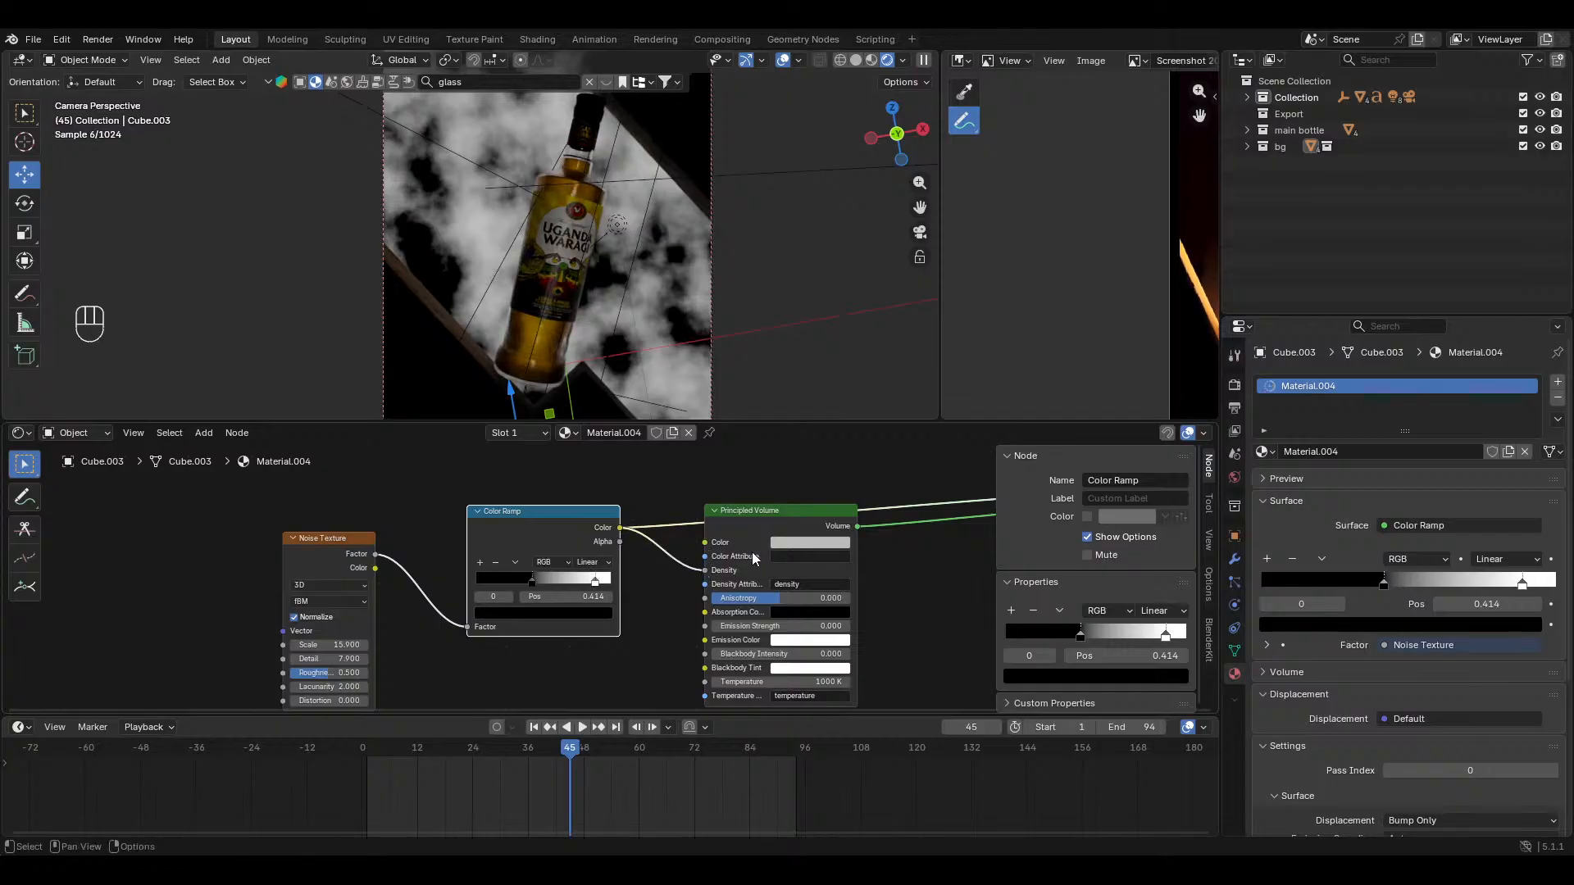
scroll(753, 554, "down", 1)
middle_click_drag(808, 564, 614, 558)
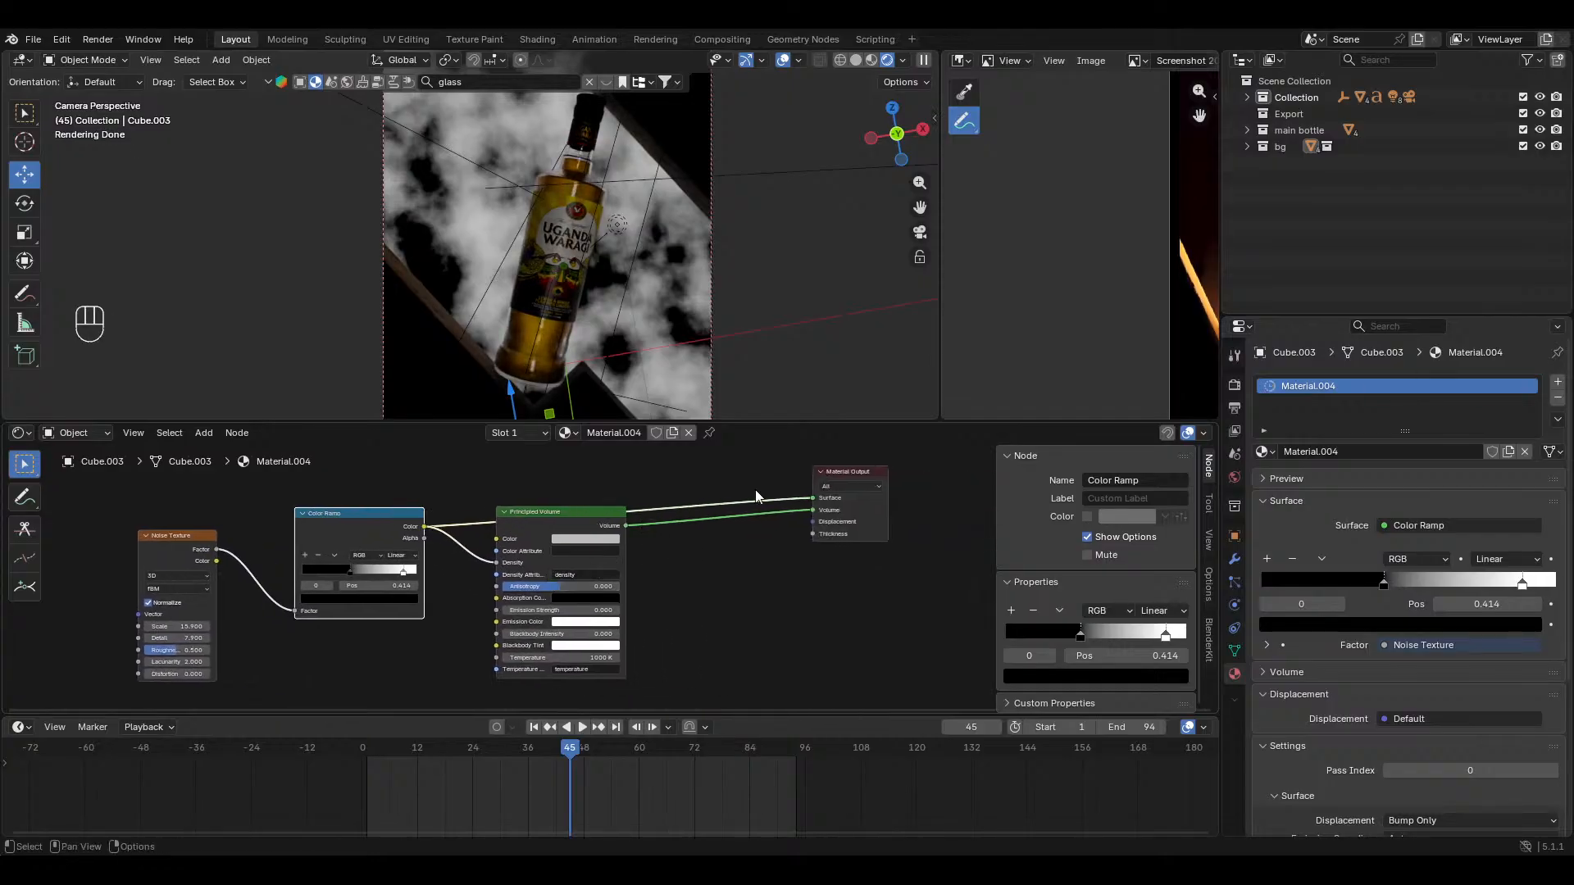
left_click_drag(815, 499, 730, 479)
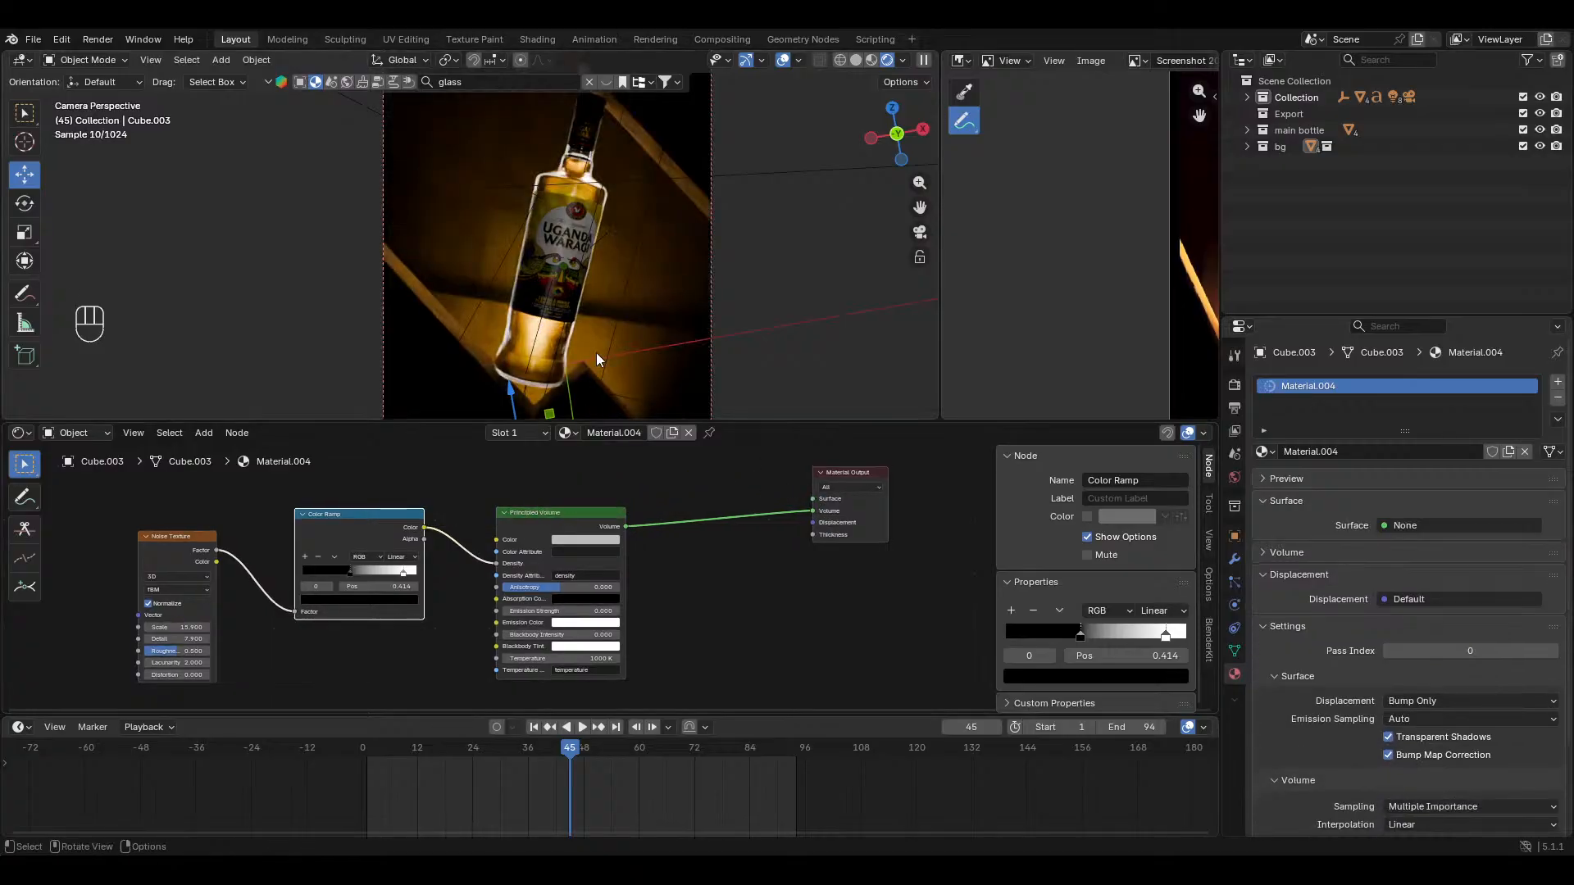
middle_click_drag(603, 271, 469, 224)
scroll(471, 226, "down", 6)
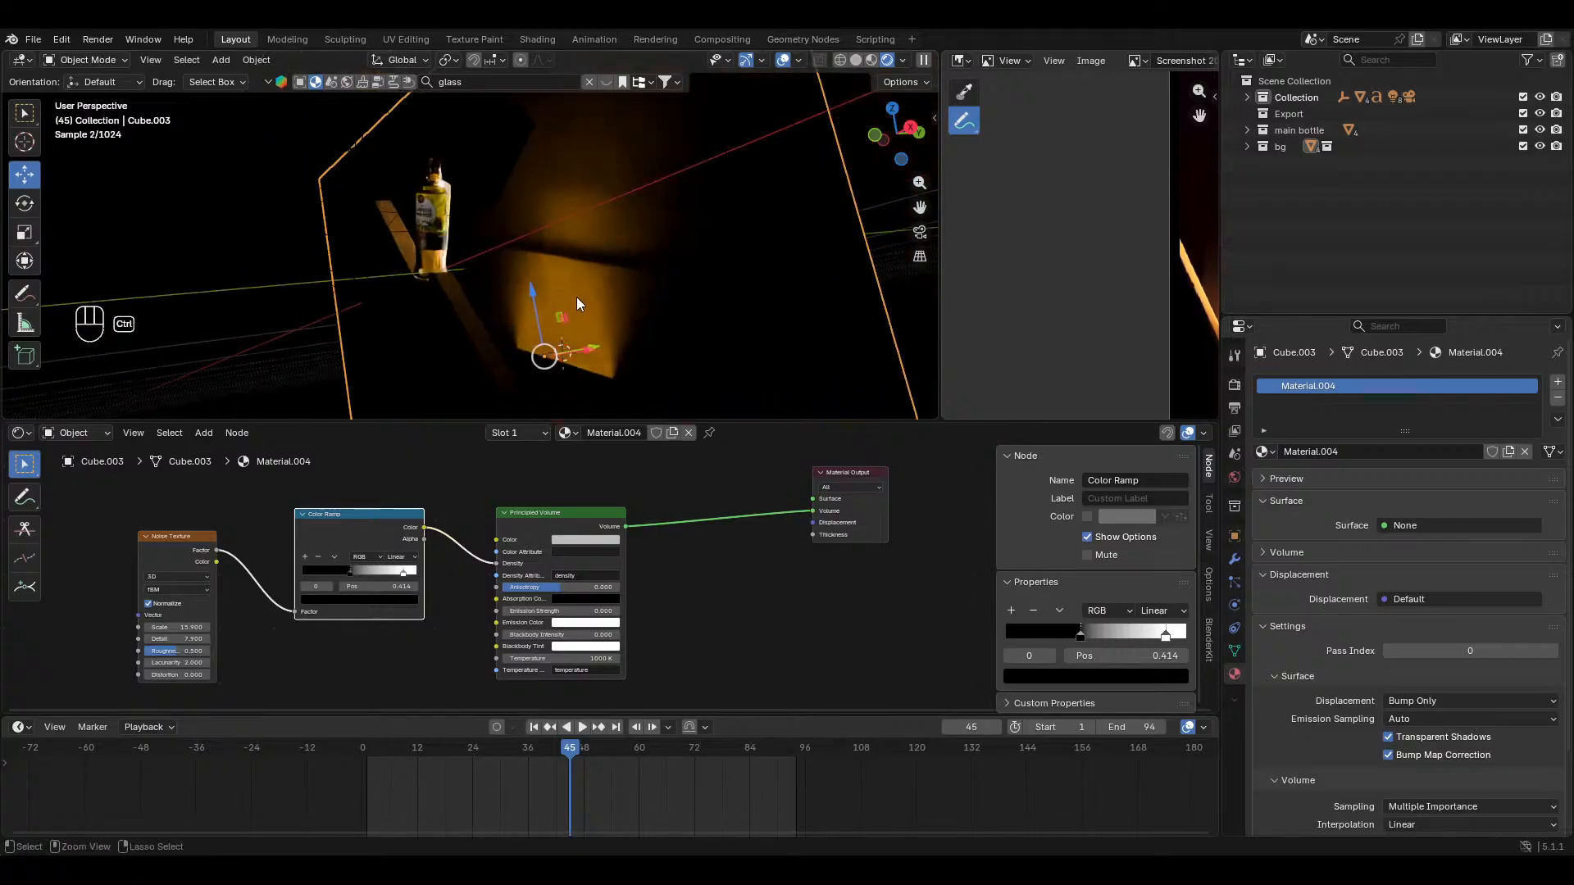
Step: Set the fog block's viewport display to Wire in solid or material shading and save the file
left_click(857, 61)
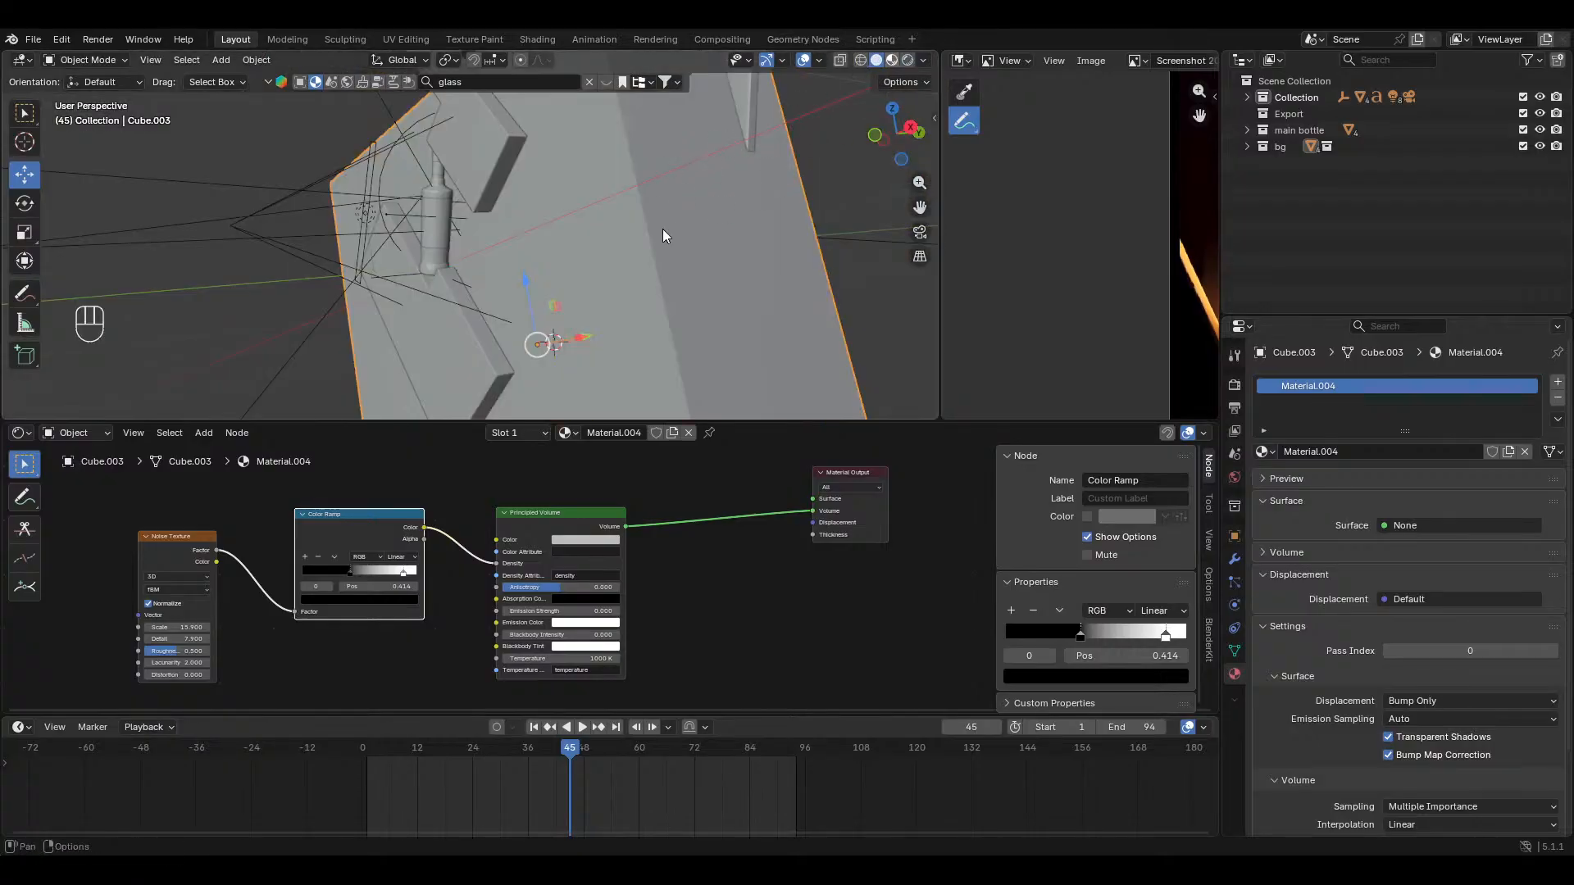
middle_click_drag(662, 229, 649, 334)
left_click(1233, 535)
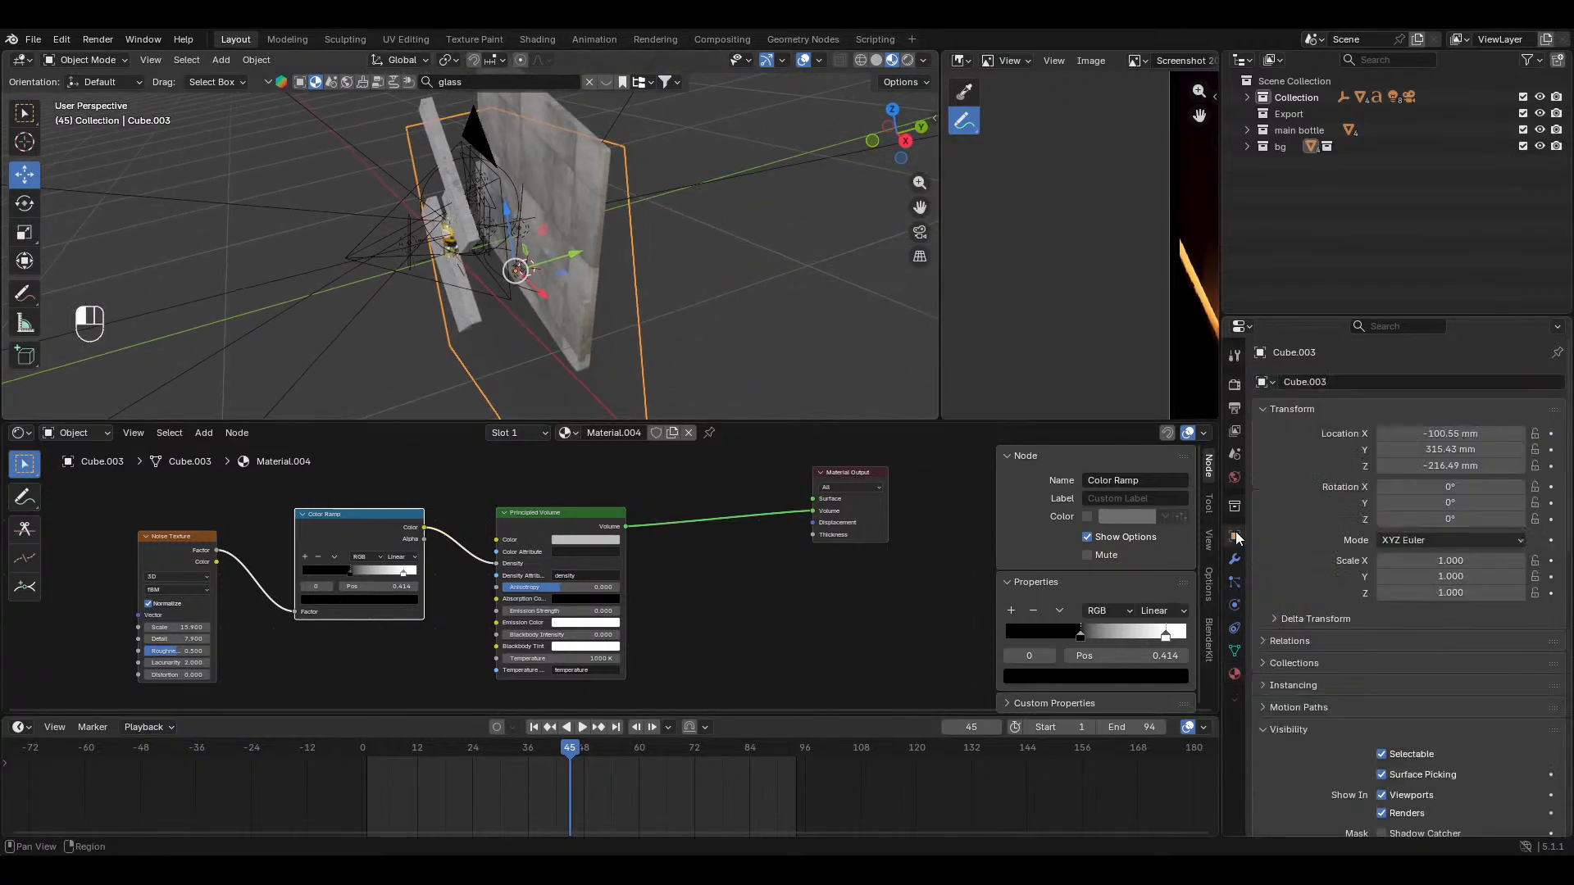
scroll(1413, 516, "down", 15)
scroll(1411, 546, "down", 2)
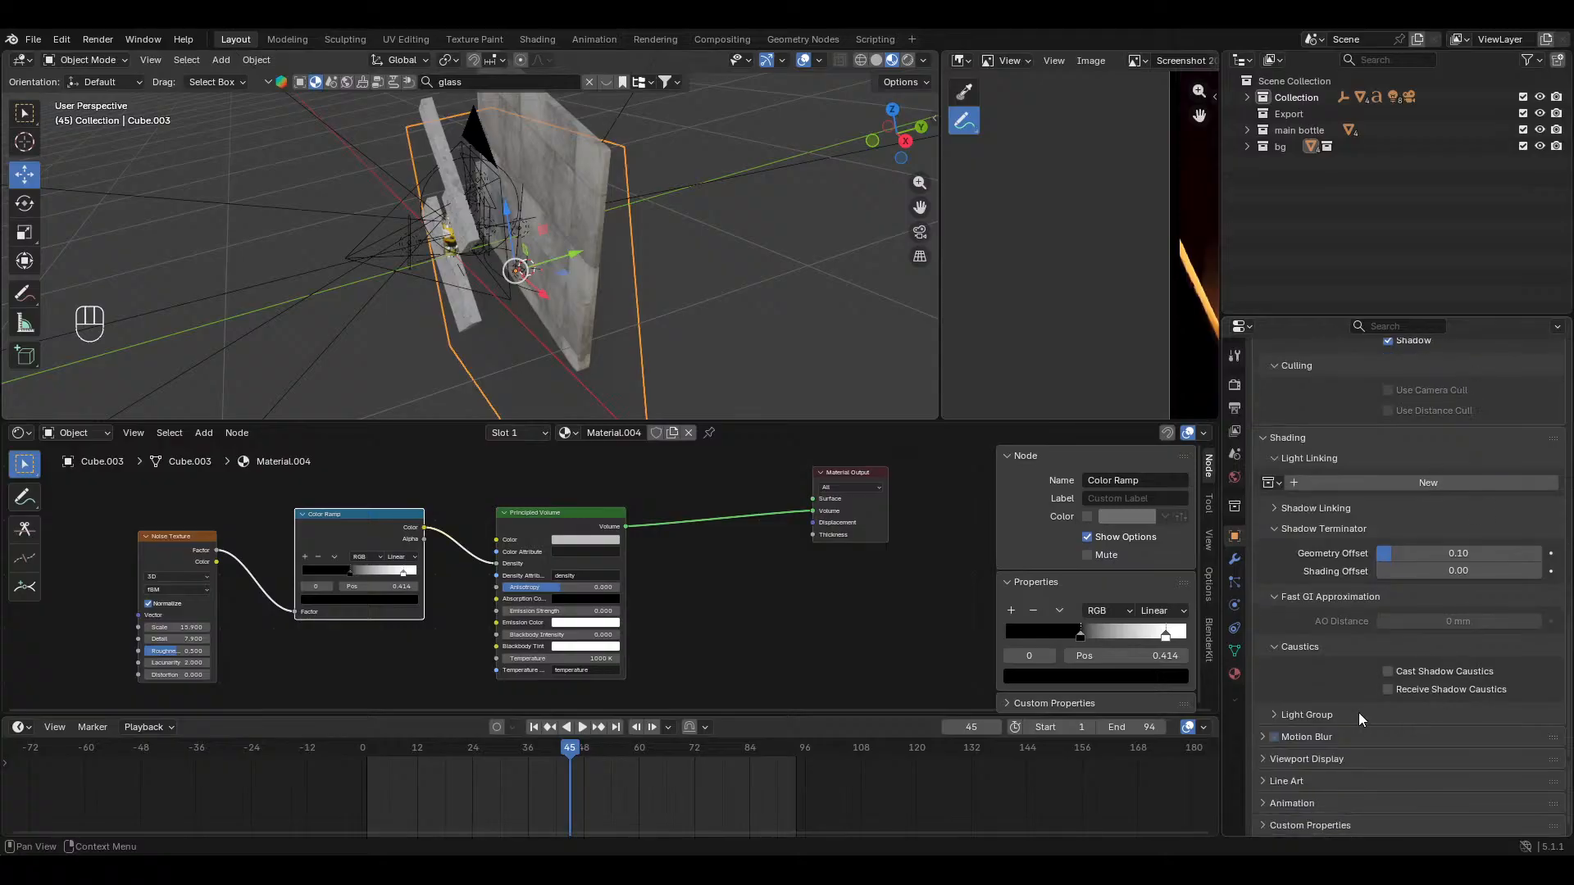
scroll(1377, 704, "down", 7)
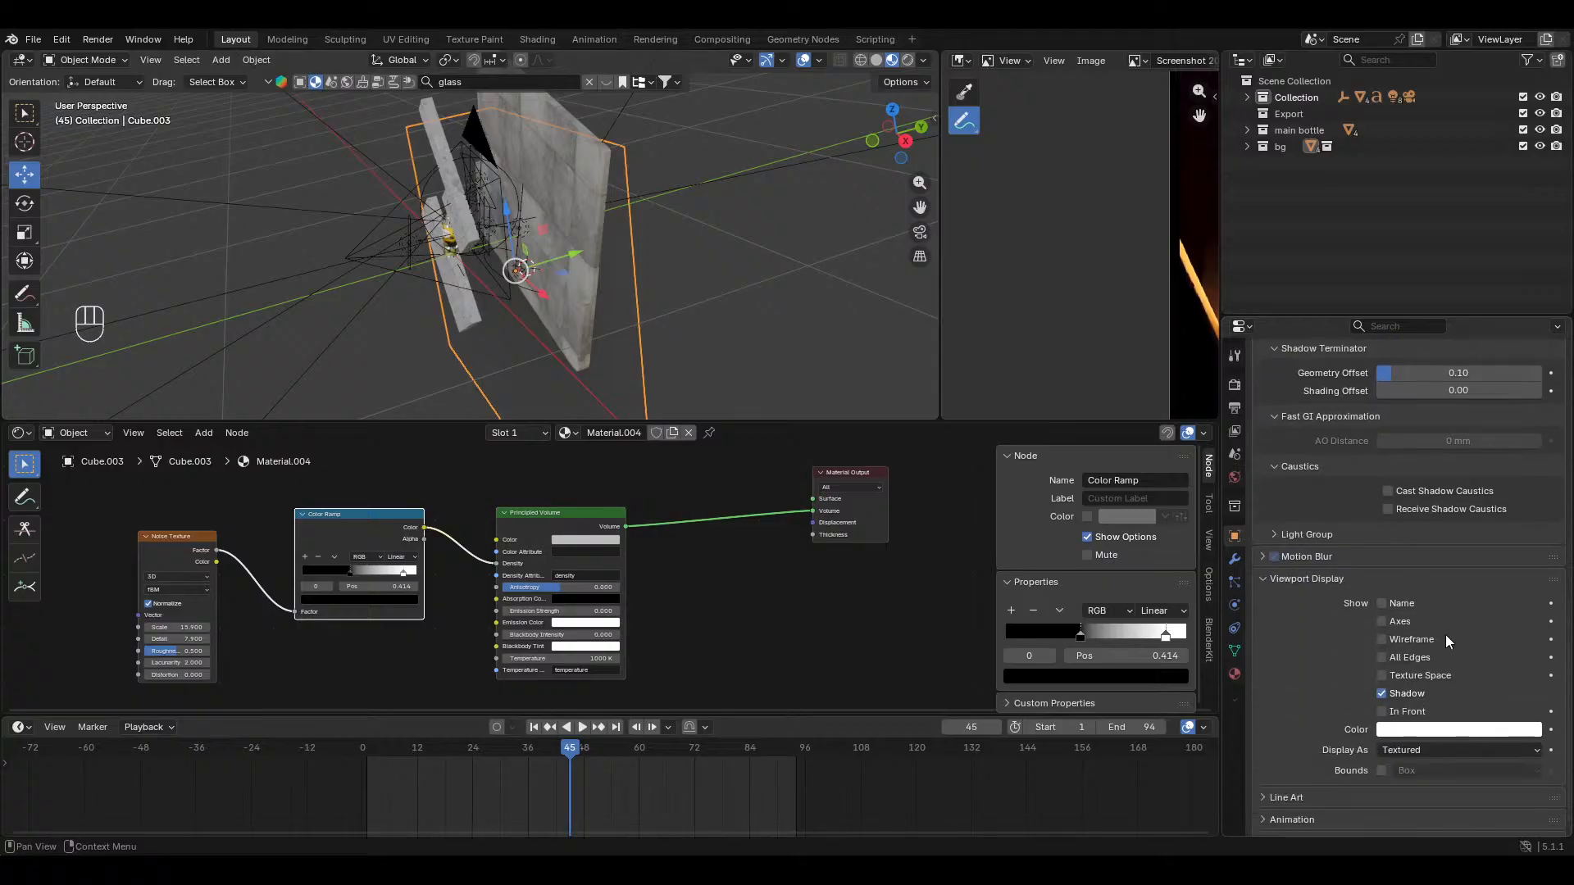
left_click(1429, 758)
left_click(1415, 782)
key("ctrl+s")
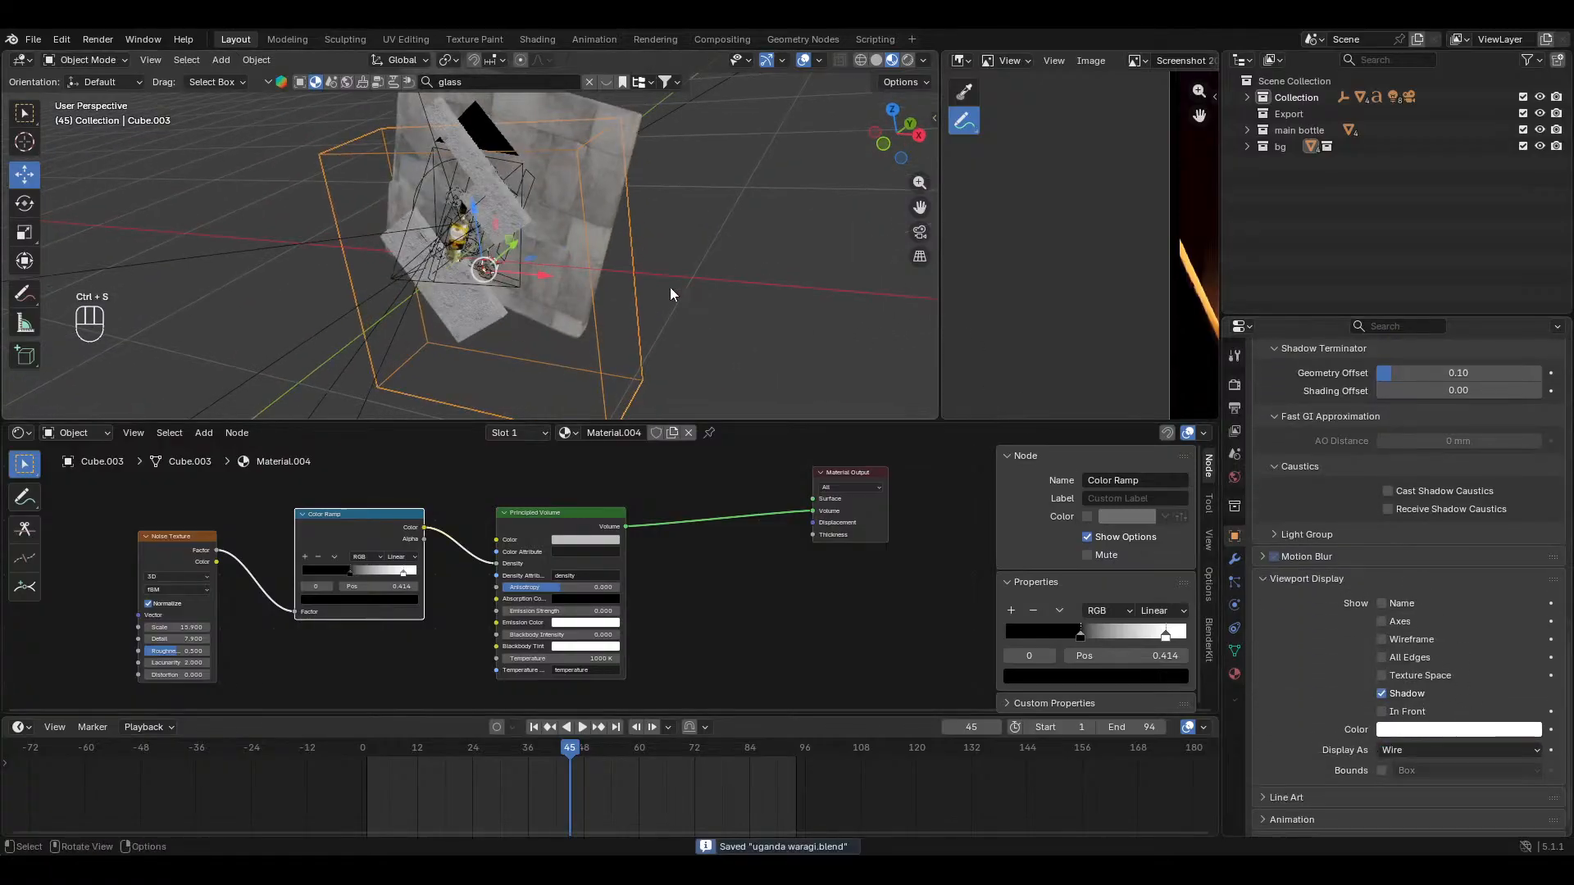
Step: Show the rendered camera view and raise the Principled Volume's Color to pure white
key("KP_0")
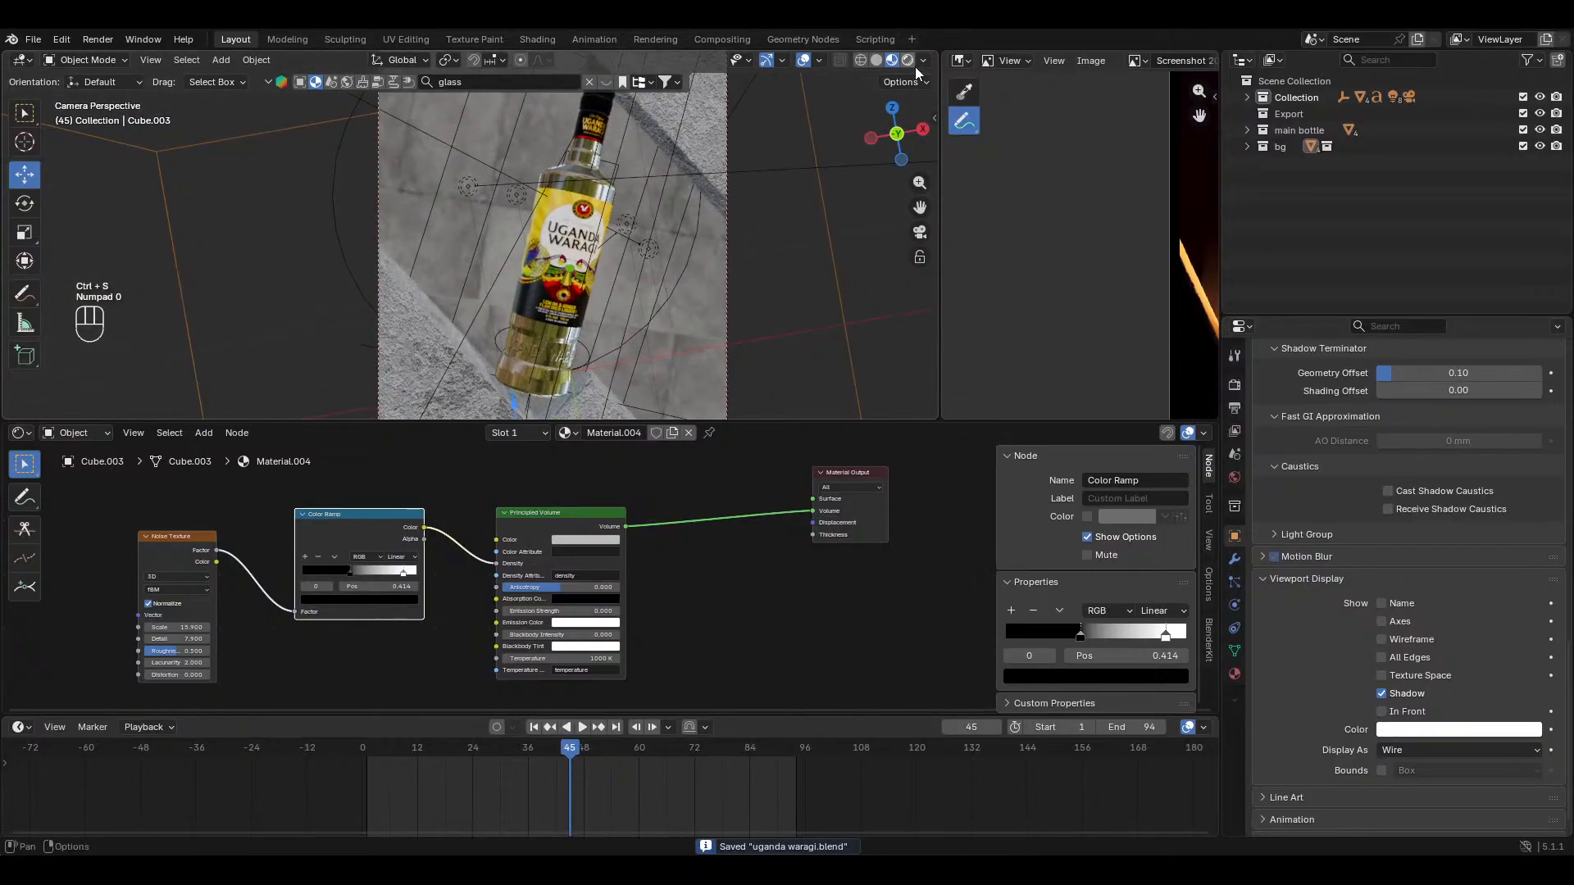
left_click(908, 60)
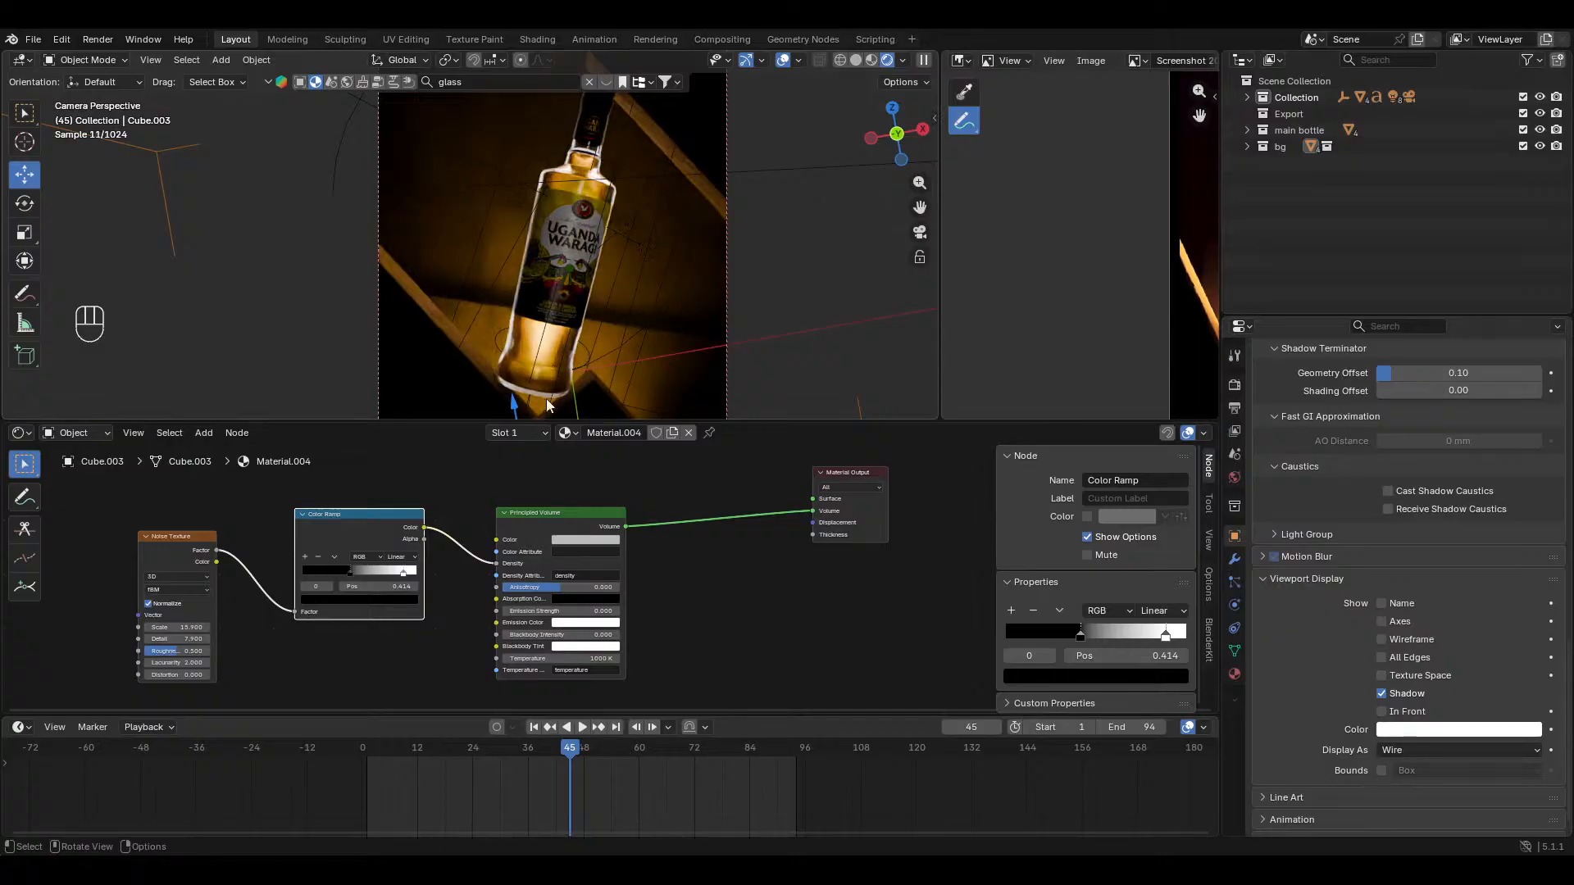
scroll(599, 596, "up", 3)
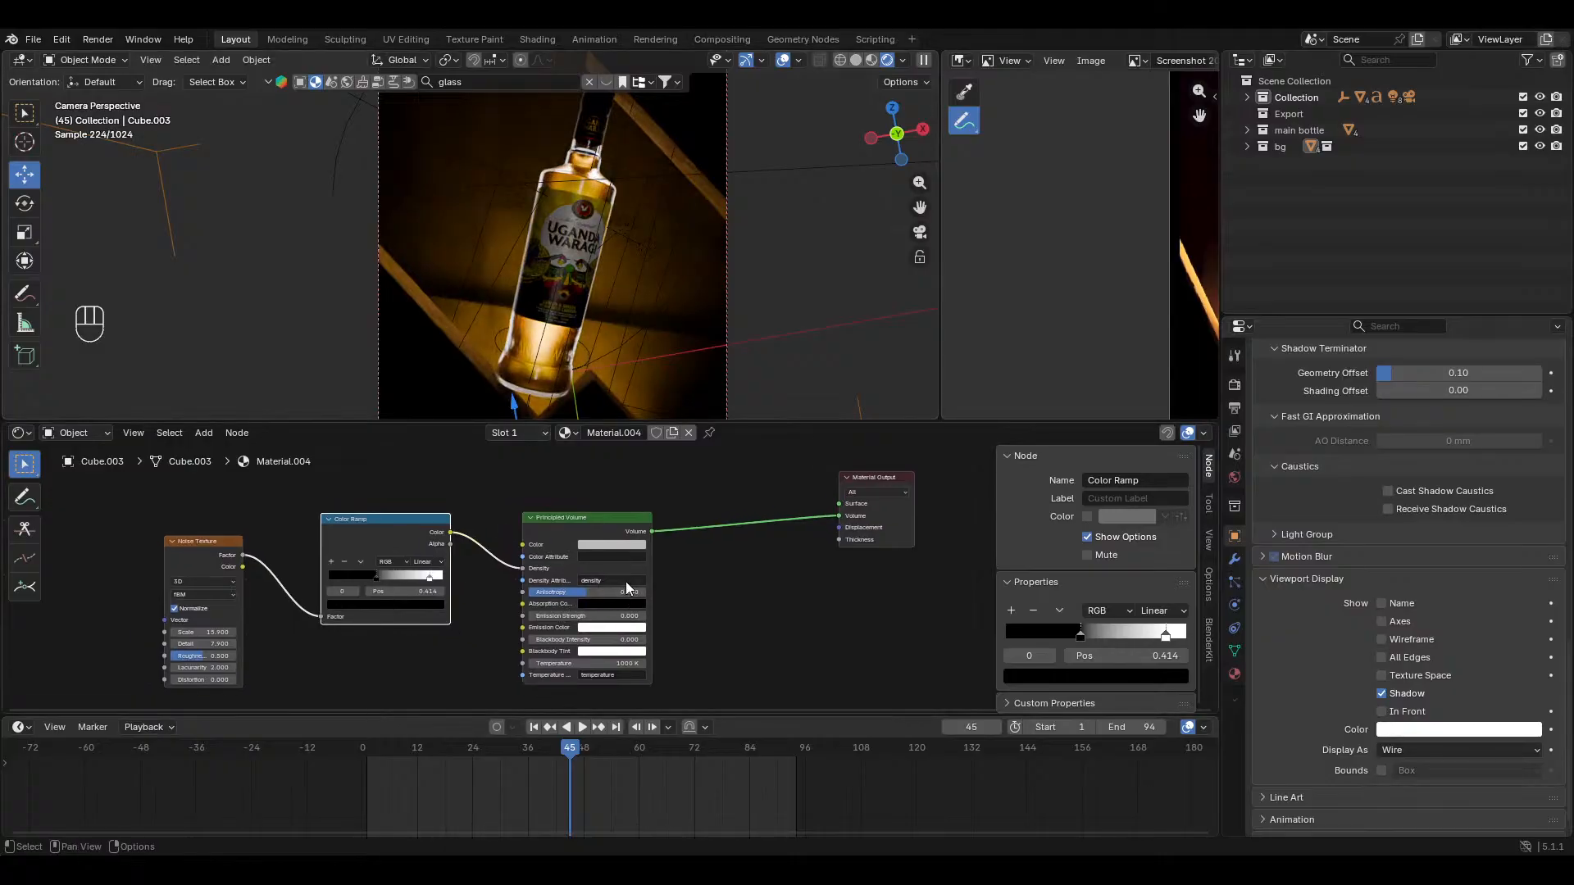
left_click(649, 565)
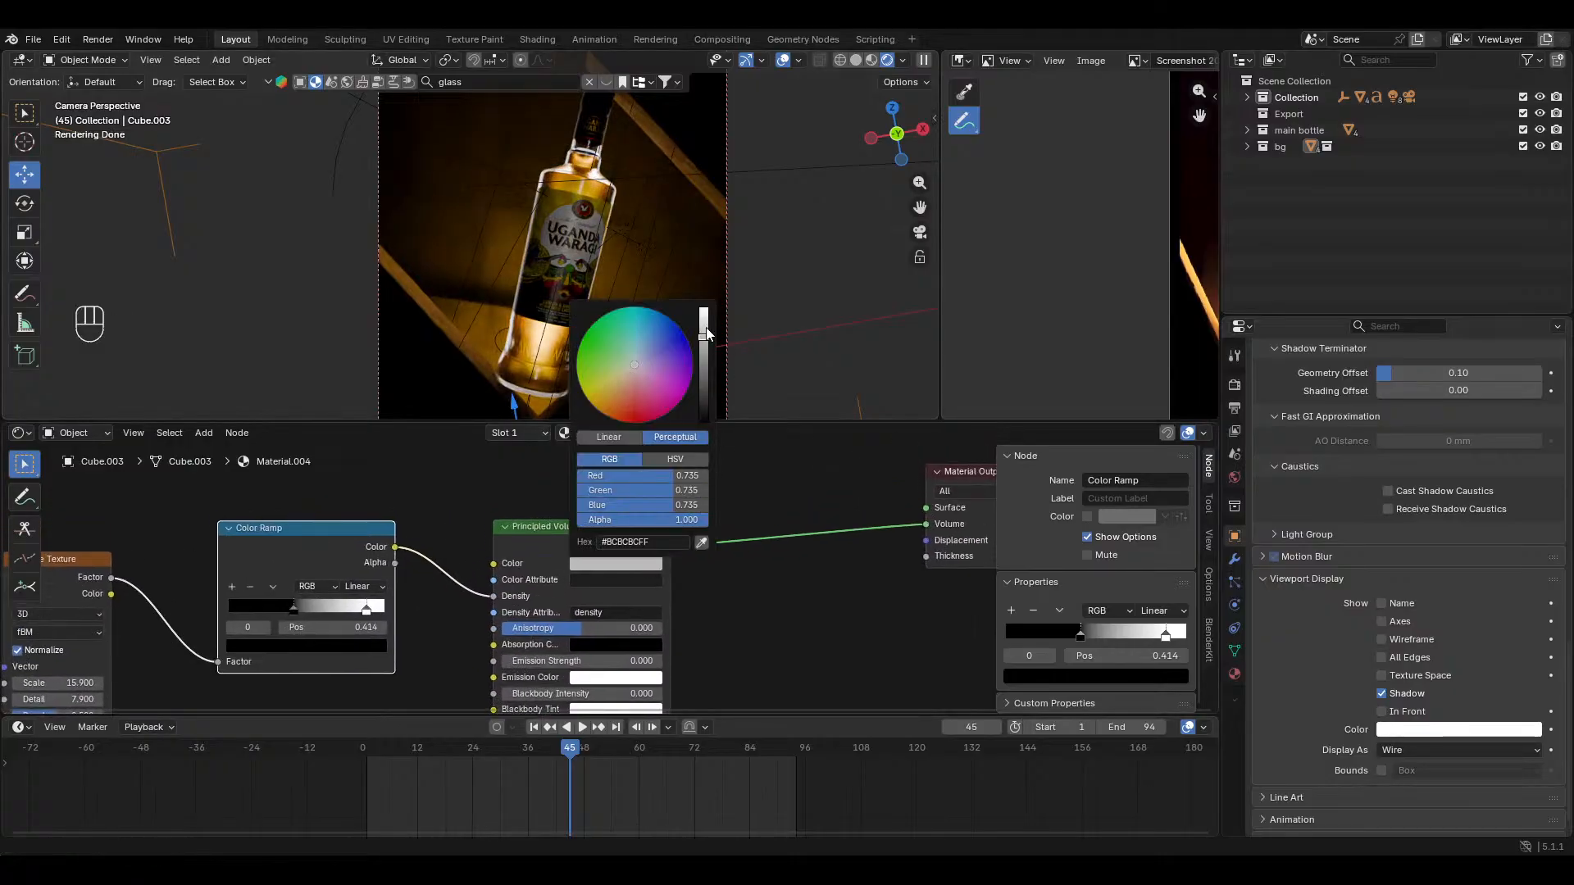
mouse_move(706, 334)
left_mouse_down()
mouse_move(704, 309)
mouse_move(703, 421)
mouse_move(709, 313)
left_mouse_up()
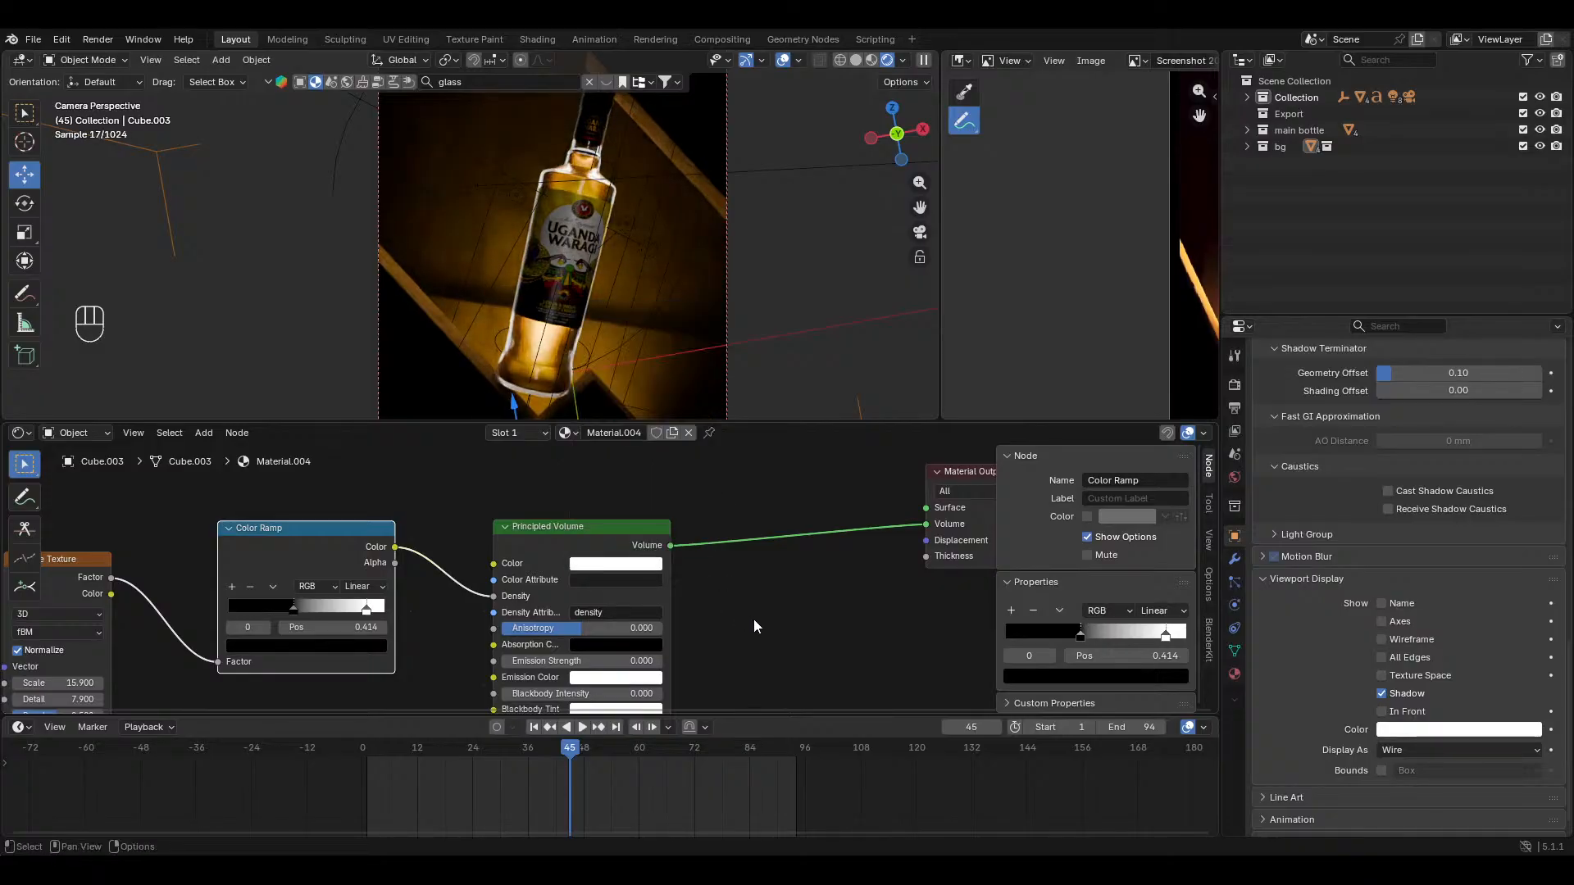
left_click(638, 560)
mouse_move(655, 585)
left_mouse_down()
mouse_move(679, 577)
mouse_move(656, 568)
left_mouse_up()
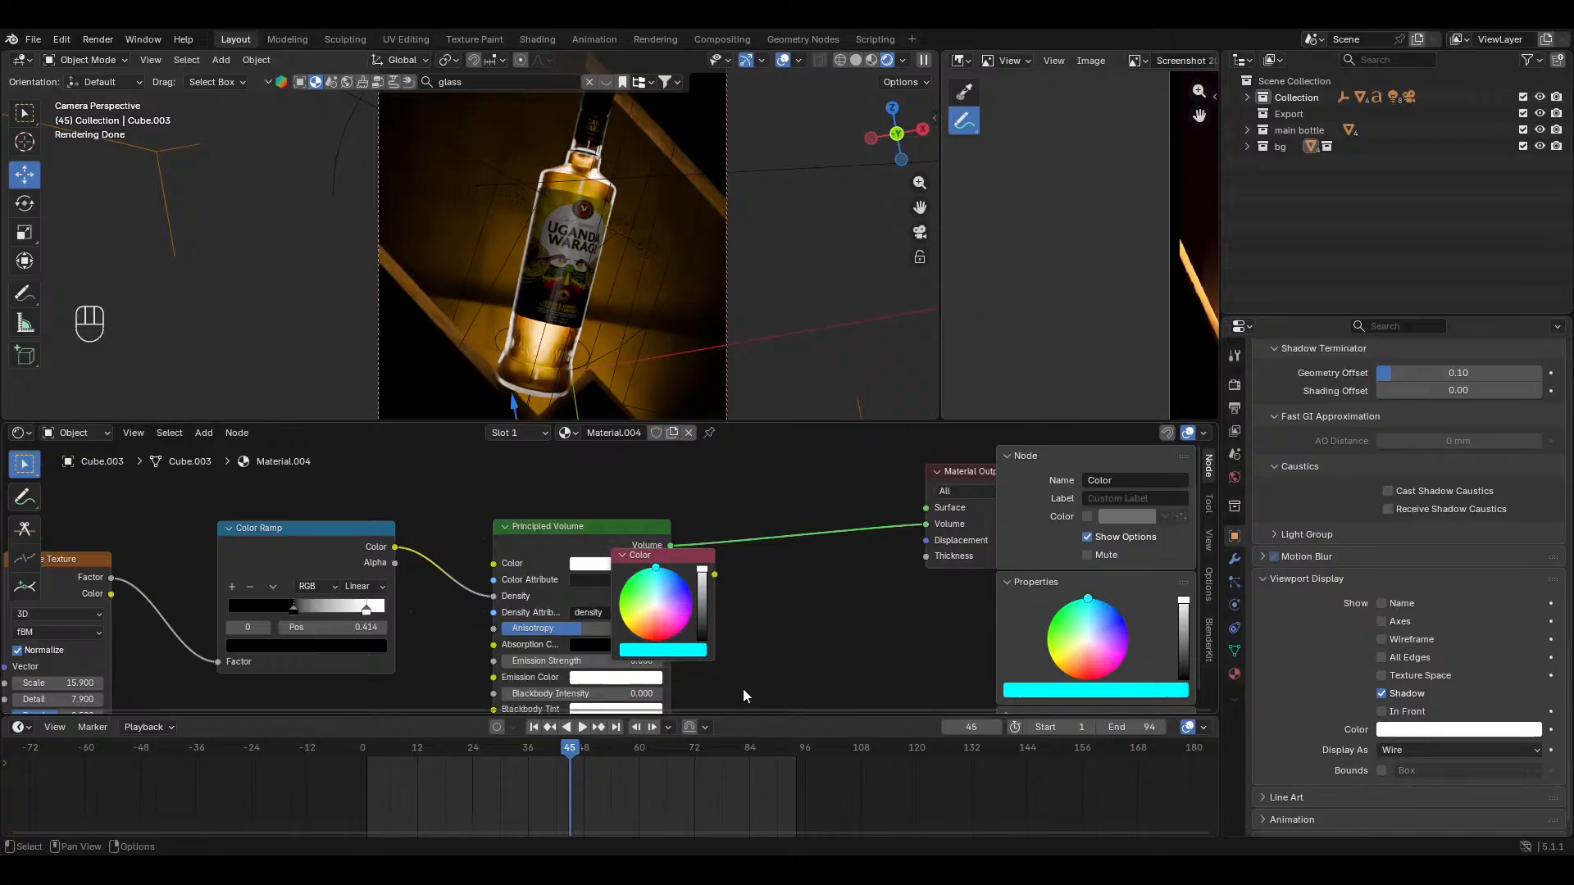
left_click(622, 693)
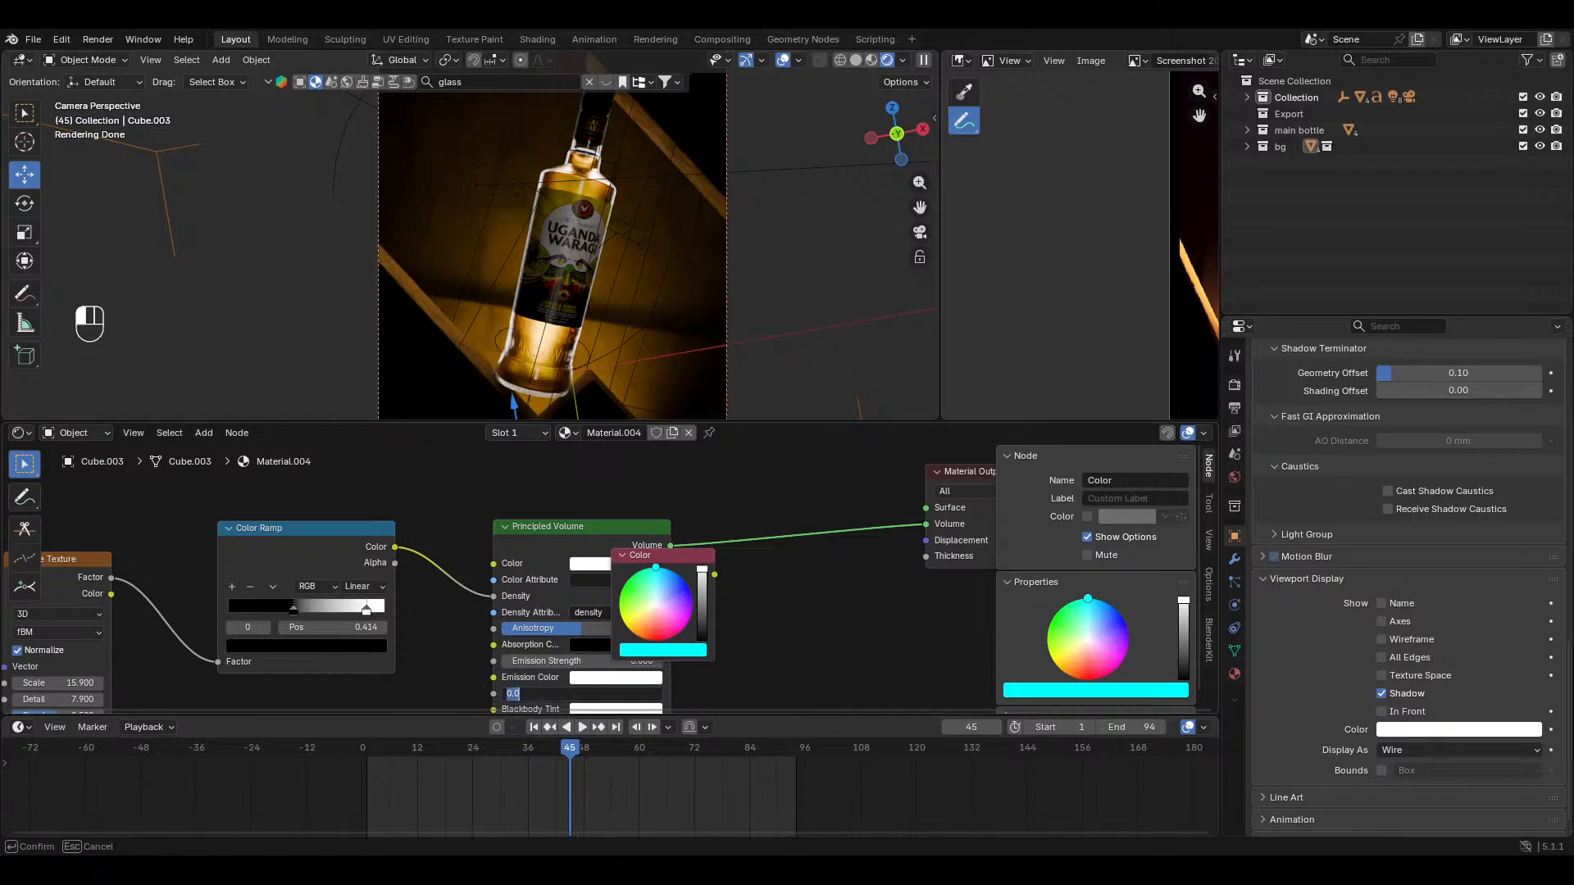
left_click(516, 570)
left_click_drag(645, 599, 755, 585)
left_click_drag(671, 546, 744, 577)
key("Delete")
Step: Try a saturated blue as the Principled Volume's Color, then bring it back to white
left_click(652, 564)
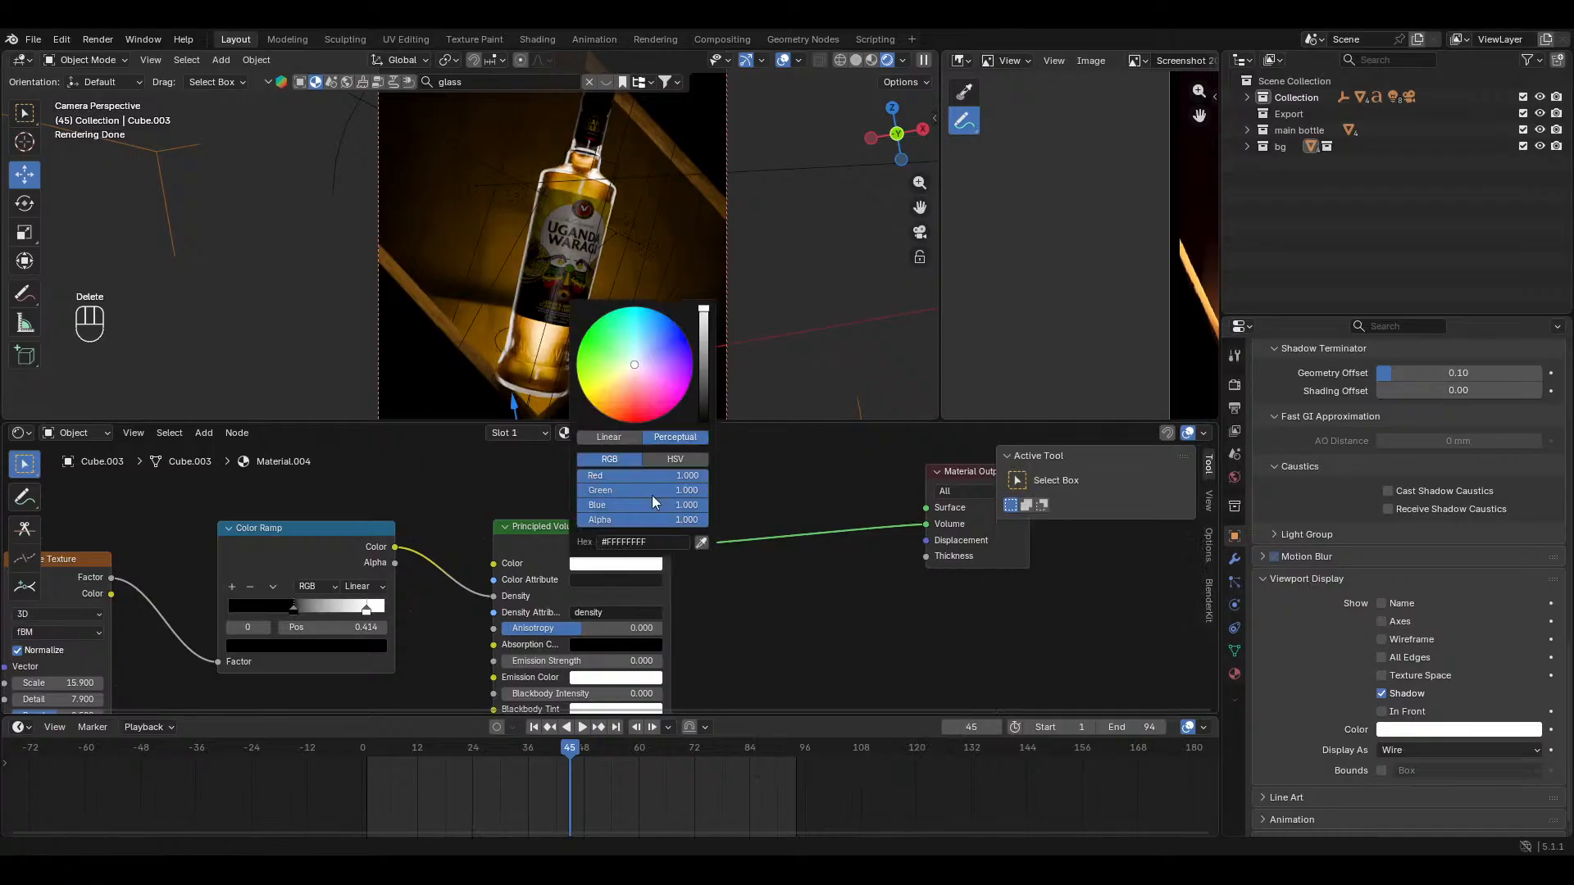
left_click_drag(653, 369, 672, 322)
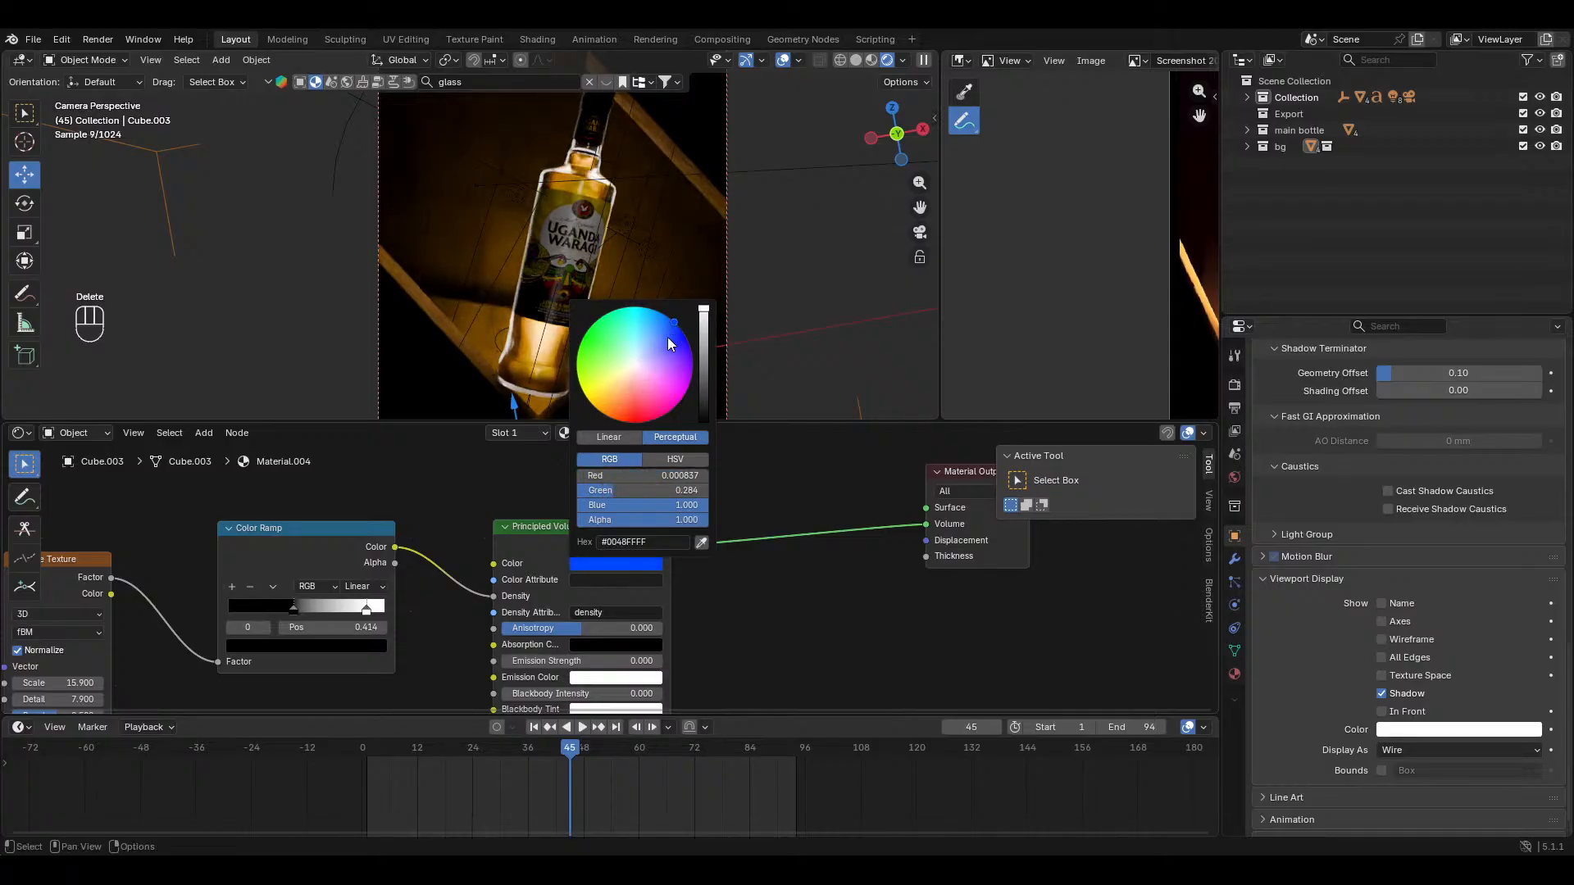
left_click_drag(602, 476, 795, 490)
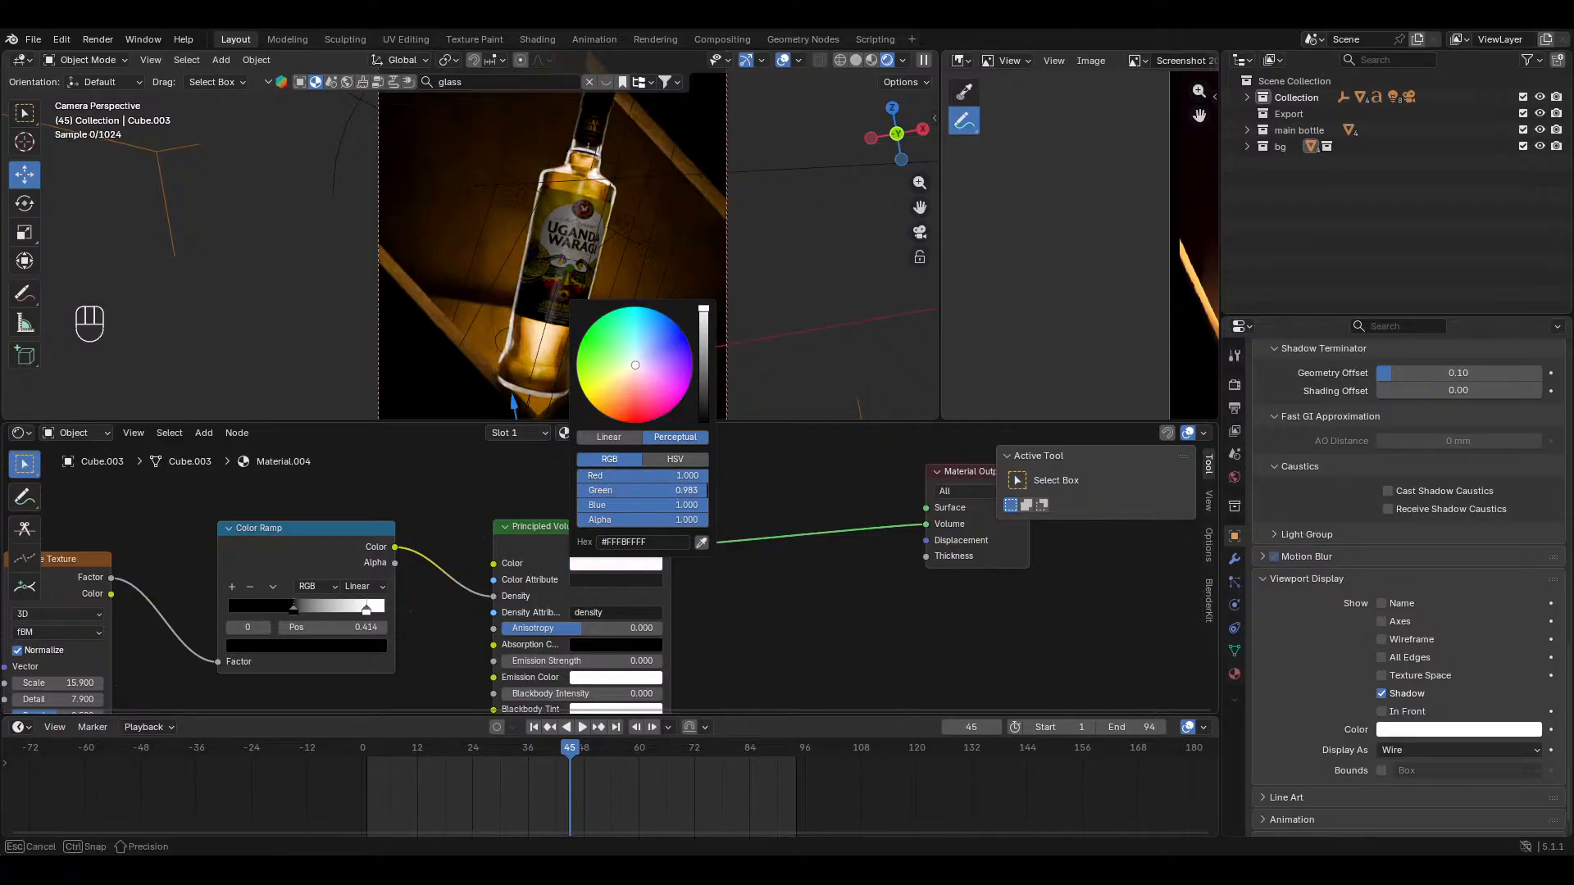
Step: Preview the Color Ramp on the block's surface, set its stops to 0.400 and 0.559, and the noise Scale to 18.3
middle_click_drag(784, 559, 983, 501)
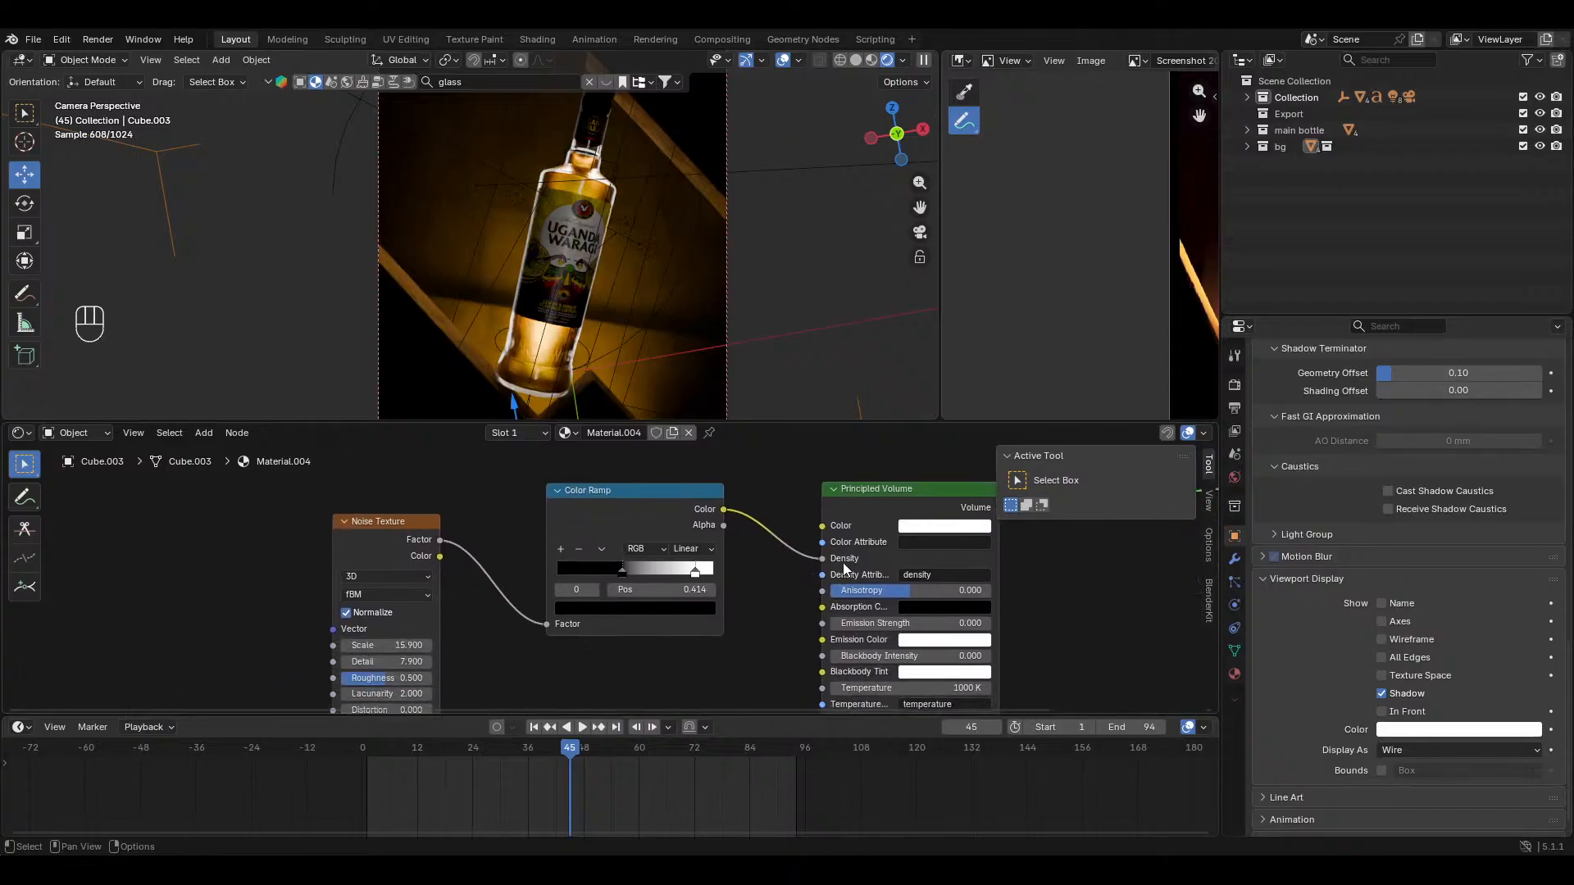
middle_click_drag(844, 568, 761, 546)
left_click_drag(605, 481, 617, 513)
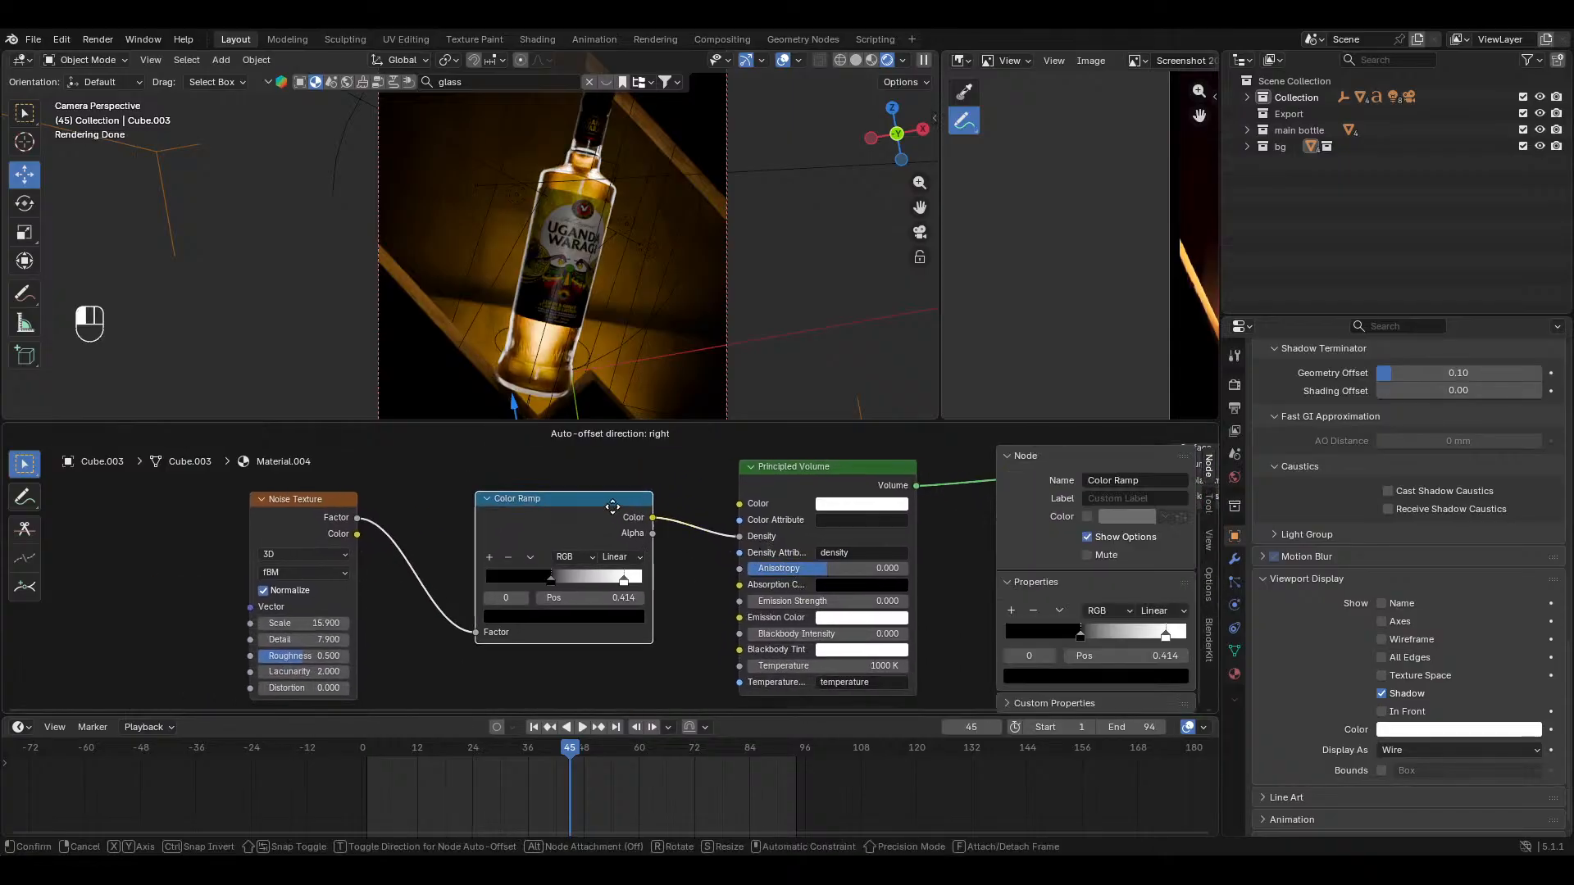
left_click_drag(626, 579, 565, 582)
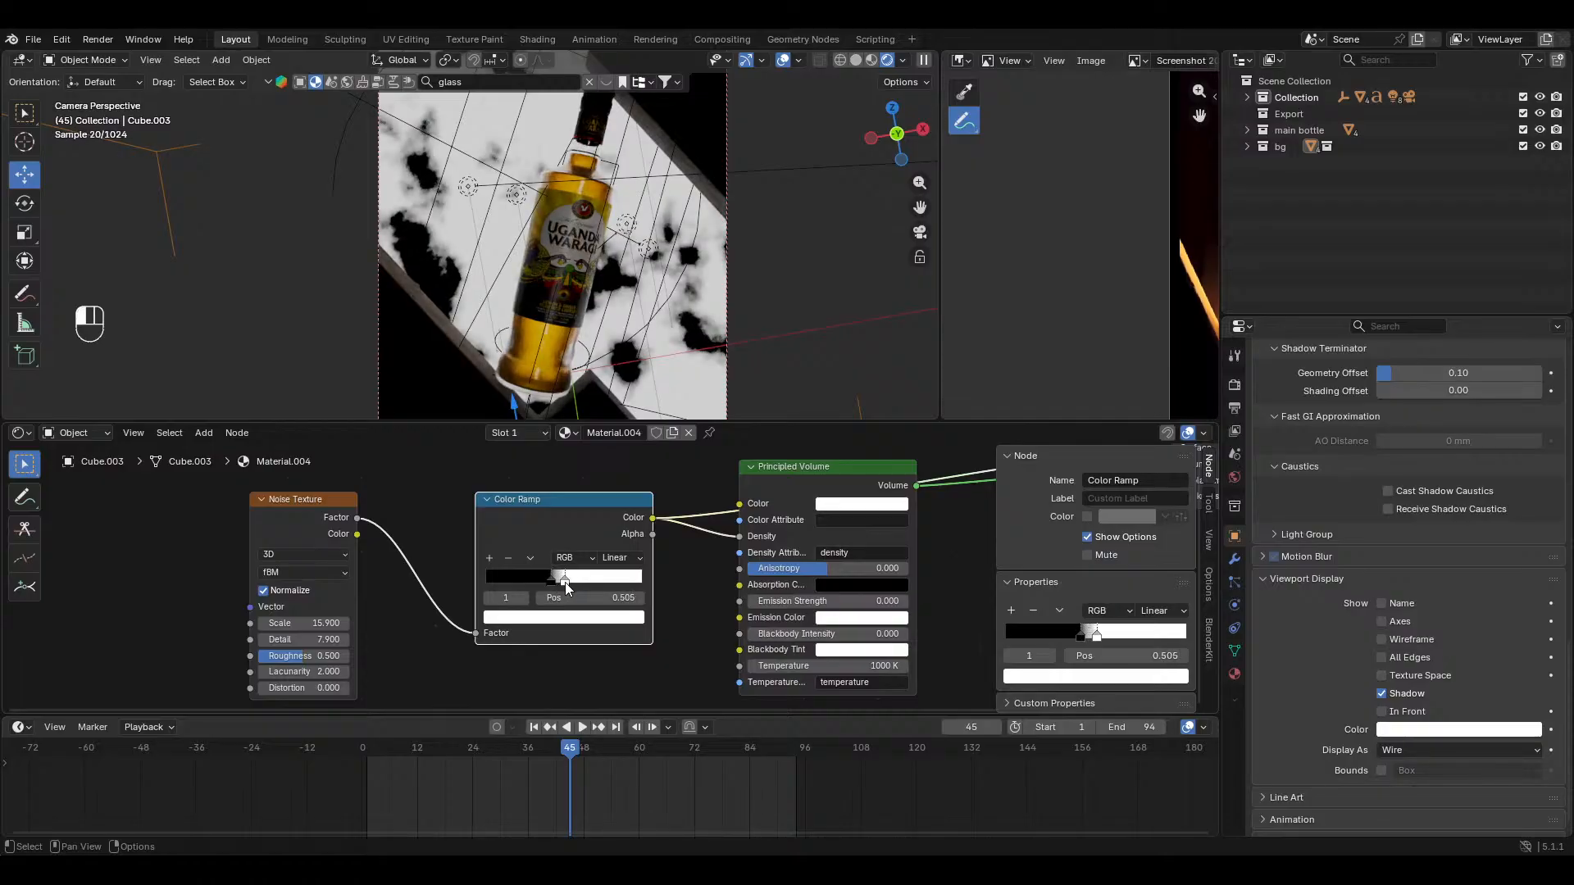
left_click(548, 584)
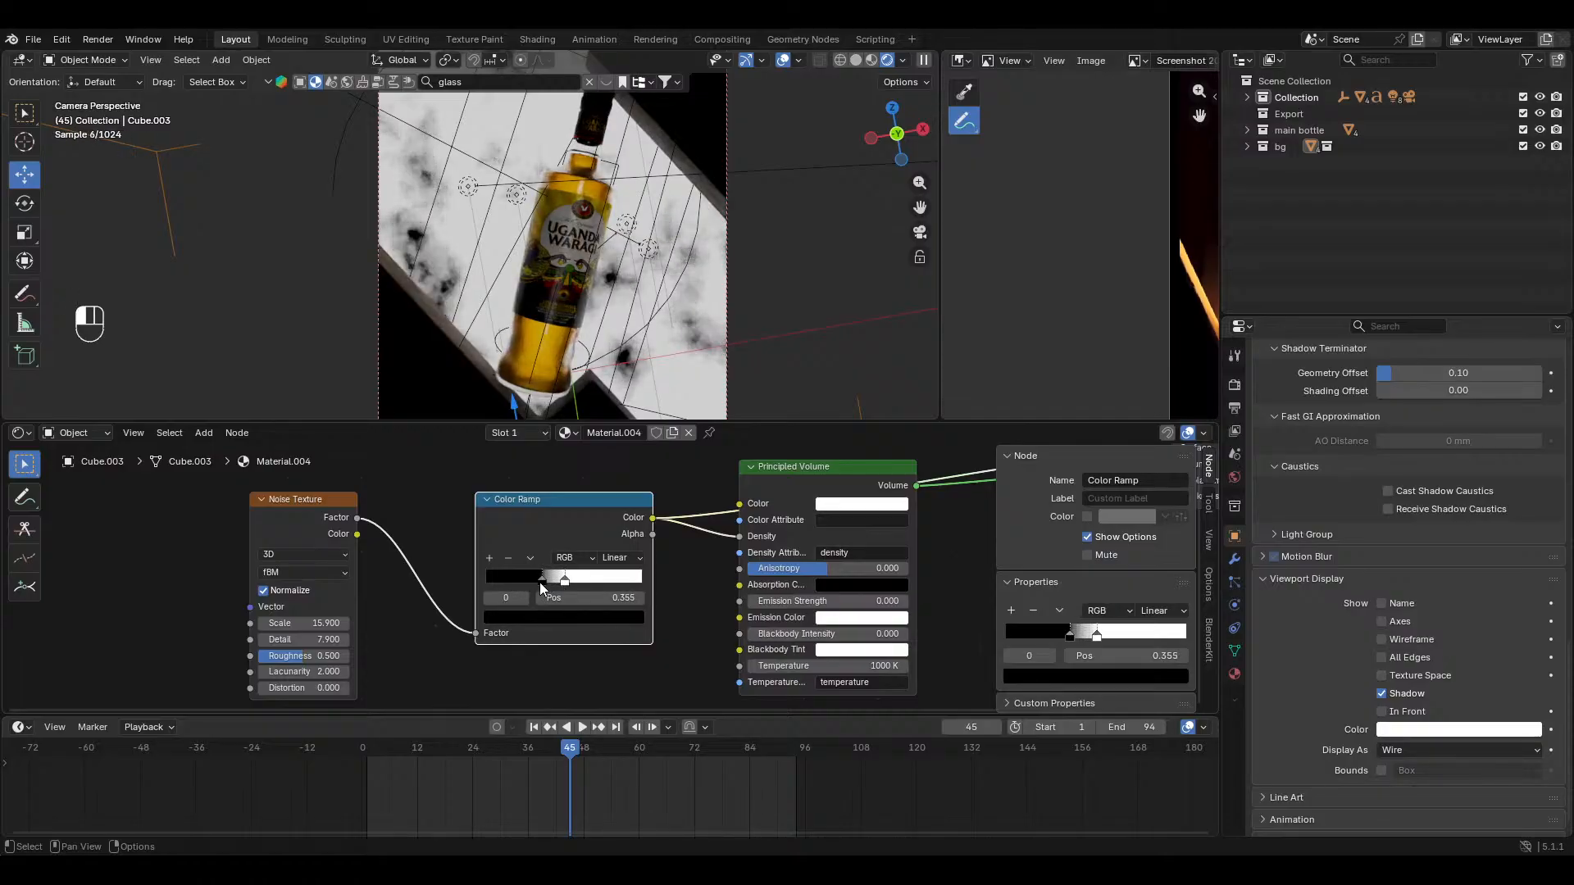
left_click_drag(304, 623, 352, 623)
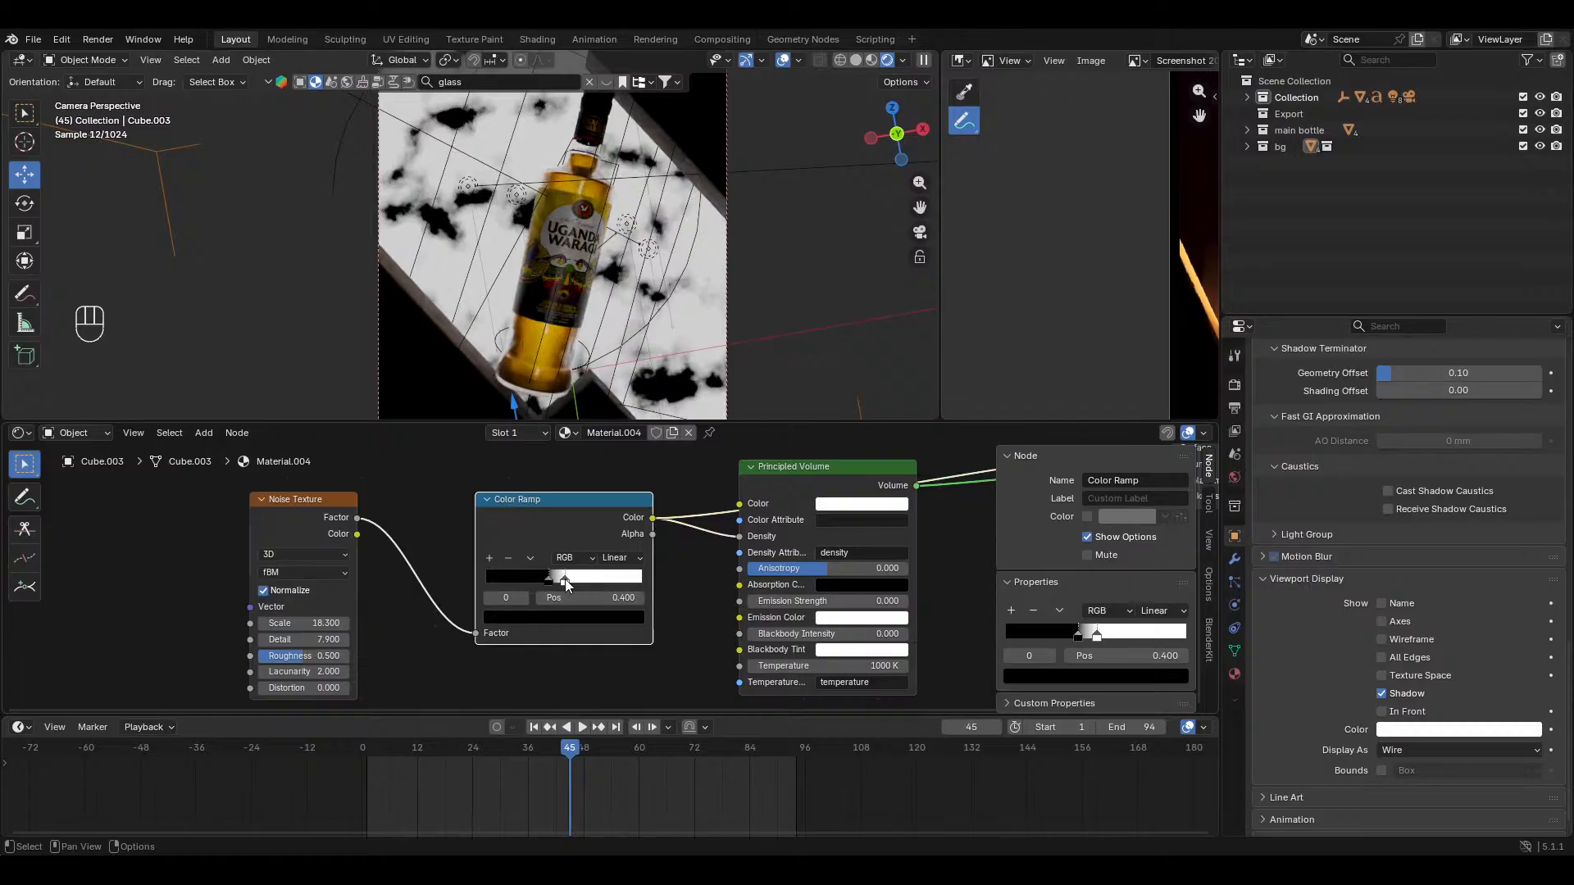
left_click_drag(564, 579, 574, 582)
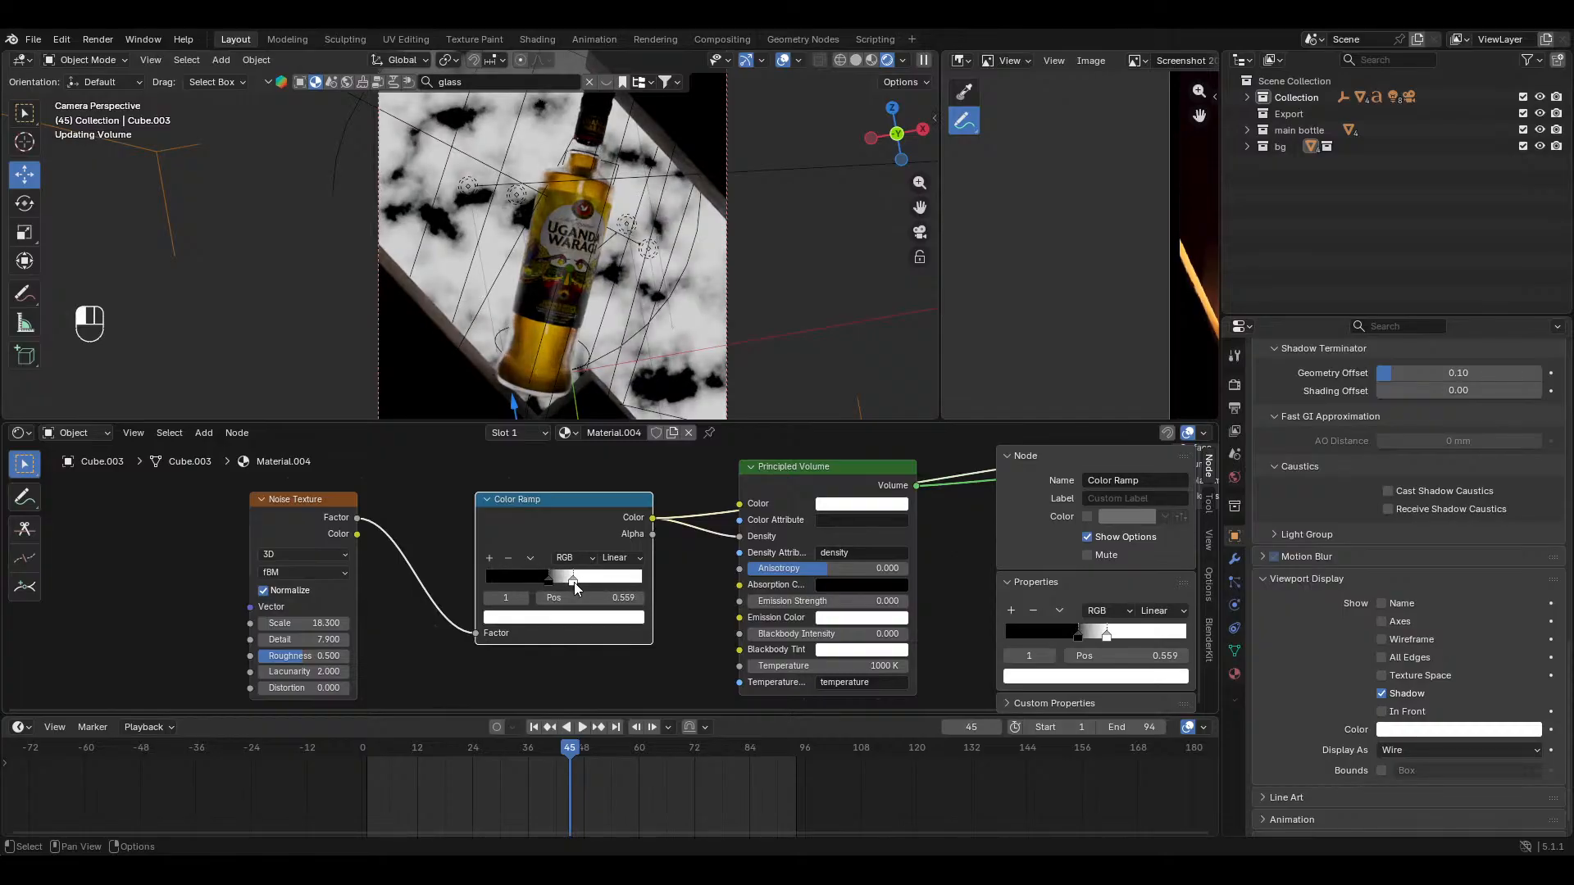
Step: Disconnect the Color Ramp preview from the Material Output's Surface and save the file
middle_click_drag(576, 583, 710, 589, "ctrl")
middle_click_drag(710, 589, 409, 599)
left_click_drag(696, 497, 648, 453)
key("ctrl+s")
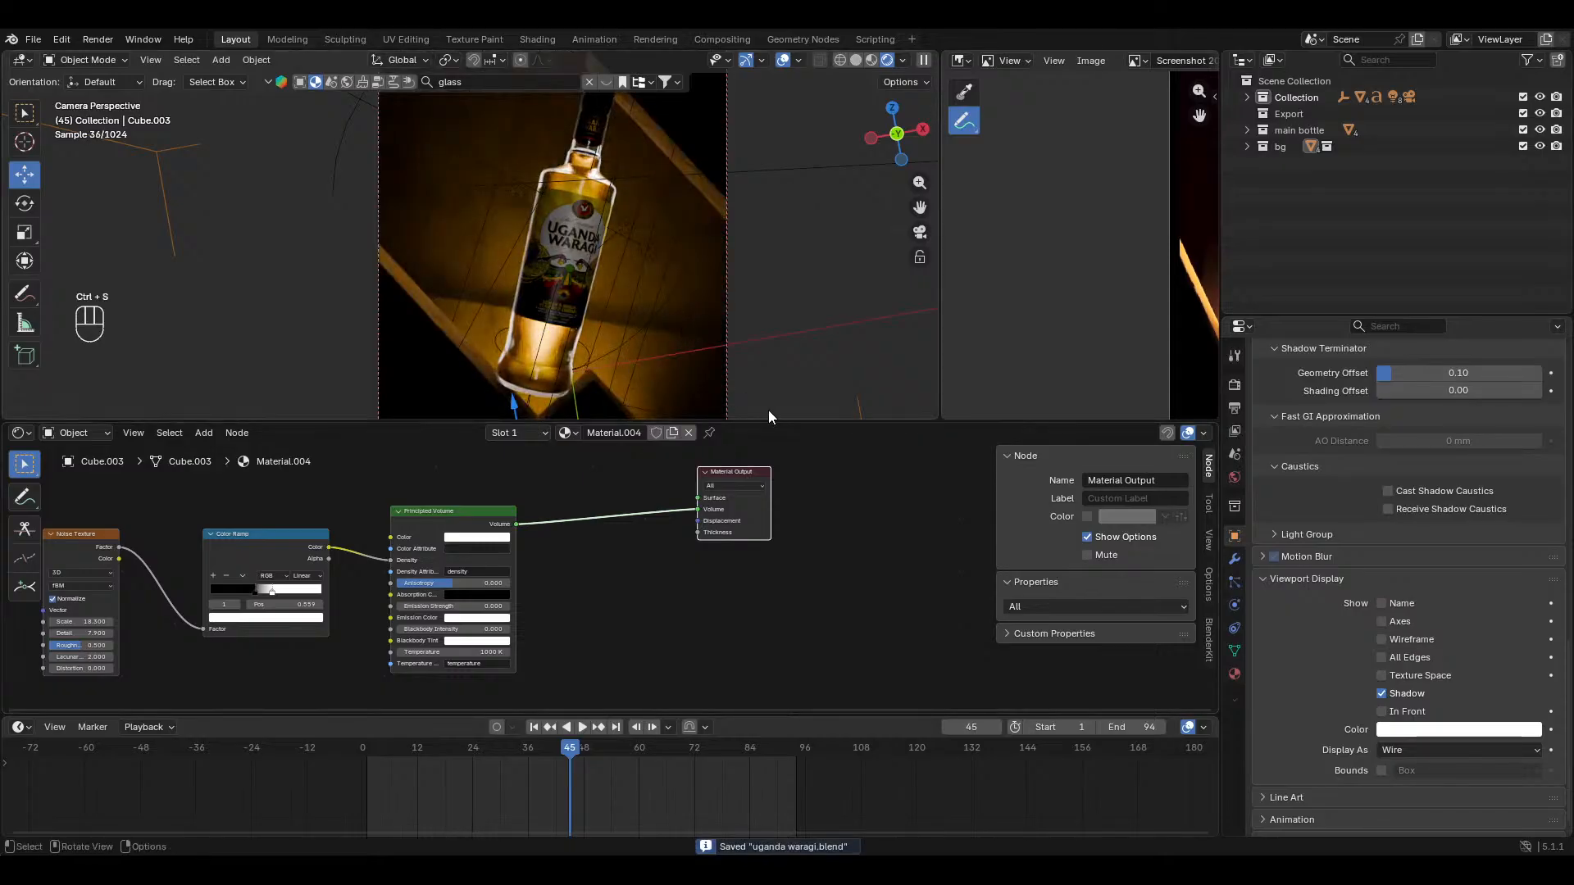
Step: Enlarge the 3D viewport and add a Mapping node in front of the Noise Texture
left_click_drag(773, 420, 766, 510)
middle_click_drag(556, 609, 706, 647)
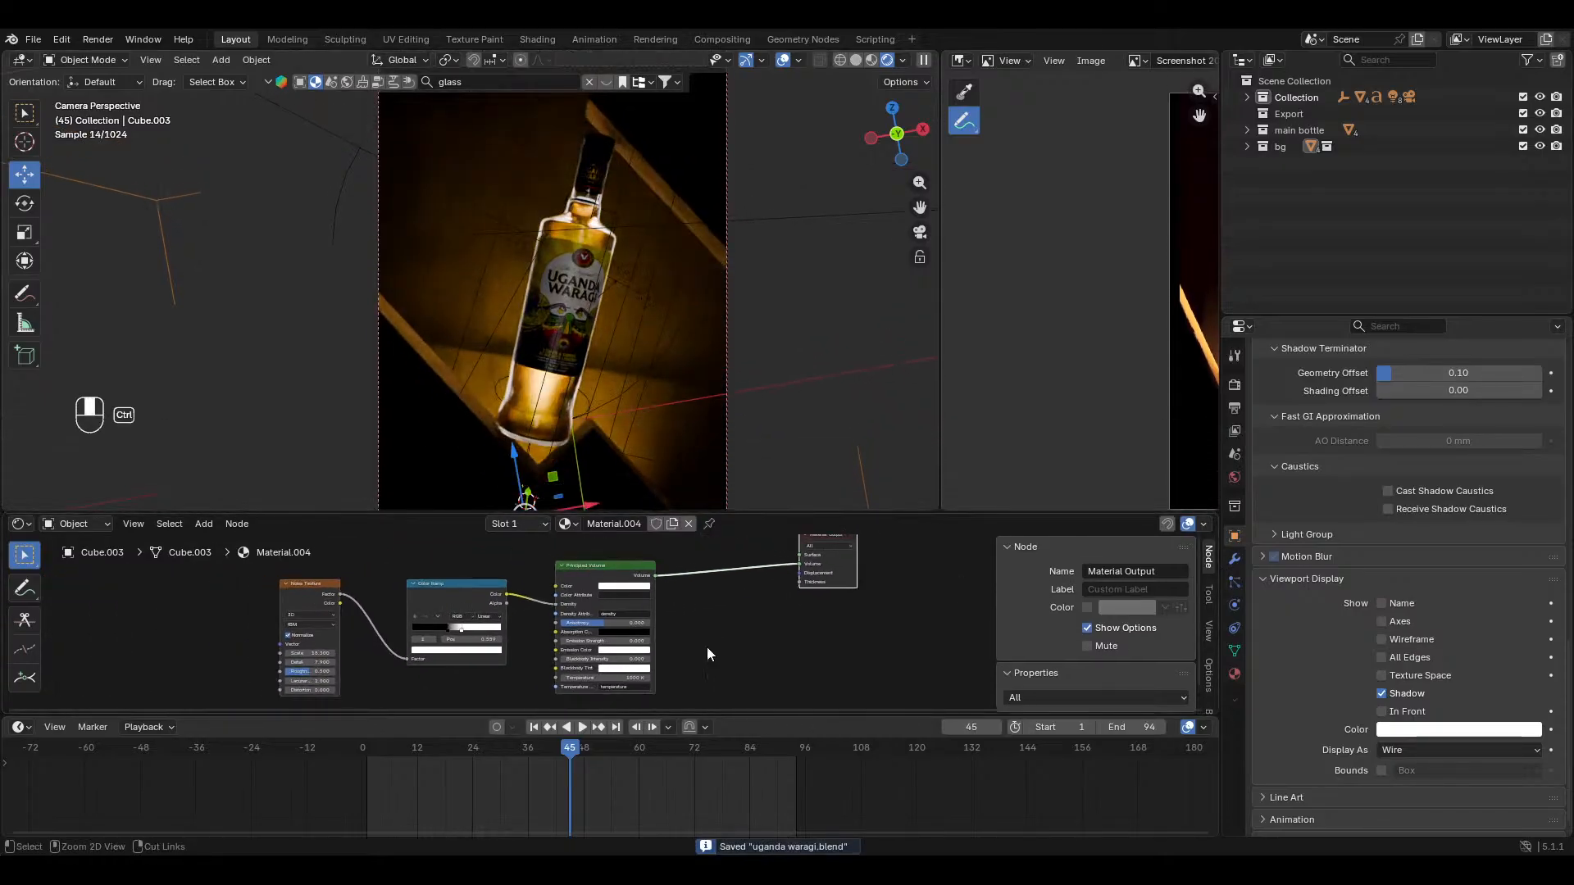
middle_click_drag(366, 615, 590, 611)
key("shift+a")
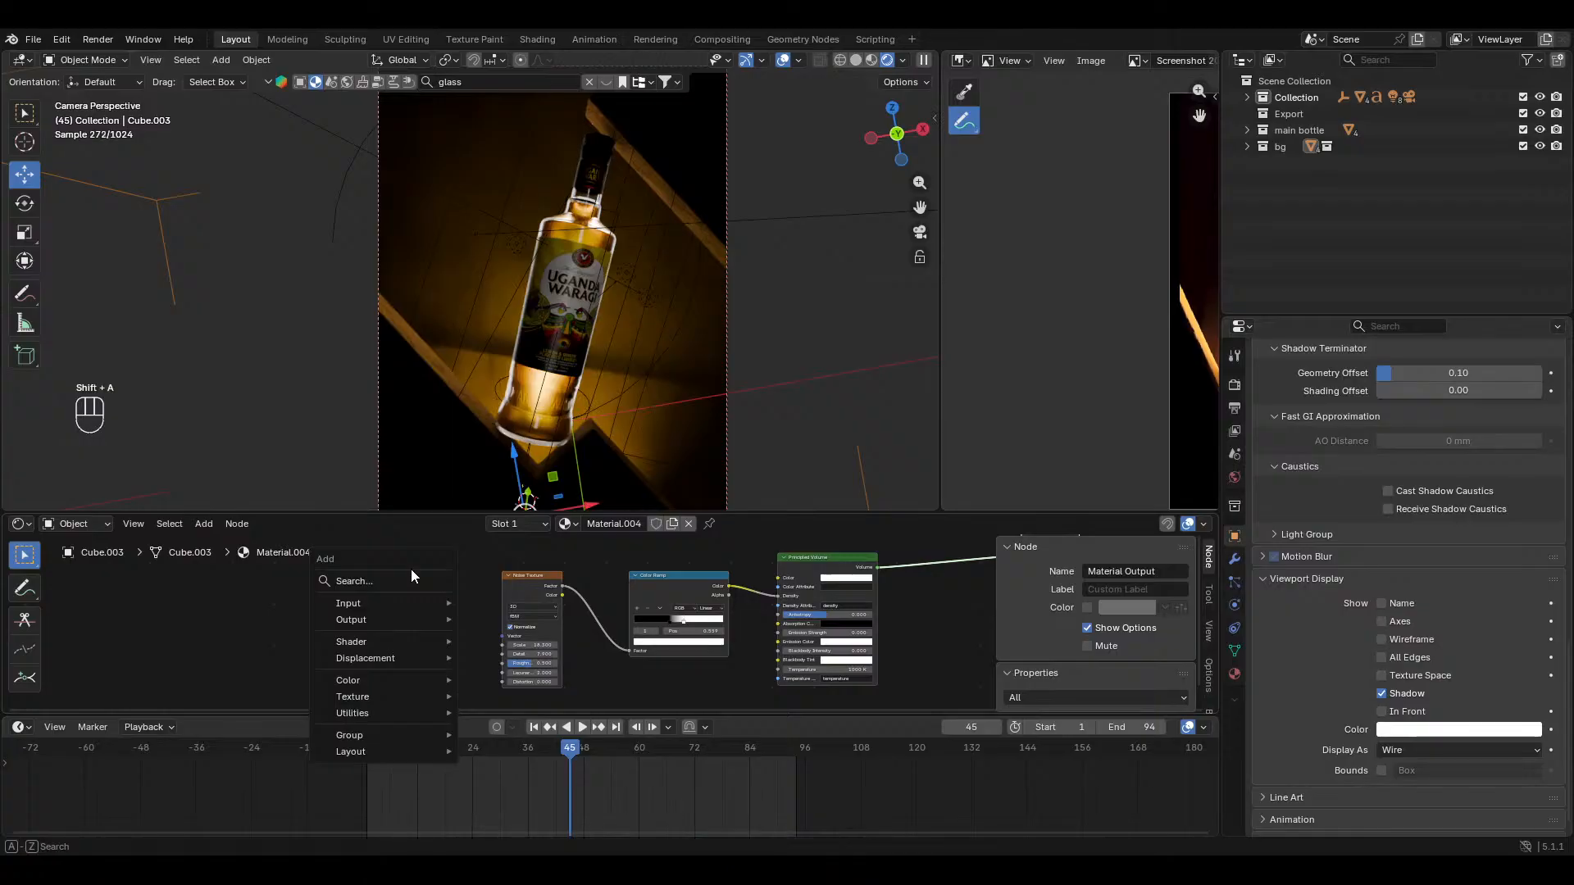
type("map")
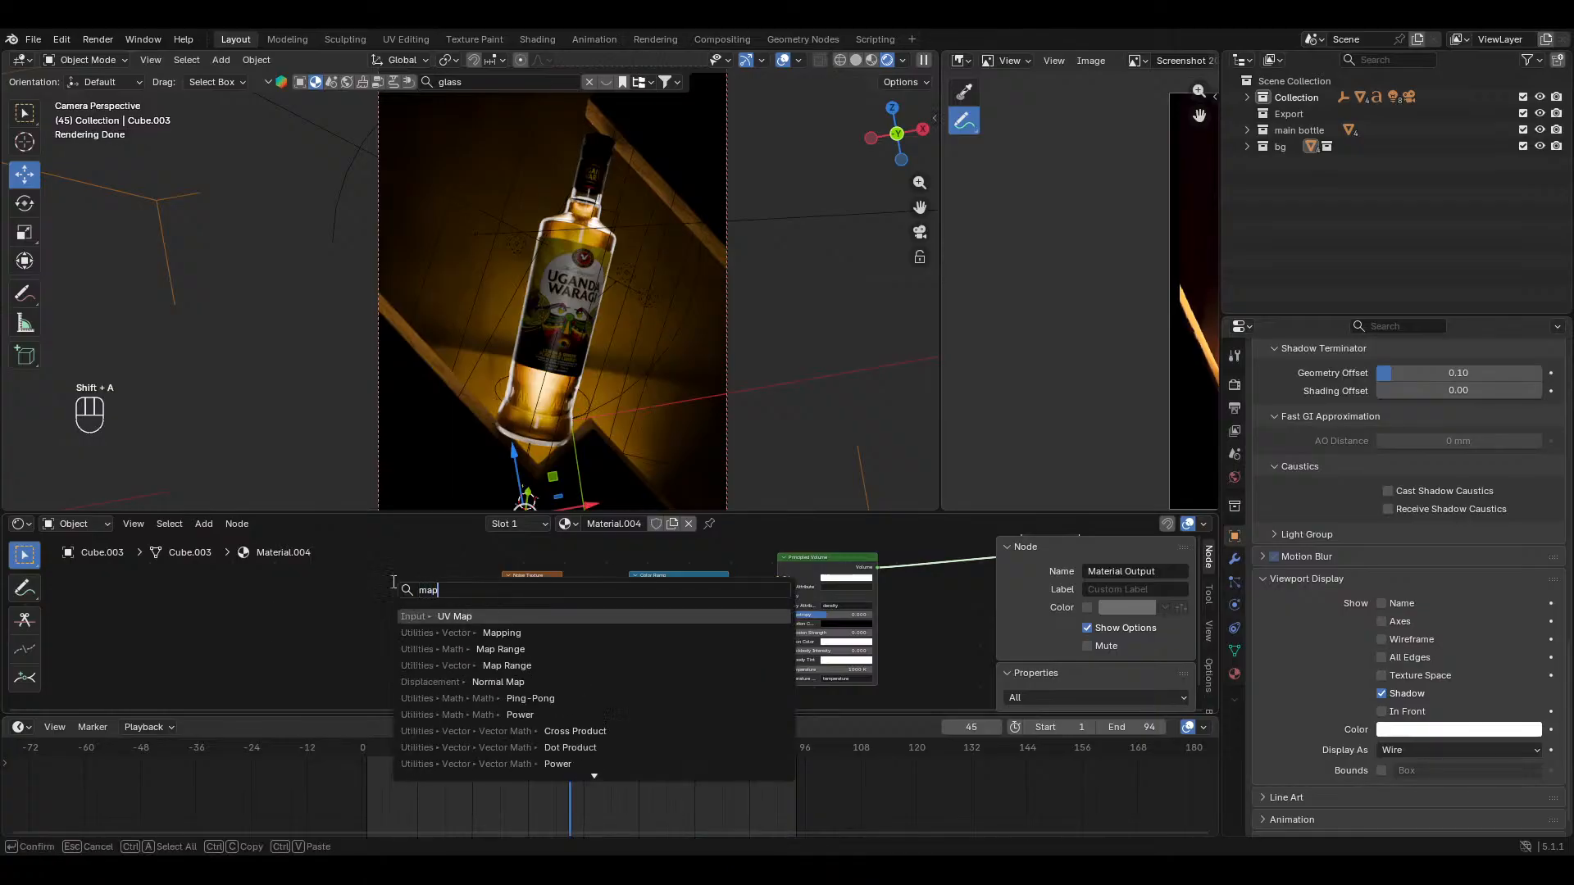
left_click(459, 633)
left_click(375, 573)
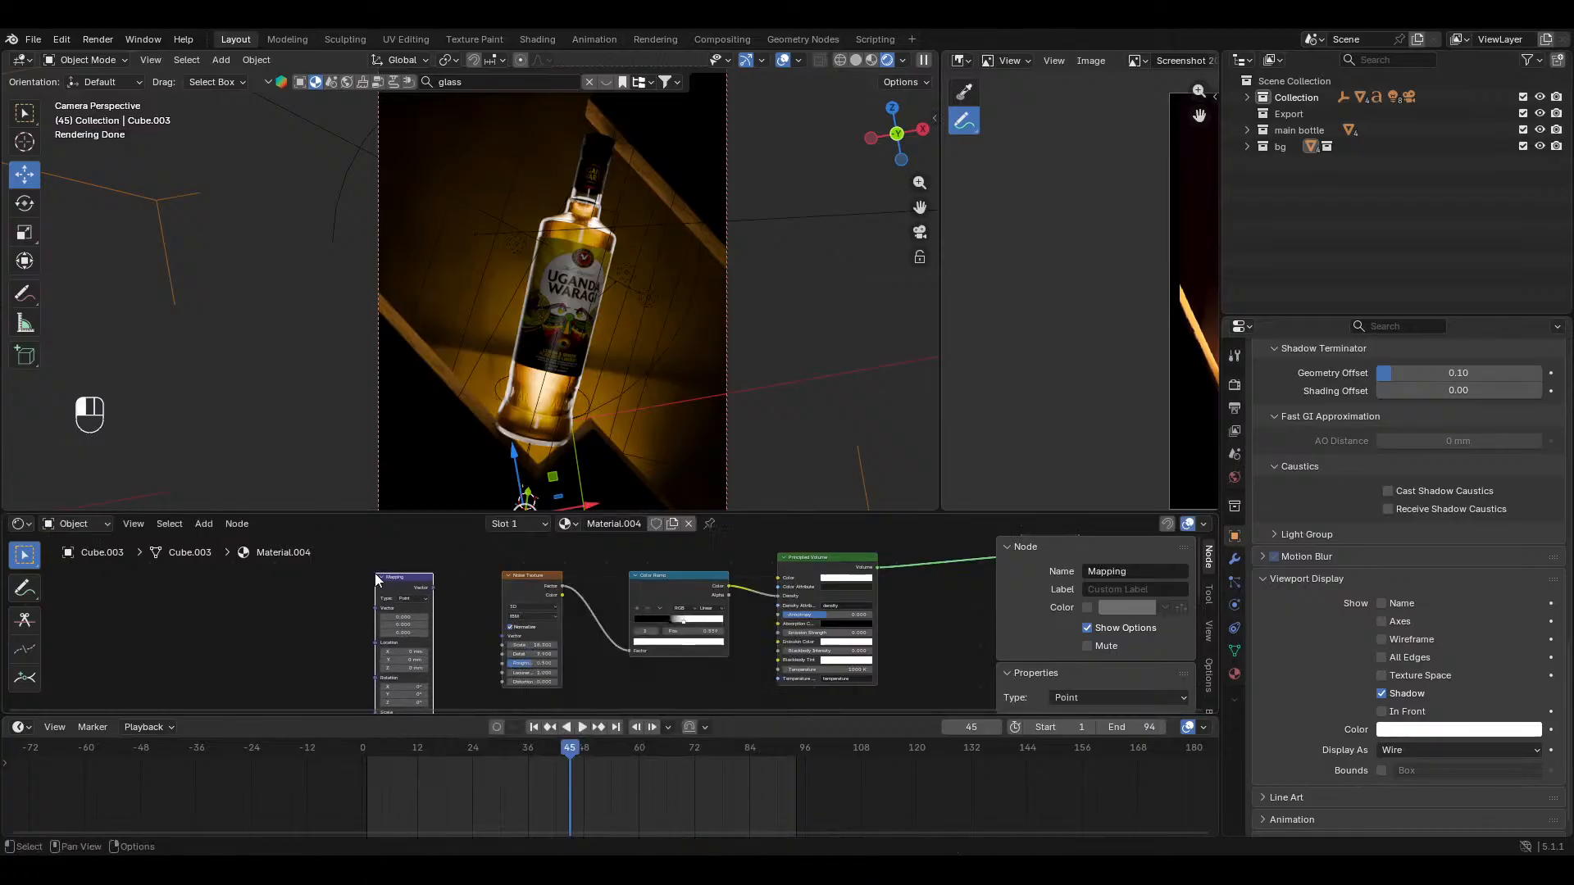
left_click_drag(433, 587, 488, 643)
type("A")
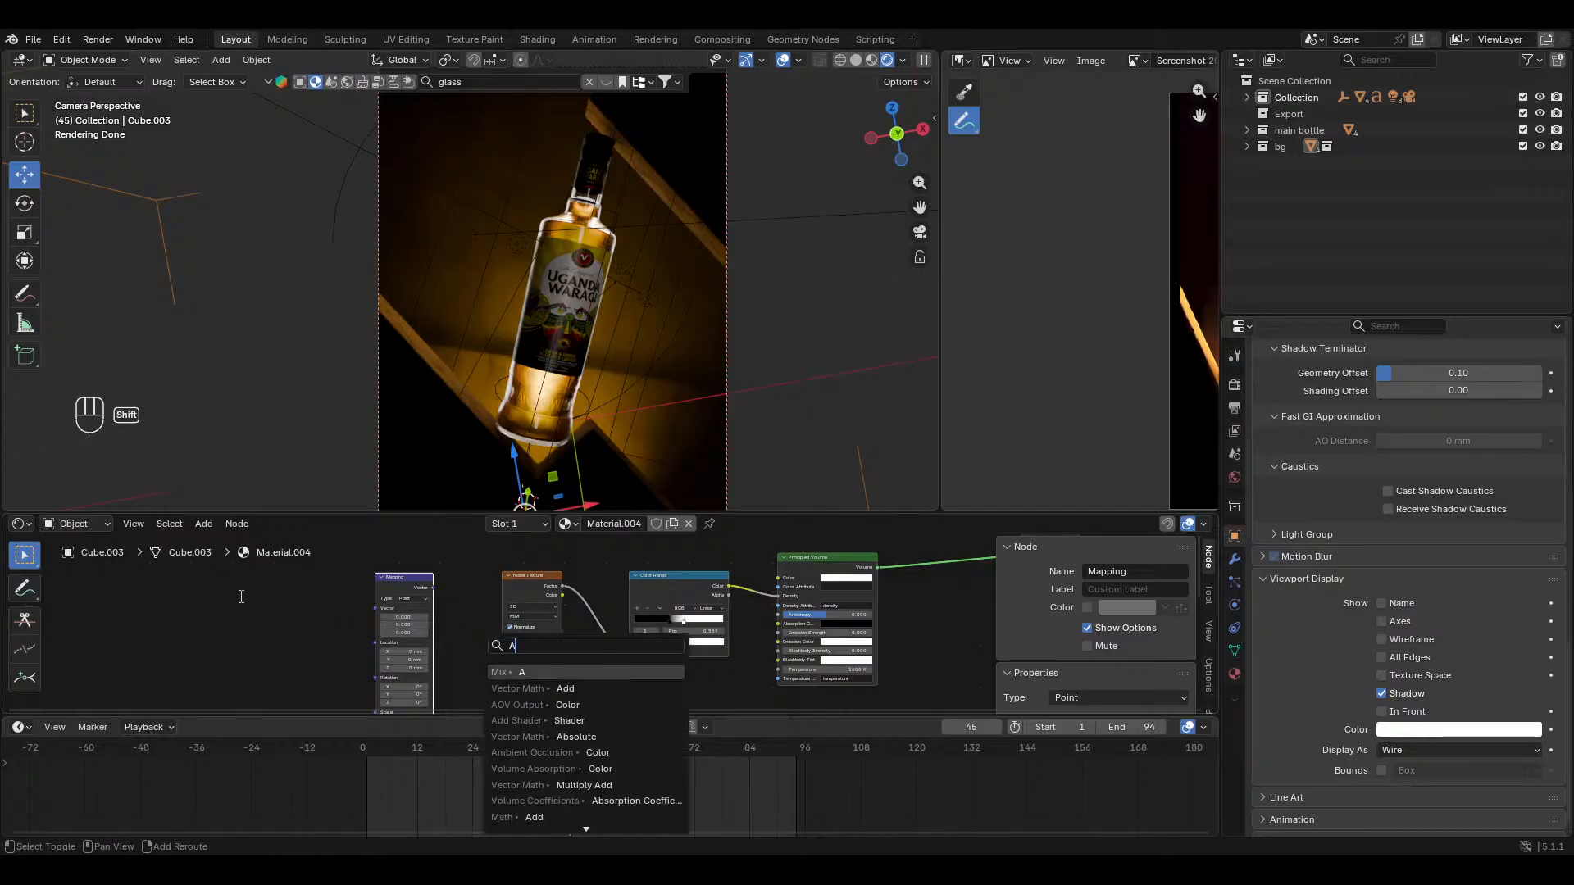
left_click(241, 597)
Step: Add a Texture Coordinate node and link Generated through the Mapping node into the Noise Texture's Vector
key("shift+a")
left_click(261, 605)
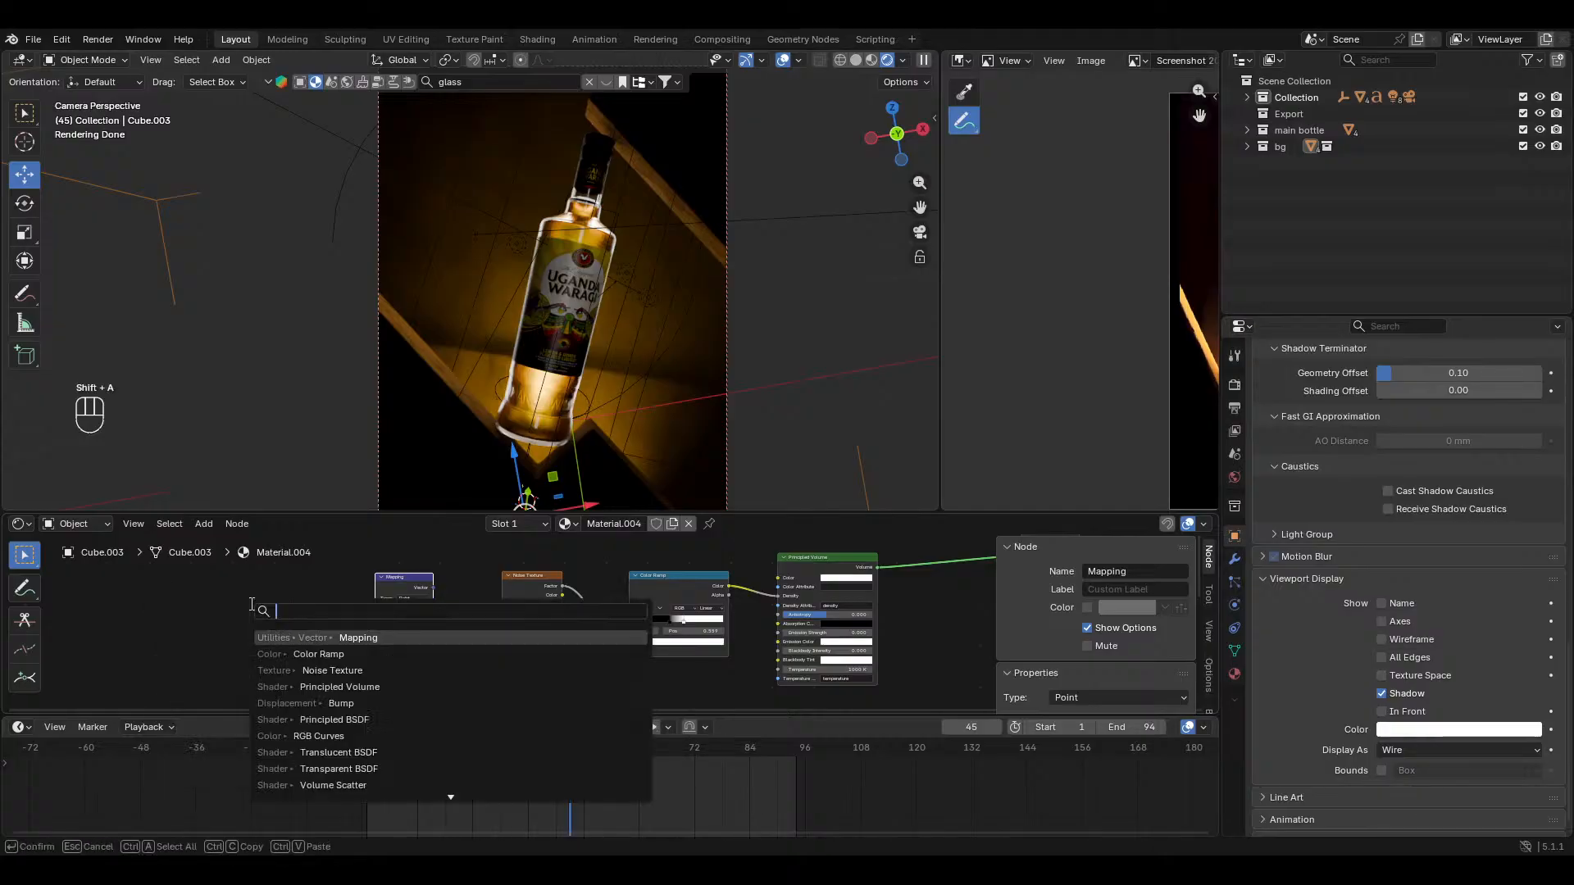
type("texture")
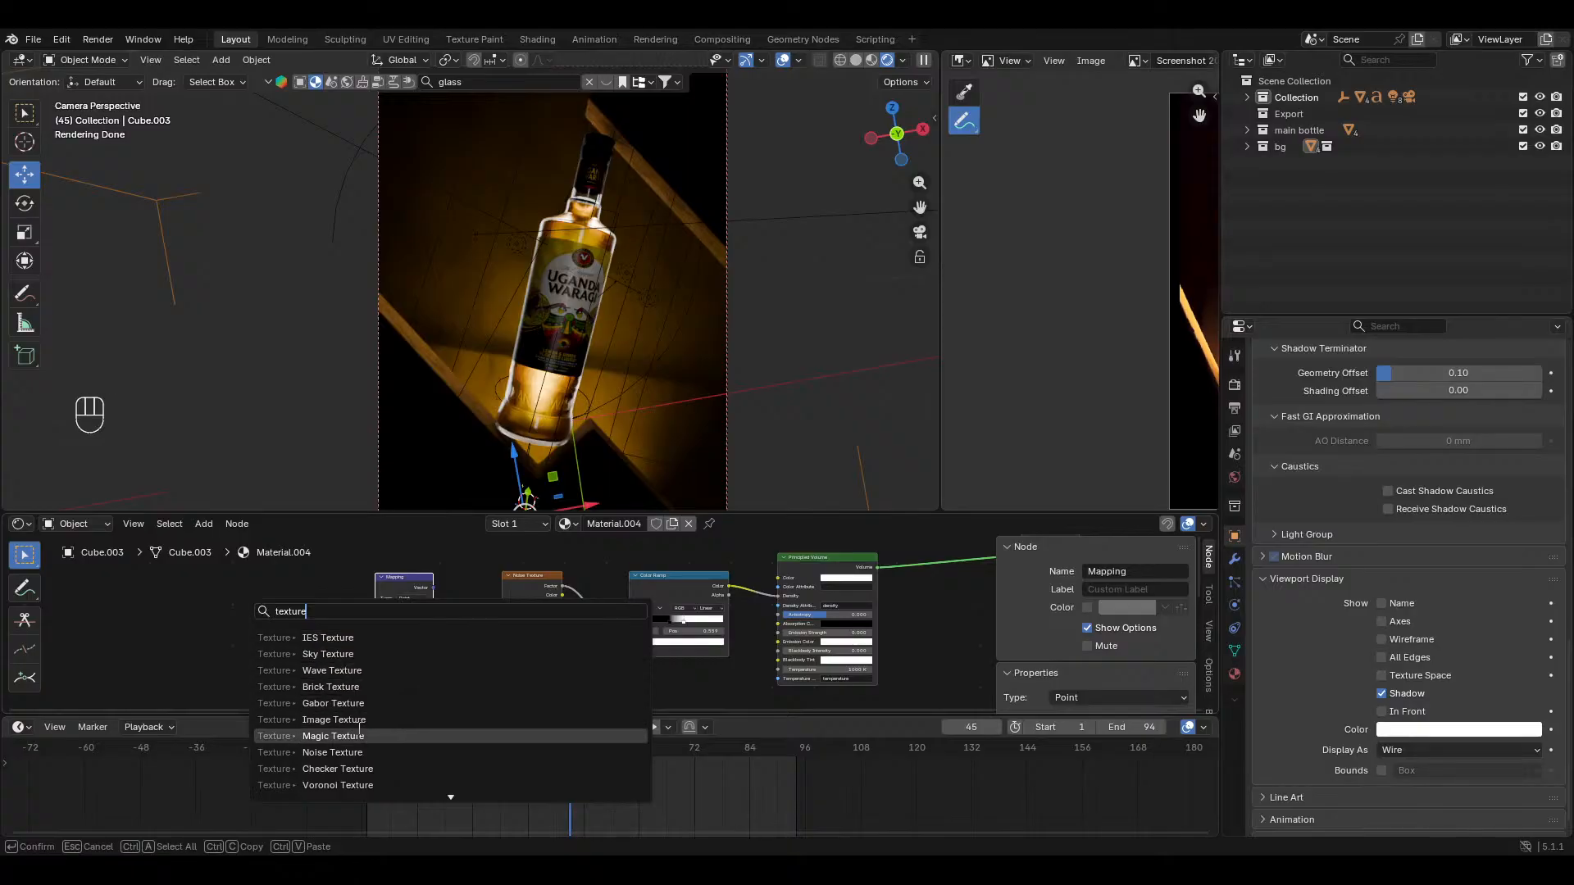
type(" coo")
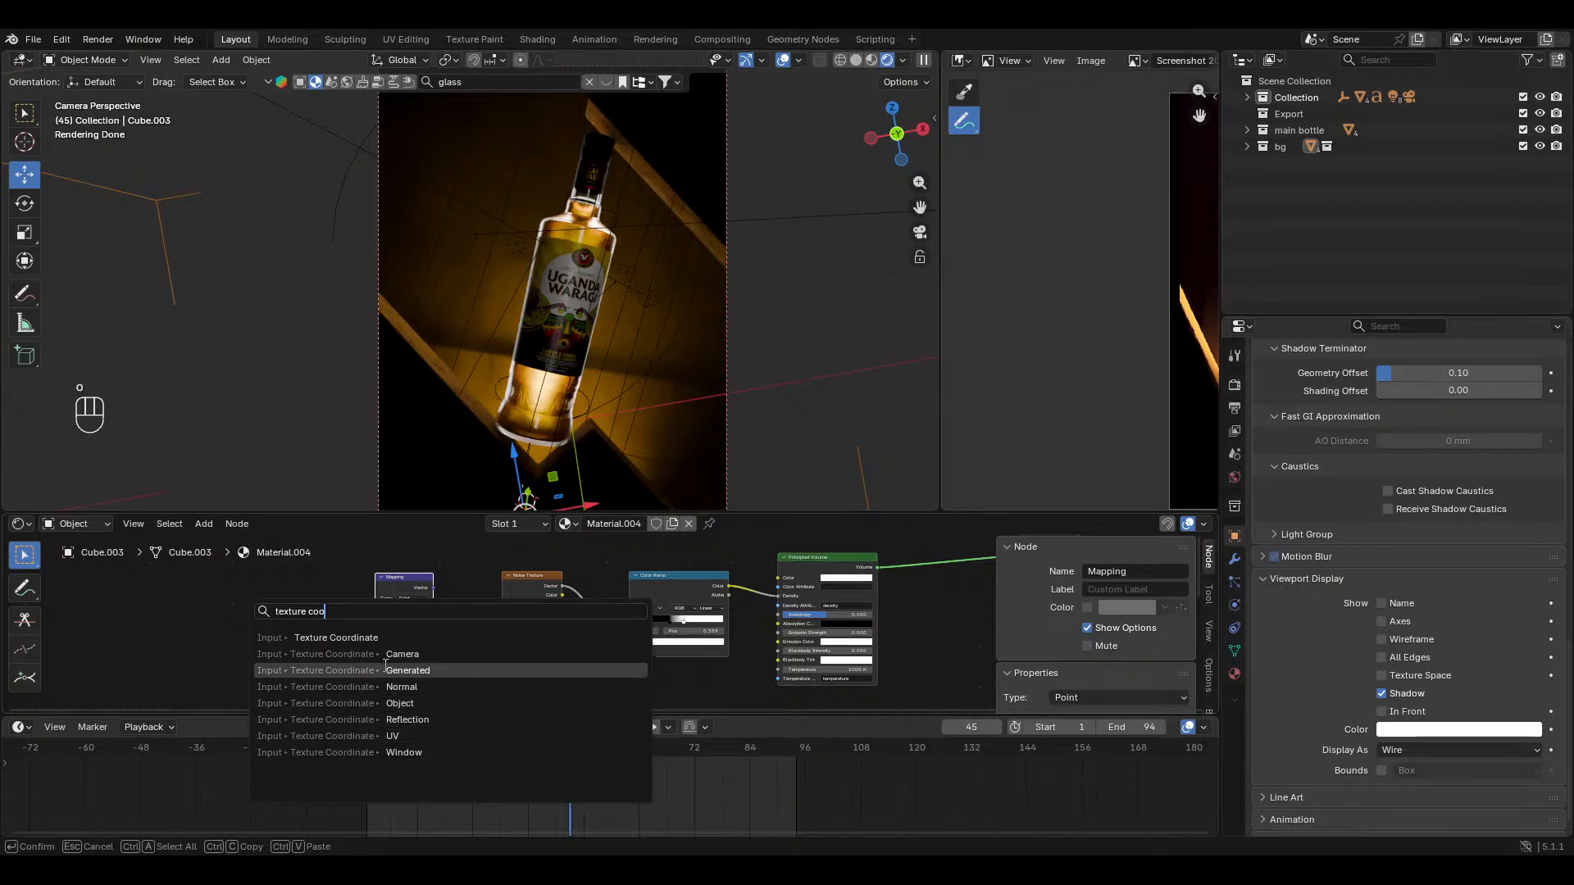
left_click(337, 638)
left_click(248, 613)
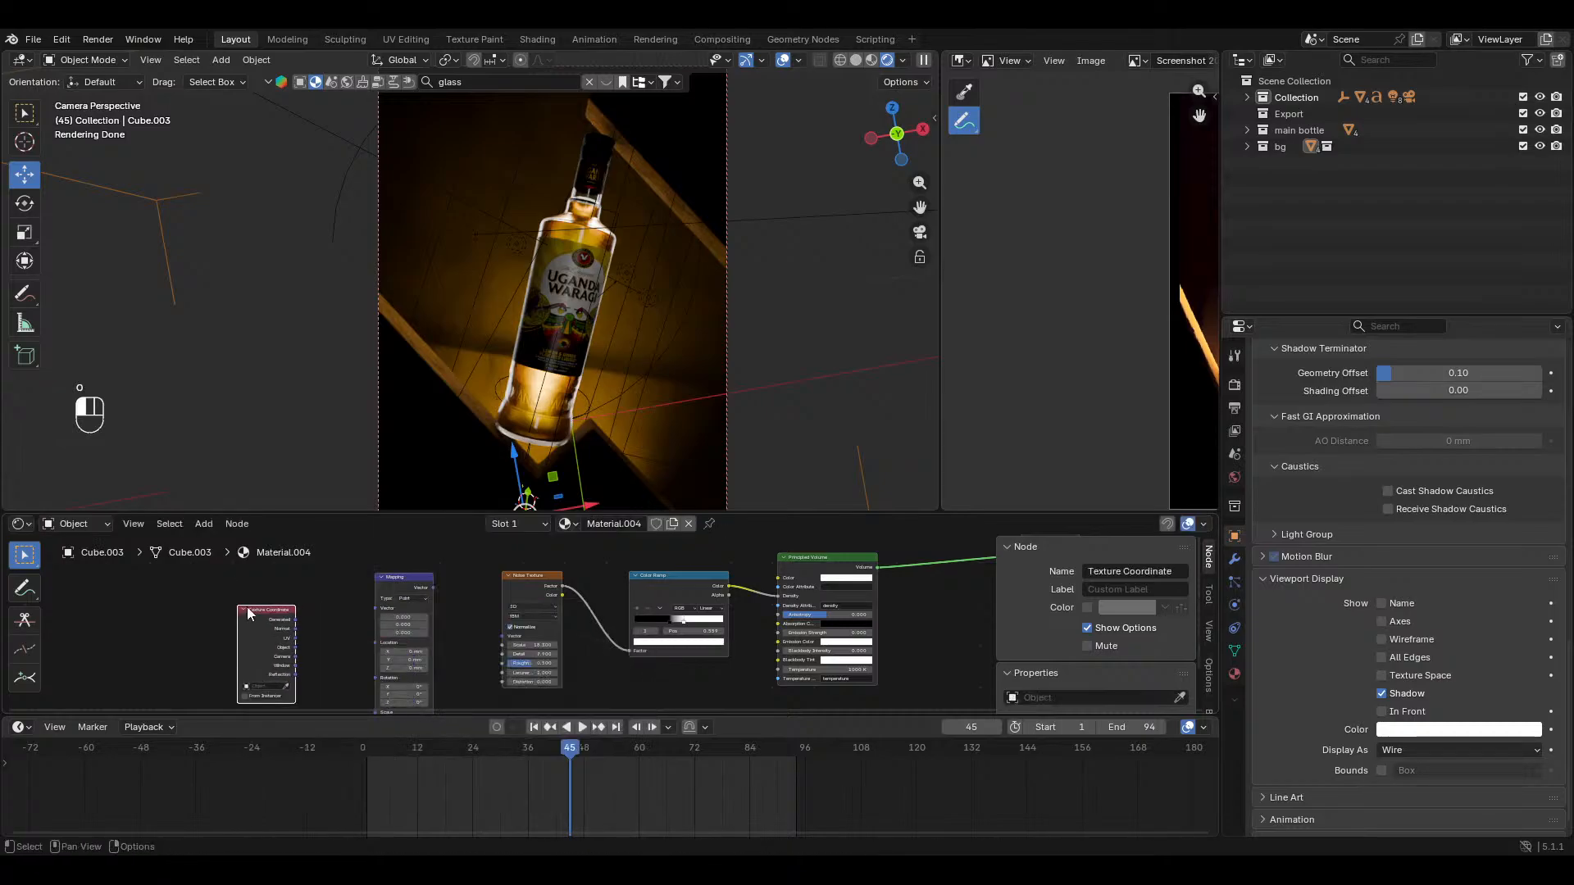
left_click_drag(297, 636, 500, 633)
middle_click_drag(521, 599, 676, 616)
Step: Preview the Color Ramp on the block's surface, test a Y shift in the Mapping Location, and set X to 1100 mm
left_click(754, 581, "ctrl+shift")
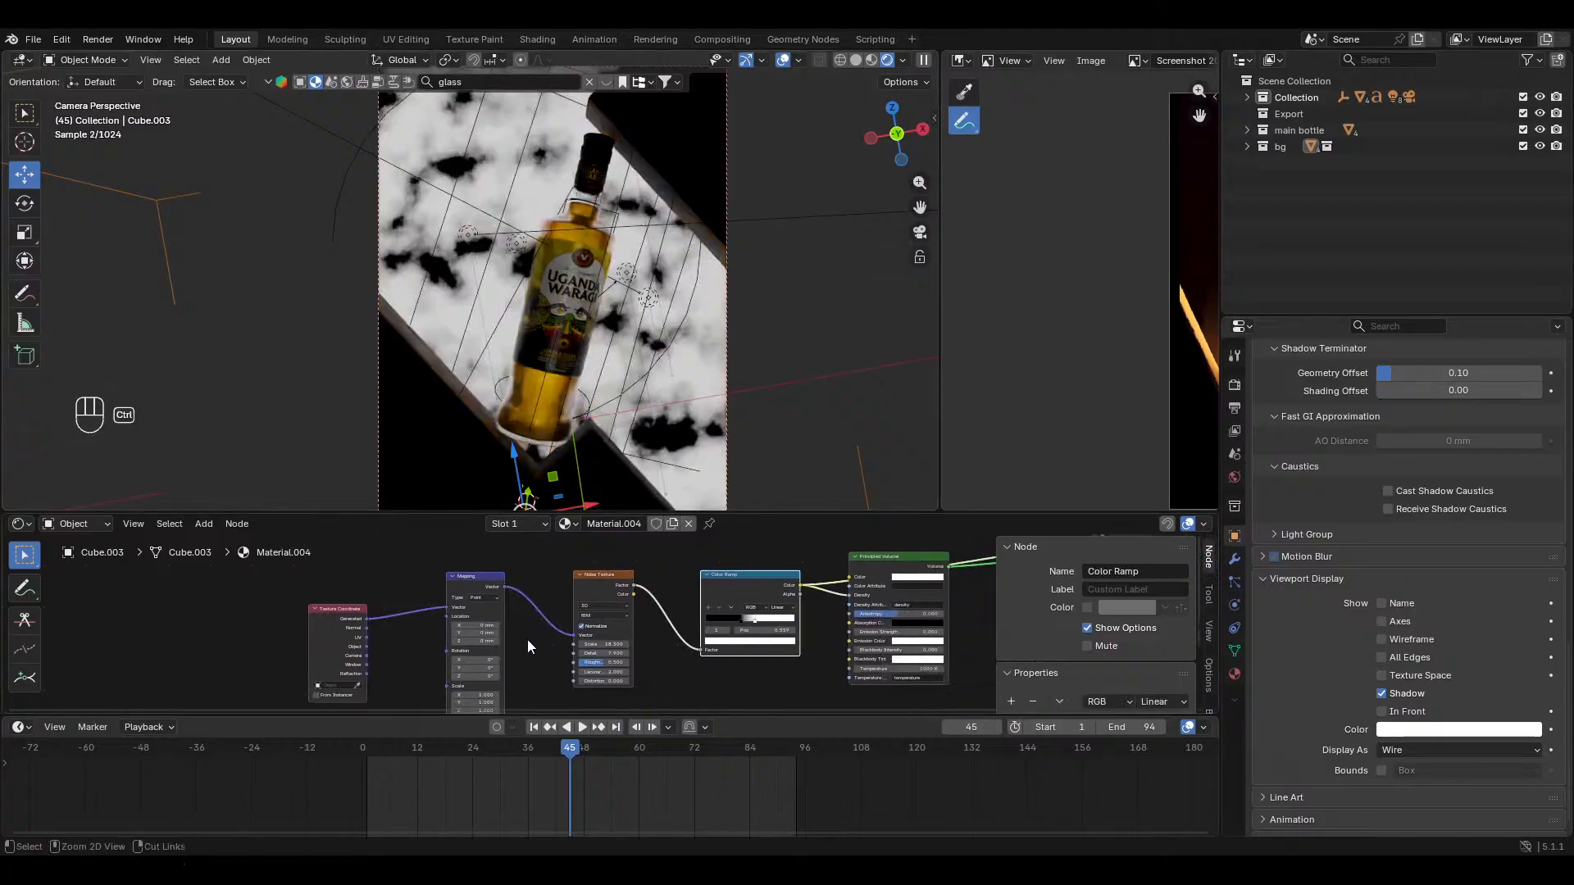
middle_click_drag(555, 653, 672, 564)
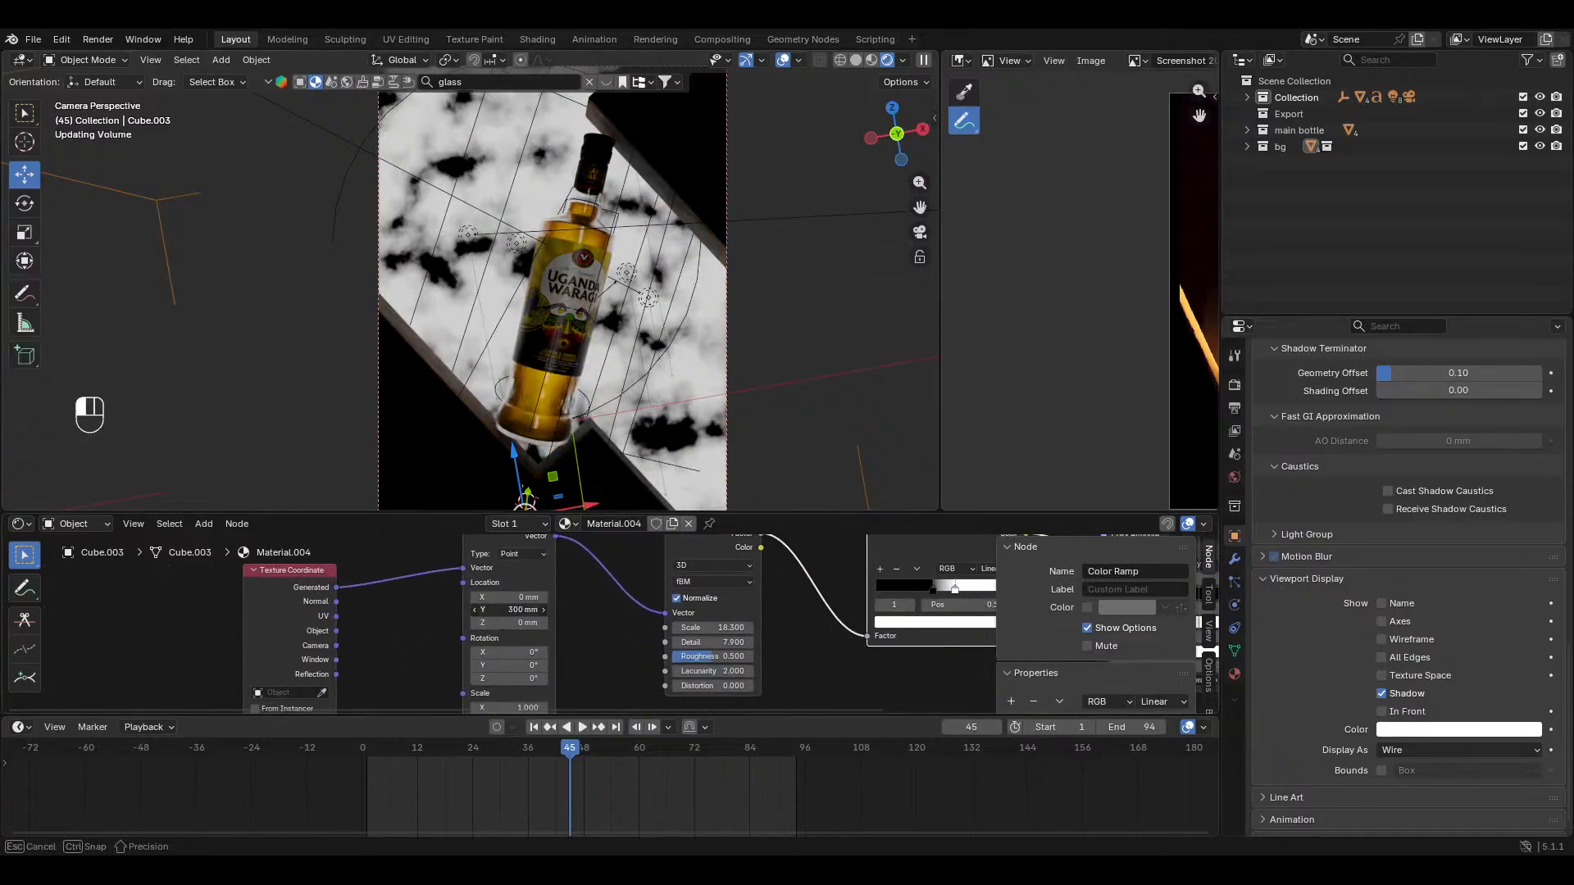
left_click_drag(508, 609, 569, 601)
key("ctrl+z")
middle_click_drag(701, 272, 668, 314)
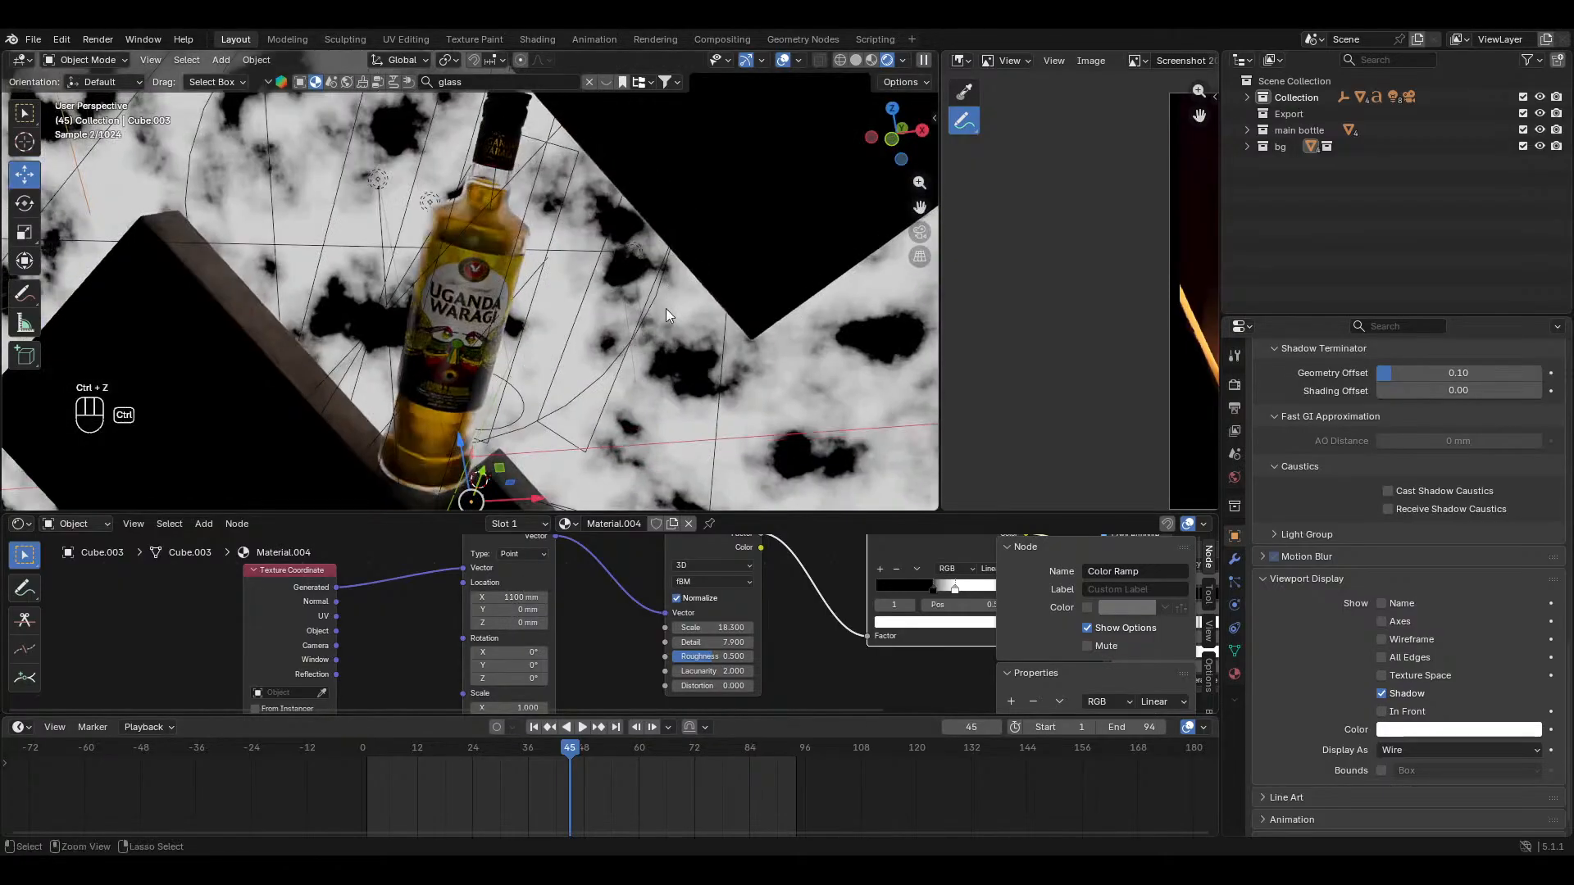
scroll(666, 309, "down", 5)
middle_click_drag(659, 373, 628, 416)
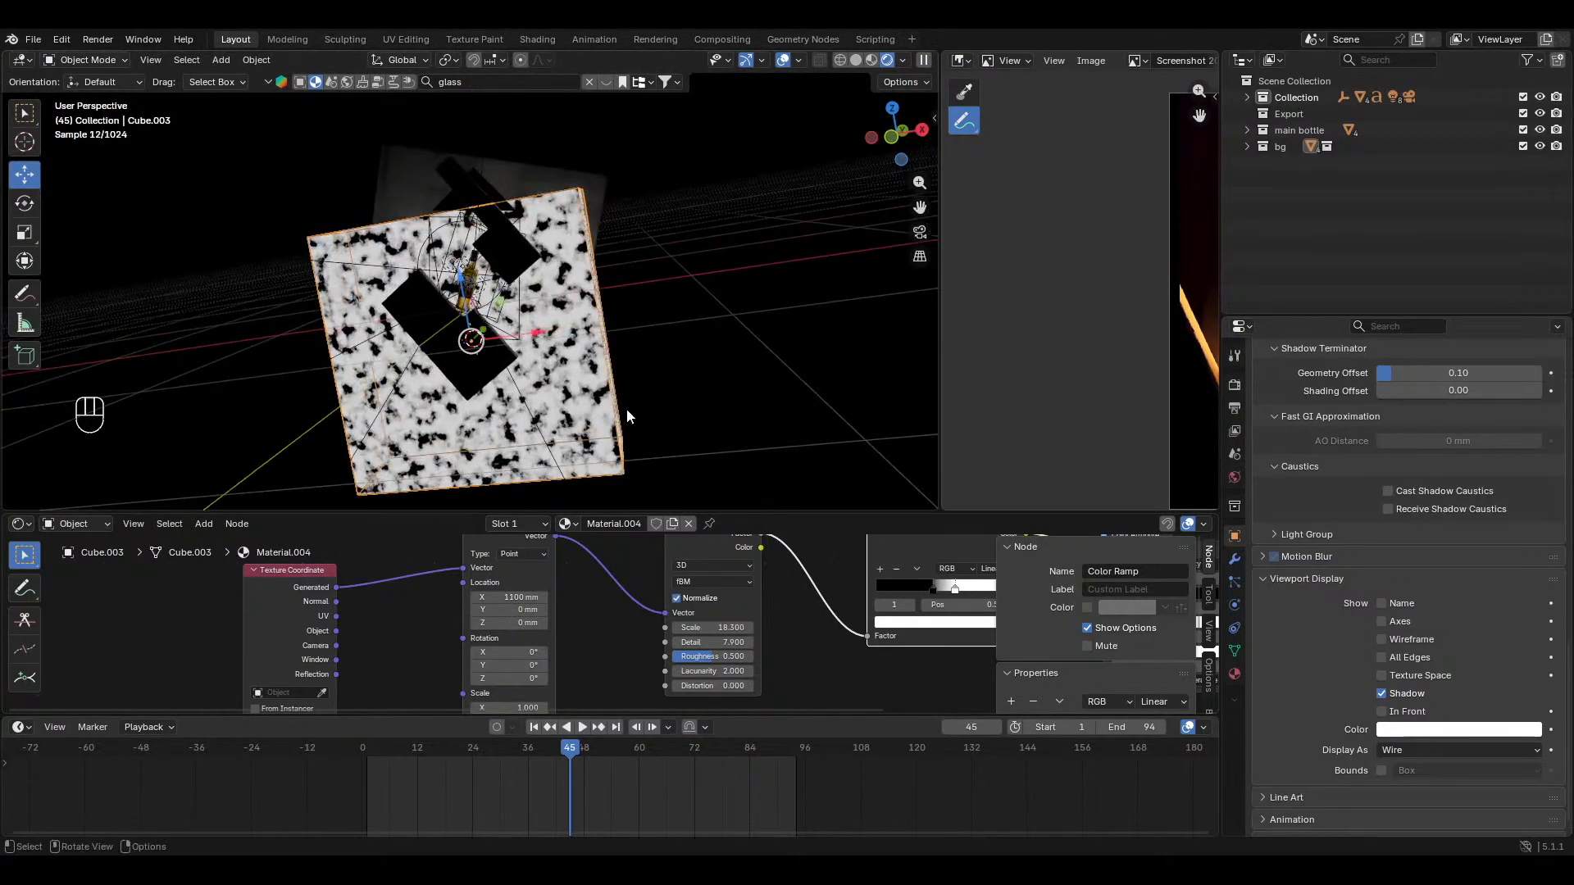
Step: View the fog block and bottle through the scene camera
key("KP_1")
key("KP_0")
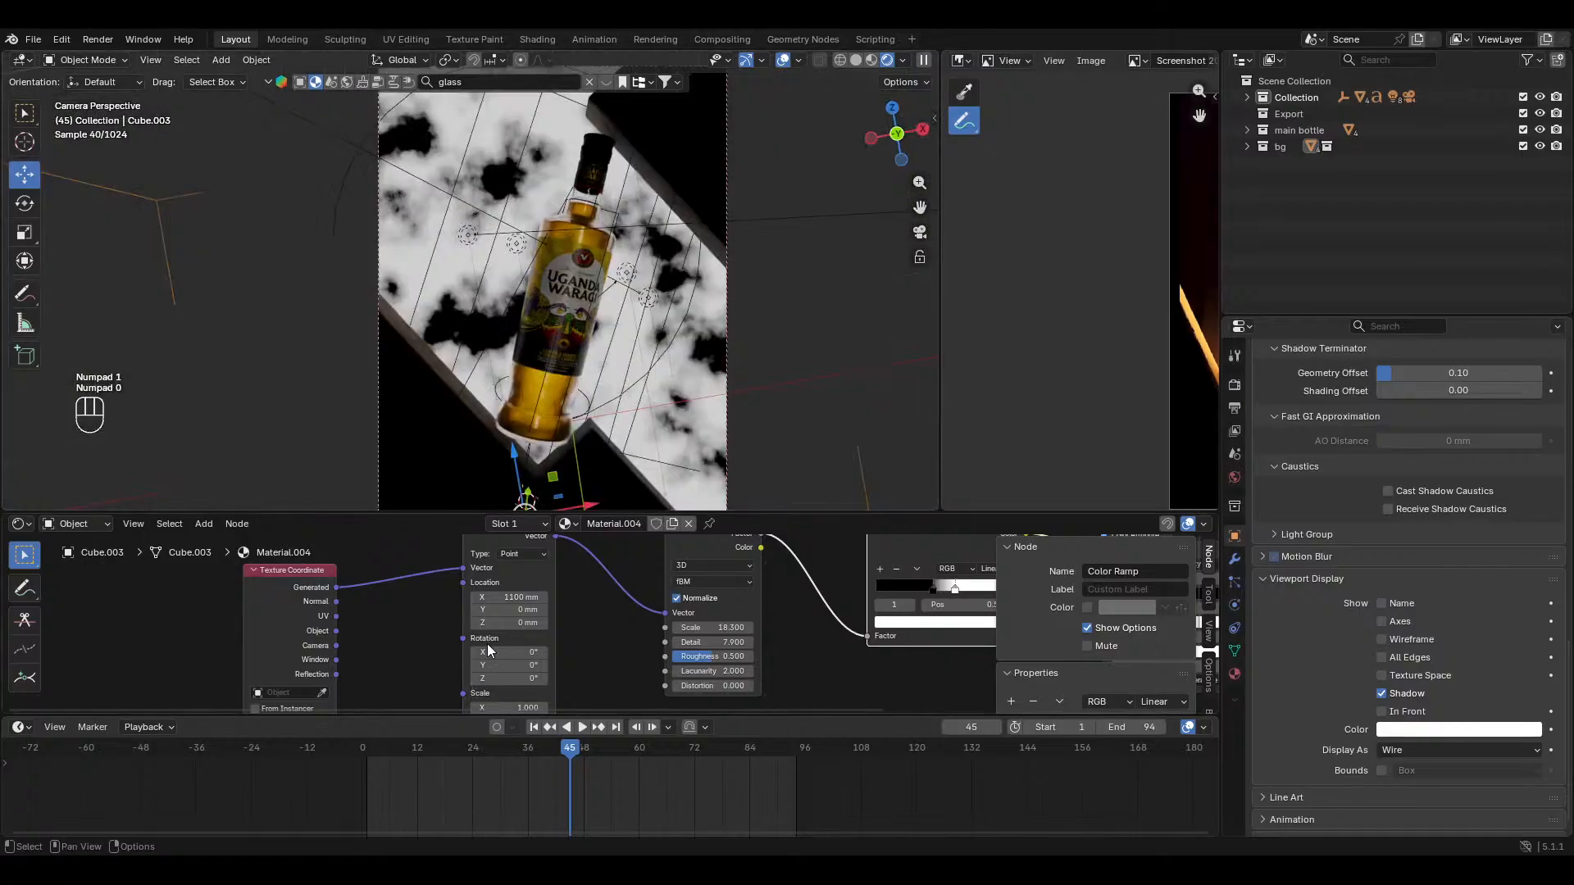
key("r")
key("x")
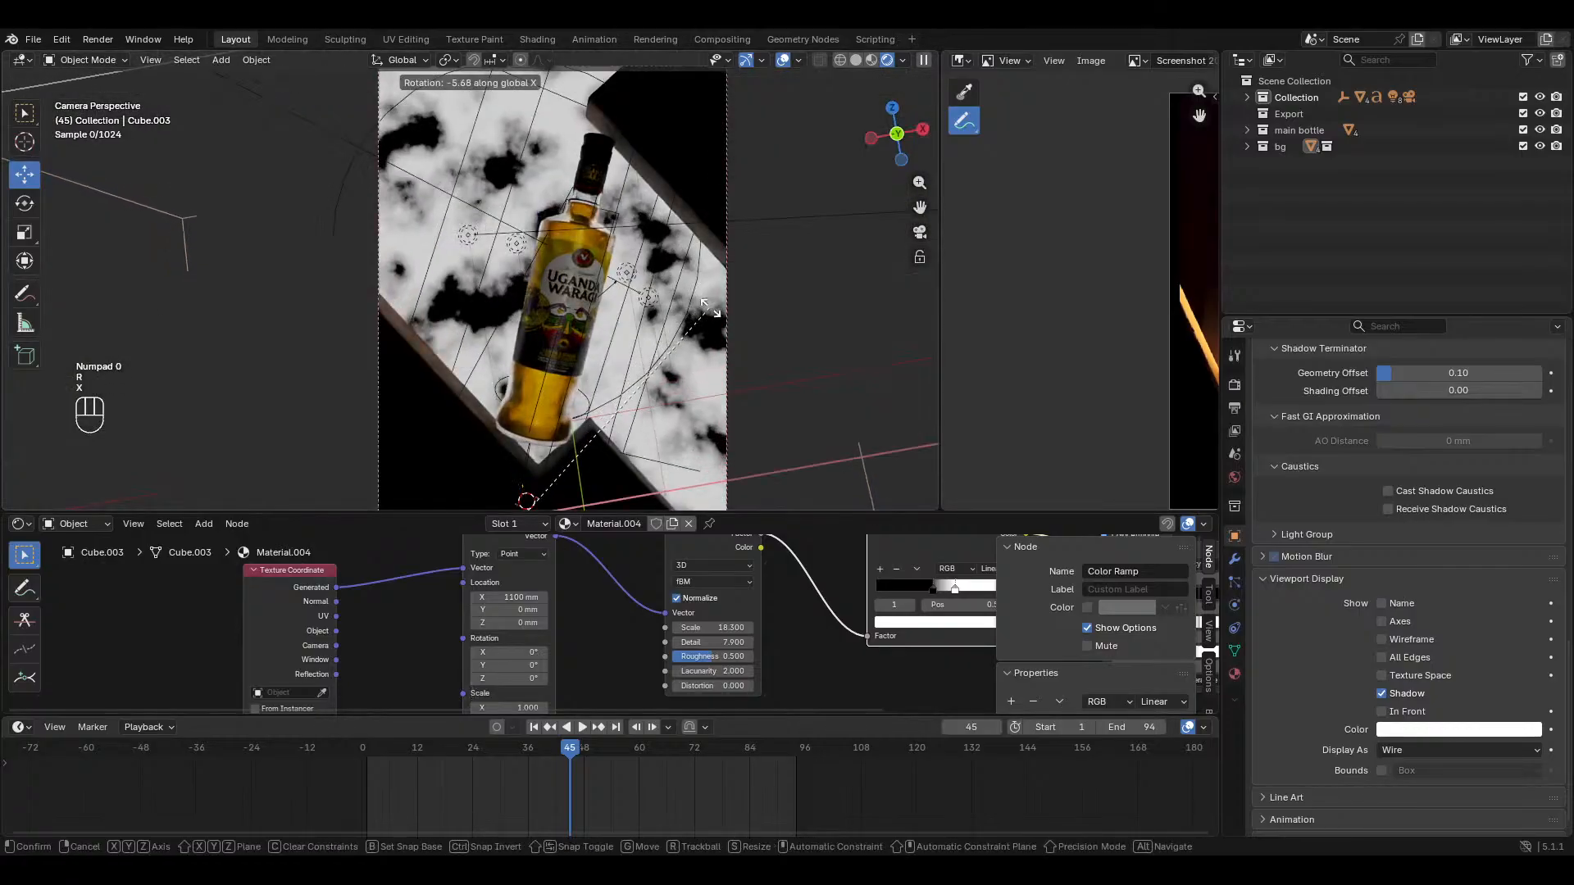
key("y")
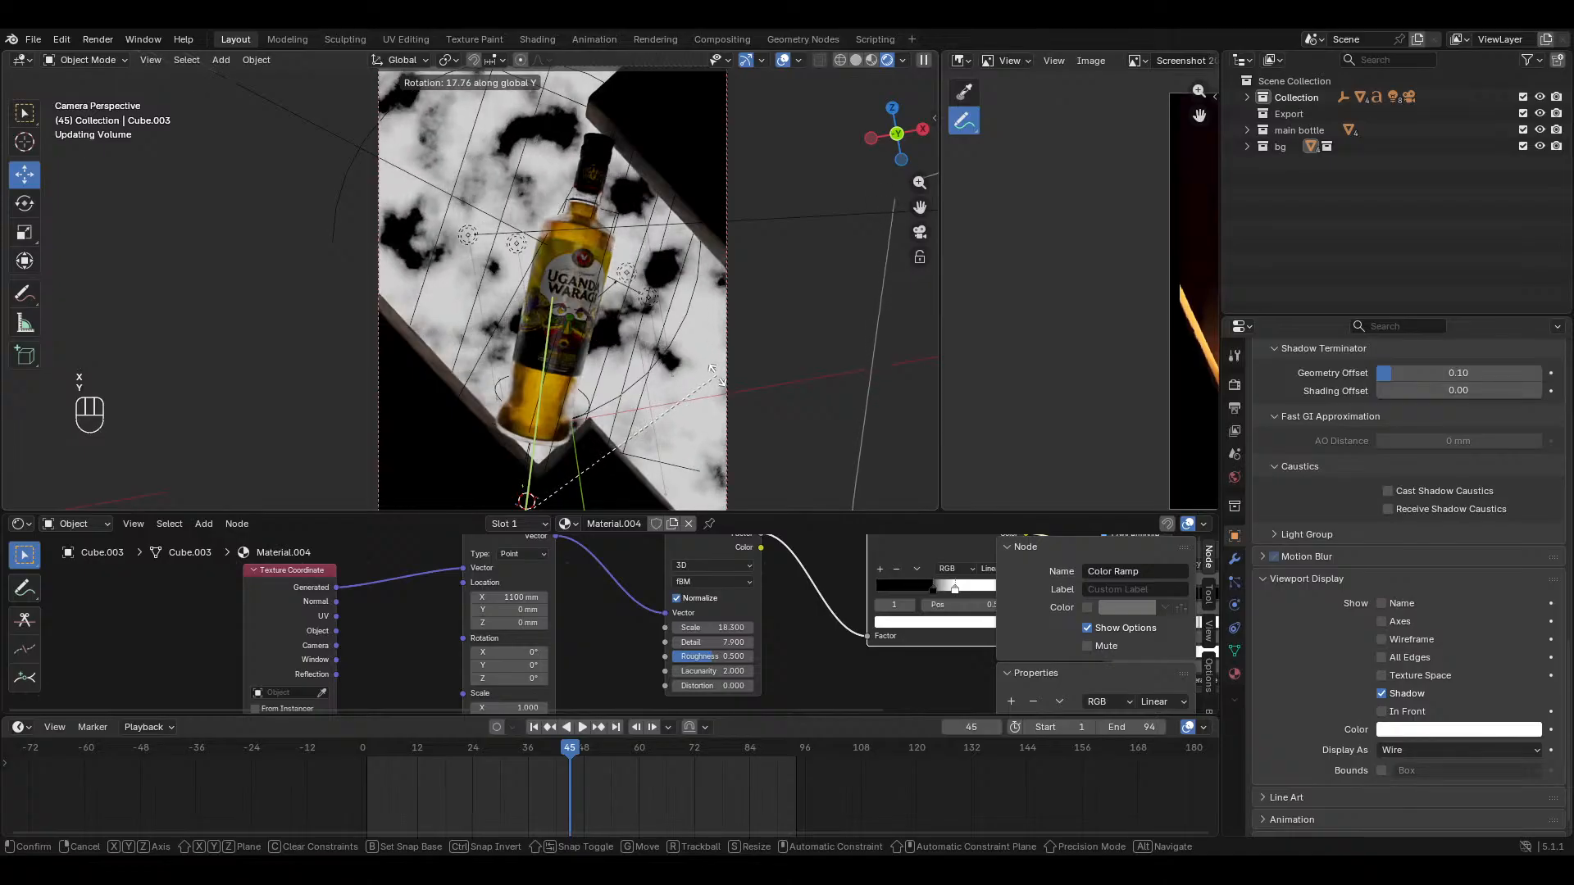
left_click(714, 373)
Step: Test an X shift of 2300 mm in the Mapping node's Location
mouse_move(437, 644)
middle_mouse_down()
mouse_move(489, 593)
mouse_move(564, 617)
mouse_move(453, 648)
middle_mouse_up()
scroll(571, 587, "up", 2)
left_click_drag(577, 583, 676, 584)
Step: At frame 1 in Material Preview shading, set the Mapping node's X Location to 0 mm and keyframe the Location
key("shift+Left")
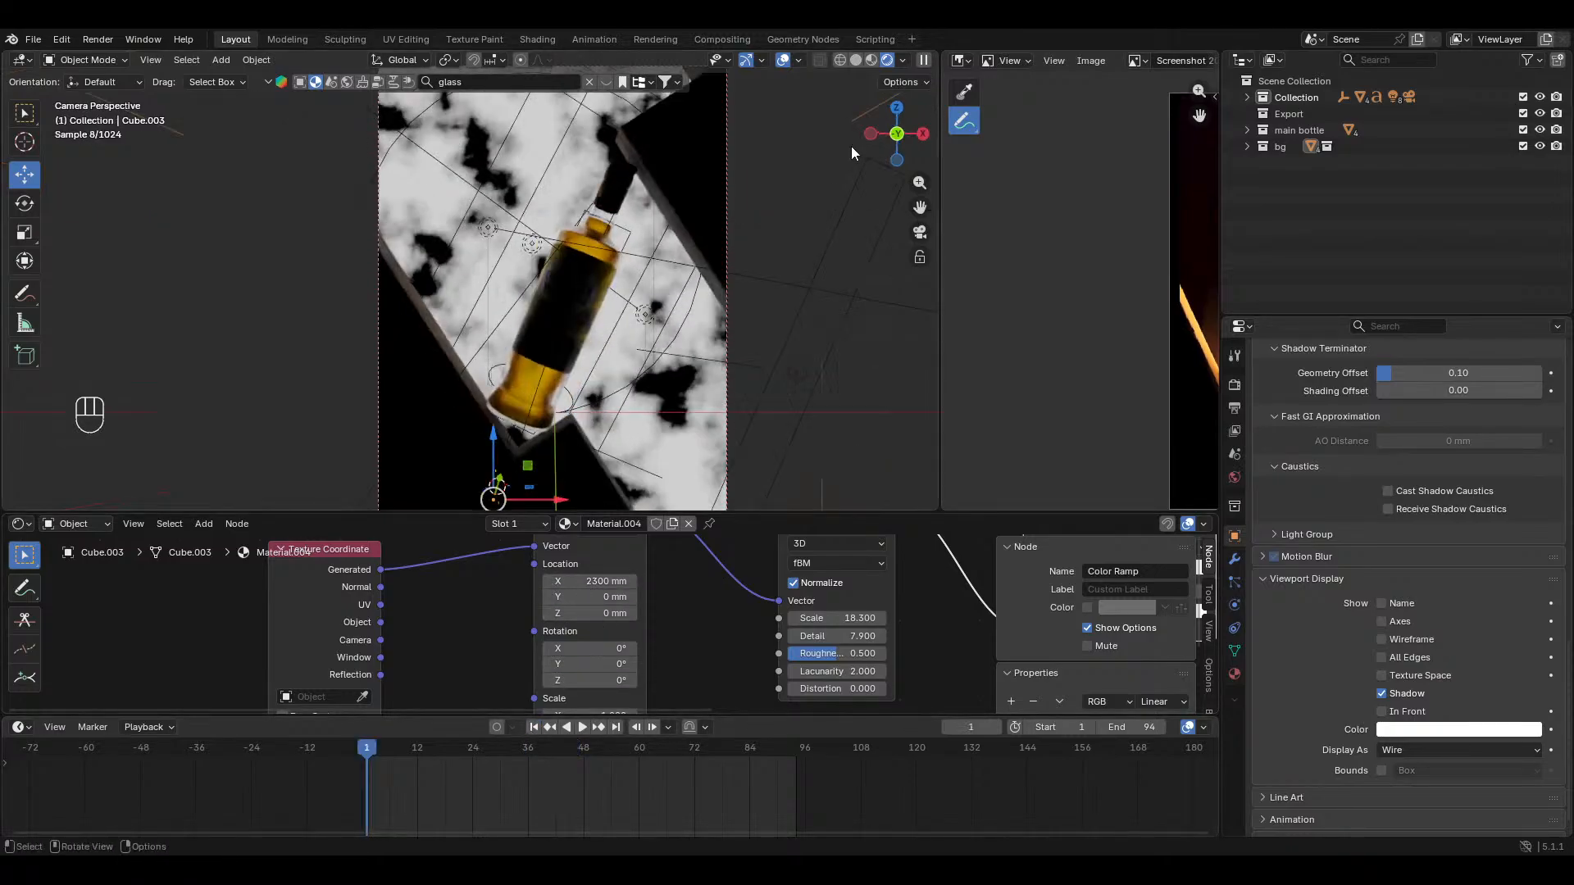
left_click(870, 61)
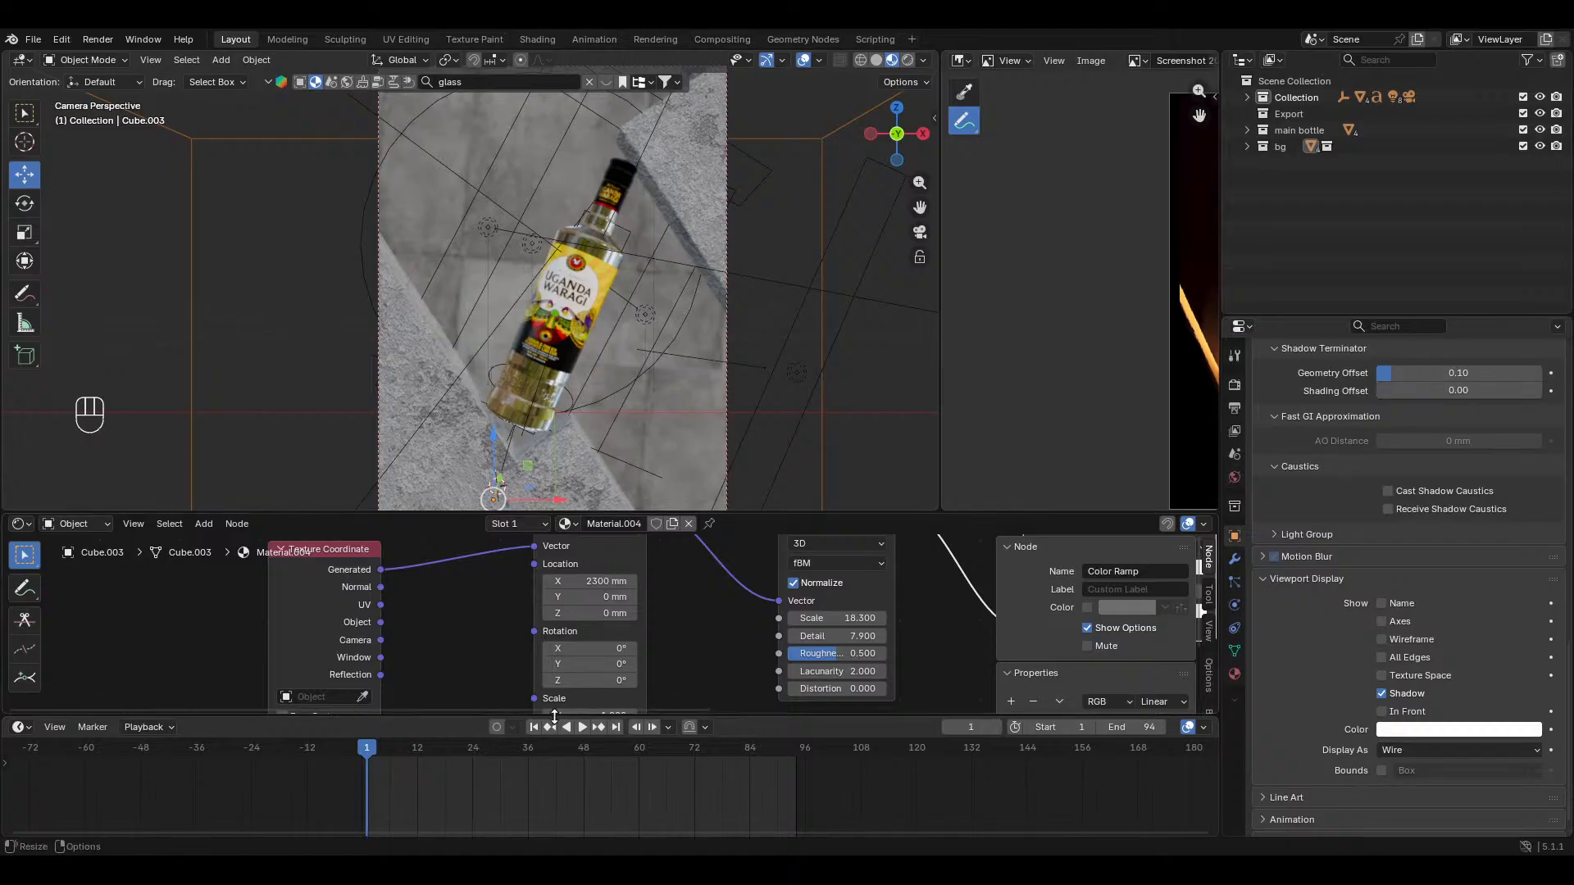
double_click(591, 582)
type("0")
key("Return")
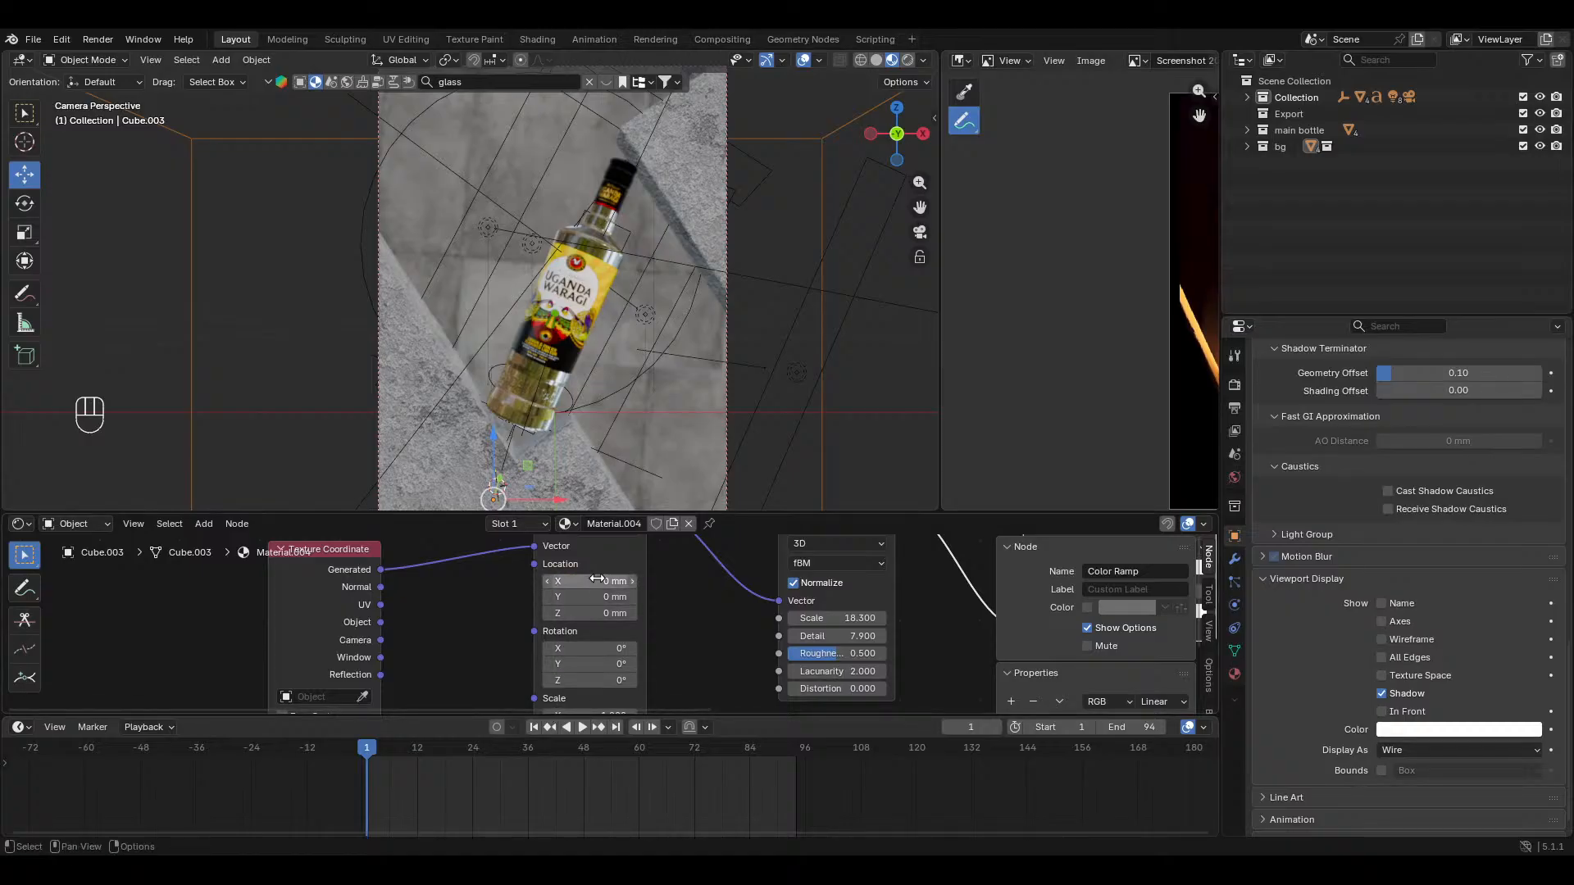
key("i")
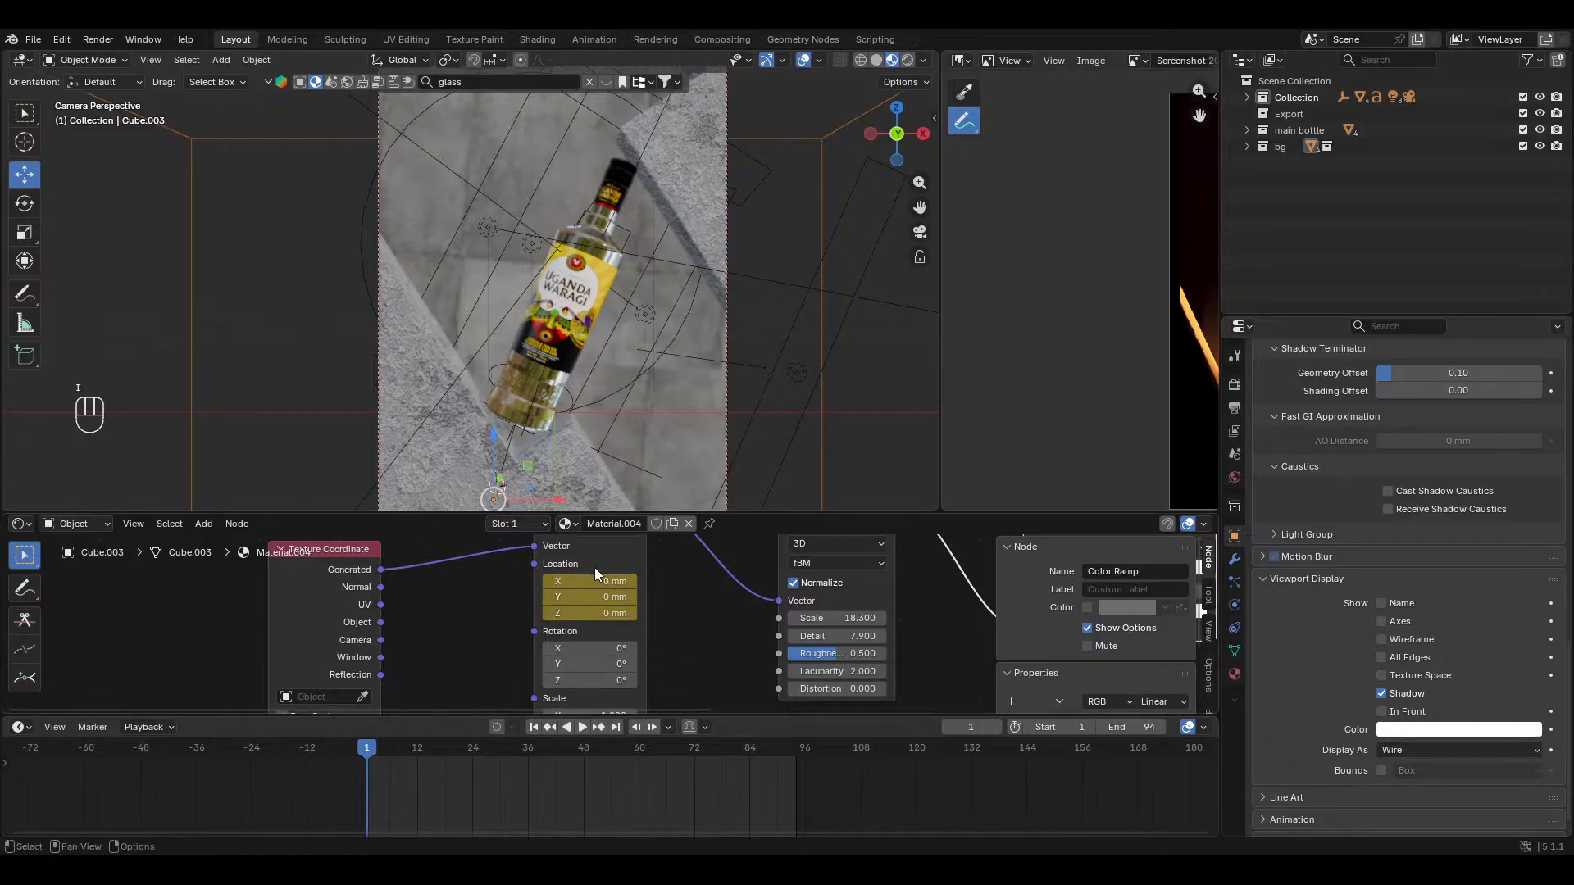
Step: At frame 132, set the Mapping node's X Location to 330 mm and keyframe the Location
middle_click_drag(594, 567, 590, 624)
left_click(573, 549)
left_click_drag(392, 746, 971, 750)
left_click_drag(597, 627, 620, 627, "shift")
key("i")
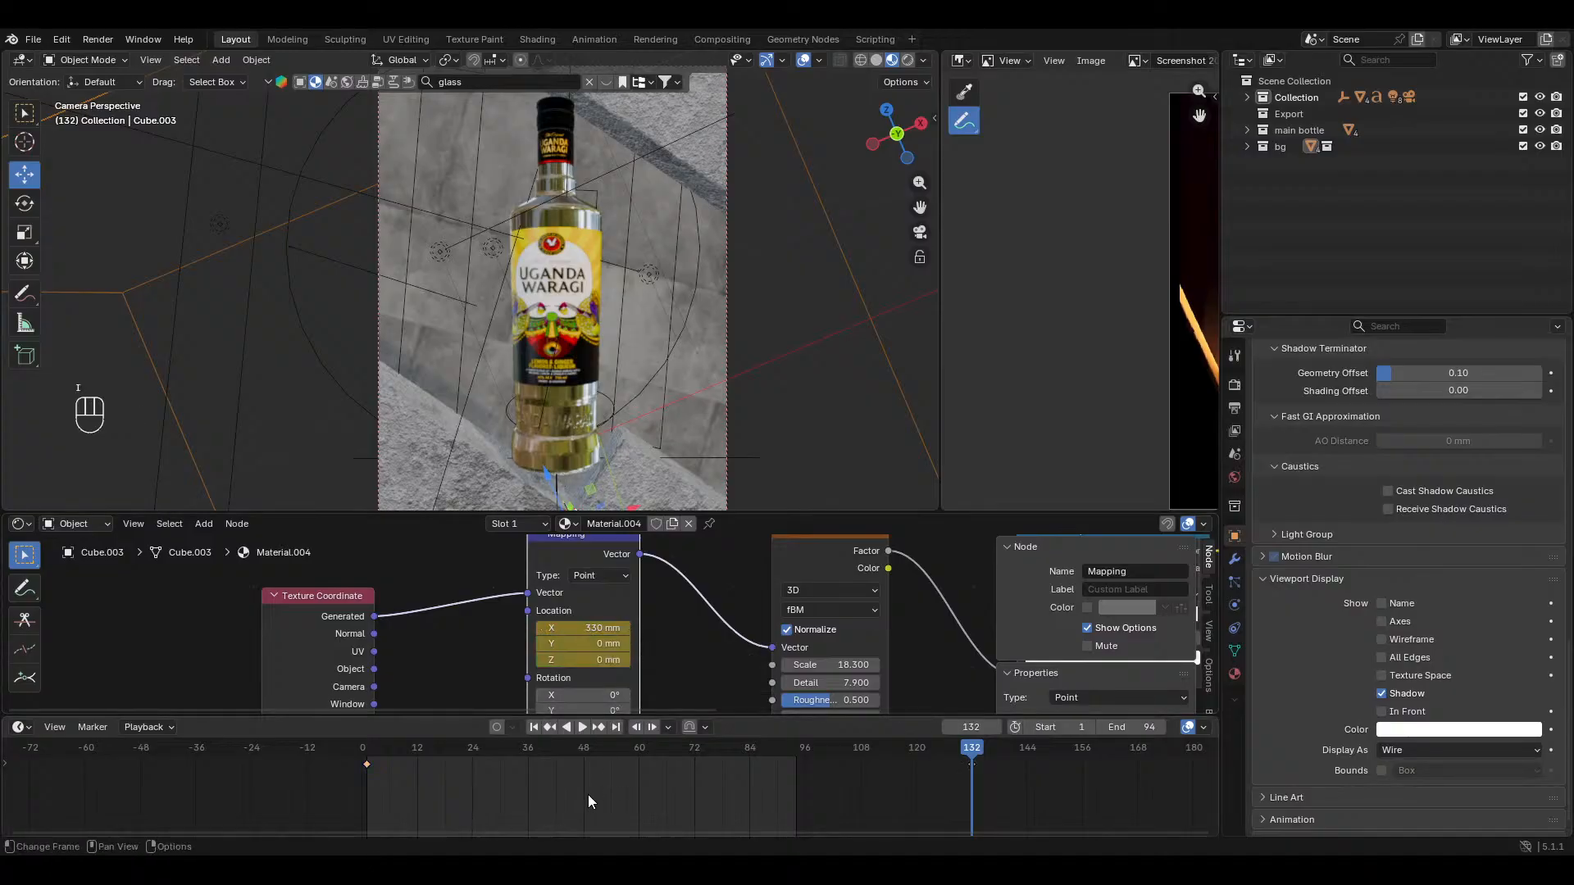
Step: Set the interpolation of the Mapping Location keyframes to Linear
right_click(559, 778)
mouse_move(526, 724)
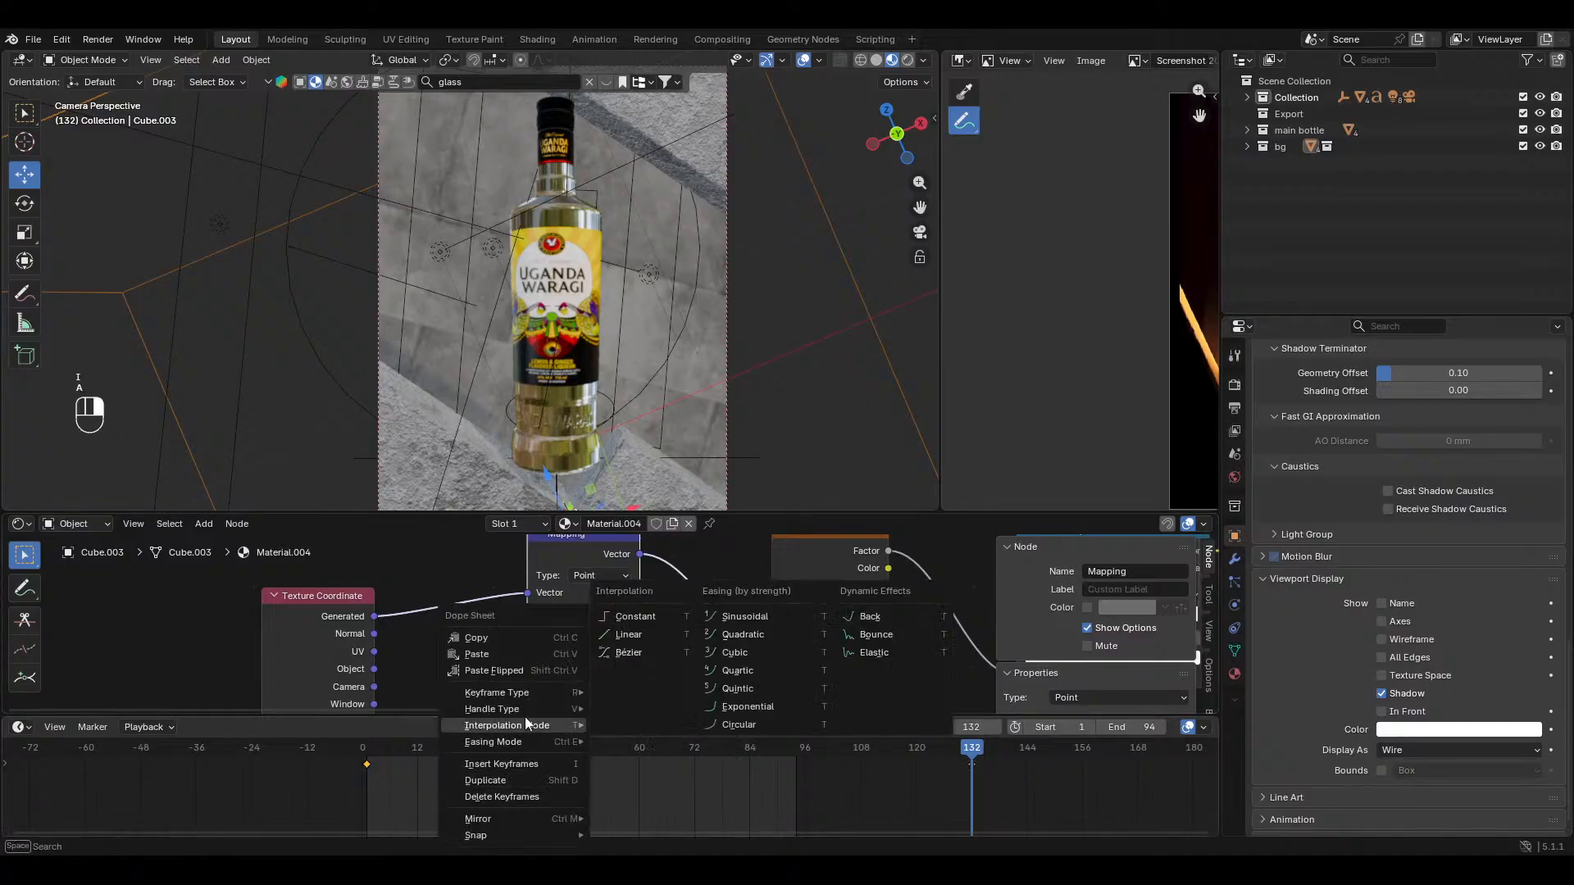
left_click(618, 637)
Step: Scrub back to frame 14, switch the viewport to Rendered shading, and play the moving noise pattern
left_click_drag(618, 749, 426, 747)
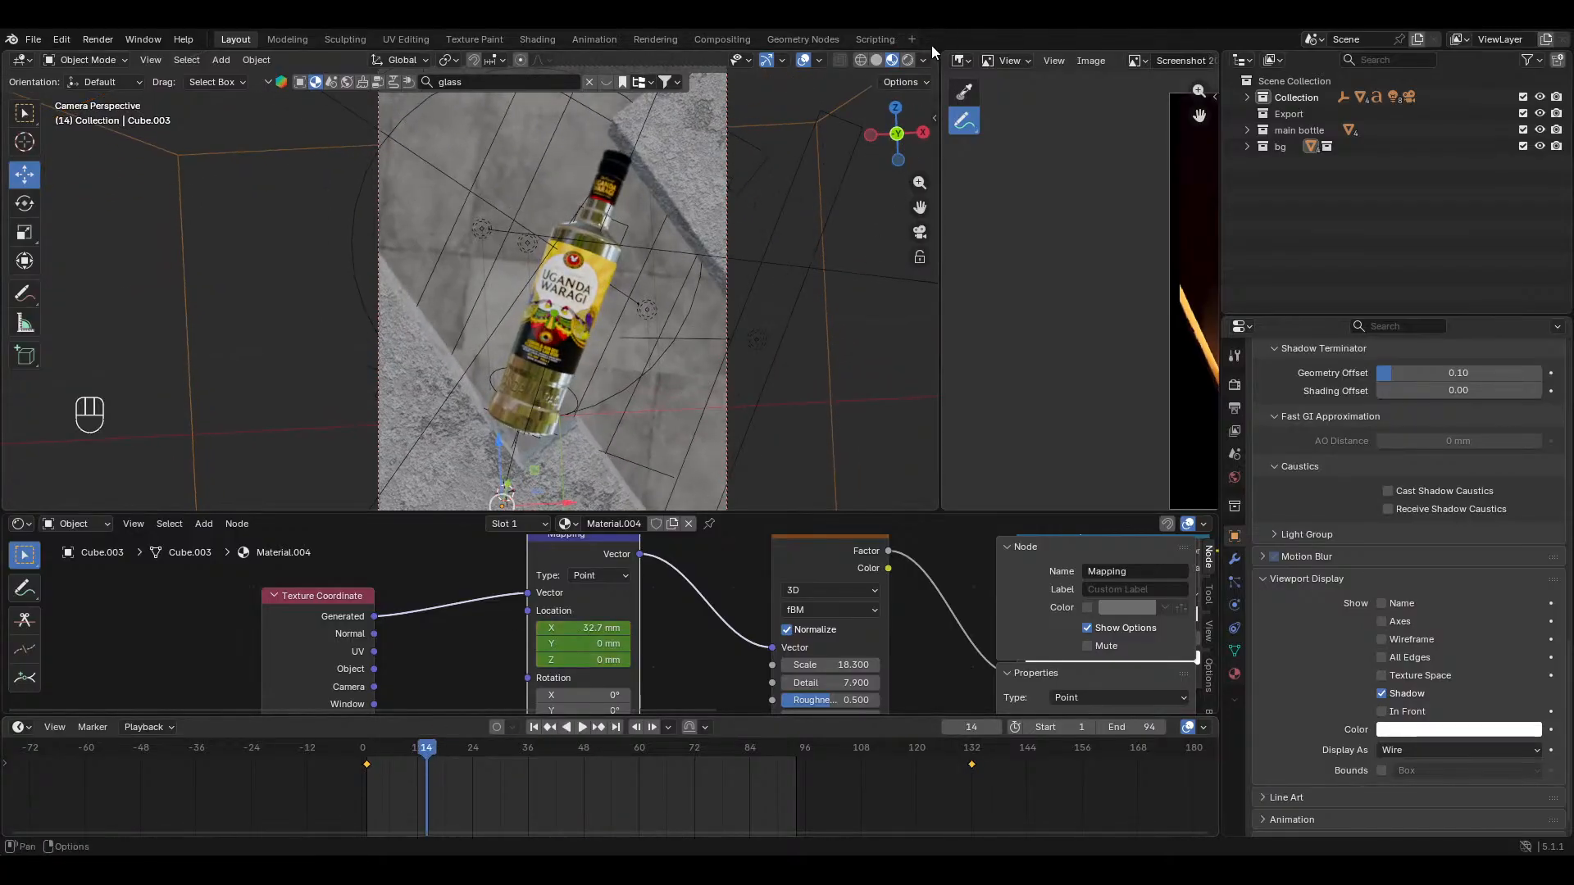
left_click(905, 61)
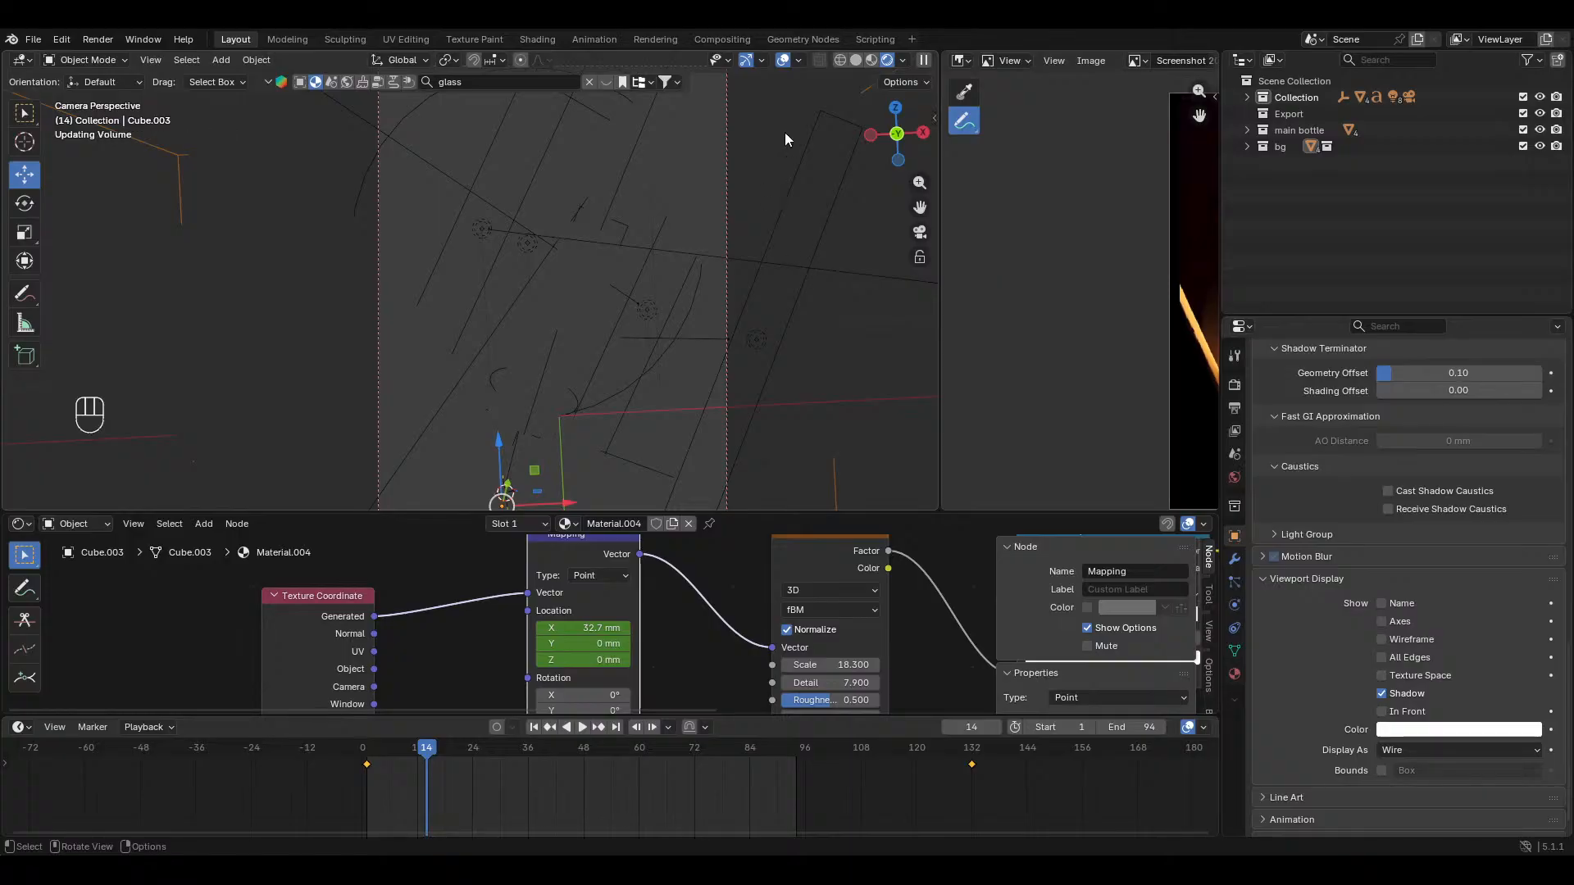
key("space")
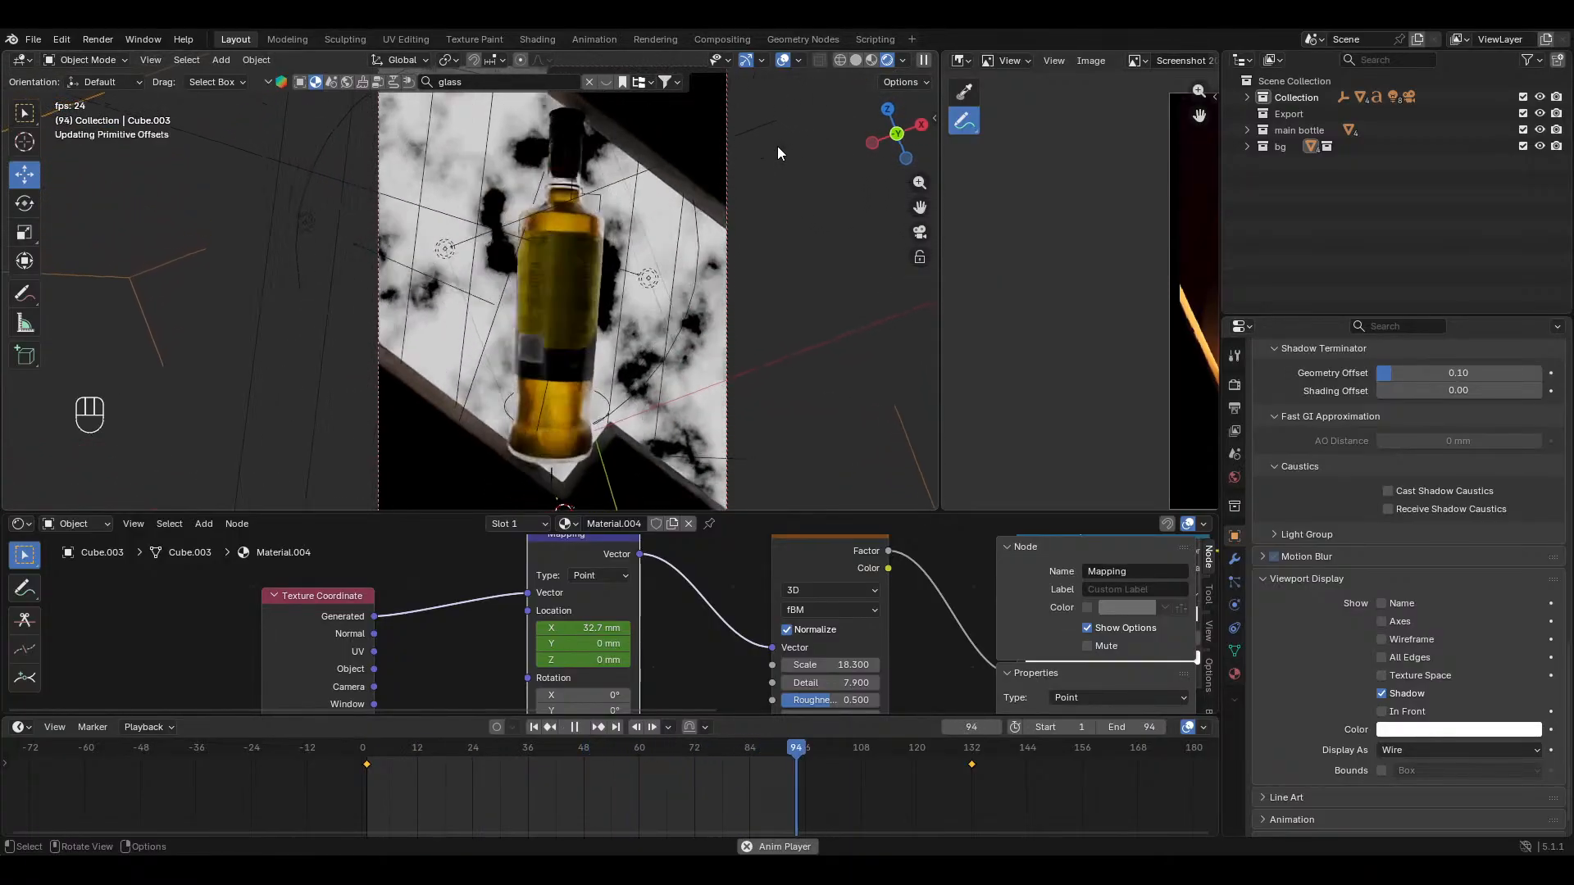
key("space")
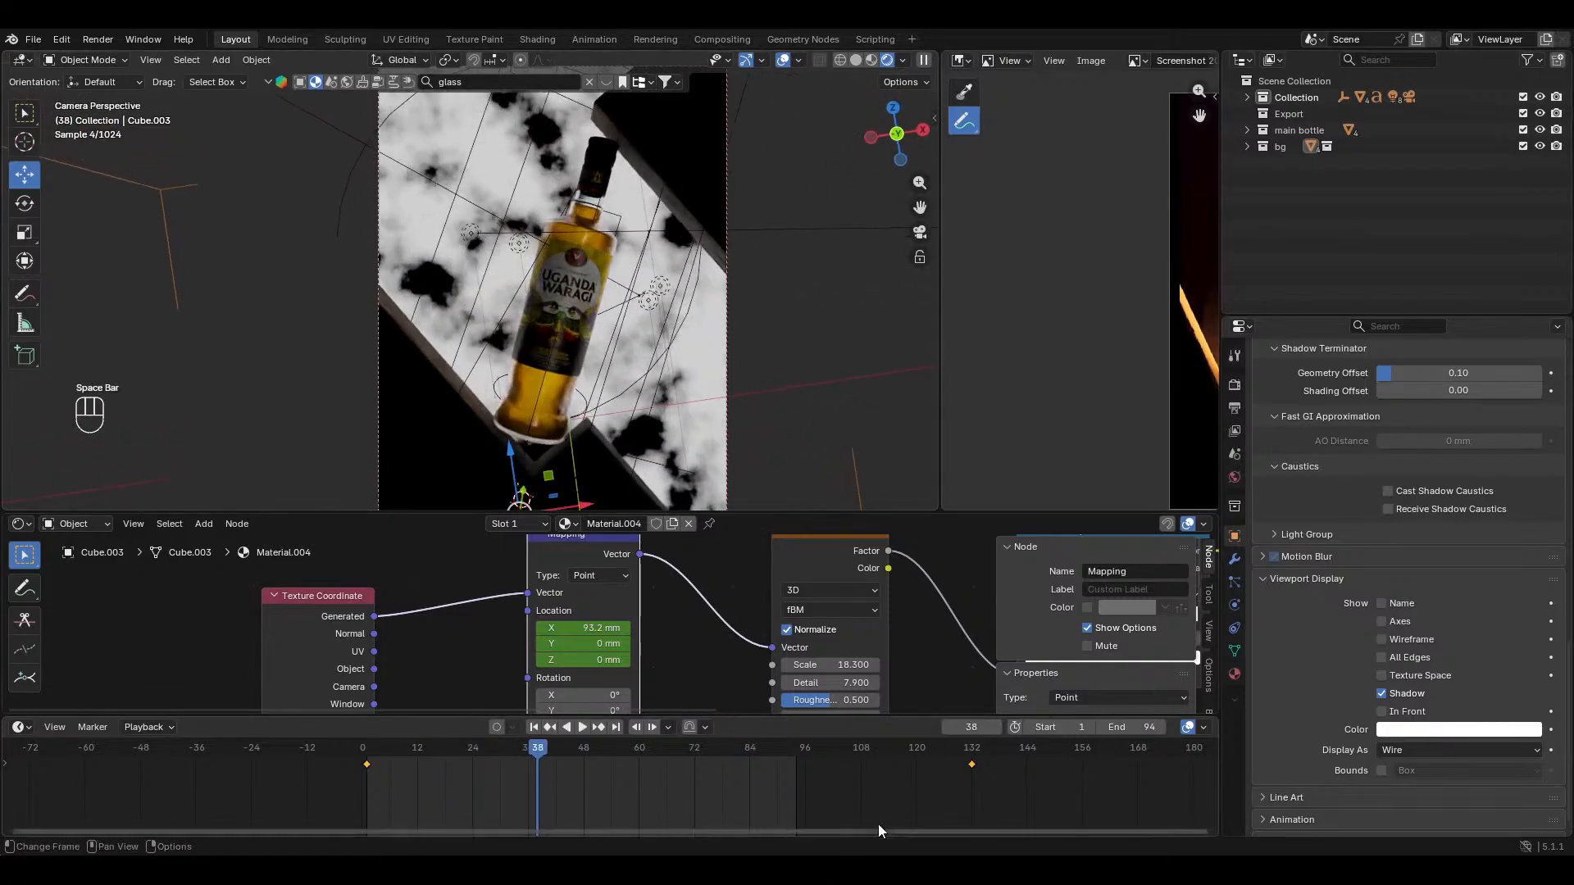
Step: Move the last Mapping keyframe out to frame 337 and play the animation from the start
middle_click_drag(1102, 818, 750, 781, "ctrl")
left_click(685, 764)
key("g")
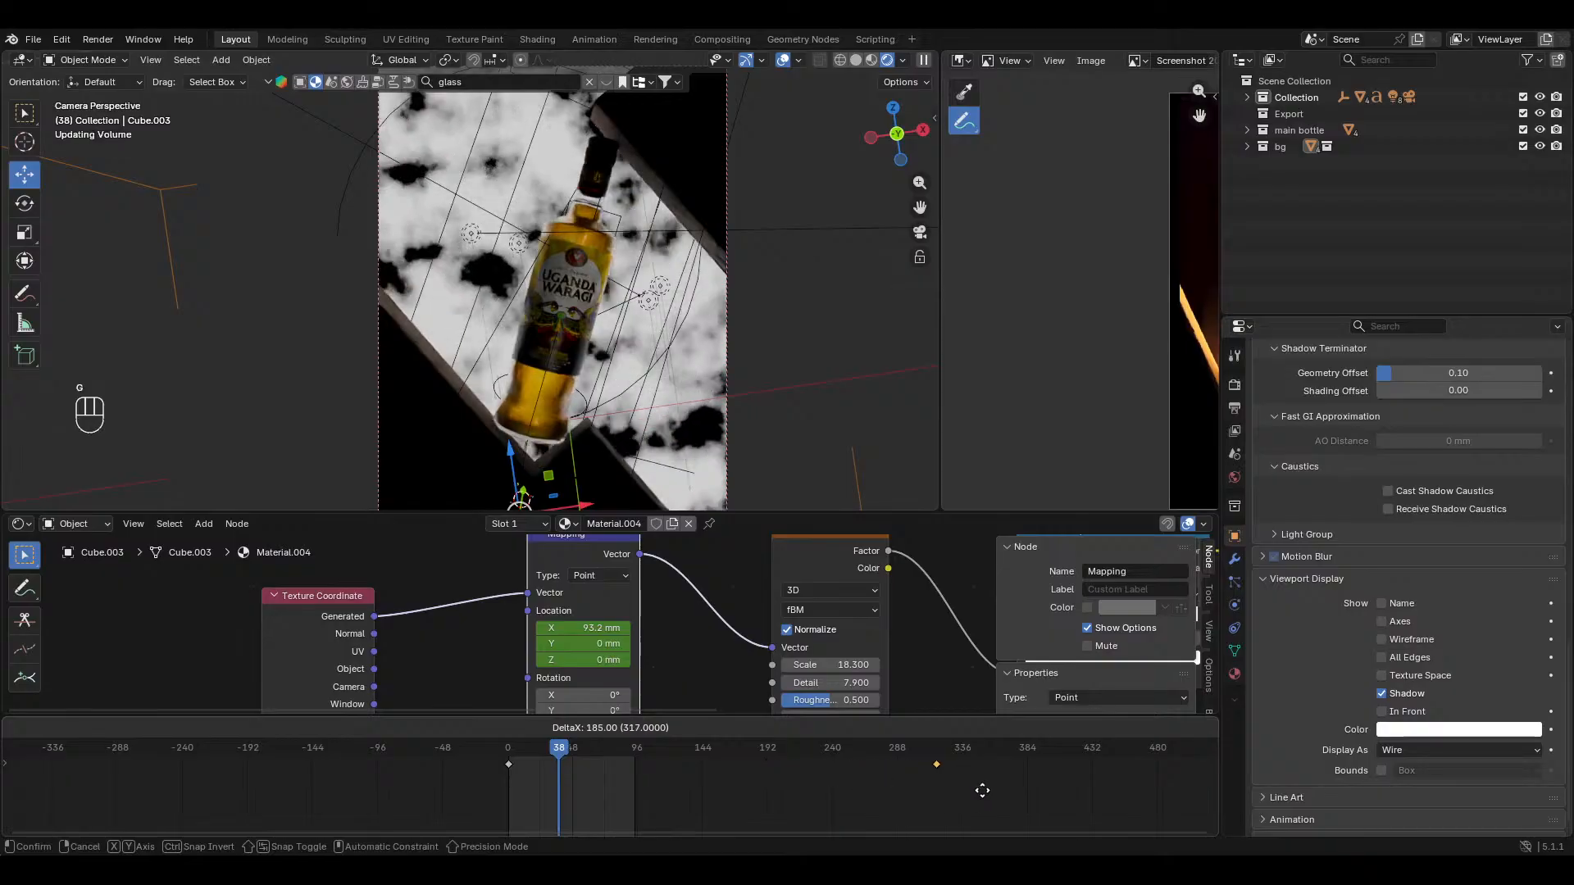
left_click(1008, 790)
left_click(534, 727)
key("space")
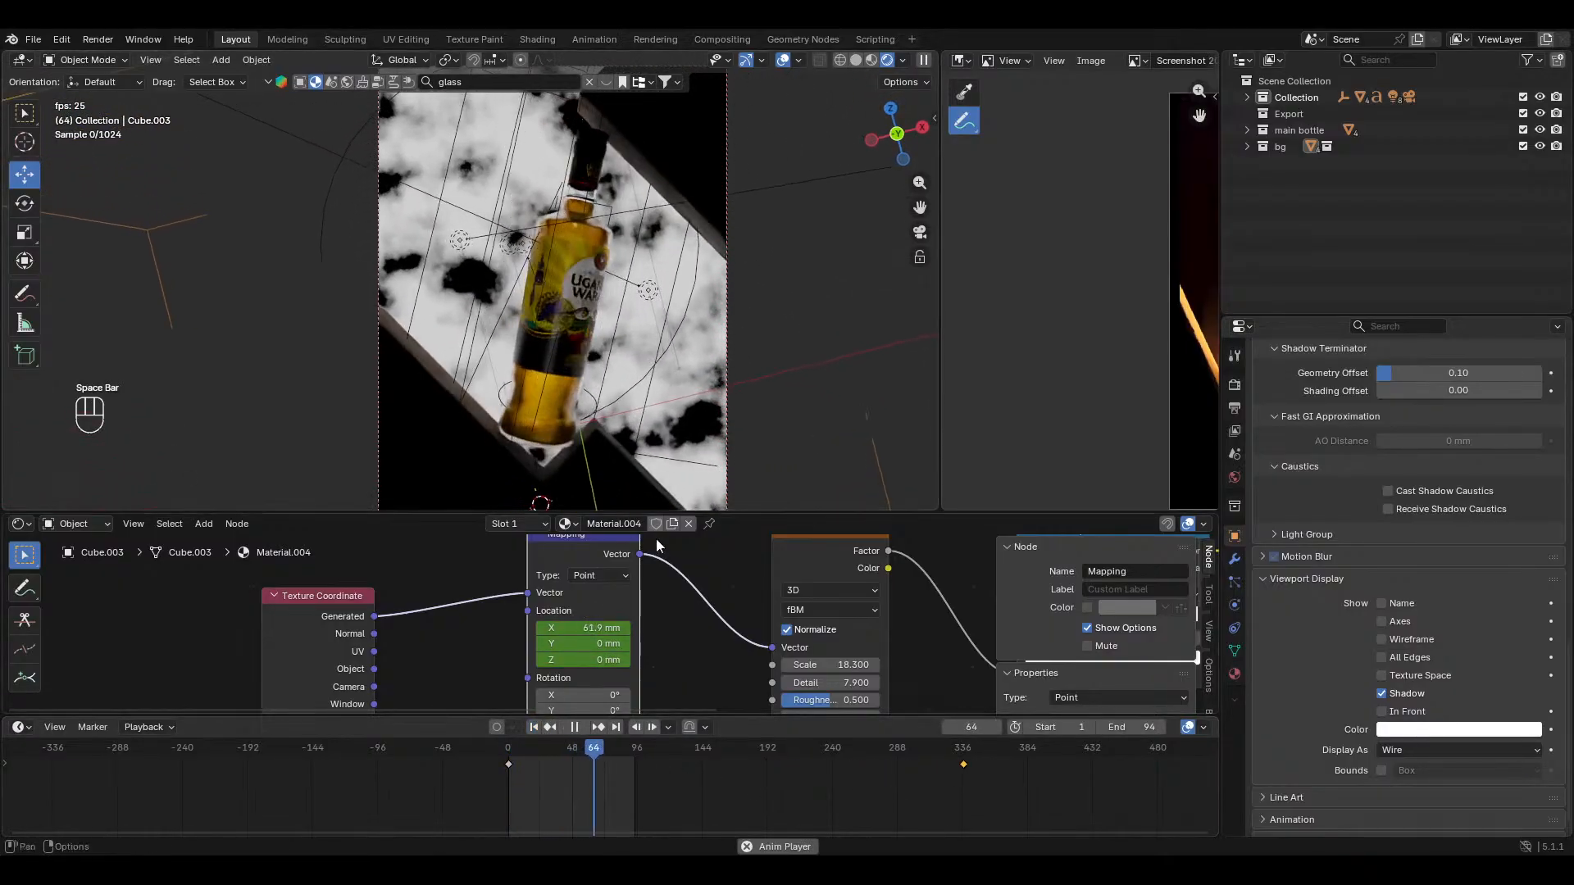
key("space")
Step: At frame 337, set the Mapping node's X Location to -330 mm, keyframe it again, and play the reversed motion
left_click(601, 728)
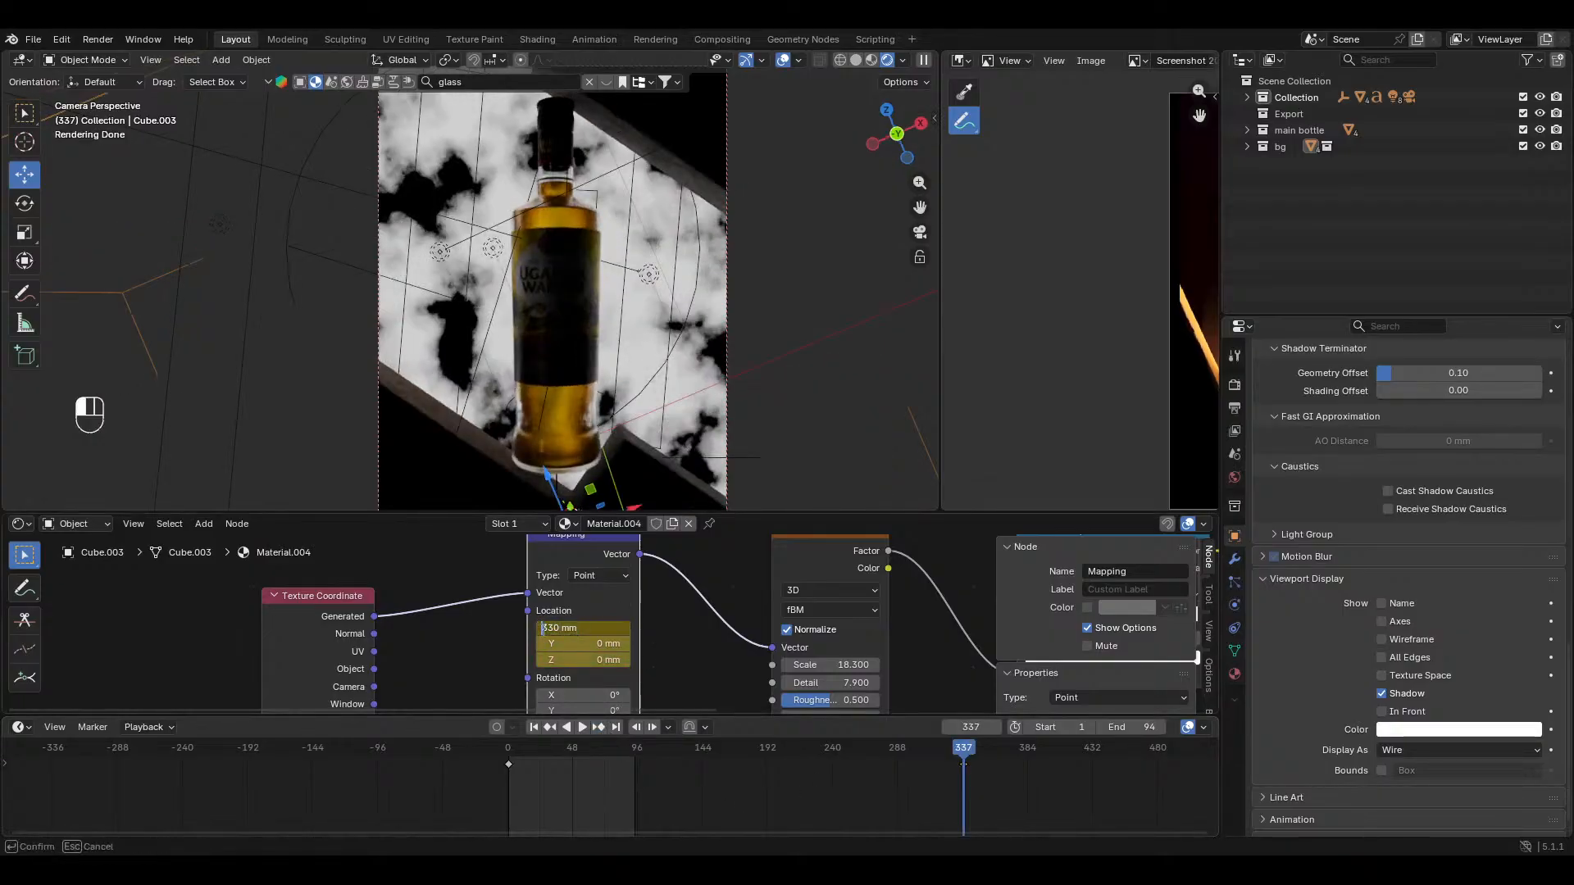
type("-")
key("Return")
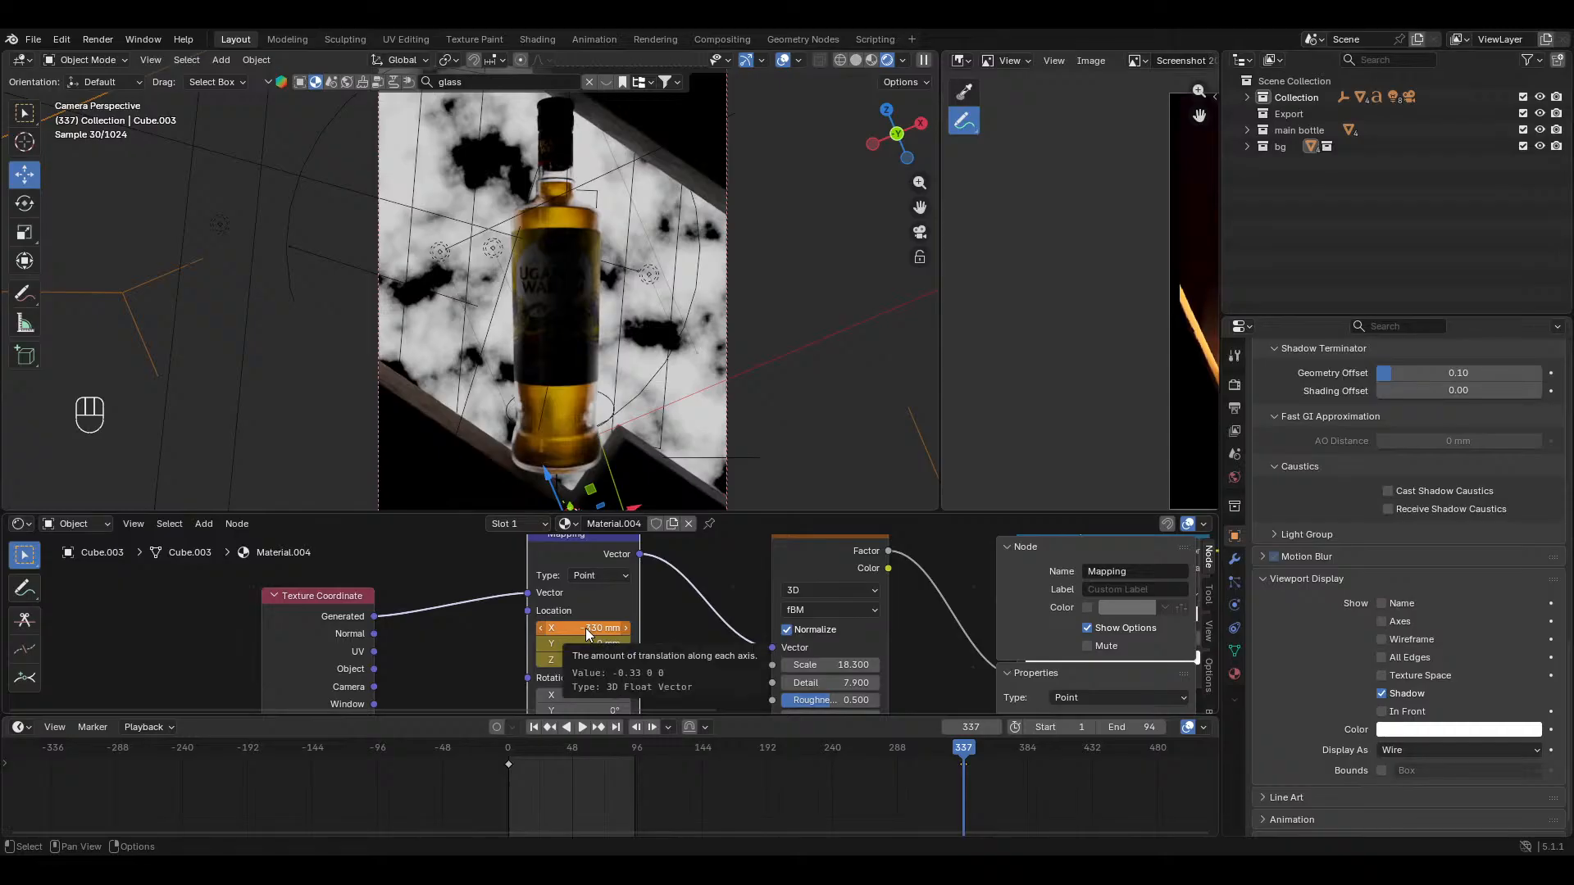
key("i")
left_click(532, 748)
key("space")
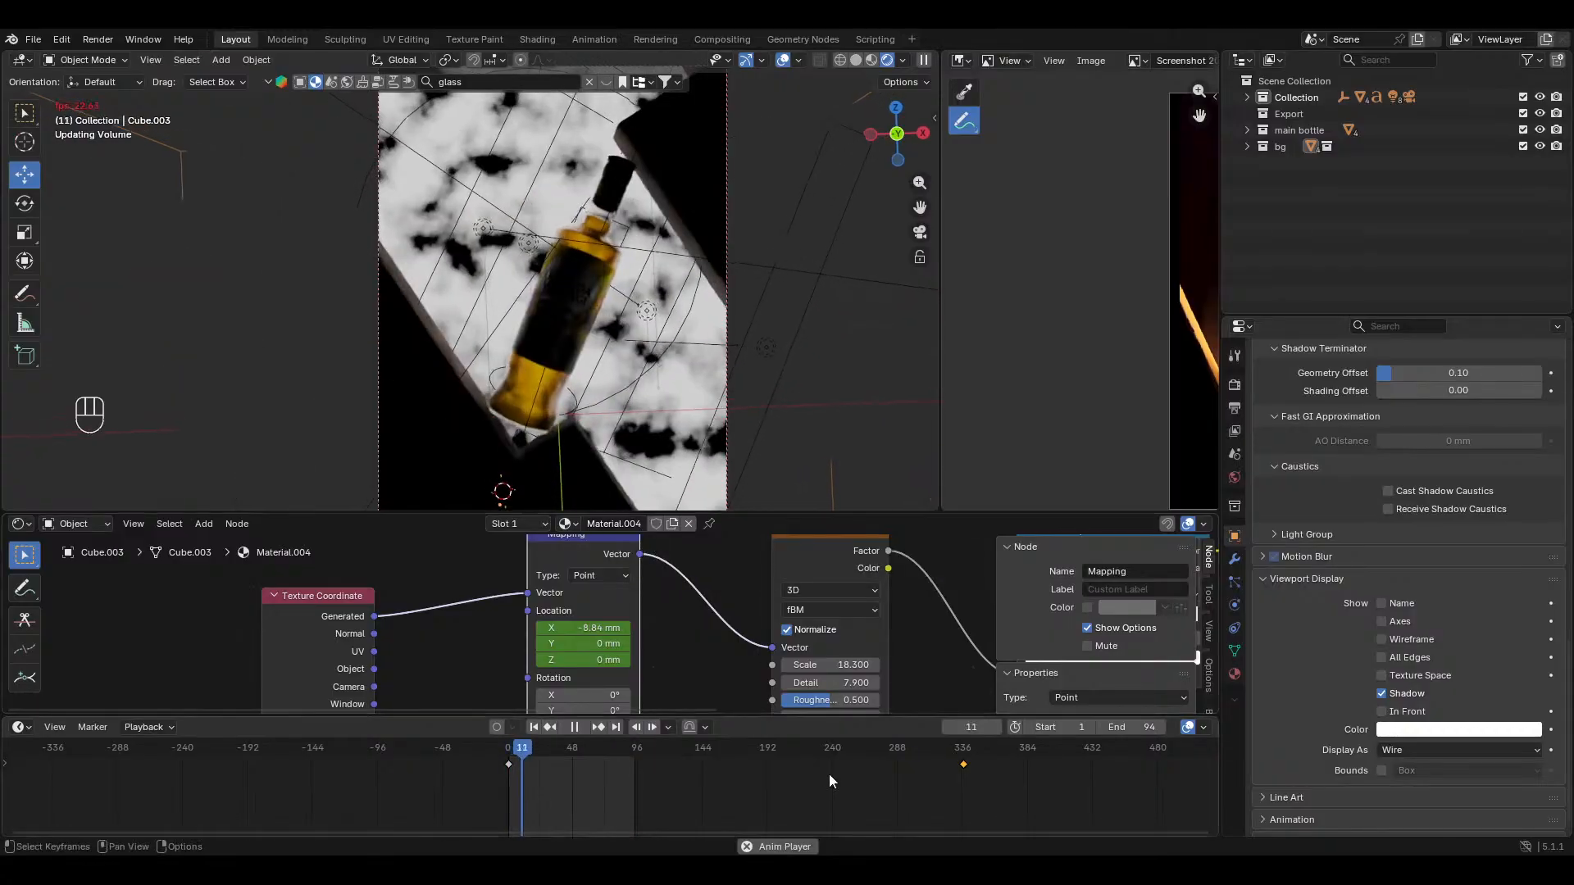
key("space")
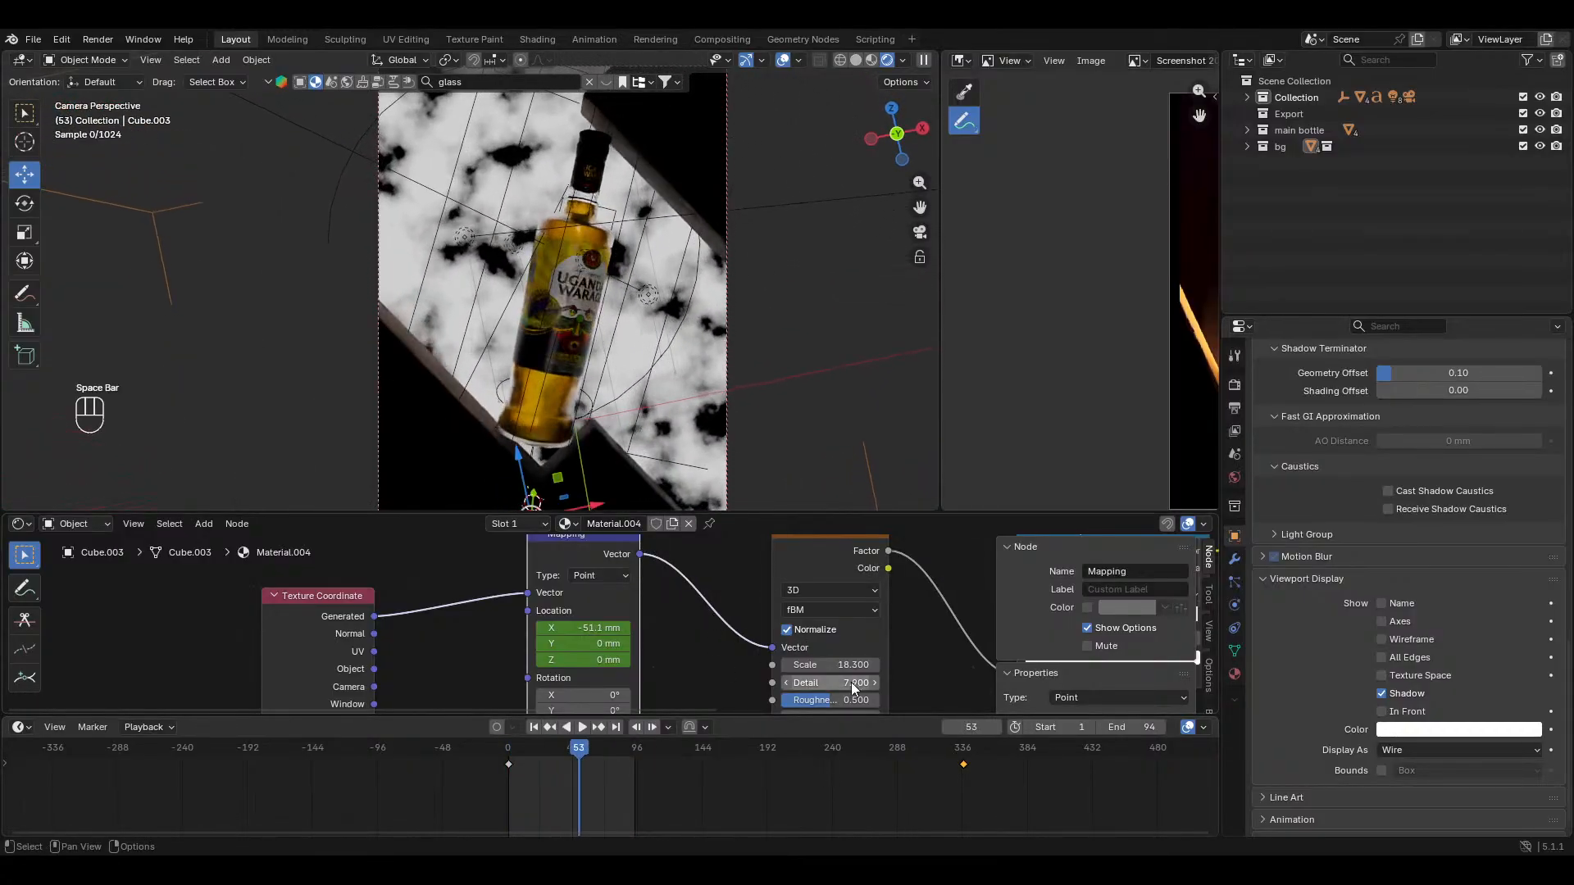
Step: Disconnect the preview link from the Material Output's Surface, leaving the Volume connection, and save the file
middle_click_drag(851, 682, 645, 654, "ctrl")
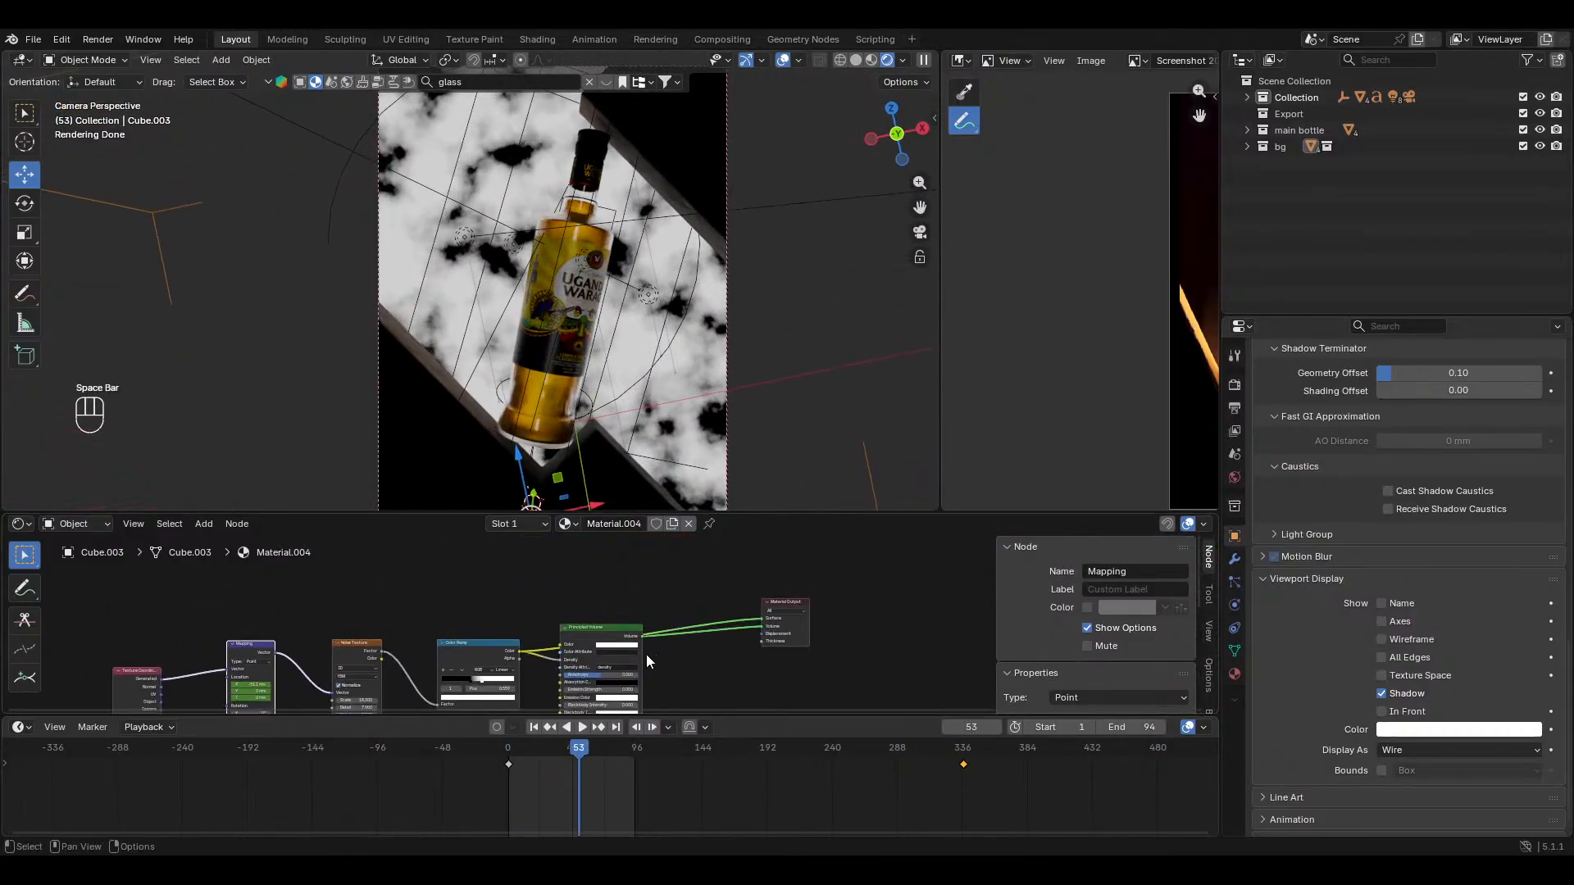
left_click_drag(759, 621, 710, 588)
key("ctrl+s")
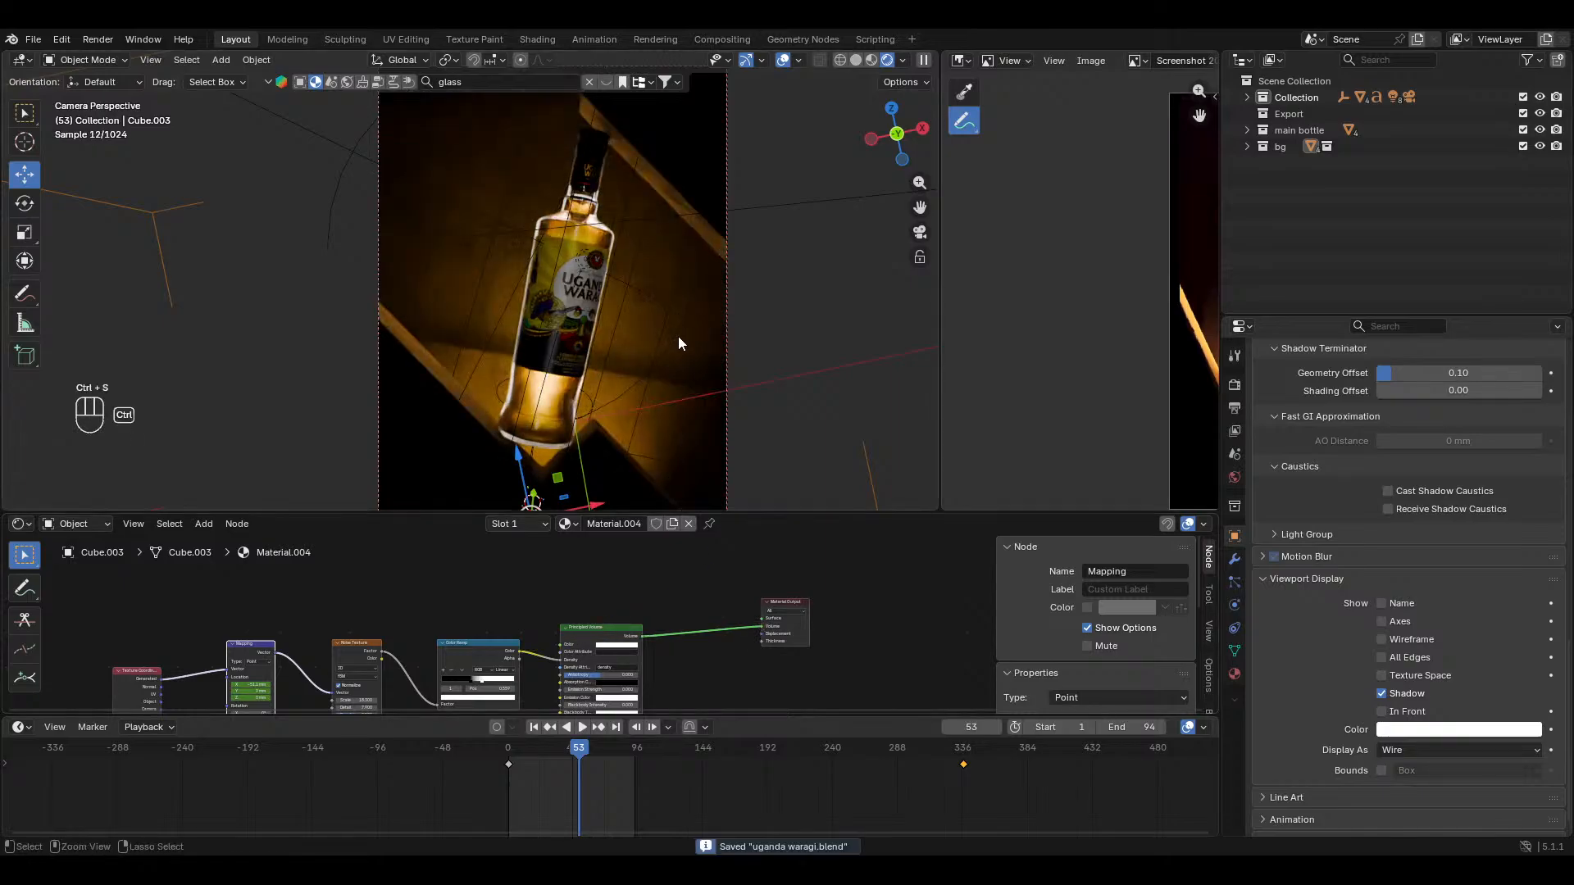
Step: Deselect everything, enlarge the 3D viewport, and hide the viewport overlays
key("alt+a")
left_click_drag(773, 509, 773, 602)
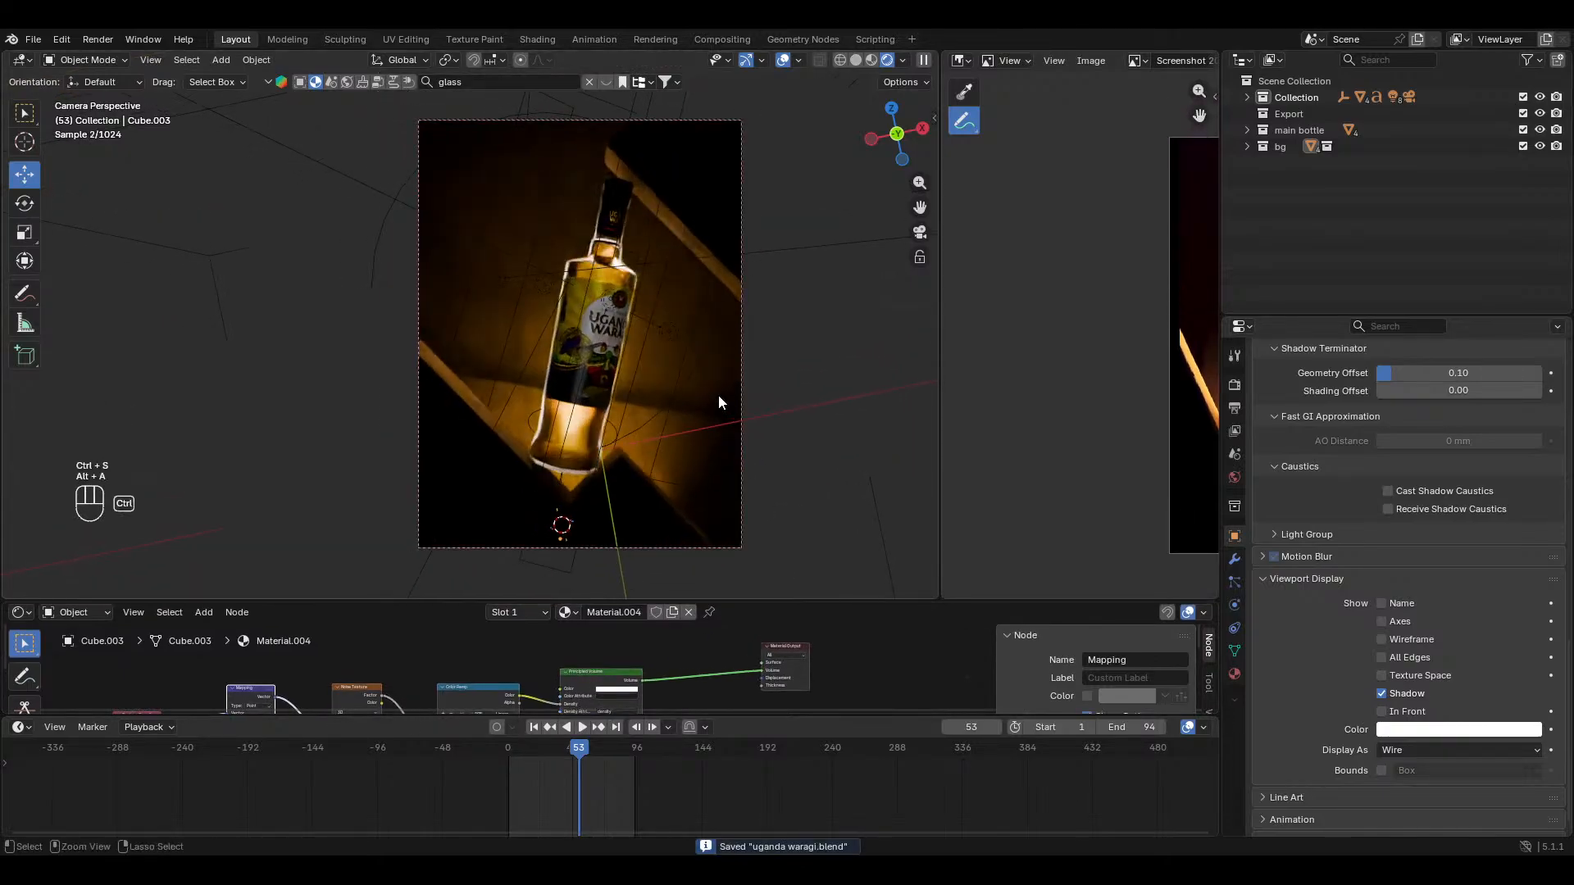
left_click(784, 61)
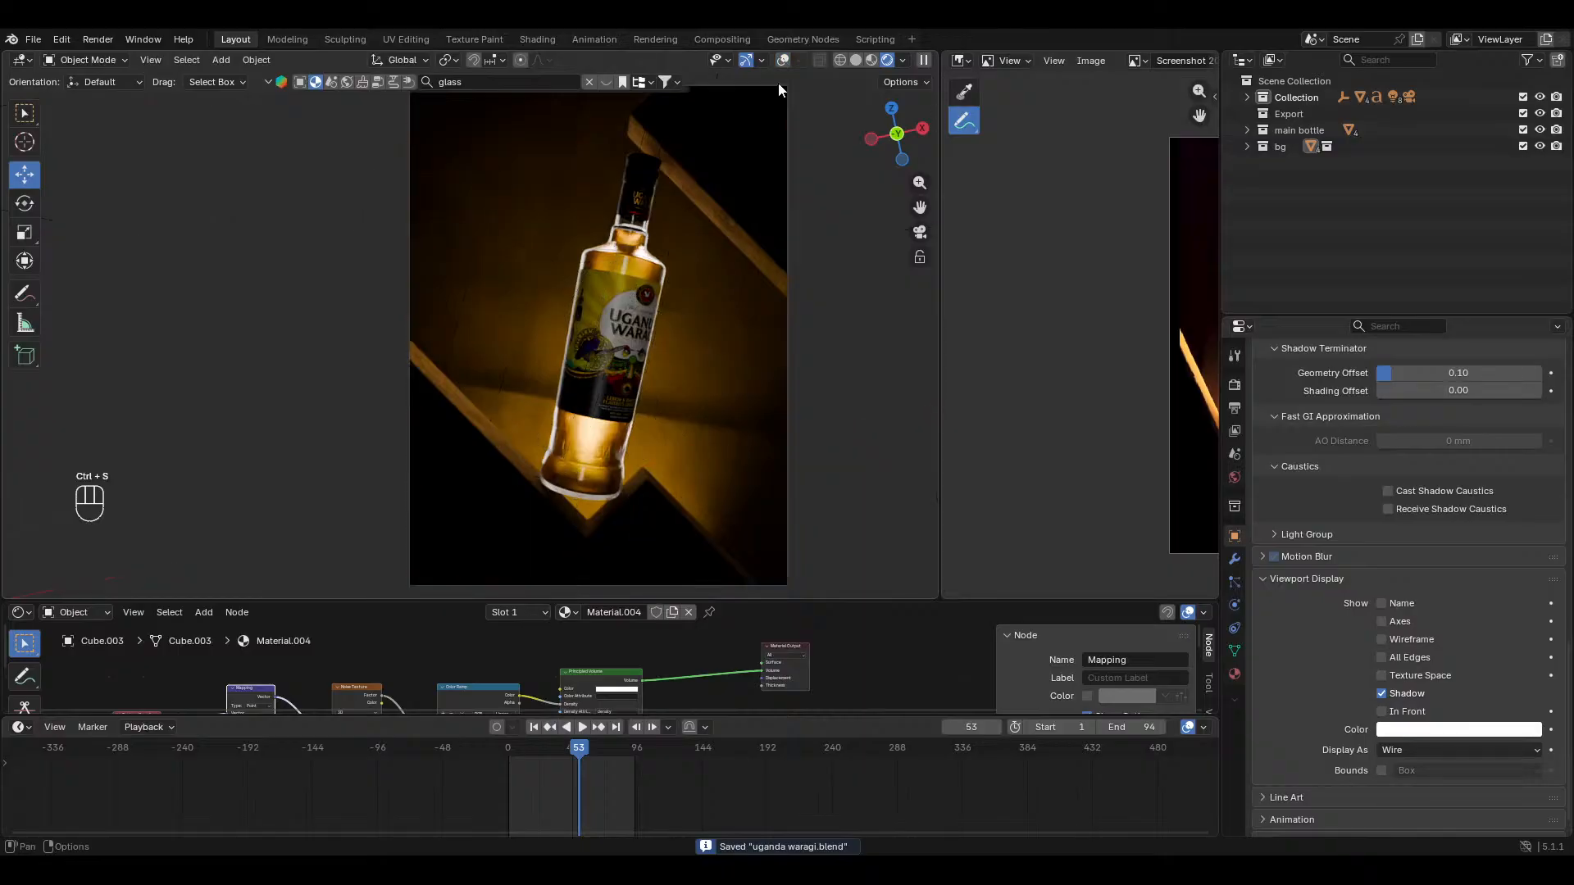
Step: Play the lit fog animation, go to frame 47, and save the file
key("space")
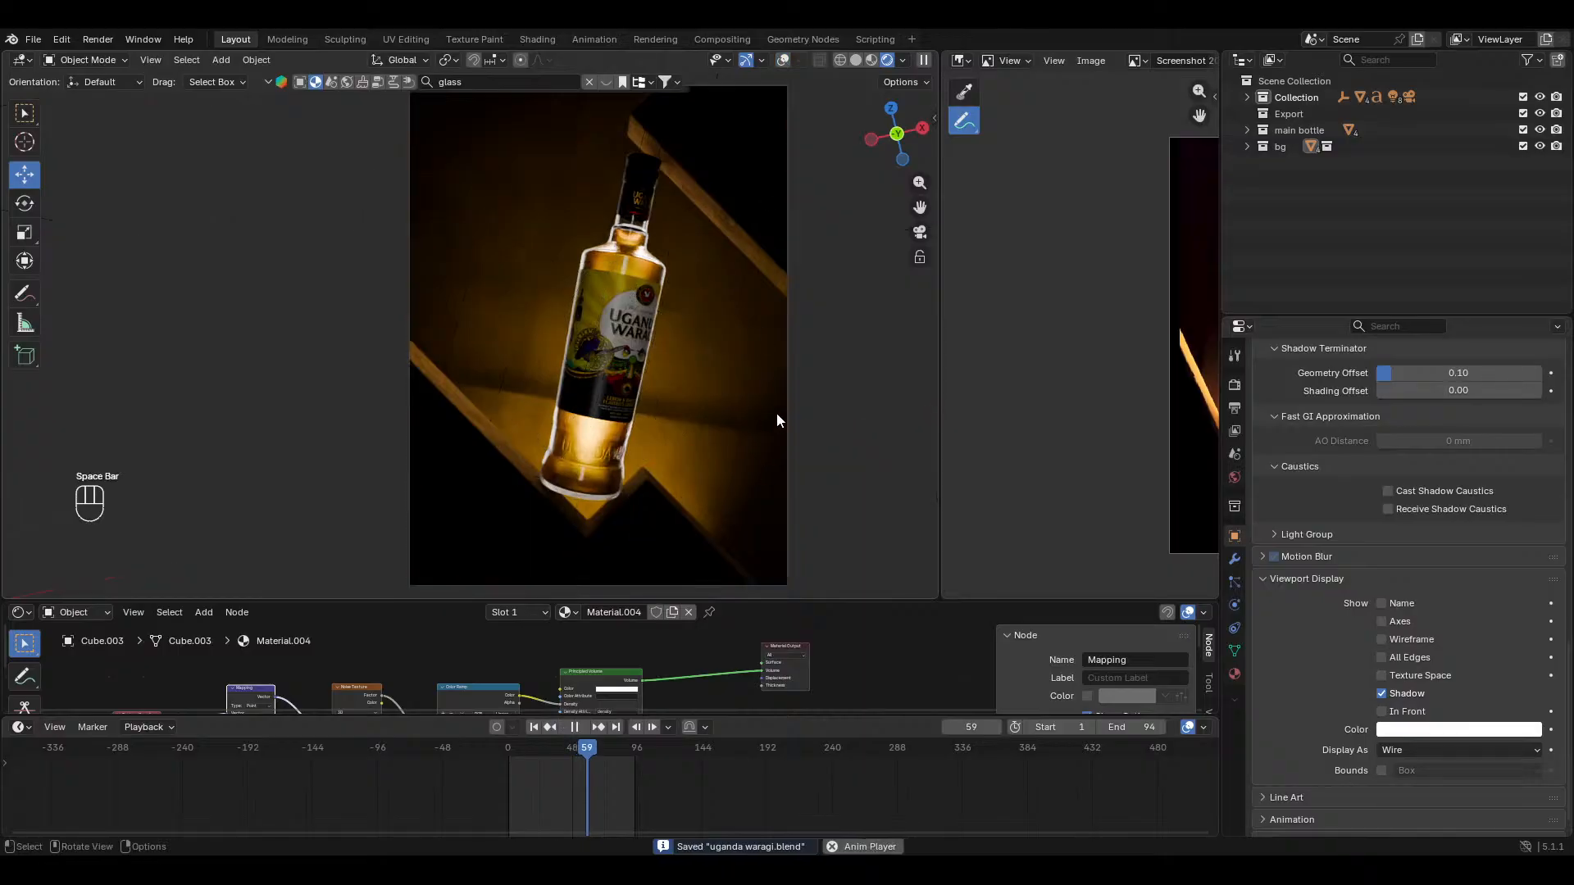
key("space")
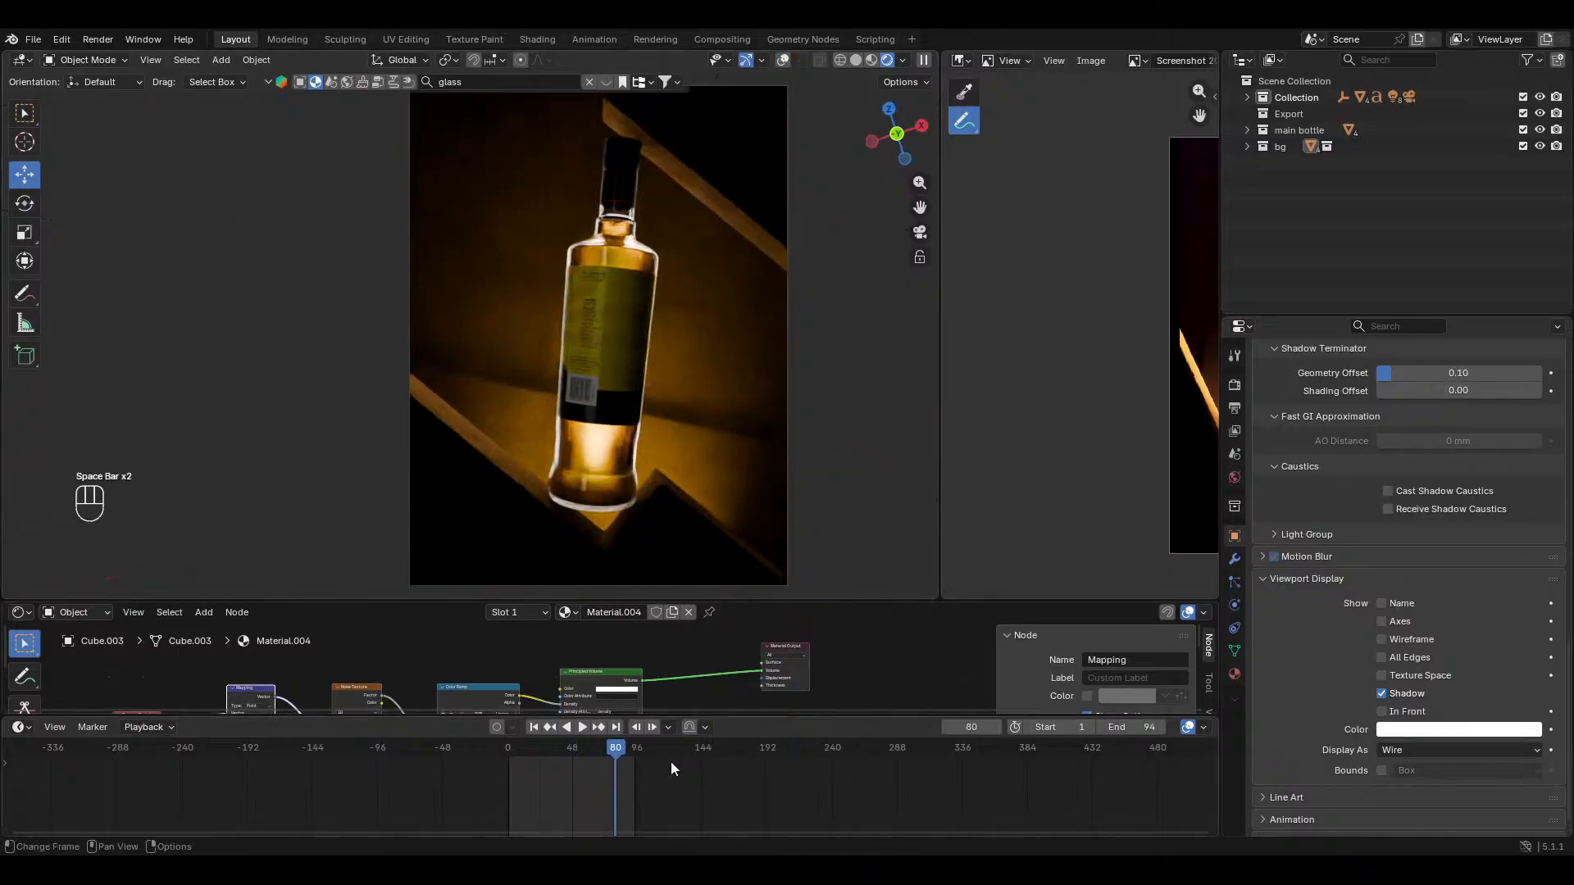
left_click_drag(612, 757, 571, 745)
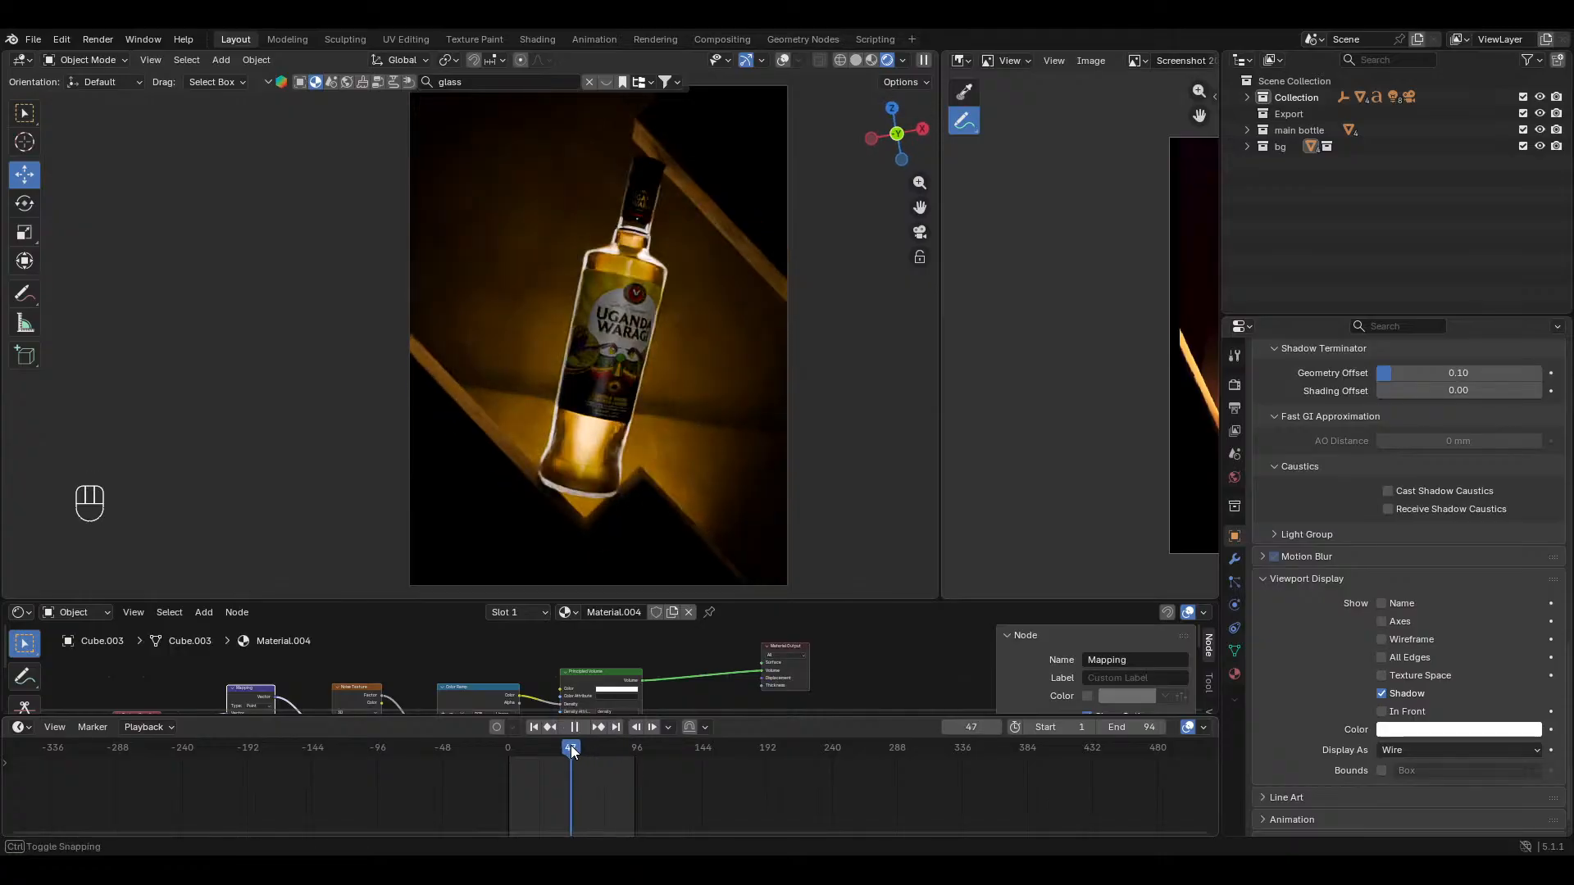
key("ctrl+s")
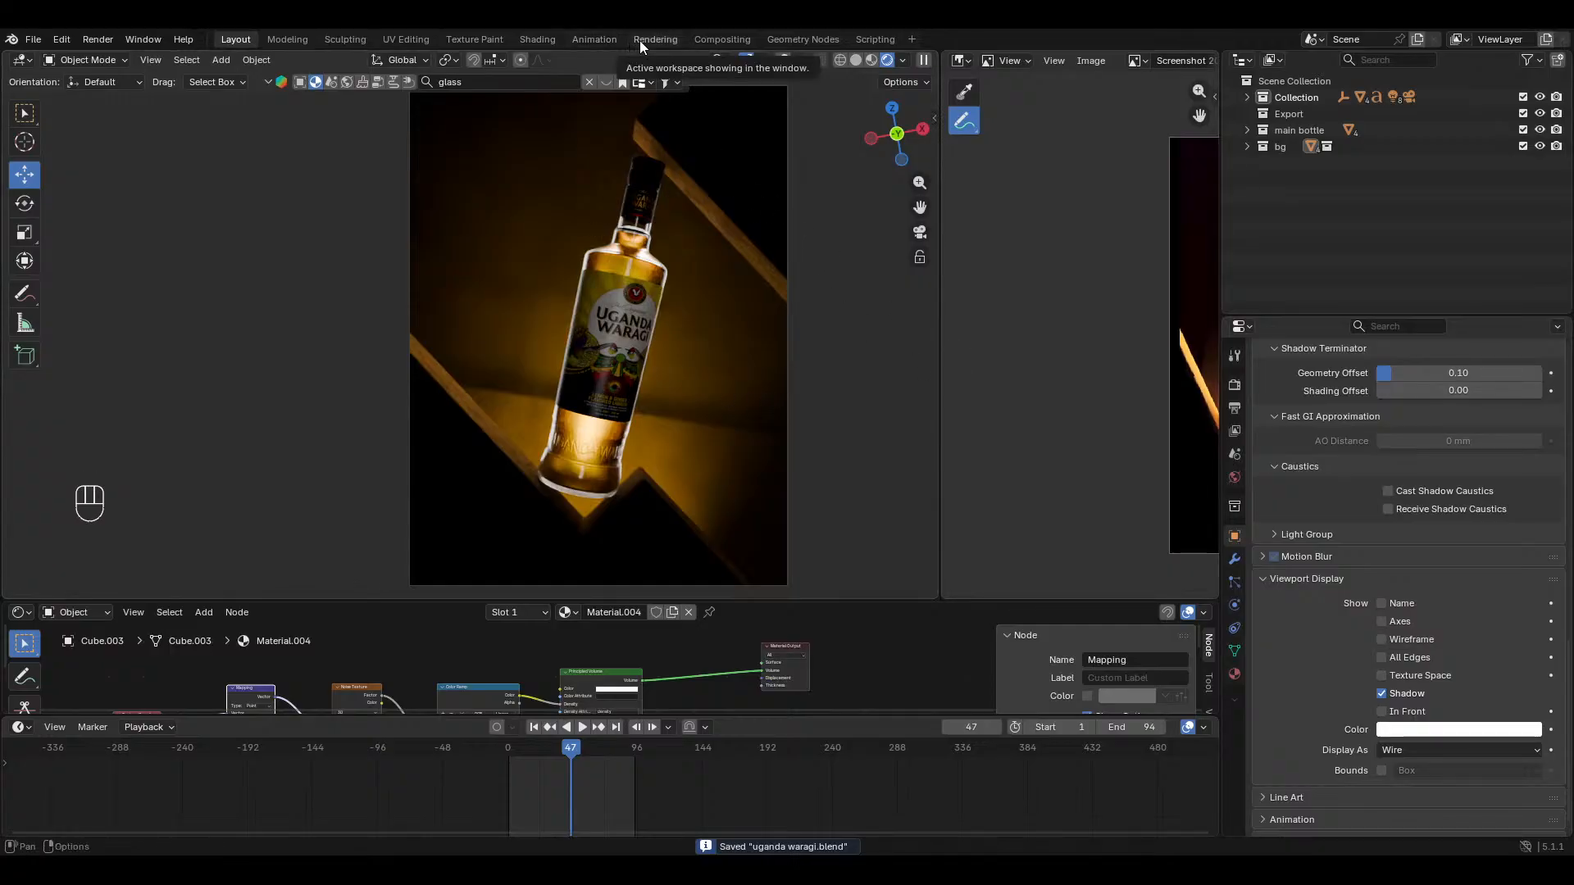
Step: Set the Cycles render Max Samples to 100 and save the file
left_click(1234, 384)
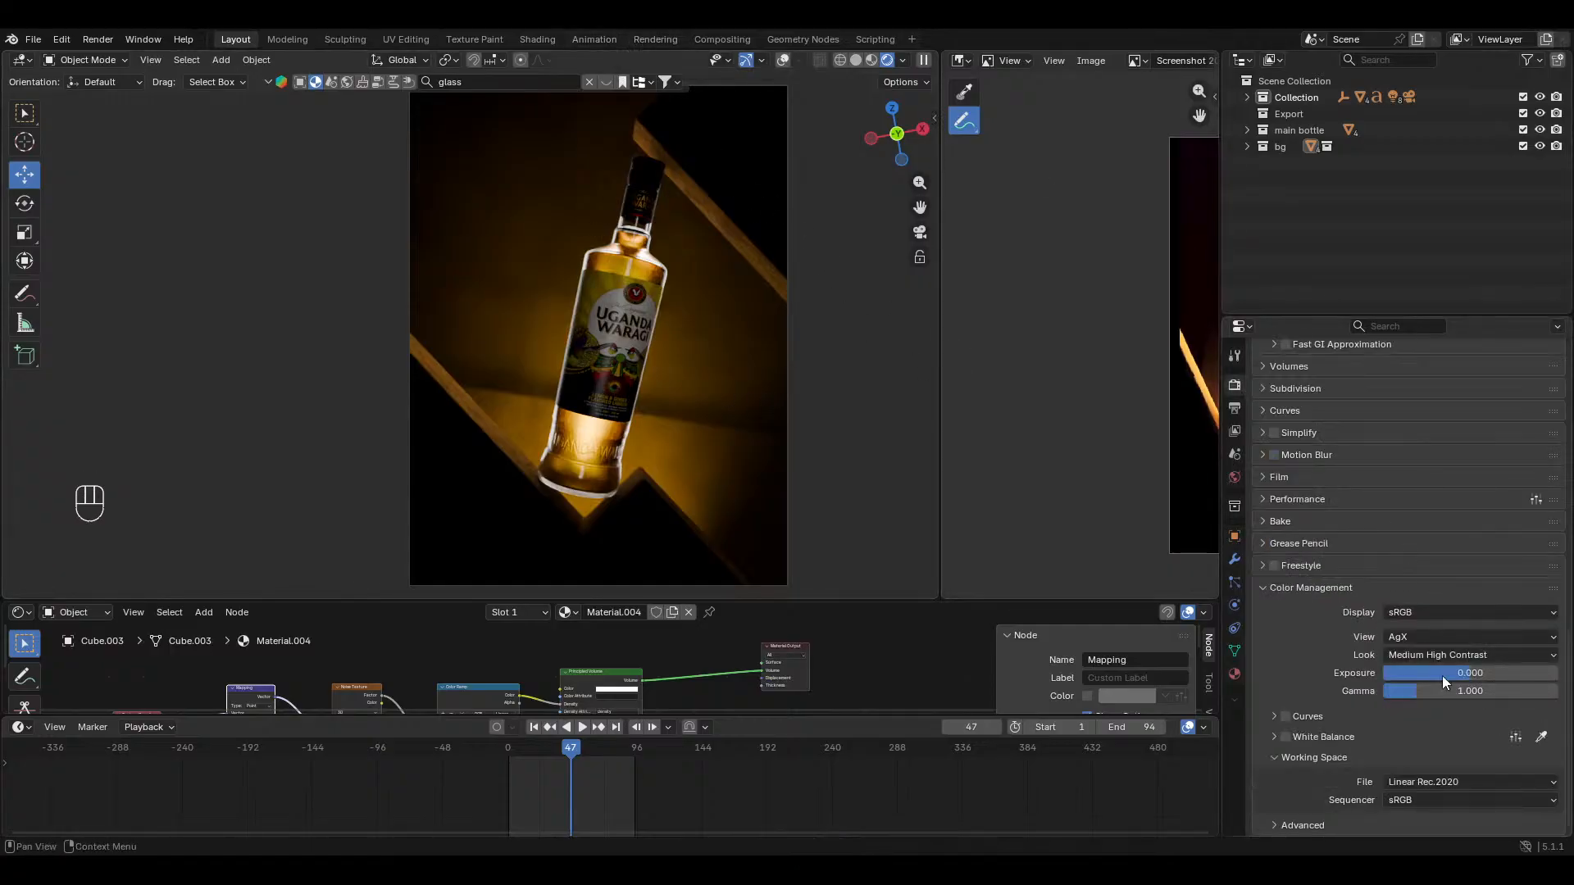
scroll(1443, 675, "up", 10)
scroll(1370, 434, "up", 8)
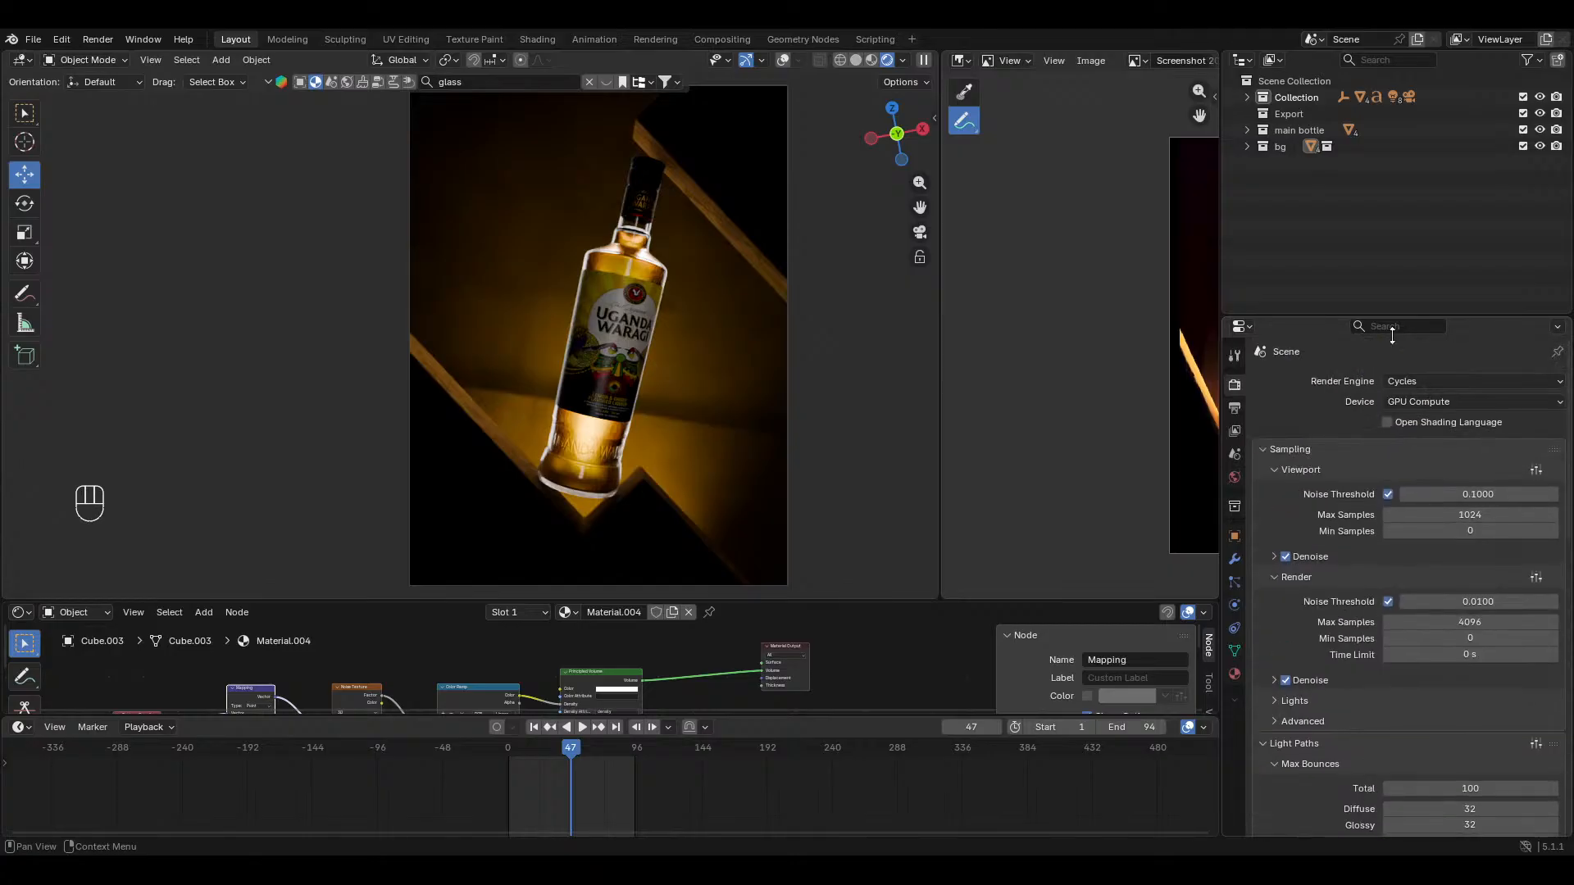
left_click(1469, 622)
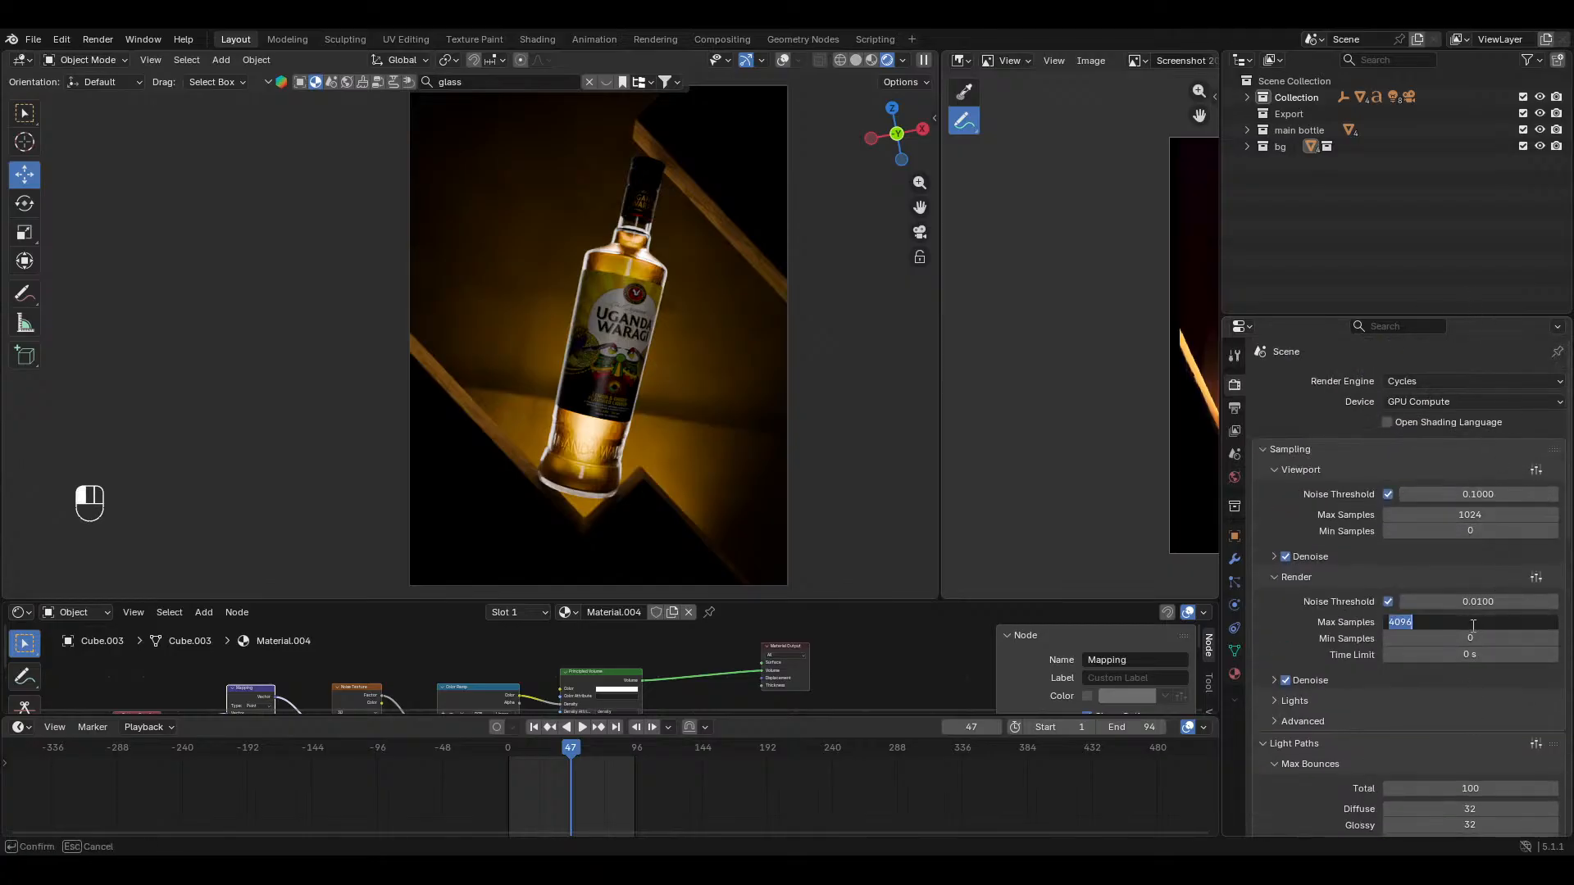
key("Return")
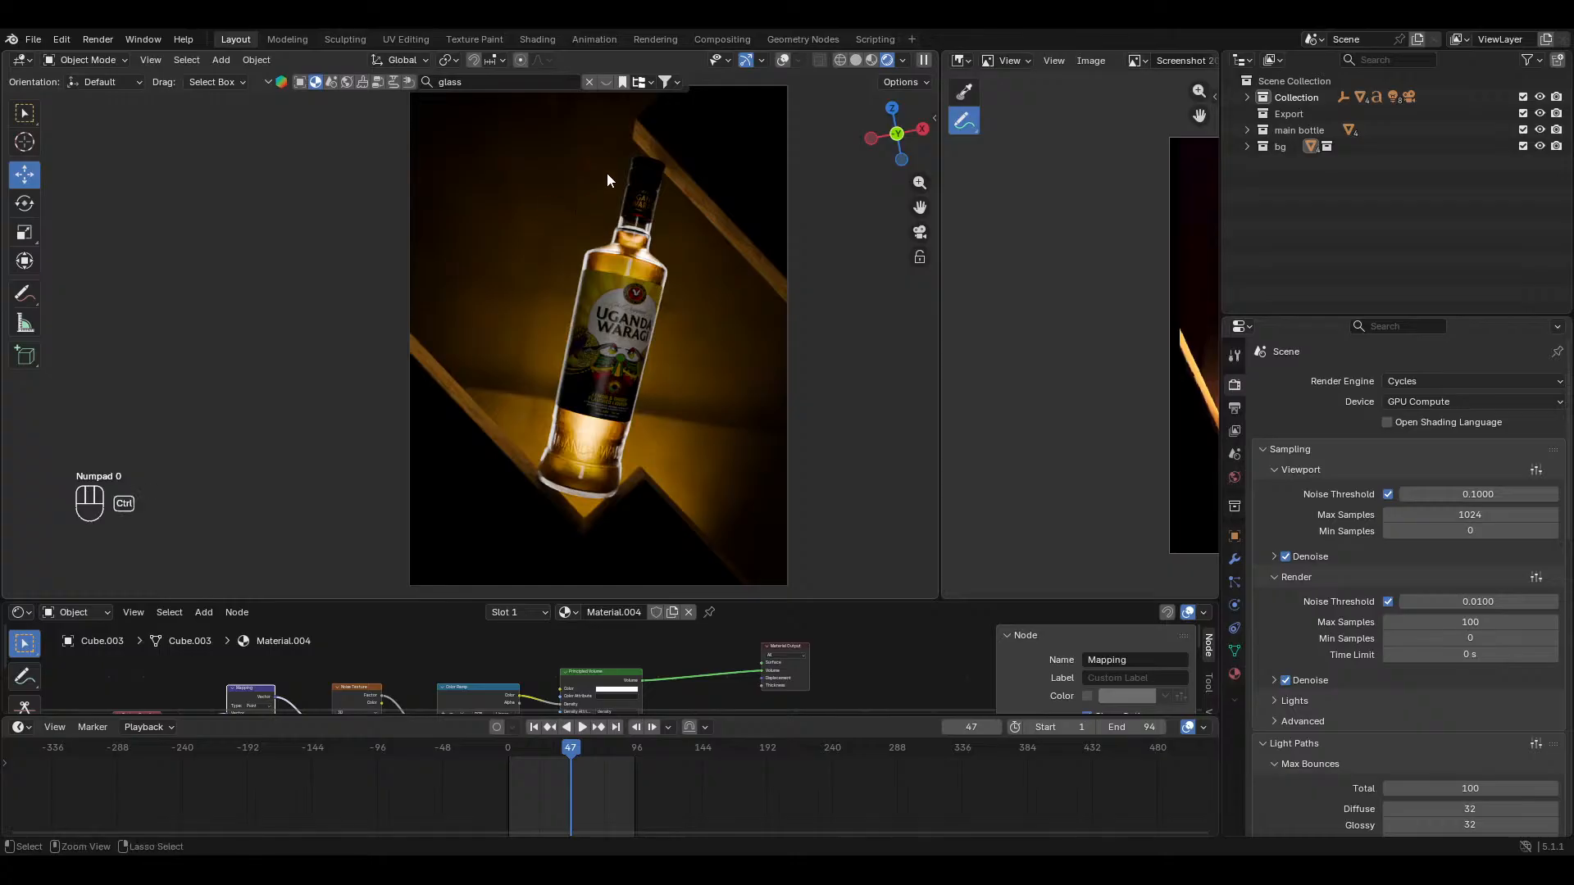
key("ctrl+s")
Step: Render frame 47 as a still image in the Rendering workspace and inspect the result up close
left_click(641, 37)
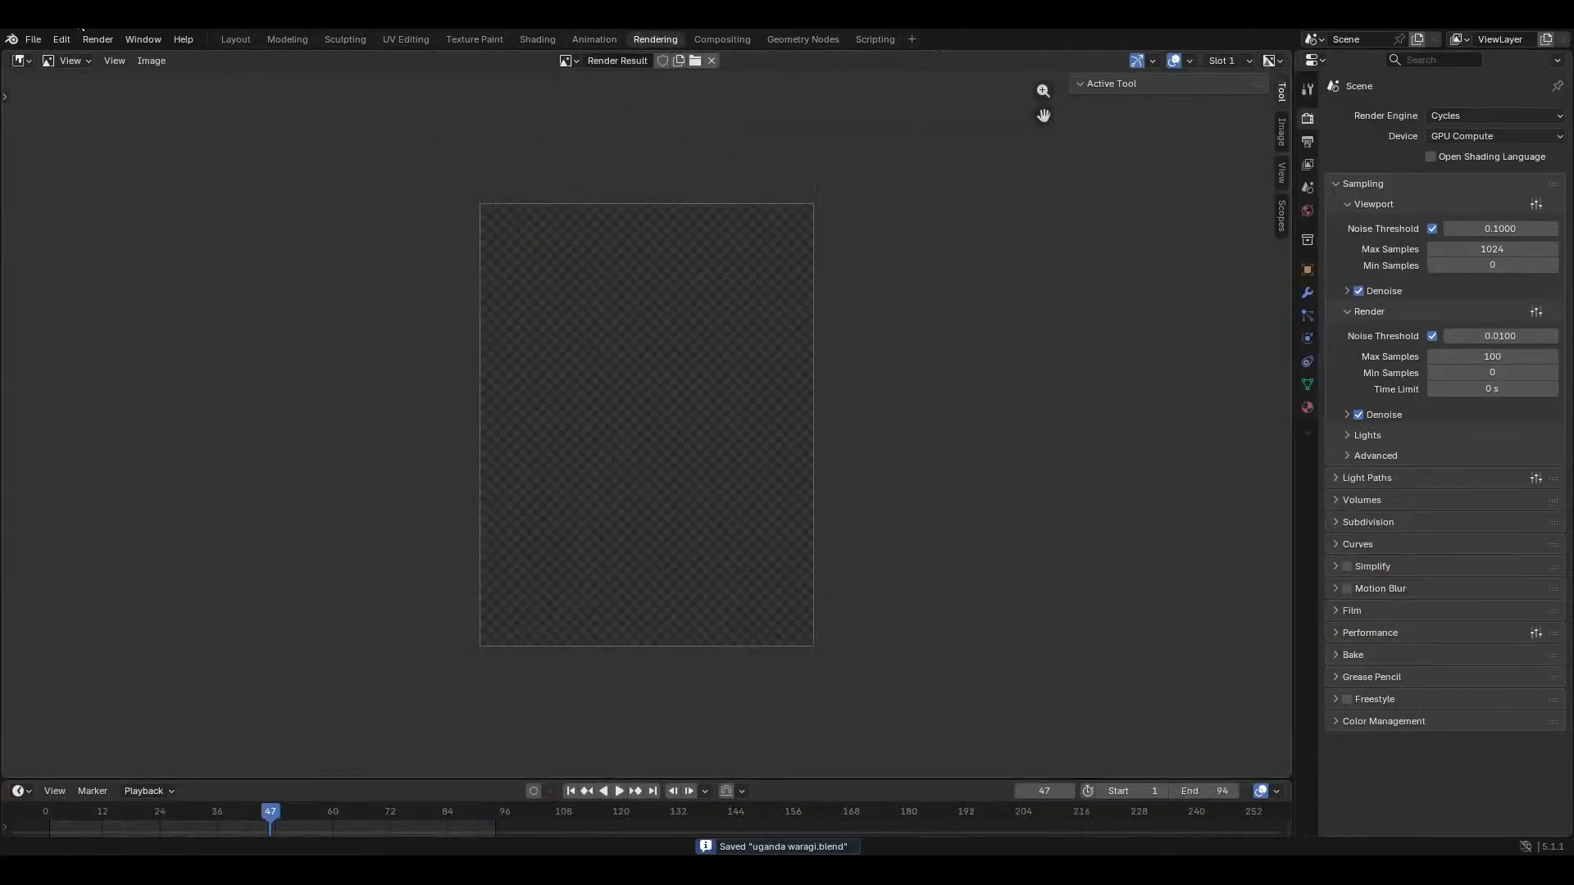
left_click(96, 39)
left_click(114, 59)
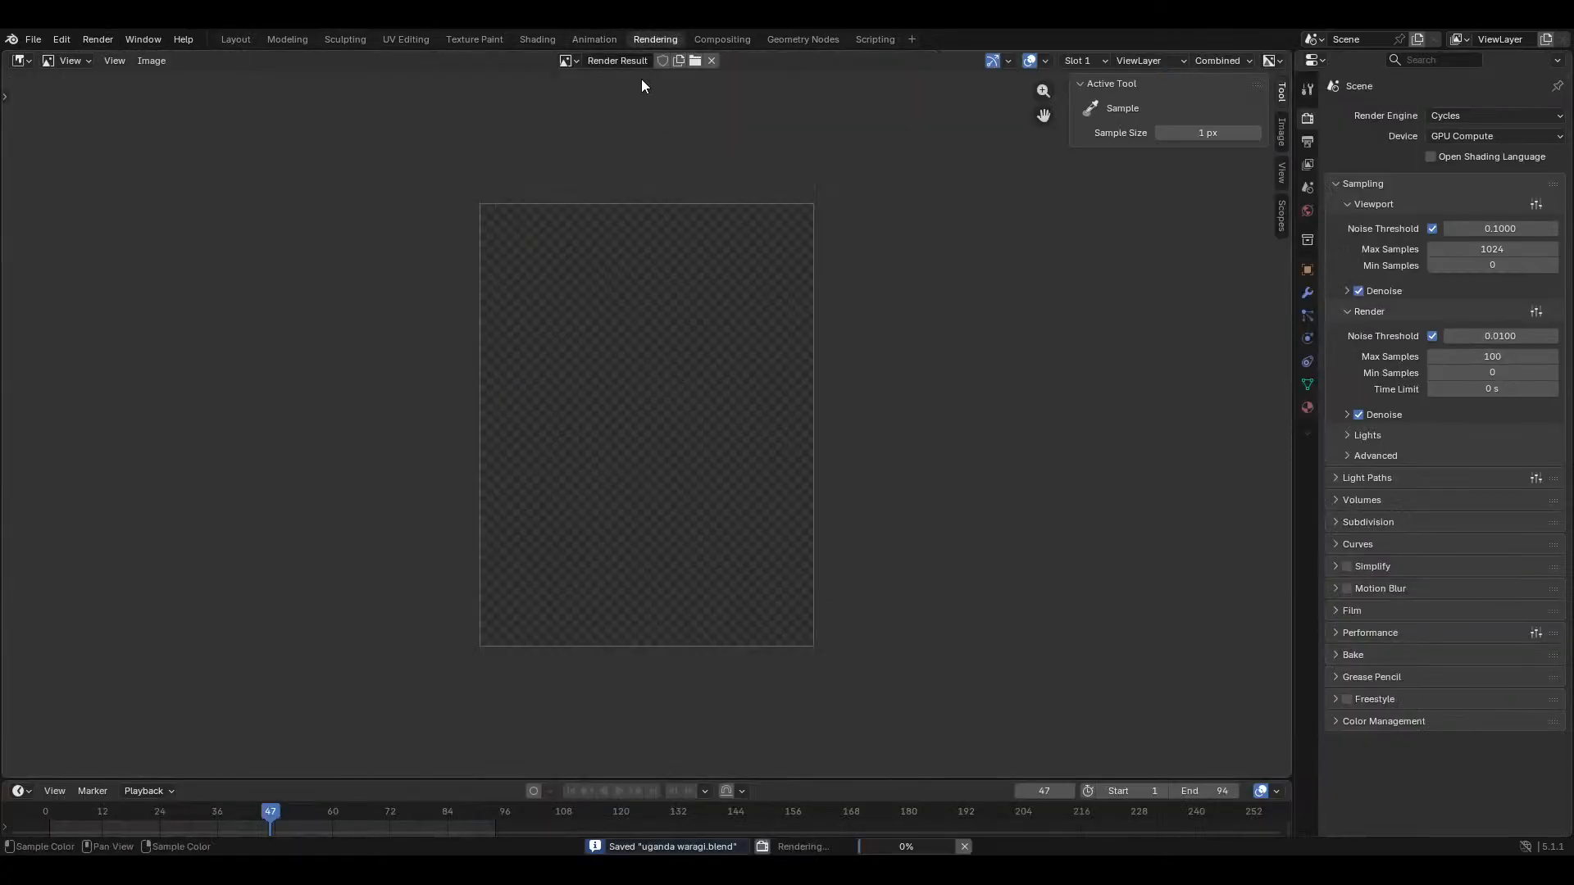
middle_click_drag(830, 448, 830, 403, "ctrl")
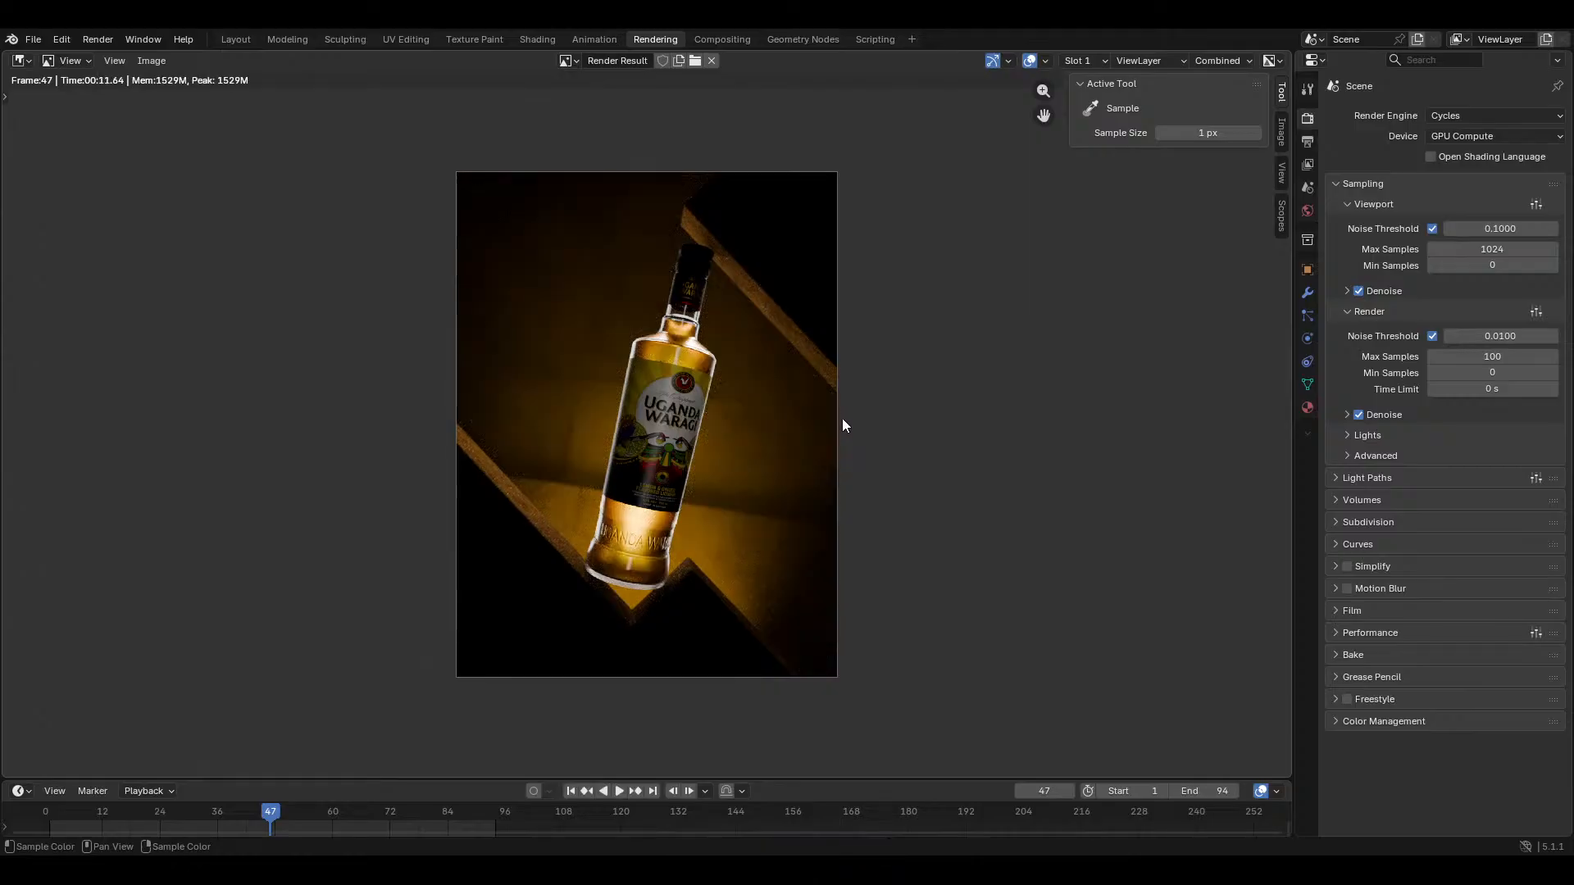
mouse_move(846, 400)
middle_mouse_down("ctrl")
mouse_move(833, 372)
mouse_move(848, 344)
mouse_move(859, 410)
middle_mouse_up("ctrl")
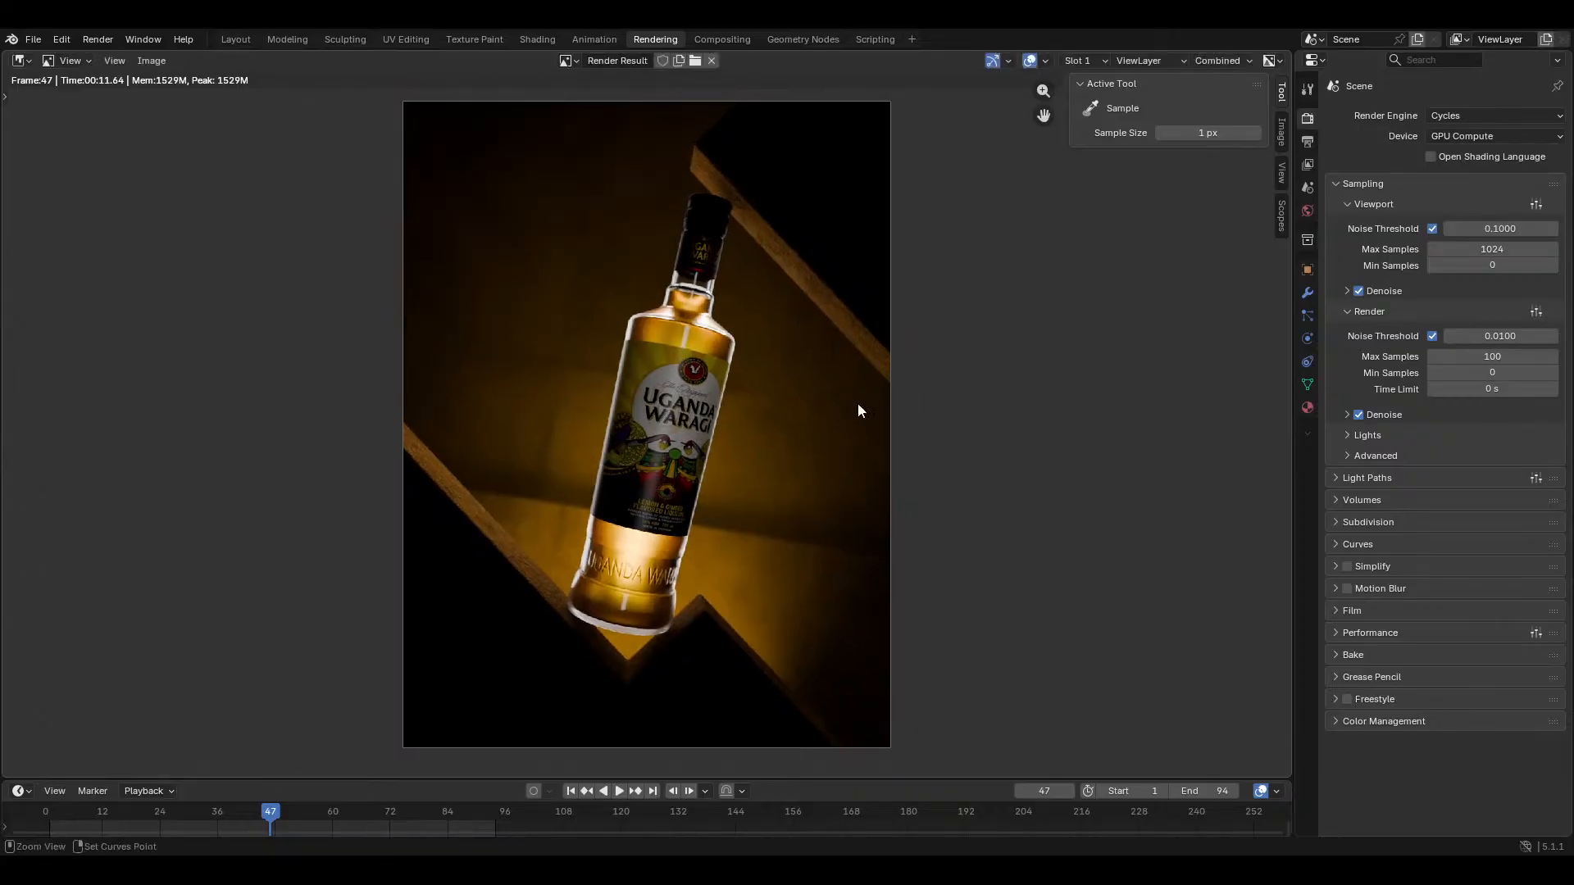
Step: Save the file and create a new compositor node tree in the Compositing workspace
mouse_move(469, 317)
middle_mouse_down("ctrl")
mouse_move(489, 414)
mouse_move(489, 317)
middle_mouse_up("ctrl")
key("ctrl+s")
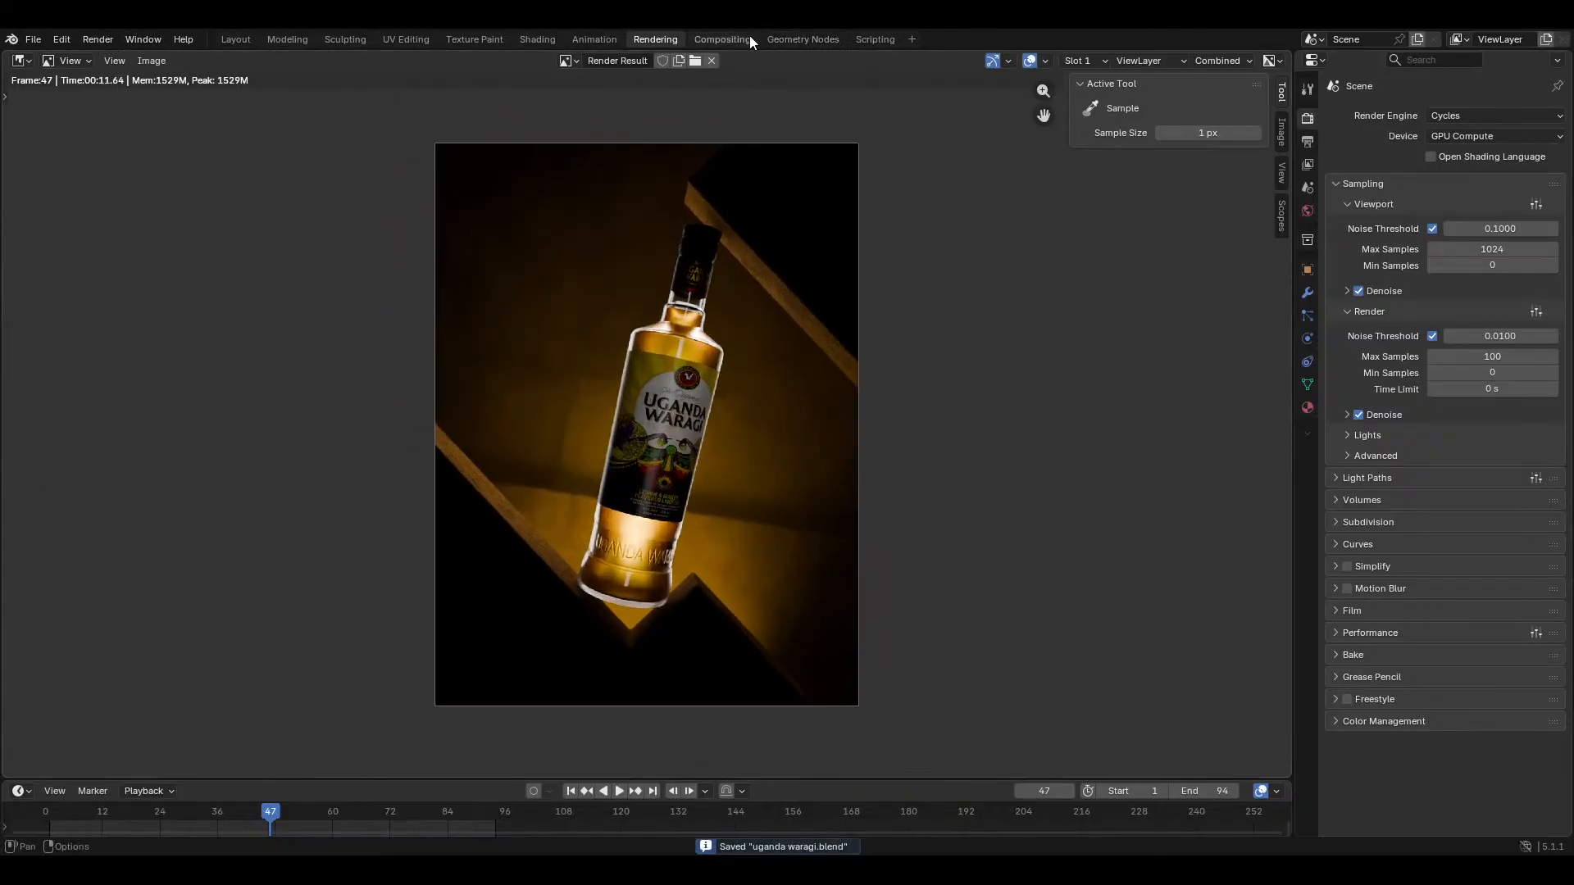
left_click(721, 39)
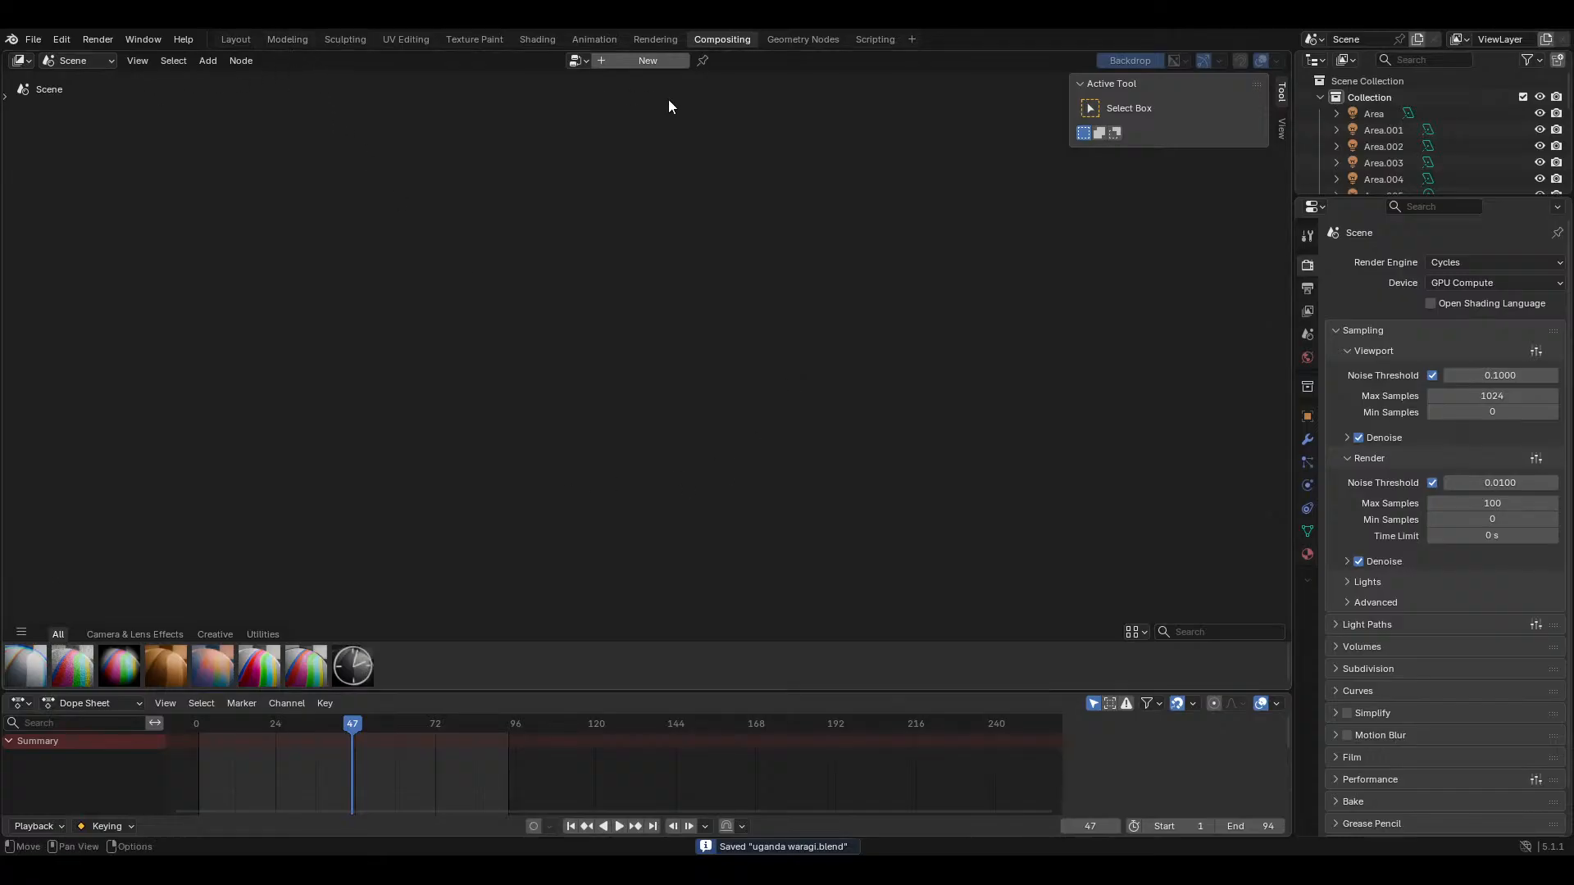
left_click(654, 61)
middle_click_drag(608, 306, 703, 300)
middle_click_drag(610, 343, 573, 267, "ctrl")
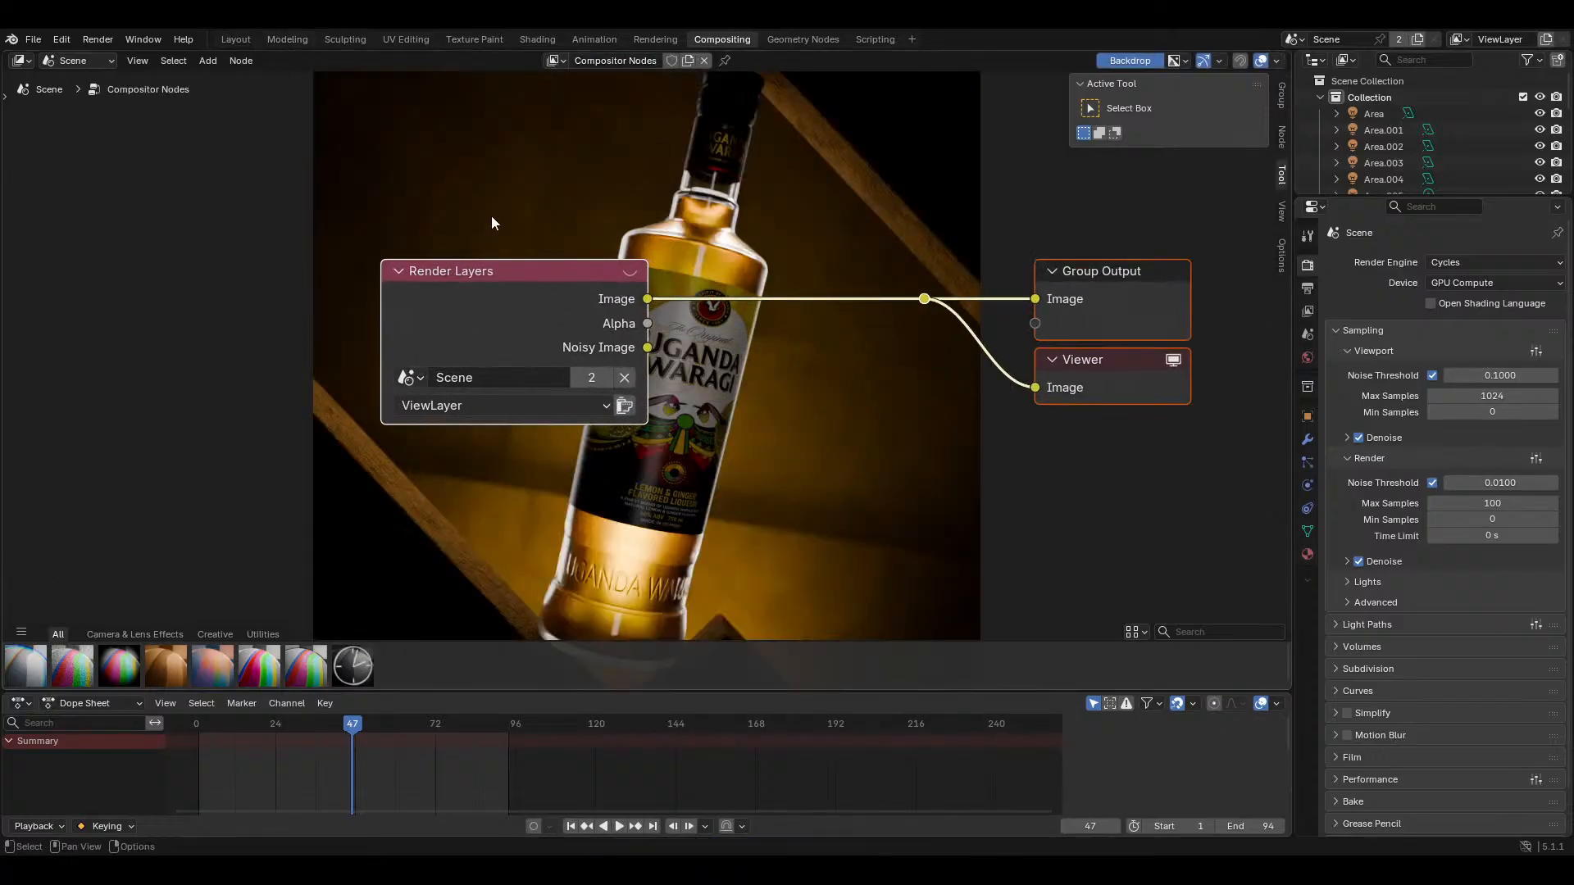
Step: Move the Render Layers node aside, and insert a Glare node after it set to Fog Glow
left_click_drag(496, 321, 210, 295)
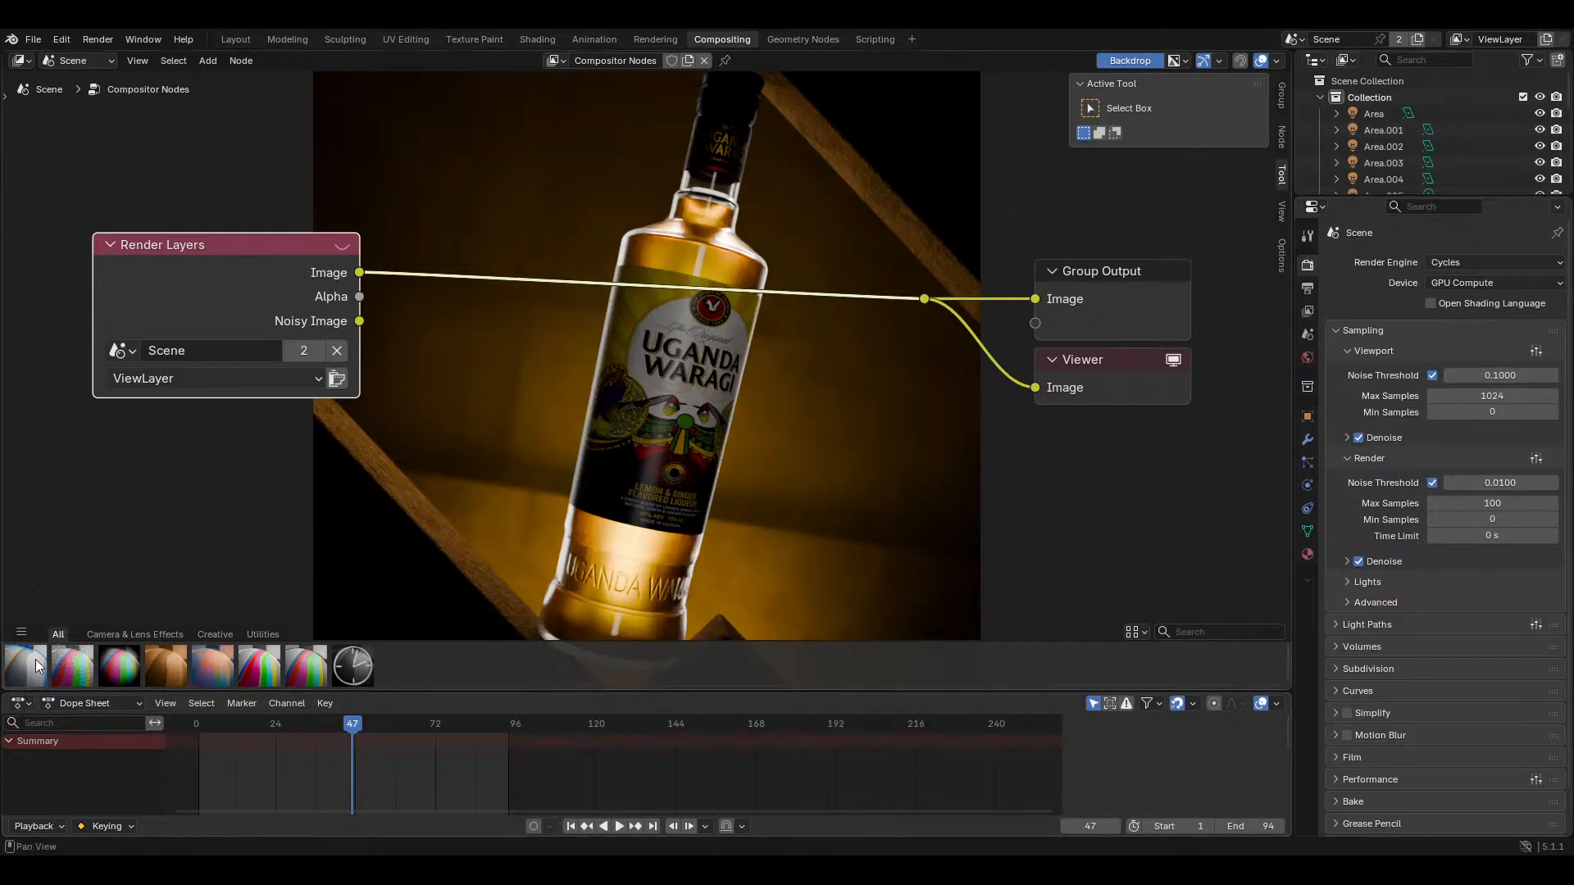
key("shift+a")
left_click(450, 469)
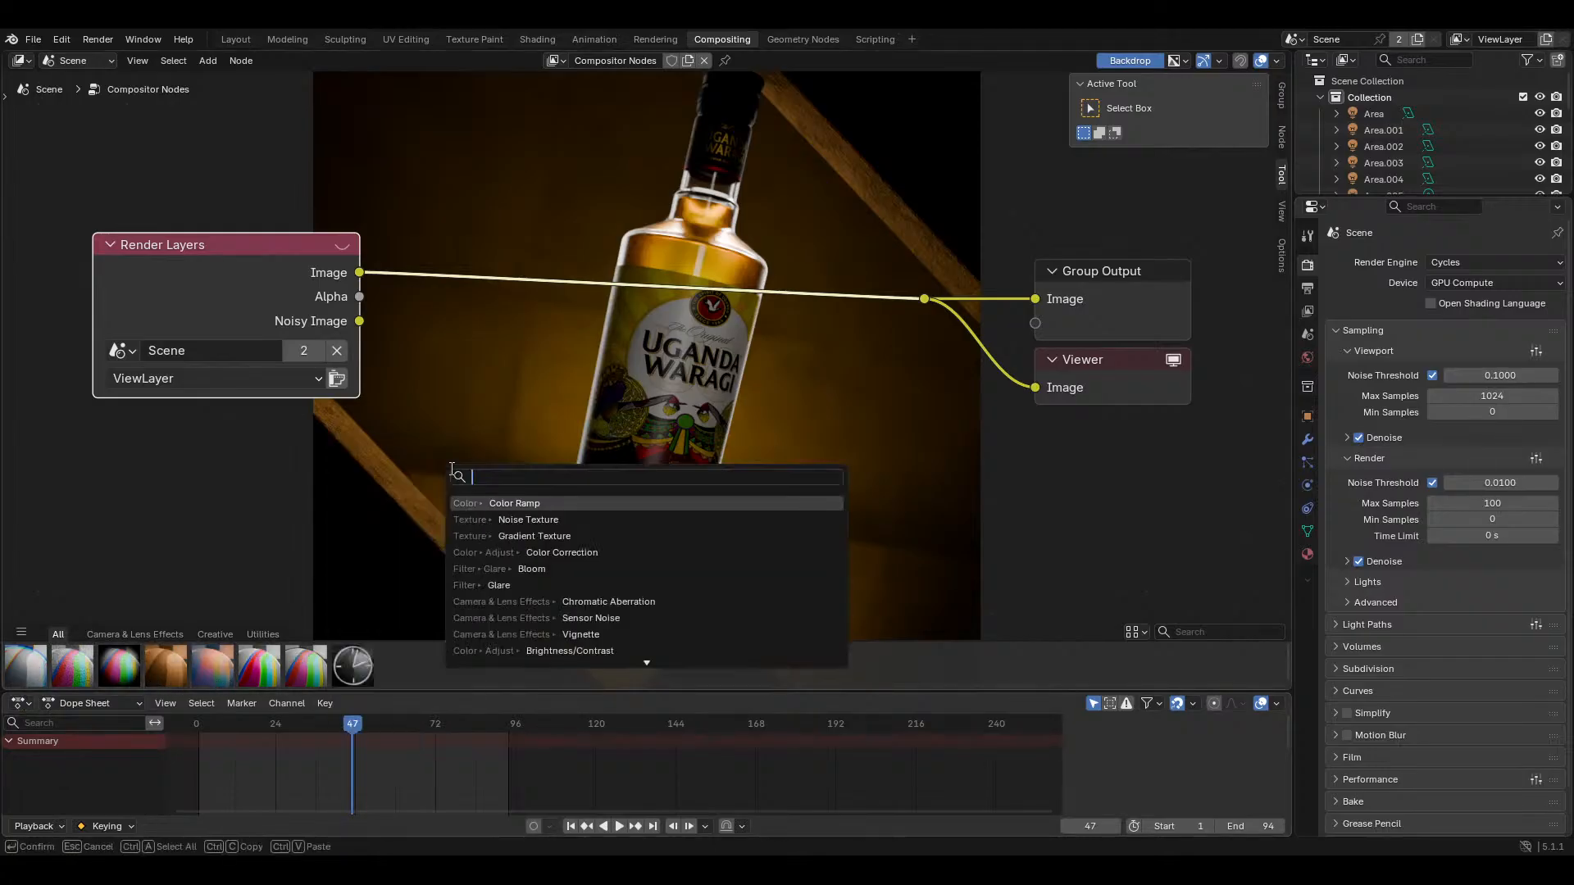
type("gla")
left_click(508, 504)
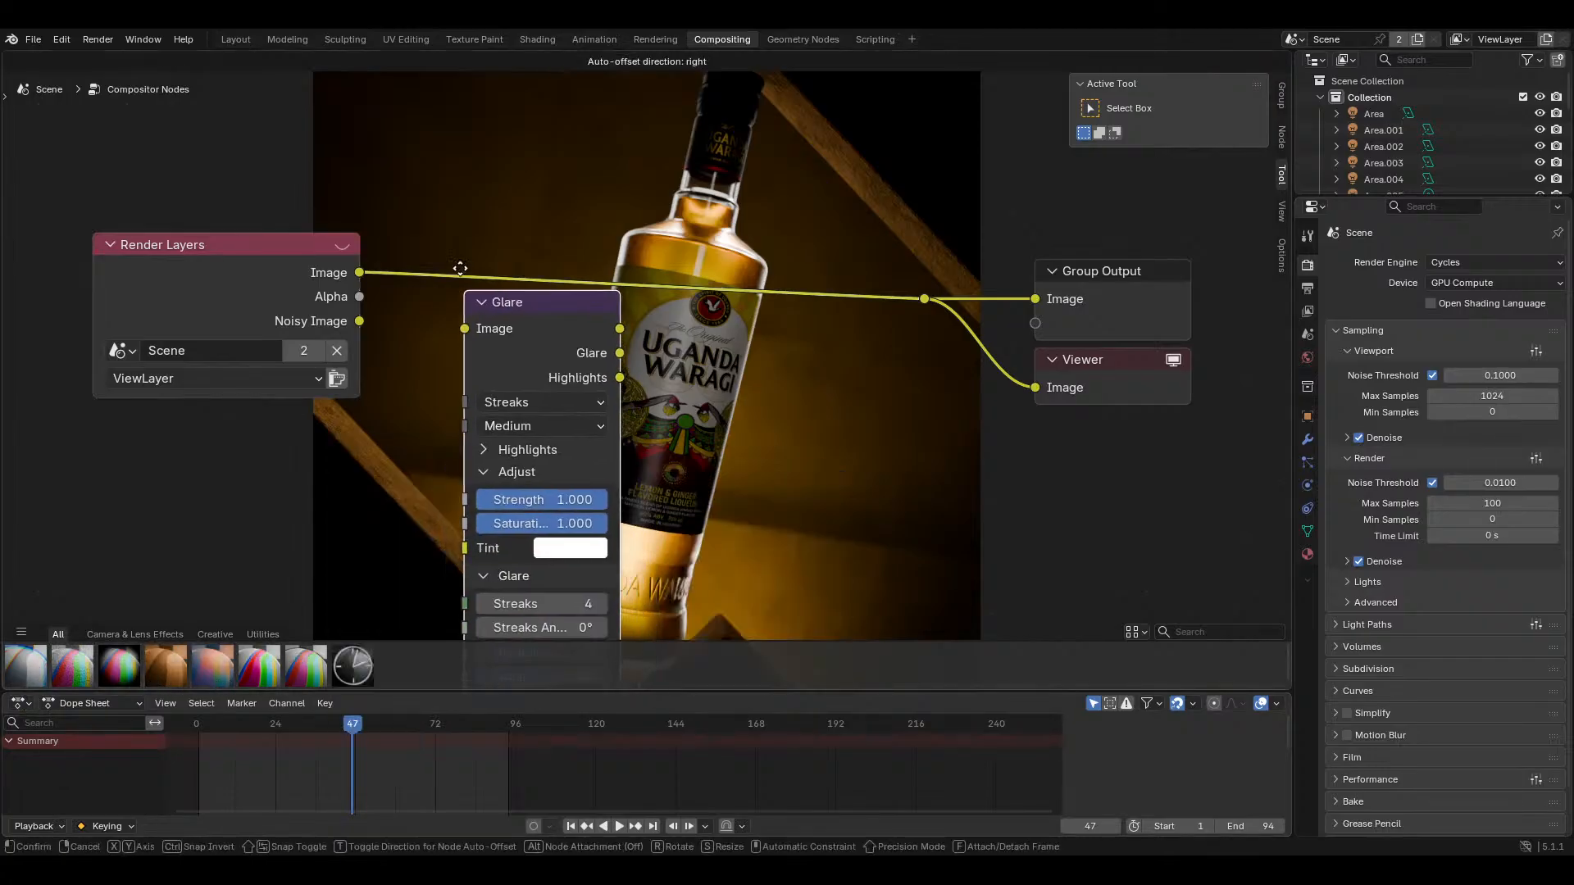
left_click(503, 338)
middle_click_drag(523, 391, 527, 327)
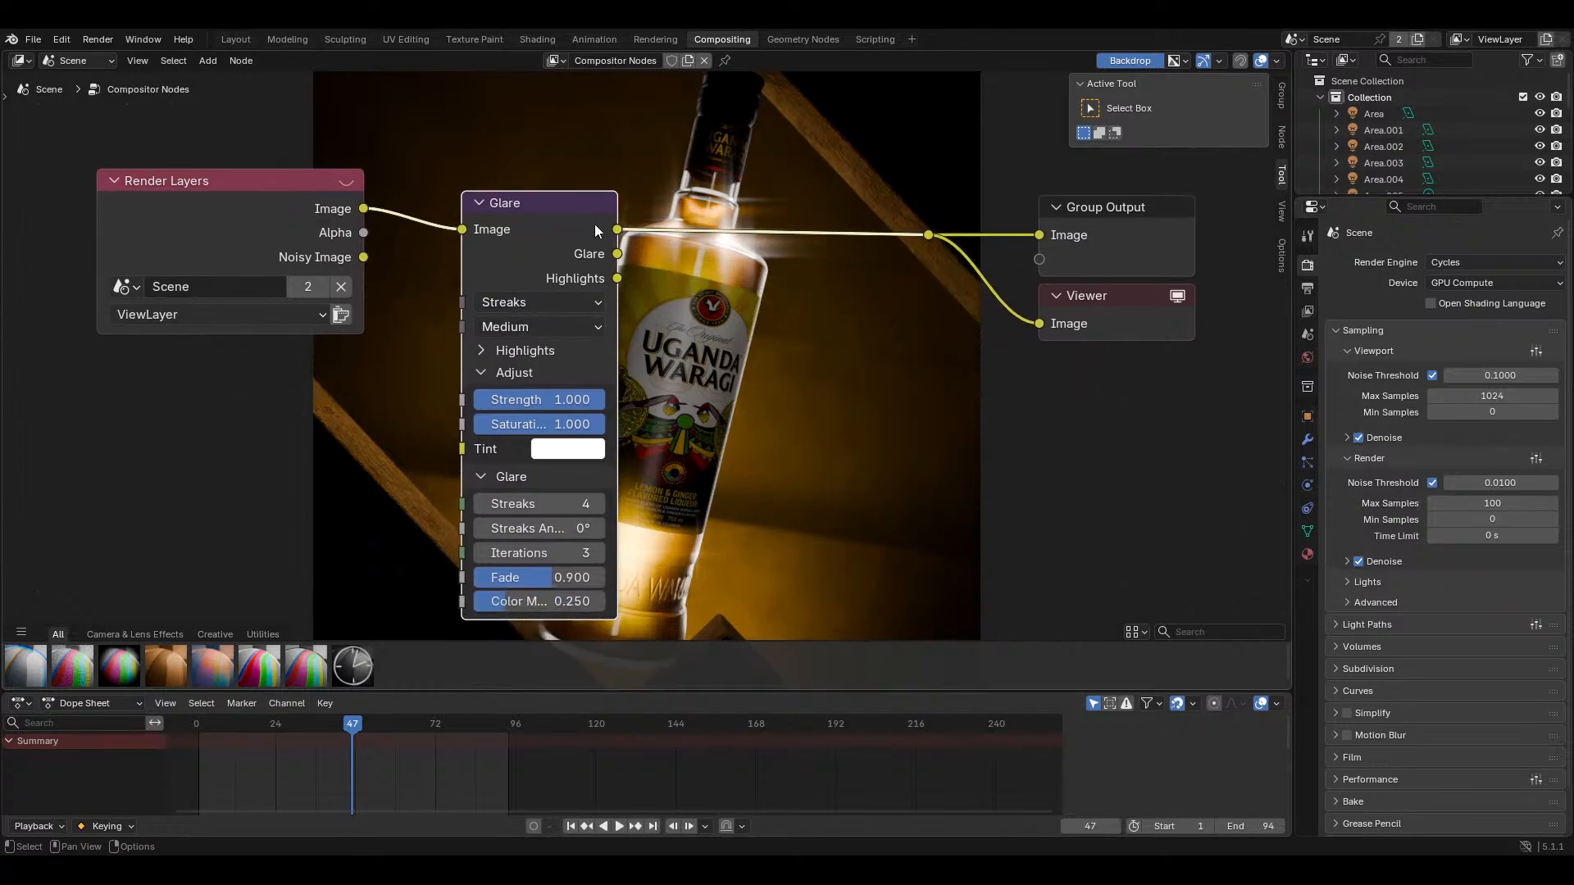
left_click(524, 303)
left_click(551, 433)
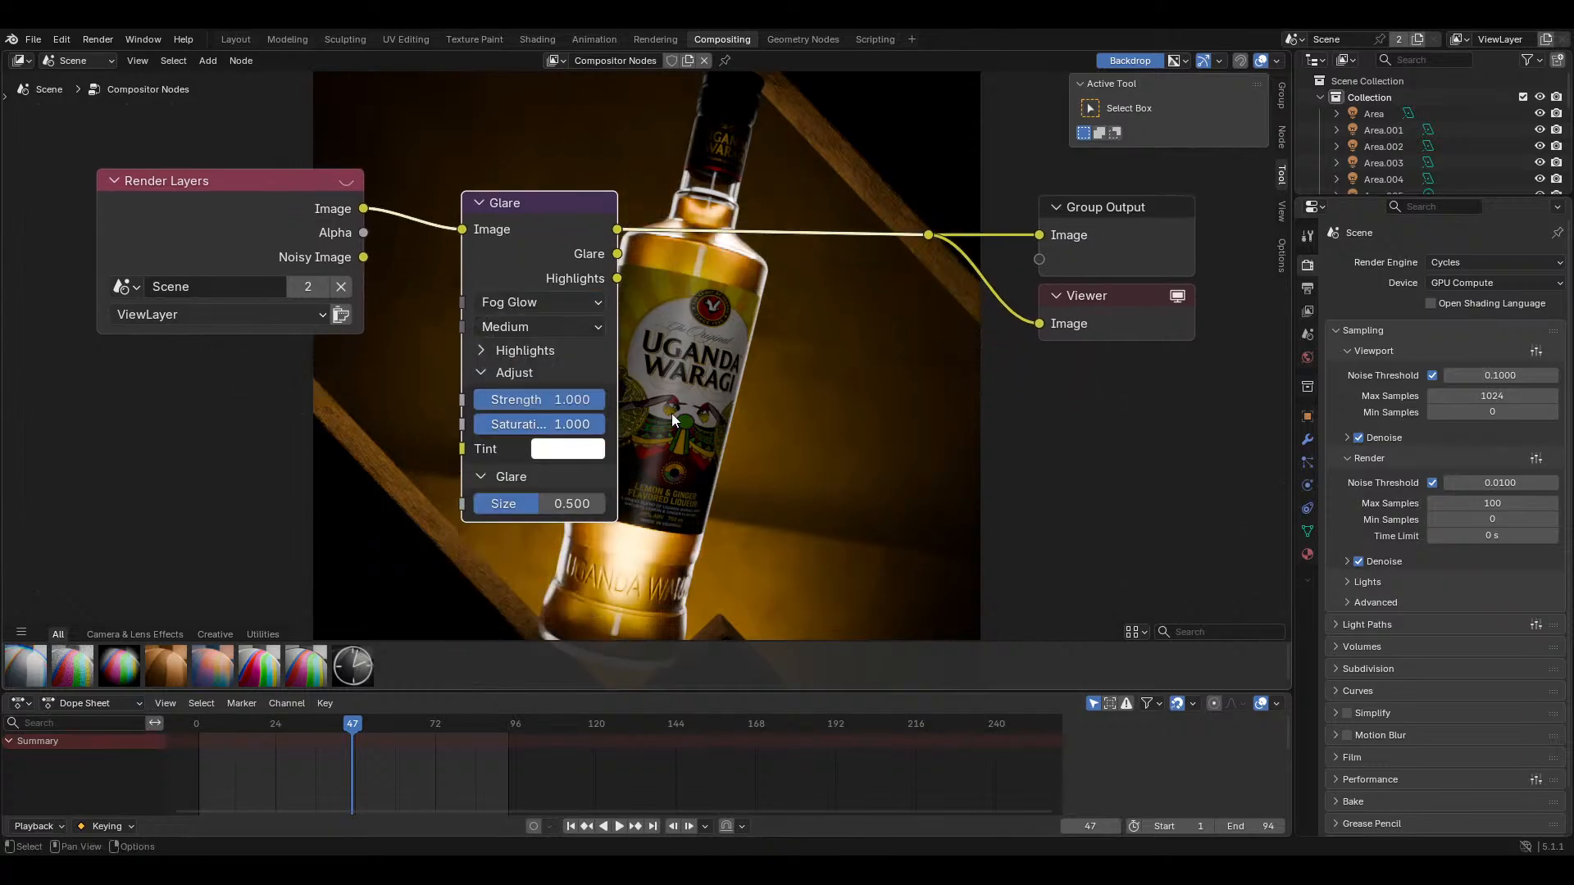
middle_click_drag(831, 282, 644, 308)
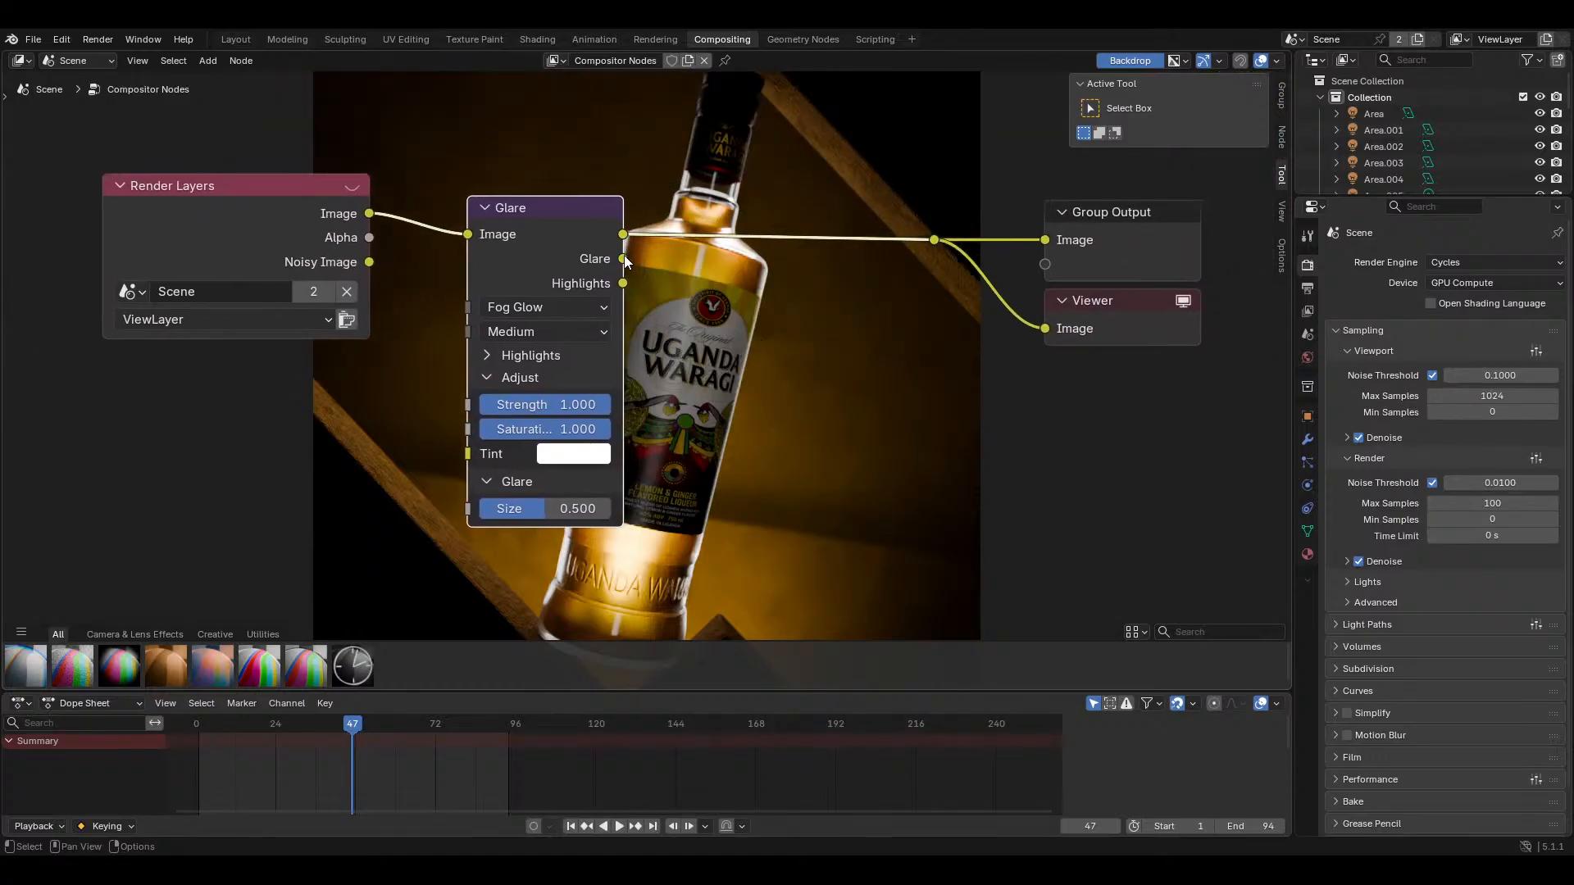
Step: Preview the Fog Glow node's Glare output in the backdrop, and reconnect its Image output
left_click_drag(623, 259, 936, 240)
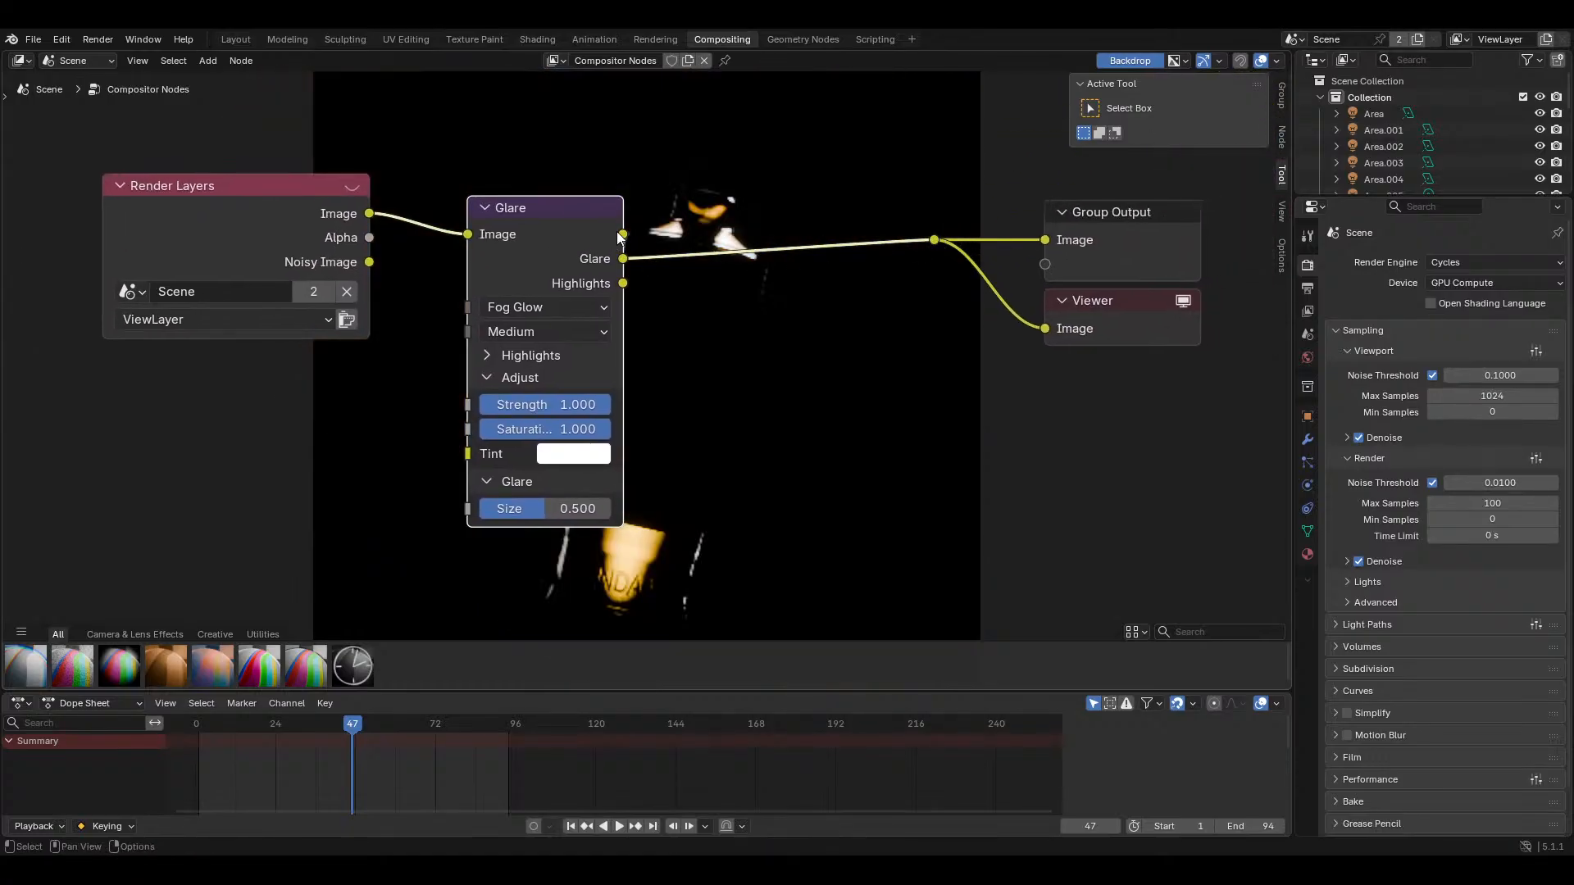
left_click_drag(621, 234, 933, 247)
middle_click_drag(666, 243, 745, 282)
Step: Insert a Bloom Glare node between the Fog Glow node and the outputs
key("shift+a")
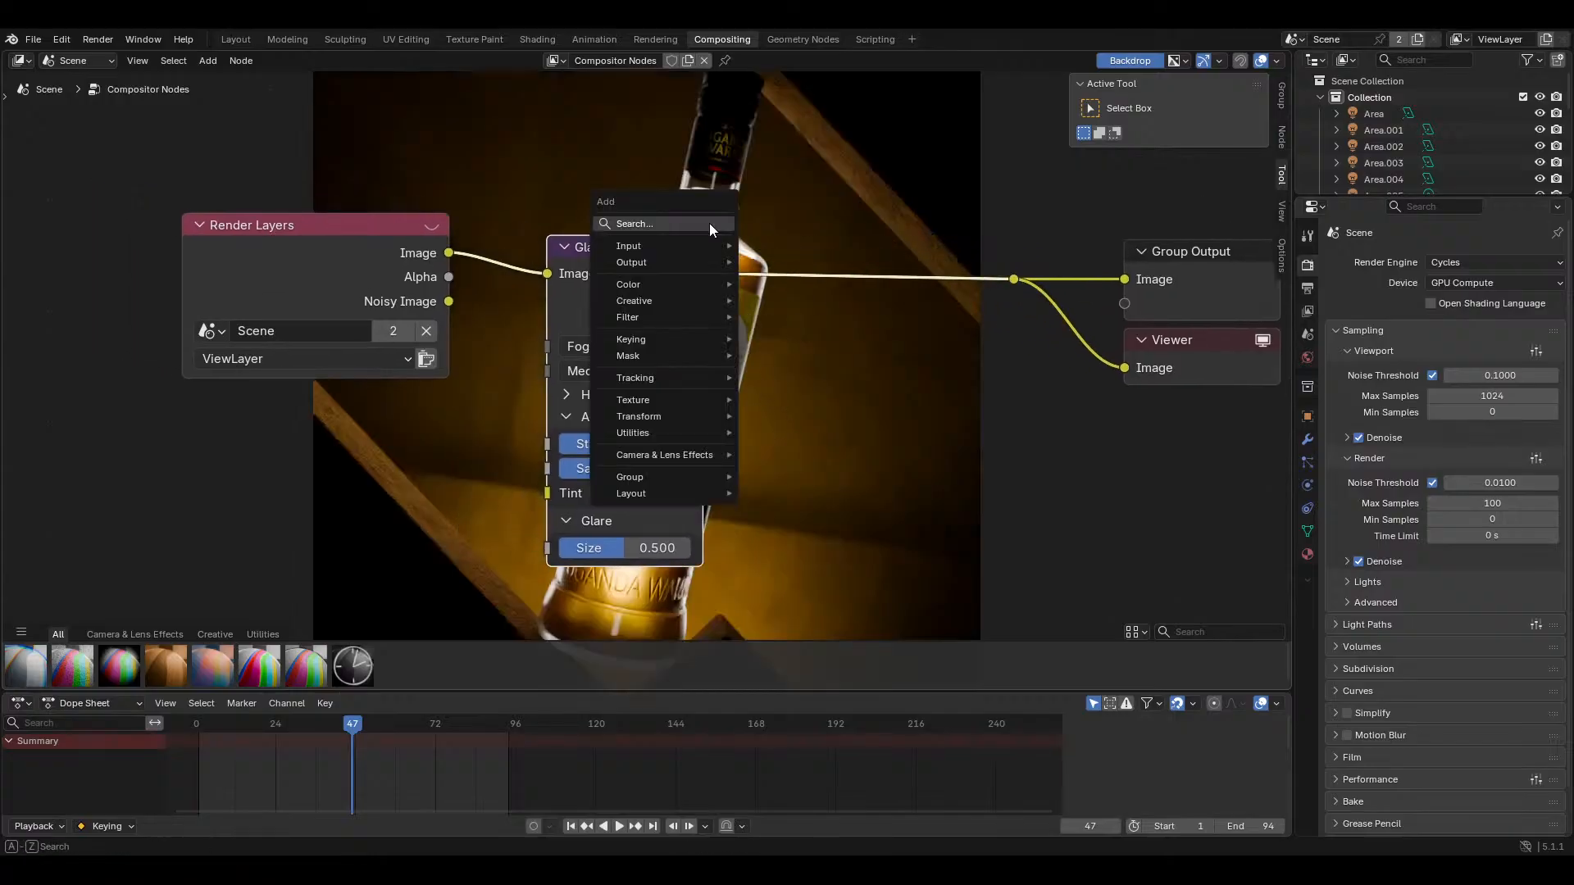
key("Escape")
key("shift+a")
type("bl")
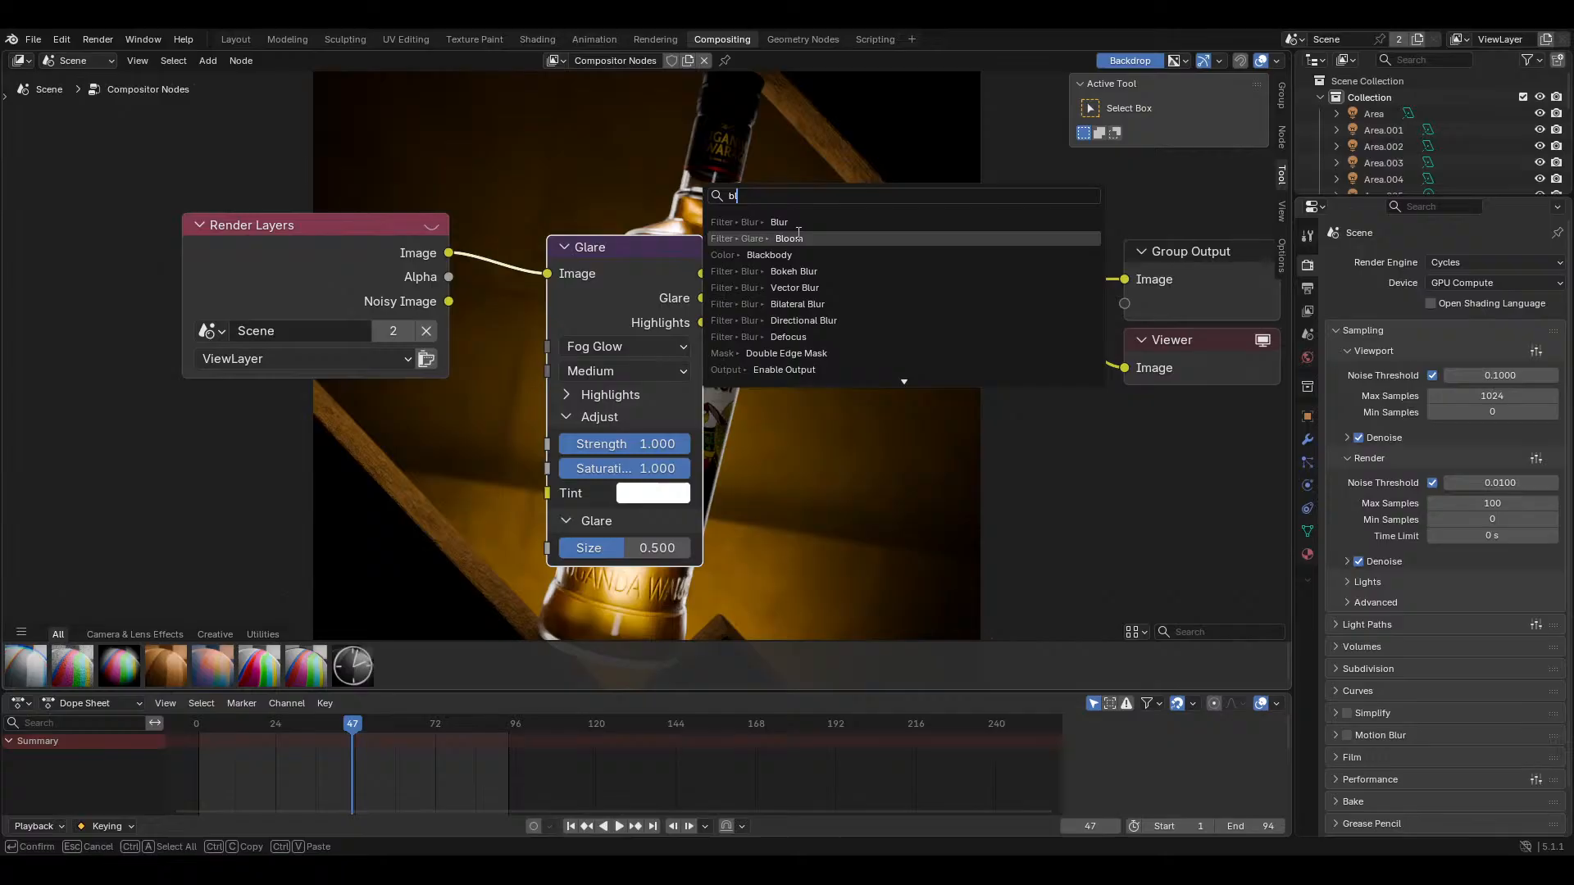
left_click(750, 222)
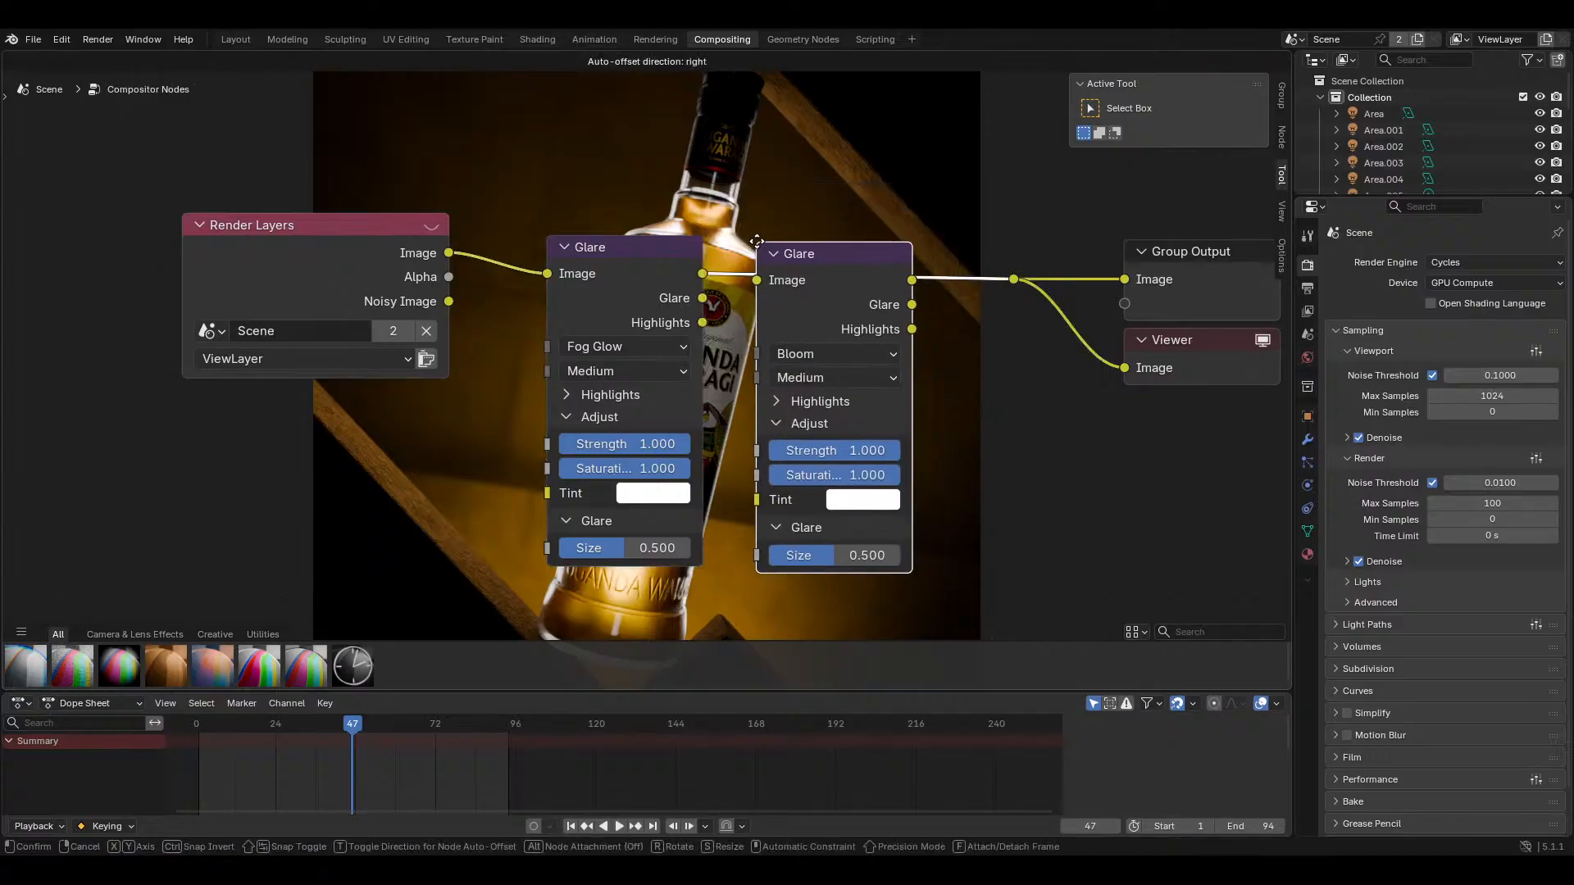
left_click(755, 242)
Step: Shrink the backdrop image to show the whole frame, and set the Bloom node's Strength to 0.175
middle_click_drag(752, 406, 695, 395)
middle_click_drag(706, 267, 895, 201)
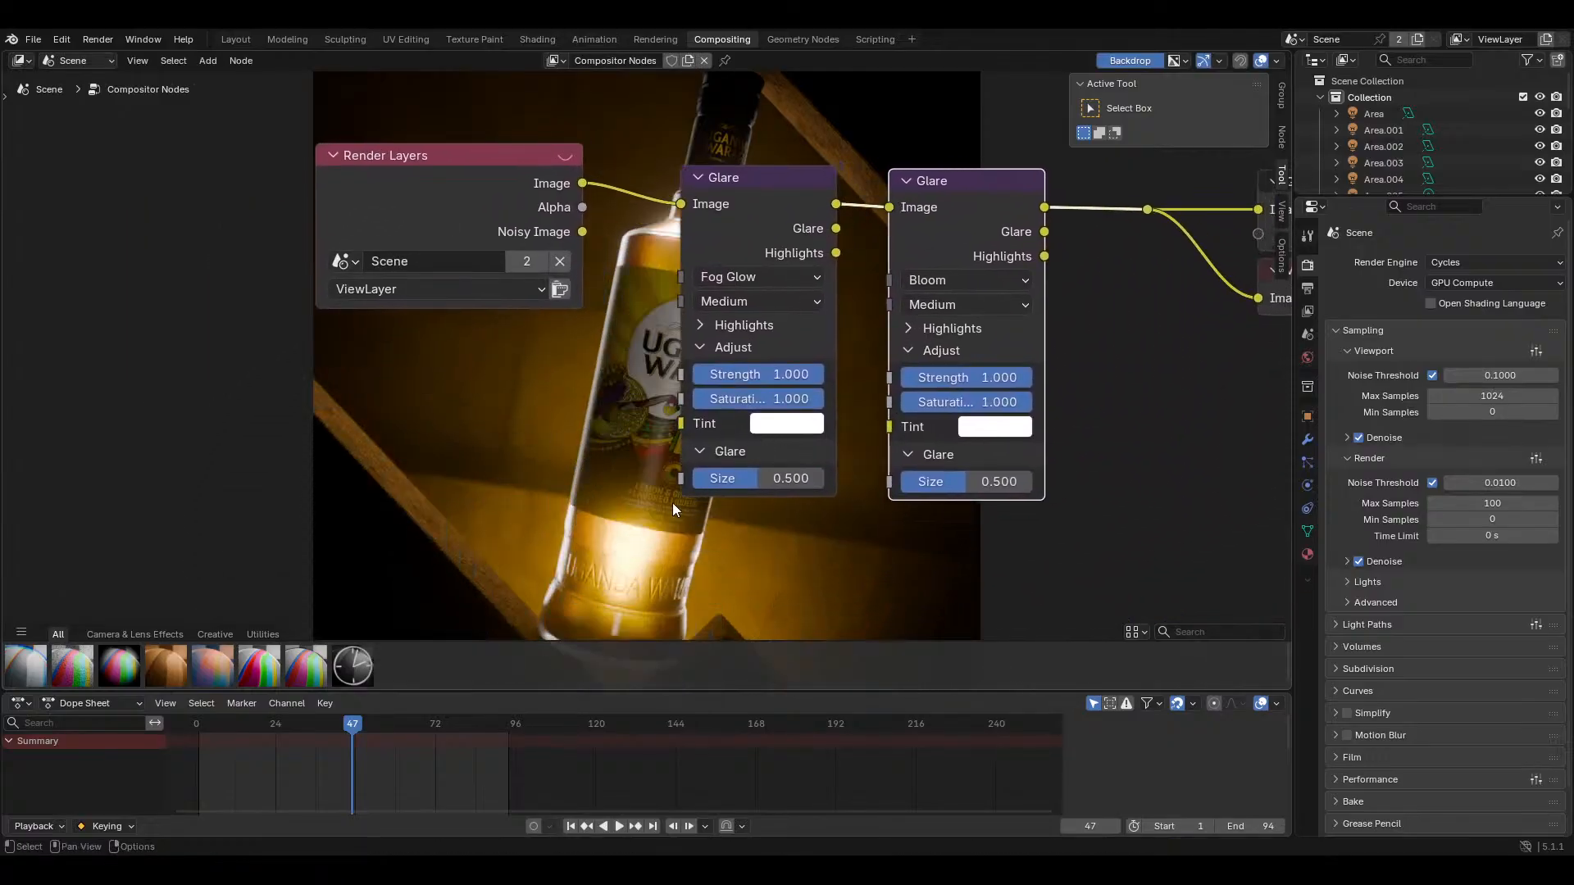
middle_click_drag(672, 503, 671, 453)
key("v")
key("v")
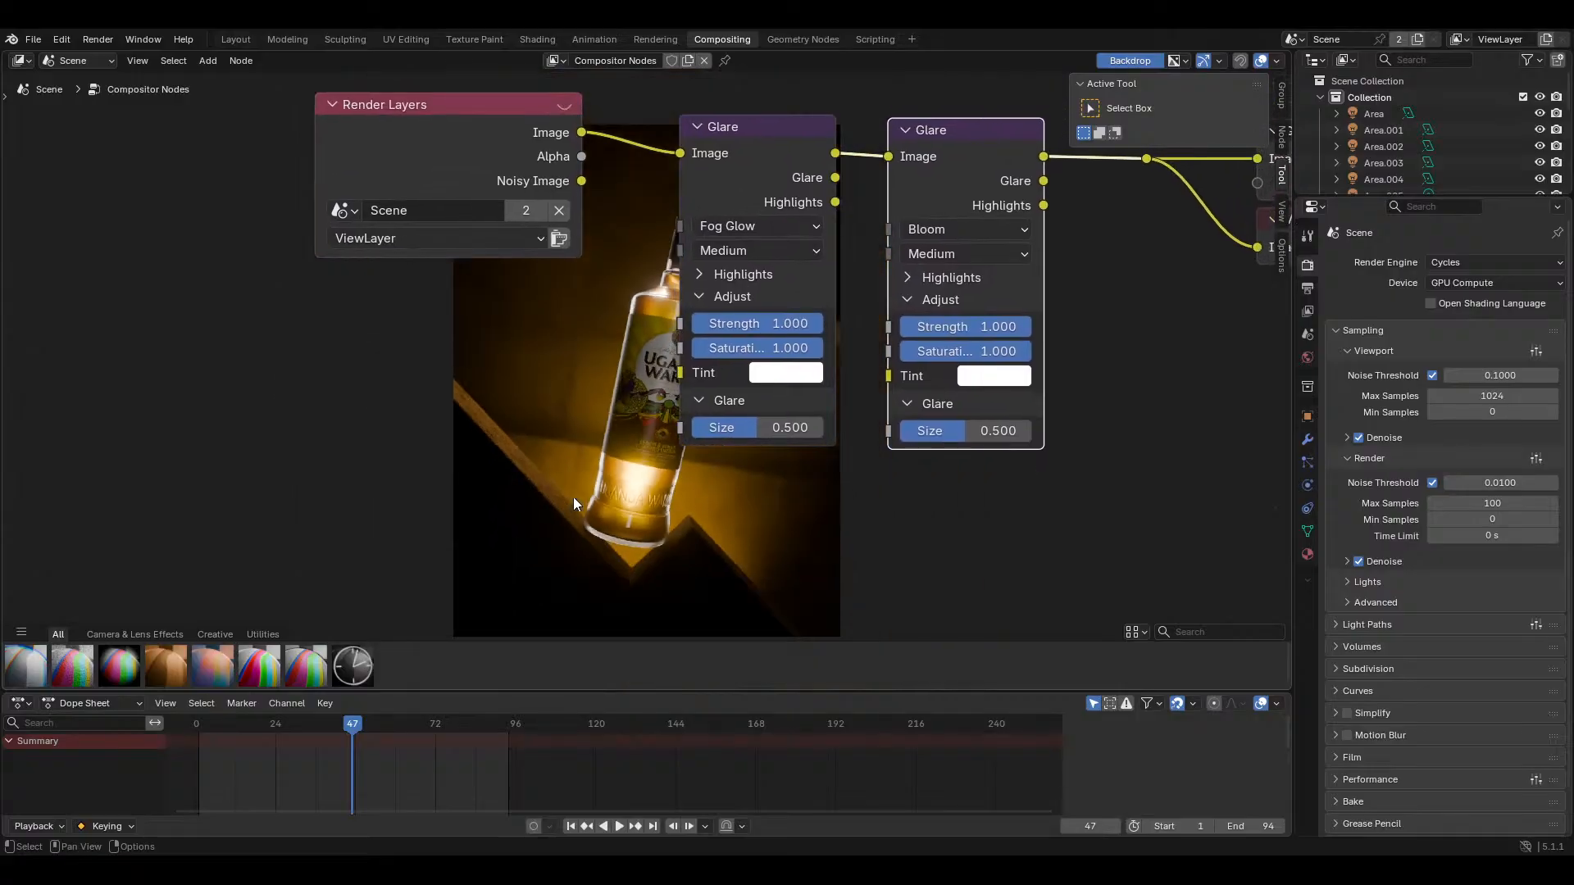
middle_click_drag(572, 496, 693, 407)
left_click_drag(1116, 261, 1027, 261)
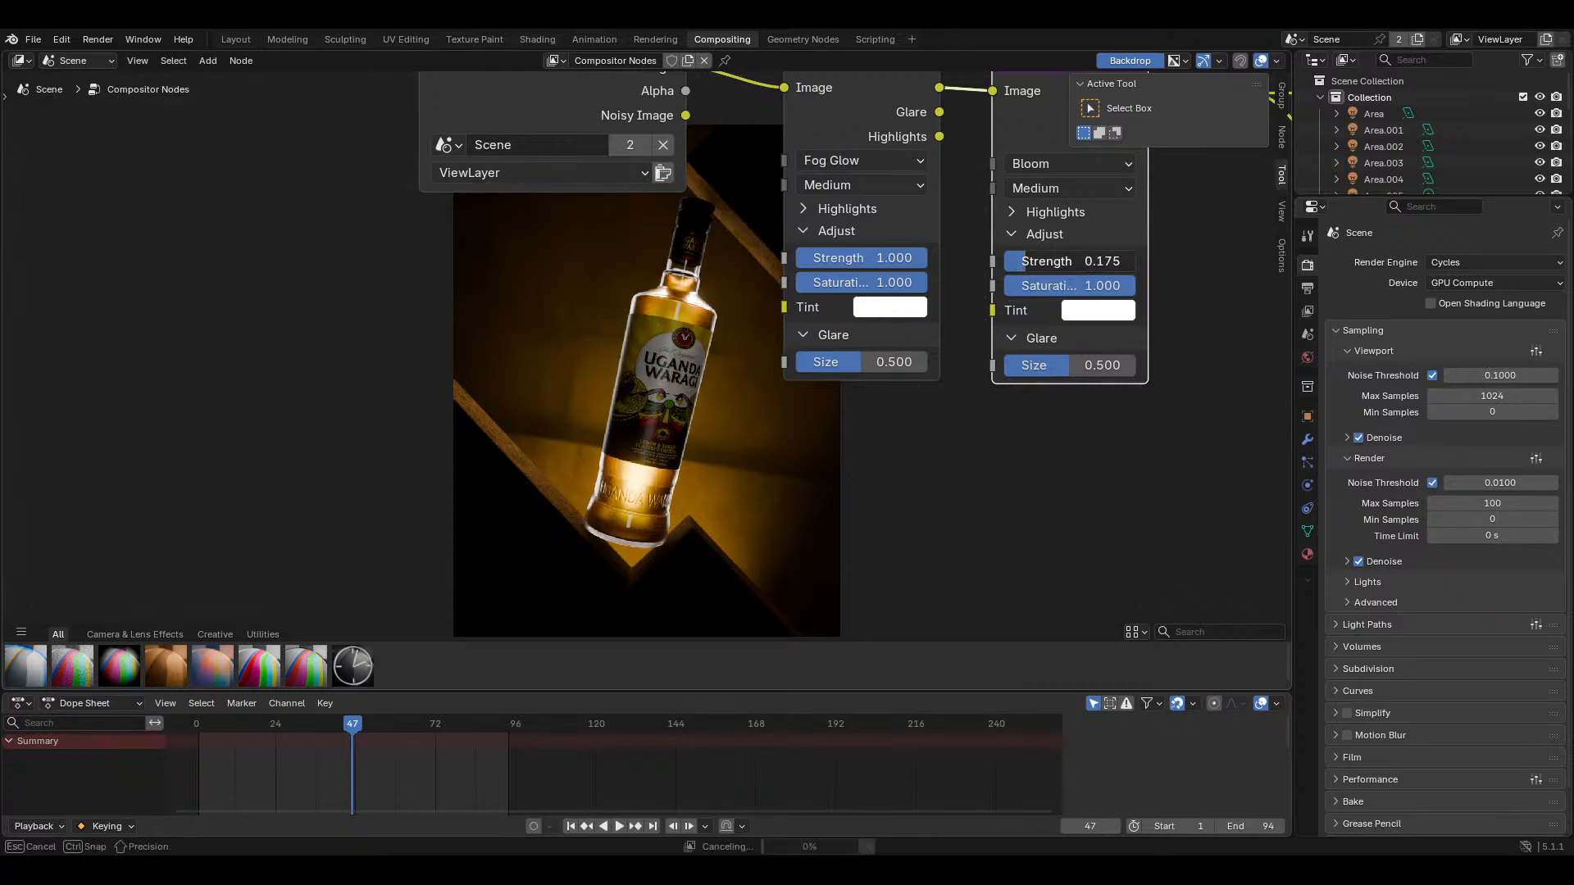
Step: Move the Render Layers and both Glare nodes away from the output nodes to make room
middle_click_drag(901, 380, 498, 479)
middle_click_drag(734, 377, 959, 432)
left_click_drag(237, 148, 644, 420)
key("shift+a")
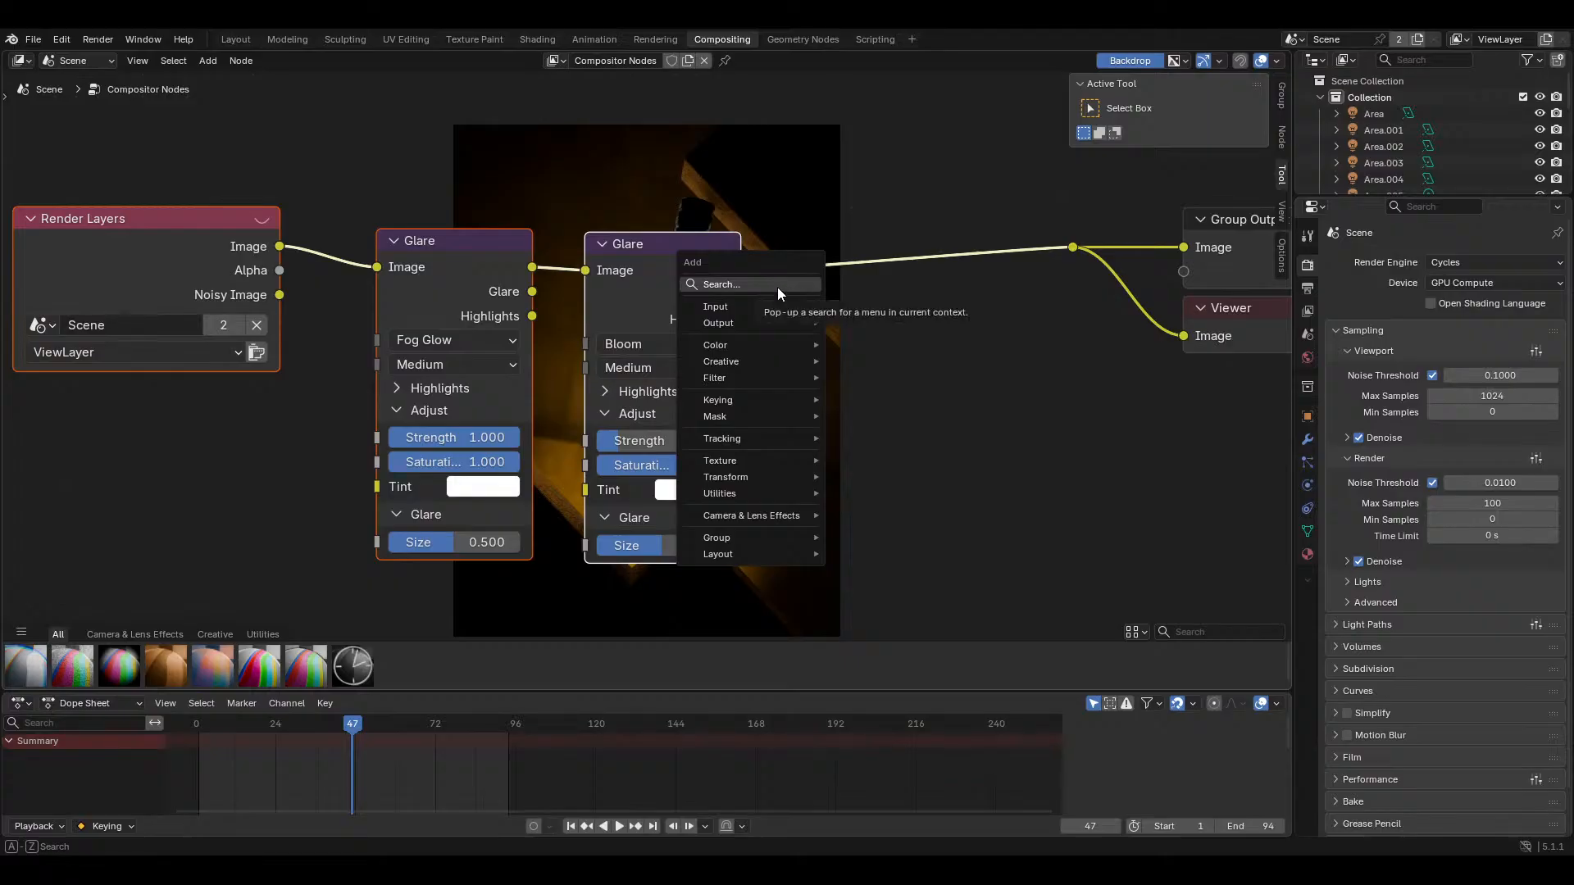
left_click(778, 285)
key("Escape")
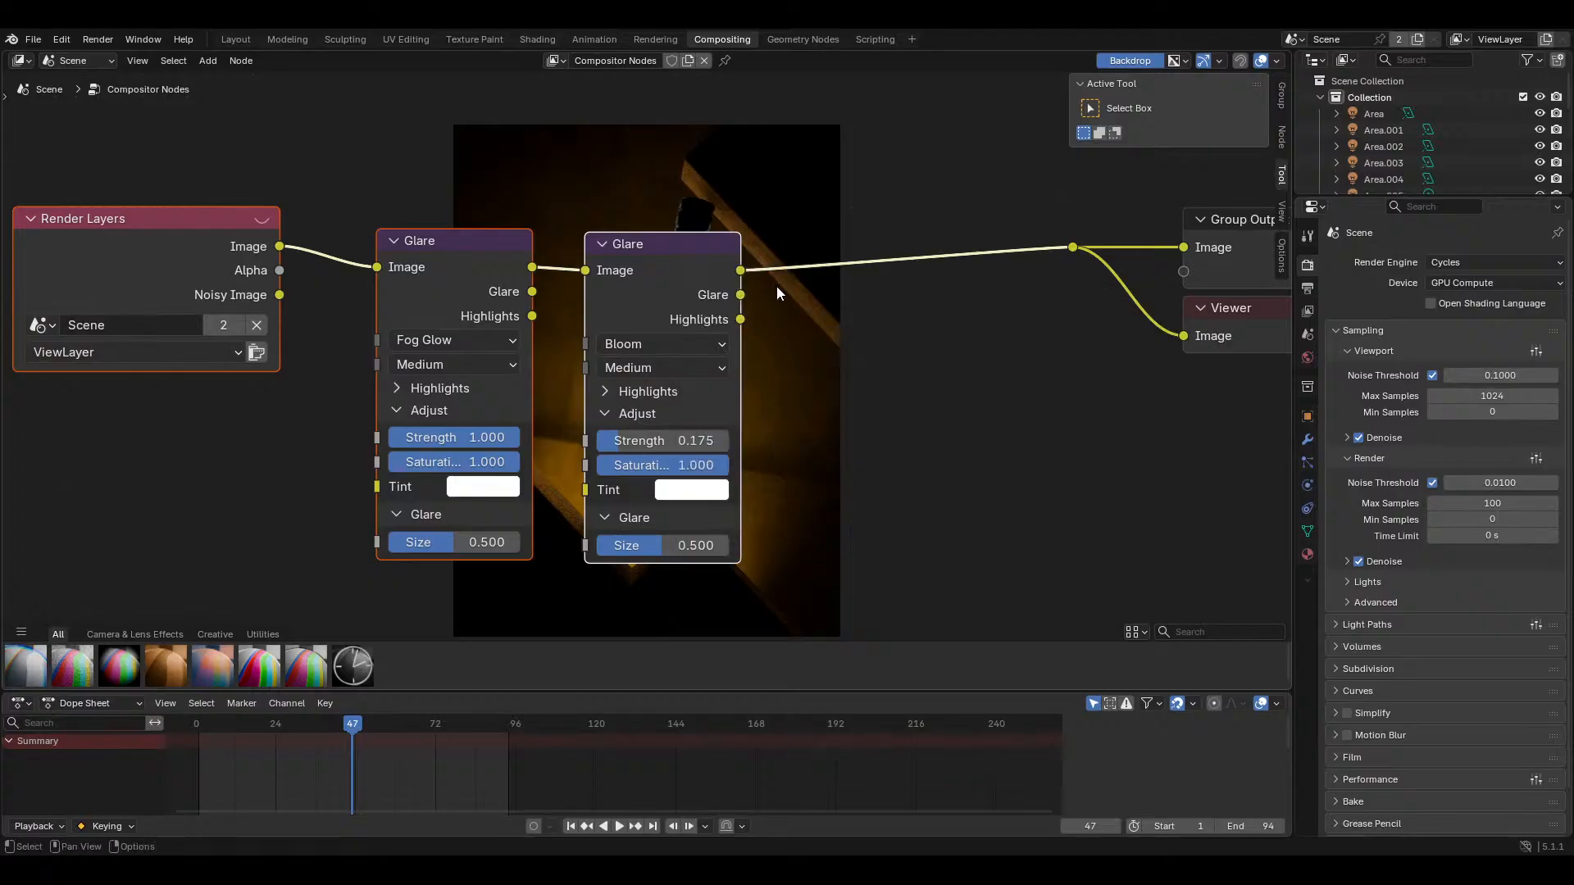
Step: Insert a Vignette node after the Bloom node and set its Factor to 0.492
left_click_drag(135, 661, 833, 356)
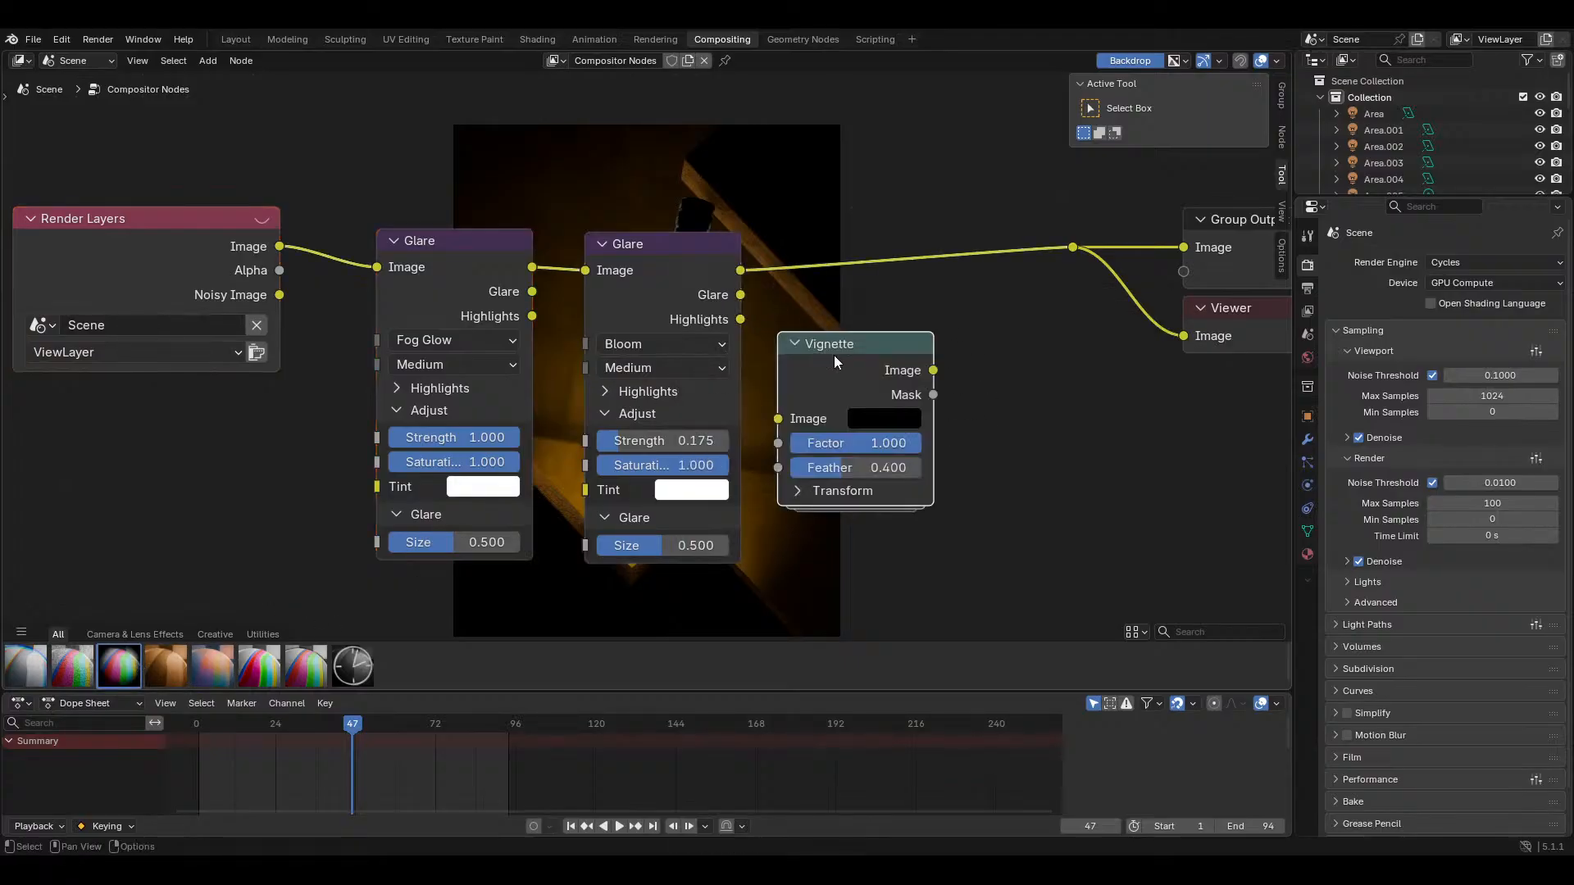
left_click(868, 318)
middle_click_drag(832, 340, 695, 211)
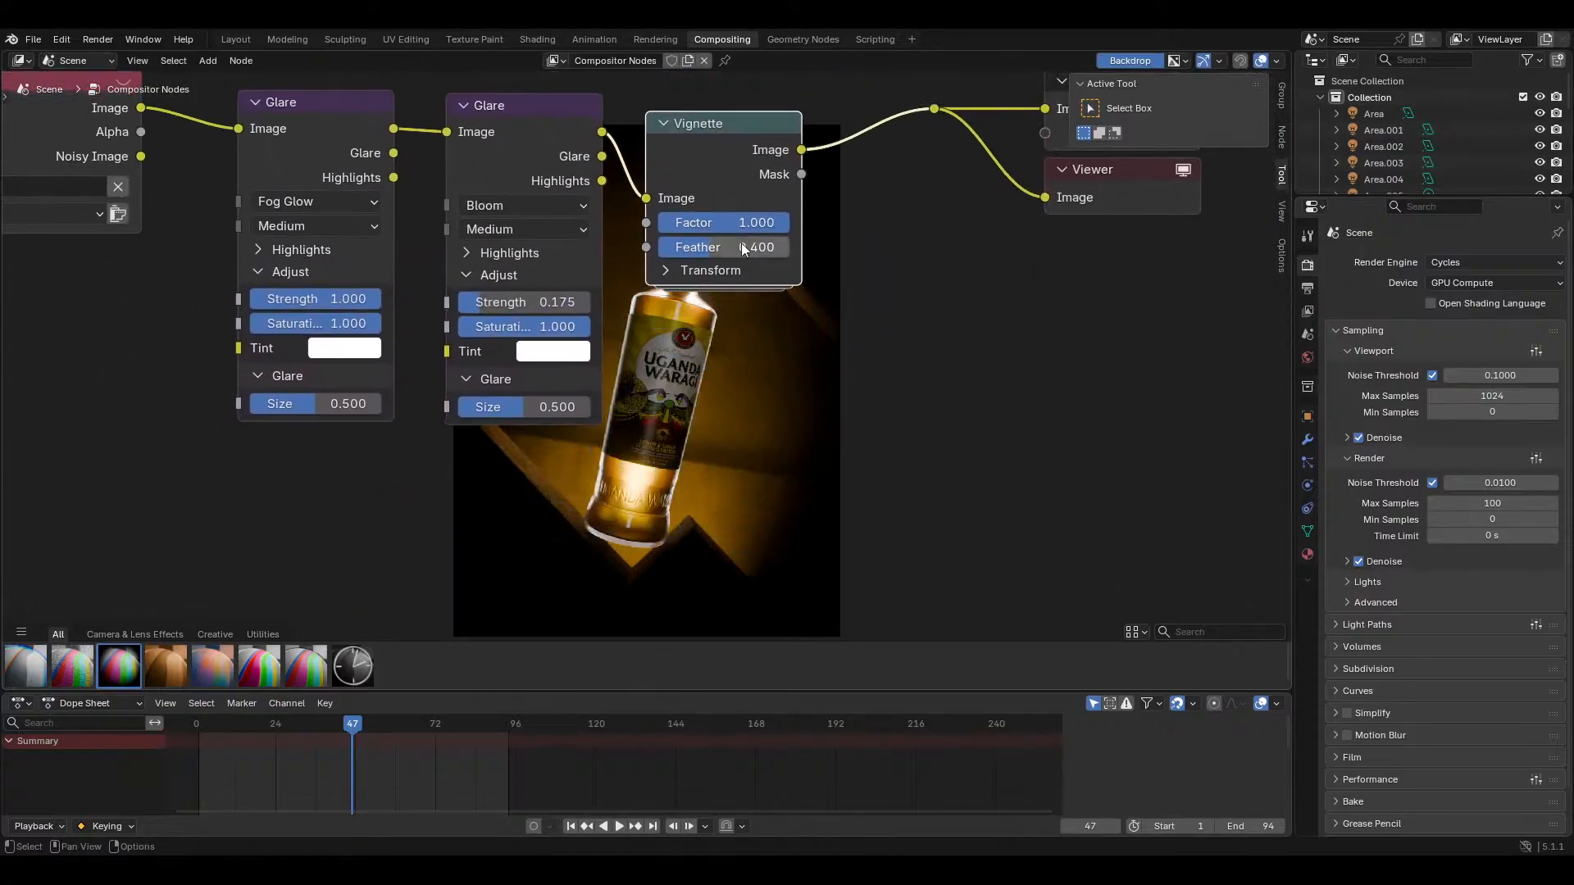
mouse_move(713, 222)
left_mouse_down()
mouse_move(664, 223)
mouse_move(721, 223)
left_mouse_up()
Step: Insert a Chromatic Aberration node after the Vignette node and set its Factor to 0.01
middle_click_drag(721, 222, 713, 402)
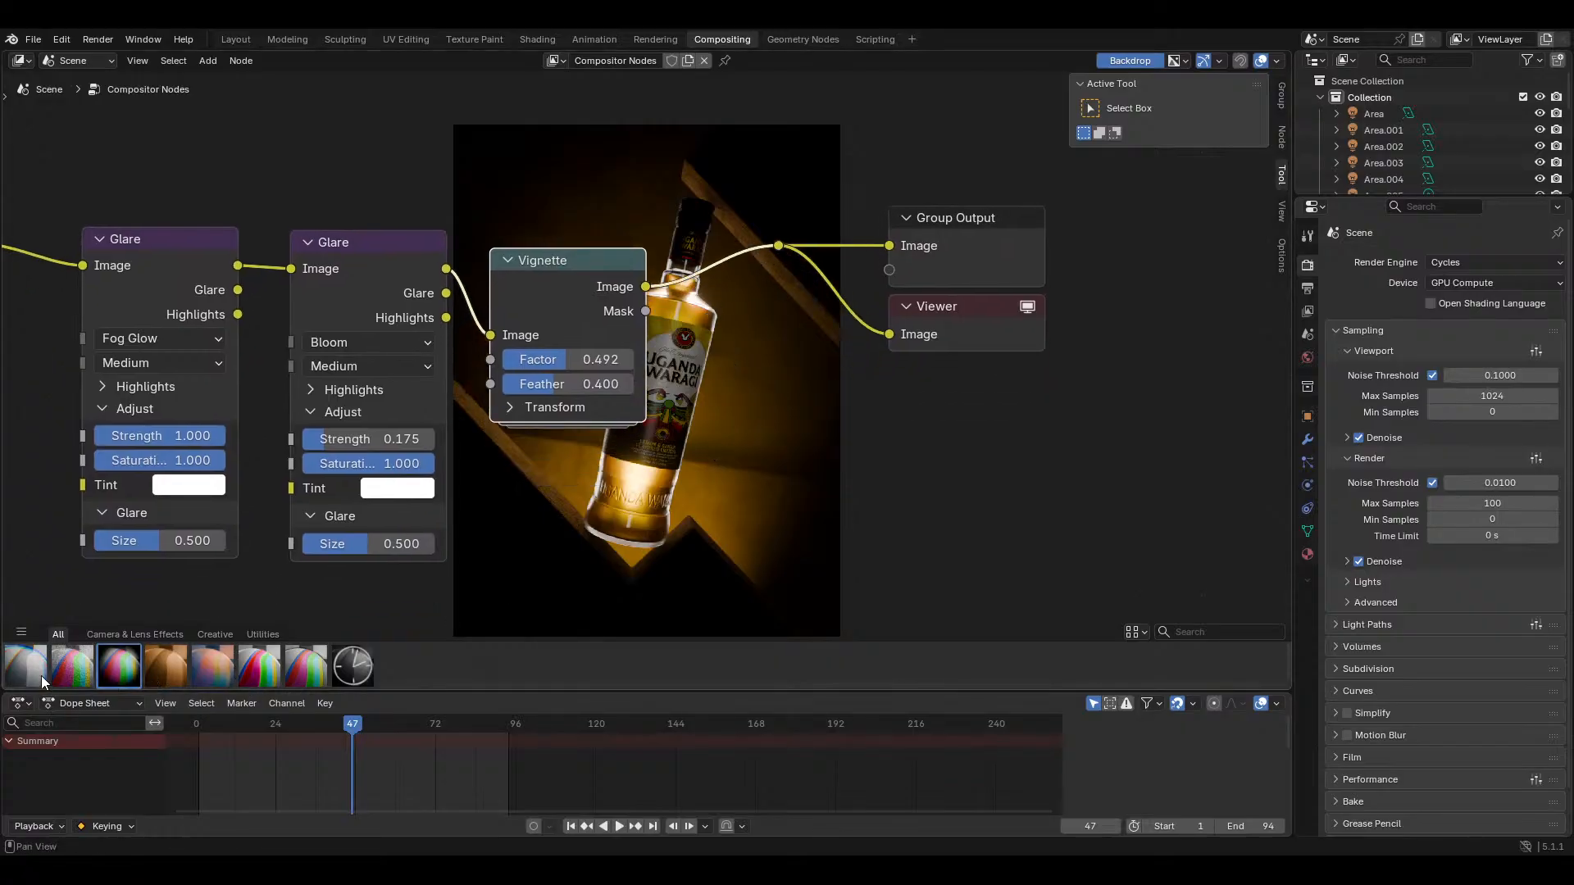
left_click_drag(41, 675, 704, 264)
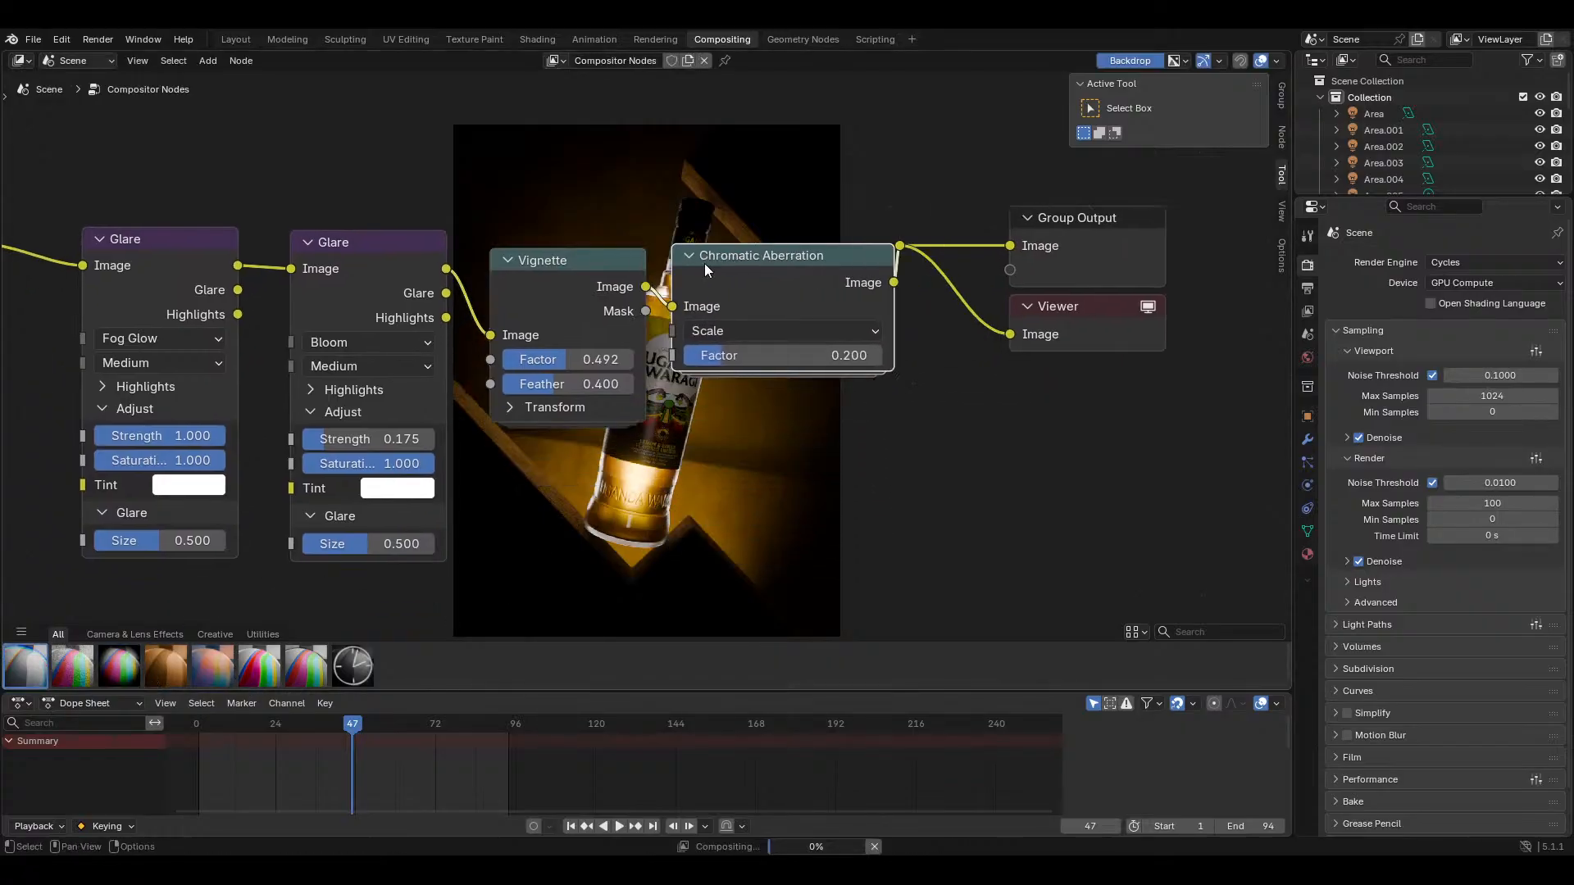
mouse_move(789, 322)
middle_mouse_down()
mouse_move(843, 113)
mouse_move(773, 264)
mouse_move(784, 296)
middle_mouse_up()
scroll(788, 273, "up", 3)
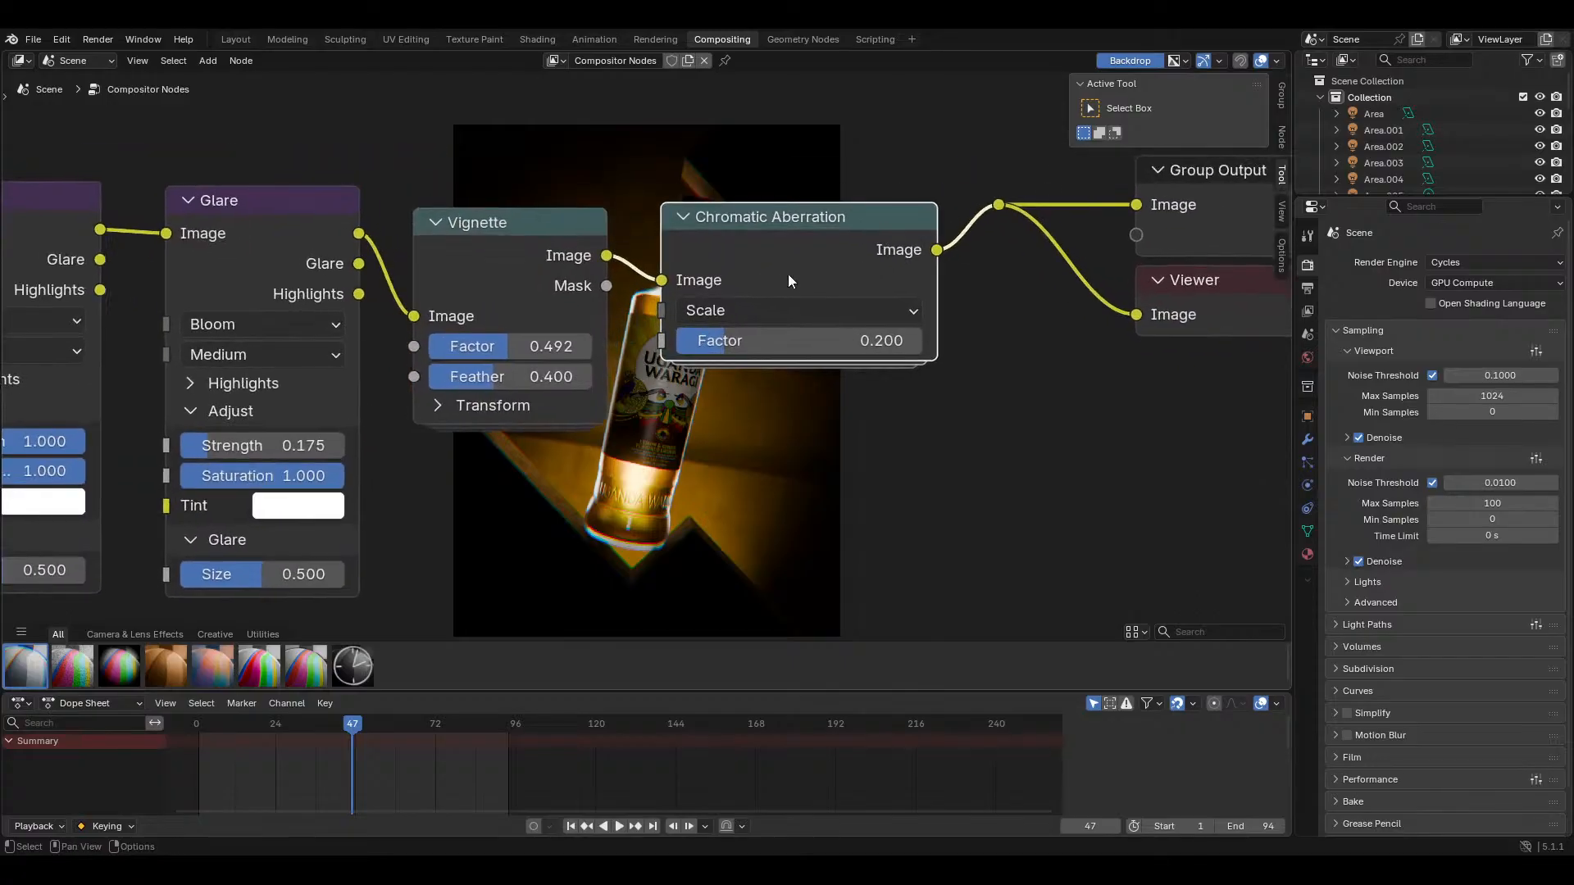
left_click(861, 341)
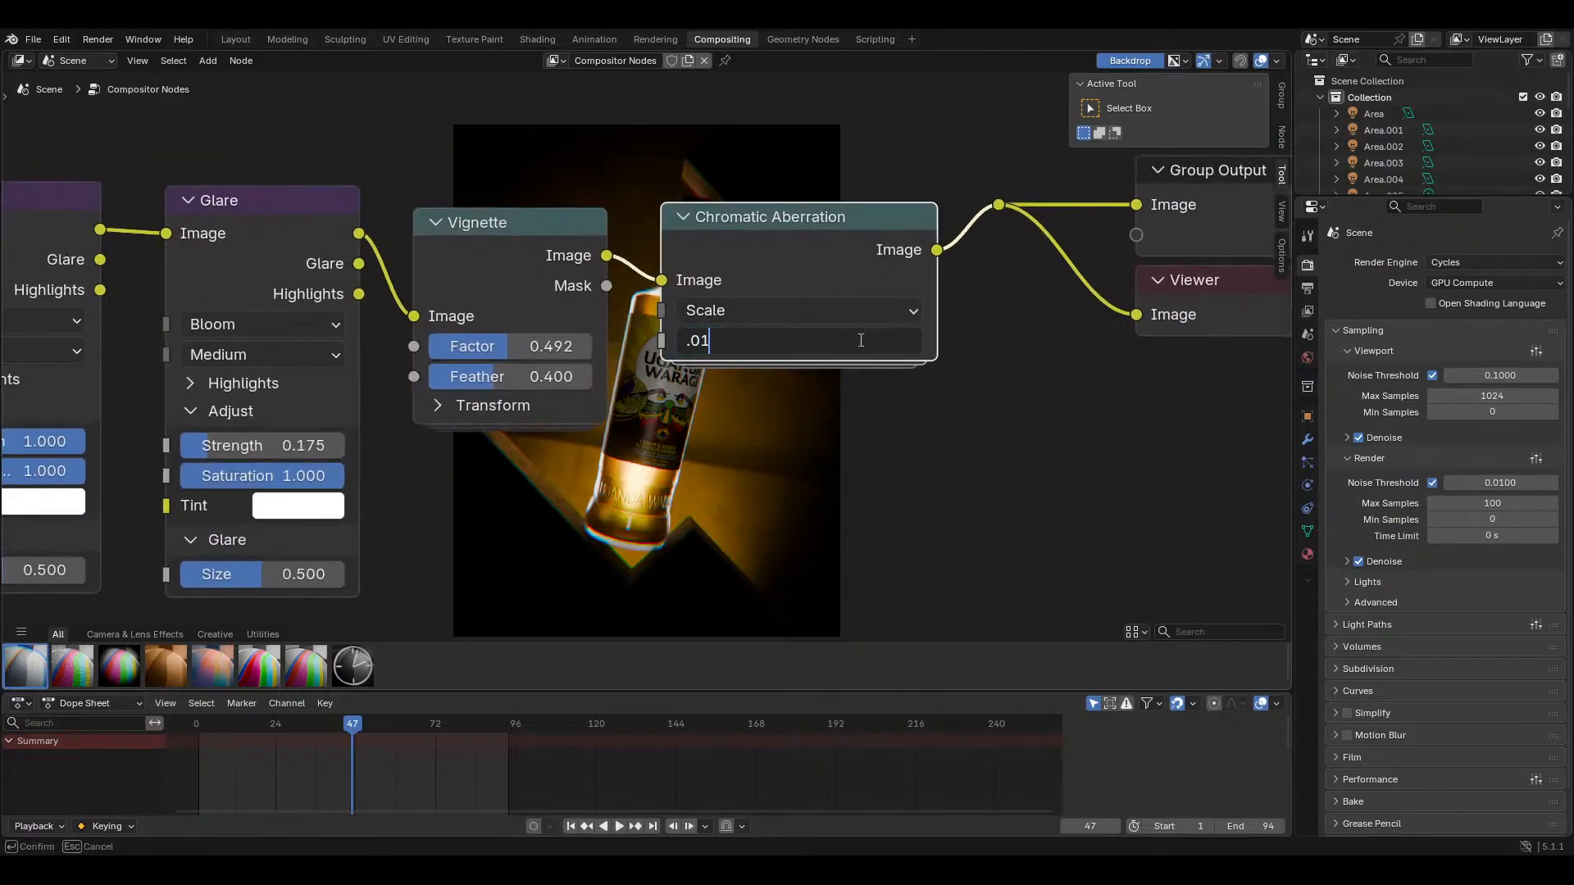
type(".01")
key("Return")
Step: Check the composited bottle in the unobstructed backdrop and save the file
middle_click_drag(813, 395, 885, 130)
key("ctrl+s")
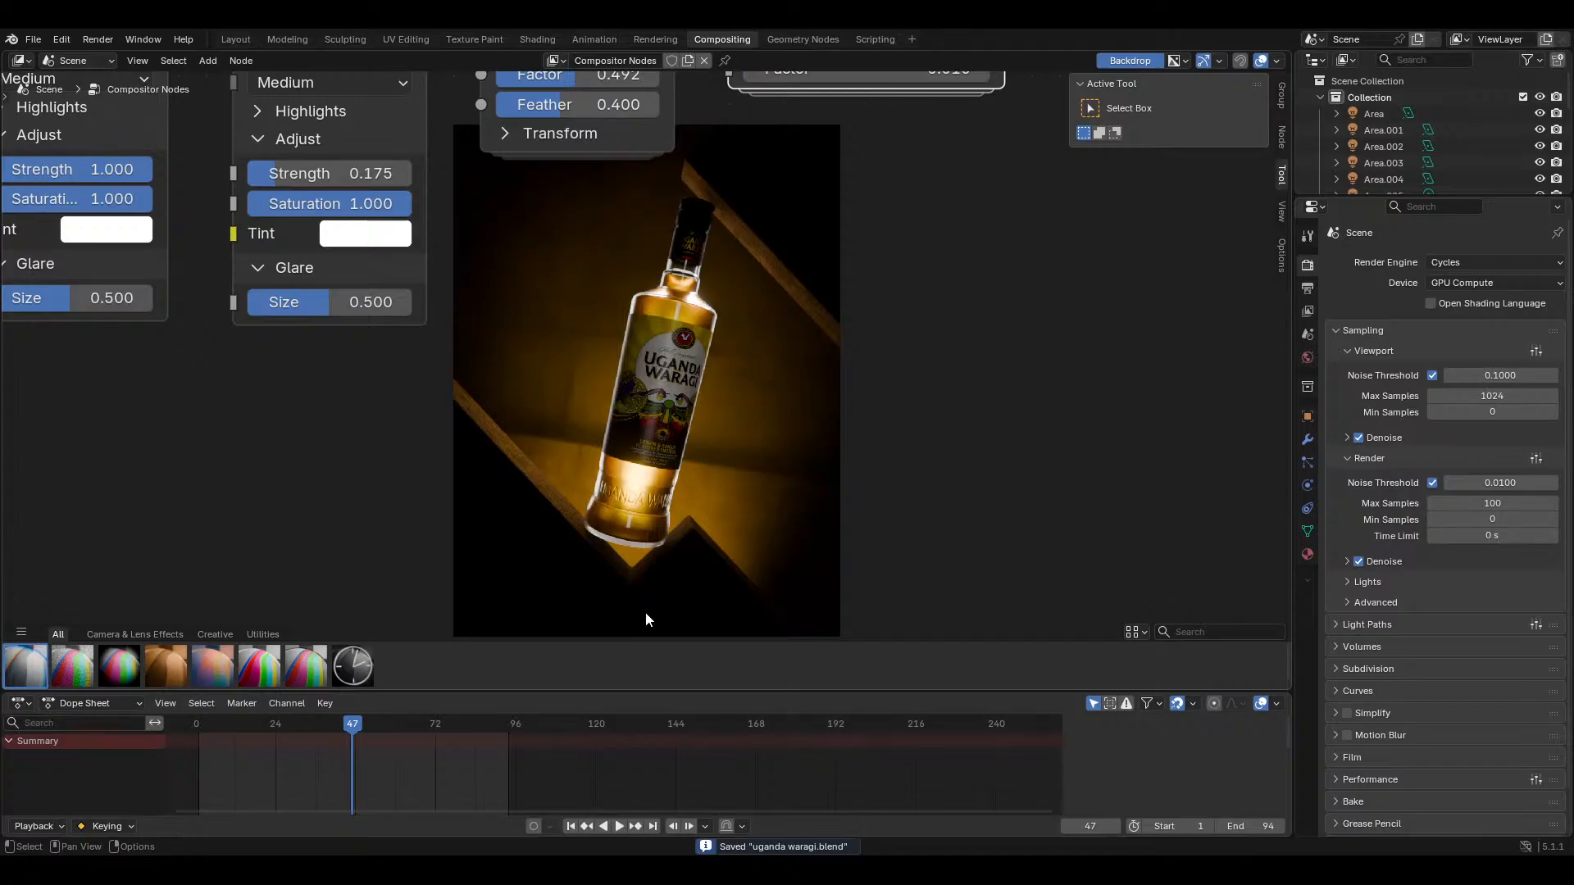
middle_click_drag(689, 535, 762, 484)
key("ctrl+s")
Step: Move the Group Output, Viewer and reroute farther from the Chromatic Aberration node
middle_click_drag(932, 188, 781, 381)
middle_click_drag(1019, 230, 616, 383)
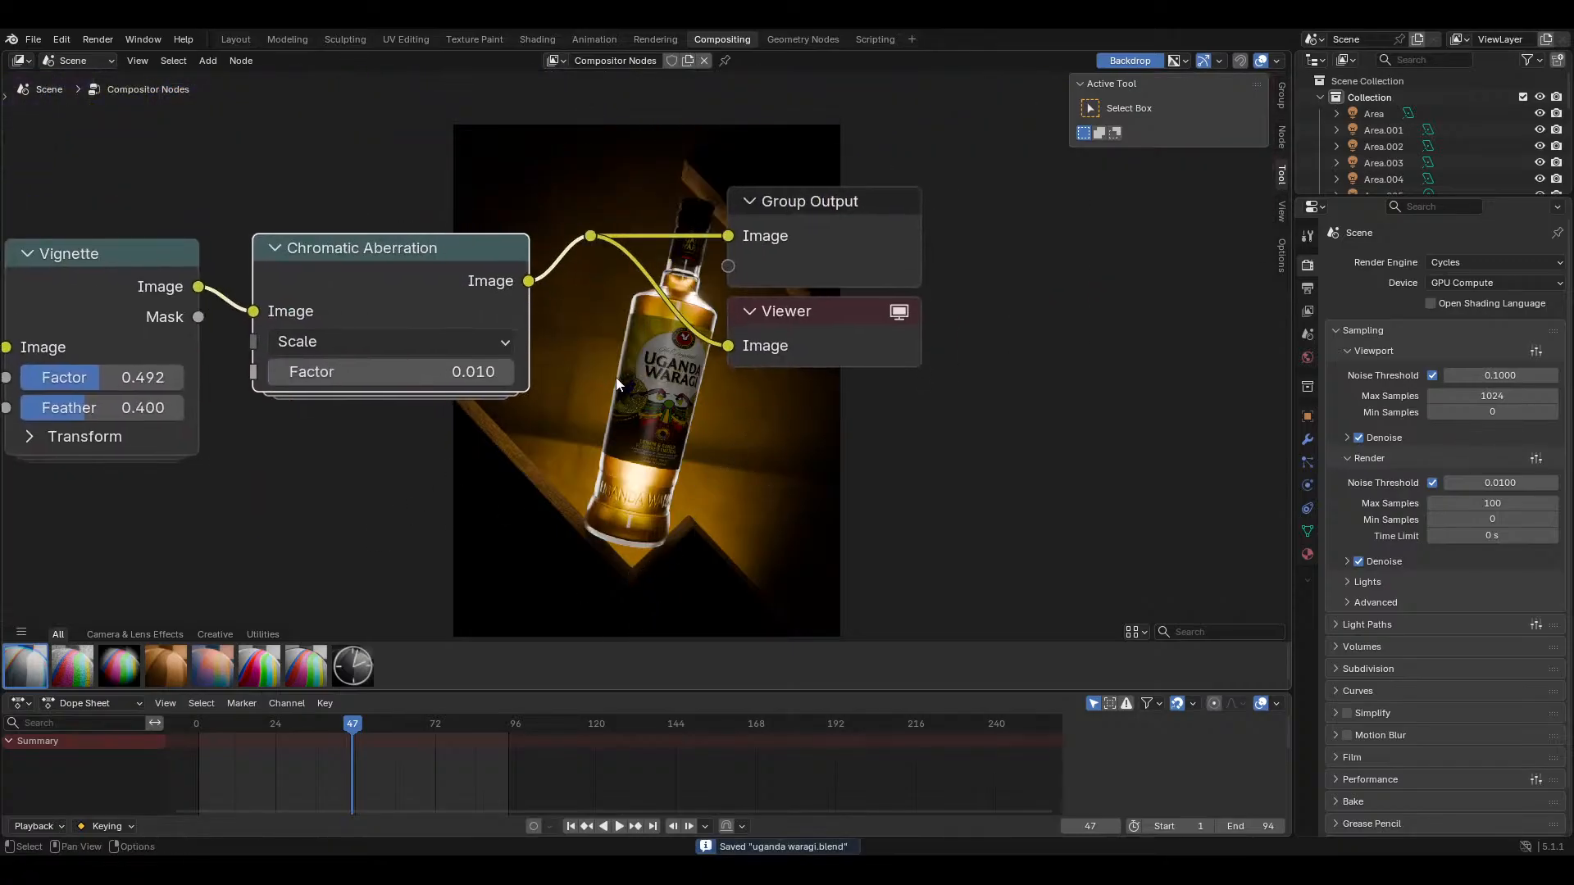
left_click_drag(925, 126, 561, 441)
key("g")
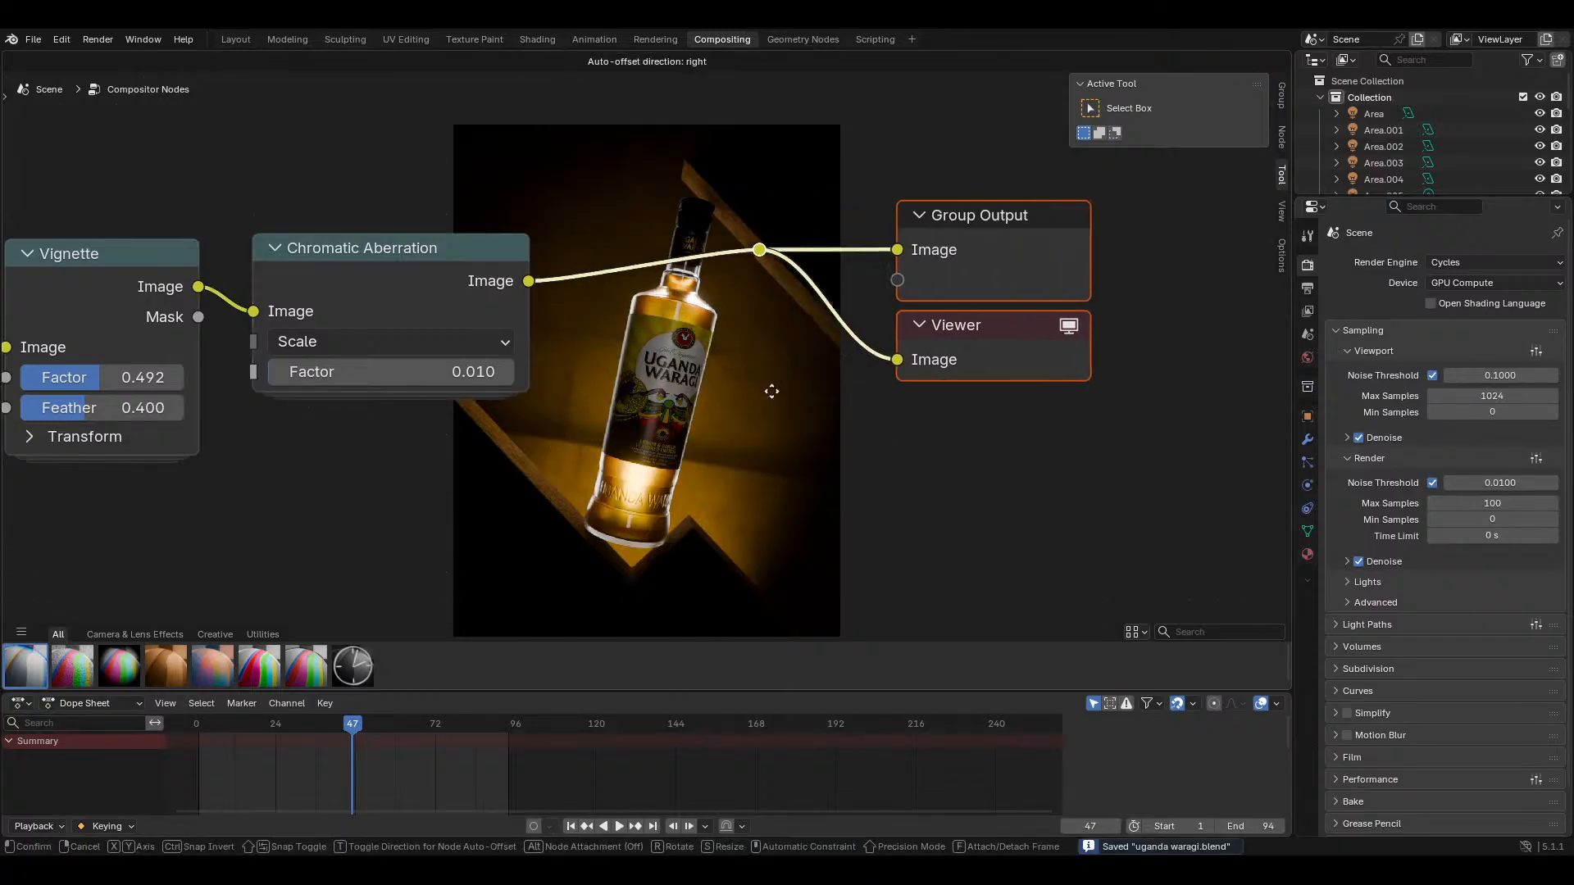
left_click(835, 334)
key("shift+a")
type("sat")
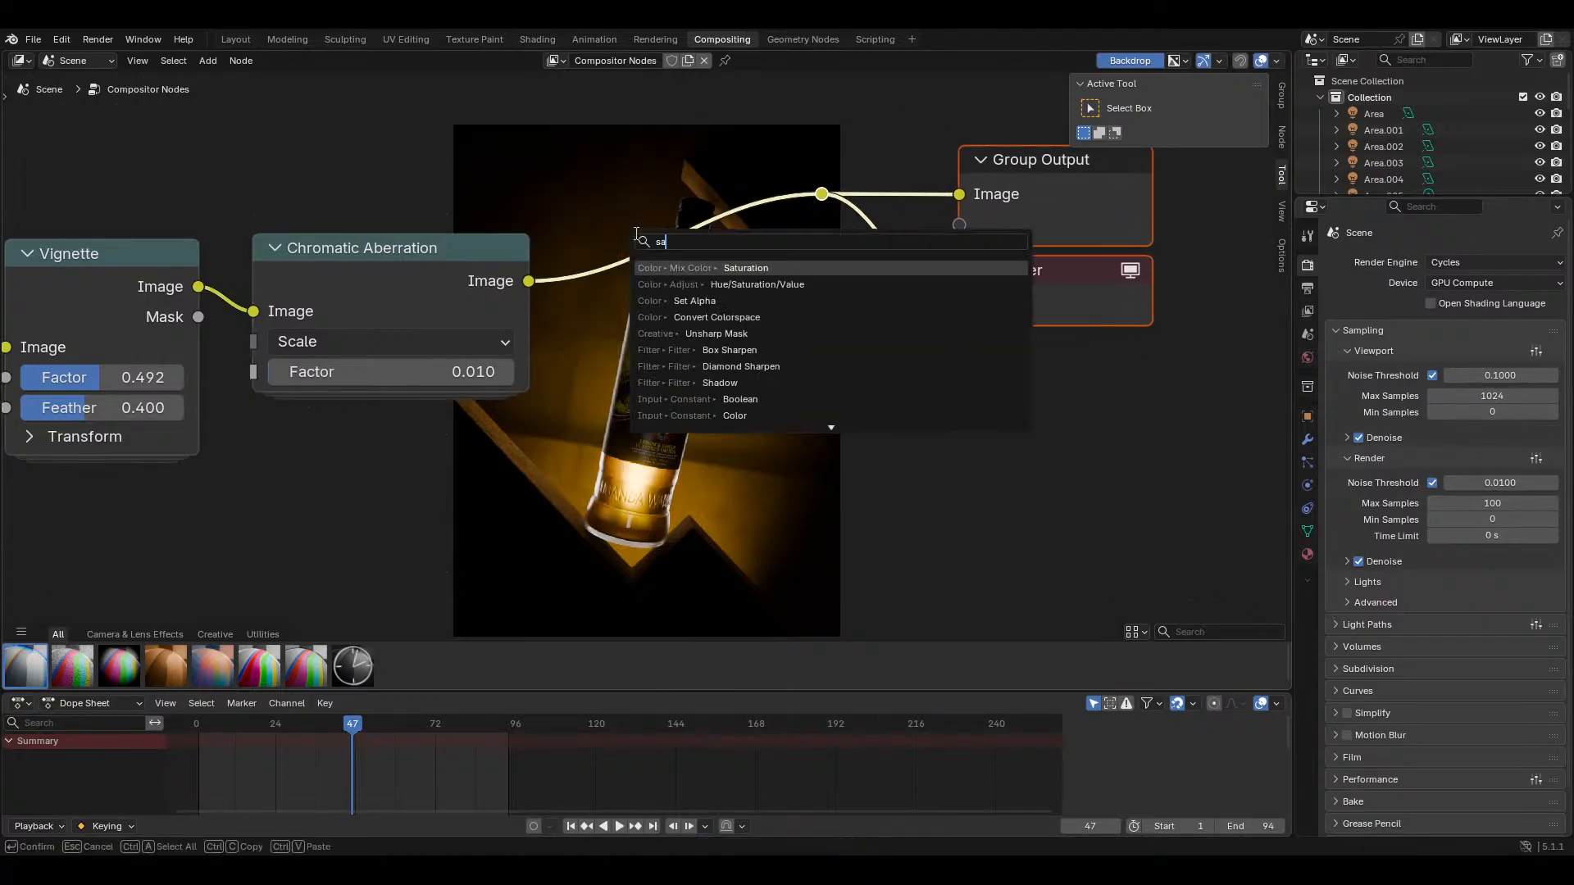
right_click(720, 265)
key("Escape")
key("Escape")
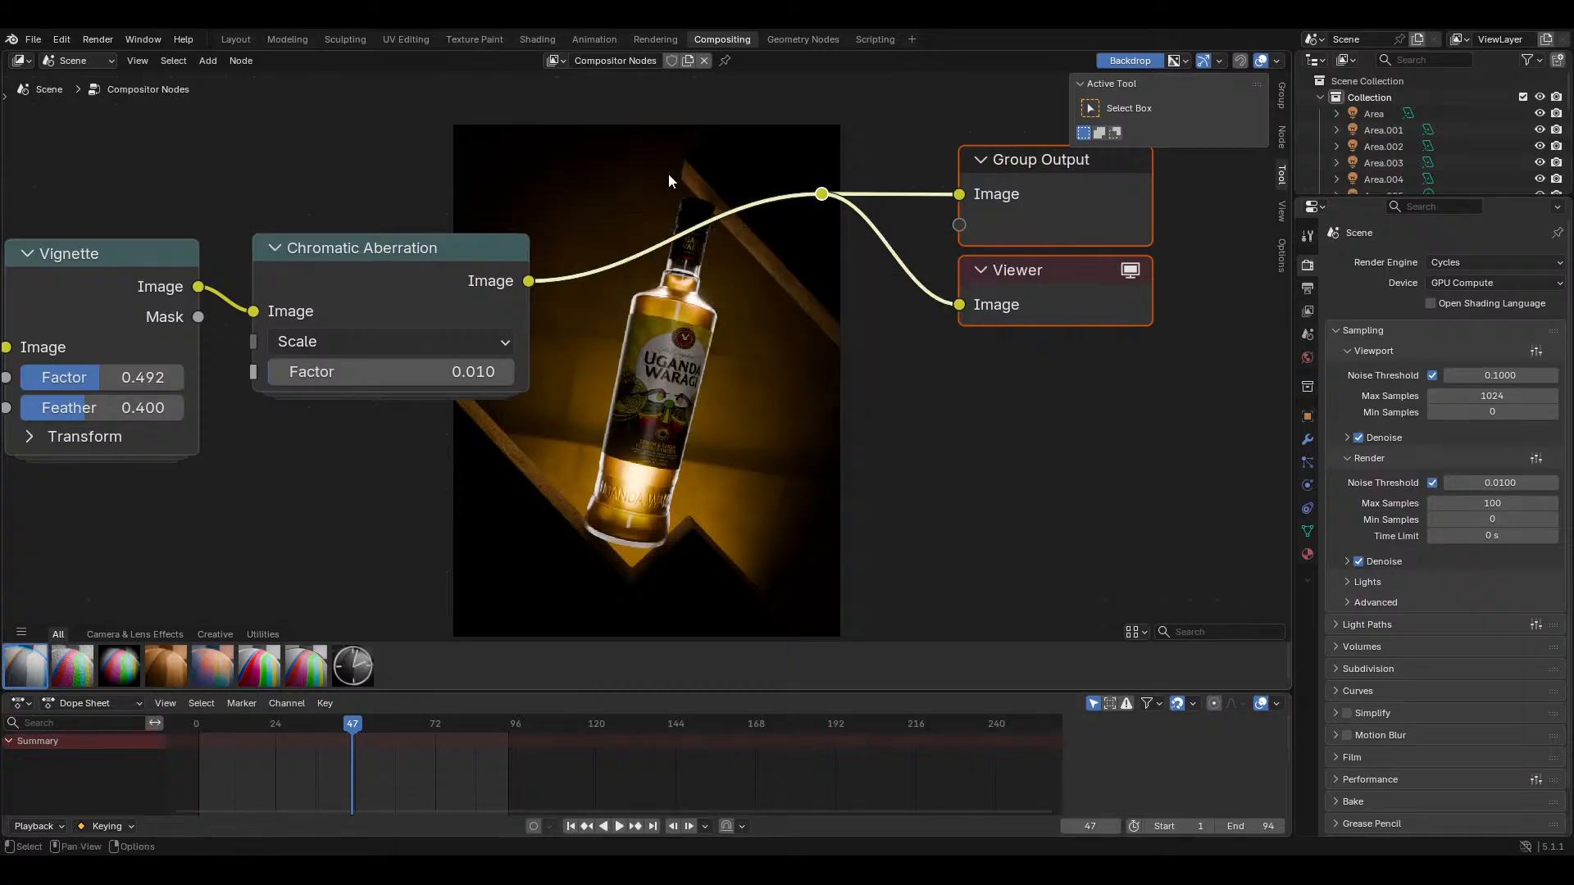
Step: Insert a Color Balance node between the Chromatic Aberration node and the outputs
left_click(565, 524)
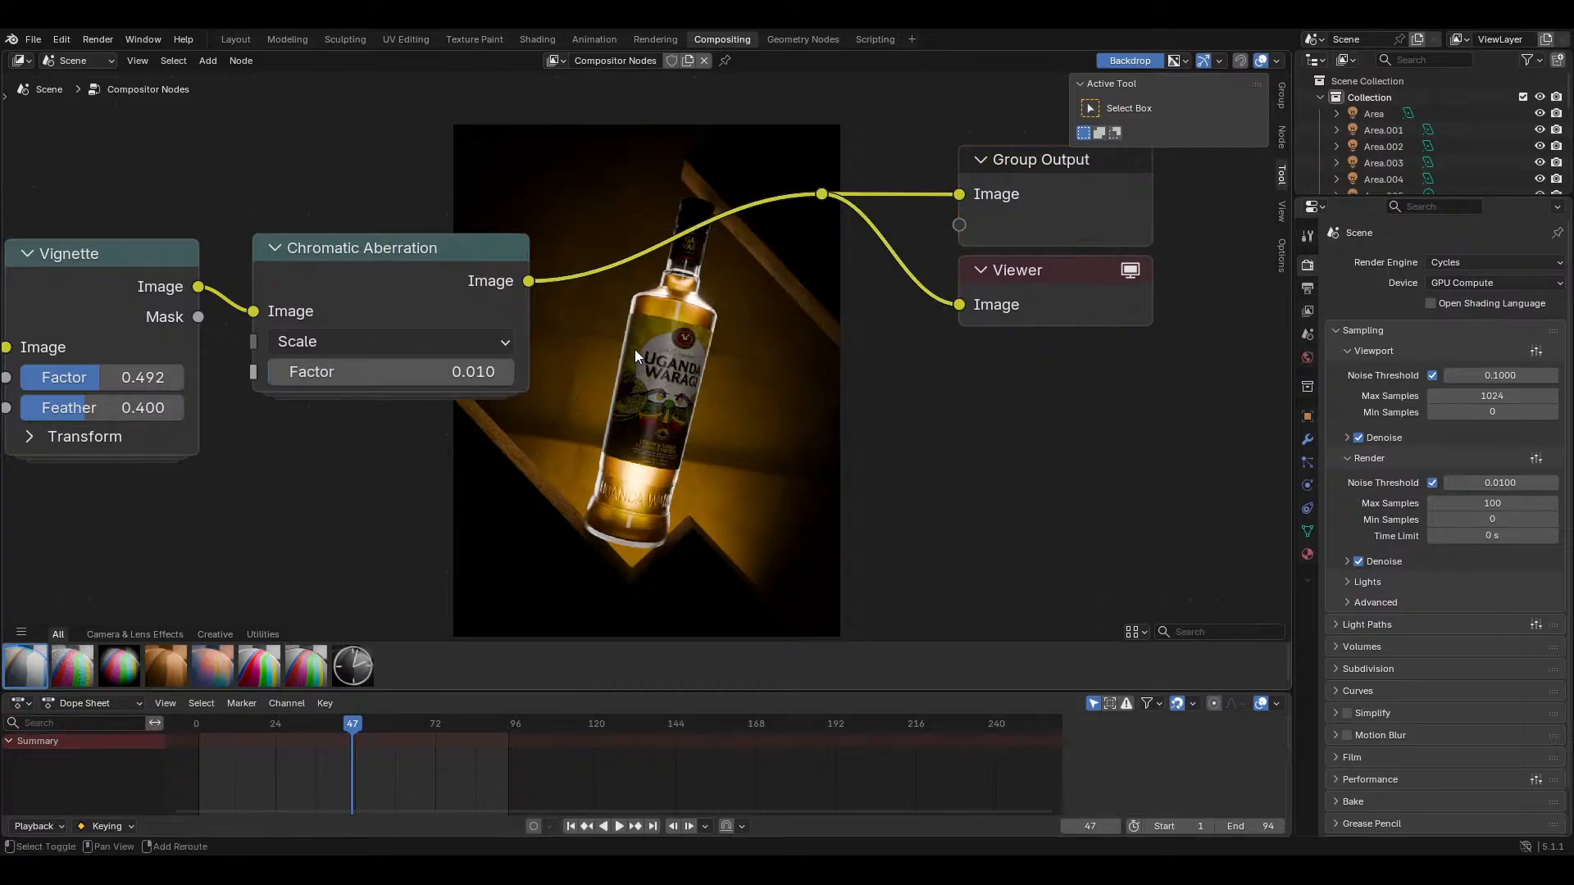
key("shift+a")
type("colo")
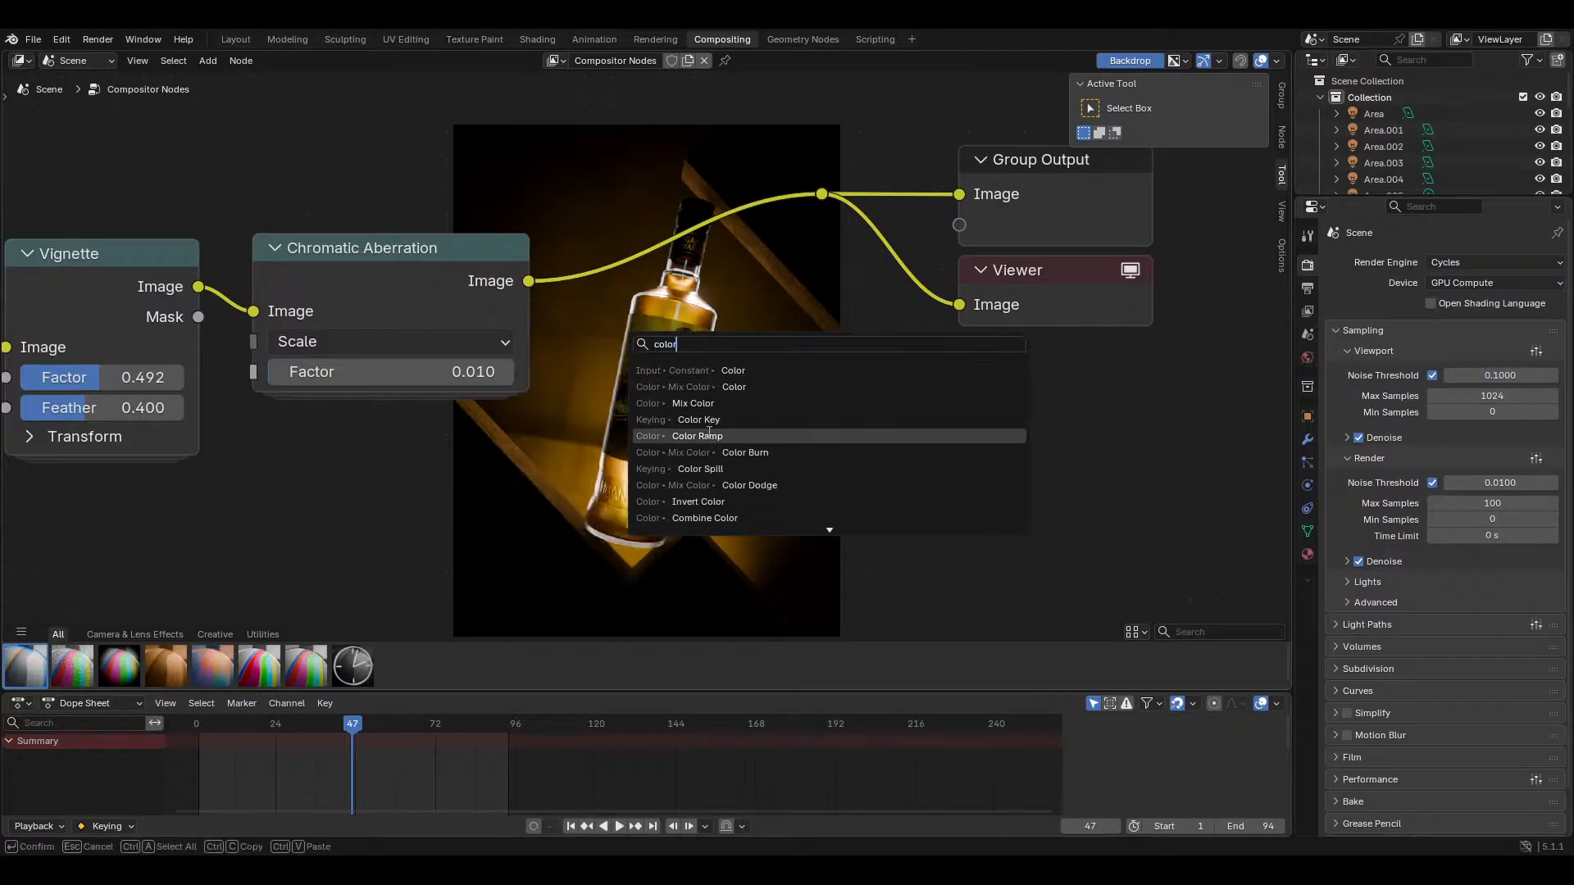
type("r ba")
left_click(665, 370)
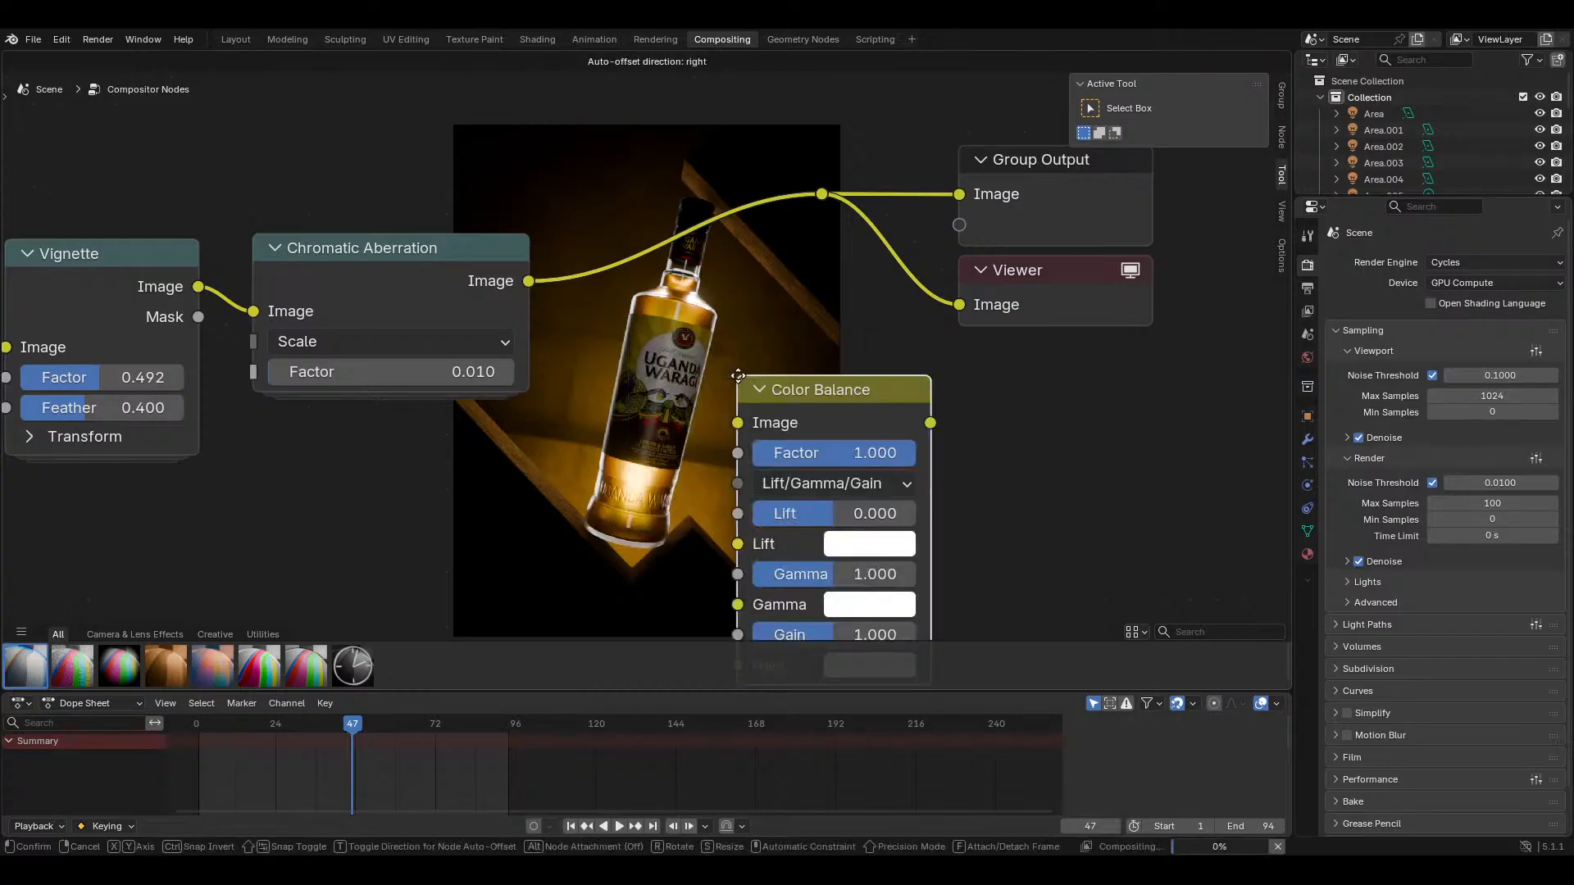
left_click(629, 204)
Step: Darken the Color Balance node's Gamma color slightly to a neutral 0.977 (#F9F9F9FF)
middle_click_drag(680, 306, 841, 162)
left_click(918, 289)
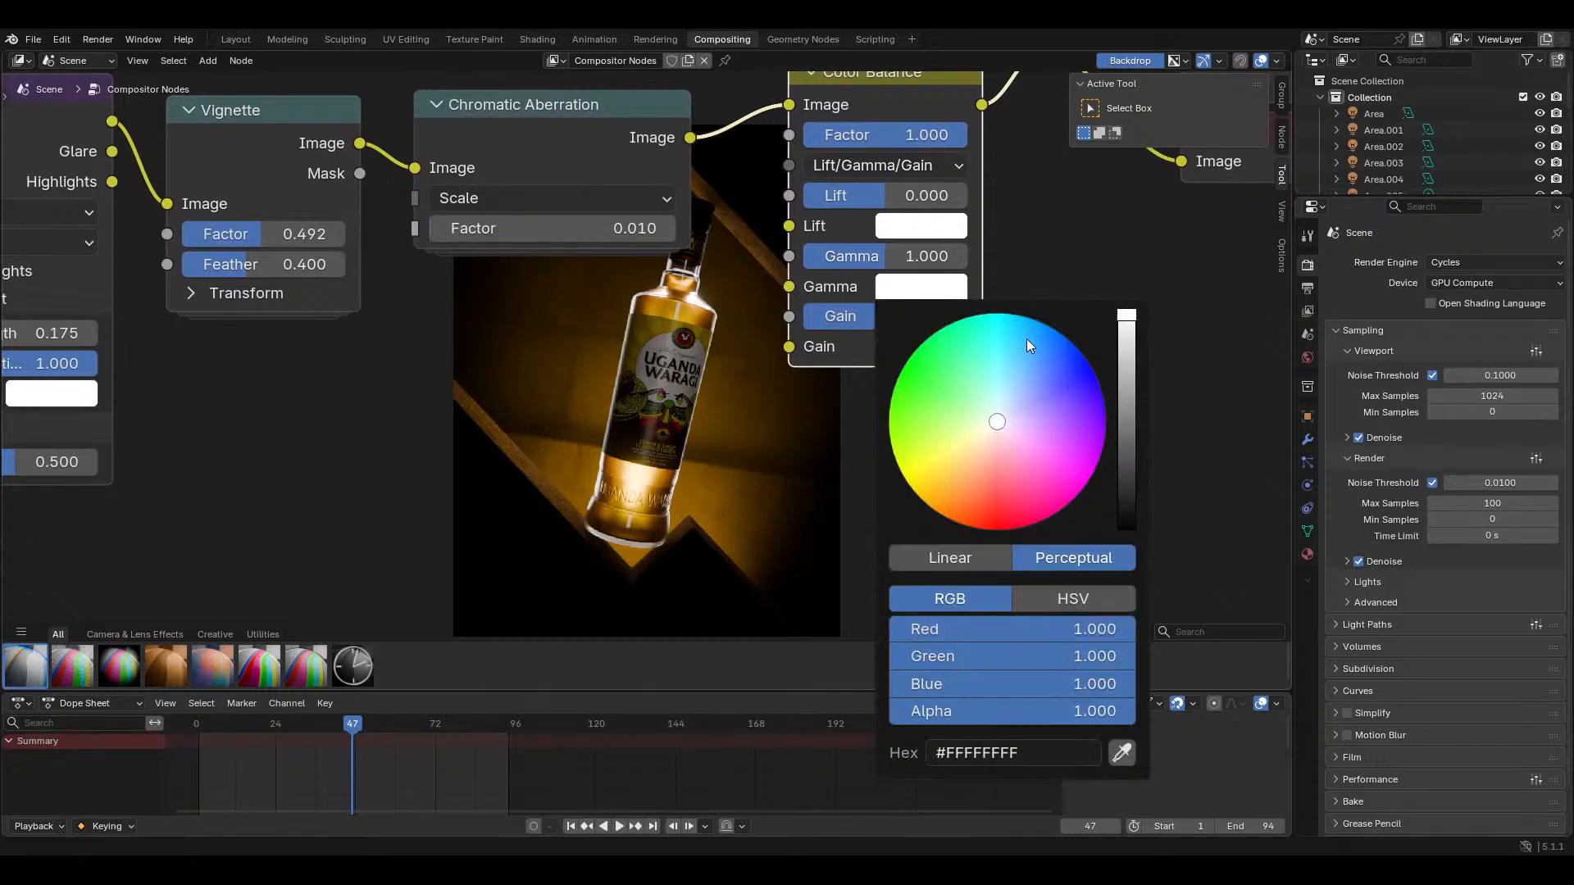
left_click(1128, 329)
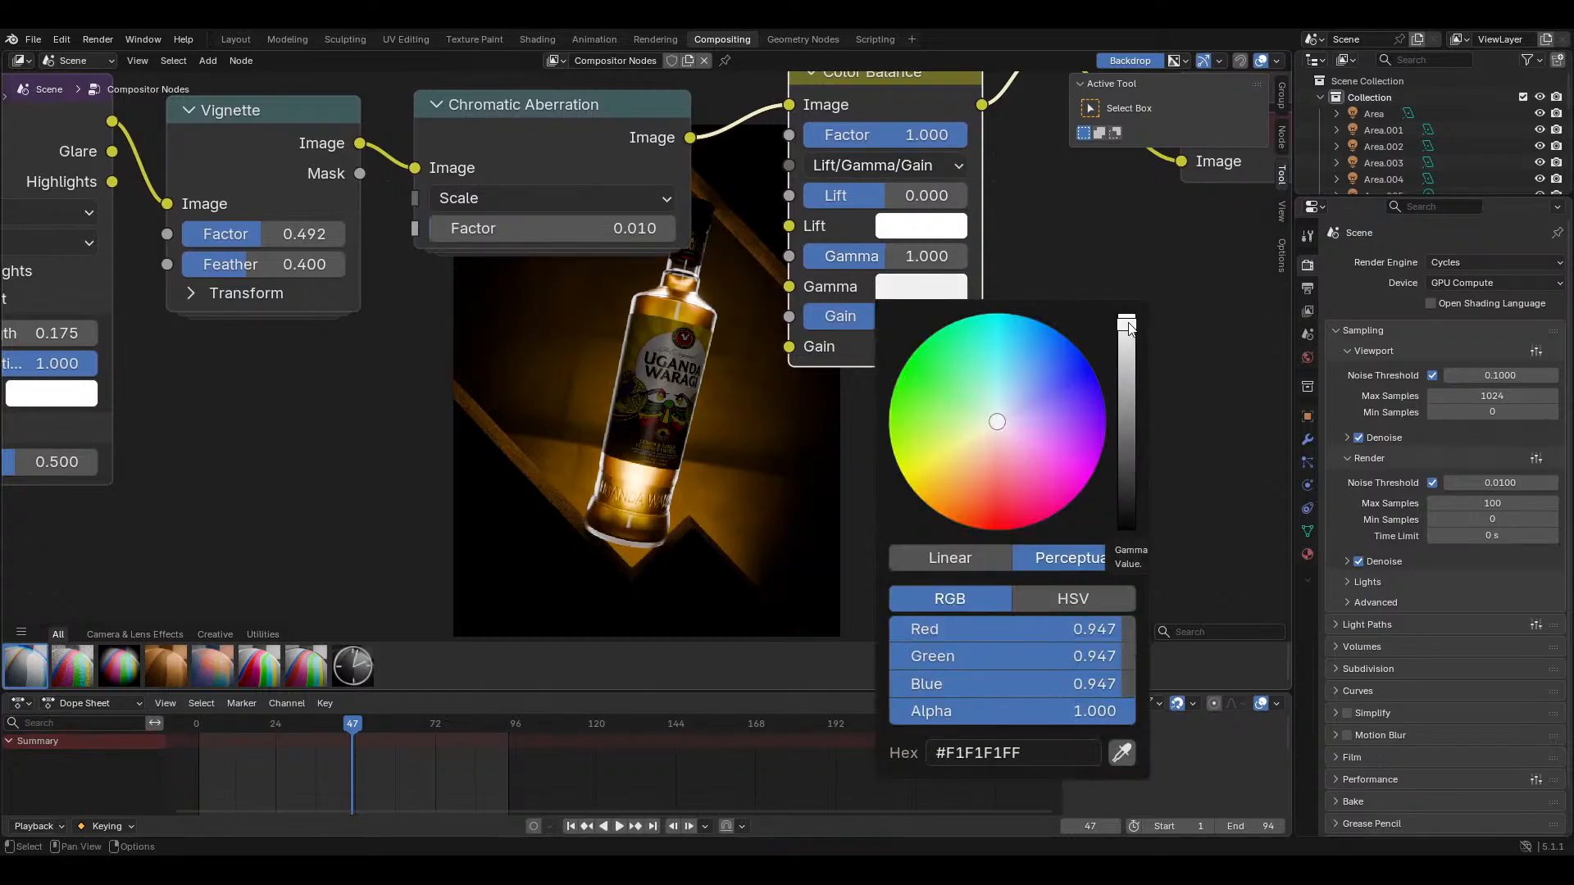
left_click_drag(1129, 327, 1129, 324)
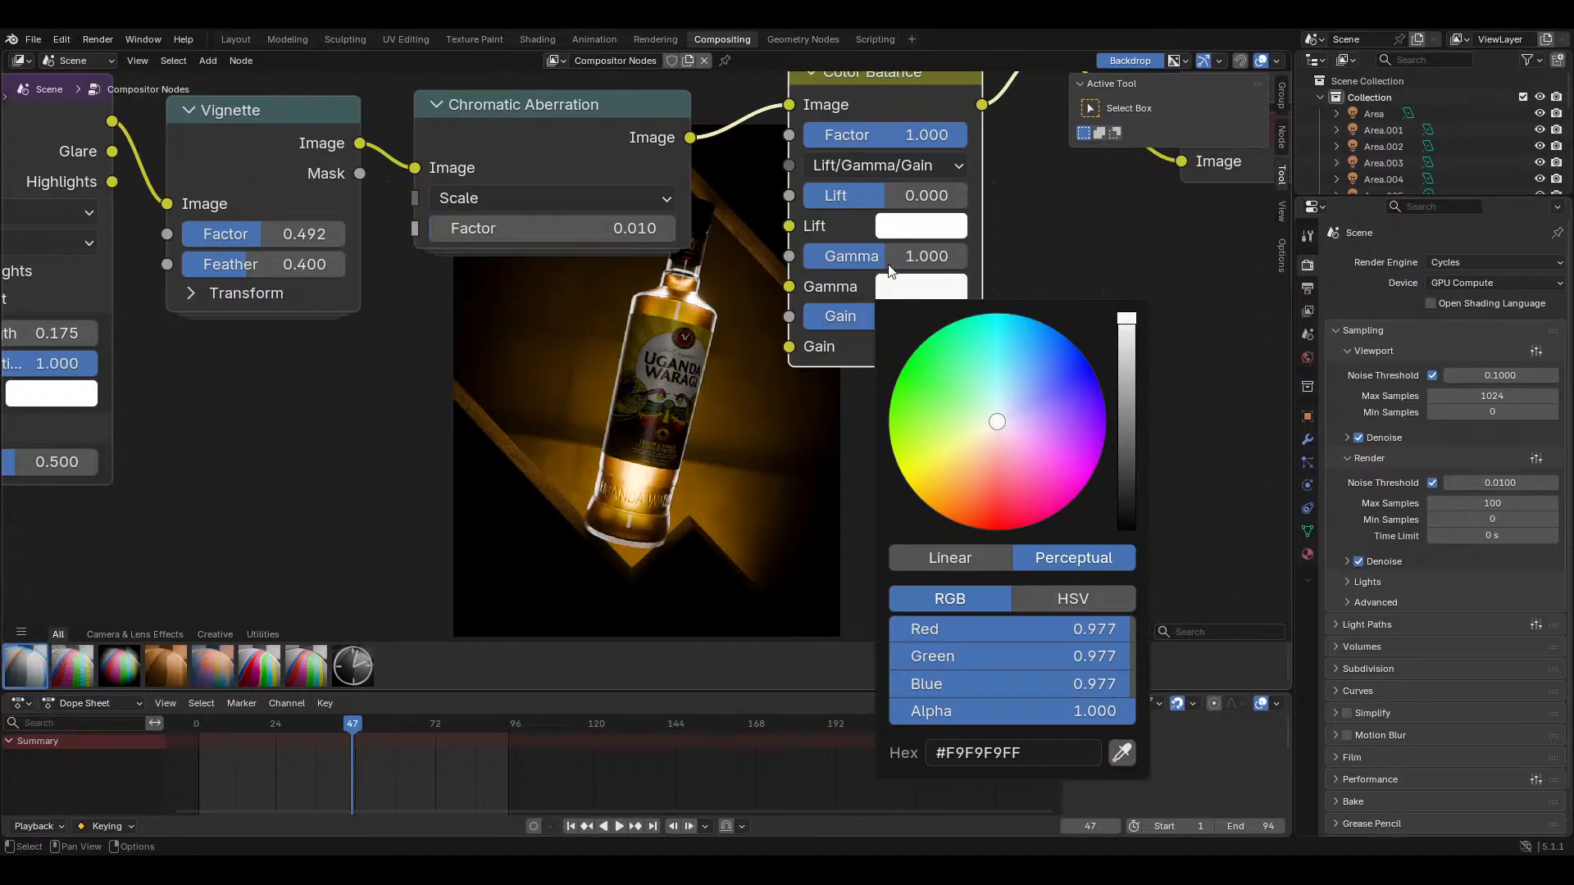
Step: Fine-tune the brightness of the Color Balance node's Gamma color and check the bottle in the unobstructed backdrop
left_click(914, 290)
left_click_drag(1125, 326, 1127, 327)
middle_click_drag(561, 459, 544, 235)
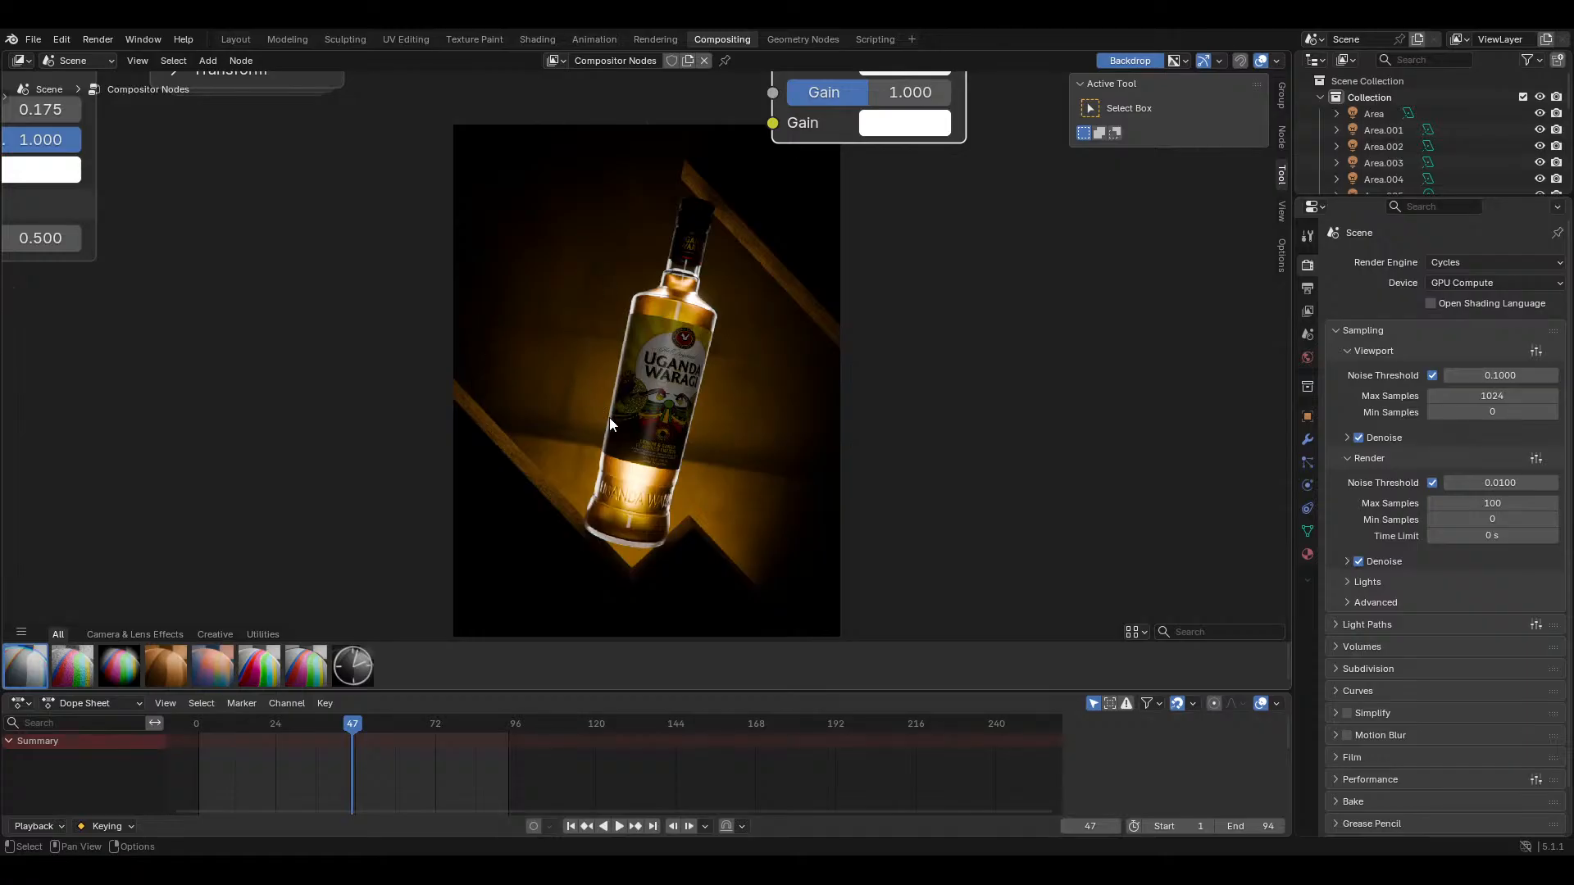
middle_click_drag(608, 417, 756, 253)
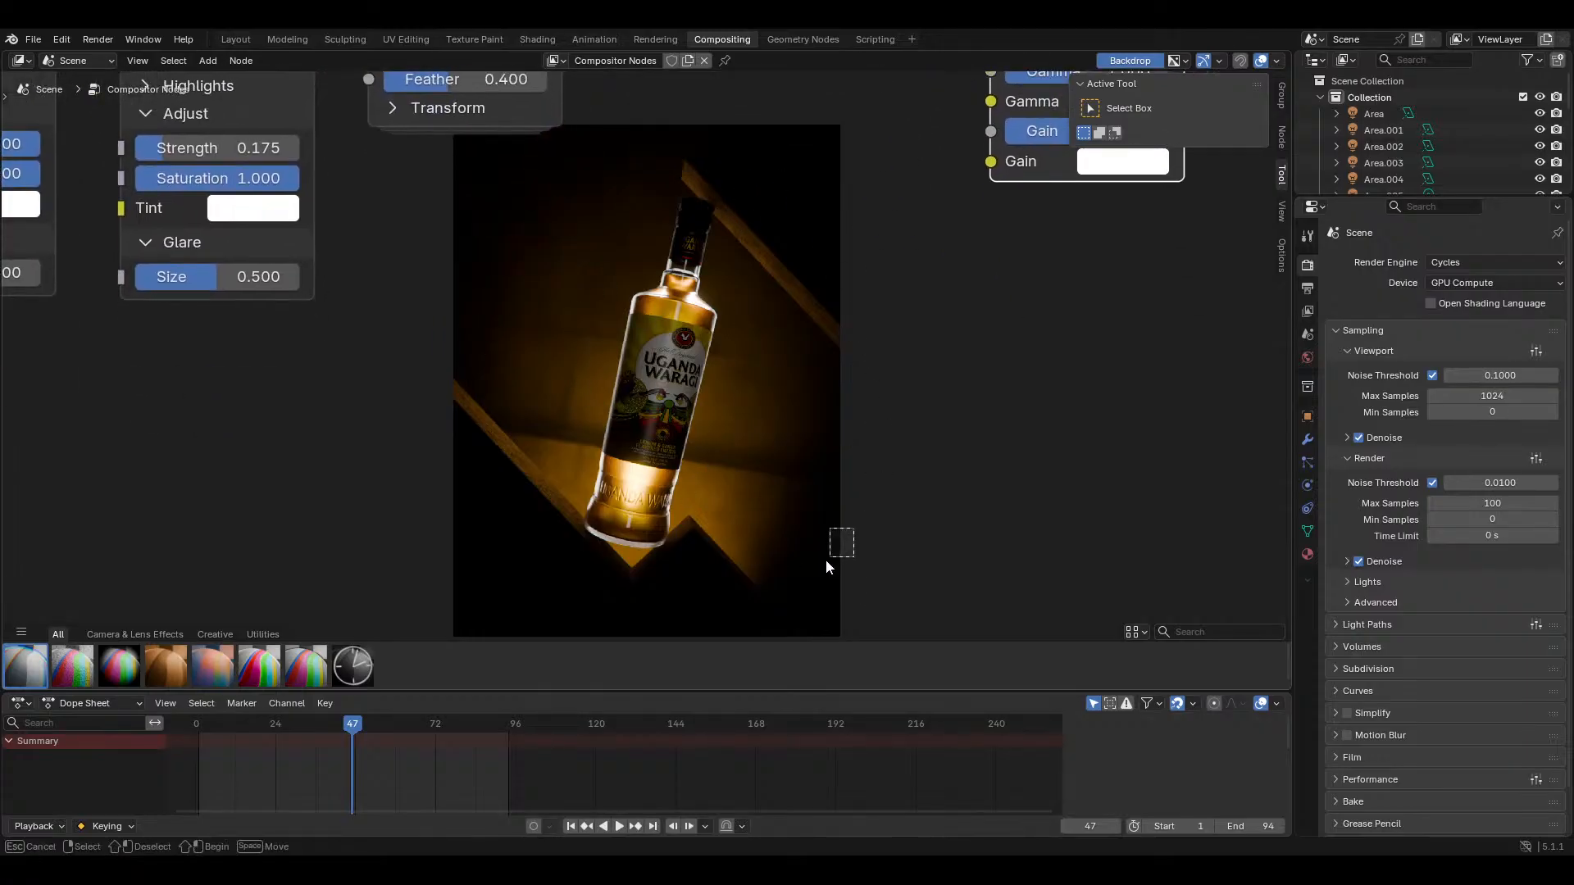
Step: Save the file and set the Layout workspace's 3D viewport compositor to Always
left_click(235, 40)
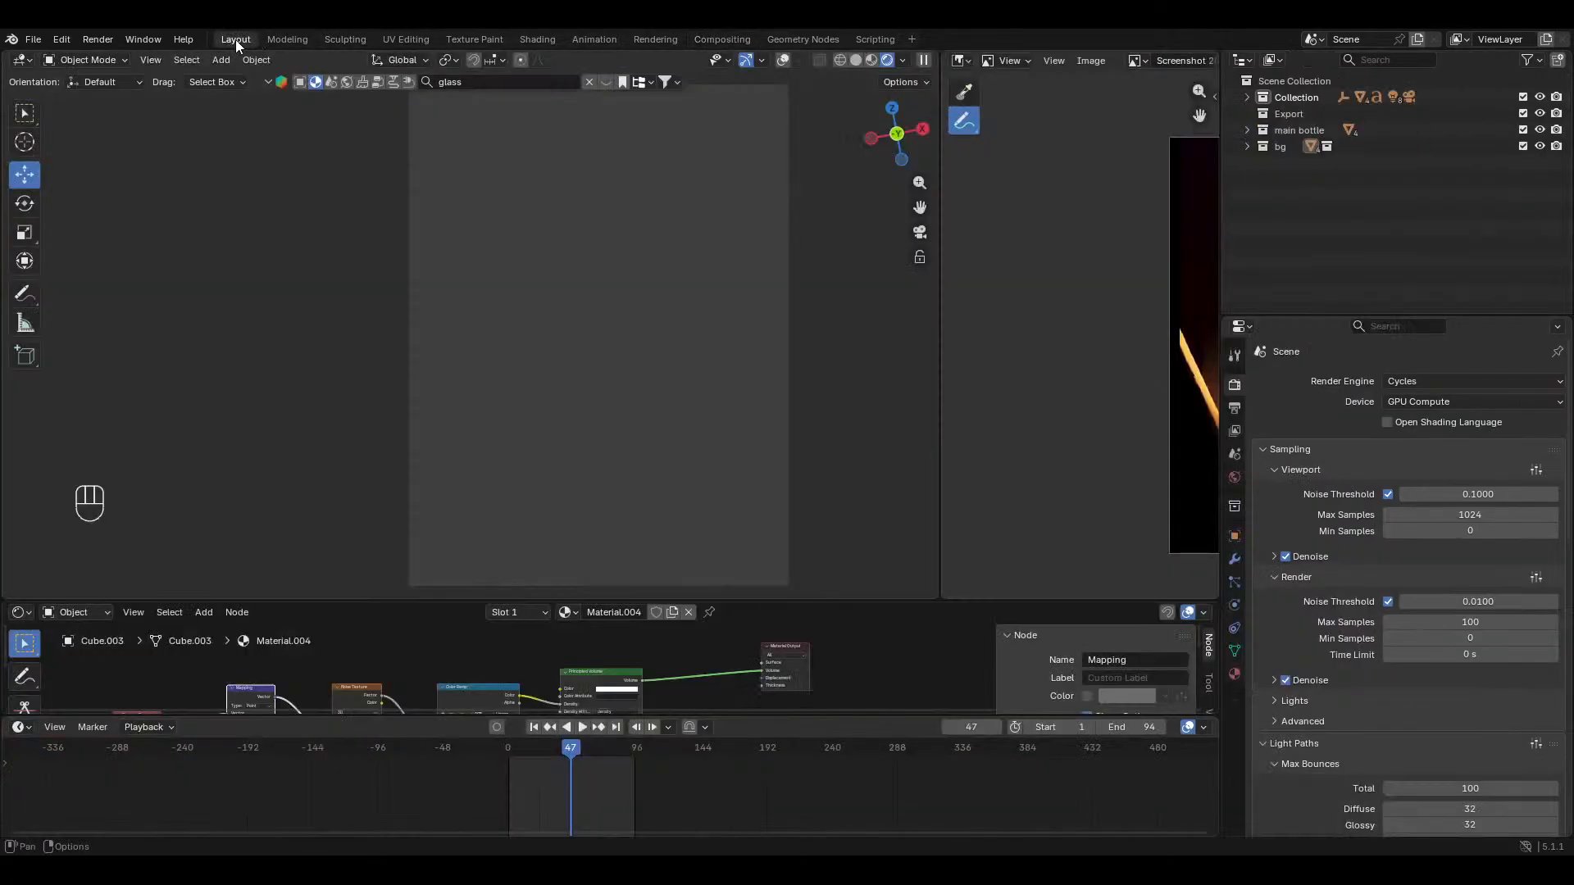
key("ctrl+s")
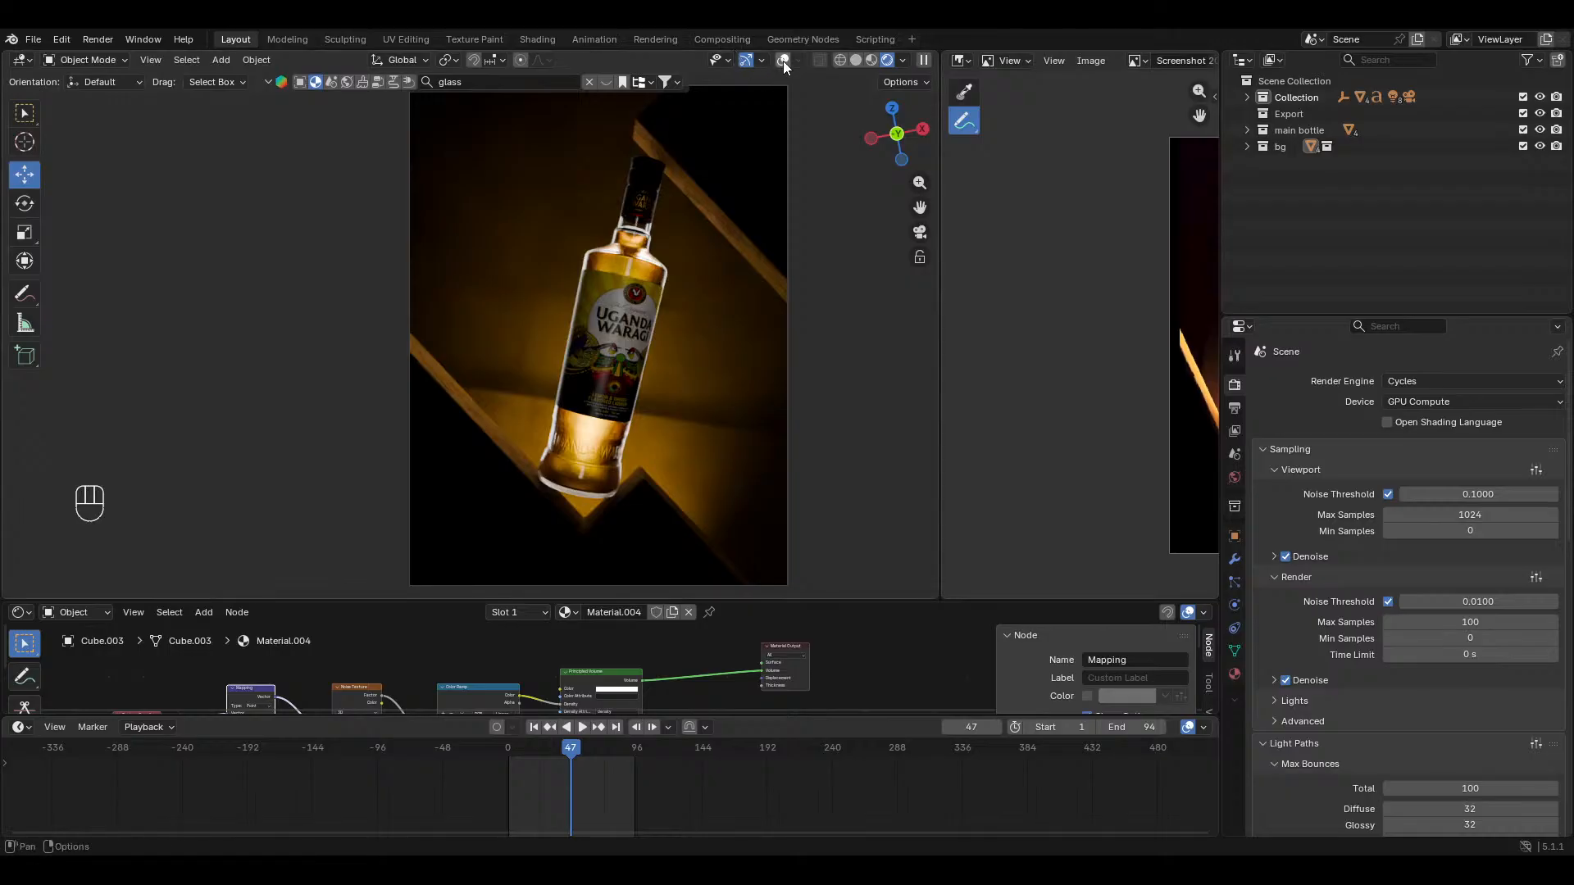
left_click(903, 60)
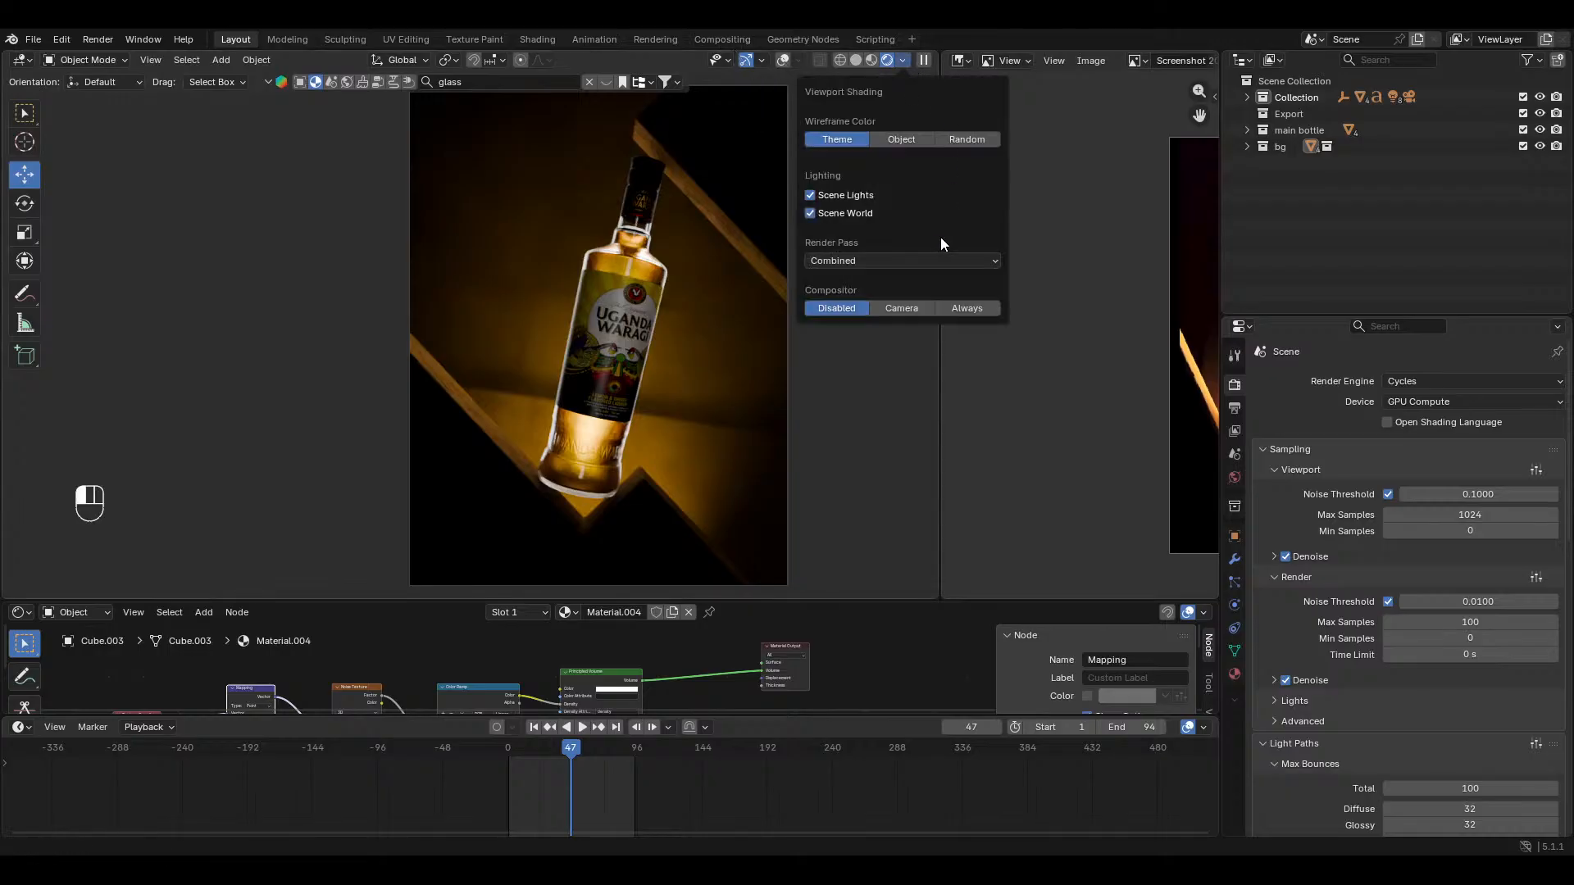
left_click(959, 308)
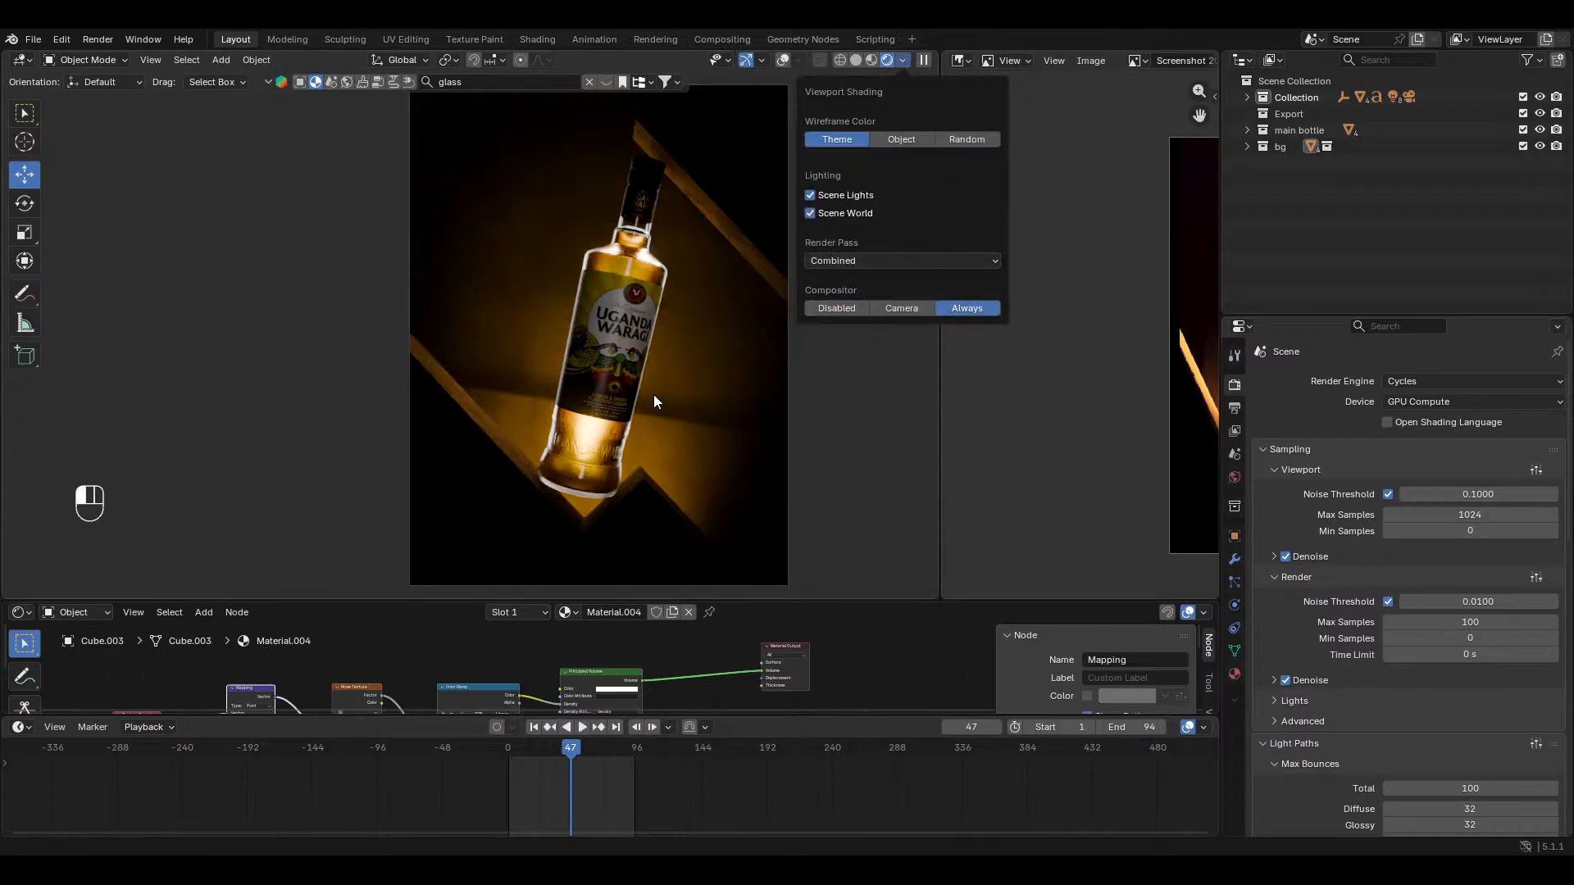
Step: Bypass and delete the Color Balance node in the compositor, linking Chromatic Aberration's image straight to the outputs' reroute
left_click(721, 39)
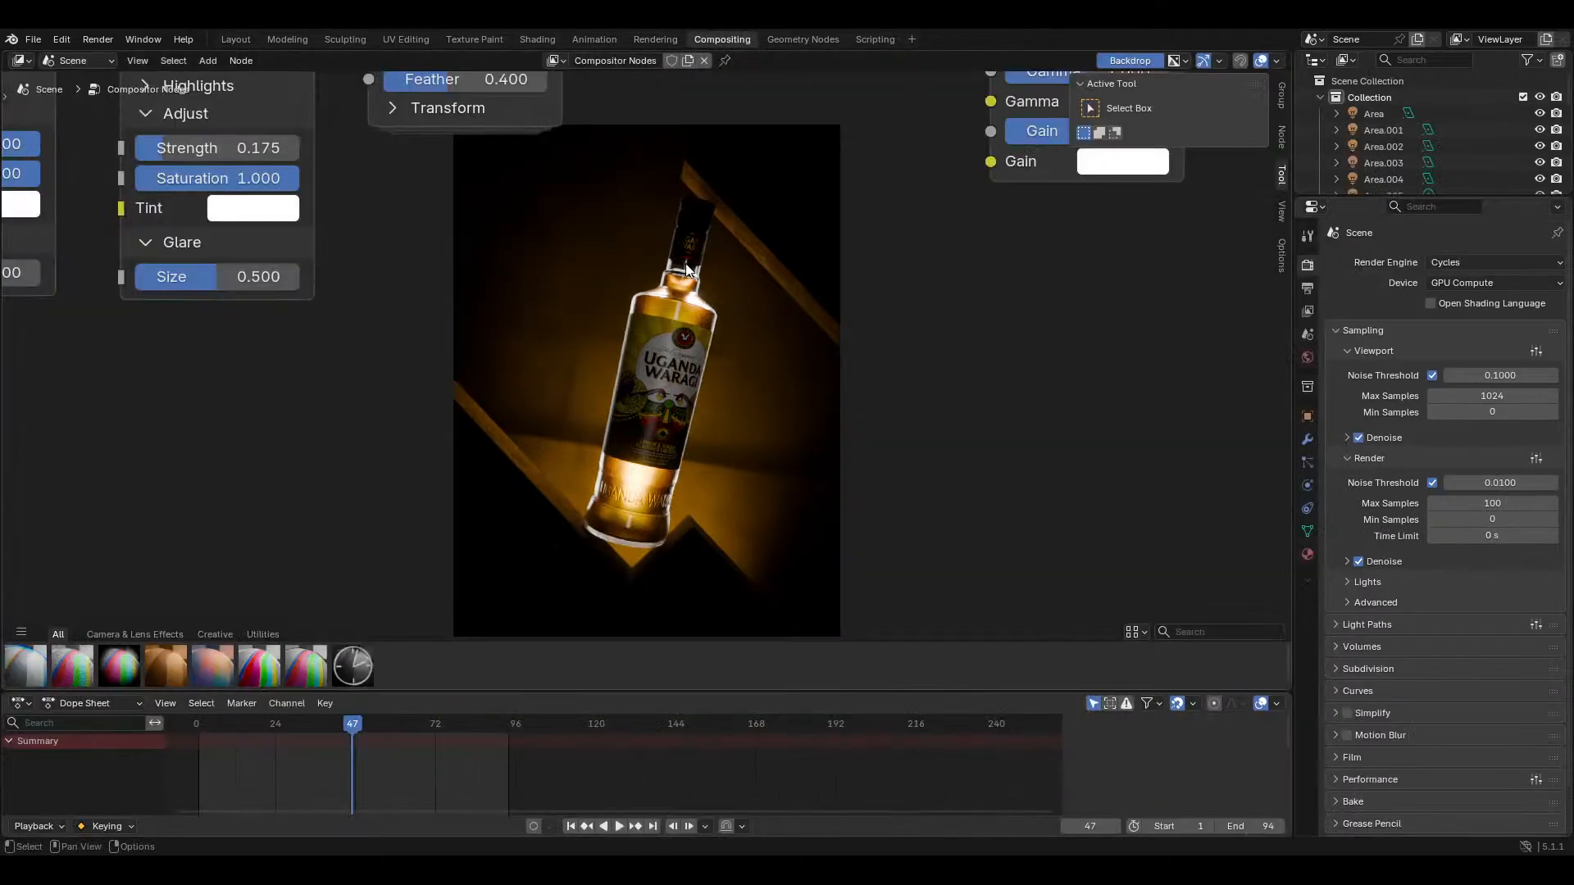
scroll(686, 263, "down", 3)
scroll(697, 446, "up", 4)
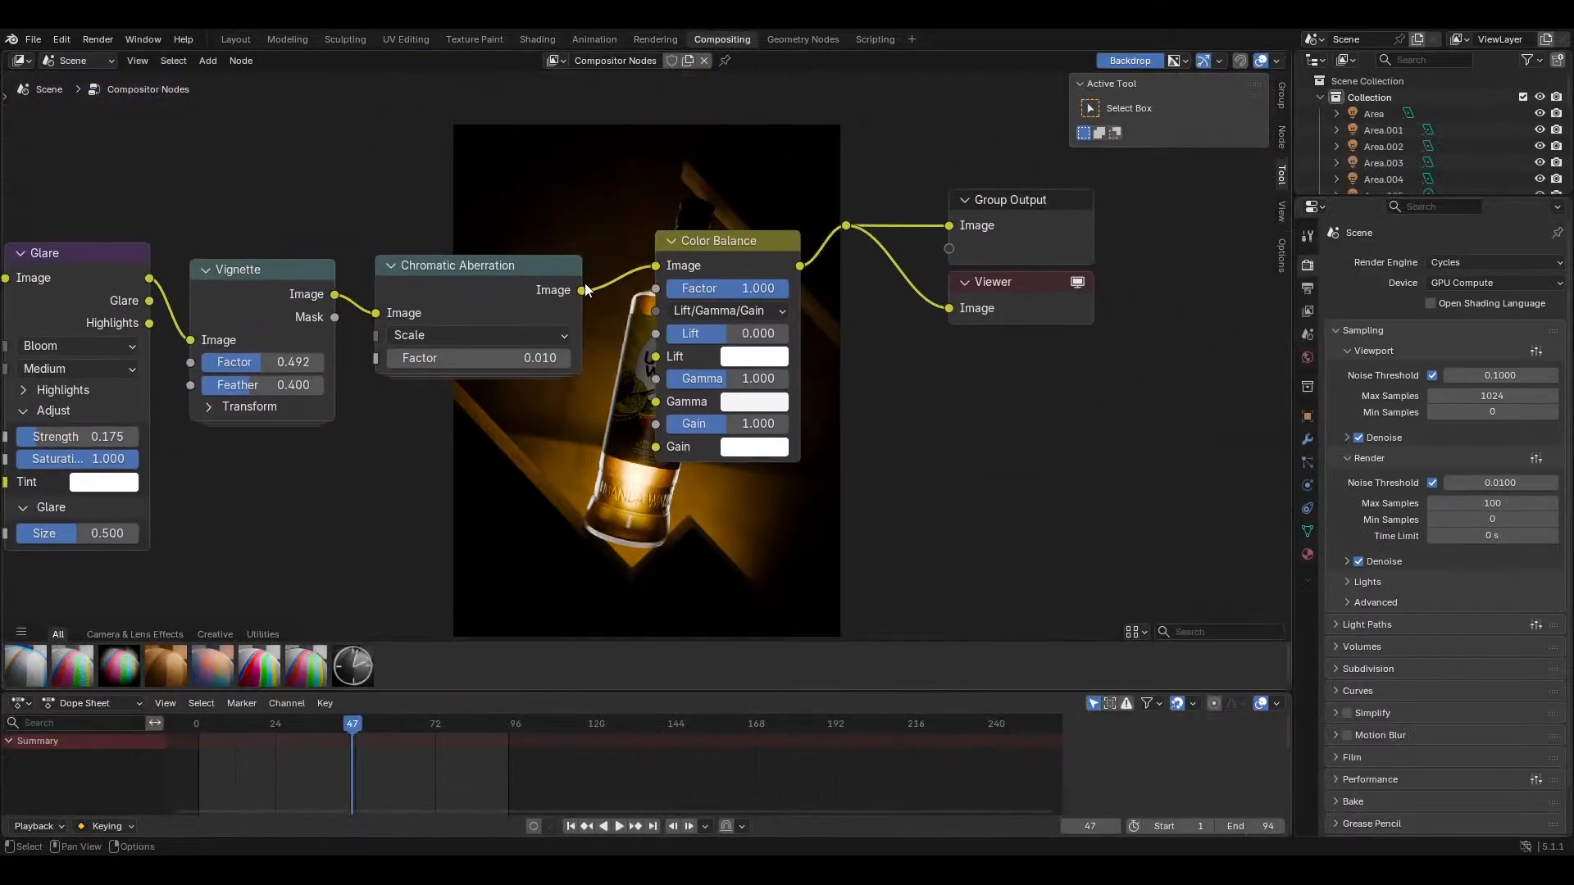
left_click_drag(582, 290, 839, 228)
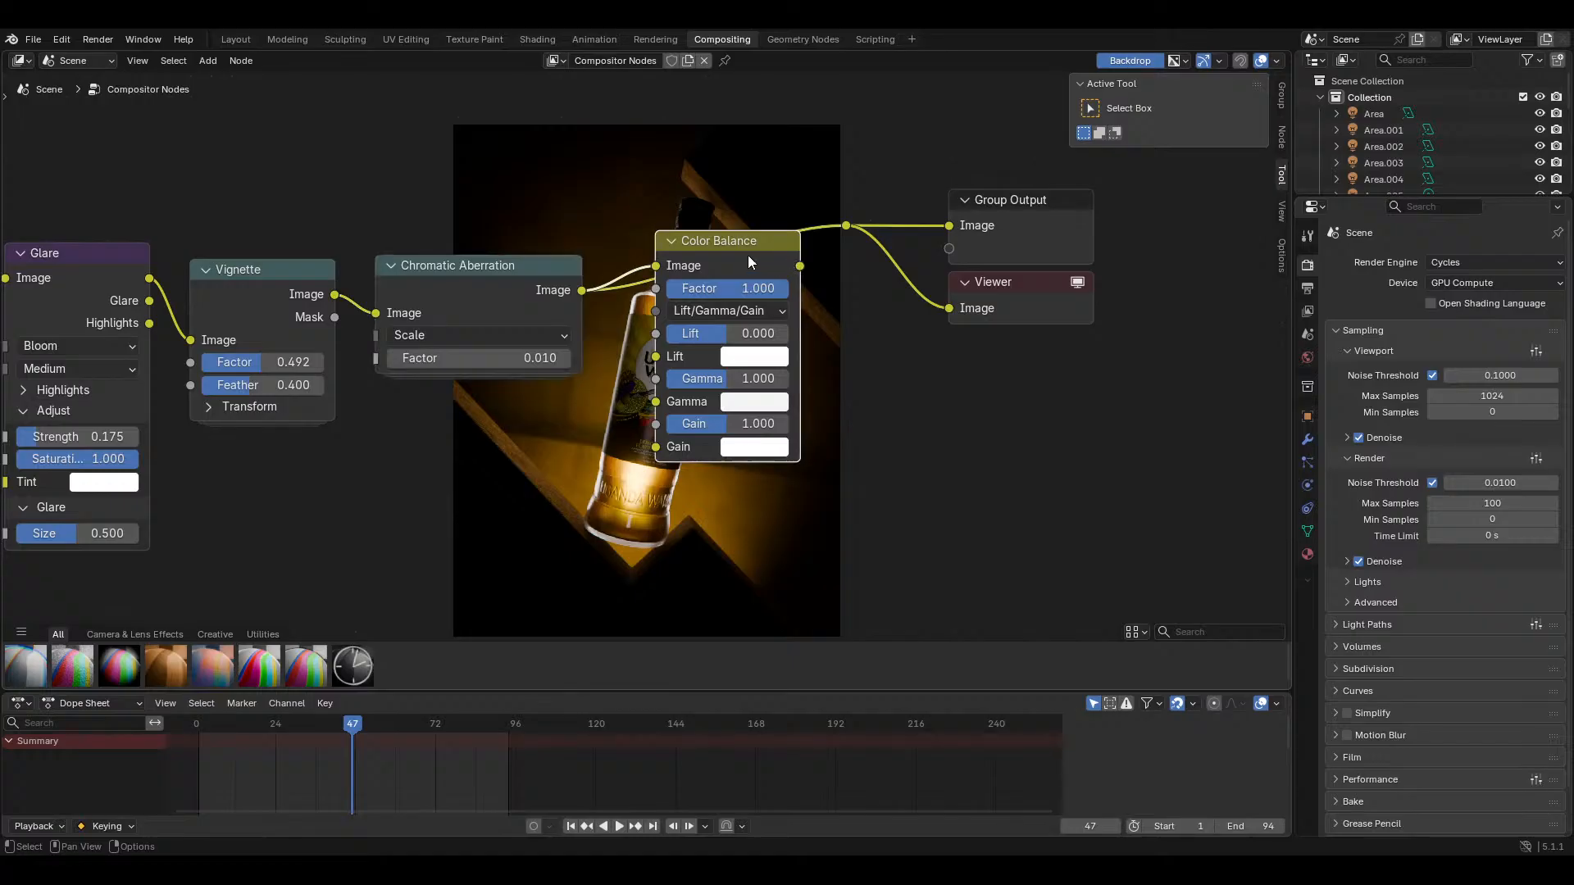
key("x")
middle_click_drag(748, 263, 751, 233)
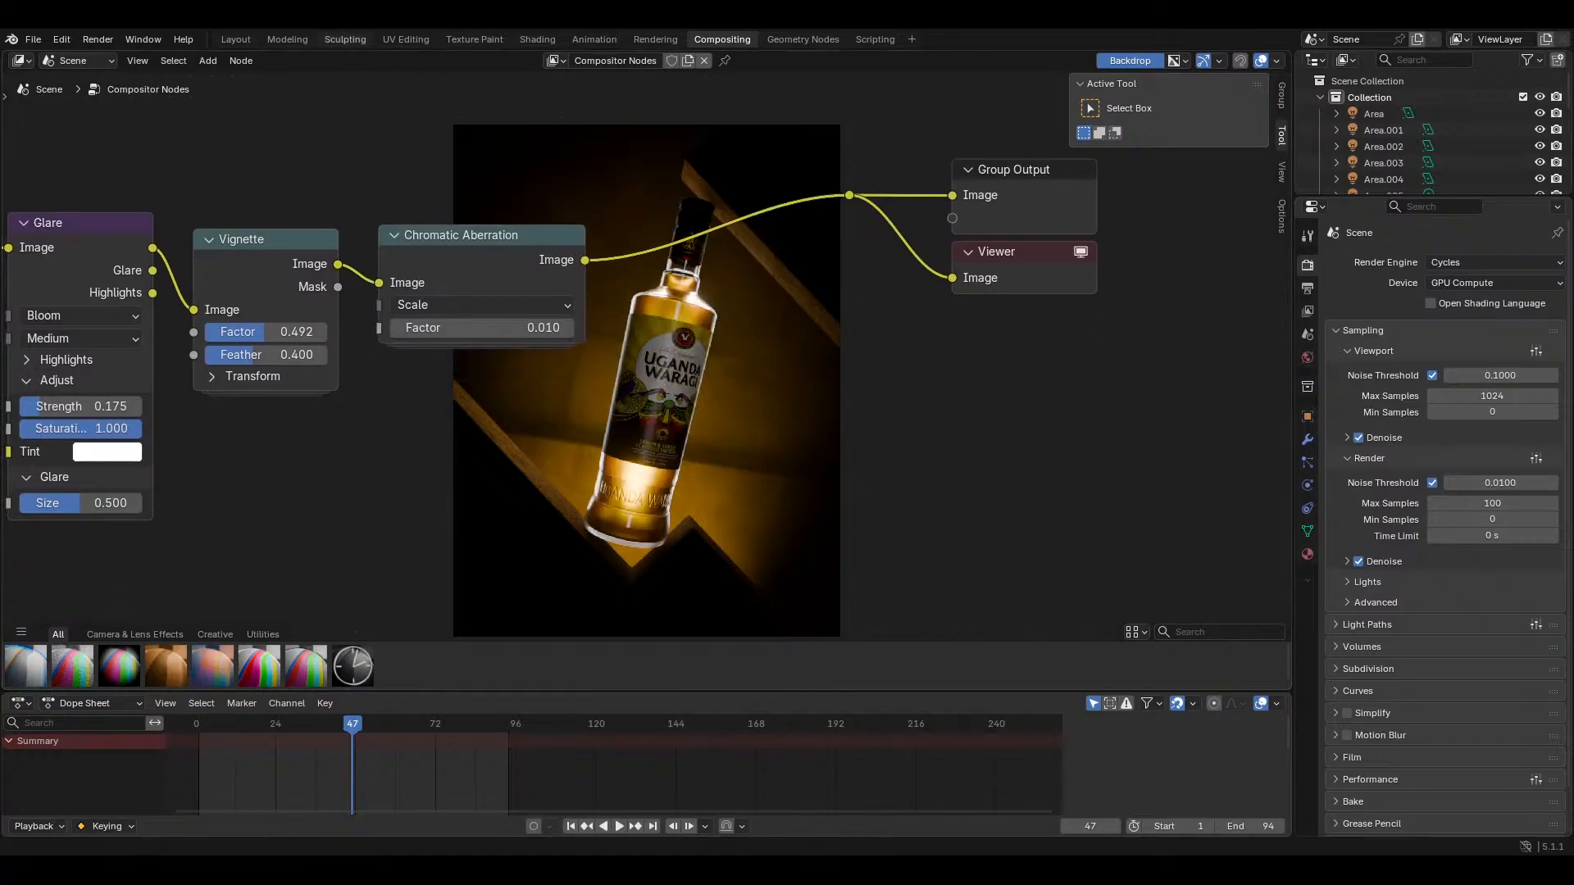
Step: In the Layout workspace, duplicate the point light behind the bottle along global Y toward the camera and show its light settings in camera view
left_click(232, 39)
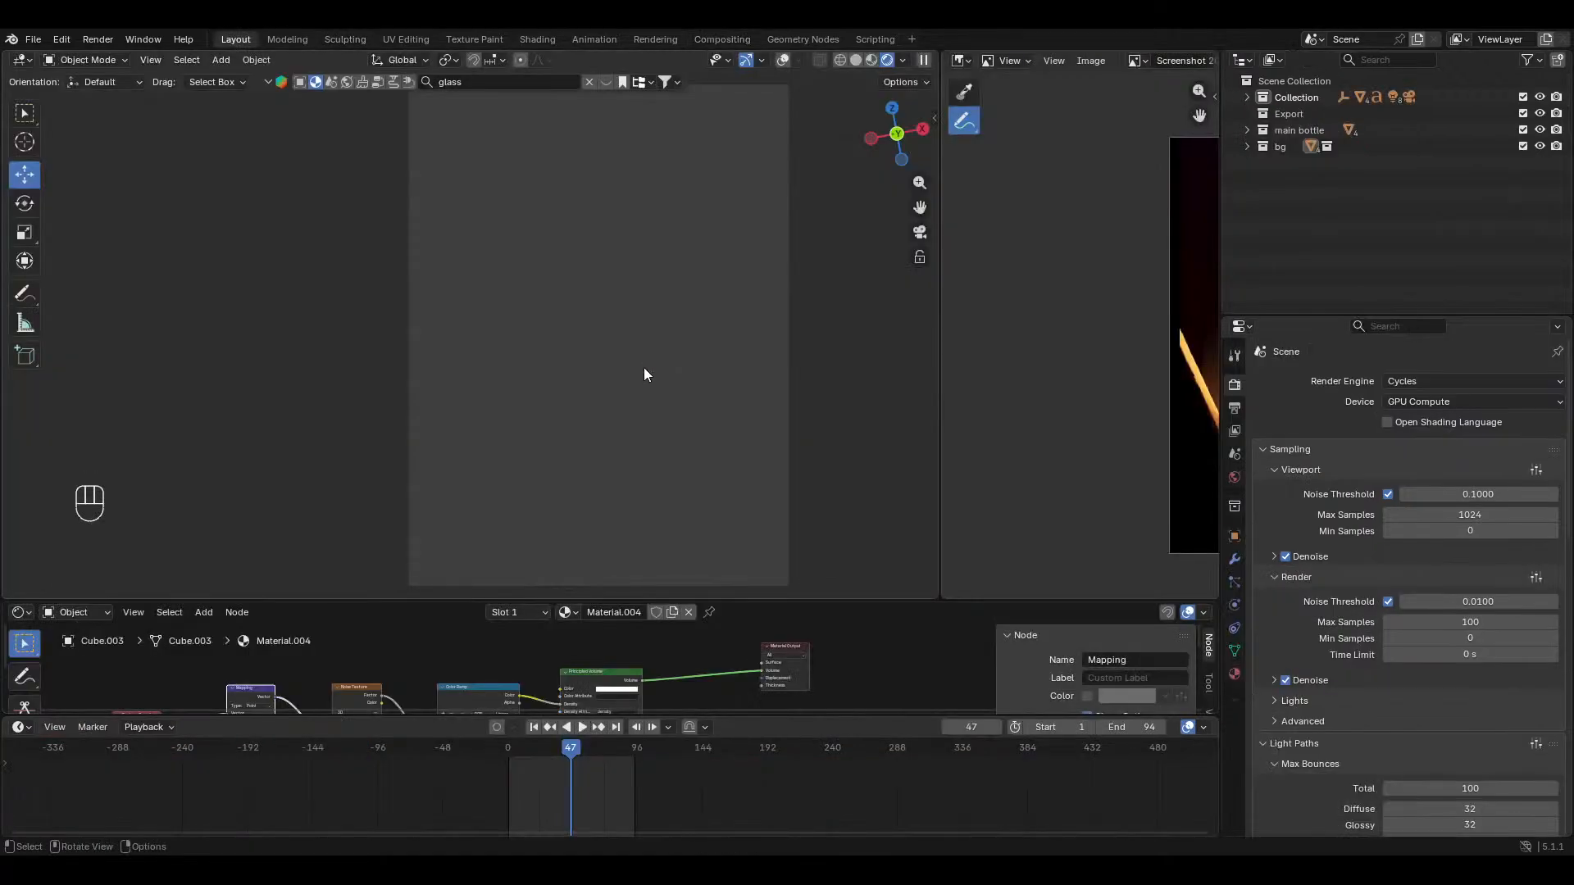
middle_click_drag(646, 376, 695, 435)
left_click(784, 56)
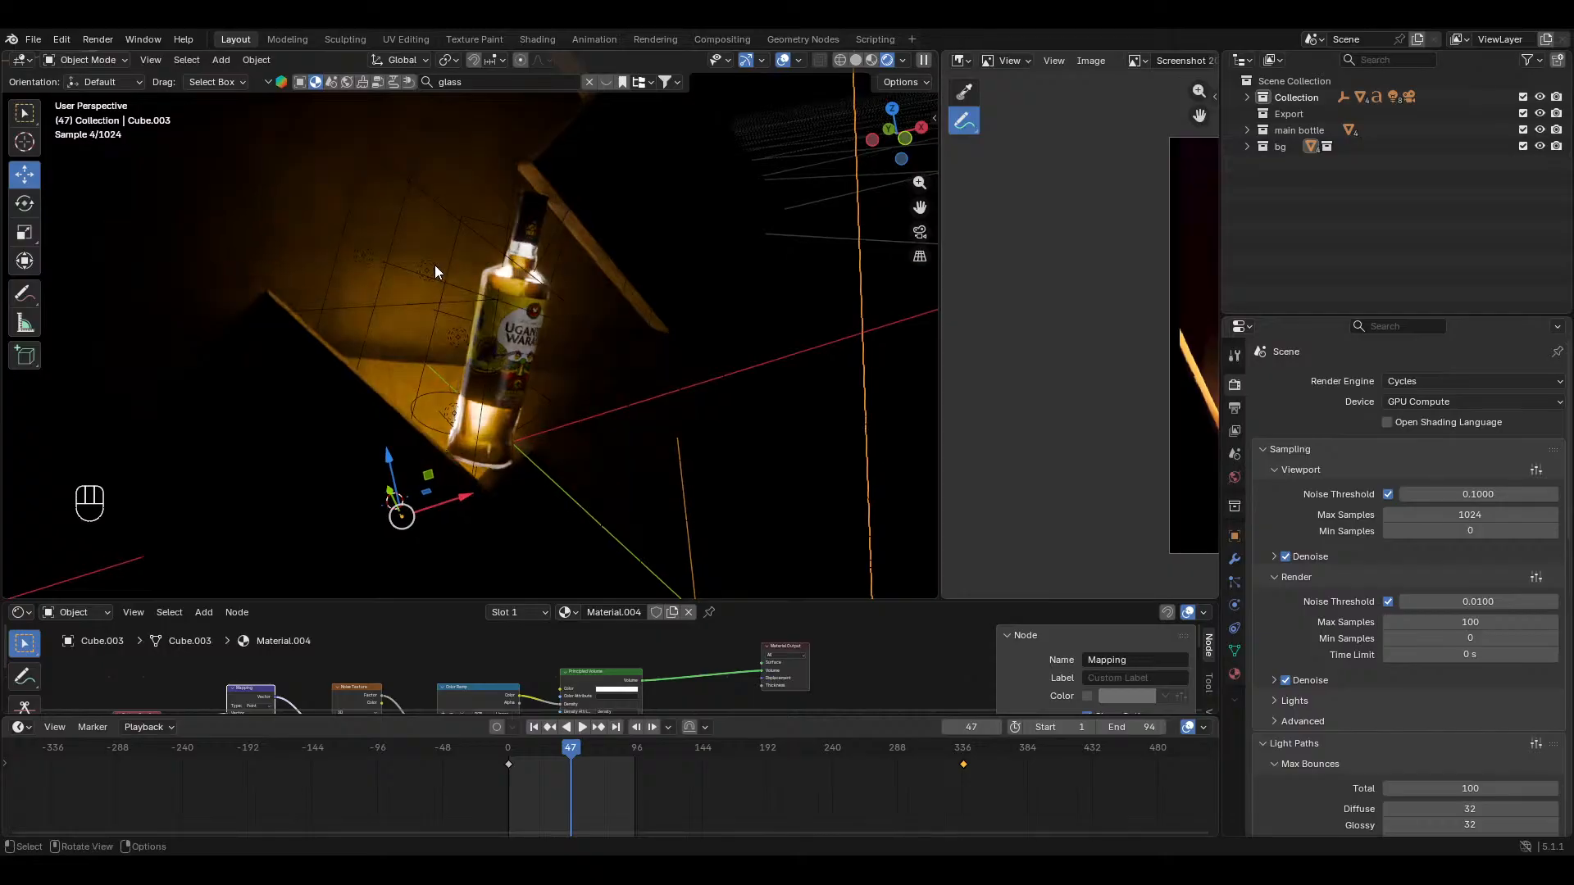
left_click(432, 269)
key("shift+d")
key("y")
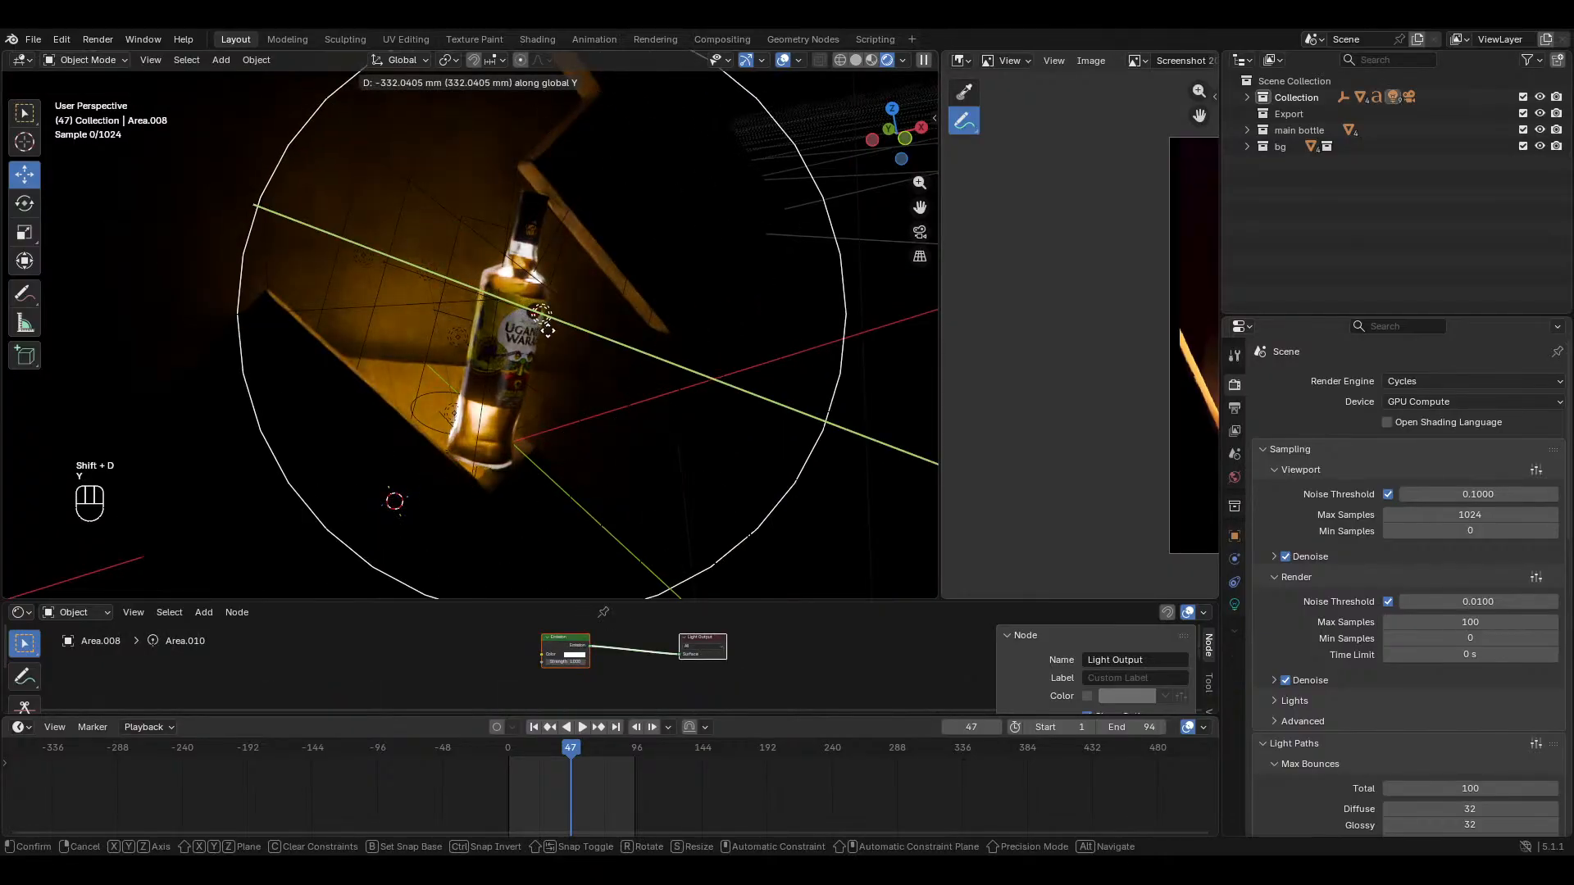
left_click(578, 336)
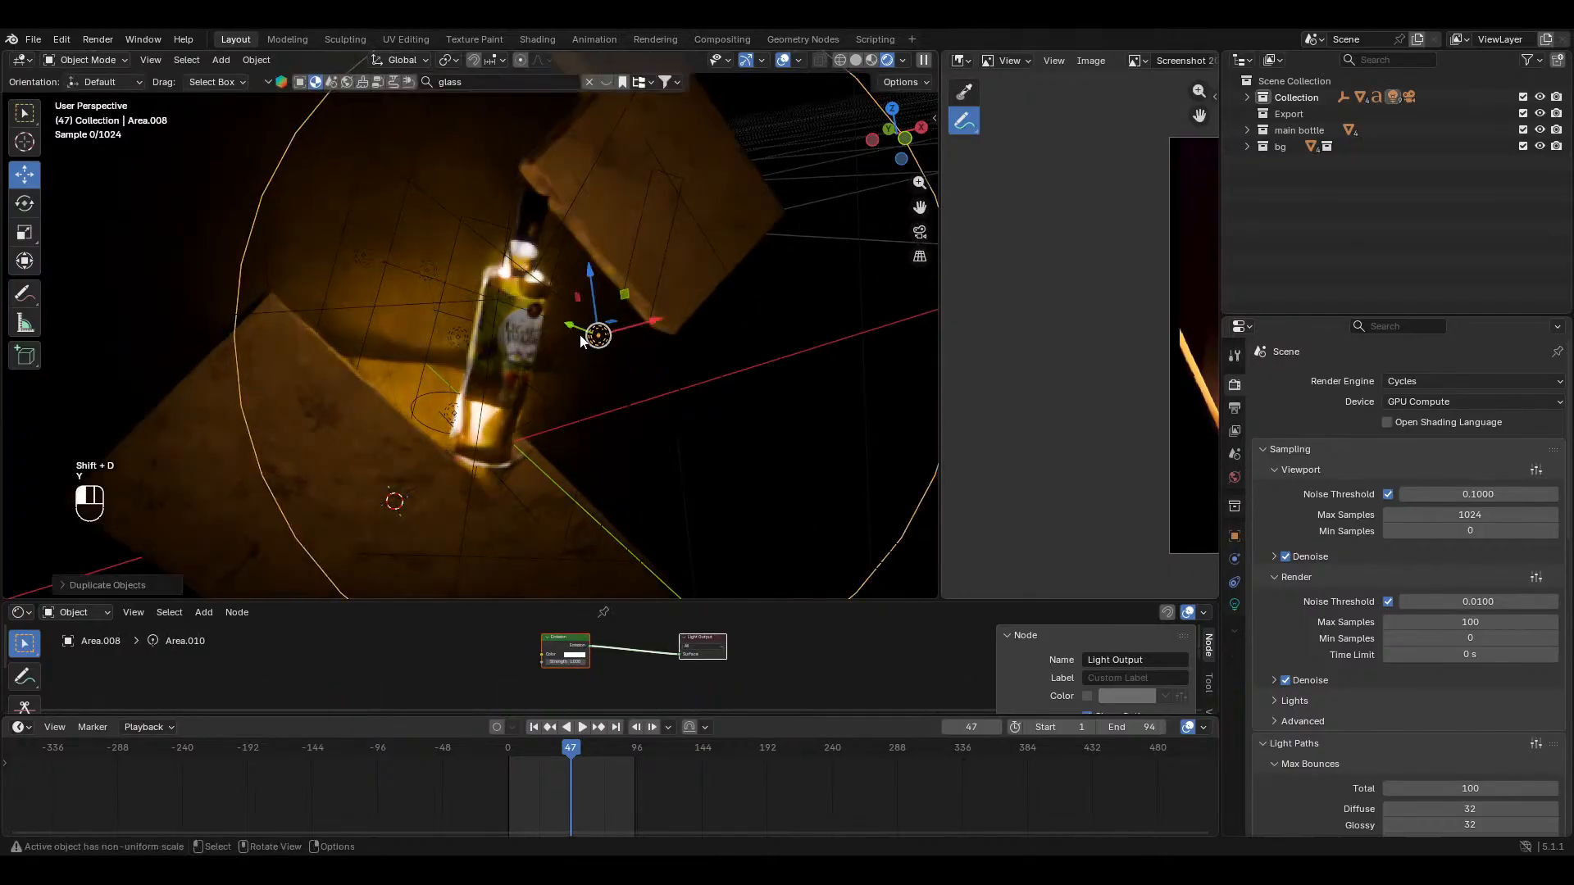
key("KP_0")
middle_click_drag(707, 352, 707, 359, "ctrl")
left_click(1234, 605)
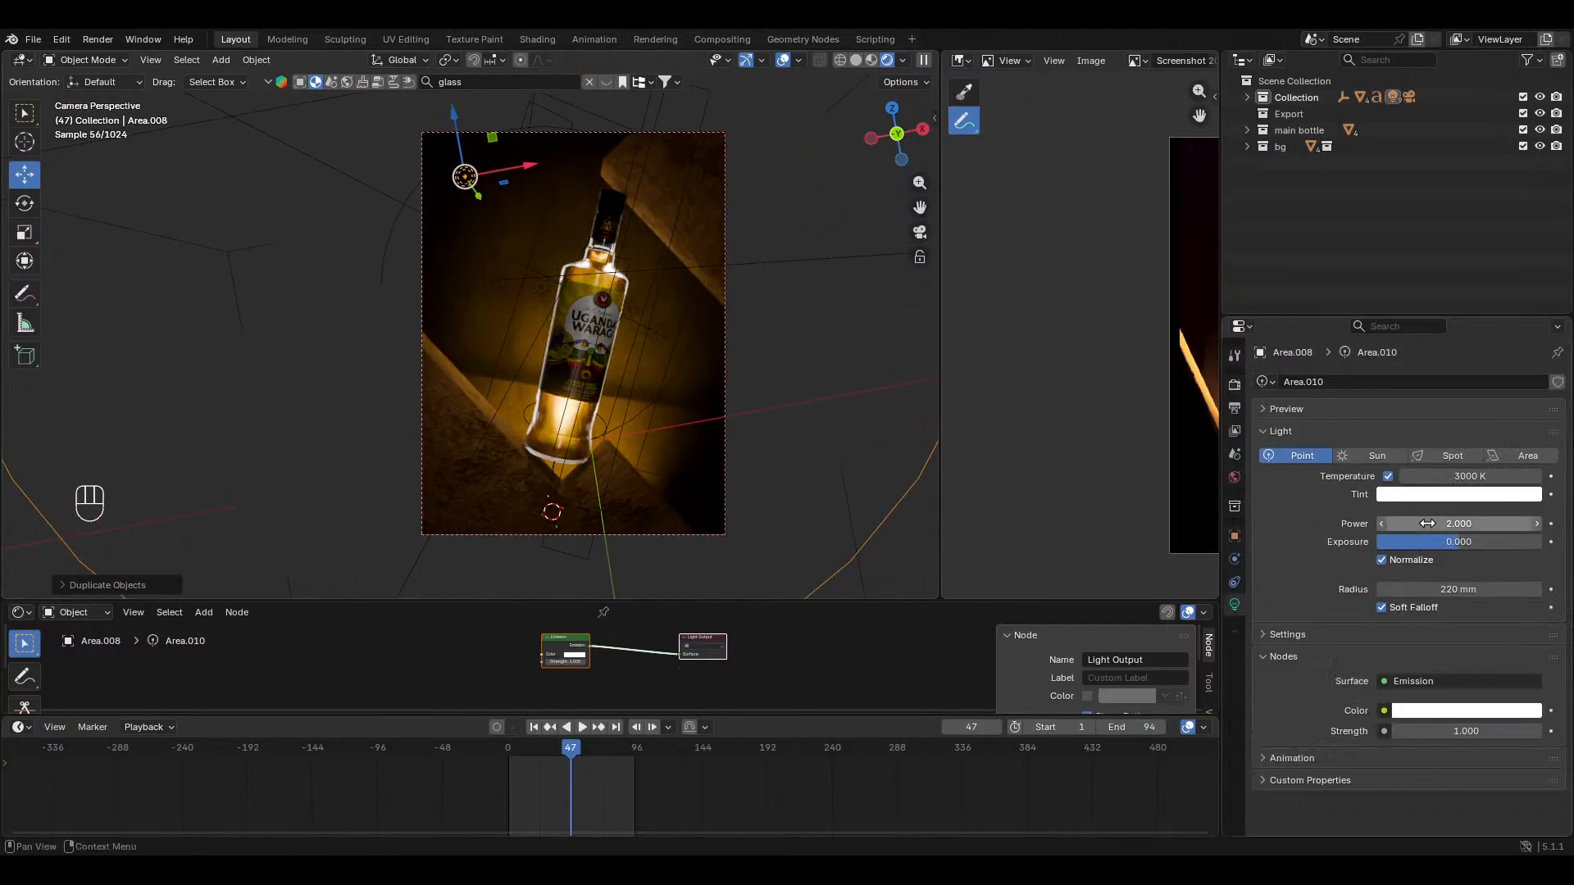
Step: Try powers of 0.01, 0.03 and 0.08 on the duplicated point light
left_click(1435, 524)
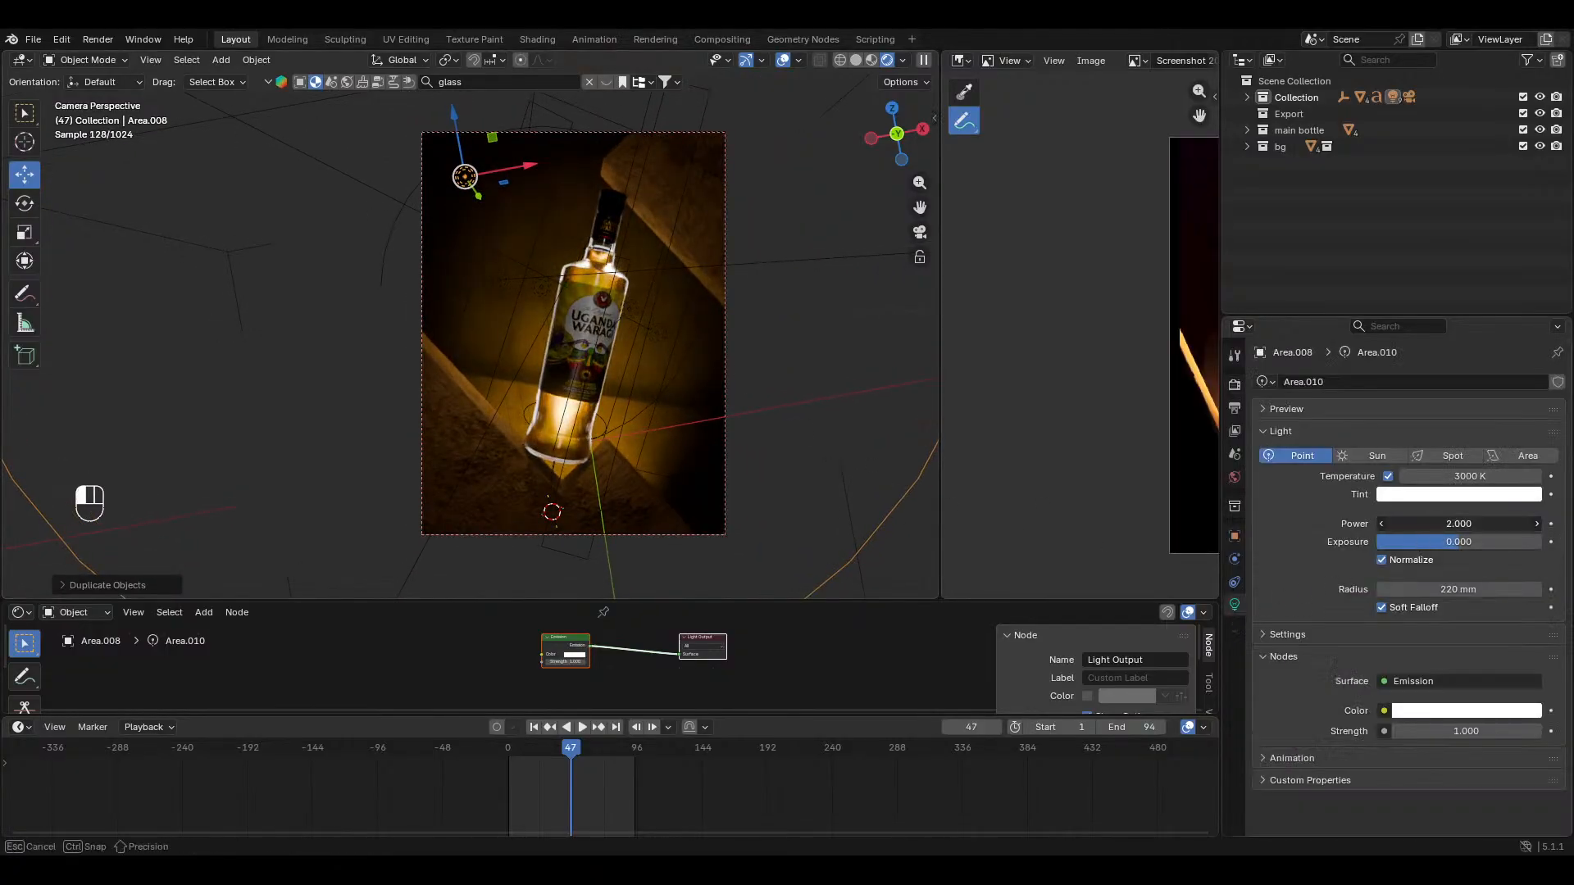
key("Return")
left_click(1433, 524)
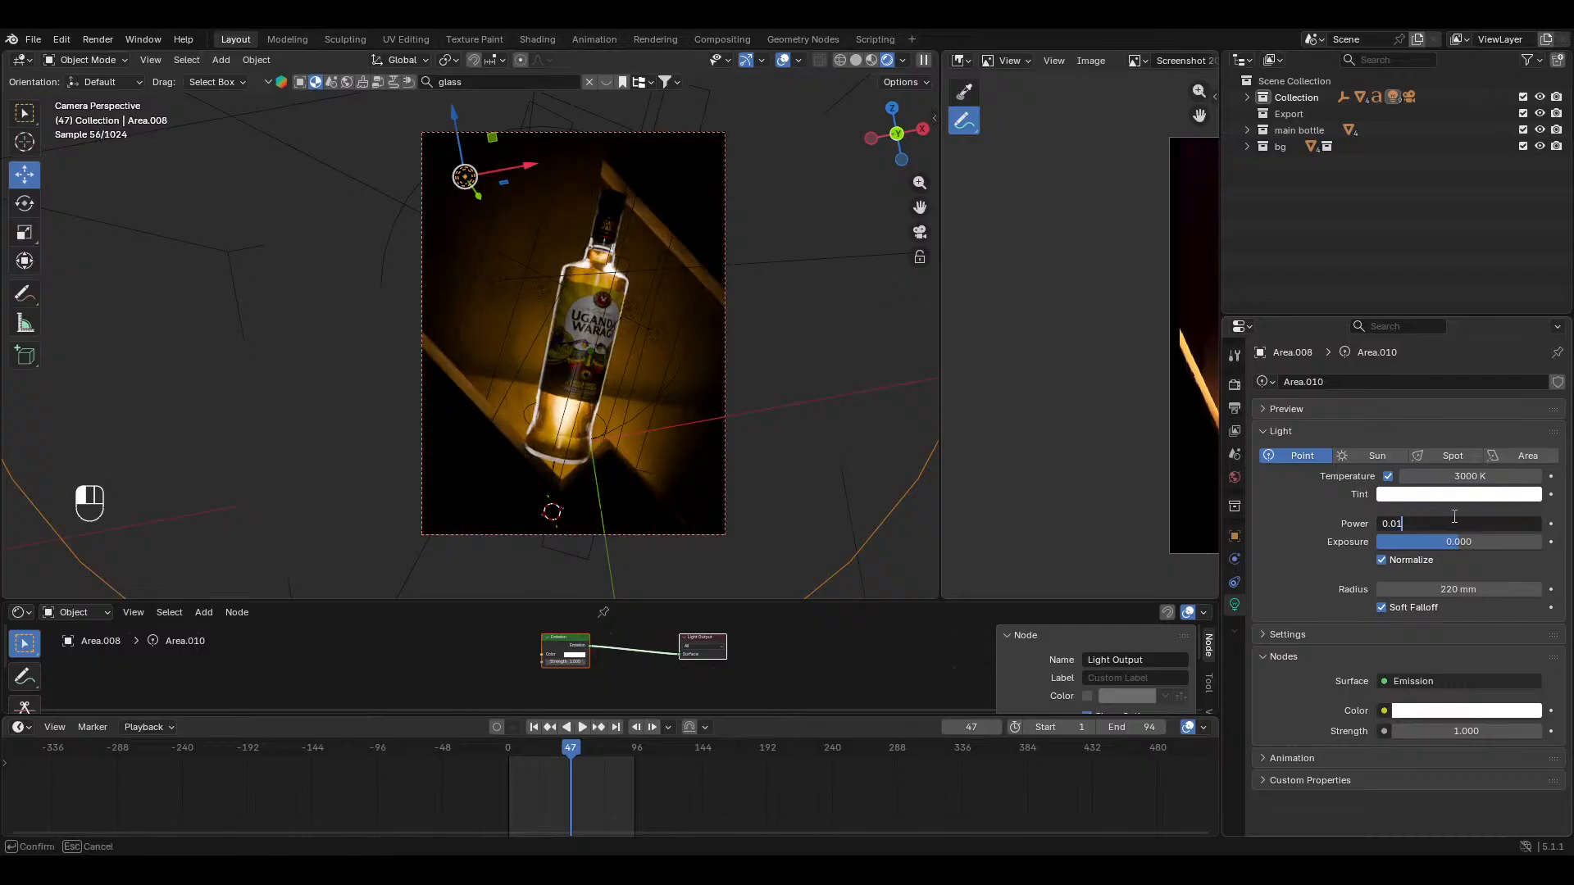
type("3")
key("Return")
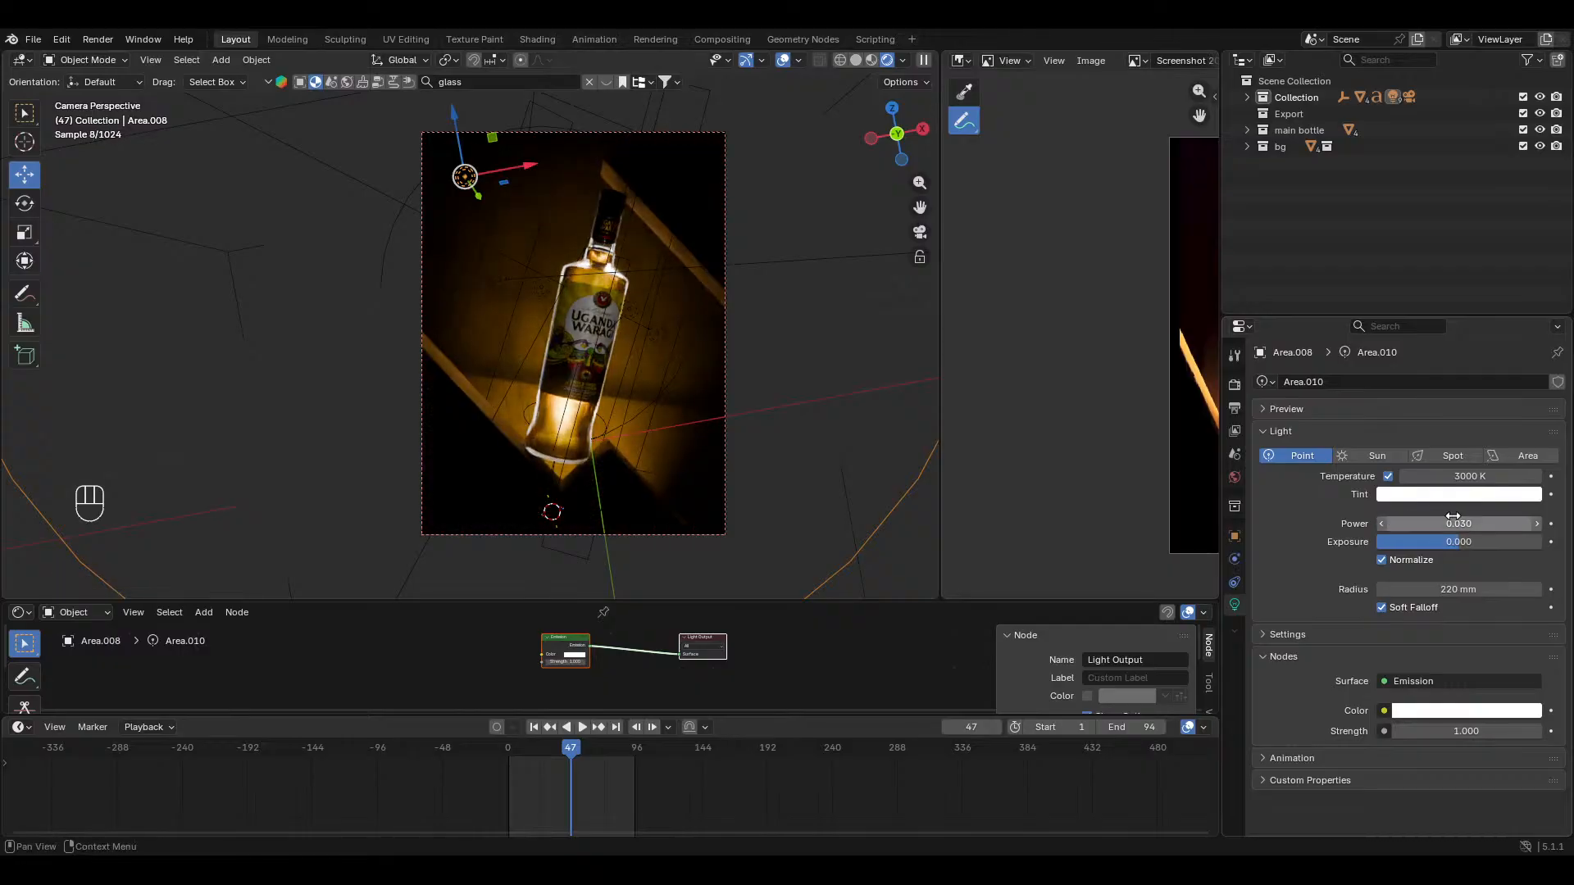
left_click(1449, 523)
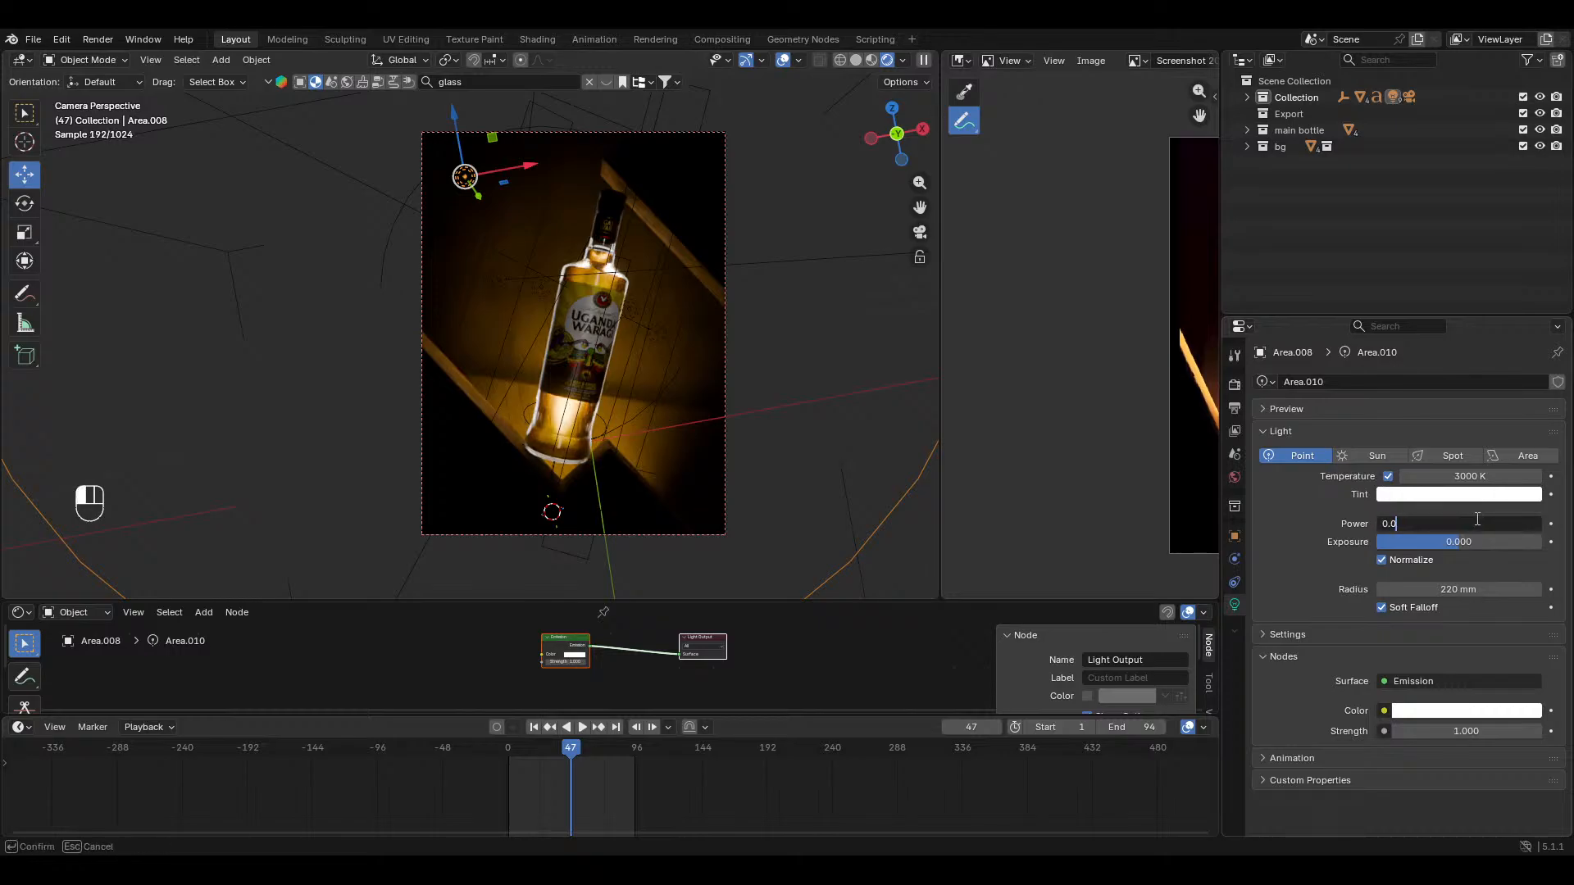
type("8")
key("Return")
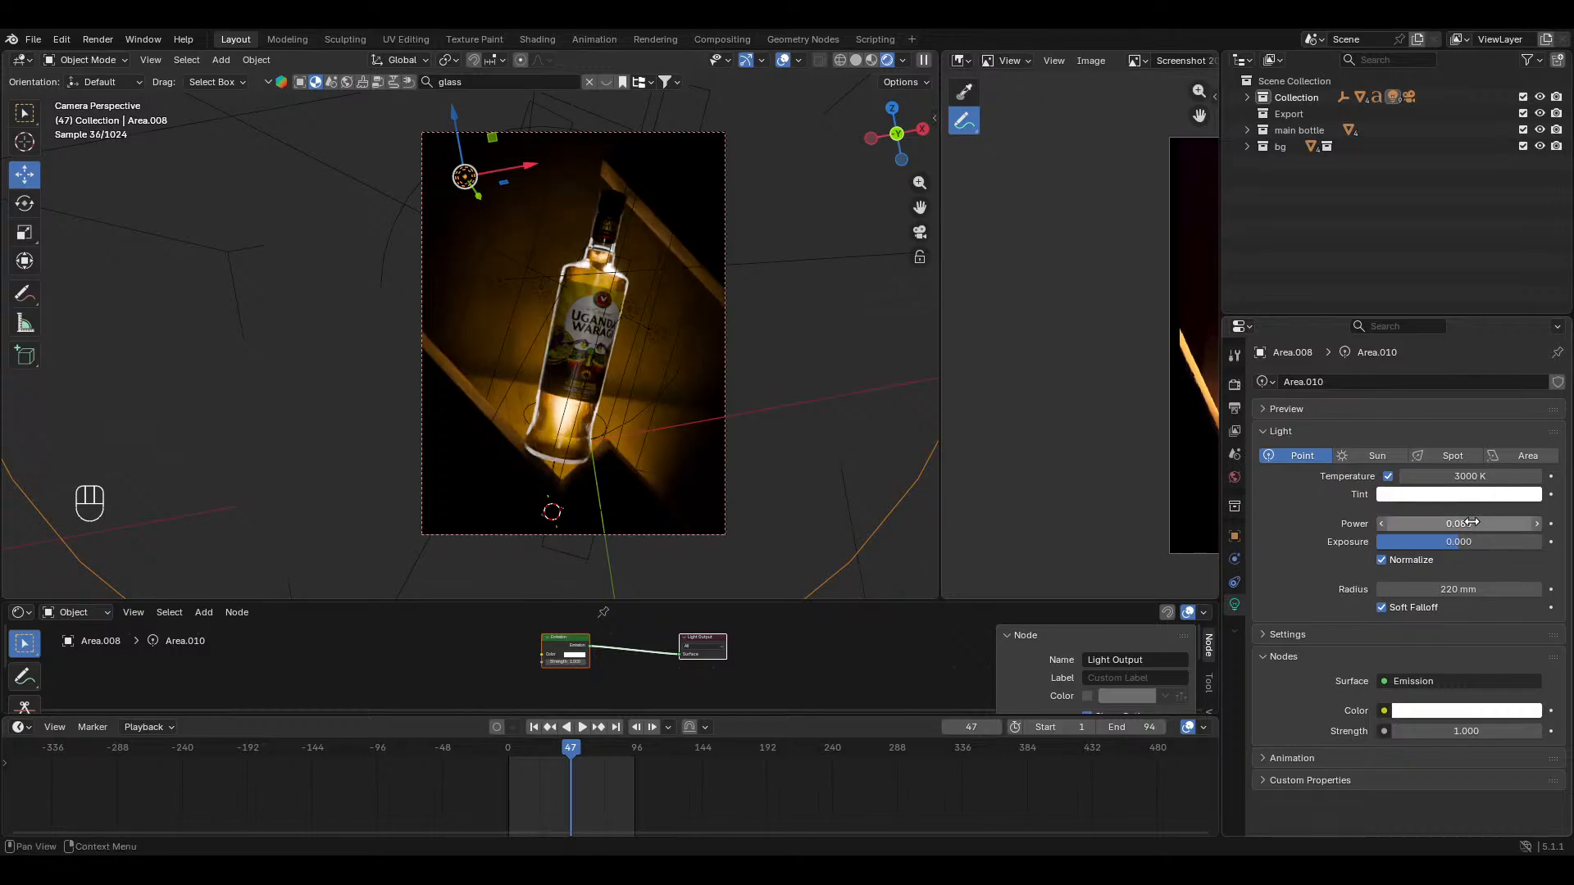
Step: Try a power of 1 on the duplicated point light and inspect the bottle with the viewport overlays hidden
left_click(1472, 522)
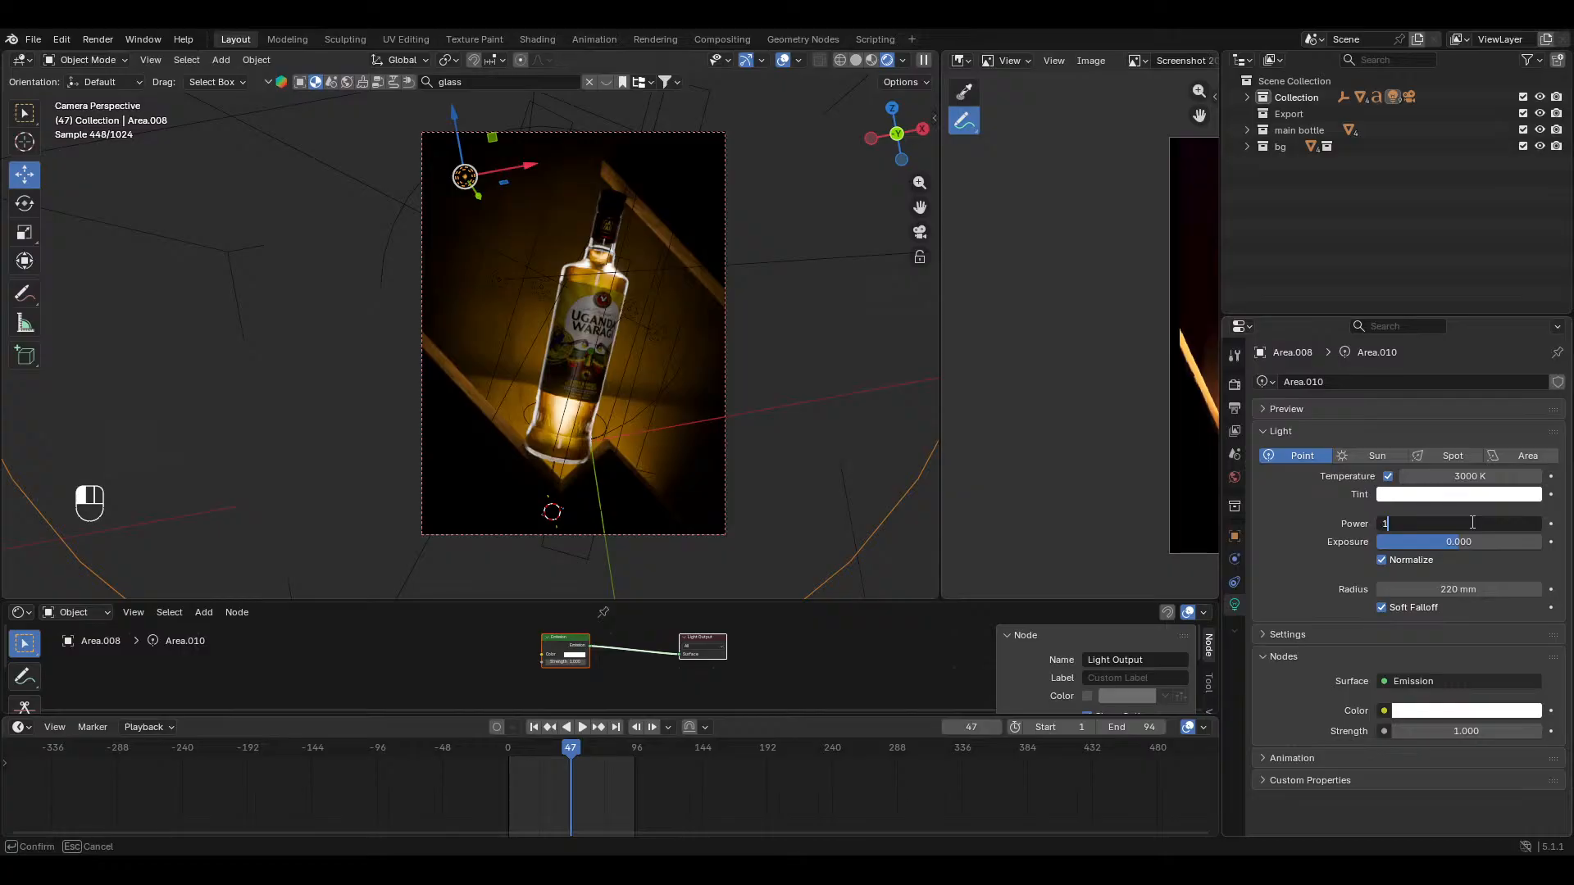
key("Return")
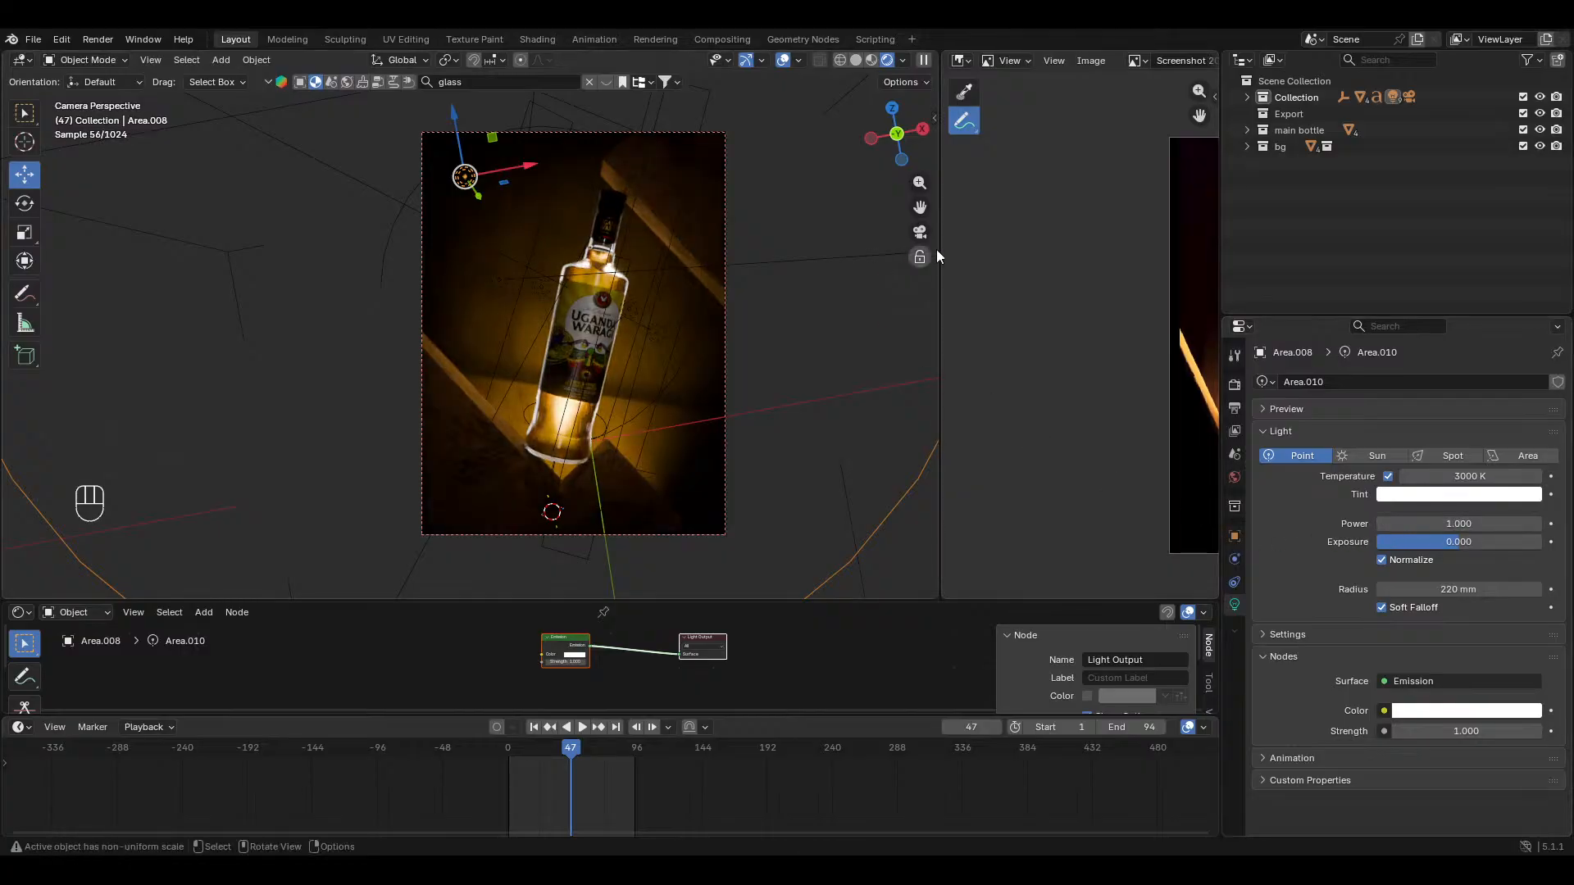
left_click(783, 60)
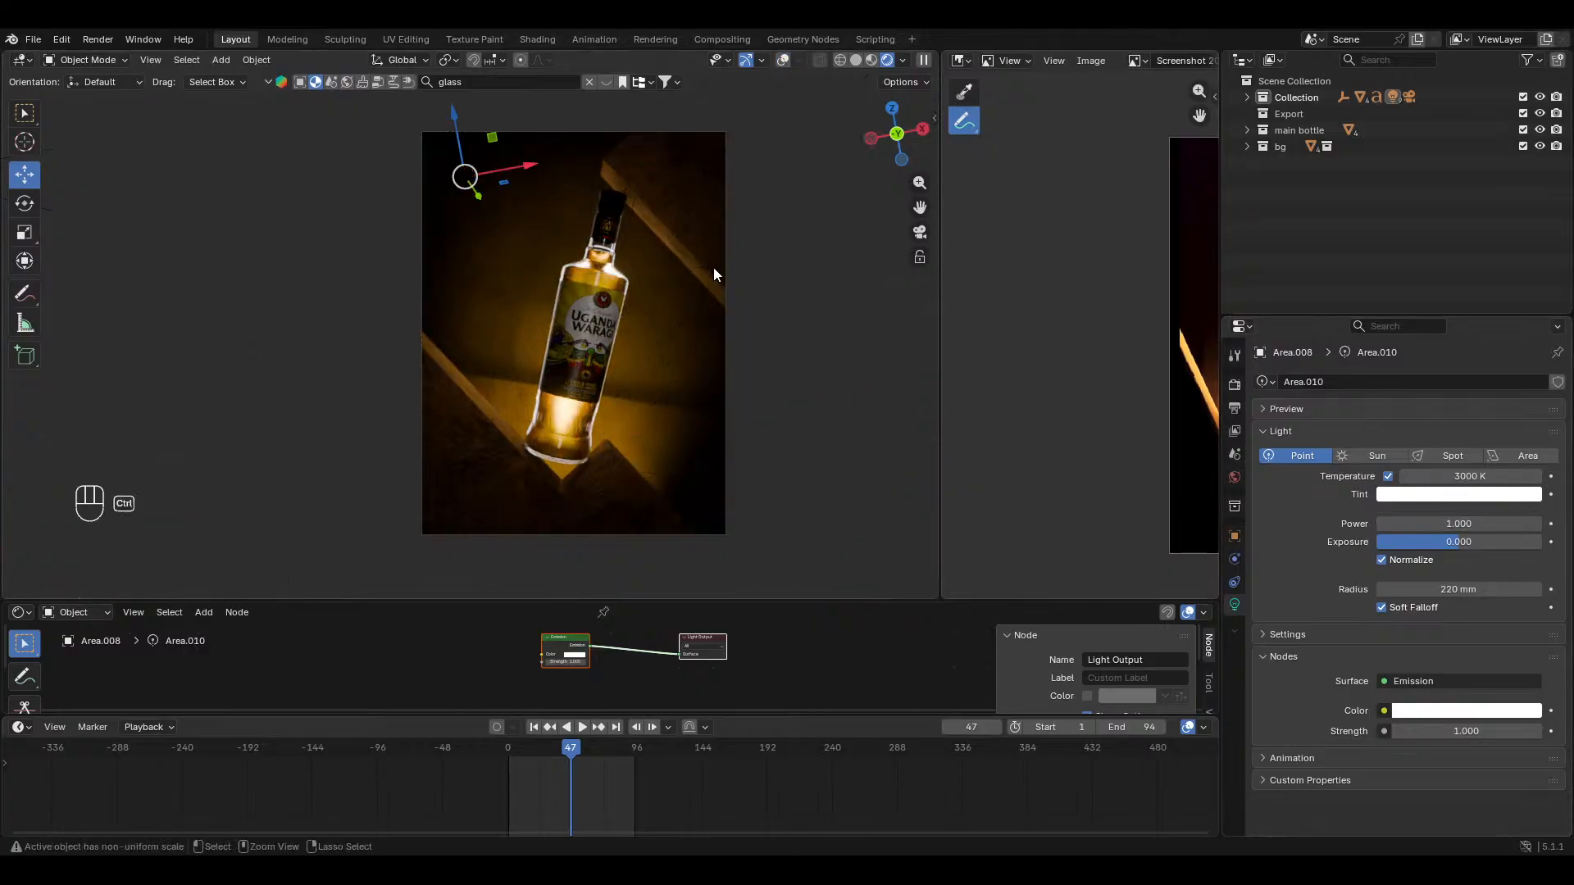
scroll(713, 283, "up", 1)
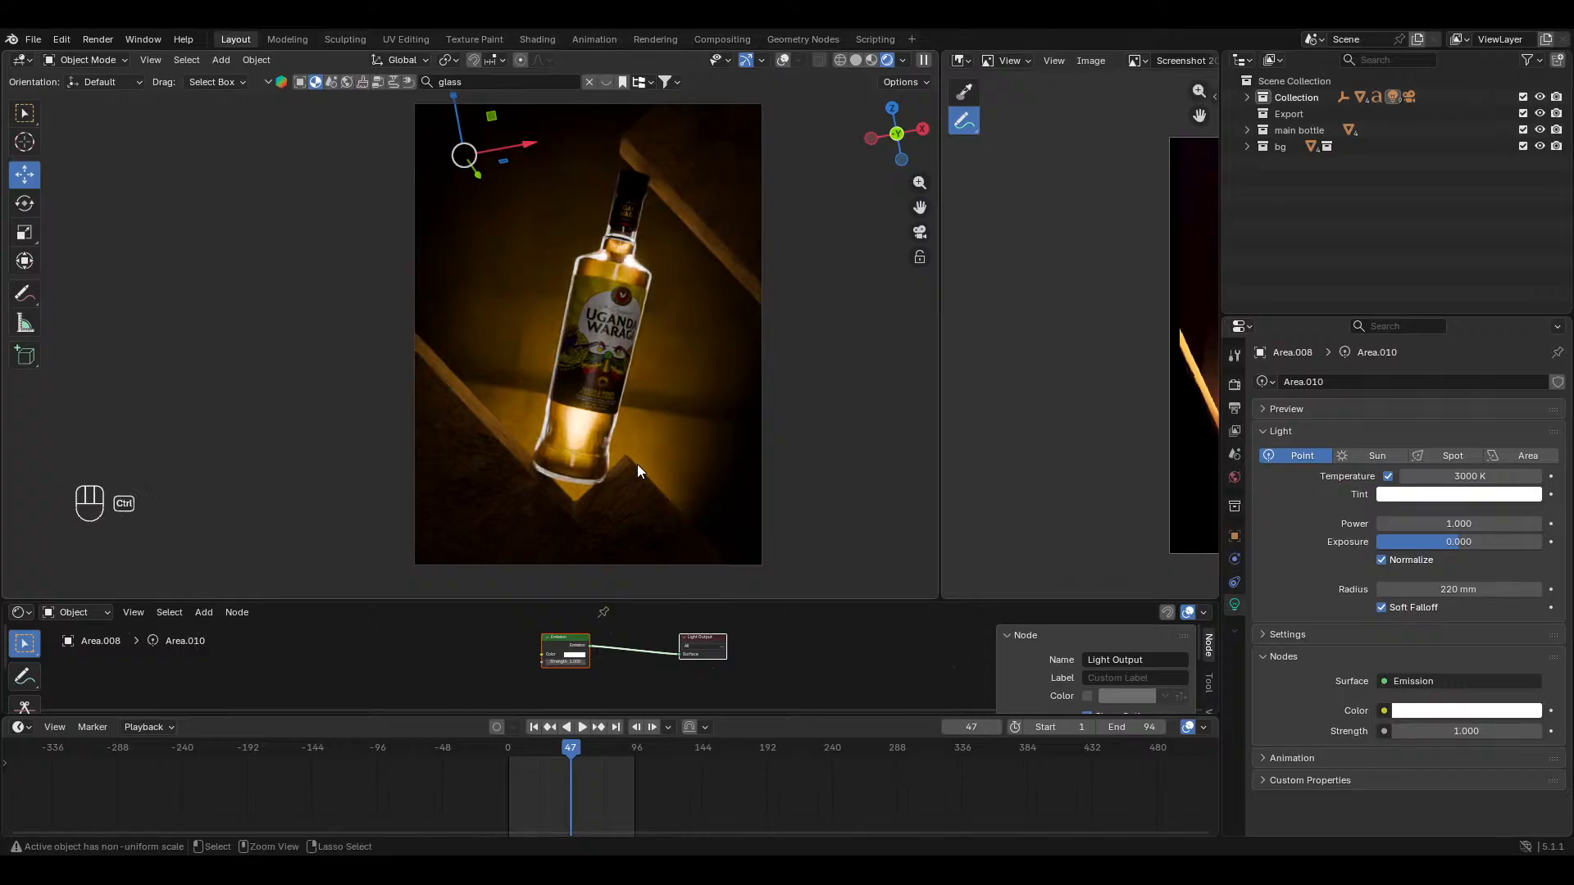
scroll(637, 445, "up", 1)
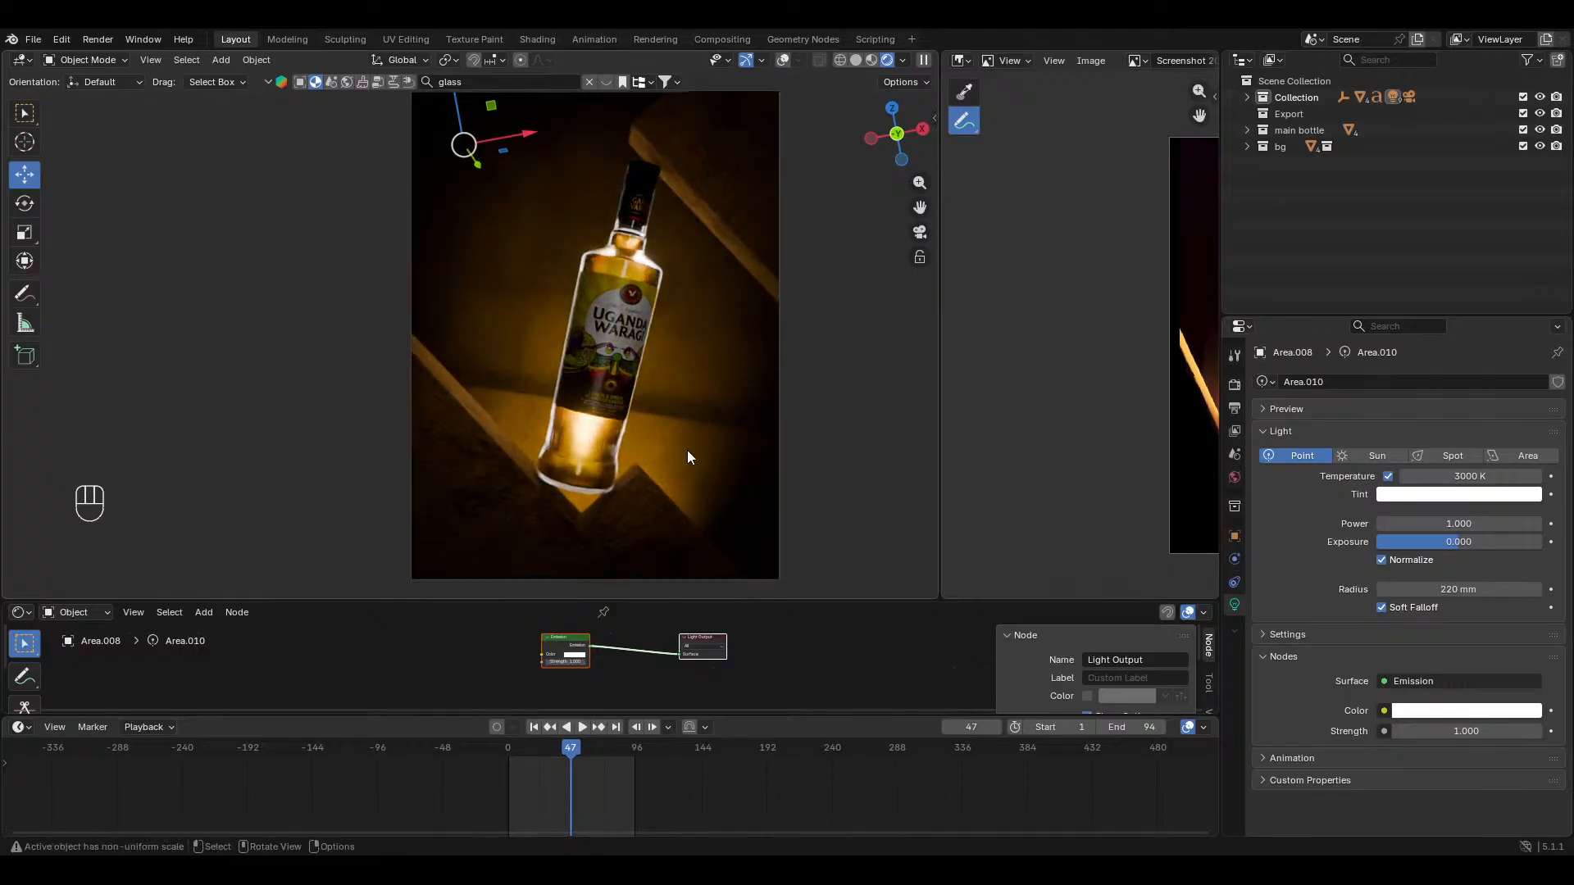
middle_click_drag(686, 450, 636, 451, "shift")
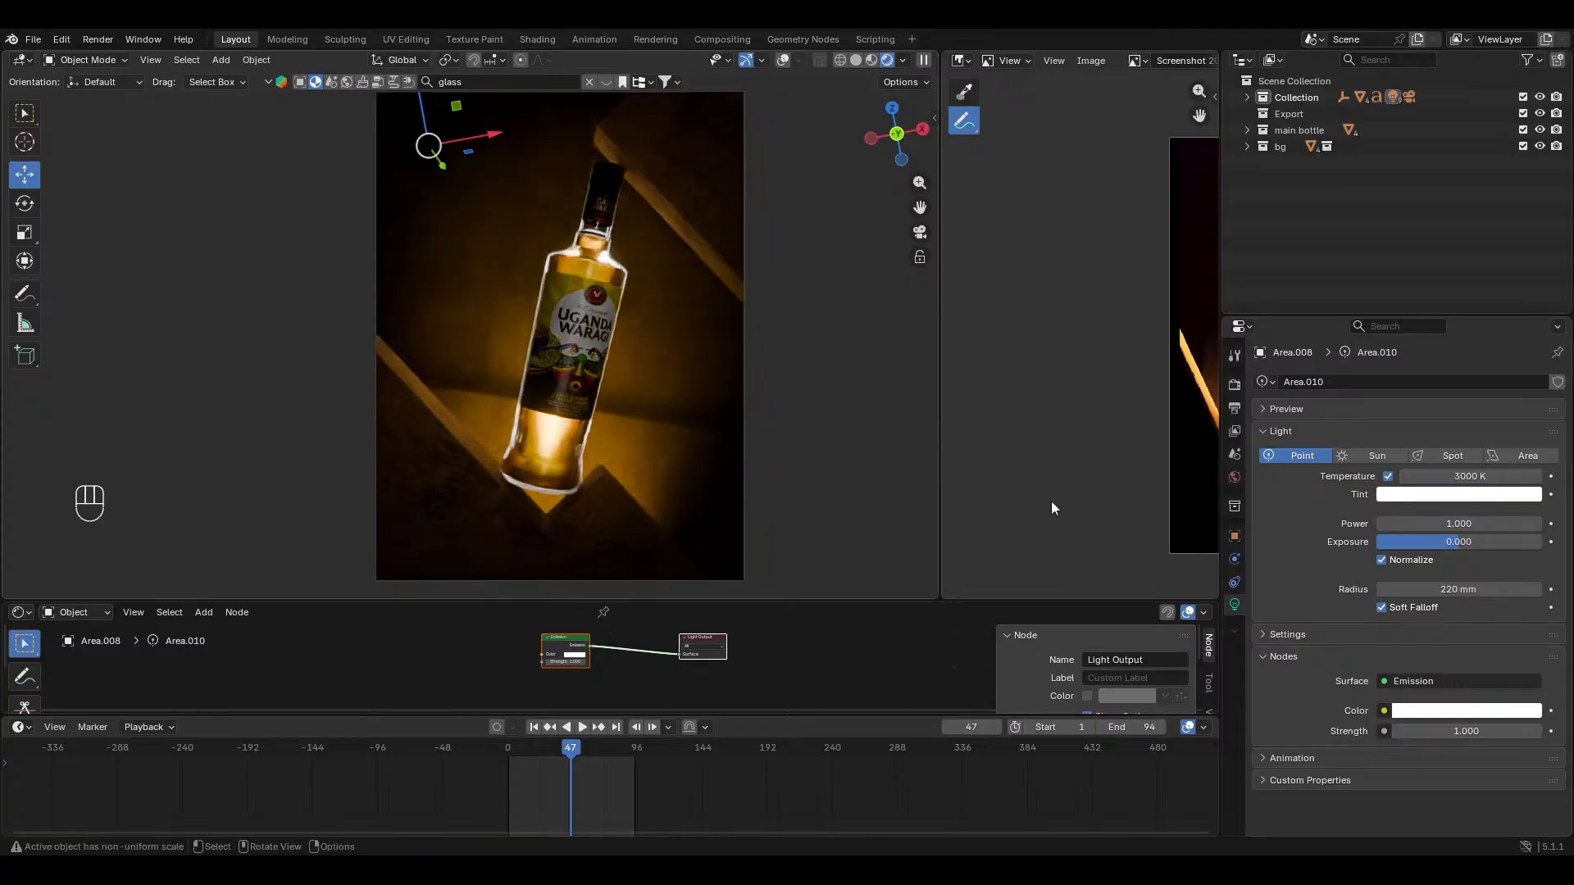
Step: Set the duplicated point light's power to 0.5 and save the file
left_click(1435, 523)
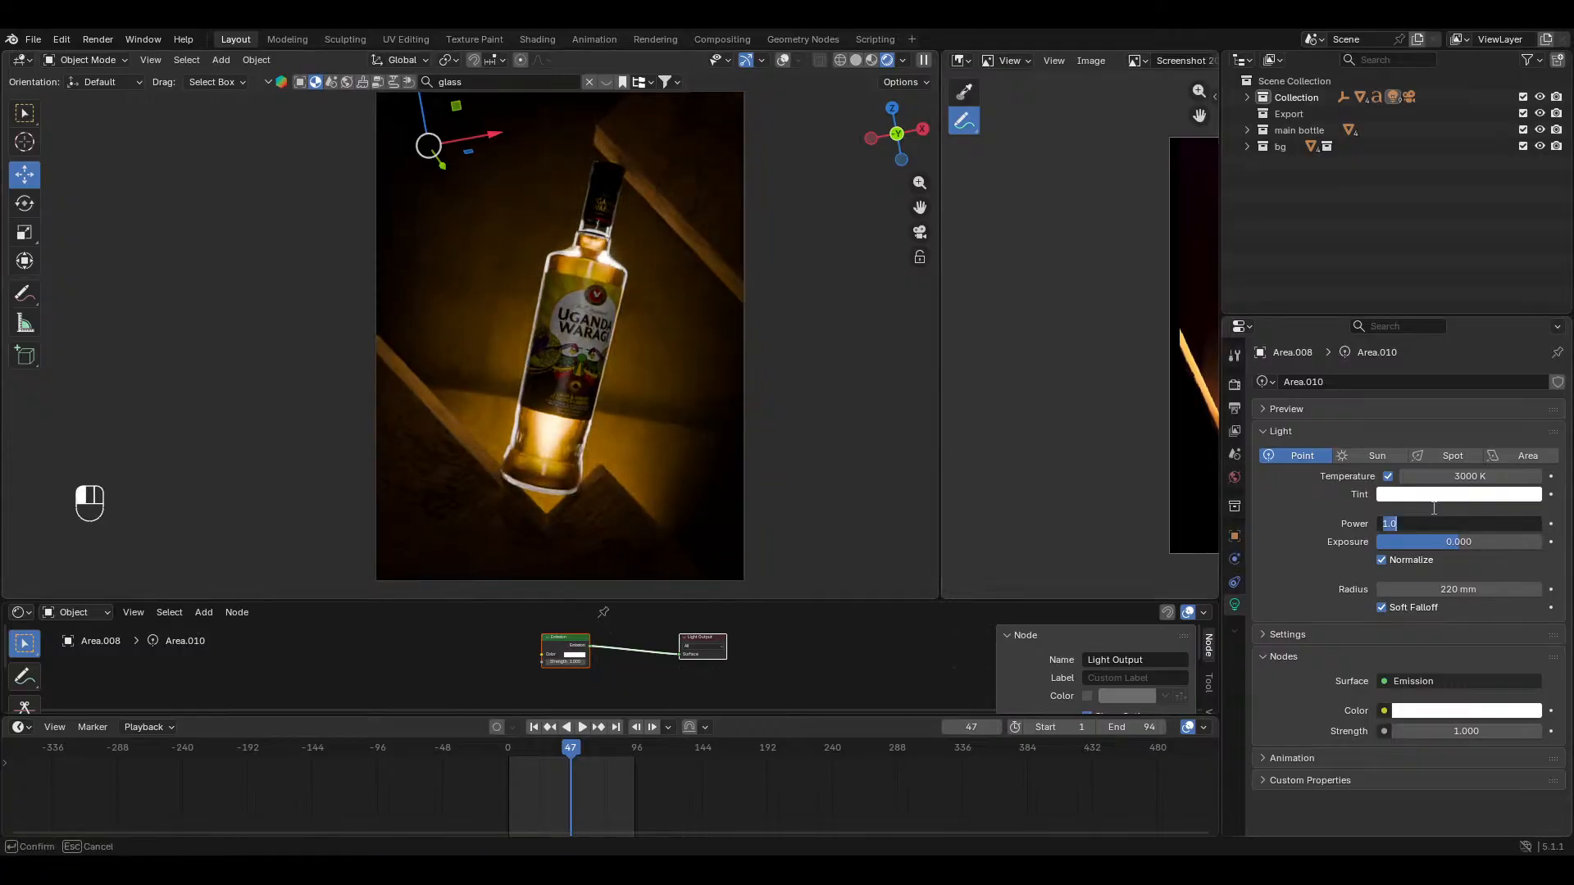
key("Return")
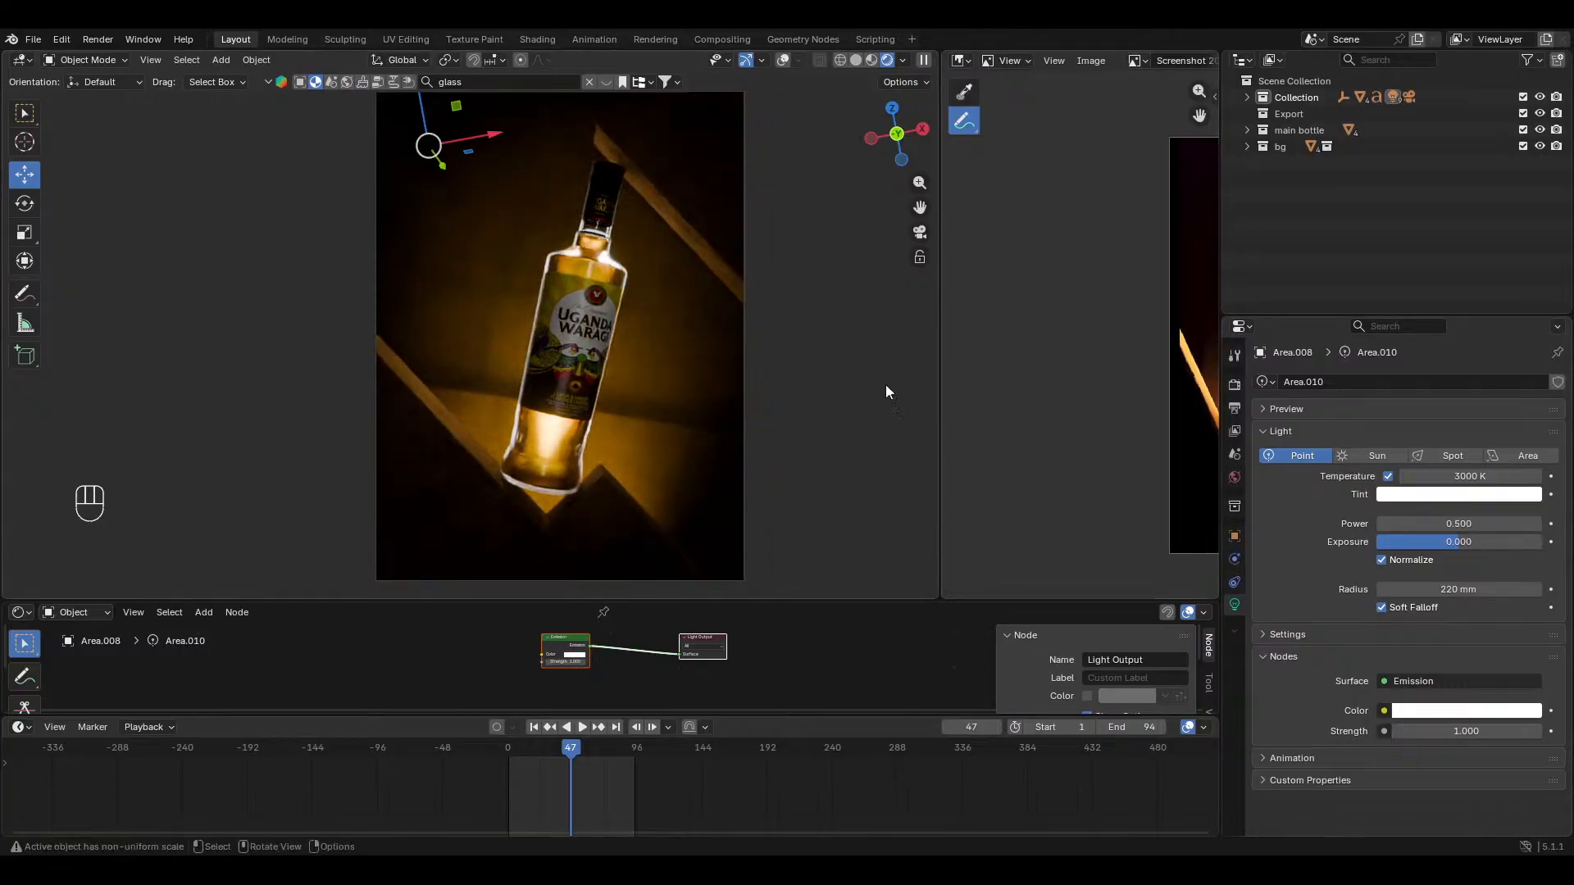
key("ctrl")
key("ctrl+s")
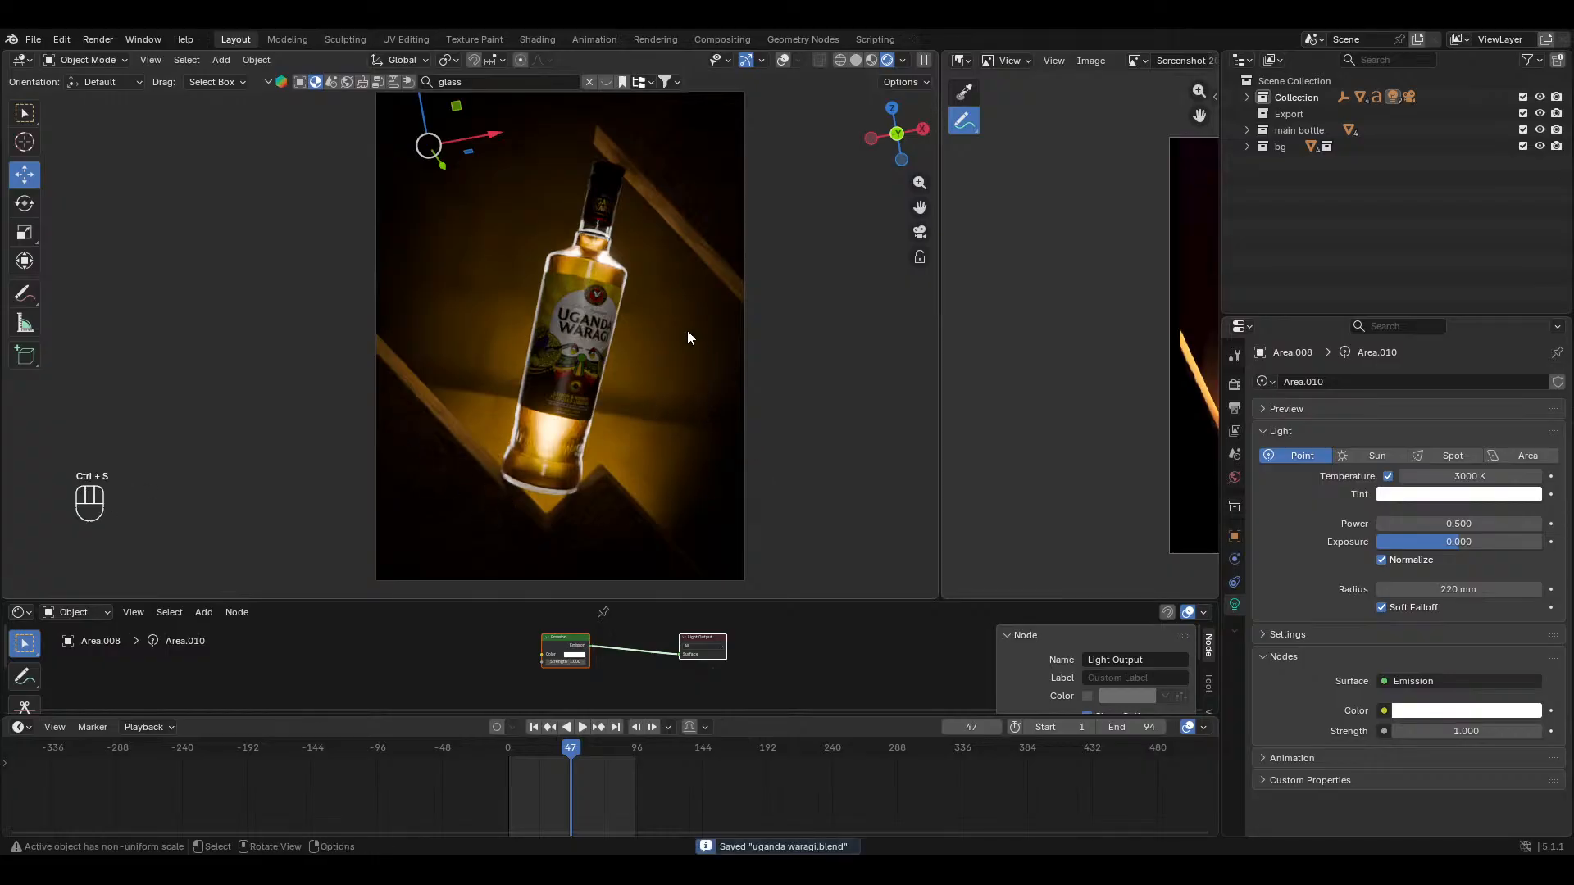
Step: Move the yellow disk area light below the bottle along Y away from the back wall and check the camera view without overlays
left_click(780, 62)
middle_click_drag(656, 418, 510, 460)
left_click(619, 494)
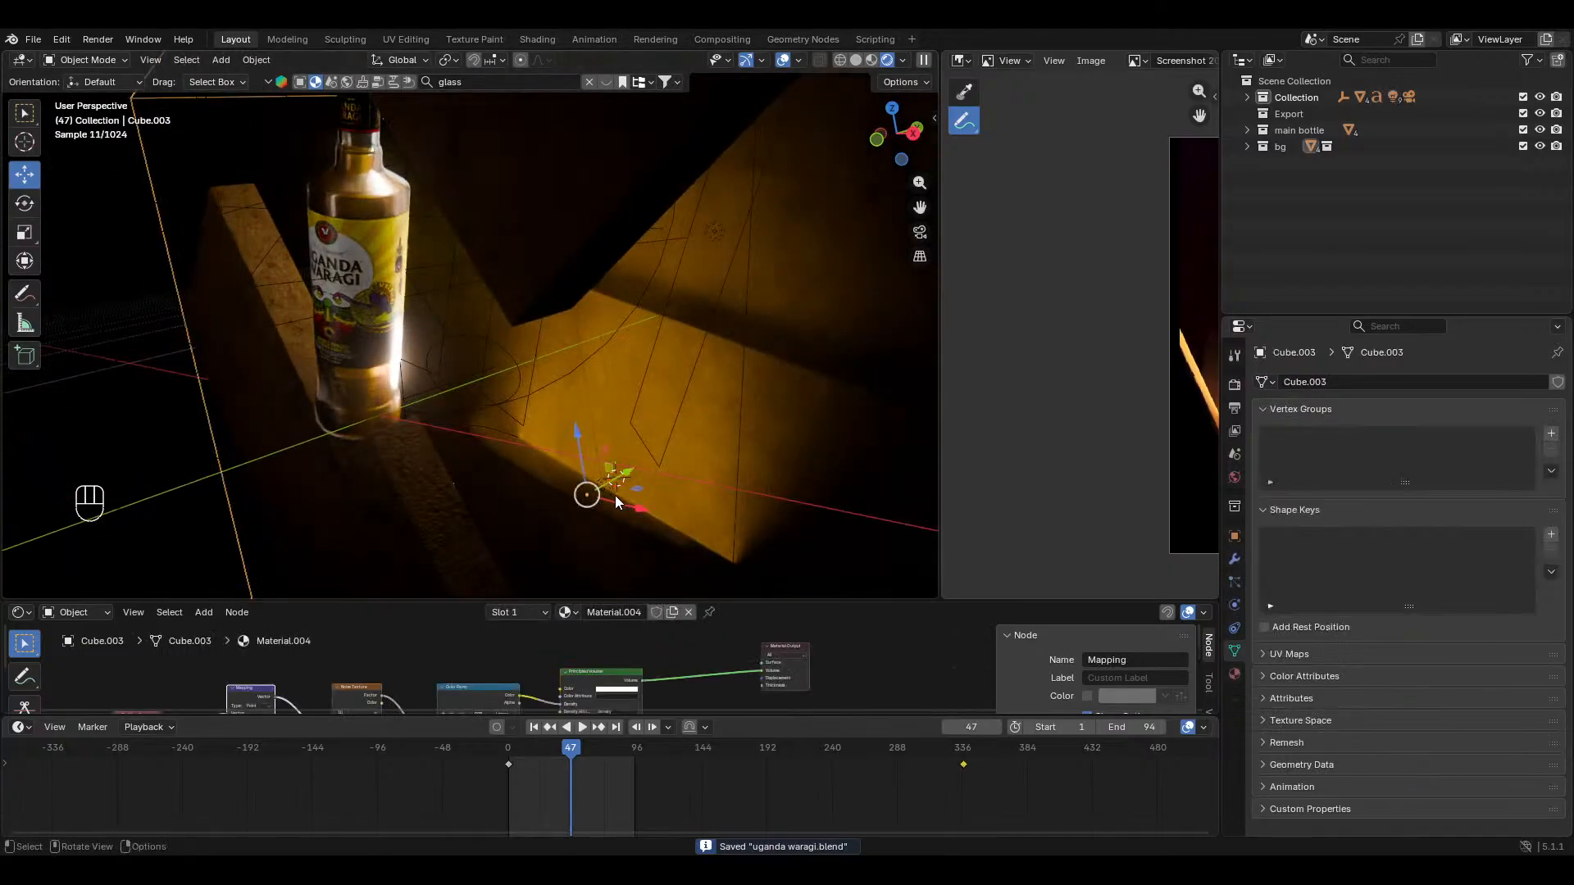
left_click(582, 517)
key("KP_0")
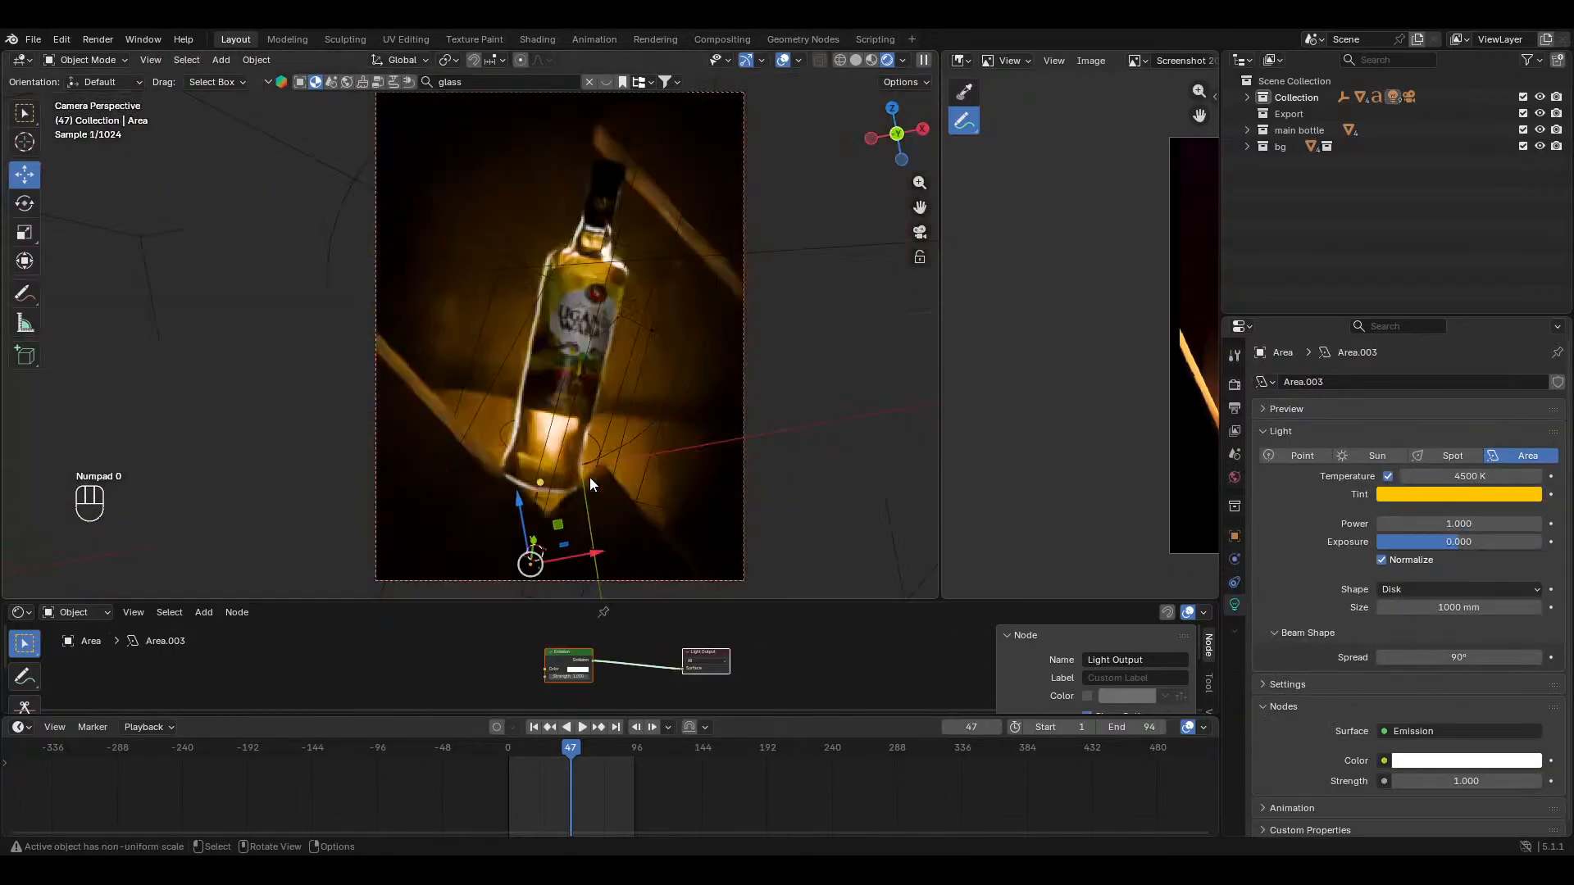
middle_click_drag(589, 477, 497, 459)
middle_click_drag(496, 459, 536, 370, "shift")
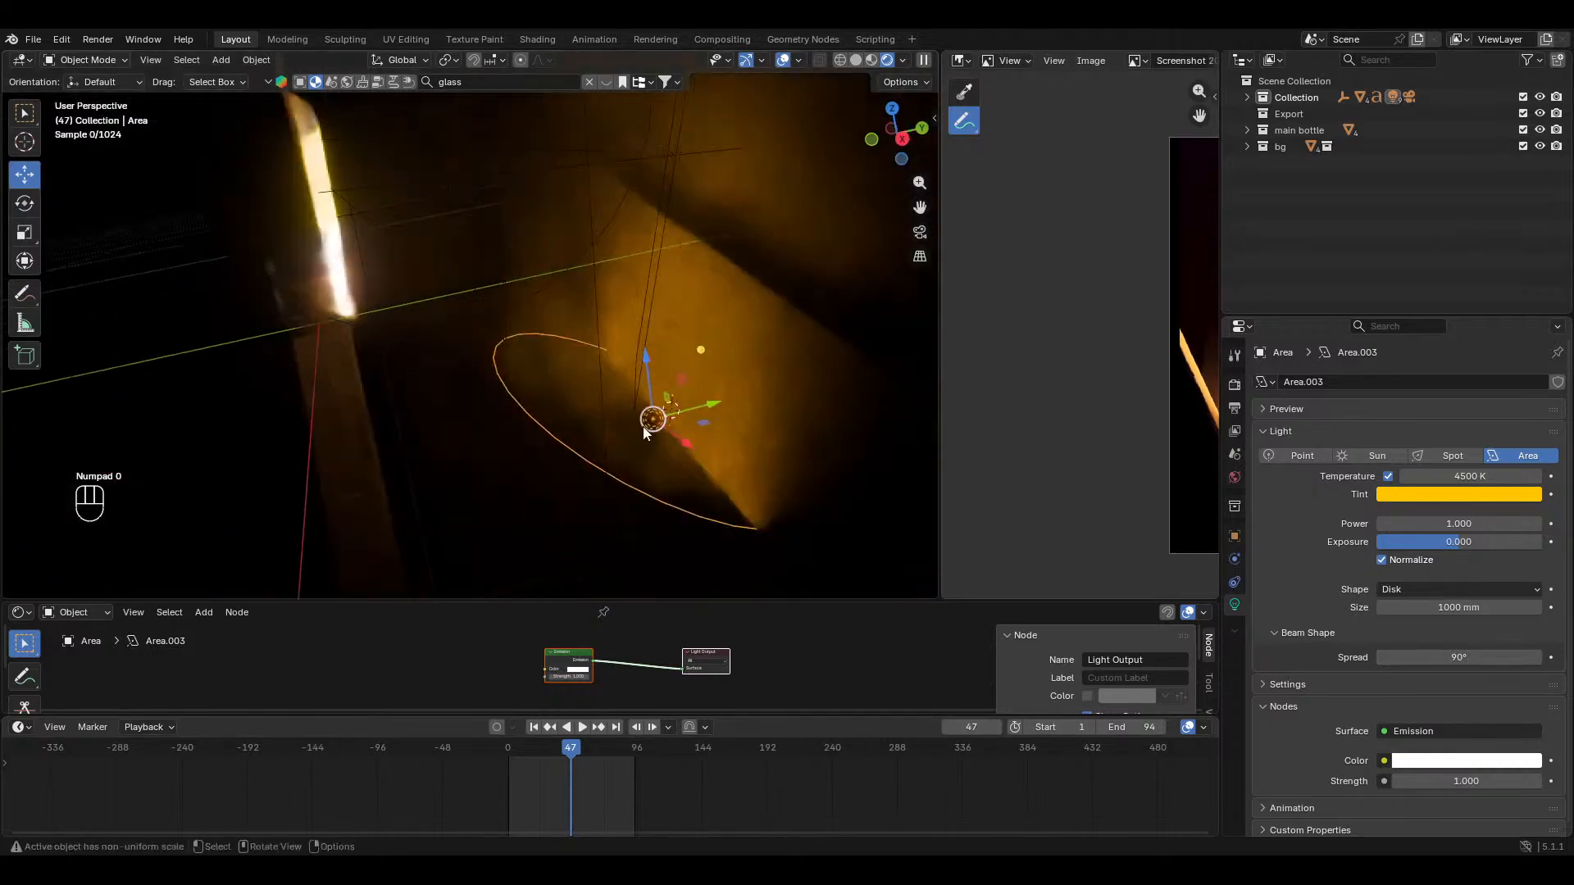
left_click_drag(711, 406, 589, 448)
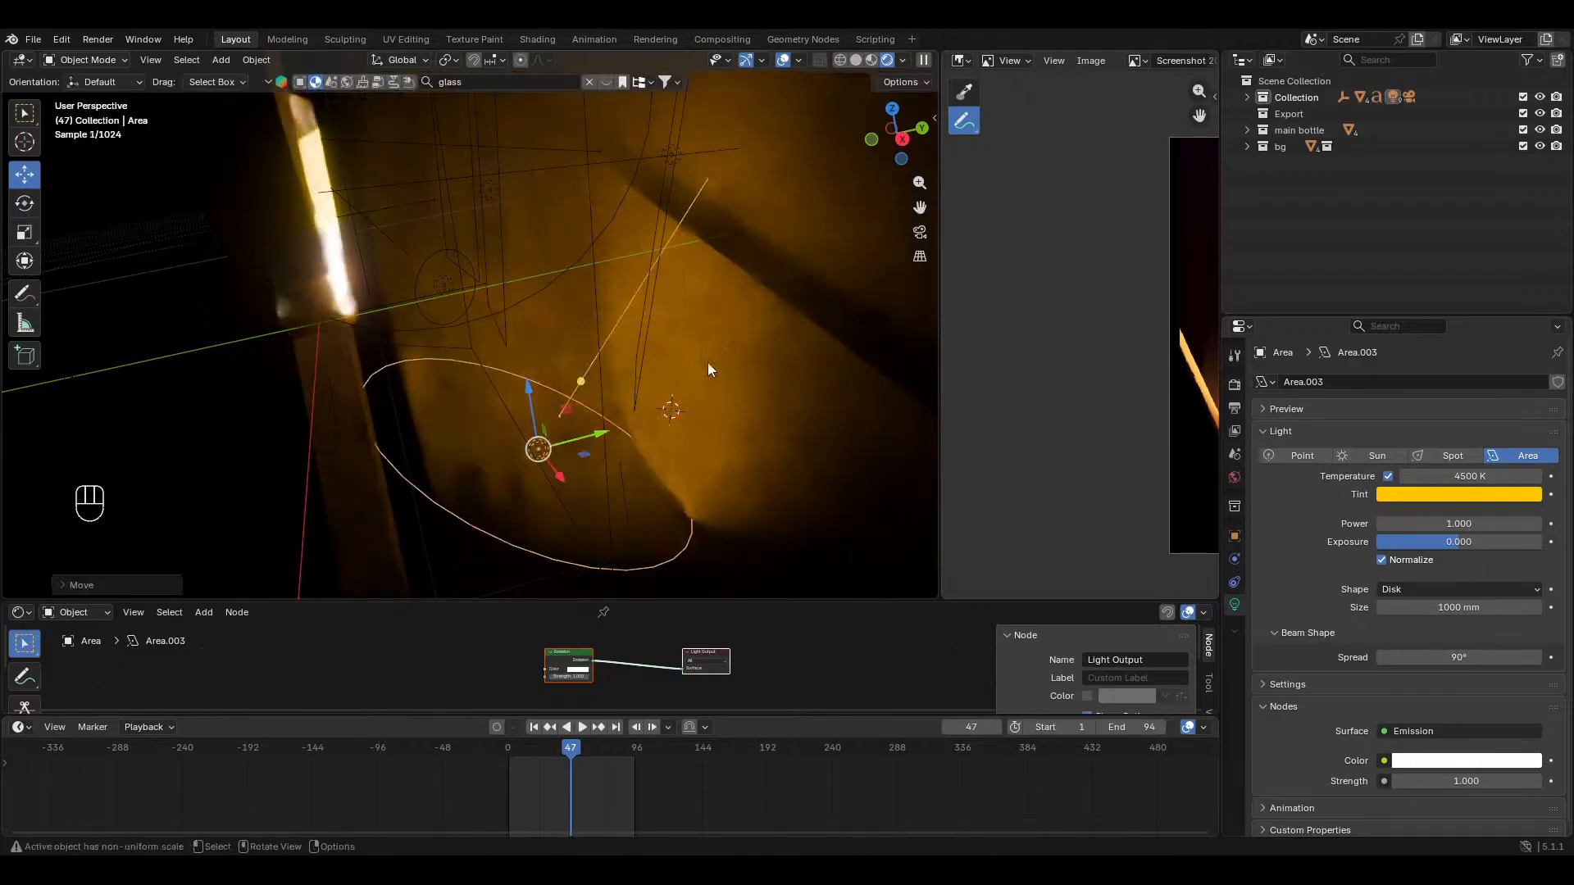
key("KP_0")
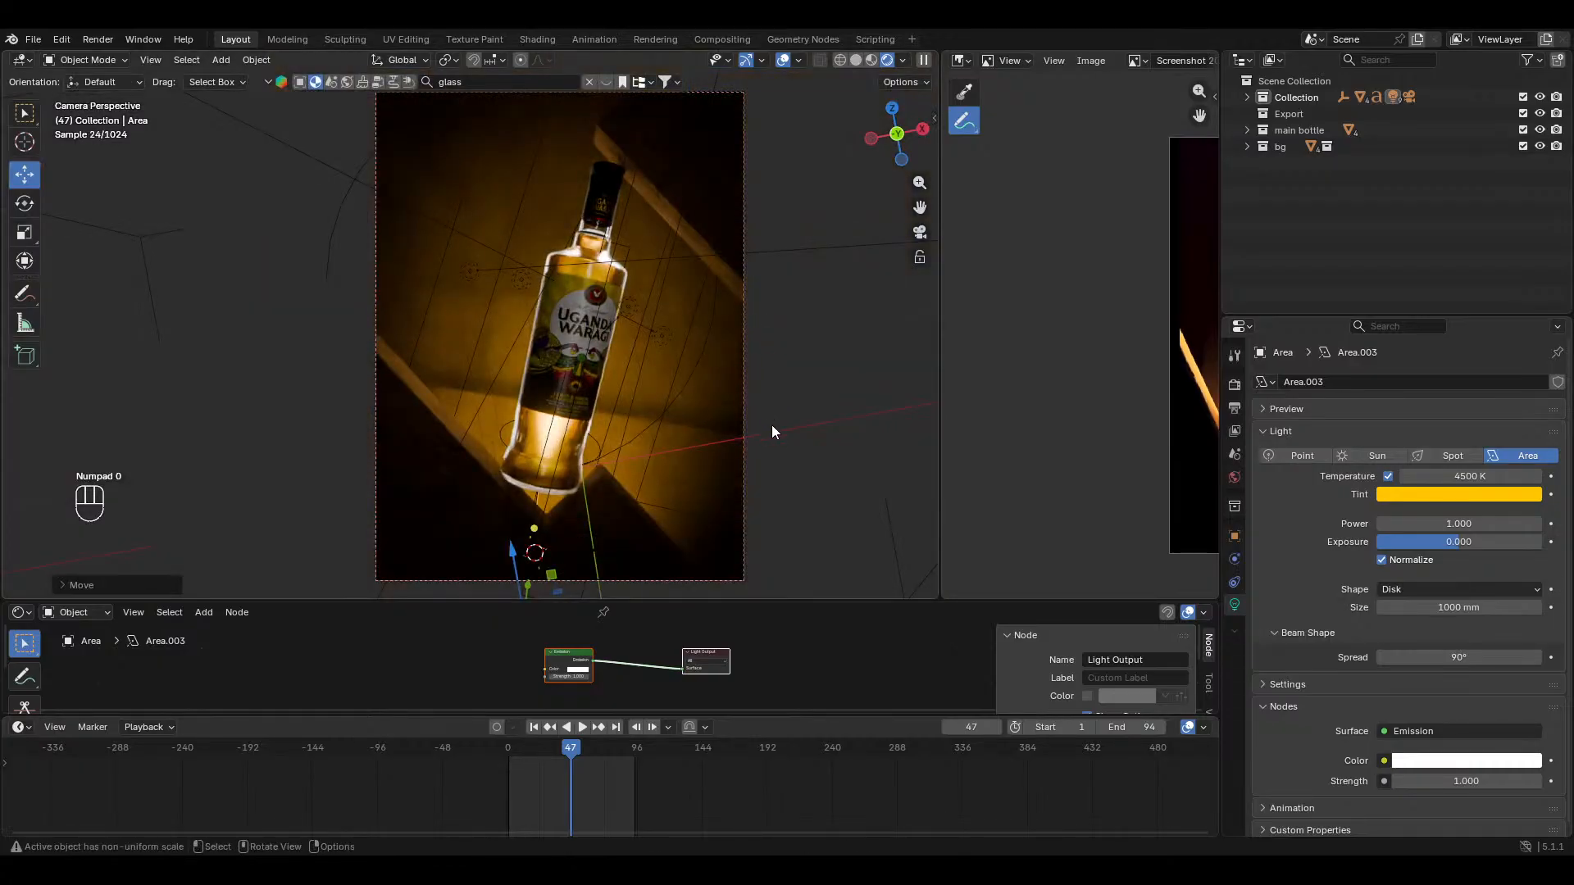
left_click(783, 60)
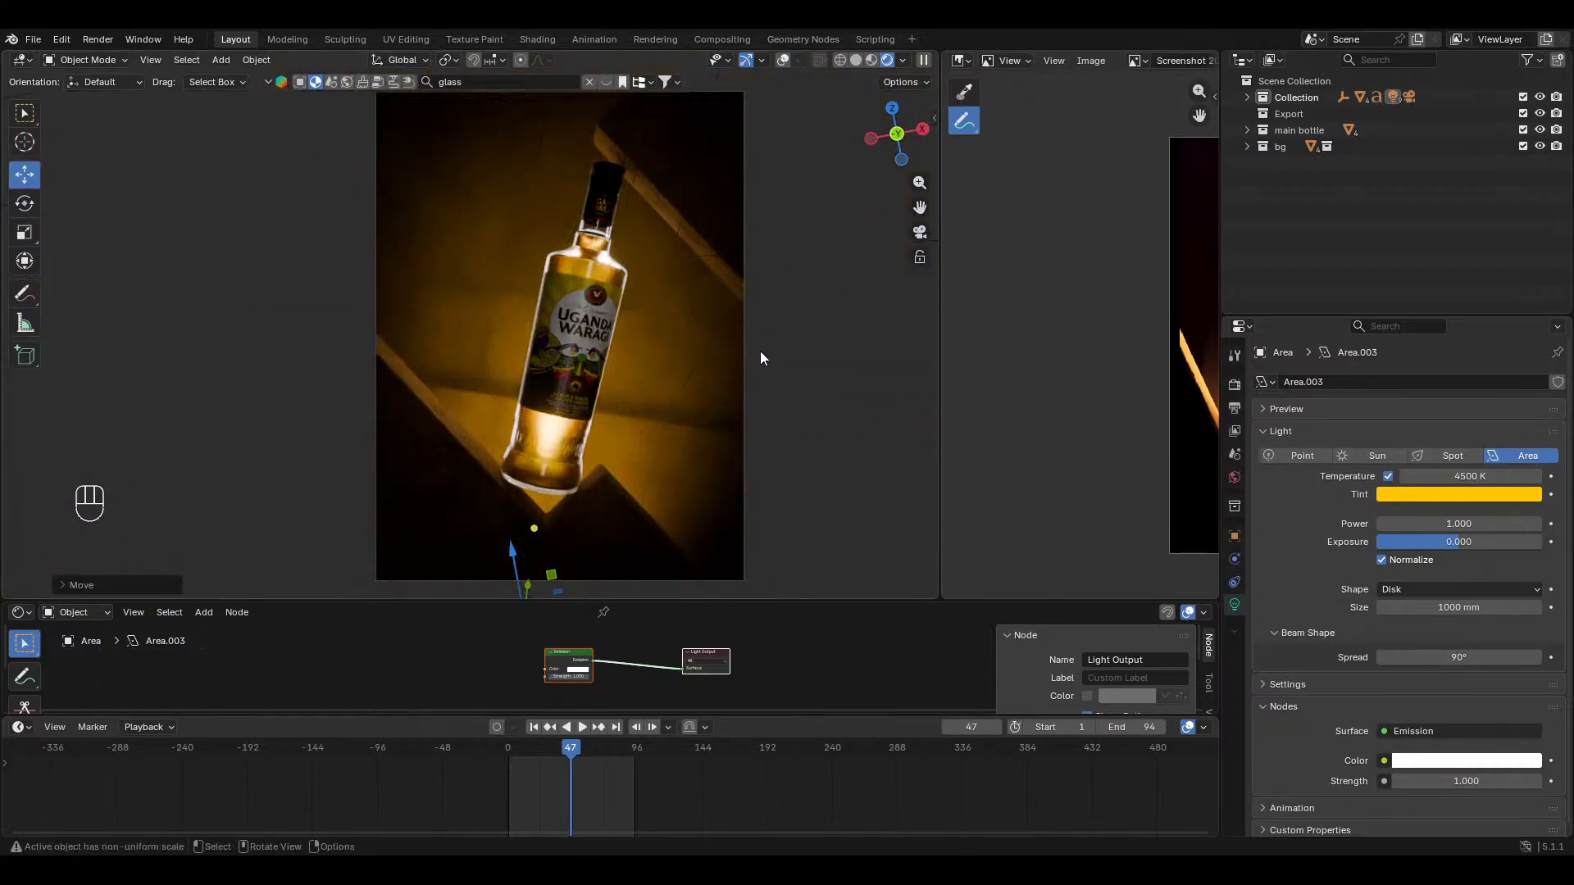
Step: Try a power of 2 and a white tint on the yellow disk area light below the bottle
left_click(1448, 524)
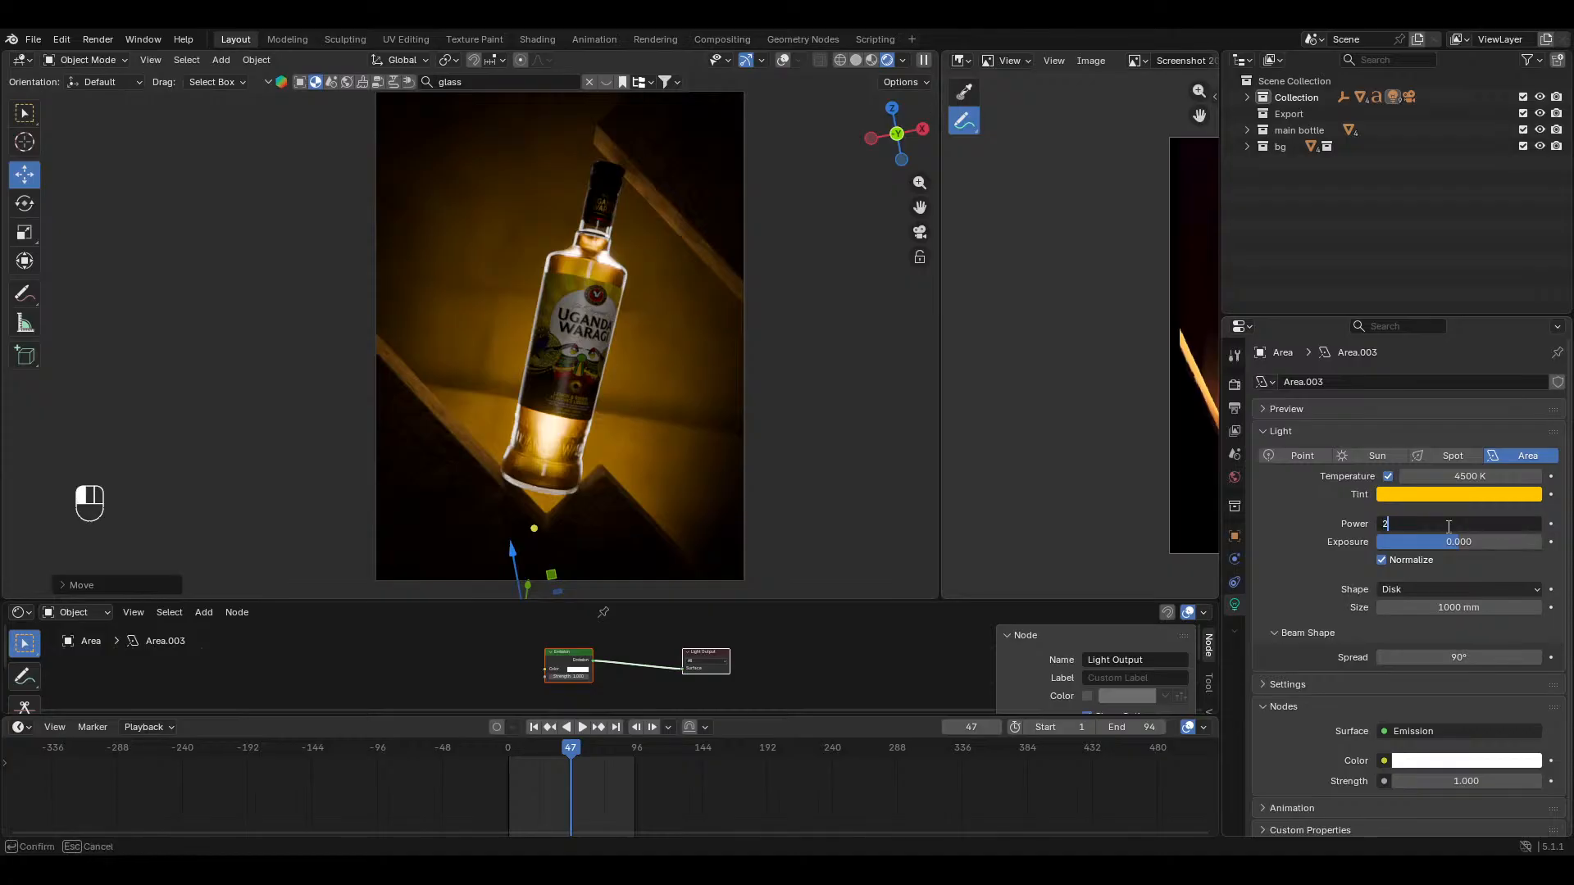
type("2")
key("Return")
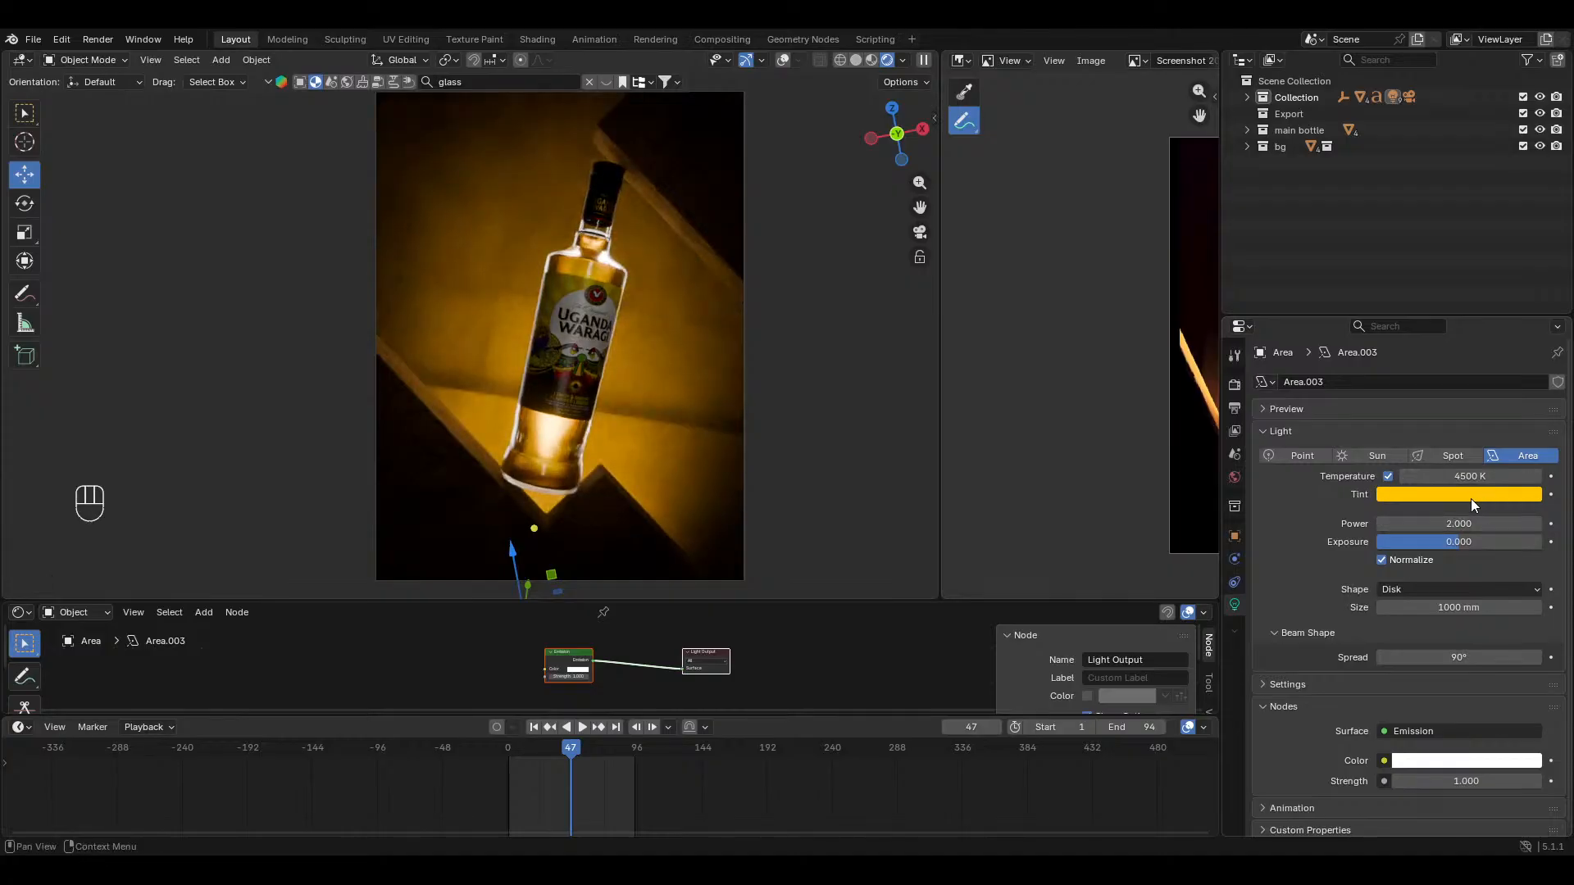
left_click(1471, 495)
left_click_drag(1428, 431, 1526, 445)
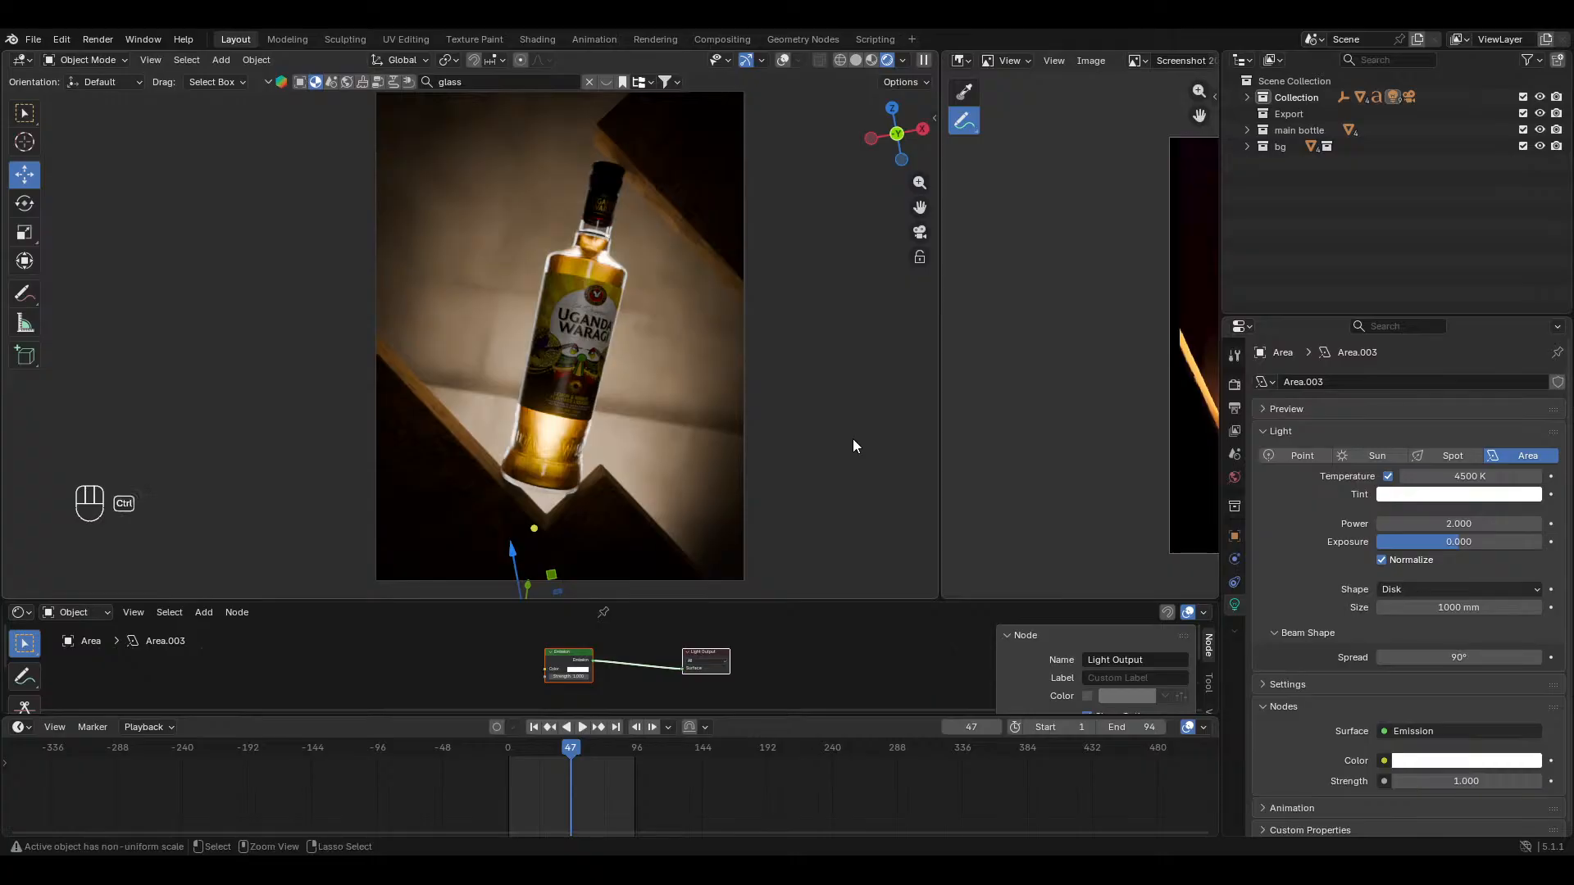
Step: Undo the area light's tint and power changes as well as its last move along Y
key("ctrl+z")
key("ctrl+z")
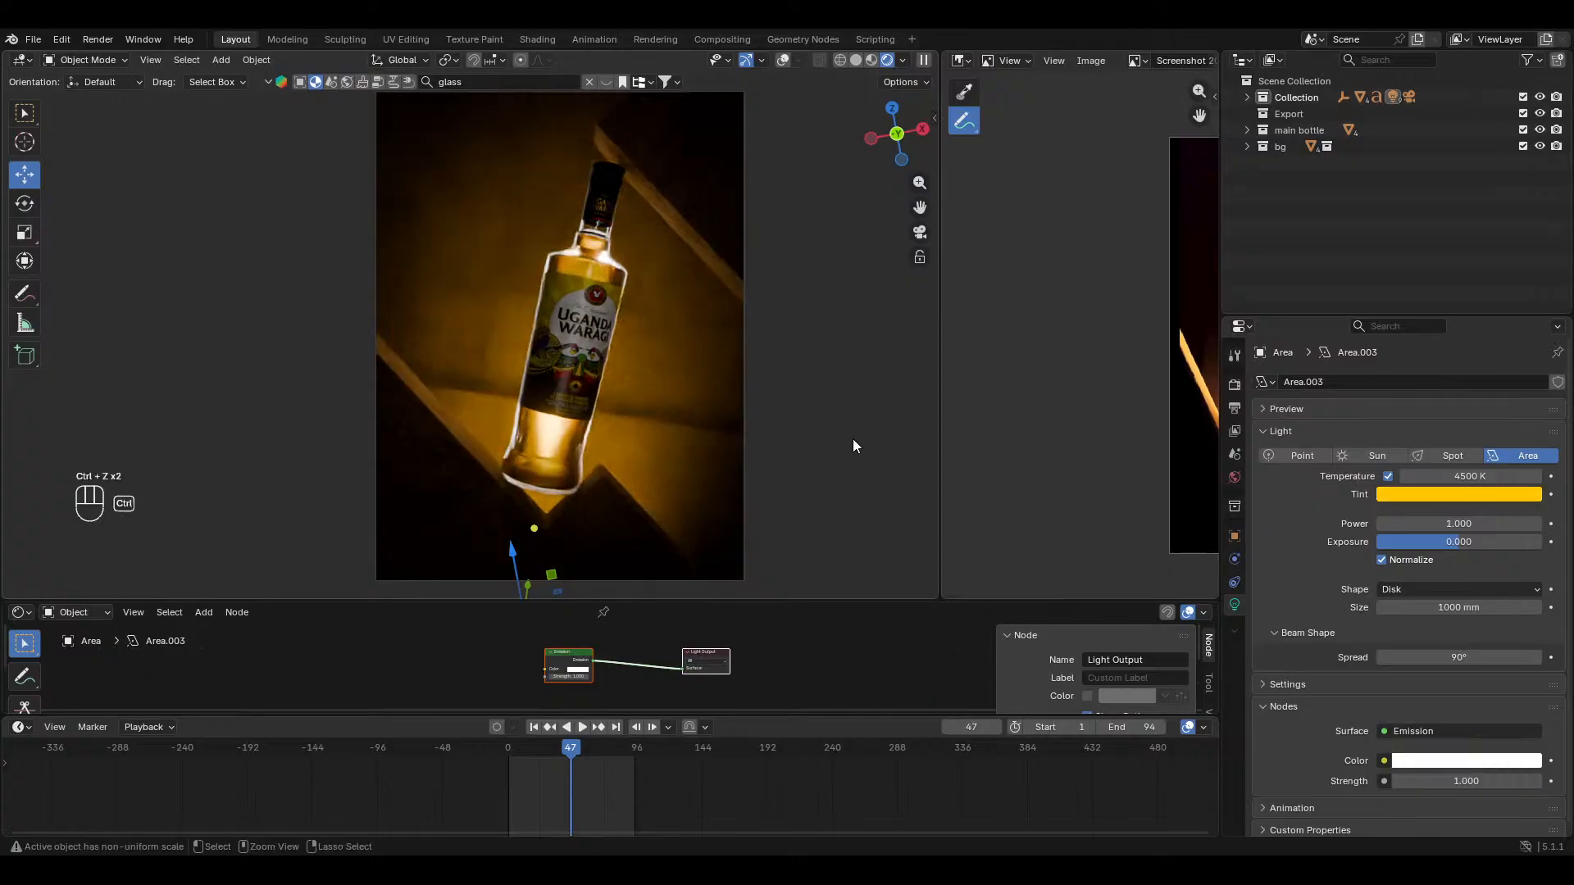
key("ctrl+z")
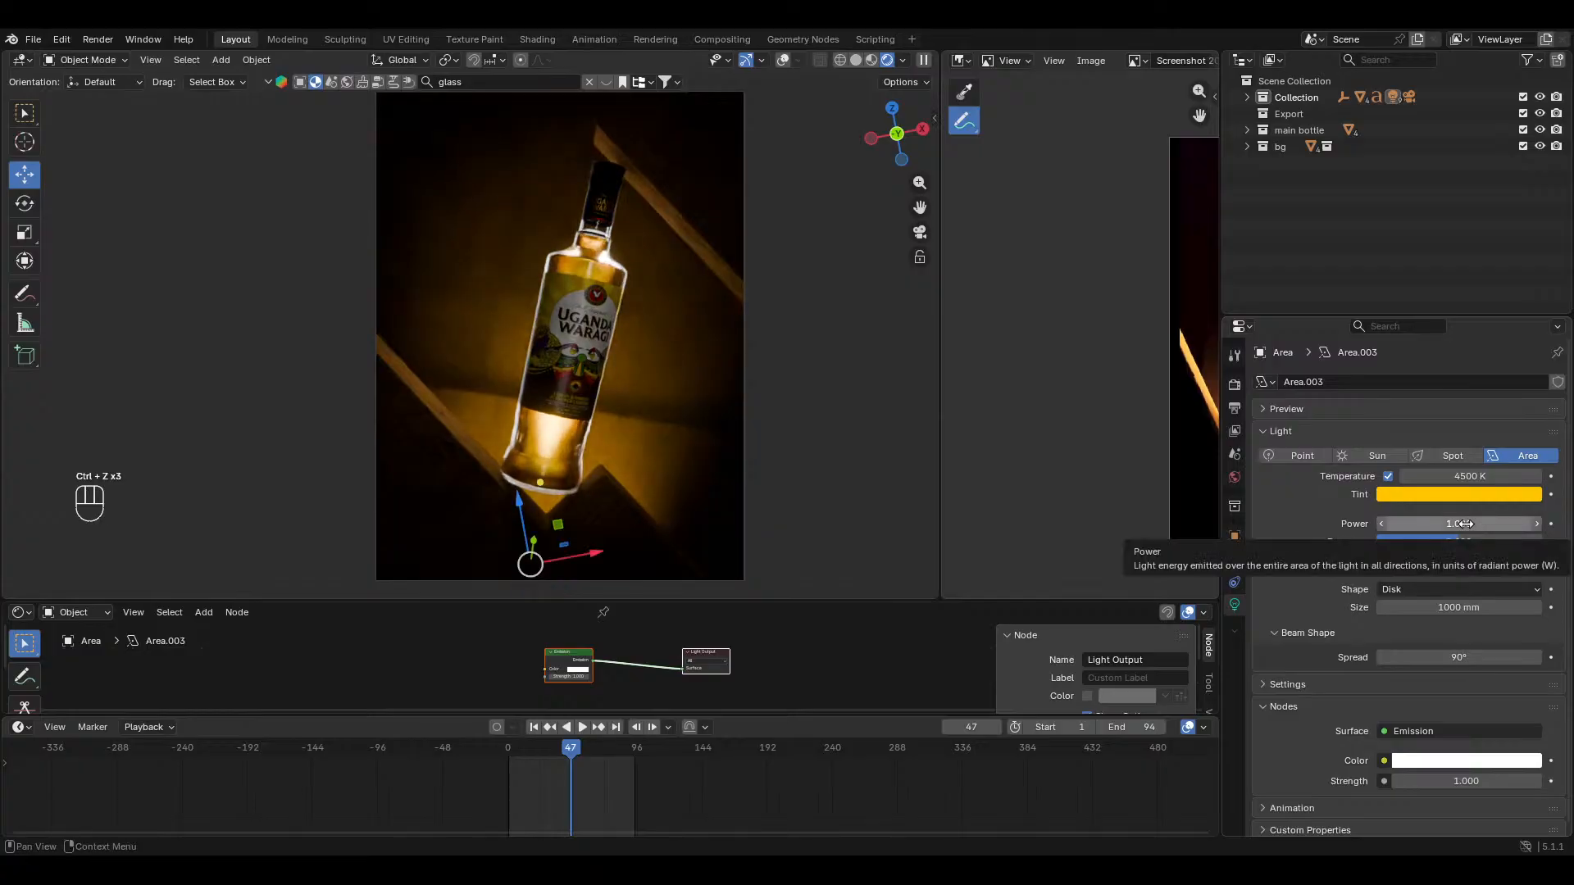
Step: Set the yellow area light's power to 1.2 and narrow its beam spread to 44.5°
left_click(1464, 524)
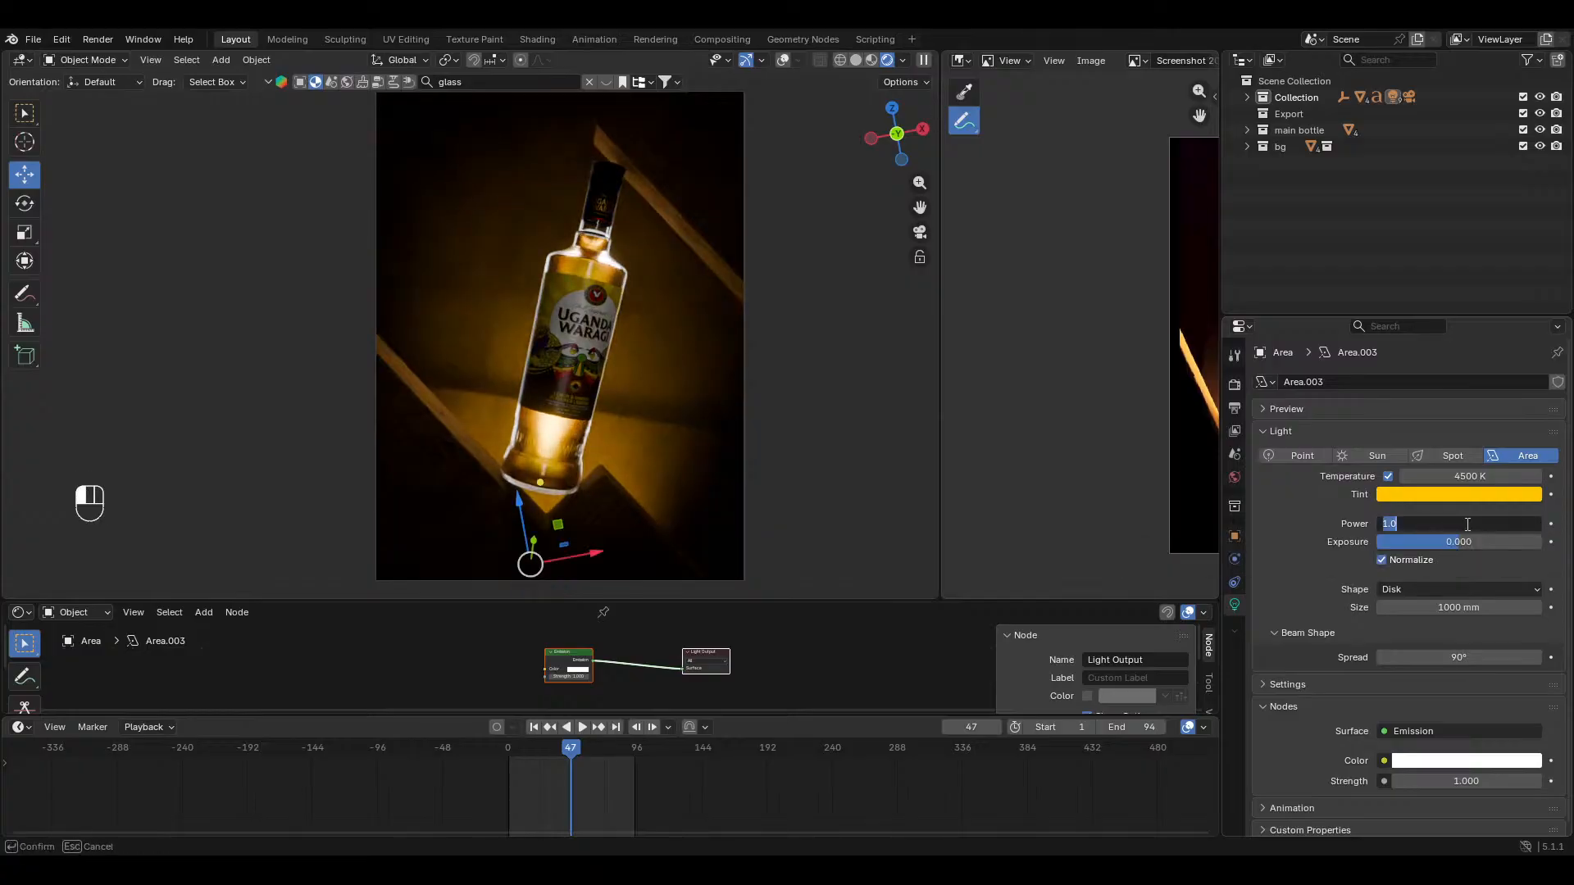
type("1.2")
key("Return")
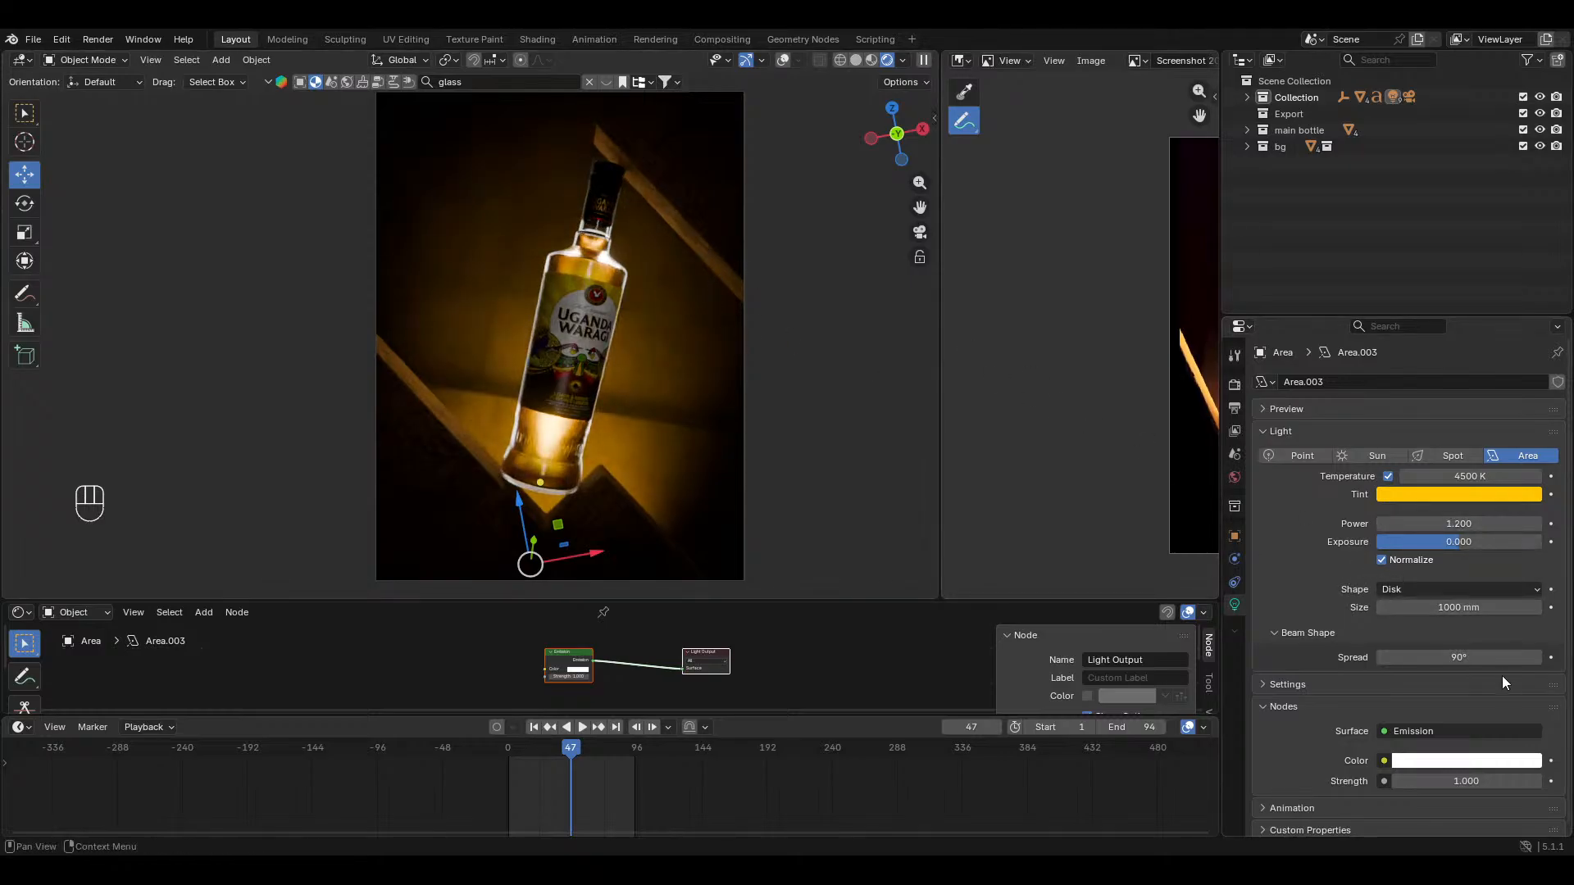
left_click_drag(1475, 657, 1385, 657)
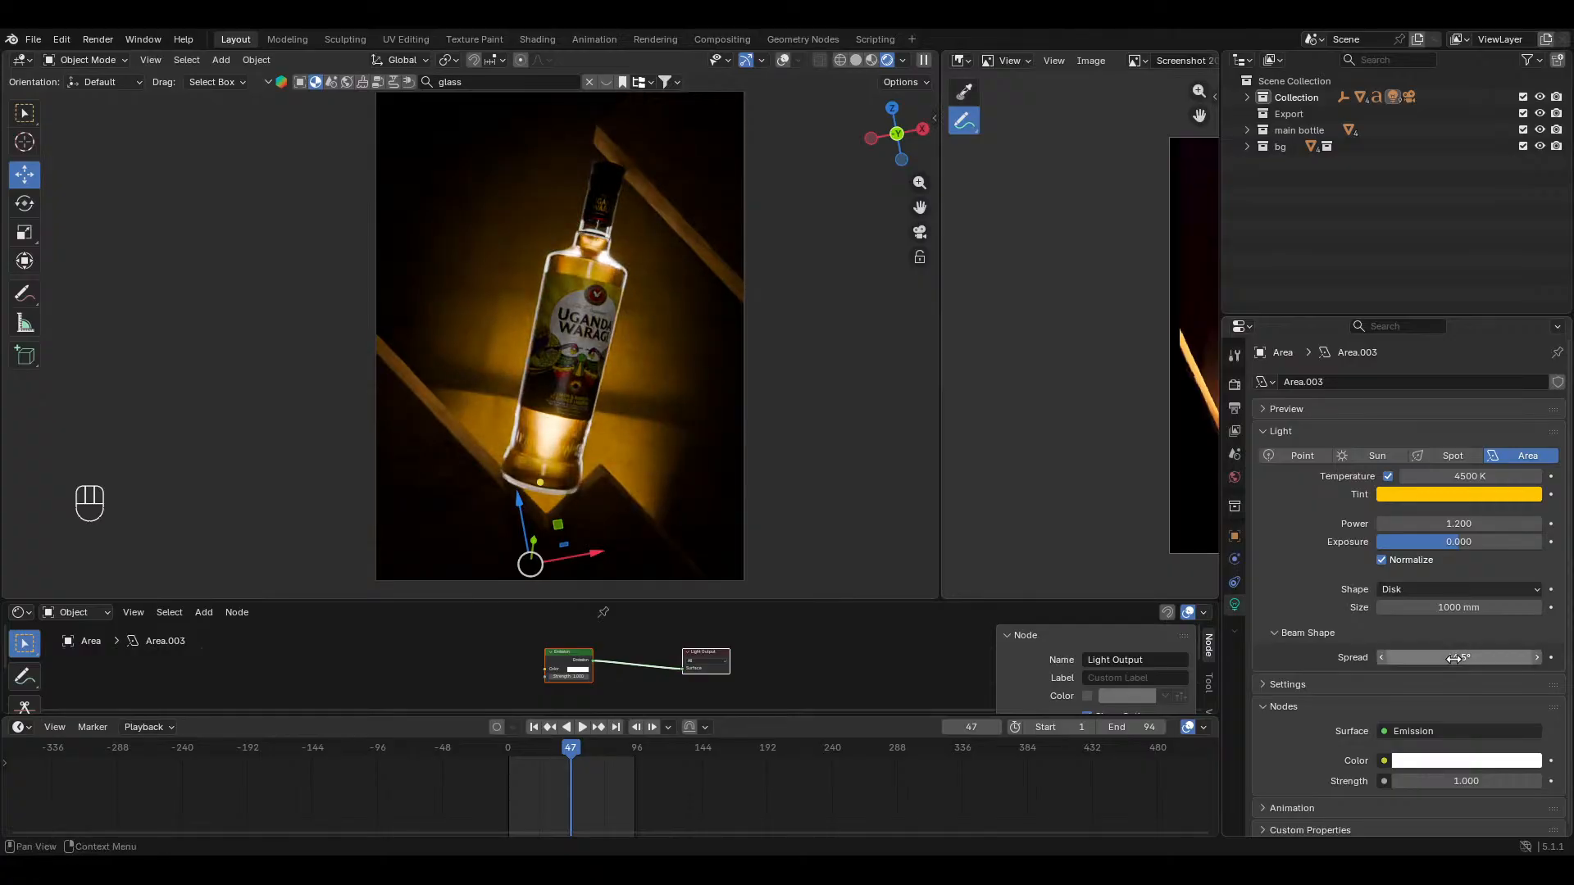
Step: Fine-tune the area light's yellow tint and save the file at frame 46
left_click(1446, 496)
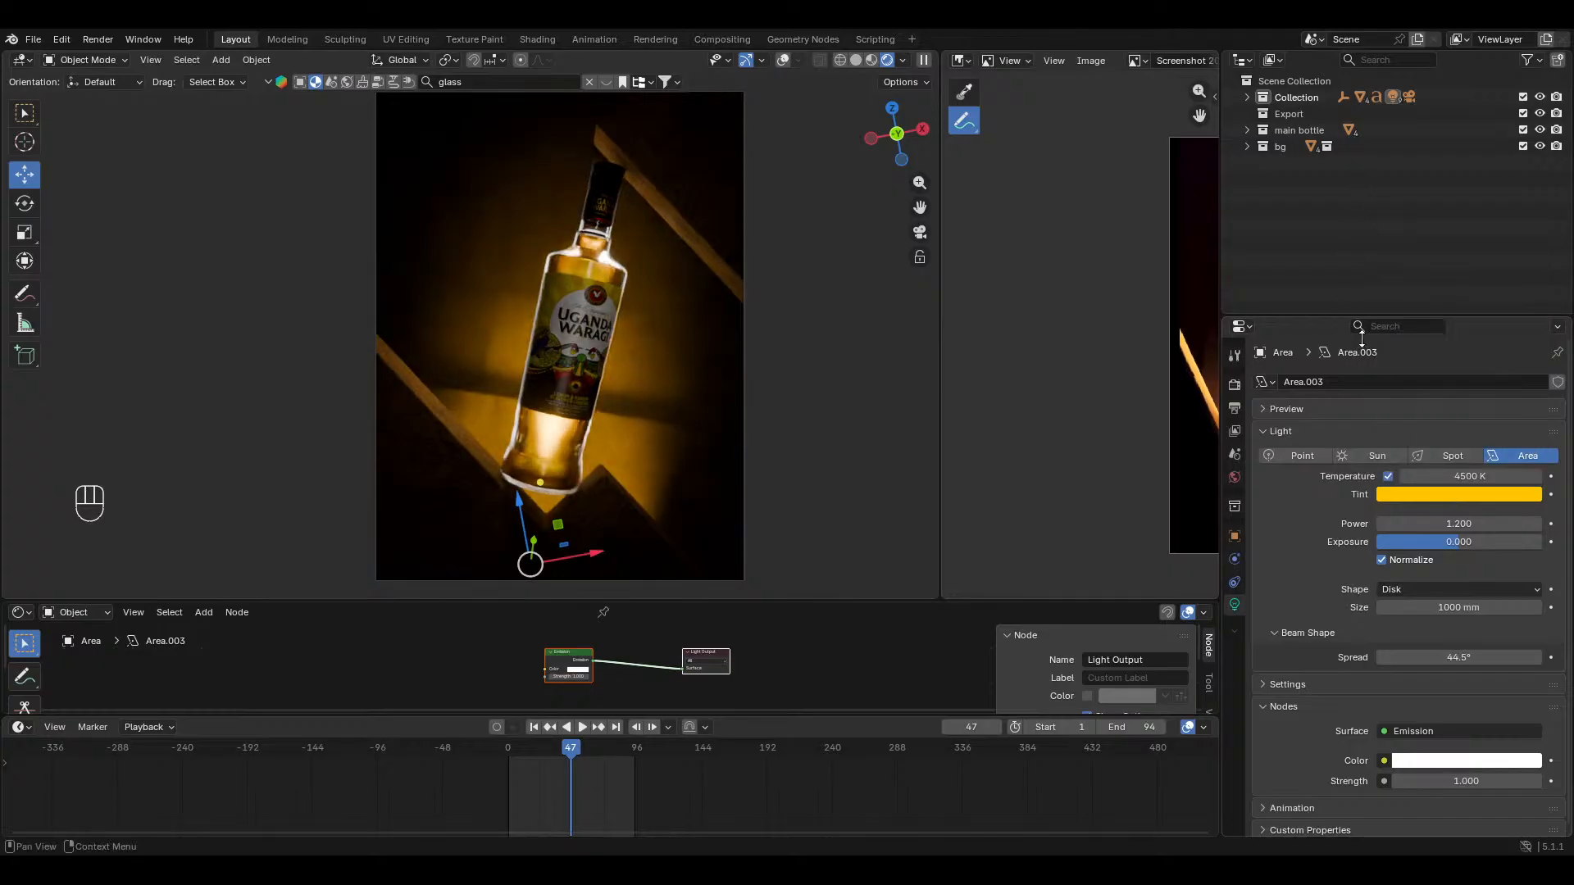
left_click(1467, 496)
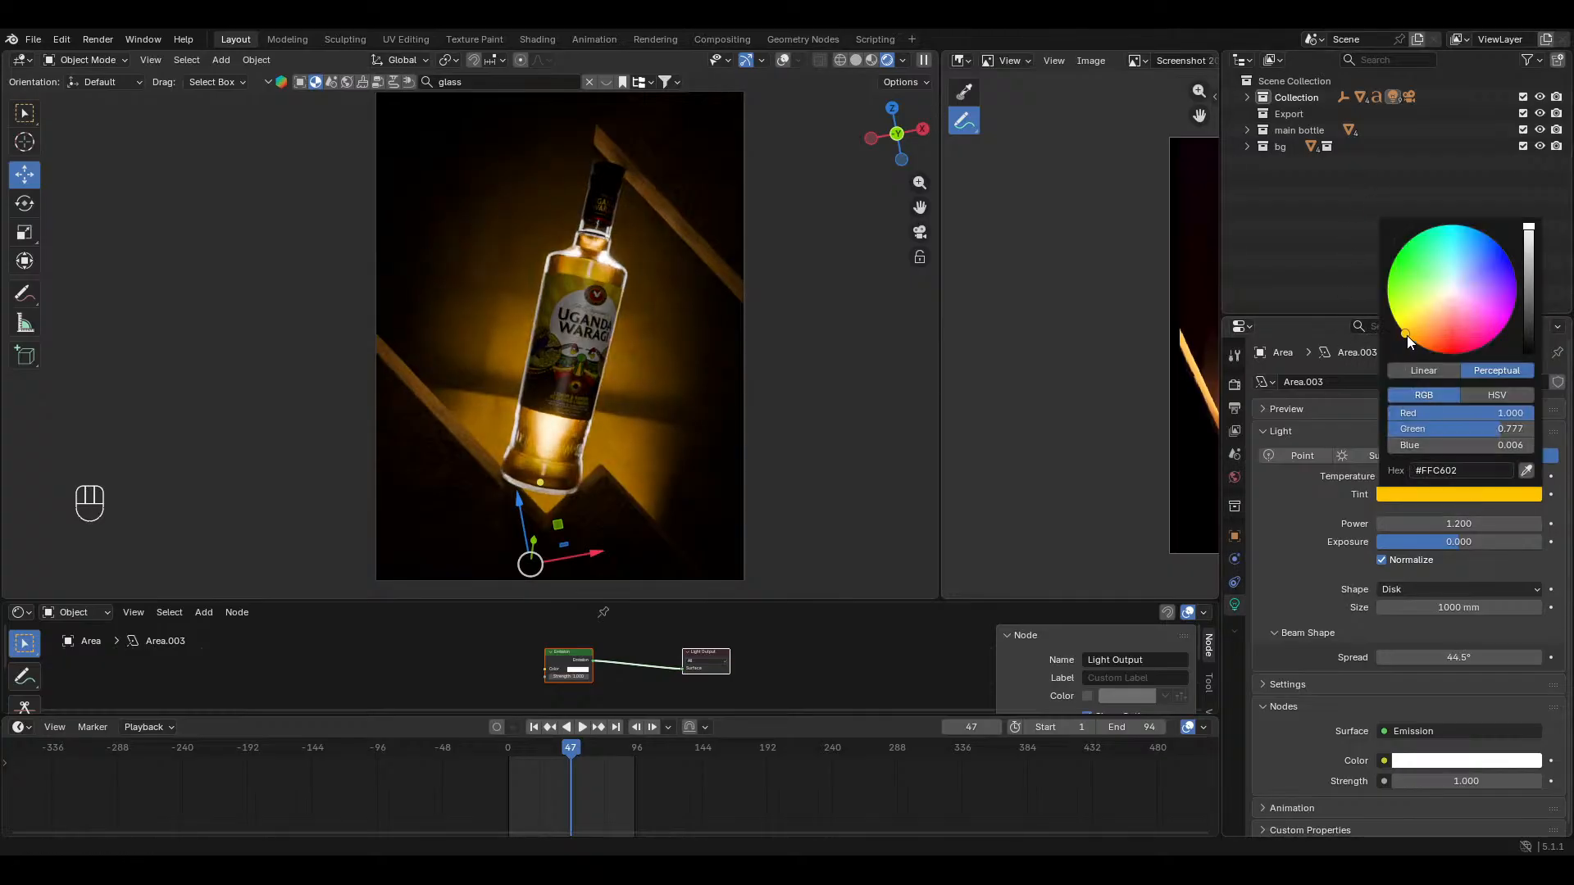
left_click_drag(1406, 336, 1408, 335)
left_click(847, 508)
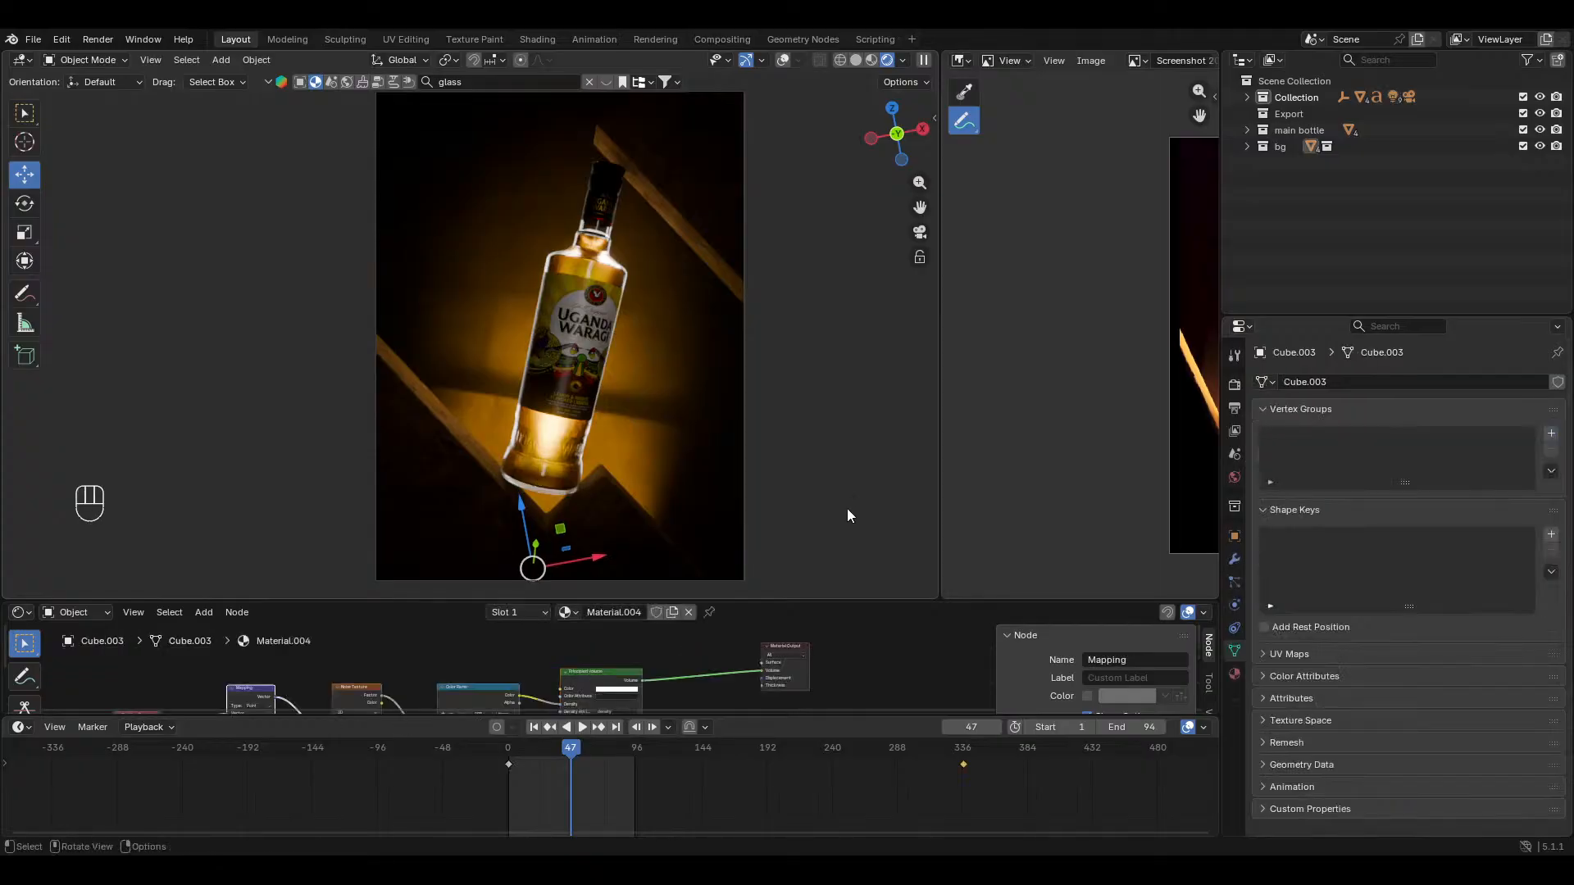
mouse_move(567, 754)
left_mouse_down()
mouse_move(517, 764)
mouse_move(569, 785)
left_mouse_up()
key("ctrl+s")
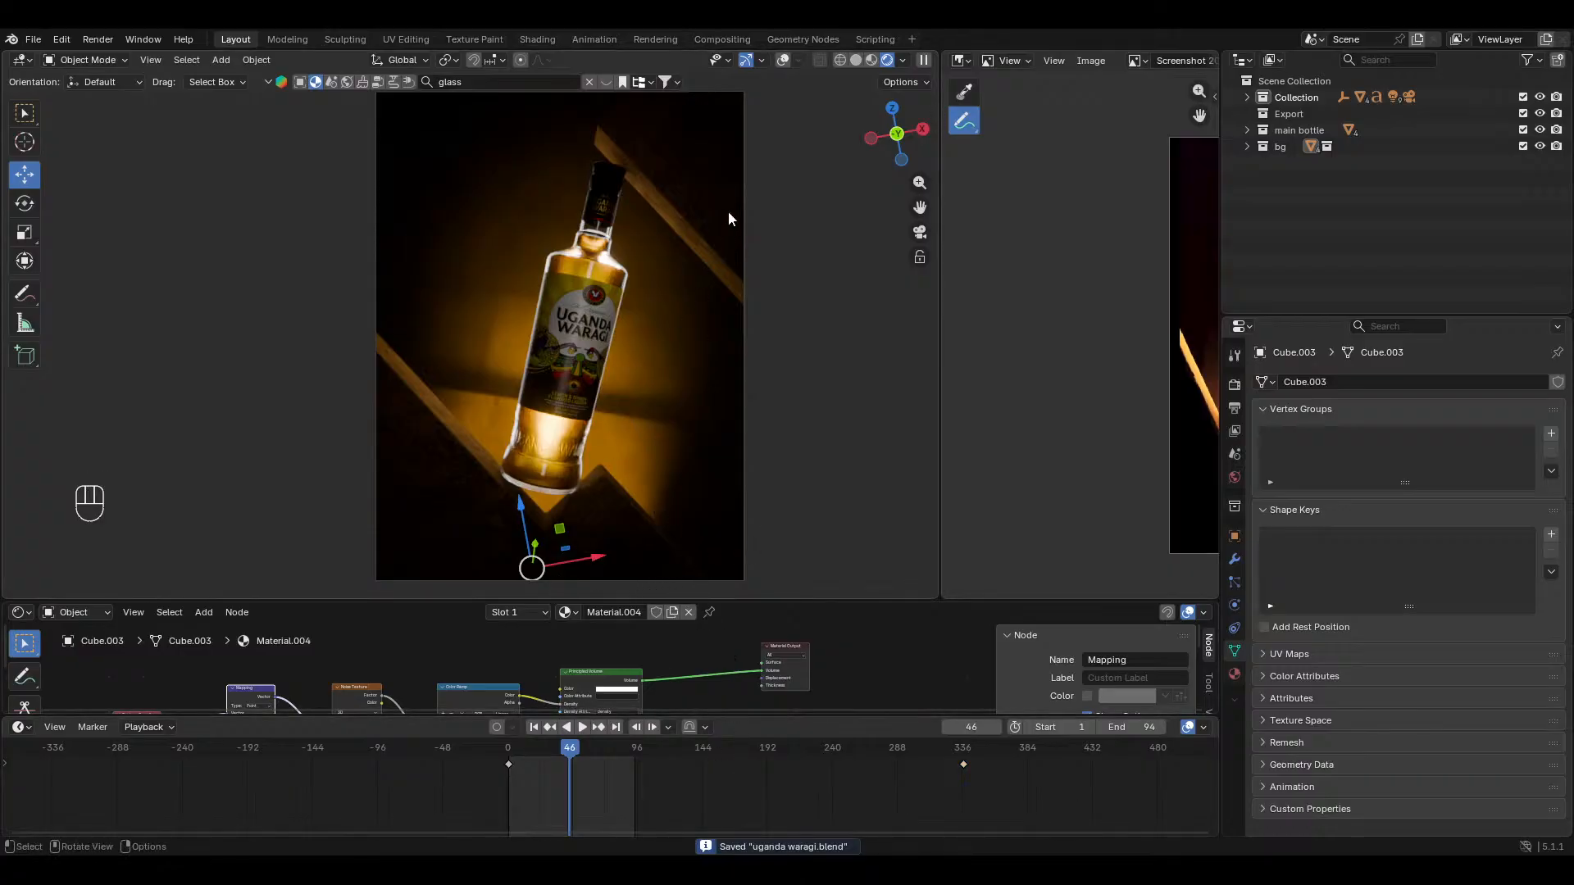
Step: Select the white disk area light at the bottle's base and briefly hide it to check its effect in the camera view without overlays
left_click(746, 60)
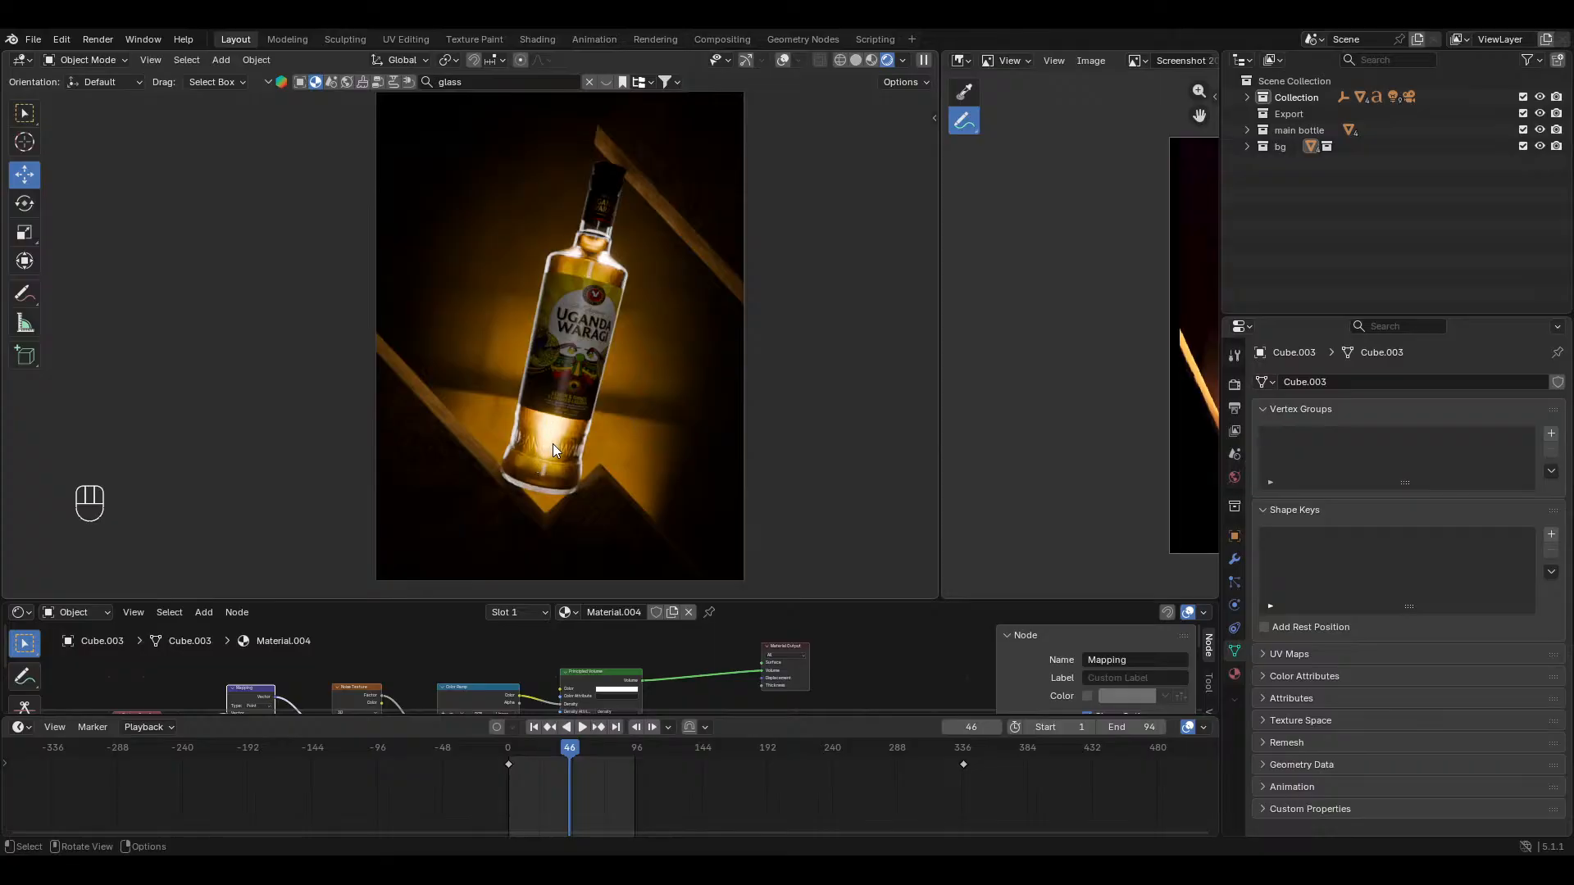
middle_click_drag(553, 444, 750, 77)
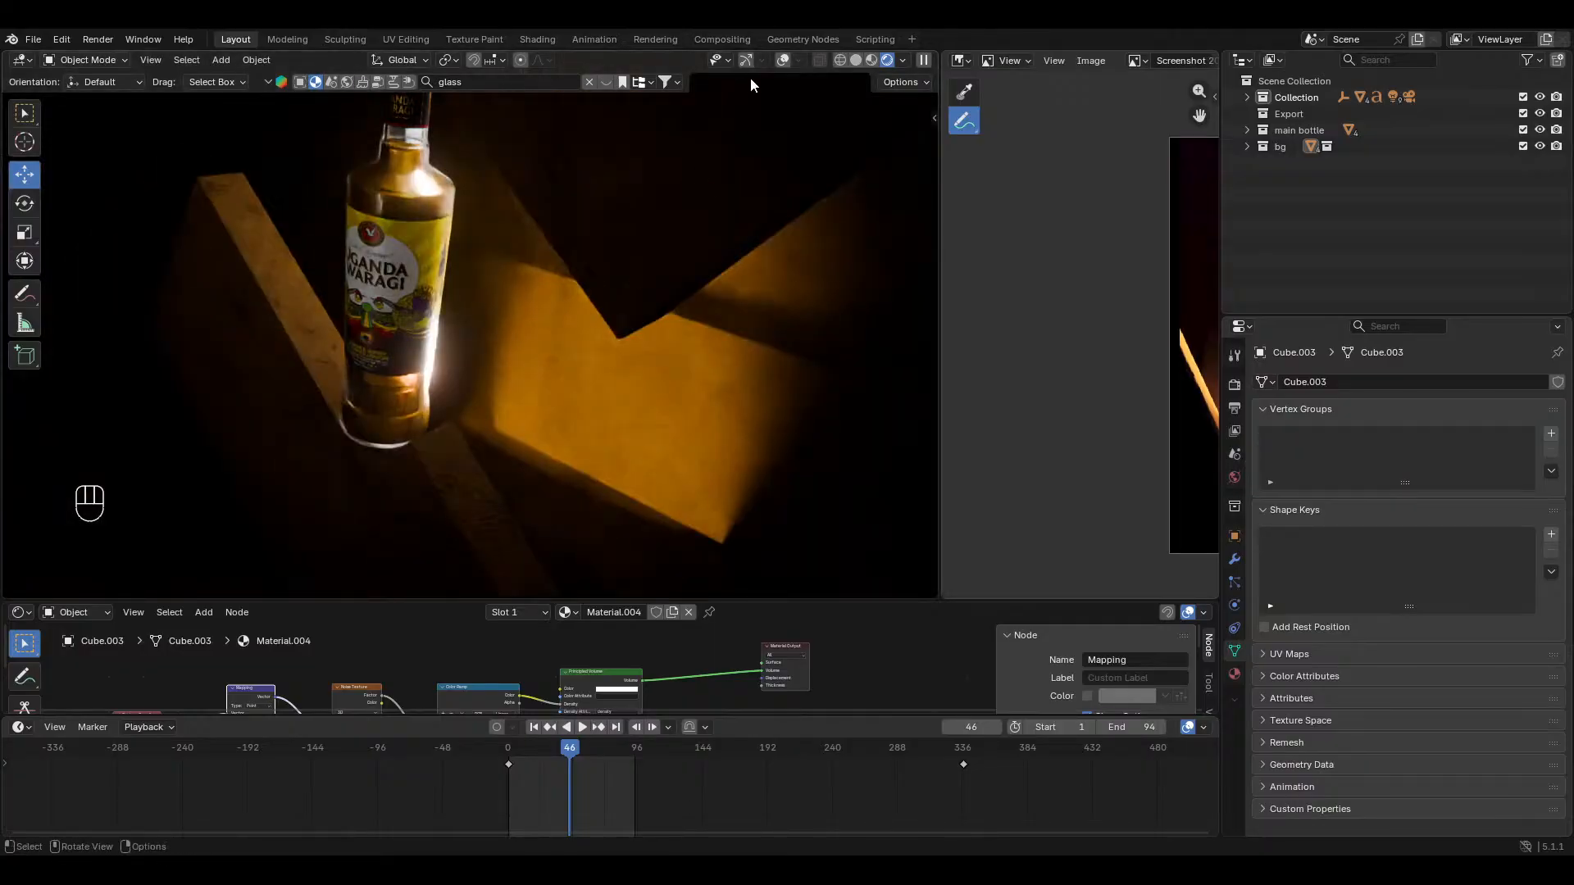
left_click(783, 60)
middle_click_drag(546, 337, 487, 351, "ctrl")
left_click(490, 375)
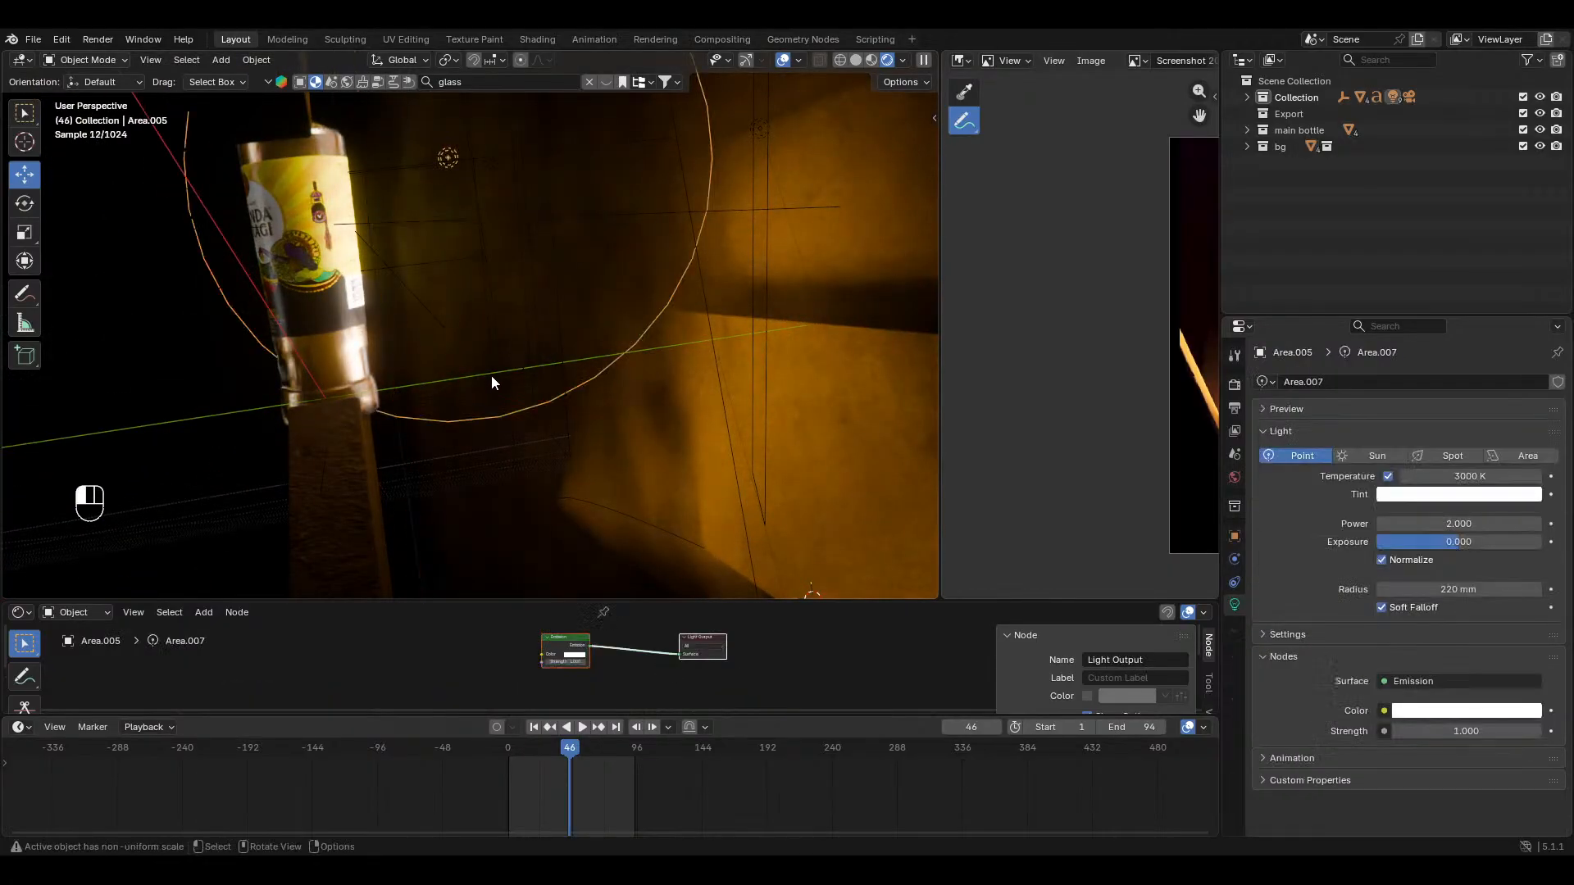
left_click(490, 375)
key("KP_0")
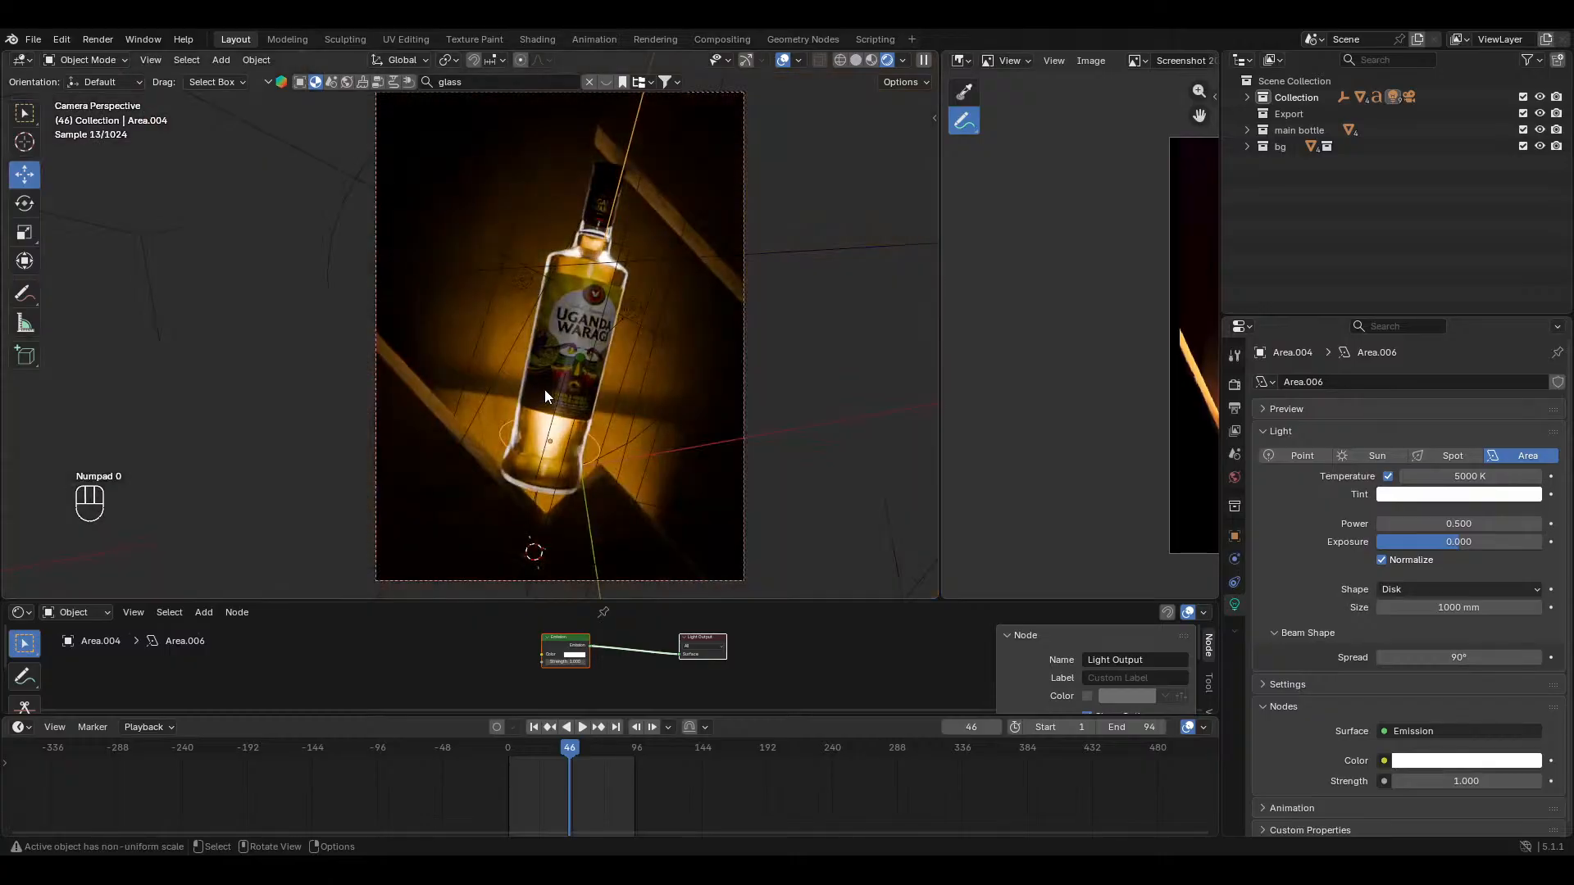
key("h")
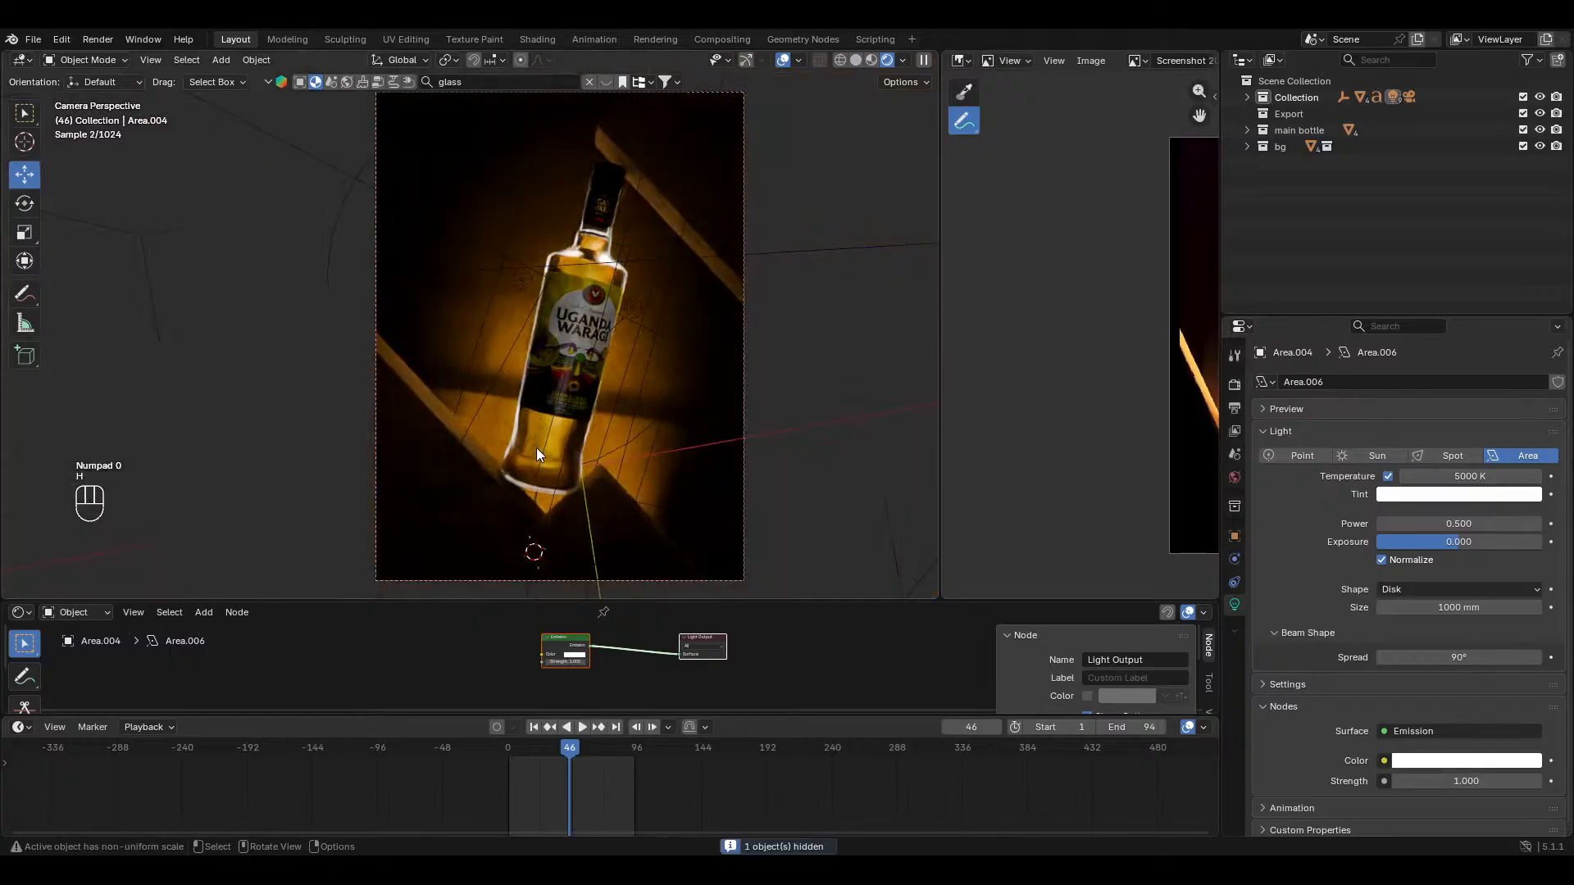
left_click(783, 60)
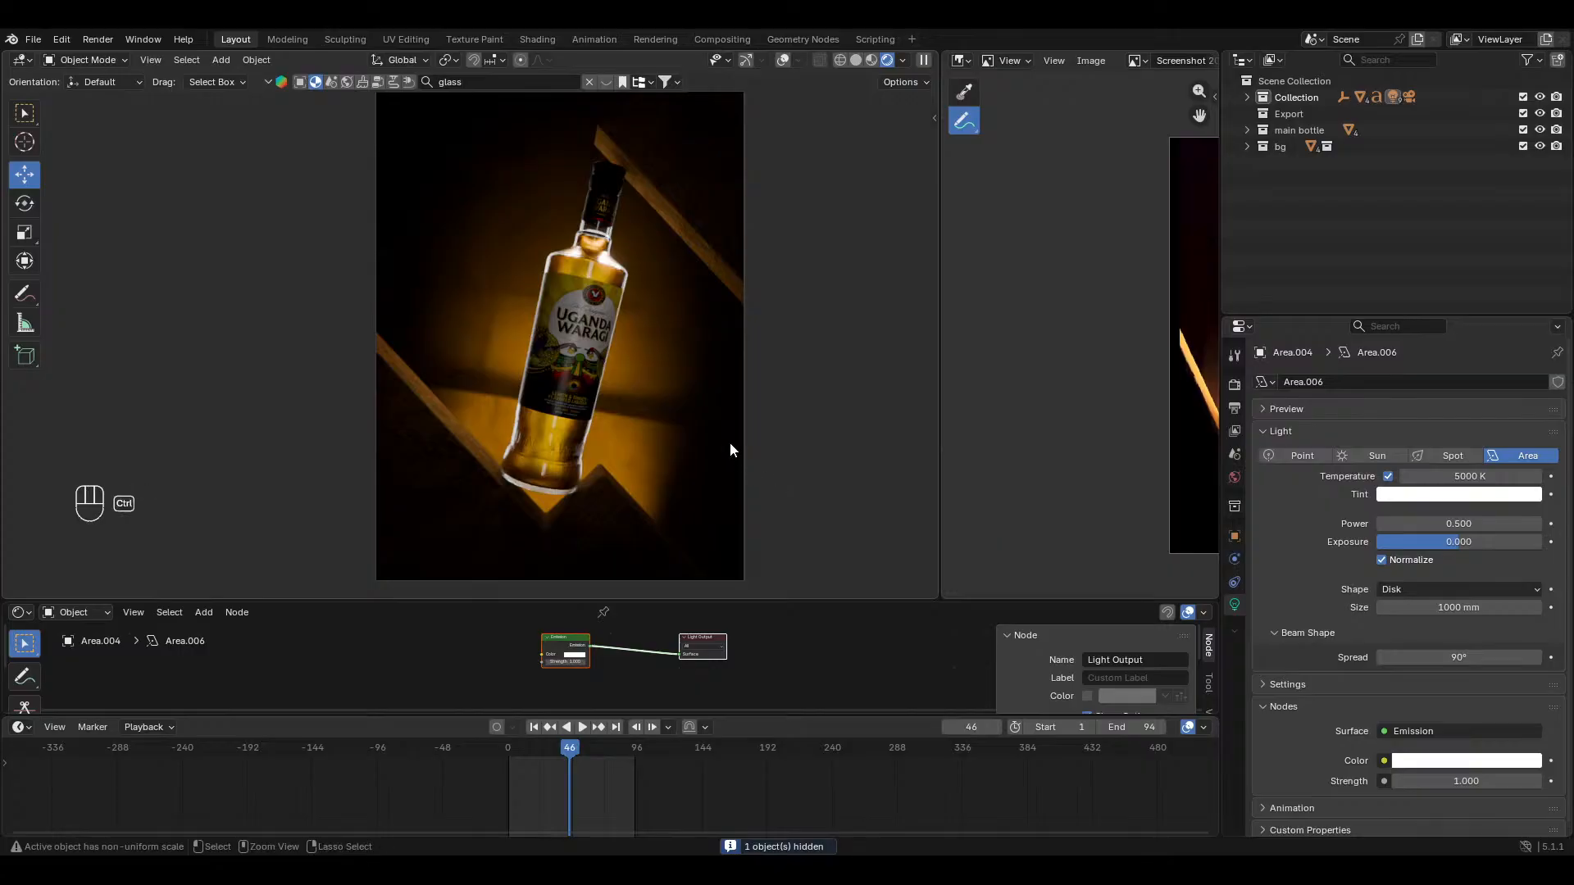
key("ctrl+z")
Step: Move the white area light to just below the bottle's base and scale it up
key("g")
key("z")
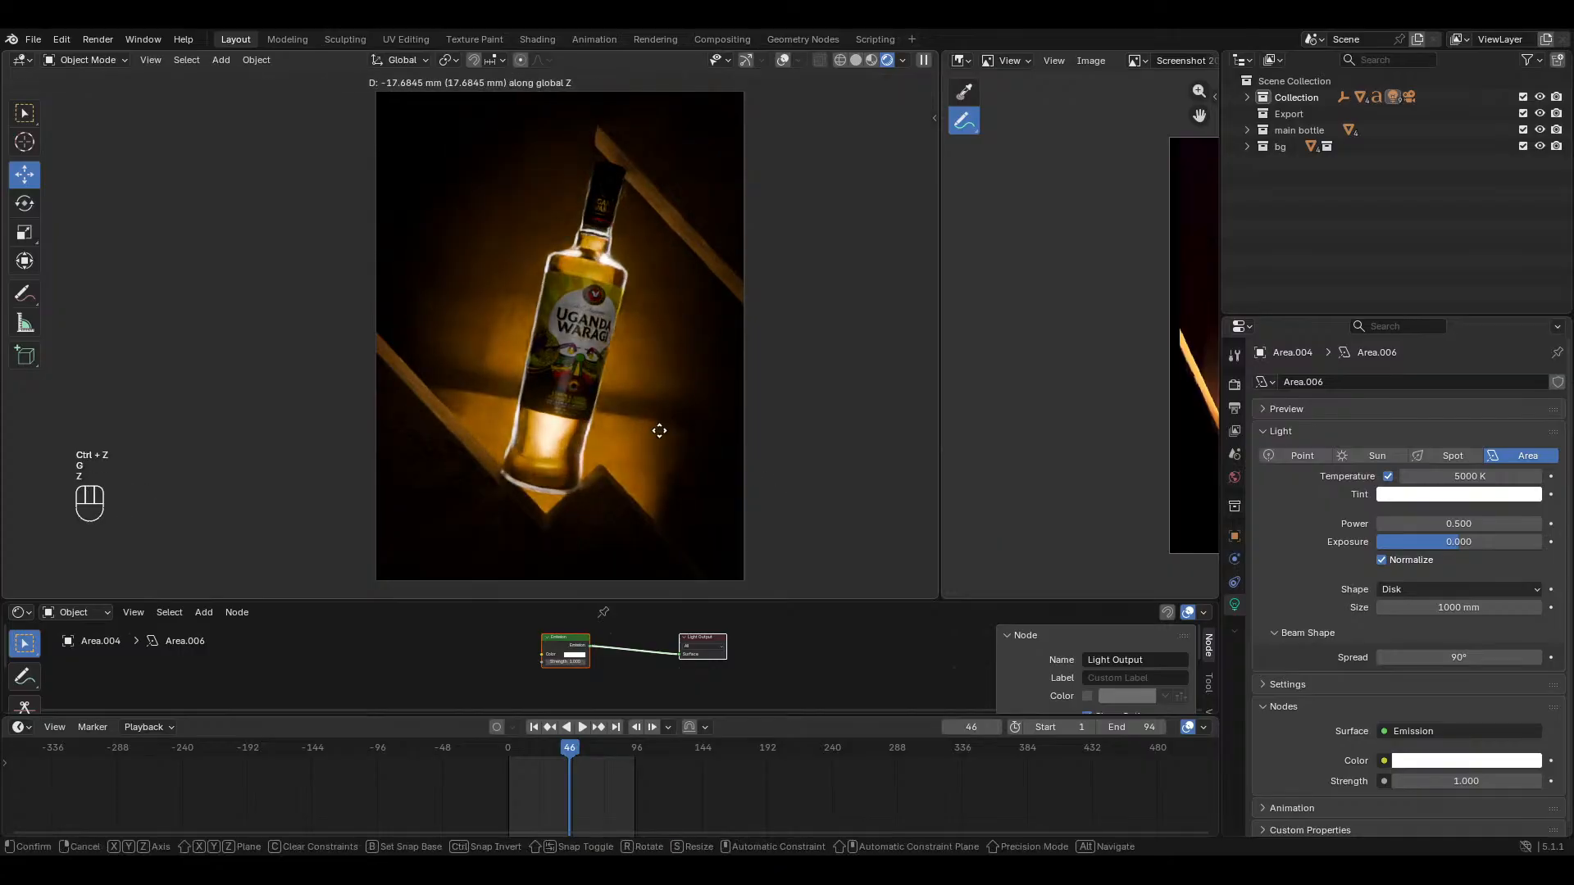
left_click(642, 485)
mouse_move(642, 486)
middle_mouse_down("shift")
mouse_move(616, 393)
mouse_move(636, 466)
middle_mouse_up("shift")
key("g")
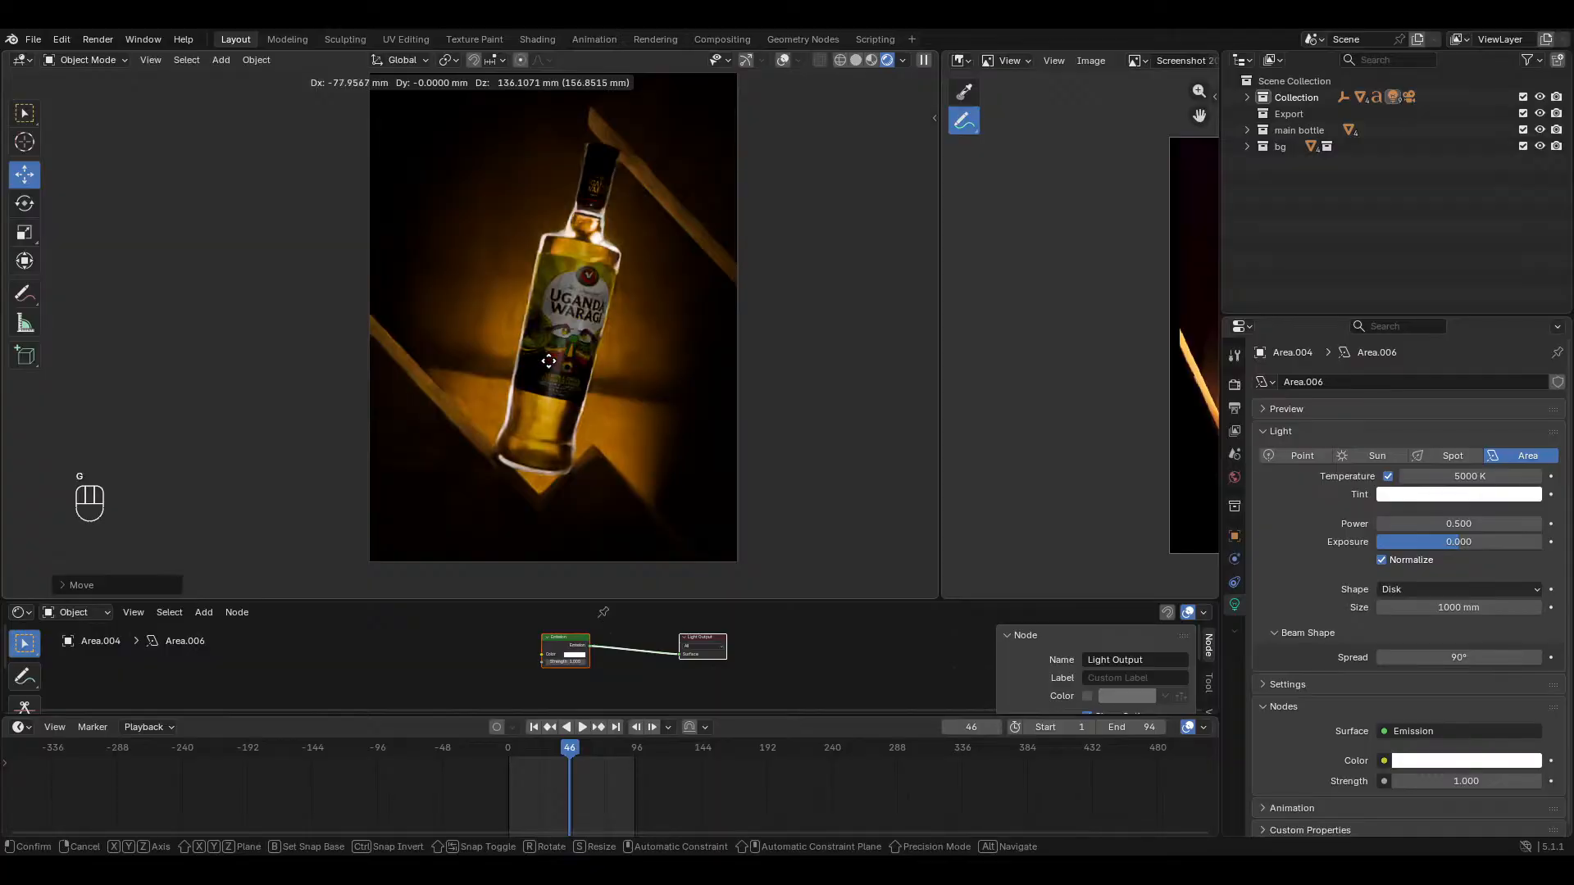
key("s")
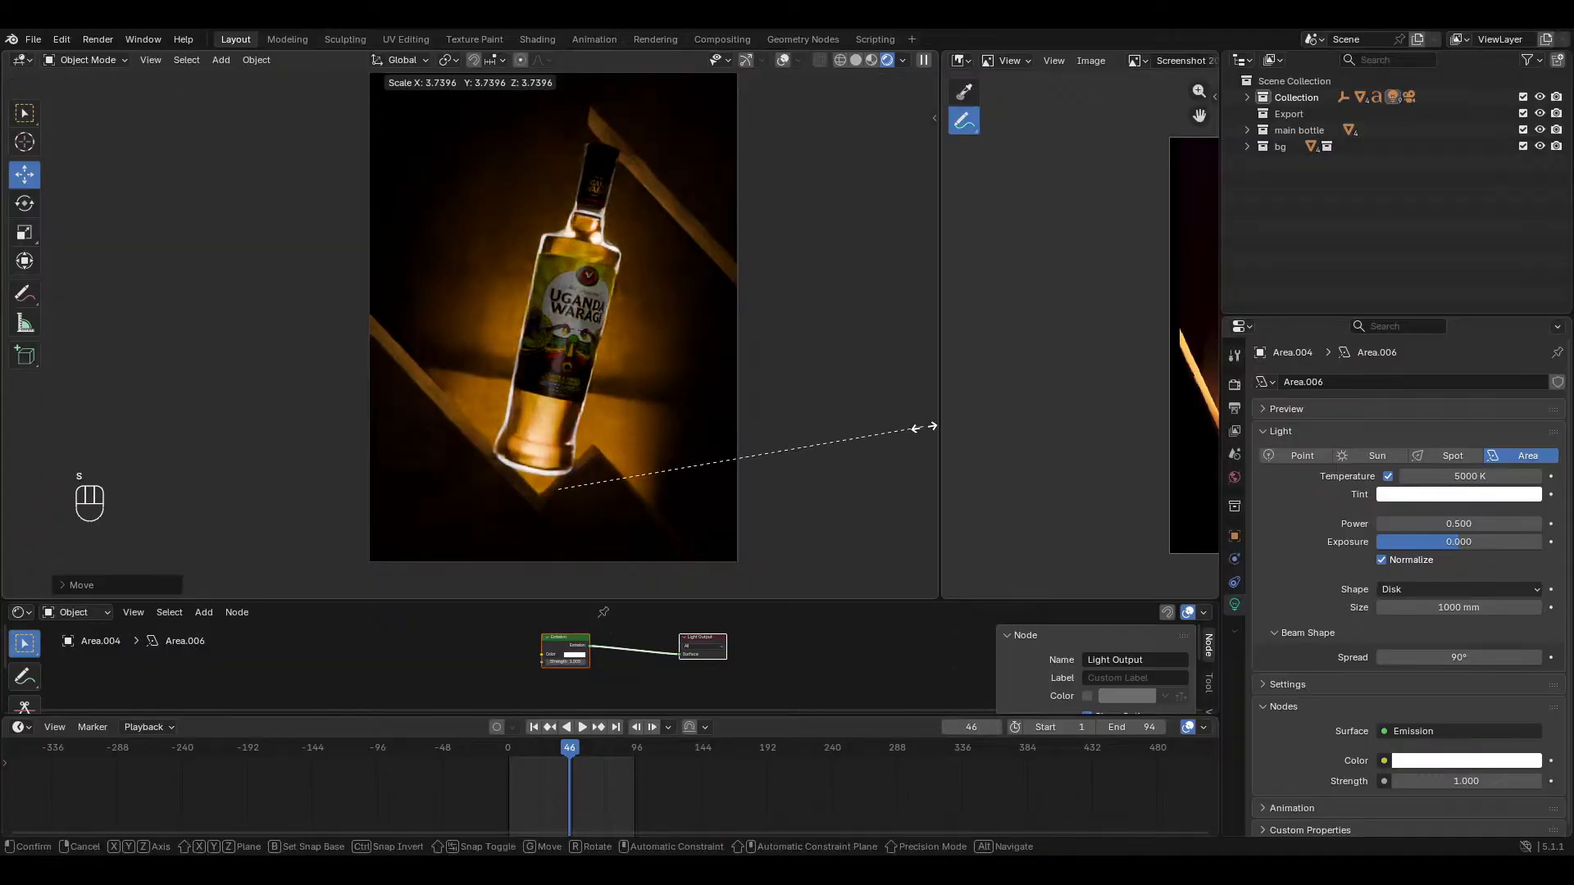
left_click(858, 431)
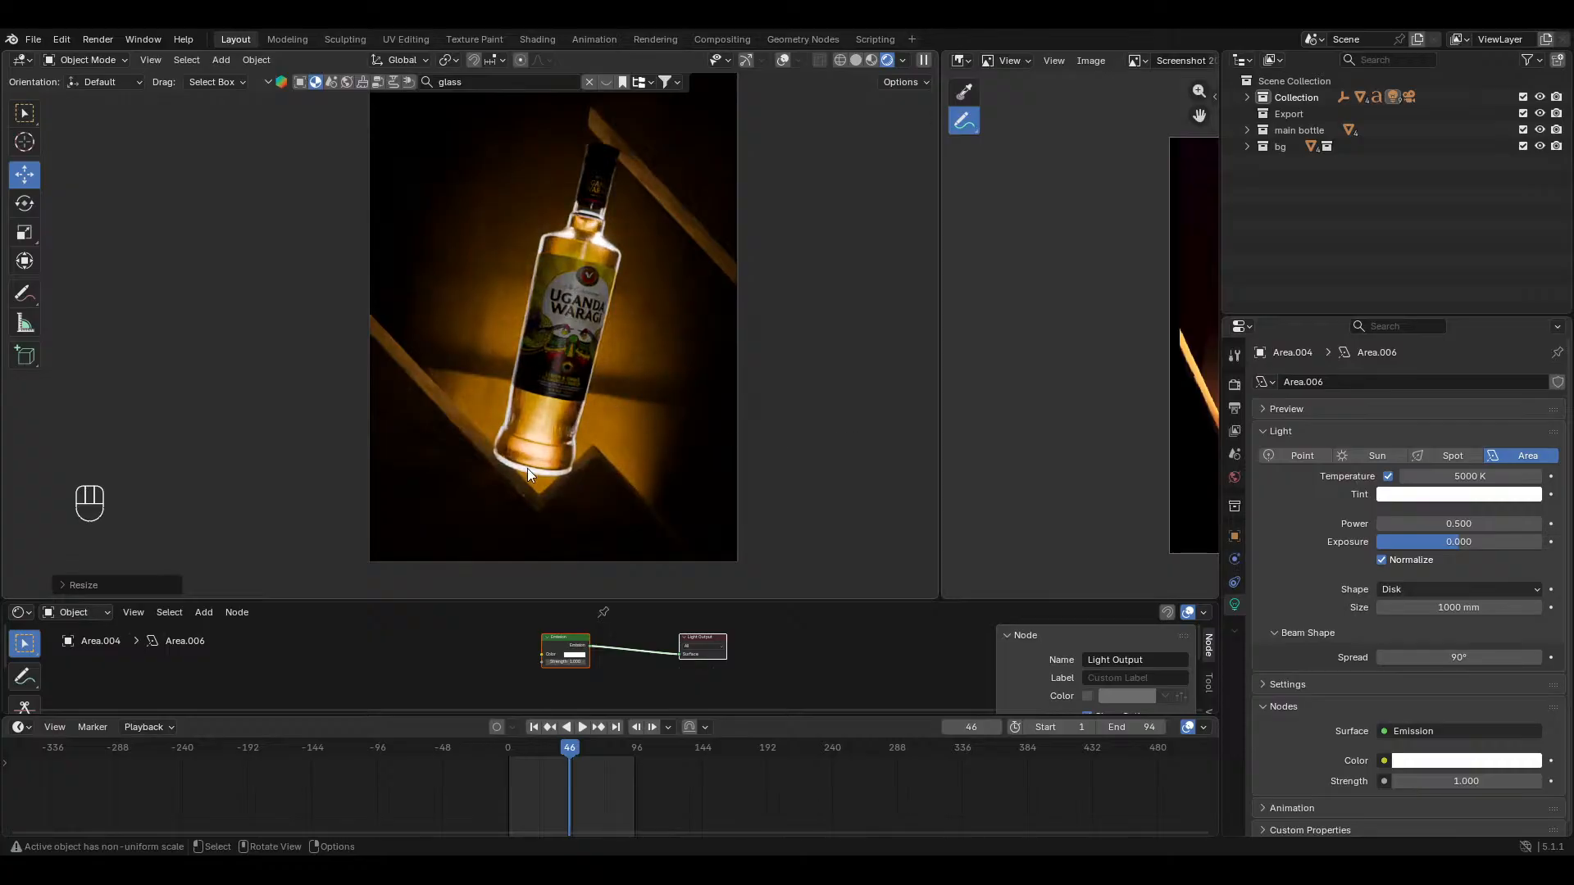
Step: Narrow the white area light's beam spread to 36.8° and check the camera view with overlays hidden
middle_click_drag(561, 419, 415, 401)
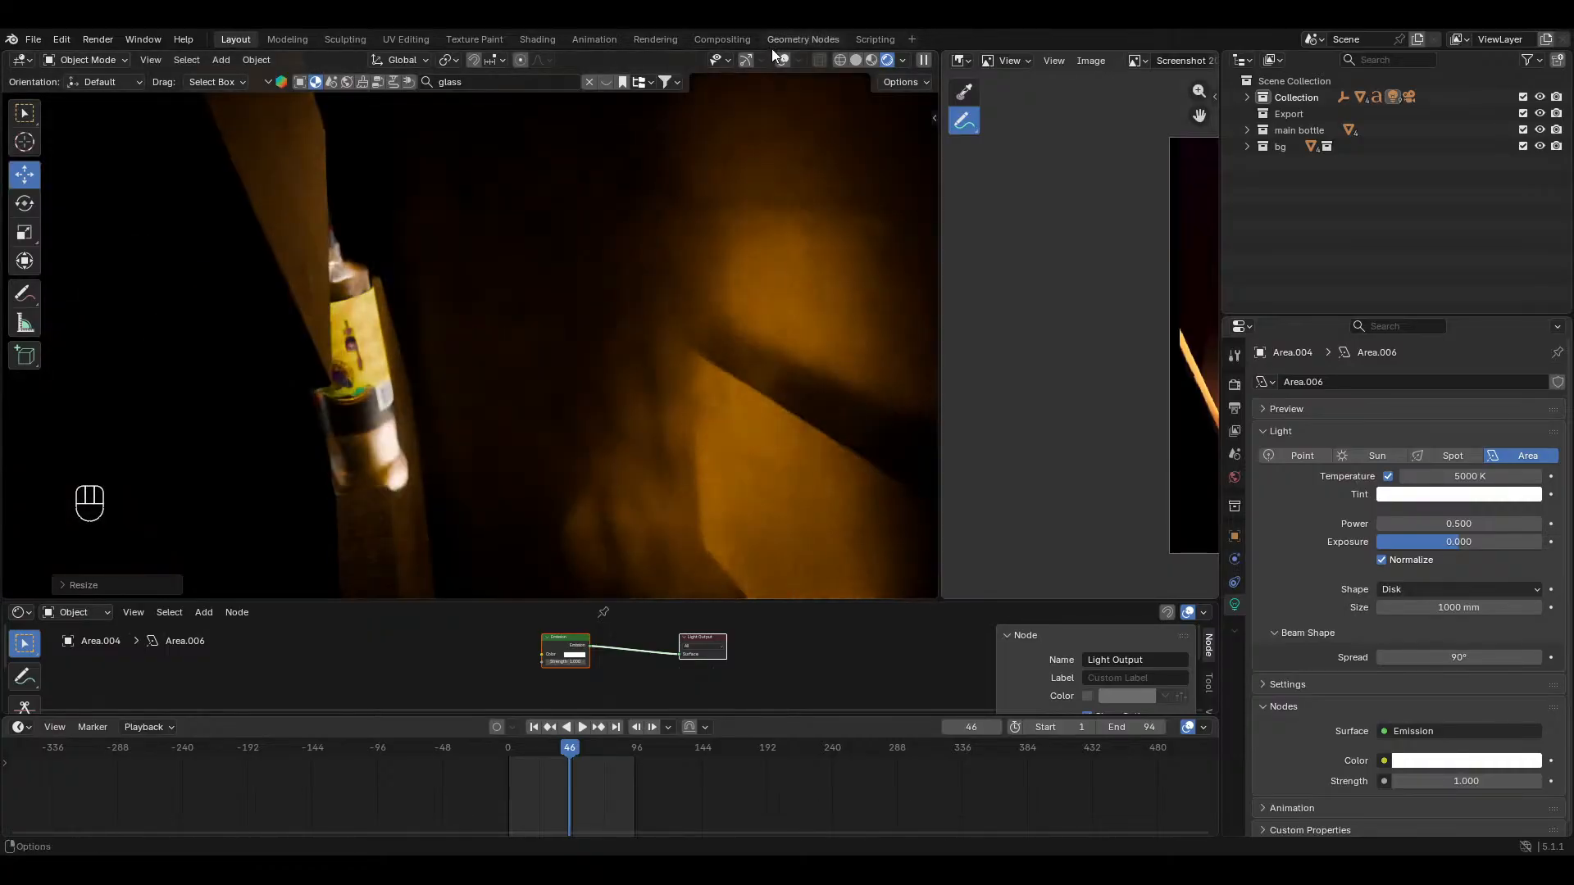
left_click(784, 65)
middle_click_drag(543, 505, 714, 475)
key("KP_0")
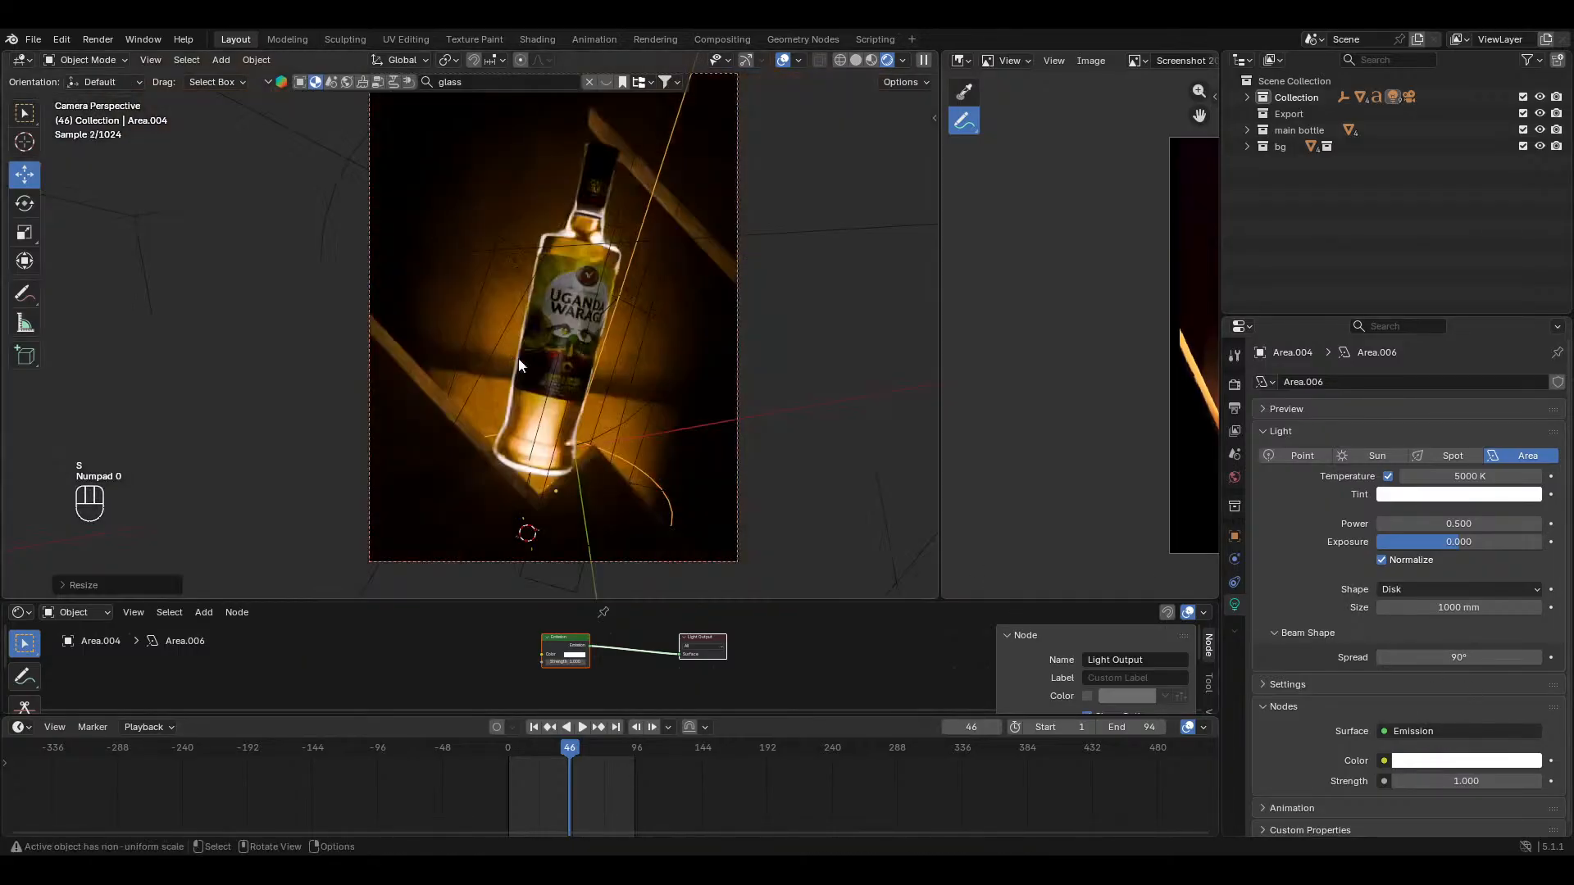
left_click_drag(1459, 658, 1416, 657)
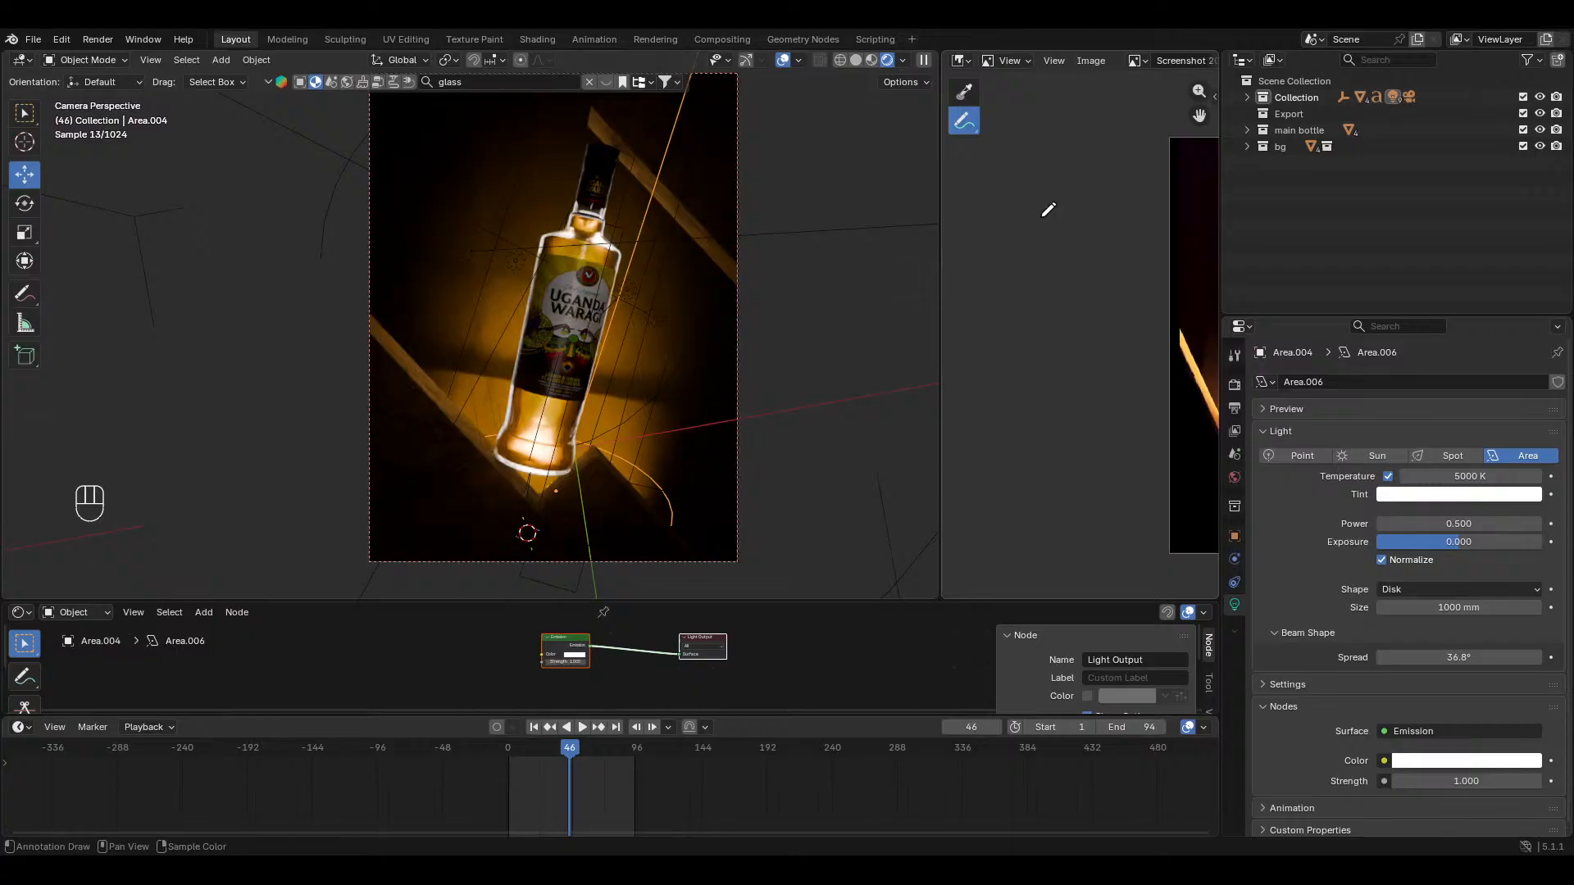
left_click(782, 60)
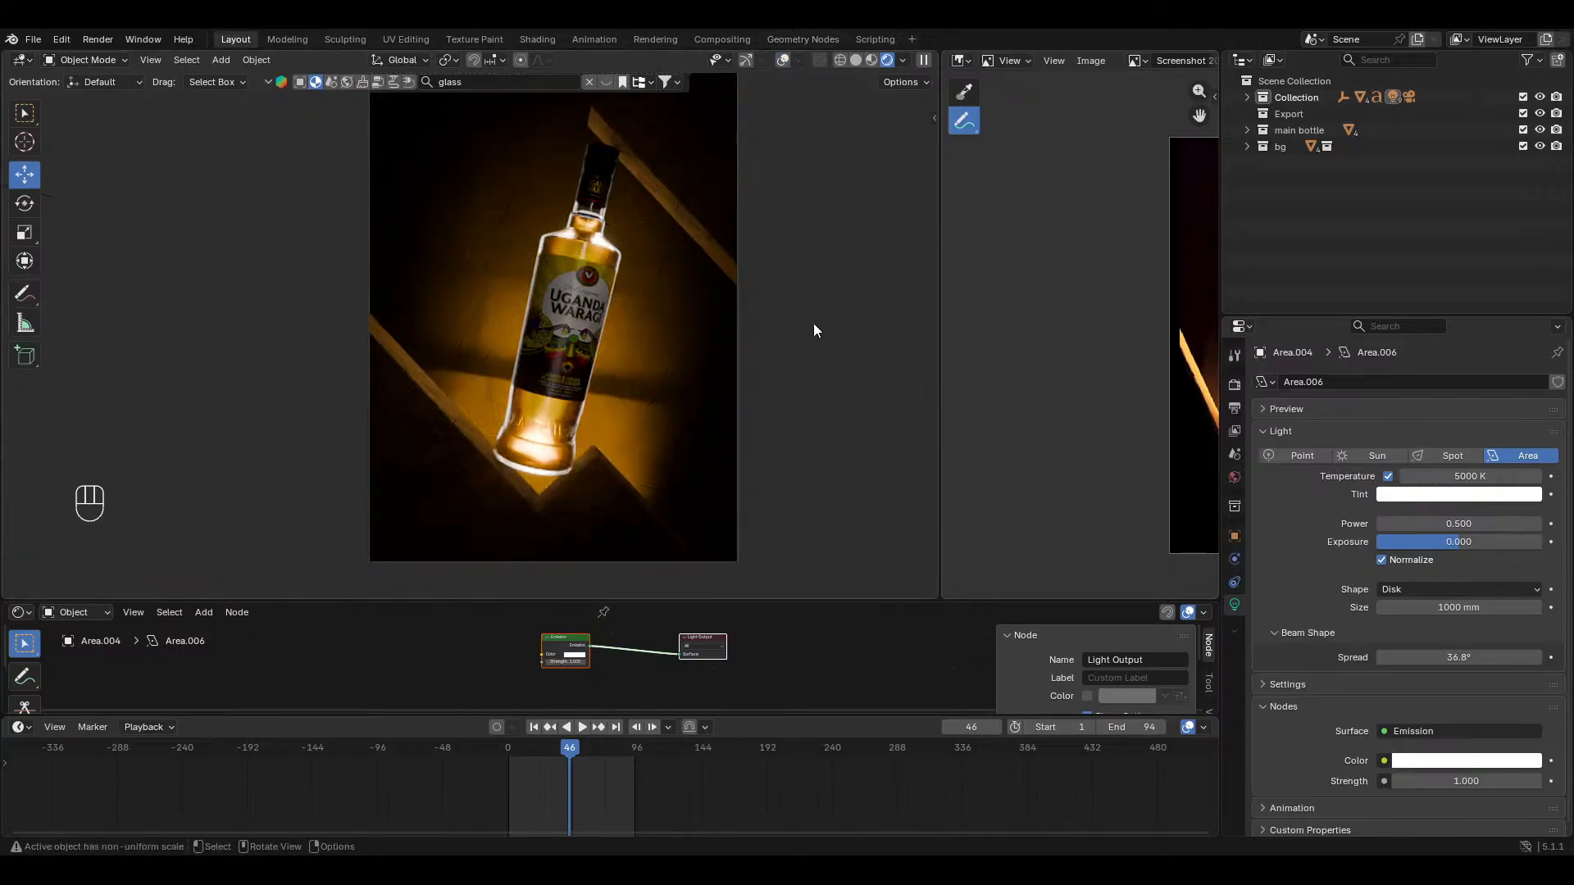
Step: Set the white area light's power to 0.2 and save the file
double_click(1465, 523)
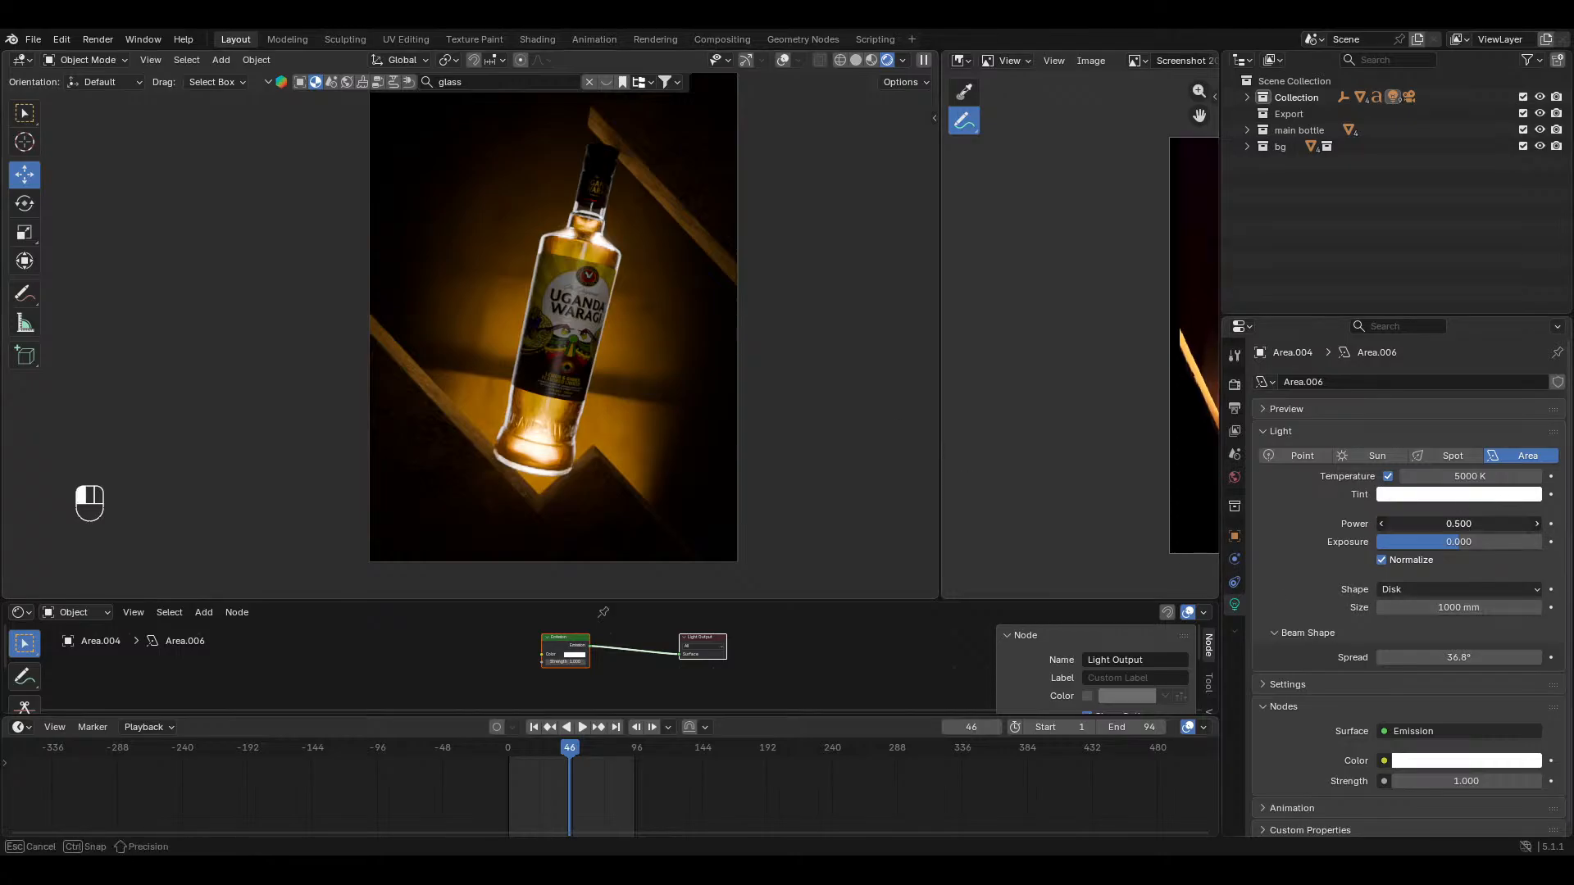
type("0.2")
key("Return")
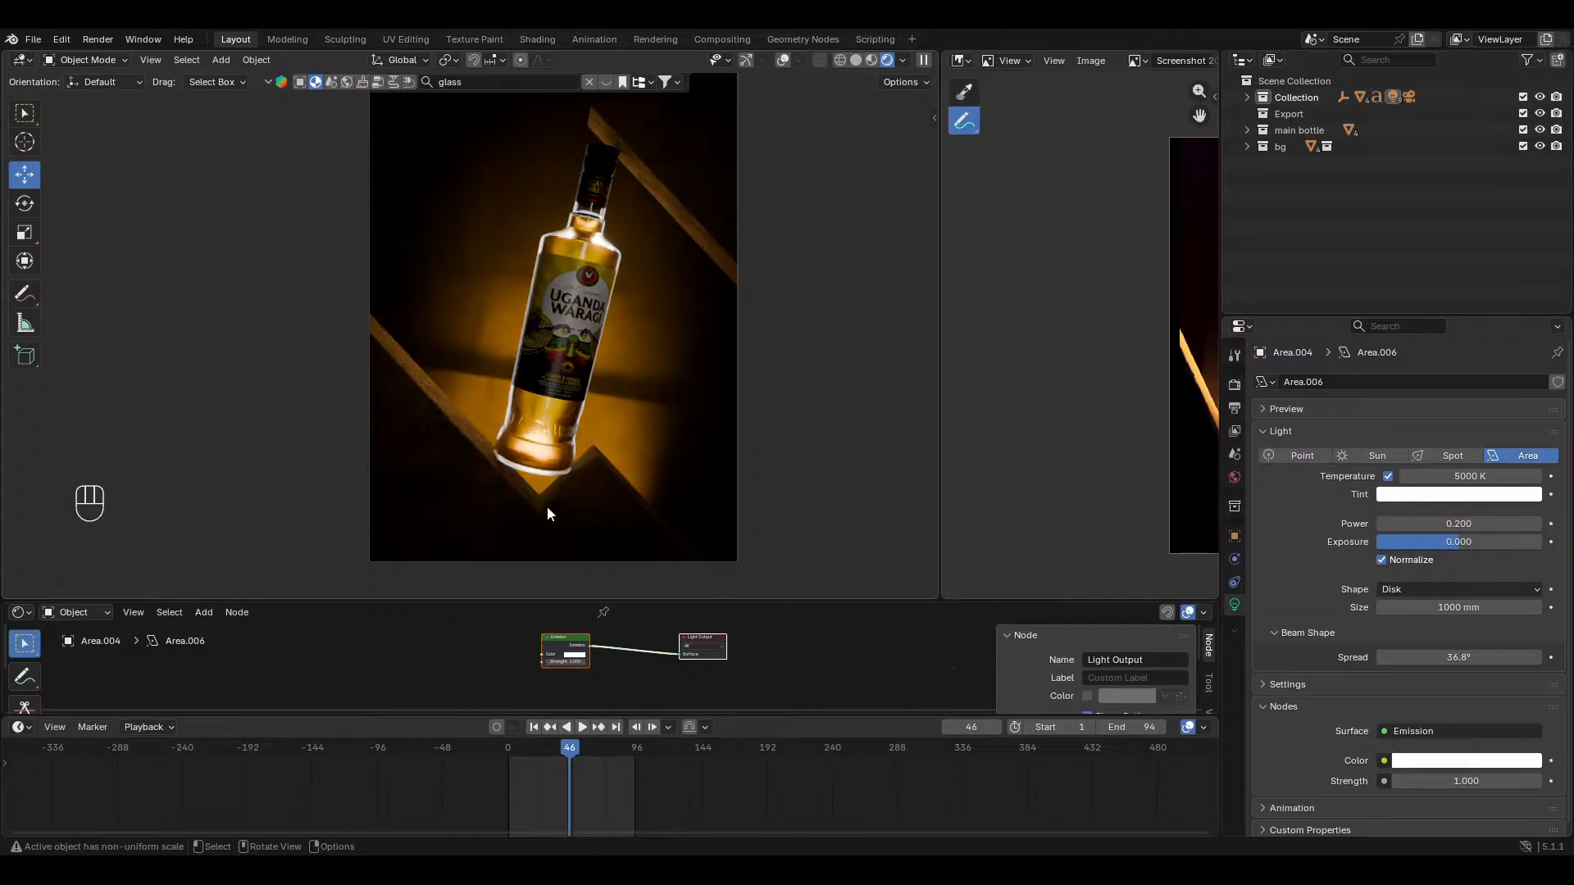
key("ctrl+s")
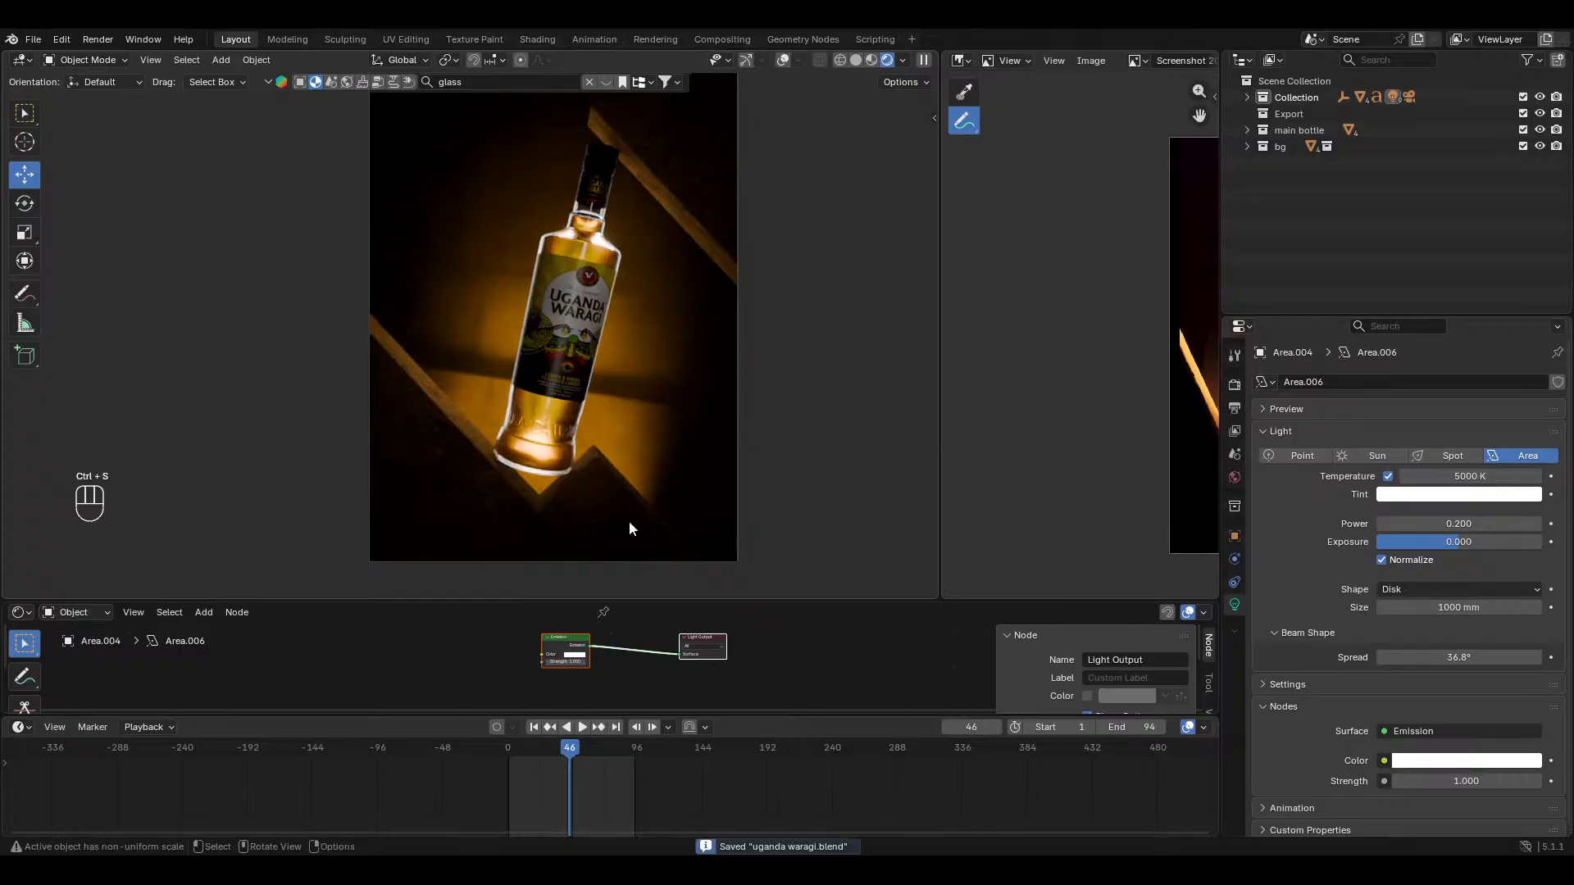
Step: Play the animation from frame 0 to frame 54 in an enlarged 3D viewport and save the file
left_click_drag(751, 607, 757, 663)
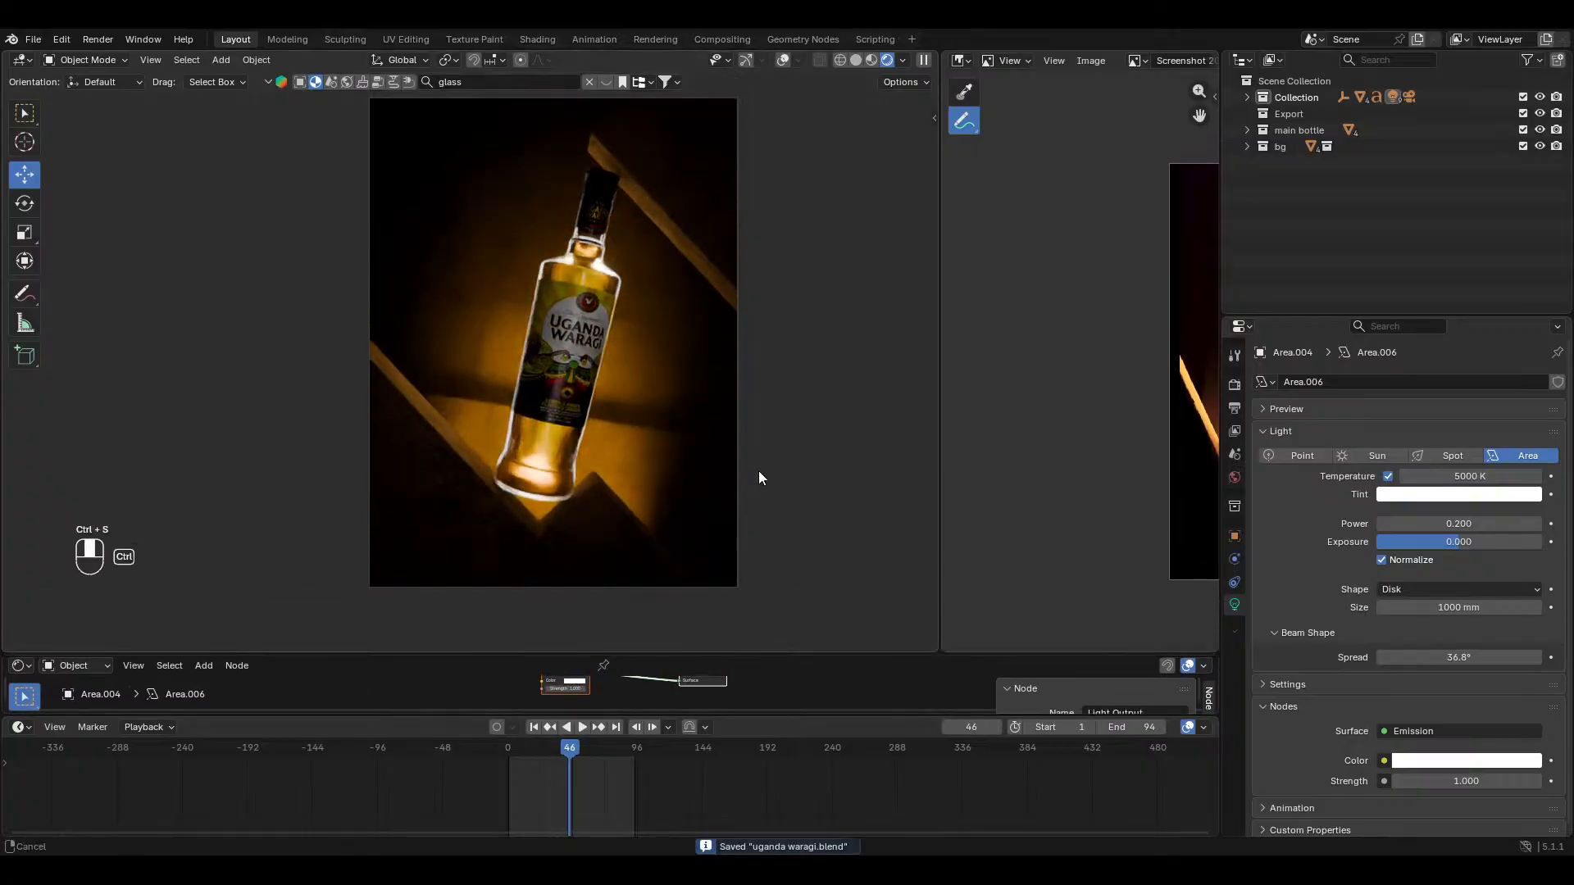
middle_click_drag(759, 470, 780, 492, "shift")
left_click_drag(570, 748, 494, 765)
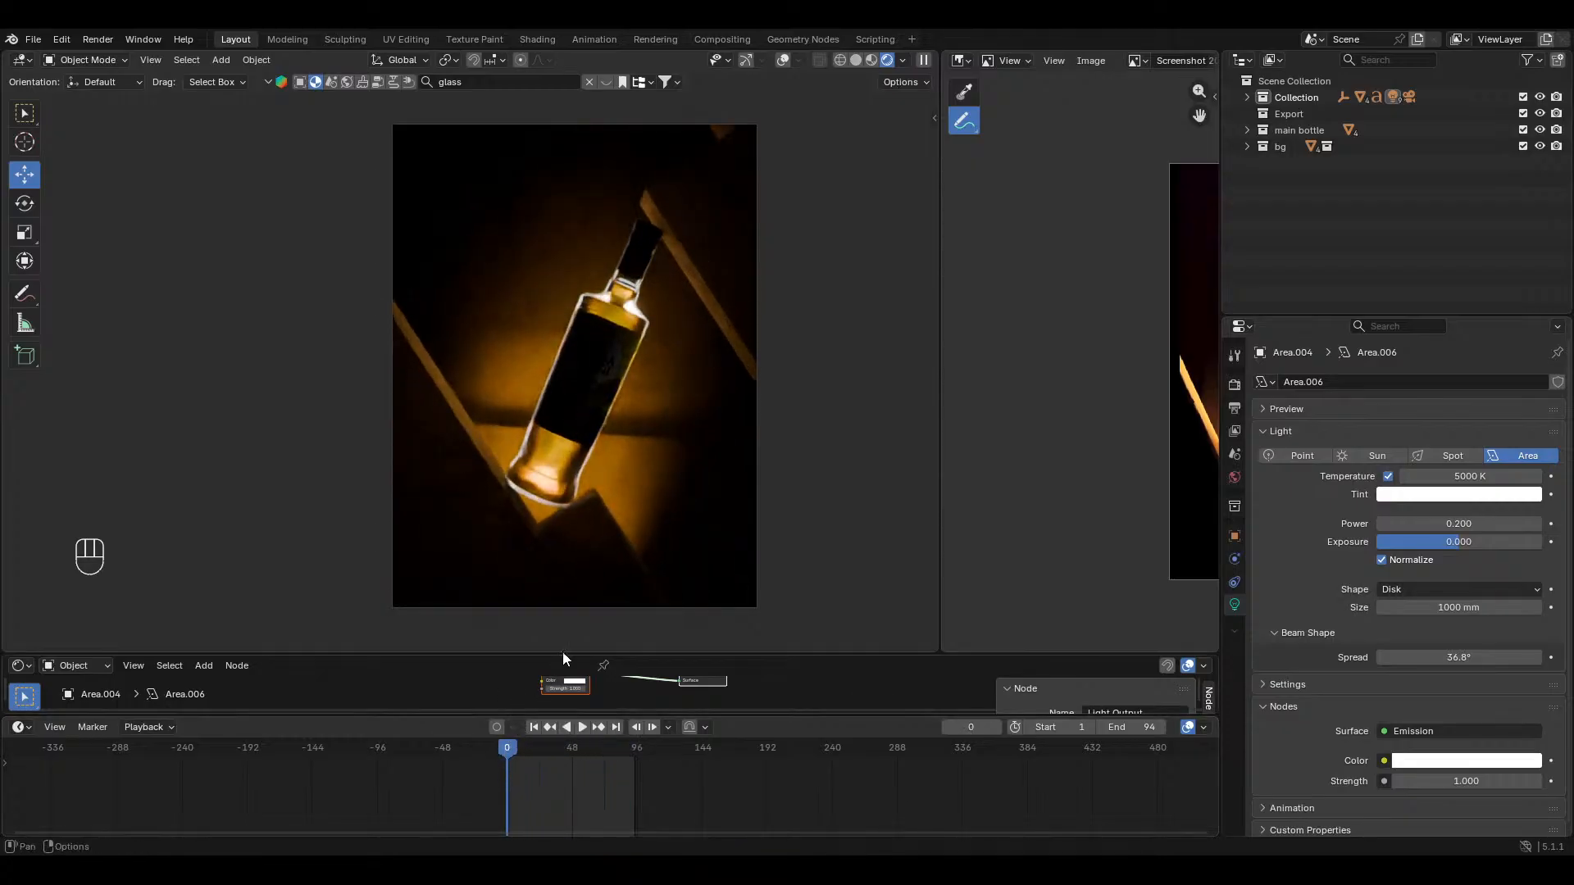
key("space")
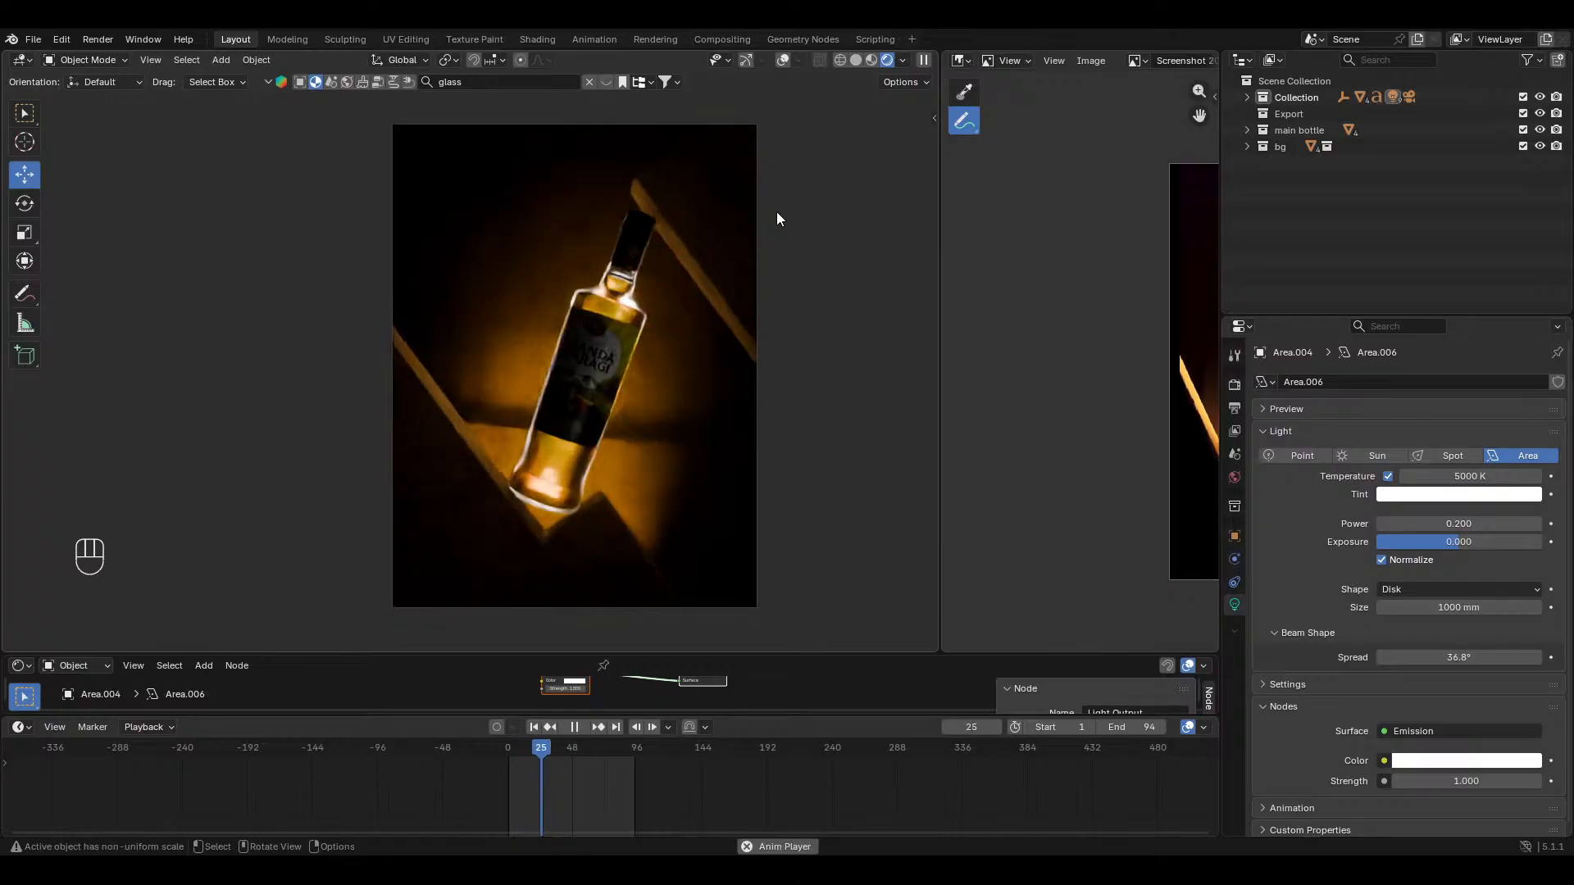
key("space")
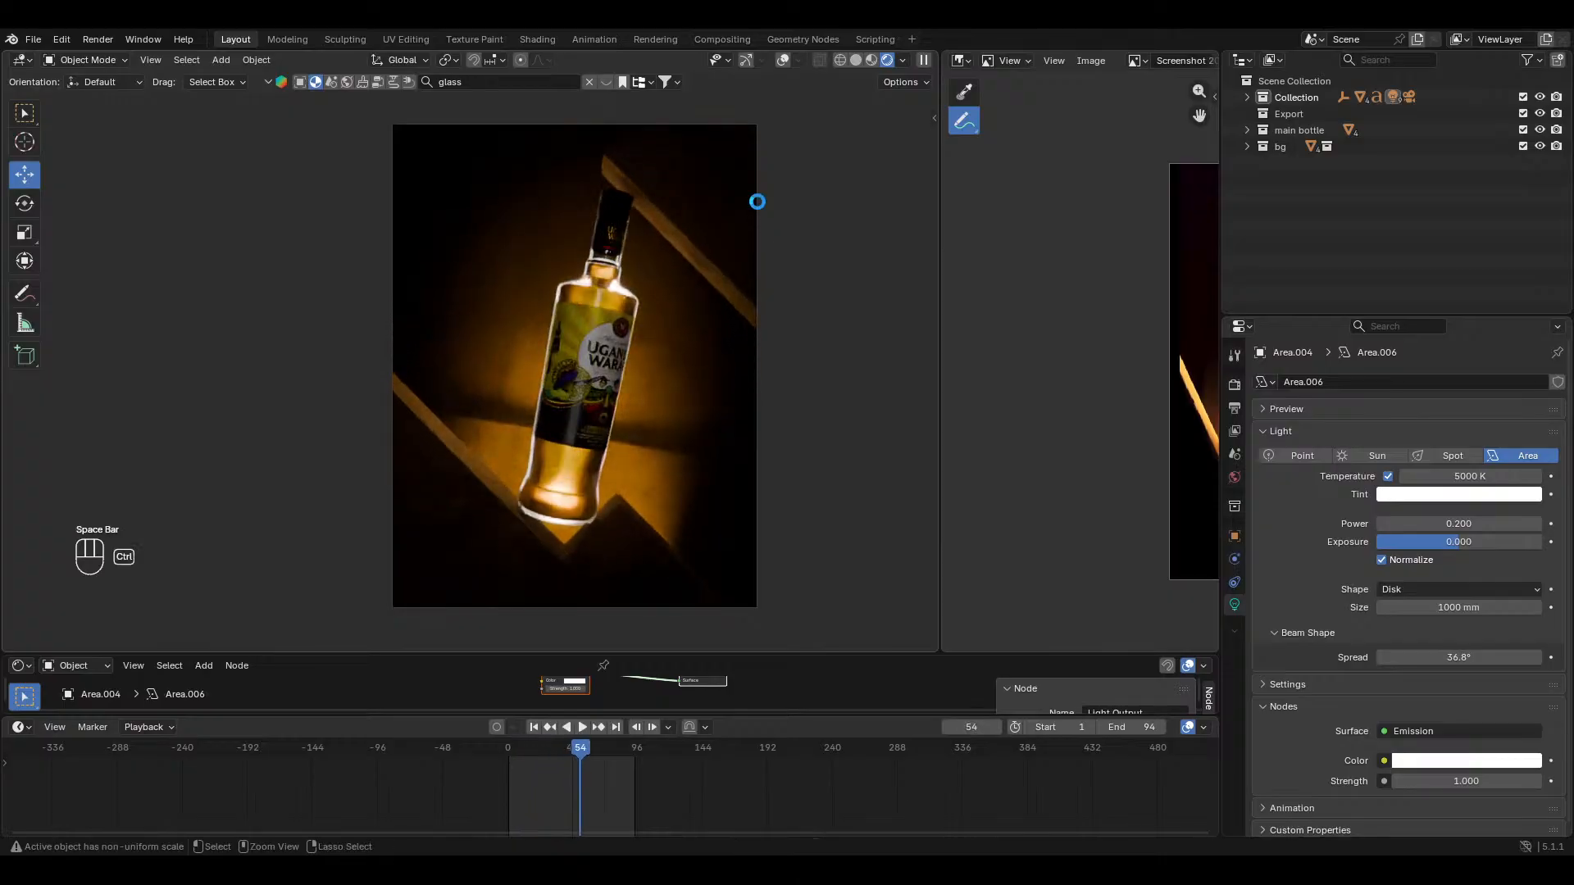
key("ctrl+s")
Step: Show the viewport overlays and gizmos again and switch the viewport to solid shading
left_click(782, 61)
left_click(746, 61)
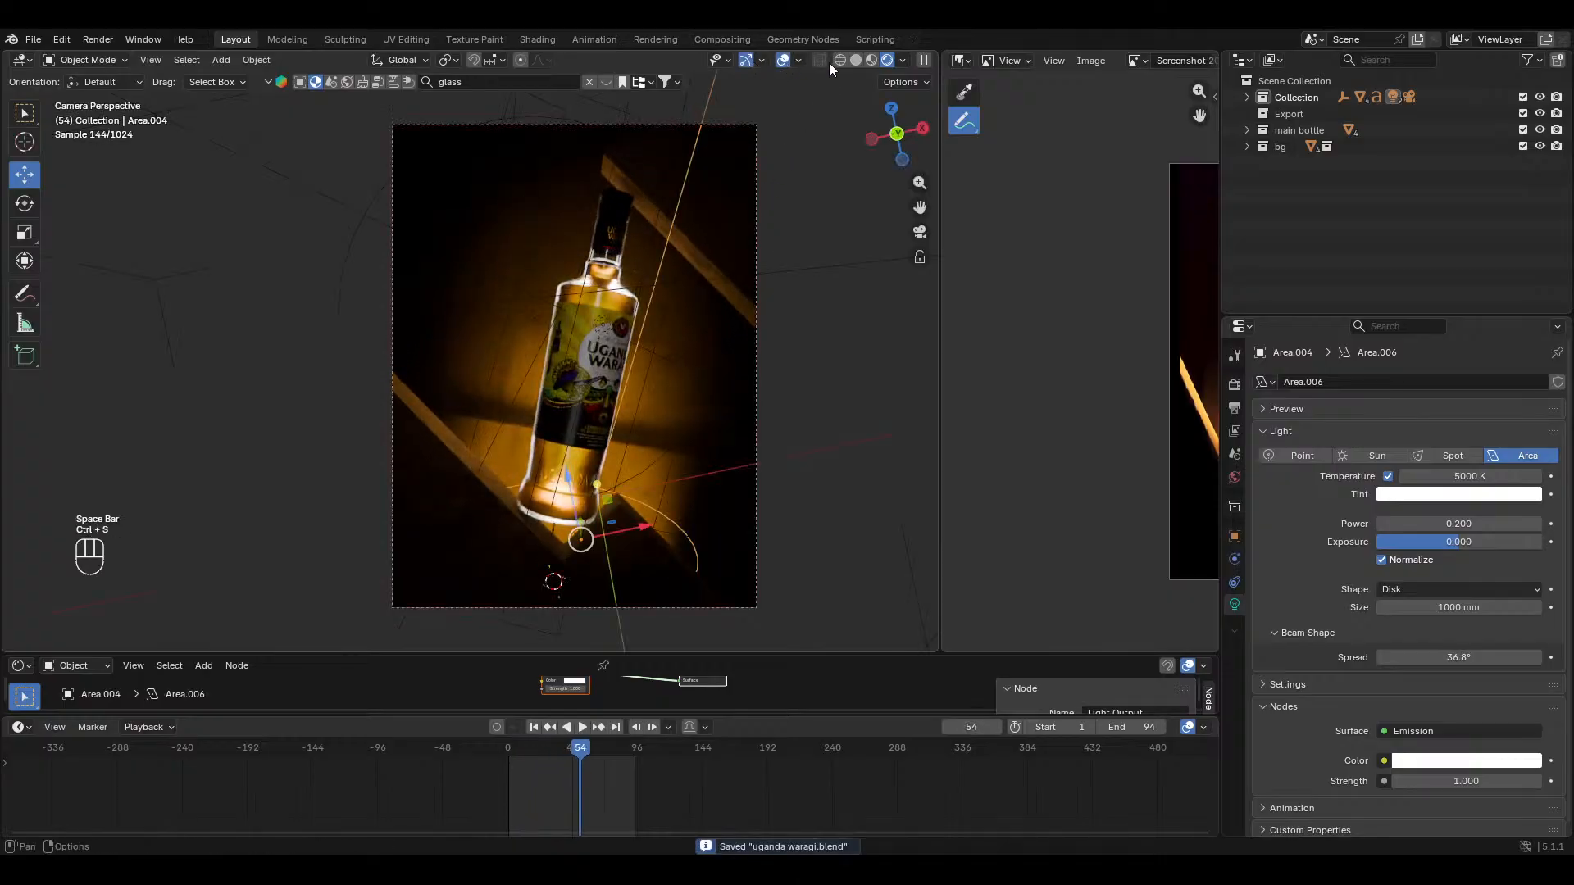
left_click(875, 60)
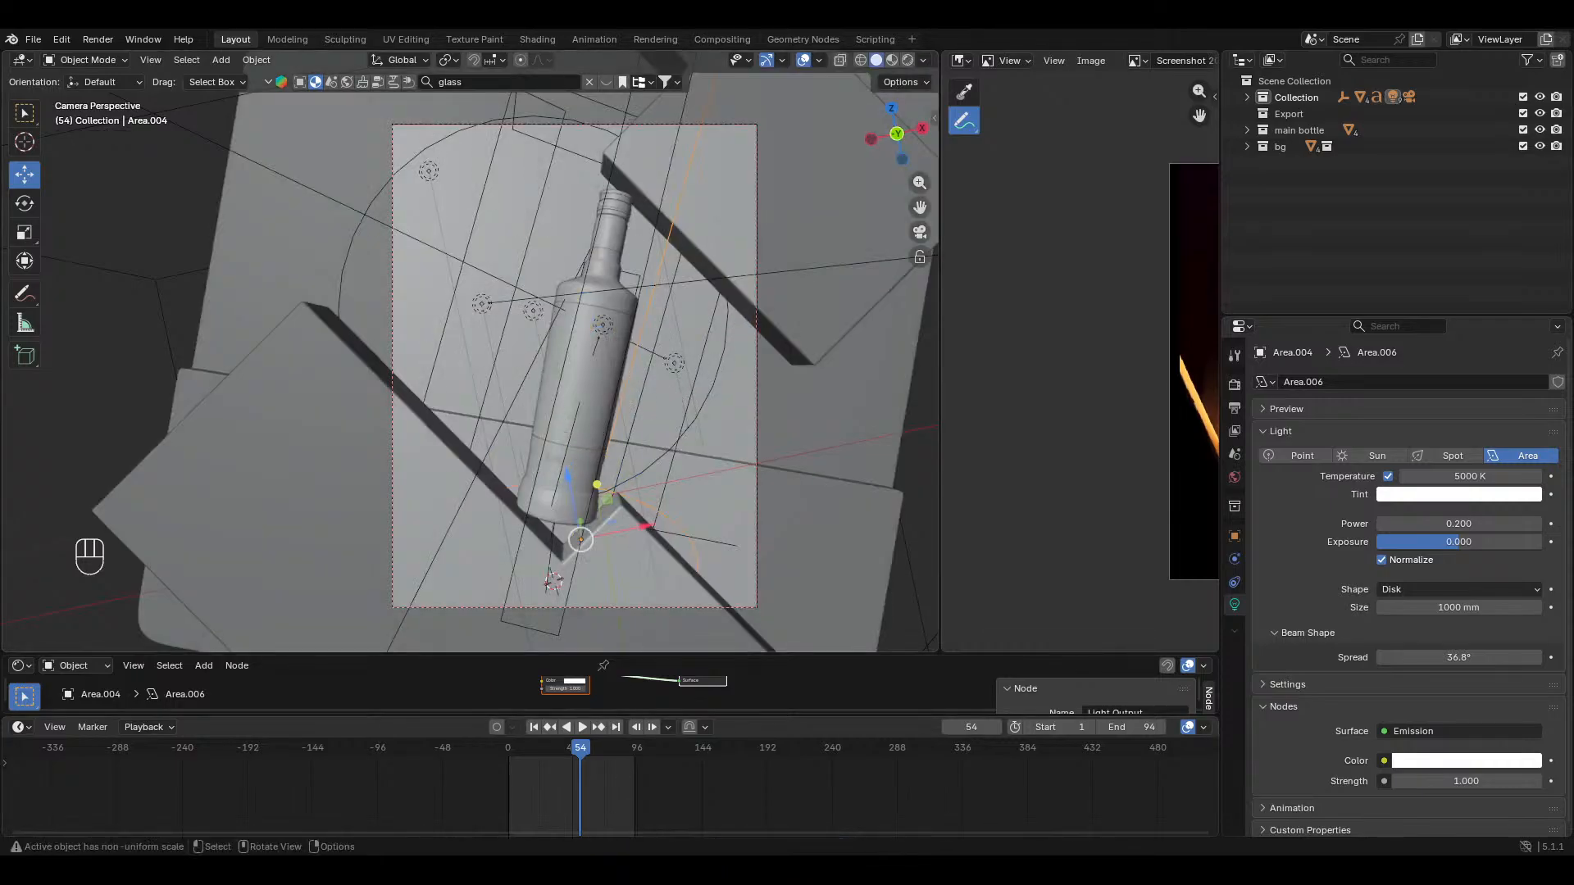
left_click(518, 401)
middle_click_drag(518, 401, 435, 288)
middle_click_drag(451, 361, 428, 412)
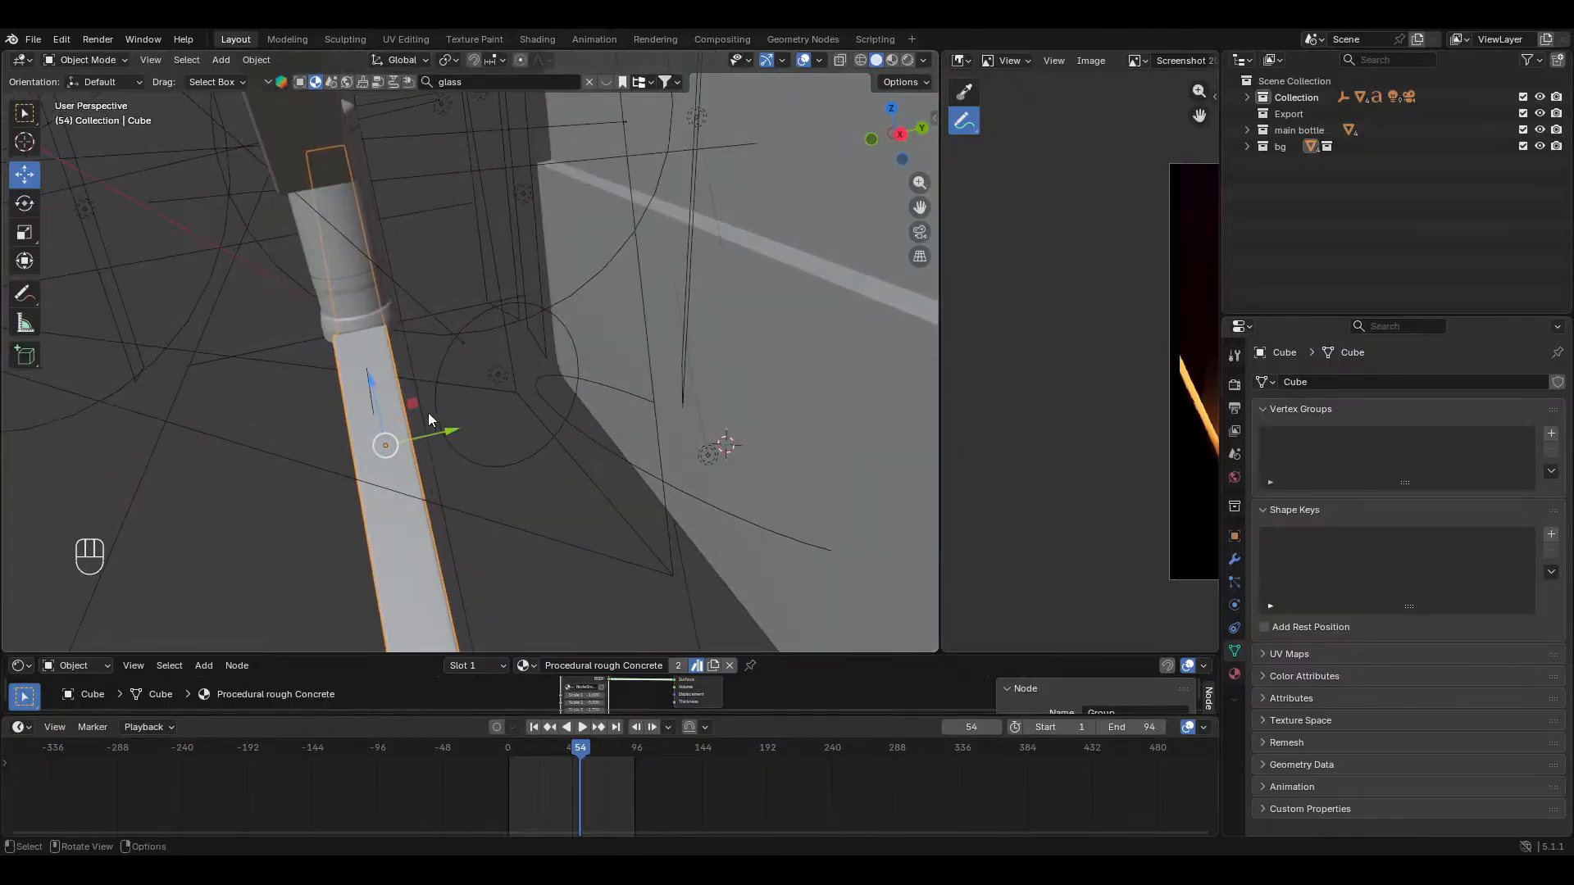
key("shift+a")
mouse_move(484, 398)
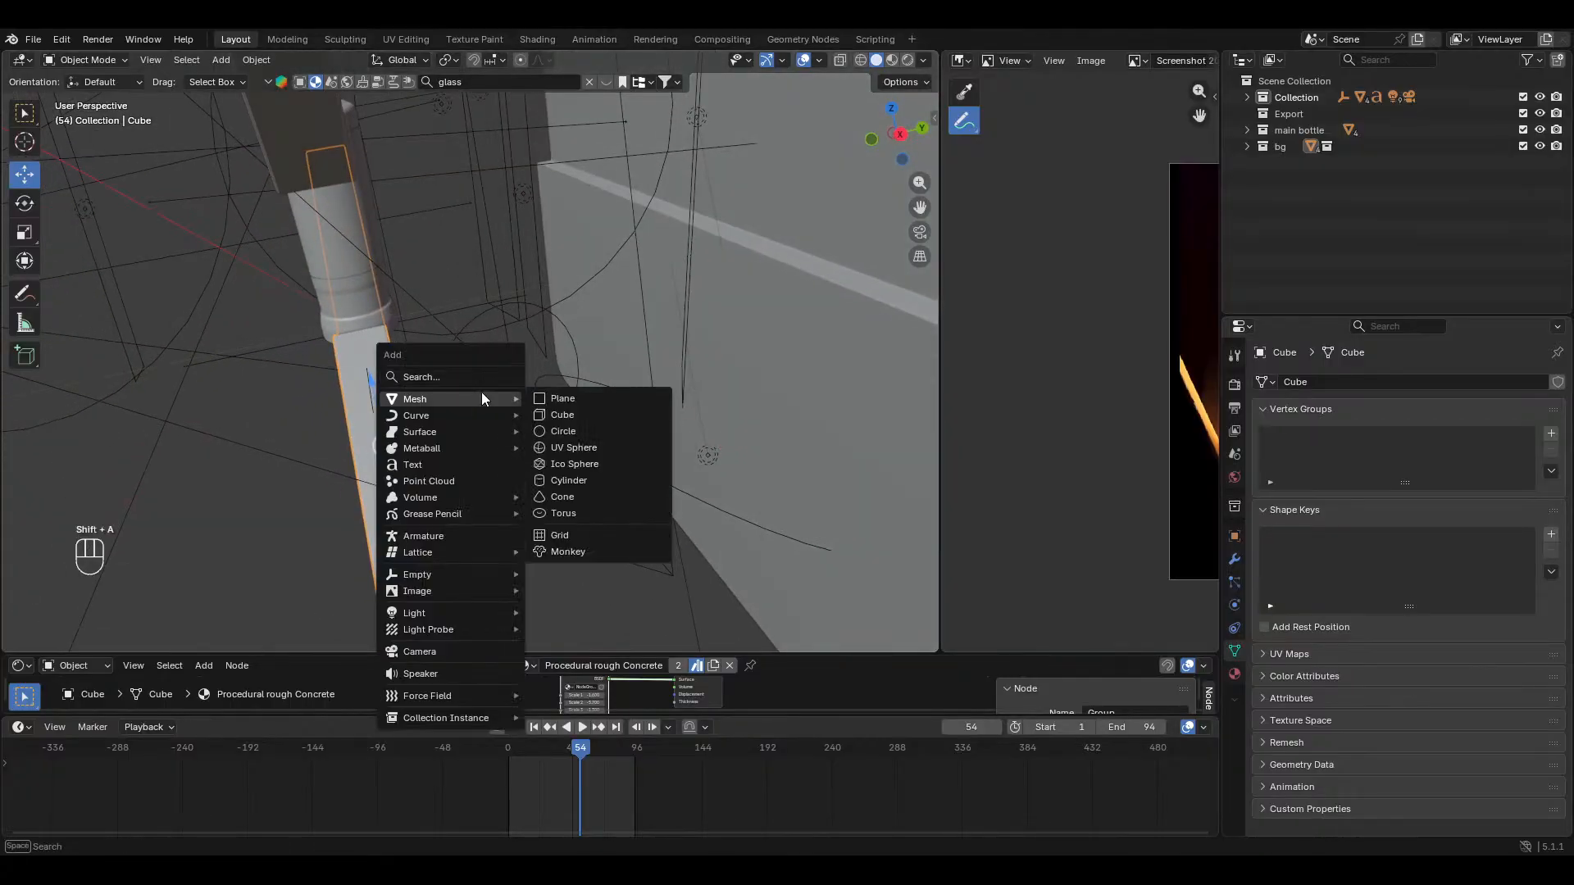
left_click(562, 399)
key("s")
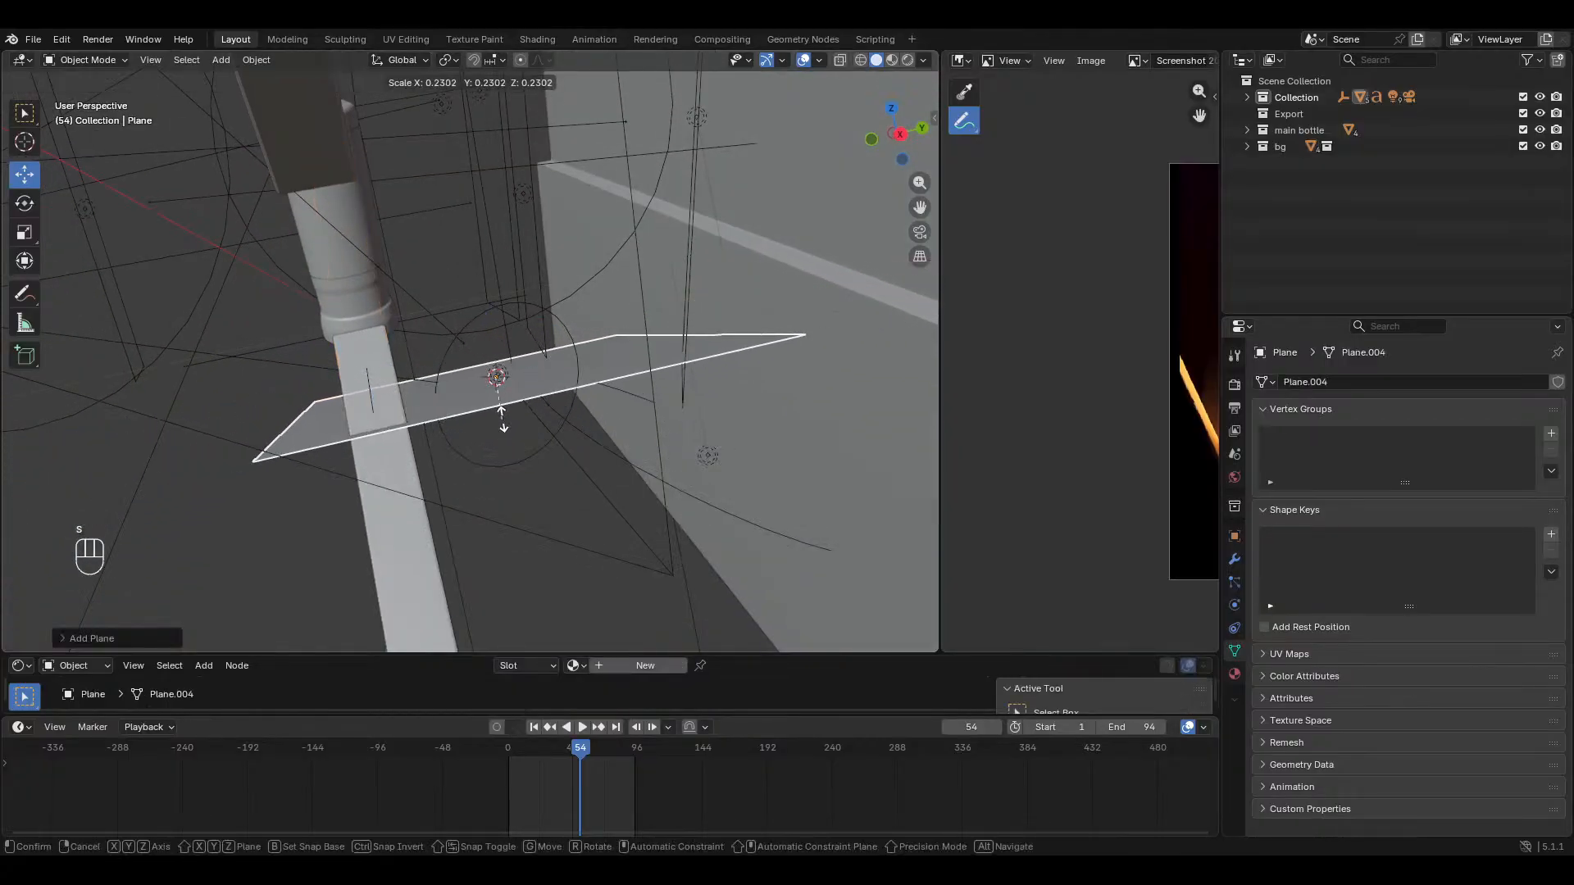
right_click(493, 402)
key("x")
left_click(494, 402)
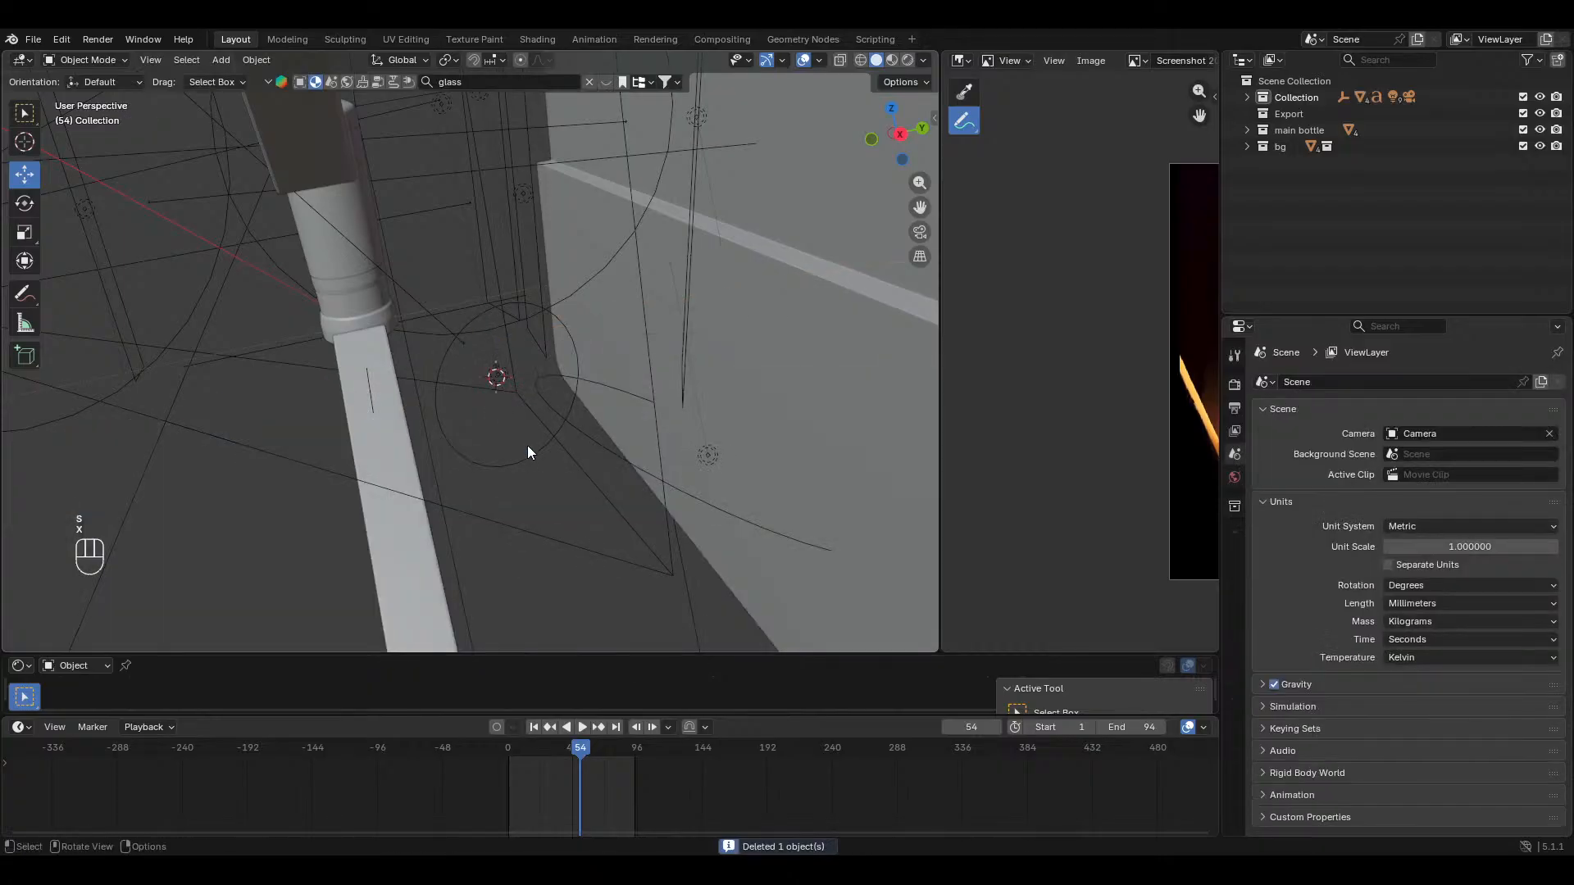
Step: Switch the viewport to material preview and inspect the concrete slabs around the bottle's base
middle_click_drag(528, 445, 592, 448)
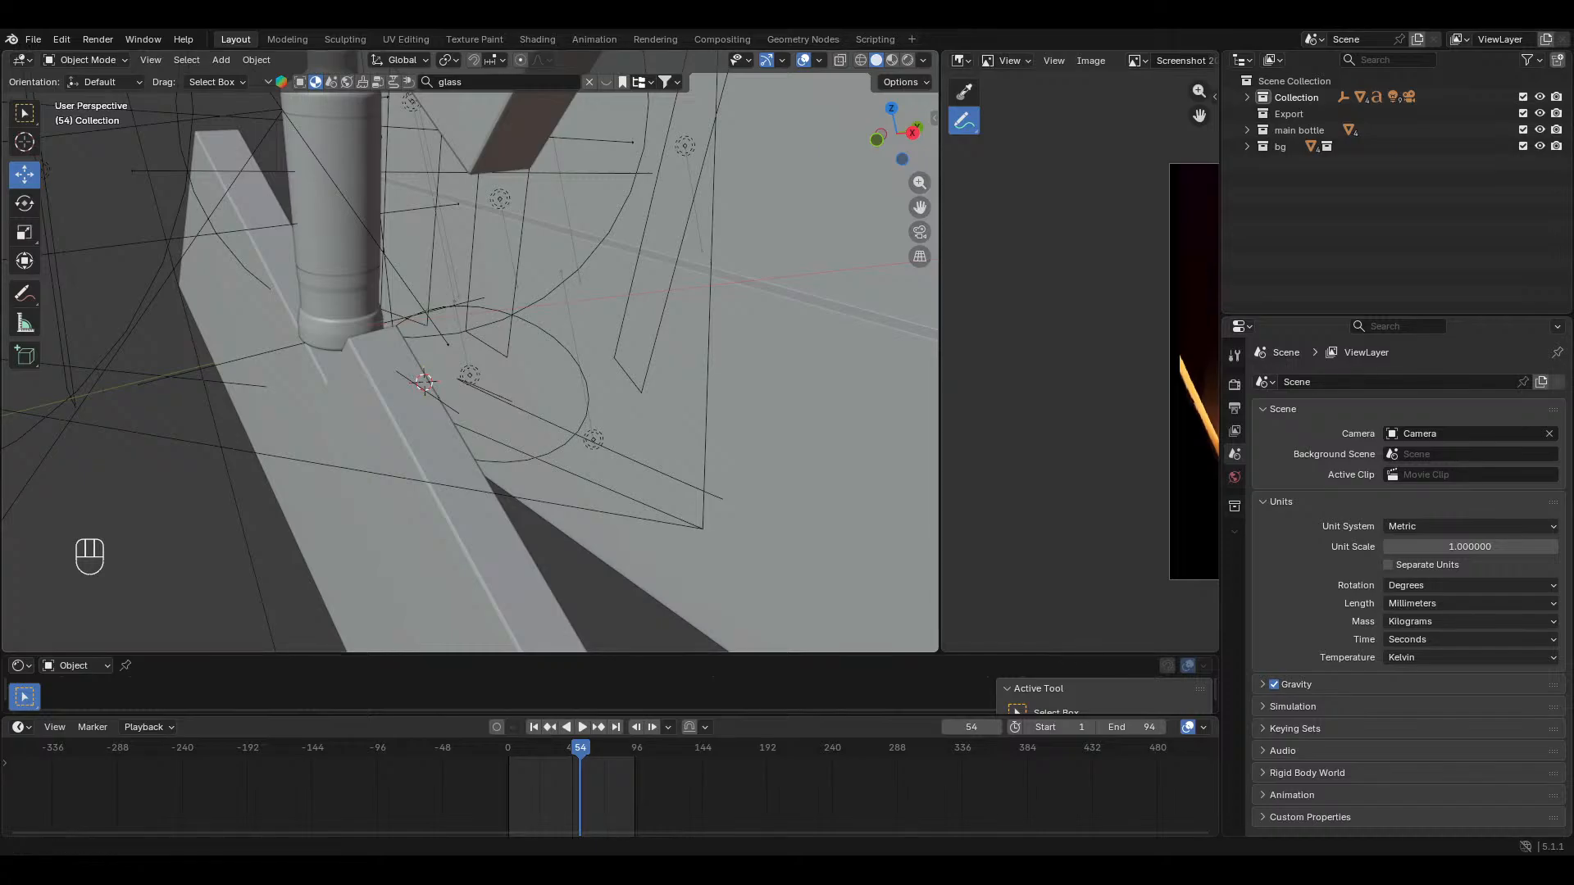
middle_click_drag(655, 344, 730, 340)
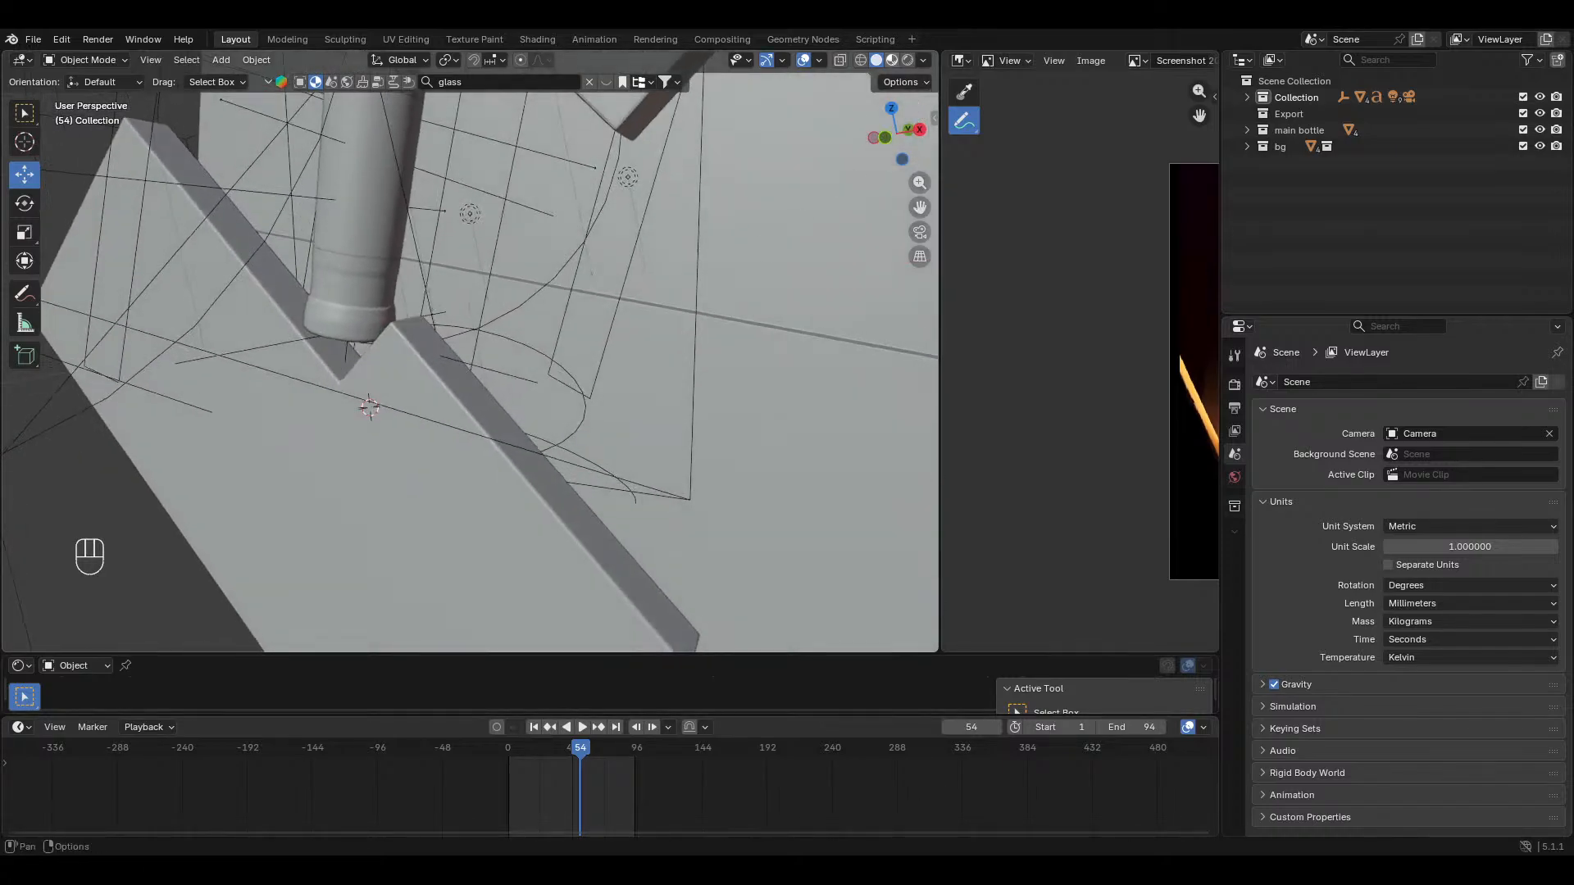
left_click(891, 60)
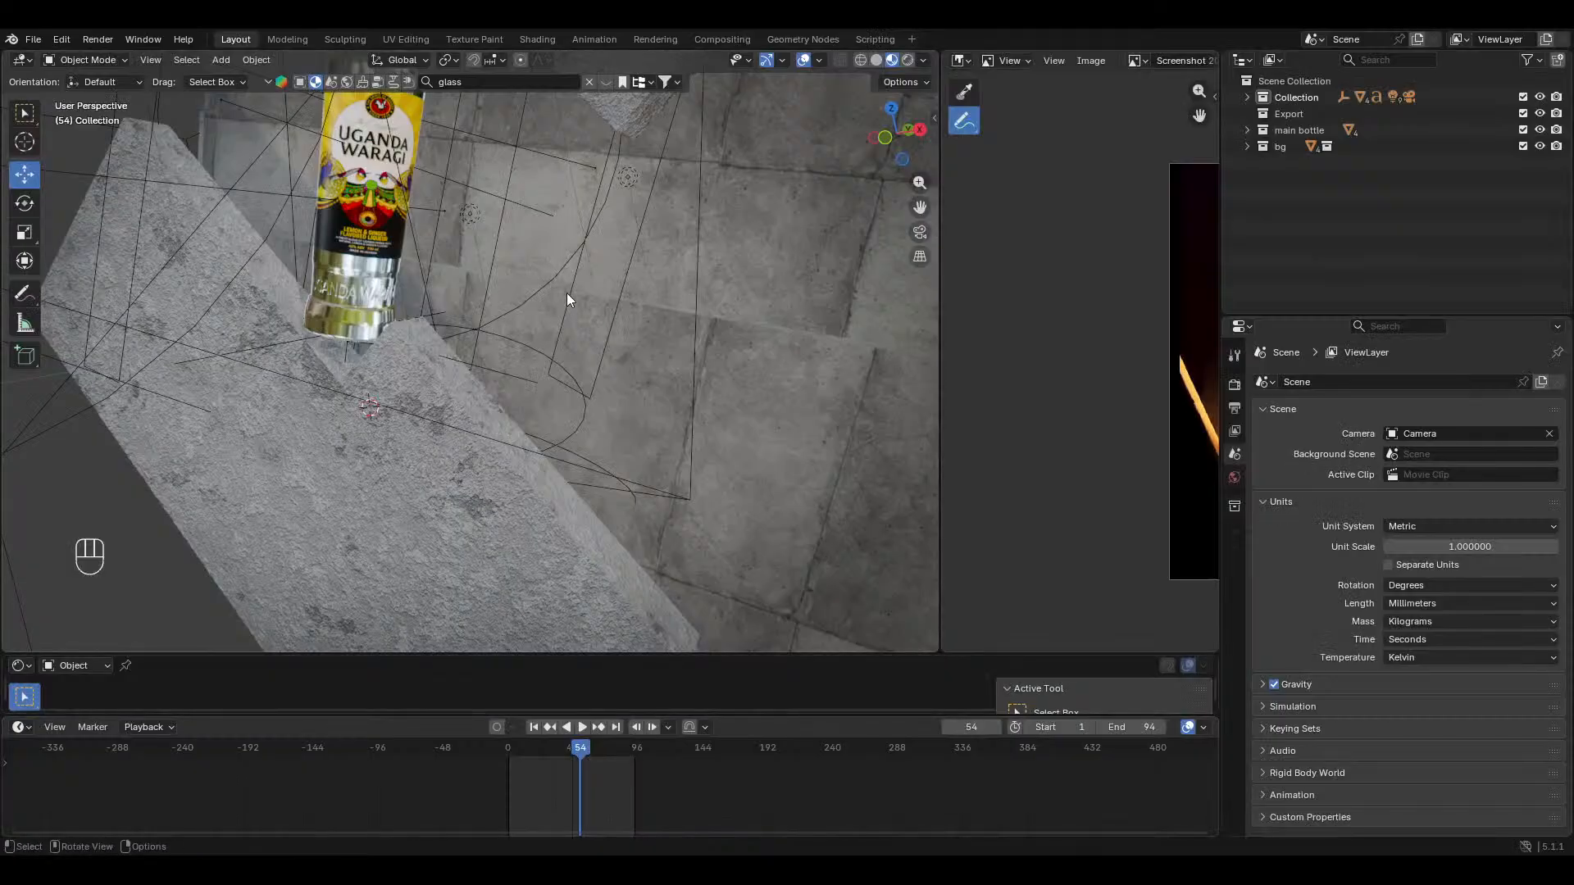
middle_click_drag(567, 292, 525, 298)
Step: Add a plane mesh between the bottle and the concrete wall and scale it down
key("shift+a")
mouse_move(520, 292)
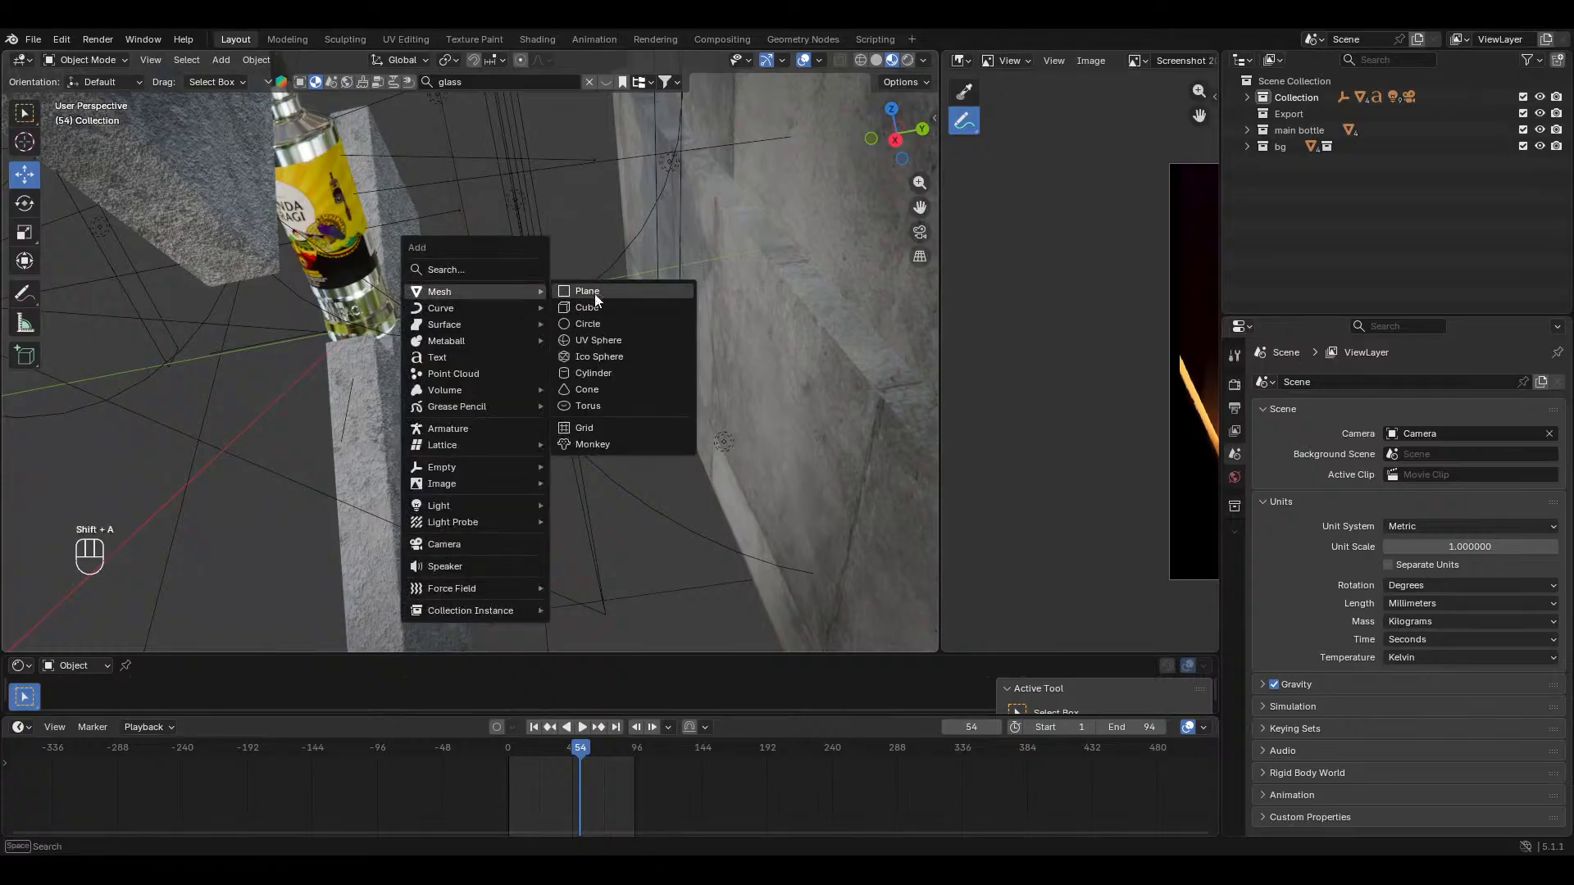
left_click(594, 292)
key("s")
left_click(642, 392)
key("s")
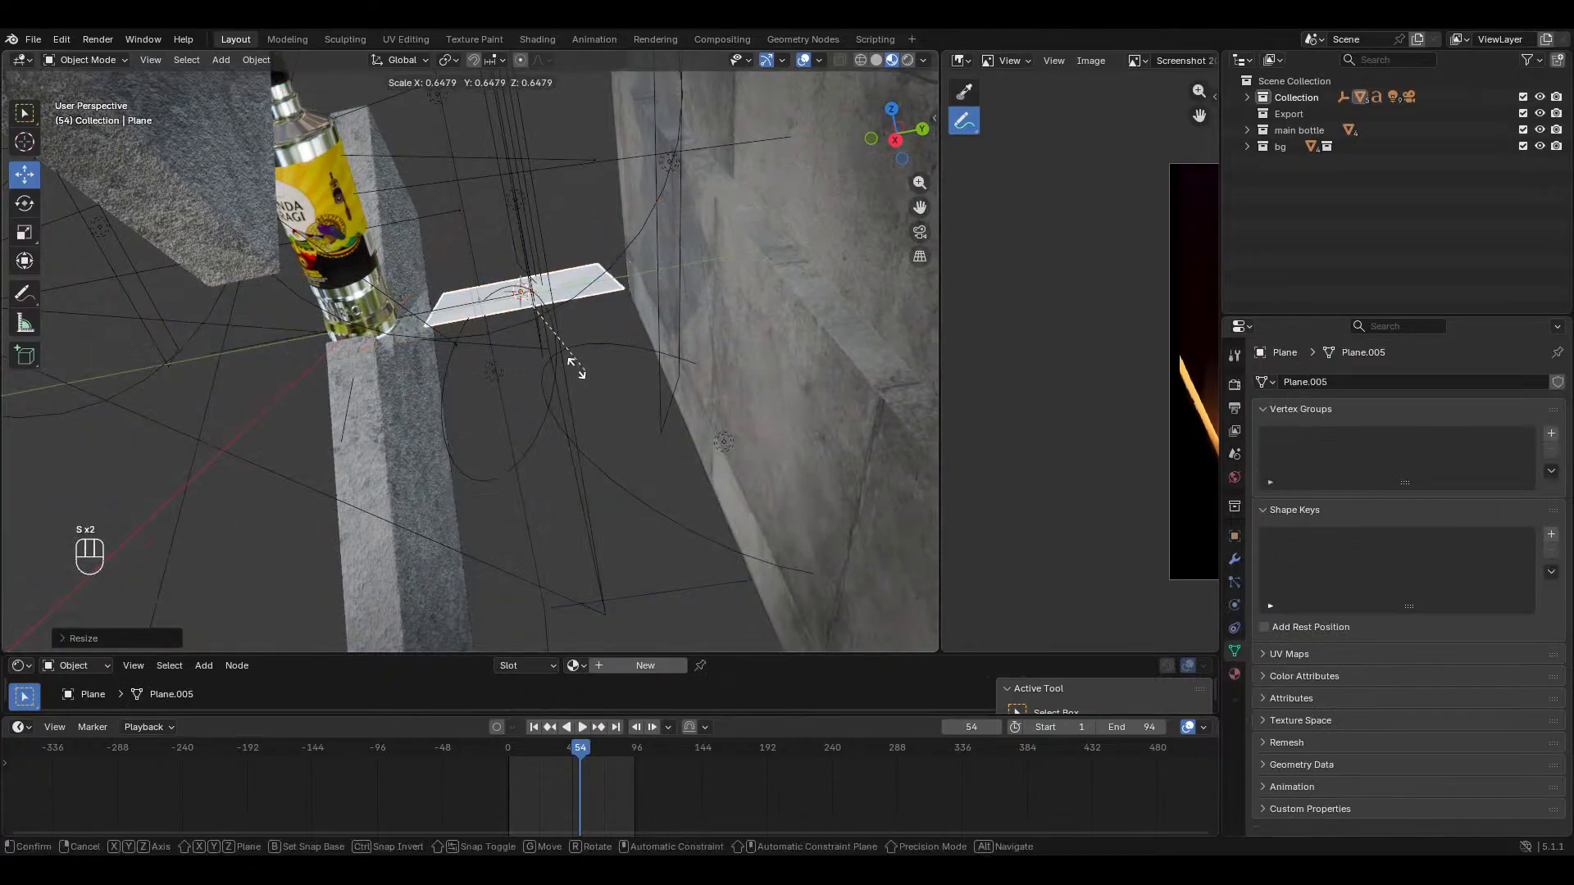
left_click(568, 355)
Step: Try moving the plane to the bottle's base in front view and rotating it, and delete it
key("KP_1")
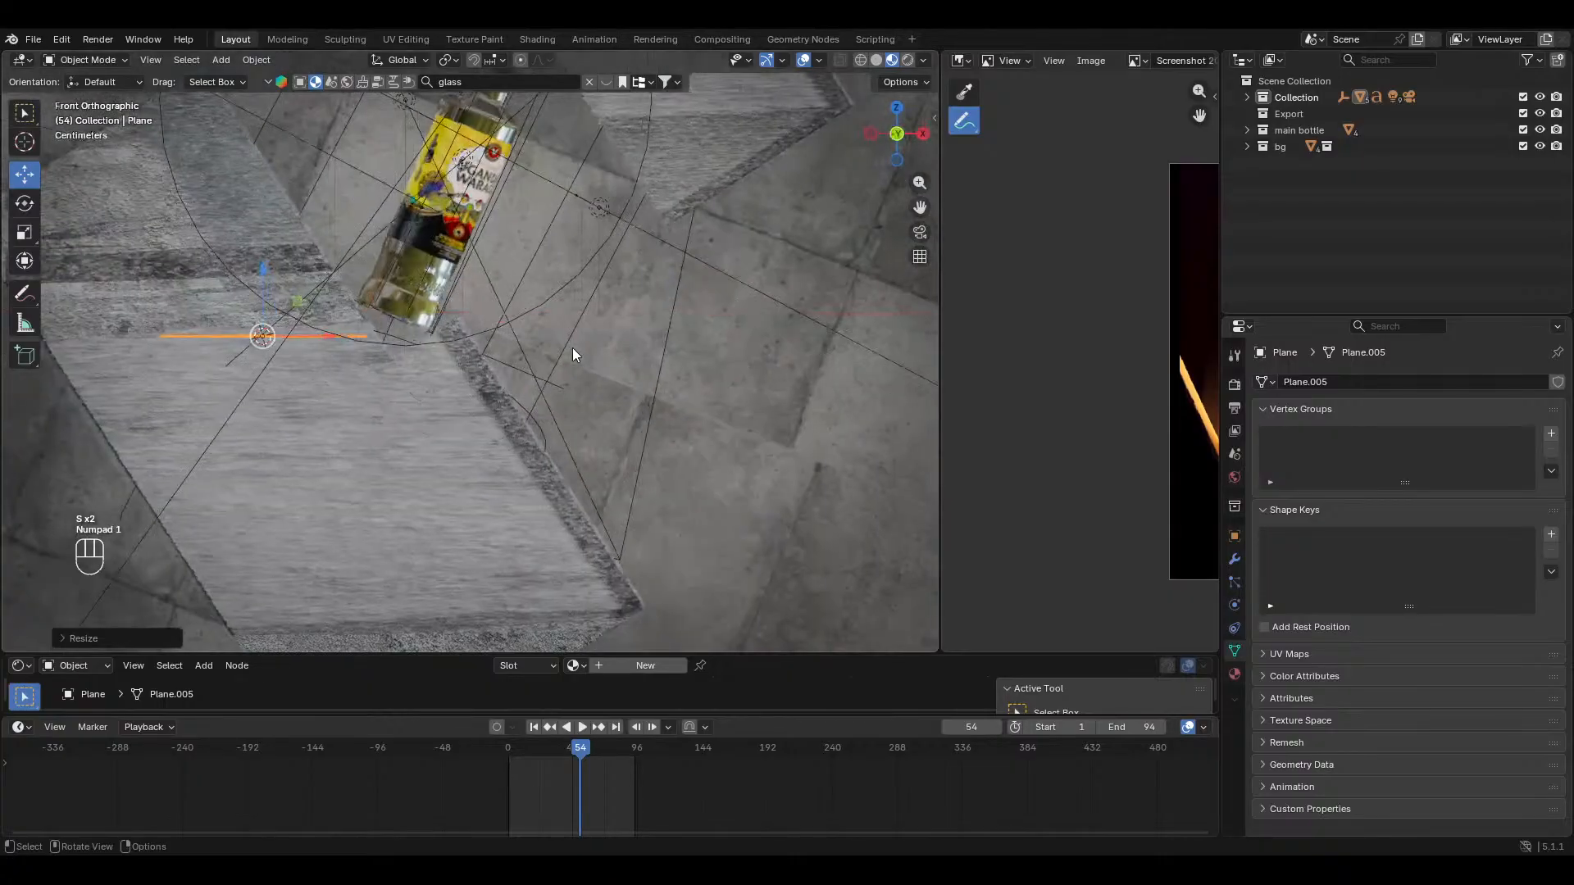
key("g")
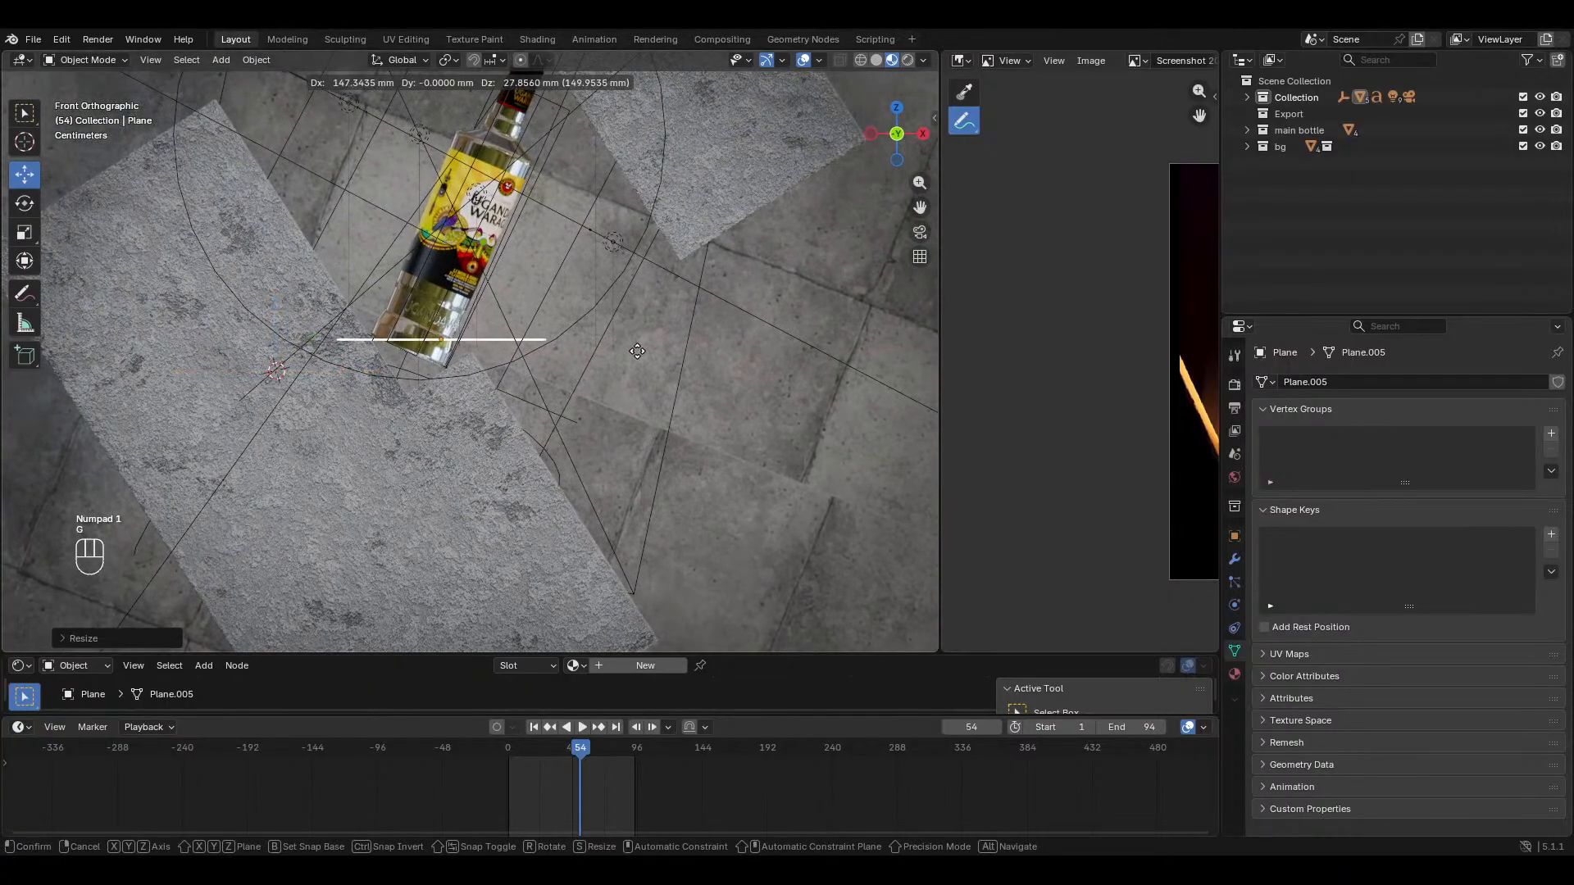
left_click(638, 352)
key("r")
left_click(651, 392)
key("x")
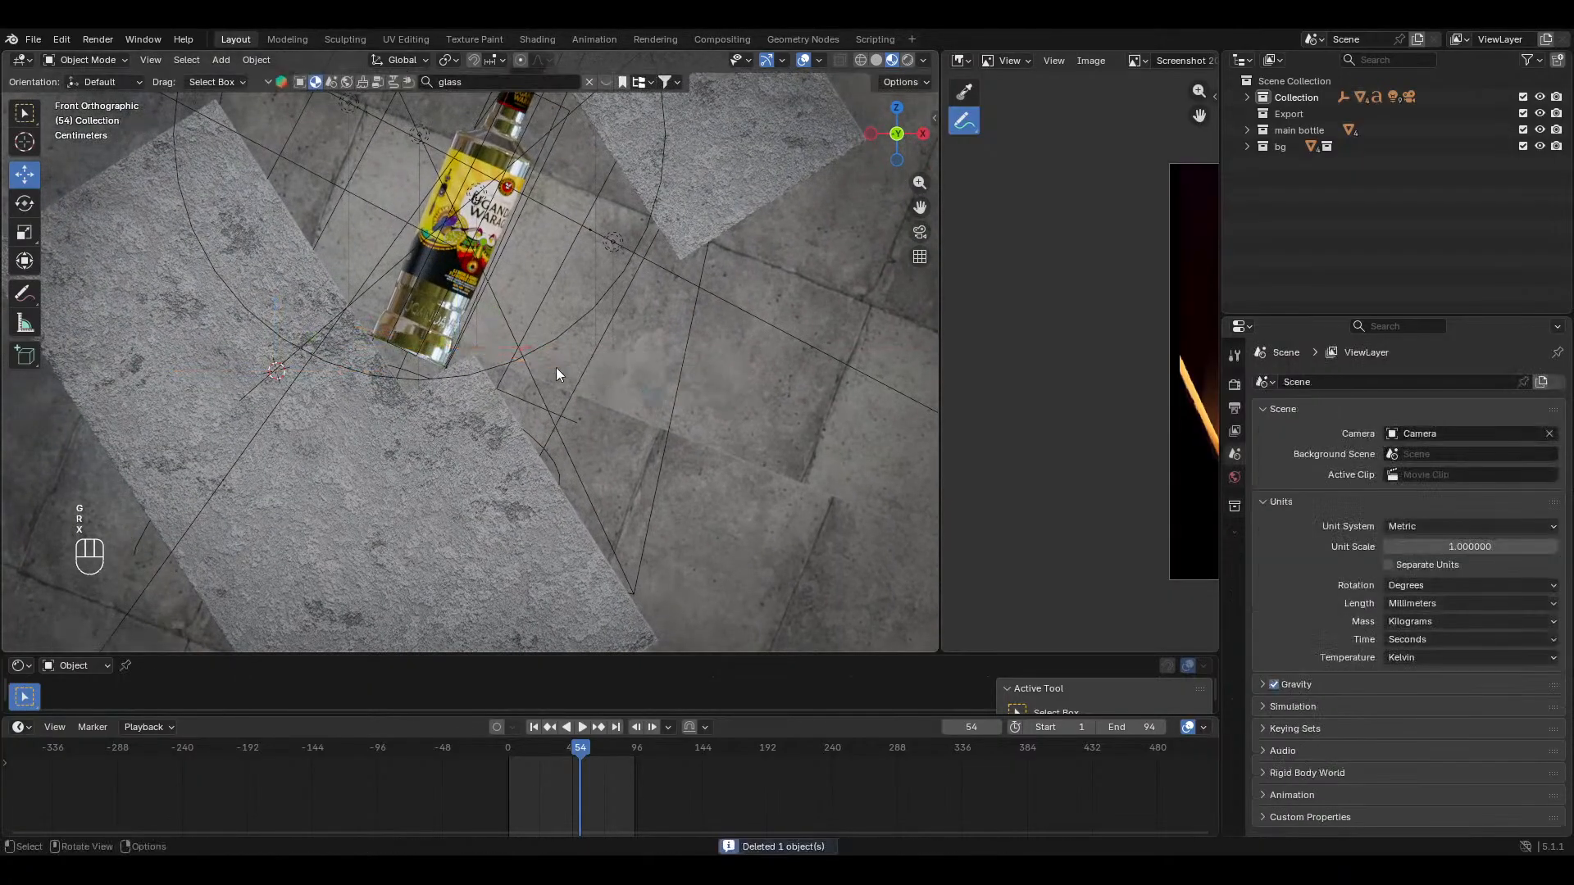
Step: Save the file and play the animation through the camera with the viewport overlays hidden
key("KP_0")
key("ctrl+s")
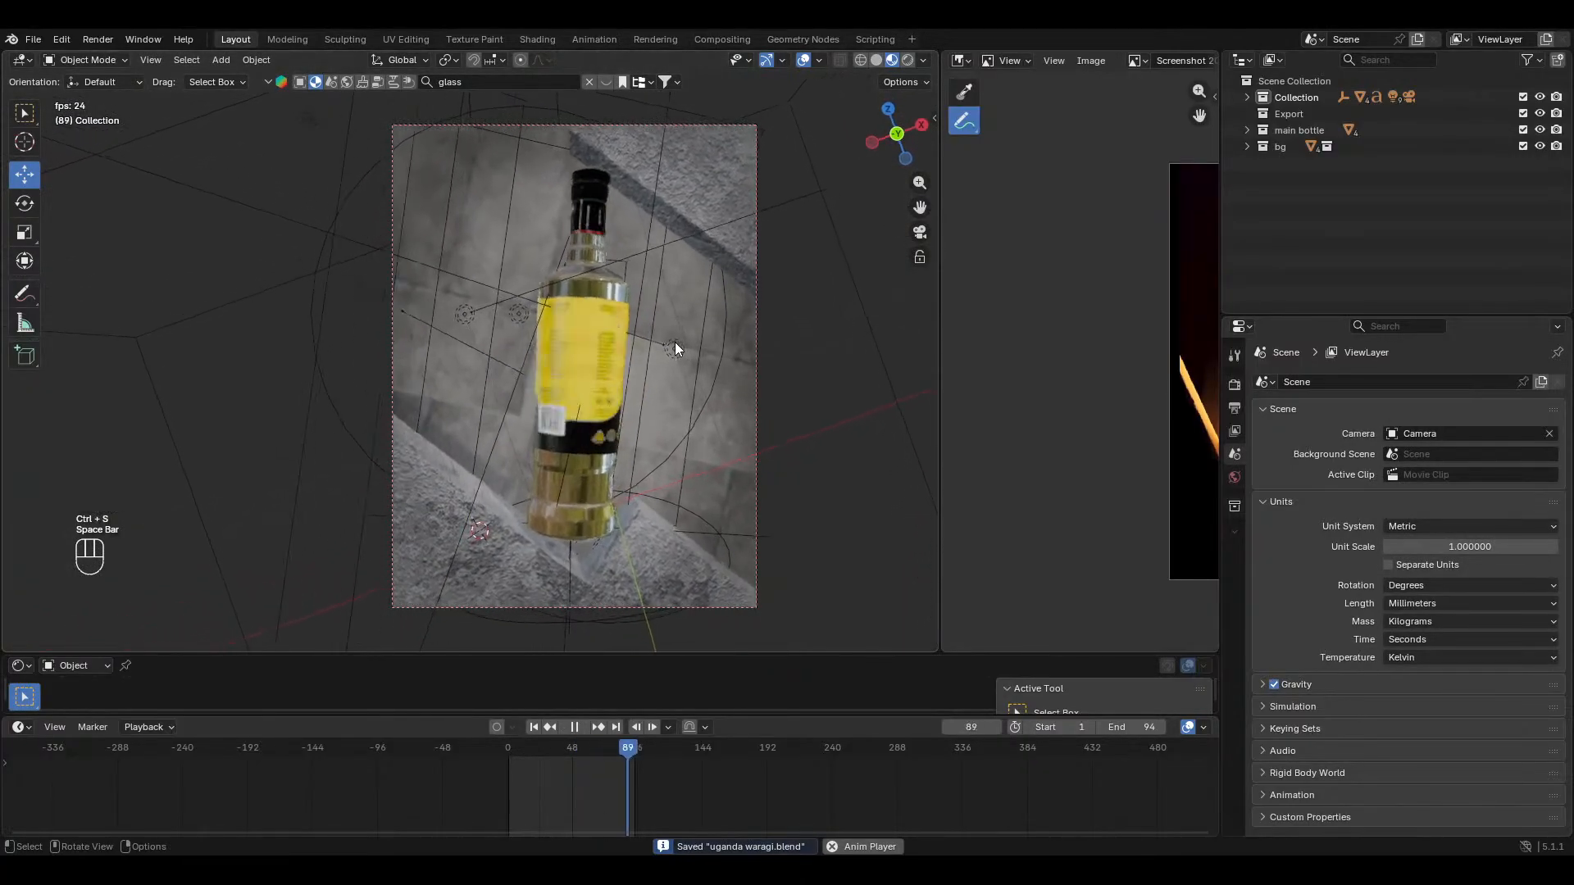
key("shift+alt+z")
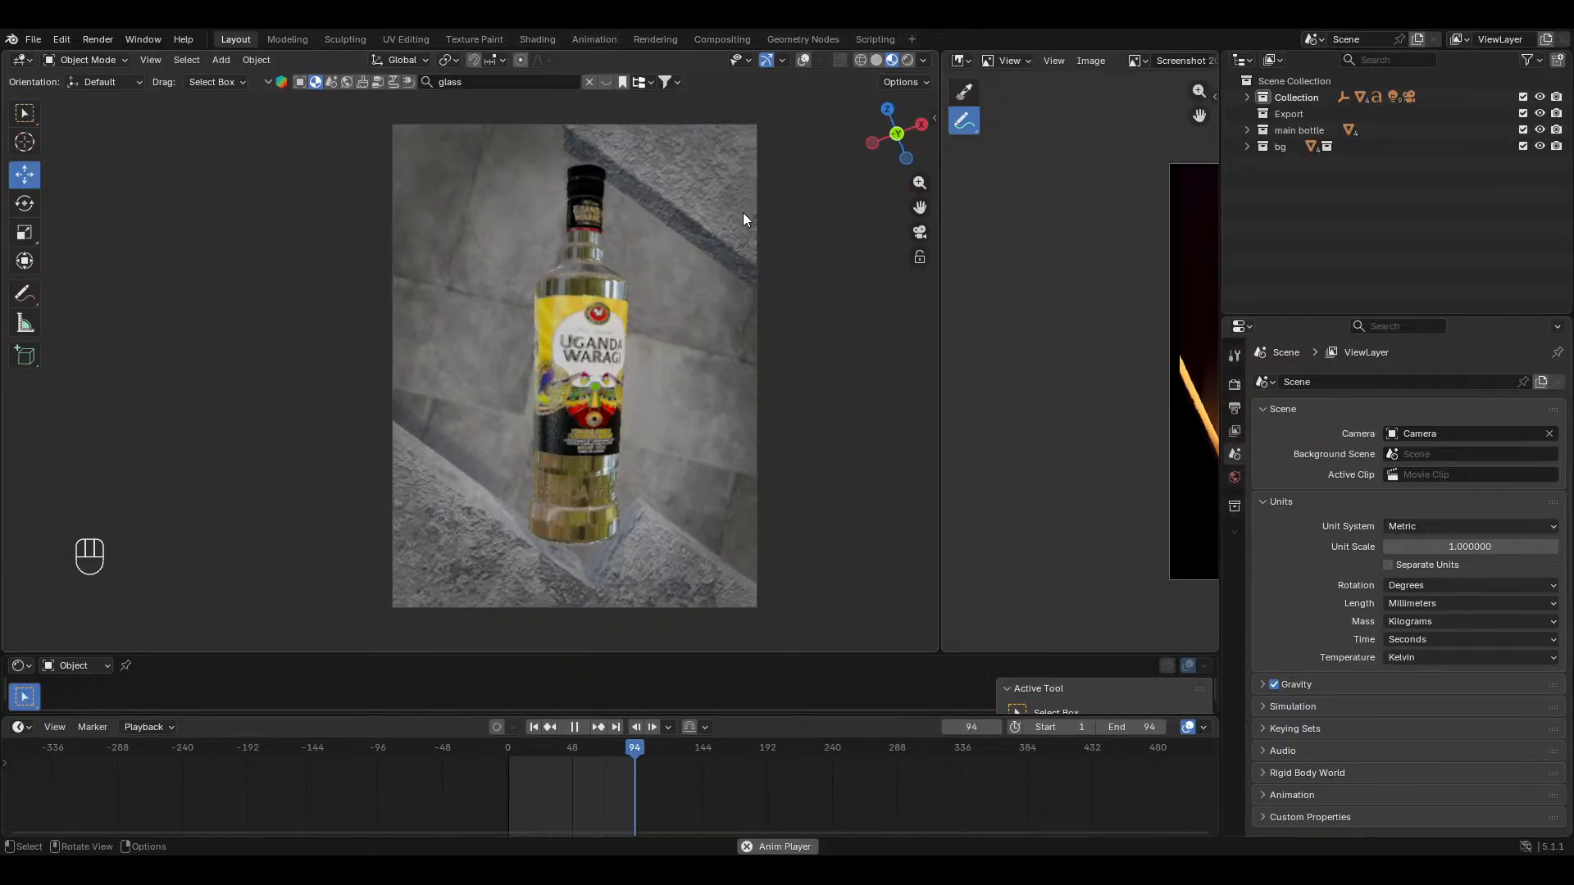
middle_click_drag(741, 213, 644, 204)
middle_click_drag(644, 204, 613, 292, "shift")
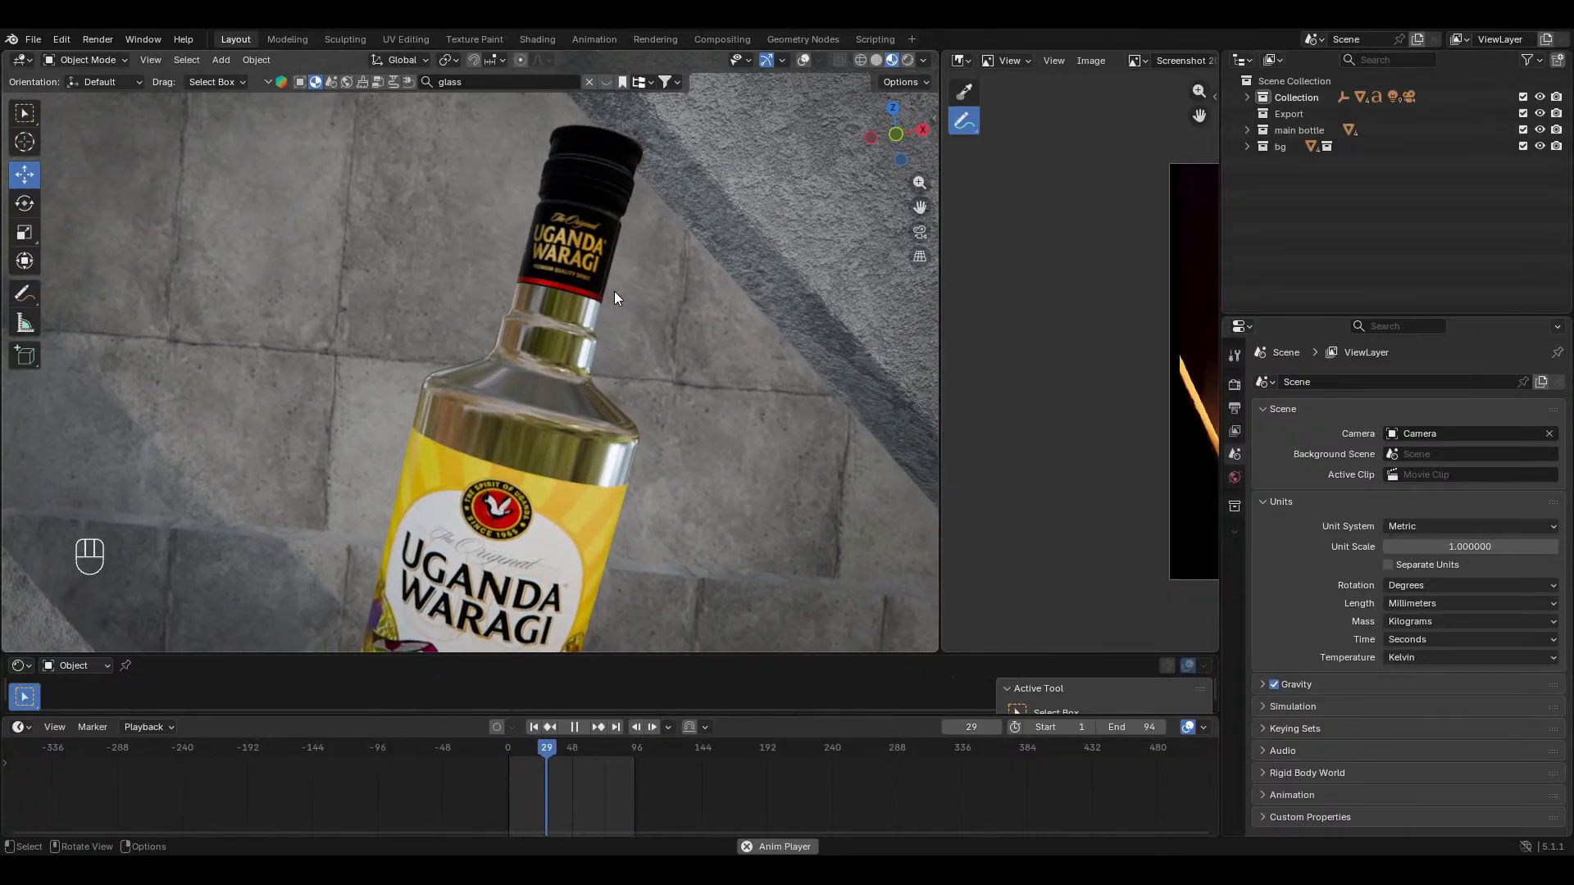
key("KP_0")
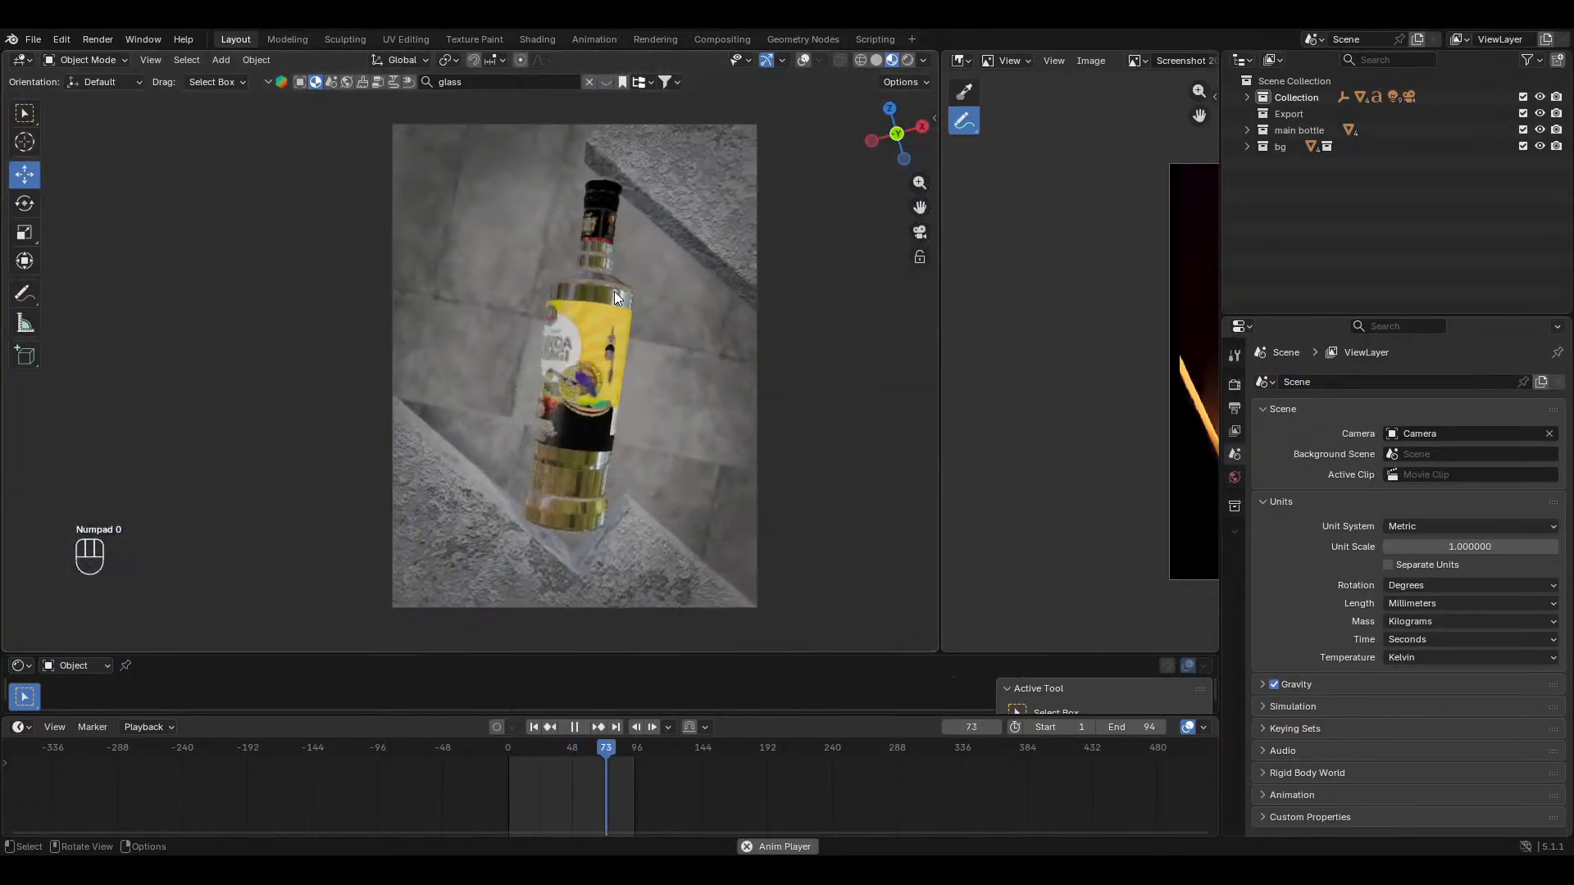